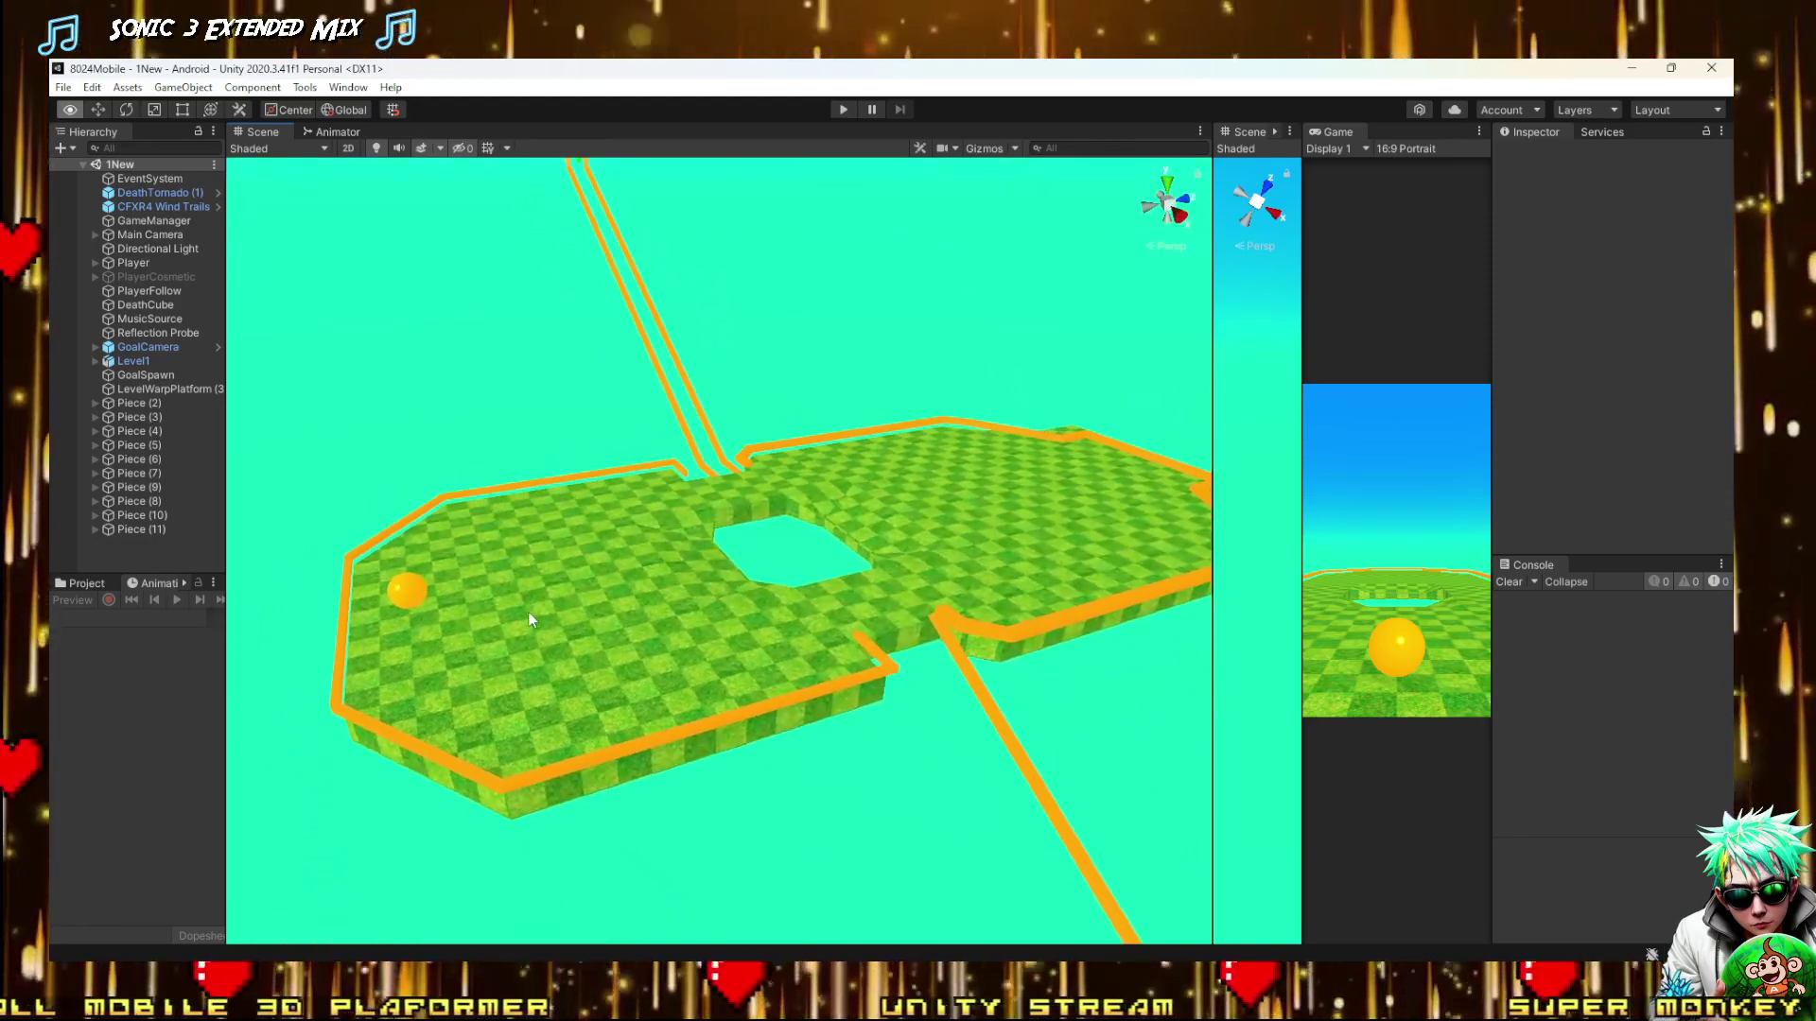
Orbit and zoom the Scene view around the level platform, briefly checking the Discord browser
{"action": "scroll", "coordinate": [592, 660], "scroll_direction": "up", "scroll_amount": 6}
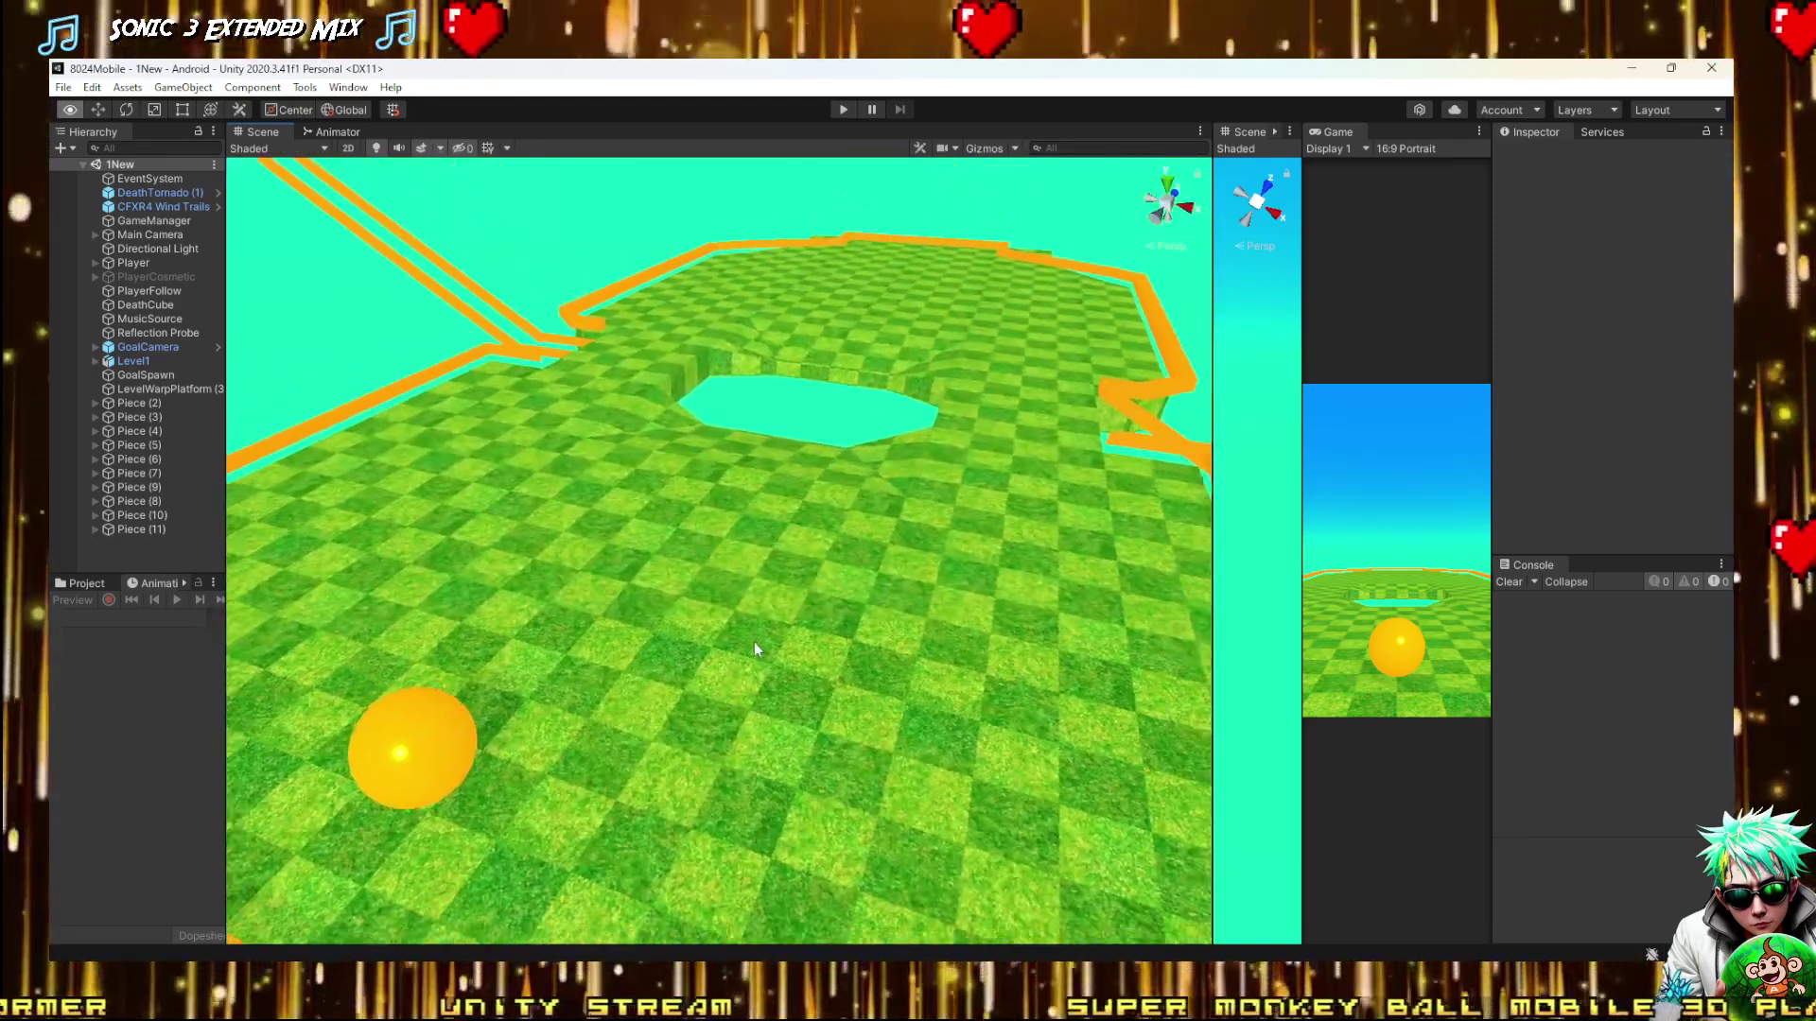
{"action": "scroll", "coordinate": [776, 626], "scroll_direction": "down", "scroll_amount": 4}
{"action": "left_click_drag", "start_coordinate": [796, 611], "coordinate": [542, 608], "text": "alt"}
{"action": "scroll", "coordinate": [824, 613], "scroll_direction": "up", "scroll_amount": 6}
{"action": "scroll", "coordinate": [869, 561], "scroll_direction": "down", "scroll_amount": 1}
{"action": "scroll", "coordinate": [872, 561], "scroll_direction": "up", "scroll_amount": 4}
{"action": "scroll", "coordinate": [529, 567], "scroll_direction": "down", "scroll_amount": 4}
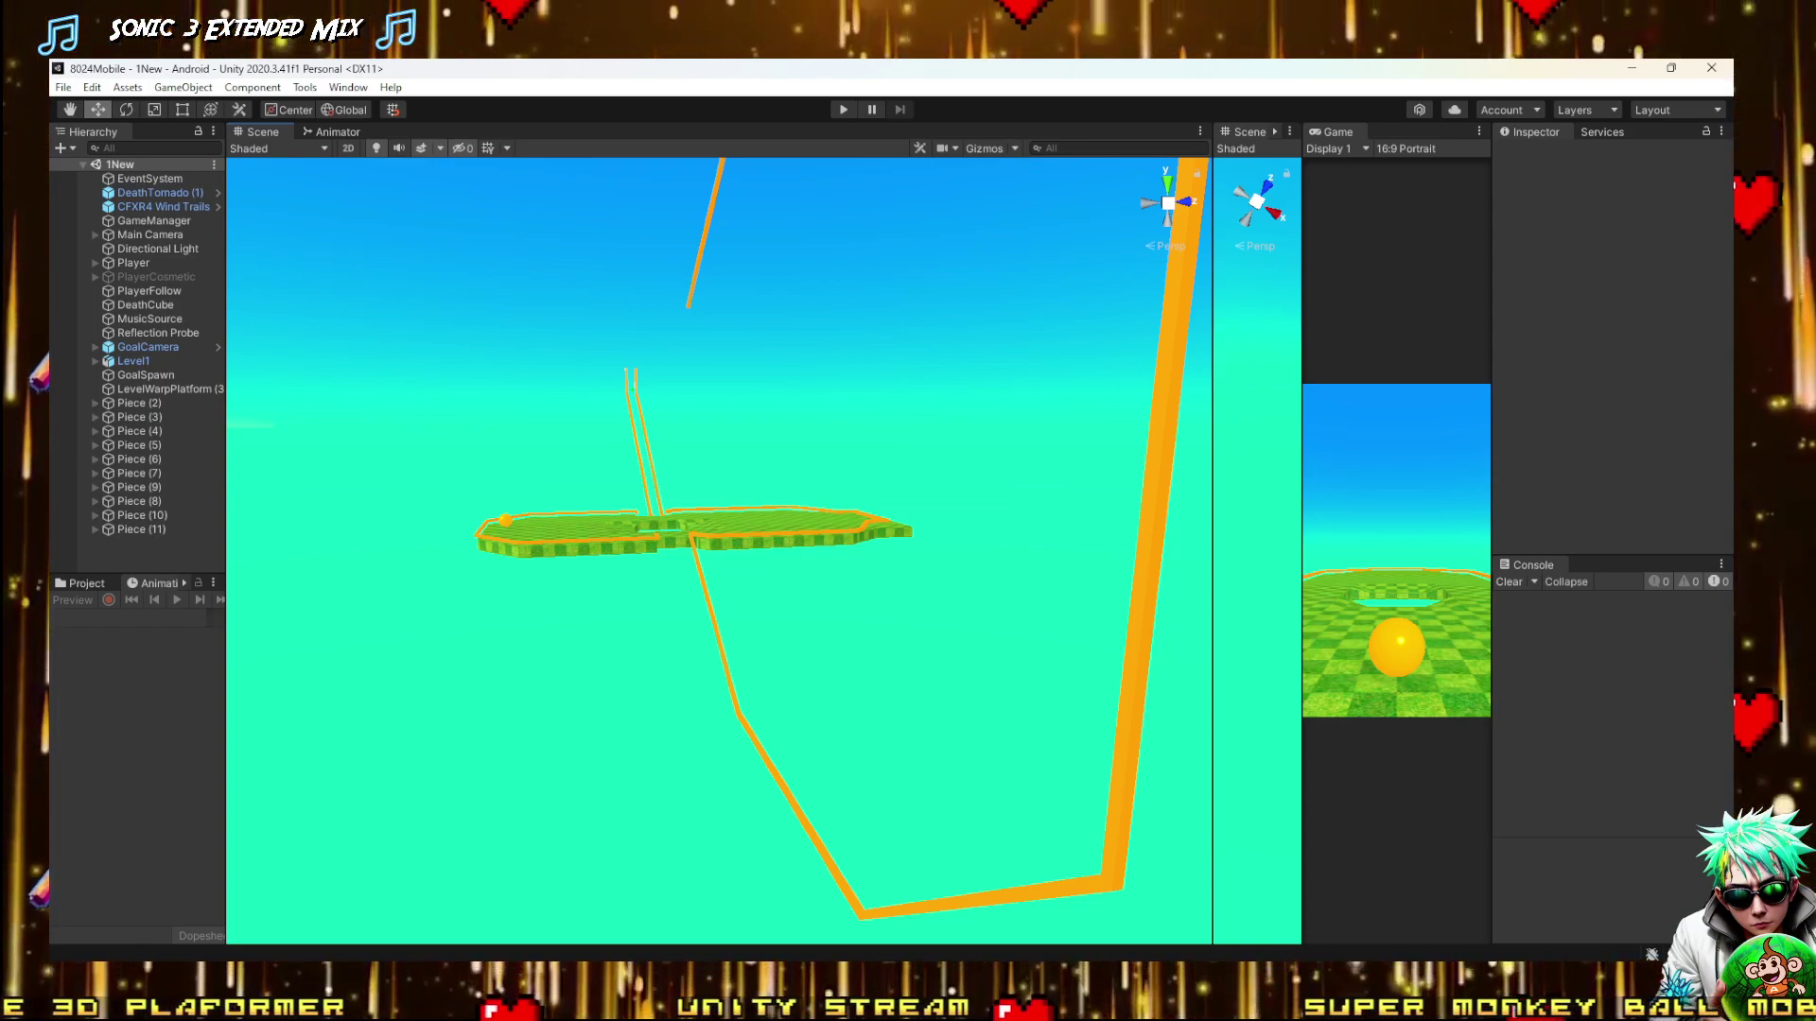
{"action": "mouse_move", "coordinate": [271, 966]}
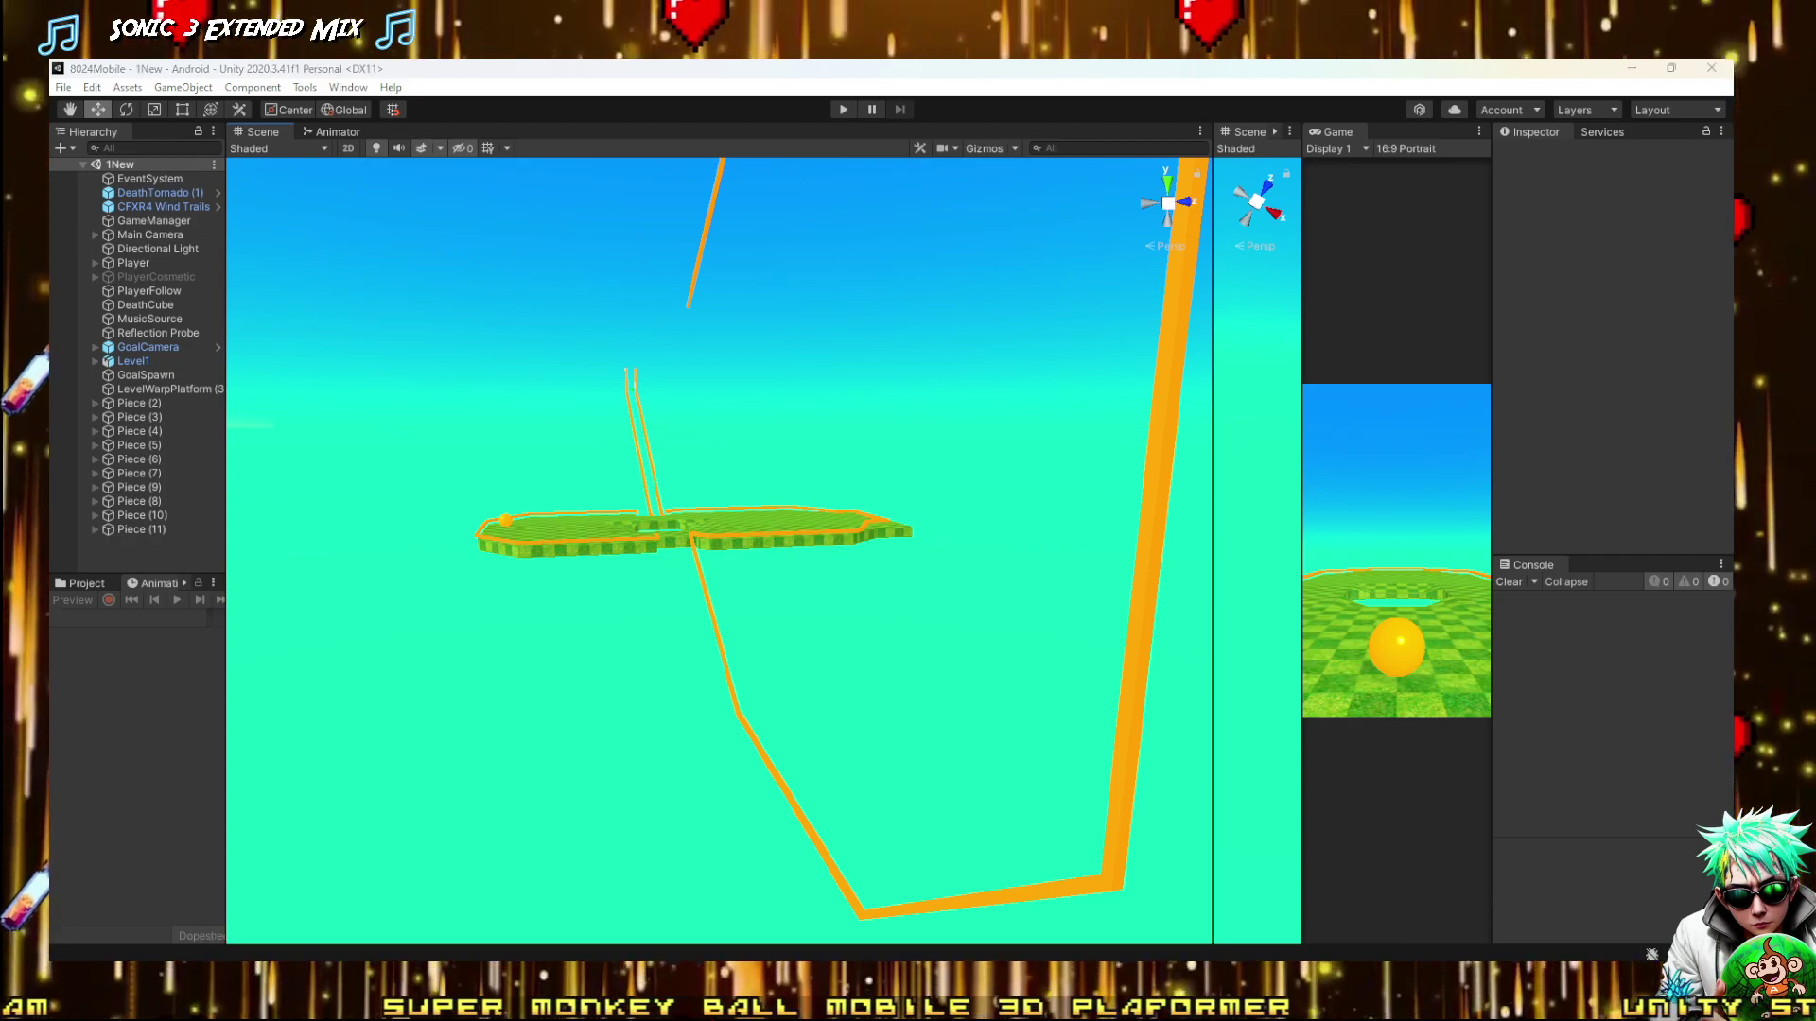
{"action": "key", "text": "alt+Tab"}
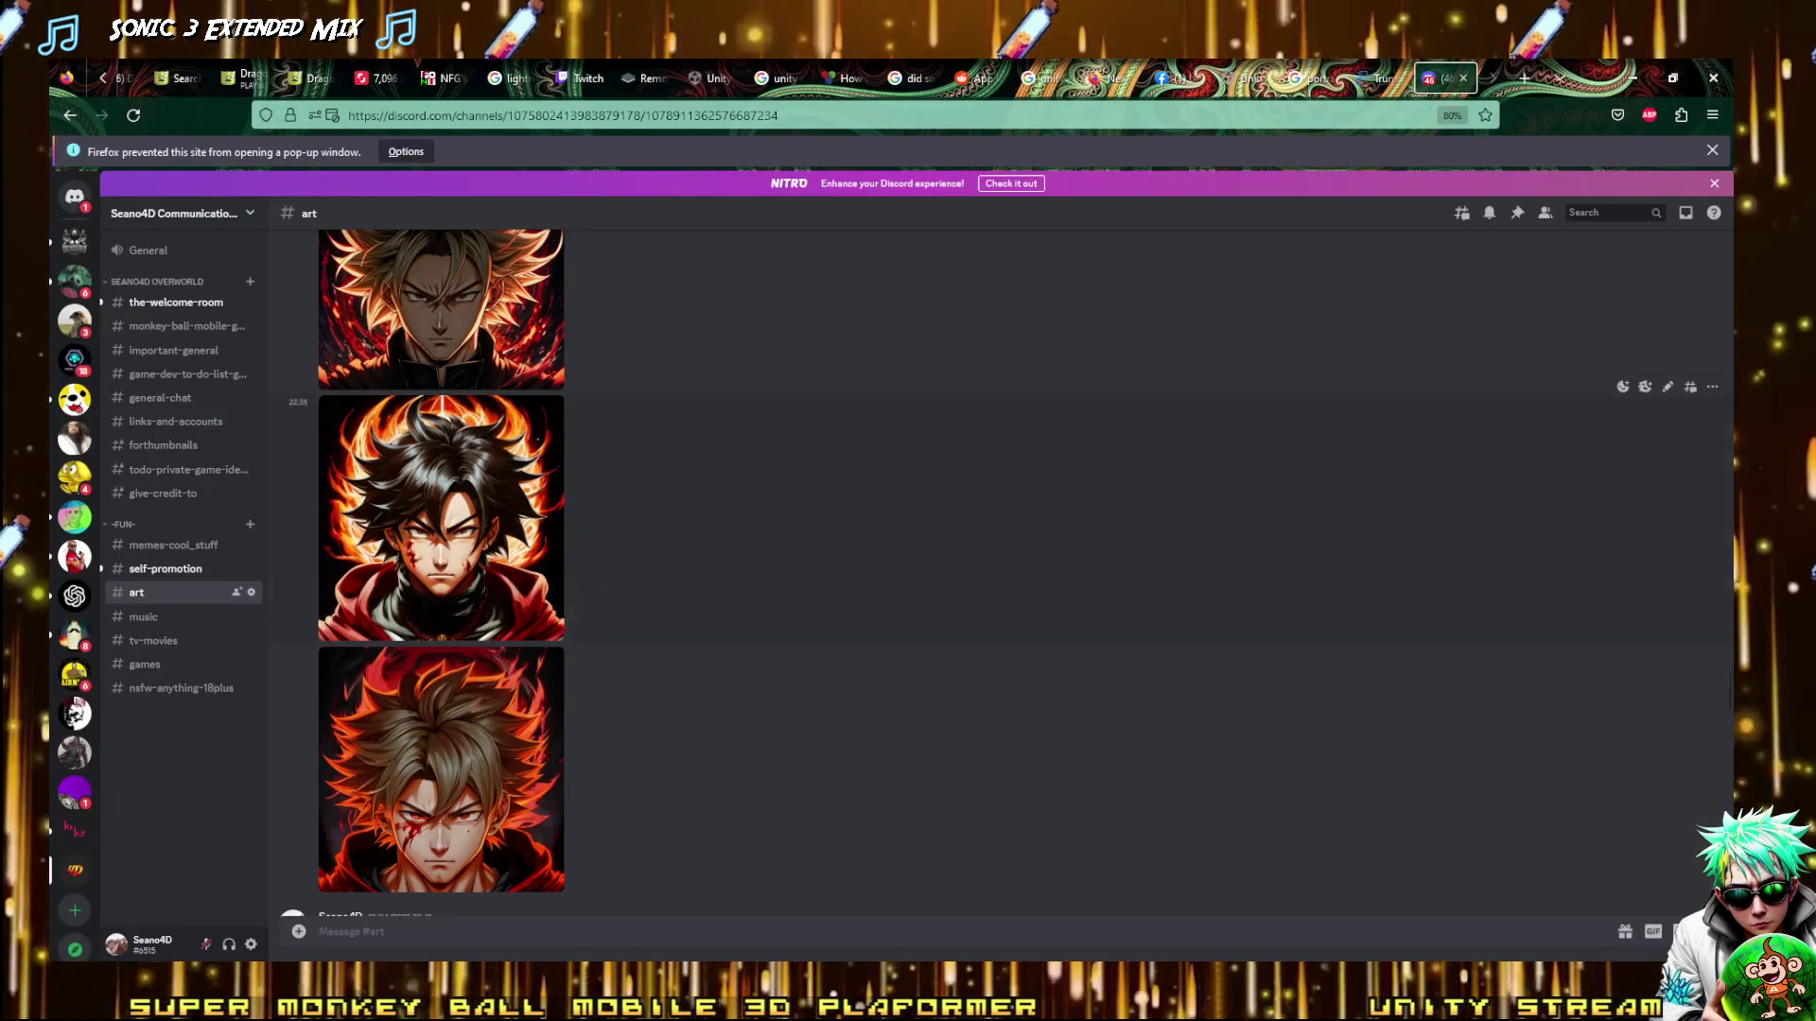
{"action": "key", "text": "alt+Tab"}
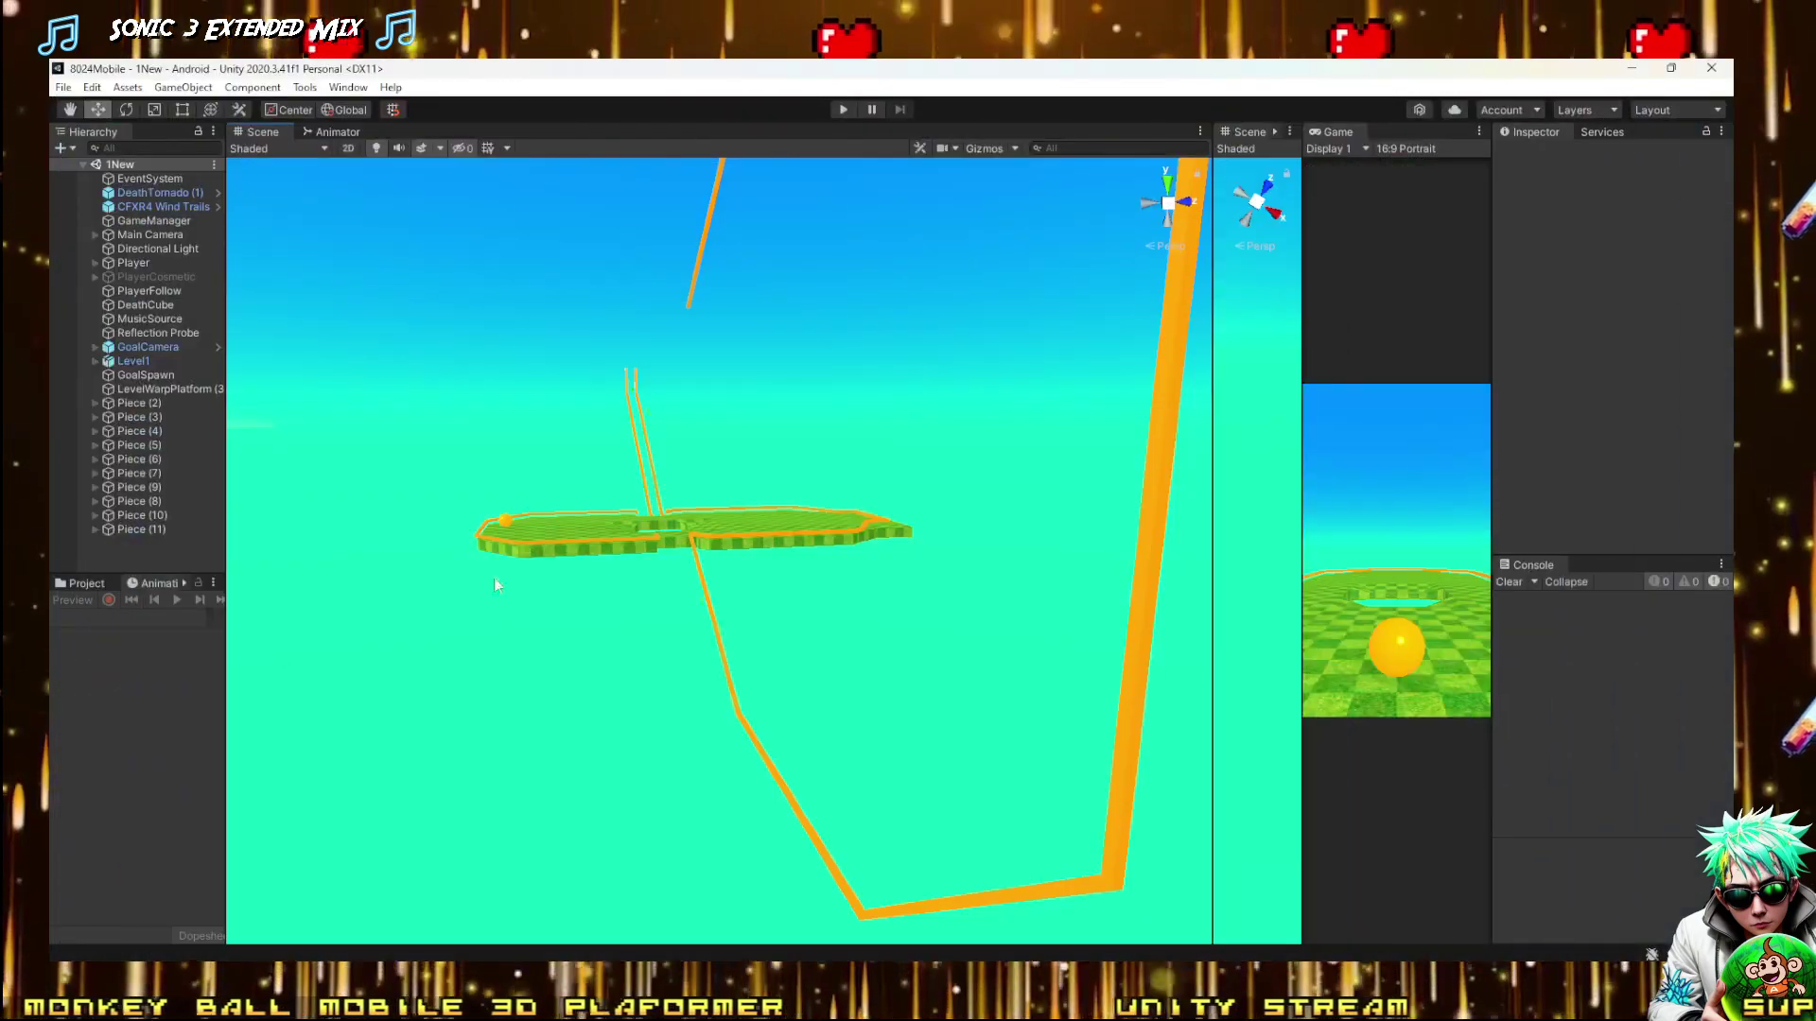
Widen the left panels to show the Assets/Sprites/logo sprites, then return to the browser with a new tab
{"action": "left_click_drag", "start_coordinate": [230, 569], "coordinate": [658, 815]}
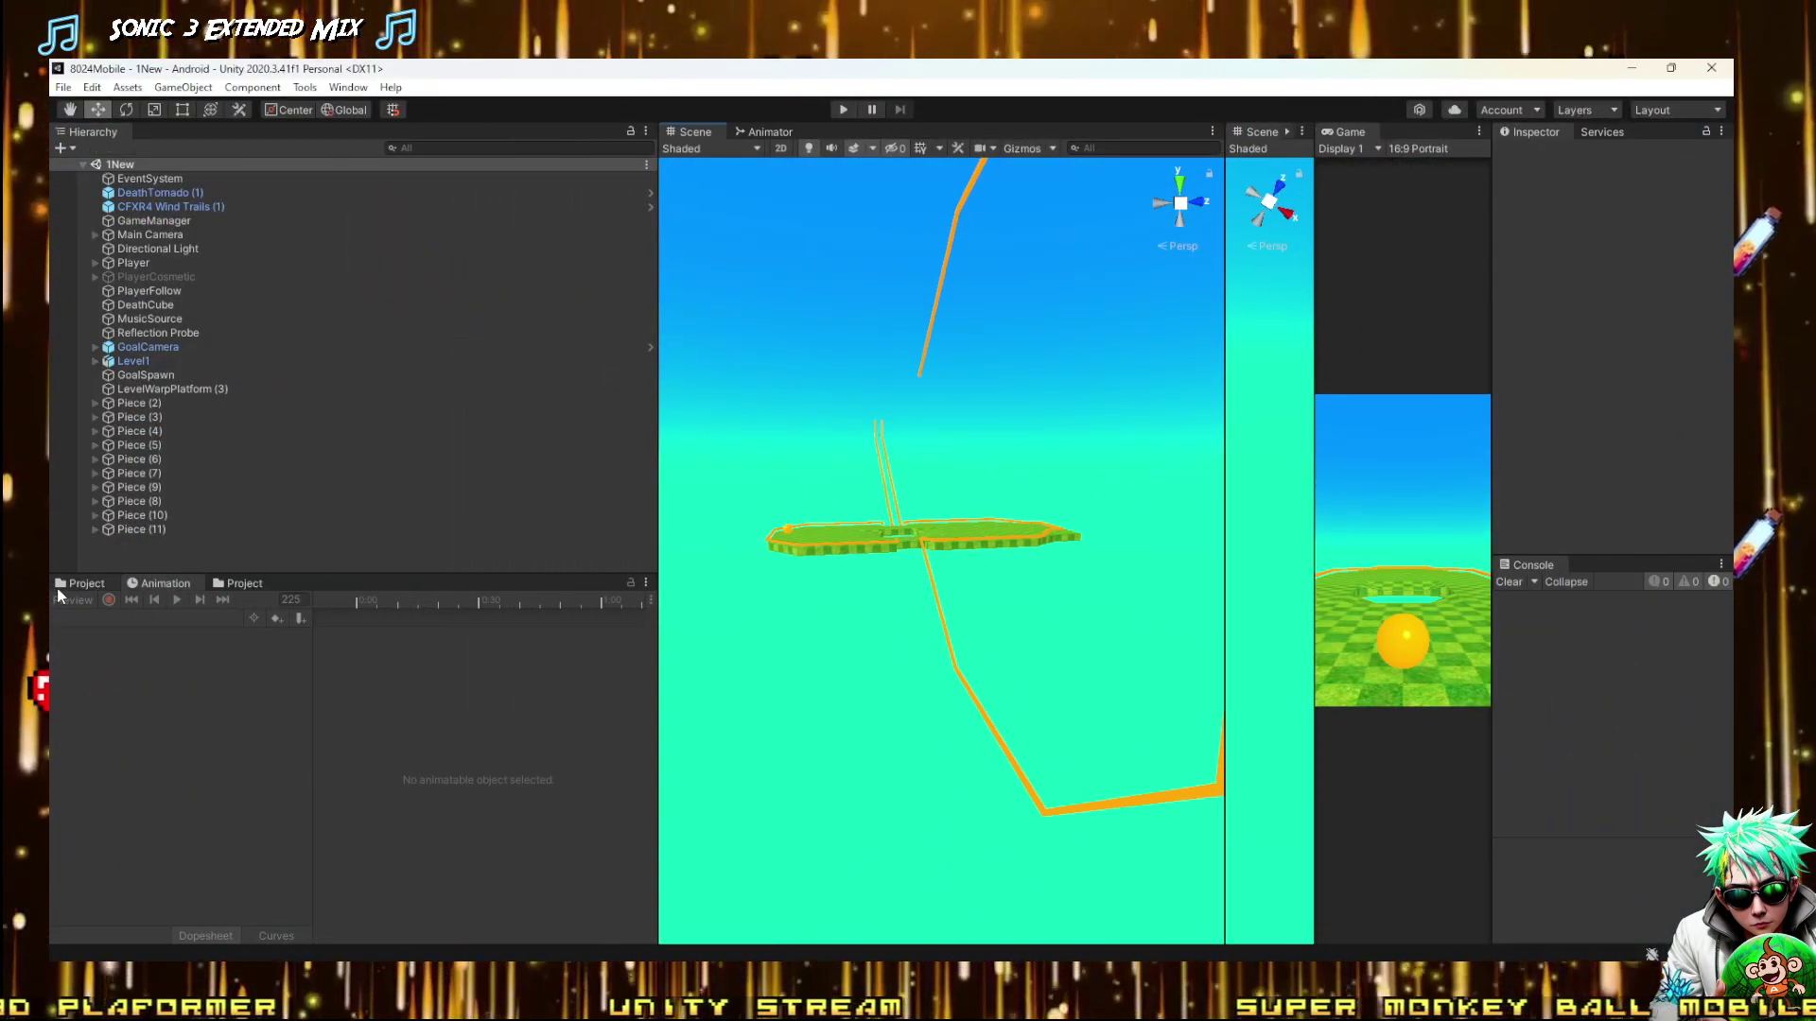
{"action": "left_click", "coordinate": [58, 582]}
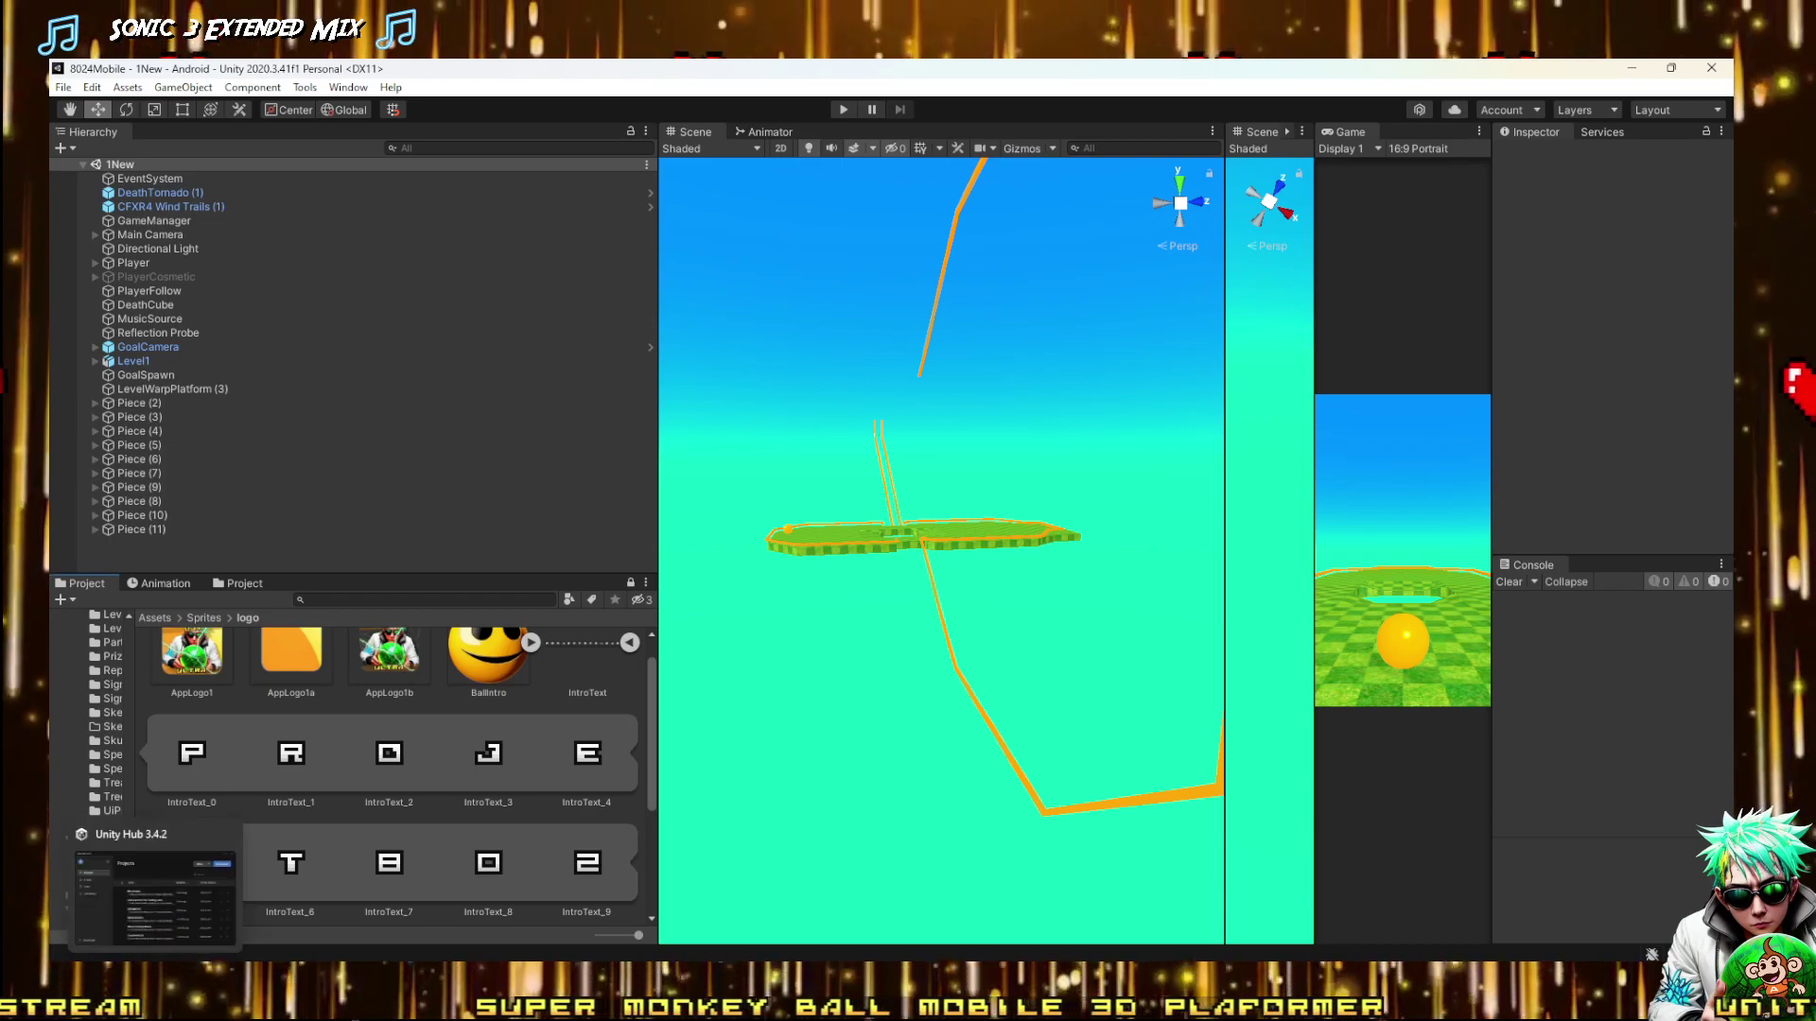
{"action": "key", "text": "alt+Tab"}
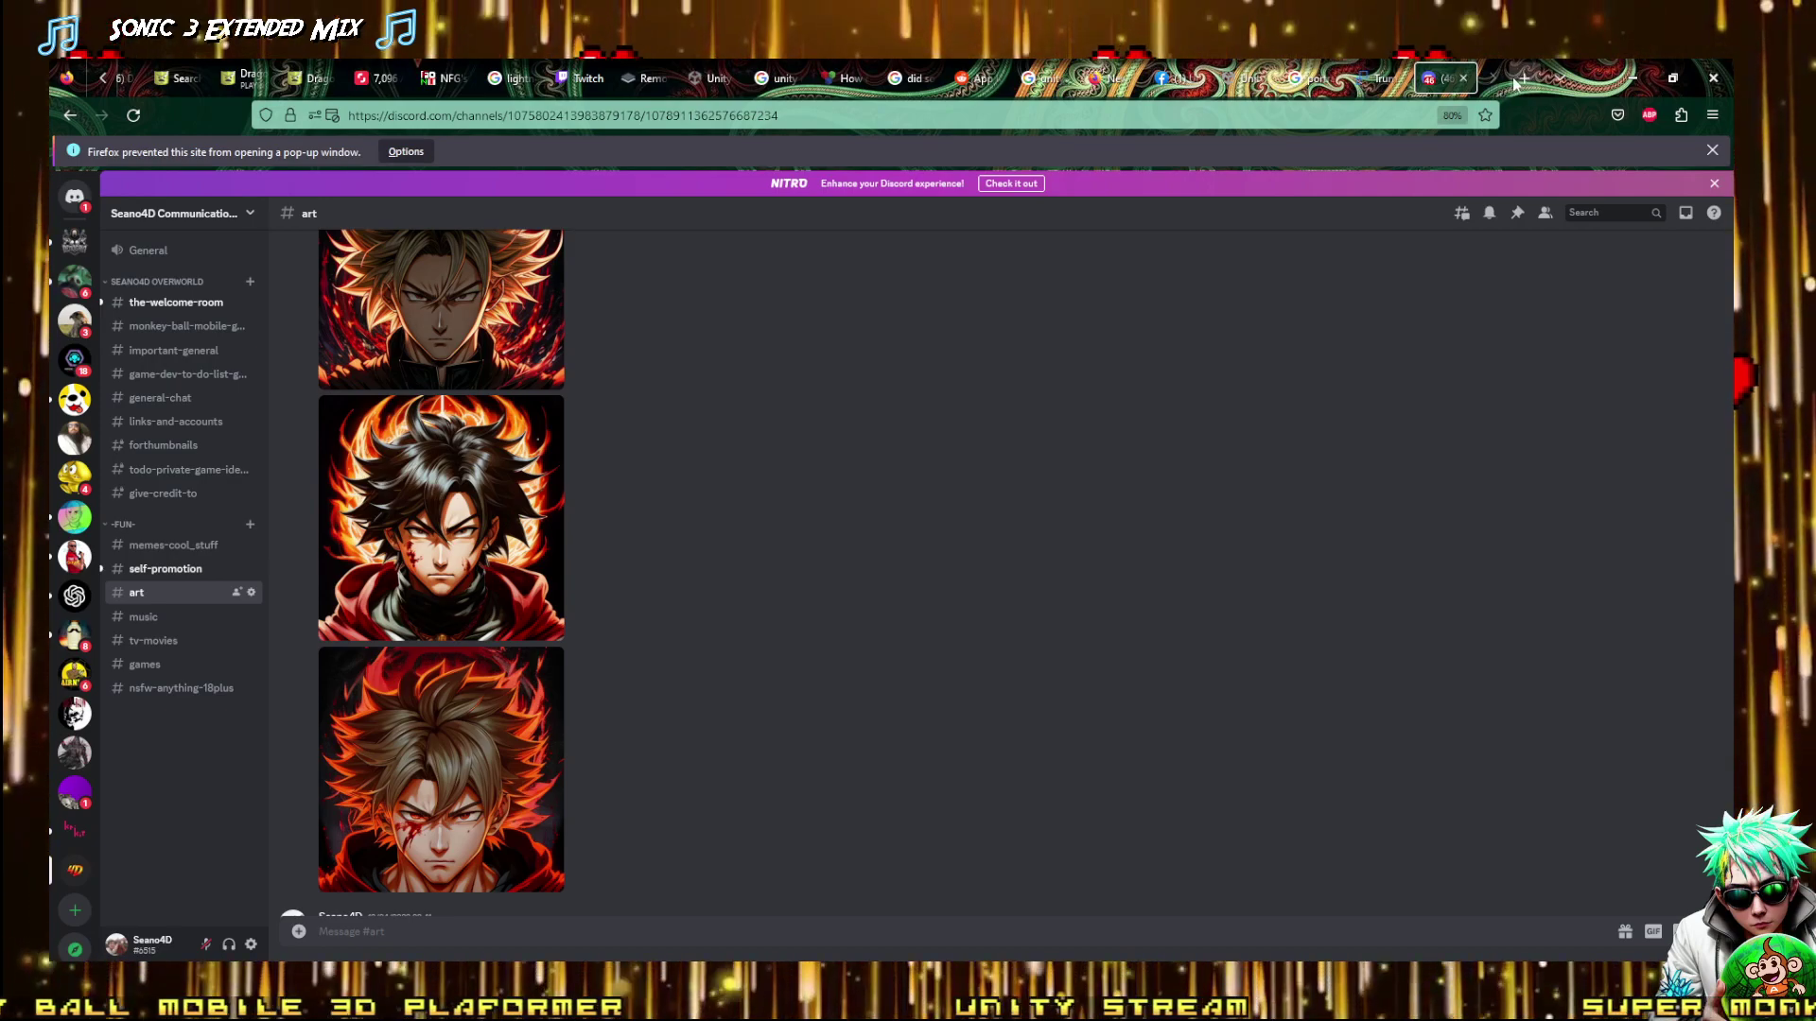
{"action": "key", "text": "ctrl+t"}
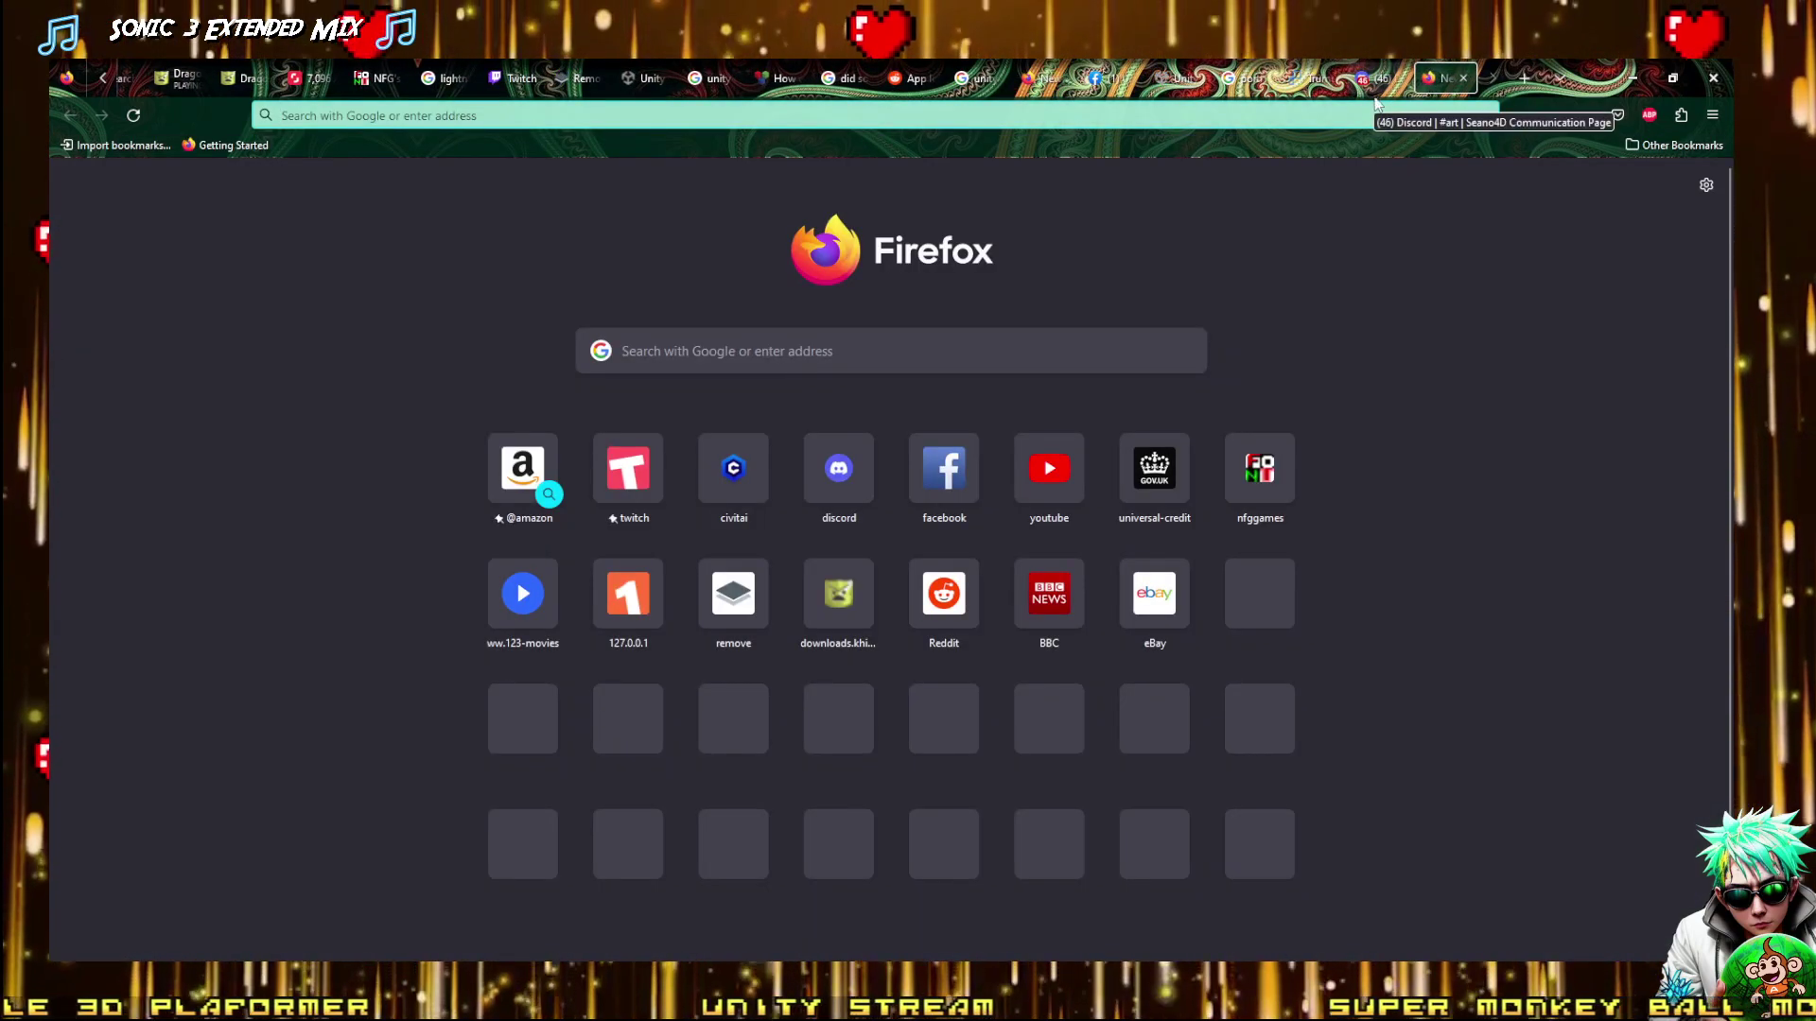
Search Civitai for 'marvel' and open the Jim Lee (DC Comics / Marvel) Style LoRA page
{"action": "left_click", "coordinate": [745, 487]}
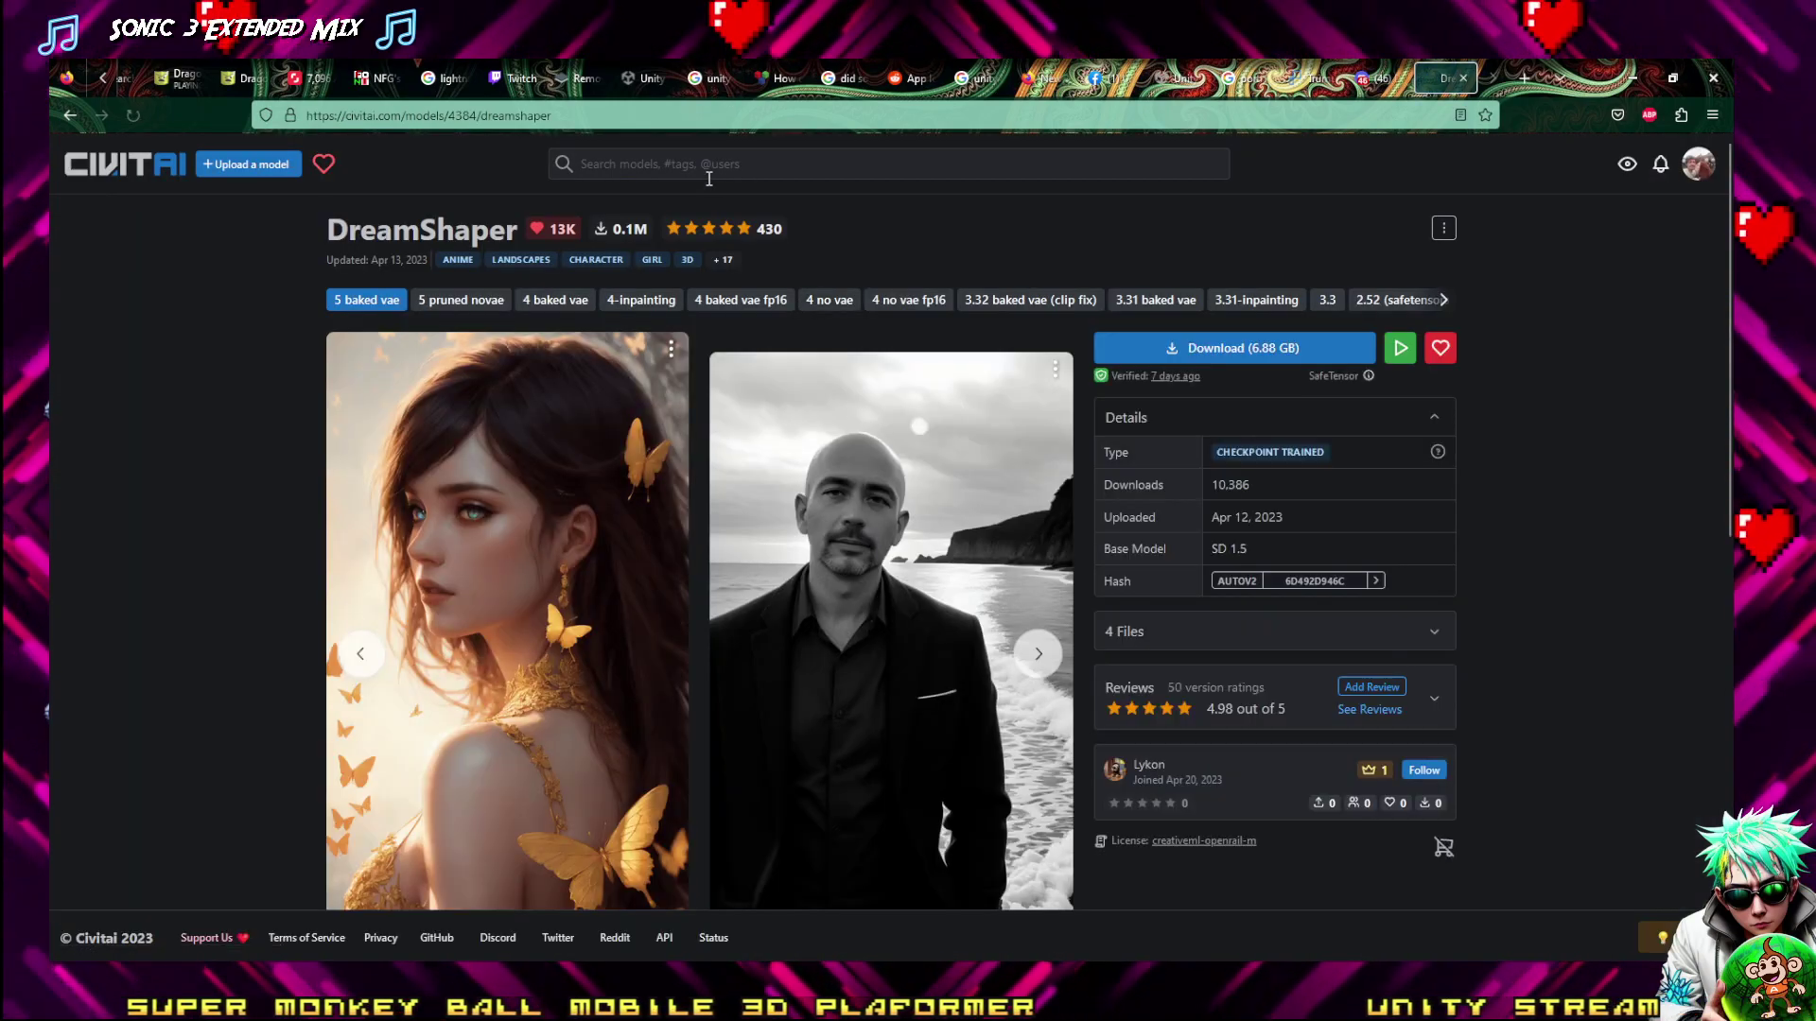
{"action": "left_click", "coordinate": [704, 176]}
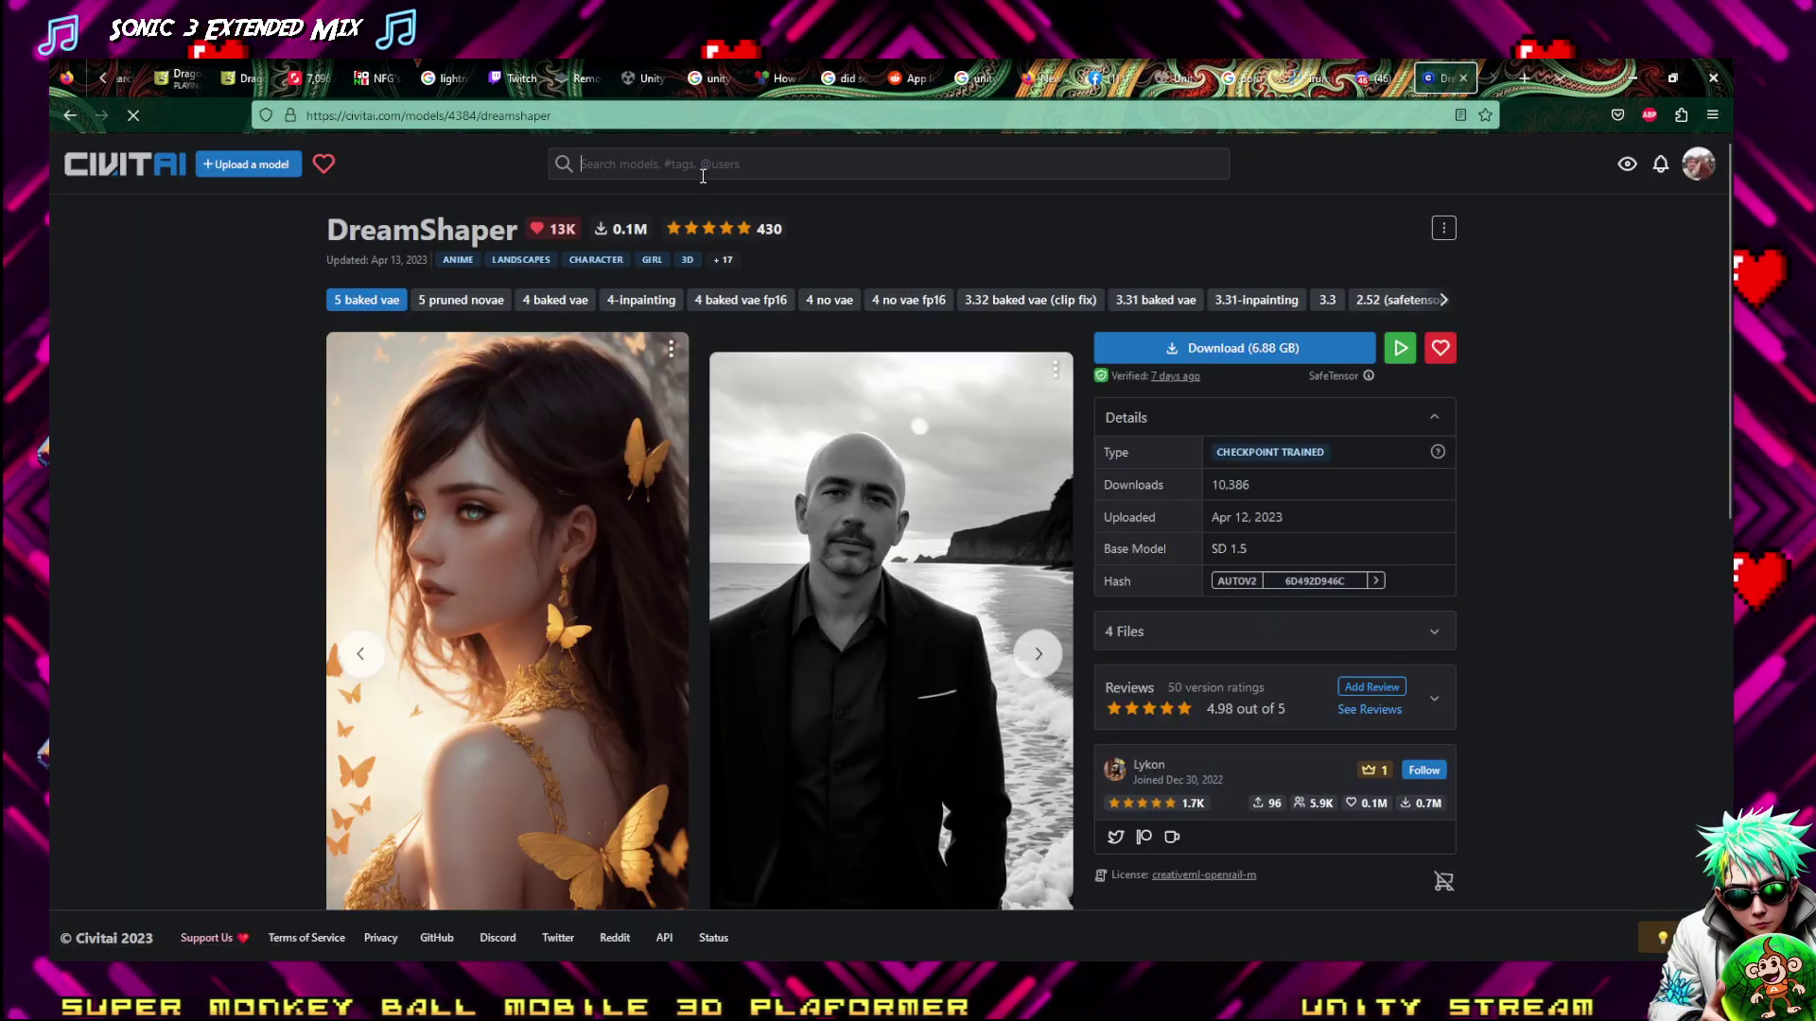
{"action": "type", "text": "marv"}
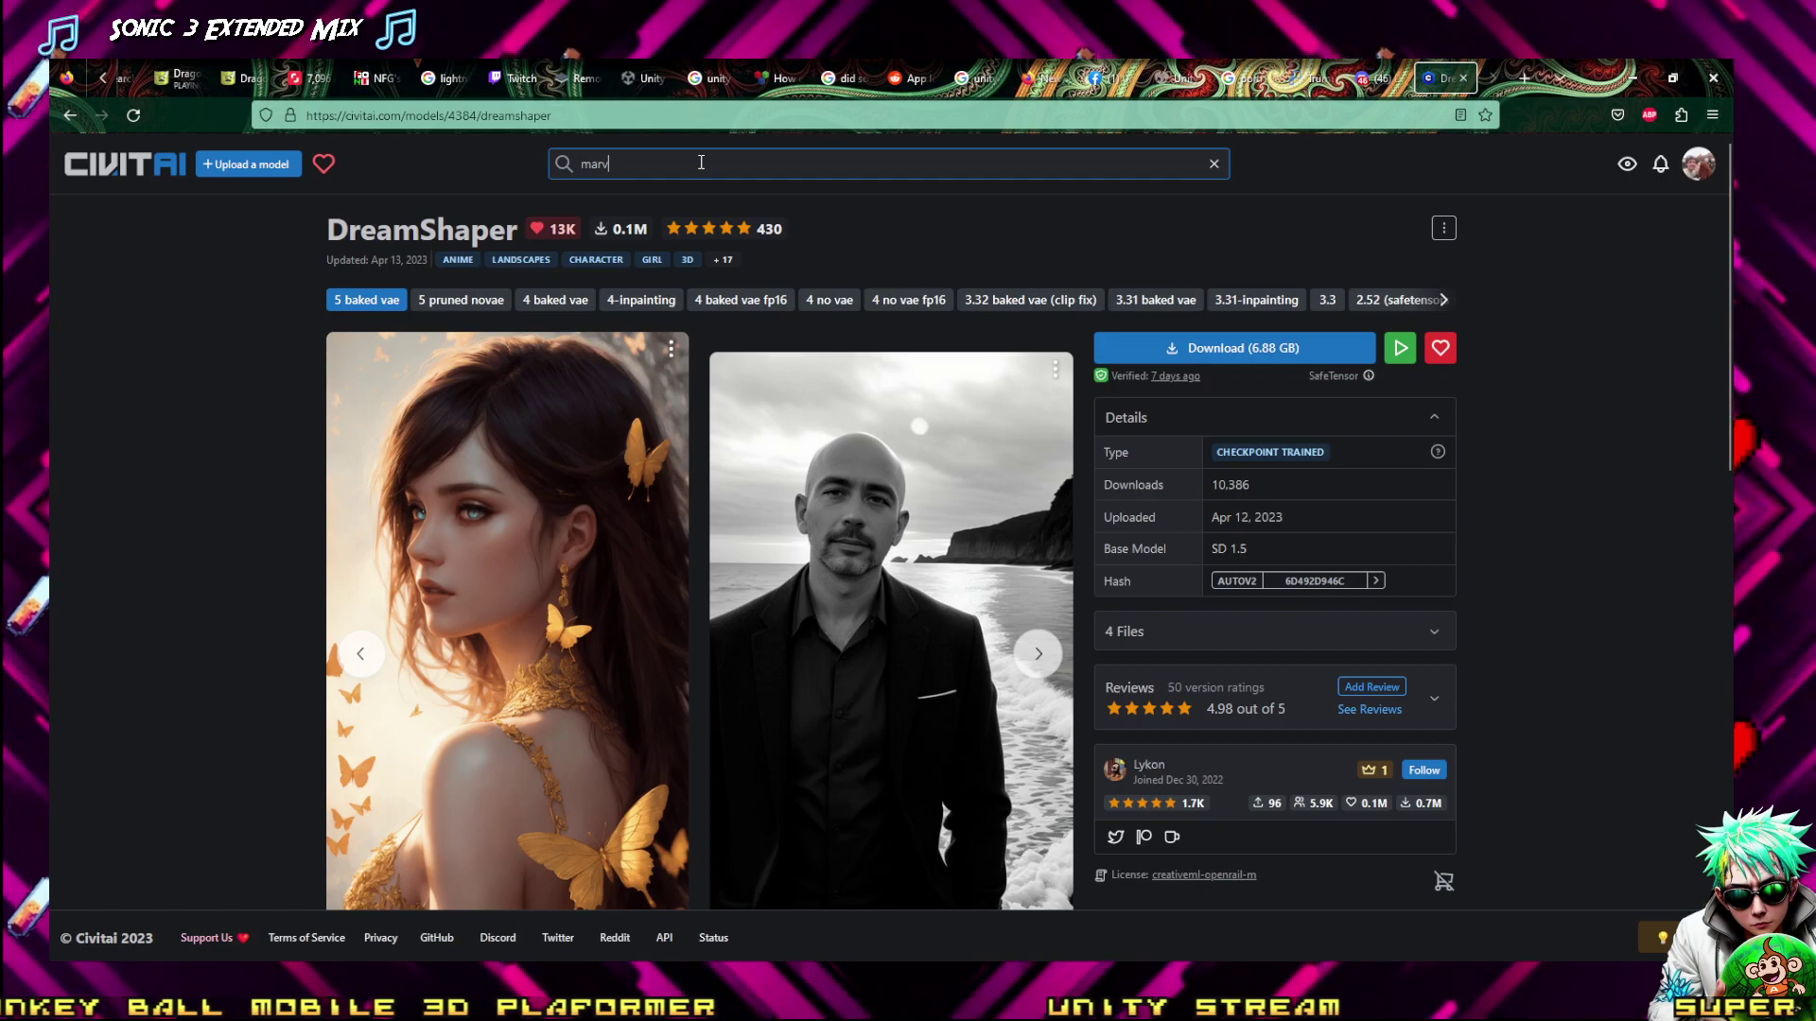
{"action": "type", "text": "el"}
{"action": "key", "text": "Return"}
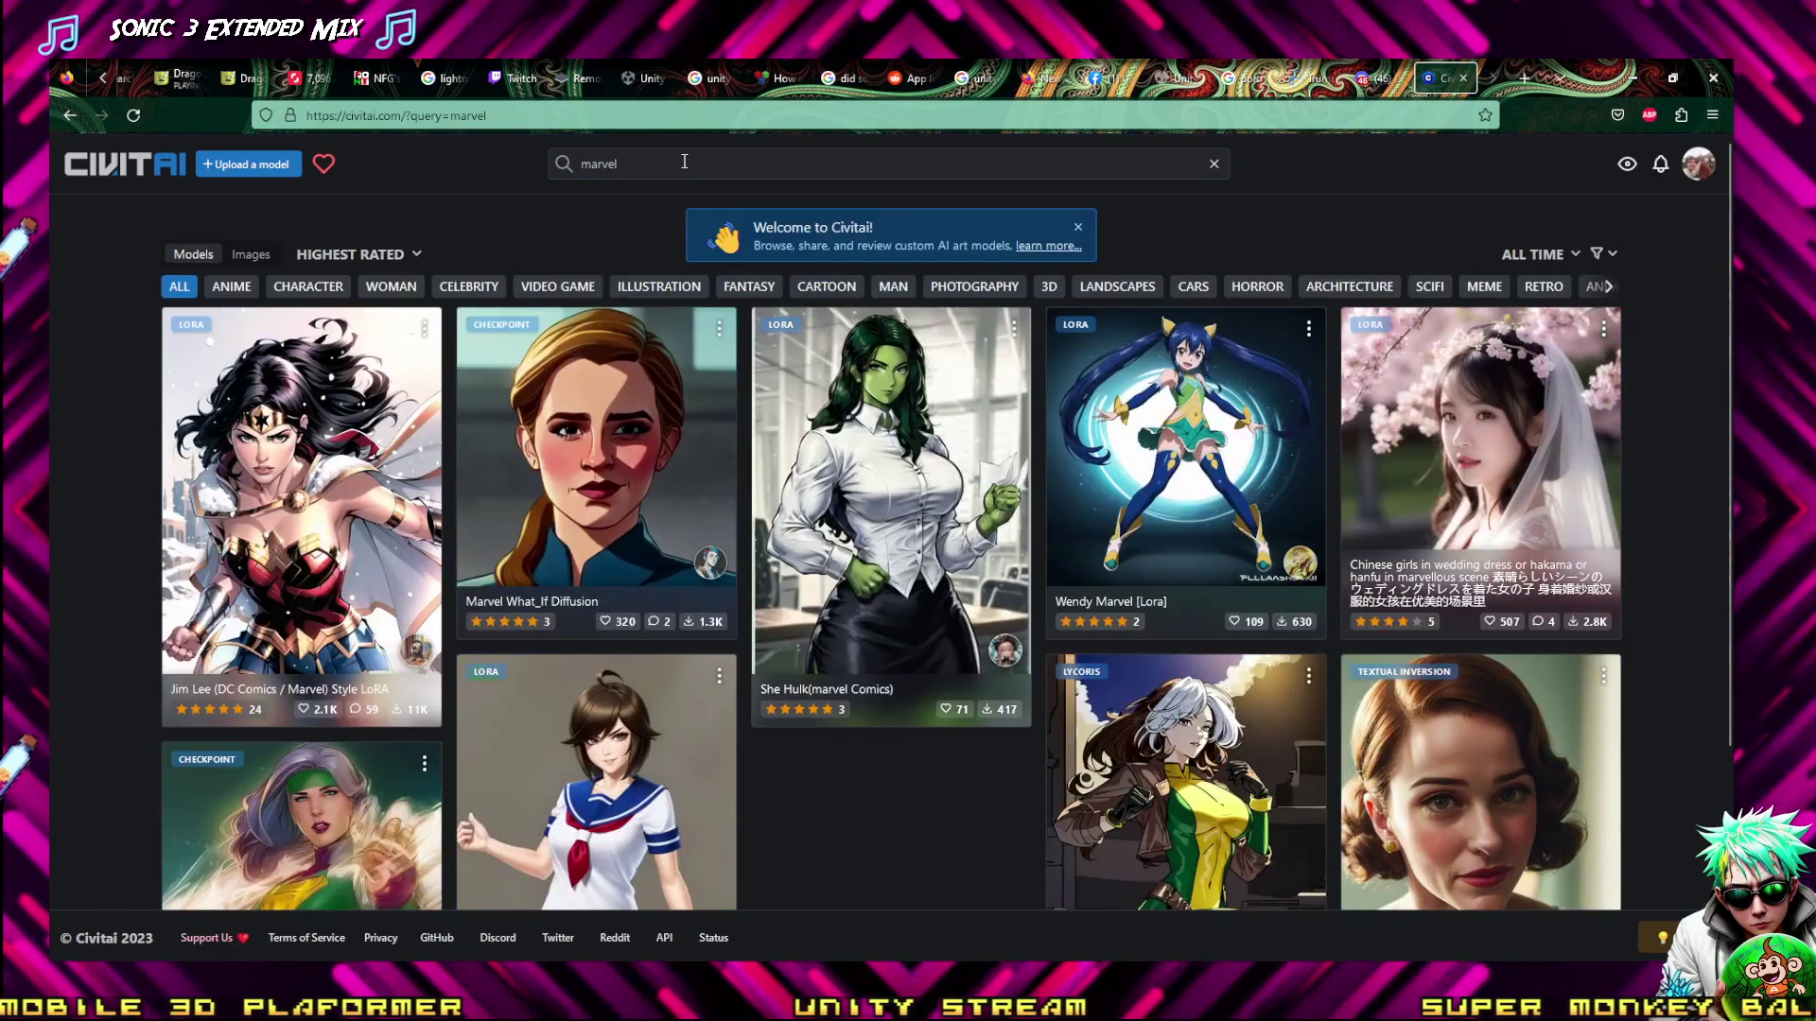
{"action": "scroll", "coordinate": [507, 671], "scroll_direction": "down", "scroll_amount": 3}
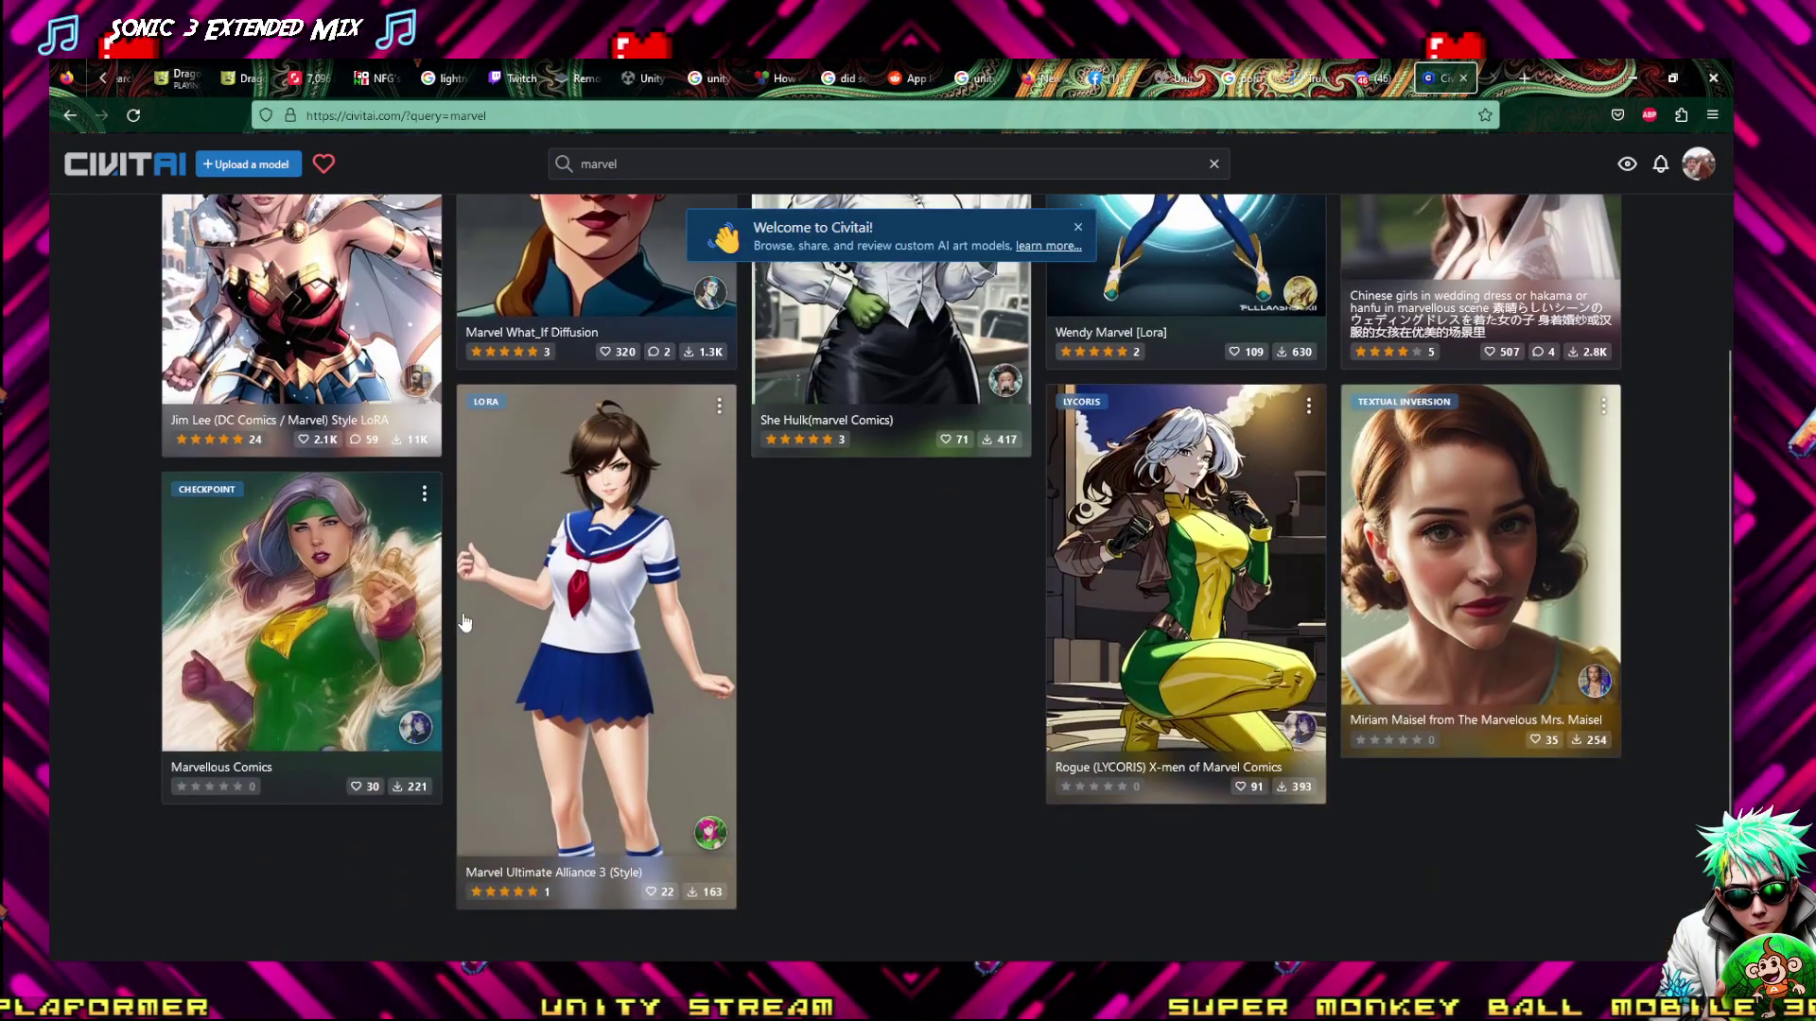
{"action": "scroll", "coordinate": [1007, 652], "scroll_direction": "up", "scroll_amount": 3}
{"action": "left_click", "coordinate": [358, 510]}
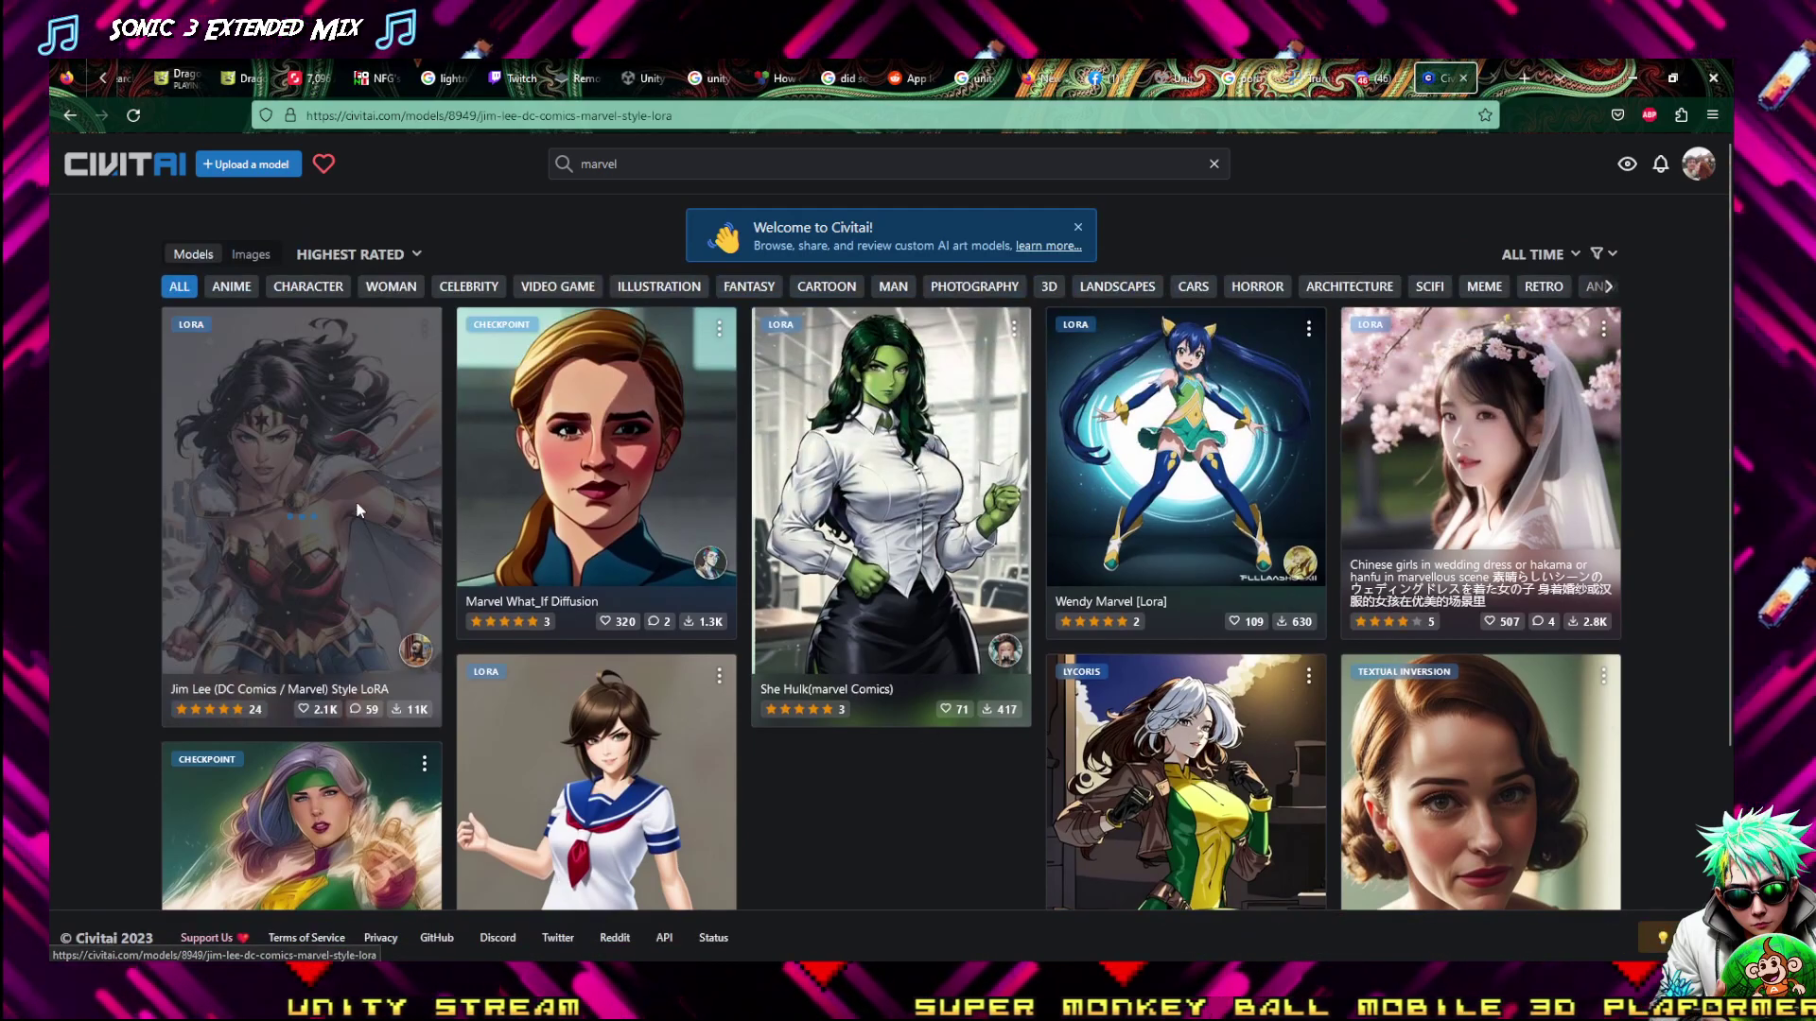
{"action": "scroll", "coordinate": [474, 612], "scroll_direction": "down", "scroll_amount": 15}
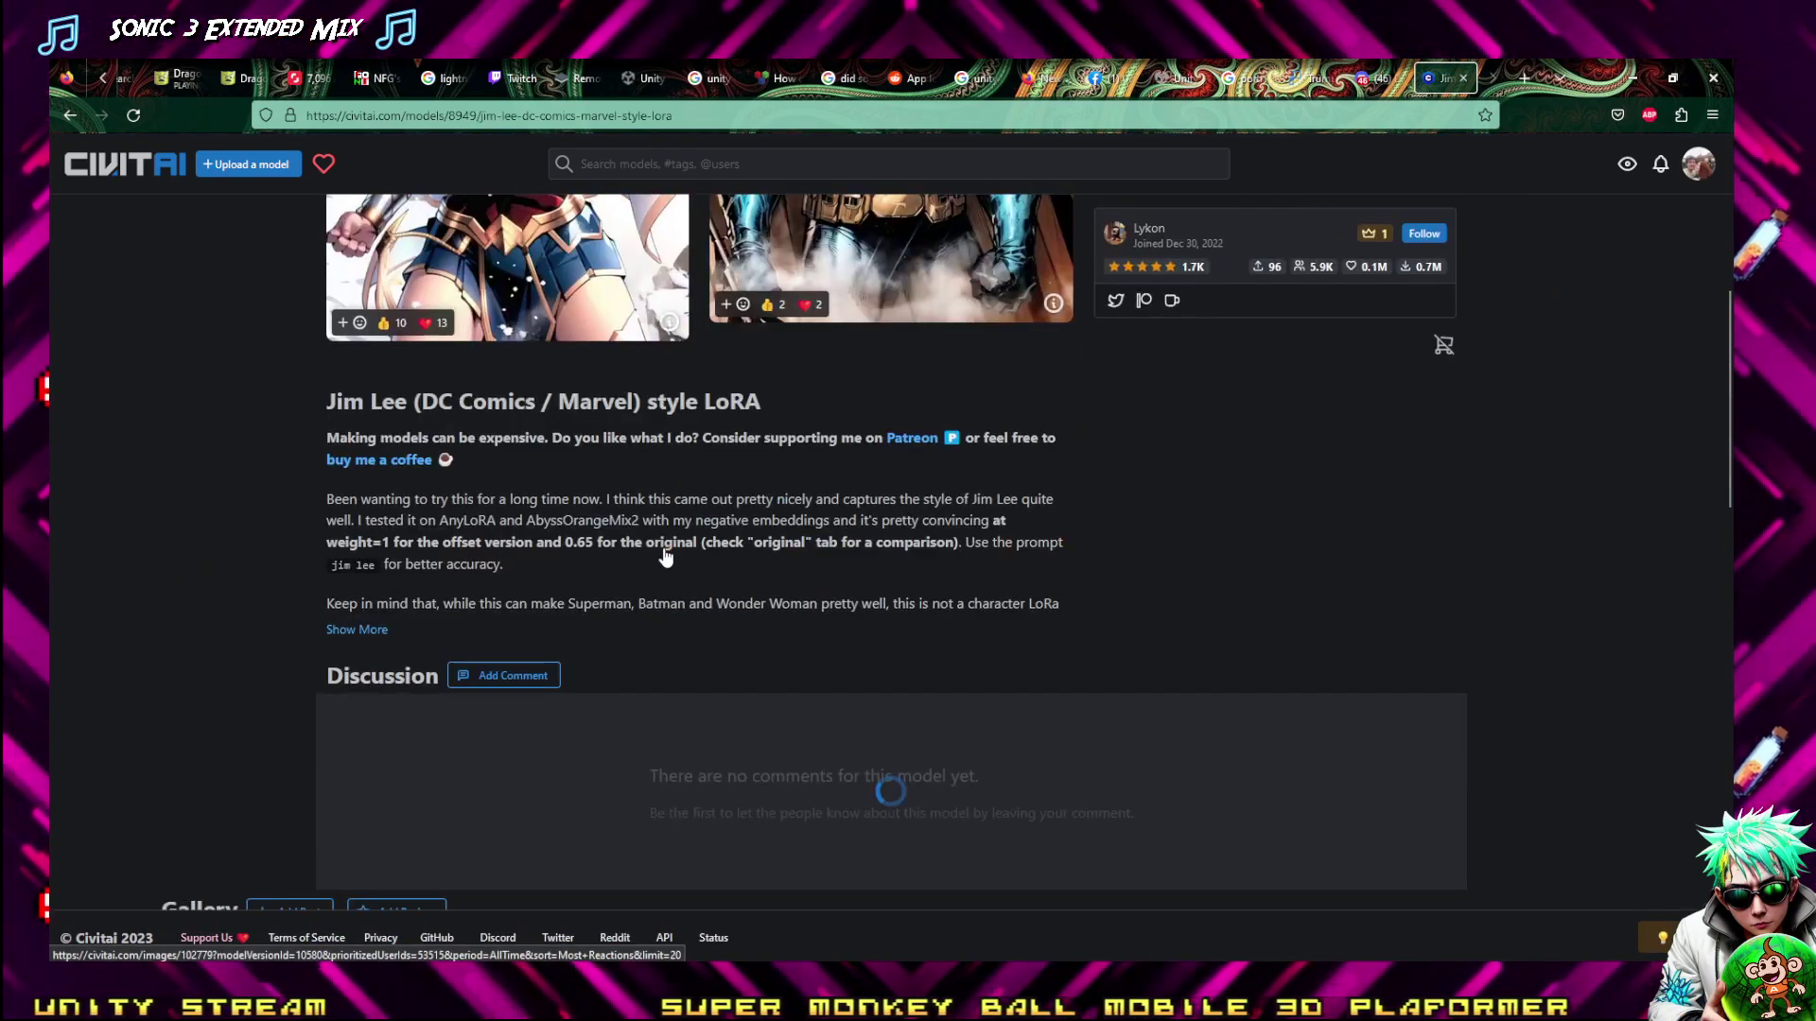
{"action": "scroll", "coordinate": [643, 622], "scroll_direction": "up", "scroll_amount": 15}
{"action": "scroll", "coordinate": [539, 601], "scroll_direction": "down", "scroll_amount": 1}
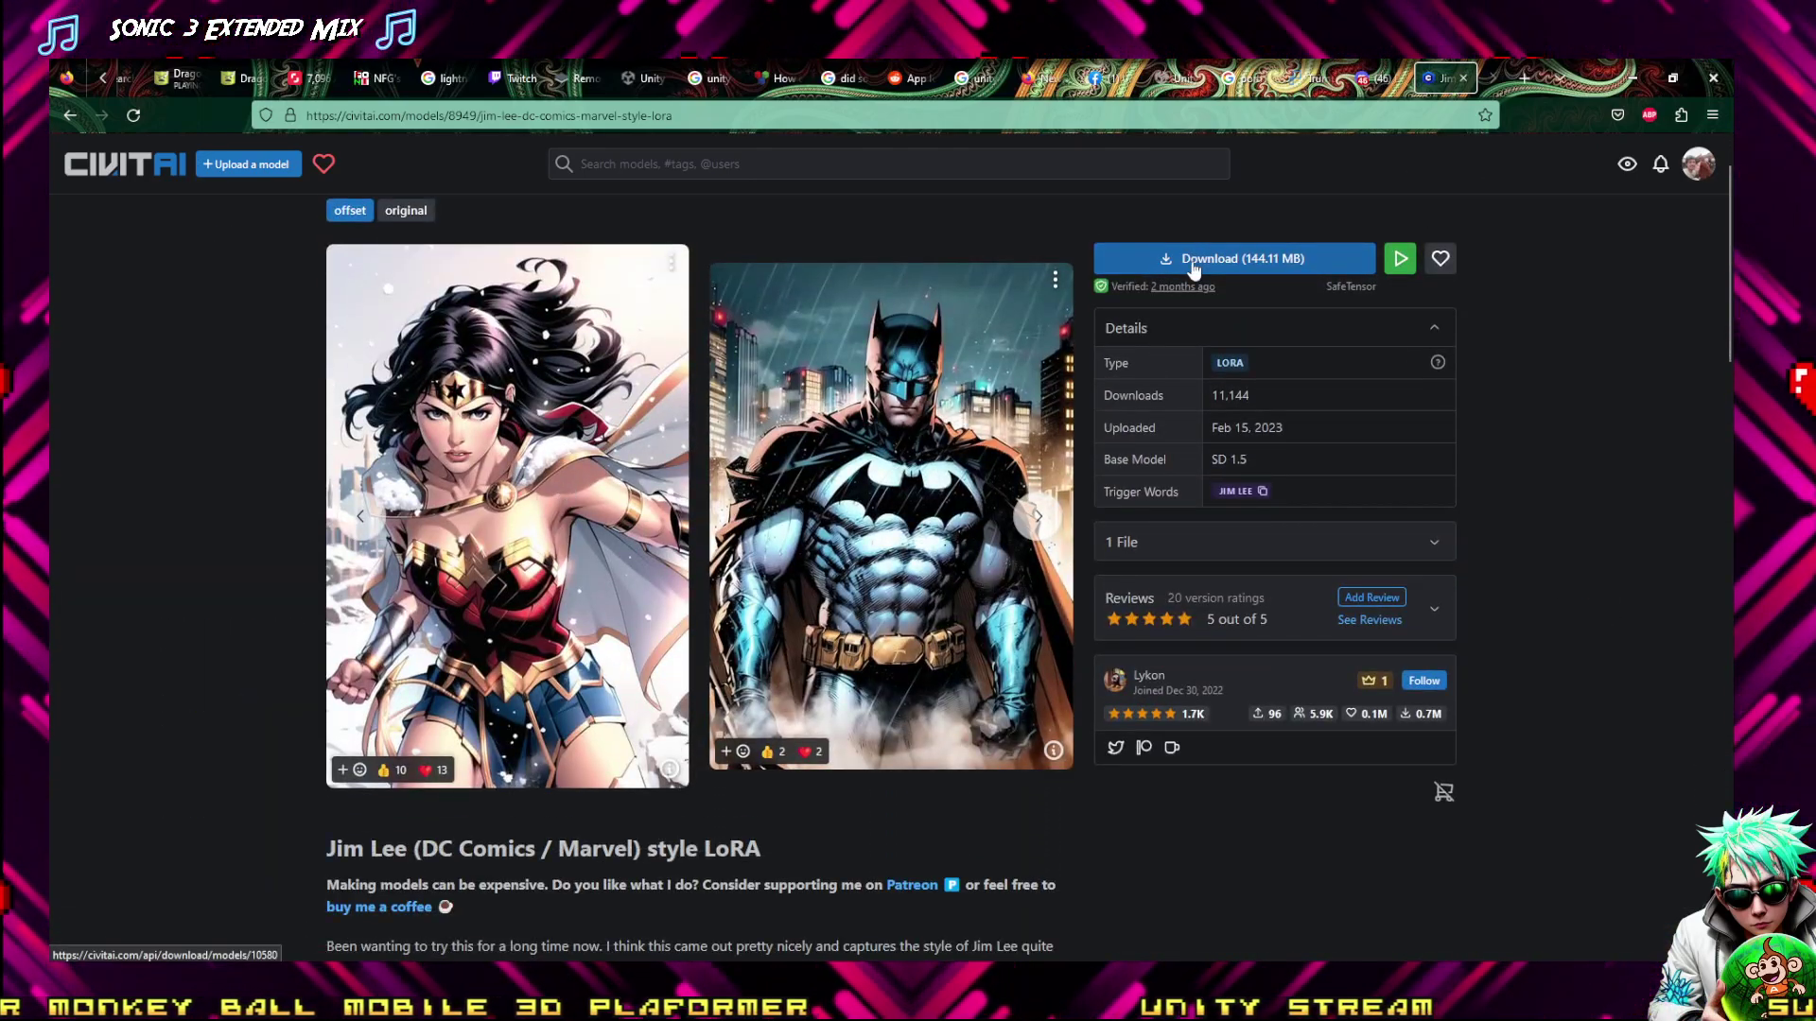
{"action": "scroll", "coordinate": [635, 626], "scroll_direction": "down", "scroll_amount": 15}
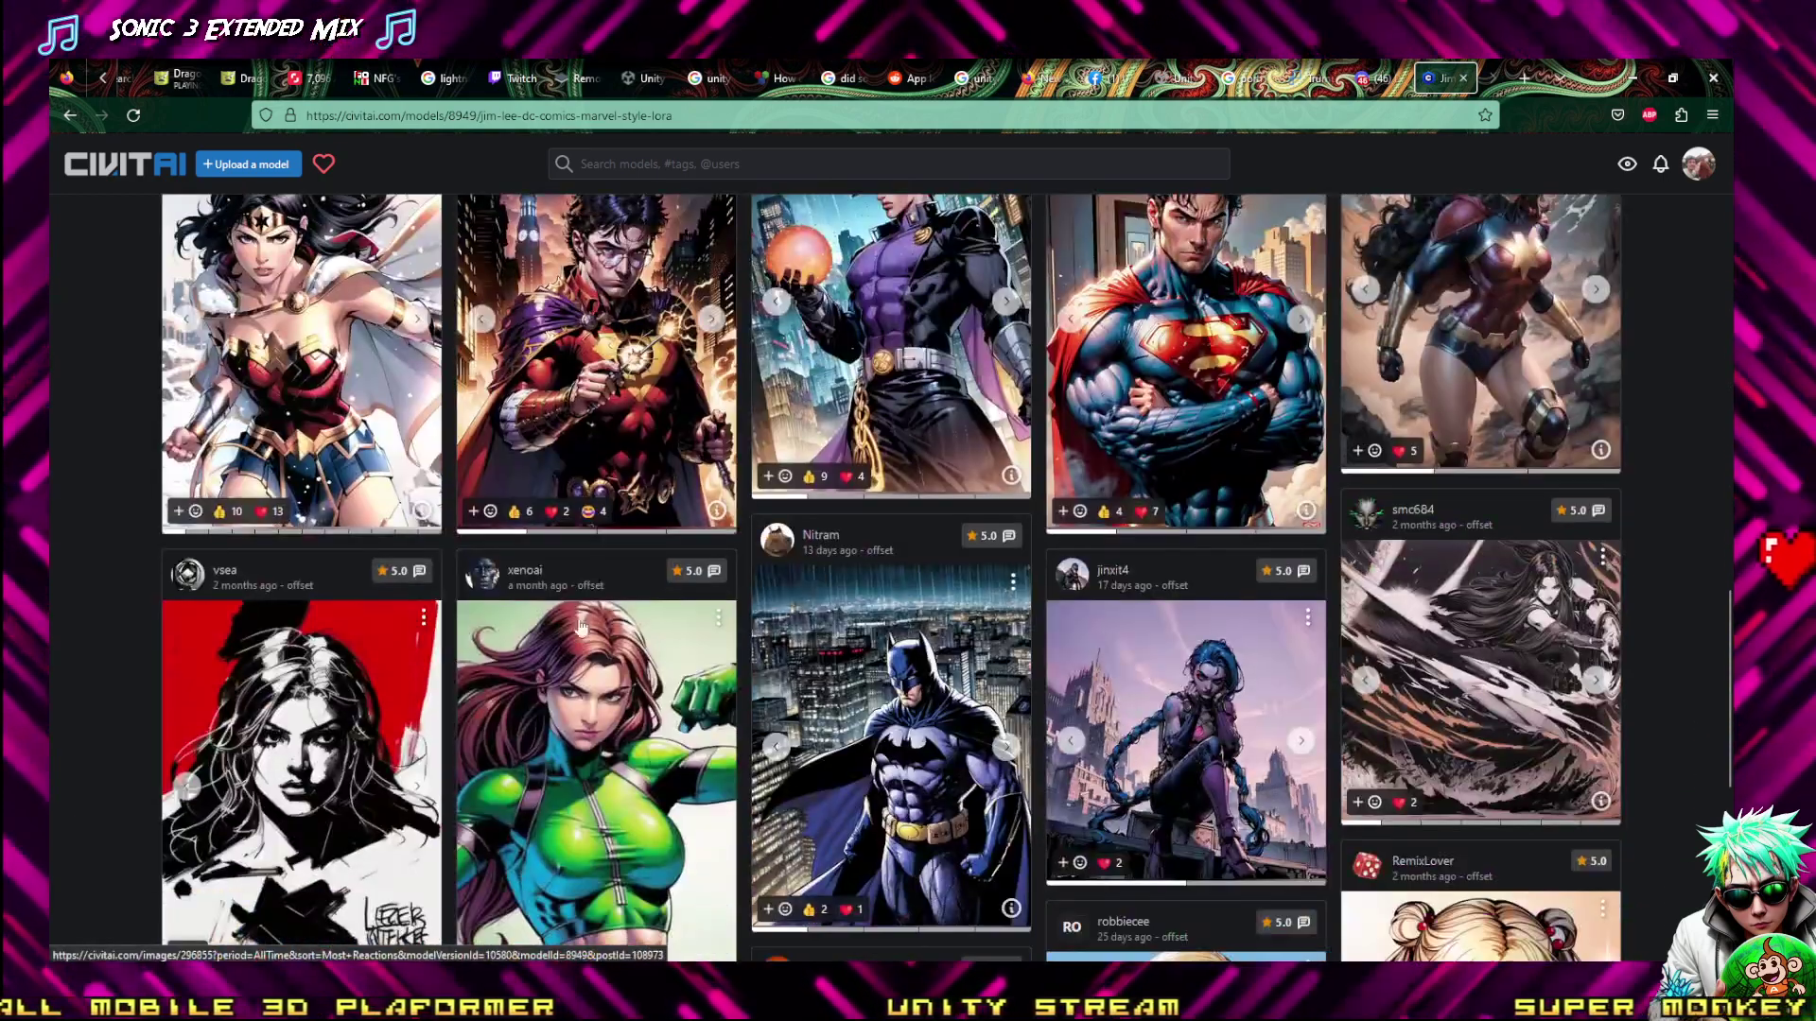
{"action": "left_click", "coordinate": [365, 403]}
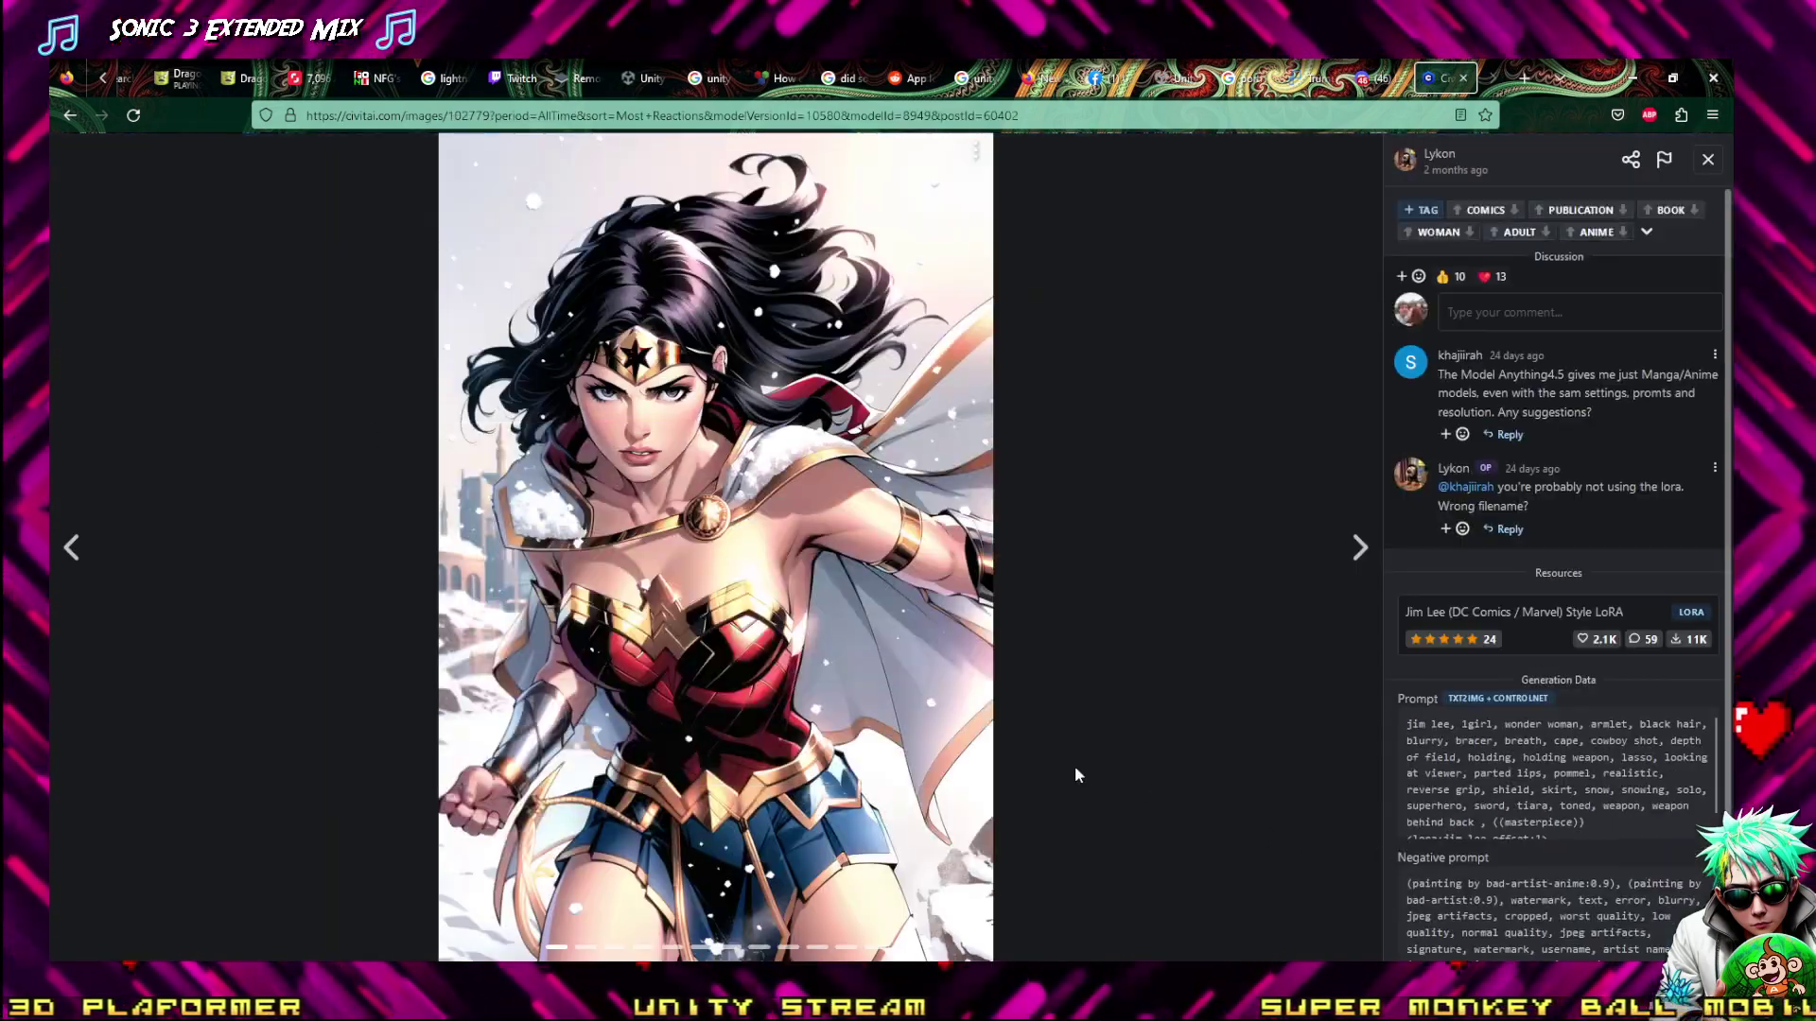
{"action": "key", "text": "Right"}
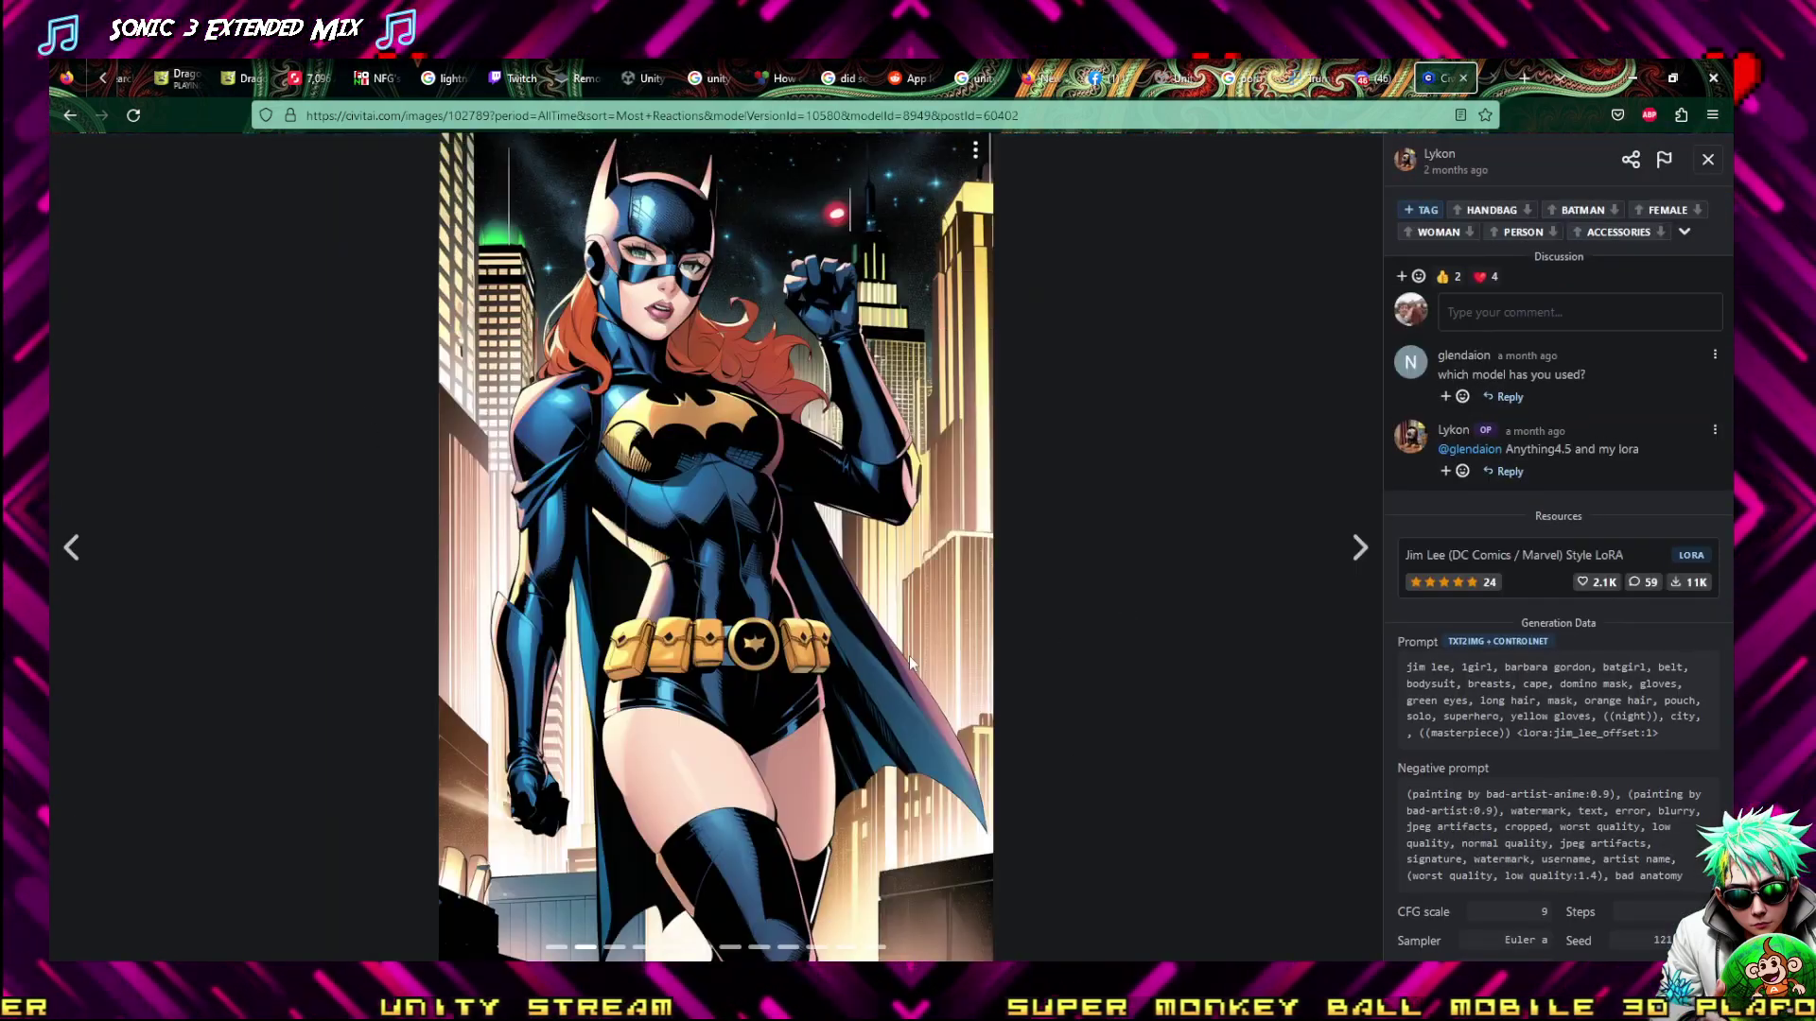
{"action": "key", "text": "Right"}
{"action": "key", "text": "Right"}
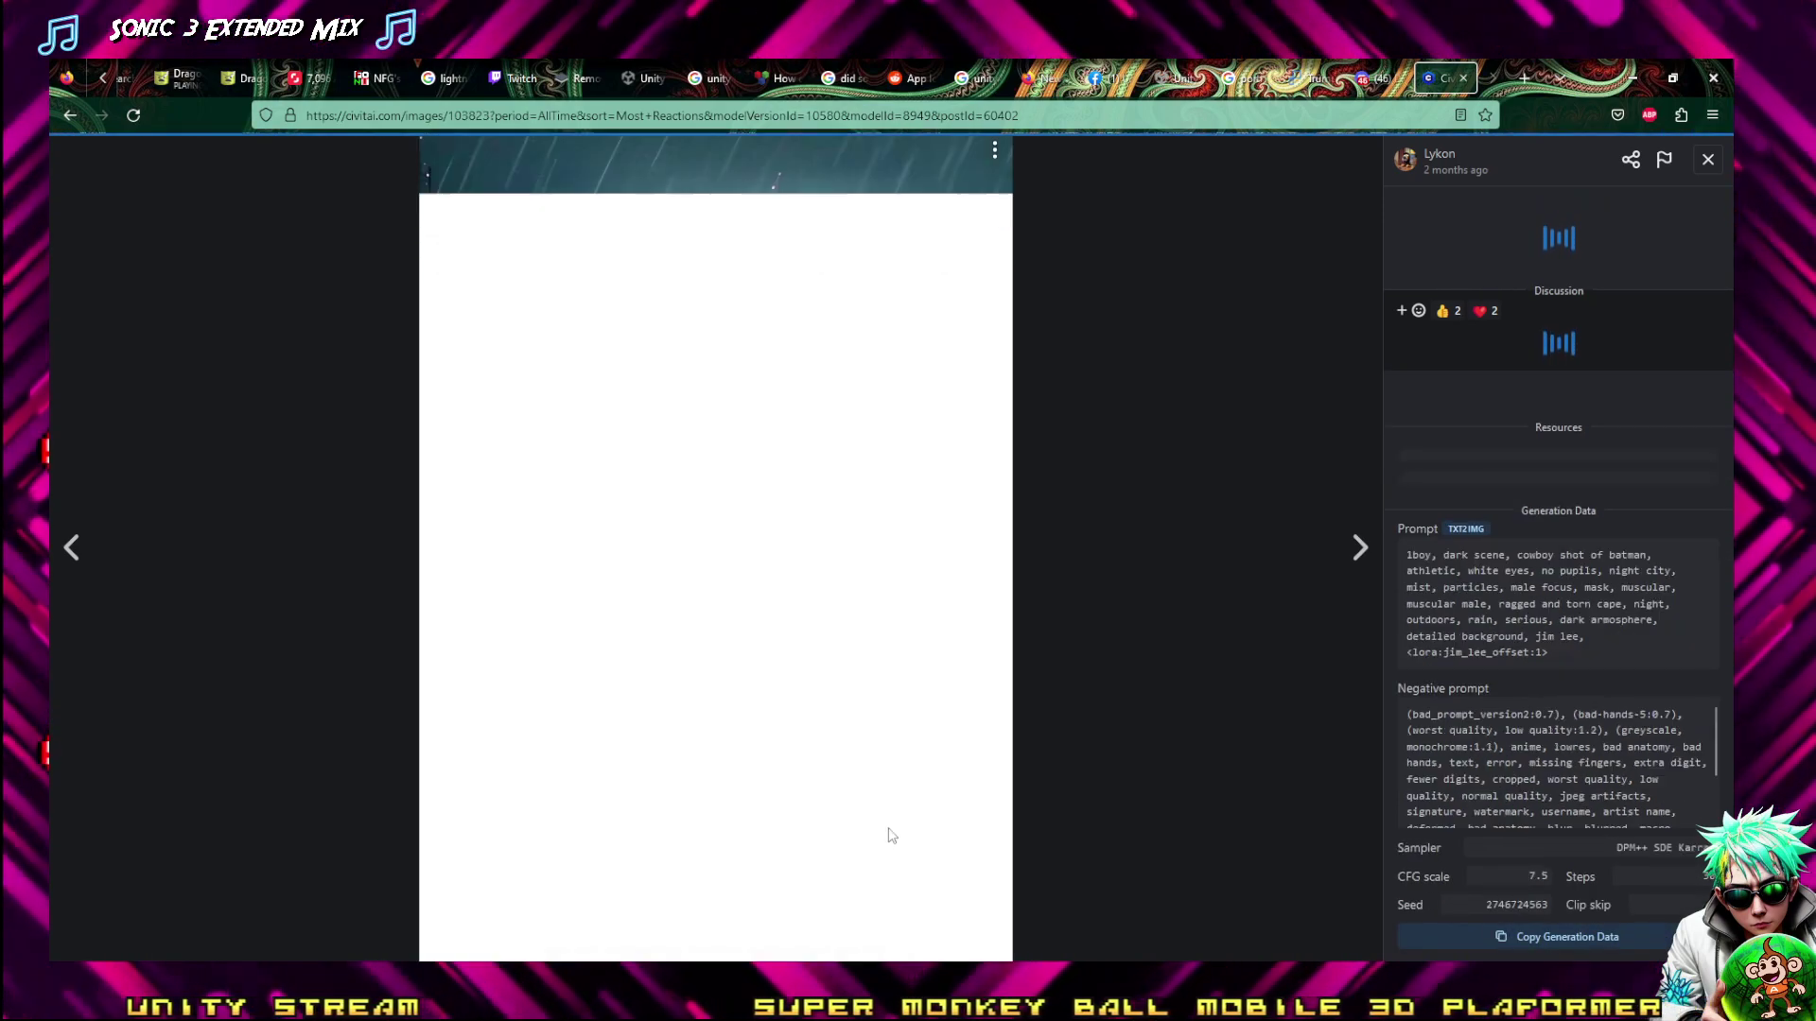
{"action": "key", "text": "Right"}
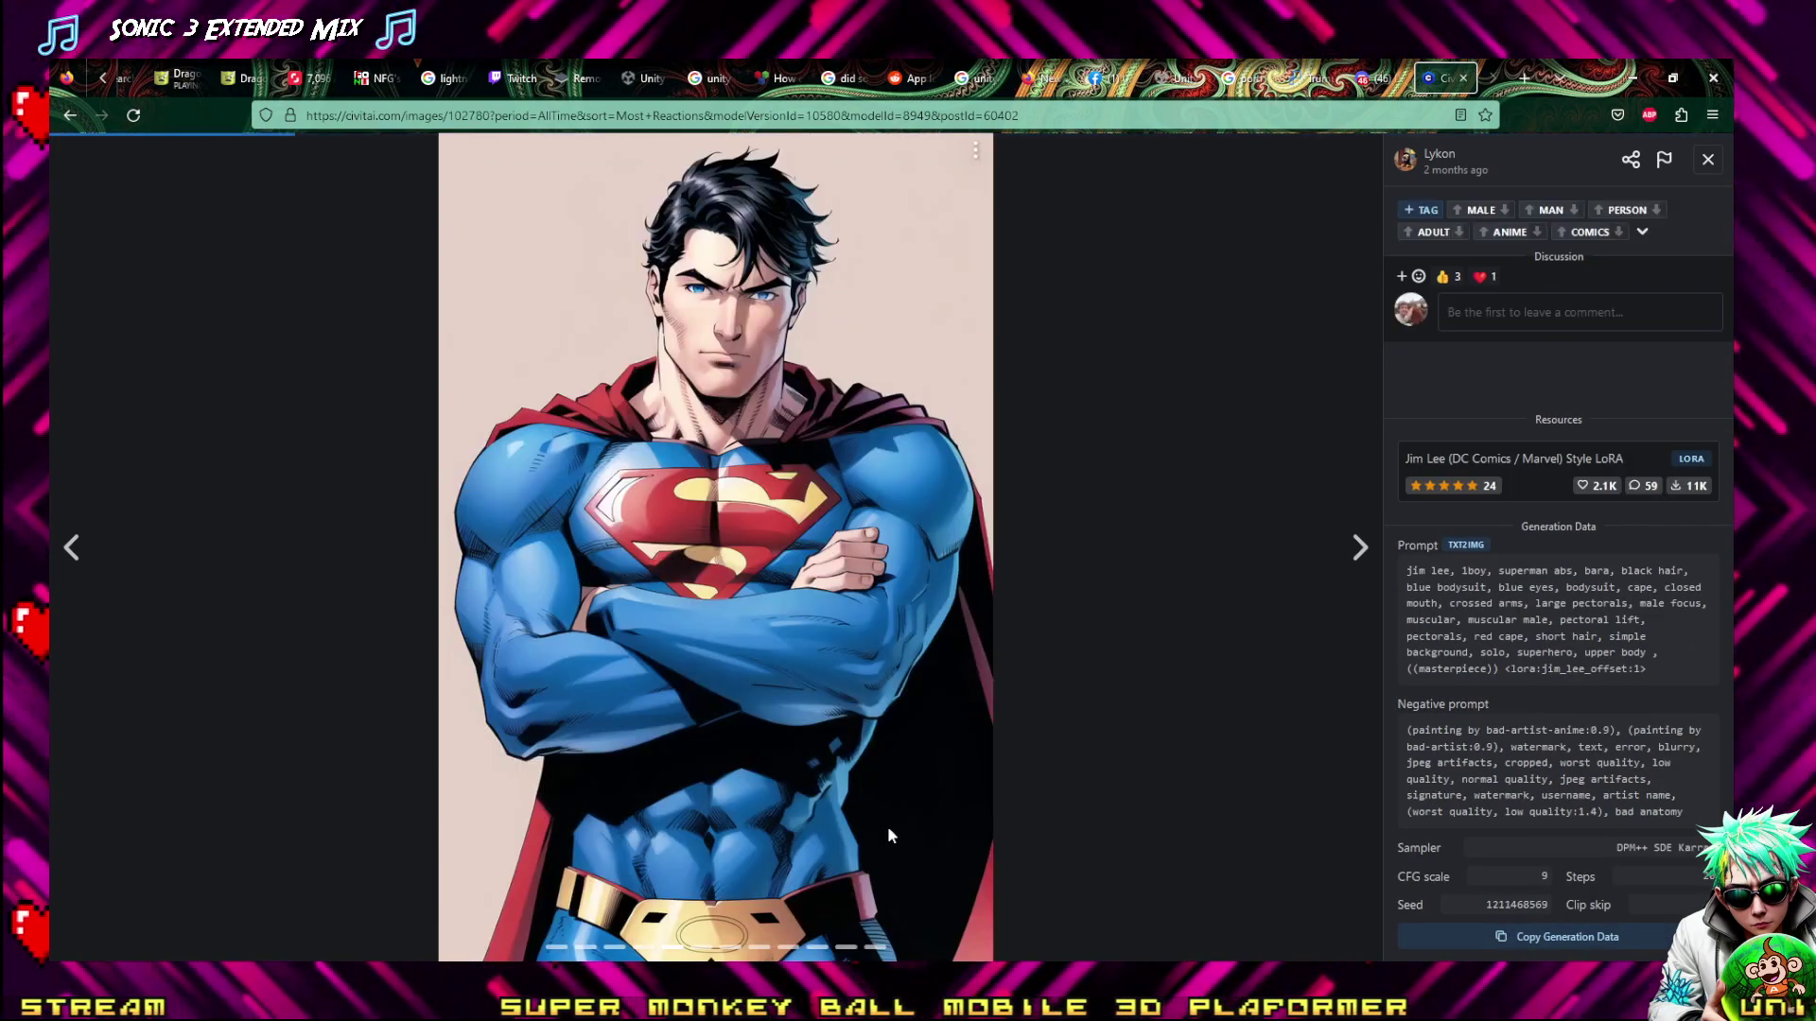
{"action": "key", "text": "Right"}
{"action": "key", "text": "Right"}
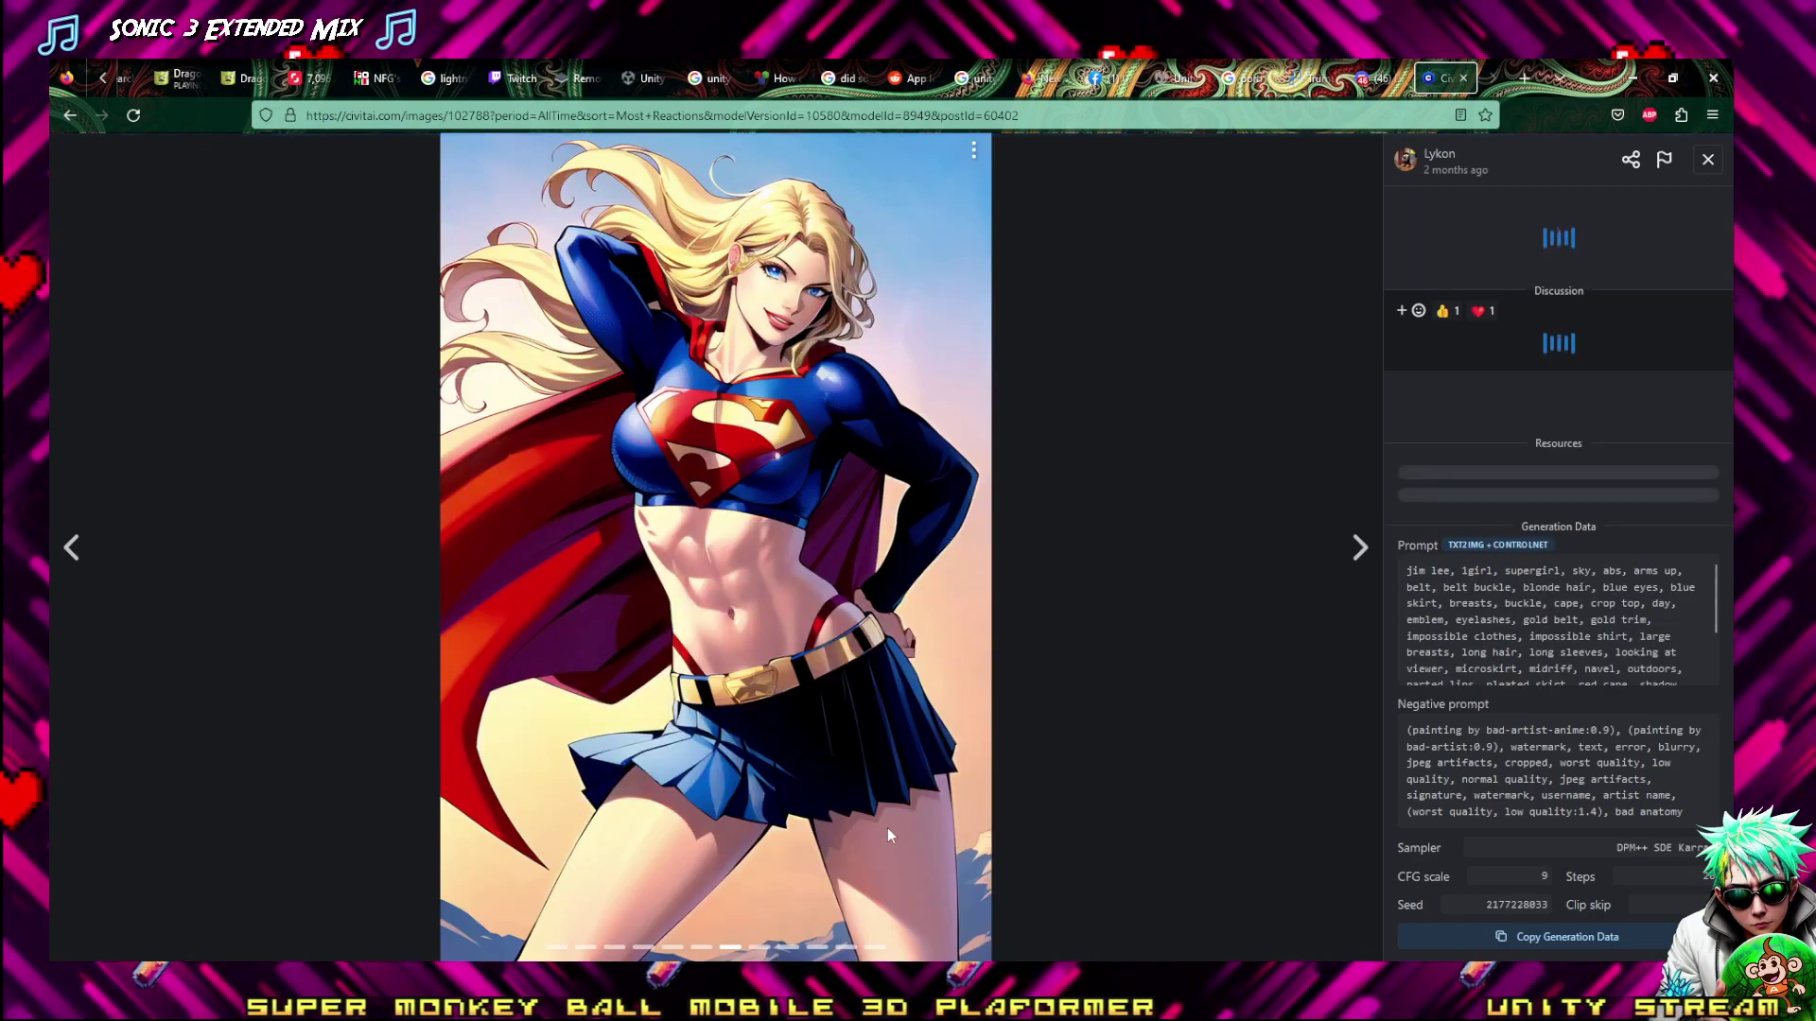
{"action": "key", "text": "Right"}
{"action": "key", "text": "Right"}
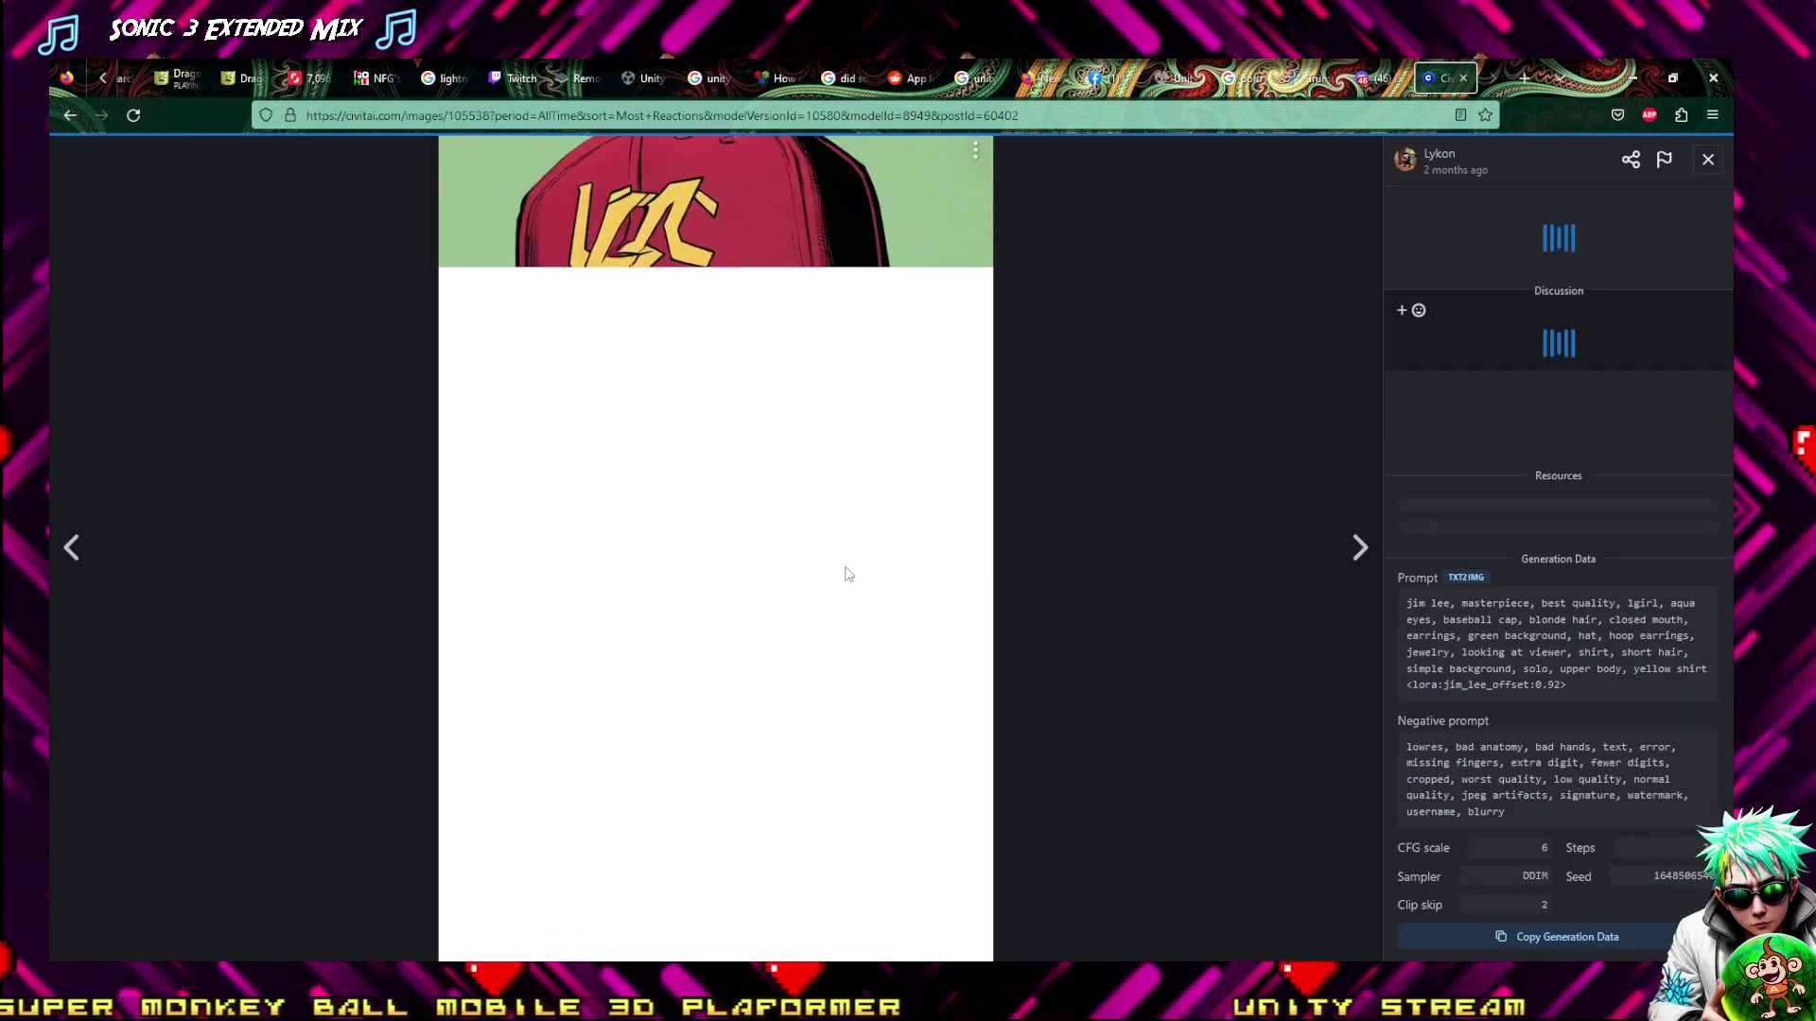
{"action": "key", "text": "Right"}
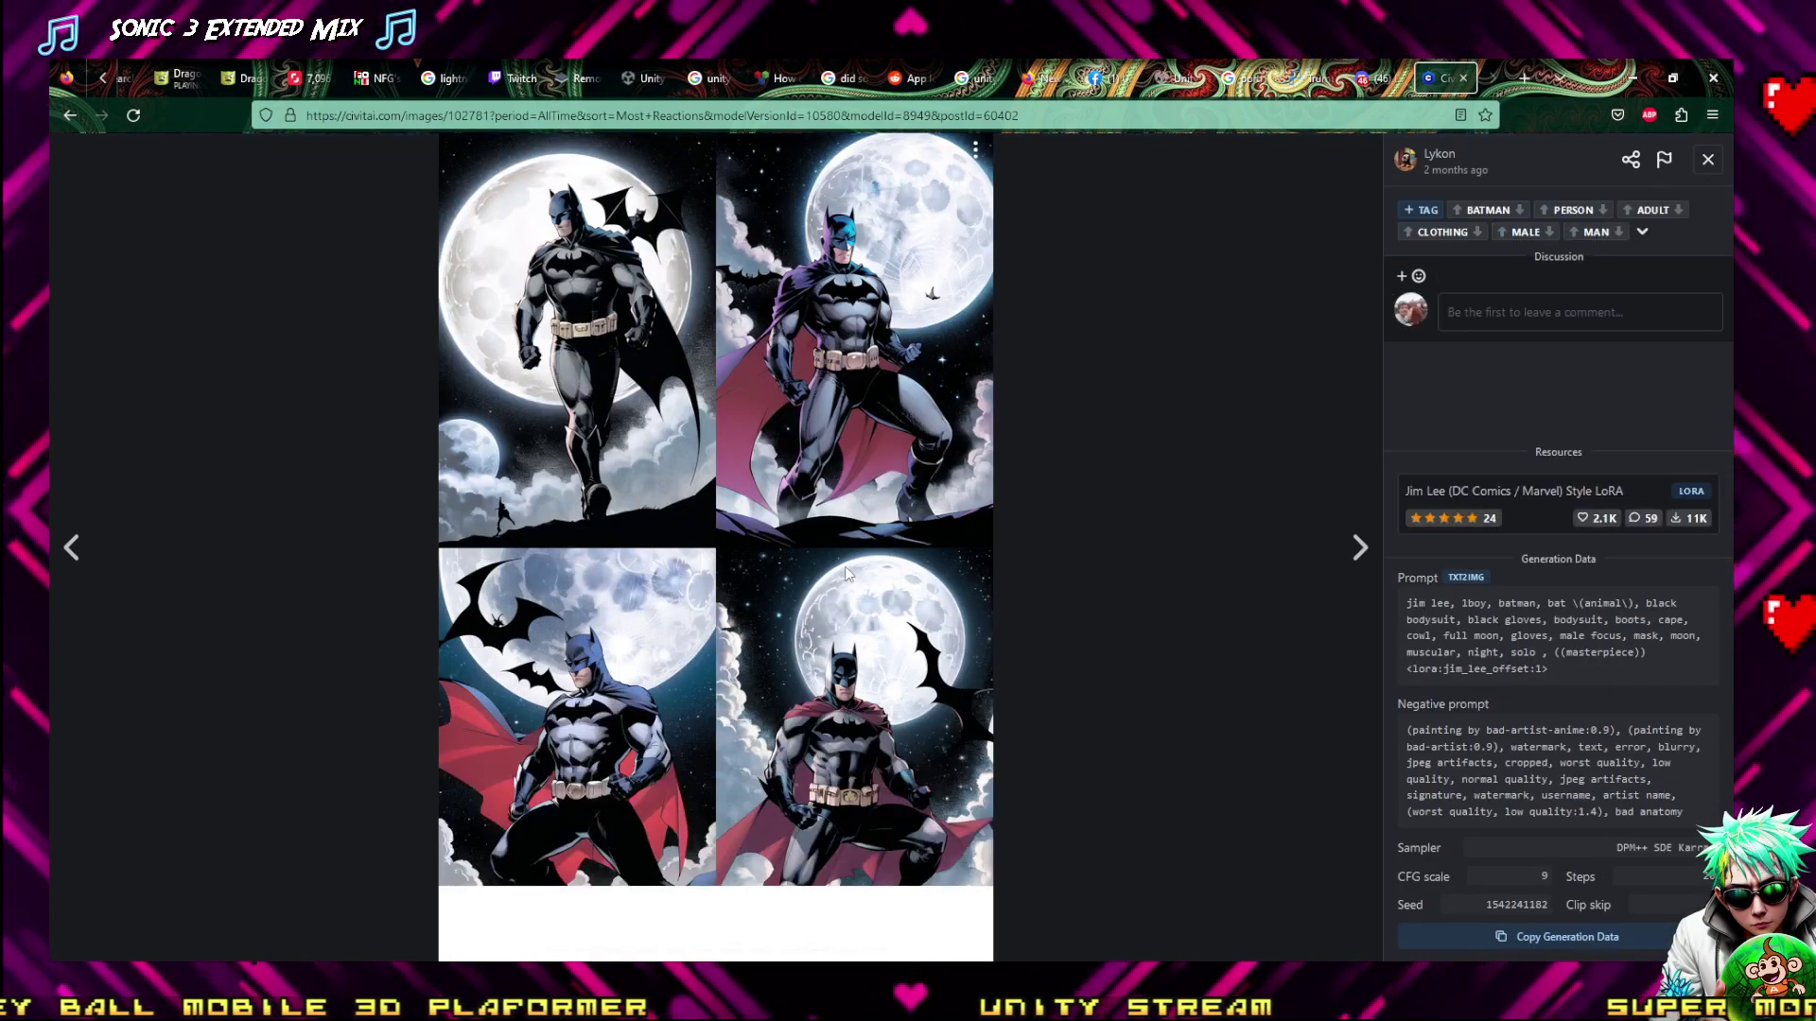
{"action": "key", "text": "Right"}
{"action": "key", "text": "Right"}
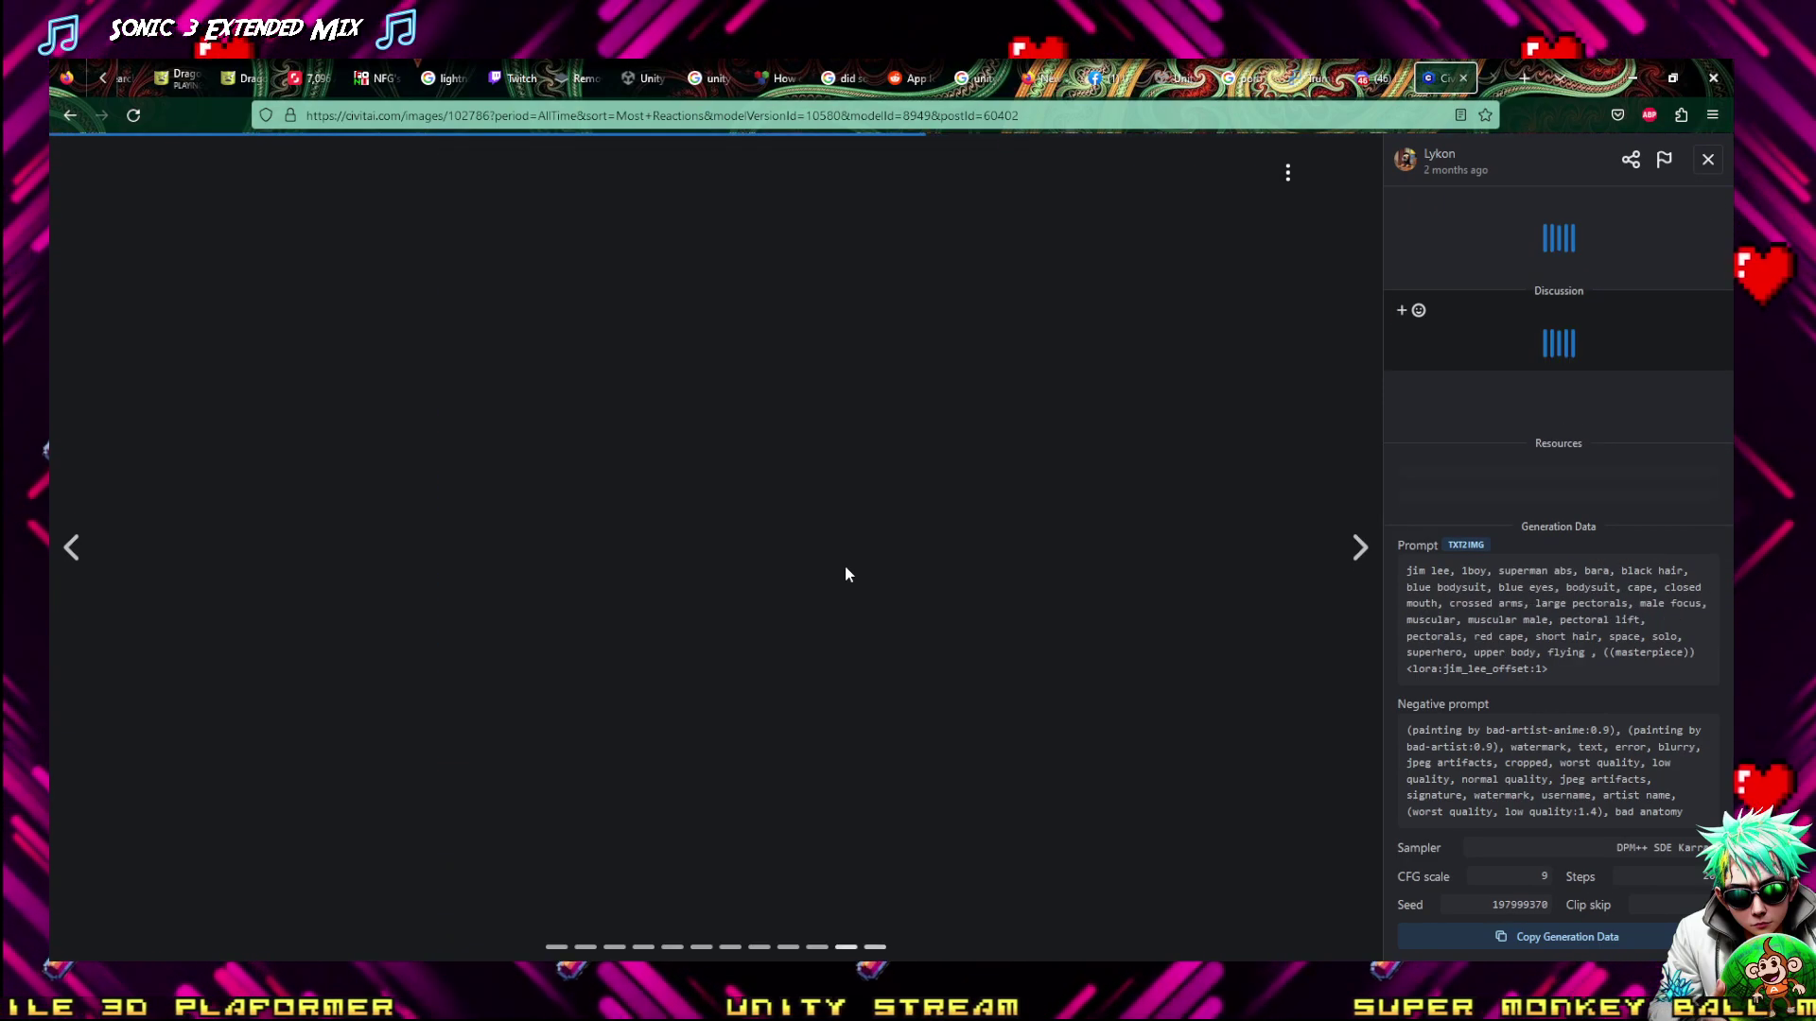
{"action": "key", "text": "Right"}
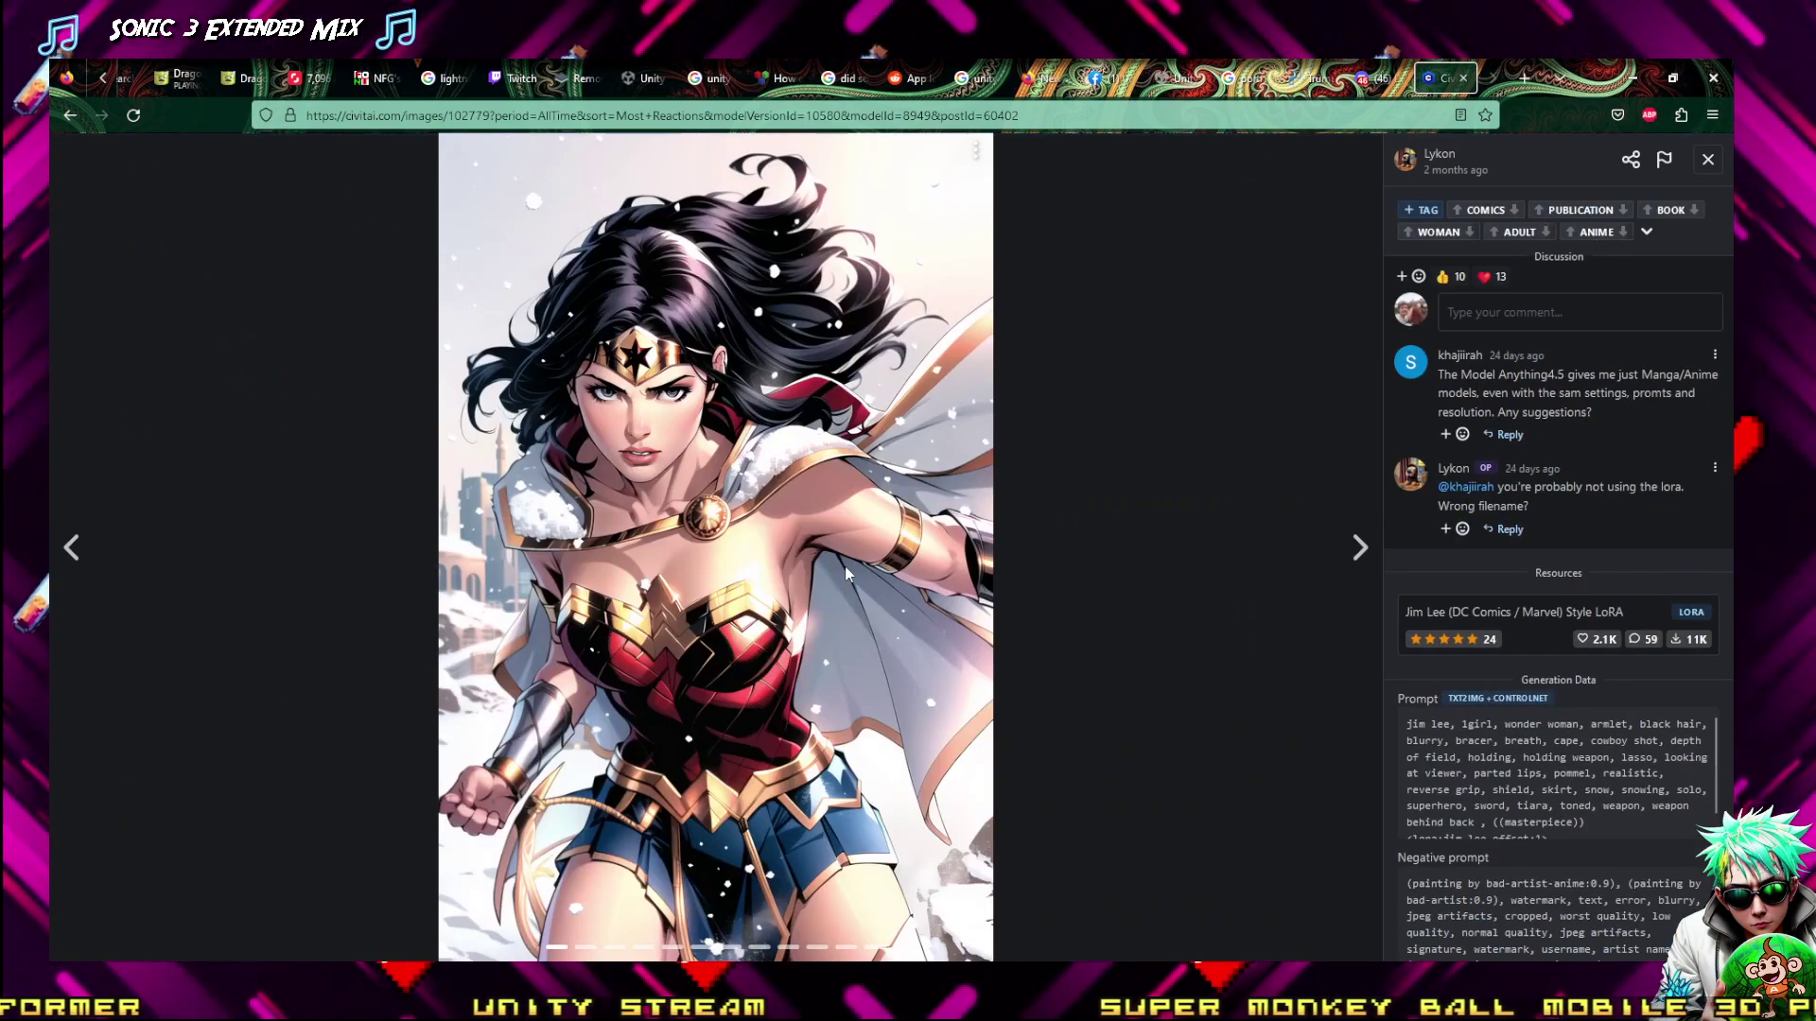
{"action": "key", "text": "Right"}
{"action": "left_click", "coordinate": [295, 344]}
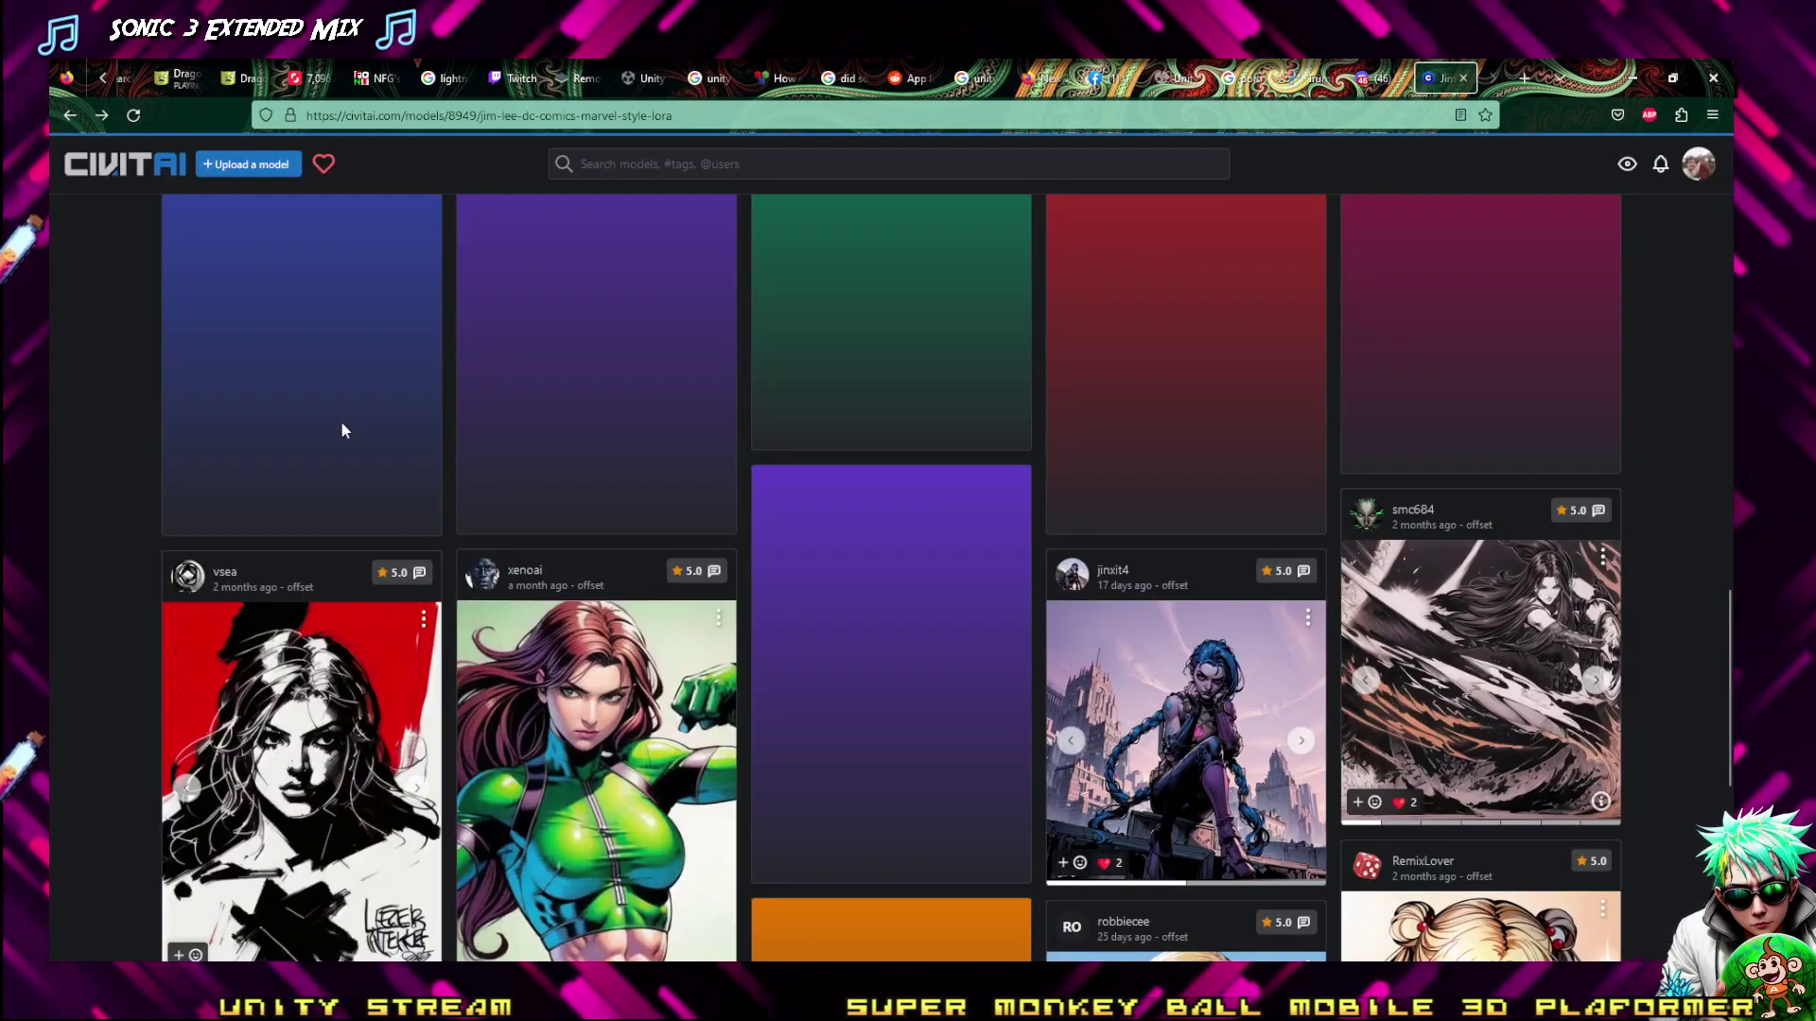
{"action": "scroll", "coordinate": [759, 632], "scroll_direction": "down", "scroll_amount": 6}
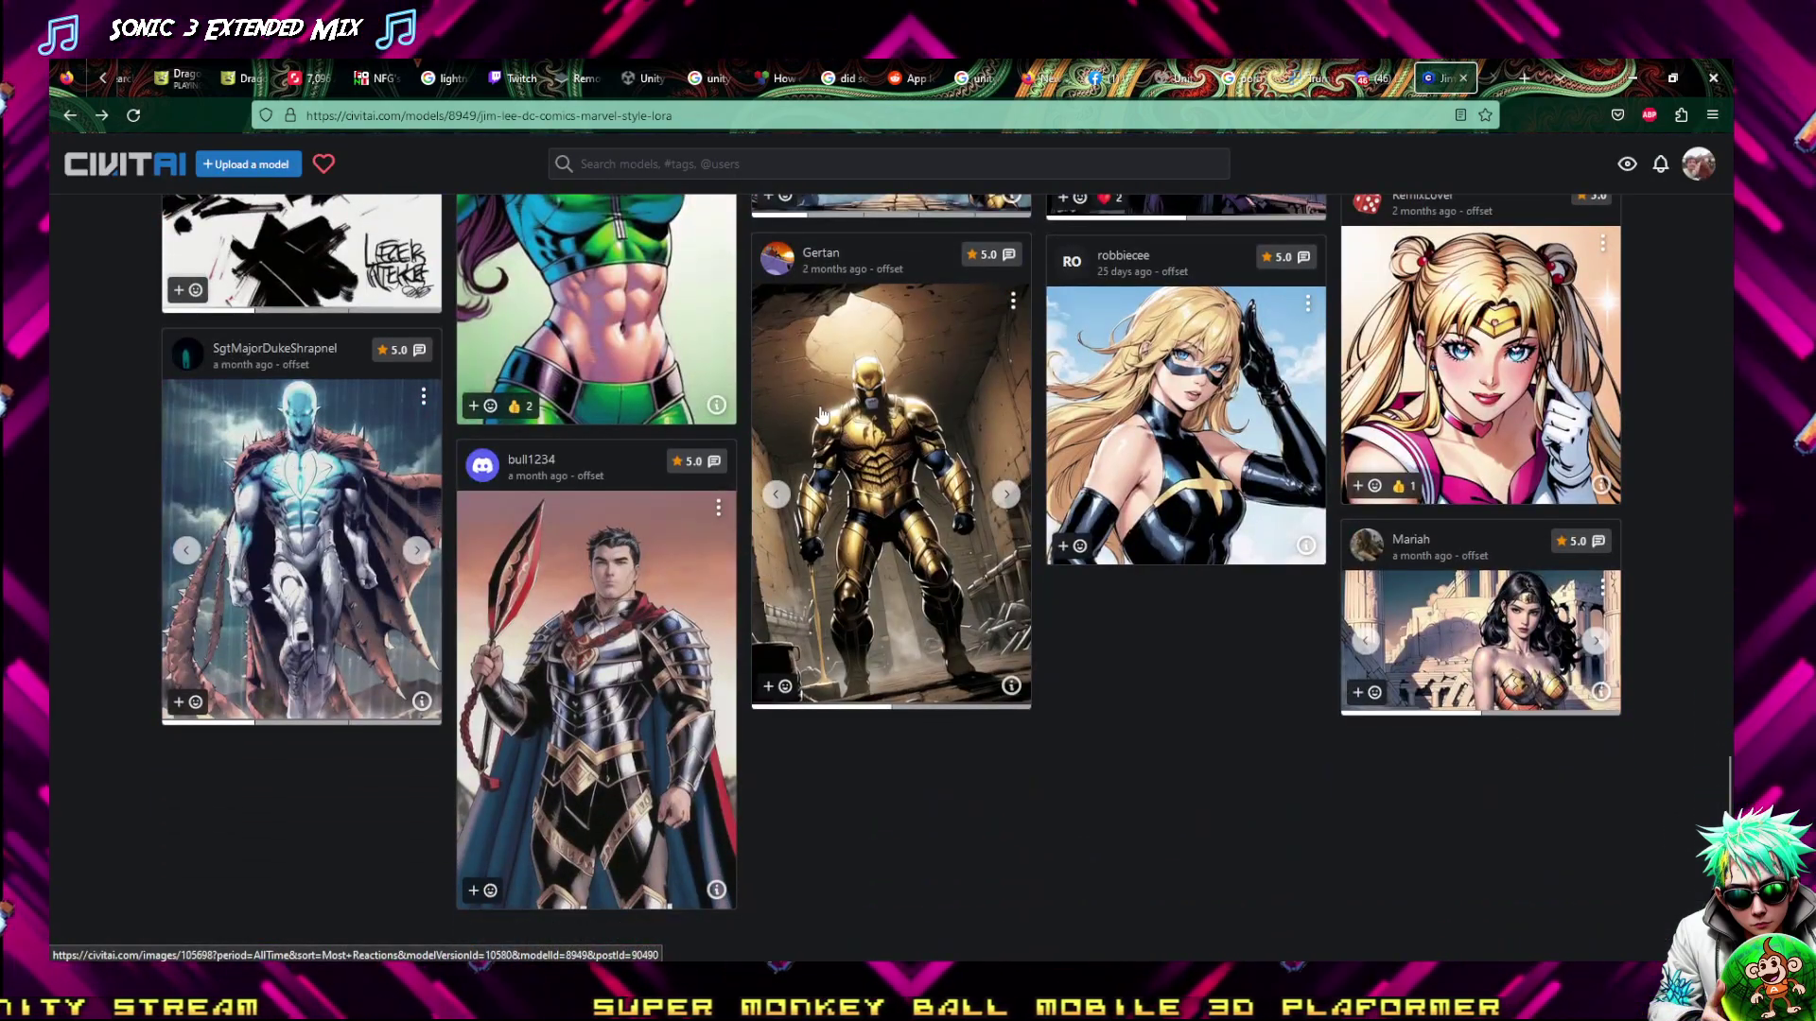
{"action": "left_click", "coordinate": [872, 499]}
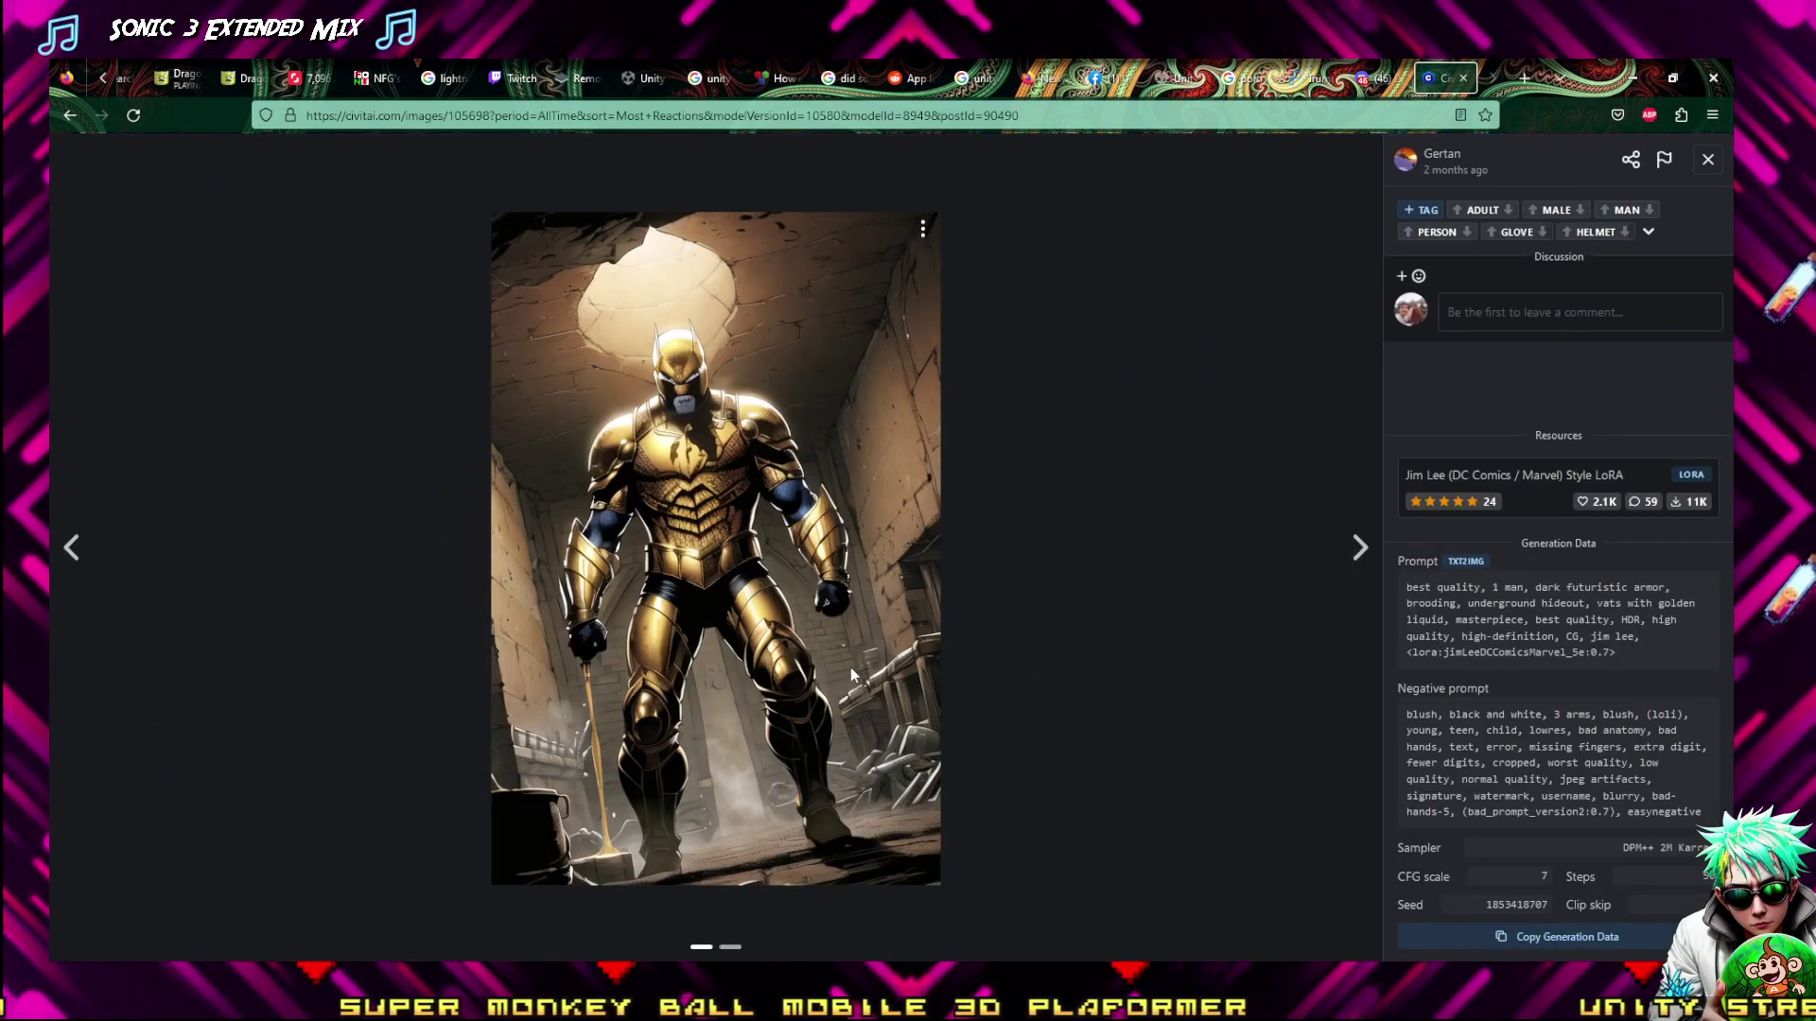
{"action": "key", "text": "Right"}
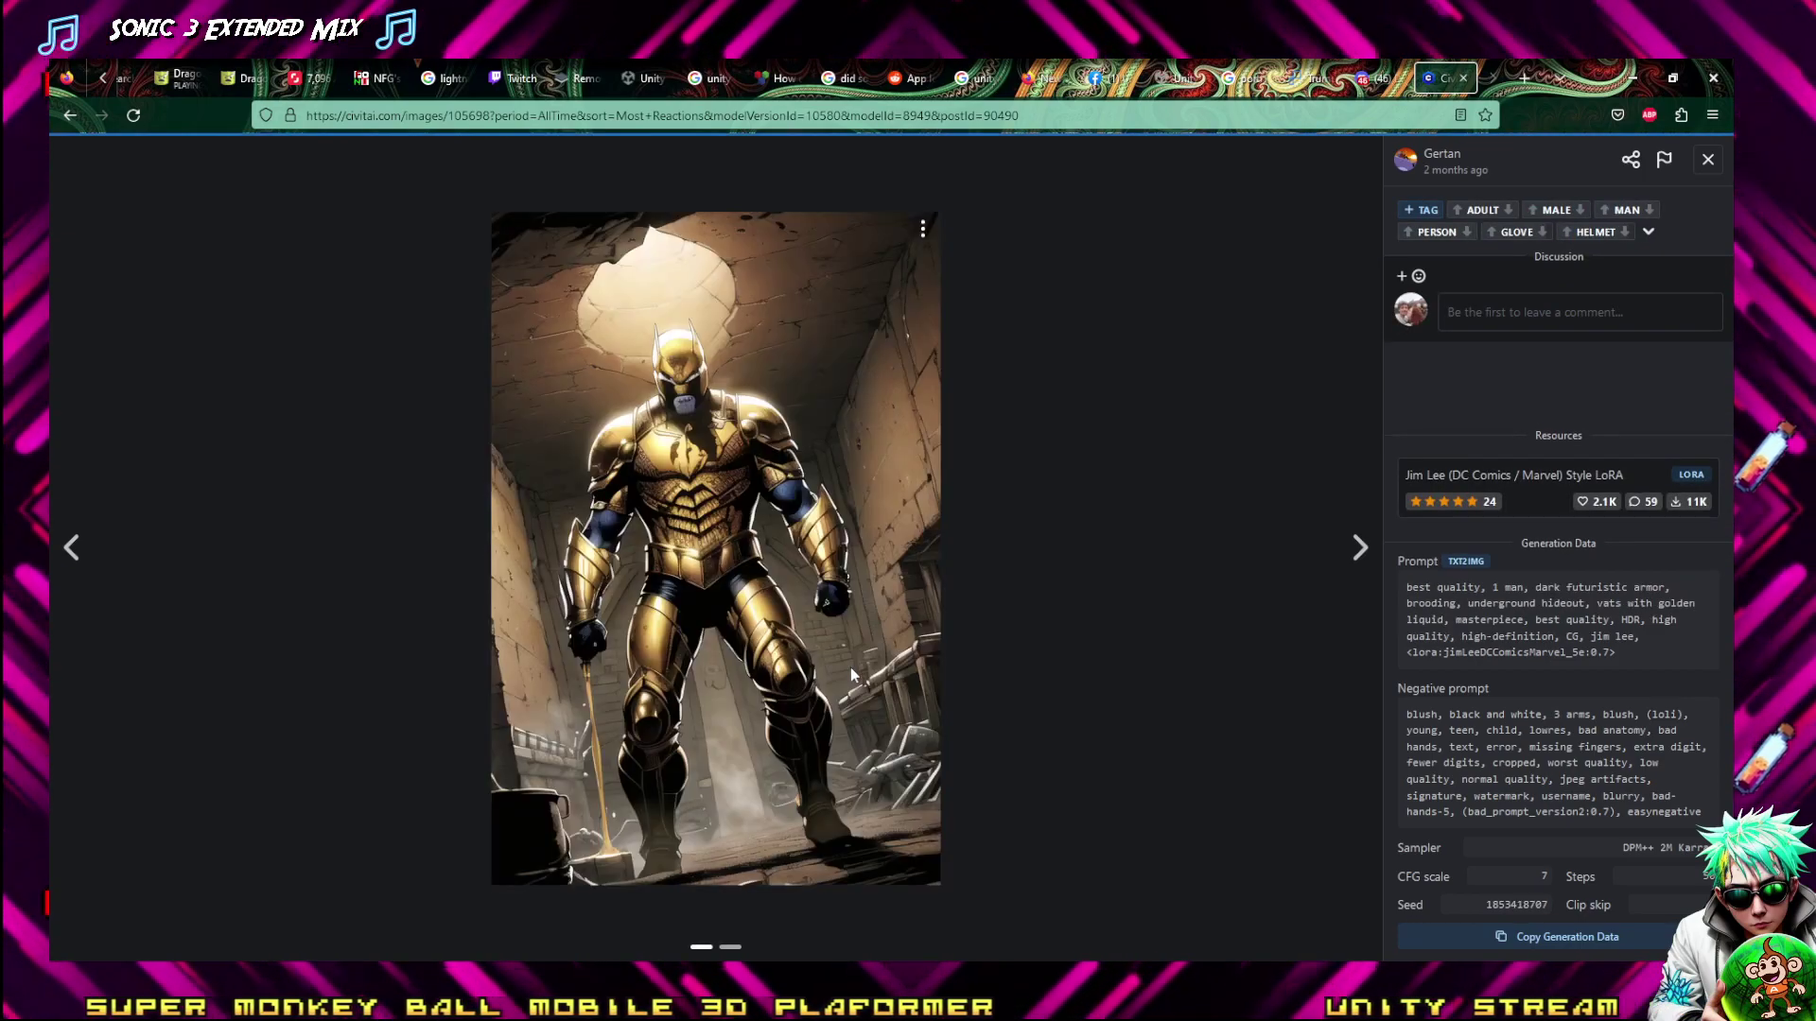
{"action": "left_click", "coordinate": [71, 115]}
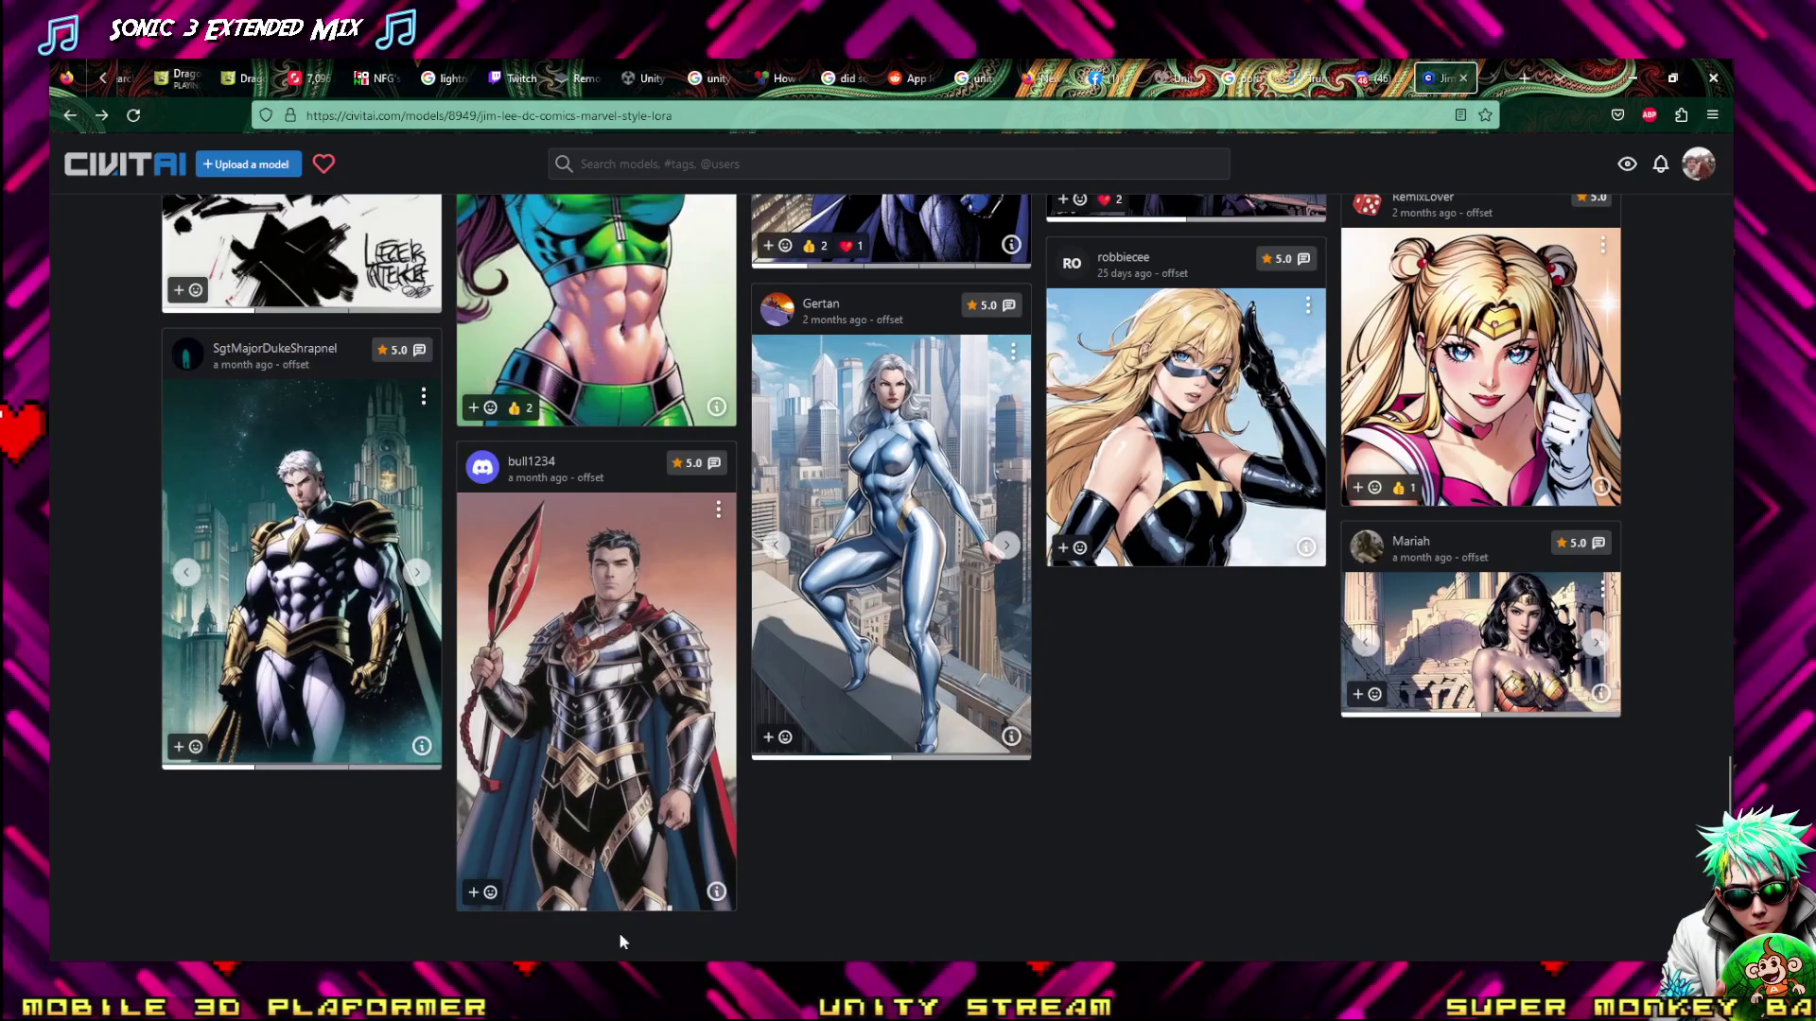
{"action": "scroll", "coordinate": [771, 955], "scroll_direction": "up", "scroll_amount": 5}
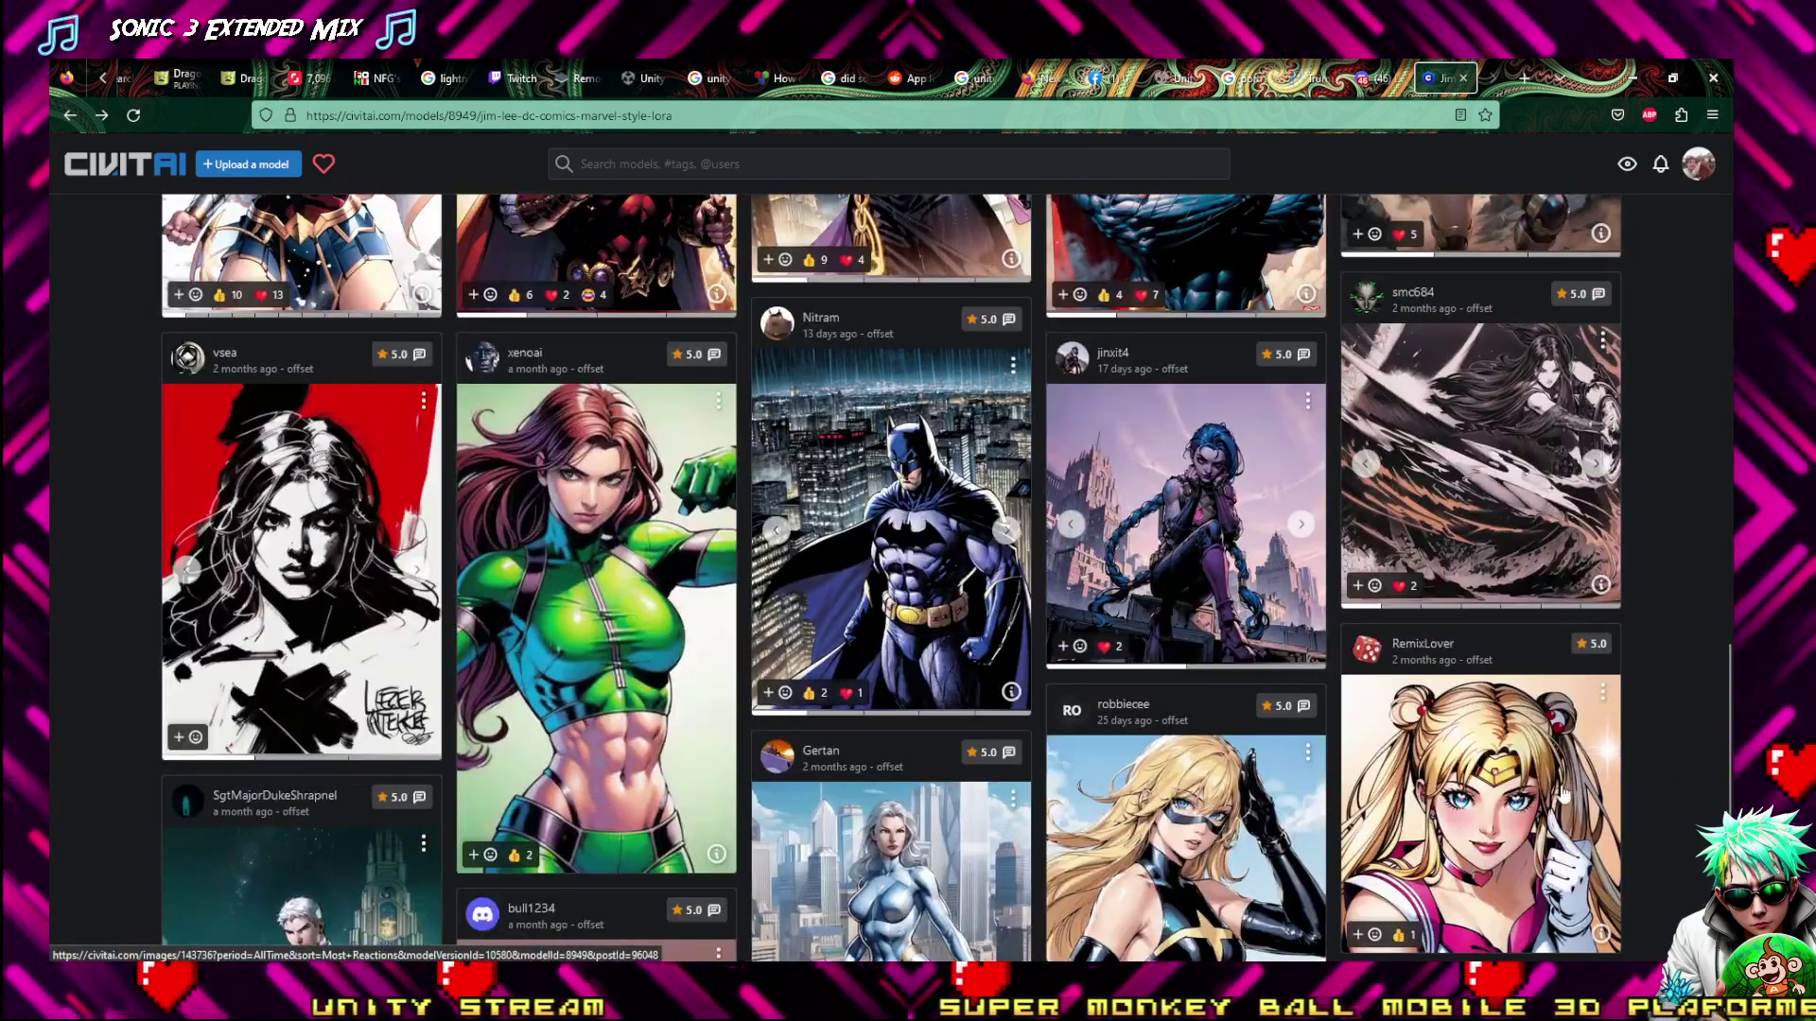
{"action": "scroll", "coordinate": [1513, 878], "scroll_direction": "up", "scroll_amount": 5}
{"action": "scroll", "coordinate": [1418, 724], "scroll_direction": "up", "scroll_amount": 4}
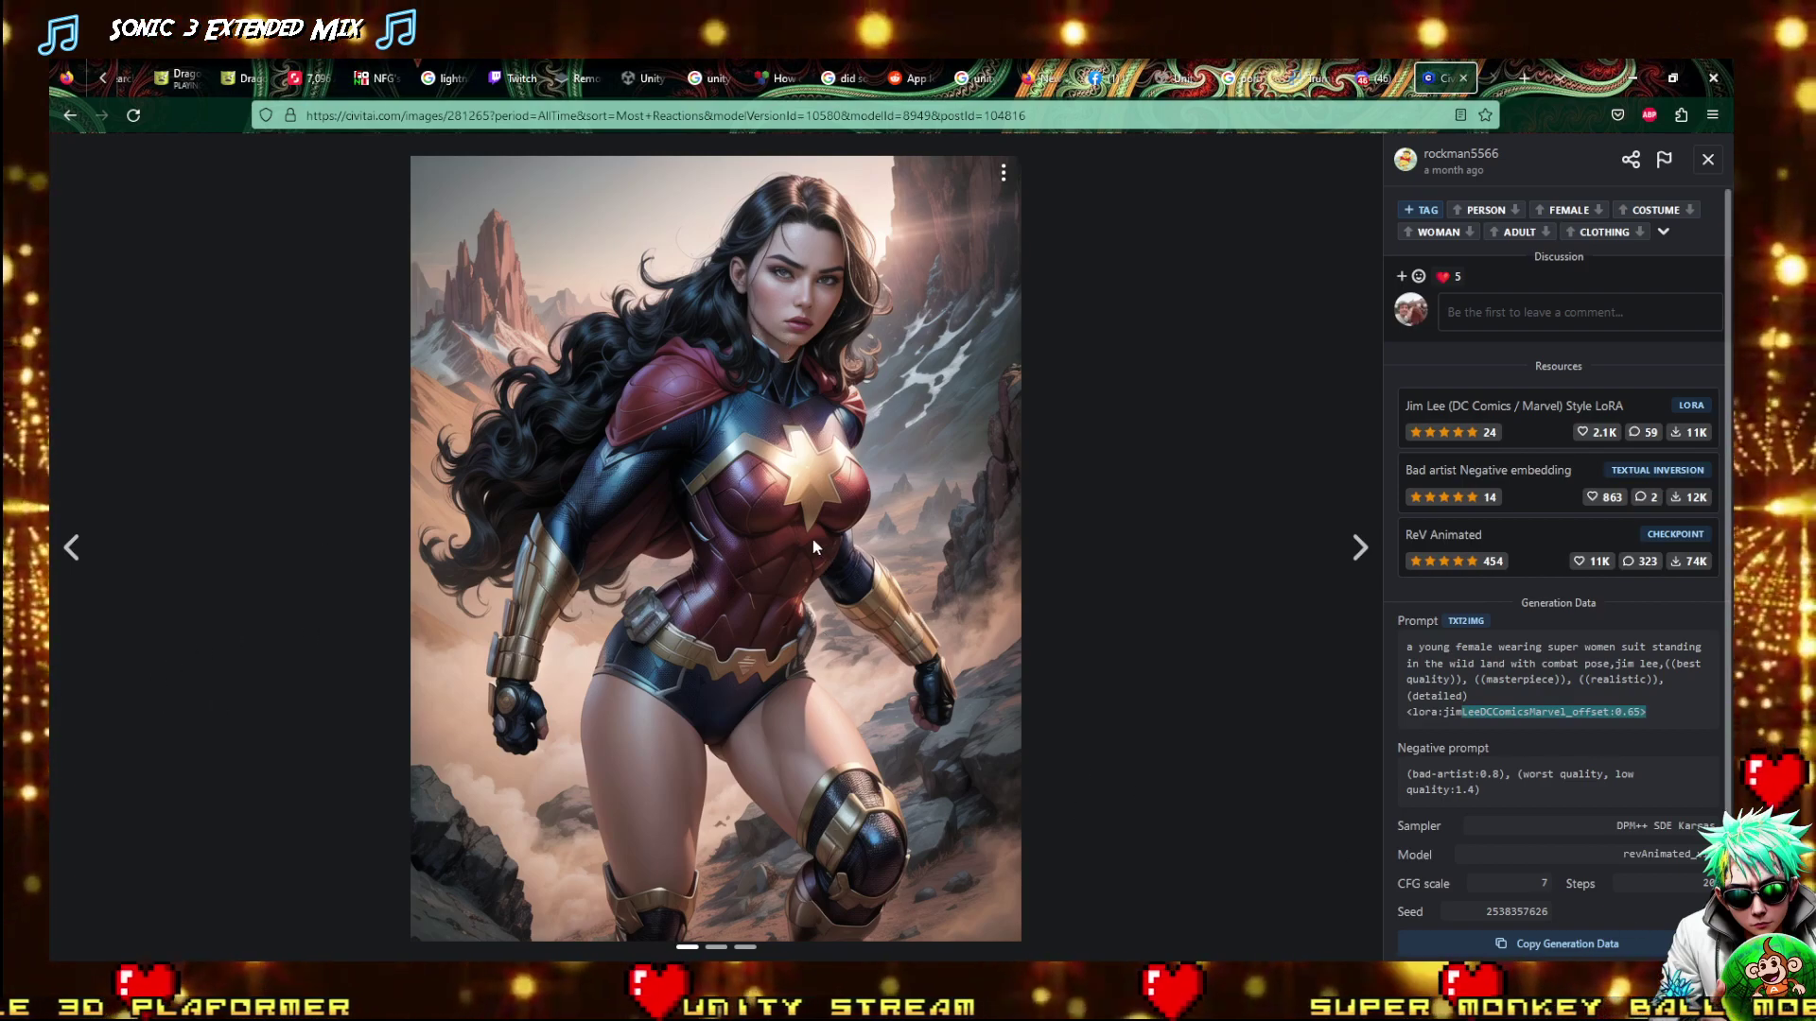
{"action": "left_click_drag", "start_coordinate": [1708, 721], "coordinate": [1391, 645]}
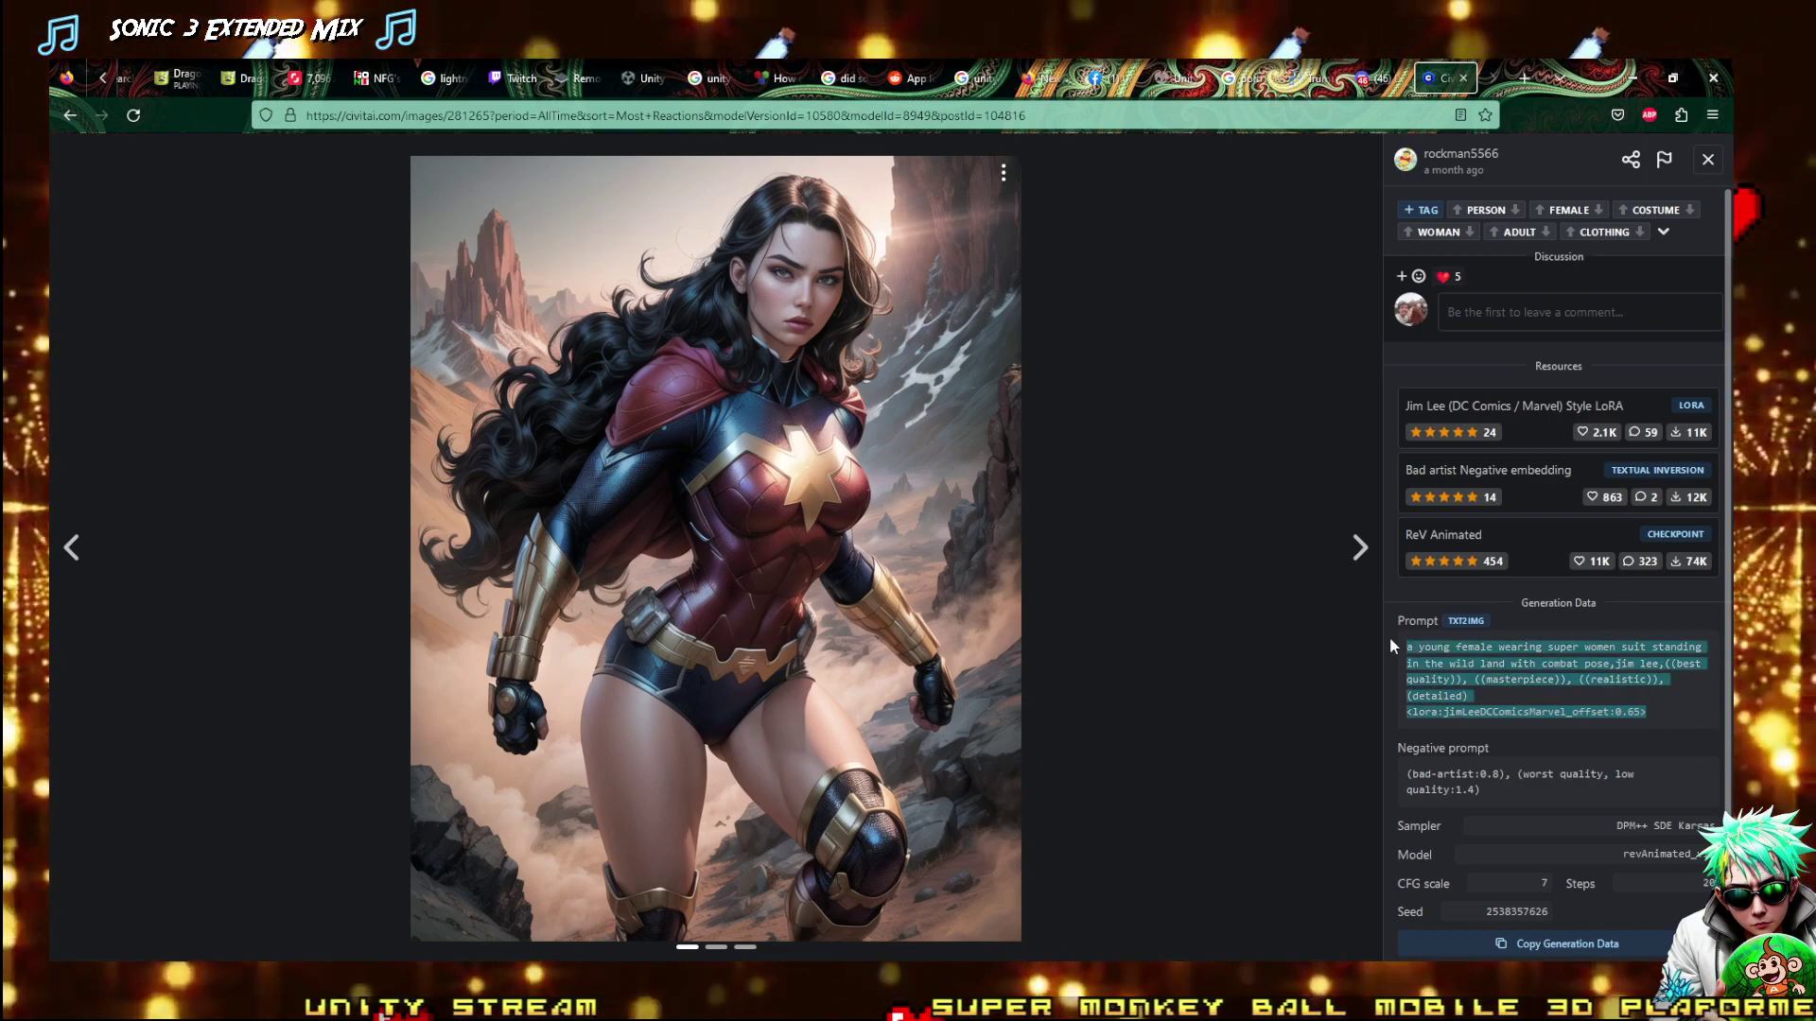
{"action": "left_click", "coordinate": [1633, 713]}
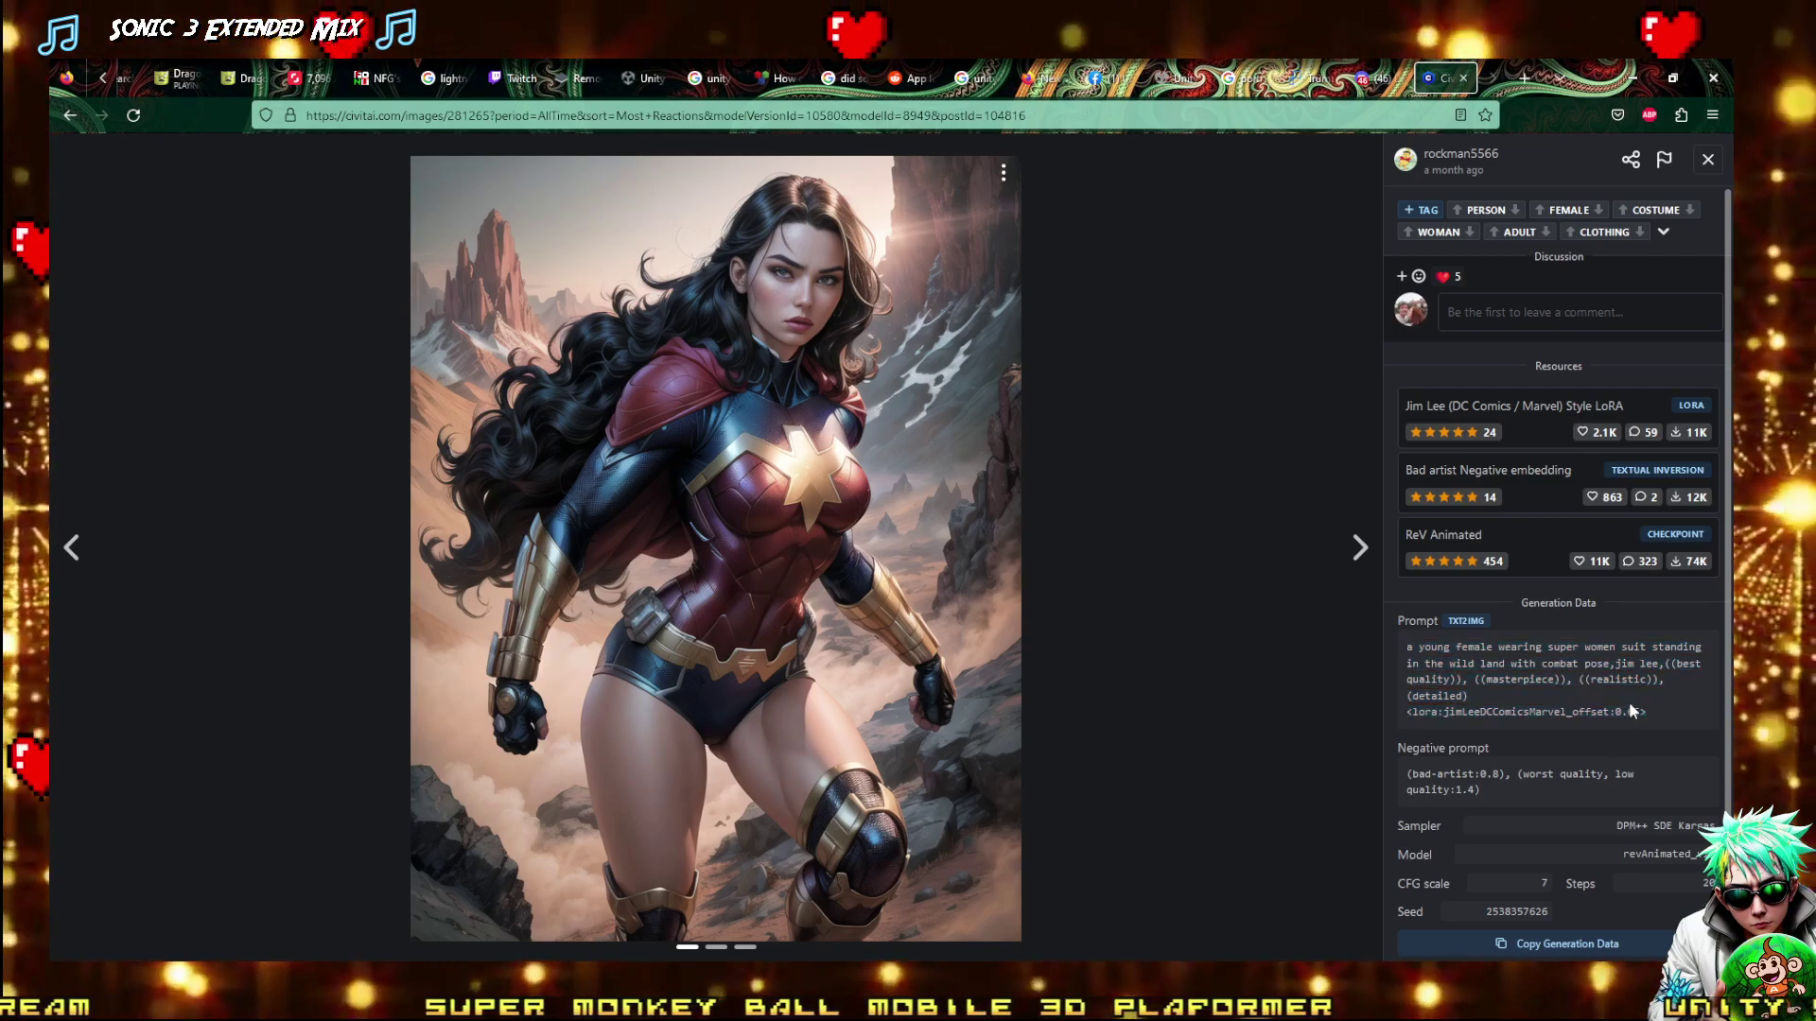
{"action": "right_click", "coordinate": [72, 138]}
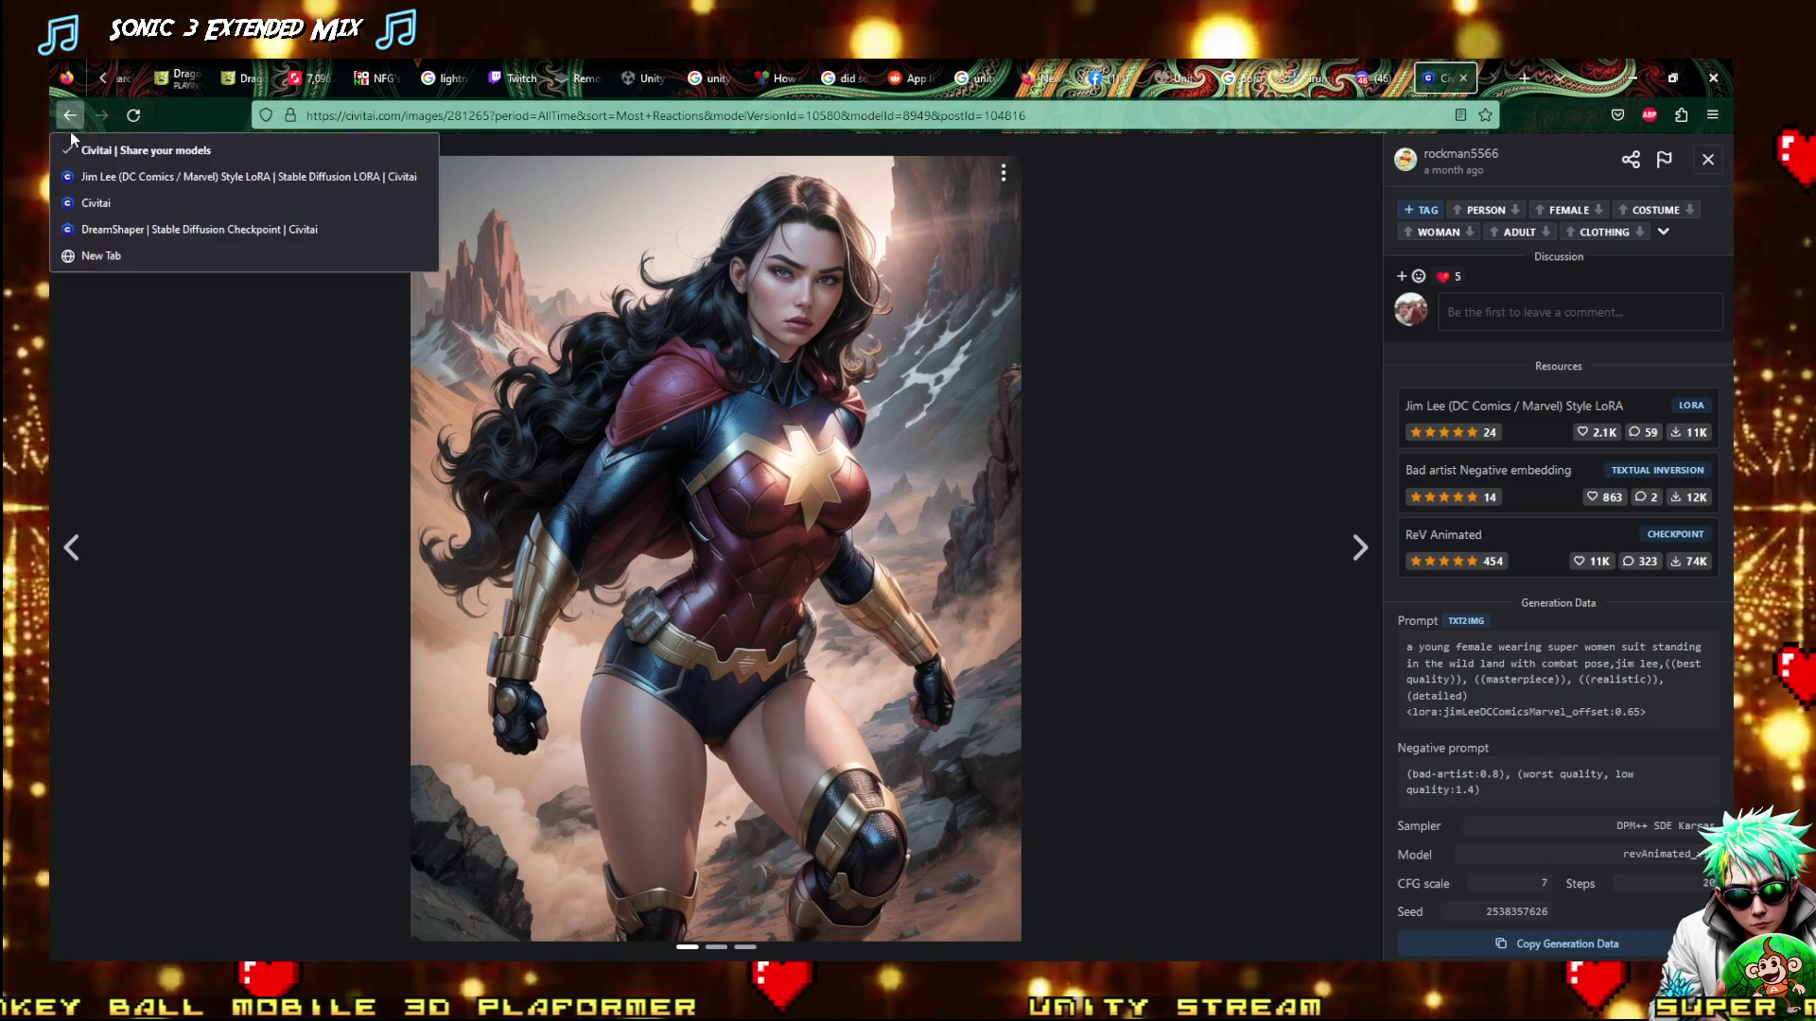
{"action": "left_click", "coordinate": [151, 177]}
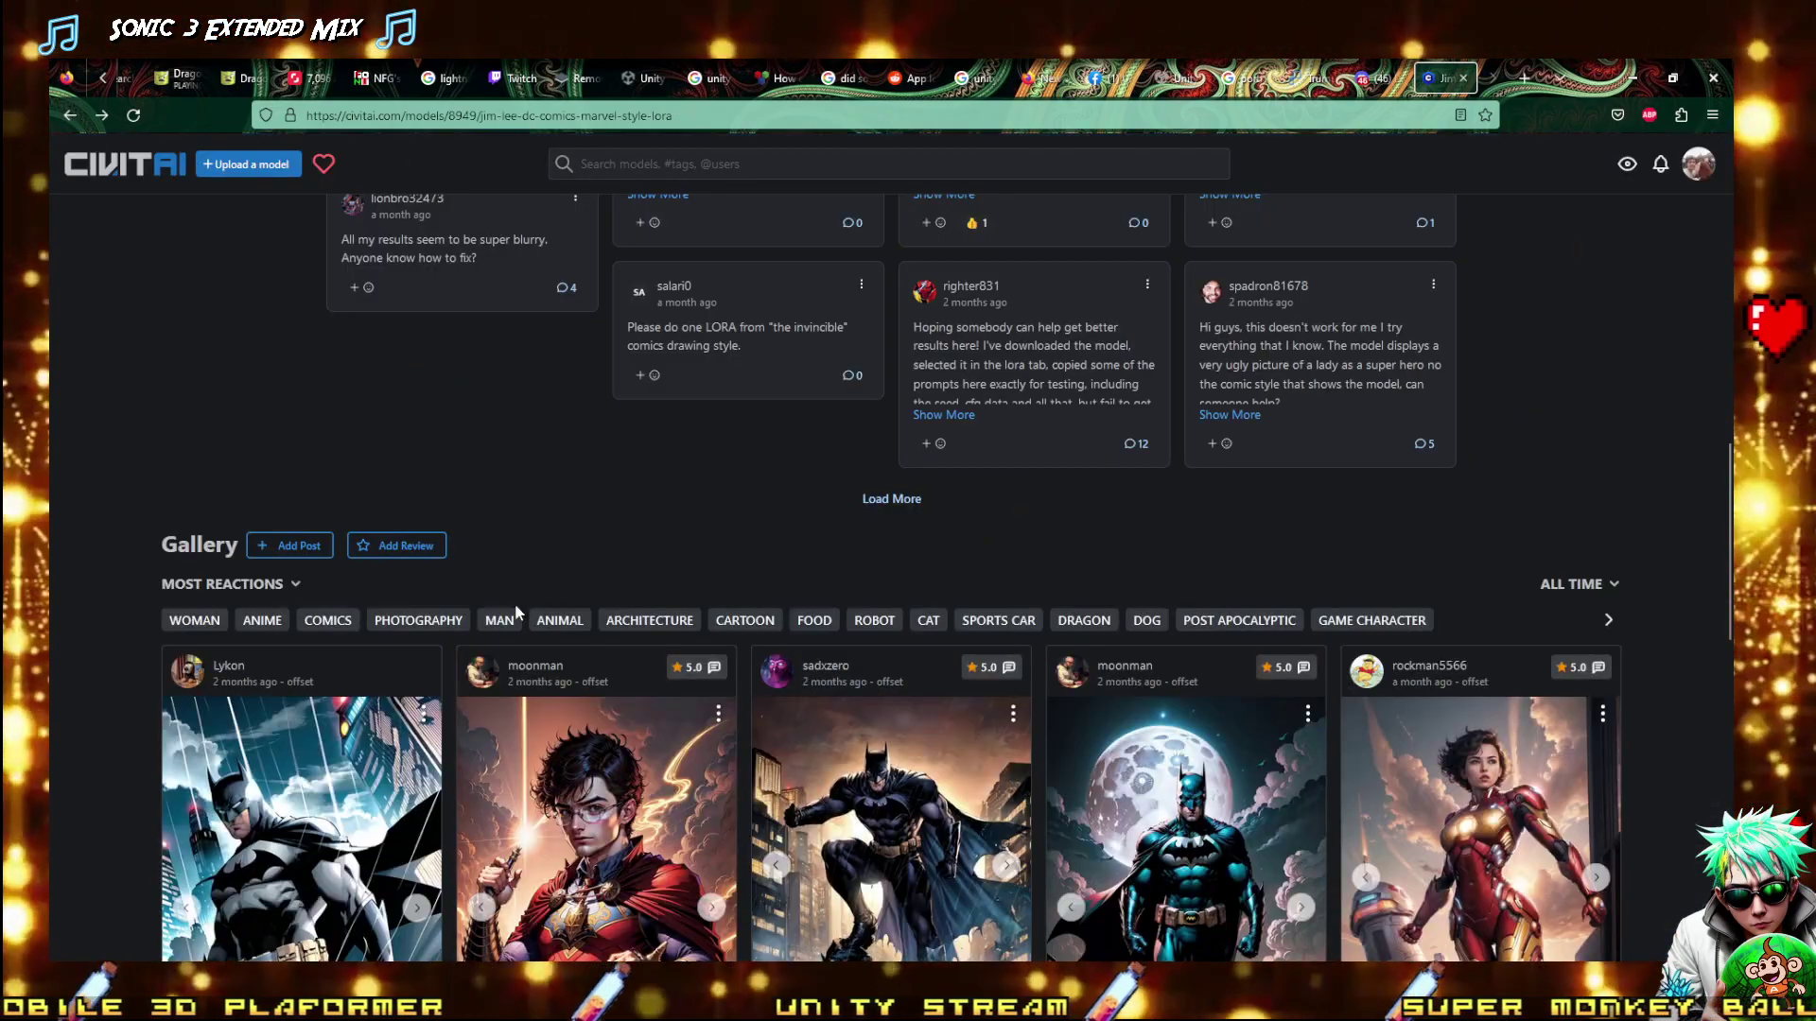
{"action": "scroll", "coordinate": [382, 613], "scroll_direction": "down", "scroll_amount": 10}
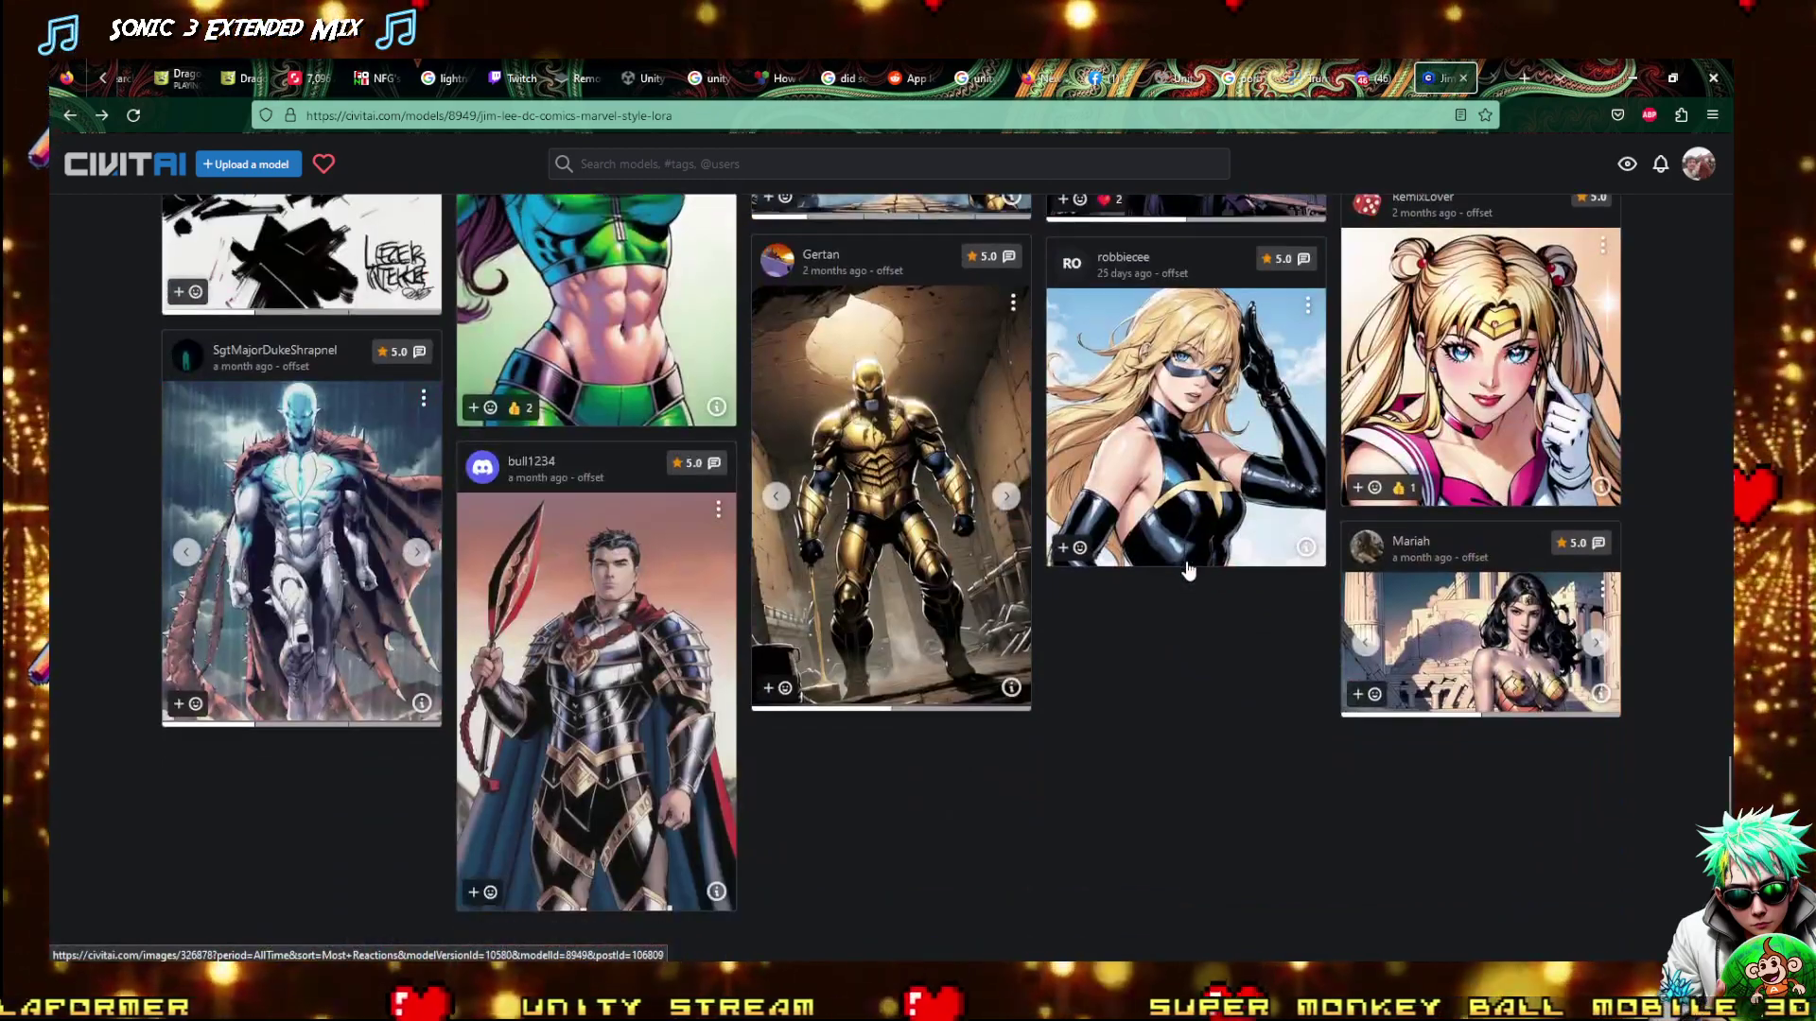
{"action": "scroll", "coordinate": [898, 584], "scroll_direction": "up", "scroll_amount": 4}
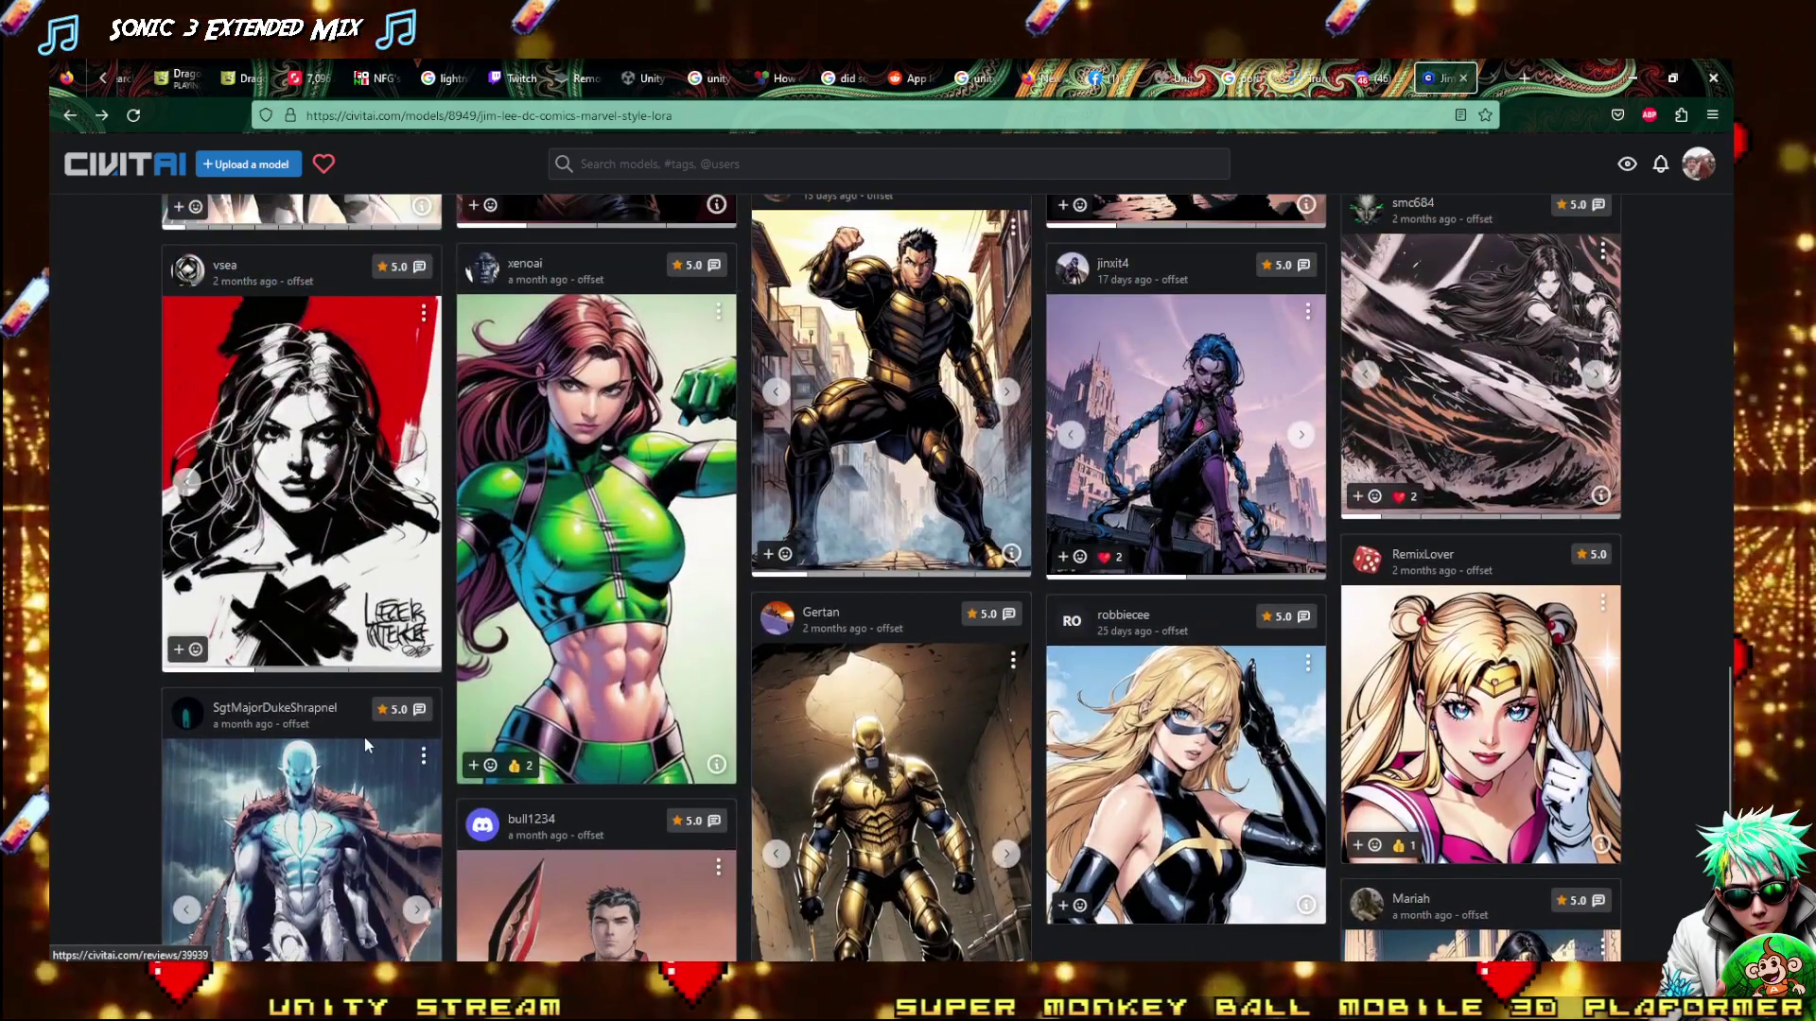
{"action": "scroll", "coordinate": [872, 769], "scroll_direction": "up", "scroll_amount": 7}
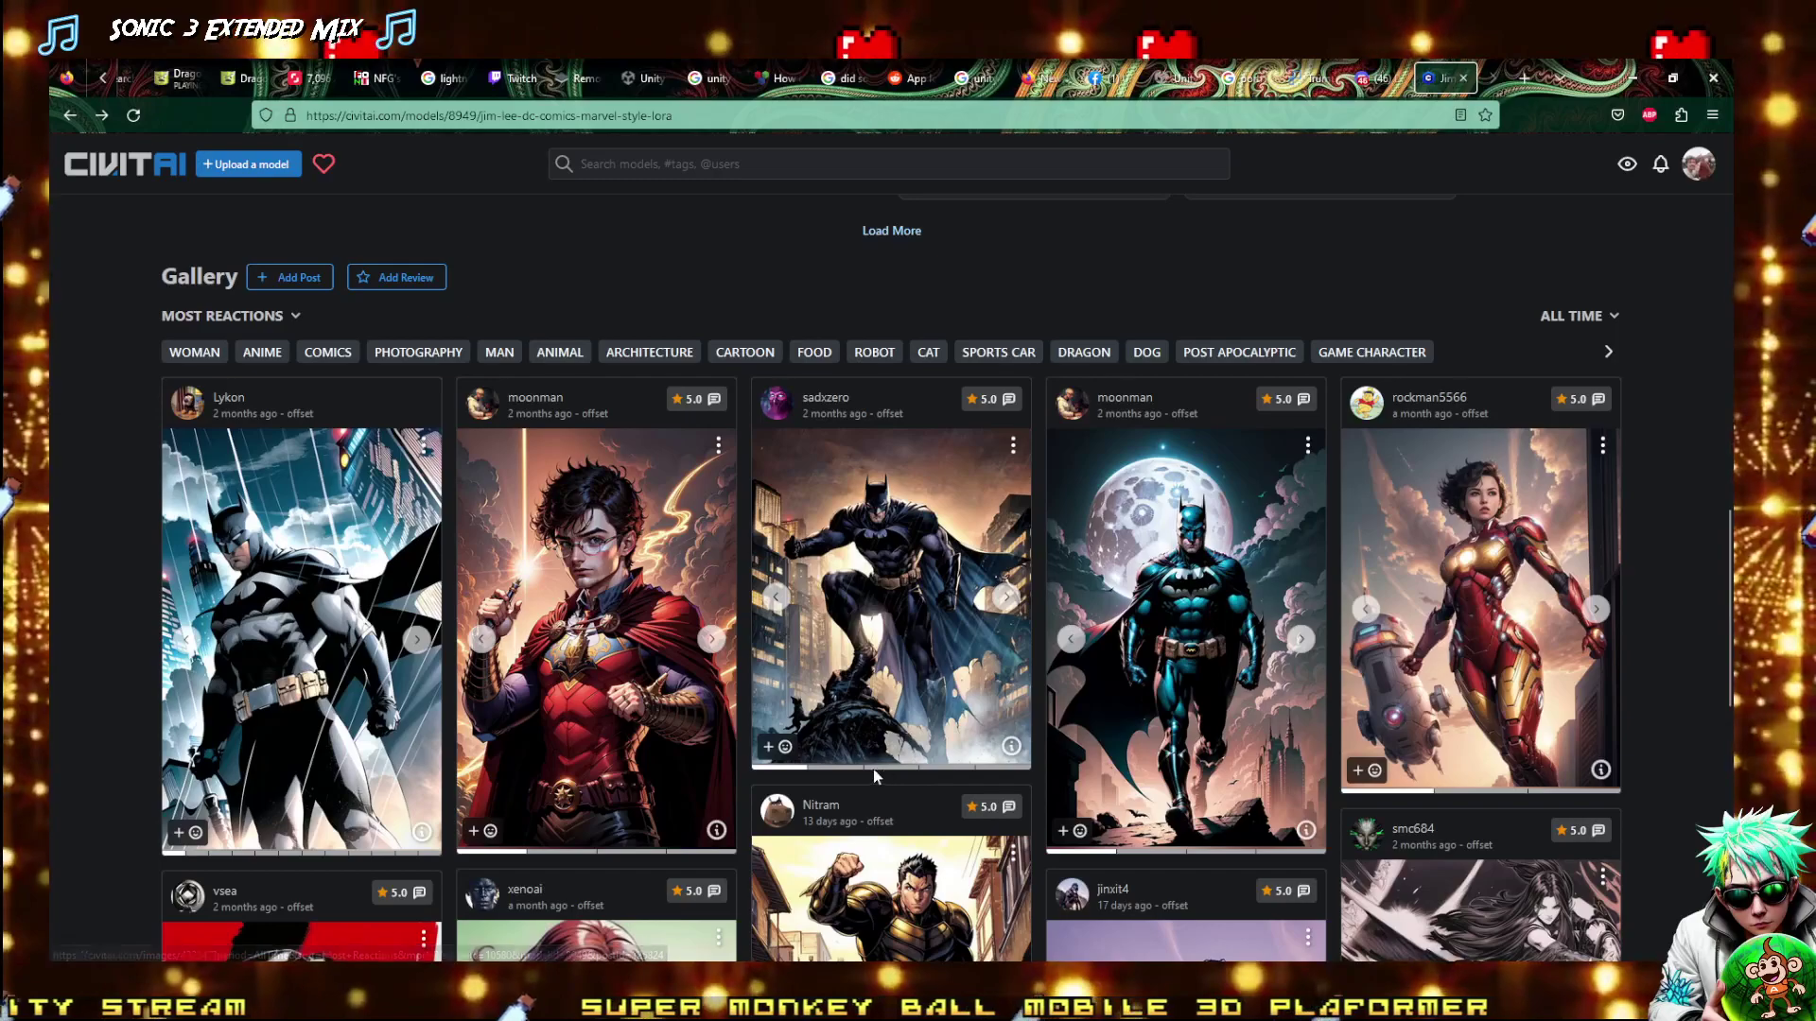
{"action": "left_click", "coordinate": [707, 551]}
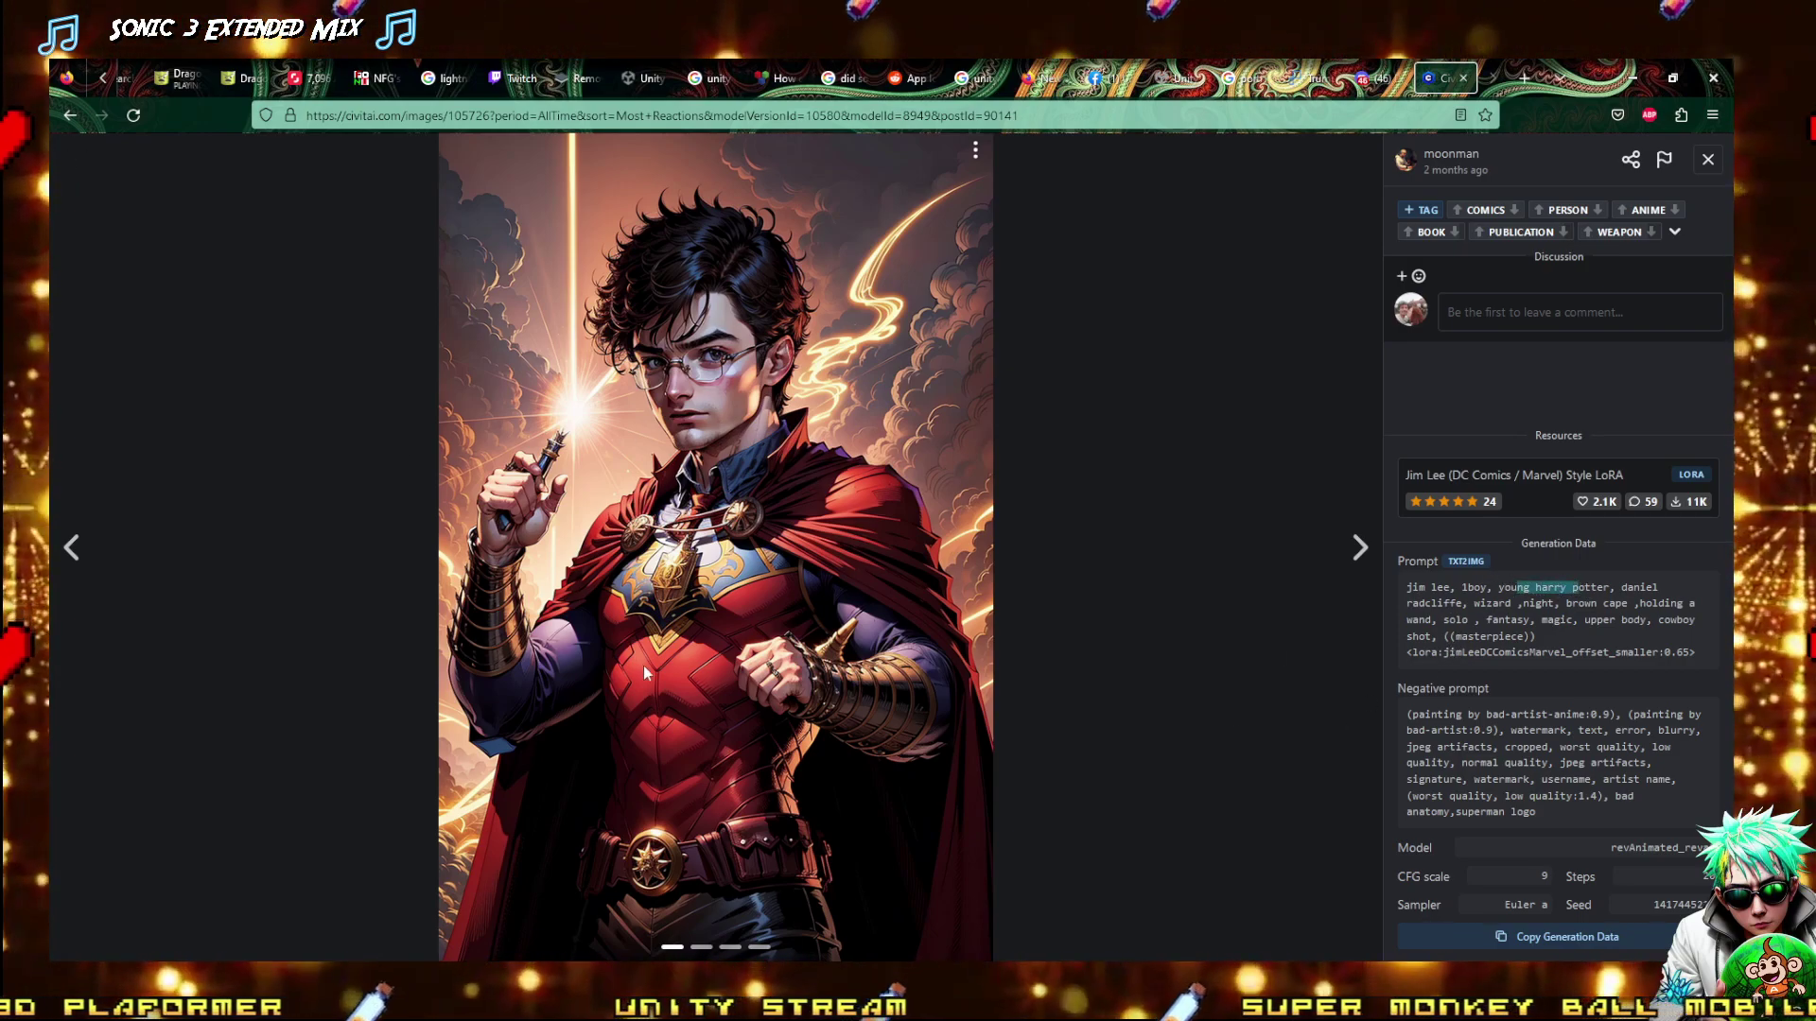
{"action": "left_click", "coordinate": [68, 116]}
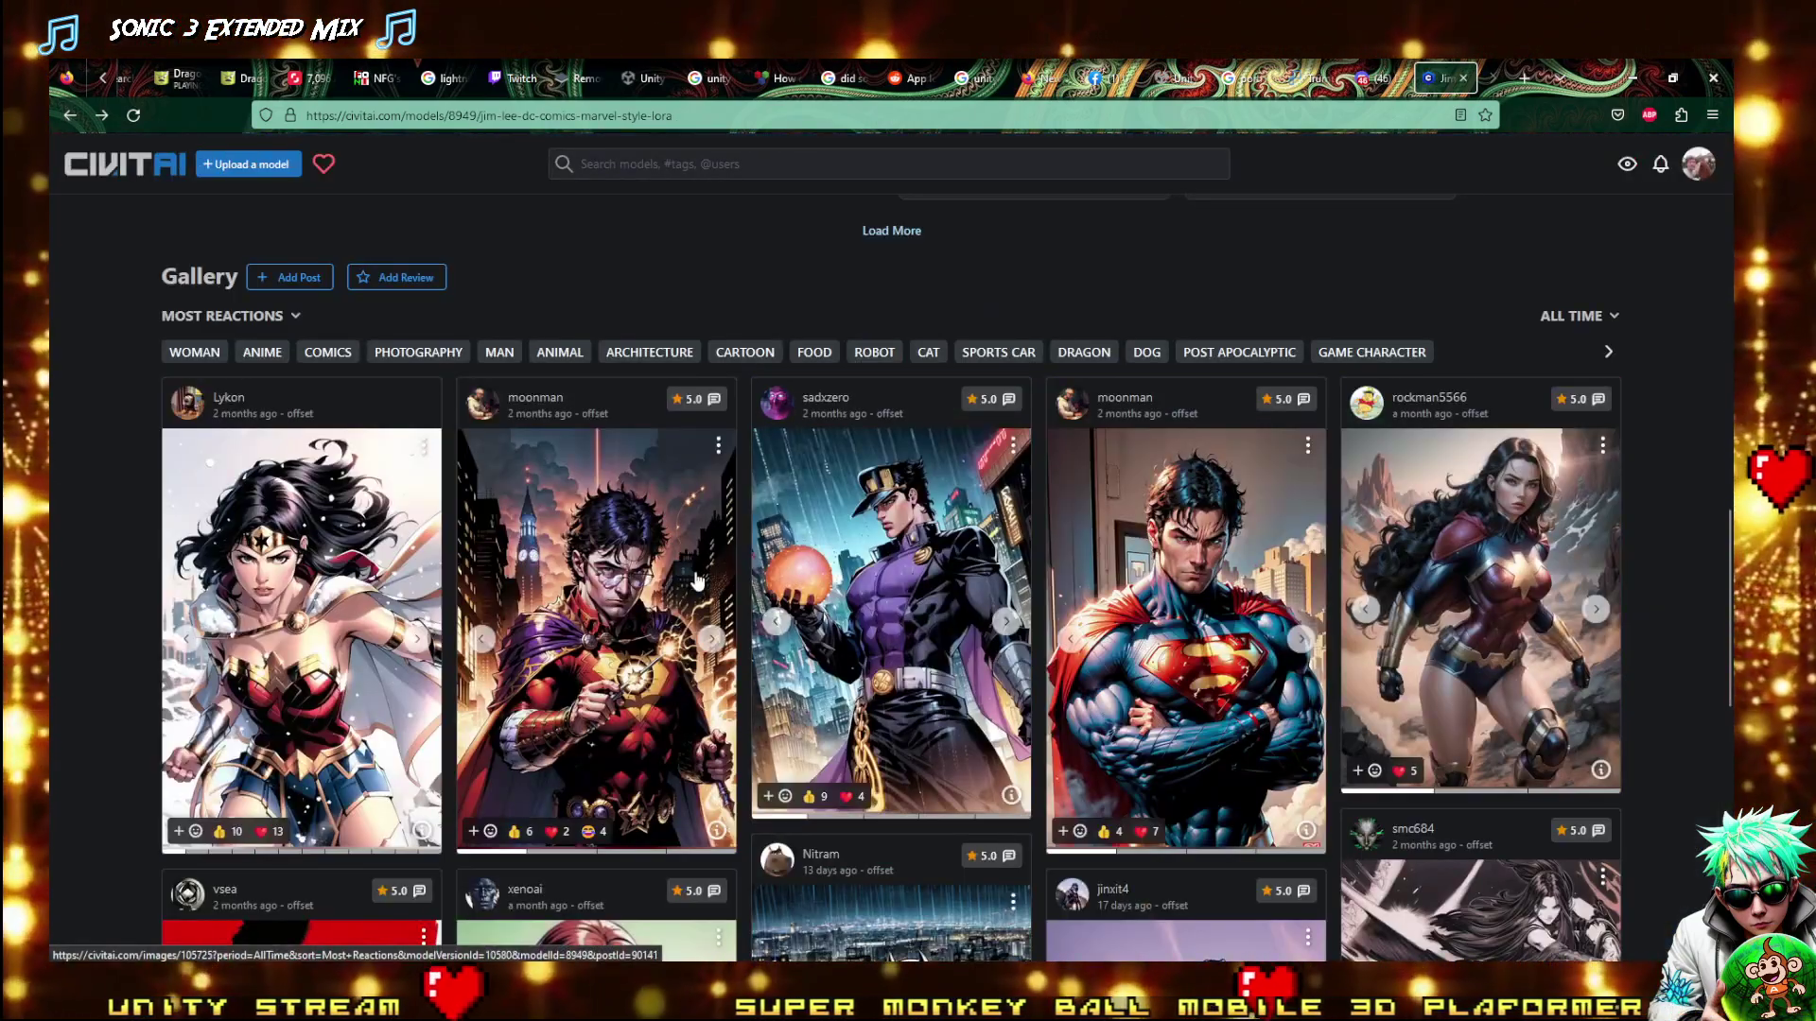
Scroll the Civitai gallery back to the top and minimize the browser to reveal Unity
{"action": "scroll", "coordinate": [672, 610], "scroll_direction": "up", "scroll_amount": 5}
{"action": "scroll", "coordinate": [671, 610], "scroll_direction": "down", "scroll_amount": 8}
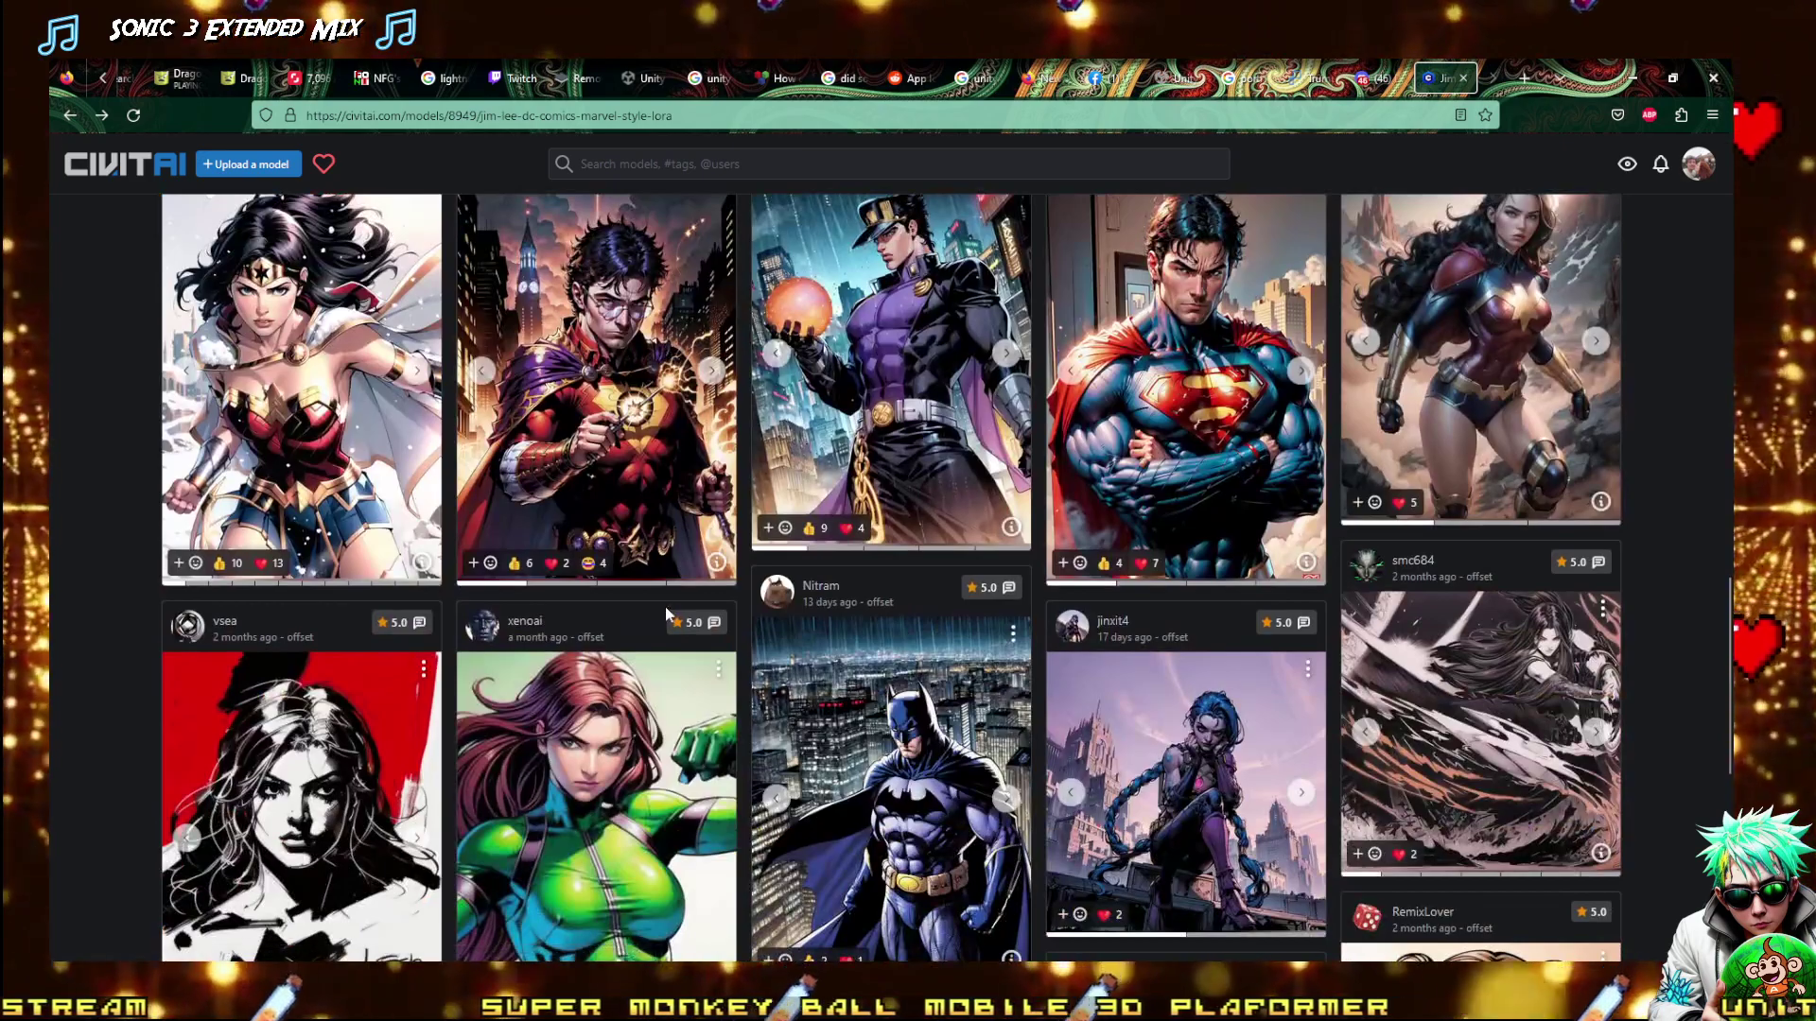
{"action": "scroll", "coordinate": [668, 614], "scroll_direction": "up", "scroll_amount": 1}
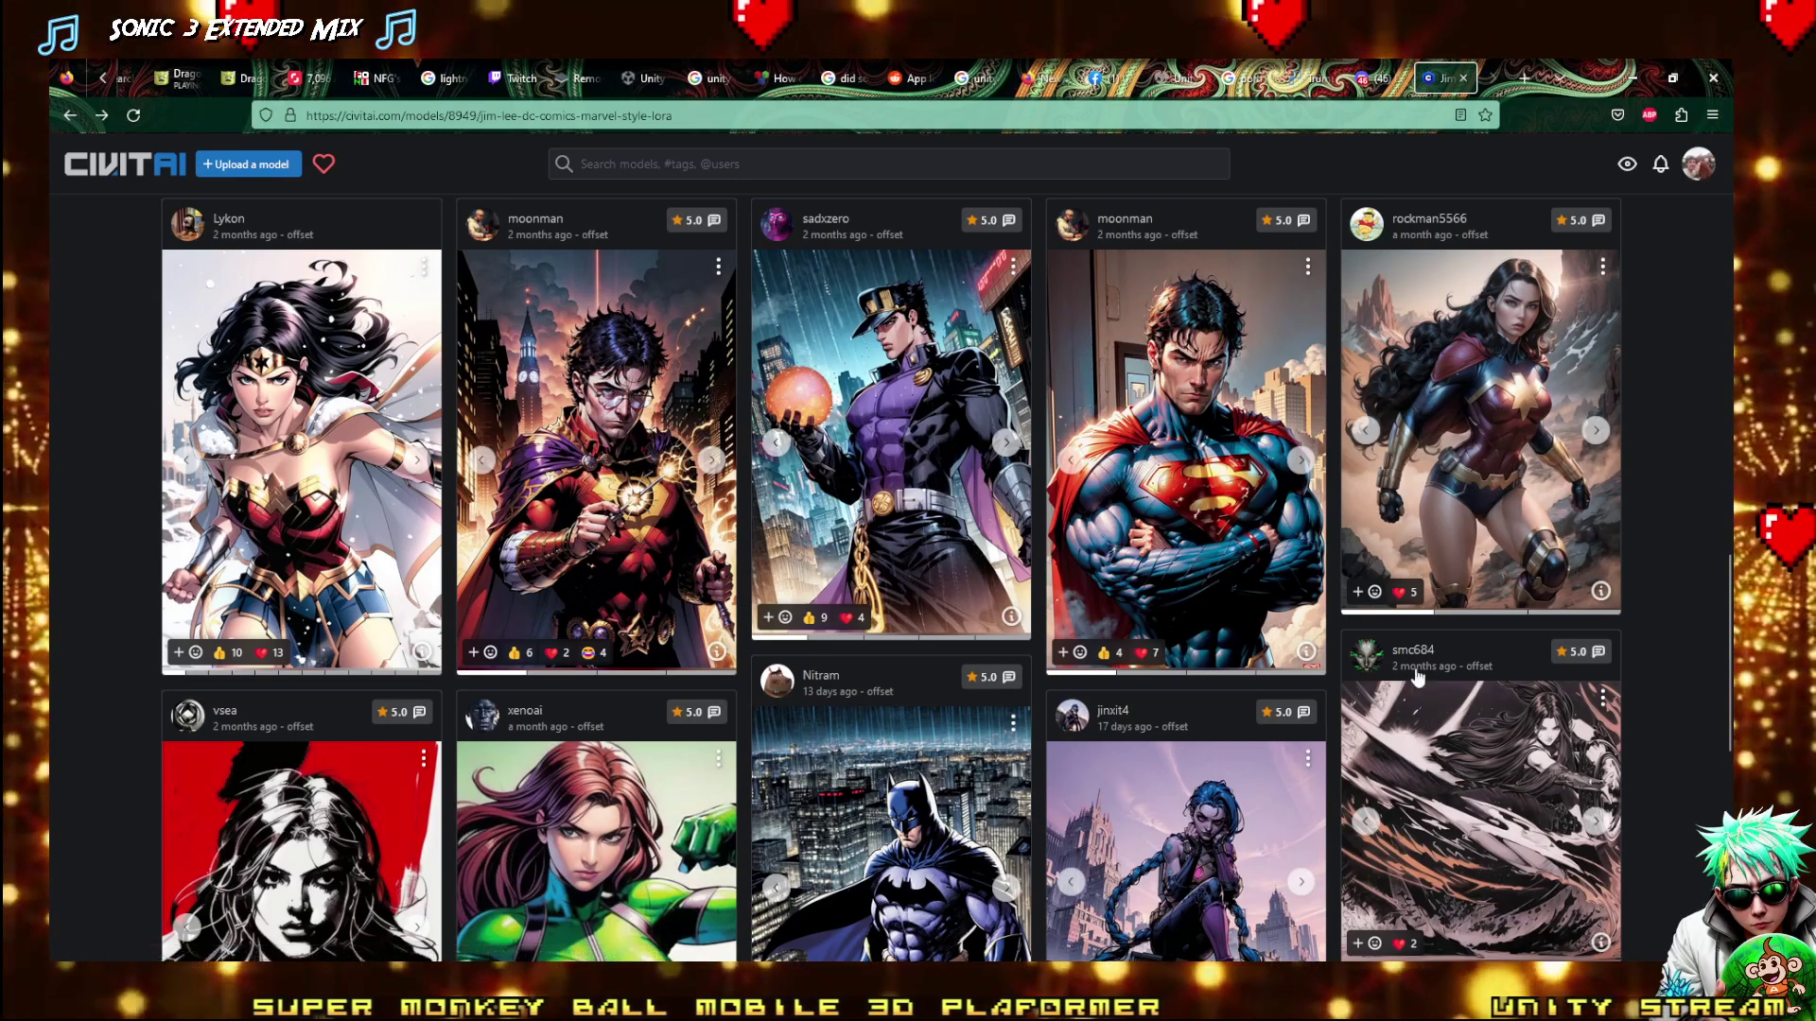
{"action": "scroll", "coordinate": [1623, 633], "scroll_direction": "up", "scroll_amount": 1}
{"action": "scroll", "coordinate": [1623, 641], "scroll_direction": "up", "scroll_amount": 3}
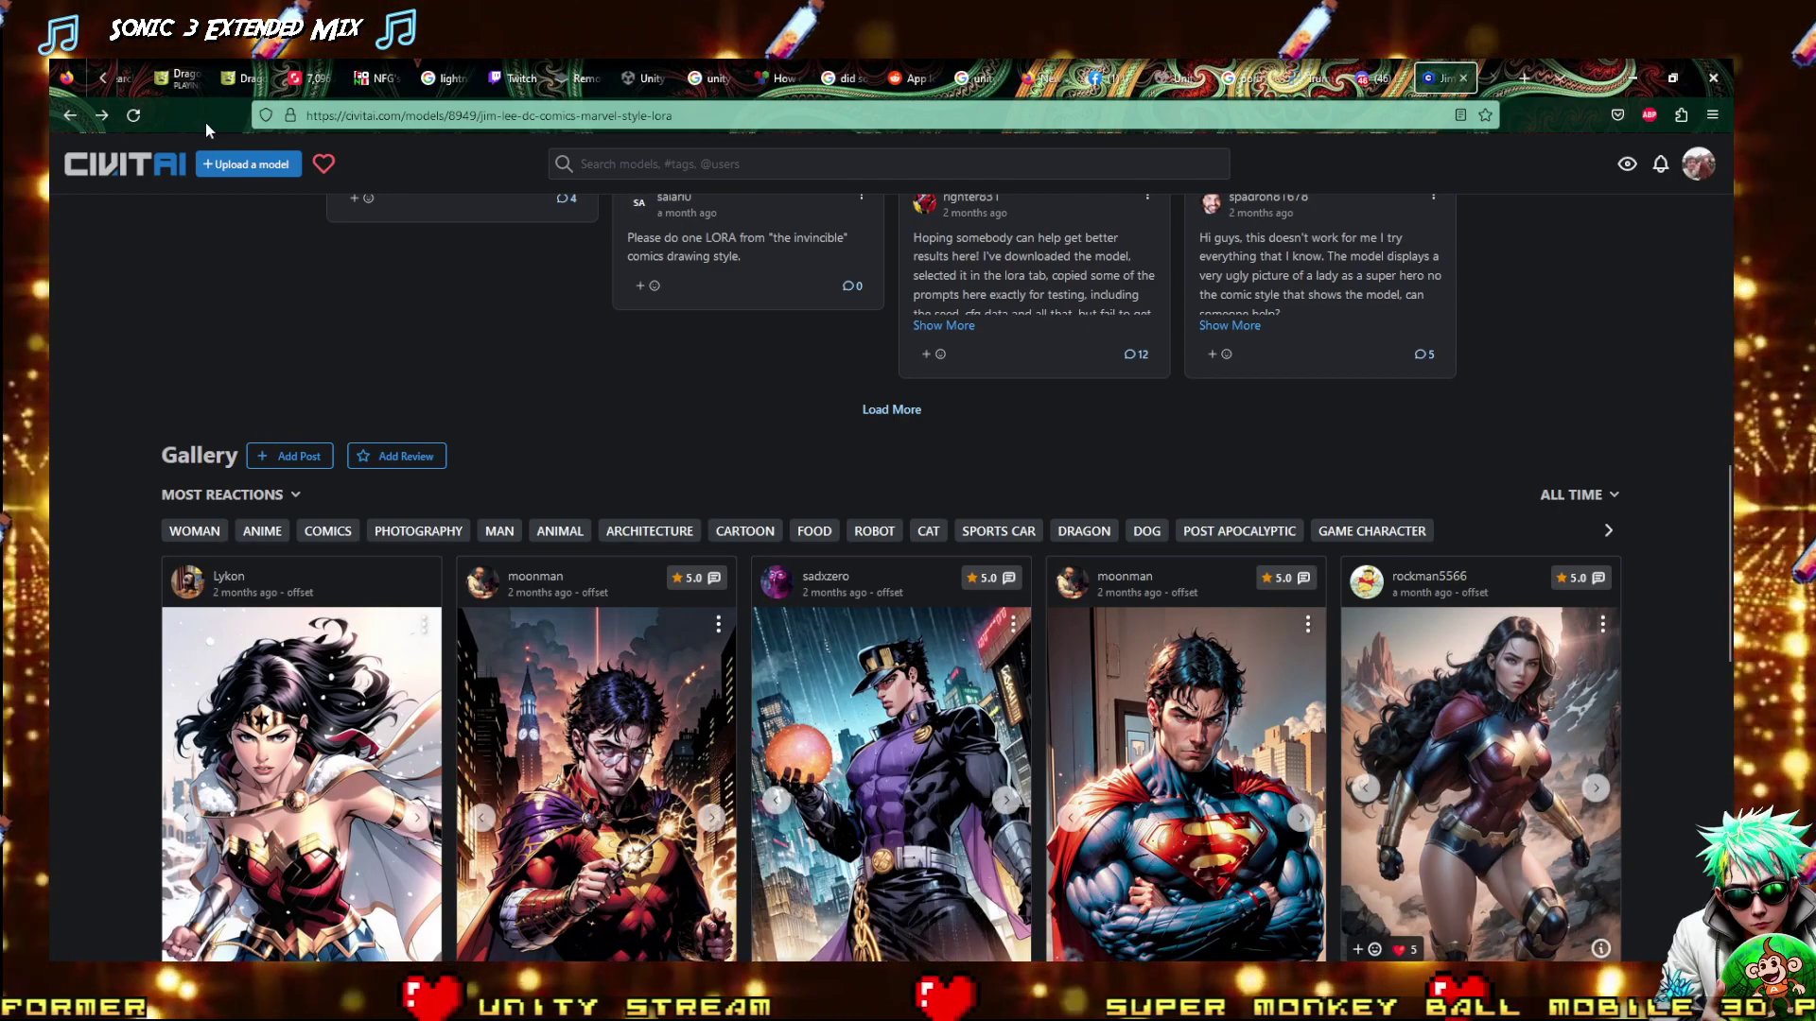
{"action": "left_click", "coordinate": [1628, 80]}
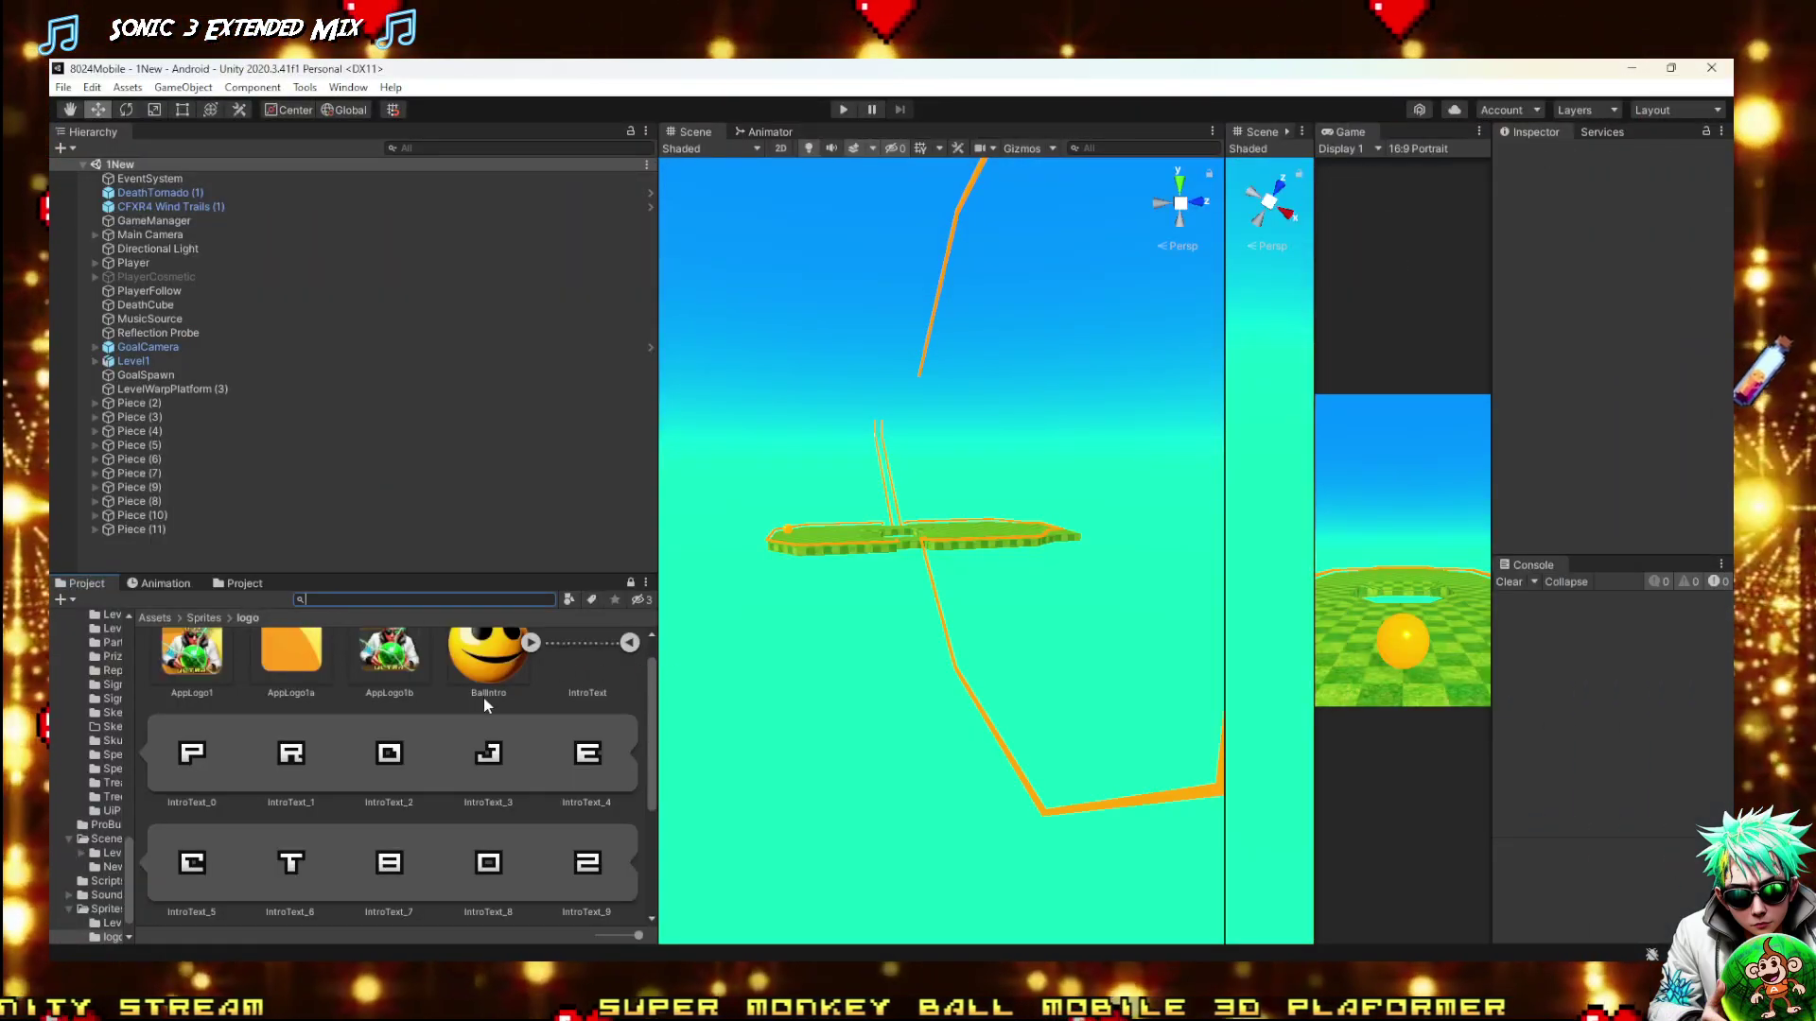
Go to the top-level Assets folder and search the Project window for 'intro'
{"action": "scroll", "coordinate": [378, 693], "scroll_direction": "up", "scroll_amount": 1}
{"action": "left_click", "coordinate": [162, 618]}
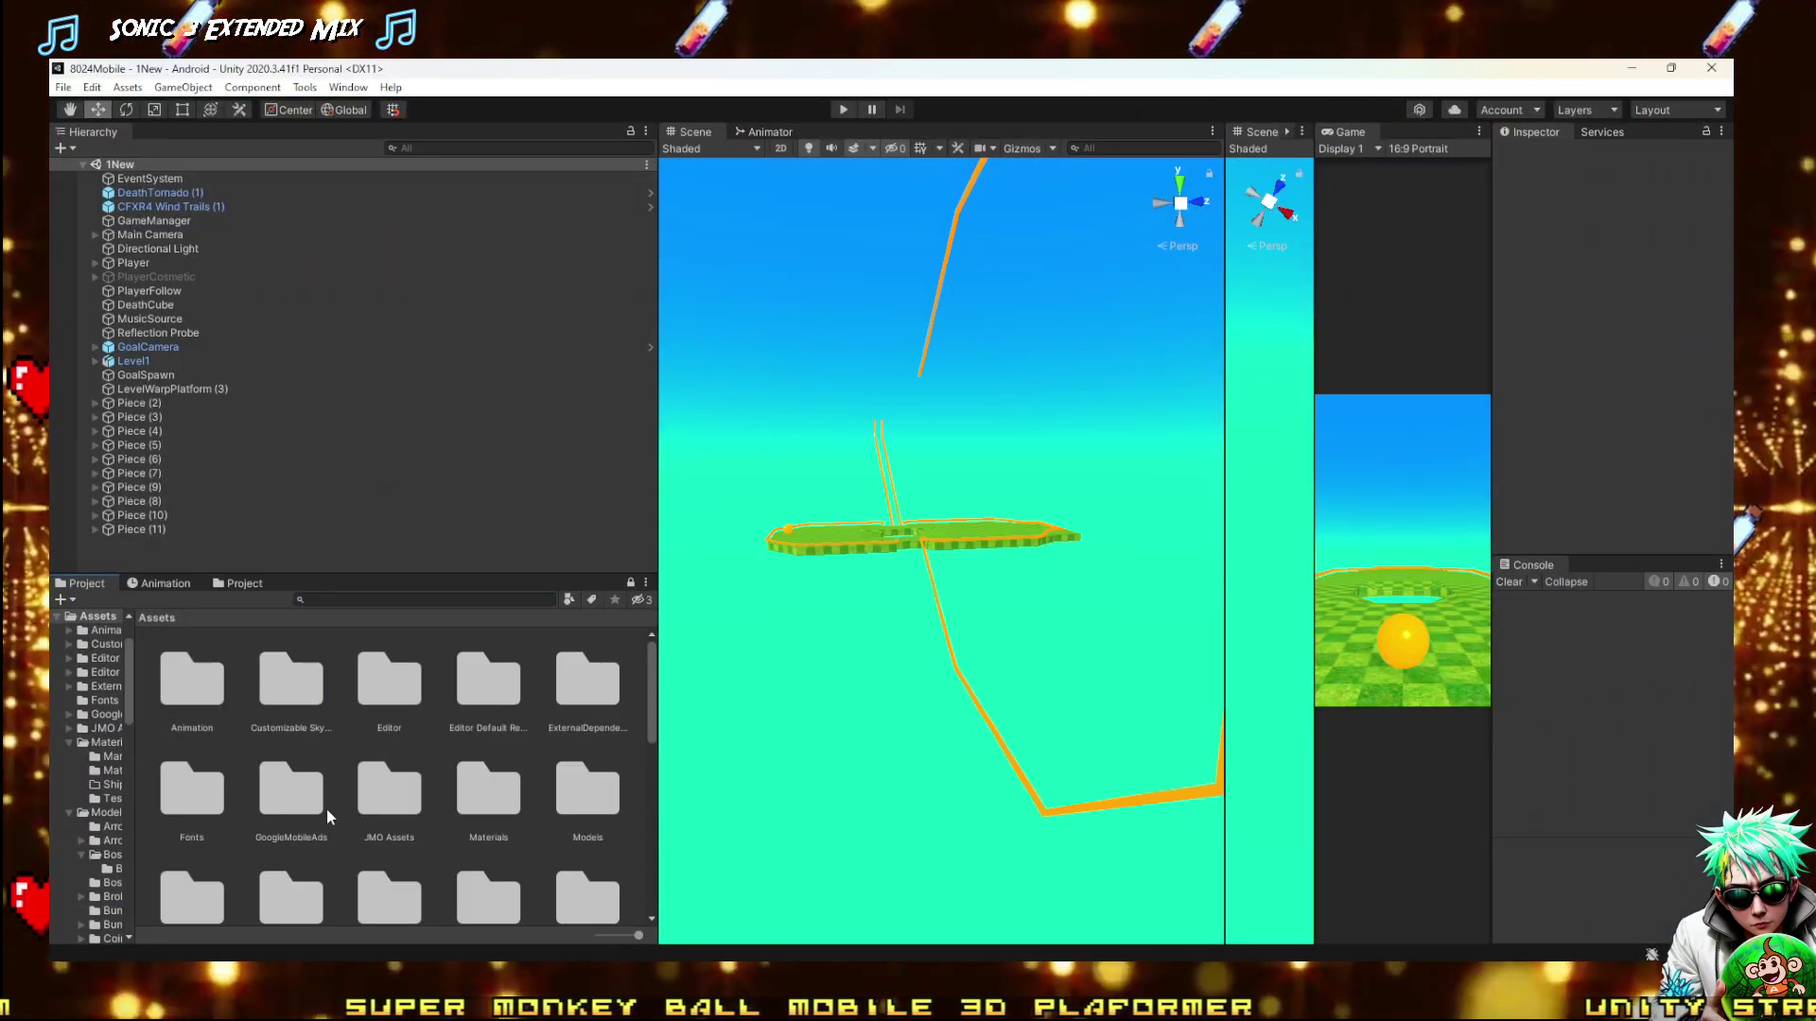
{"action": "scroll", "coordinate": [326, 809], "scroll_direction": "down", "scroll_amount": 10}
{"action": "scroll", "coordinate": [375, 756], "scroll_direction": "up", "scroll_amount": 6}
{"action": "scroll", "coordinate": [372, 679], "scroll_direction": "down", "scroll_amount": 3}
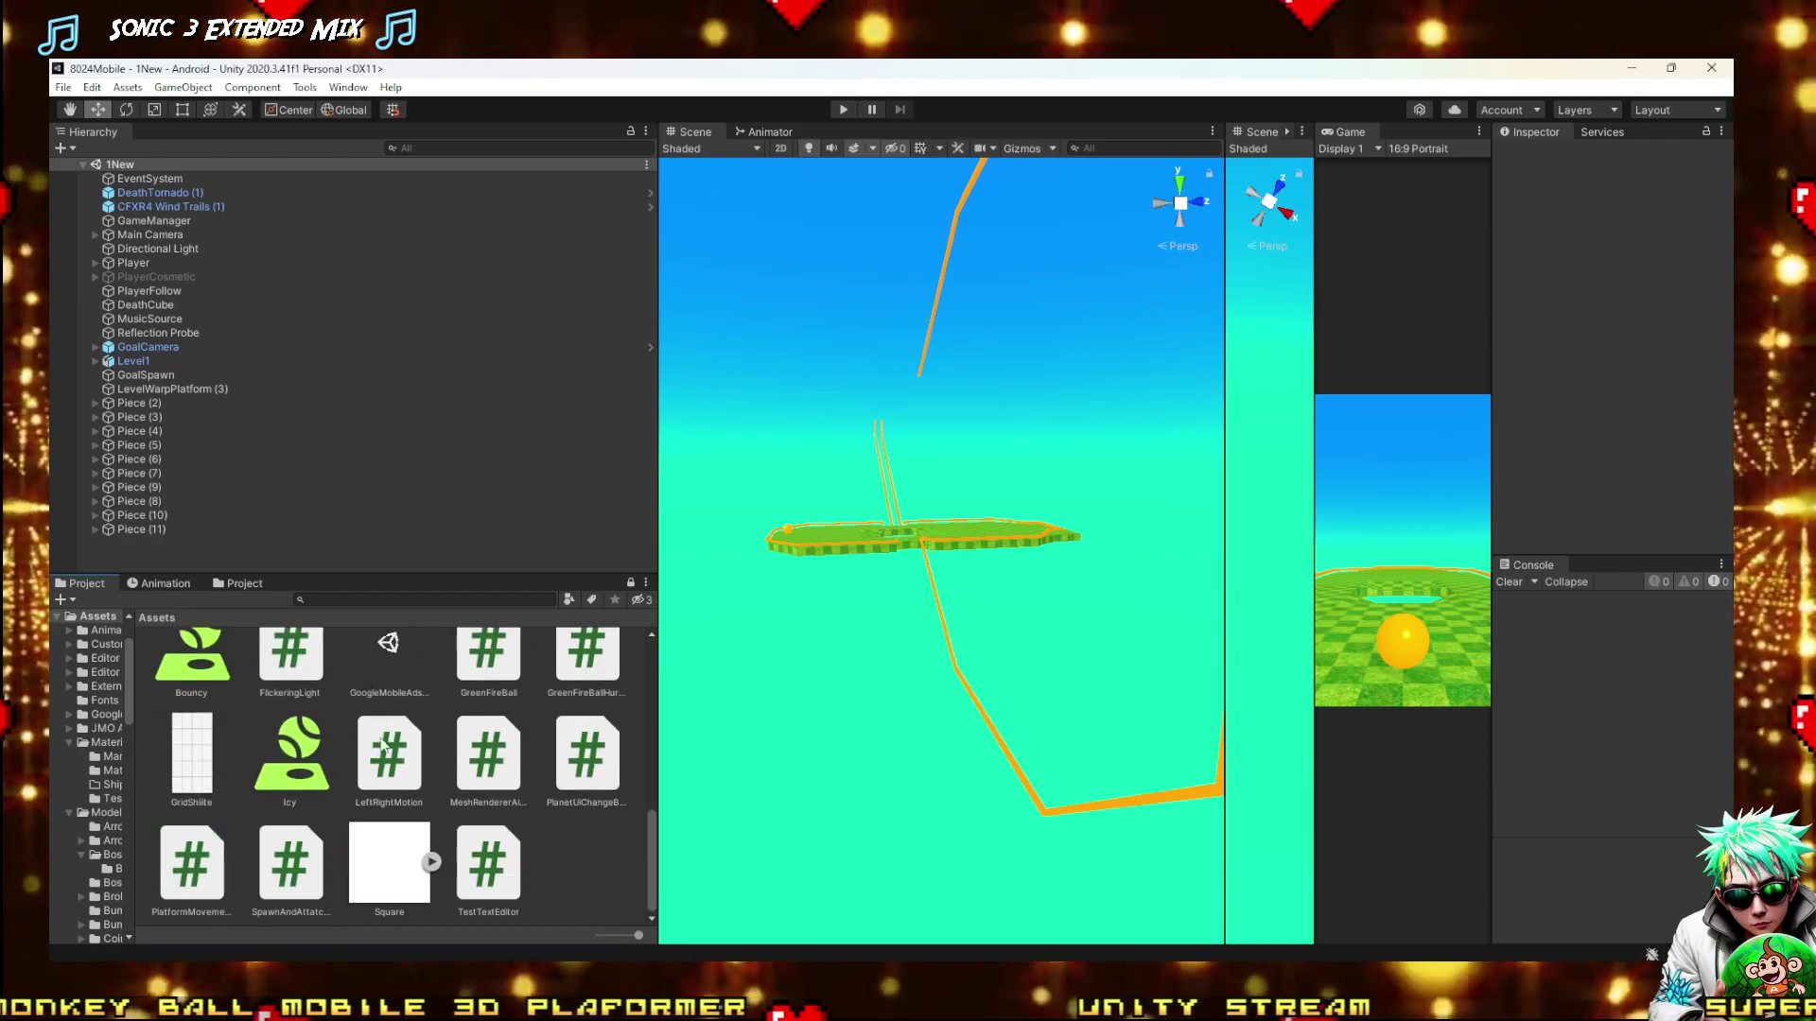
{"action": "scroll", "coordinate": [388, 729], "scroll_direction": "up", "scroll_amount": 4}
{"action": "left_click", "coordinate": [412, 598]}
{"action": "type", "text": "in"}
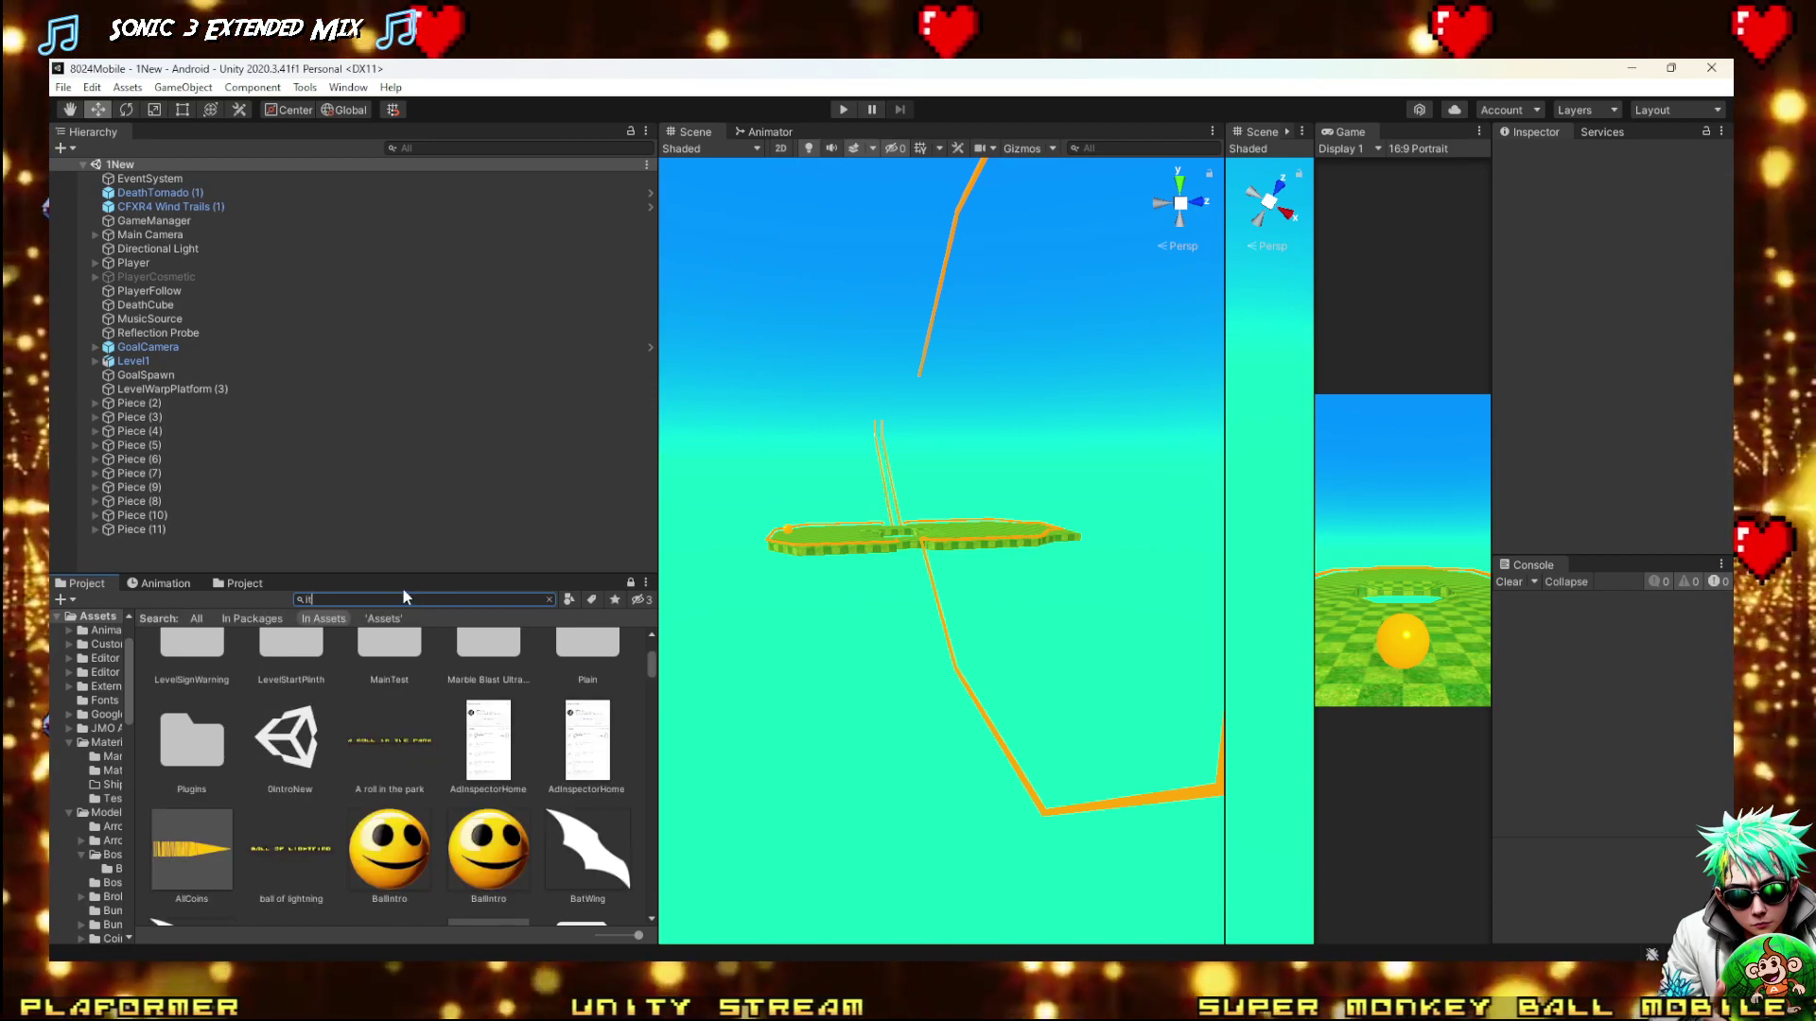
{"action": "key", "text": "BackSpace"}
{"action": "type", "text": "tr"}
{"action": "key", "text": "BackSpace"}
{"action": "key", "text": "BackSpace"}
{"action": "type", "text": "ntro"}
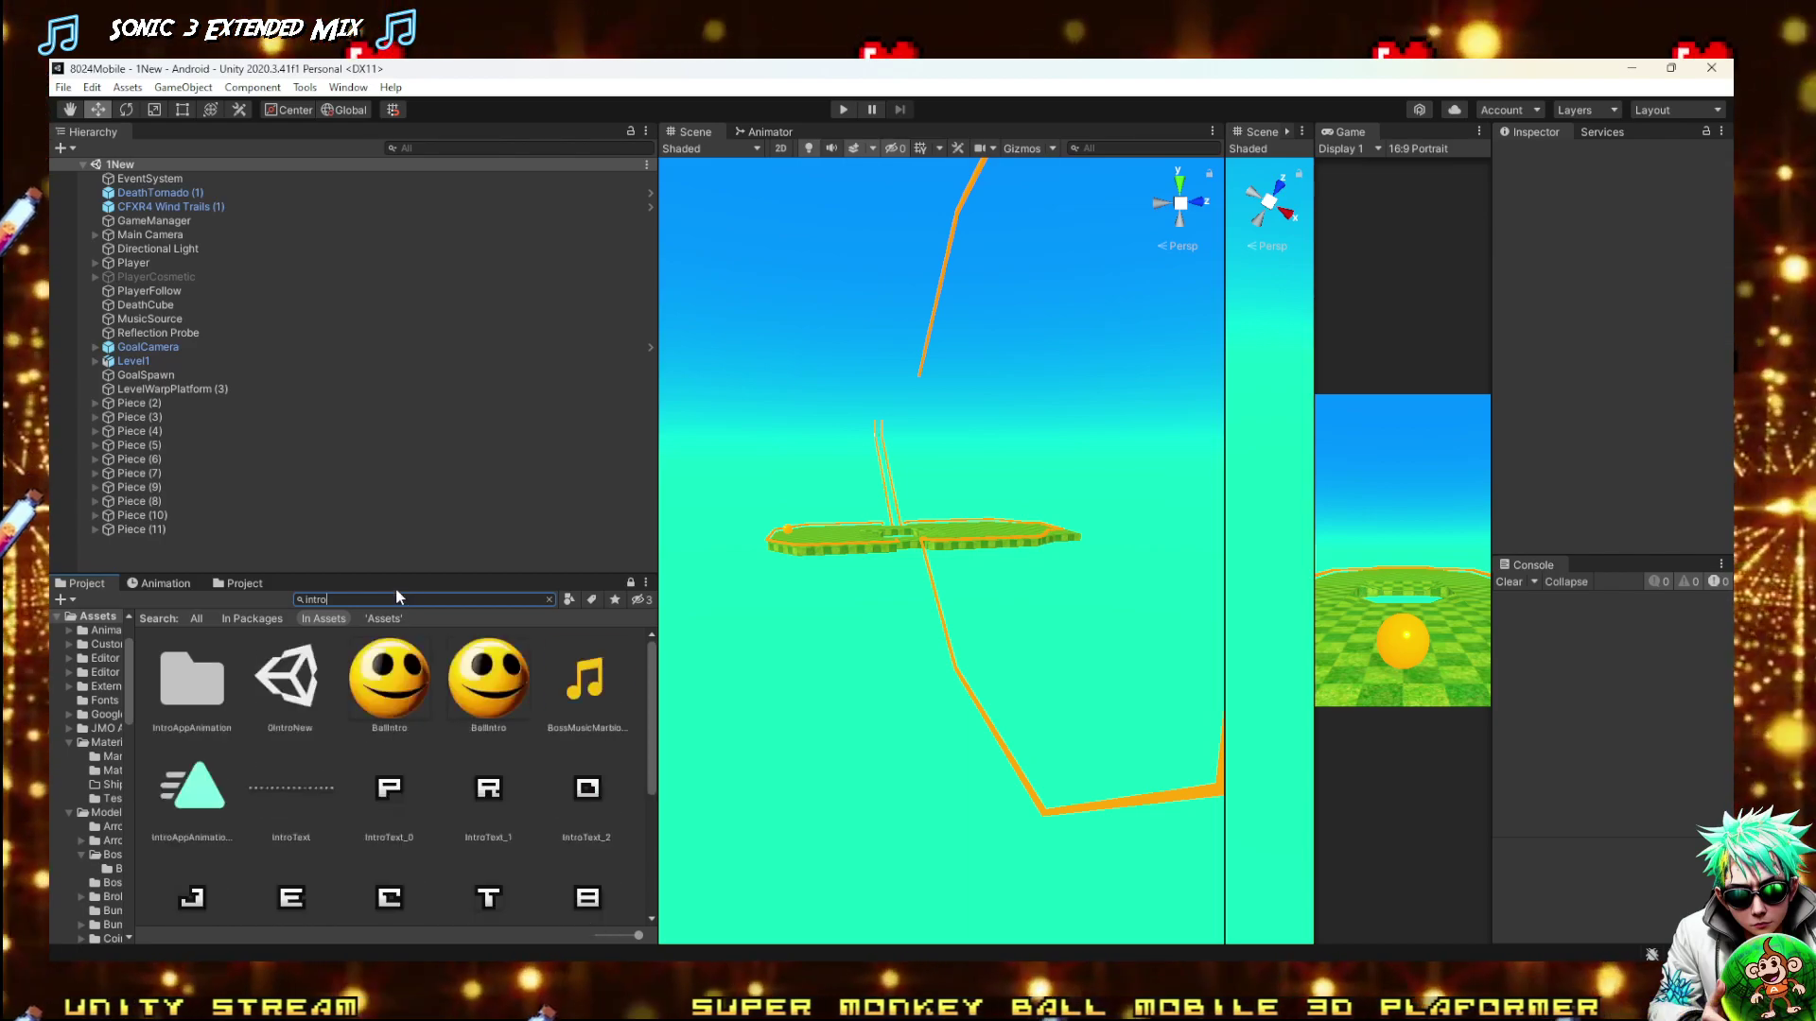
Open the 0IntroNew scene in 2D view with the Rect tool and frame the background square
{"action": "double_click", "coordinate": [308, 681]}
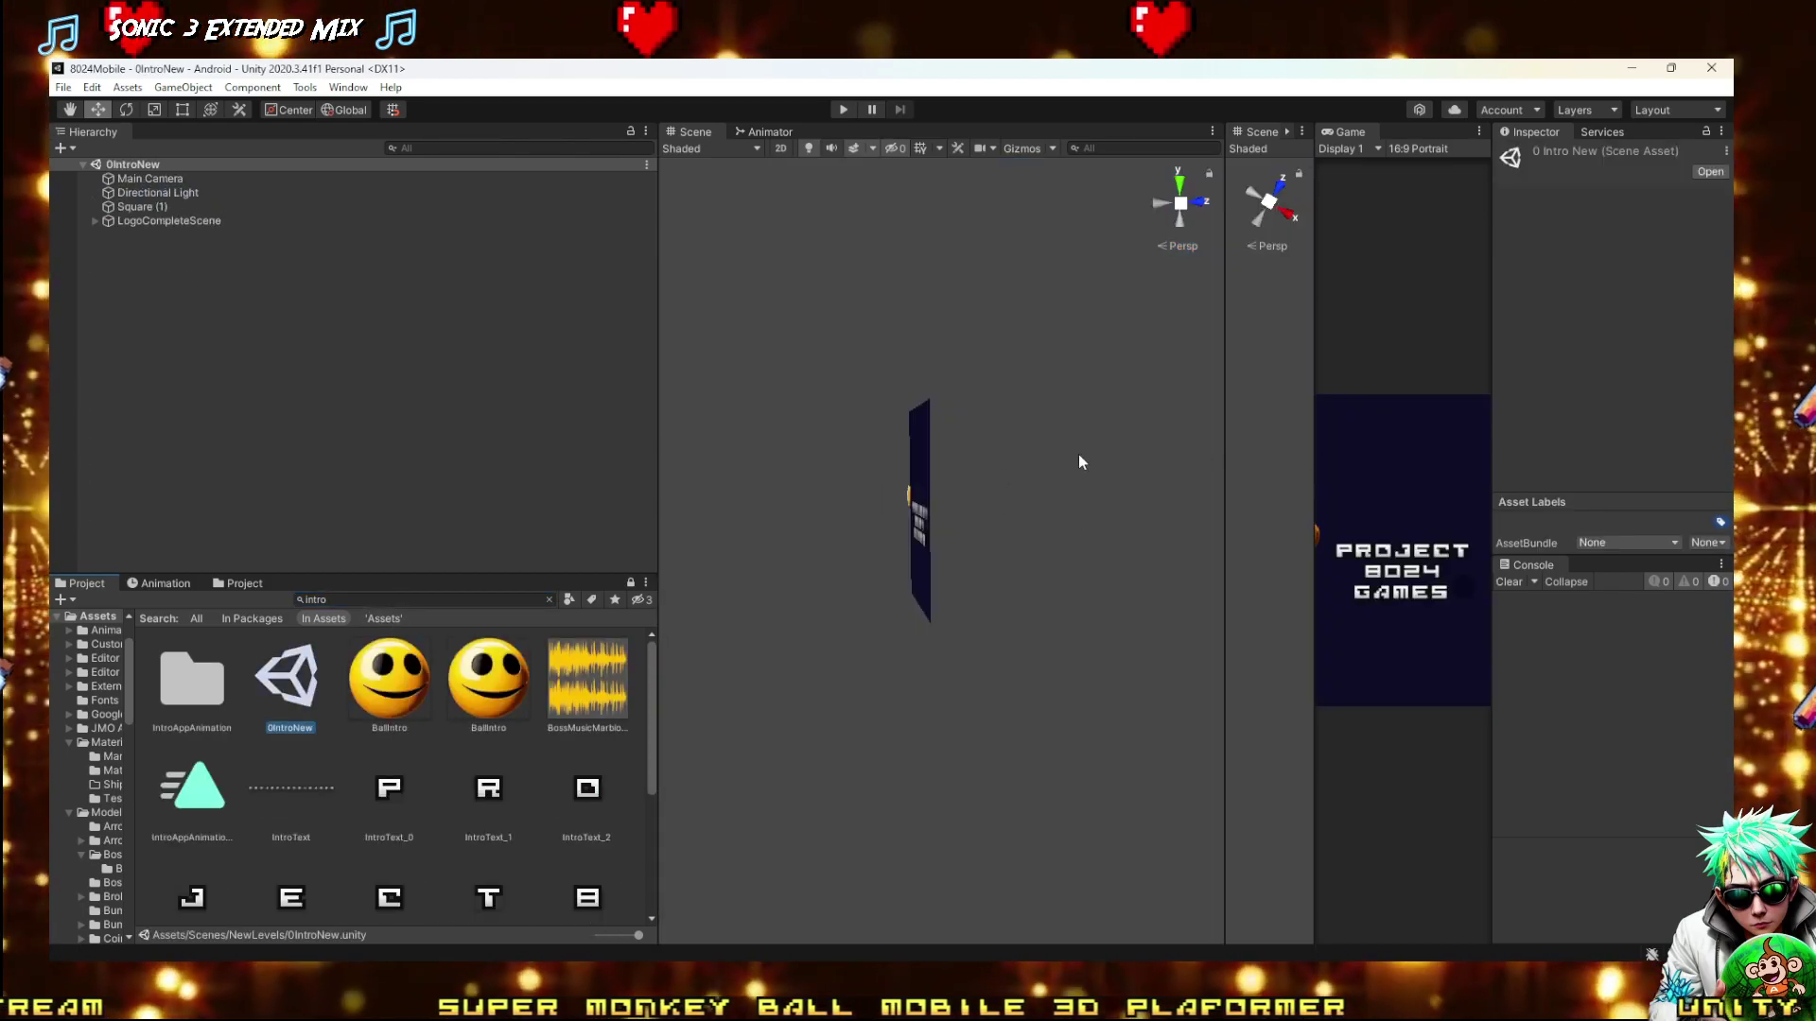
{"action": "left_click", "coordinate": [780, 148]}
{"action": "key", "text": "t"}
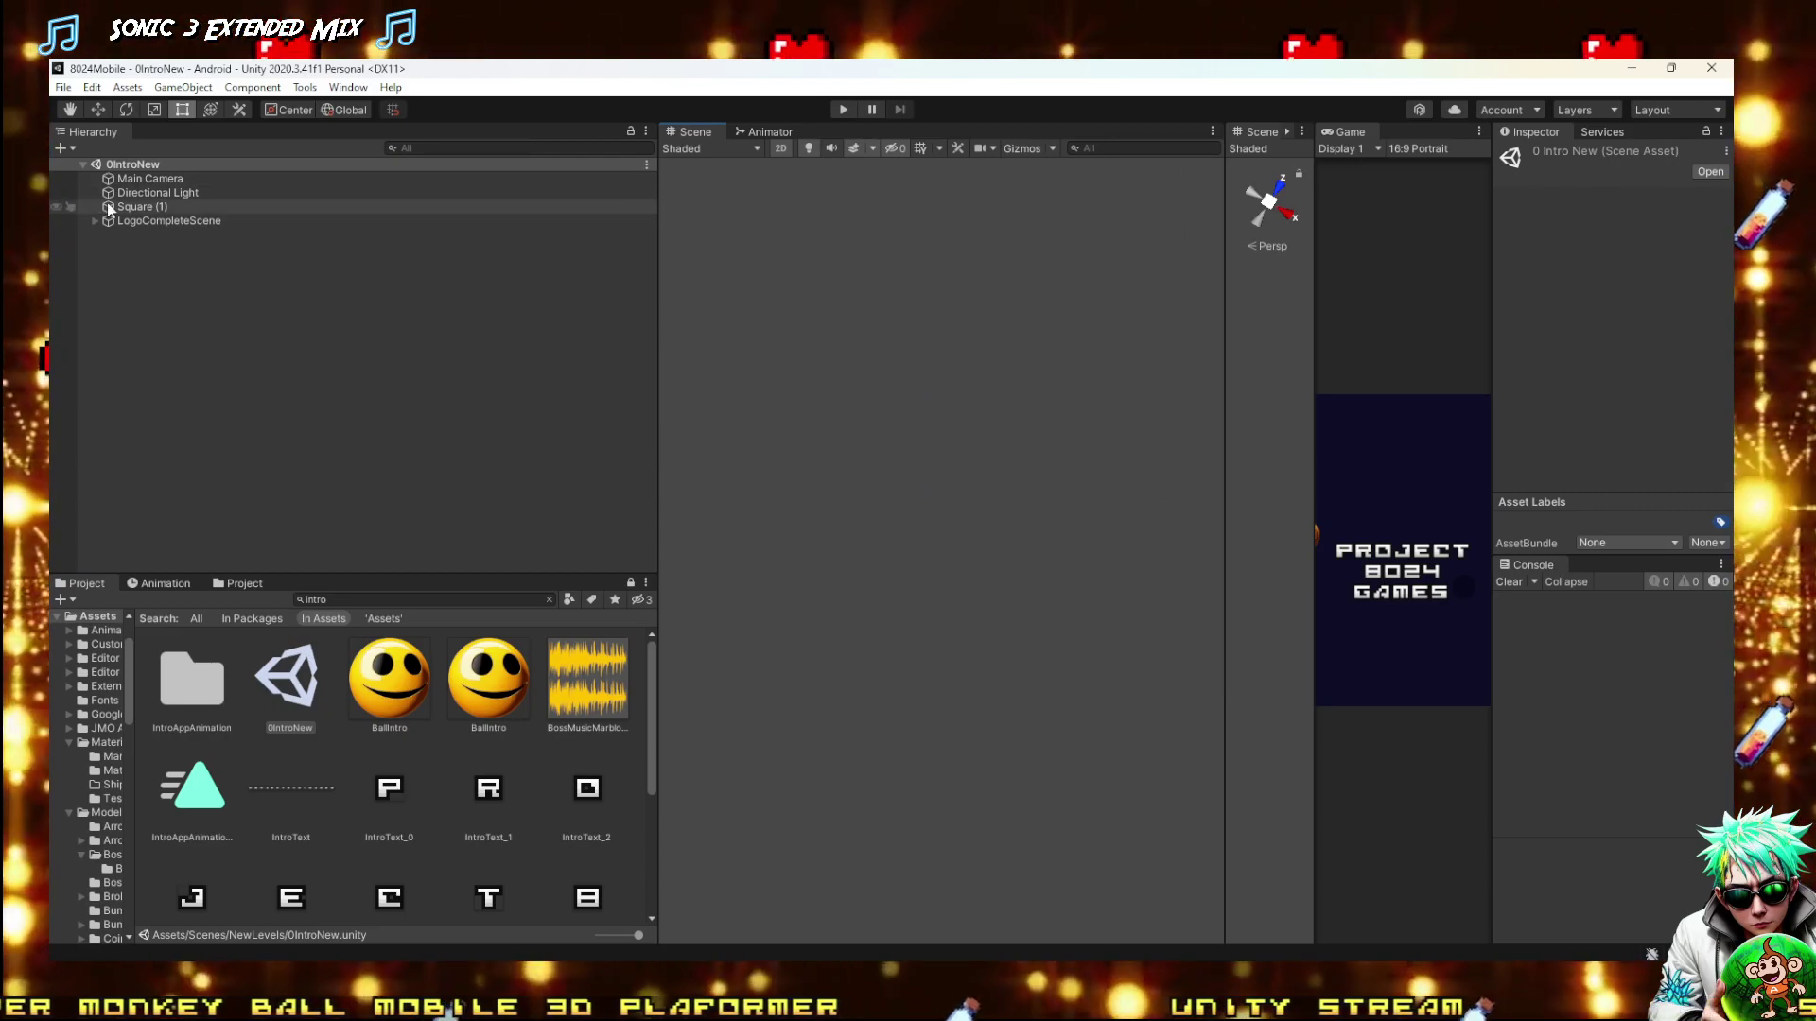
{"action": "double_click", "coordinate": [137, 207]}
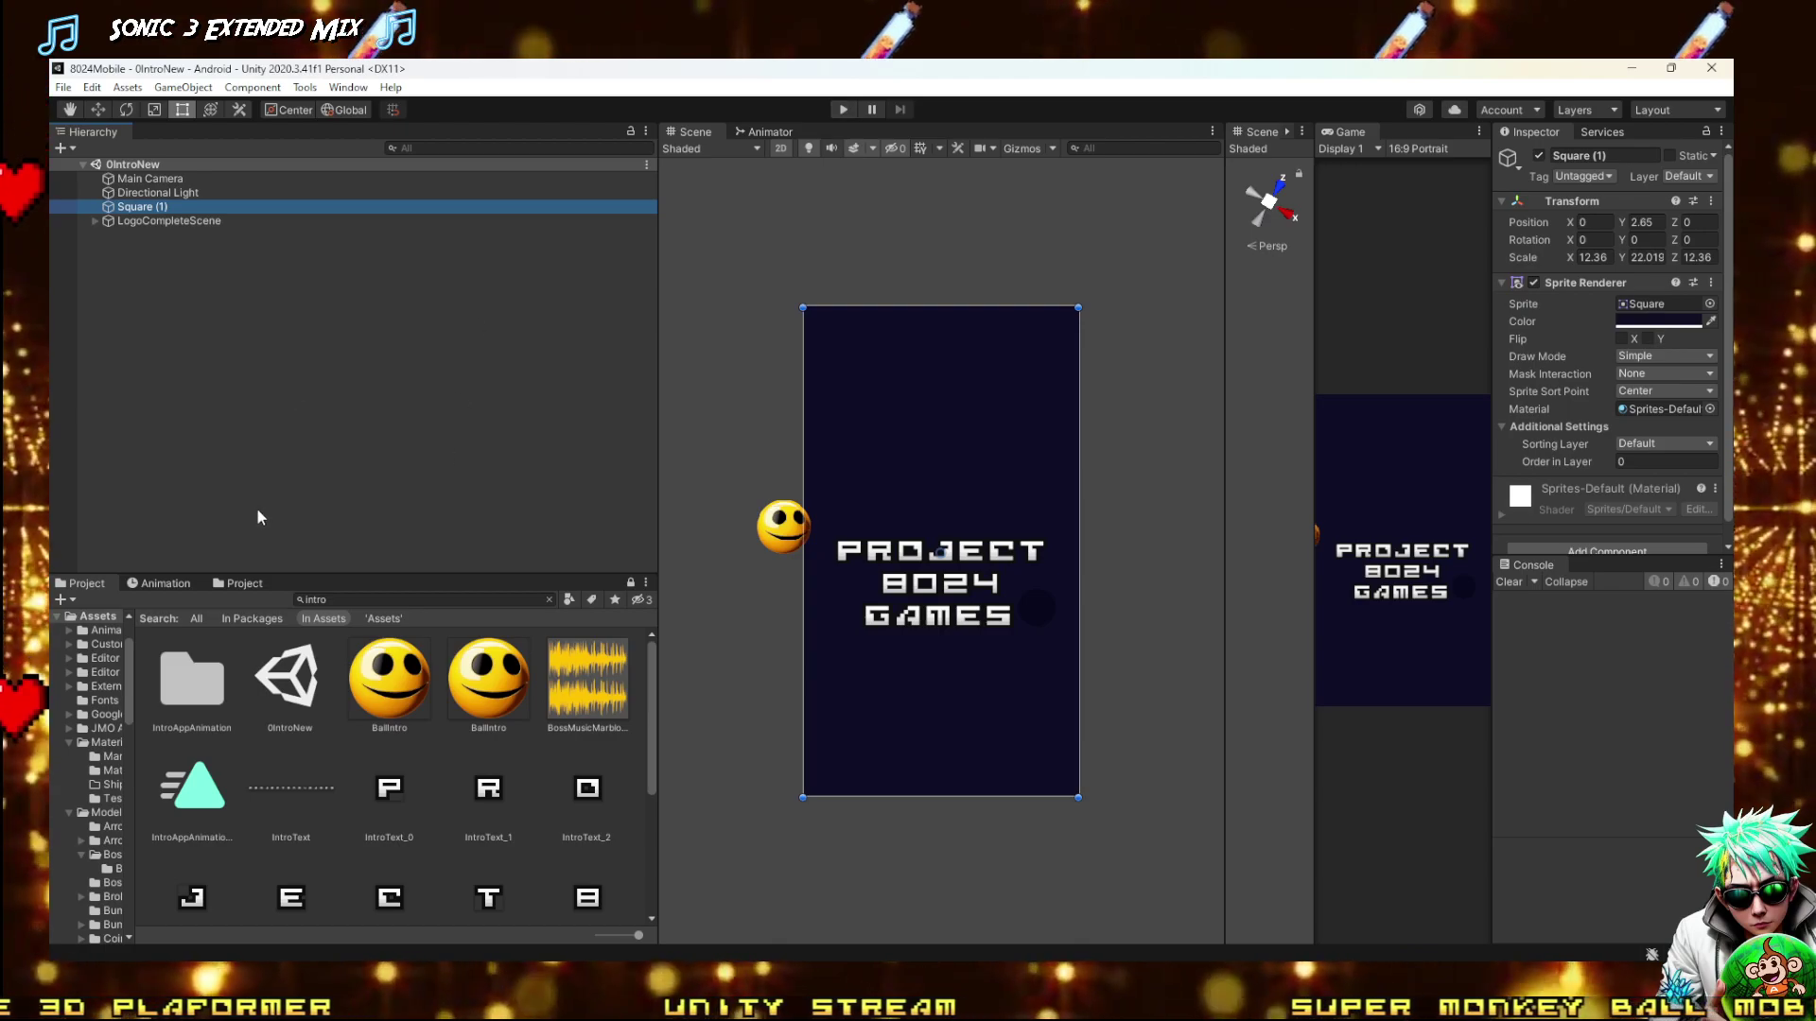
Show LogoCompleteScene's animation at frame 120 and expand it in the Hierarchy
{"action": "left_click", "coordinate": [159, 583]}
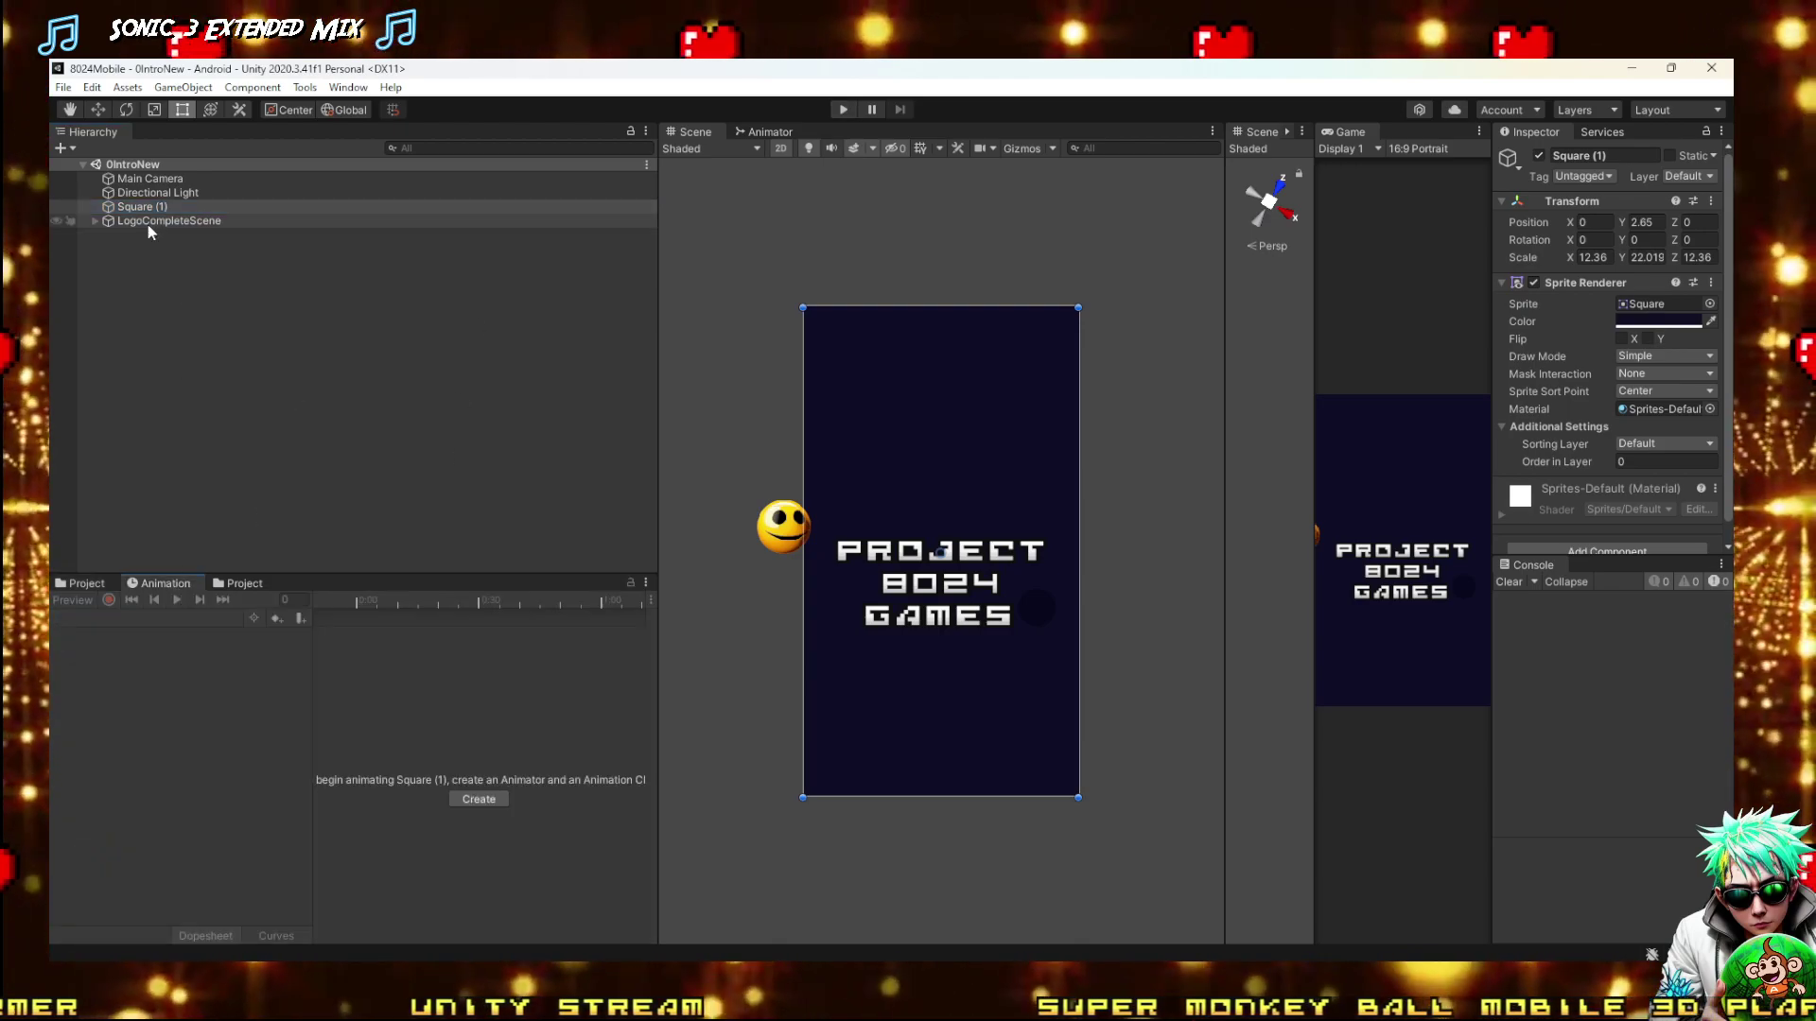
{"action": "left_click", "coordinate": [148, 222]}
{"action": "left_click_drag", "start_coordinate": [349, 599], "coordinate": [480, 600]}
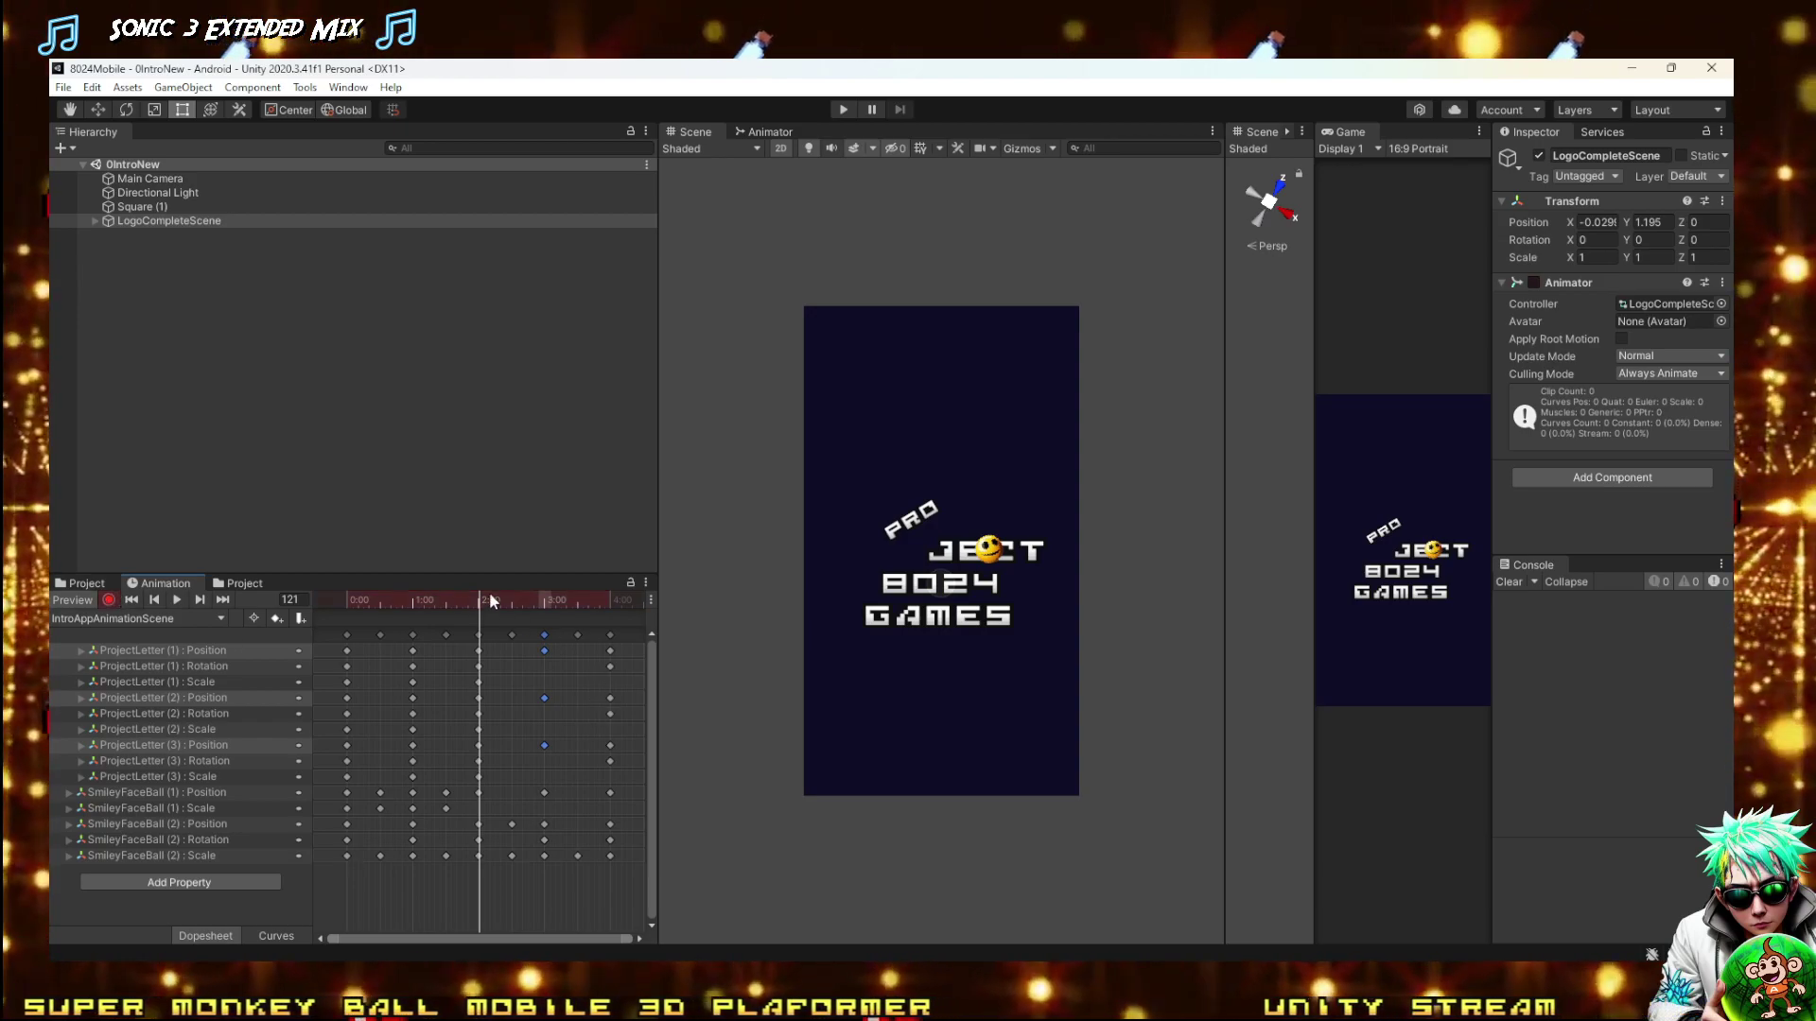
{"action": "scroll", "coordinate": [484, 605], "scroll_direction": "up", "scroll_amount": 2}
{"action": "scroll", "coordinate": [504, 672], "scroll_direction": "up", "scroll_amount": 3}
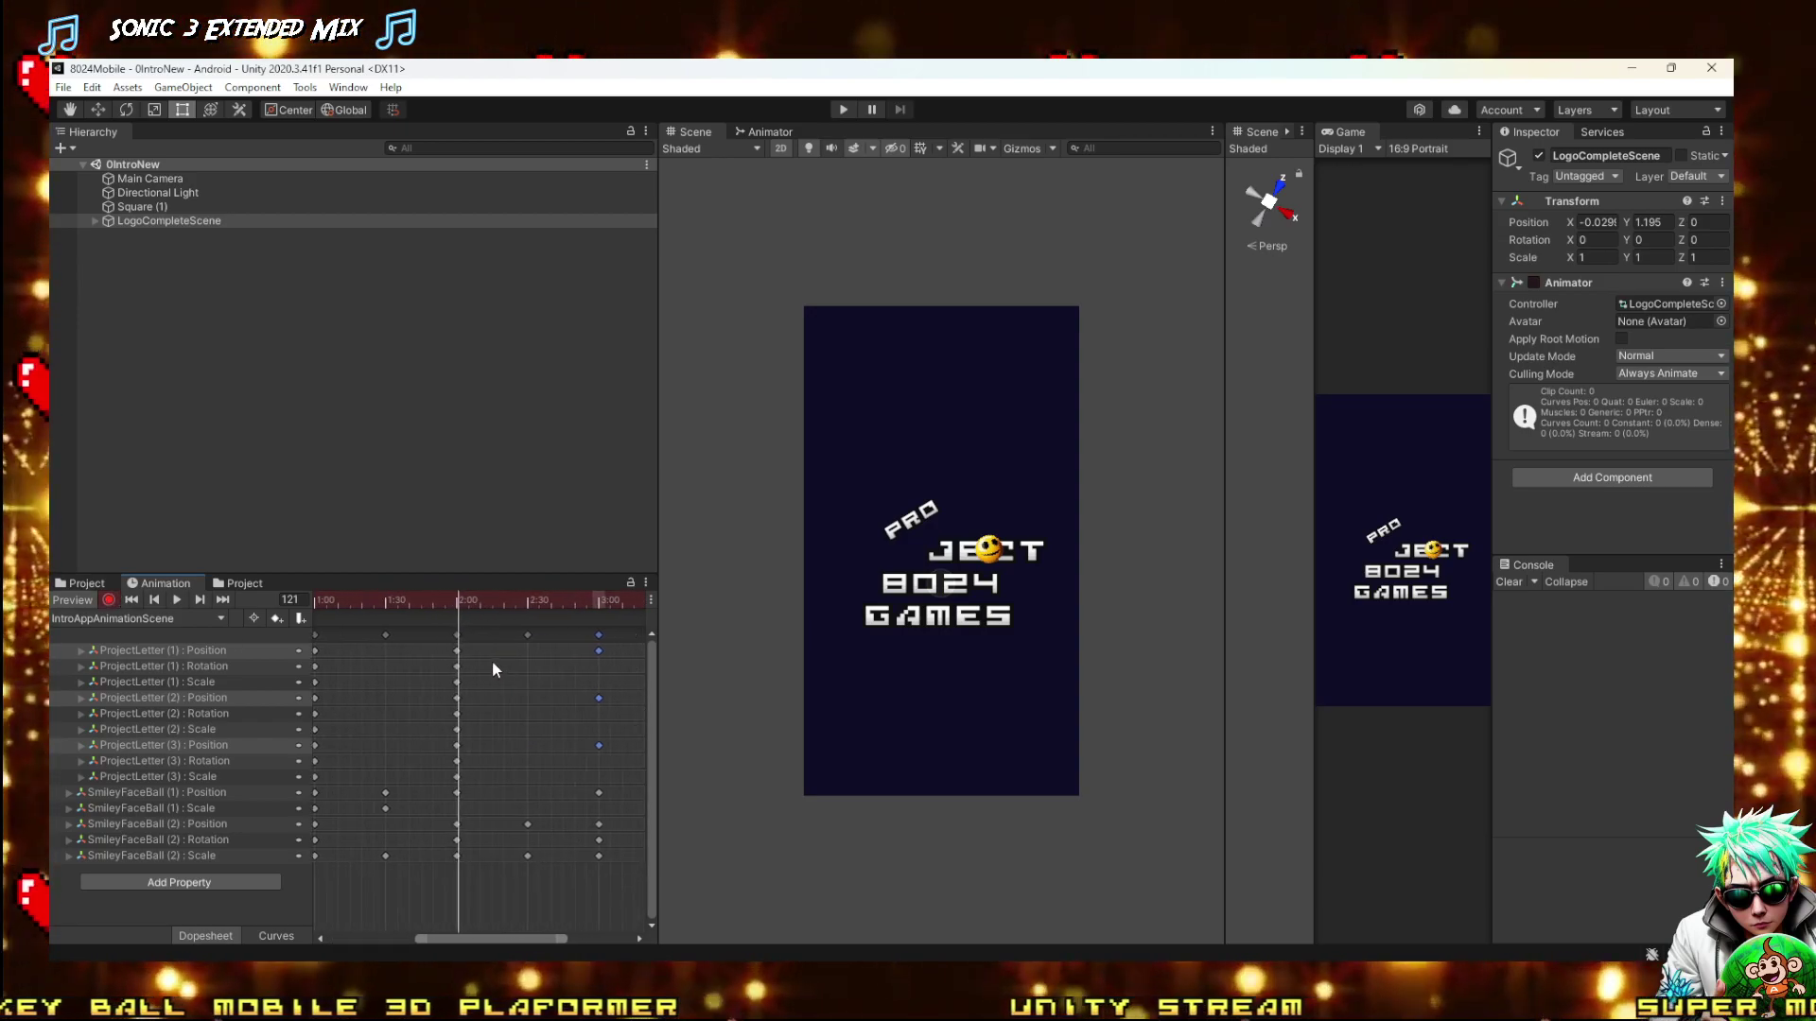
{"action": "left_click", "coordinate": [452, 598]}
{"action": "left_click_drag", "start_coordinate": [452, 597], "coordinate": [450, 599]}
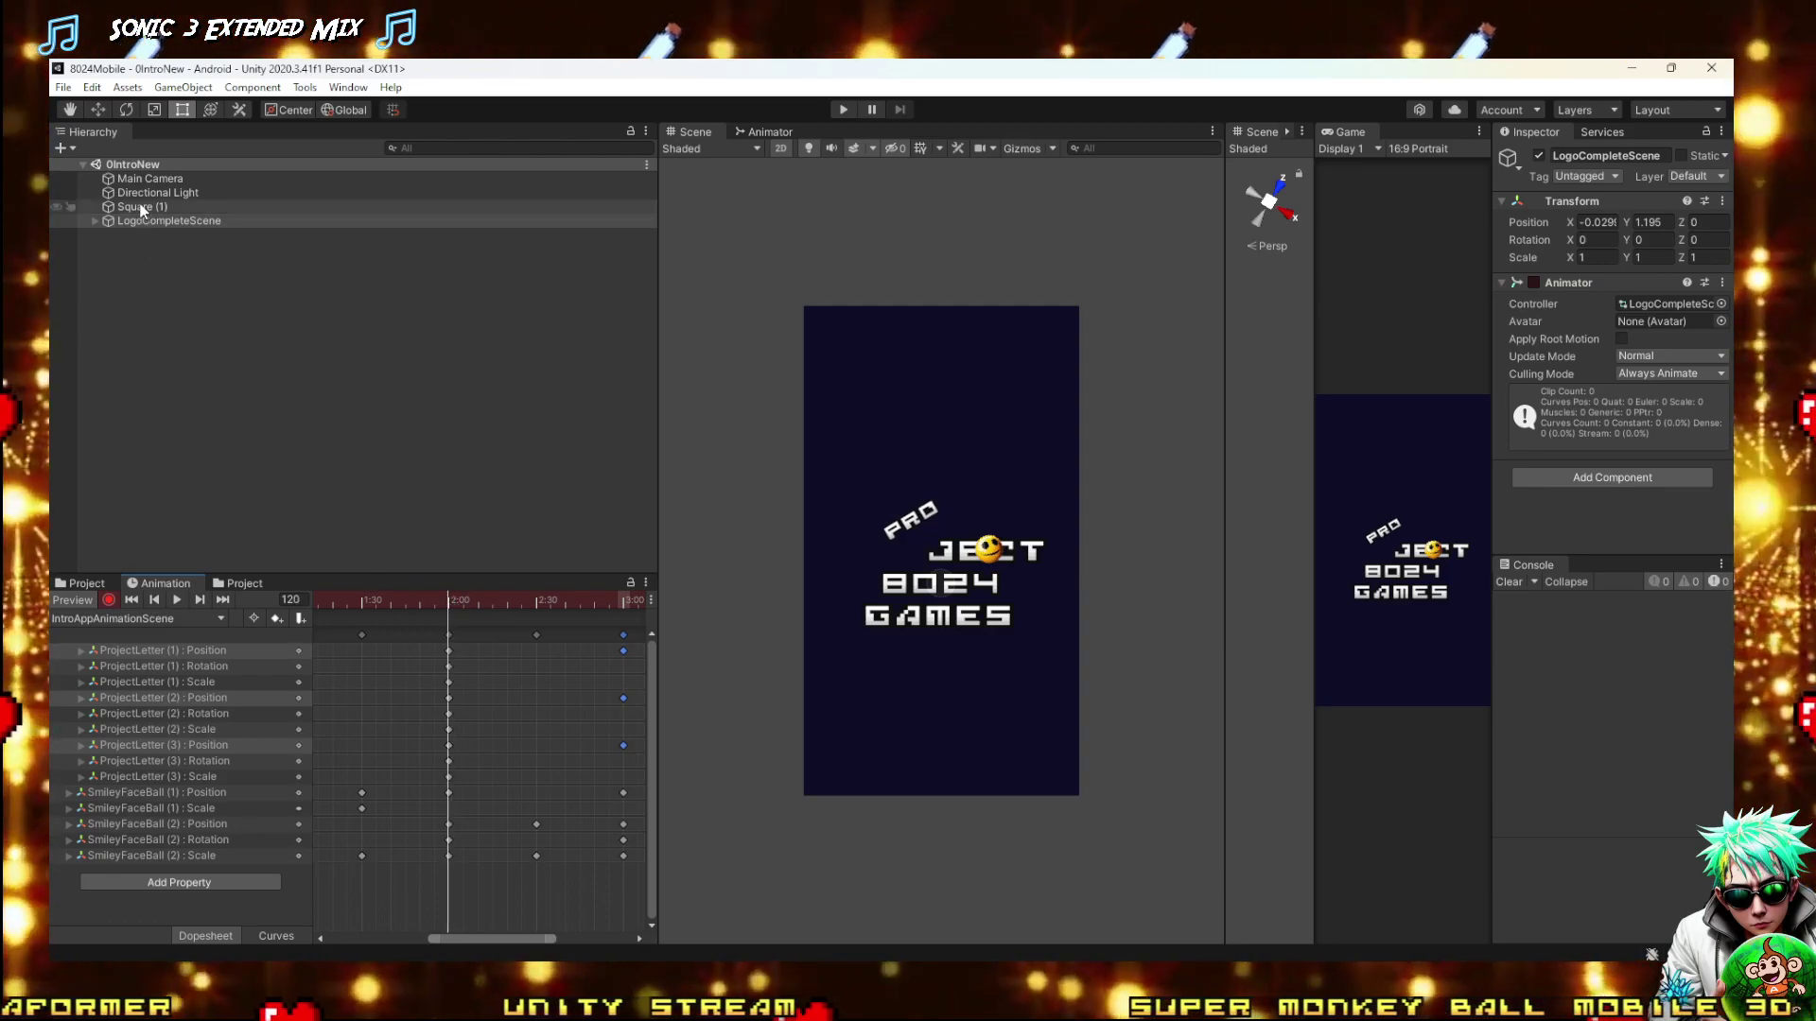
{"action": "left_click", "coordinate": [110, 217]}
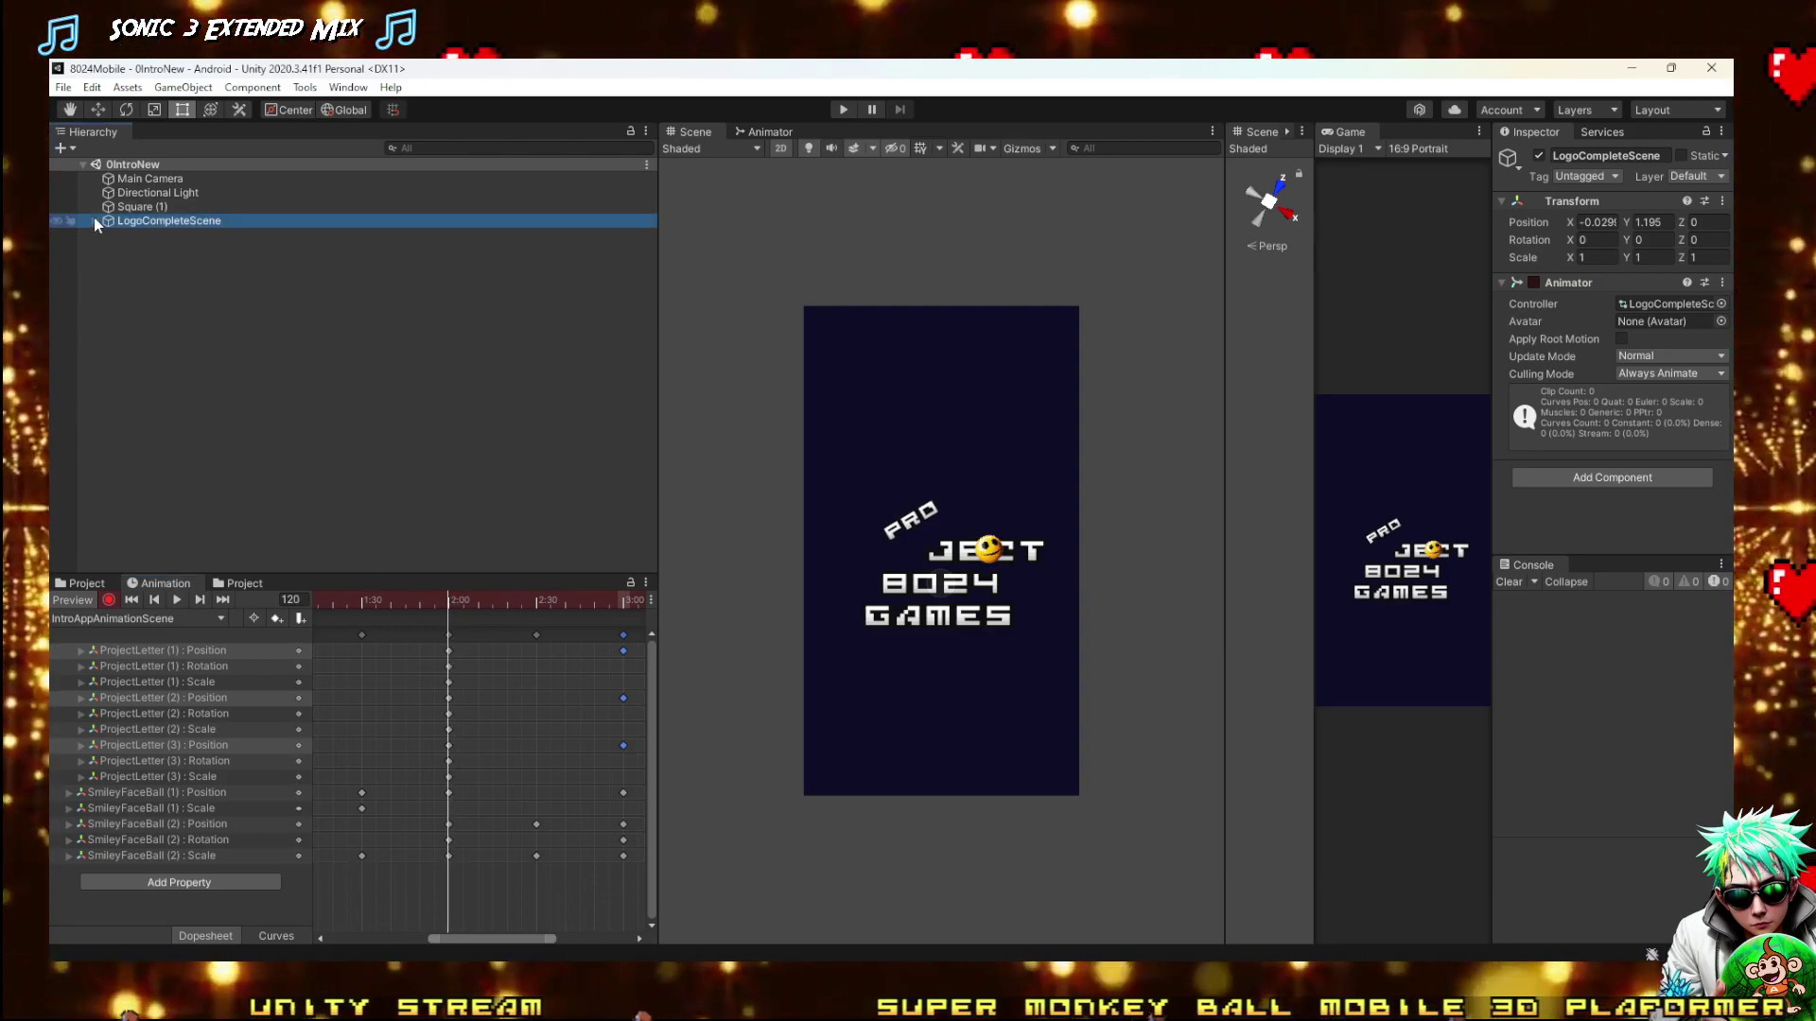
{"action": "left_click", "coordinate": [94, 221]}
Expand ProjectLetters, select ProjectLetter (4)–(7), and paste the copied transform values onto them
{"action": "left_click", "coordinate": [107, 263]}
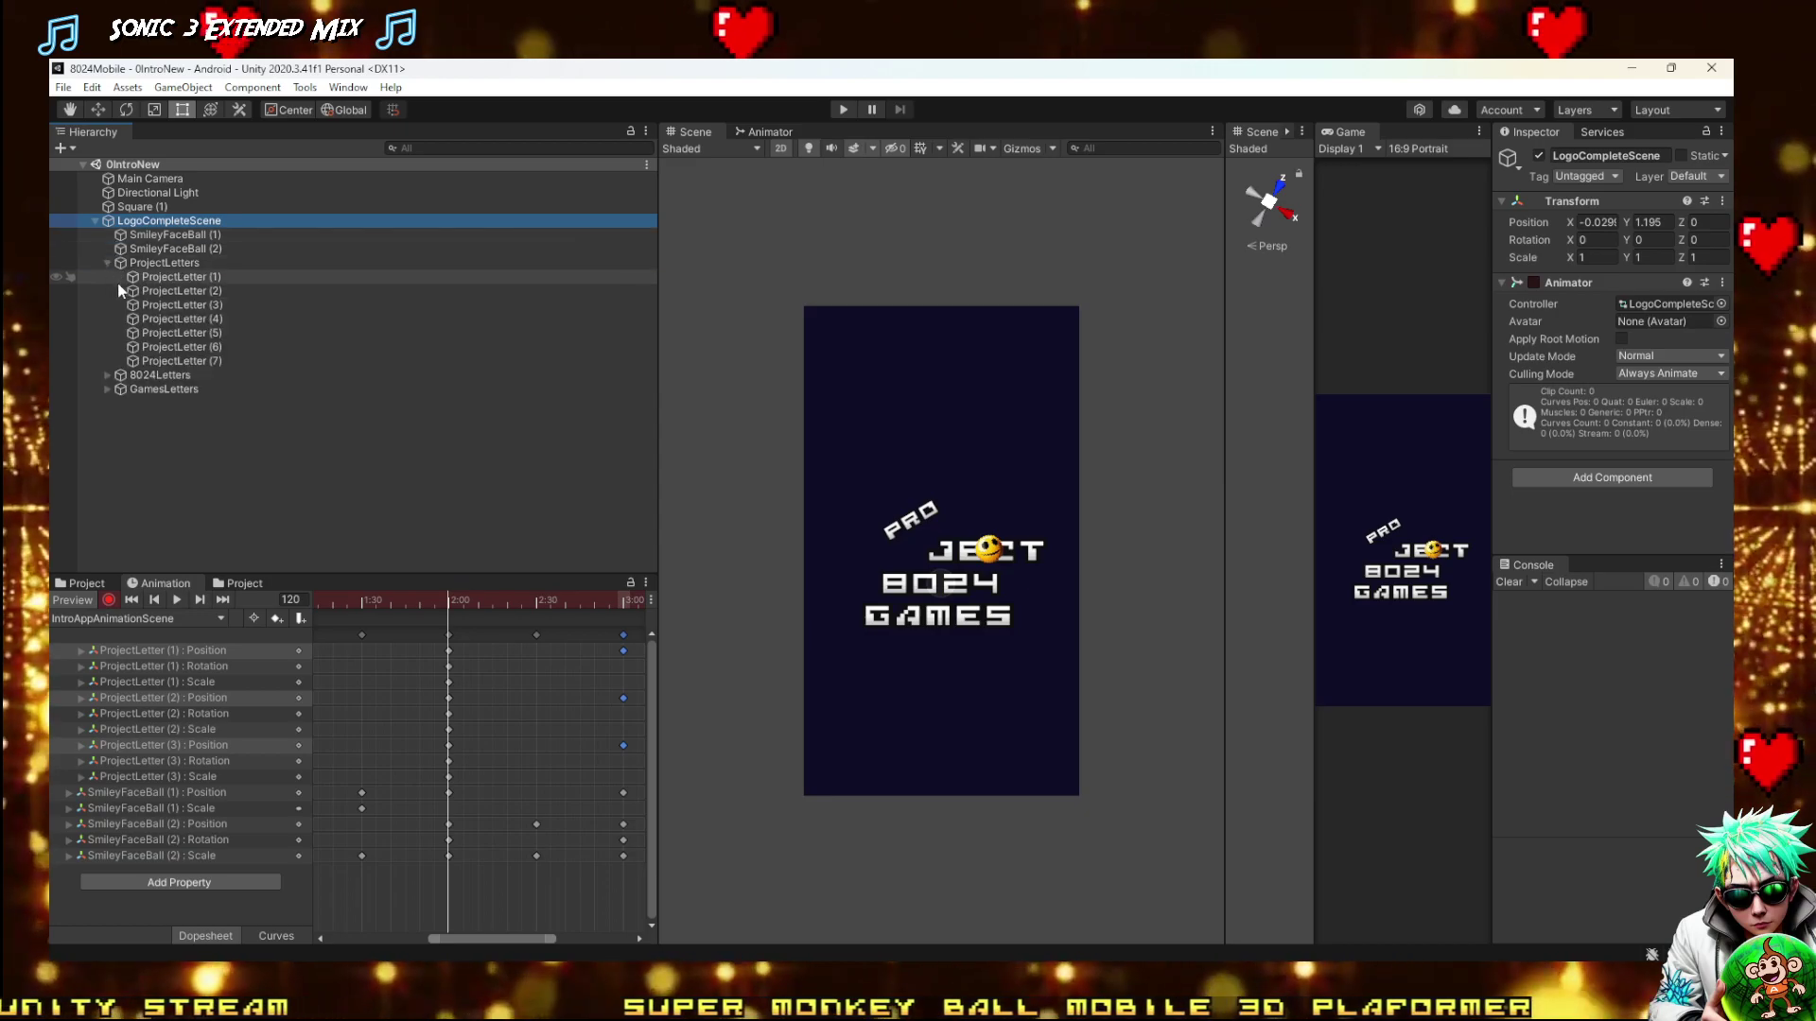
{"action": "left_click", "coordinate": [171, 361]}
{"action": "key", "text": "shift+Up"}
{"action": "key", "text": "shift+Up"}
{"action": "key", "text": "shift+Up"}
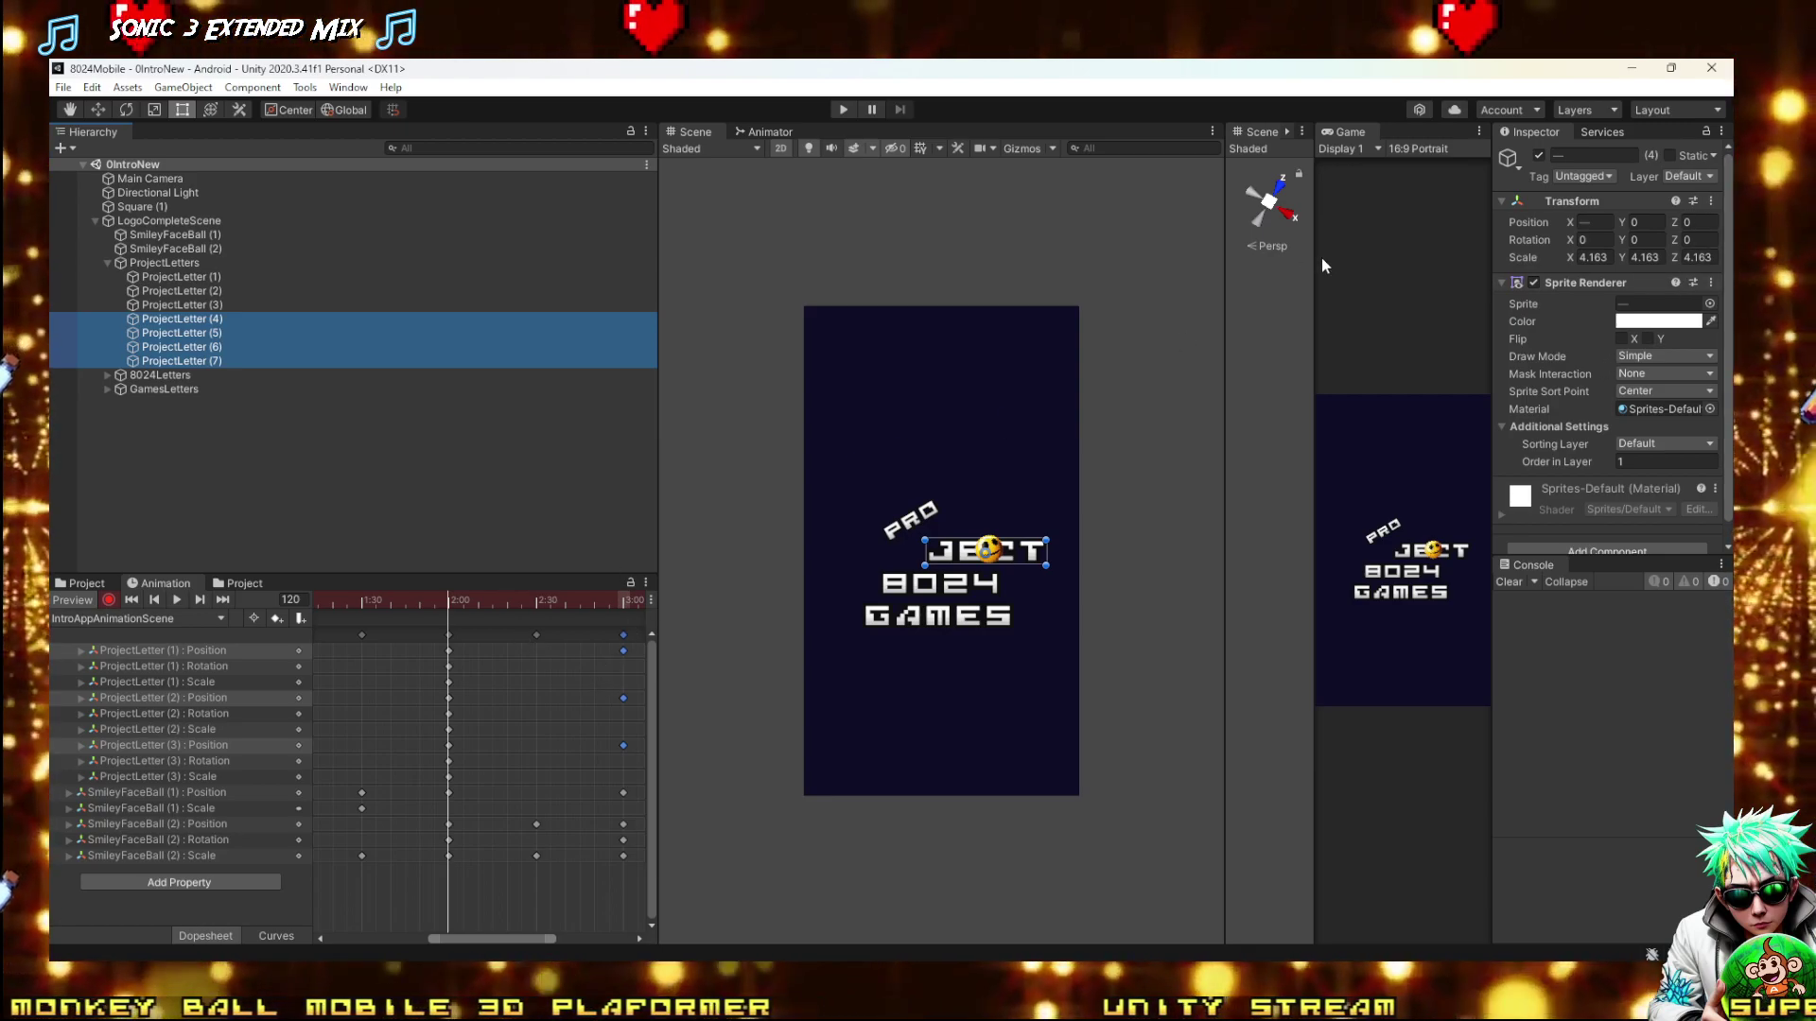
{"action": "left_click", "coordinate": [290, 111]}
{"action": "key", "text": "r"}
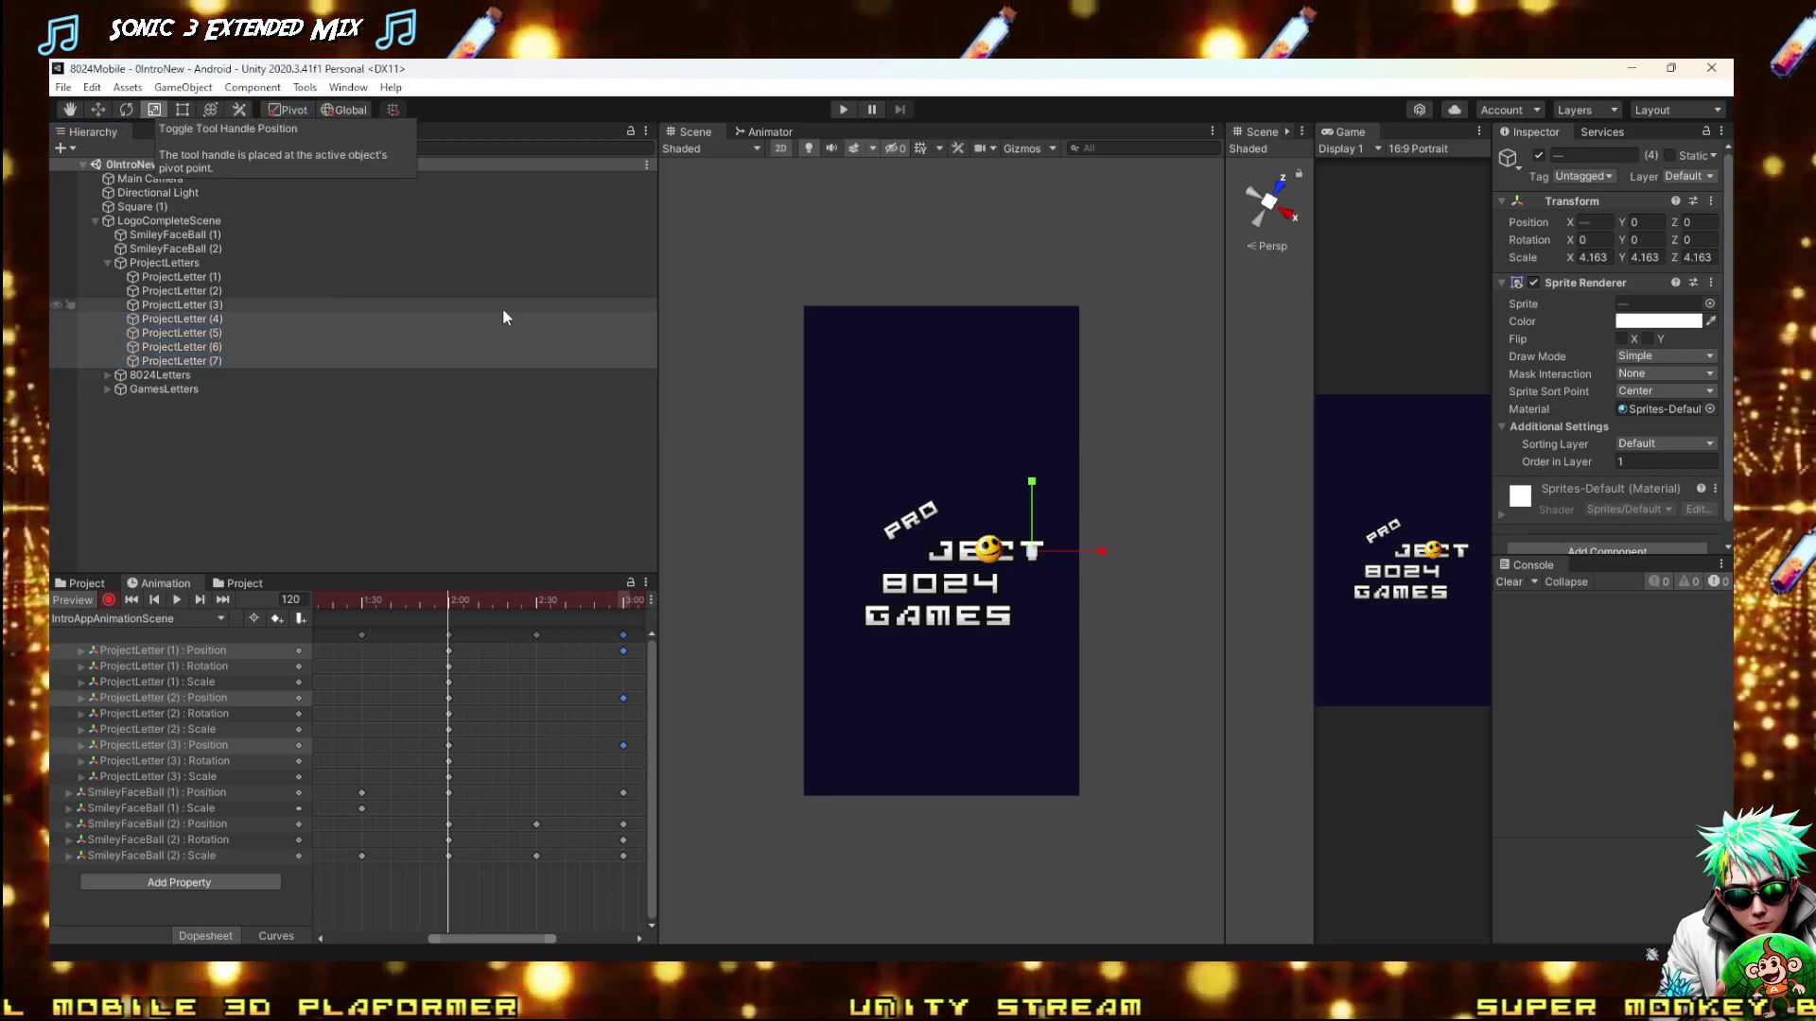
{"action": "left_click", "coordinate": [308, 111]}
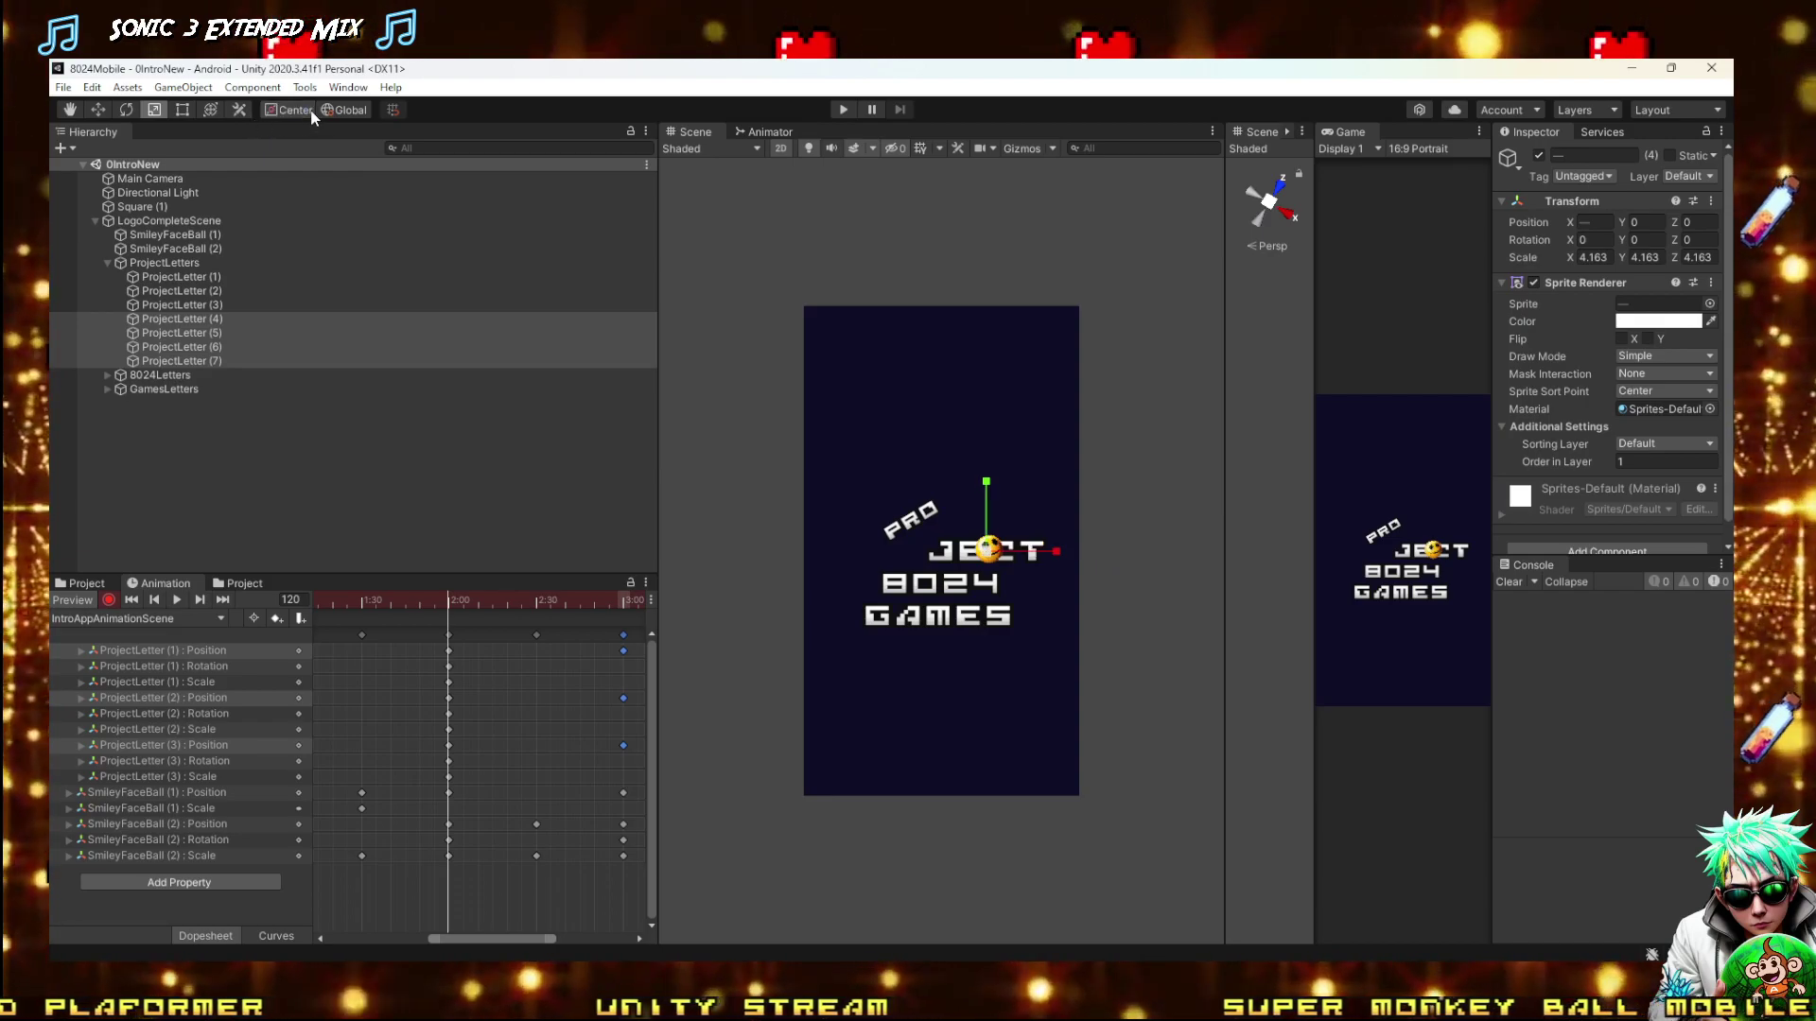
{"action": "key", "text": "e"}
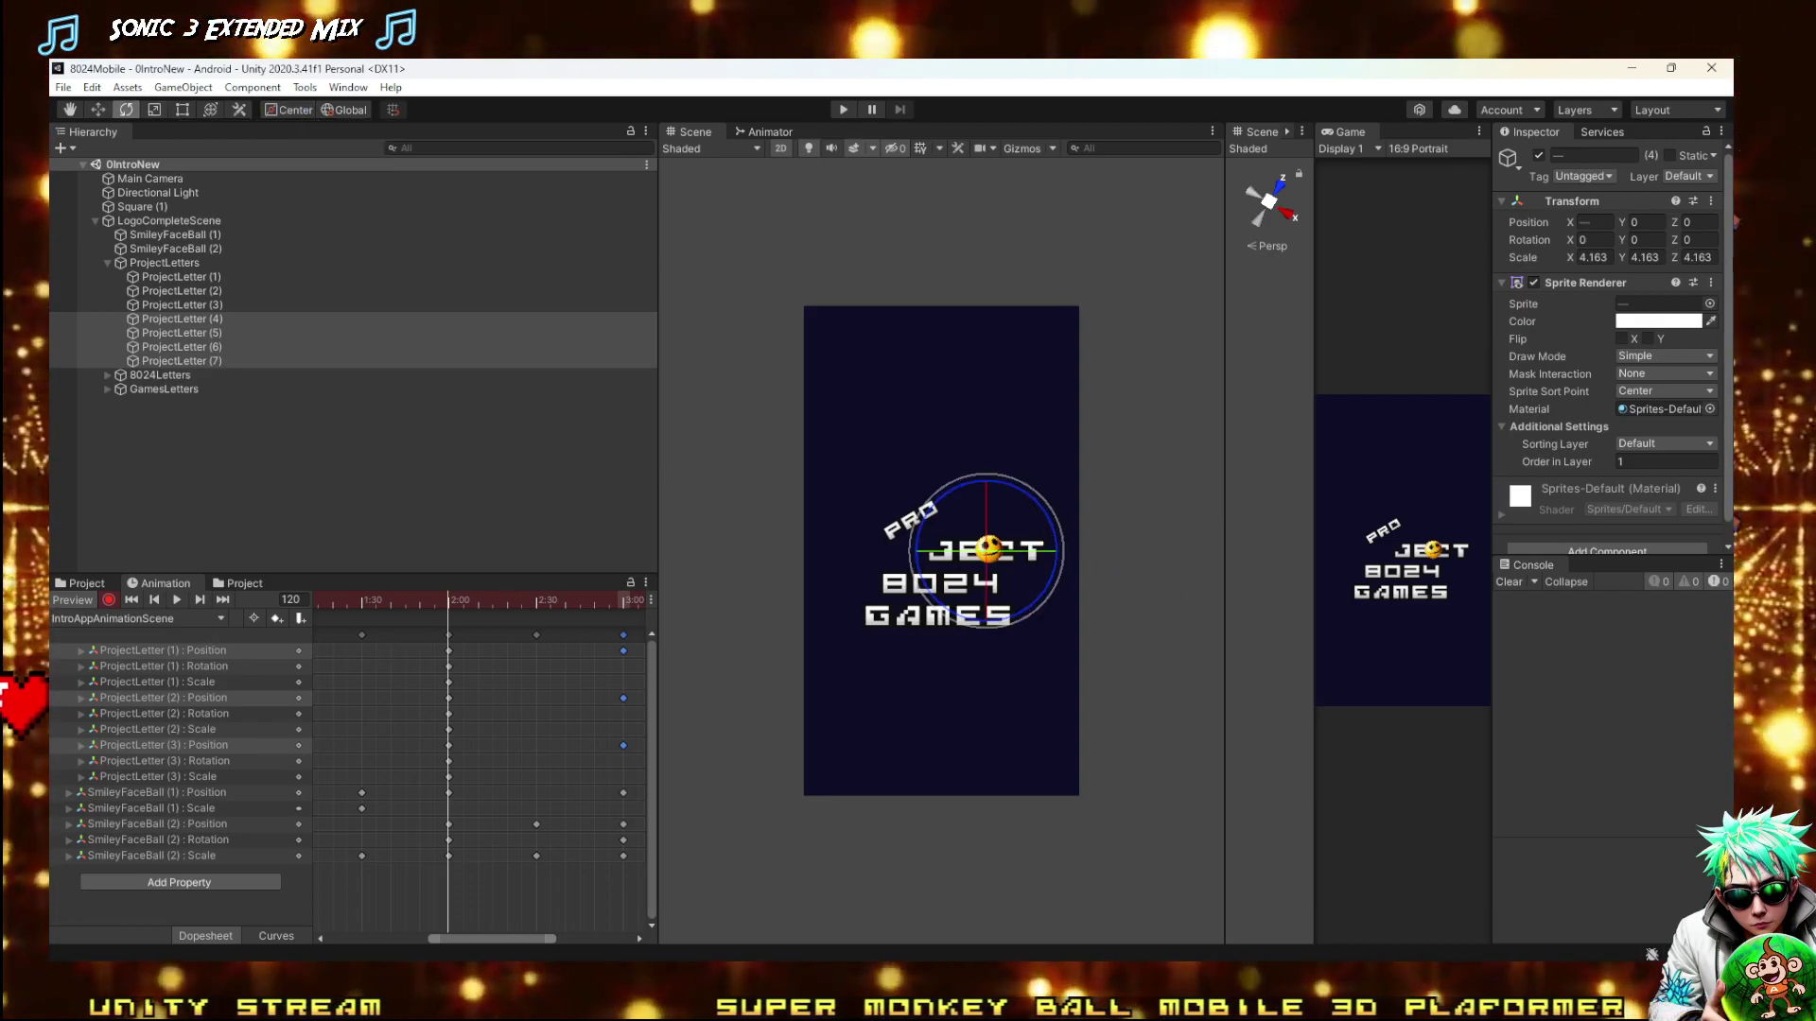
{"action": "left_click", "coordinate": [1709, 201]}
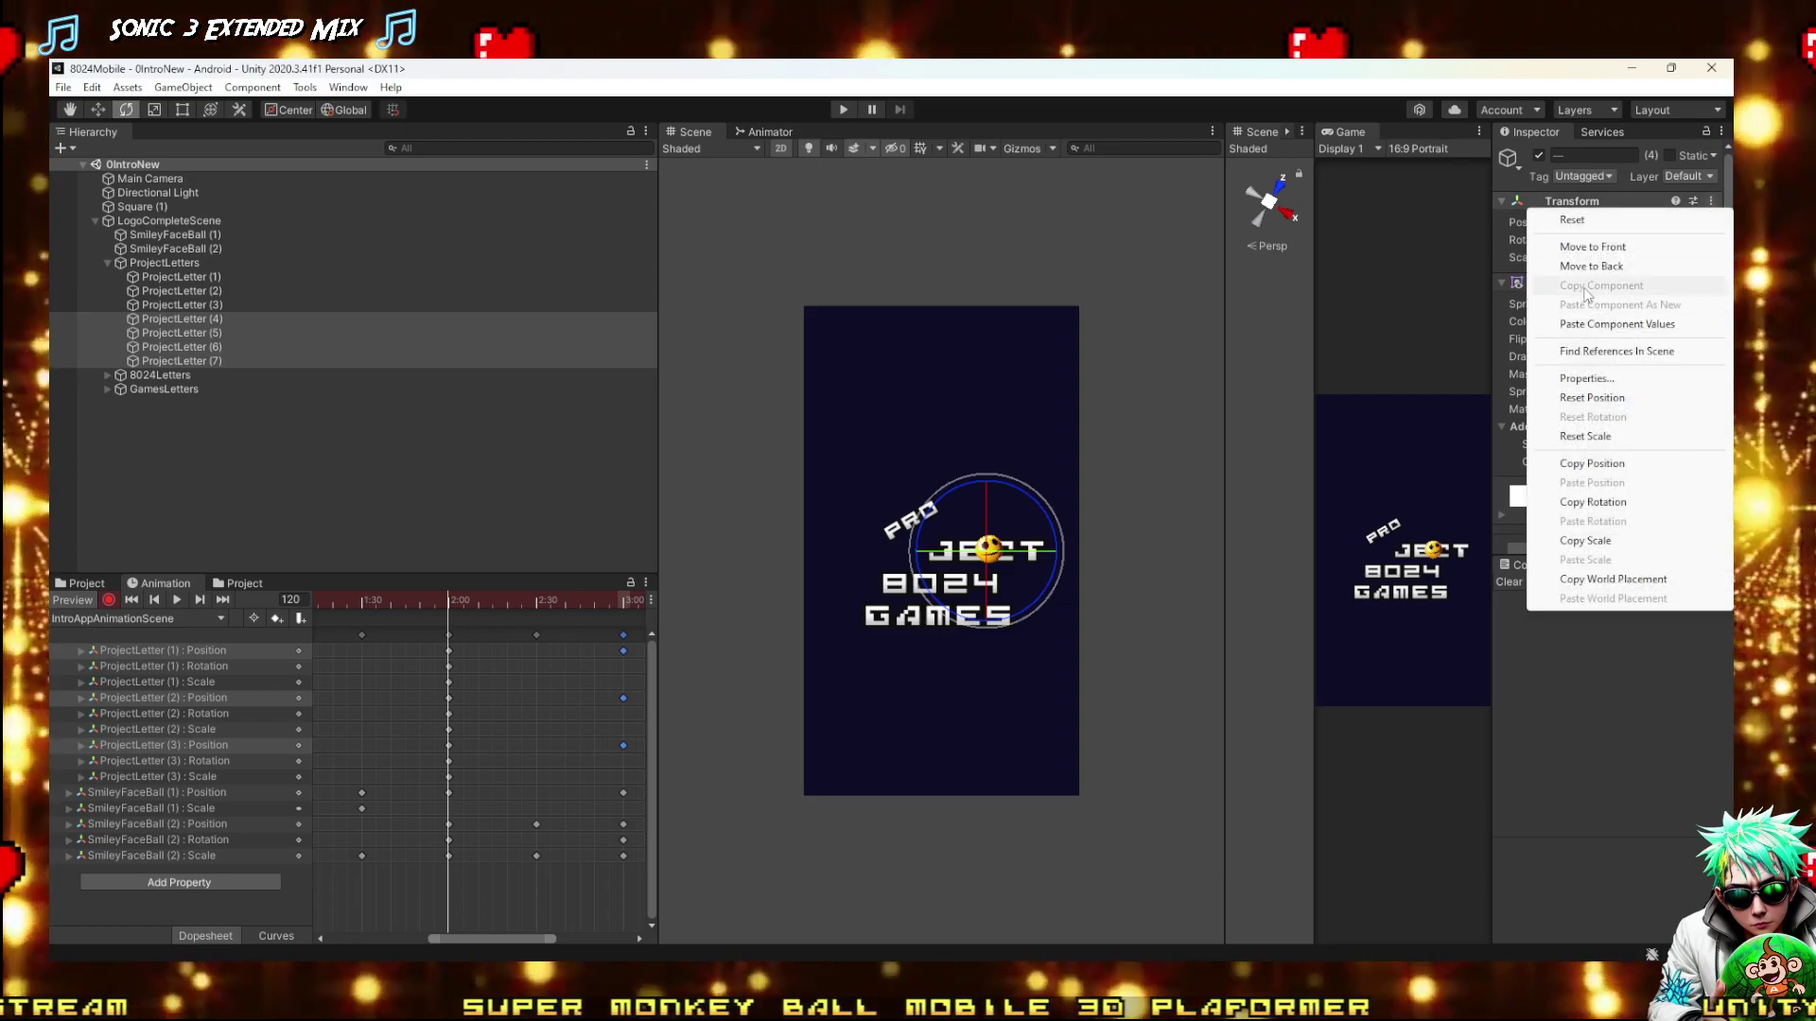
{"action": "left_click", "coordinate": [1596, 324]}
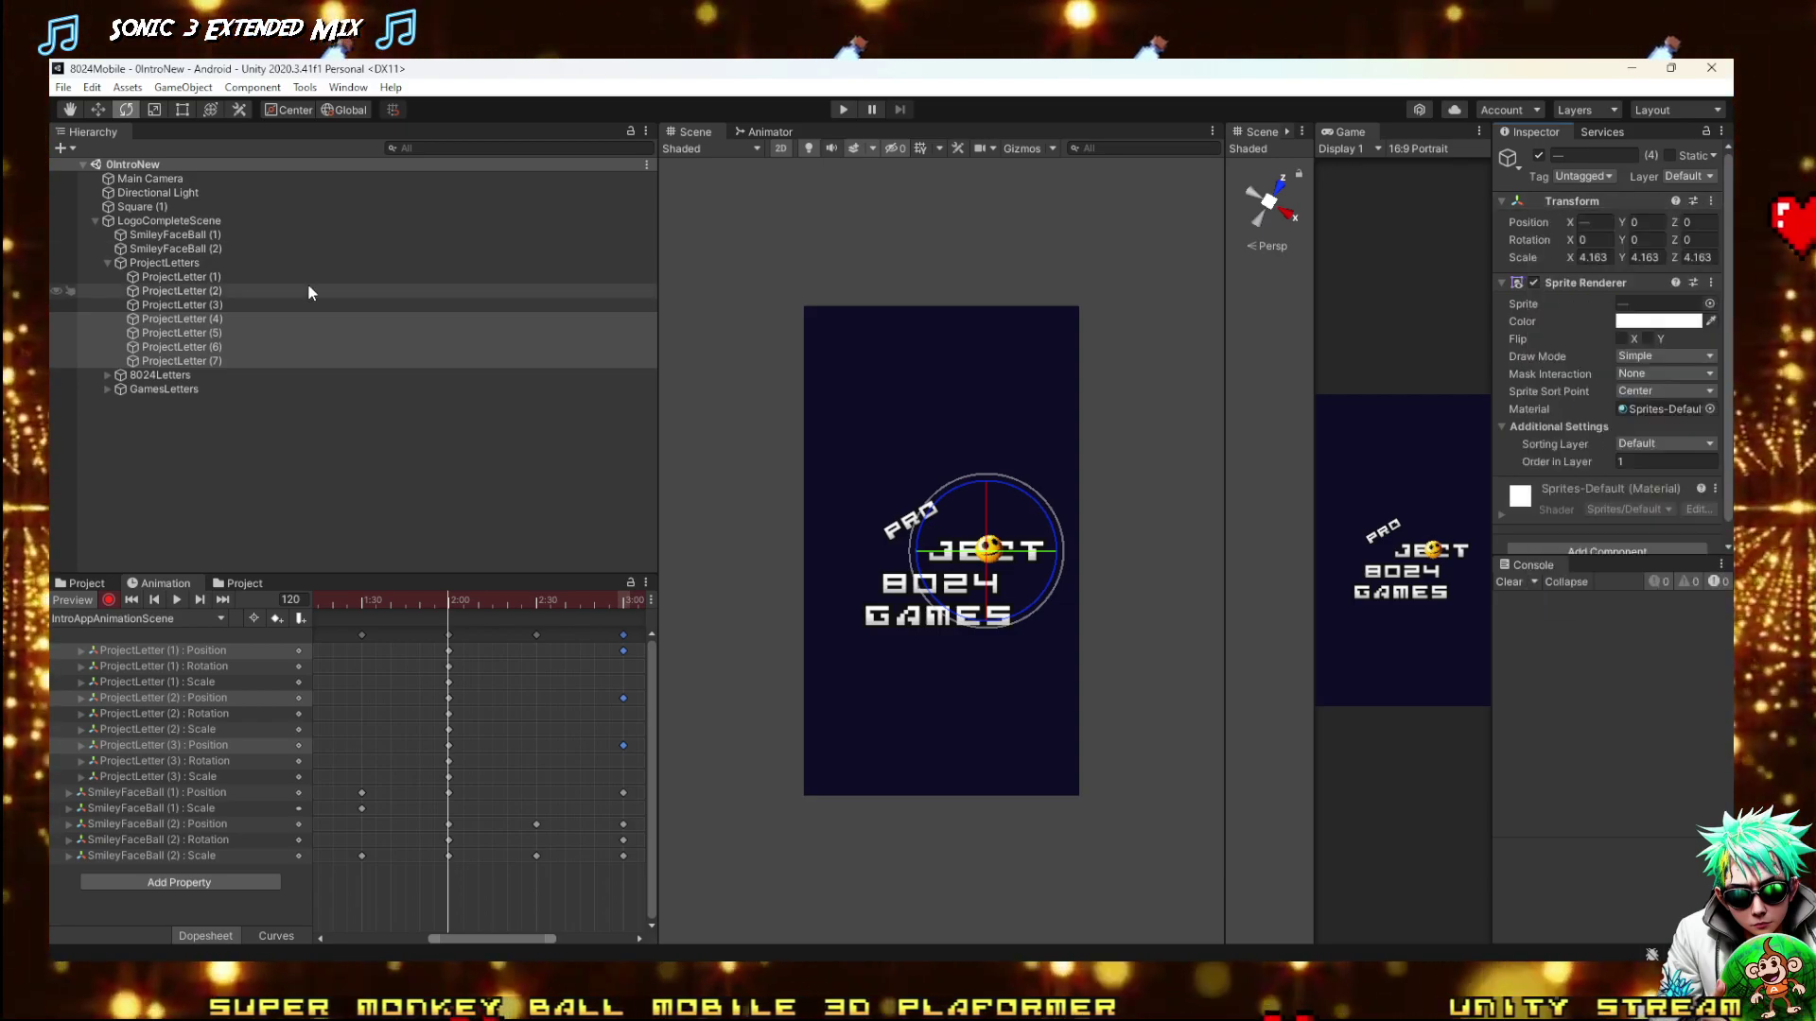
Key ProjectLetter (4)'s Position, Rotation and Scale while keeping its original values
{"action": "left_click", "coordinate": [541, 319]}
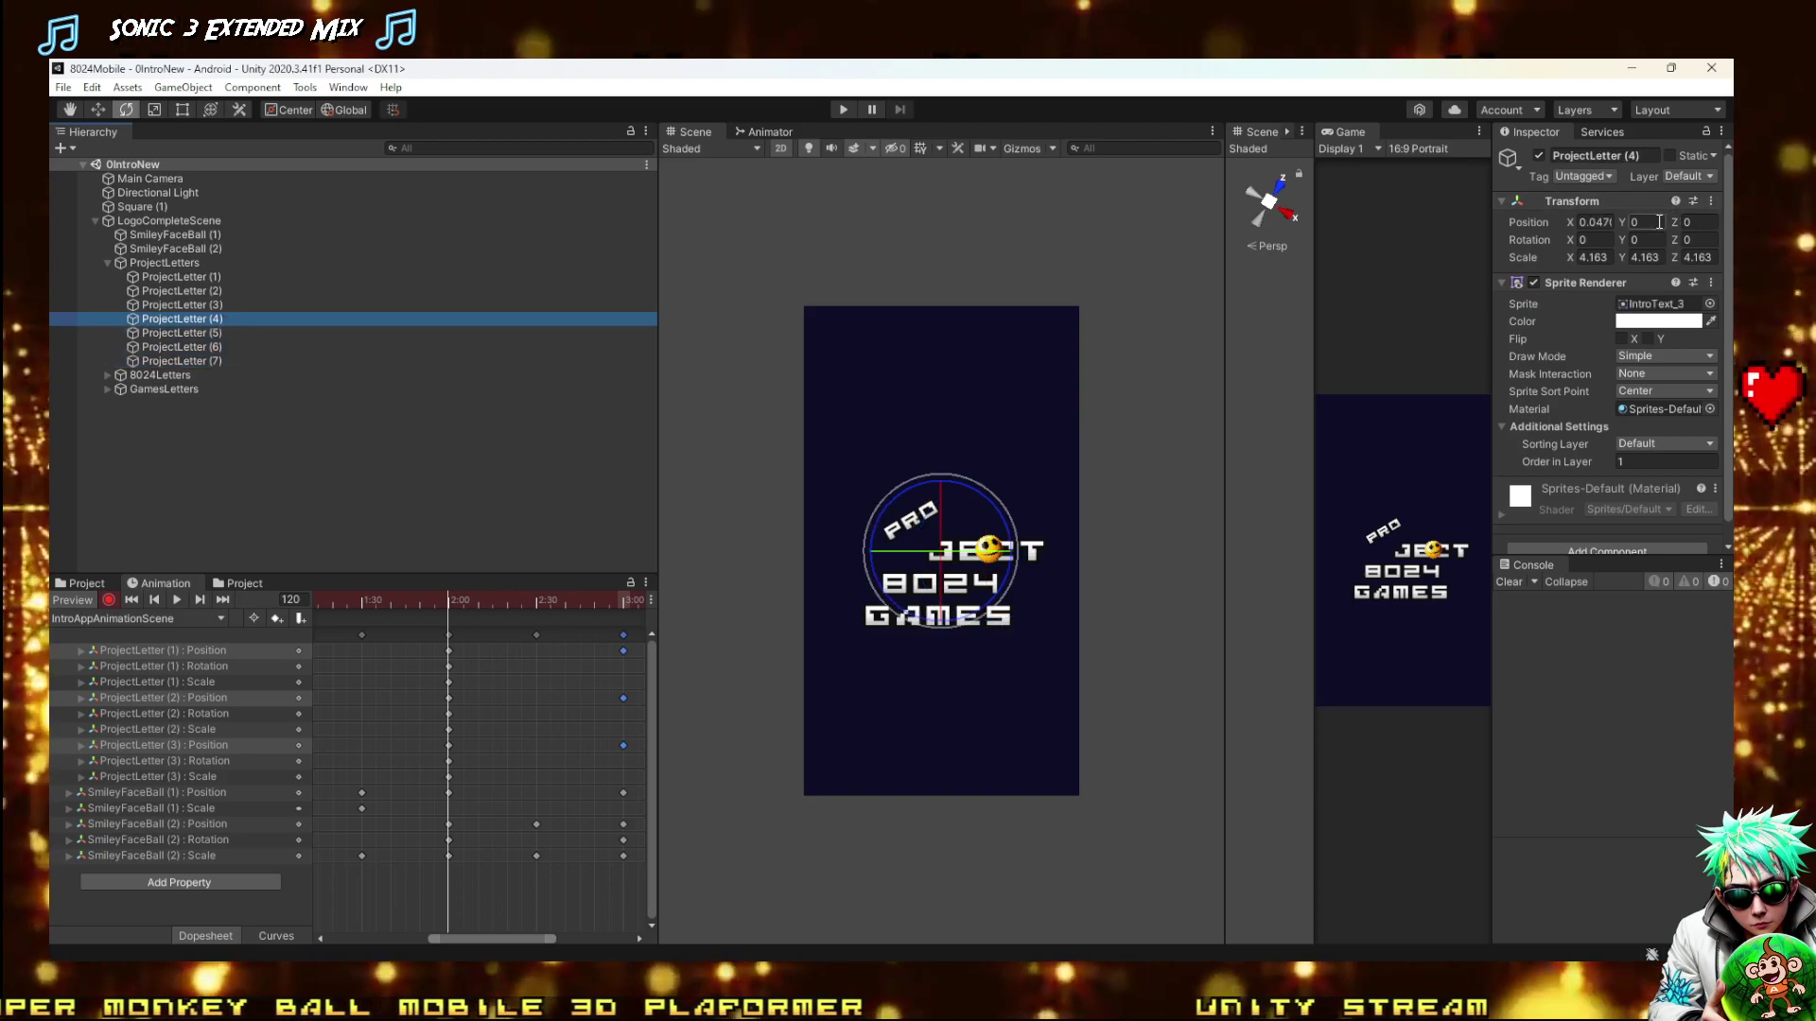
{"action": "left_click", "coordinate": [1711, 202]}
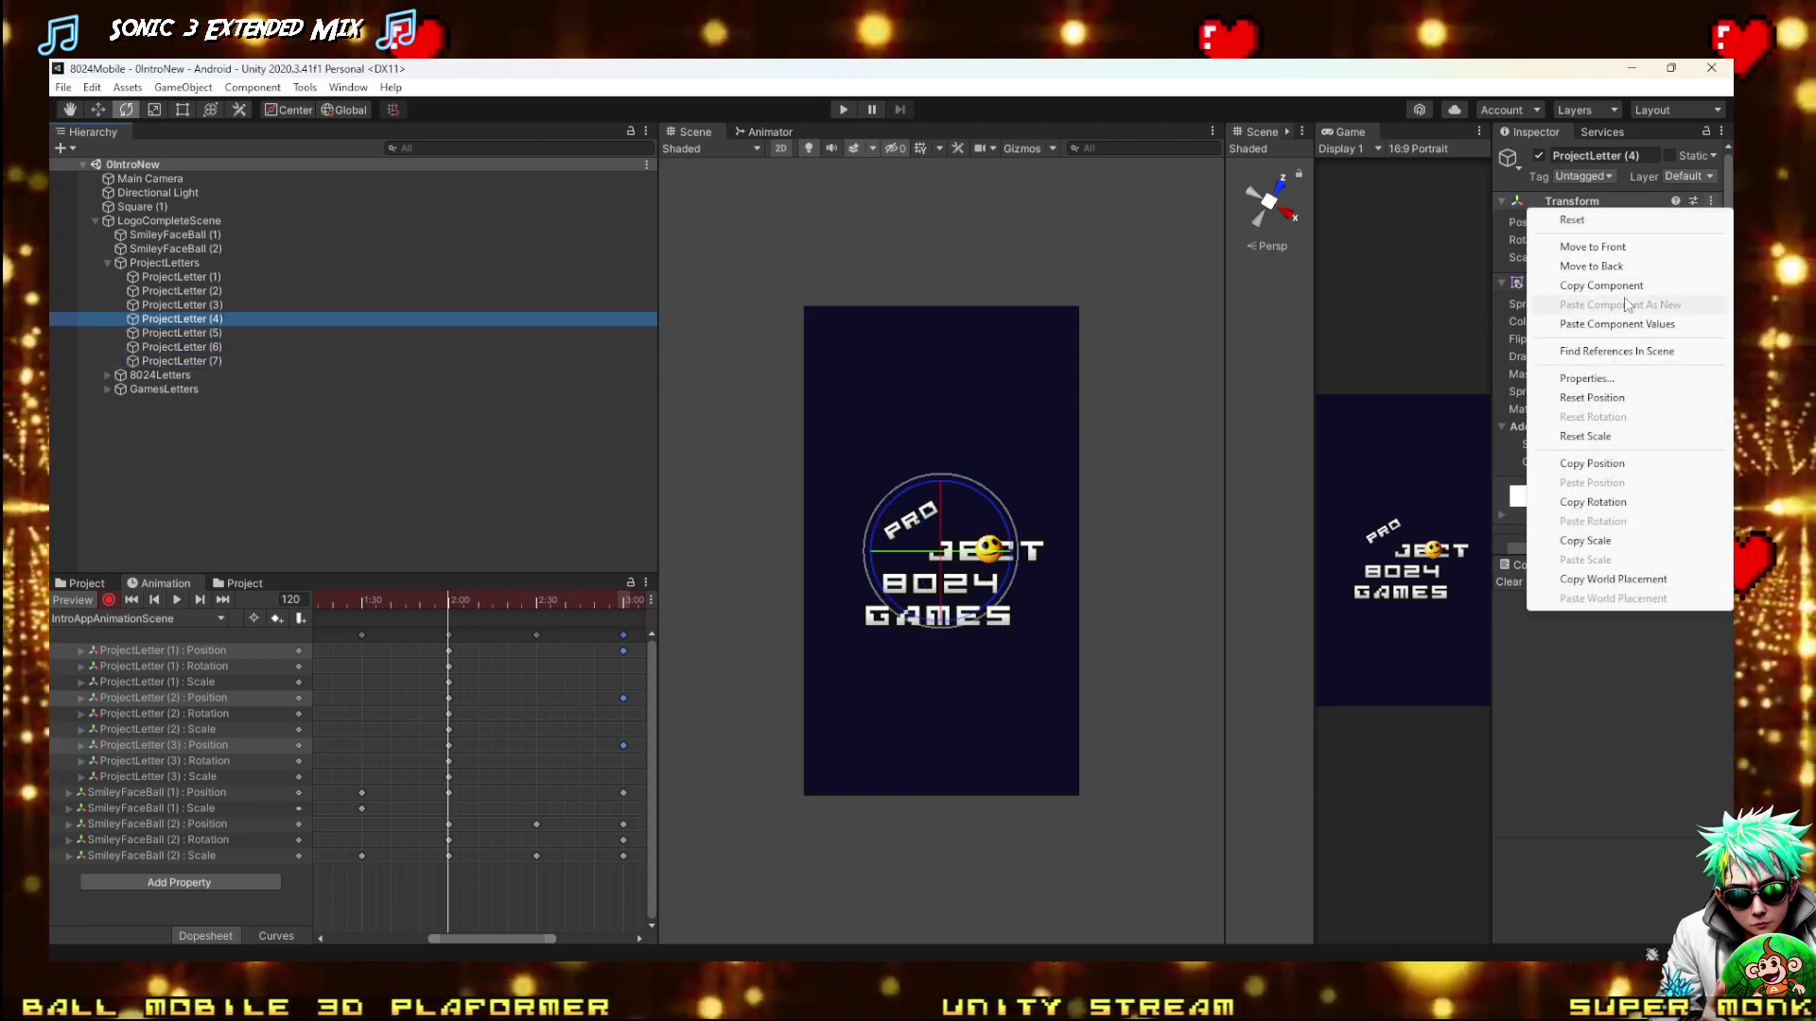
{"action": "left_click", "coordinate": [1613, 285]}
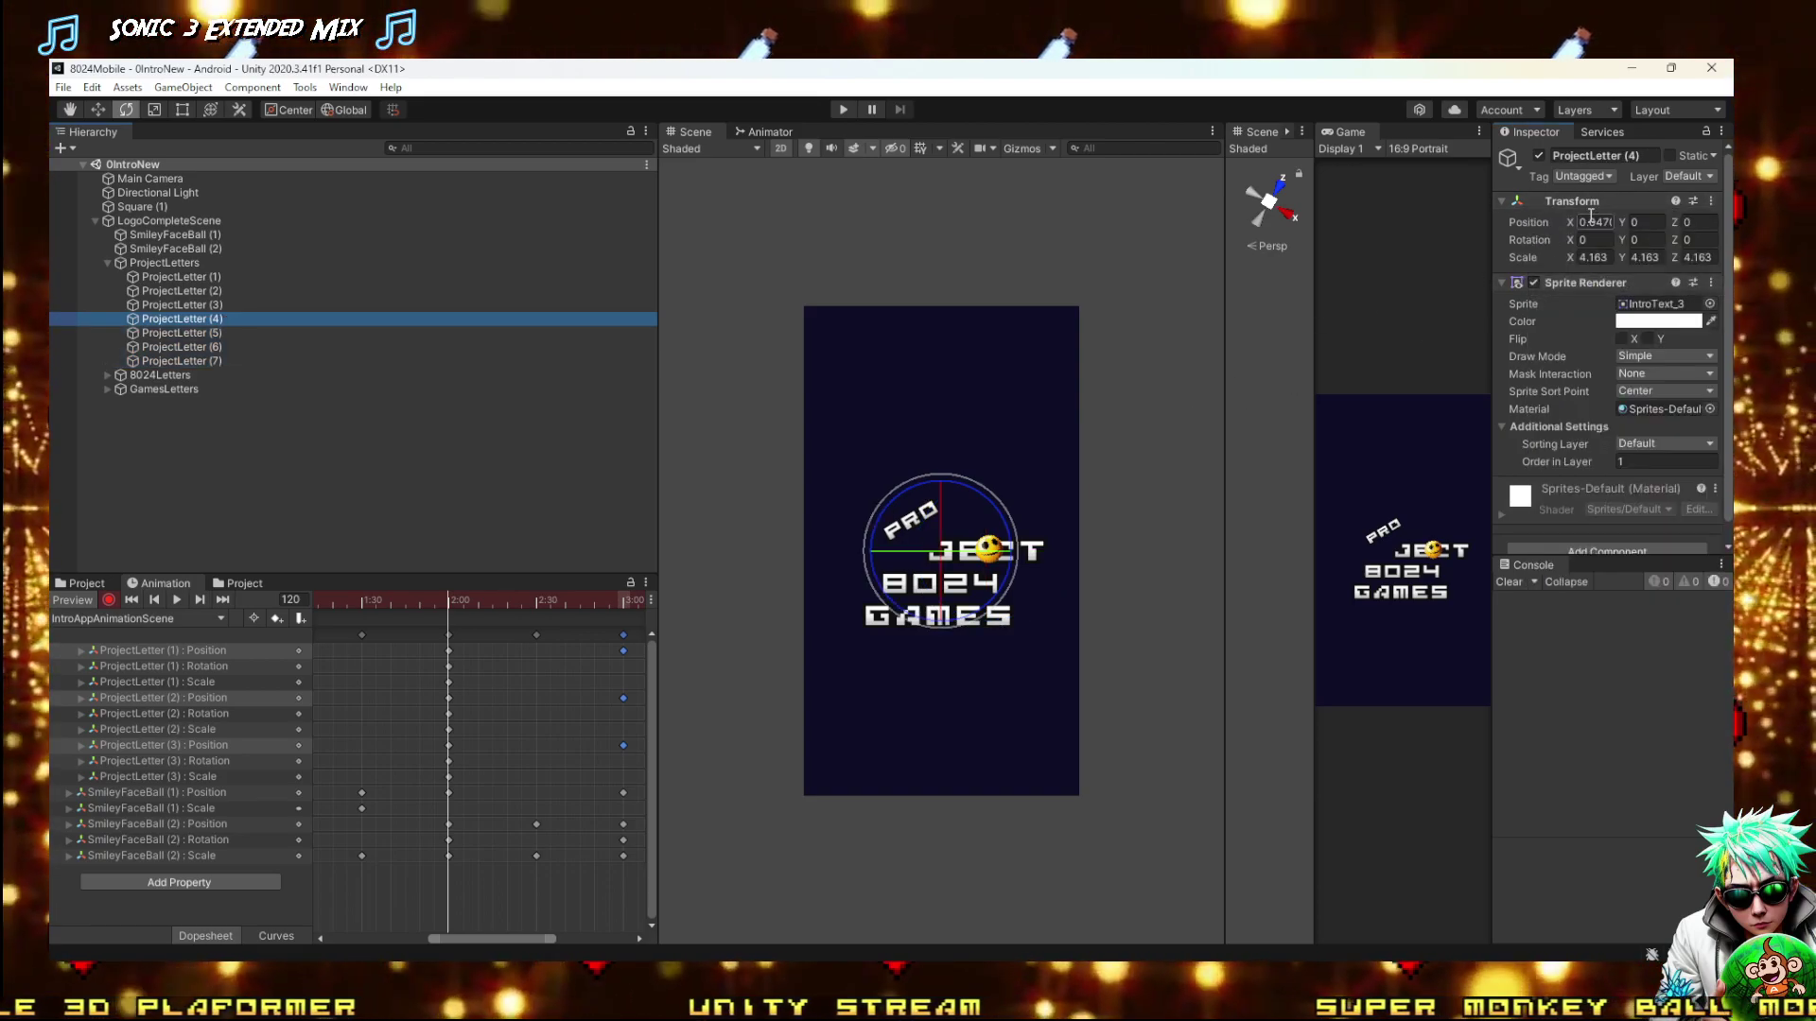
{"action": "left_click_drag", "start_coordinate": [1572, 236], "coordinate": [1594, 236]}
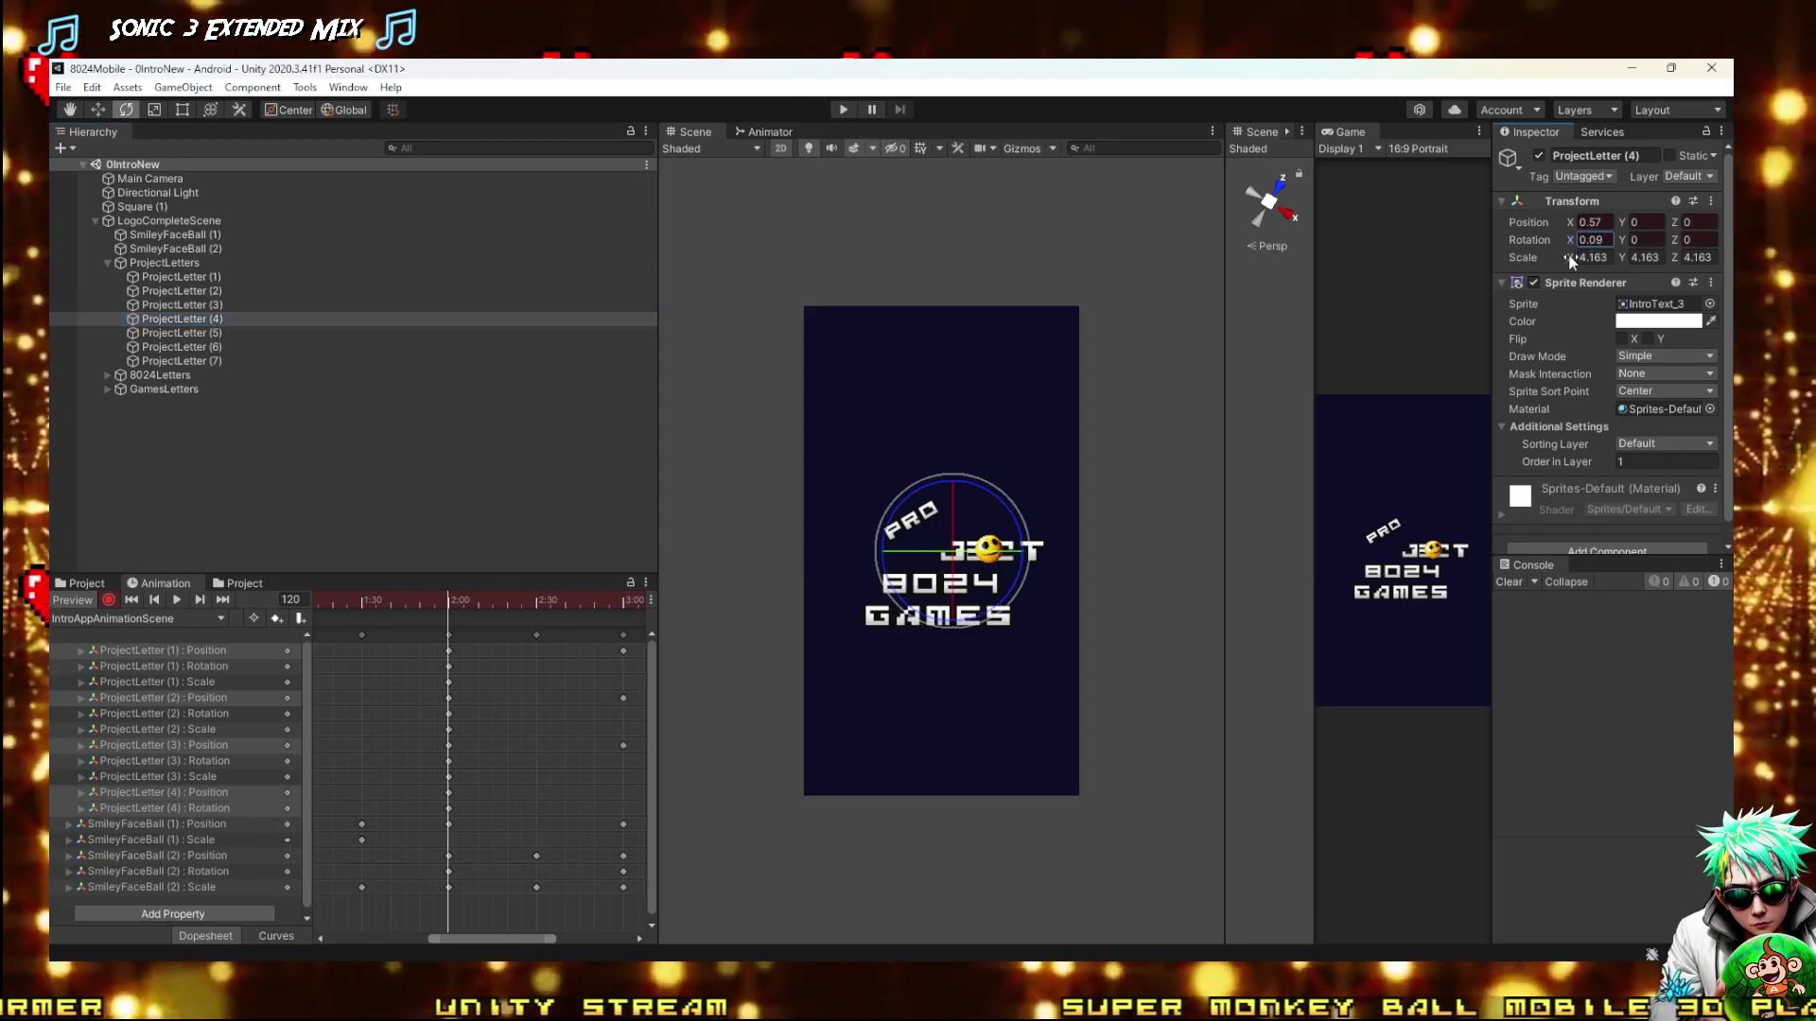
{"action": "left_click", "coordinate": [1711, 201]}
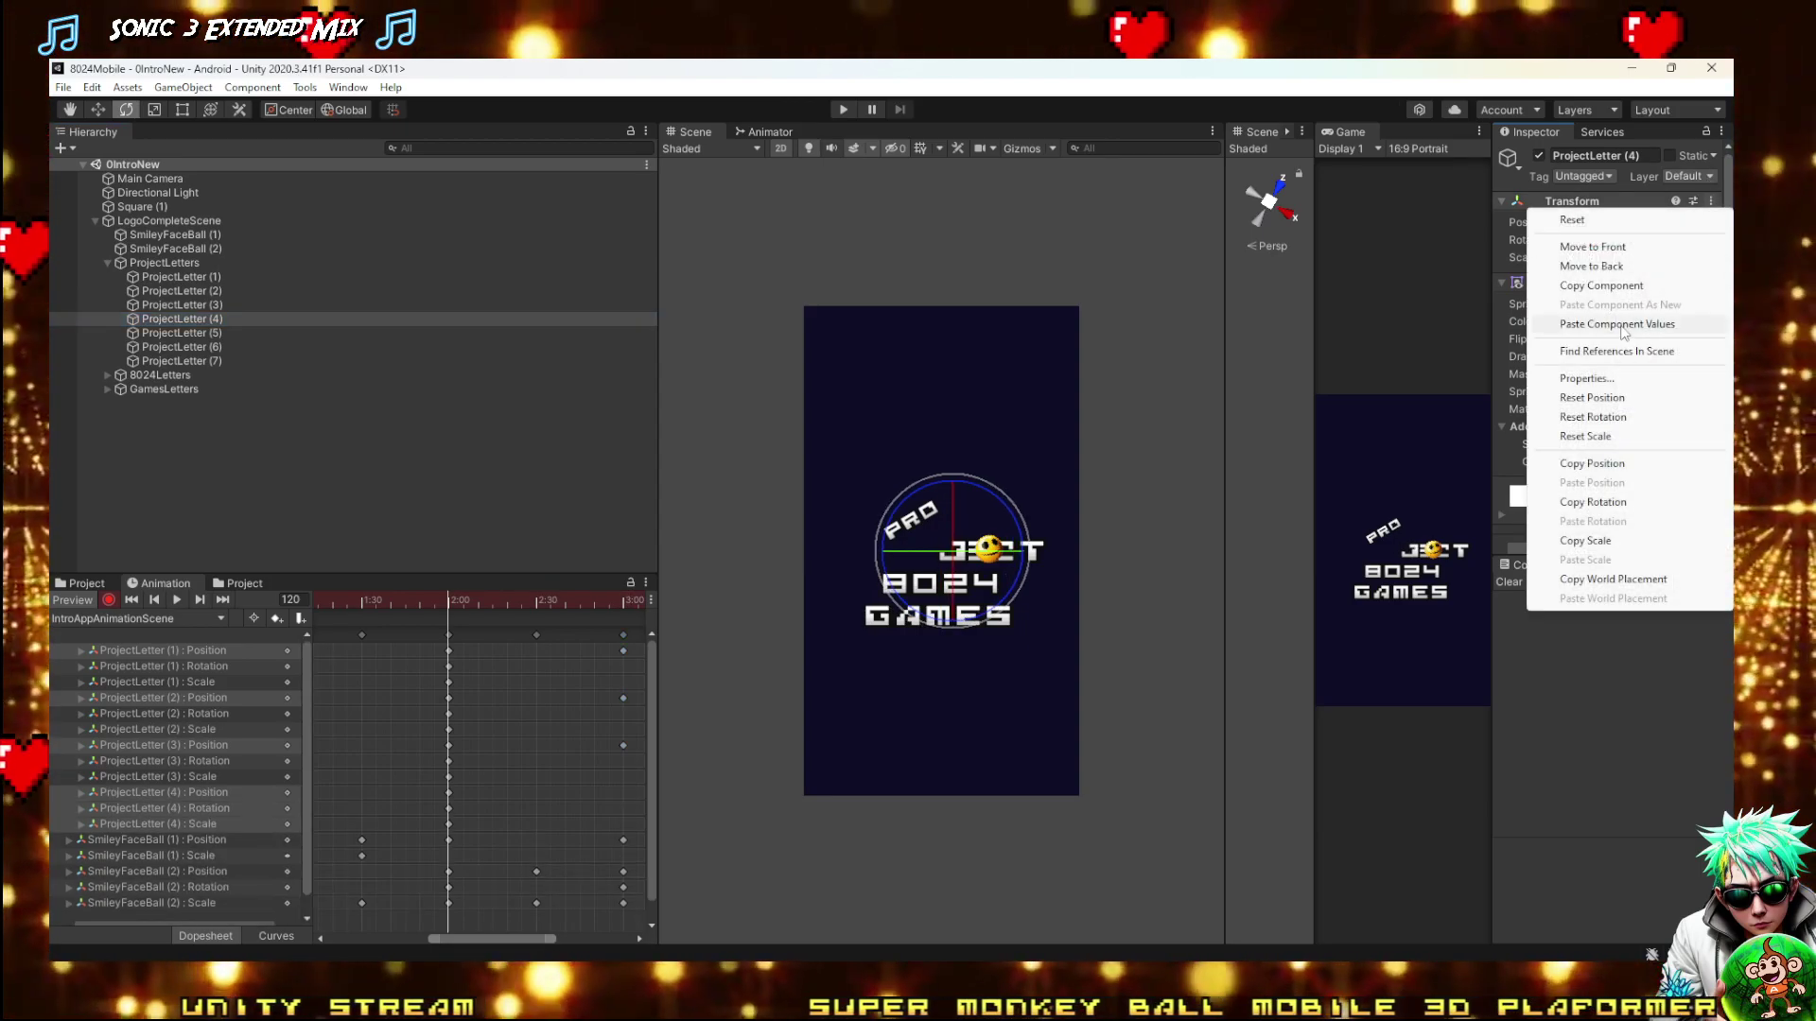
{"action": "left_click", "coordinate": [1614, 324]}
Copy ProjectLetter (5)'s transform, set its X to 2.87, and nudge rotation and scale to add keys
{"action": "left_click", "coordinate": [179, 333]}
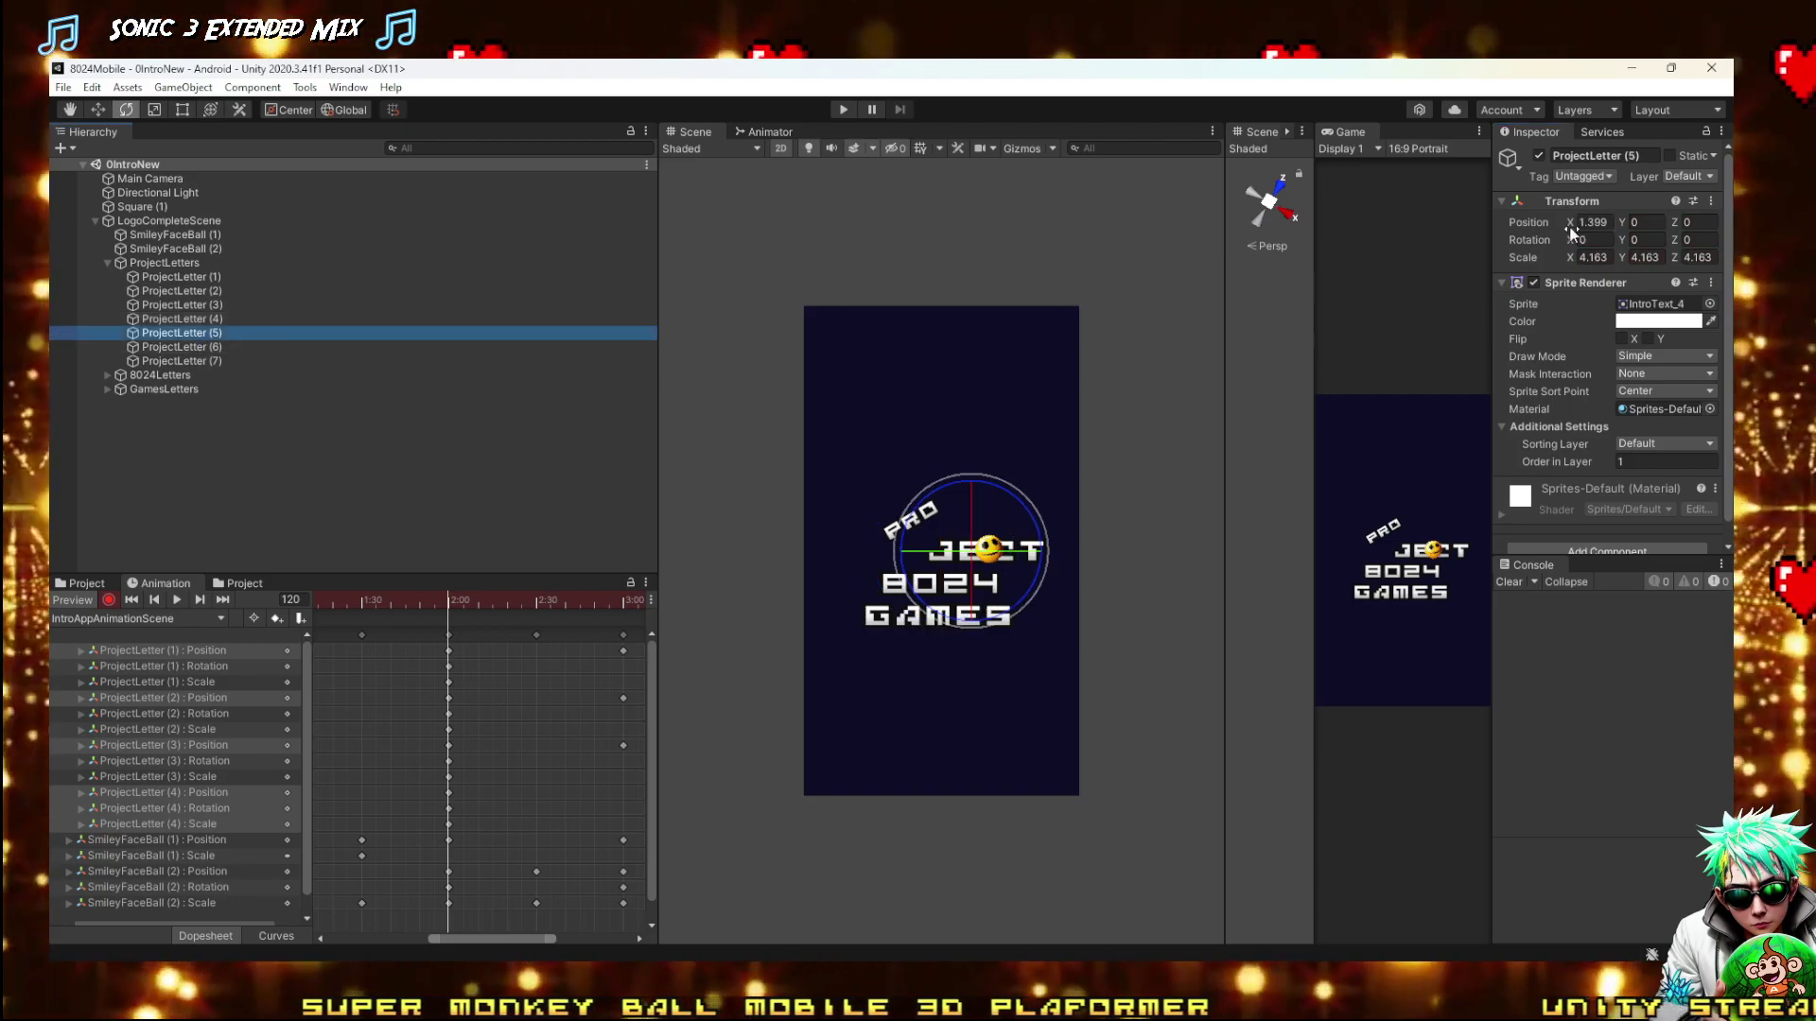
{"action": "left_click", "coordinate": [1710, 201]}
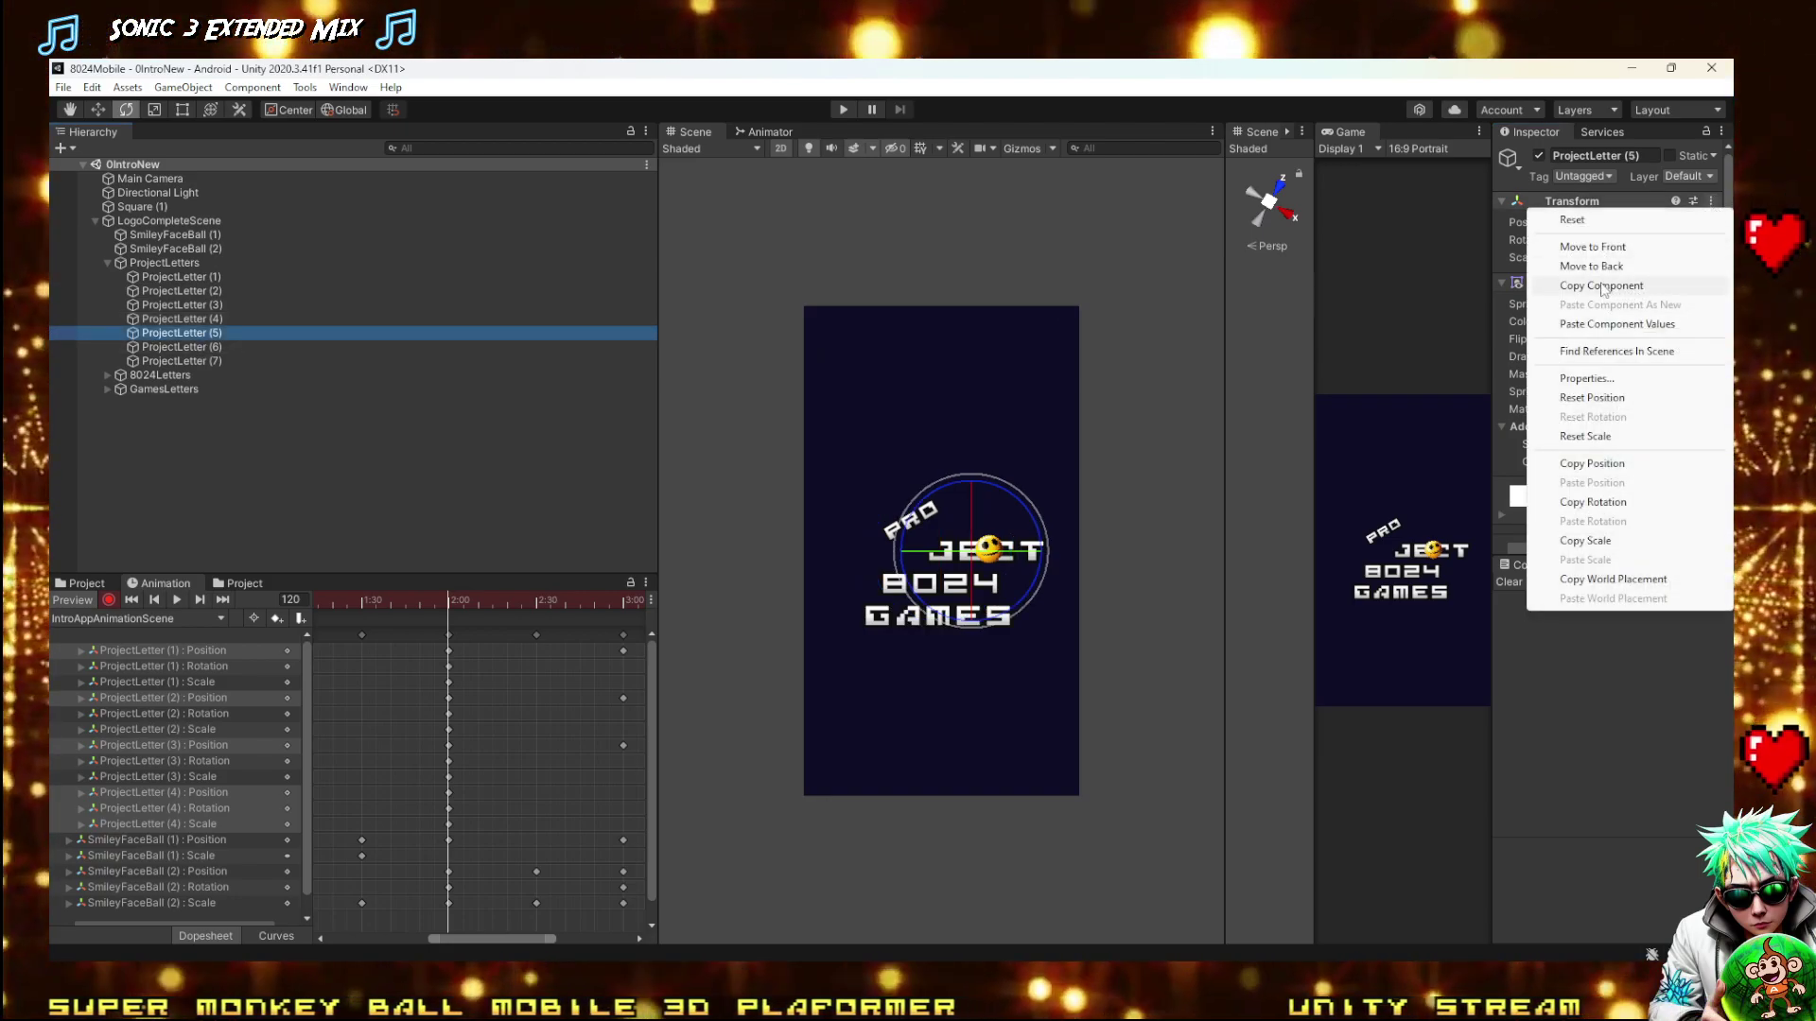
{"action": "left_click", "coordinate": [1612, 284]}
{"action": "left_click", "coordinate": [1598, 222]}
{"action": "type", "text": "2.87"}
{"action": "key", "text": "Return"}
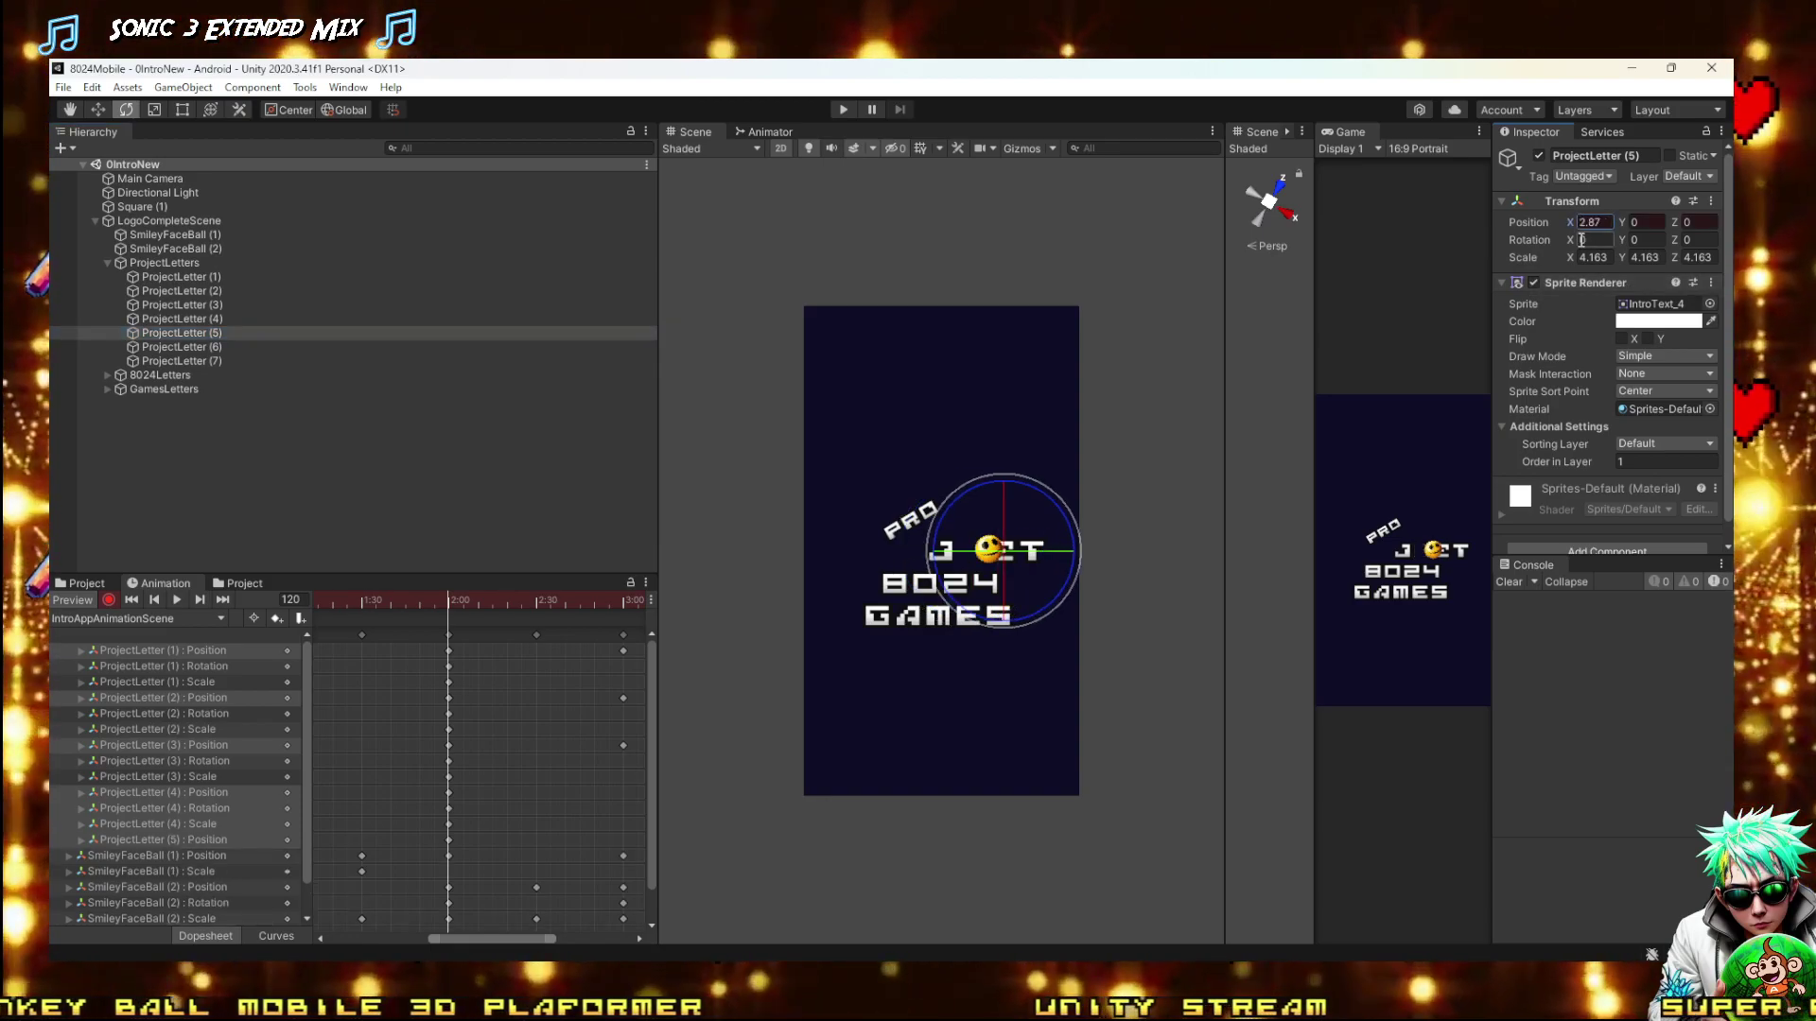
{"action": "left_click_drag", "start_coordinate": [1569, 240], "coordinate": [1575, 257]}
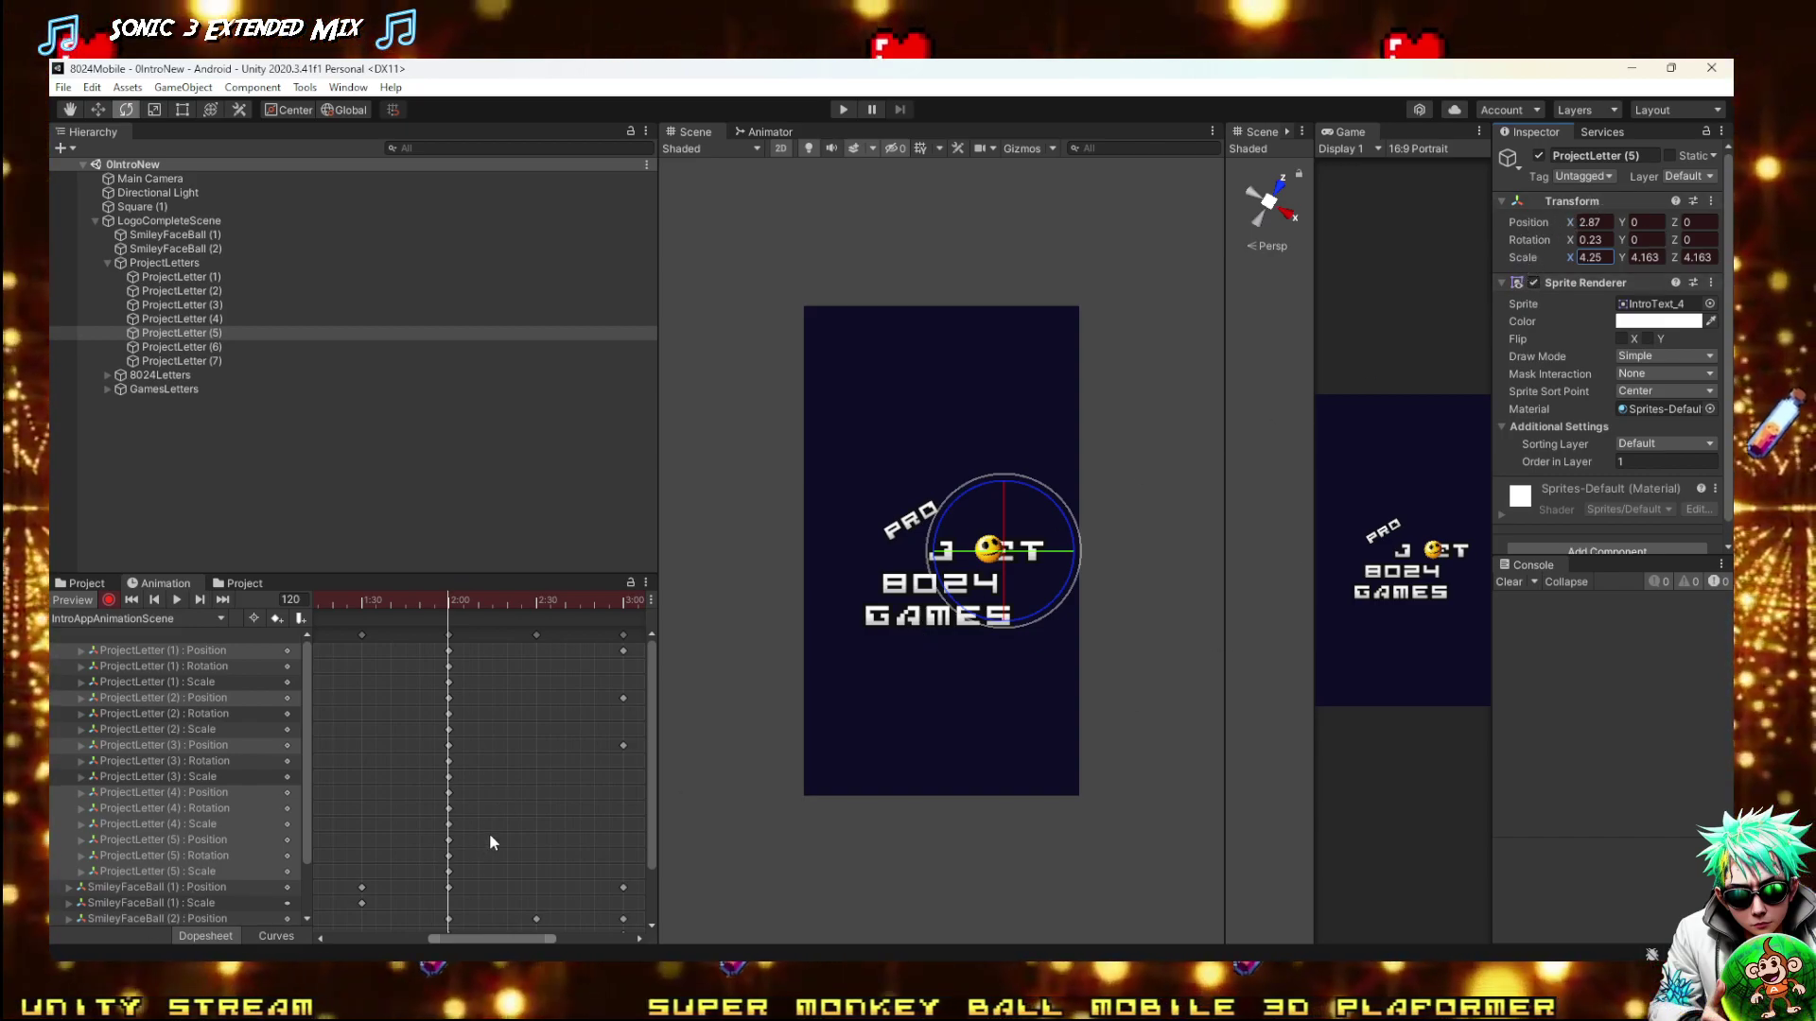
Restore ProjectLetter (5)'s original values, then key ProjectLetter (6) at its original transform
{"action": "left_click", "coordinate": [1710, 202]}
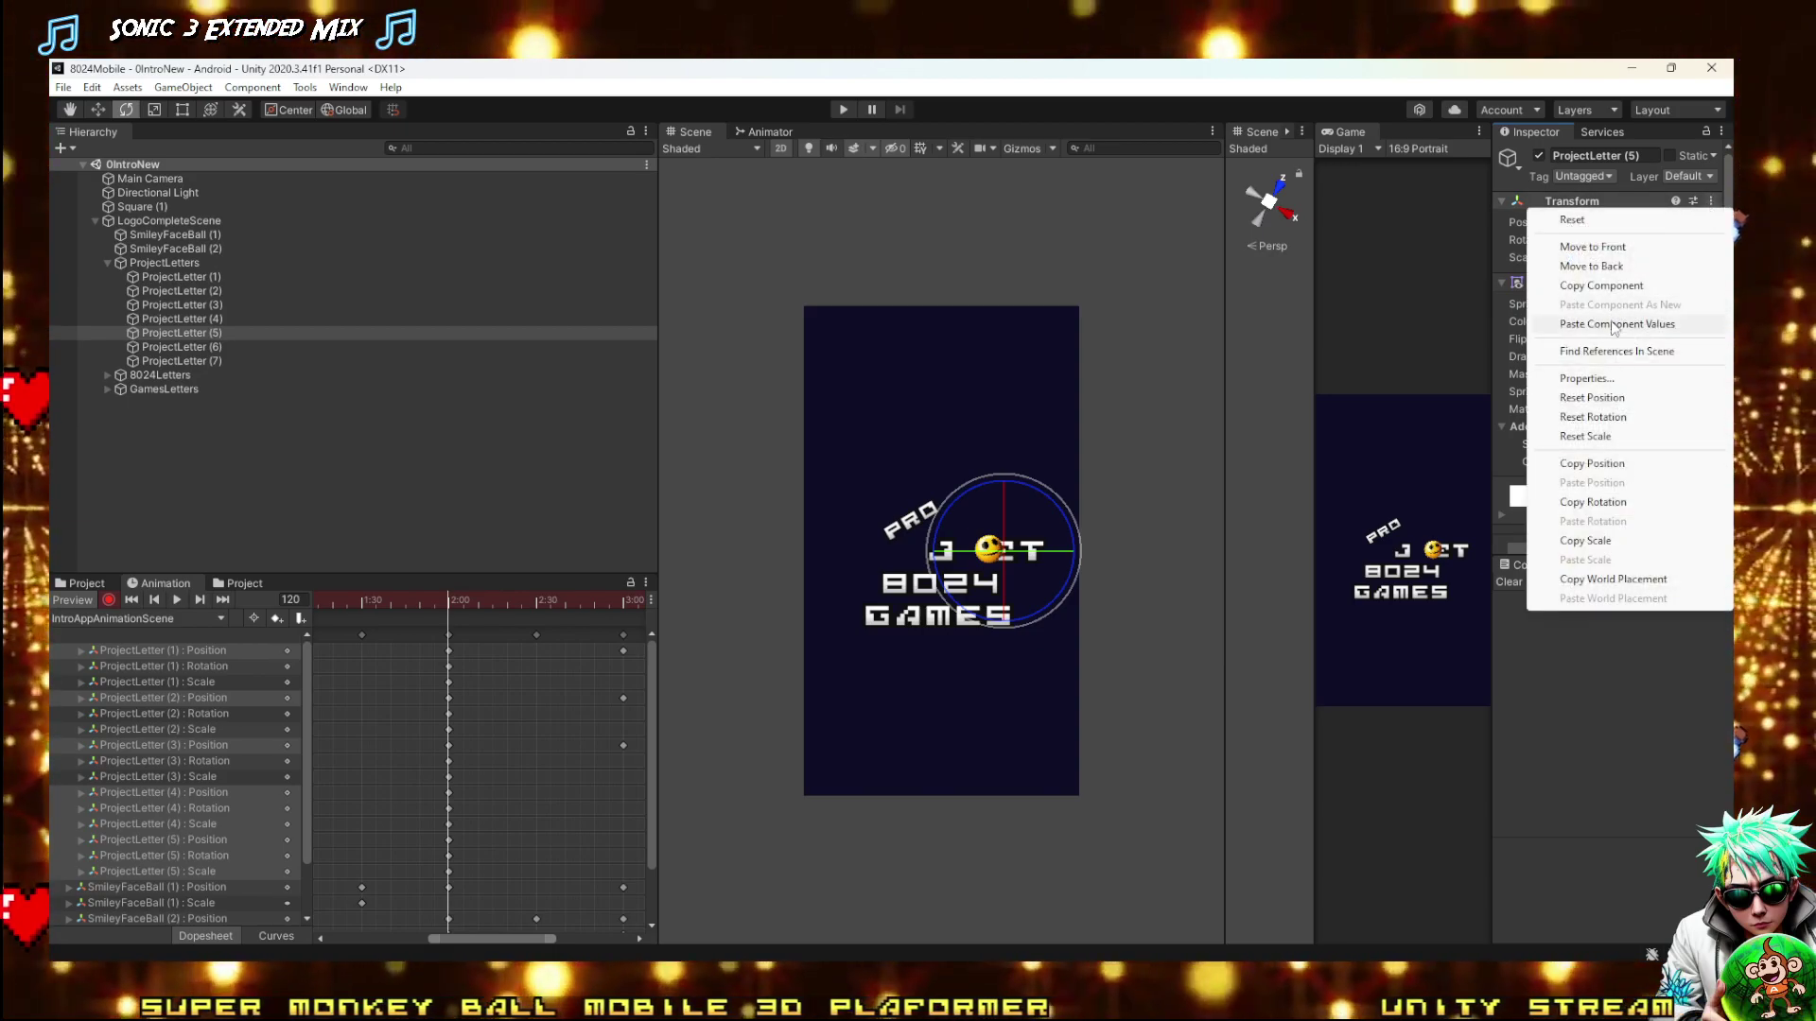
{"action": "left_click", "coordinate": [1598, 323]}
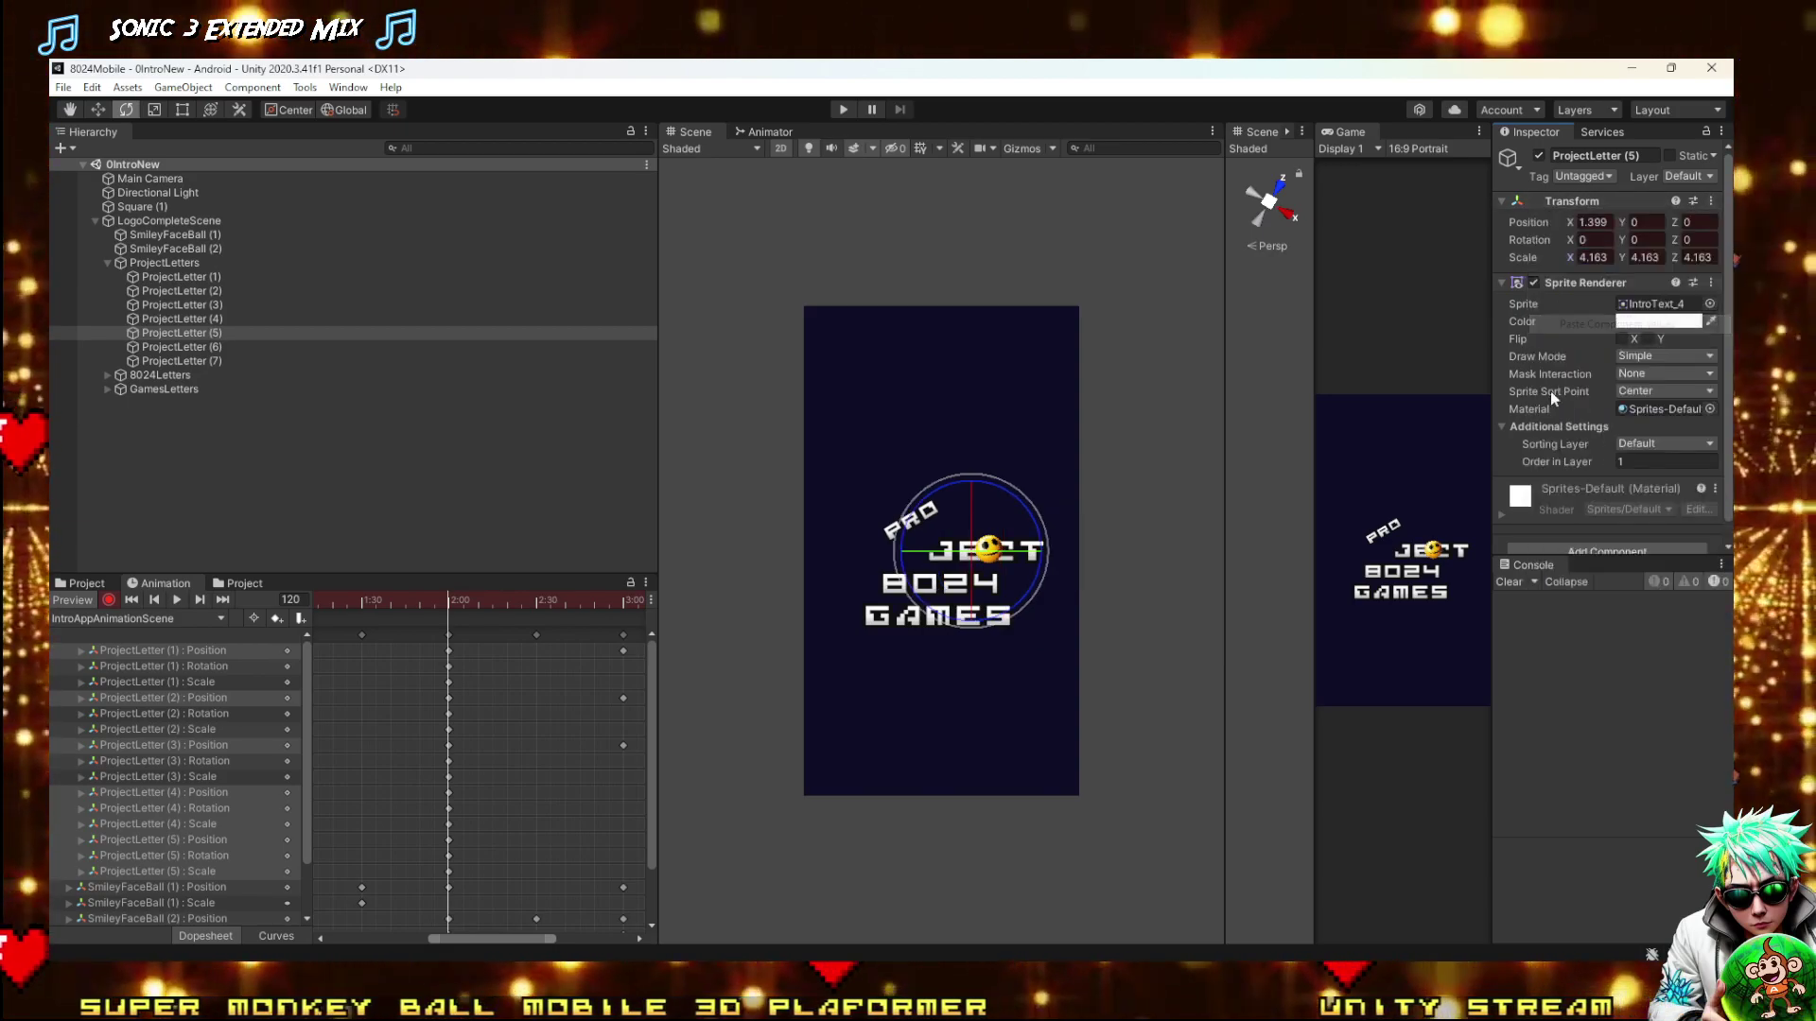
{"action": "left_click", "coordinate": [175, 347]}
{"action": "left_click", "coordinate": [1710, 201]}
{"action": "left_click", "coordinate": [1579, 225]}
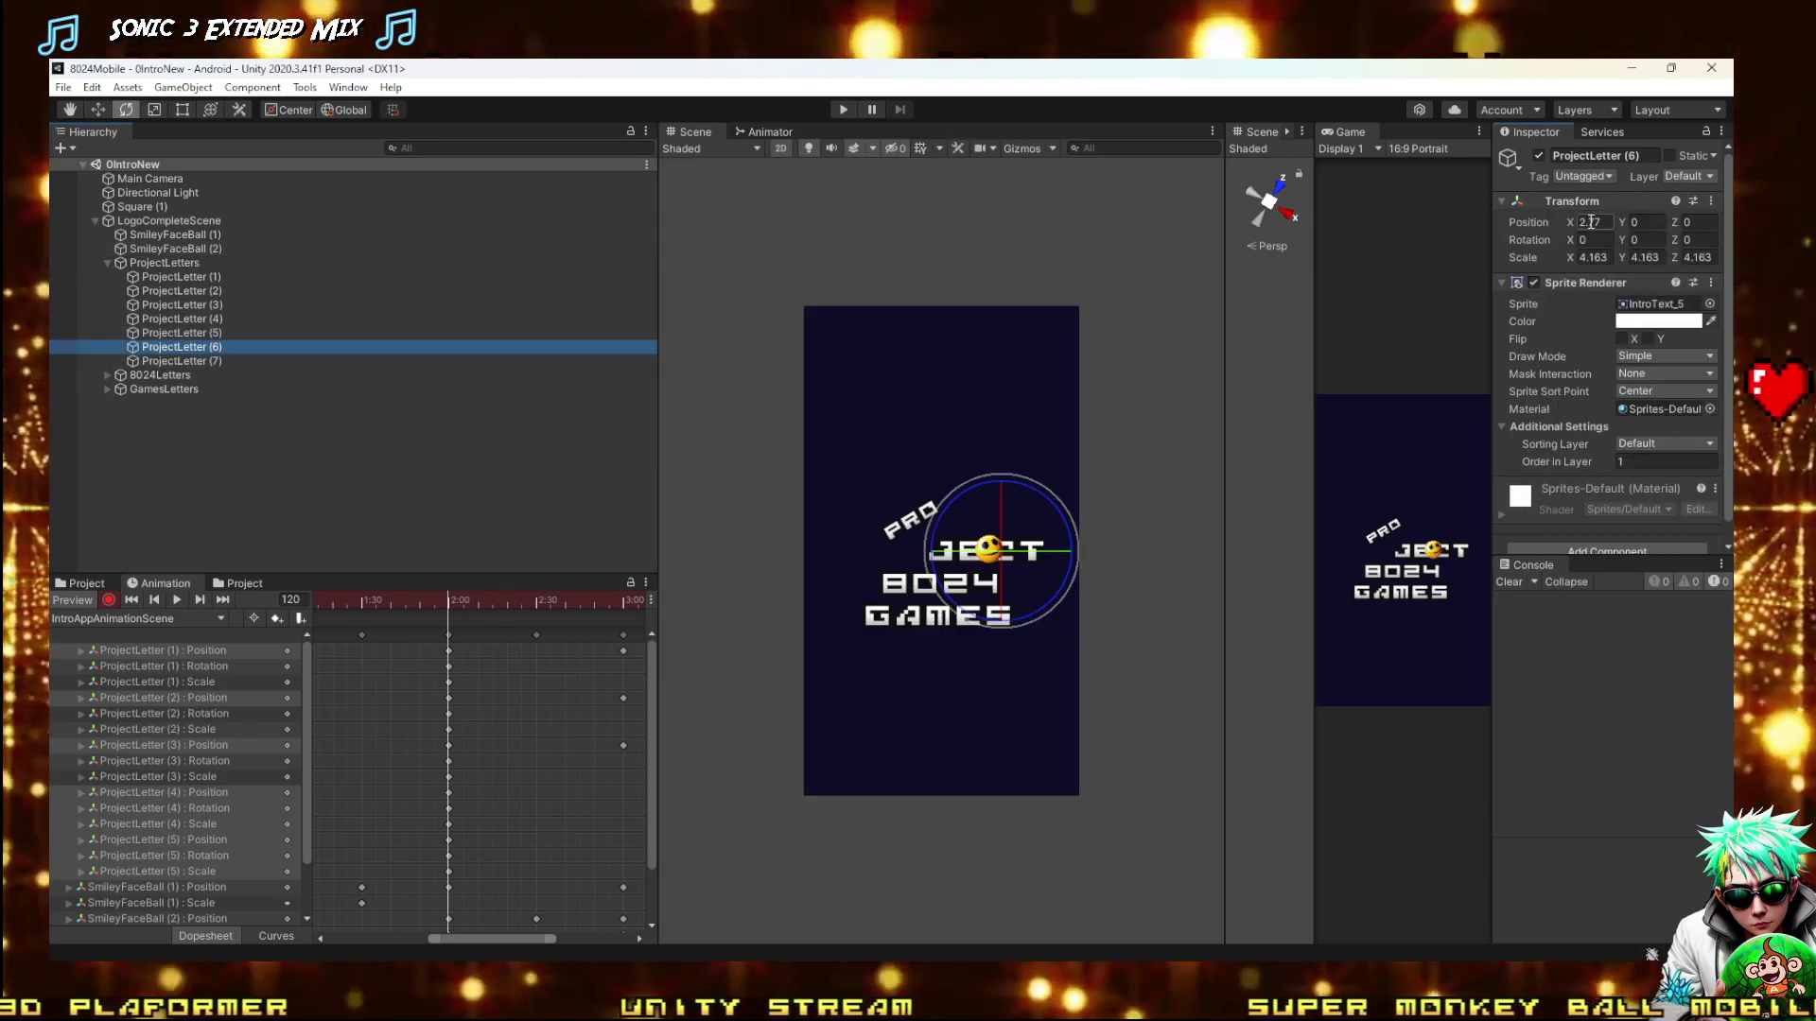
{"action": "left_click_drag", "start_coordinate": [1571, 222], "coordinate": [1571, 263]}
{"action": "left_click", "coordinate": [1709, 201]}
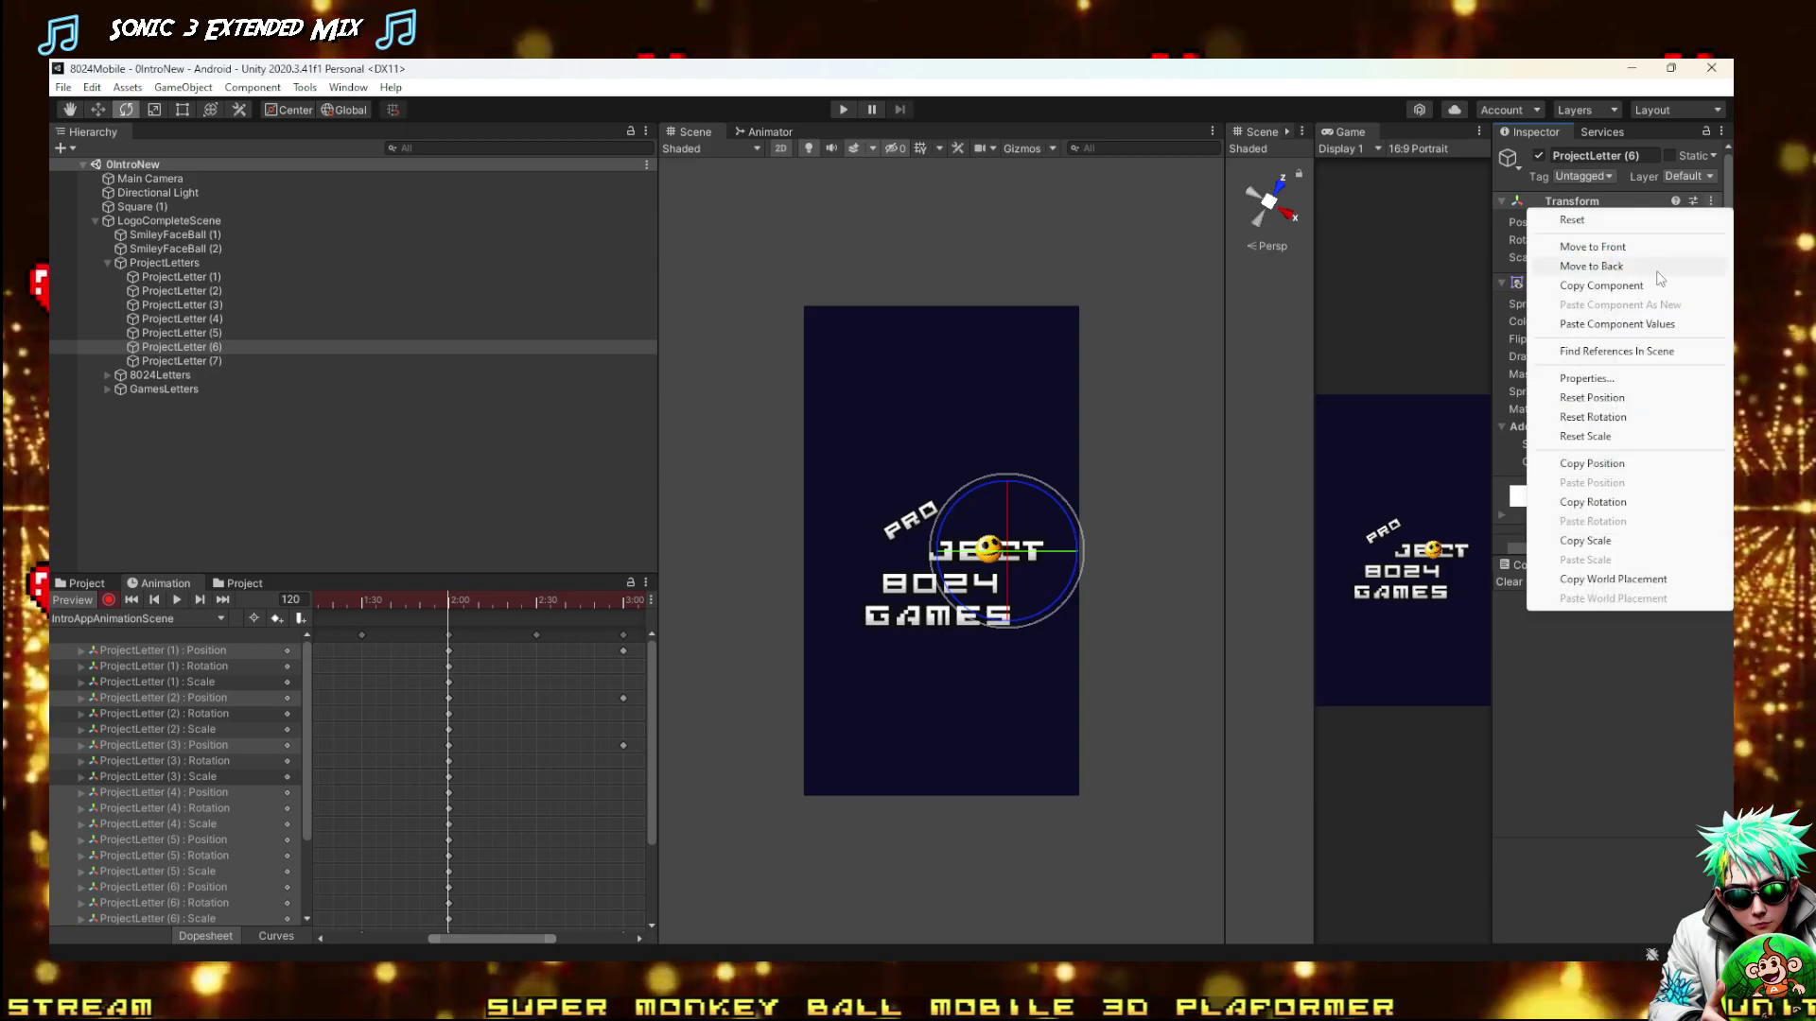
{"action": "left_click", "coordinate": [1617, 325]}
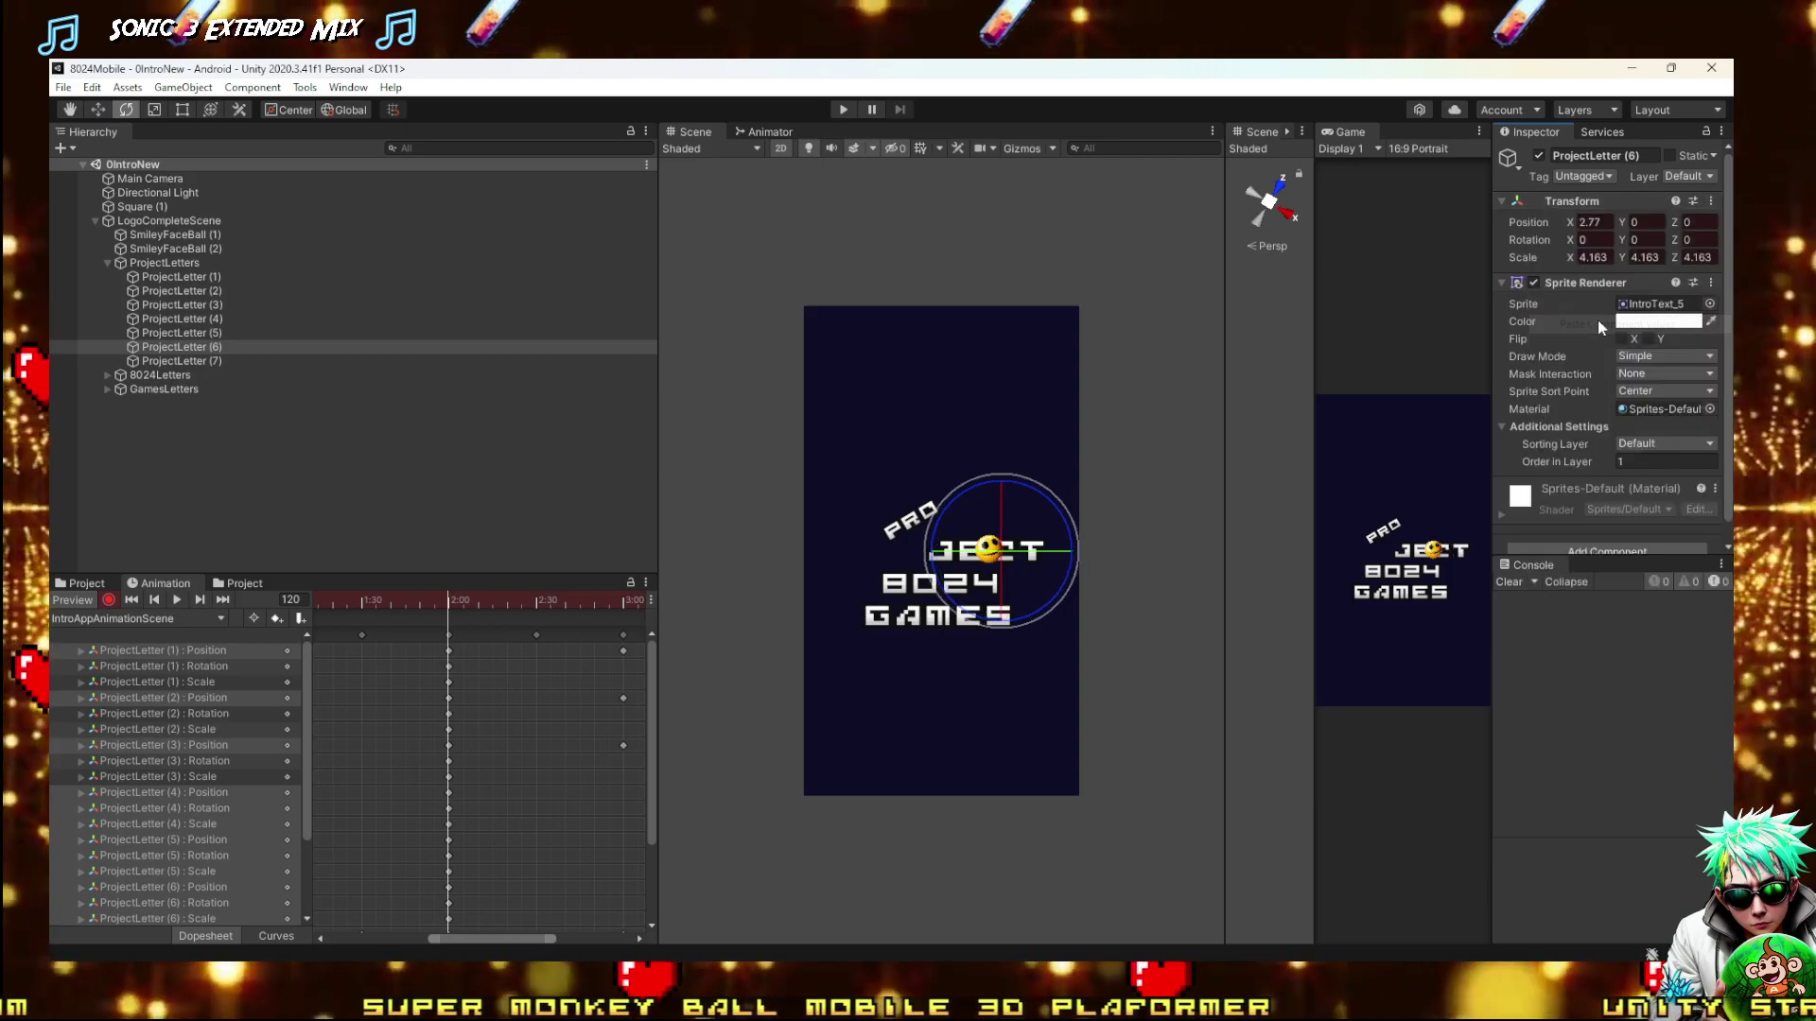
Key ProjectLetter (7) at its original transform, then select ProjectLetter (4) through (7)
{"action": "left_click", "coordinate": [175, 362]}
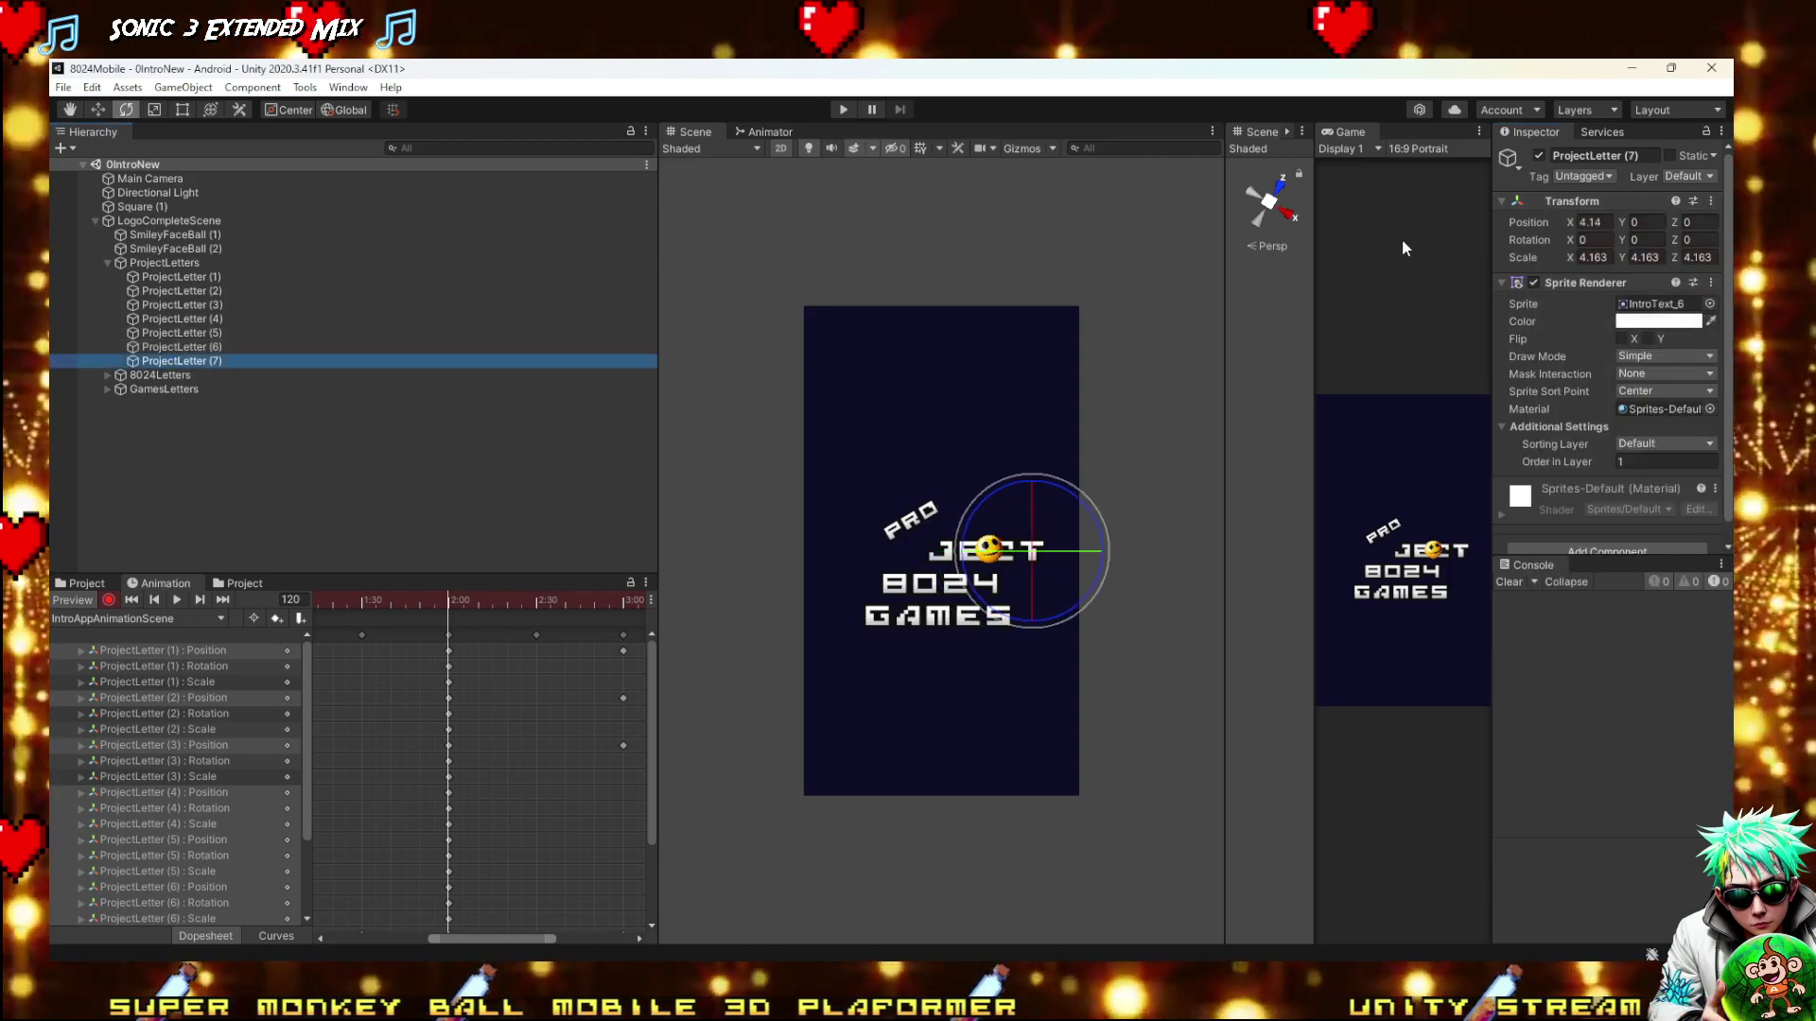
{"action": "left_click", "coordinate": [1711, 201]}
{"action": "left_click", "coordinate": [1673, 283]}
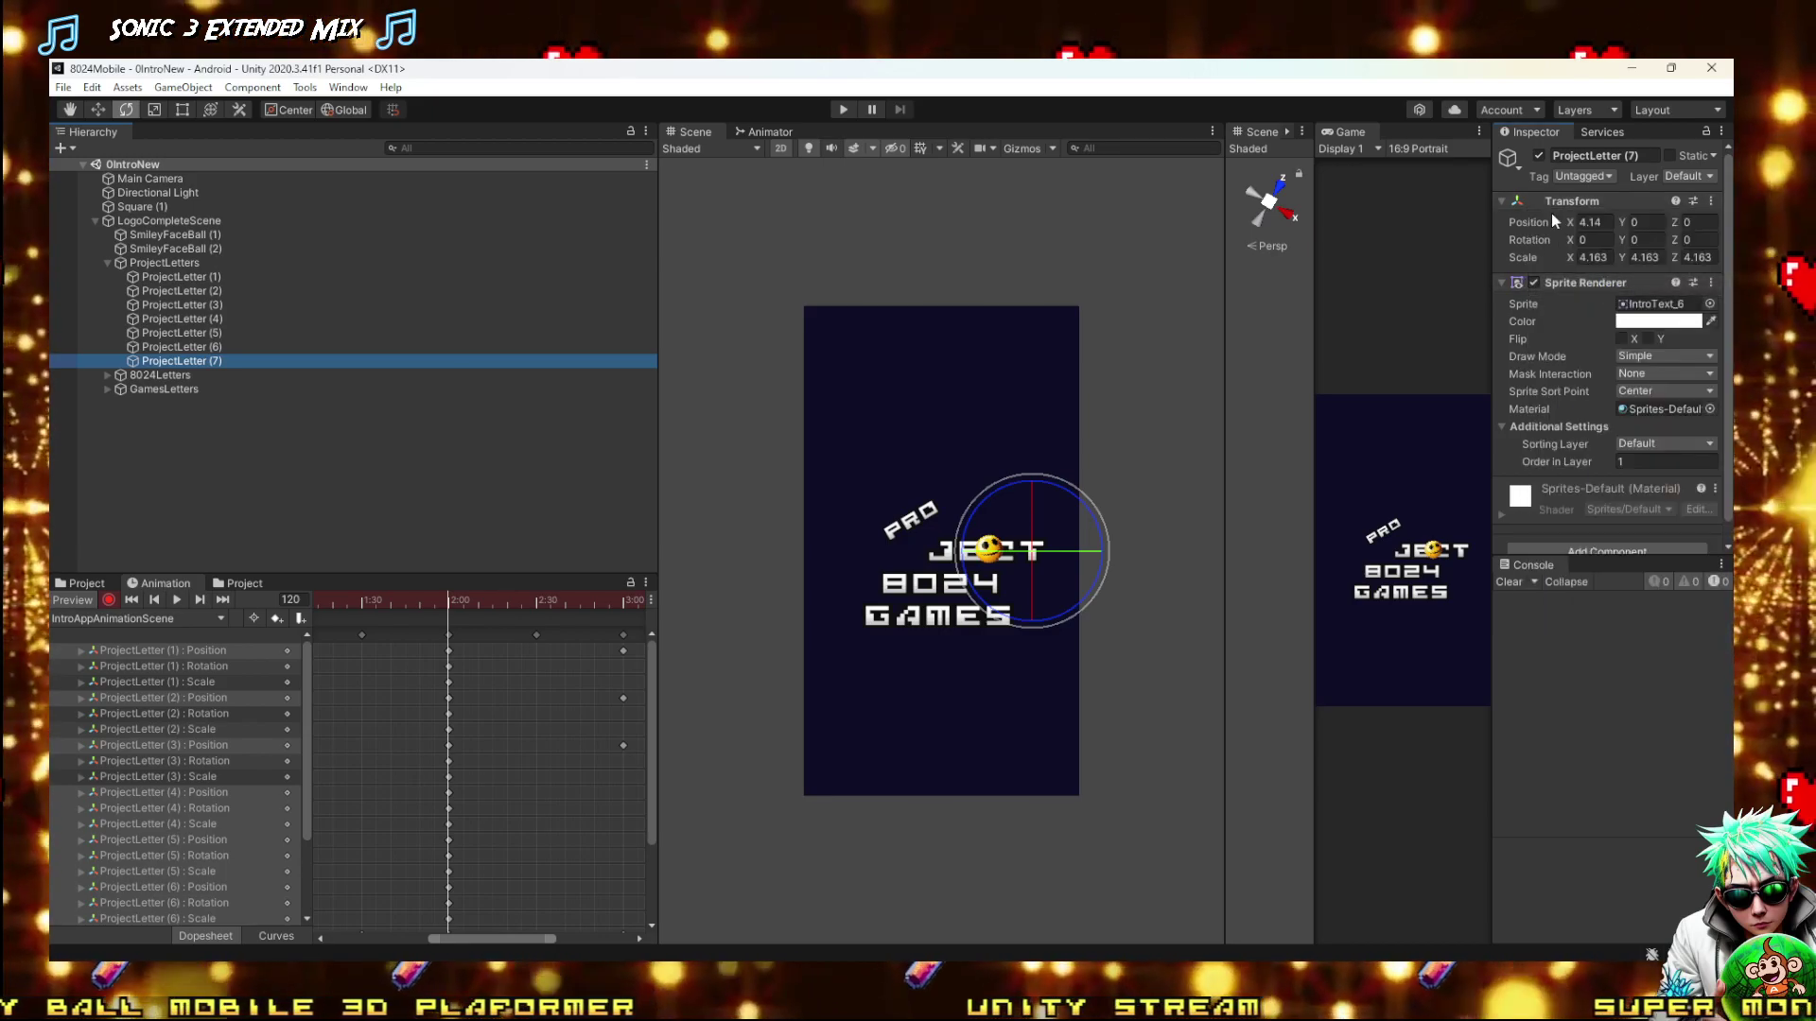
{"action": "left_click_drag", "start_coordinate": [1562, 218], "coordinate": [1576, 259]}
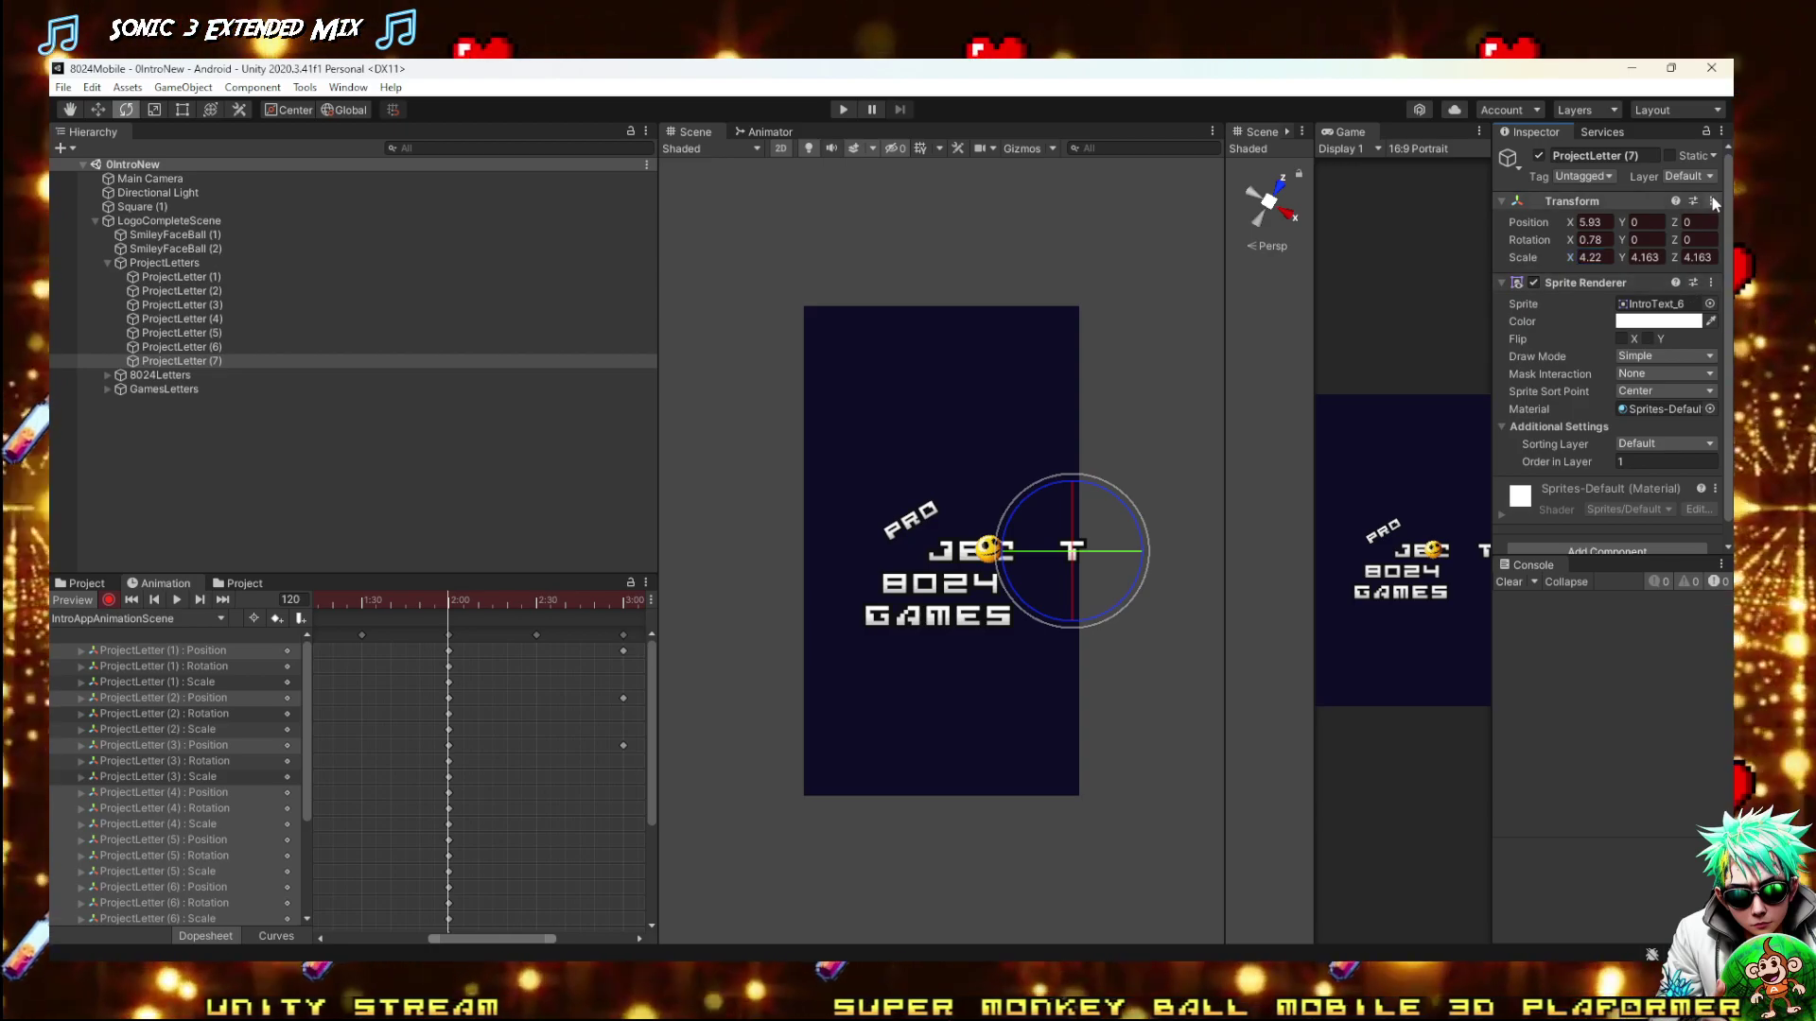
{"action": "left_click", "coordinate": [1710, 202]}
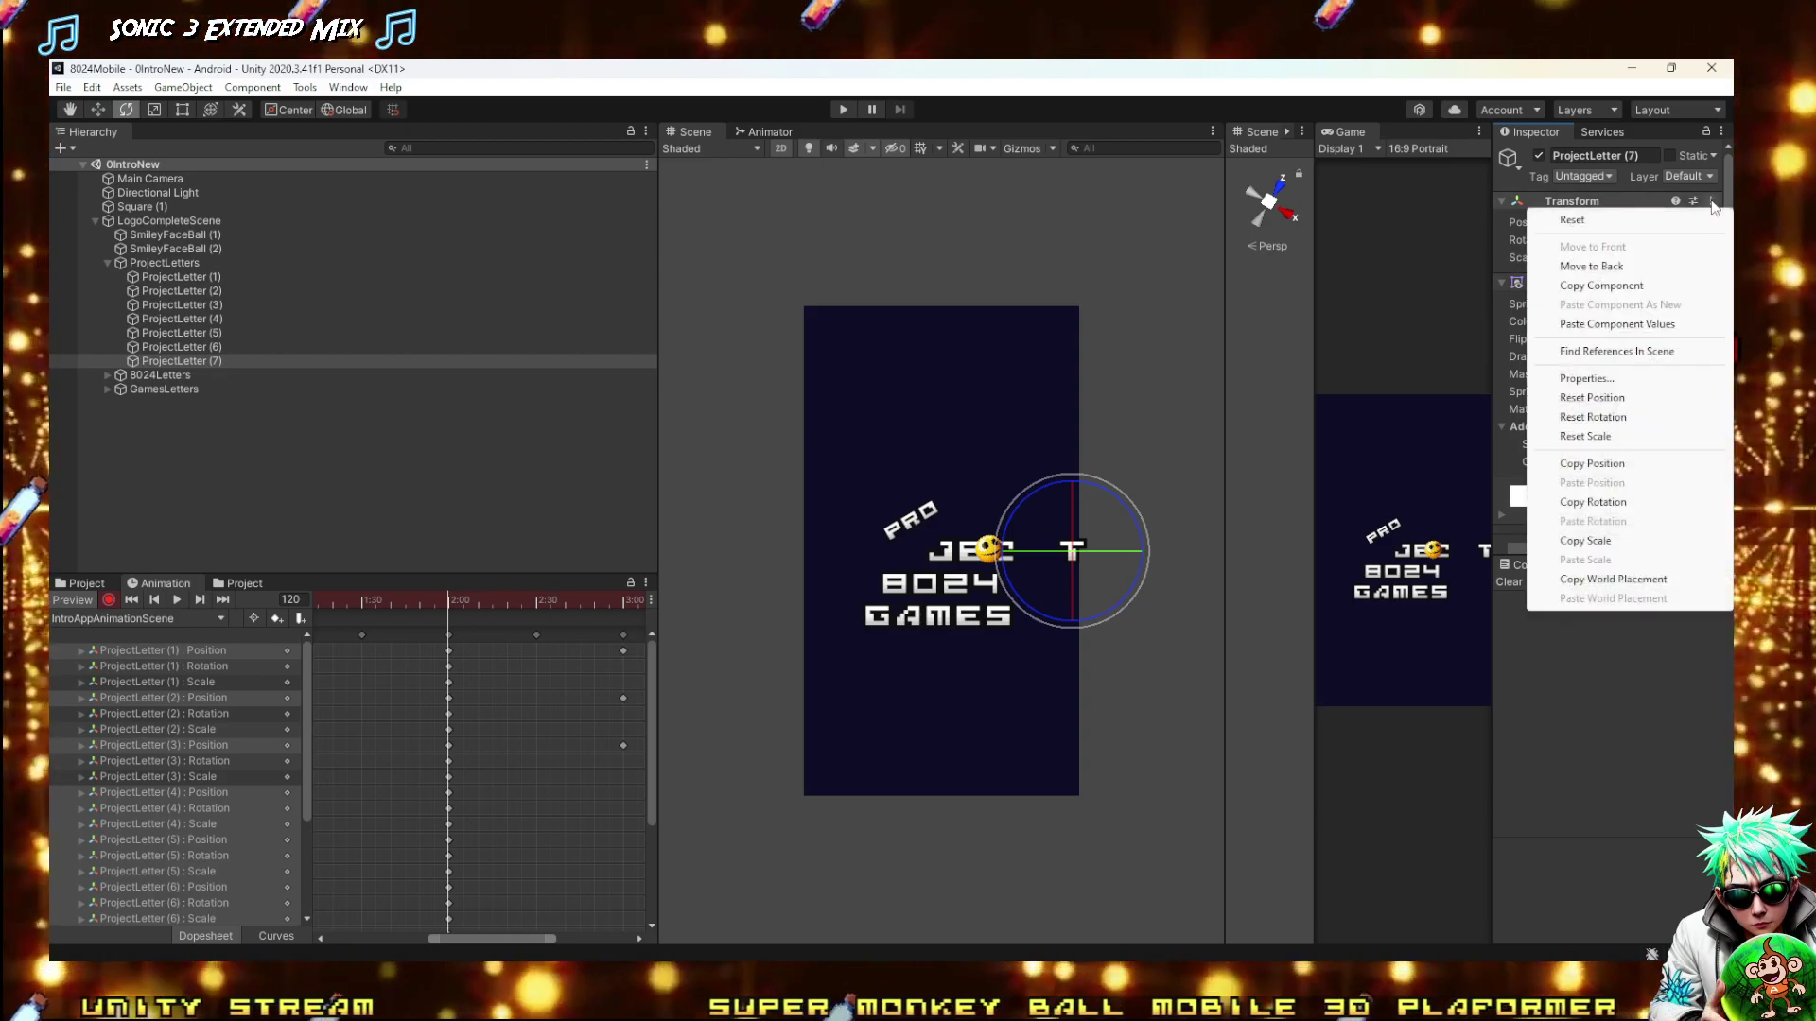
{"action": "left_click", "coordinate": [1640, 325]}
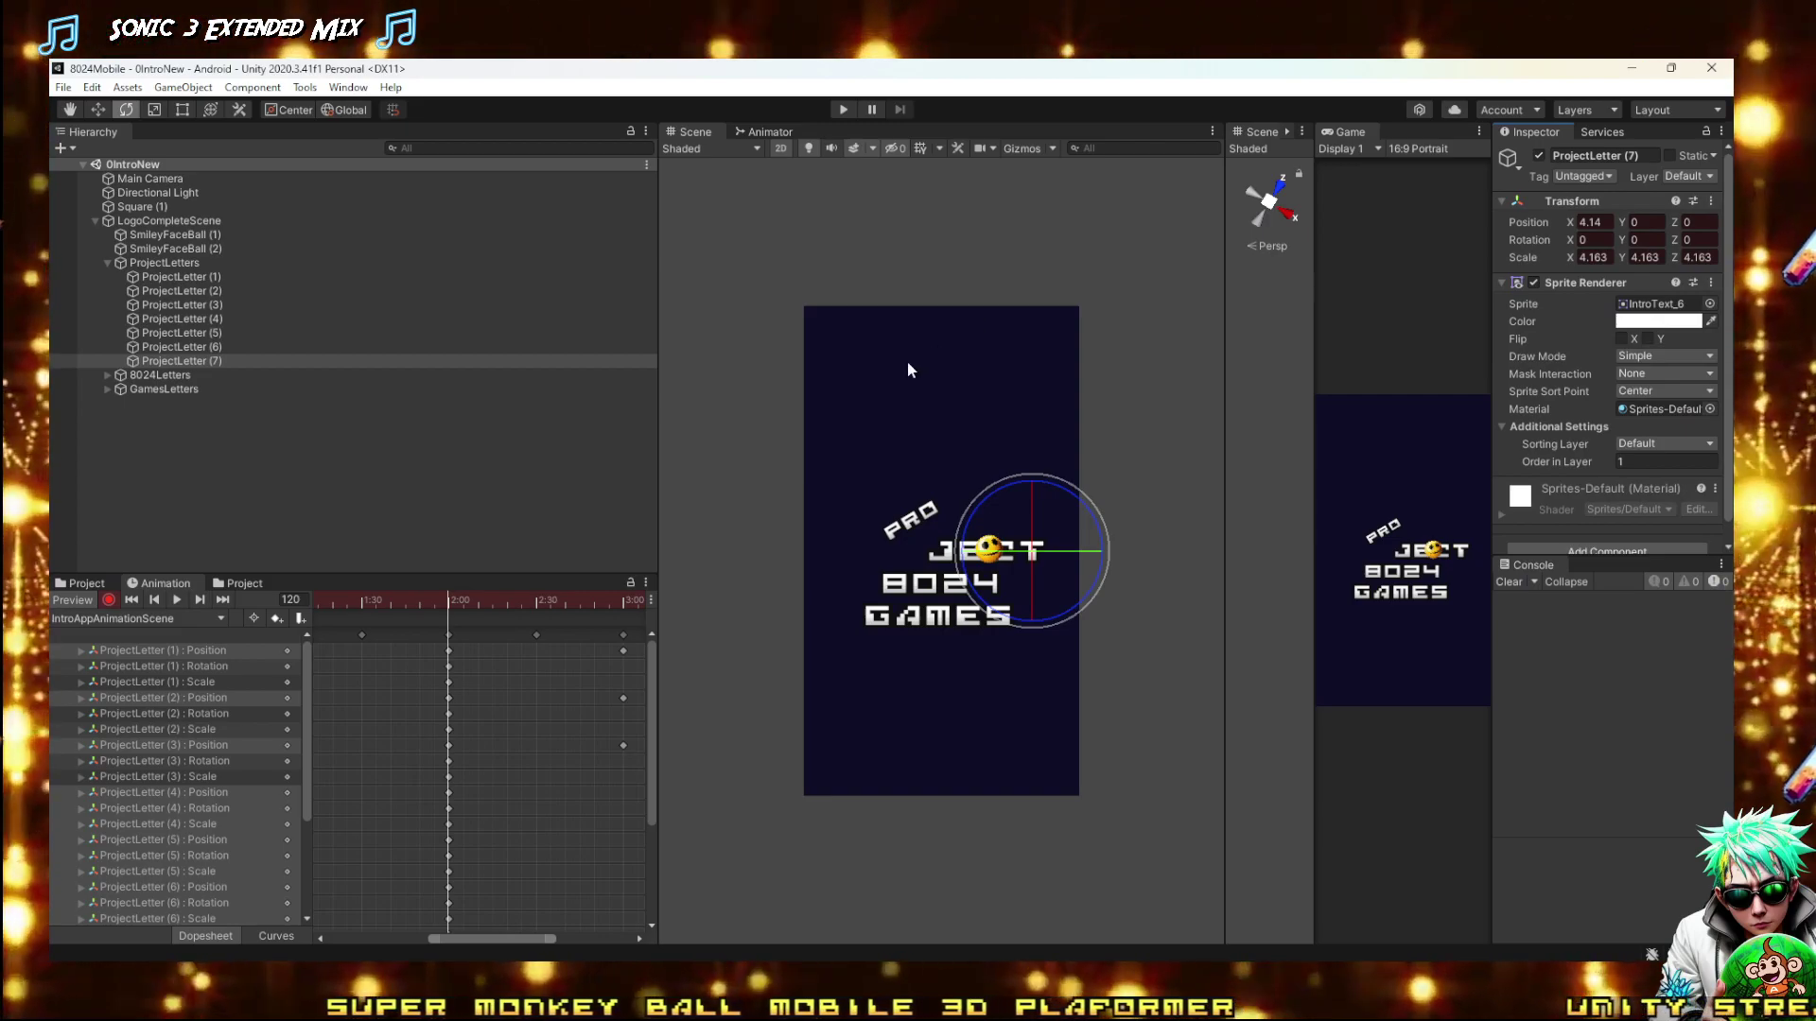
{"action": "left_click", "coordinate": [219, 316], "text": "shift"}
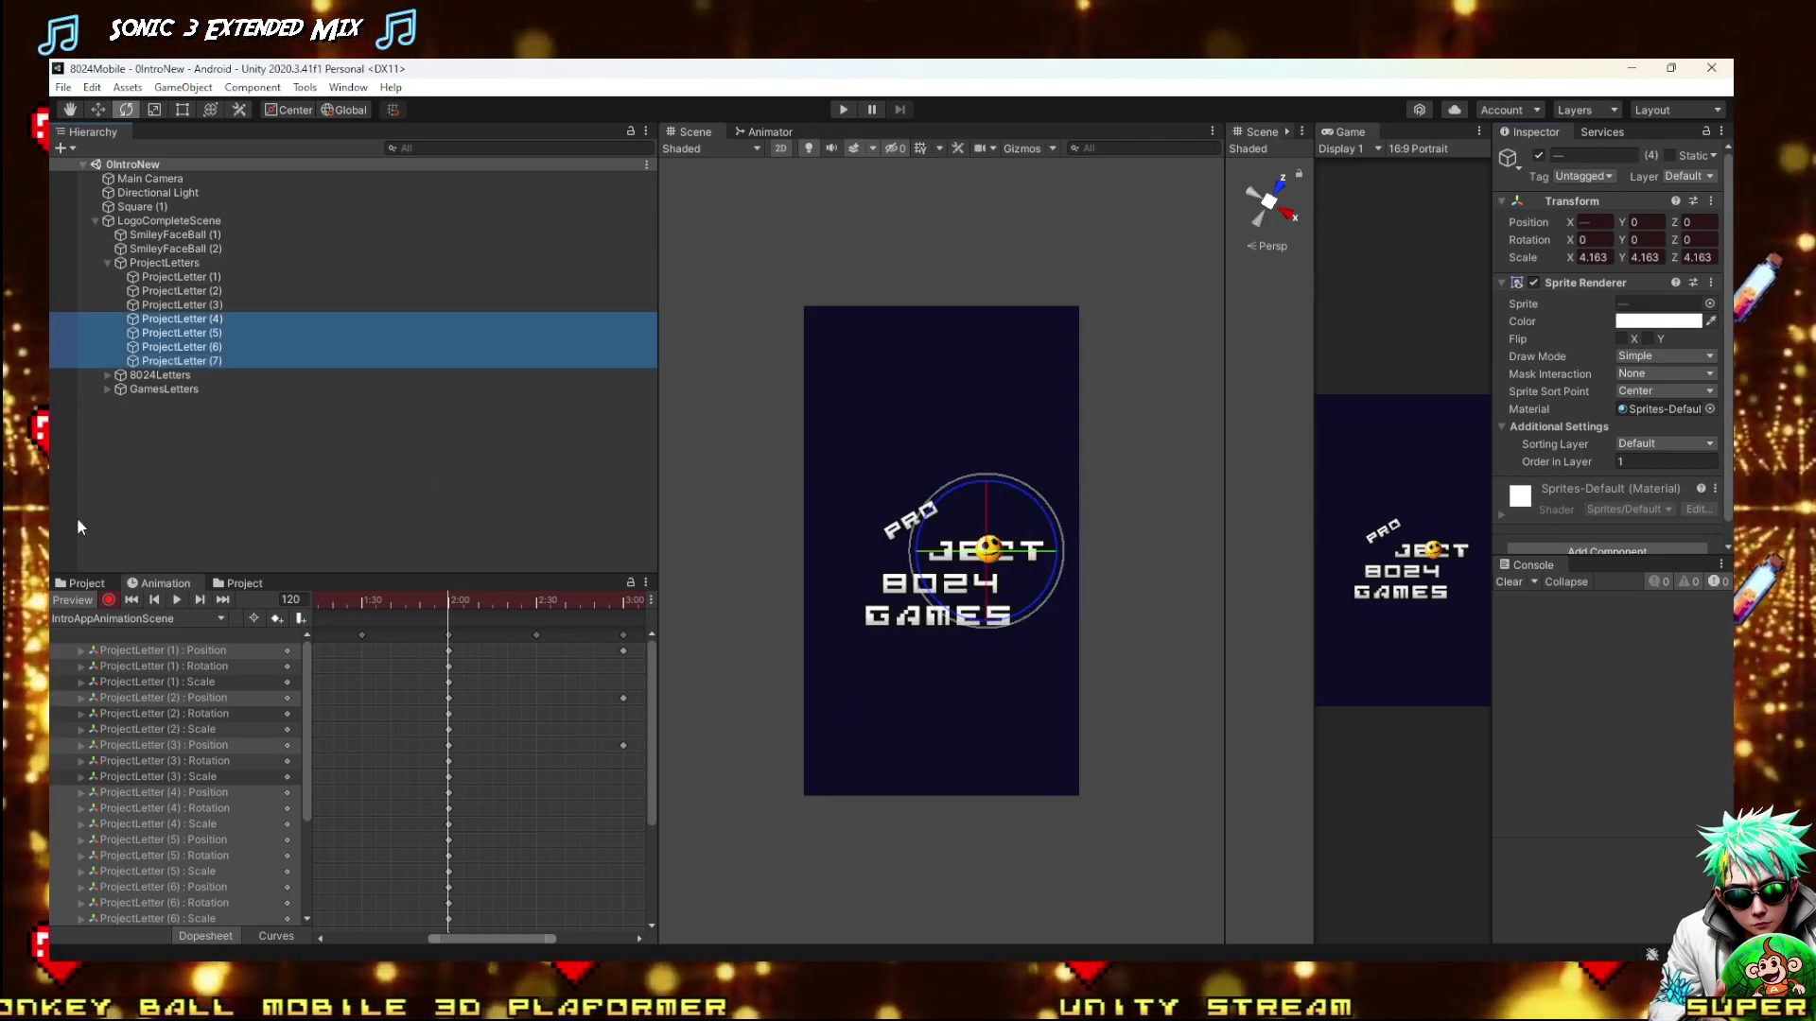
At frame 180, tilt the JECT letters down to the right and move them up and right
{"action": "scroll", "coordinate": [384, 673], "scroll_direction": "down", "scroll_amount": 3}
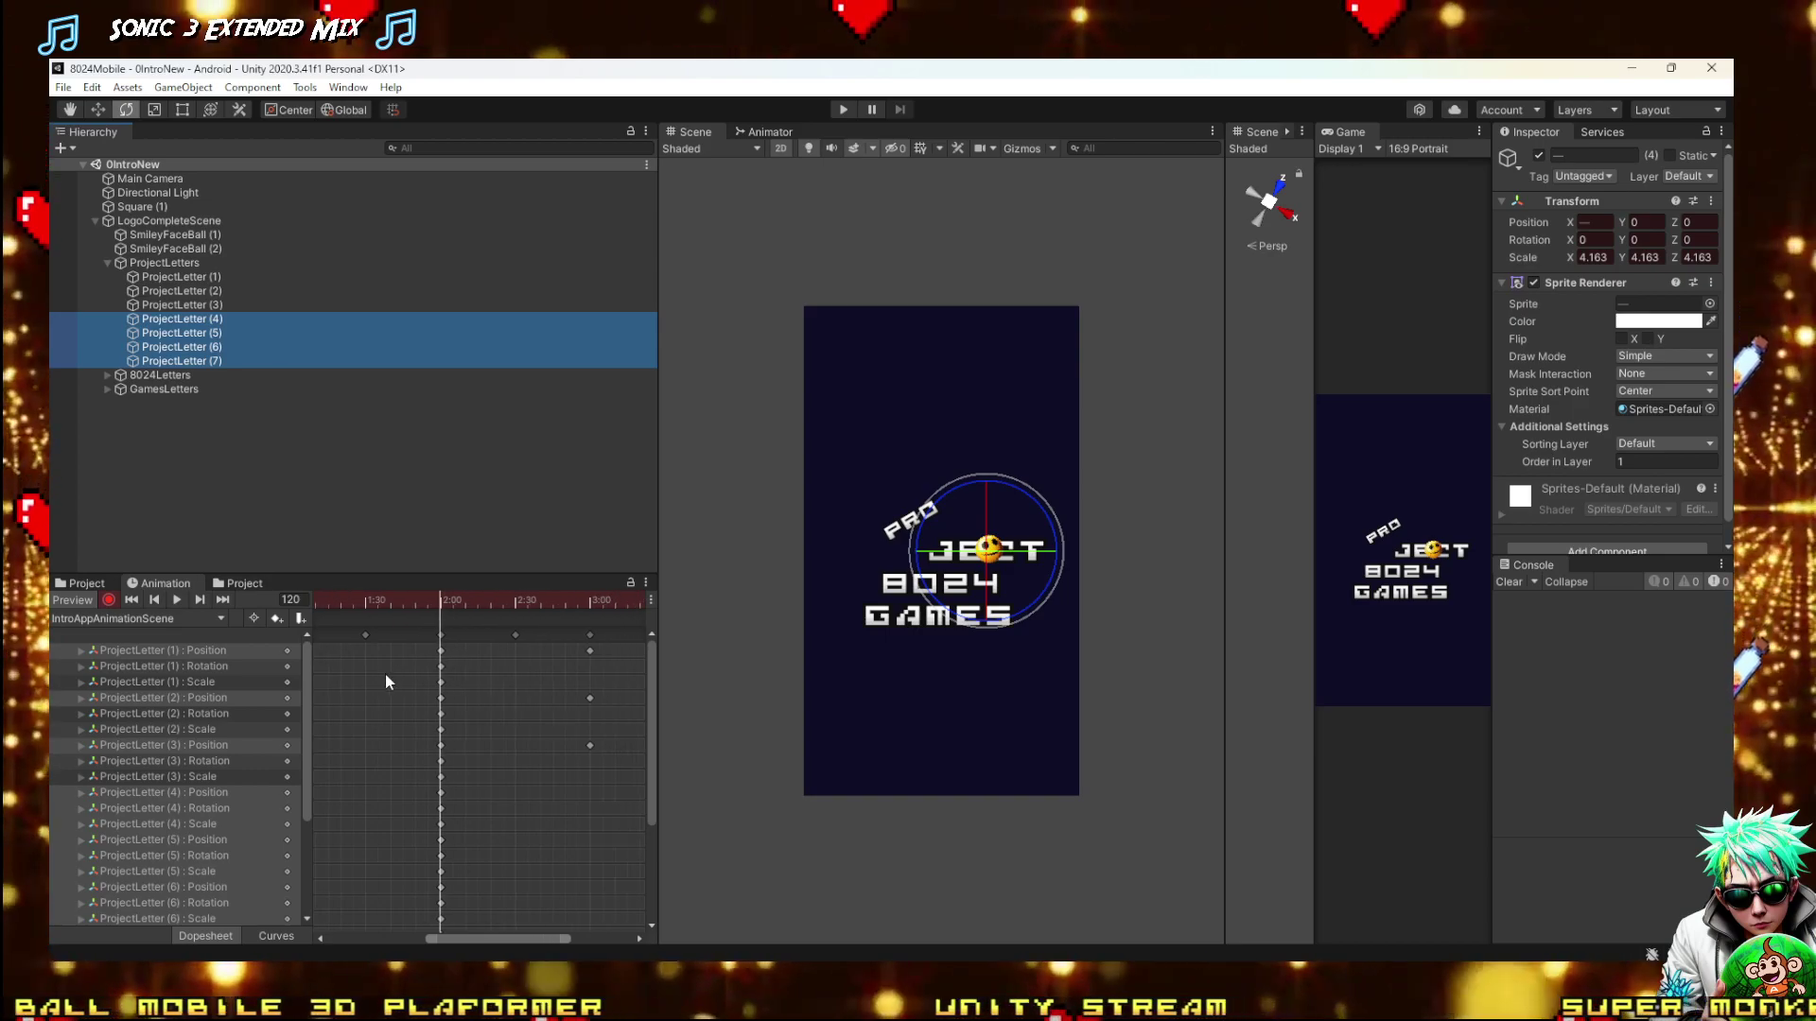
{"action": "left_click", "coordinate": [551, 608]}
{"action": "left_click", "coordinate": [543, 610]}
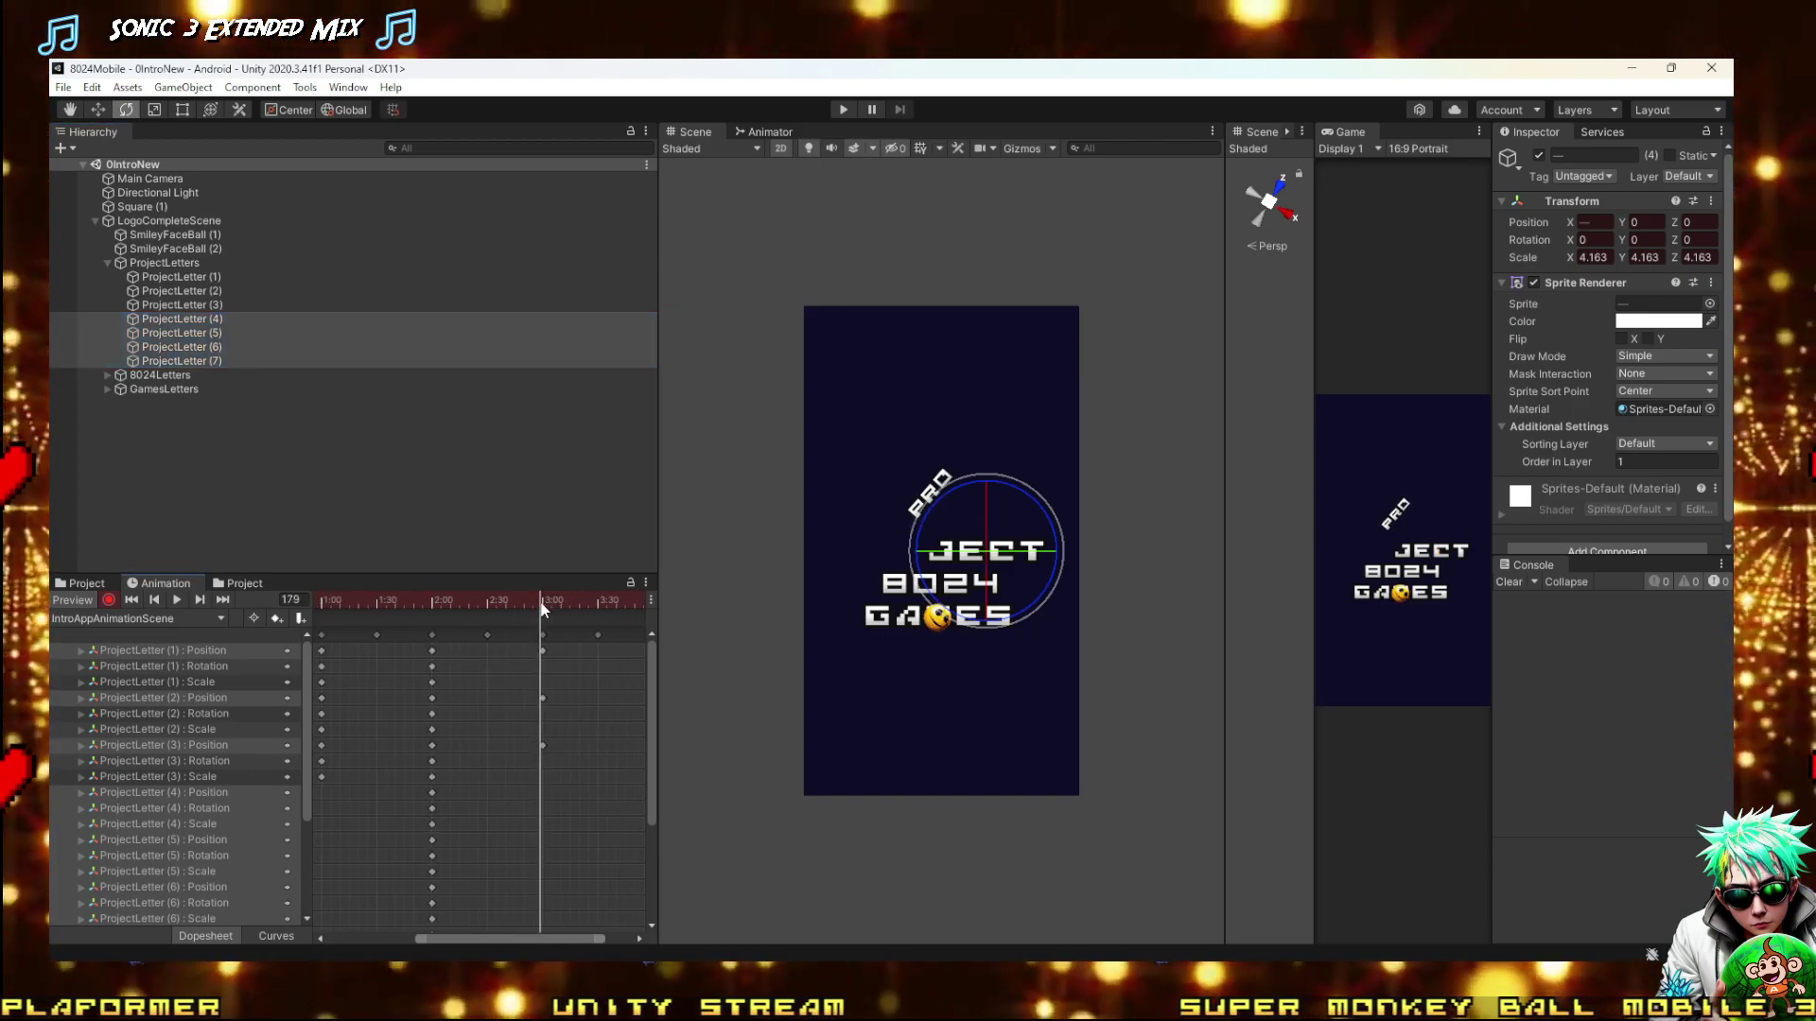
{"action": "left_click", "coordinate": [545, 608]}
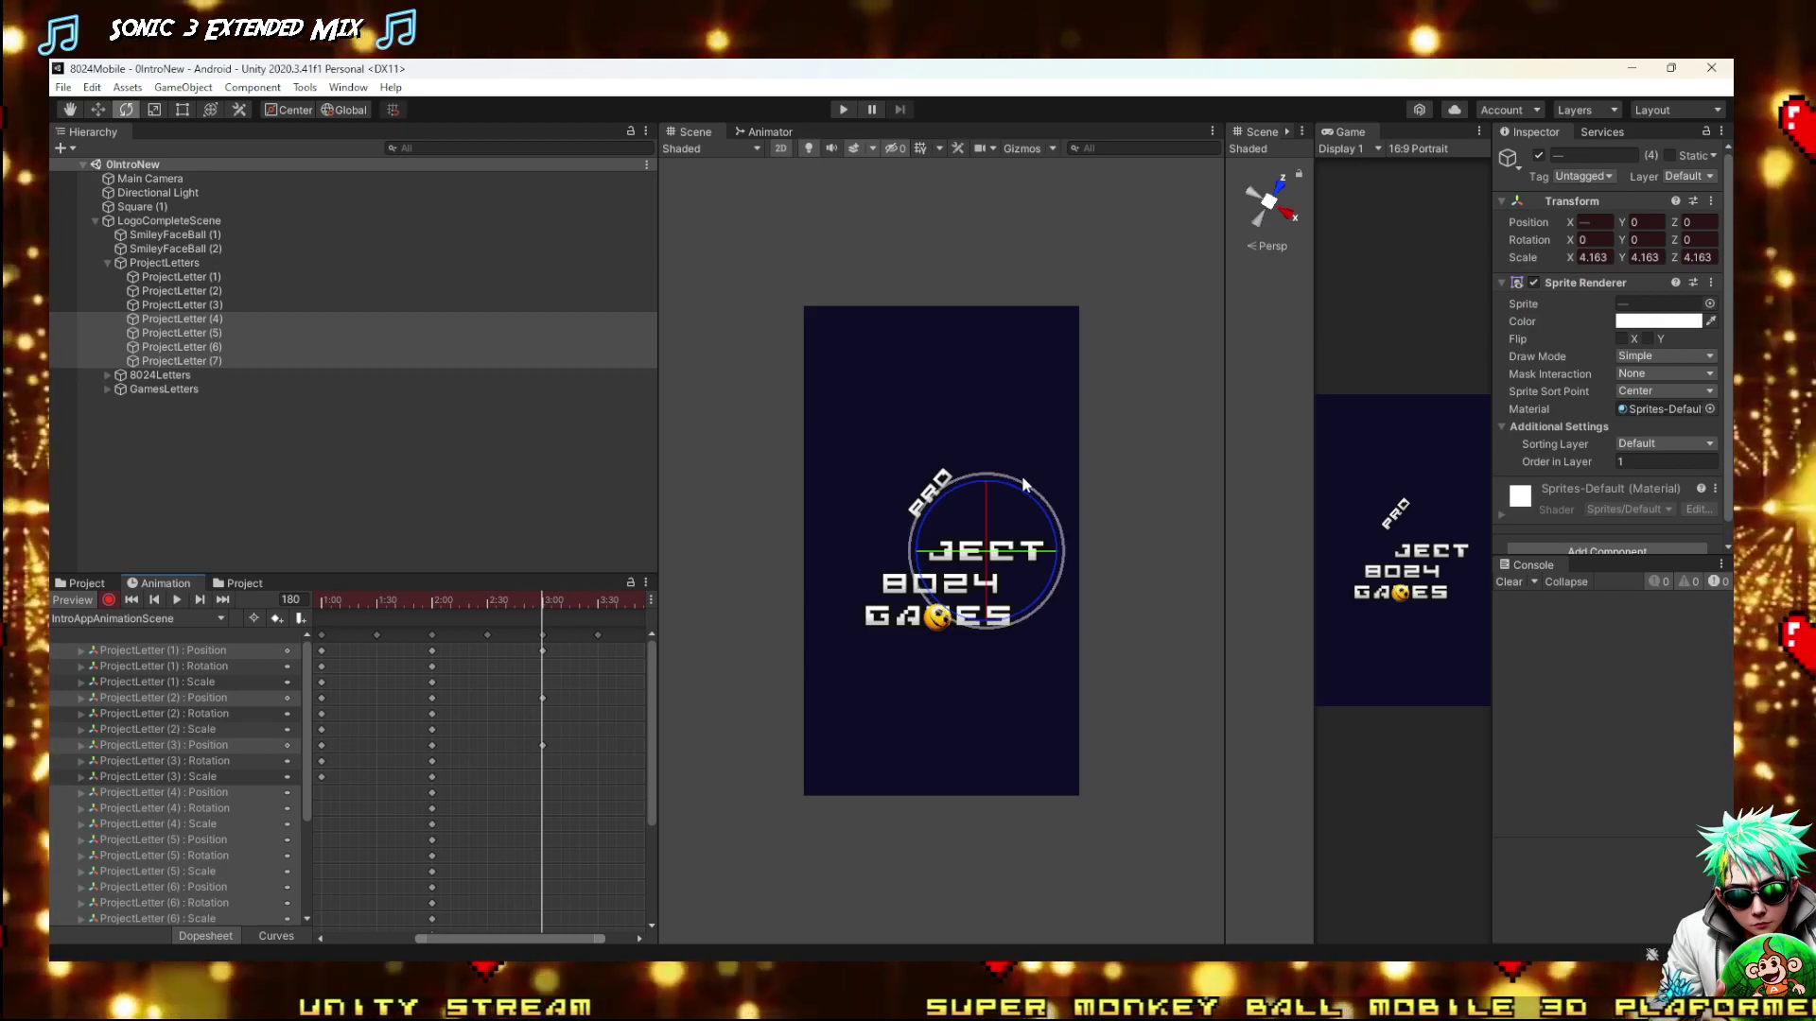
{"action": "left_click_drag", "start_coordinate": [1044, 503], "coordinate": [1096, 430]}
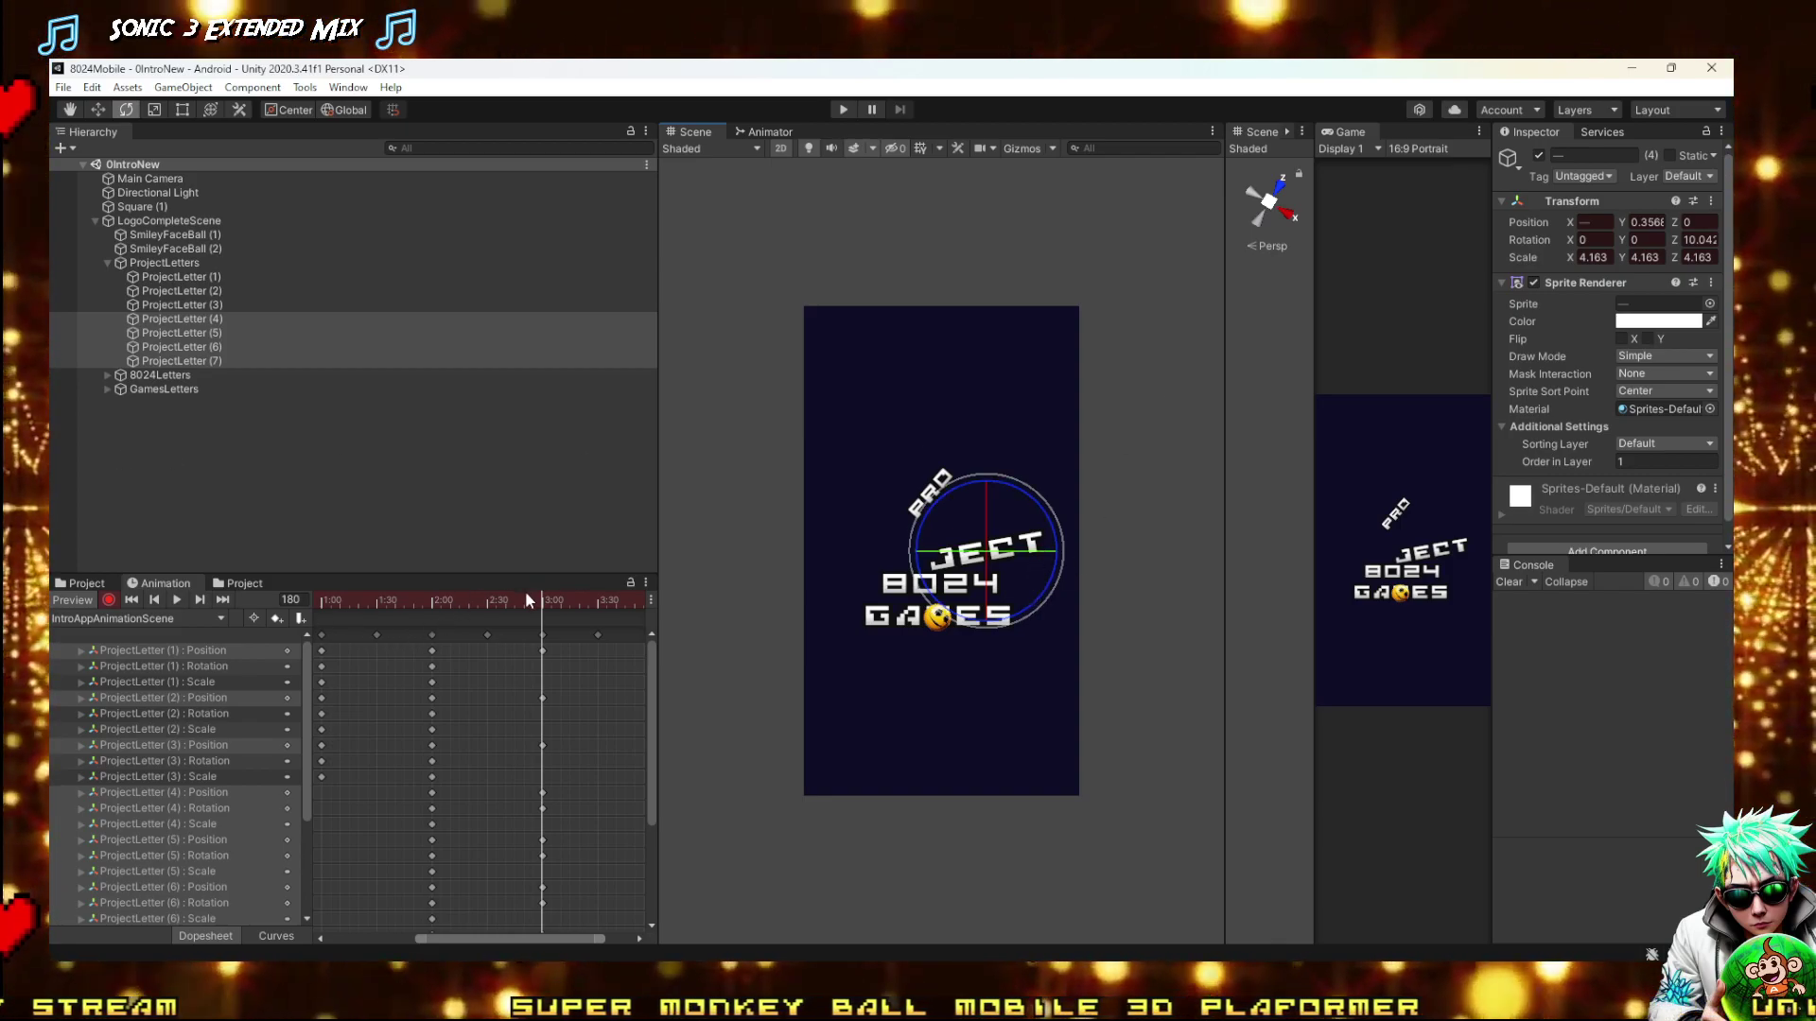
{"action": "left_click_drag", "start_coordinate": [1047, 516], "coordinate": [1075, 648]}
{"action": "mouse_move", "coordinate": [546, 601]}
{"action": "left_mouse_down"}
{"action": "mouse_move", "coordinate": [346, 616]}
{"action": "mouse_move", "coordinate": [535, 612]}
{"action": "left_mouse_up"}
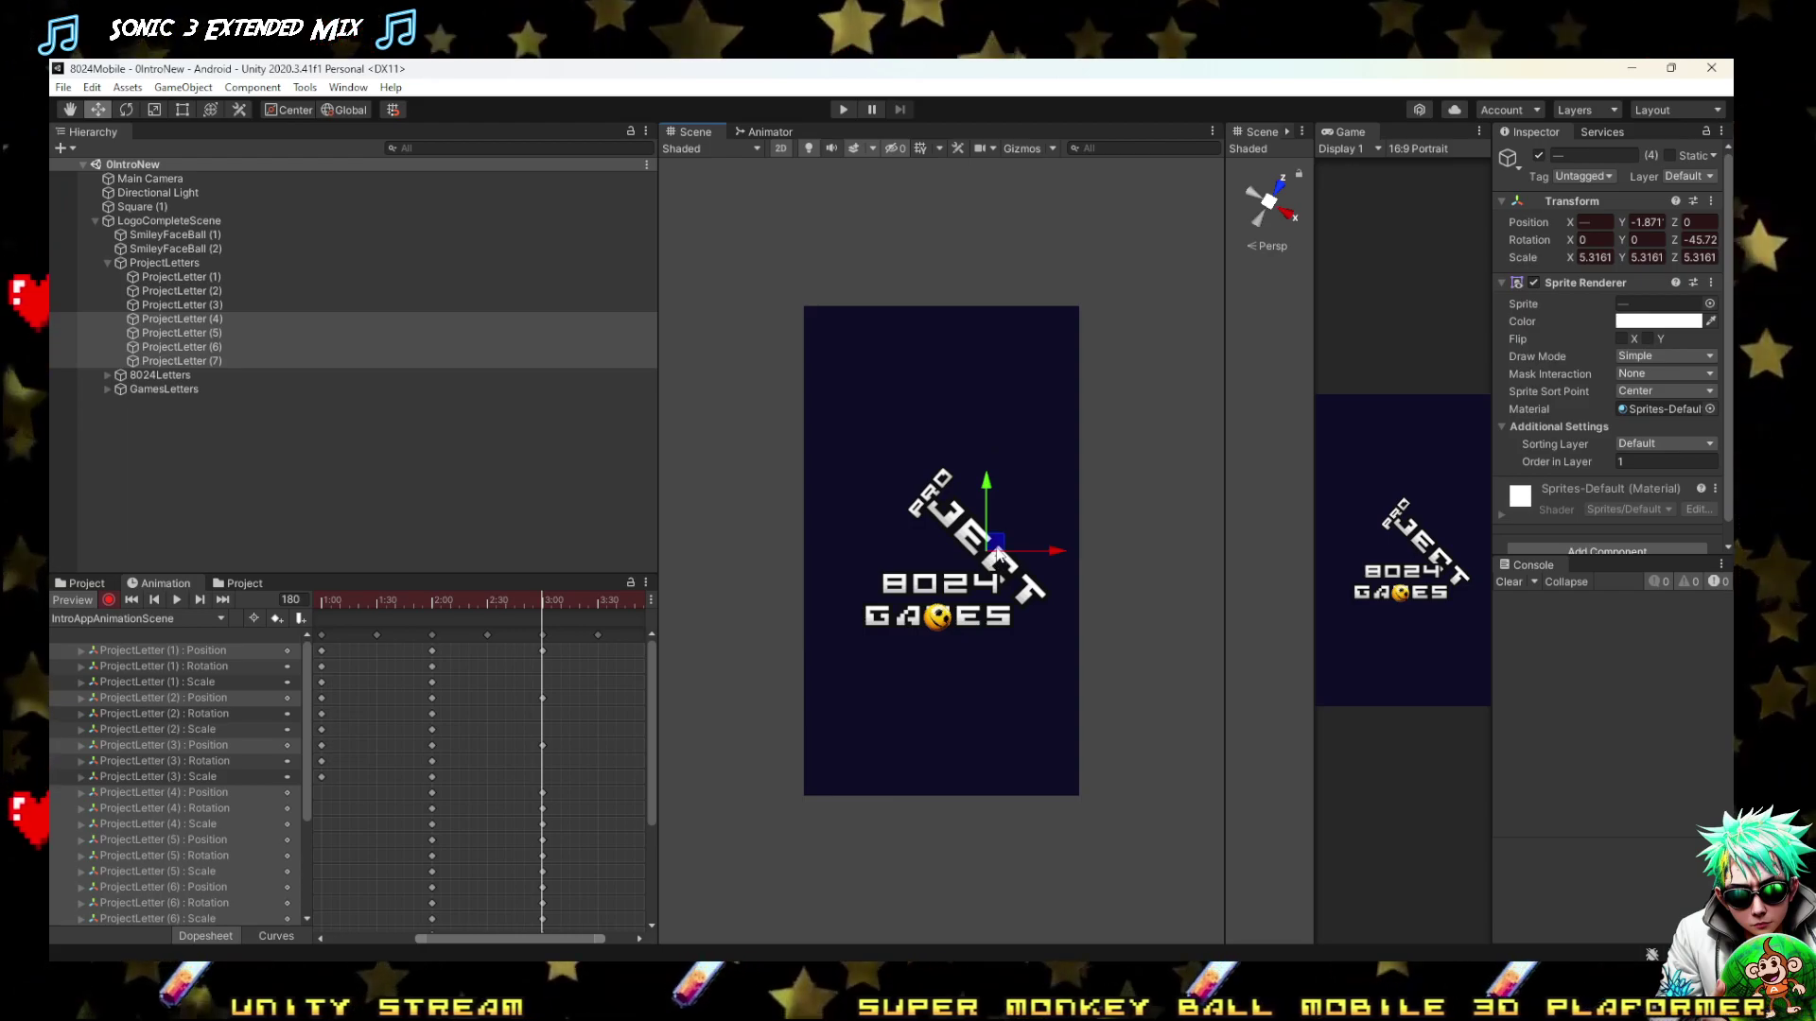
{"action": "left_click_drag", "start_coordinate": [997, 551], "coordinate": [1033, 541]}
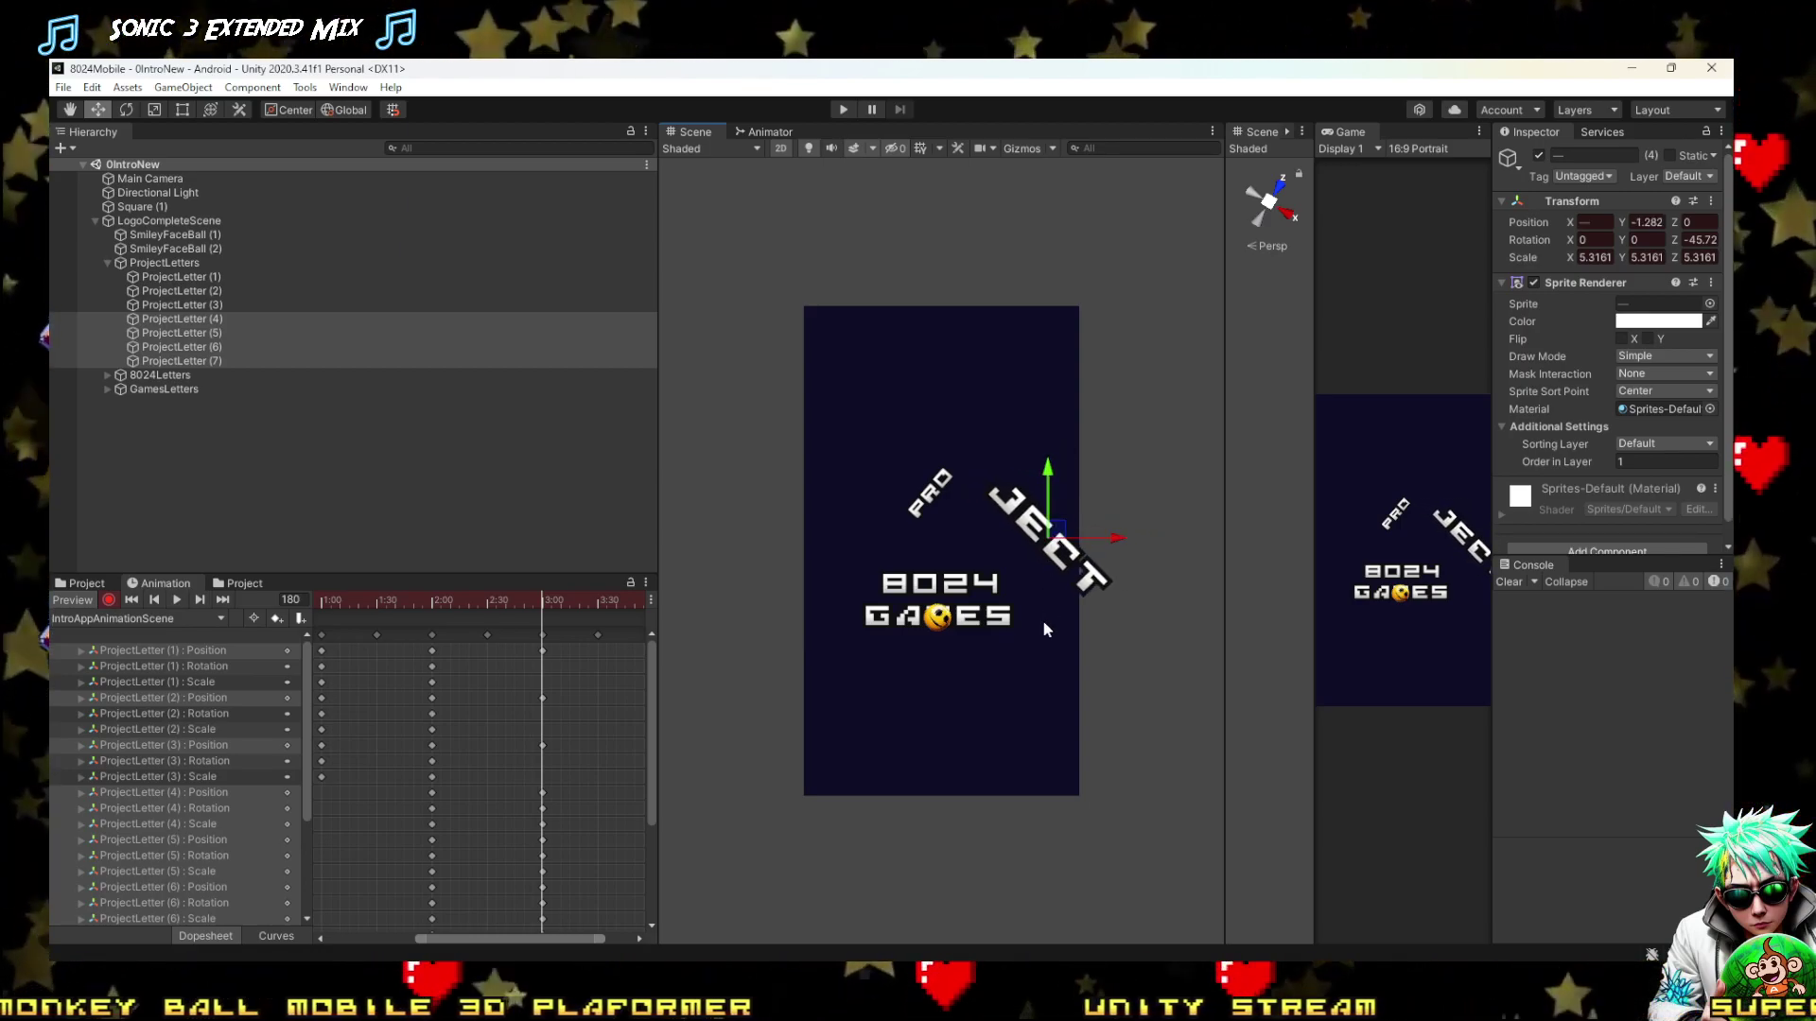
{"action": "left_click_drag", "start_coordinate": [522, 604], "coordinate": [542, 650]}
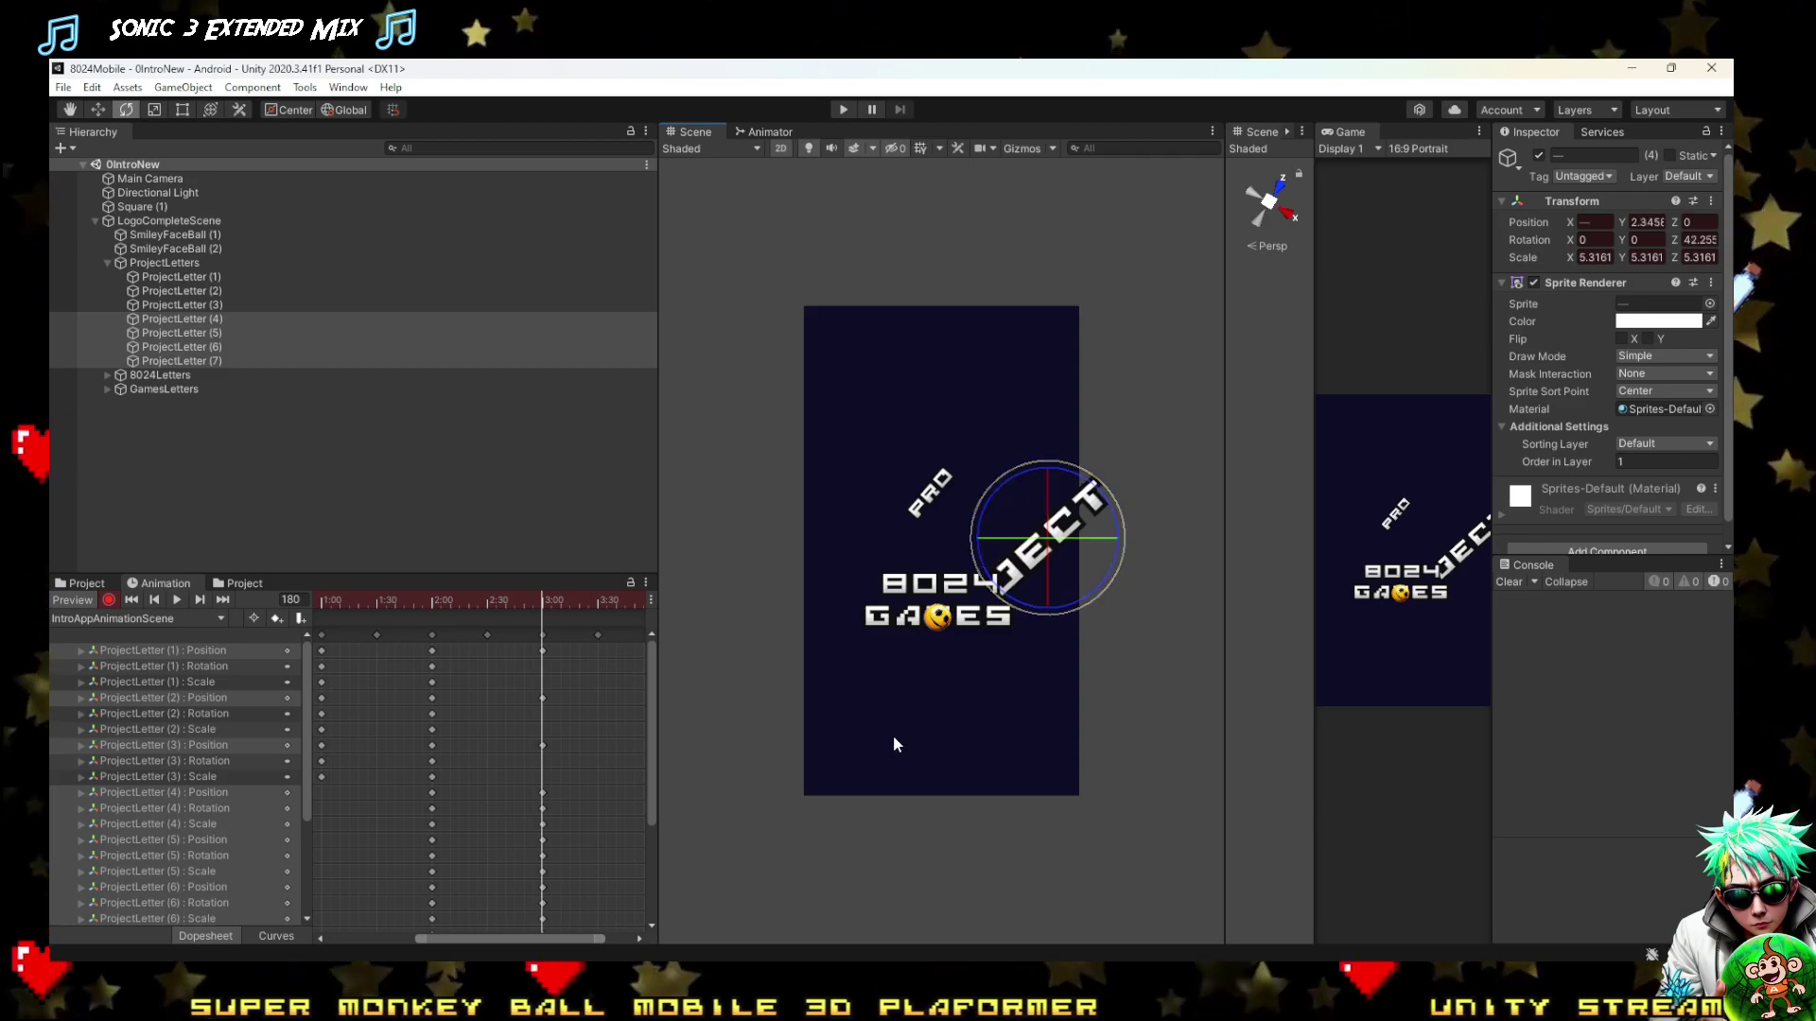
Shrink the JECT letters to about half size and preview the motion from around frame 141
{"action": "key", "text": "r"}
{"action": "left_click_drag", "start_coordinate": [1048, 544], "coordinate": [1048, 582]}
{"action": "key", "text": "w"}
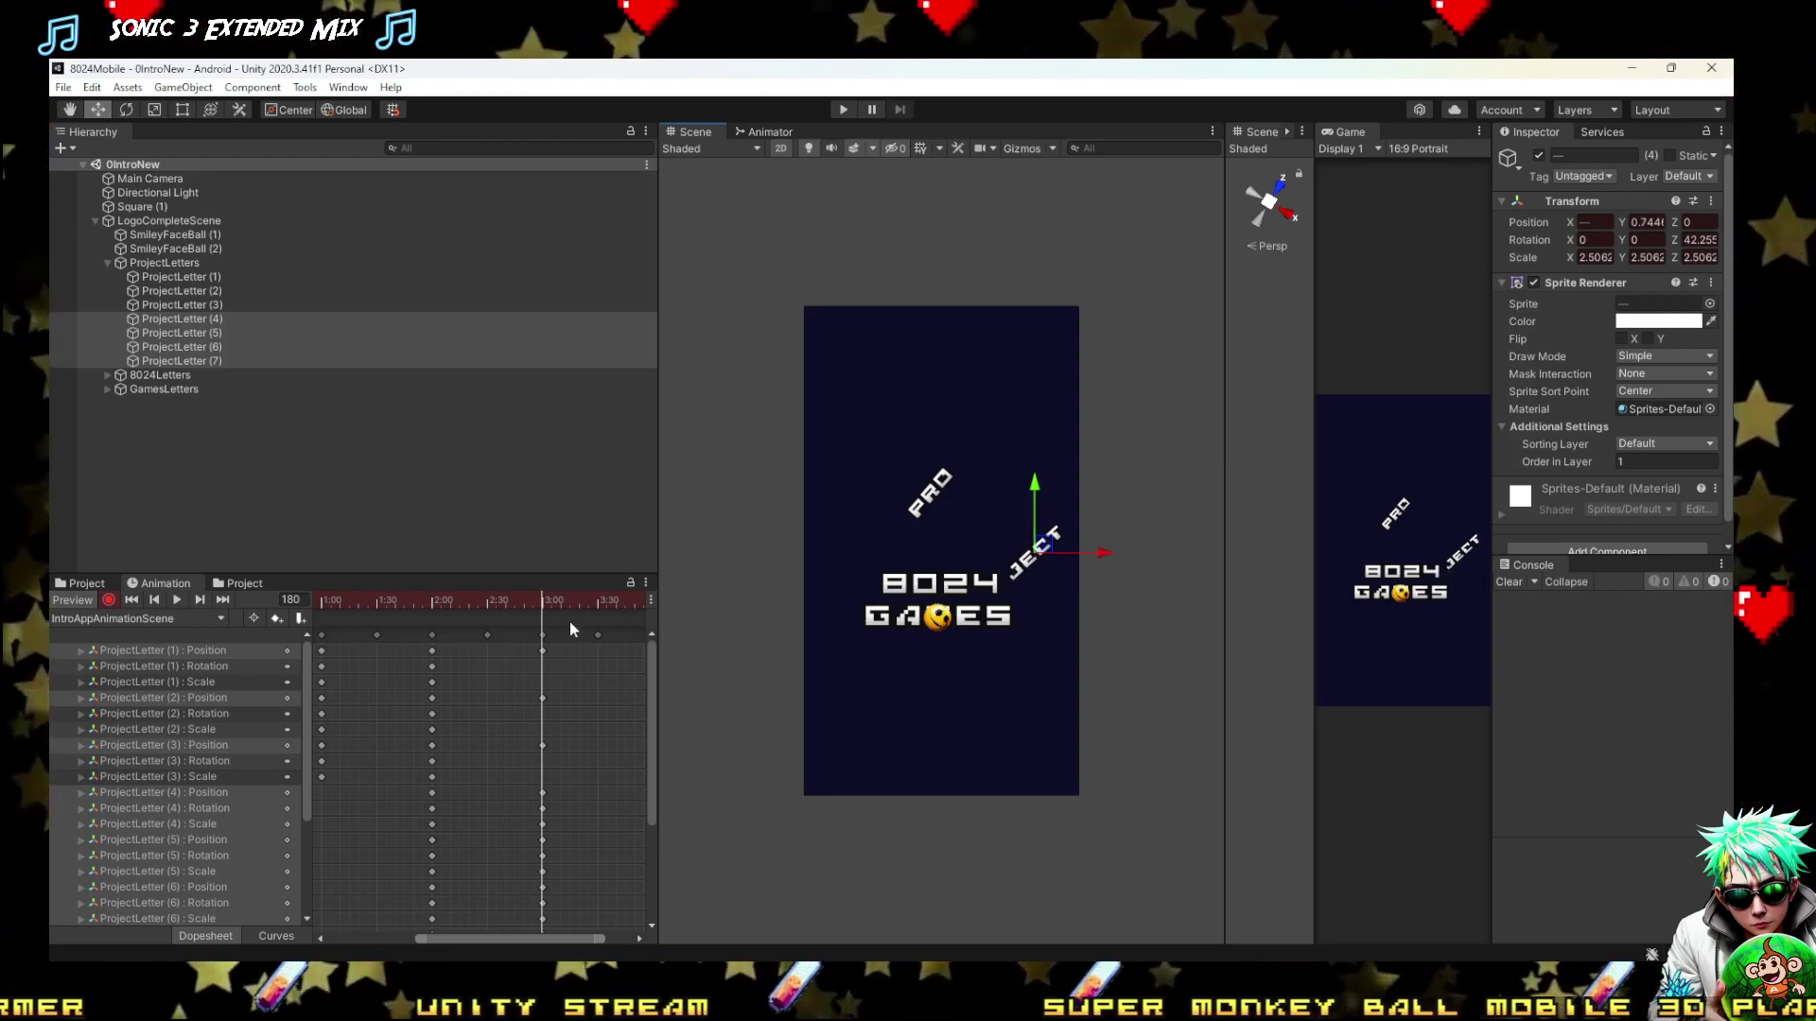
{"action": "left_click_drag", "start_coordinate": [546, 612], "coordinate": [465, 611]}
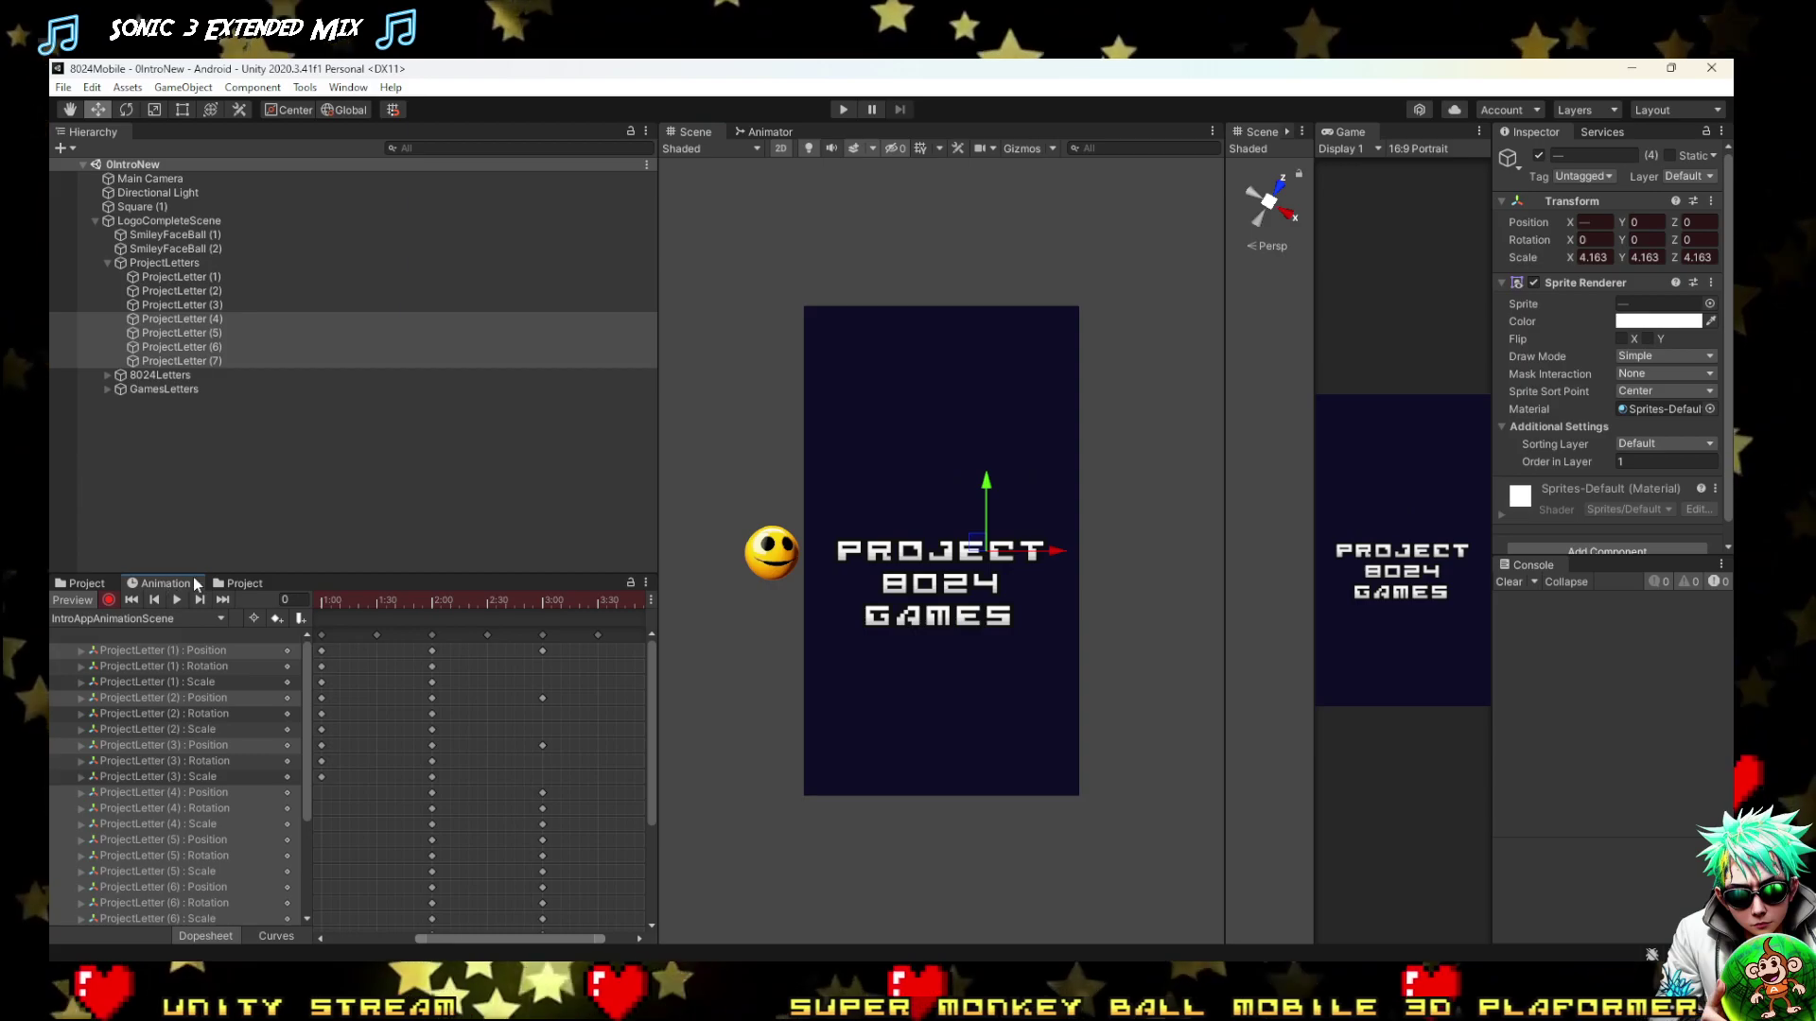
{"action": "left_click_drag", "start_coordinate": [362, 564], "coordinate": [541, 628]}
{"action": "scroll", "coordinate": [351, 700], "scroll_direction": "down", "scroll_amount": 3}
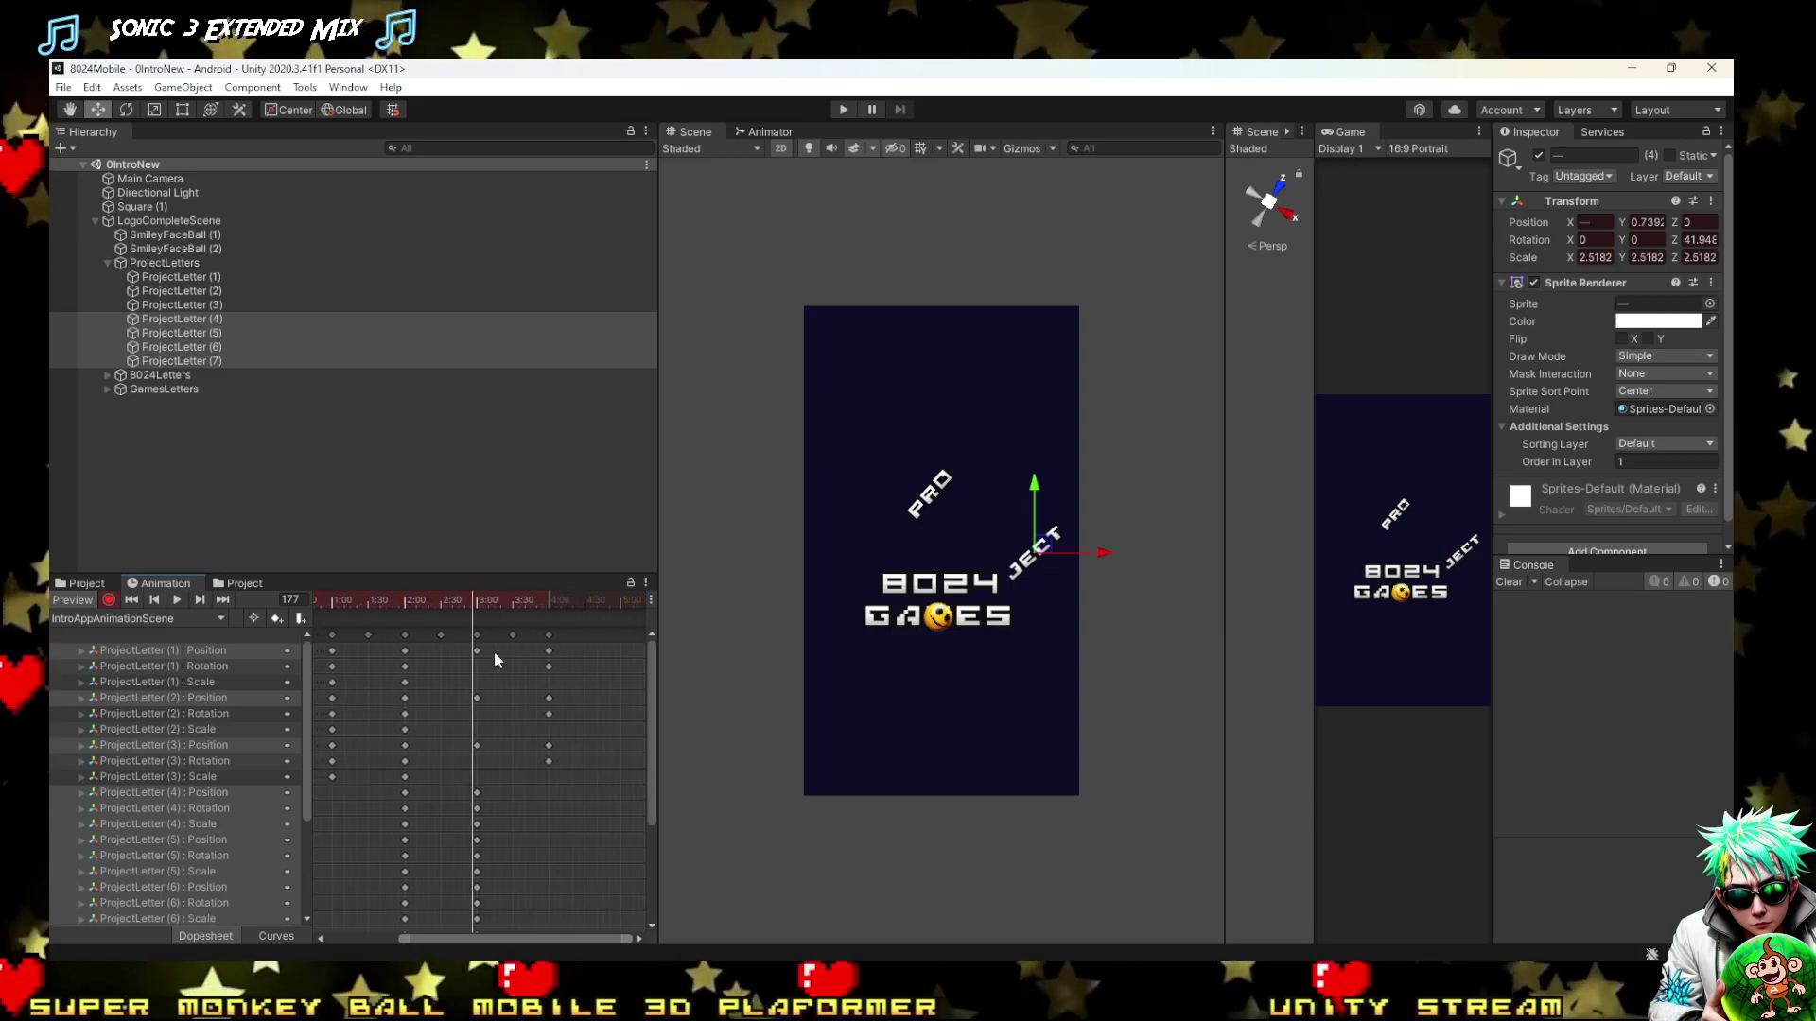
{"action": "scroll", "coordinate": [565, 652], "scroll_direction": "up", "scroll_amount": 3}
At the final frame, shift JECT further right and tilt it more steeply, then play from the start
{"action": "left_click_drag", "start_coordinate": [531, 596], "coordinate": [541, 613]}
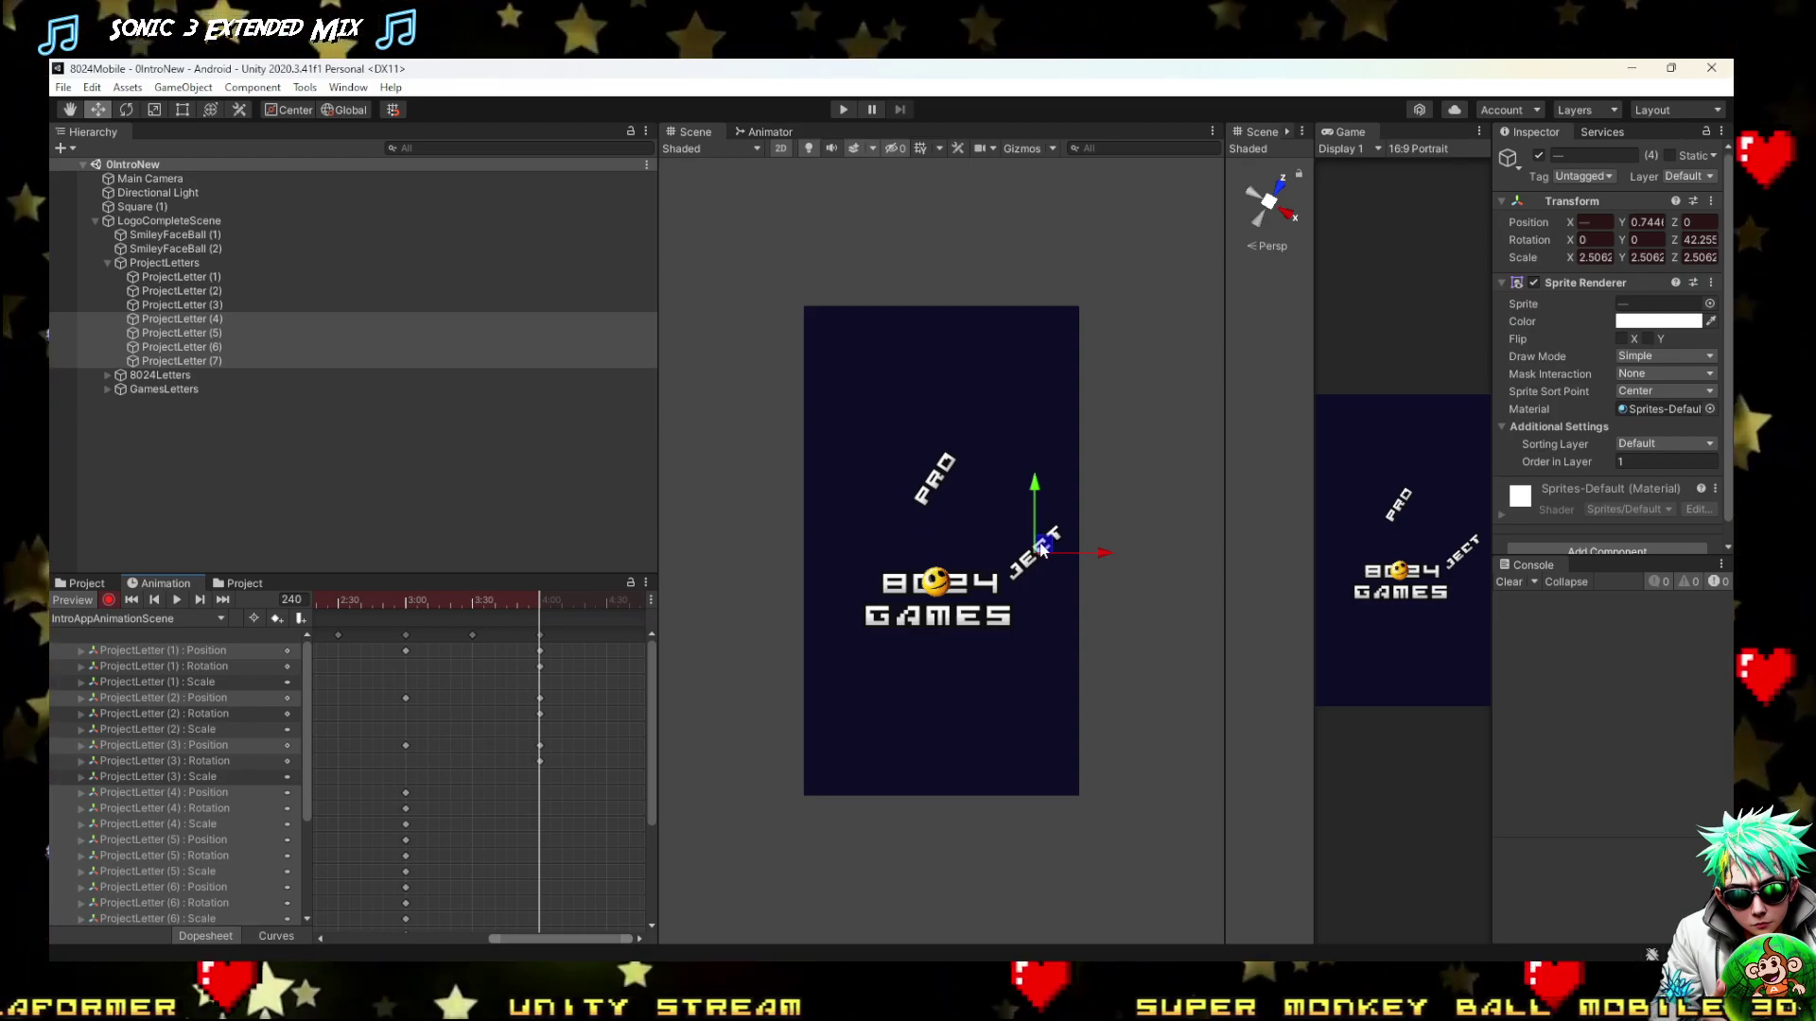
{"action": "left_click_drag", "start_coordinate": [1113, 563], "coordinate": [1125, 566]}
{"action": "key", "text": "e"}
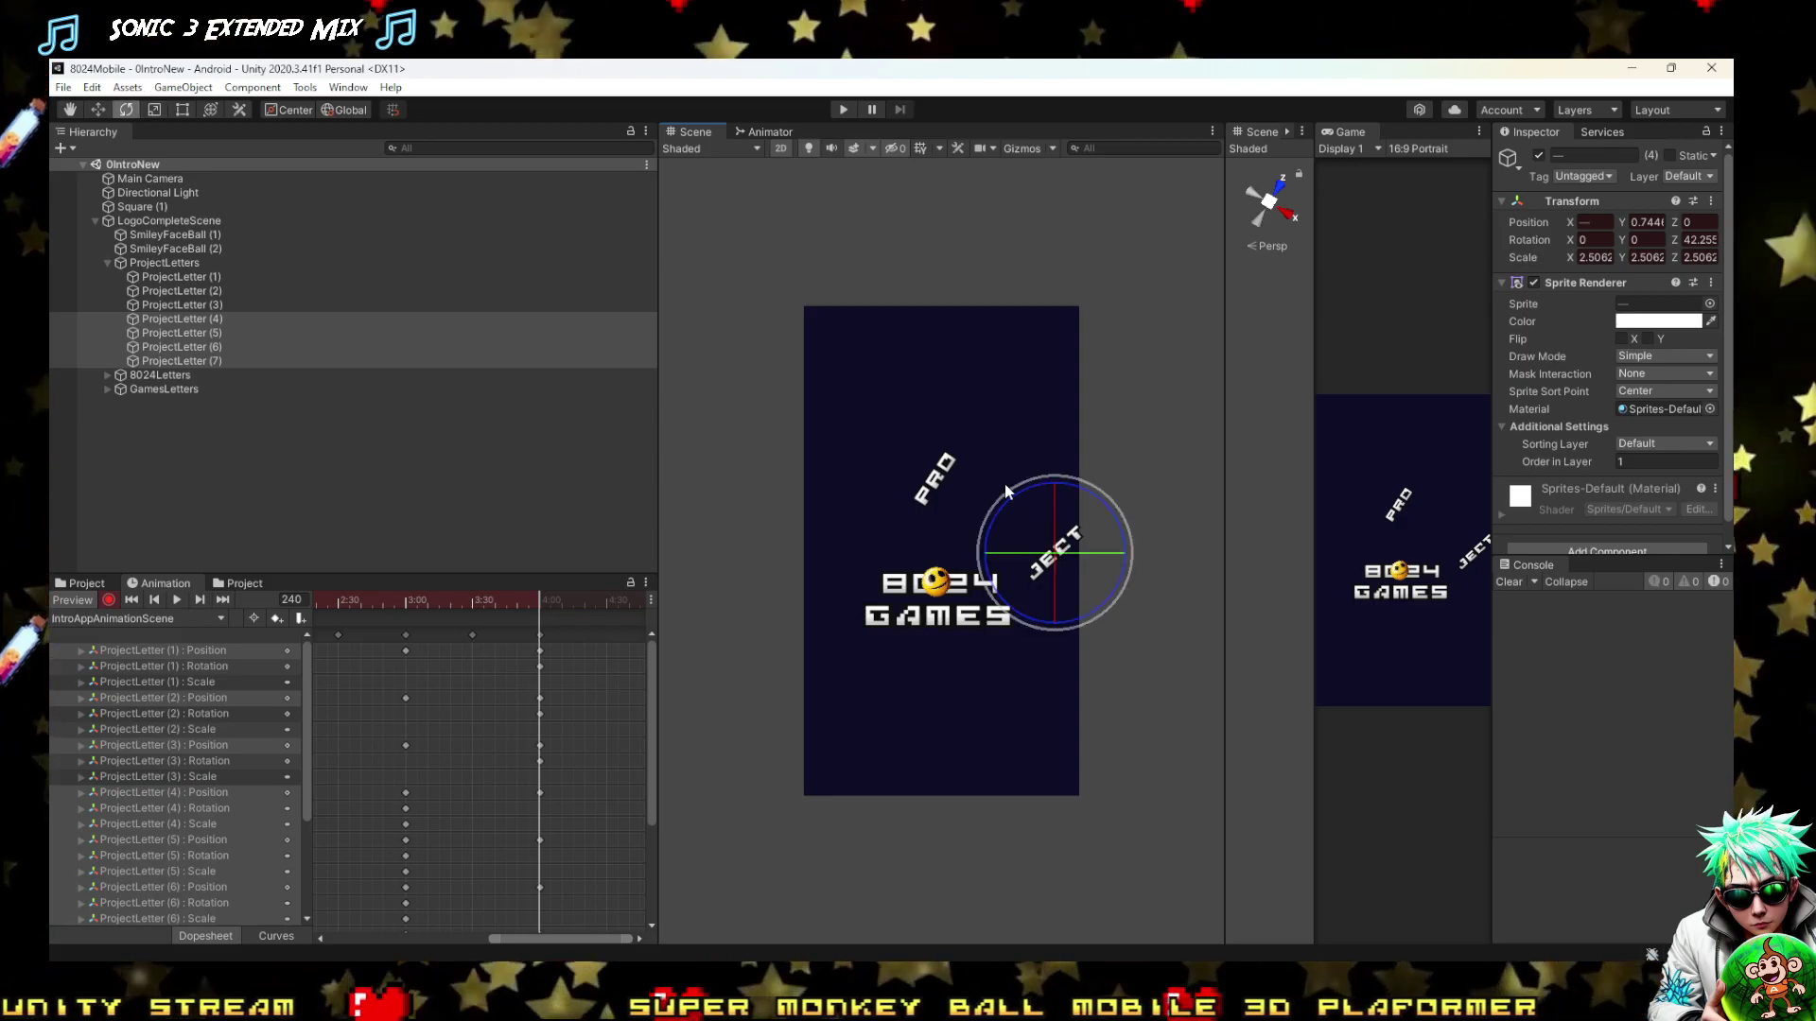
{"action": "left_click_drag", "start_coordinate": [1015, 497], "coordinate": [999, 522]}
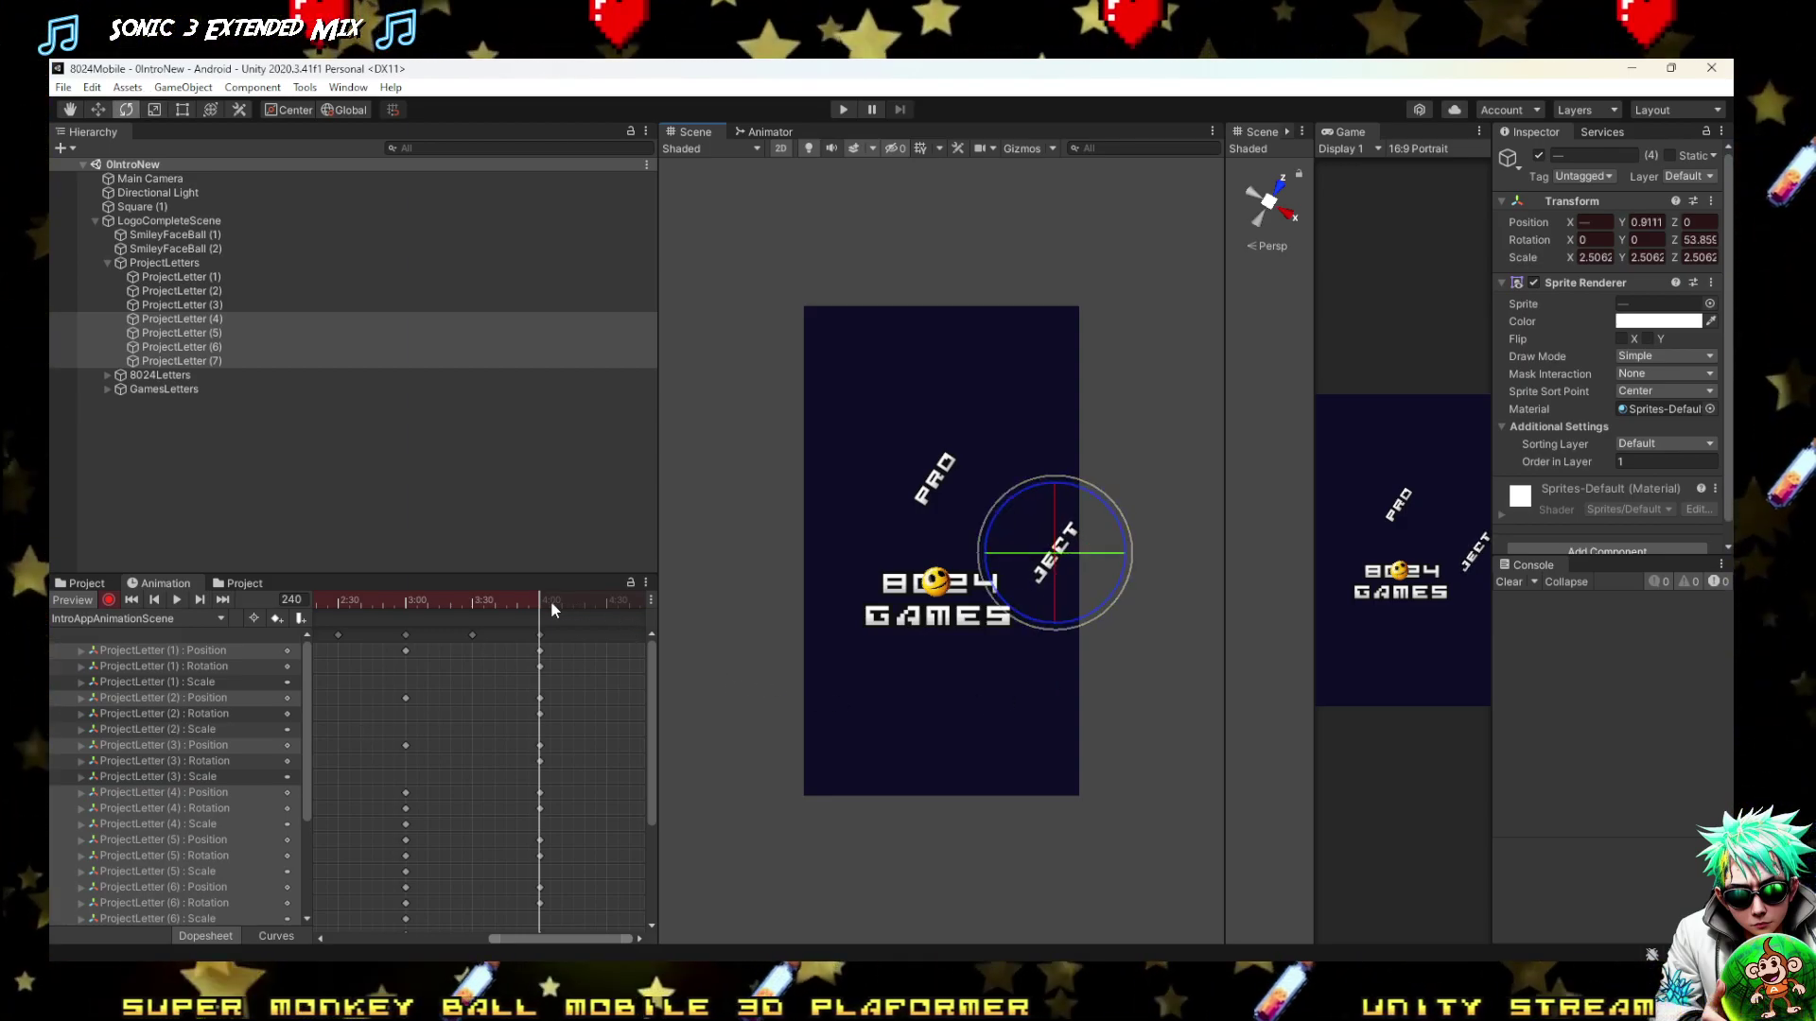
{"action": "left_click_drag", "start_coordinate": [517, 607], "coordinate": [52, 613]}
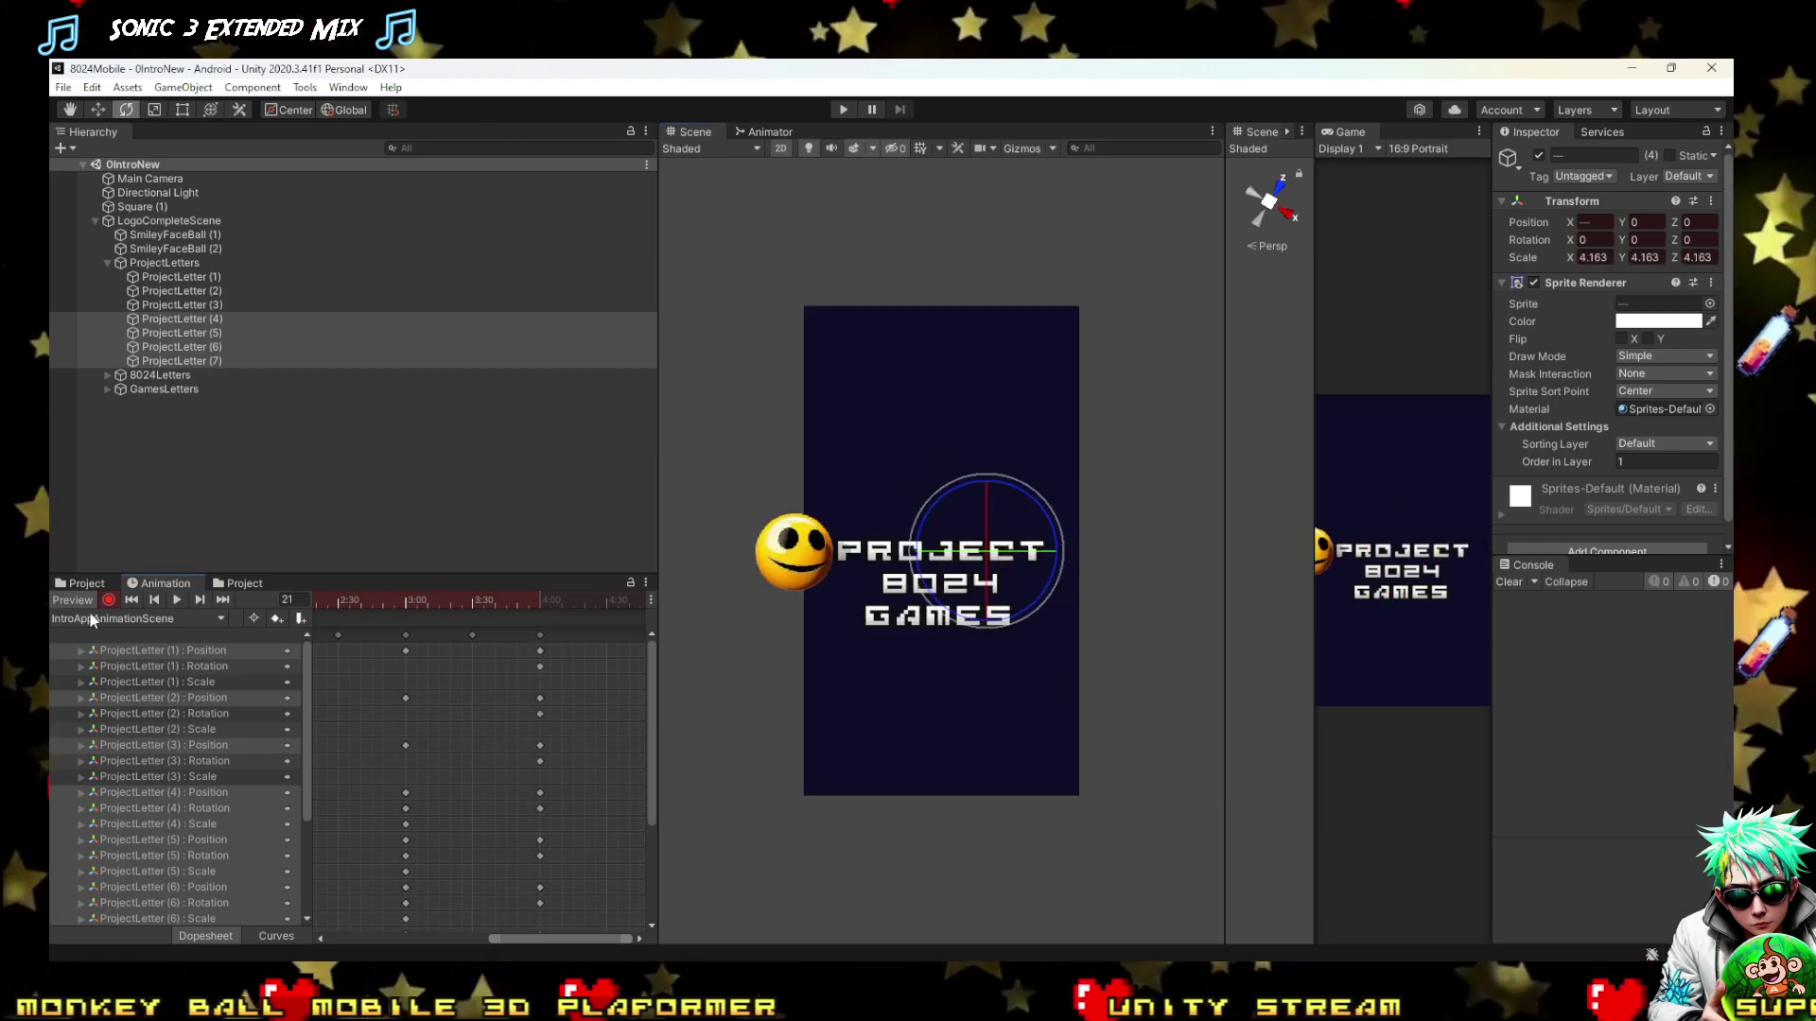
{"action": "left_click", "coordinate": [176, 600]}
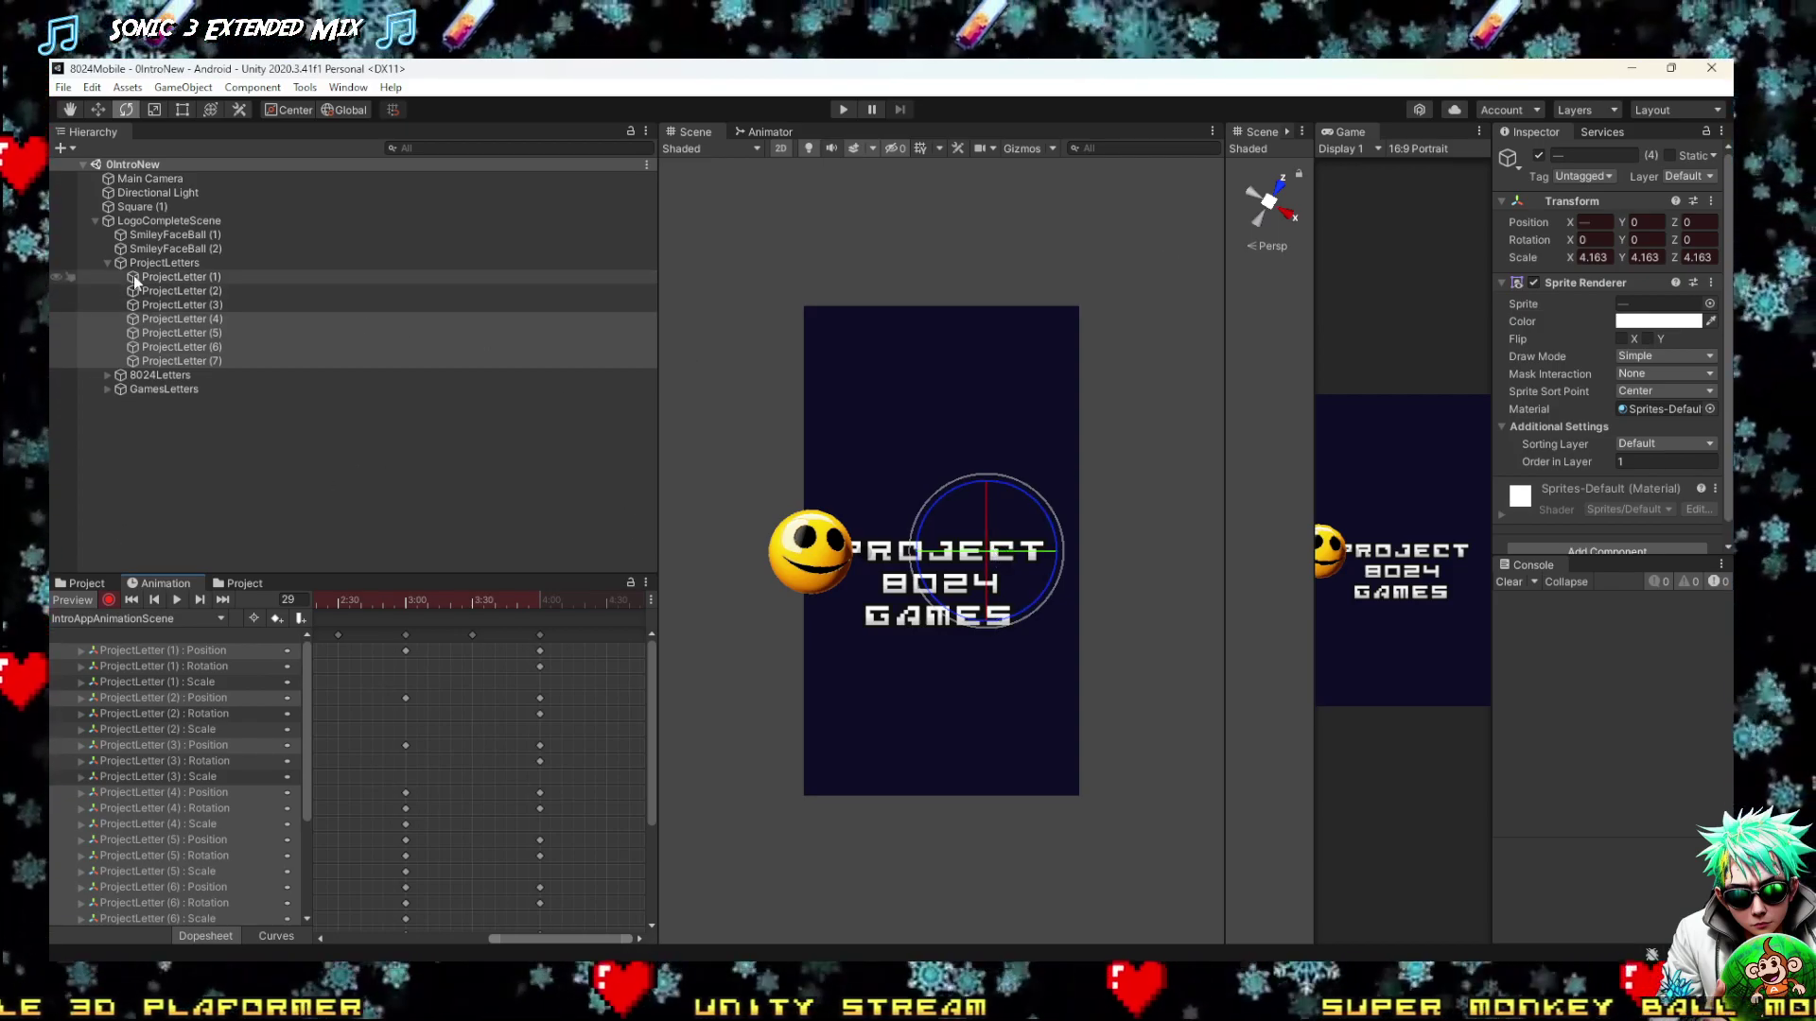
{"action": "left_click", "coordinate": [151, 263]}
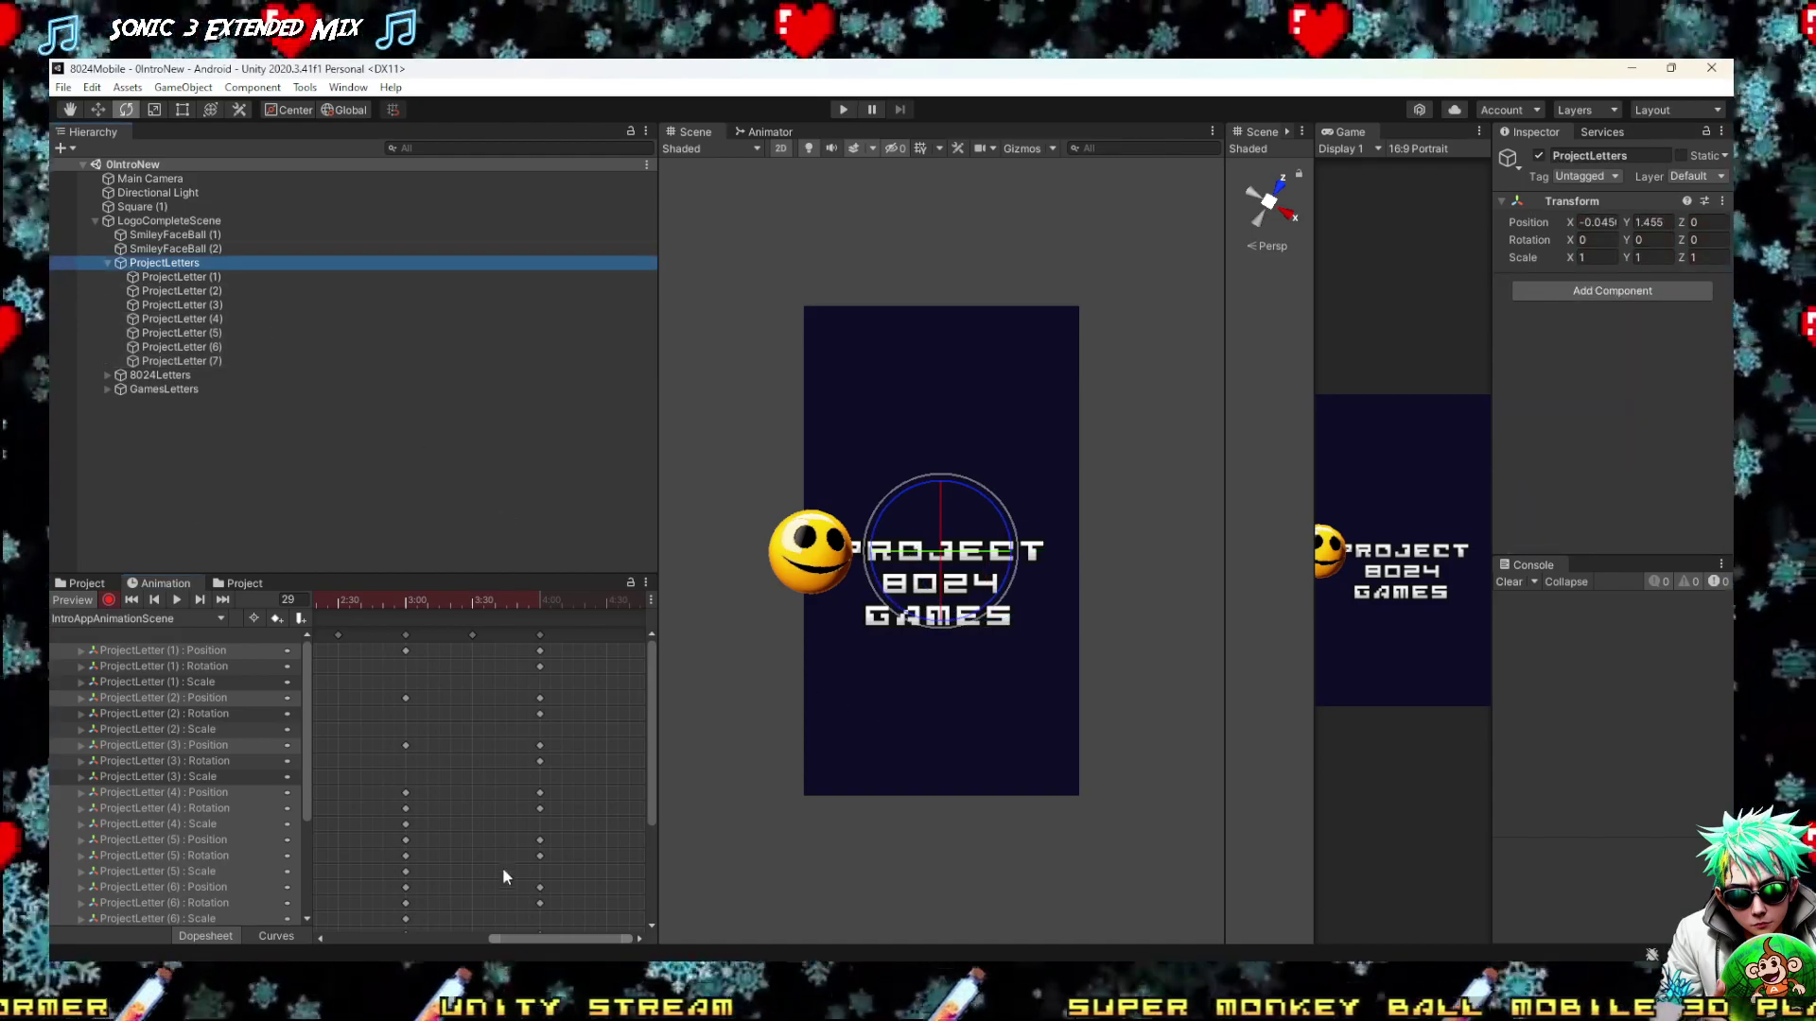
{"action": "scroll", "coordinate": [594, 836], "scroll_direction": "down", "scroll_amount": 3}
{"action": "scroll", "coordinate": [594, 830], "scroll_direction": "down", "scroll_amount": 2}
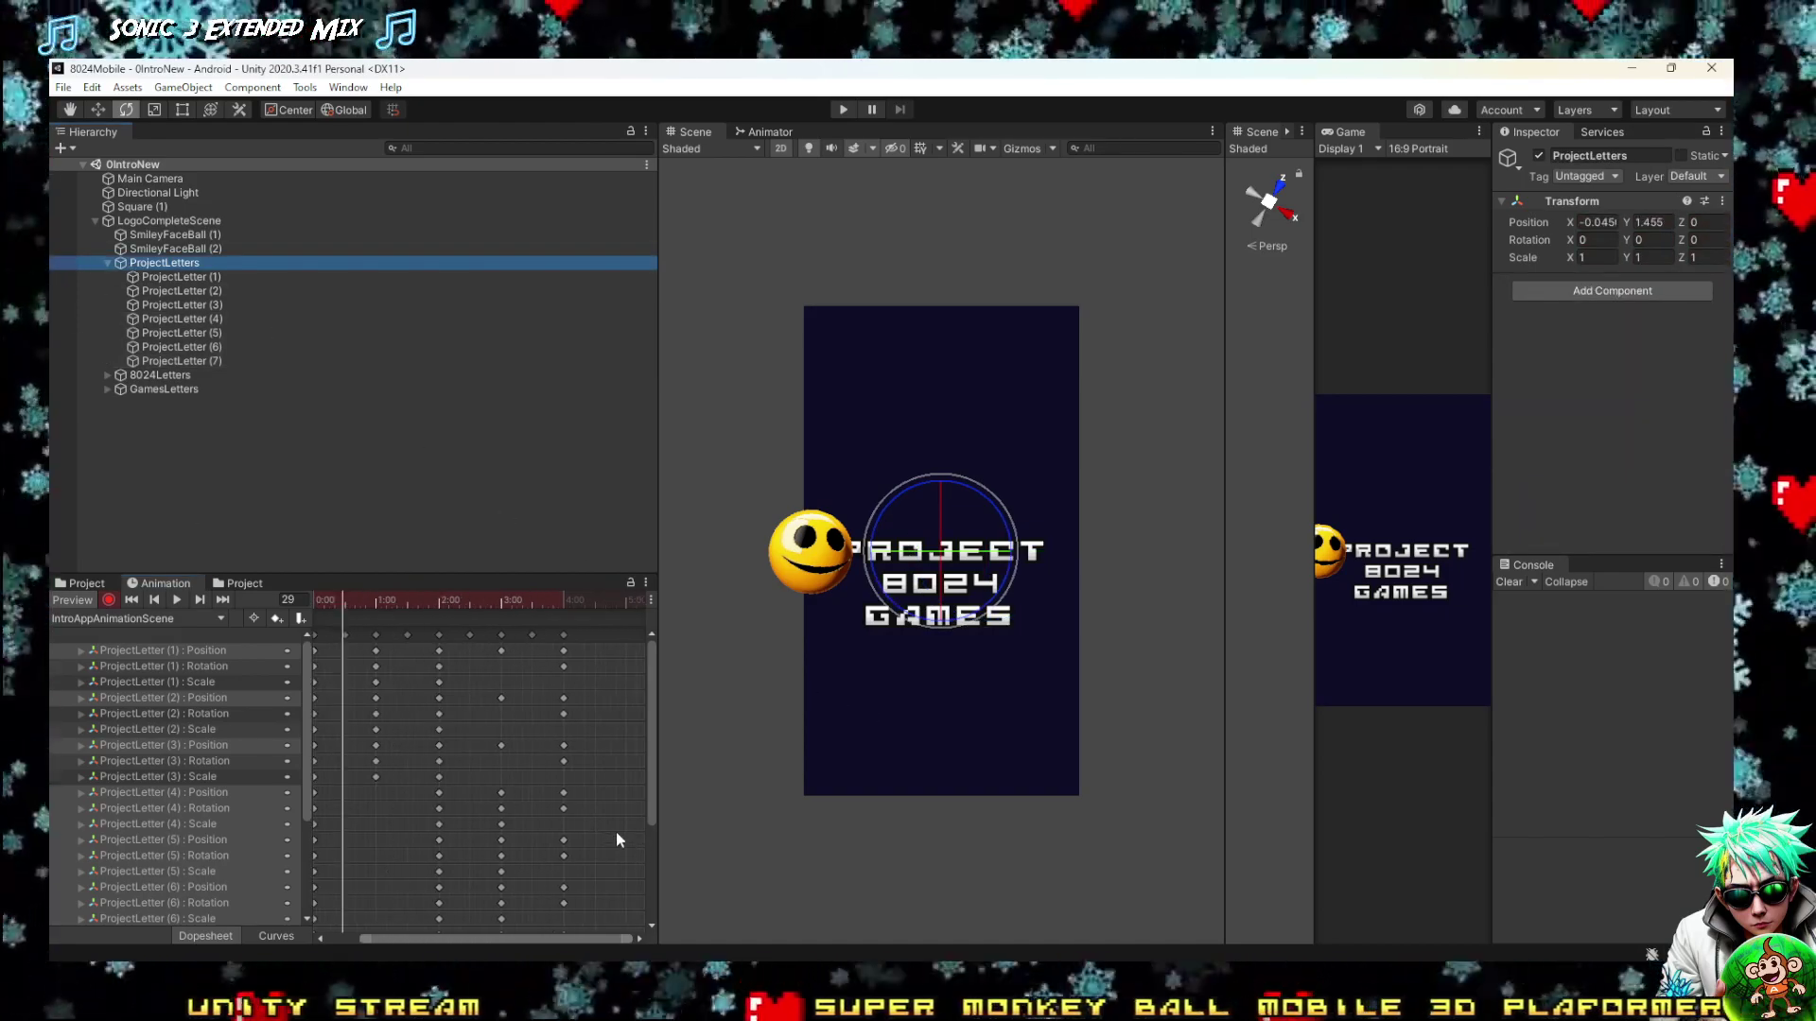
{"action": "left_click_drag", "start_coordinate": [554, 598], "coordinate": [489, 635]}
{"action": "scroll", "coordinate": [426, 688], "scroll_direction": "down", "scroll_amount": 2}
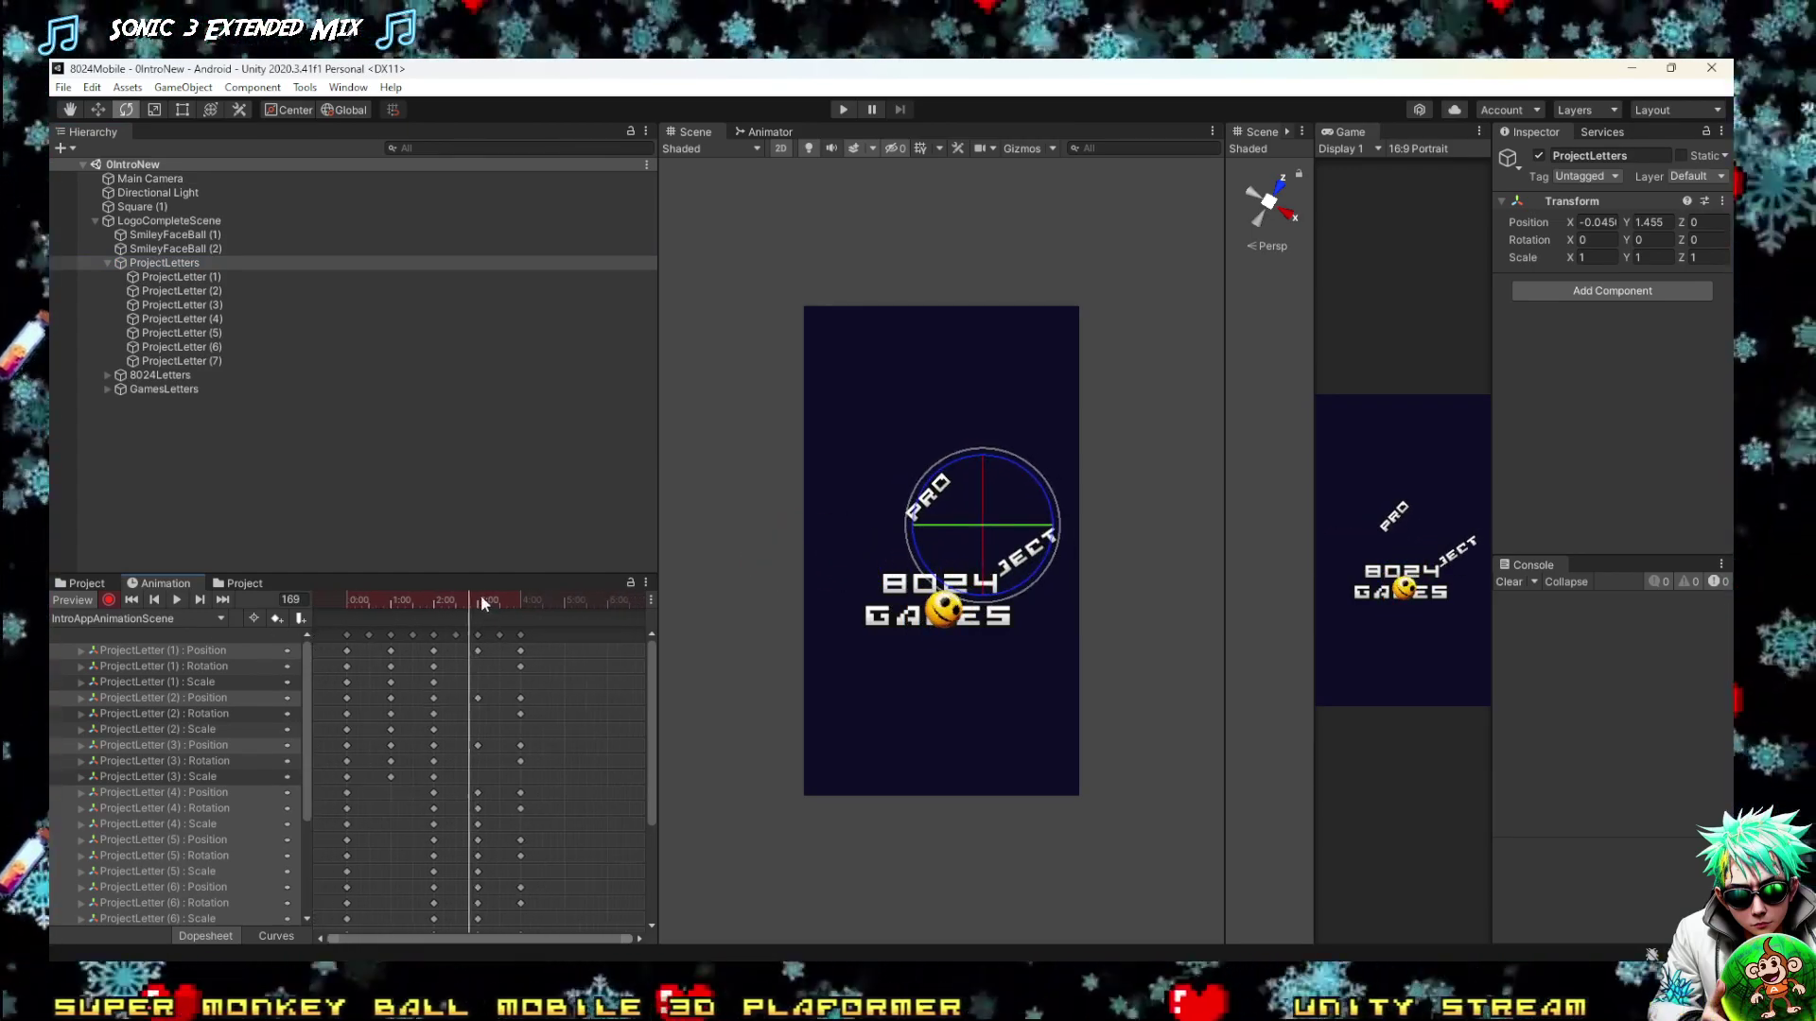
{"action": "left_click", "coordinate": [481, 599]}
{"action": "left_click_drag", "start_coordinate": [481, 599], "coordinate": [478, 607]}
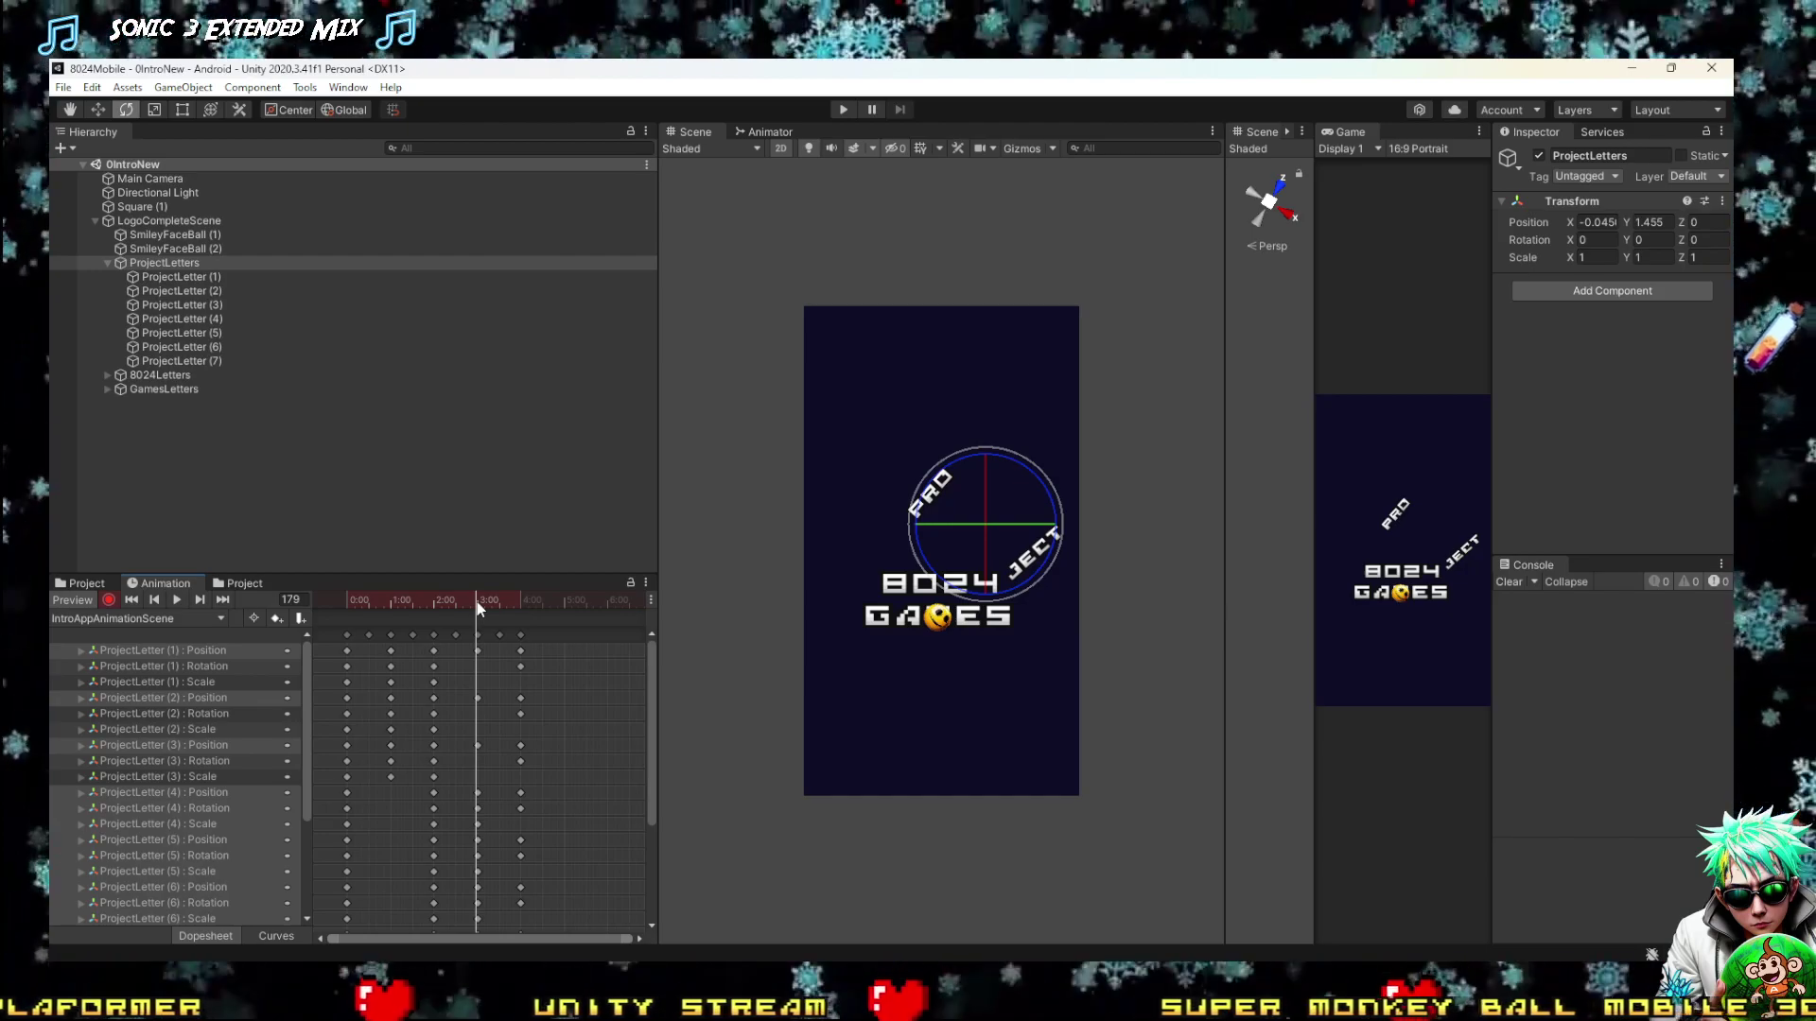
{"action": "left_click_drag", "start_coordinate": [476, 601], "coordinate": [479, 607]}
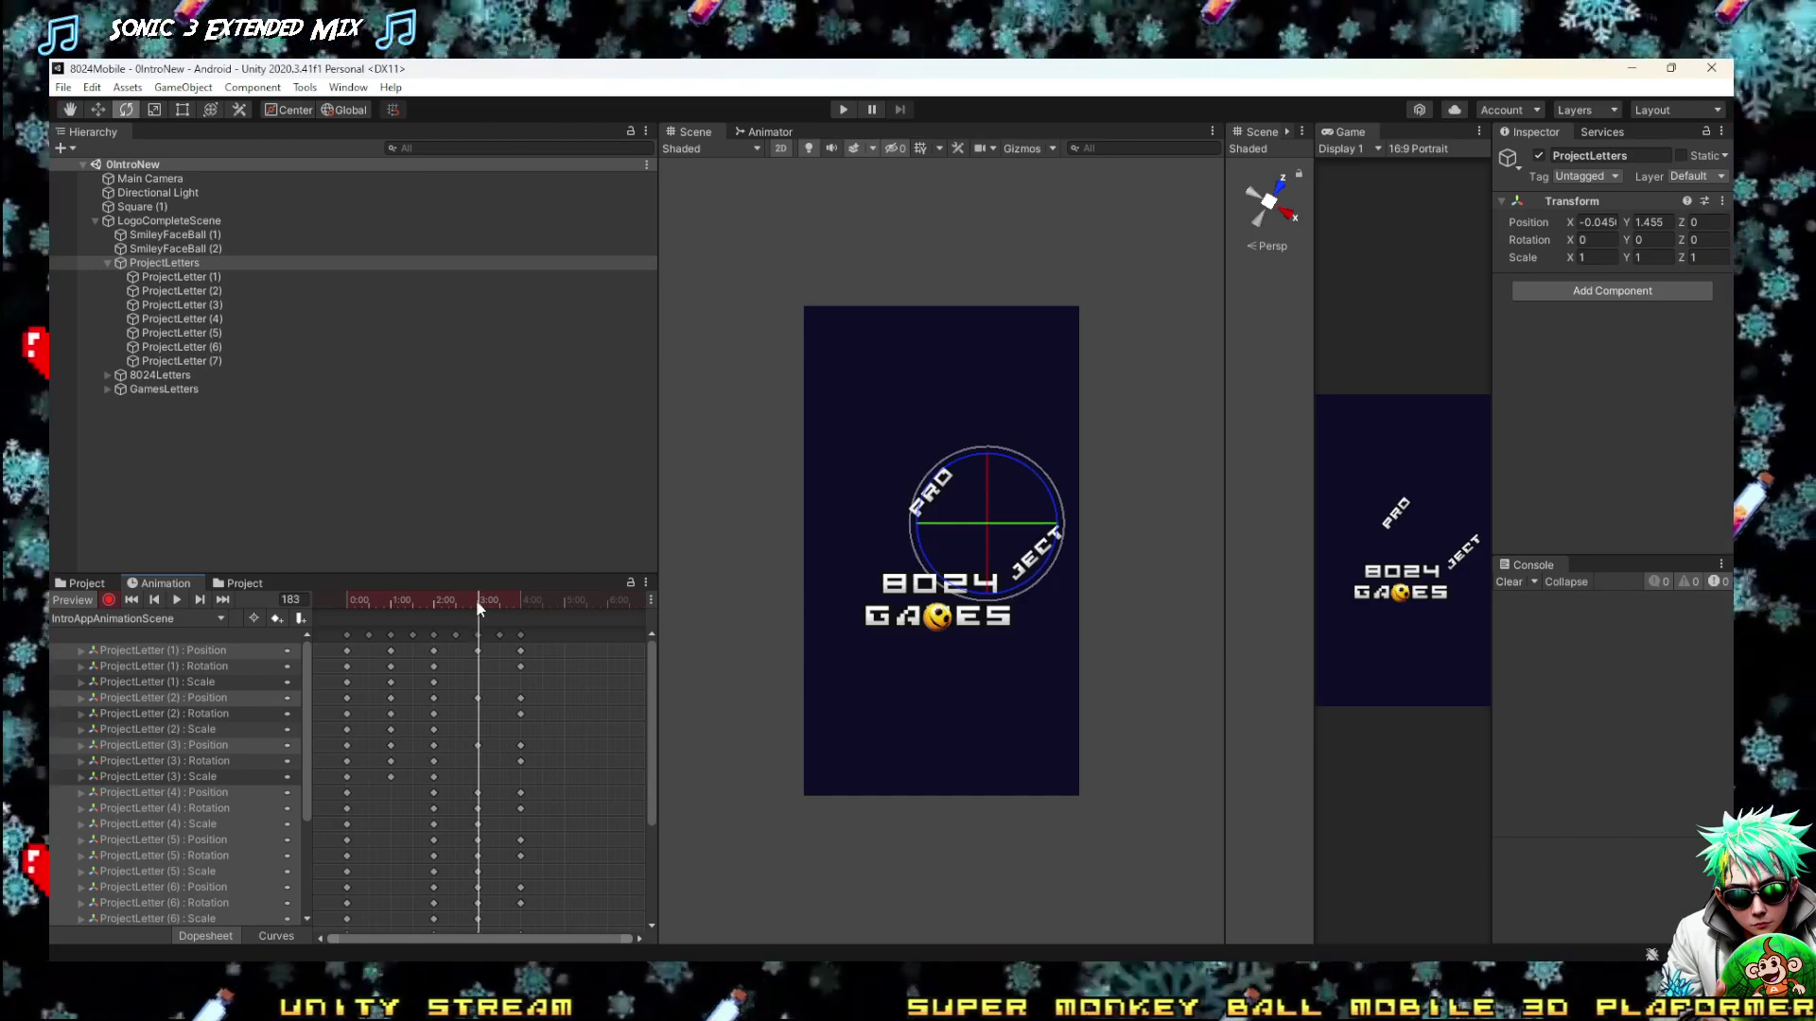
{"action": "scroll", "coordinate": [472, 664], "scroll_direction": "up", "scroll_amount": 4}
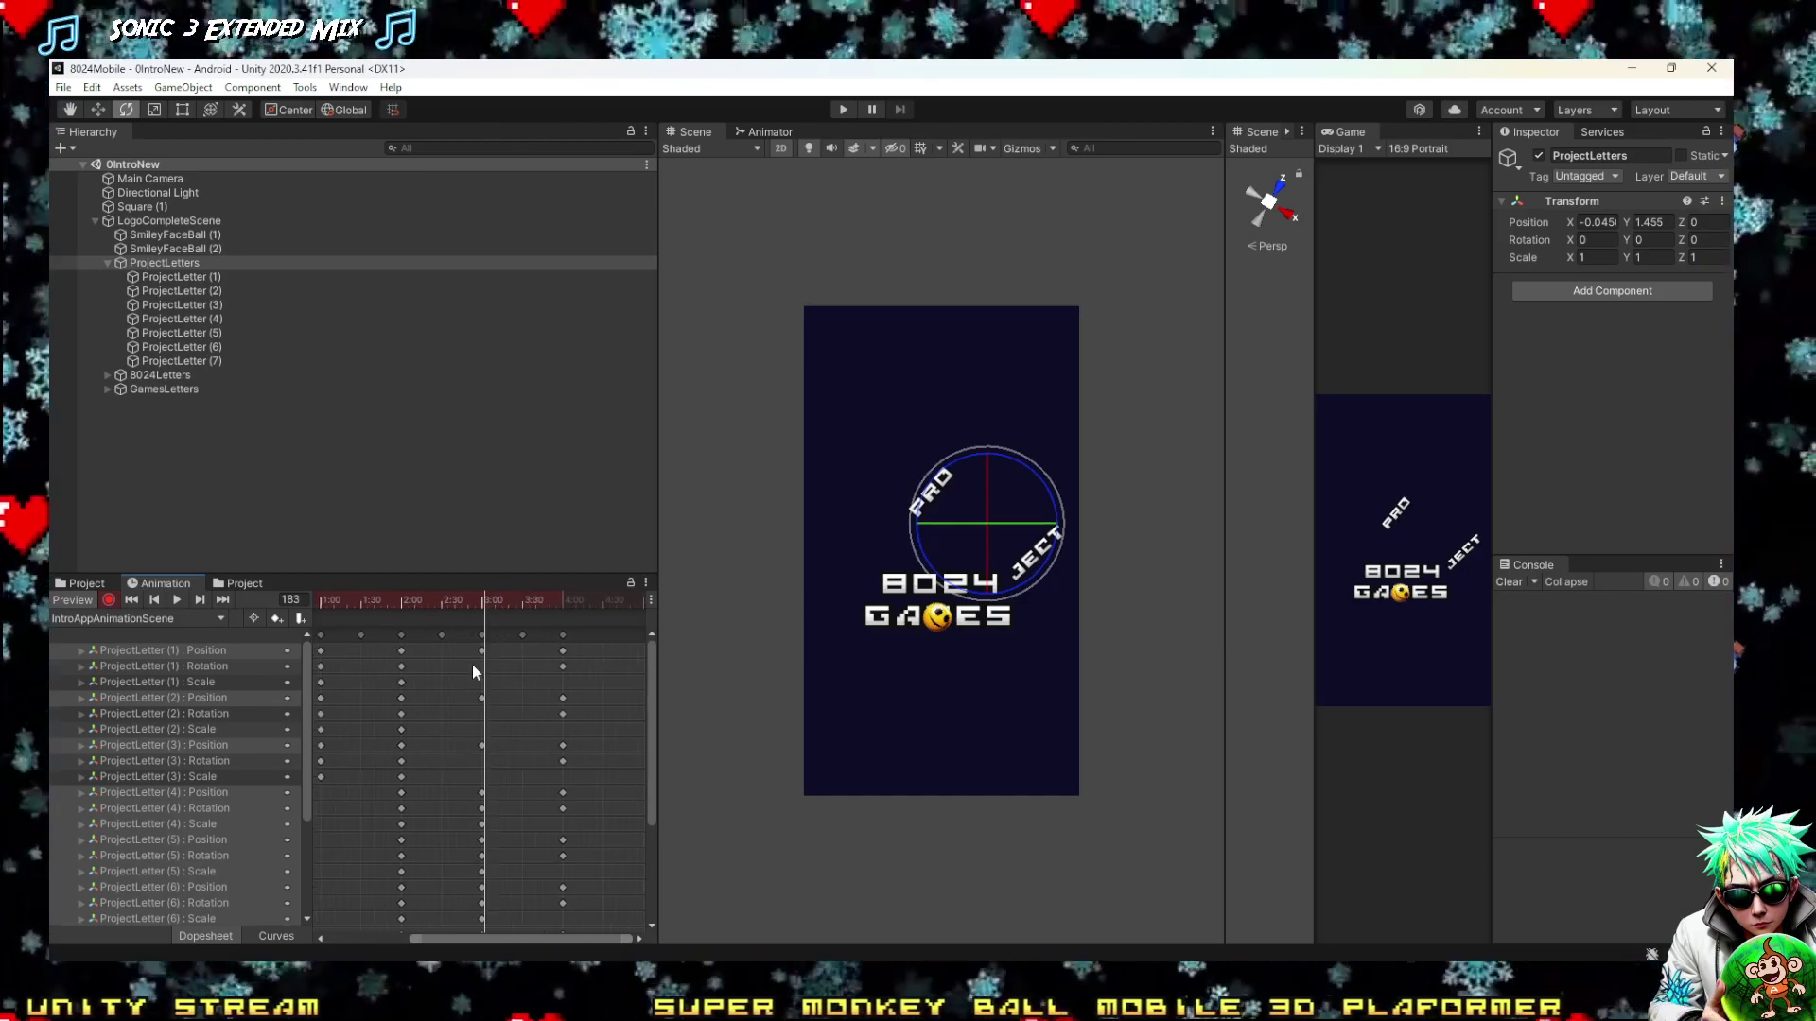
{"action": "scroll", "coordinate": [471, 671], "scroll_direction": "up", "scroll_amount": 2}
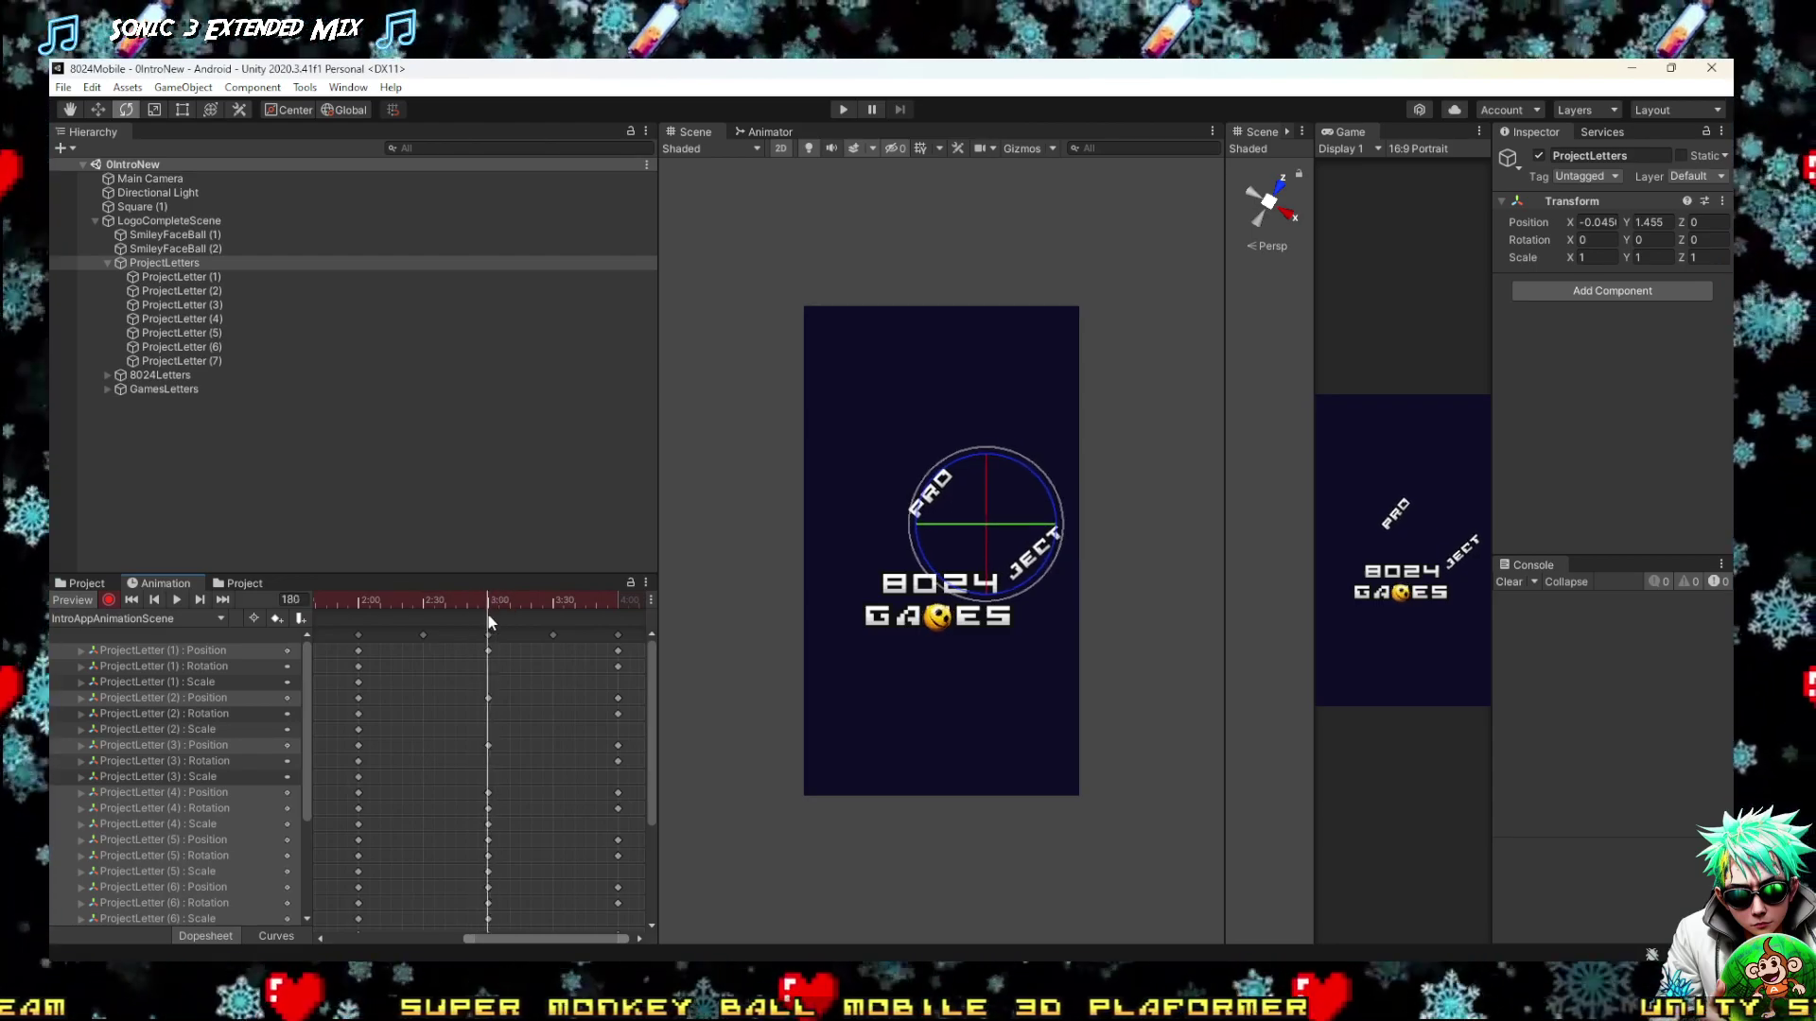
{"action": "left_click", "coordinate": [486, 613]}
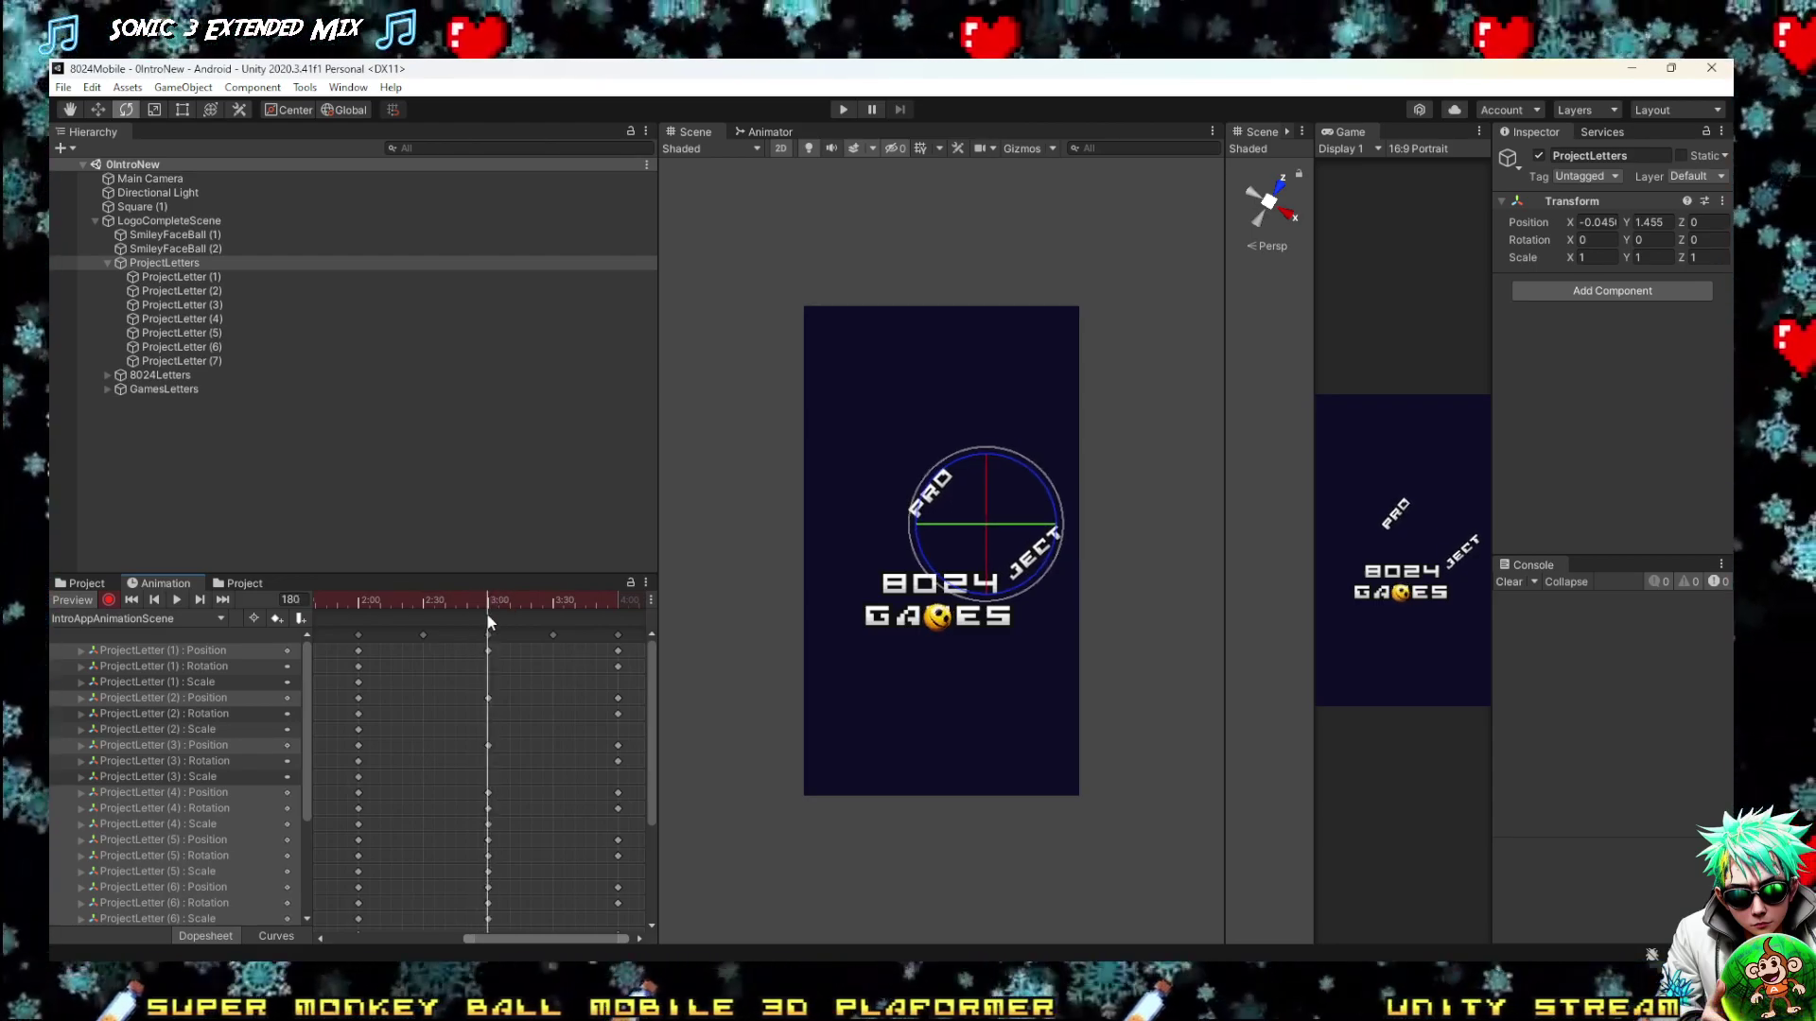
{"action": "scroll", "coordinate": [399, 752], "scroll_direction": "down", "scroll_amount": 2}
{"action": "scroll", "coordinate": [400, 757], "scroll_direction": "down", "scroll_amount": 2}
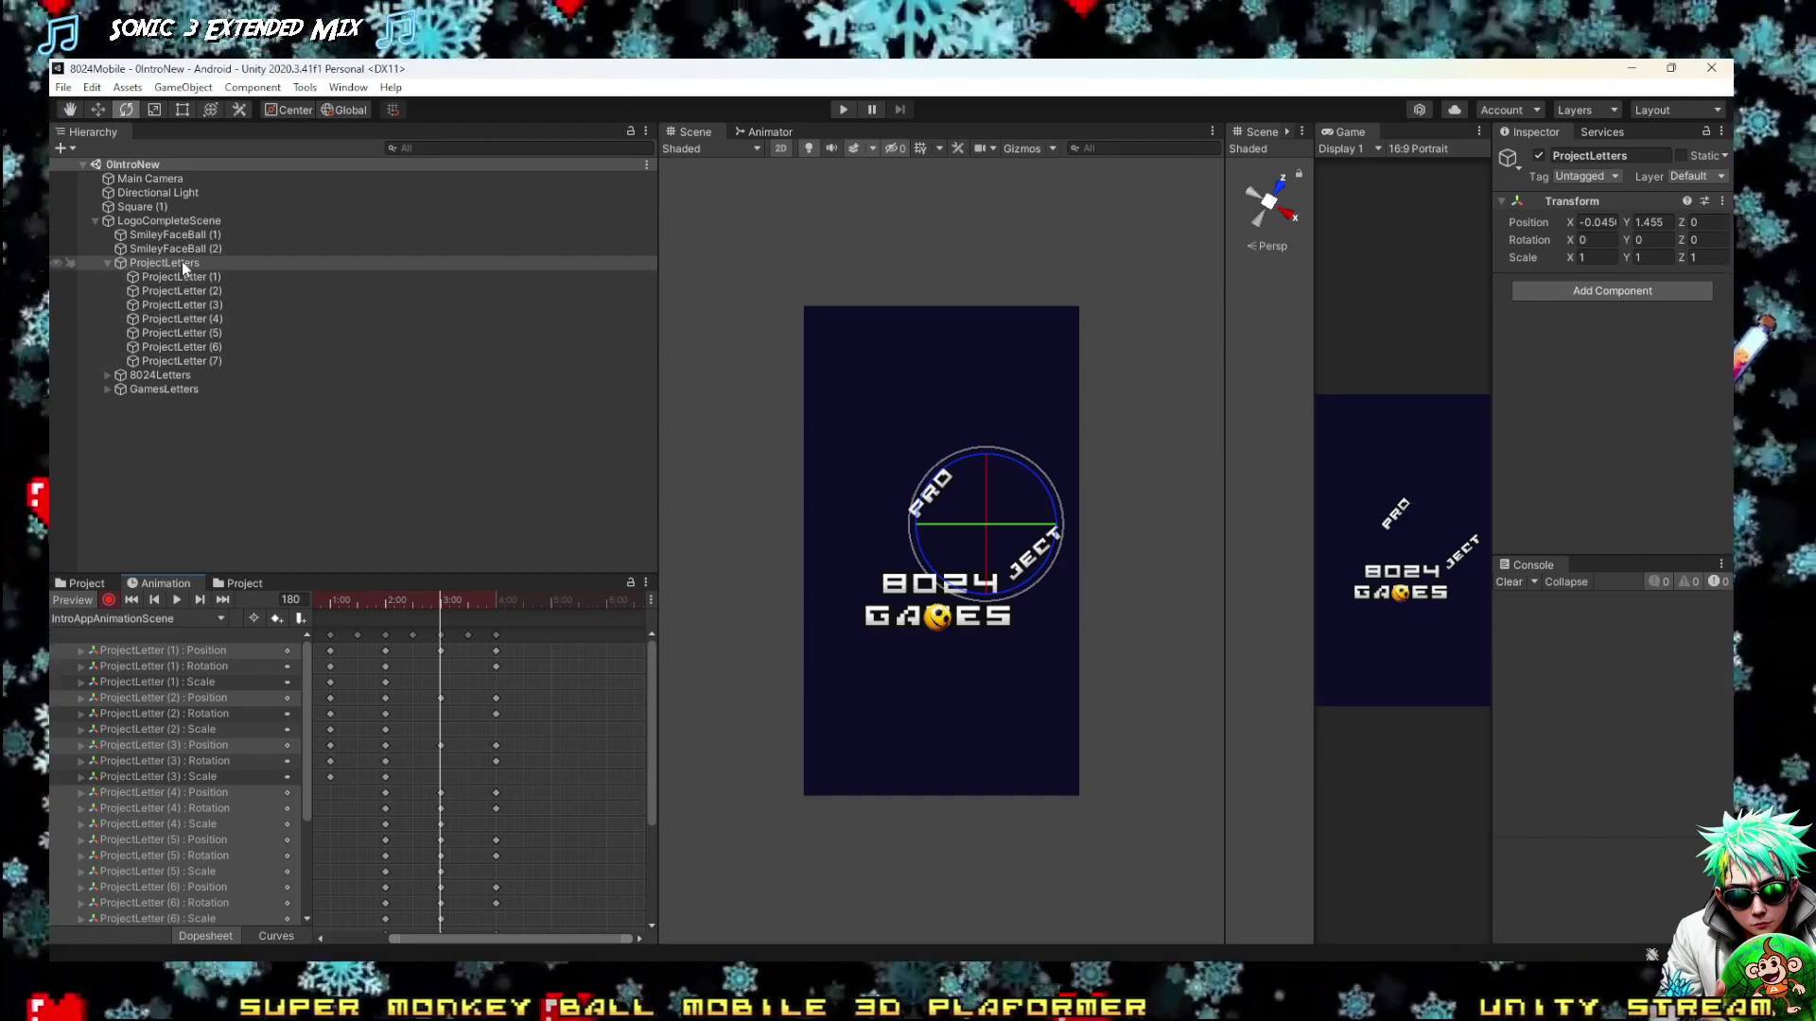
{"action": "left_click_drag", "start_coordinate": [446, 613], "coordinate": [445, 659]}
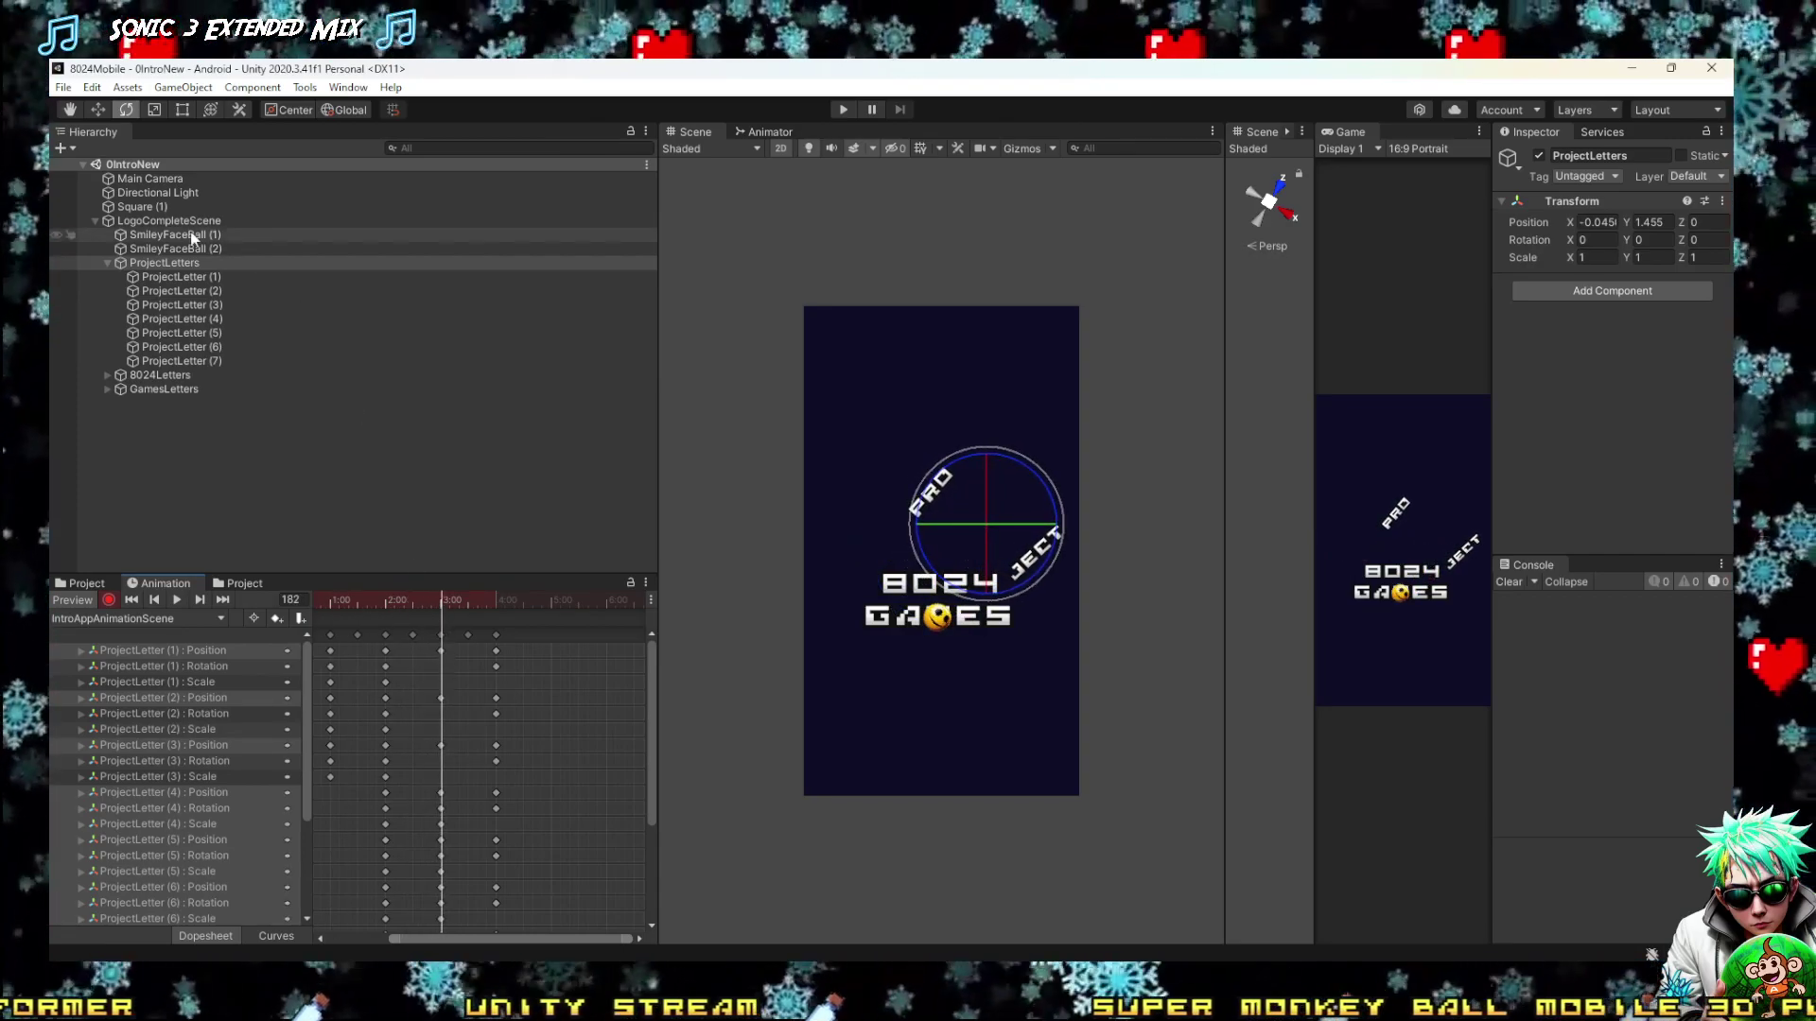
Key GamesLetters at frame 180 holding X -0.135, Y -1.455 and scale 1
{"action": "left_click", "coordinate": [107, 264]}
{"action": "left_click", "coordinate": [159, 276]}
{"action": "left_click", "coordinate": [163, 290]}
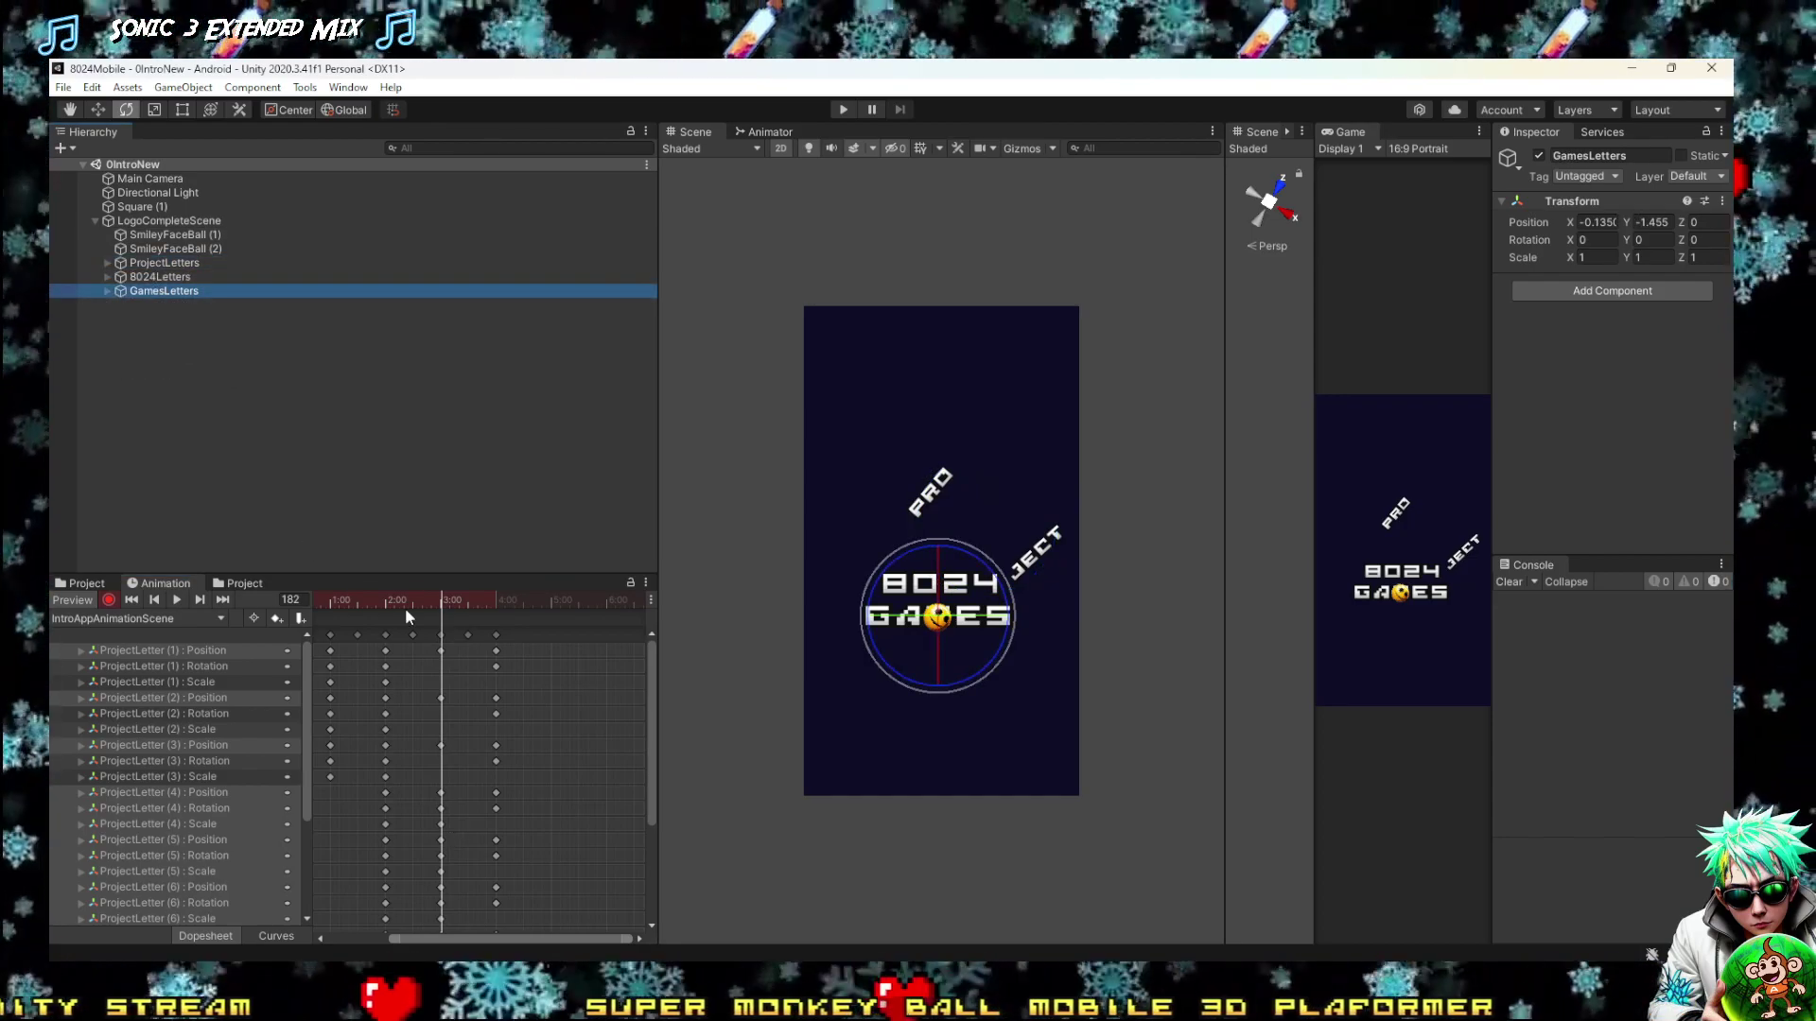
{"action": "left_click", "coordinate": [442, 605]}
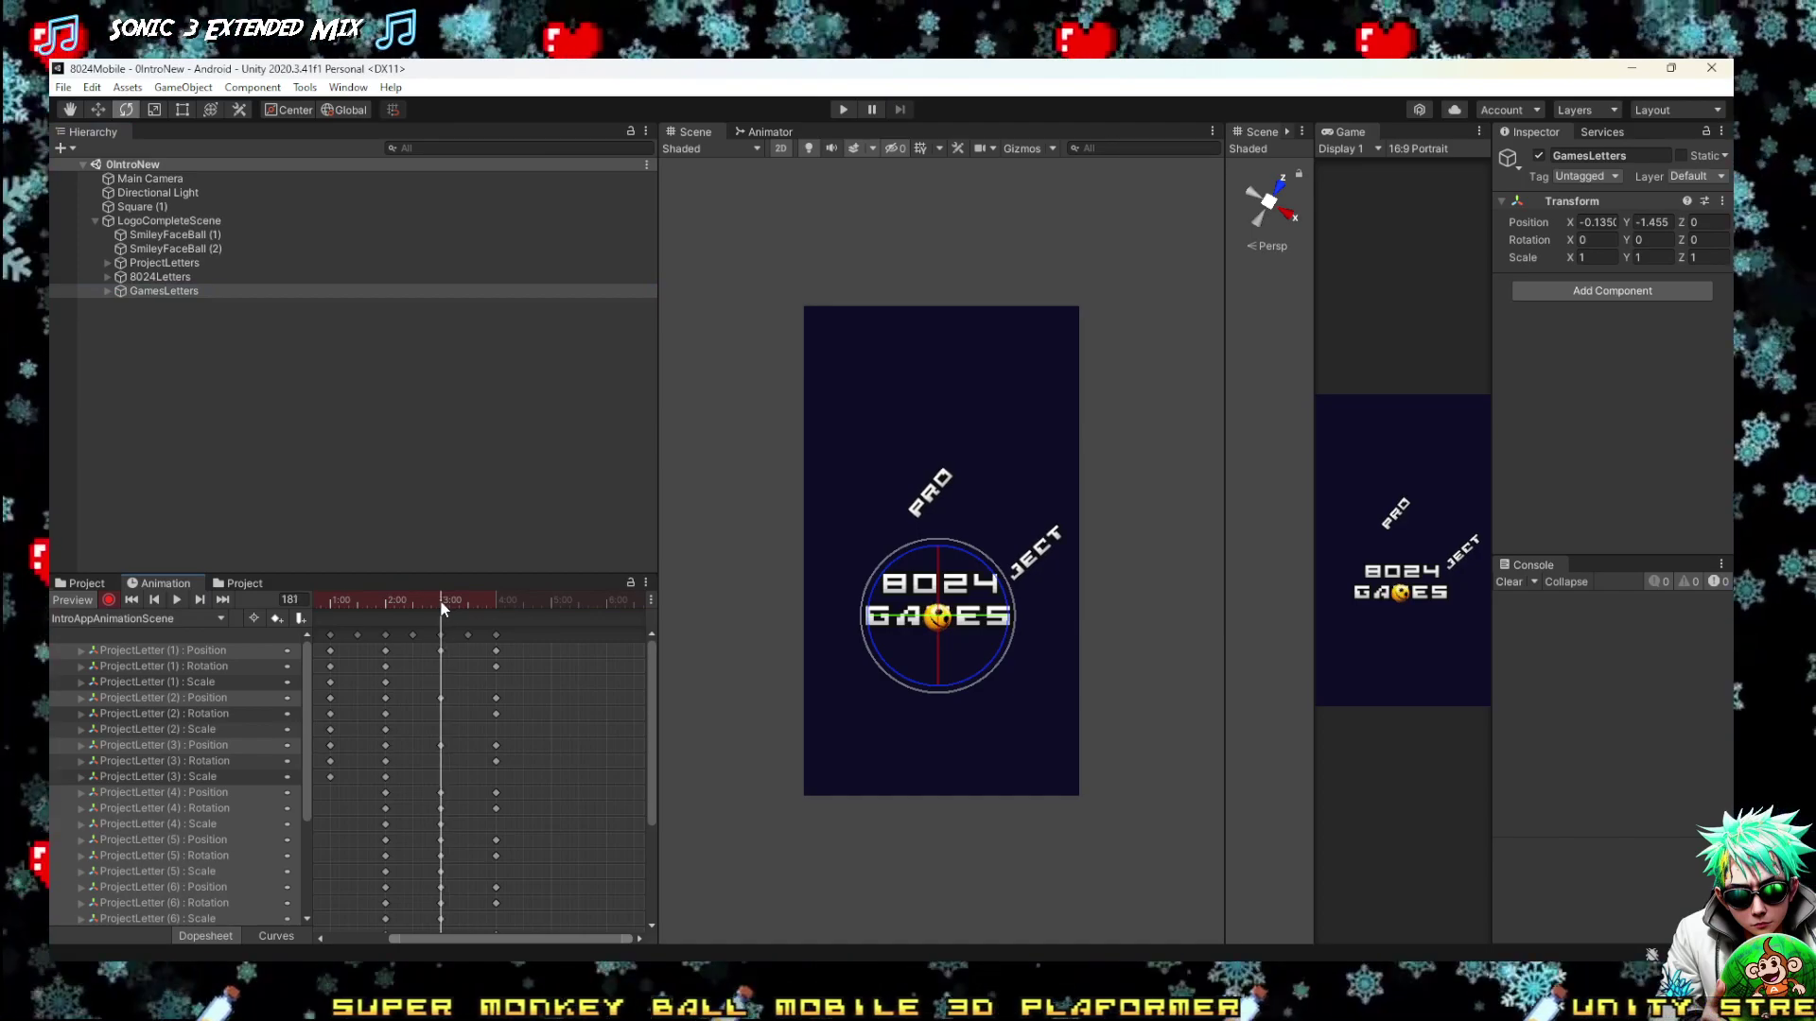
{"action": "left_click", "coordinate": [290, 600]}
{"action": "type", "text": "180"}
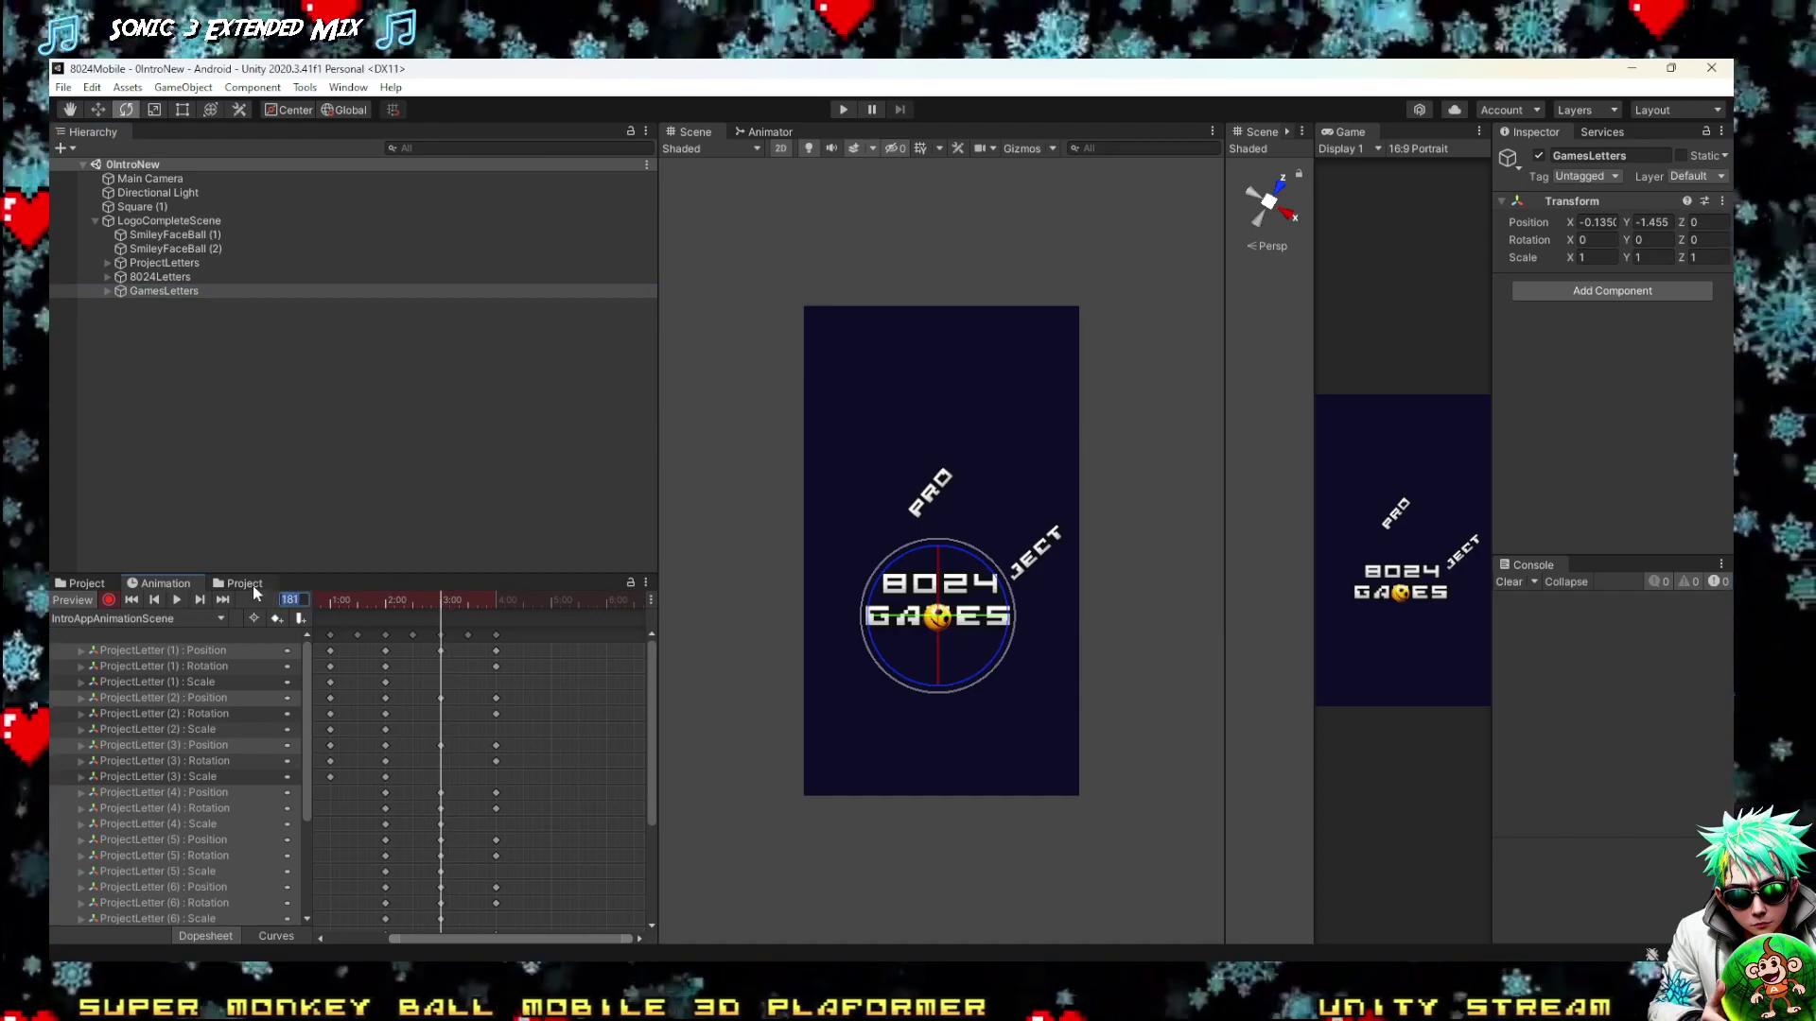
{"action": "key", "text": "Return"}
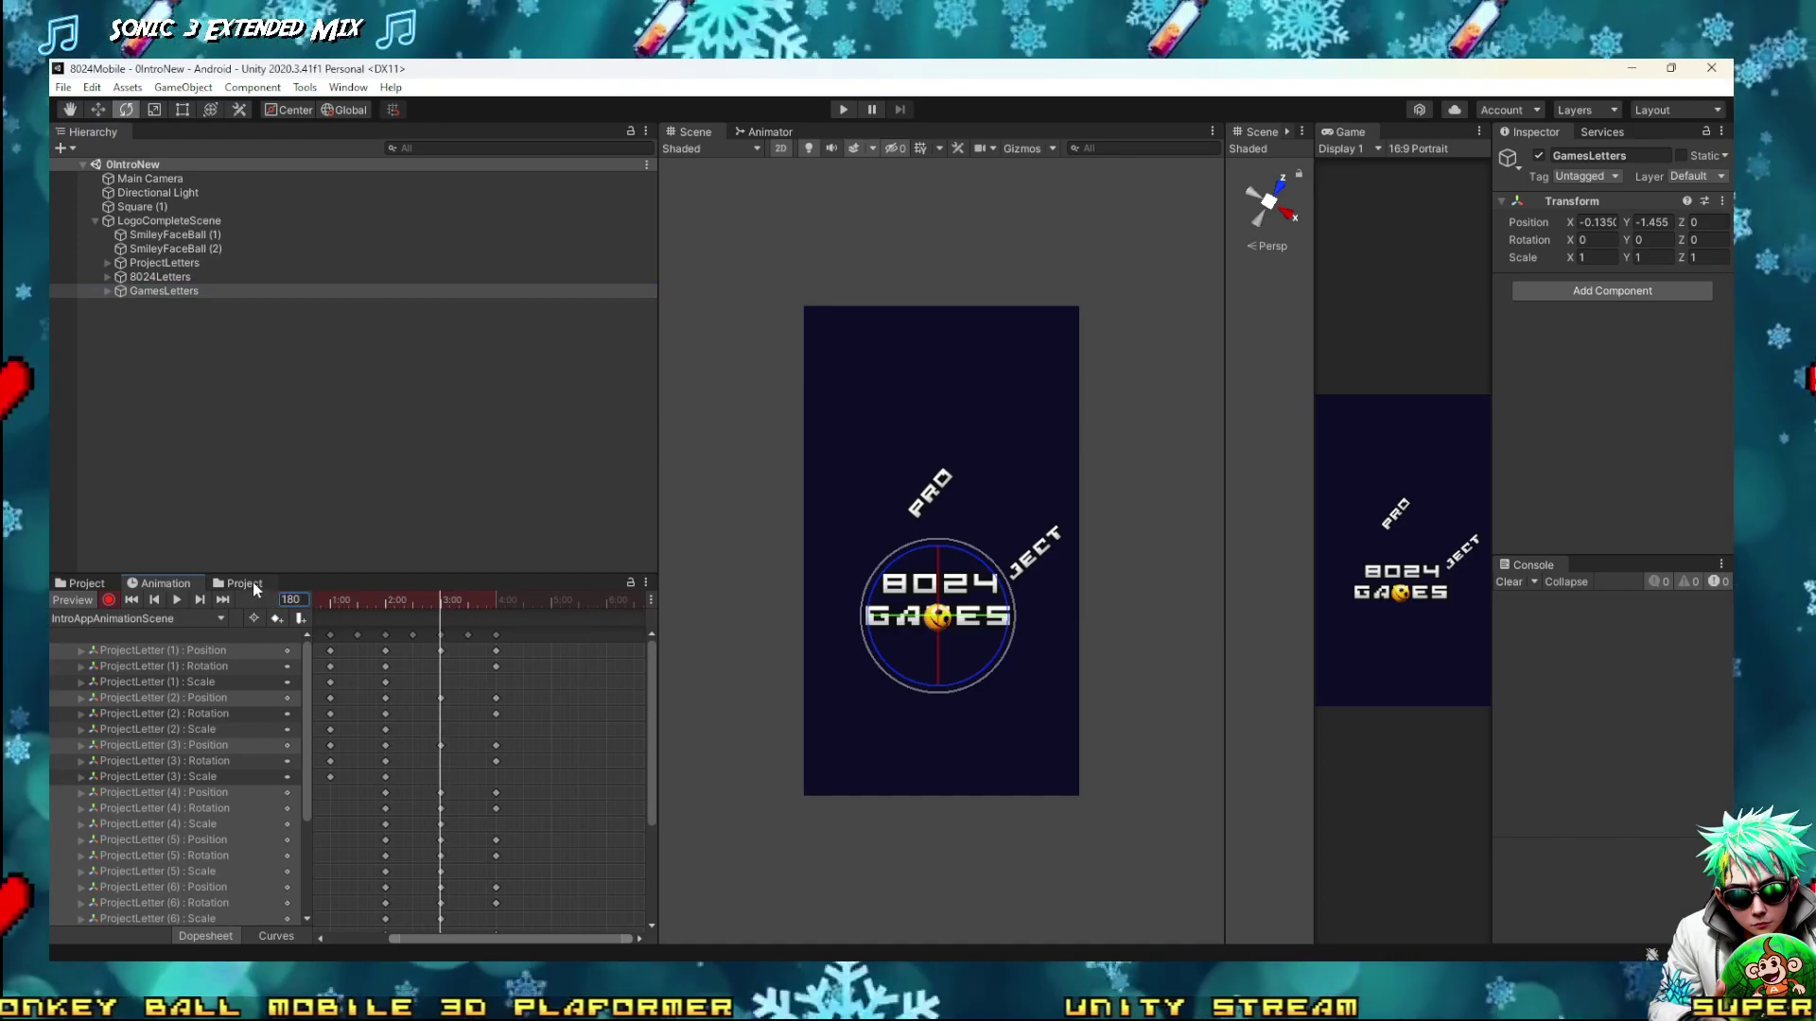
{"action": "left_click", "coordinate": [1721, 201]}
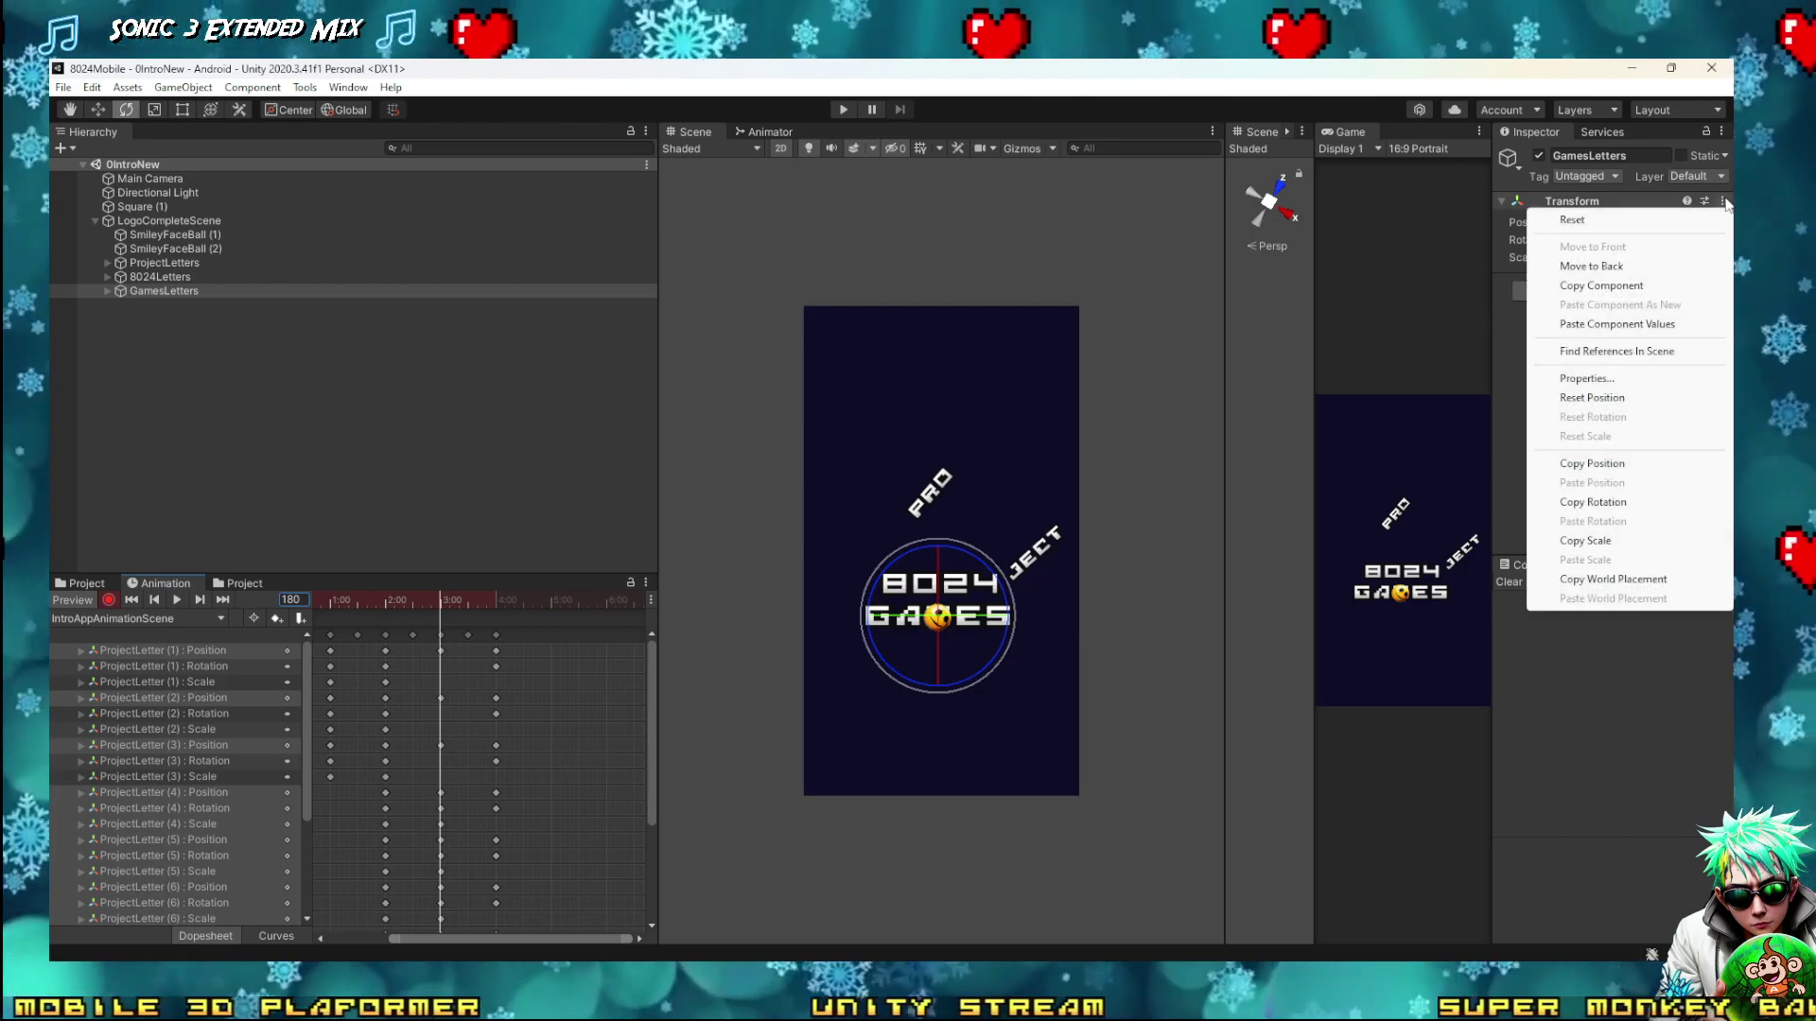
{"action": "left_click", "coordinate": [1602, 286]}
{"action": "left_click_drag", "start_coordinate": [1562, 219], "coordinate": [1570, 265]}
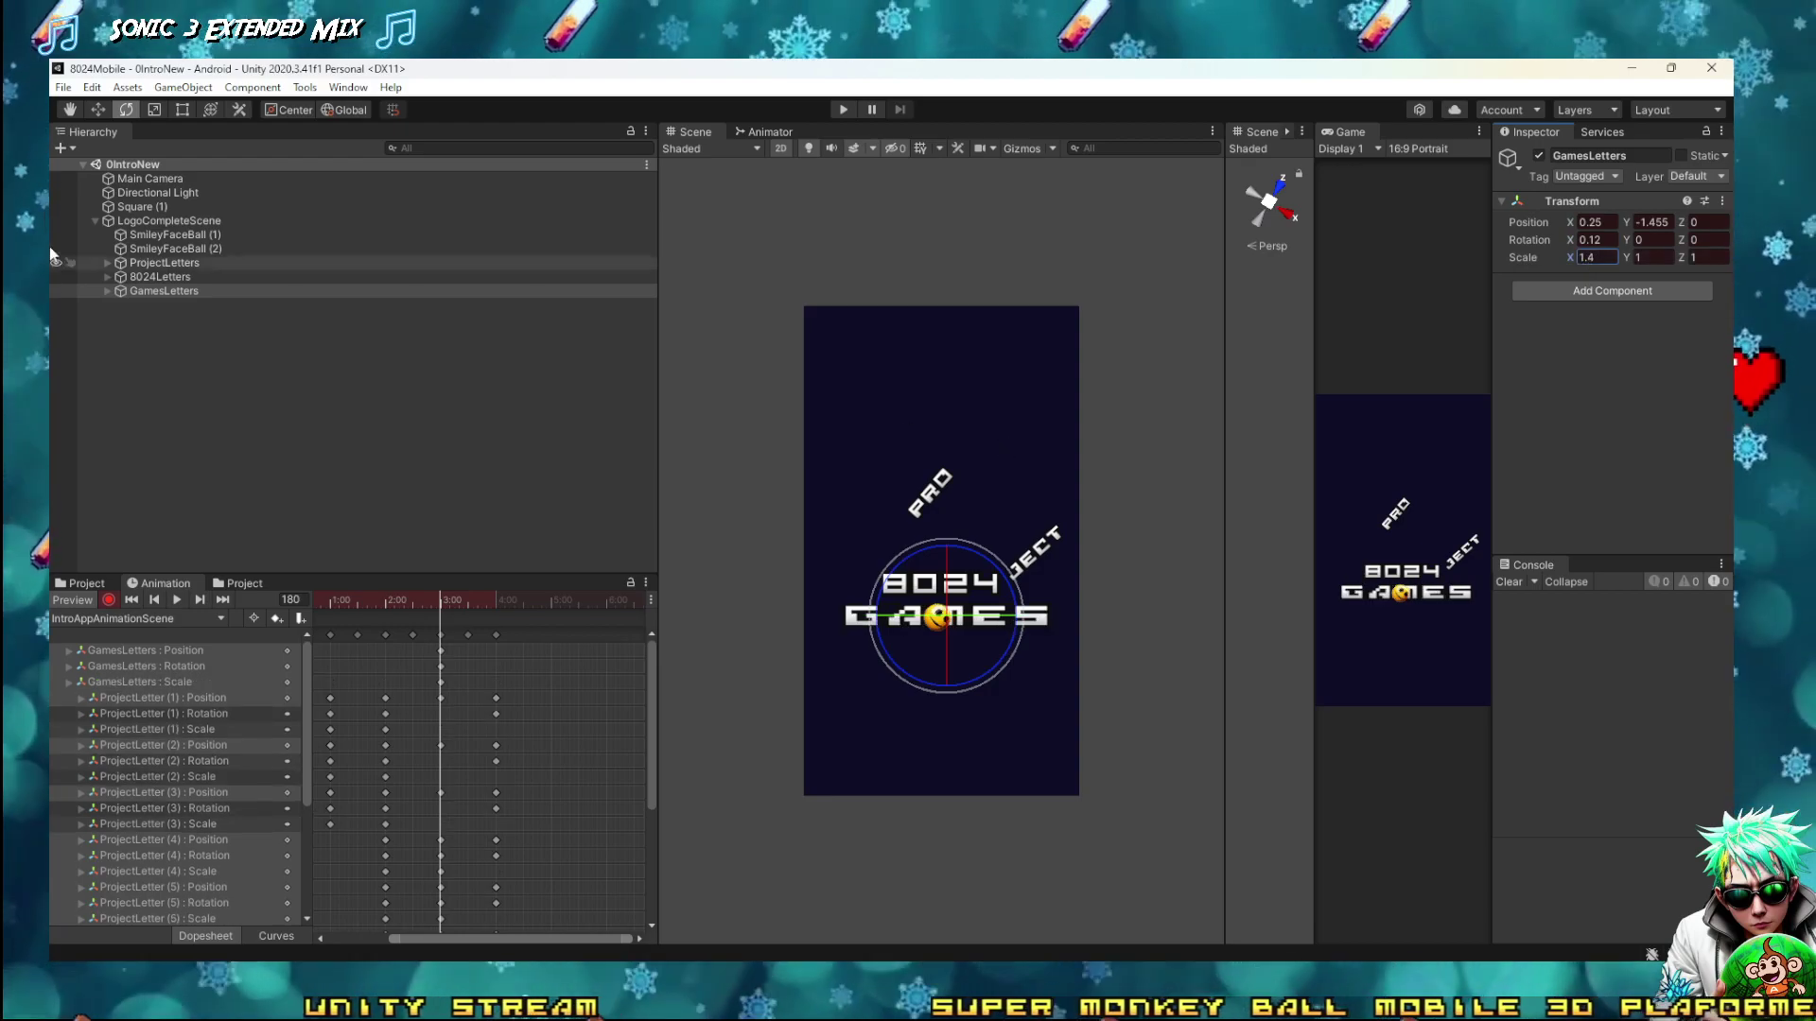
{"action": "left_click", "coordinate": [1723, 200]}
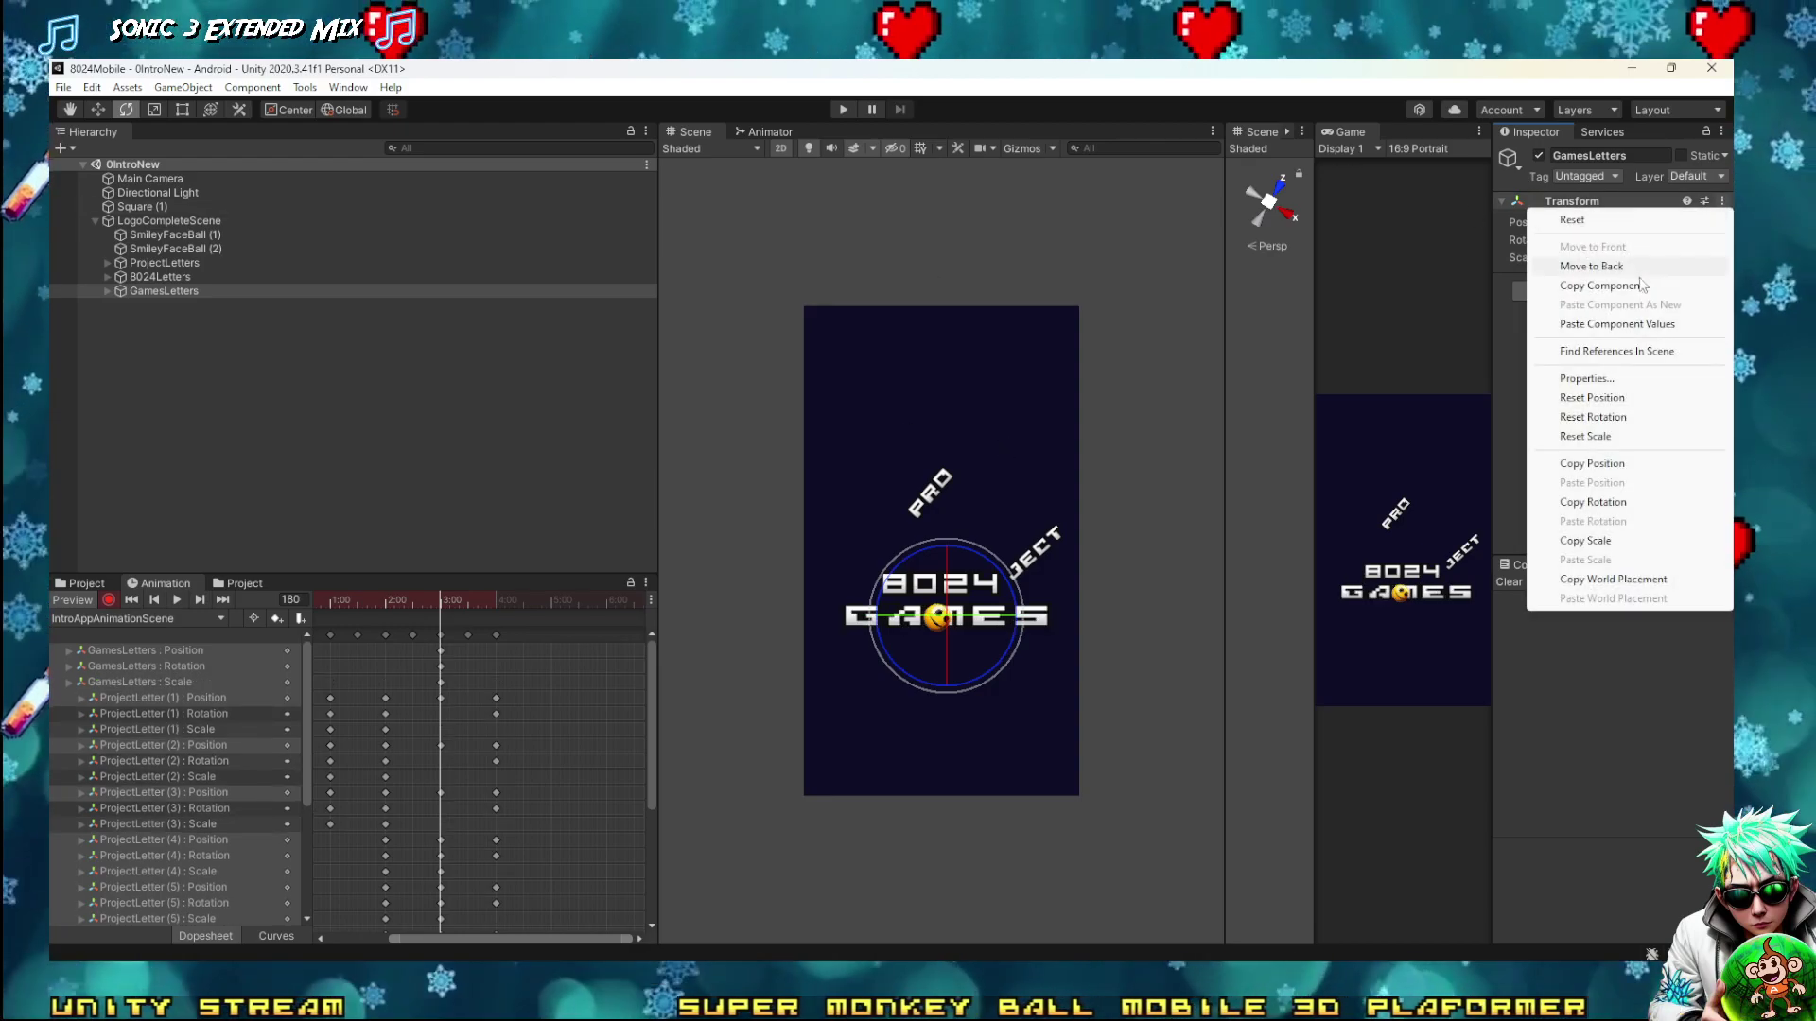
{"action": "left_click", "coordinate": [1603, 320]}
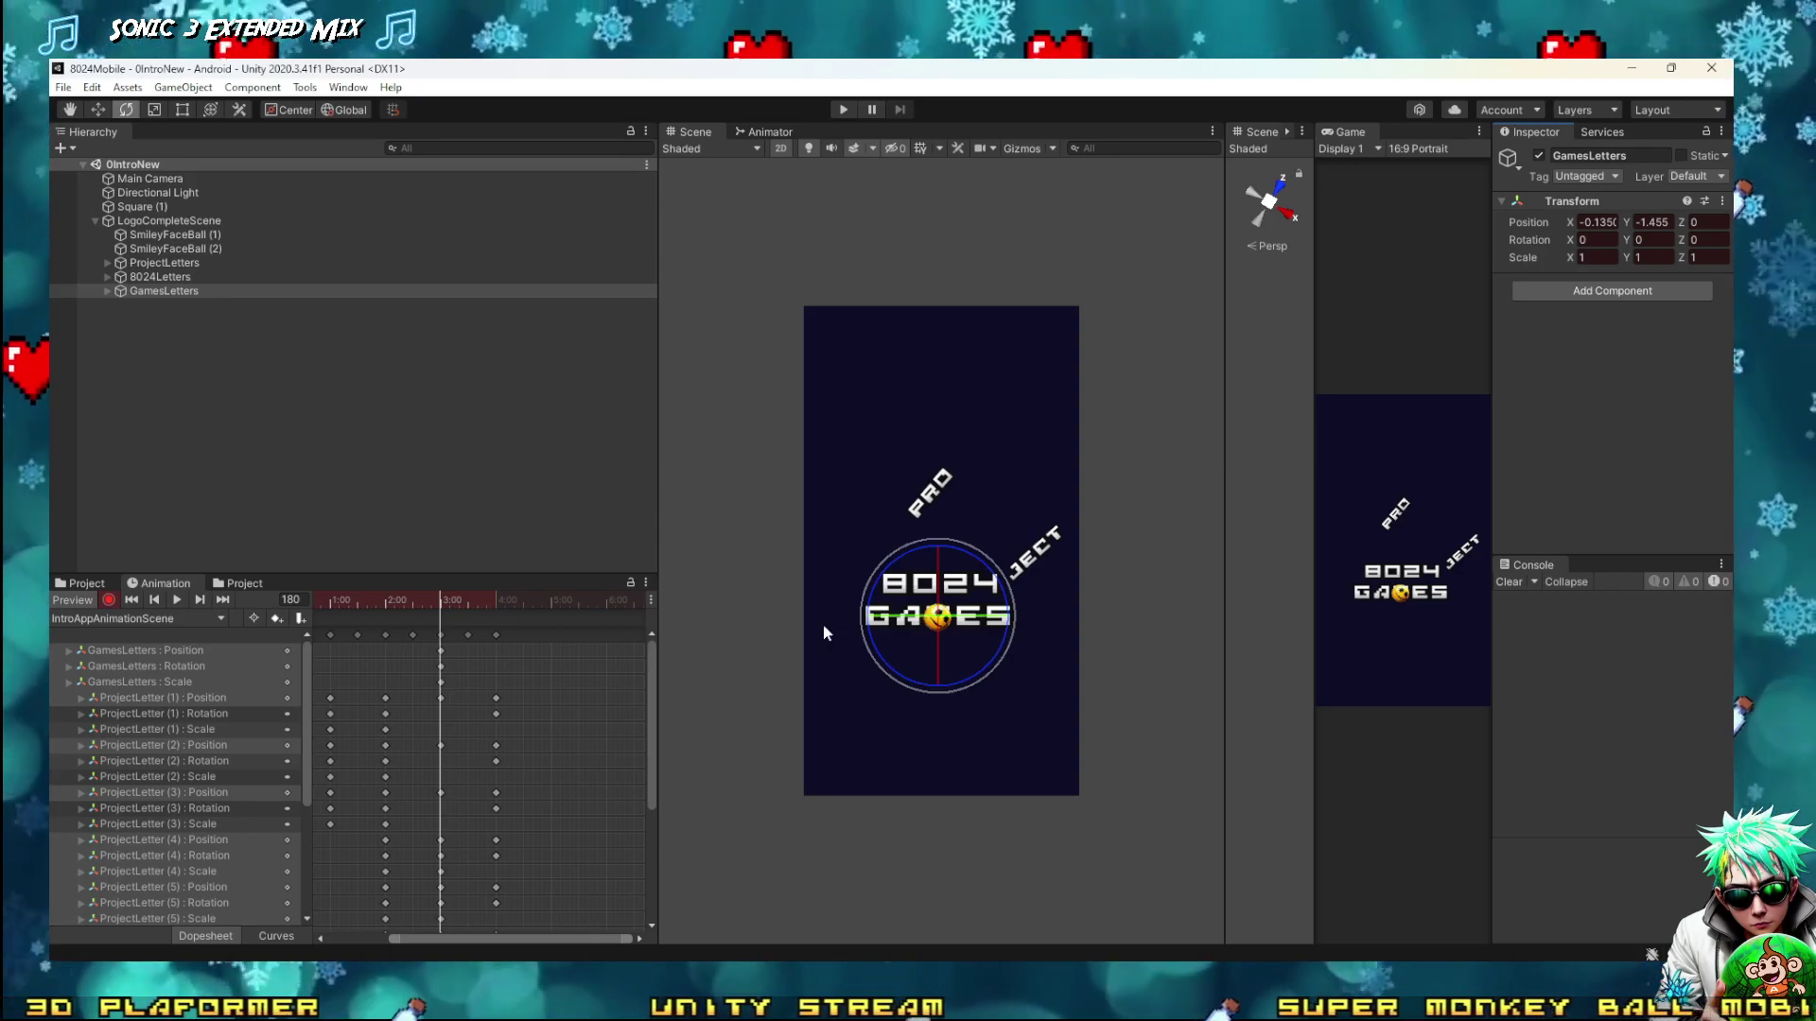
Rotate GamesLetters to about Z -63.83, enlarge it and drop it toward the bottom right
{"action": "left_click_drag", "start_coordinate": [434, 600], "coordinate": [497, 650]}
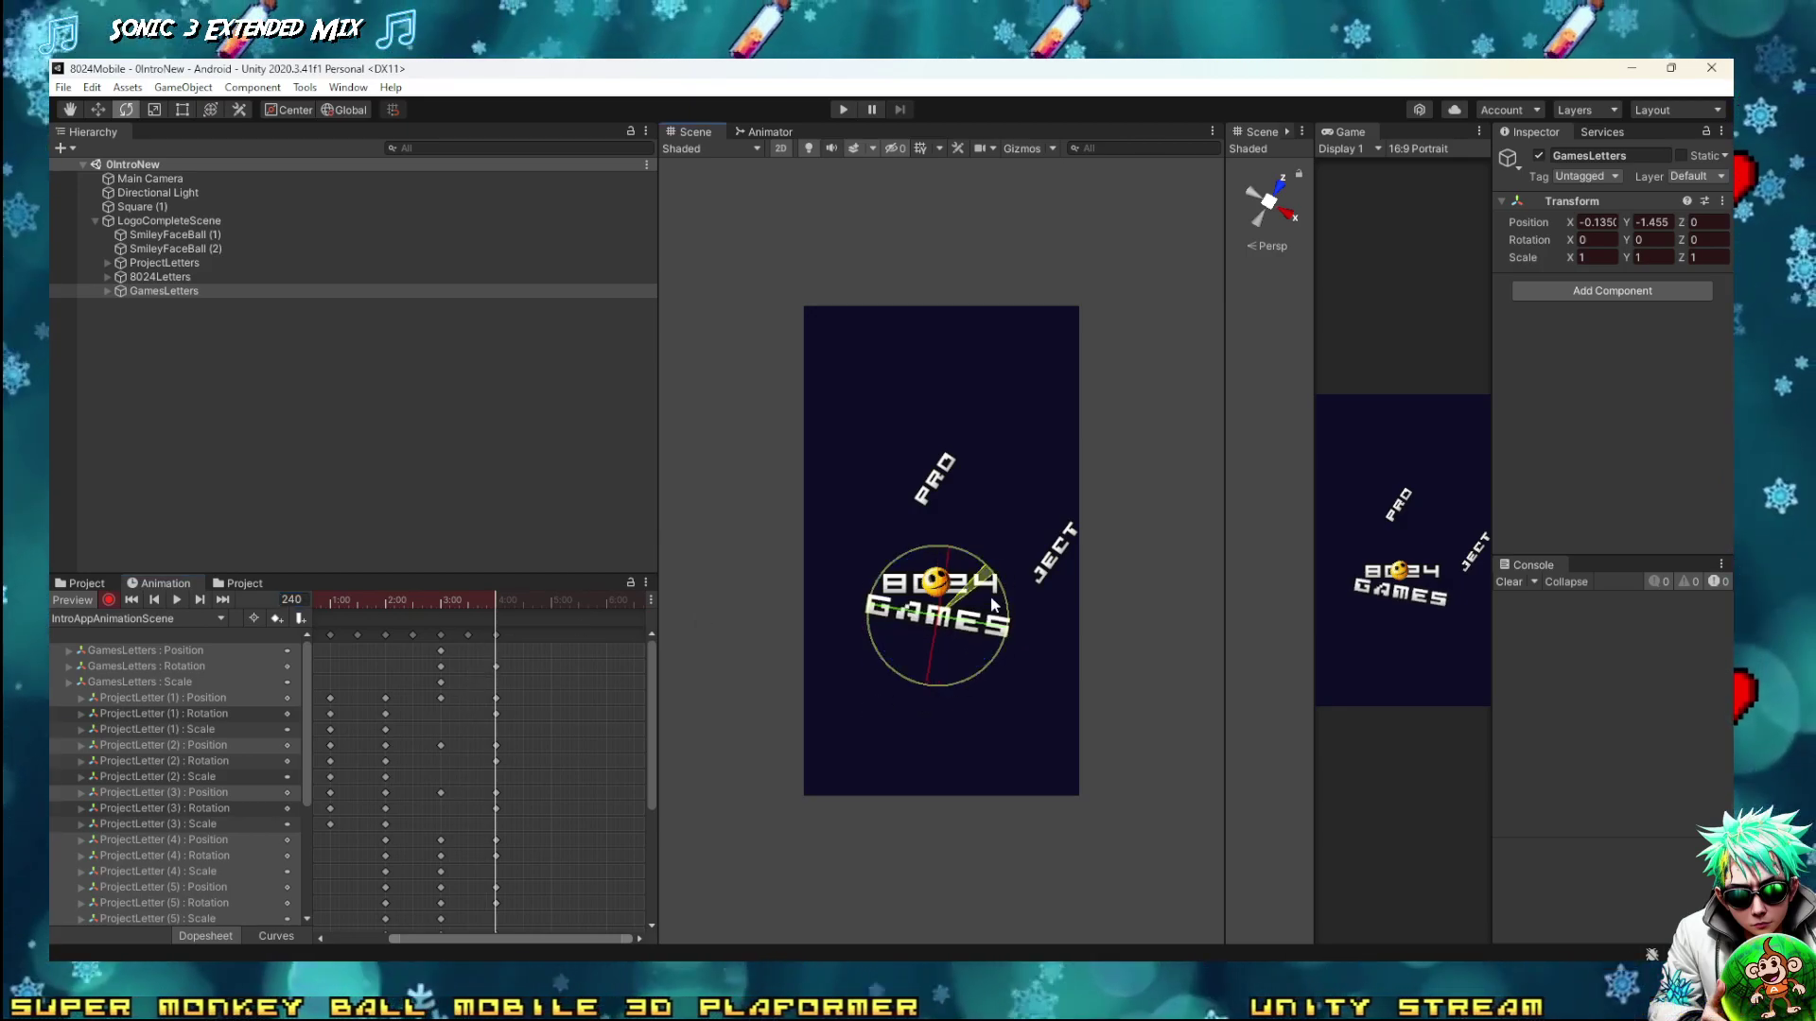
{"action": "left_click_drag", "start_coordinate": [1005, 665], "coordinate": [1000, 762]}
{"action": "key", "text": "r"}
{"action": "left_click_drag", "start_coordinate": [941, 614], "coordinate": [995, 781]}
{"action": "key", "text": "w"}
{"action": "key", "text": "r"}
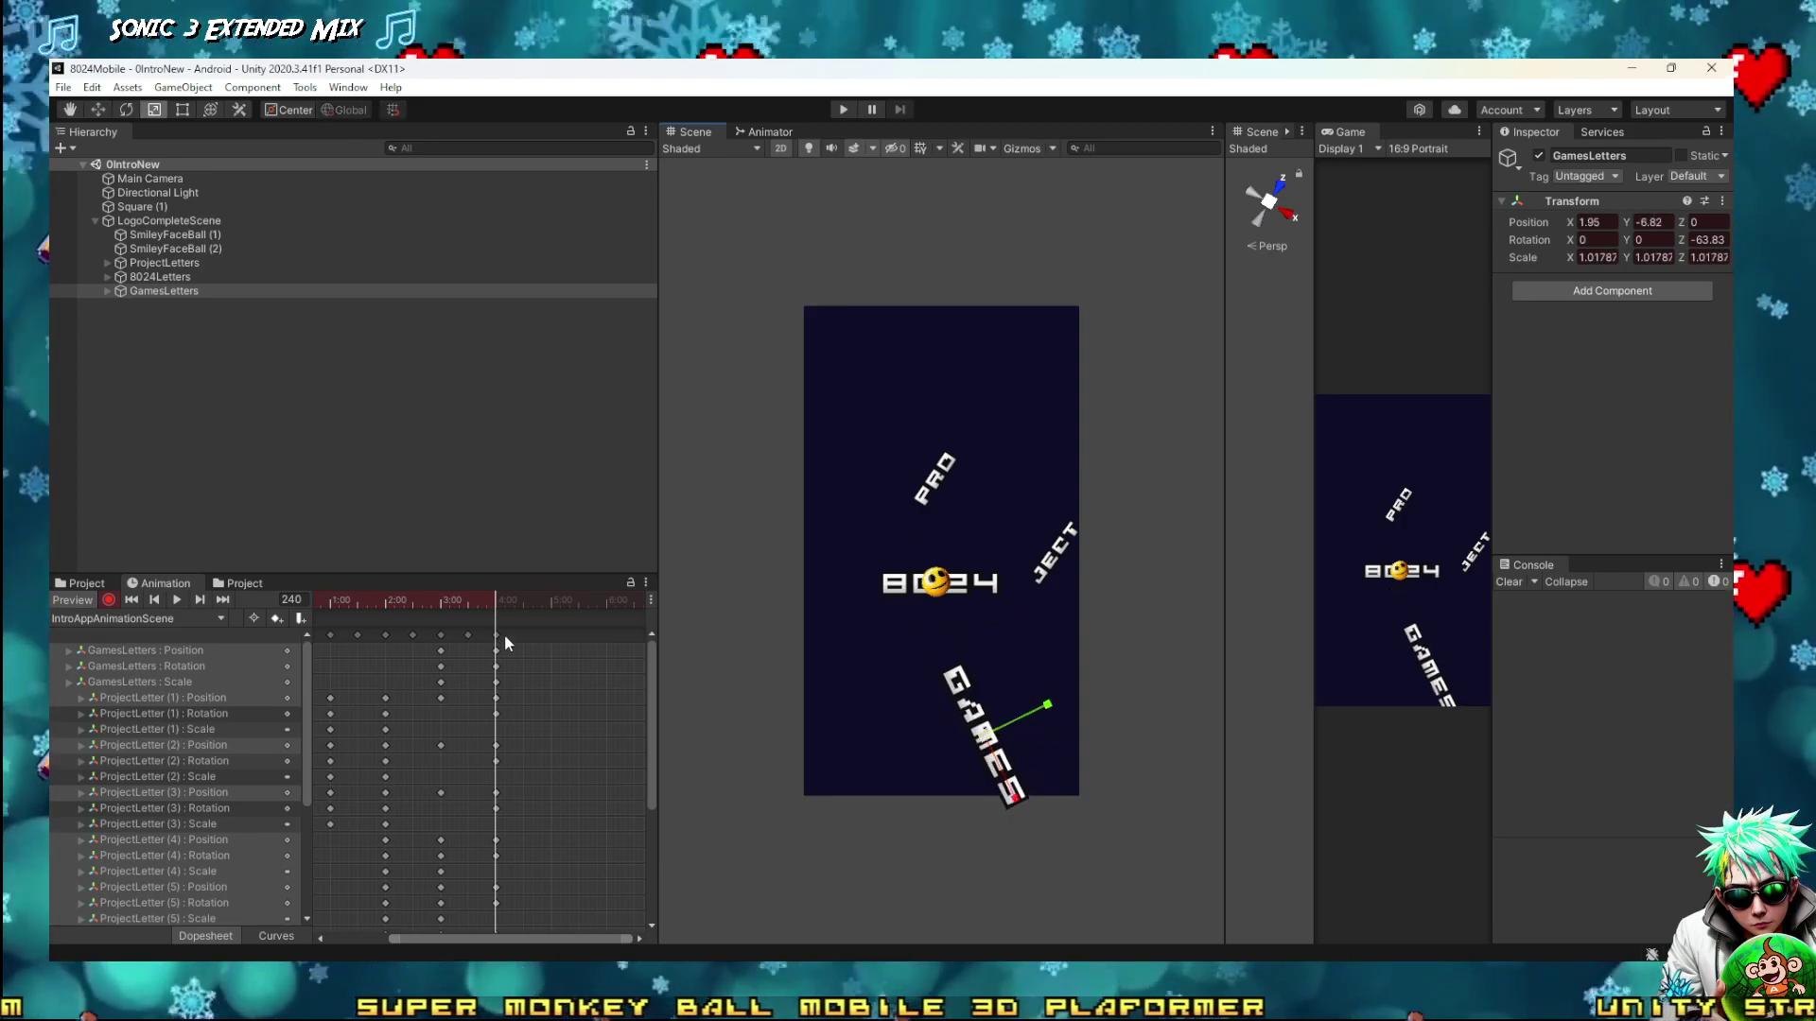
Play the intro animation from frame 0, then stop and park the playhead at frame 120
{"action": "left_click", "coordinate": [291, 600]}
{"action": "type", "text": "0"}
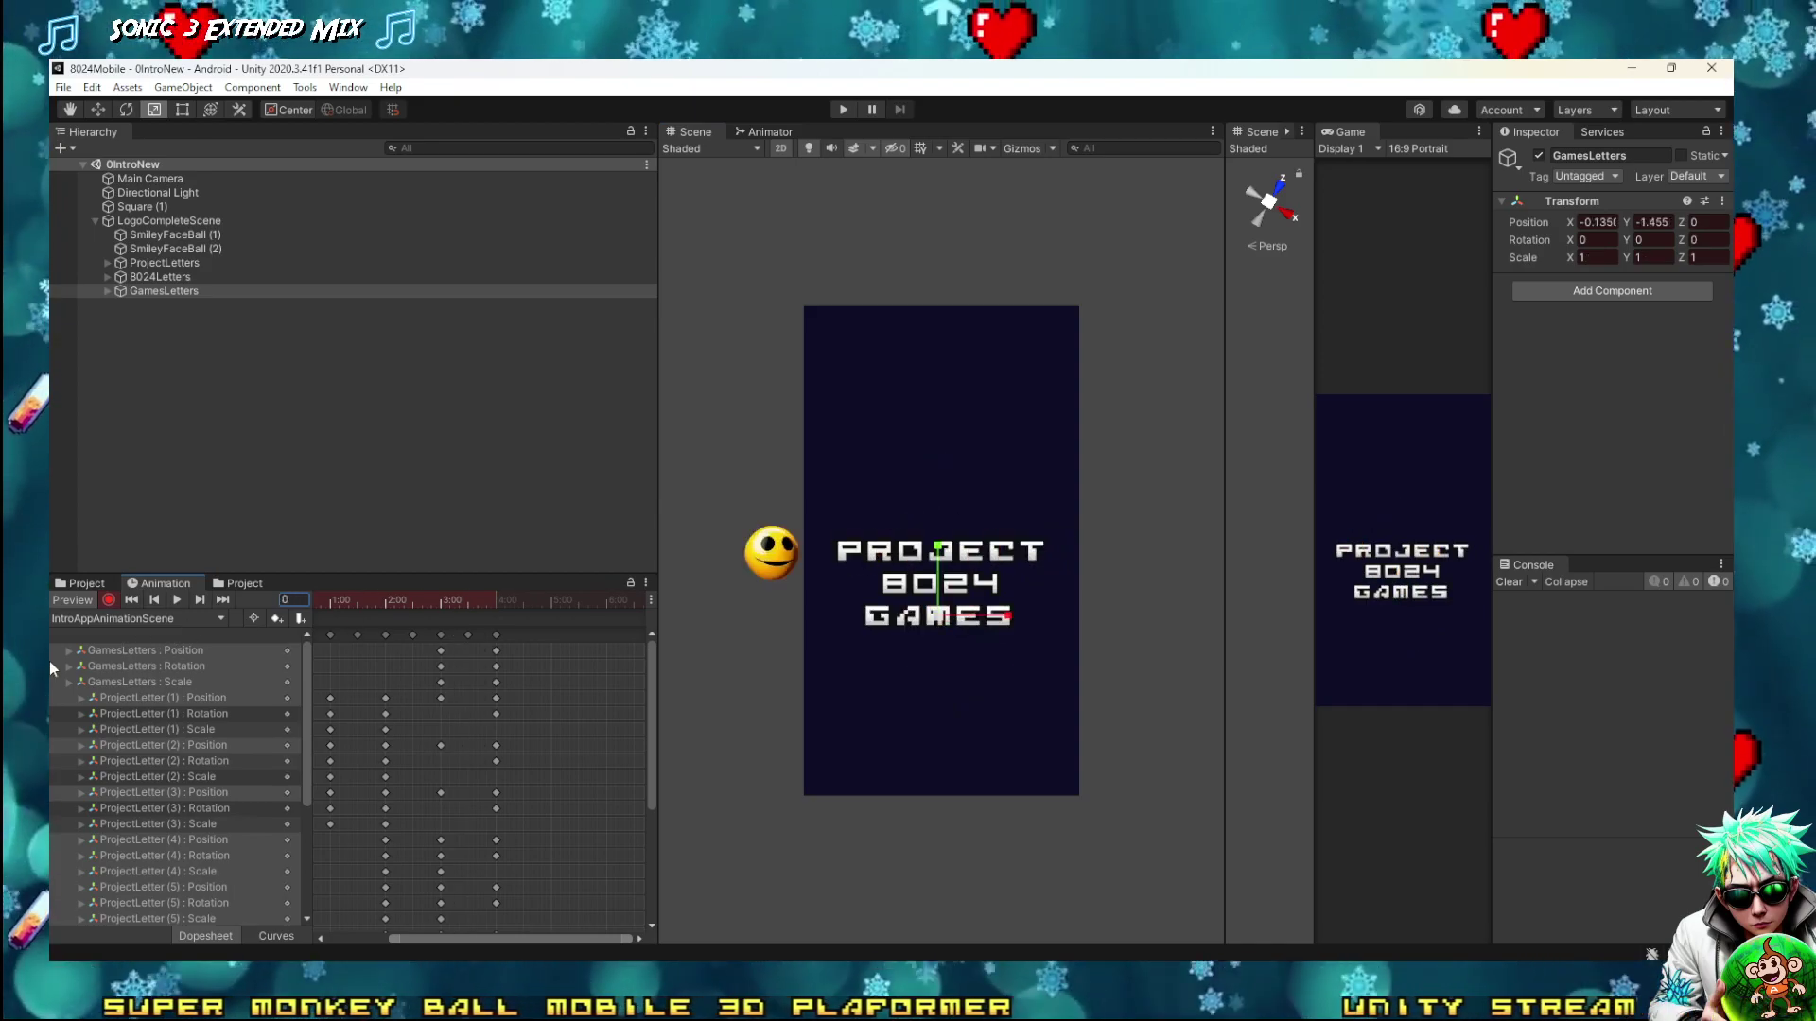
{"action": "left_click", "coordinate": [178, 601]}
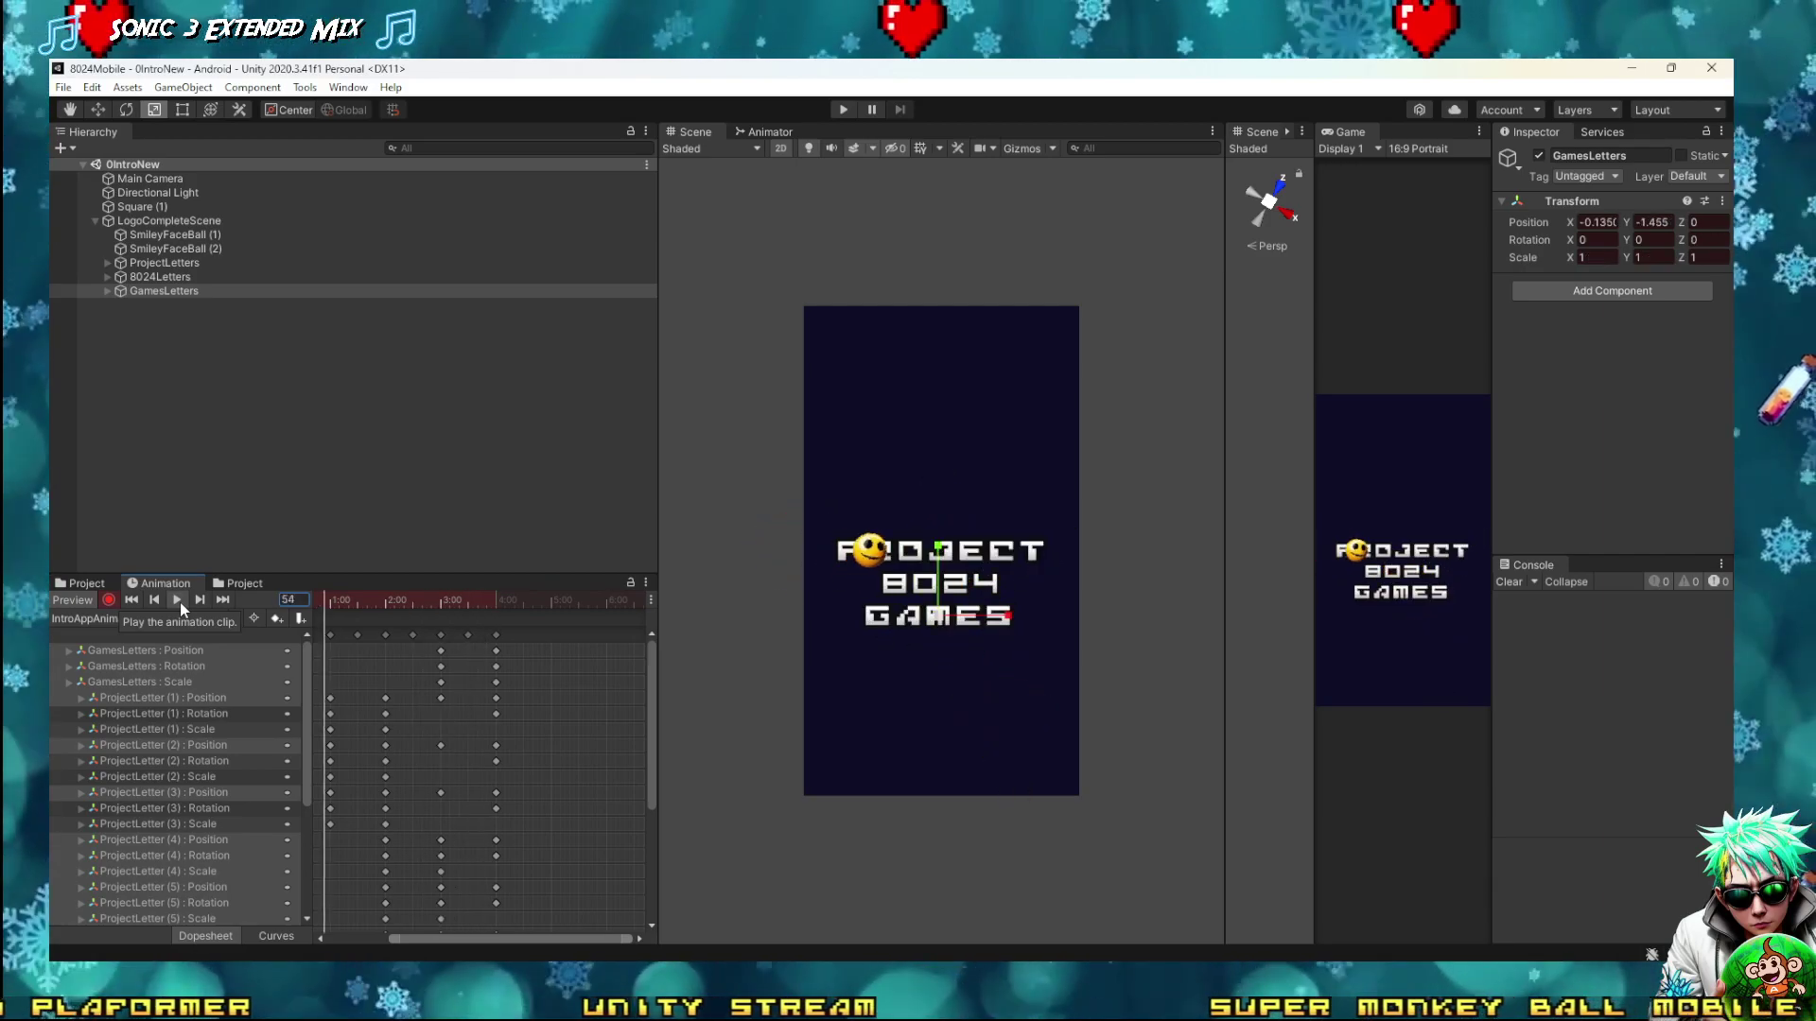
{"action": "left_click", "coordinate": [178, 601]}
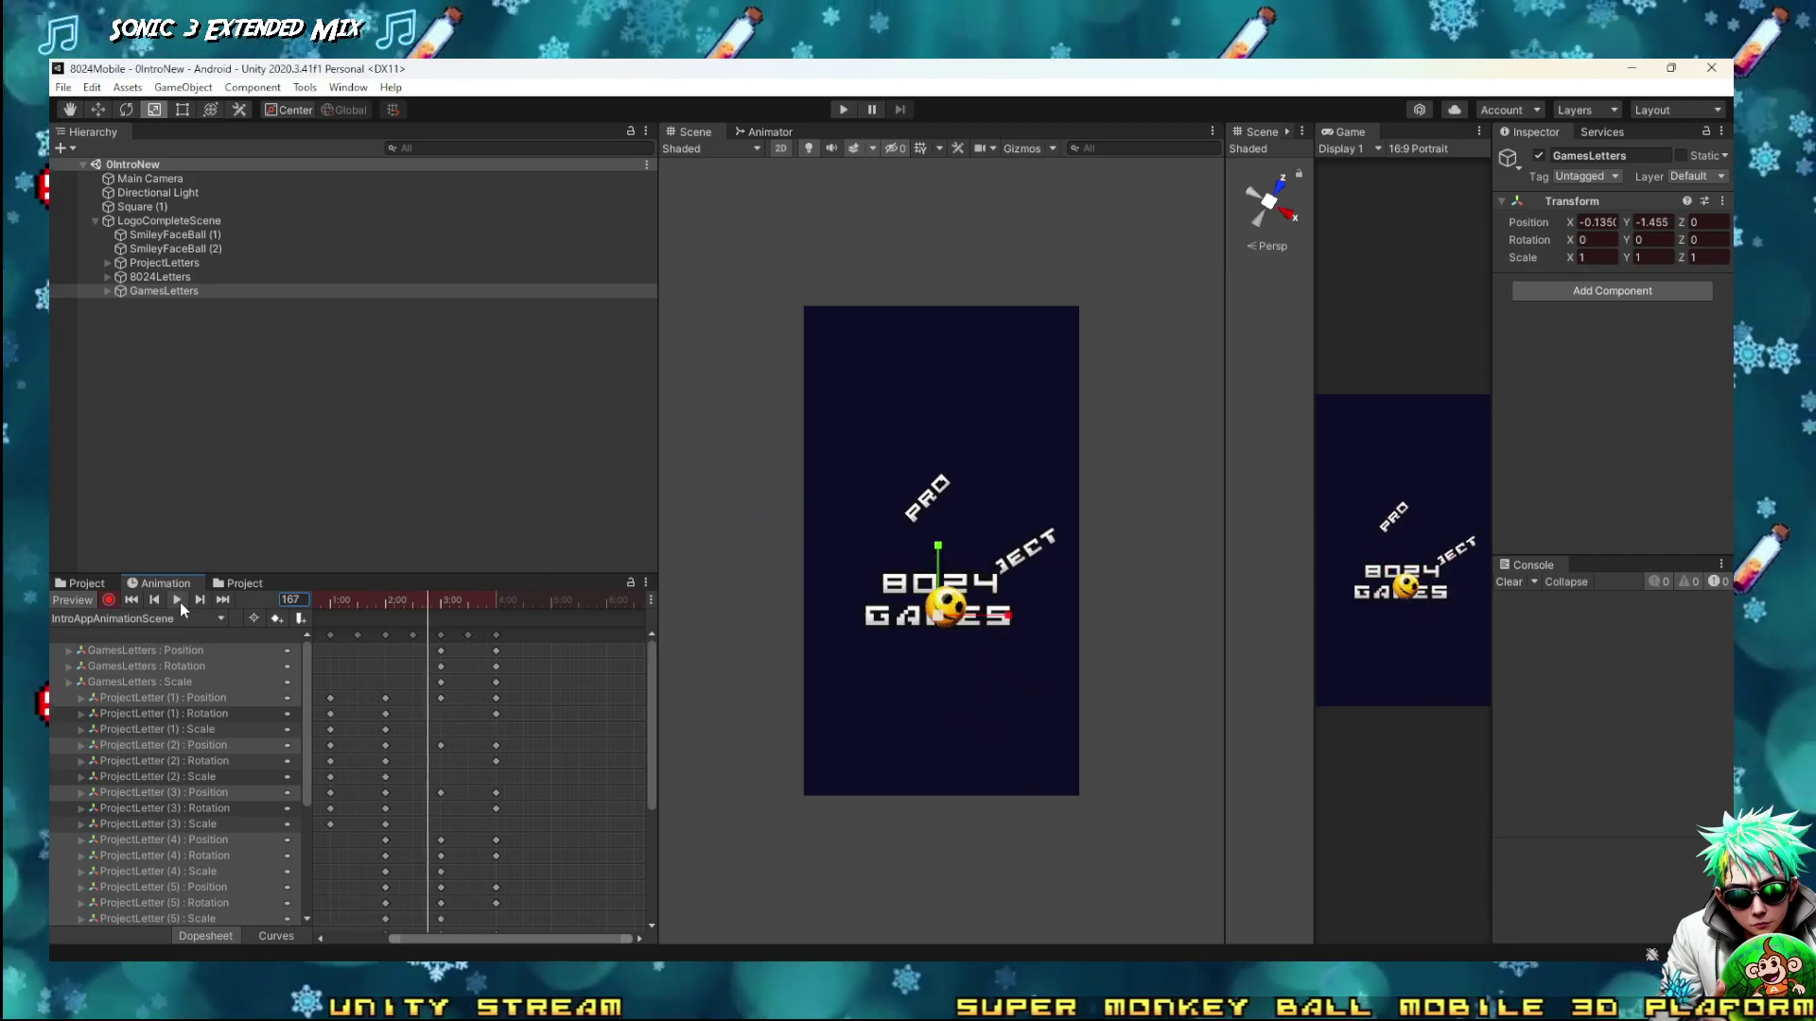
{"action": "left_click", "coordinate": [390, 600]}
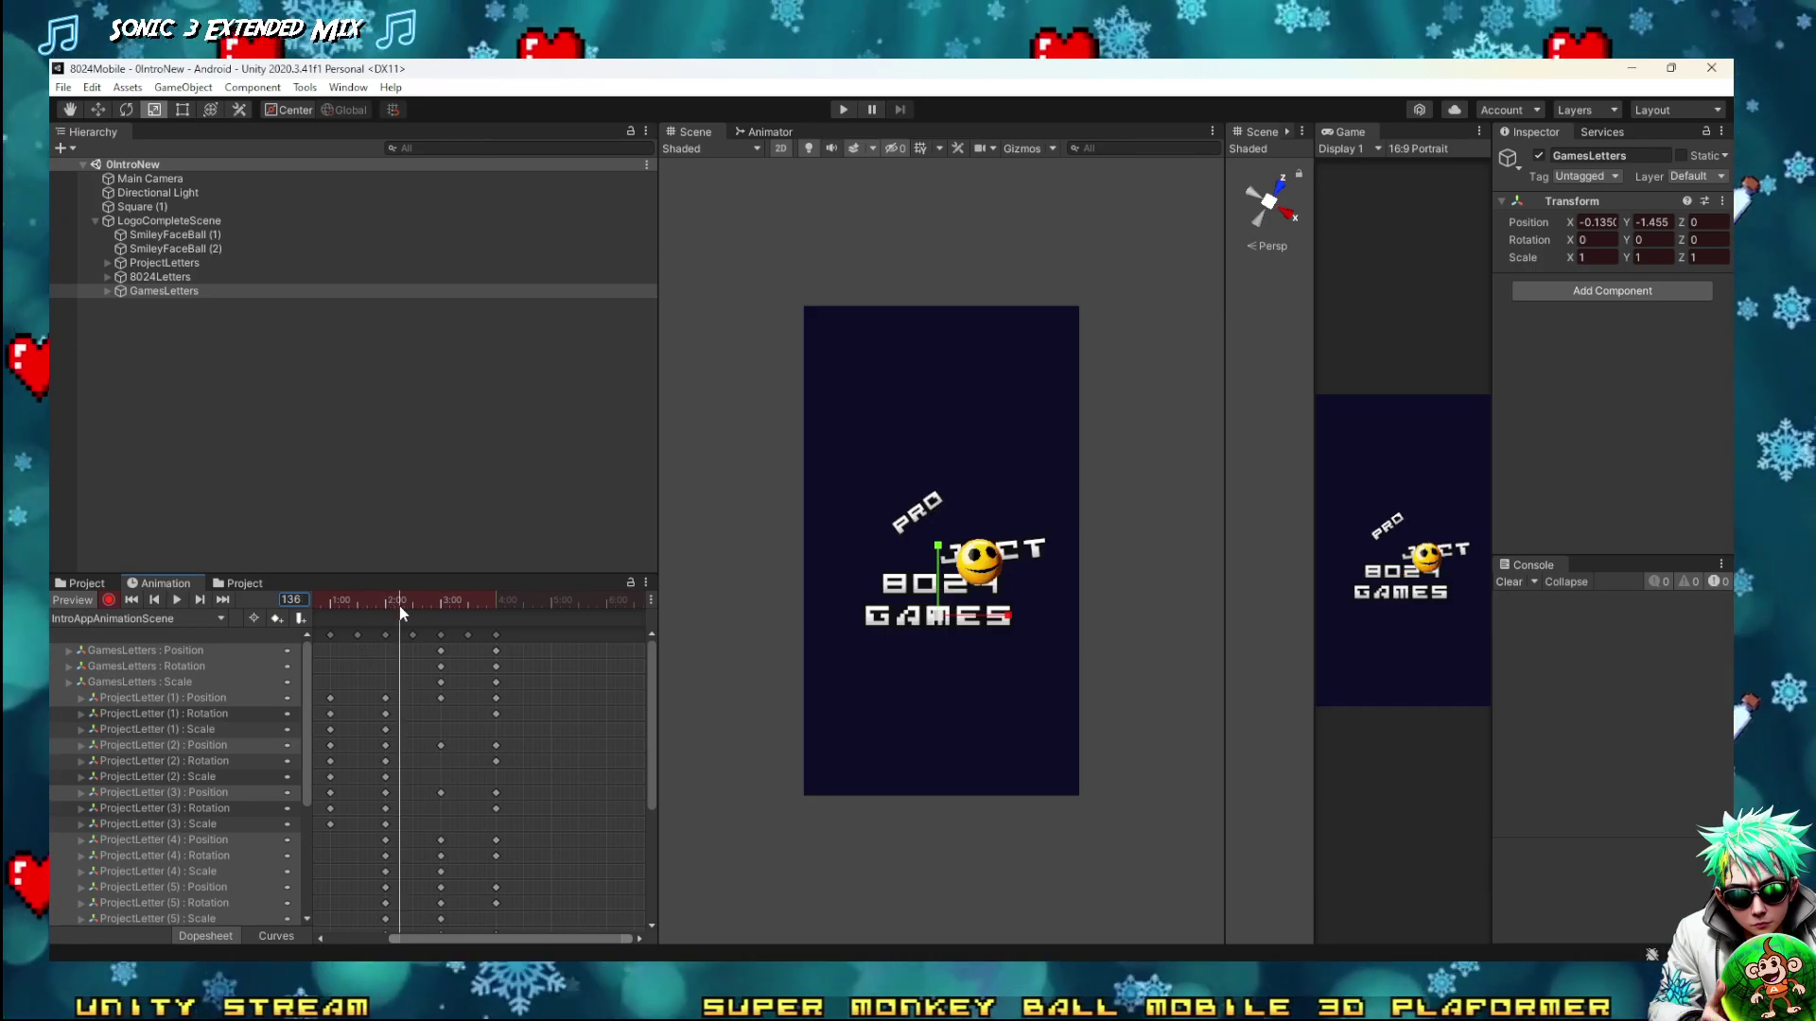
{"action": "left_click_drag", "start_coordinate": [389, 613], "coordinate": [385, 613]}
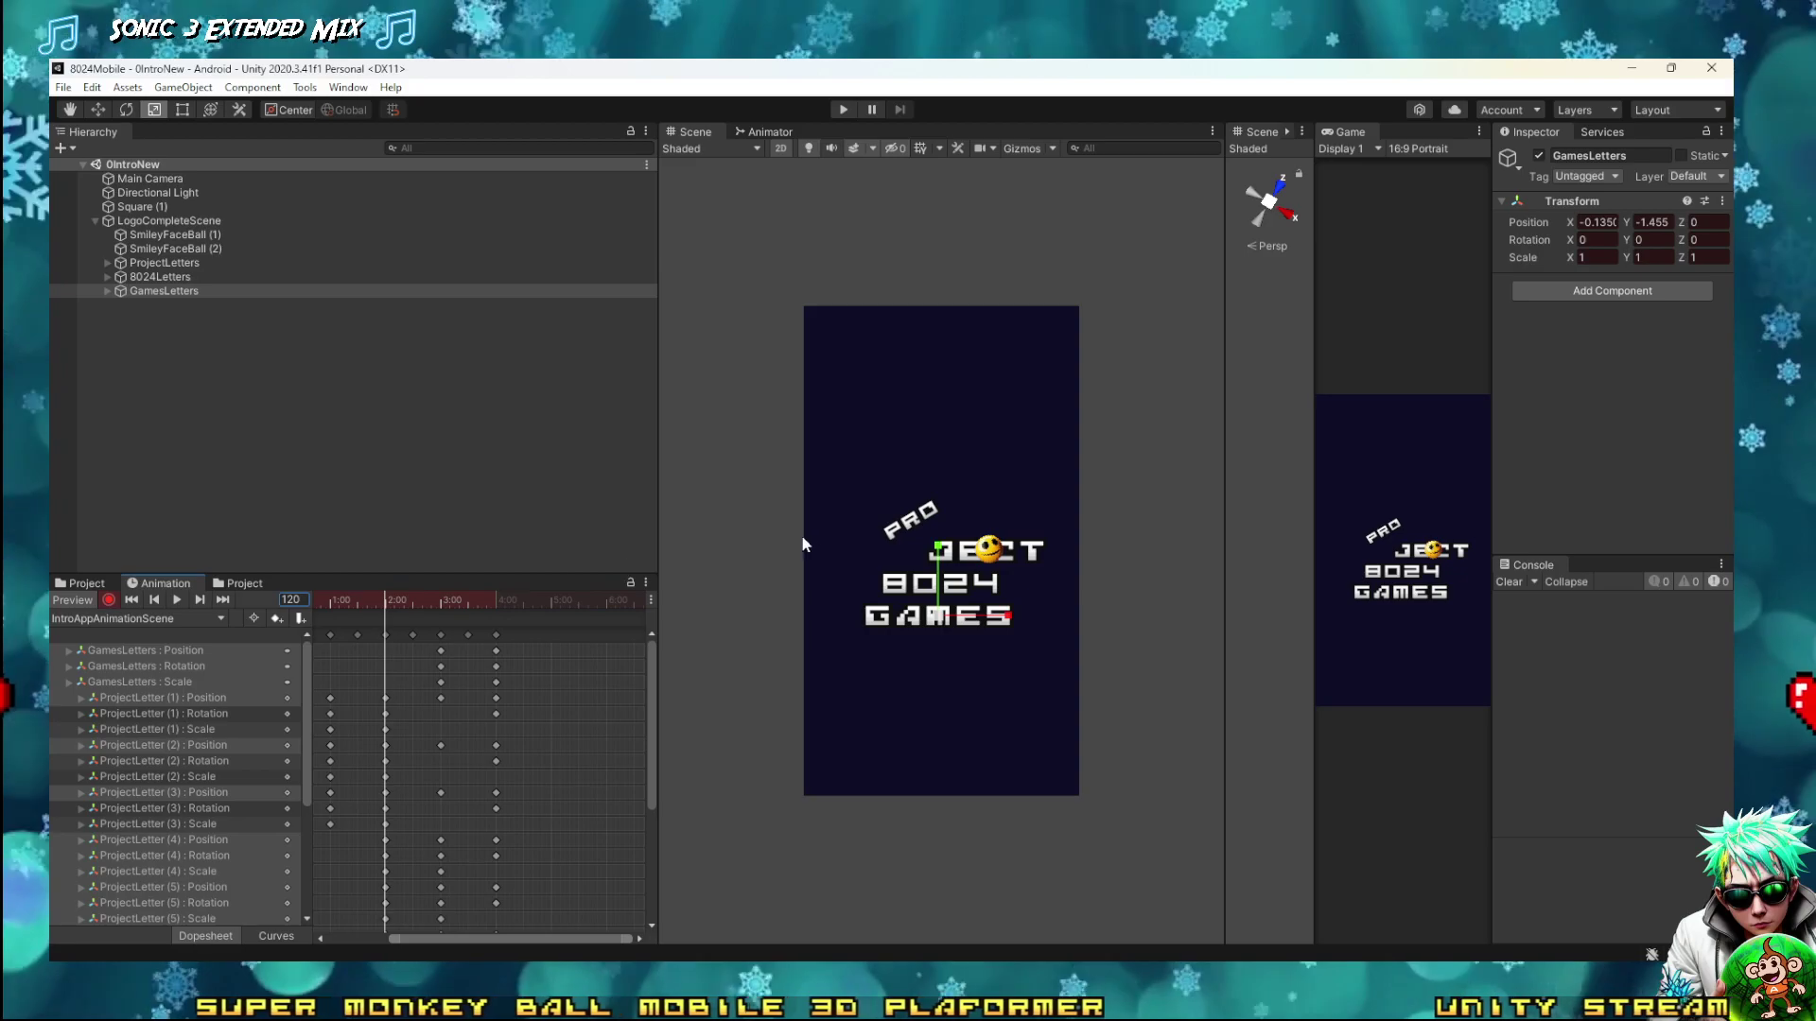
Select ProjectLetter (1)–(3) and drag the PRO letters left at the current frame
{"action": "left_click", "coordinate": [172, 276]}
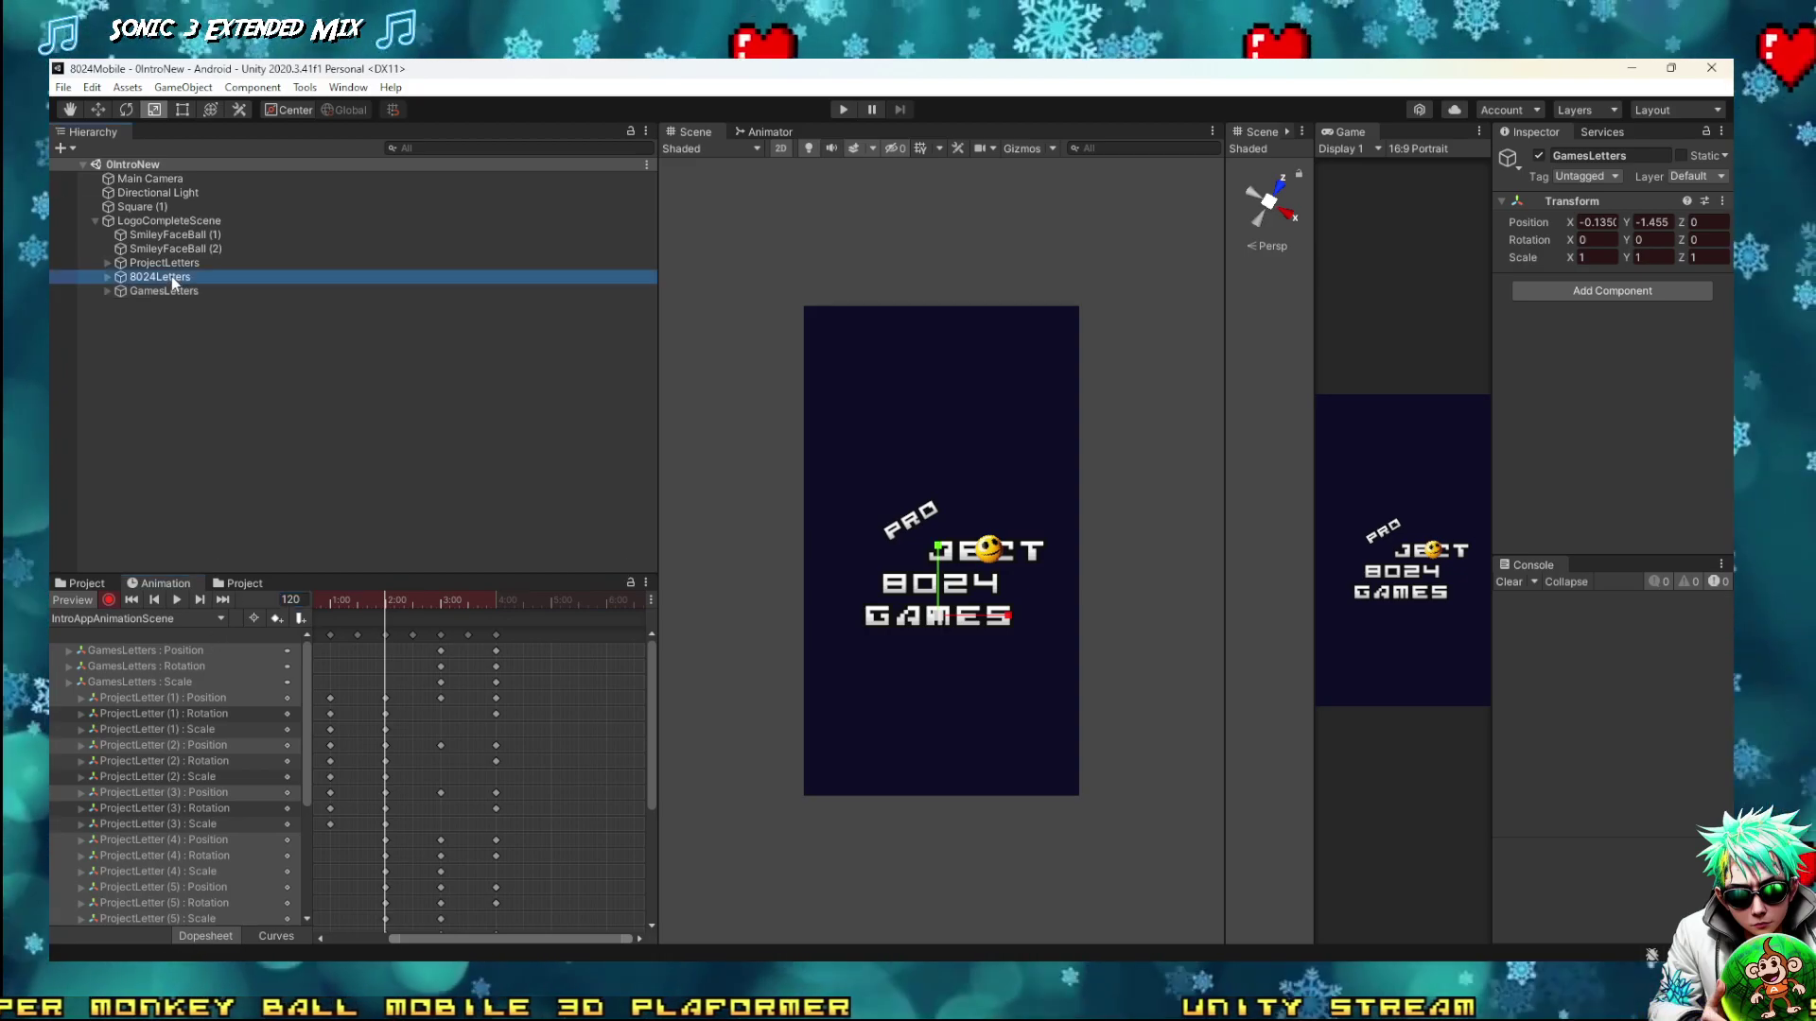
{"action": "left_click", "coordinate": [138, 249]}
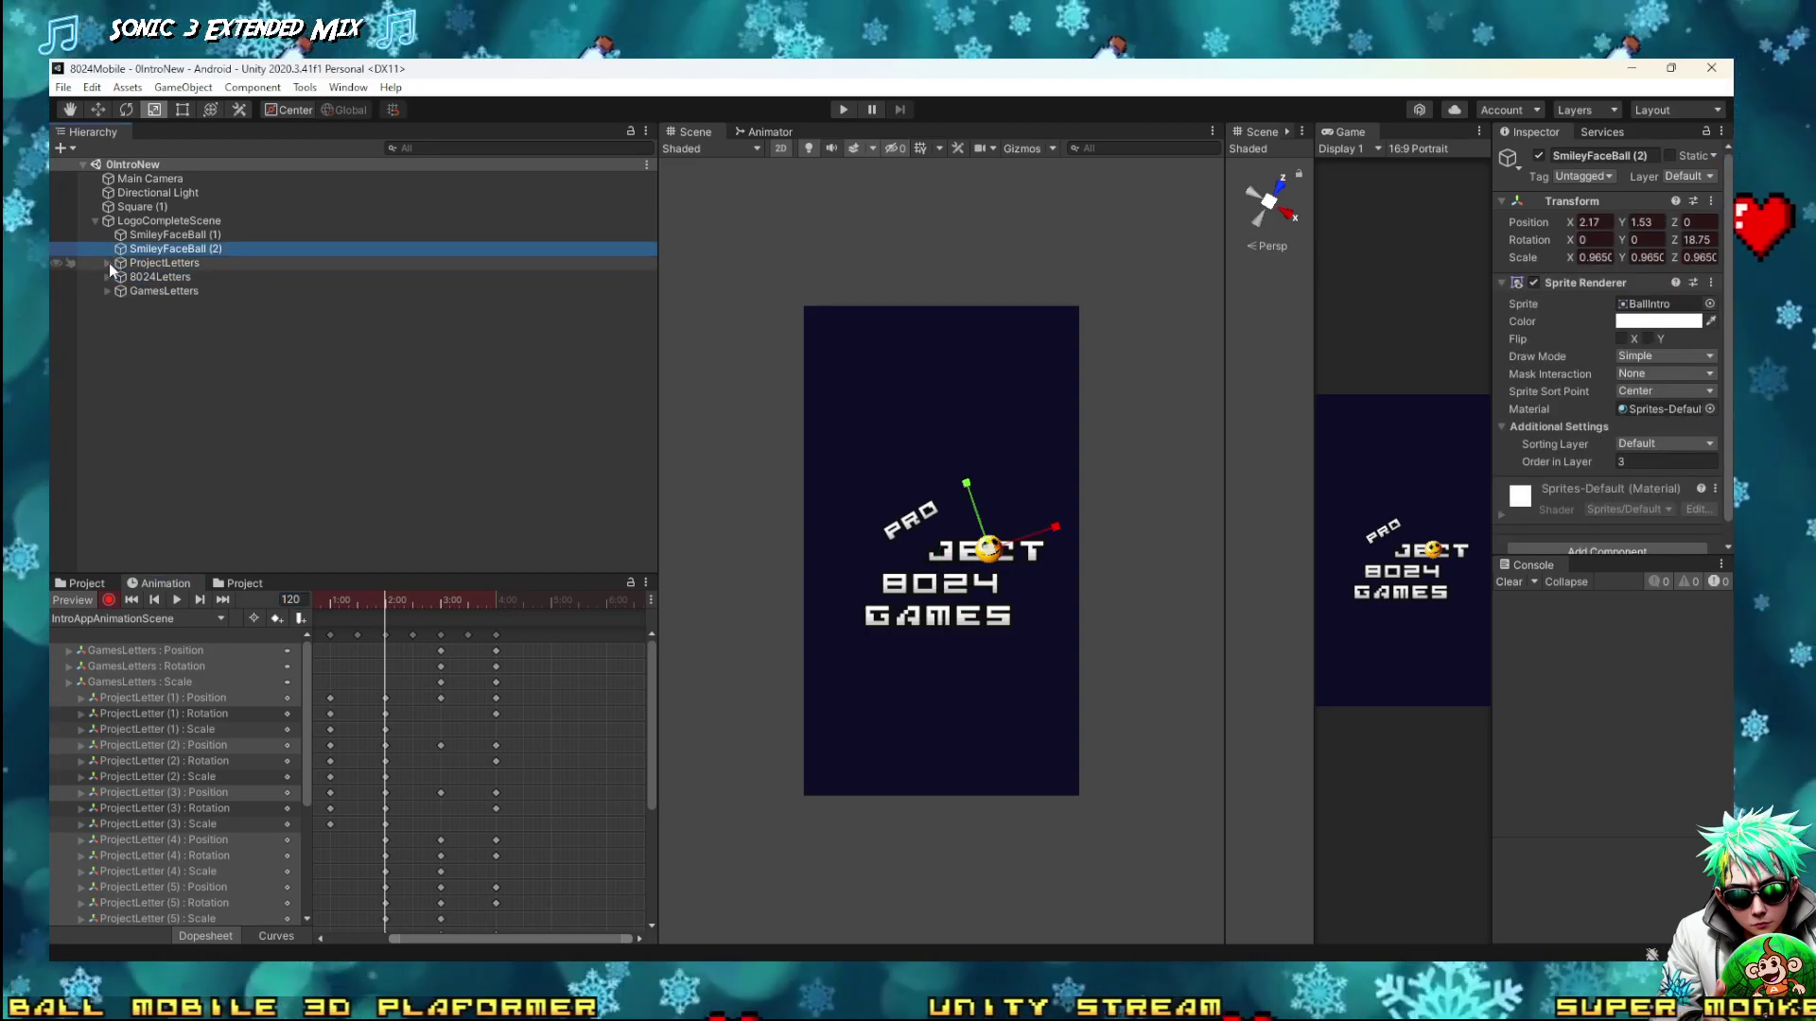
{"action": "left_click", "coordinate": [108, 263]}
{"action": "left_click", "coordinate": [153, 276]}
{"action": "left_click", "coordinate": [172, 304], "text": "shift"}
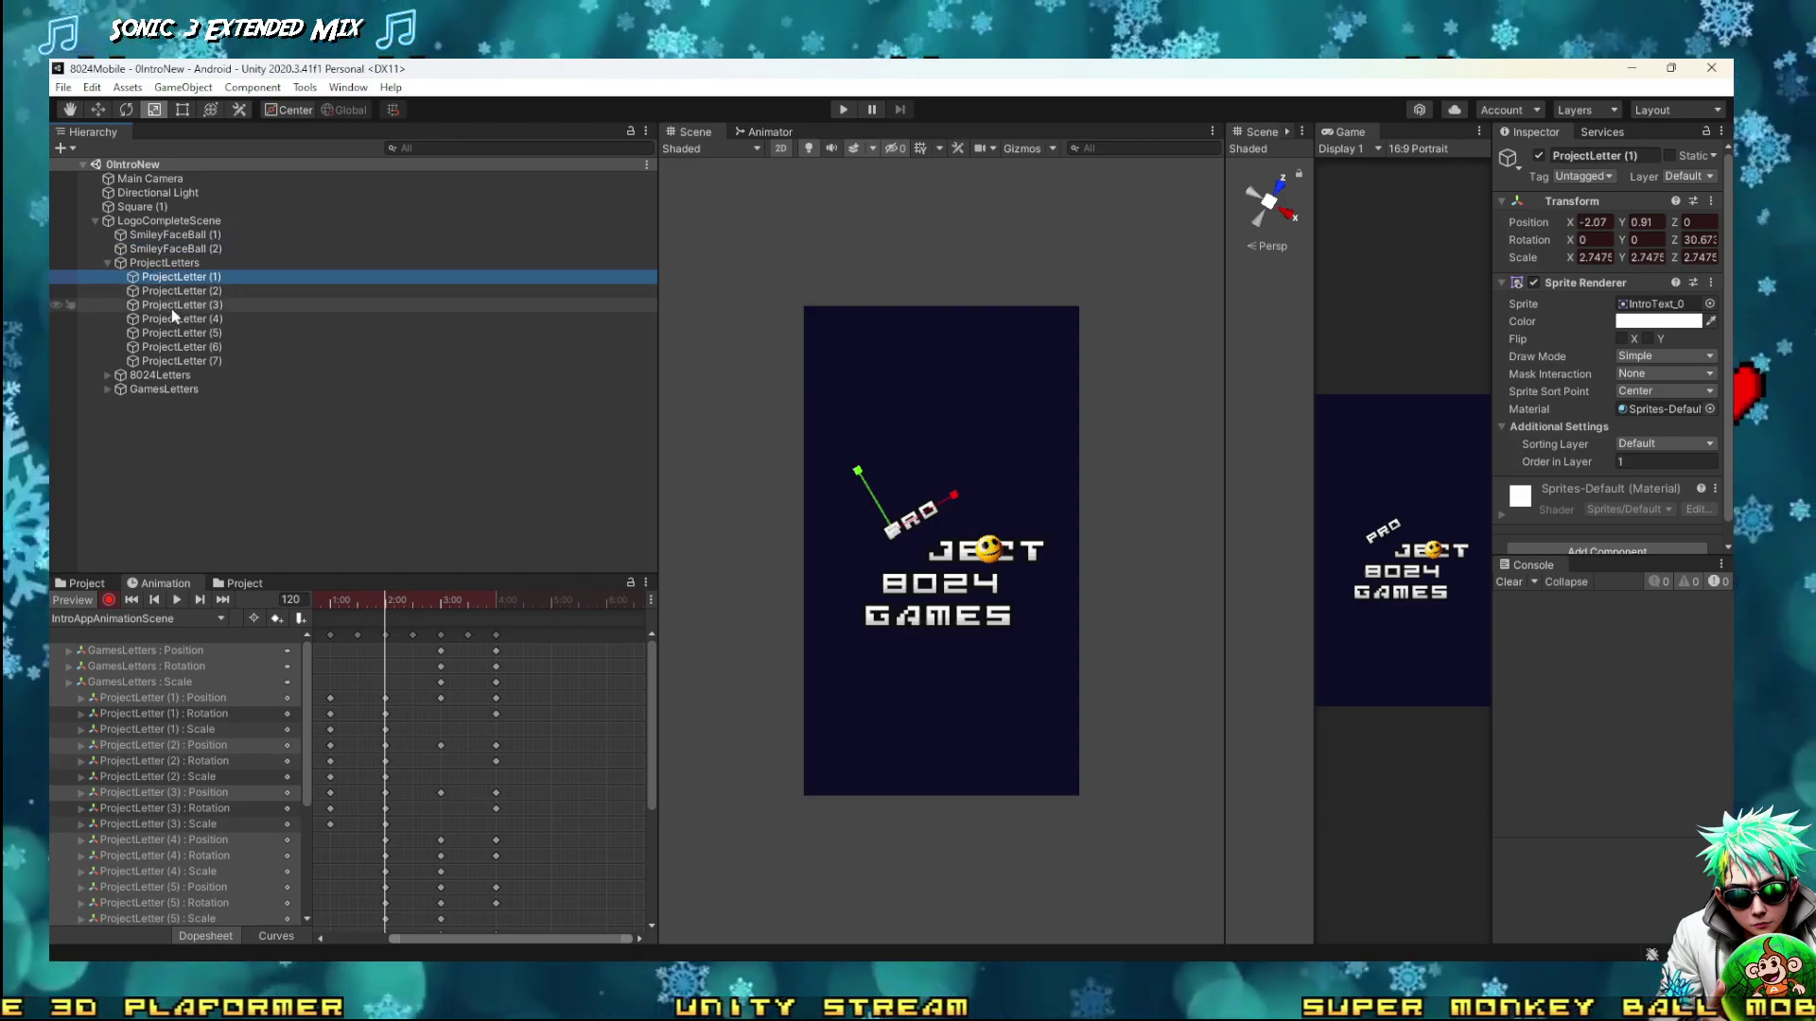
{"action": "key", "text": "w"}
{"action": "left_click_drag", "start_coordinate": [915, 516], "coordinate": [842, 515]}
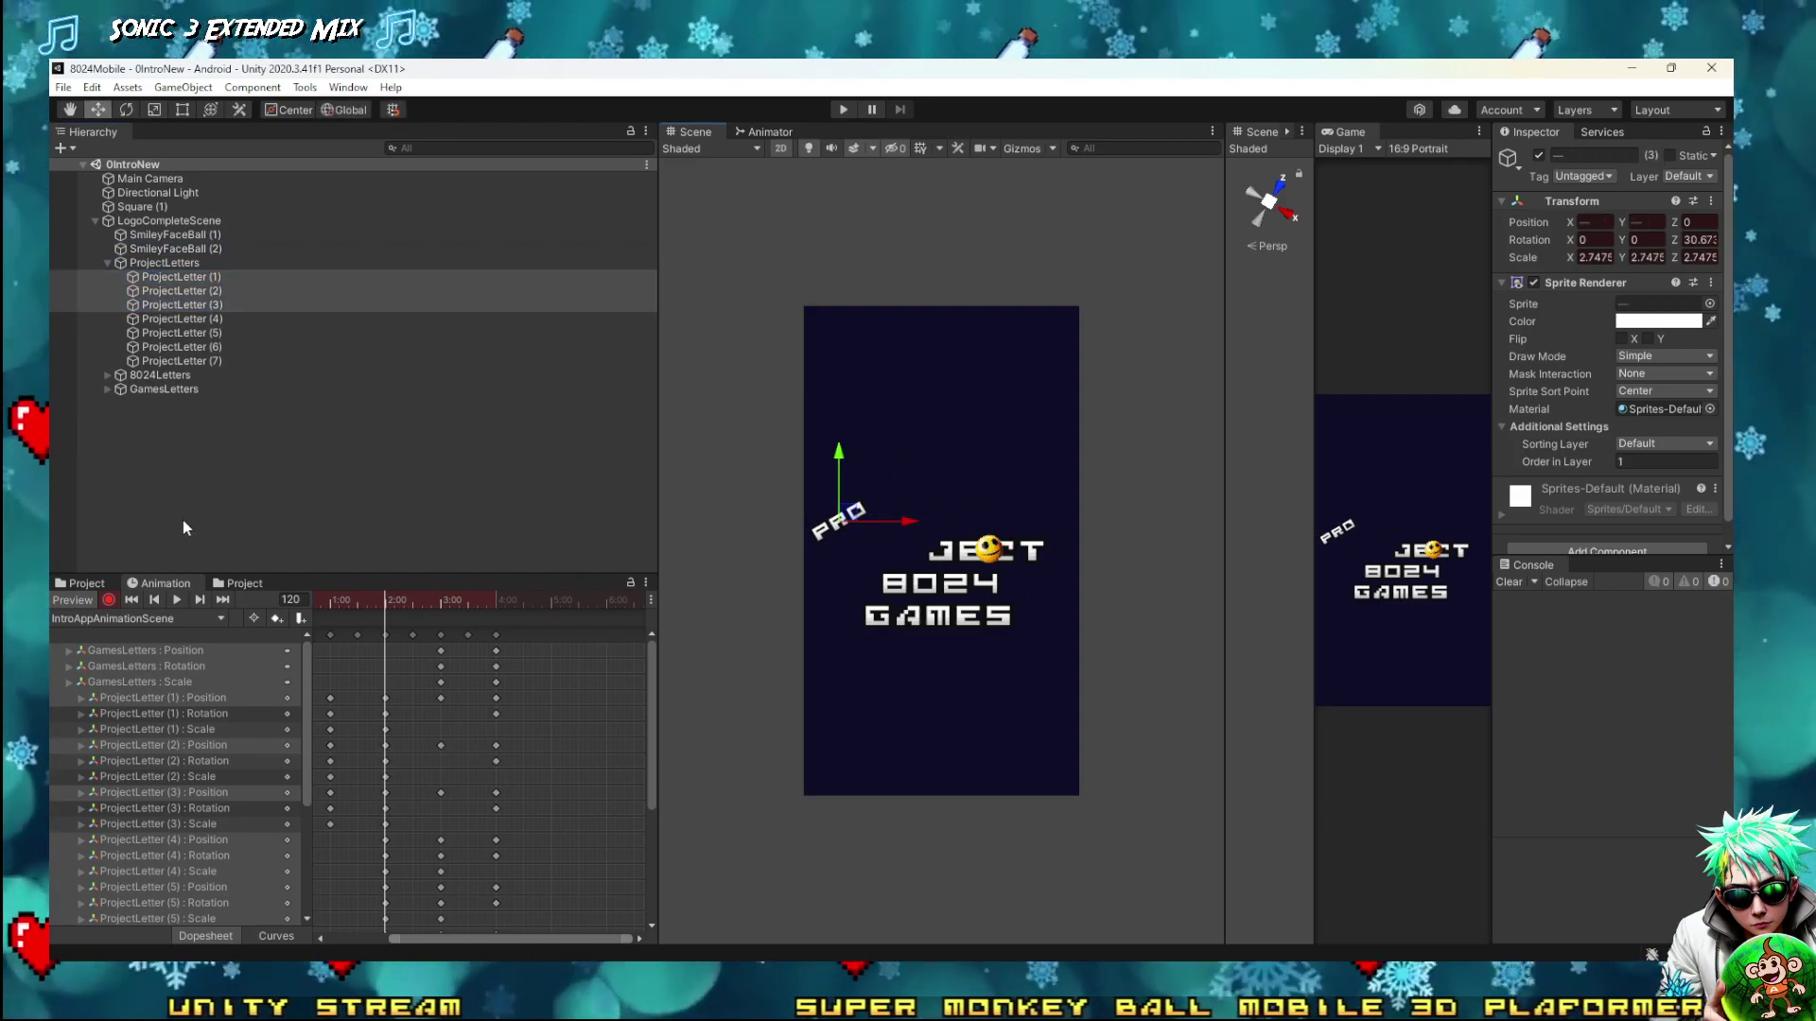
Key the PRO letters further left around frames 183 and 221, then move to frame 244
{"action": "left_click_drag", "start_coordinate": [384, 603], "coordinate": [440, 627]}
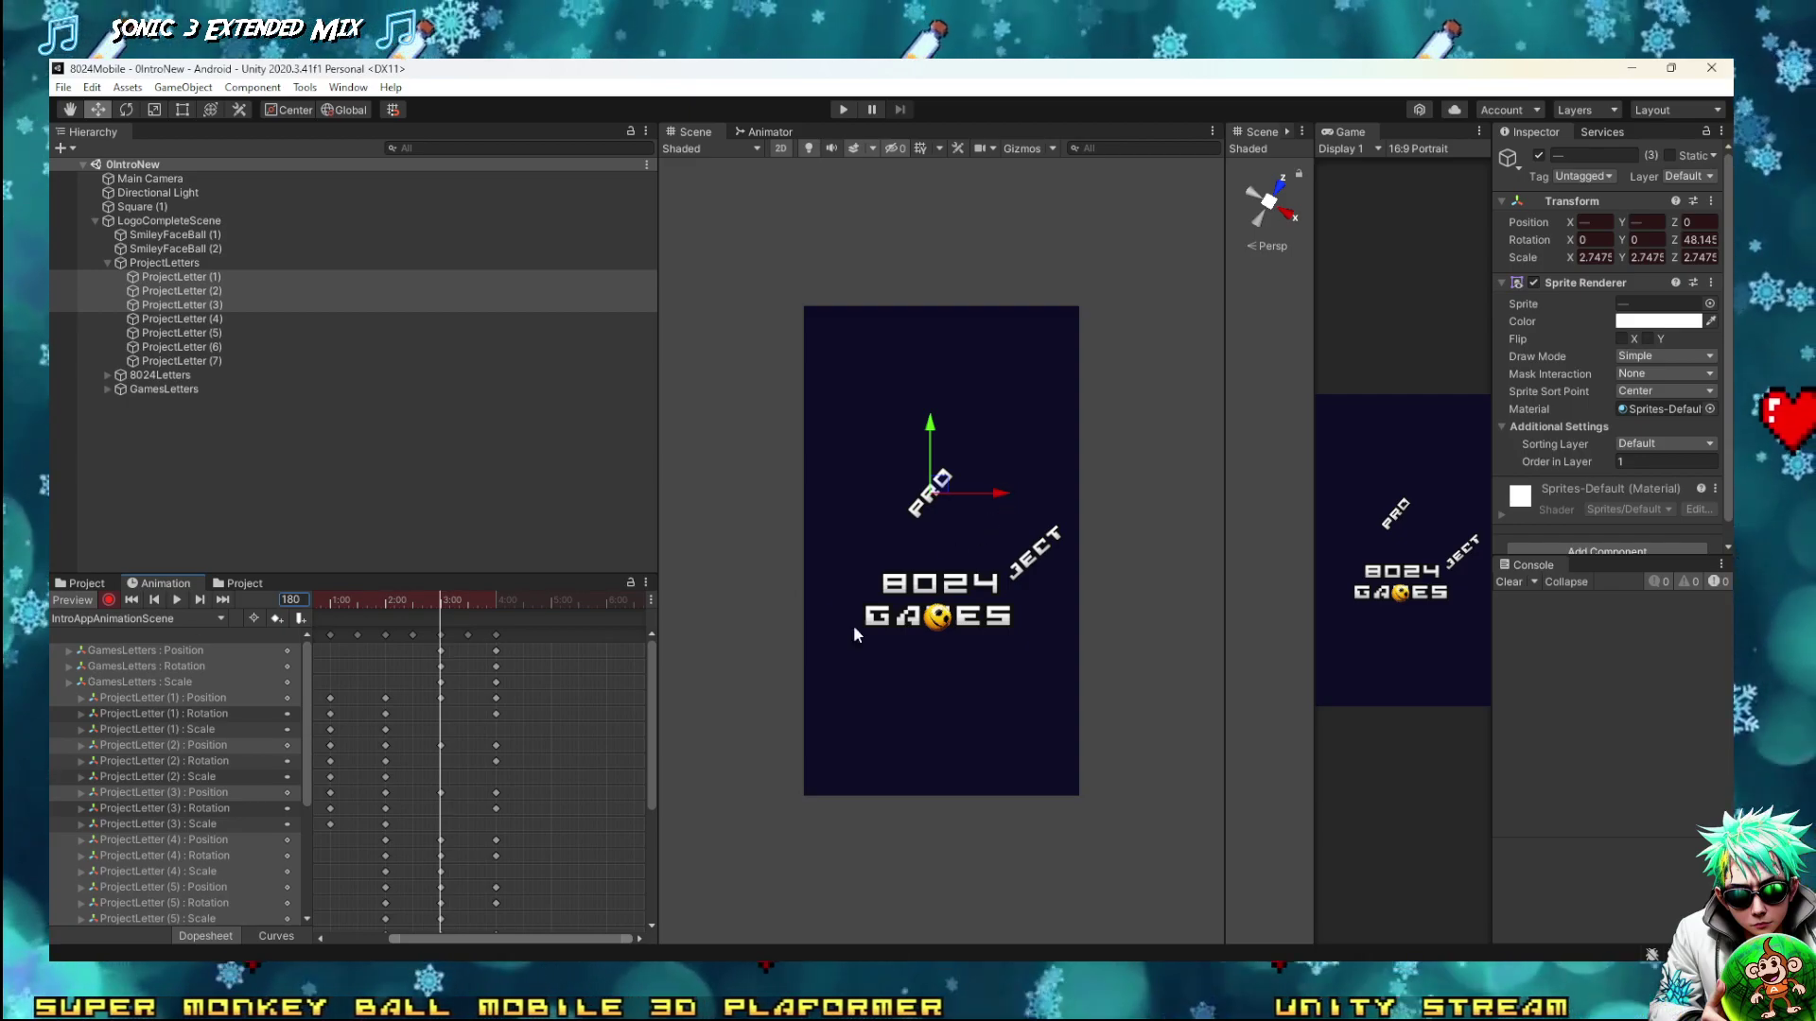
{"action": "left_click_drag", "start_coordinate": [951, 484], "coordinate": [842, 479]}
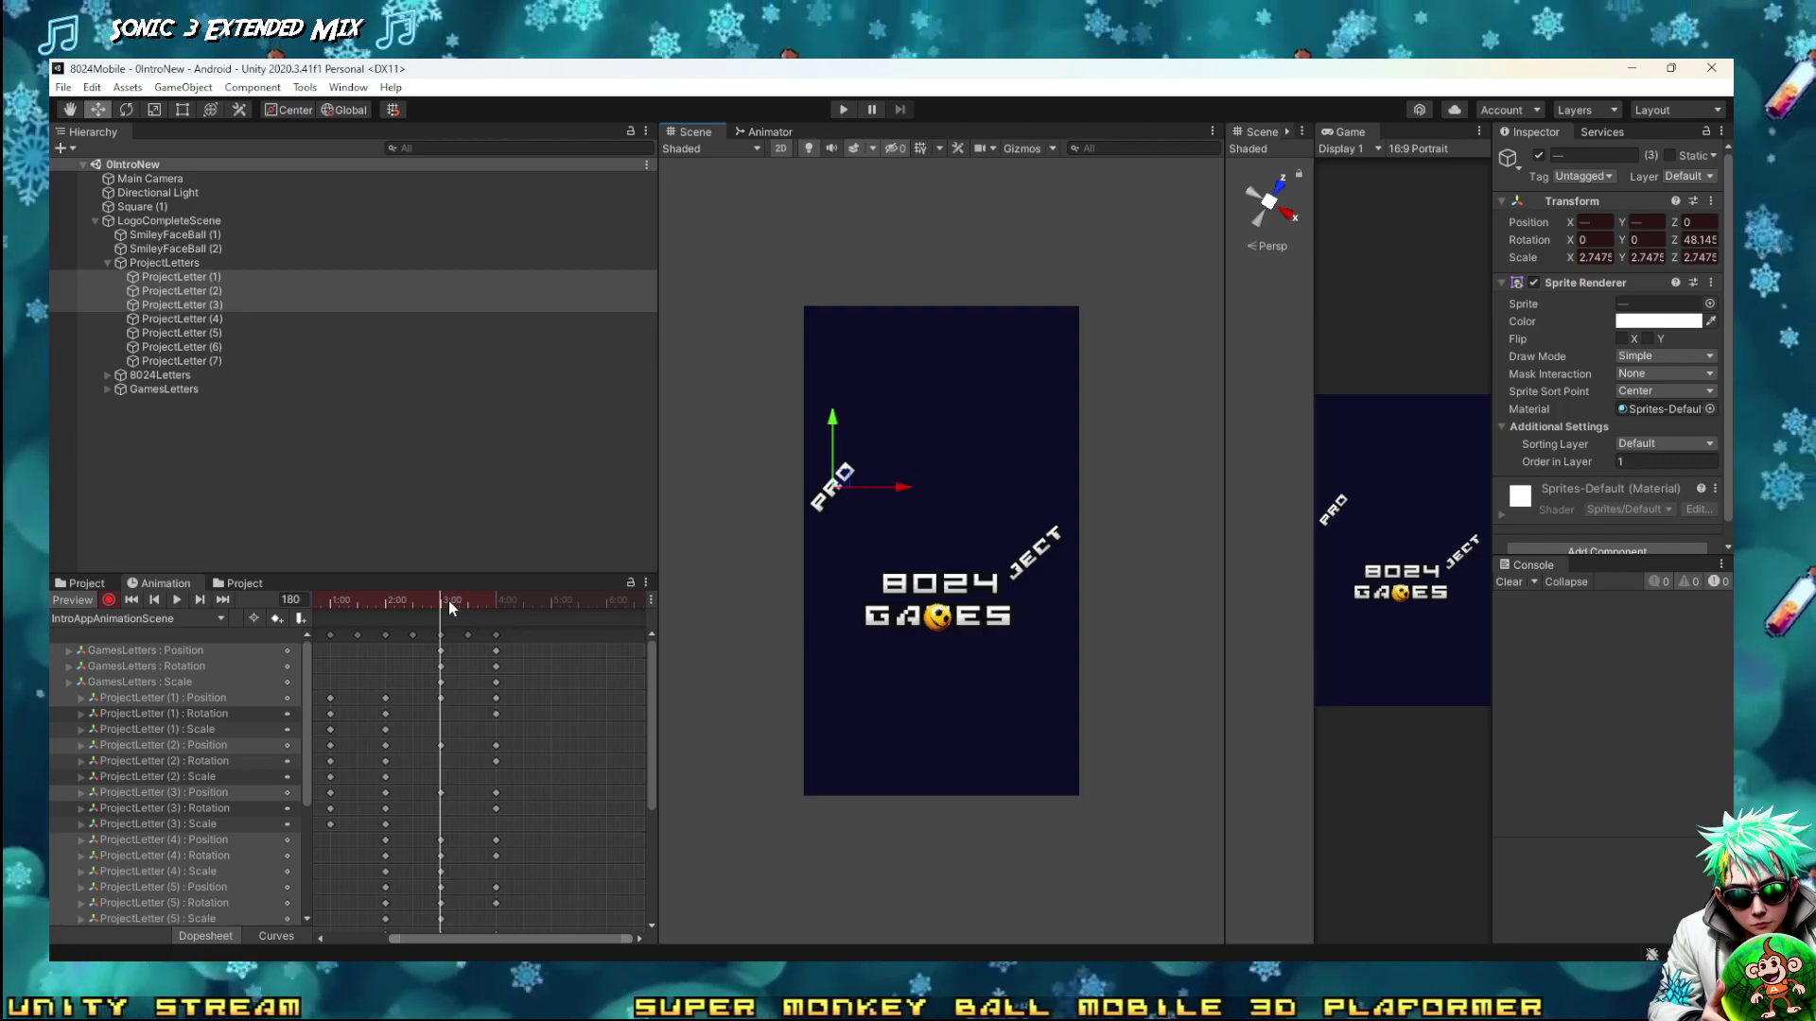
{"action": "left_click_drag", "start_coordinate": [441, 610], "coordinate": [730, 664]}
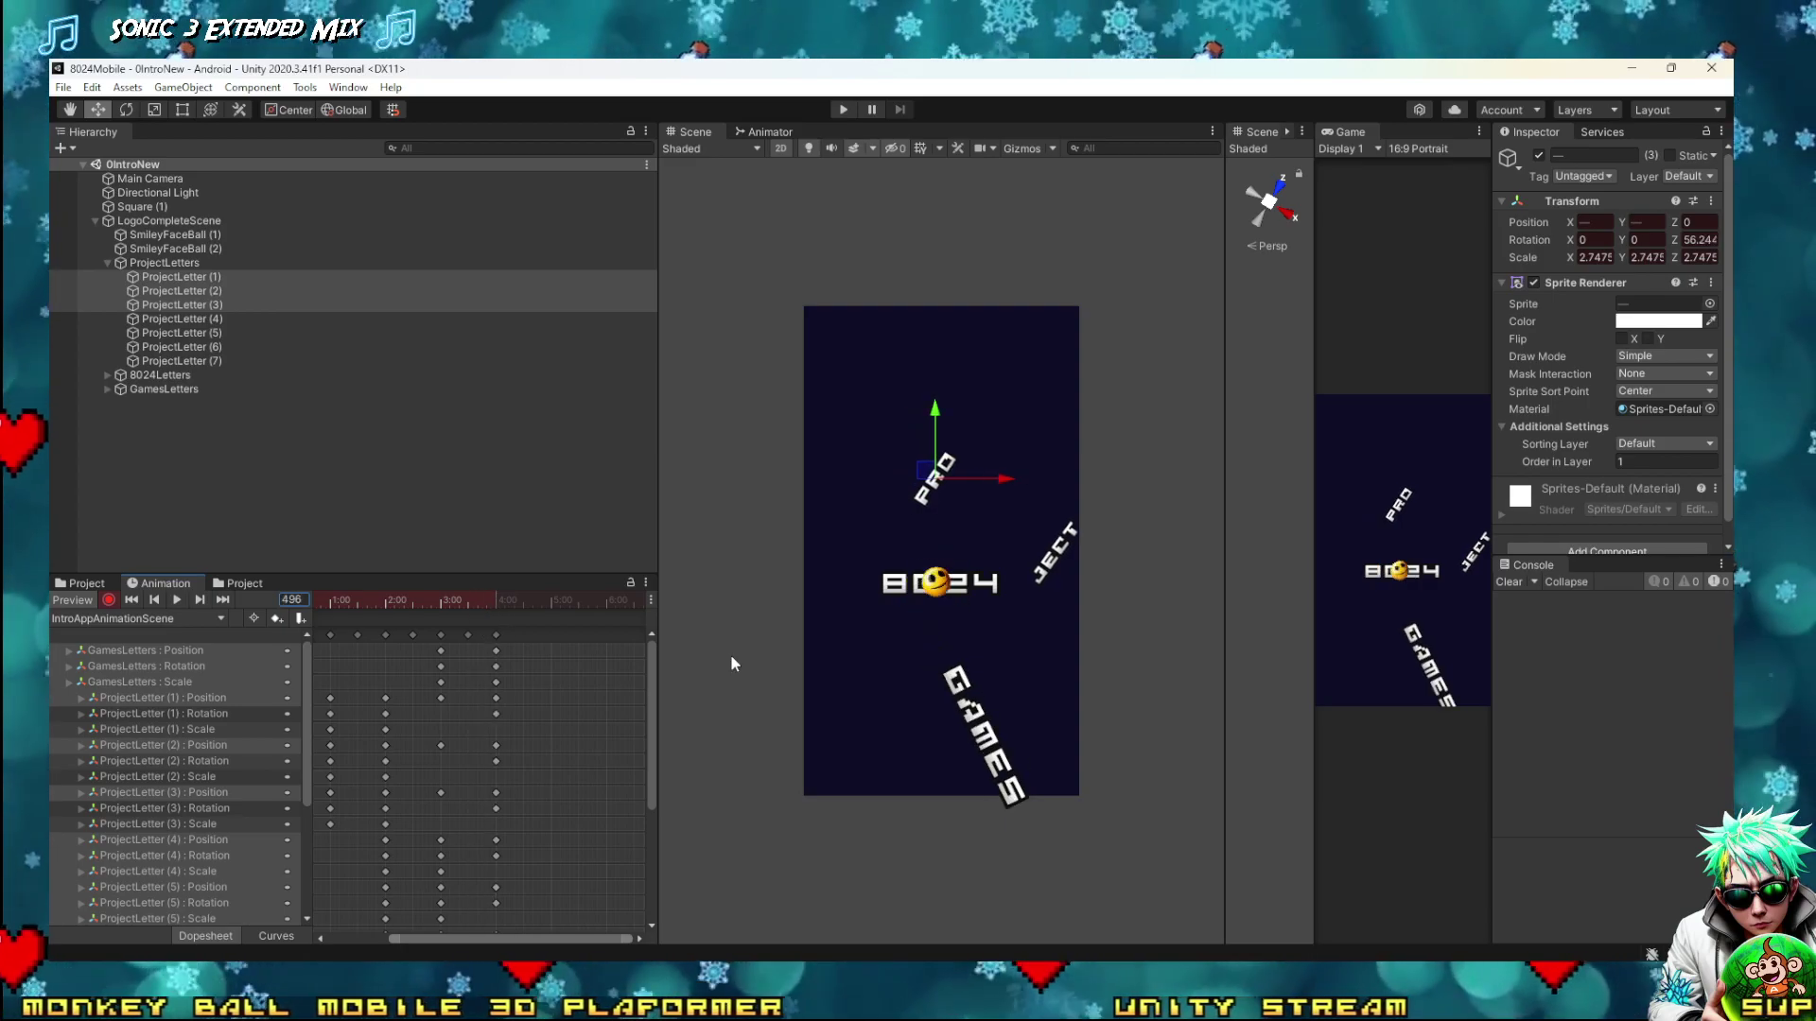
{"action": "left_click_drag", "start_coordinate": [564, 677], "coordinate": [477, 744]}
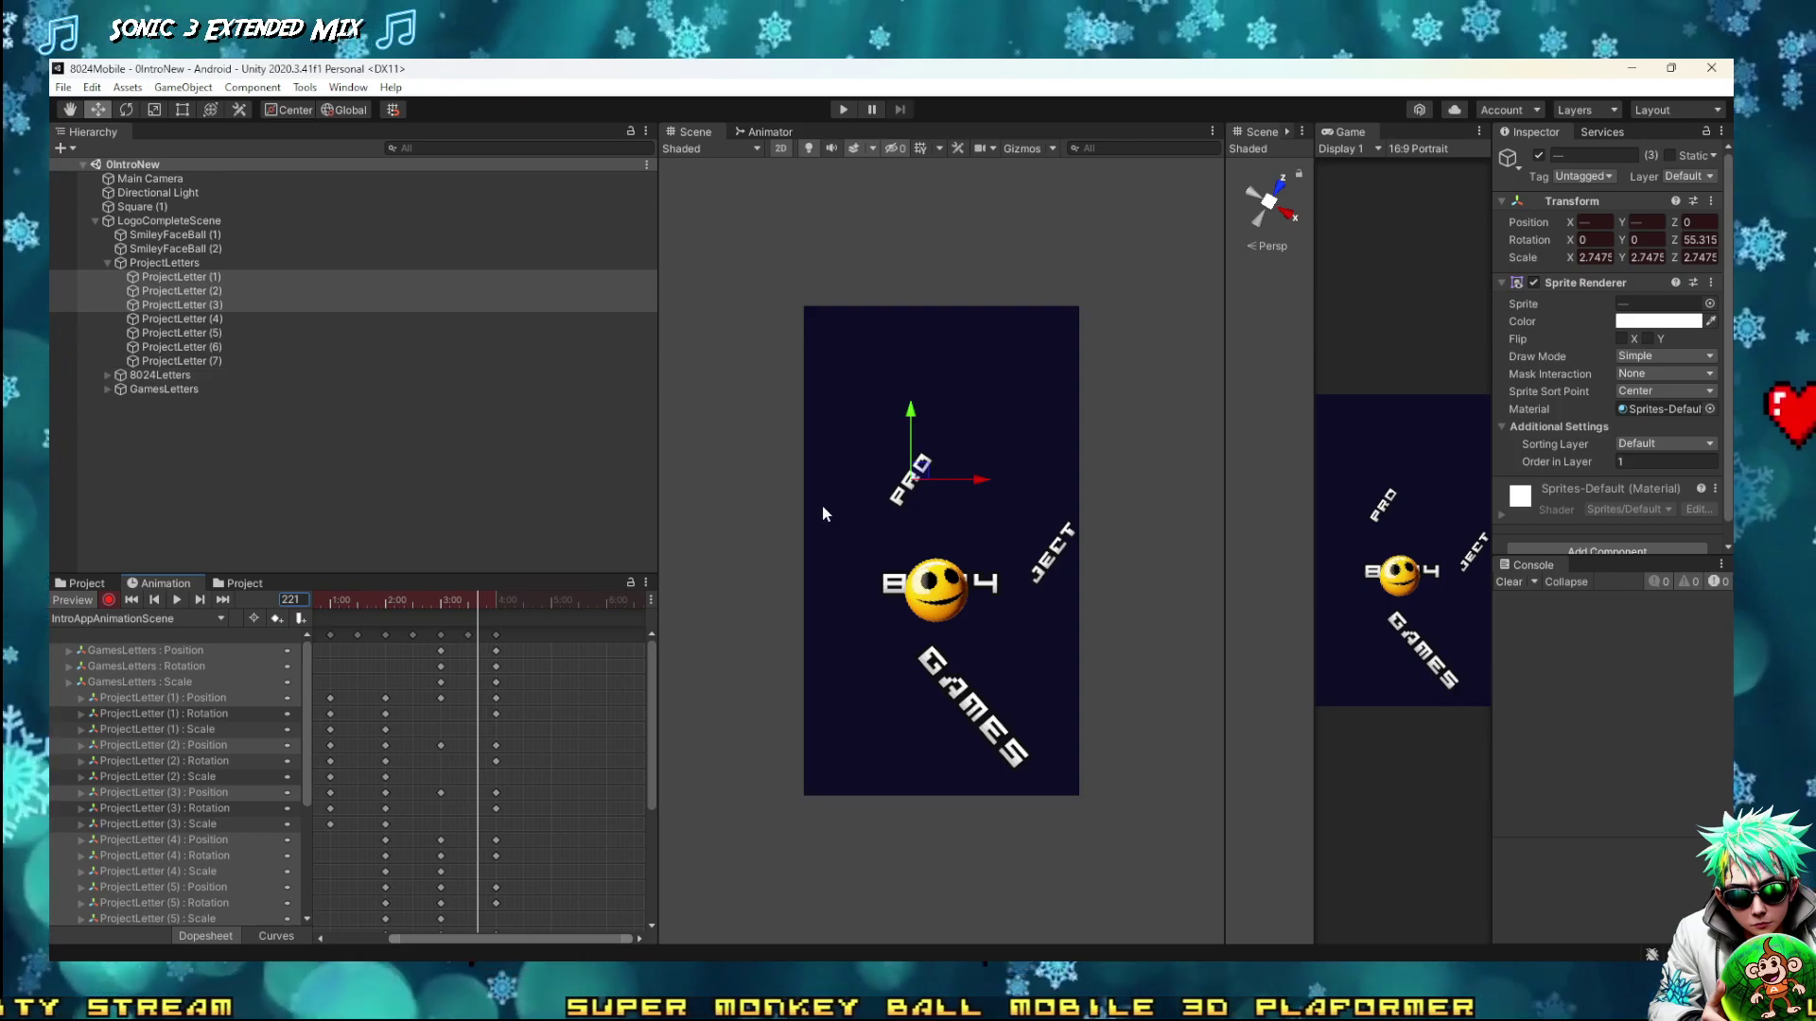
{"action": "left_click_drag", "start_coordinate": [922, 480], "coordinate": [851, 492]}
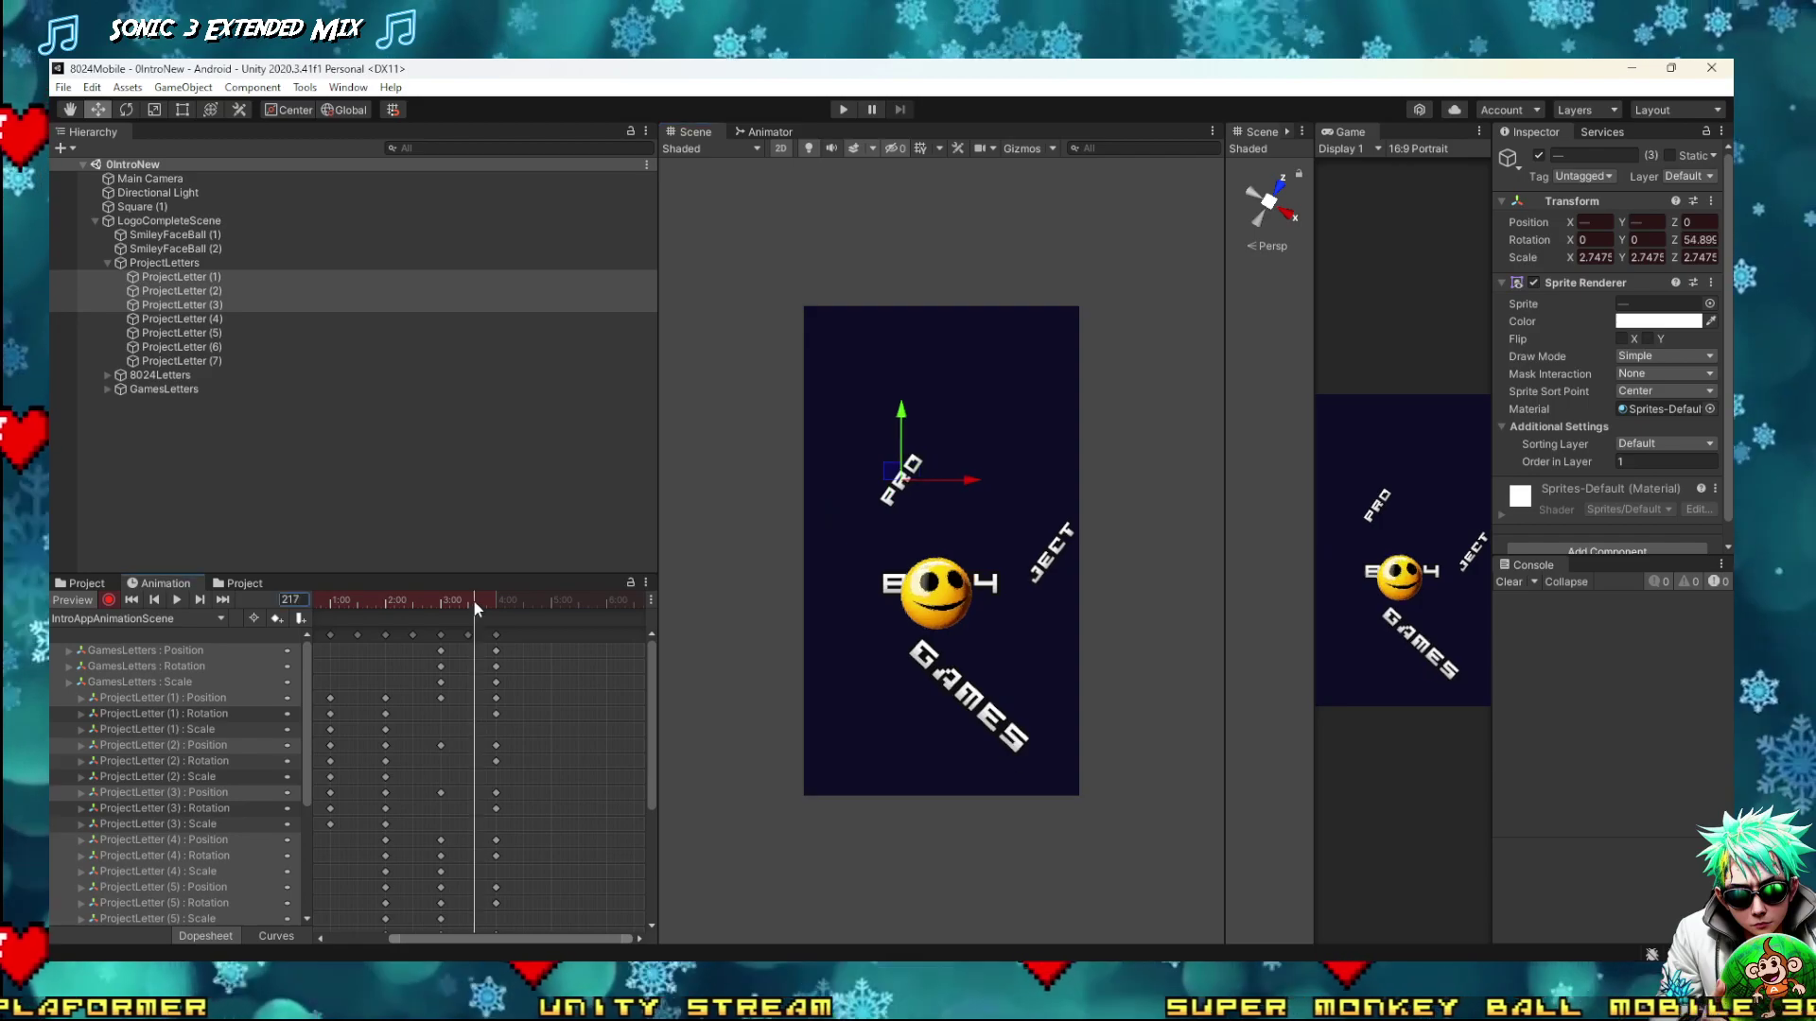
{"action": "double_click", "coordinate": [290, 600]}
{"action": "type", "text": "2"}
{"action": "left_click_drag", "start_coordinate": [444, 602], "coordinate": [497, 624]}
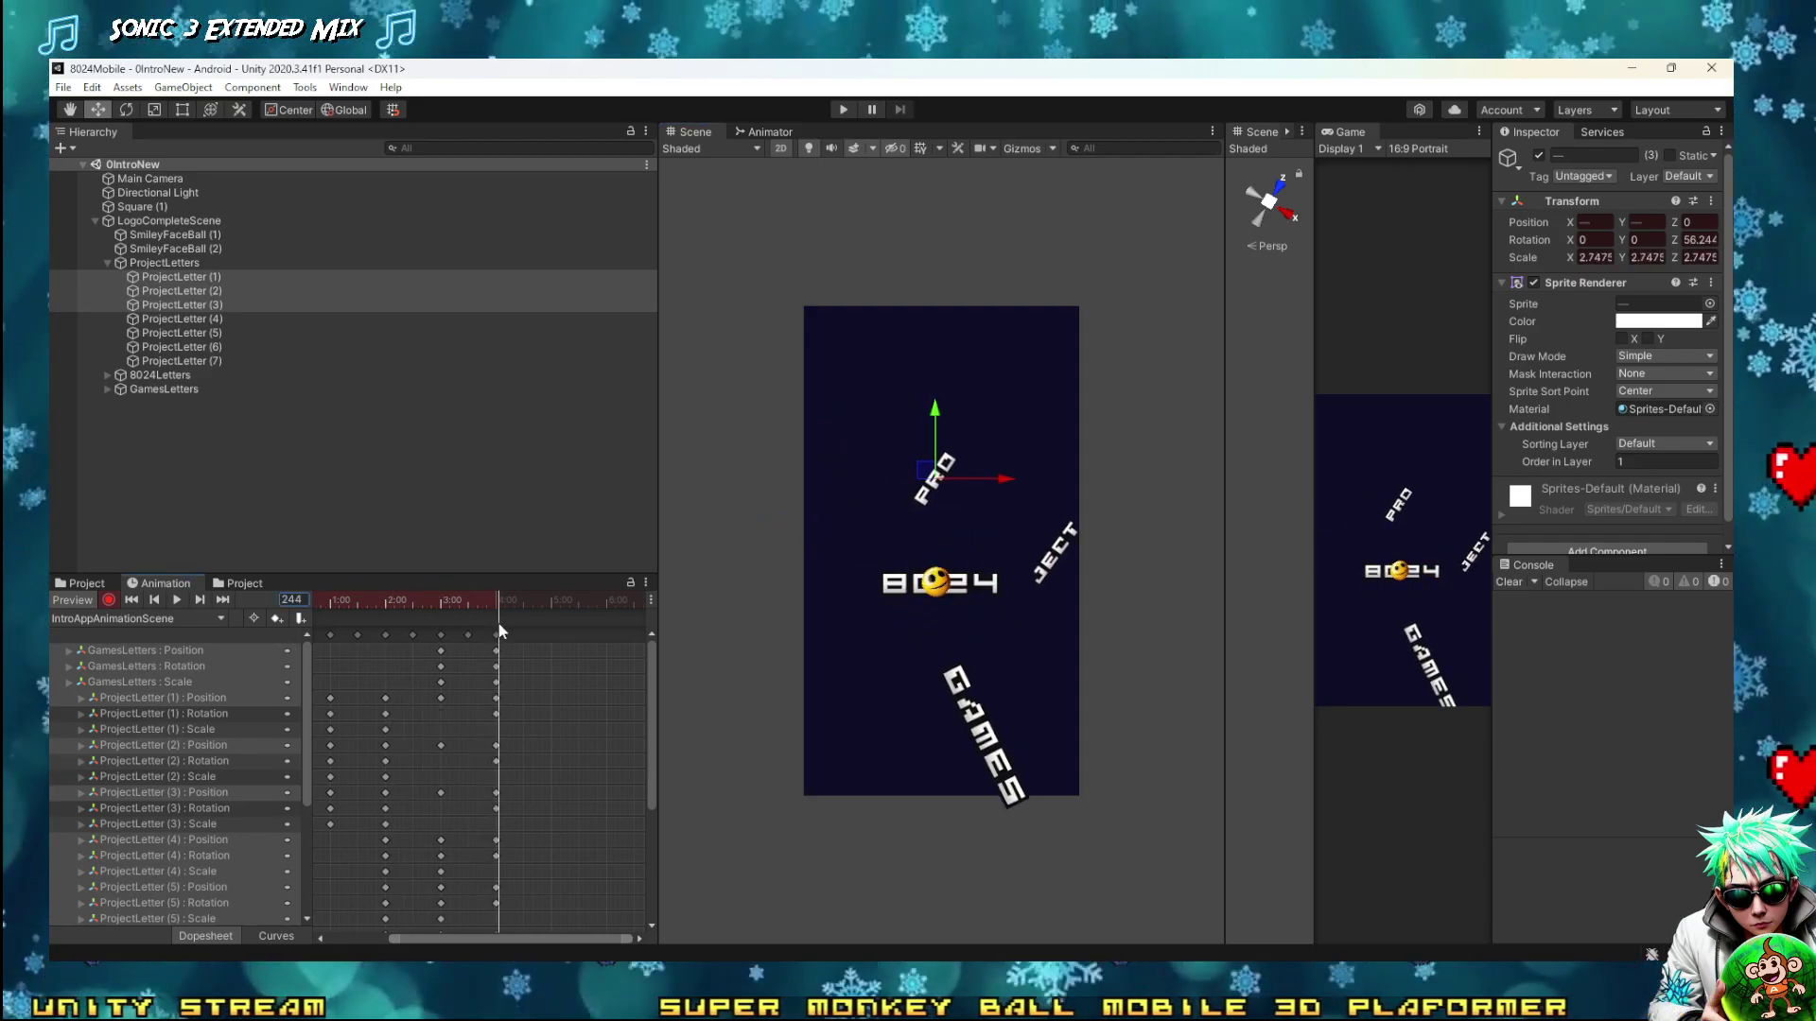
At frame 240, drag the PRO letters left and down, then scrub back to frame 130
{"action": "scroll", "coordinate": [588, 637], "scroll_direction": "up", "scroll_amount": 5}
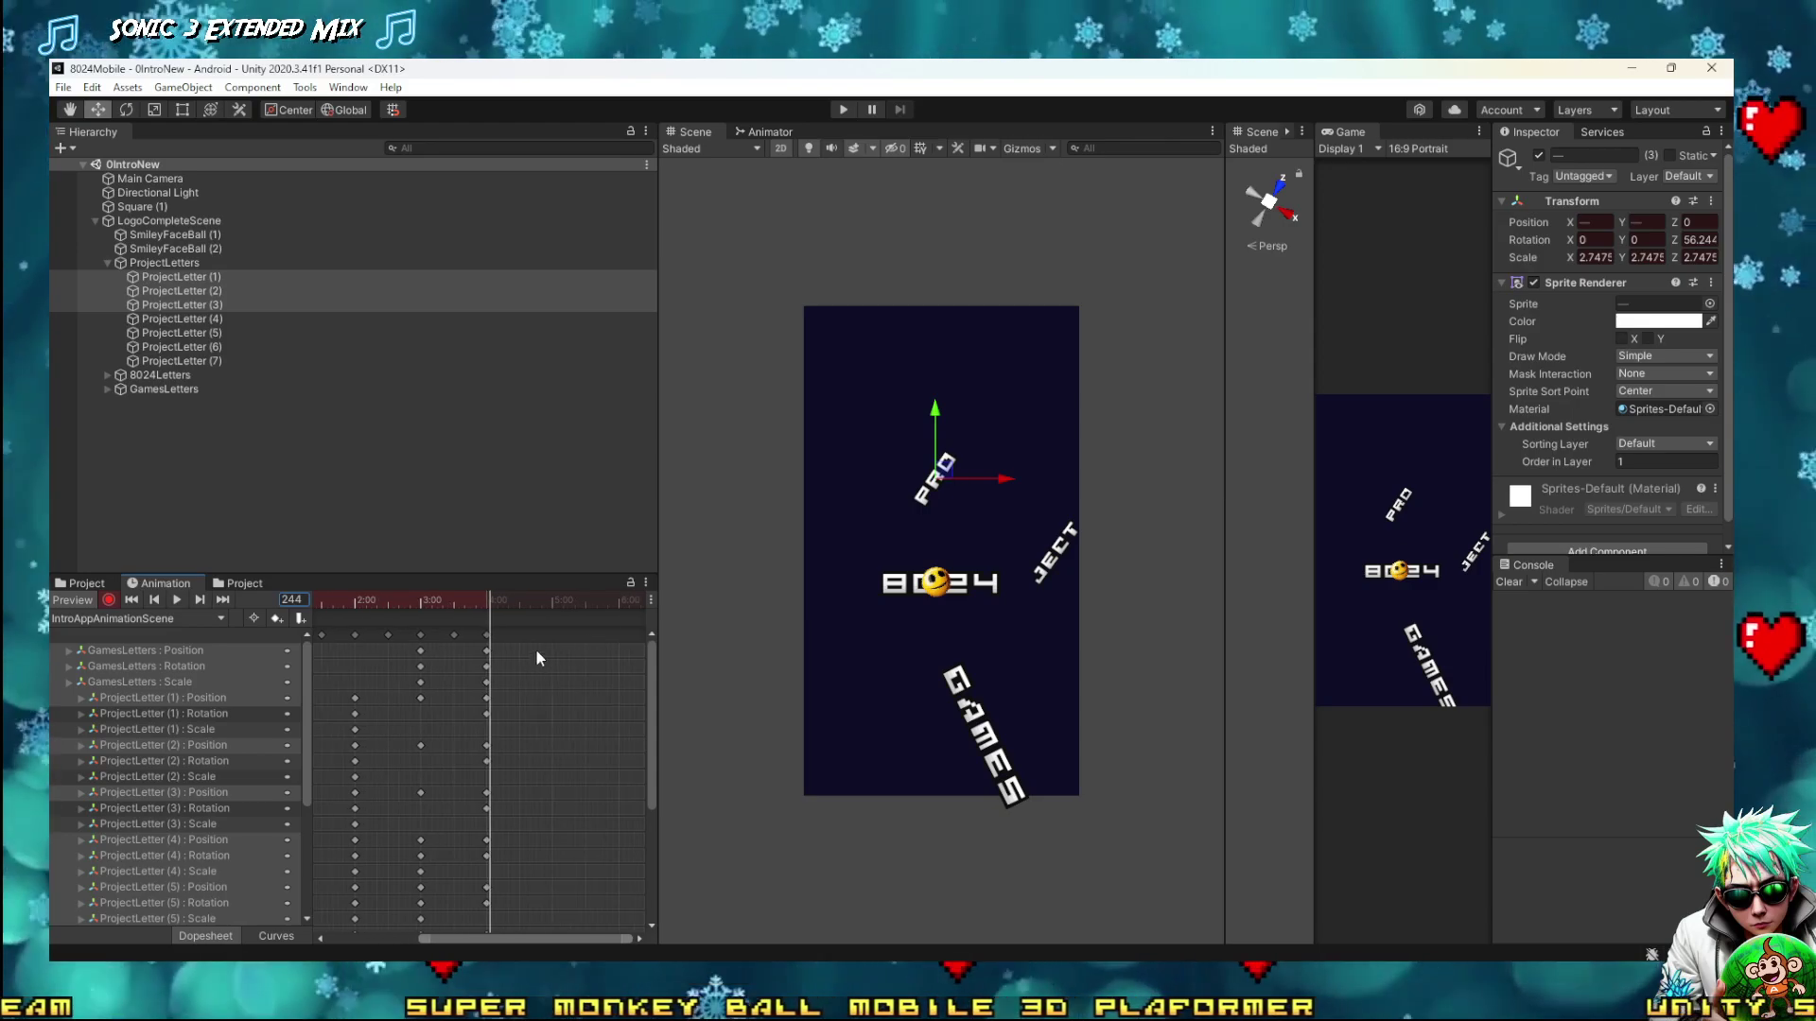
{"action": "scroll", "coordinate": [473, 644], "scroll_direction": "up", "scroll_amount": 3}
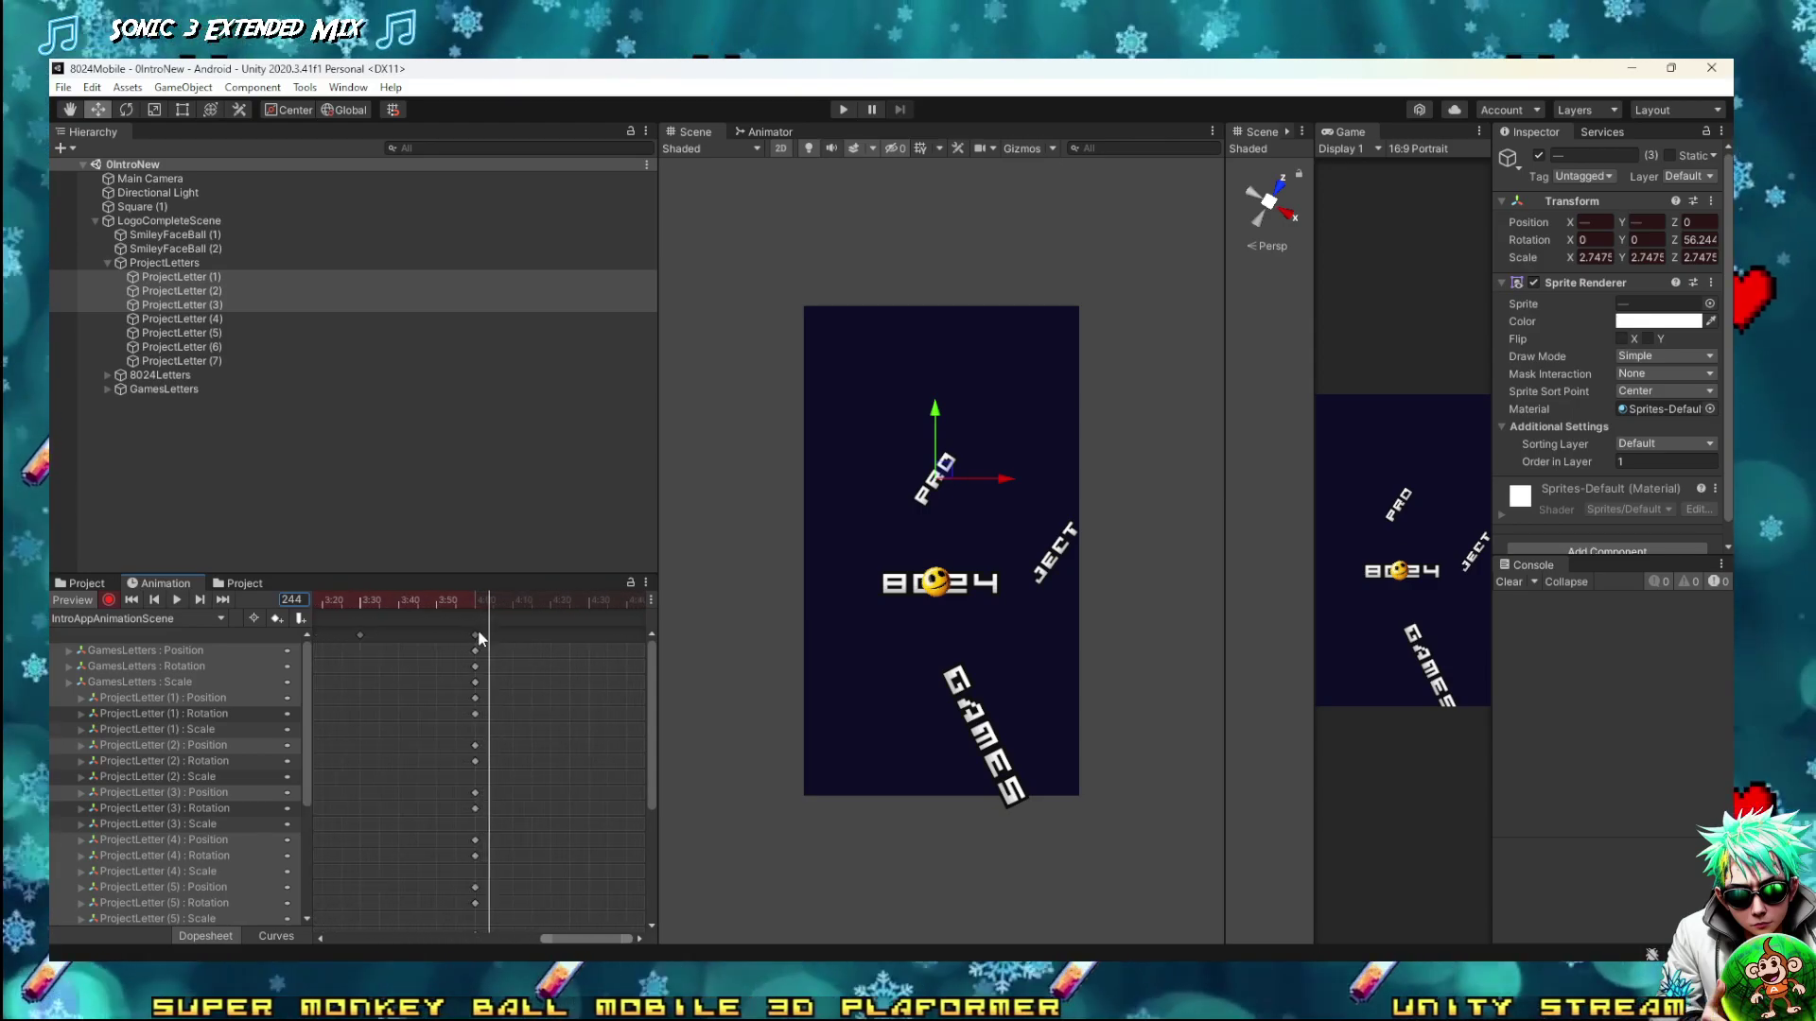
{"action": "left_click", "coordinate": [474, 611]}
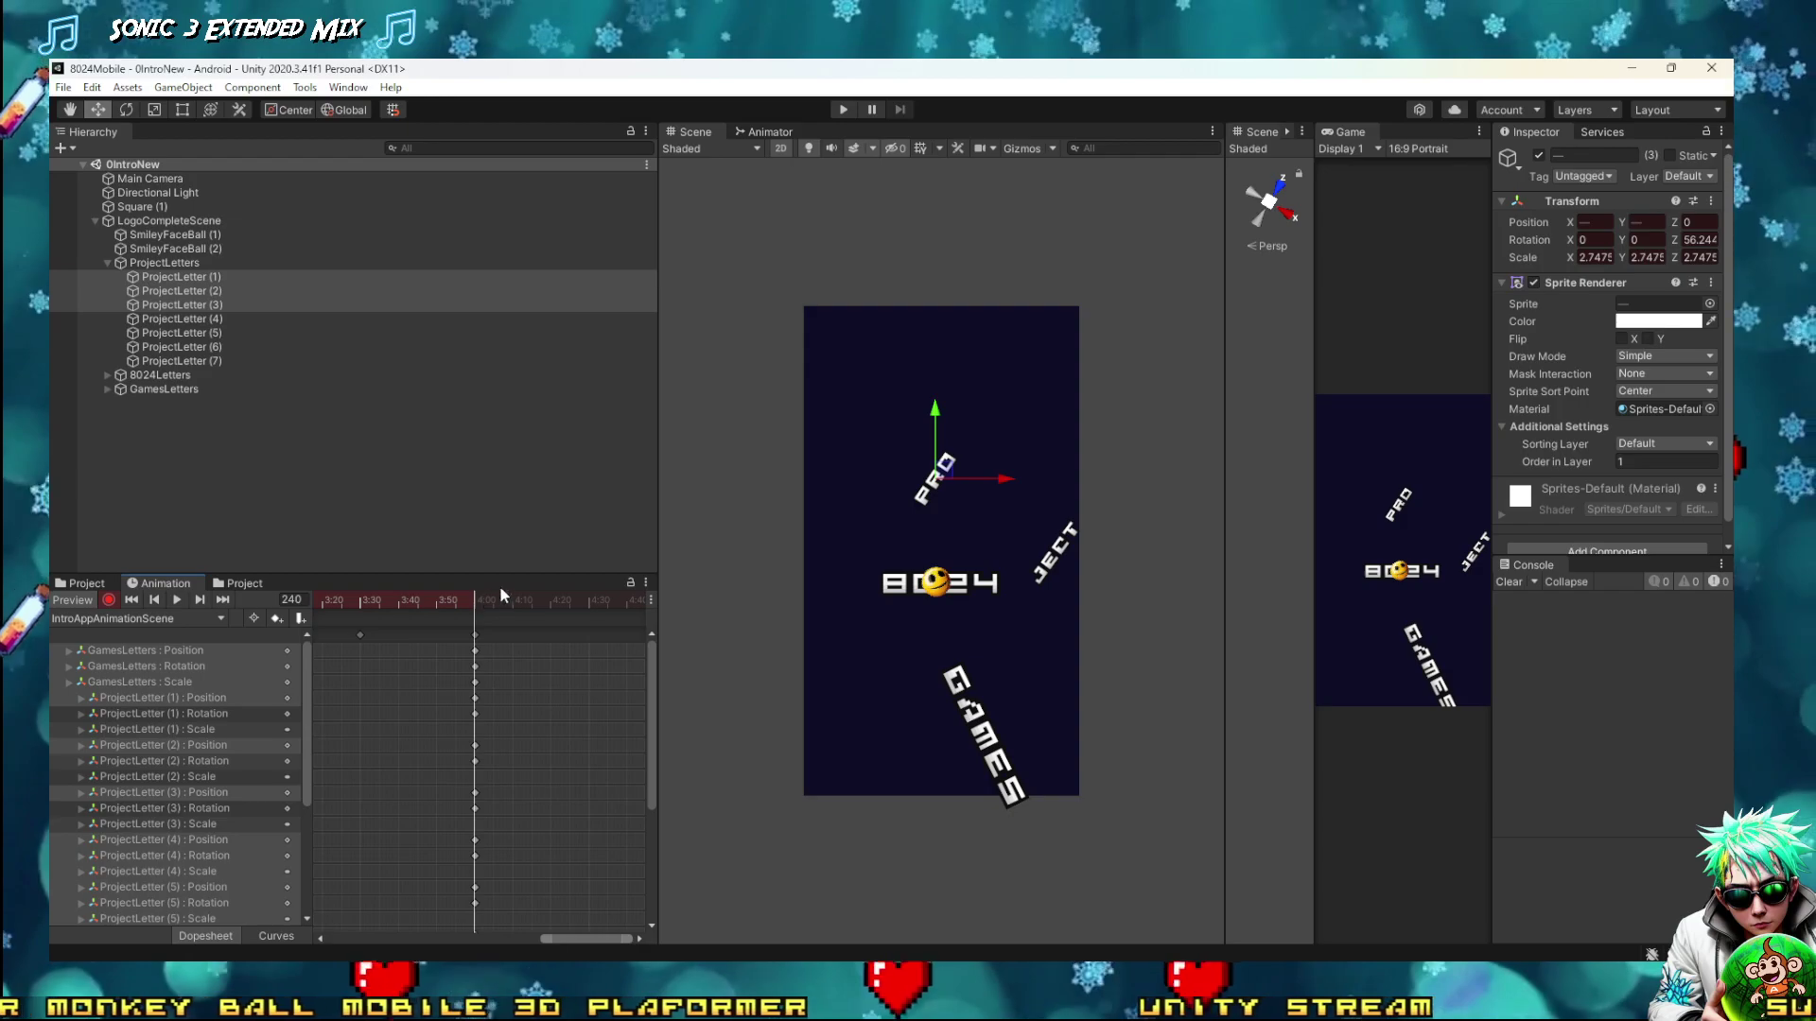
{"action": "left_click_drag", "start_coordinate": [947, 466], "coordinate": [847, 515]}
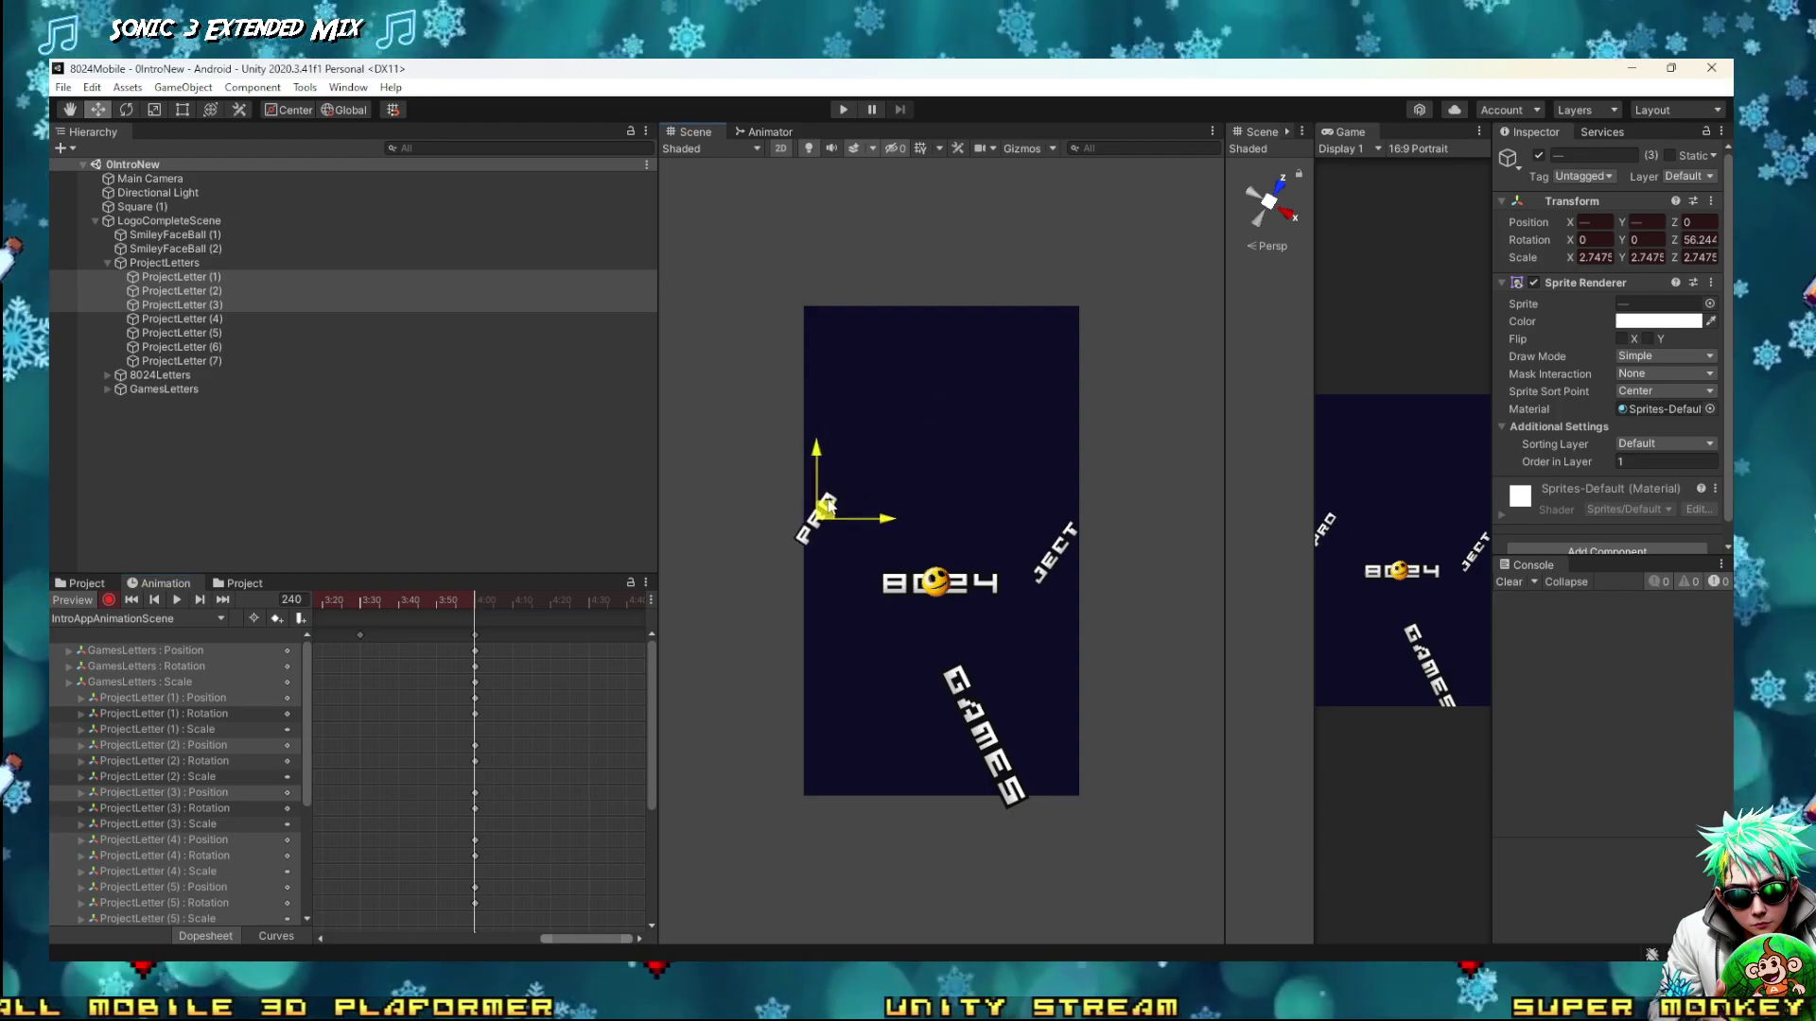
{"action": "left_click_drag", "start_coordinate": [481, 601], "coordinate": [49, 636]}
{"action": "scroll", "coordinate": [519, 773], "scroll_direction": "down", "scroll_amount": 5}
{"action": "scroll", "coordinate": [536, 808], "scroll_direction": "down", "scroll_amount": 2}
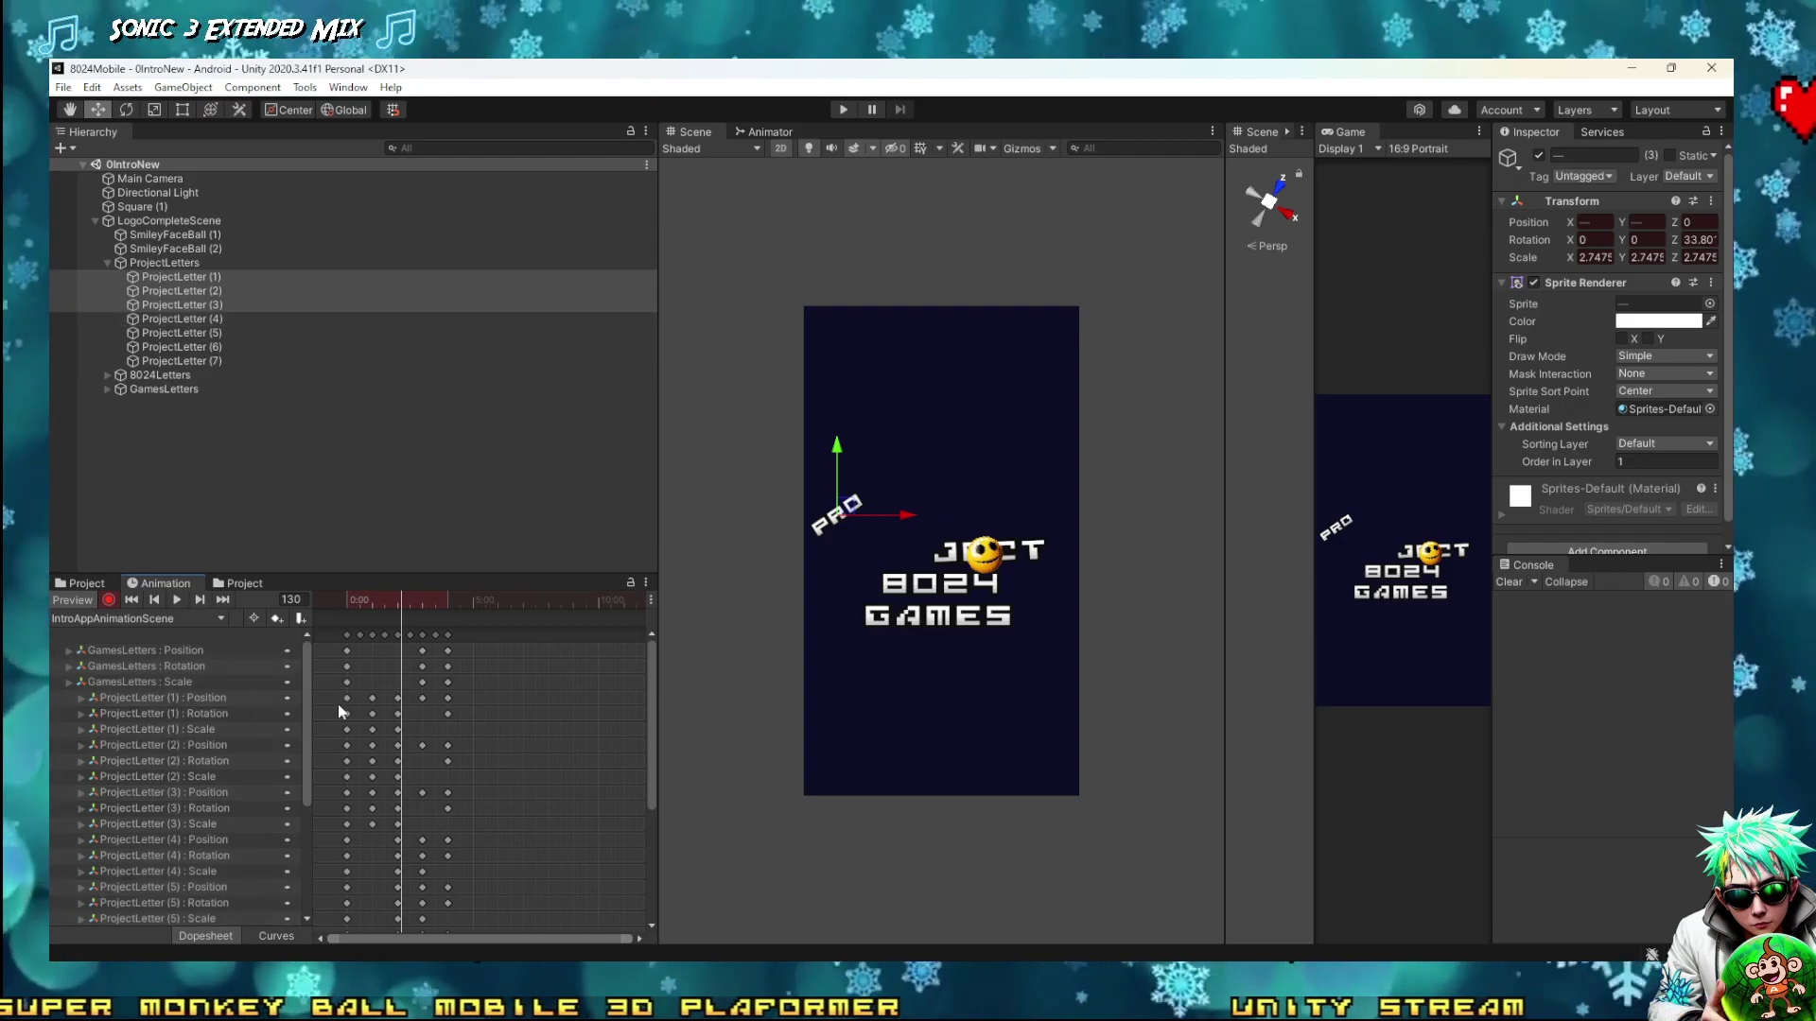
Select the ProjectLetter (1)–(3) keyframes in the Dopesheet for copying
{"action": "left_click_drag", "start_coordinate": [460, 694], "coordinate": [369, 825]}
{"action": "left_click", "coordinate": [372, 602]}
{"action": "left_click_drag", "start_coordinate": [372, 610], "coordinate": [396, 631]}
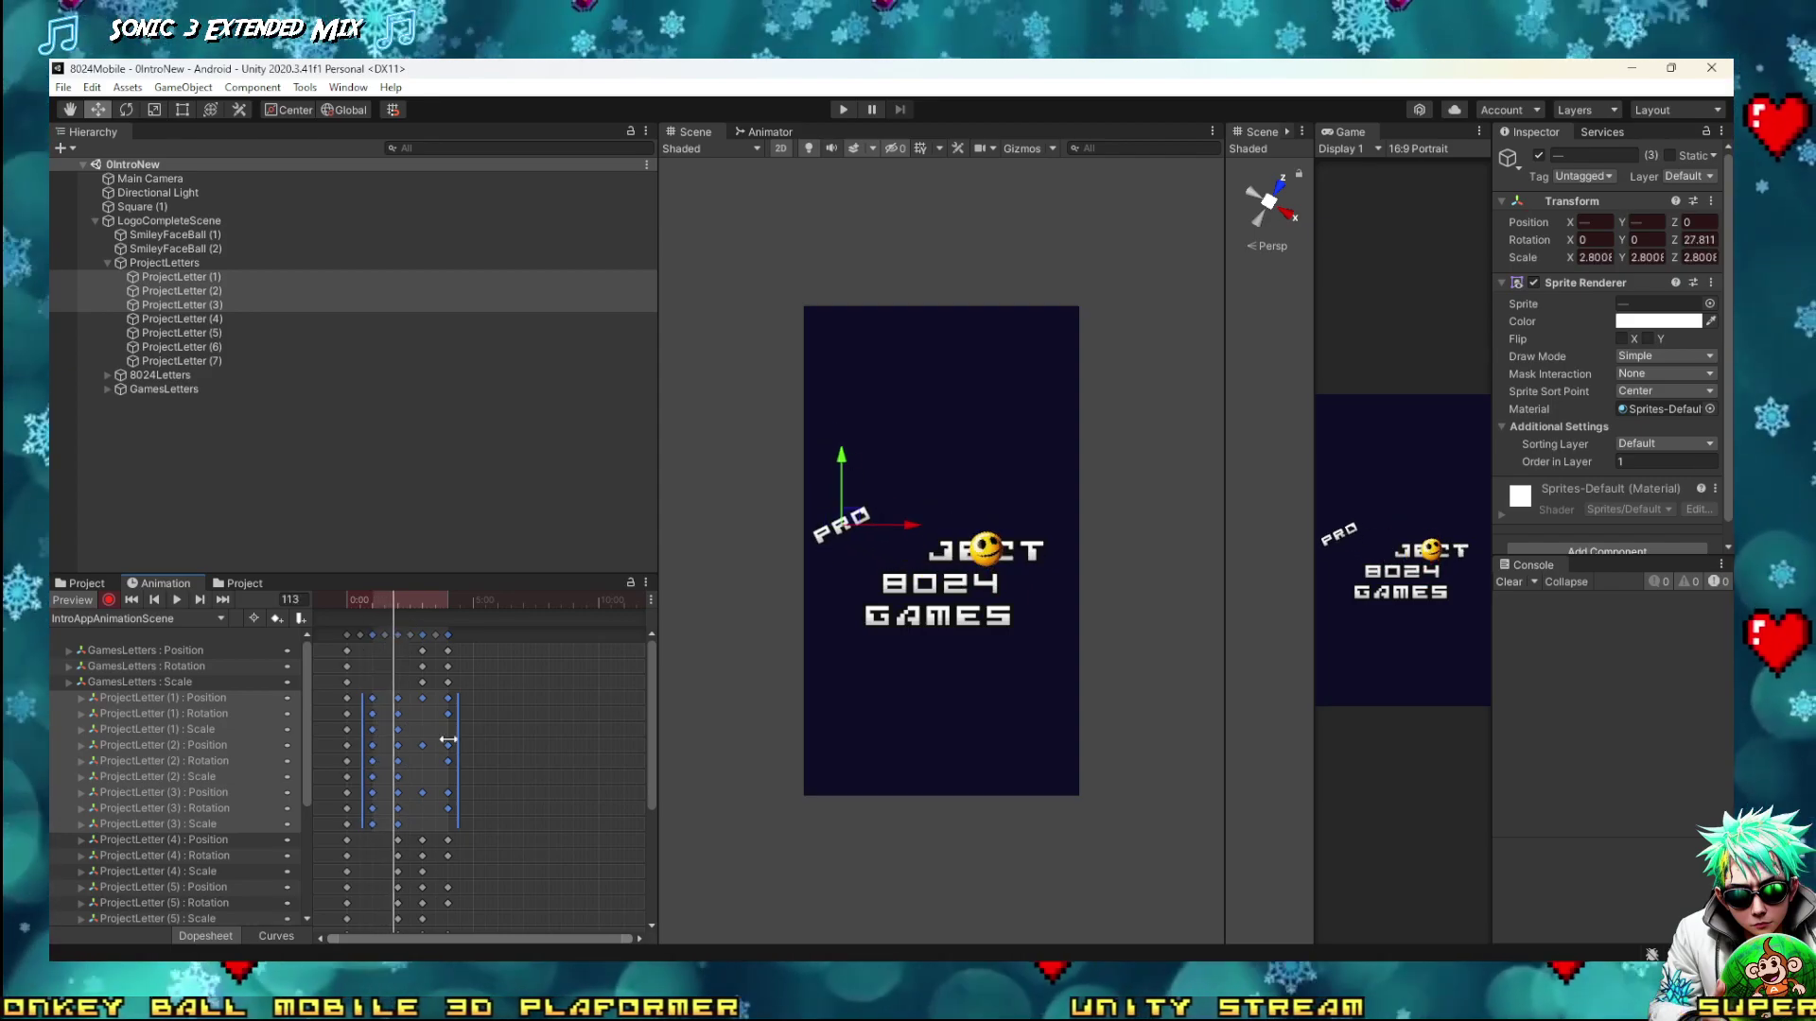
{"action": "left_click_drag", "start_coordinate": [471, 692], "coordinate": [411, 821]}
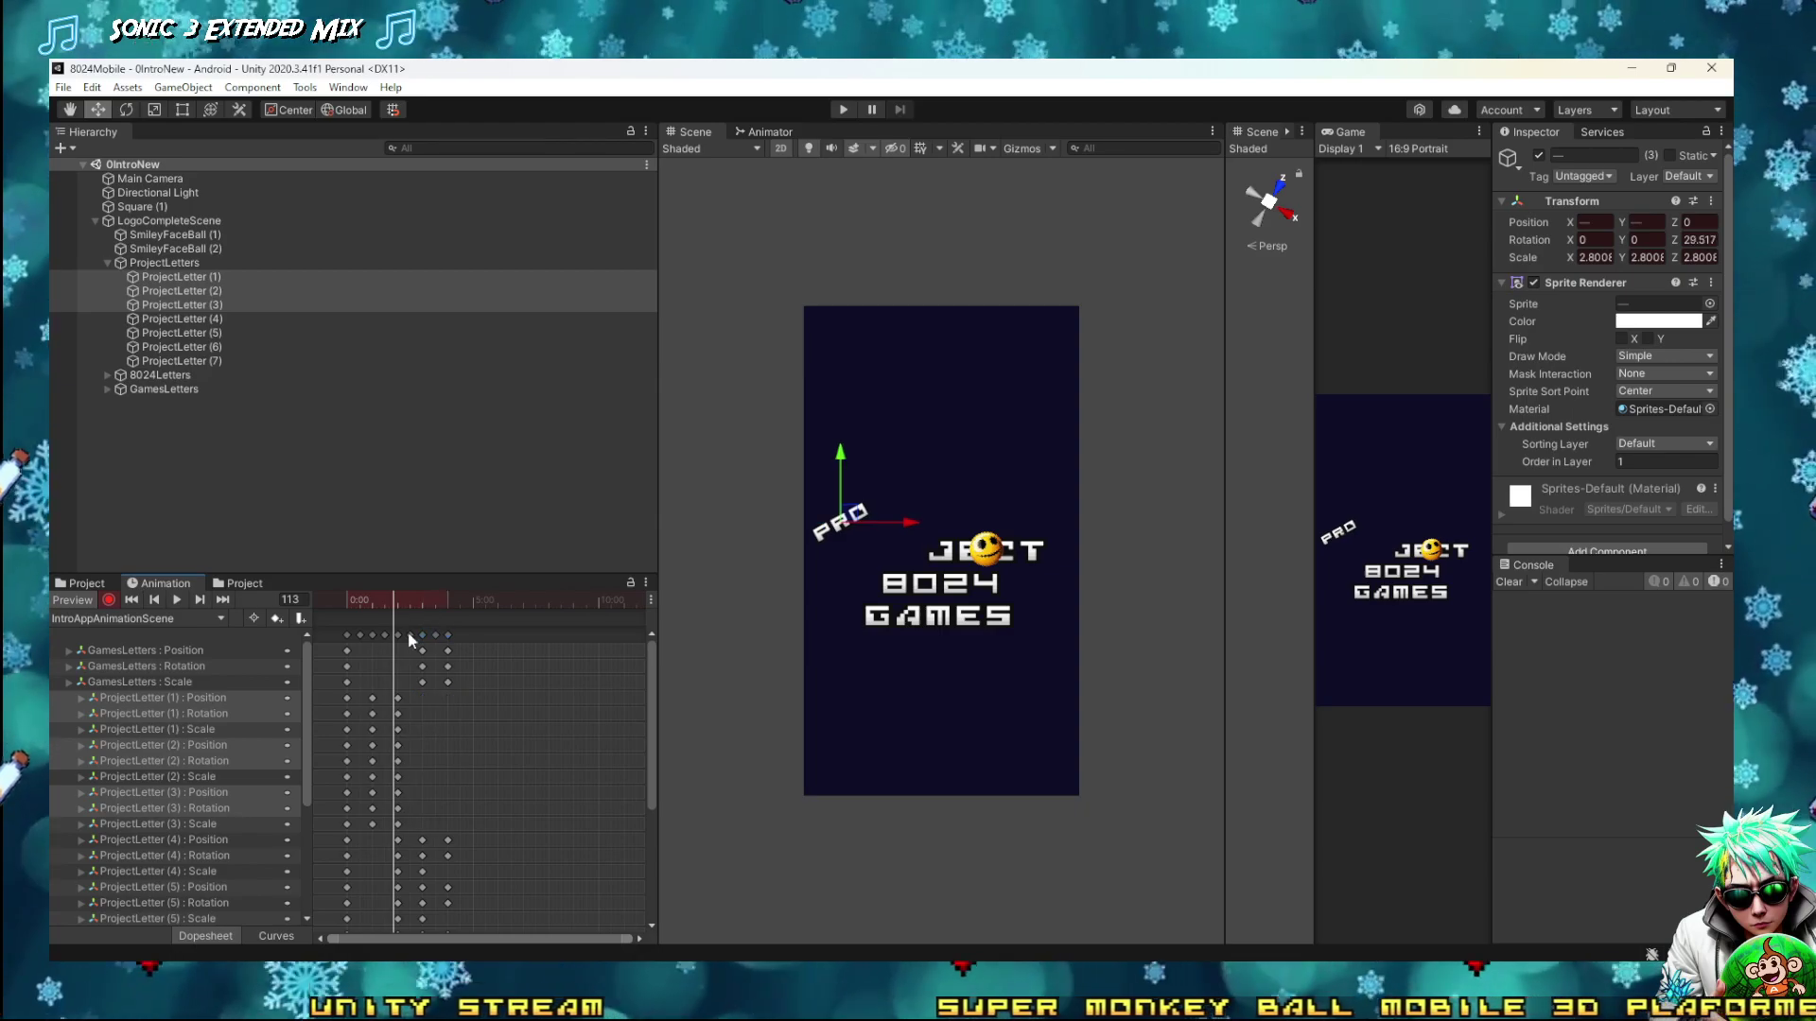
{"action": "left_click", "coordinate": [398, 697]}
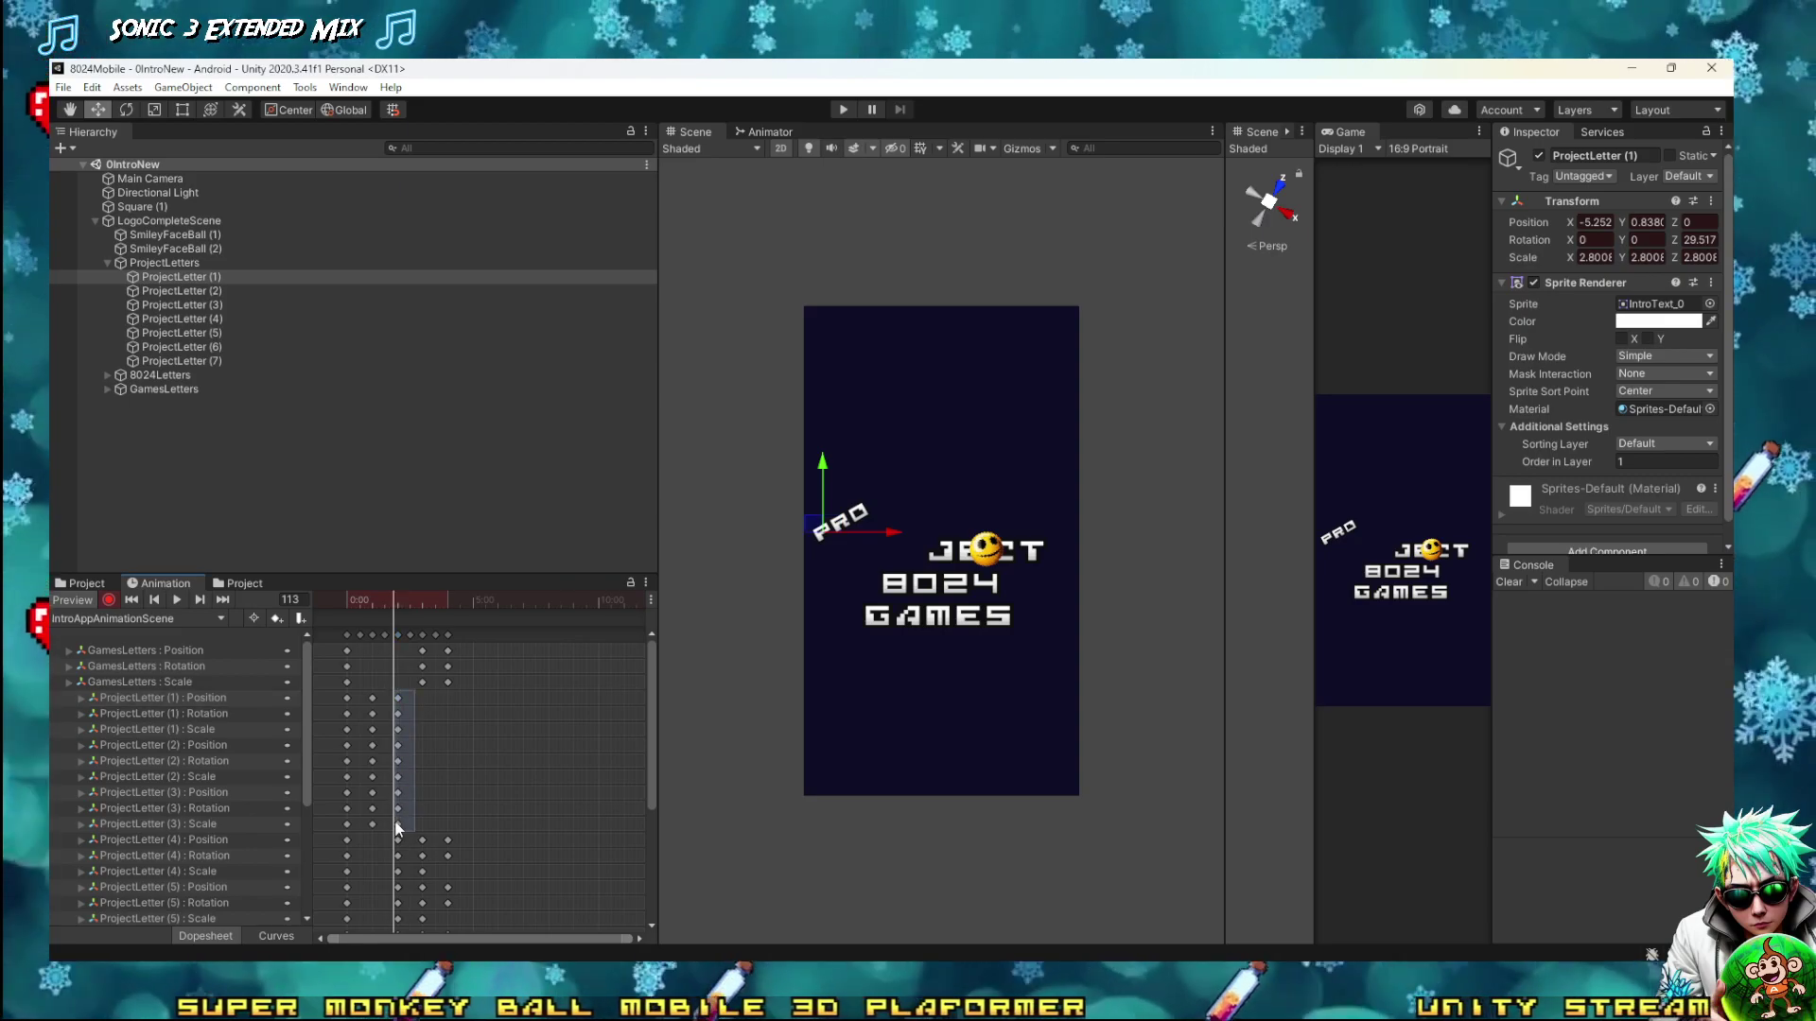
{"action": "left_click_drag", "start_coordinate": [397, 829], "coordinate": [397, 828]}
Paste the PRO keyframes at frame 240, then scrub back to frame 0 to check the logo
{"action": "left_click_drag", "start_coordinate": [401, 601], "coordinate": [445, 610]}
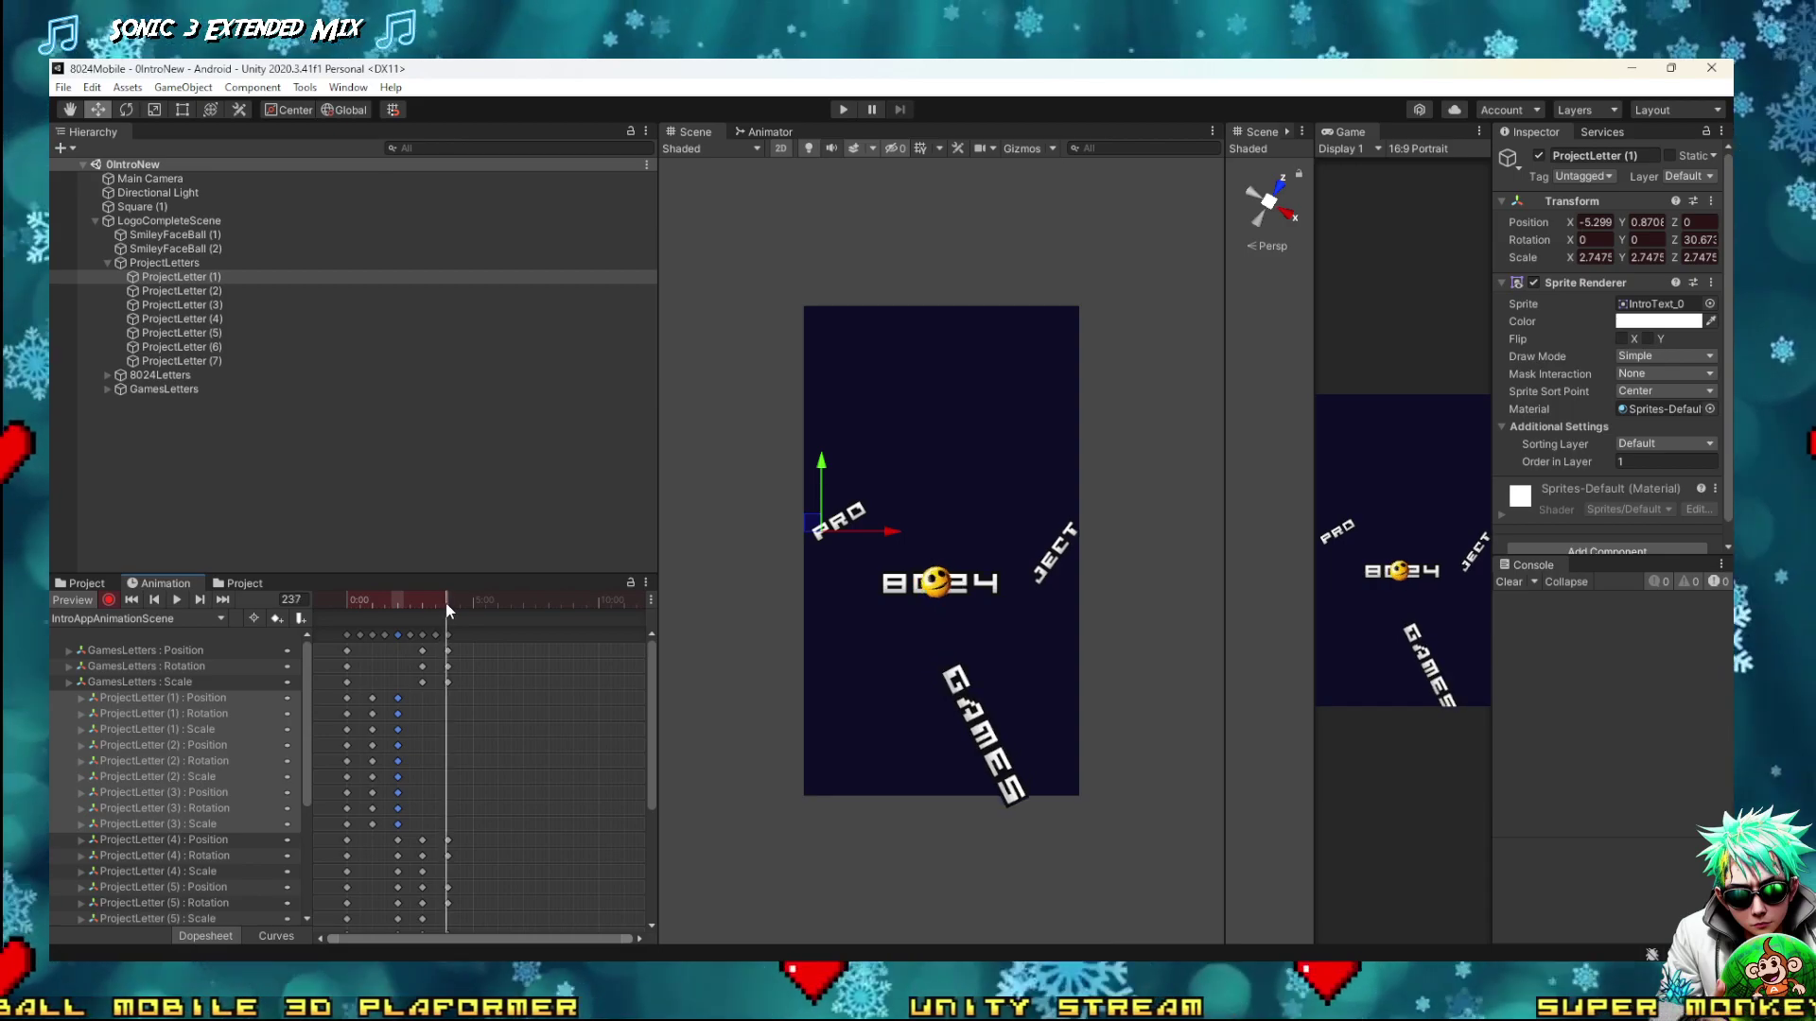
{"action": "scroll", "coordinate": [436, 662], "scroll_direction": "up", "scroll_amount": 2}
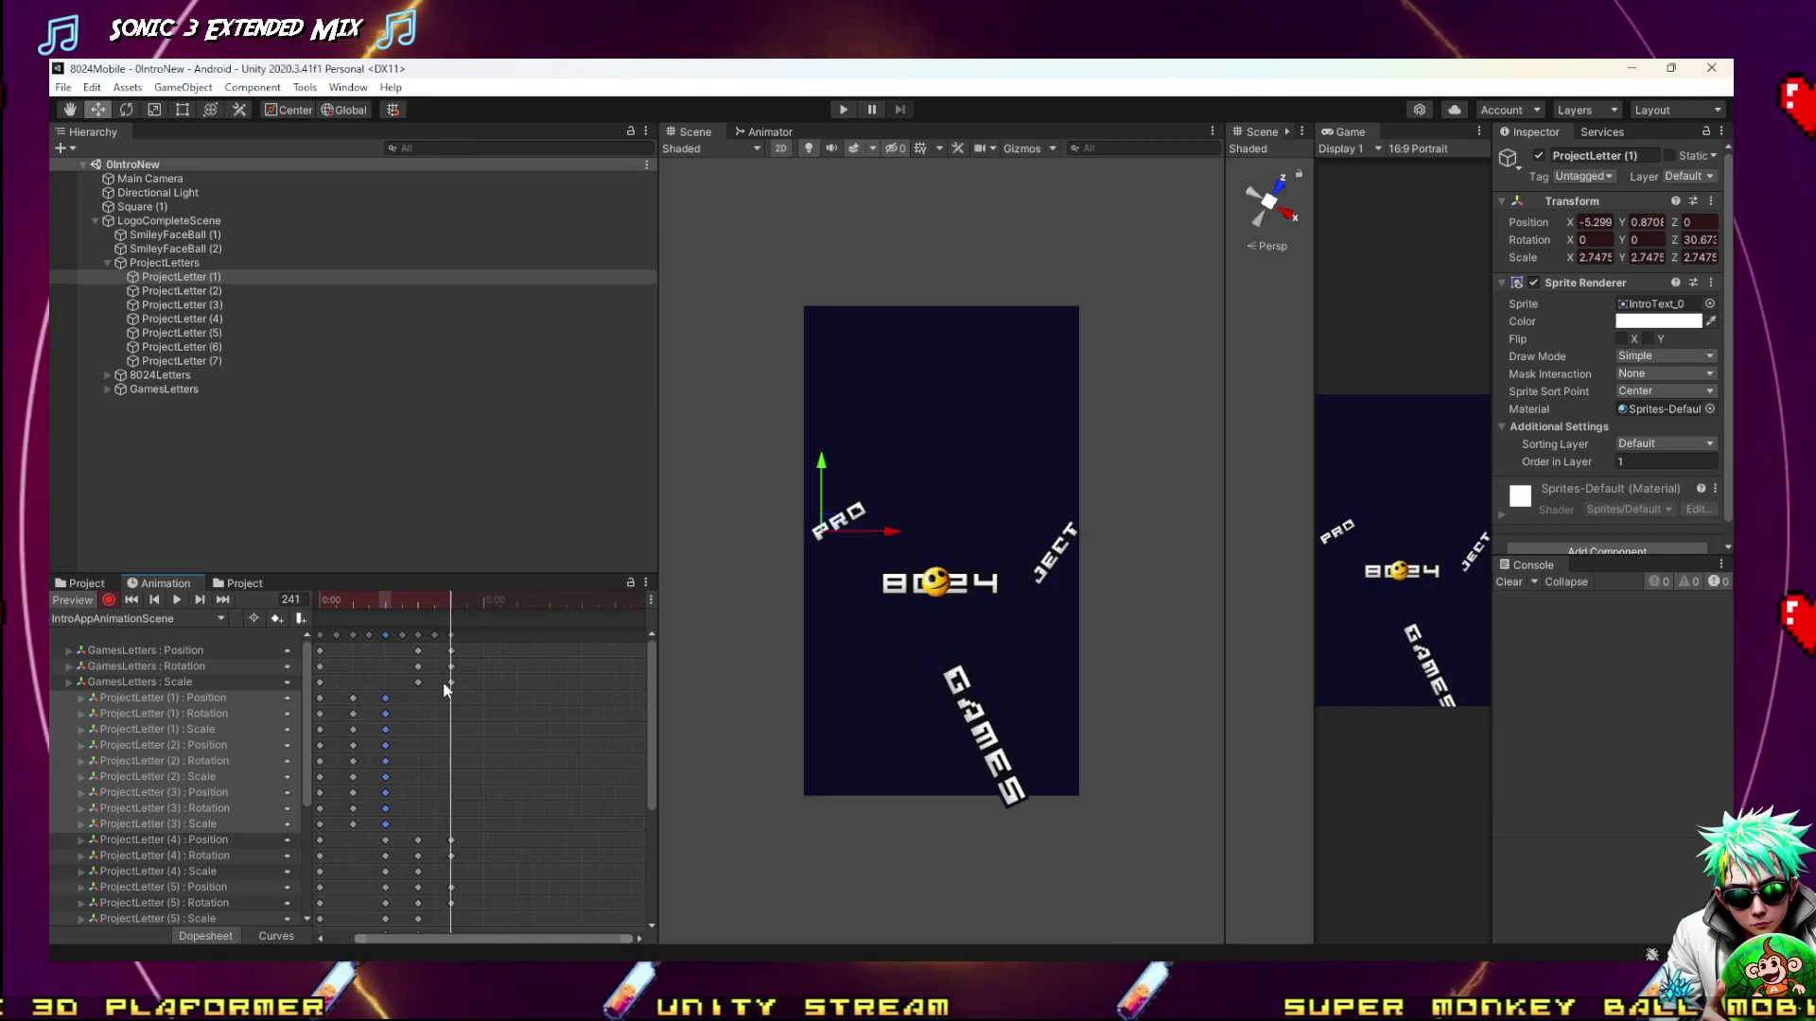
{"action": "scroll", "coordinate": [445, 690], "scroll_direction": "up", "scroll_amount": 3}
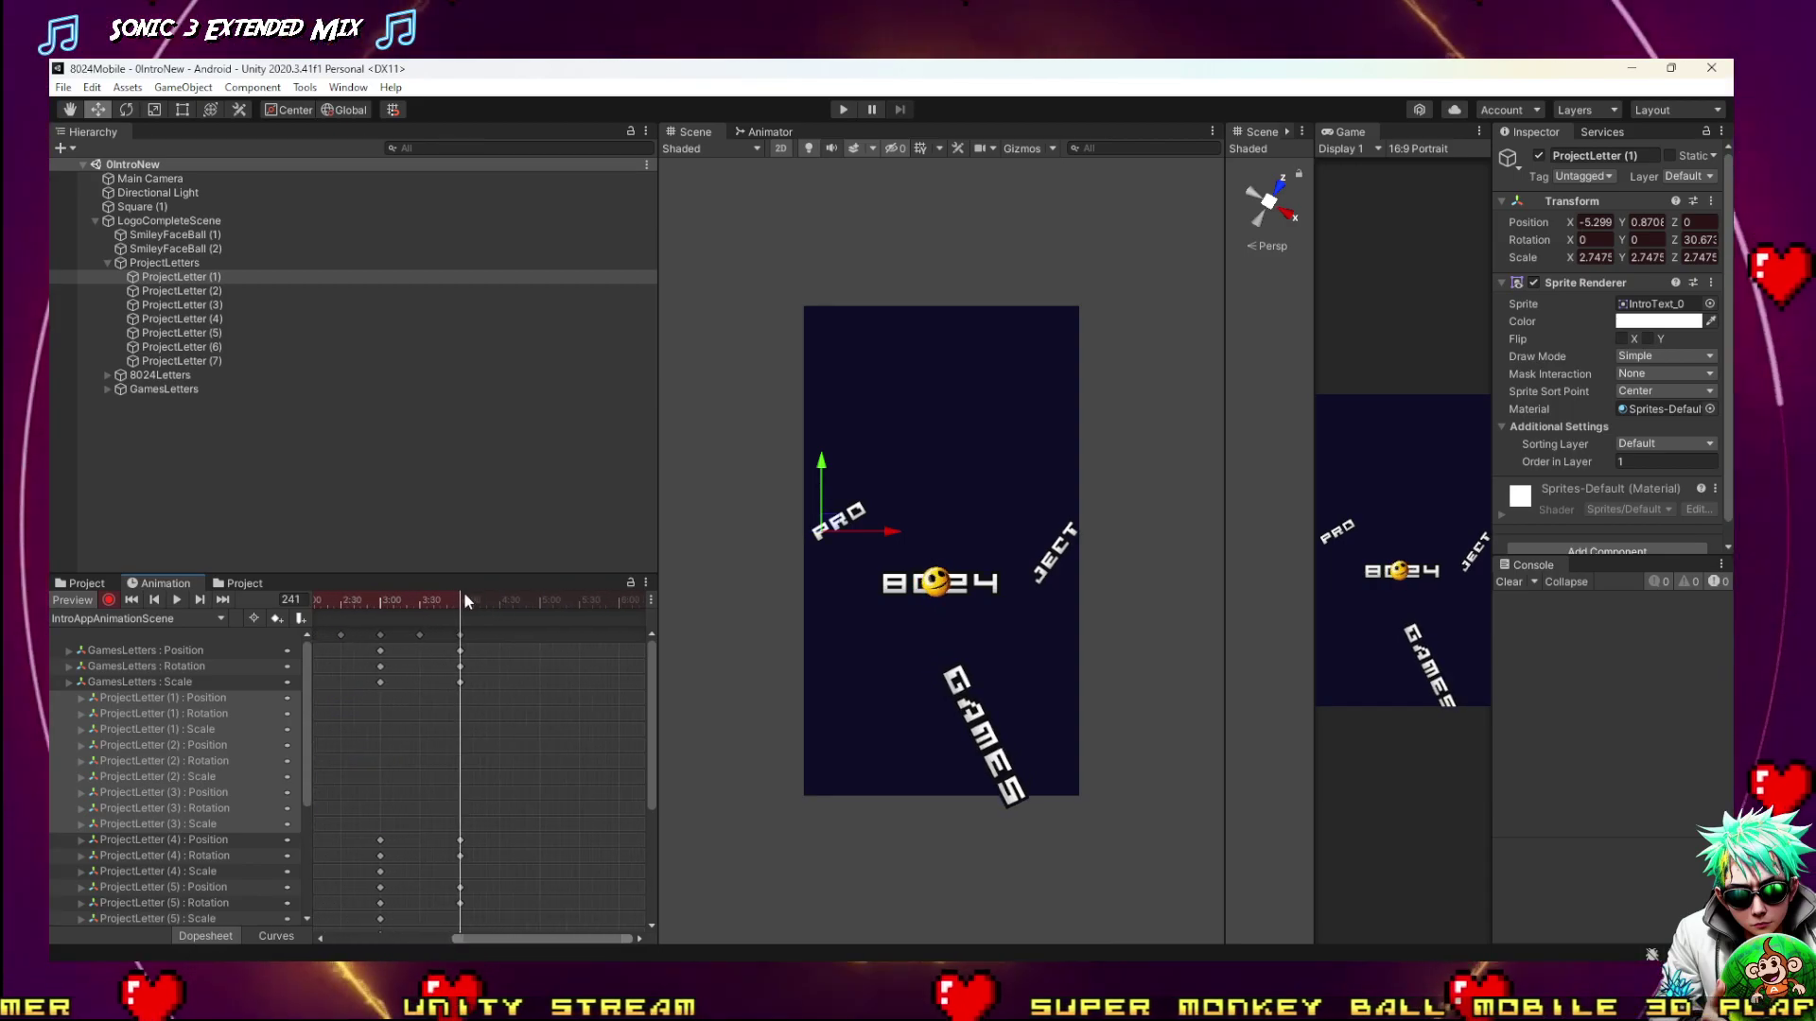
{"action": "key", "text": "ctrl+v"}
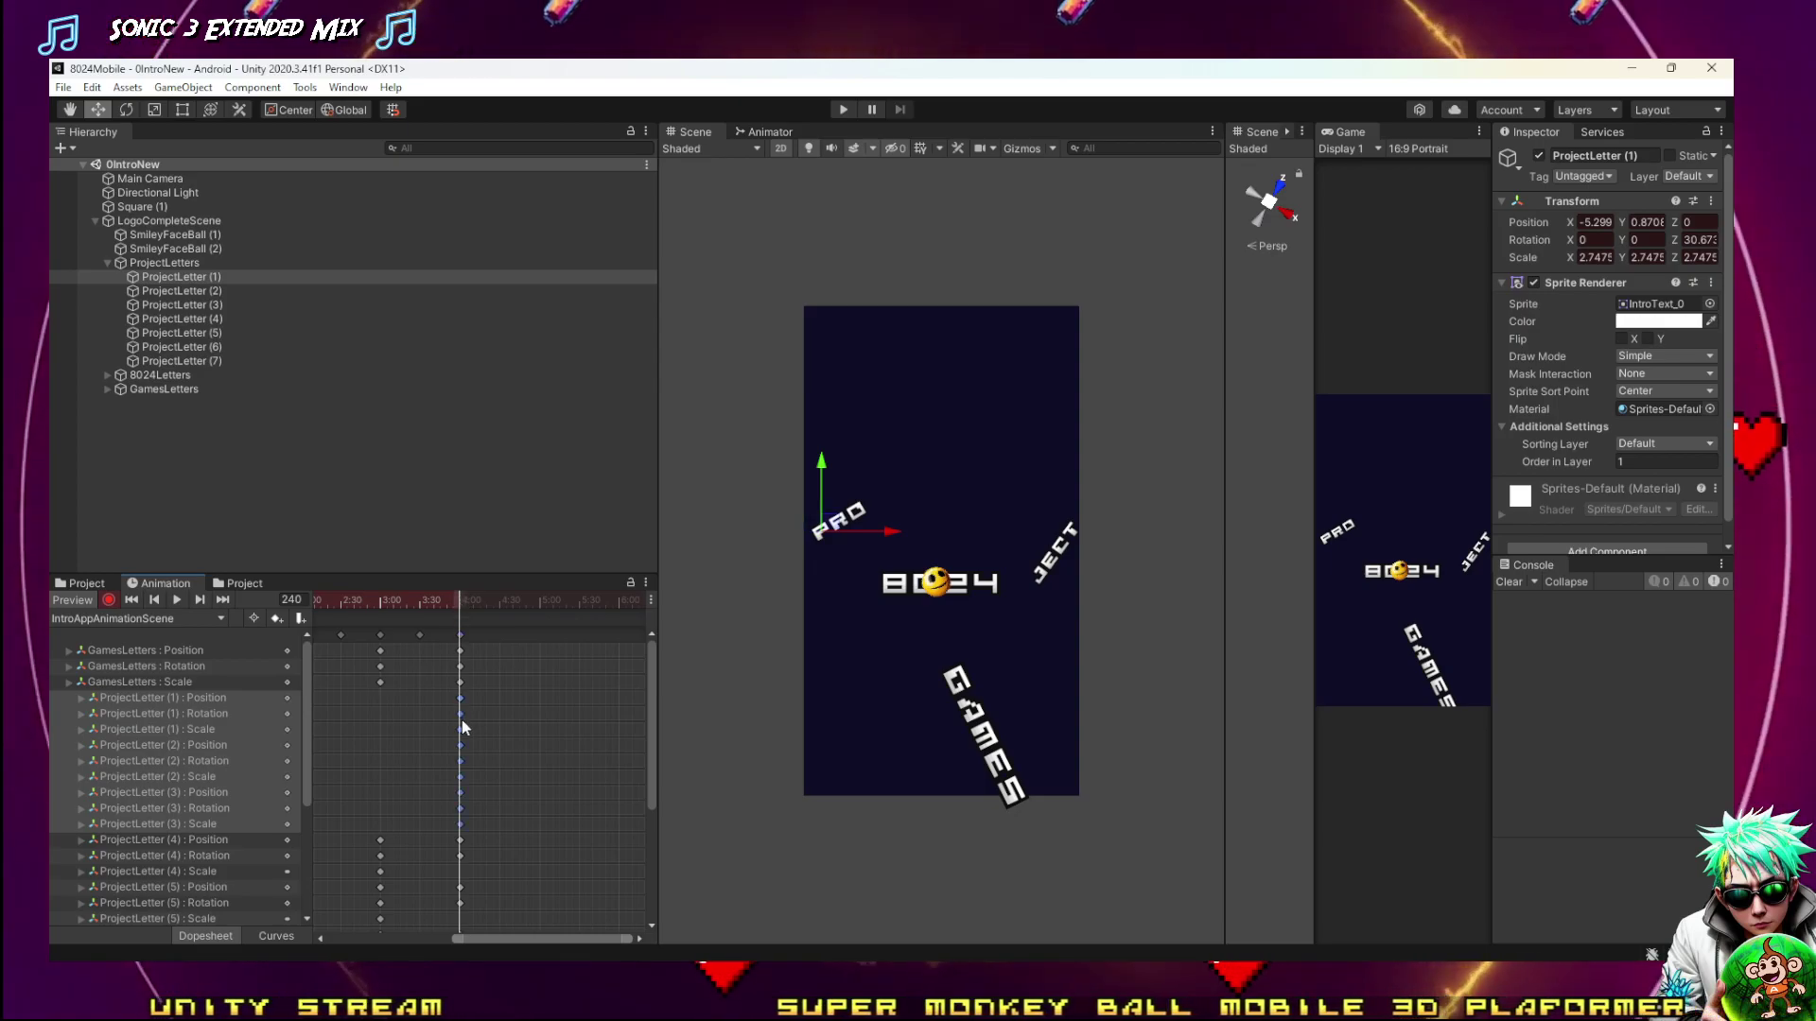
{"action": "scroll", "coordinate": [462, 723], "scroll_direction": "down", "scroll_amount": 5}
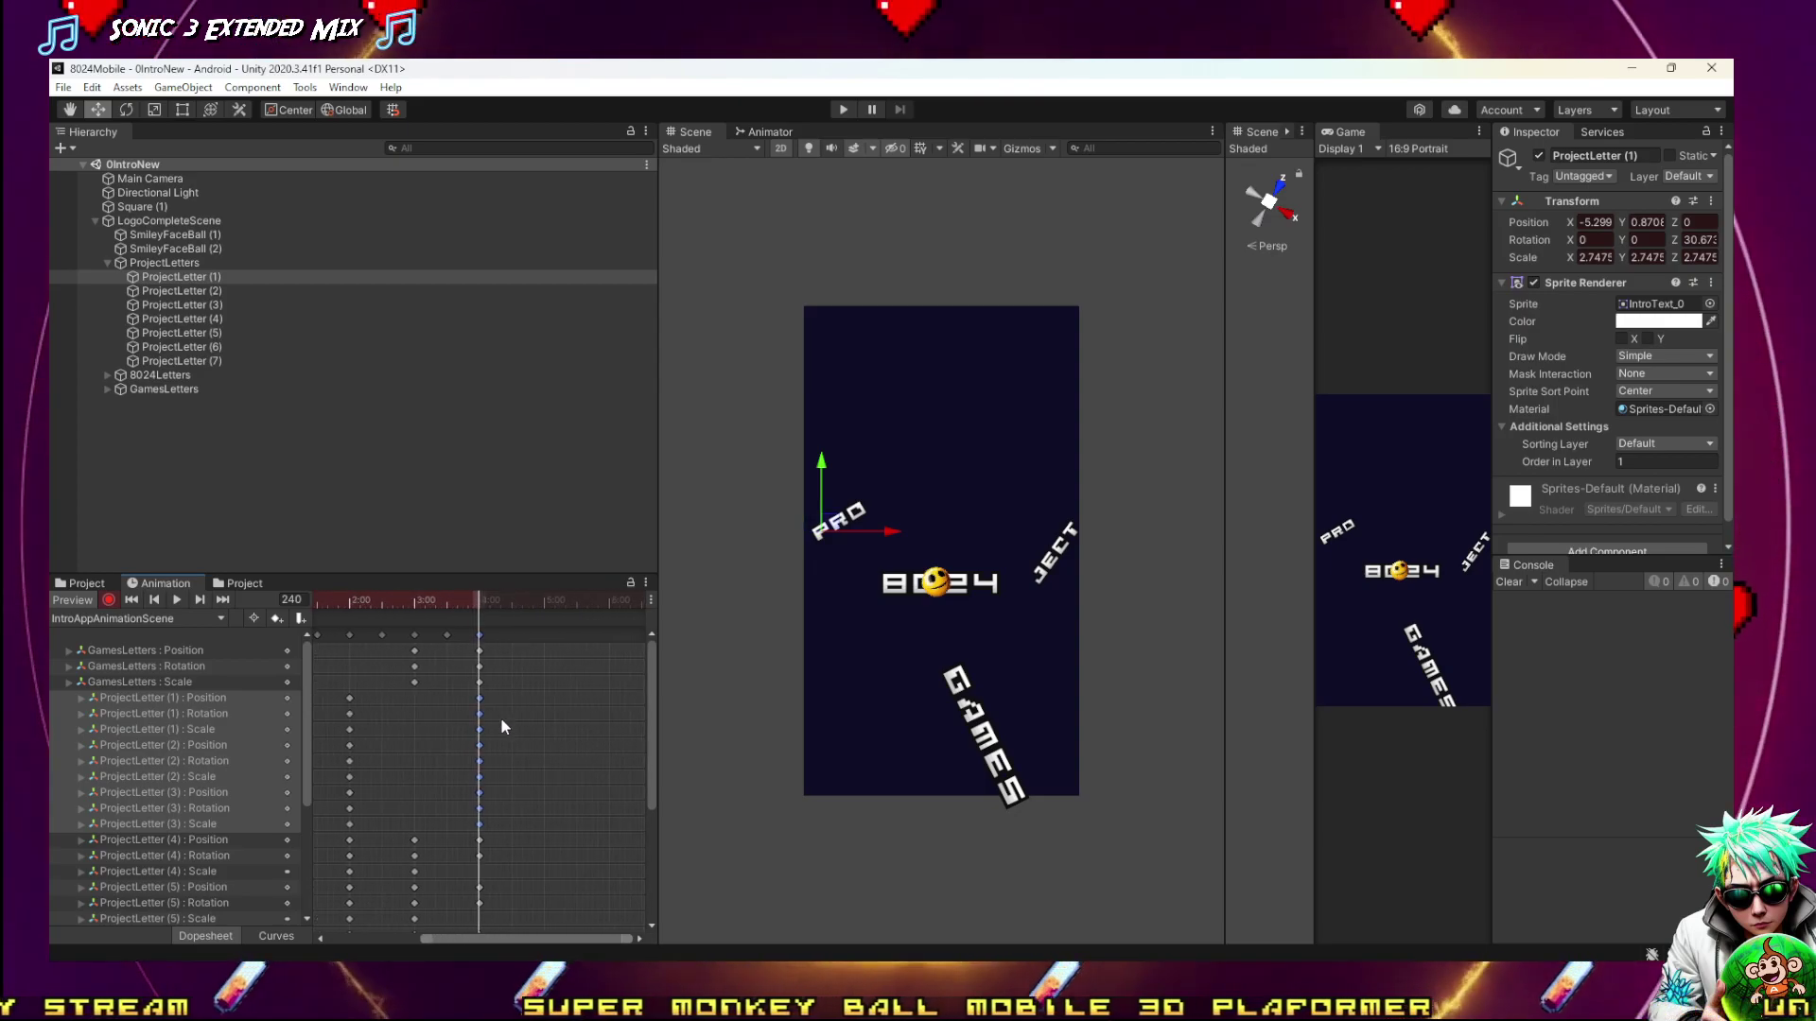
{"action": "left_click_drag", "start_coordinate": [456, 617], "coordinate": [149, 647]}
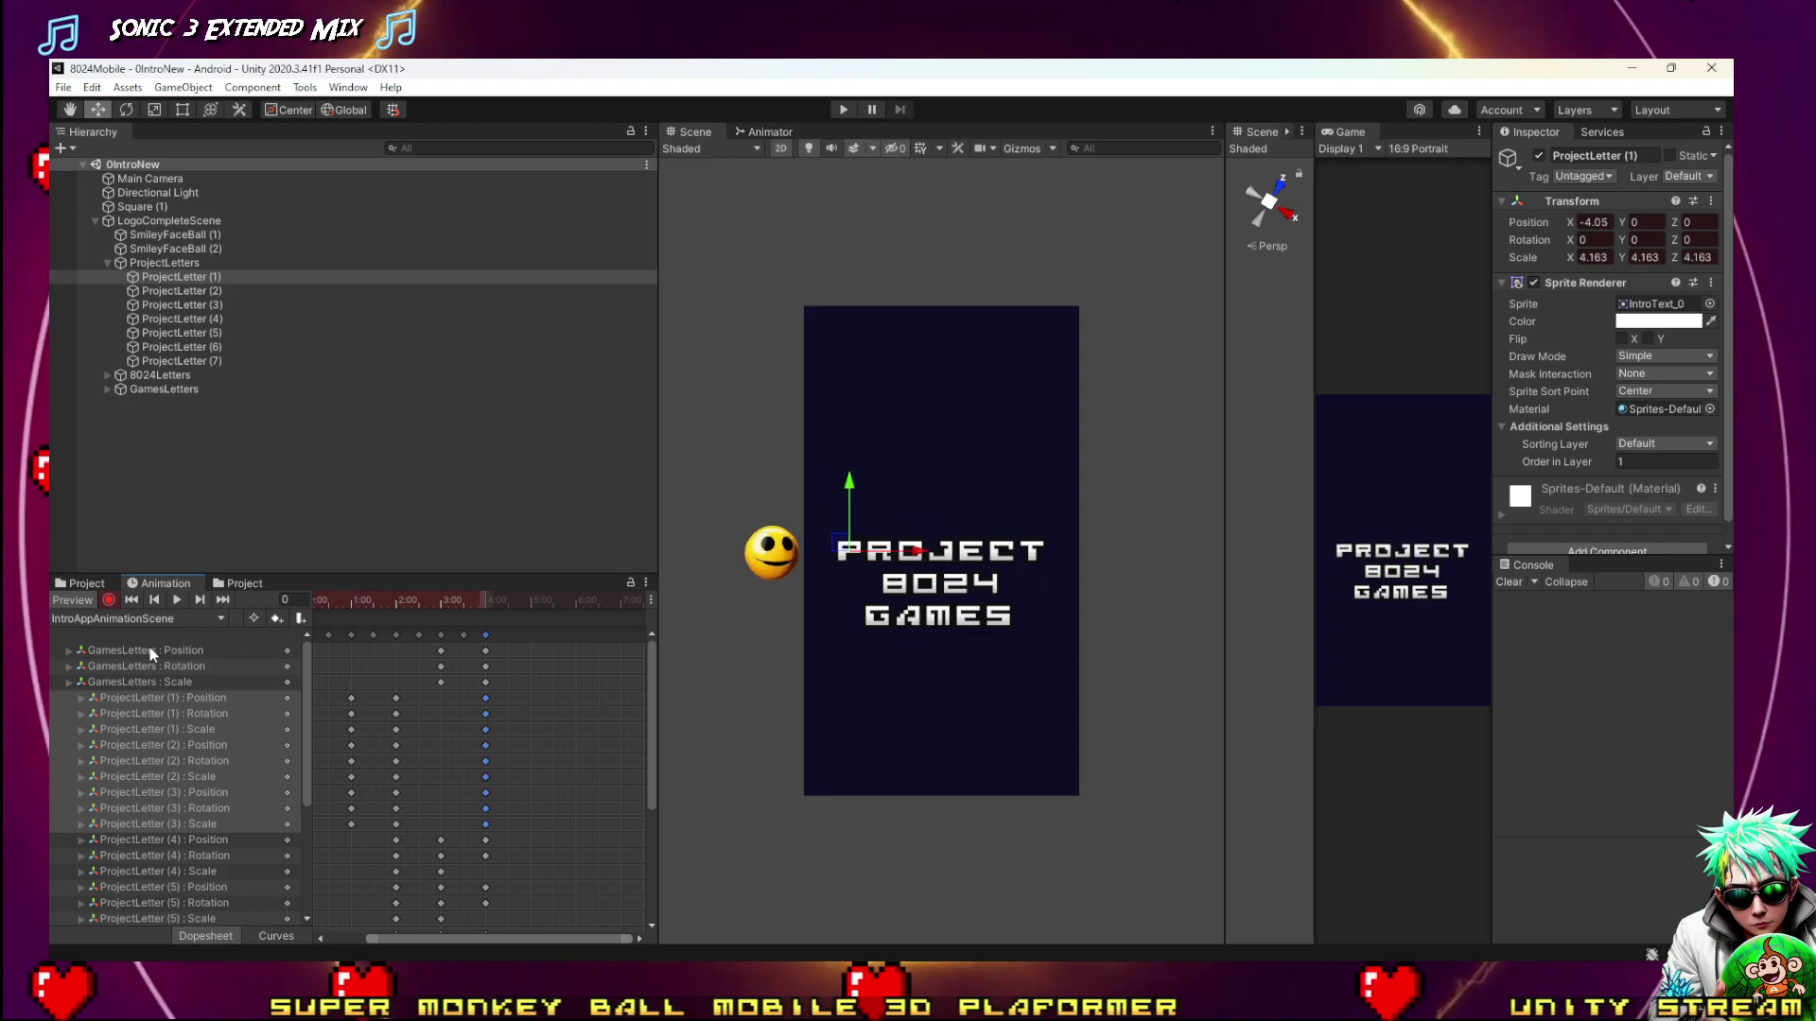
{"action": "left_click_drag", "start_coordinate": [313, 640], "coordinate": [462, 662]}
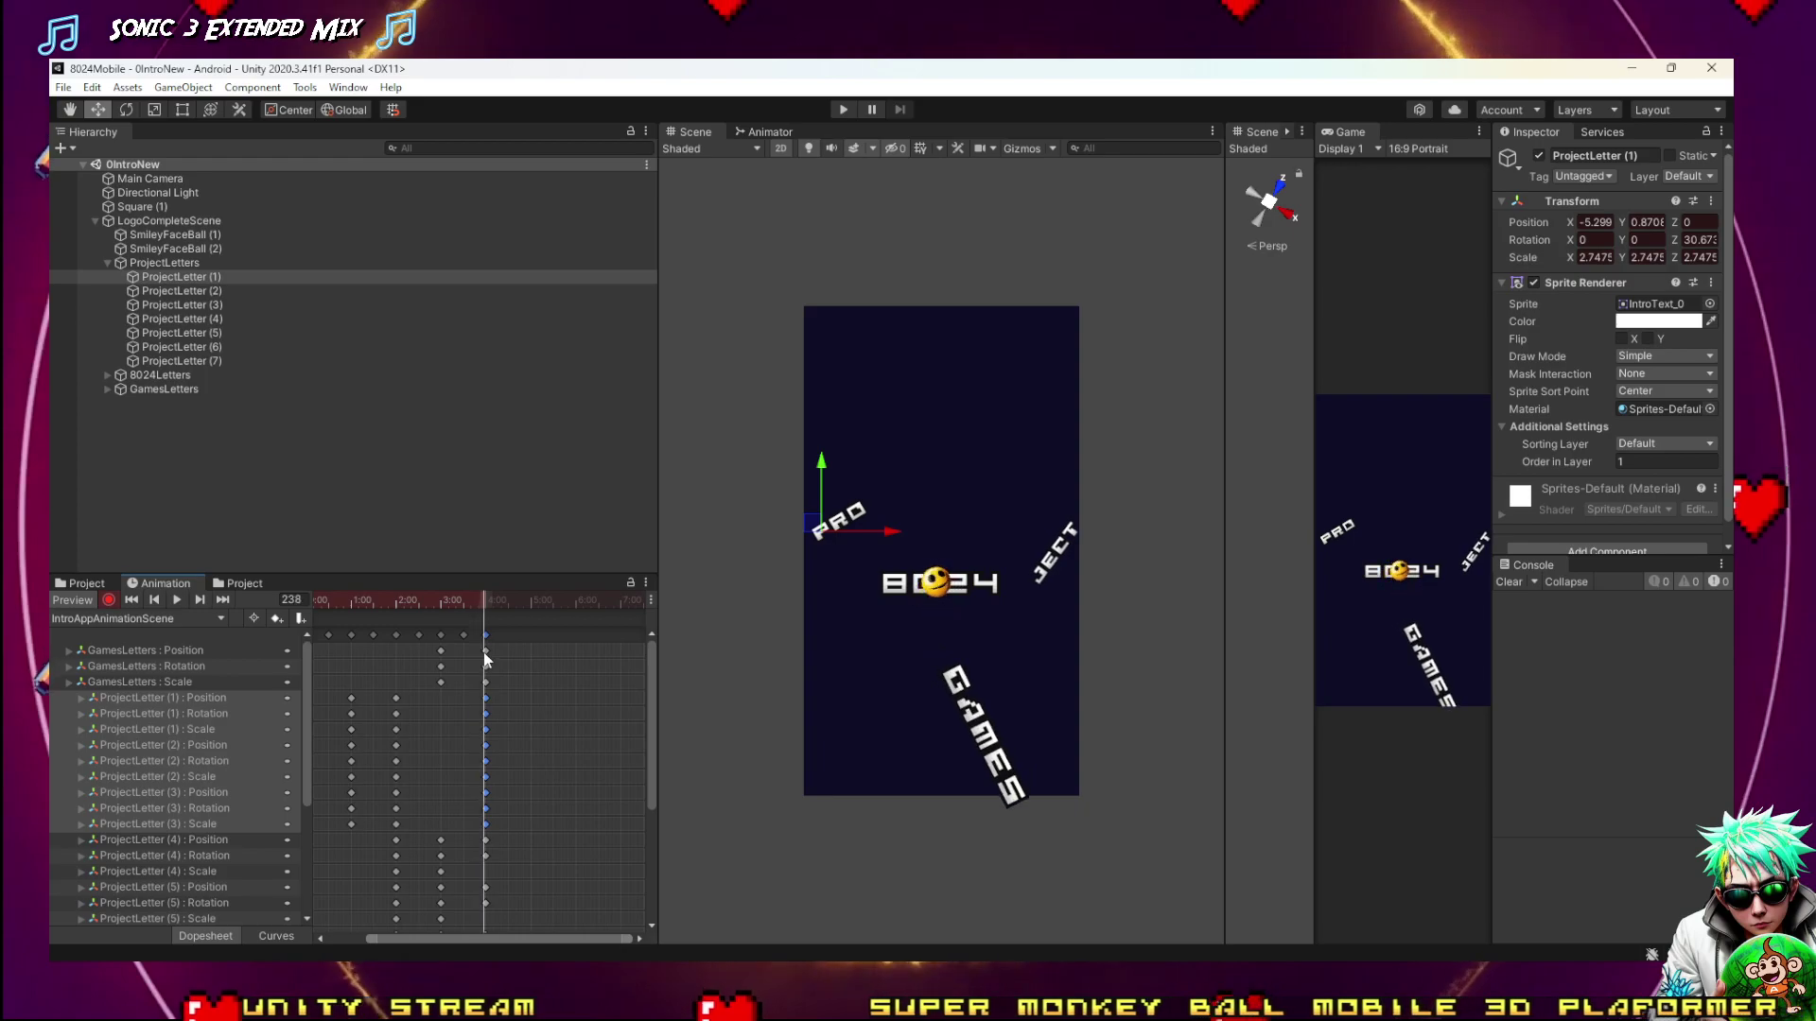
{"action": "left_click", "coordinate": [202, 622]}
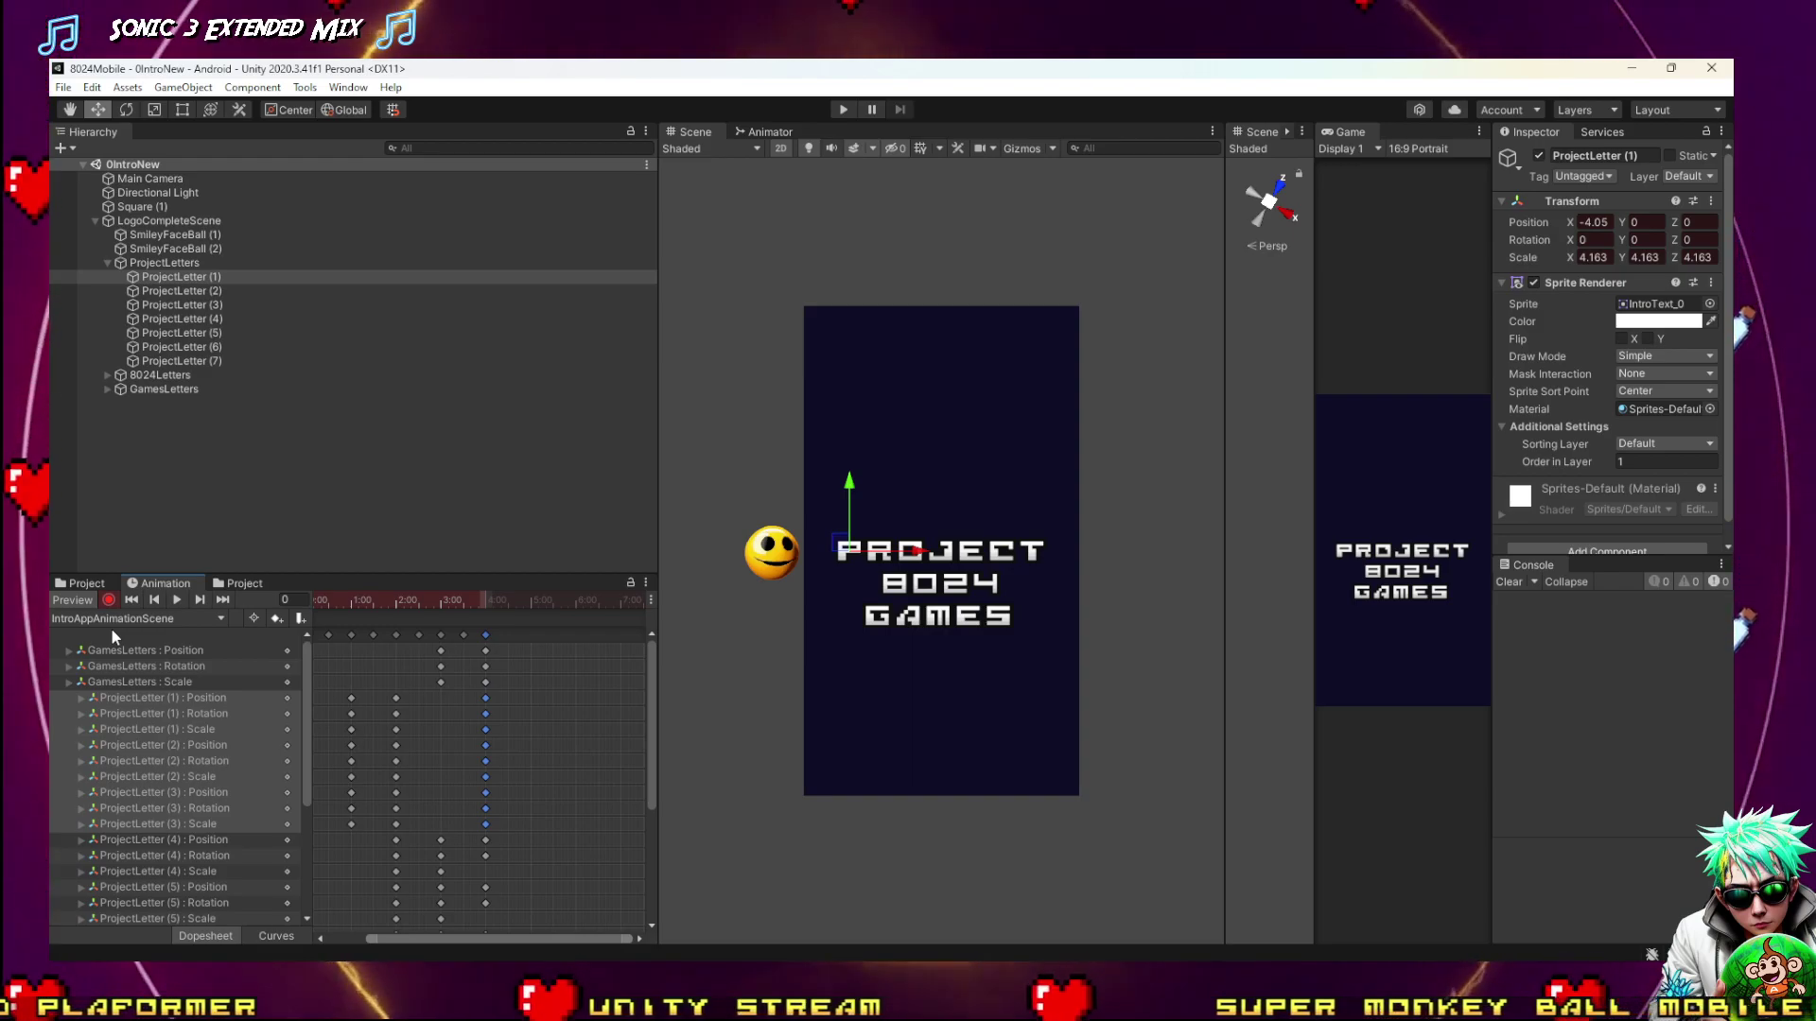
{"action": "scroll", "coordinate": [573, 854], "scroll_direction": "down", "scroll_amount": 3}
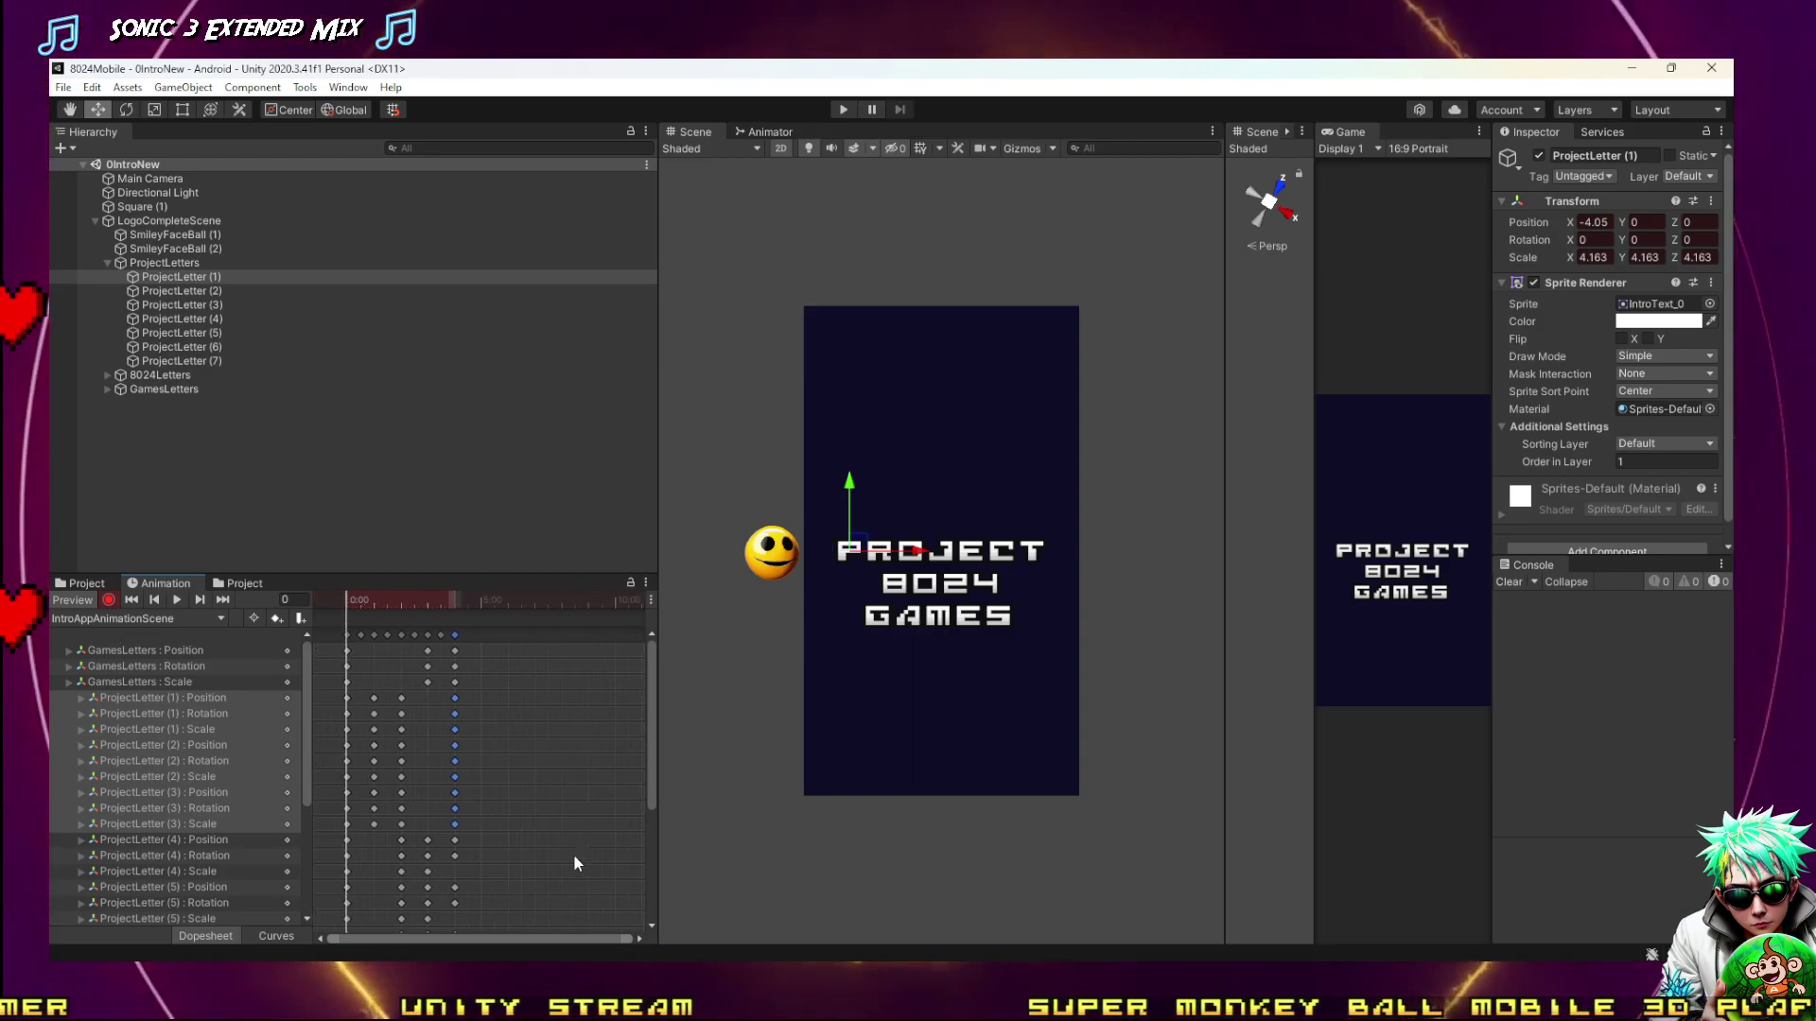
{"action": "left_click", "coordinate": [350, 604]}
{"action": "mouse_move", "coordinate": [350, 608]}
{"action": "left_mouse_down"}
{"action": "mouse_move", "coordinate": [374, 610]}
{"action": "mouse_move", "coordinate": [358, 615]}
{"action": "left_mouse_up"}
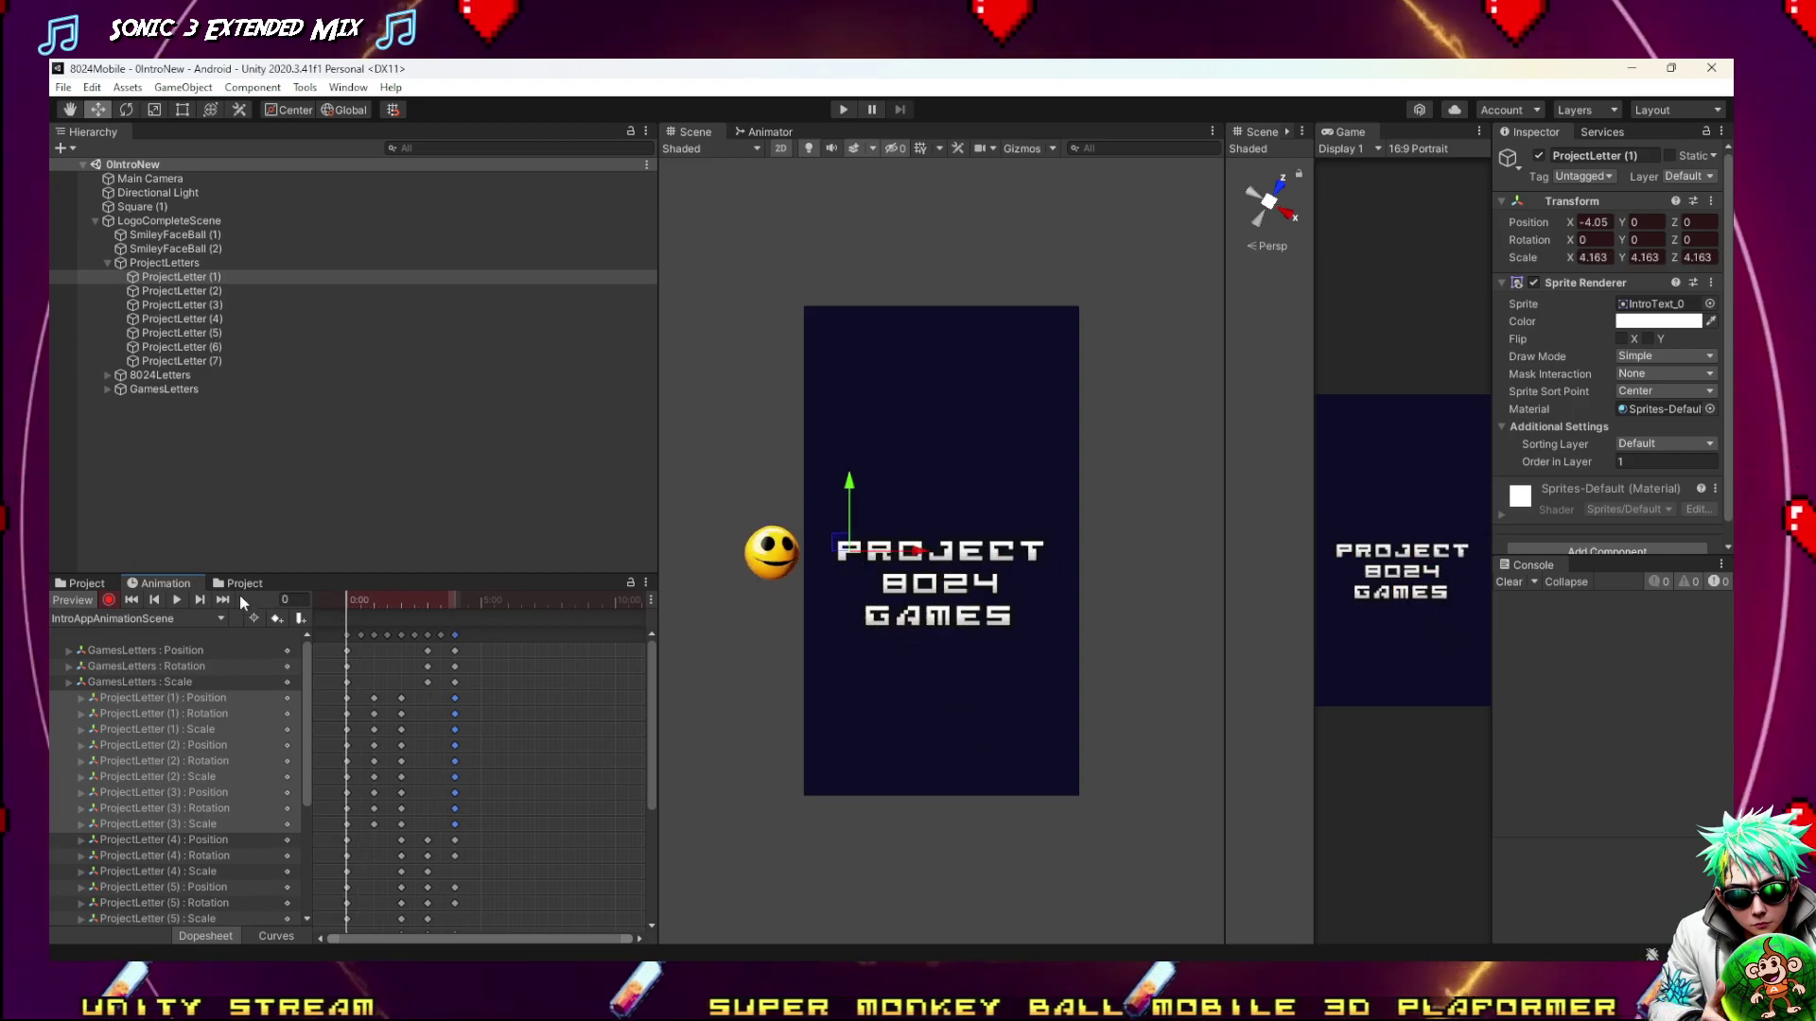
{"action": "left_click", "coordinate": [178, 602]}
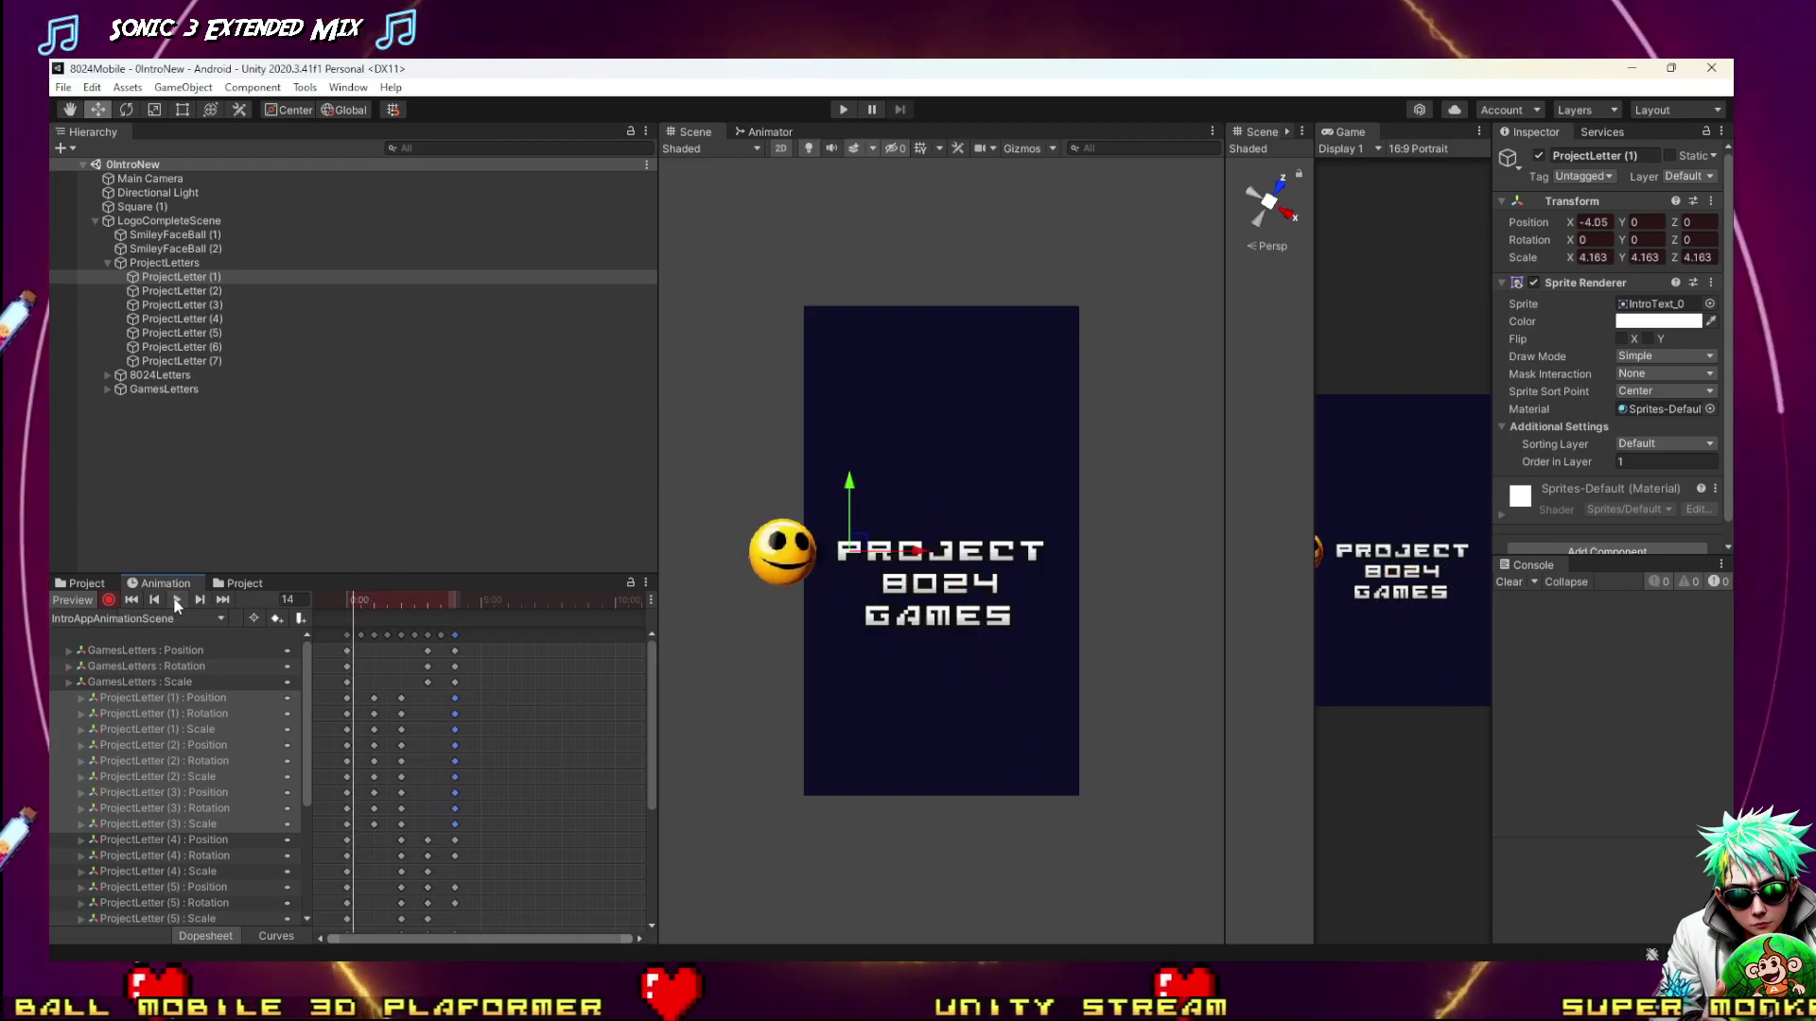
{"action": "left_click", "coordinate": [177, 602]}
{"action": "left_click_drag", "start_coordinate": [359, 626], "coordinate": [409, 605]}
Select SmileyFaceBall (1) and nudge it down-left, then slightly back up
{"action": "left_click", "coordinate": [167, 237]}
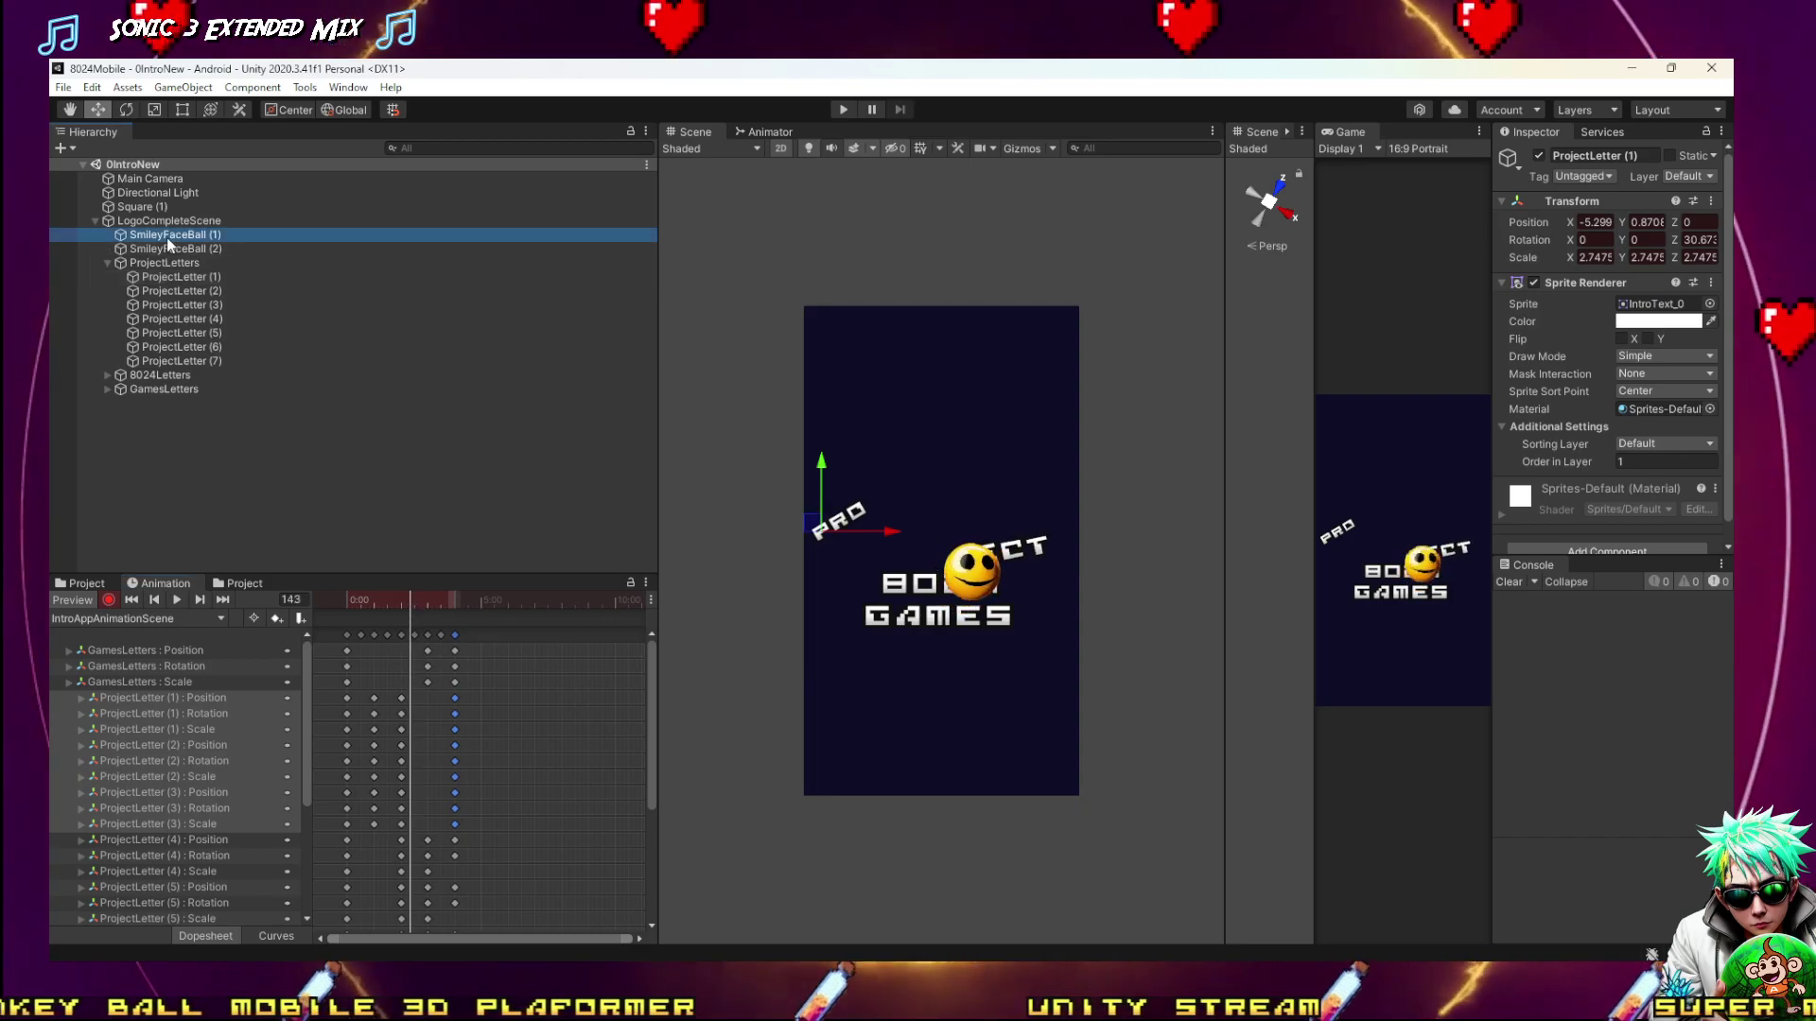
{"action": "left_click_drag", "start_coordinate": [990, 568], "coordinate": [971, 594]}
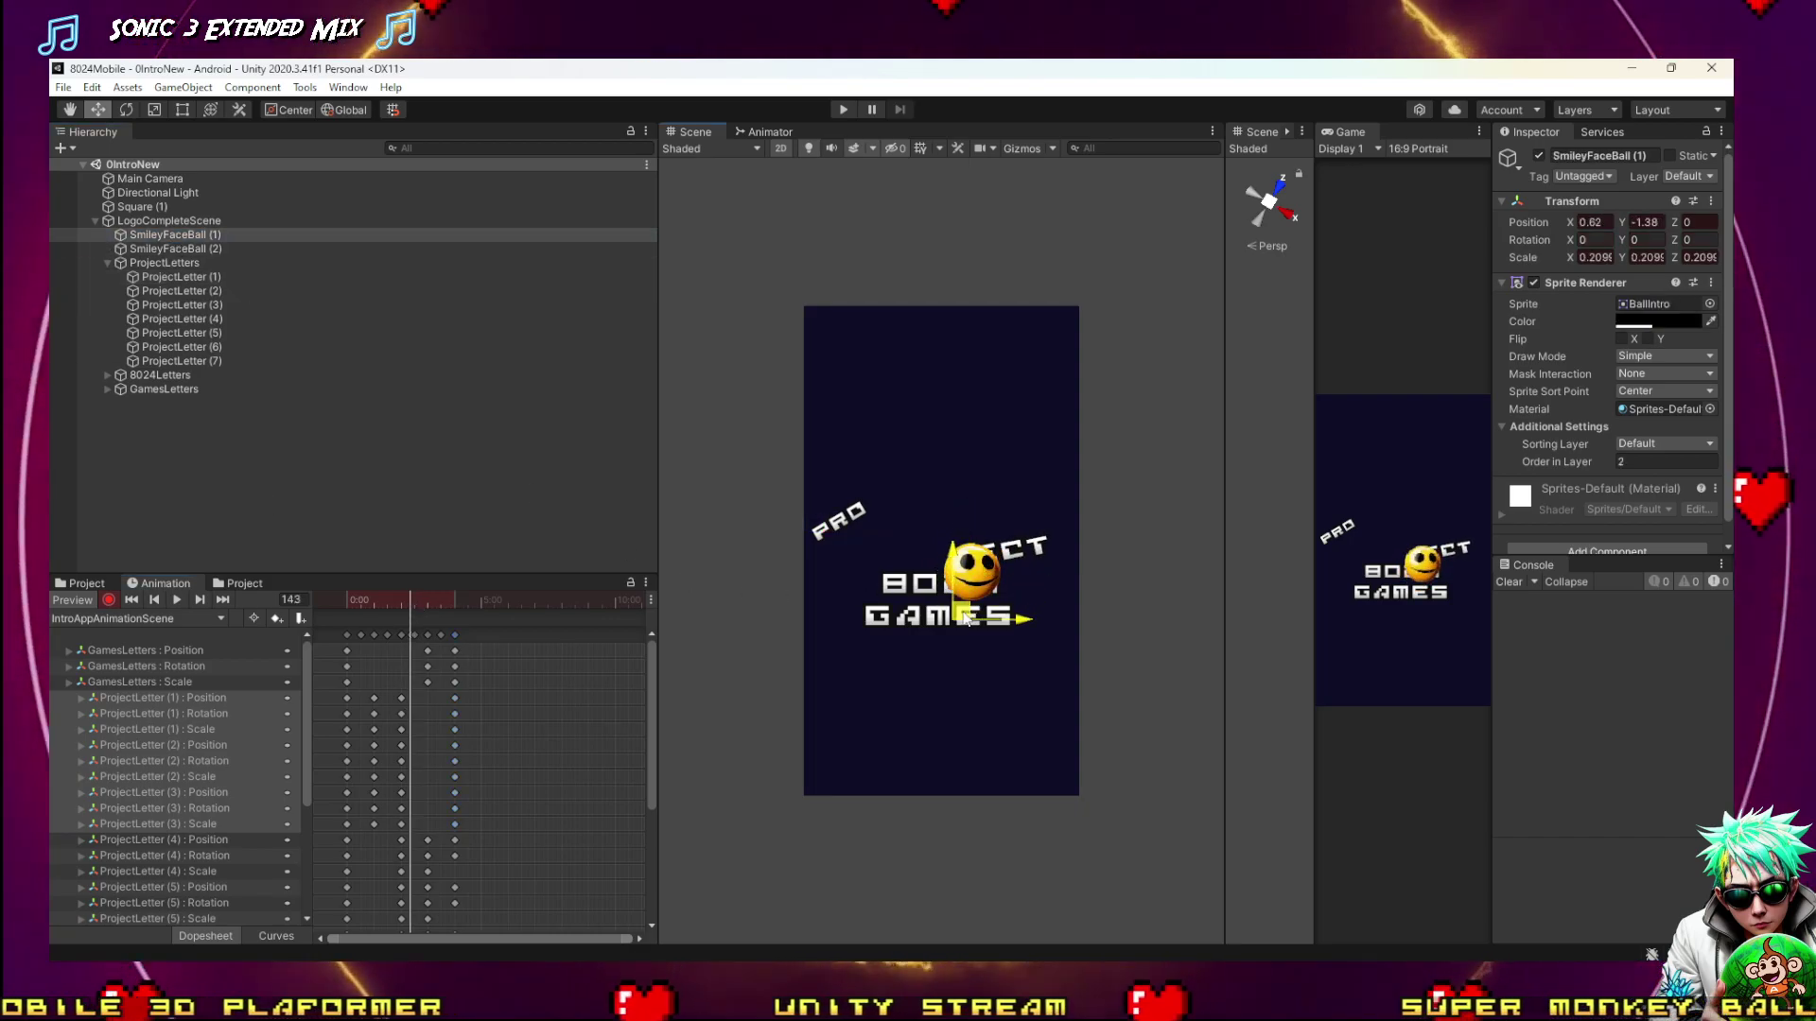
{"action": "scroll", "coordinate": [963, 655], "scroll_direction": "up", "scroll_amount": 10}
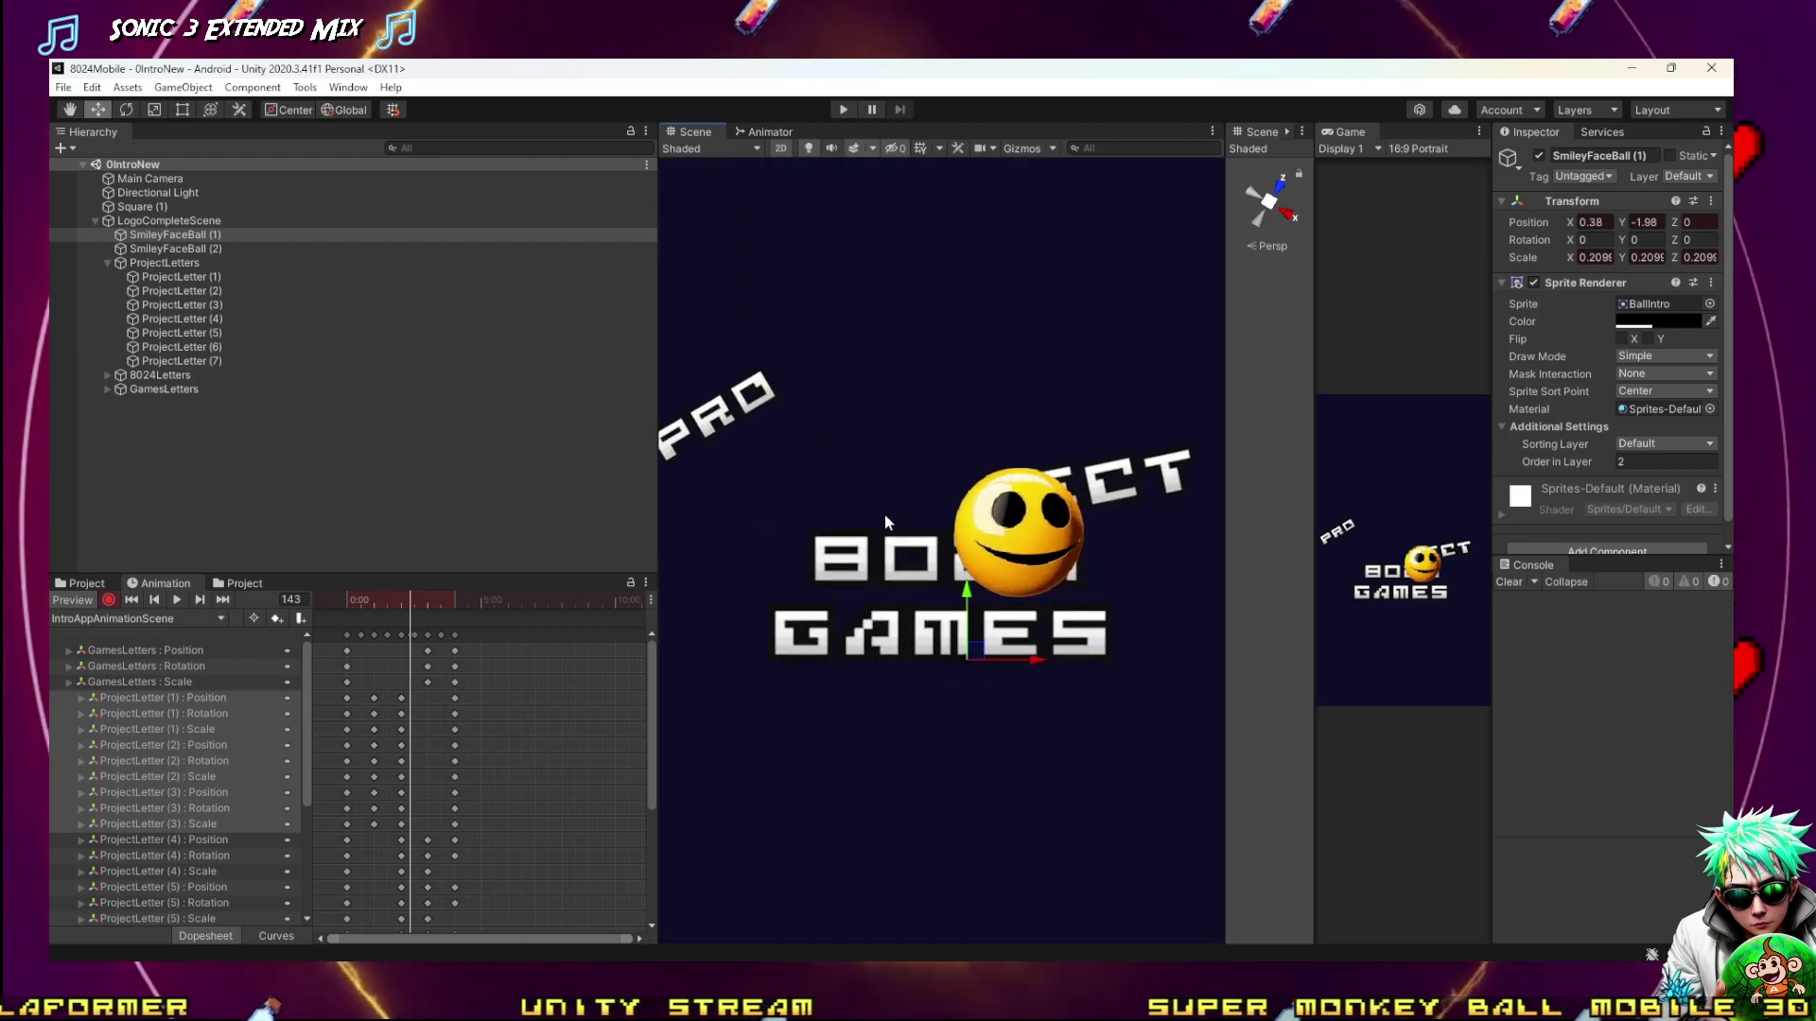
{"action": "left_click_drag", "start_coordinate": [953, 652], "coordinate": [973, 598]}
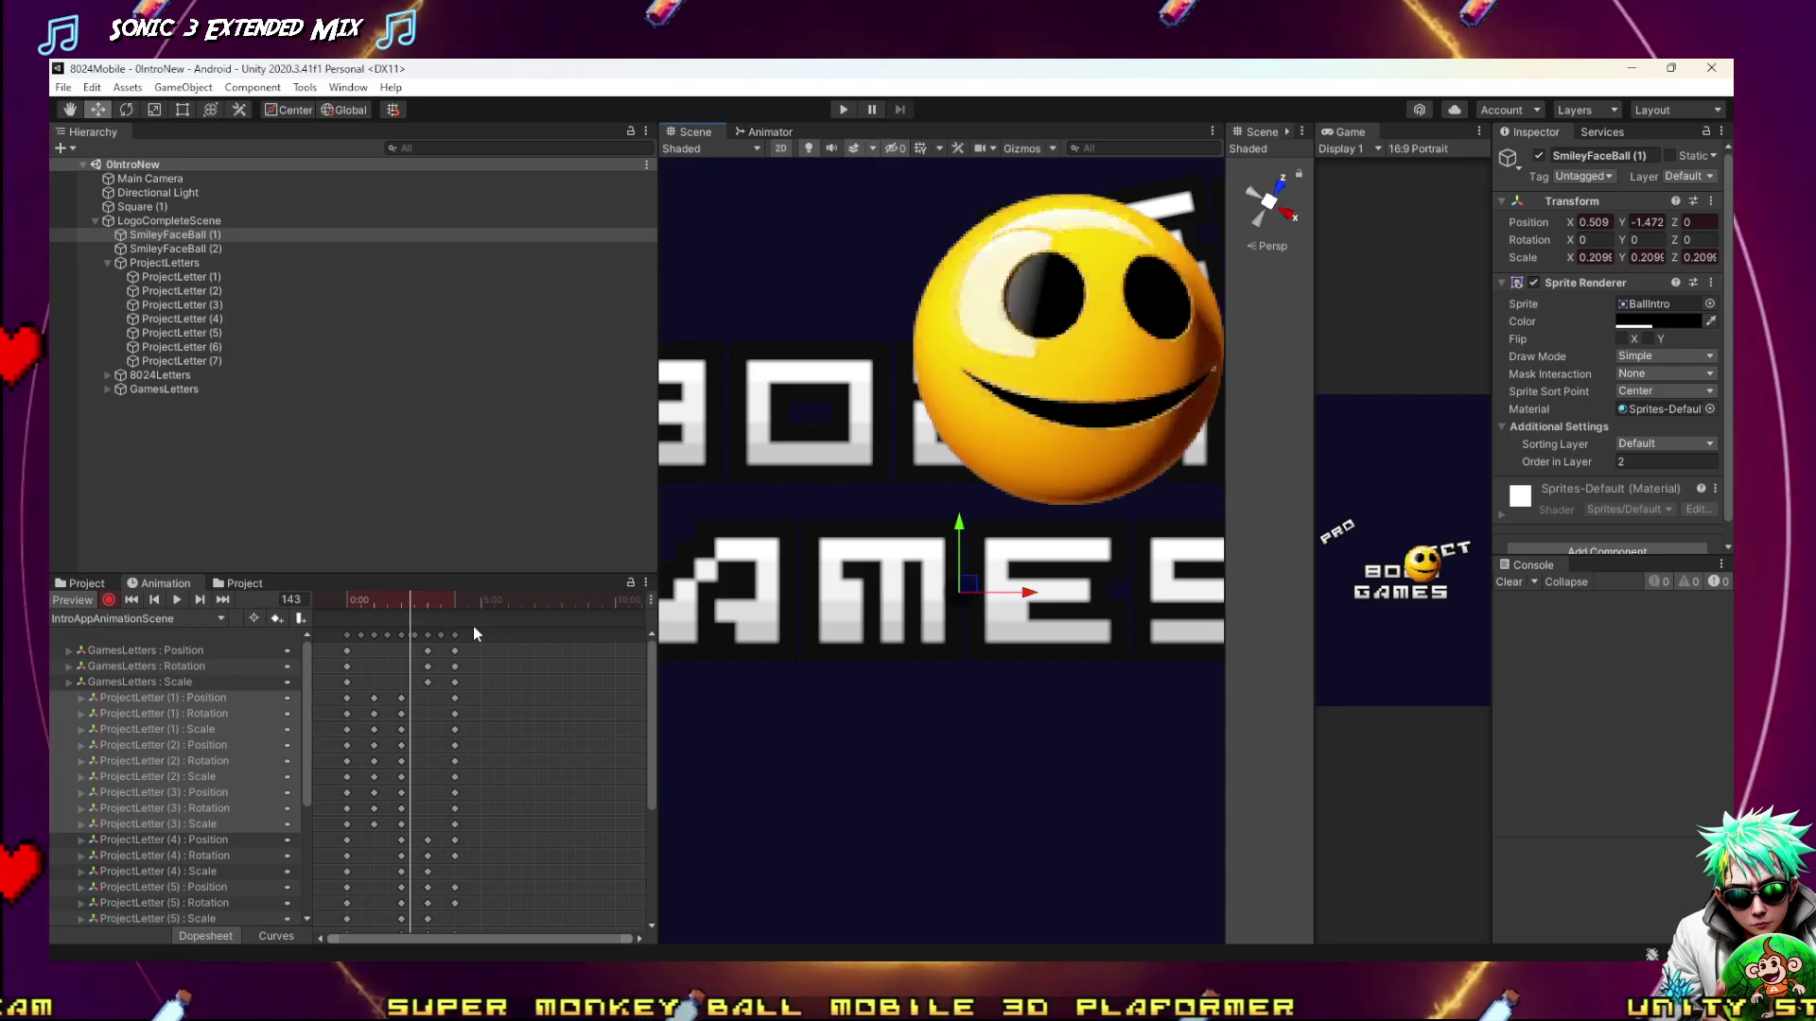
{"action": "mouse_move", "coordinate": [412, 601]}
{"action": "left_mouse_down"}
{"action": "mouse_move", "coordinate": [374, 602]}
{"action": "mouse_move", "coordinate": [420, 605]}
{"action": "left_mouse_up"}
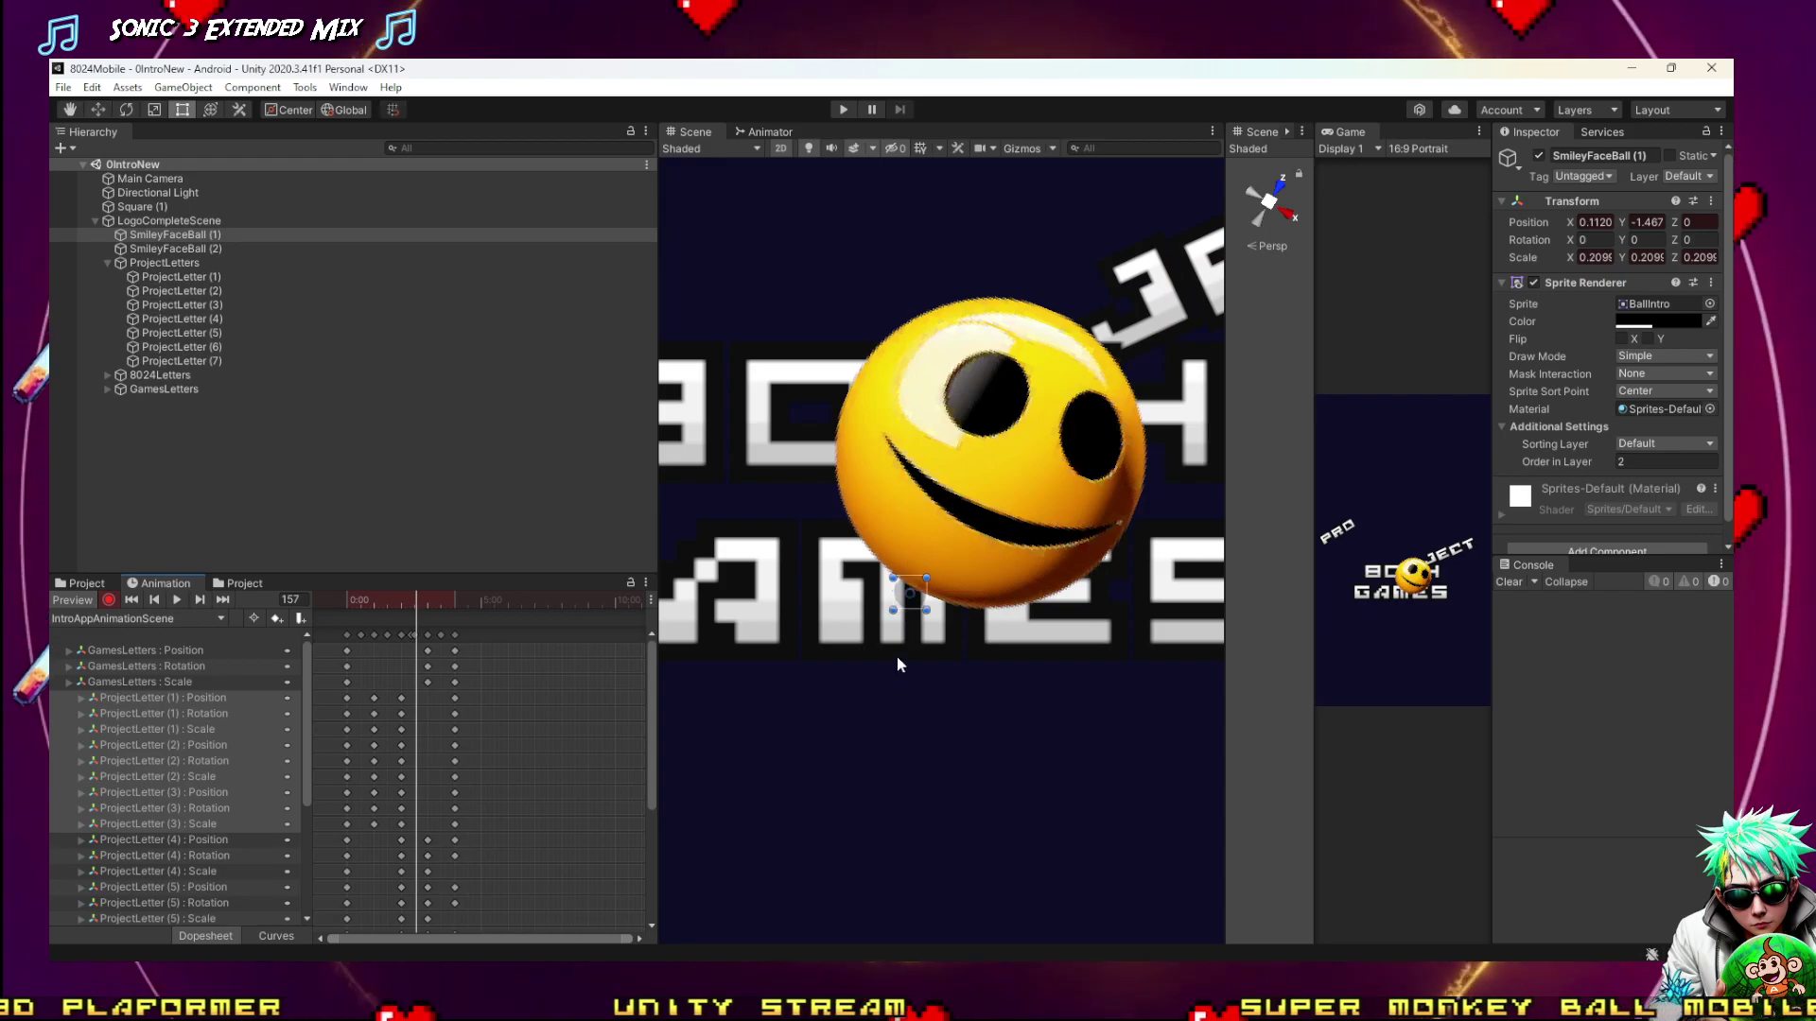
Scale the smiley ball up to about 1.2 at frame 157 with the Rect tool, undoing a broken drag
{"action": "key", "text": "y"}
{"action": "left_click_drag", "start_coordinate": [916, 589], "coordinate": [1132, 428]}
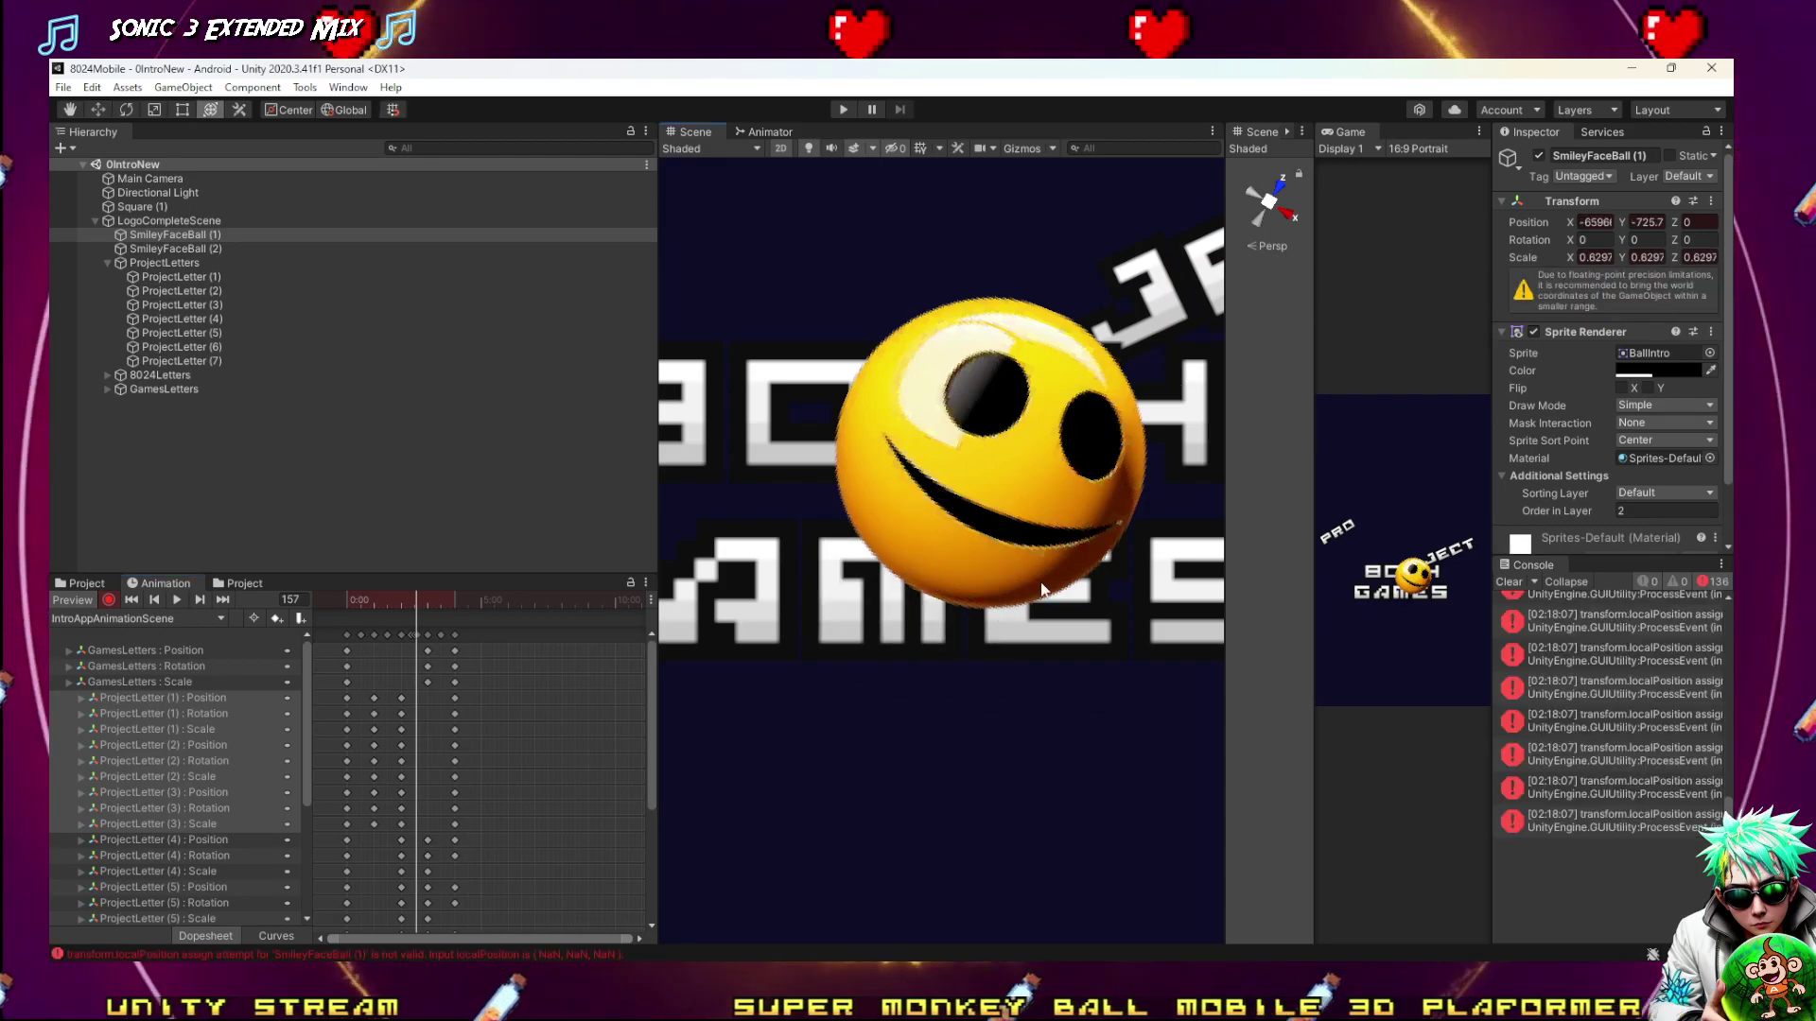
{"action": "key", "text": "ctrl+z"}
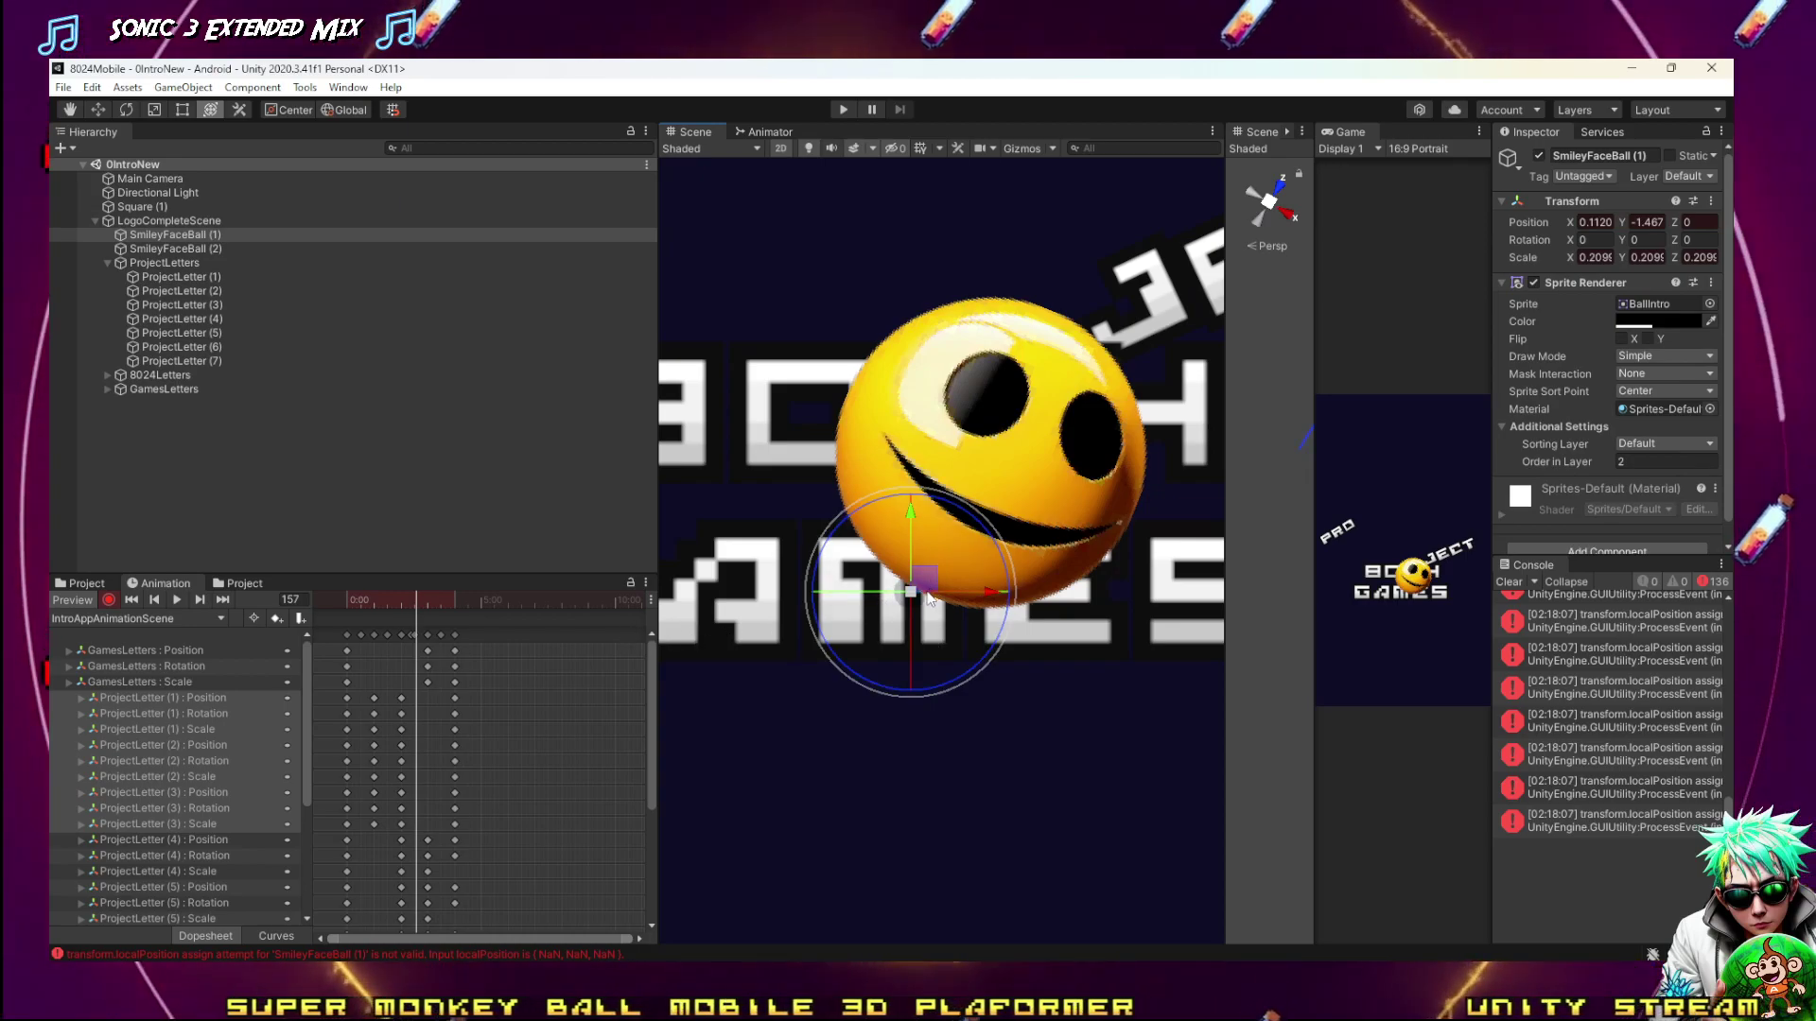
{"action": "key", "text": "t"}
{"action": "left_click_drag", "start_coordinate": [910, 593], "coordinate": [1089, 374]}
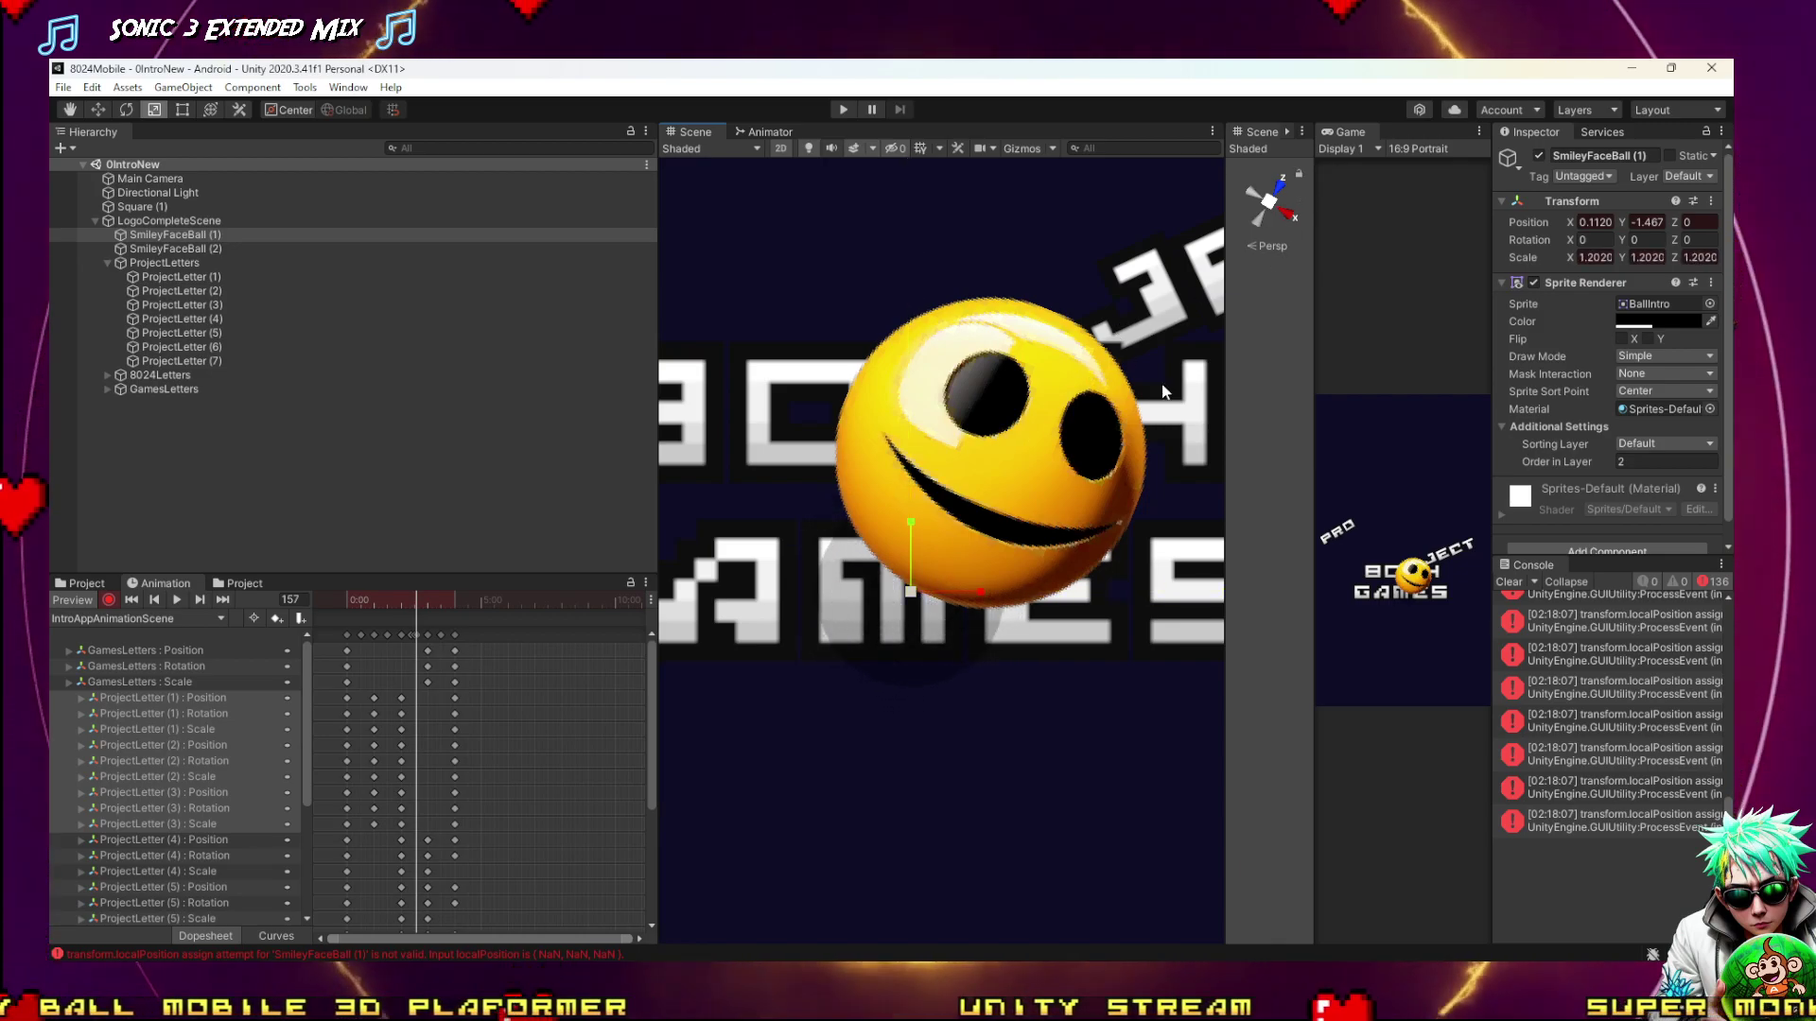
{"action": "scroll", "coordinate": [946, 530], "scroll_direction": "down", "scroll_amount": 5}
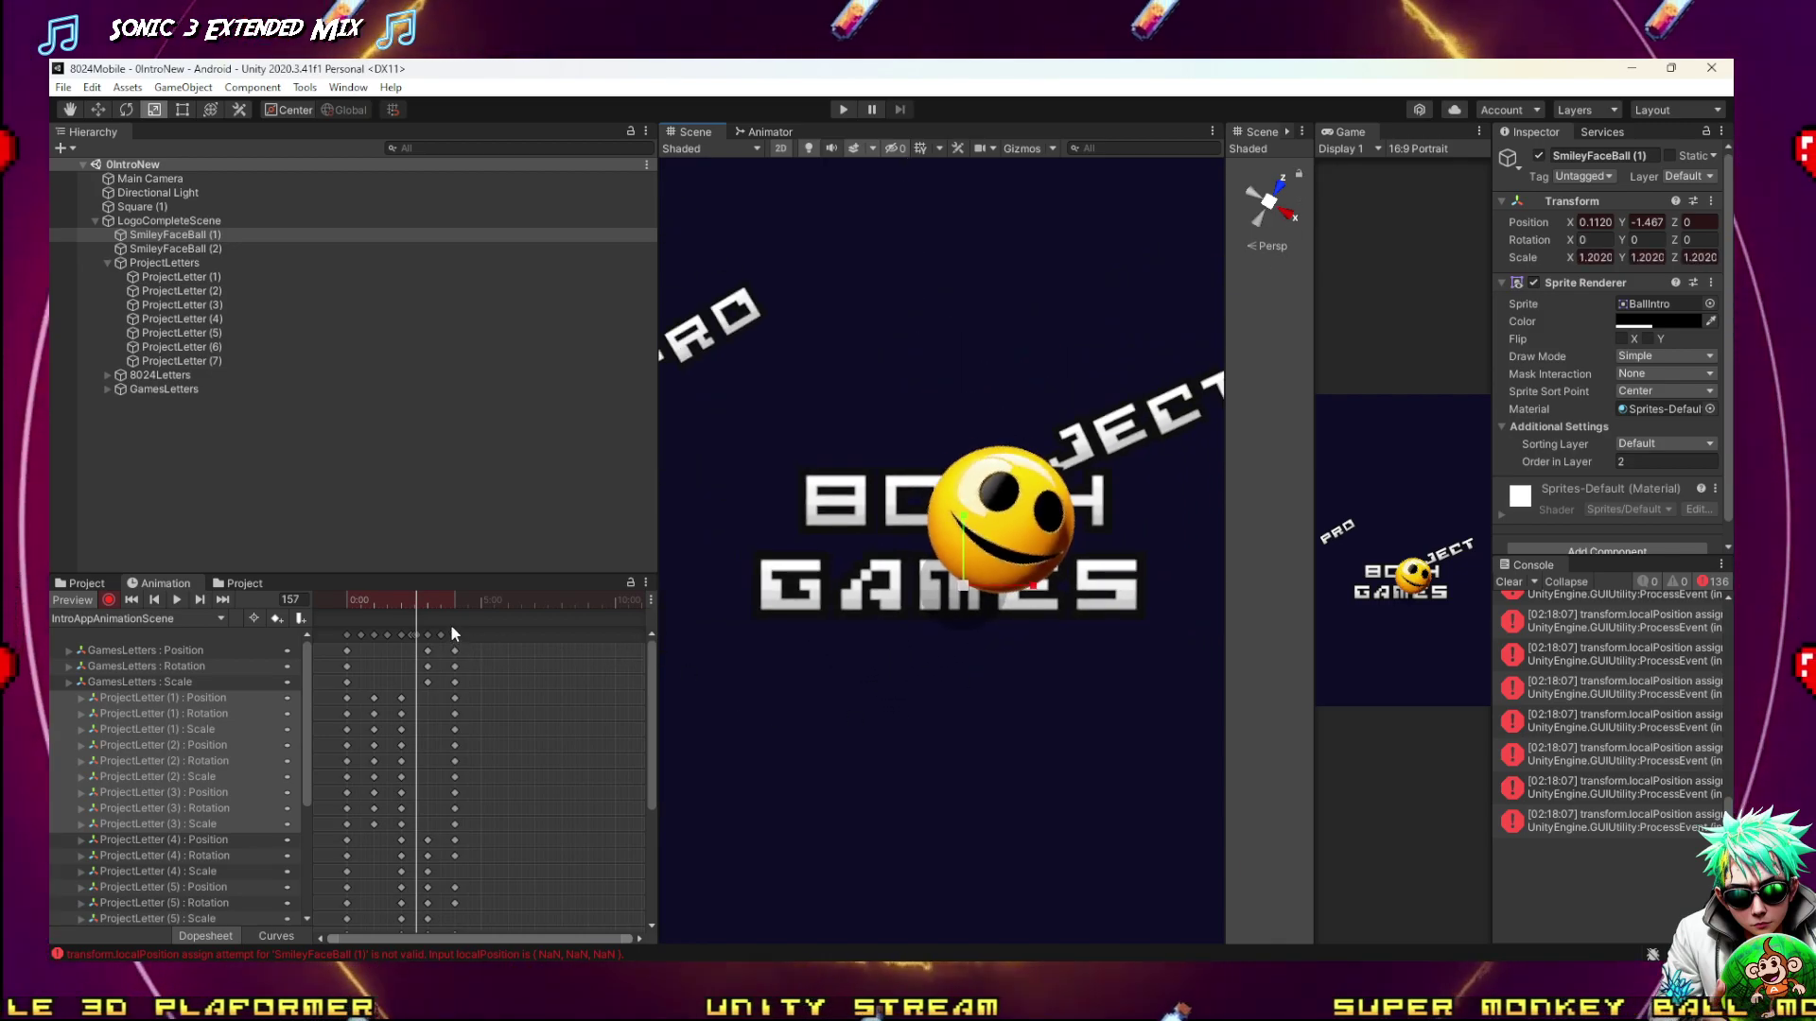
{"action": "left_click_drag", "start_coordinate": [429, 613], "coordinate": [314, 609]}
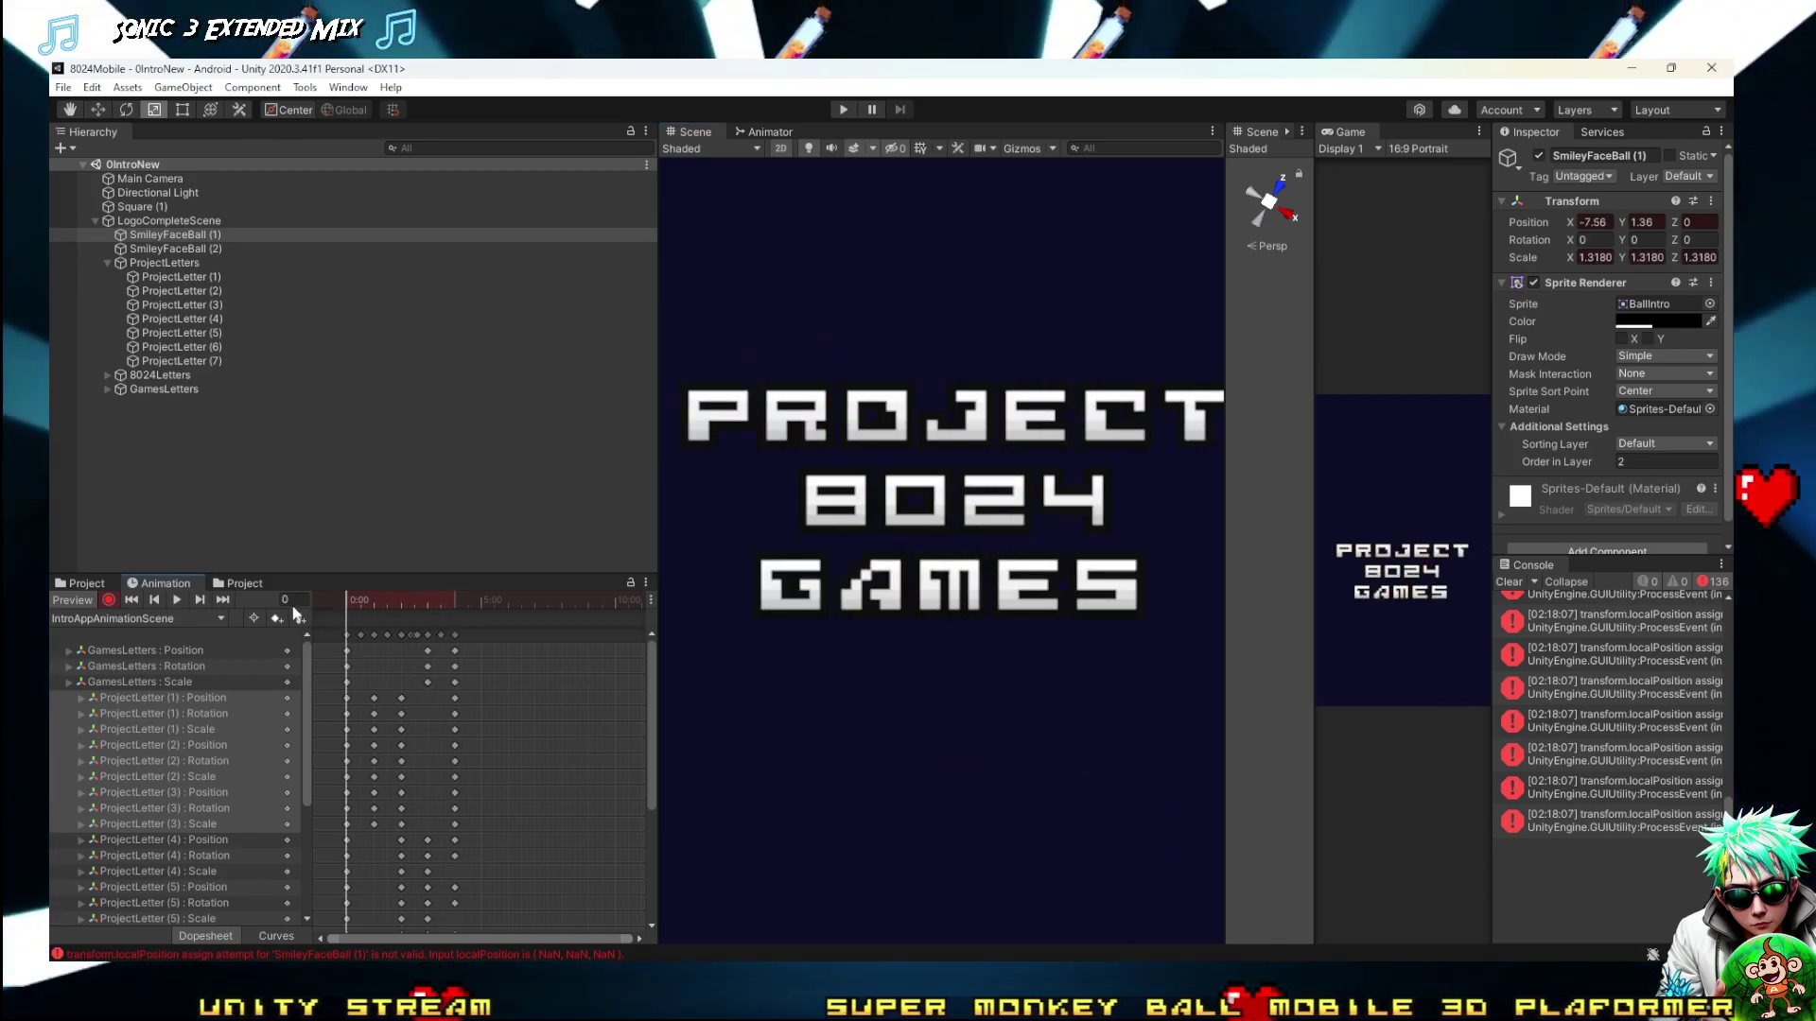
Preview the intro clip, resize the Scene and Game views, and run then stop Play mode
{"action": "left_click", "coordinate": [177, 601]}
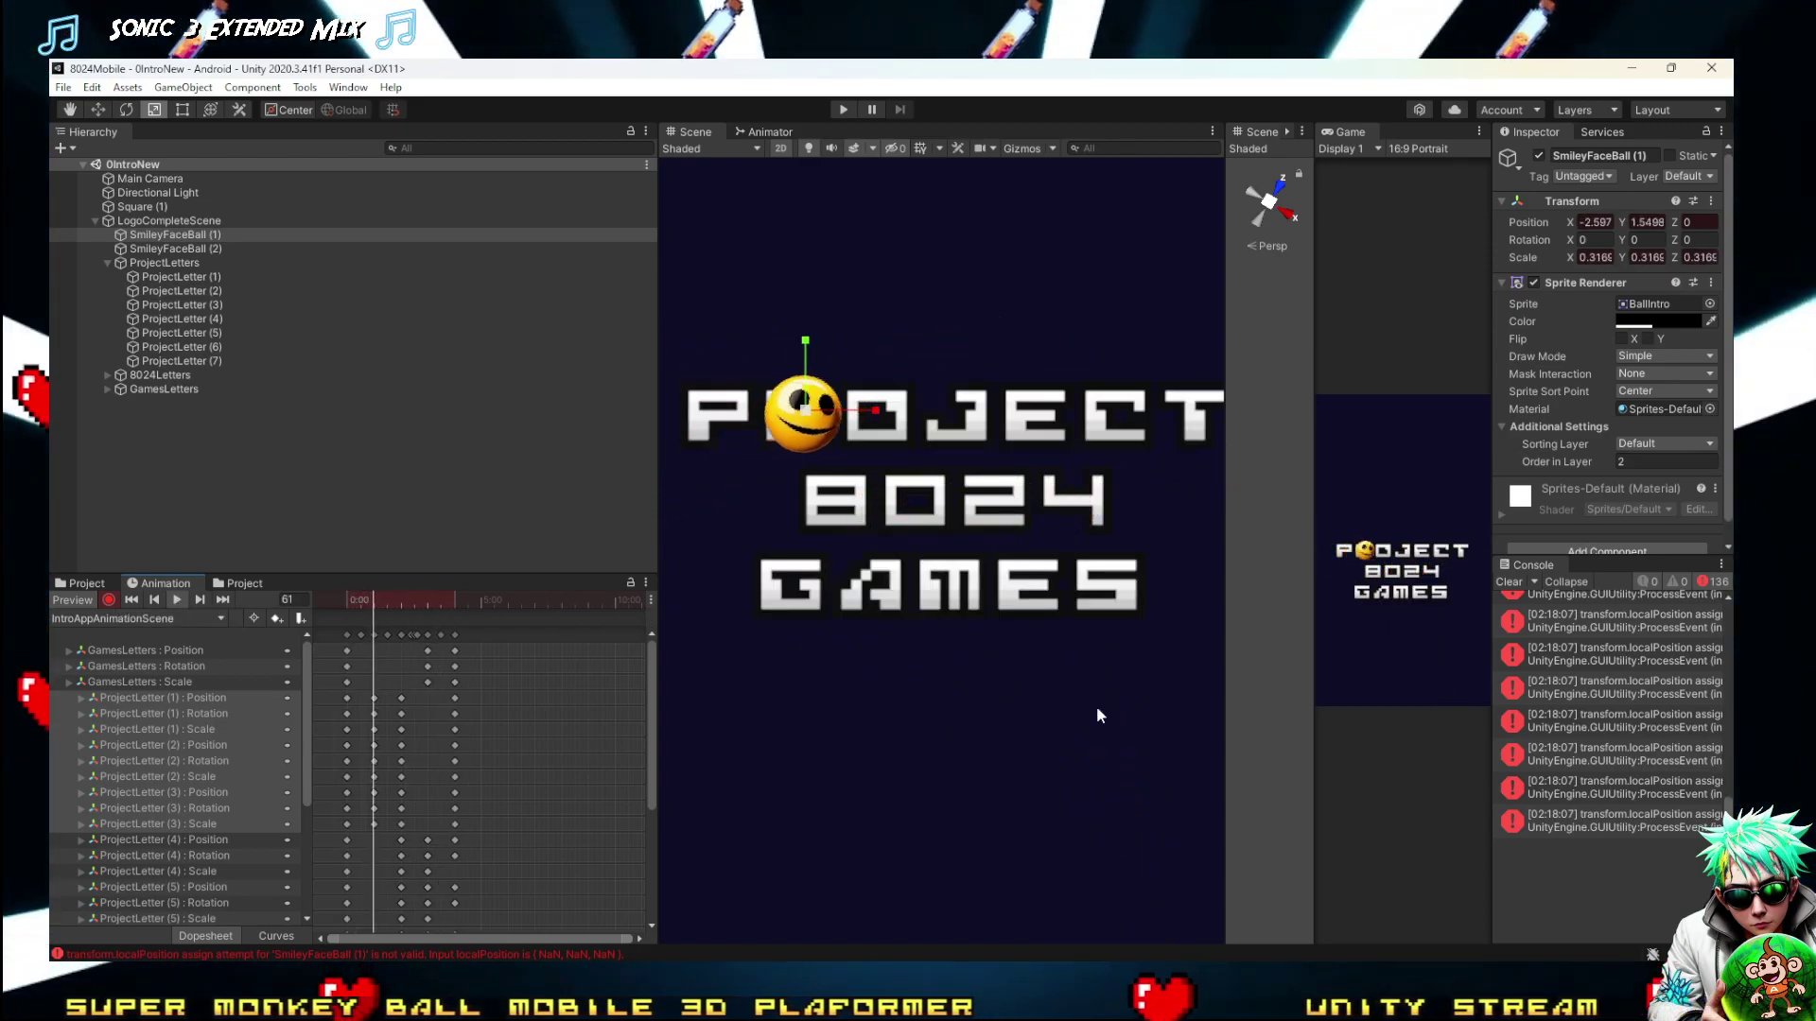
{"action": "left_click_drag", "start_coordinate": [1316, 702], "coordinate": [408, 734]}
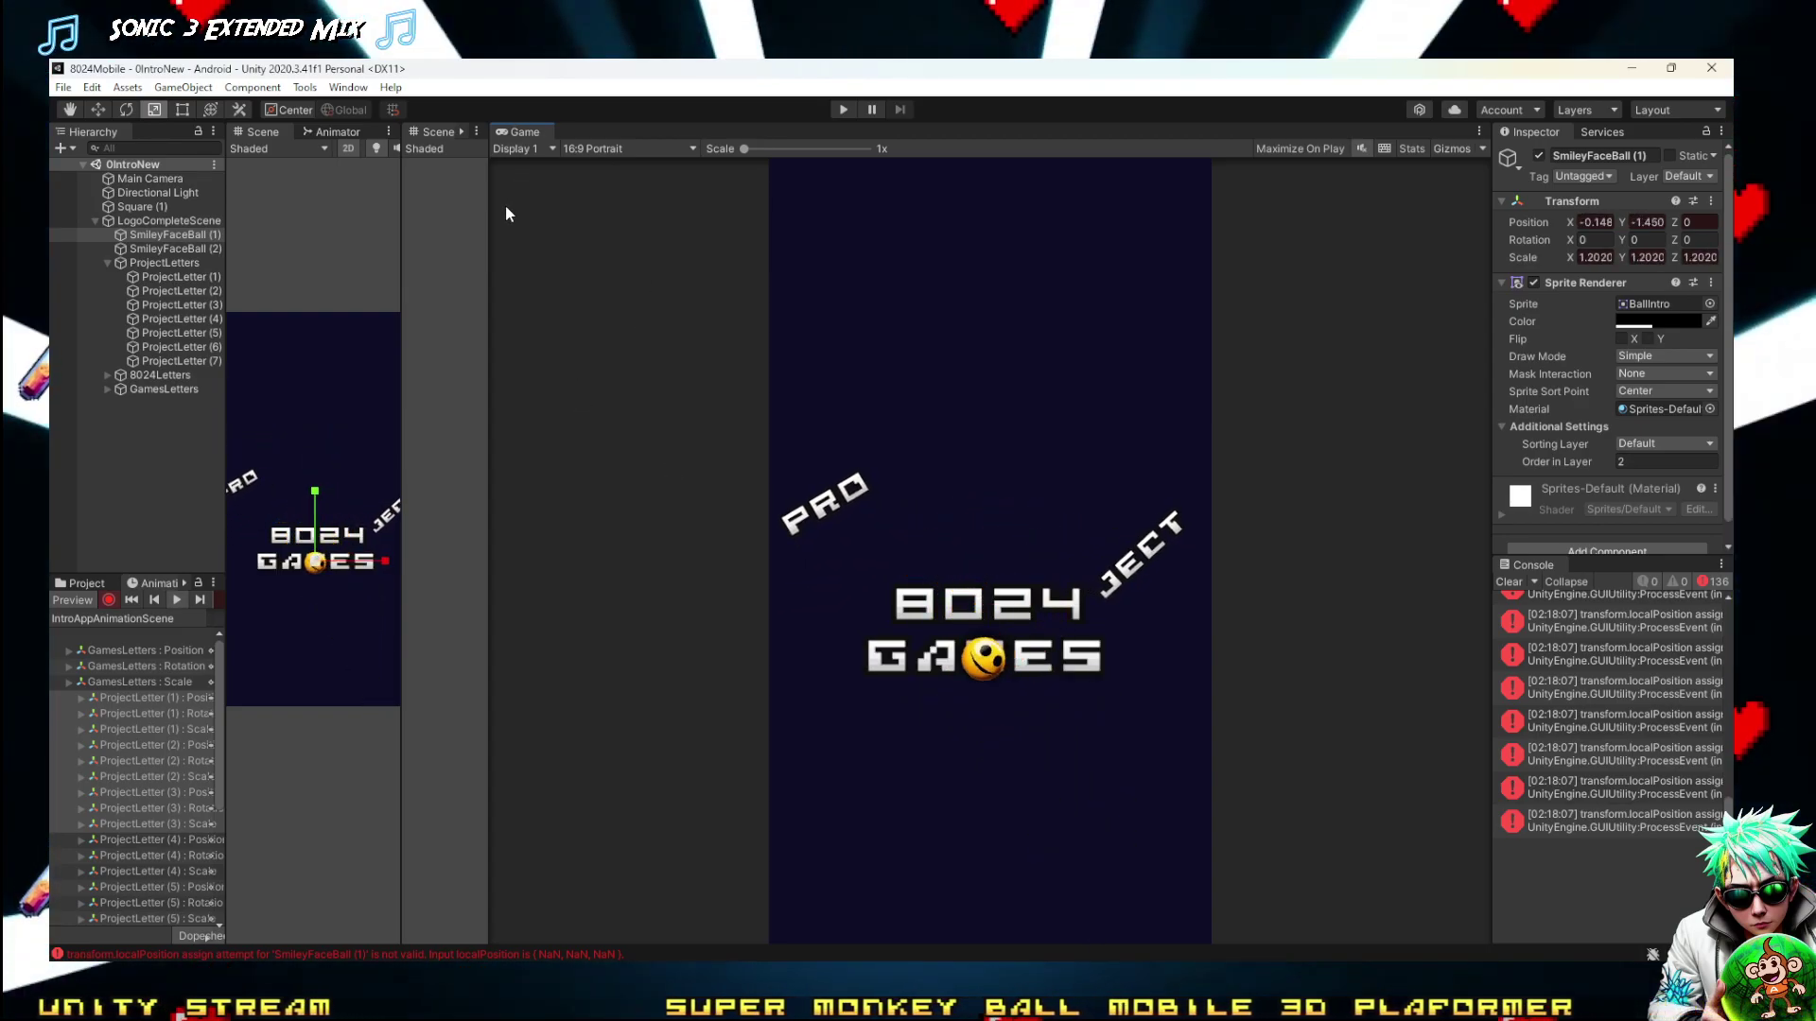
{"action": "left_click_drag", "start_coordinate": [487, 223], "coordinate": [1314, 283]}
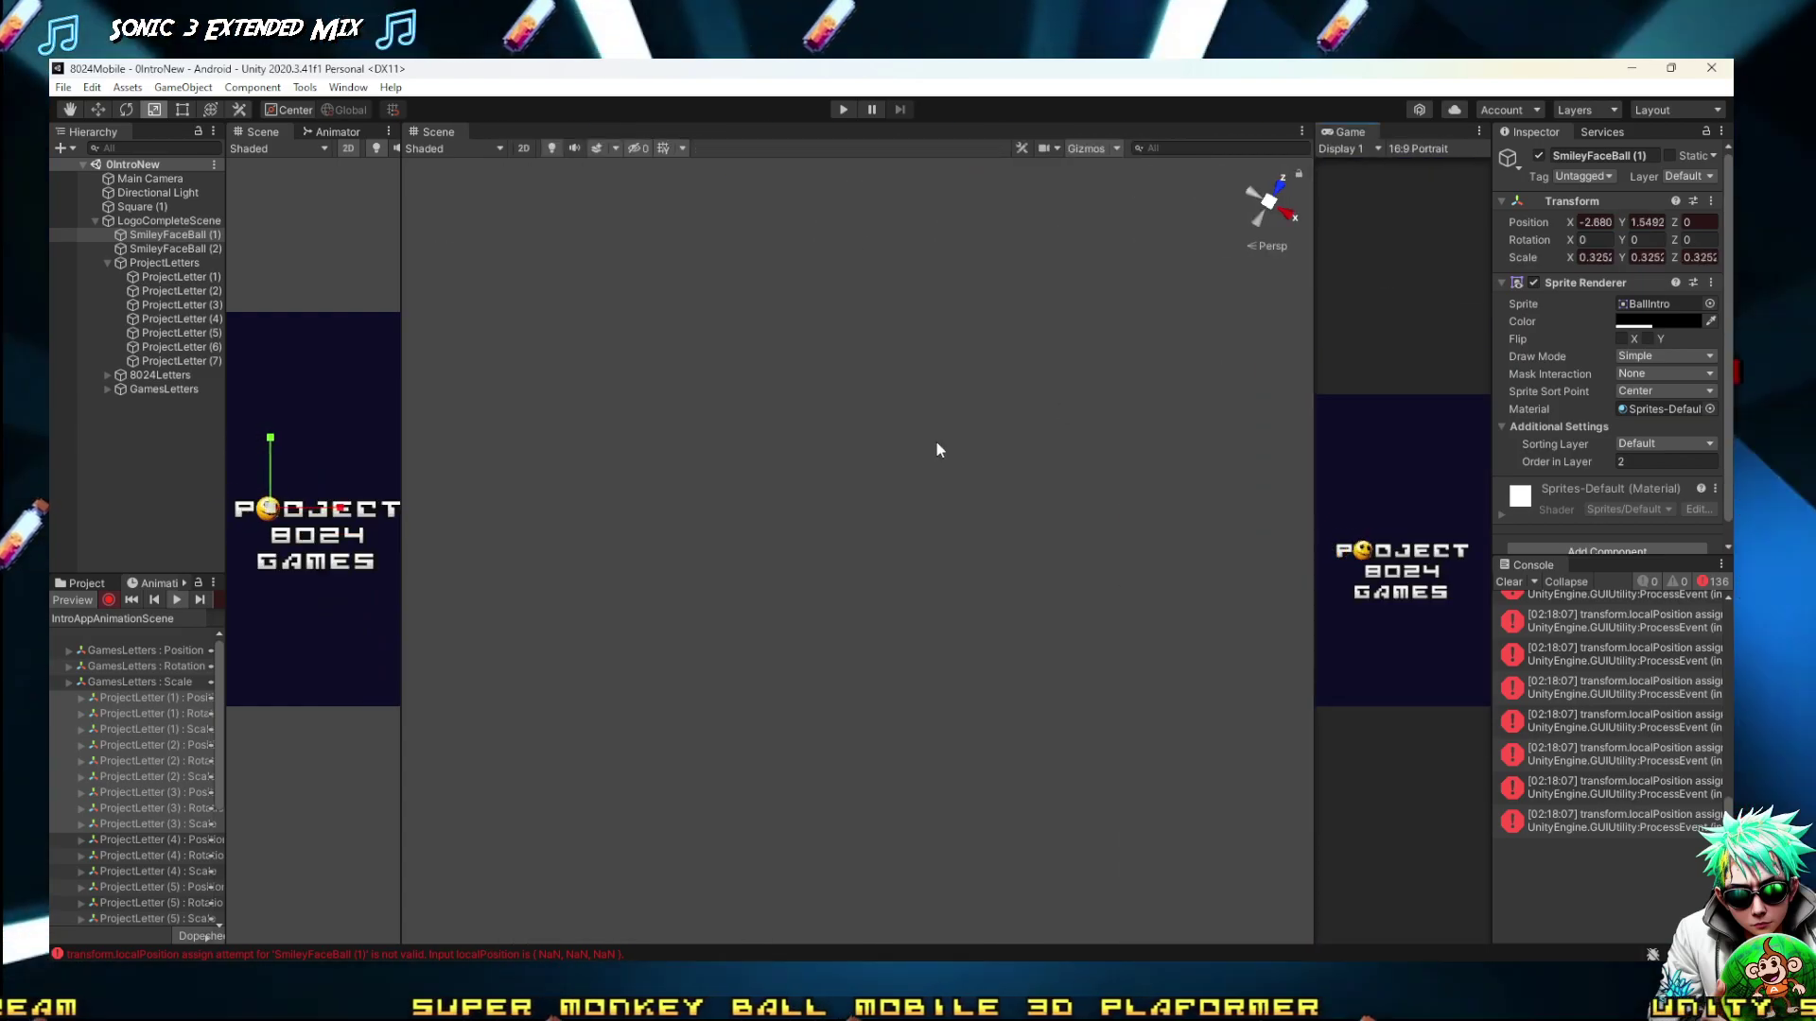
{"action": "left_click", "coordinate": [843, 109]}
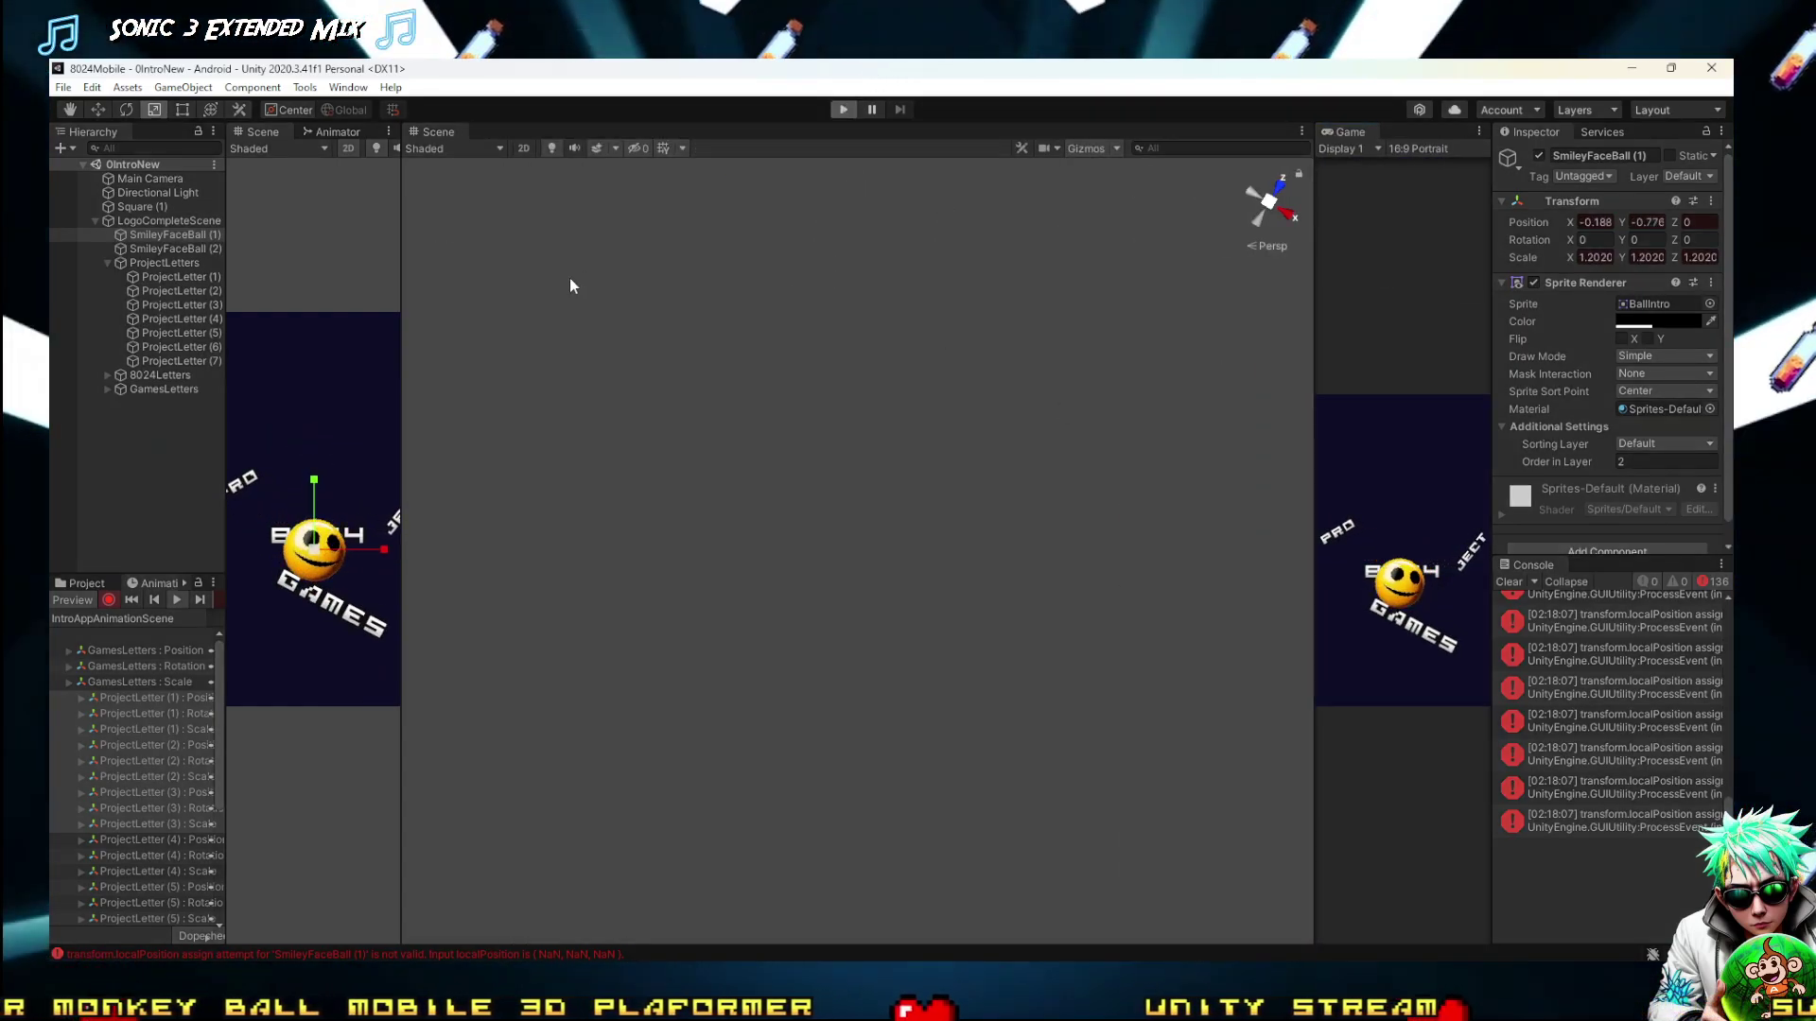
{"action": "left_click_drag", "start_coordinate": [402, 301], "coordinate": [1227, 397]}
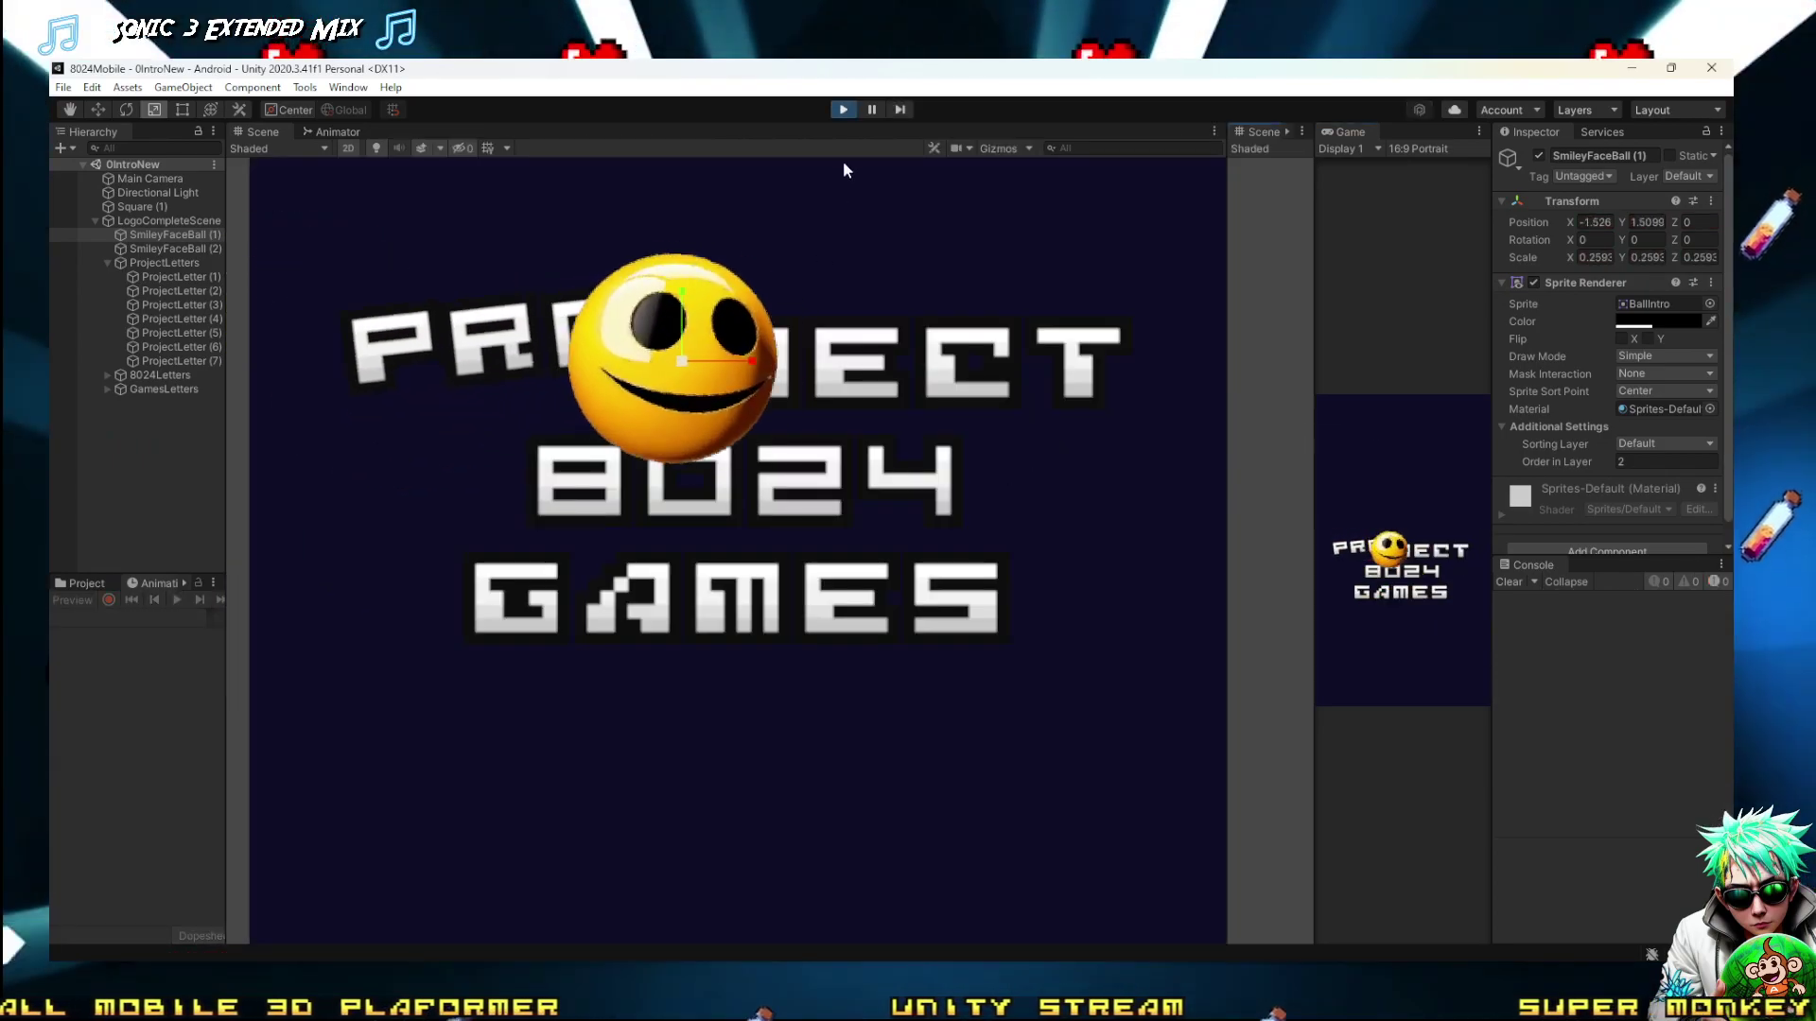
{"action": "left_click", "coordinate": [844, 110]}
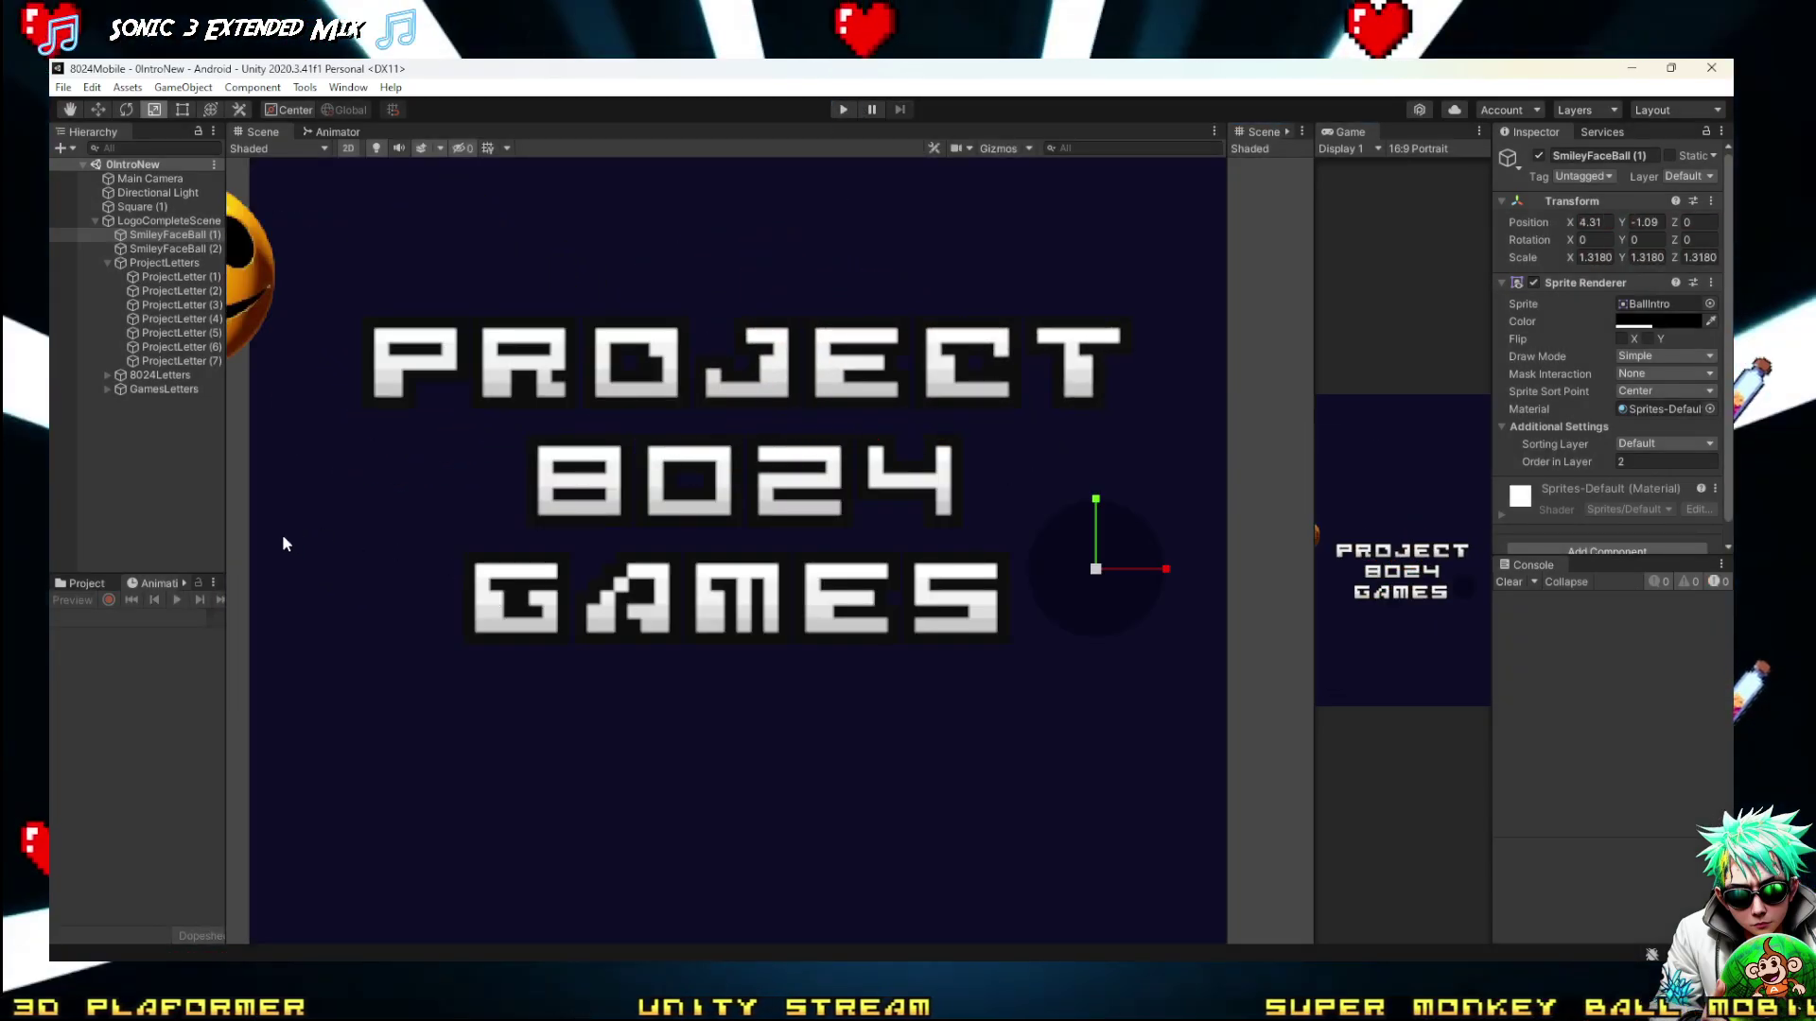
{"action": "left_click_drag", "start_coordinate": [242, 565], "coordinate": [362, 539]}
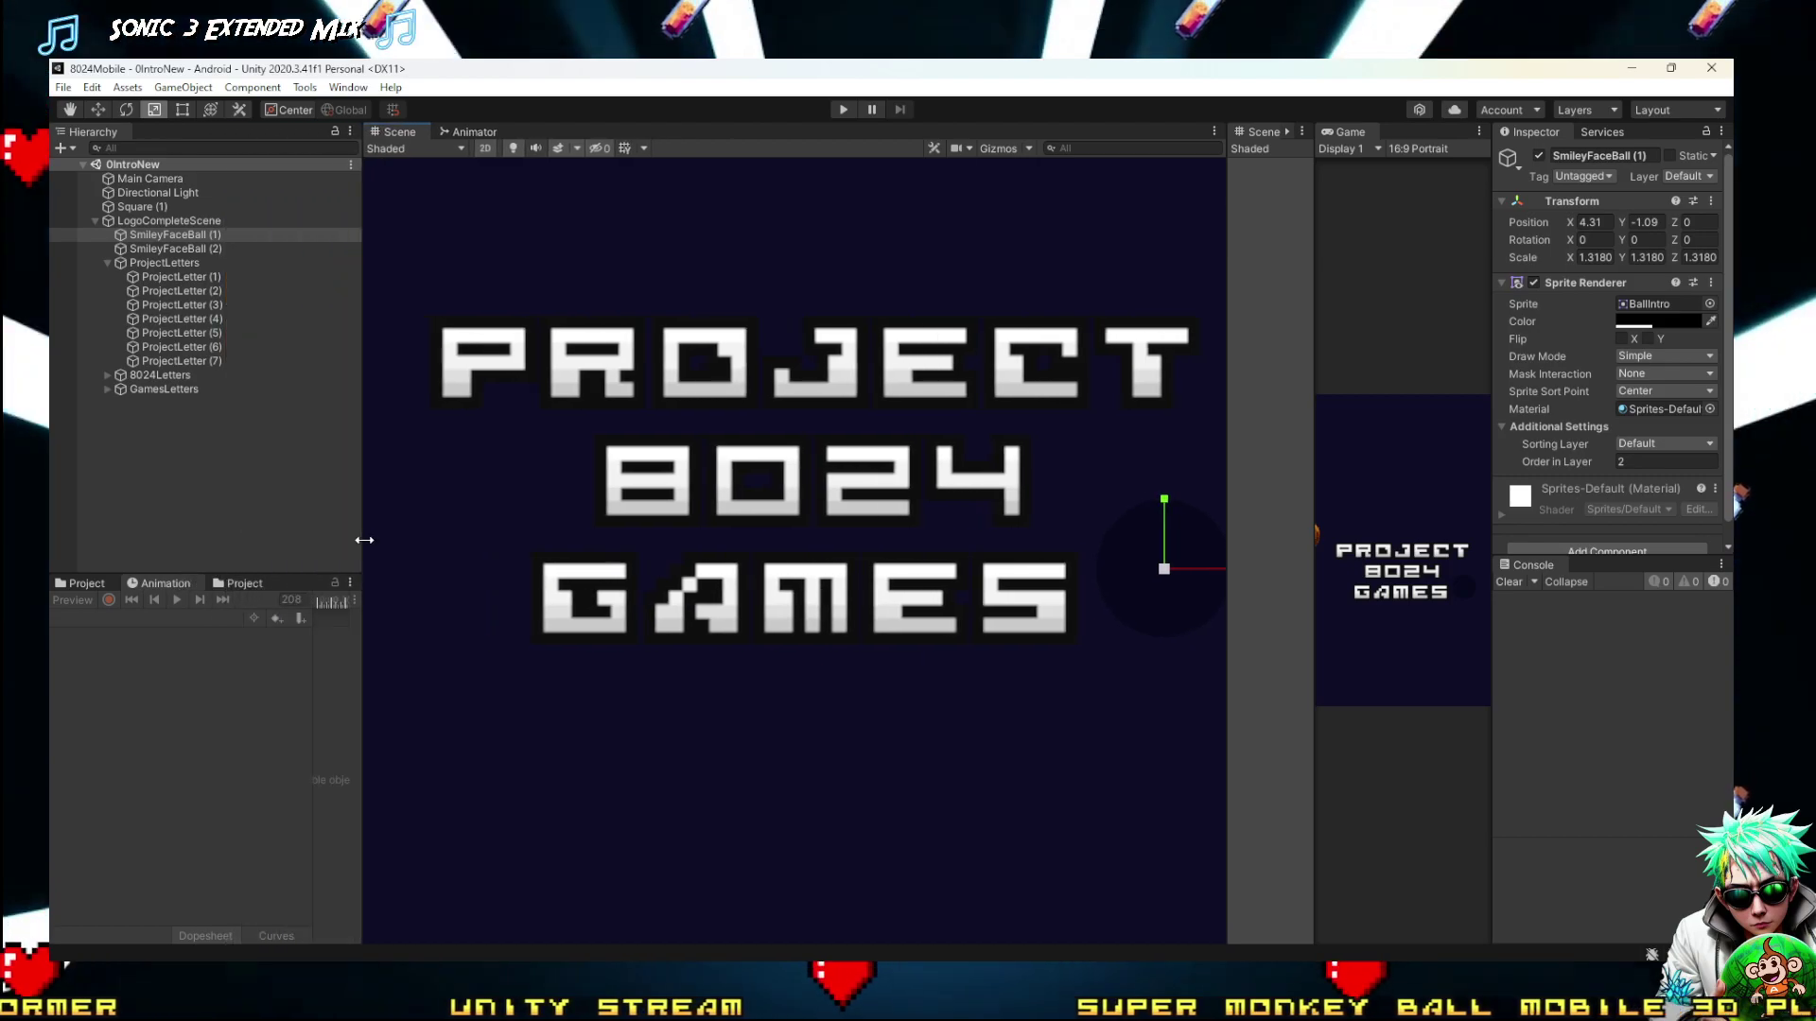
Locate the IntroText texture, set its Filter Mode to Point (no filter), and apply
{"action": "left_click", "coordinate": [191, 293]}
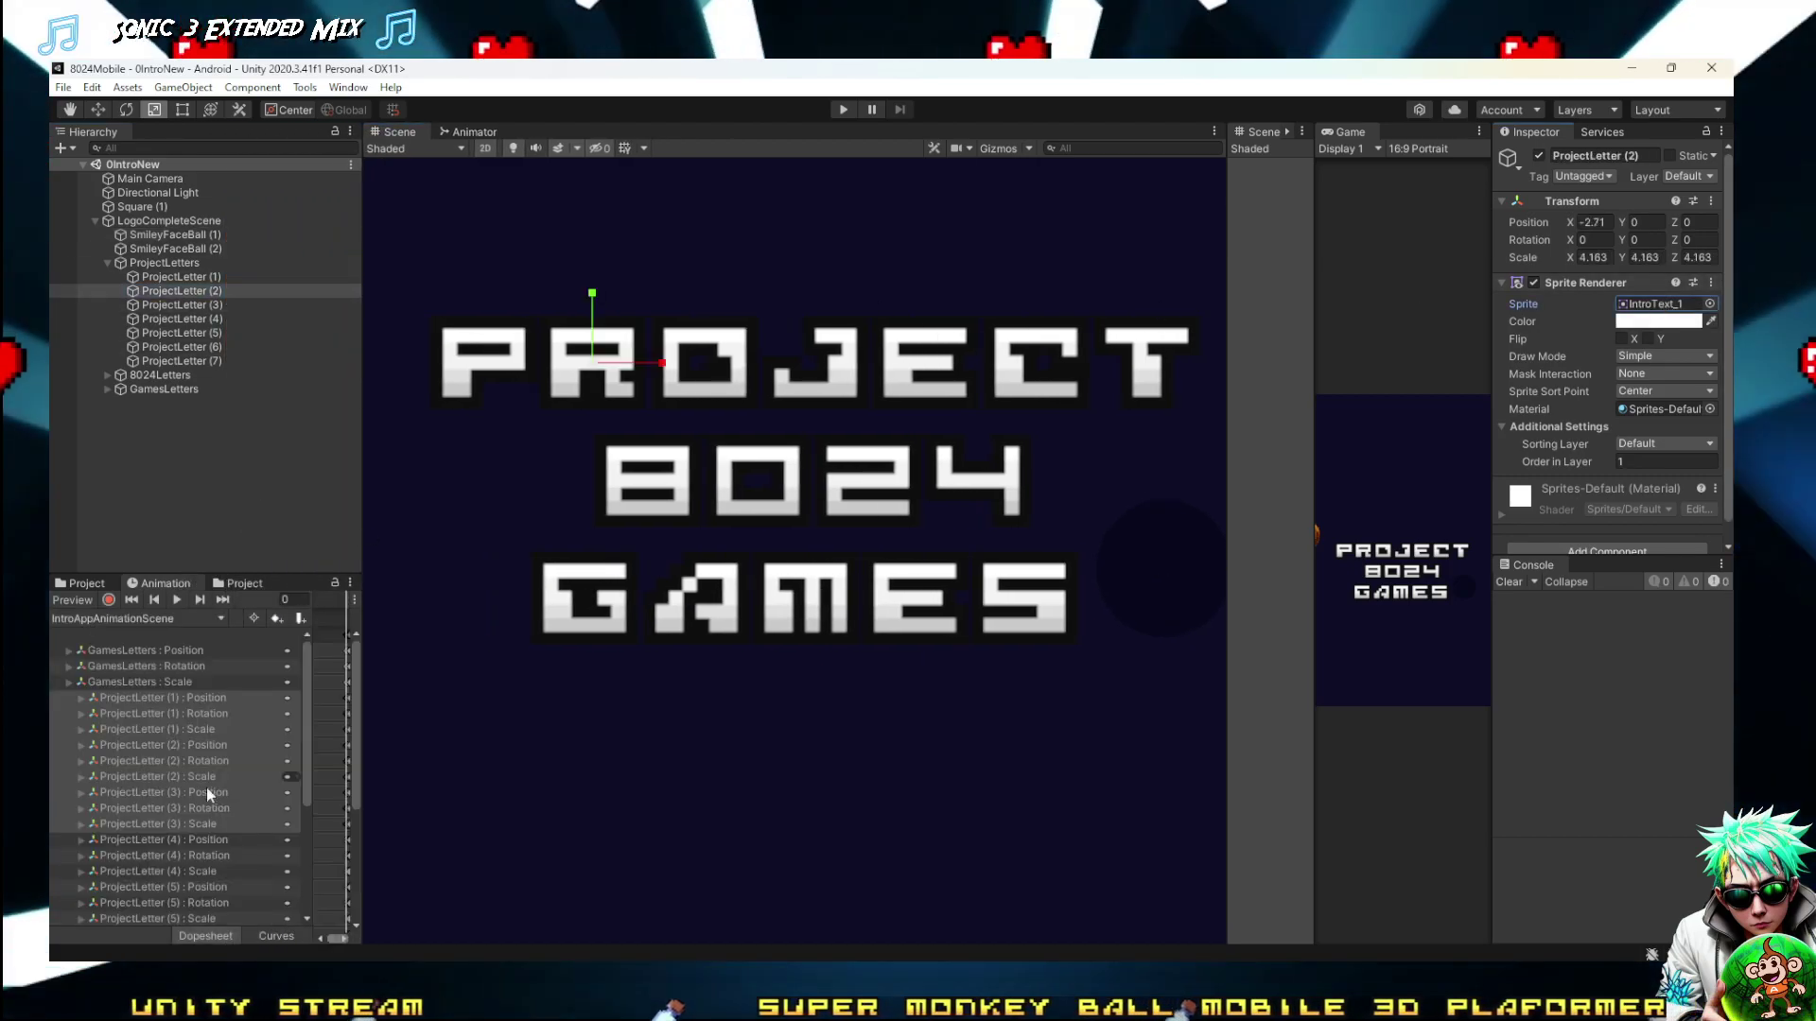
{"action": "left_click", "coordinate": [244, 583]}
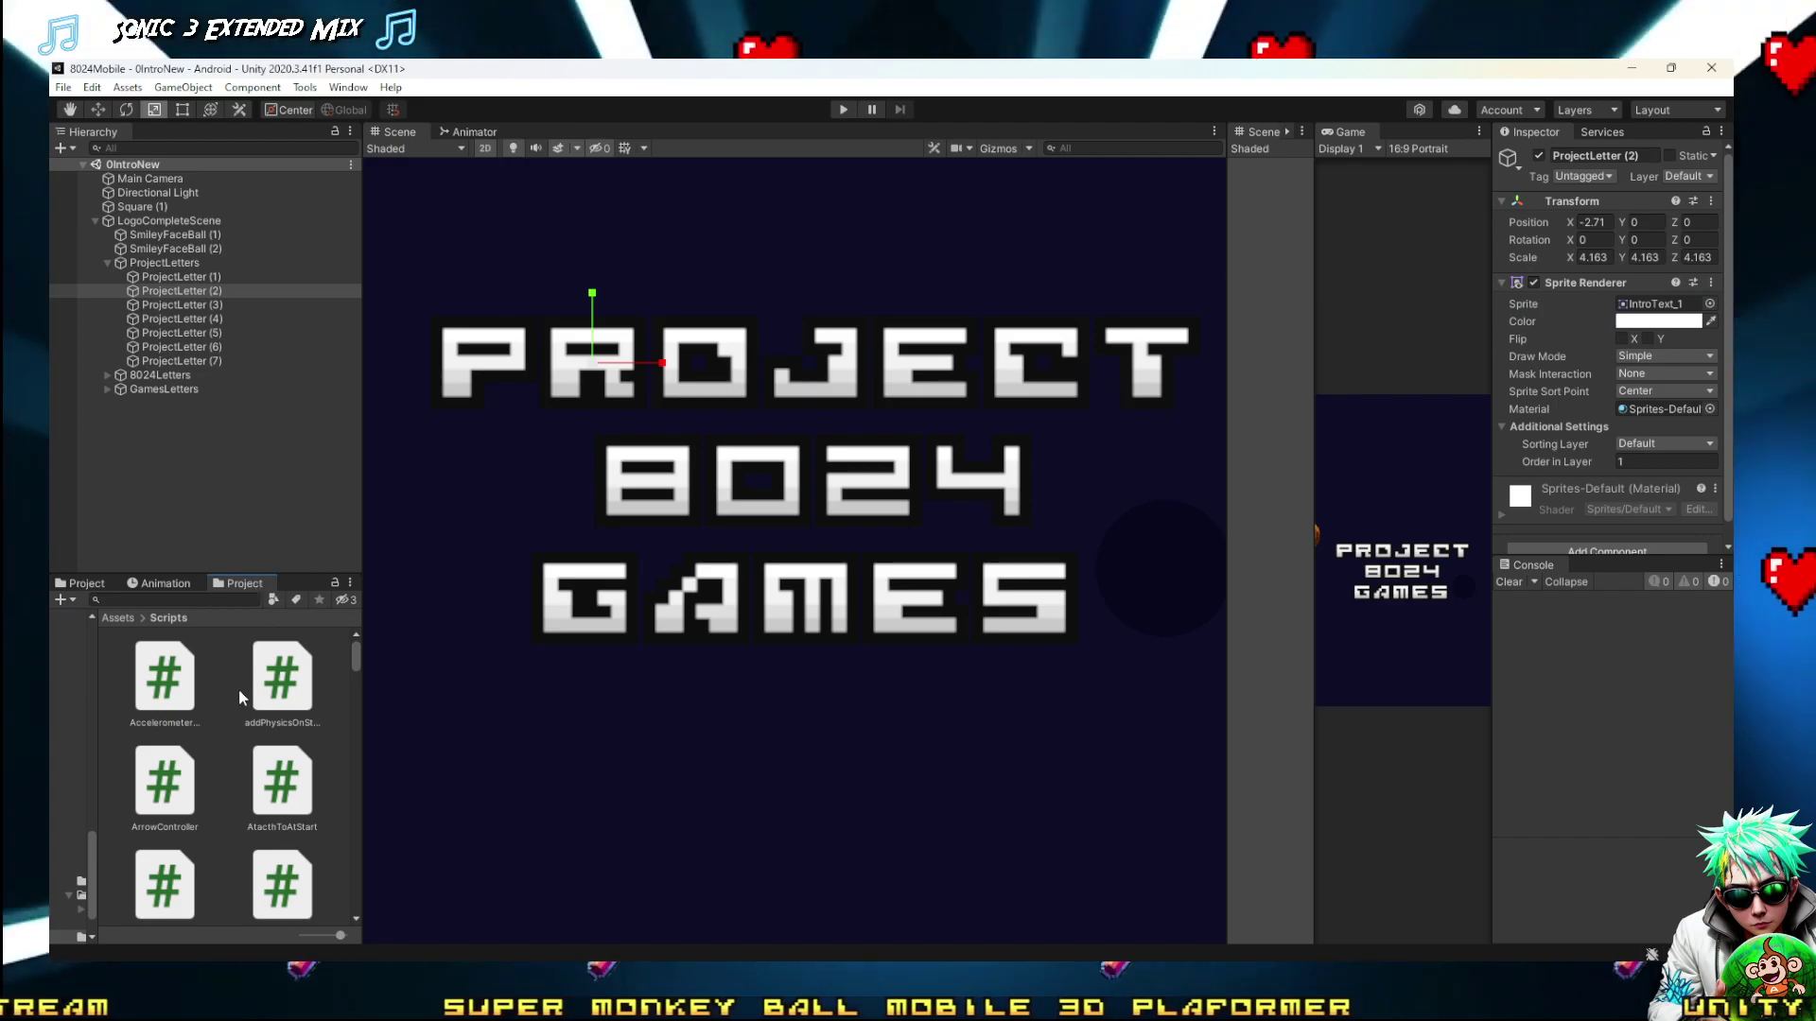
{"action": "left_click", "coordinate": [1653, 304]}
{"action": "scroll", "coordinate": [237, 662], "scroll_direction": "up", "scroll_amount": 1}
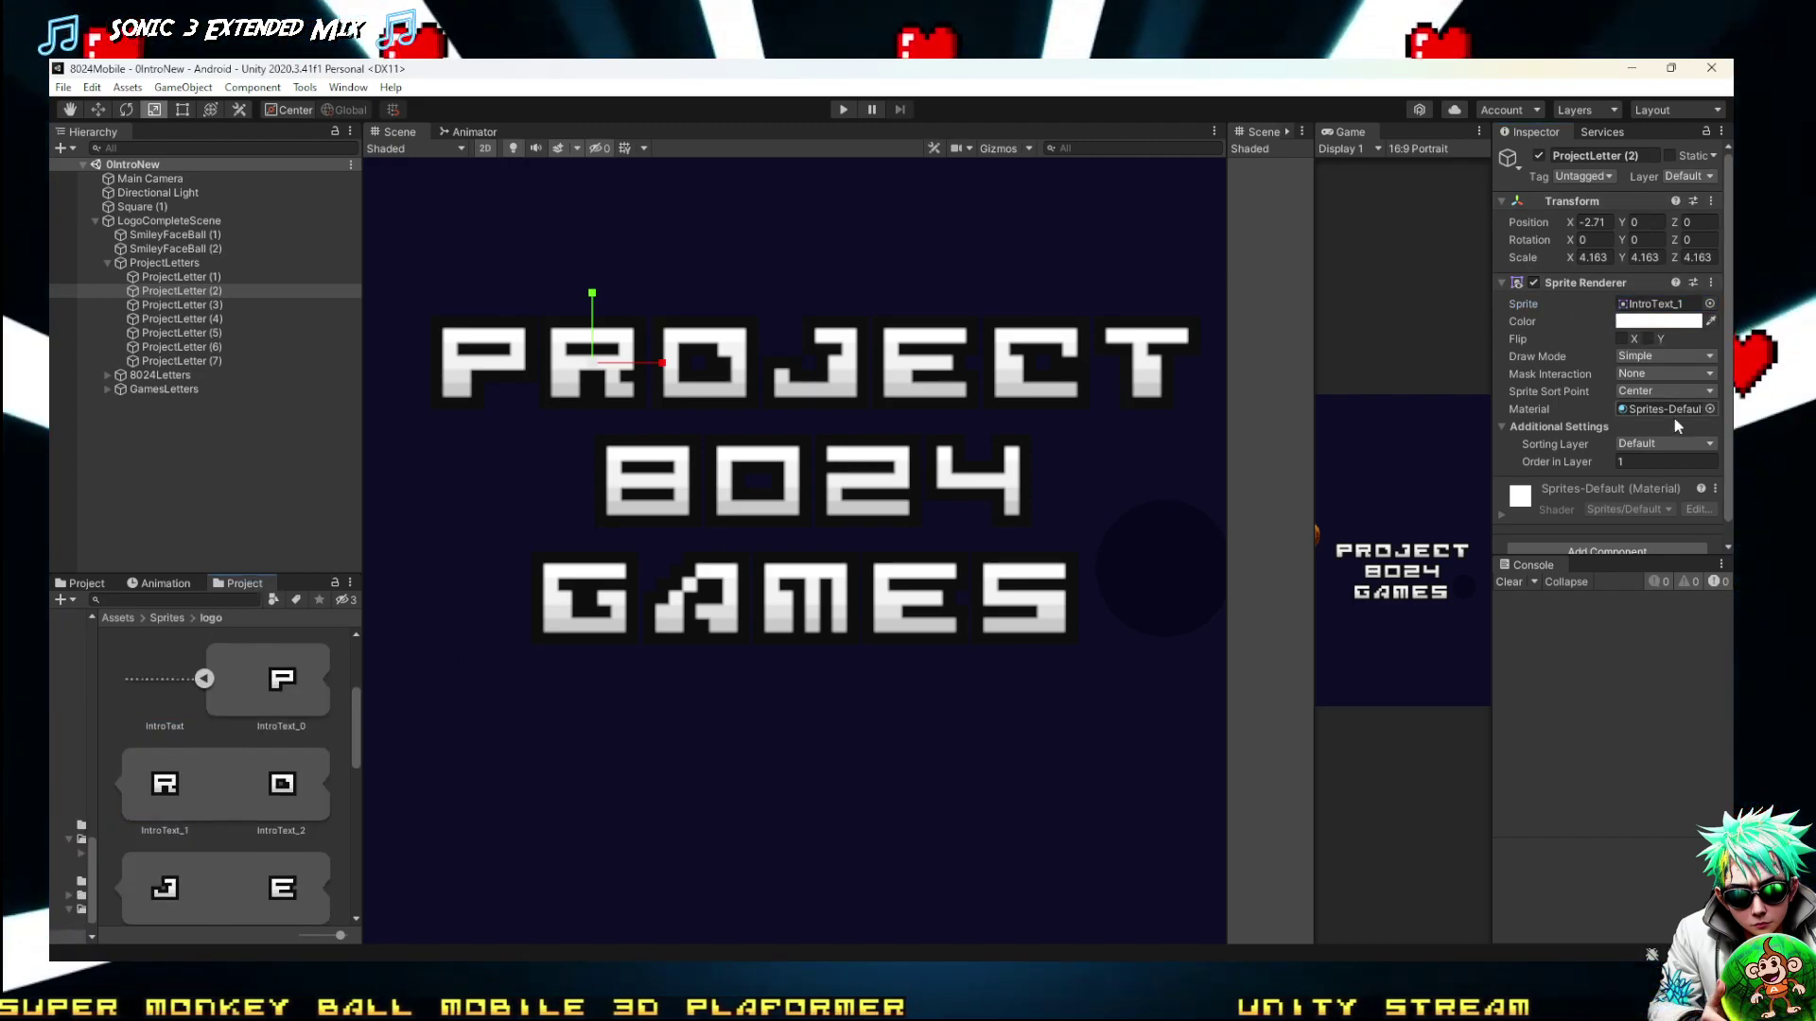
{"action": "scroll", "coordinate": [1607, 378], "scroll_direction": "down", "scroll_amount": 1}
{"action": "left_click", "coordinate": [158, 709]}
{"action": "scroll", "coordinate": [1627, 284], "scroll_direction": "down", "scroll_amount": 3}
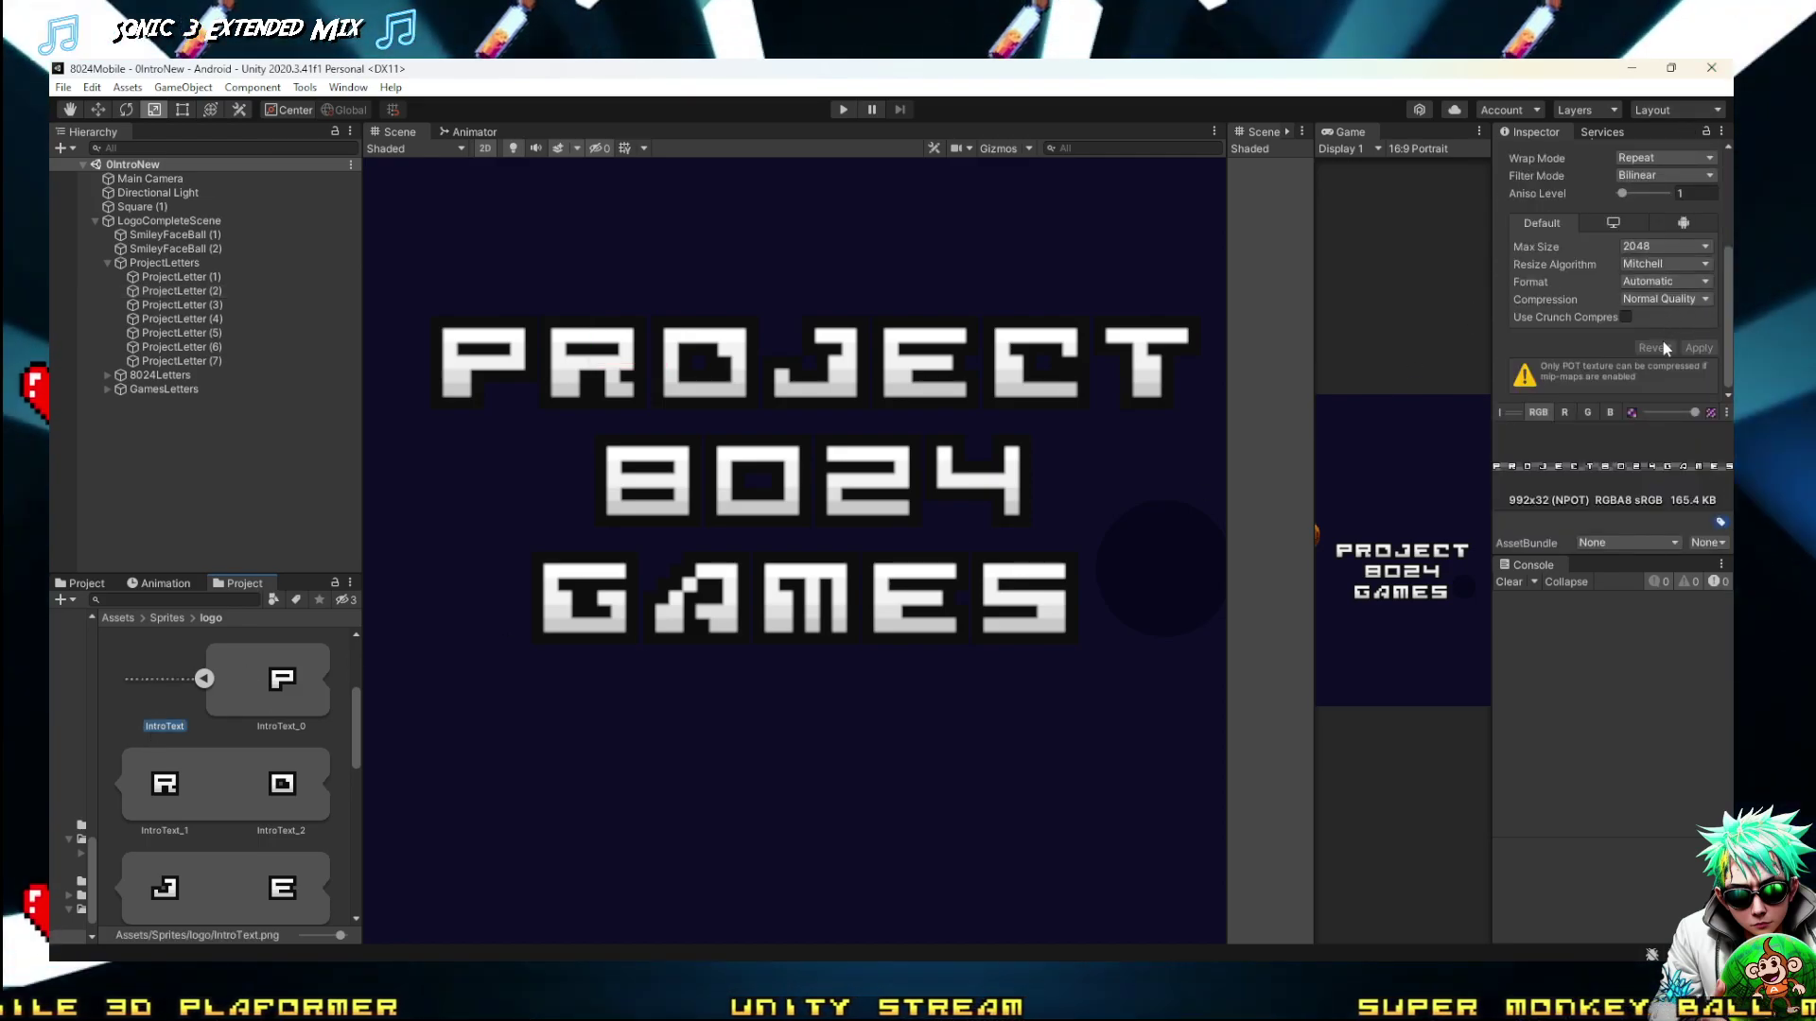
{"action": "left_click", "coordinate": [1640, 176]}
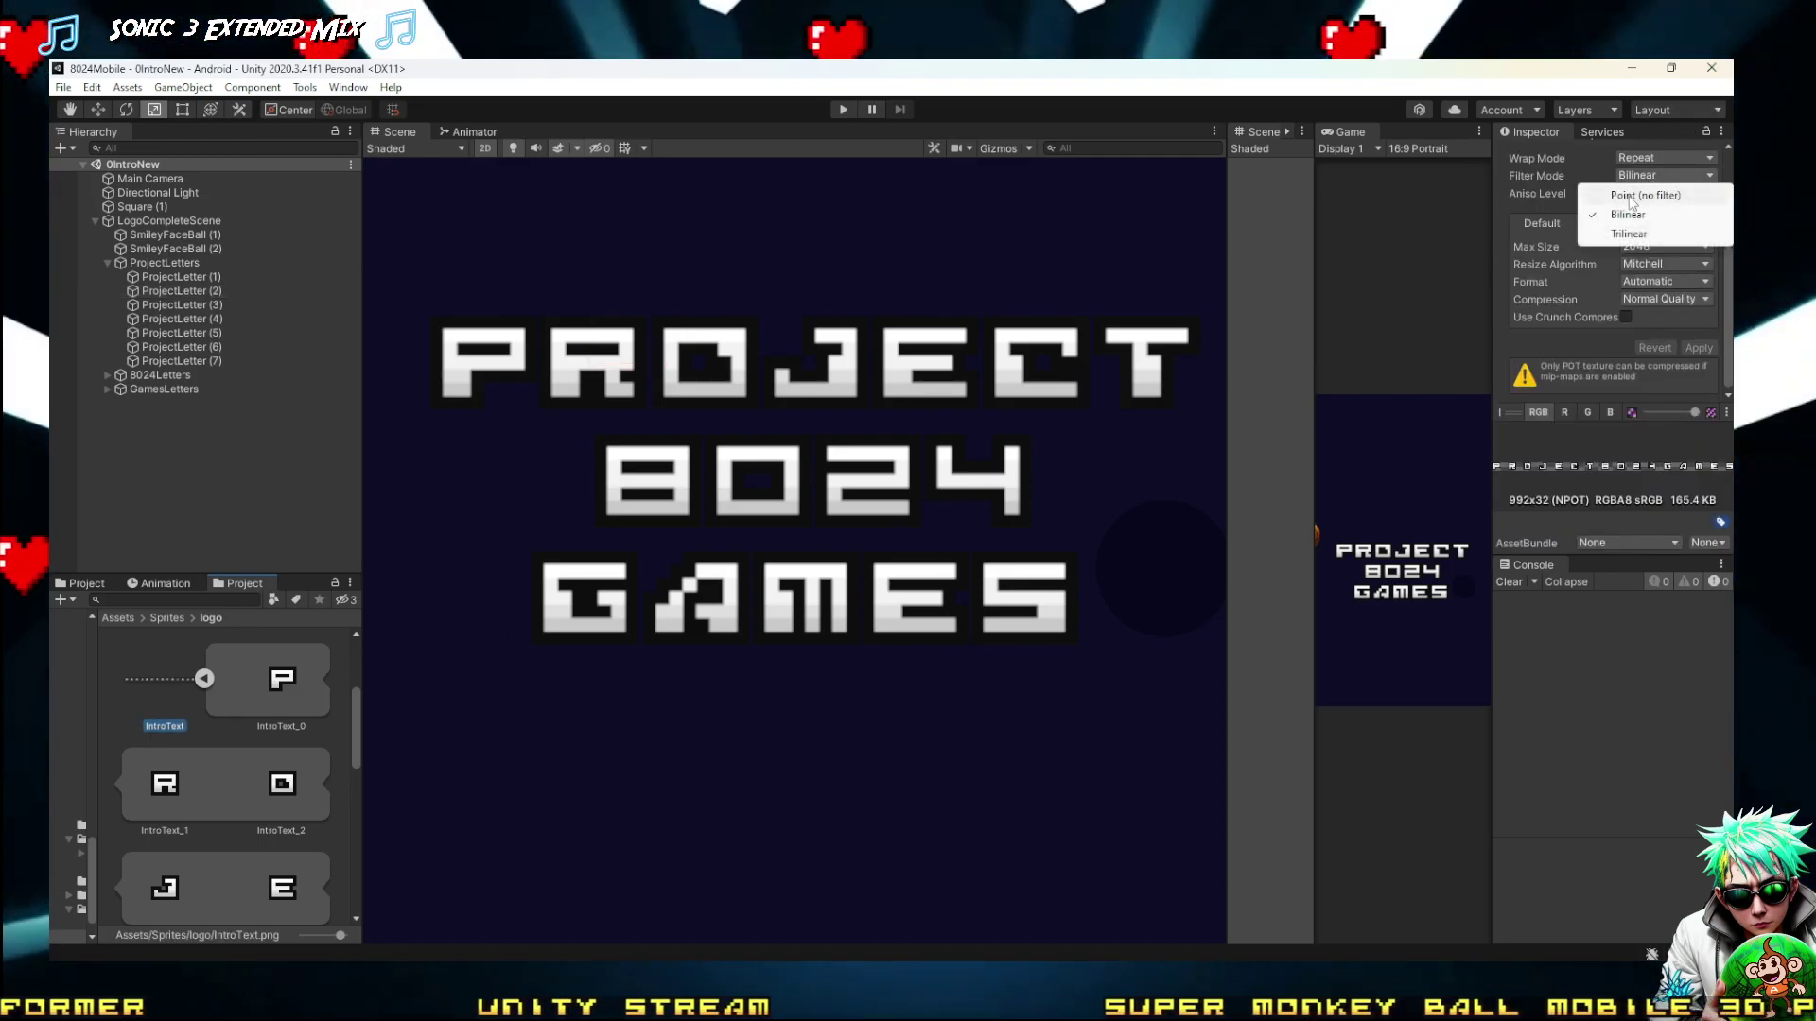
{"action": "left_click", "coordinate": [1631, 196]}
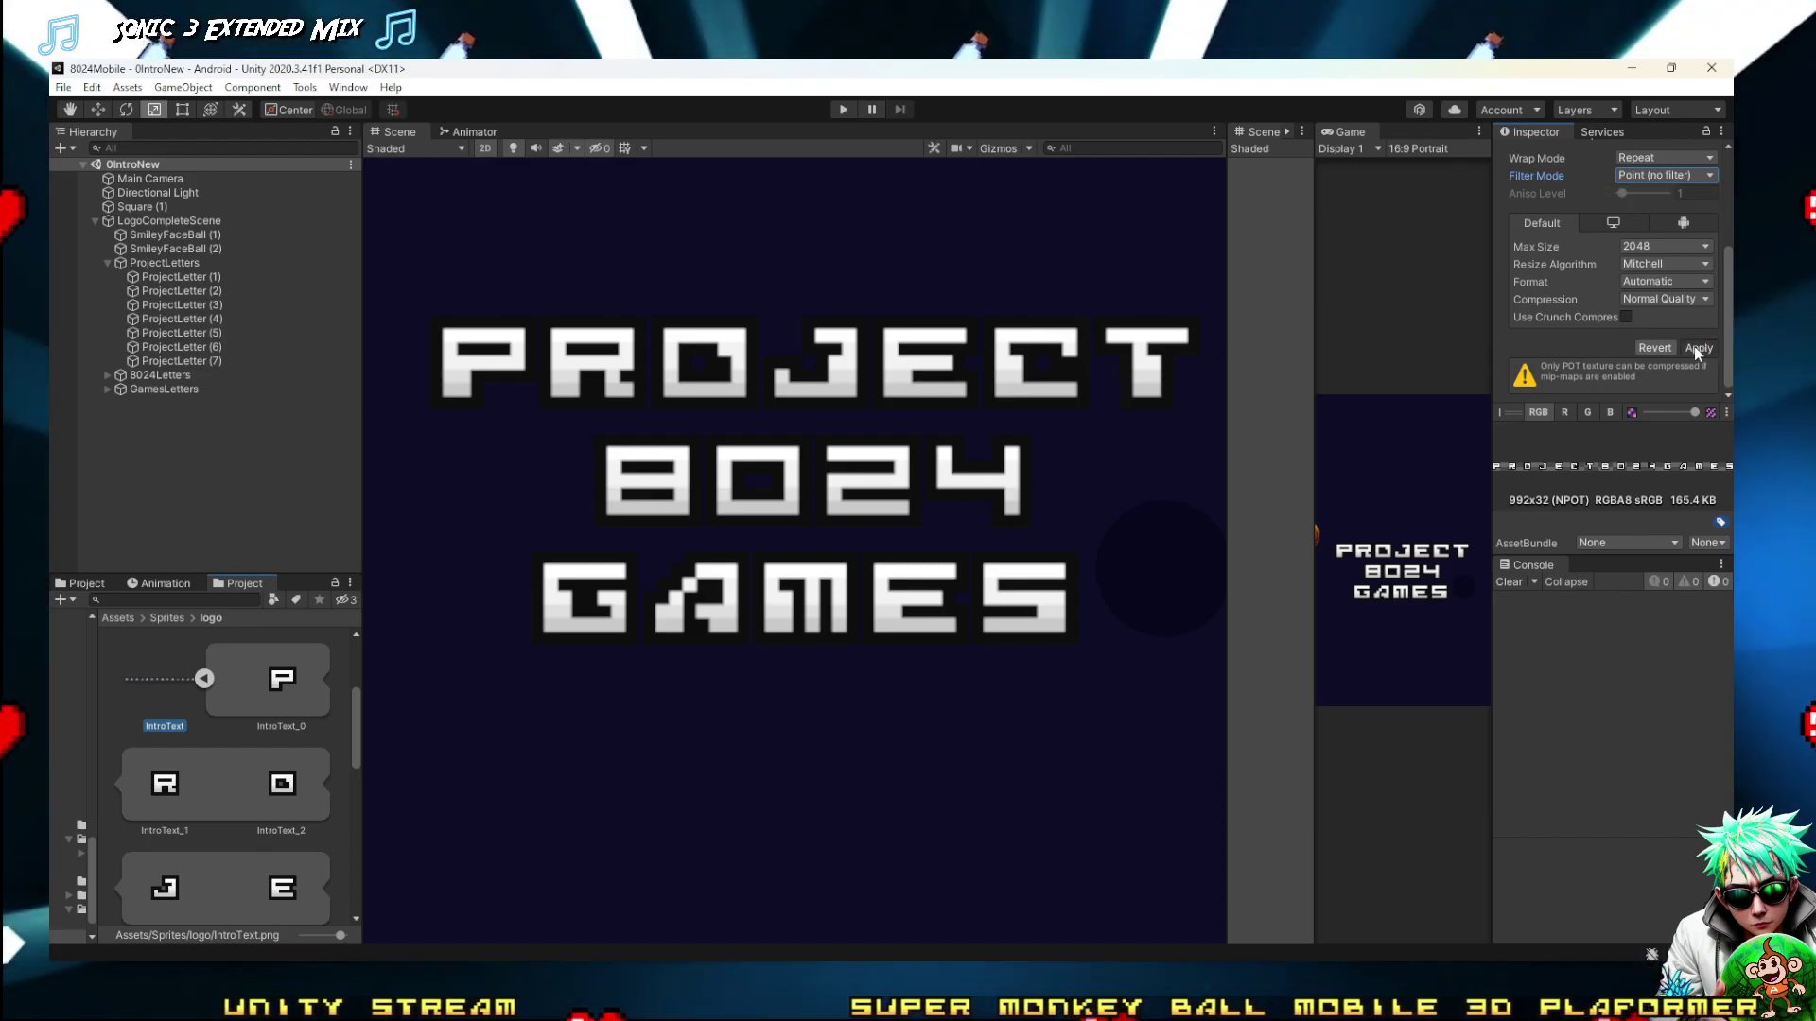
{"action": "left_click", "coordinate": [1698, 348]}
{"action": "scroll", "coordinate": [823, 653], "scroll_direction": "down", "scroll_amount": 4}
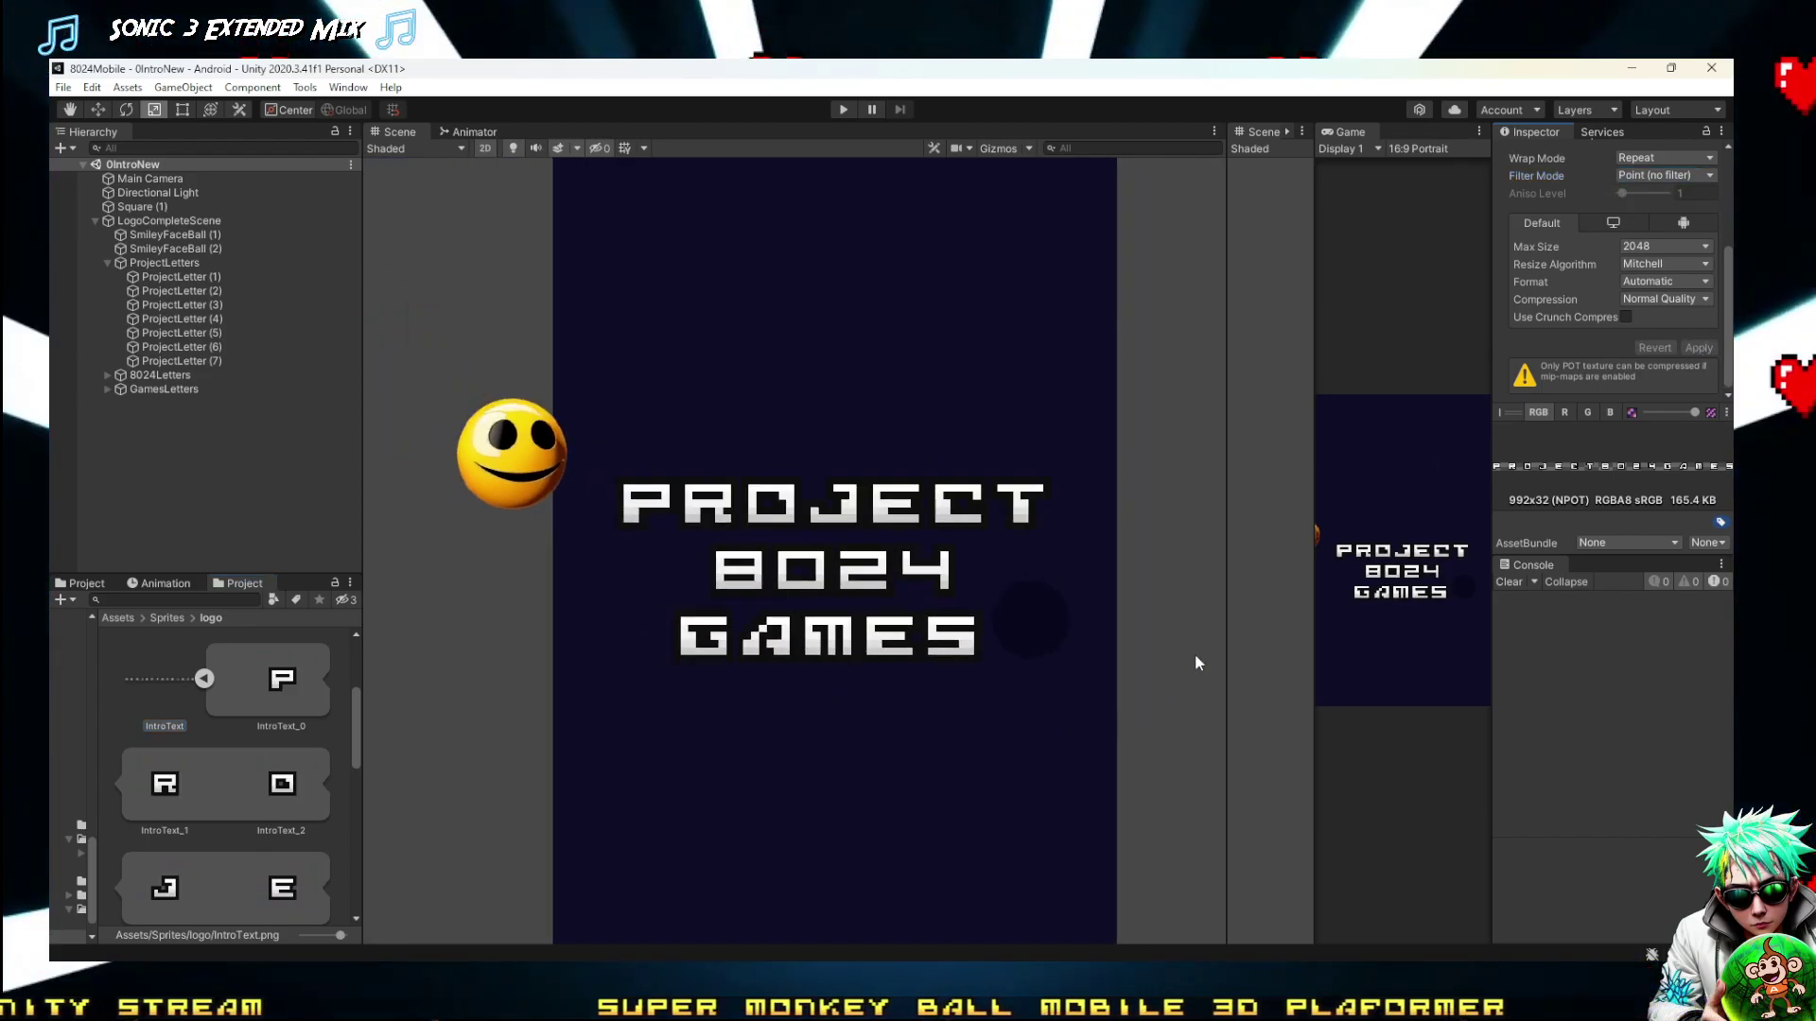
{"action": "left_click_drag", "start_coordinate": [1306, 468], "coordinate": [209, 651]}
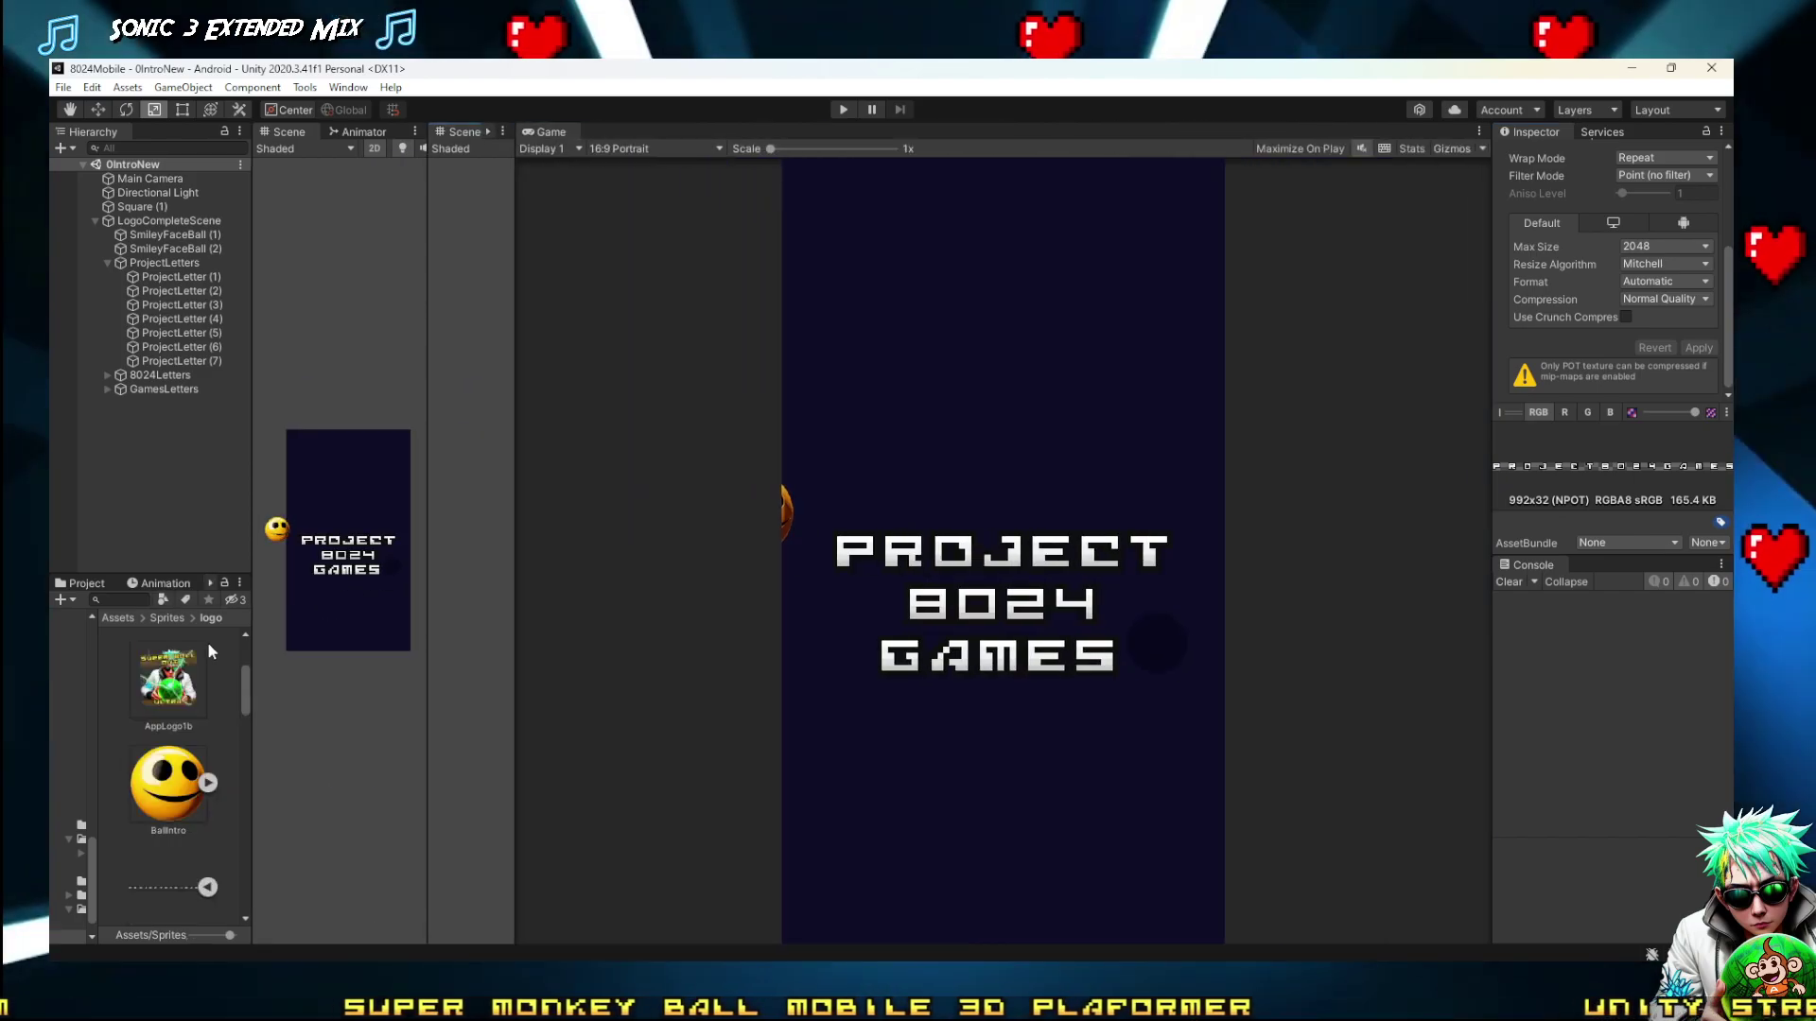
Run the game to view the crisp letters, resize the panels, and bring back the Animation timeline
{"action": "left_click", "coordinate": [839, 110]}
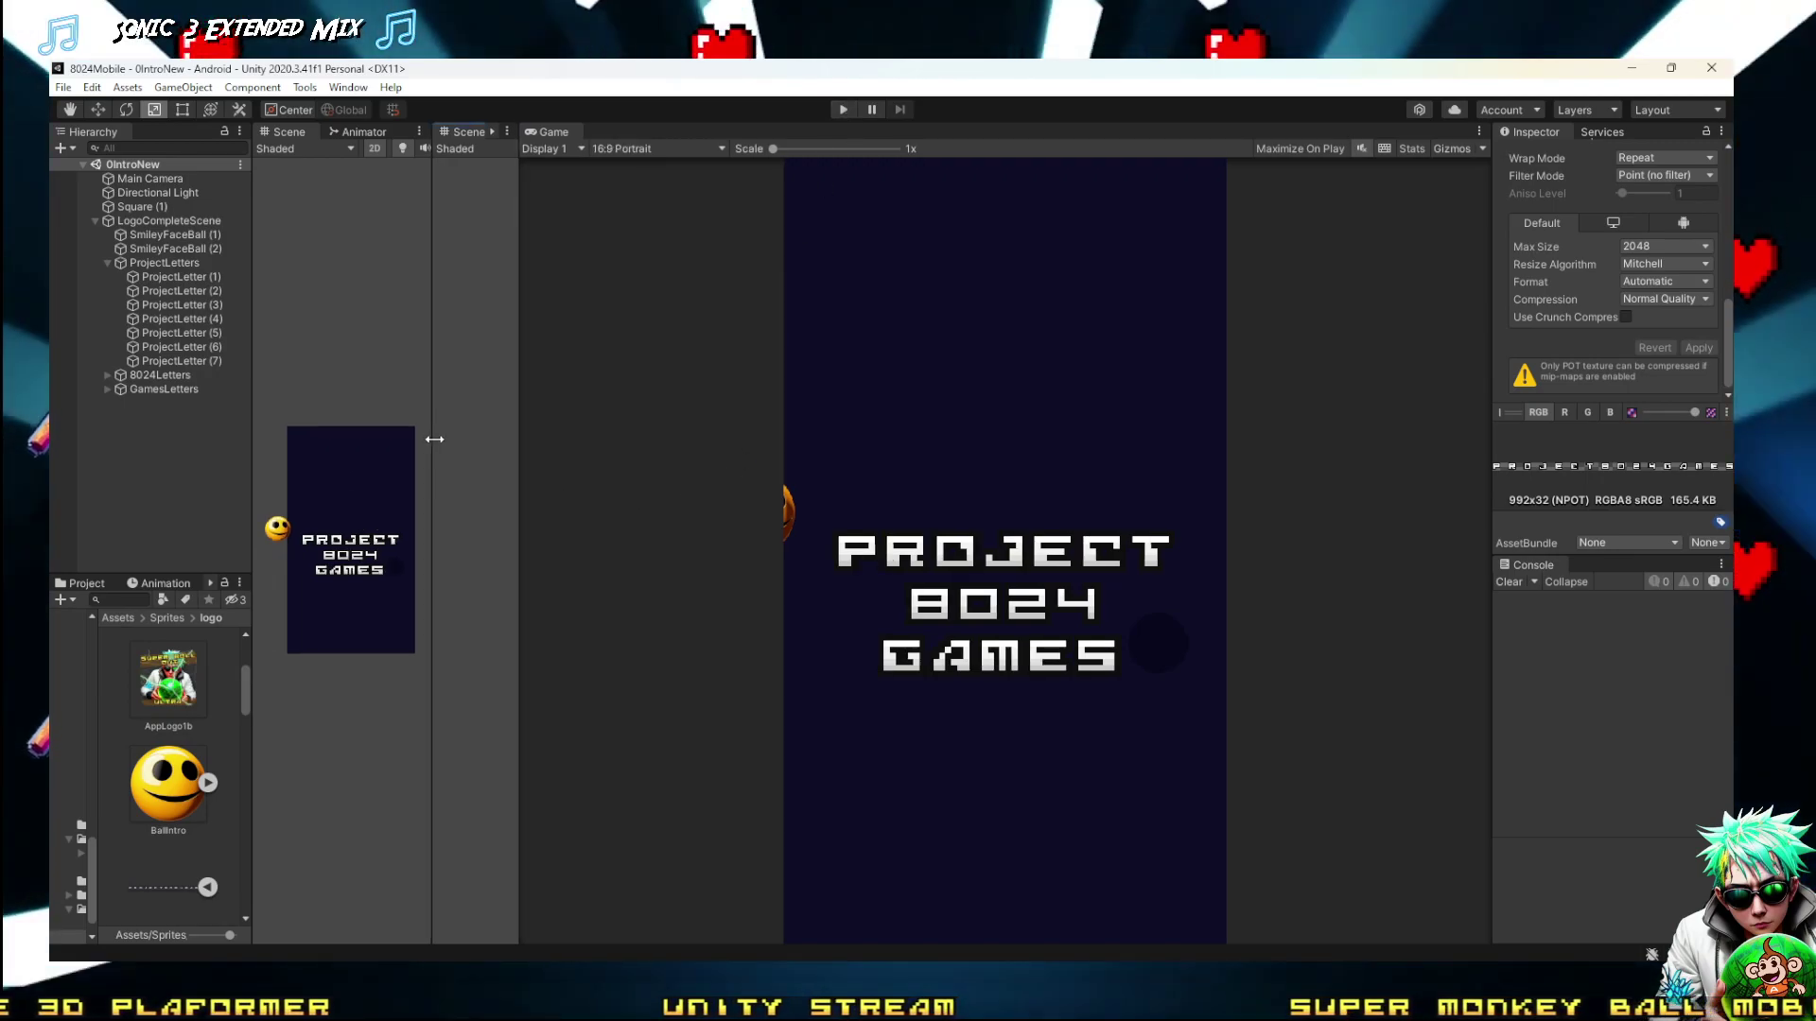
{"action": "left_click_drag", "start_coordinate": [431, 438], "coordinate": [1120, 488]}
{"action": "left_click_drag", "start_coordinate": [250, 590], "coordinate": [515, 700]}
{"action": "left_click", "coordinate": [162, 584]}
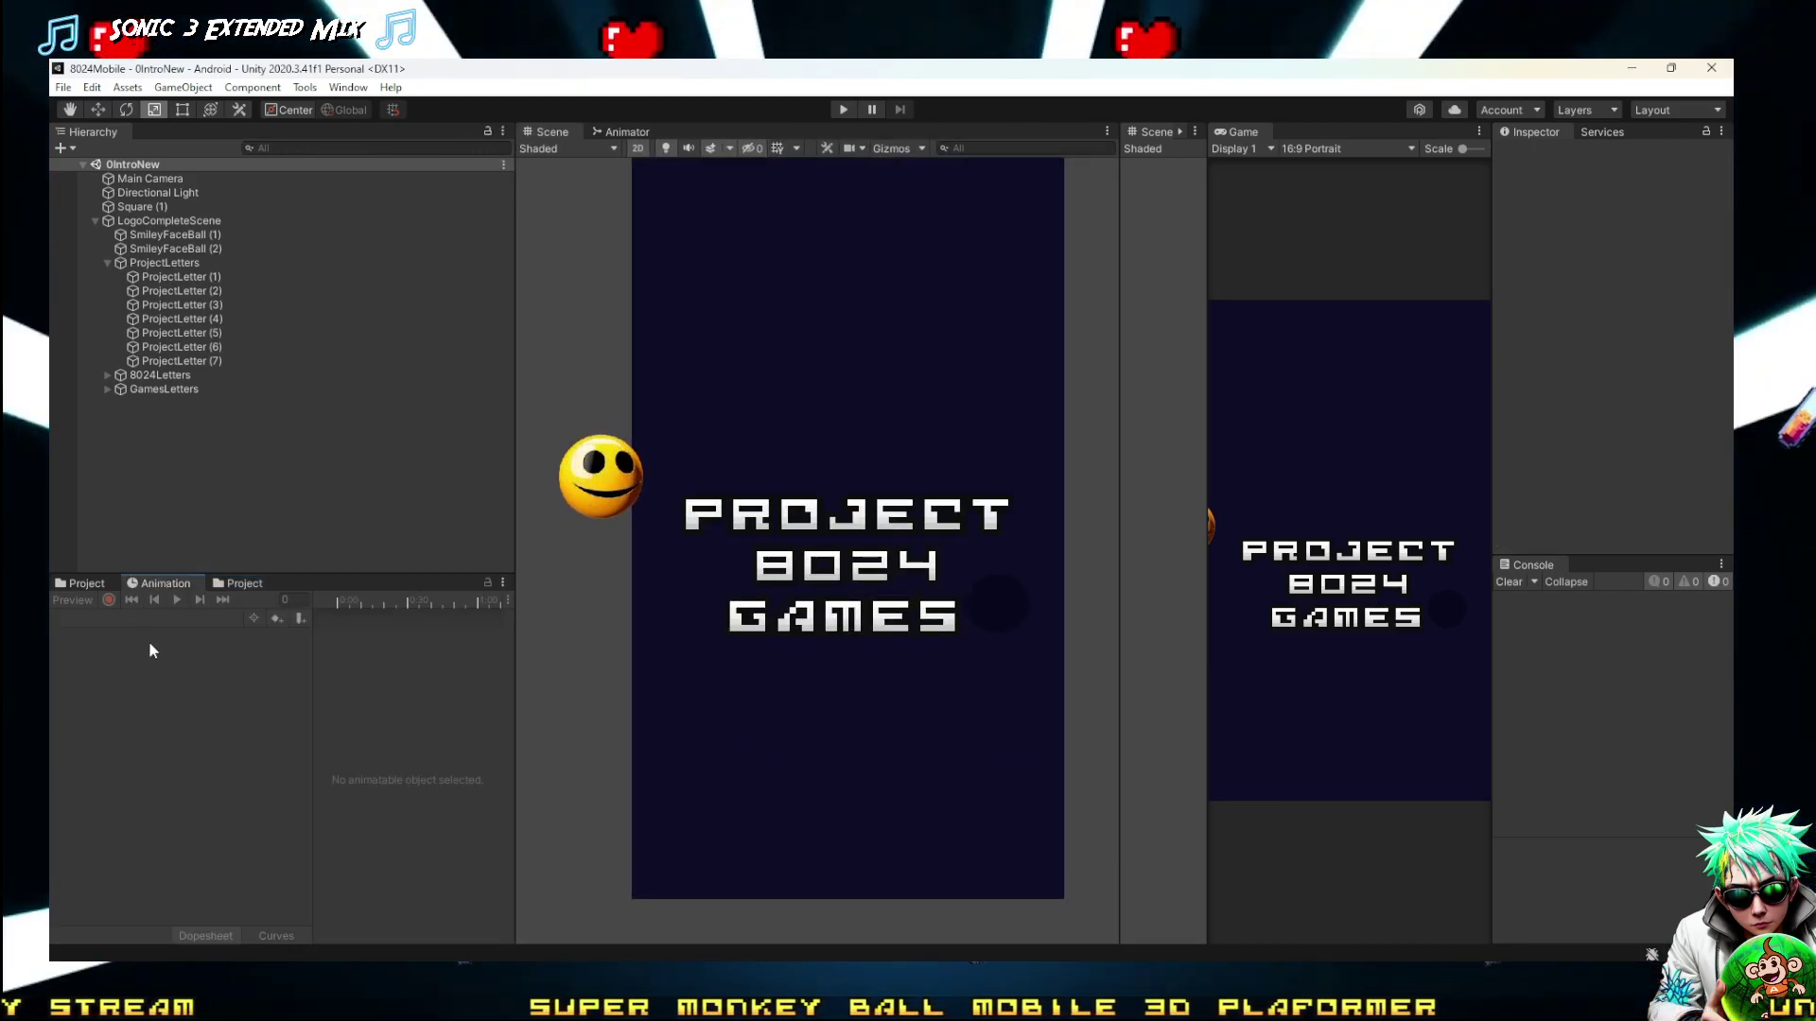
Expand 8024Letters, select the 8, and set the playhead to frame 240
{"action": "left_click", "coordinate": [176, 266]}
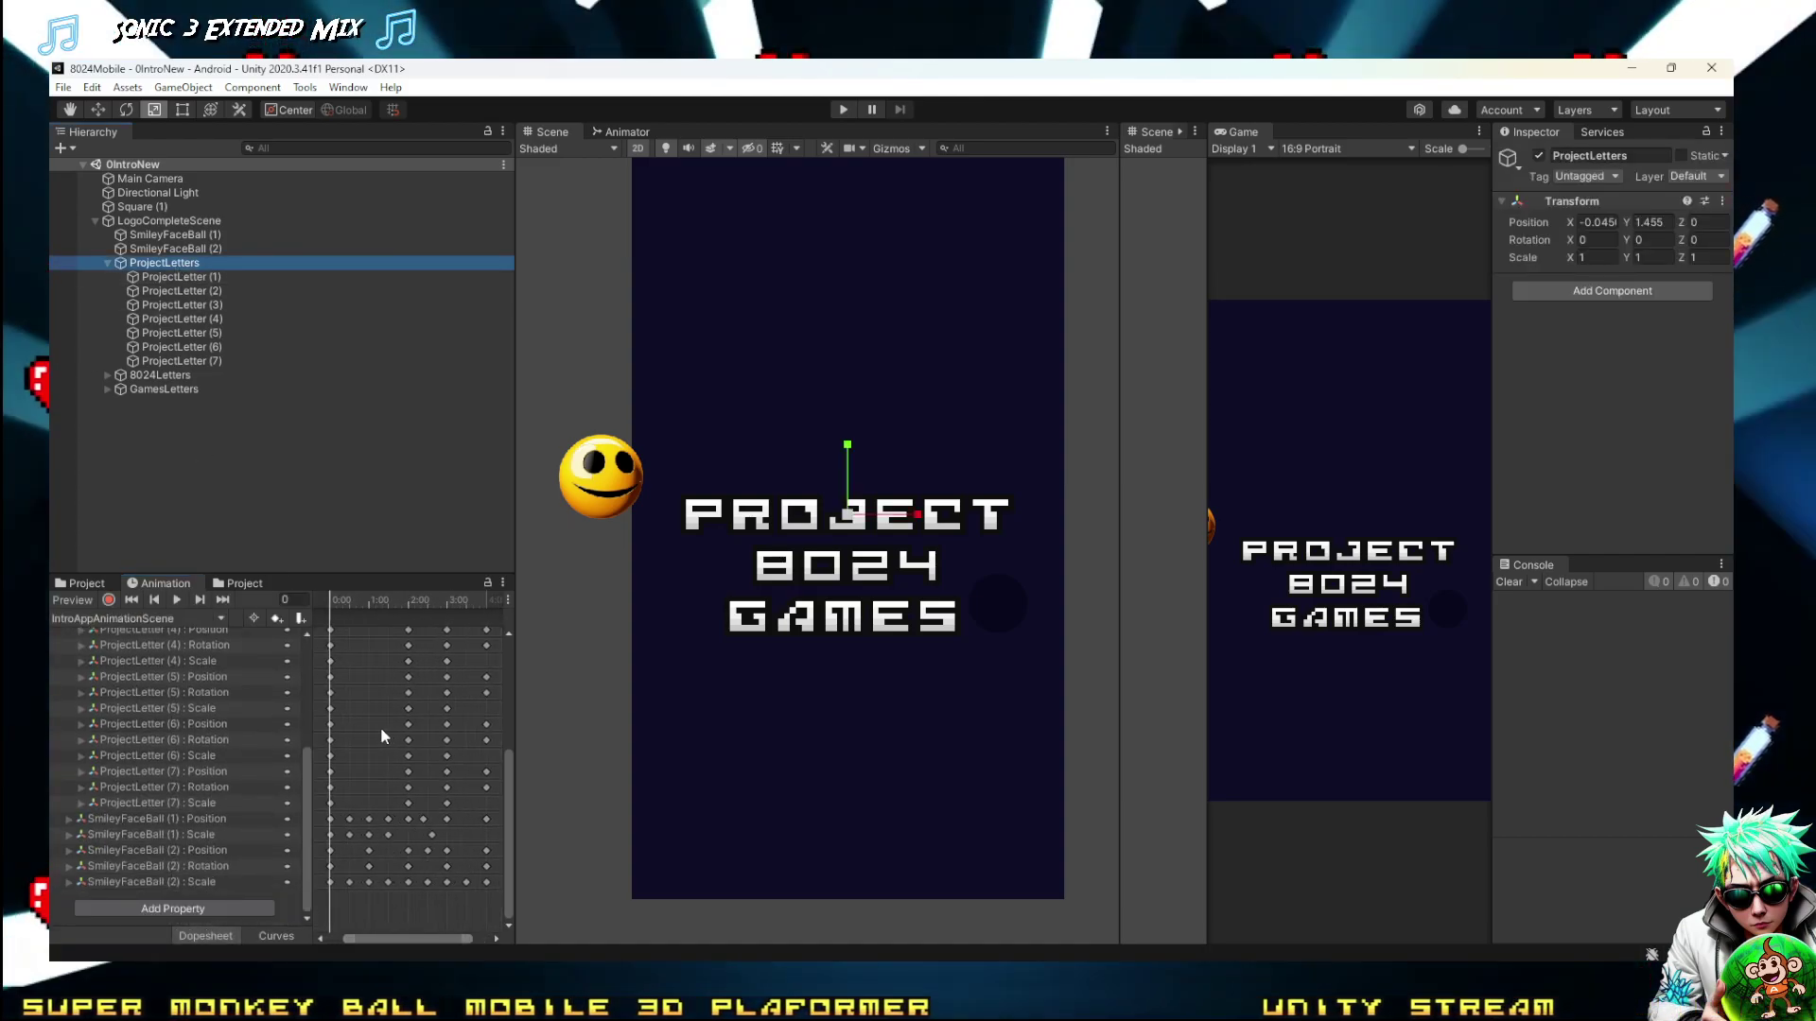
{"action": "scroll", "coordinate": [466, 642], "scroll_direction": "up", "scroll_amount": 2}
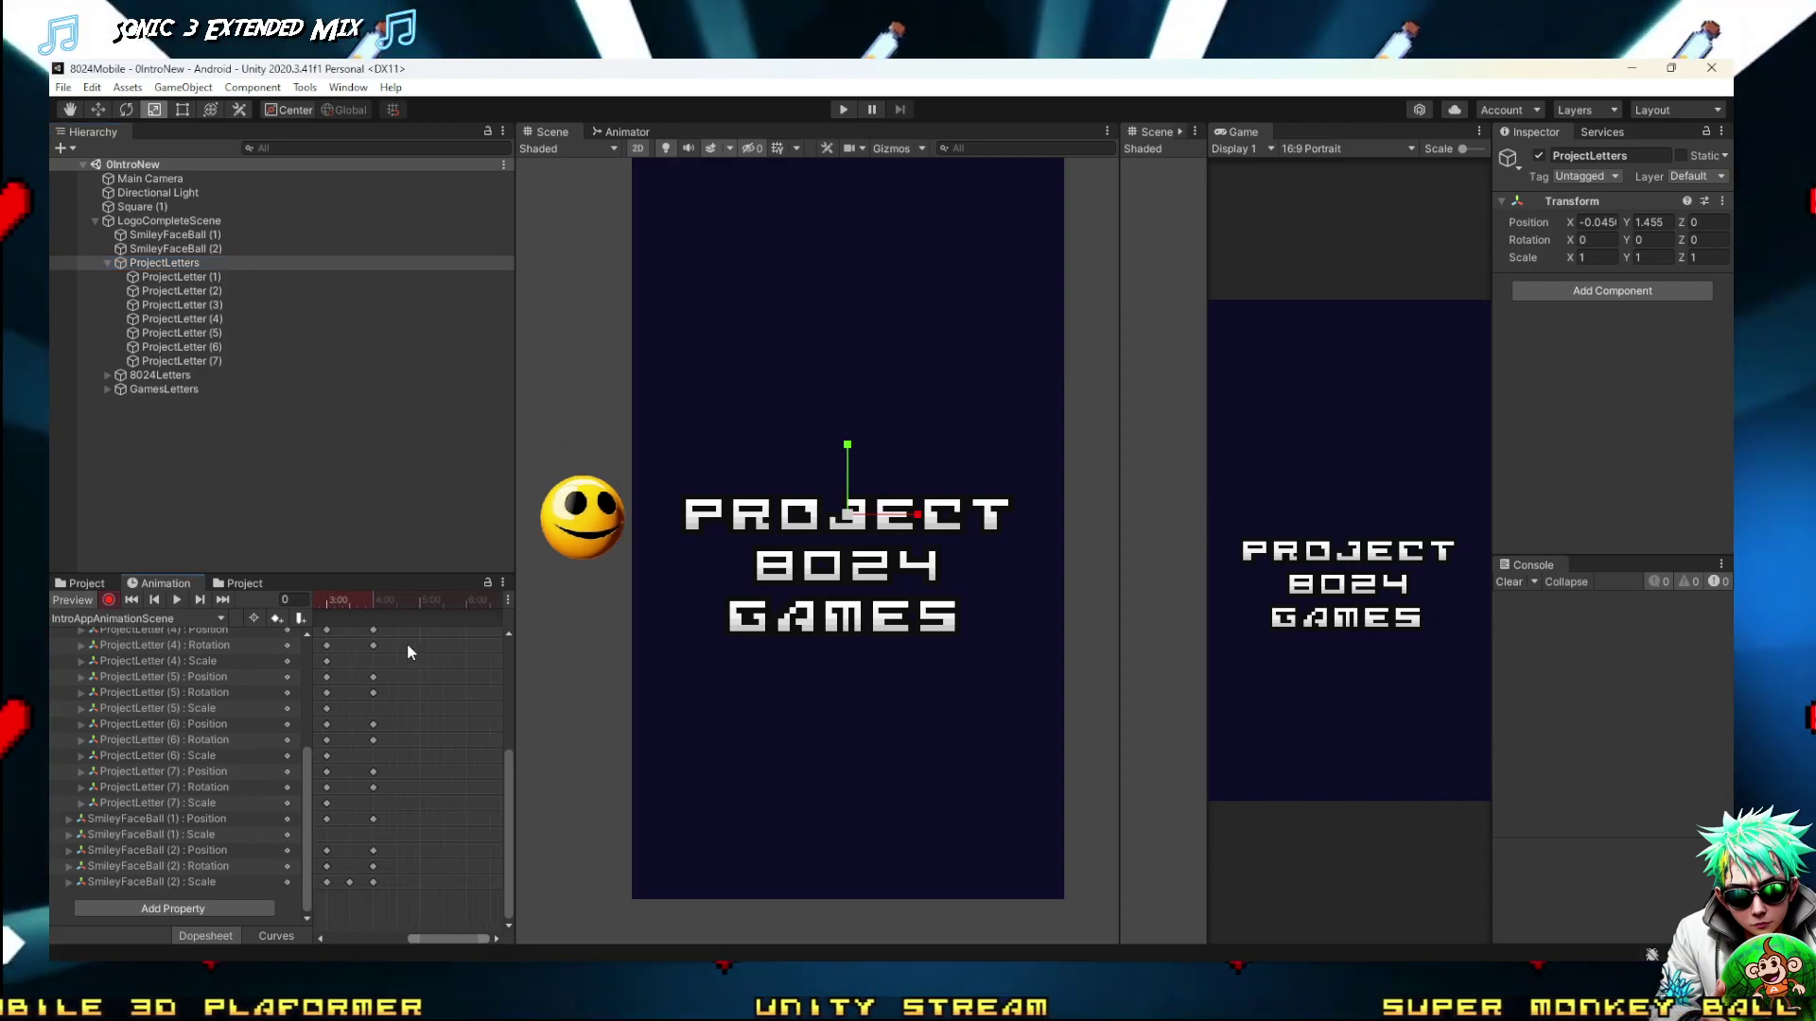
{"action": "scroll", "coordinate": [407, 643], "scroll_direction": "up", "scroll_amount": 2}
{"action": "left_click_drag", "start_coordinate": [507, 762], "coordinate": [421, 602]}
{"action": "scroll", "coordinate": [423, 633], "scroll_direction": "up", "scroll_amount": 2}
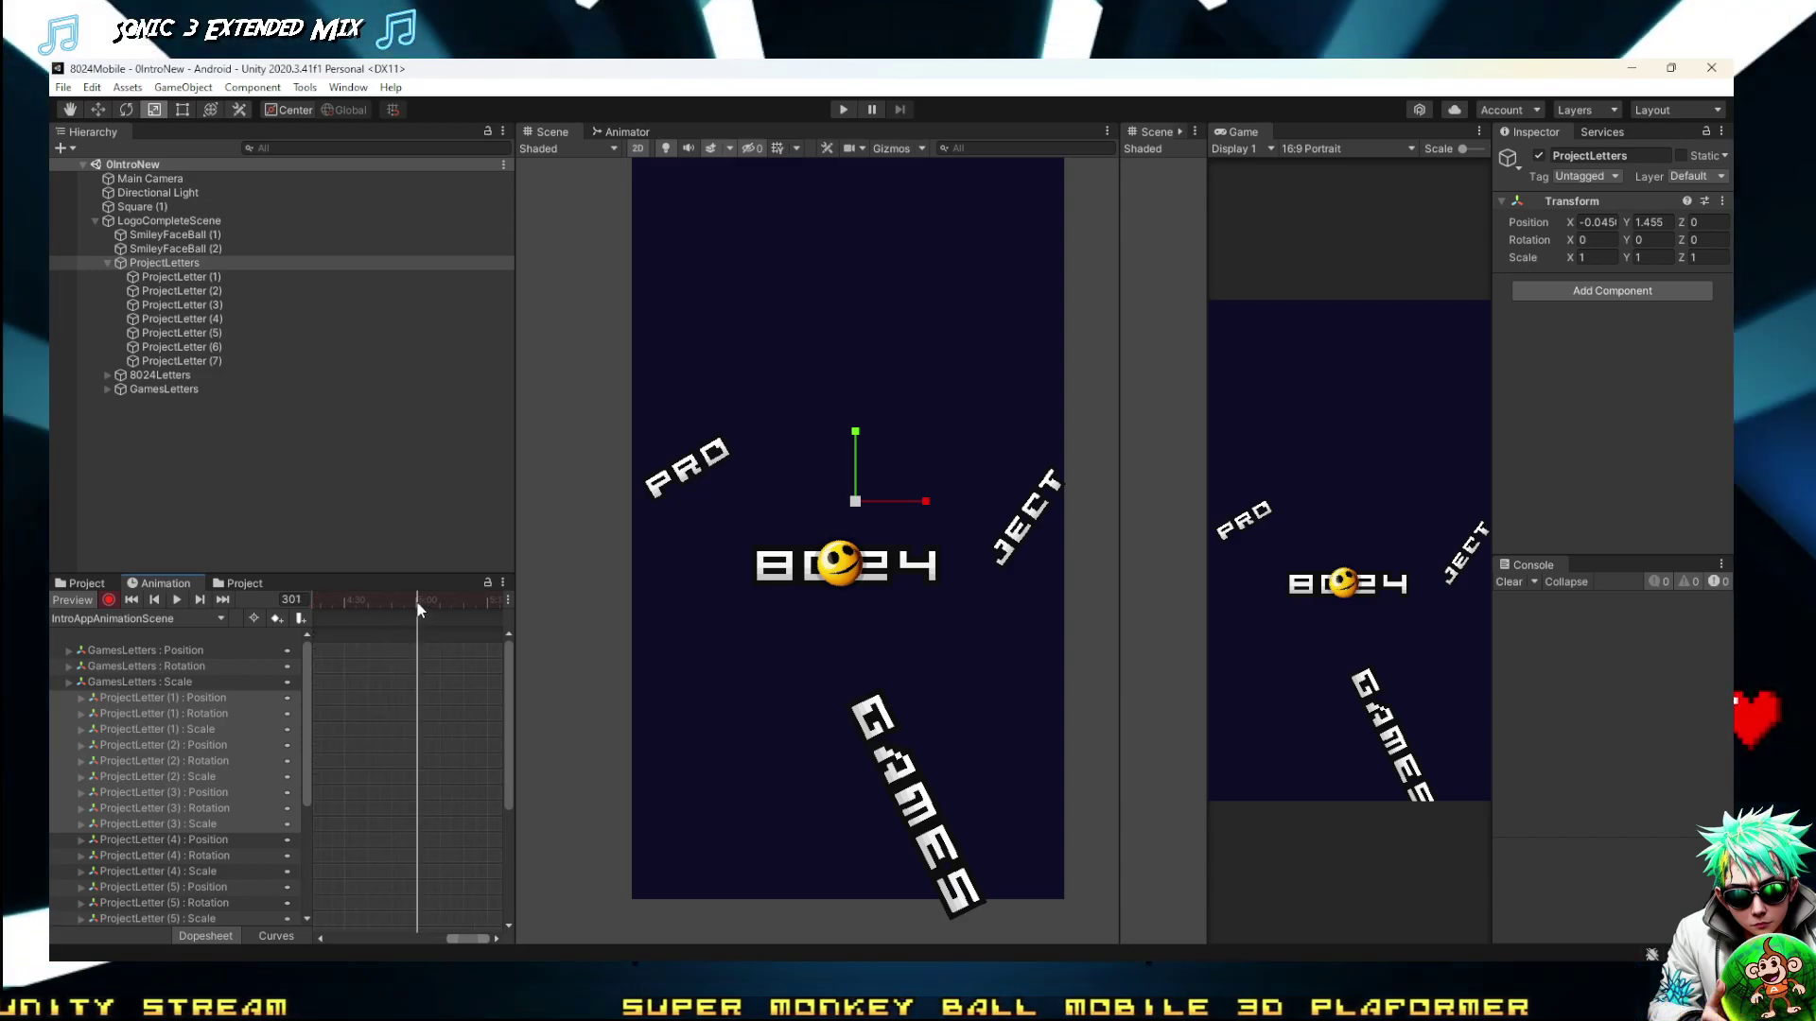
{"action": "left_click_drag", "start_coordinate": [292, 622], "coordinate": [417, 631]}
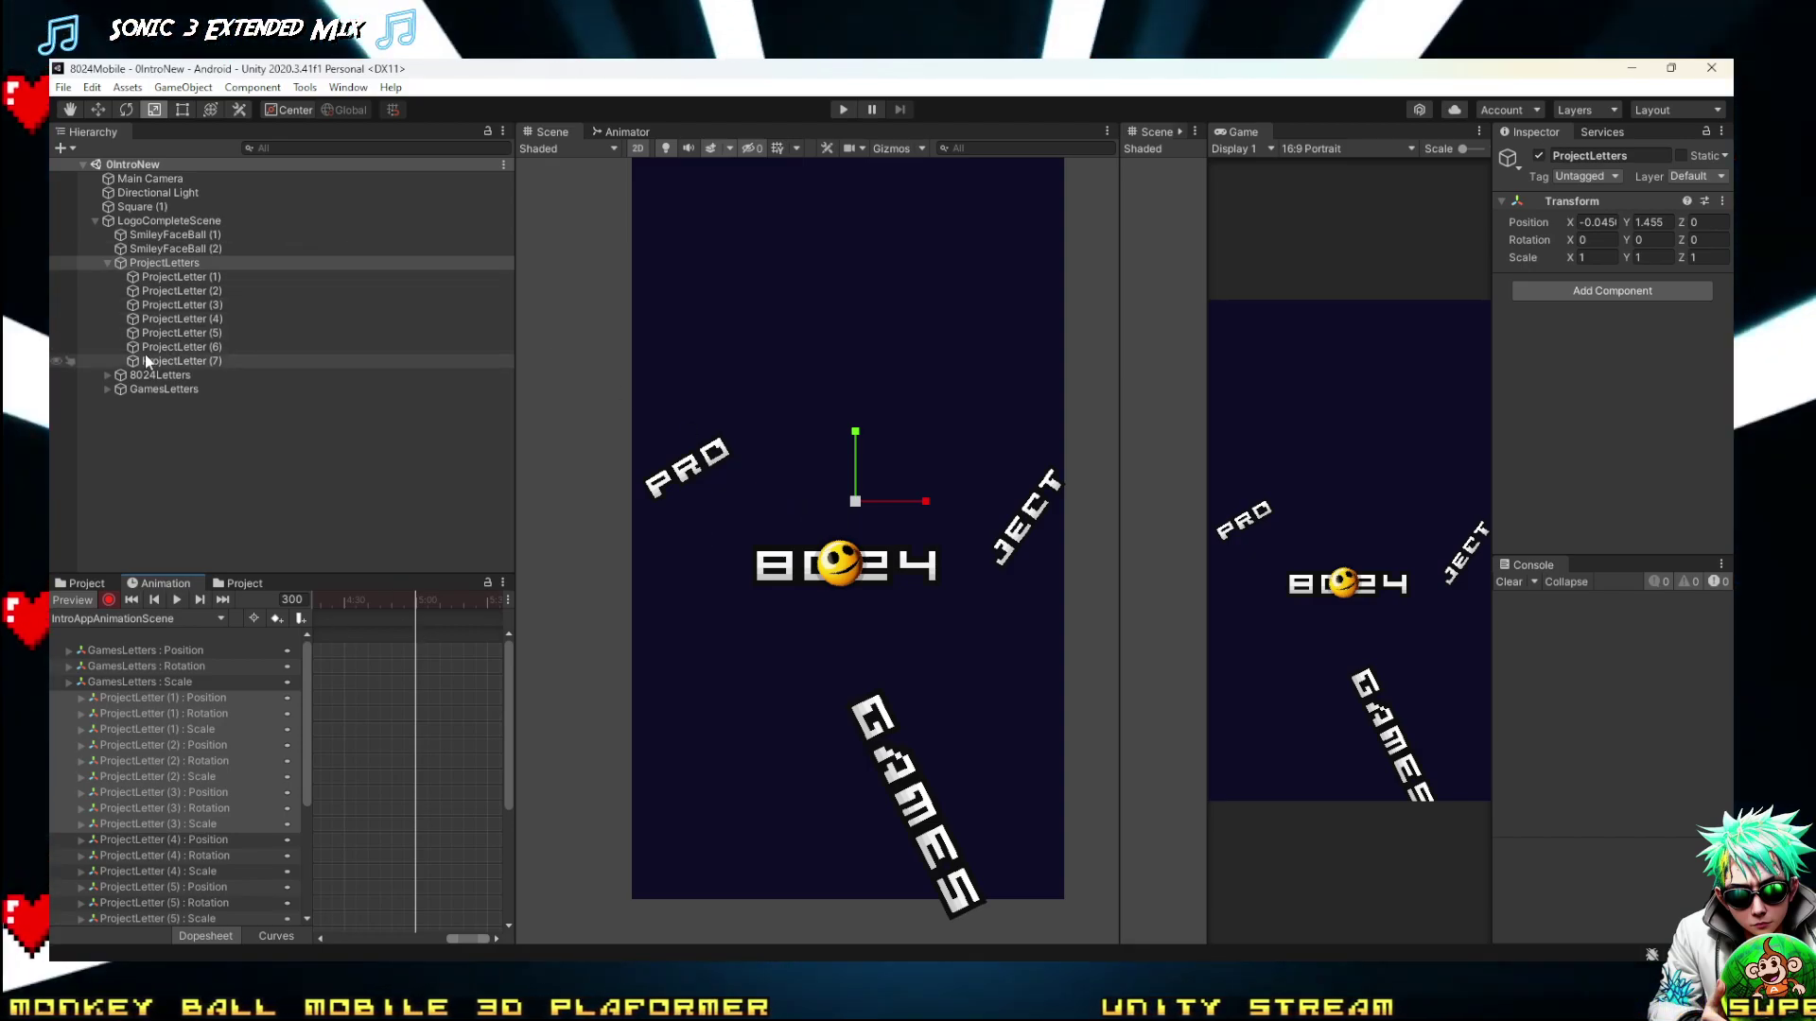
{"action": "left_click", "coordinate": [108, 375]}
{"action": "left_click", "coordinate": [156, 389]}
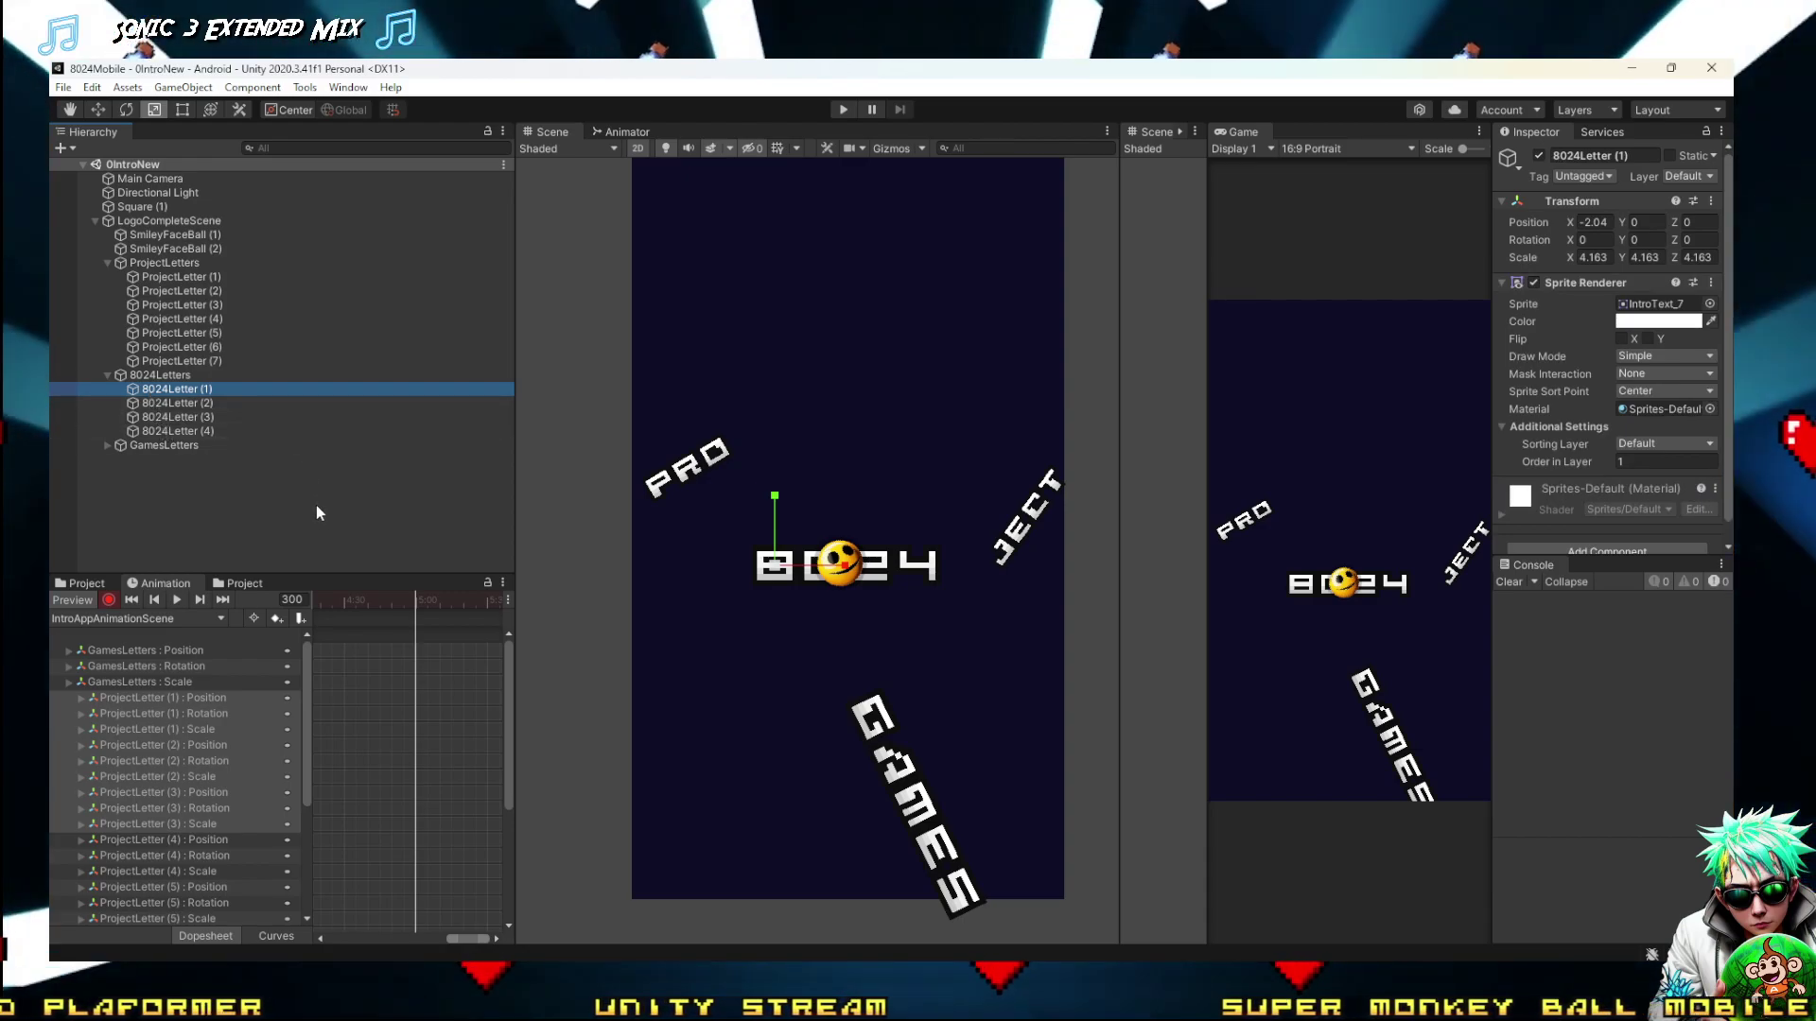
{"action": "scroll", "coordinate": [445, 708], "scroll_direction": "down", "scroll_amount": 2}
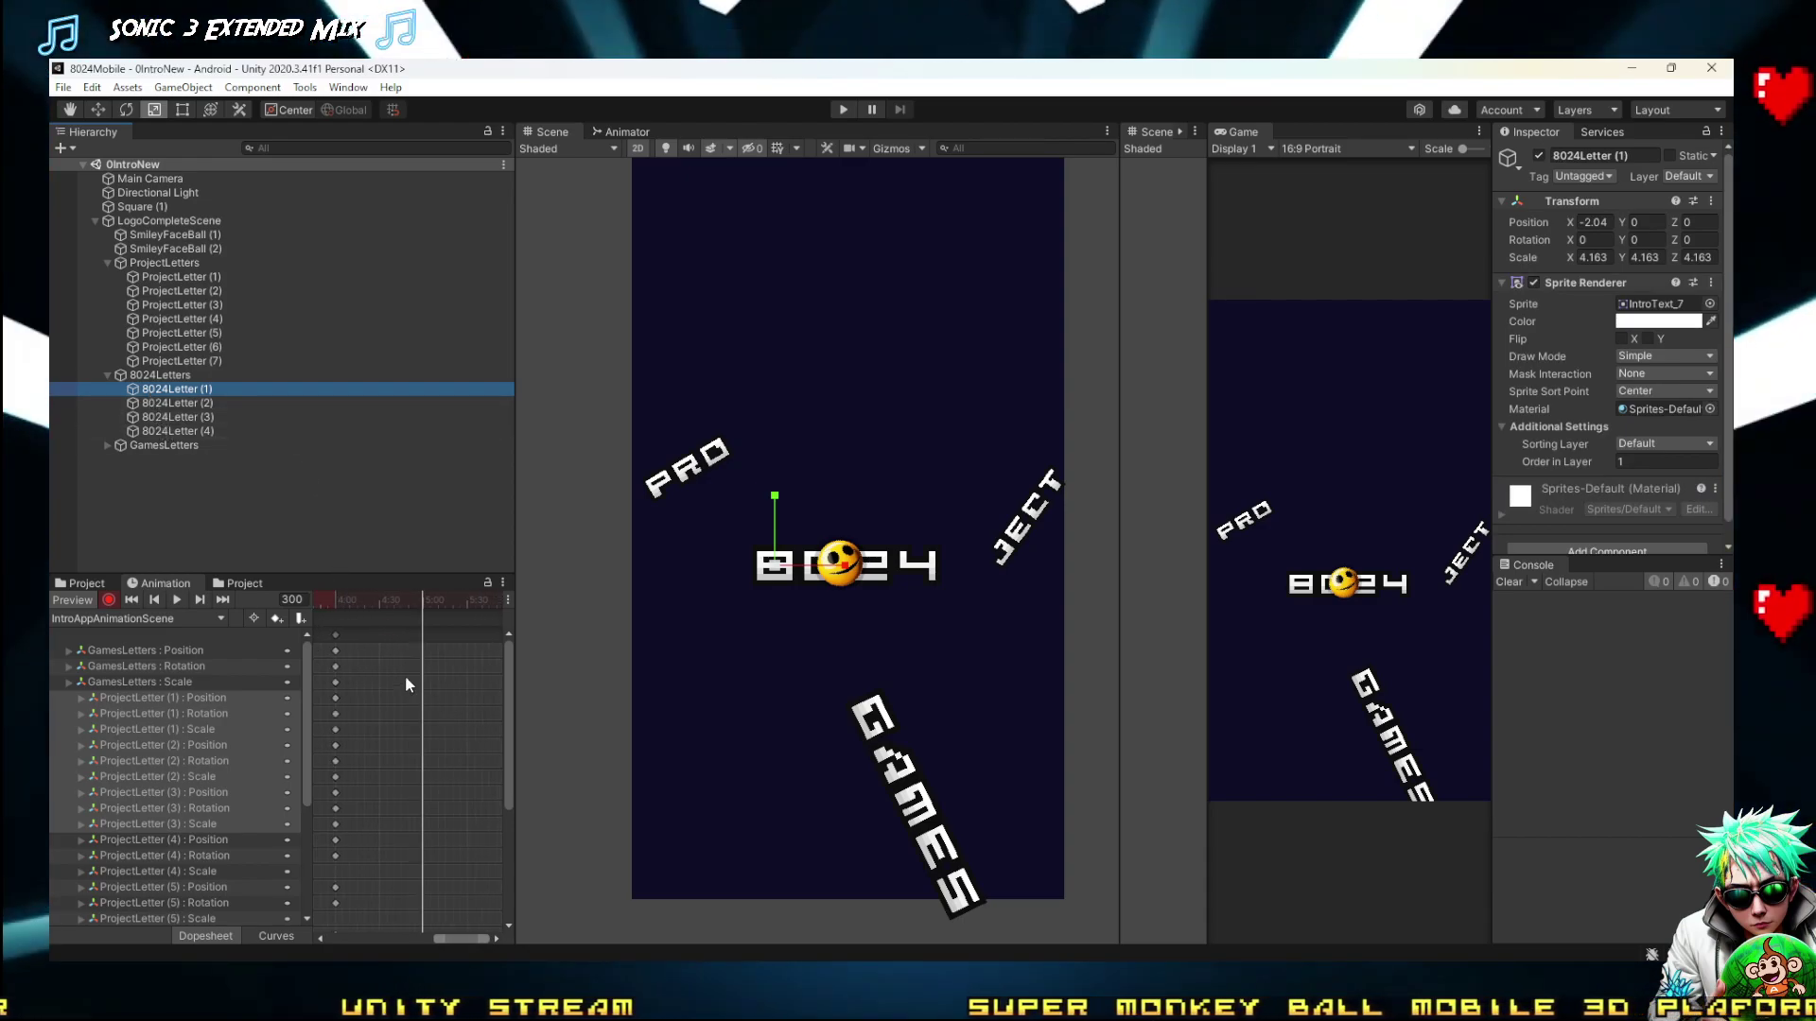
{"action": "left_click", "coordinate": [337, 602]}
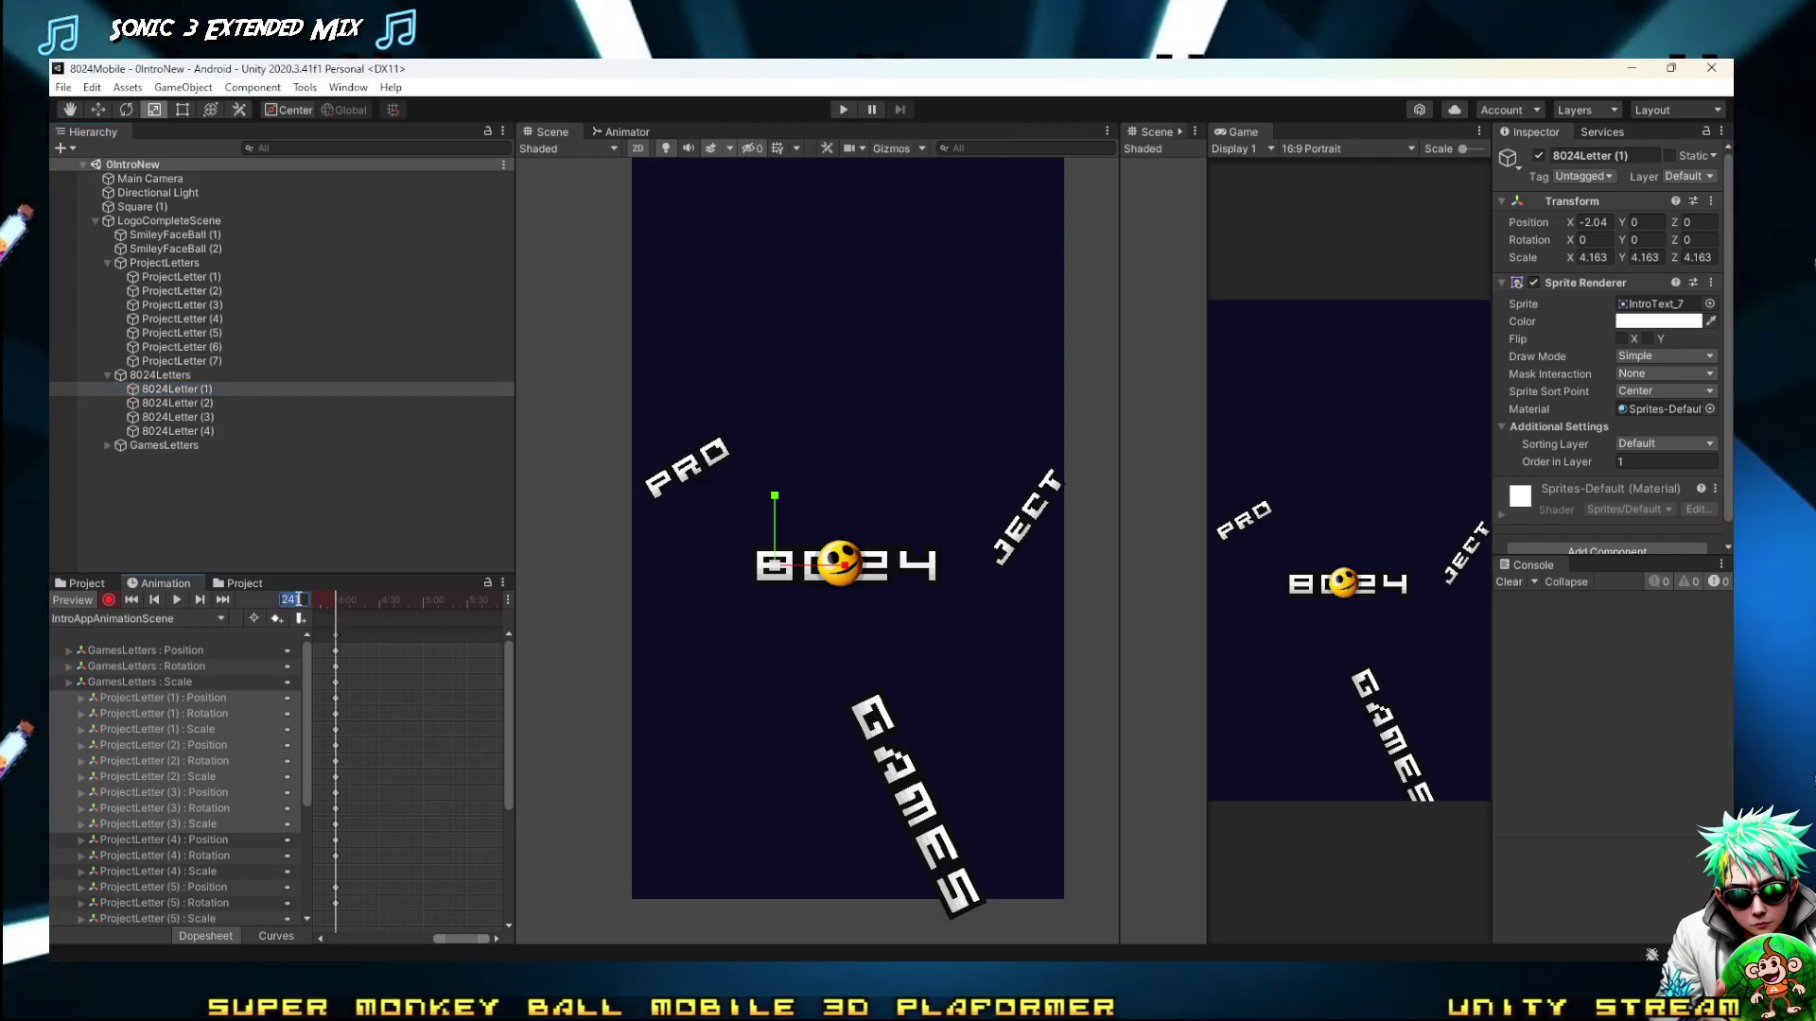
{"action": "type", "text": "240"}
{"action": "key", "text": "Return"}
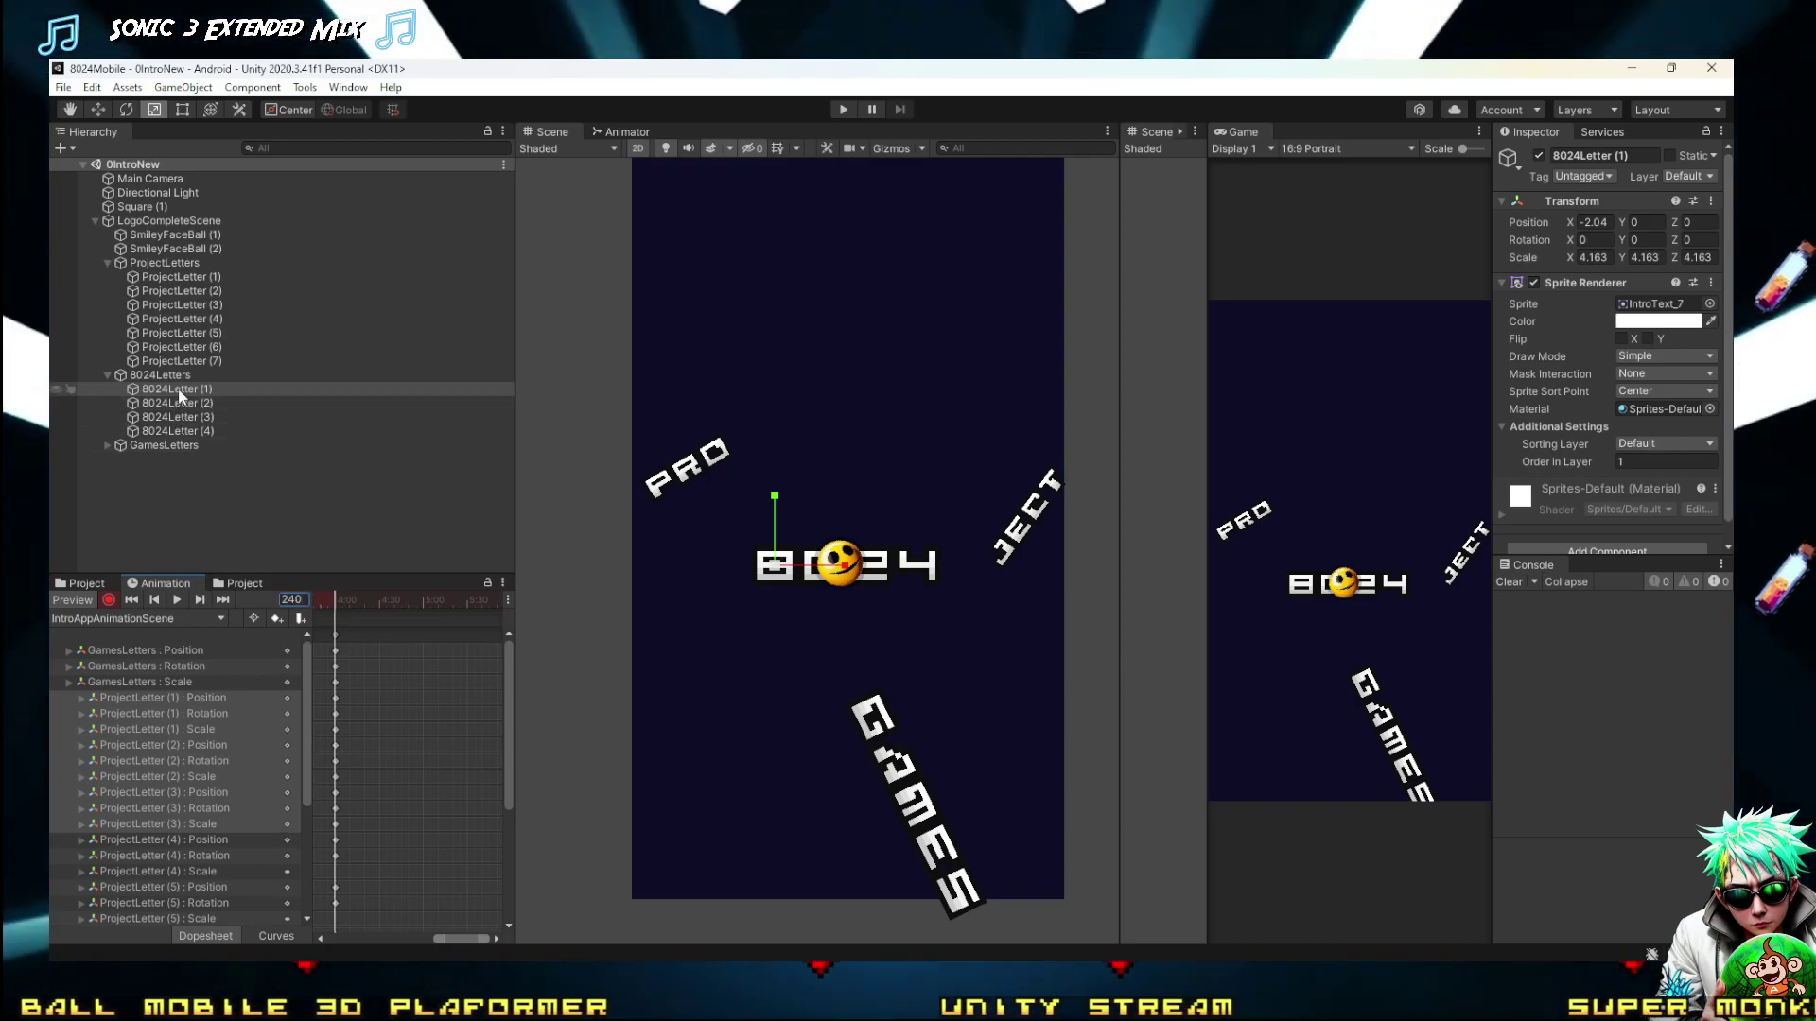
Record frame-240 transform keys for the 8 and the 0, pasting back their original values
{"action": "left_click", "coordinate": [1711, 202]}
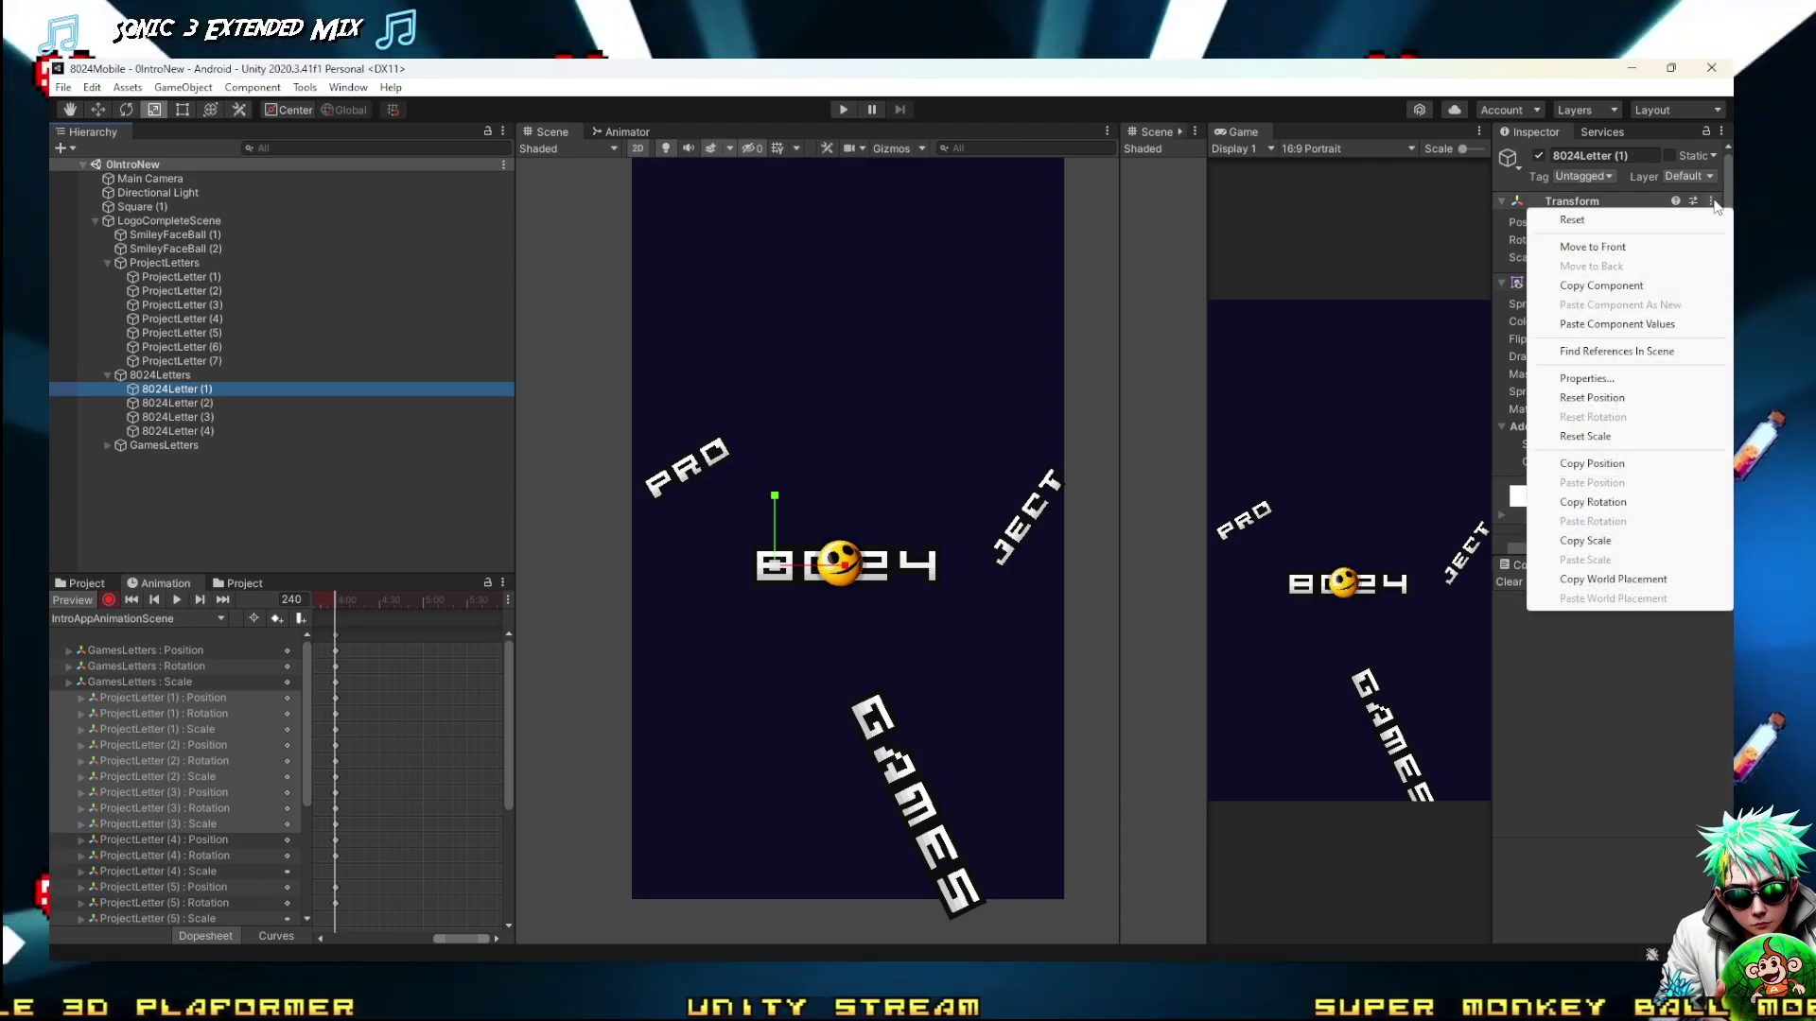
{"action": "left_click", "coordinate": [1598, 284]}
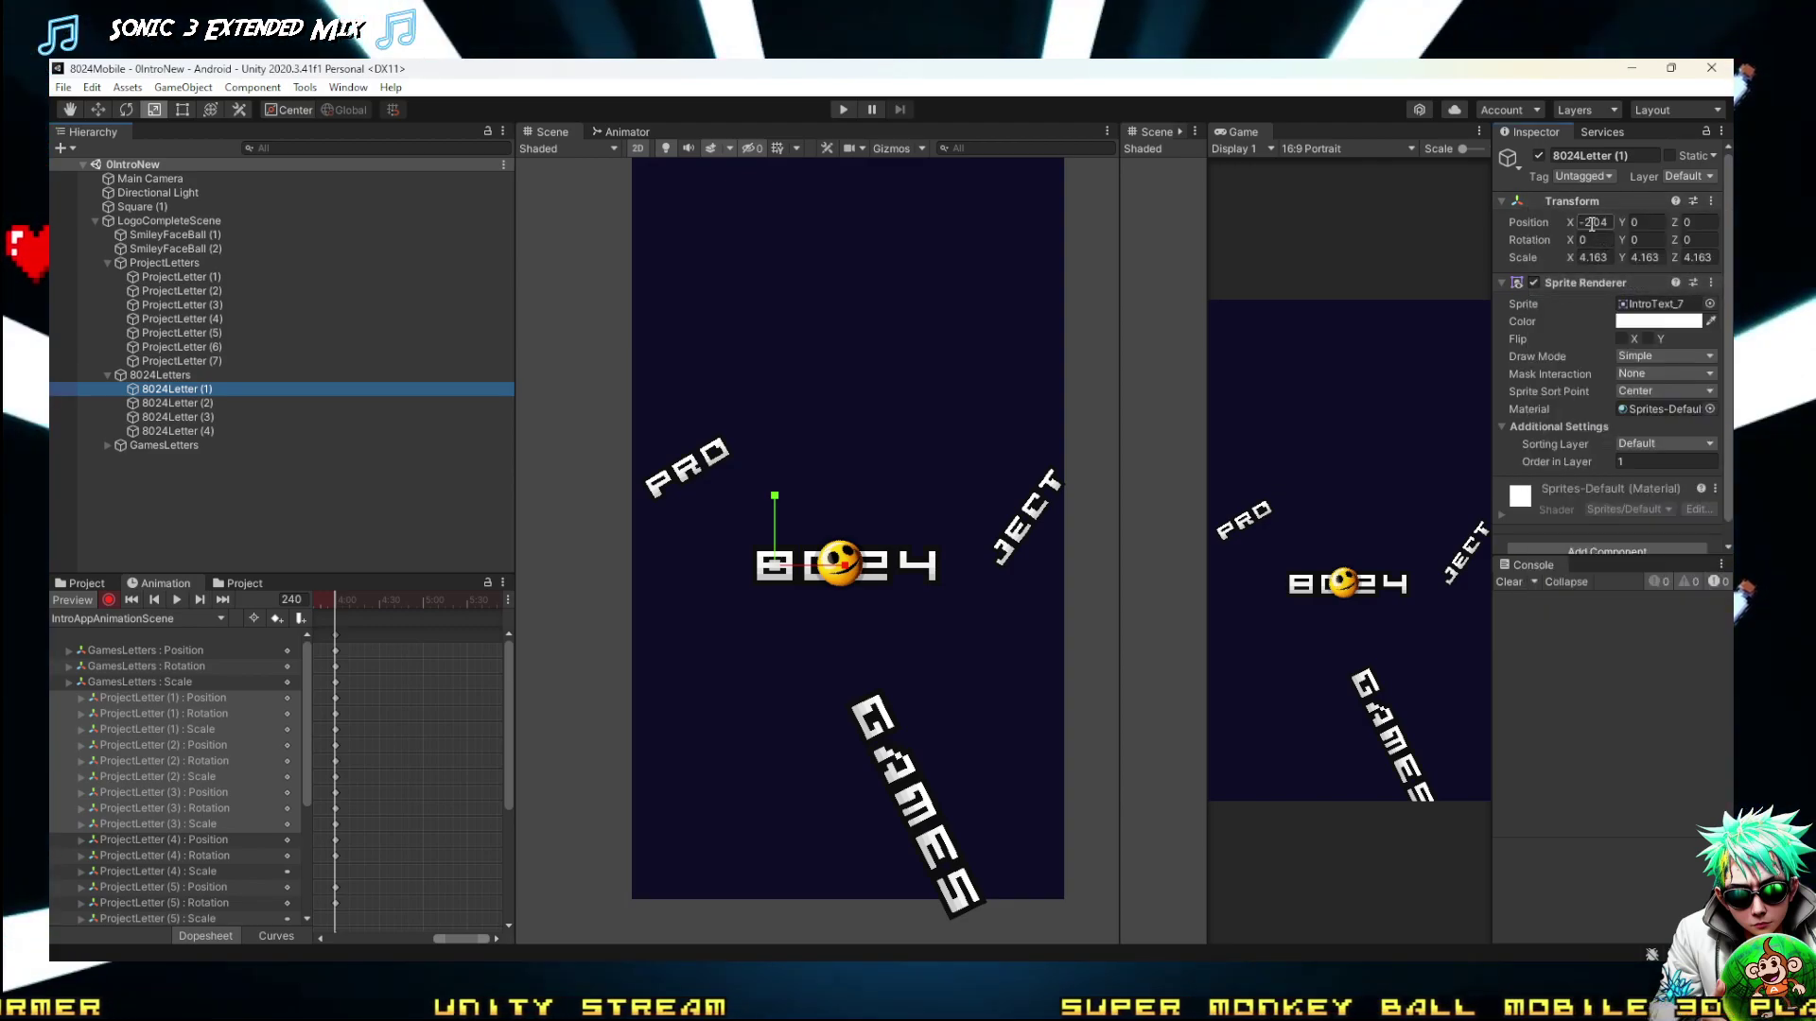
{"action": "left_click_drag", "start_coordinate": [1569, 230], "coordinate": [1577, 240]}
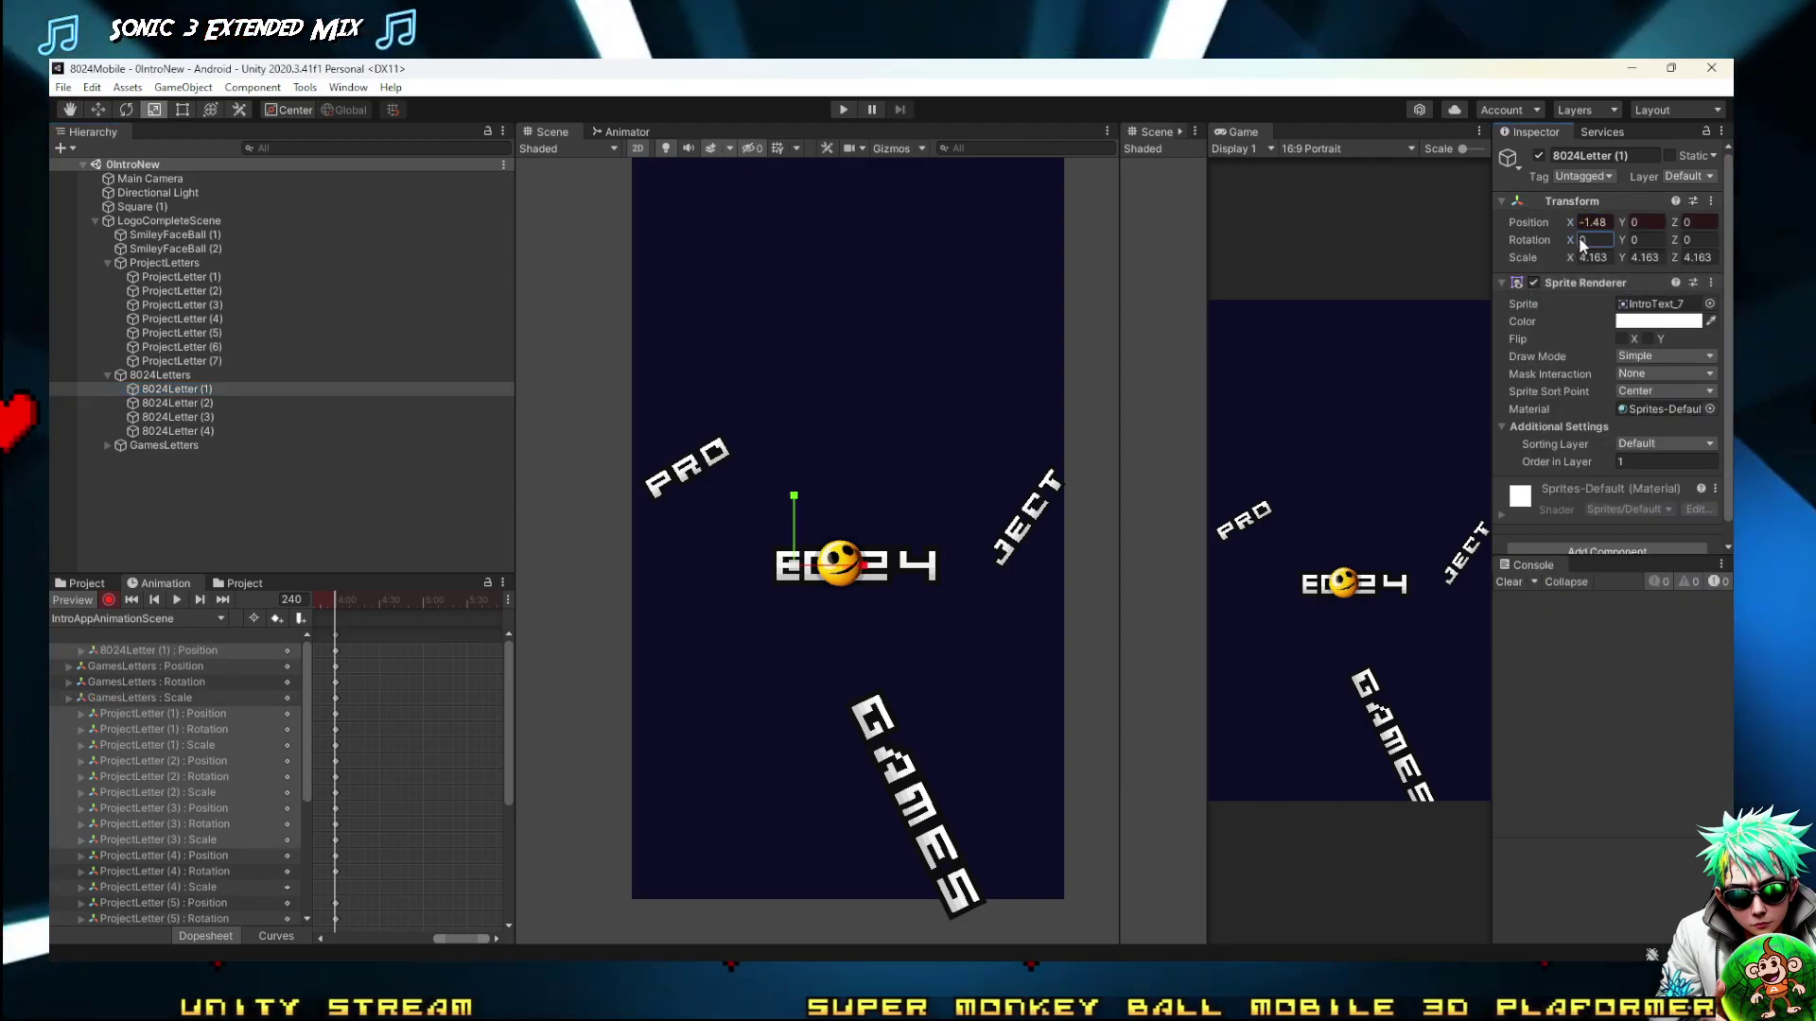
{"action": "left_click", "coordinate": [1592, 258]}
{"action": "left_click", "coordinate": [1711, 202]}
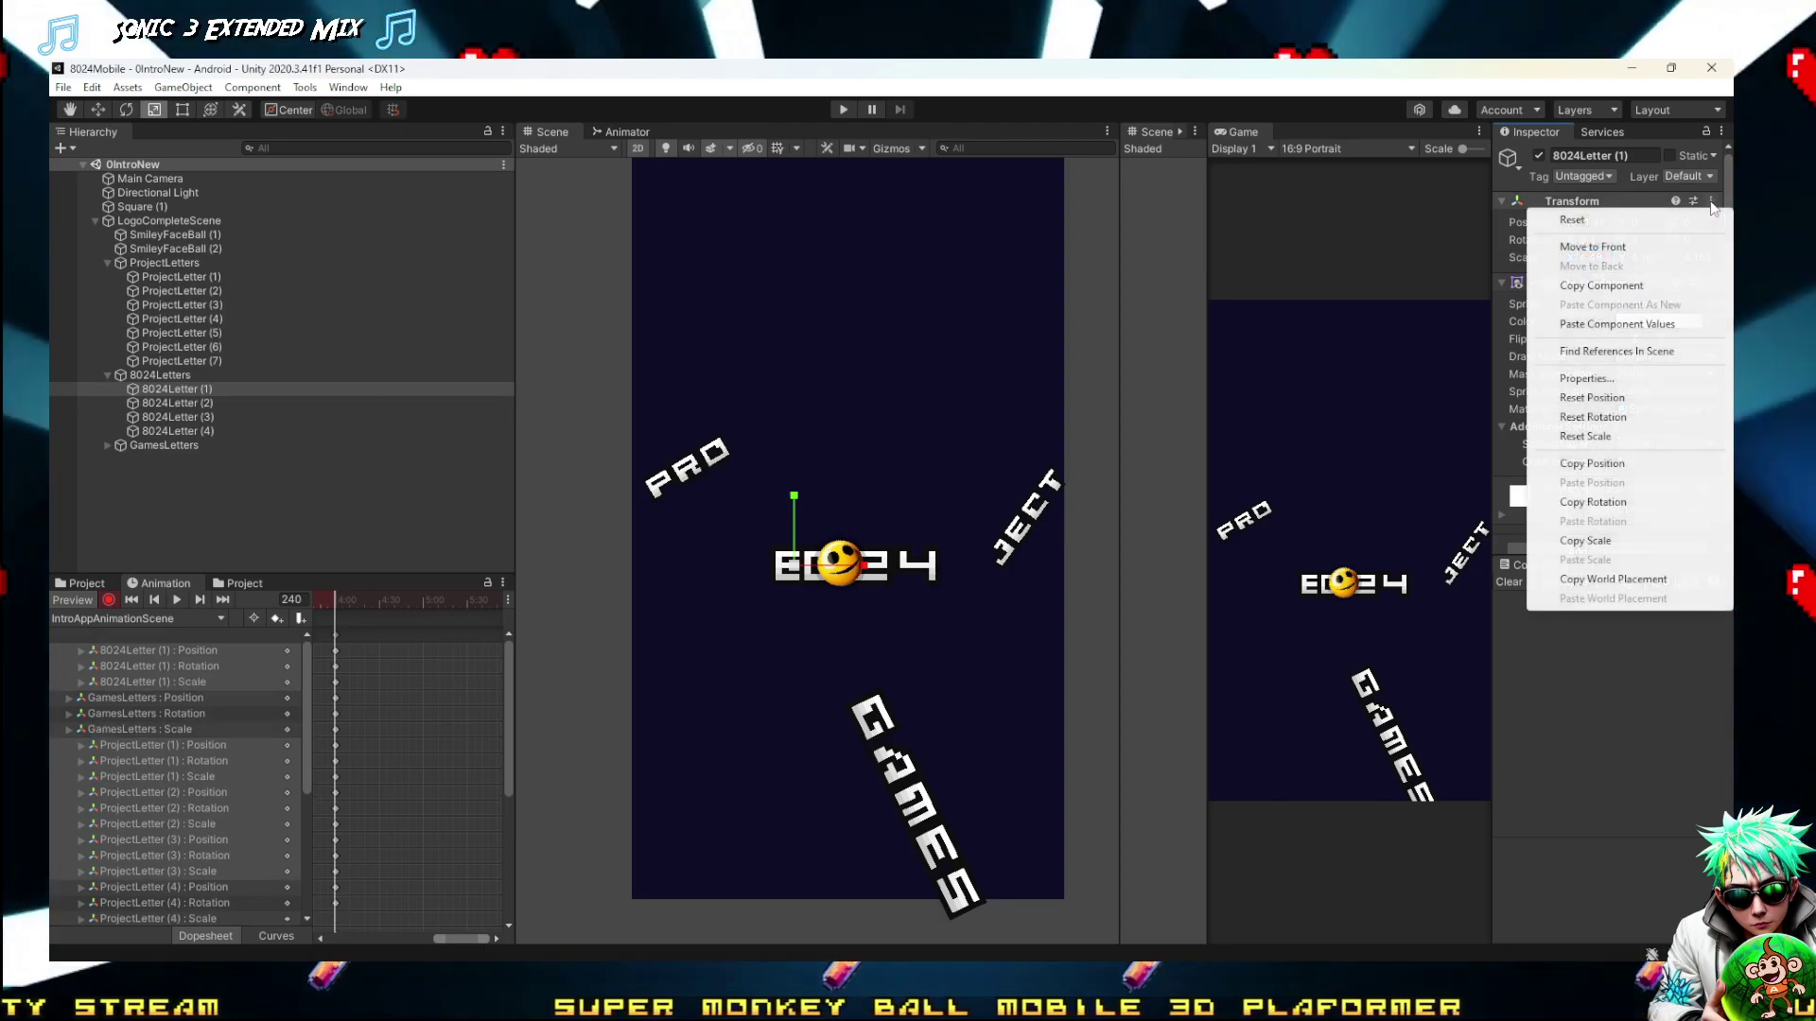
{"action": "left_click", "coordinate": [1587, 322]}
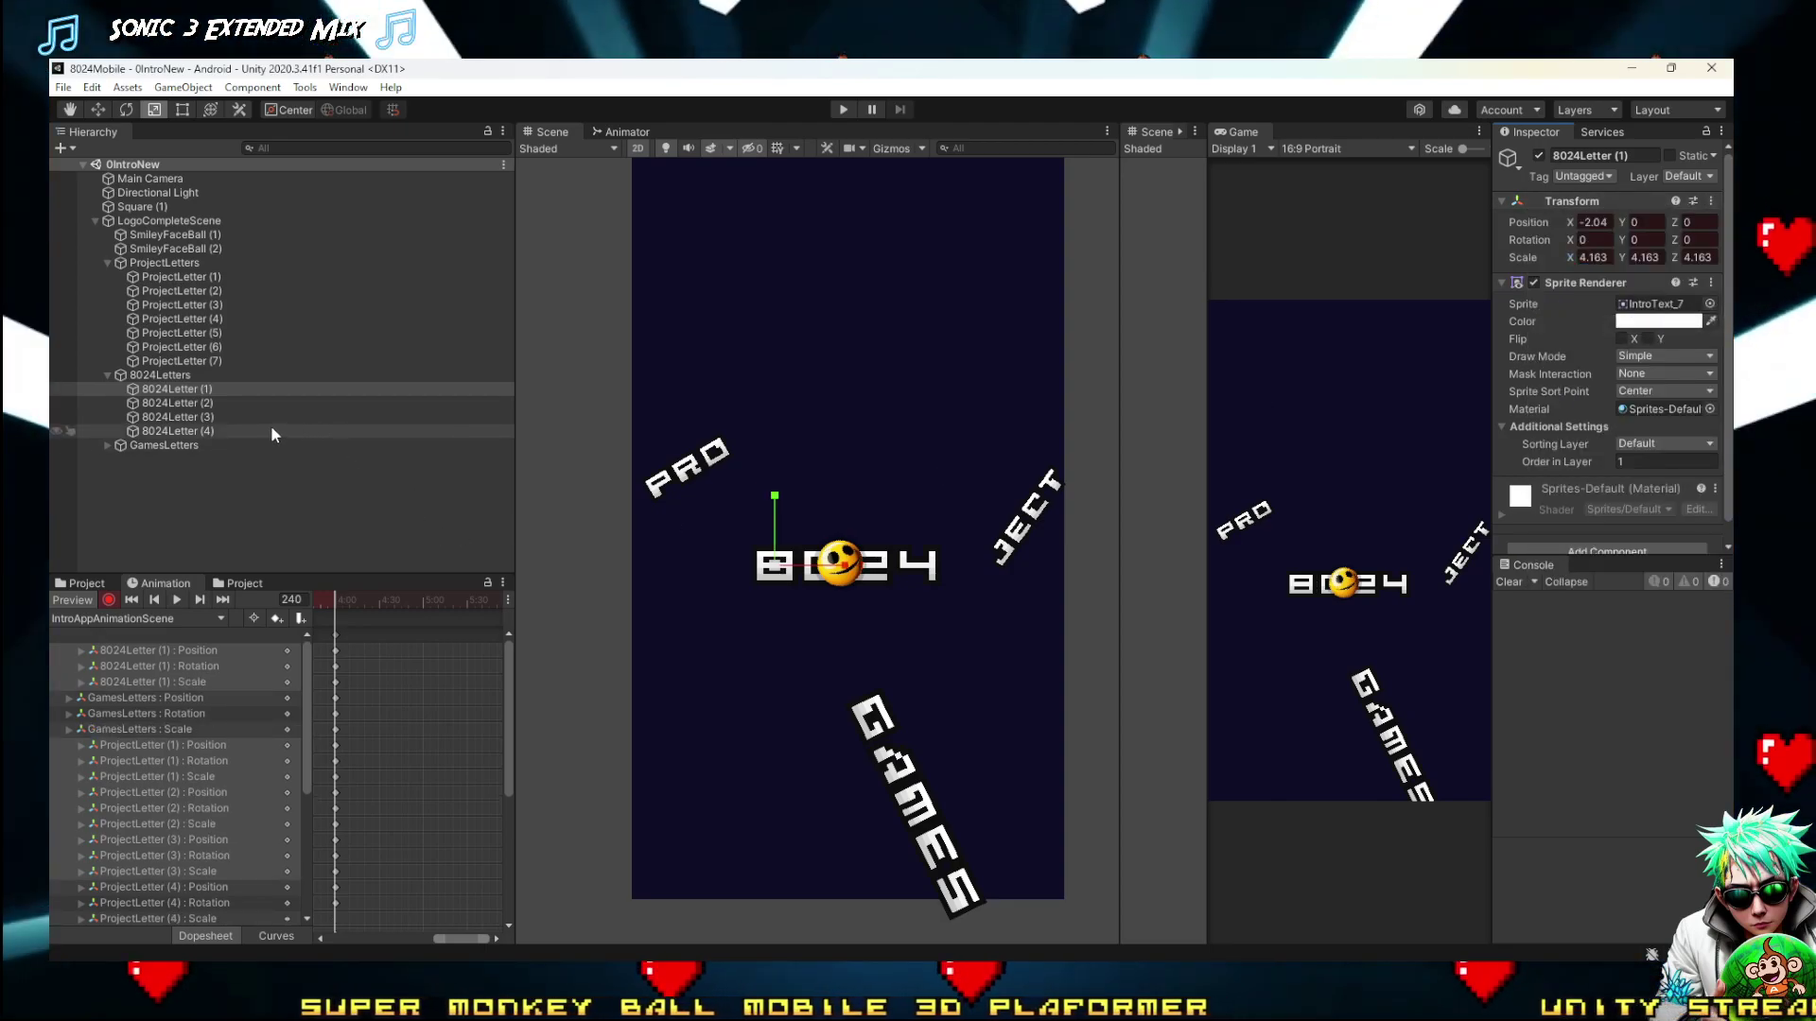
{"action": "left_click", "coordinate": [237, 403]}
{"action": "left_click", "coordinate": [1711, 201]}
{"action": "left_click", "coordinate": [1601, 286]}
{"action": "left_click_drag", "start_coordinate": [1573, 218], "coordinate": [1608, 257]}
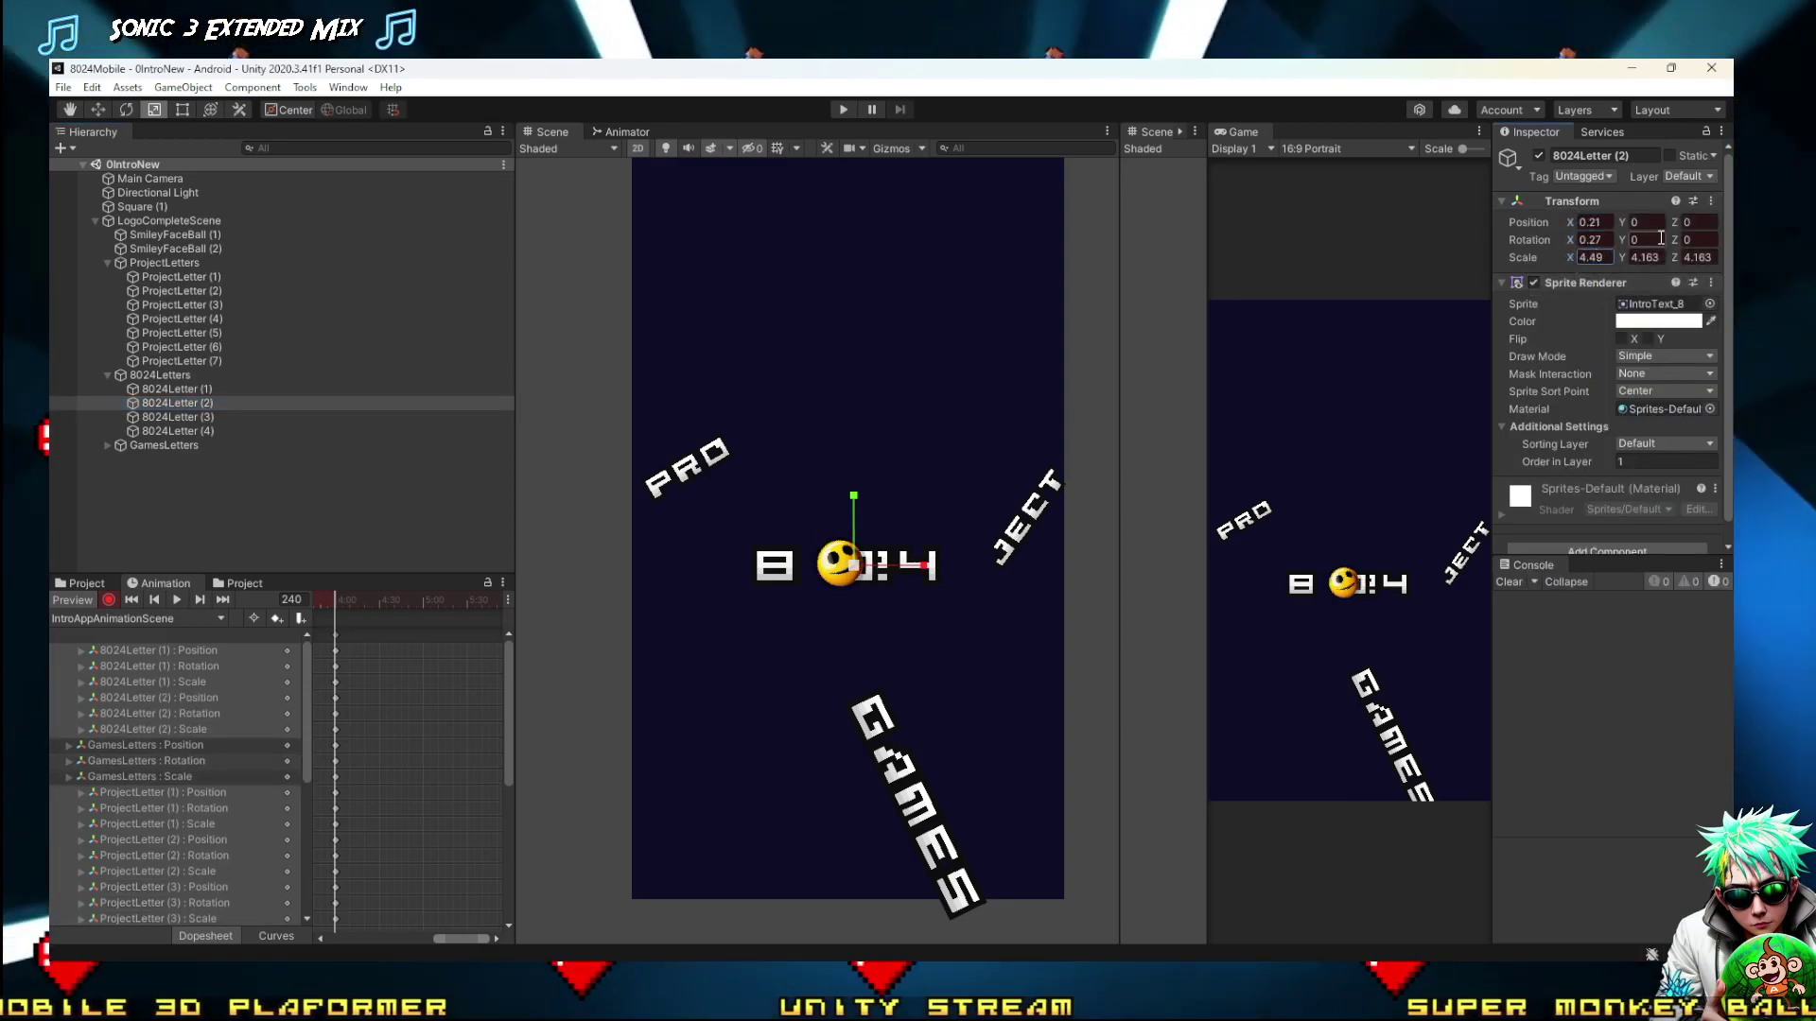
{"action": "left_click", "coordinate": [1711, 201]}
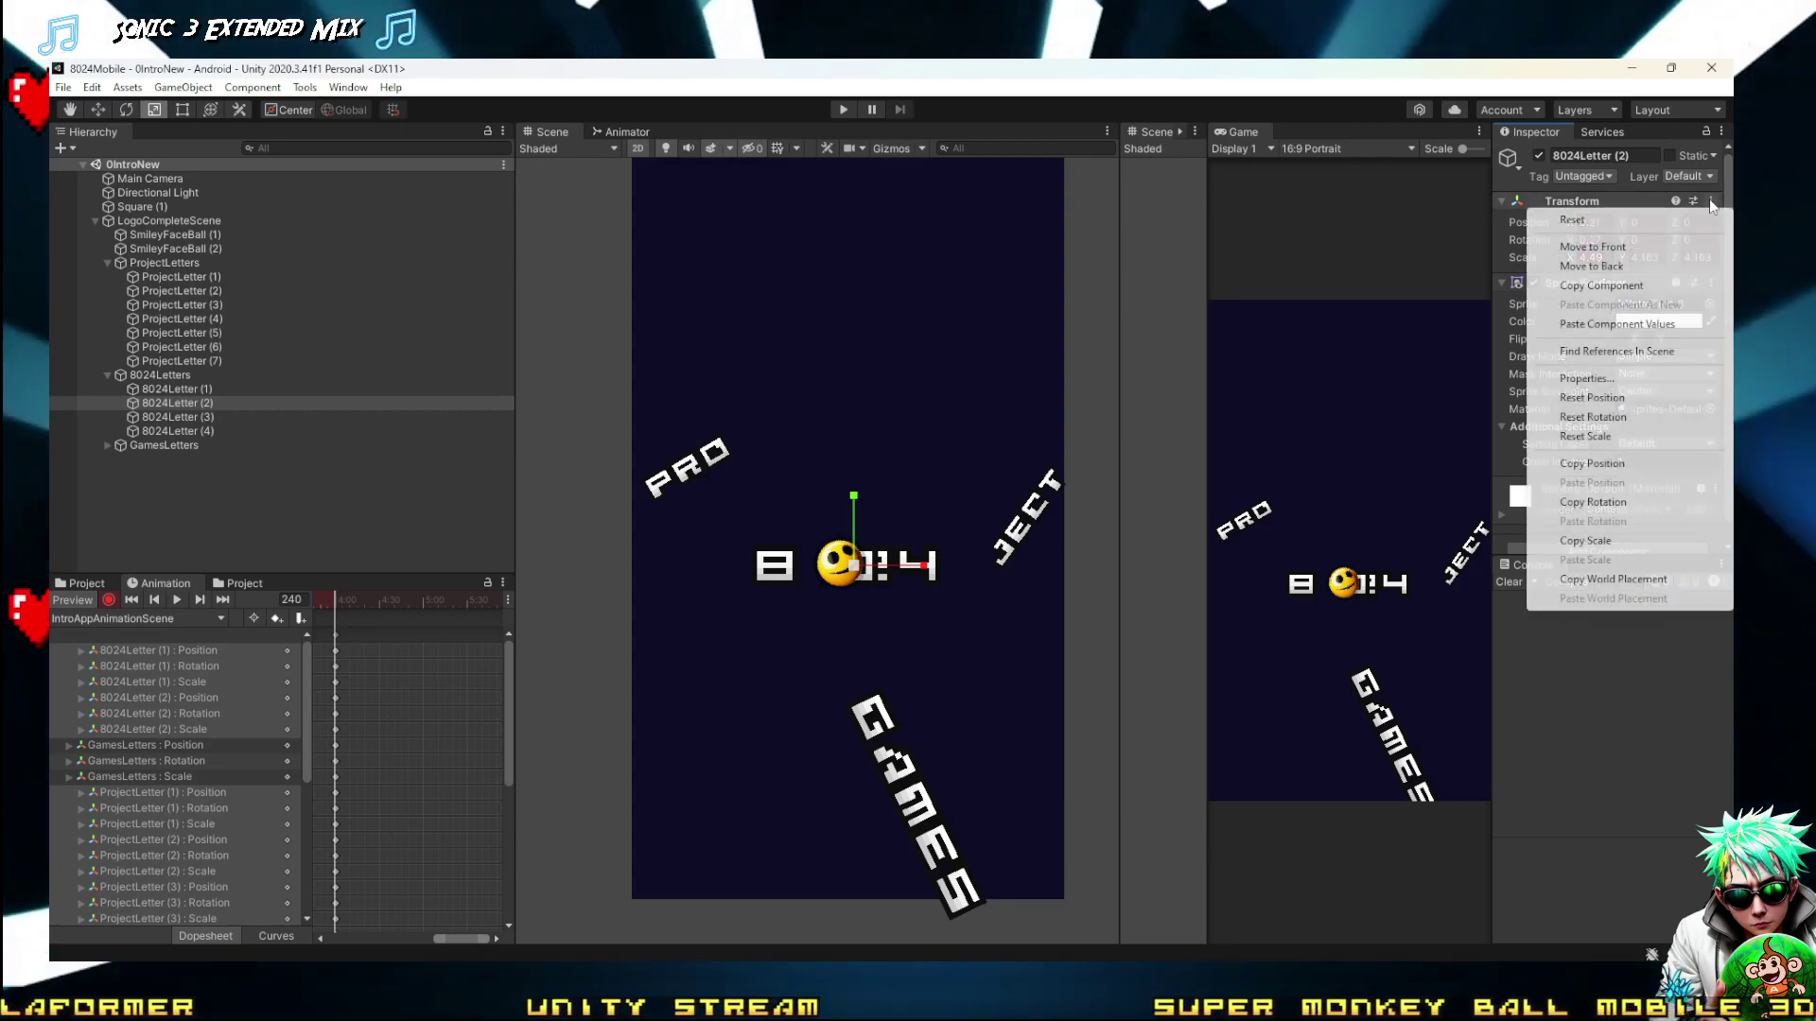
{"action": "left_click", "coordinate": [1601, 325]}
Record frame-240 transform keys for the 2 and the 4, then select all four letters at frame 300
{"action": "left_click", "coordinate": [210, 418]}
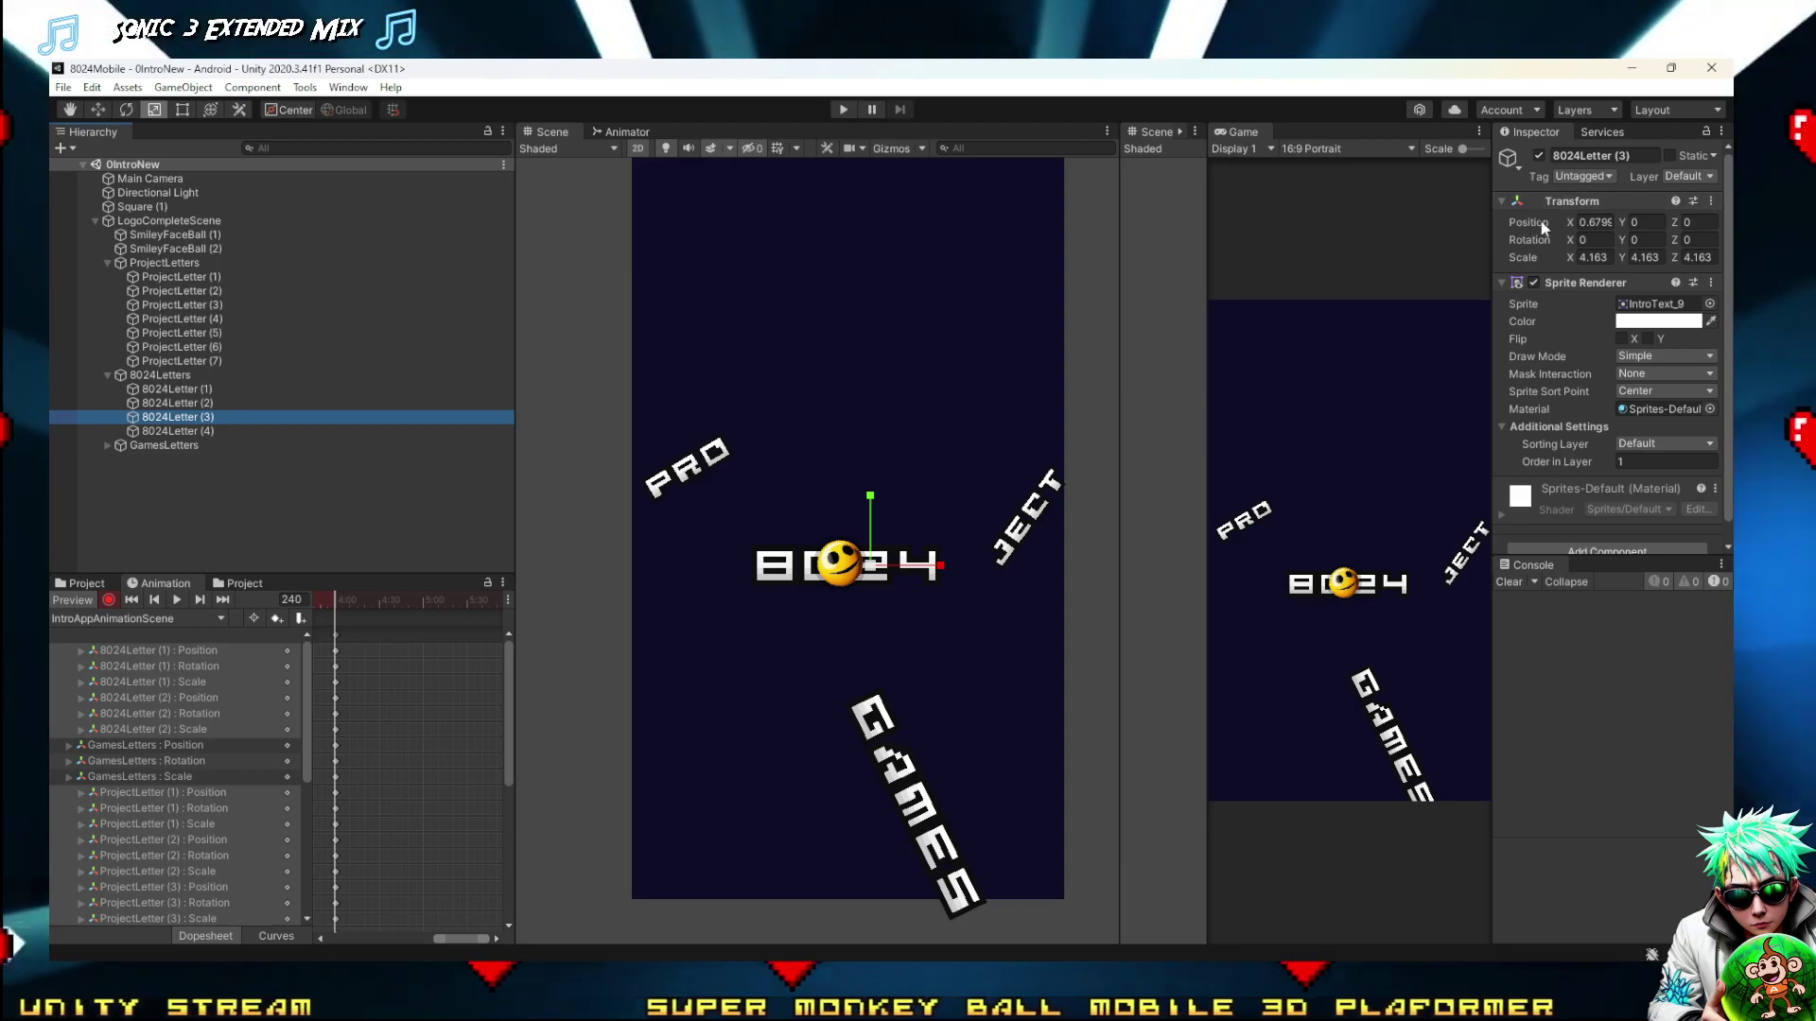
{"action": "left_click", "coordinate": [1711, 201]}
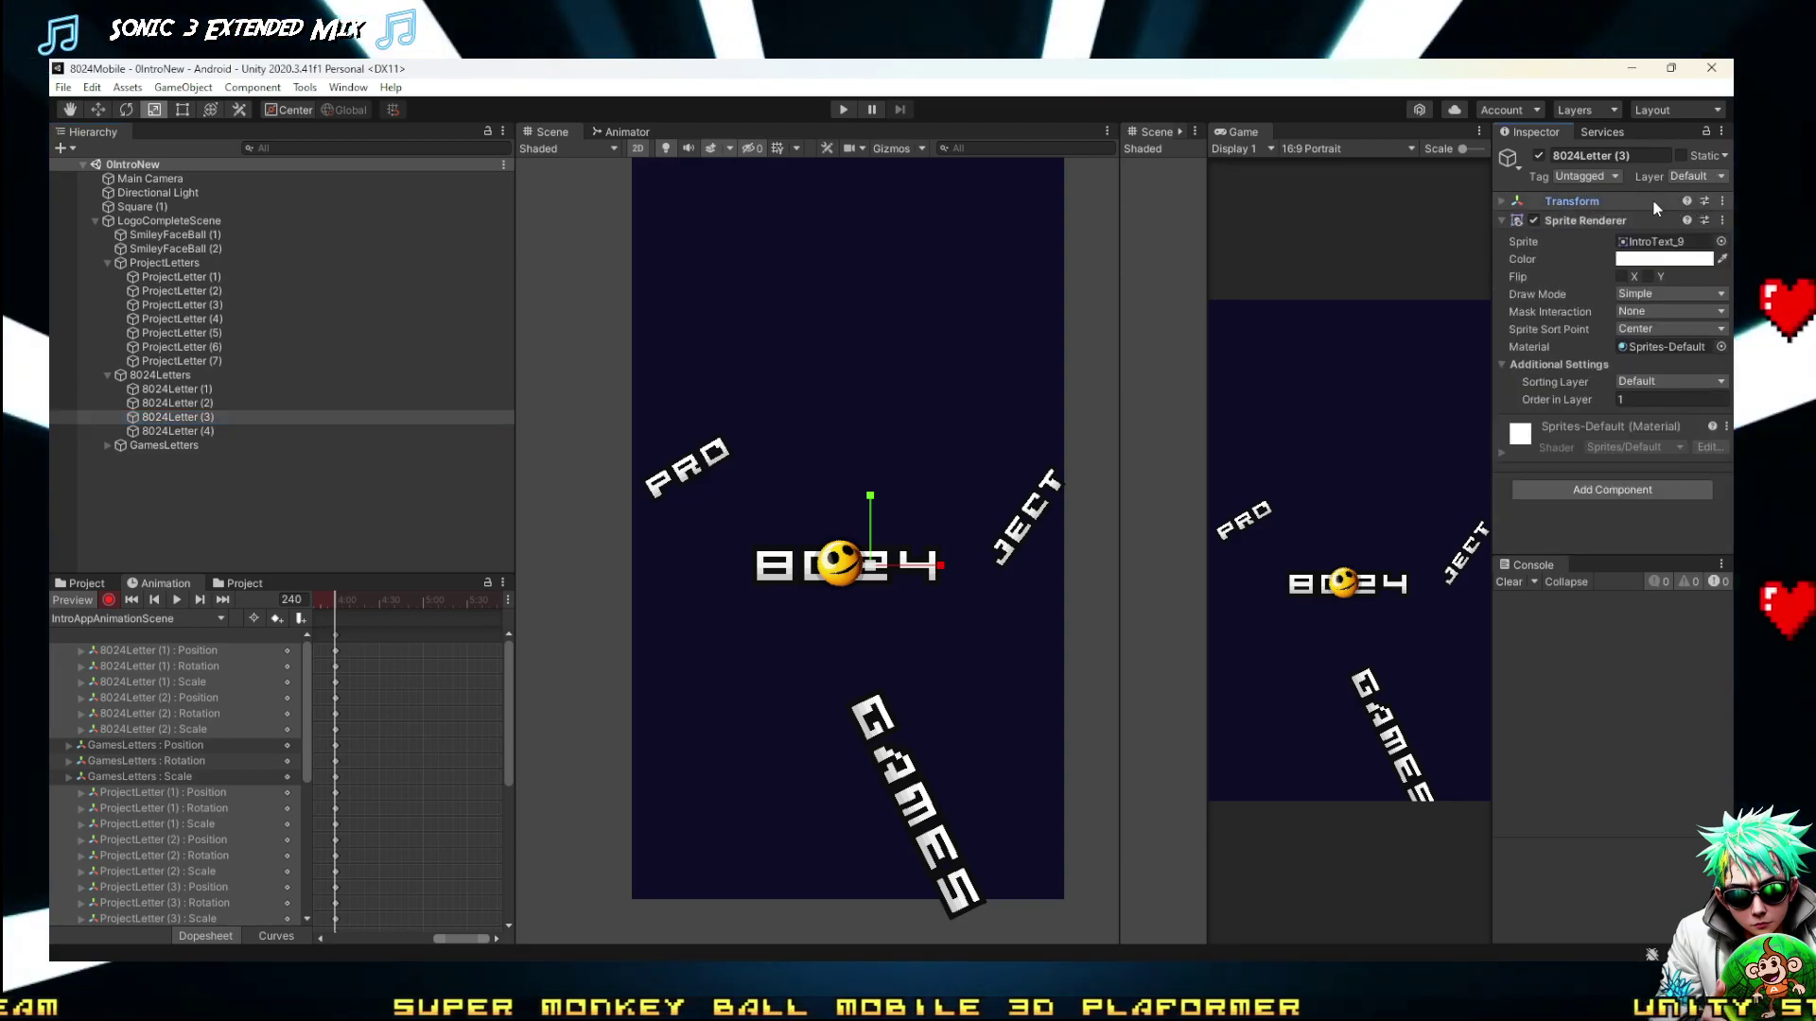
{"action": "left_click", "coordinate": [1653, 198]}
{"action": "left_click", "coordinate": [1711, 202]}
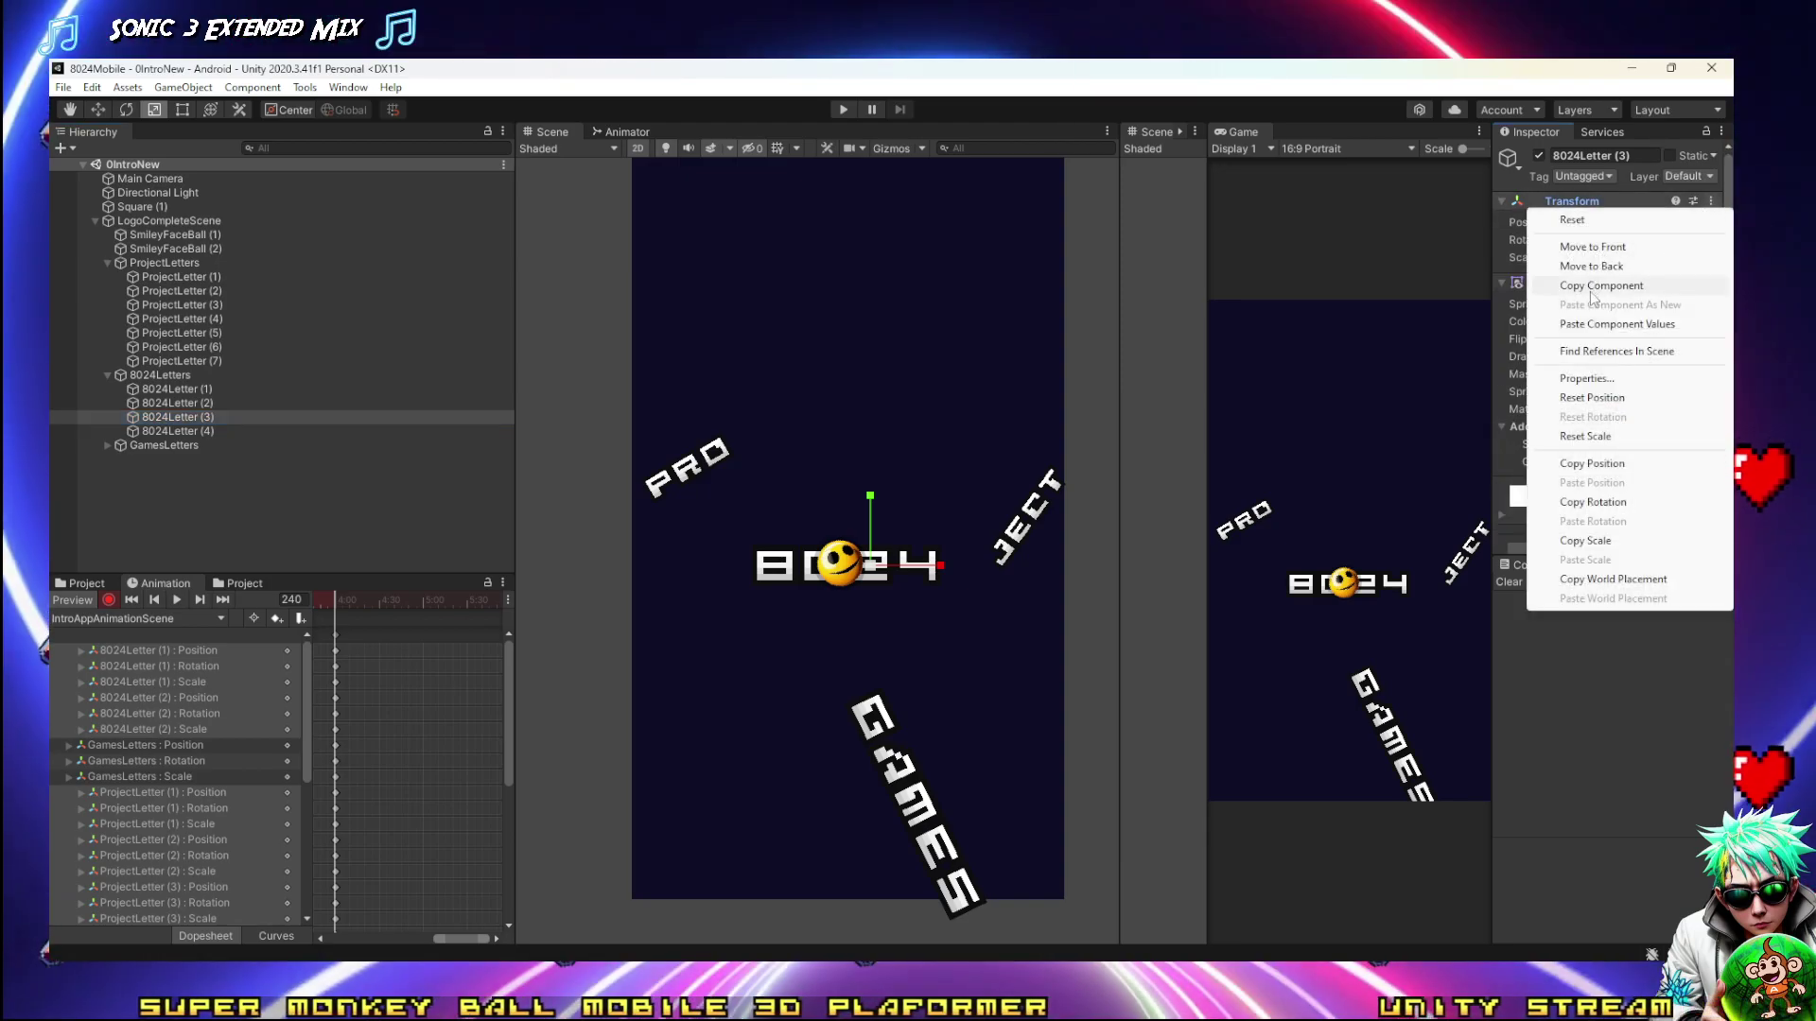
{"action": "left_click", "coordinate": [1617, 324]}
{"action": "left_click_drag", "start_coordinate": [1580, 227], "coordinate": [1608, 256]}
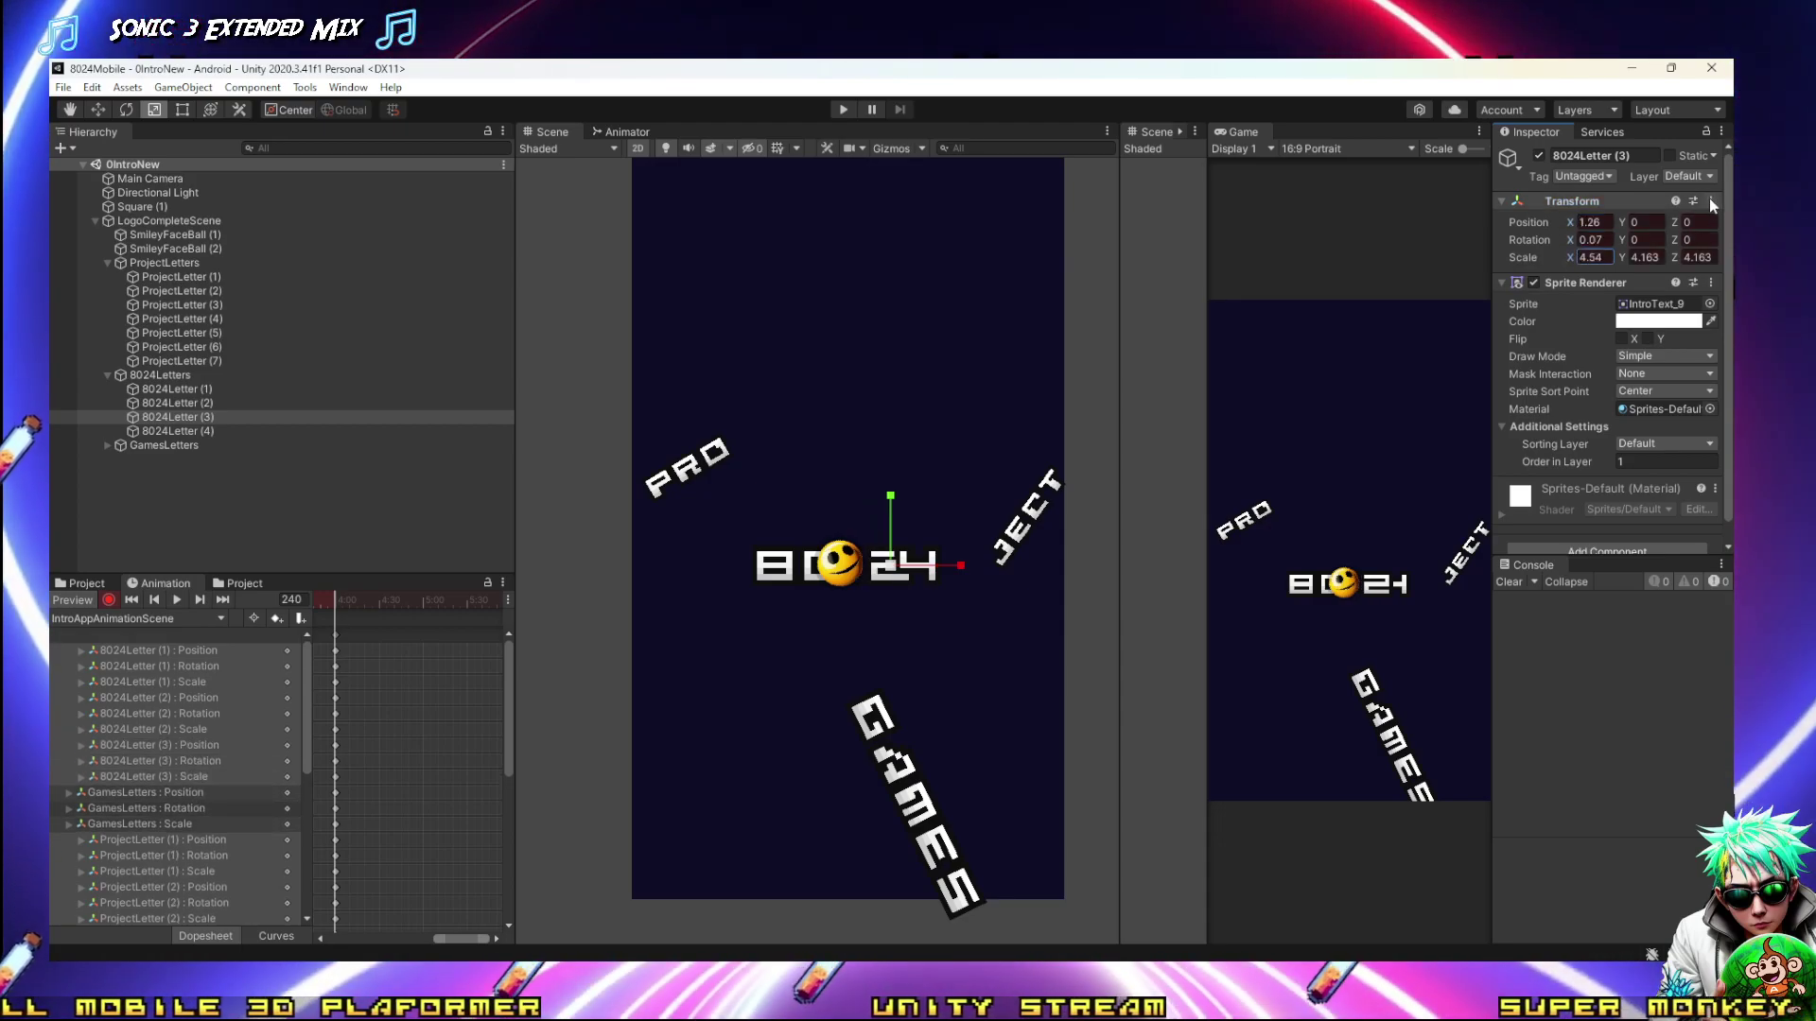
{"action": "left_click", "coordinate": [1712, 202]}
{"action": "left_click", "coordinate": [1617, 325]}
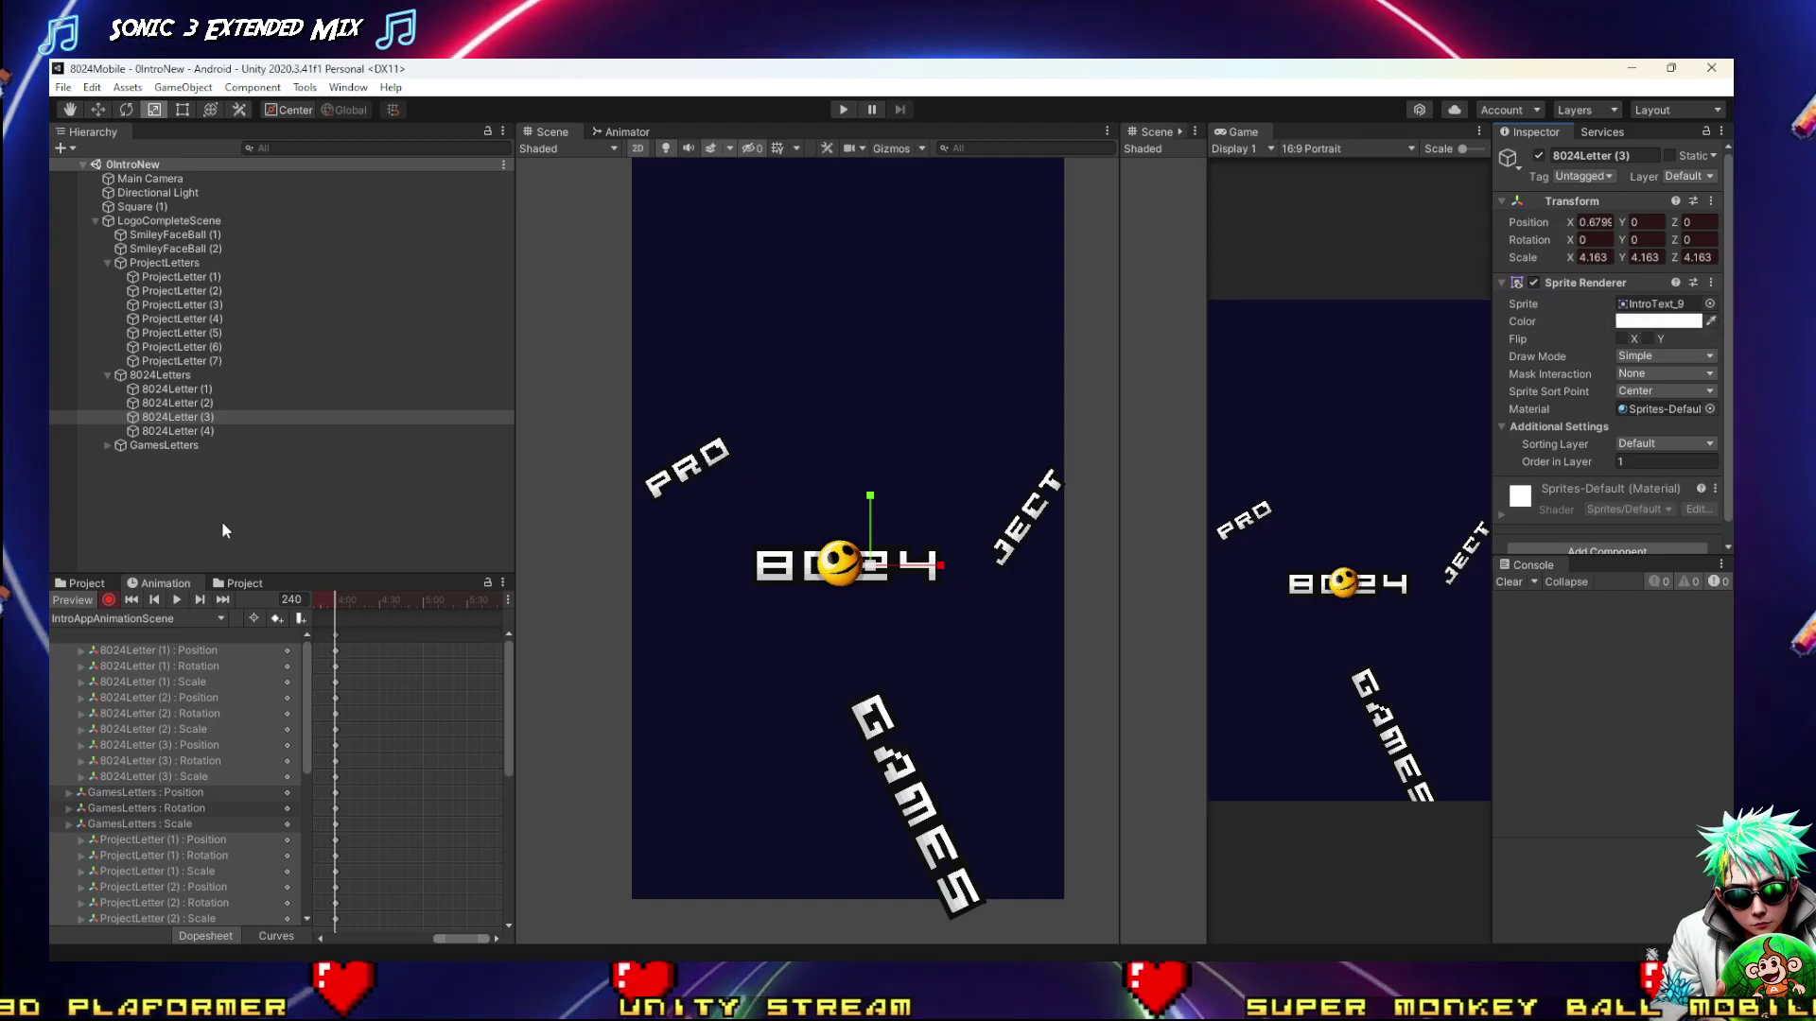
{"action": "left_click", "coordinate": [210, 432]}
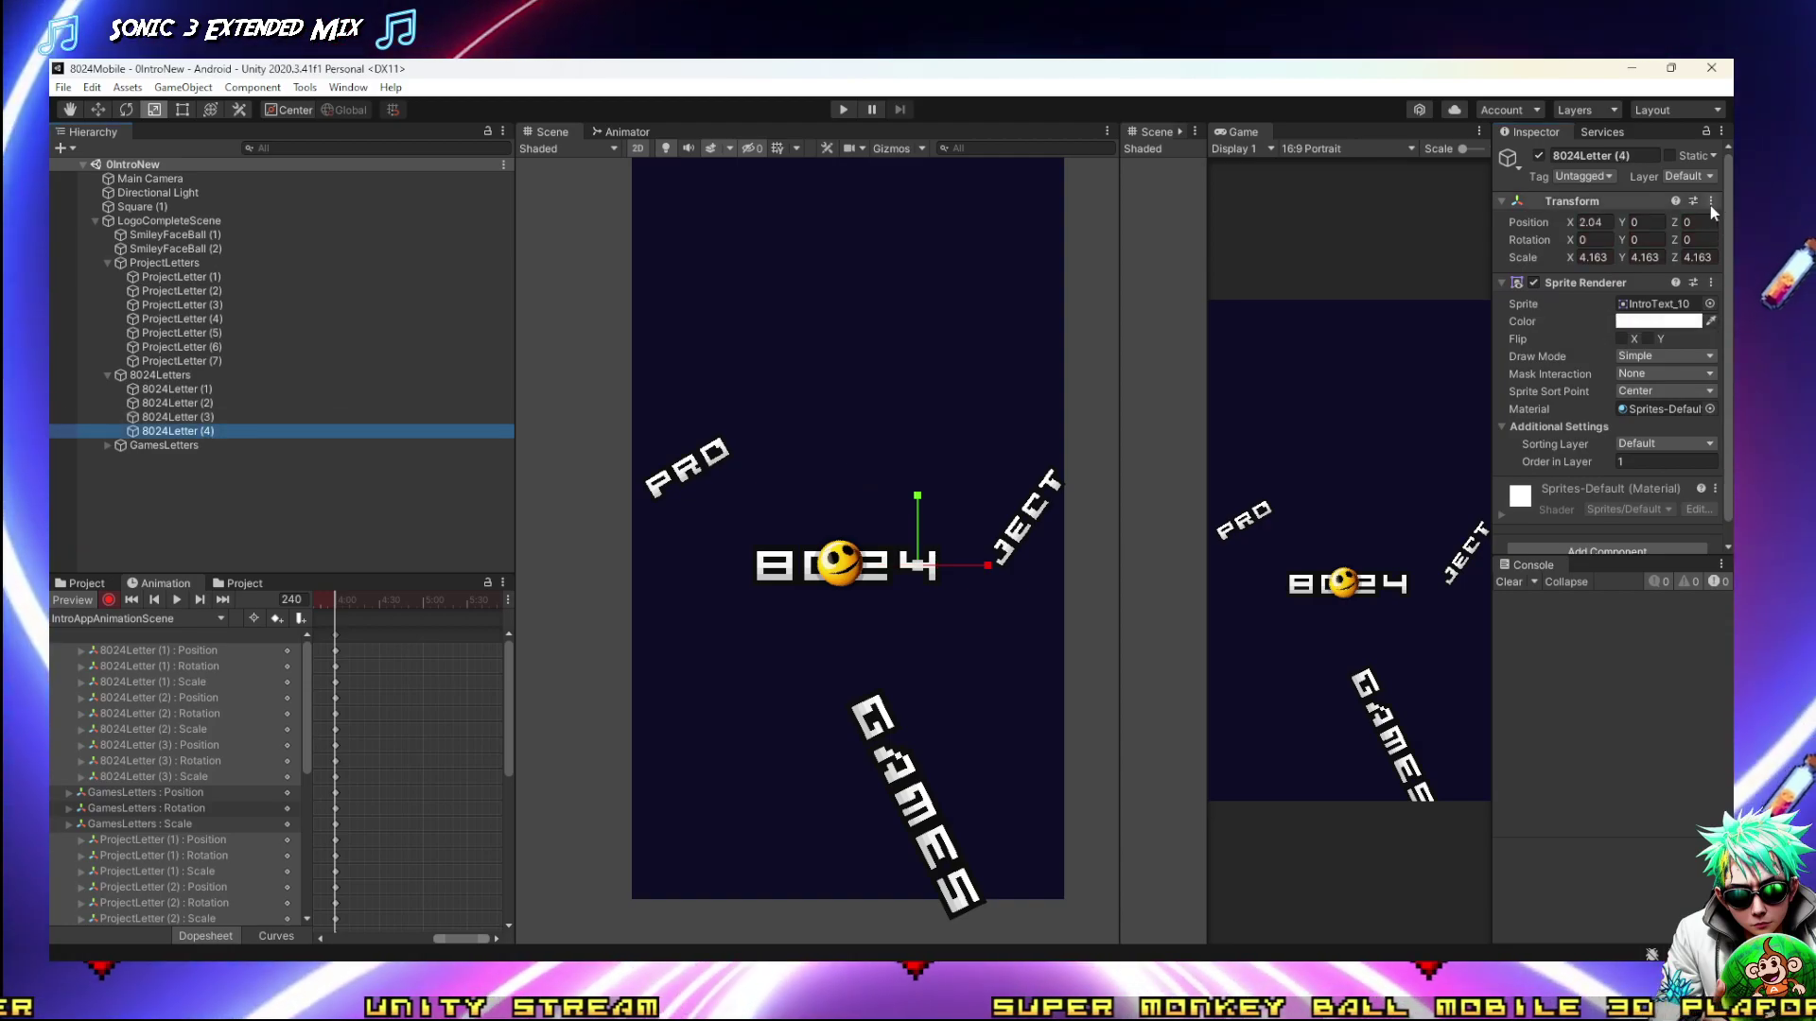
{"action": "left_click", "coordinate": [1710, 201]}
{"action": "left_click", "coordinate": [1571, 231]}
{"action": "left_click_drag", "start_coordinate": [1571, 227], "coordinate": [1572, 259]}
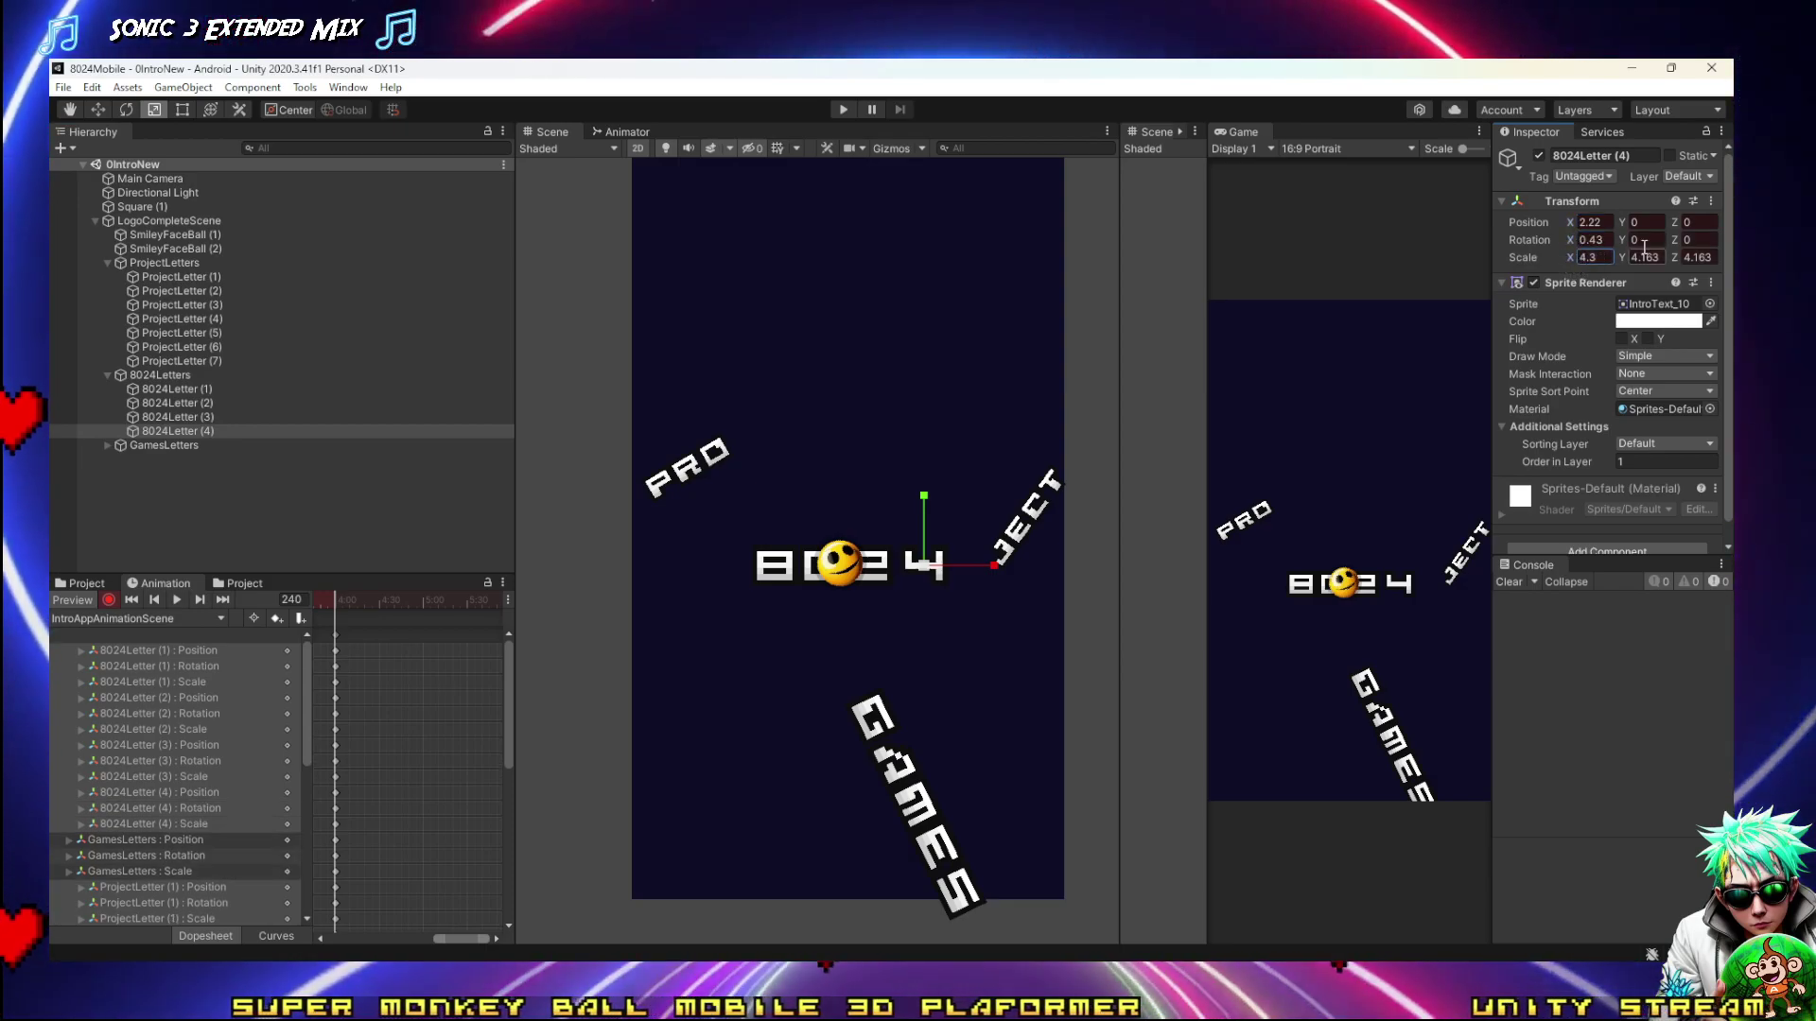
{"action": "left_click", "coordinate": [1710, 201]}
{"action": "left_click", "coordinate": [1589, 333]}
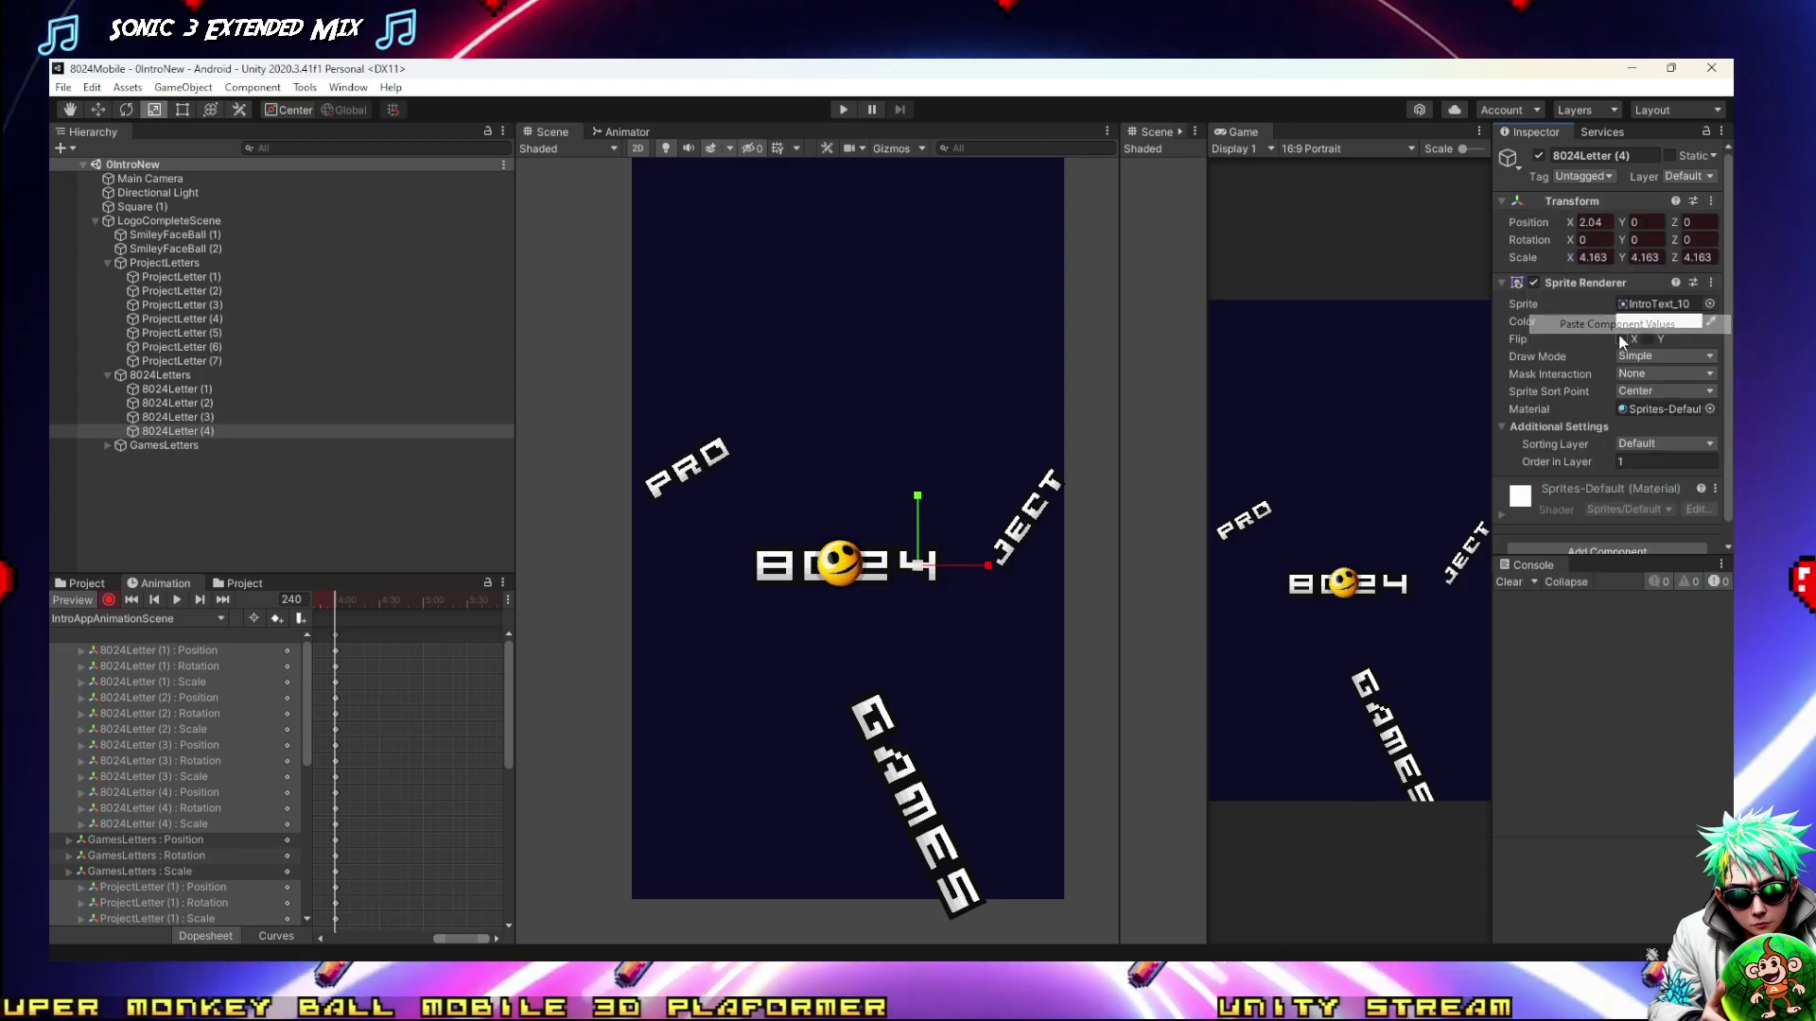
{"action": "left_click", "coordinate": [204, 390], "text": "shift"}
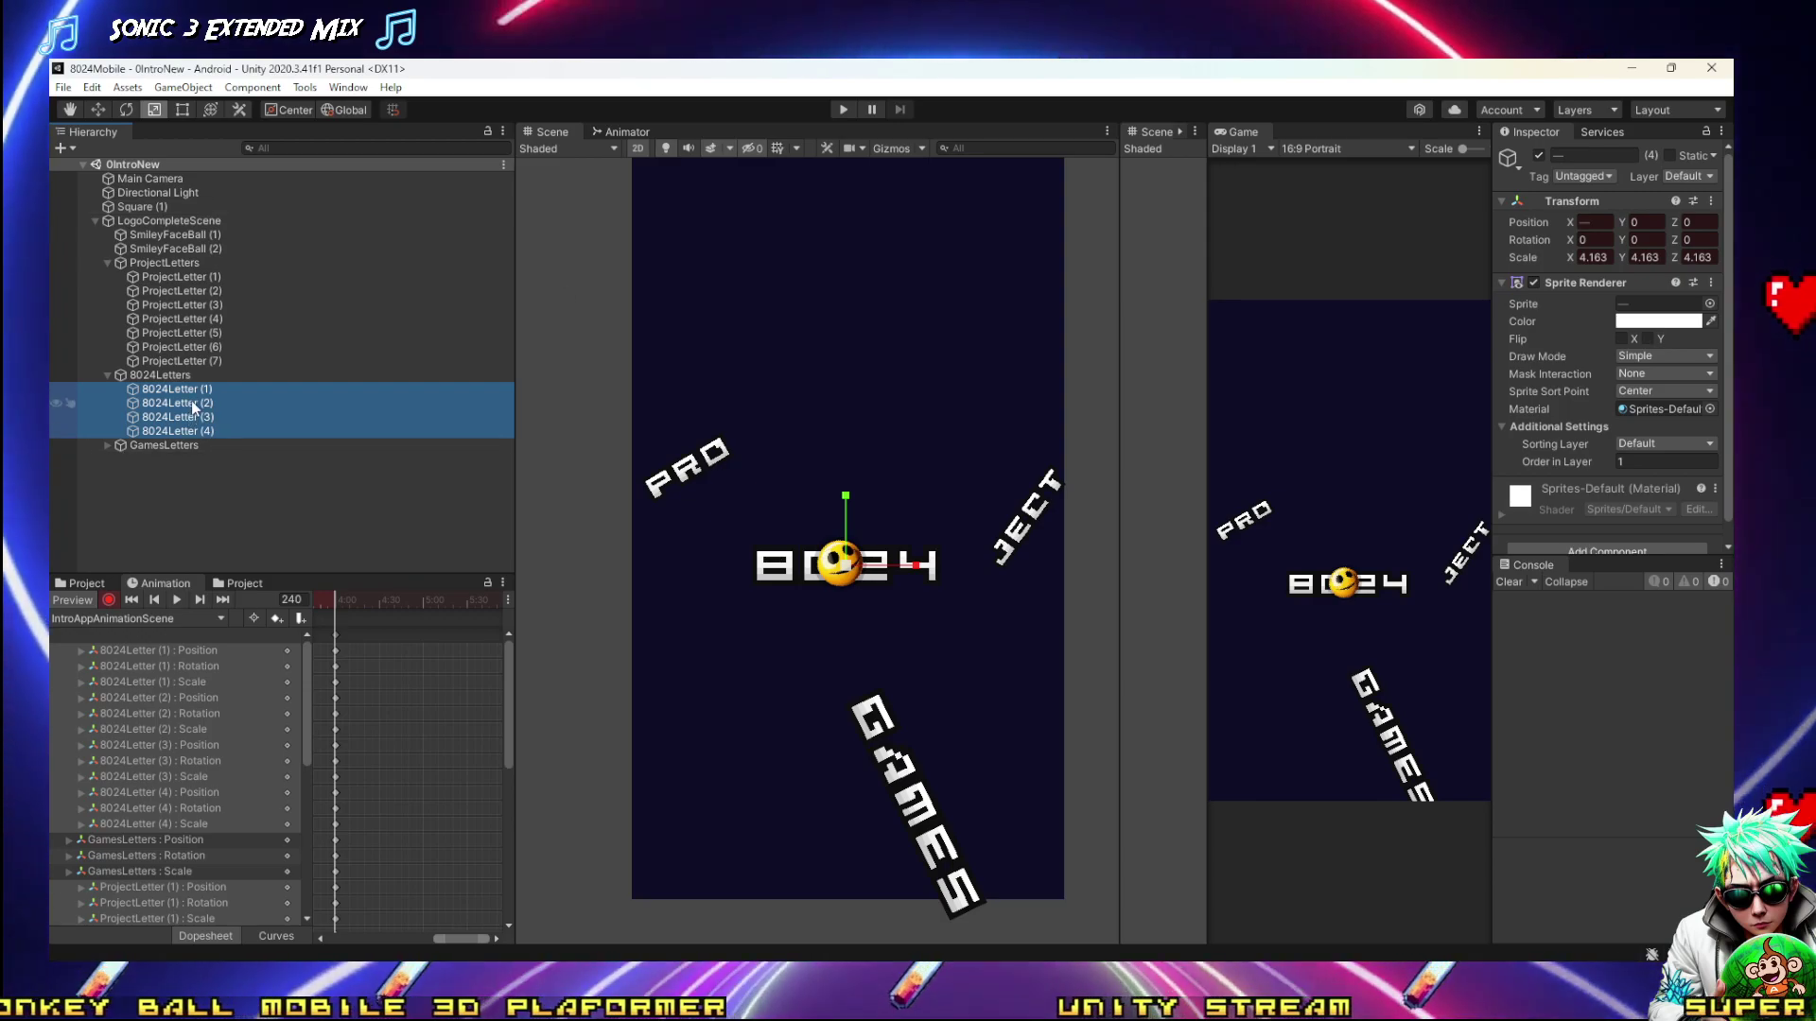
{"action": "left_click_drag", "start_coordinate": [408, 610], "coordinate": [422, 613]}
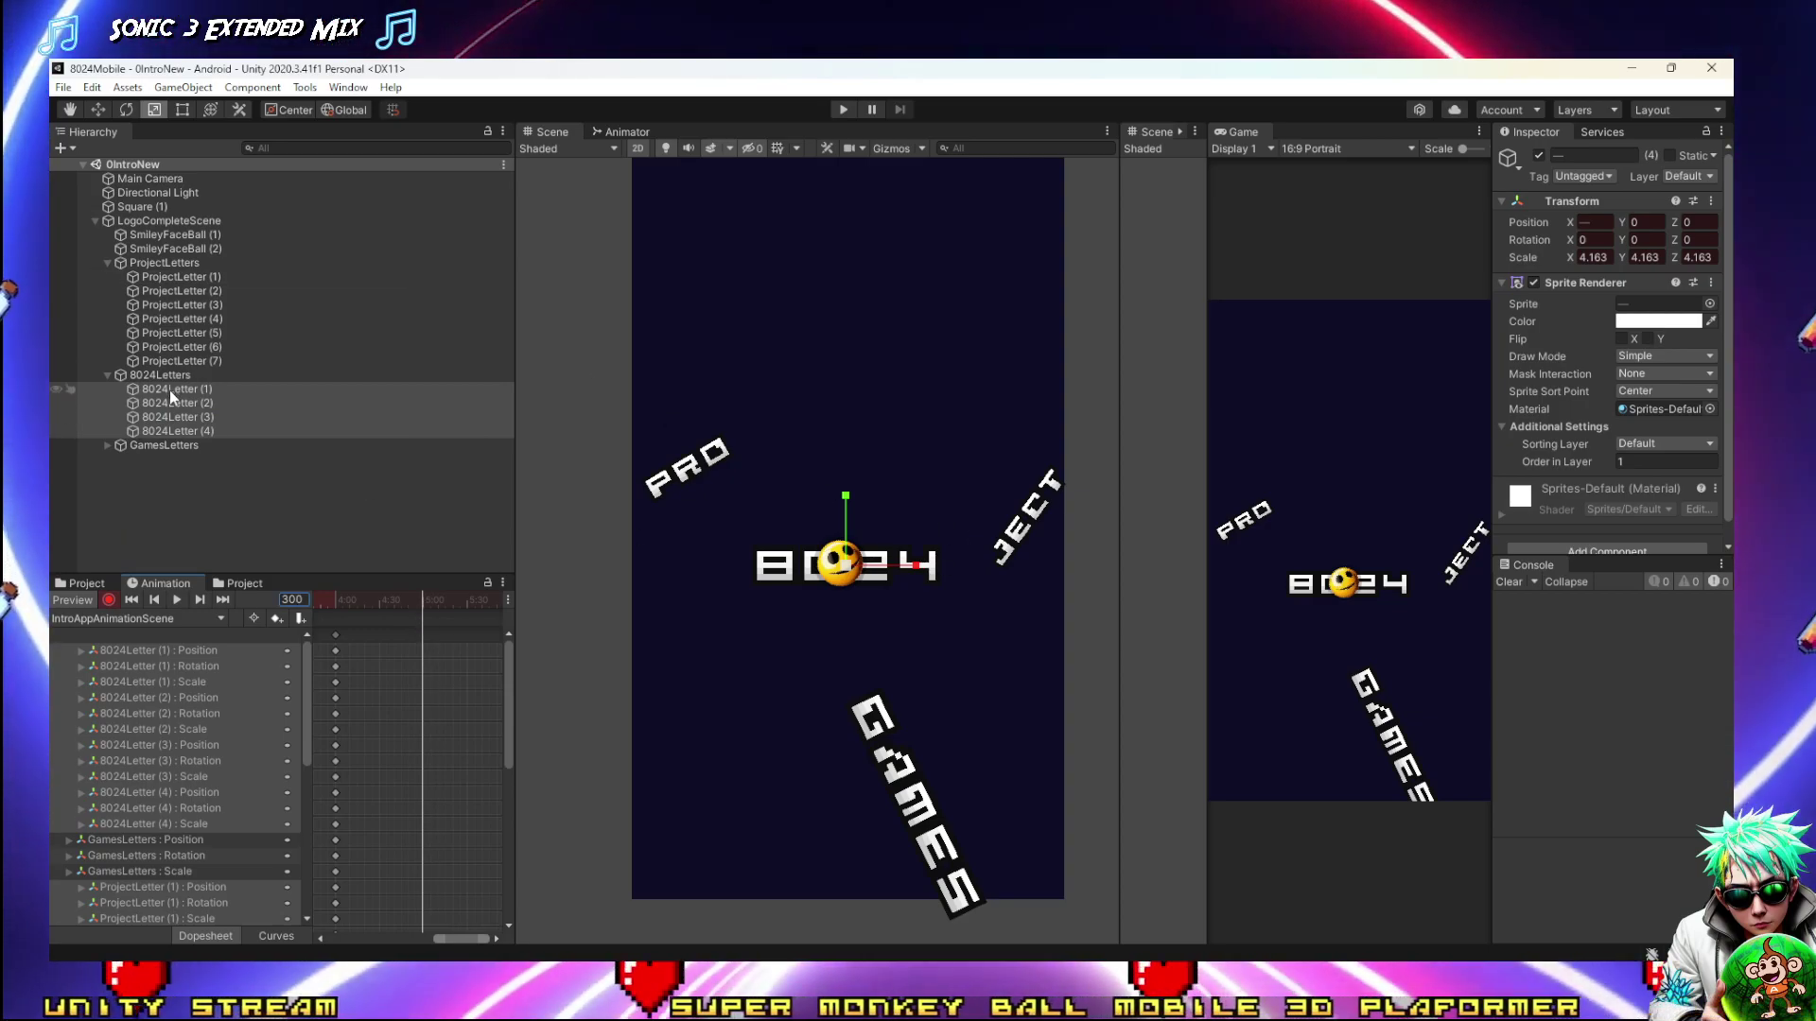
Move the 4, 2, 0 and 8 to the upper-right, lower-right, lower-left and upper-left corners
{"action": "left_click", "coordinate": [175, 430]}
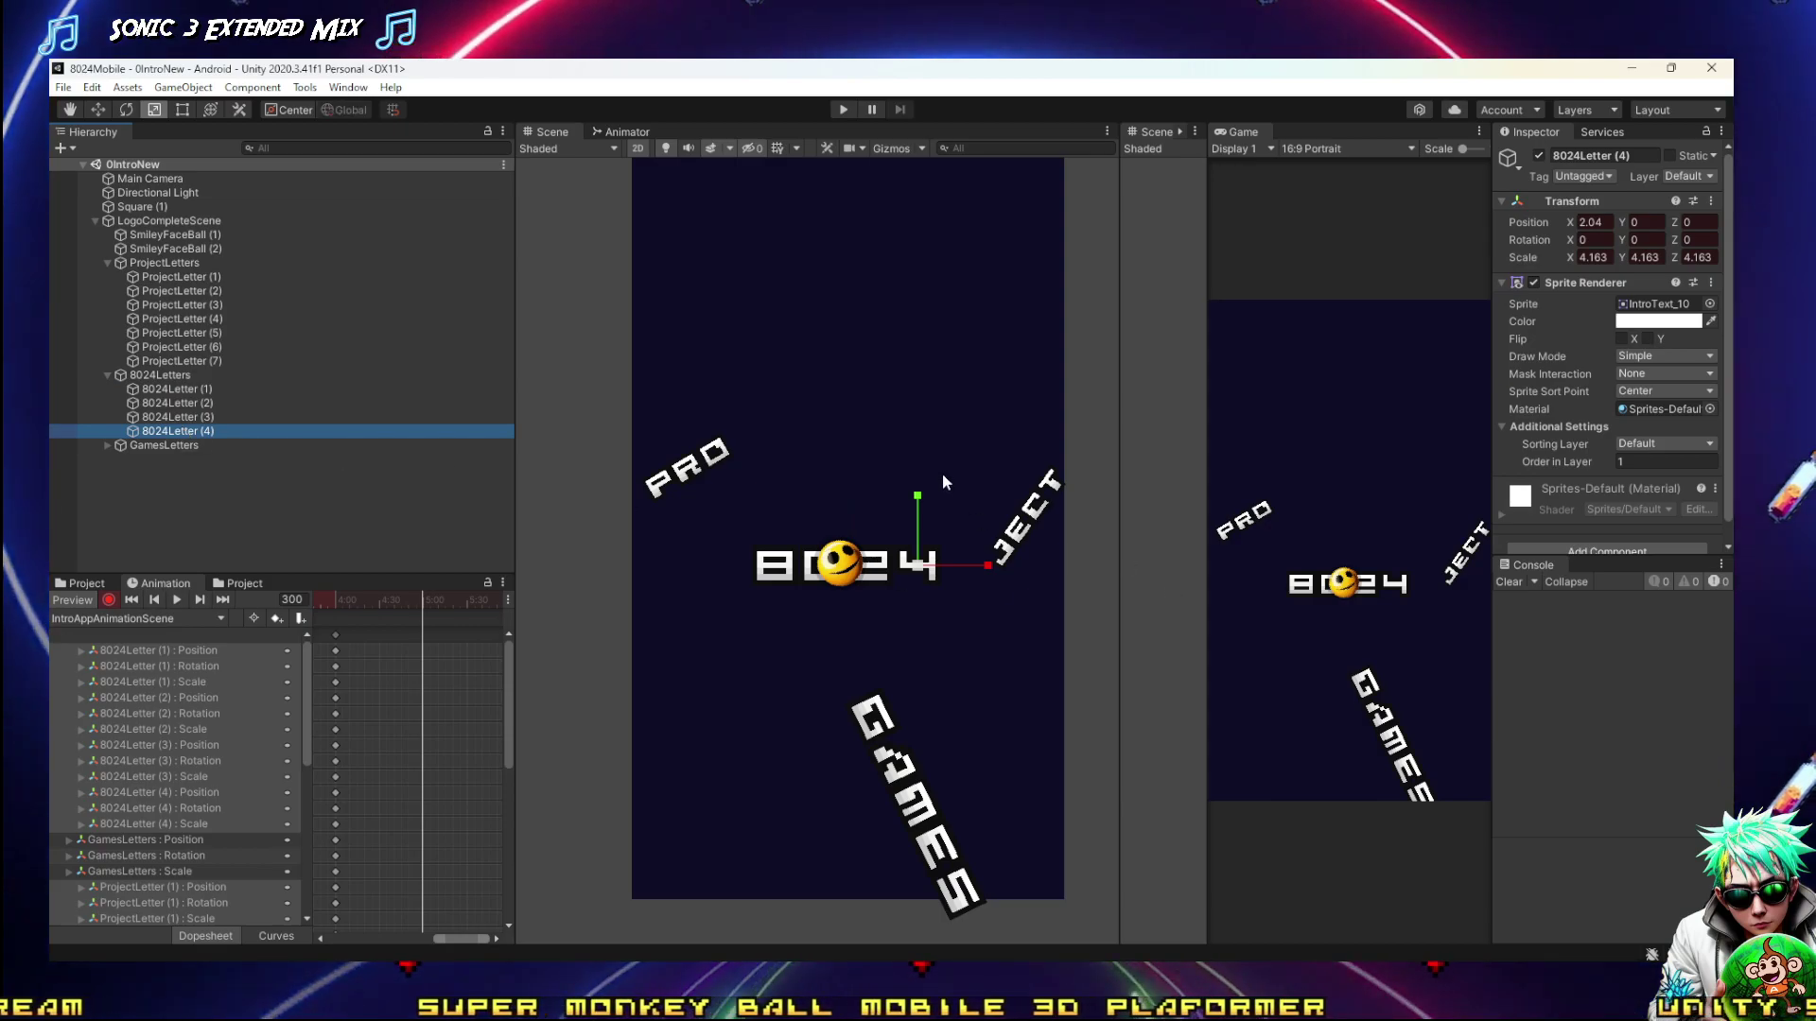
{"action": "key", "text": "e"}
{"action": "key", "text": "w"}
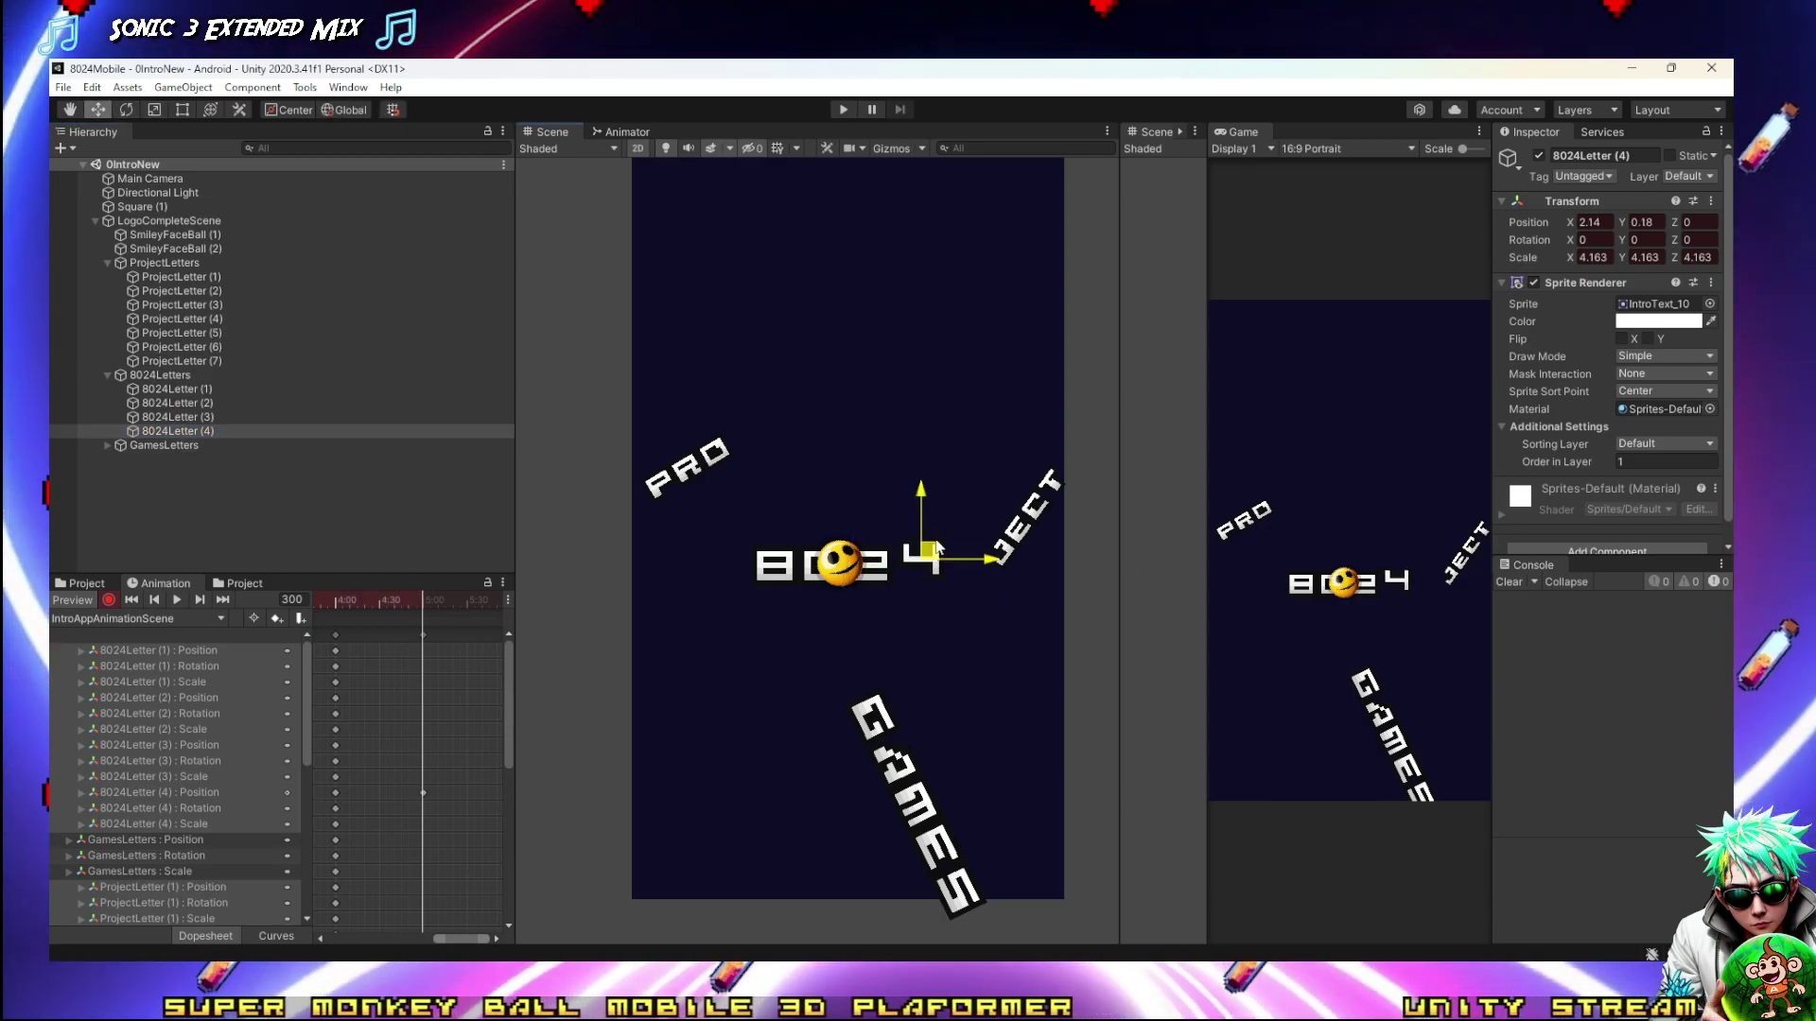
{"action": "left_click_drag", "start_coordinate": [931, 553], "coordinate": [1031, 291]}
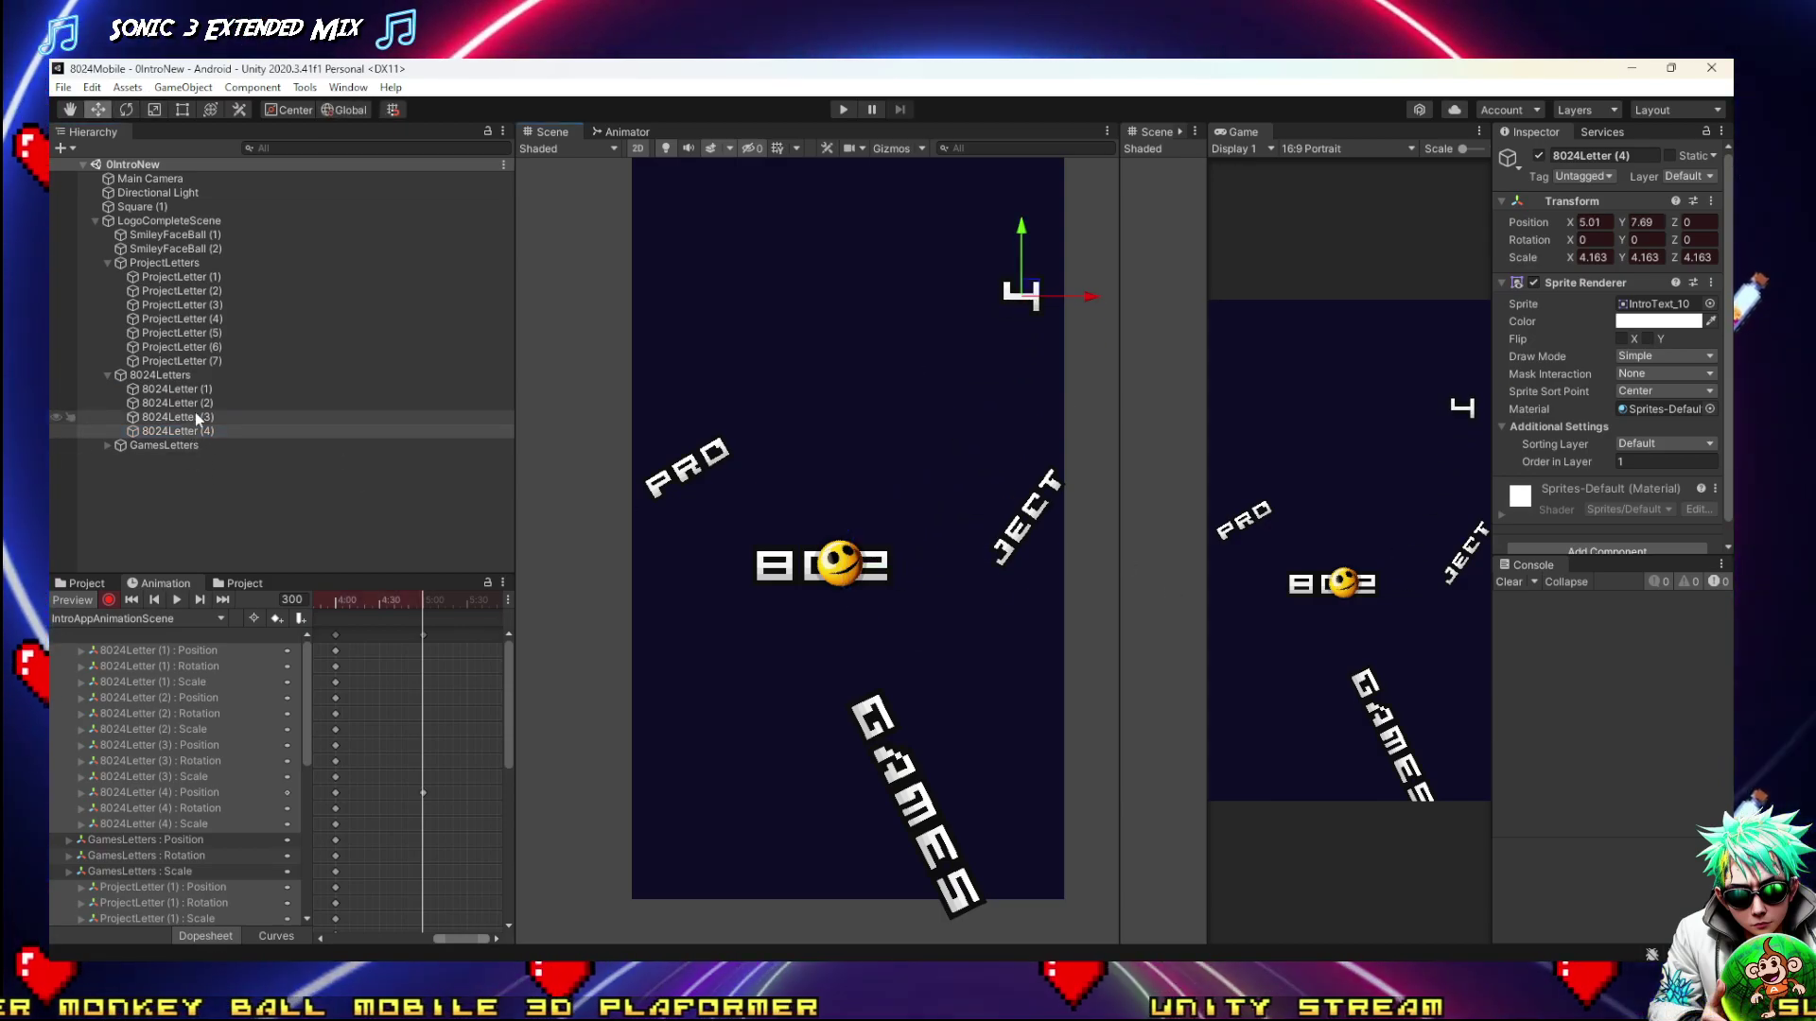
{"action": "left_click", "coordinate": [195, 414]}
{"action": "left_click_drag", "start_coordinate": [951, 648], "coordinate": [1015, 740]}
{"action": "left_click", "coordinate": [227, 403]}
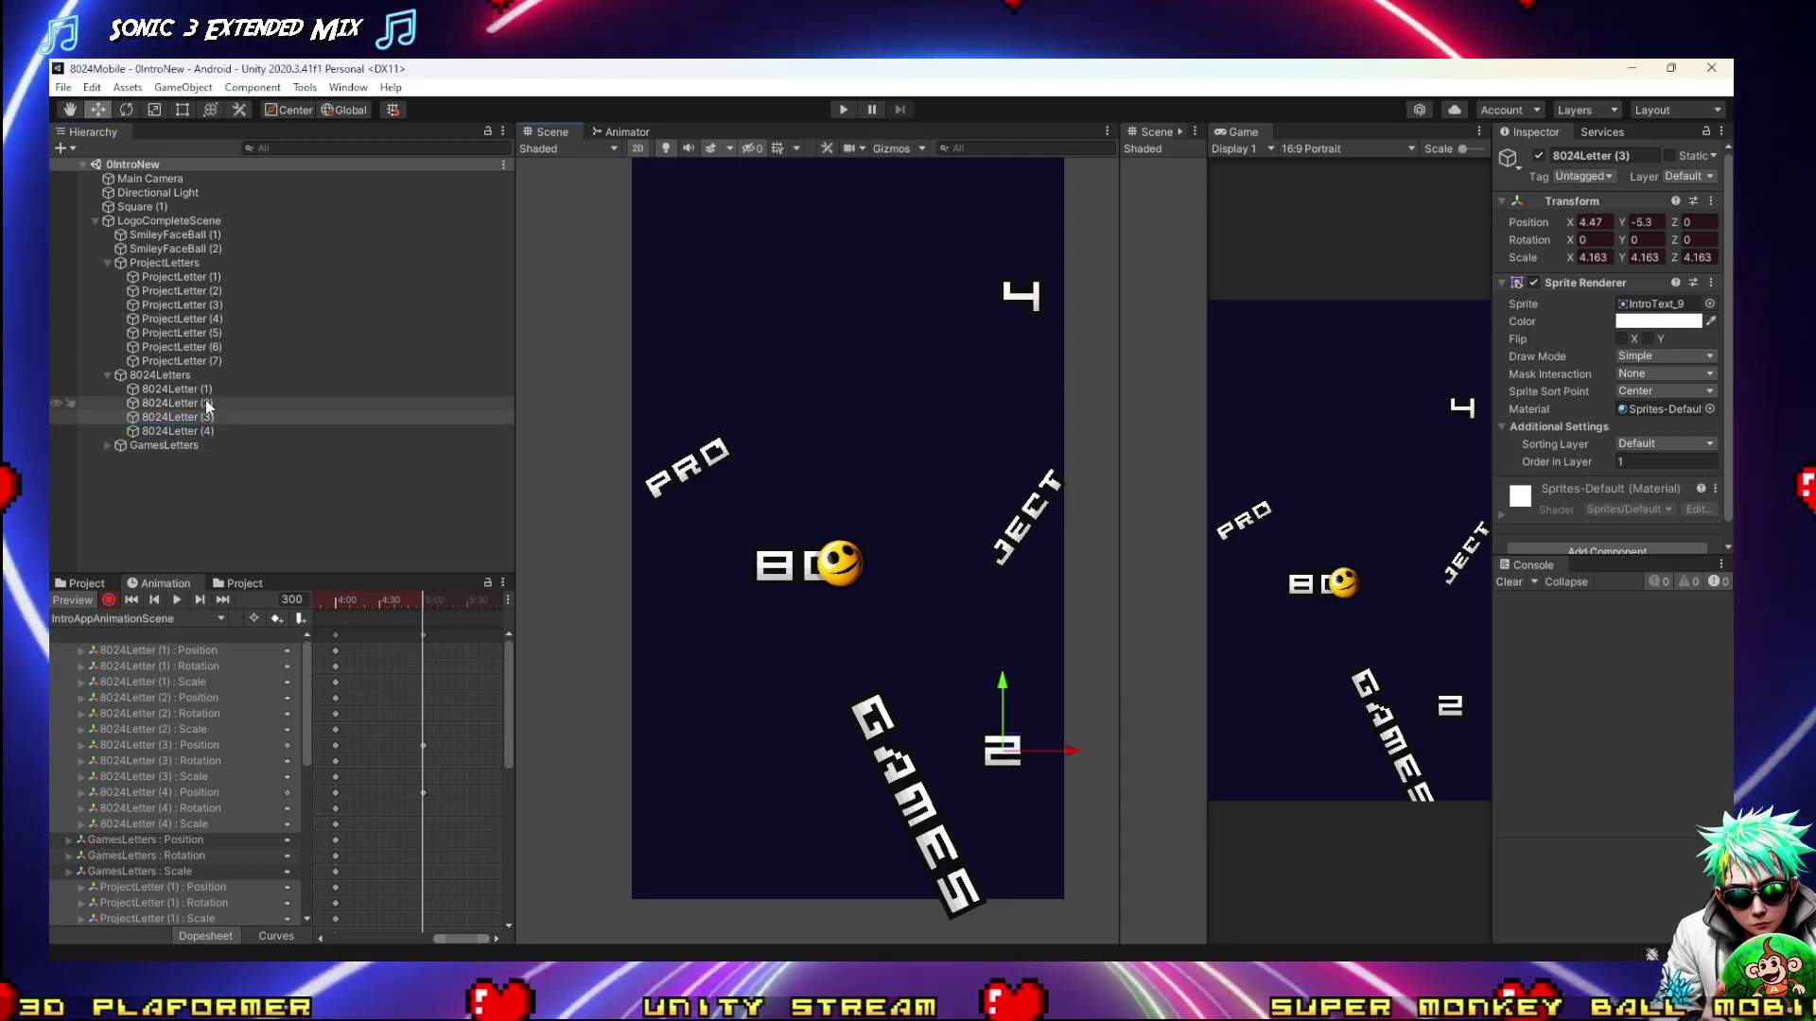
{"action": "left_click_drag", "start_coordinate": [728, 695], "coordinate": [686, 780]}
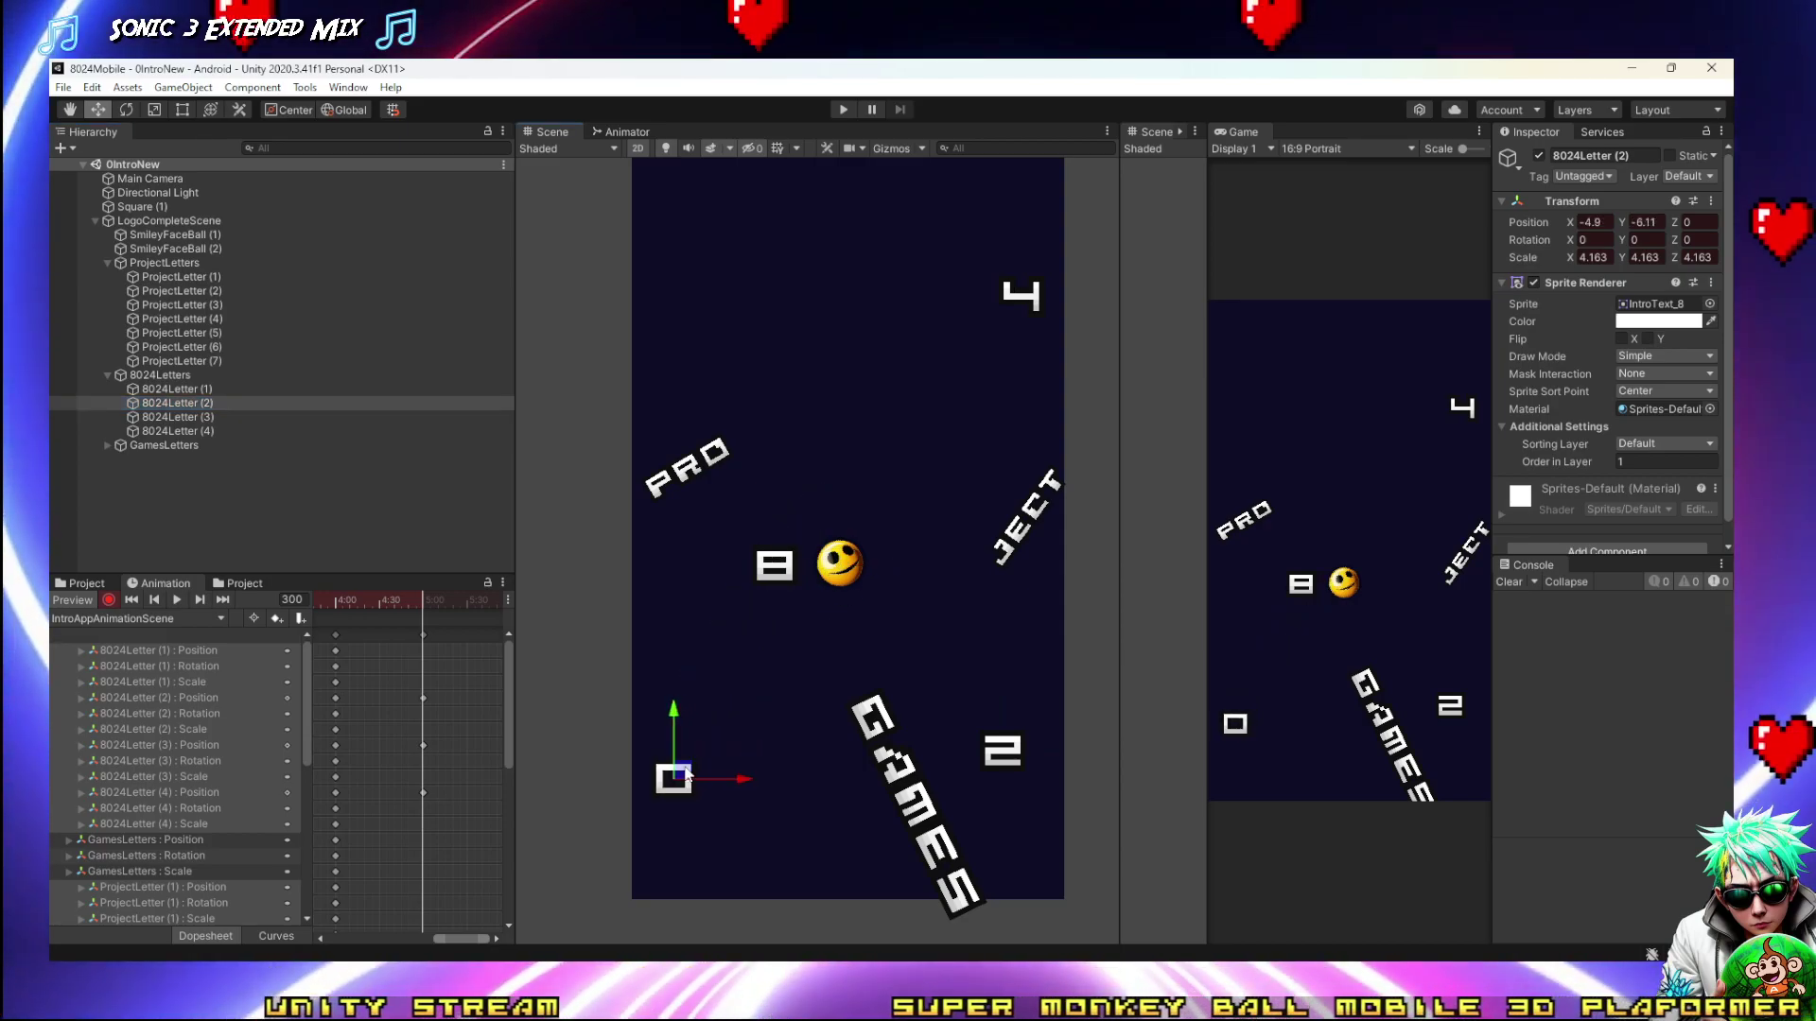
{"action": "left_click", "coordinate": [191, 389]}
{"action": "left_click_drag", "start_coordinate": [785, 566], "coordinate": [656, 274]}
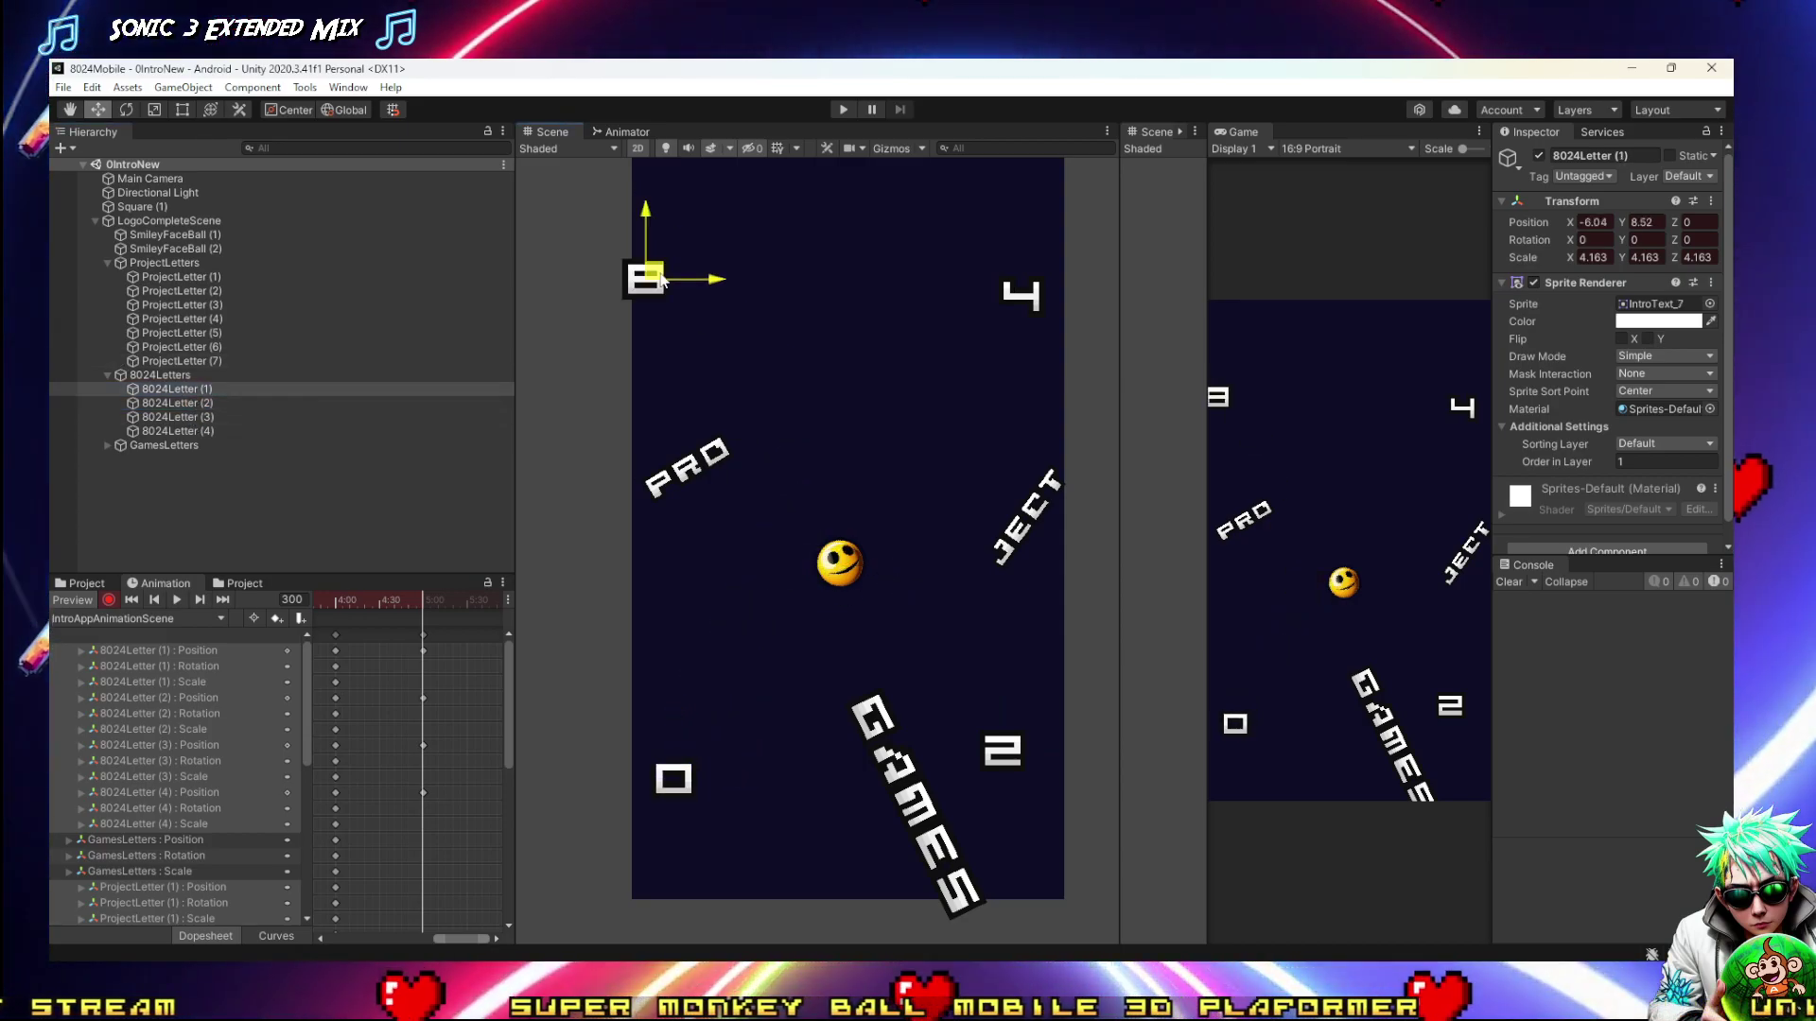
Tilt the four 8024 letters at angles, turning the 0 and 4 further, then edit the frame number
{"action": "left_click", "coordinate": [196, 428], "text": "shift"}
{"action": "key", "text": "e"}
{"action": "left_click_drag", "start_coordinate": [887, 475], "coordinate": [940, 614]}
{"action": "key", "text": "ctrl+z"}
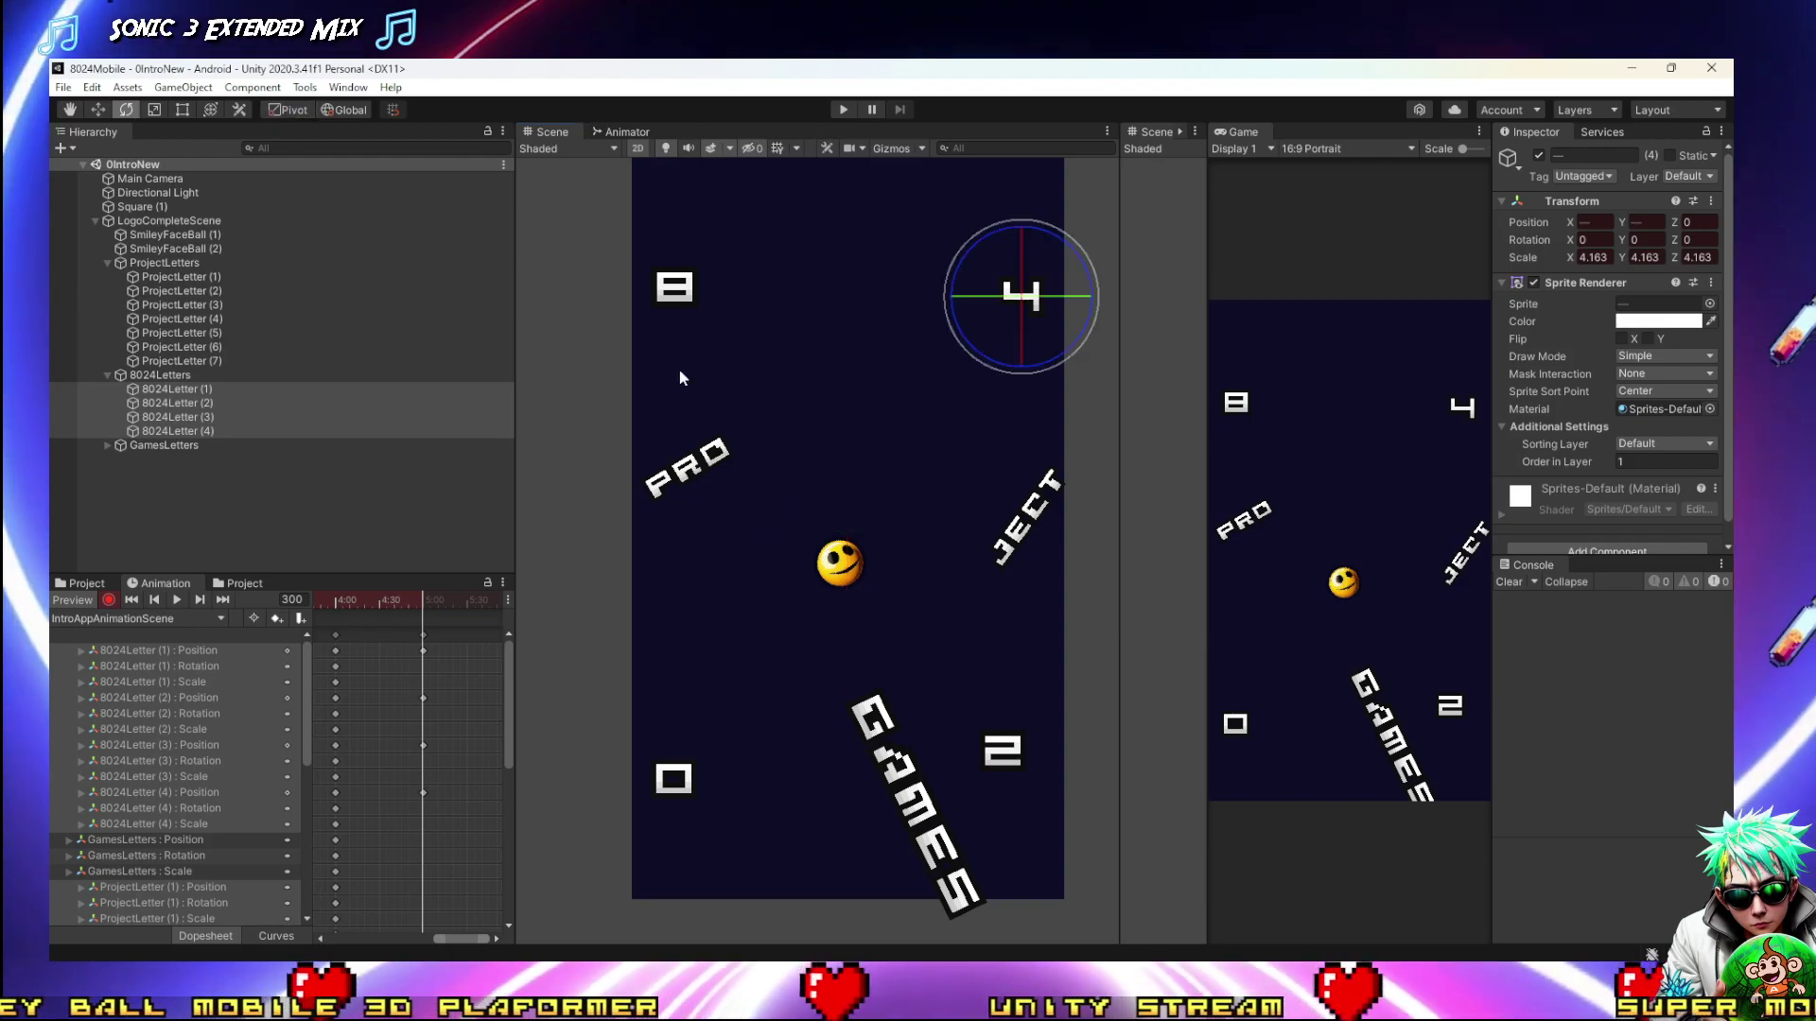
{"action": "left_click_drag", "start_coordinate": [1067, 239], "coordinate": [1145, 110]}
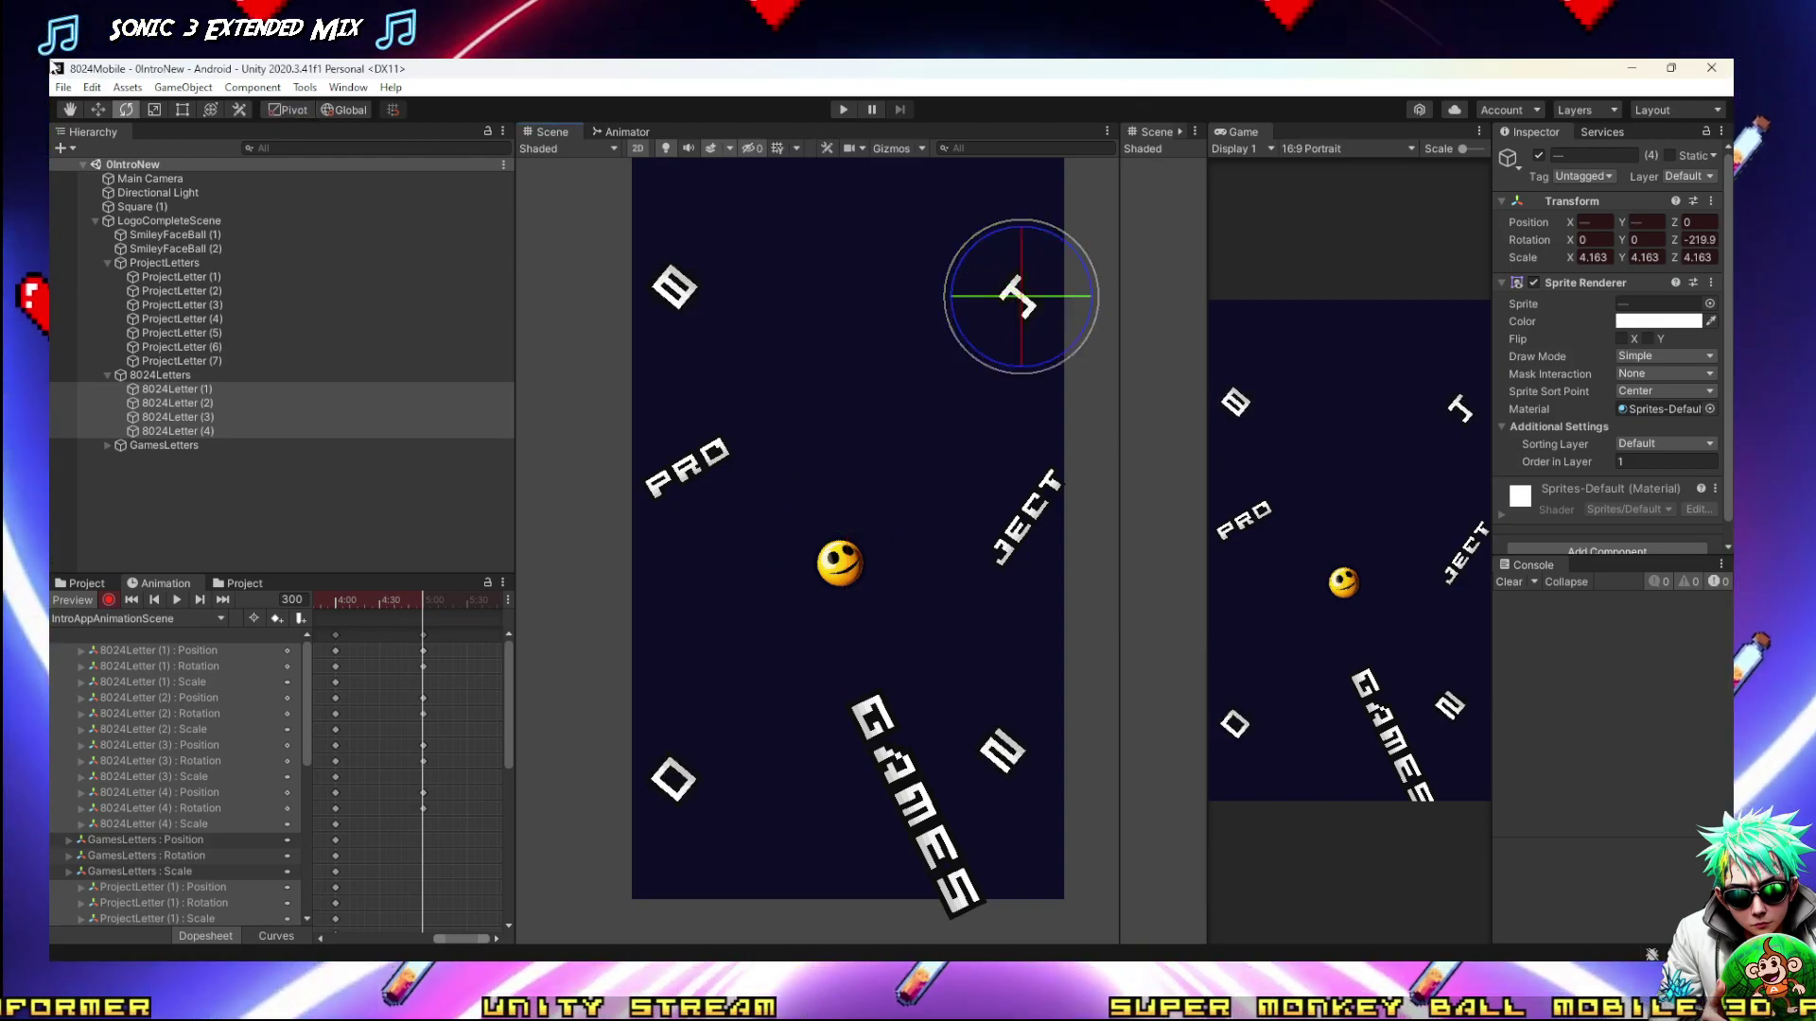
{"action": "left_click", "coordinate": [185, 403]}
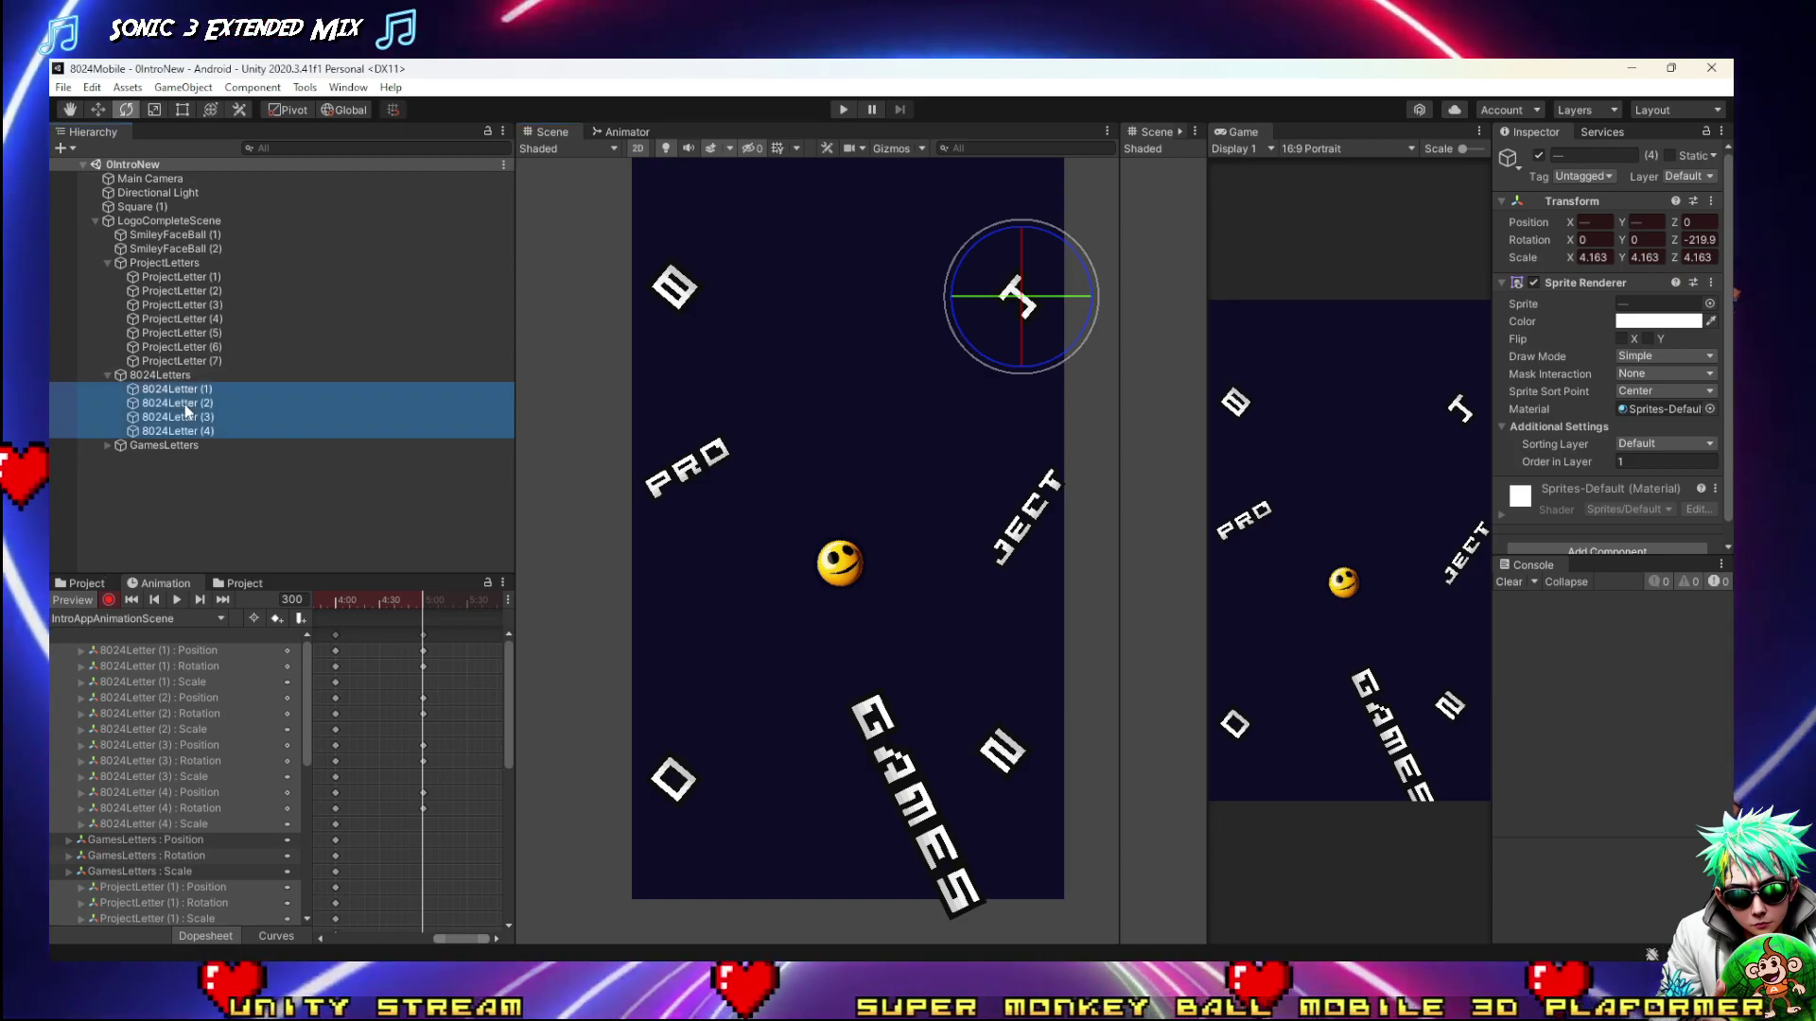
{"action": "left_click", "coordinate": [183, 432], "text": "ctrl"}
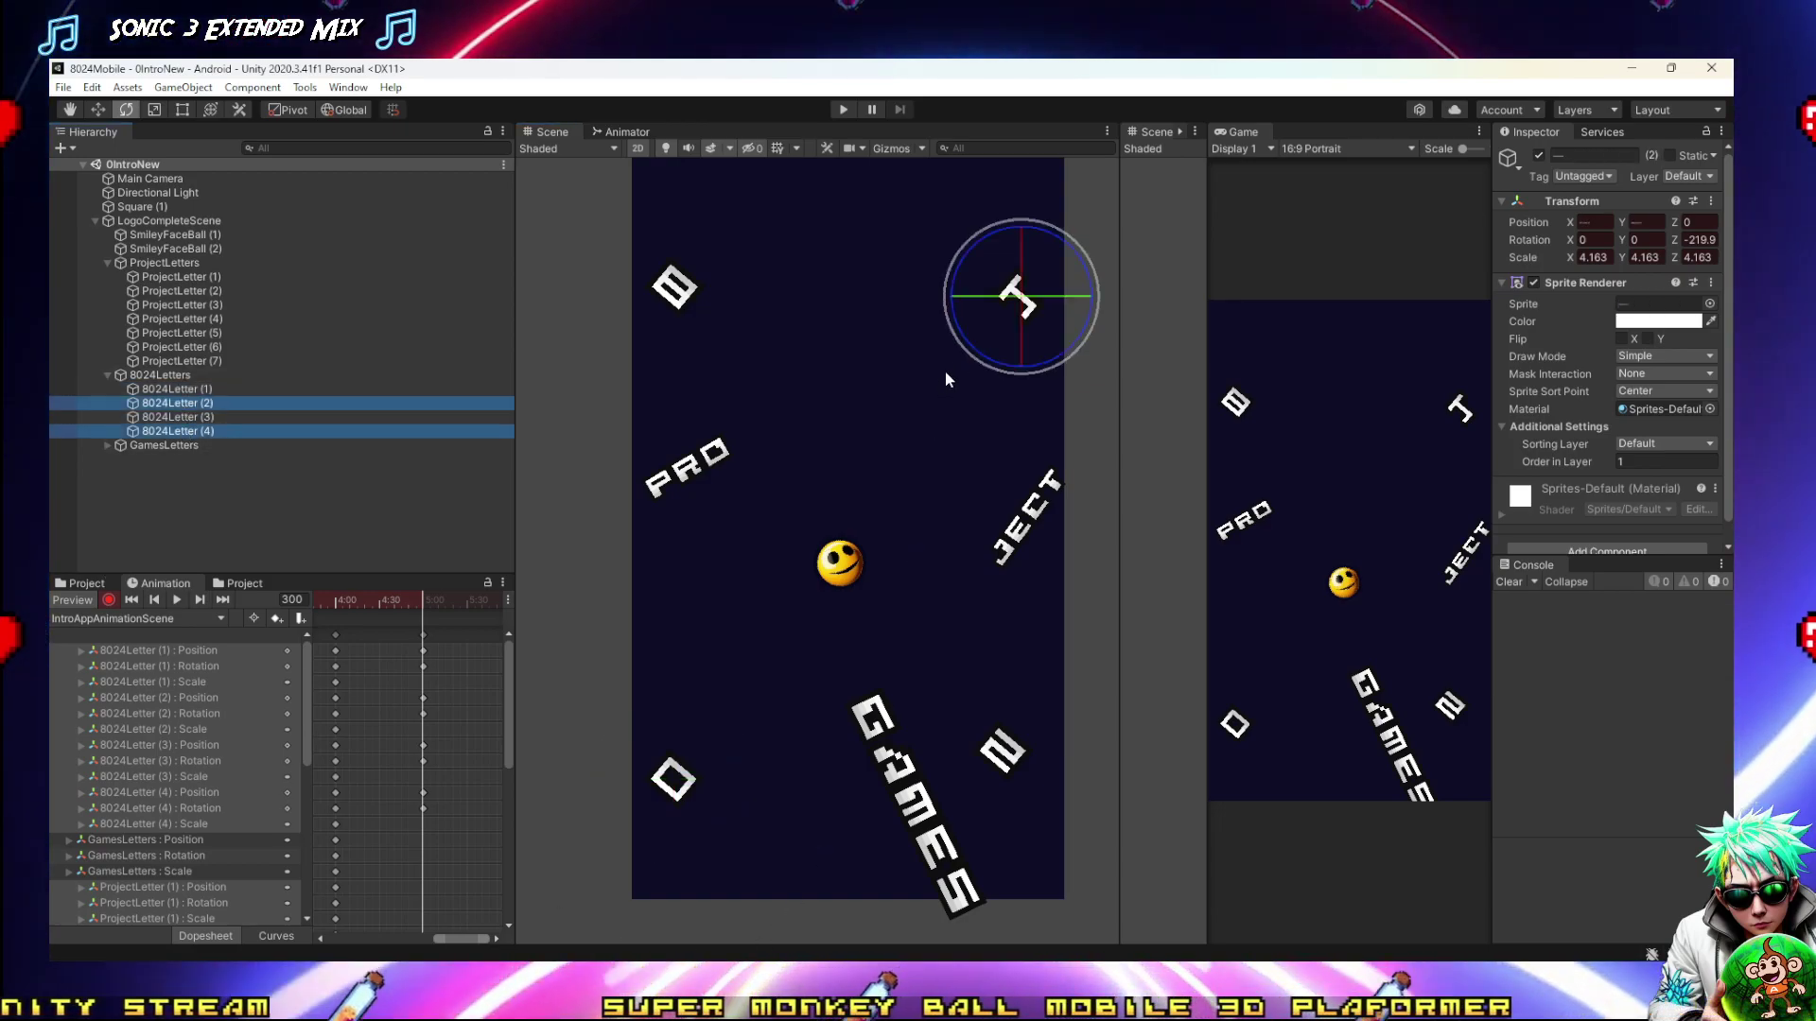
{"action": "left_click_drag", "start_coordinate": [974, 346], "coordinate": [1106, 302]}
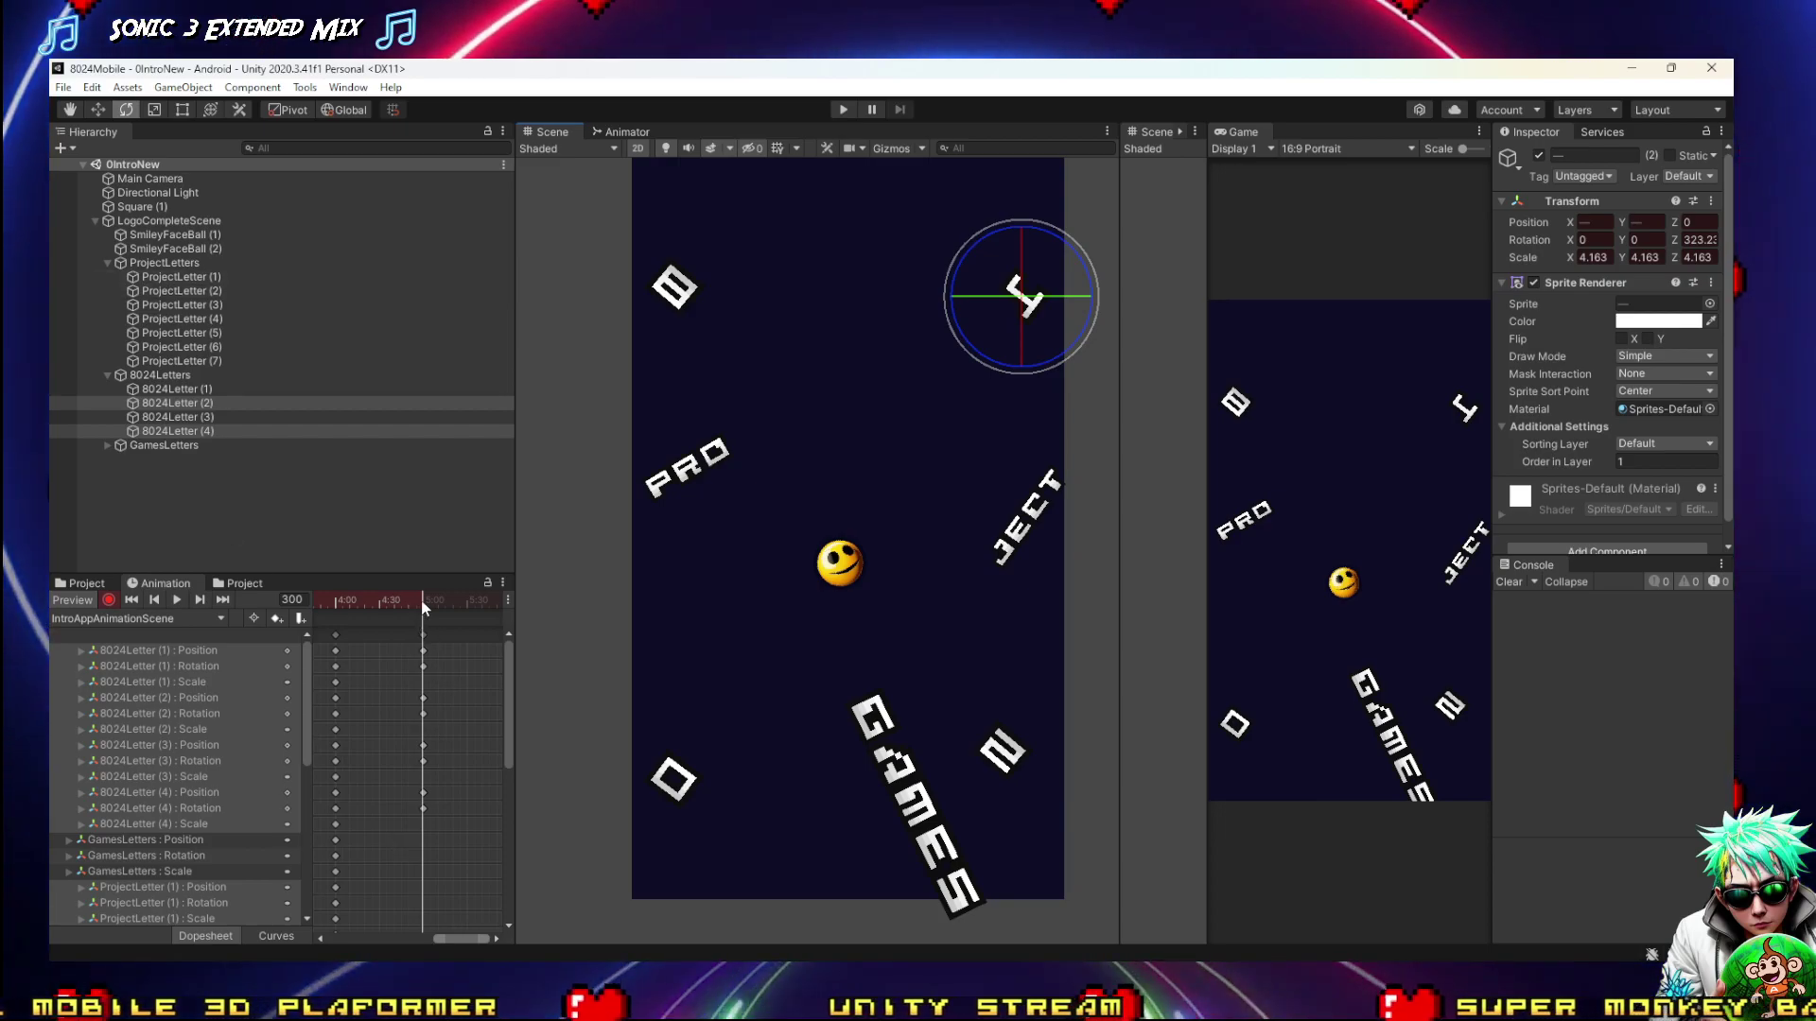
{"action": "left_click", "coordinate": [291, 600]}
Jump the intro animation to frame 46 and play the preview
{"action": "type", "text": "119"}
{"action": "key", "text": "BackSpace"}
{"action": "key", "text": "BackSpace"}
{"action": "key", "text": "BackSpace"}
{"action": "type", "text": "46"}
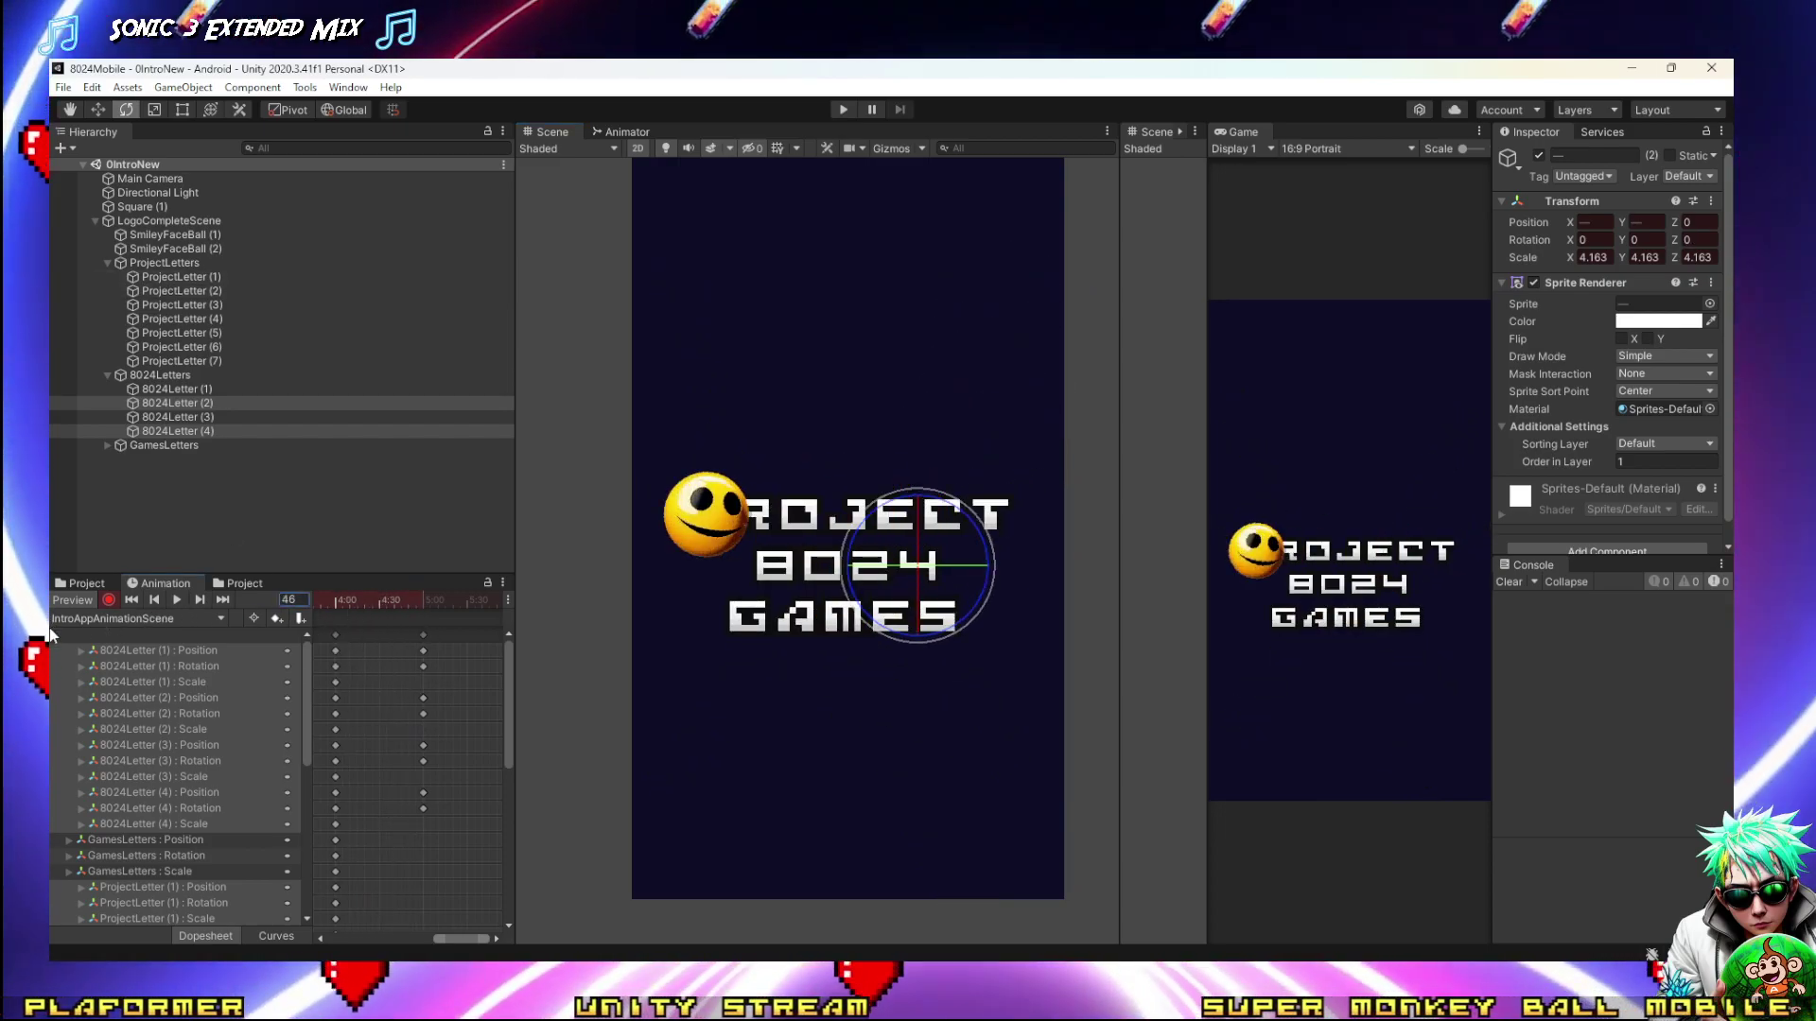
{"action": "scroll", "coordinate": [428, 695], "scroll_direction": "down", "scroll_amount": 5}
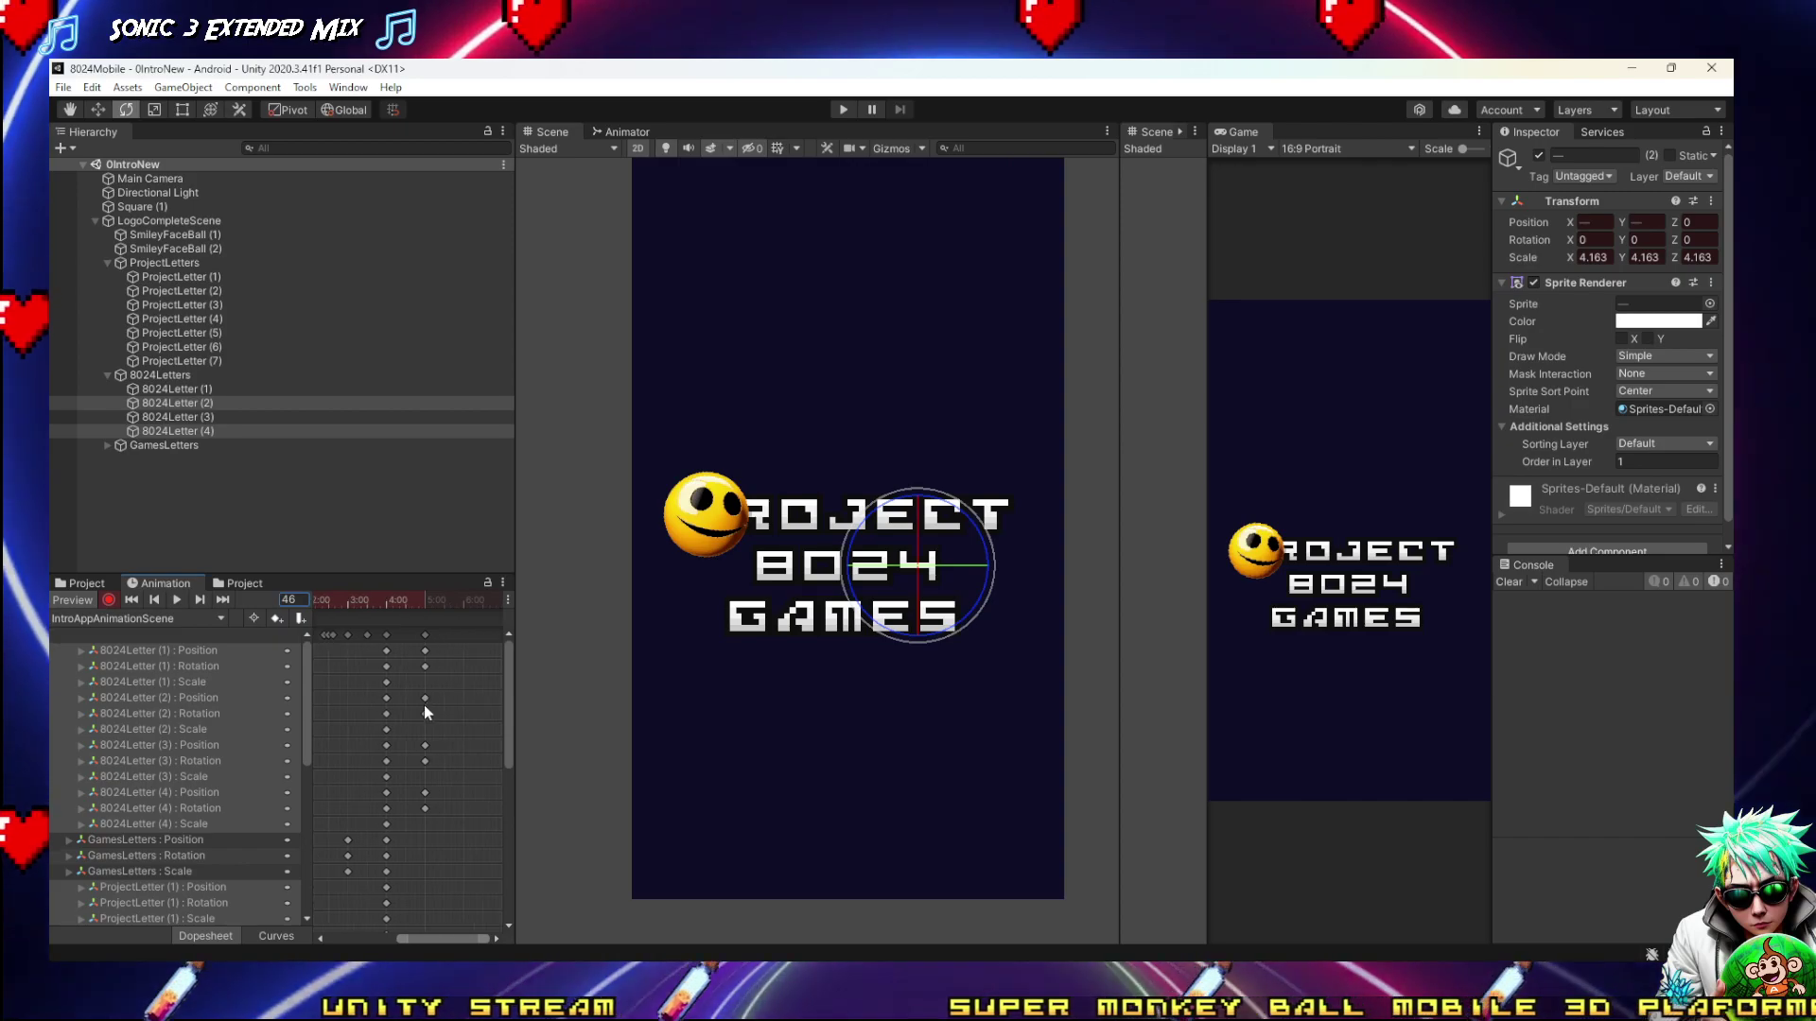
{"action": "scroll", "coordinate": [422, 709], "scroll_direction": "down", "scroll_amount": 2}
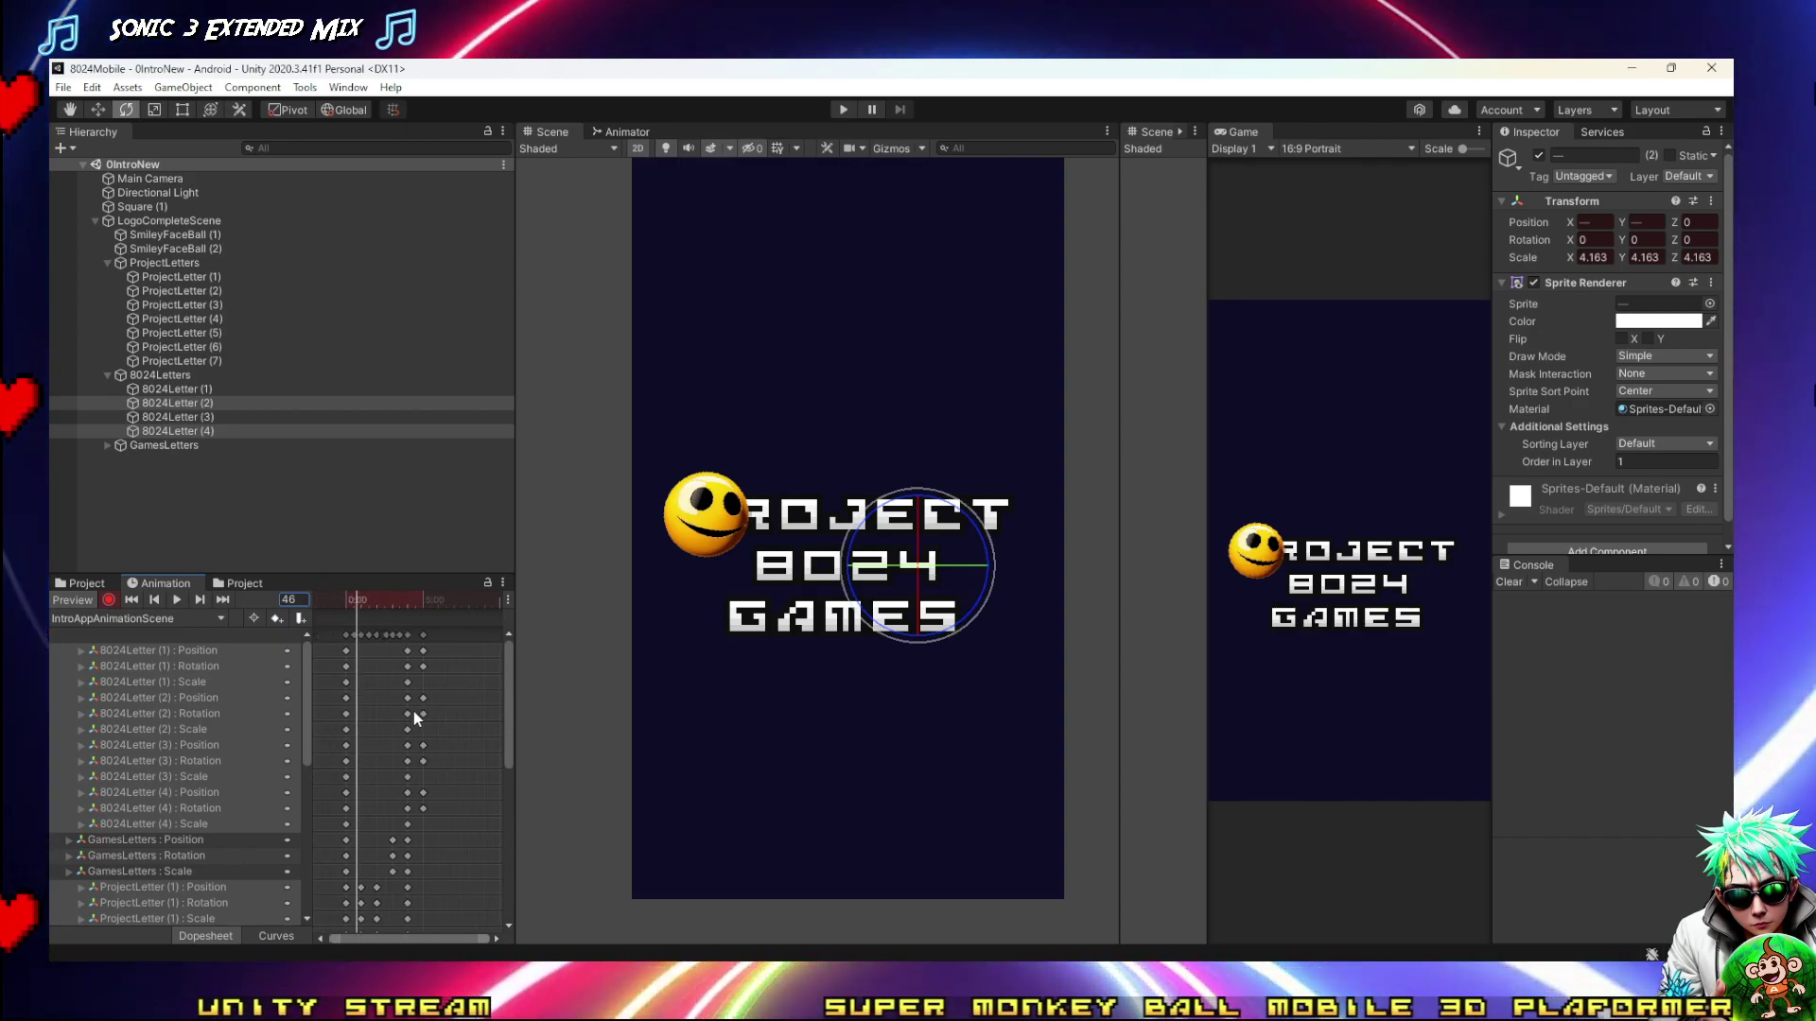
{"action": "left_click", "coordinate": [178, 600]}
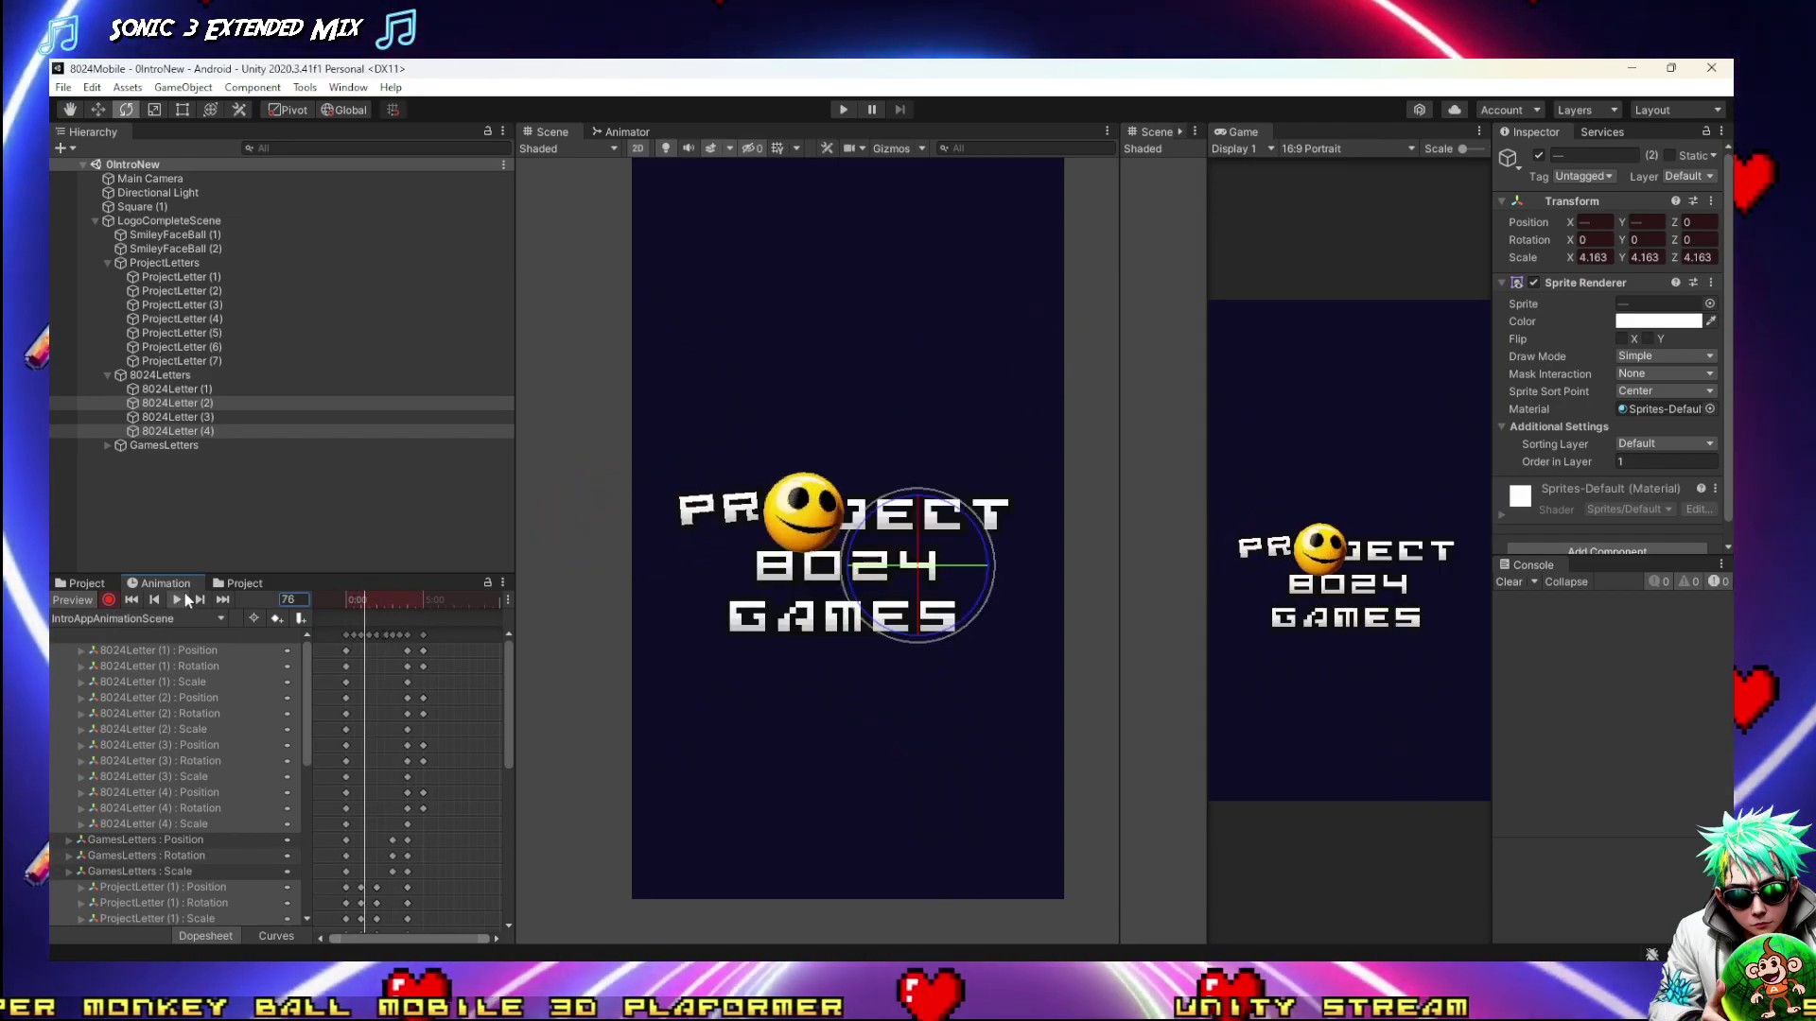
Scrub ahead to the scattered letters and settle the playhead on frame 360
{"action": "scroll", "coordinate": [412, 708], "scroll_direction": "down", "scroll_amount": 2}
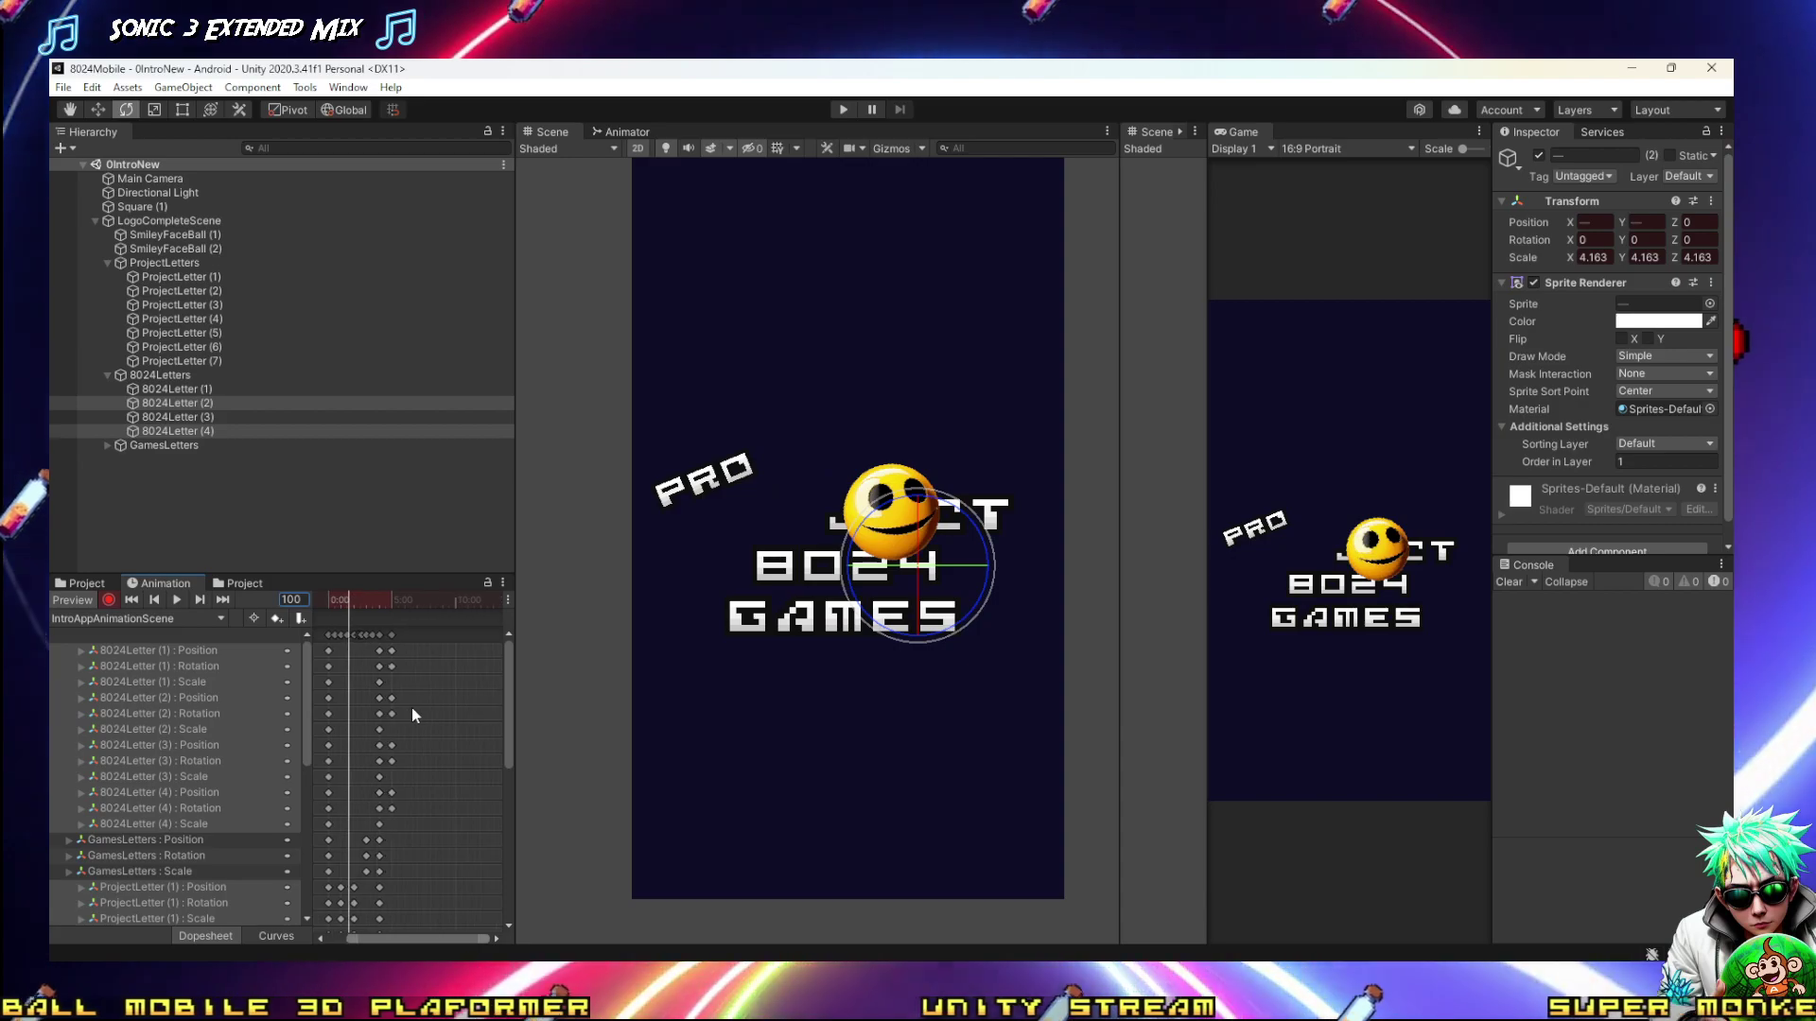
{"action": "scroll", "coordinate": [380, 652], "scroll_direction": "up", "scroll_amount": 4}
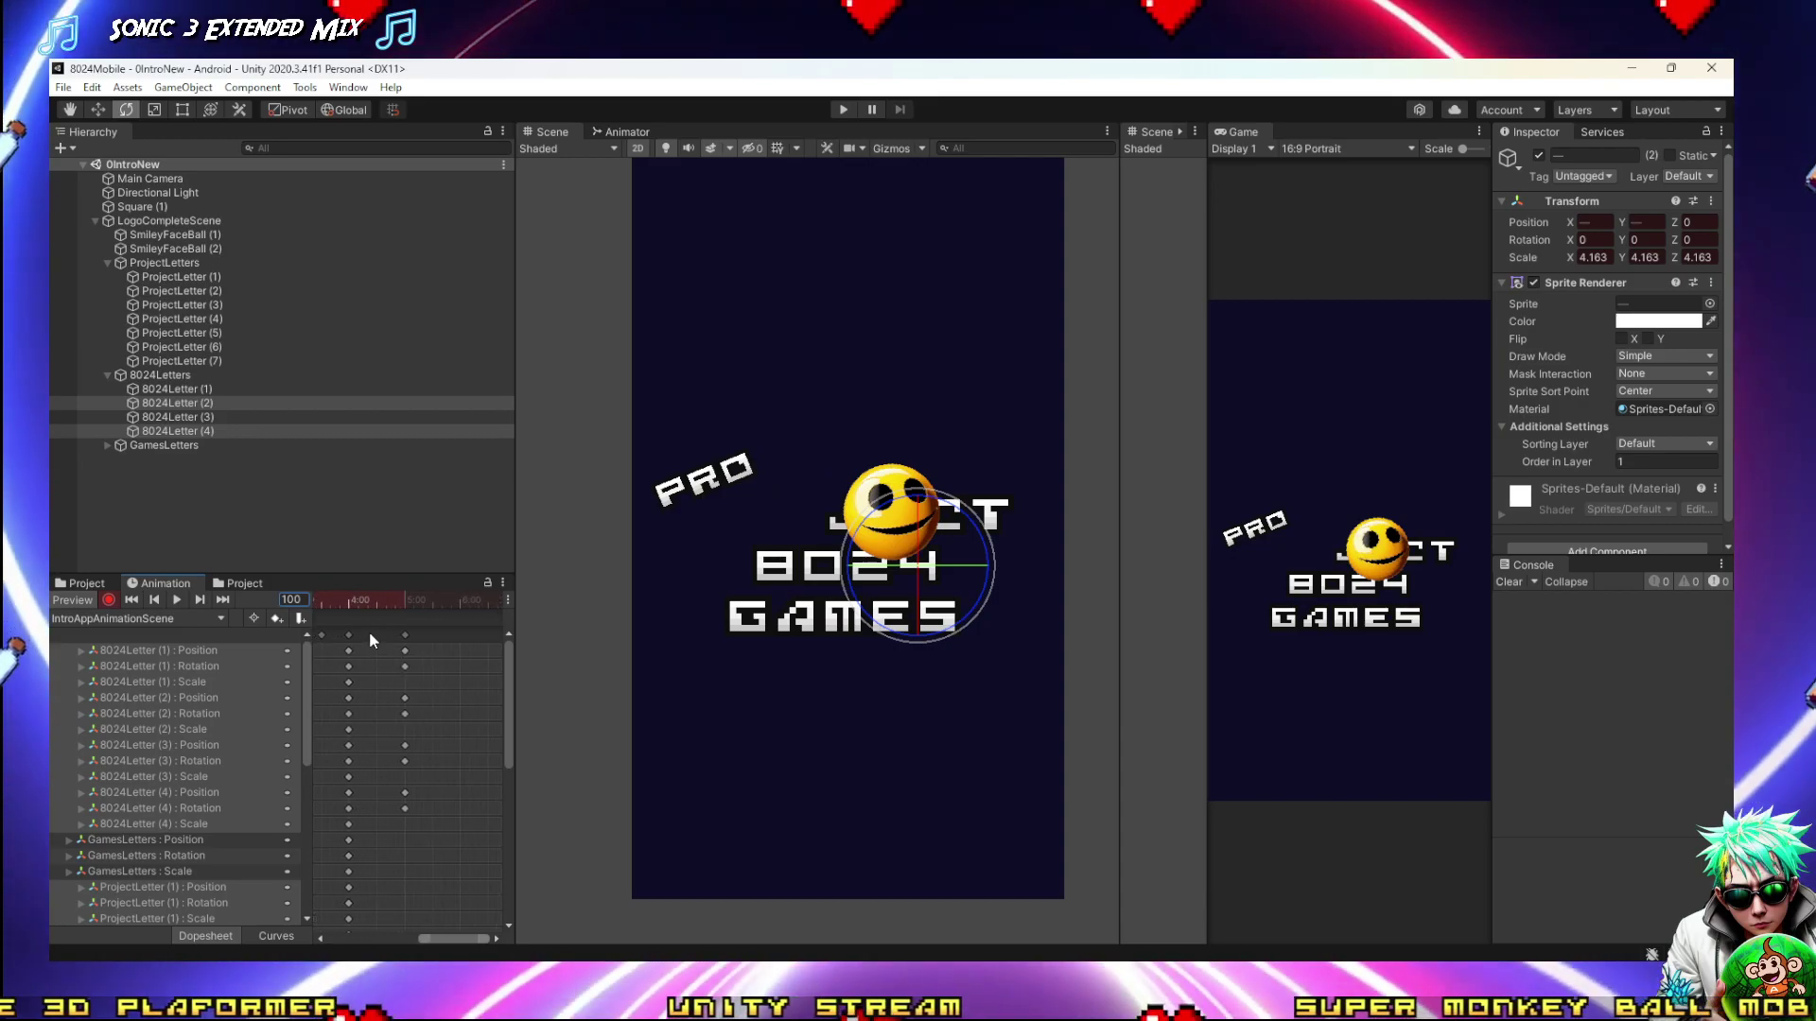
{"action": "left_click_drag", "start_coordinate": [369, 606], "coordinate": [468, 631]}
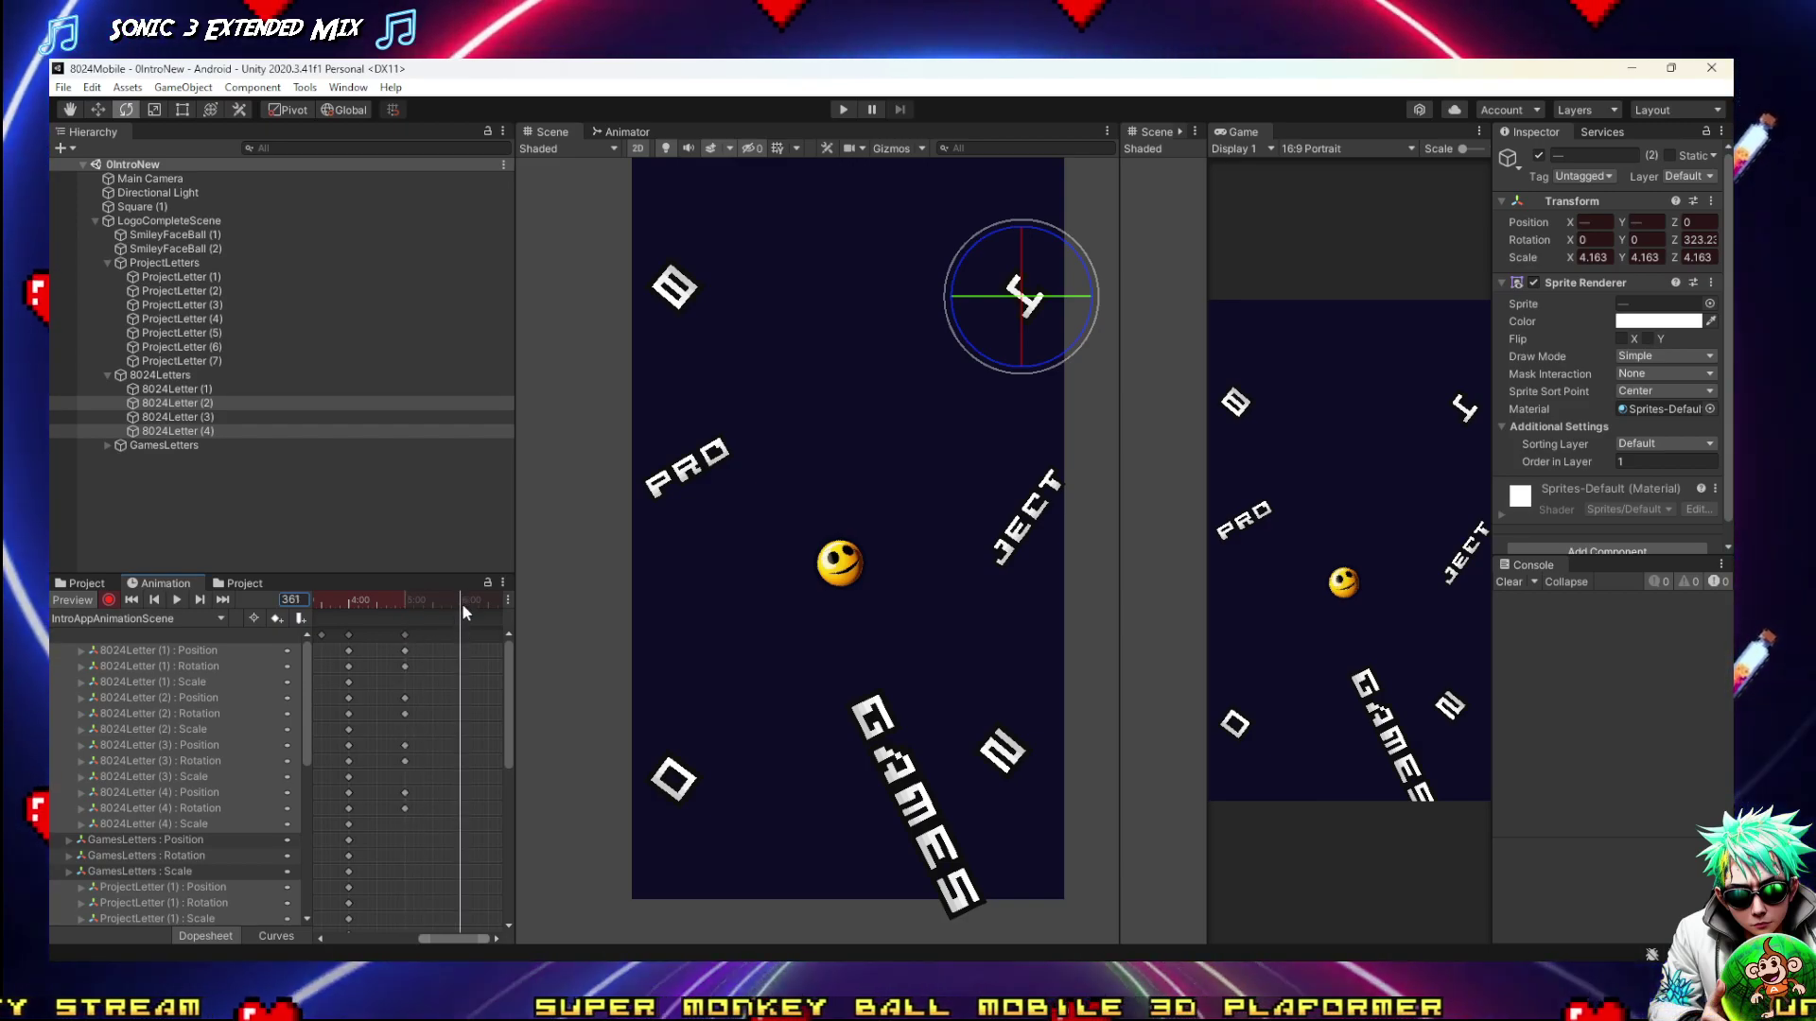
{"action": "scroll", "coordinate": [462, 614], "scroll_direction": "up", "scroll_amount": 2}
{"action": "left_click", "coordinate": [461, 601]}
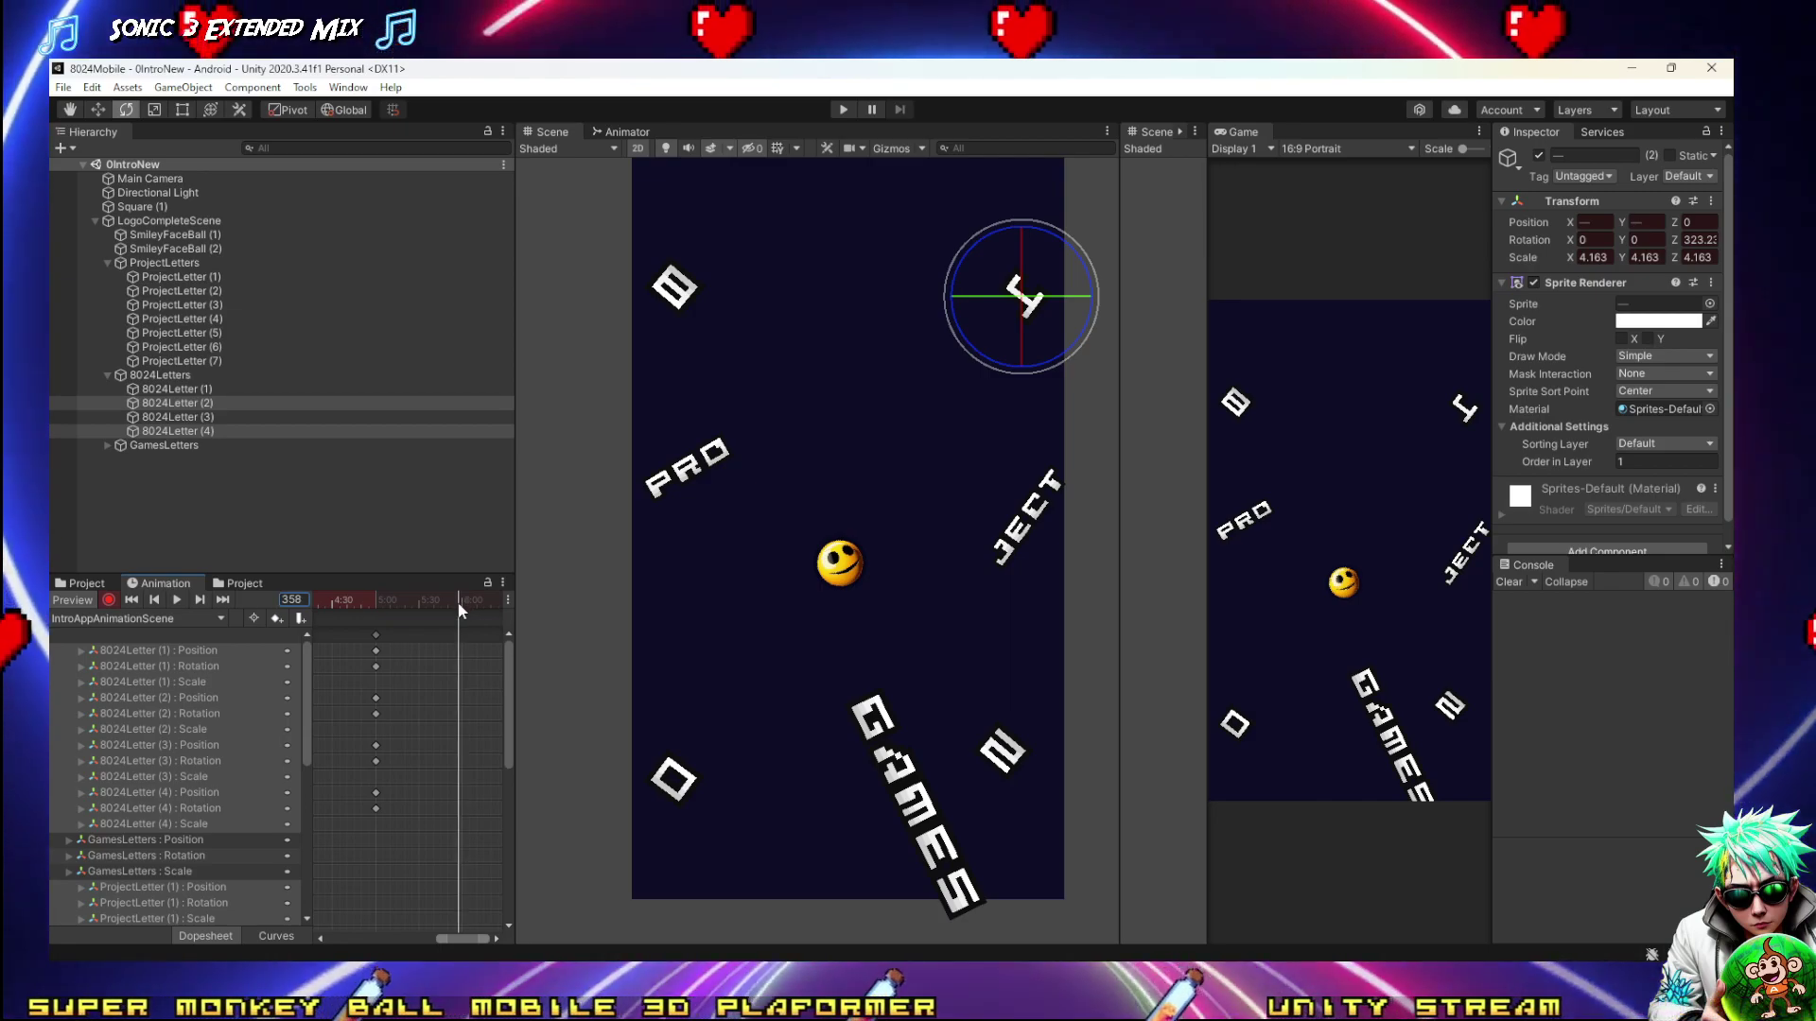
{"action": "left_click", "coordinate": [462, 601]}
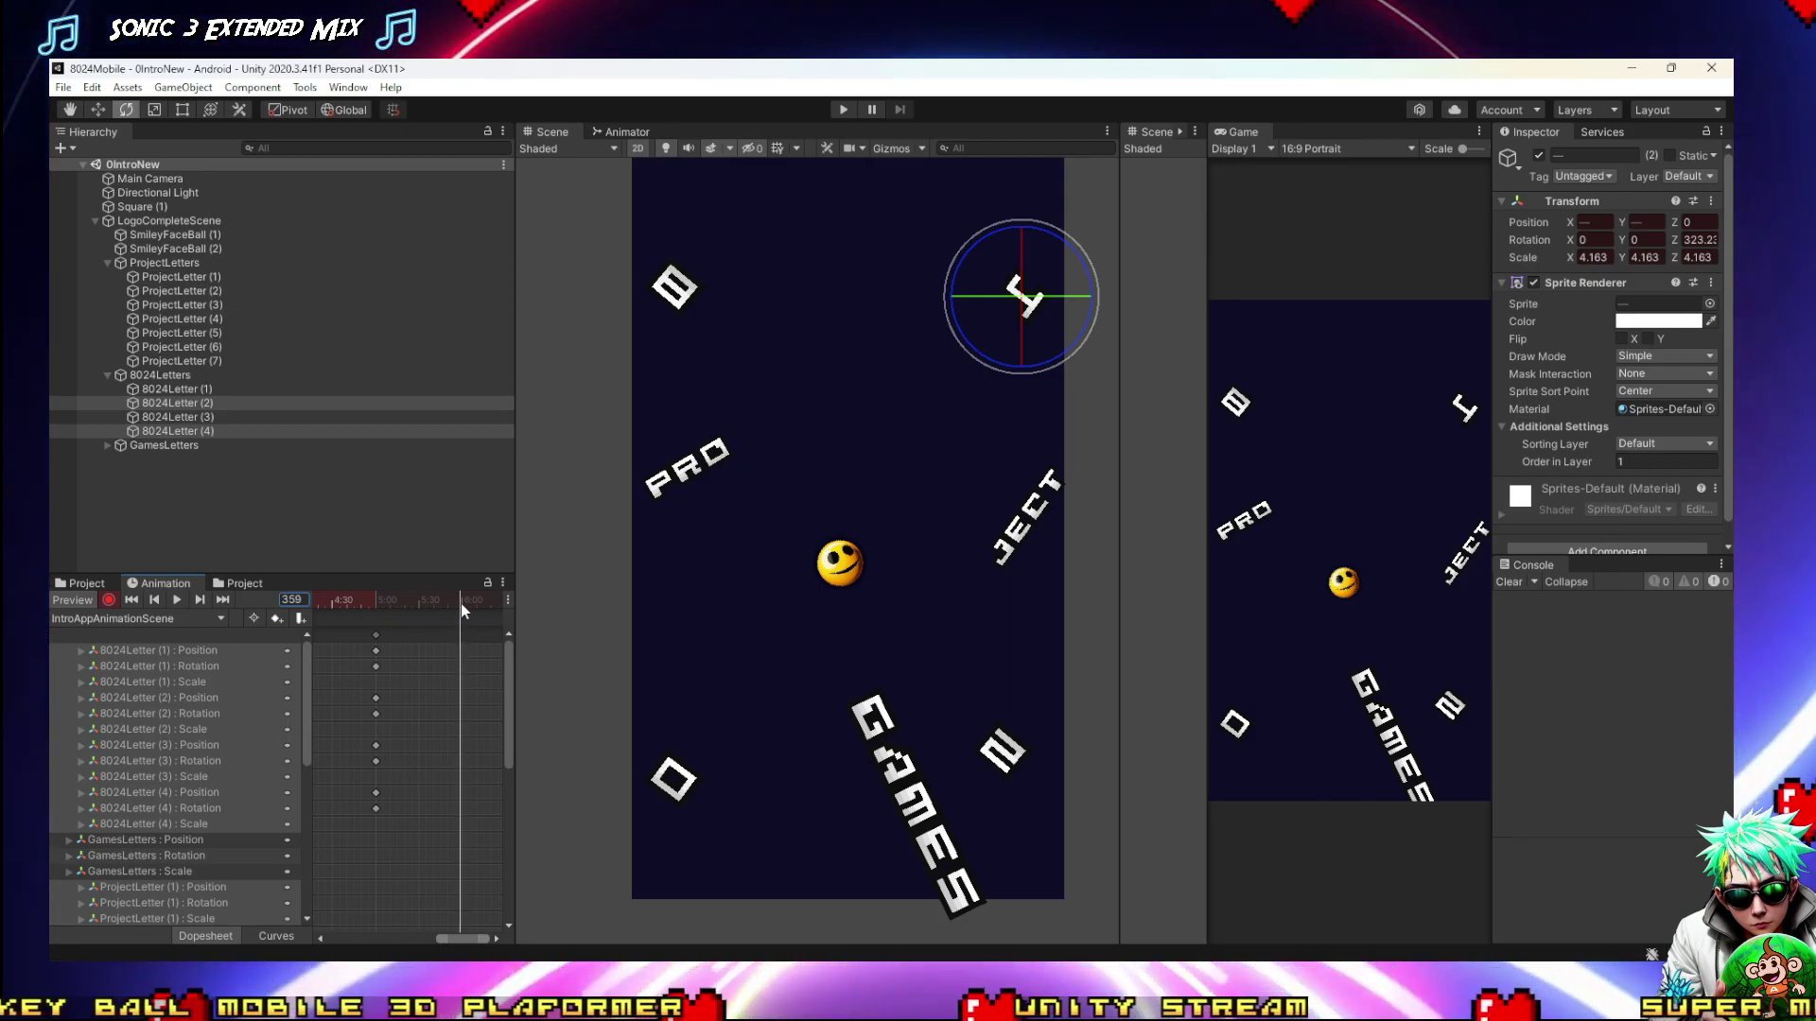
{"action": "left_click", "coordinate": [464, 602]}
{"action": "left_click", "coordinate": [461, 604]}
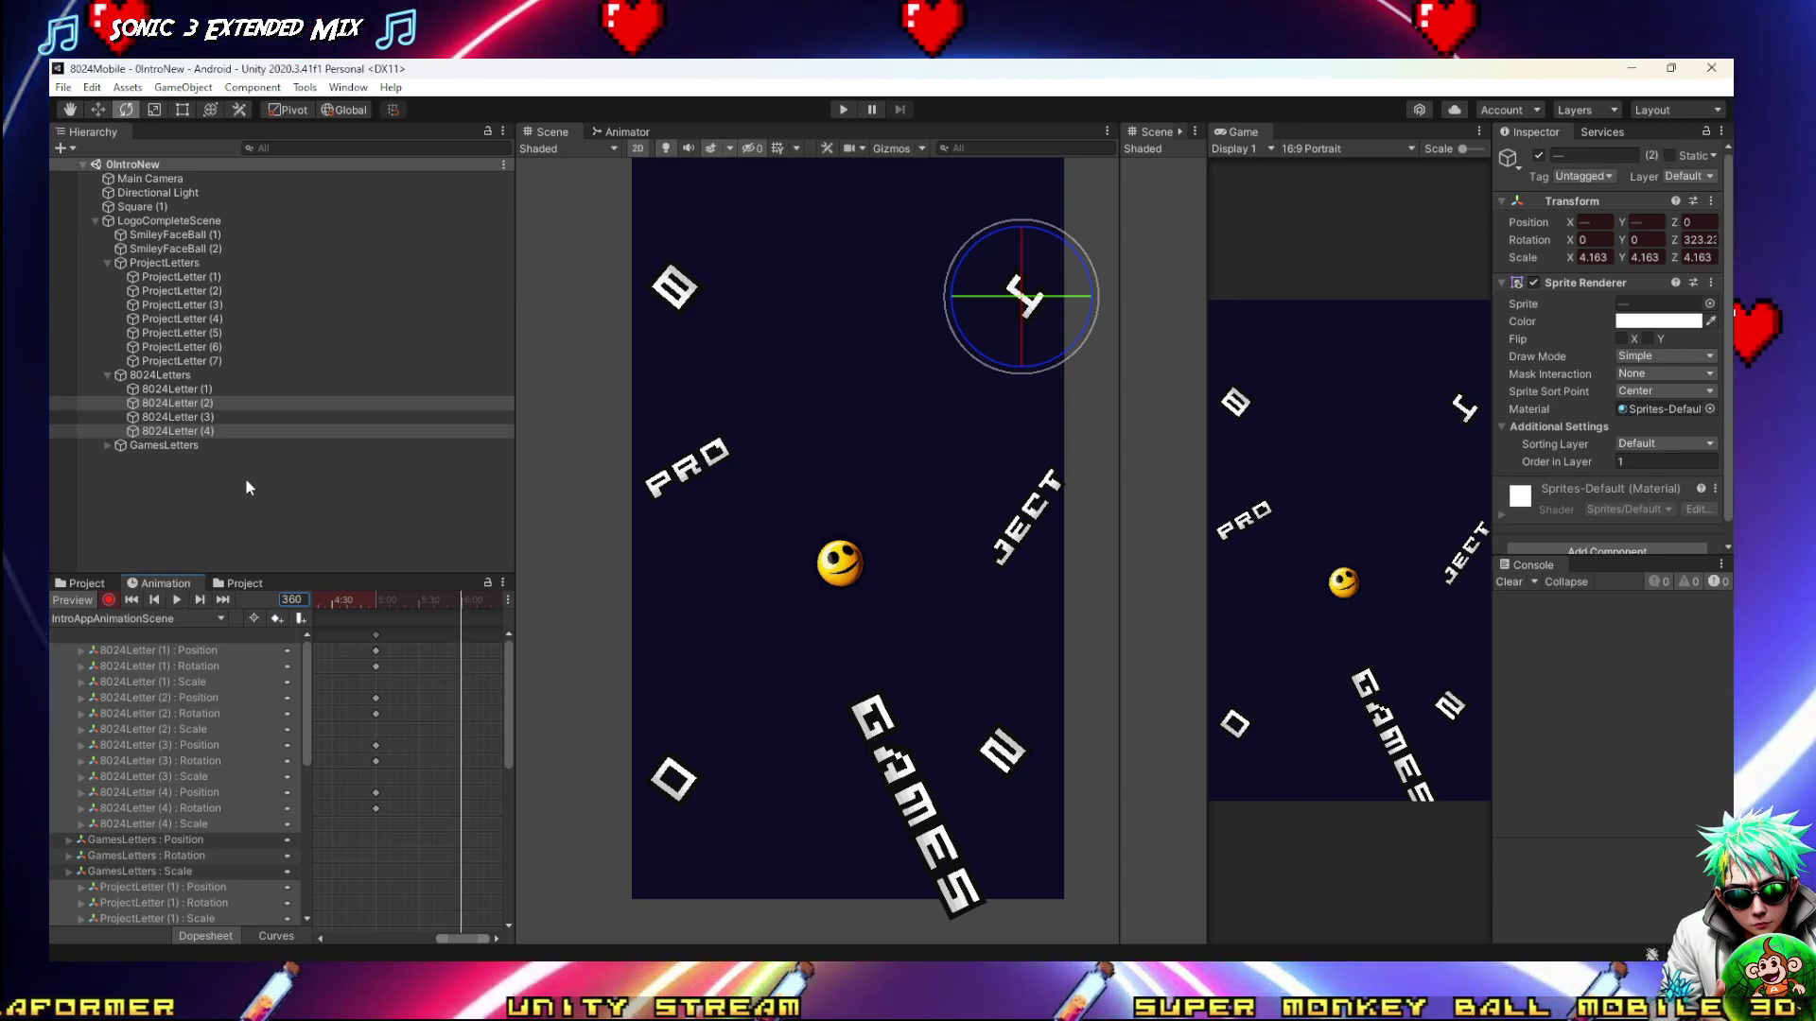
Select SmileyFaceBall (2), then enlarge and spin it at frame 360
{"action": "left_click", "coordinate": [152, 250]}
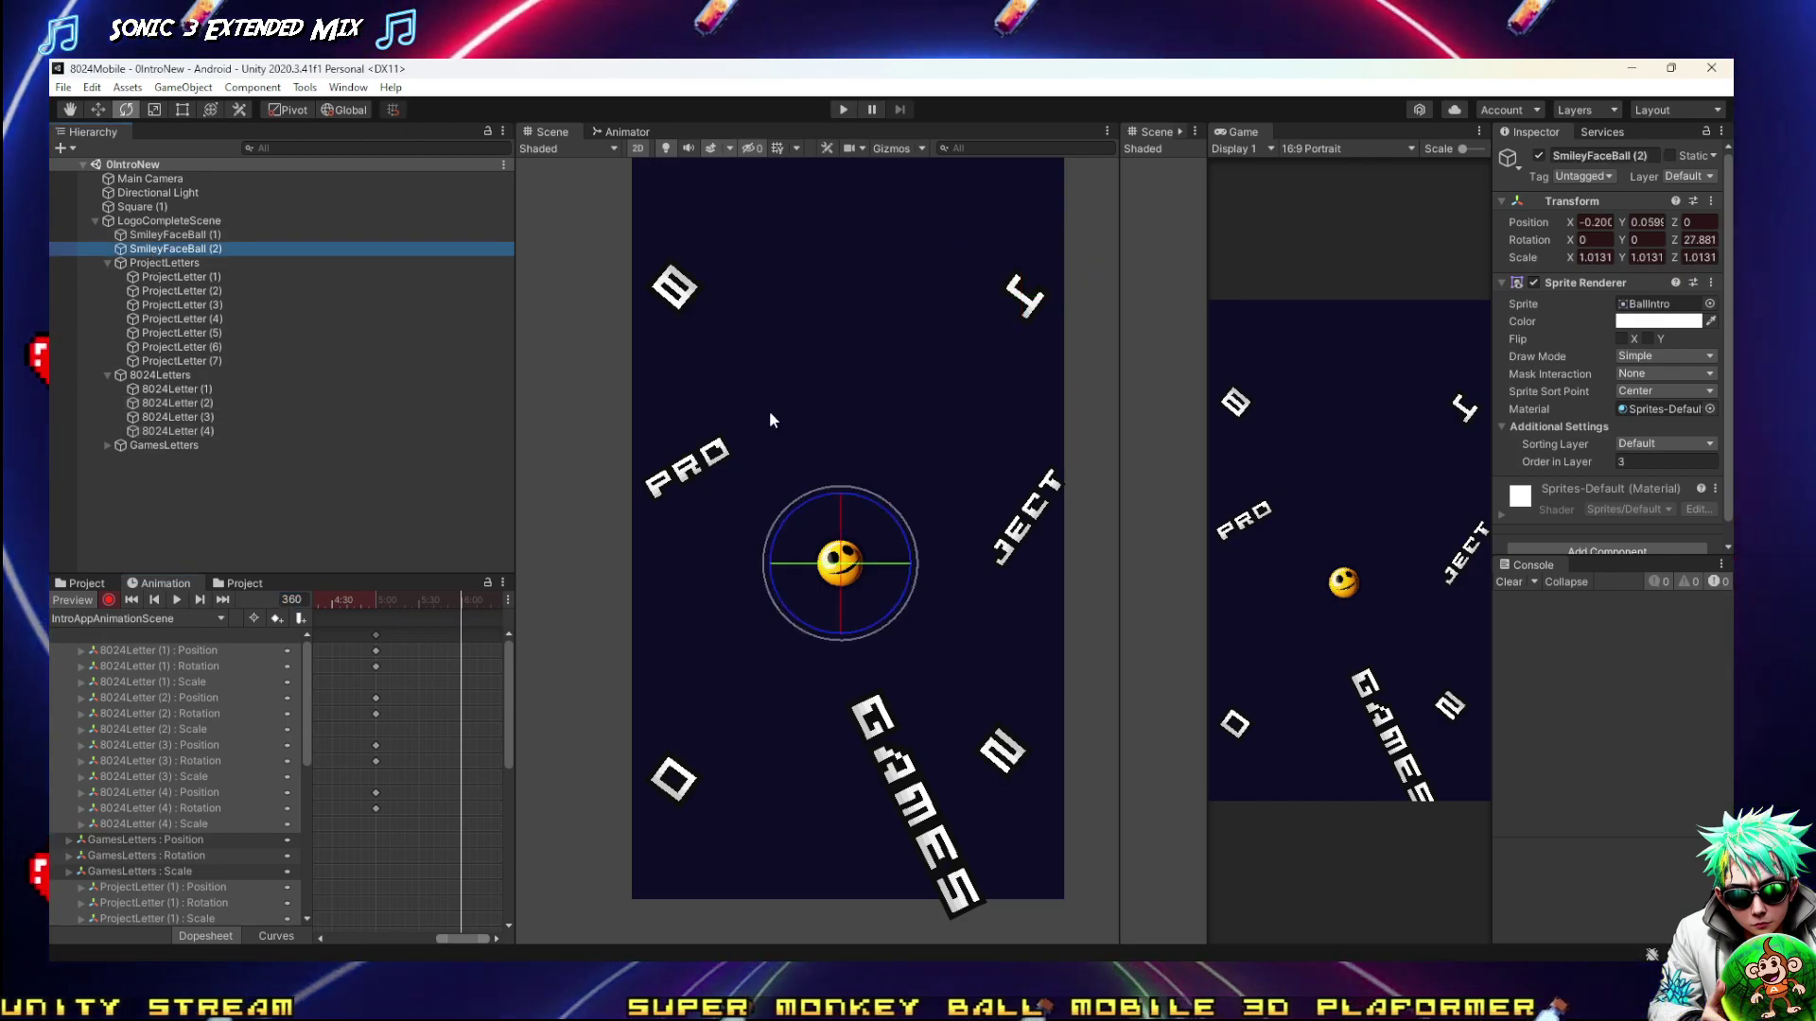
{"action": "key", "text": "r"}
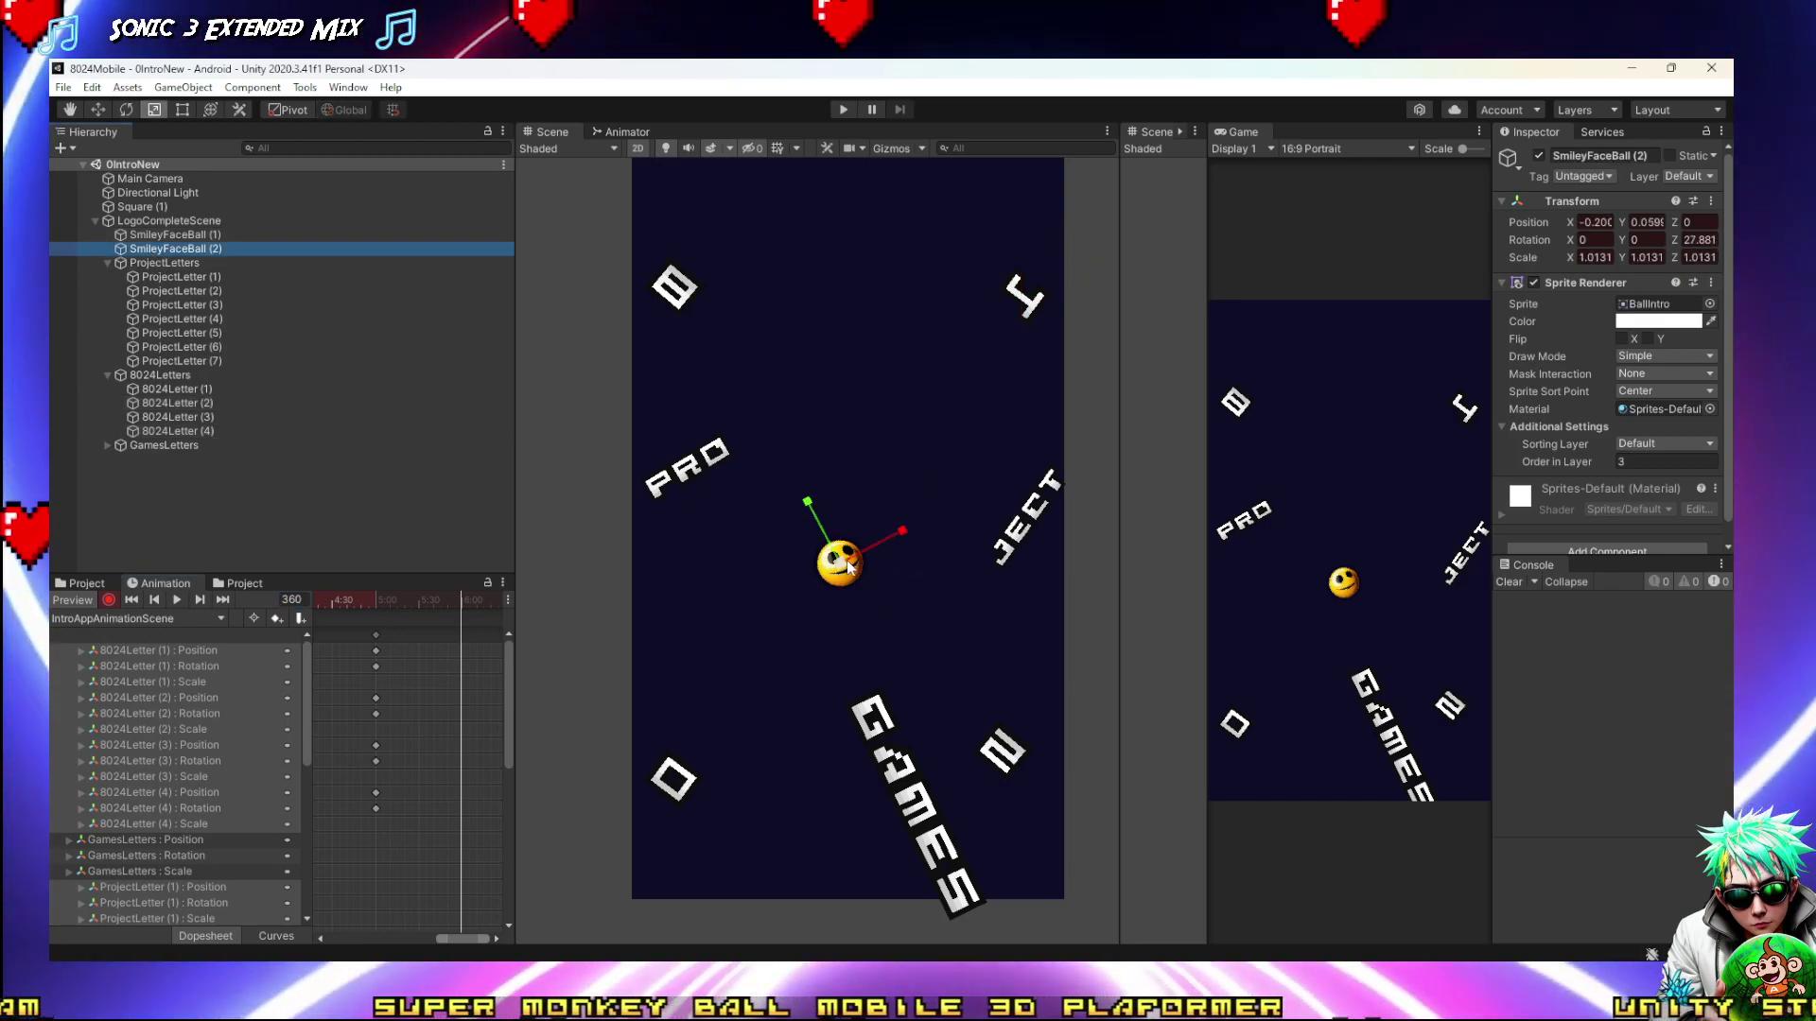
{"action": "left_click_drag", "start_coordinate": [841, 566], "coordinate": [980, 443]}
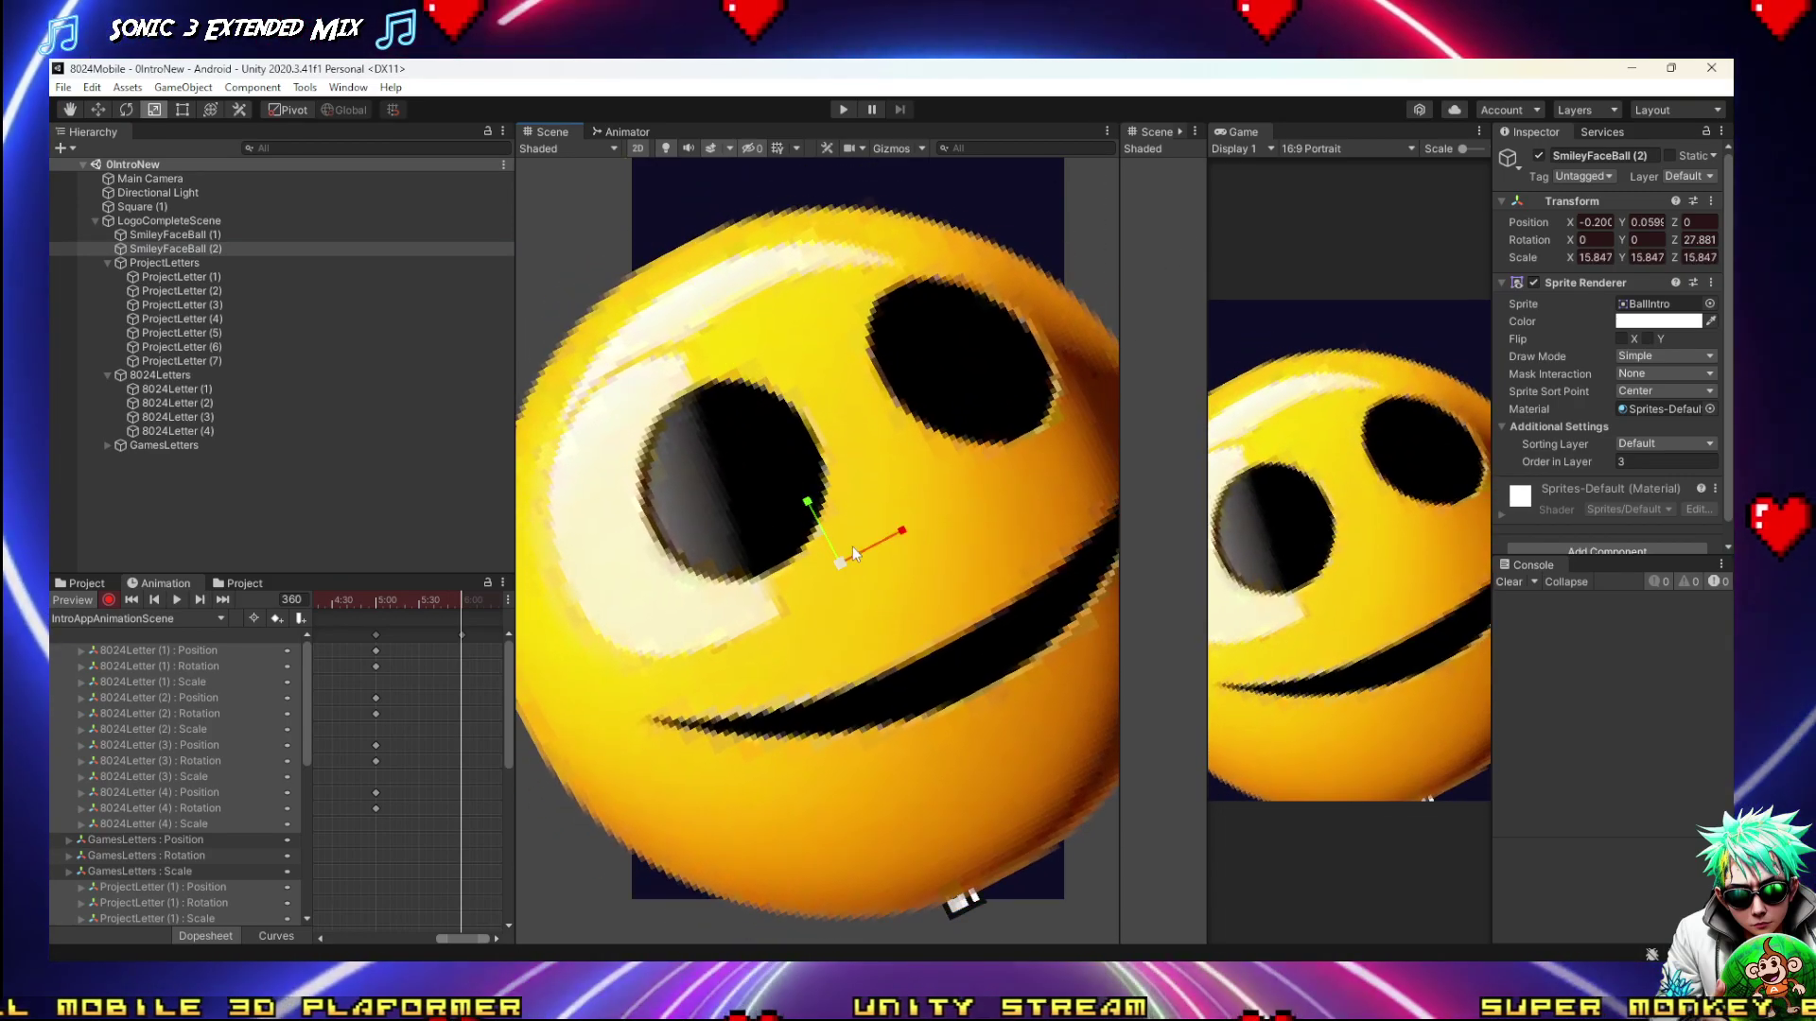
{"action": "key", "text": "e"}
{"action": "left_click_drag", "start_coordinate": [887, 519], "coordinate": [1184, 397]}
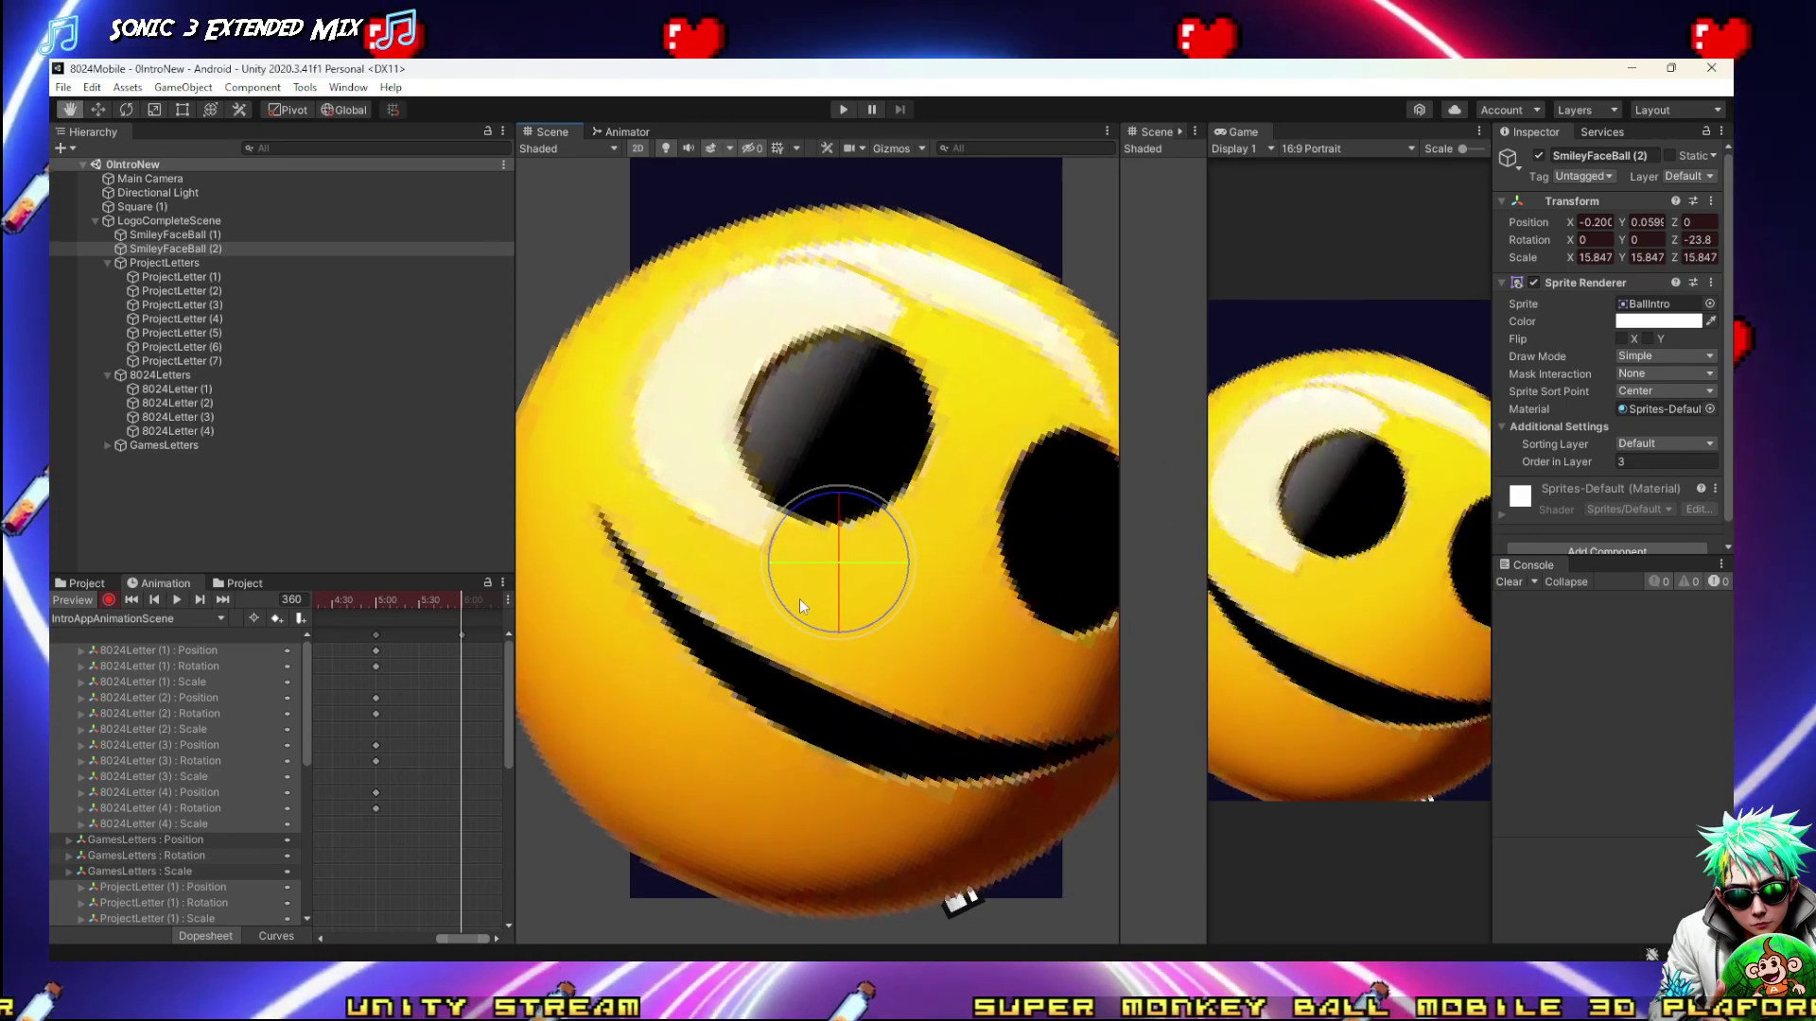
Grow the ball until it fills the screen and shift it toward the lower left
{"action": "scroll", "coordinate": [680, 606], "scroll_direction": "down", "scroll_amount": 3}
{"action": "scroll", "coordinate": [699, 625], "scroll_direction": "down", "scroll_amount": 5}
{"action": "middle_click_drag", "start_coordinate": [736, 627], "coordinate": [690, 689]}
{"action": "scroll", "coordinate": [699, 682], "scroll_direction": "down", "scroll_amount": 2}
{"action": "key", "text": "r"}
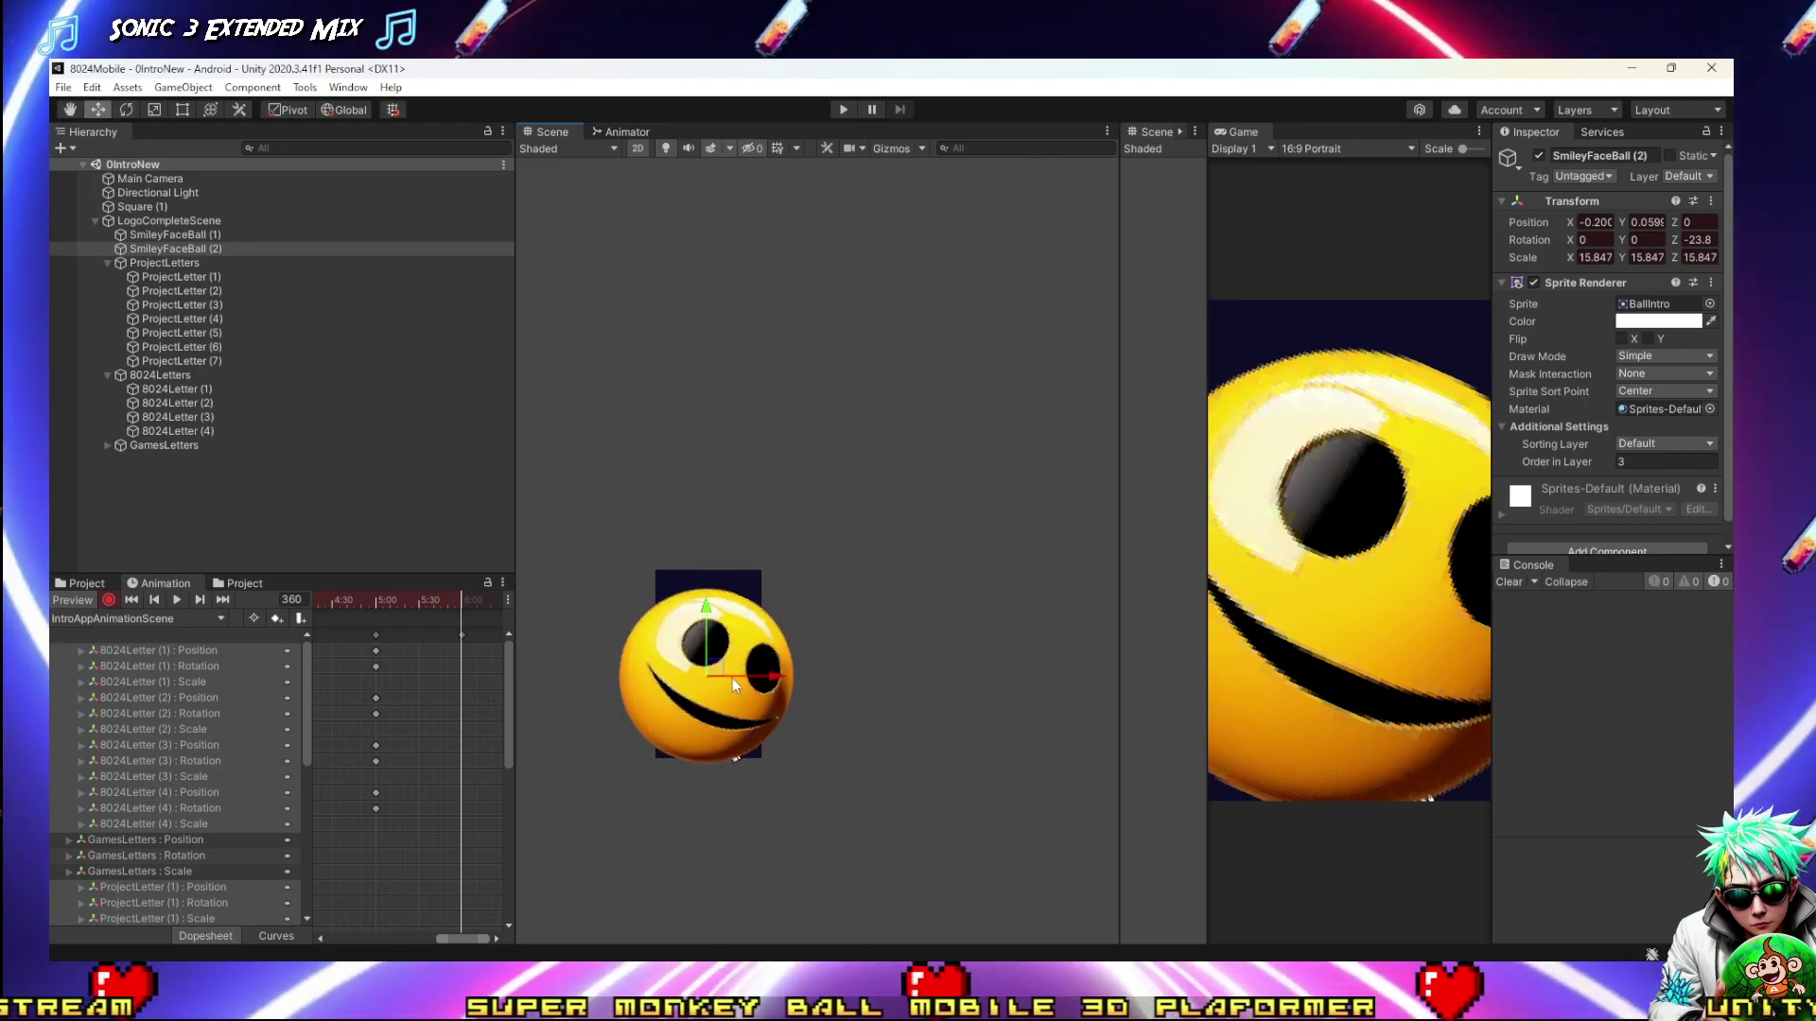
{"action": "left_click_drag", "start_coordinate": [712, 677], "coordinate": [832, 681]}
{"action": "key", "text": "w"}
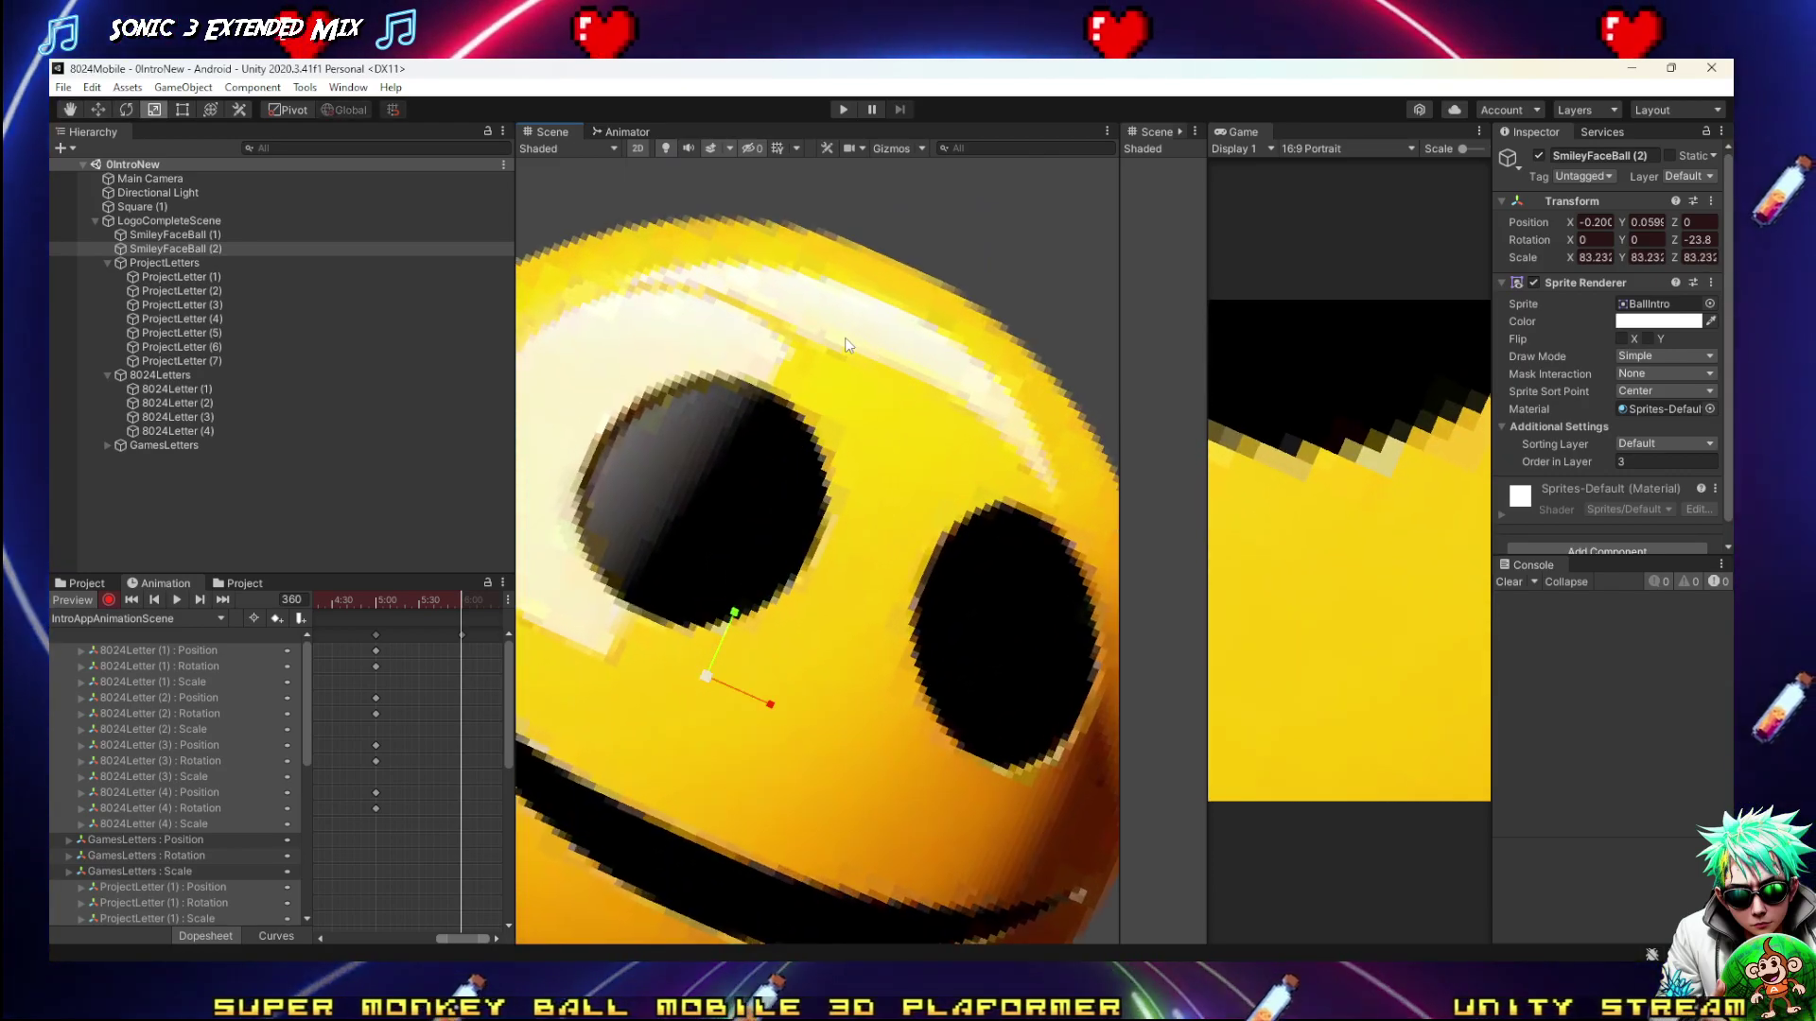
{"action": "left_click_drag", "start_coordinate": [716, 672], "coordinate": [445, 711]}
{"action": "scroll", "coordinate": [724, 762], "scroll_direction": "down", "scroll_amount": 3}
{"action": "key", "text": "r"}
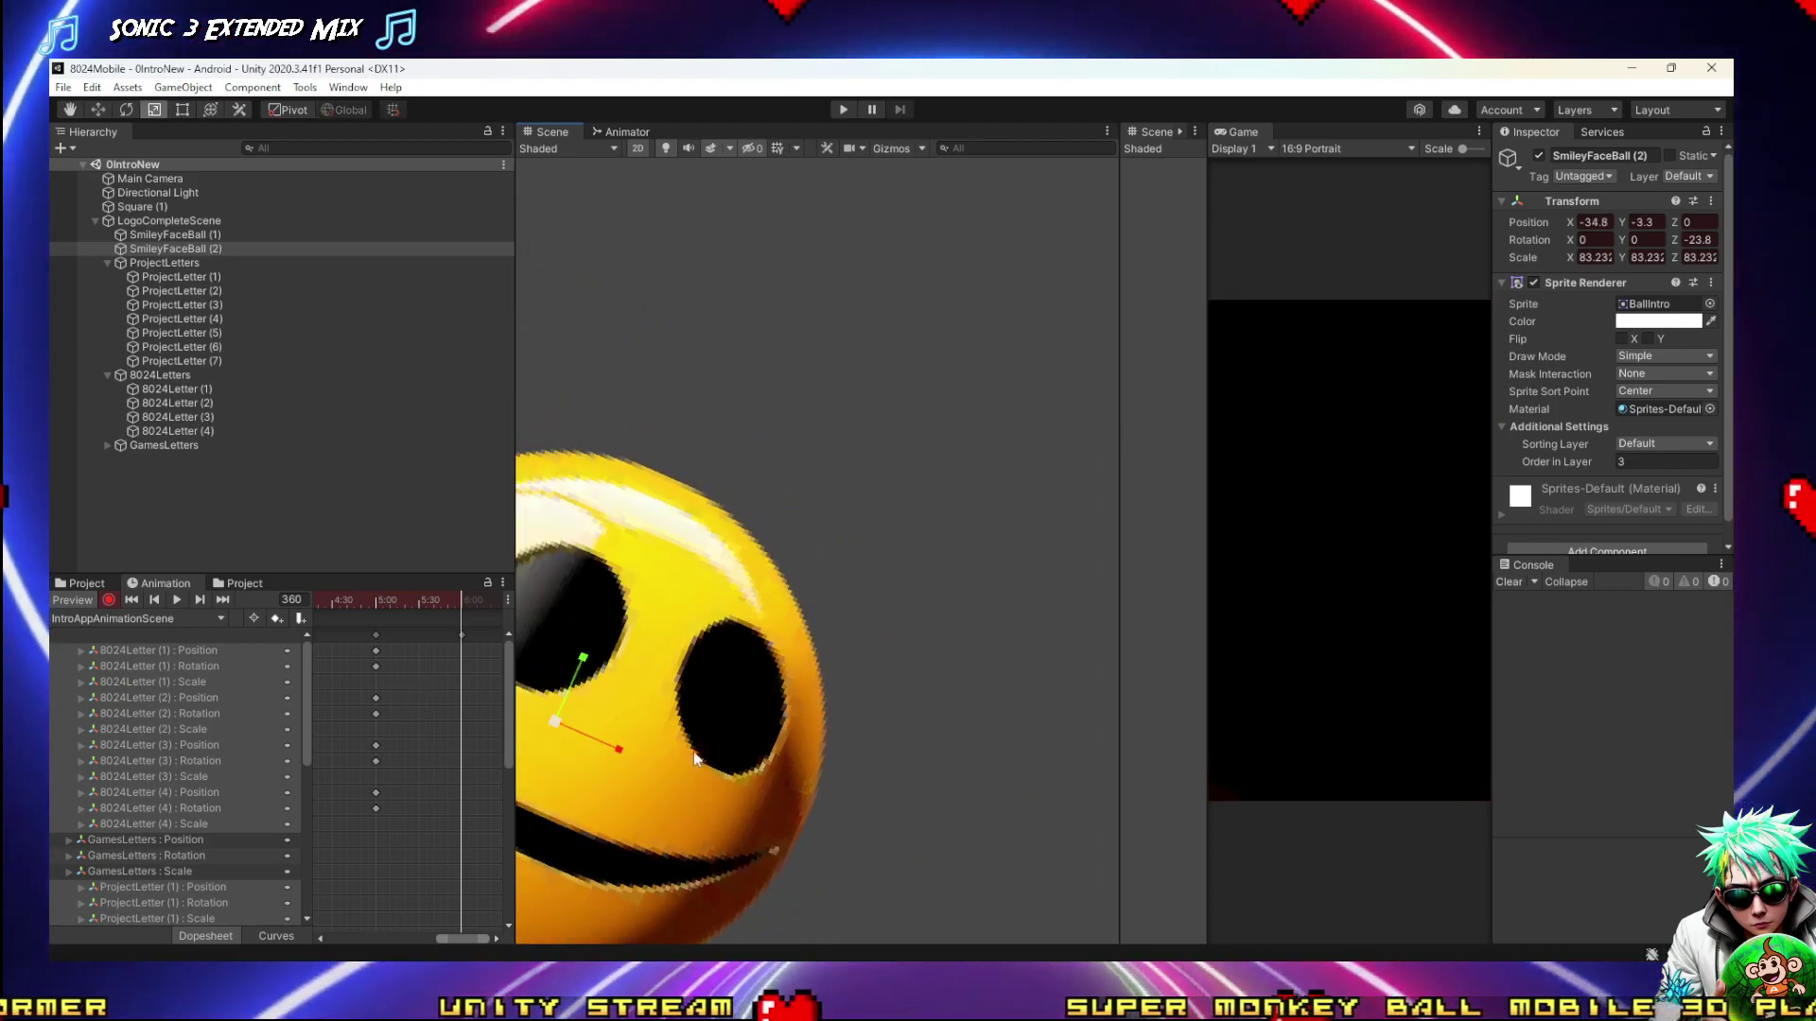
{"action": "left_click_drag", "start_coordinate": [582, 728], "coordinate": [581, 724]}
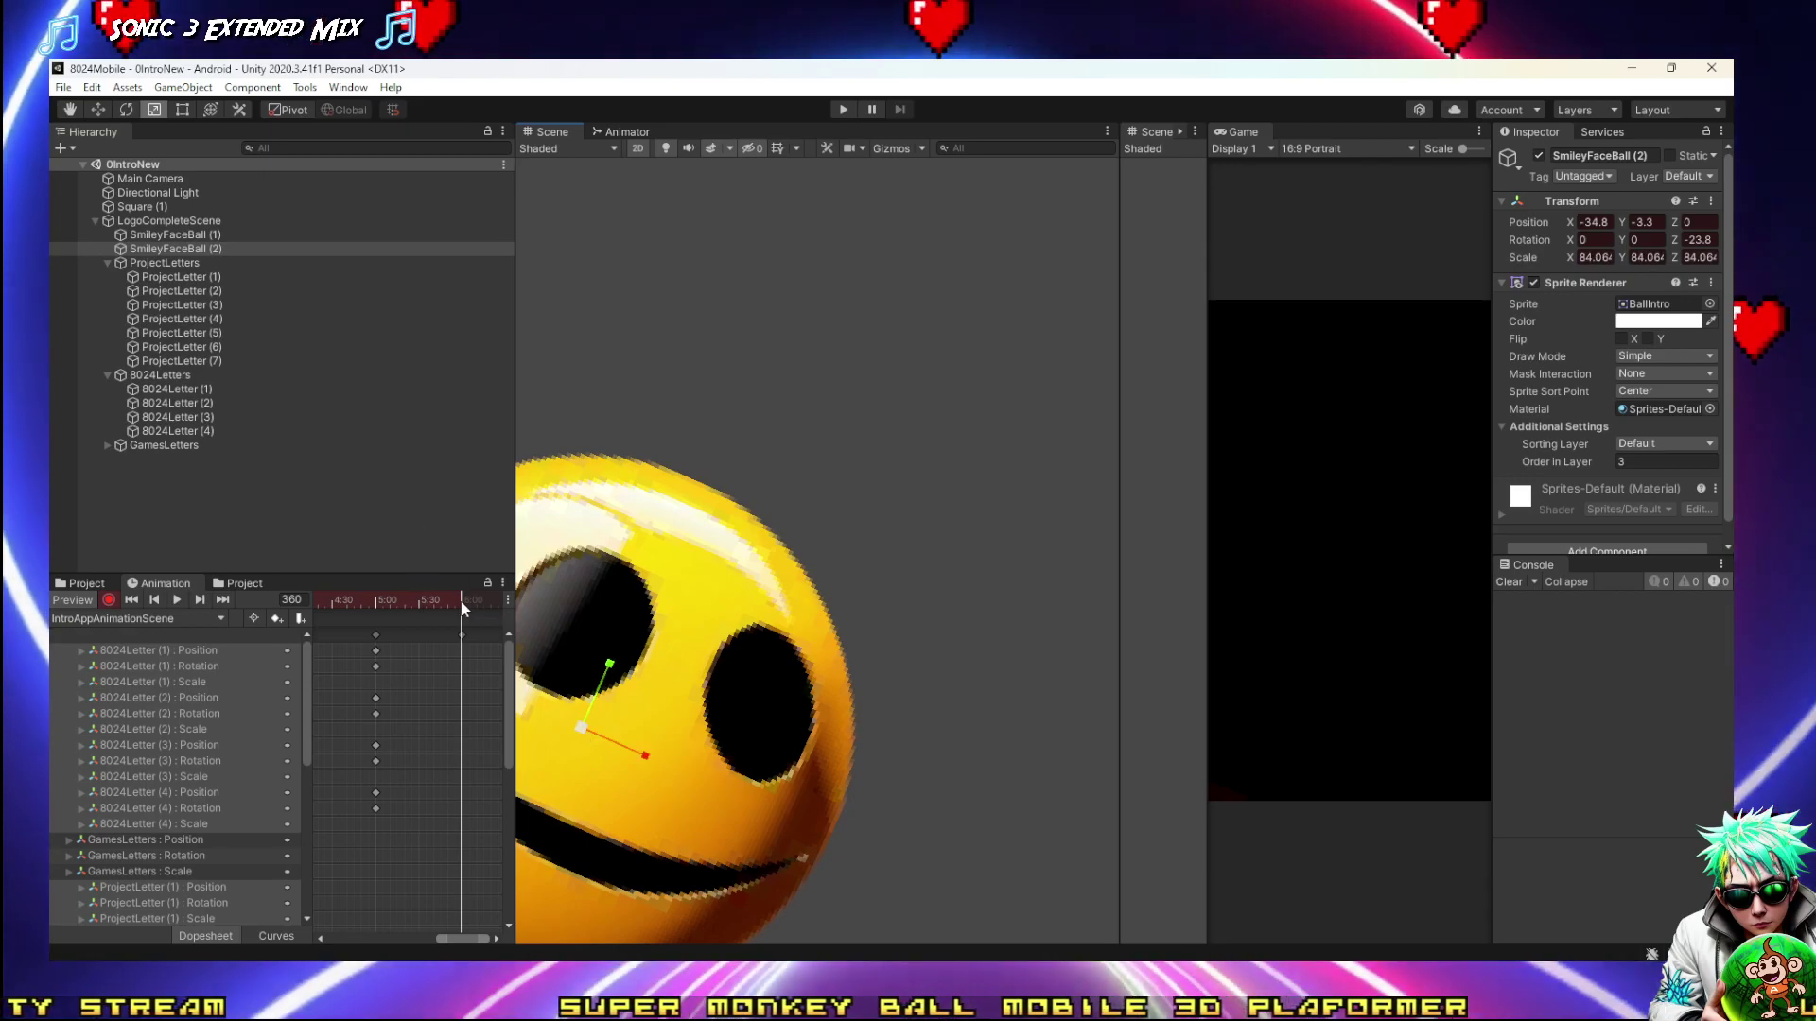
Scrub back to review the ball's growth, shrink it there, and play the preview
{"action": "left_click_drag", "start_coordinate": [462, 601], "coordinate": [342, 674]}
{"action": "scroll", "coordinate": [444, 700], "scroll_direction": "down", "scroll_amount": 2}
{"action": "scroll", "coordinate": [451, 728], "scroll_direction": "down", "scroll_amount": 2}
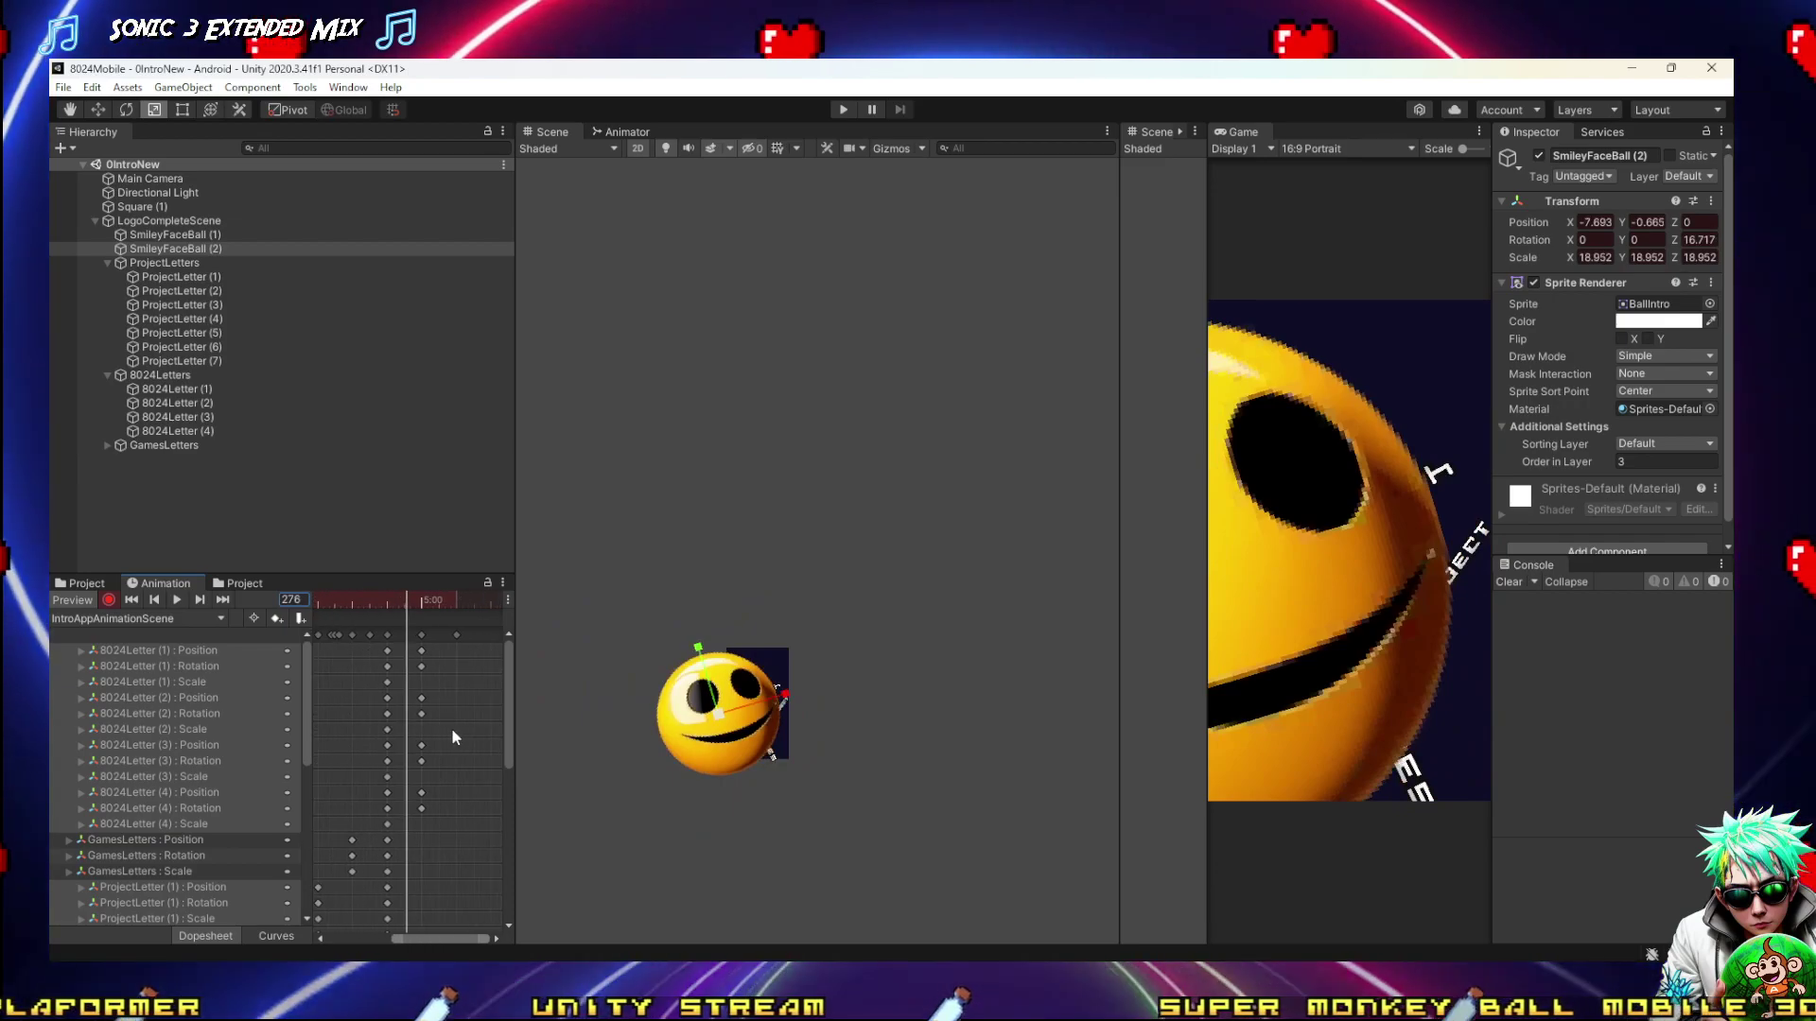
{"action": "left_click_drag", "start_coordinate": [411, 599], "coordinate": [327, 624]}
{"action": "left_click_drag", "start_coordinate": [332, 618], "coordinate": [404, 631]}
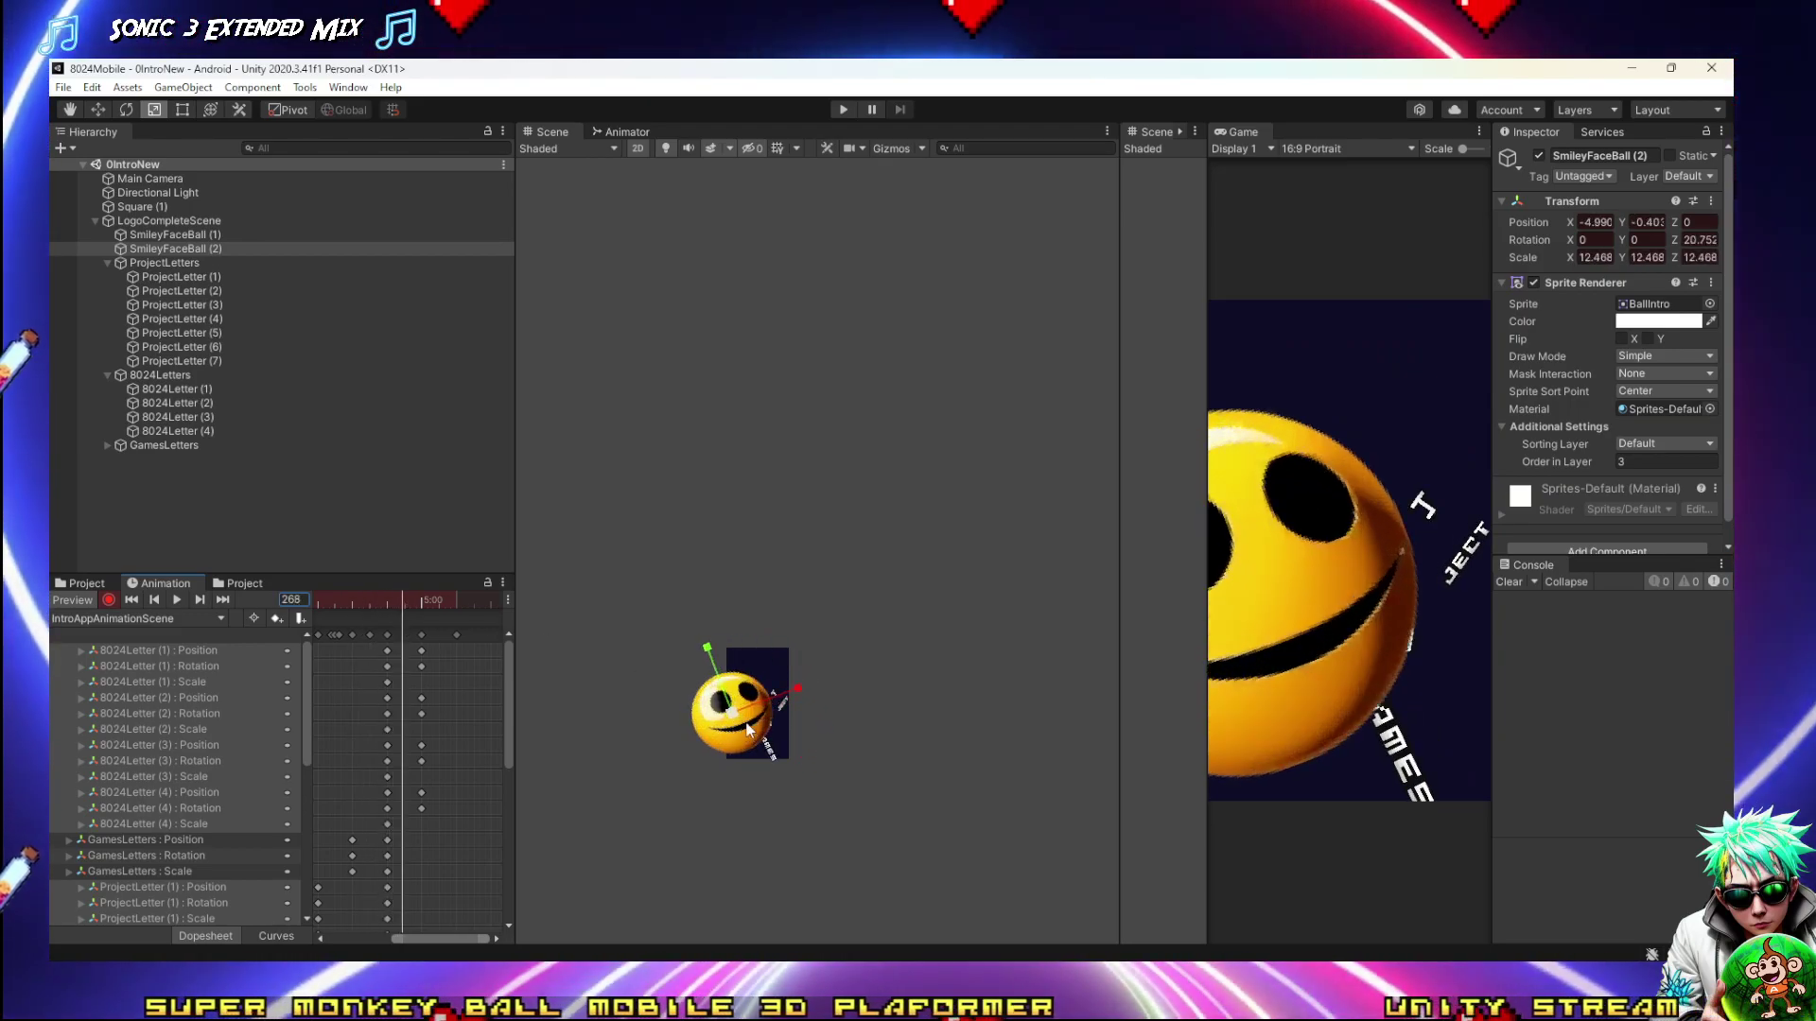
{"action": "left_click_drag", "start_coordinate": [728, 707], "coordinate": [722, 779]}
{"action": "left_click_drag", "start_coordinate": [381, 605], "coordinate": [90, 664]}
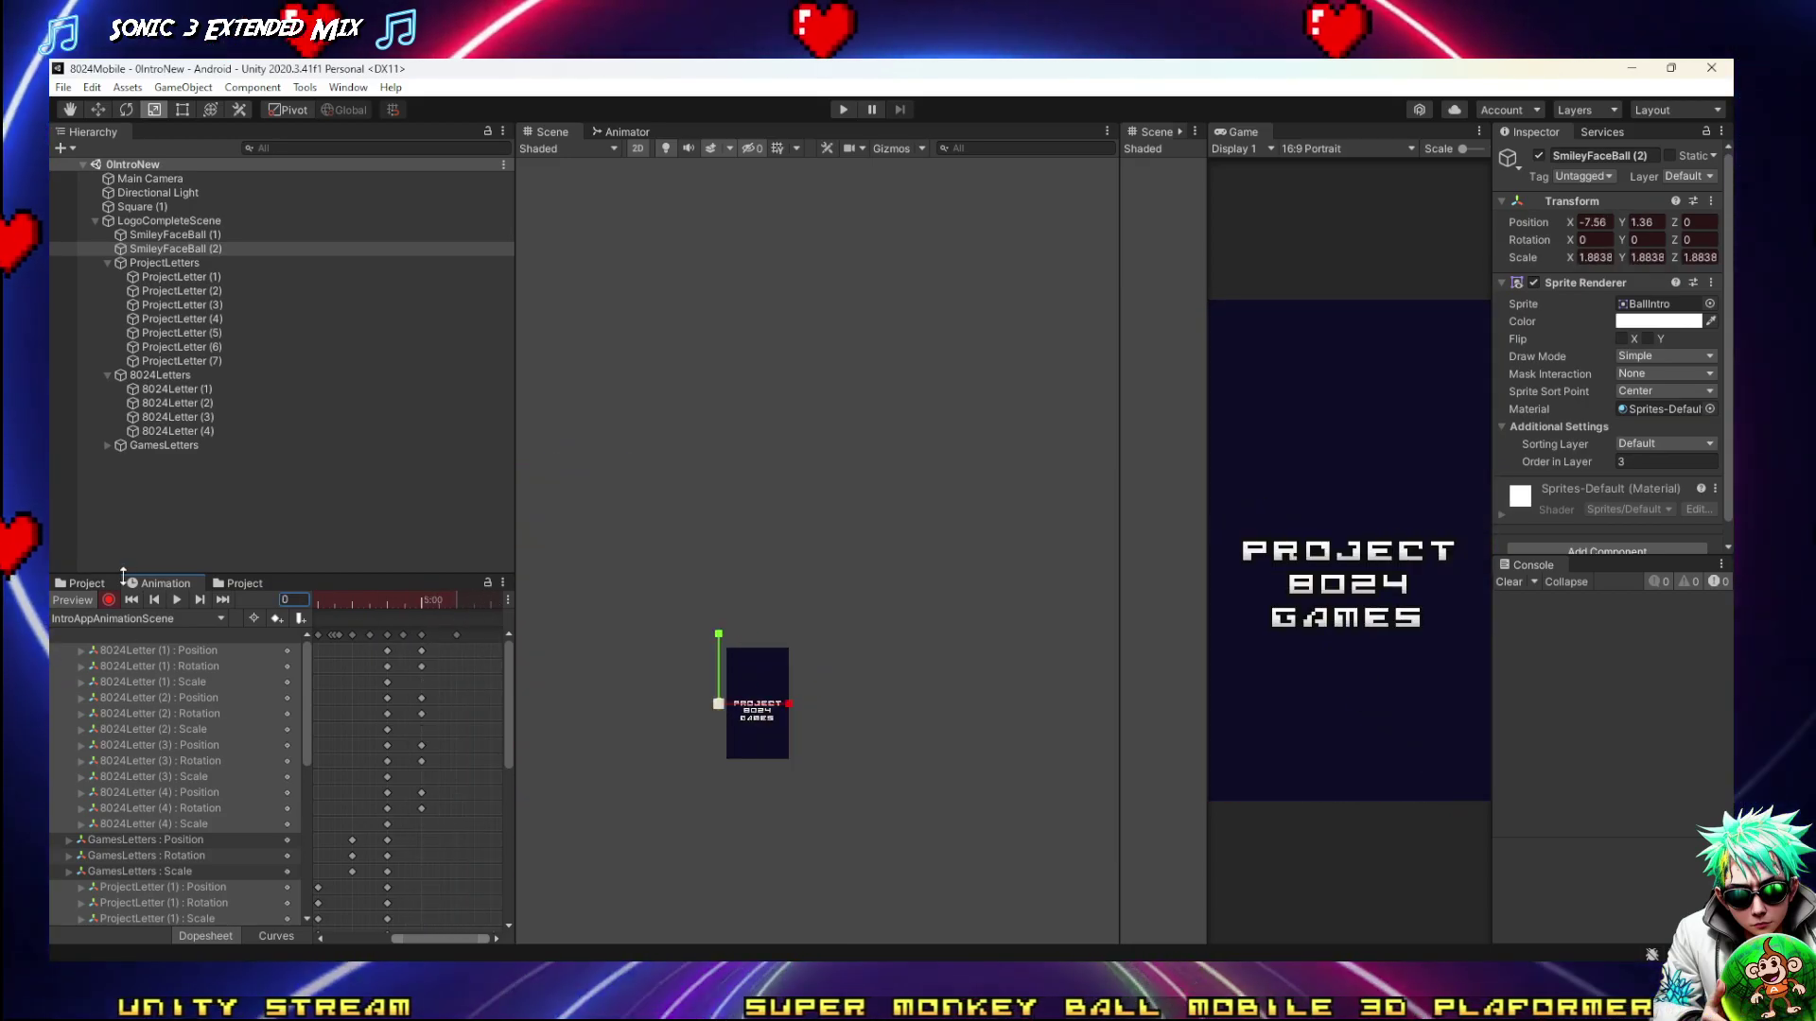
{"action": "left_click", "coordinate": [176, 603]}
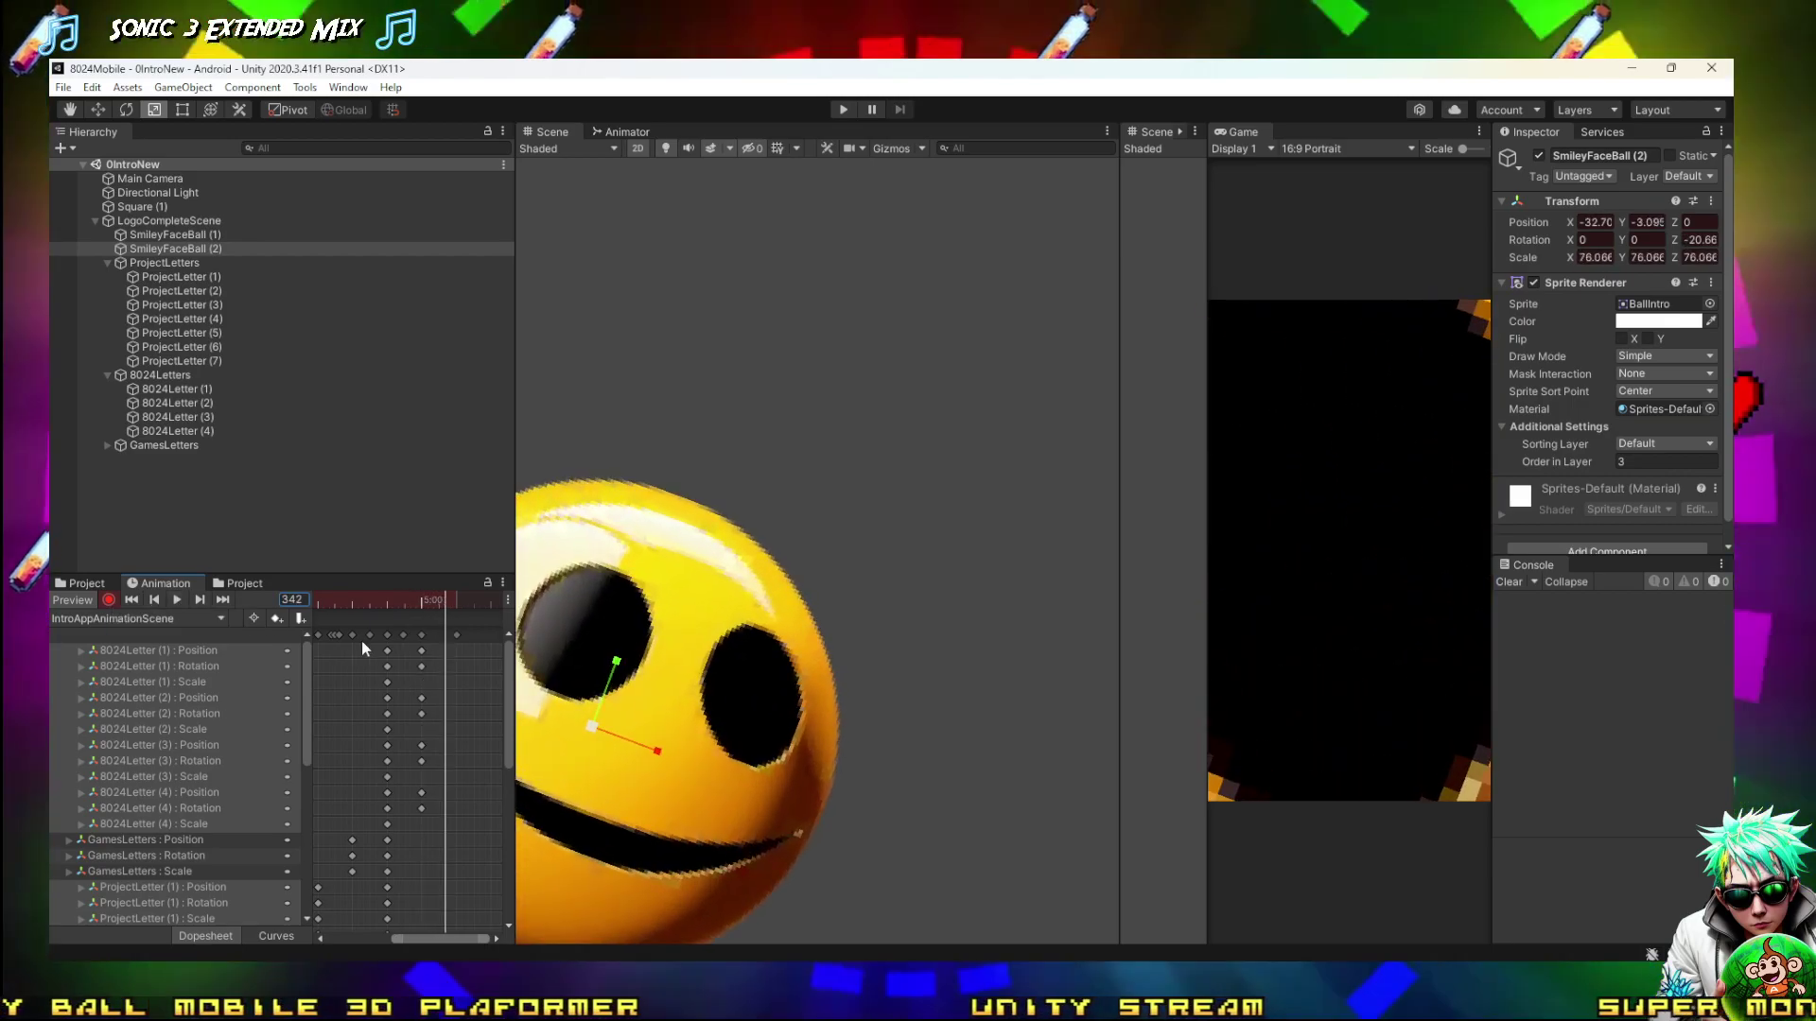
At frame 273, key a slightly smaller ball slid to the screen centre
{"action": "left_click", "coordinate": [407, 602]}
{"action": "left_click_drag", "start_coordinate": [409, 613], "coordinate": [406, 613]}
{"action": "scroll", "coordinate": [396, 677], "scroll_direction": "up", "scroll_amount": 1}
{"action": "scroll", "coordinate": [394, 670], "scroll_direction": "up", "scroll_amount": 5}
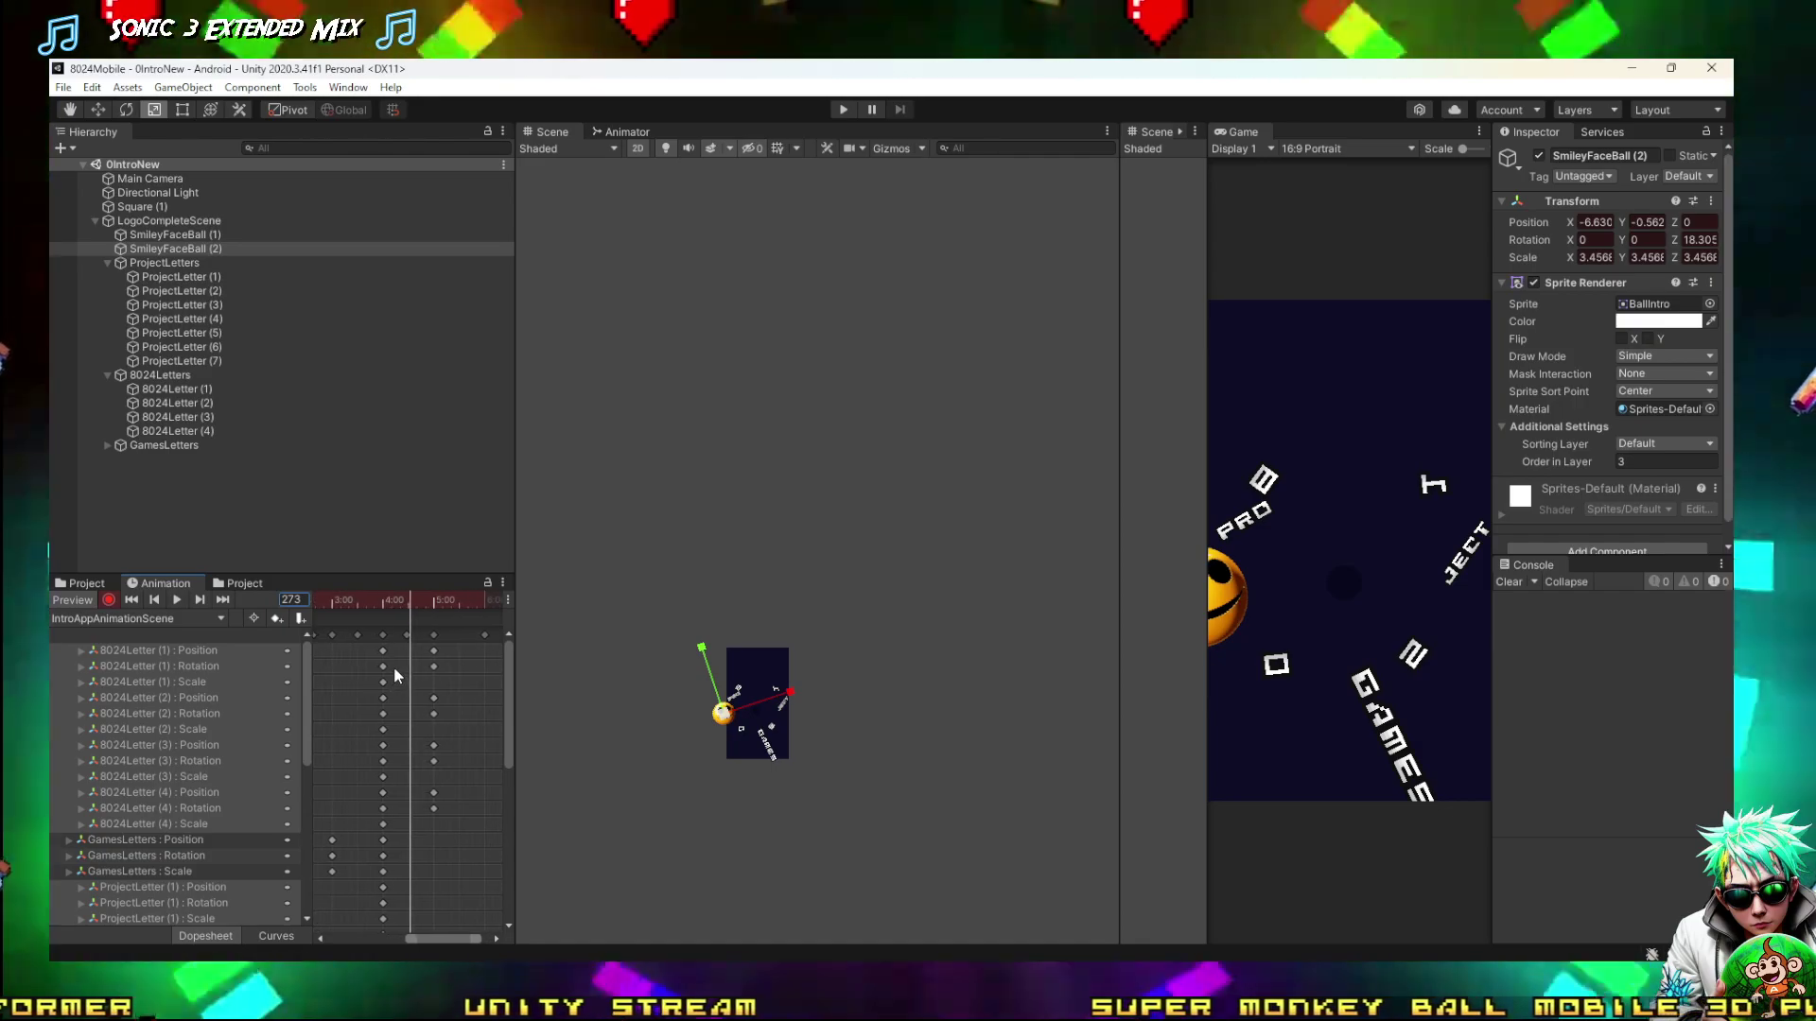
{"action": "scroll", "coordinate": [420, 652], "scroll_direction": "up", "scroll_amount": 5}
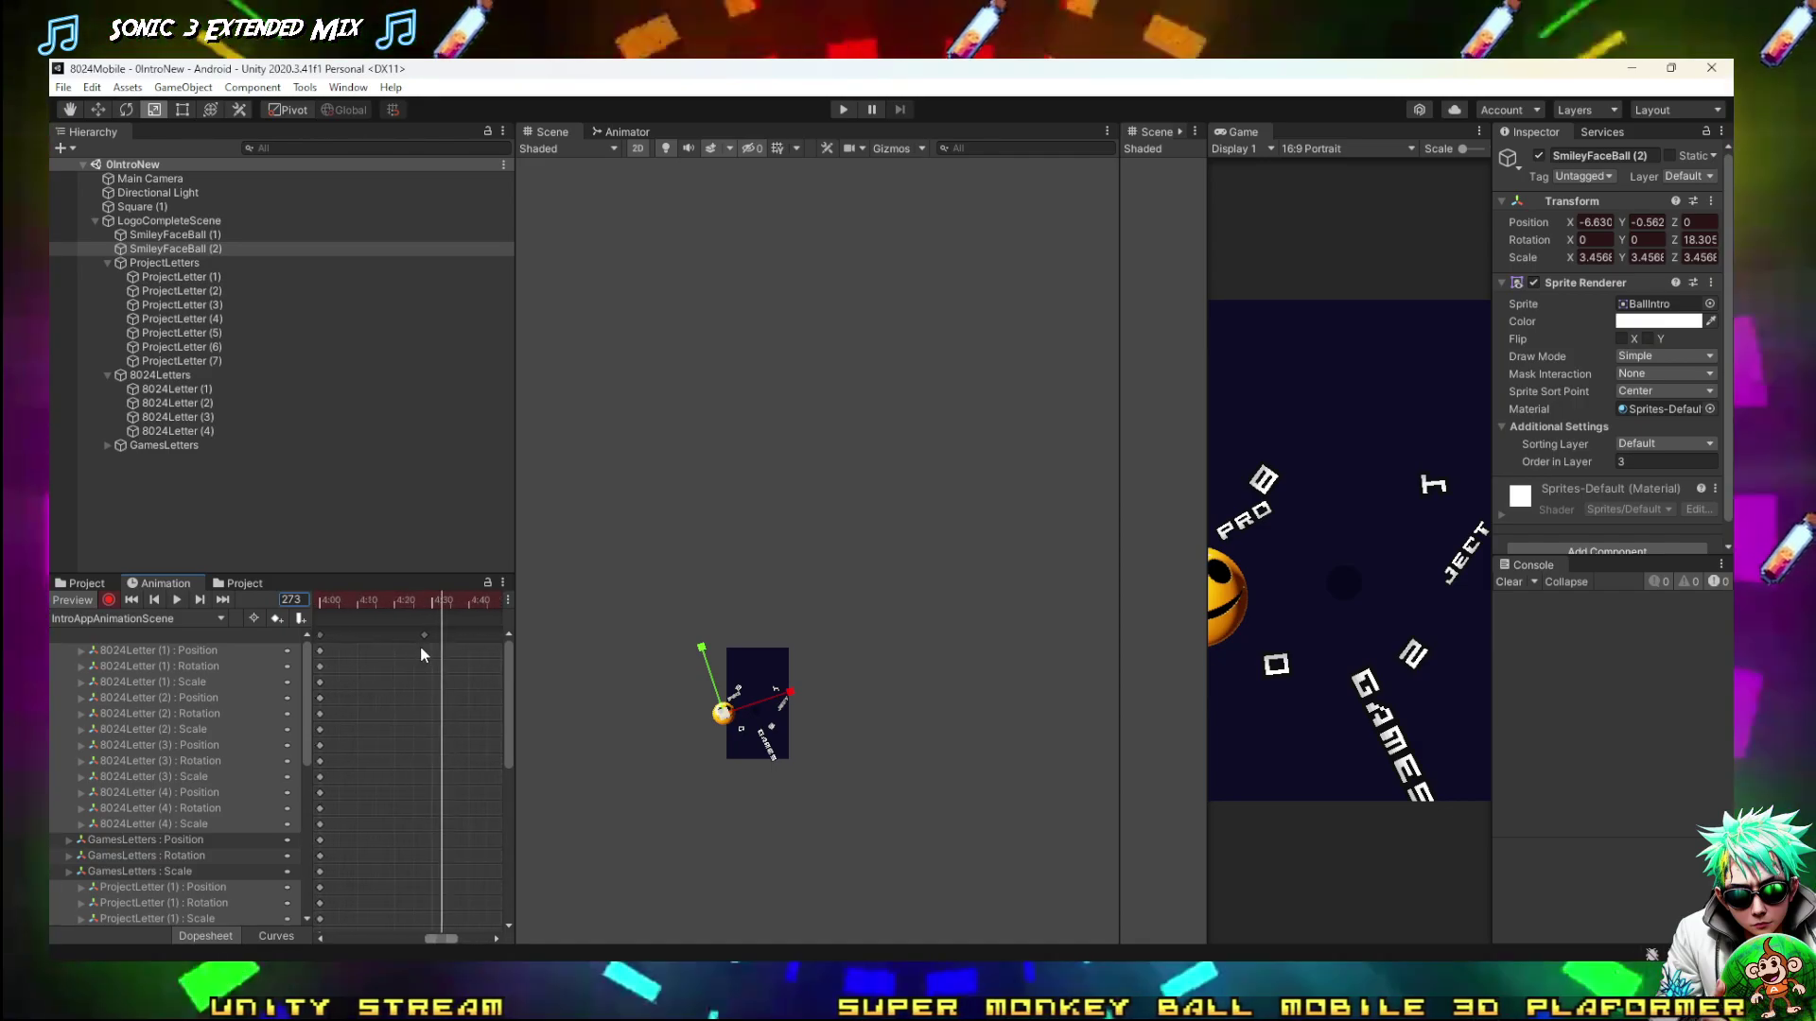
{"action": "scroll", "coordinate": [427, 651], "scroll_direction": "up", "scroll_amount": 2}
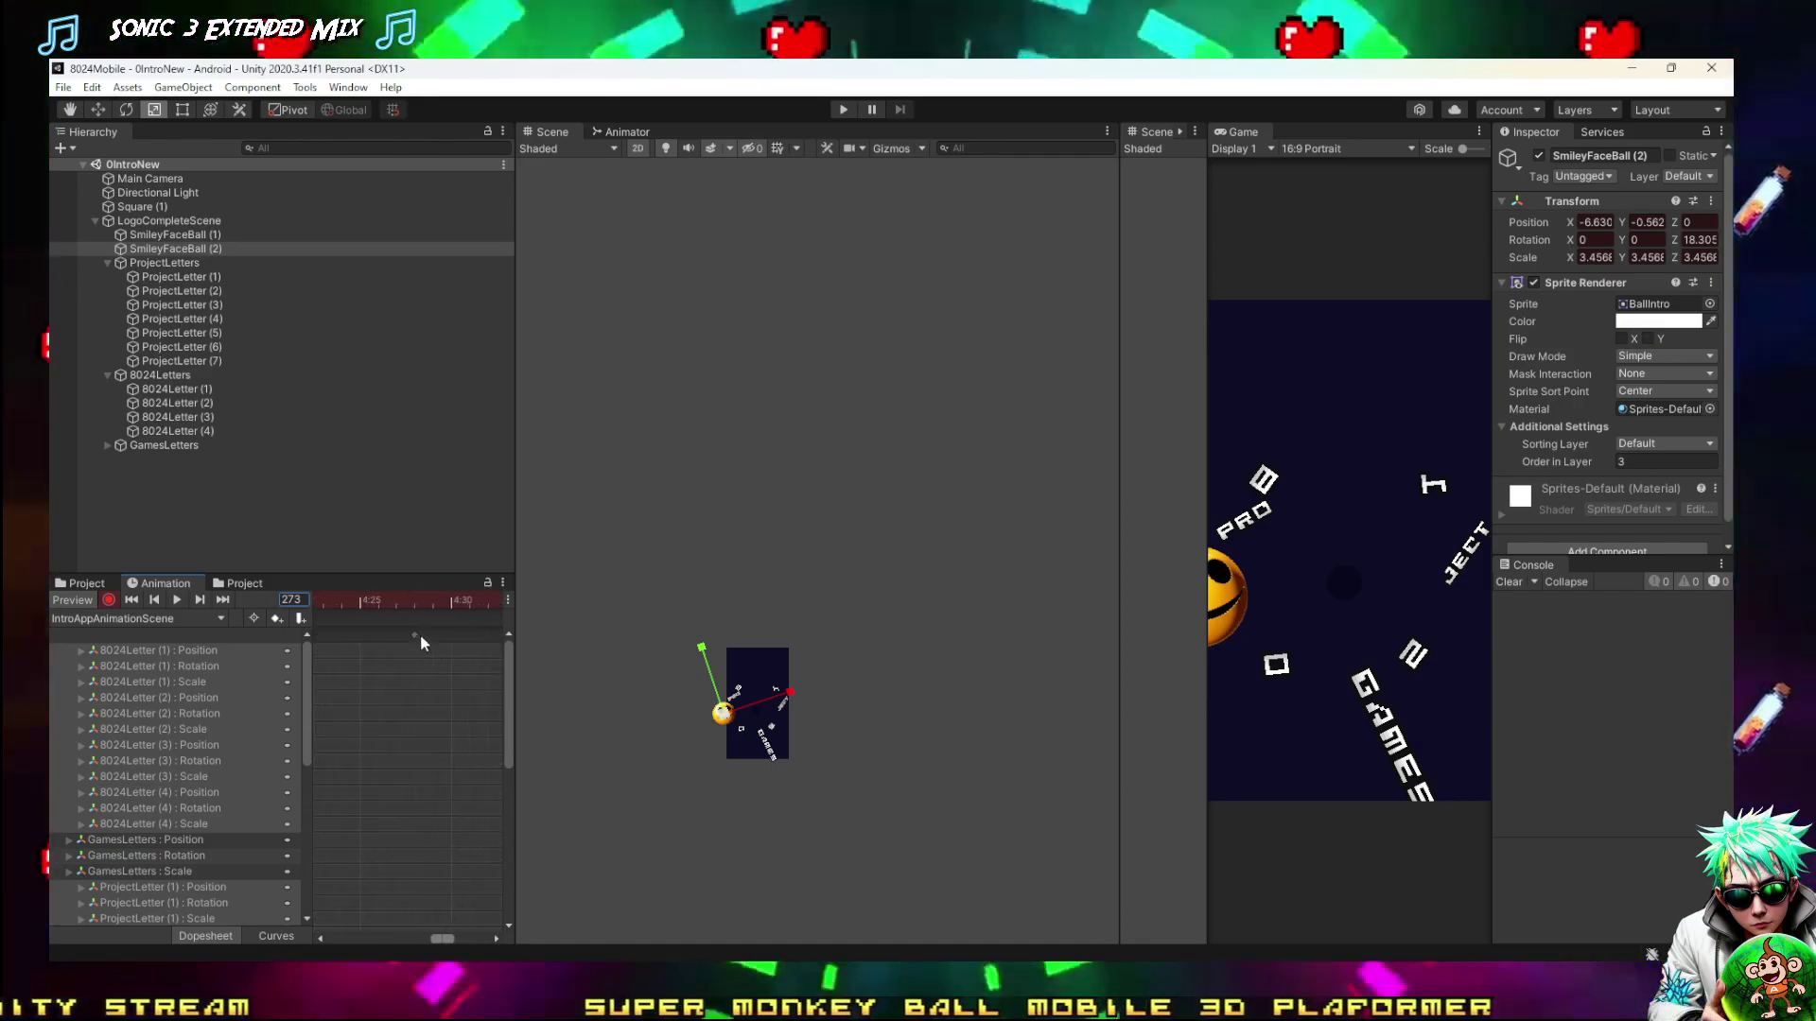
{"action": "left_click", "coordinate": [421, 634]}
{"action": "left_click", "coordinate": [453, 636]}
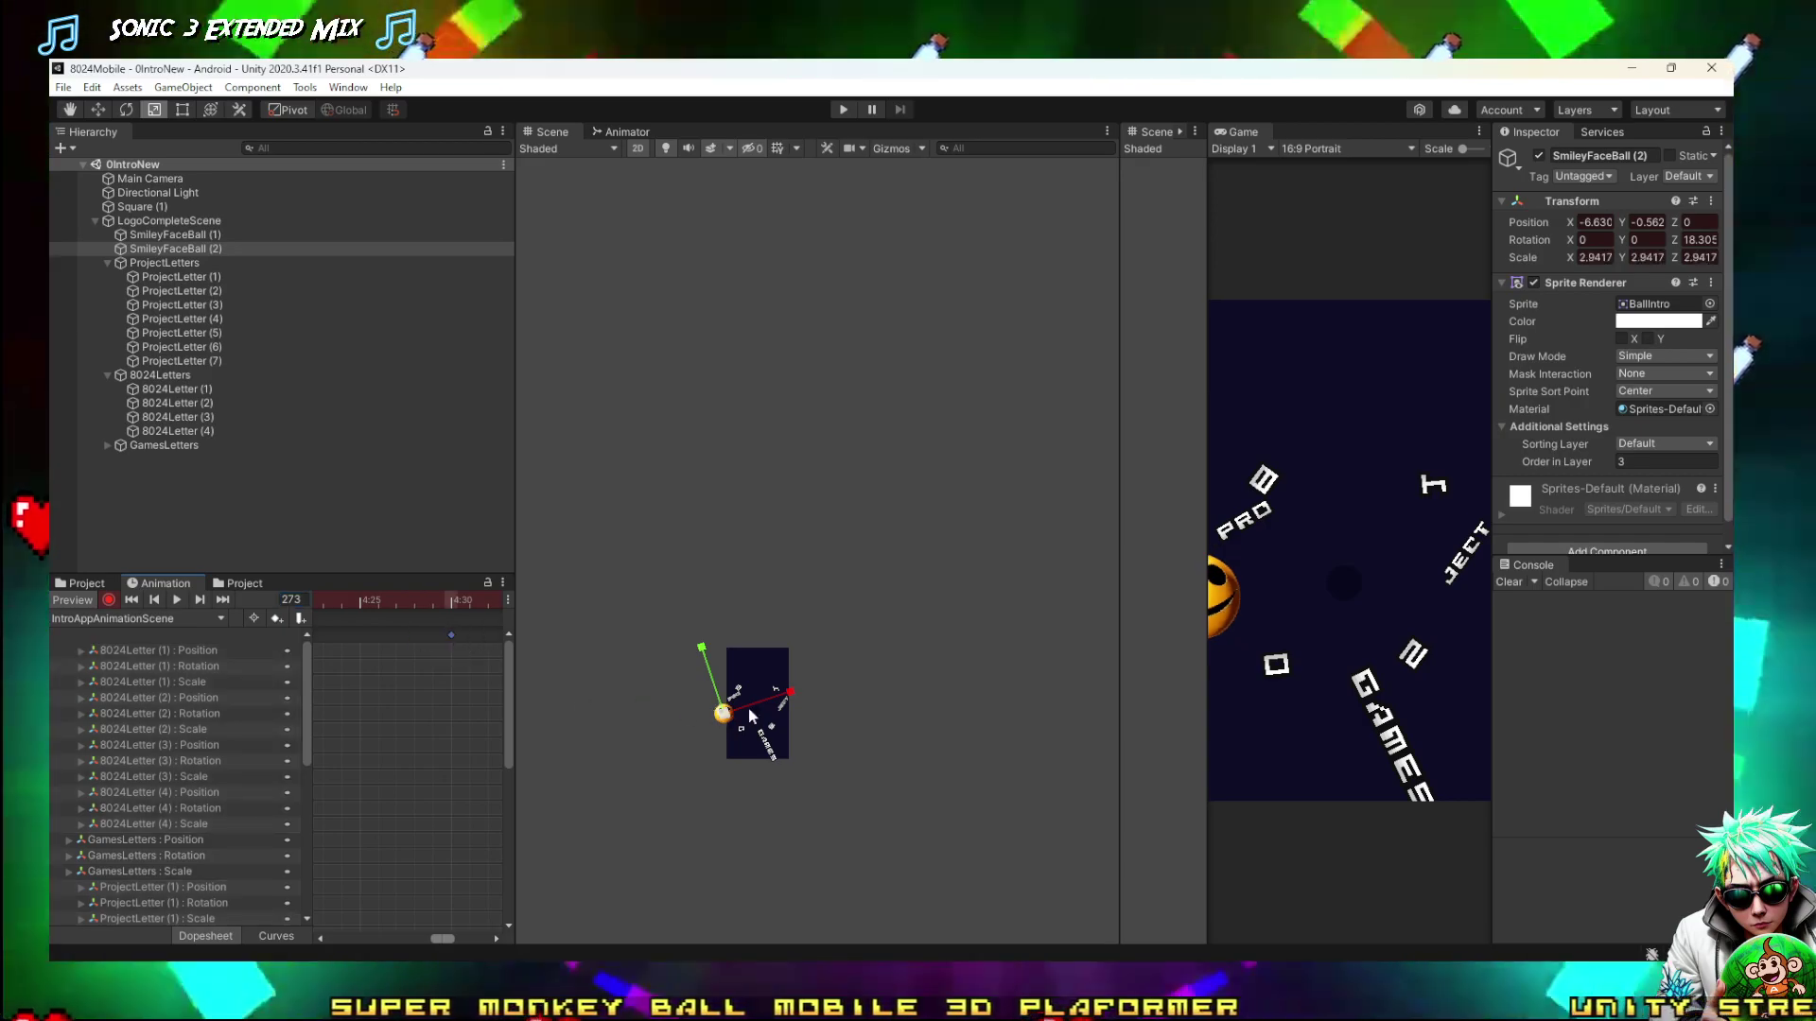
{"action": "left_click_drag", "start_coordinate": [791, 718], "coordinate": [817, 718]}
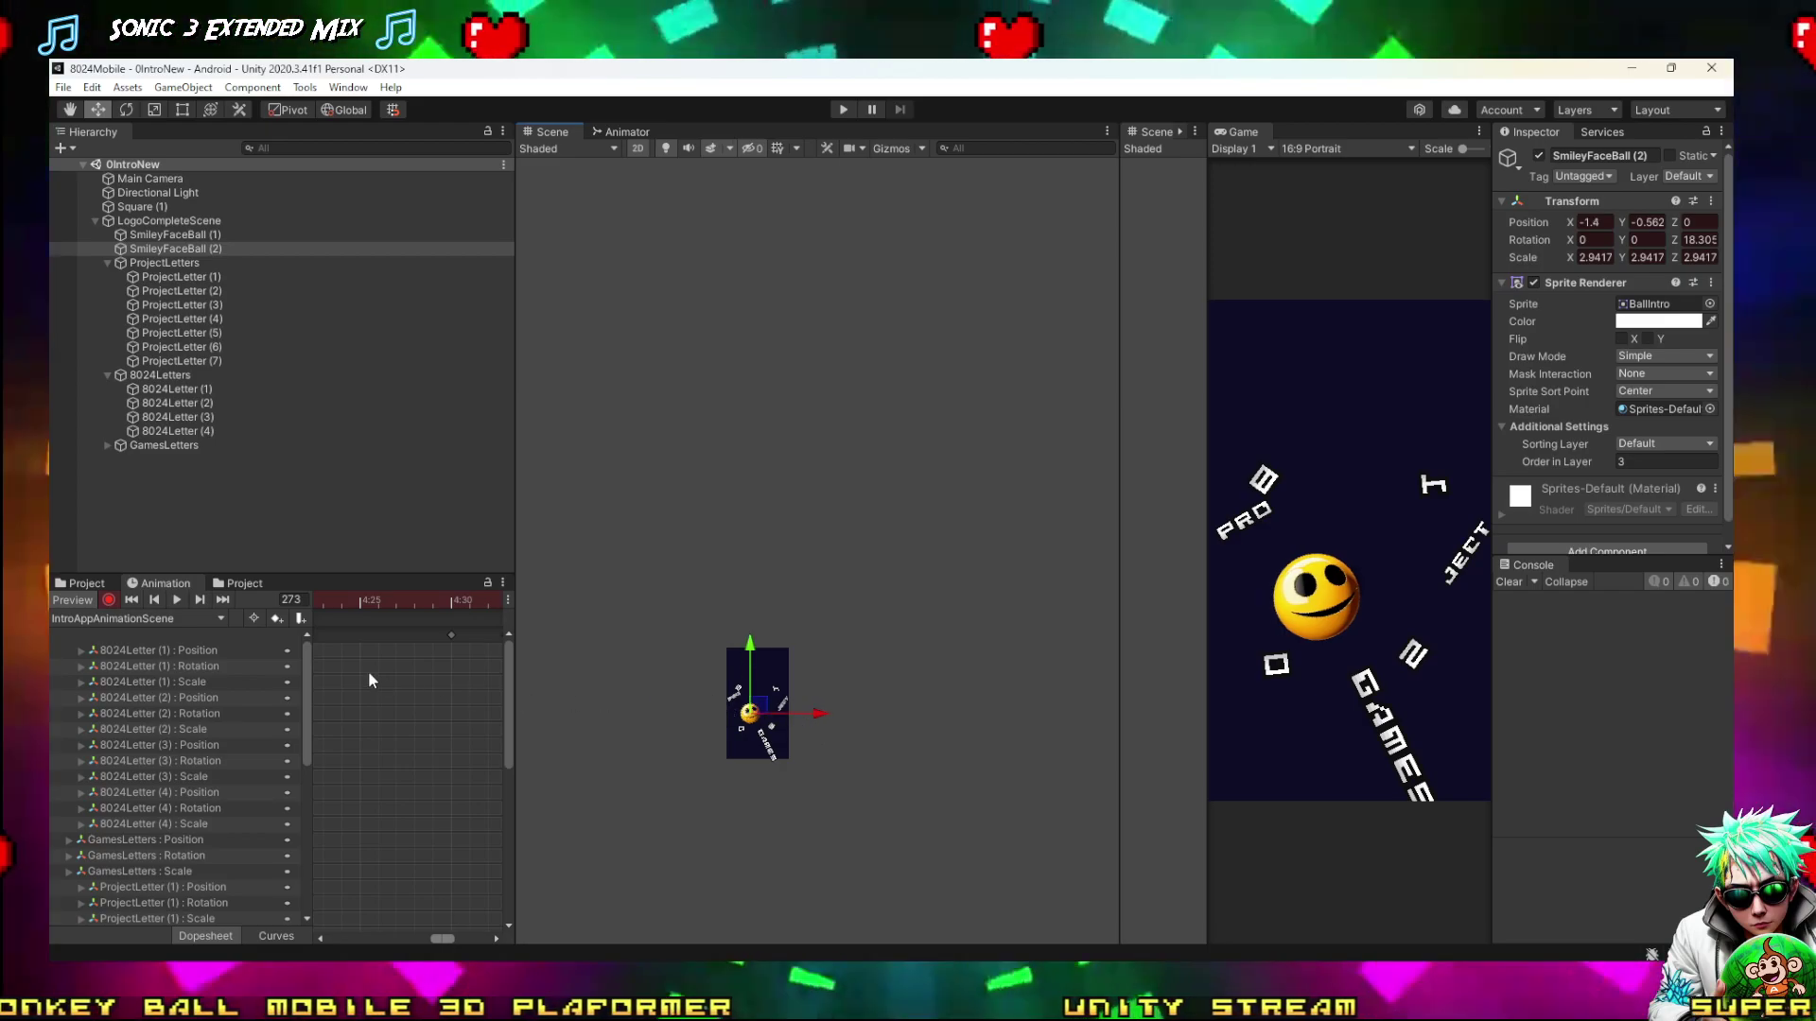
Move to frame 270 and scrub back toward the start of the intro
{"action": "scroll", "coordinate": [404, 662], "scroll_direction": "down", "scroll_amount": 8}
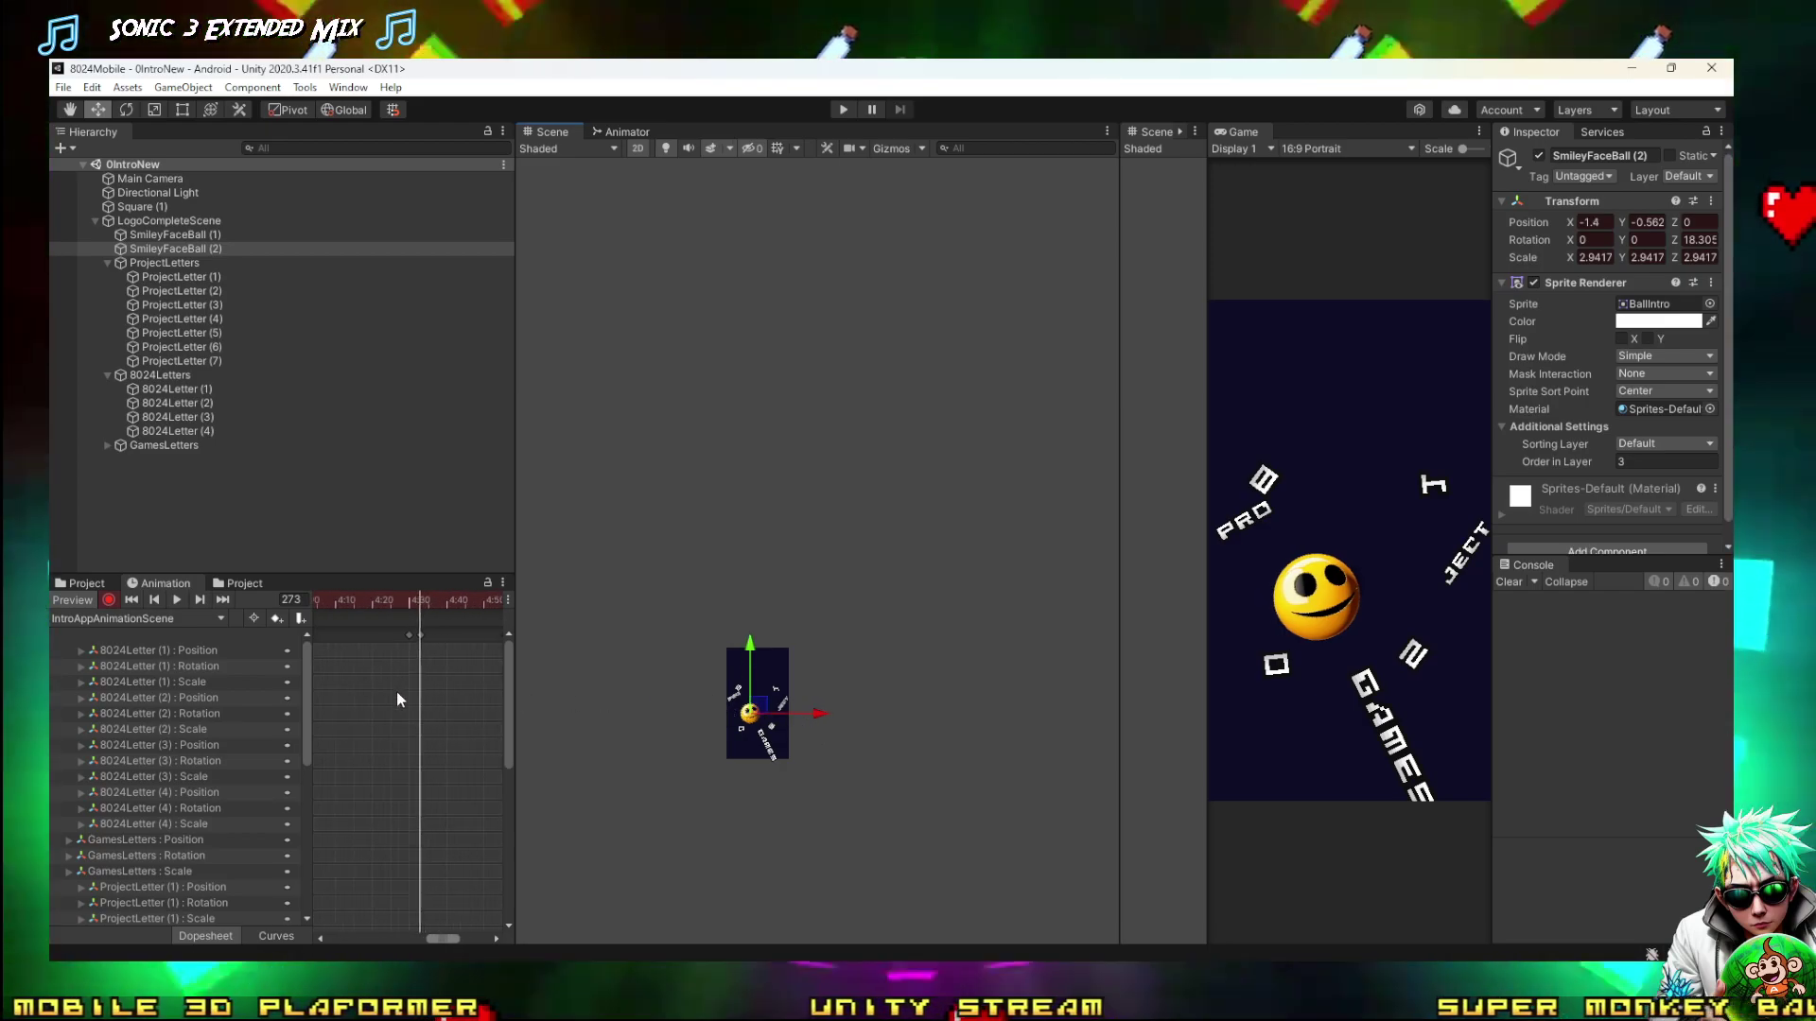
{"action": "scroll", "coordinate": [394, 702], "scroll_direction": "down", "scroll_amount": 3}
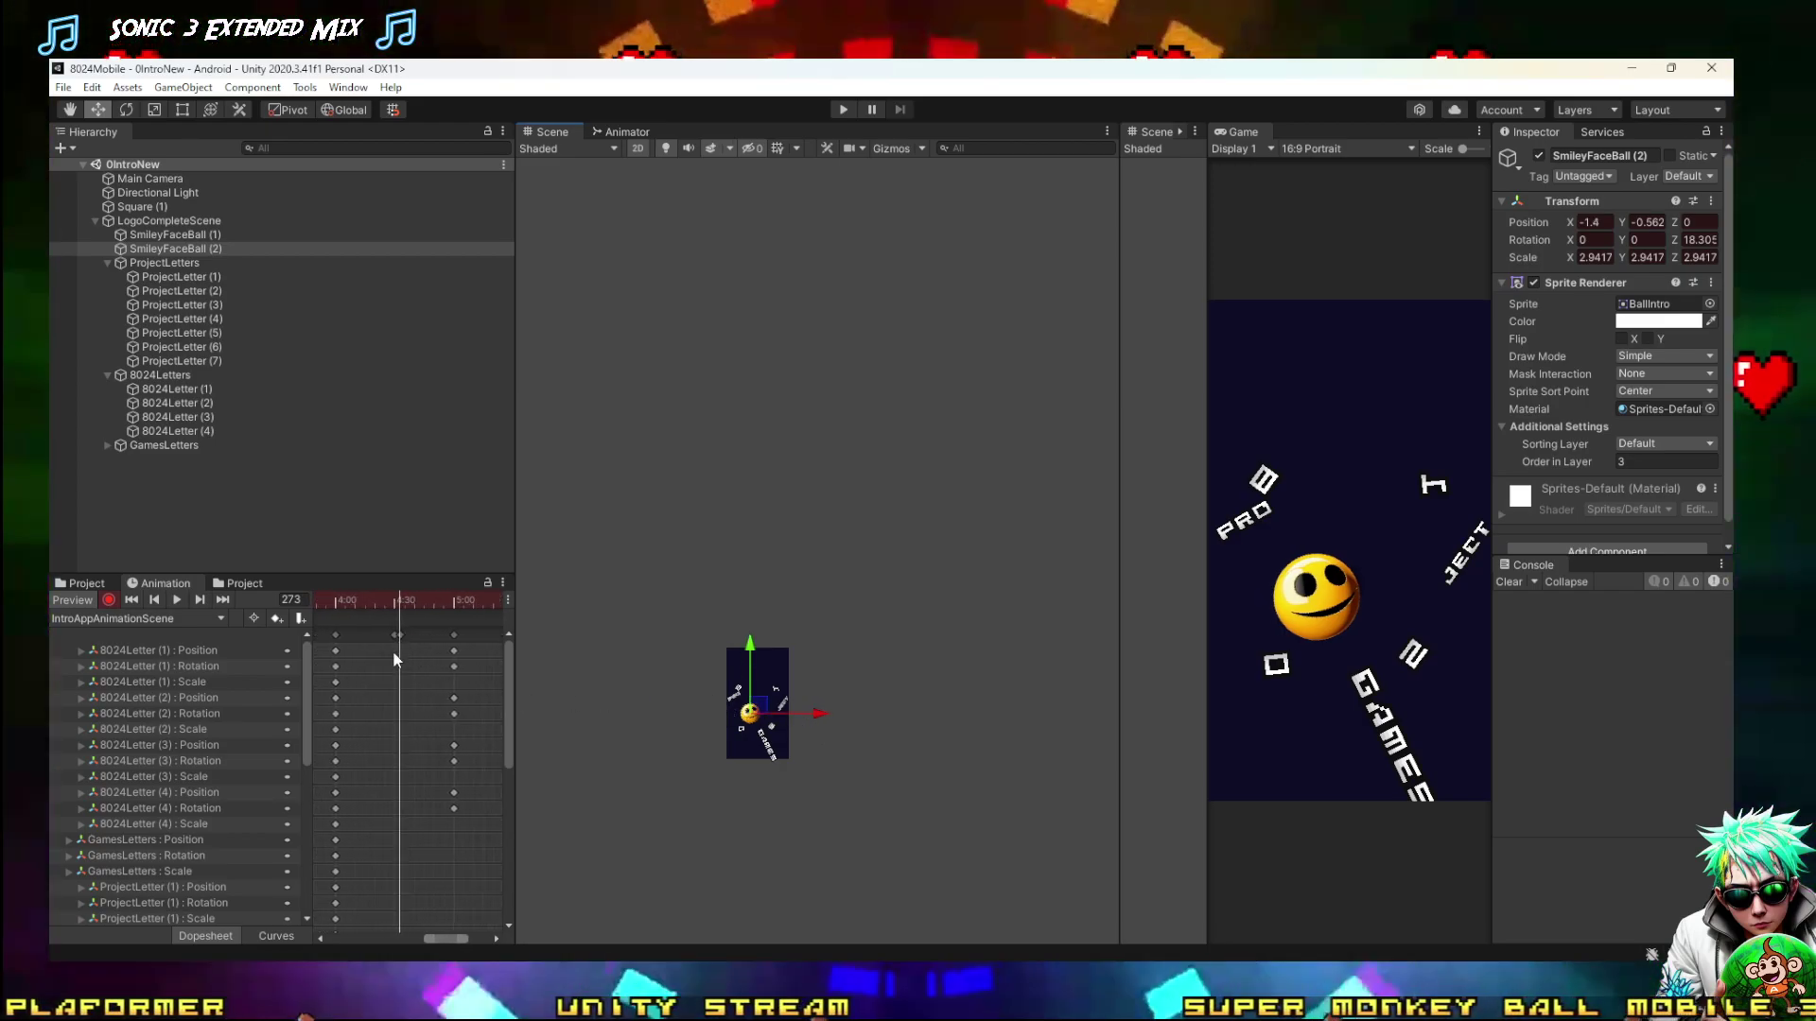
{"action": "scroll", "coordinate": [394, 655], "scroll_direction": "up", "scroll_amount": 5}
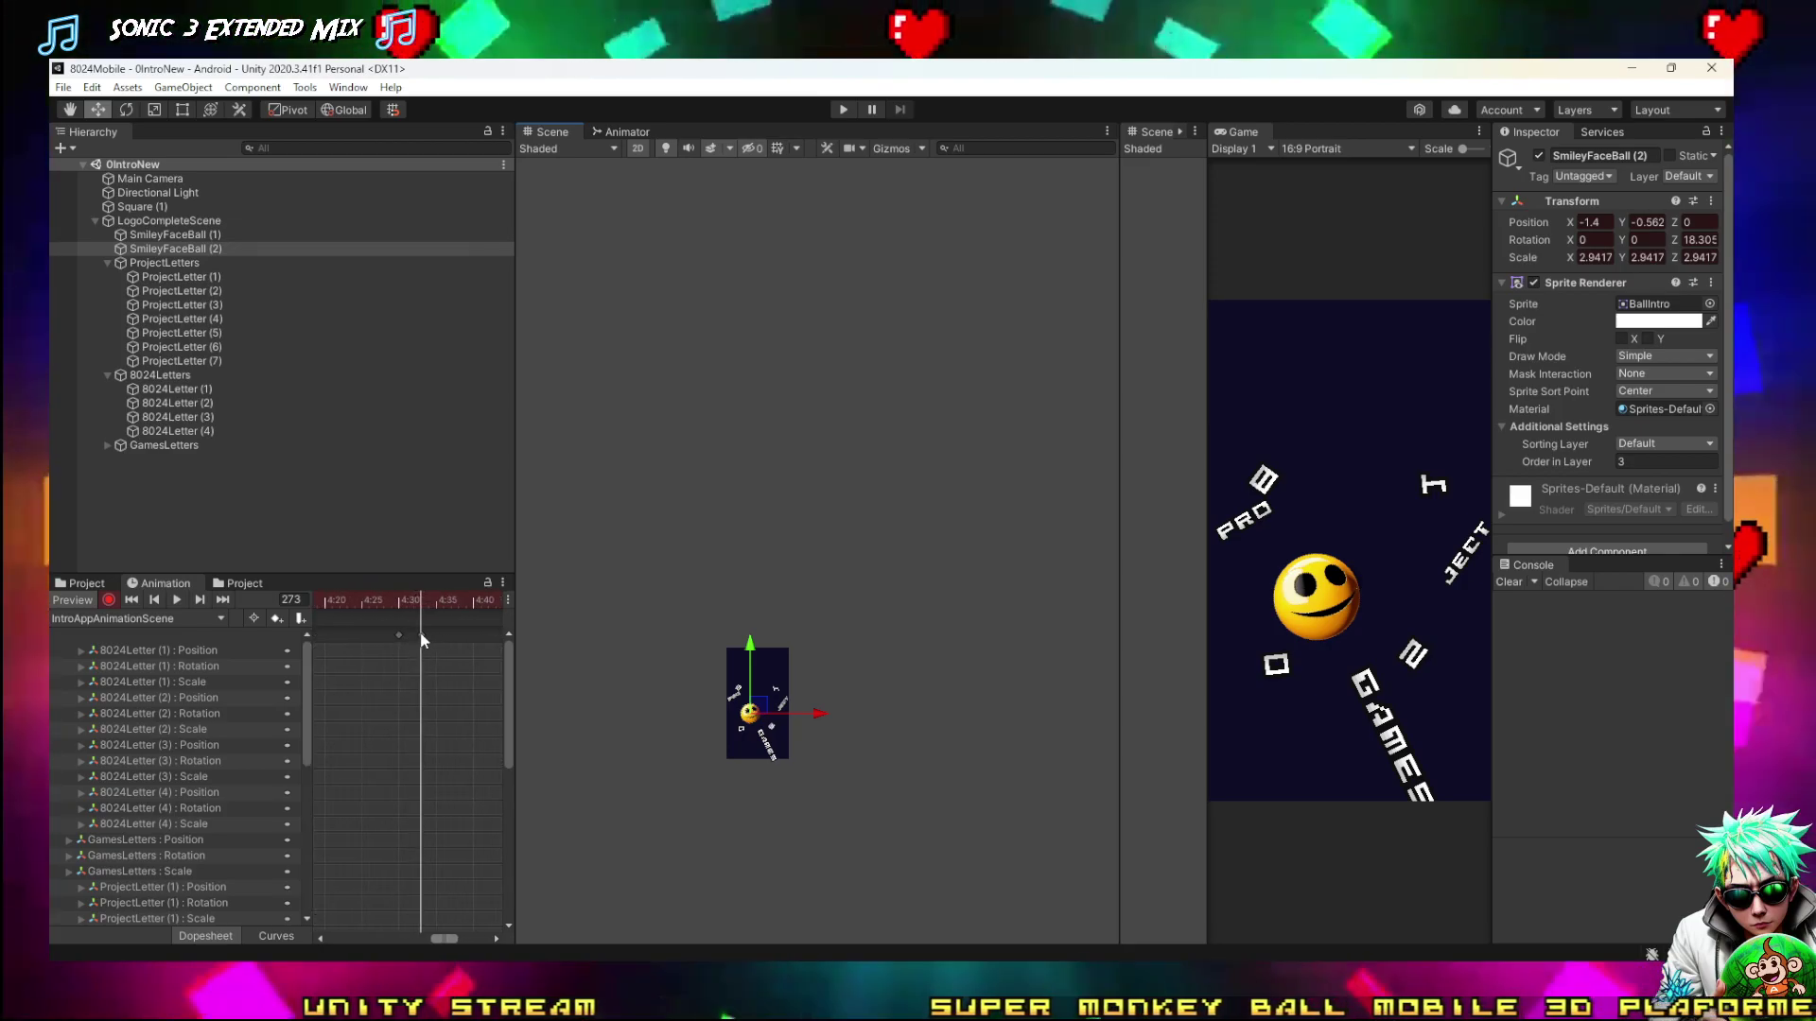
{"action": "left_click", "coordinate": [401, 600]}
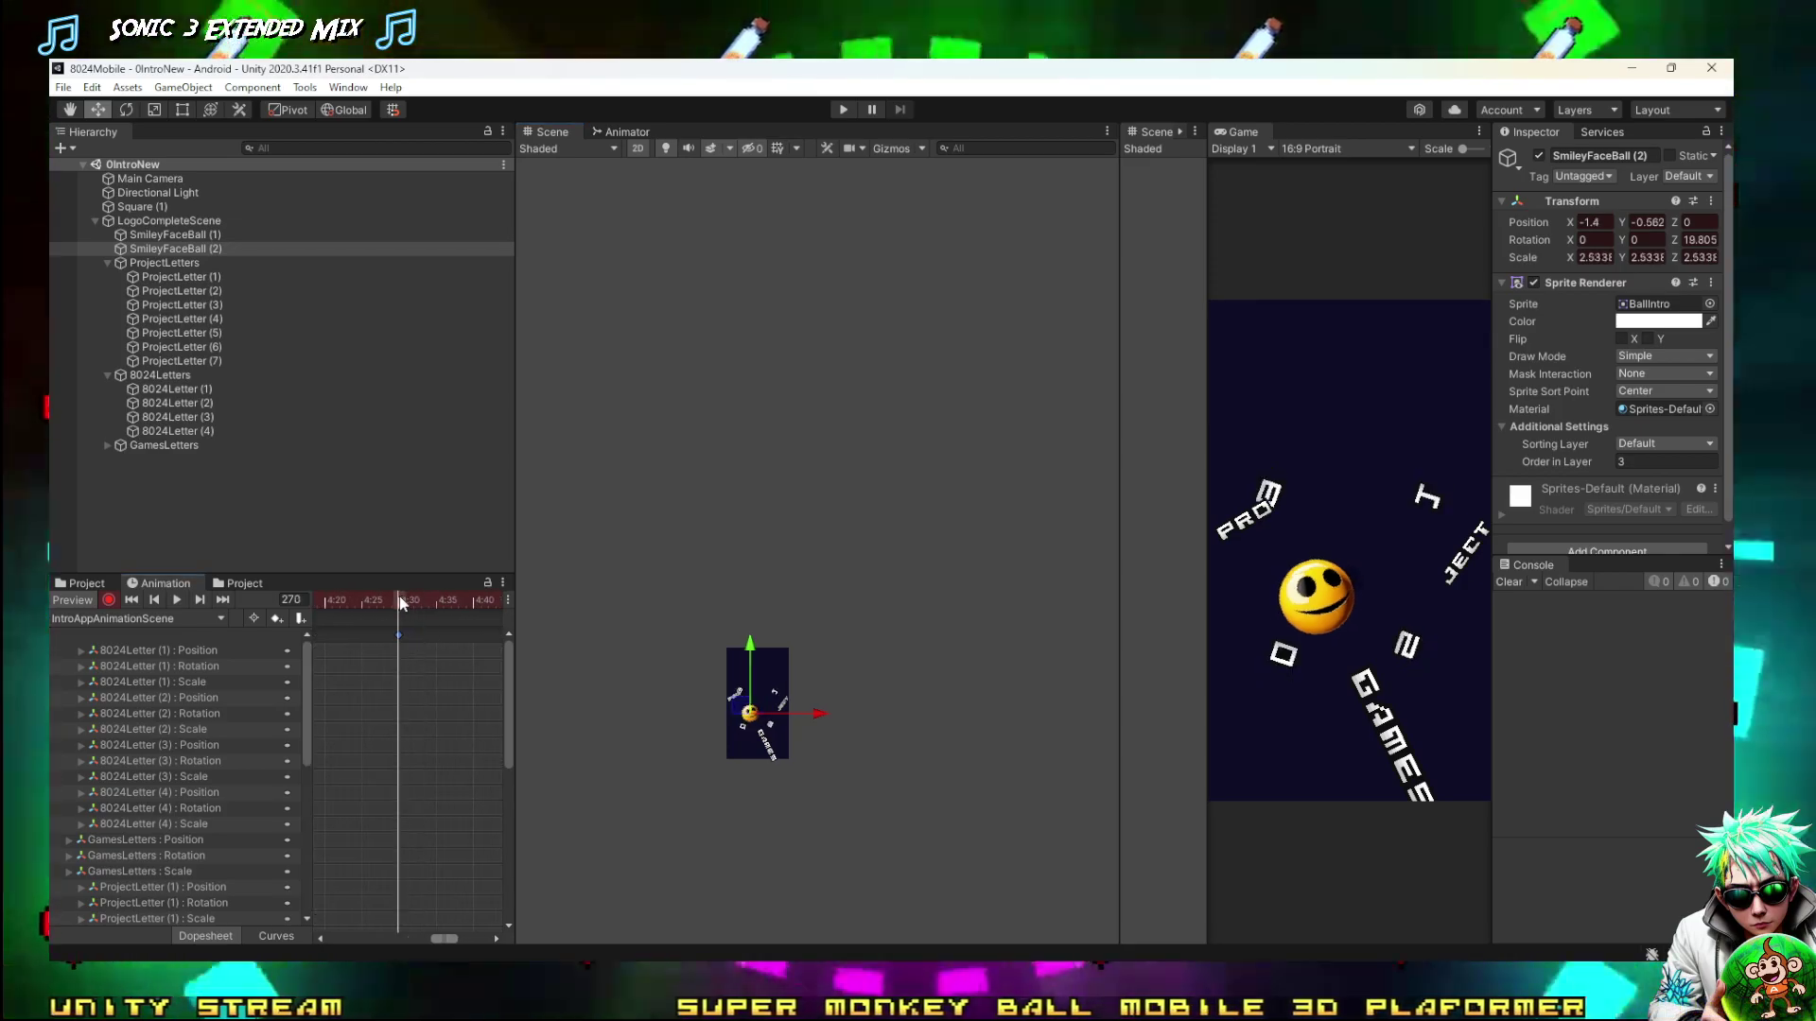
{"action": "scroll", "coordinate": [450, 673], "scroll_direction": "down", "scroll_amount": 5}
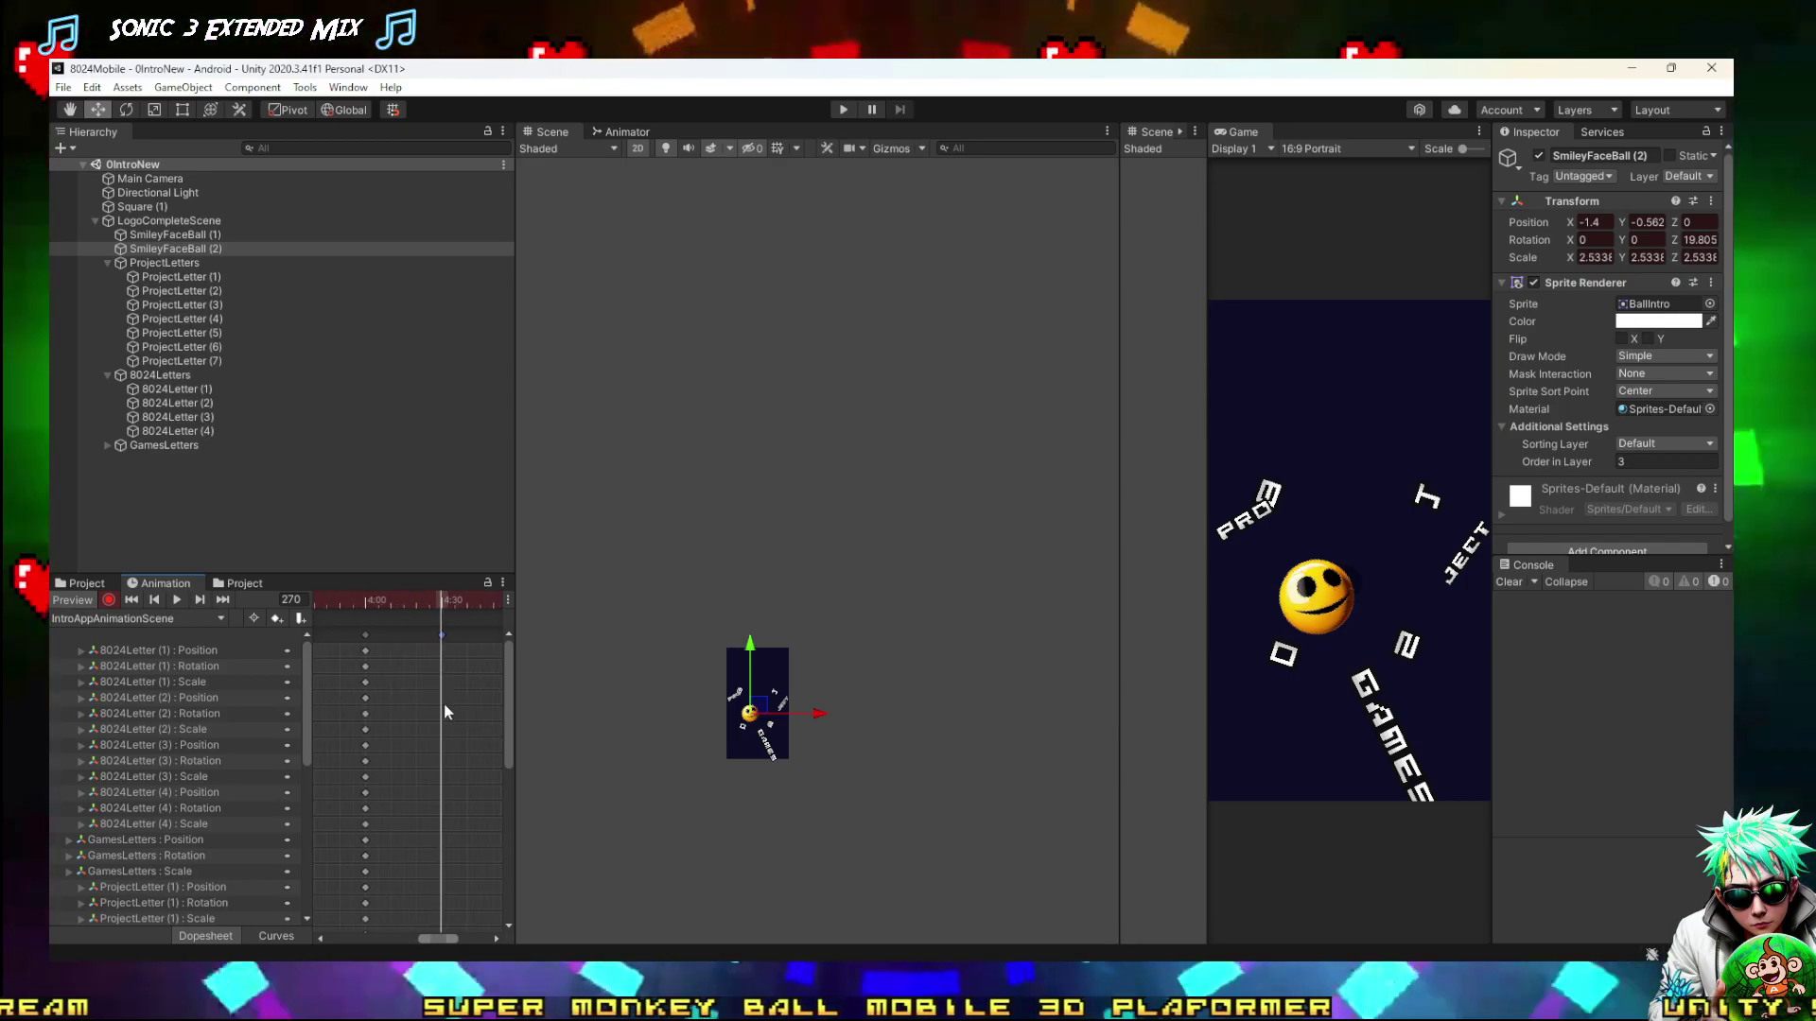
{"action": "scroll", "coordinate": [405, 723], "scroll_direction": "down", "scroll_amount": 5}
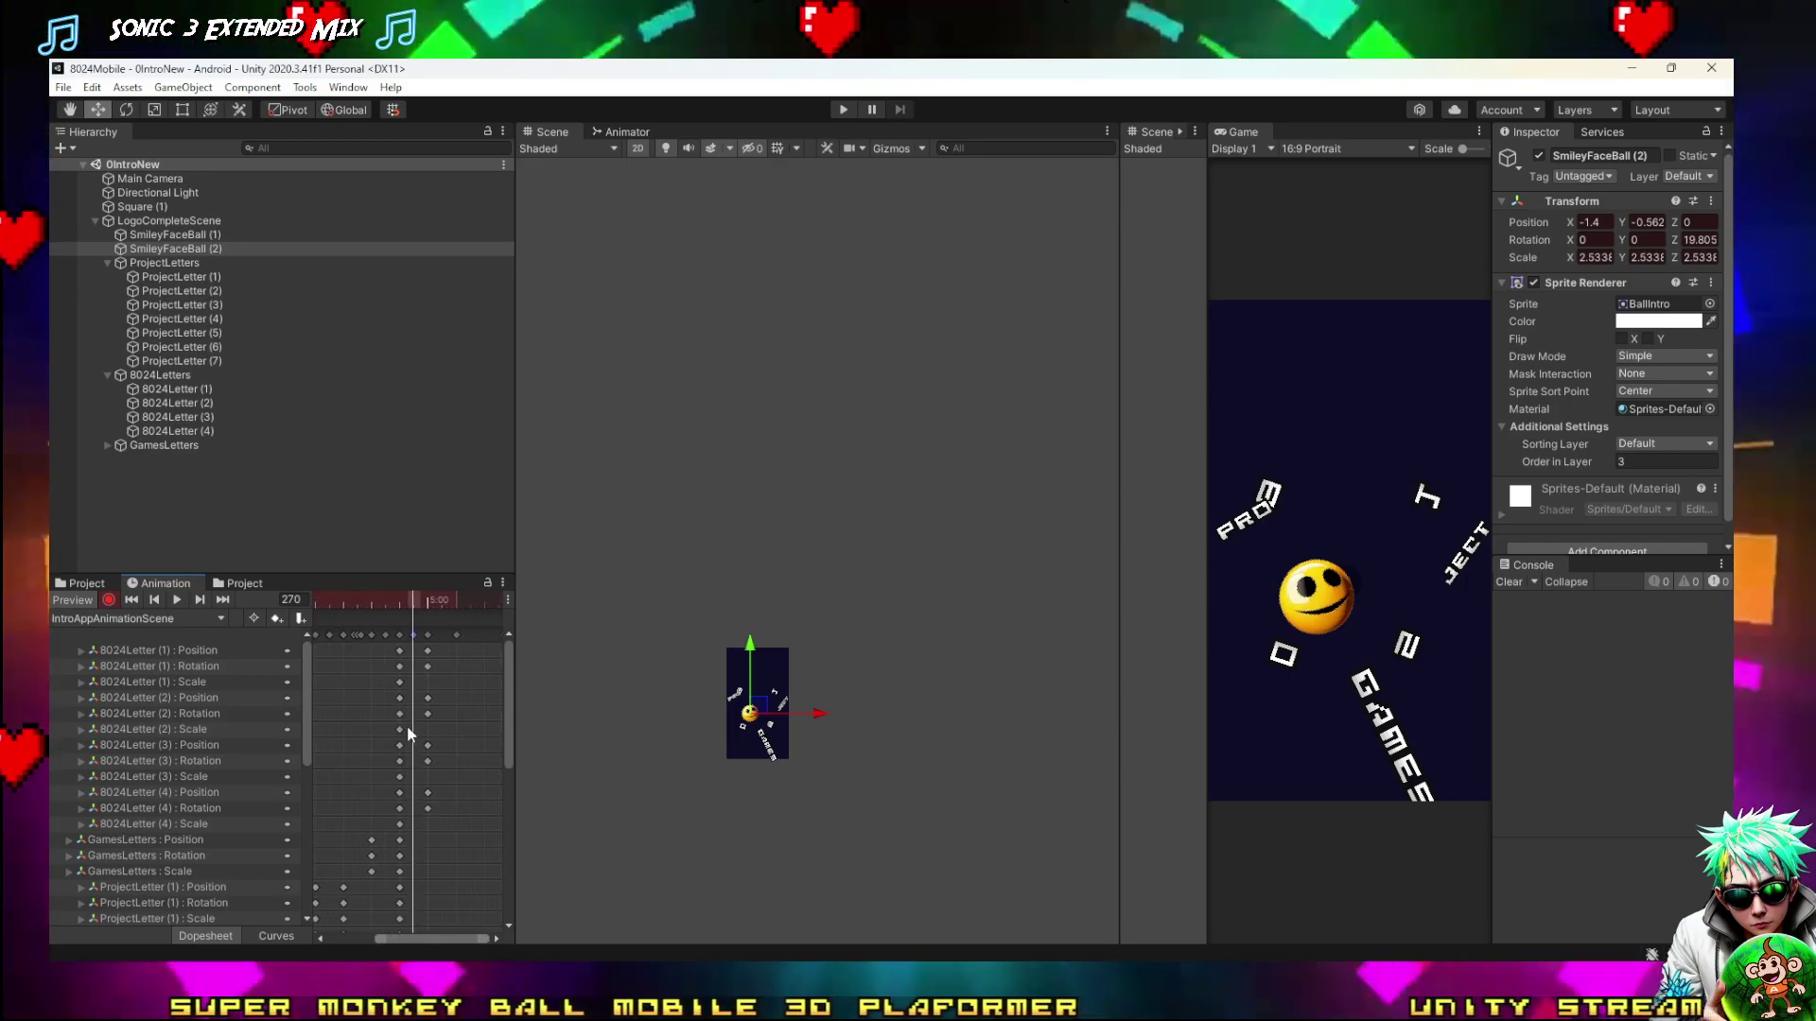
{"action": "left_click_drag", "start_coordinate": [412, 604], "coordinate": [251, 605]}
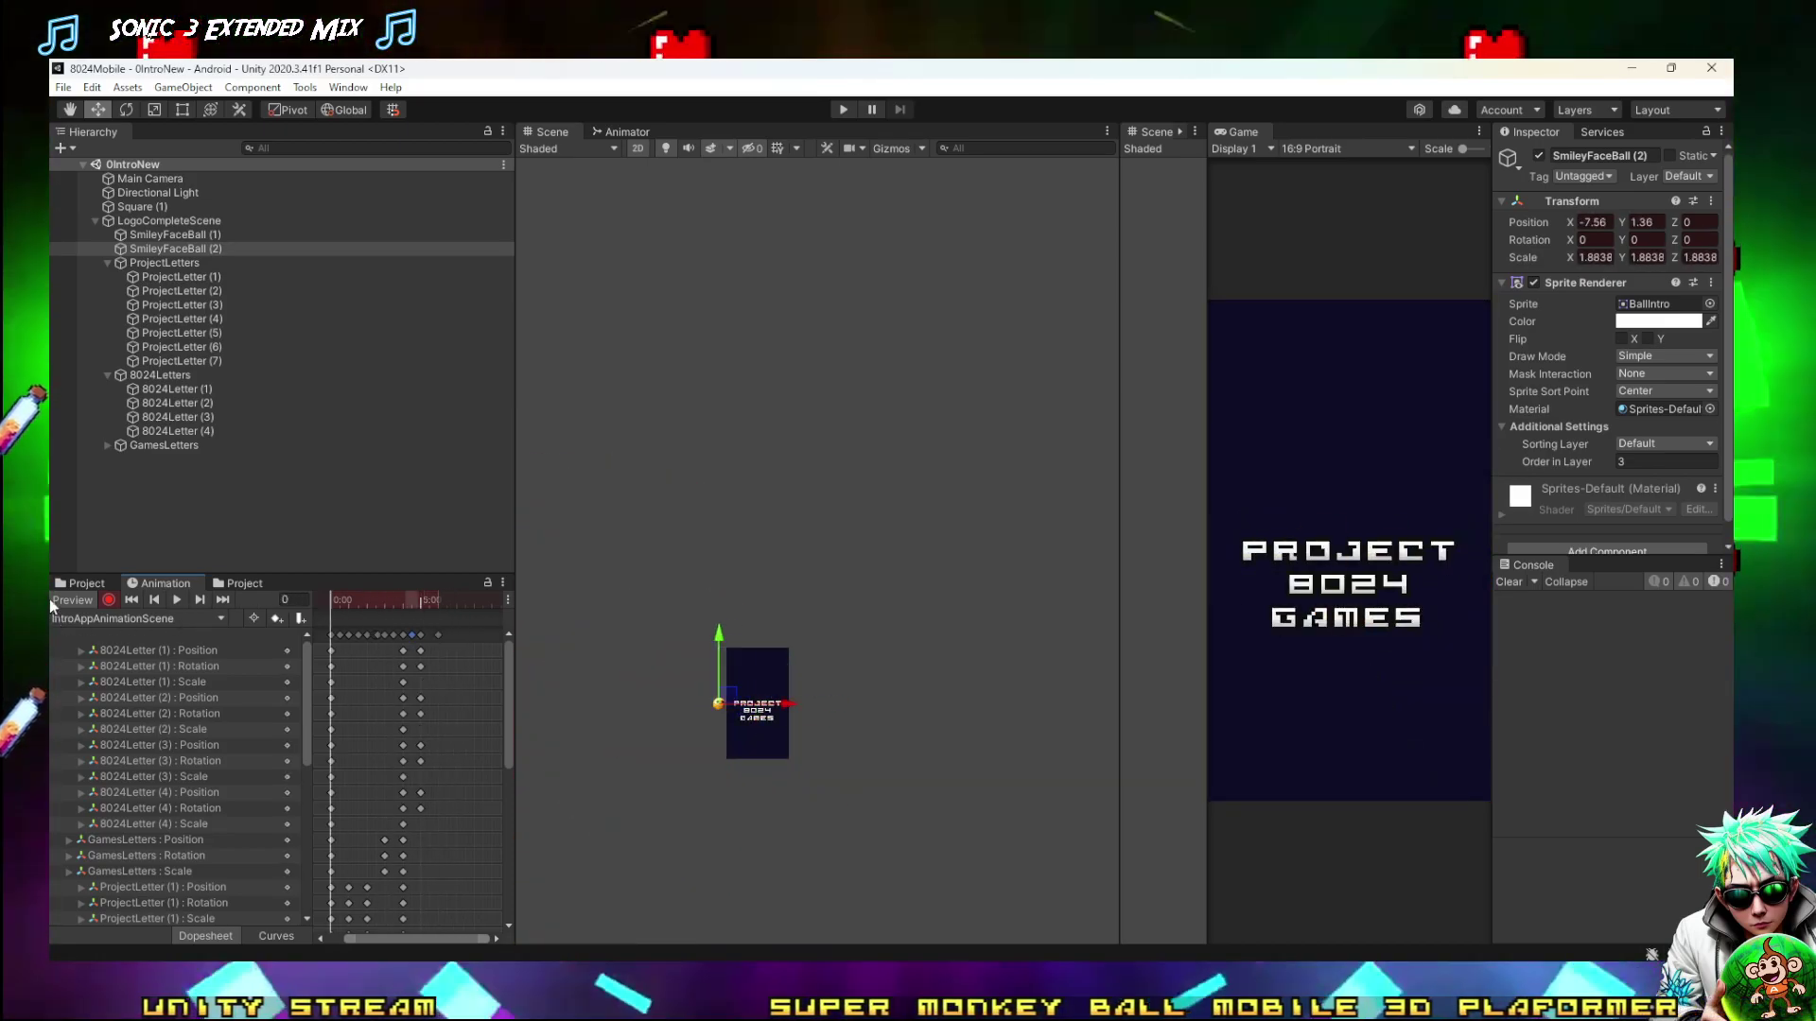
Preview the intro, then return the playhead to frame 0 and scrub forward
{"action": "left_click", "coordinate": [179, 601]}
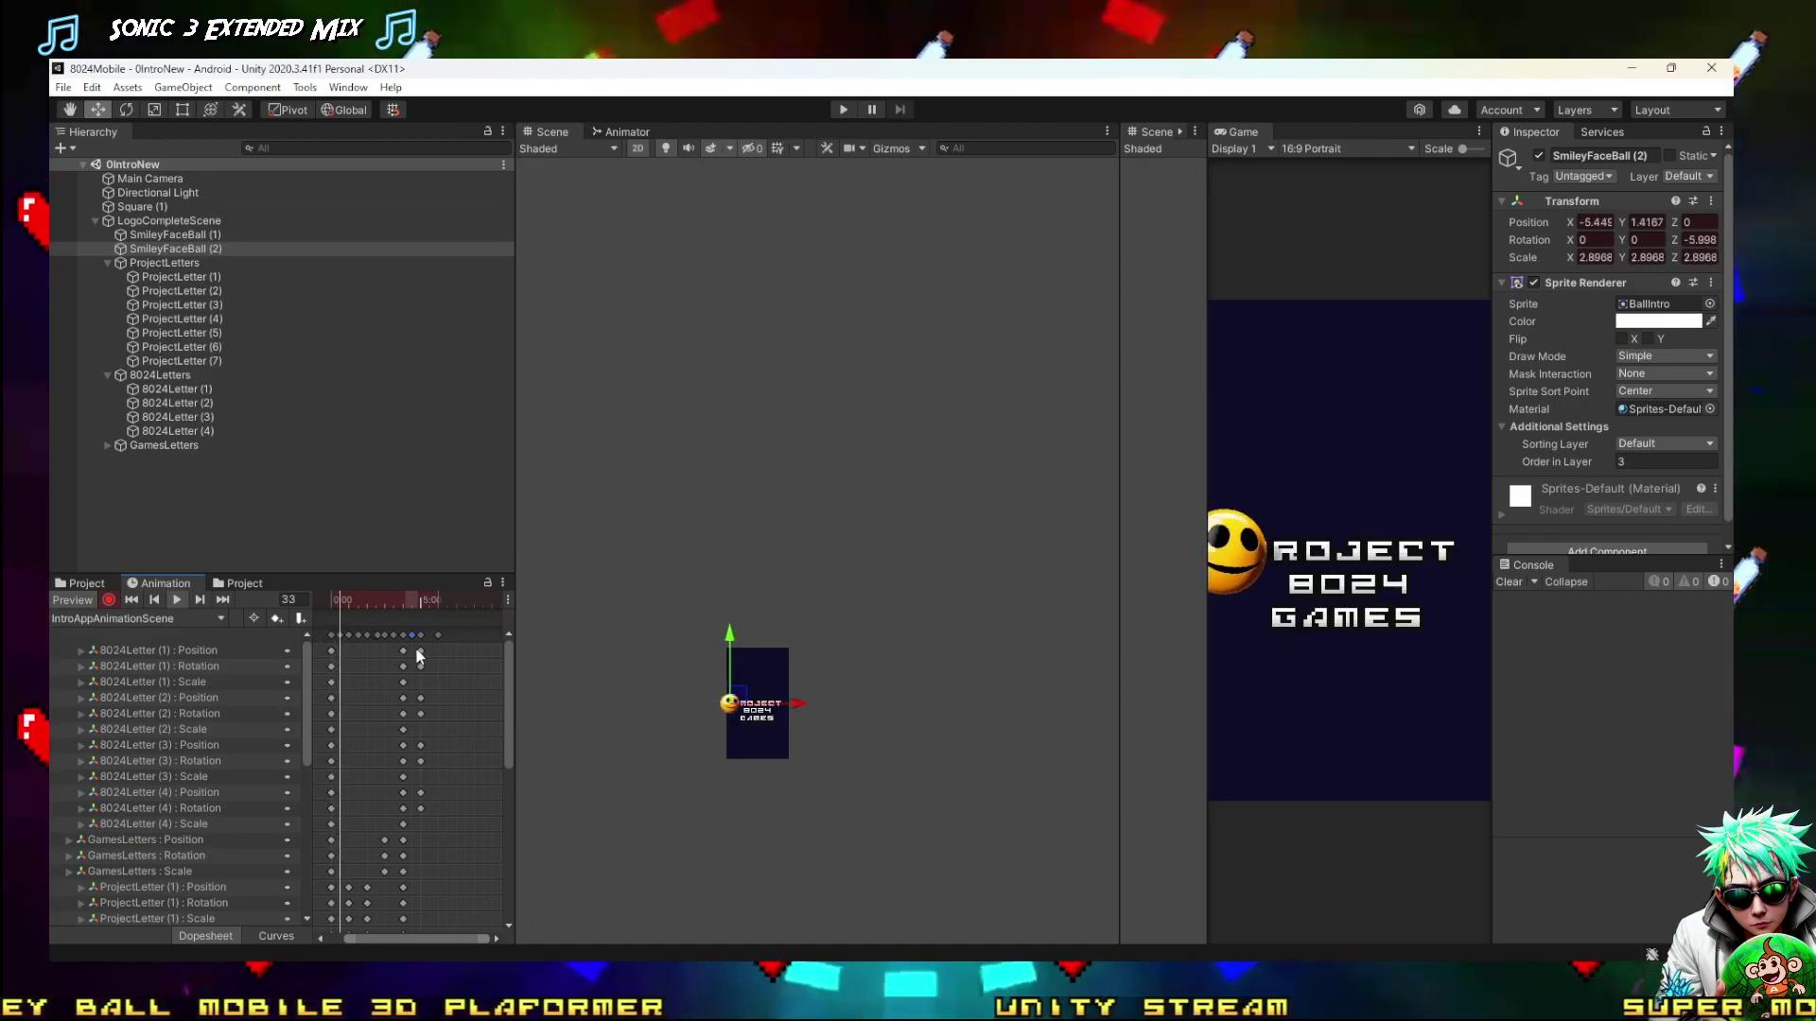
{"action": "left_click", "coordinate": [177, 600]}
{"action": "double_click", "coordinate": [288, 599]}
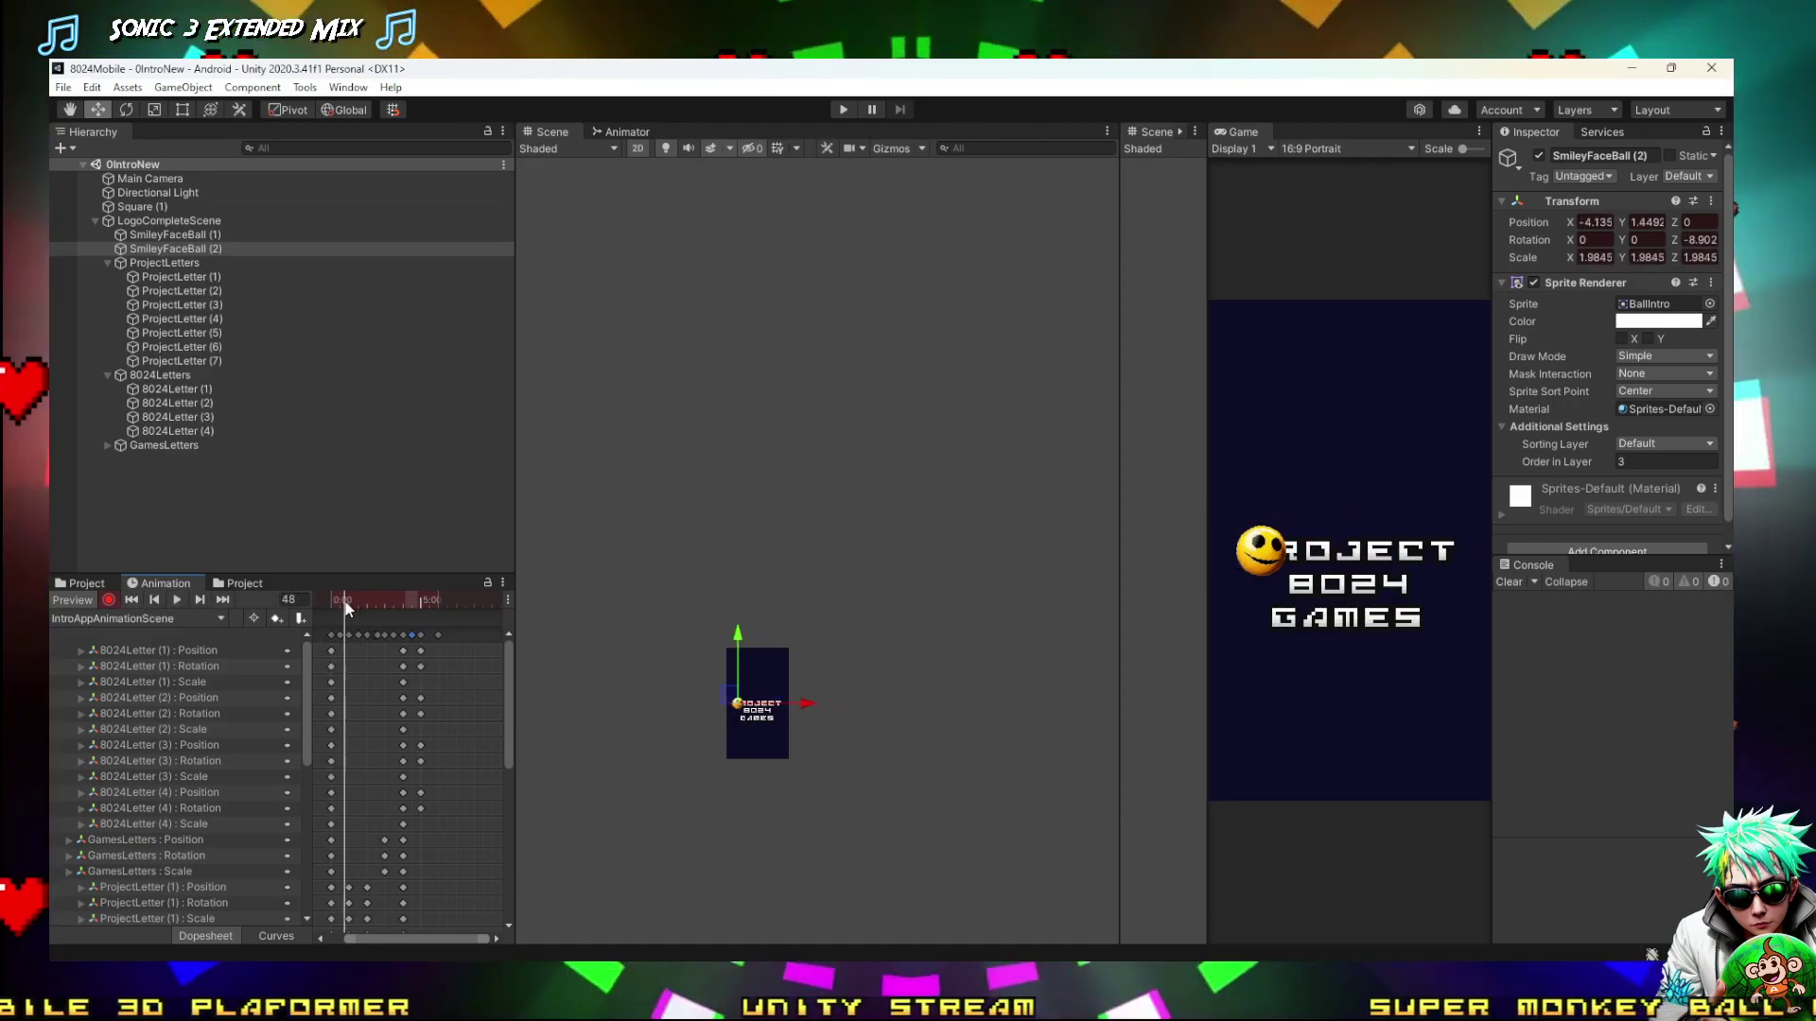
{"action": "type", "text": "0"}
{"action": "key", "text": "Return"}
{"action": "left_click_drag", "start_coordinate": [346, 628], "coordinate": [360, 635]}
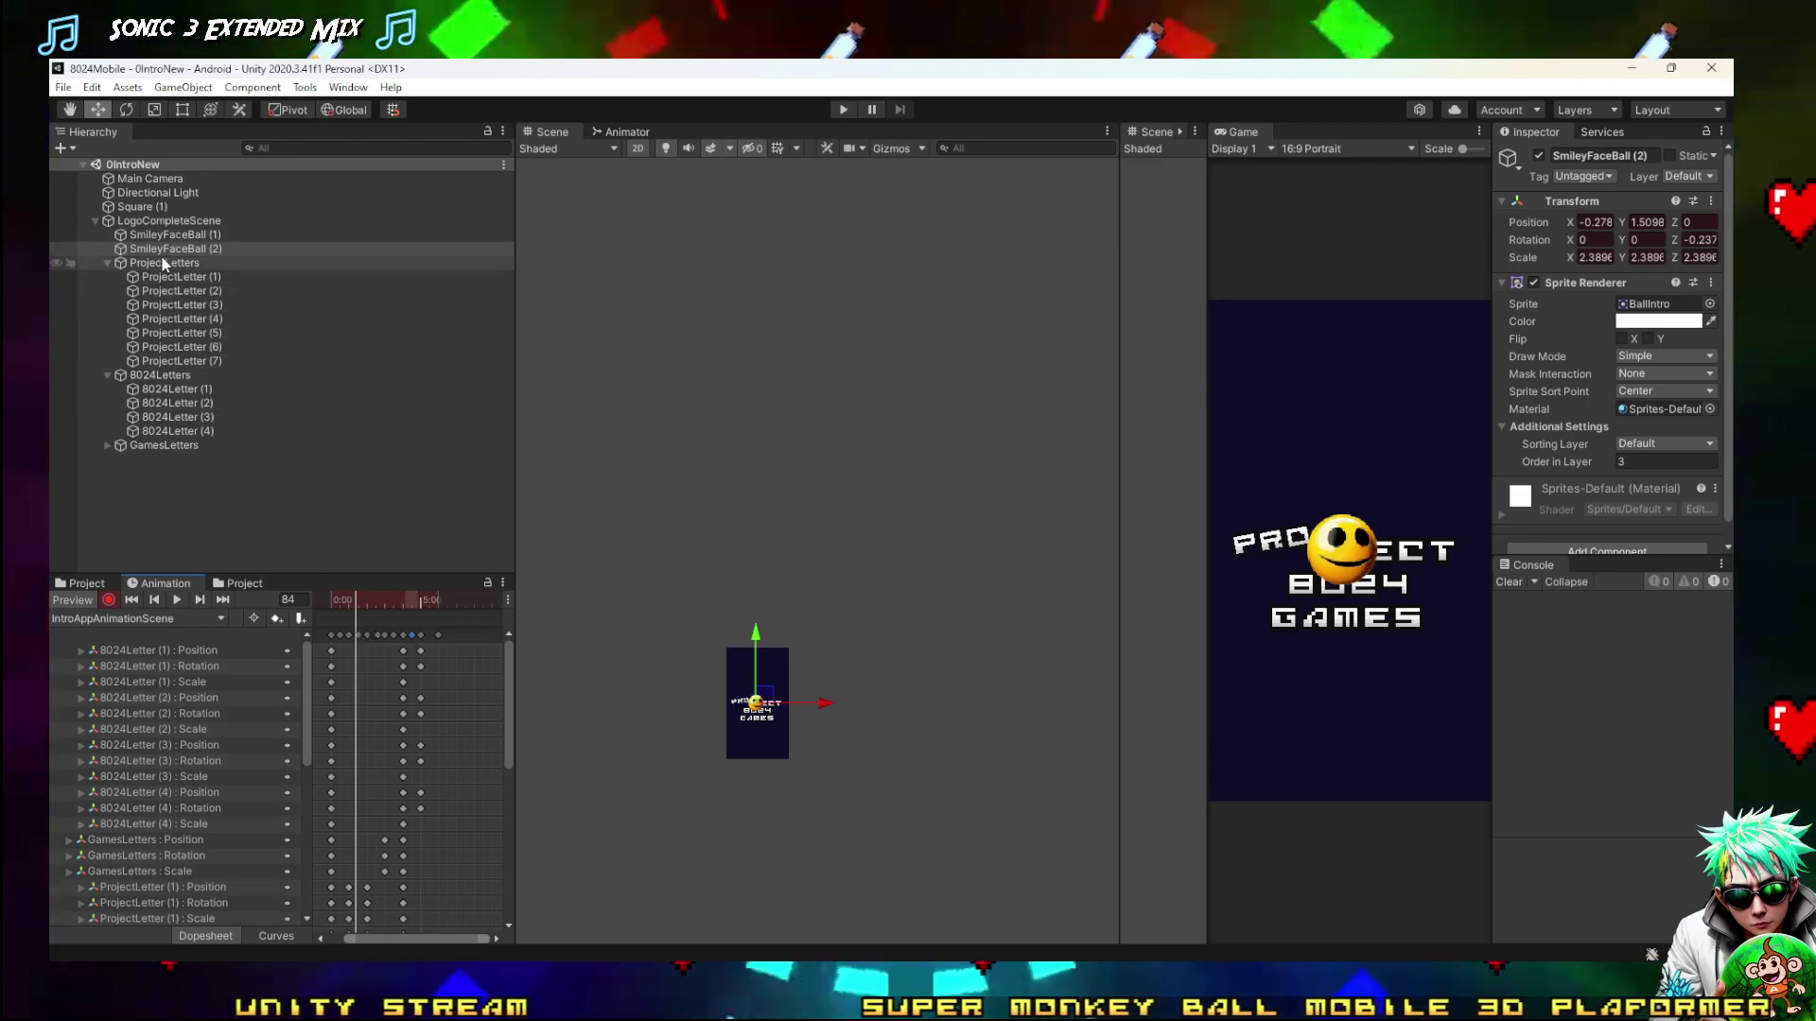
Check frame 308, then uncheck SmileyFaceBall (2)'s active box in the Inspector
{"action": "left_click", "coordinate": [173, 276]}
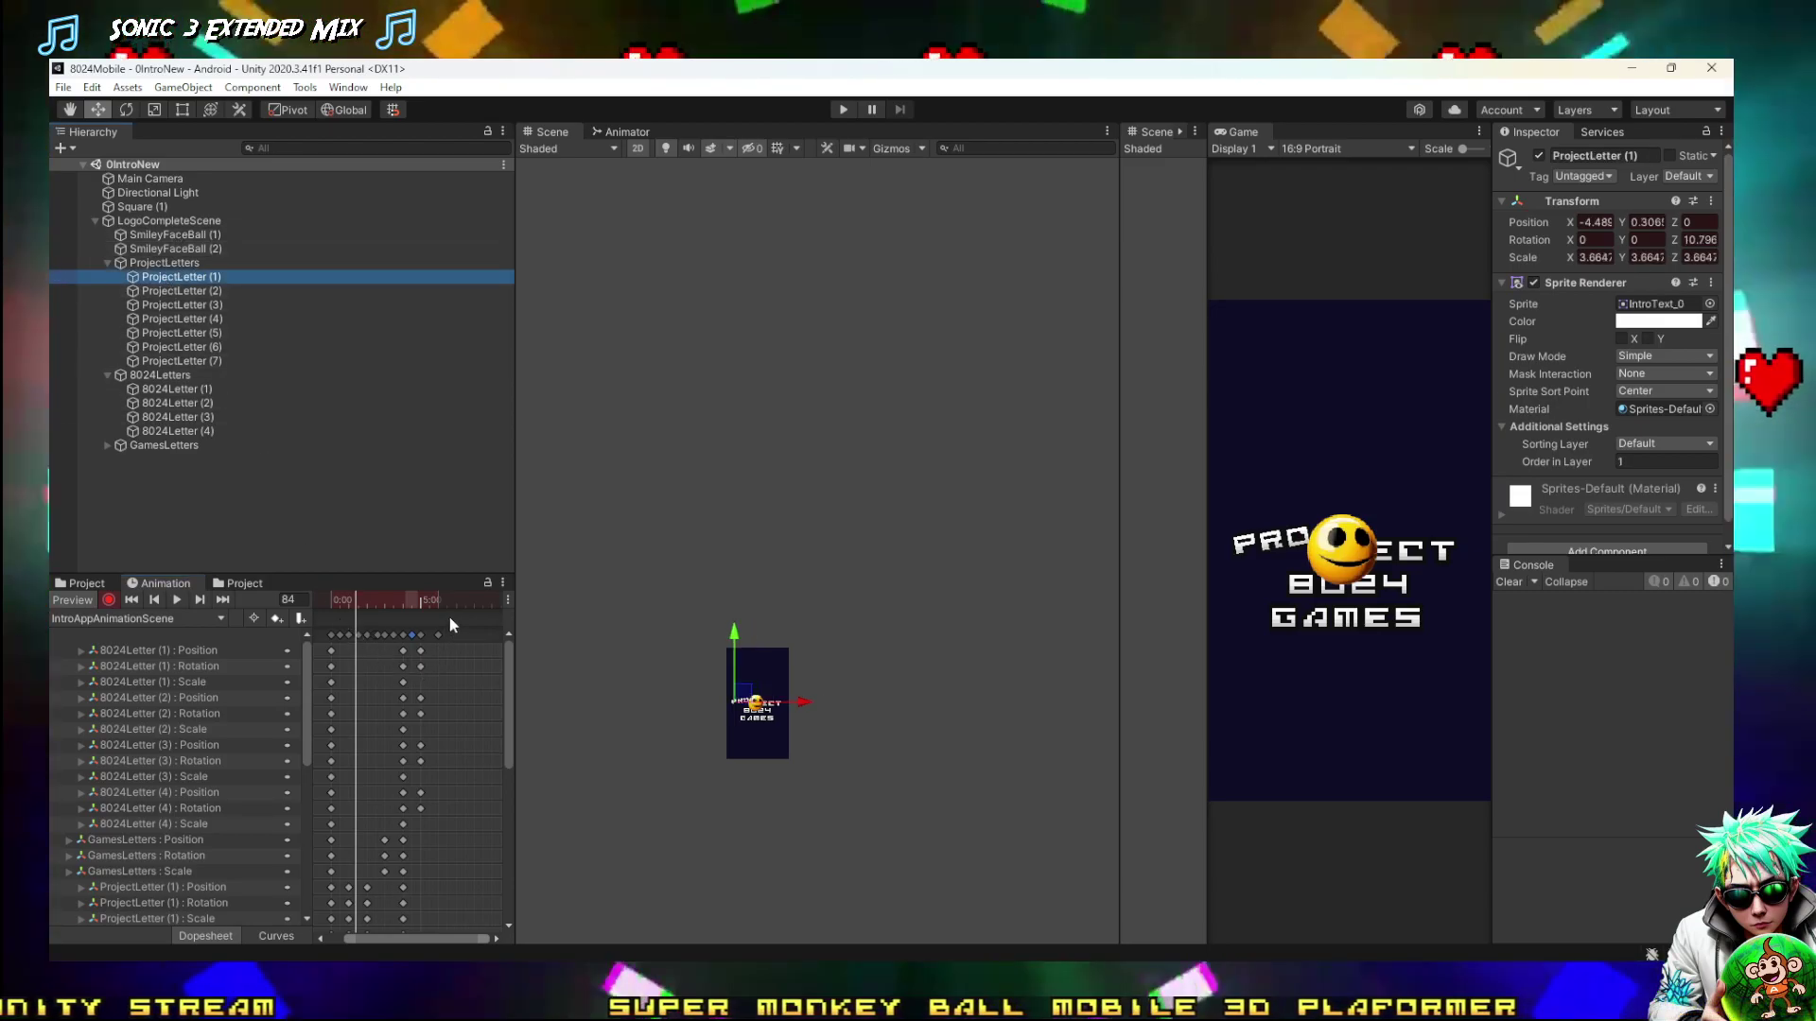
{"action": "left_click", "coordinate": [437, 597]}
{"action": "left_click_drag", "start_coordinate": [437, 598], "coordinate": [331, 603]}
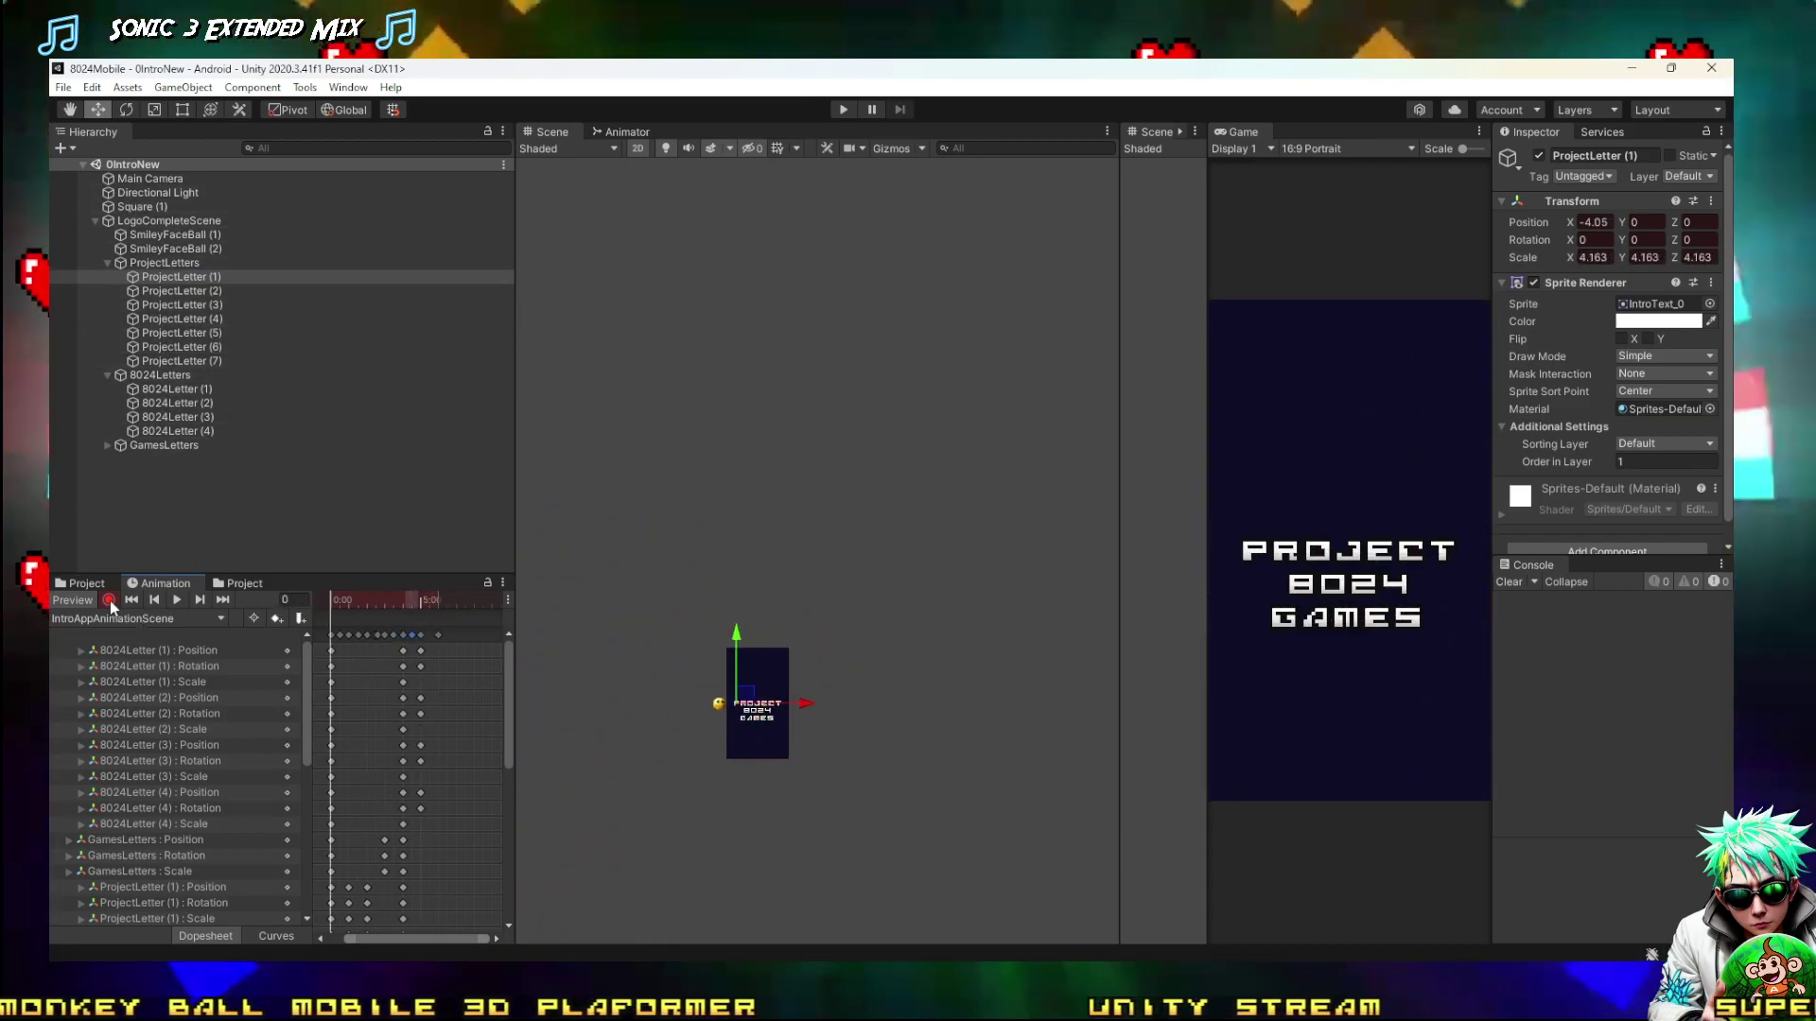
{"action": "left_click", "coordinate": [180, 248]}
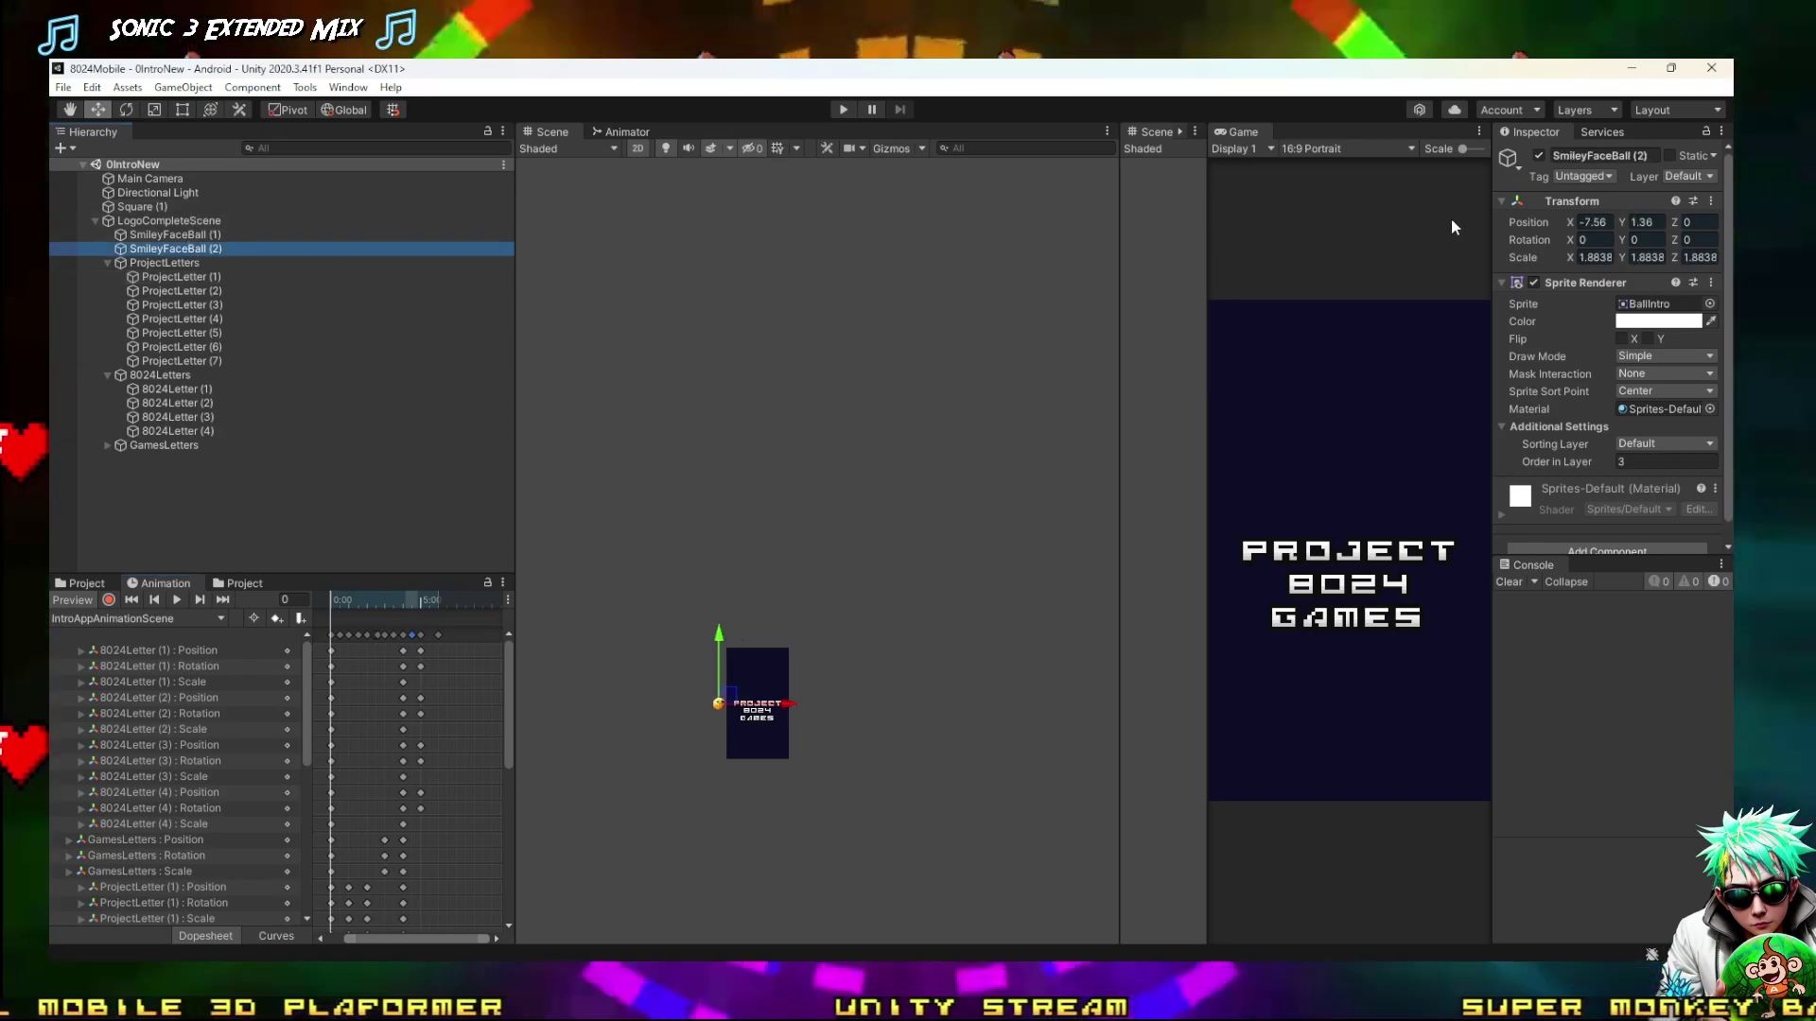
{"action": "left_click", "coordinate": [1538, 156]}
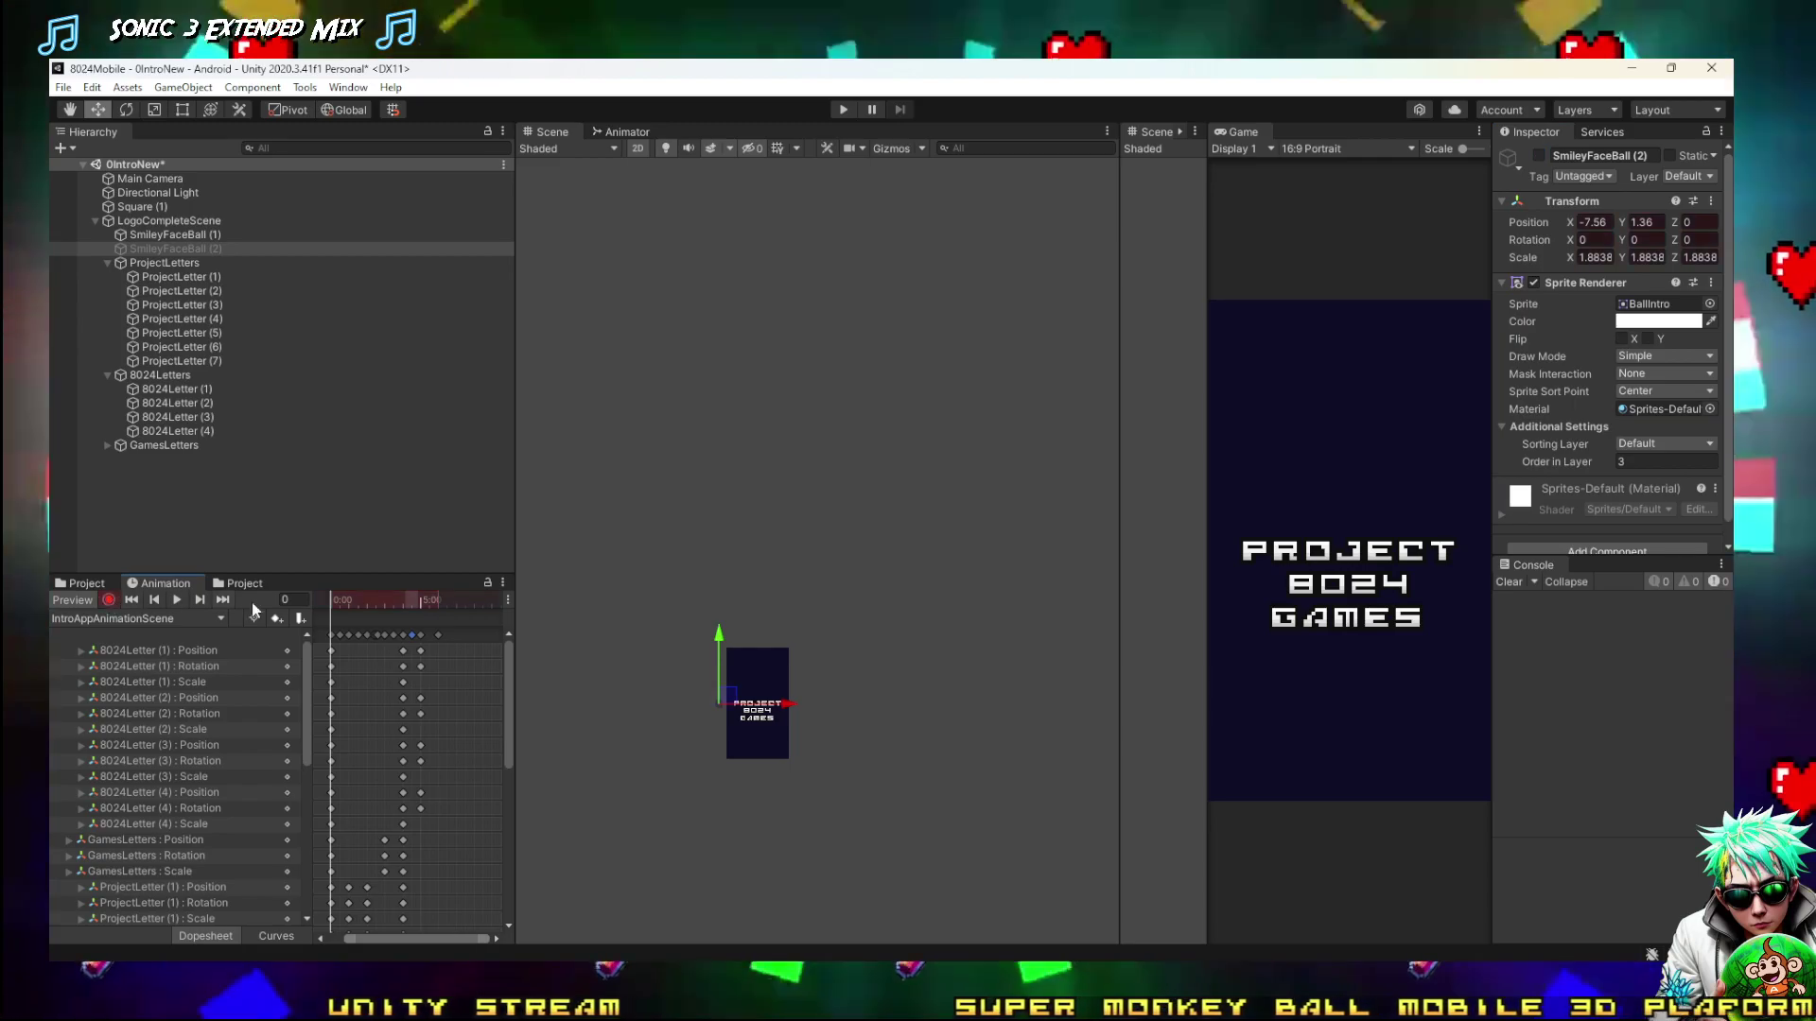
Nudge the first PROJECT letter slightly left and set the time to frame 360
{"action": "left_click_drag", "start_coordinate": [345, 604], "coordinate": [438, 621]}
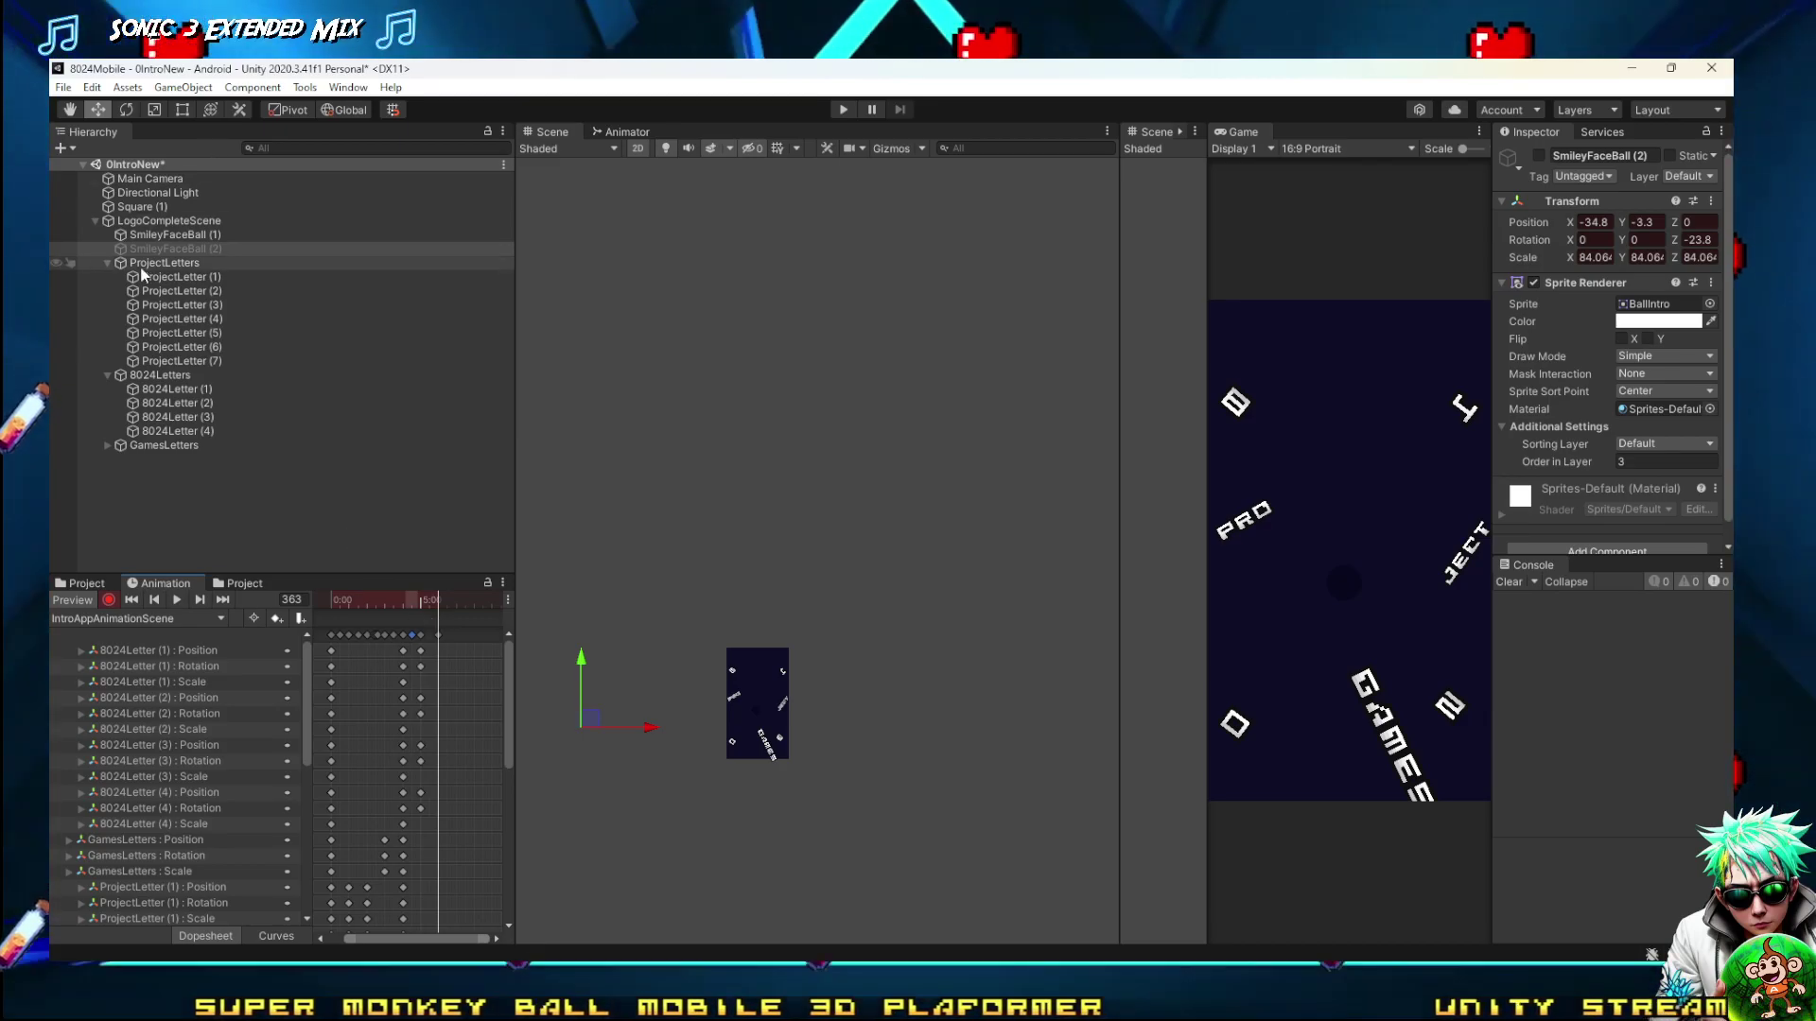
{"action": "left_click", "coordinate": [161, 276]}
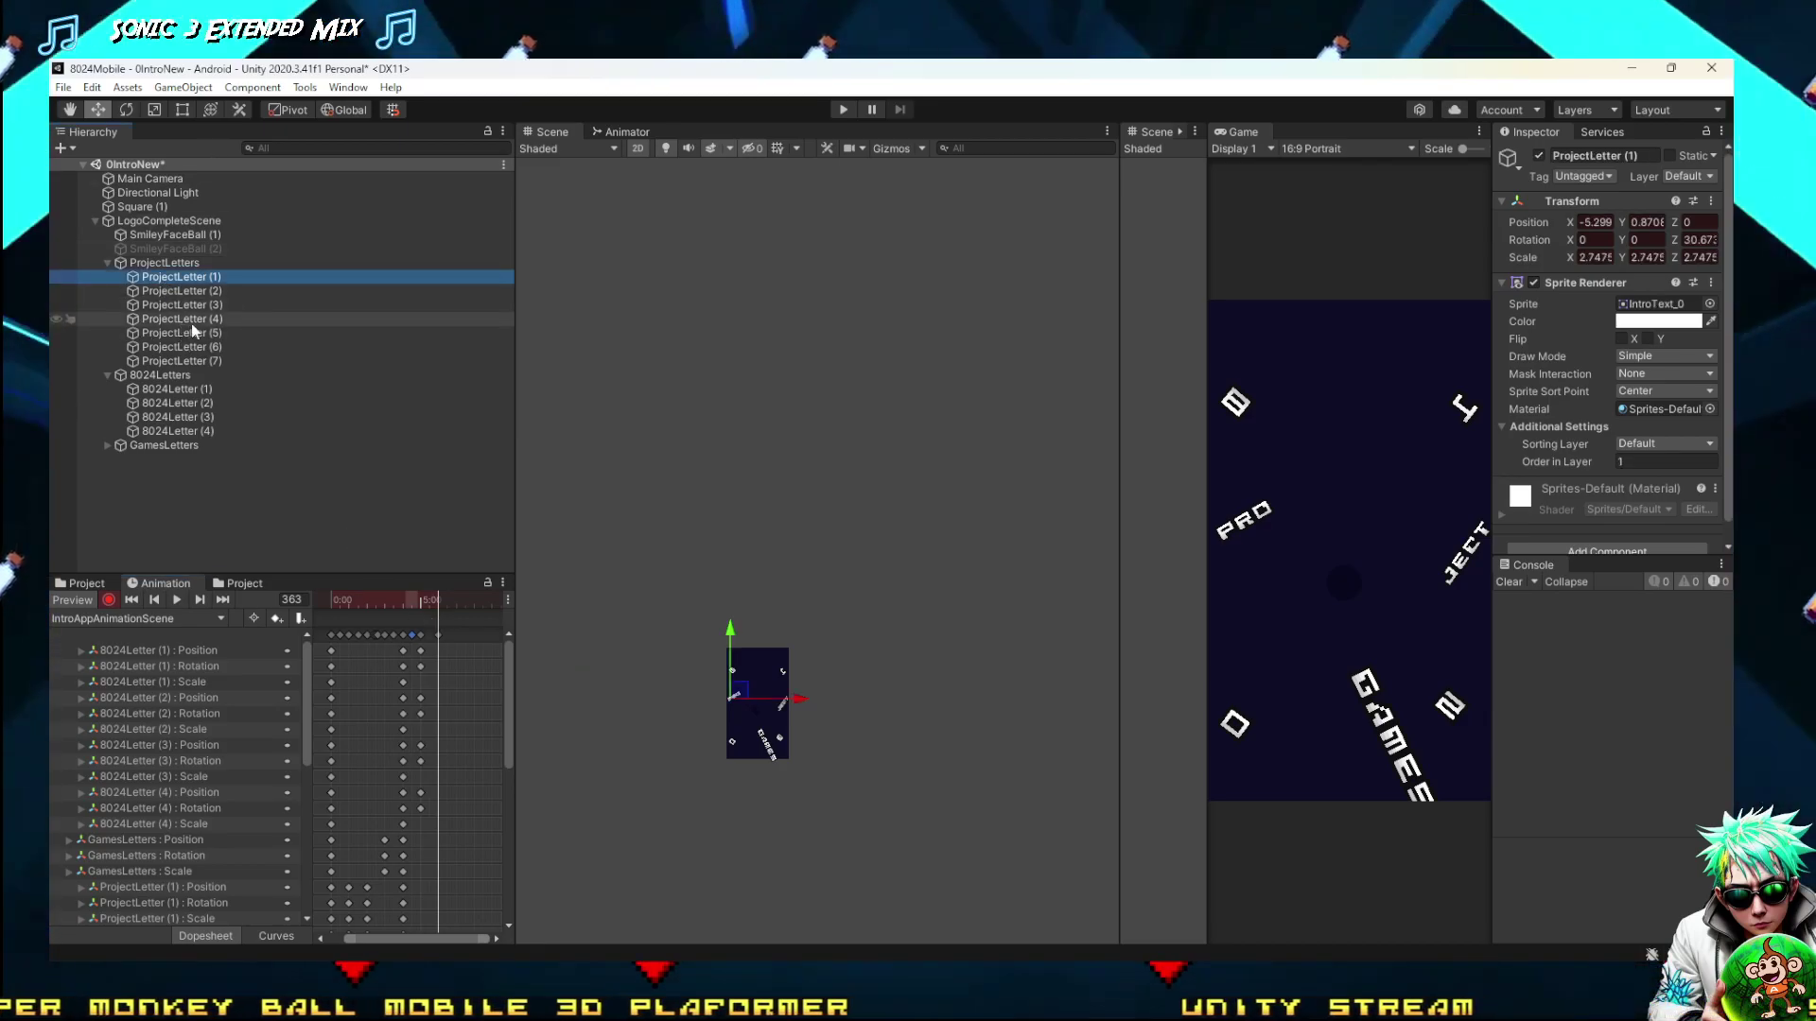
{"action": "left_click_drag", "start_coordinate": [740, 691], "coordinate": [740, 698]}
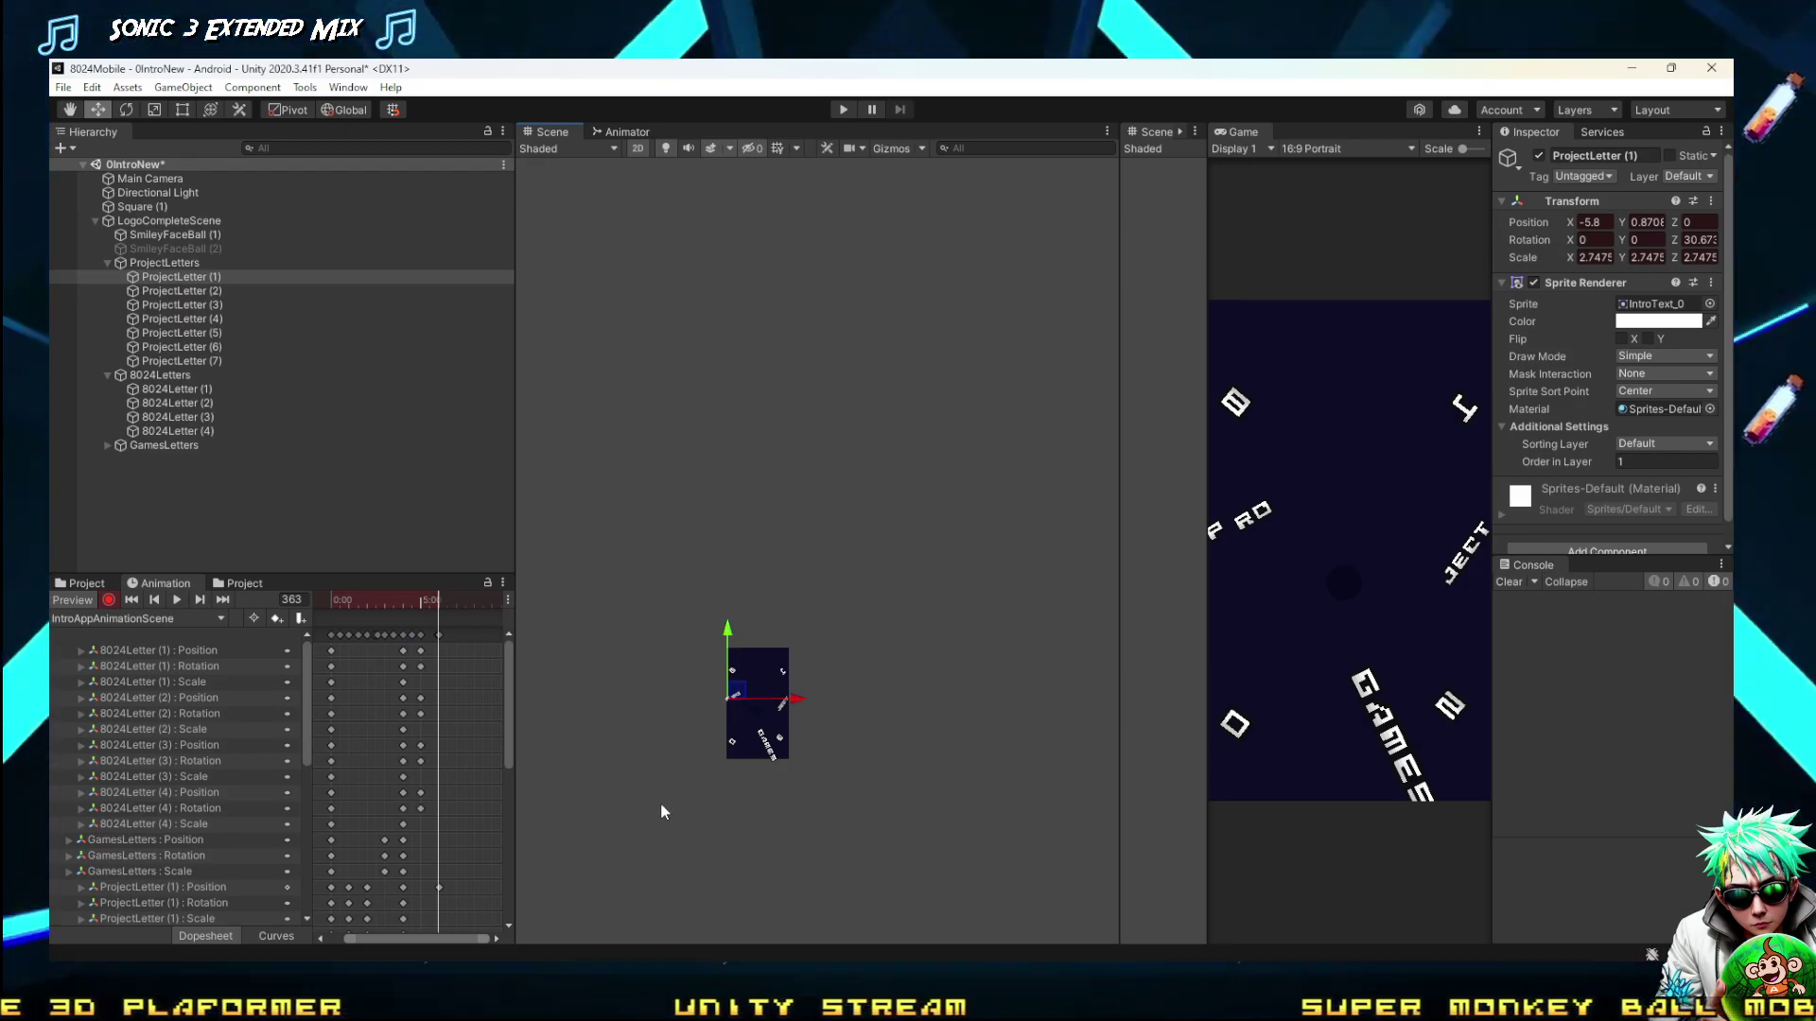
{"action": "scroll", "coordinate": [473, 662], "scroll_direction": "up", "scroll_amount": 5}
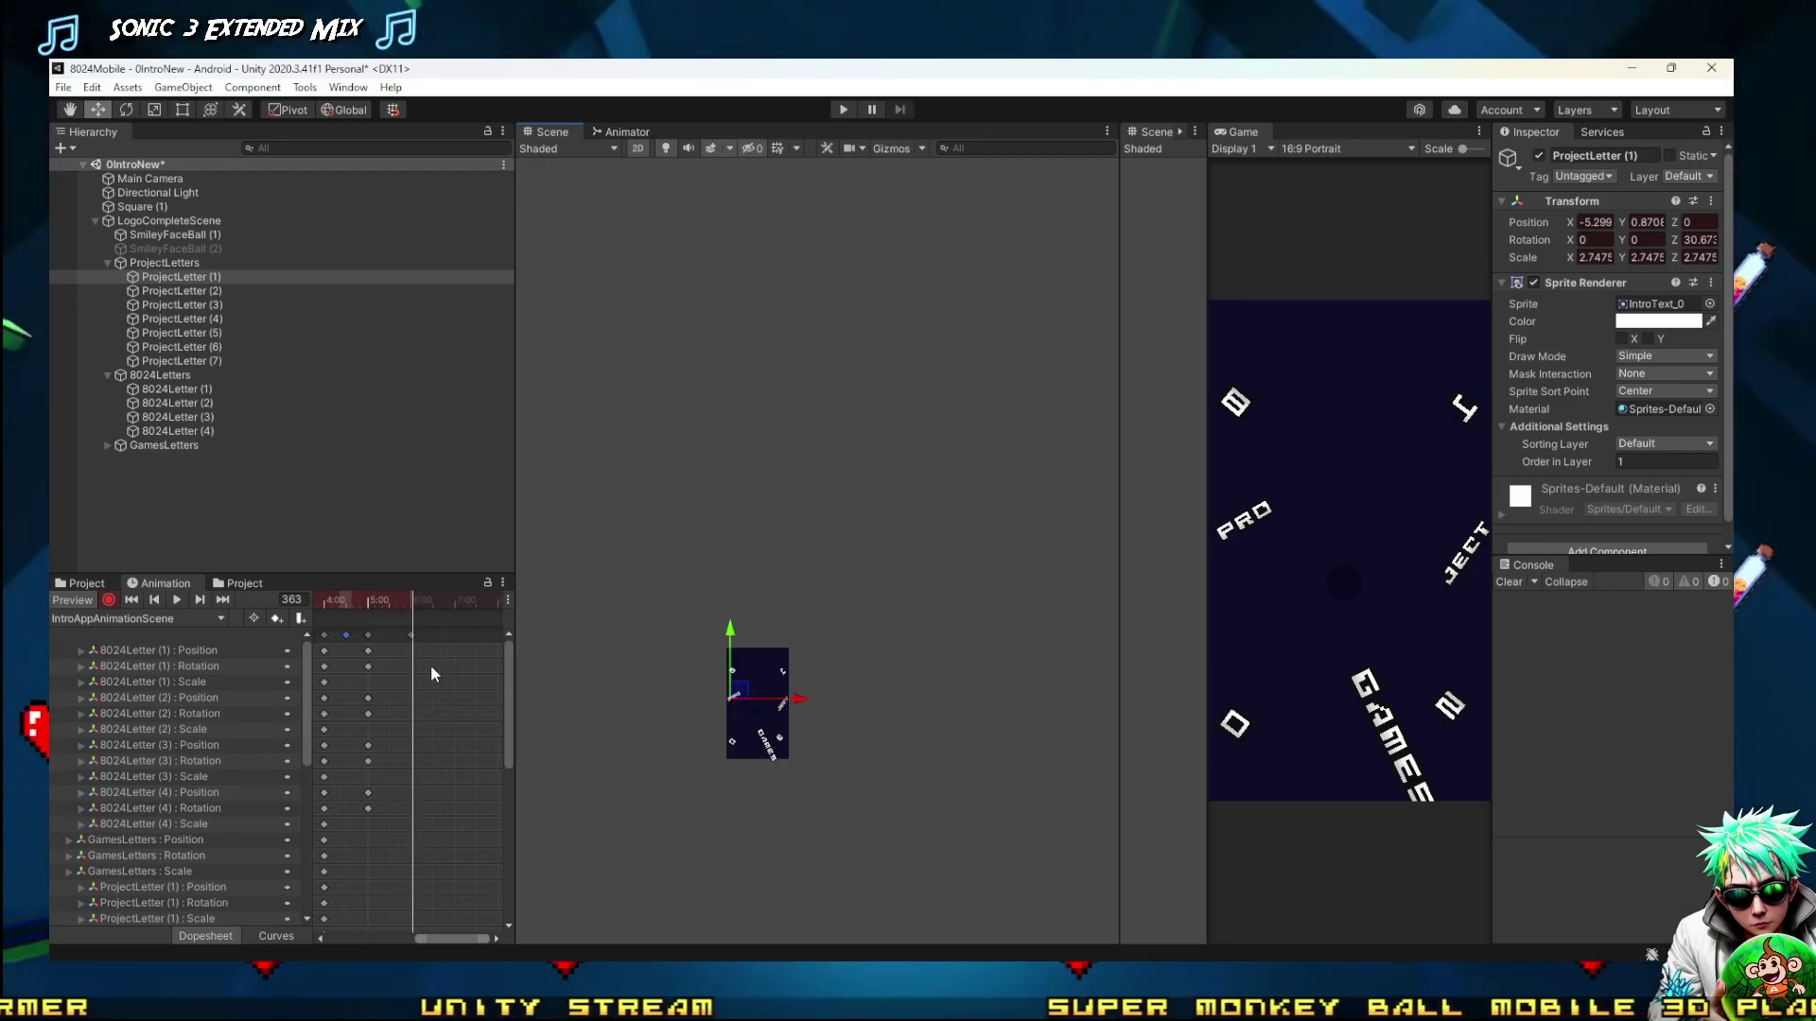
{"action": "scroll", "coordinate": [412, 655], "scroll_direction": "up", "scroll_amount": 6}
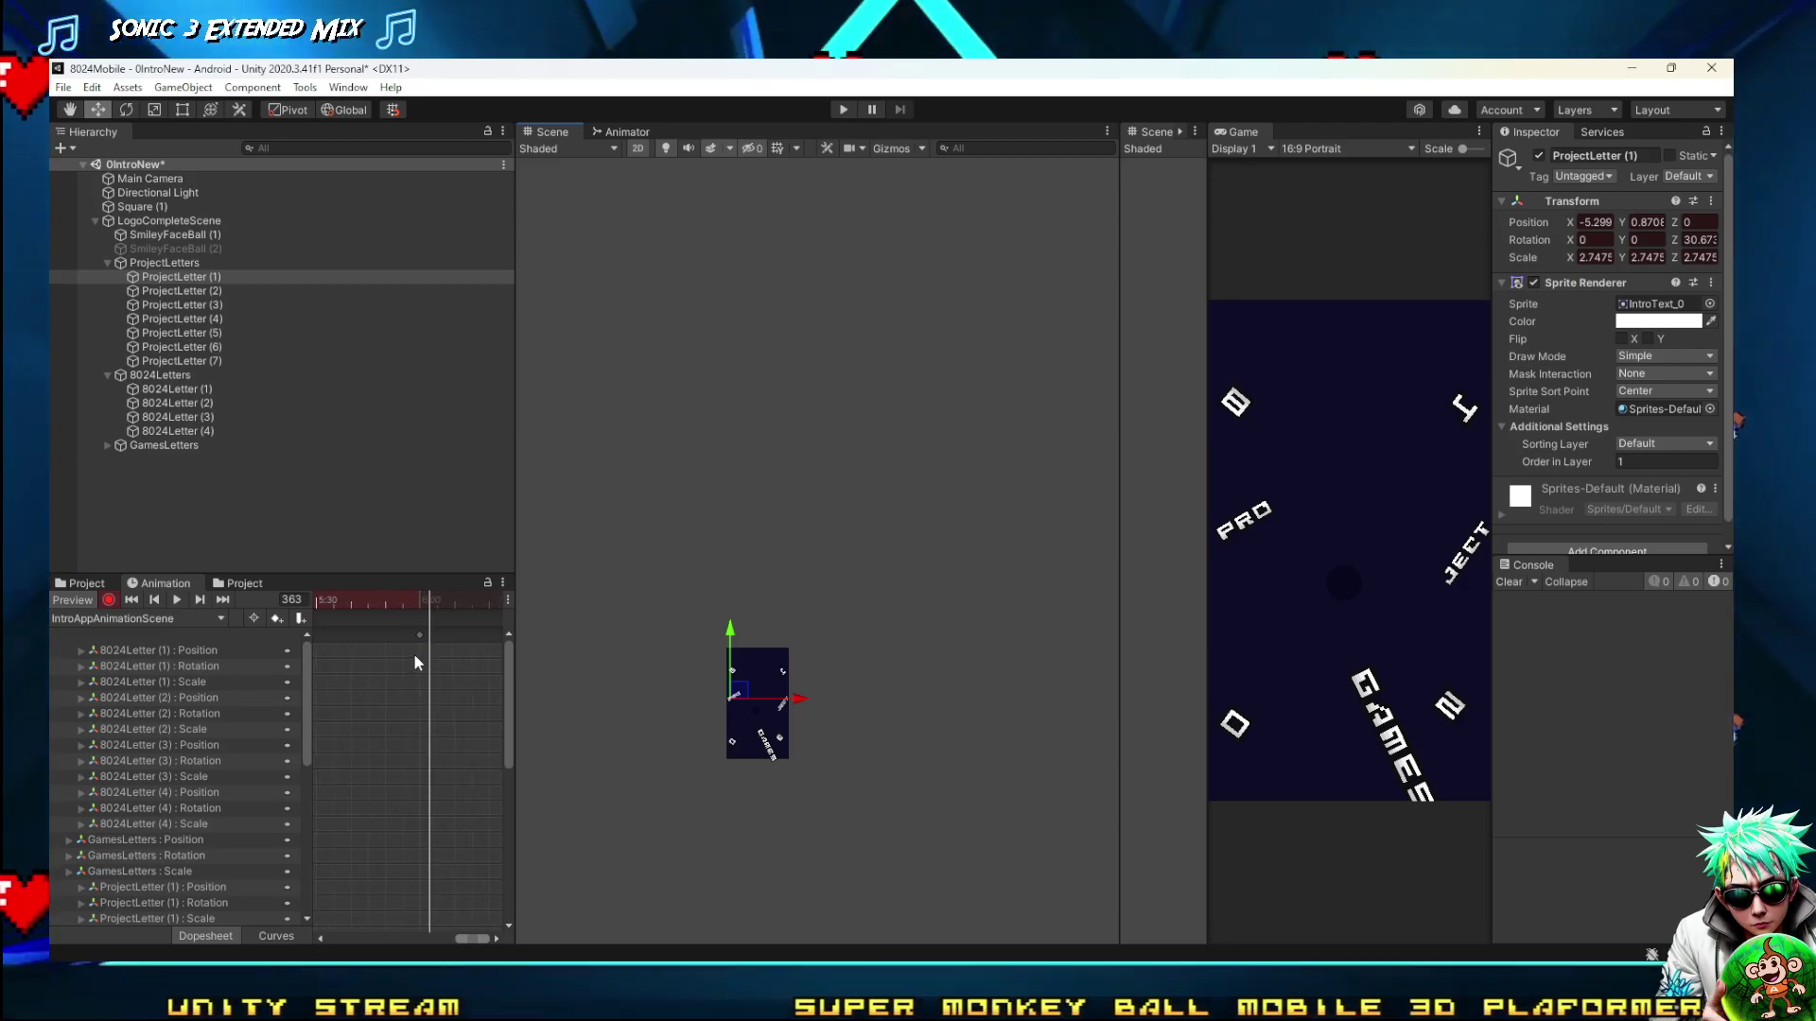
{"action": "left_click", "coordinate": [422, 603]}
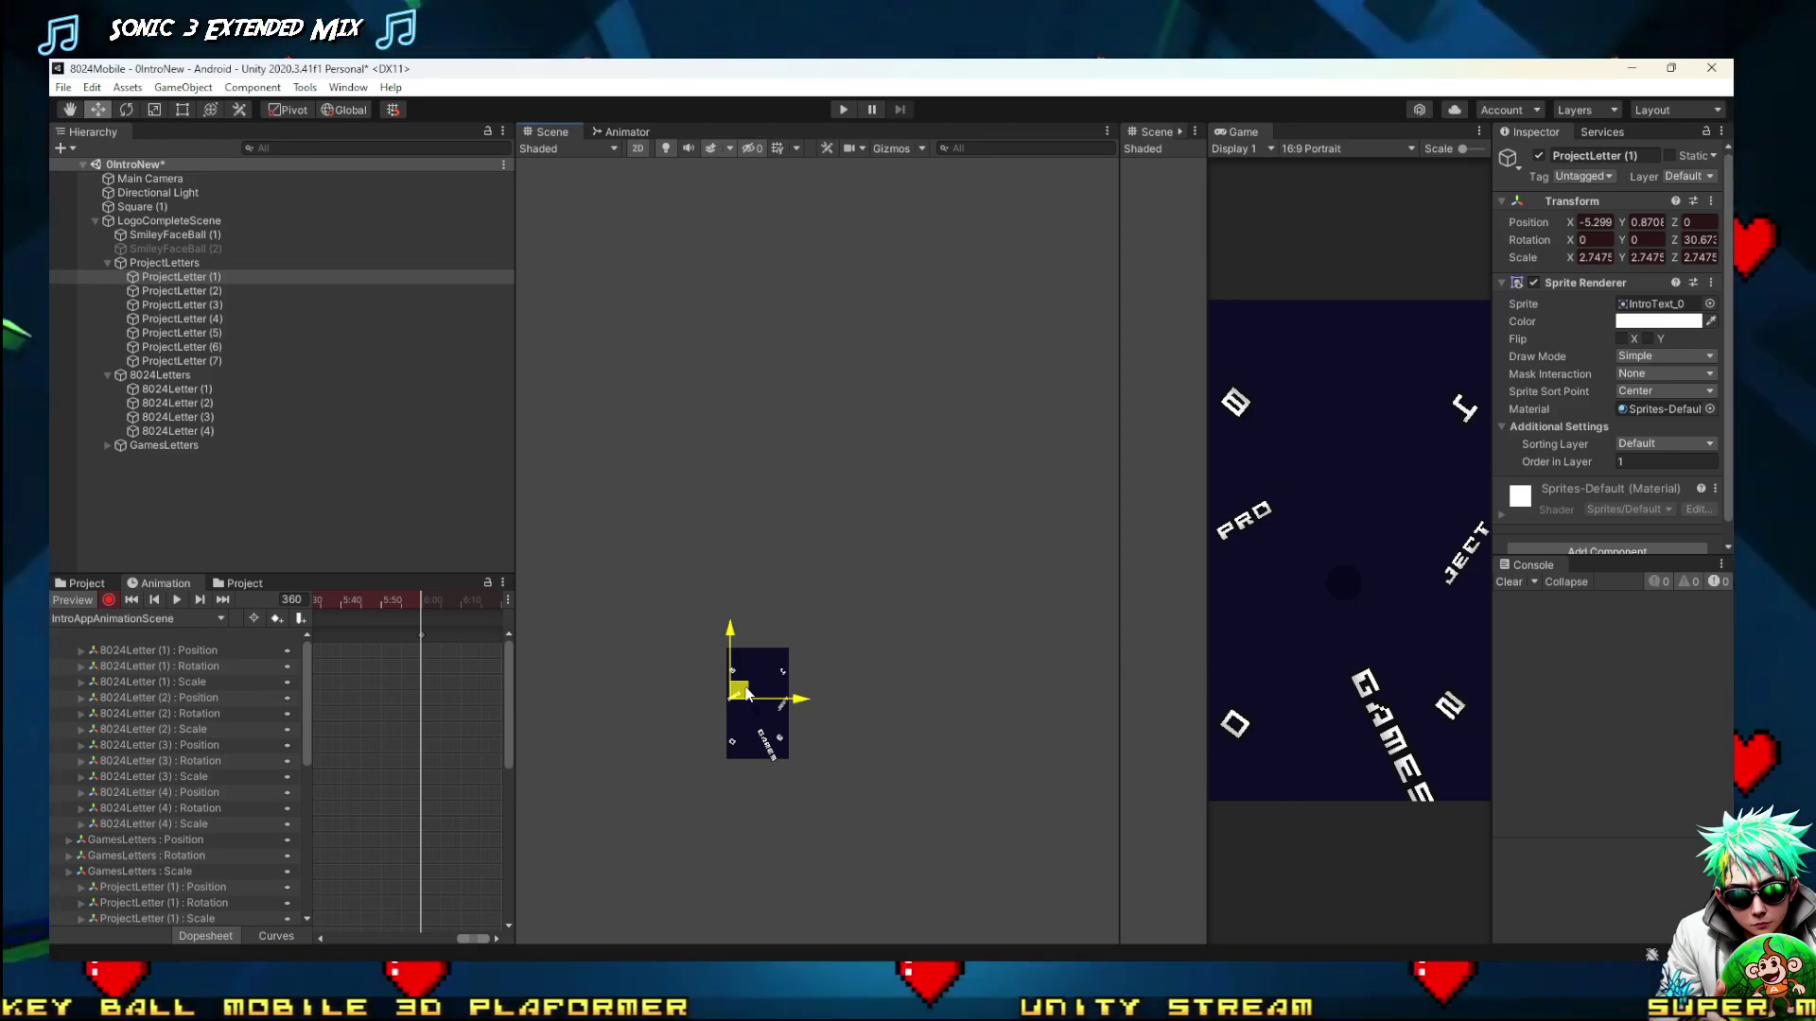
Tilt the third PROJECT letter to about 24° and the first to about 42°
{"action": "scroll", "coordinate": [742, 693], "scroll_direction": "up", "scroll_amount": 10}
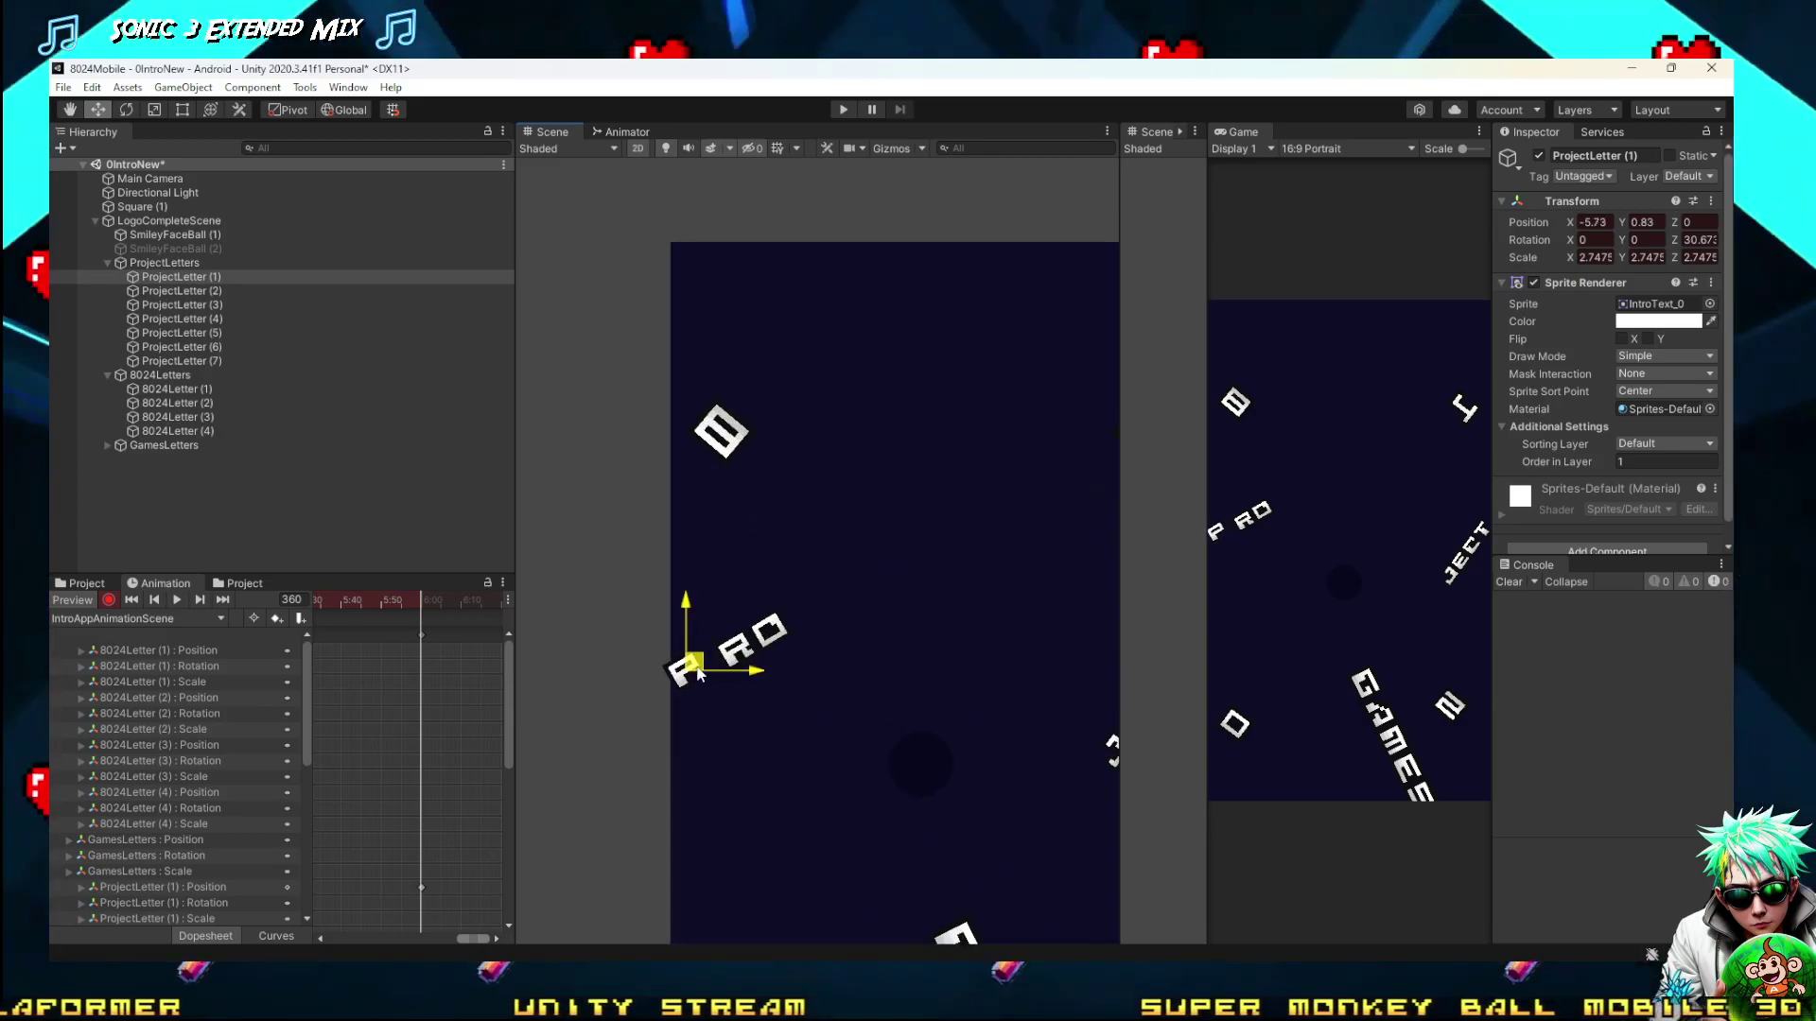
{"action": "left_click", "coordinate": [180, 291]}
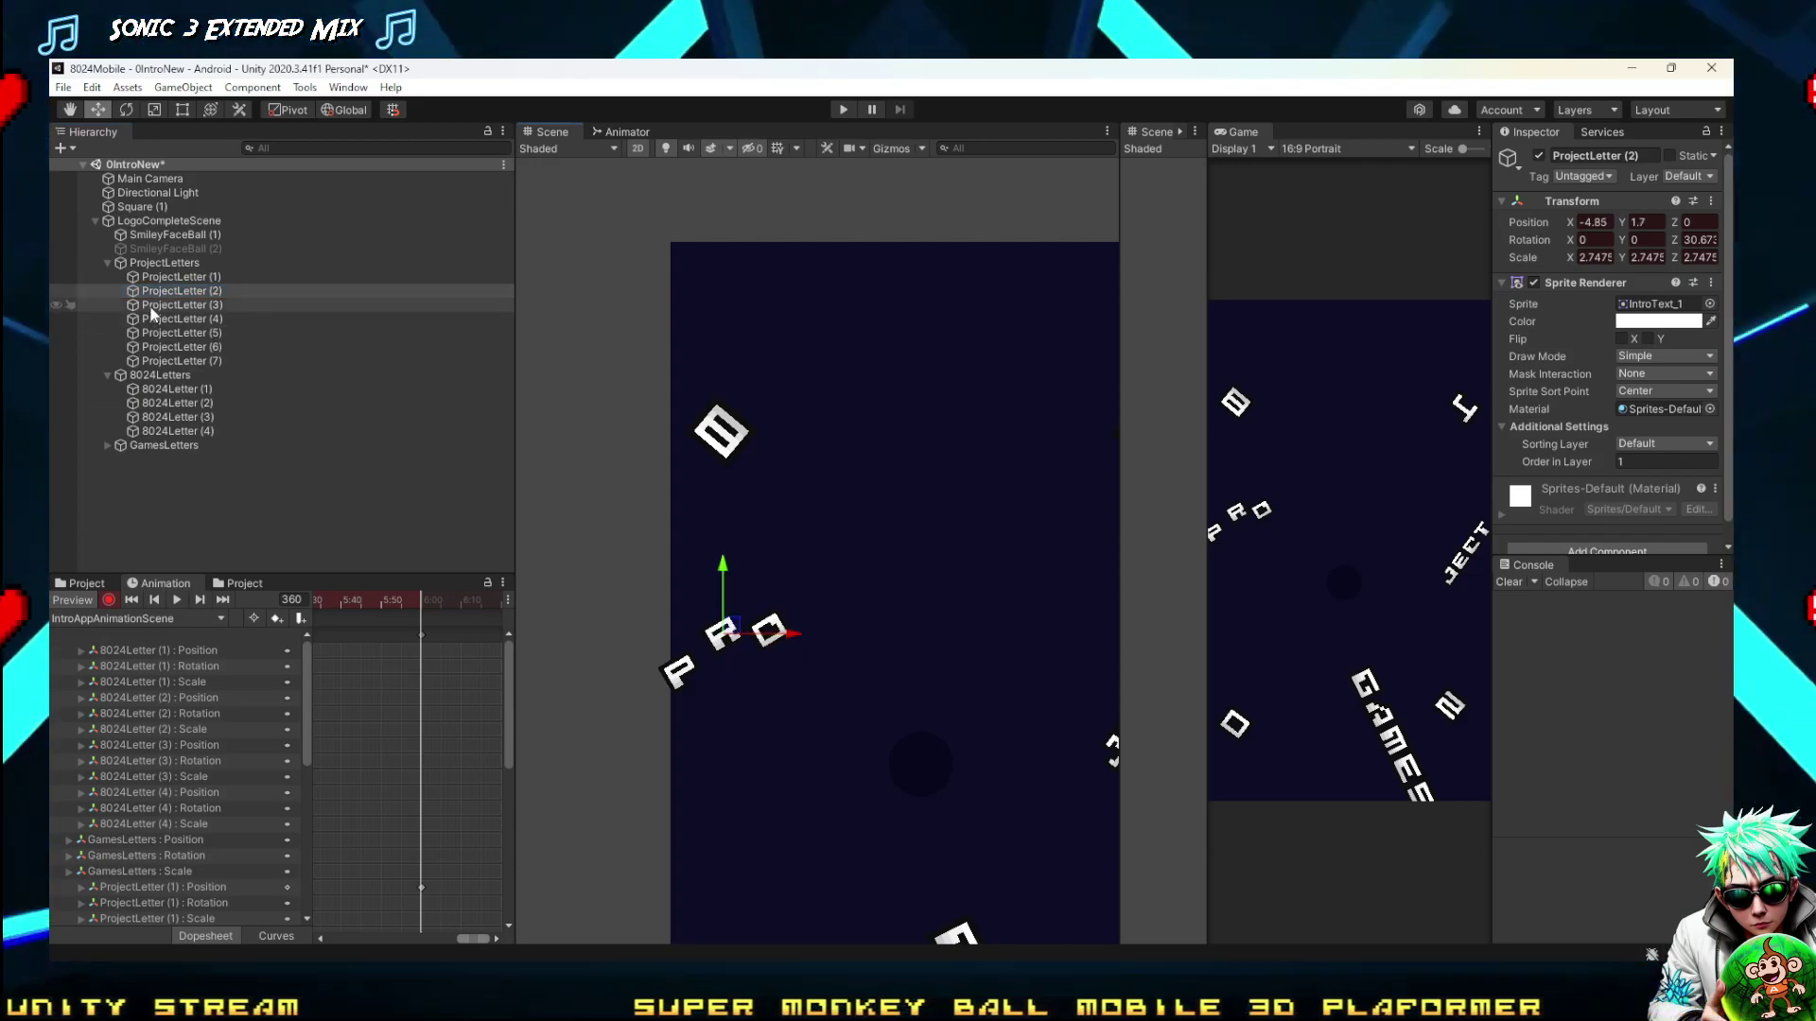
{"action": "left_click", "coordinate": [185, 309]}
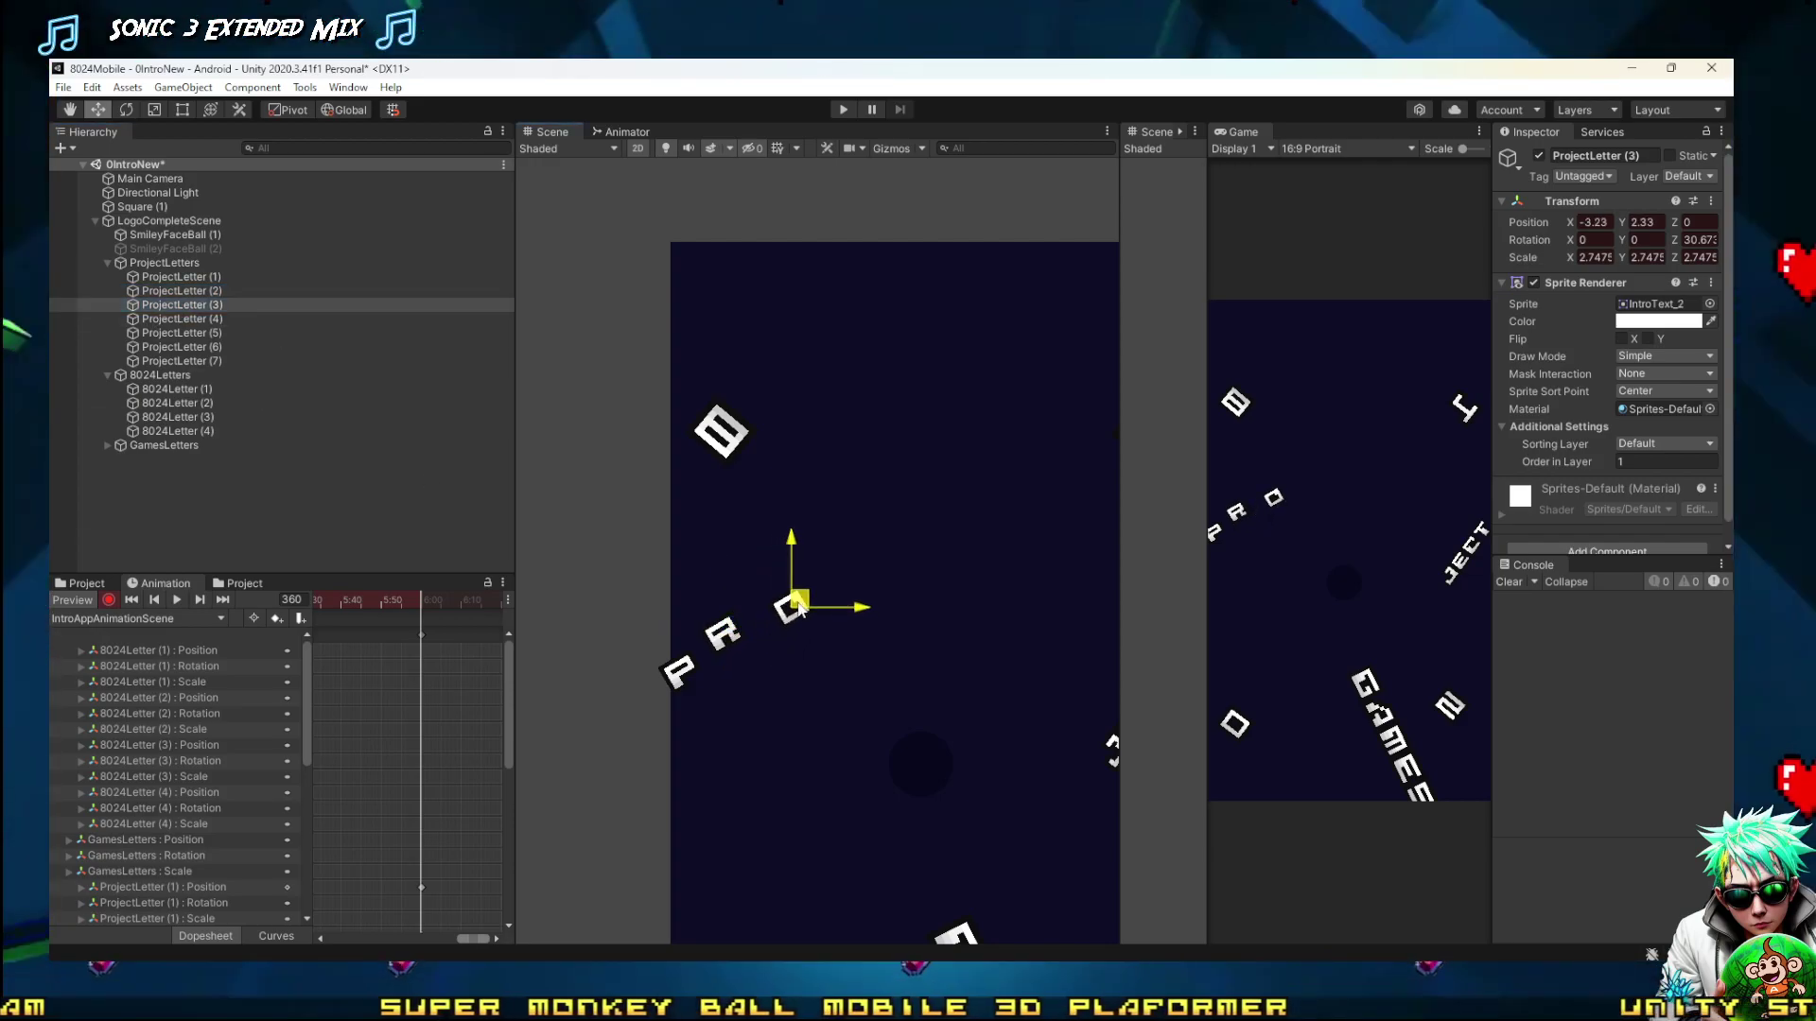
{"action": "left_click_drag", "start_coordinate": [836, 576], "coordinate": [836, 583]}
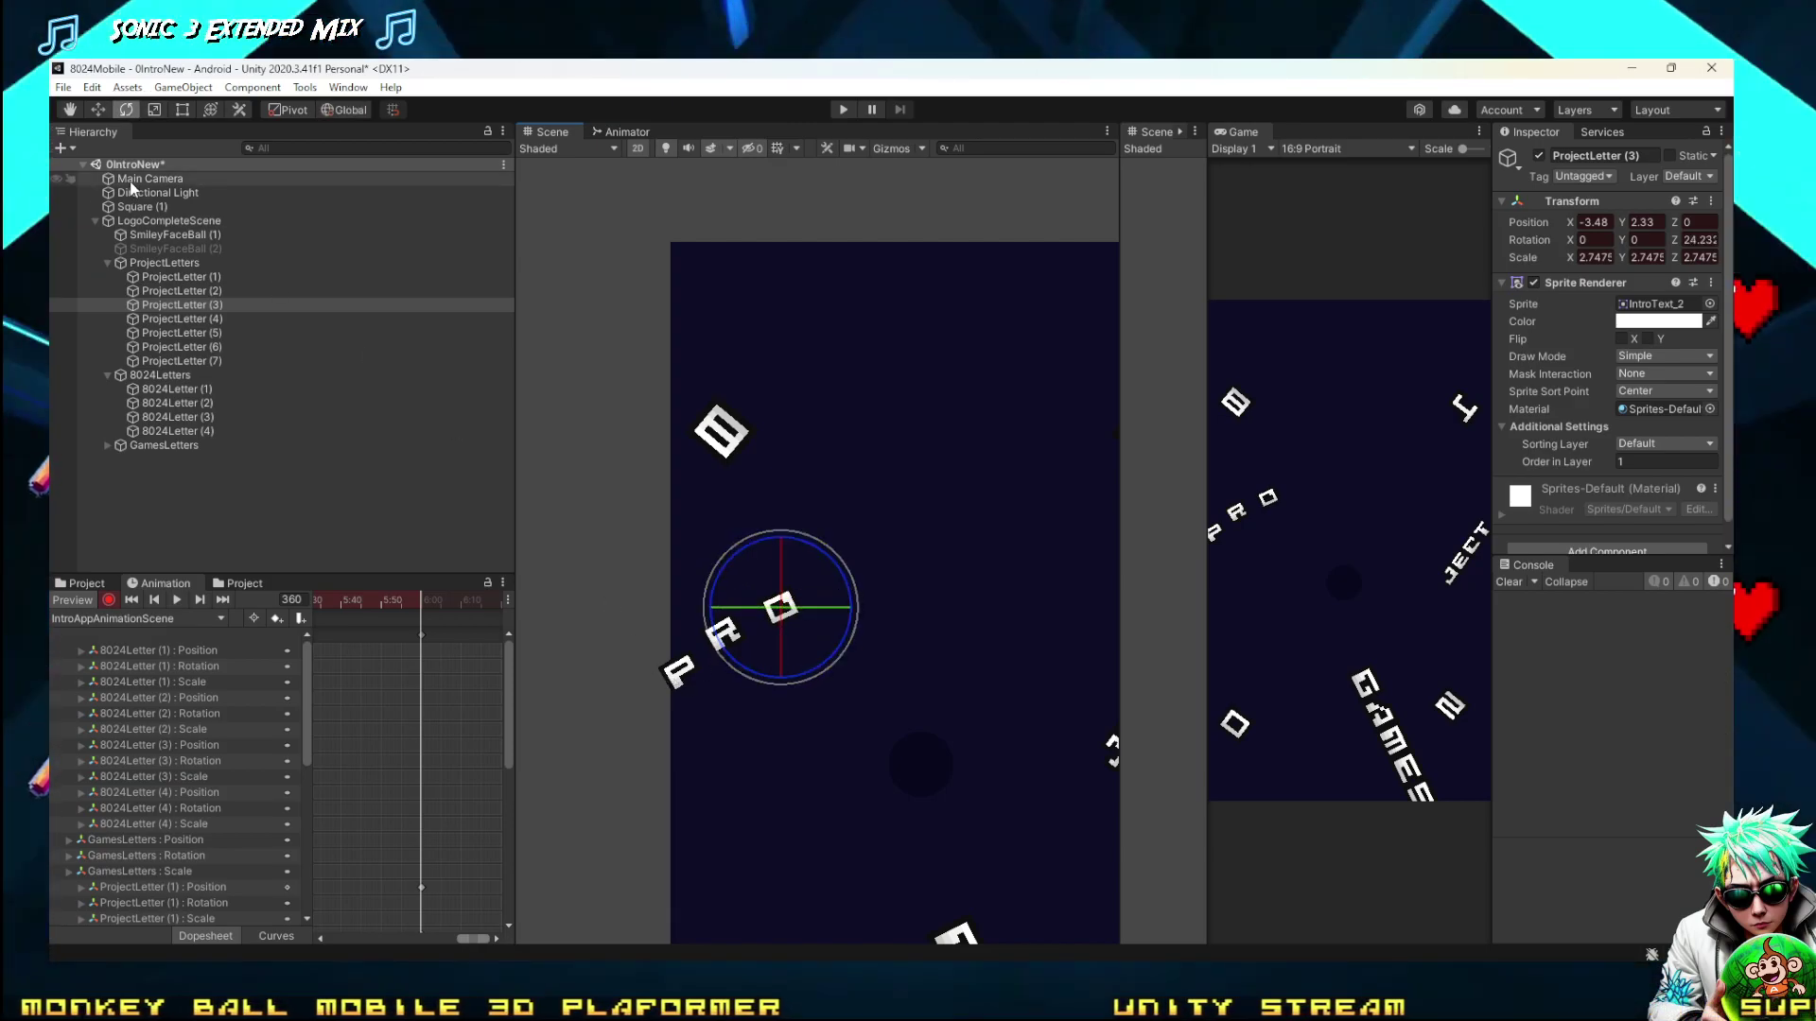
{"action": "left_click", "coordinate": [180, 277]}
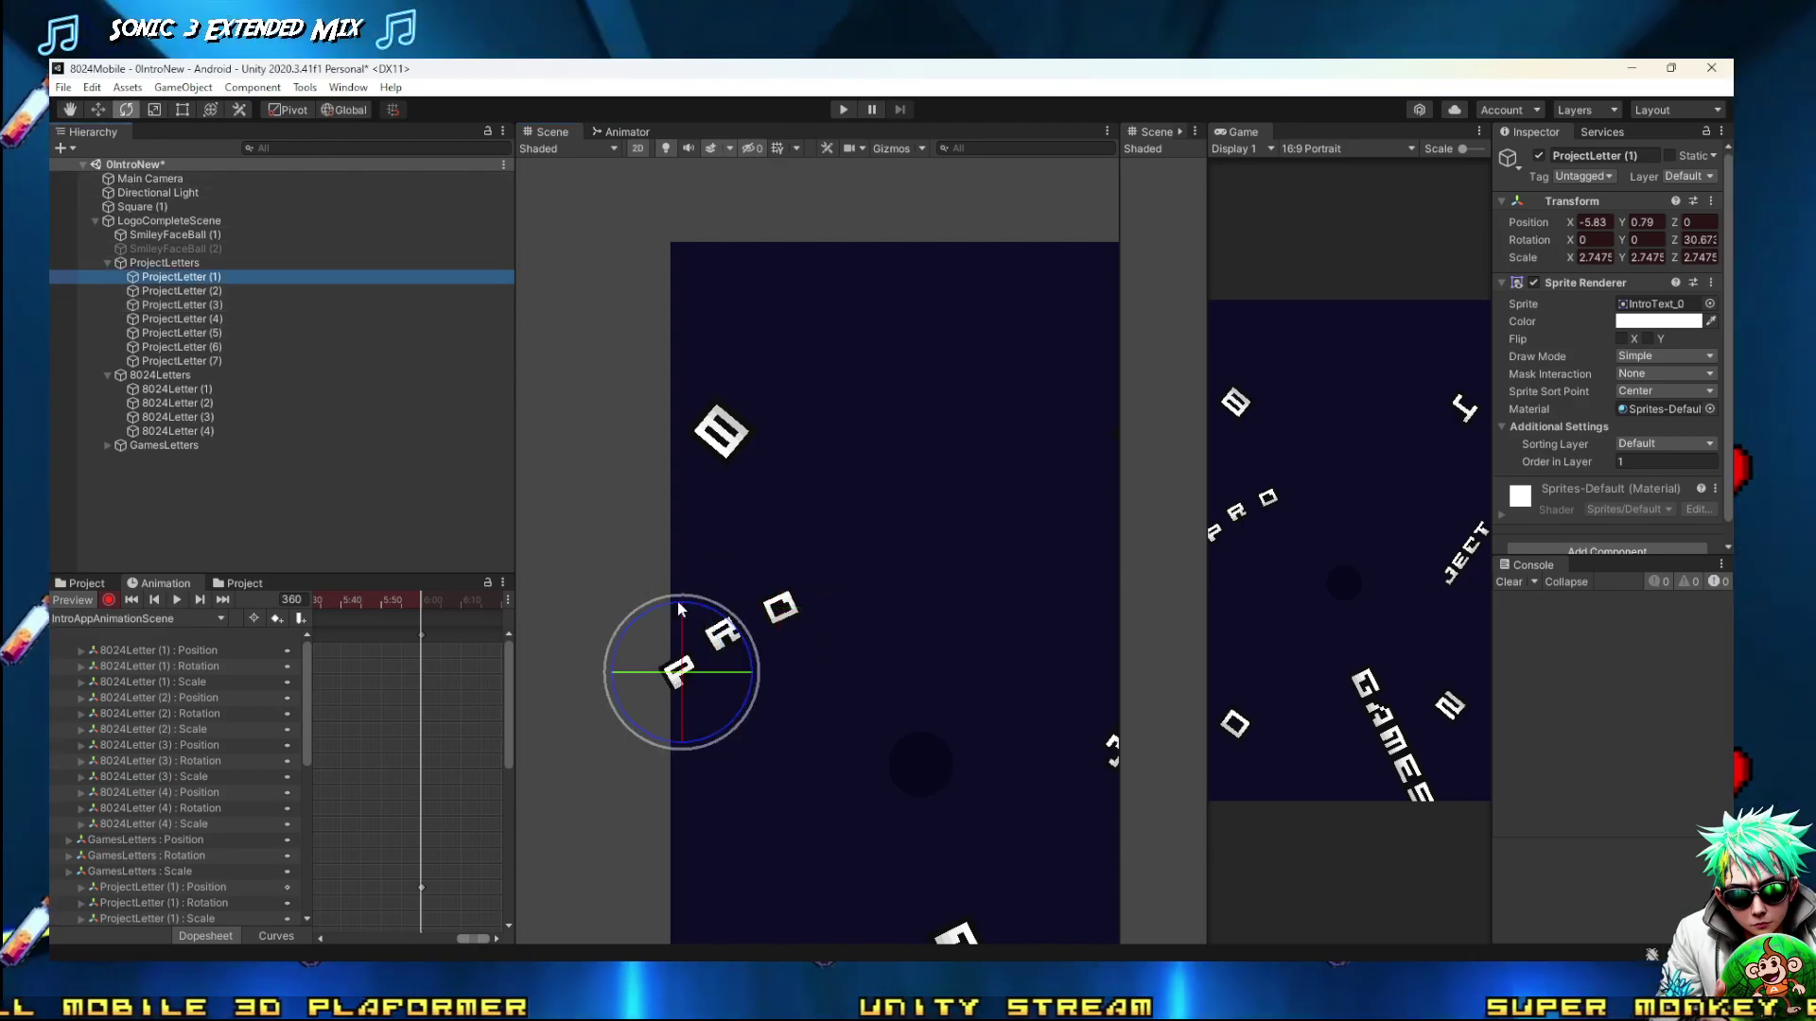
{"action": "left_click_drag", "start_coordinate": [626, 633], "coordinate": [609, 655]}
{"action": "scroll", "coordinate": [600, 667], "scroll_direction": "down", "scroll_amount": 3}
{"action": "middle_click_drag", "start_coordinate": [992, 768], "coordinate": [864, 741]}
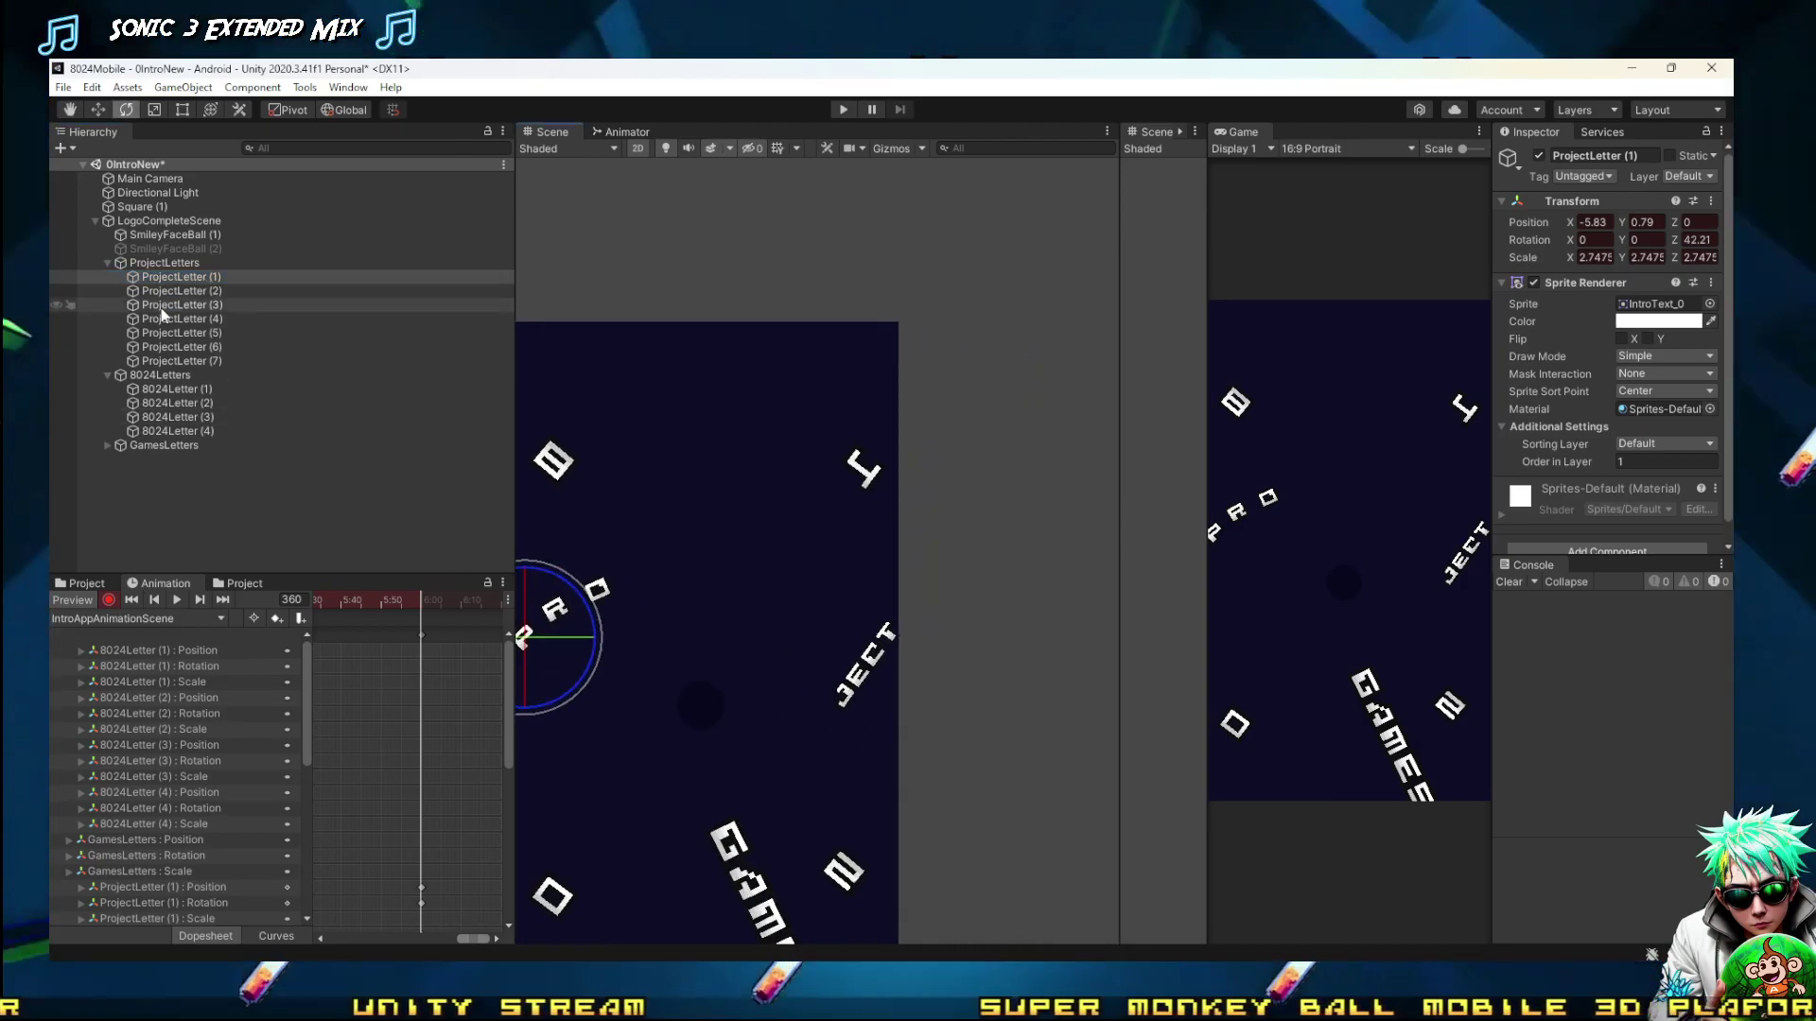
Rotate the fourth PROJECT letter about 36° and nudge it left; move the fifth right and down
{"action": "left_click", "coordinate": [170, 319]}
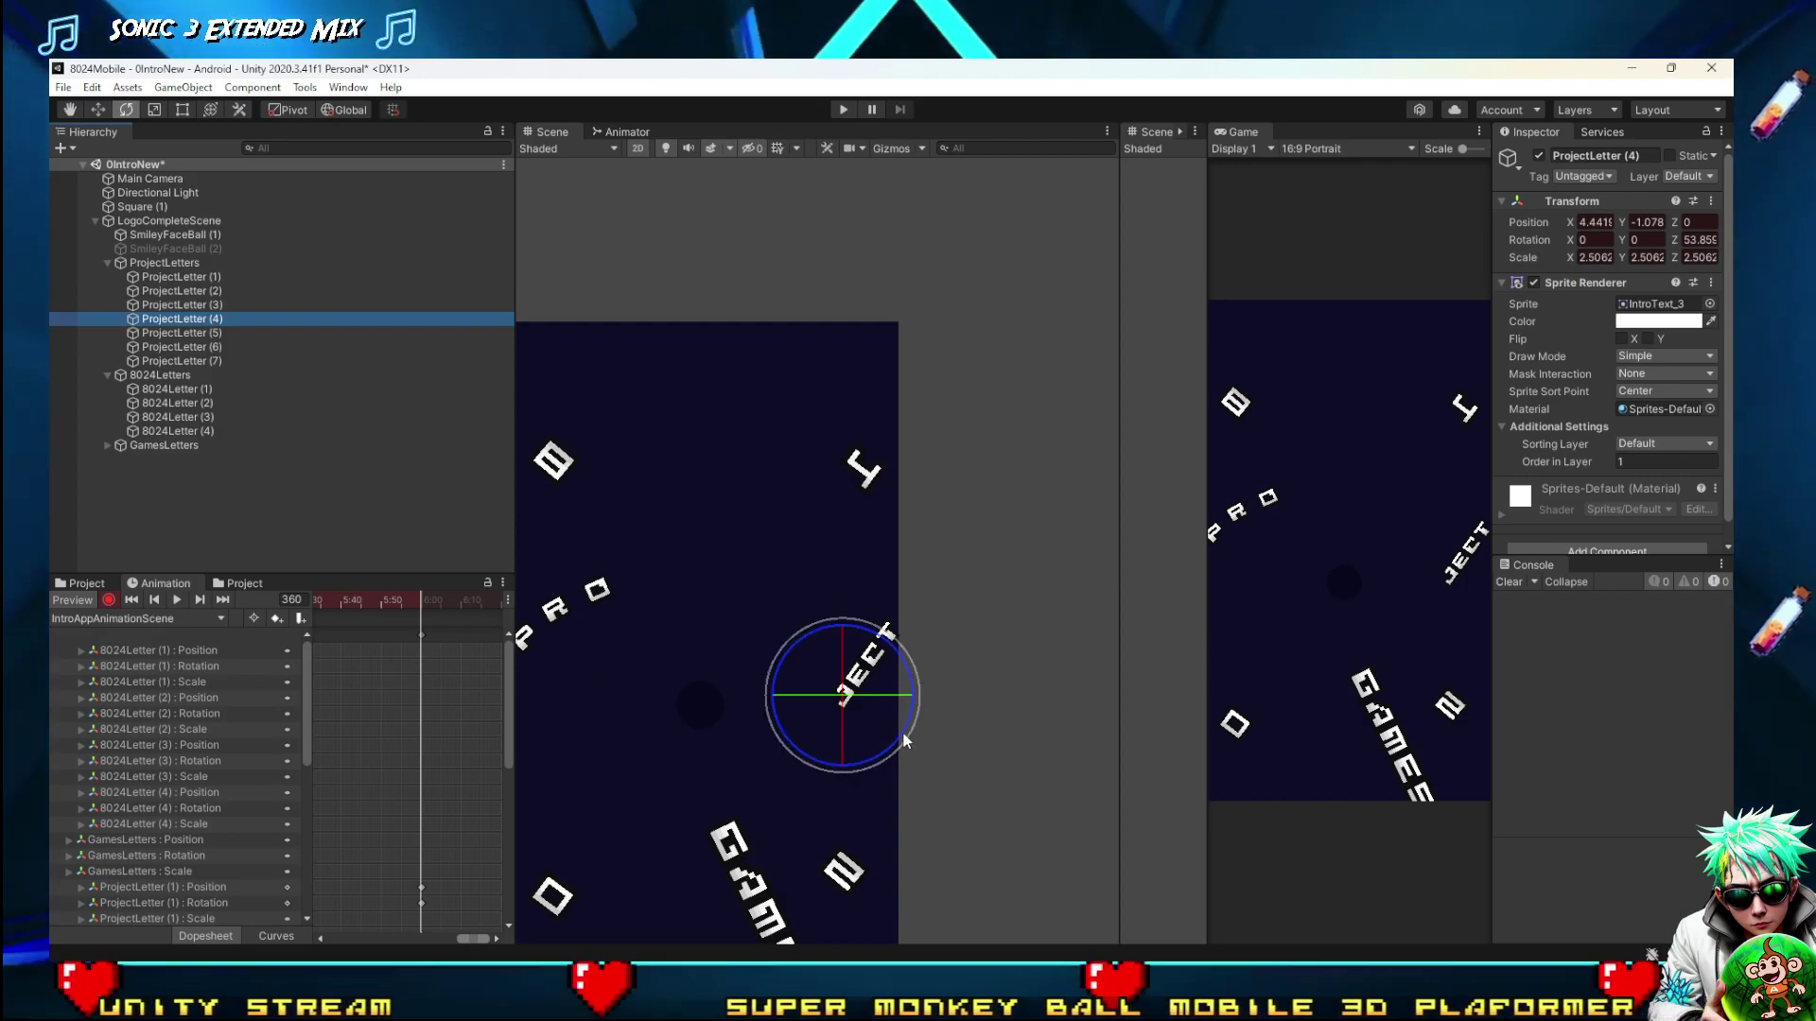
{"action": "left_click_drag", "start_coordinate": [900, 730], "coordinate": [889, 774]}
{"action": "key", "text": "w"}
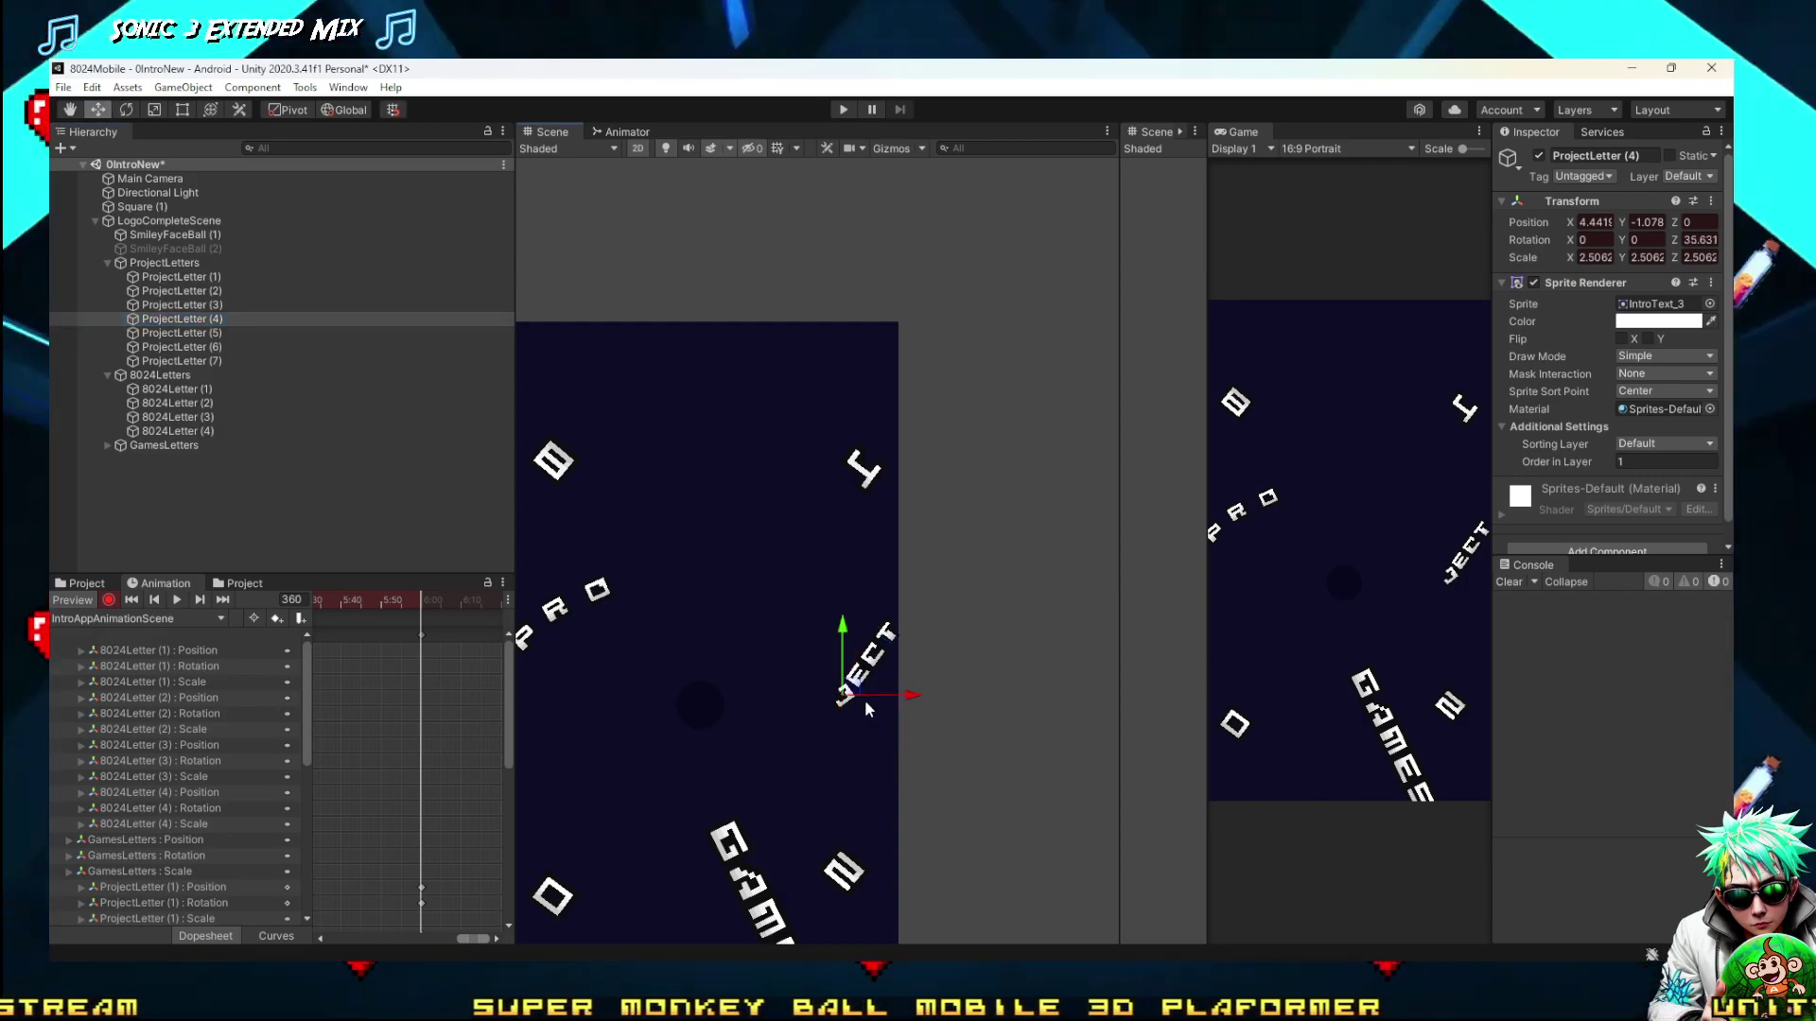
{"action": "left_click_drag", "start_coordinate": [850, 696], "coordinate": [850, 708]}
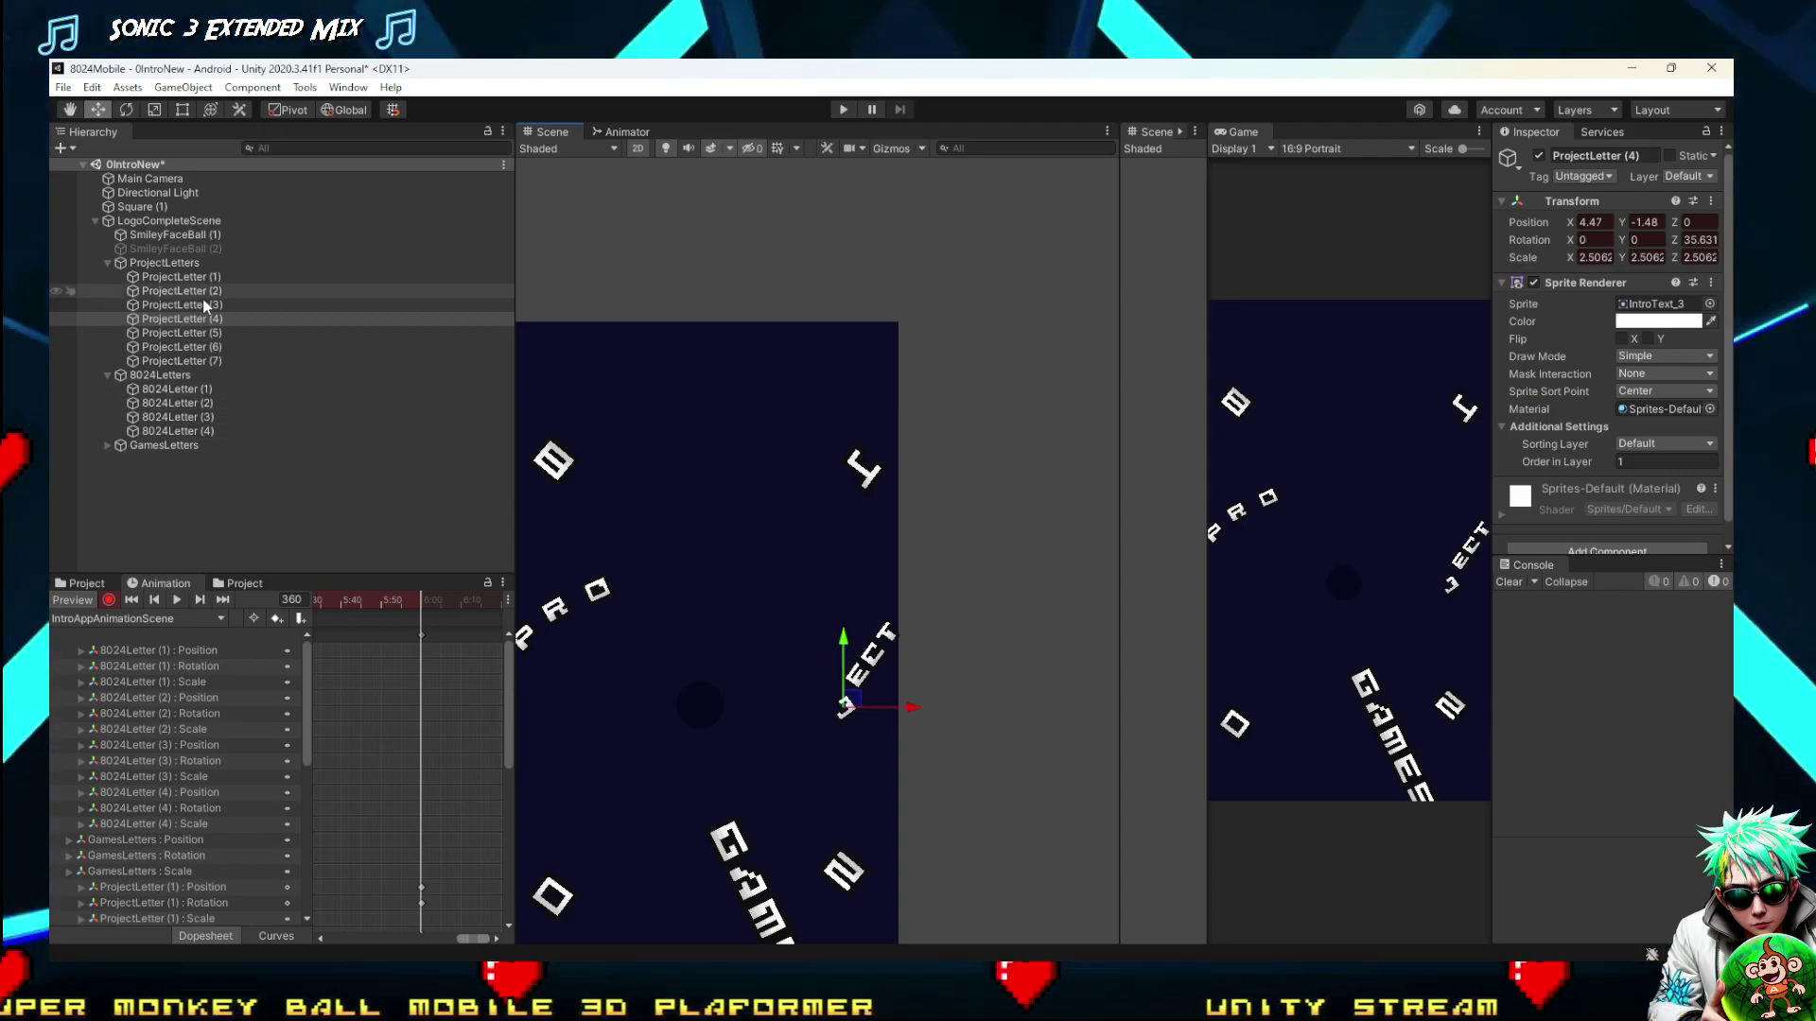
{"action": "left_click", "coordinate": [180, 333]}
{"action": "left_click_drag", "start_coordinate": [862, 672], "coordinate": [935, 616]}
Select the C and T letters, then expand GamesLetters and select the G
{"action": "left_click", "coordinate": [195, 347]}
{"action": "left_click", "coordinate": [206, 361]}
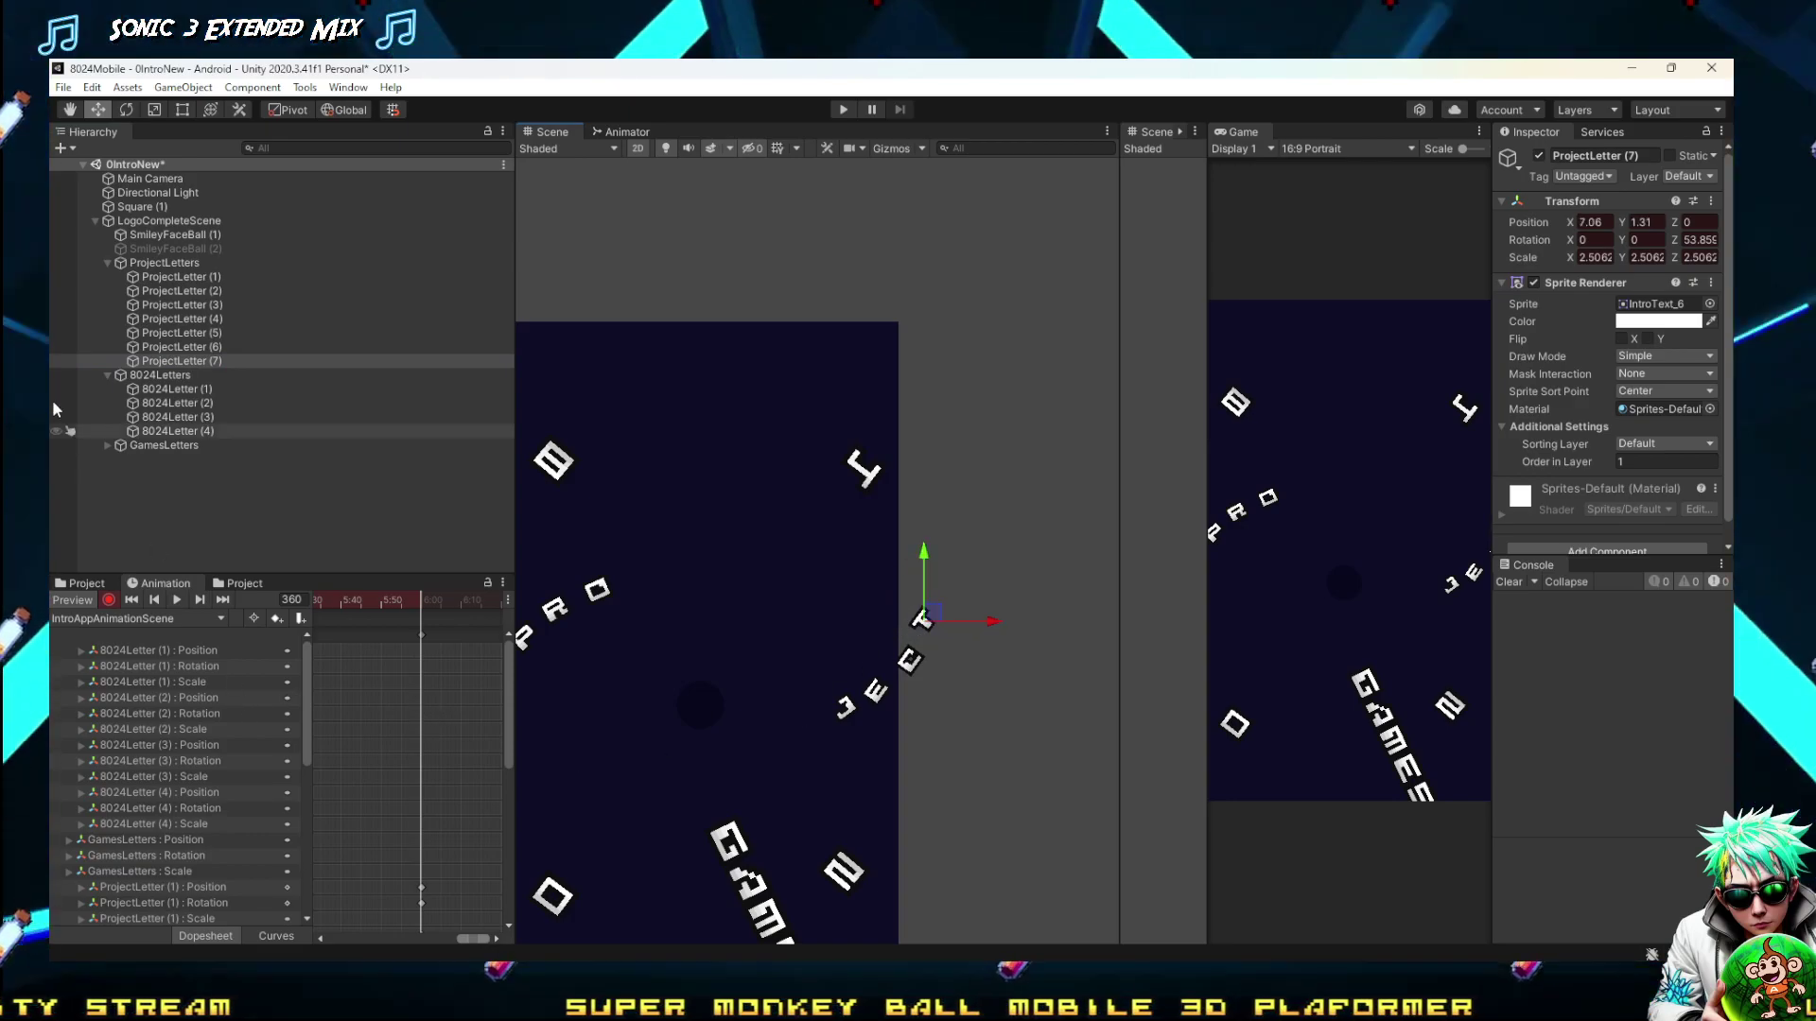
{"action": "left_click", "coordinate": [106, 446]}
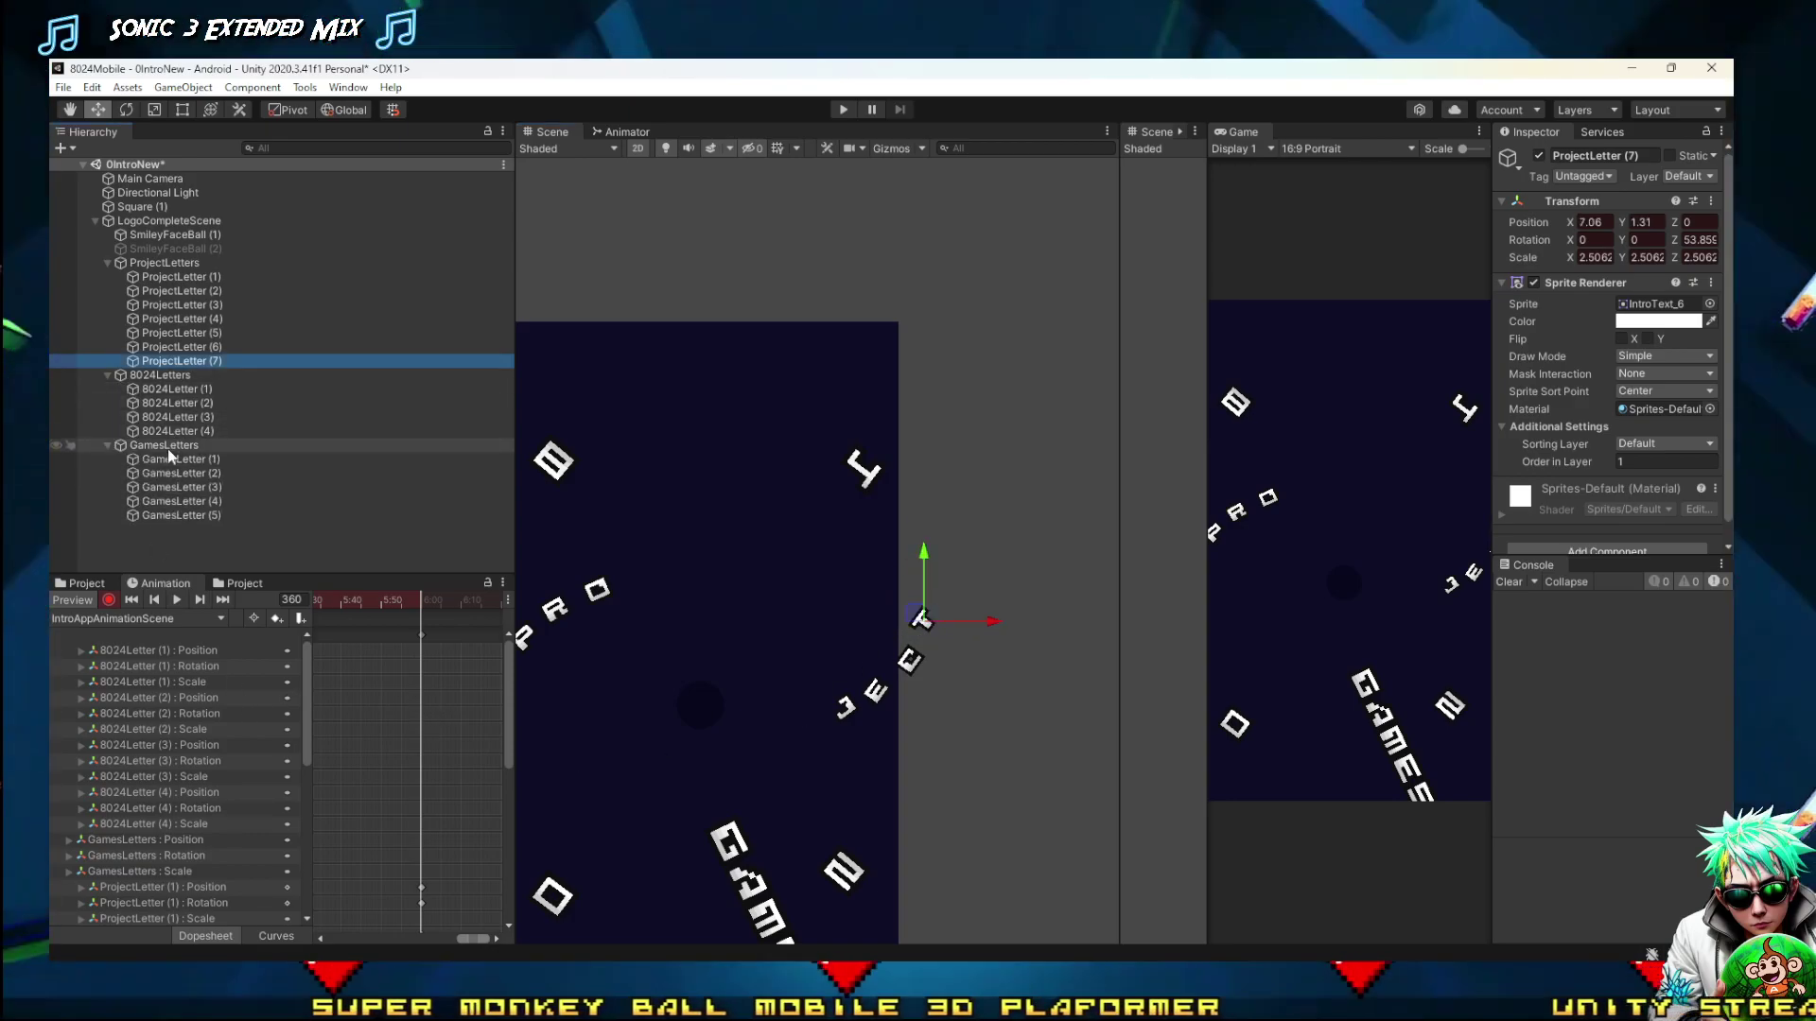
{"action": "left_click", "coordinate": [174, 460]}
Move the G right and up, the S lower, and the E down and right
{"action": "left_click_drag", "start_coordinate": [741, 836], "coordinate": [800, 849]}
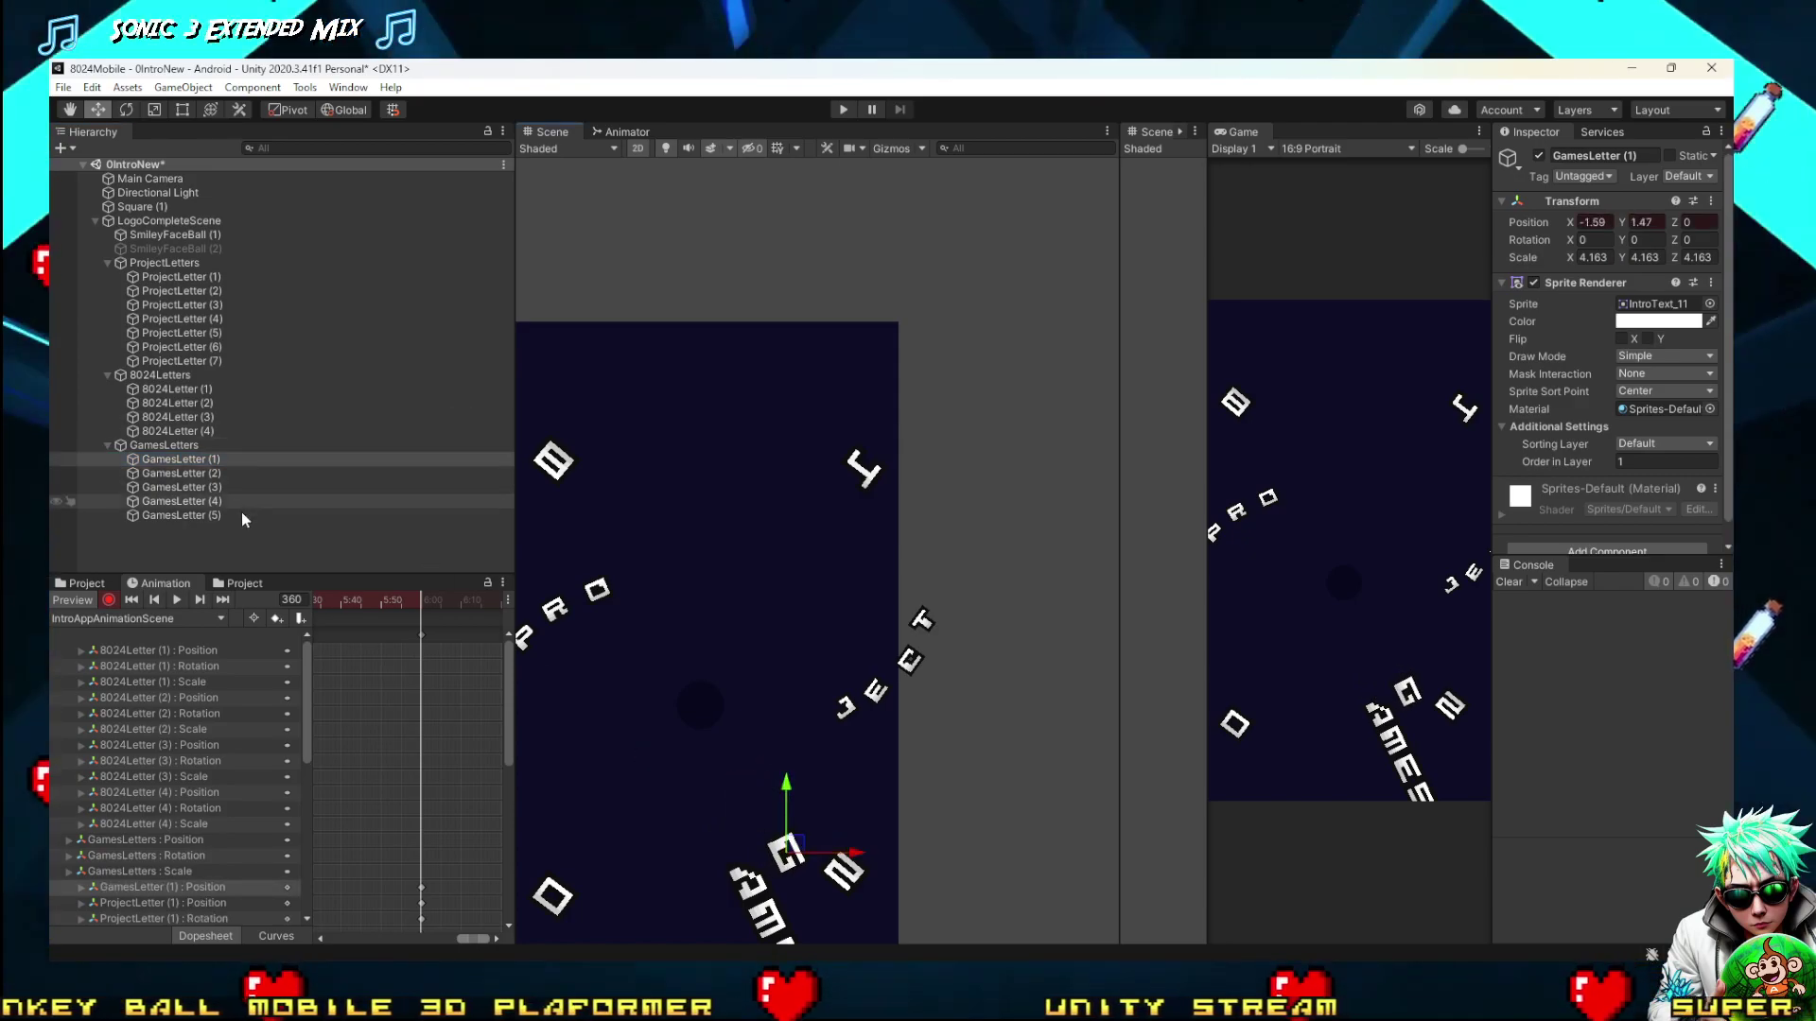
{"action": "left_click", "coordinate": [182, 516]}
{"action": "scroll", "coordinate": [968, 734], "scroll_direction": "down", "scroll_amount": 3}
{"action": "left_click_drag", "start_coordinate": [868, 784], "coordinate": [857, 602]}
{"action": "key", "text": "w"}
{"action": "left_click_drag", "start_coordinate": [802, 677], "coordinate": [791, 746]}
{"action": "left_click", "coordinate": [161, 502]}
{"action": "left_click_drag", "start_coordinate": [799, 646], "coordinate": [840, 671]}
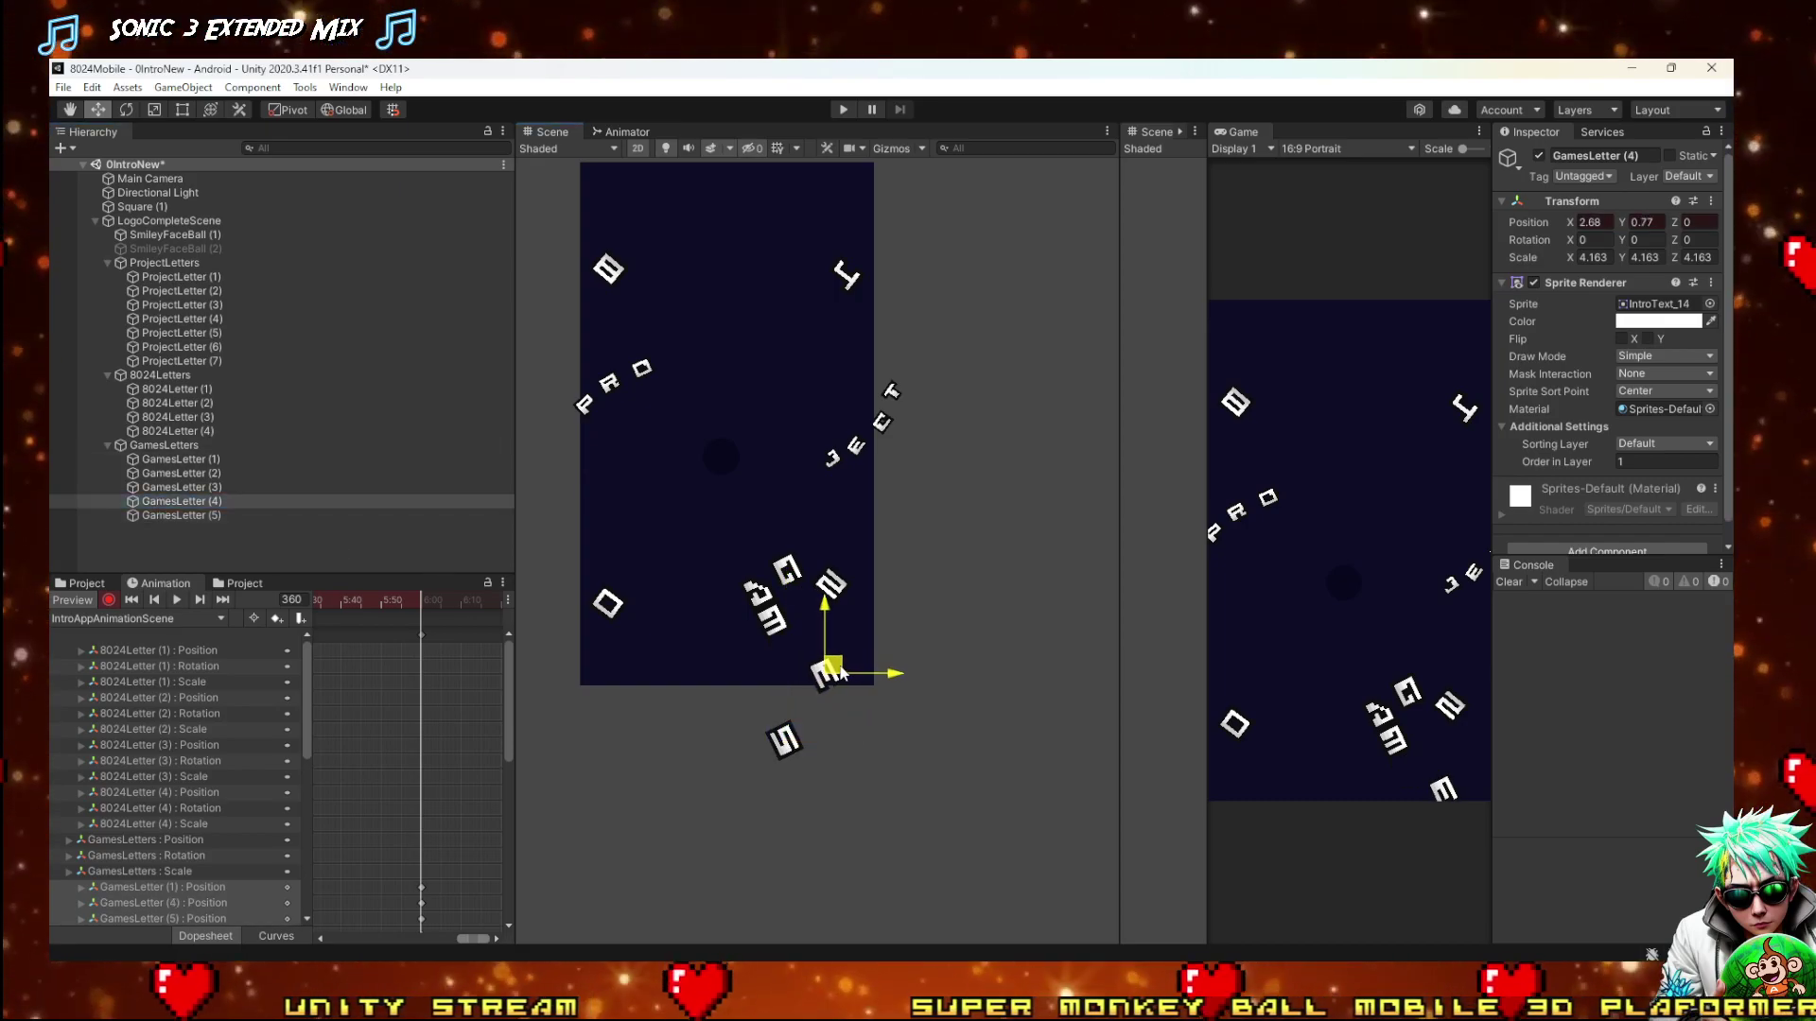
{"action": "left_click", "coordinate": [182, 488]}
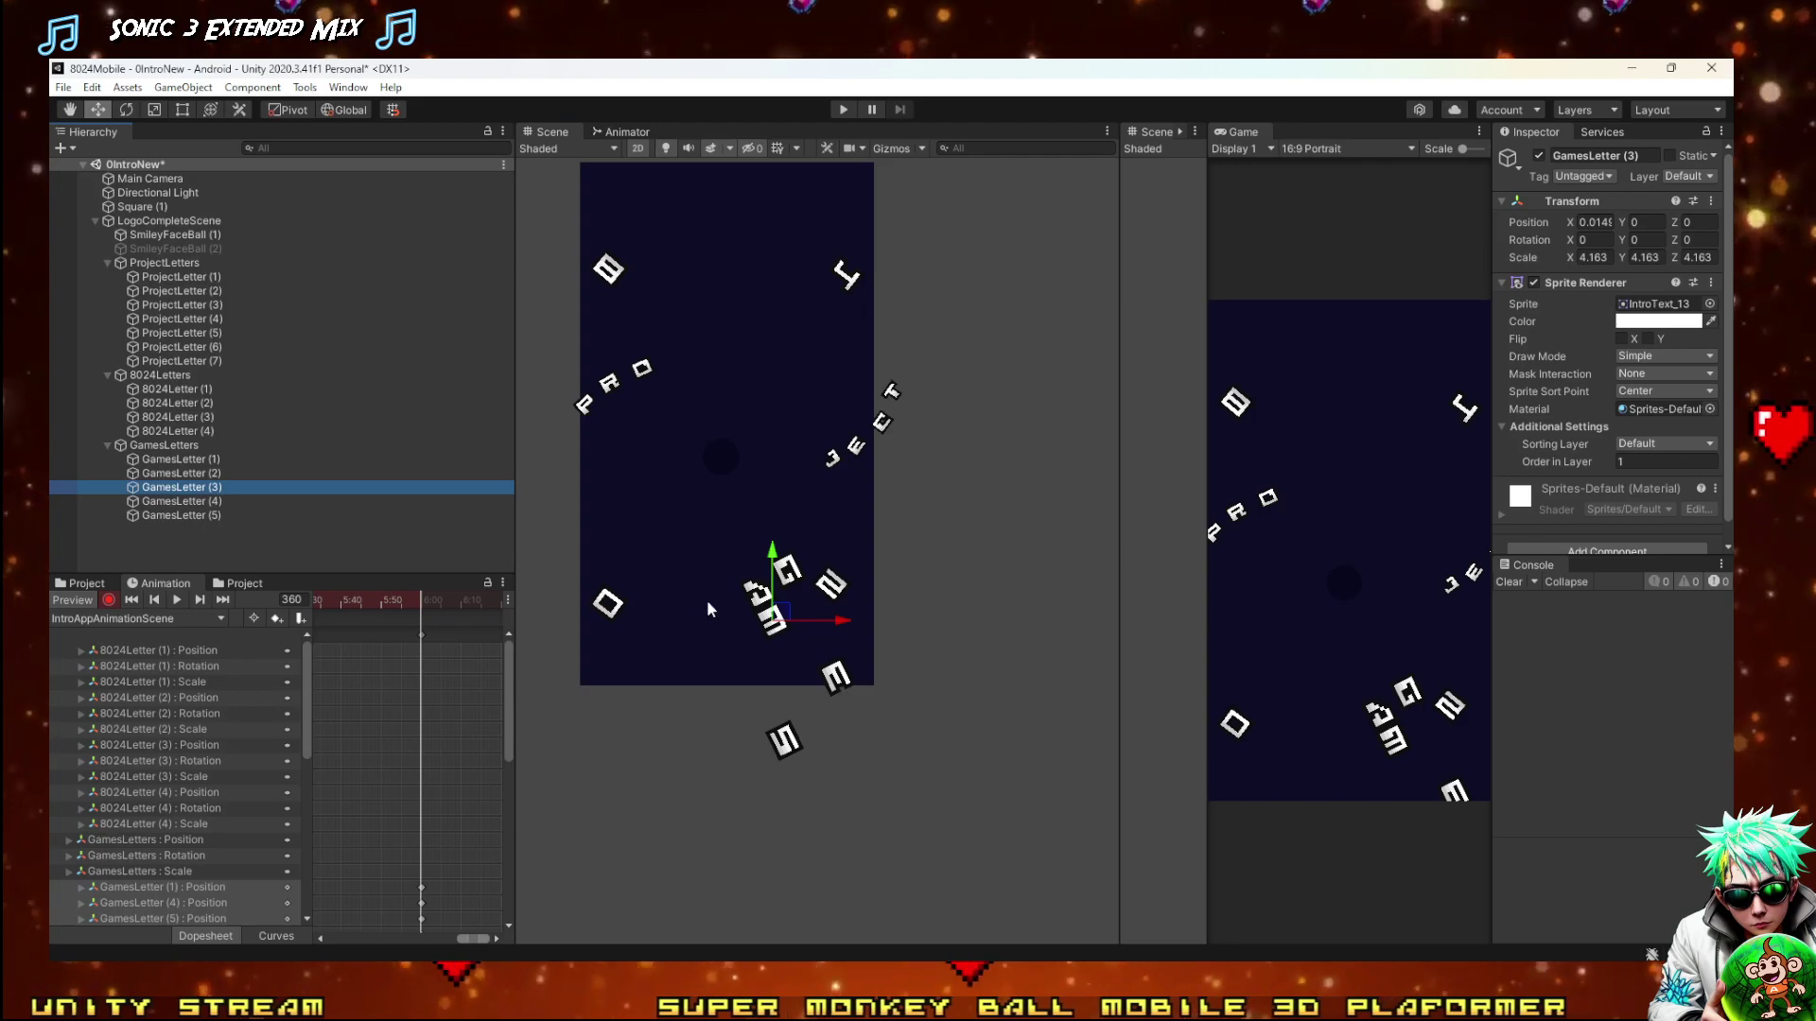
{"action": "left_click", "coordinate": [188, 475]}
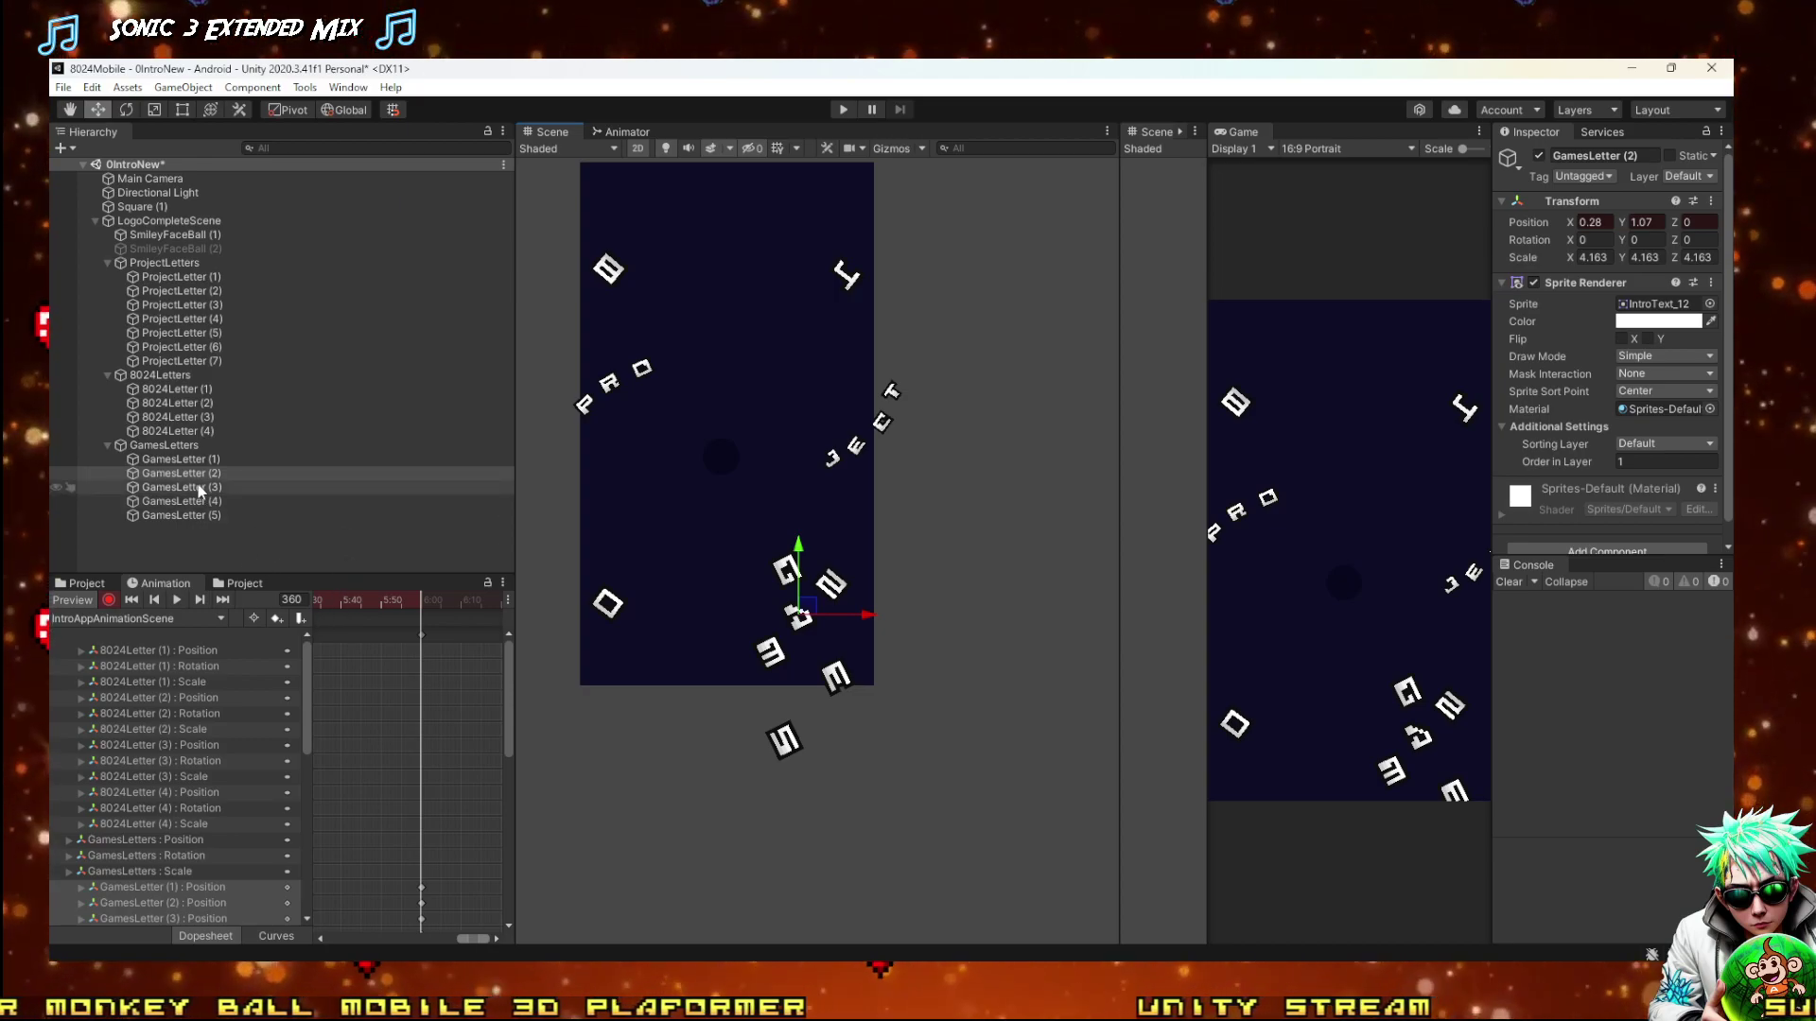
Nudge the 8 slightly up-left and key a new position for the 0
{"action": "left_click", "coordinate": [176, 389]}
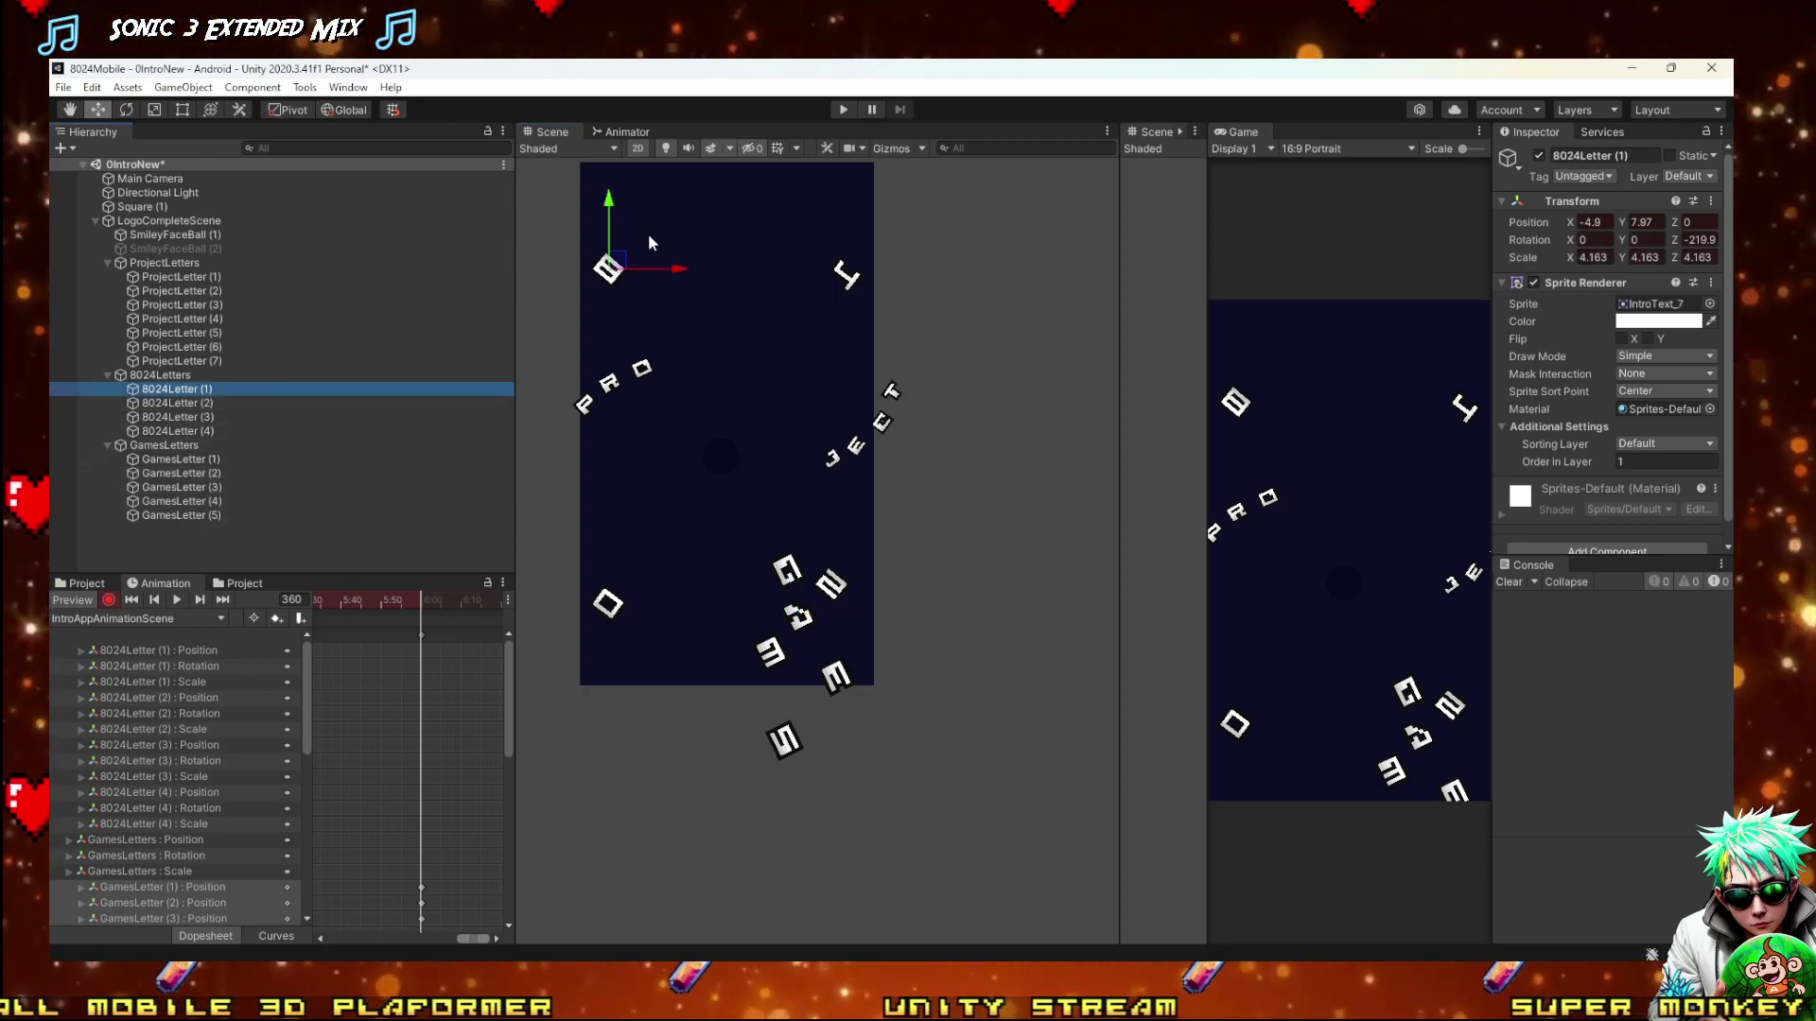
{"action": "left_click_drag", "start_coordinate": [612, 270], "coordinate": [607, 268]}
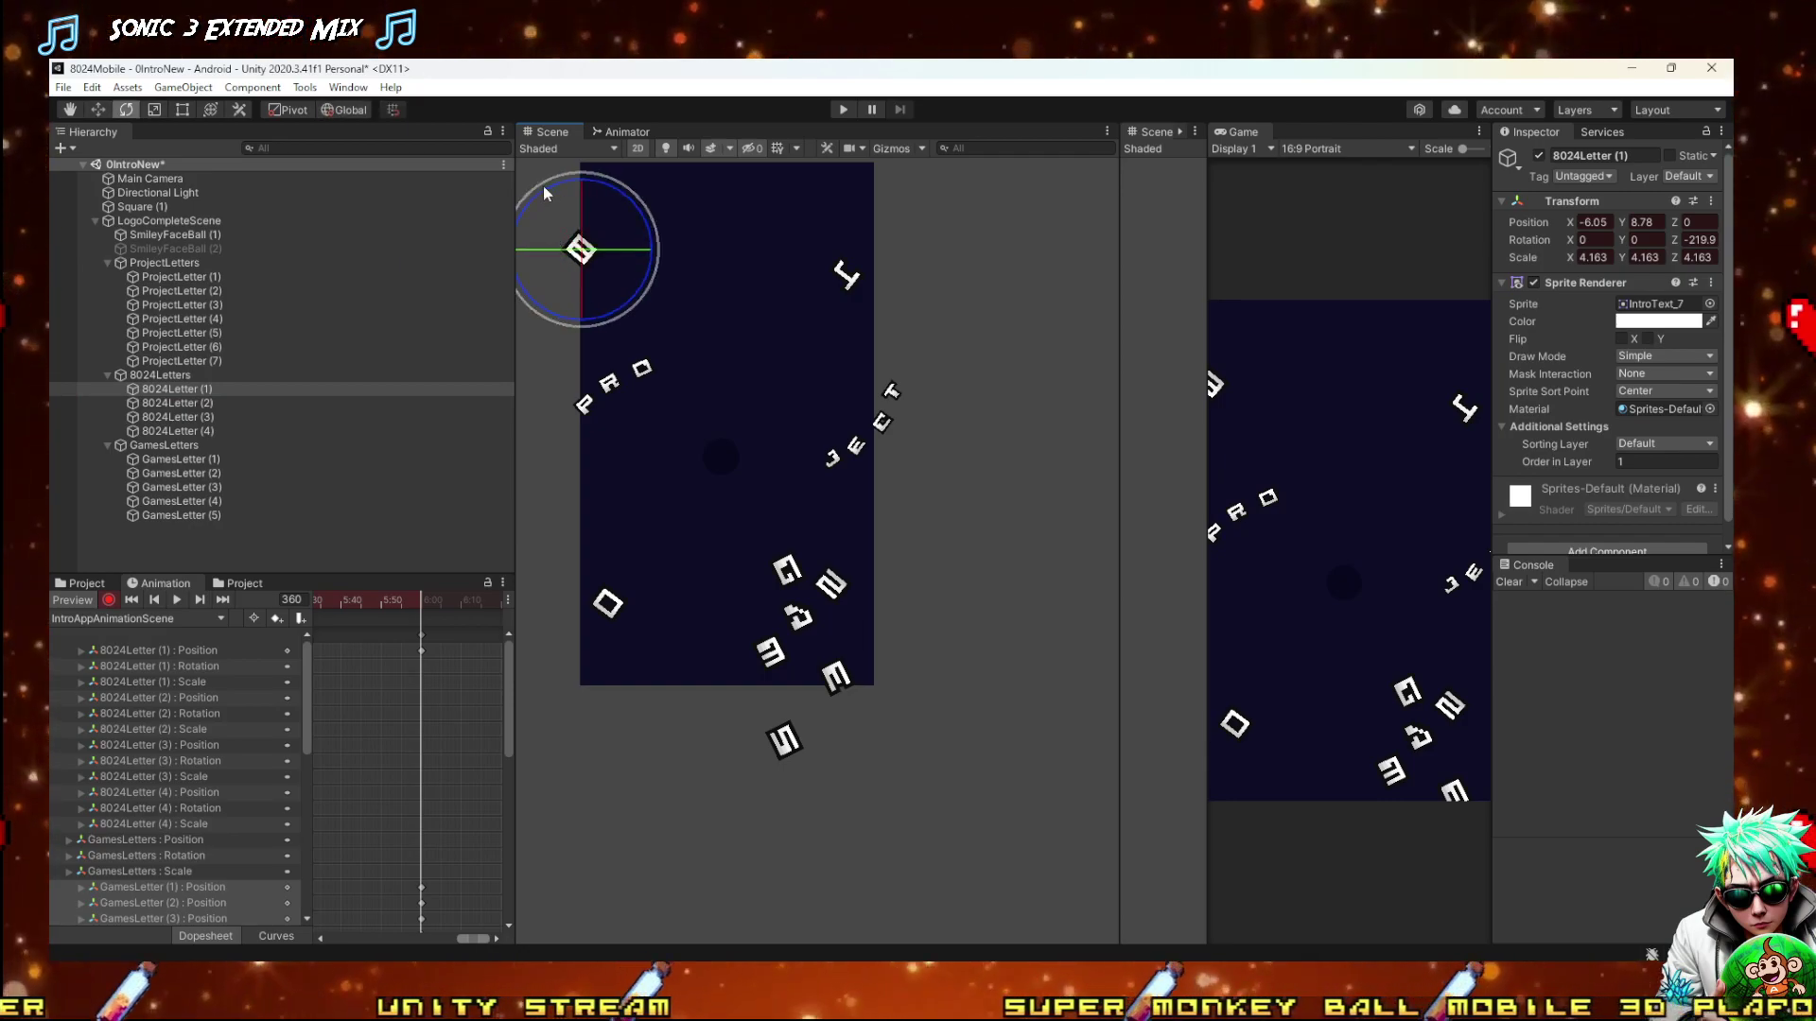
{"action": "left_click", "coordinate": [176, 403]}
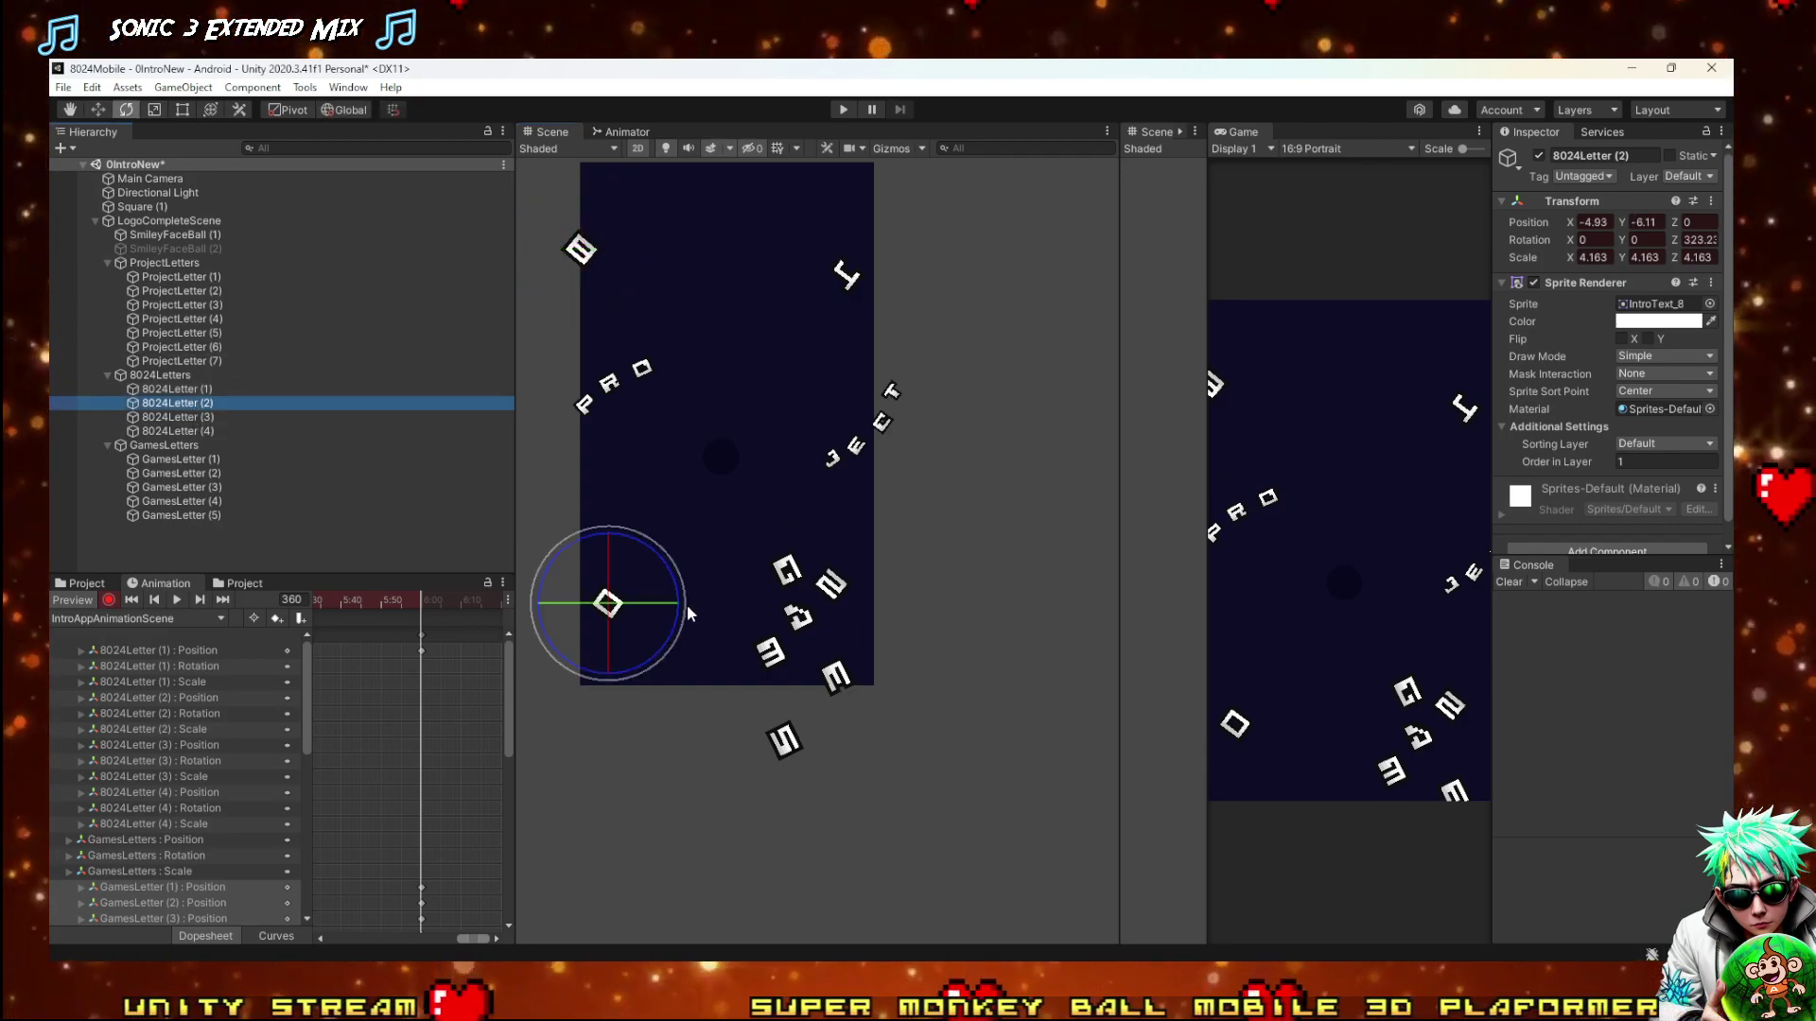
{"action": "left_click_drag", "start_coordinate": [605, 606], "coordinate": [612, 602]}
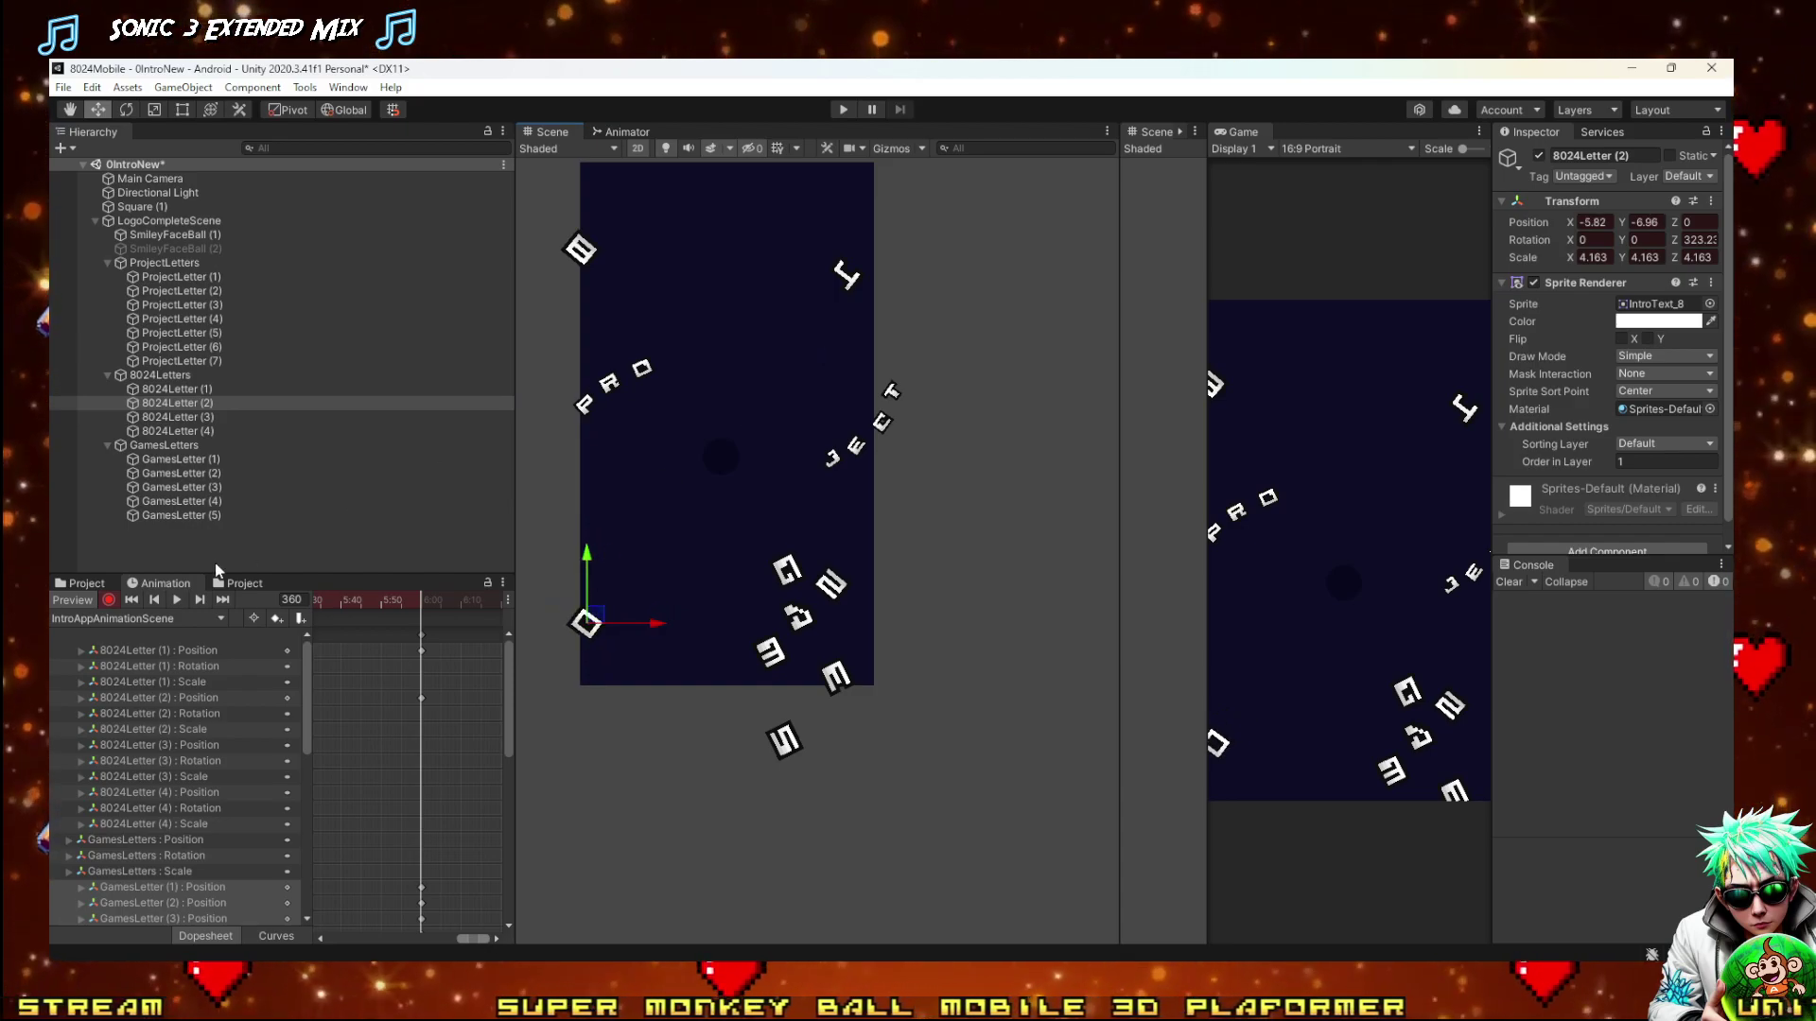
{"action": "left_click", "coordinate": [206, 419]}
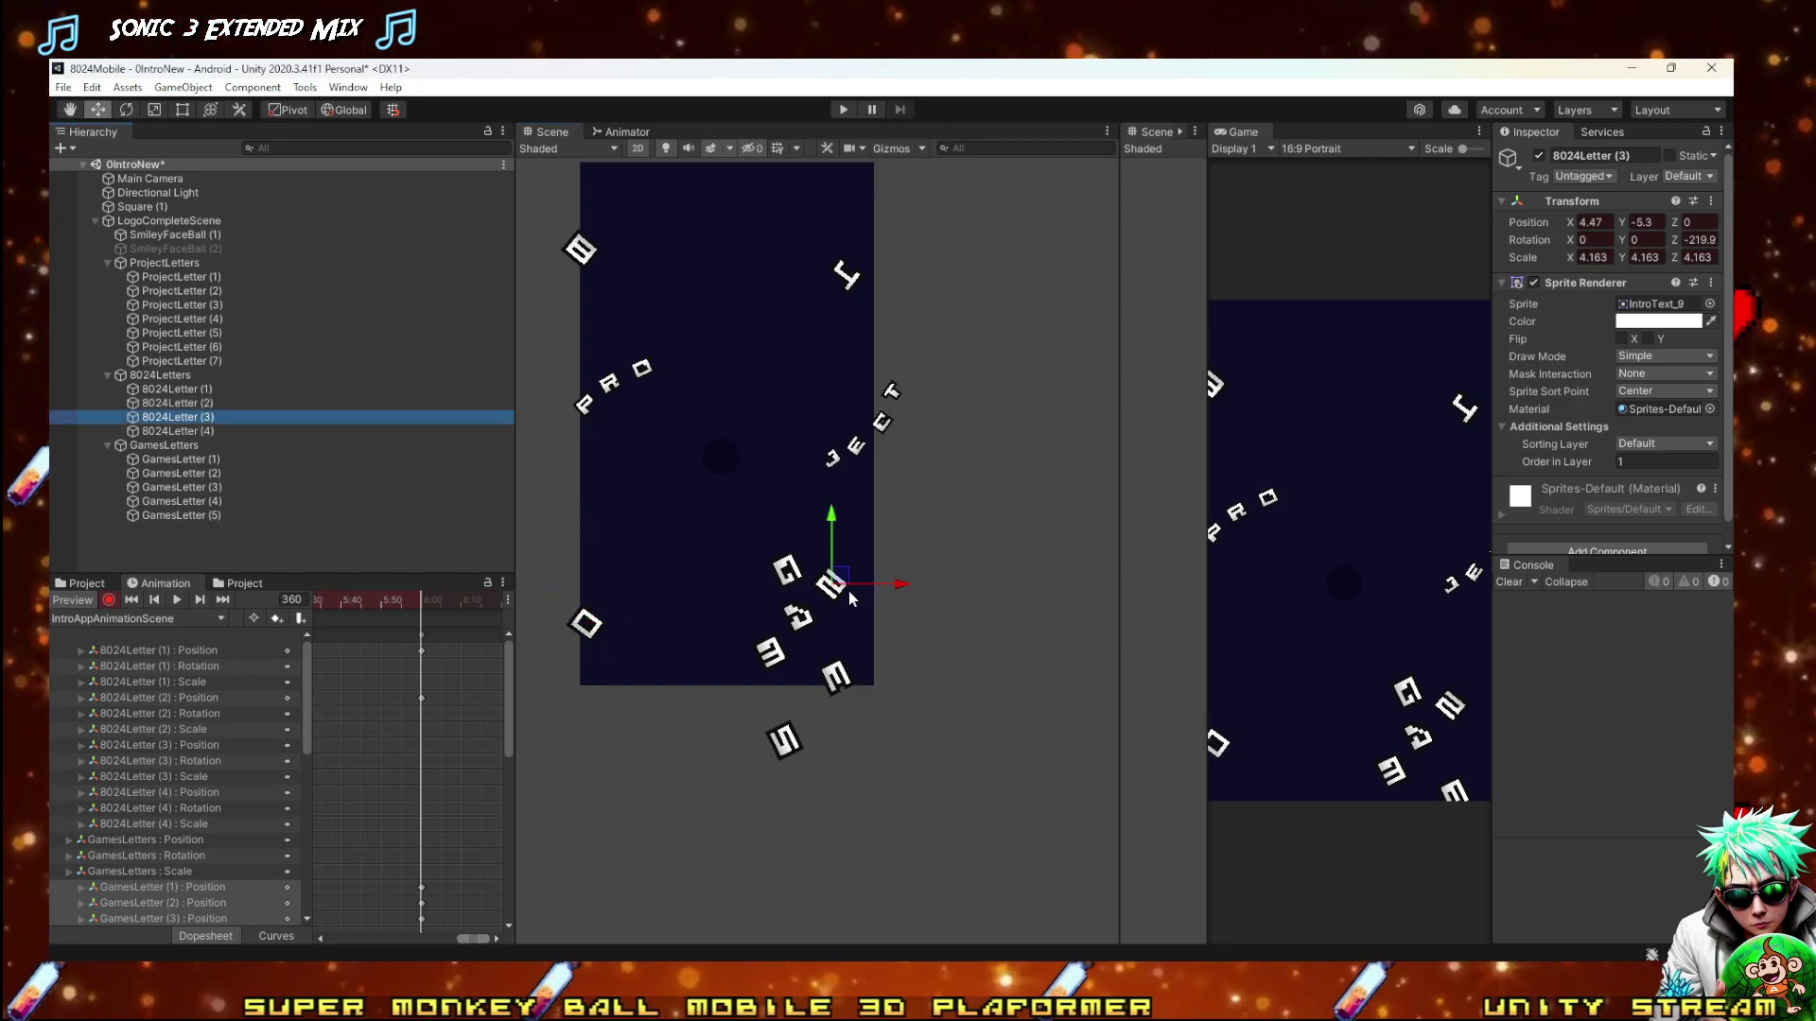
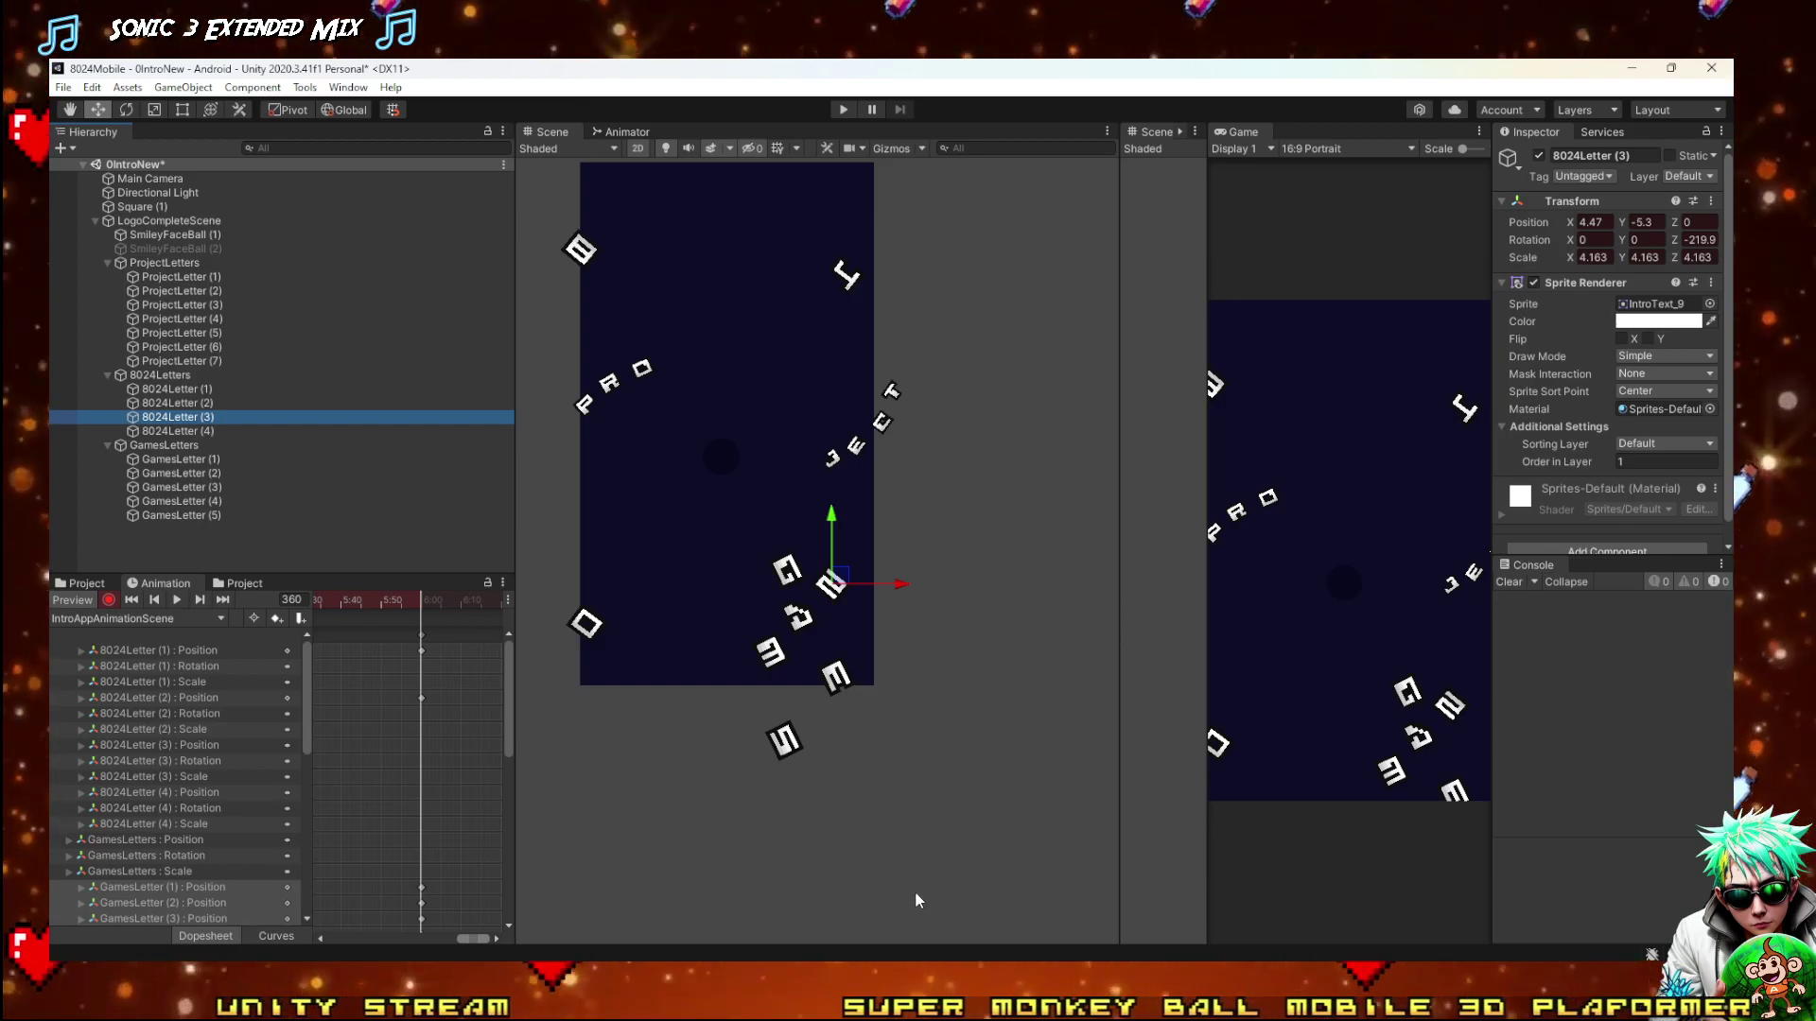
Push 8024Letter (3) down-right and 8024Letter (2) down-left, then preview the intro animation
{"action": "left_click_drag", "start_coordinate": [843, 579], "coordinate": [845, 580]}
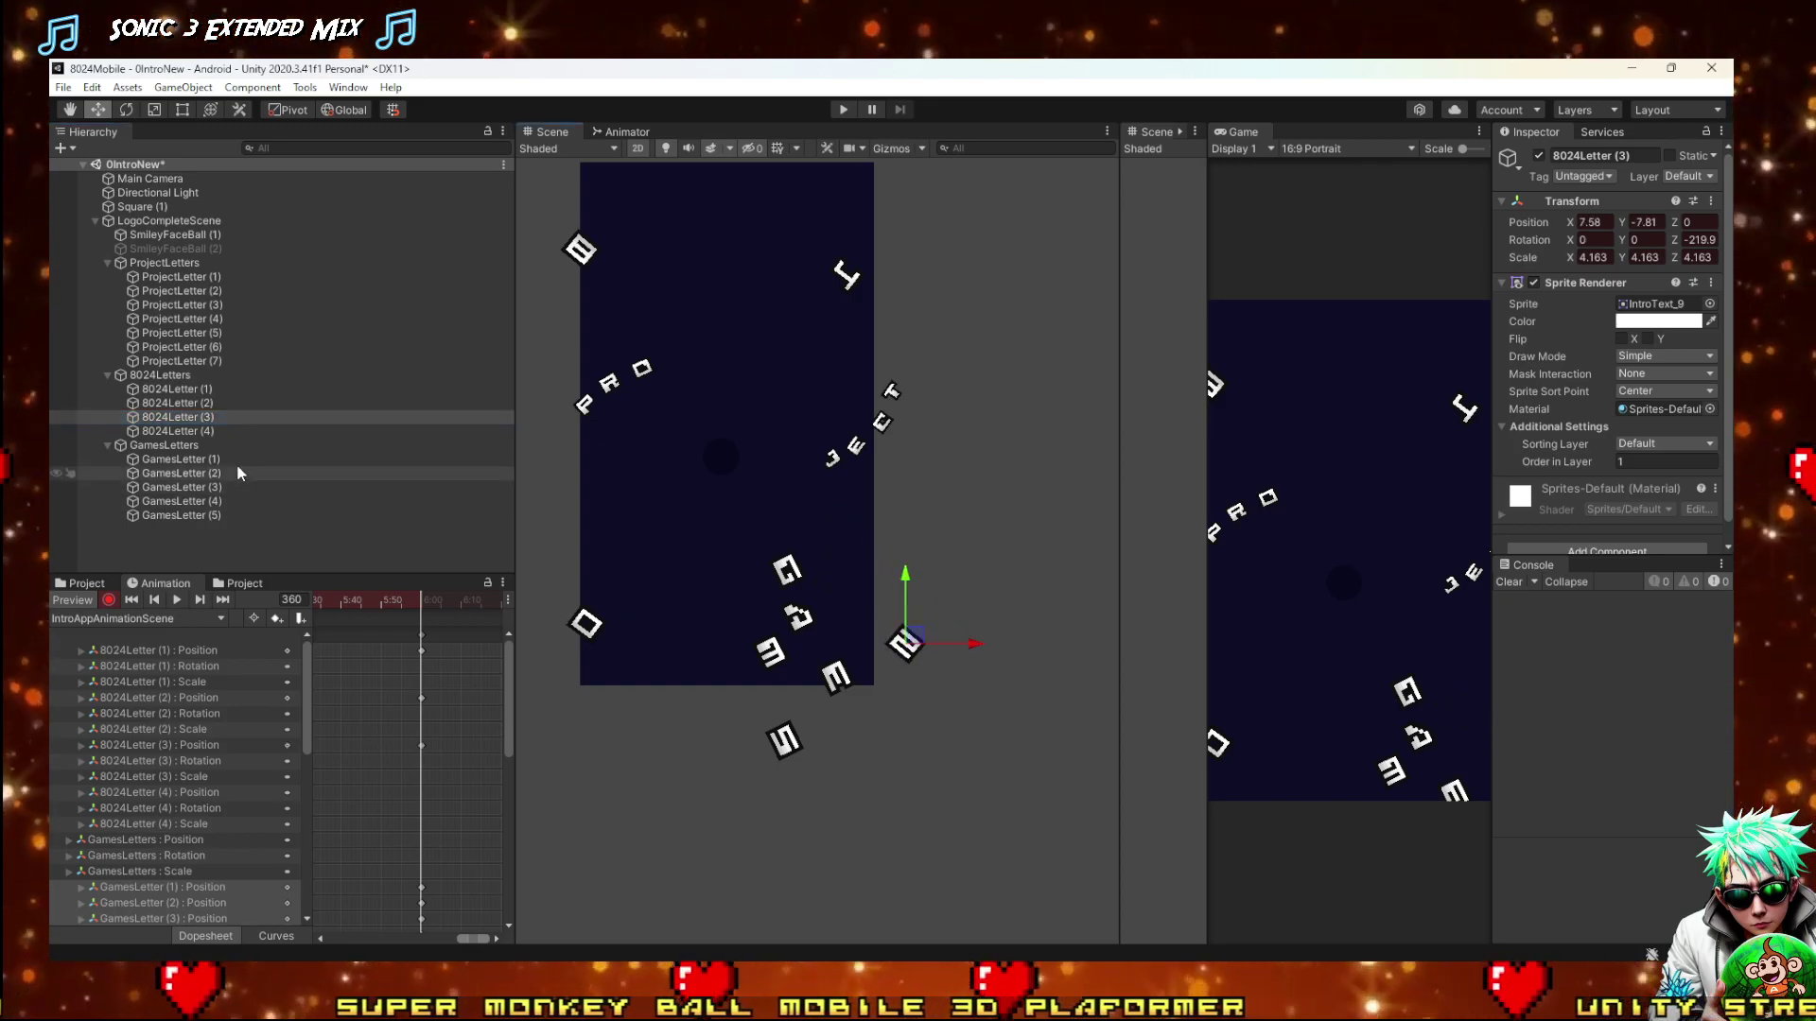
{"action": "left_click", "coordinate": [212, 432]}
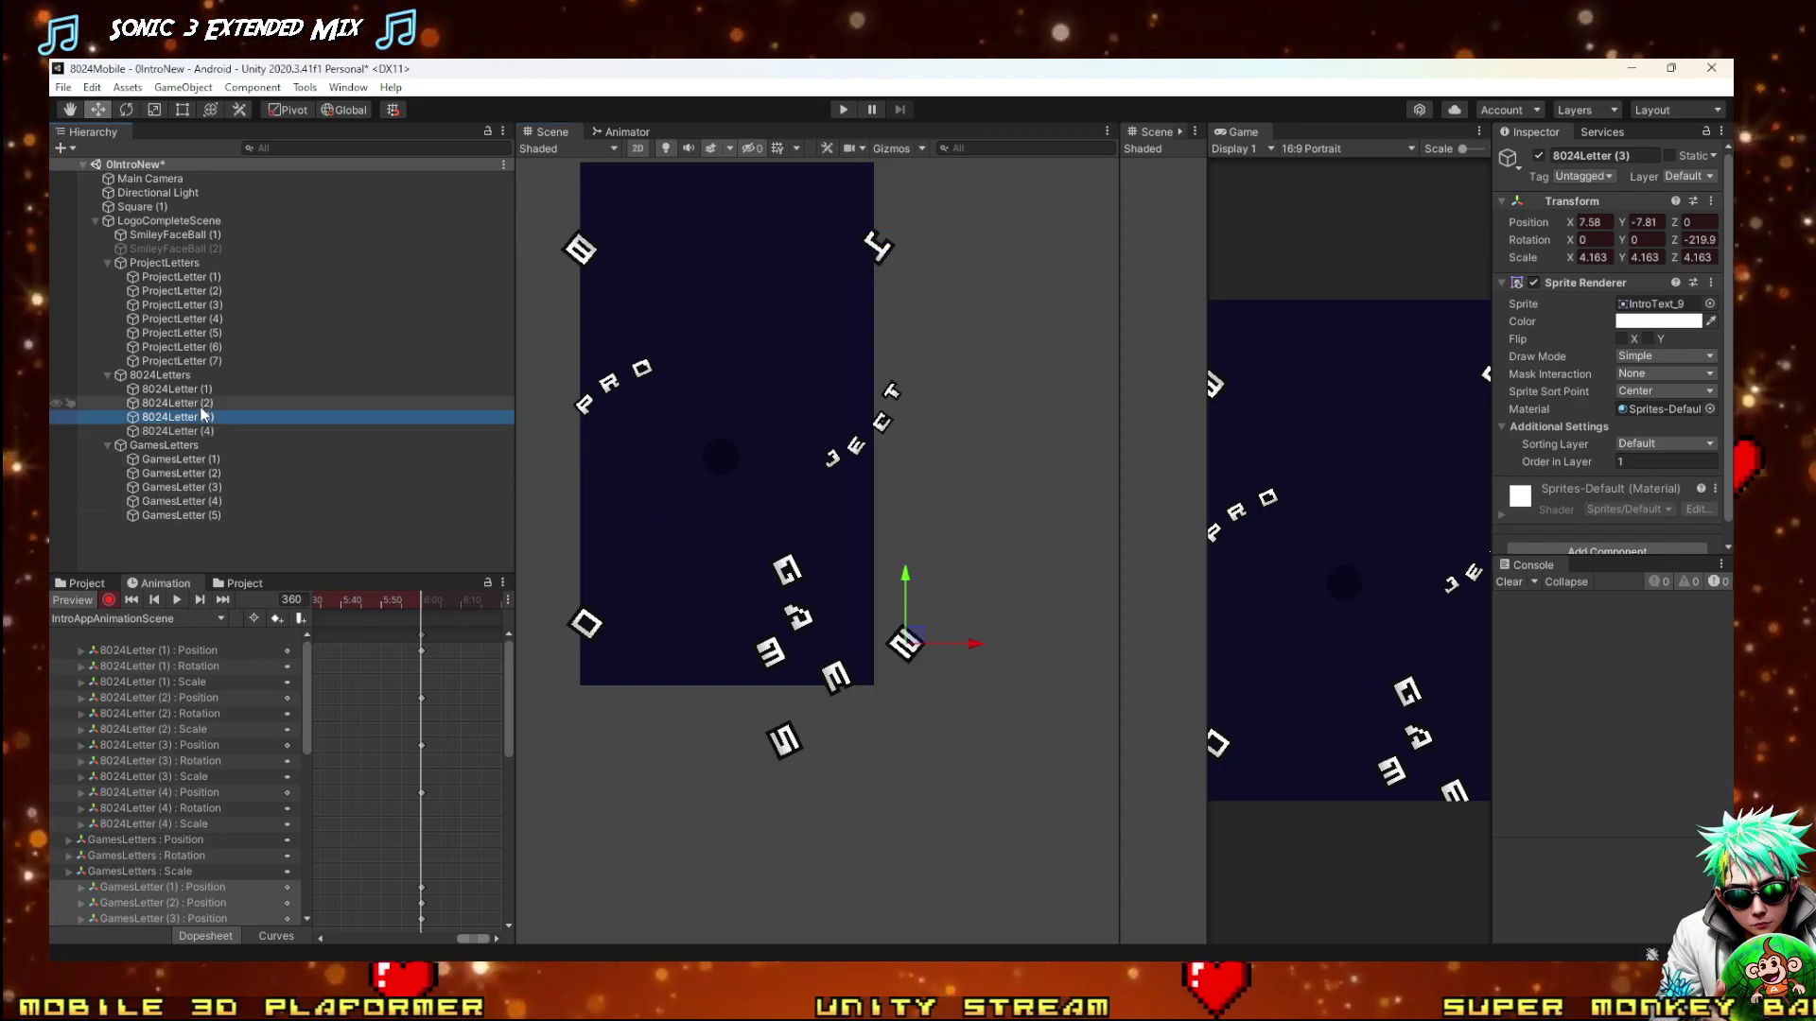
{"action": "left_click", "coordinate": [205, 405]}
{"action": "left_click_drag", "start_coordinate": [595, 627], "coordinate": [570, 649]}
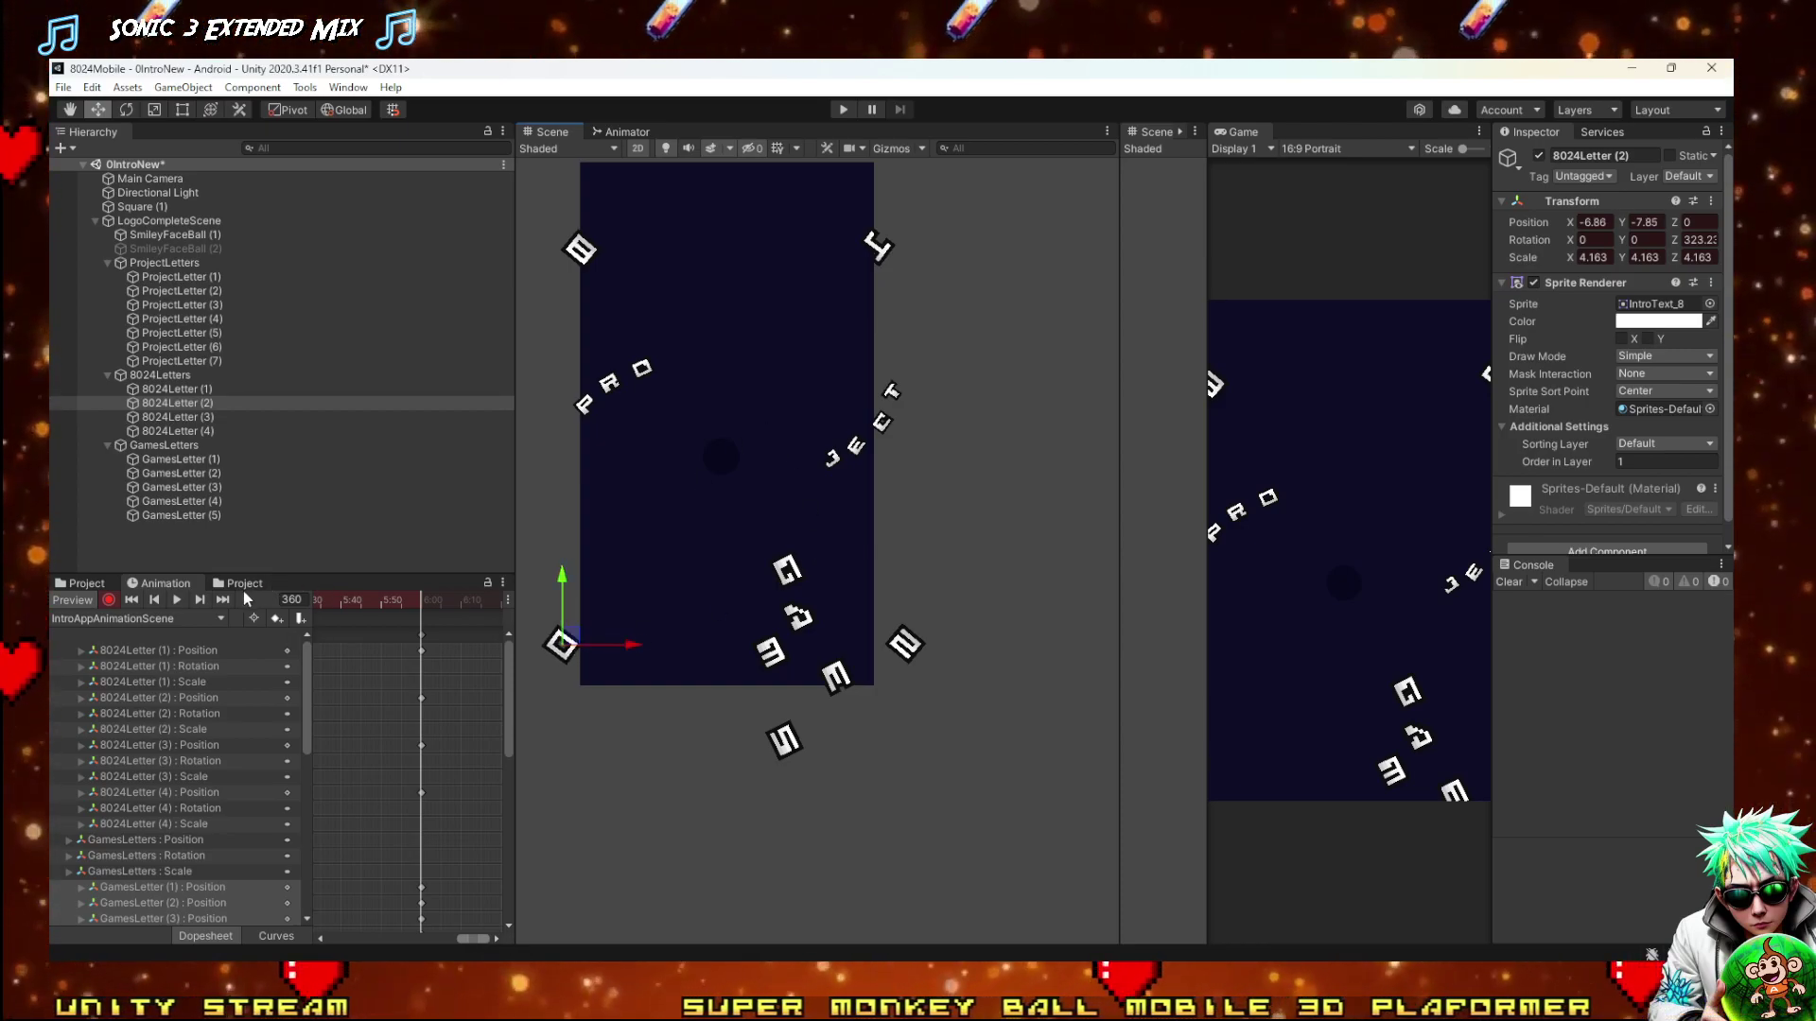
{"action": "left_click", "coordinate": [177, 601]}
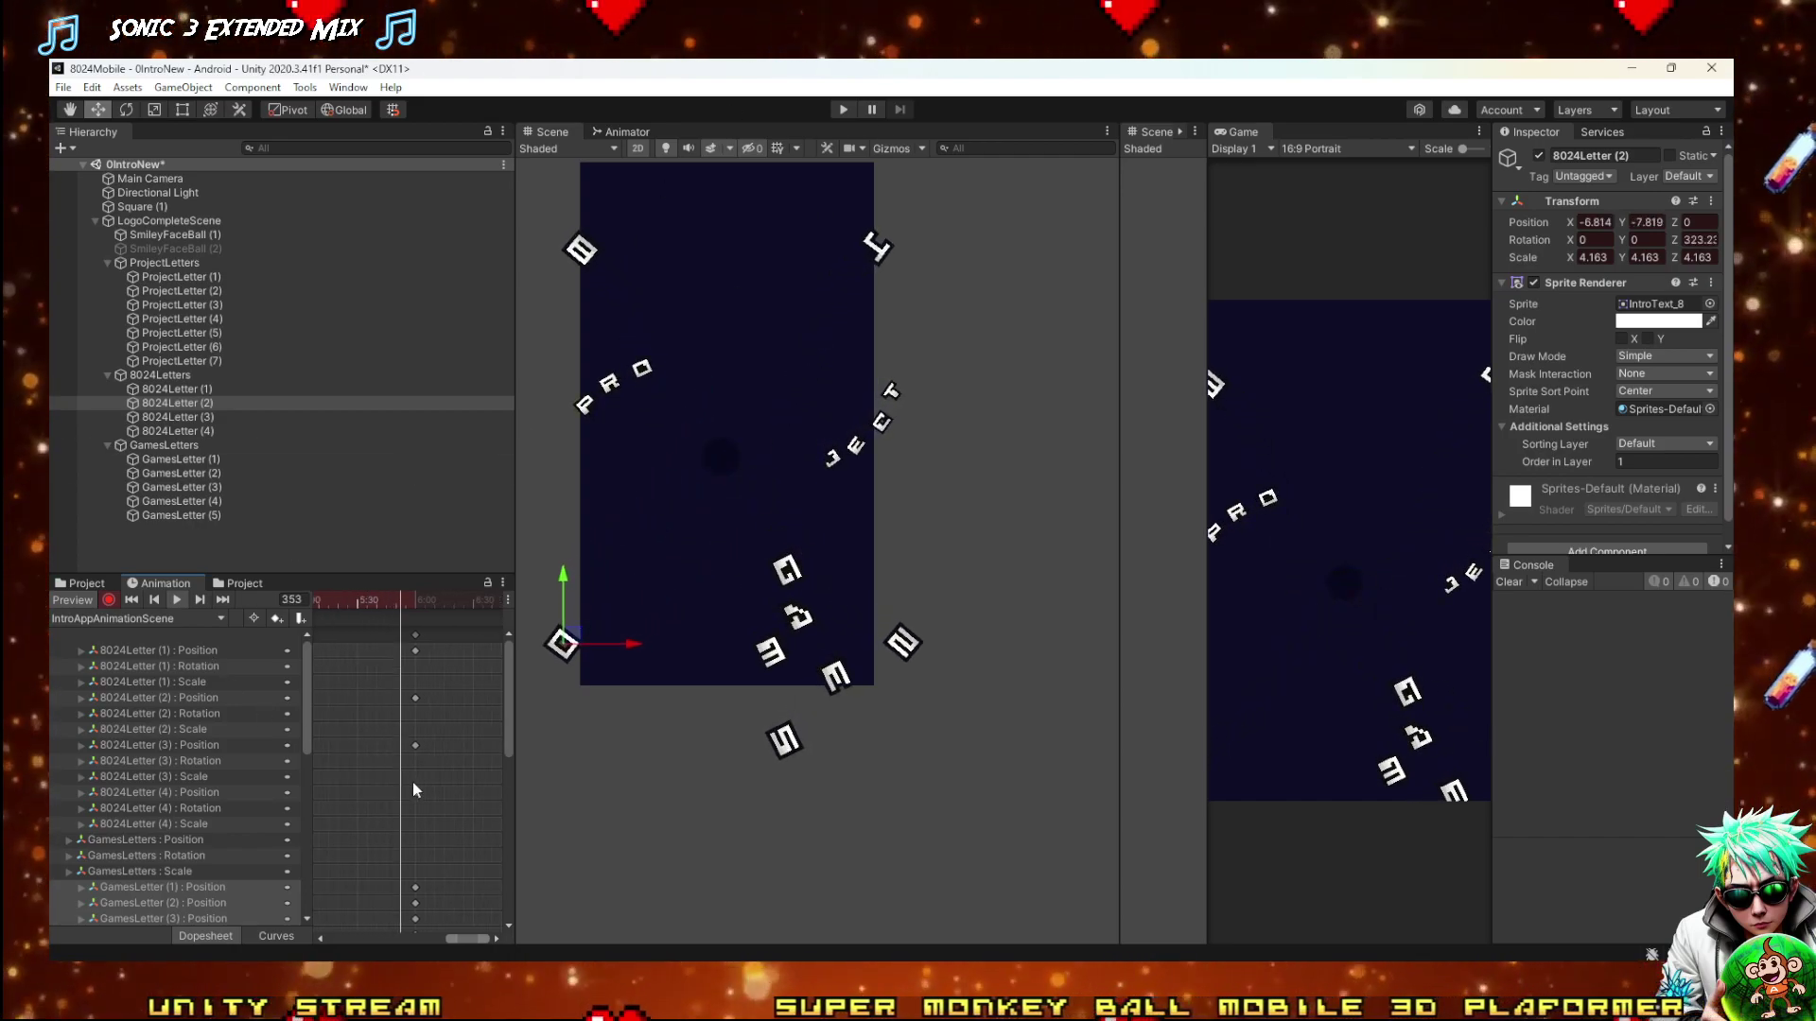
{"action": "scroll", "coordinate": [412, 781], "scroll_direction": "down", "scroll_amount": 2}
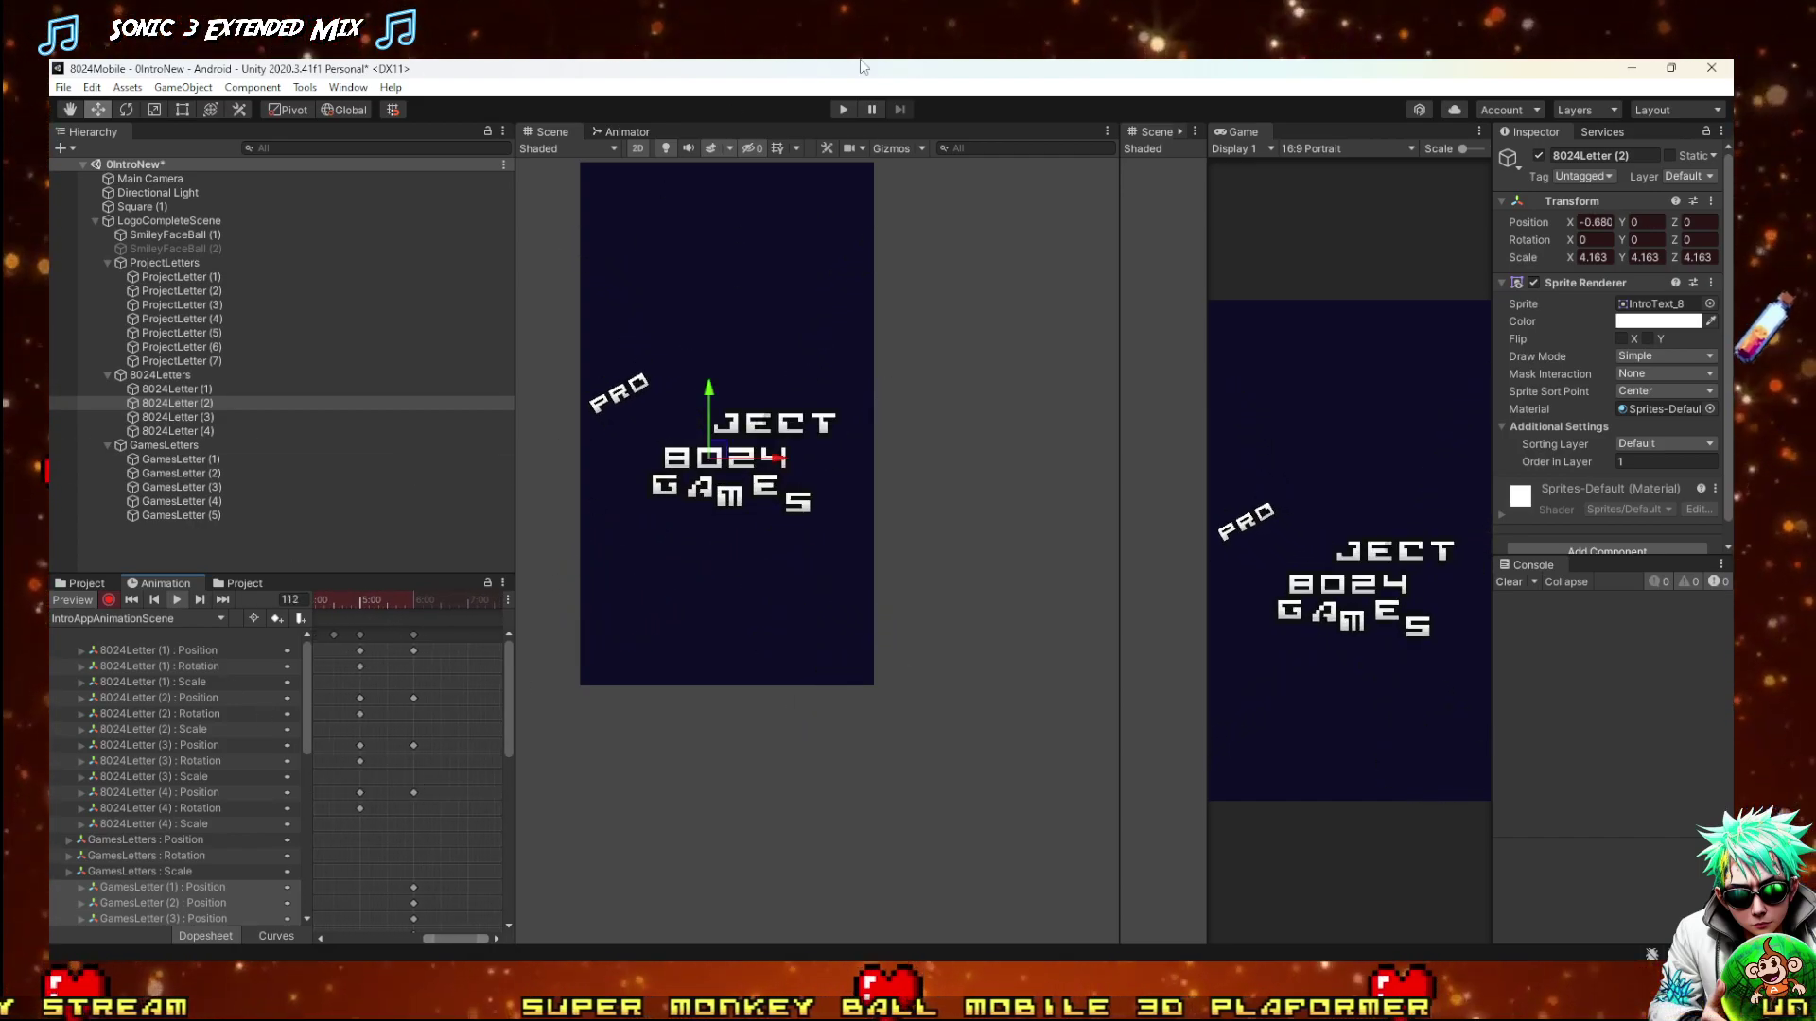
Stop the preview, return the playhead to frame 0 and select the keys there
{"action": "left_click", "coordinate": [178, 601]}
{"action": "scroll", "coordinate": [468, 818], "scroll_direction": "down", "scroll_amount": 3}
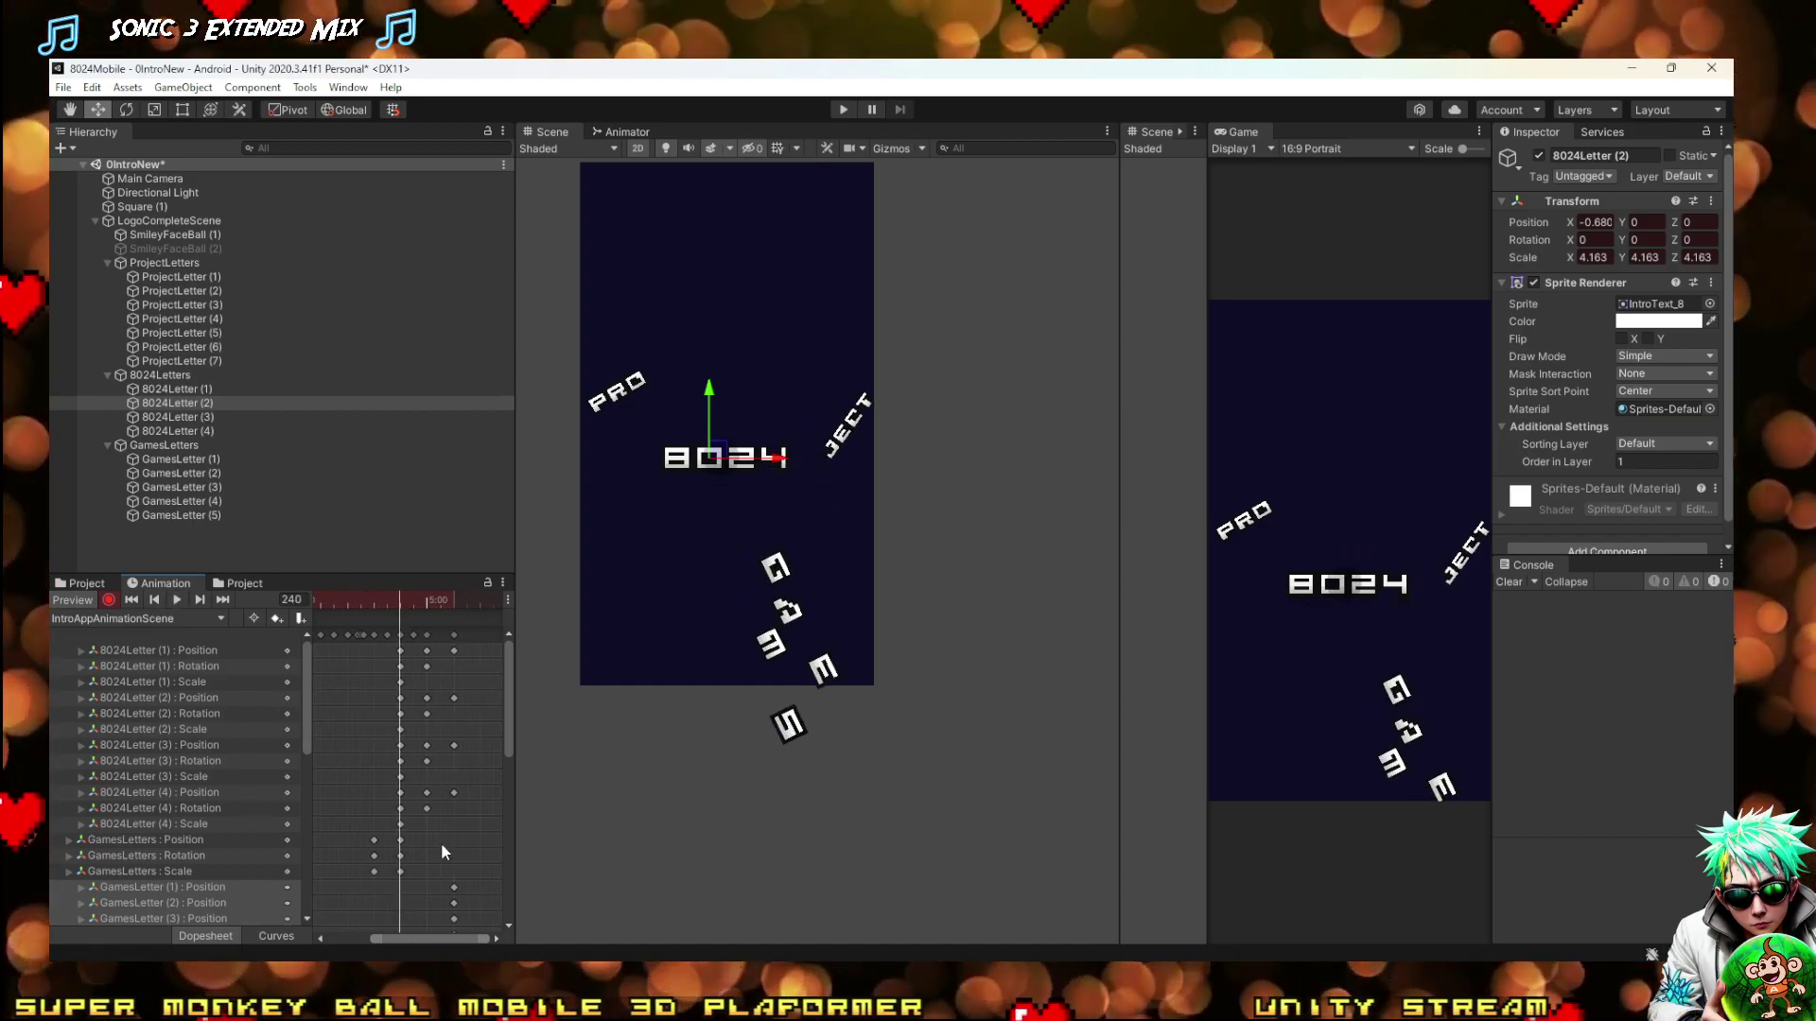
{"action": "scroll", "coordinate": [441, 847], "scroll_direction": "down", "scroll_amount": 2}
{"action": "left_click_drag", "start_coordinate": [392, 592], "coordinate": [295, 628]}
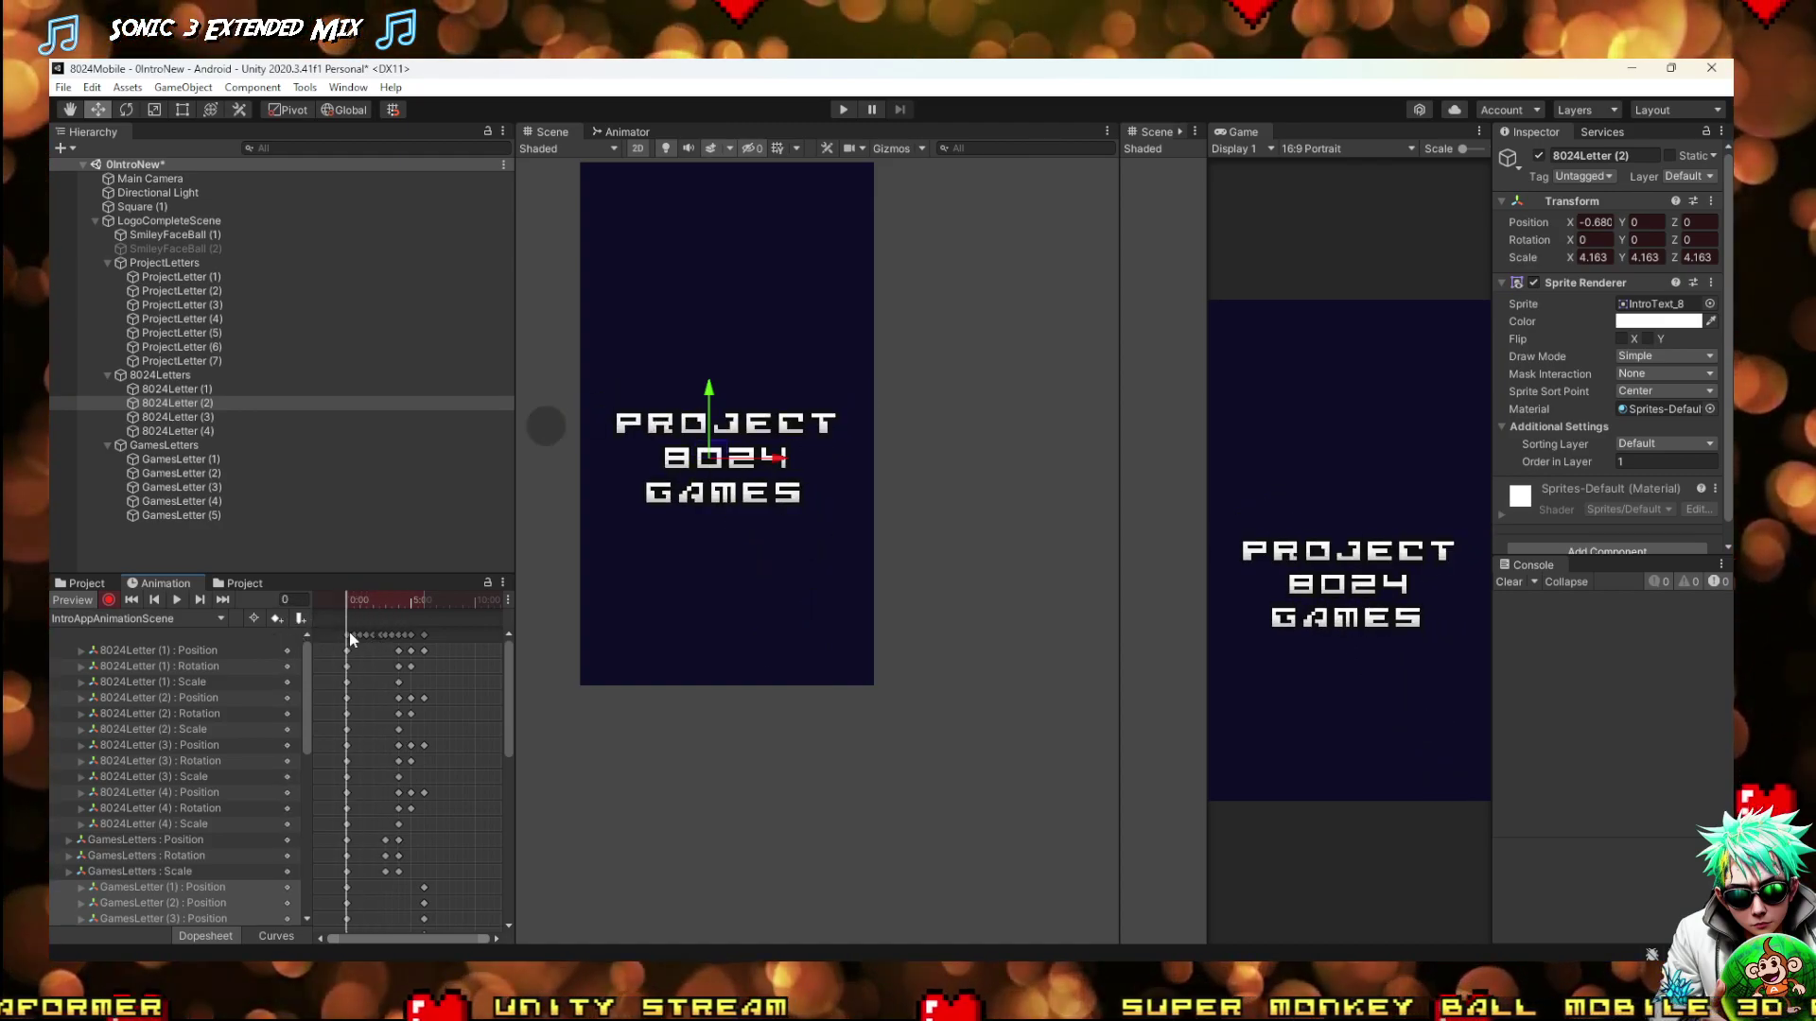
{"action": "left_click", "coordinate": [343, 629]}
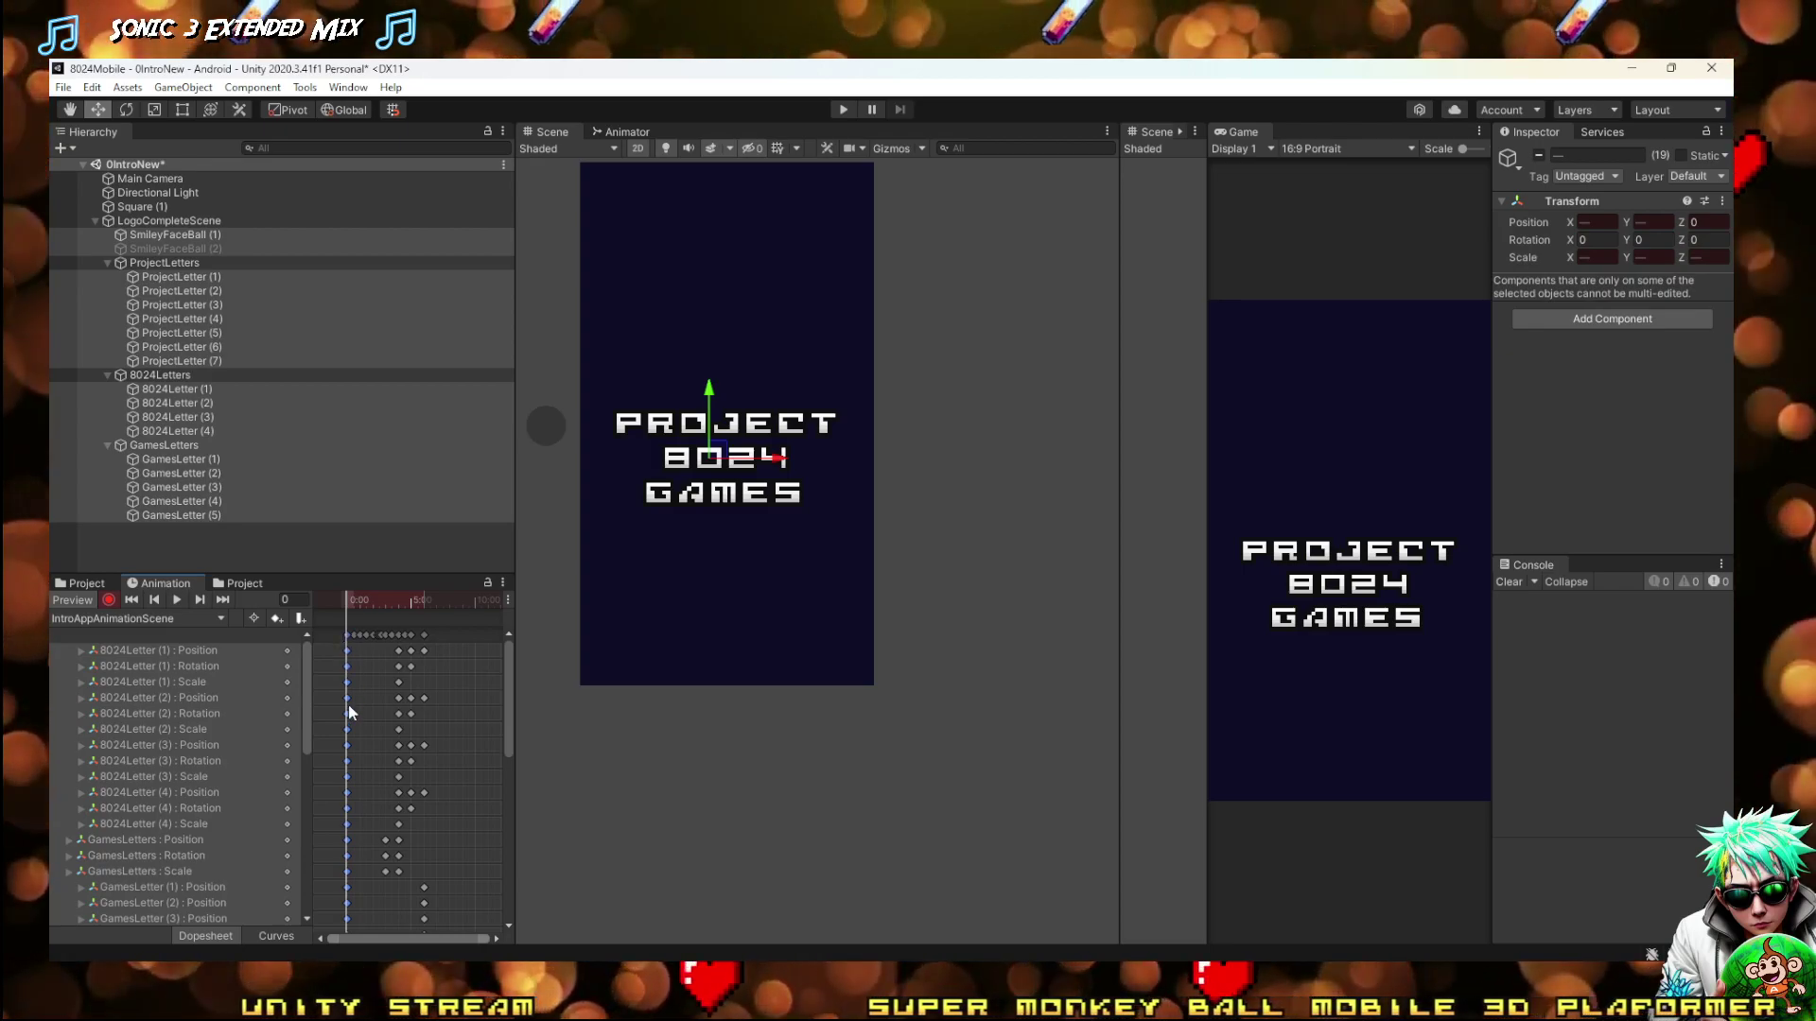
Box-select the letters' starting keyframes, move to frame 49, and scroll to the GamesLetter rows
{"action": "scroll", "coordinate": [337, 736], "scroll_direction": "up", "scroll_amount": 1}
{"action": "left_click_drag", "start_coordinate": [359, 647], "coordinate": [320, 803]}
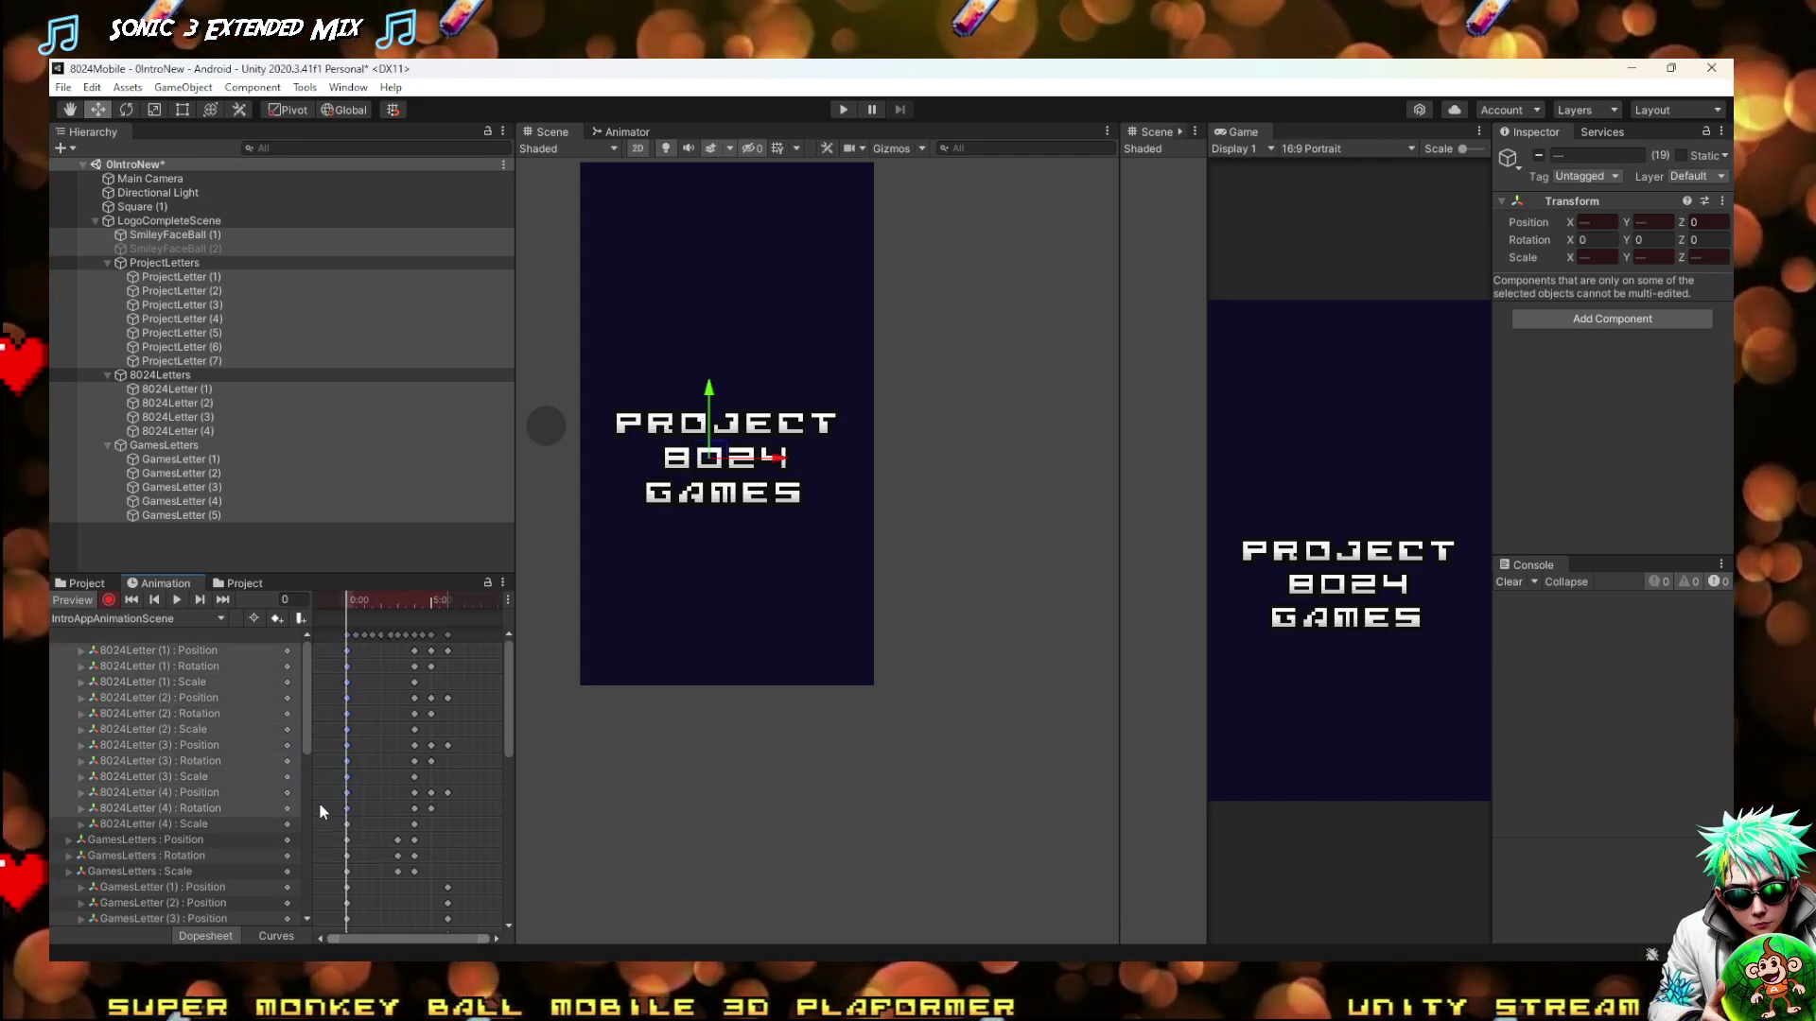
{"action": "scroll", "coordinate": [319, 802], "scroll_direction": "up", "scroll_amount": 1}
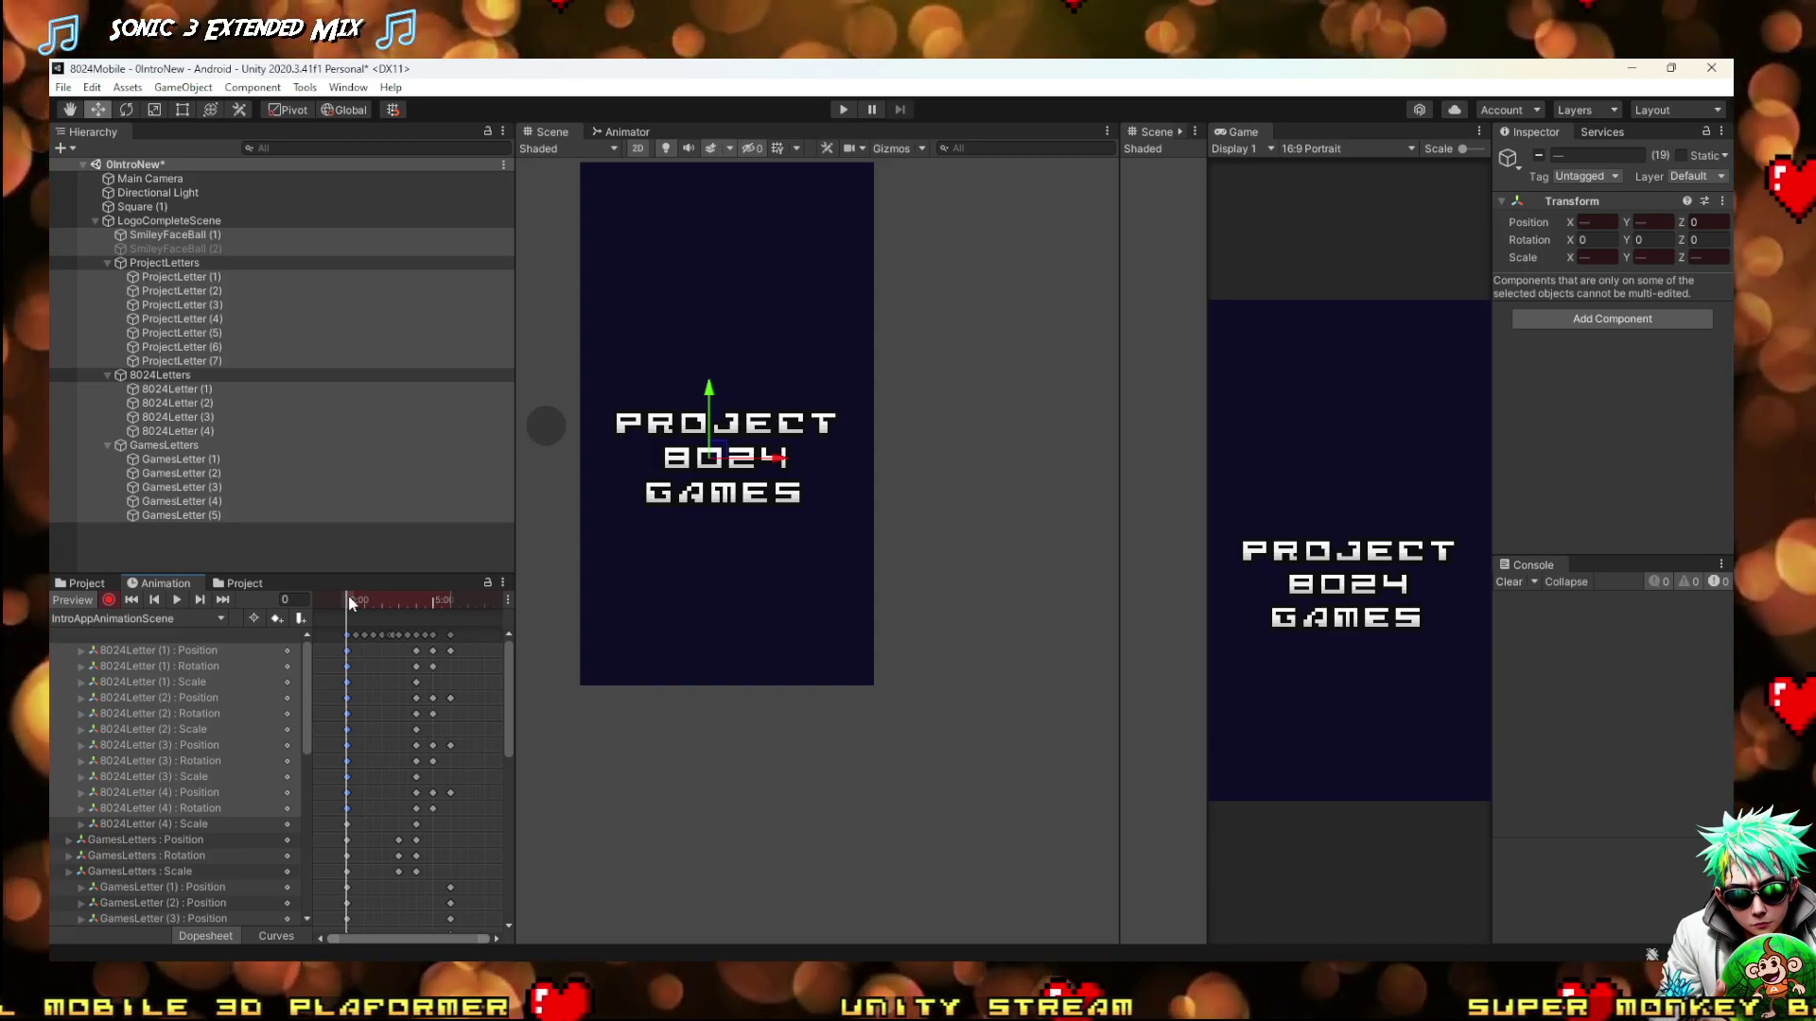
{"action": "left_click_drag", "start_coordinate": [348, 599], "coordinate": [360, 603]}
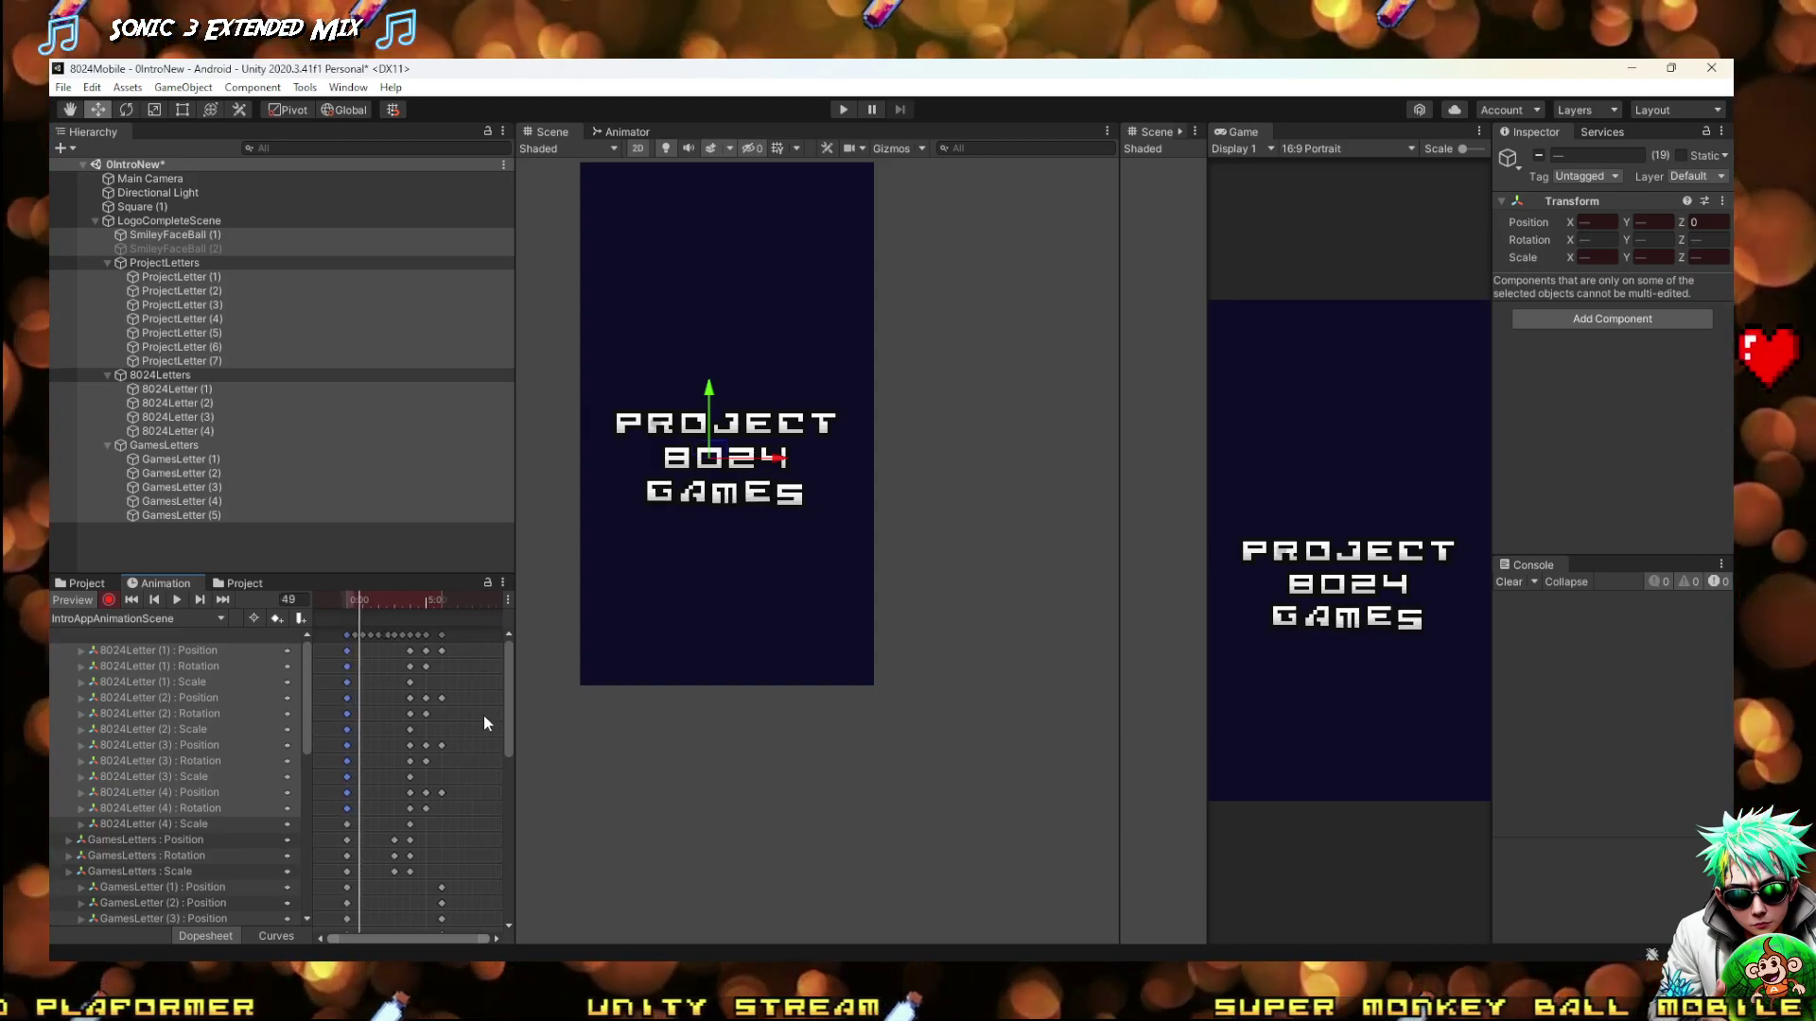
{"action": "scroll", "coordinate": [493, 794], "scroll_direction": "down", "scroll_amount": 3}
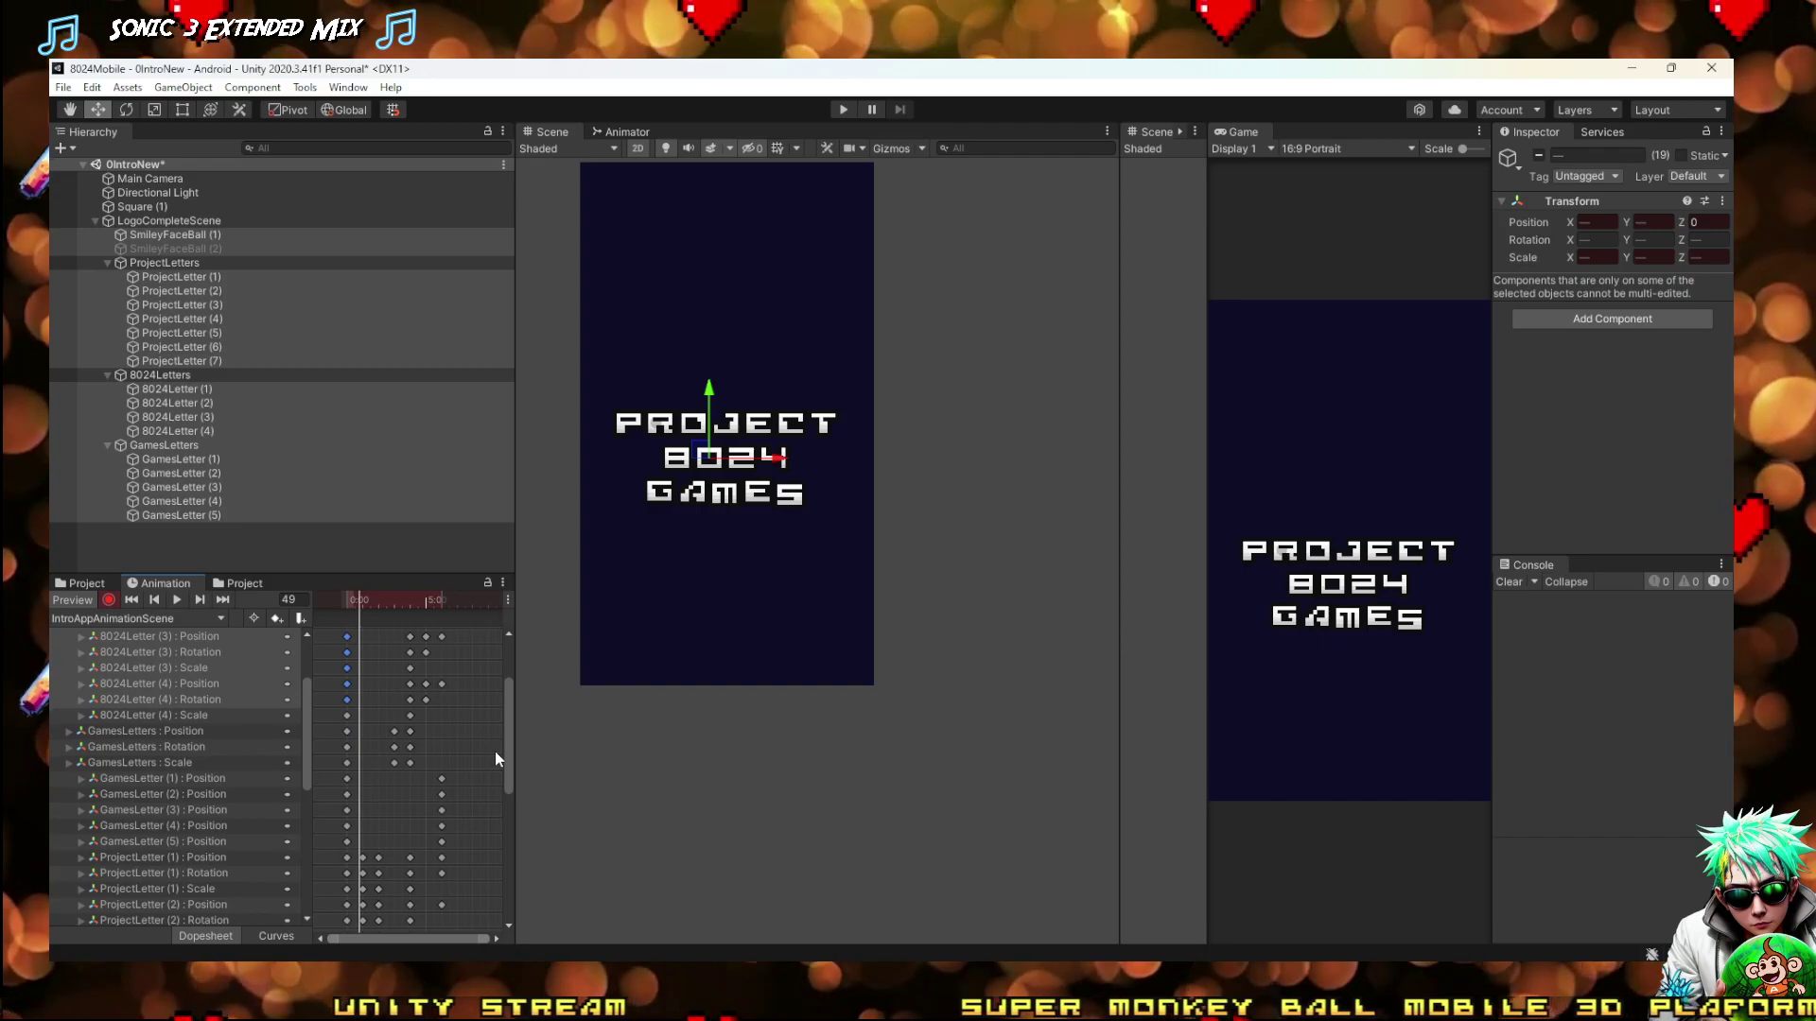
{"action": "scroll", "coordinate": [495, 757], "scroll_direction": "down", "scroll_amount": 3}
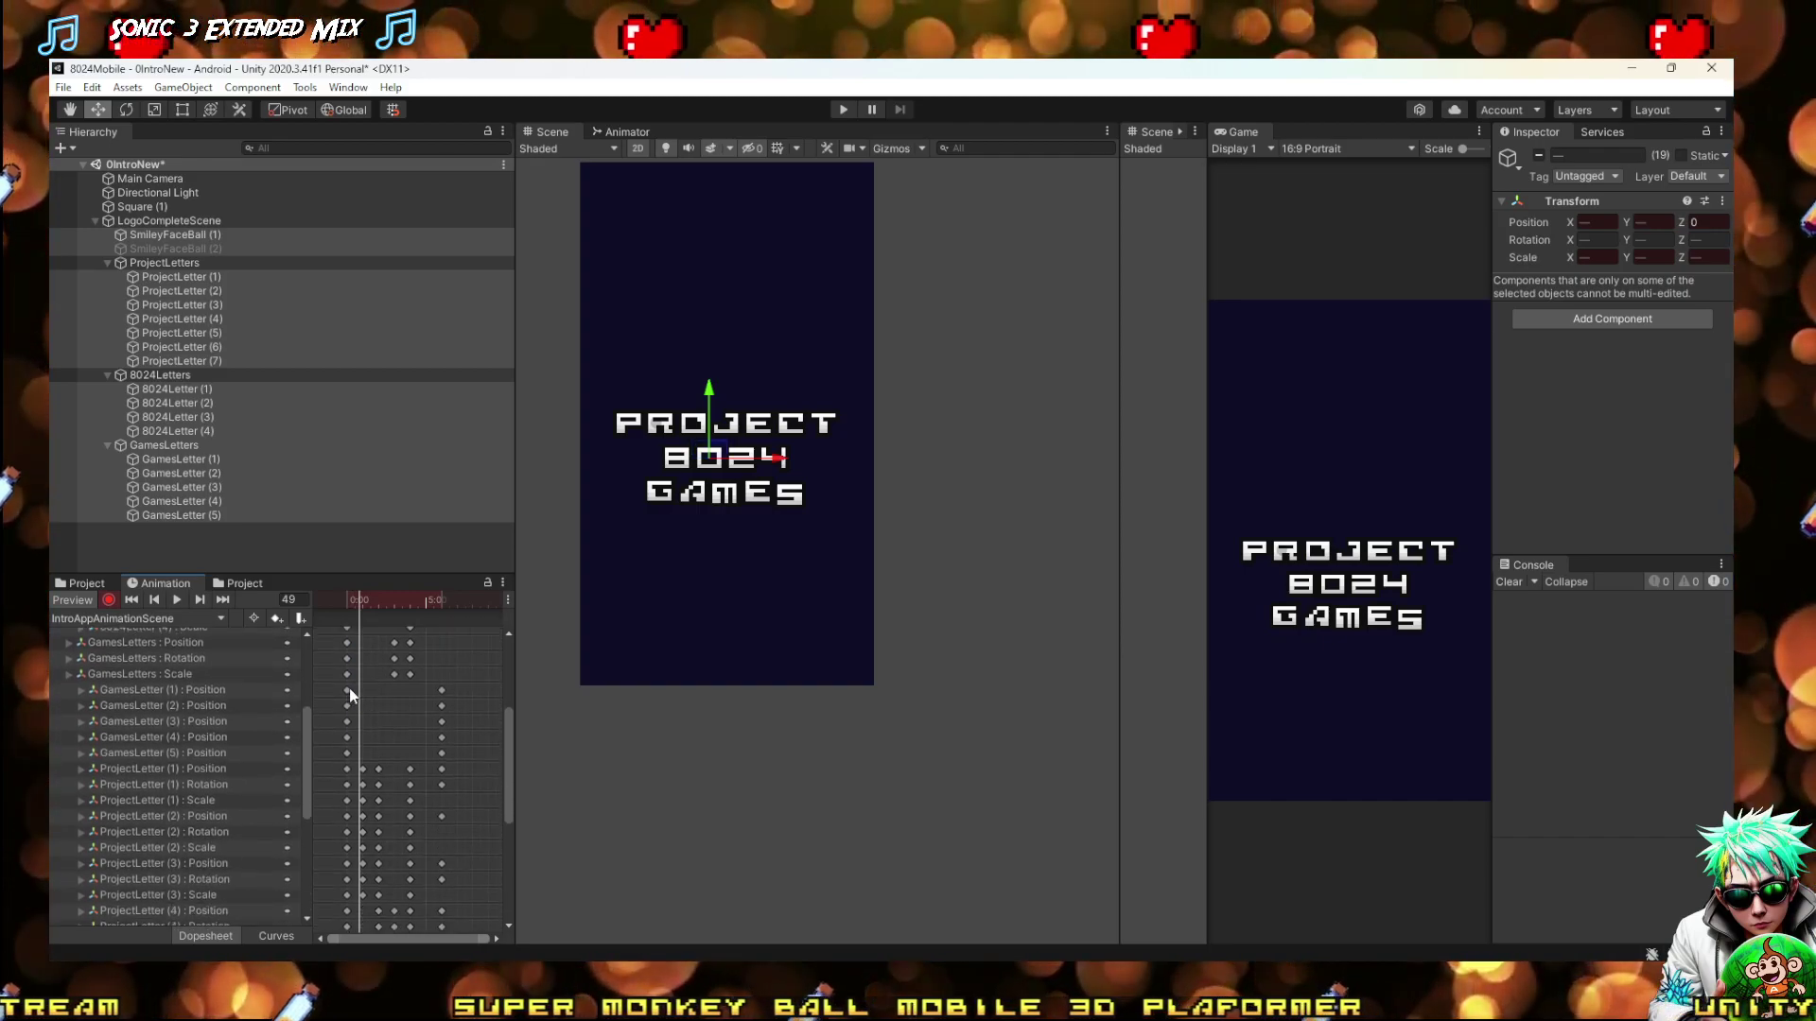
Key the GamesLetter position tracks in their assembled pose at frame 180
{"action": "left_click", "coordinate": [347, 692]}
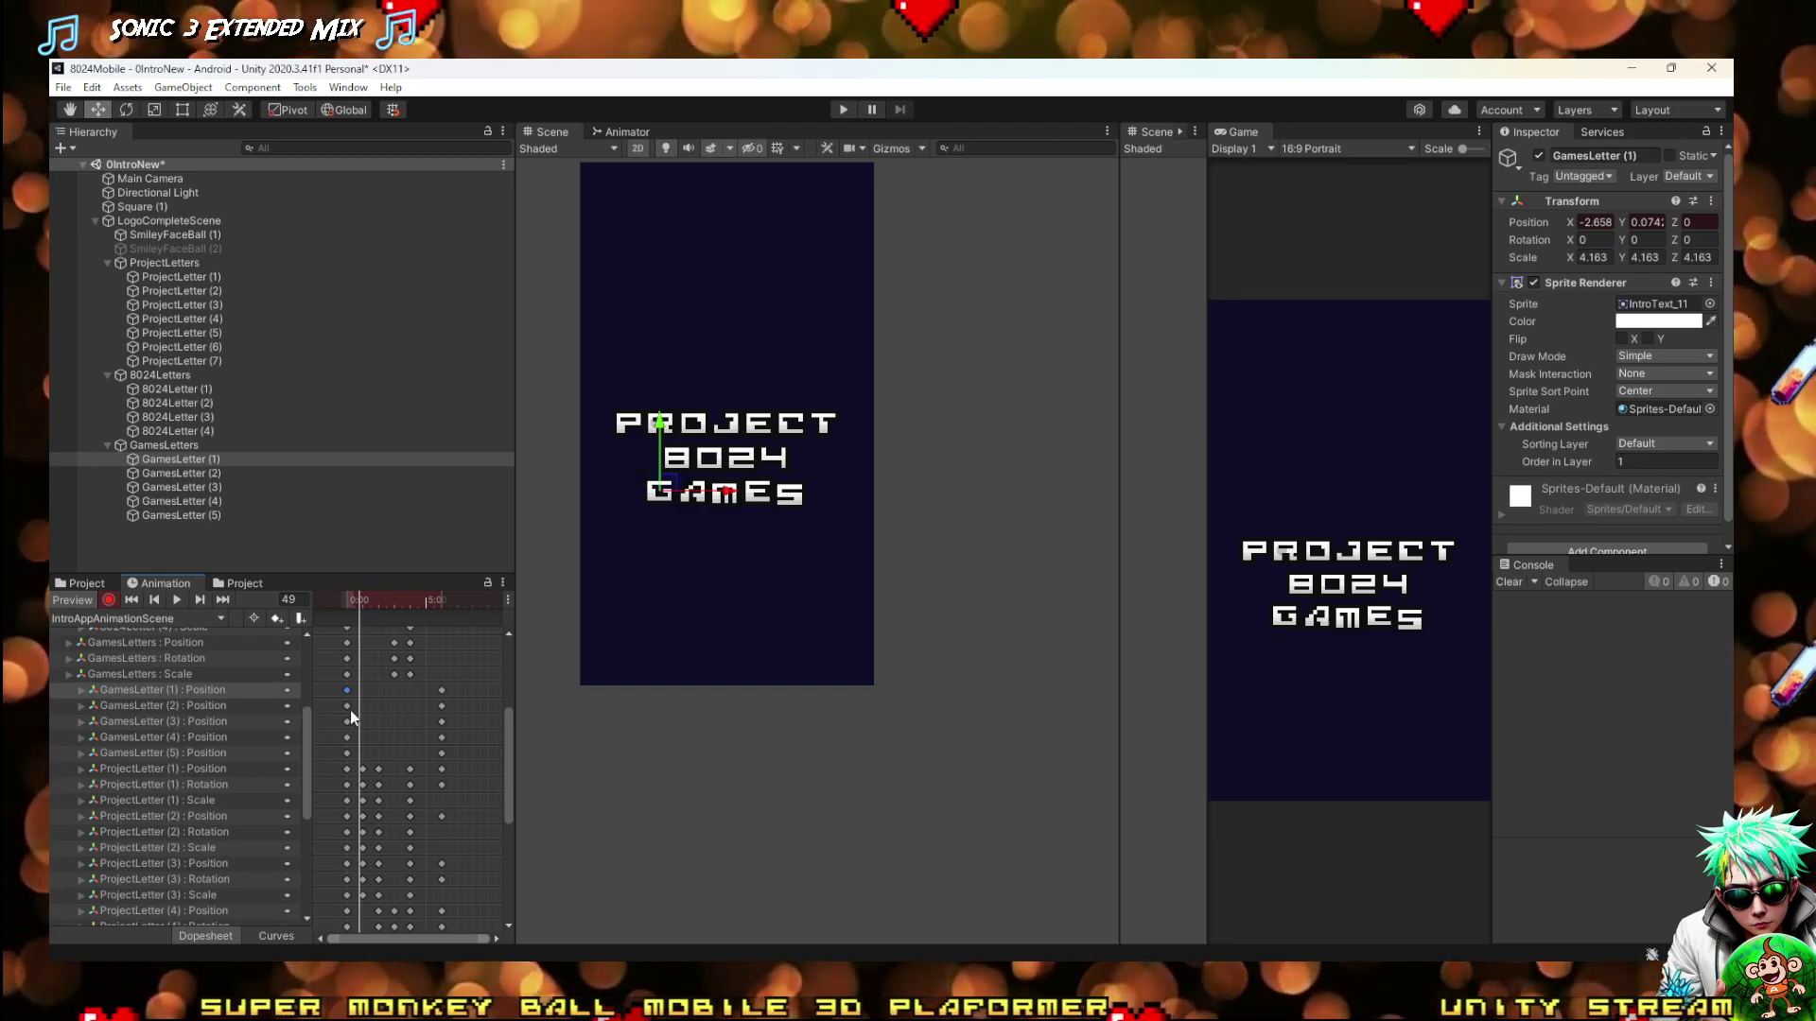
{"action": "left_click_drag", "start_coordinate": [337, 750], "coordinate": [223, 755]}
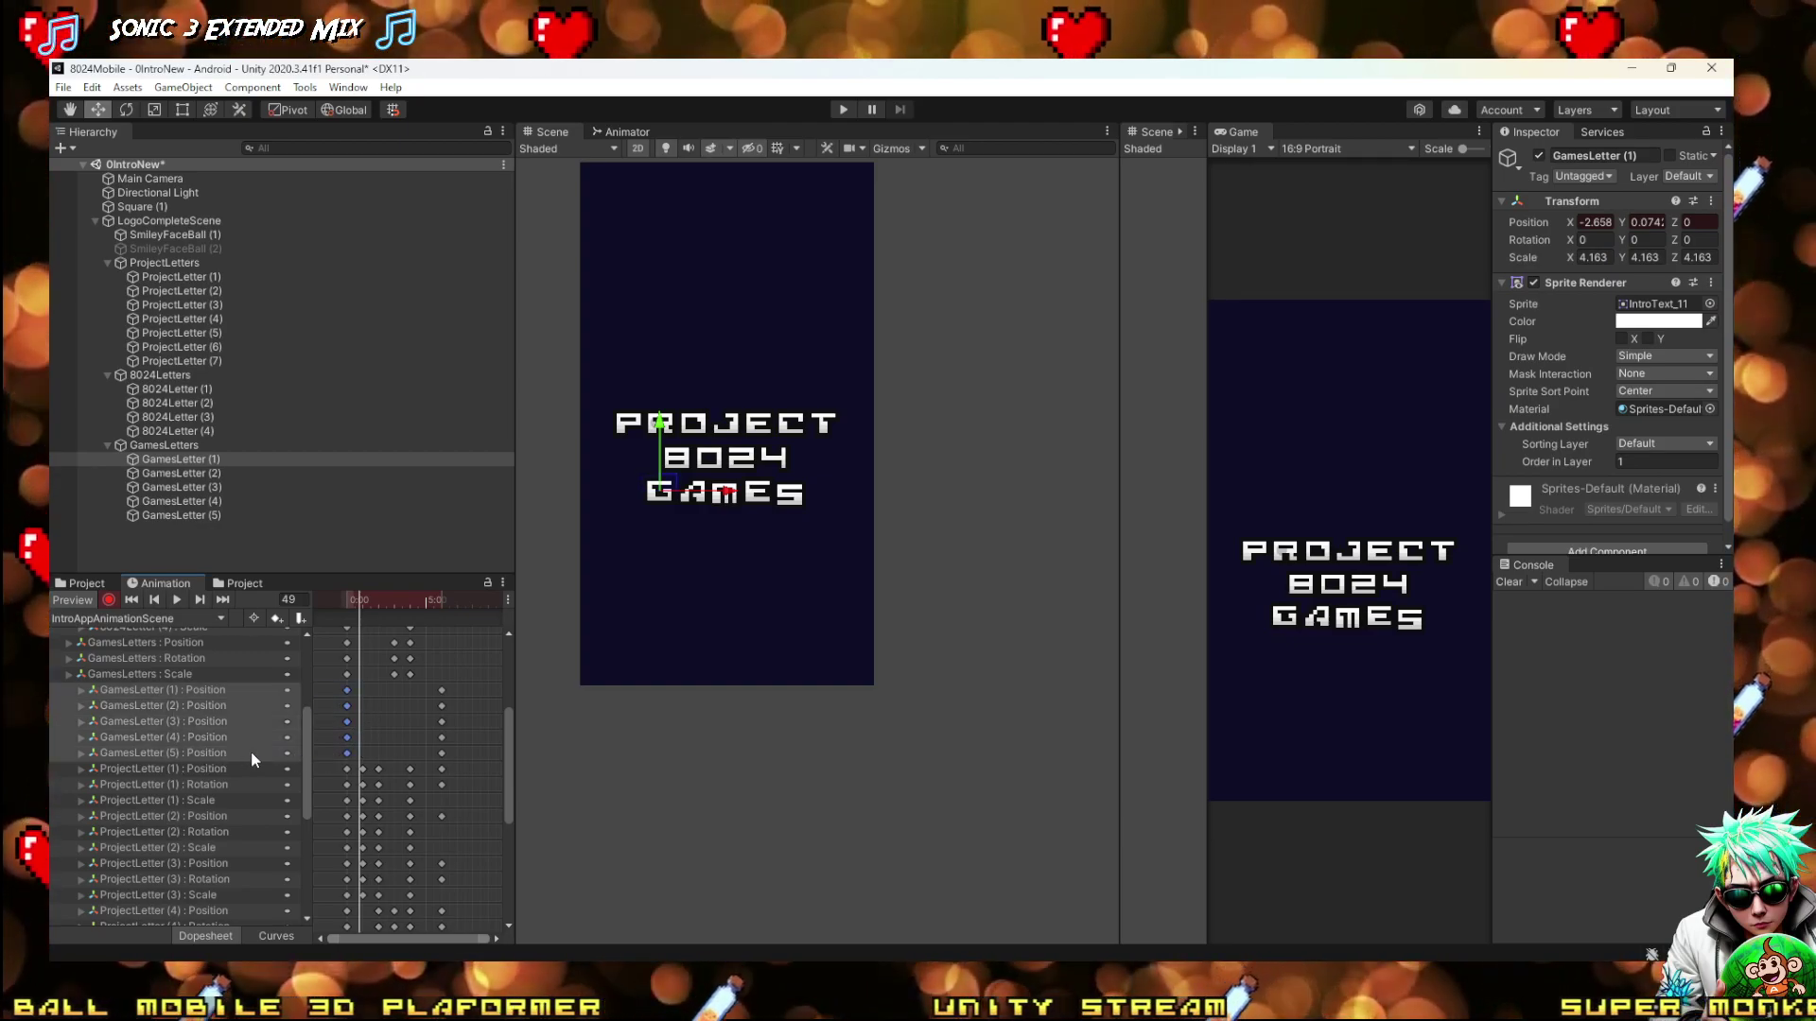
{"action": "left_click_drag", "start_coordinate": [383, 600], "coordinate": [395, 656]}
{"action": "scroll", "coordinate": [390, 669], "scroll_direction": "up", "scroll_amount": 5}
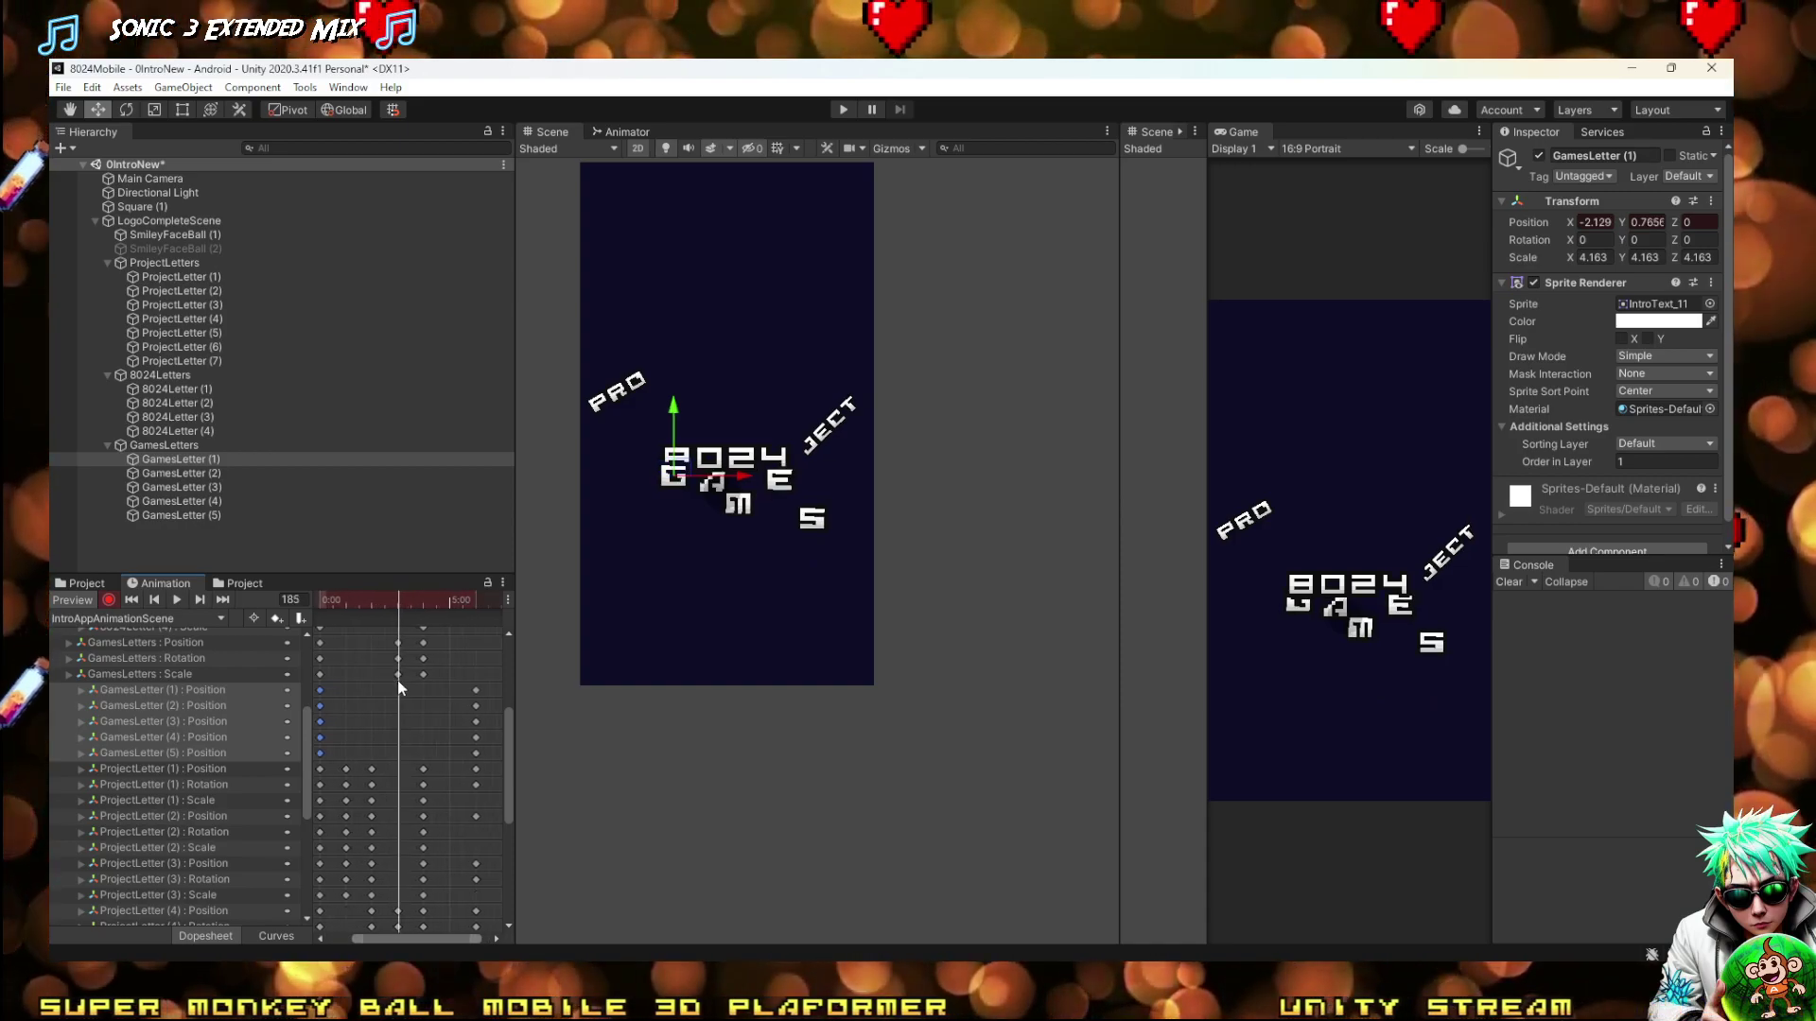
{"action": "left_click_drag", "start_coordinate": [412, 600], "coordinate": [398, 606]}
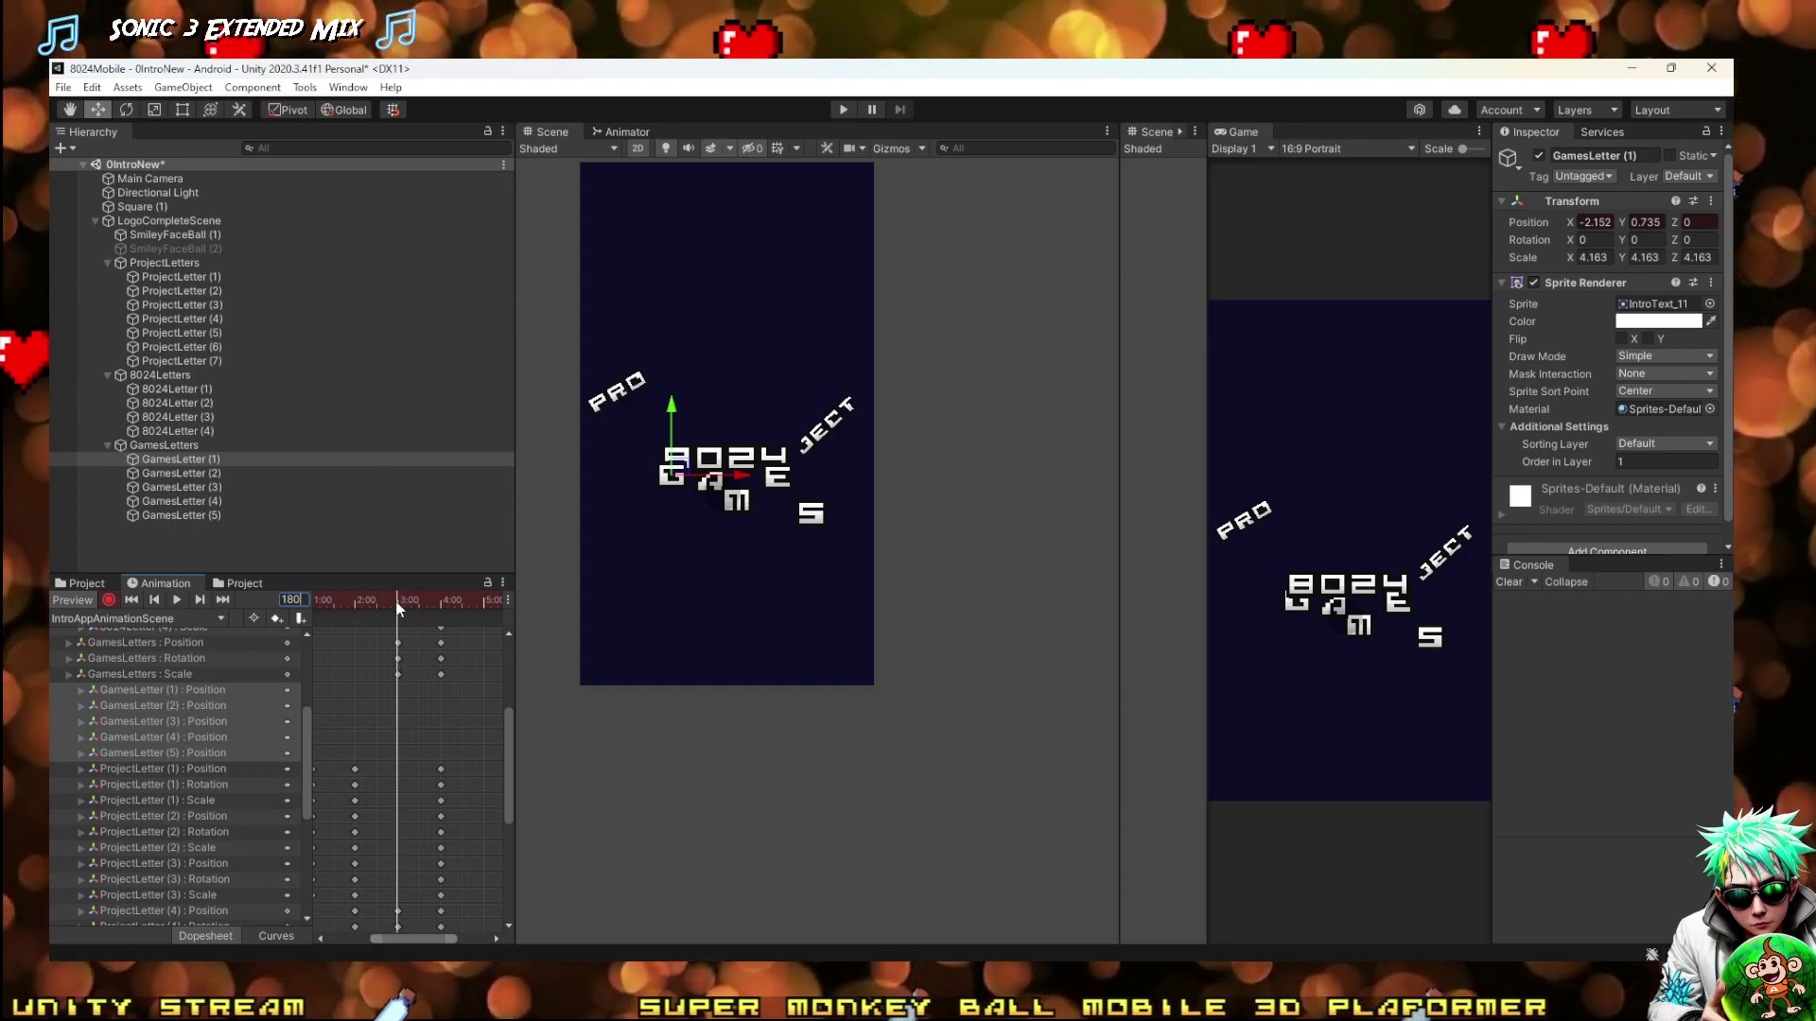
{"action": "left_click", "coordinate": [396, 686]}
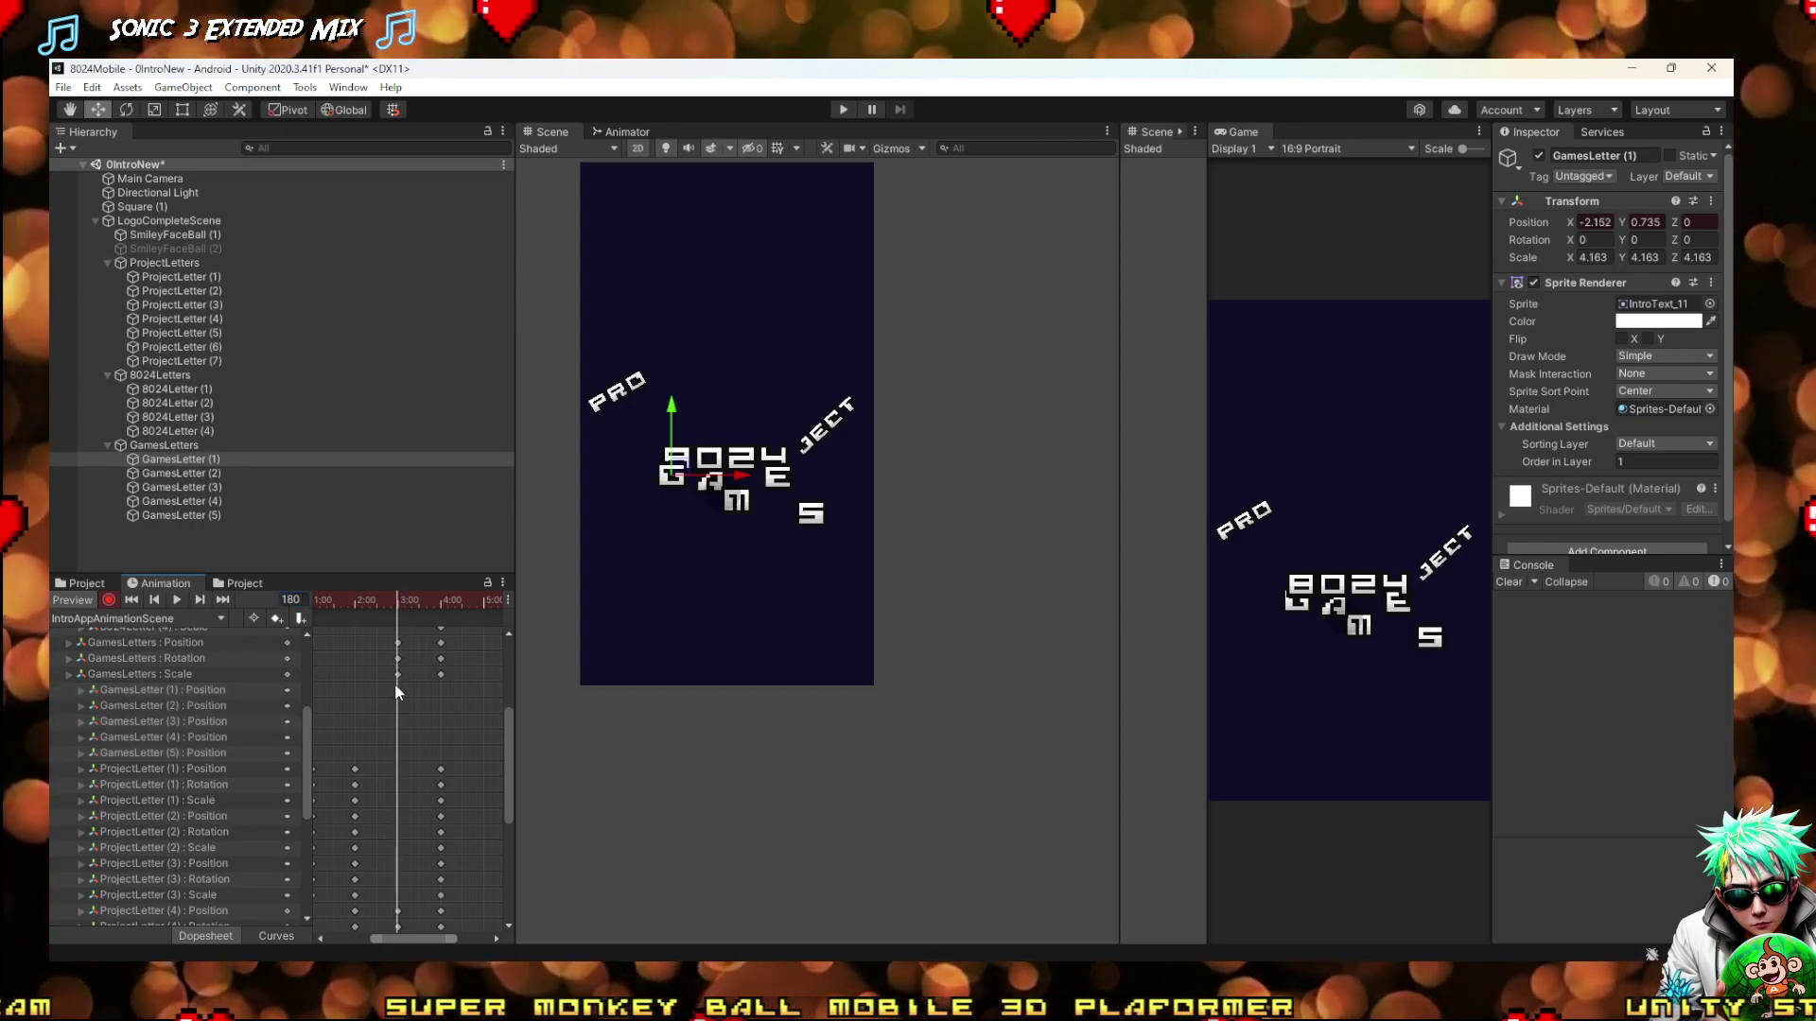
{"action": "key", "text": "ctrl+v"}
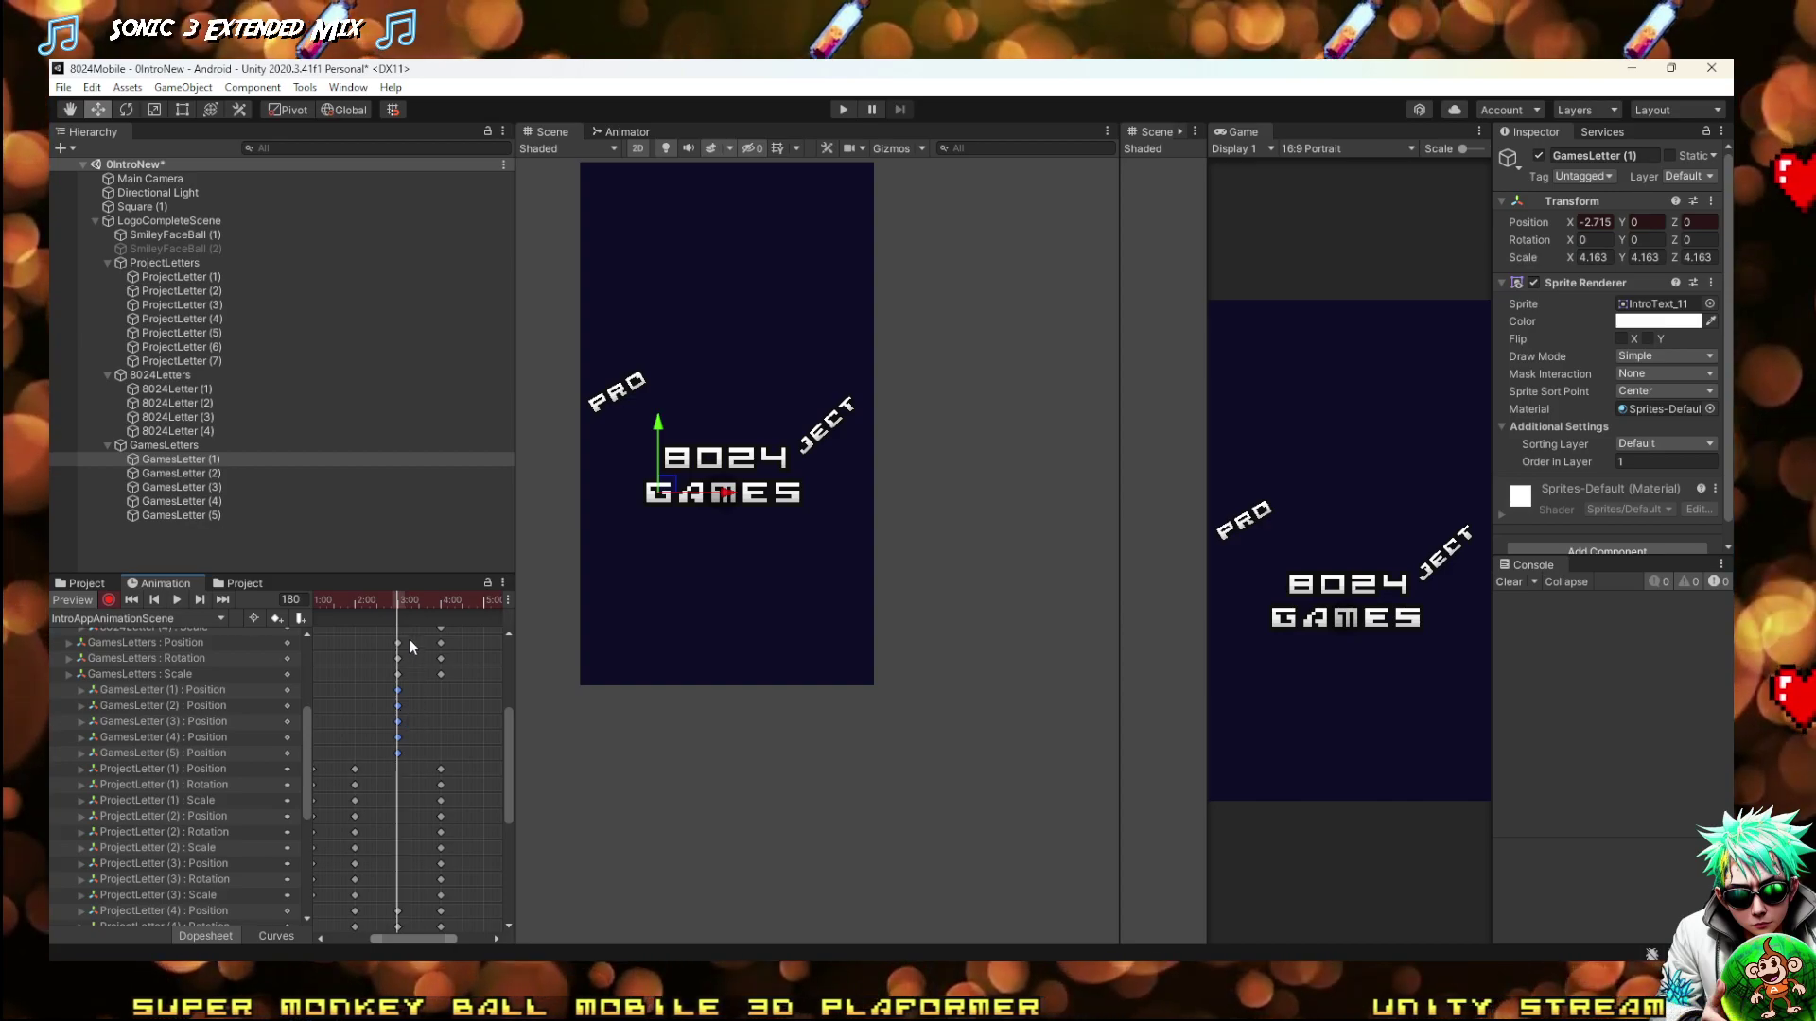
Scrub back to the early frames and replay the intro clip from the start
{"action": "left_click_drag", "start_coordinate": [398, 599], "coordinate": [284, 624]}
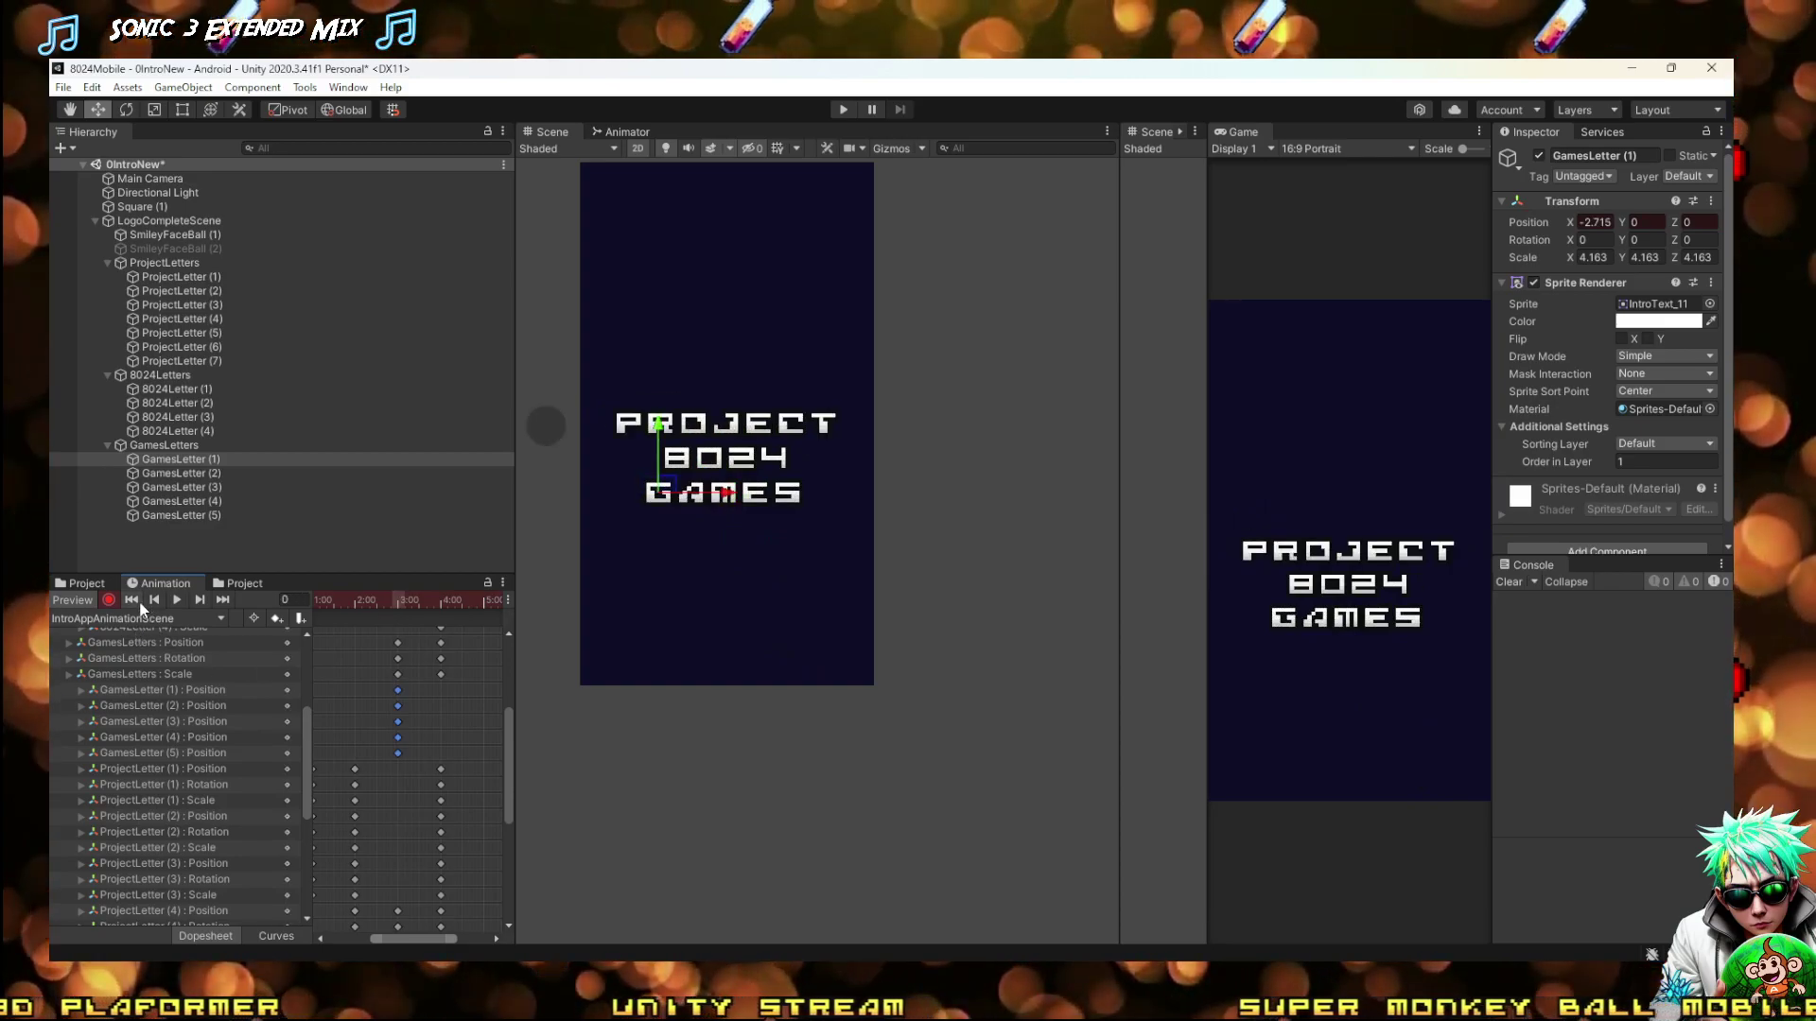
{"action": "left_click", "coordinate": [180, 600]}
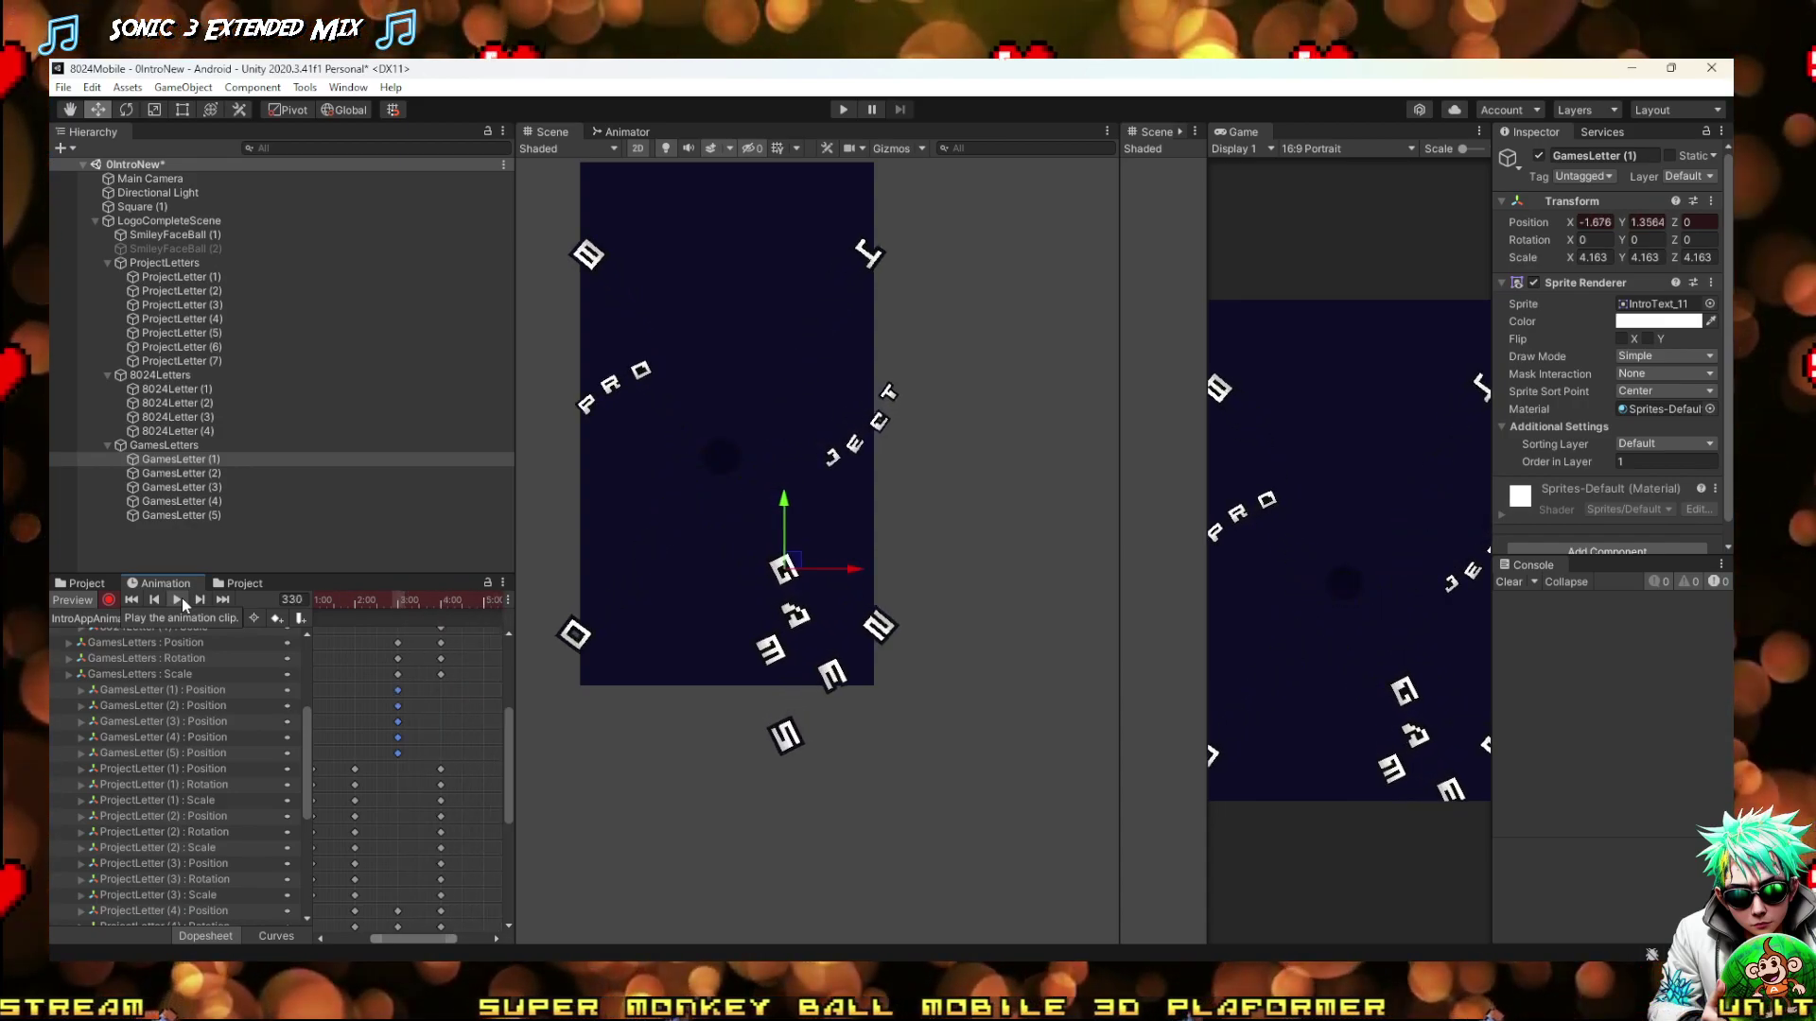
{"action": "left_click", "coordinate": [179, 597]}
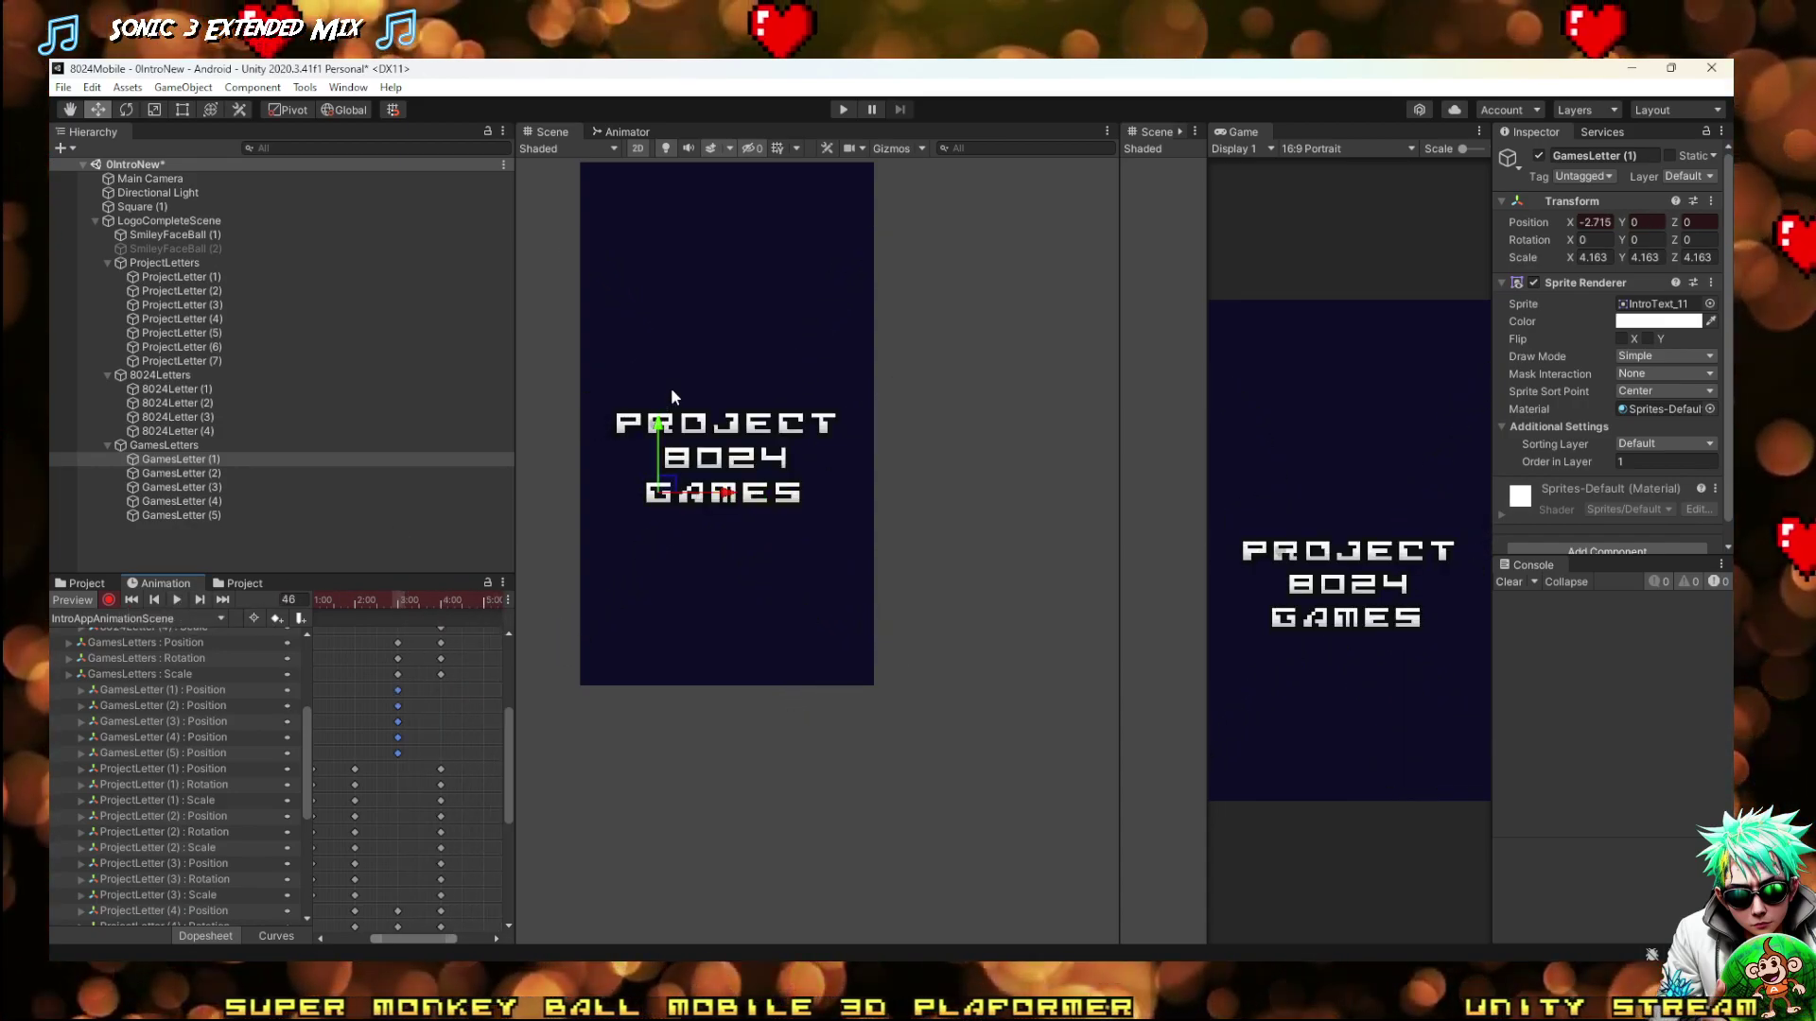
Enlarge the Game view, activate SmileyFaceBall (2), and run a brief play-mode test
{"action": "left_click_drag", "start_coordinate": [1207, 393], "coordinate": [52, 638]}
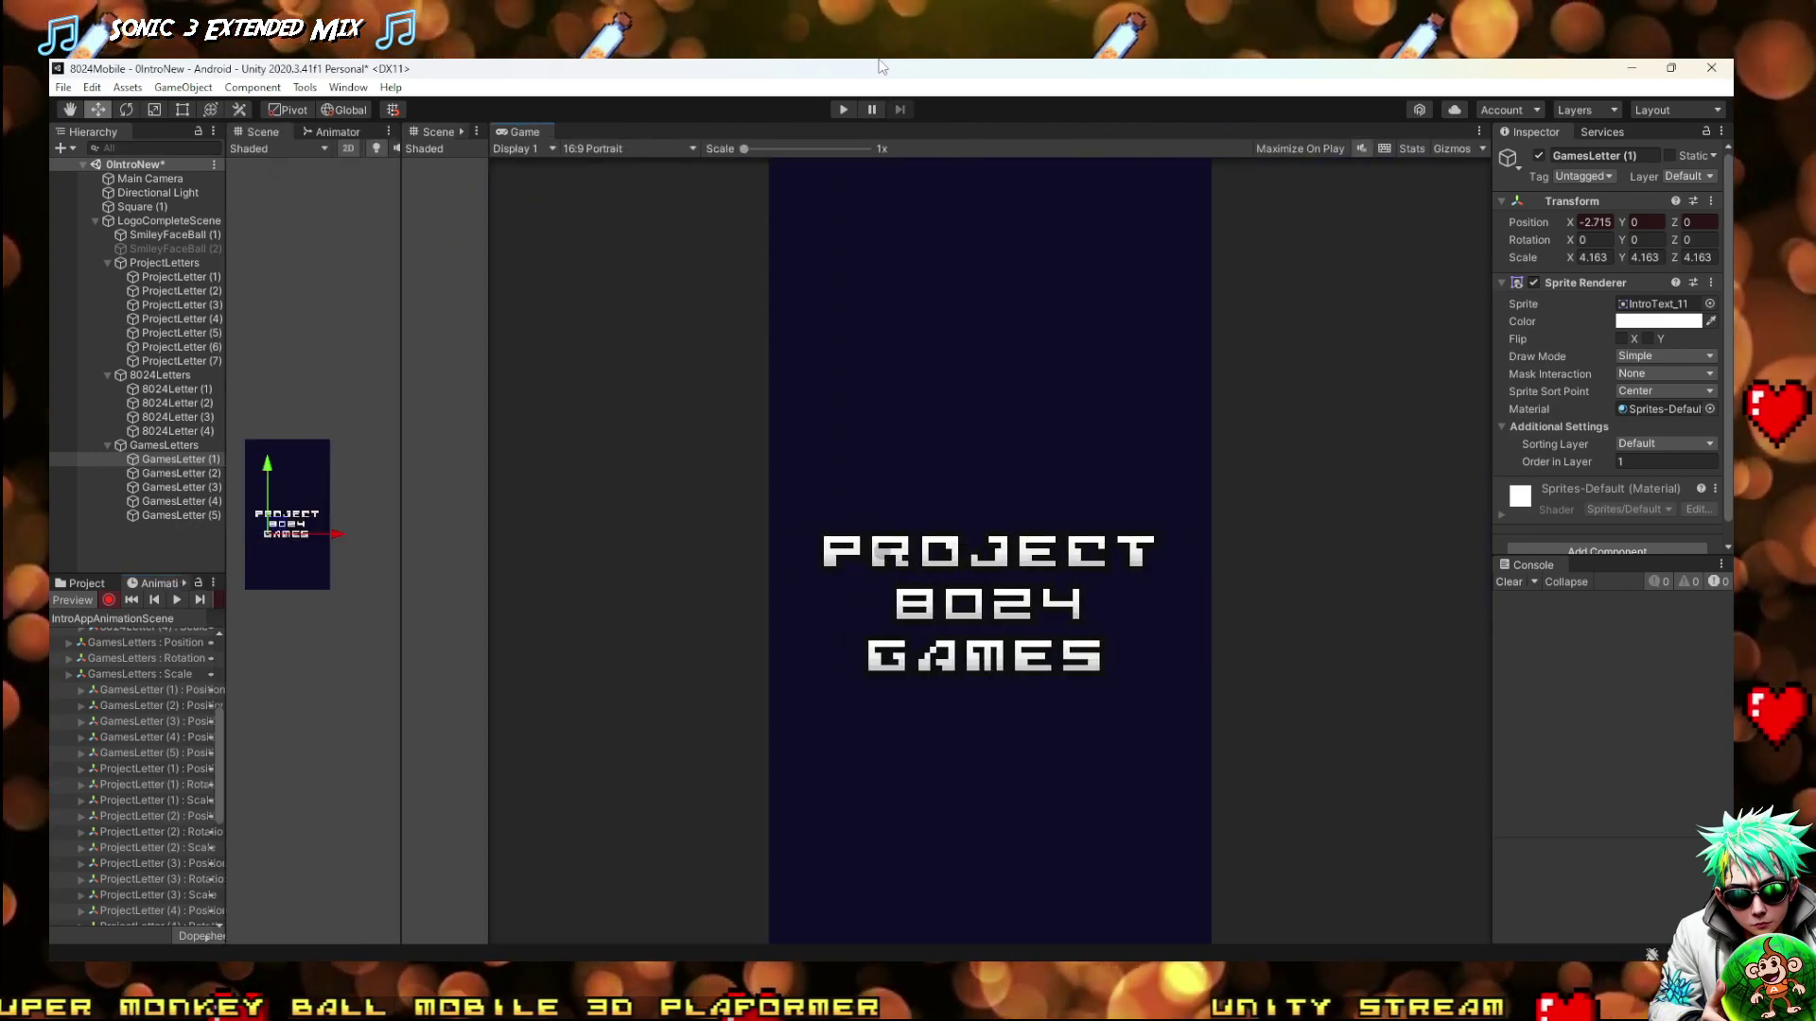
{"action": "left_click", "coordinate": [167, 248]}
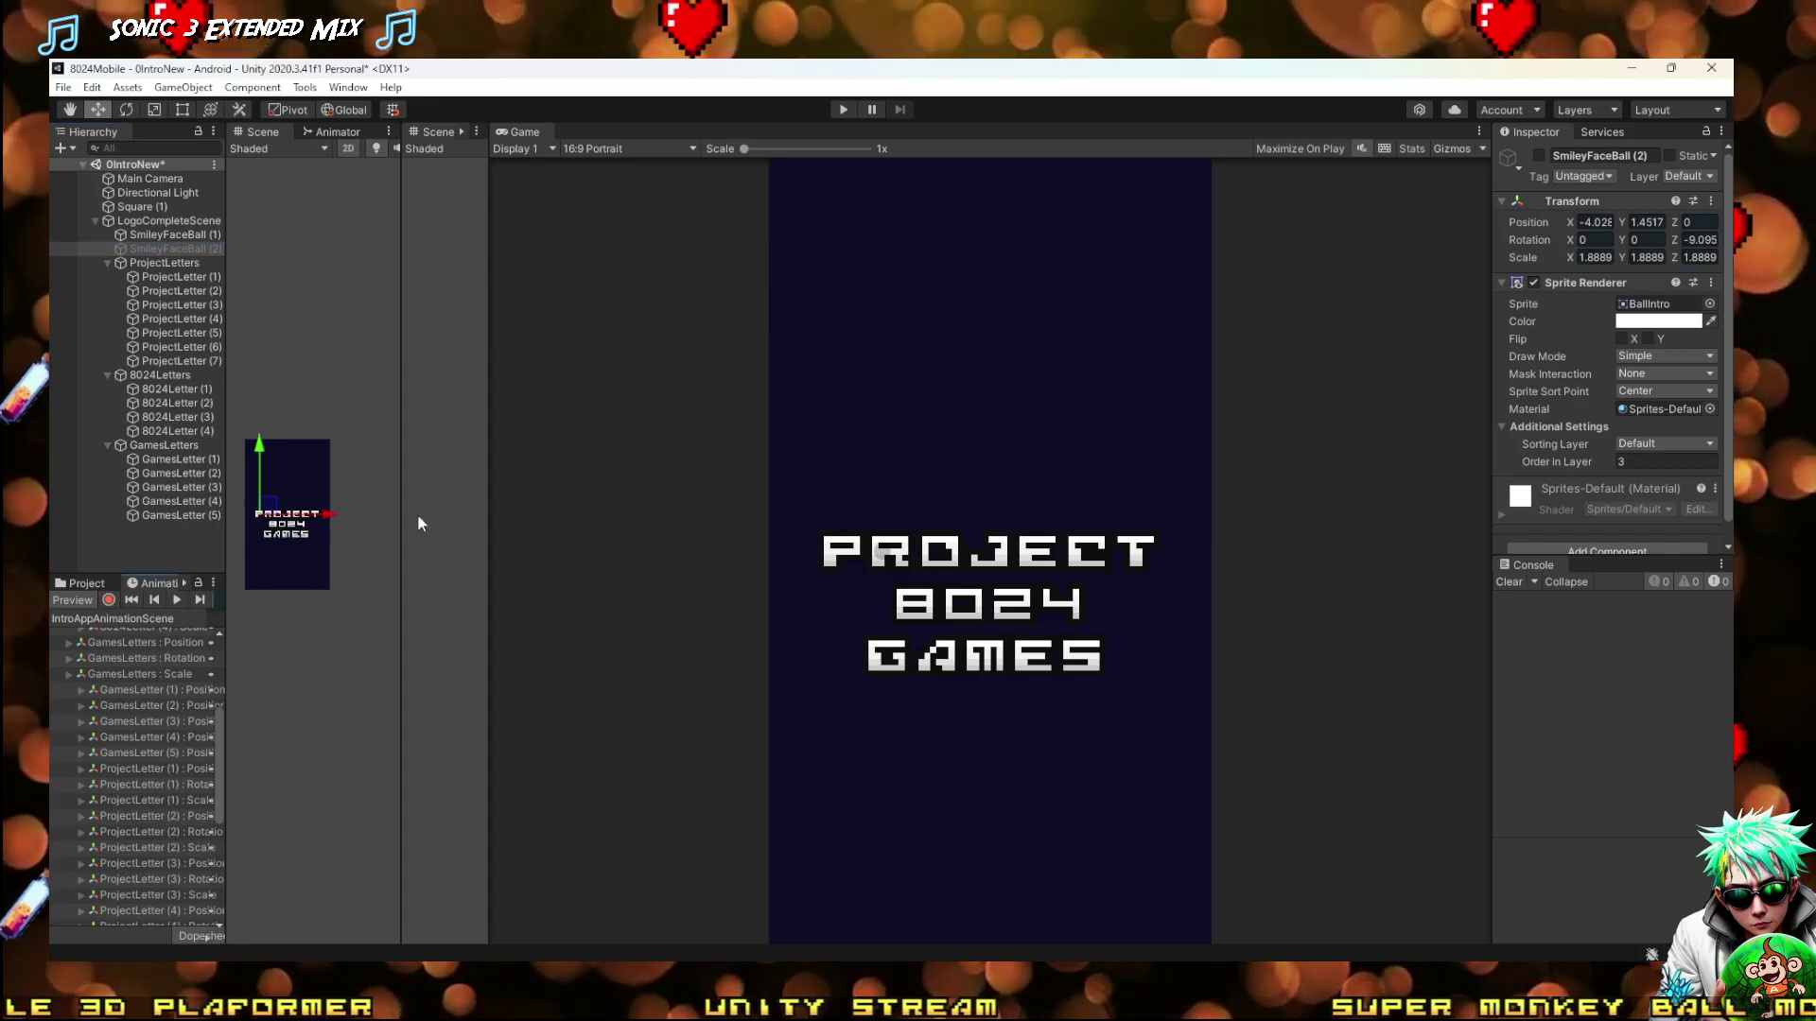
{"action": "left_click", "coordinate": [1538, 156]}
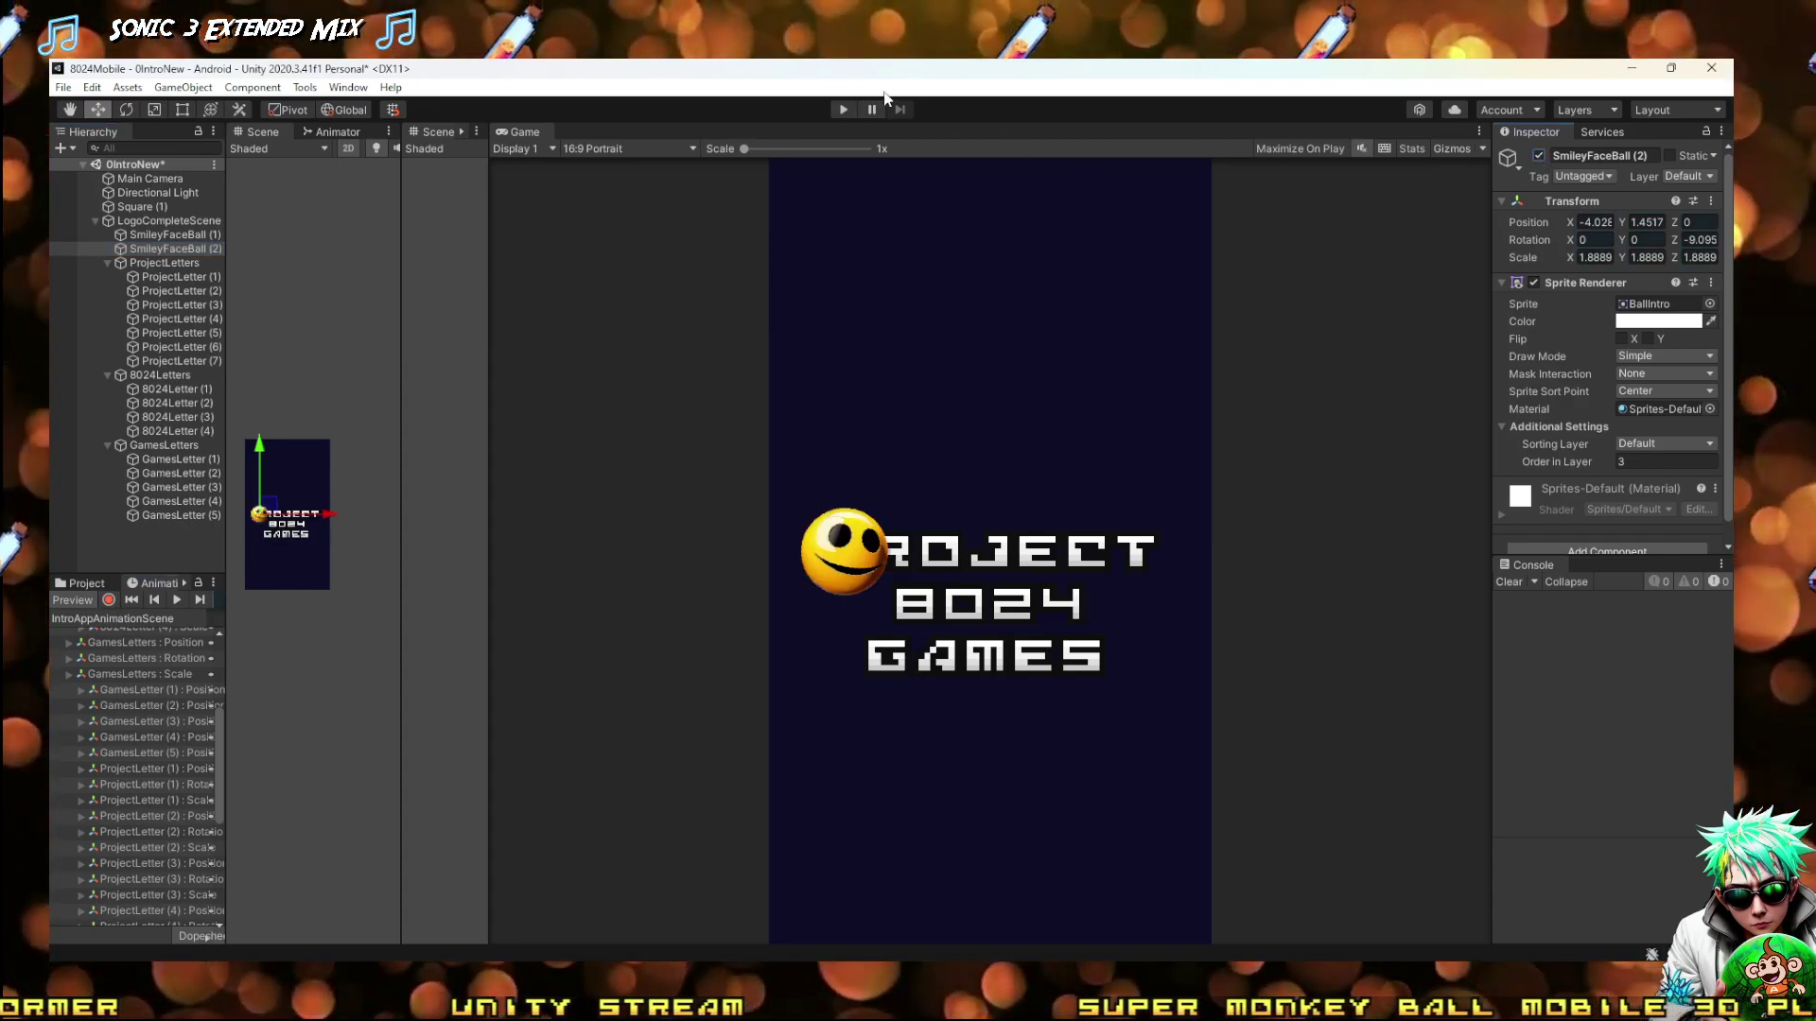
{"action": "left_click", "coordinate": [842, 108]}
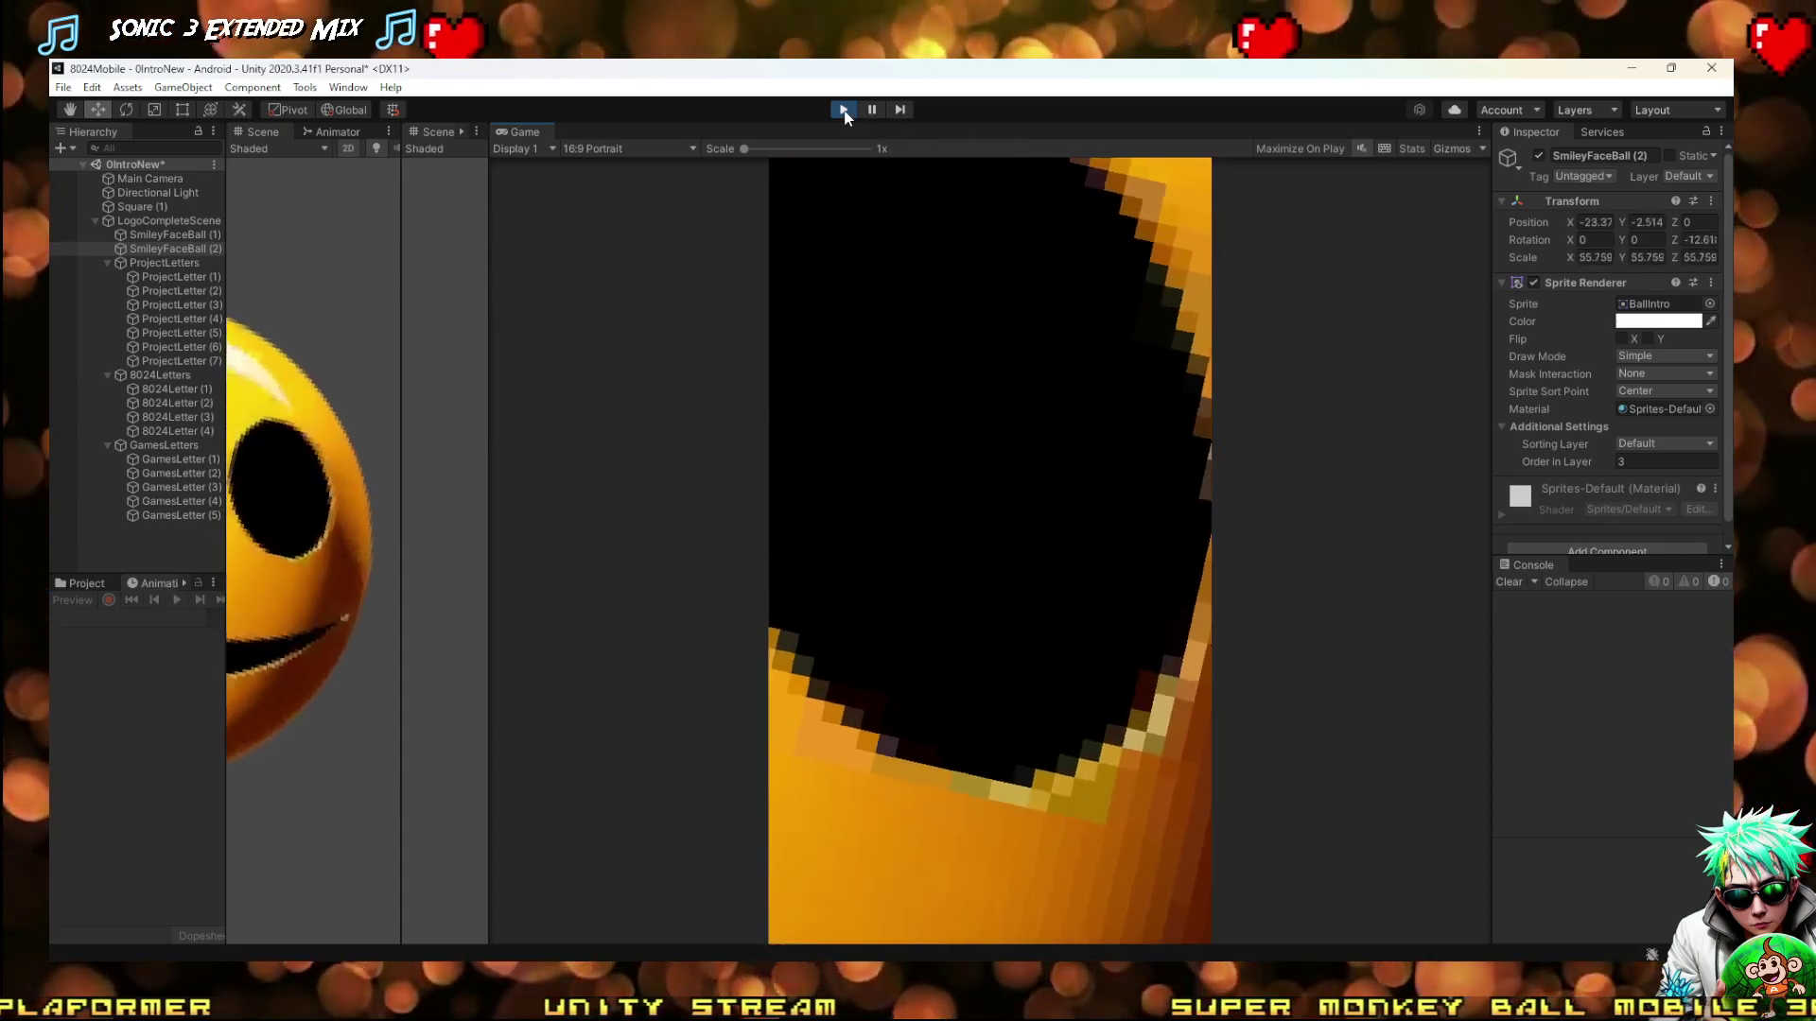
{"action": "left_click", "coordinate": [843, 109]}
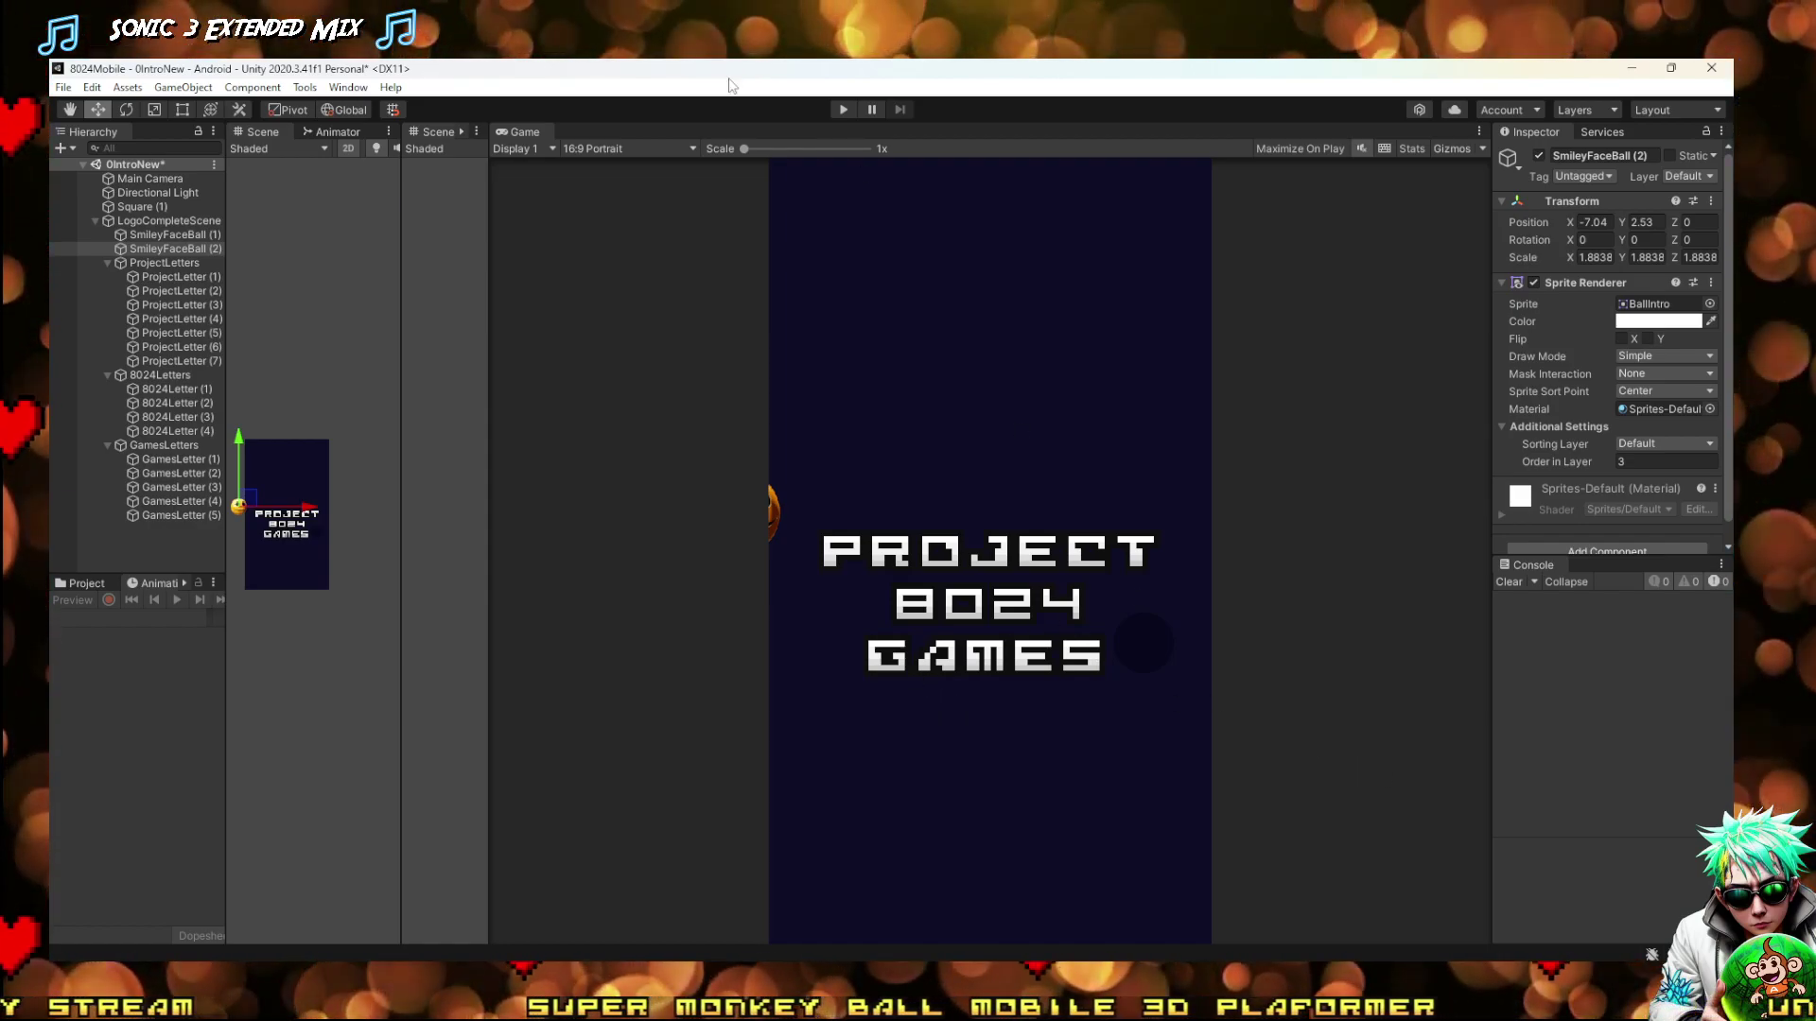
Run play mode again to watch the smiley-ball logo intro, then stop it
{"action": "left_click", "coordinate": [843, 111]}
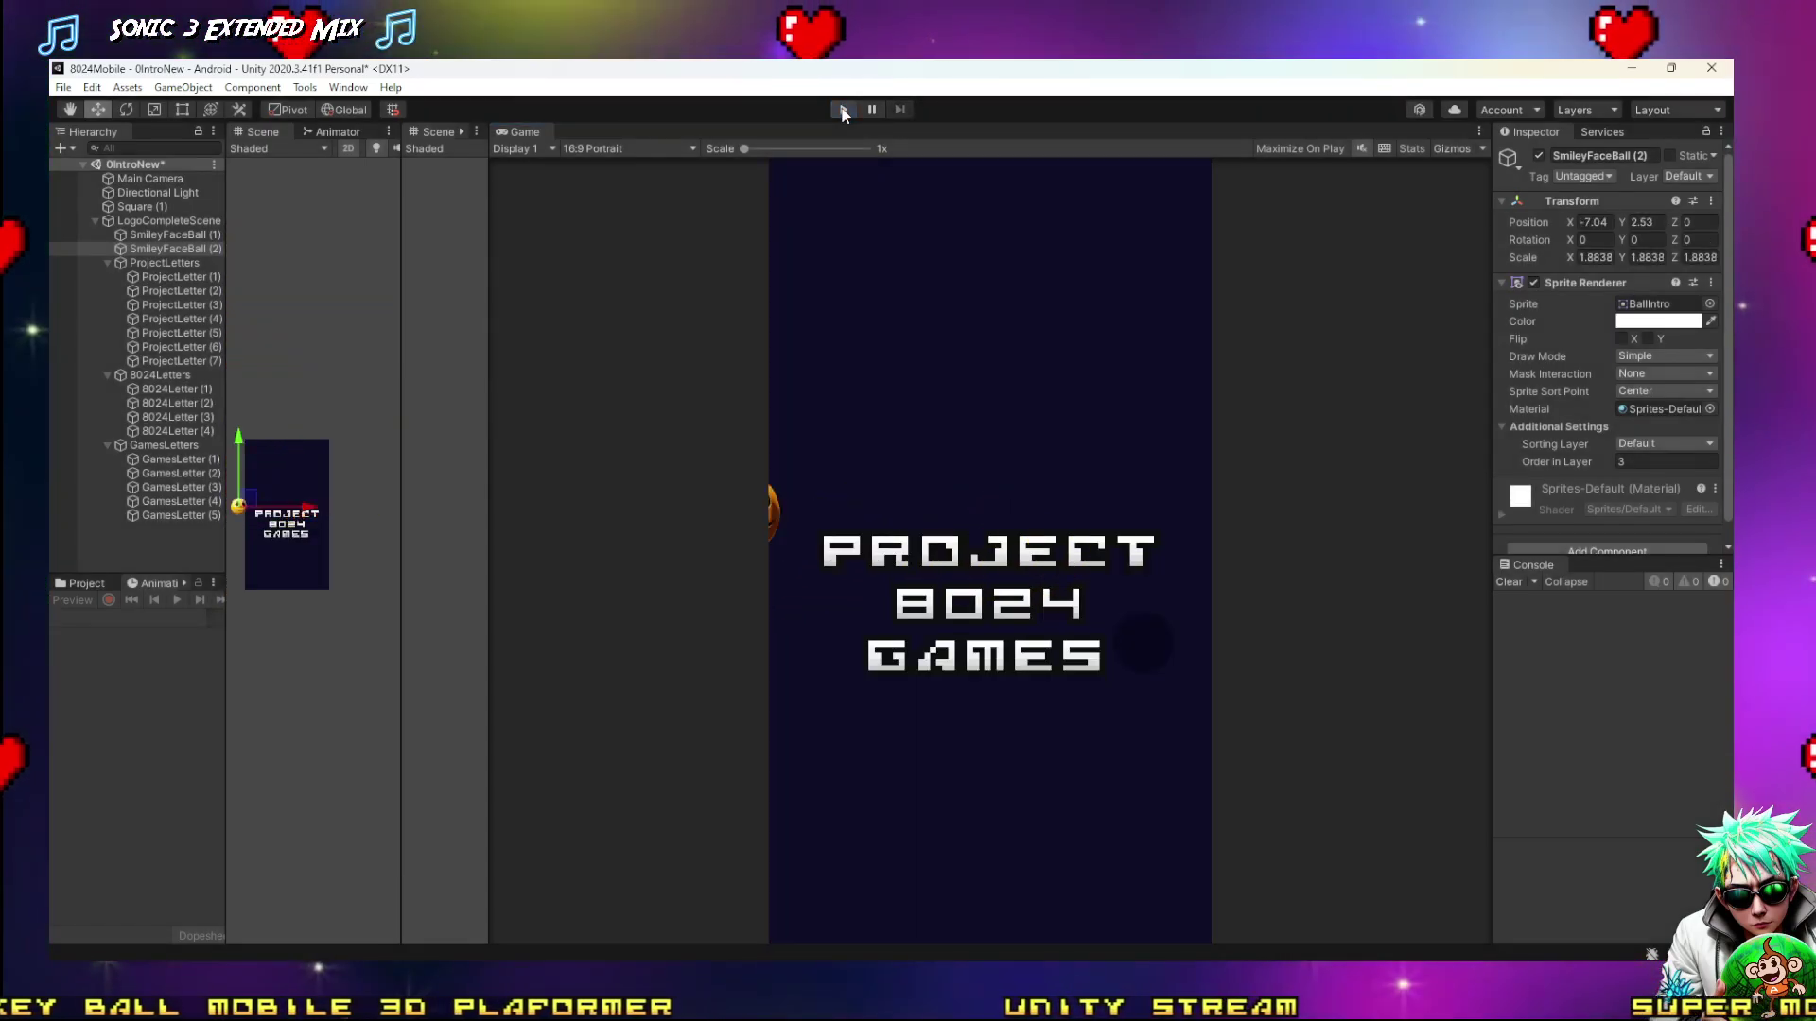
{"action": "left_click", "coordinate": [842, 110]}
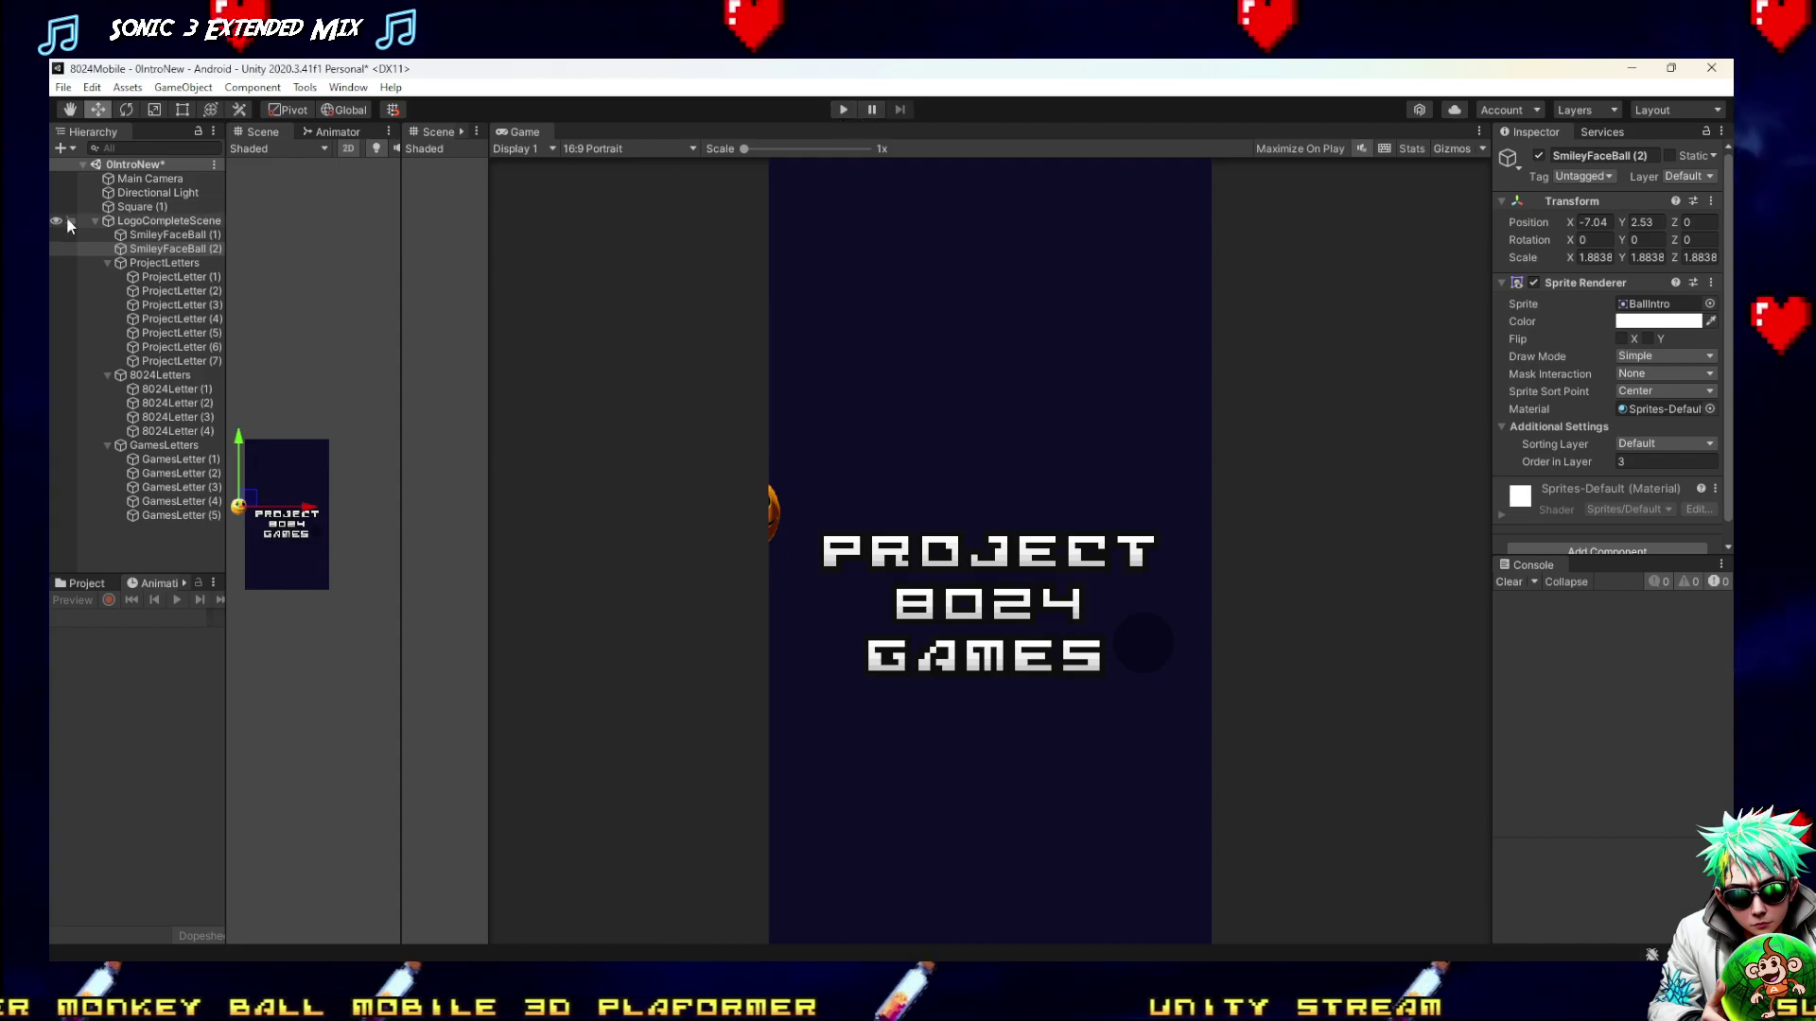
Select Main Camera, view the logo in angled 3D perspective, and widen the Hierarchy area
{"action": "left_click", "coordinate": [134, 179]}
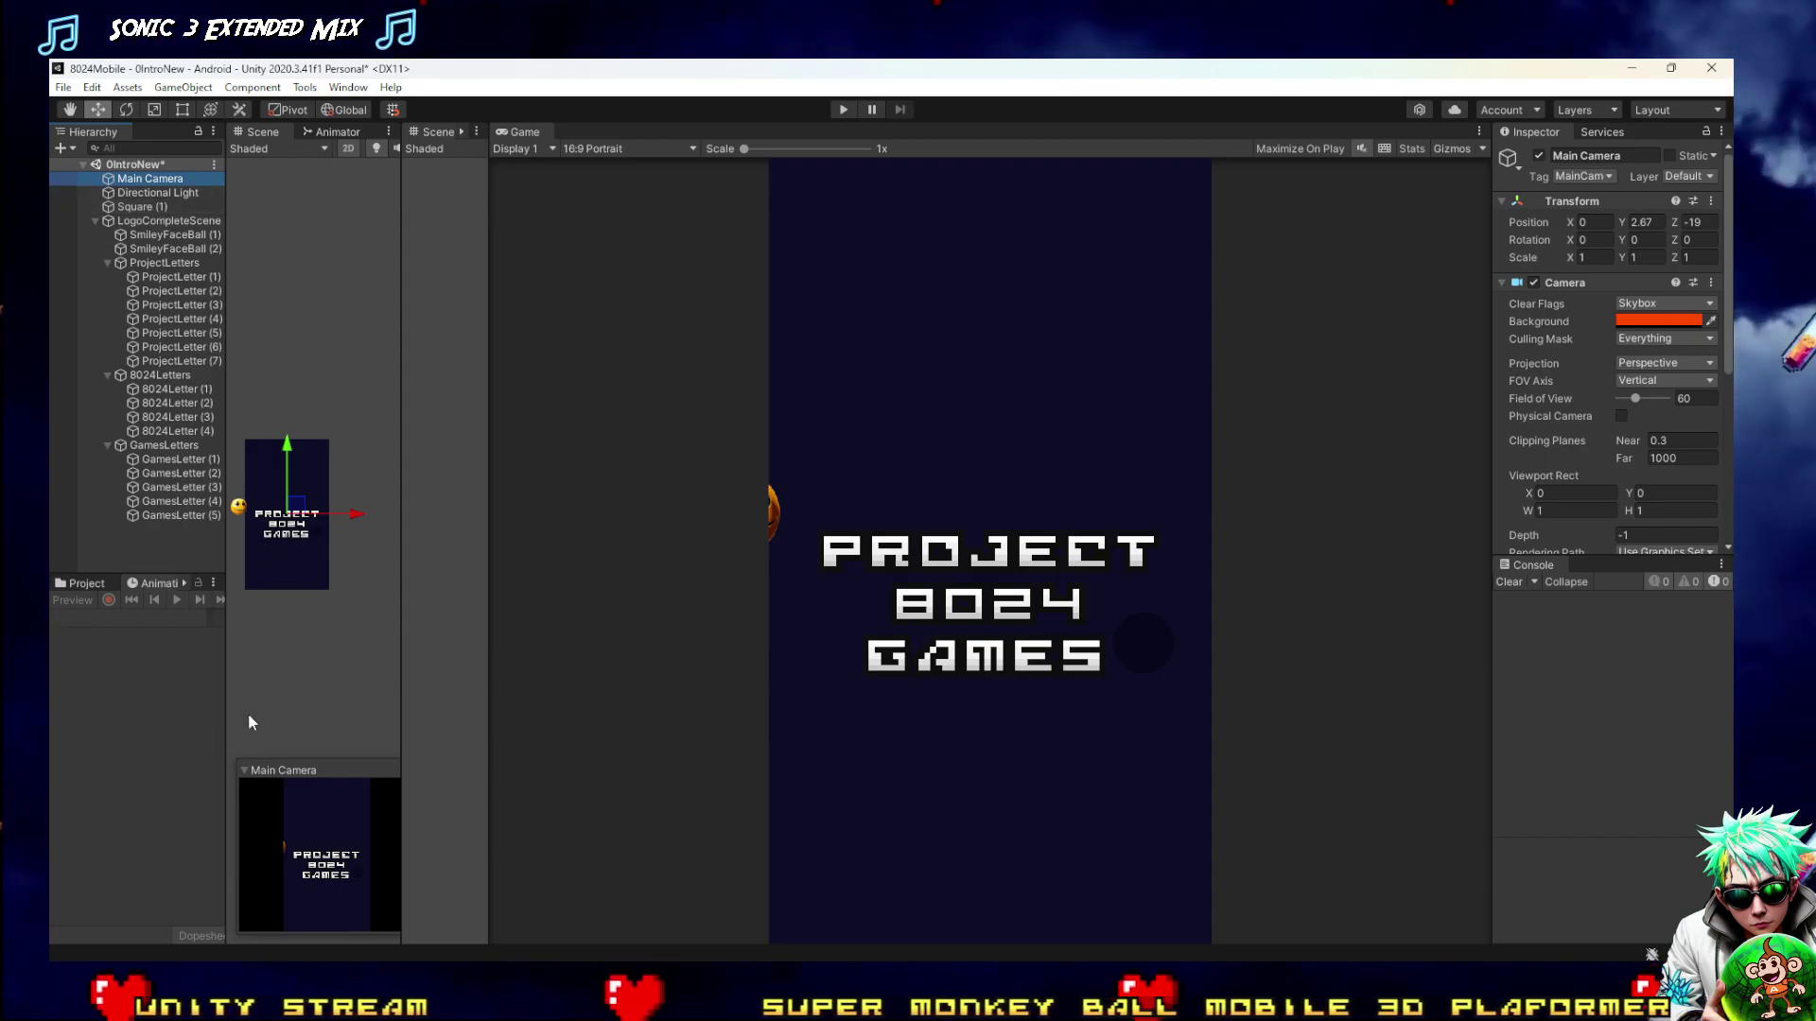
{"action": "left_click_drag", "start_coordinate": [399, 423], "coordinate": [1048, 440]}
{"action": "left_click", "coordinate": [349, 148]}
{"action": "right_click_drag", "start_coordinate": [576, 405], "coordinate": [1040, 472]}
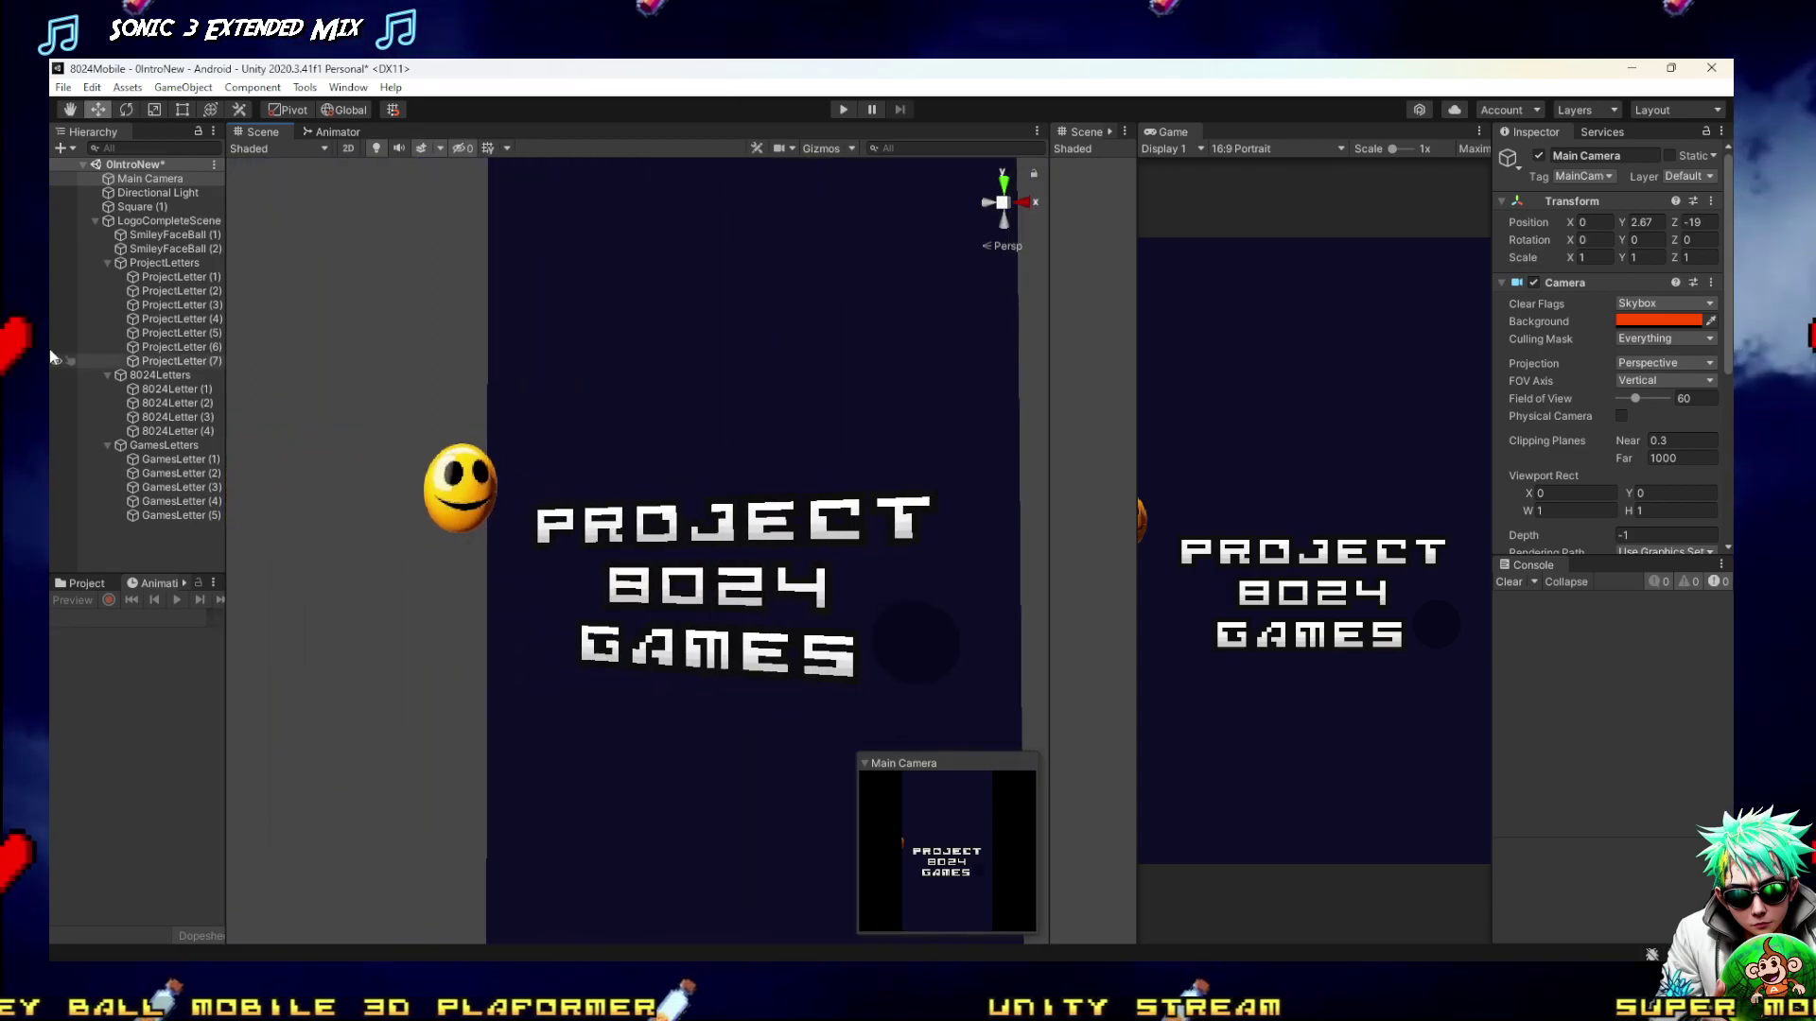
{"action": "left_click", "coordinate": [60, 149]}
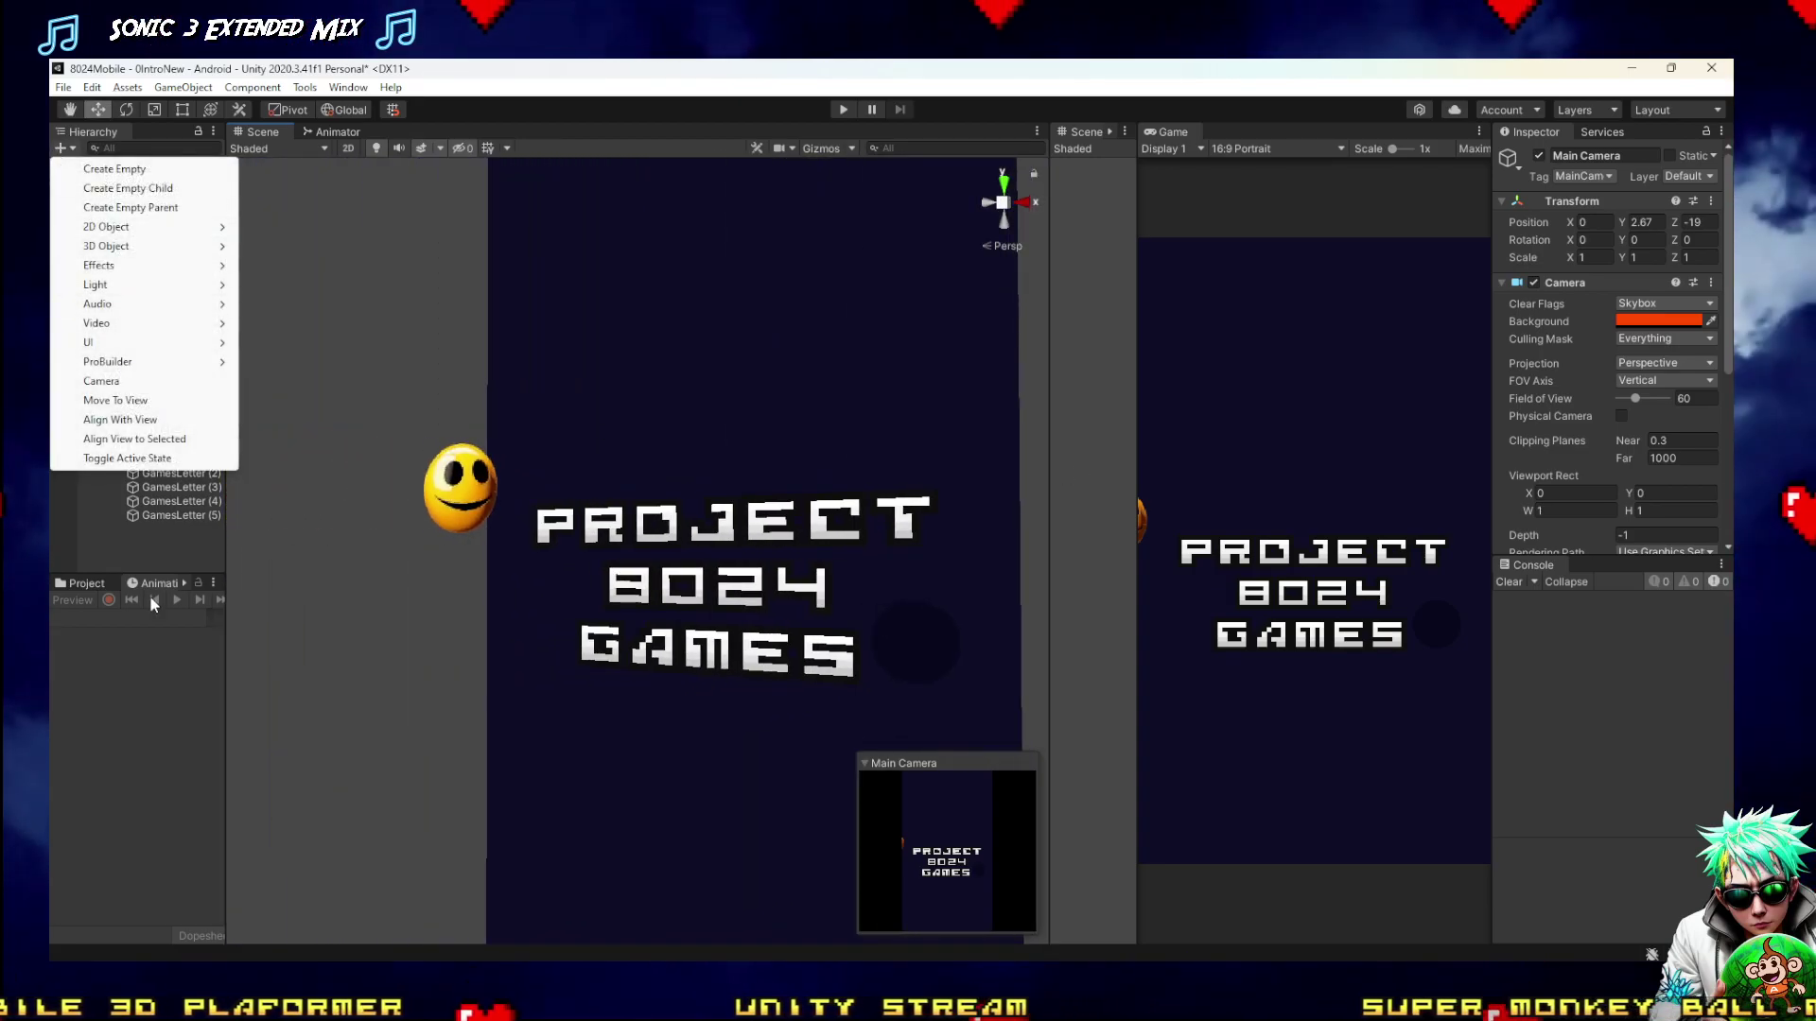
{"action": "key", "text": "Escape"}
{"action": "left_click_drag", "start_coordinate": [225, 379], "coordinate": [771, 378]}
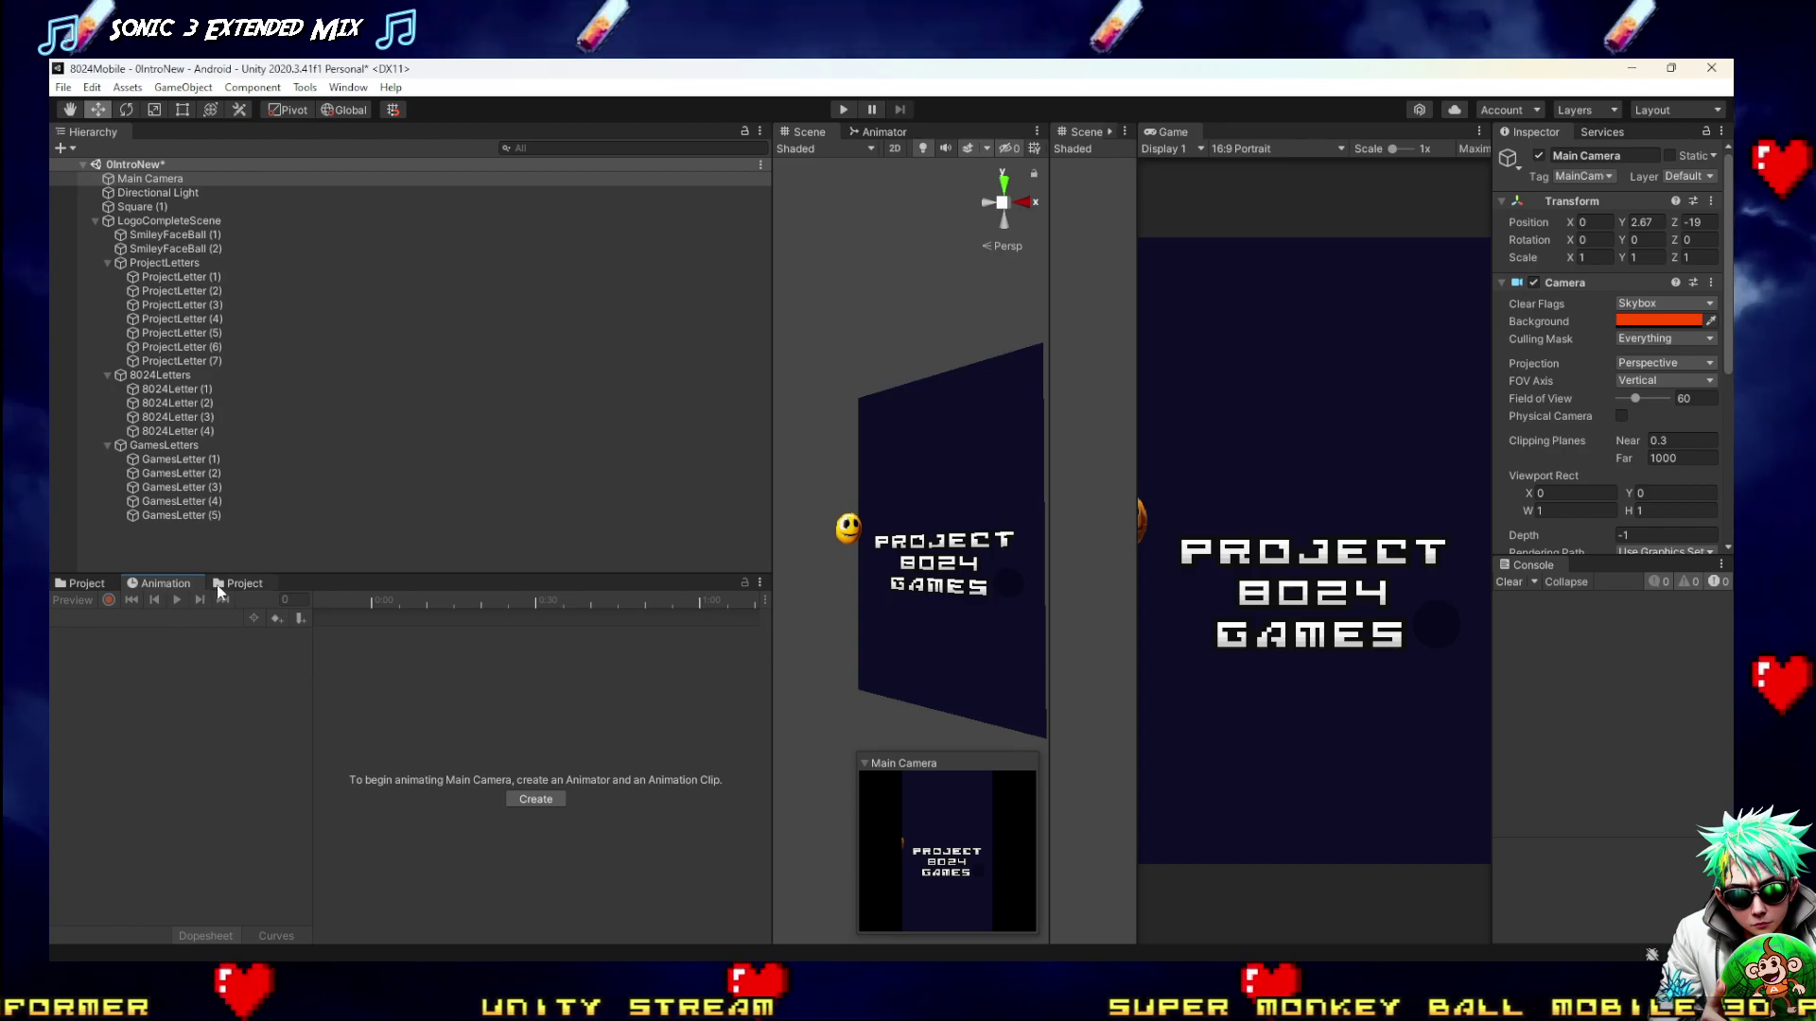
Browse Assets > Prefabs > ParticleSystems, preview hit prefabs, and place CFX_Hit_C White in the scene
{"action": "left_click", "coordinate": [220, 585]}
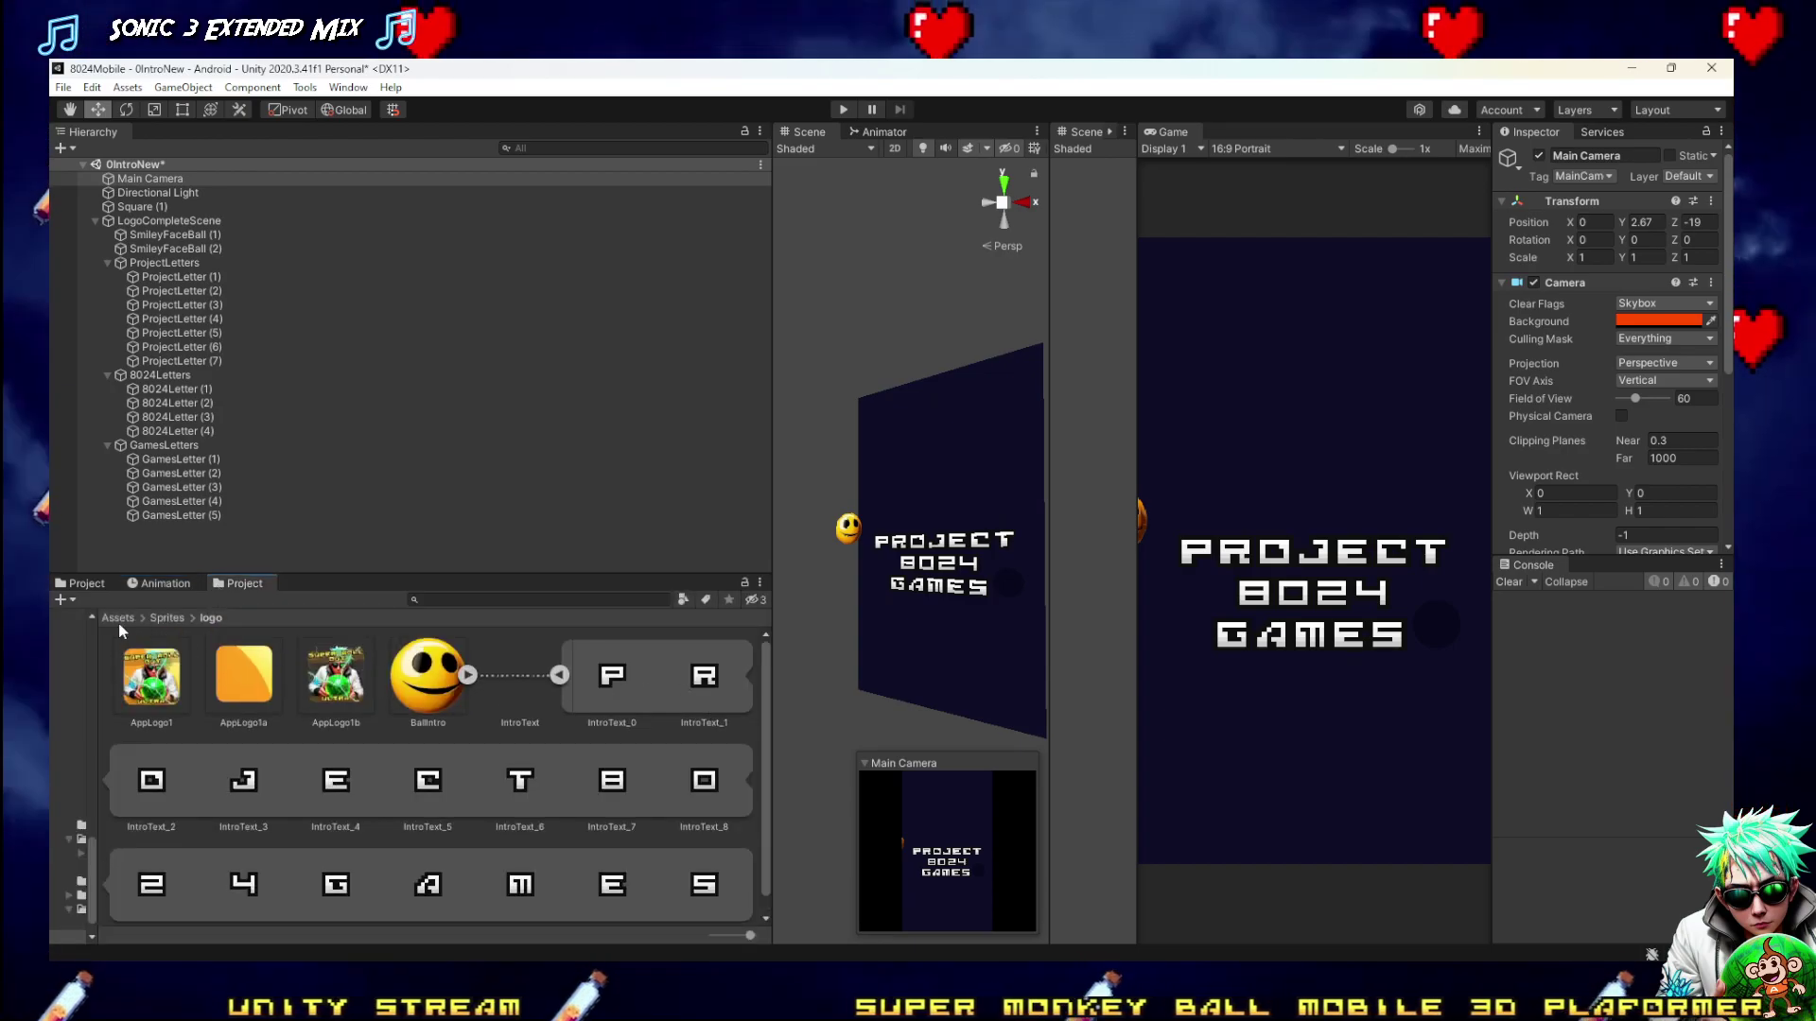
{"action": "left_click", "coordinate": [119, 617]}
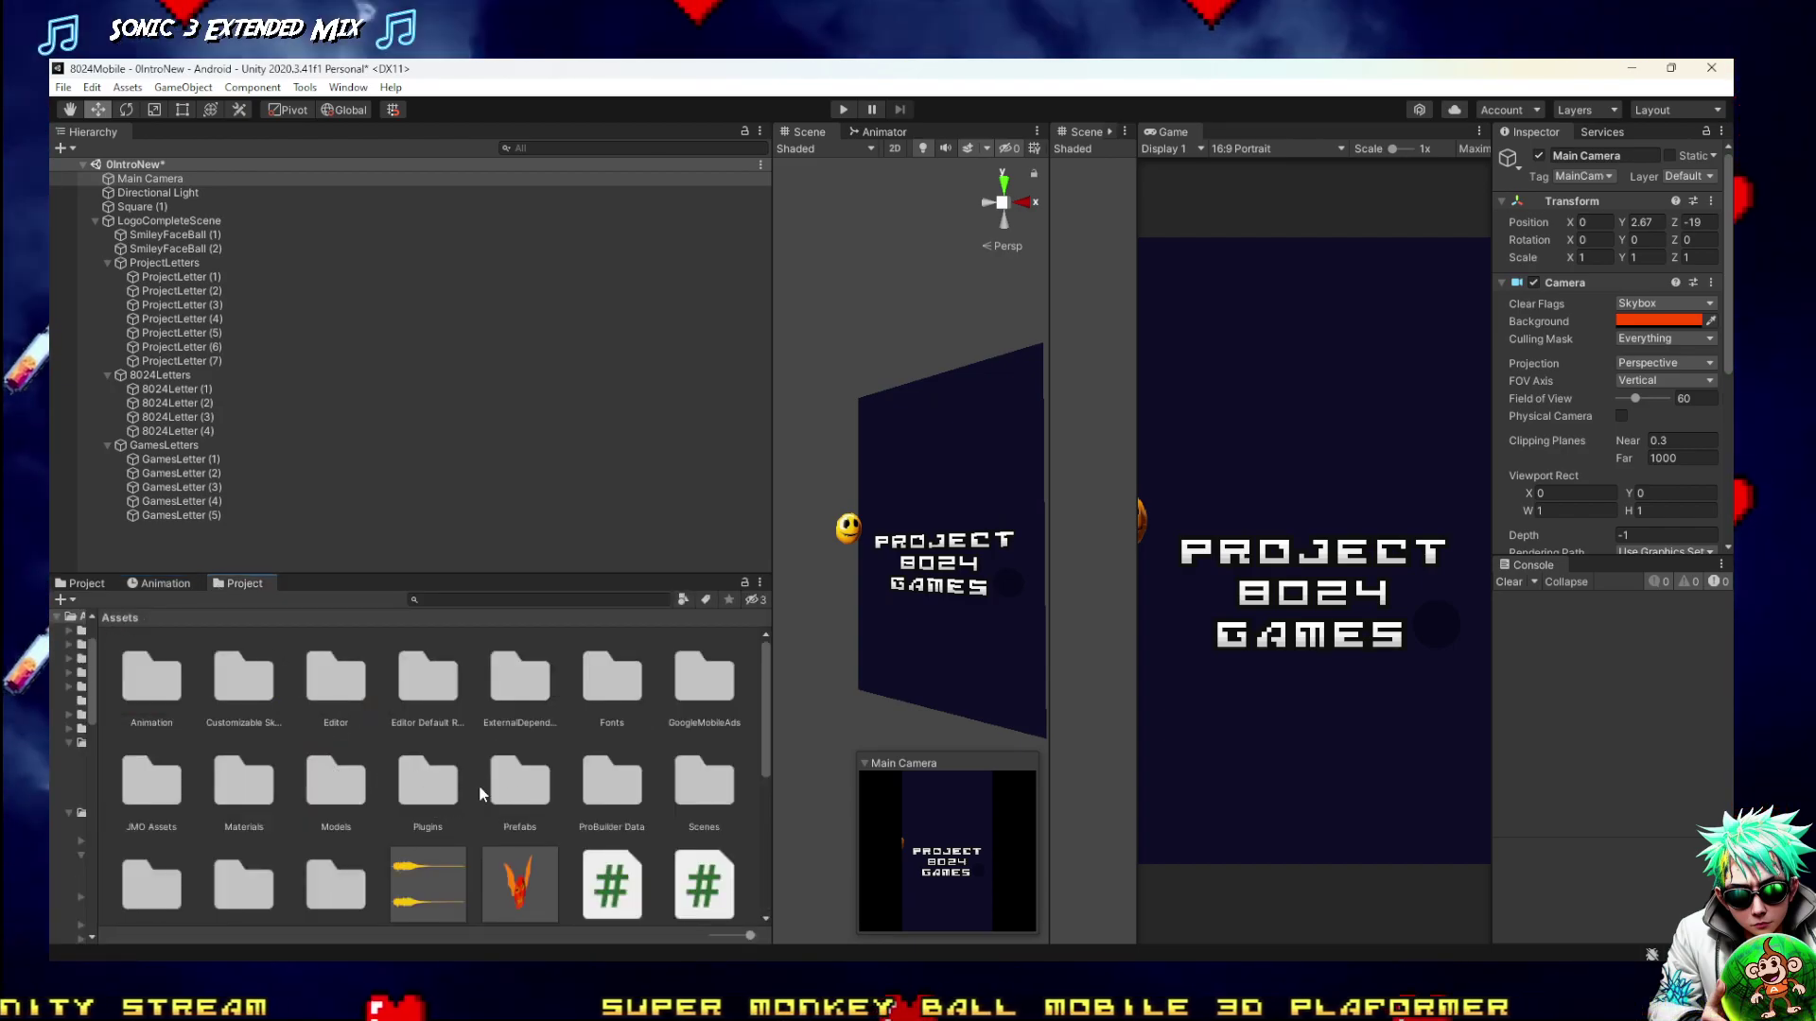
{"action": "double_click", "coordinate": [516, 781]}
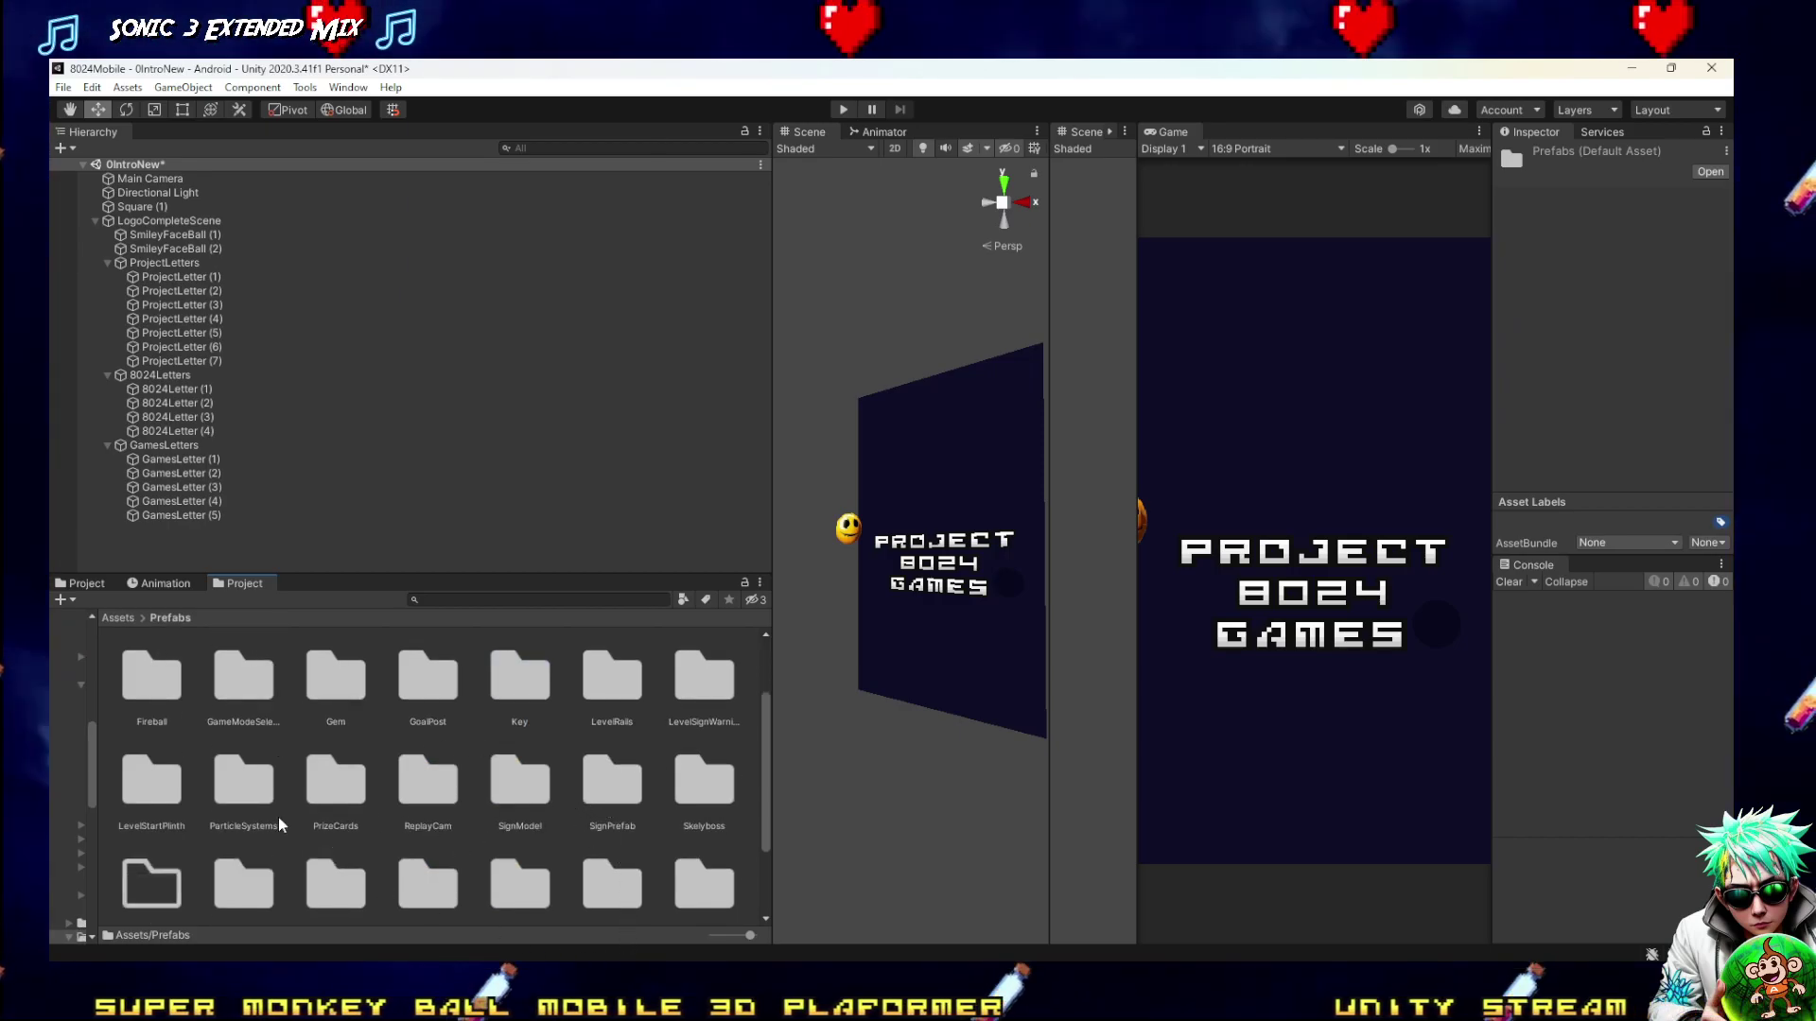
{"action": "double_click", "coordinate": [243, 783]}
{"action": "double_click", "coordinate": [173, 689]}
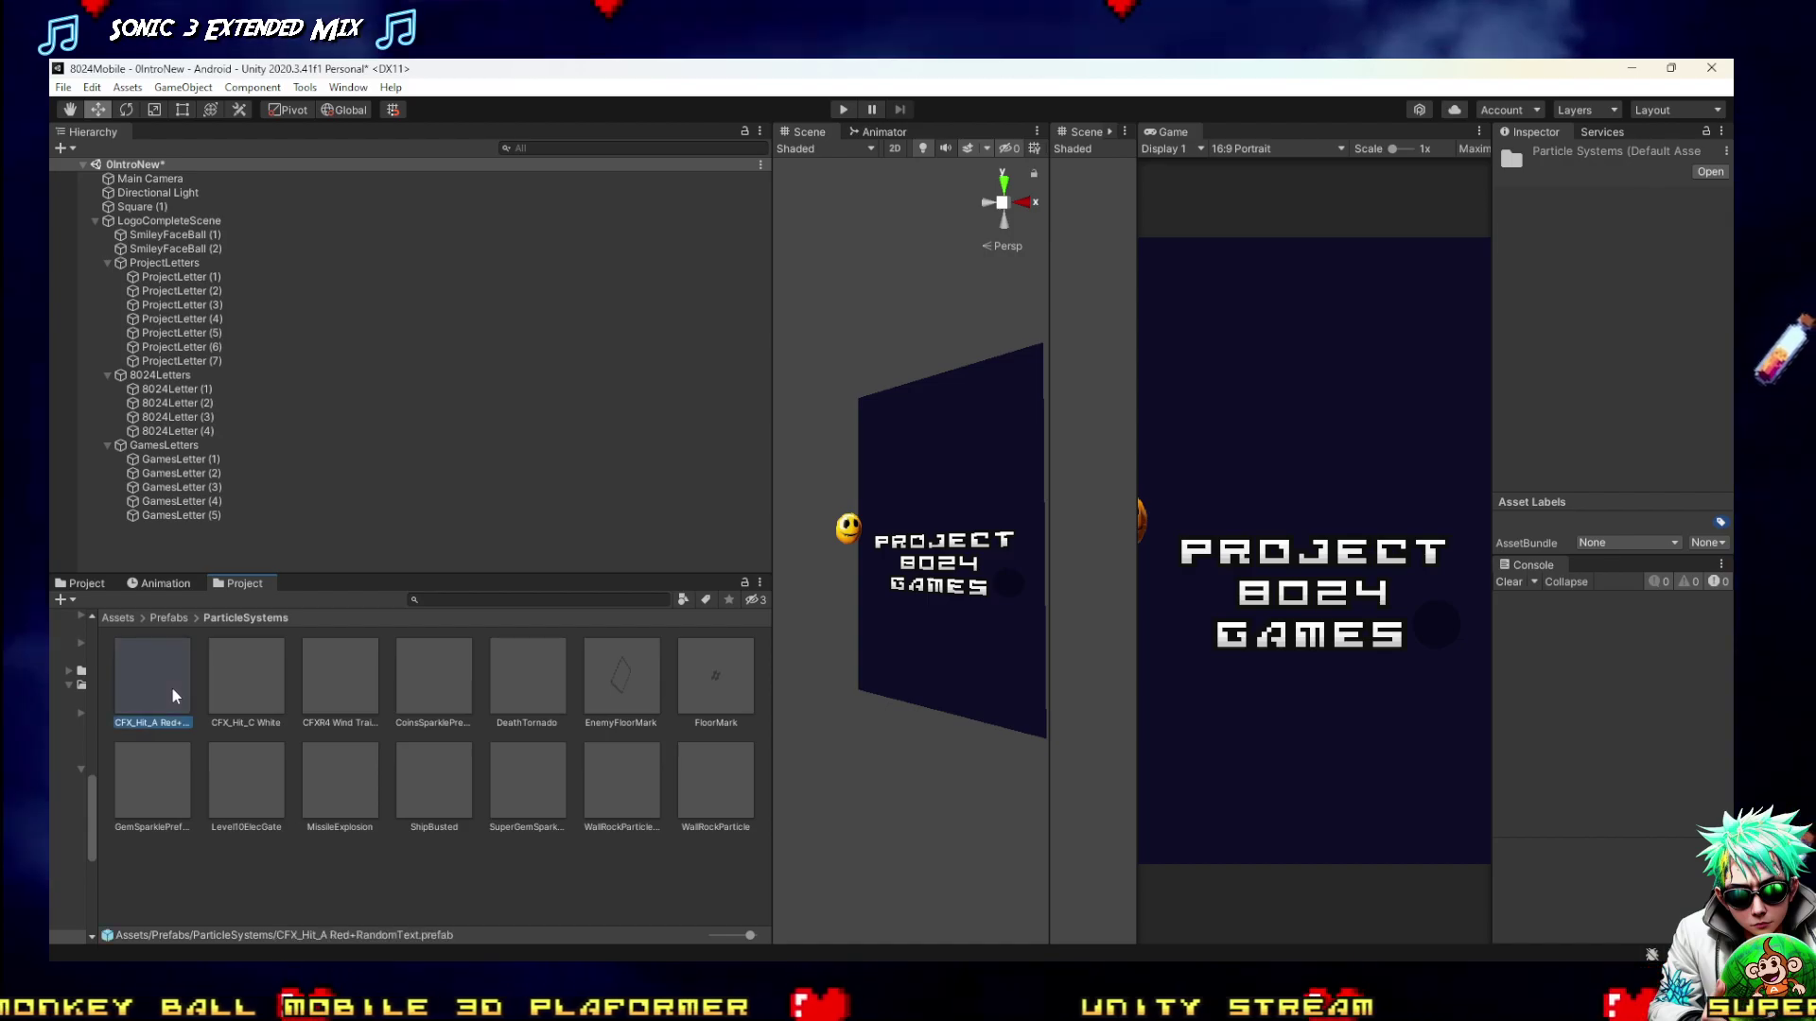
{"action": "double_click", "coordinate": [242, 685]}
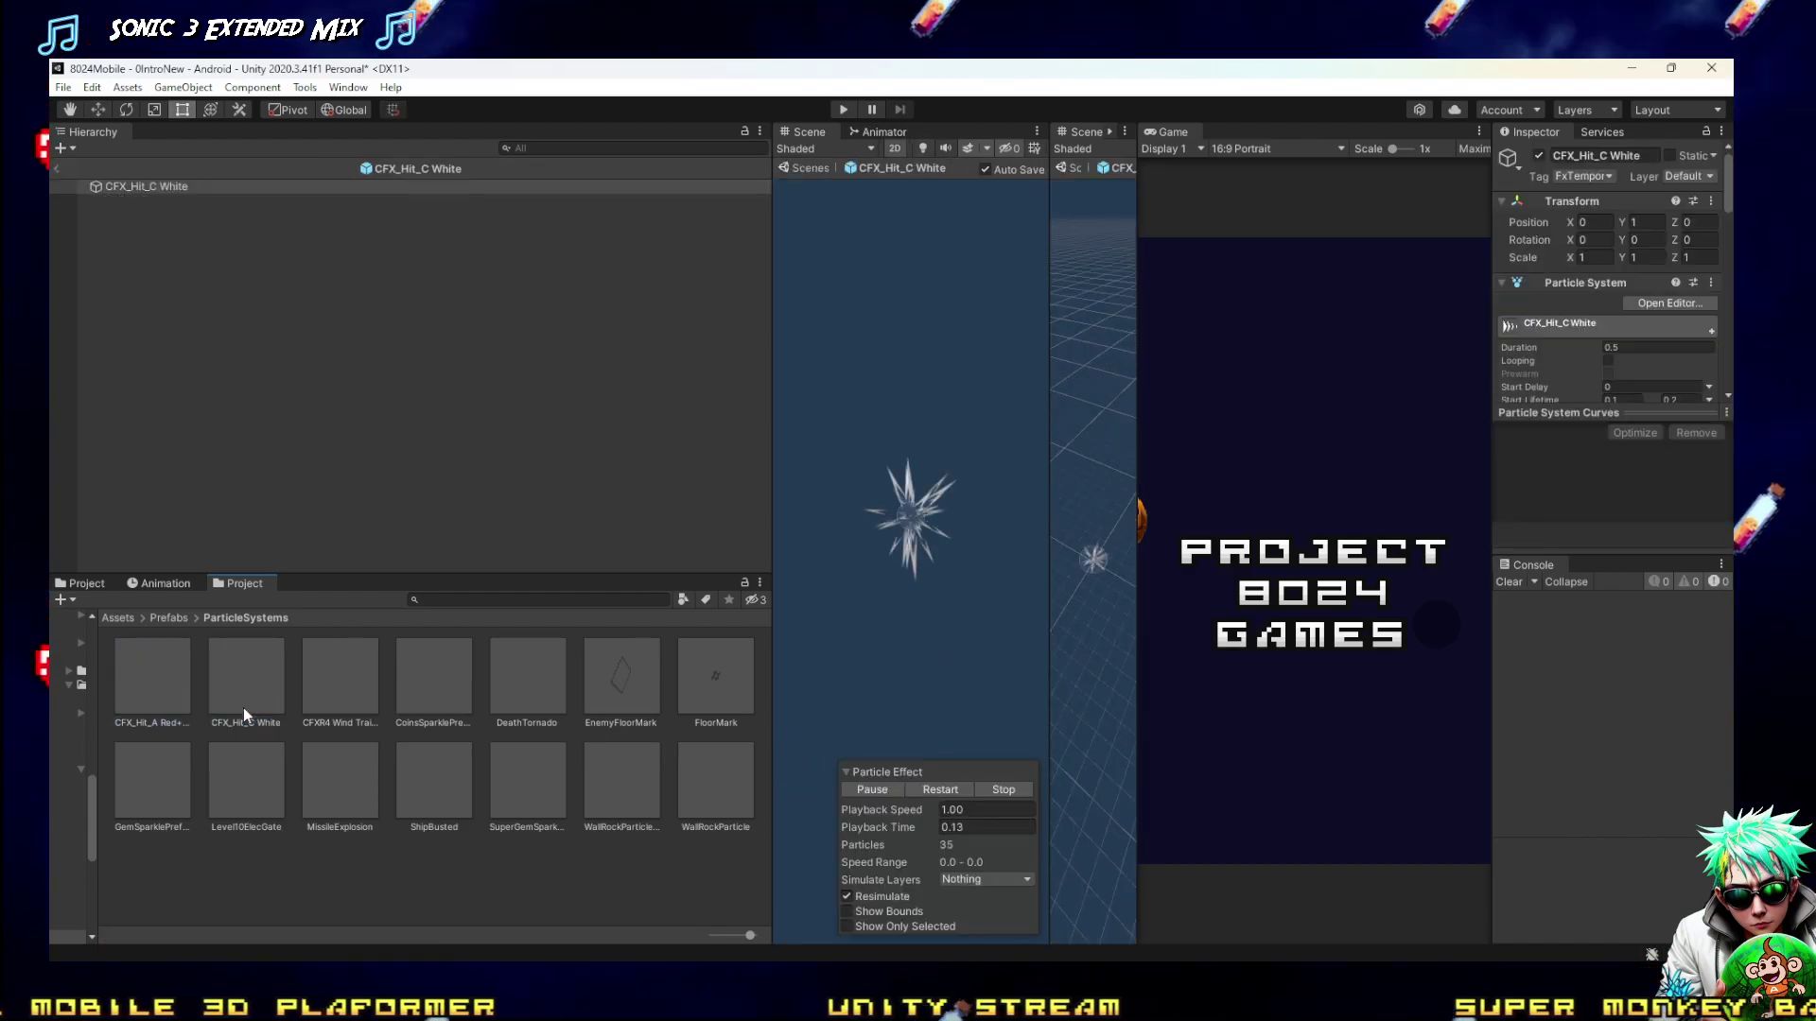
{"action": "left_click", "coordinate": [812, 168]}
{"action": "left_click_drag", "start_coordinate": [197, 586], "coordinate": [180, 546]}
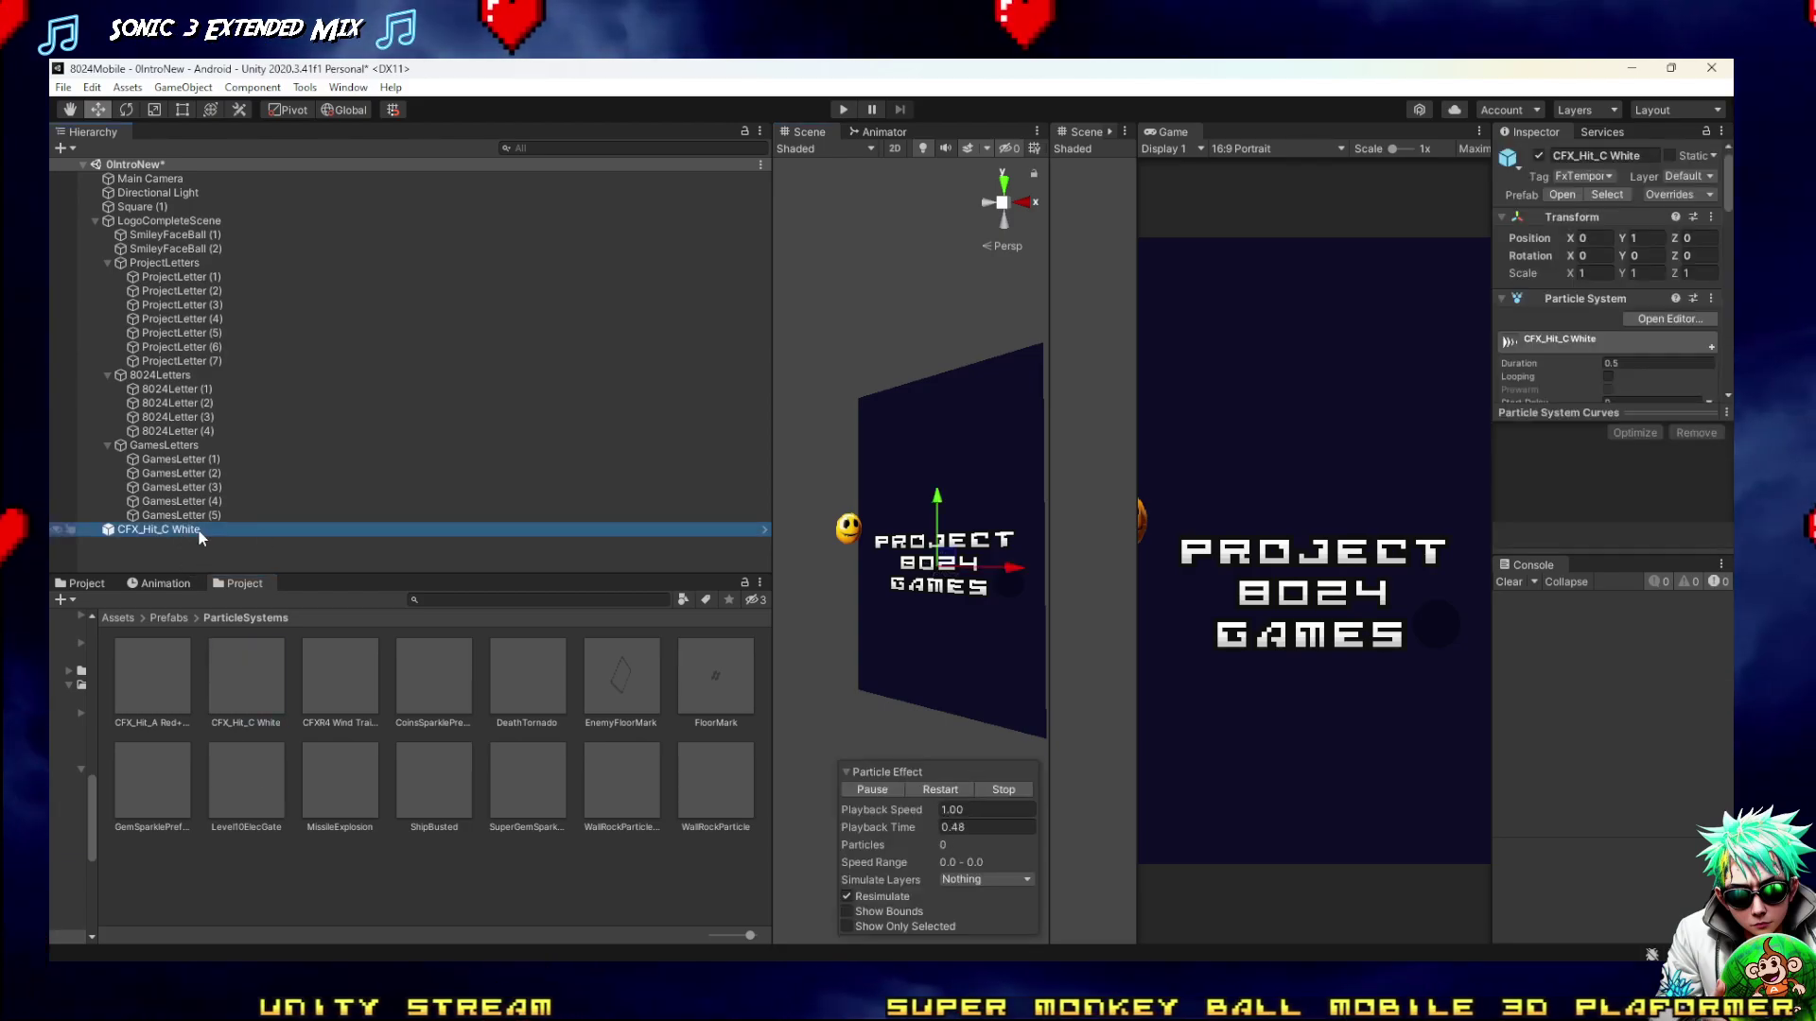
Replay the CFX_Hit_C White burst several times and move it forward to Z -1.06
{"action": "left_click", "coordinate": [928, 790]}
{"action": "right_click_drag", "start_coordinate": [1002, 530], "coordinate": [781, 745]}
{"action": "left_click", "coordinate": [935, 790]}
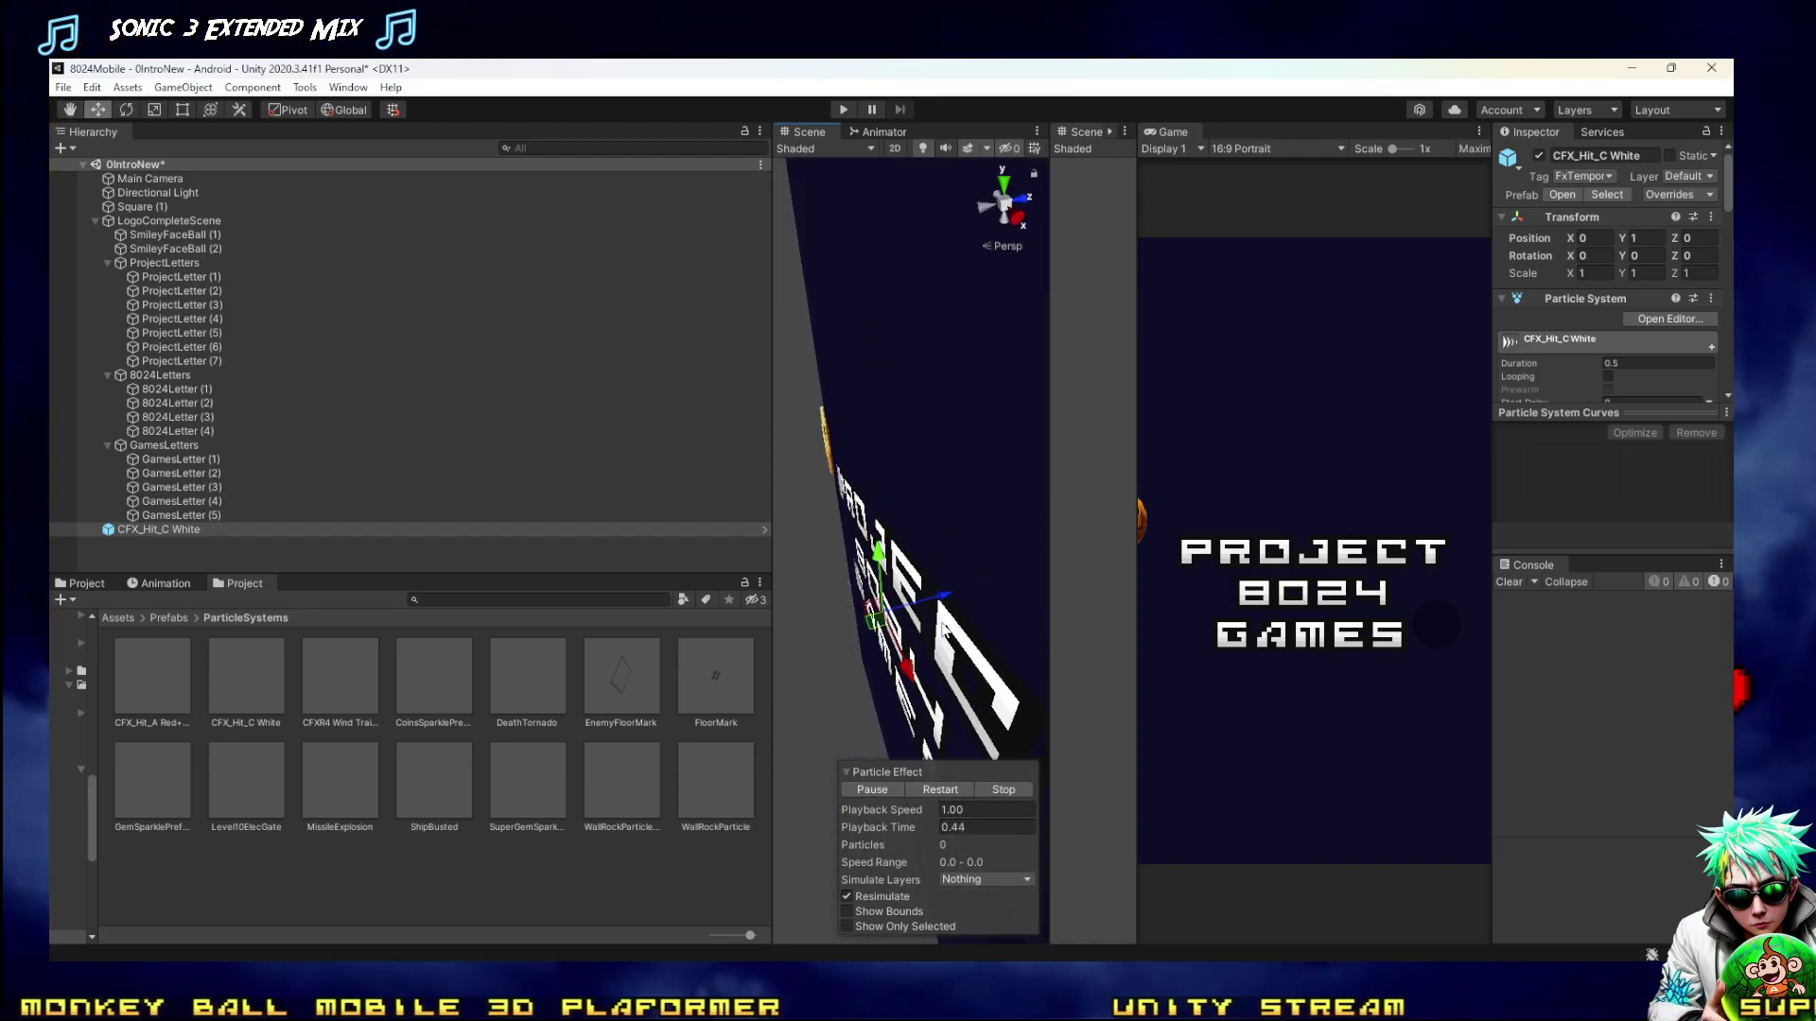
{"action": "left_click", "coordinate": [952, 790]}
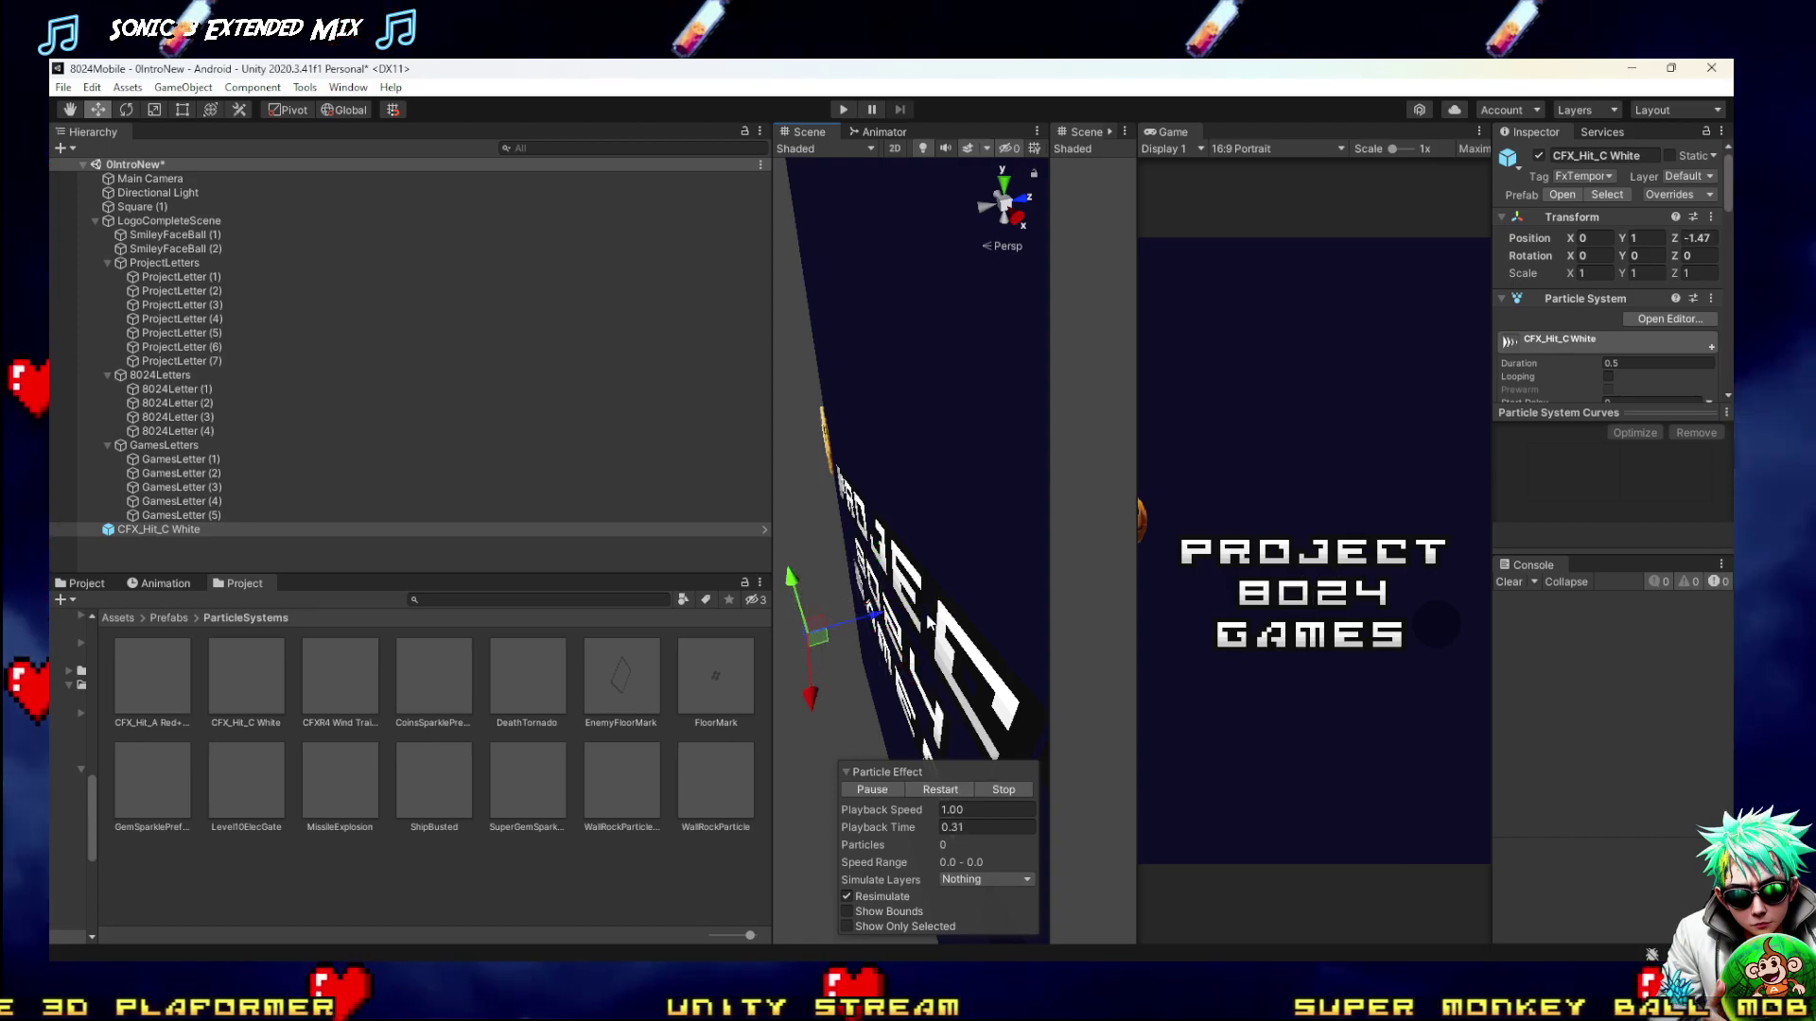
{"action": "left_click", "coordinate": [913, 793]}
{"action": "left_click_drag", "start_coordinate": [904, 735], "coordinate": [861, 742], "text": "alt"}
{"action": "left_click_drag", "start_coordinate": [936, 605], "coordinate": [1019, 584]}
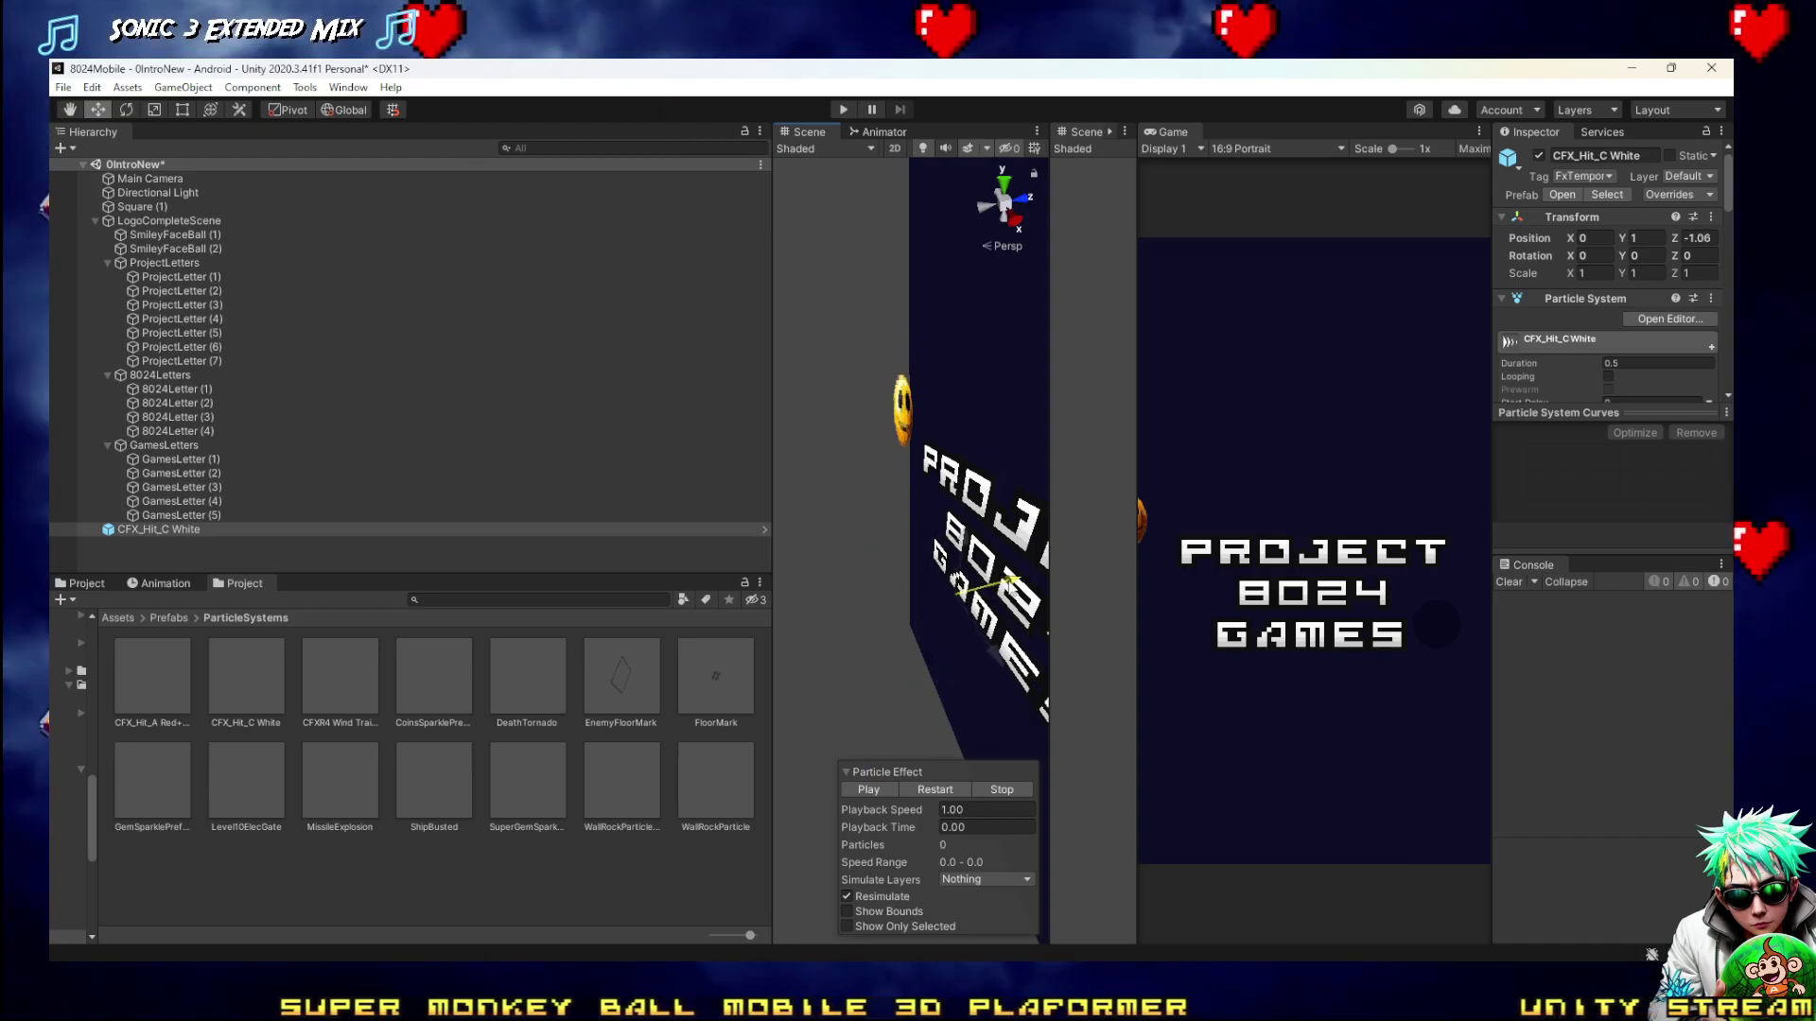
Inspect the effect's 4×1 Texture Sheet Animation module, then switch to the web browser
{"action": "scroll", "coordinate": [1626, 293], "scroll_direction": "down", "scroll_amount": 10}
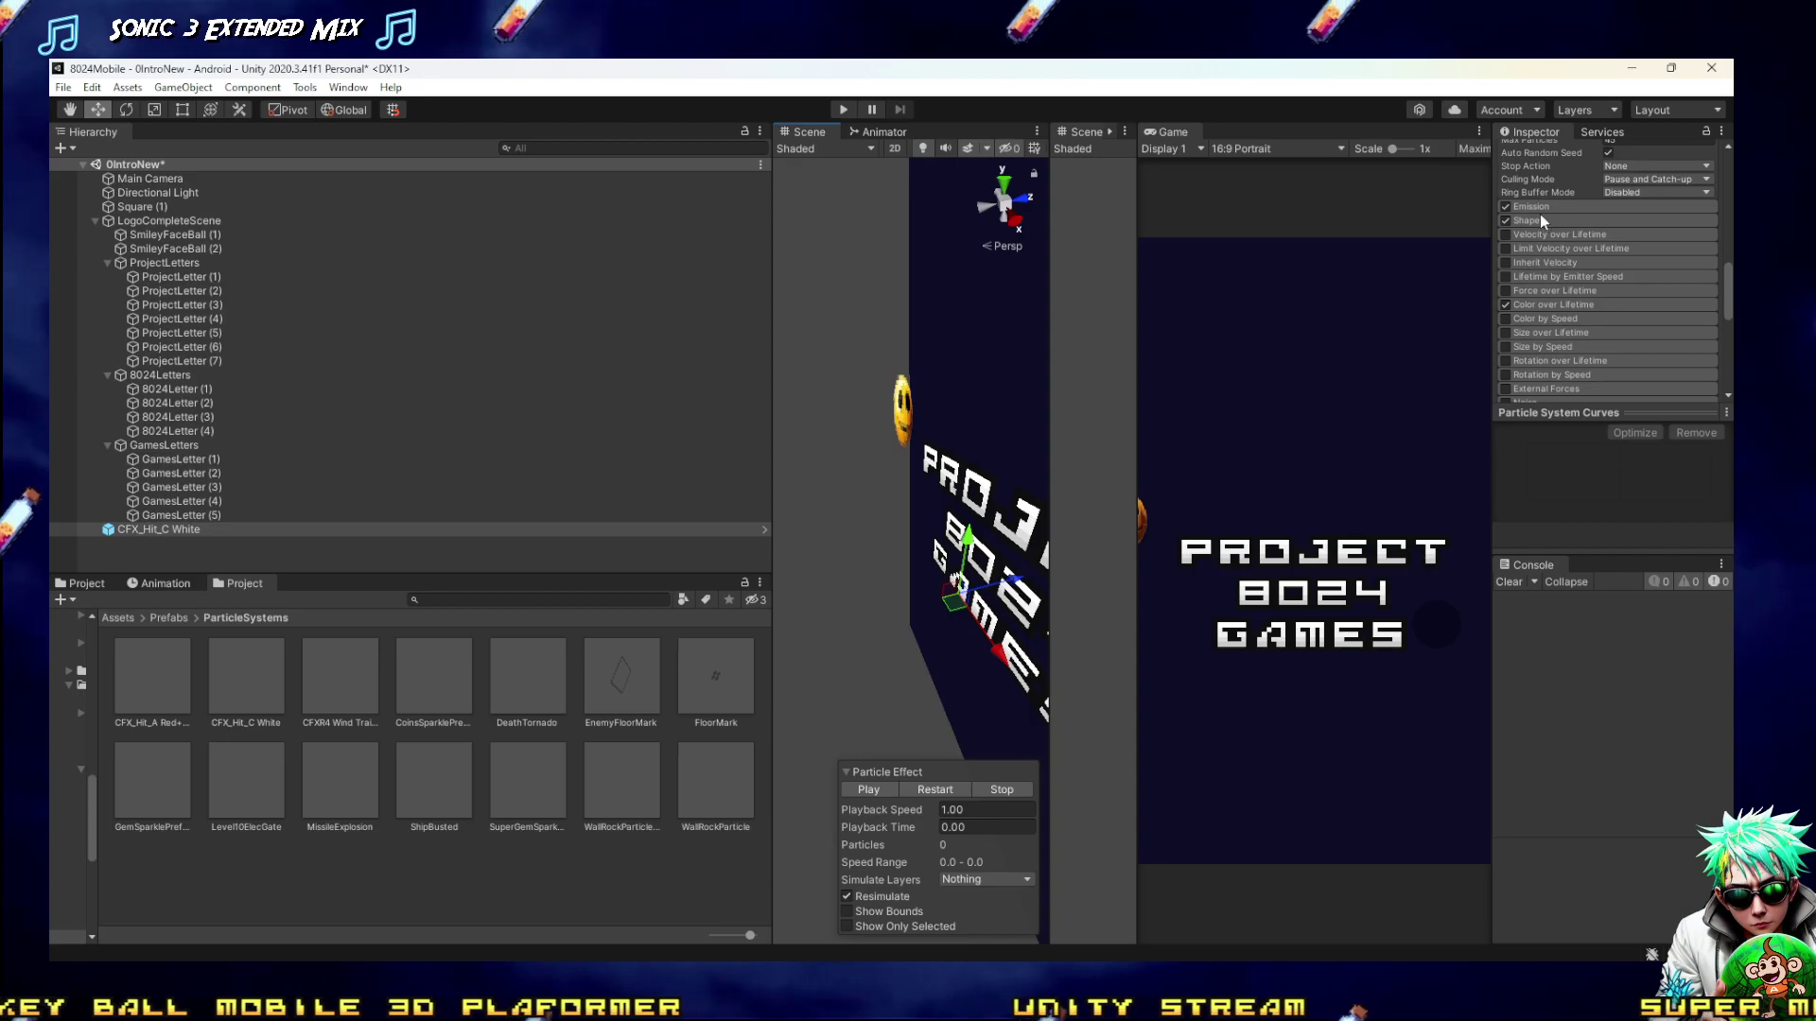
{"action": "scroll", "coordinate": [1556, 284], "scroll_direction": "down", "scroll_amount": 3}
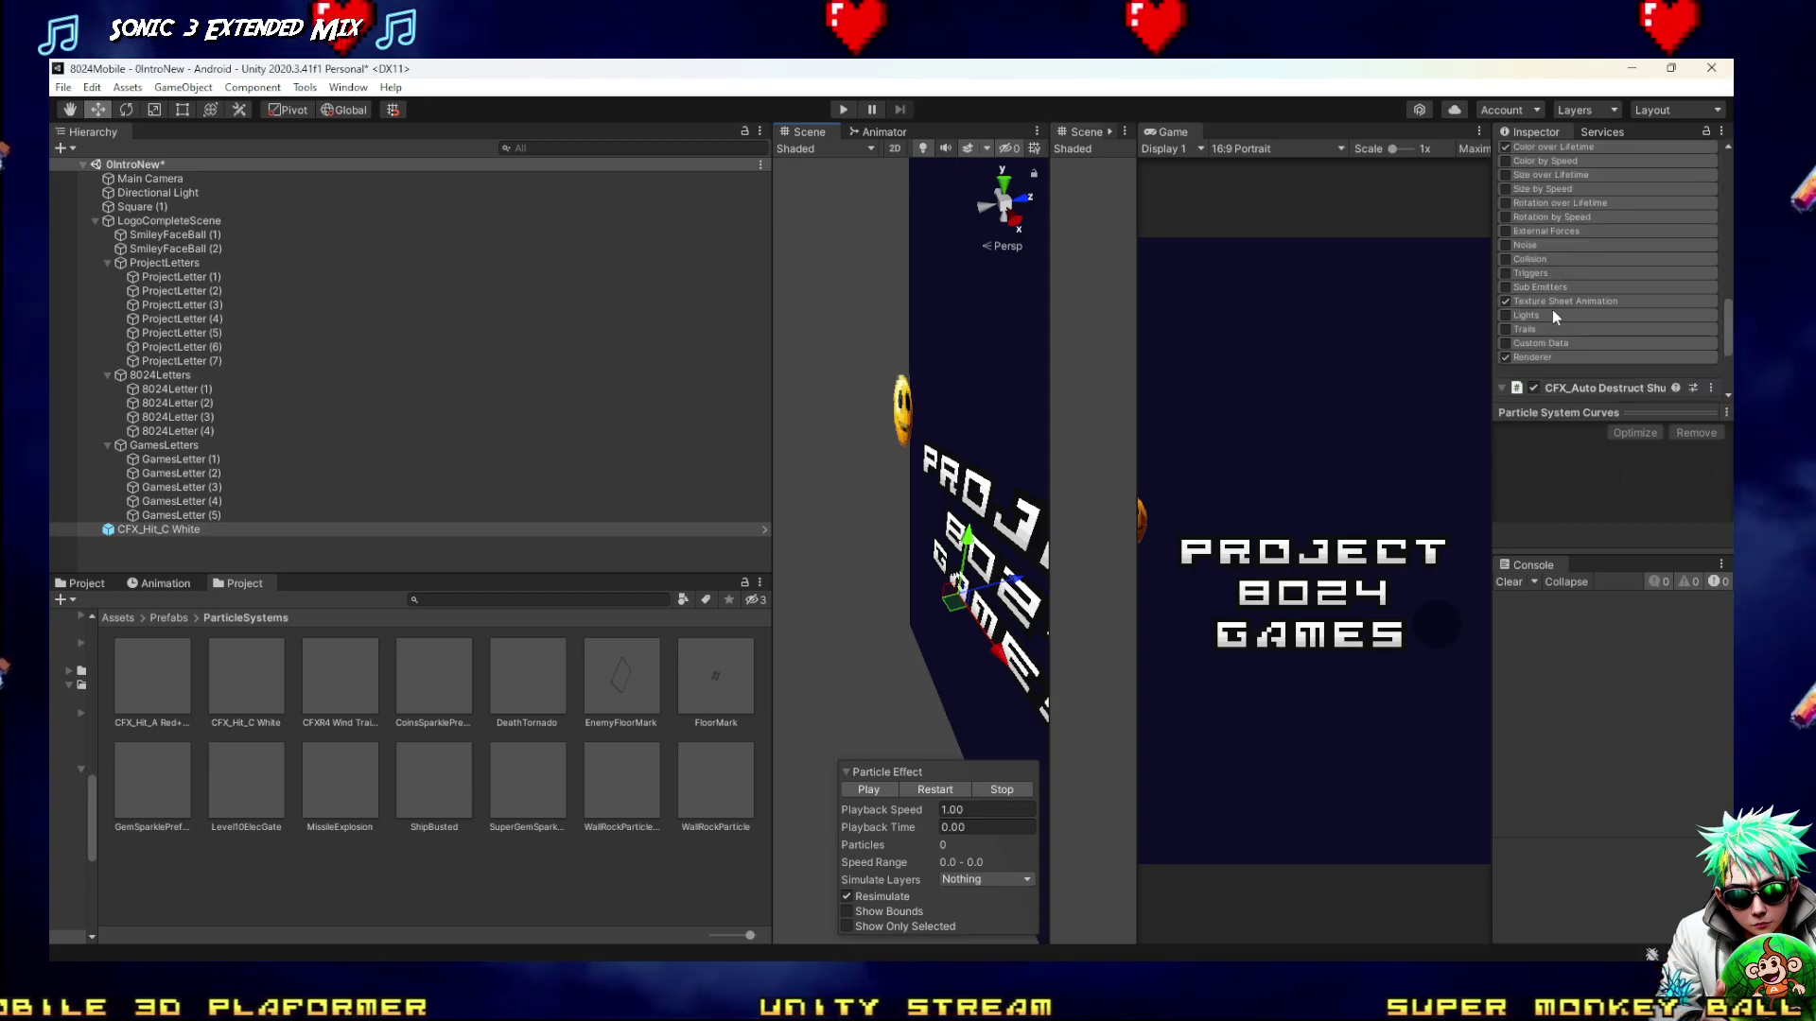
{"action": "left_click", "coordinate": [1549, 300]}
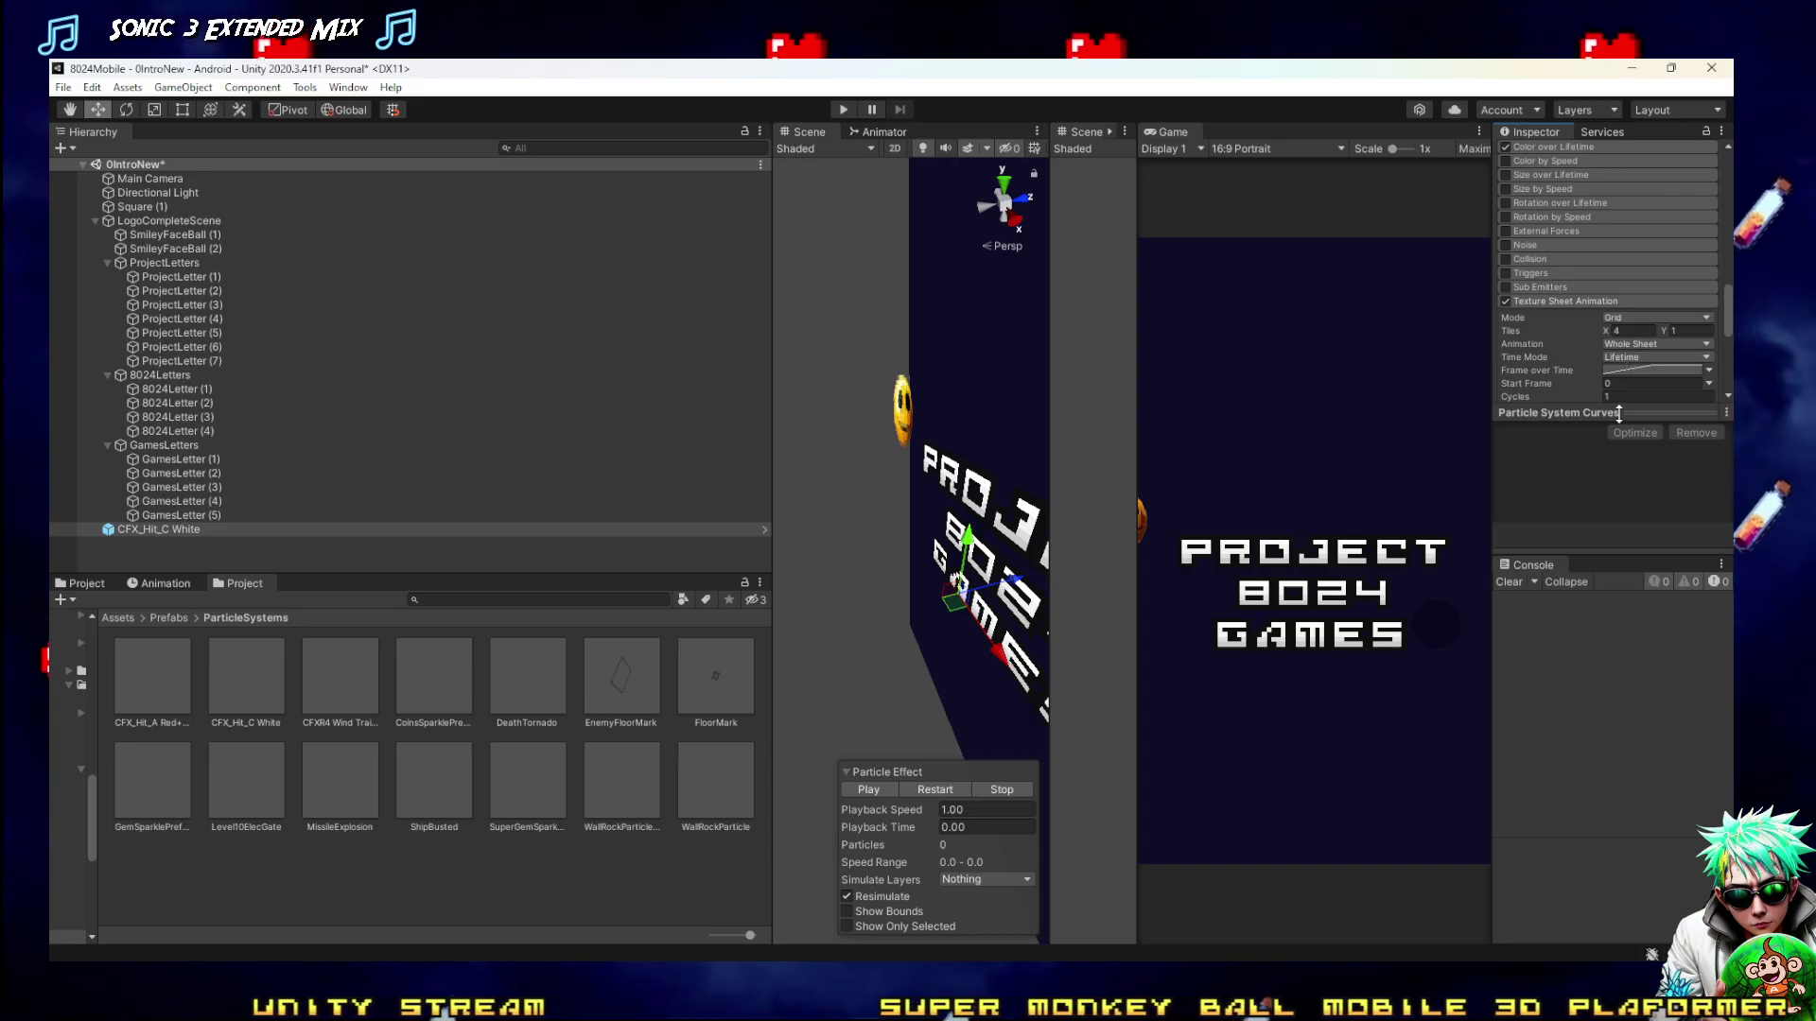
{"action": "scroll", "coordinate": [1620, 372], "scroll_direction": "down", "scroll_amount": 3}
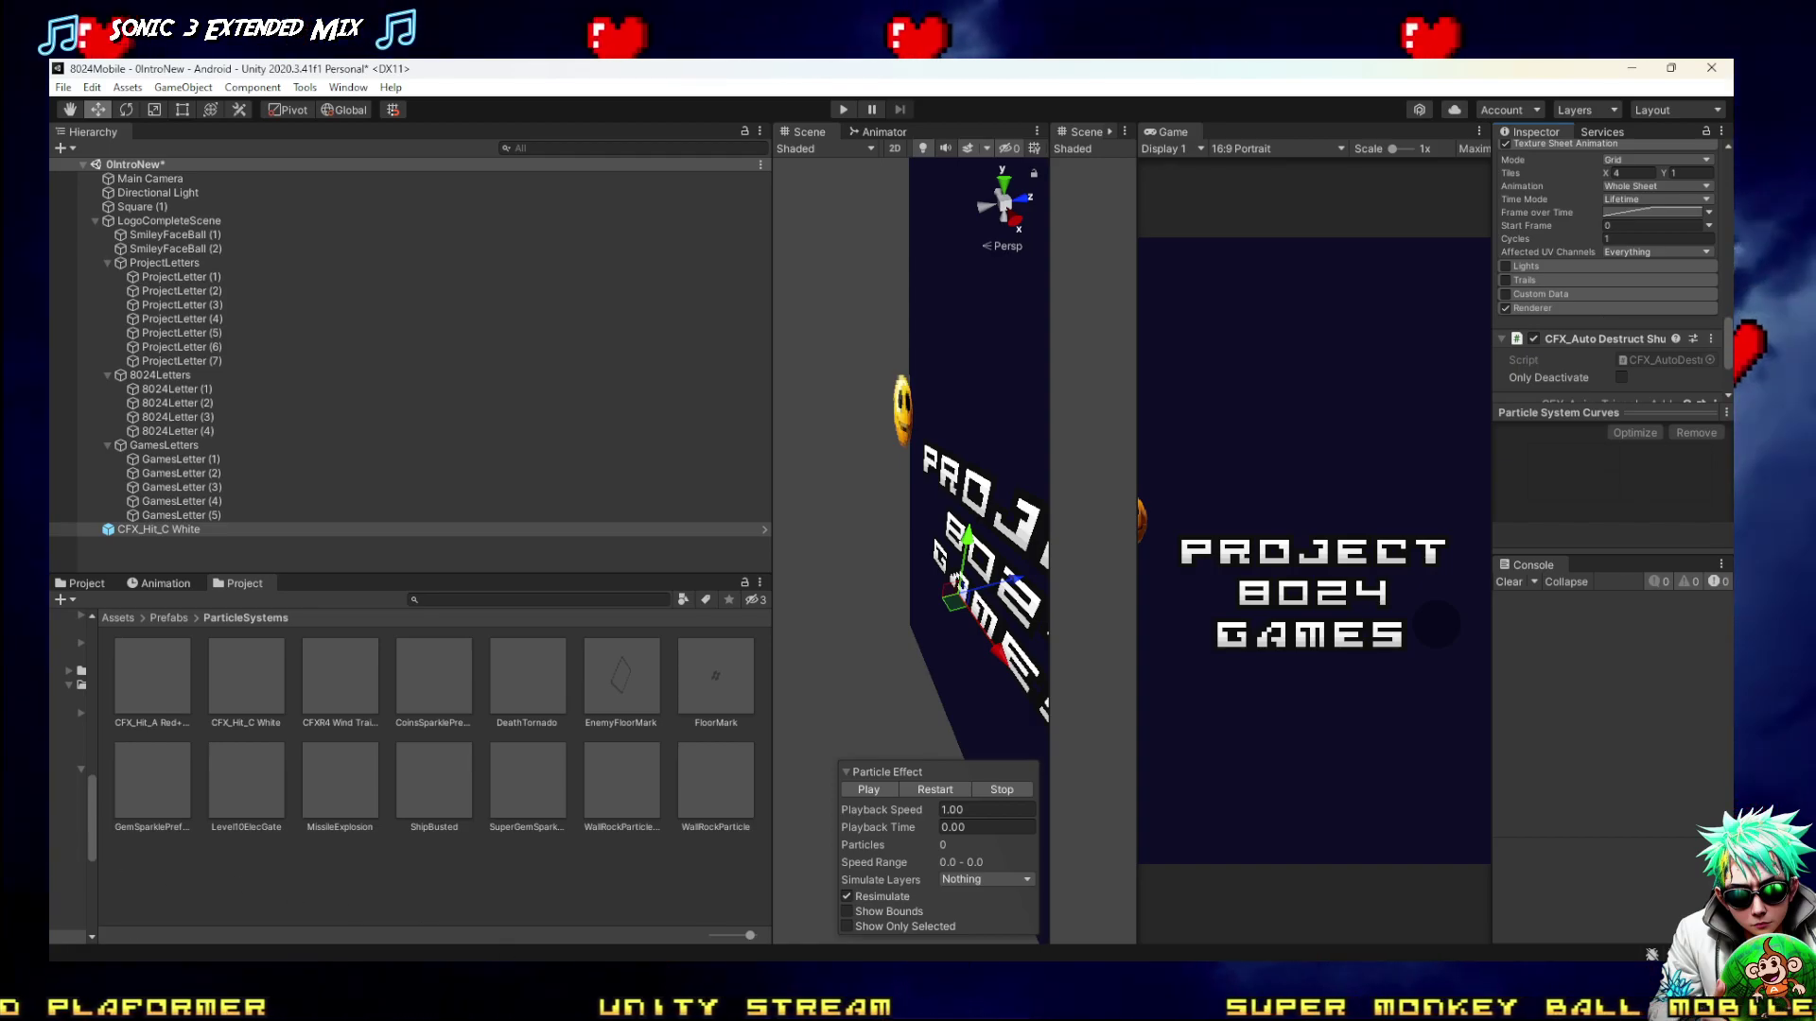
{"action": "key", "text": "alt+Tab"}
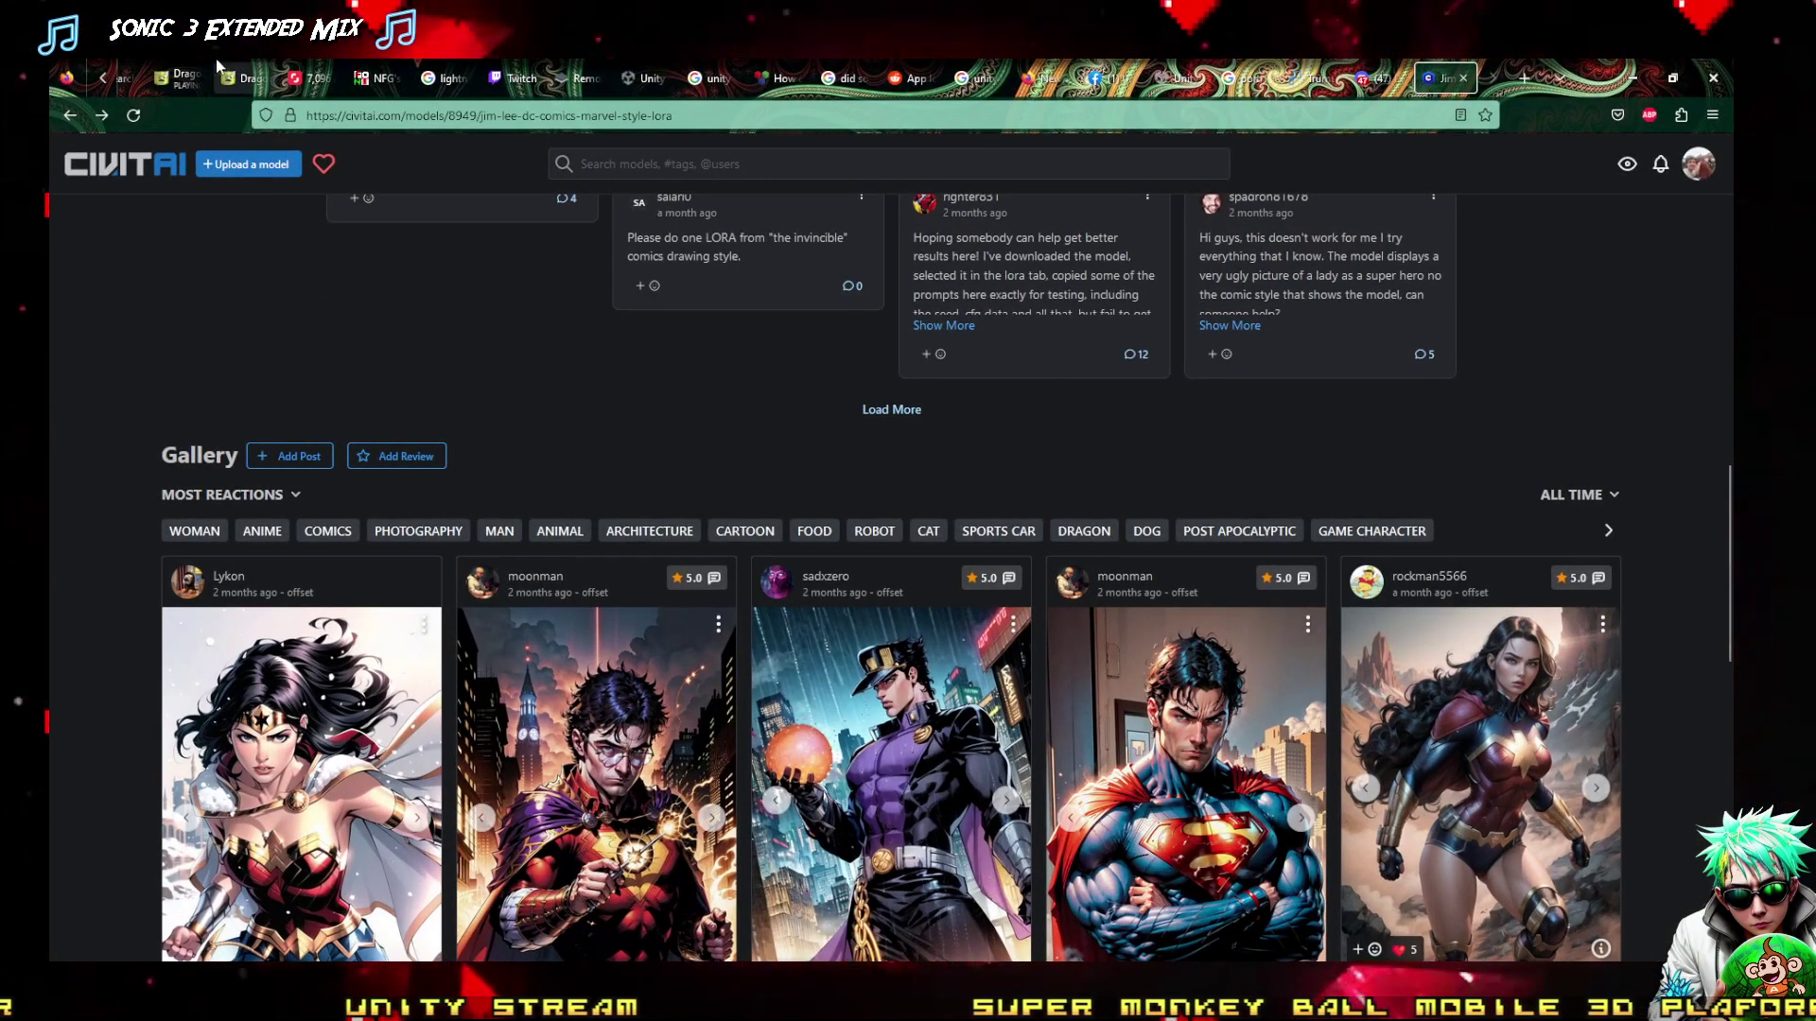
Search KHInsider albums for 'sonic 3', open the Sonic 3 Complete album, and play its first track
{"action": "left_click", "coordinate": [187, 70]}
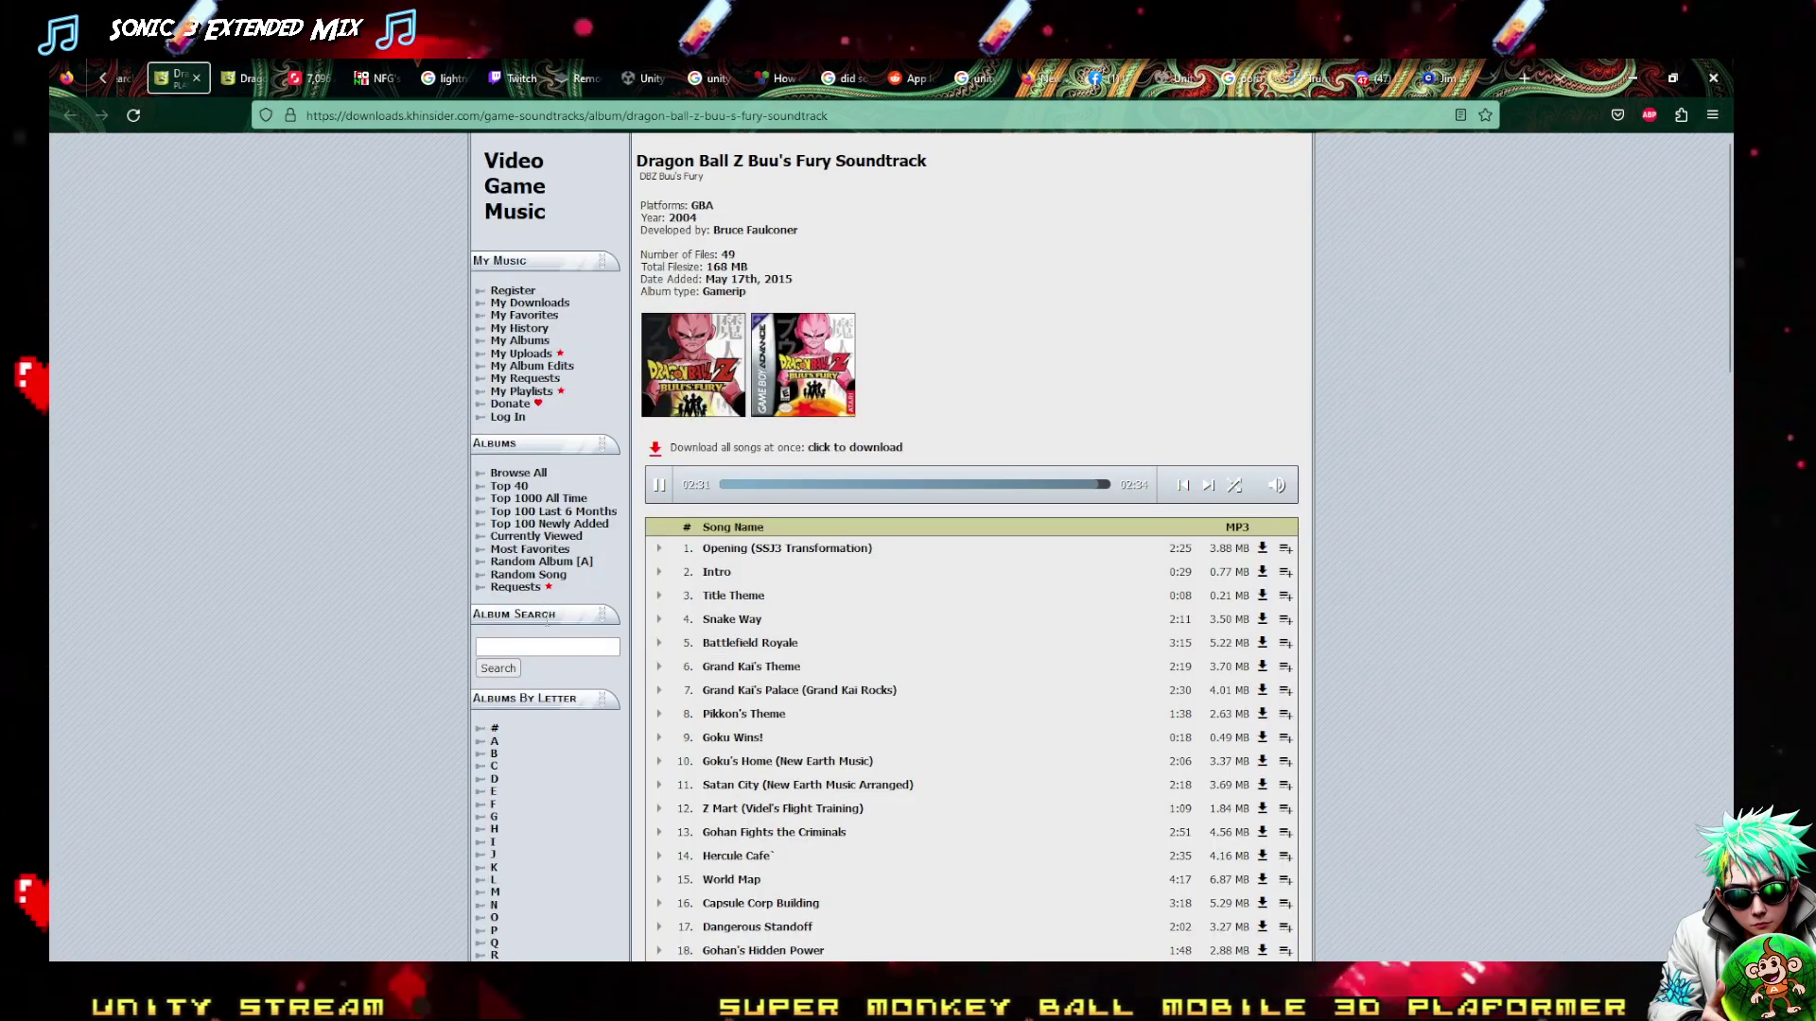
{"action": "left_click", "coordinate": [554, 646]}
{"action": "type", "text": "son"}
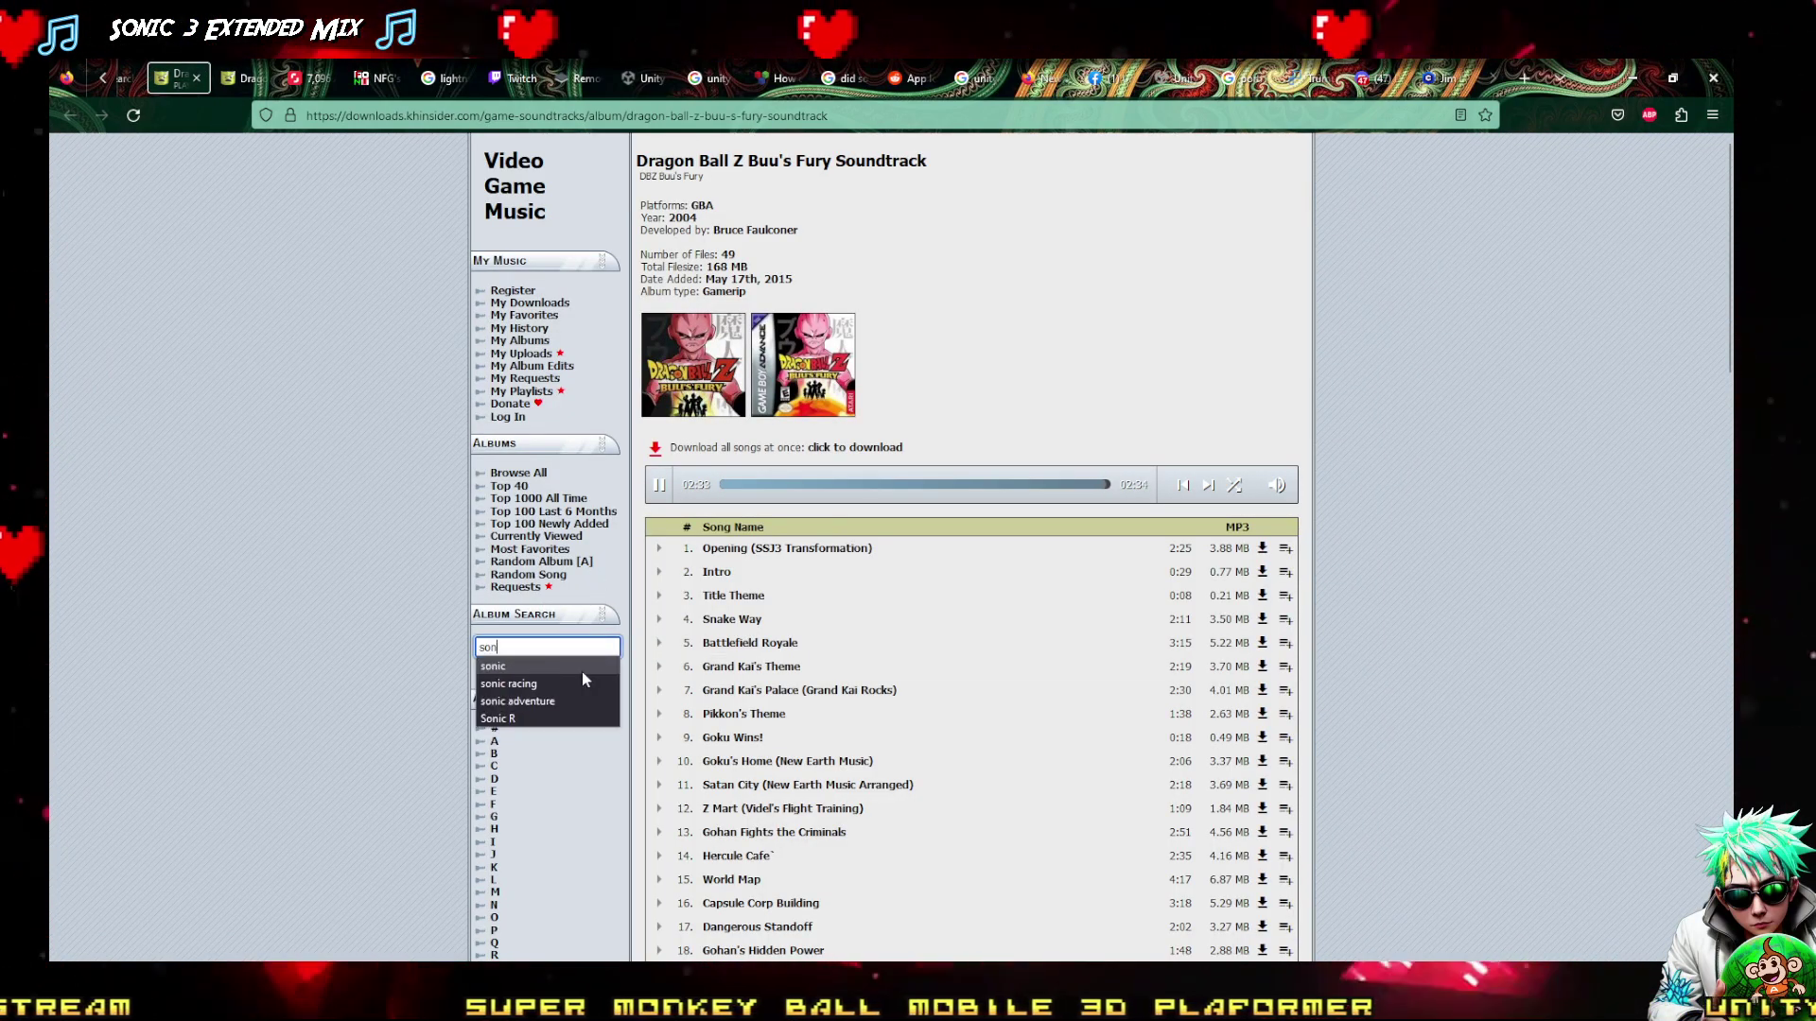
{"action": "type", "text": "ic 3"}
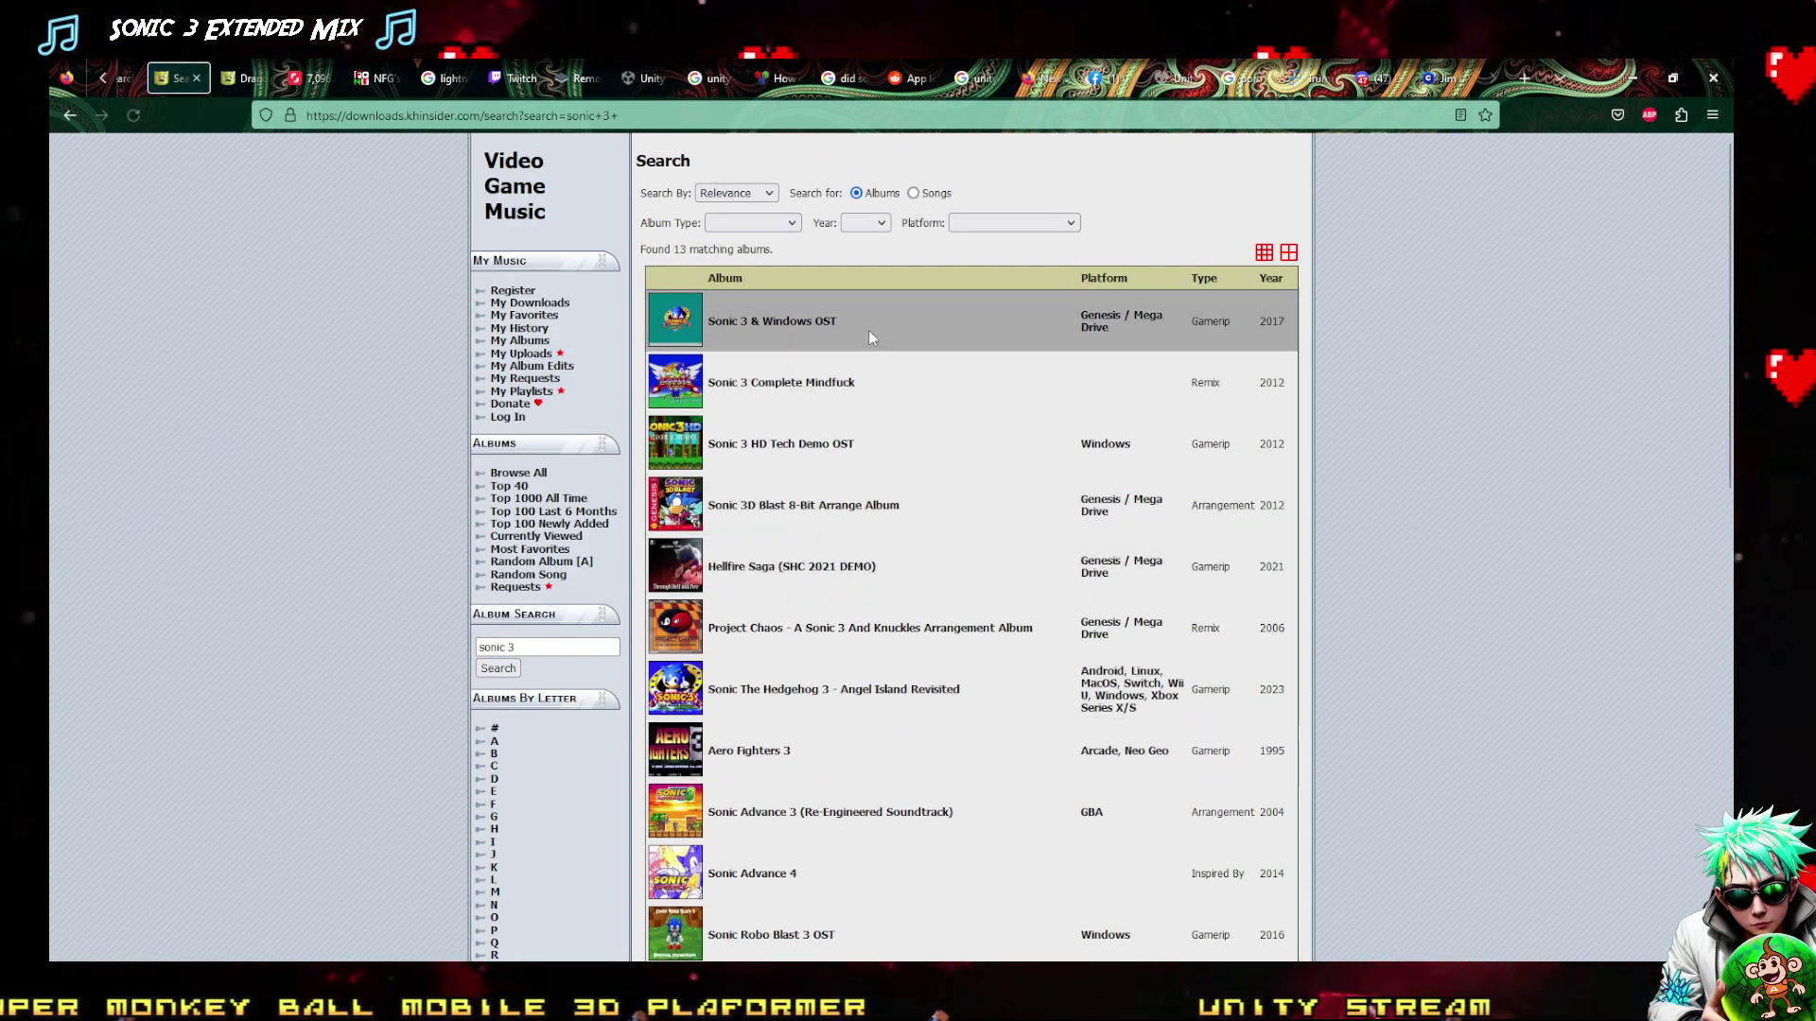
{"action": "left_click", "coordinate": [798, 693]}
{"action": "scroll", "coordinate": [804, 662], "scroll_direction": "down", "scroll_amount": 12}
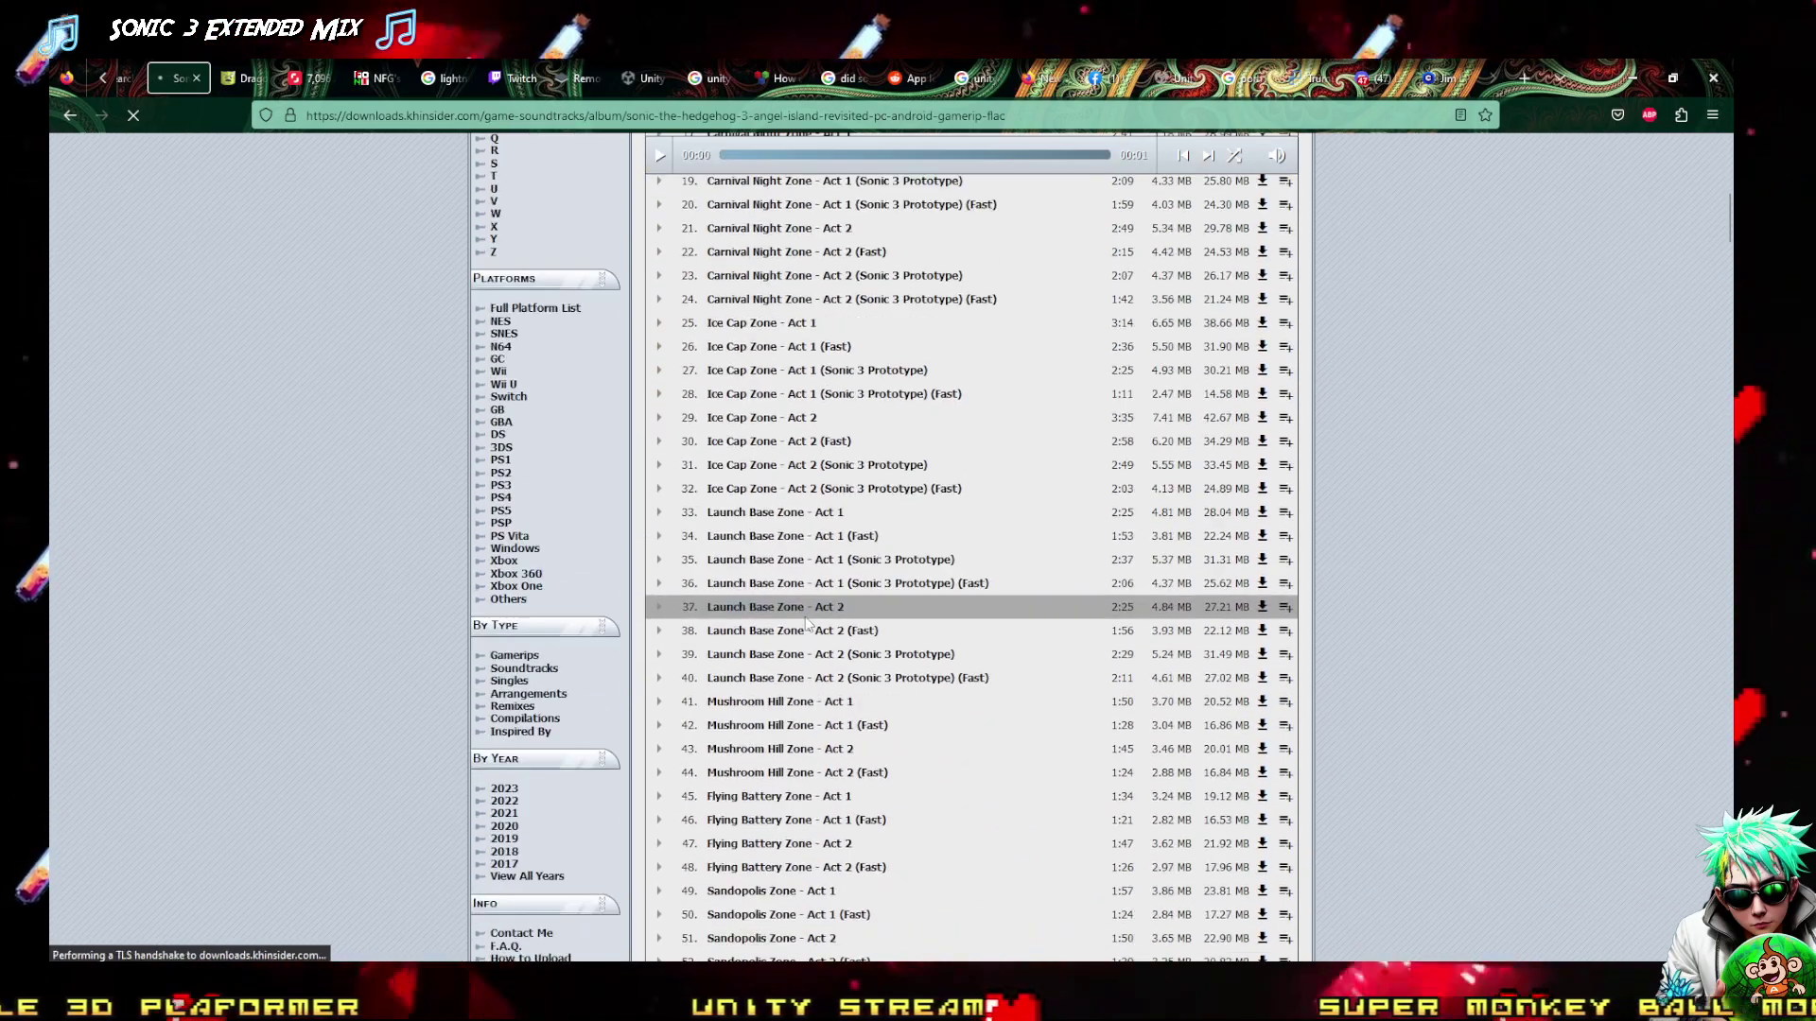
{"action": "scroll", "coordinate": [806, 624], "scroll_direction": "down", "scroll_amount": 12}
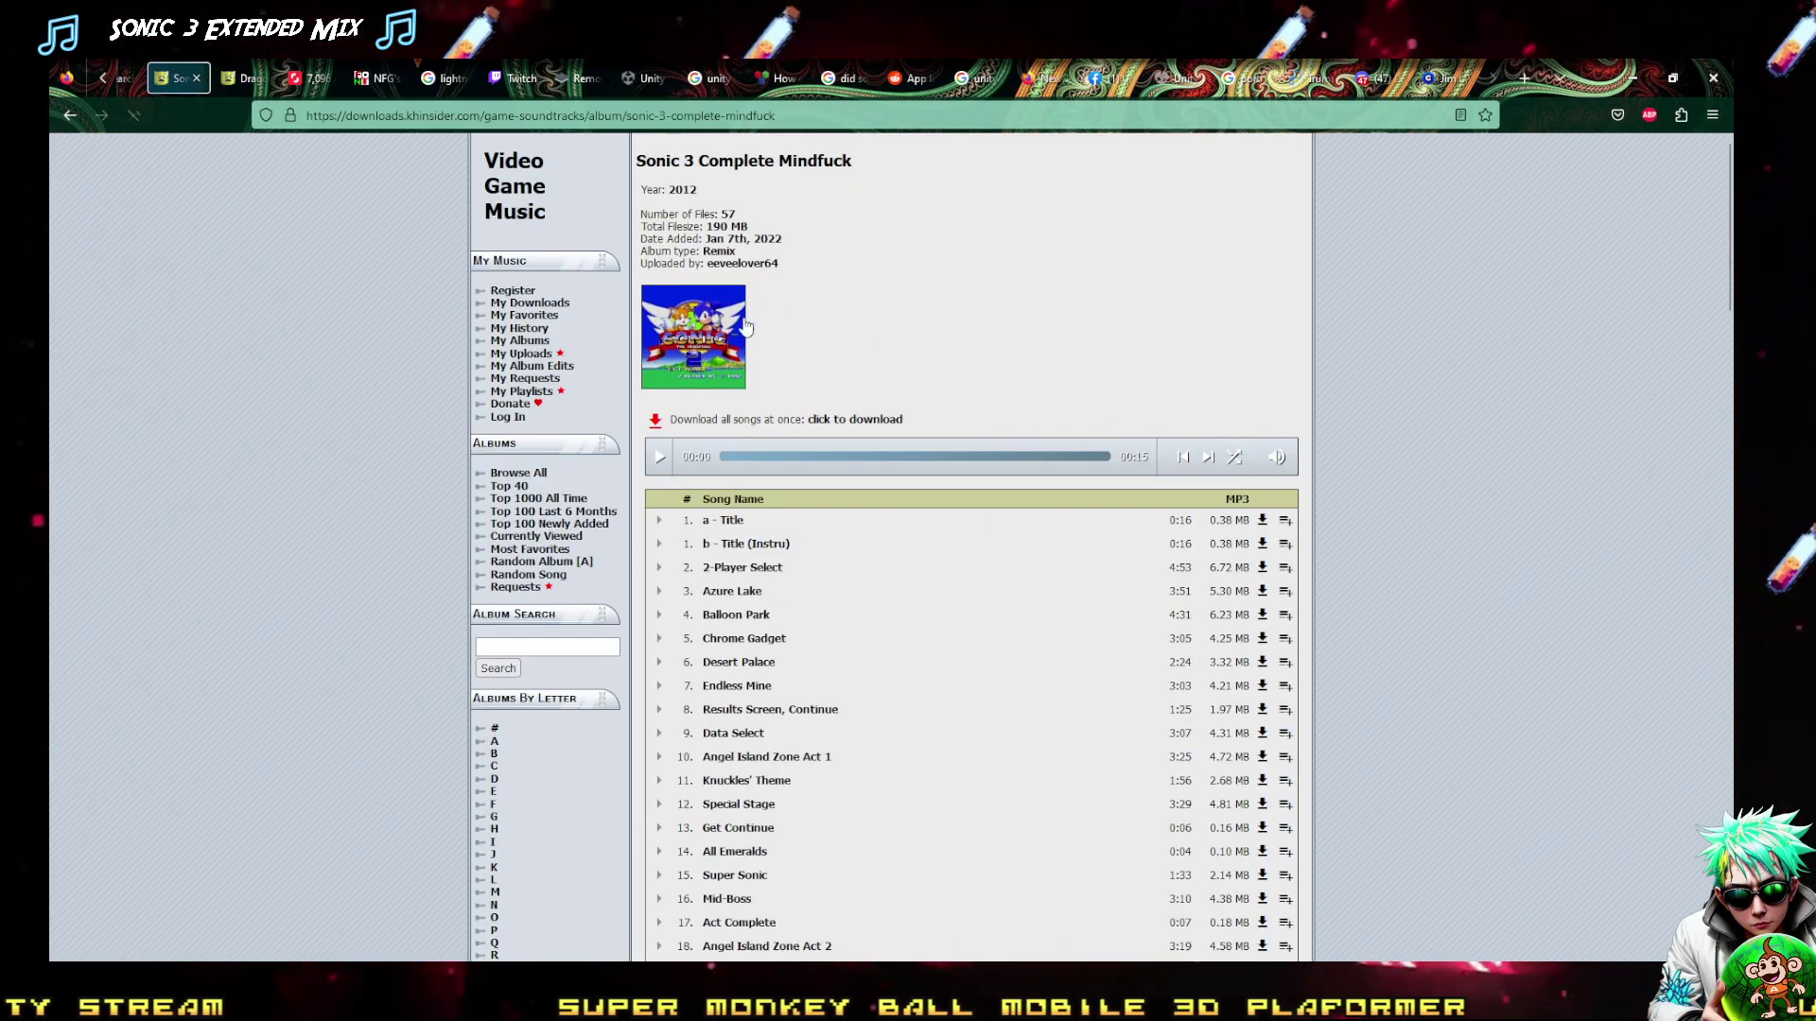
{"action": "left_click", "coordinate": [658, 458]}
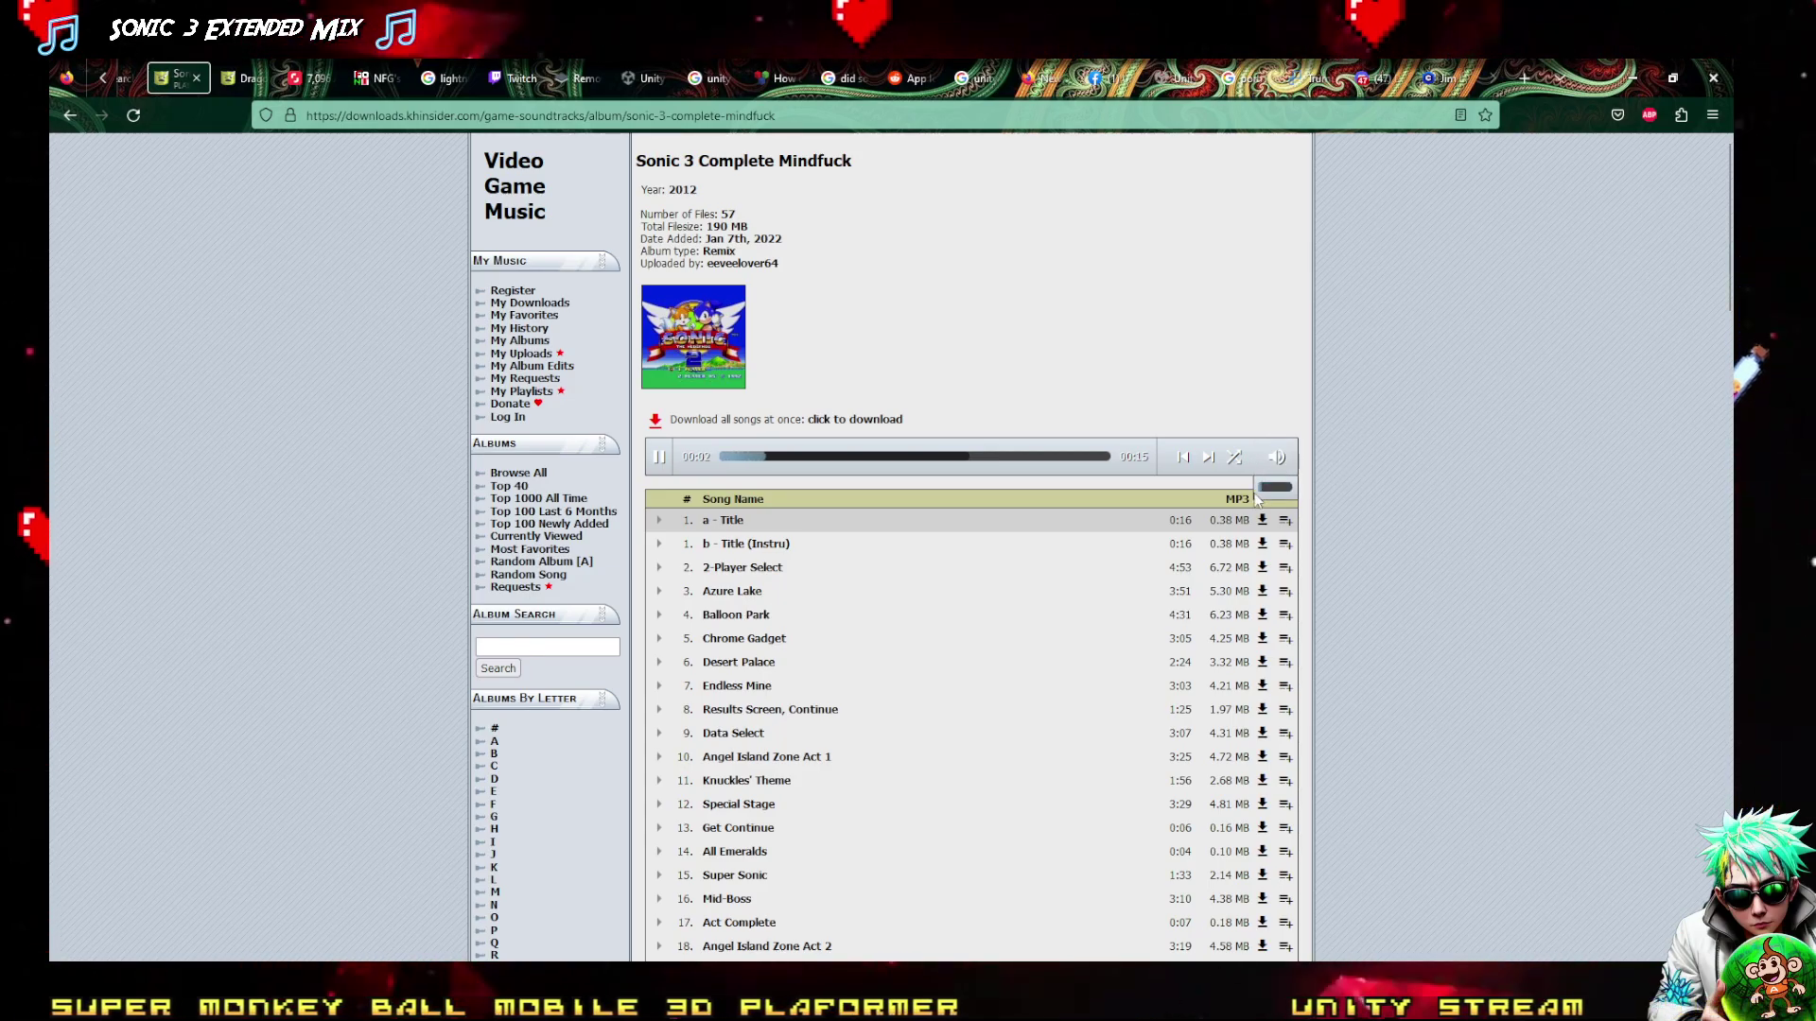
Close the Dragon Ball soundtrack tab and return to the streaming software
{"action": "left_click", "coordinate": [261, 79]}
{"action": "left_click", "coordinate": [265, 79]}
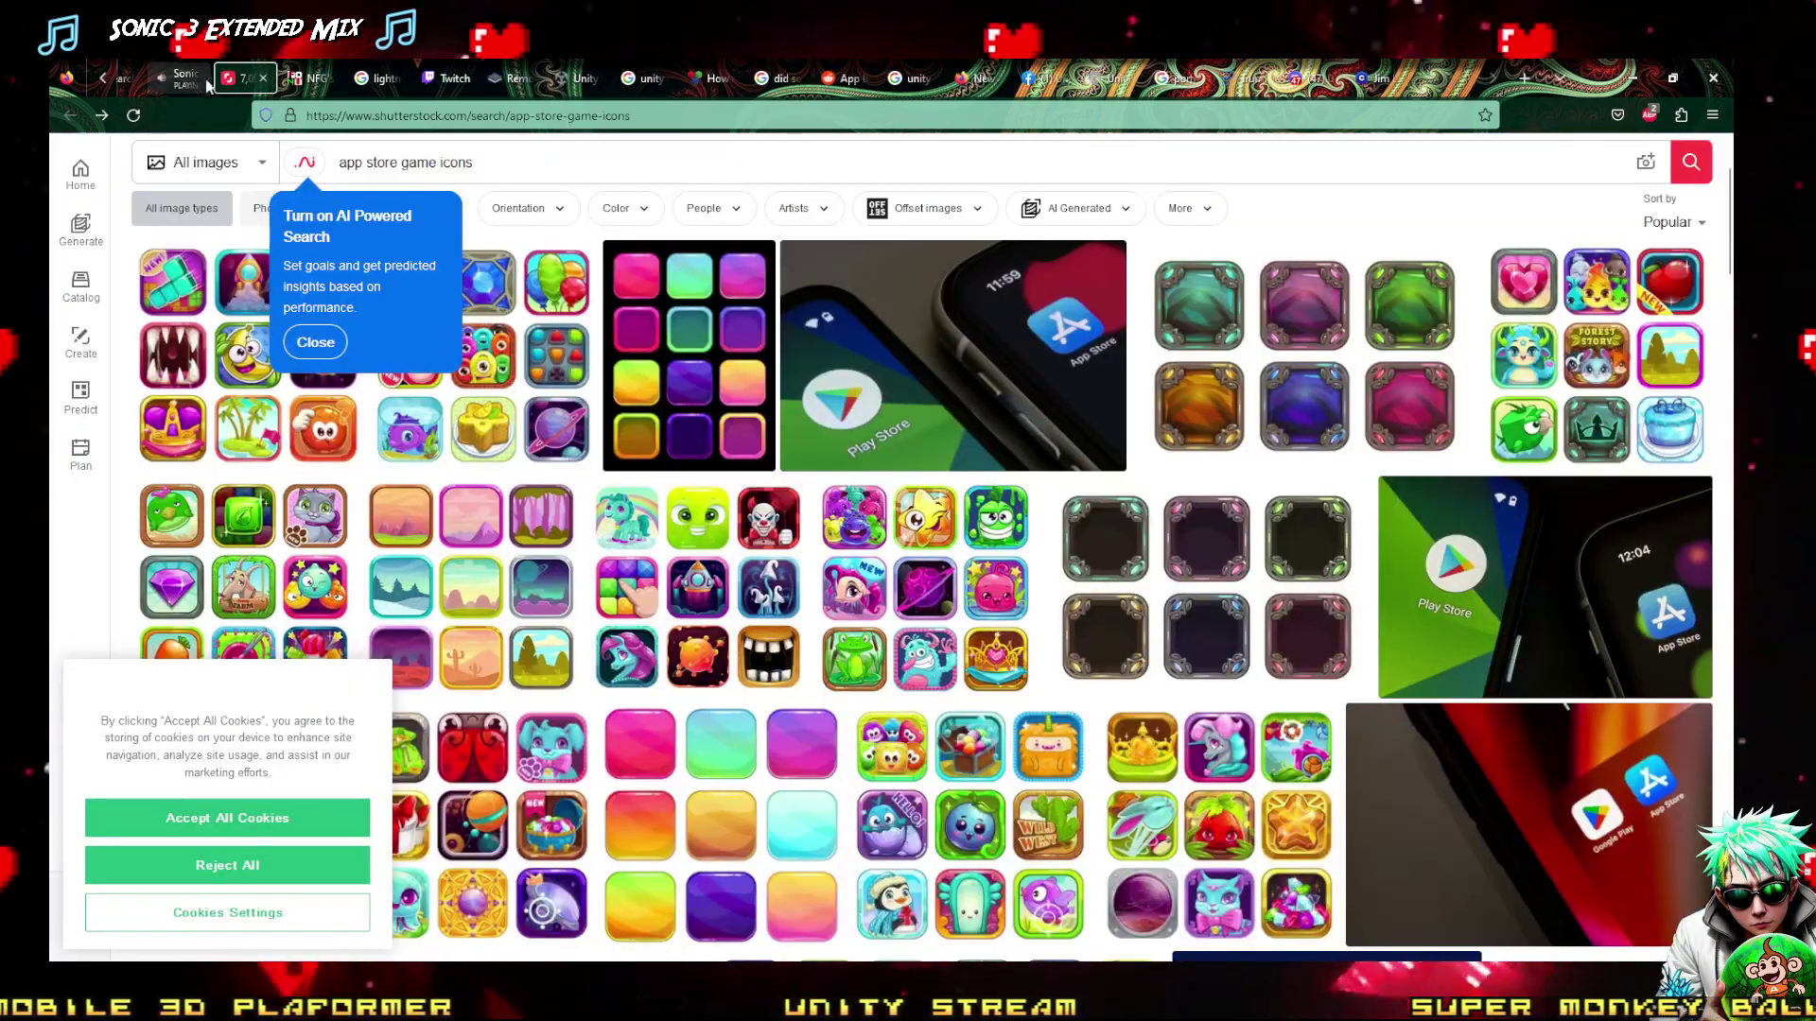
{"action": "left_click", "coordinate": [188, 86]}
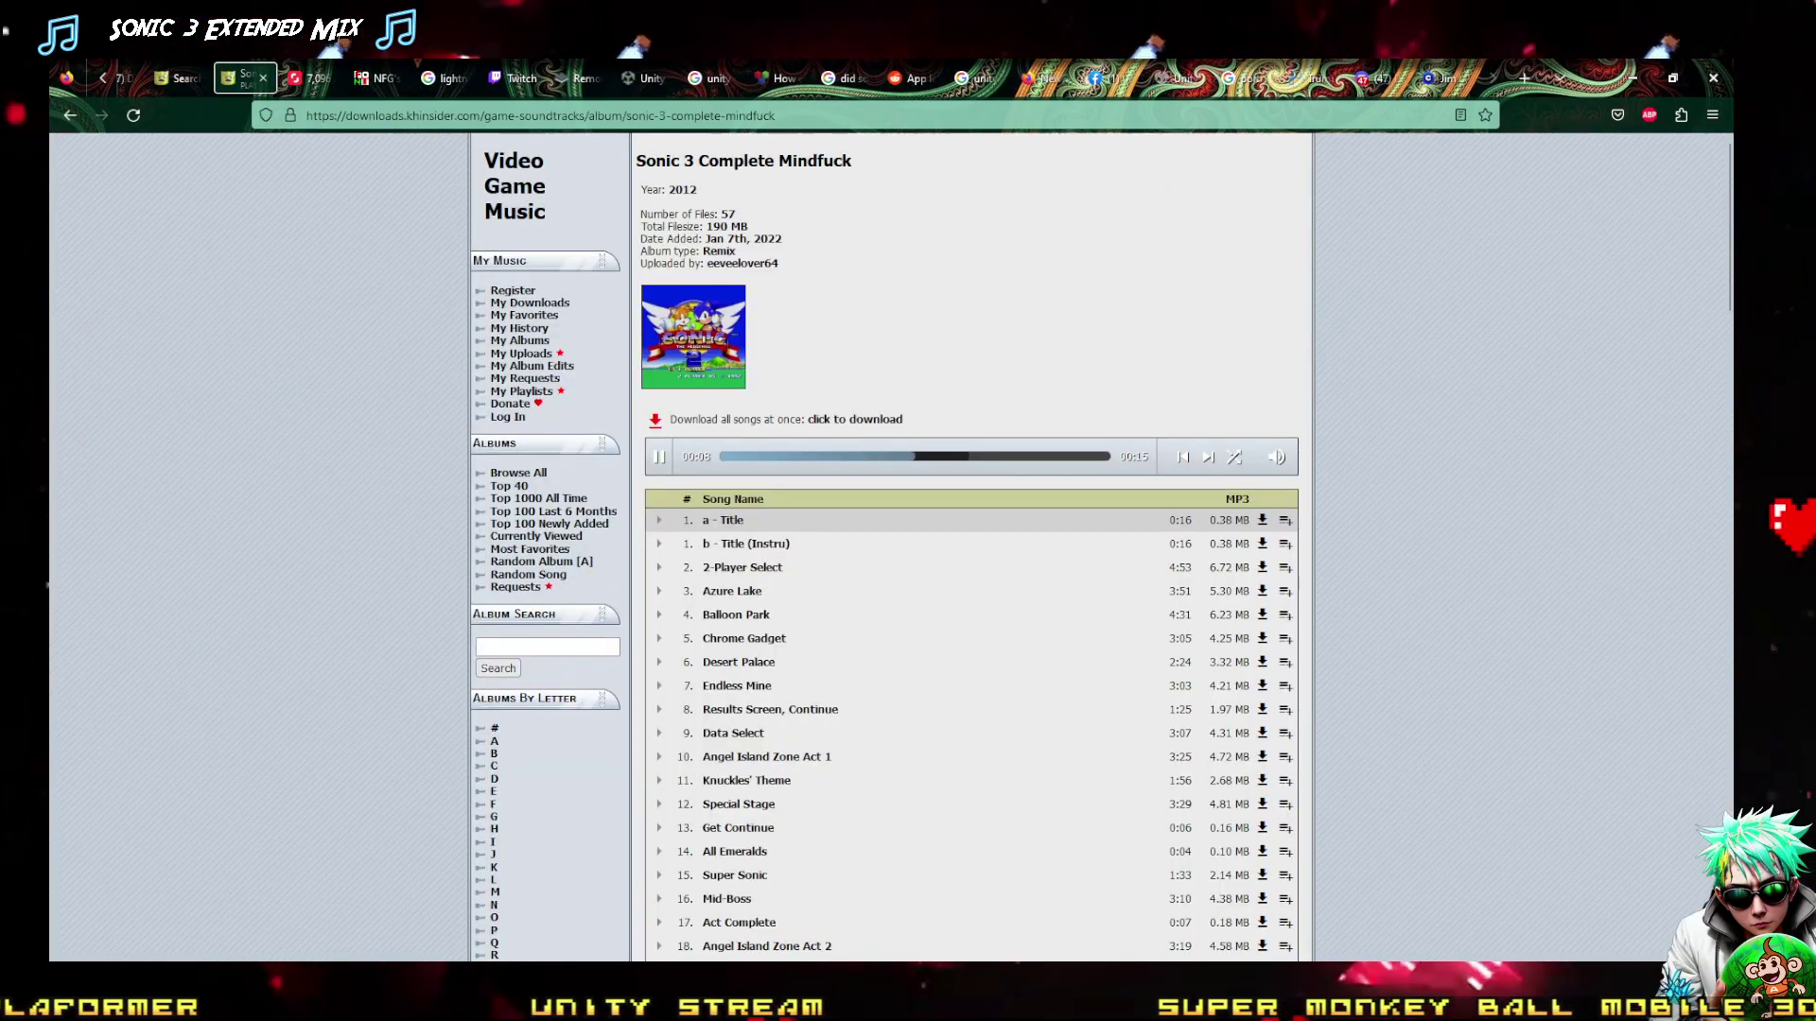
{"action": "key", "text": "alt+Tab"}
{"action": "key", "text": "alt+Tab"}
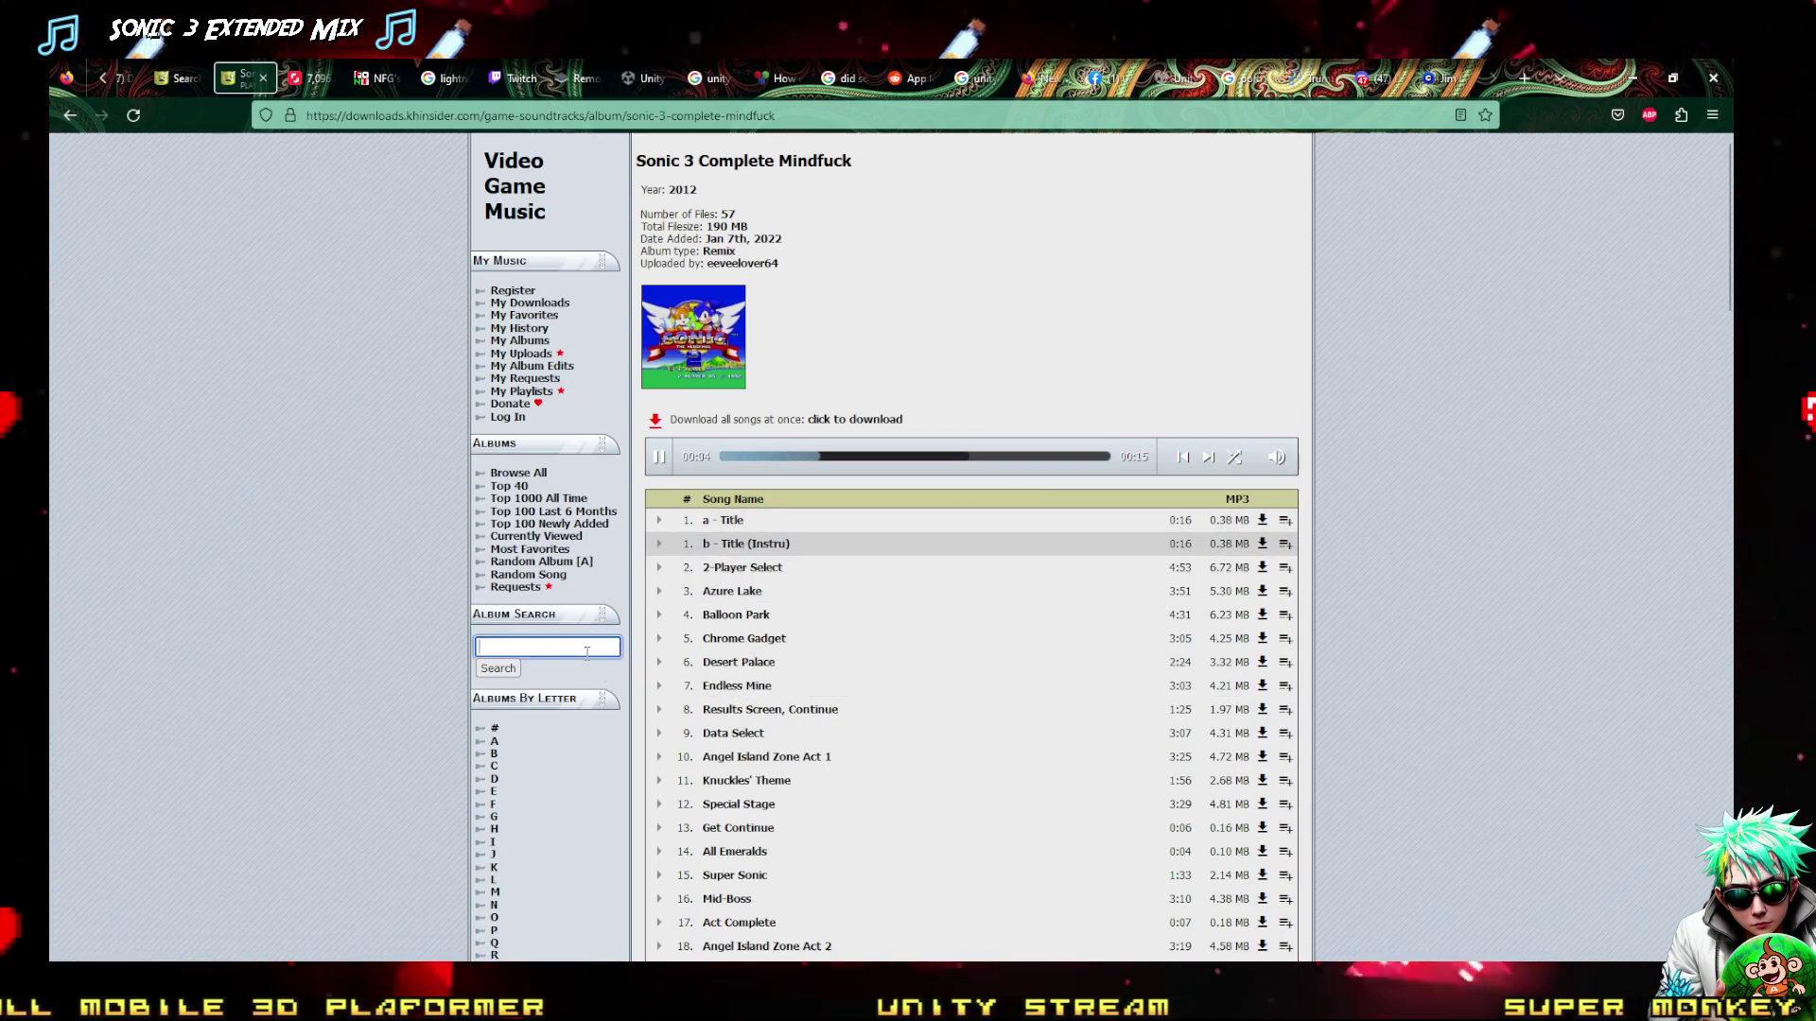
Search KHInsider's albums for 'dragon ball z'
{"action": "type", "text": "leg"}
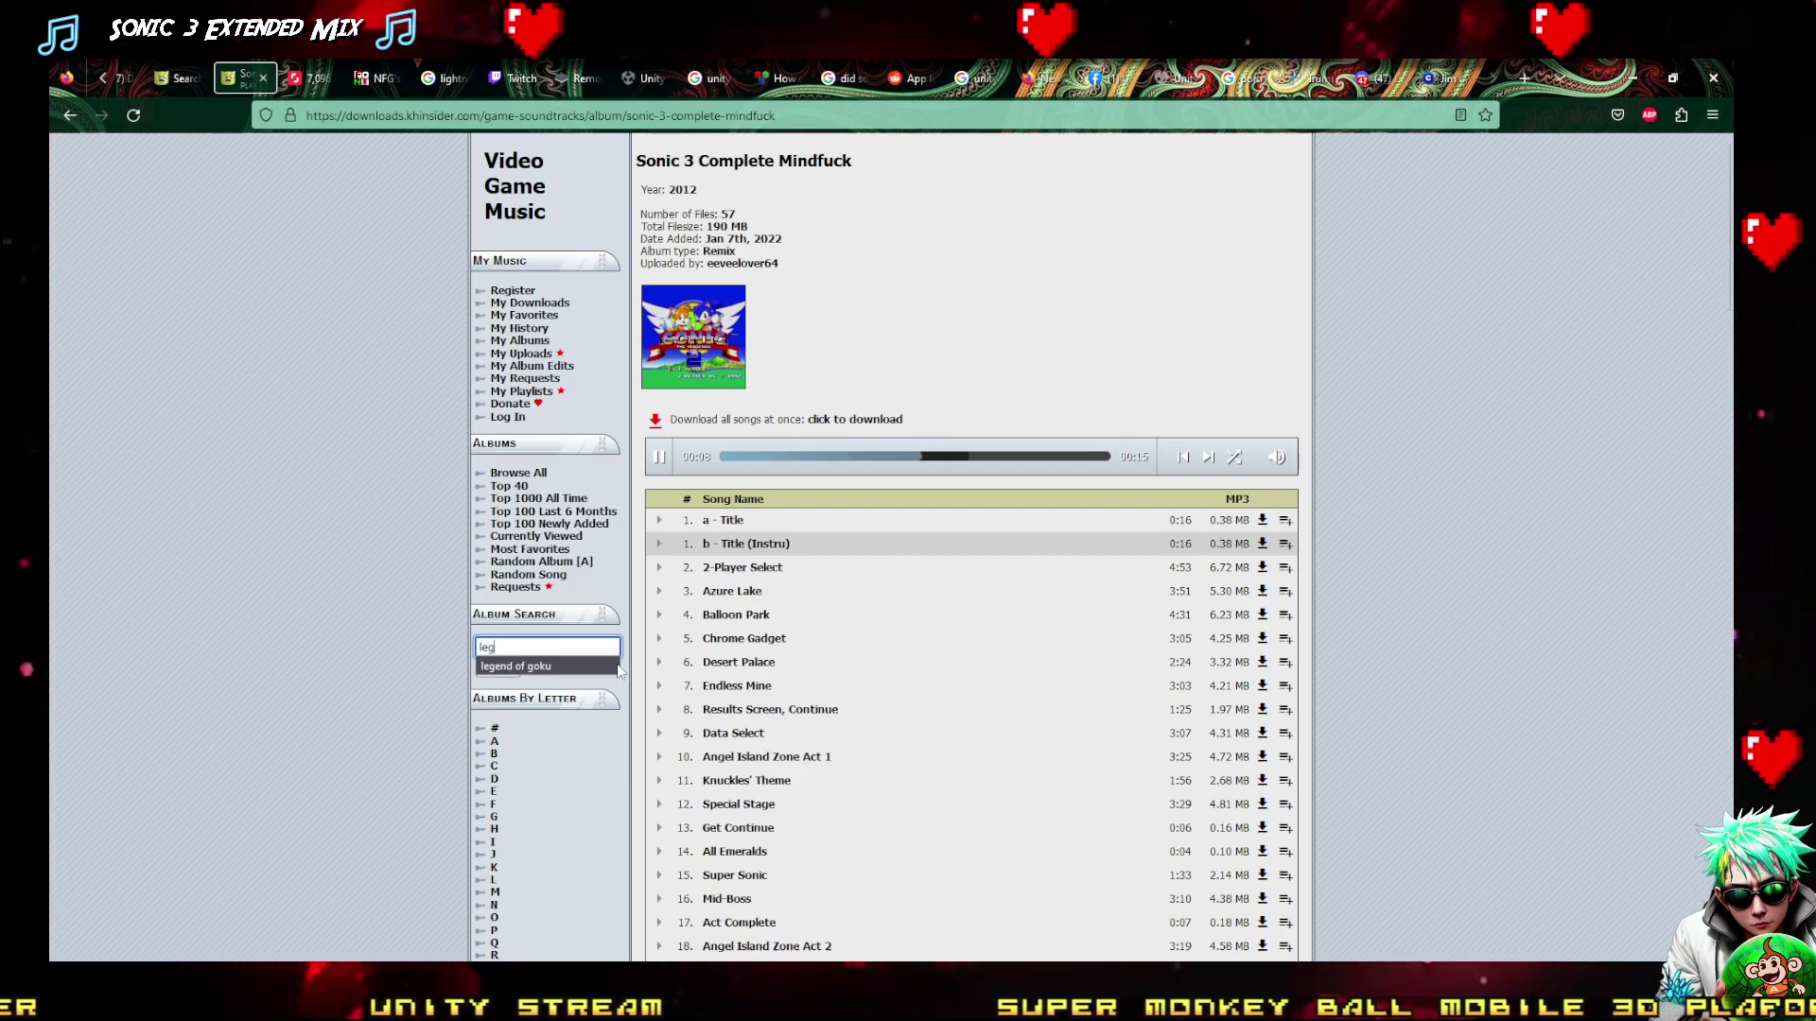
{"action": "key", "text": "BackSpace"}
{"action": "key", "text": "BackSpace"}
{"action": "key", "text": "BackSpace"}
{"action": "type", "text": "dragon ball z"}
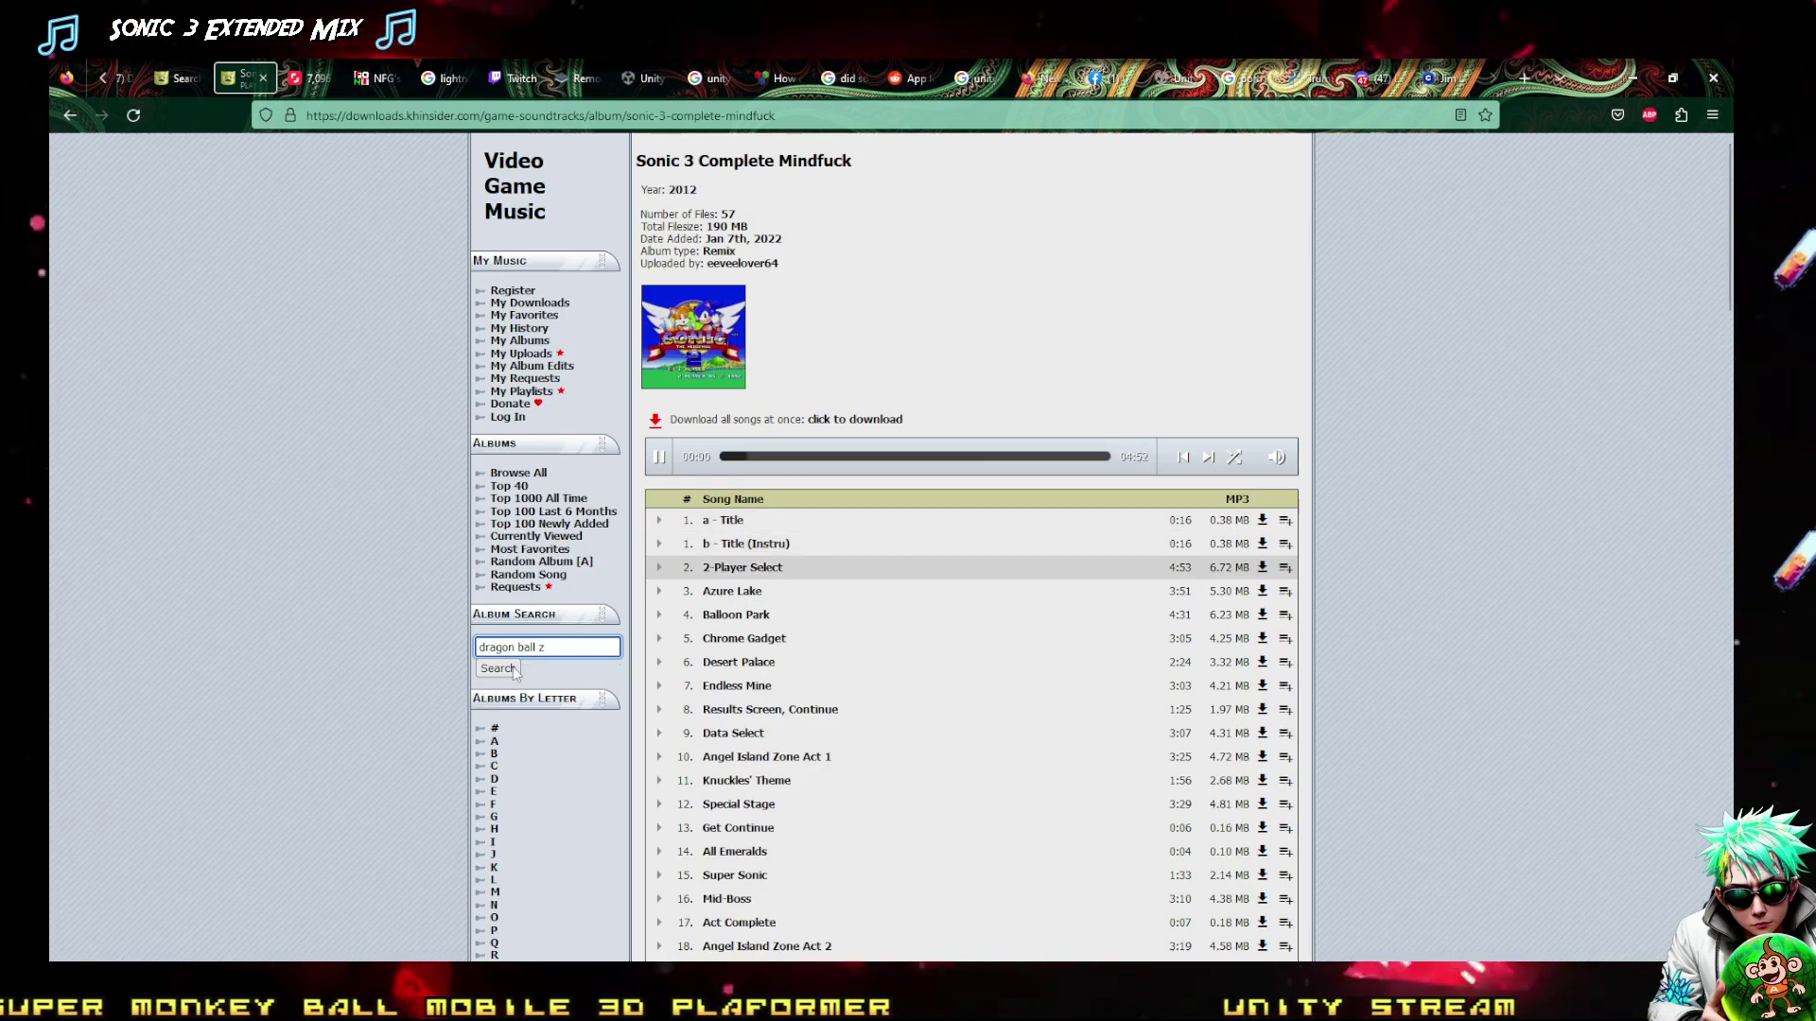
{"action": "left_click", "coordinate": [499, 668]}
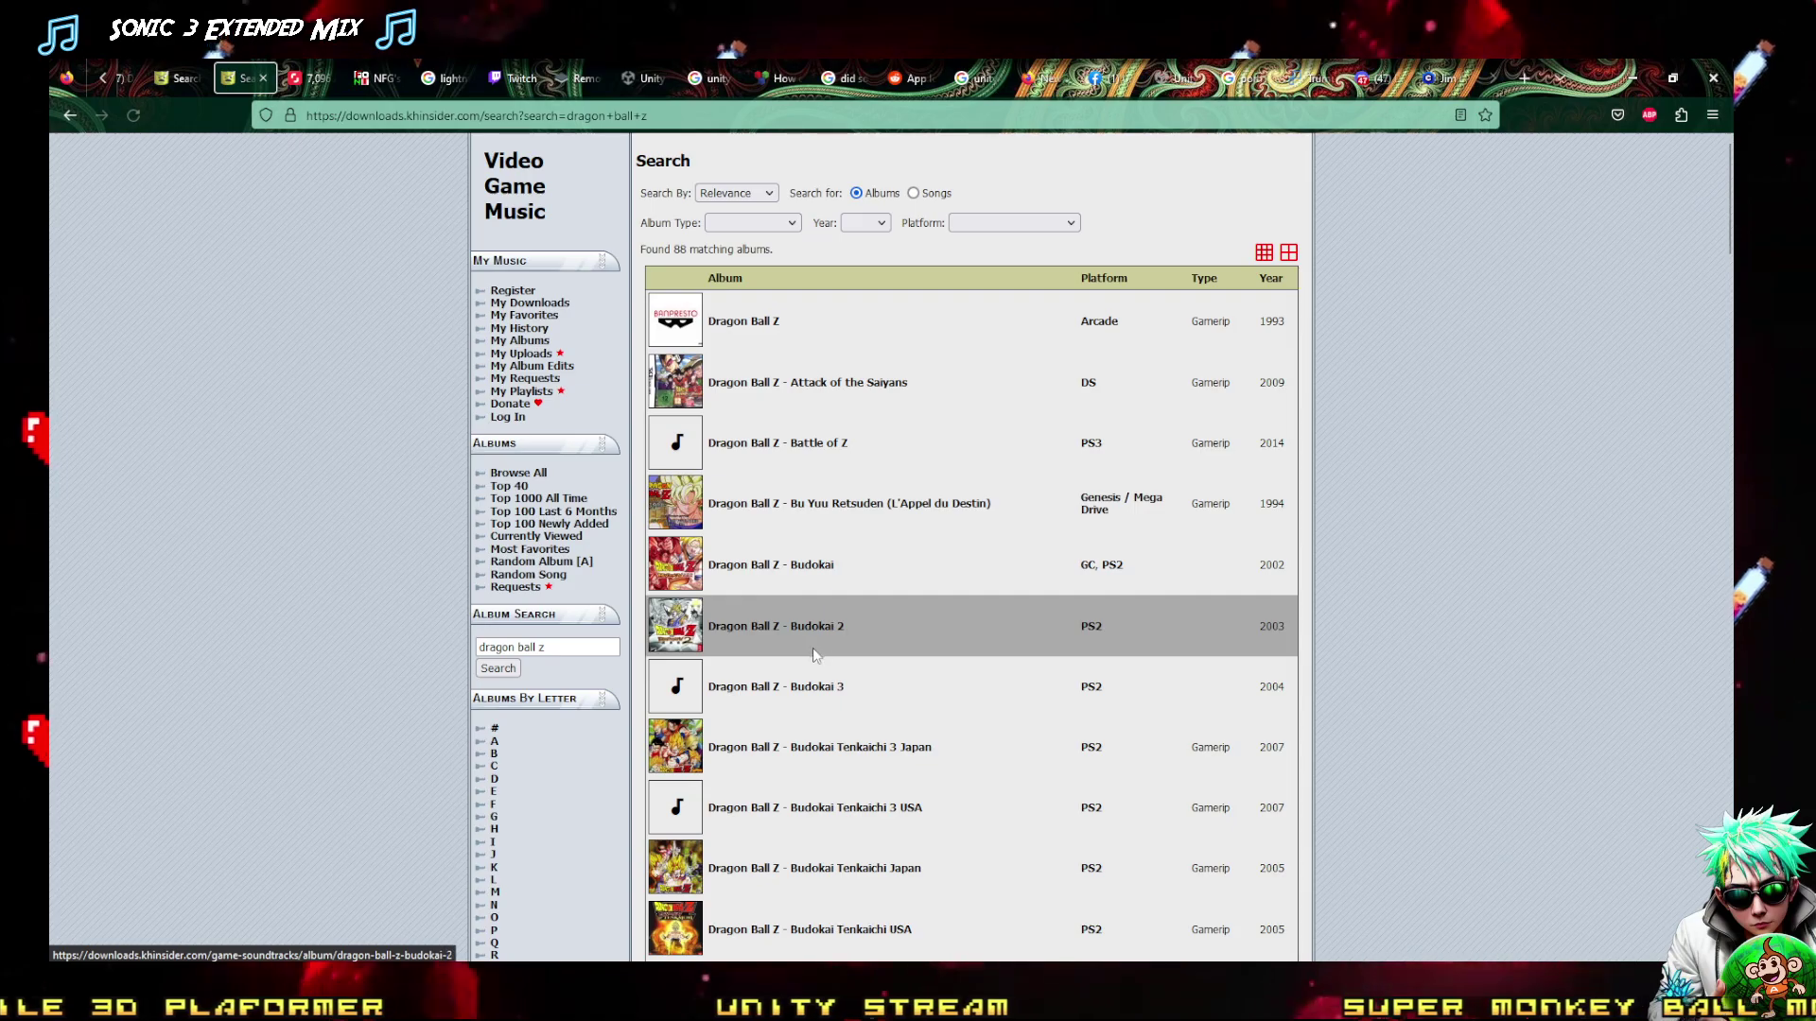
Open the Dragon Ball Z GB Games Collection Volume 2 album from the results in a new tab
{"action": "scroll", "coordinate": [820, 639], "scroll_direction": "down", "scroll_amount": 3}
{"action": "scroll", "coordinate": [968, 787], "scroll_direction": "down", "scroll_amount": 2}
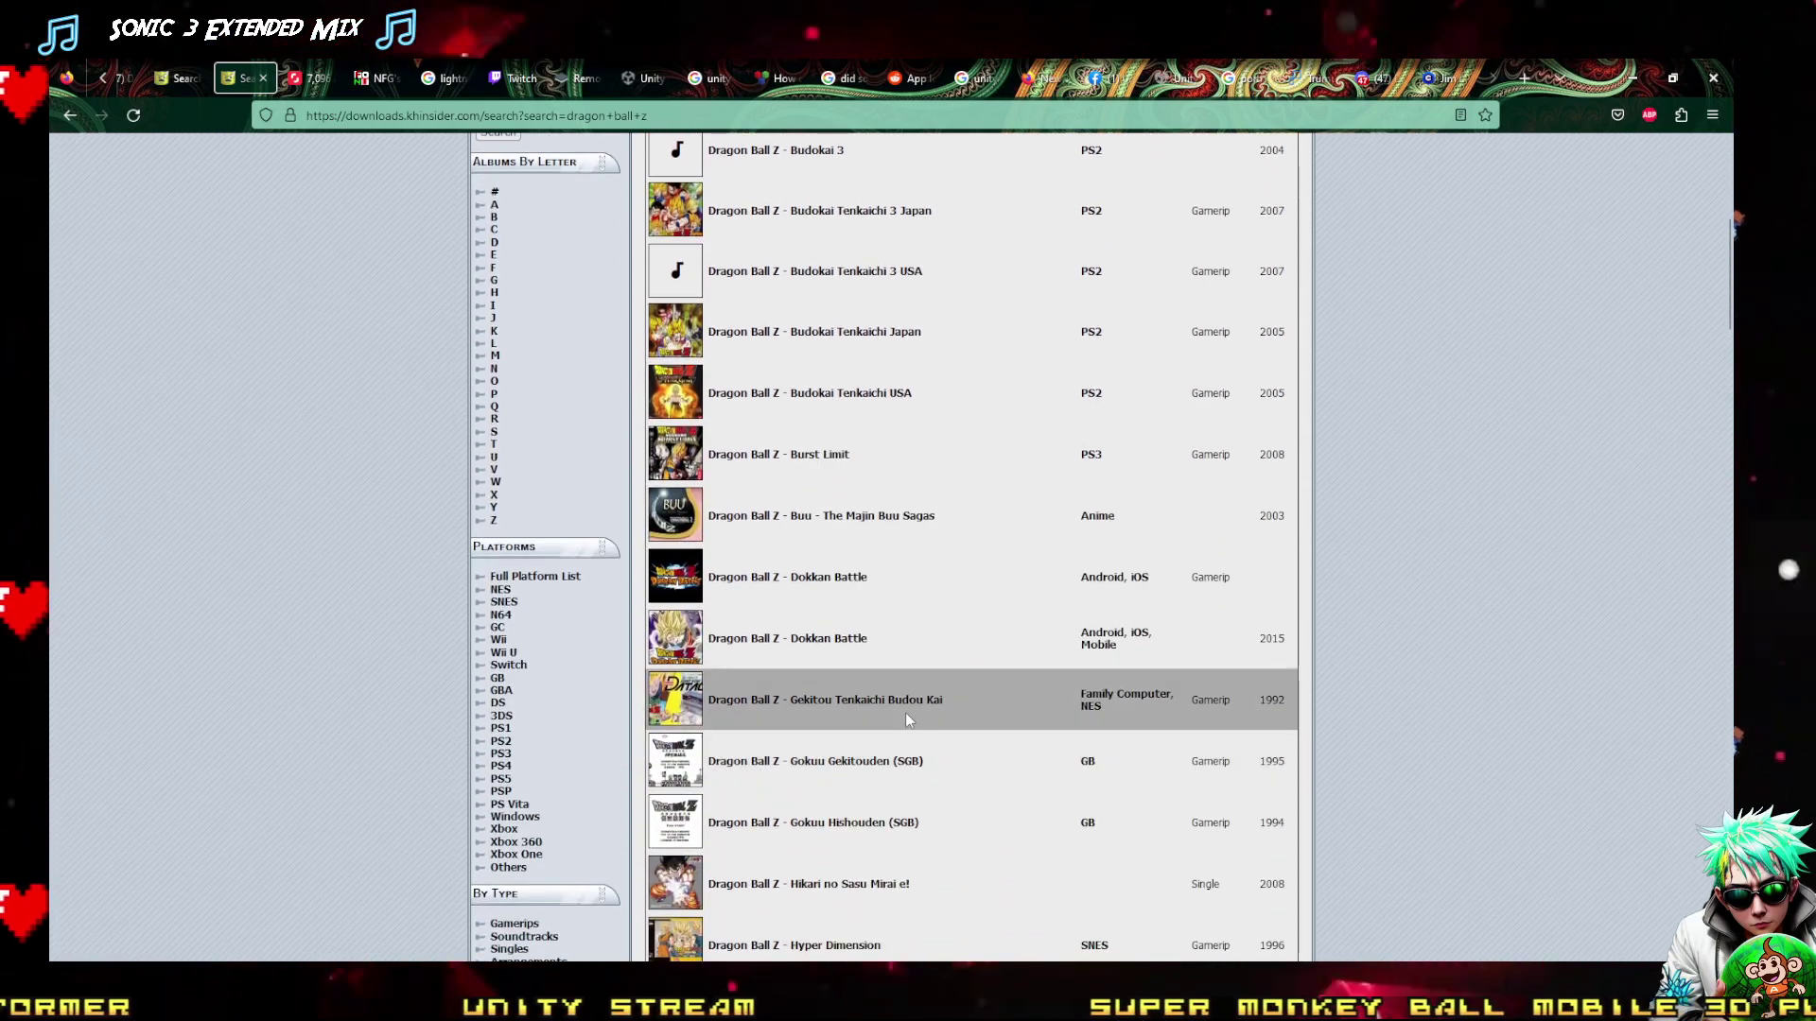
{"action": "scroll", "coordinate": [905, 712], "scroll_direction": "down", "scroll_amount": 4}
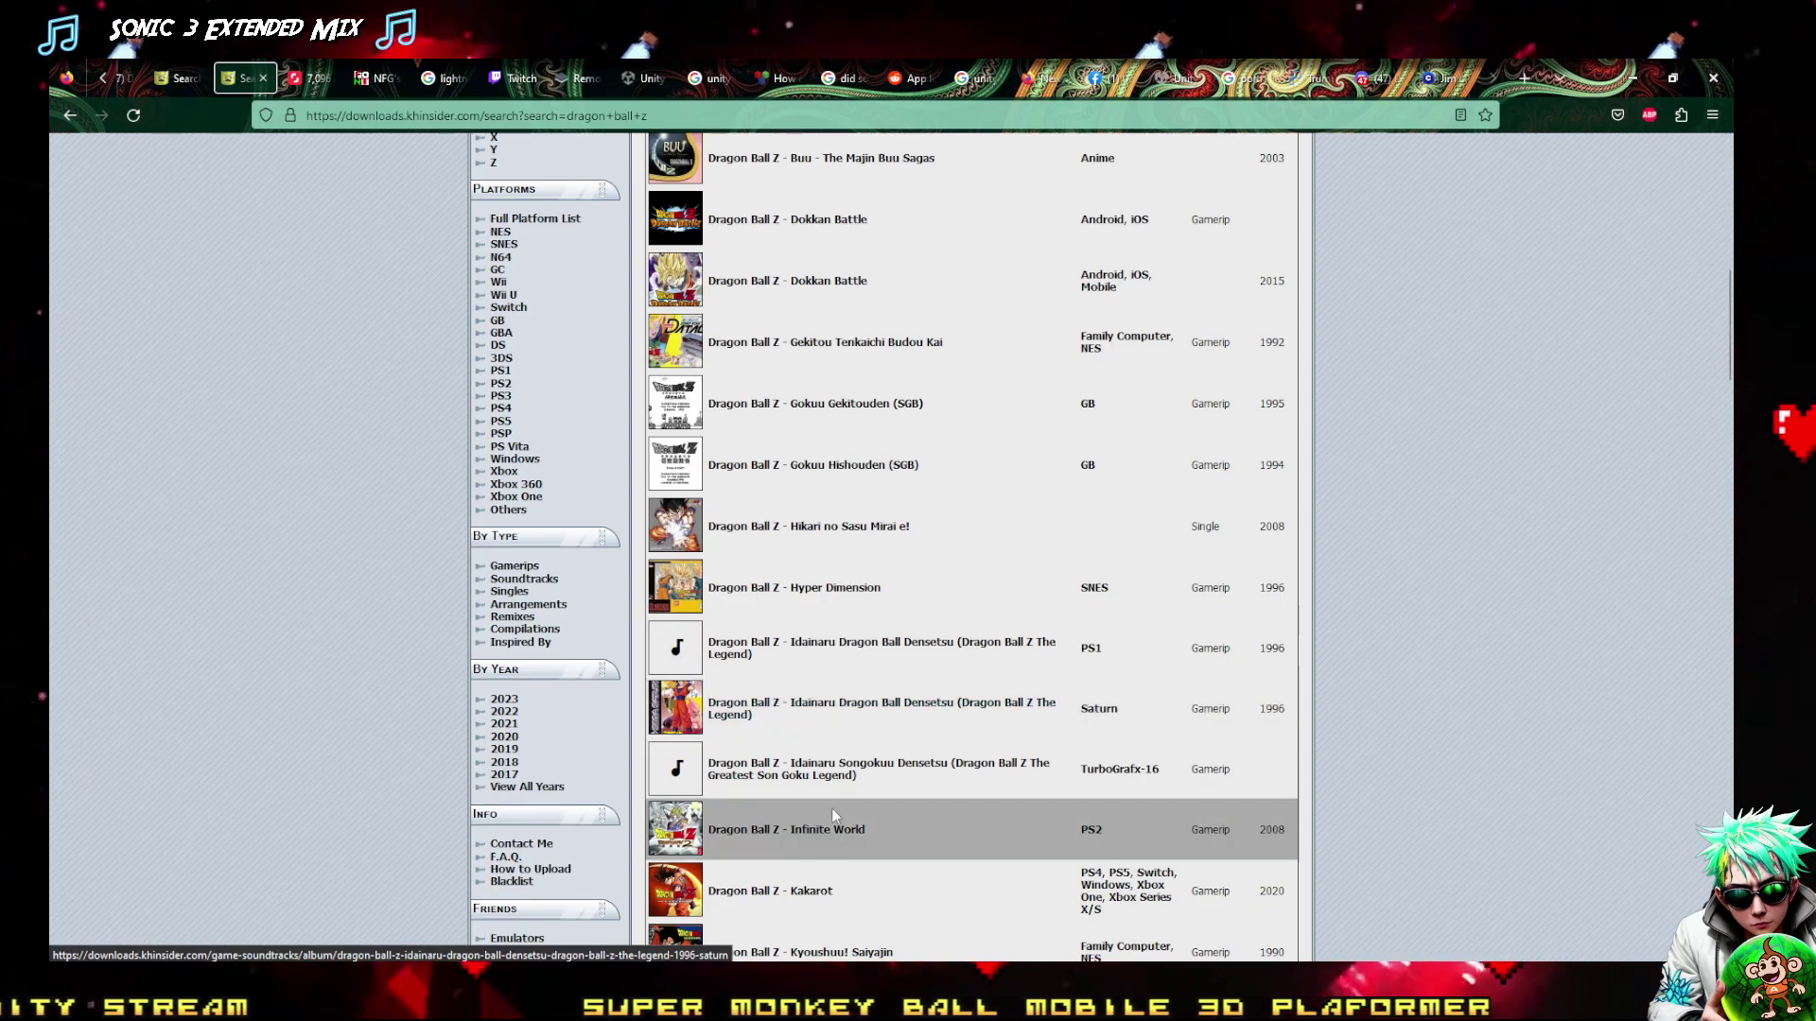
{"action": "scroll", "coordinate": [802, 782], "scroll_direction": "down", "scroll_amount": 1}
{"action": "scroll", "coordinate": [812, 788], "scroll_direction": "down", "scroll_amount": 1}
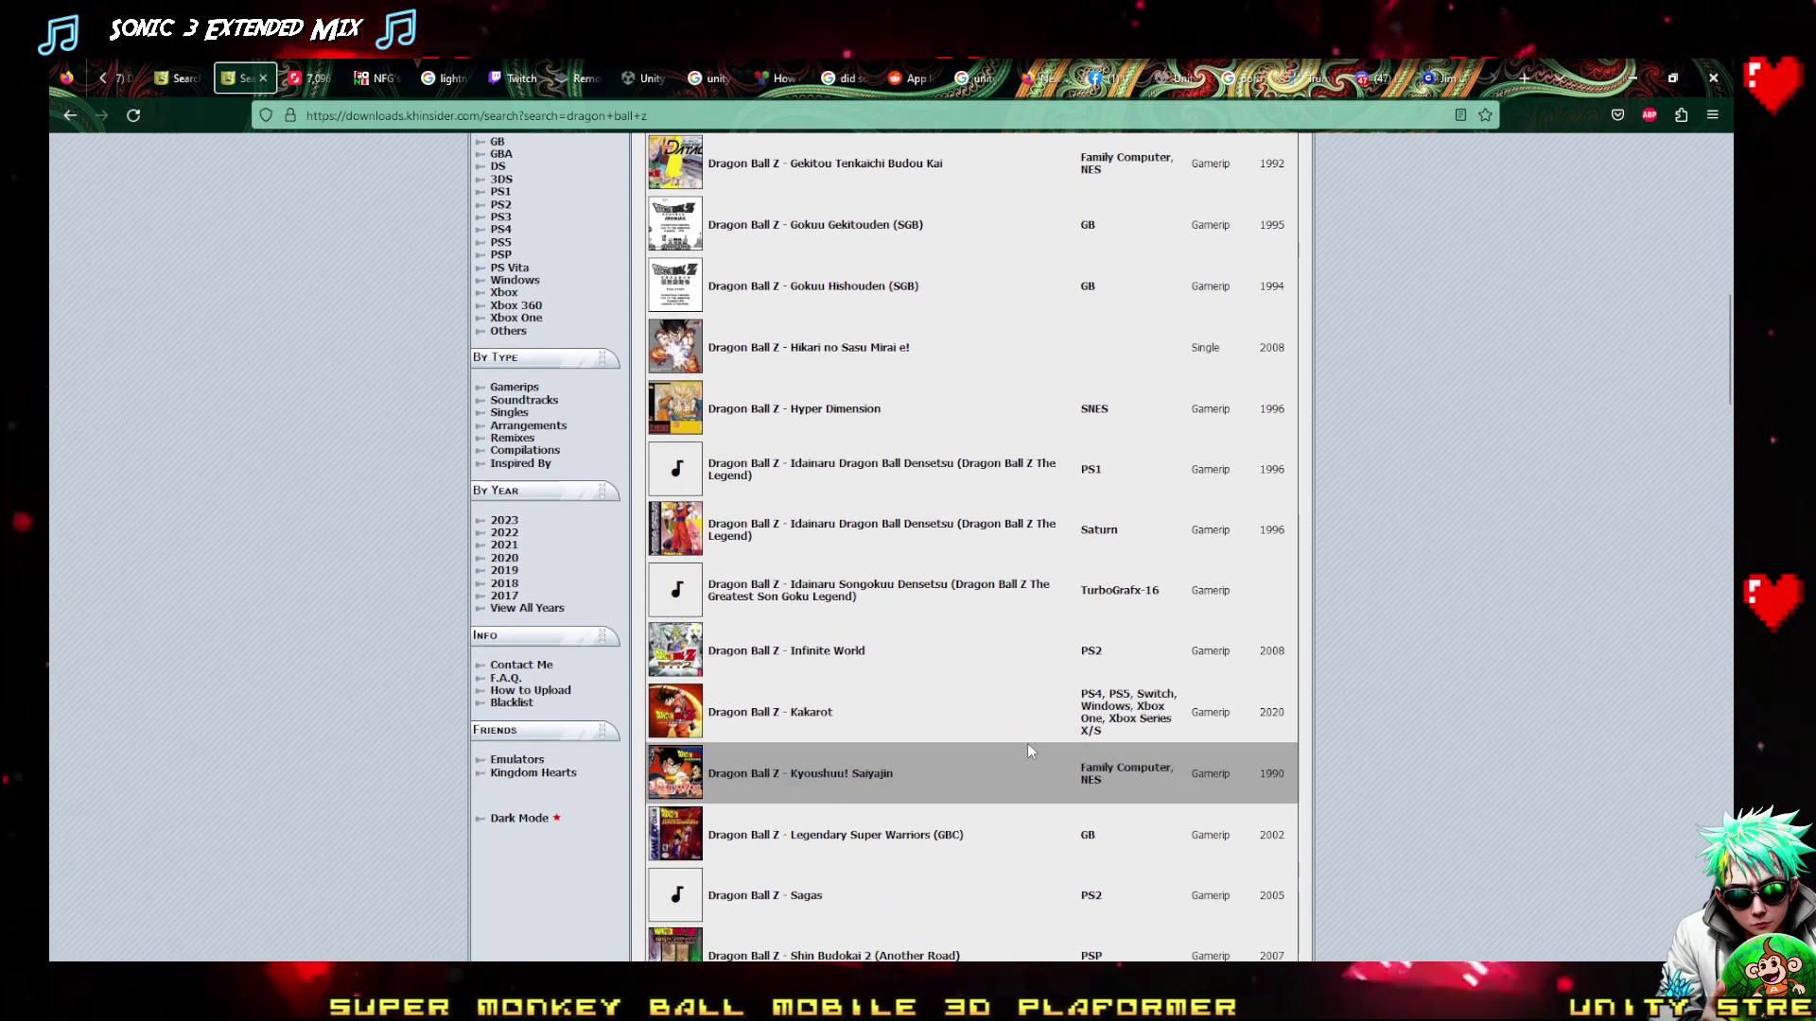
{"action": "scroll", "coordinate": [1027, 743], "scroll_direction": "down", "scroll_amount": 4}
{"action": "scroll", "coordinate": [974, 679], "scroll_direction": "up", "scroll_amount": 1}
{"action": "scroll", "coordinate": [974, 681], "scroll_direction": "down", "scroll_amount": 5}
{"action": "scroll", "coordinate": [972, 681], "scroll_direction": "down", "scroll_amount": 2}
{"action": "scroll", "coordinate": [972, 681], "scroll_direction": "up", "scroll_amount": 1}
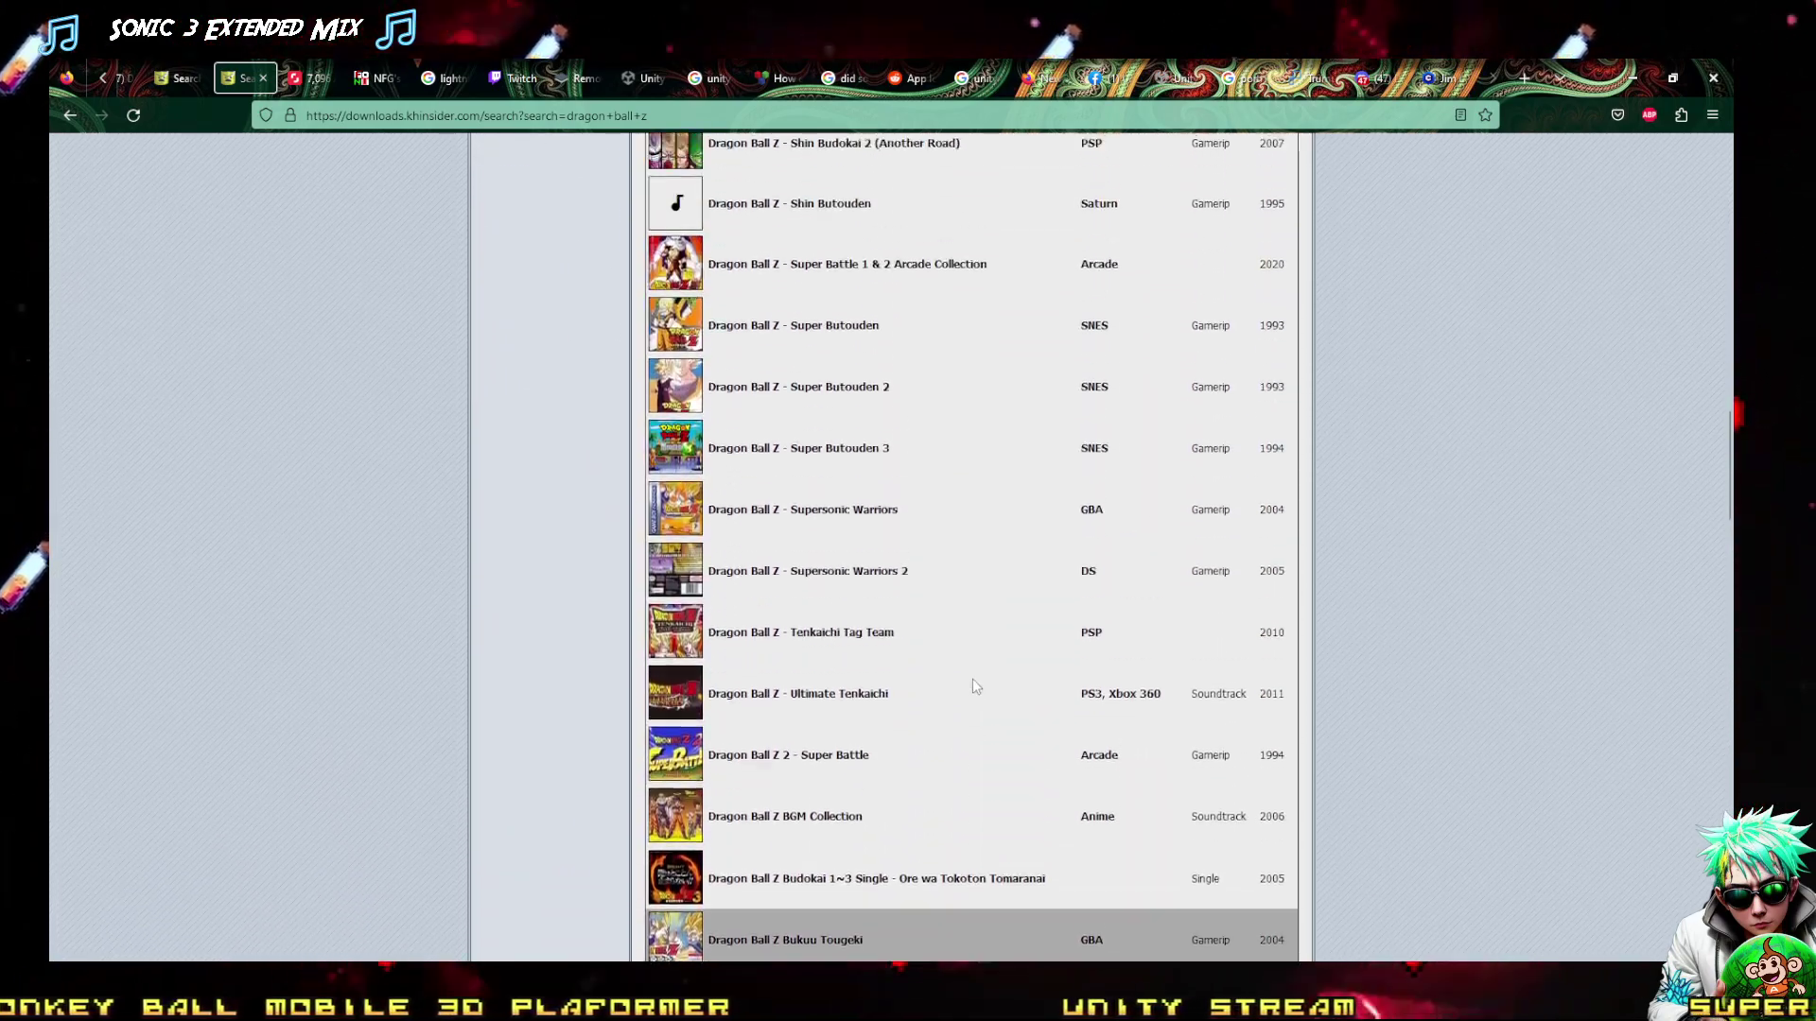
{"action": "scroll", "coordinate": [879, 529], "scroll_direction": "down", "scroll_amount": 5}
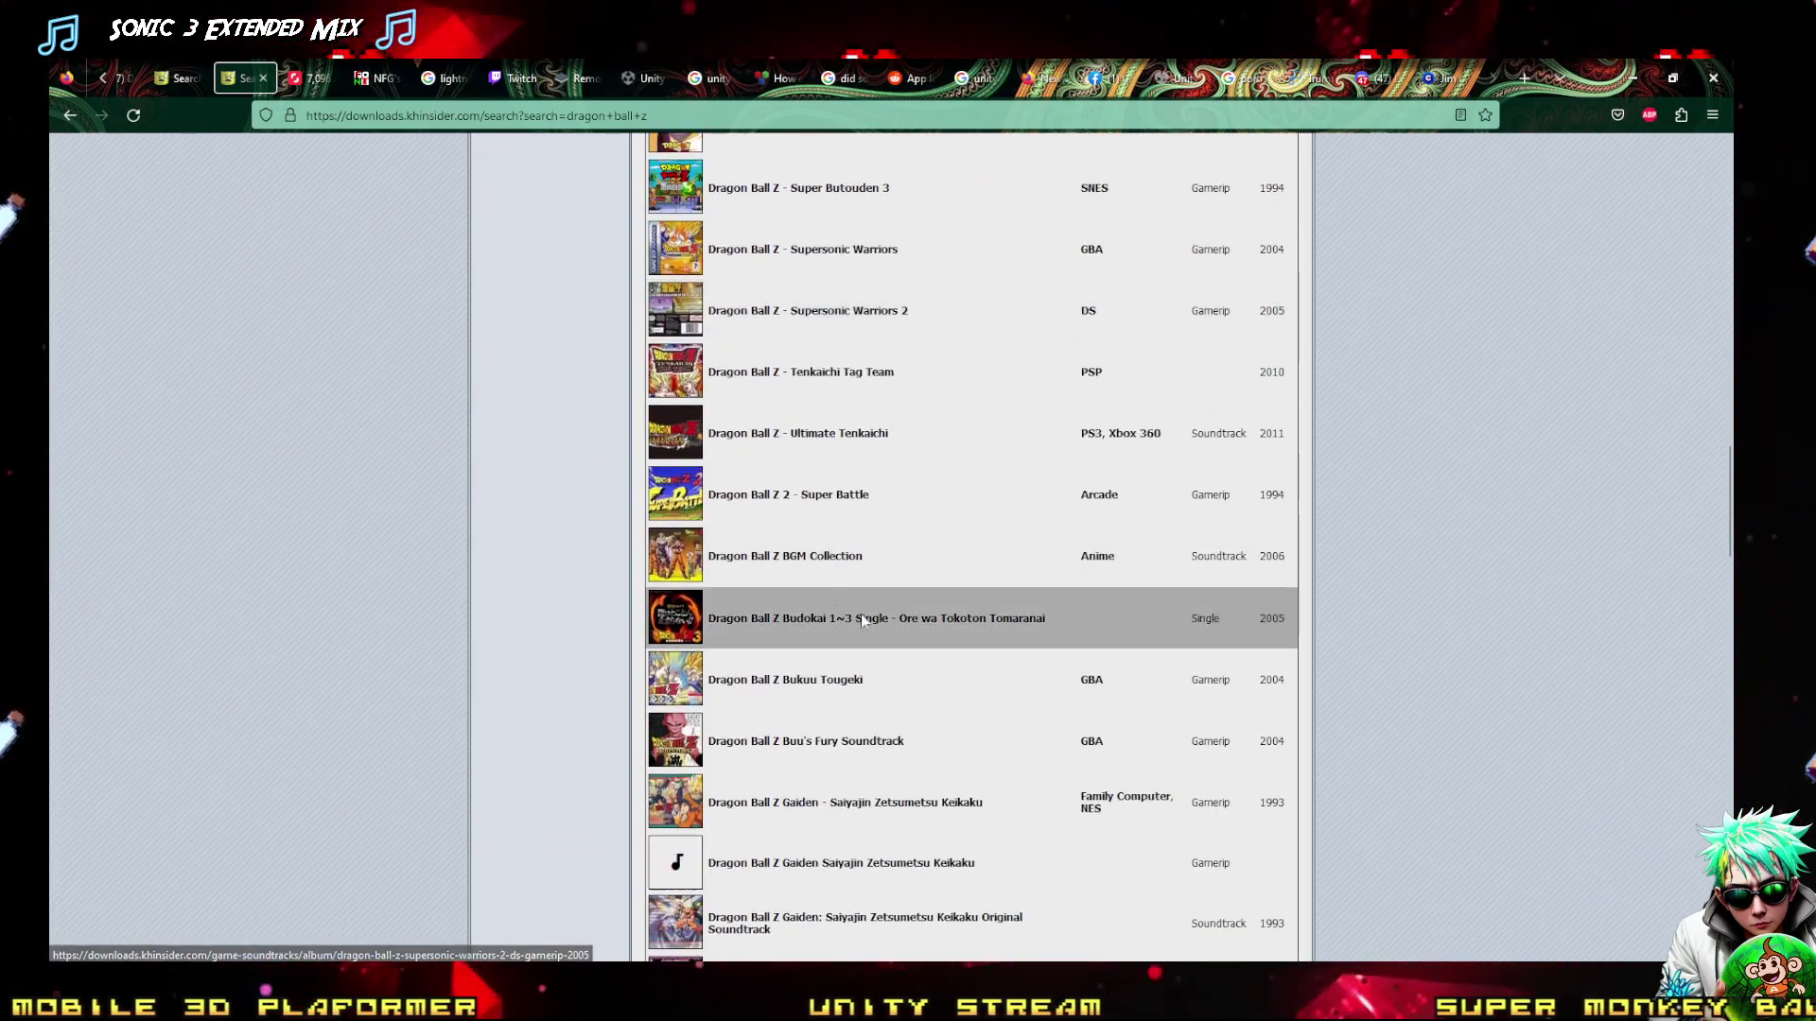
{"action": "scroll", "coordinate": [827, 547], "scroll_direction": "down", "scroll_amount": 2}
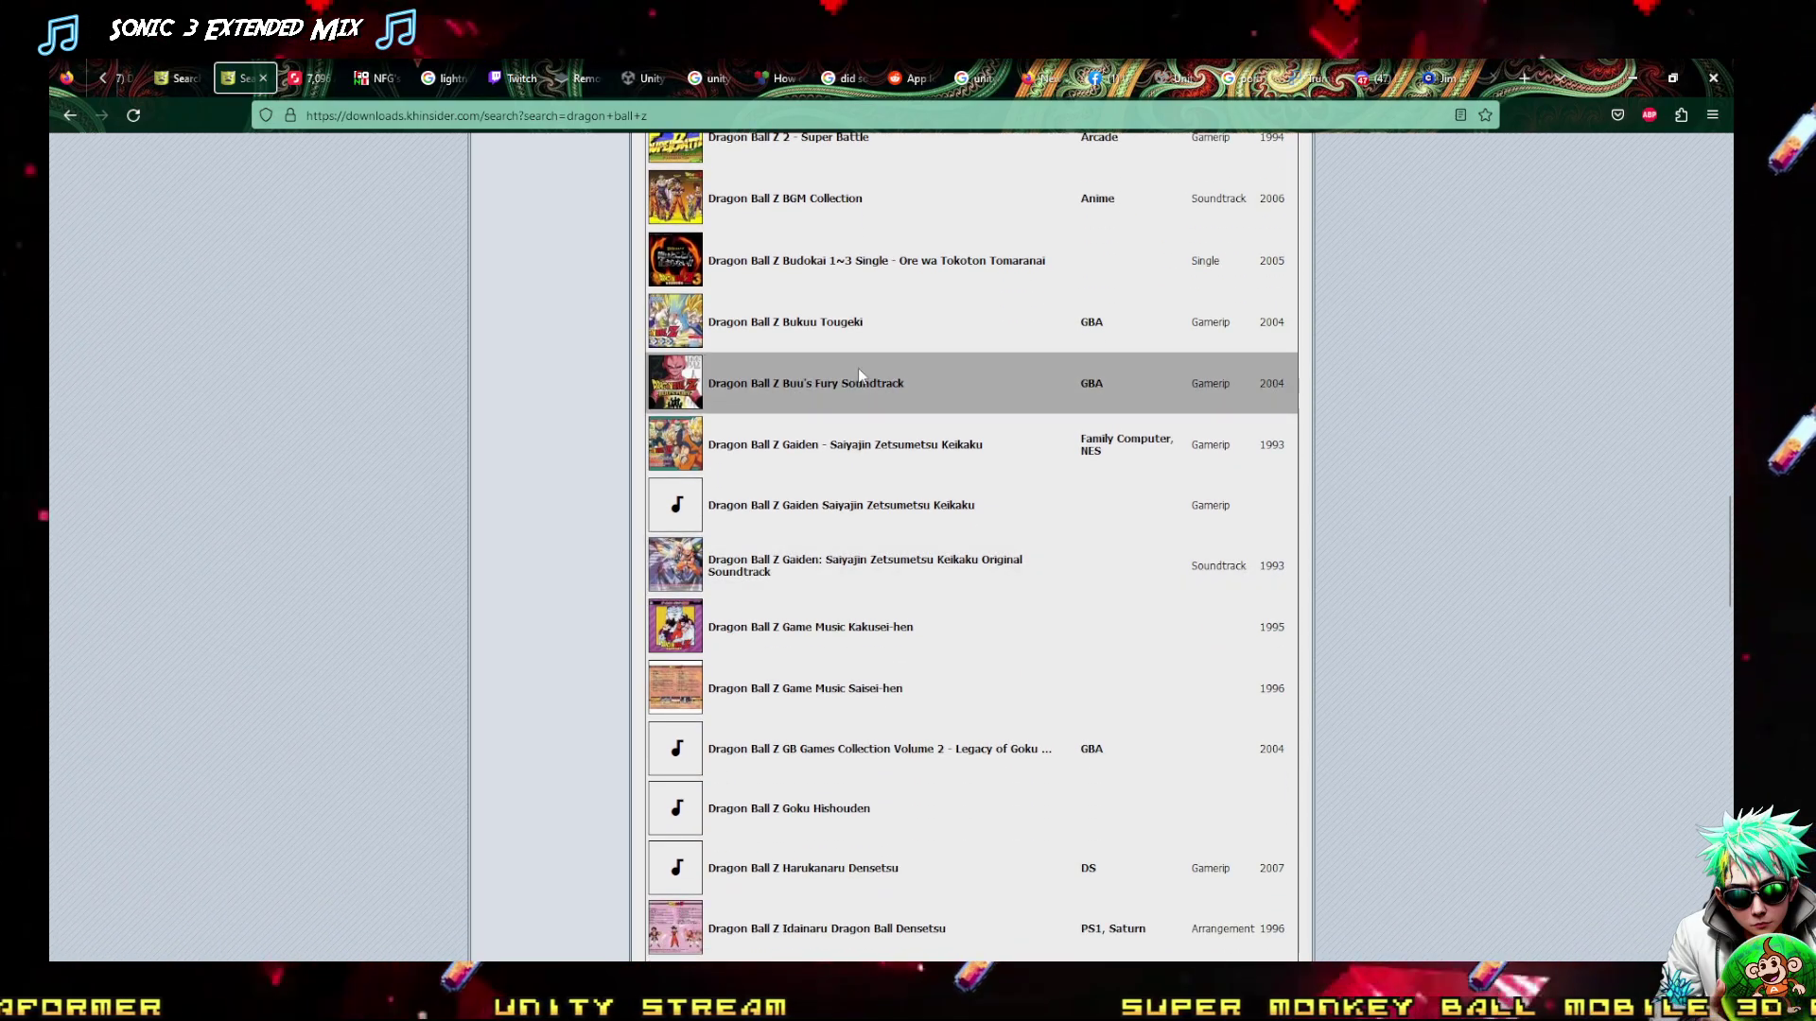
{"action": "right_click", "coordinate": [926, 754]}
{"action": "left_click", "coordinate": [972, 478]}
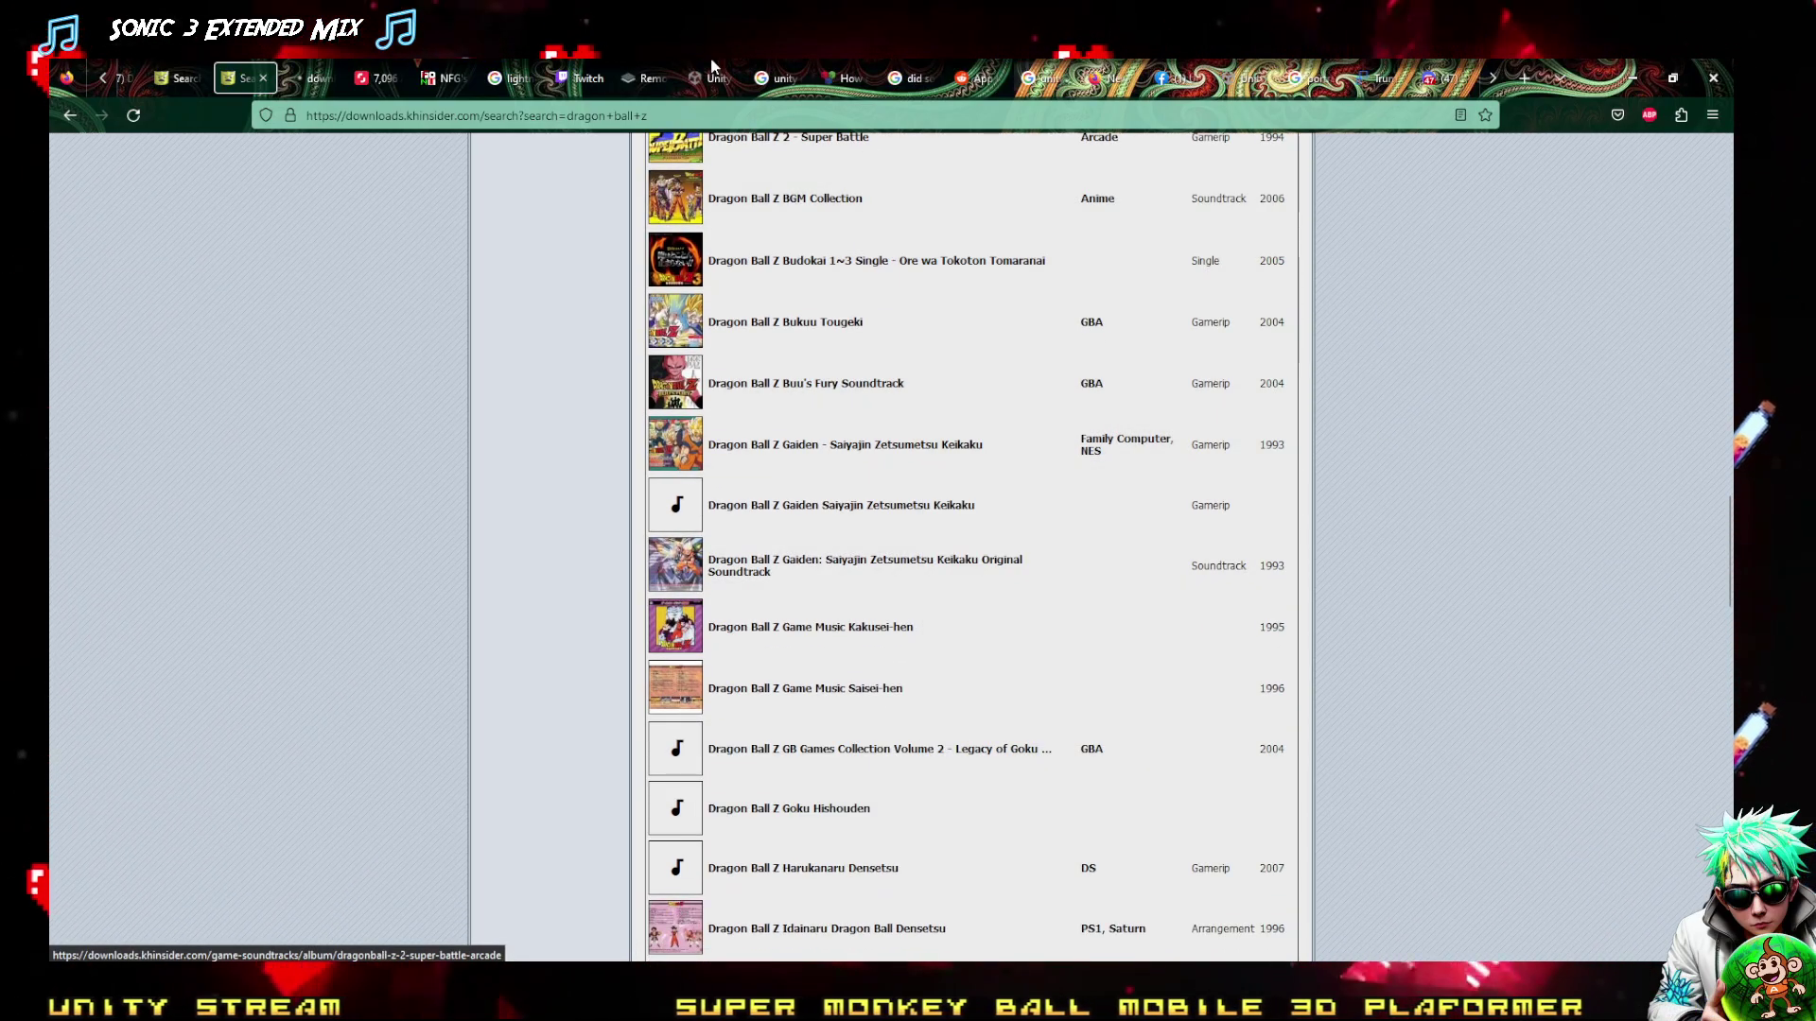
Play 'Legacy of Goku II' on the new album tab and minimize the browser
{"action": "left_click", "coordinate": [301, 75]}
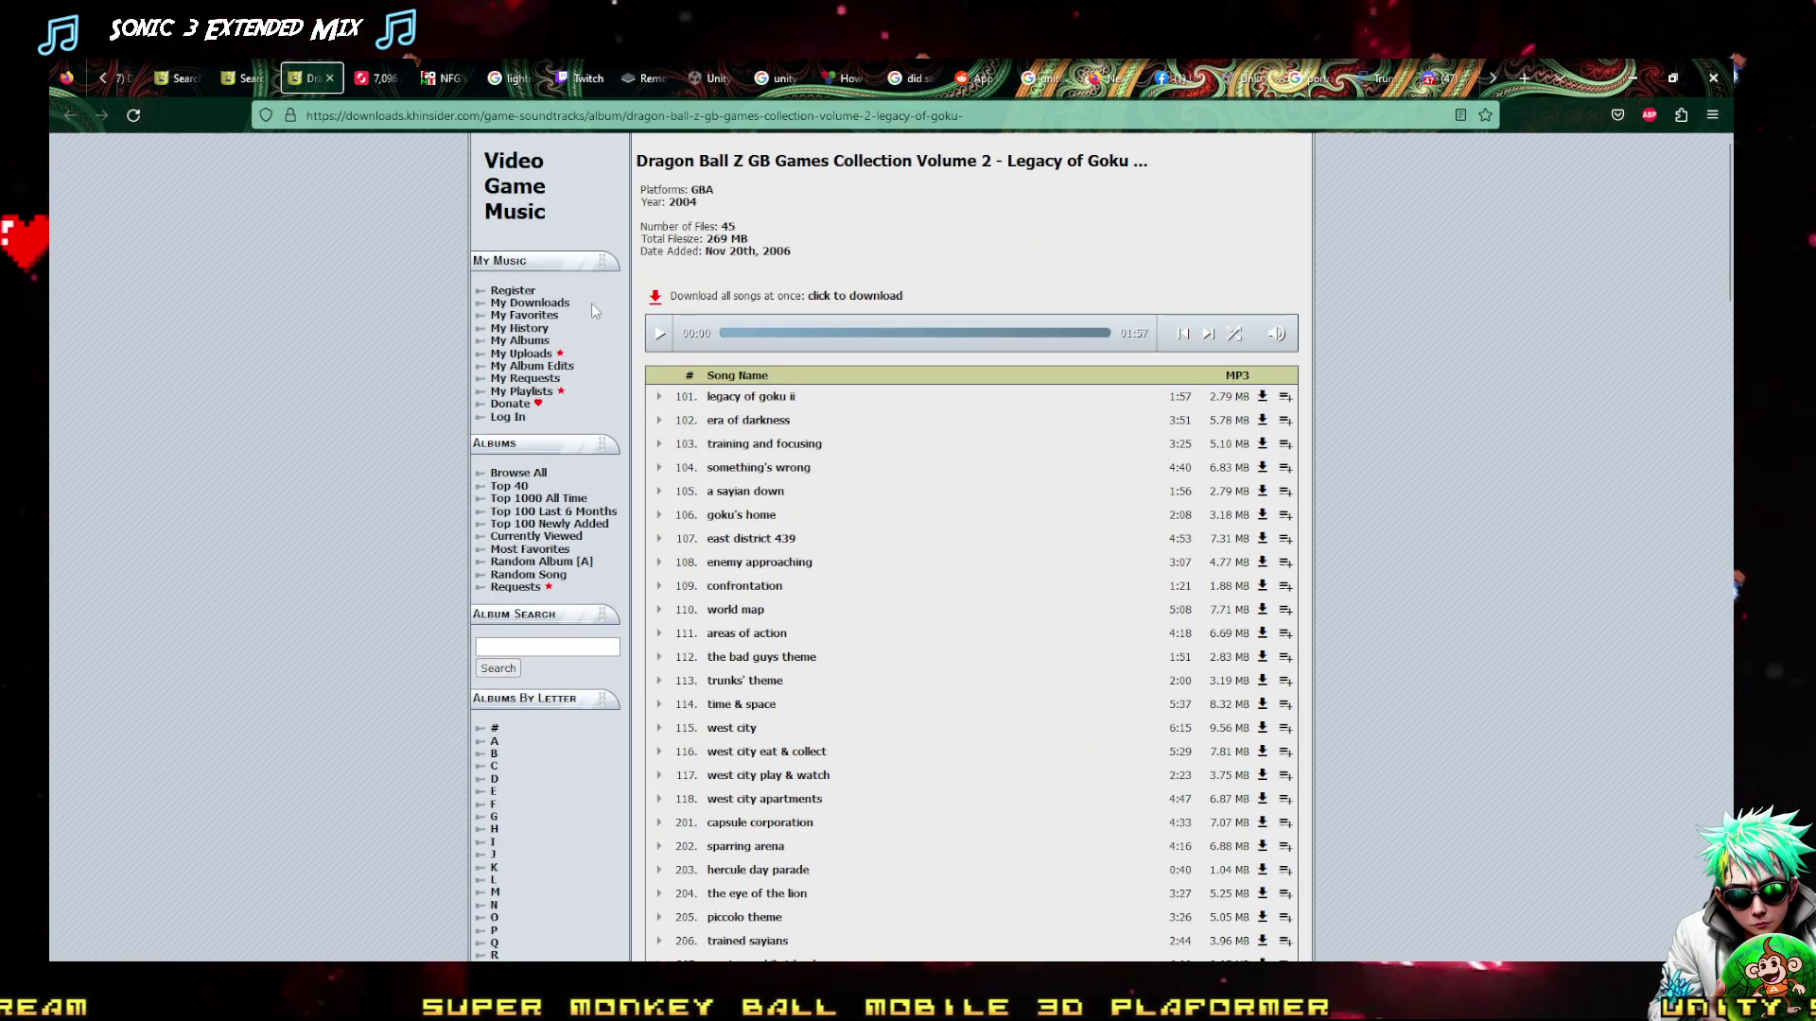
{"action": "left_click", "coordinate": [659, 336]}
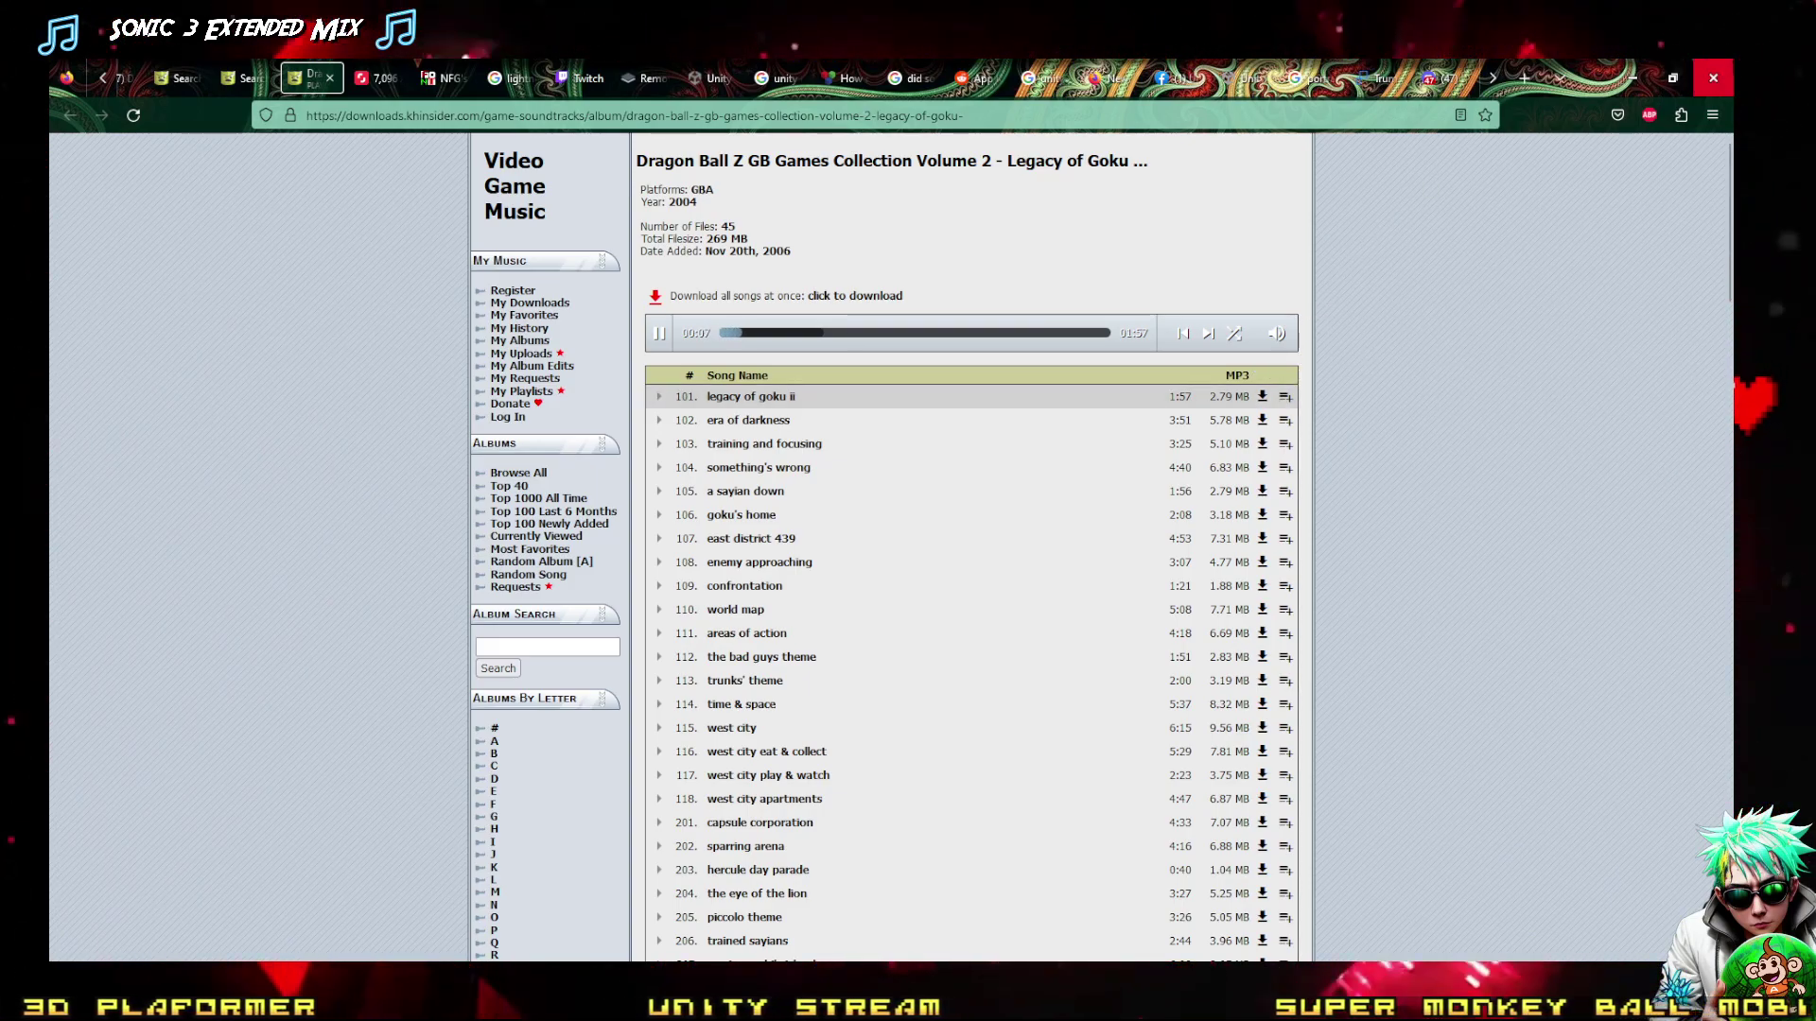
{"action": "left_click", "coordinate": [1628, 79]}
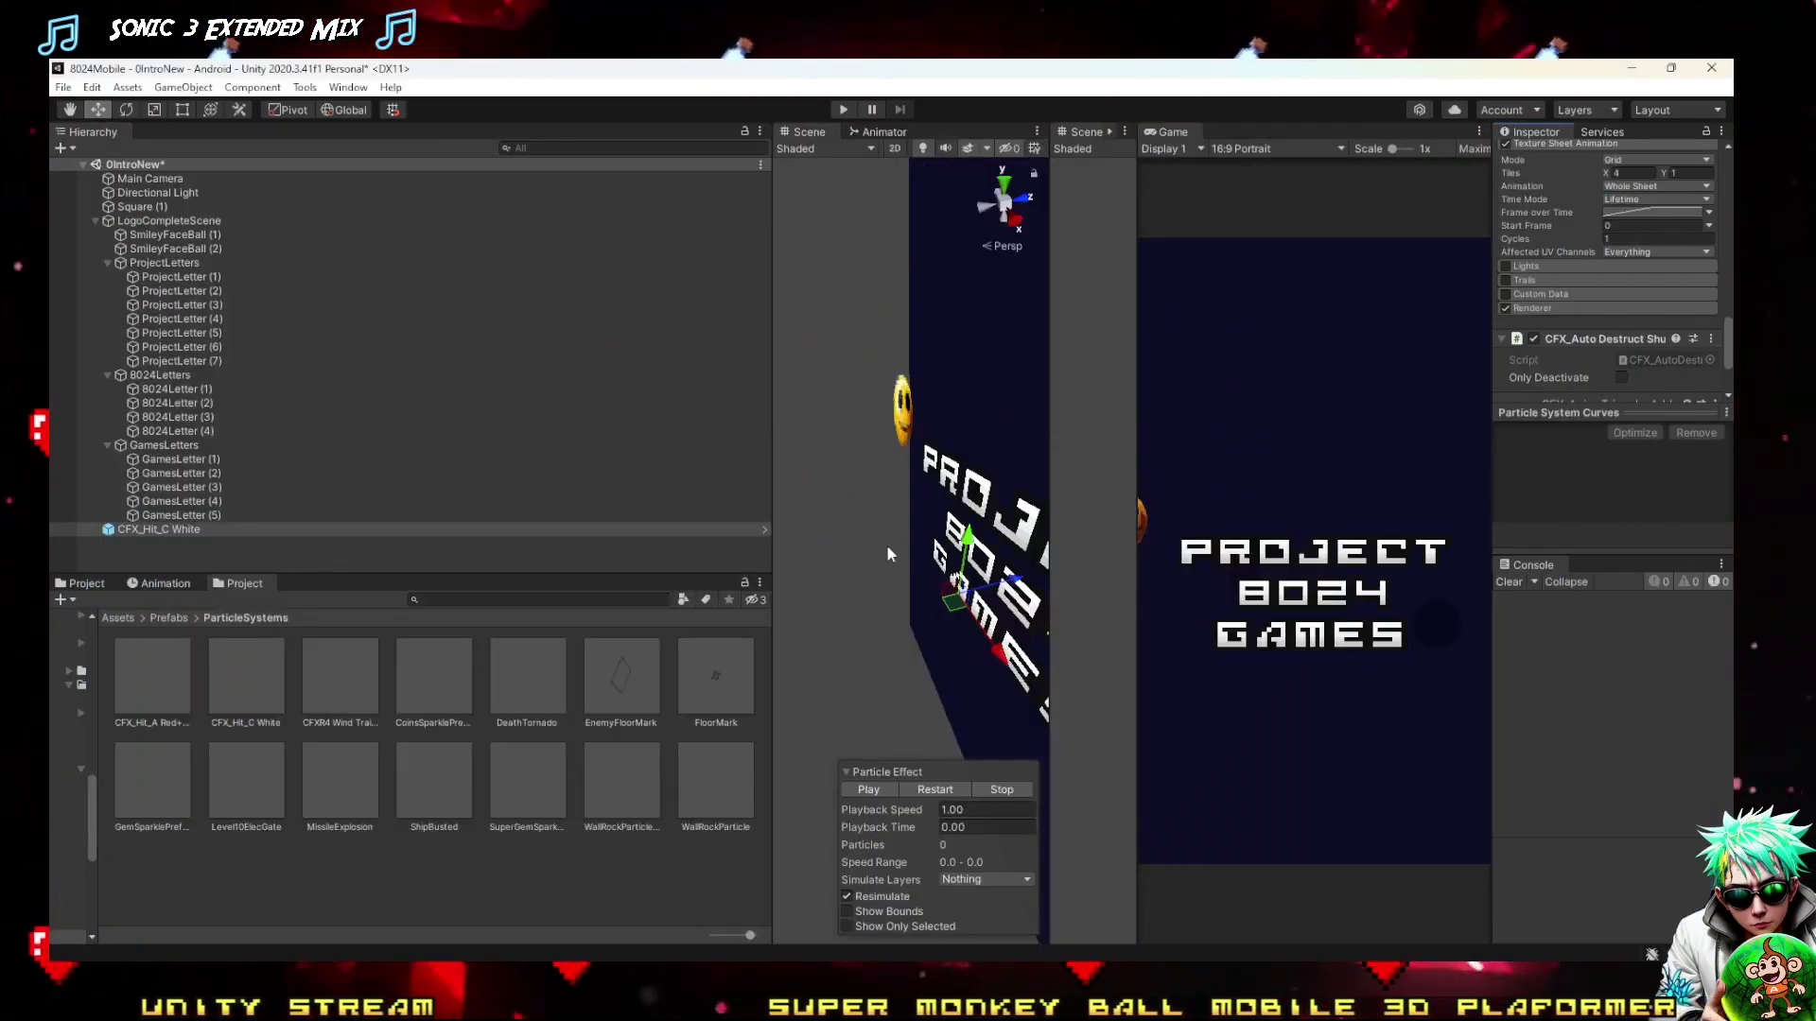
Widen the Scene view and orbit it so the PROJECT 8024 GAMES letters face the camera
{"action": "left_click_drag", "start_coordinate": [1059, 456], "coordinate": [1122, 401], "text": "alt"}
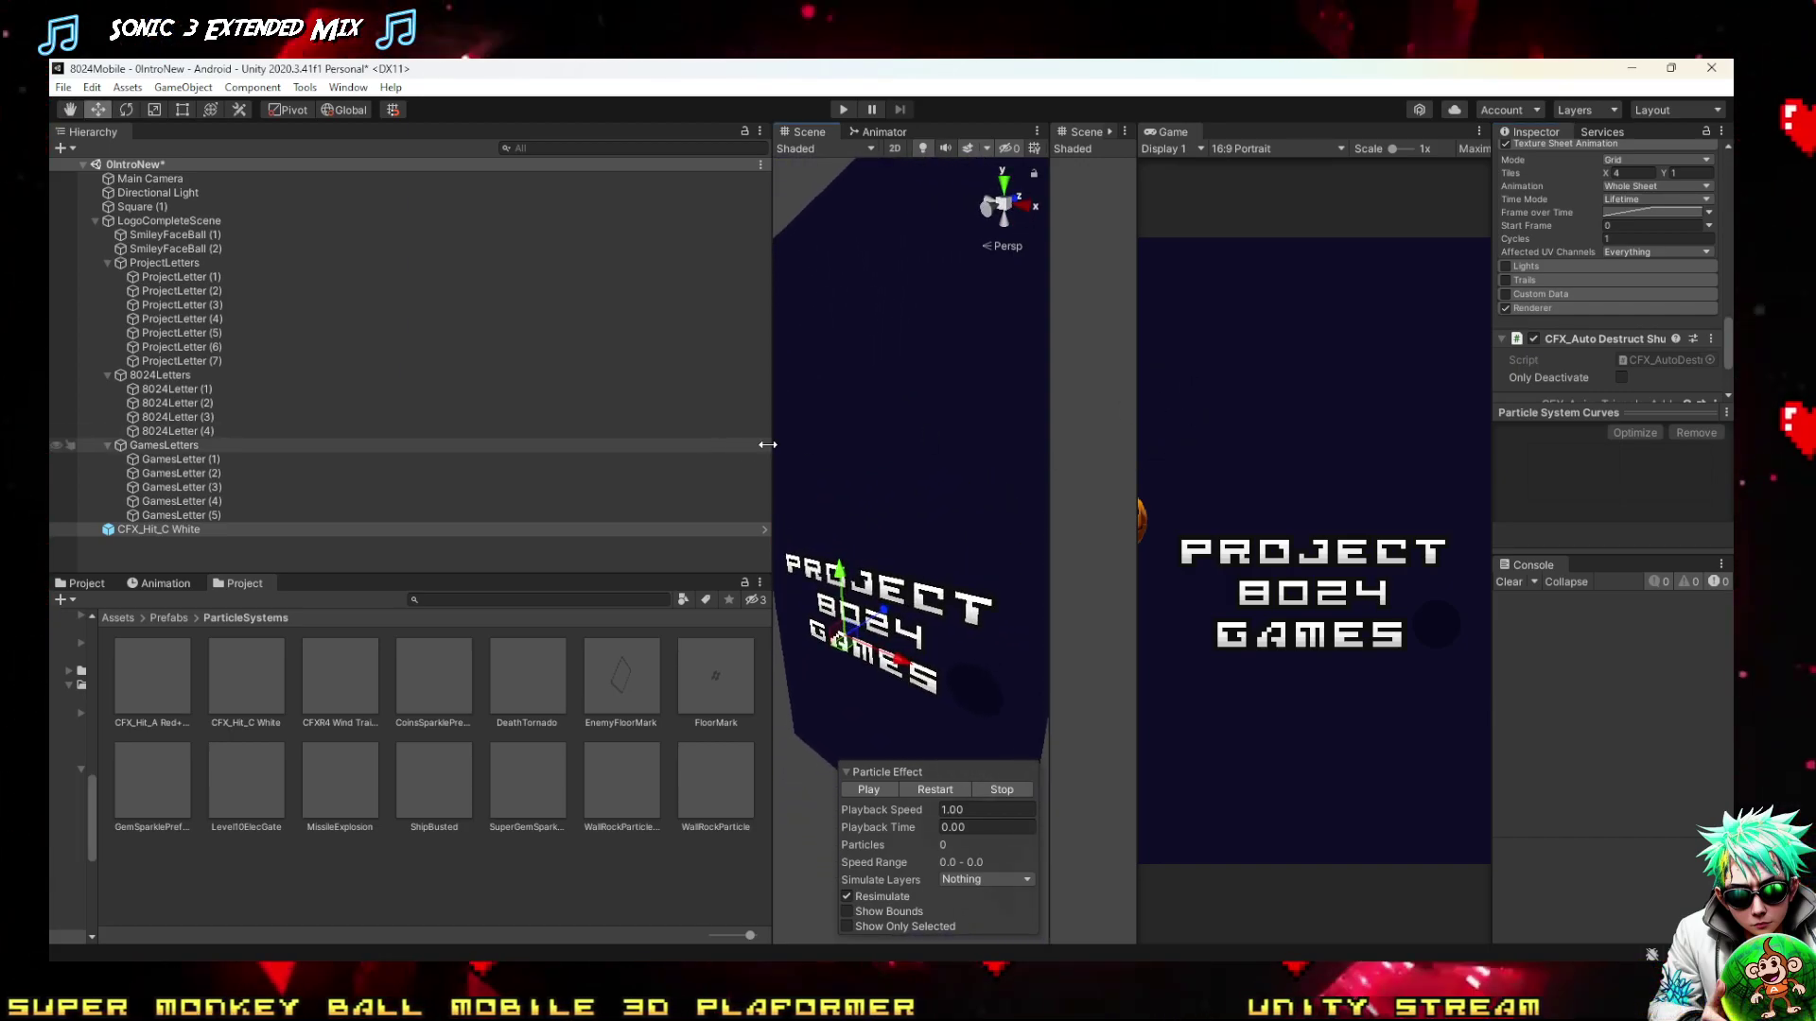
{"action": "left_click_drag", "start_coordinate": [767, 445], "coordinate": [251, 445]}
{"action": "scroll", "coordinate": [649, 515], "scroll_direction": "up", "scroll_amount": 5}
{"action": "left_click_drag", "start_coordinate": [649, 507], "coordinate": [627, 565], "text": "alt"}
{"action": "scroll", "coordinate": [640, 492], "scroll_direction": "up", "scroll_amount": 3}
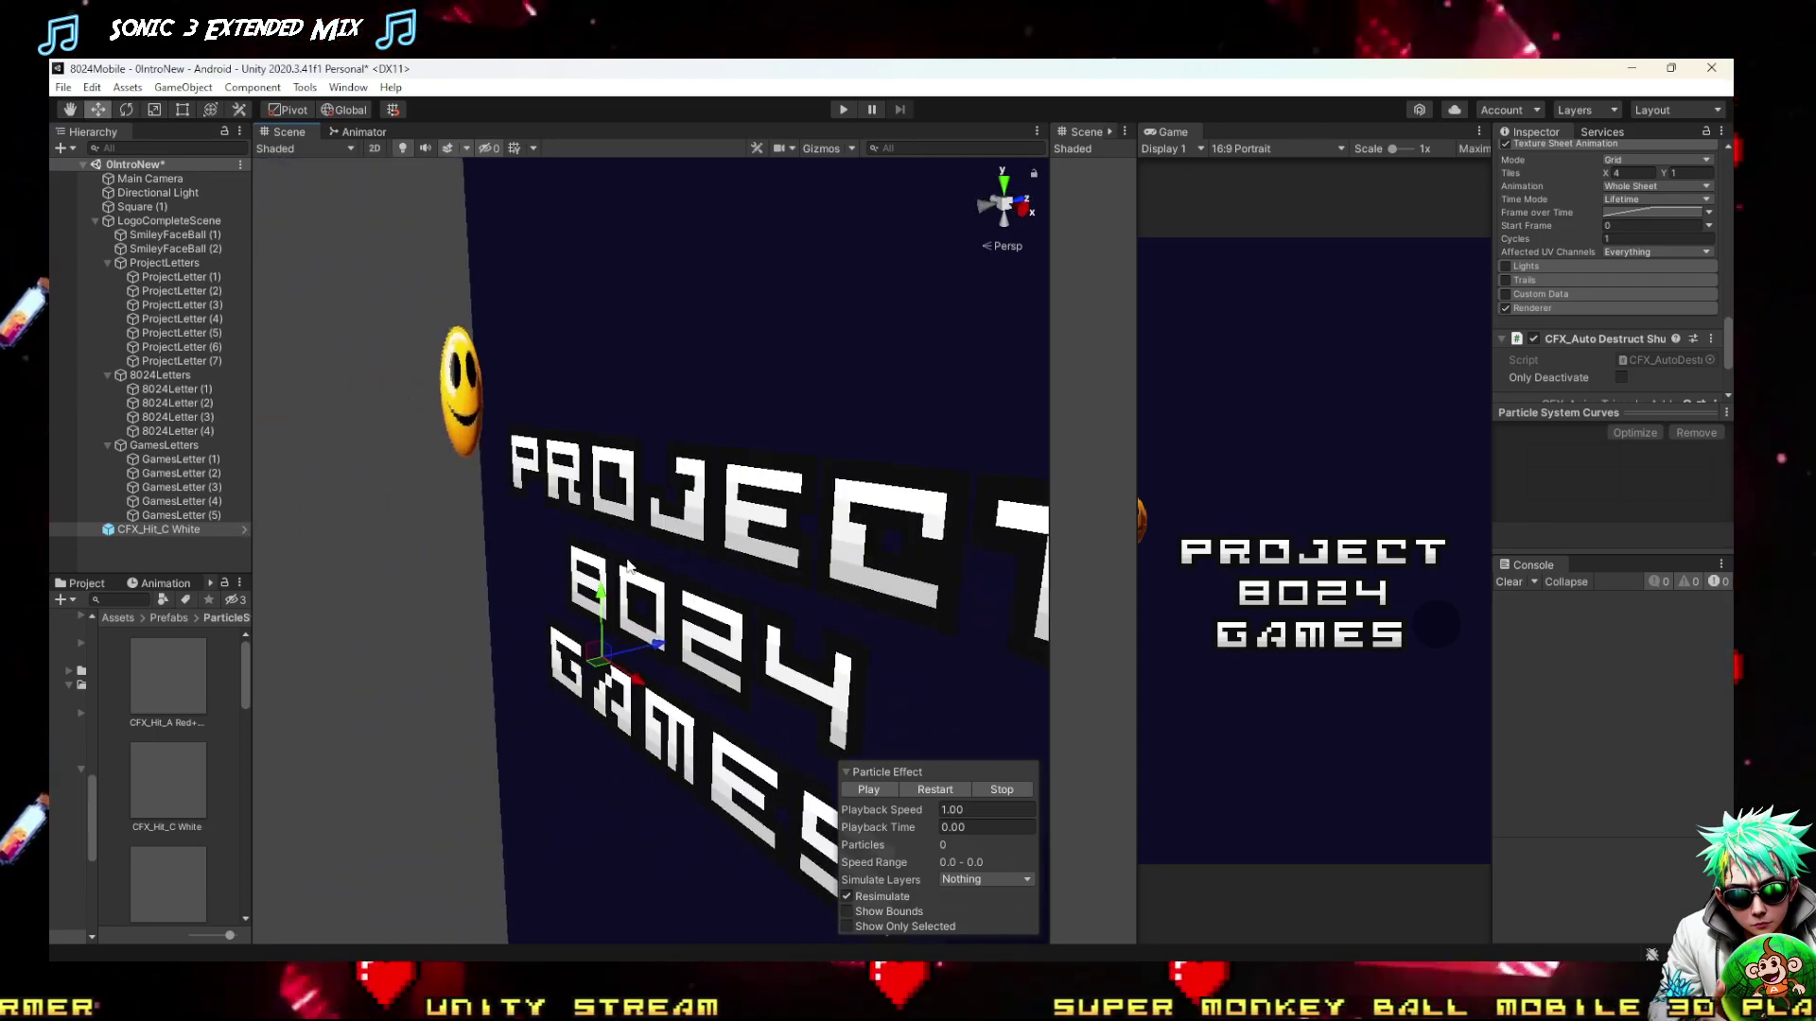
Restart the CFX_Hit_C White particle preview four times and orbit around the letters
{"action": "left_click", "coordinate": [940, 791]}
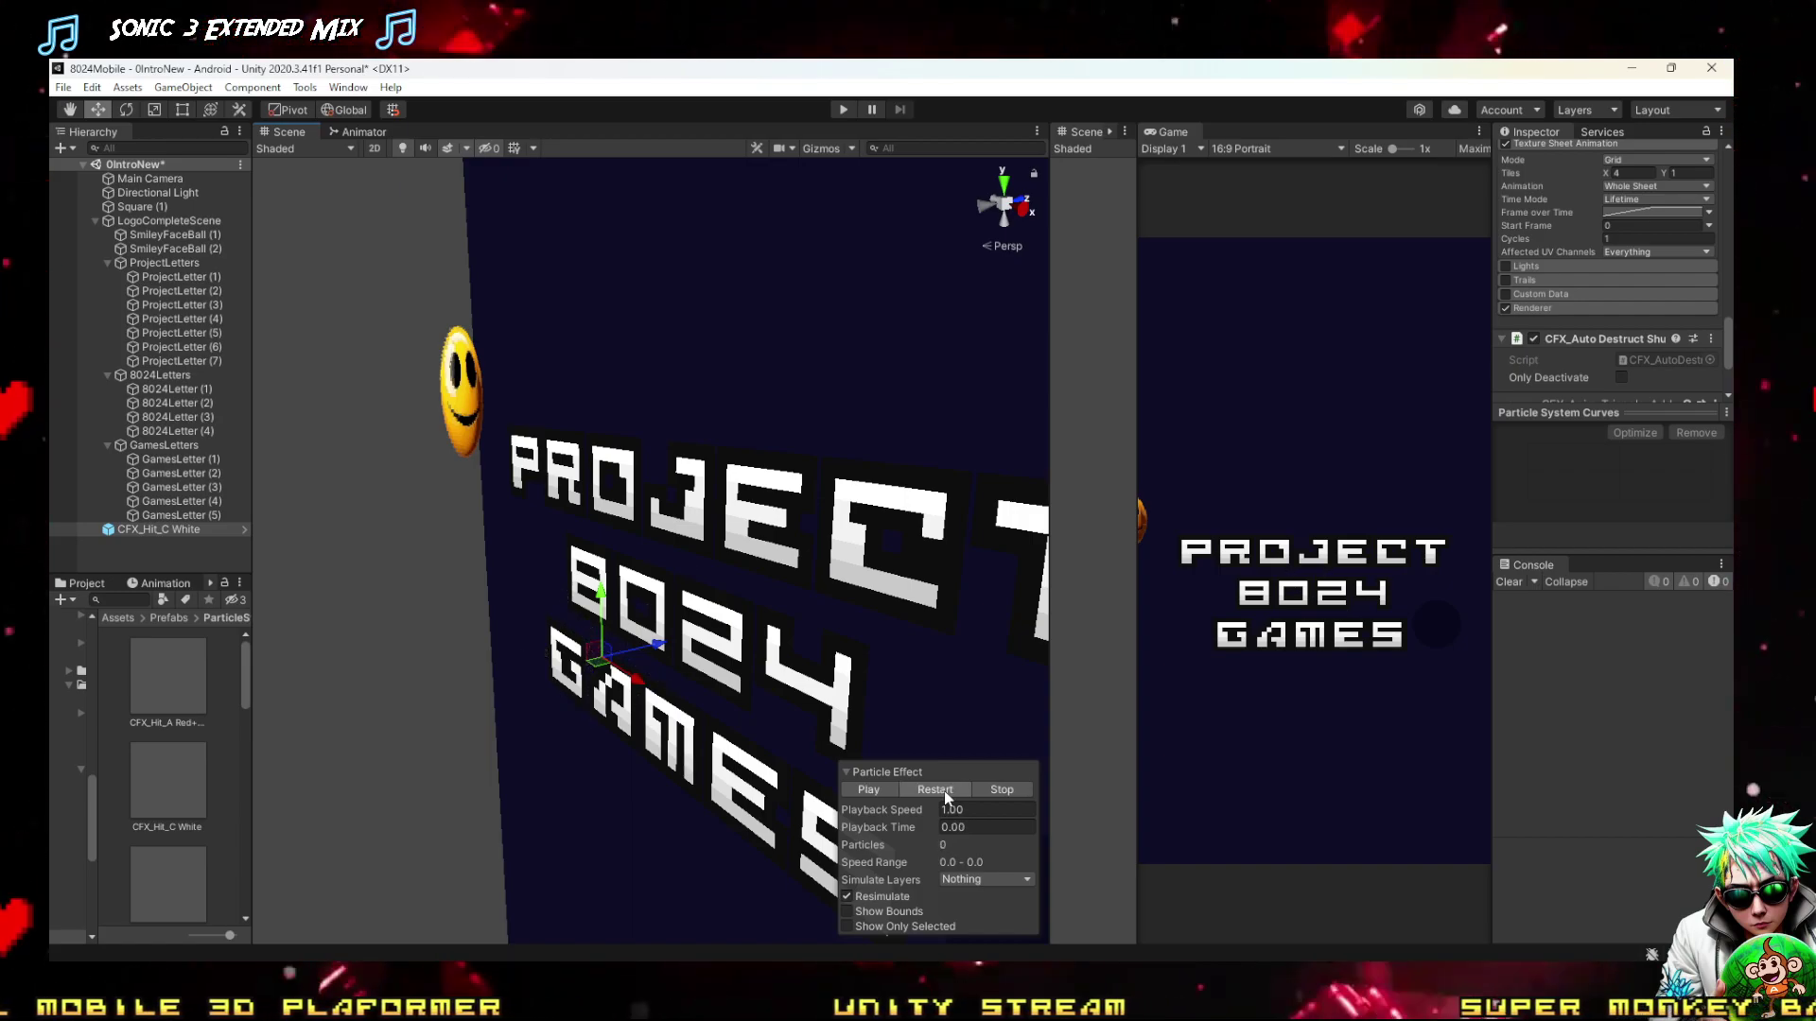
{"action": "left_click", "coordinate": [944, 790]}
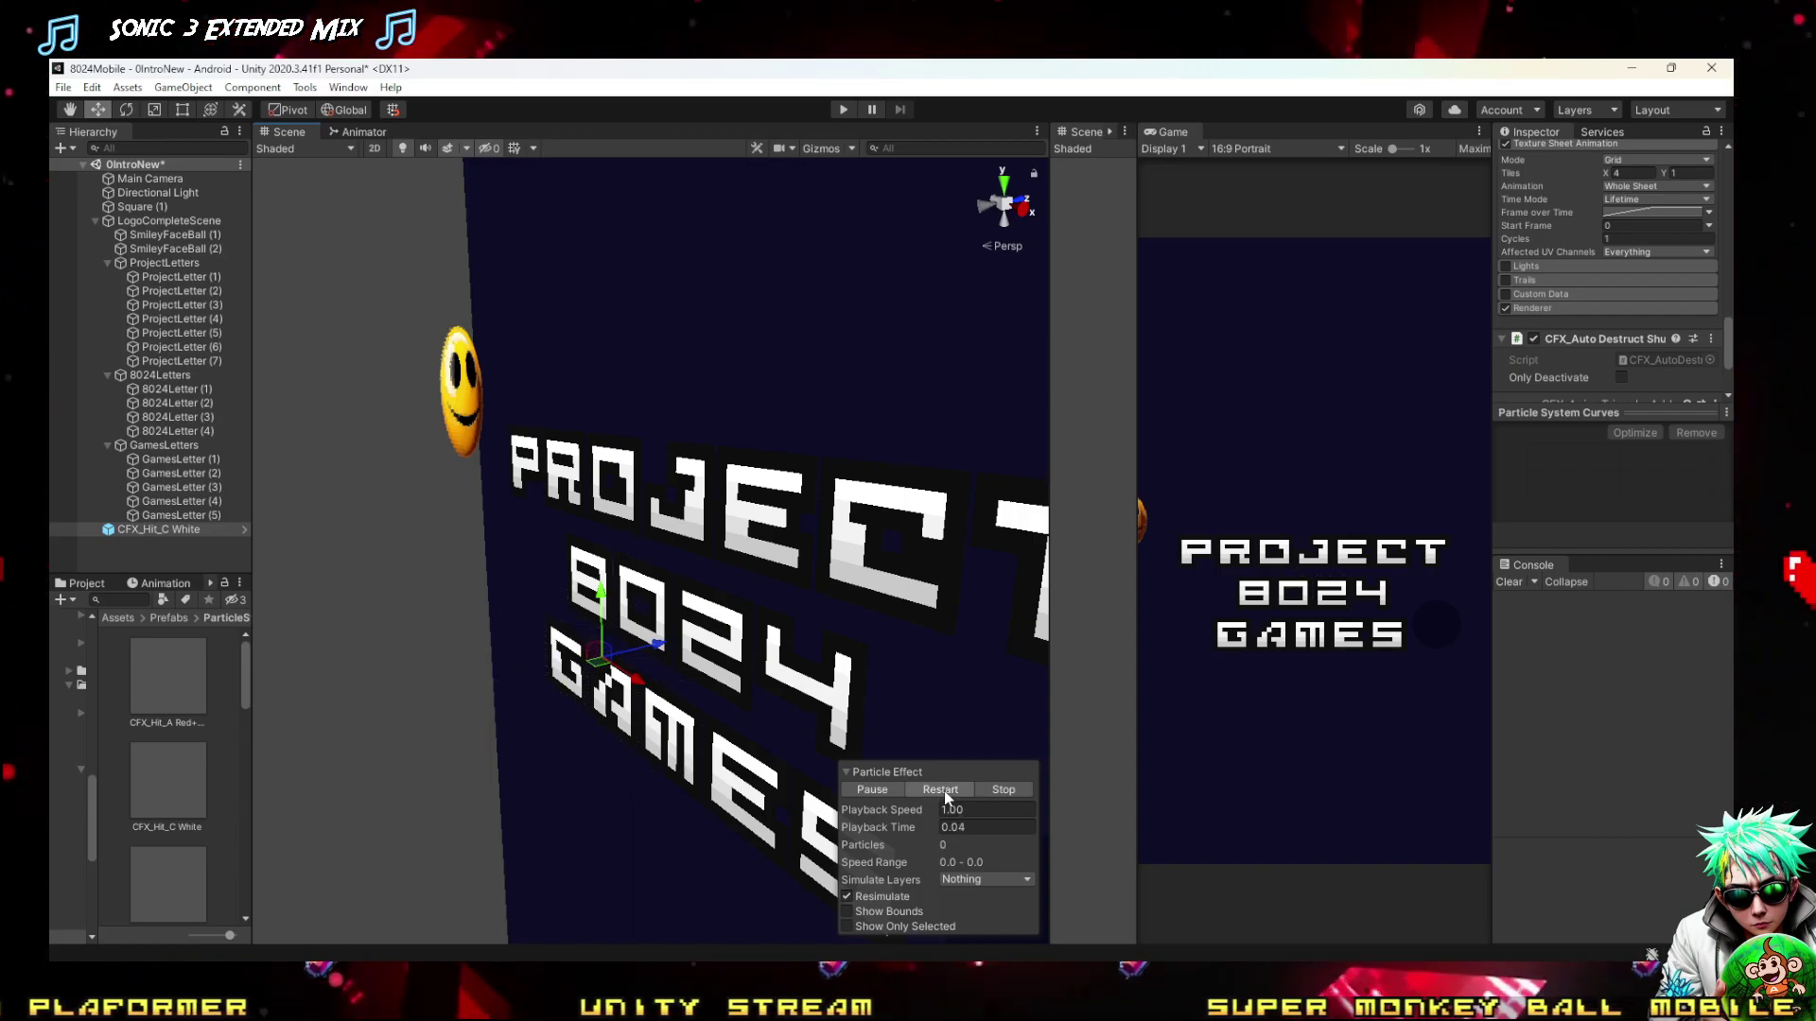
{"action": "left_click", "coordinate": [943, 791]}
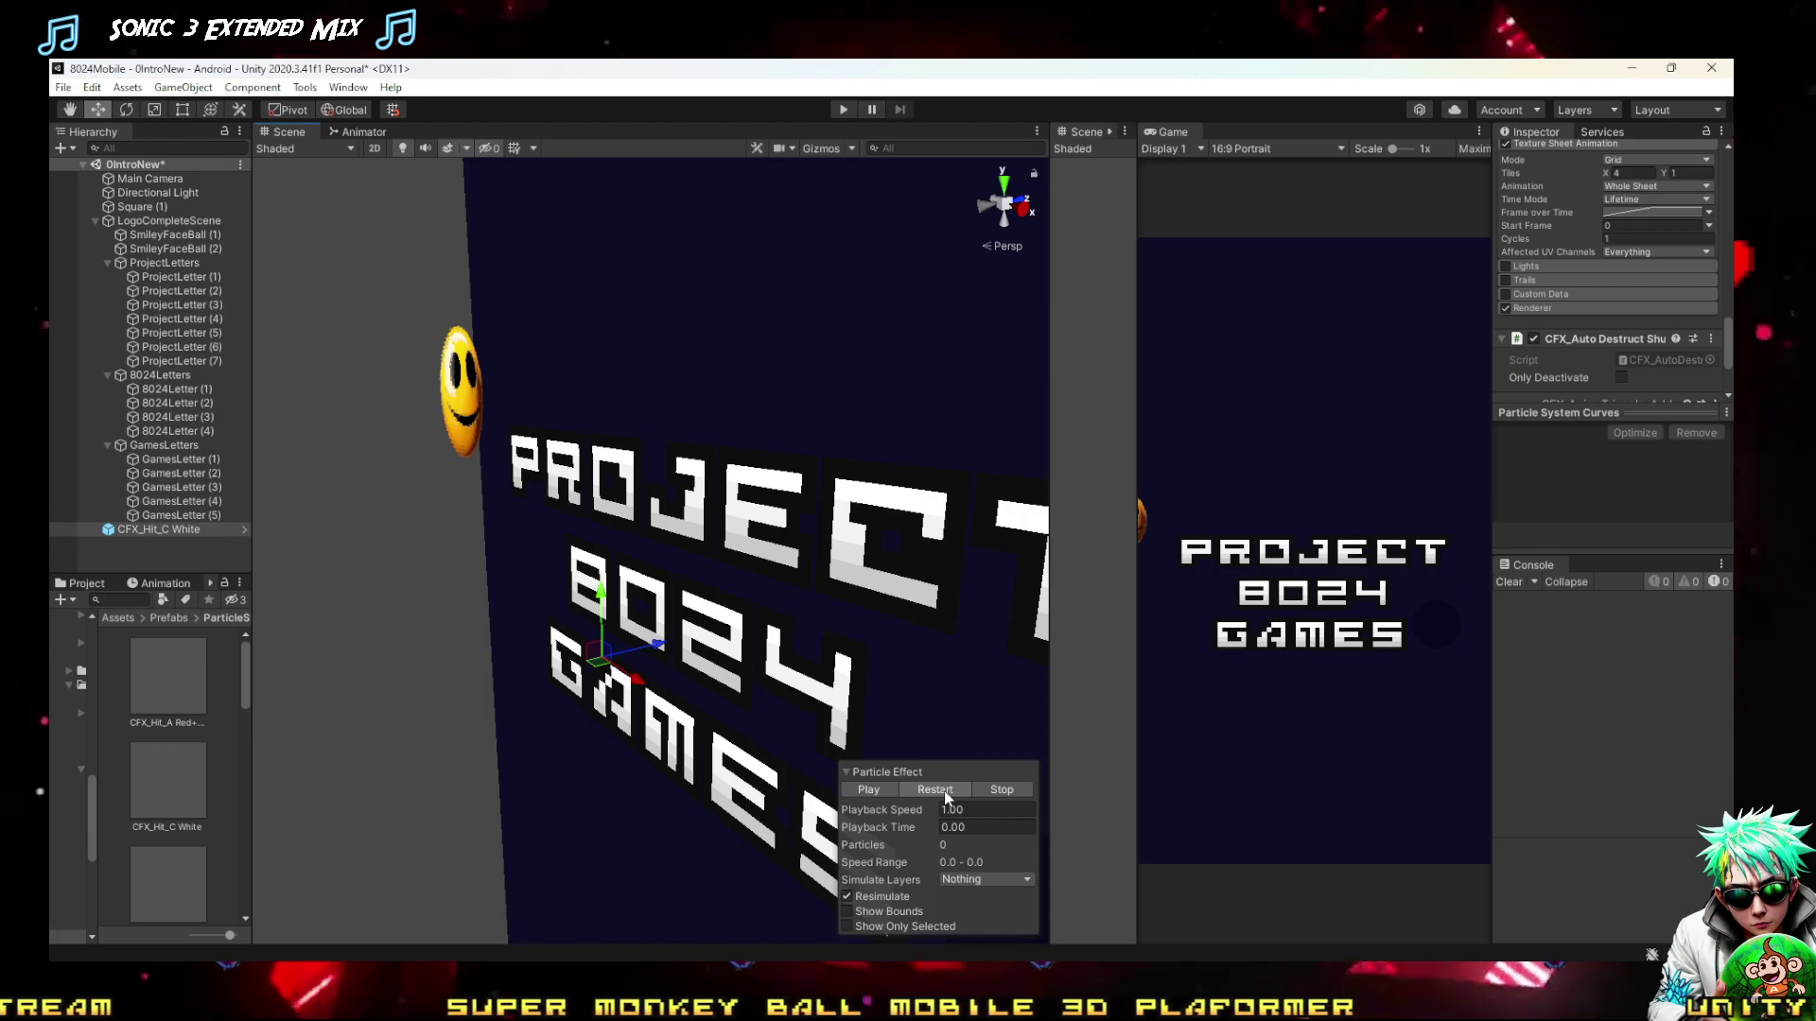
{"action": "left_click", "coordinate": [944, 790]}
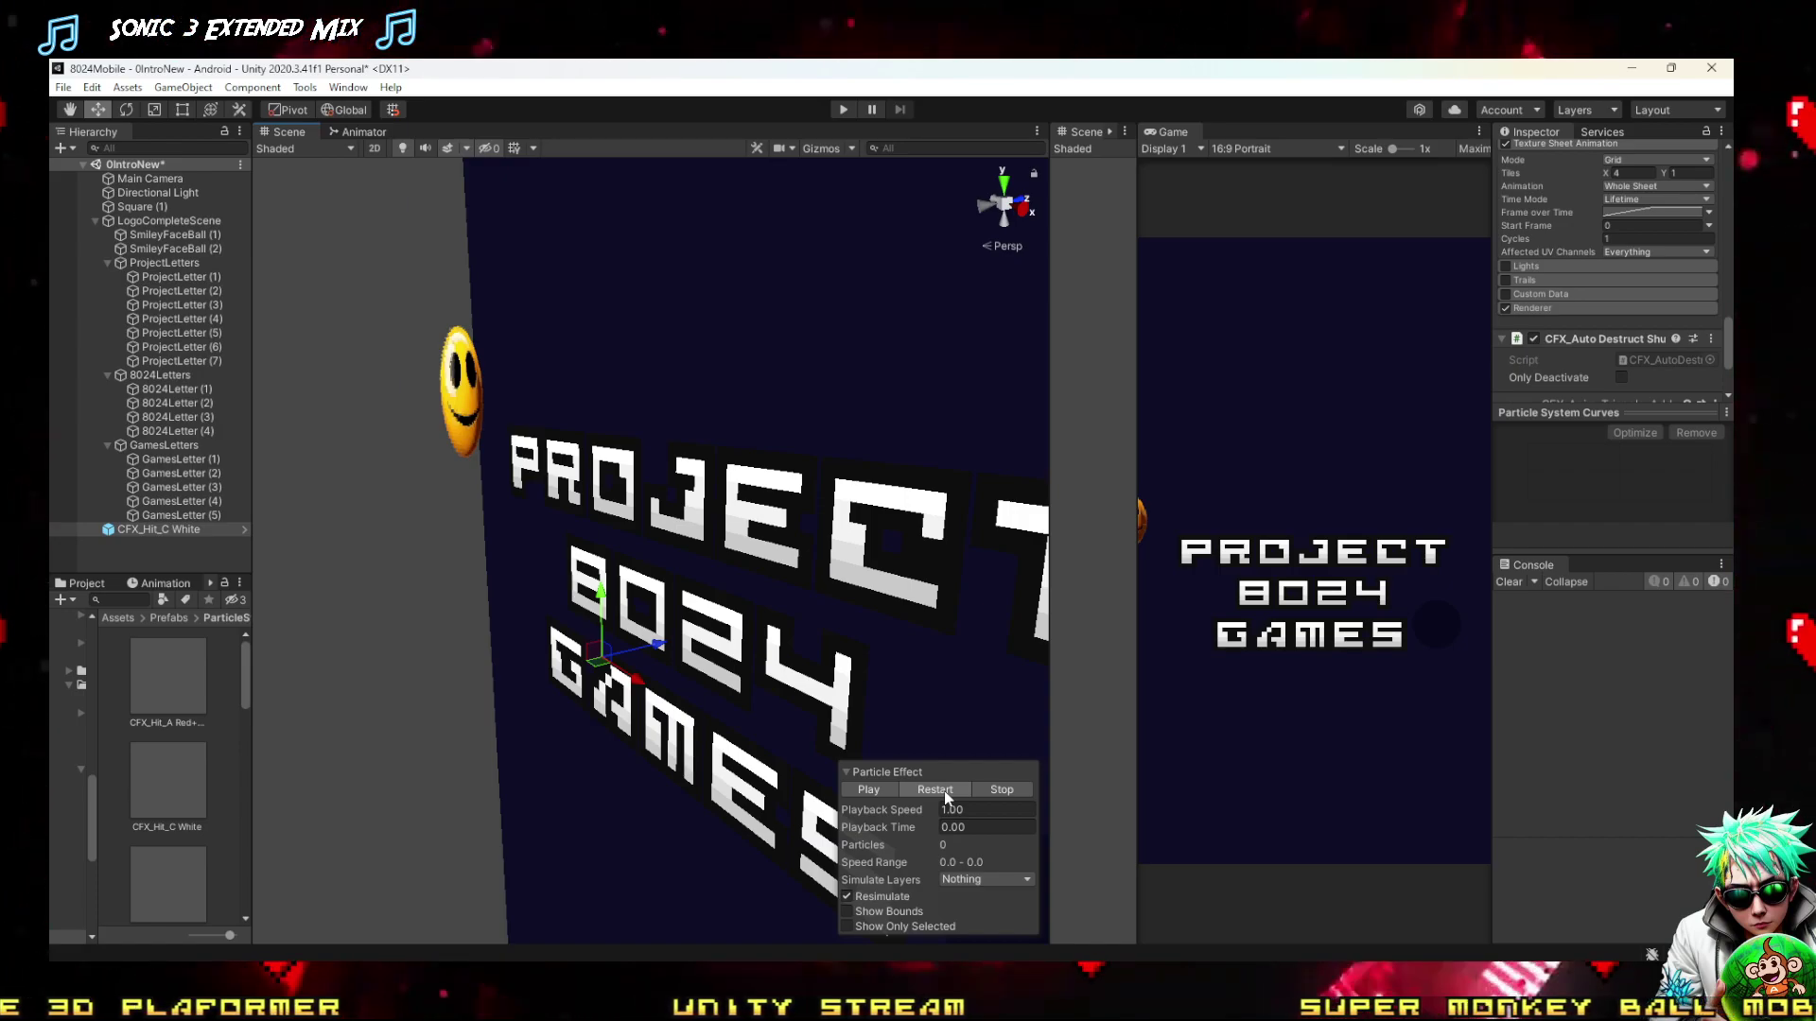
{"action": "left_click_drag", "start_coordinate": [693, 498], "coordinate": [785, 490], "text": "alt"}
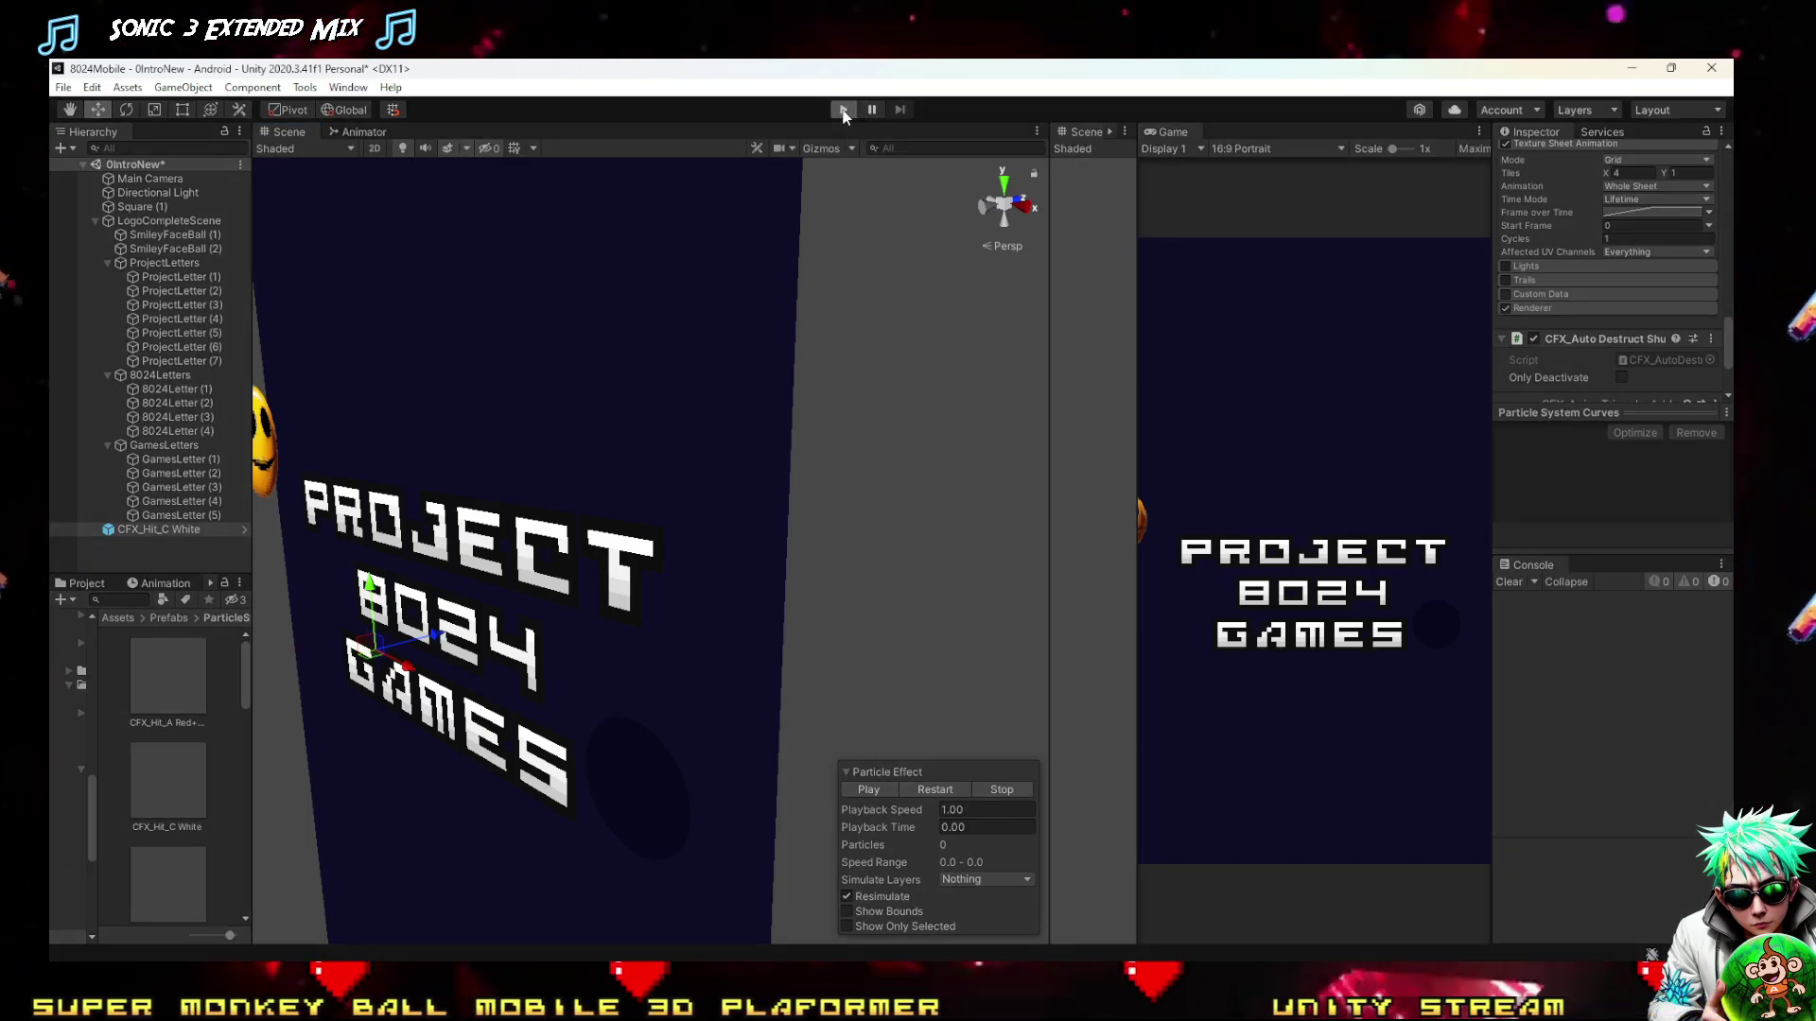
Run the intro scene in play mode, stop it, and select Main Camera
{"action": "left_click", "coordinate": [843, 110]}
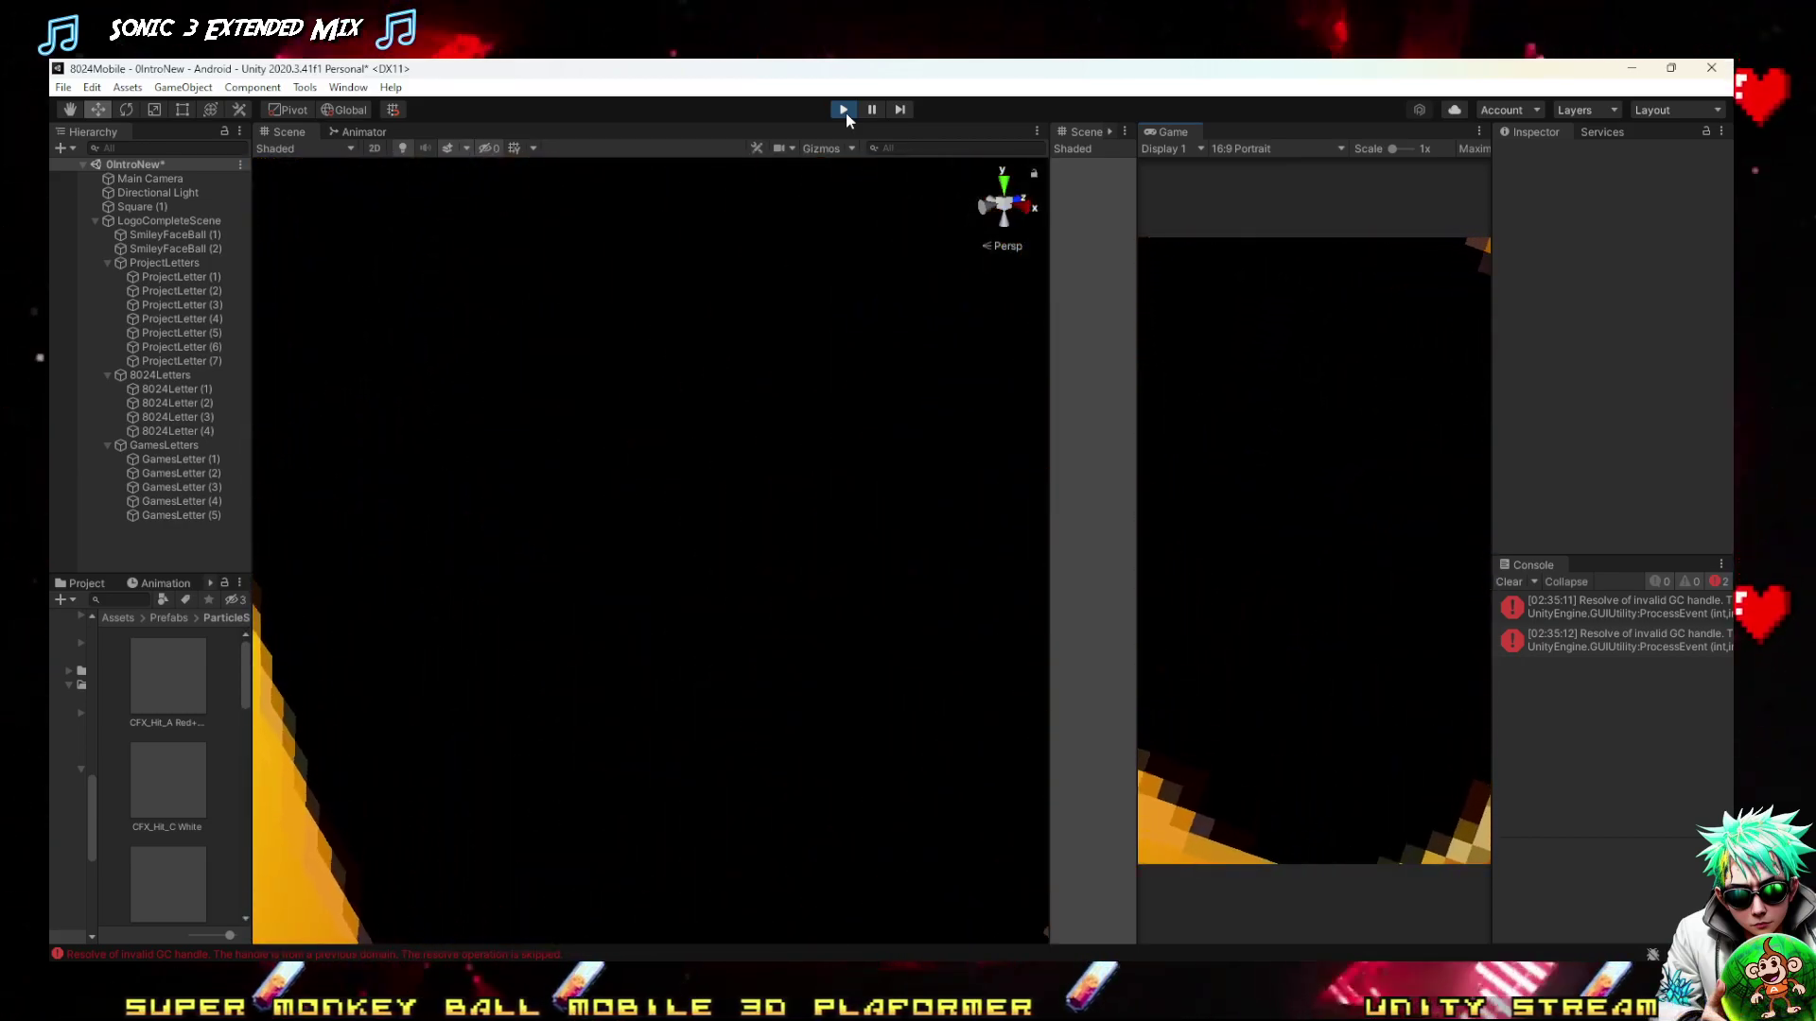
{"action": "left_click", "coordinate": [844, 109]}
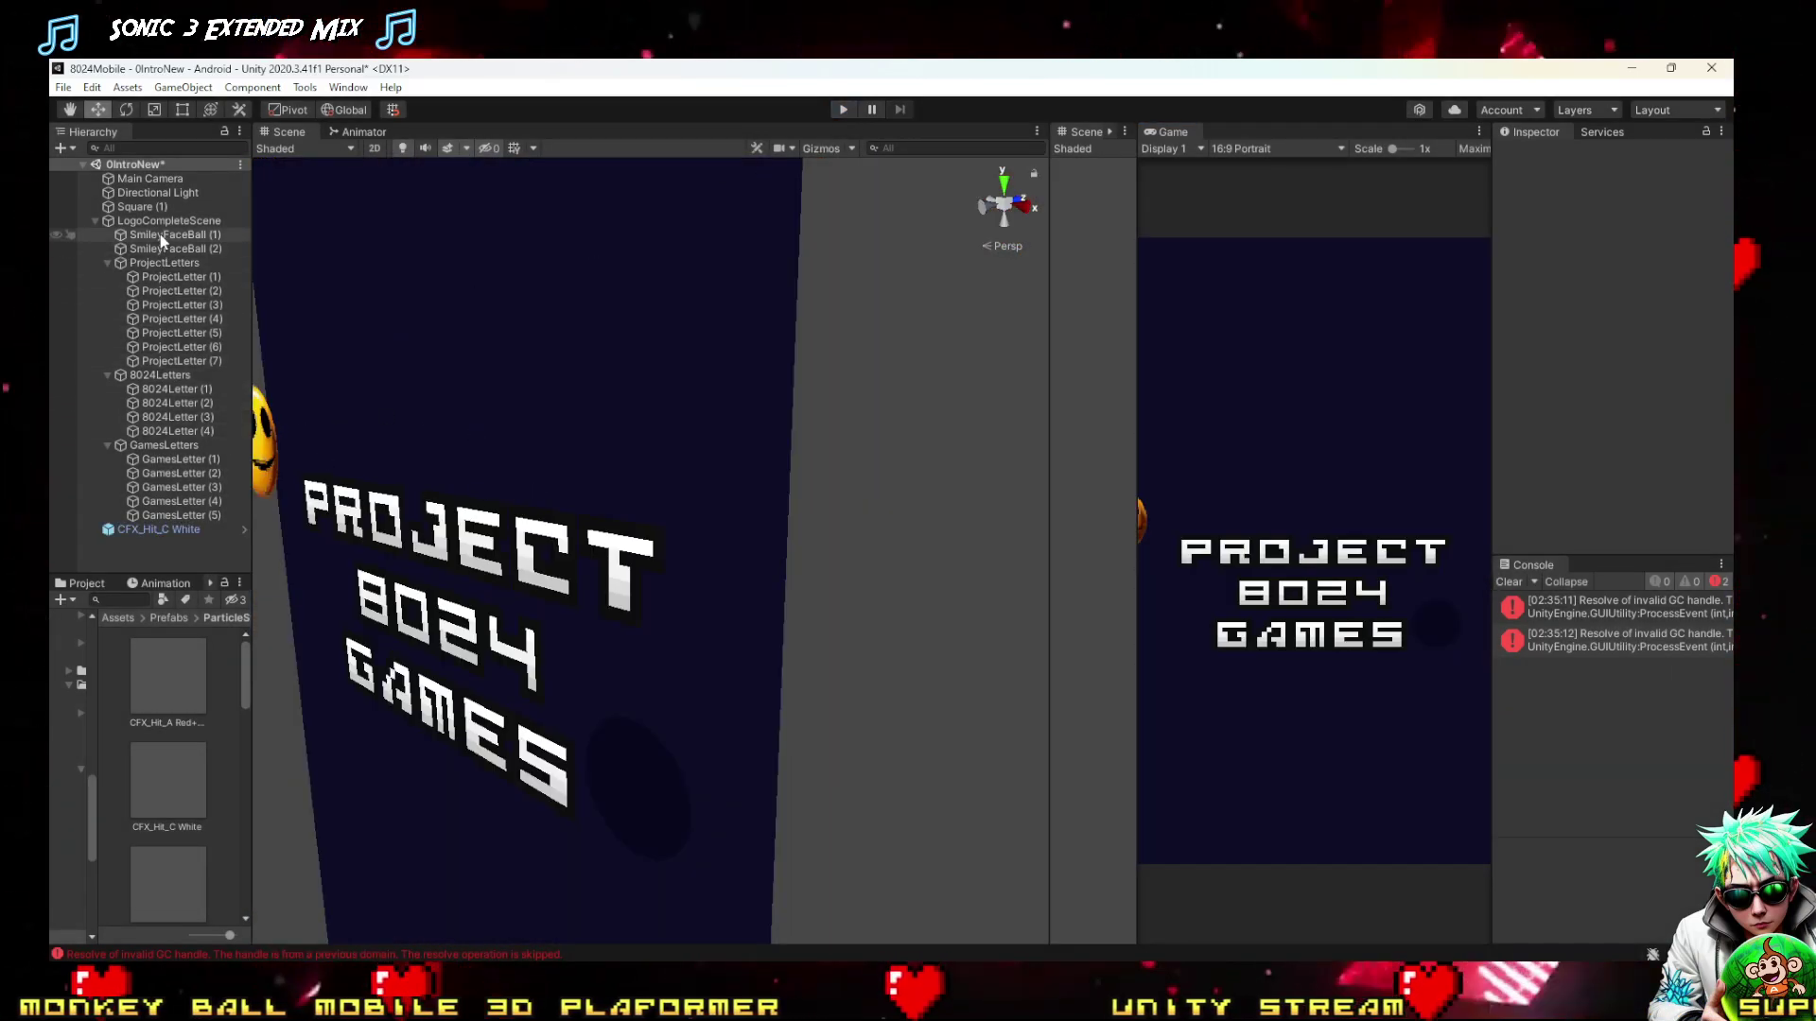
{"action": "left_click", "coordinate": [149, 178]}
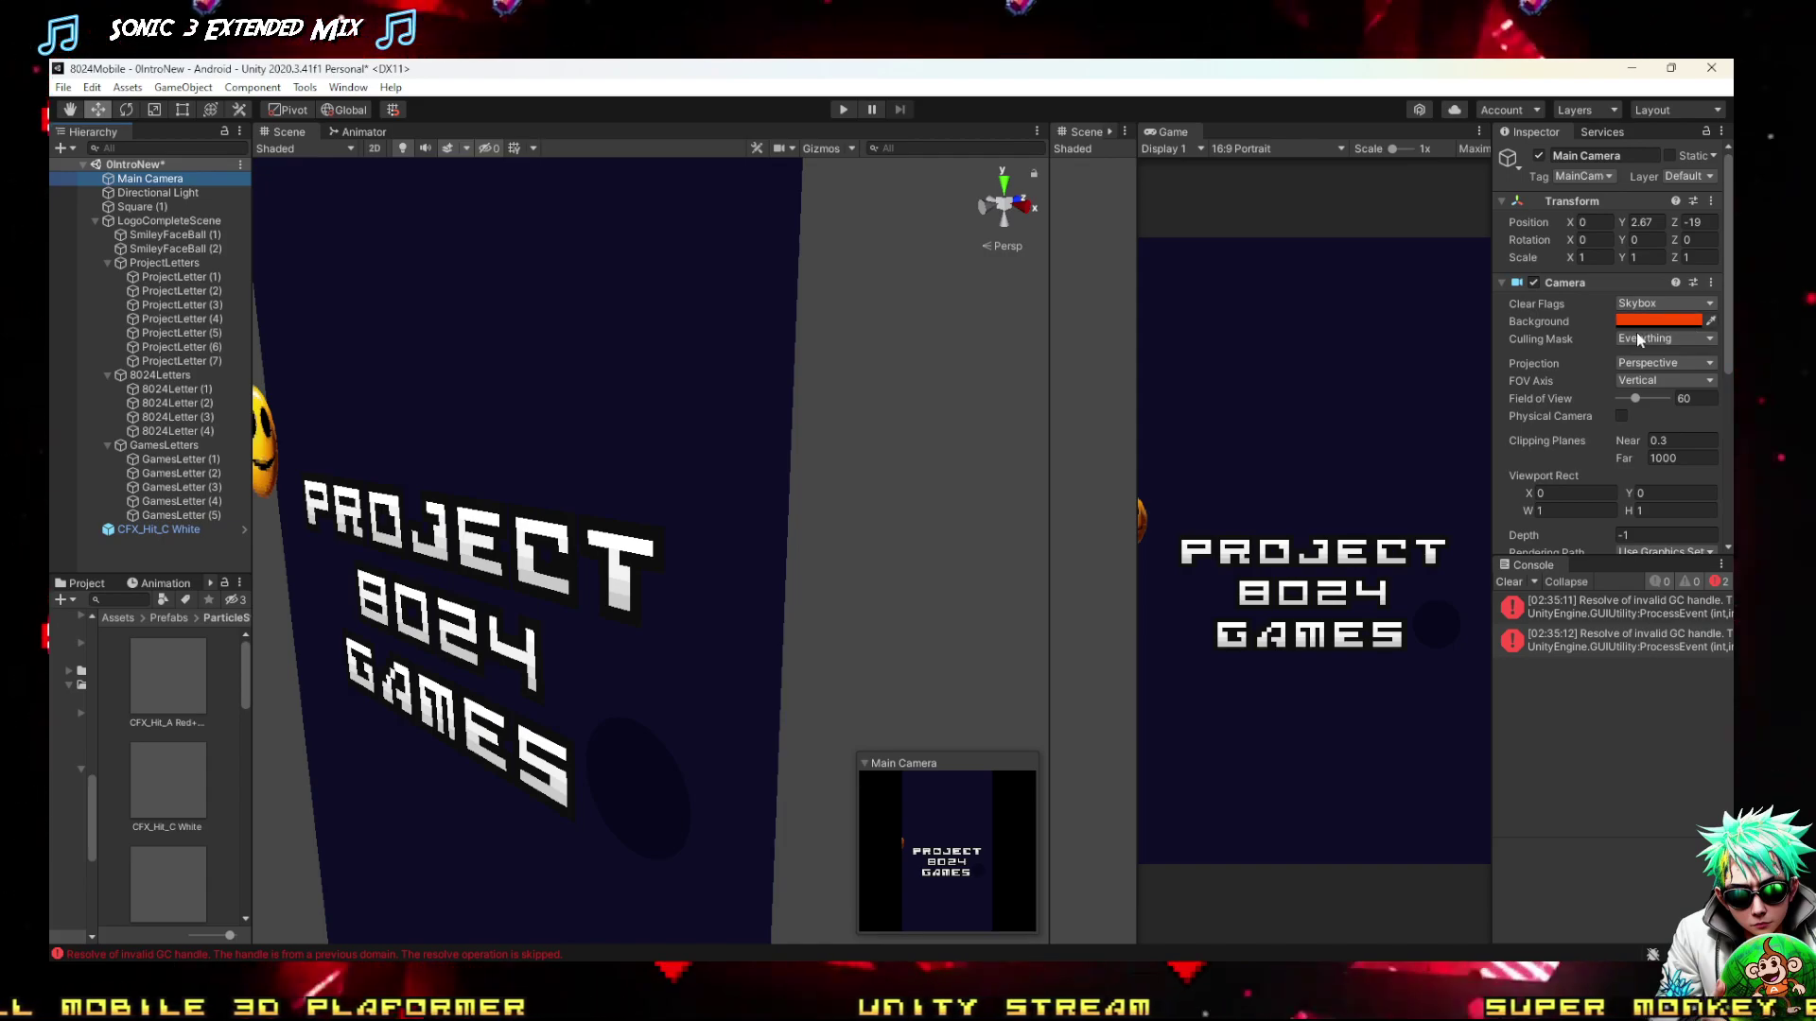
{"action": "left_click", "coordinate": [486, 327]}
{"action": "left_click", "coordinate": [1655, 323]}
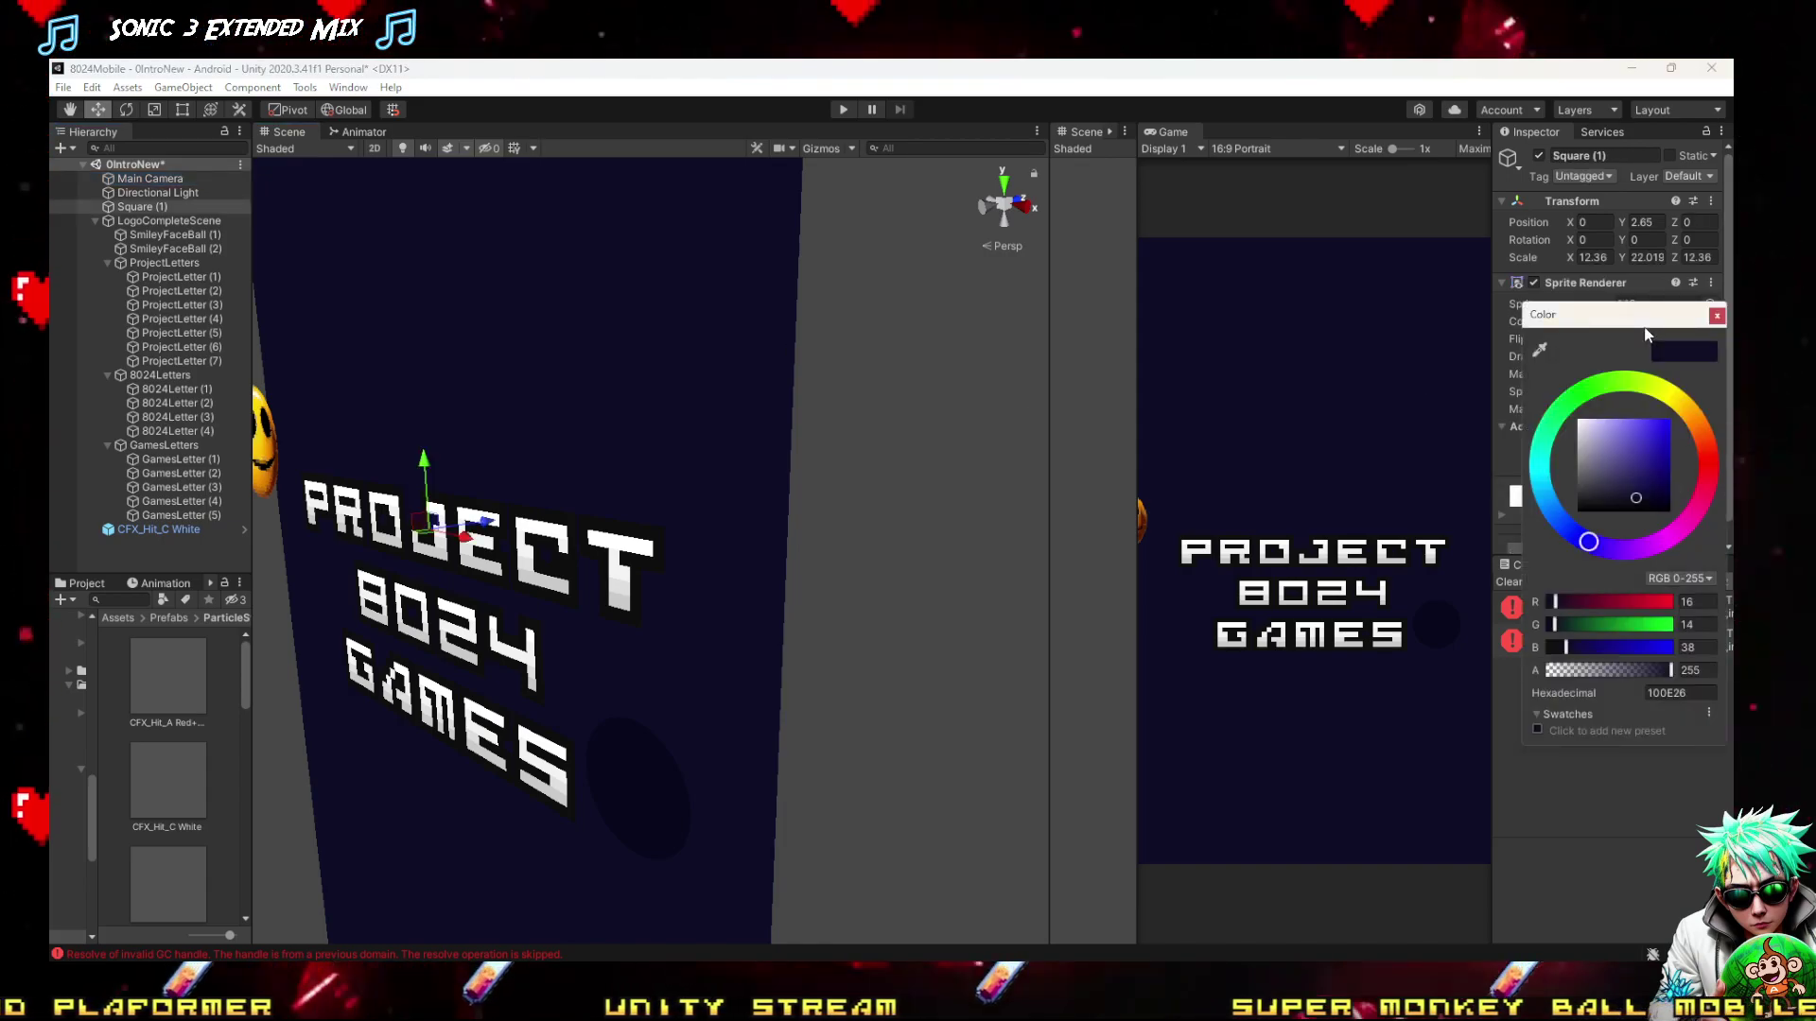
{"action": "left_click", "coordinate": [1576, 512]}
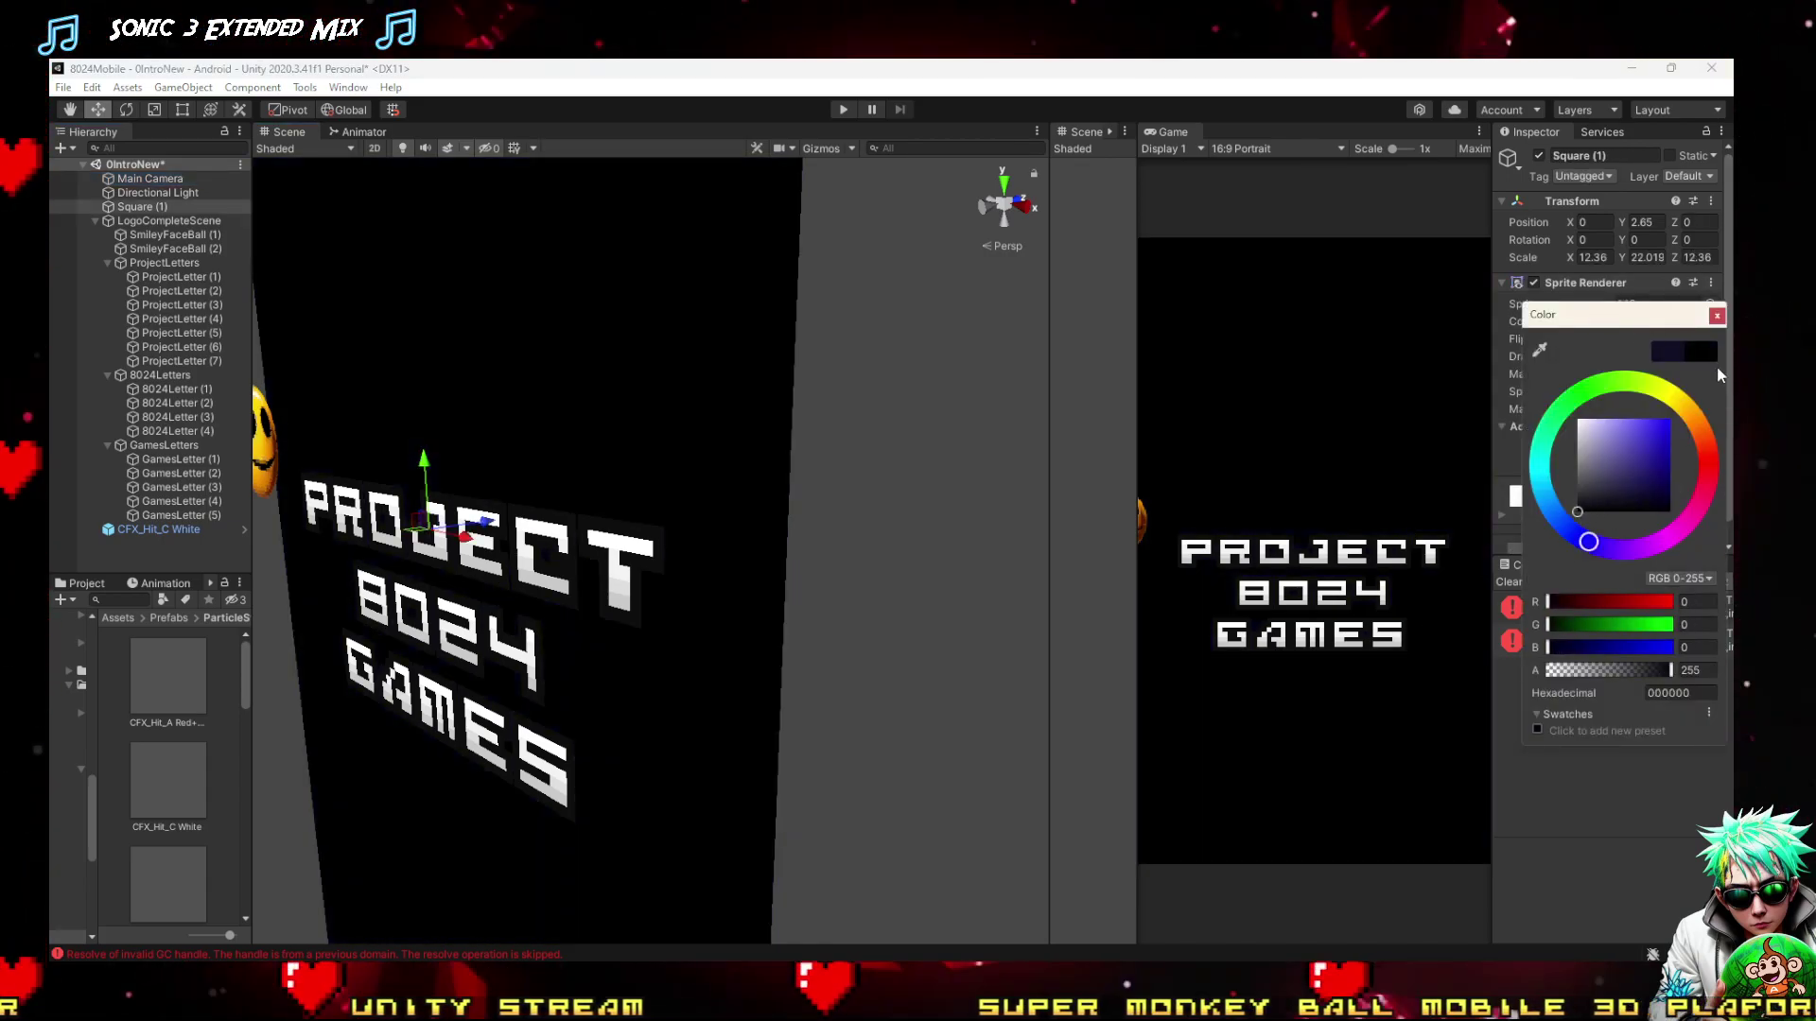
{"action": "left_click", "coordinate": [1717, 317]}
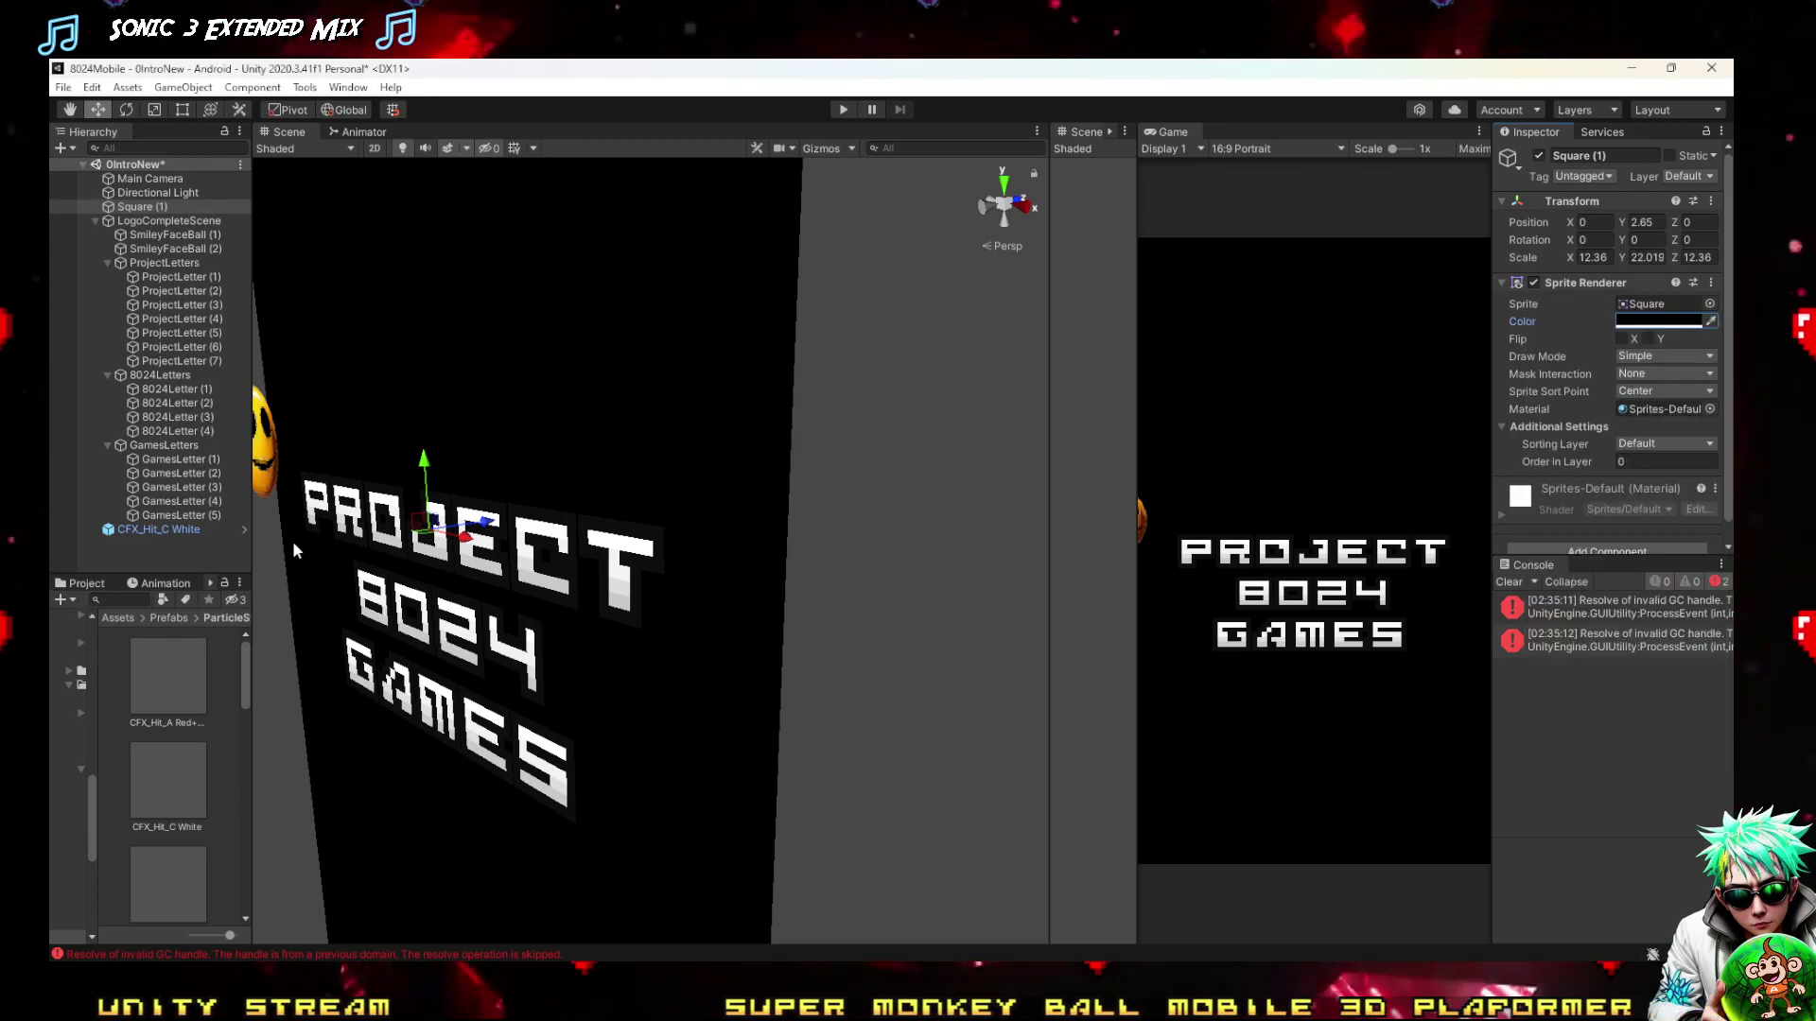
{"action": "left_click", "coordinate": [139, 220]}
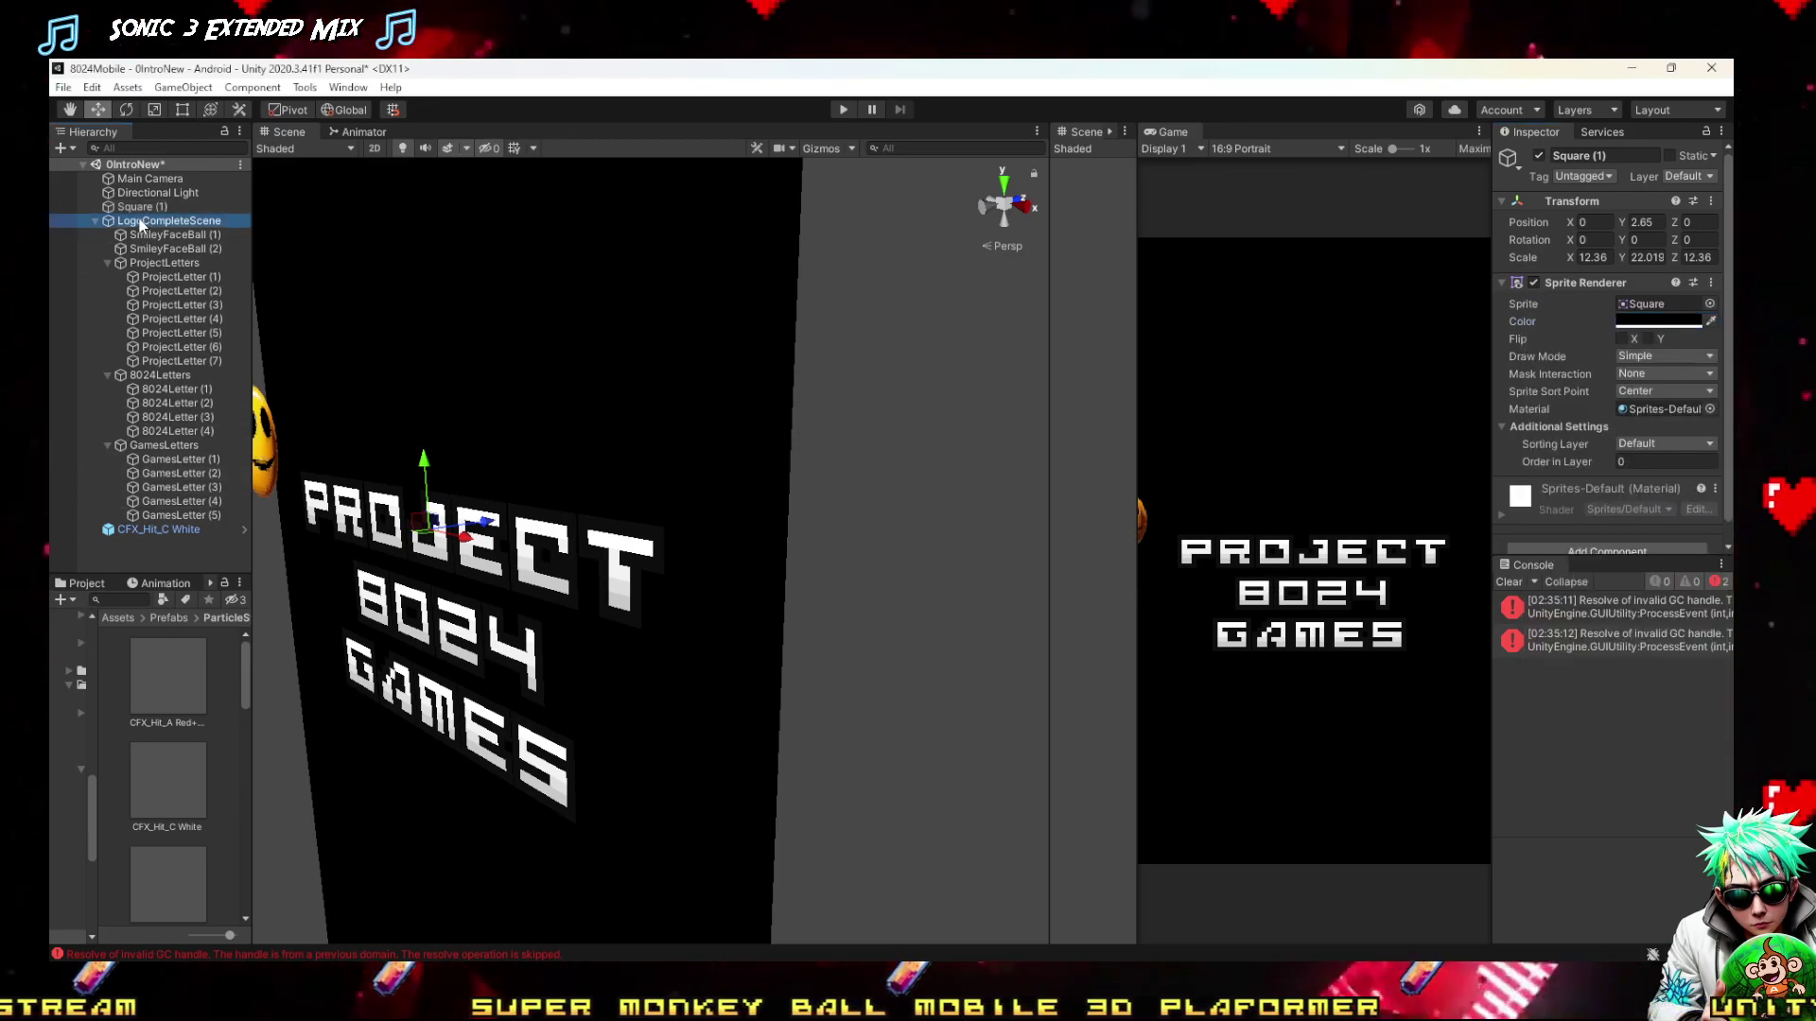
{"action": "key", "text": "r"}
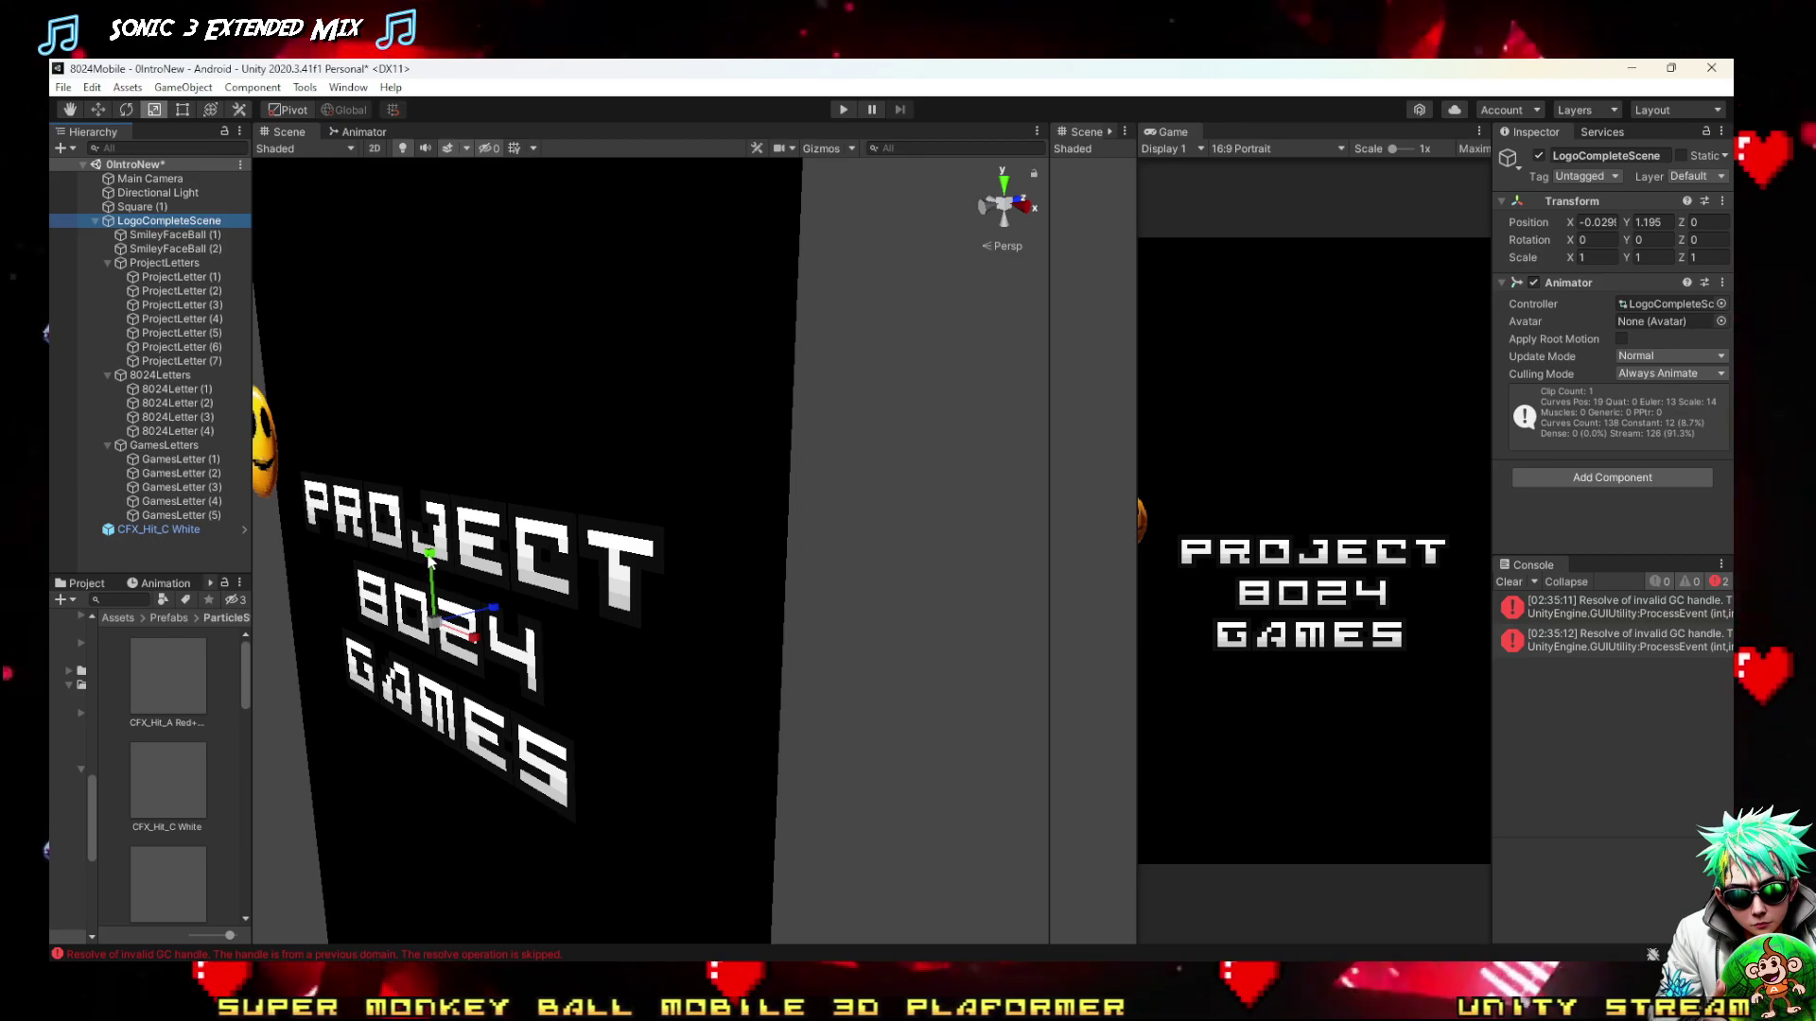
{"action": "left_click_drag", "start_coordinate": [430, 560], "coordinate": [460, 683]}
{"action": "key", "text": "ctrl+z"}
{"action": "key", "text": "ctrl+z"}
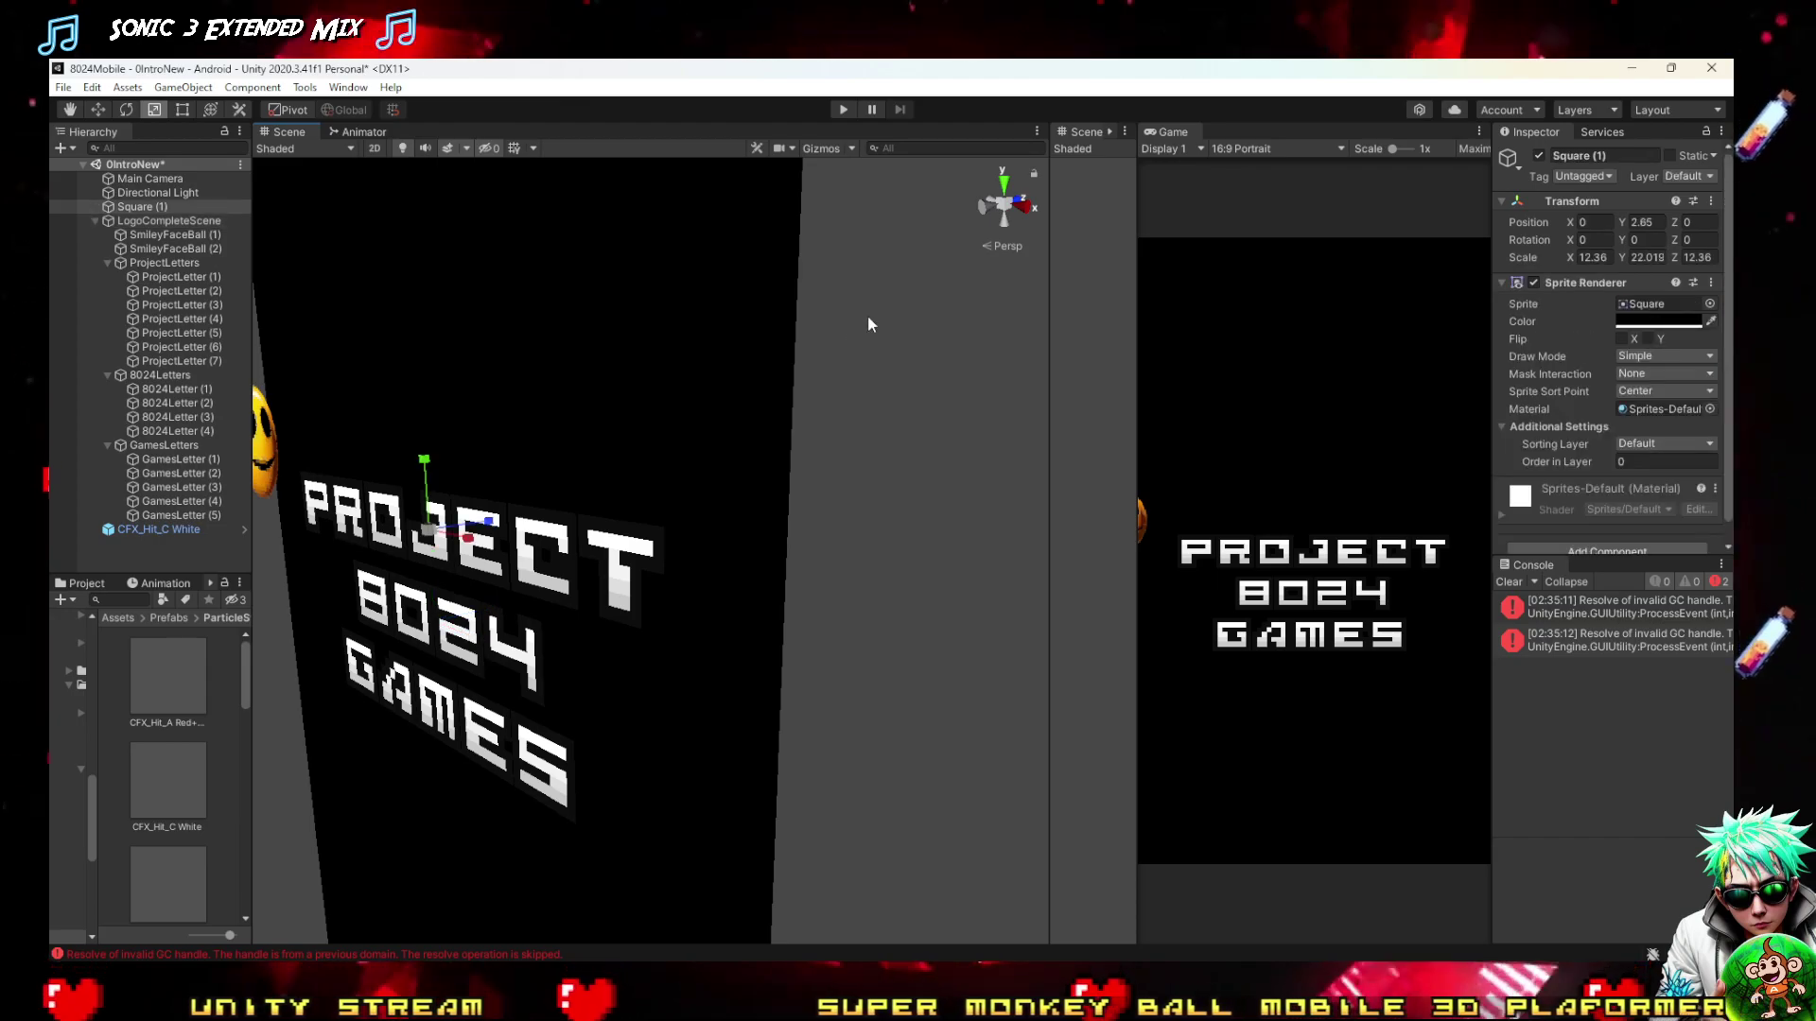
{"action": "left_click", "coordinate": [881, 479]}
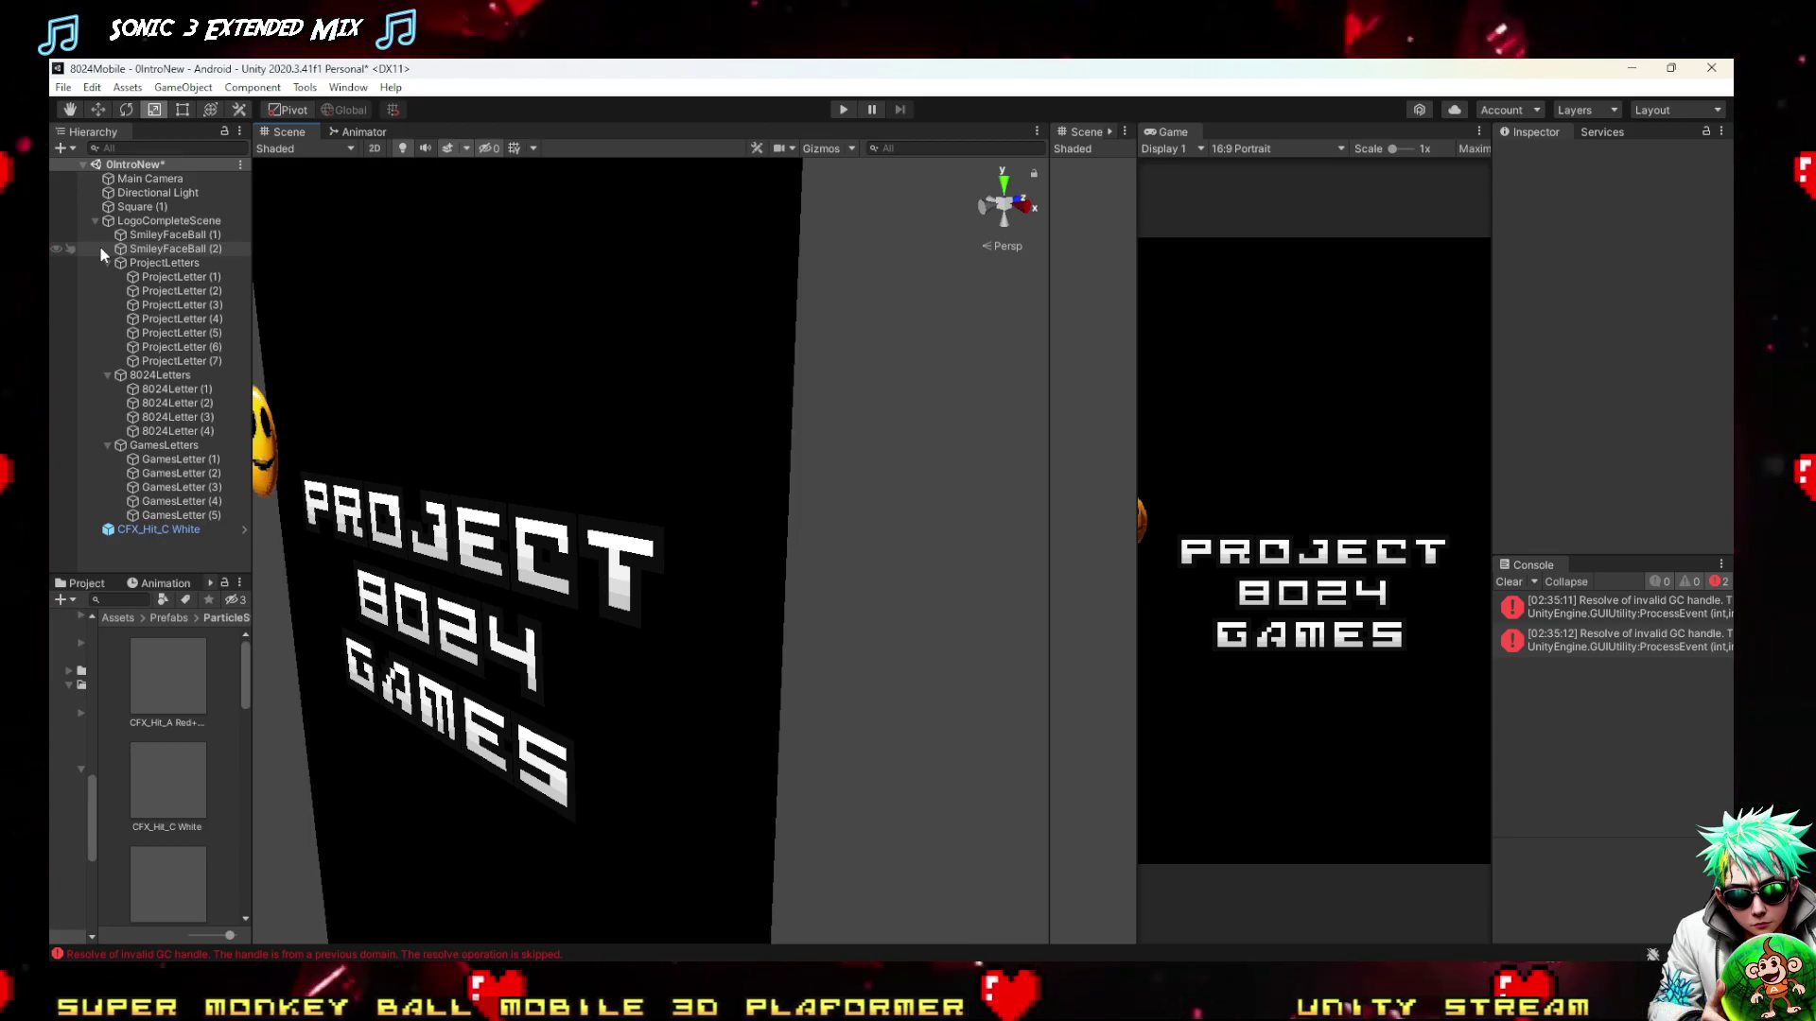
{"action": "right_click_drag", "start_coordinate": [467, 443], "coordinate": [539, 452]}
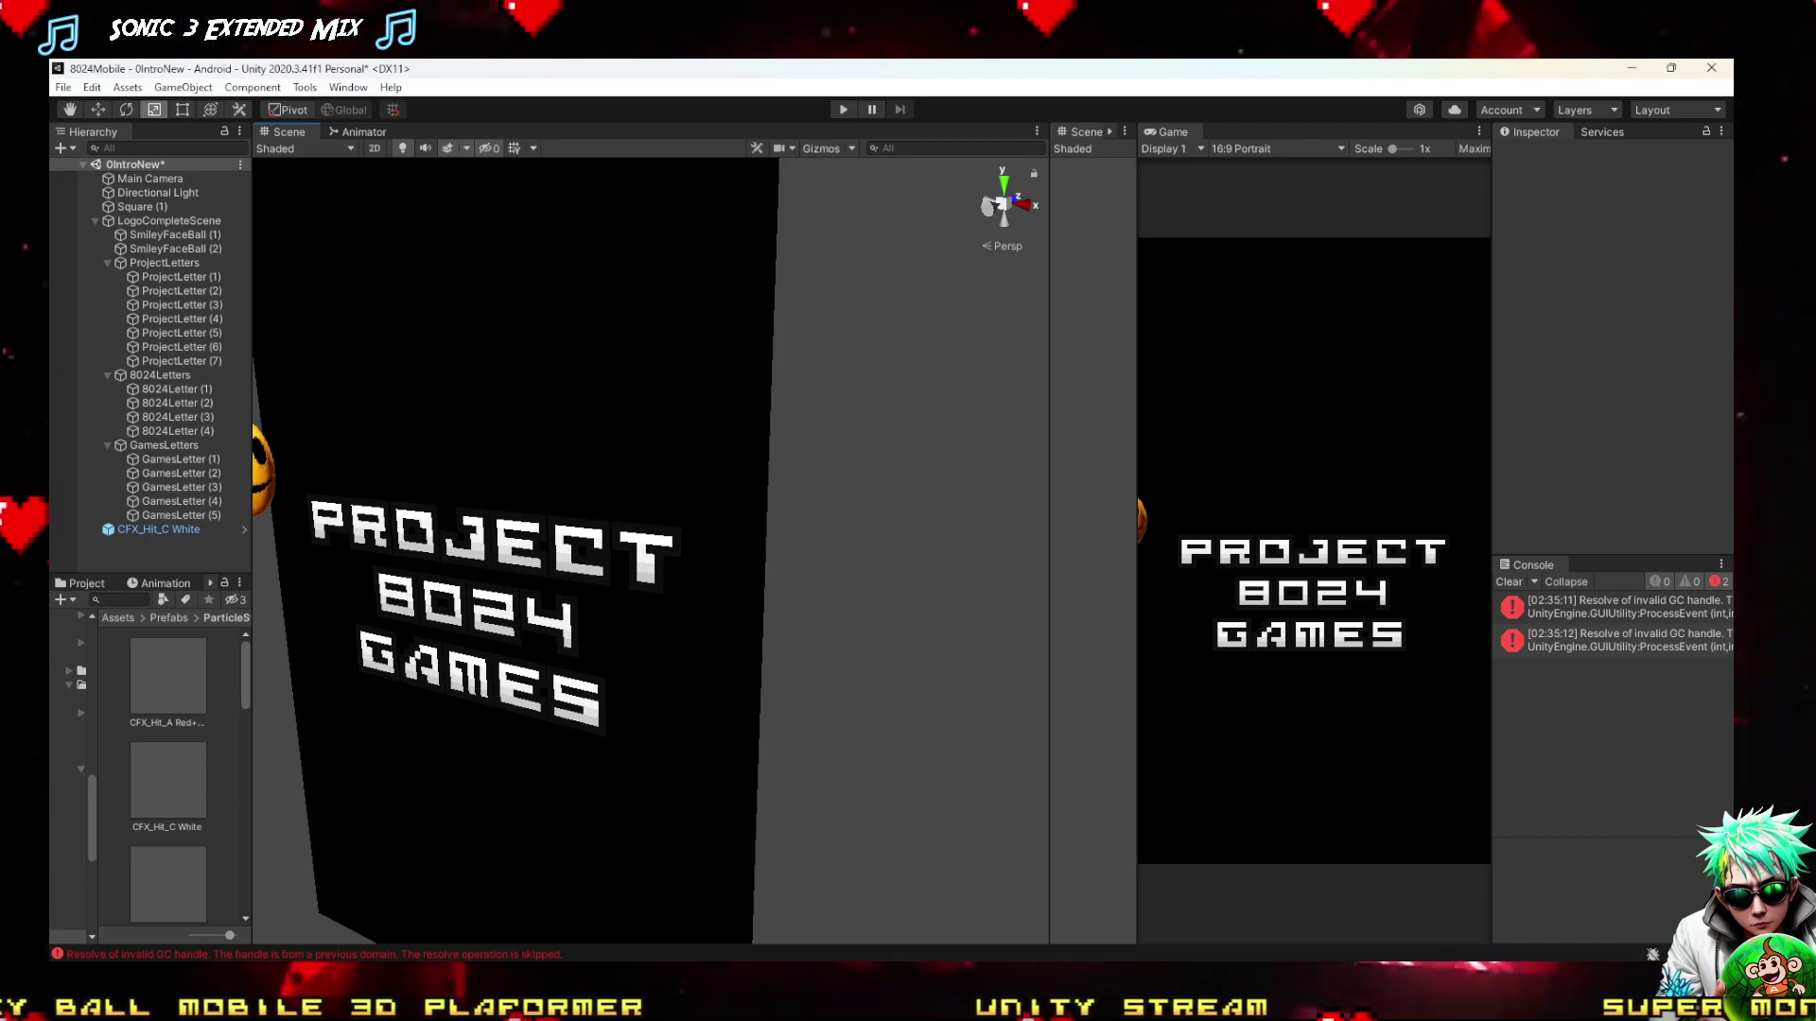
Open Videos > DeanoInTokyo2020 and play Part2 - SoFar.mp4 fullscreen
{"action": "mouse_move", "coordinate": [241, 974]}
{"action": "left_click", "coordinate": [154, 908]}
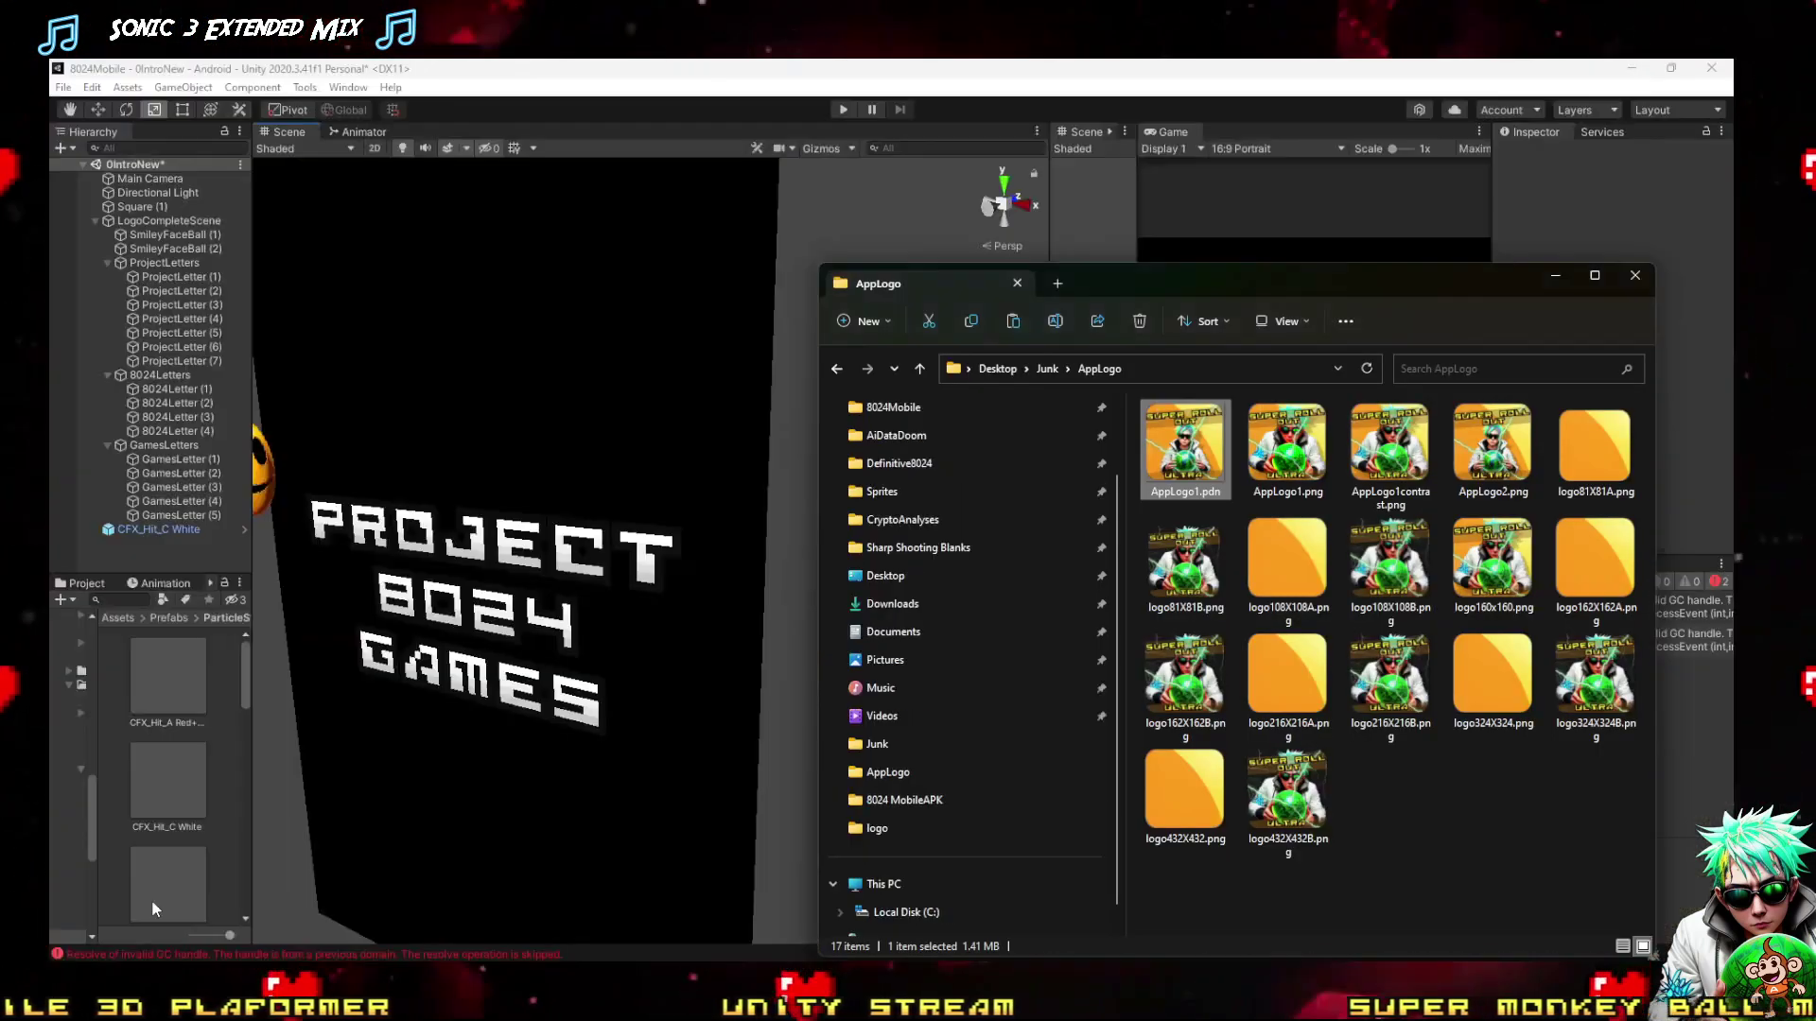
{"action": "left_click", "coordinate": [875, 716]}
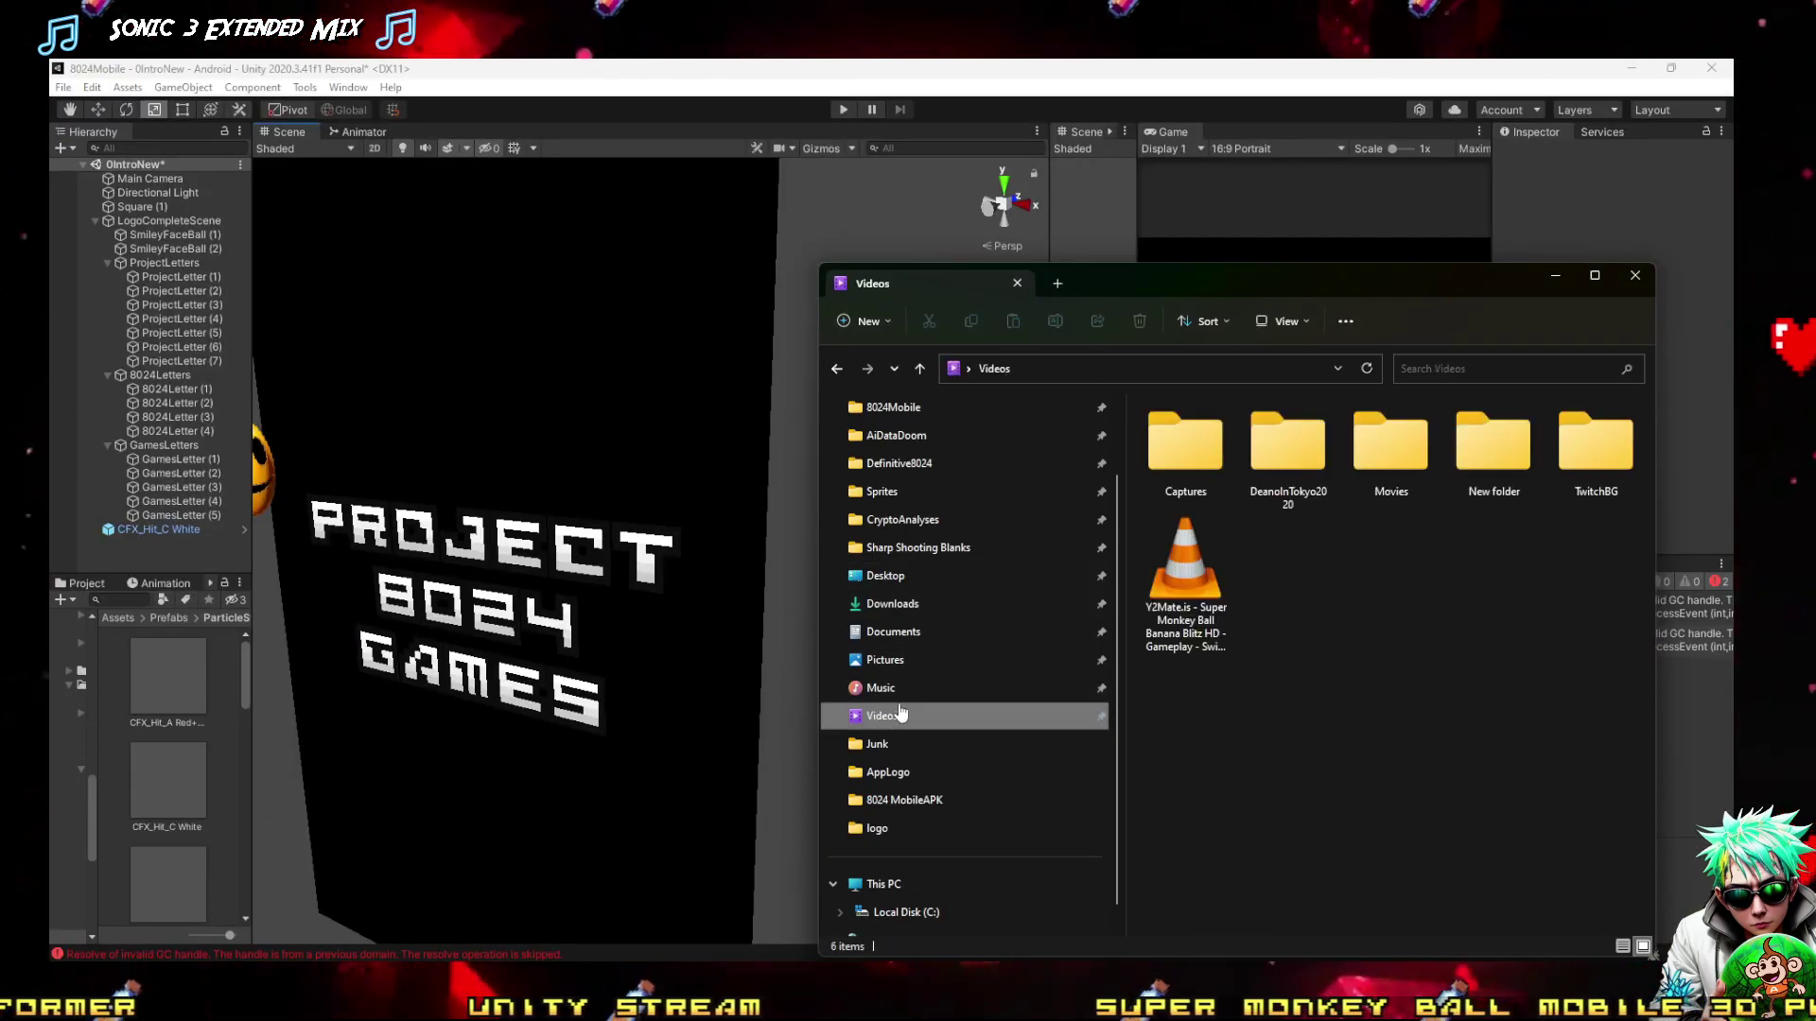
{"action": "double_click", "coordinate": [1277, 443]}
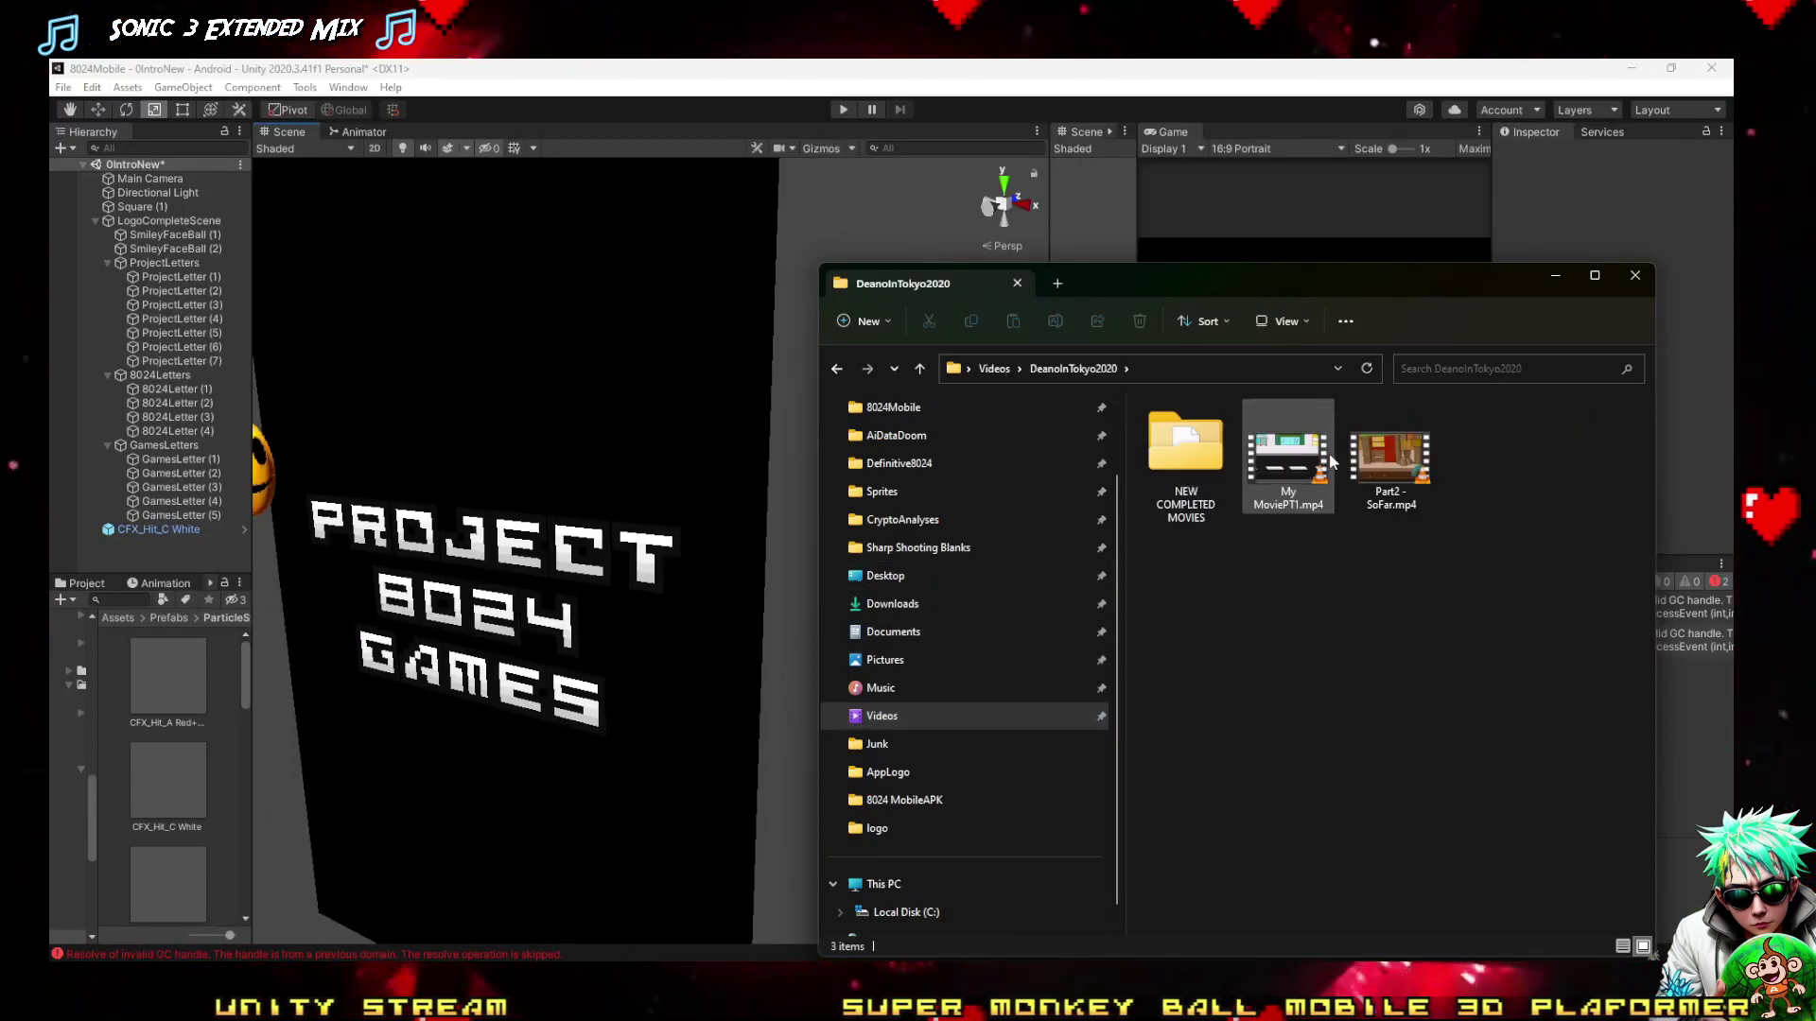
{"action": "left_click", "coordinate": [1362, 473]}
{"action": "key", "text": "Return"}
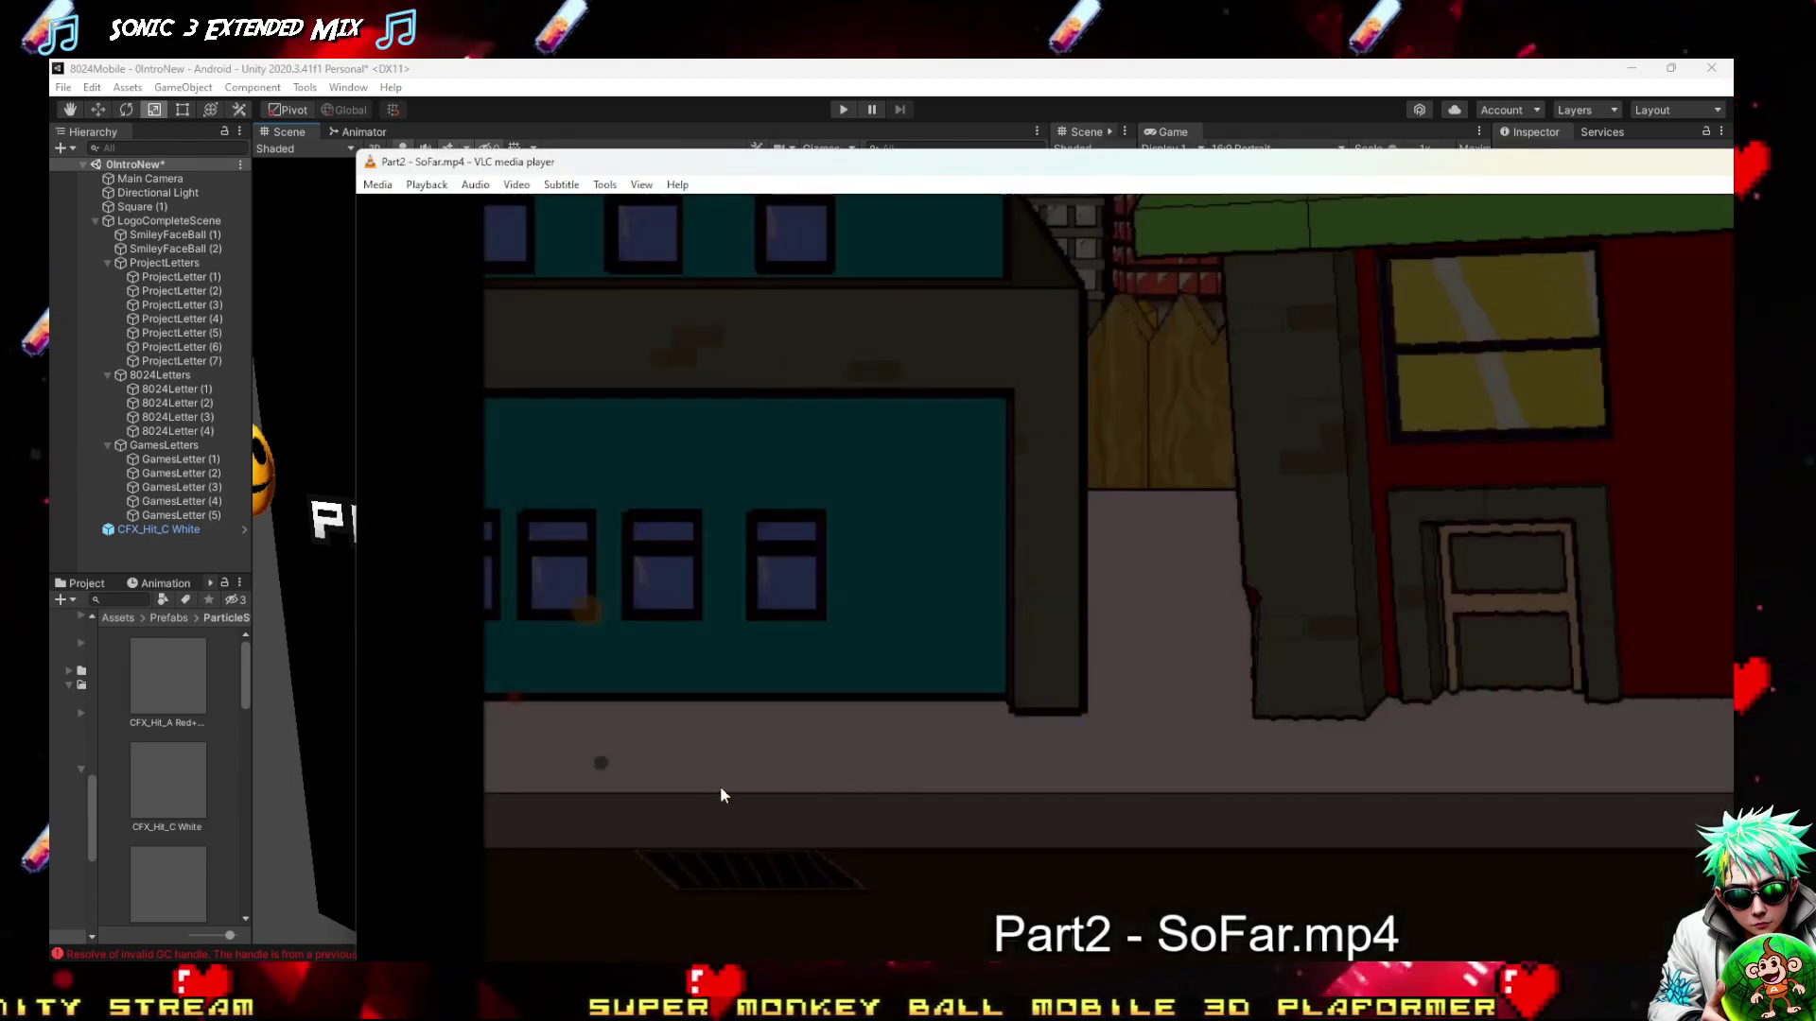
{"action": "double_click", "coordinate": [925, 592]}
Raise VLC's volume to about 140% while Part2 - SoFar.mp4 plays fullscreen
{"action": "scroll", "coordinate": [917, 625], "scroll_direction": "down", "scroll_amount": 5}
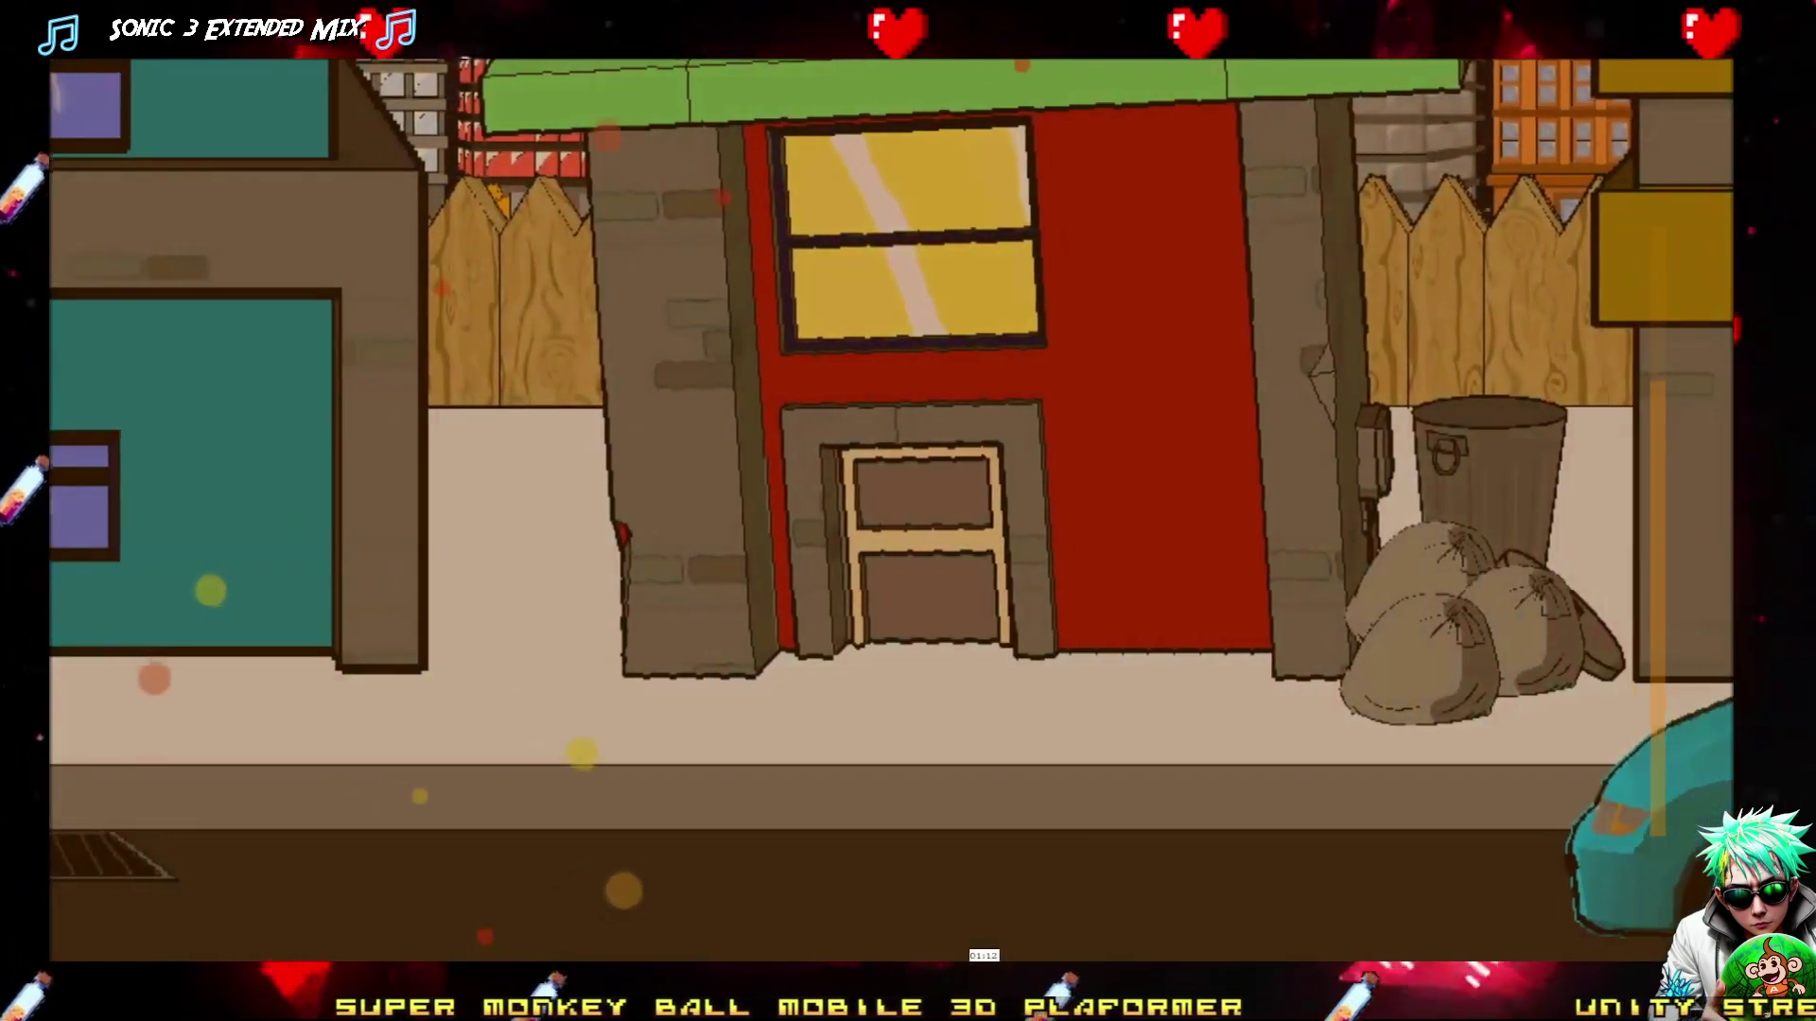
{"action": "scroll", "coordinate": [859, 854], "scroll_direction": "down", "scroll_amount": 3}
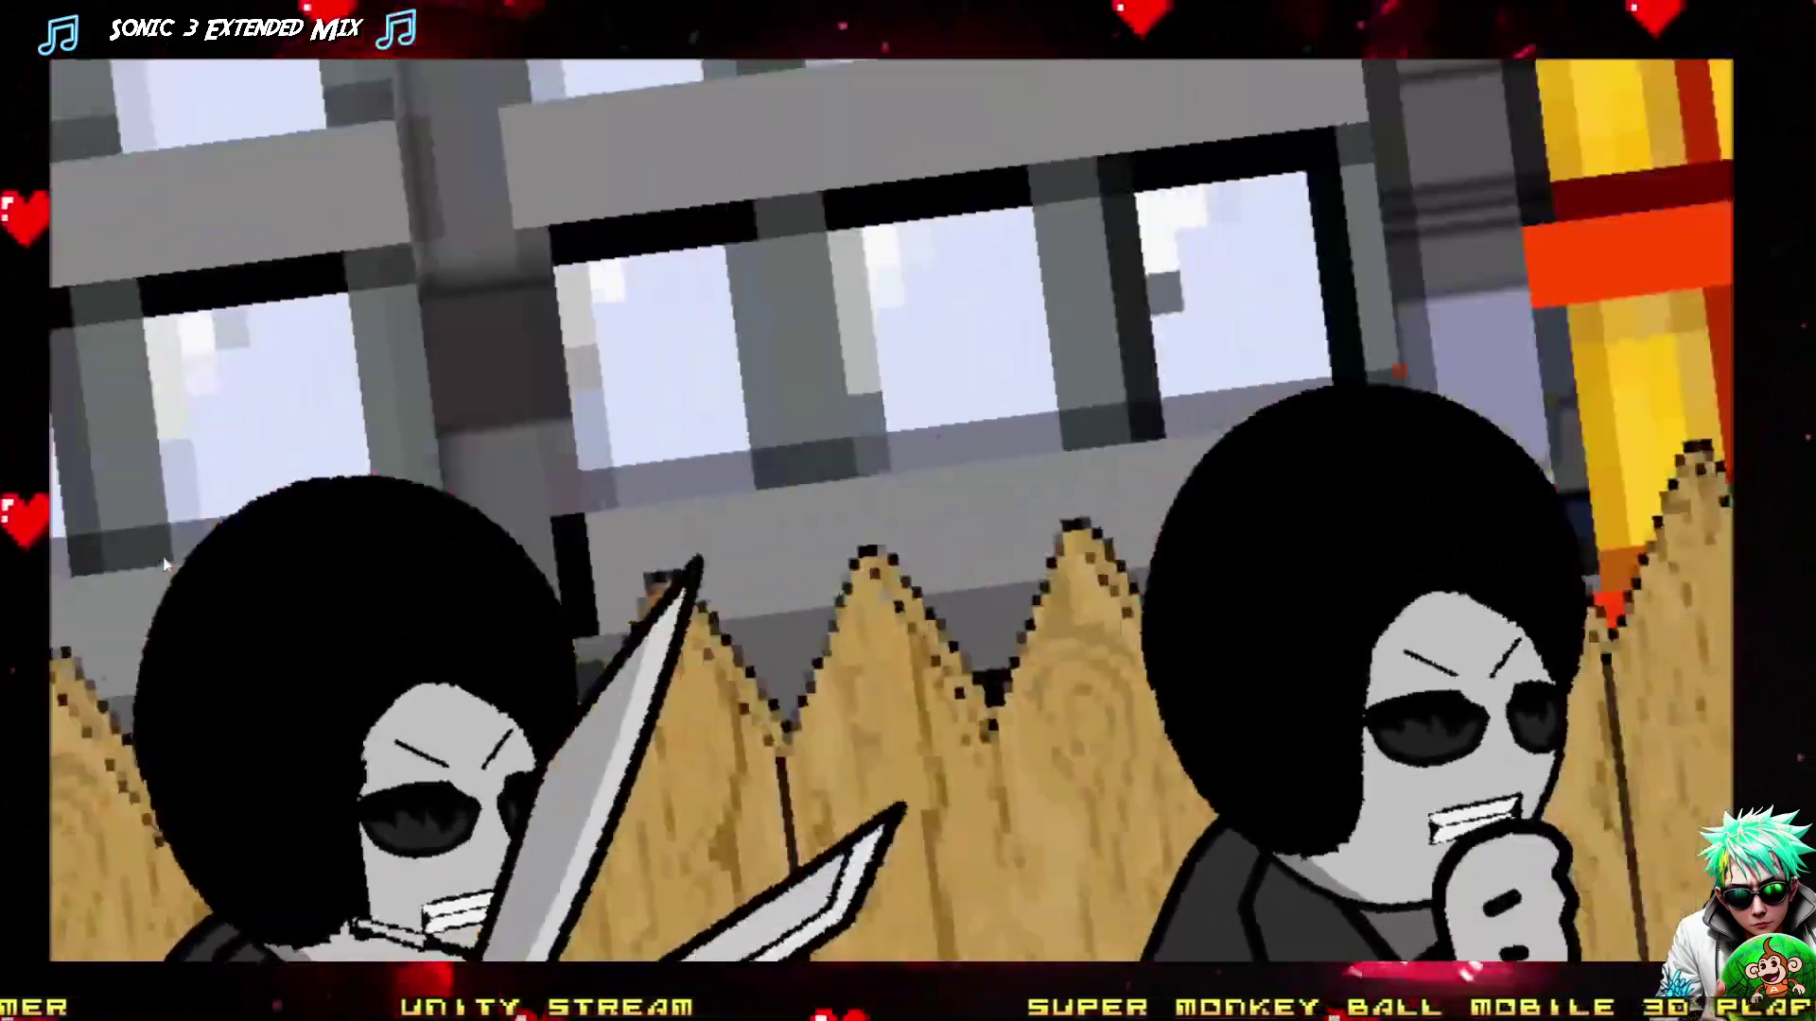
{"action": "scroll", "coordinate": [199, 482], "scroll_direction": "up", "scroll_amount": 4}
{"action": "scroll", "coordinate": [199, 483], "scroll_direction": "up", "scroll_amount": 1}
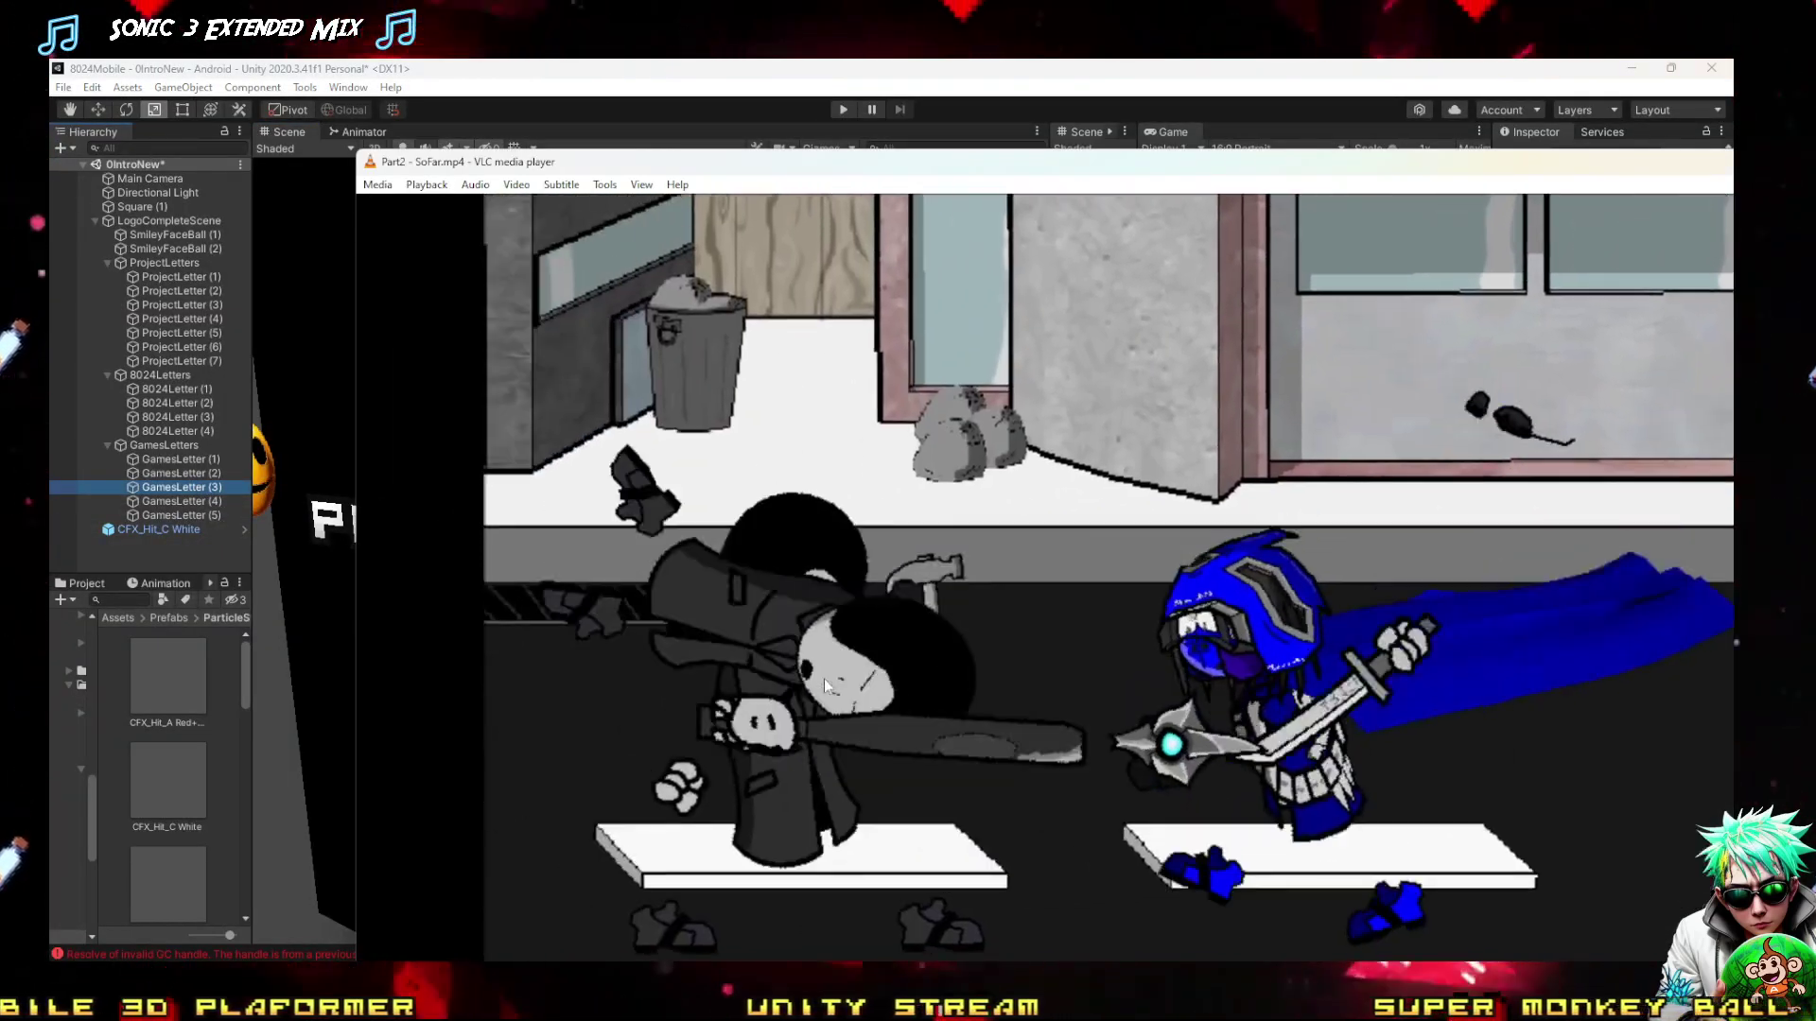
{"action": "scroll", "coordinate": [819, 684], "scroll_direction": "up", "scroll_amount": 6}
{"action": "scroll", "coordinate": [818, 687], "scroll_direction": "up", "scroll_amount": 3}
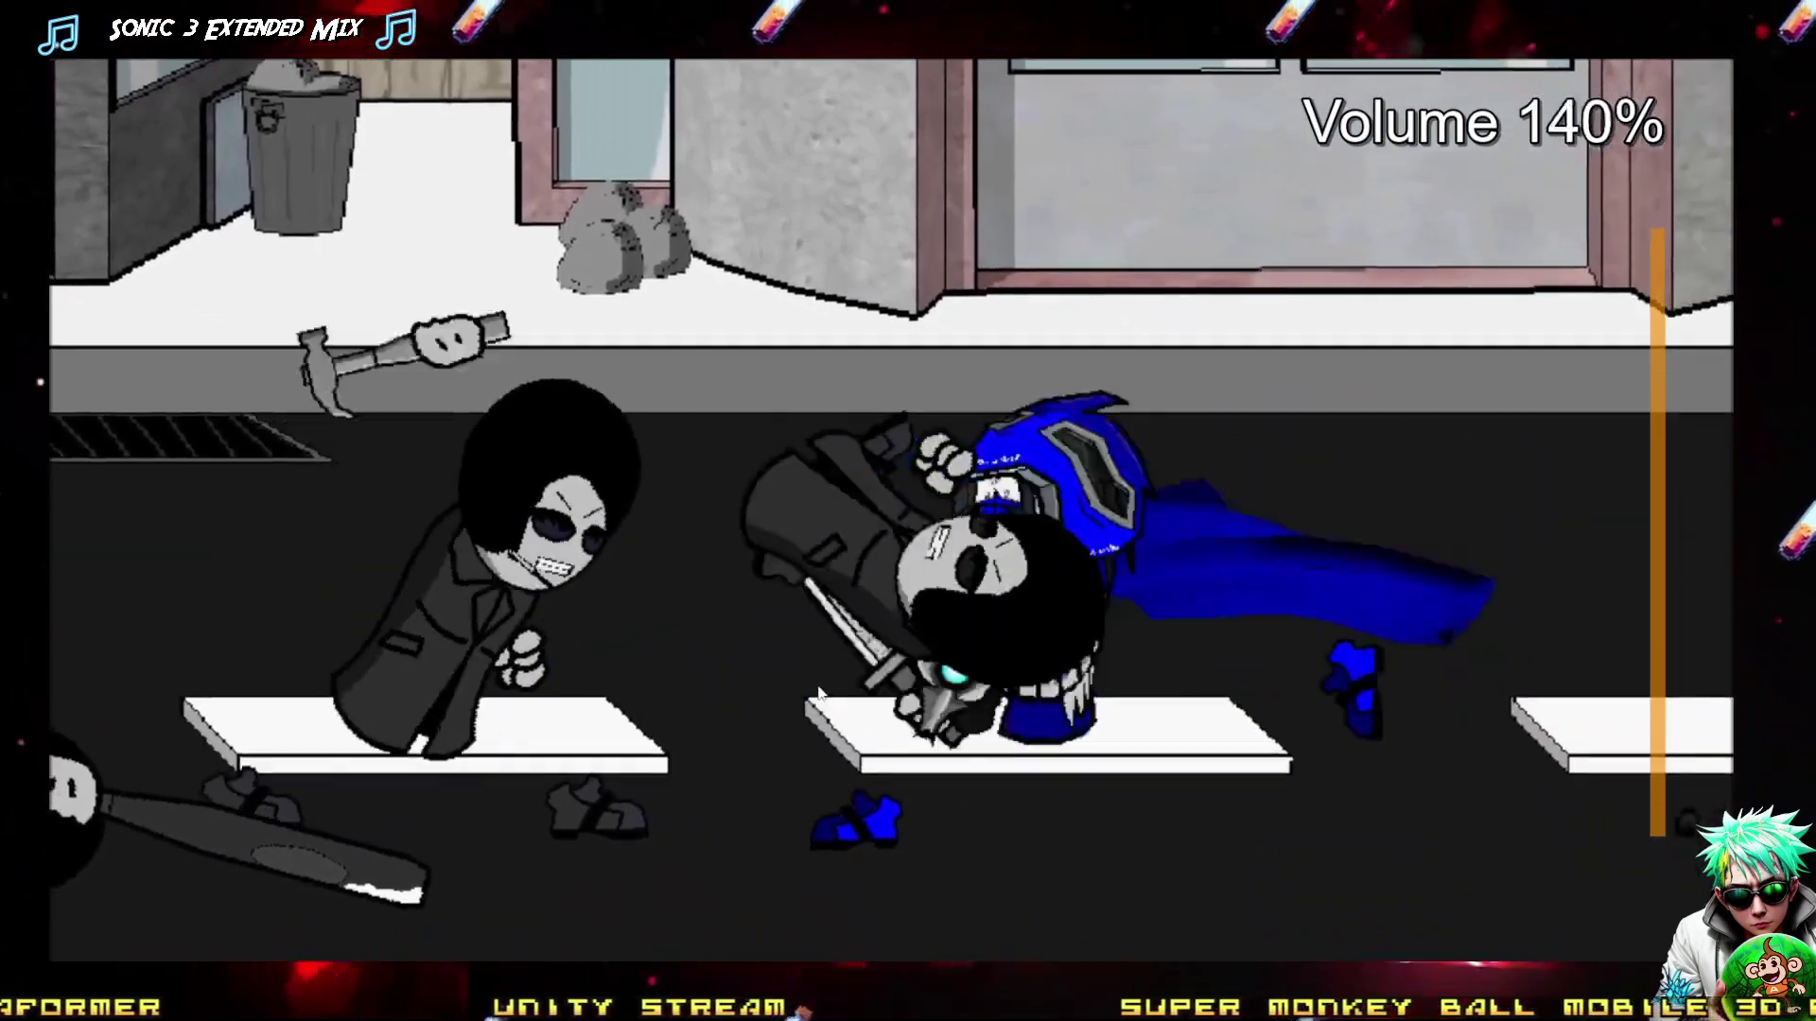
{"action": "scroll", "coordinate": [820, 695], "scroll_direction": "down", "scroll_amount": 1}
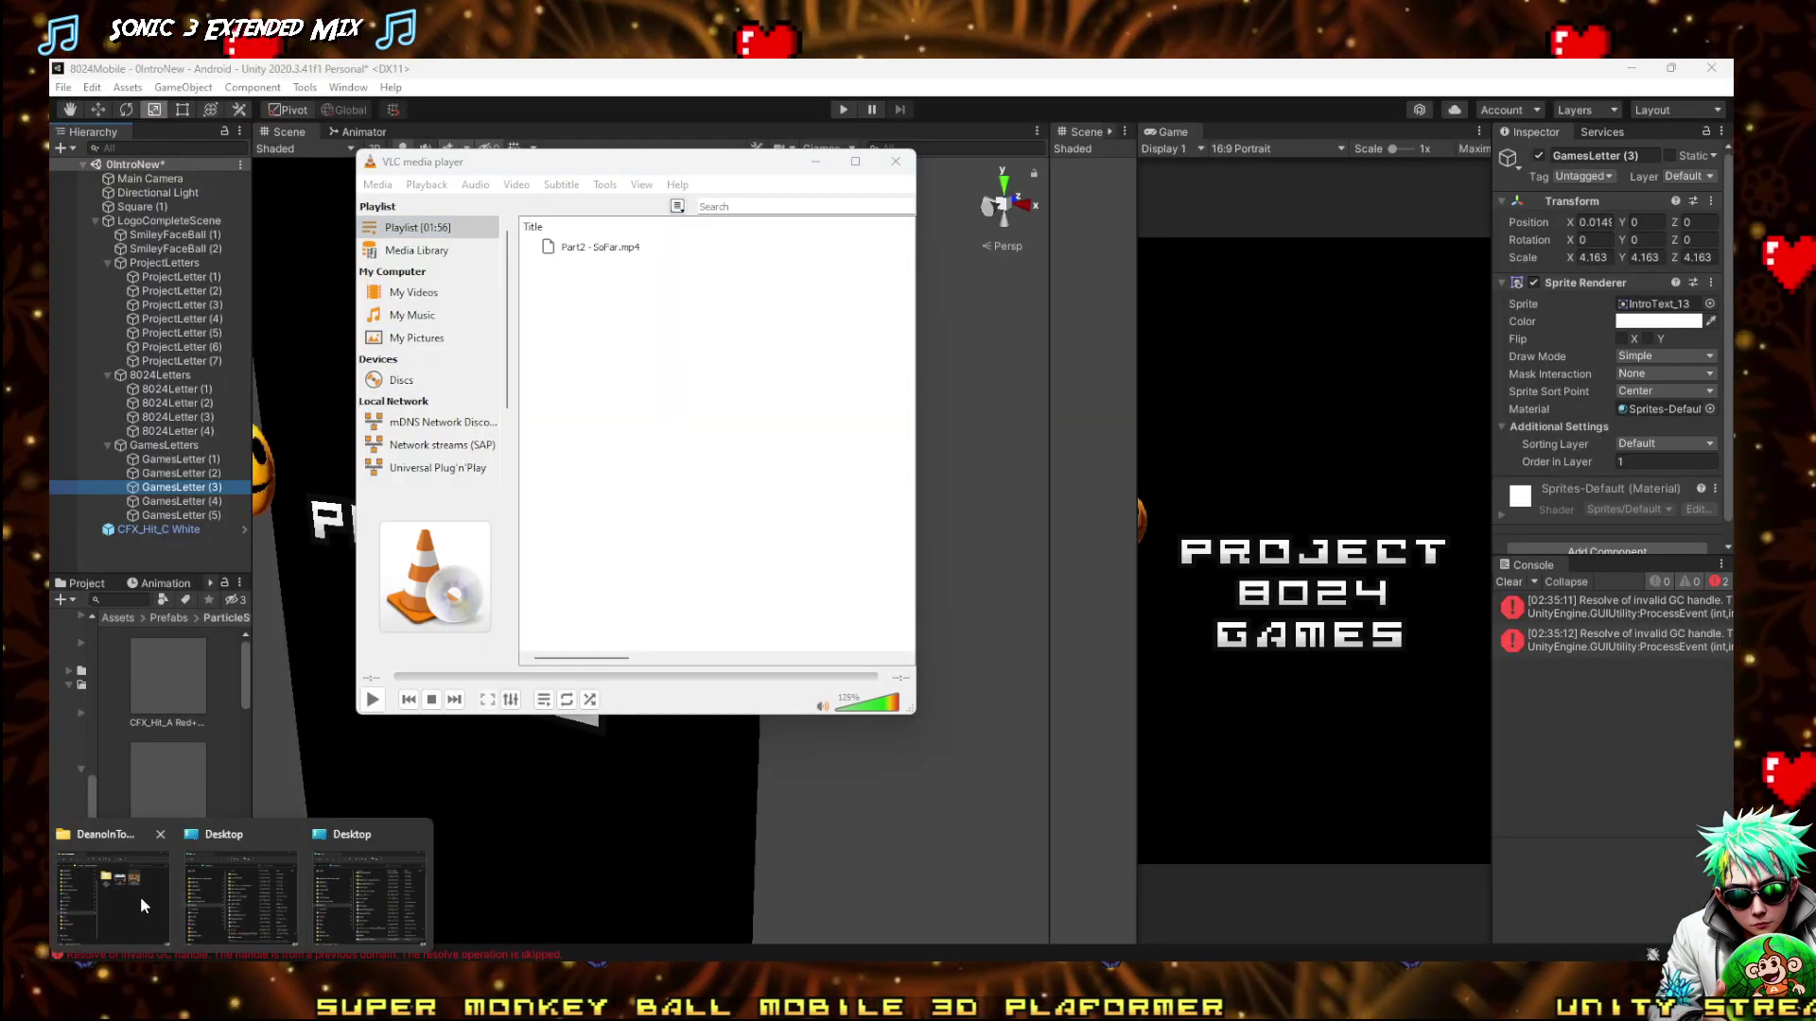
Play My MoviePT1.mp4 in VLC at 200% volume, then close the player
{"action": "left_click", "coordinate": [144, 906]}
{"action": "double_click", "coordinate": [1286, 463]}
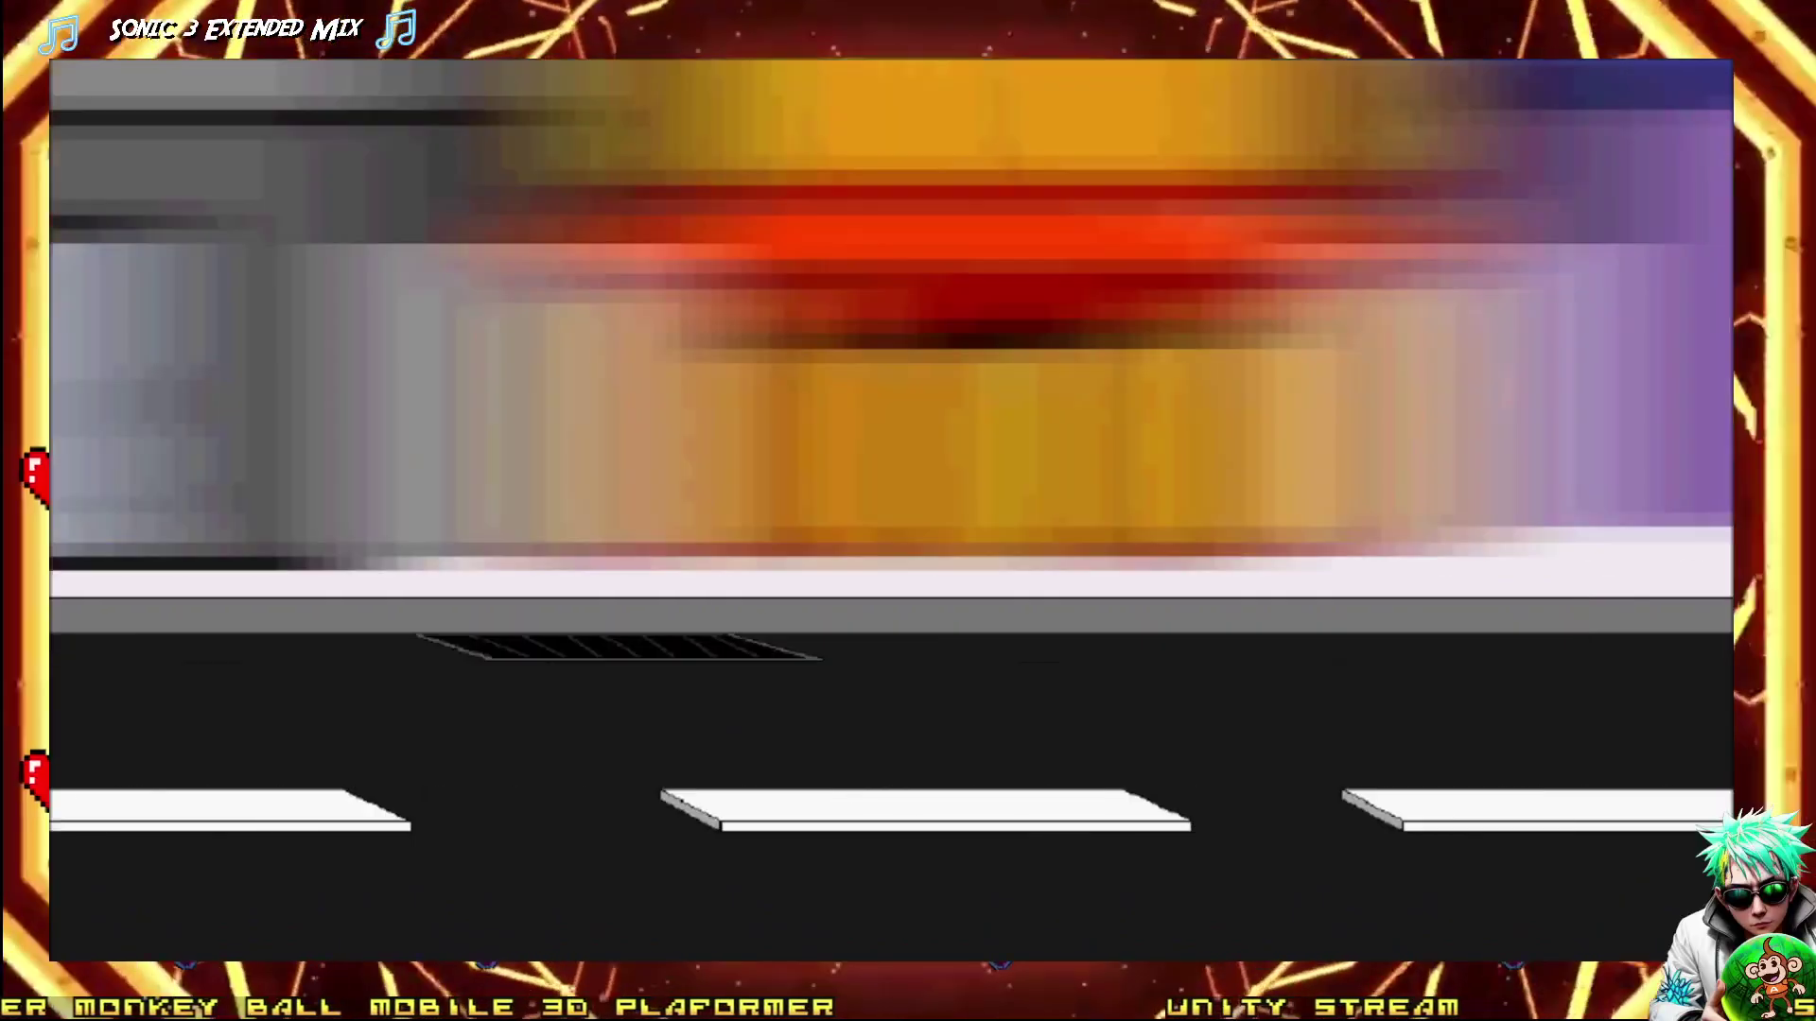
{"action": "scroll", "coordinate": [677, 518], "scroll_direction": "up", "scroll_amount": 8}
{"action": "scroll", "coordinate": [677, 522], "scroll_direction": "up", "scroll_amount": 2}
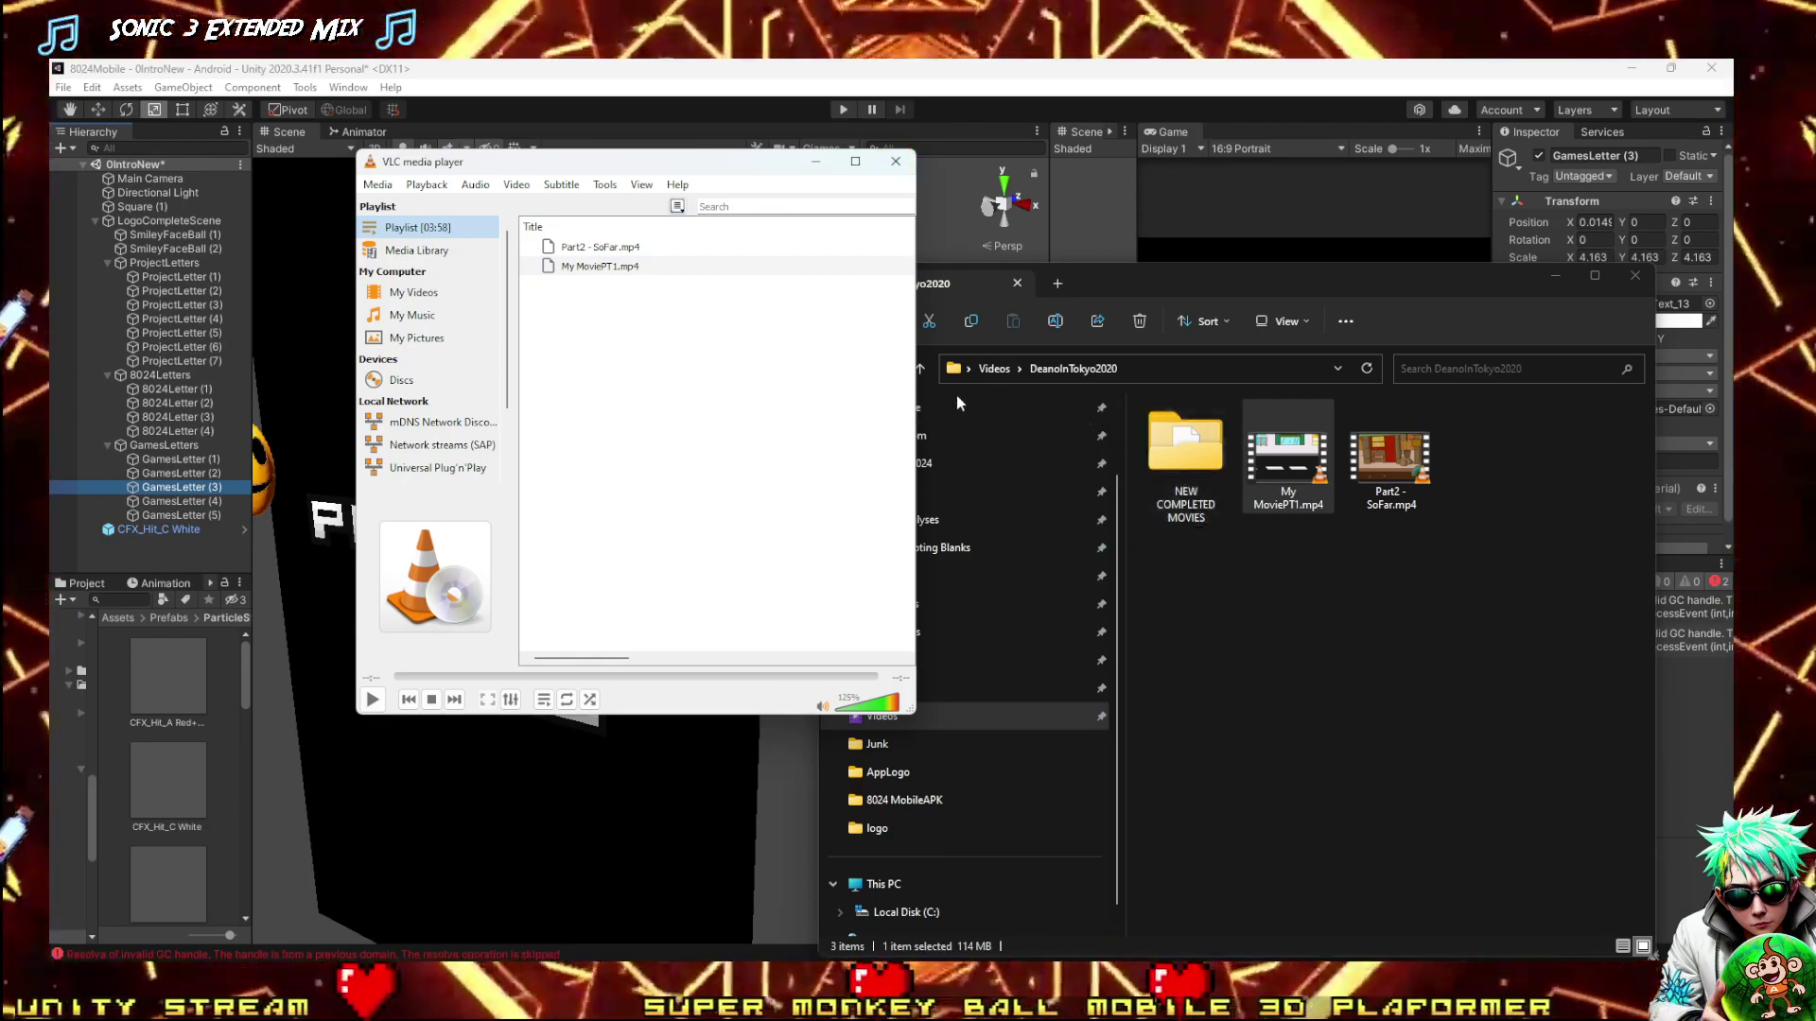
{"action": "left_click", "coordinate": [894, 161]}
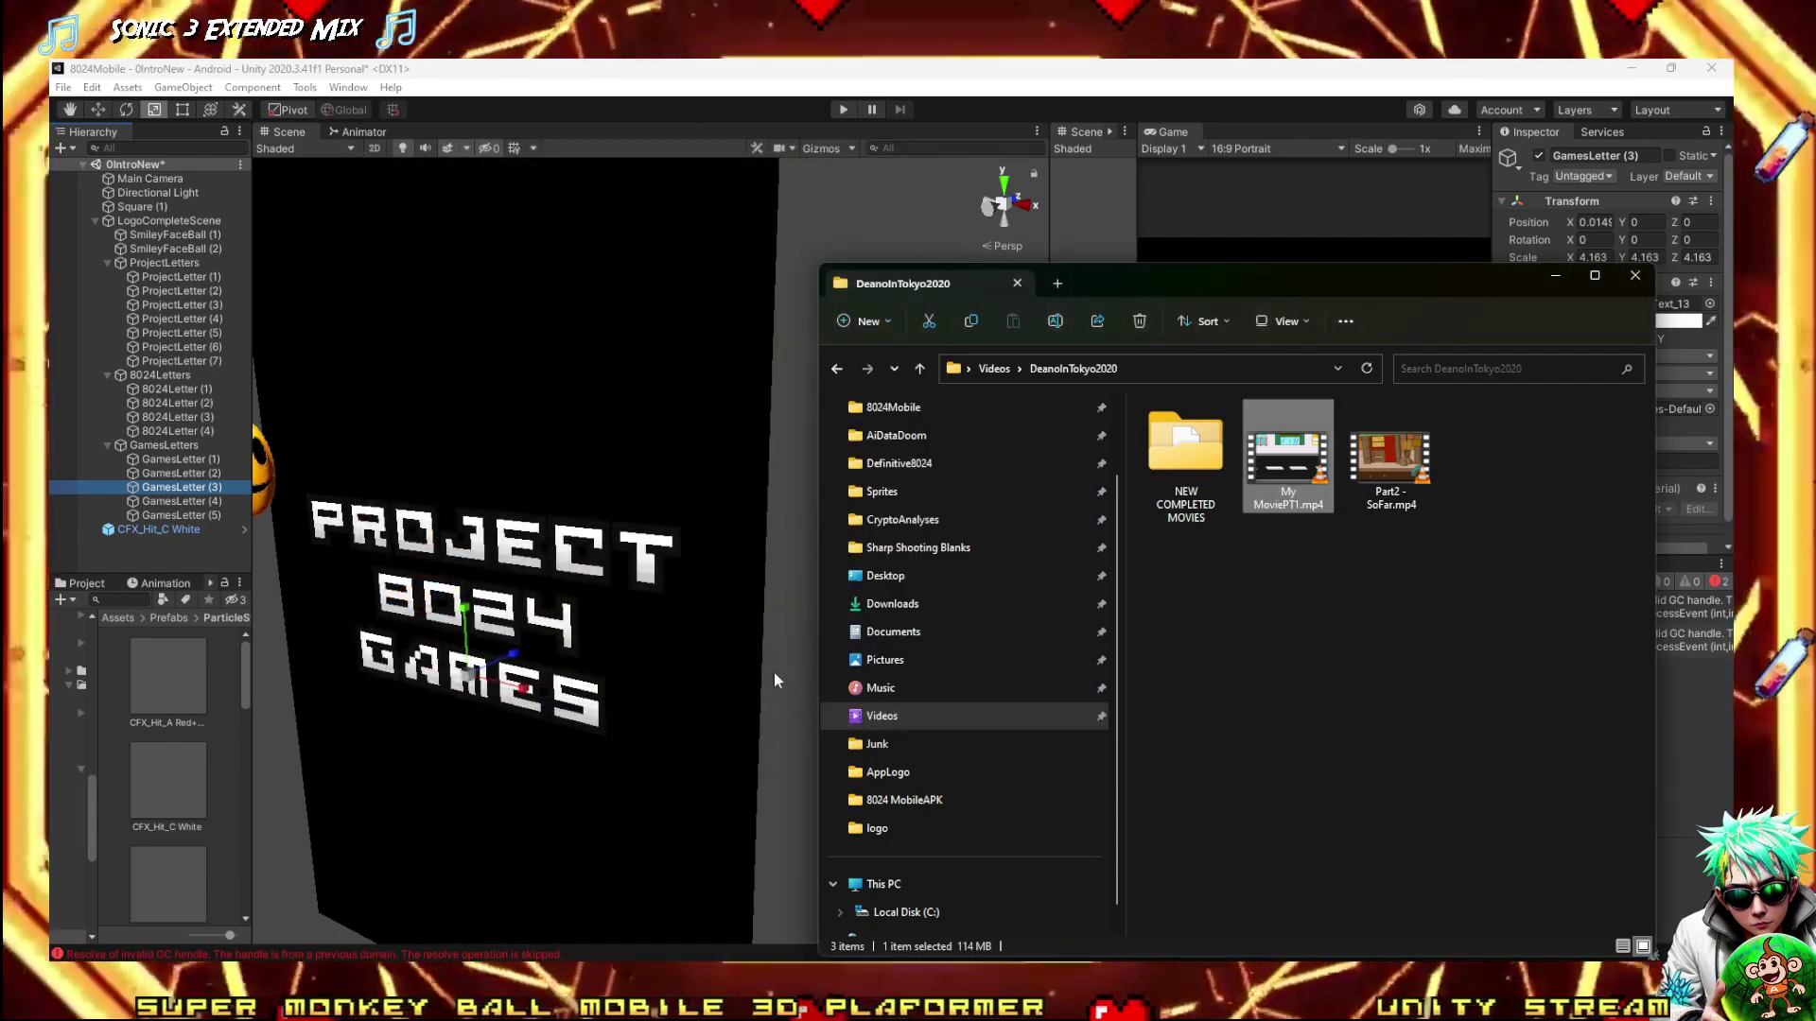
Aim the scene camera at the smiley ball and letters, then widen the Game view
{"action": "right_click_drag", "start_coordinate": [765, 642], "coordinate": [900, 655]}
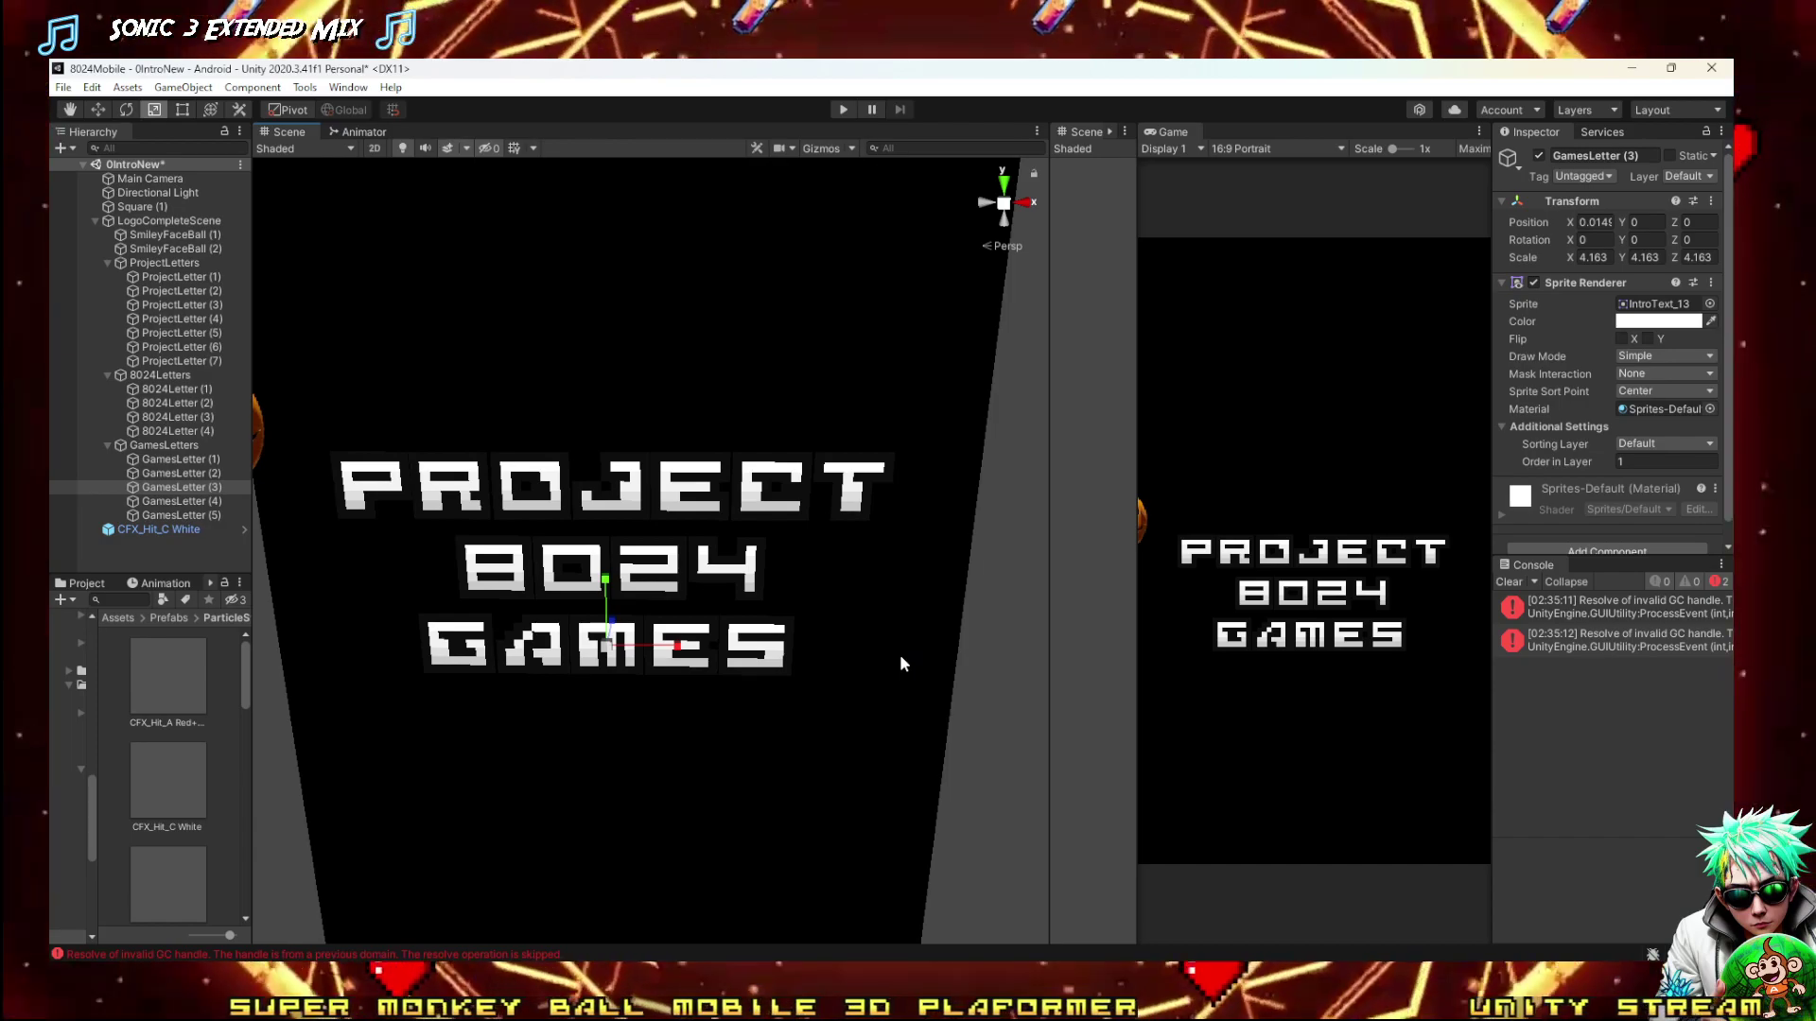
{"action": "right_click_drag", "start_coordinate": [899, 655], "coordinate": [625, 589]}
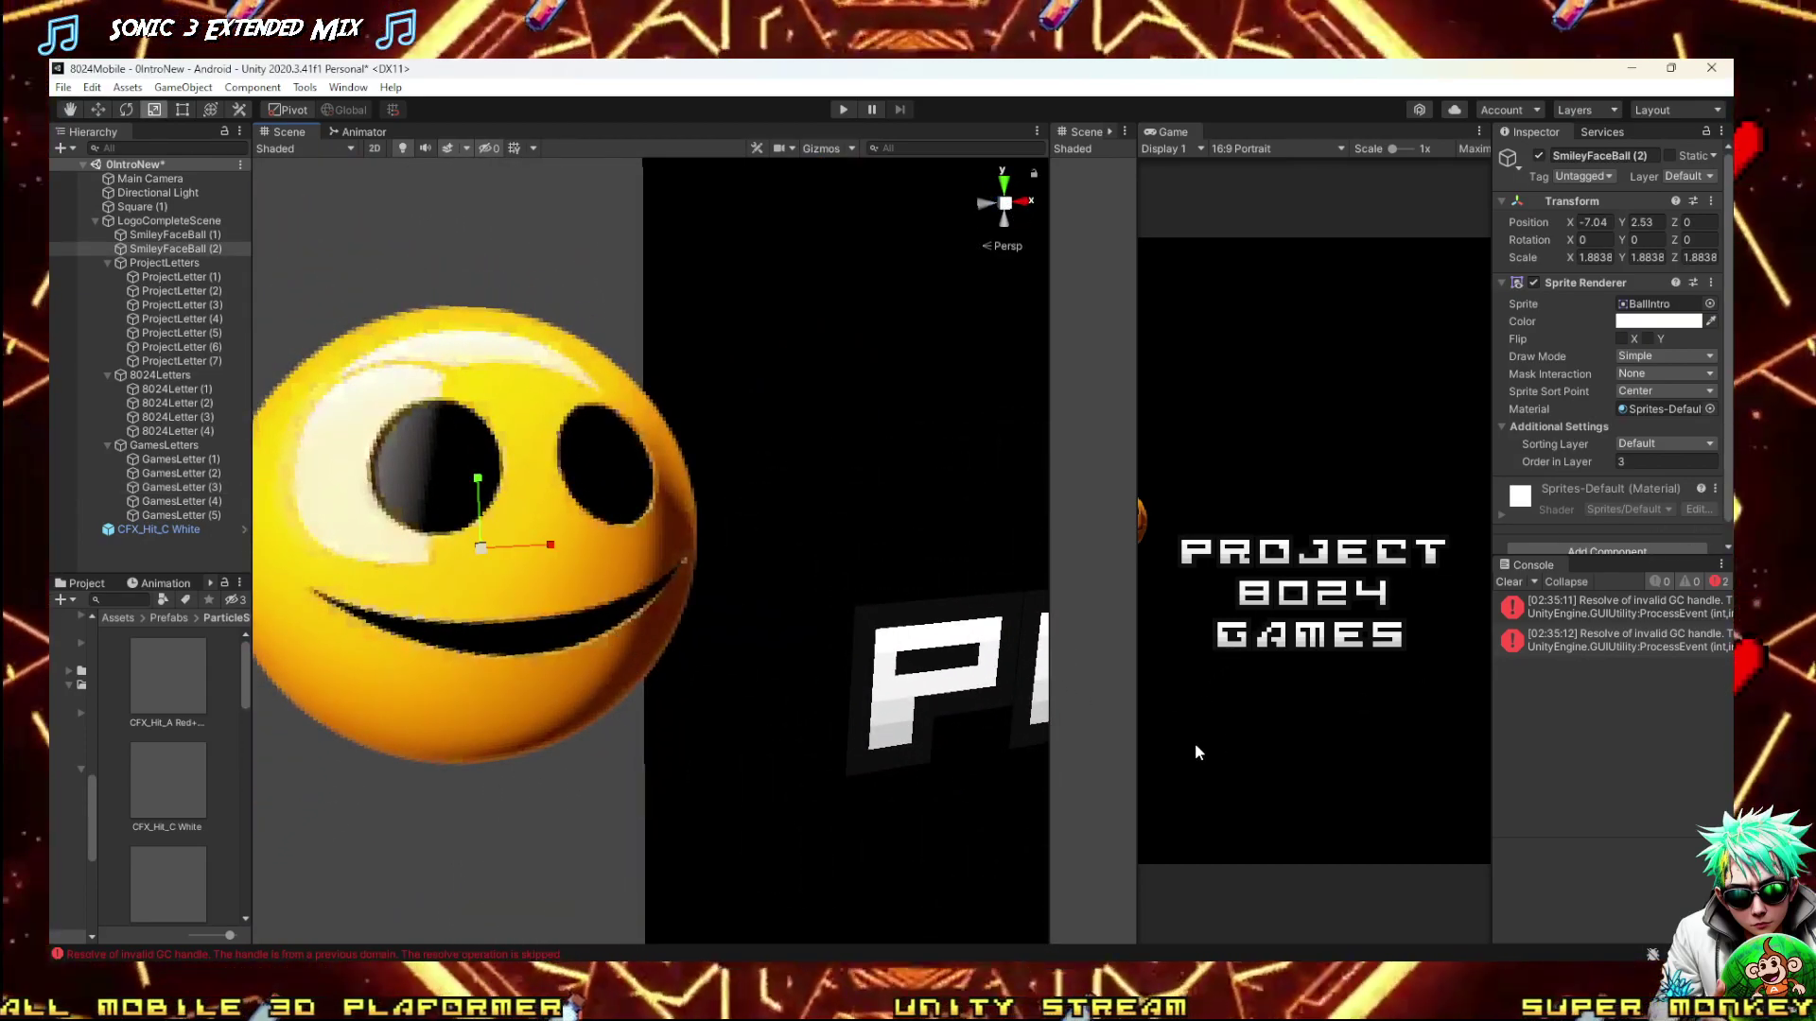
{"action": "right_click_drag", "start_coordinate": [885, 700], "coordinate": [1087, 643]}
{"action": "left_click_drag", "start_coordinate": [1051, 641], "coordinate": [662, 643]}
{"action": "left_click_drag", "start_coordinate": [1140, 645], "coordinate": [92, 684]}
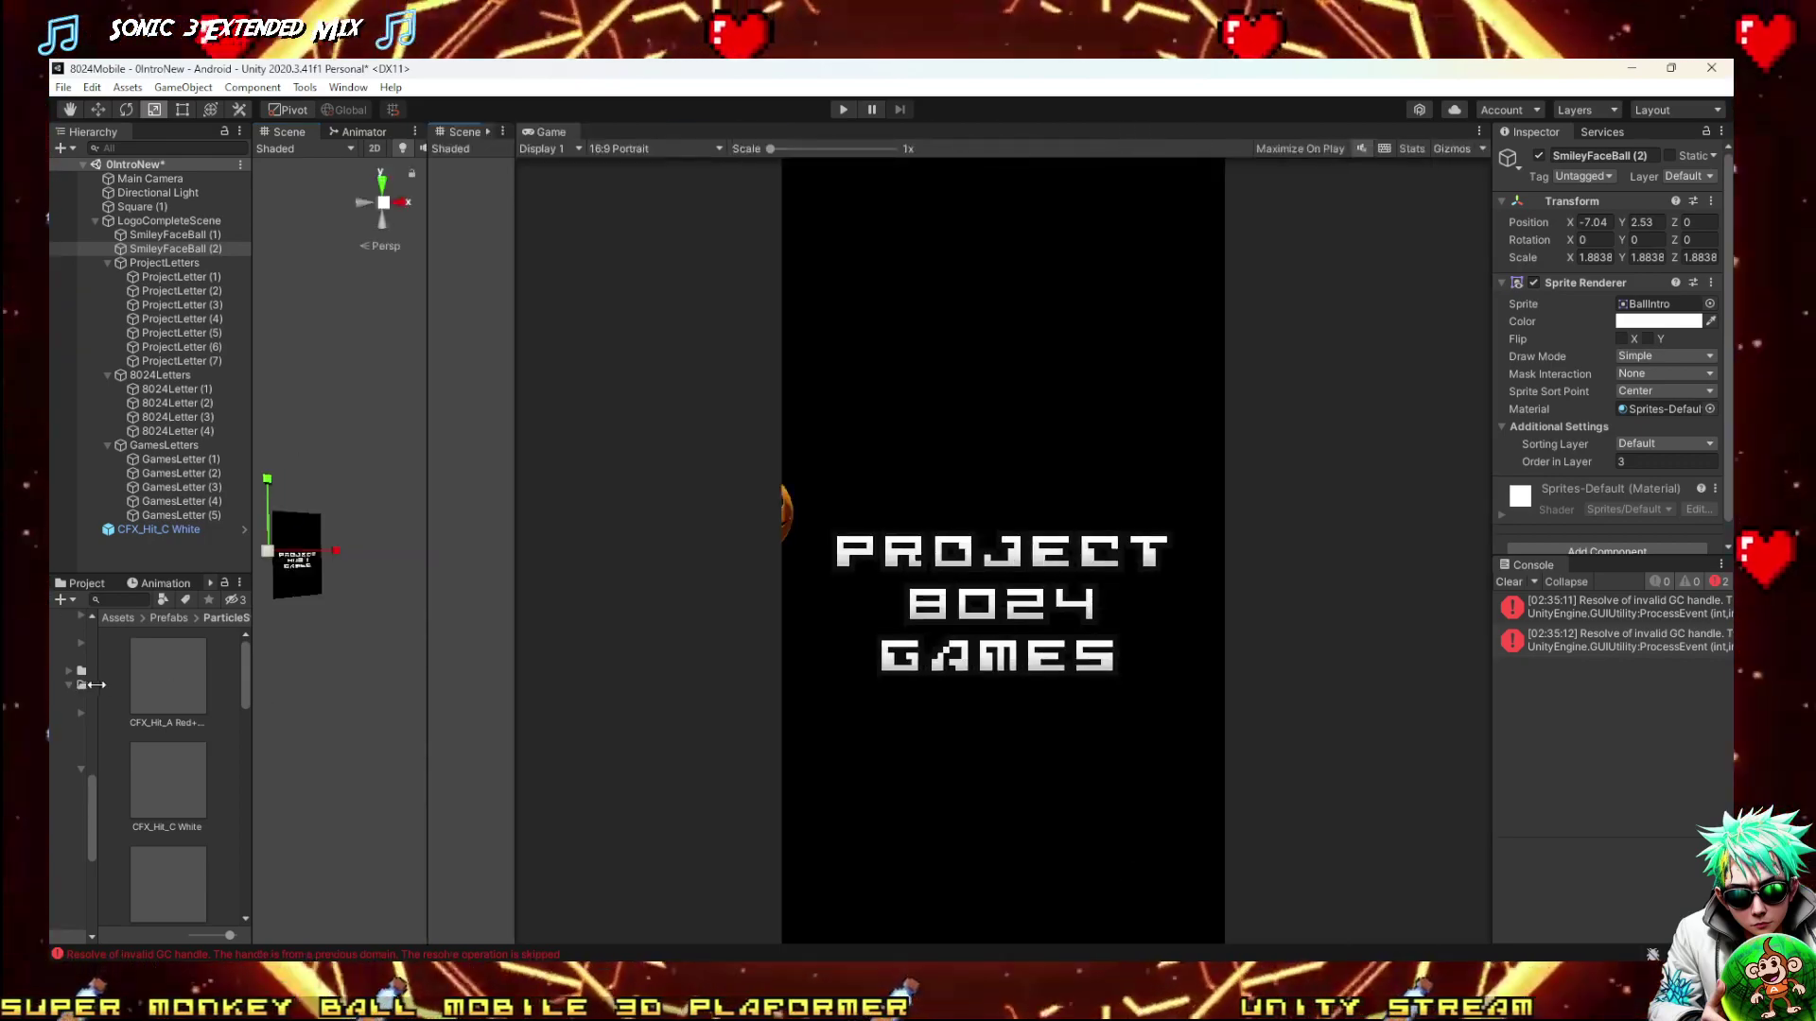
Playtest the intro, deselect SmileyFaceBall (2), widen the left panels, and save via File > Save
{"action": "left_click", "coordinate": [837, 111]}
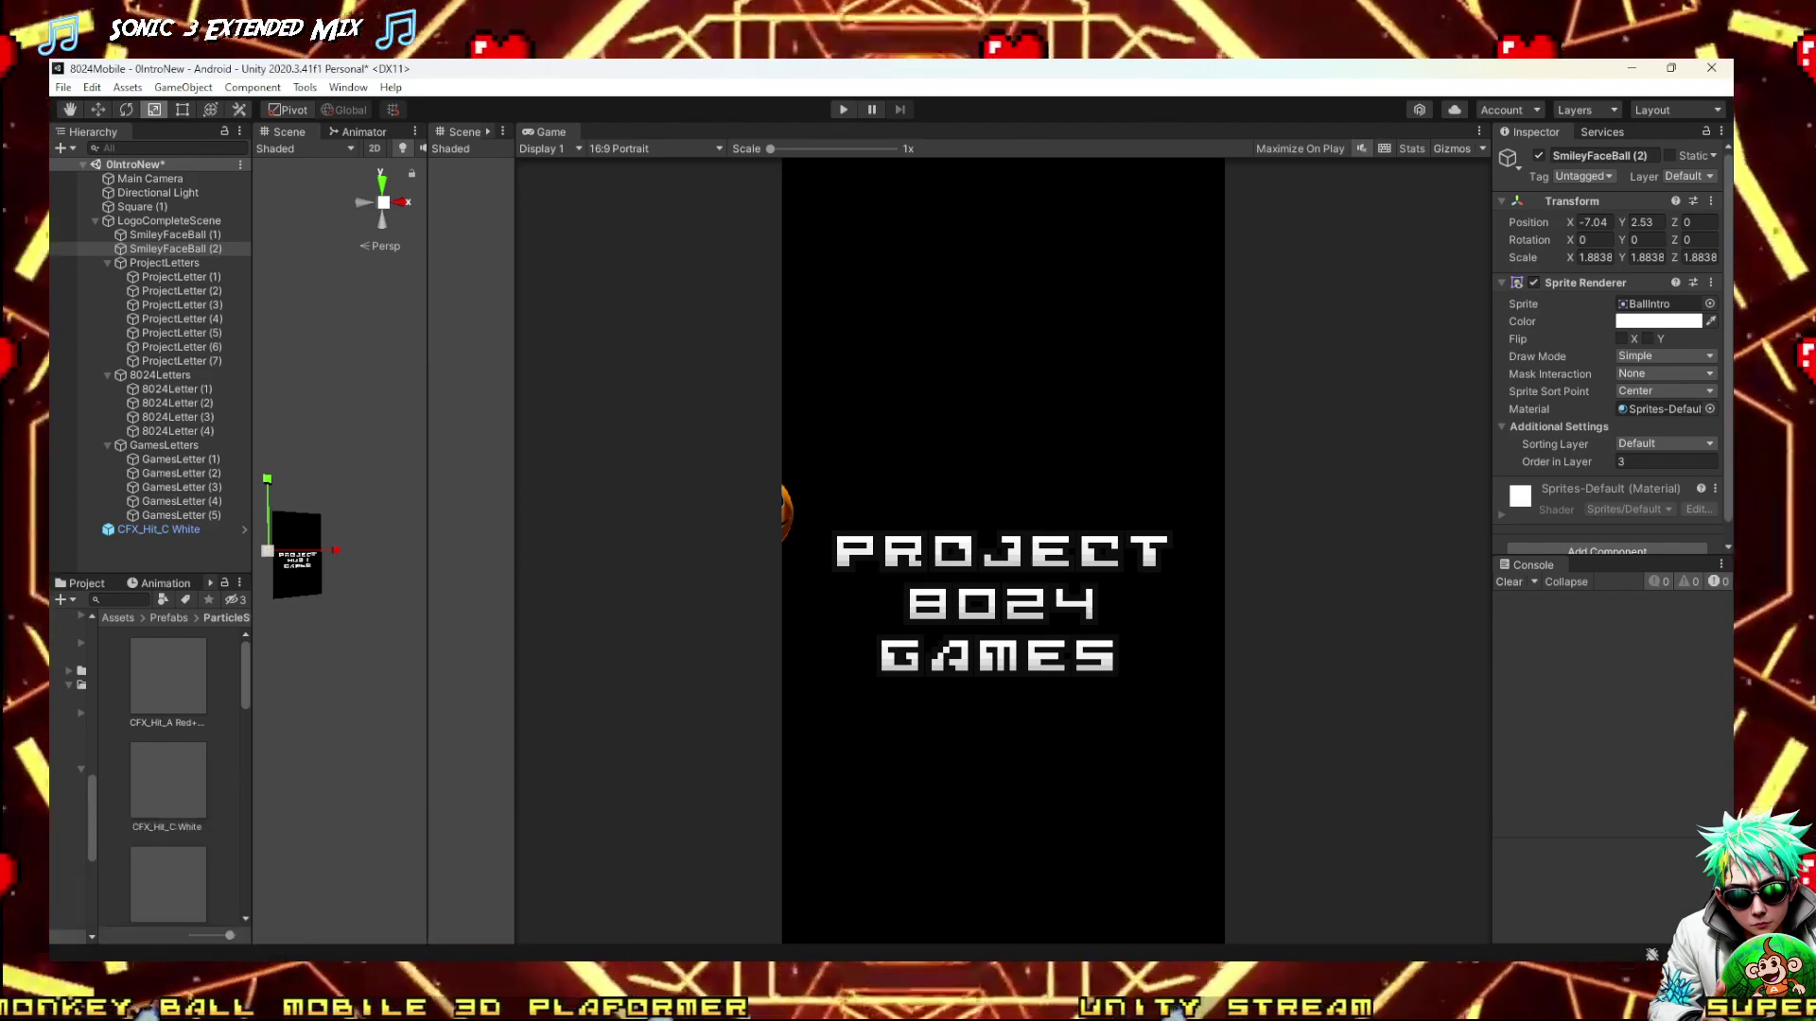
{"action": "left_click", "coordinate": [187, 541]}
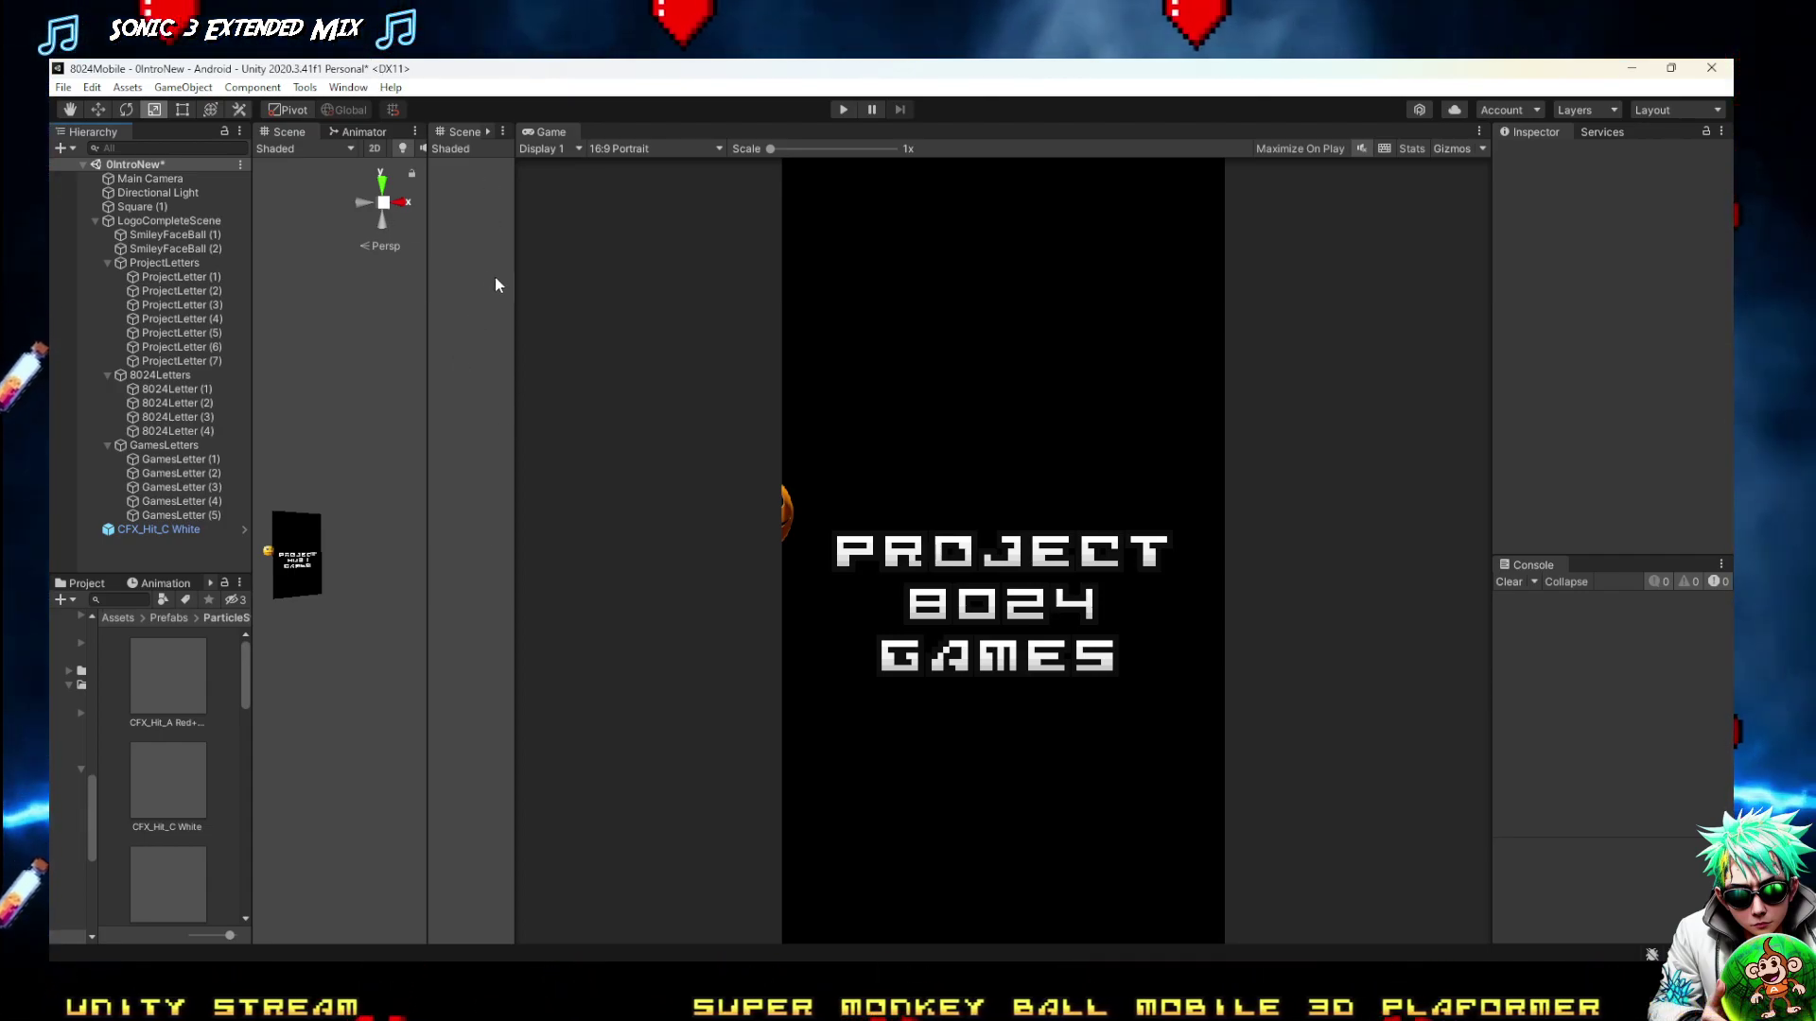
{"action": "left_click_drag", "start_coordinate": [251, 646], "coordinate": [506, 660]}
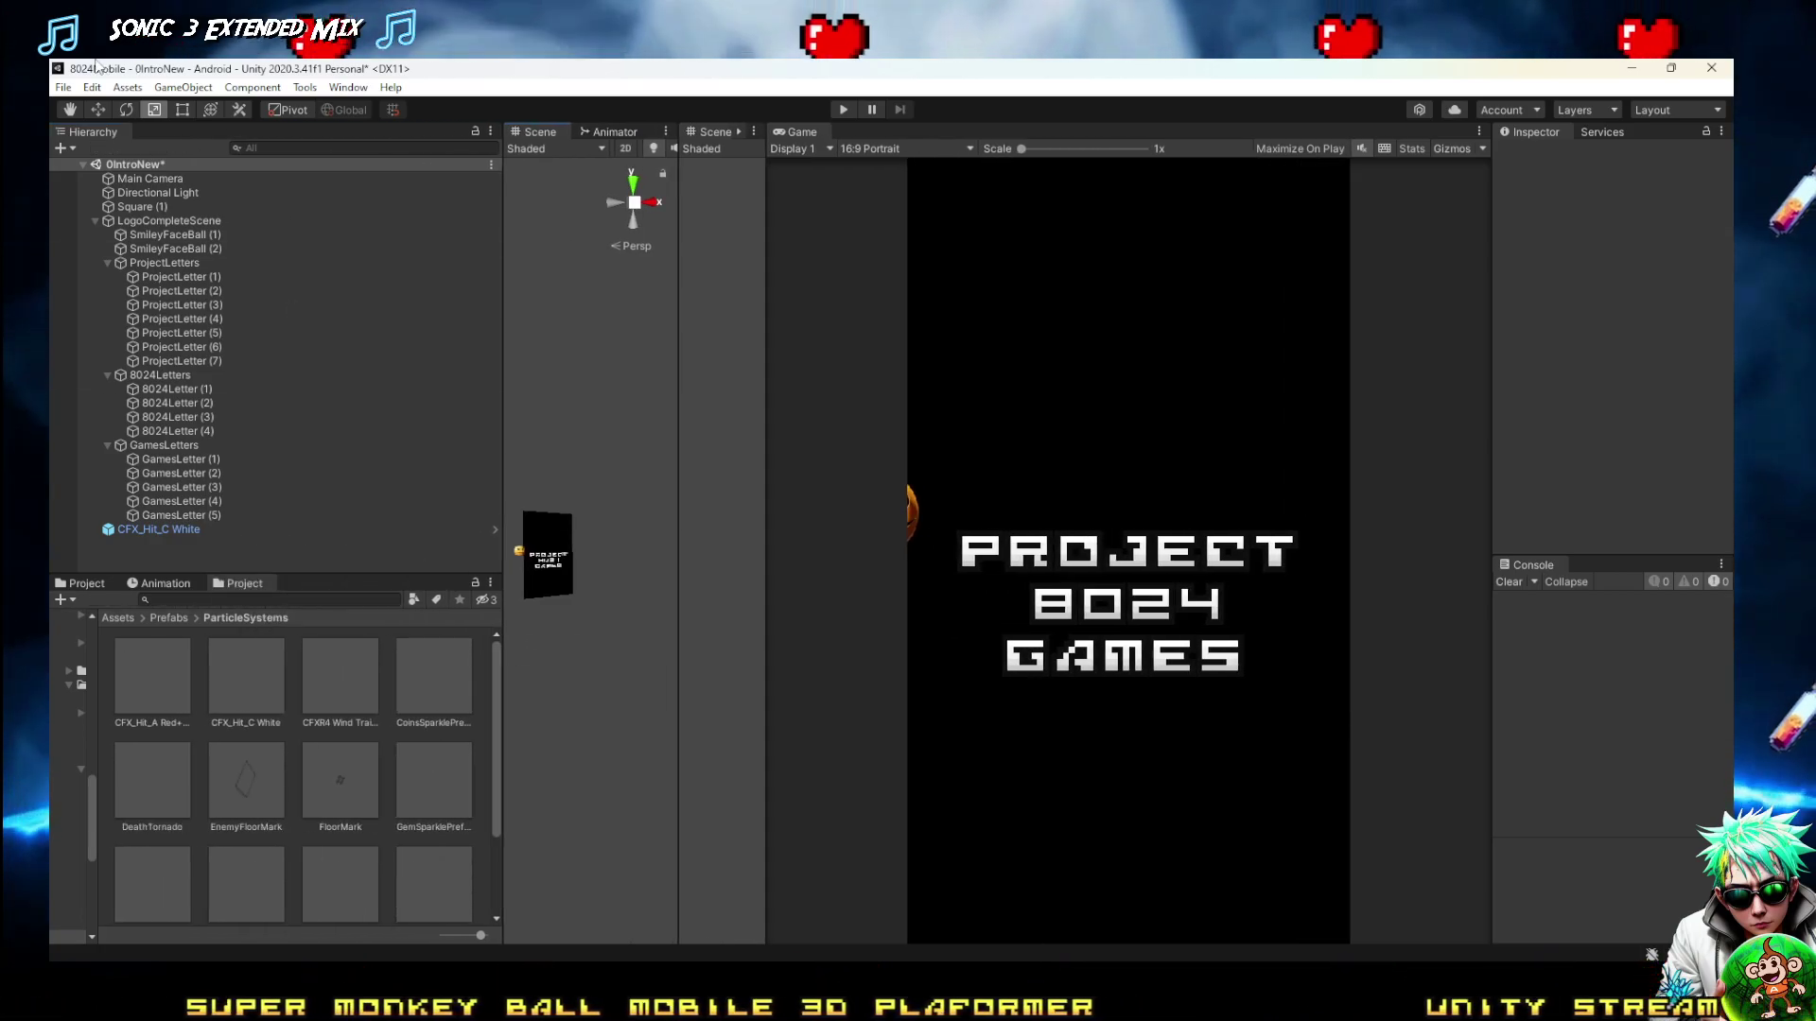
{"action": "left_click", "coordinate": [63, 88]}
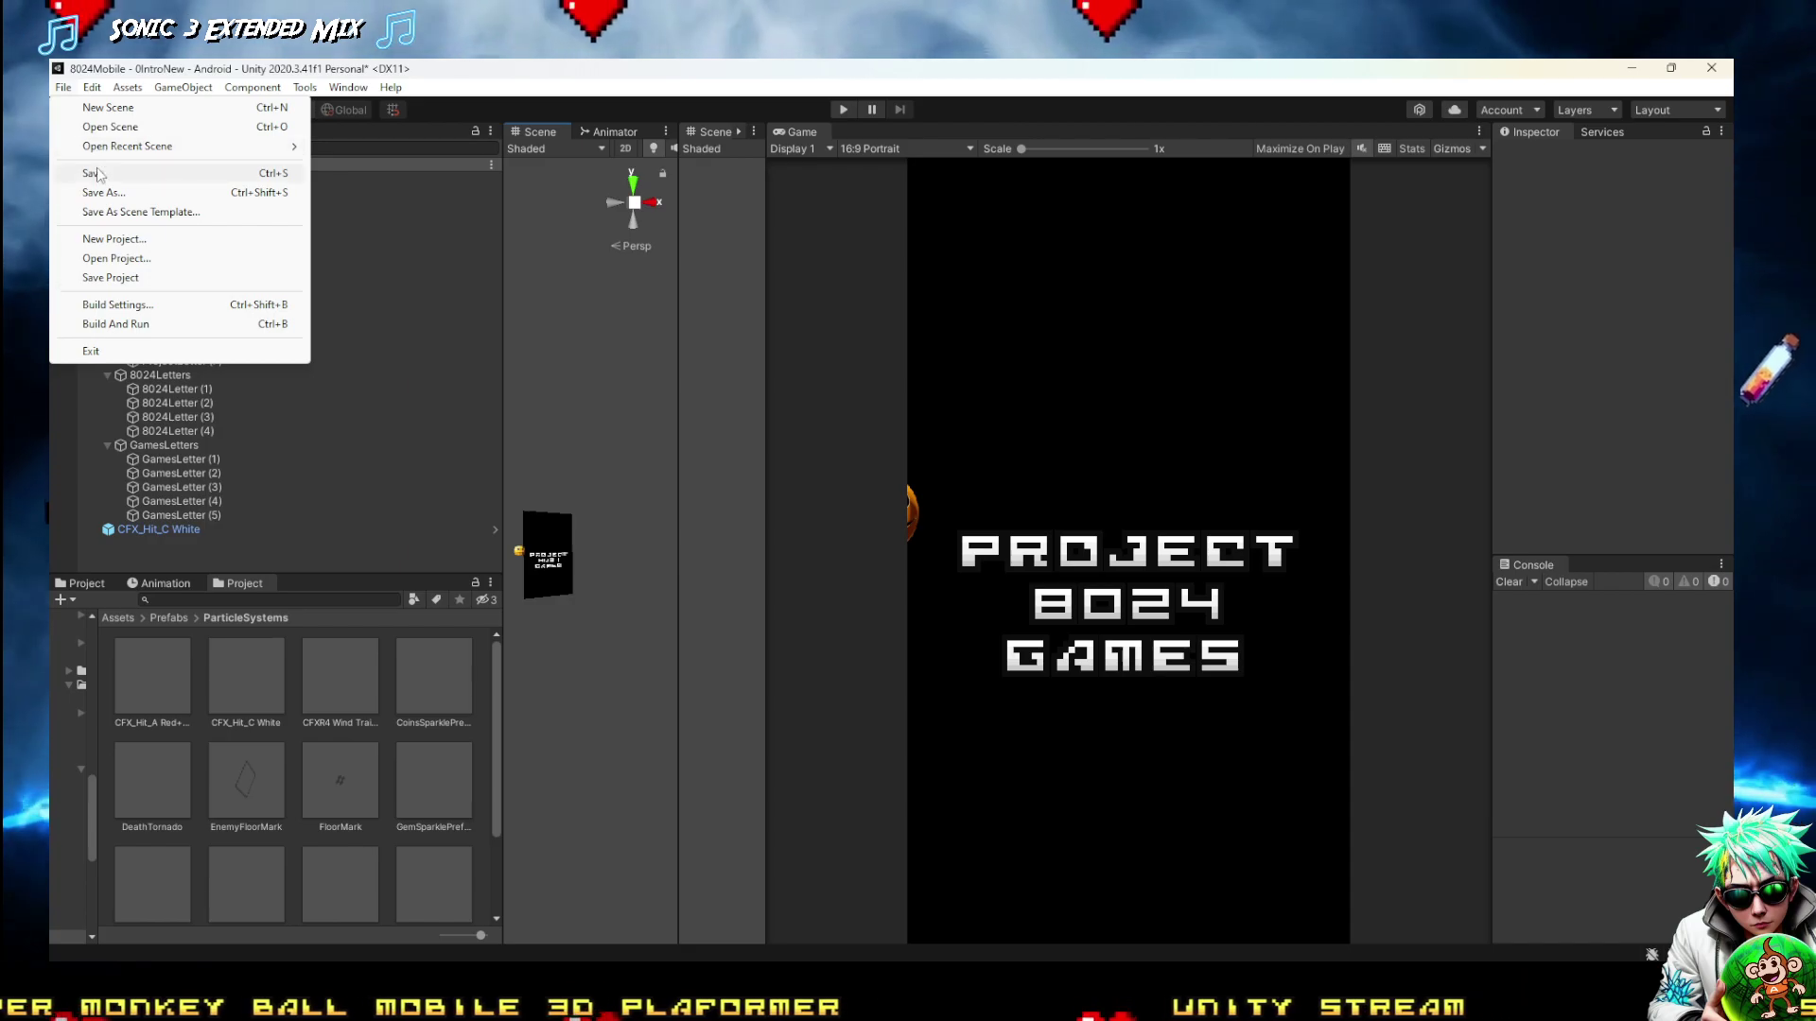
{"action": "left_click", "coordinate": [99, 174]}
Check the browser's Dragon Ball Z search and album tabs, then Alt+Tab back to Unity
{"action": "left_click", "coordinate": [270, 1003]}
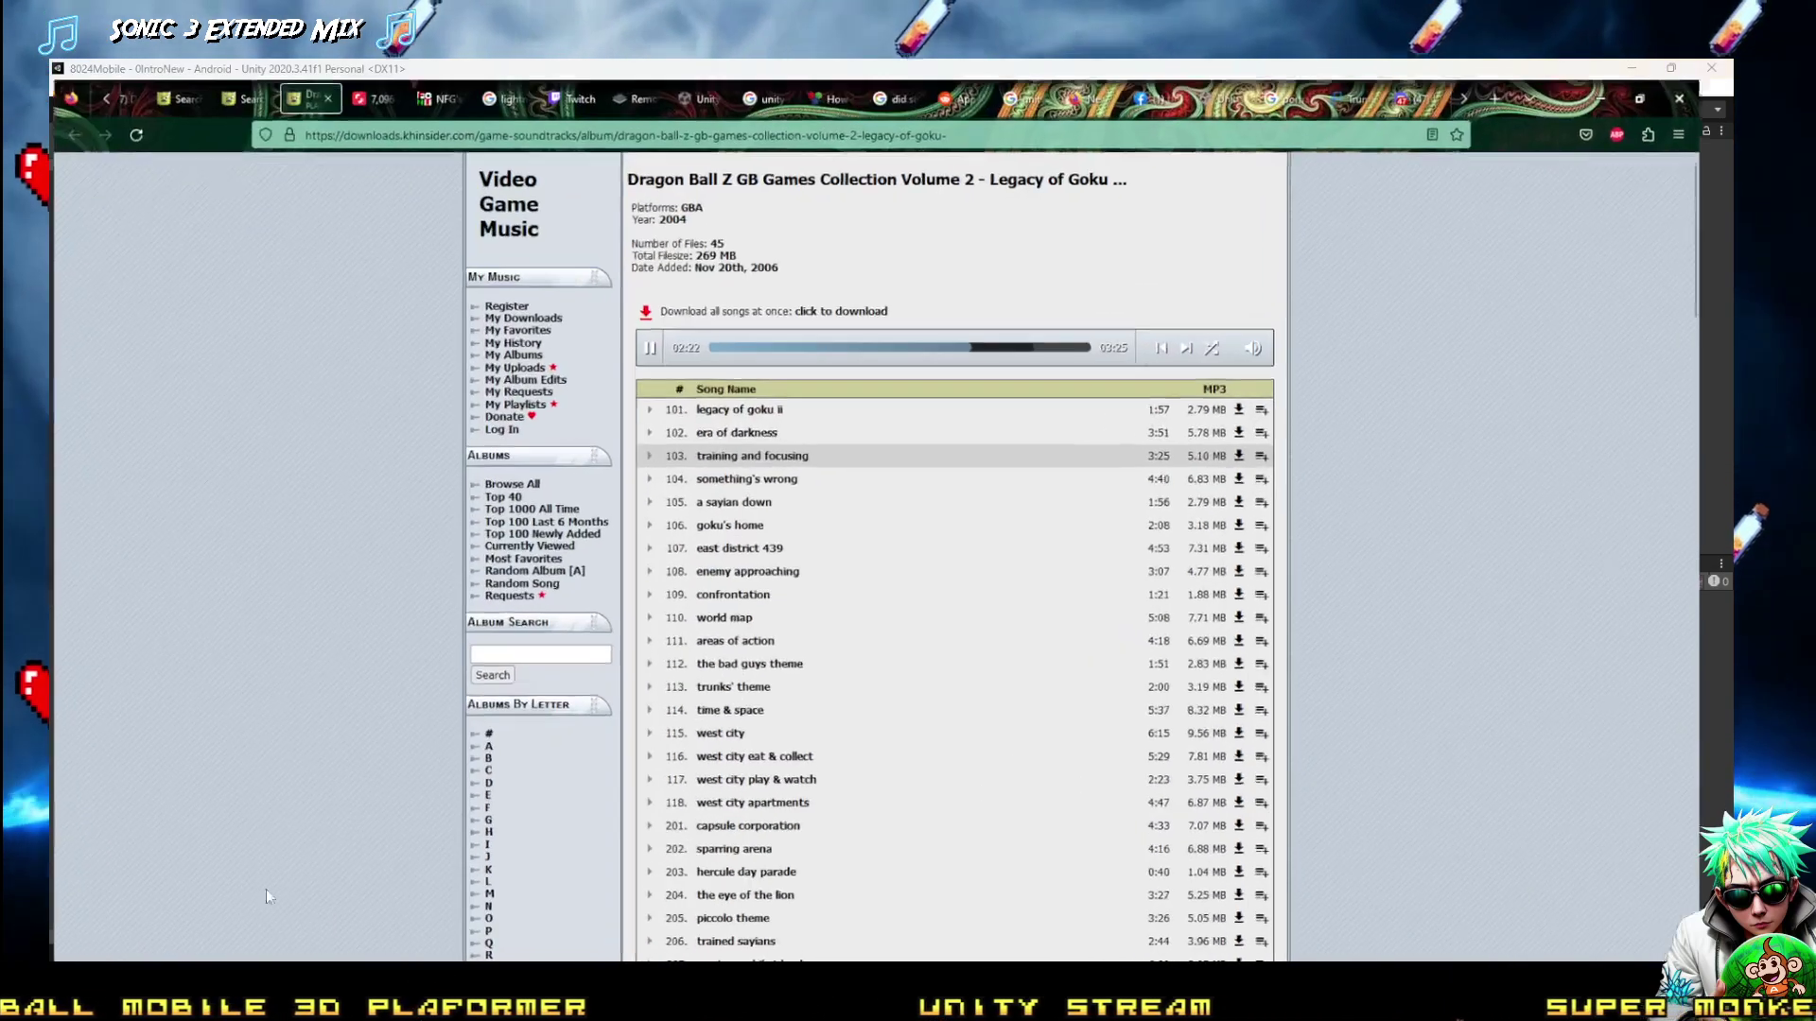
{"action": "left_click", "coordinate": [179, 76]}
{"action": "scroll", "coordinate": [605, 283], "scroll_direction": "up", "scroll_amount": 15}
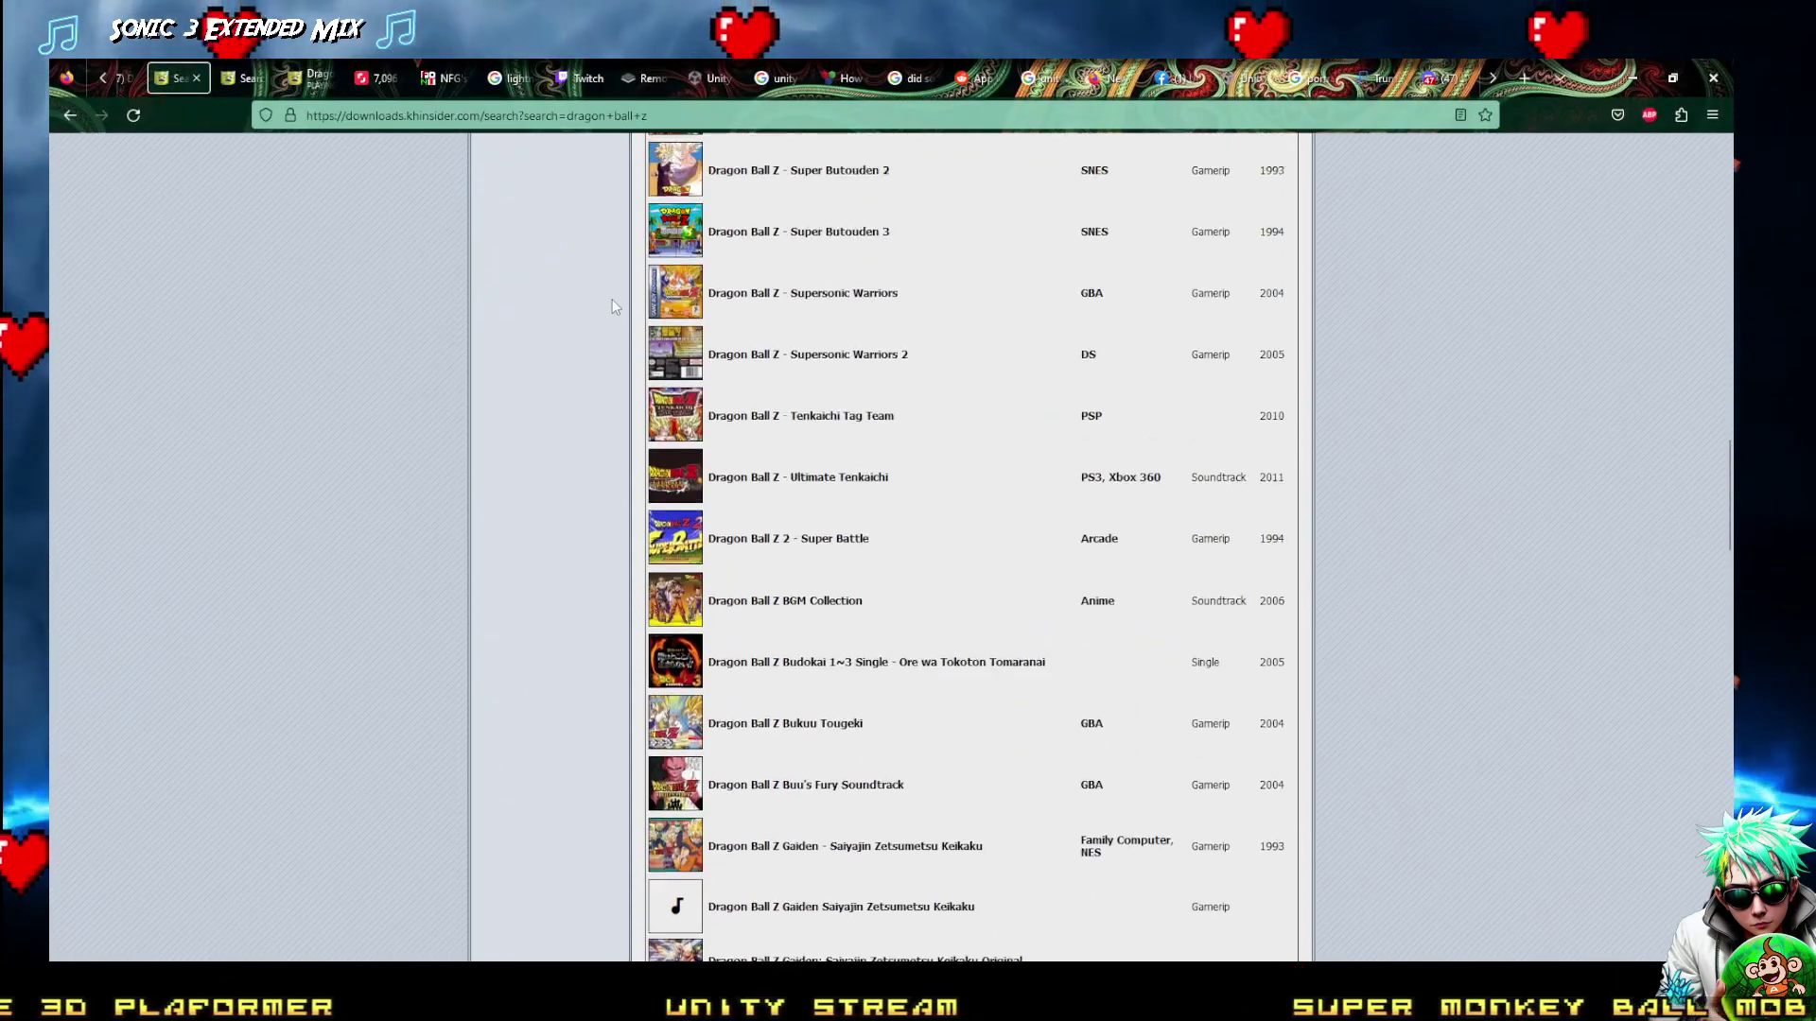
{"action": "scroll", "coordinate": [743, 498], "scroll_direction": "down", "scroll_amount": 10}
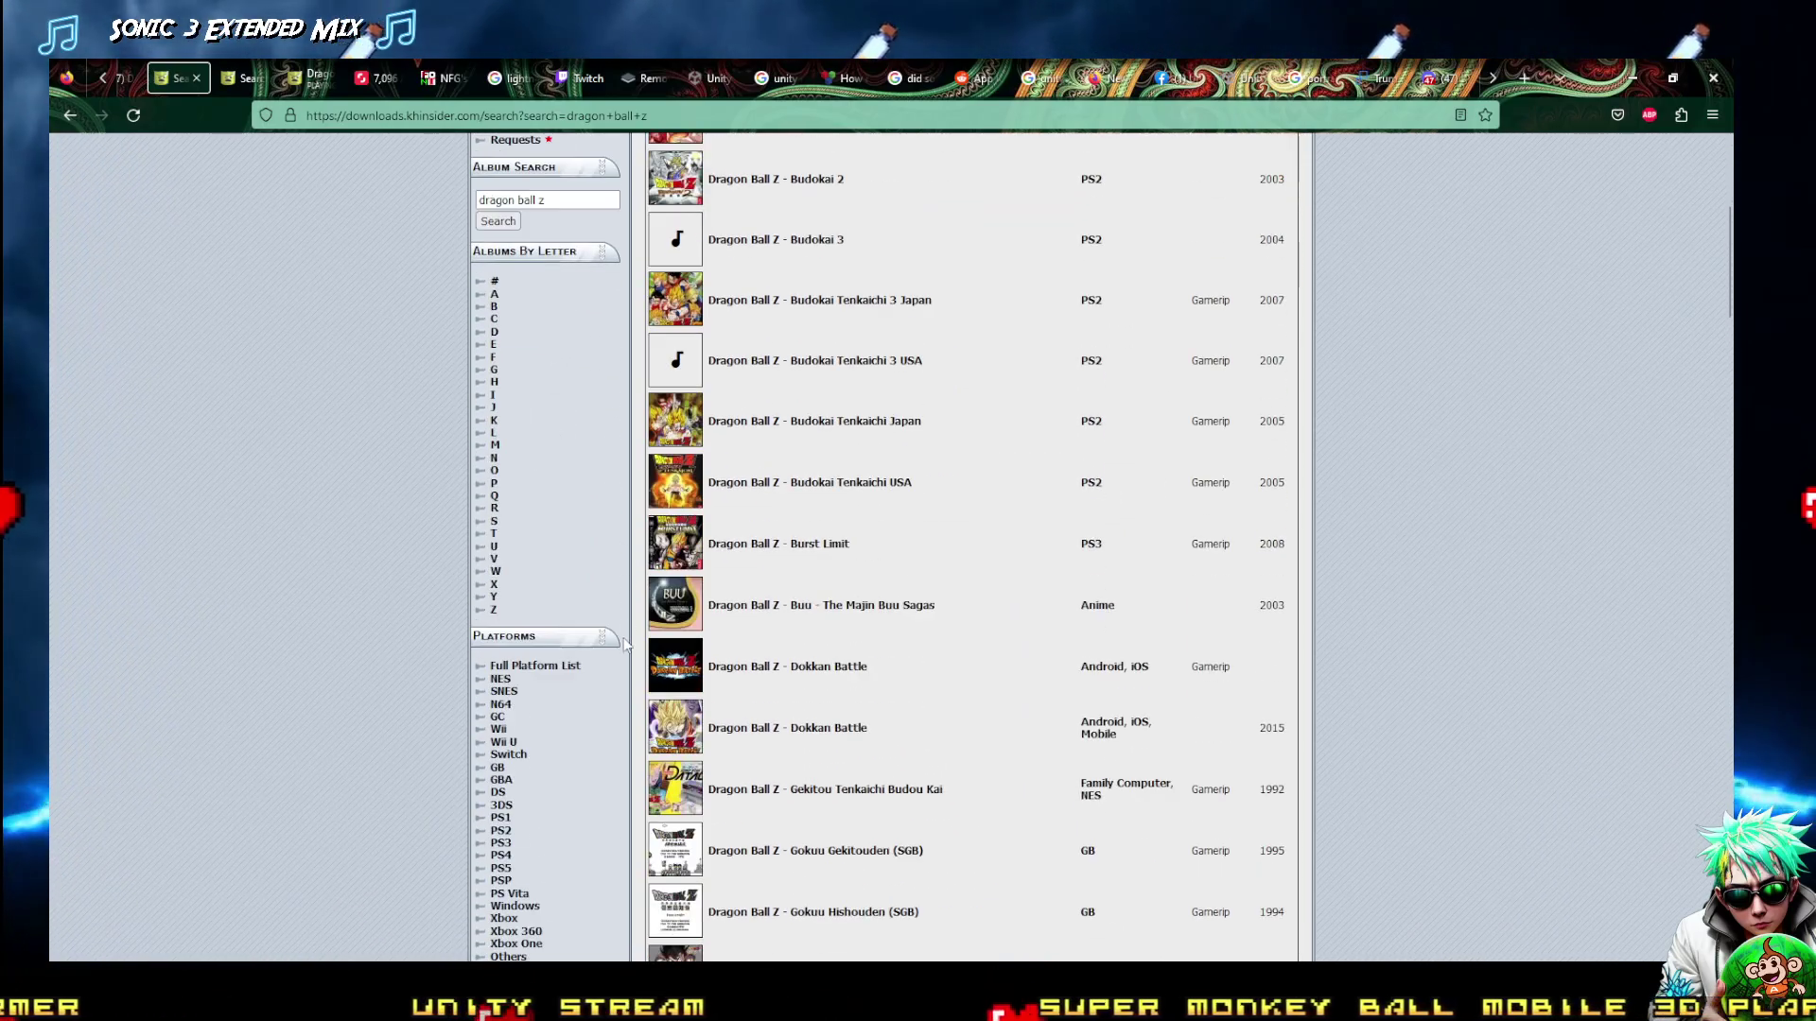
{"action": "scroll", "coordinate": [744, 498], "scroll_direction": "up", "scroll_amount": 10}
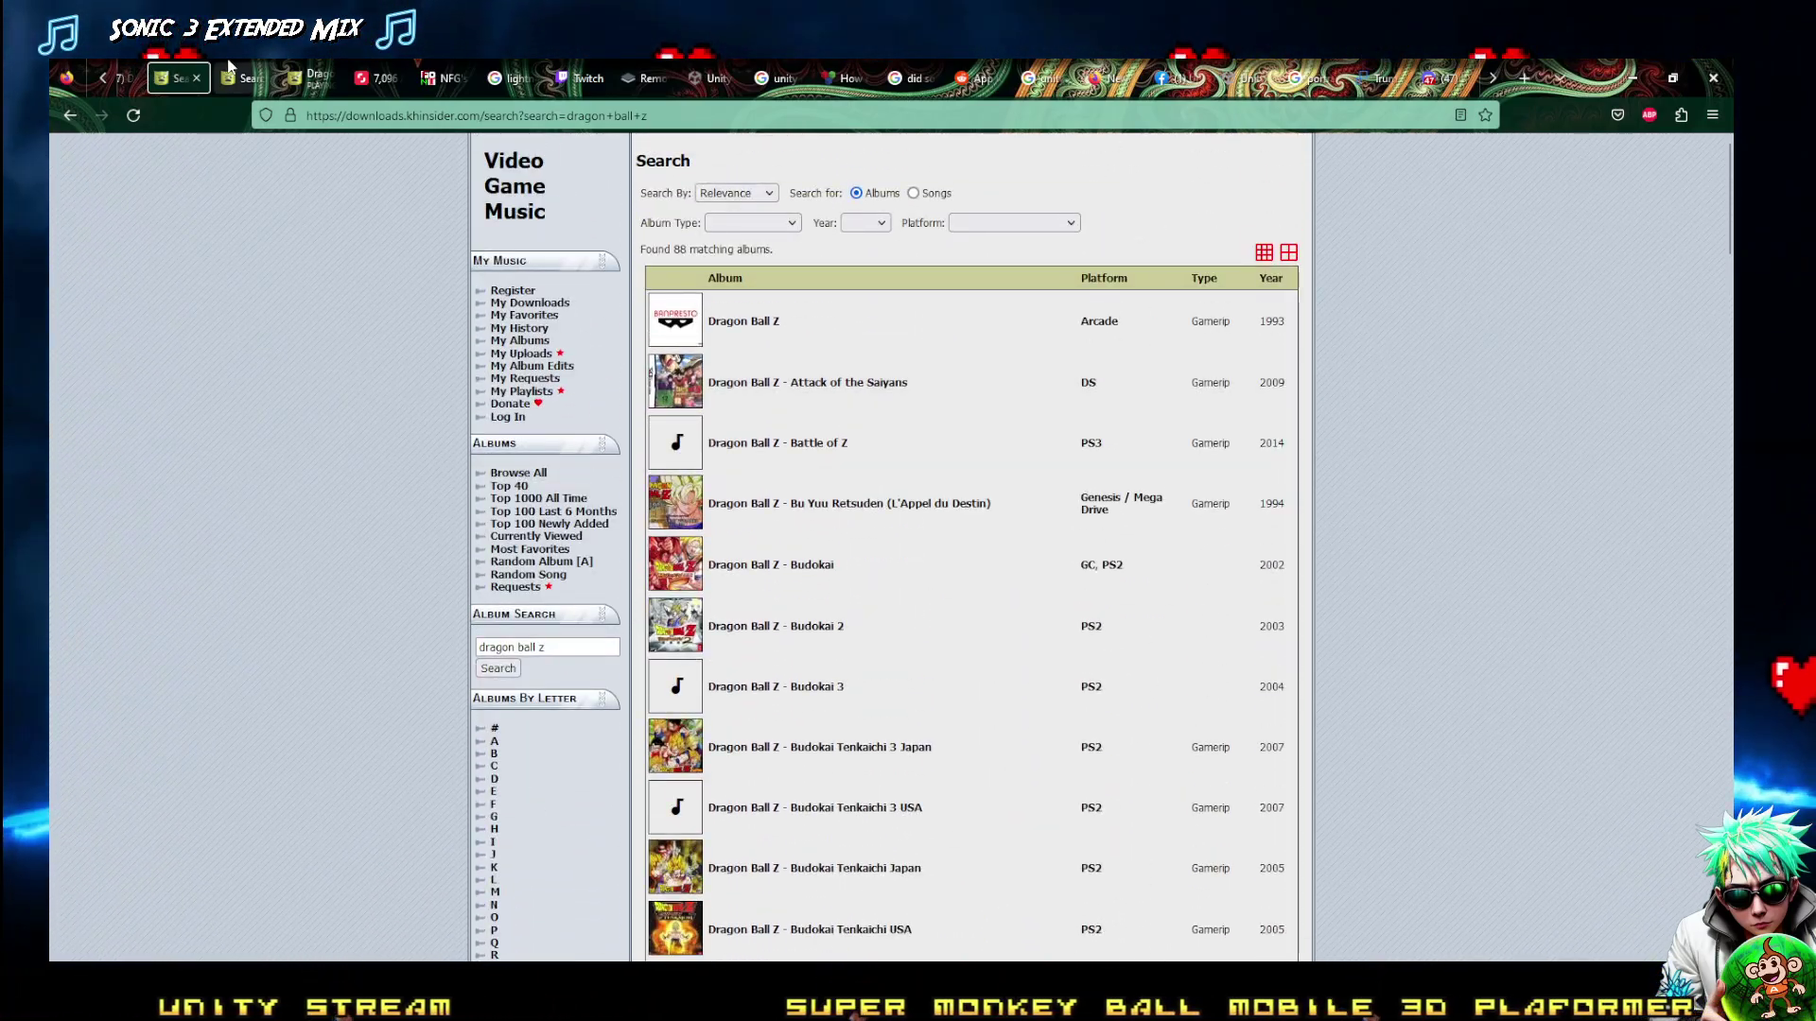
{"action": "left_click", "coordinate": [265, 73]}
{"action": "left_click", "coordinate": [316, 81]}
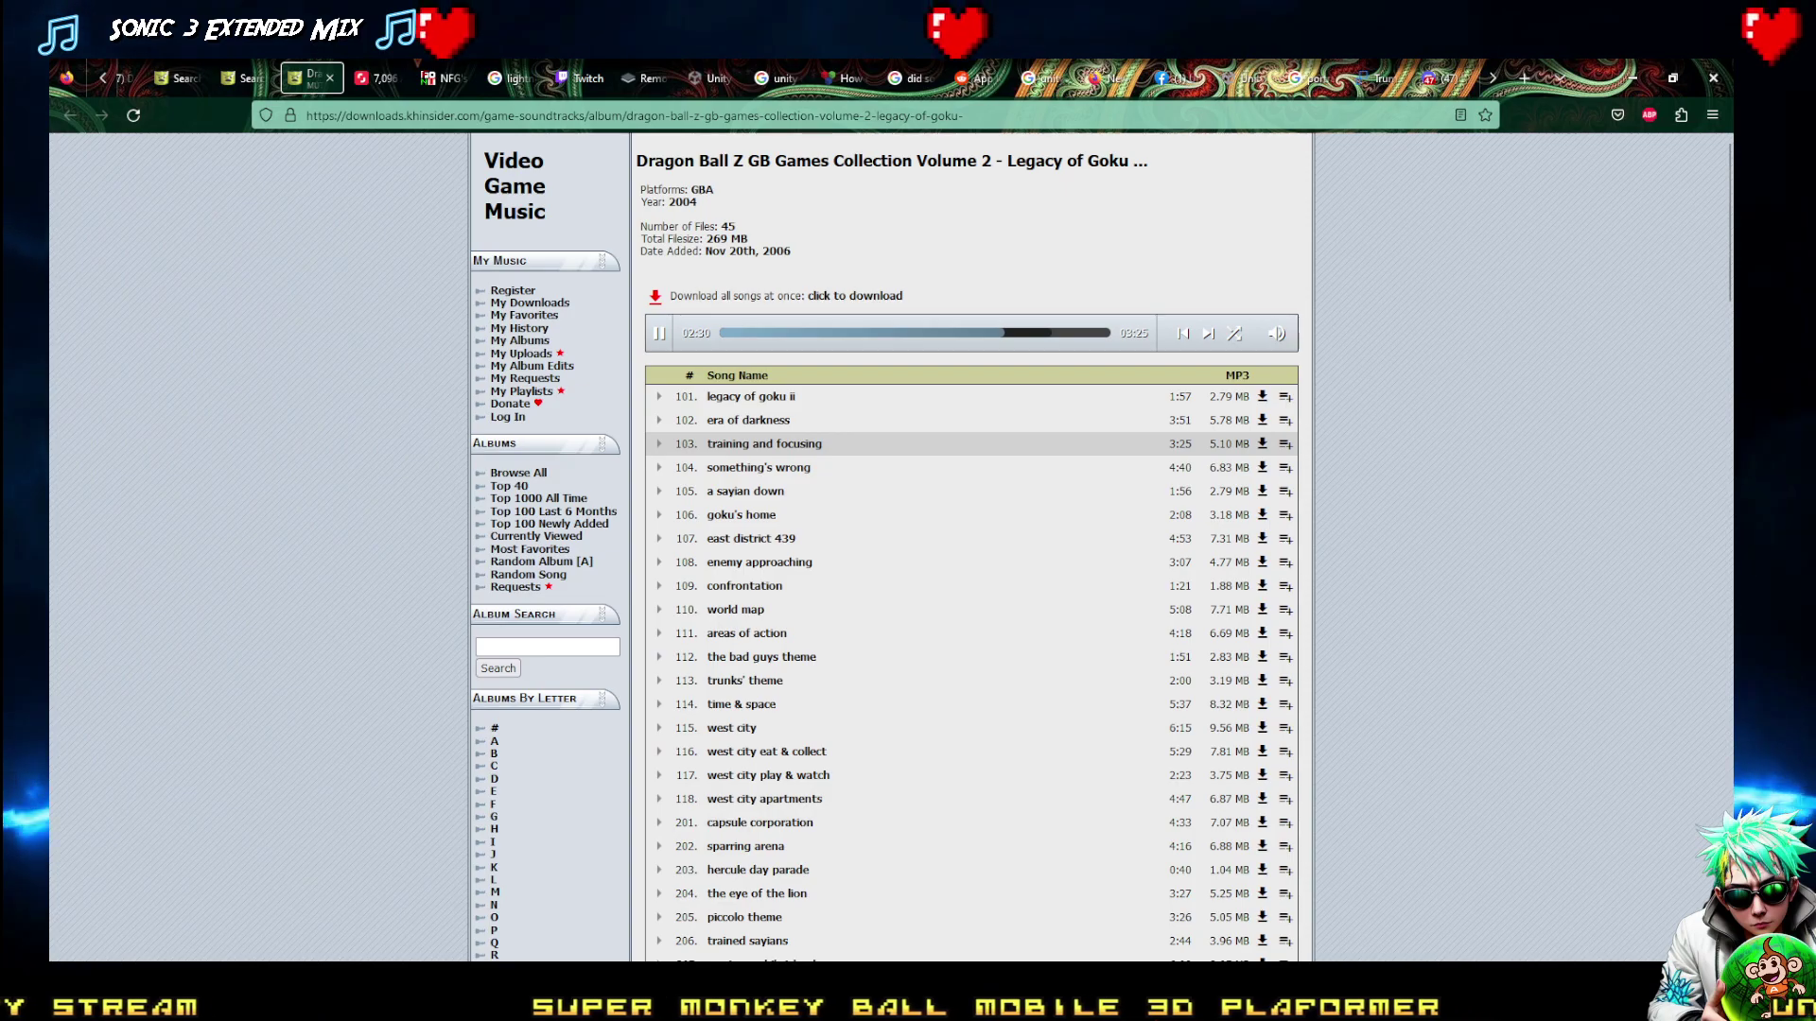
{"action": "key", "text": "alt+Tab"}
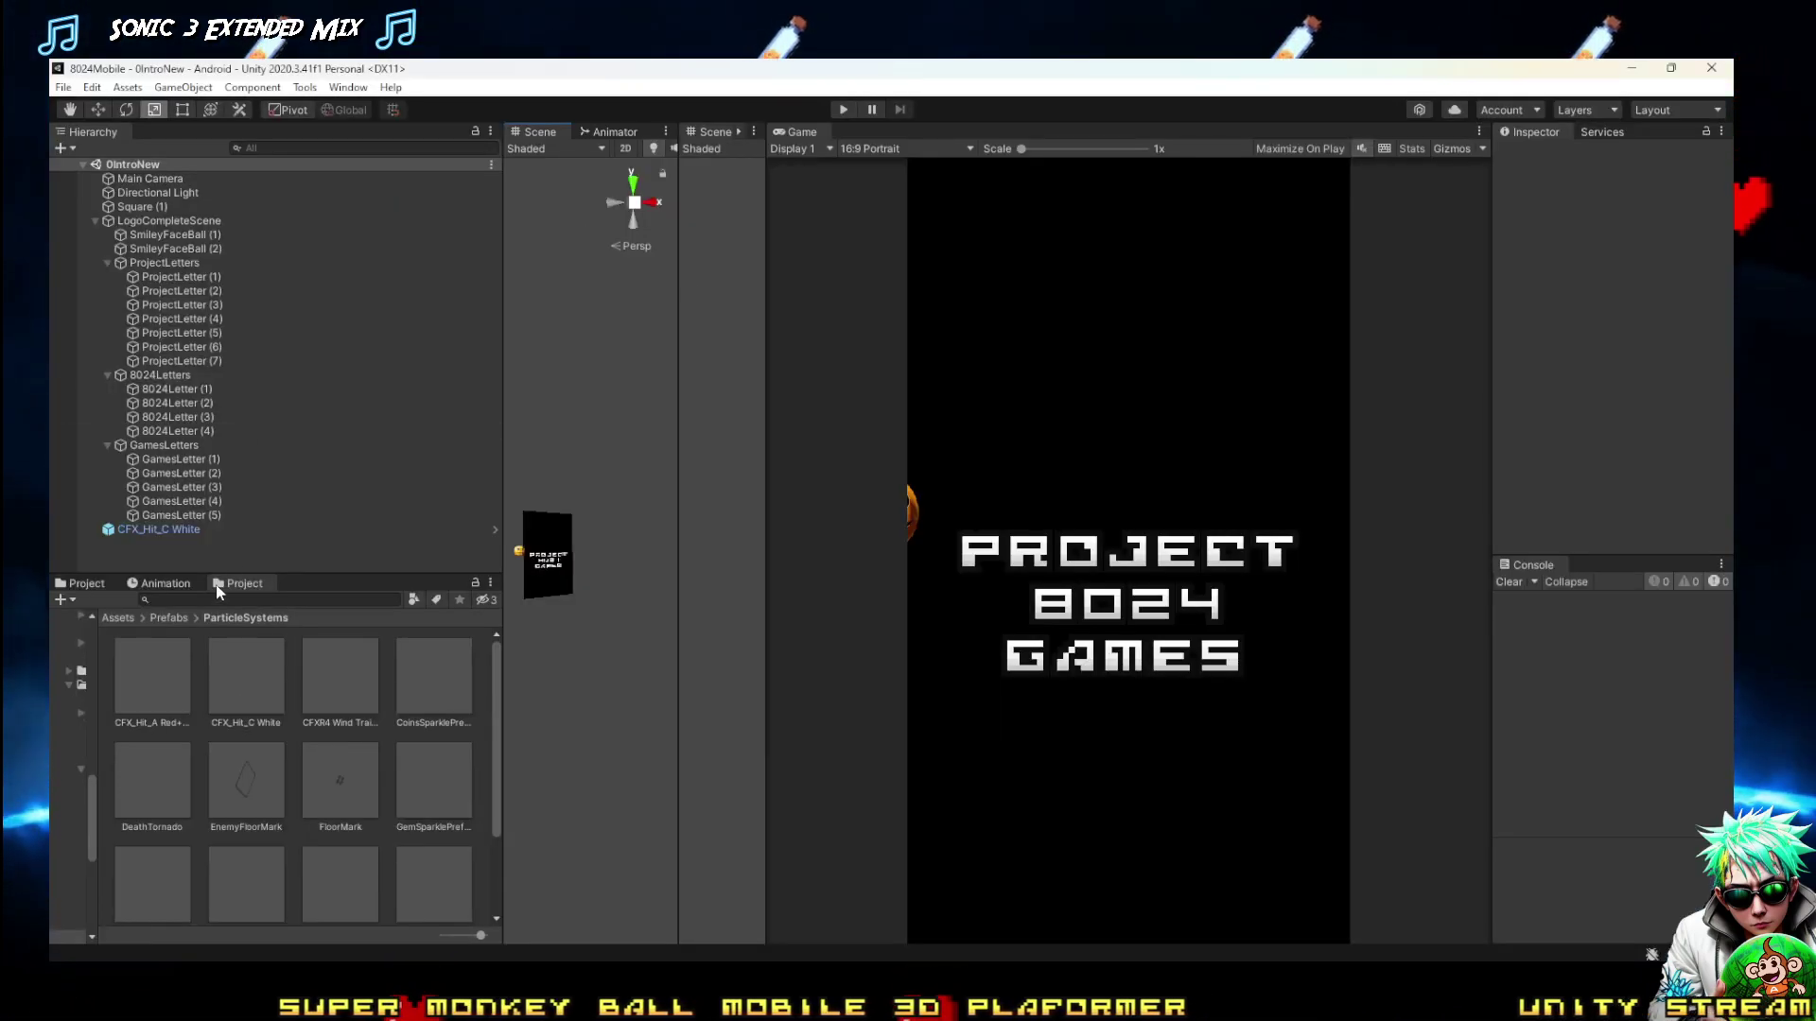
Search the Project for 'honeyberry' and open the PlanetHoneyBerryNew scene
{"action": "left_click", "coordinate": [210, 601]}
{"action": "type", "text": "honeyberr"}
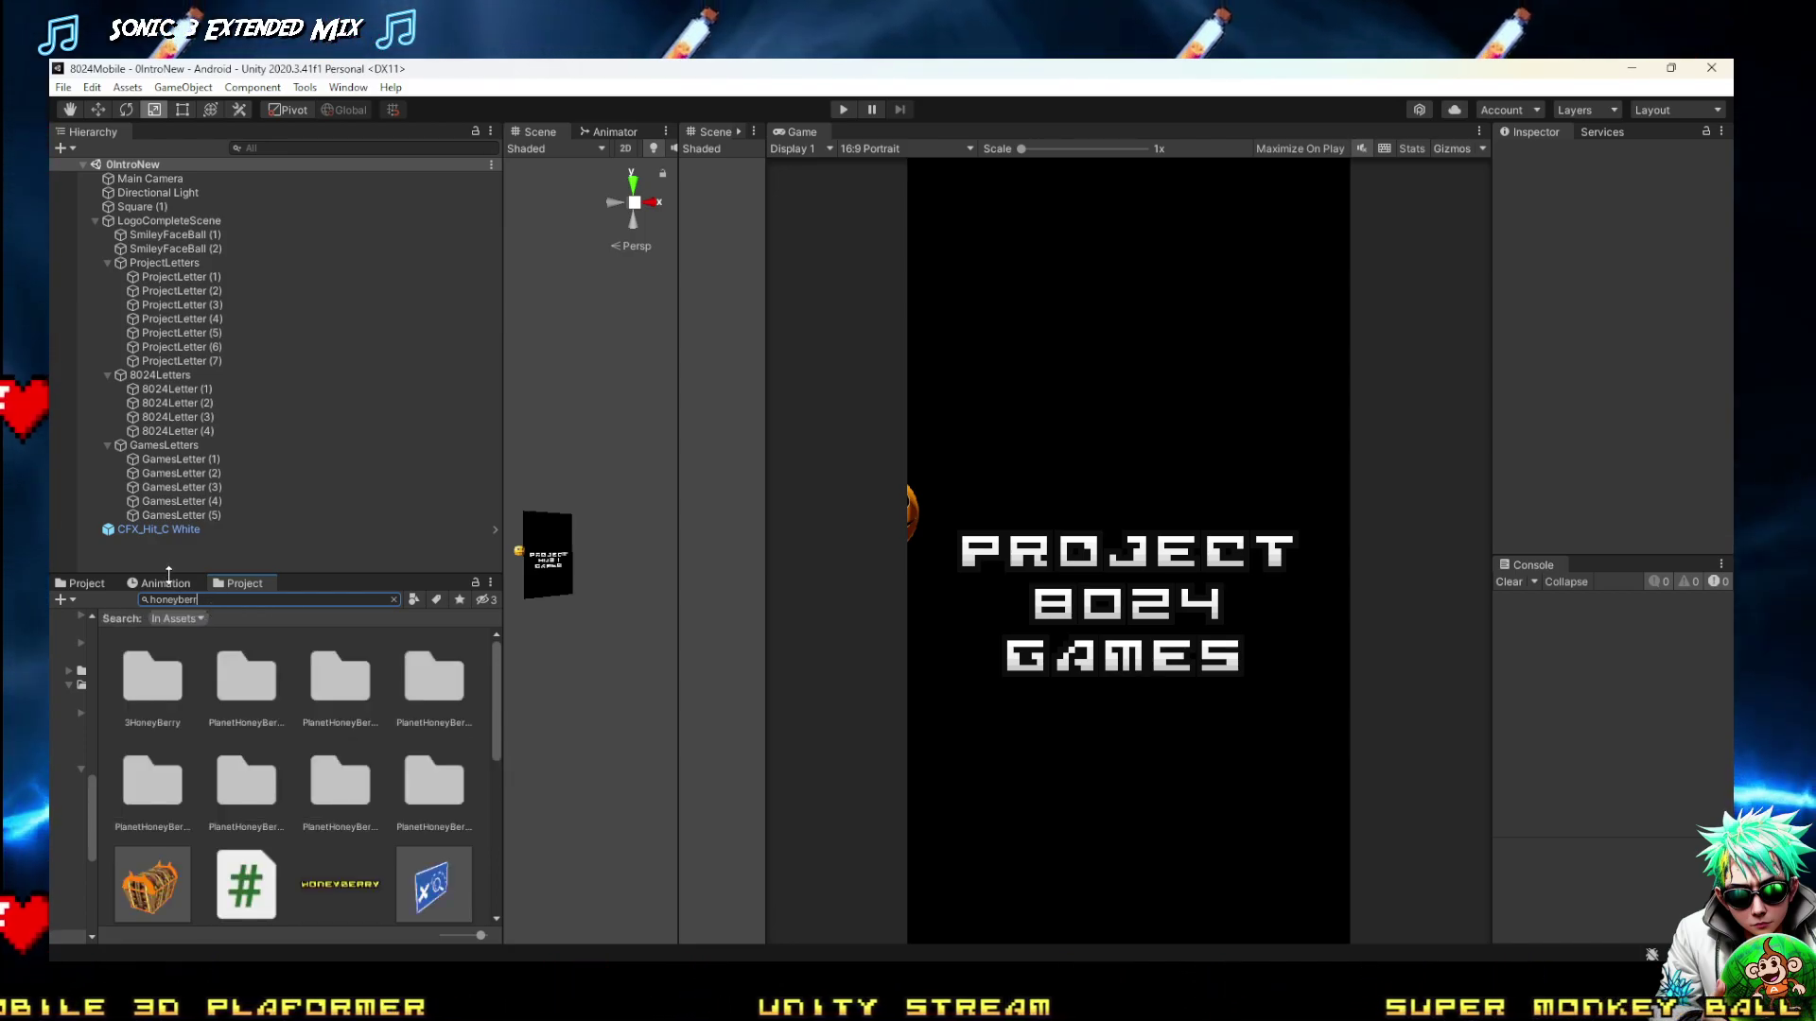
{"action": "type", "text": "y"}
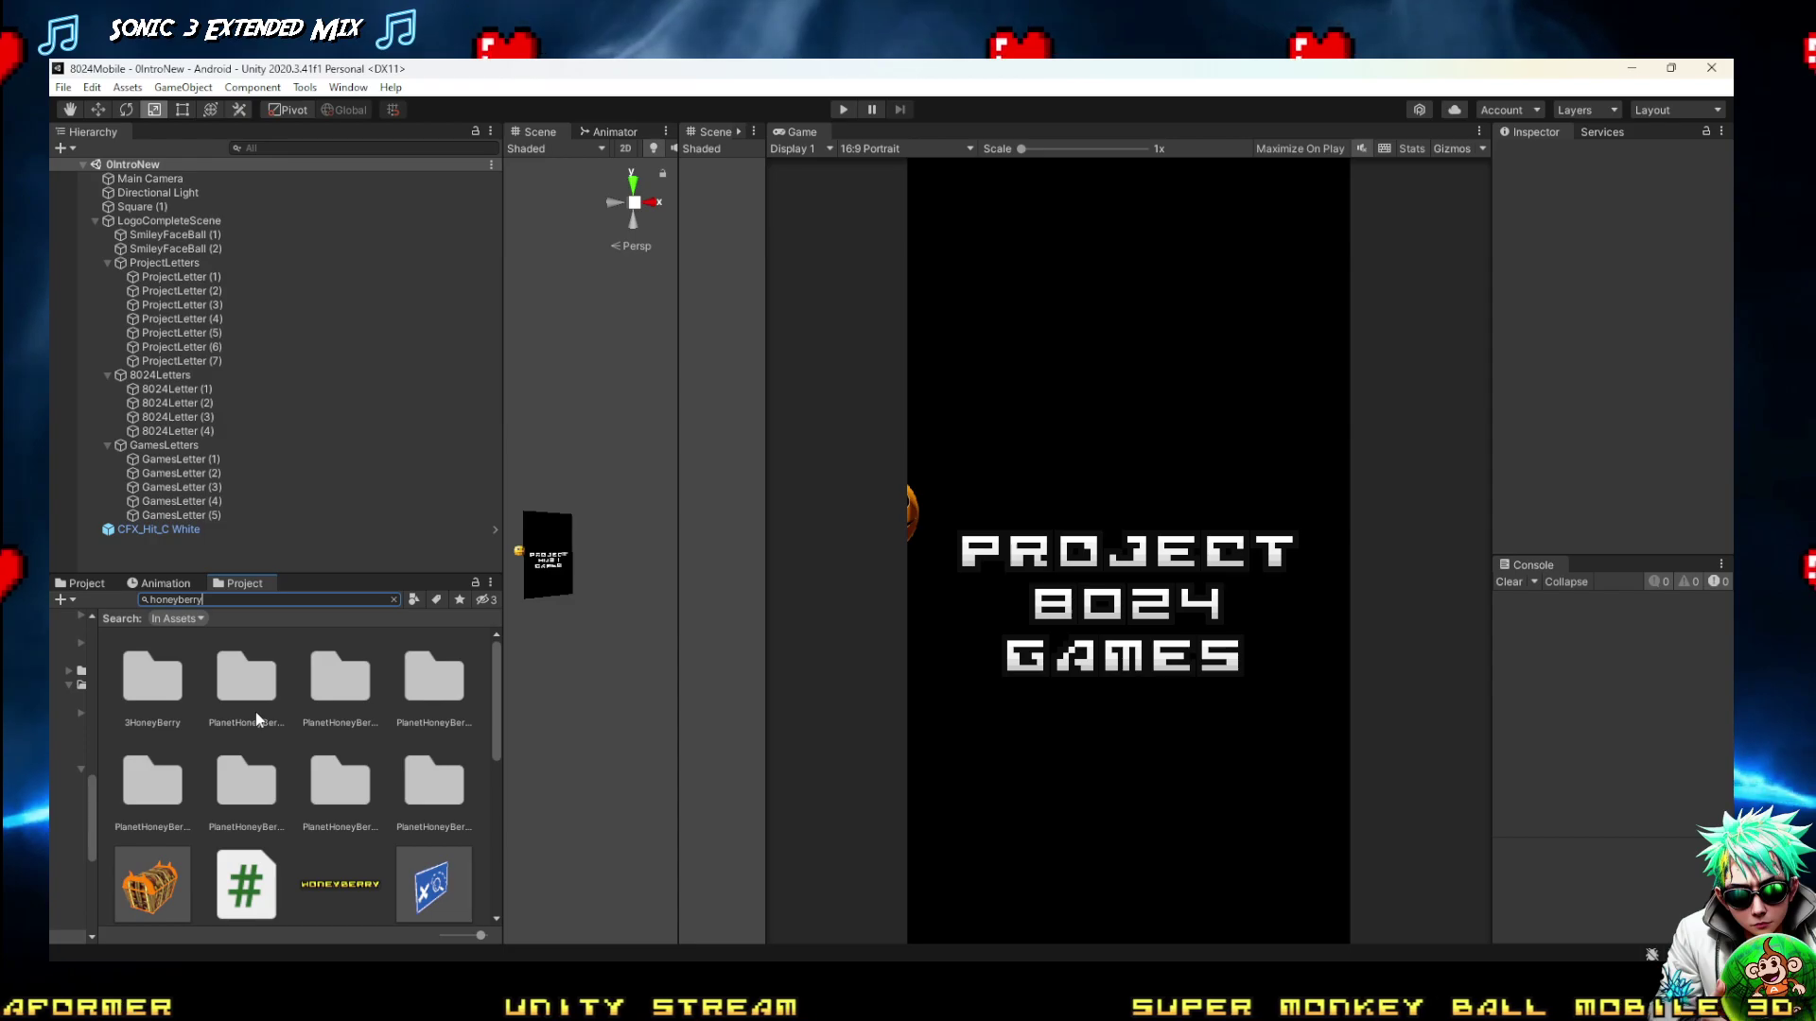
{"action": "scroll", "coordinate": [292, 741], "scroll_direction": "down", "scroll_amount": 3}
{"action": "left_click", "coordinate": [348, 783]}
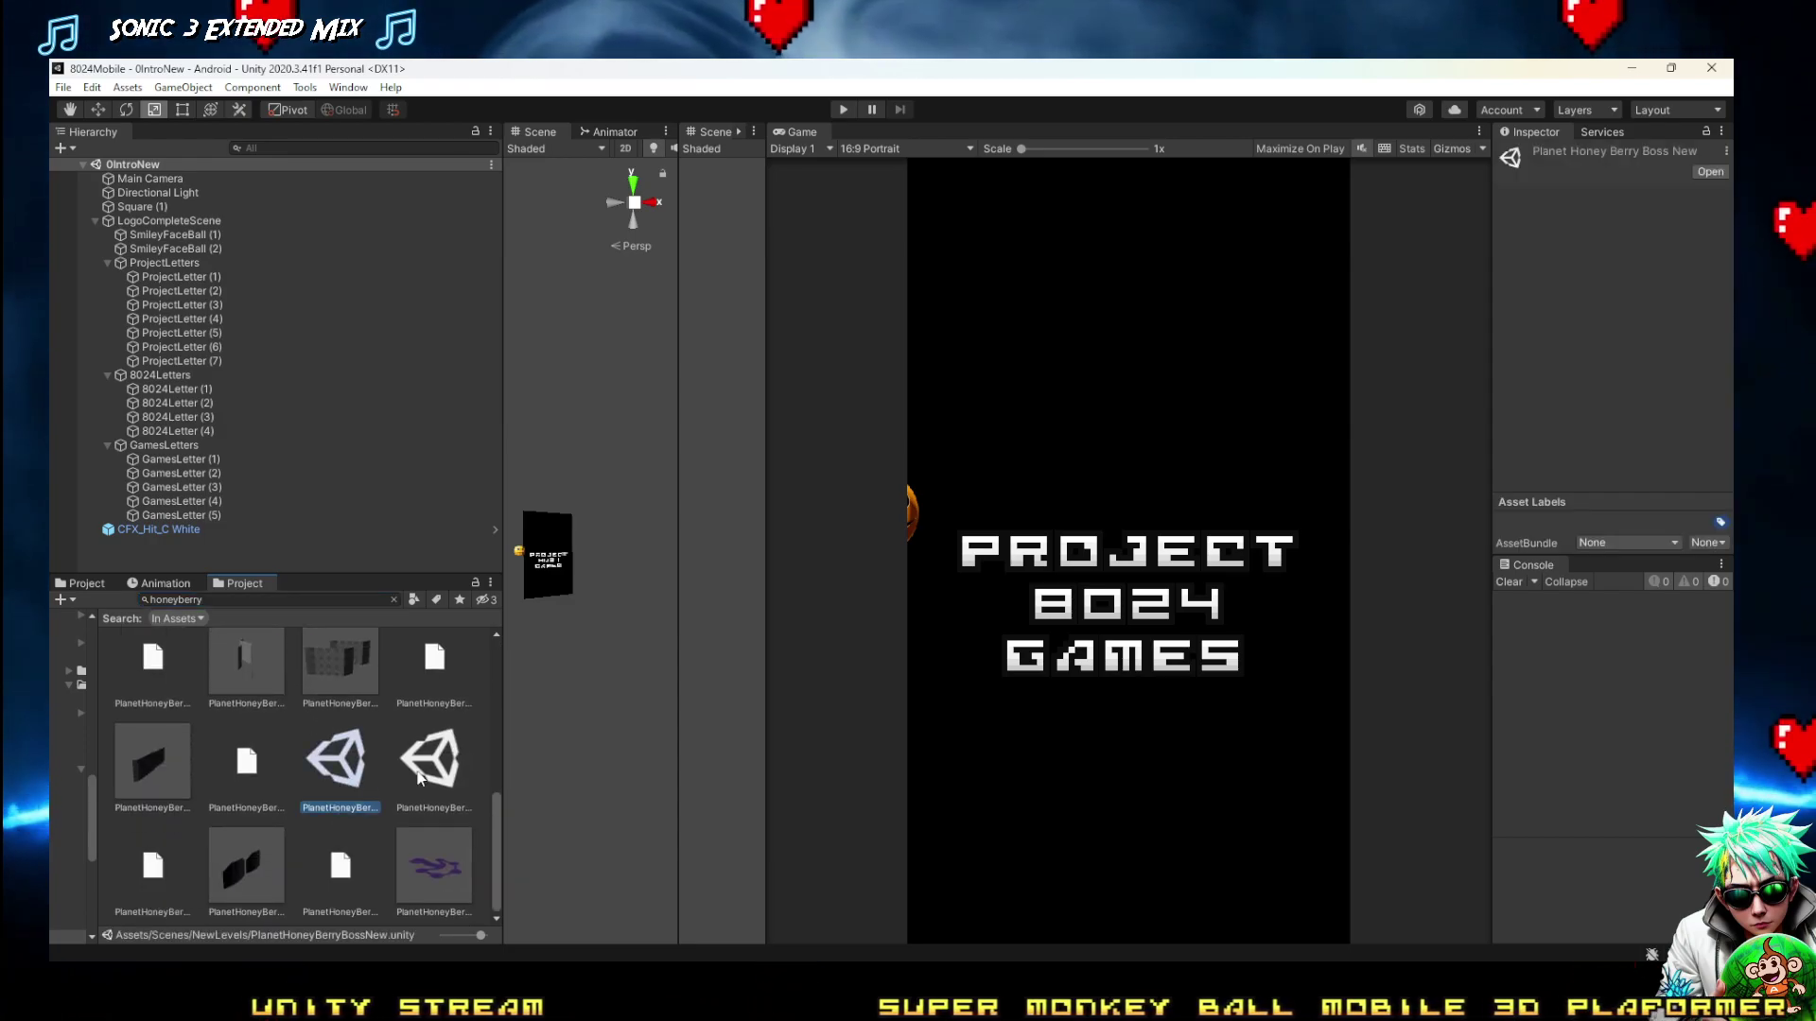
{"action": "double_click", "coordinate": [435, 757]}
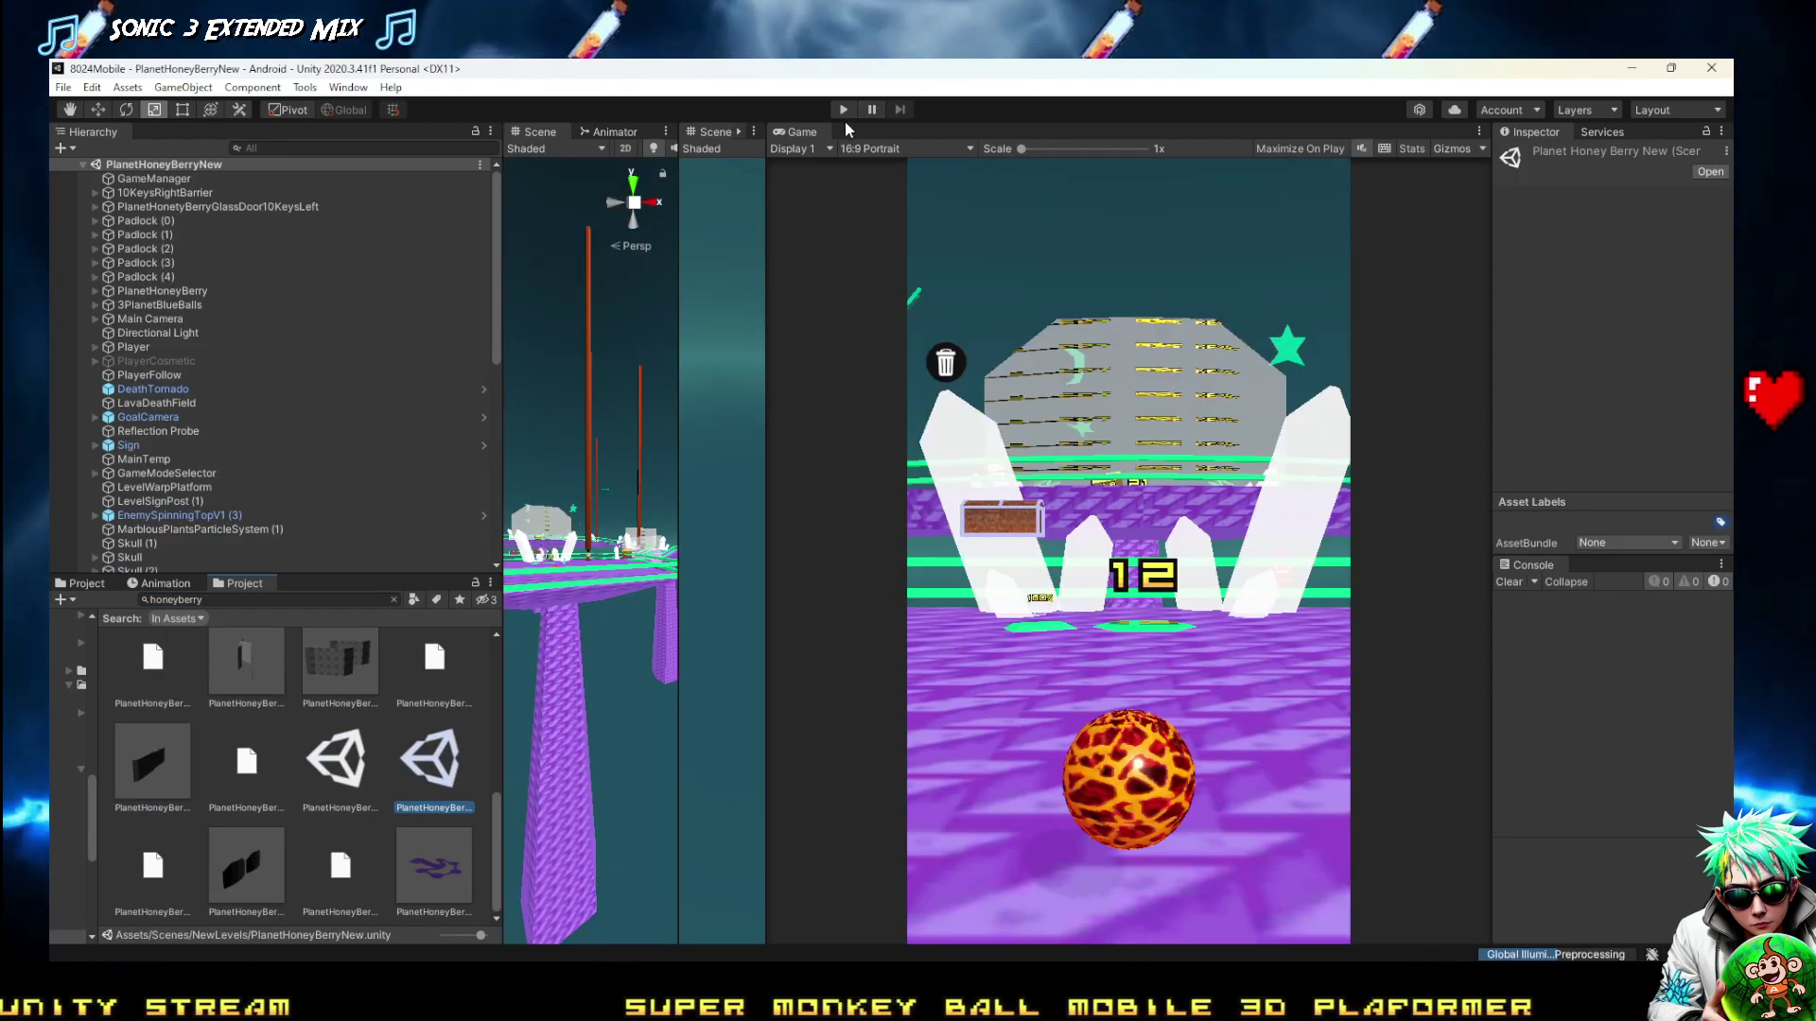
Enter play mode and roll the ball forward out of its cage
{"action": "left_click", "coordinate": [843, 110]}
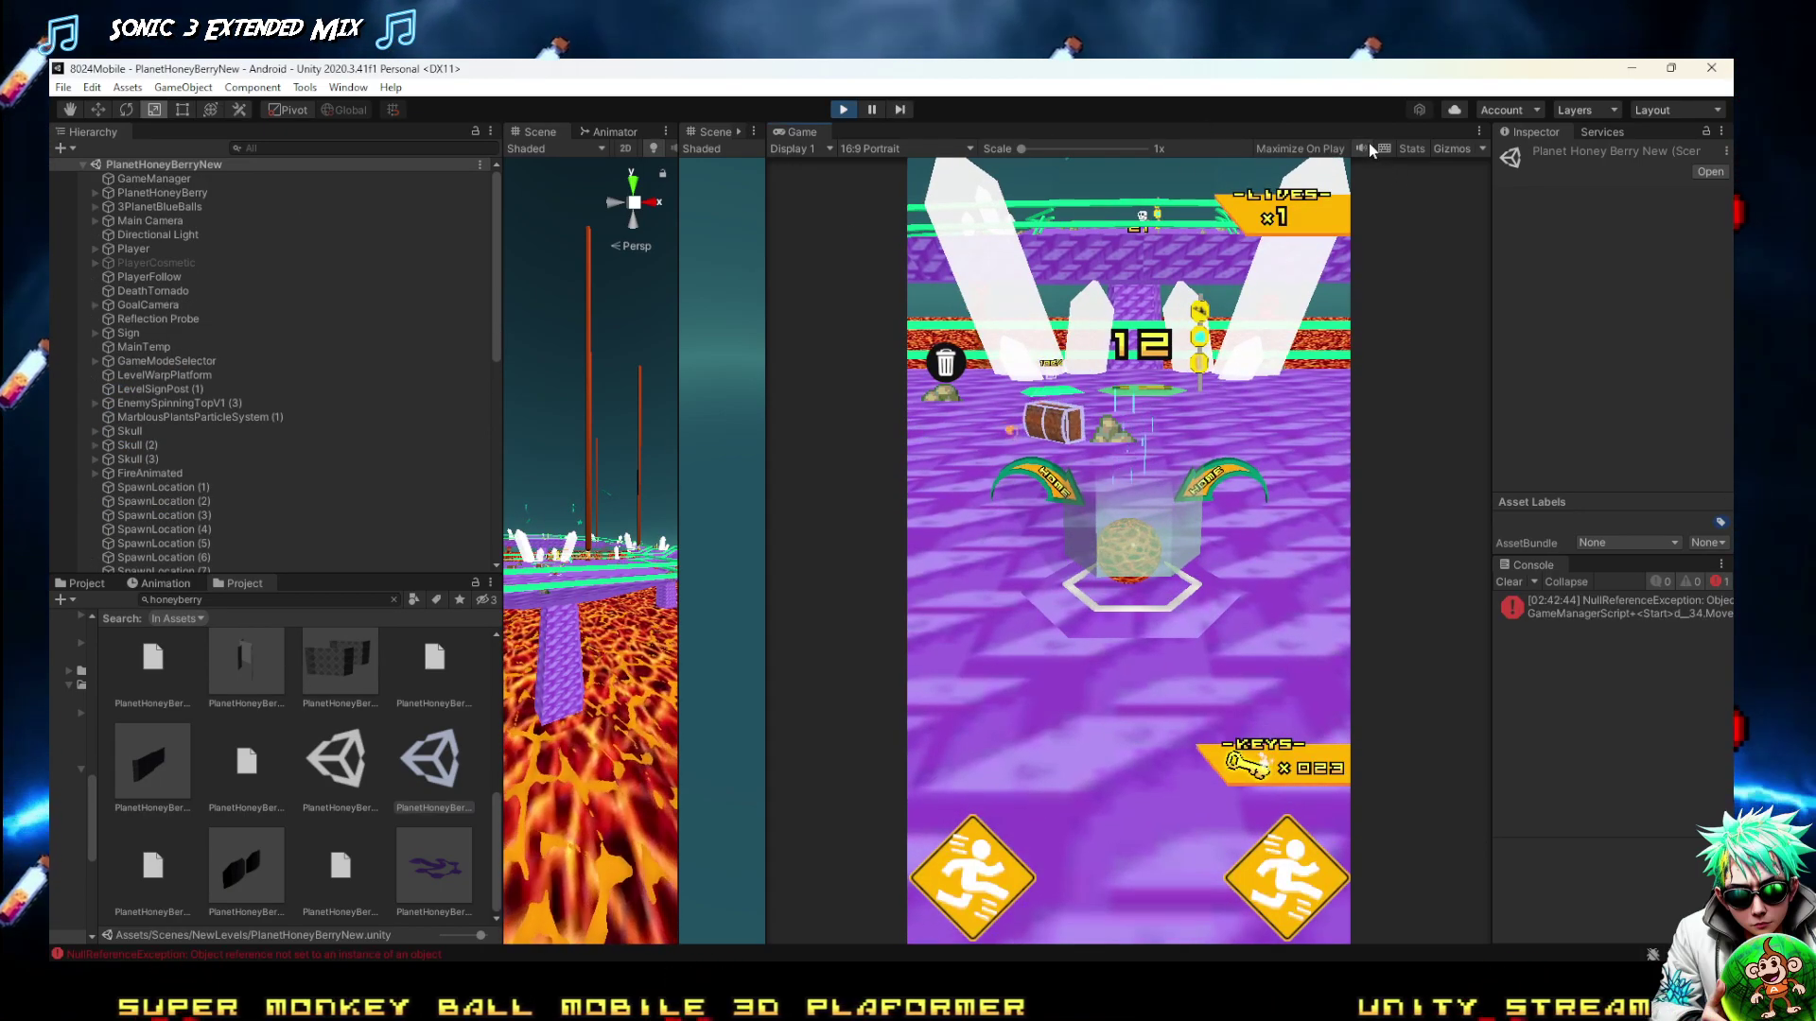
{"action": "left_click", "coordinate": [1284, 577]}
{"action": "key", "text": "Up"}
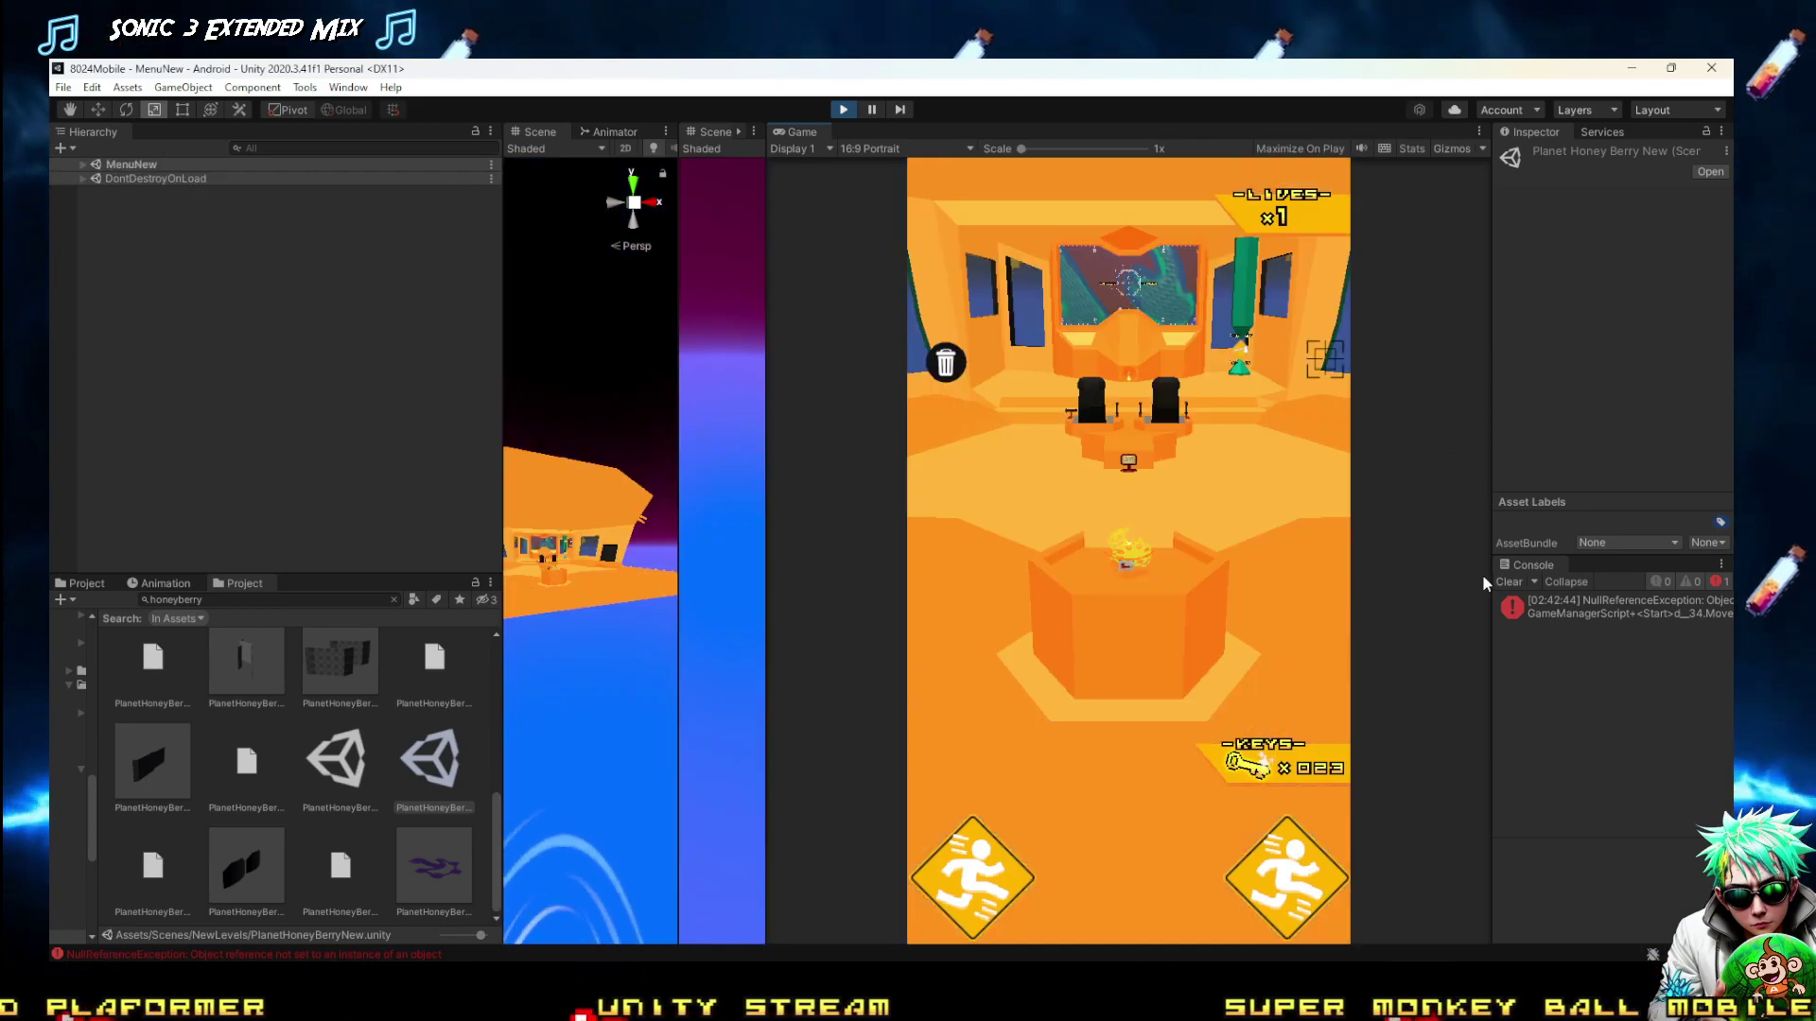
Clear the console error and maximize the Game view
{"action": "left_click", "coordinate": [1507, 583]}
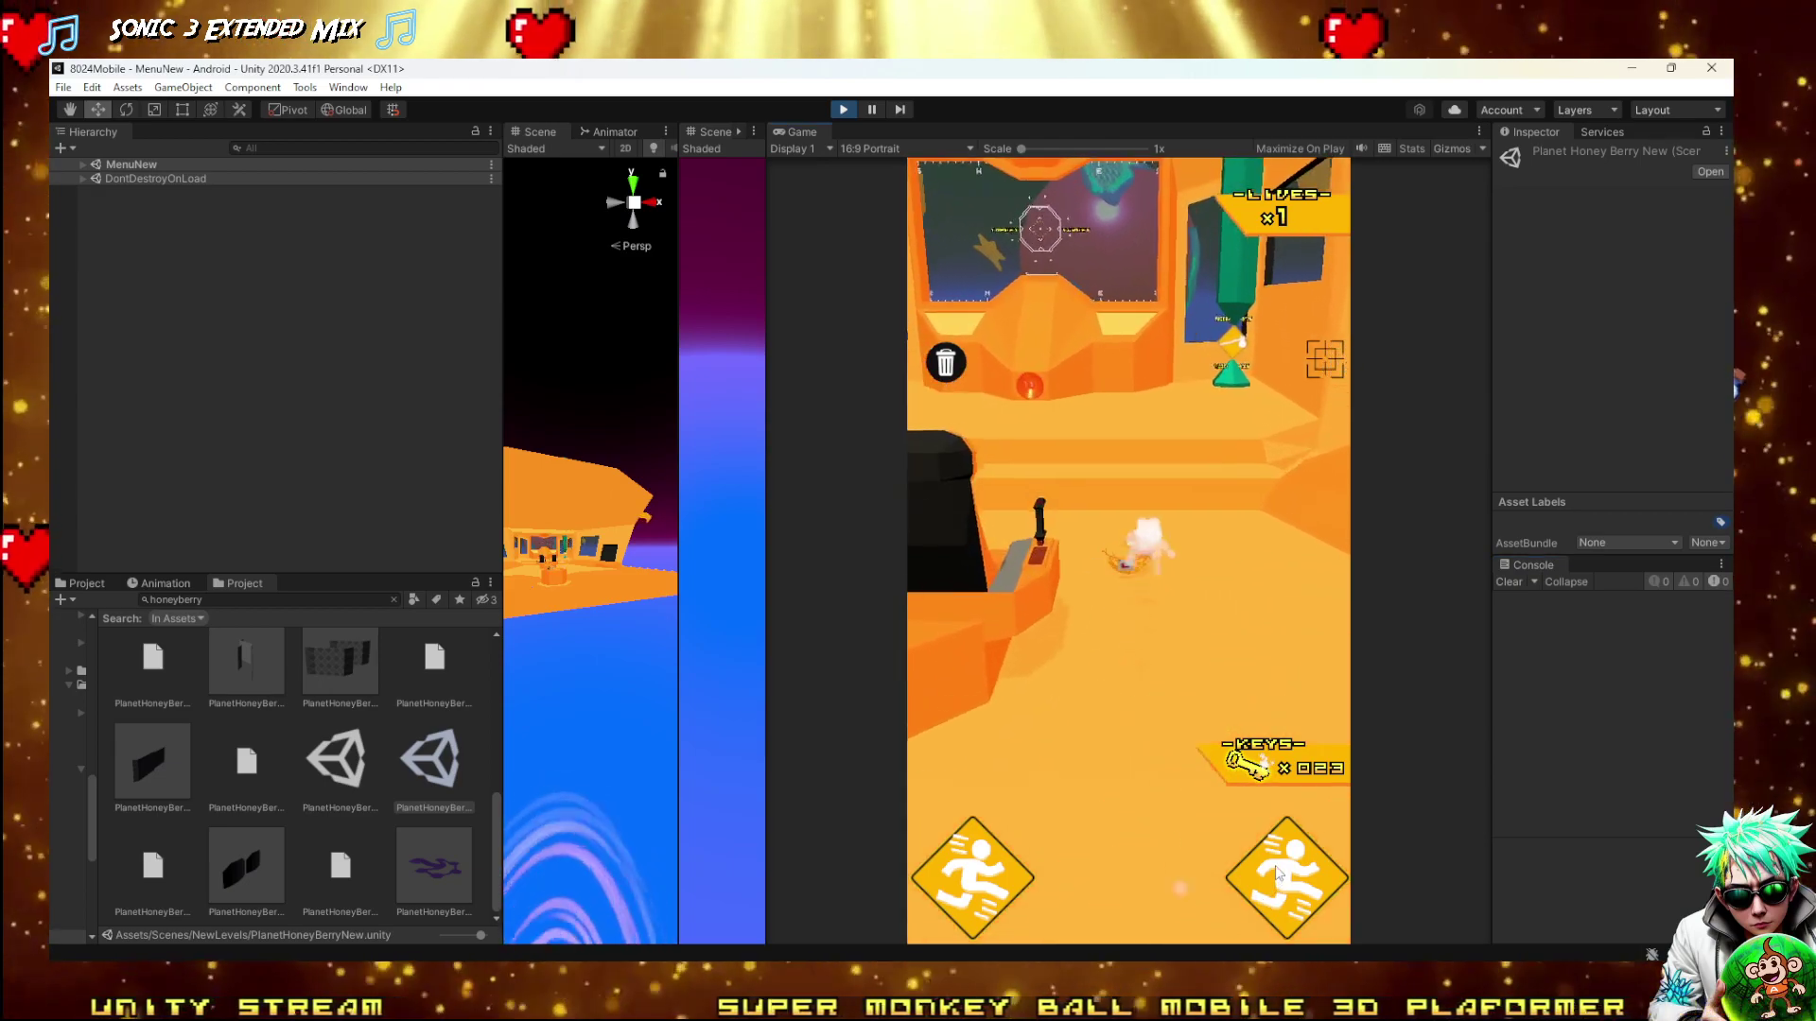
{"action": "right_click", "coordinate": [792, 131]}
{"action": "left_click", "coordinate": [845, 183]}
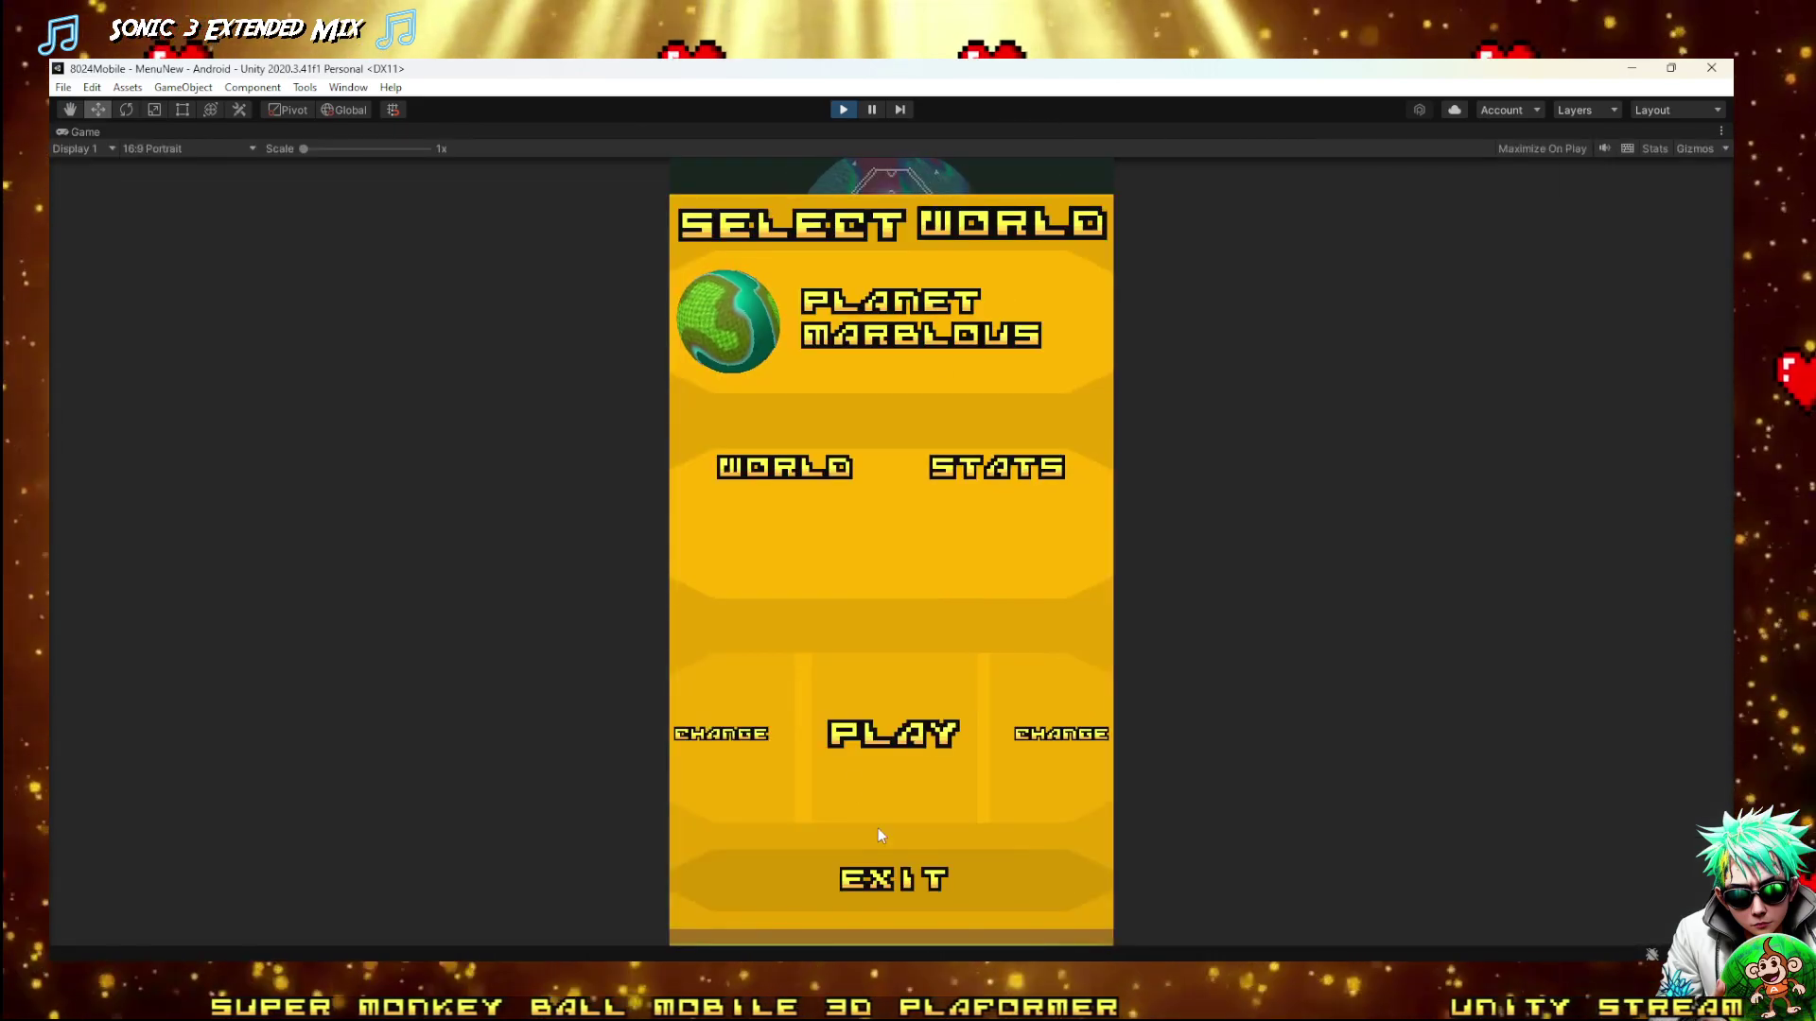
Play Planet Marblous level 11 and its boss stage, then return to the main menu
{"action": "left_click", "coordinate": [860, 758]}
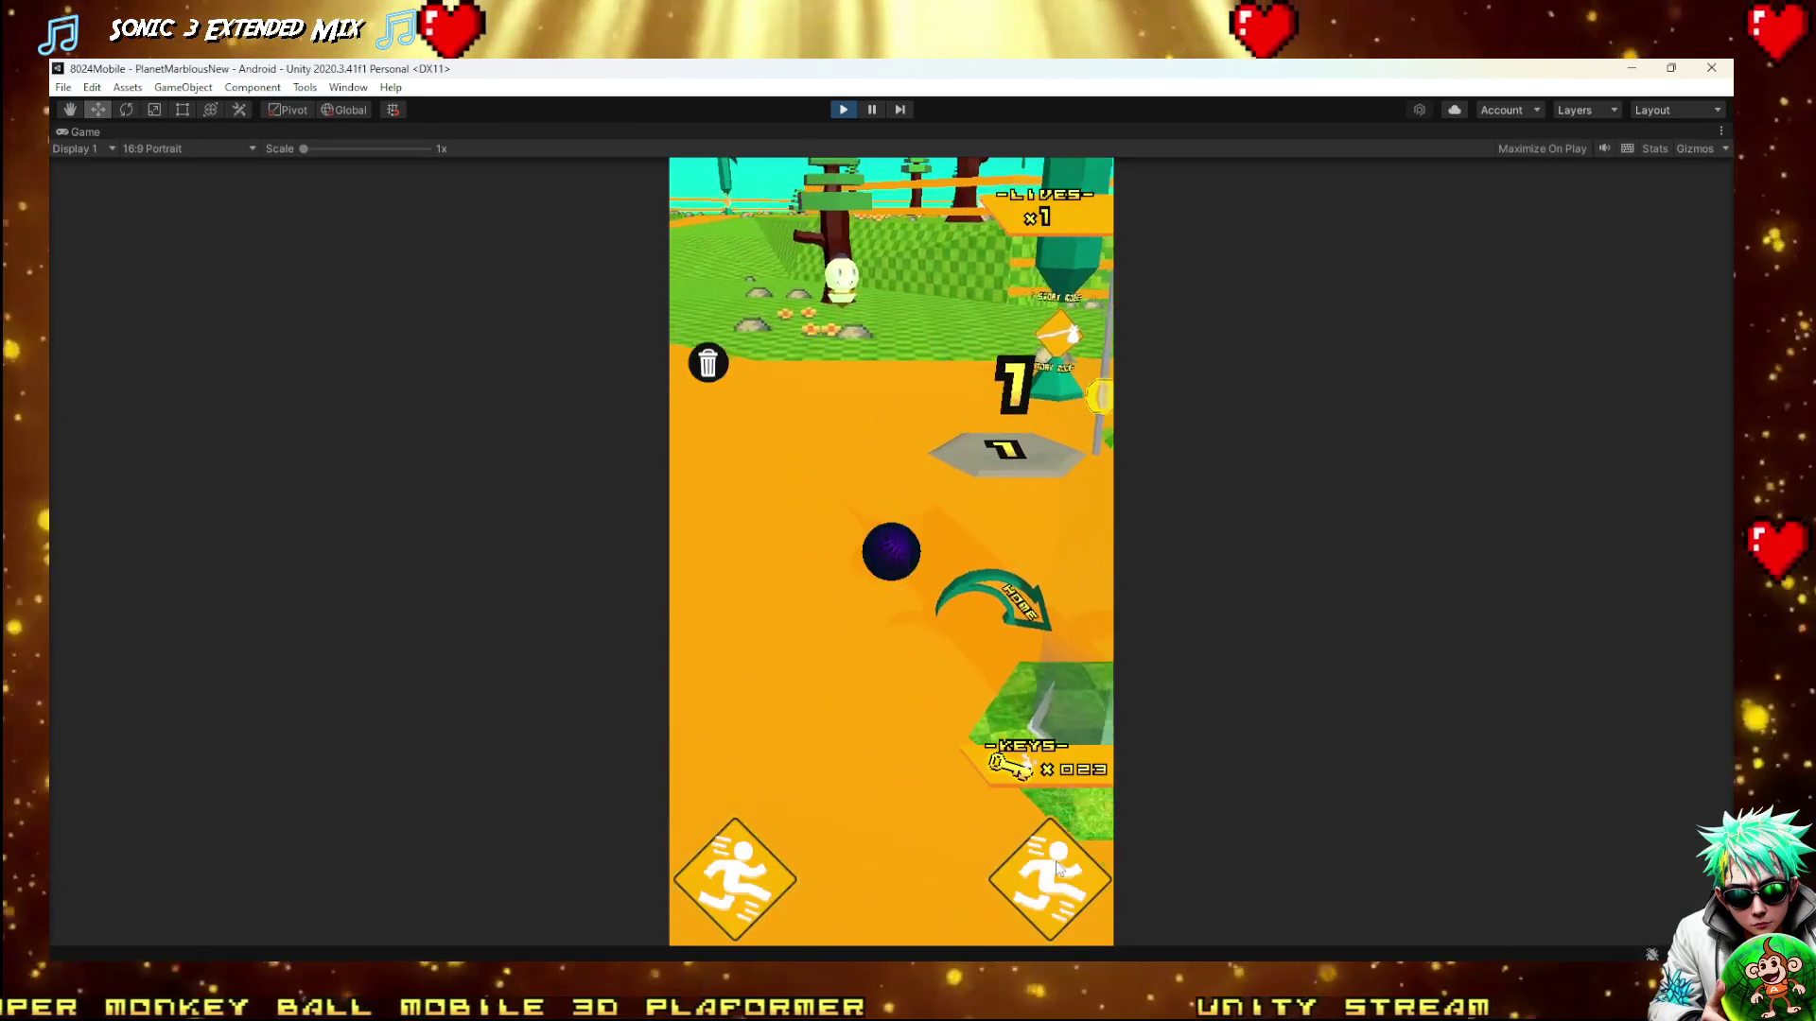
{"action": "left_click", "coordinate": [1055, 860]}
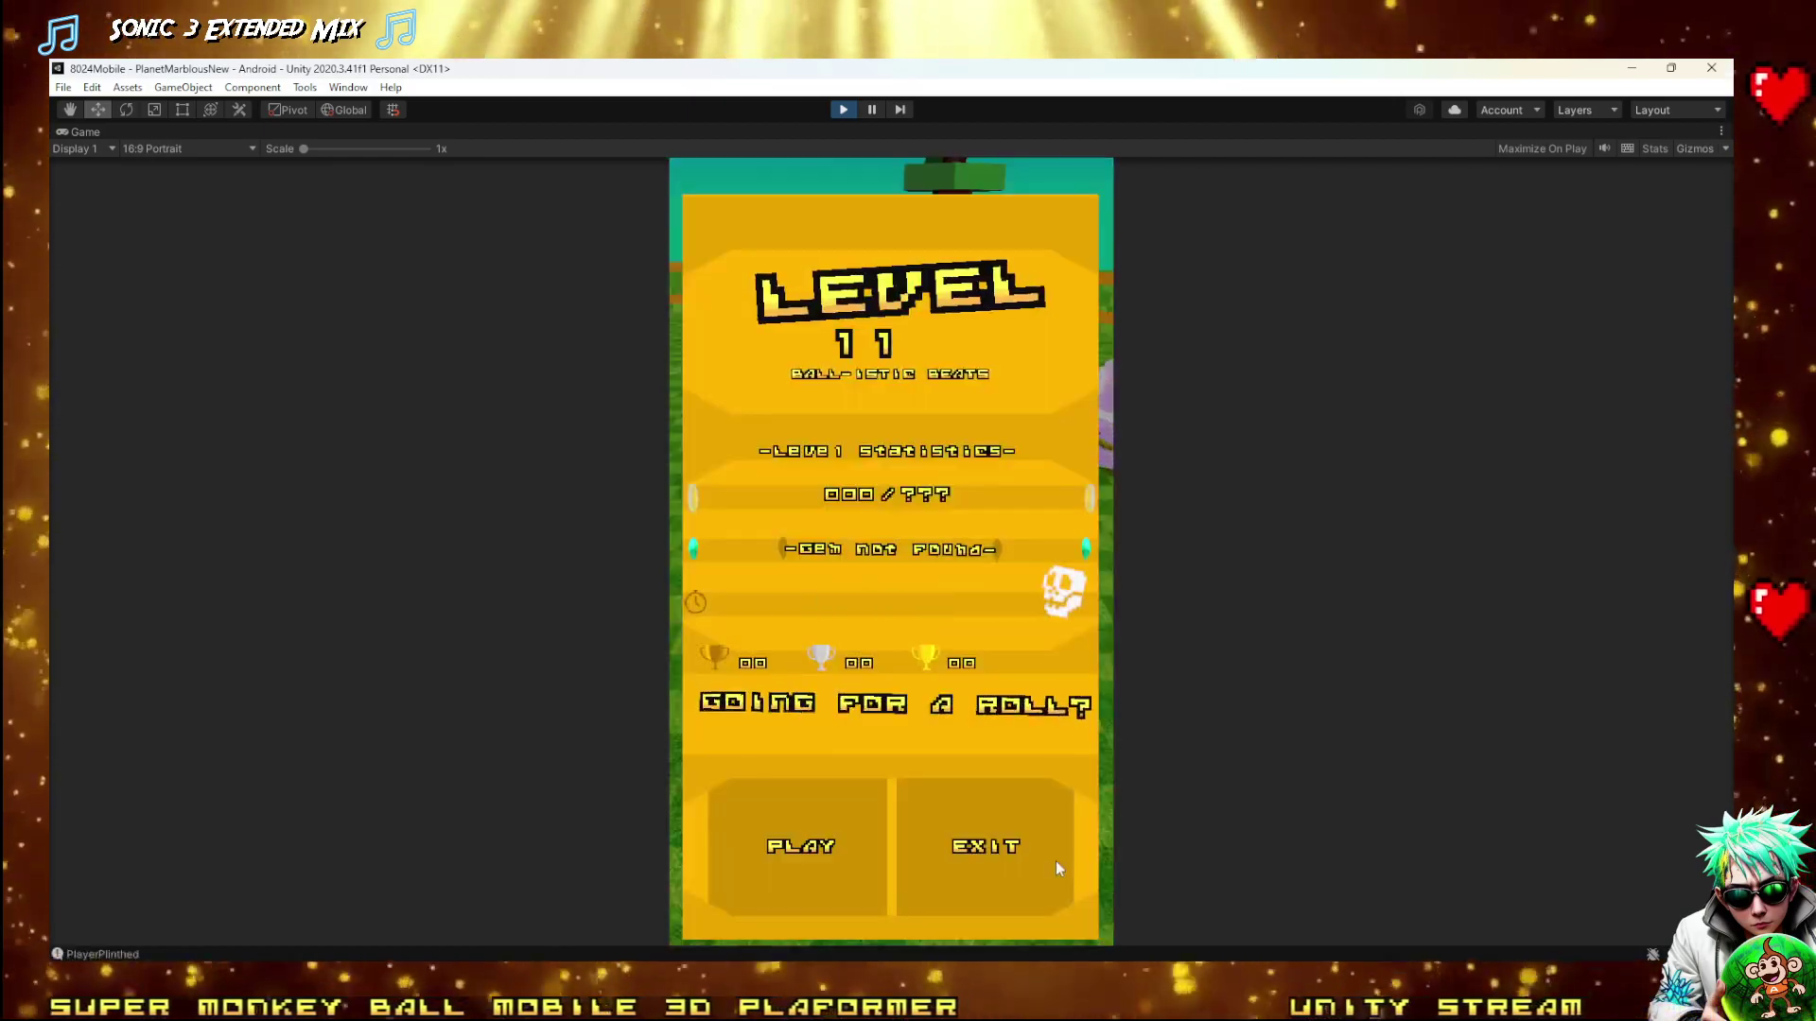
{"action": "left_click", "coordinate": [836, 811]}
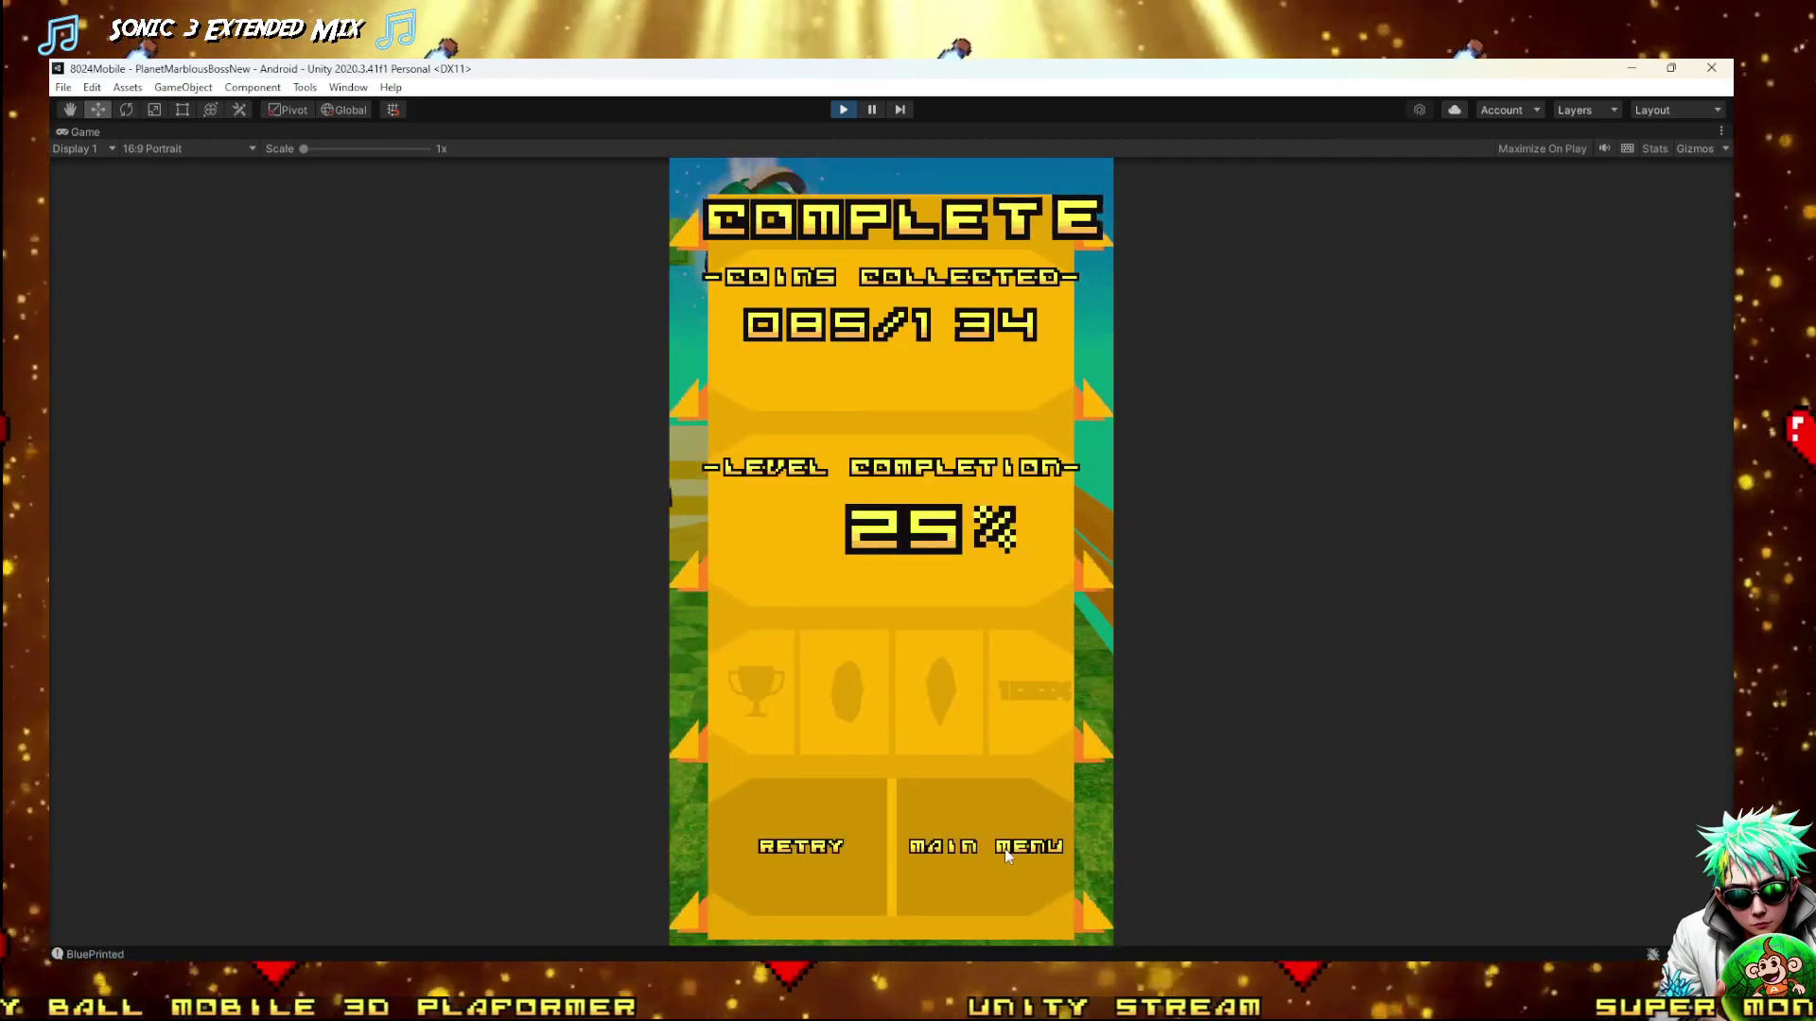
{"action": "left_click", "coordinate": [1005, 848]}
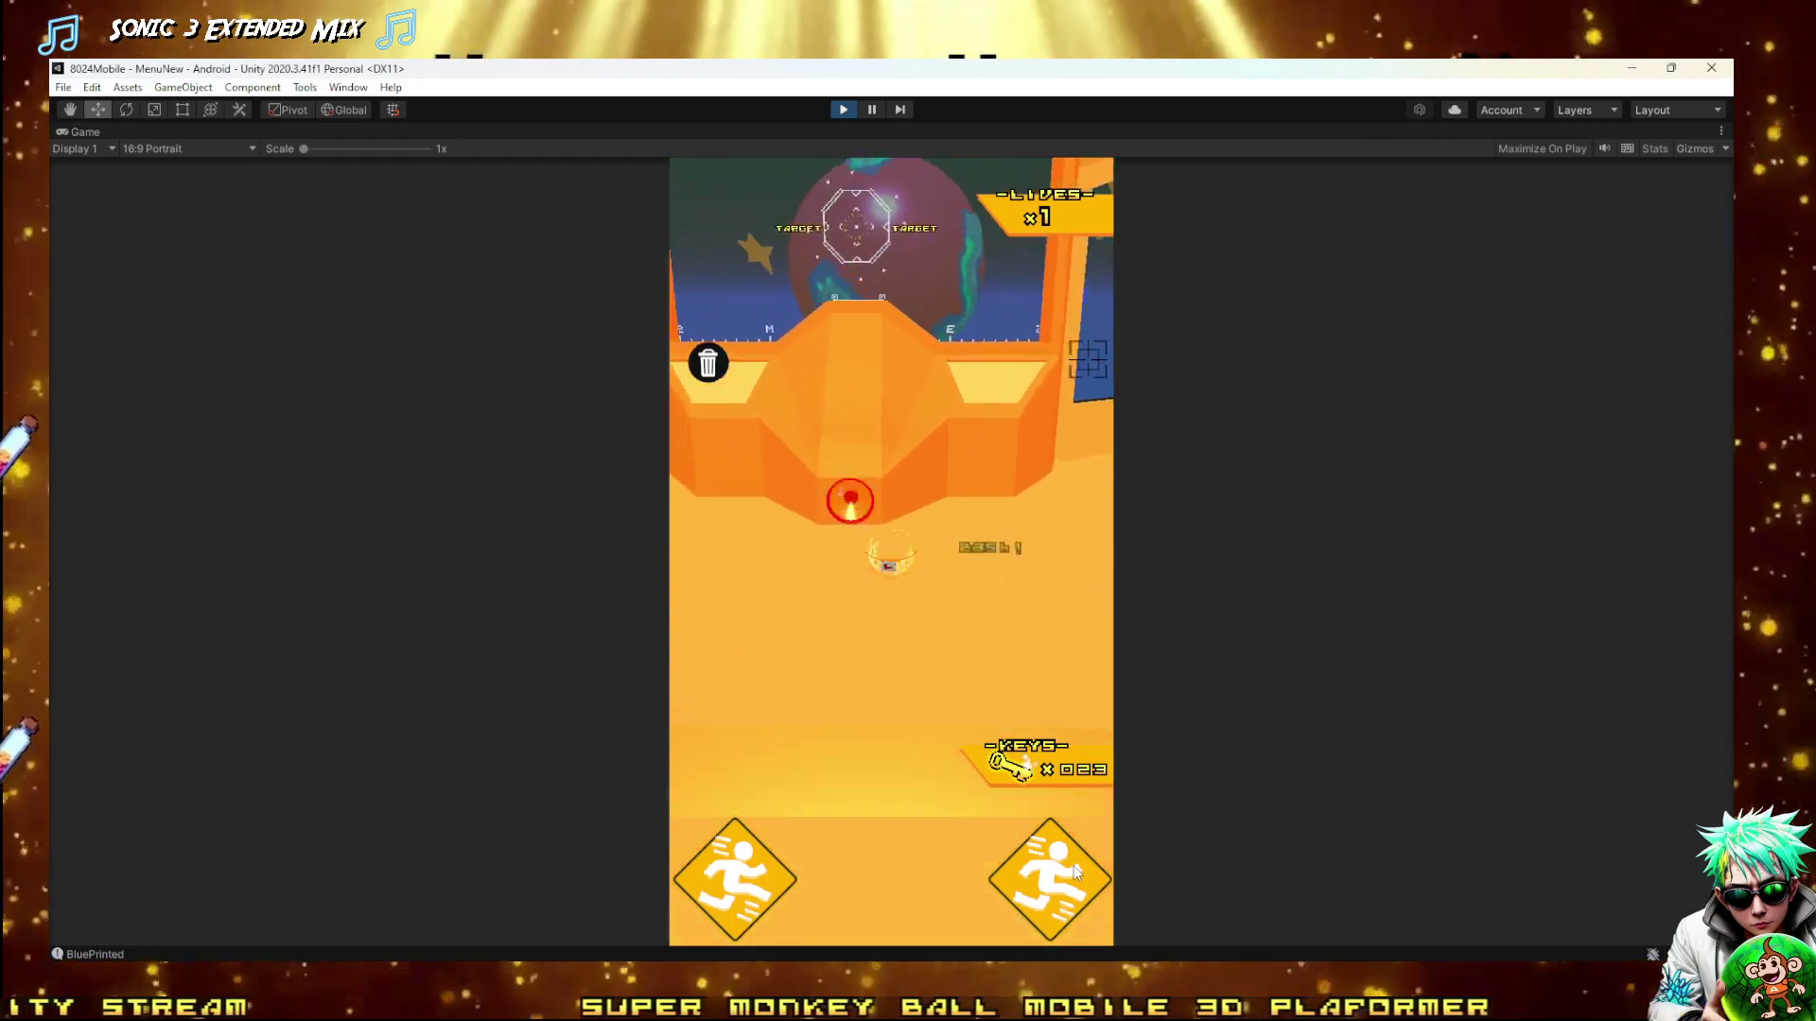
Enter Planet Honey Berry, clear Level 12, and continue back to the hub
{"action": "left_click", "coordinate": [974, 708]}
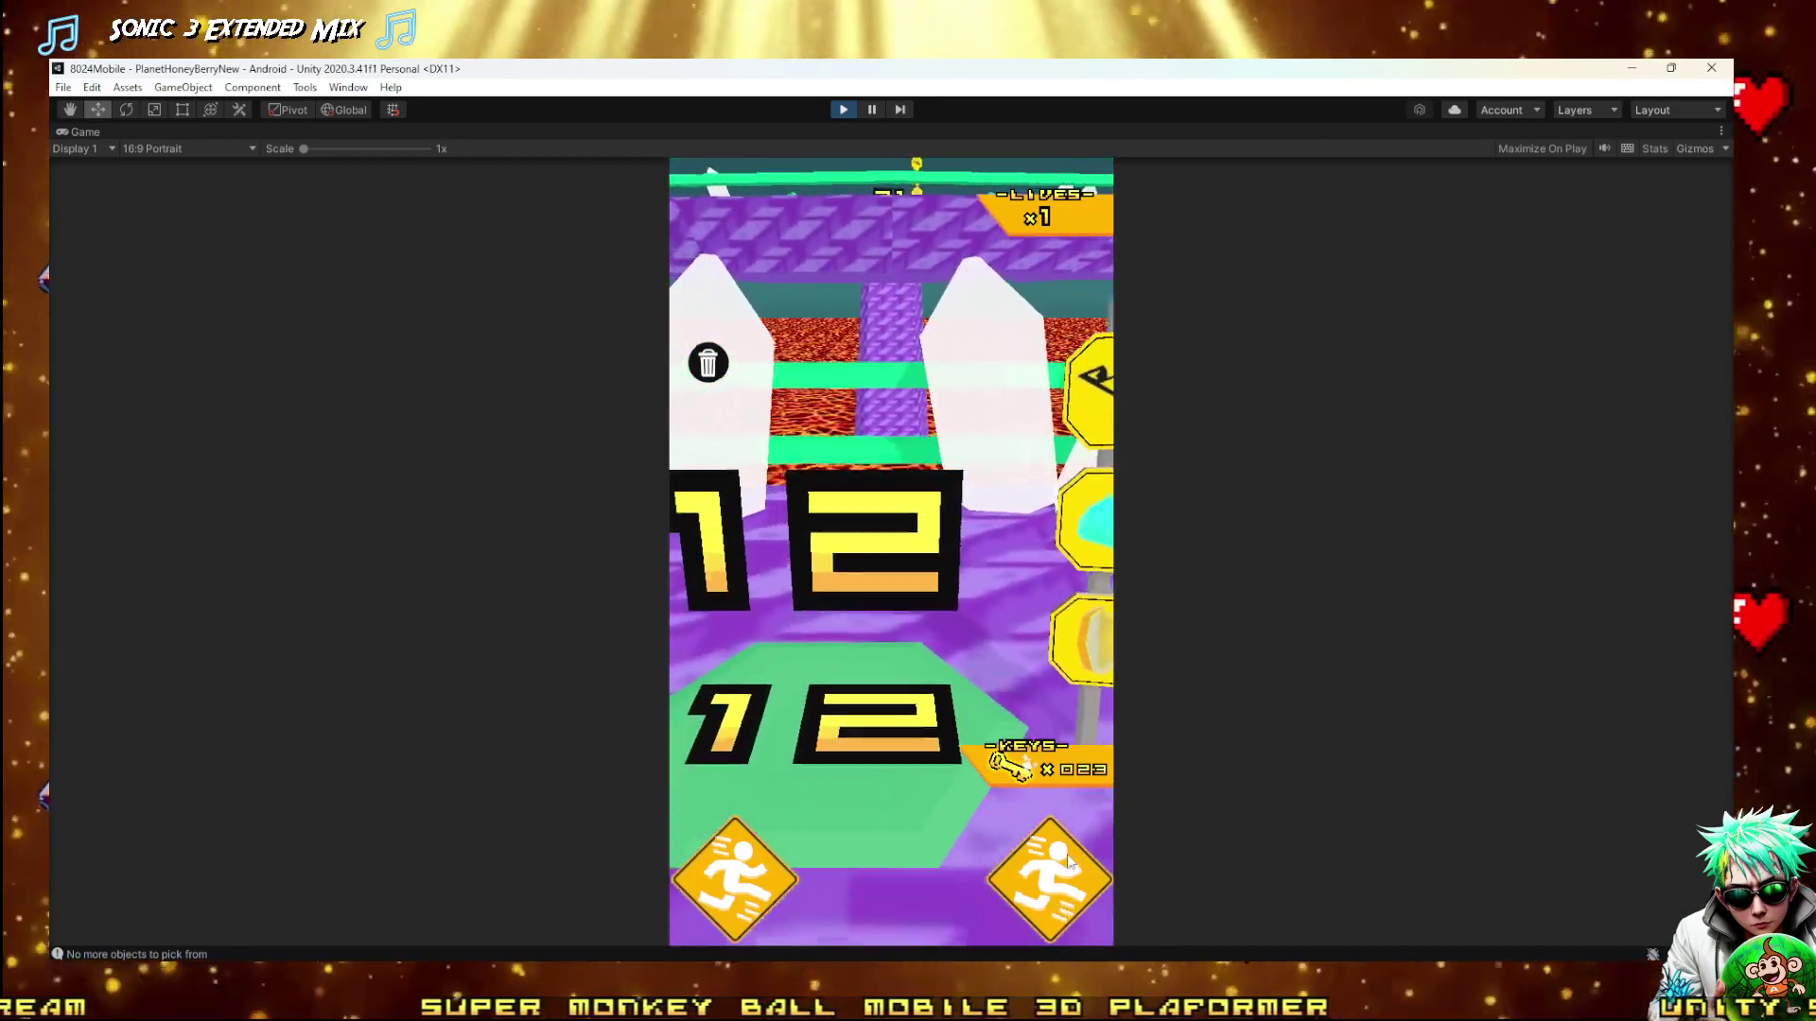
{"action": "left_click", "coordinate": [856, 841]}
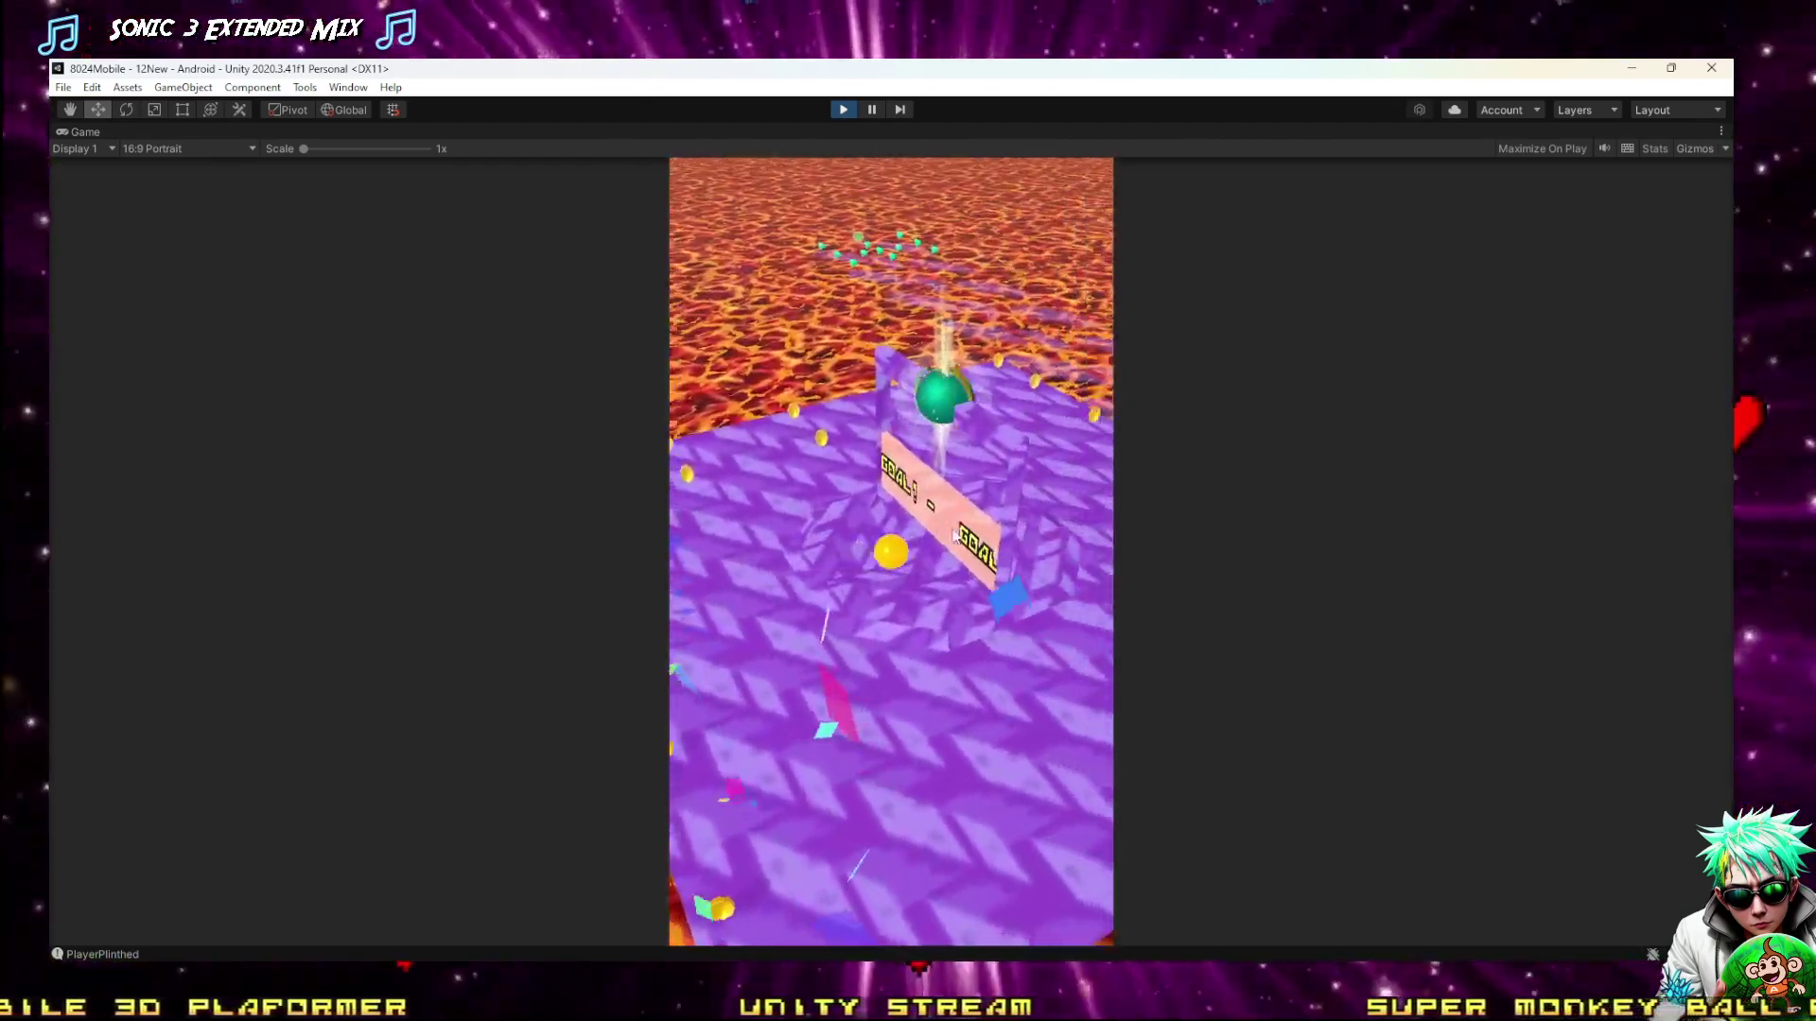
{"action": "left_click", "coordinate": [913, 799]}
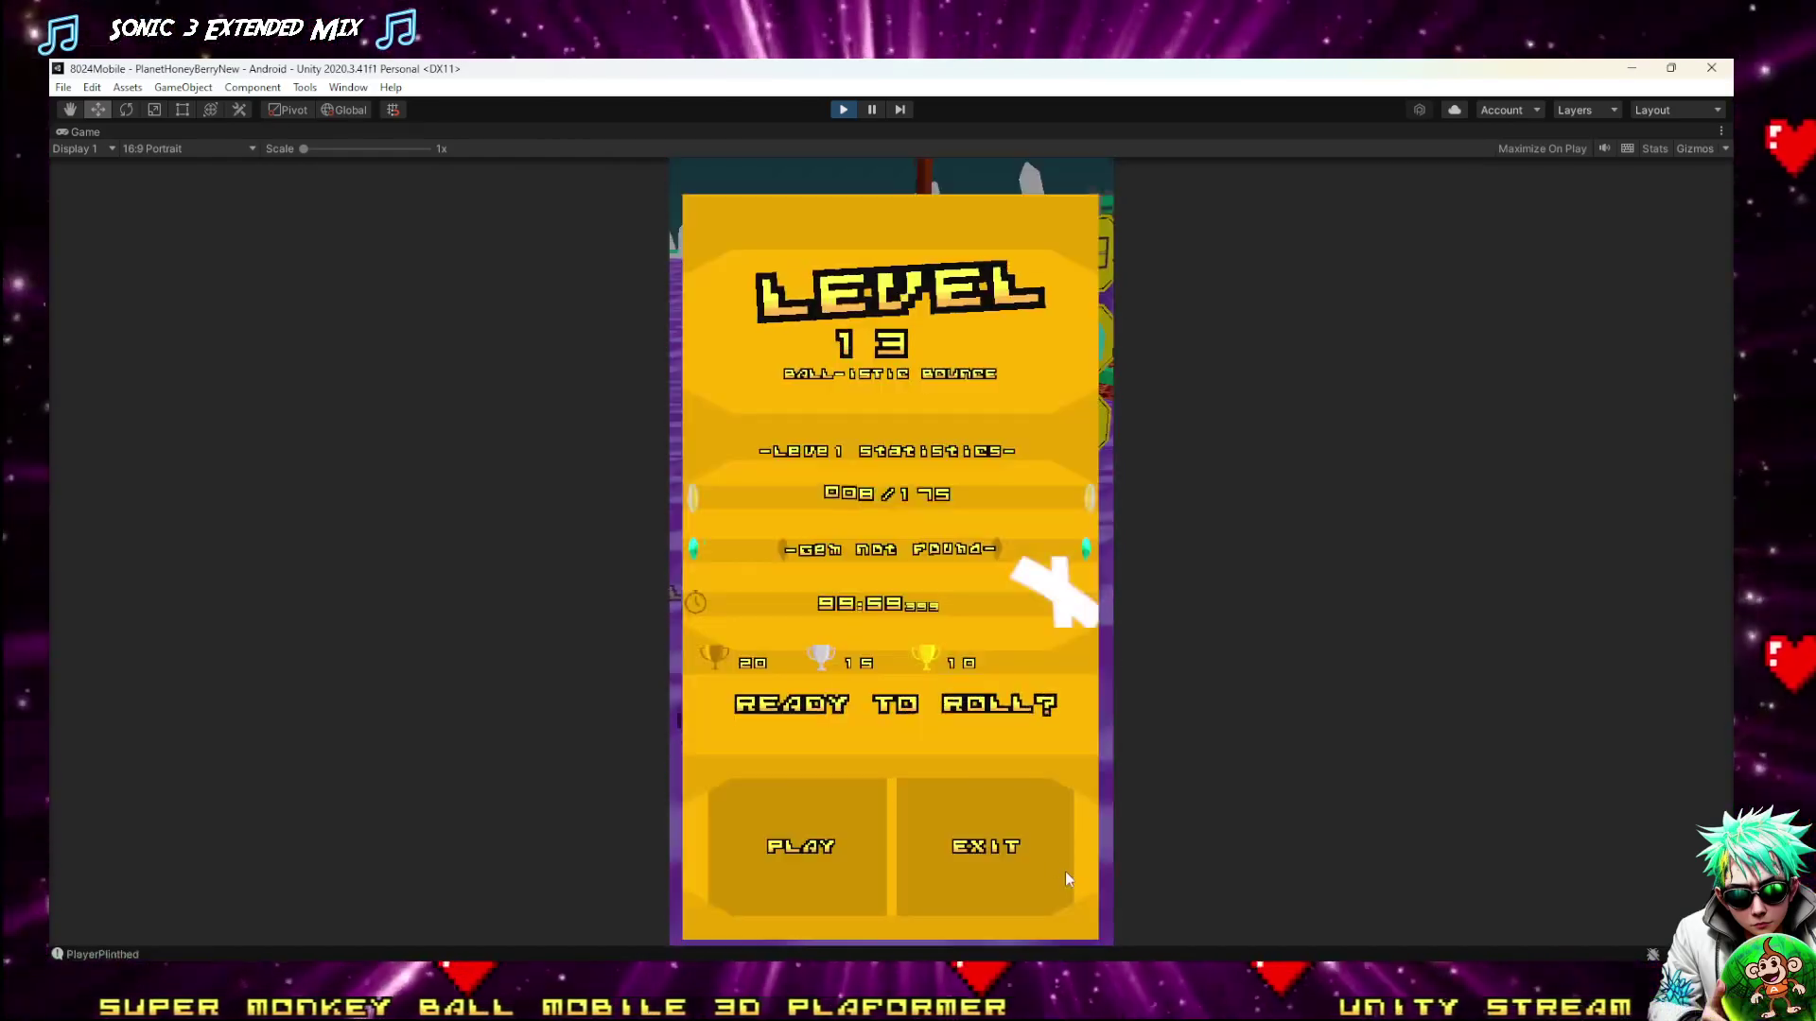
Play Level 13 through, then play the 15New stage until Game Over
{"action": "left_click", "coordinate": [819, 851]}
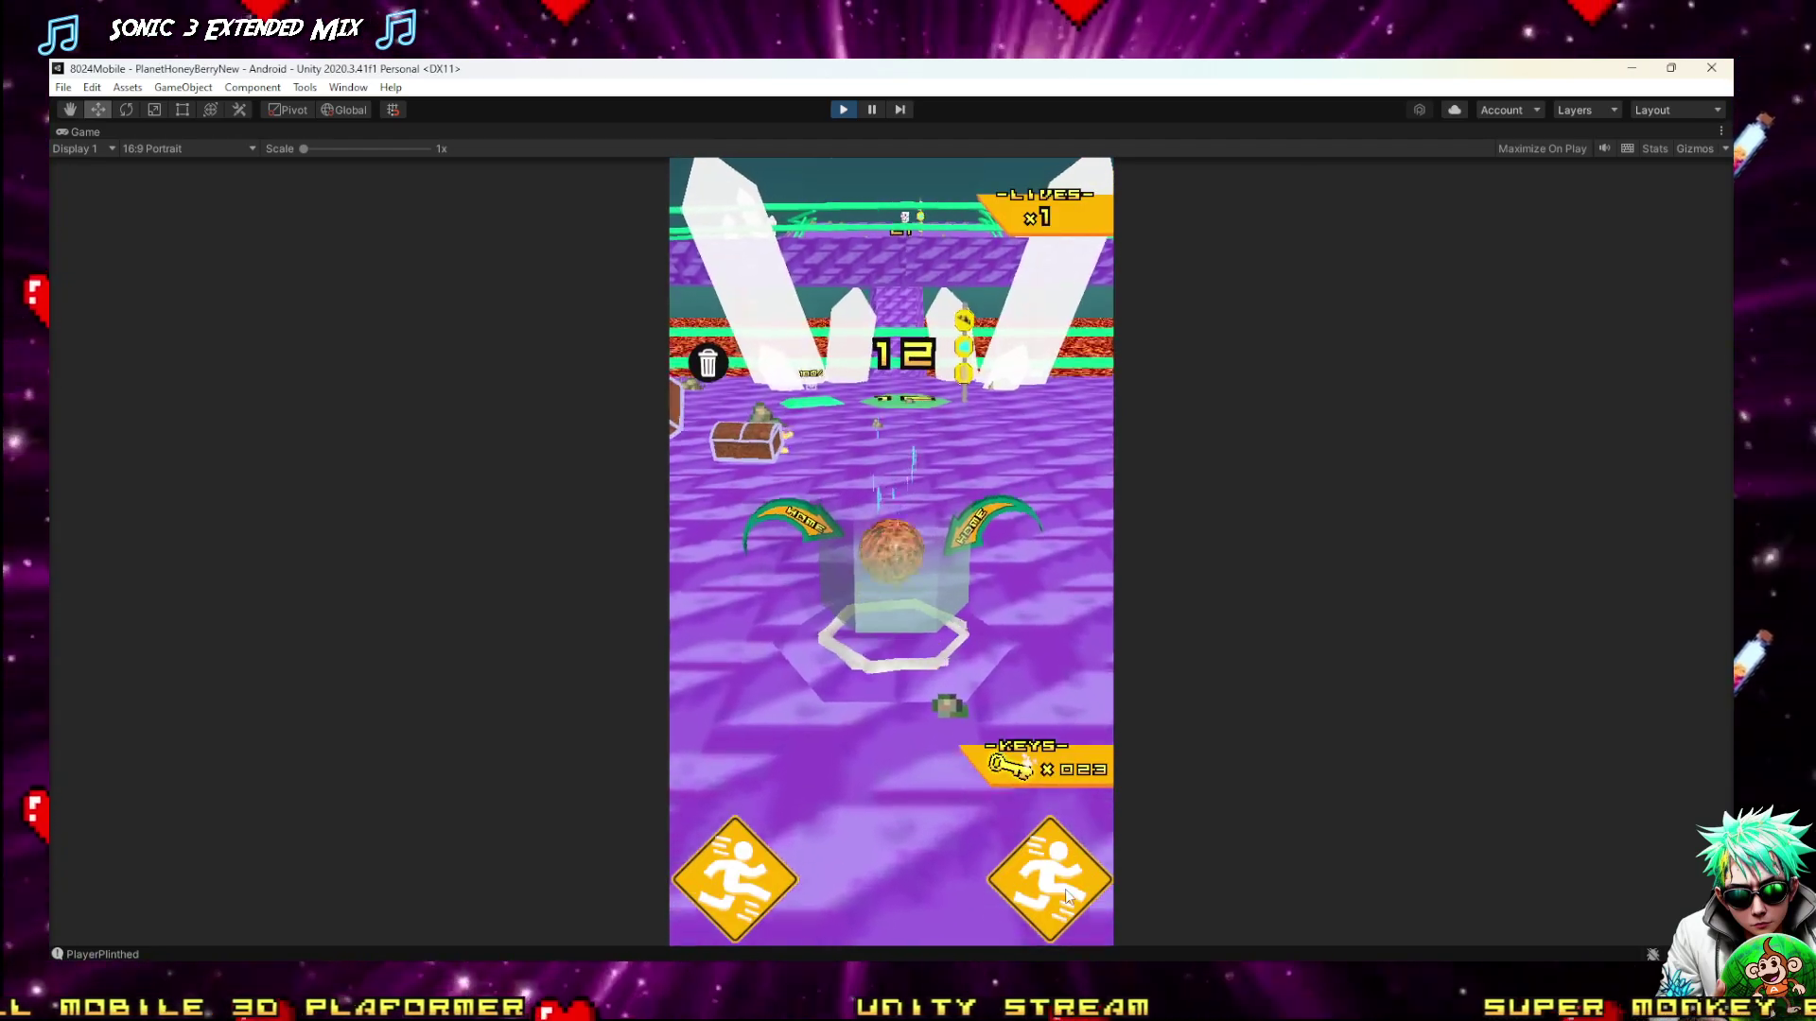
{"action": "left_click", "coordinate": [1066, 894]}
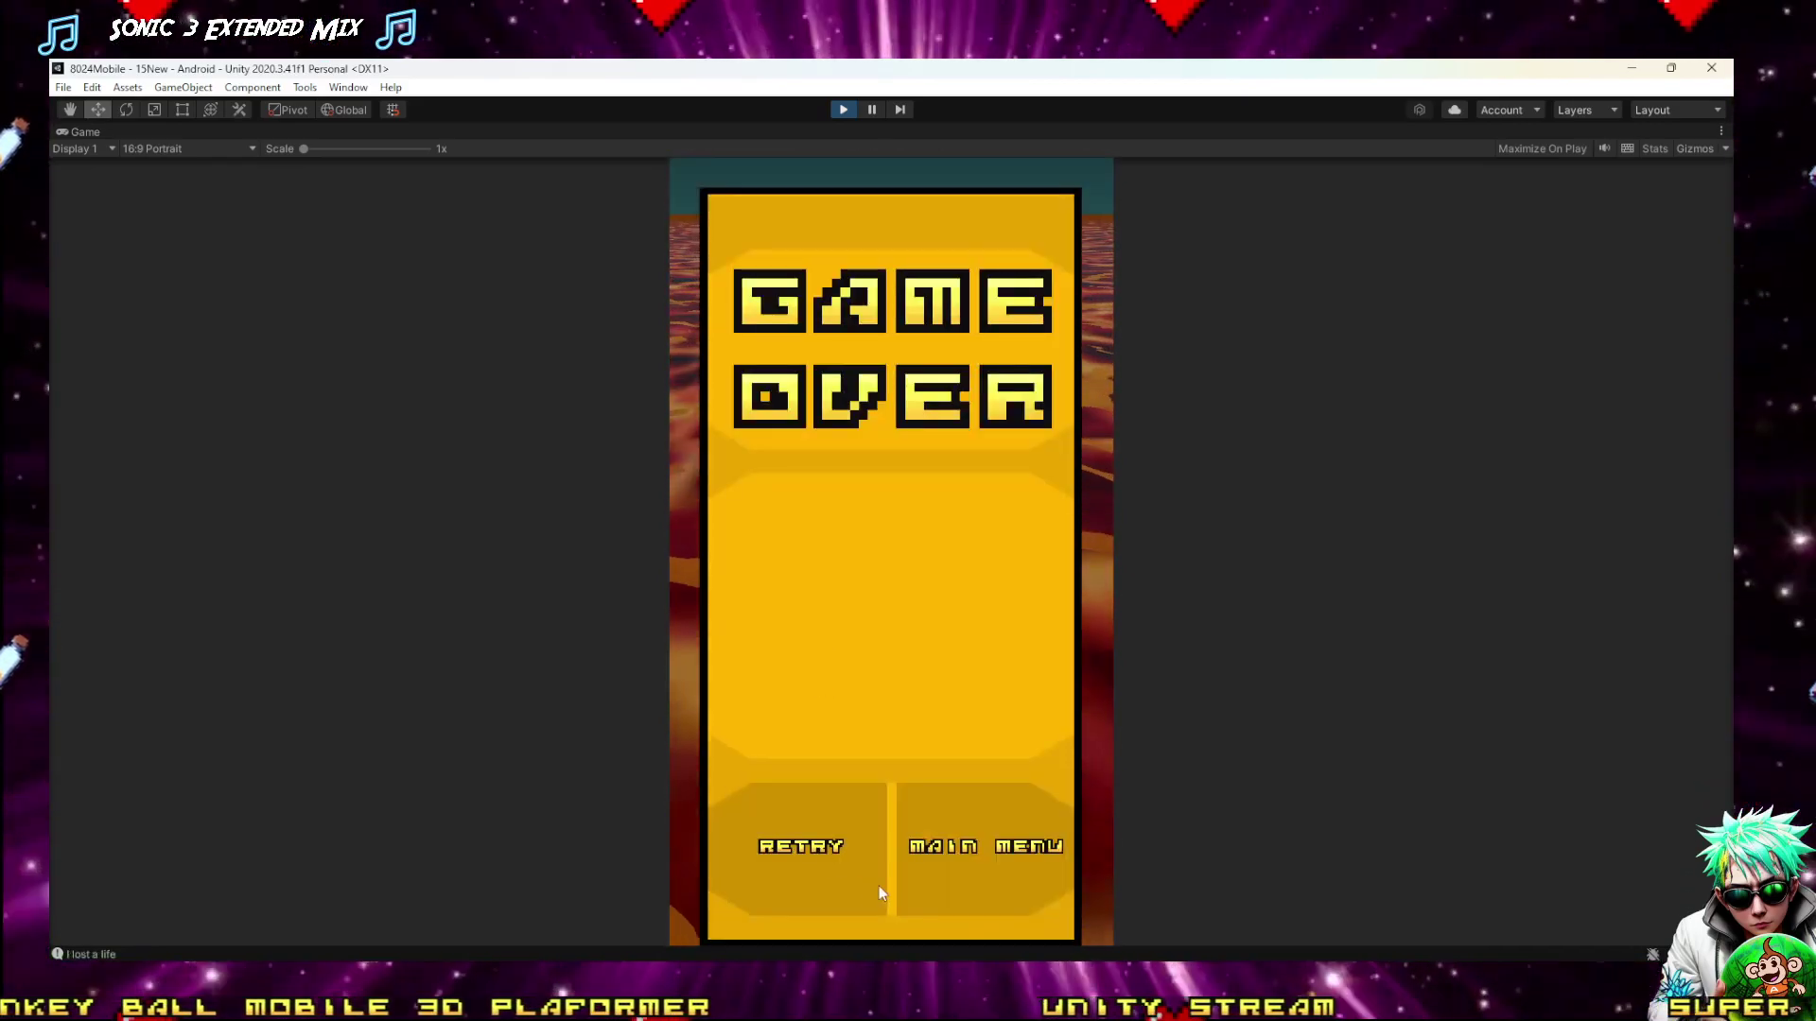
Retry the 15New stage twice and finish it at 50% with 010/408 coins
{"action": "left_click", "coordinate": [878, 889]}
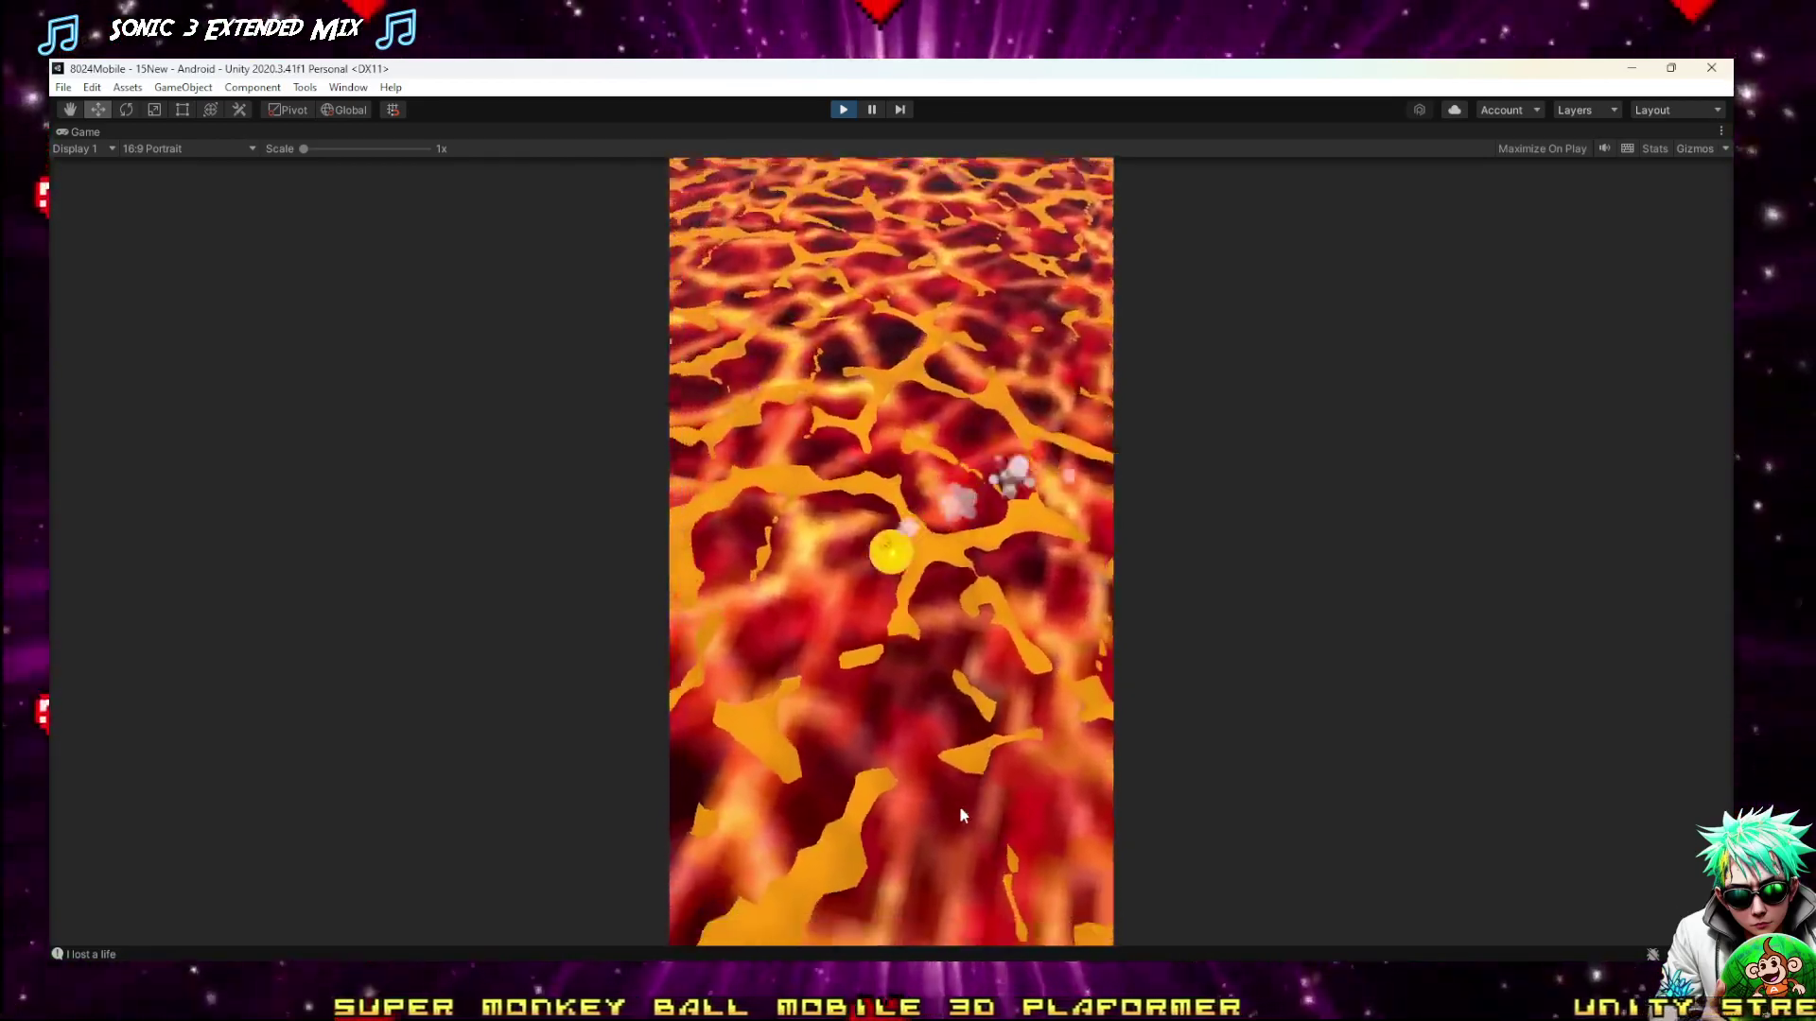
{"action": "left_click", "coordinate": [818, 828]}
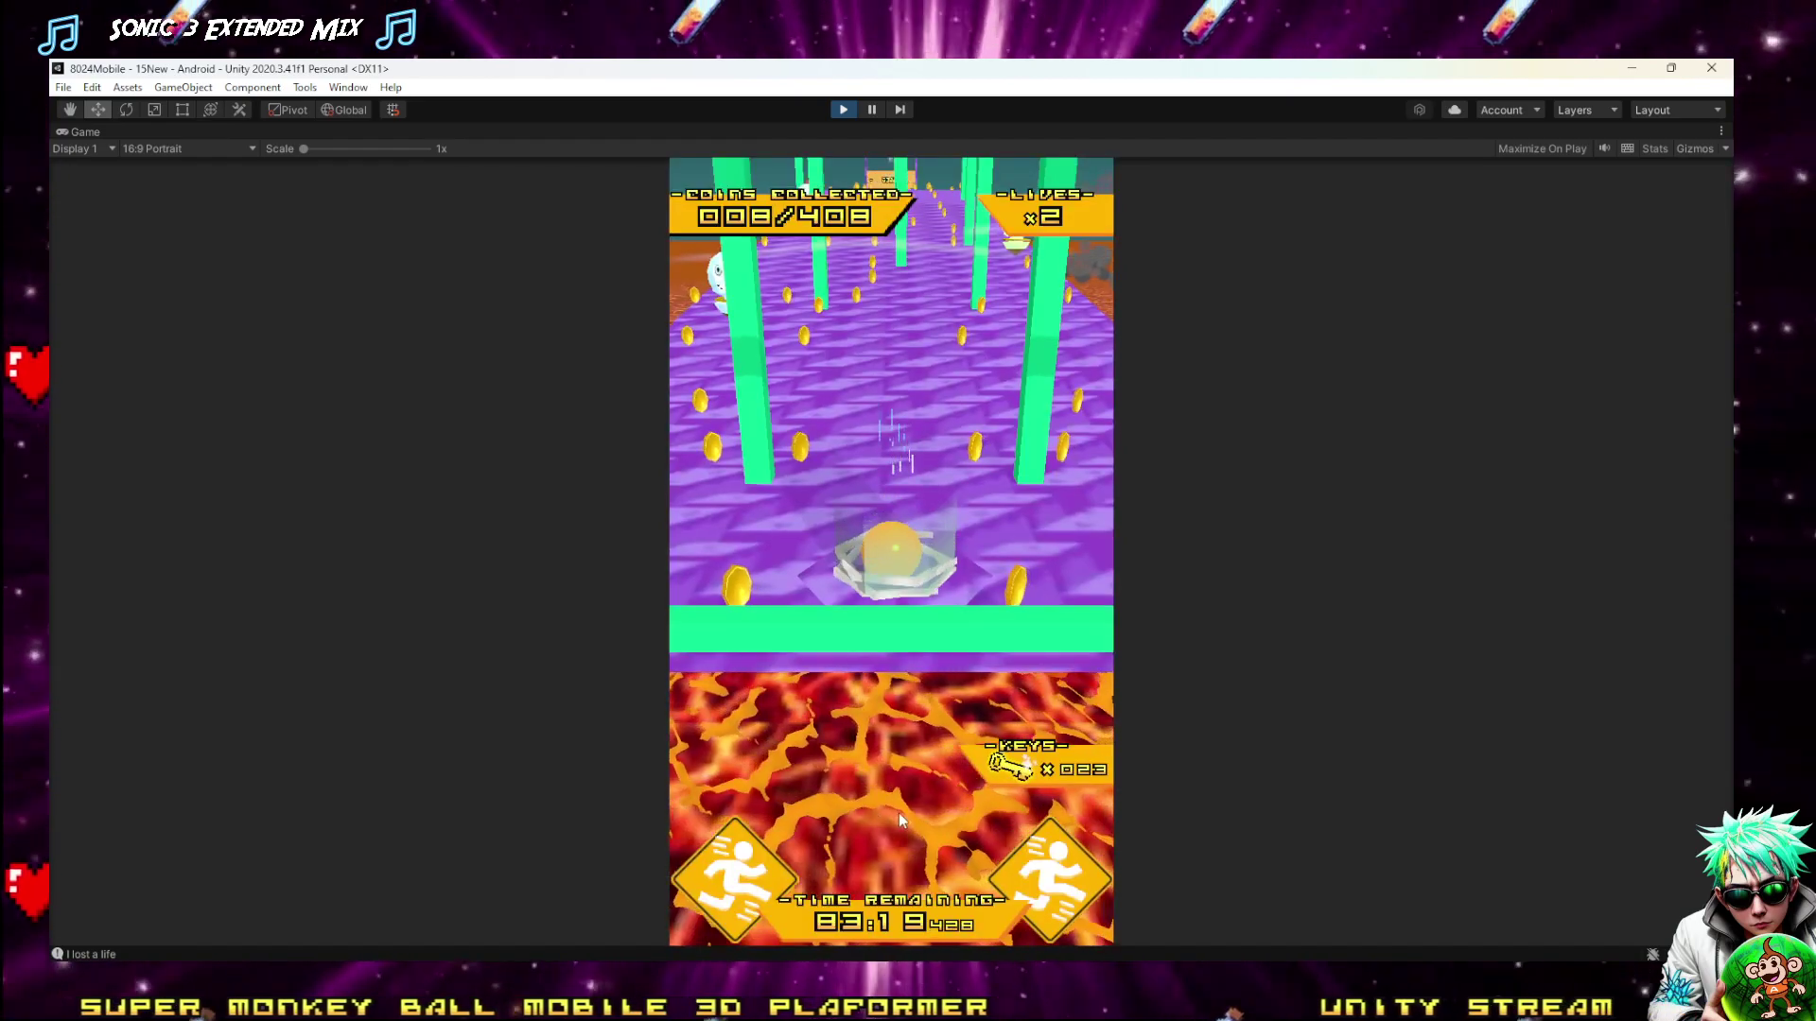
{"action": "key", "text": "Up"}
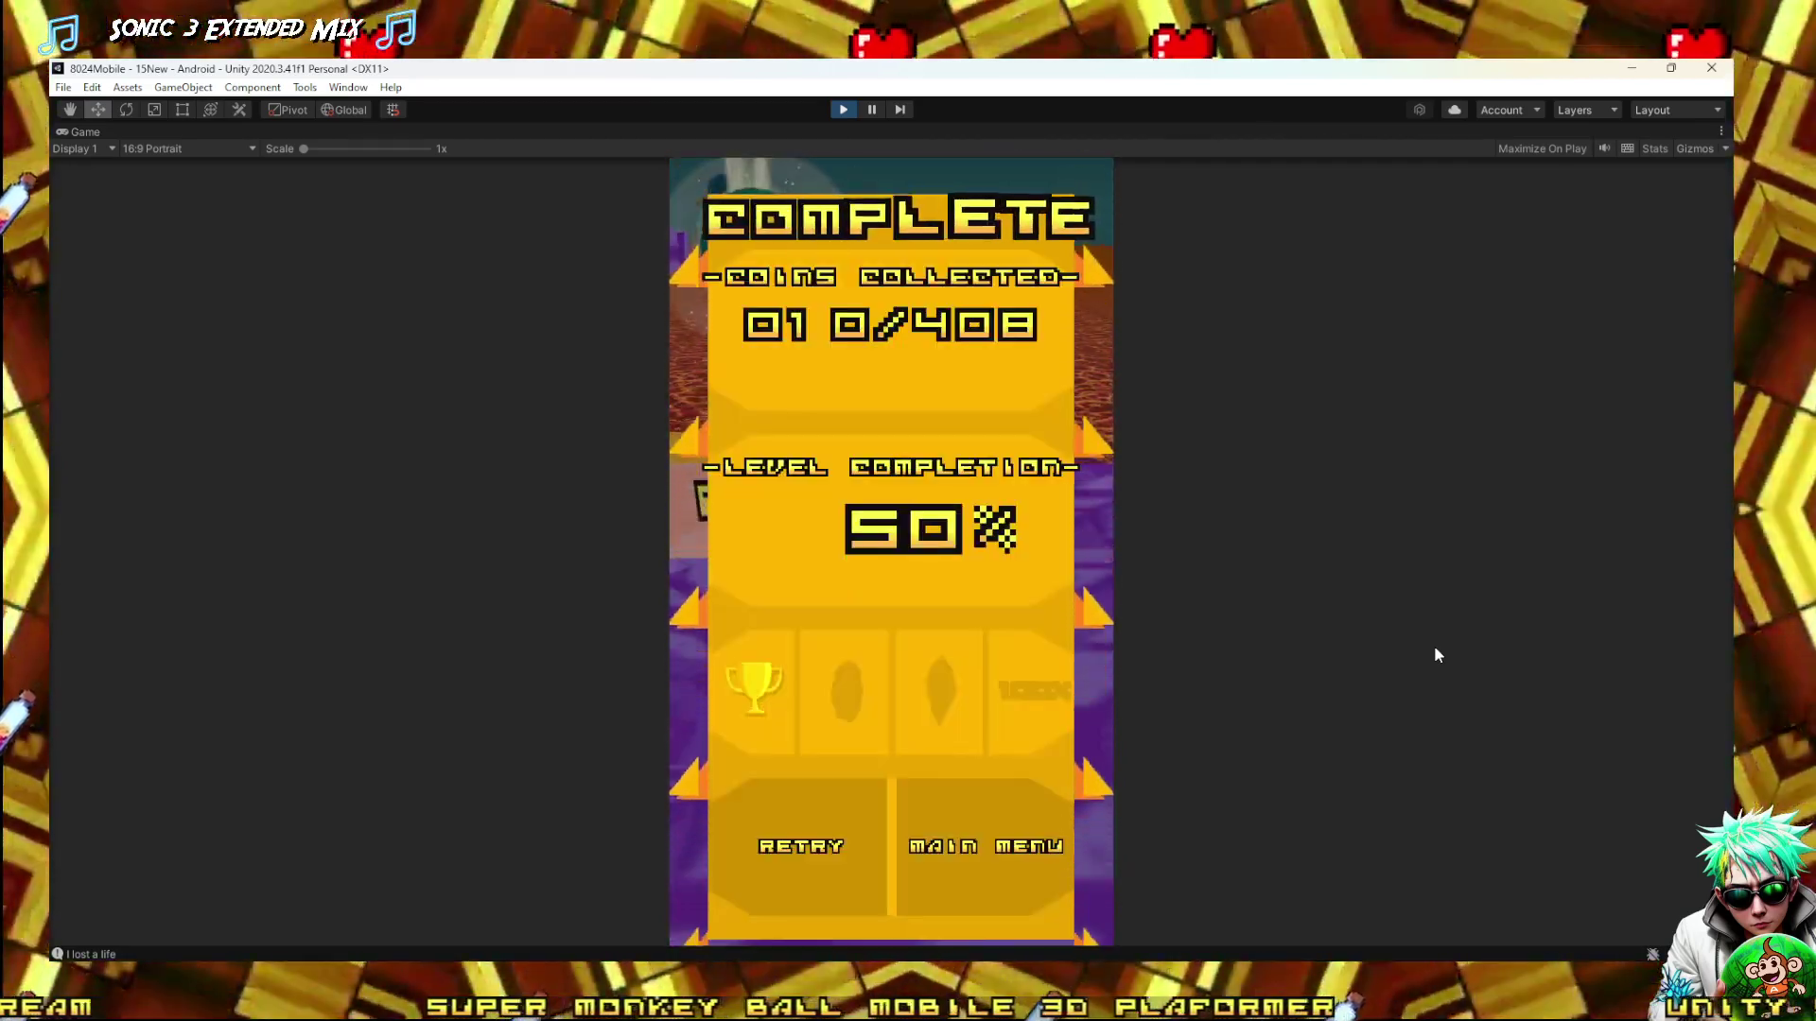
{"action": "left_click", "coordinate": [1006, 844]}
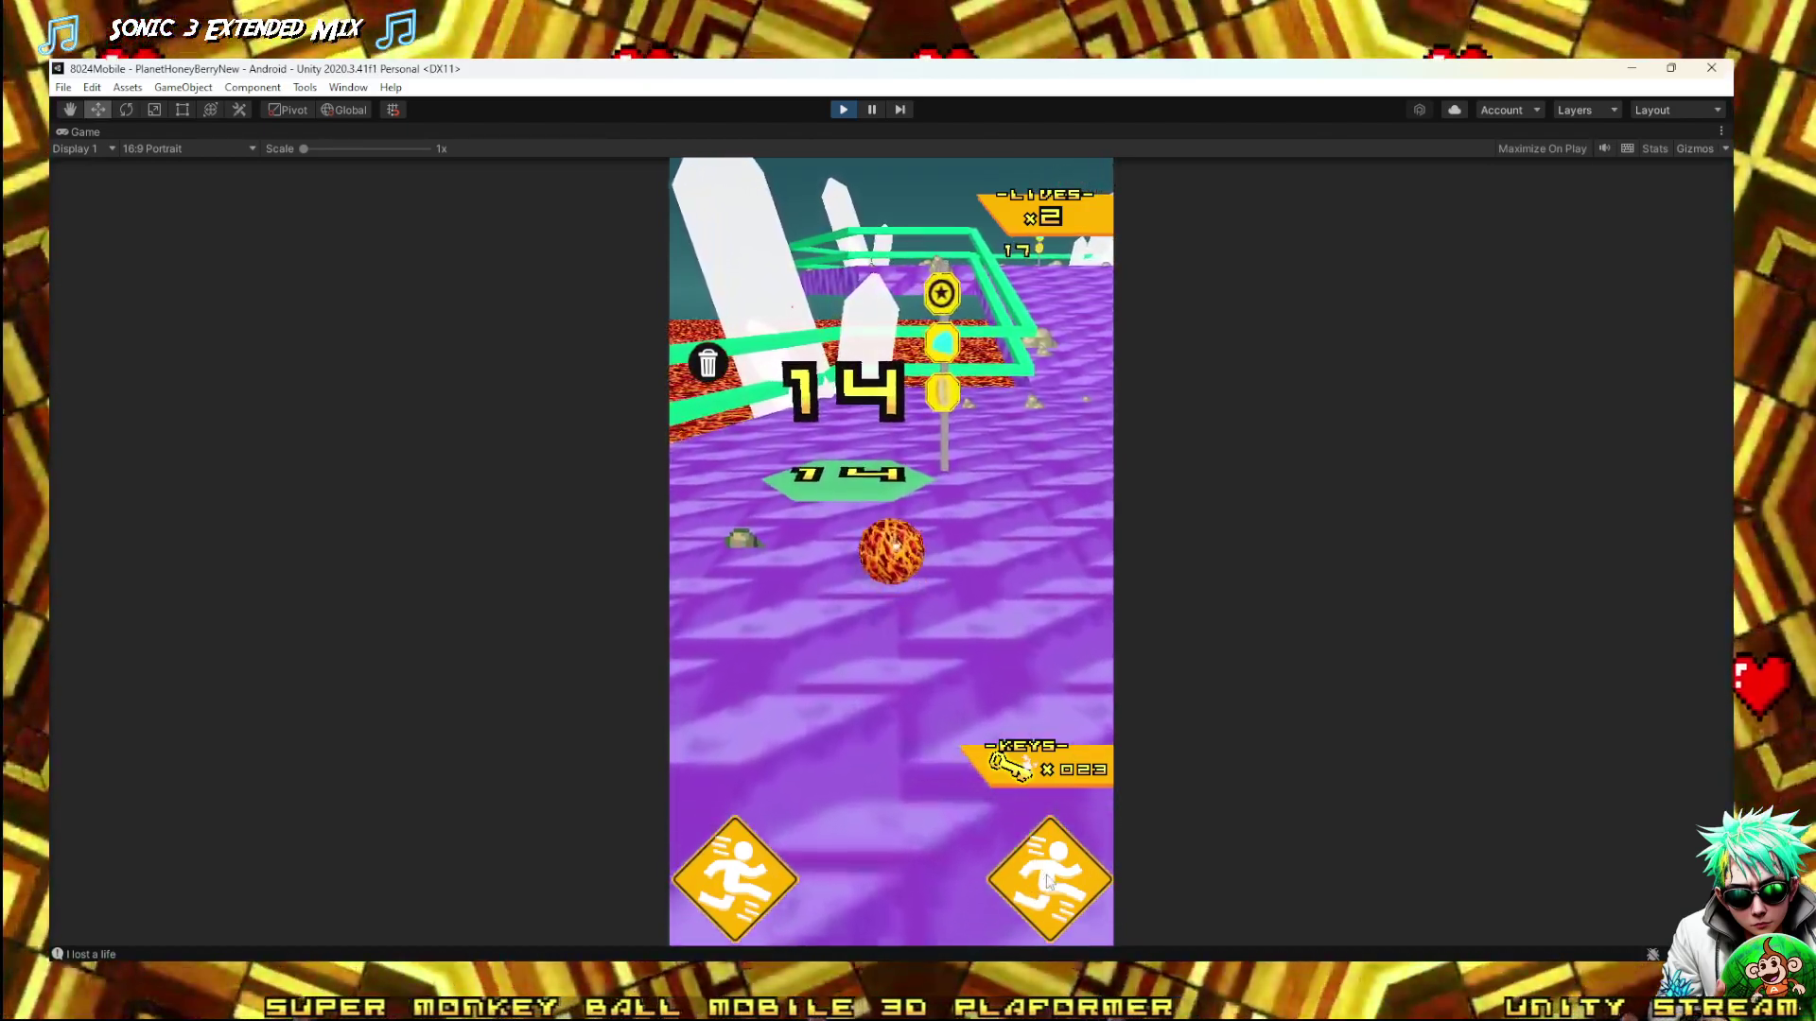
Play Level 14, replay it, and clear it at 25% with 018/201 coins
{"action": "left_click", "coordinate": [819, 787]}
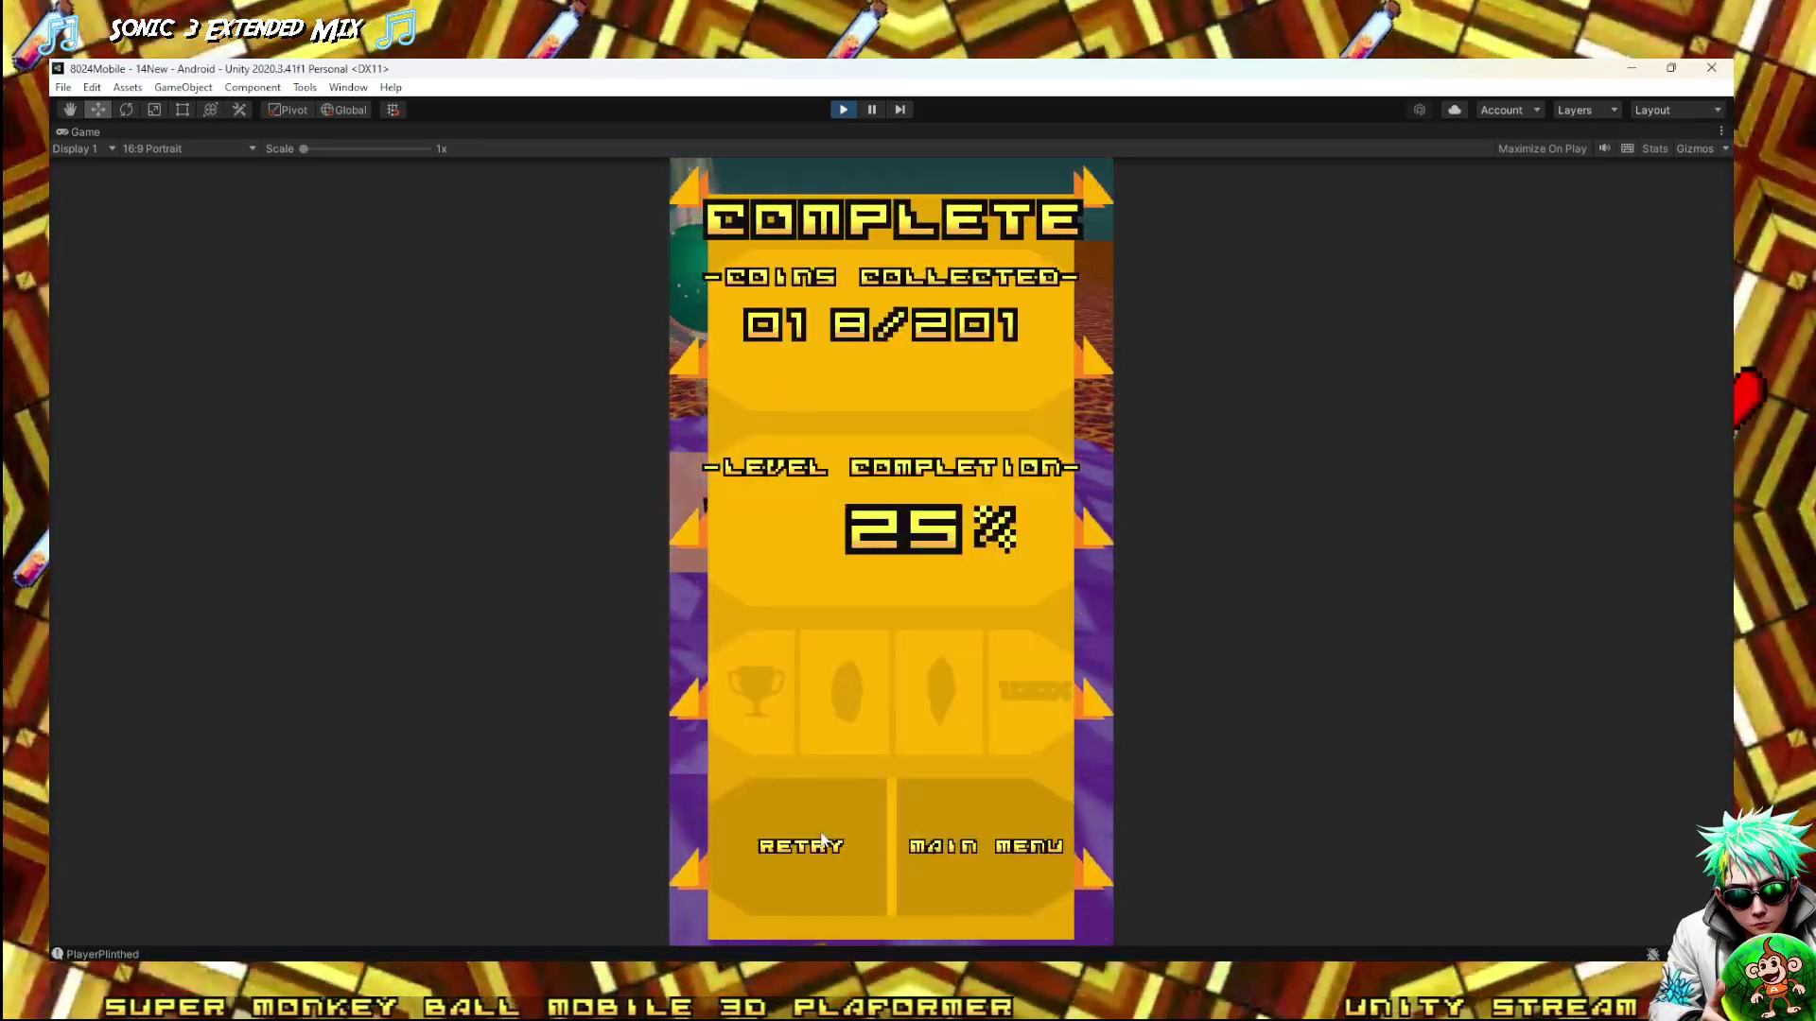
{"action": "left_click", "coordinate": [821, 839]}
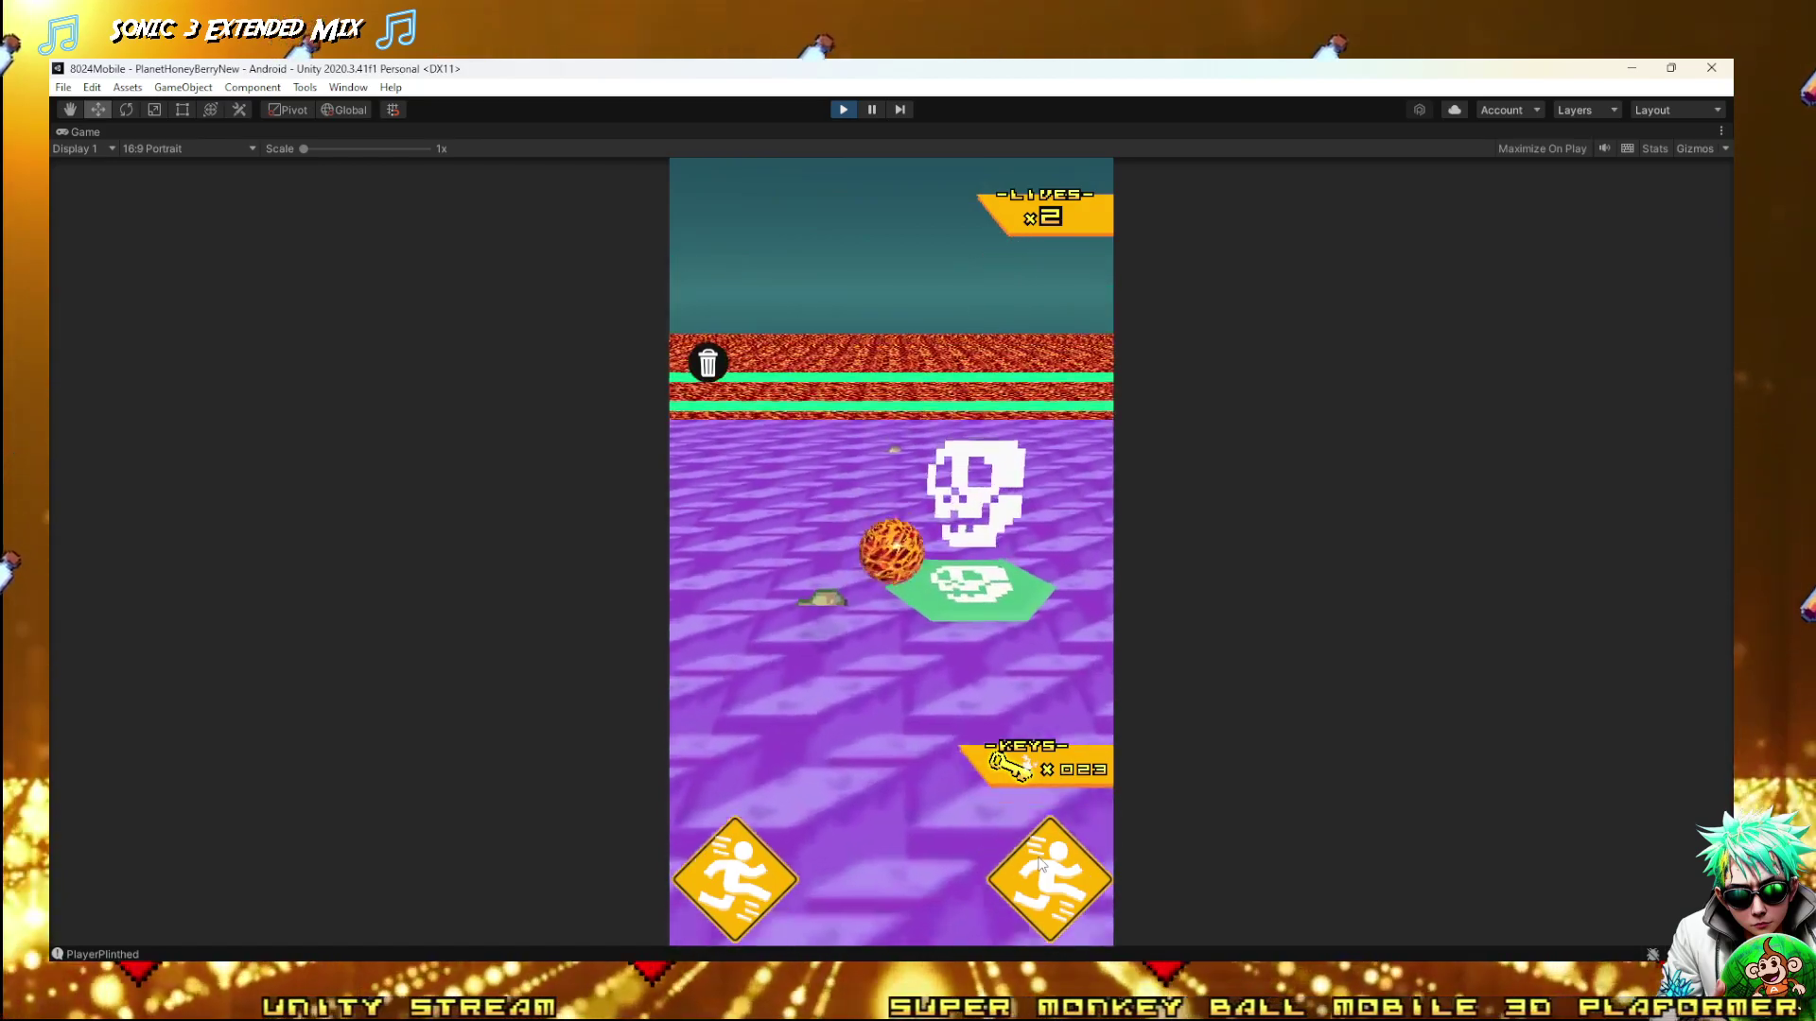
Steer through the PlanetHoneyBerryBossNew stage, clearing it with 065/403 coins, then return to the hub
{"action": "left_click", "coordinate": [825, 819]}
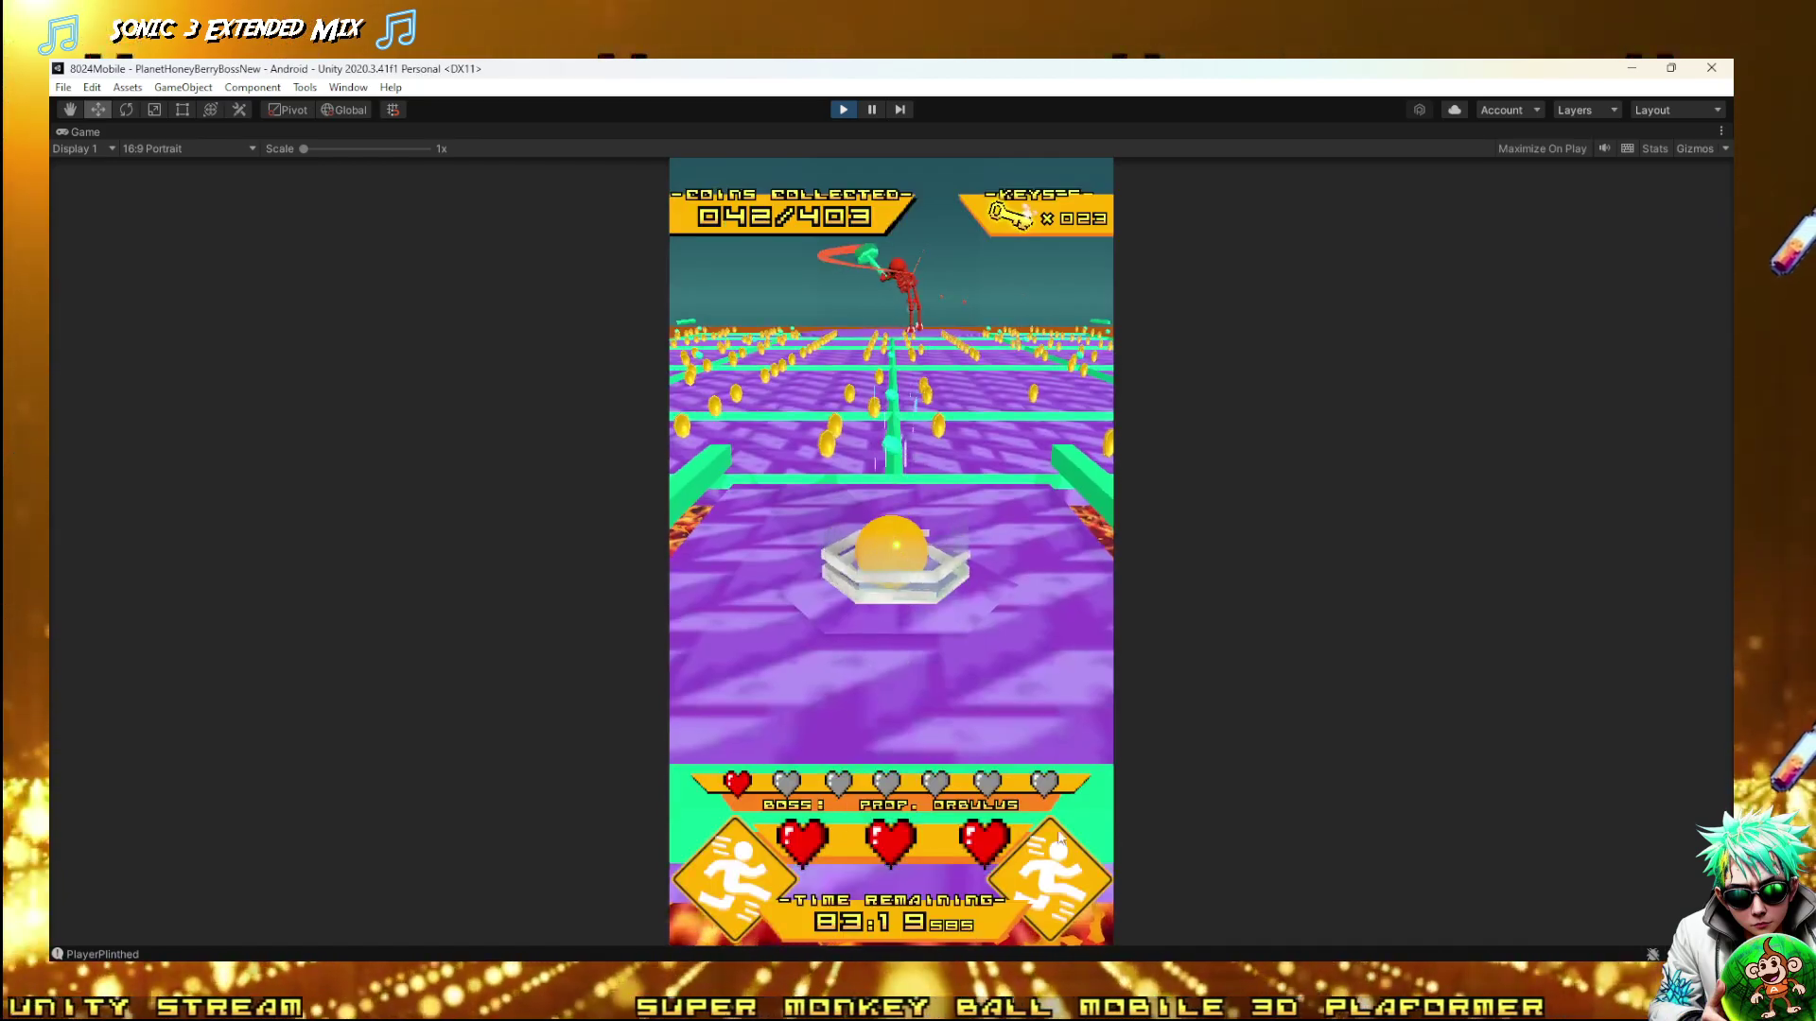
{"action": "key", "text": "Up"}
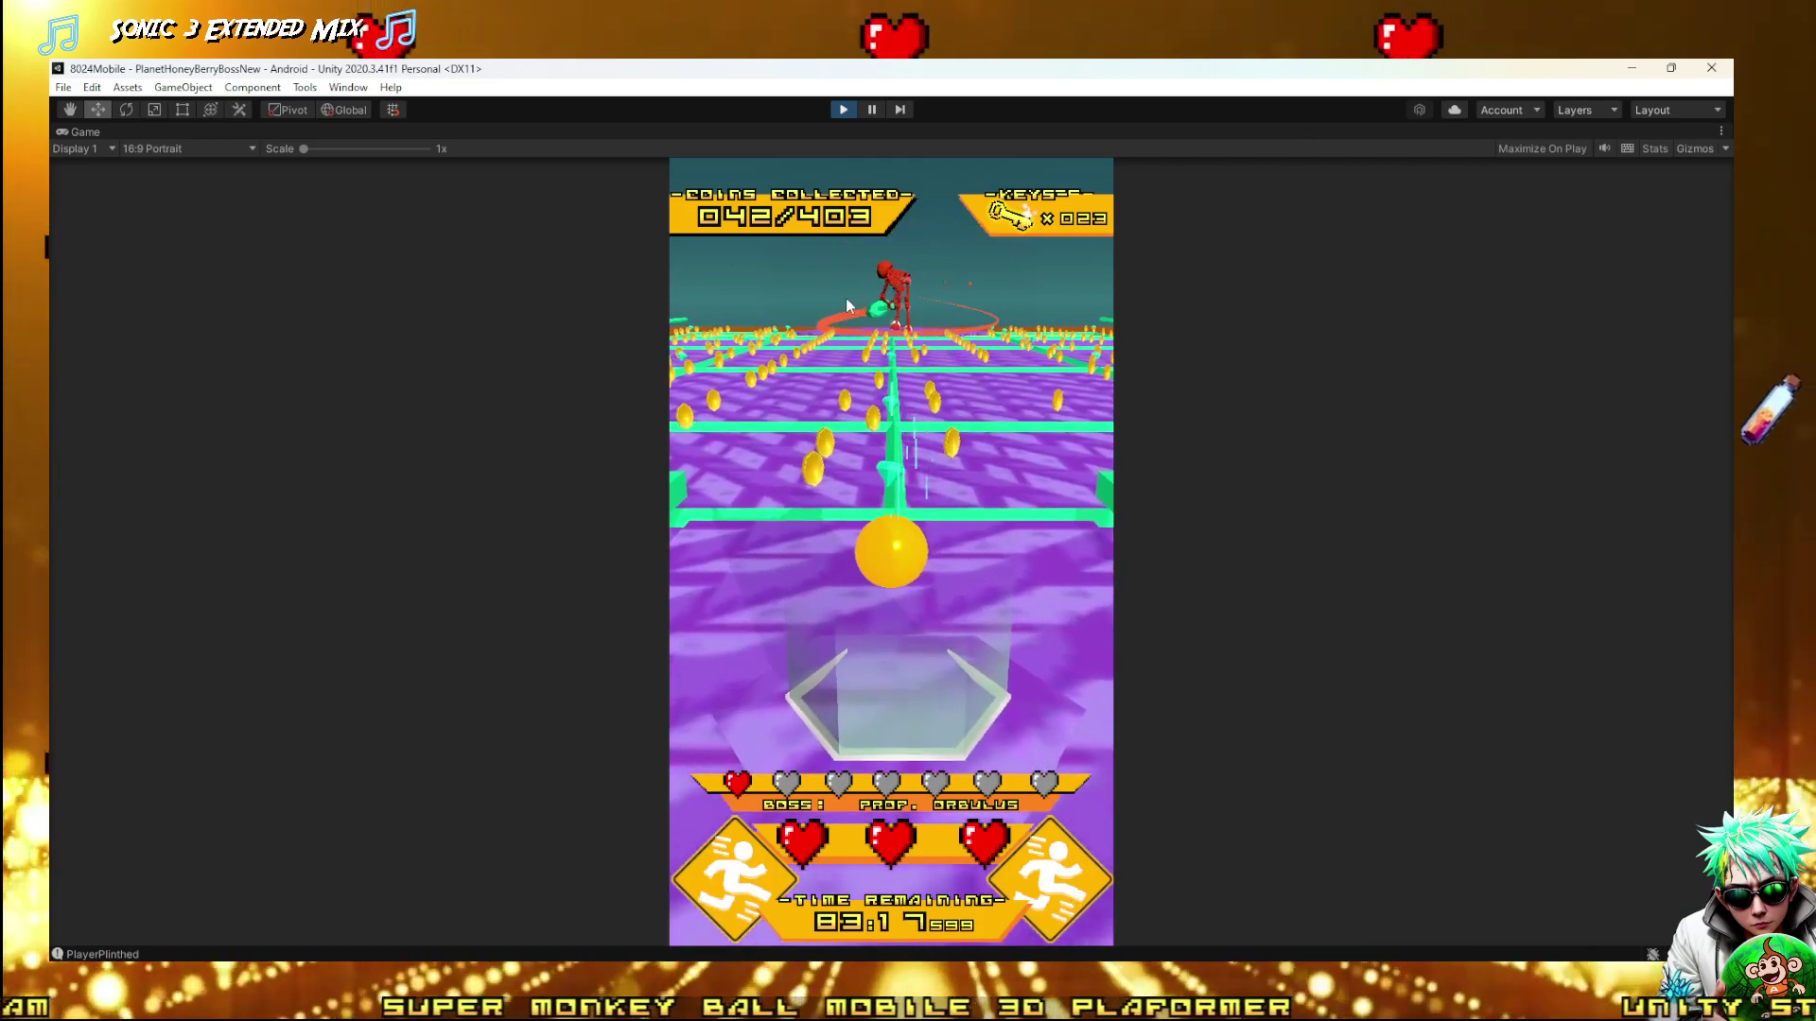
{"action": "key", "text": "Left"}
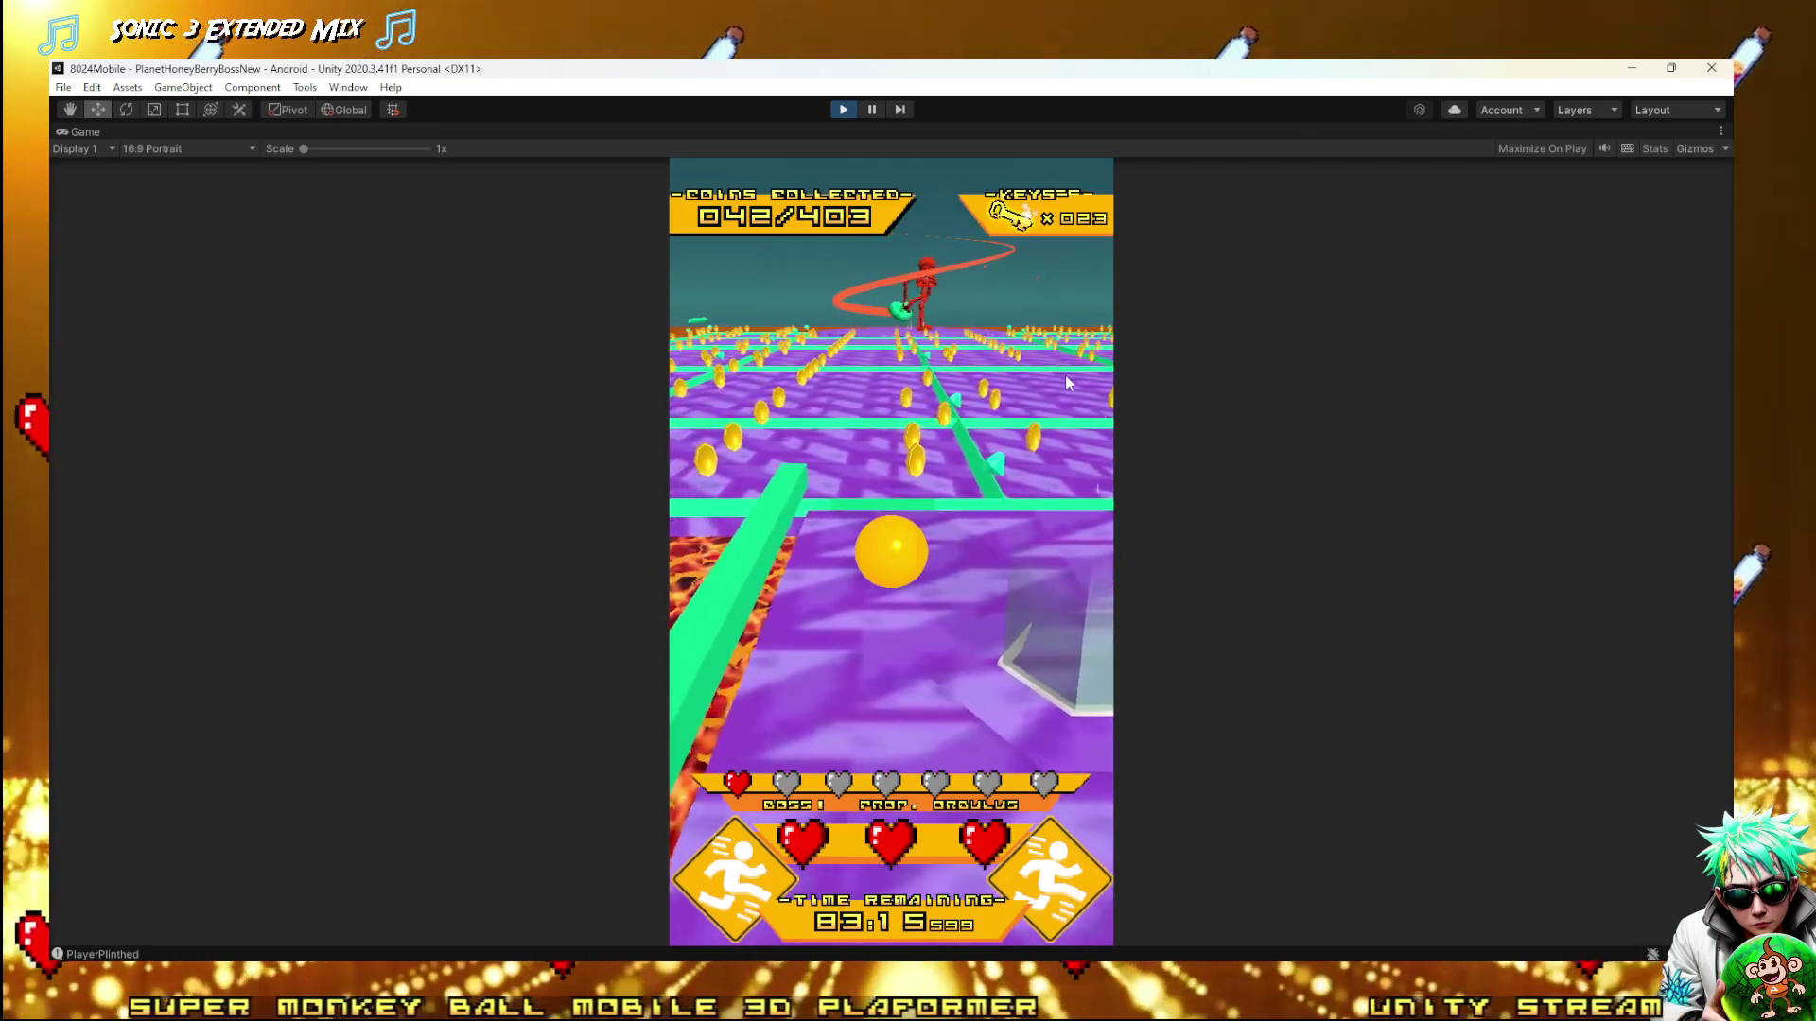
{"action": "key", "text": "Right"}
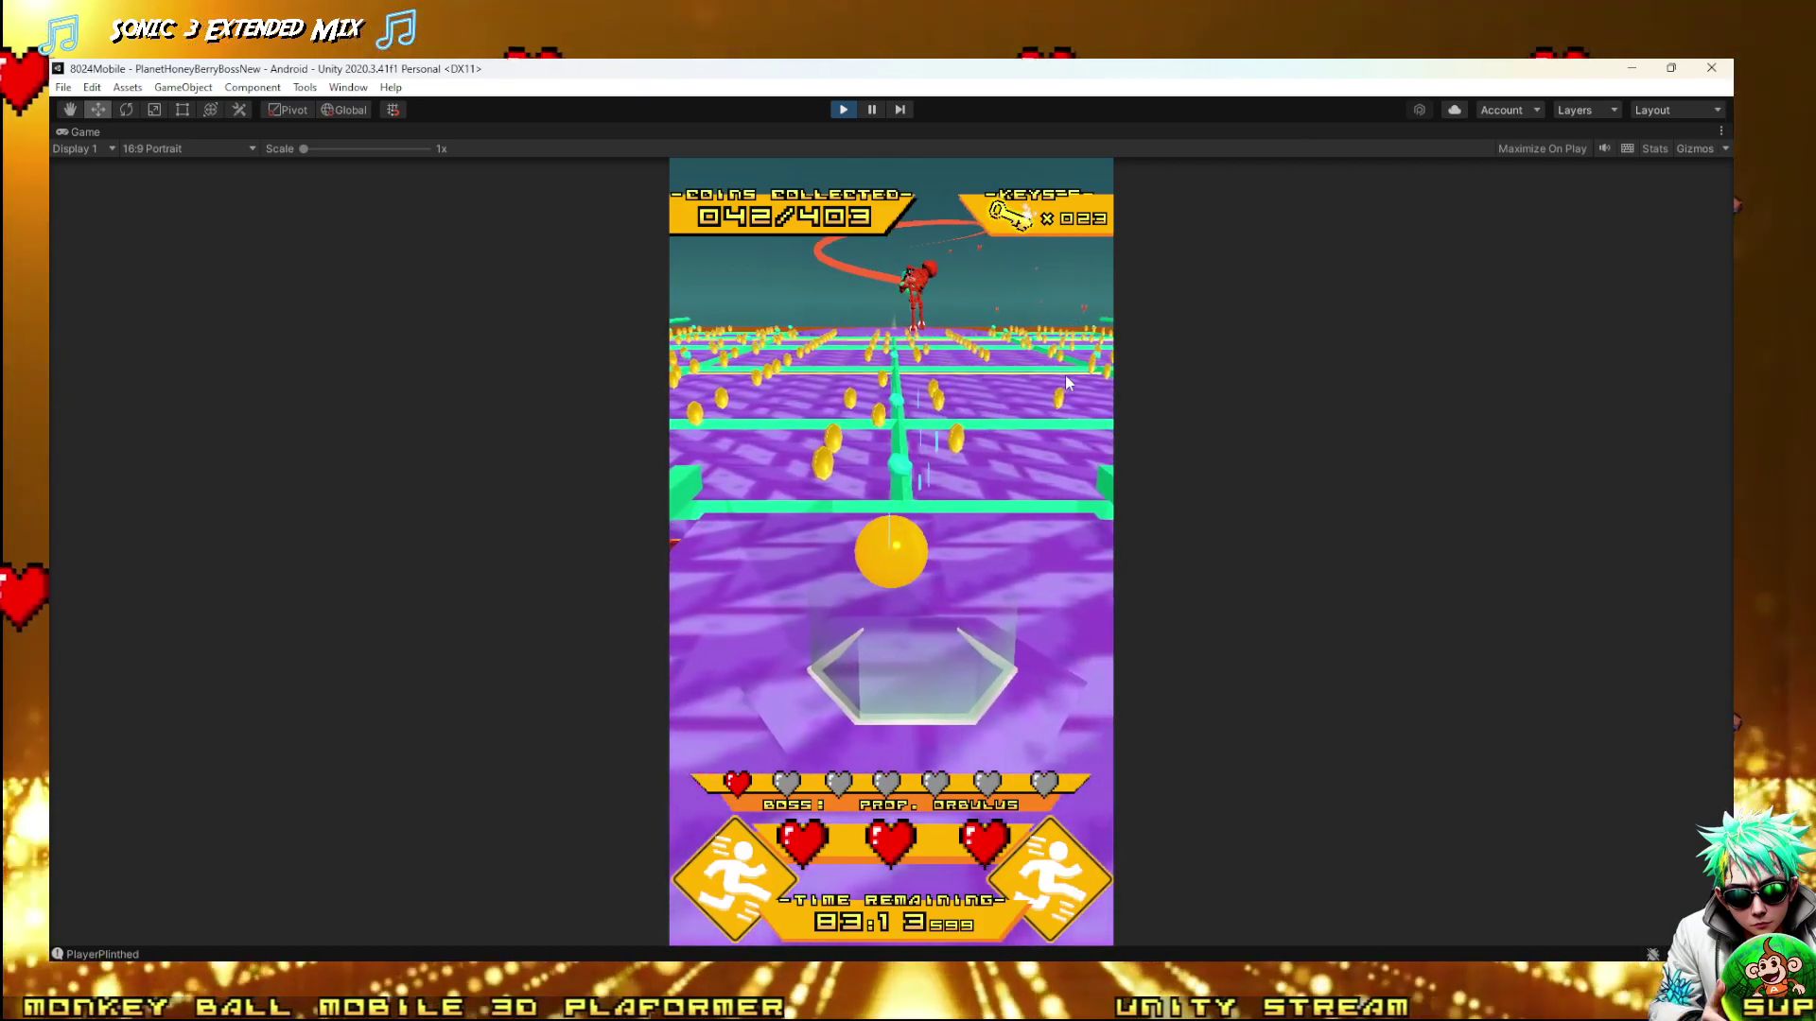
{"action": "key", "text": "Left"}
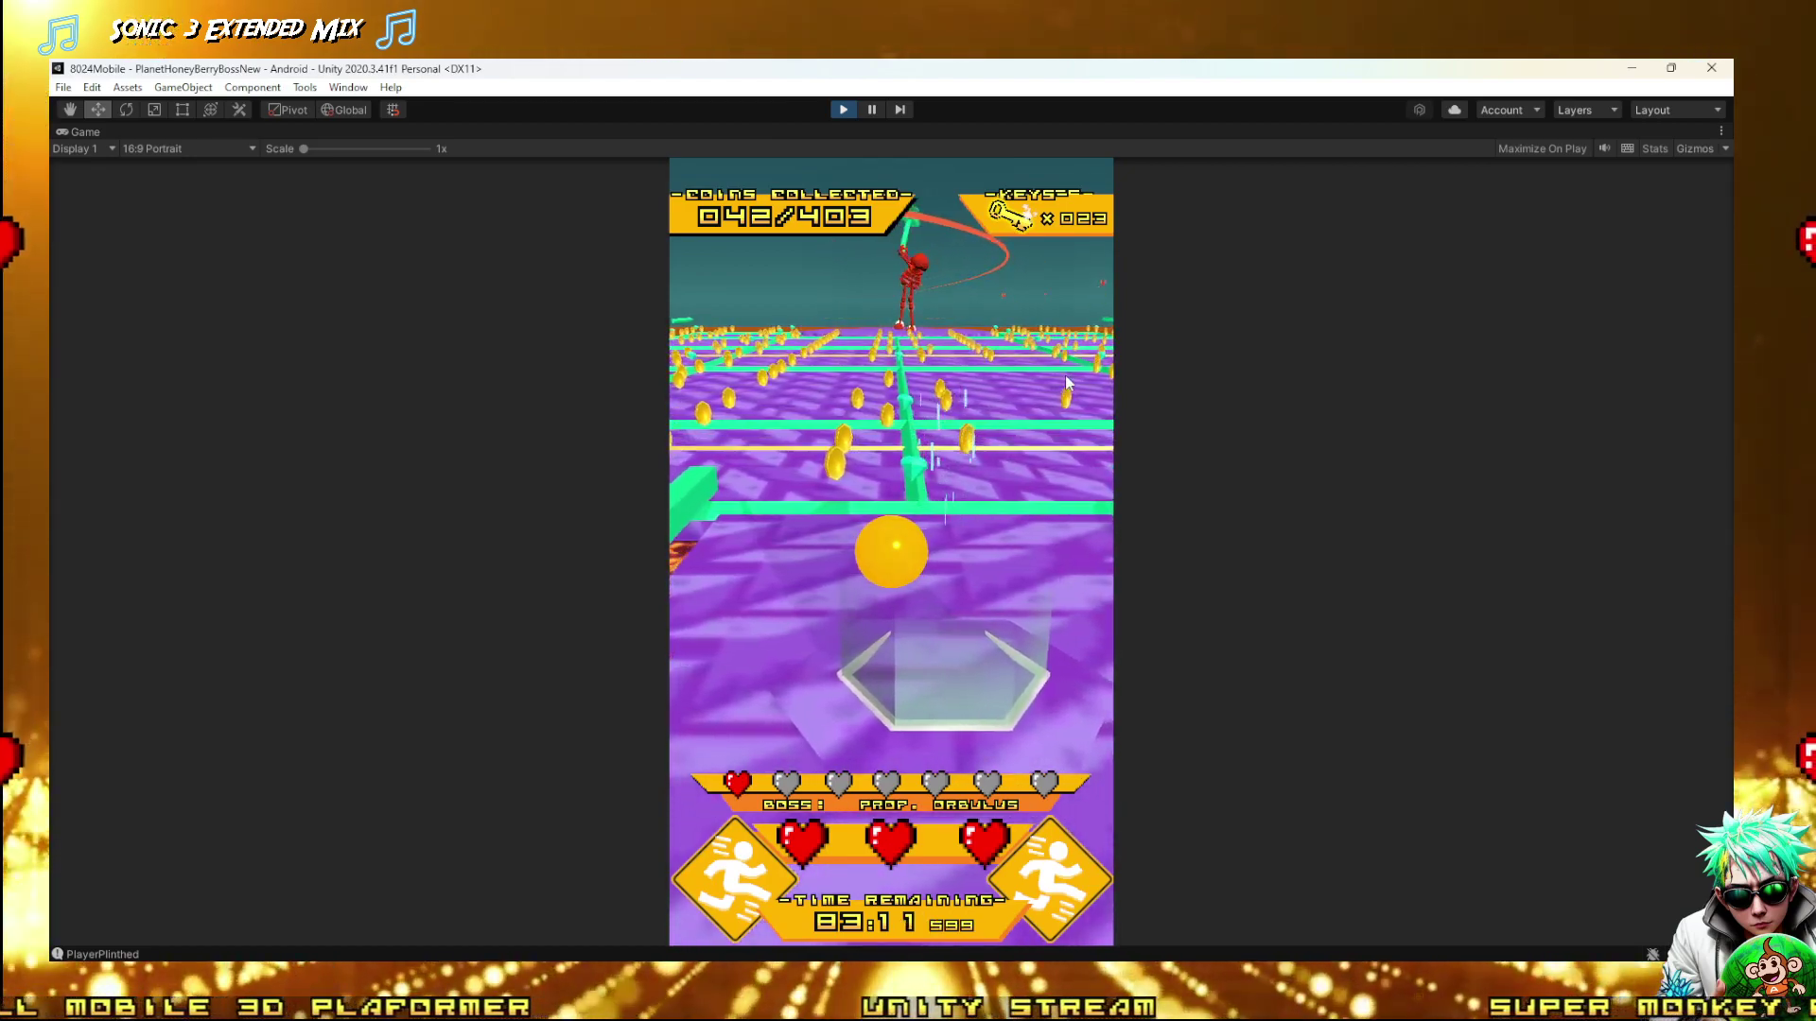
{"action": "key", "text": "Left"}
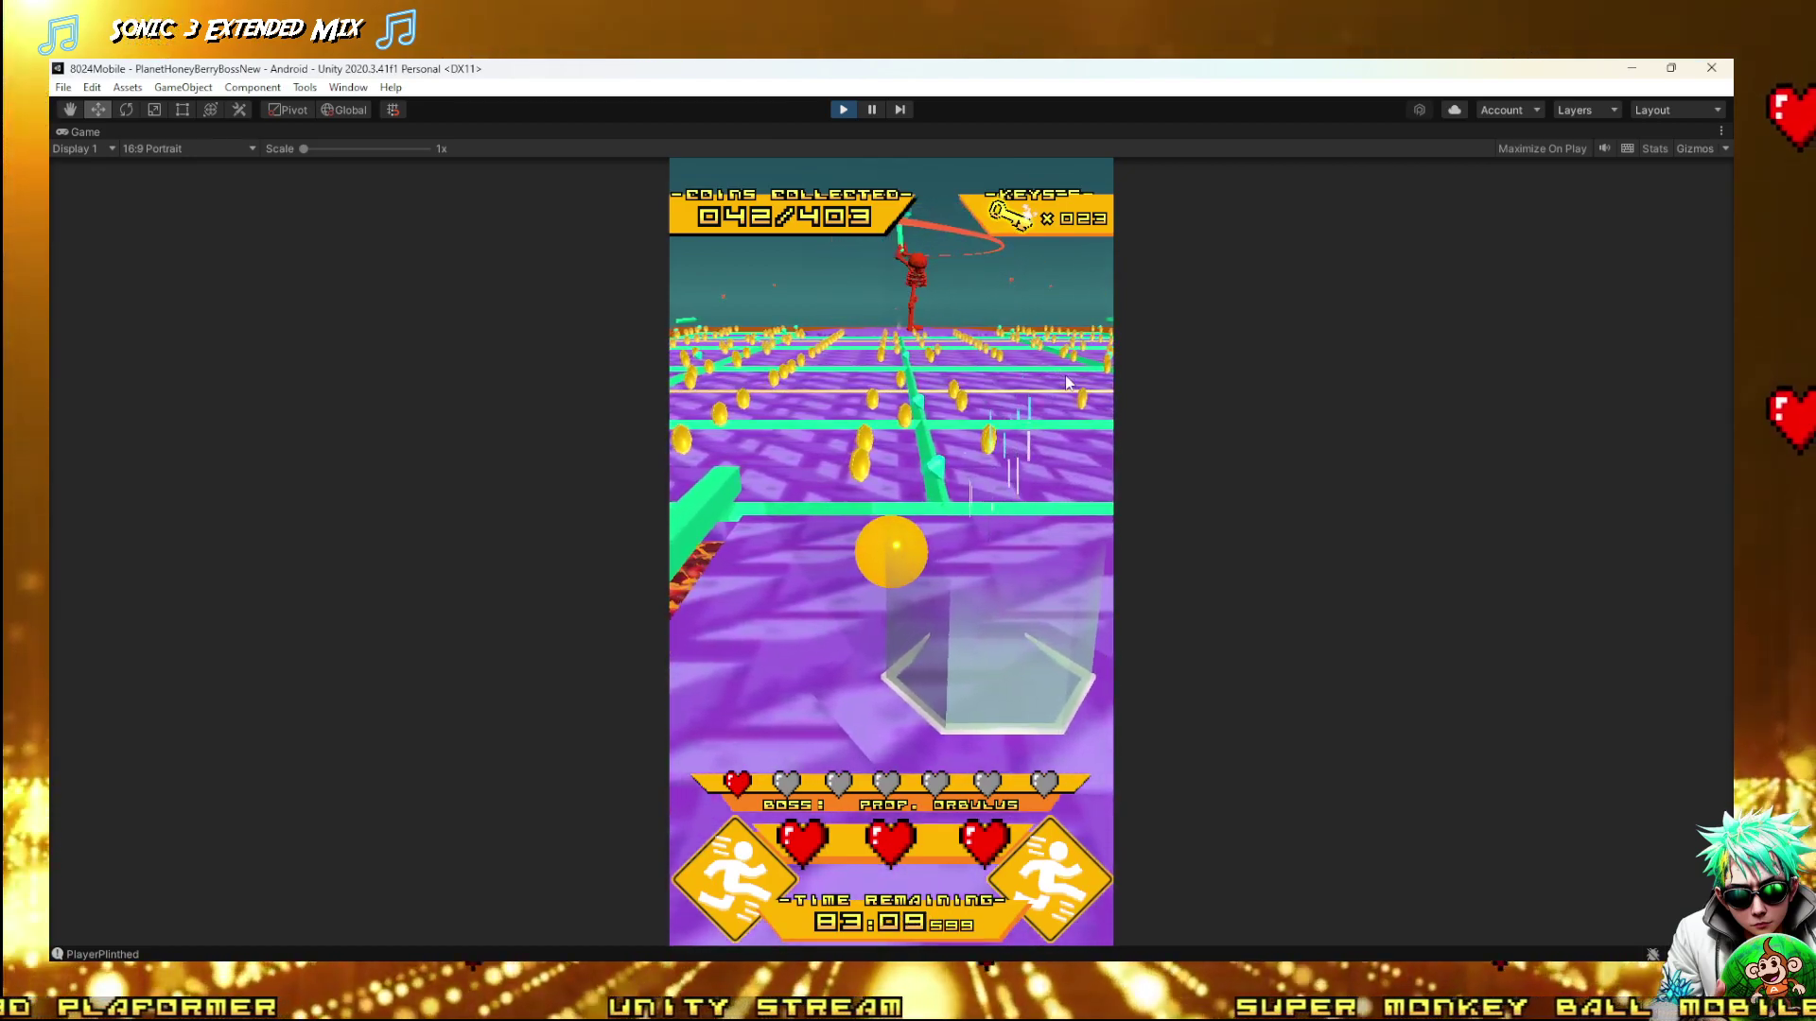
{"action": "key", "text": "Up"}
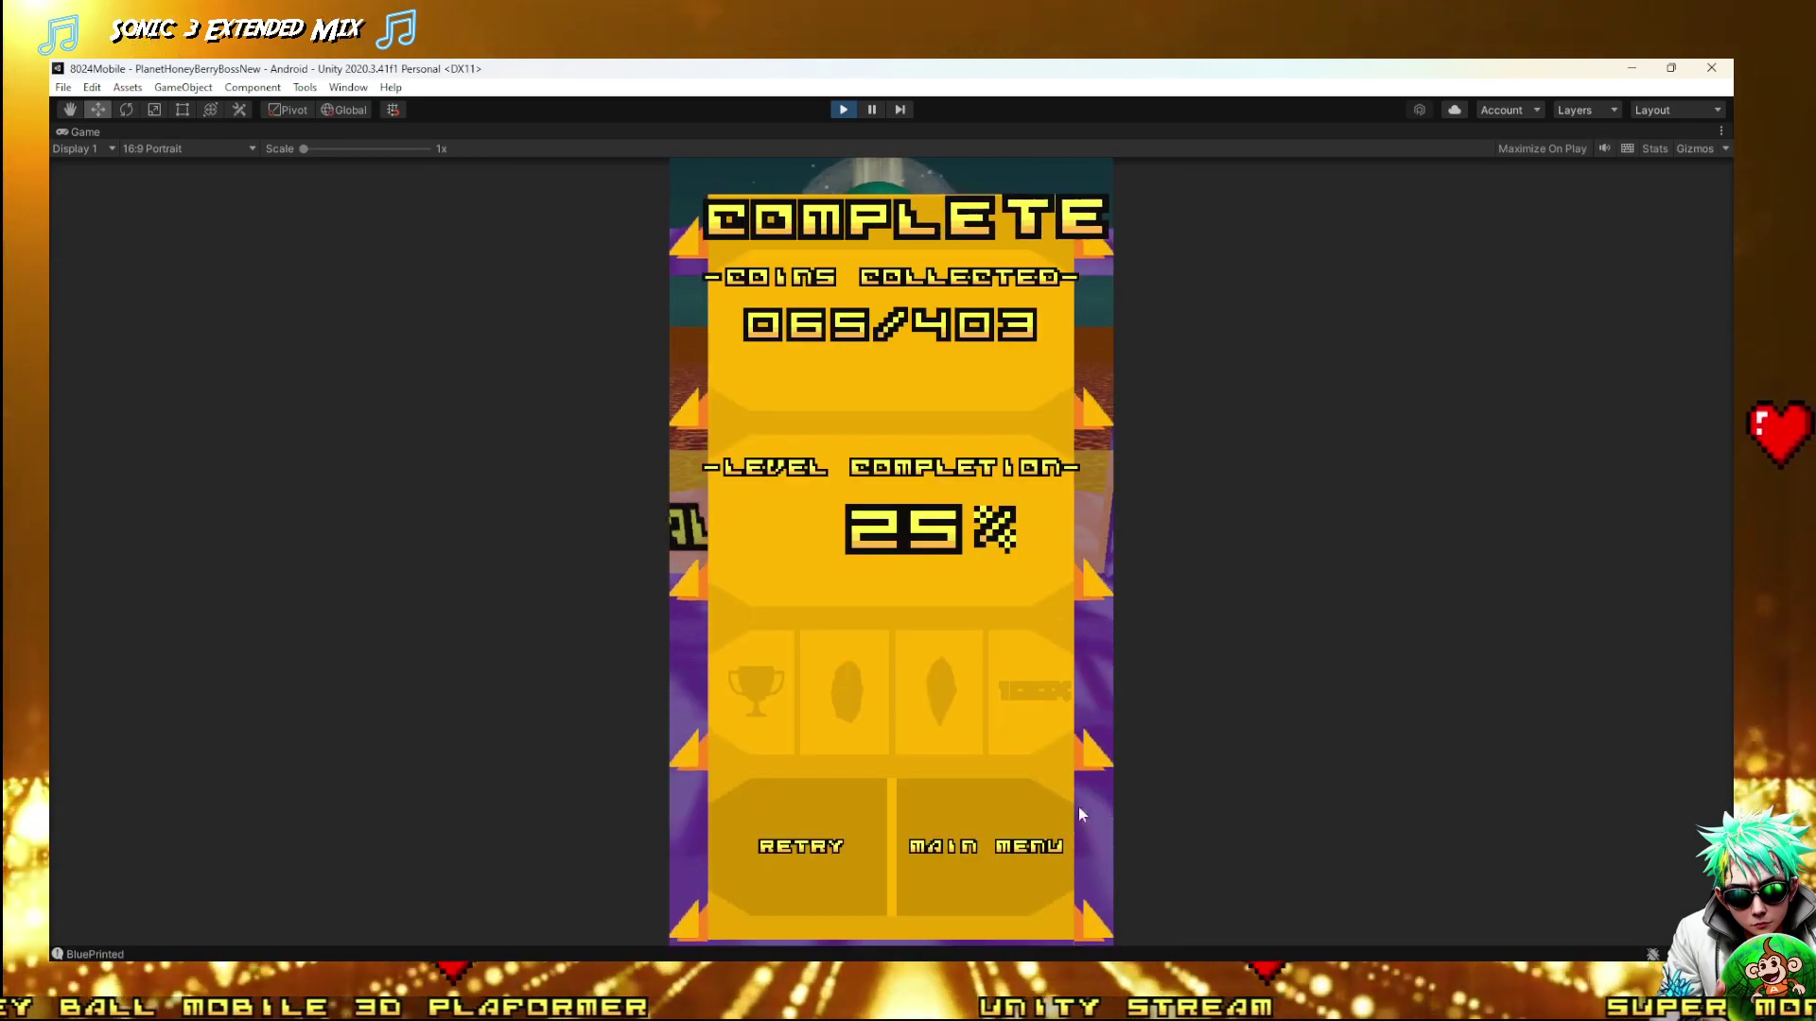
{"action": "left_click", "coordinate": [980, 803]}
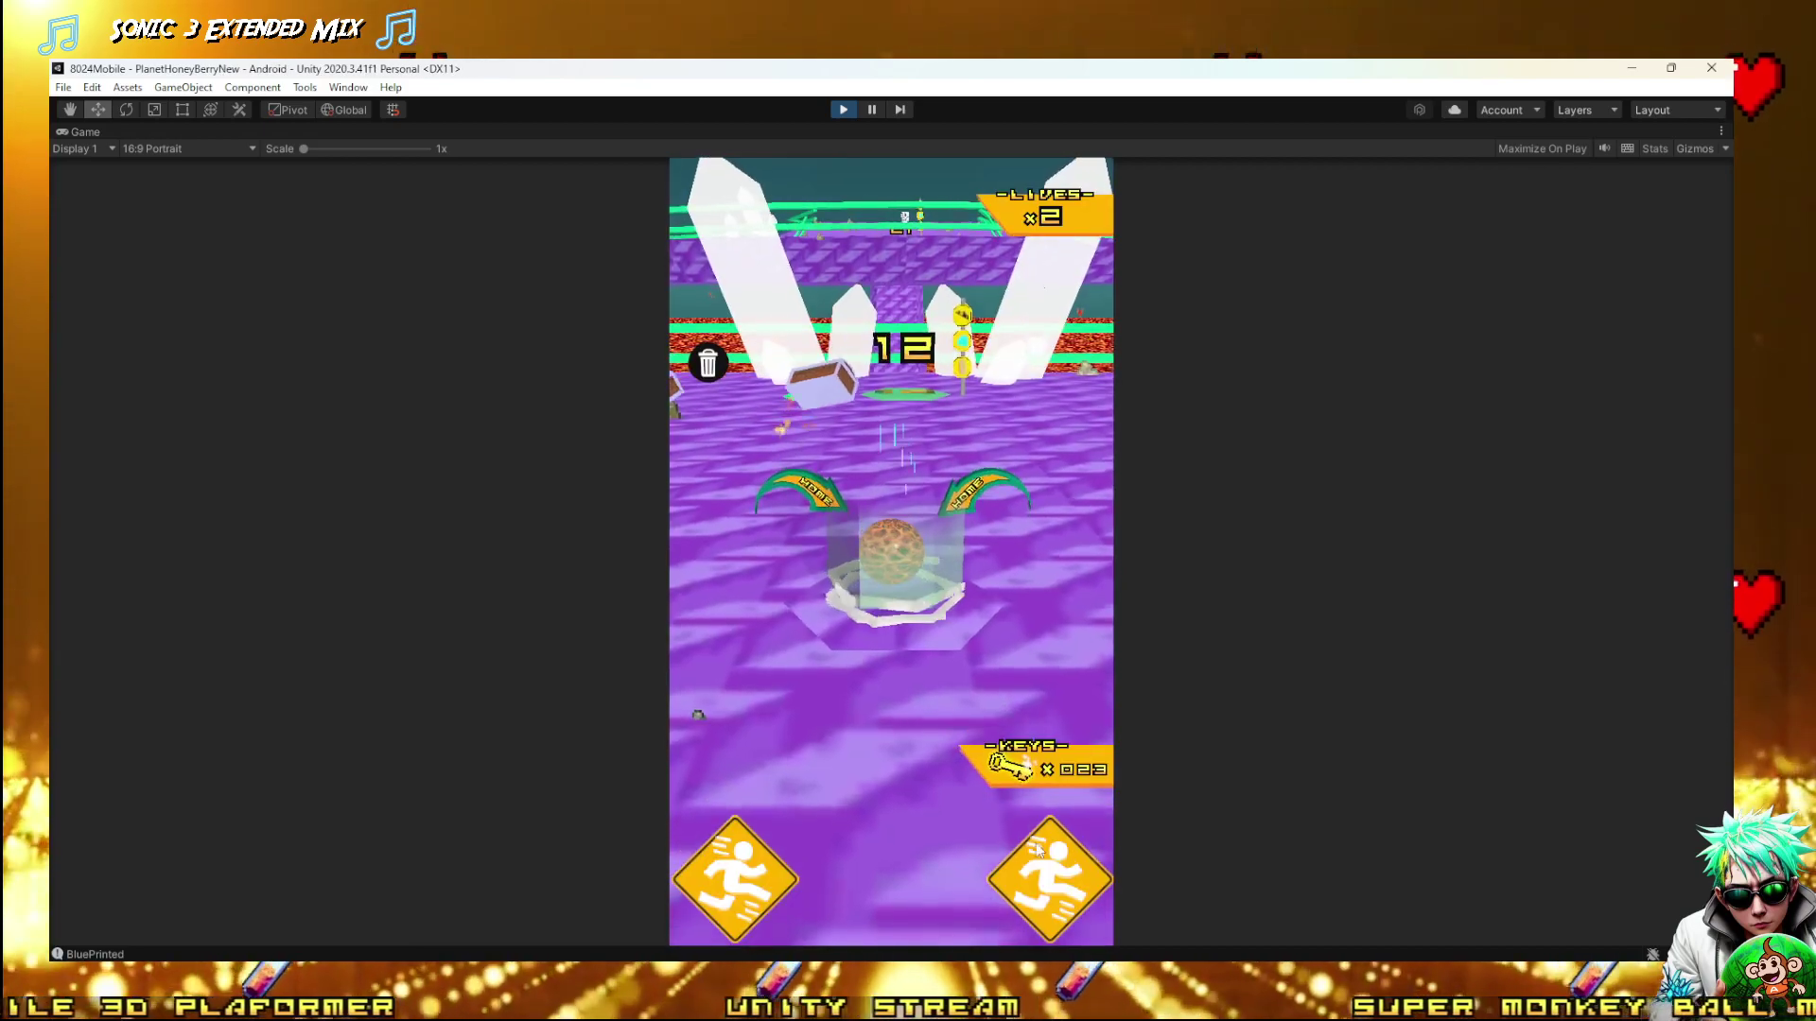
Roll the ball through the hub onto the level 17 entrance pad
{"action": "key", "text": "Up"}
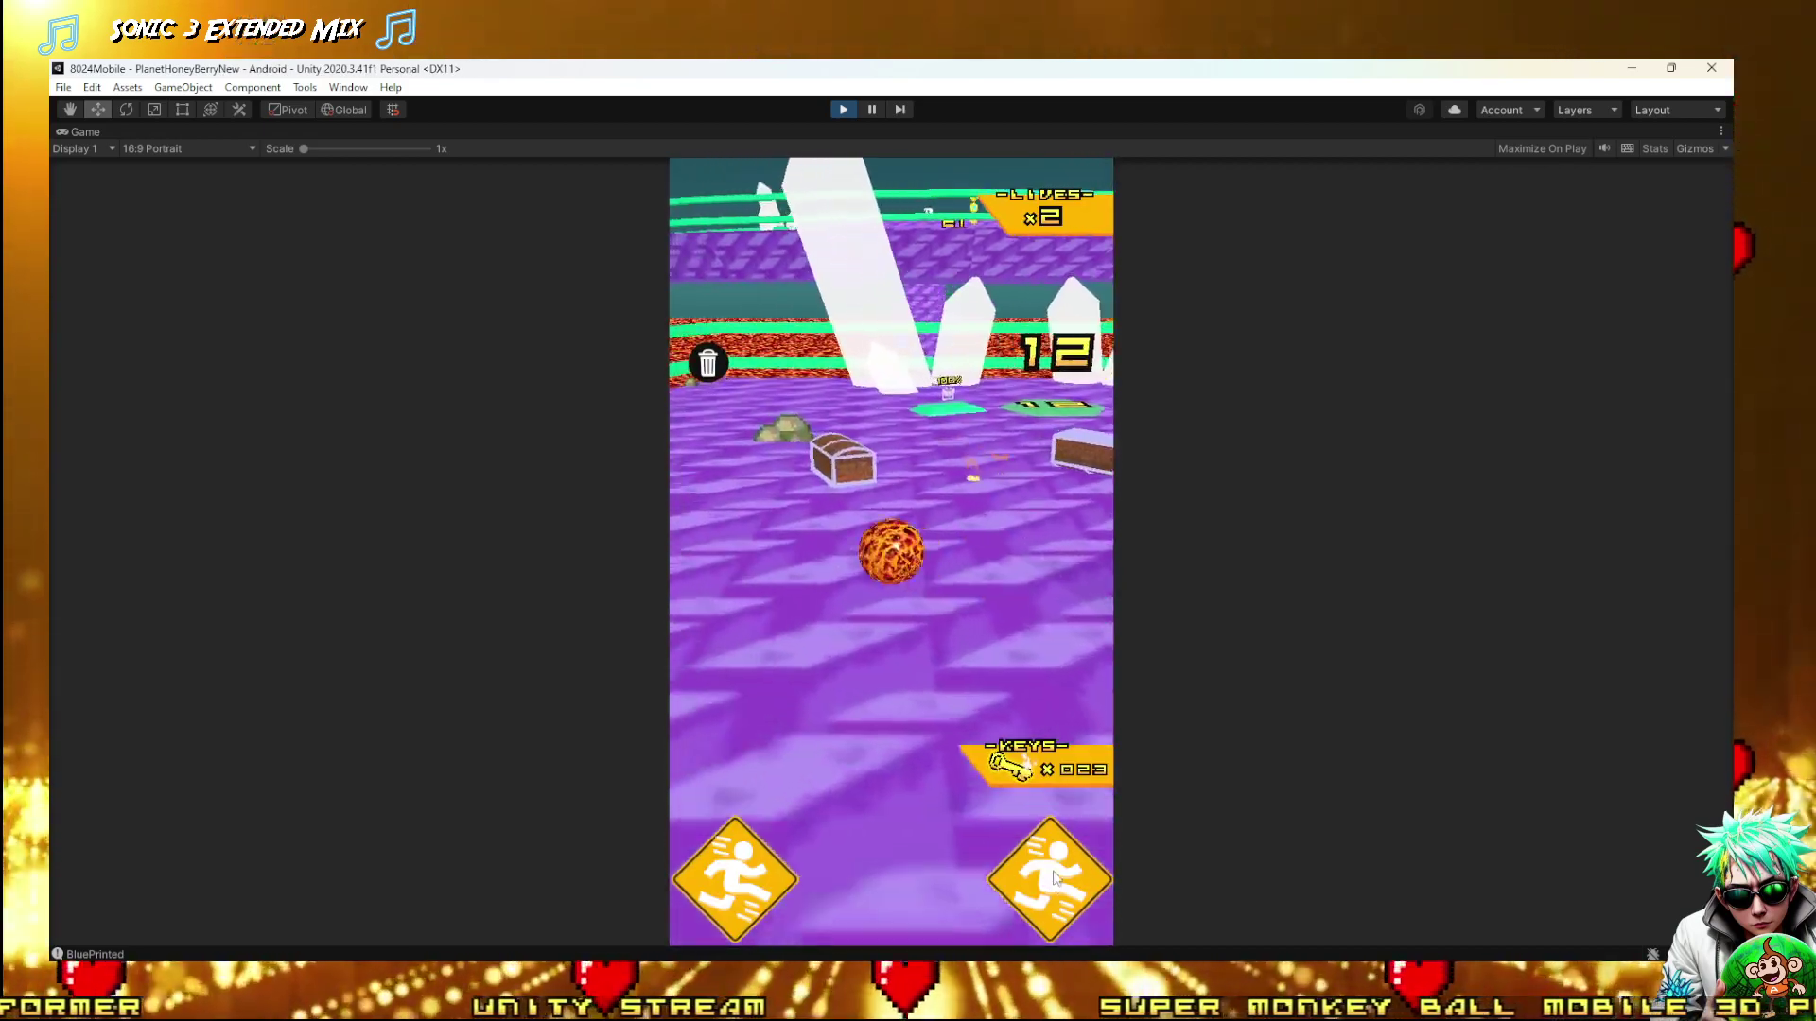
{"action": "key", "text": "Left"}
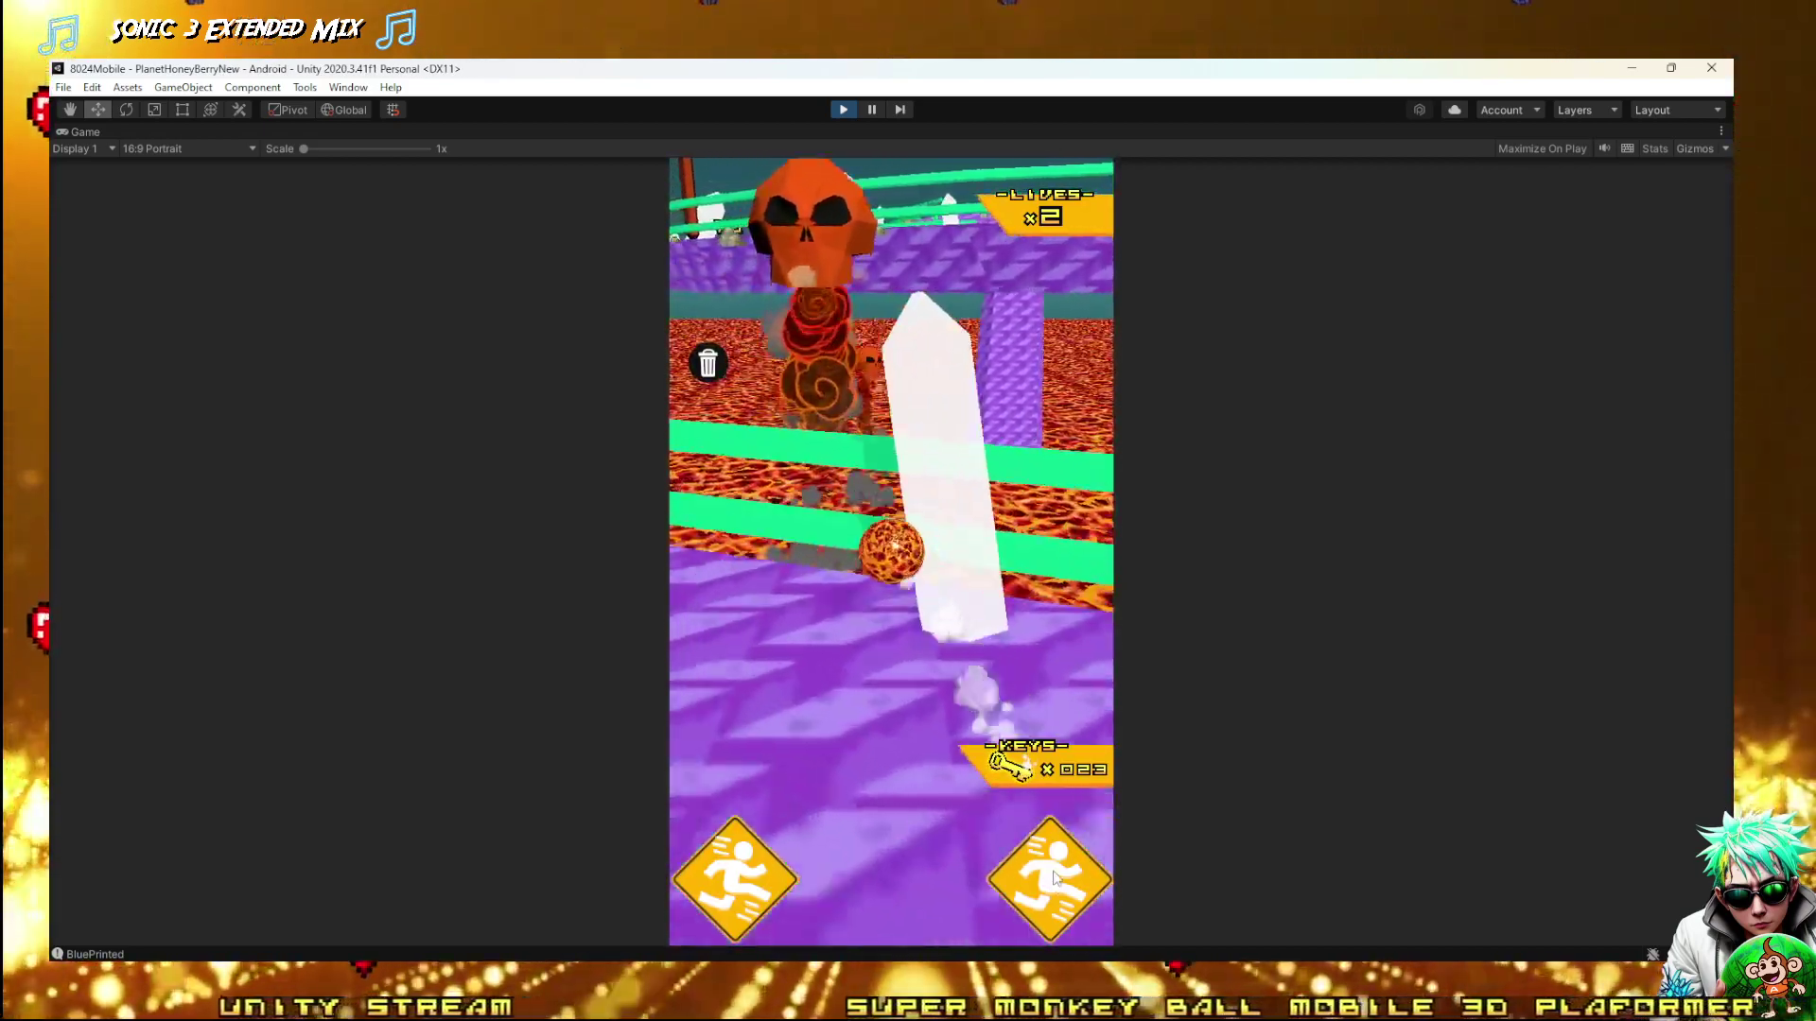
{"action": "key", "text": "Right"}
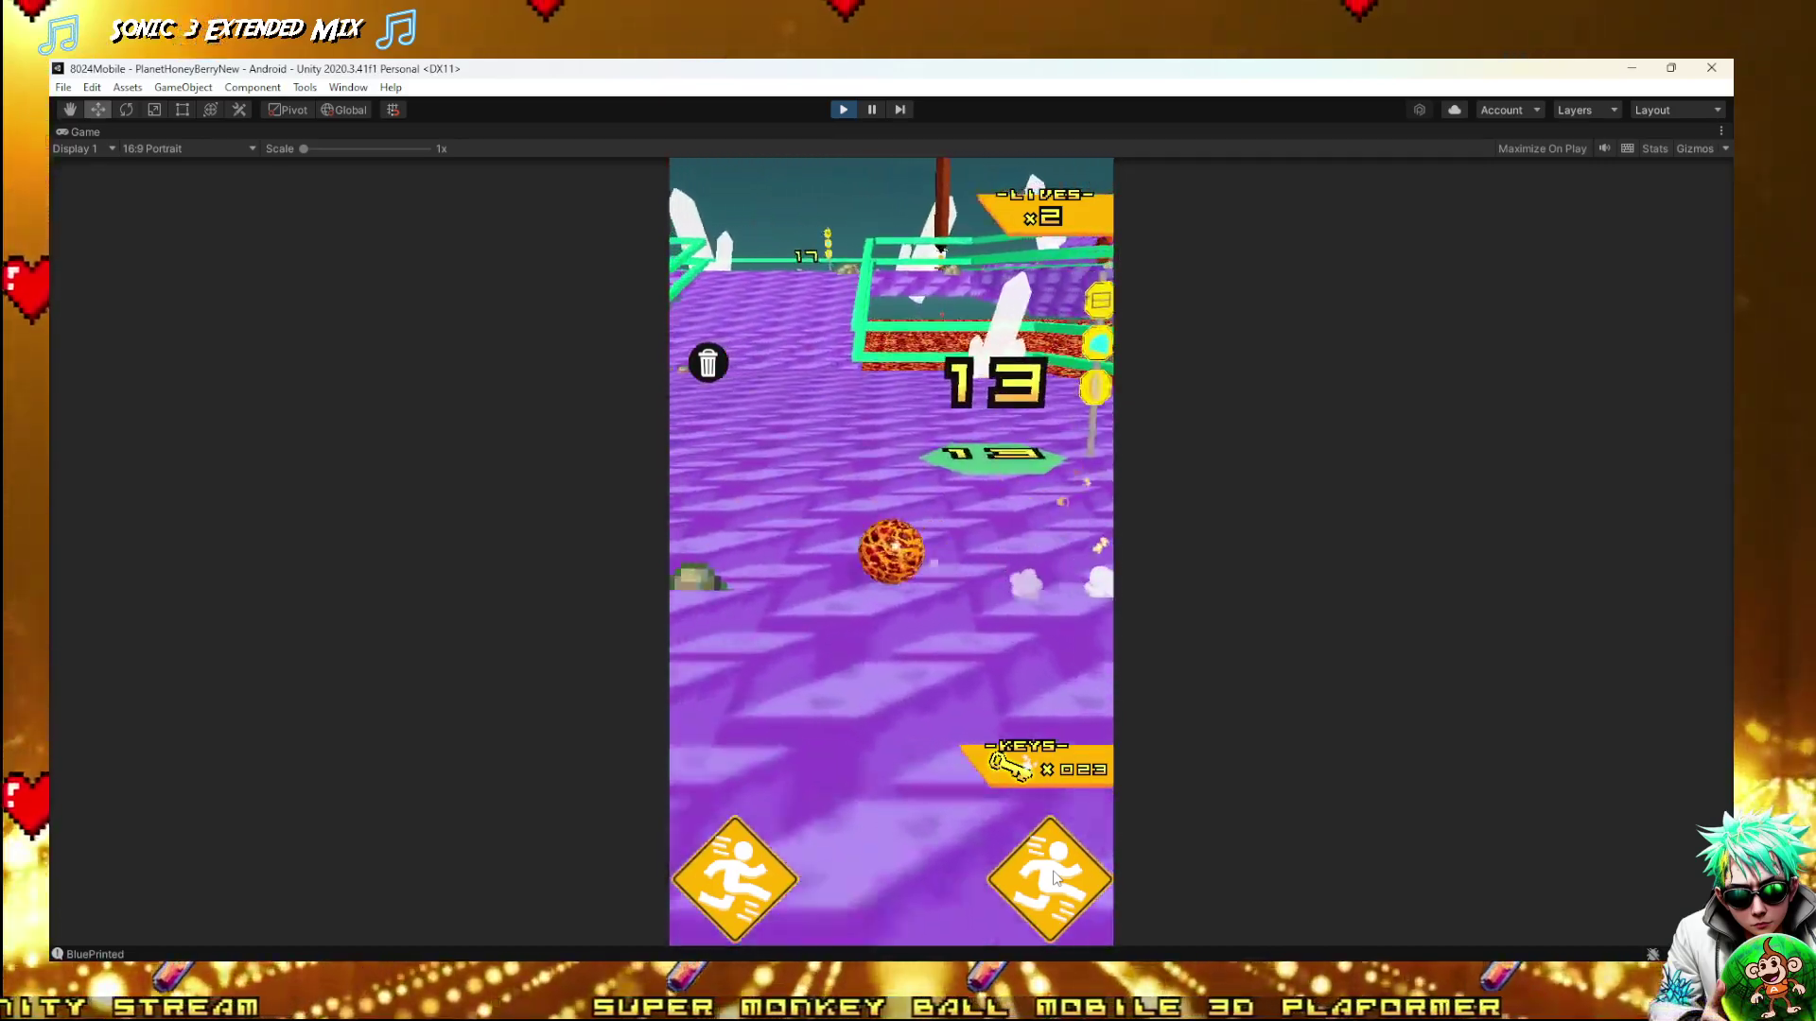
{"action": "key", "text": "Up"}
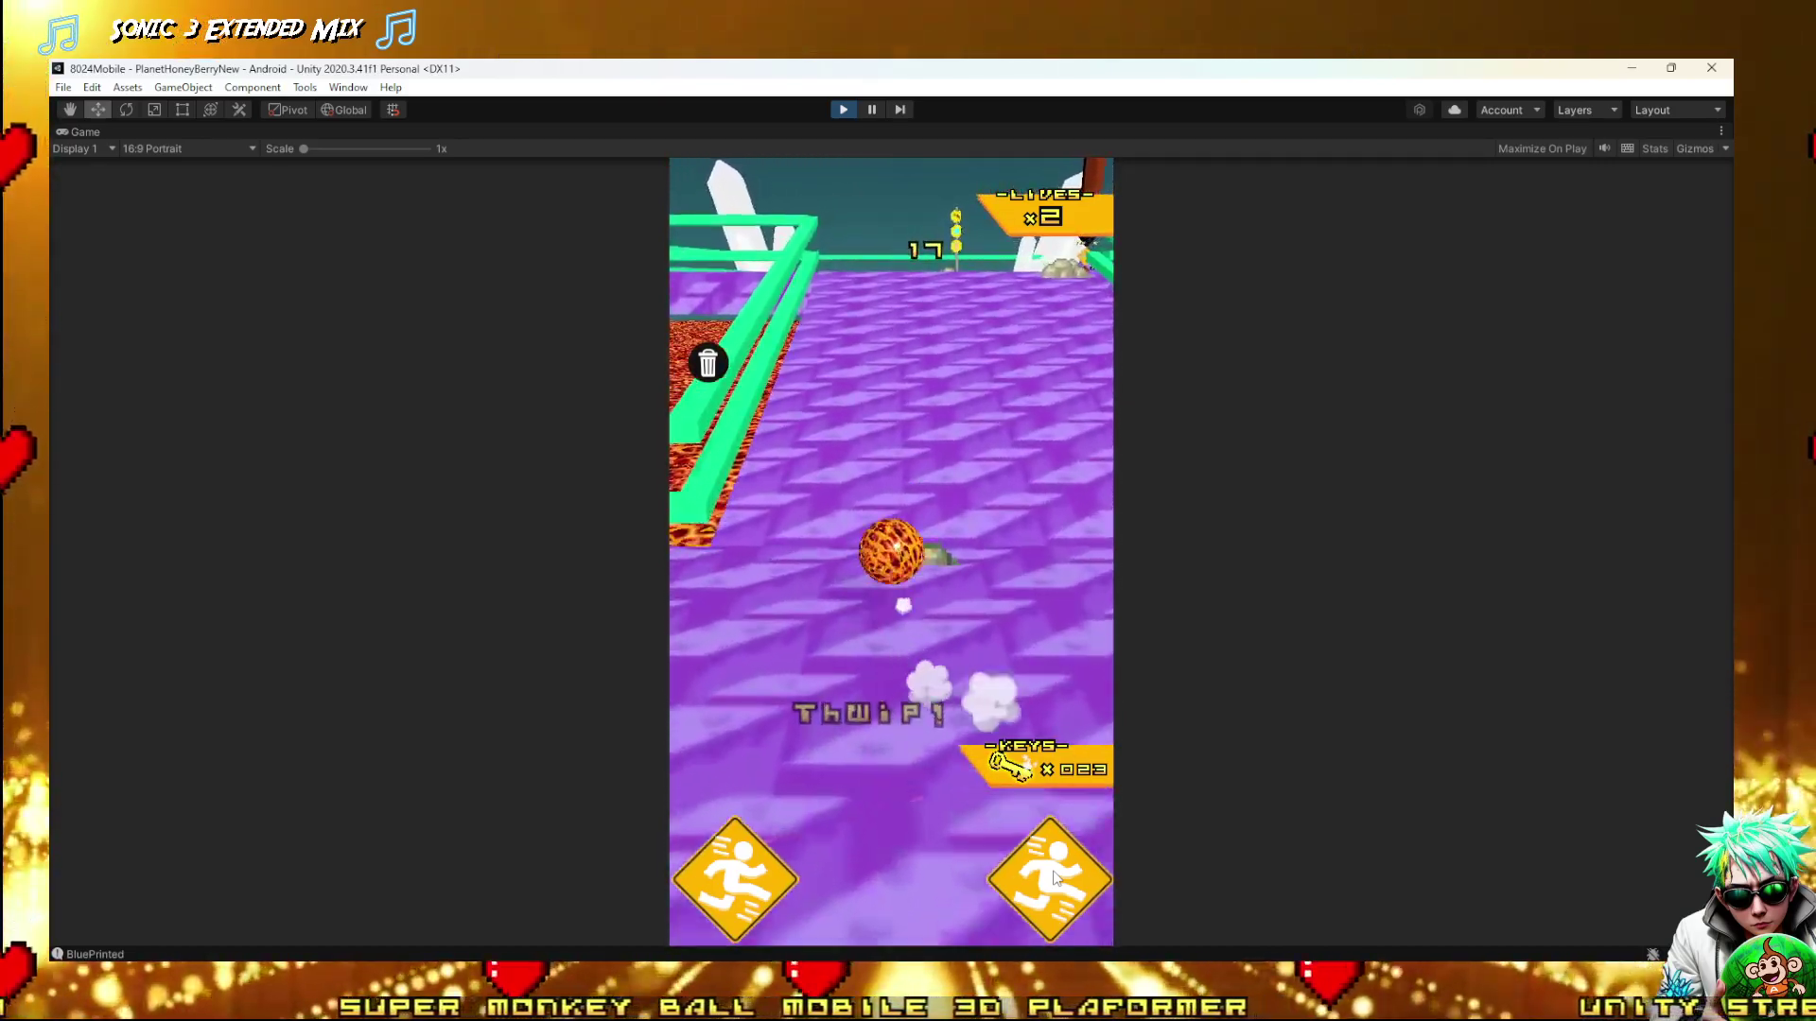
{"action": "key", "text": "Up"}
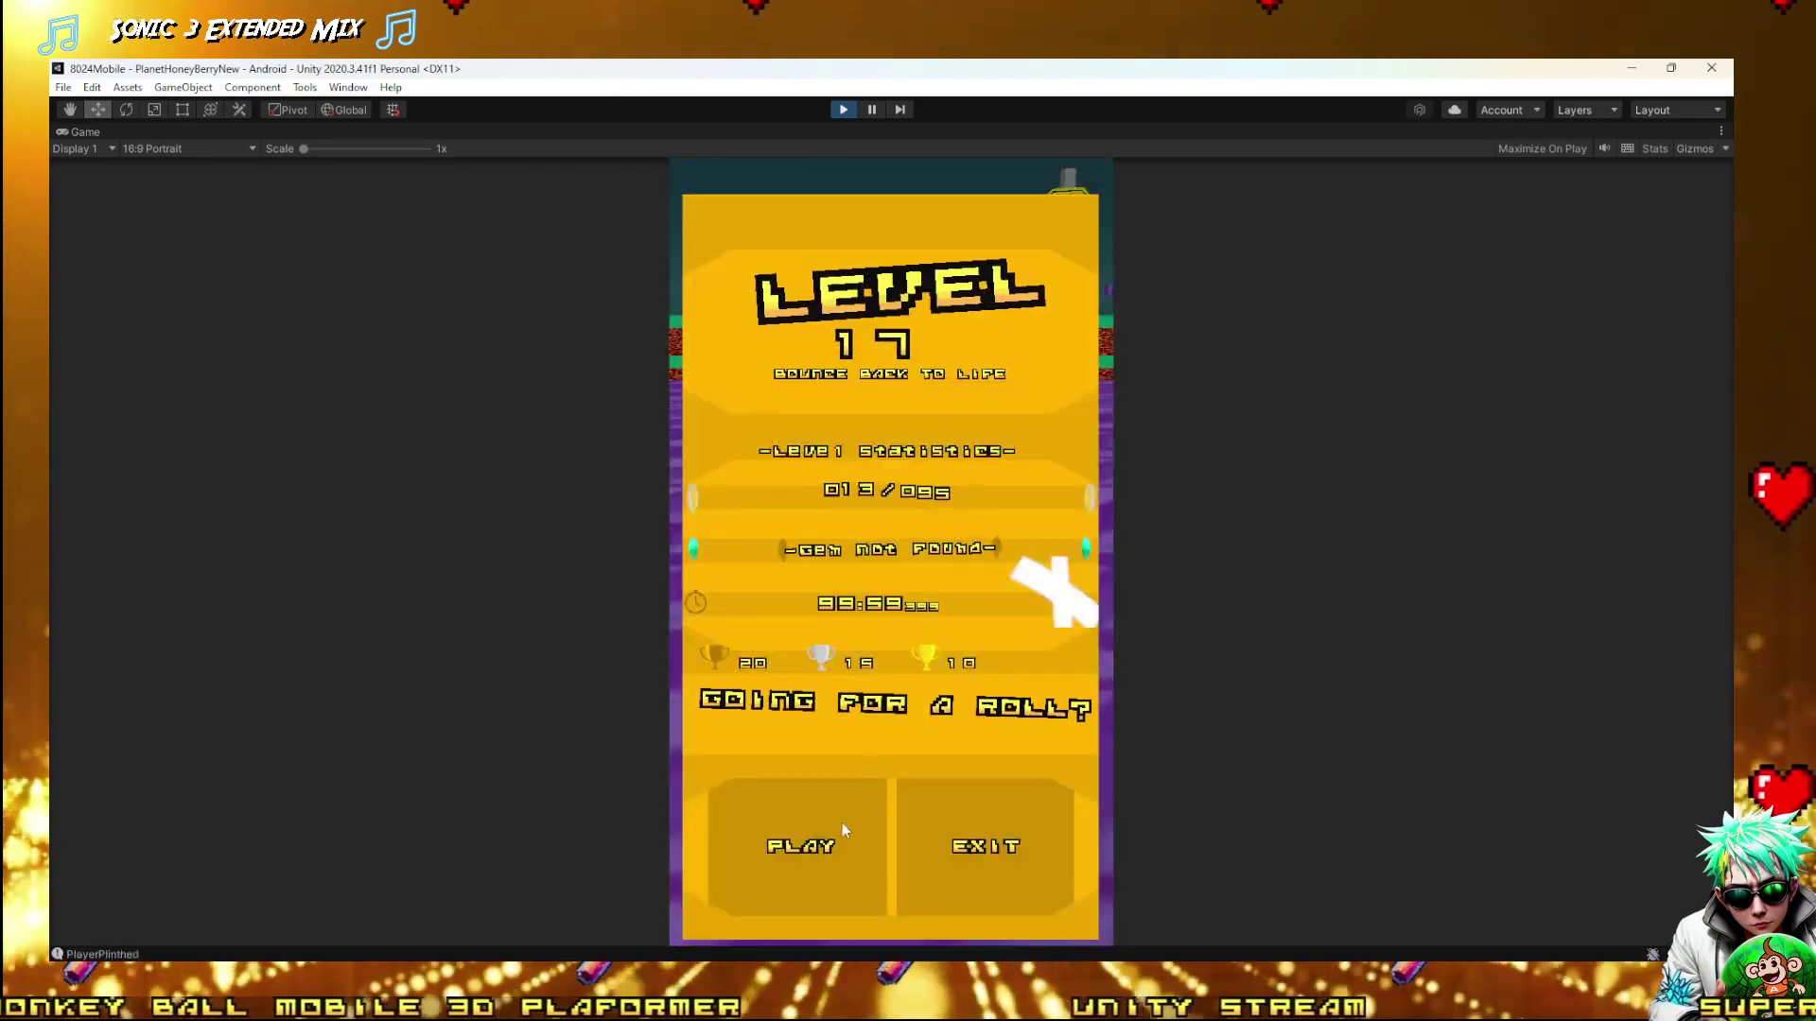
Start Level 17 and steer along the purple path toward the GOAL until it fails
{"action": "left_click", "coordinate": [843, 829]}
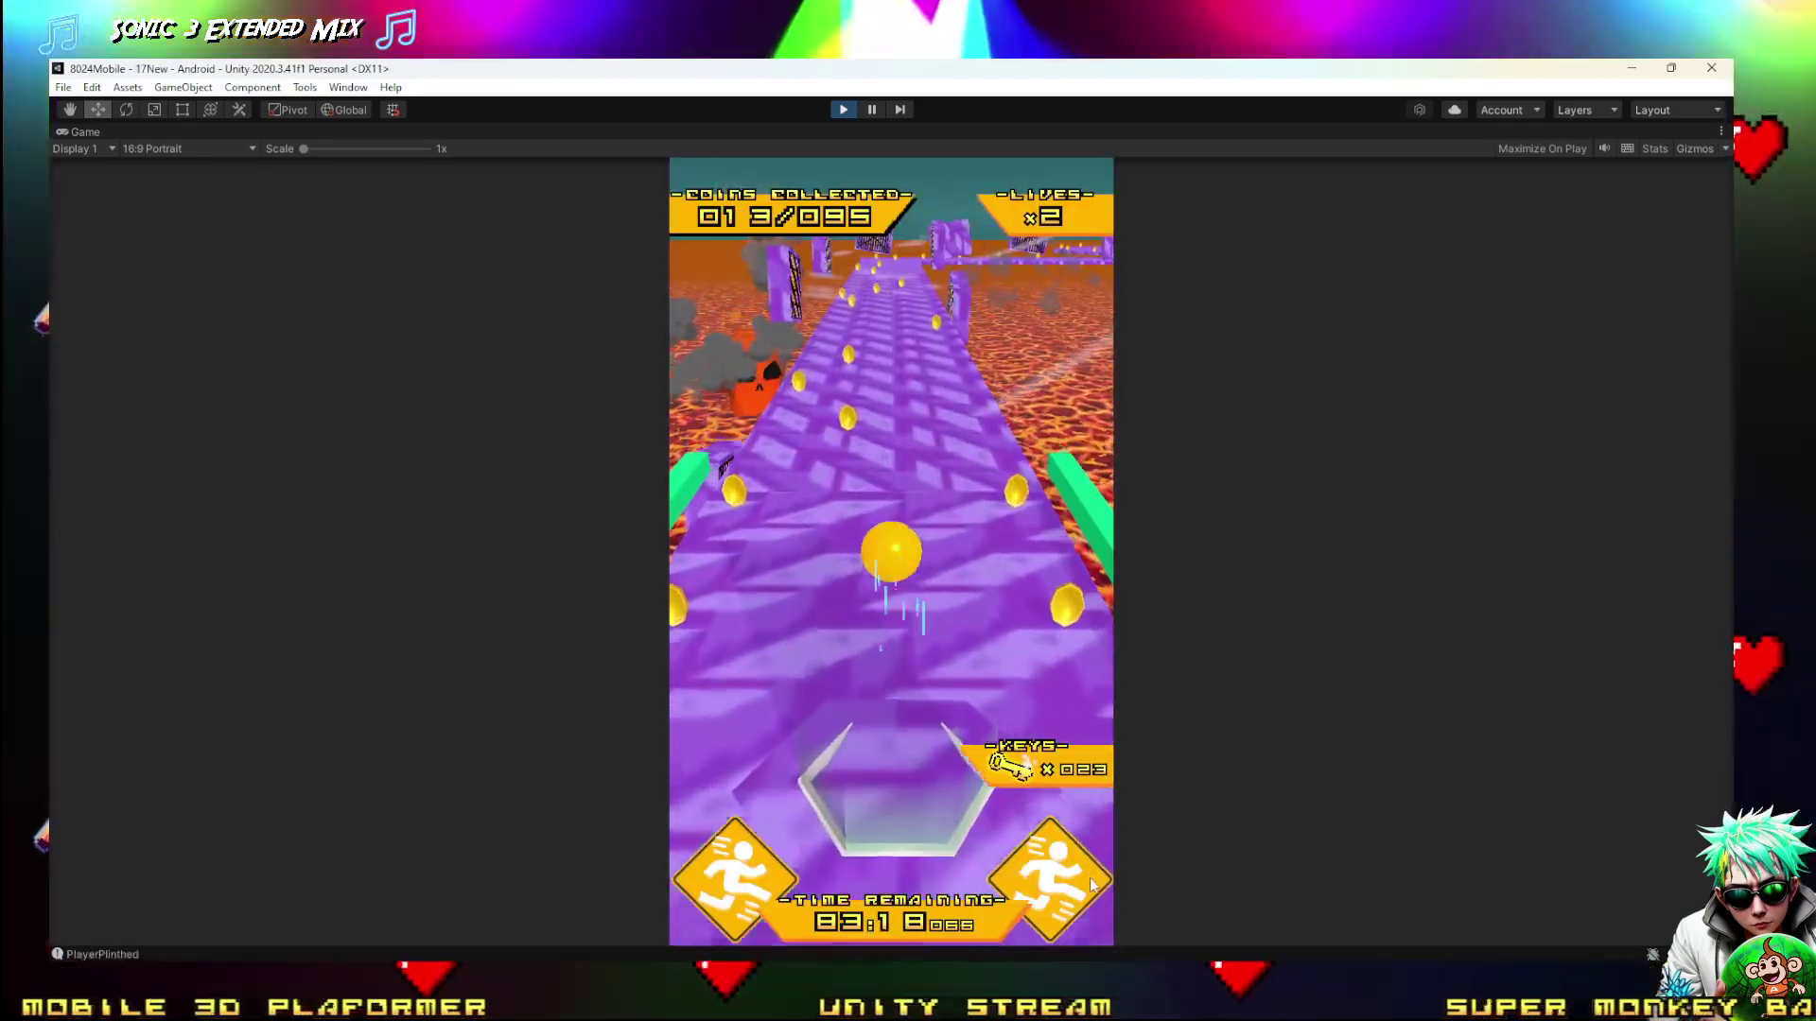
{"action": "key", "text": "Up"}
{"action": "key", "text": "Up"}
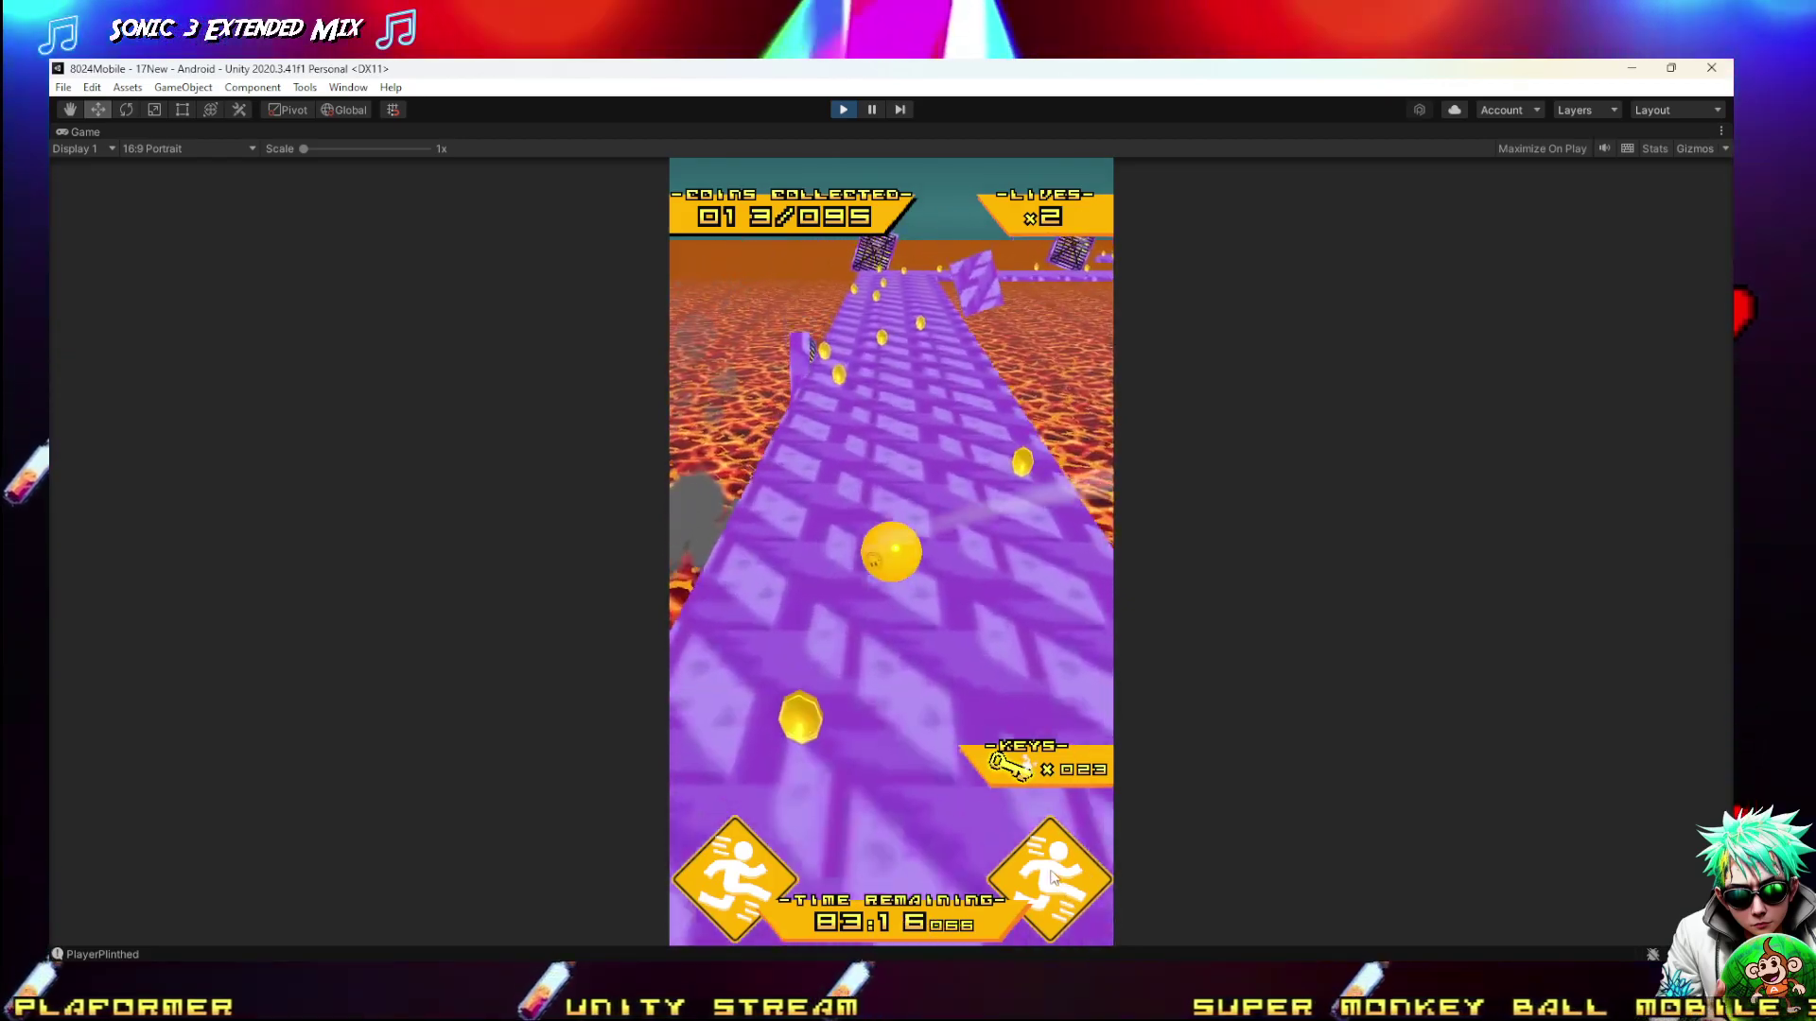
{"action": "key", "text": "Up"}
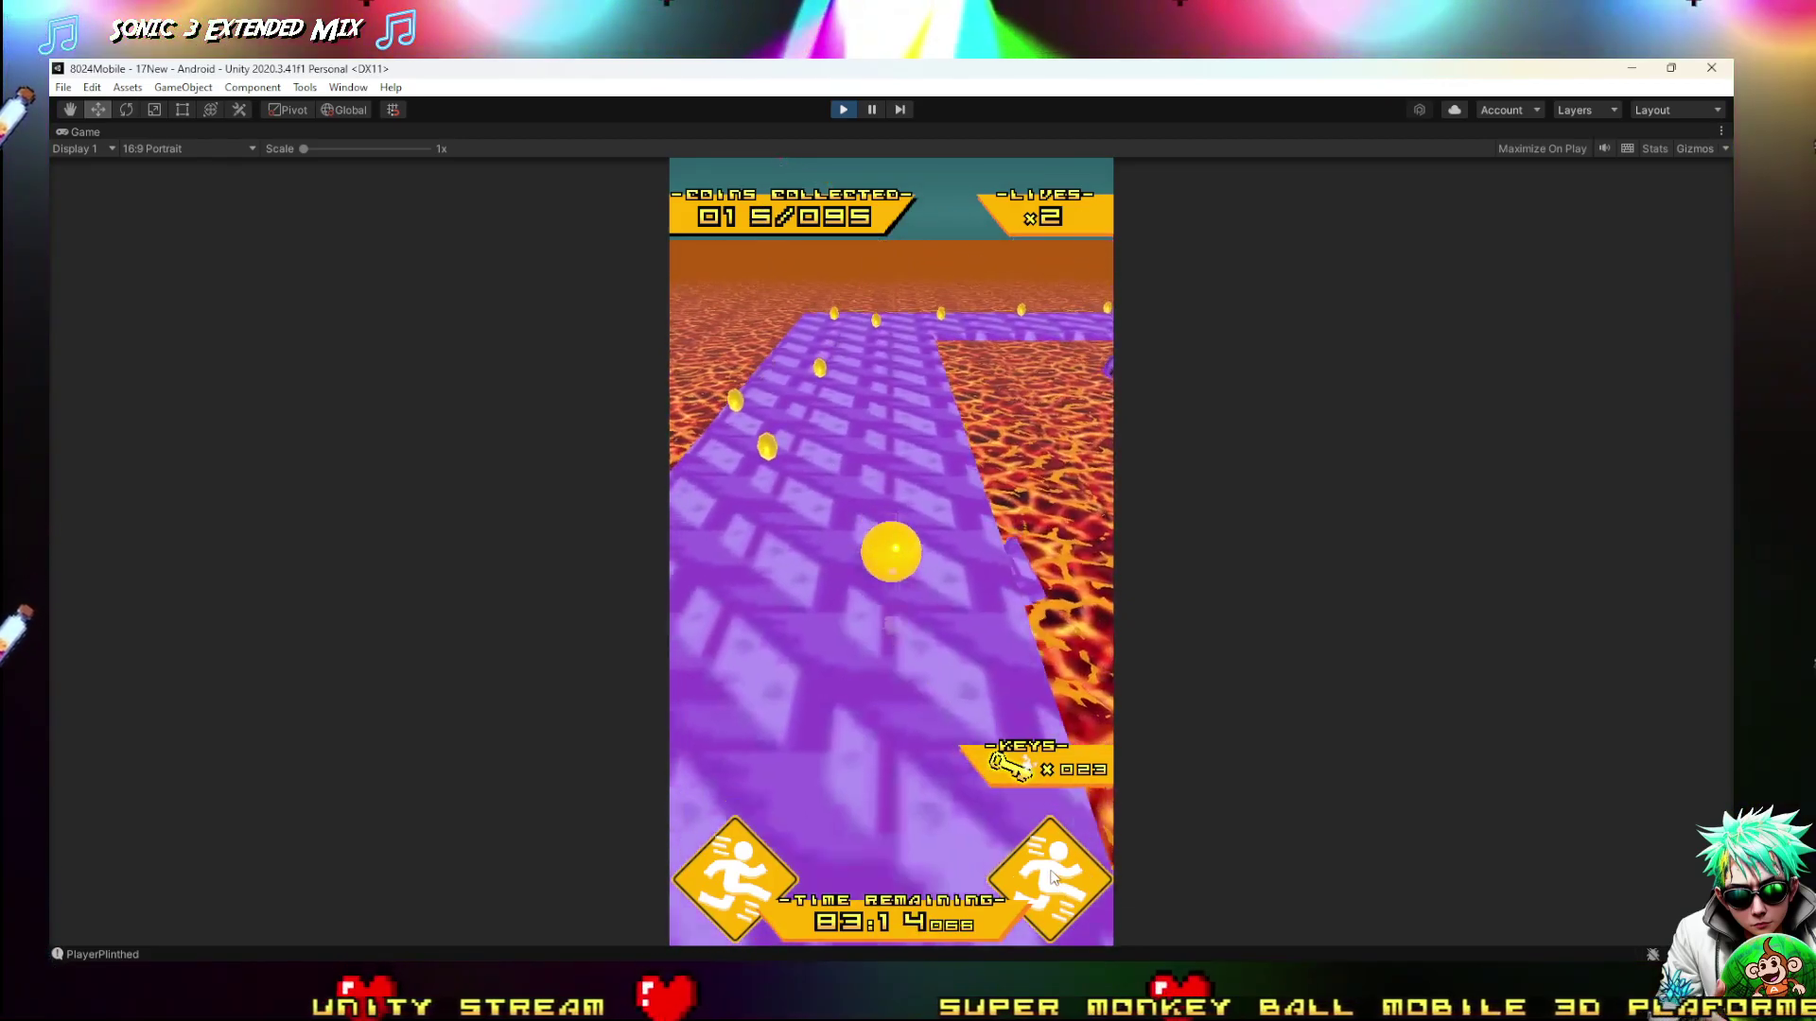
{"action": "key", "text": "Up"}
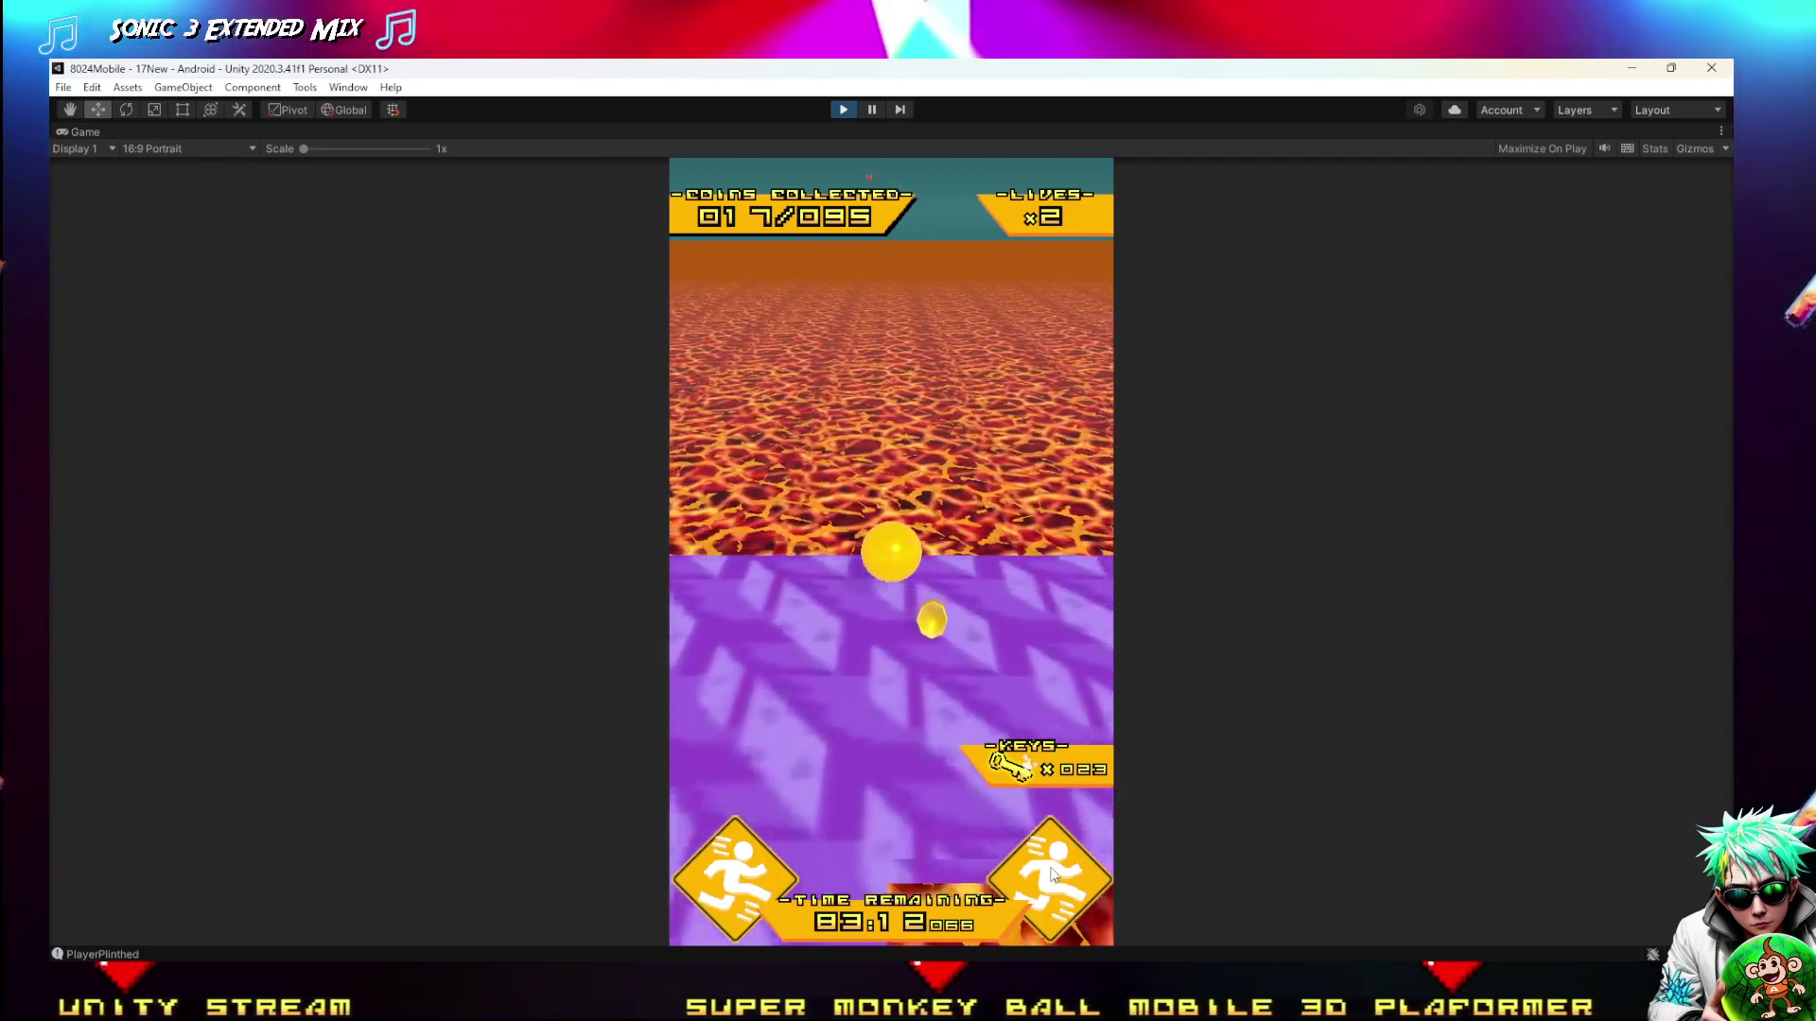
{"action": "key", "text": "Up"}
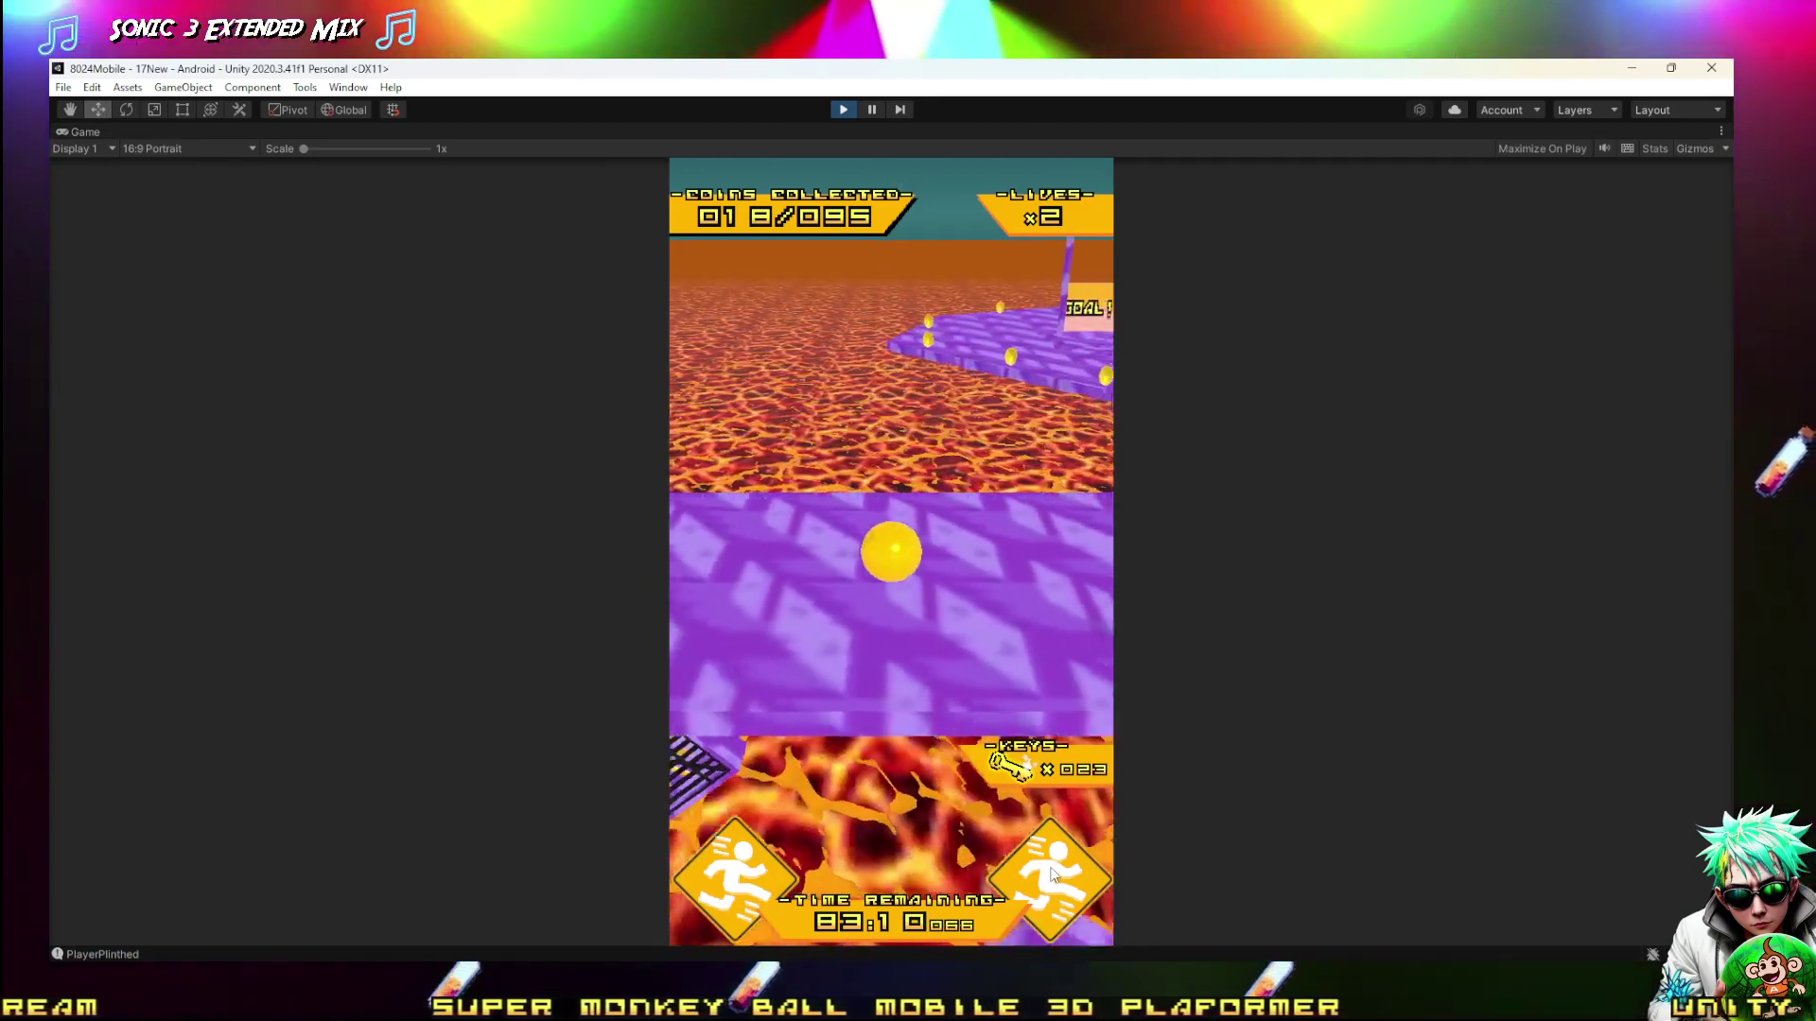
{"action": "key", "text": "Left"}
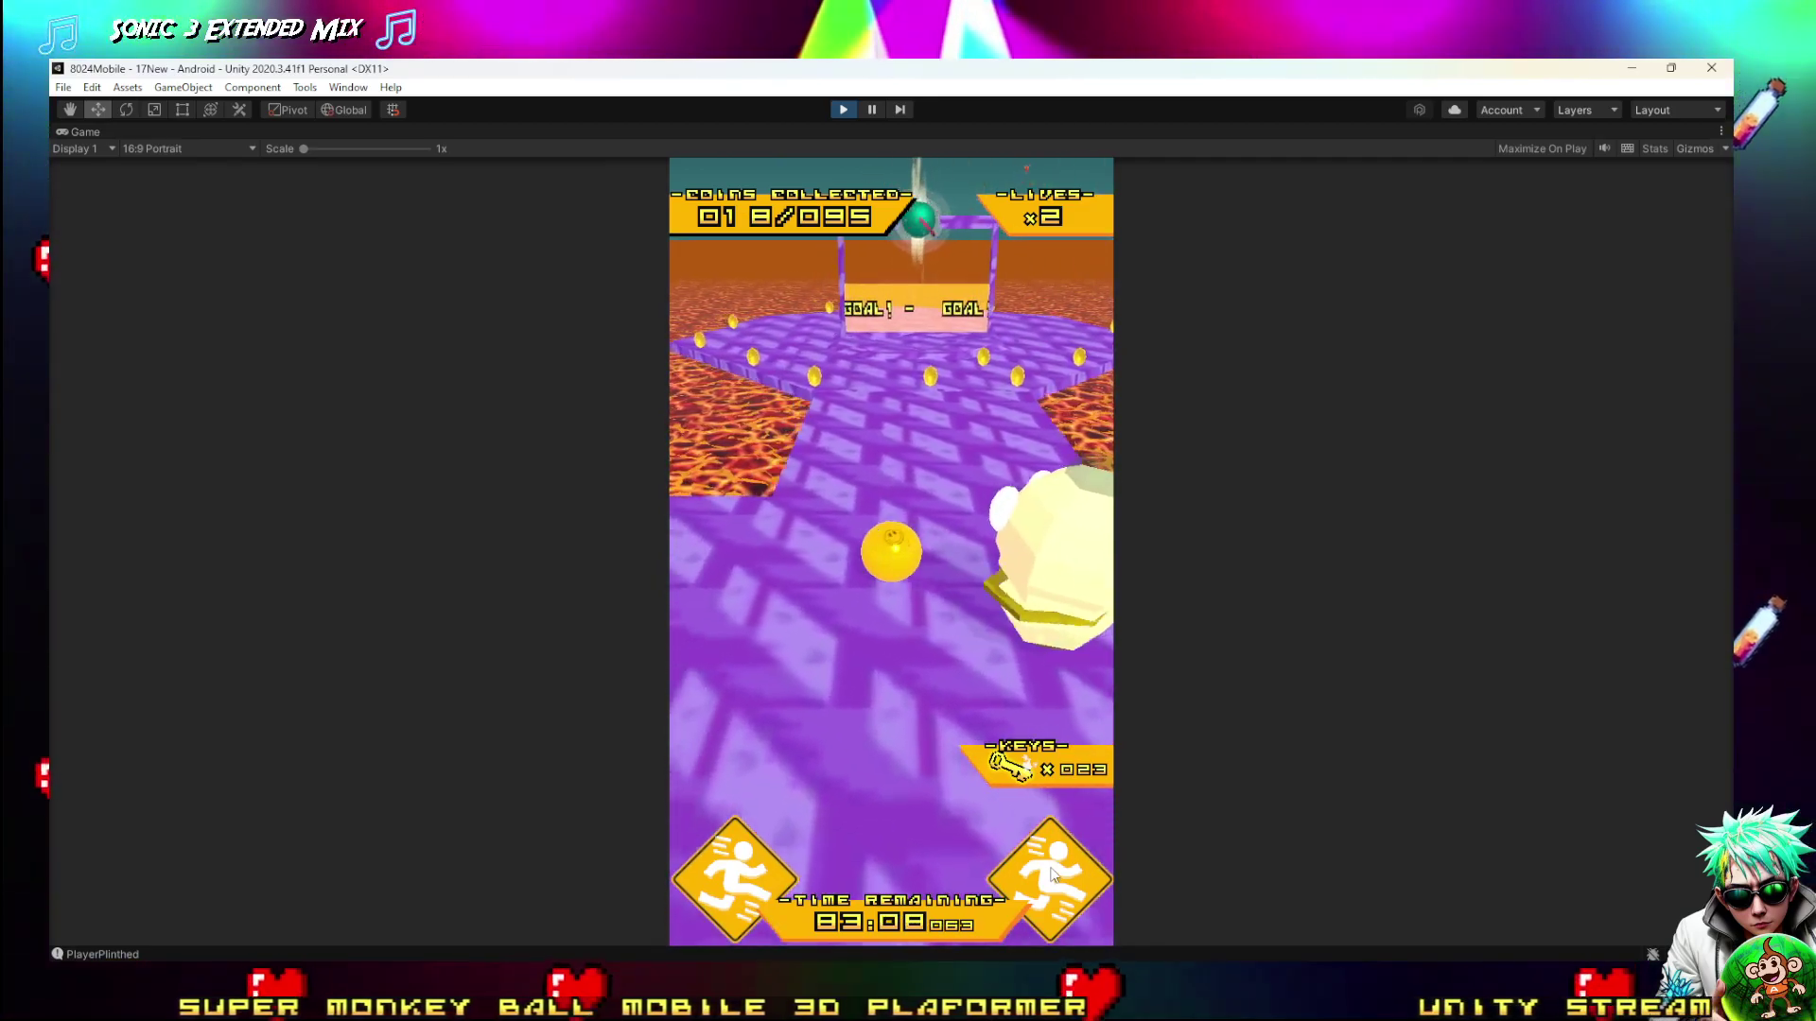
{"action": "key", "text": "Right"}
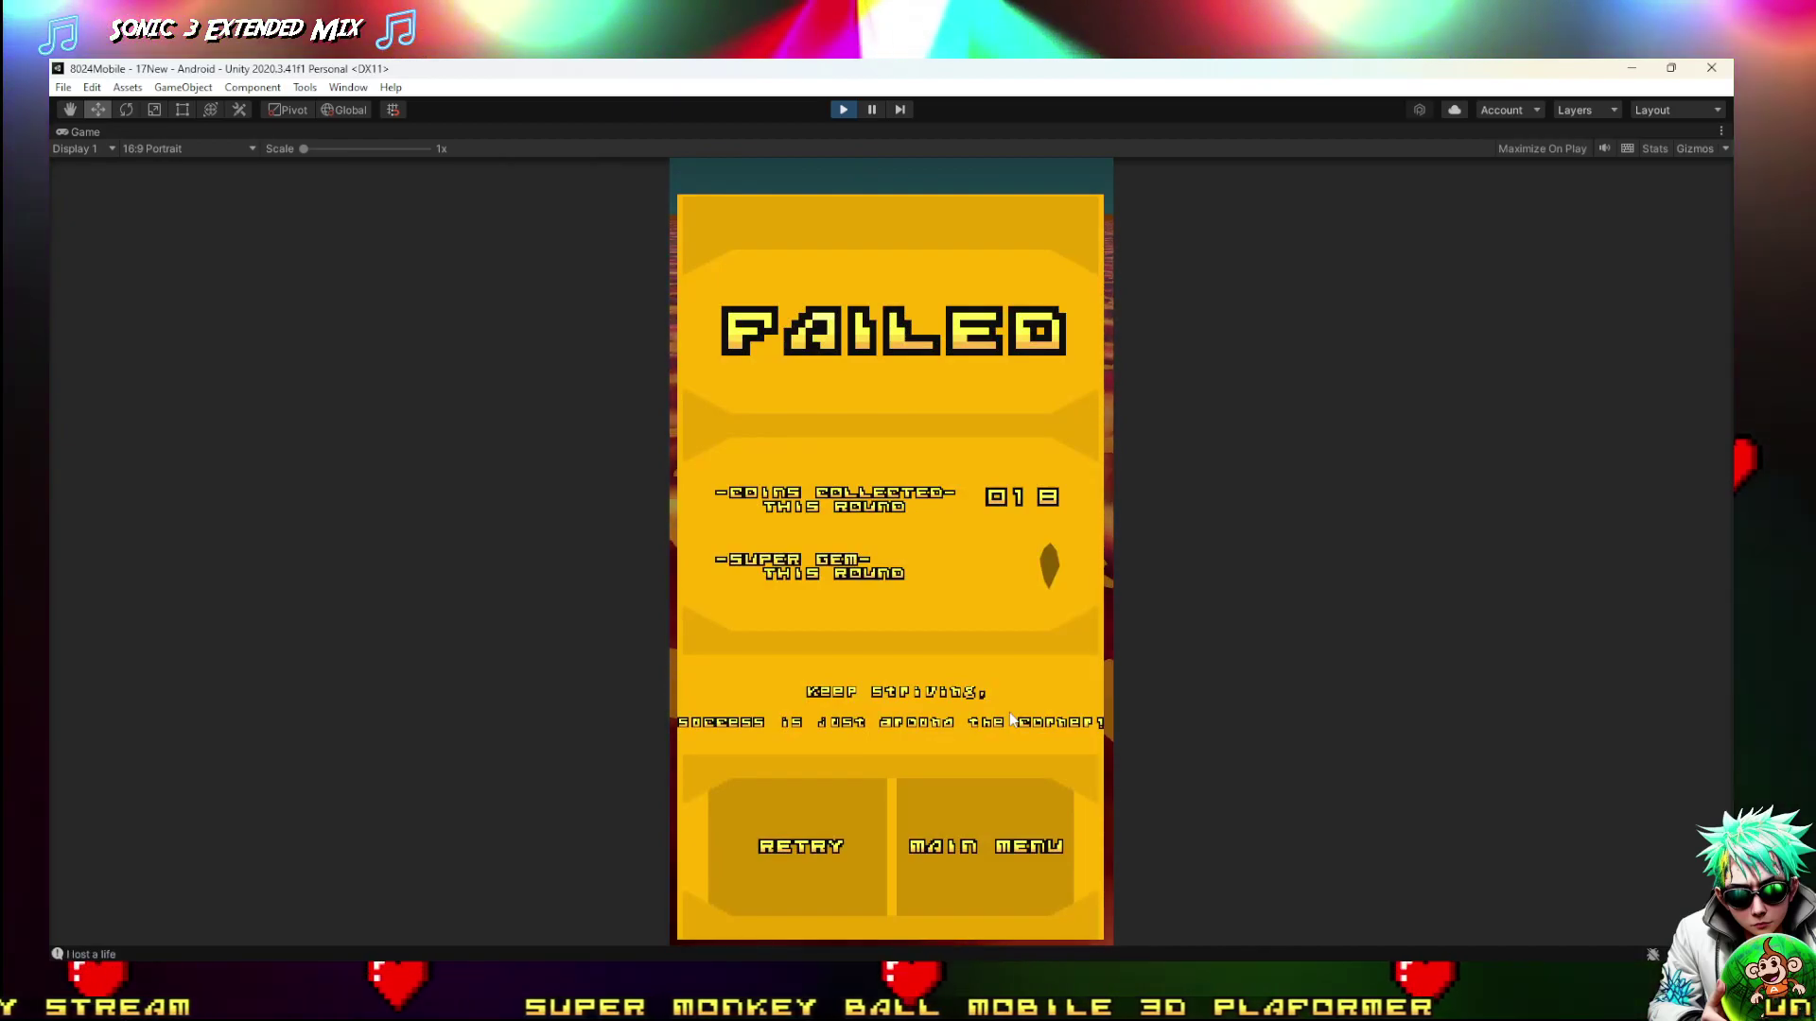
Return to the hub from the Failed screen and play Level 21 until Game Over
{"action": "left_click", "coordinate": [1003, 883]}
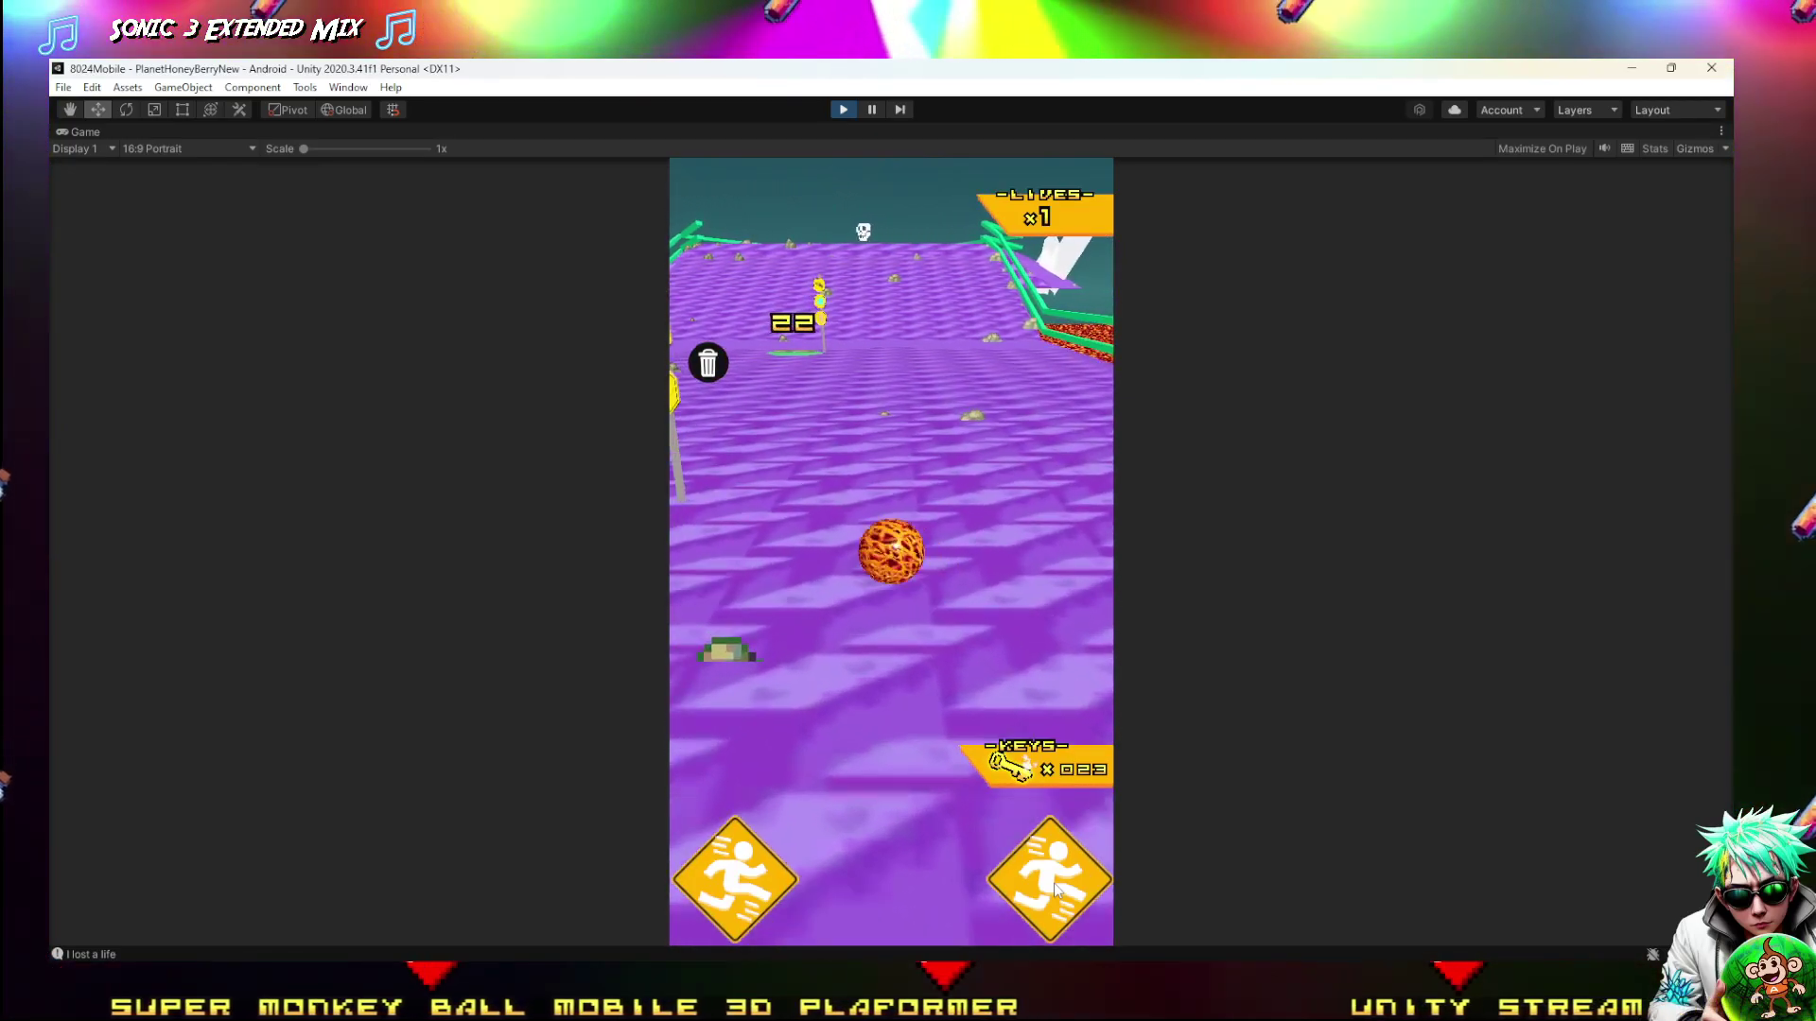
{"action": "left_click", "coordinate": [756, 913]}
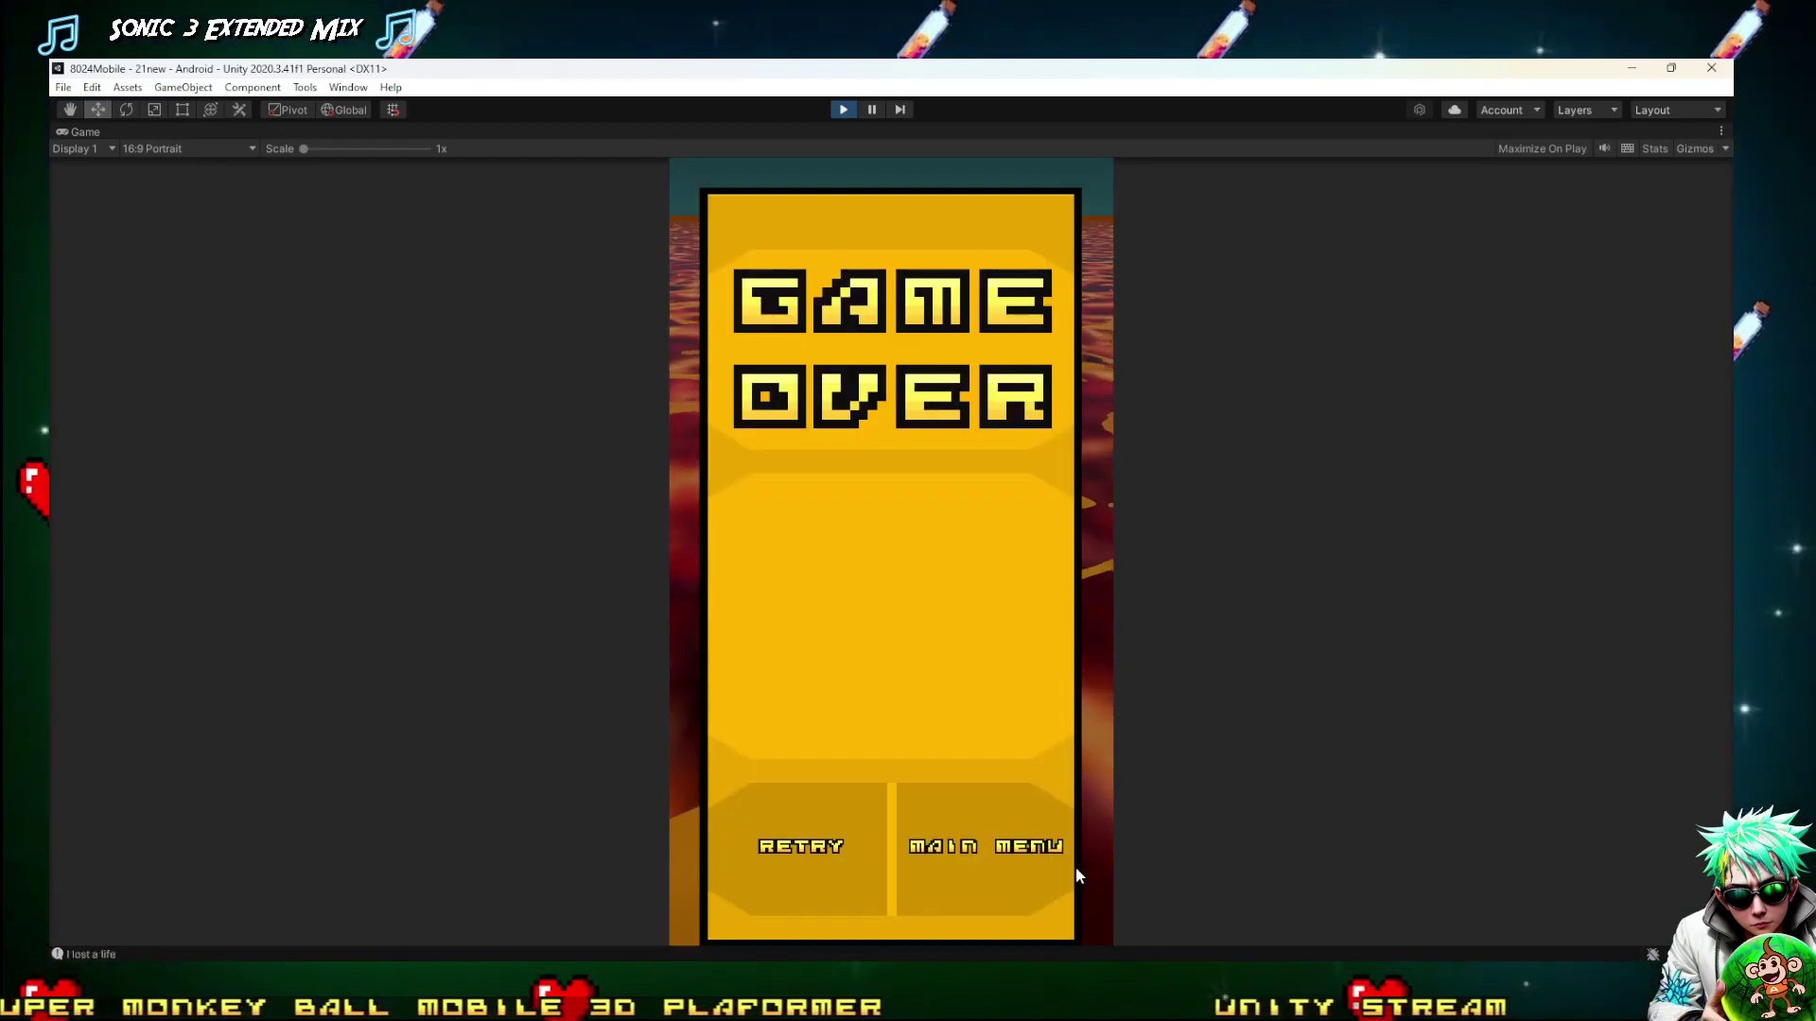
Retry level 21 from GAME OVER, clear it, and go back to the hub via MAIN MENU
{"action": "left_click", "coordinate": [836, 851]}
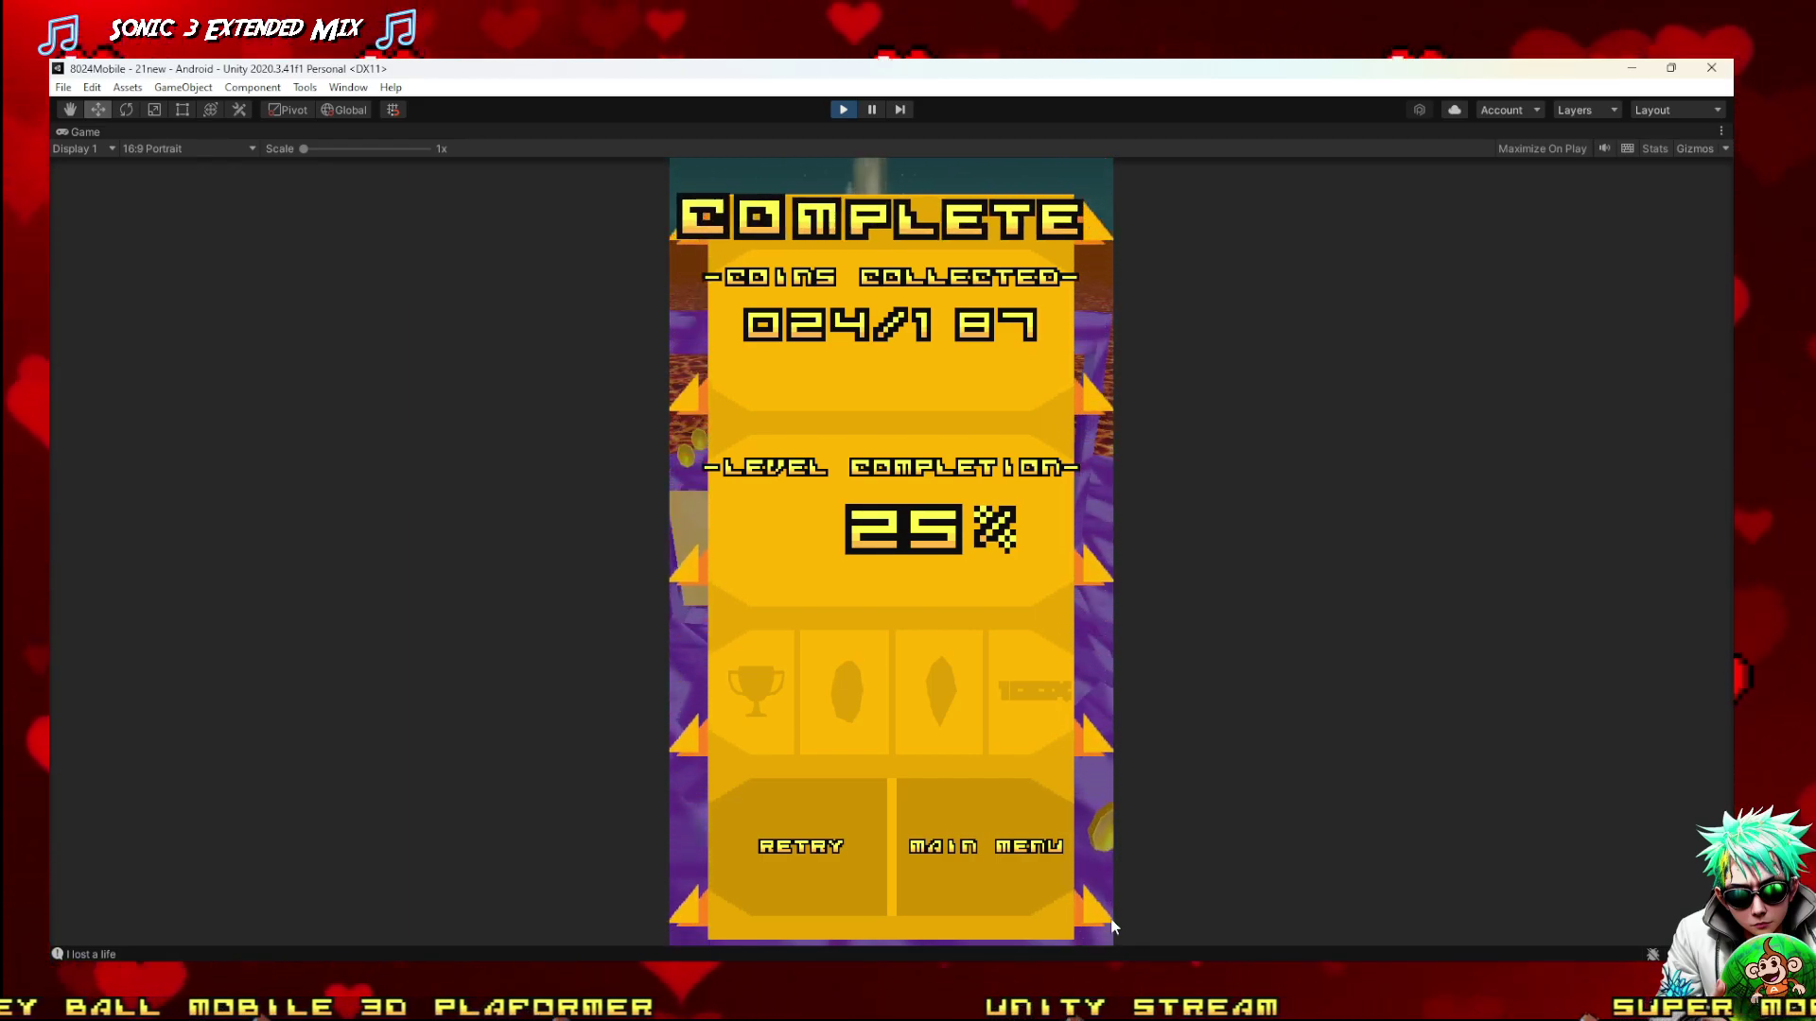
{"action": "left_click", "coordinate": [1004, 866]}
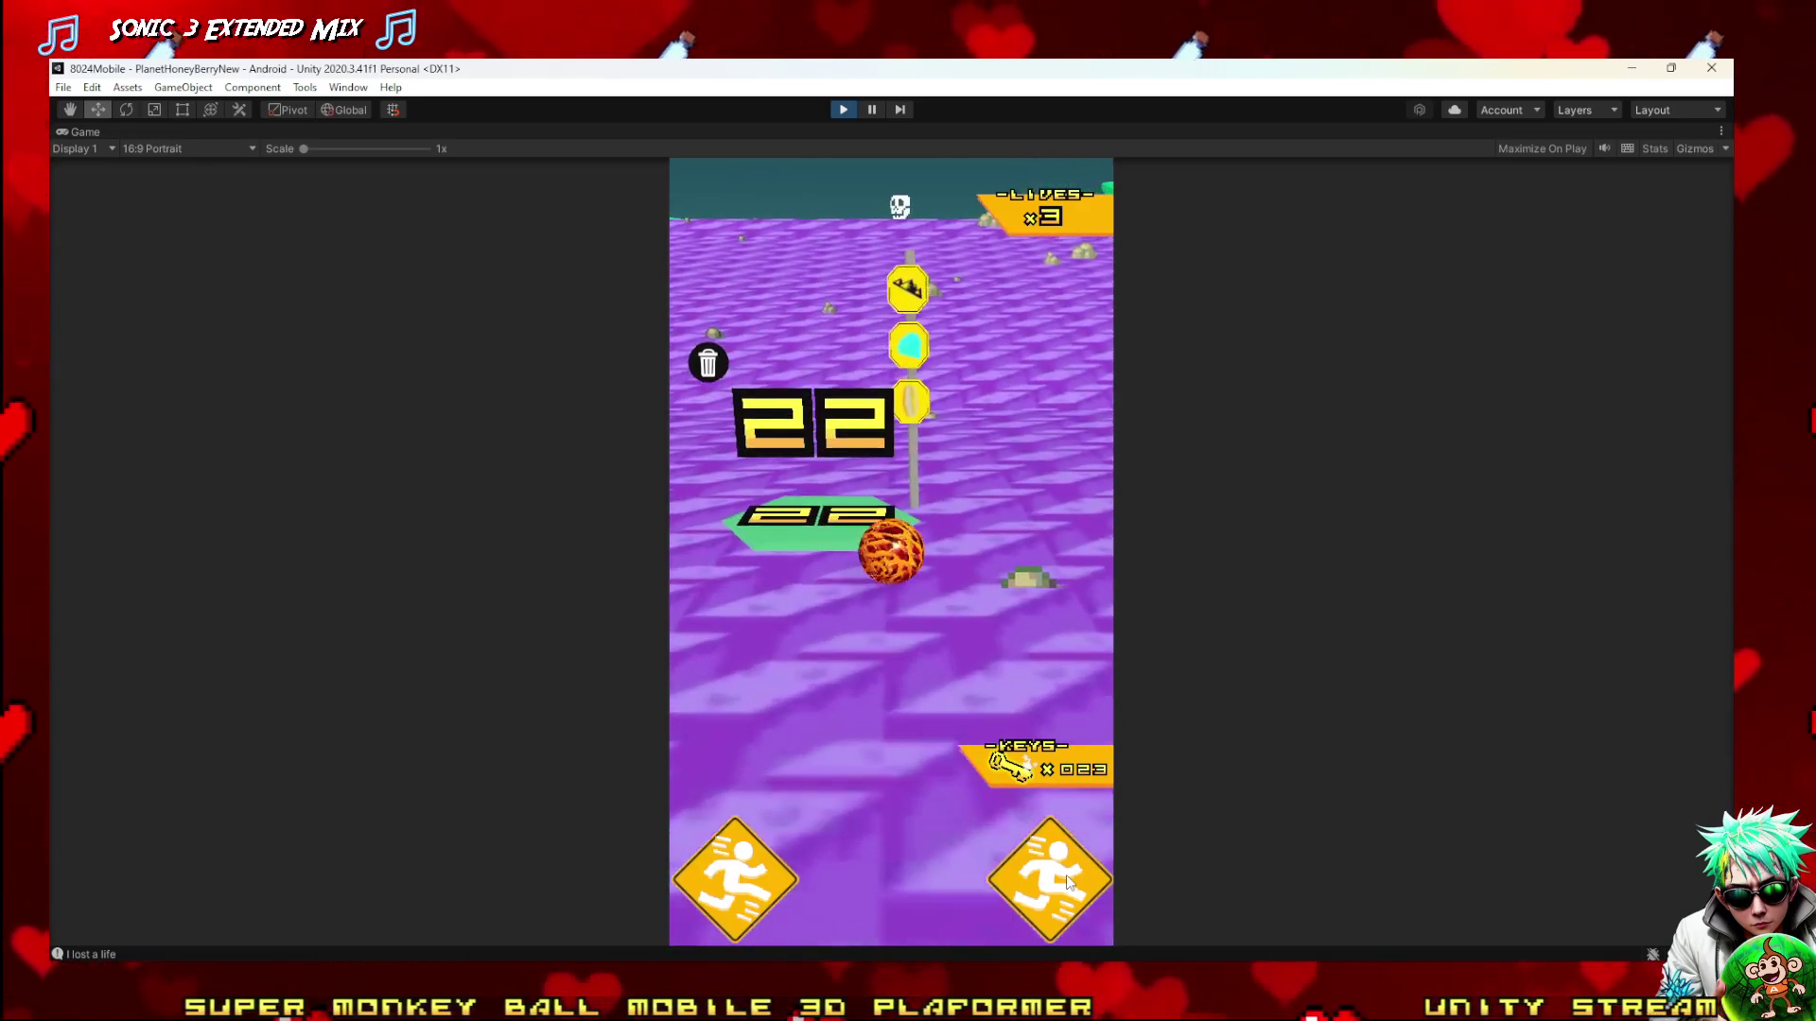
Start level 22, retry after failing, and roll along the winding lava-lined path collecting coins
{"action": "left_click", "coordinate": [924, 819]}
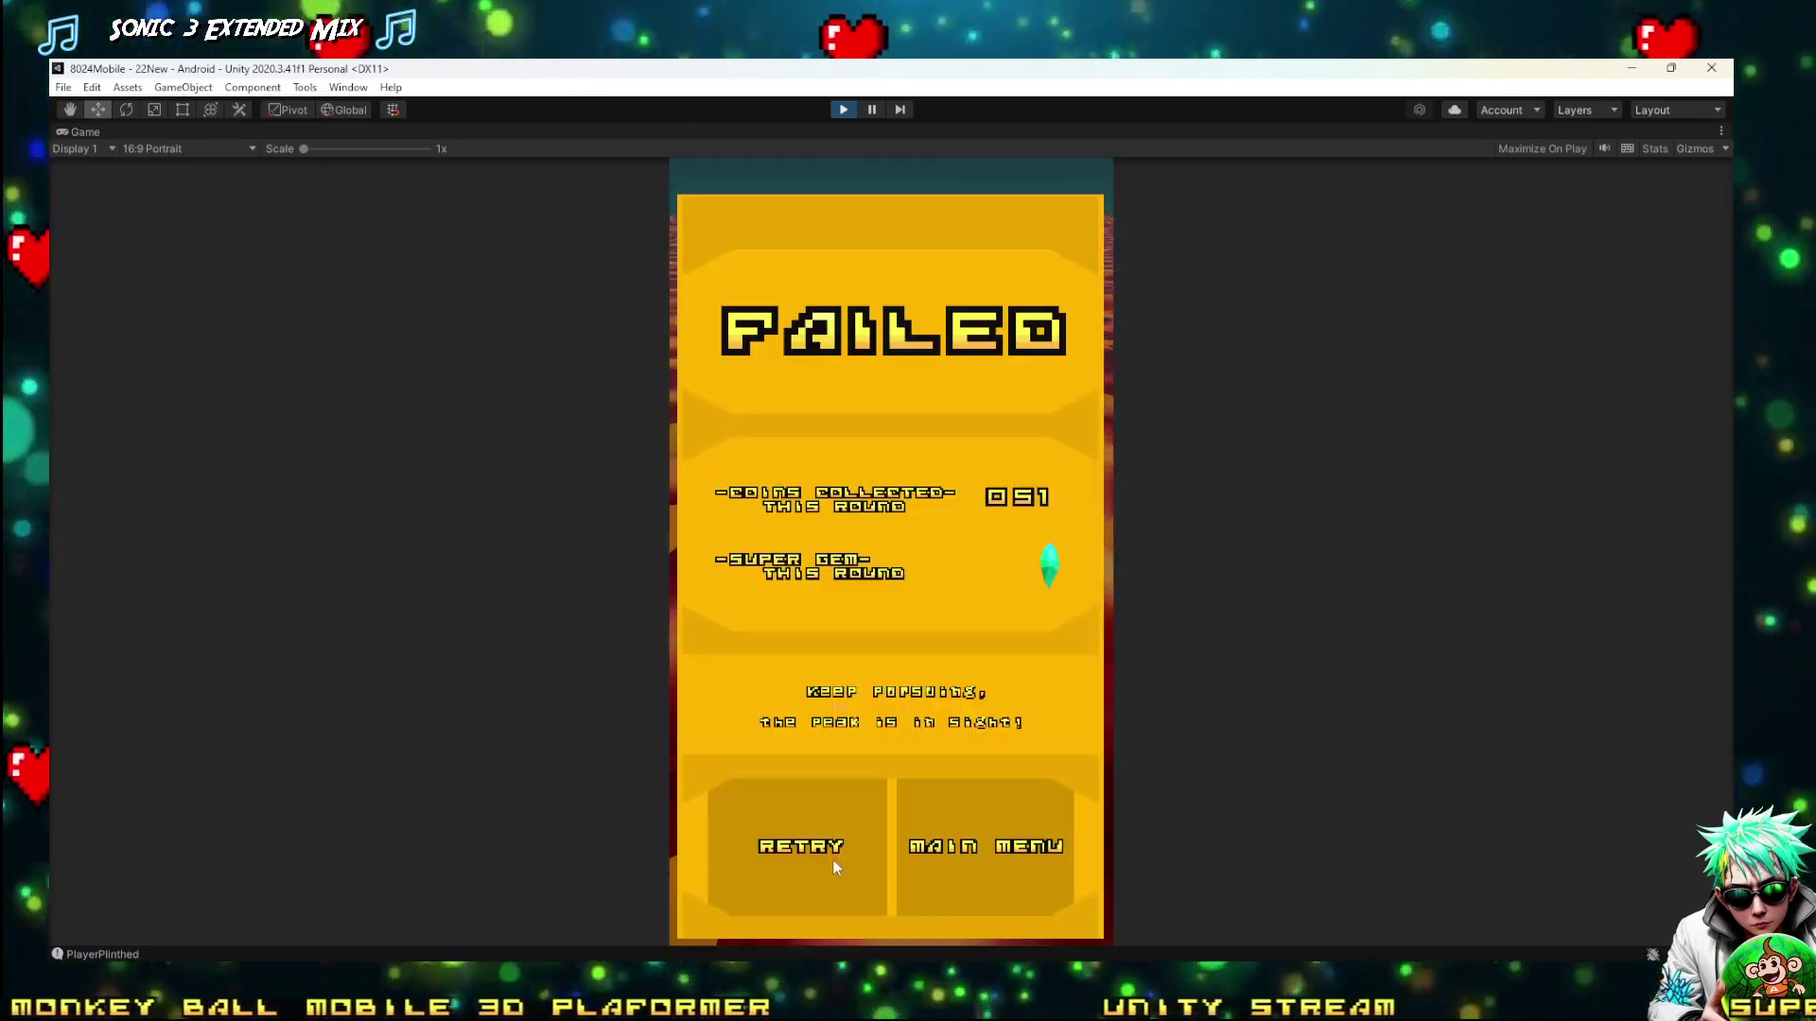
{"action": "left_click", "coordinate": [832, 823]}
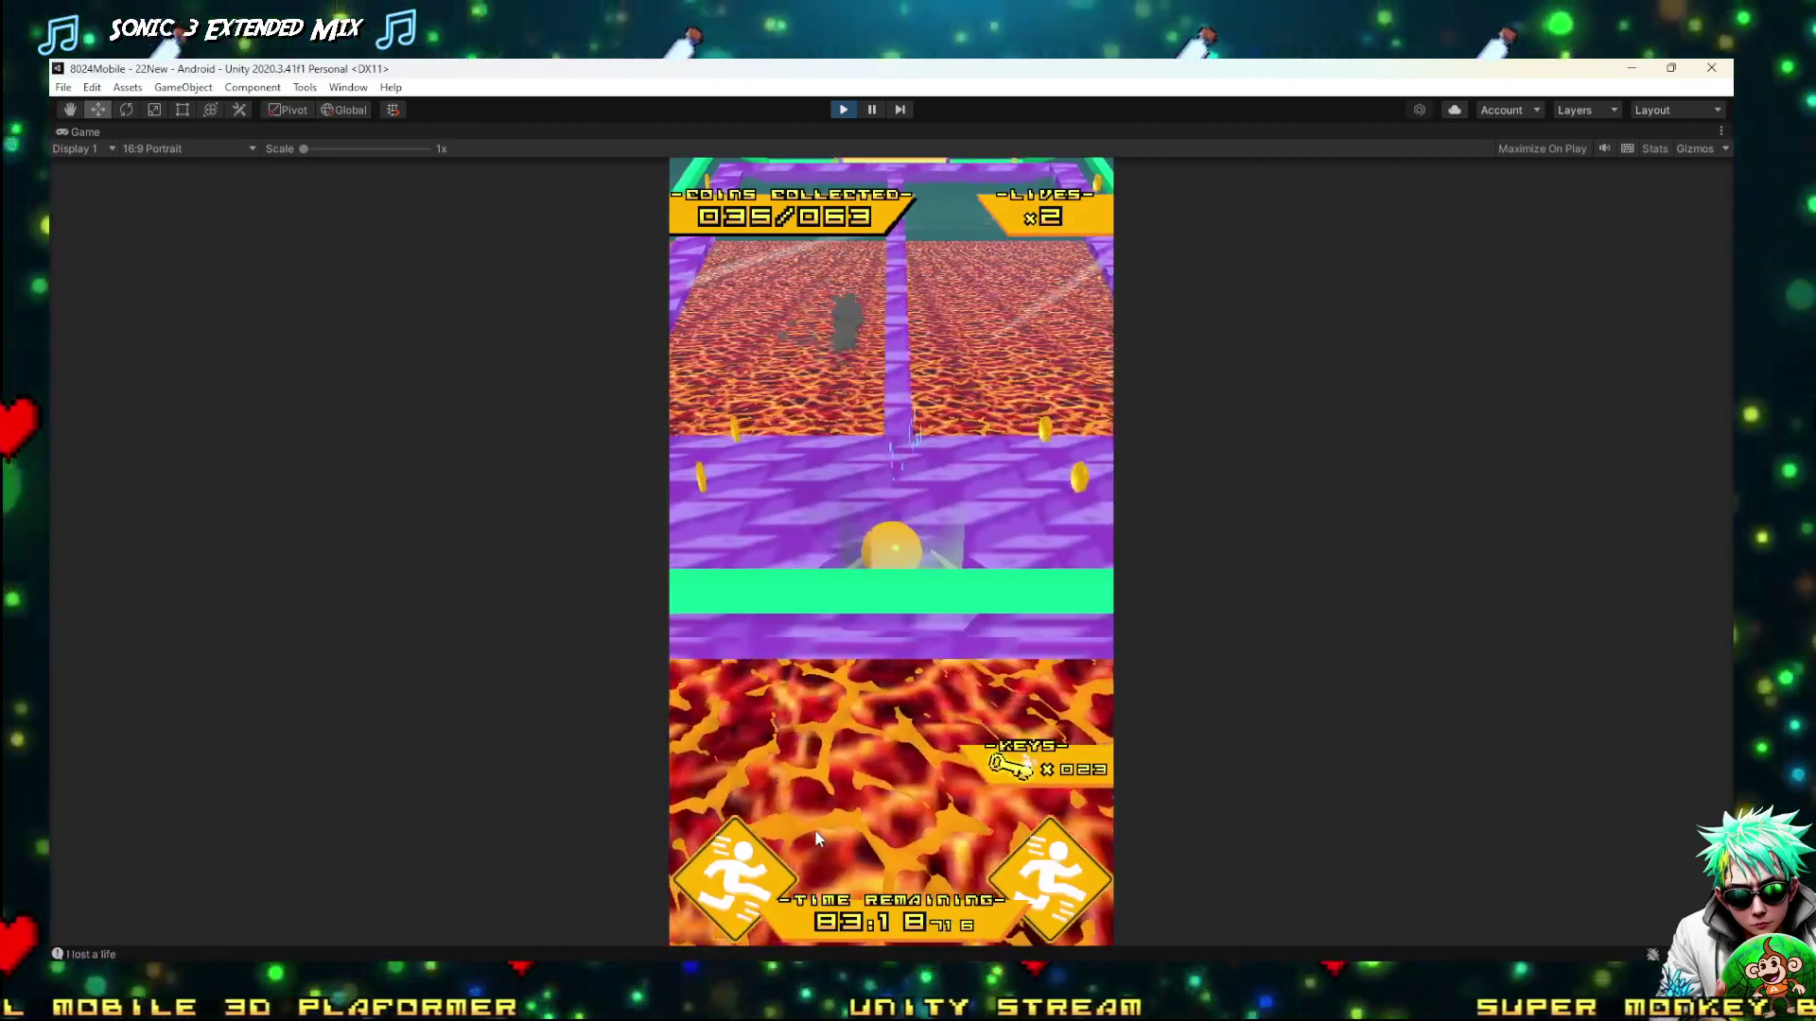
{"action": "key", "text": "w"}
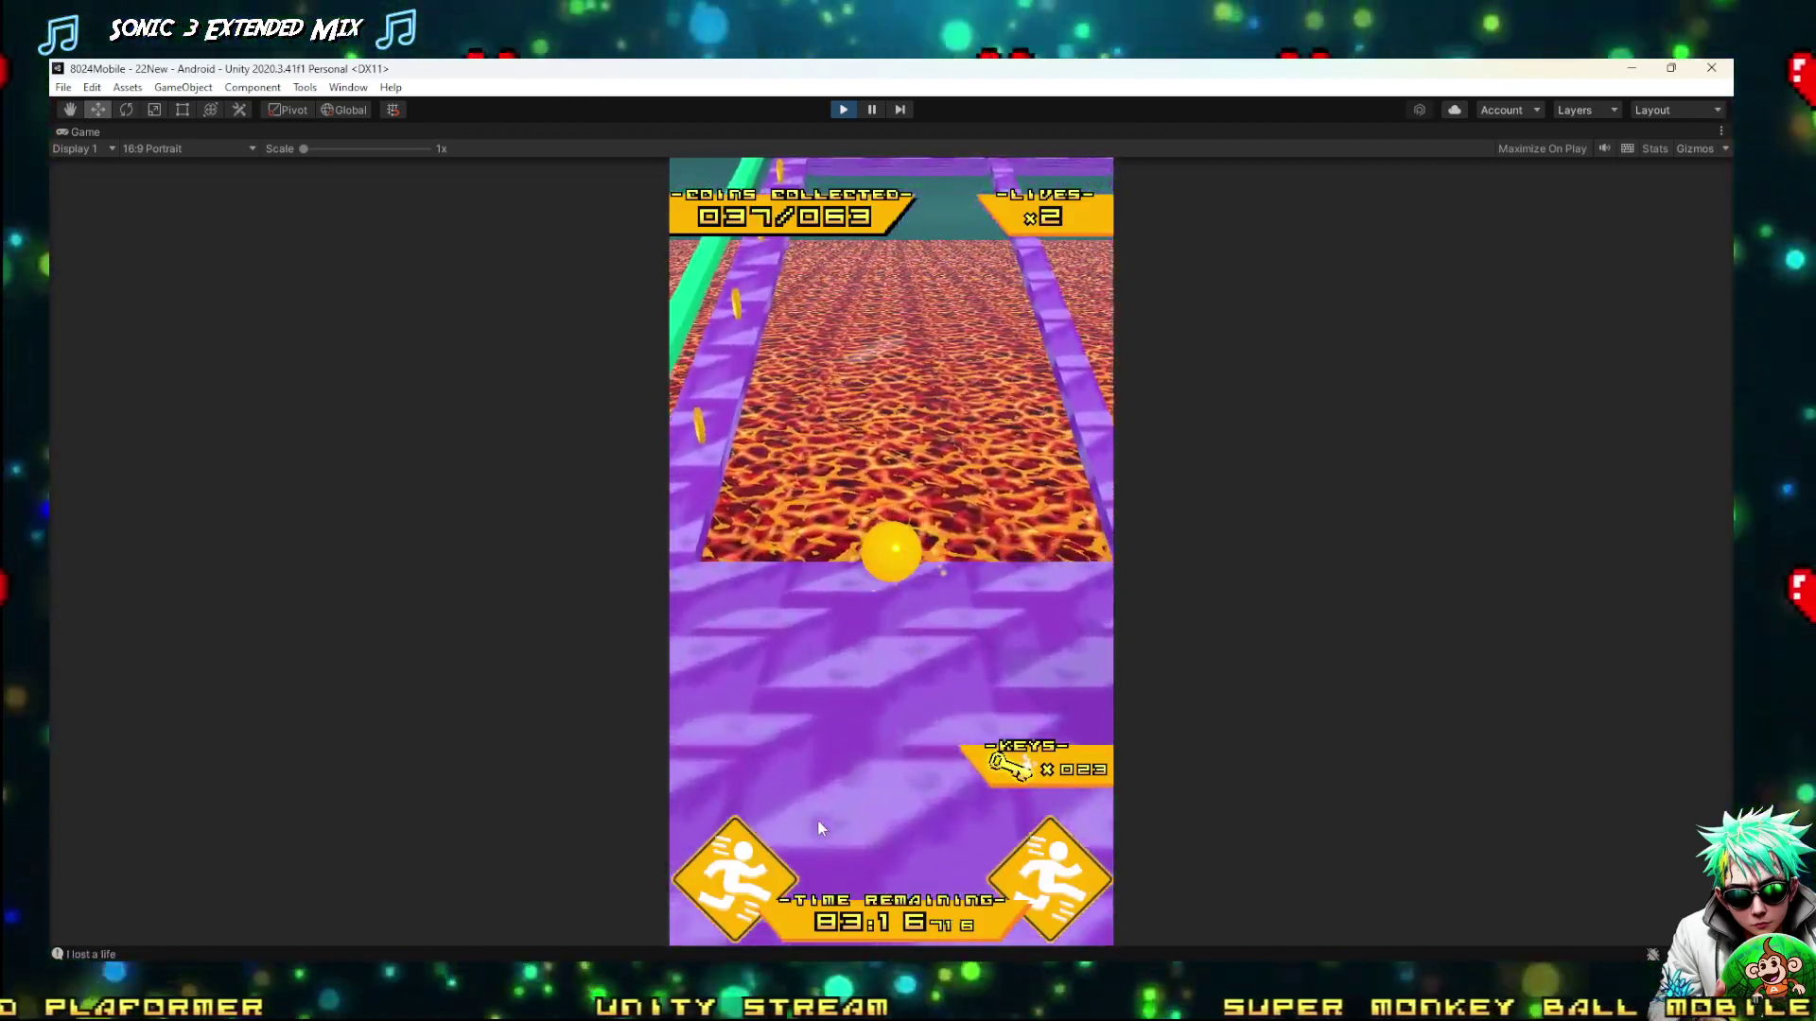
{"action": "key", "text": "w"}
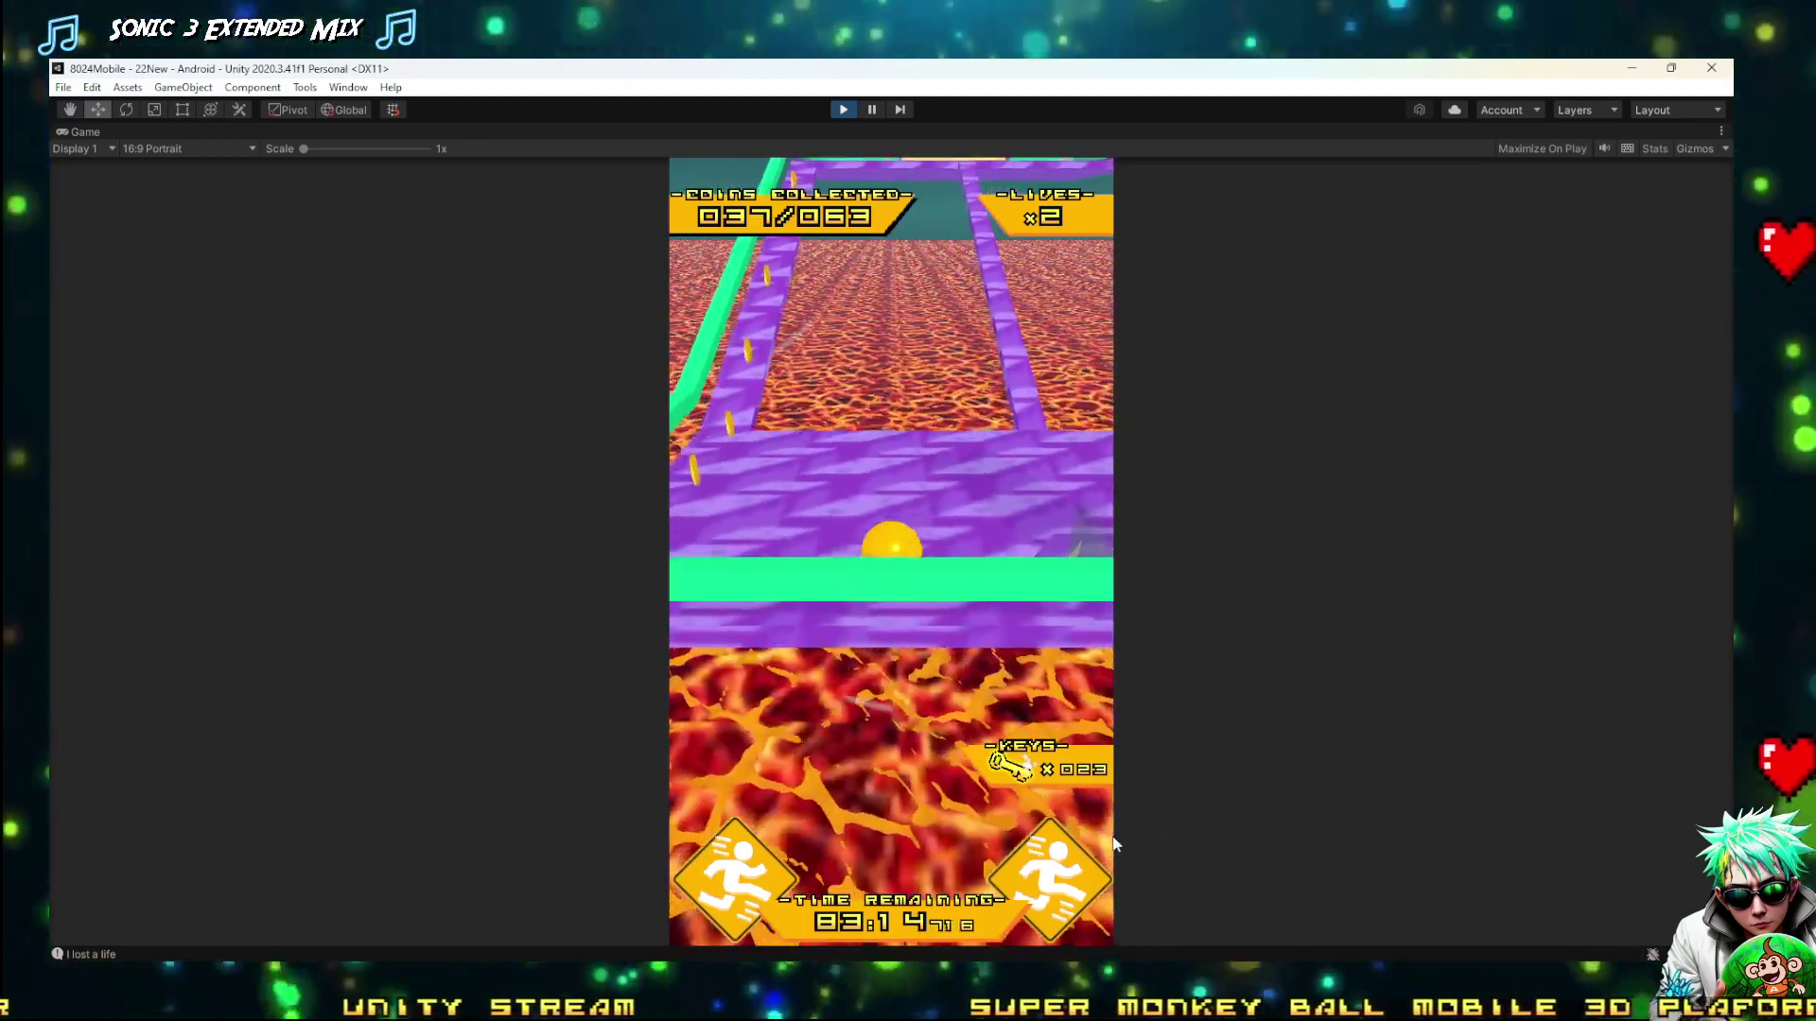
{"action": "key", "text": "a"}
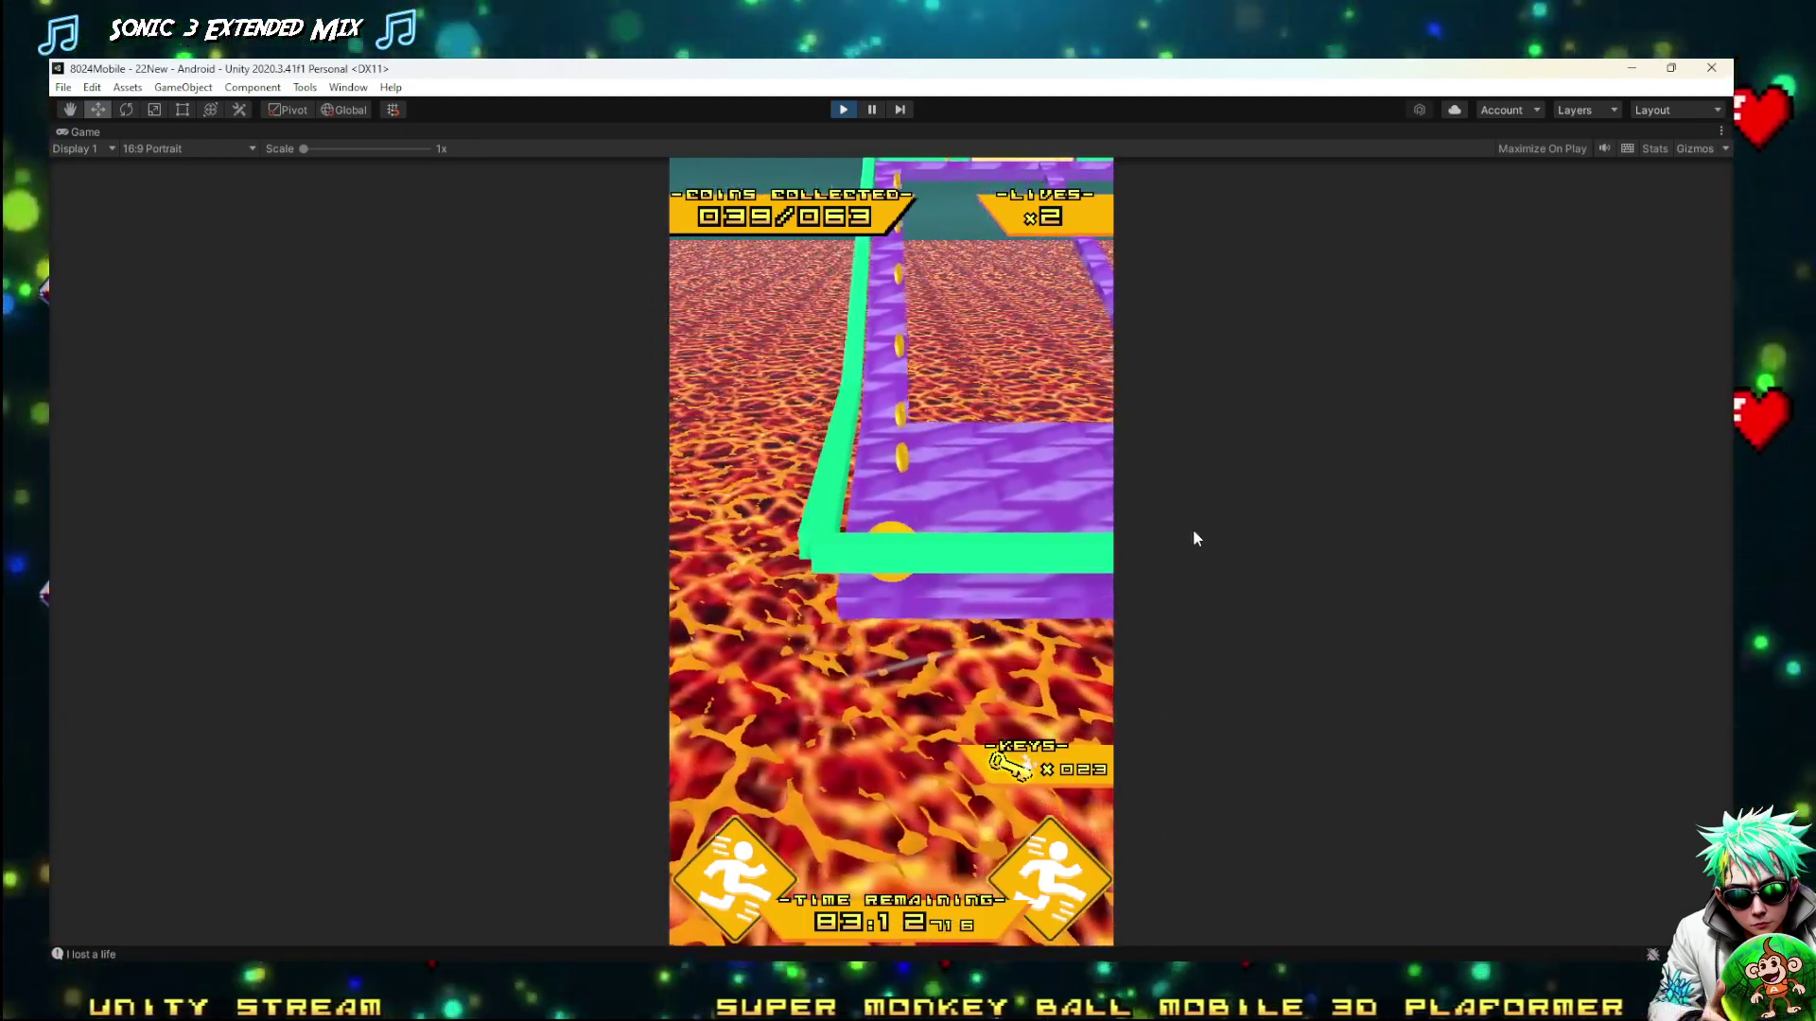
Roll down the long straight and across the purple platform around the green-walled corner
{"action": "key", "text": "w"}
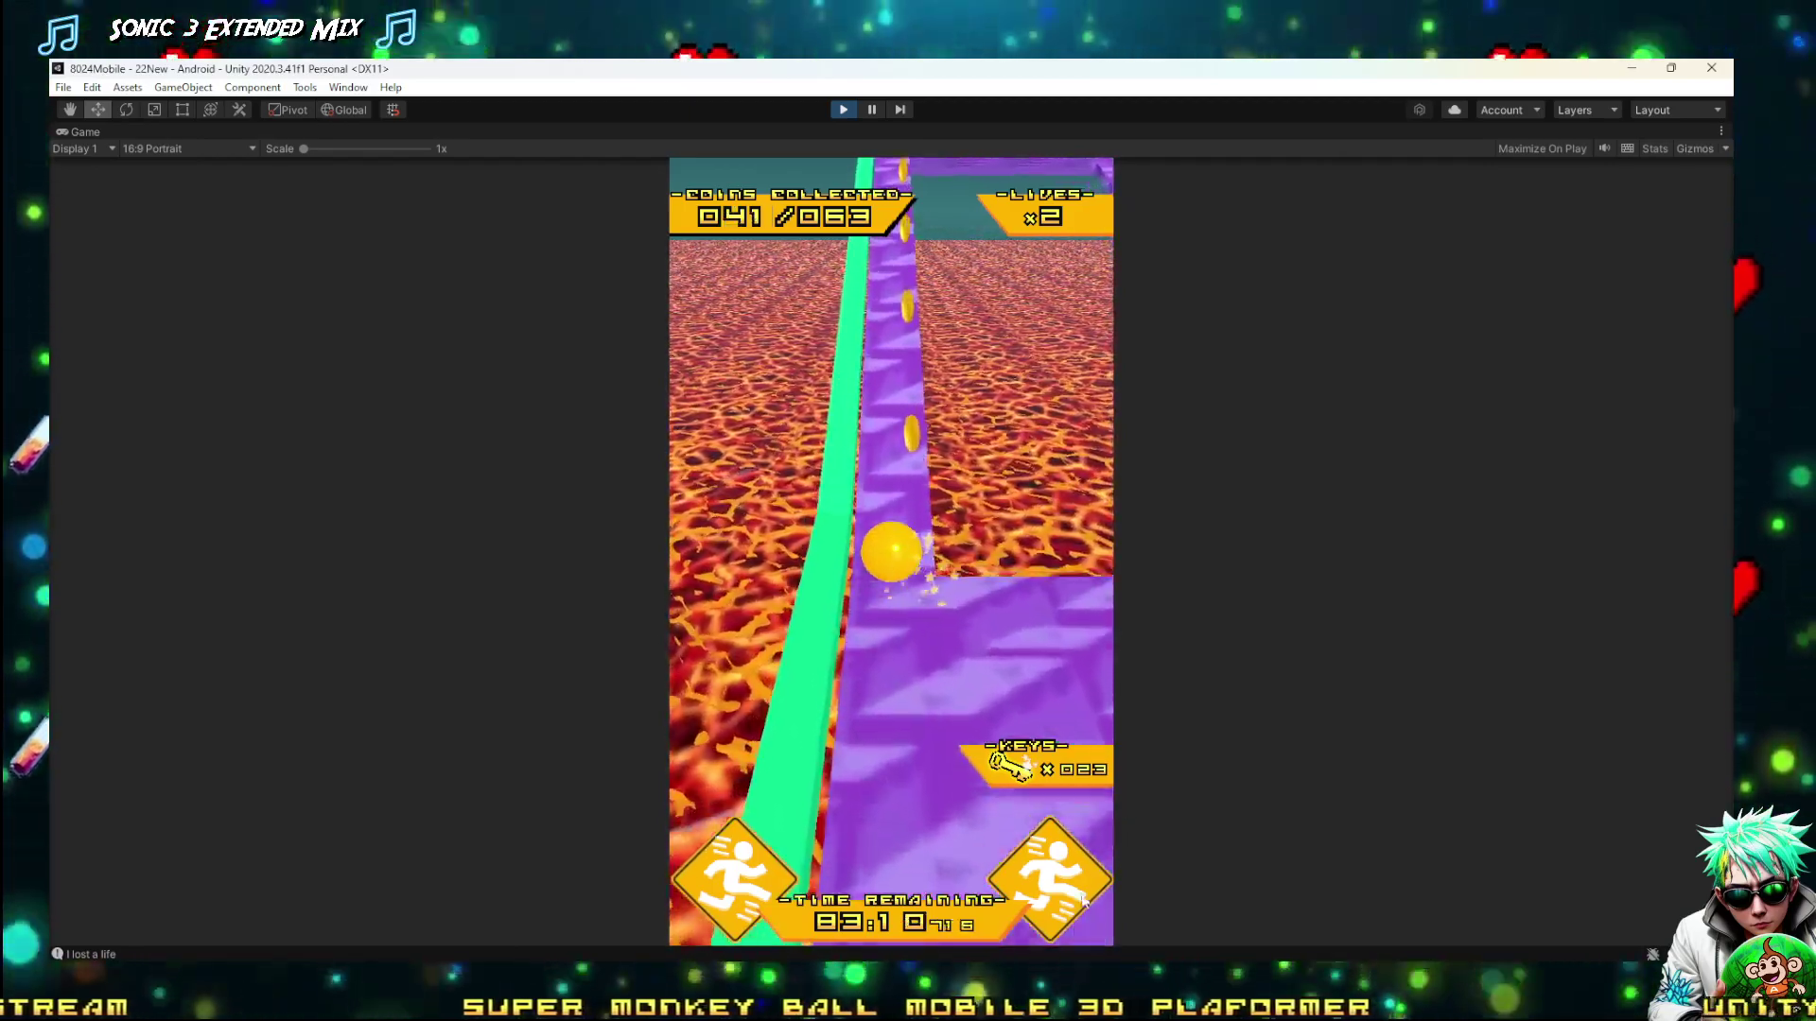
{"action": "key", "text": "w"}
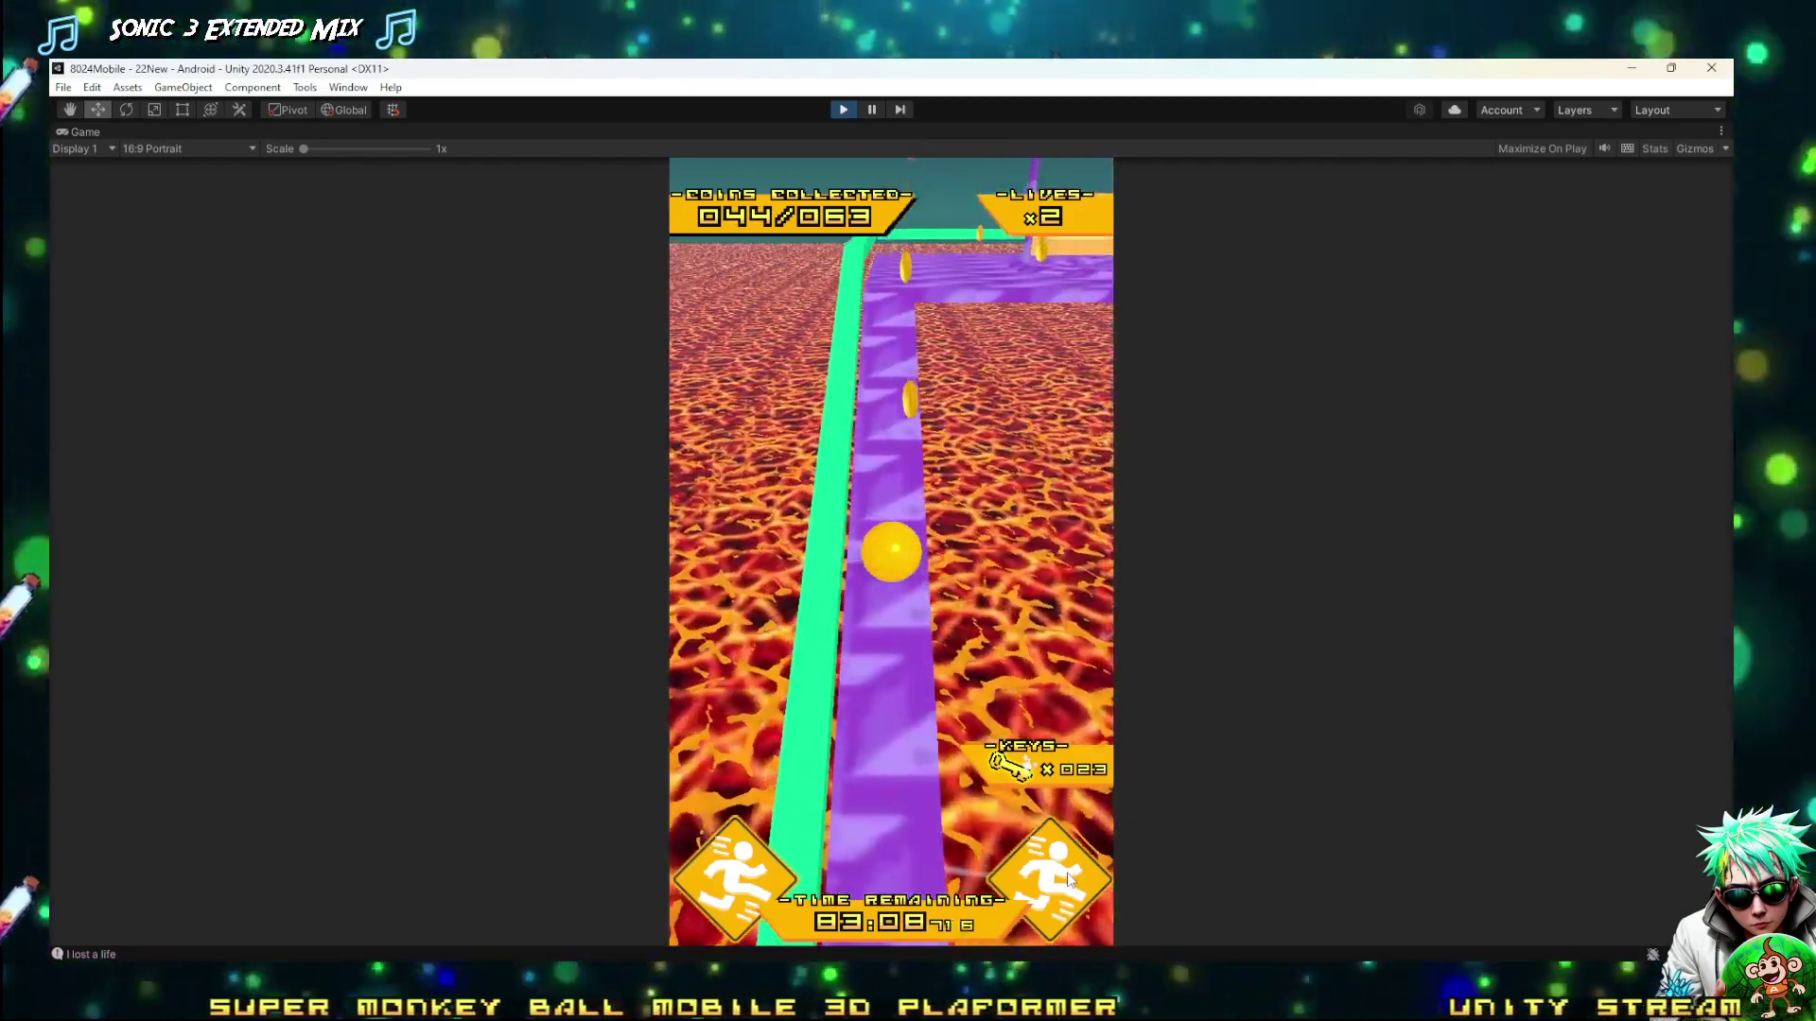
{"action": "key", "text": "w"}
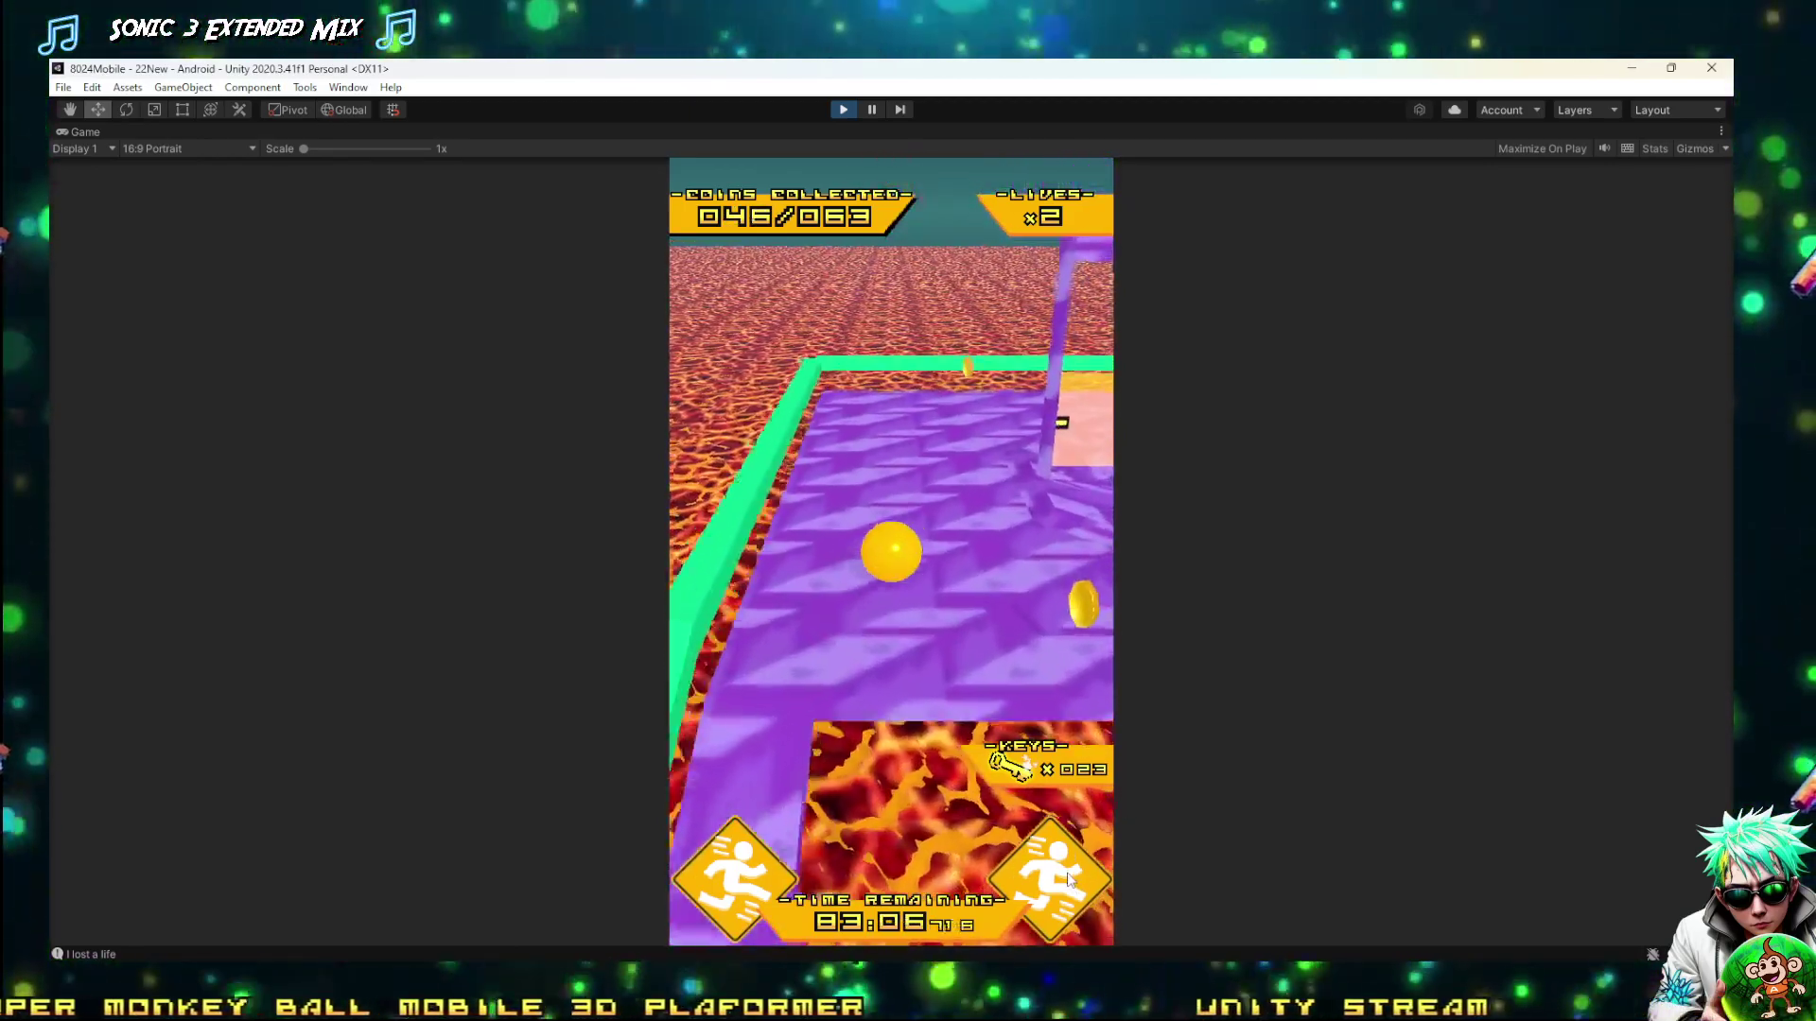
{"action": "key", "text": "w"}
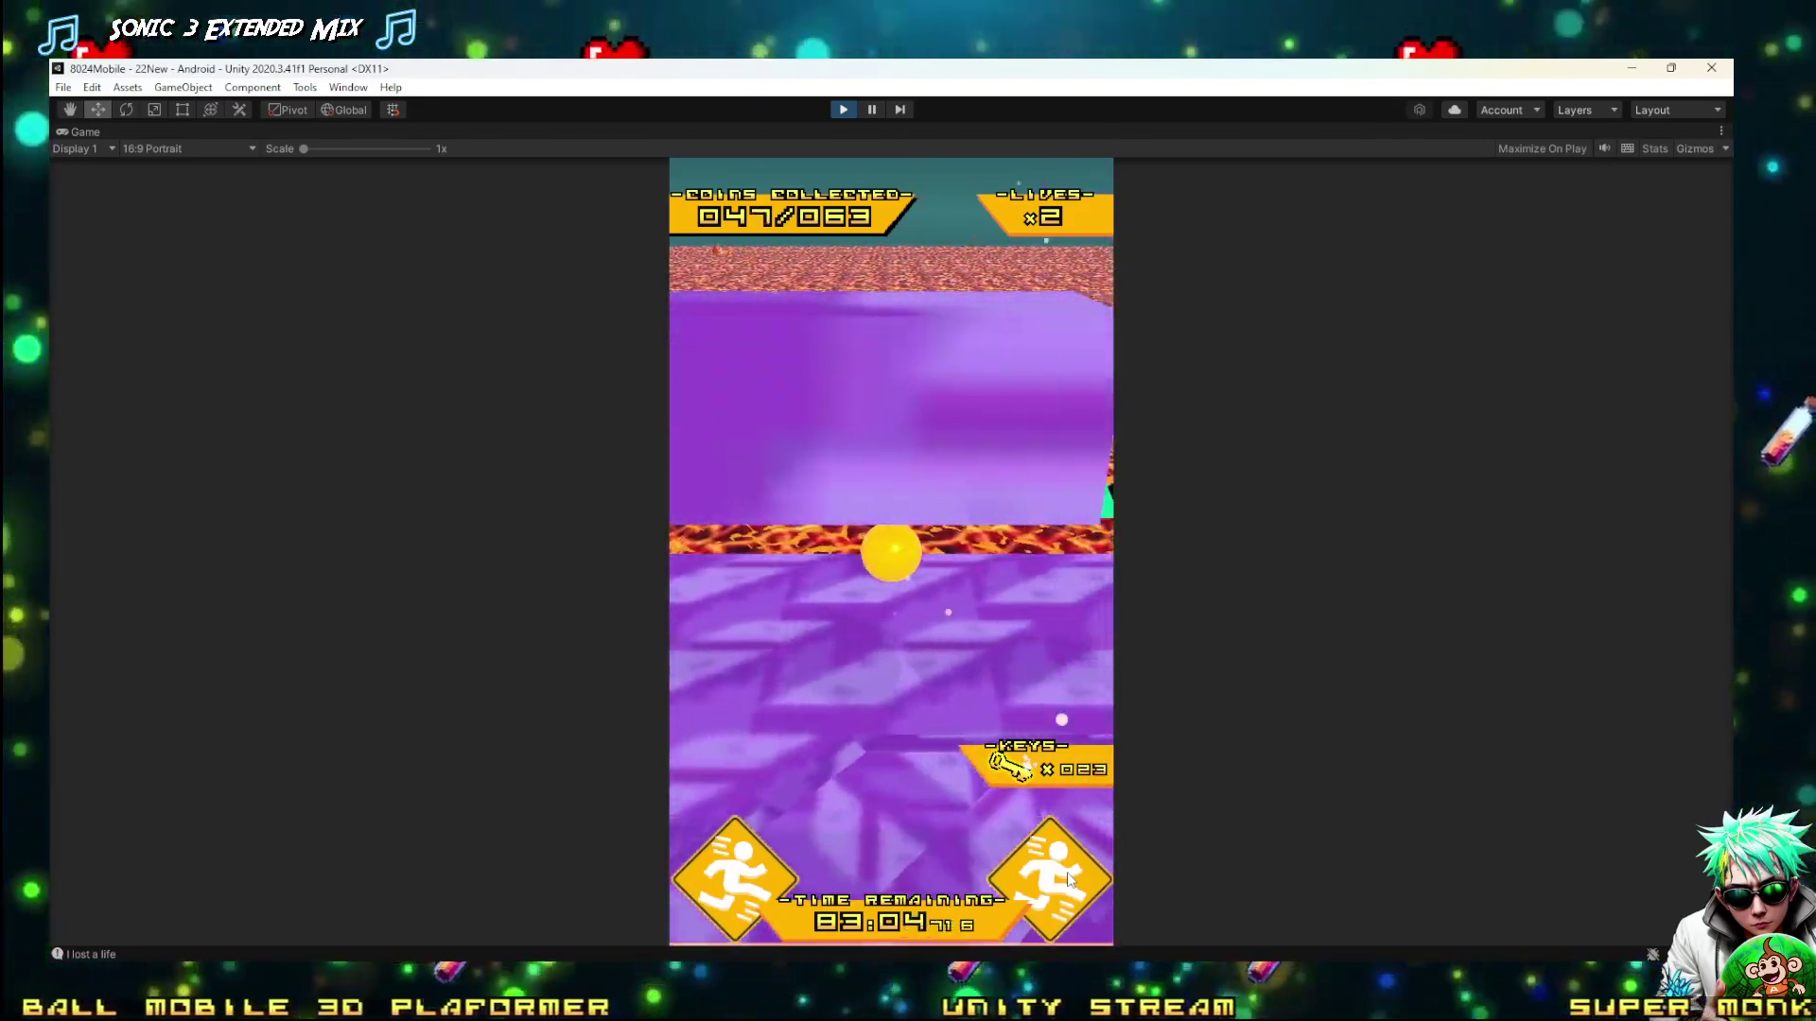
{"action": "key", "text": "w"}
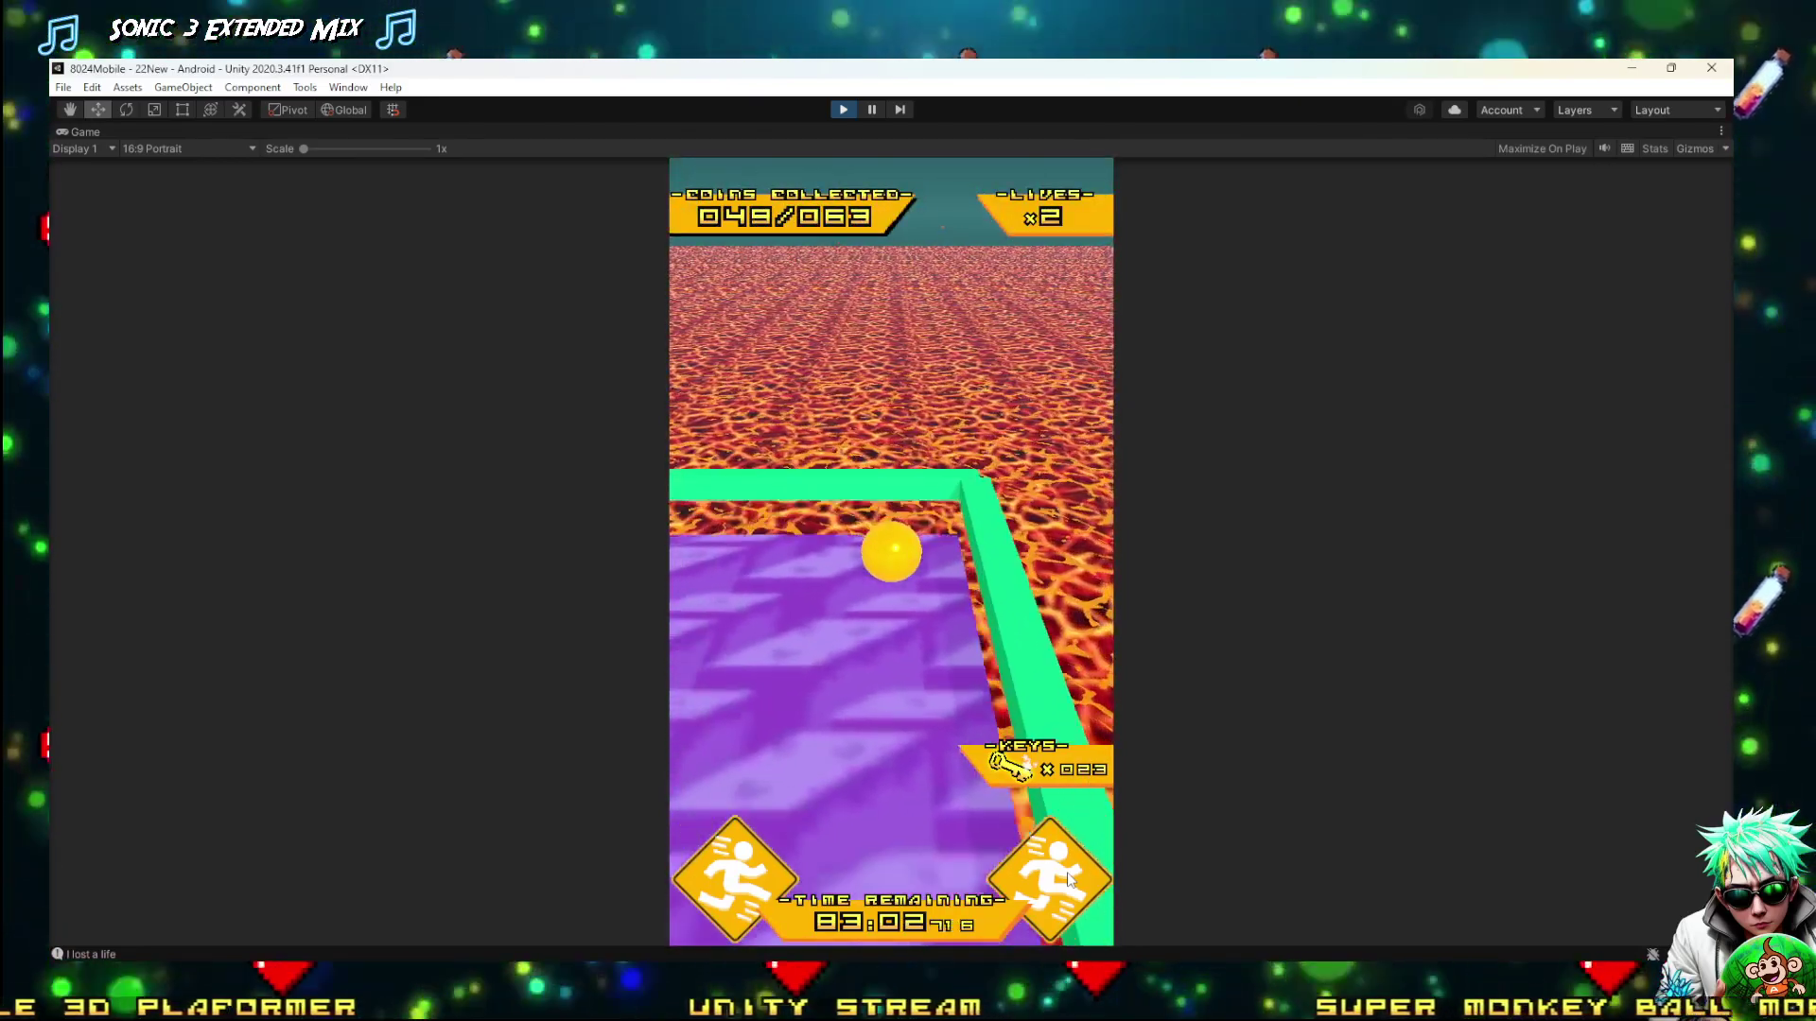
{"action": "key", "text": "w"}
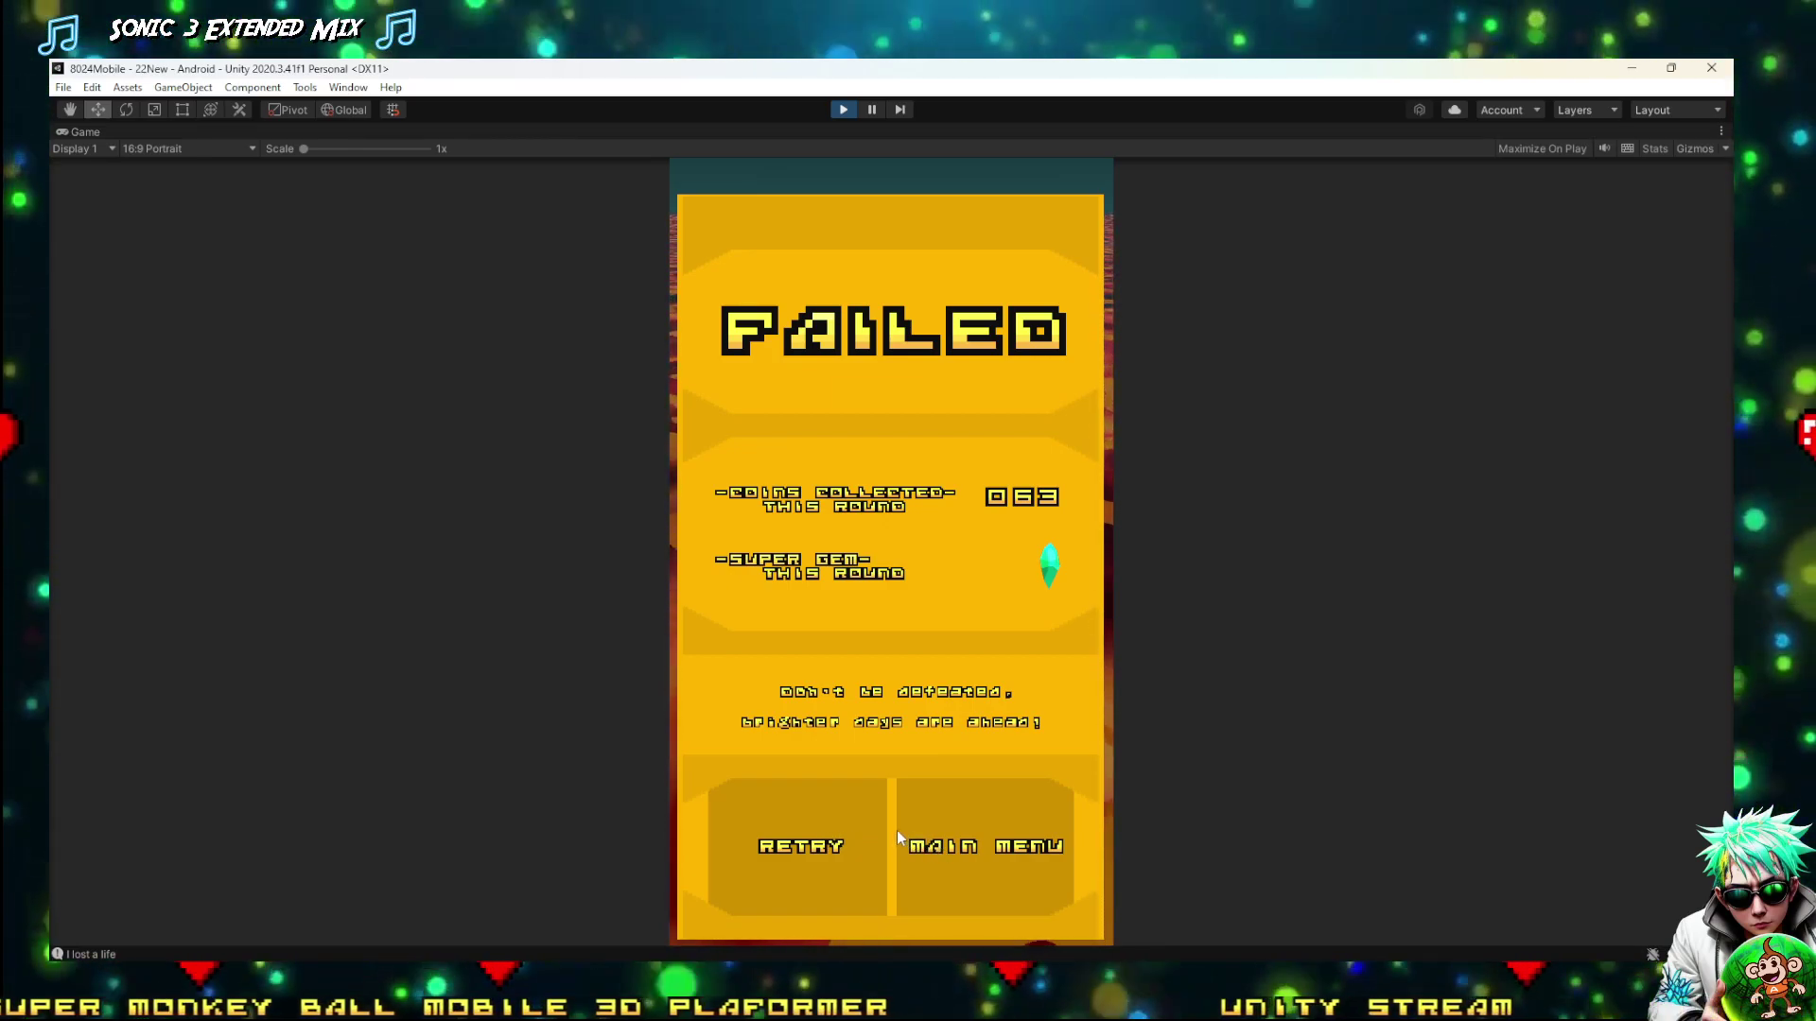
Retry level 22 and roll across the purple platforms, turning right twice to reach the GOAL
{"action": "left_click", "coordinate": [822, 841]}
{"action": "key", "text": "w"}
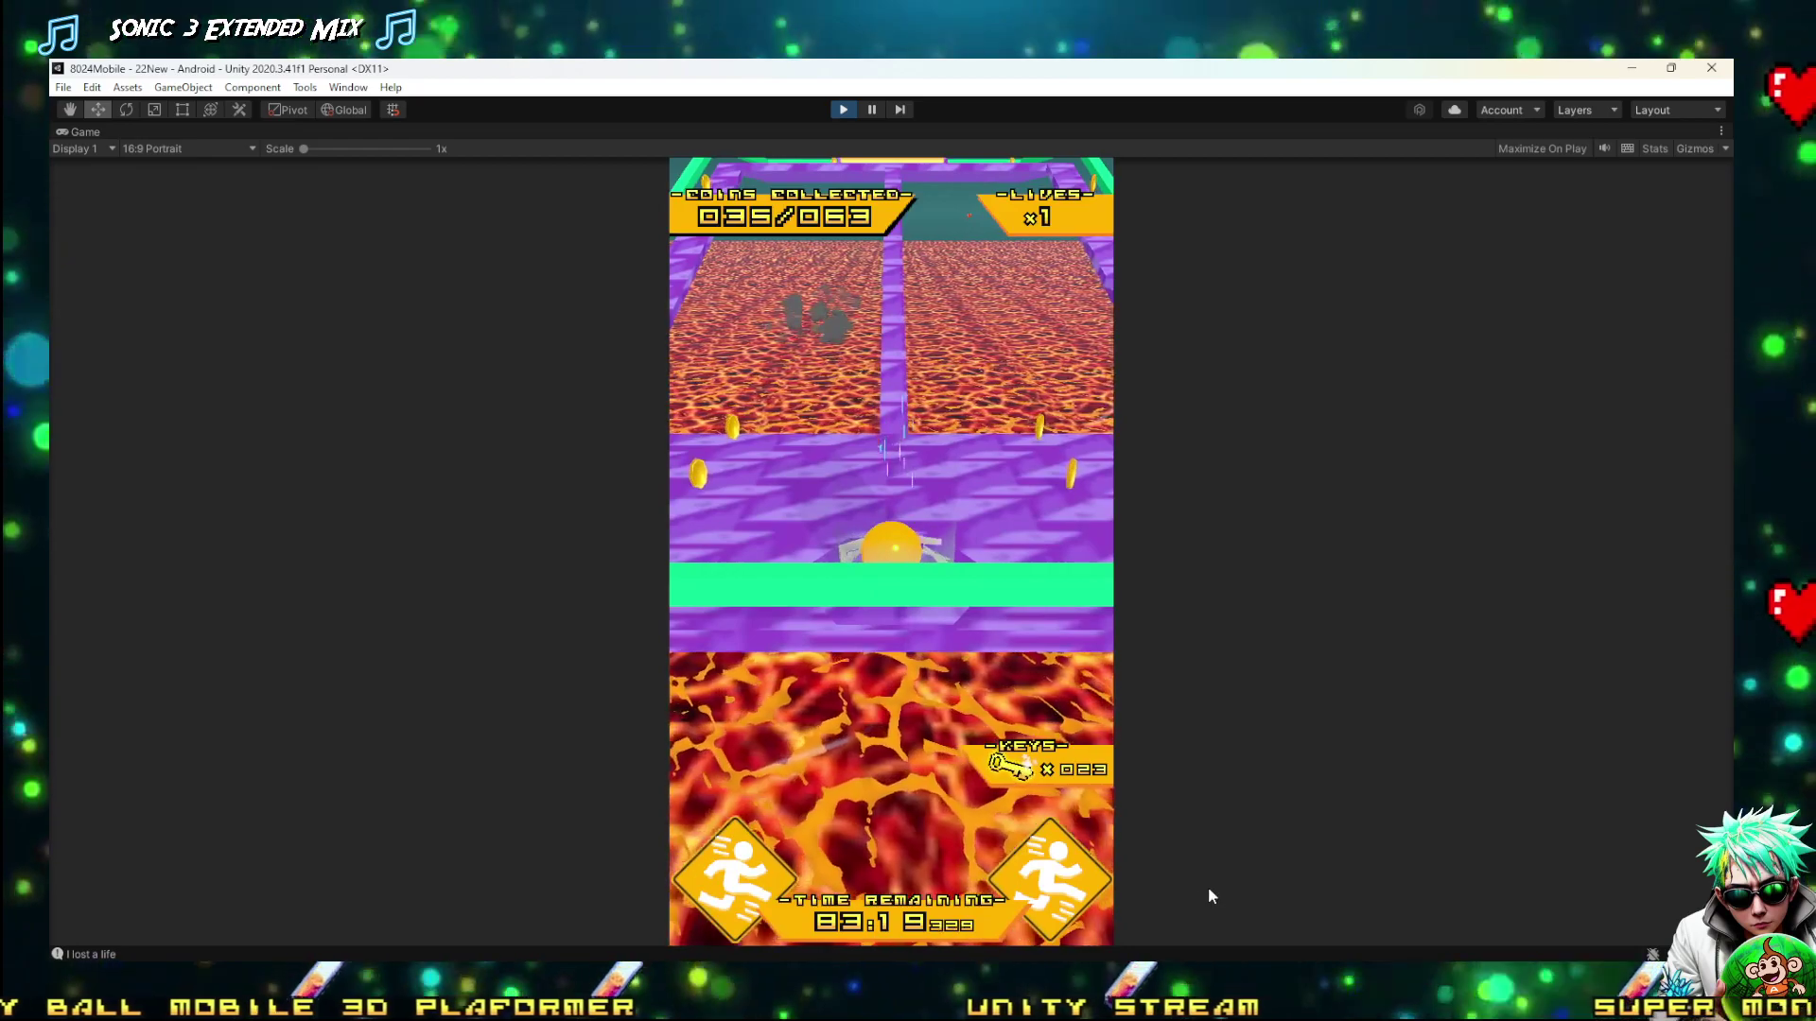
{"action": "key", "text": "w"}
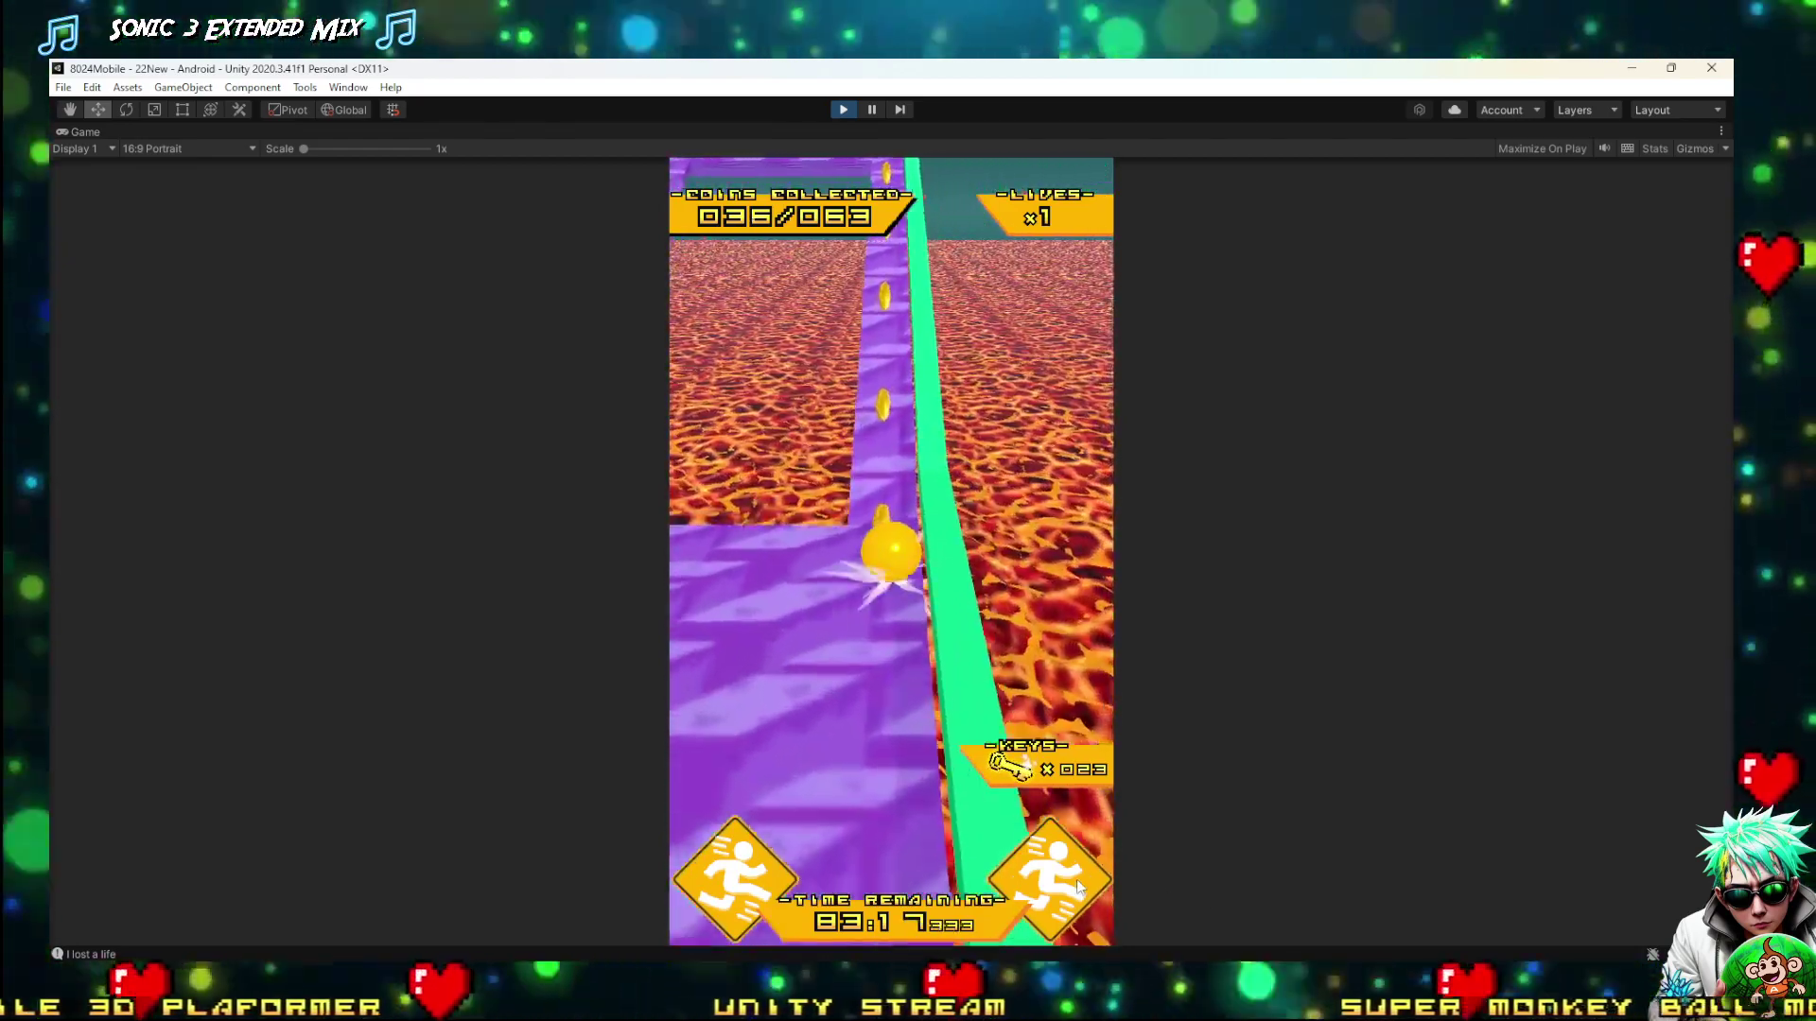
{"action": "key", "text": "w"}
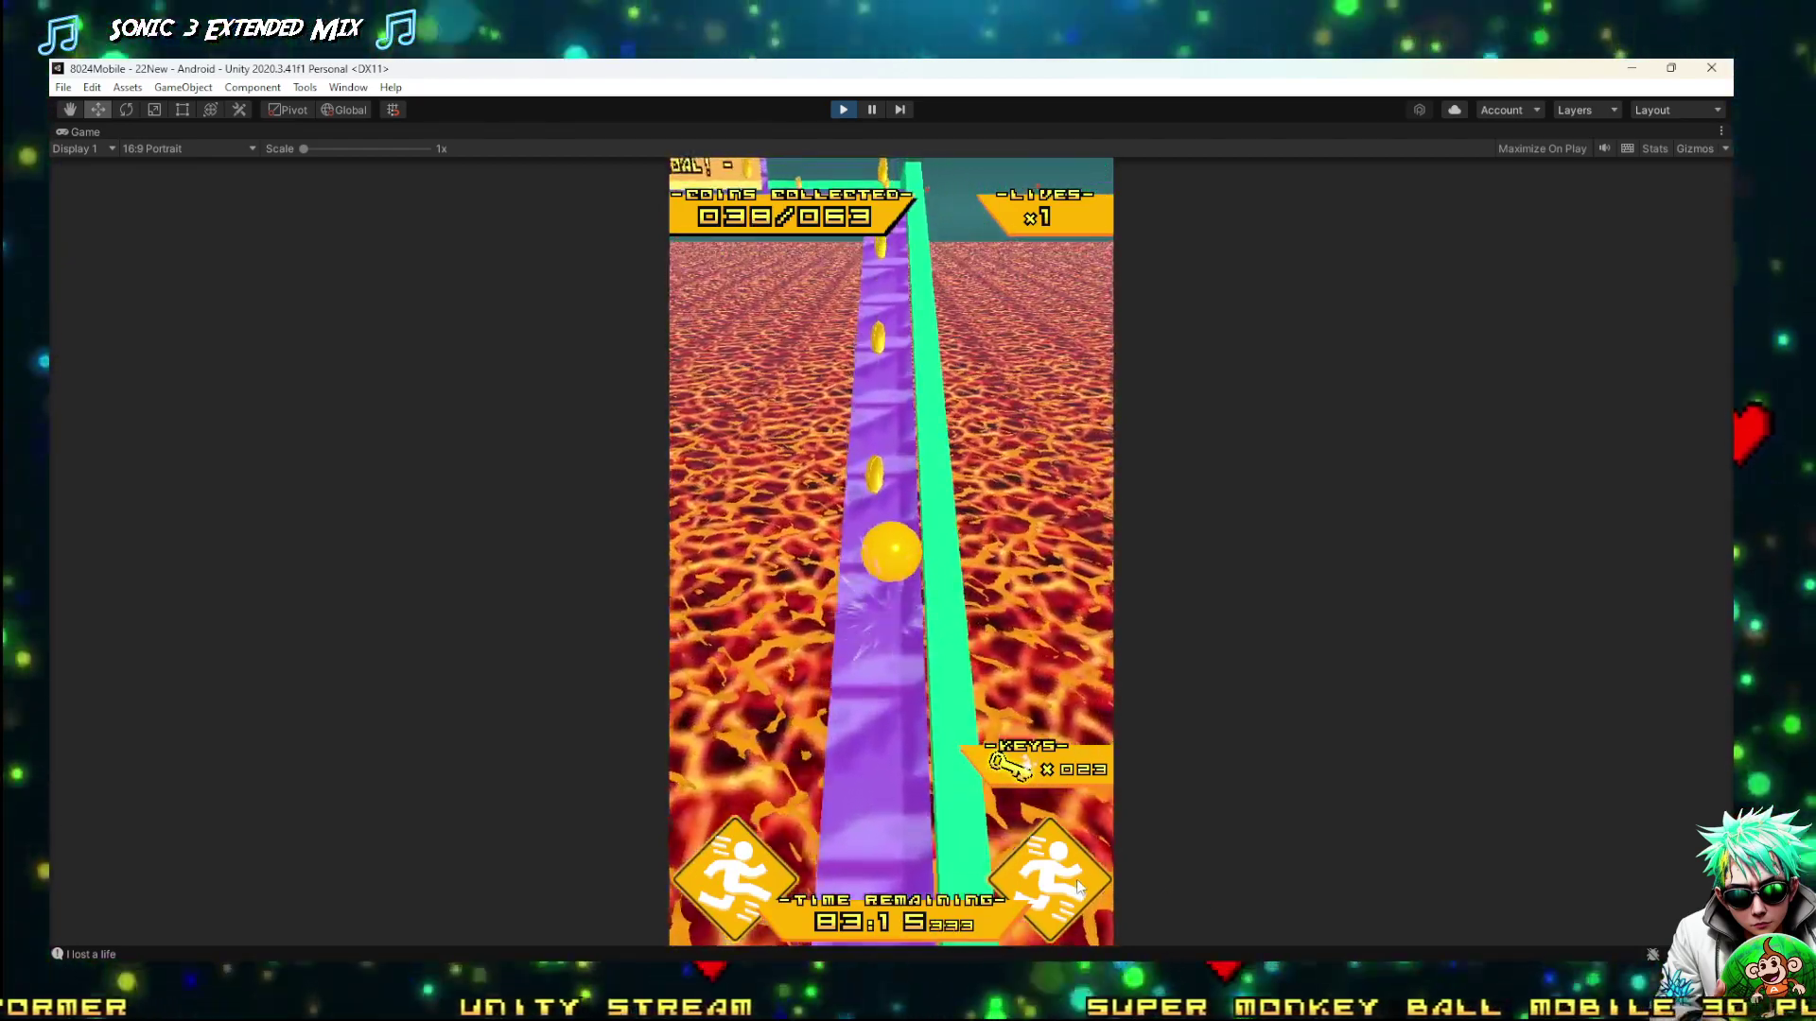
{"action": "key", "text": "w"}
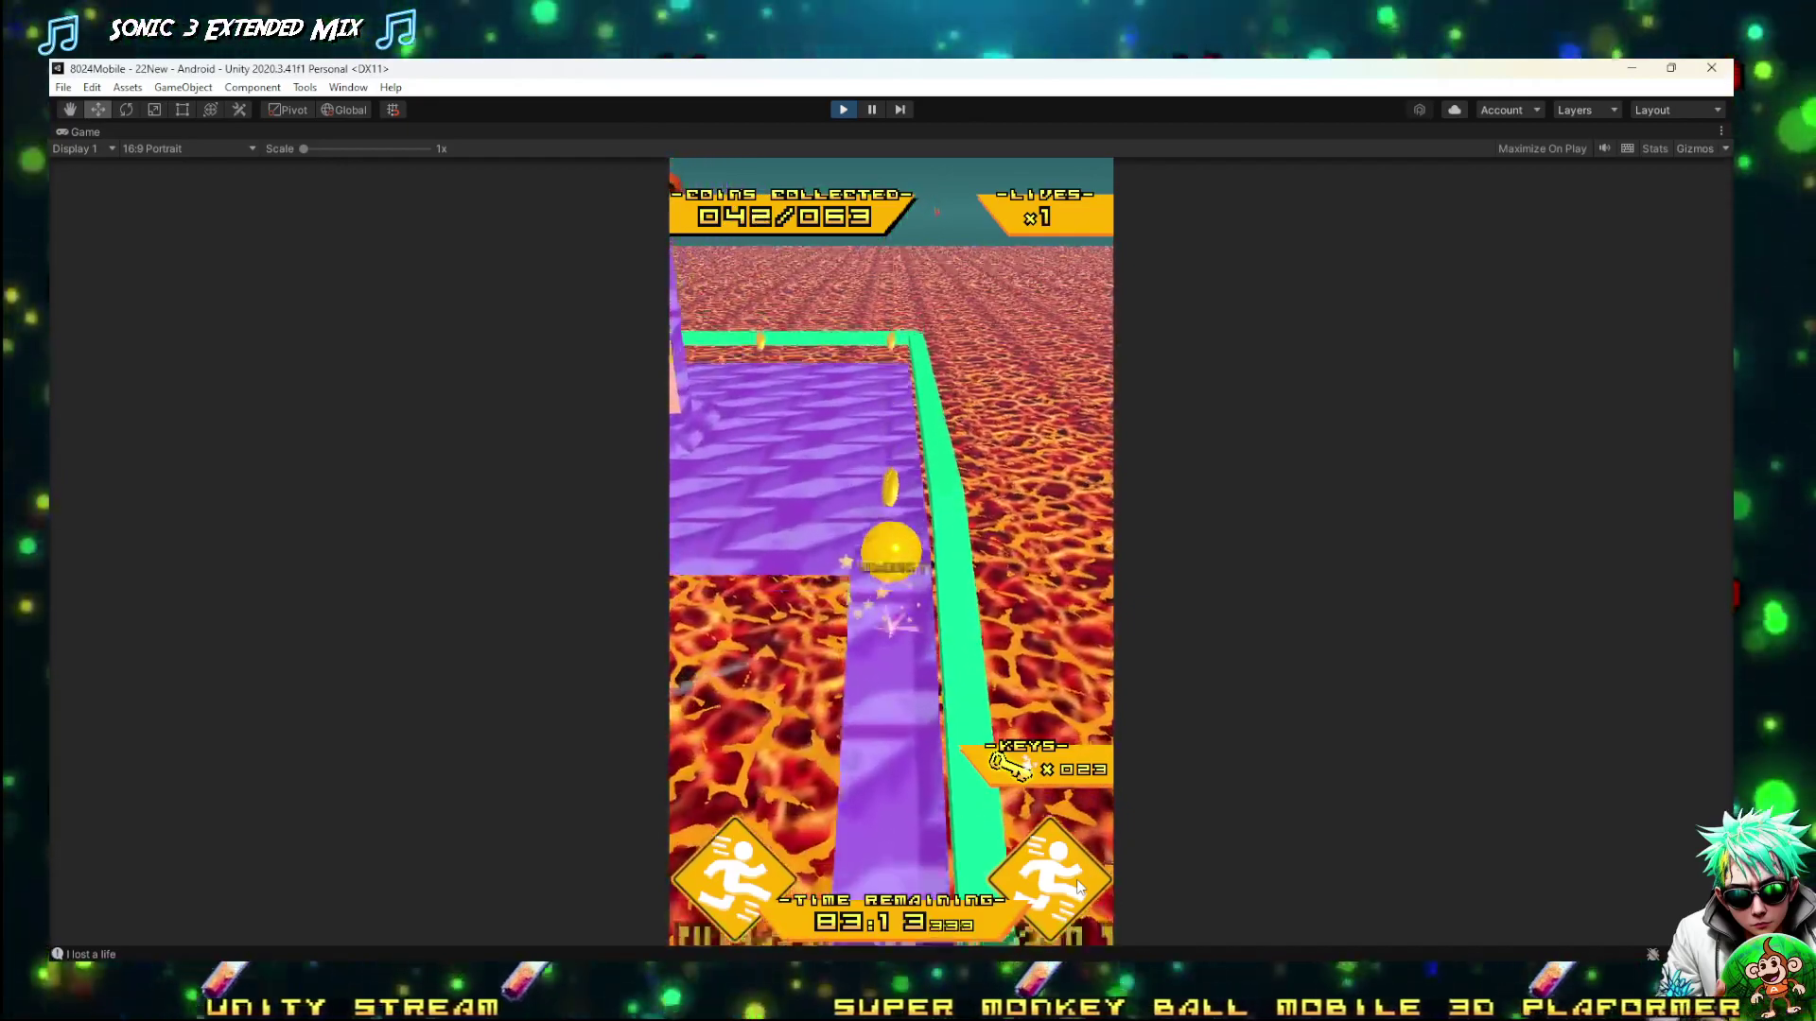
{"action": "key", "text": "w"}
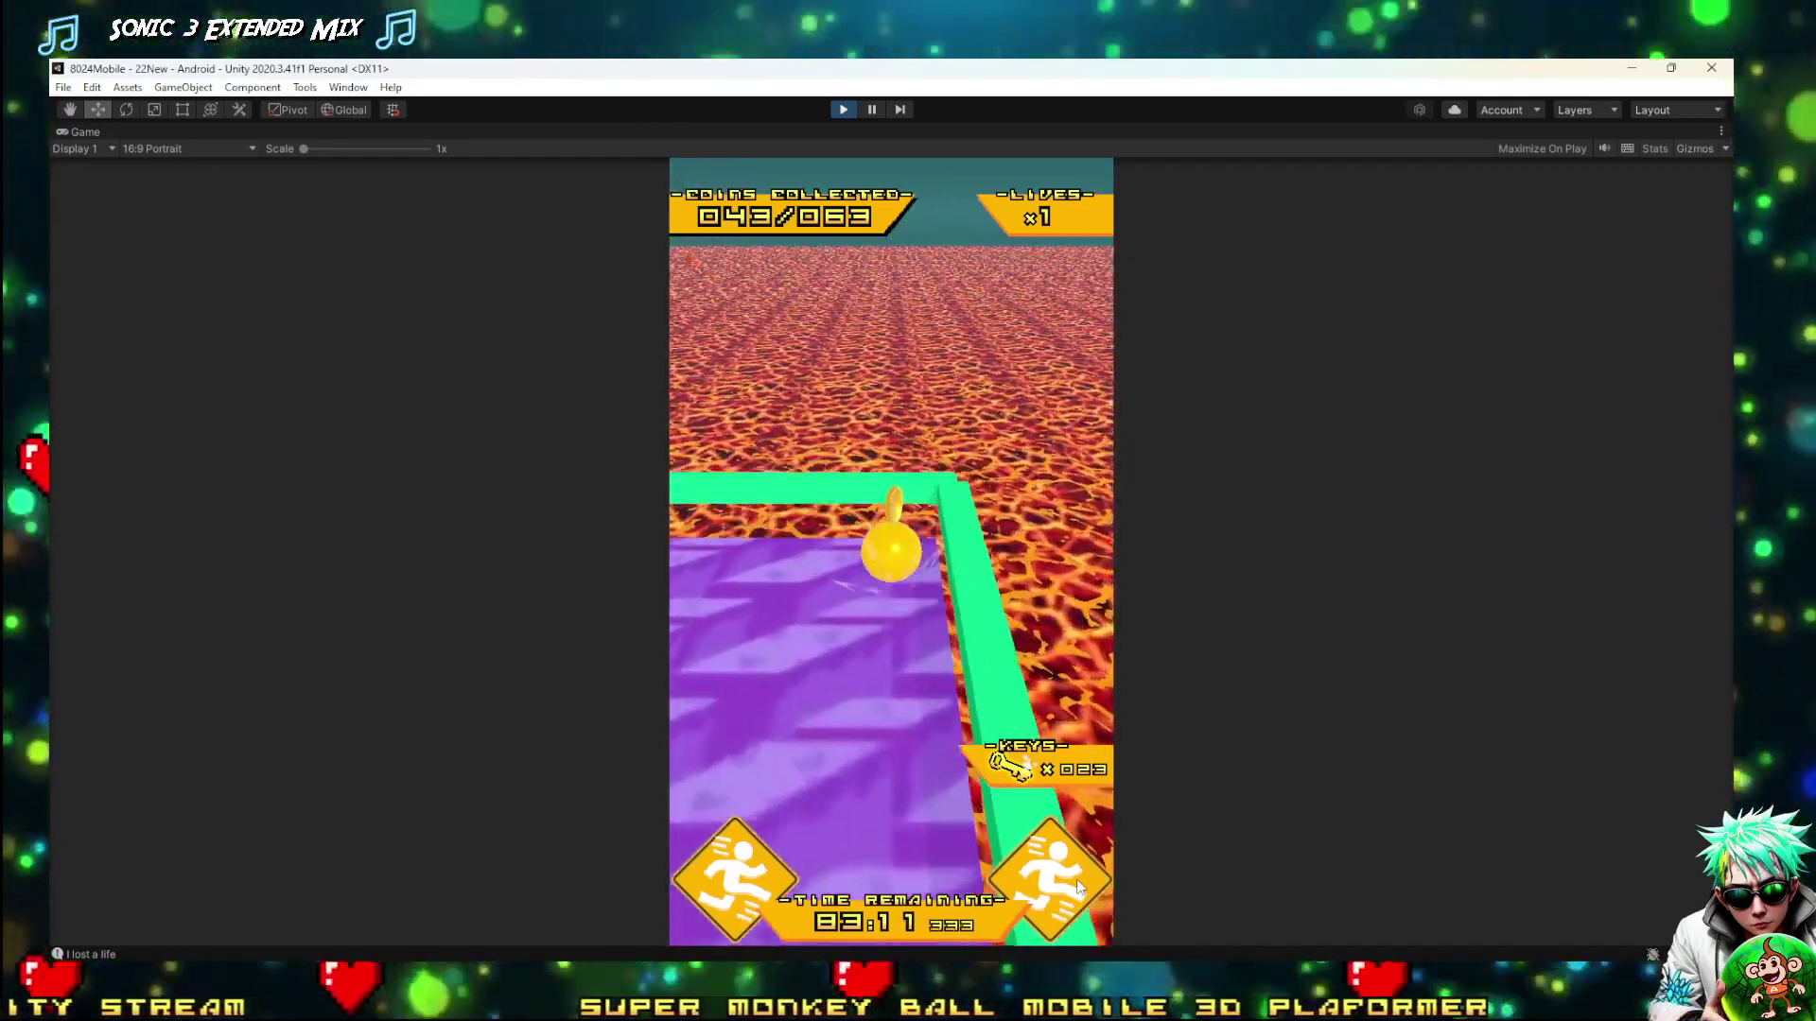
{"action": "key", "text": "w"}
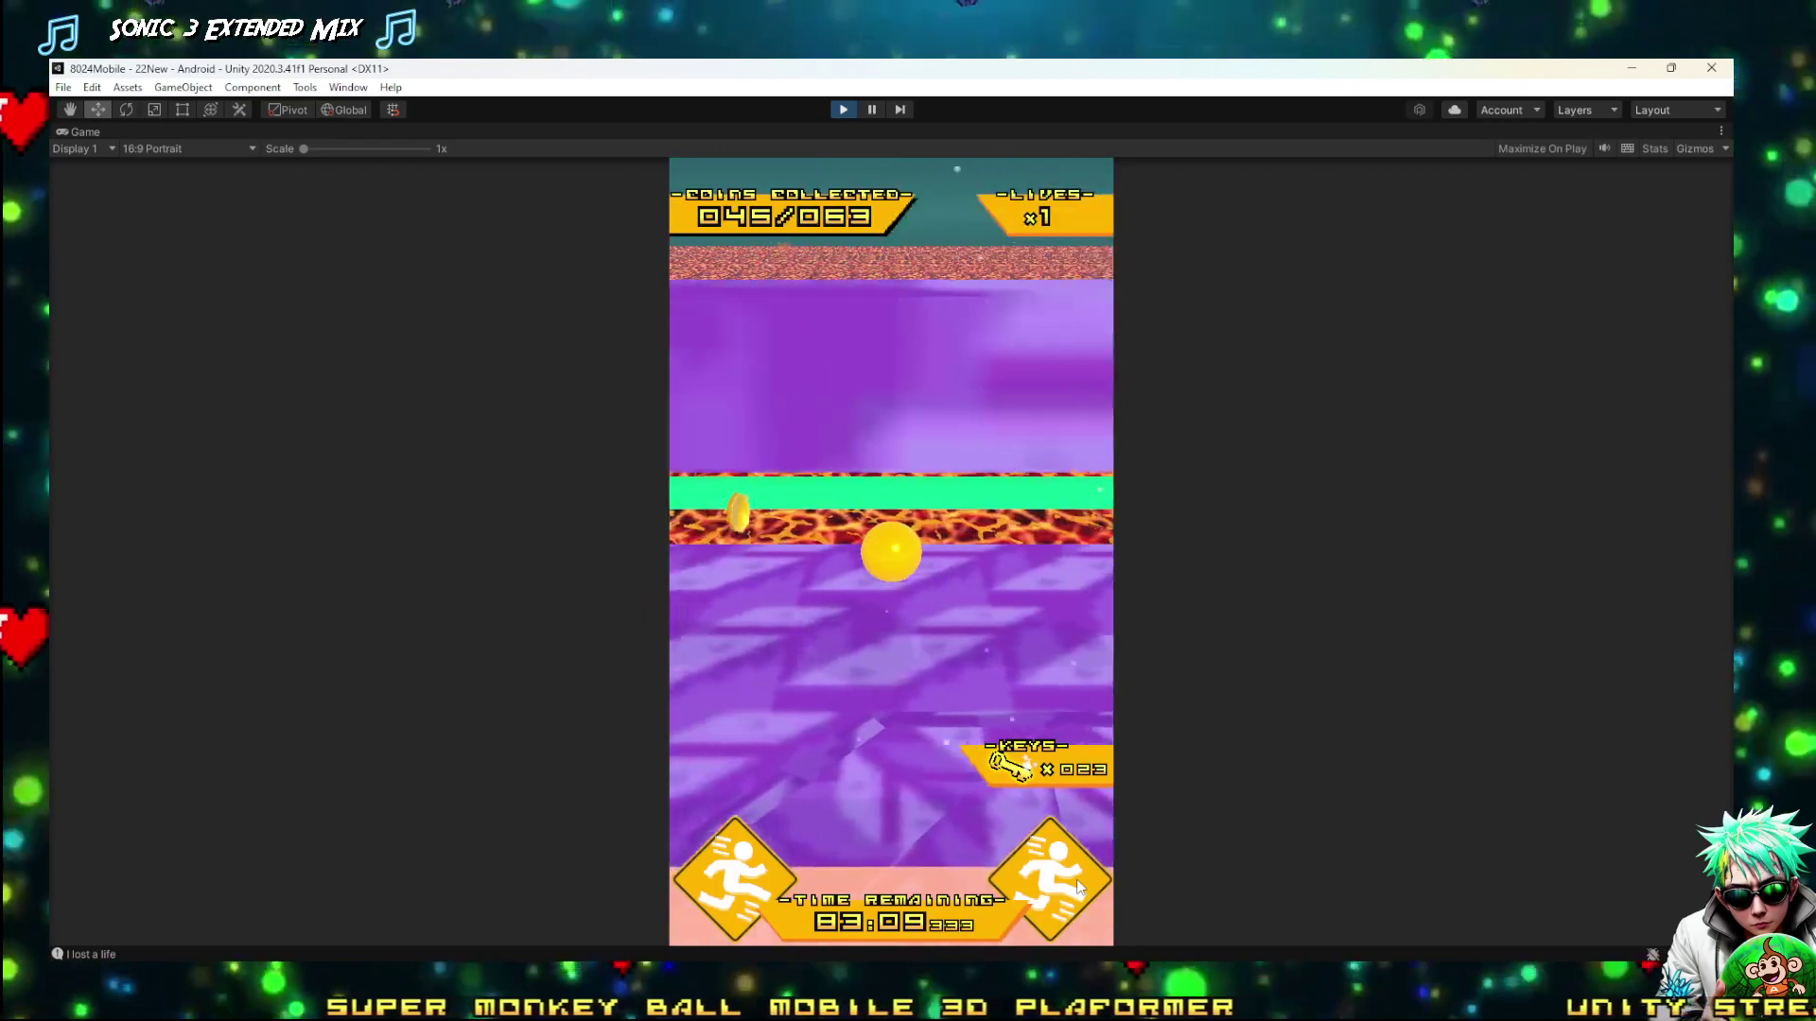
{"action": "key", "text": "d"}
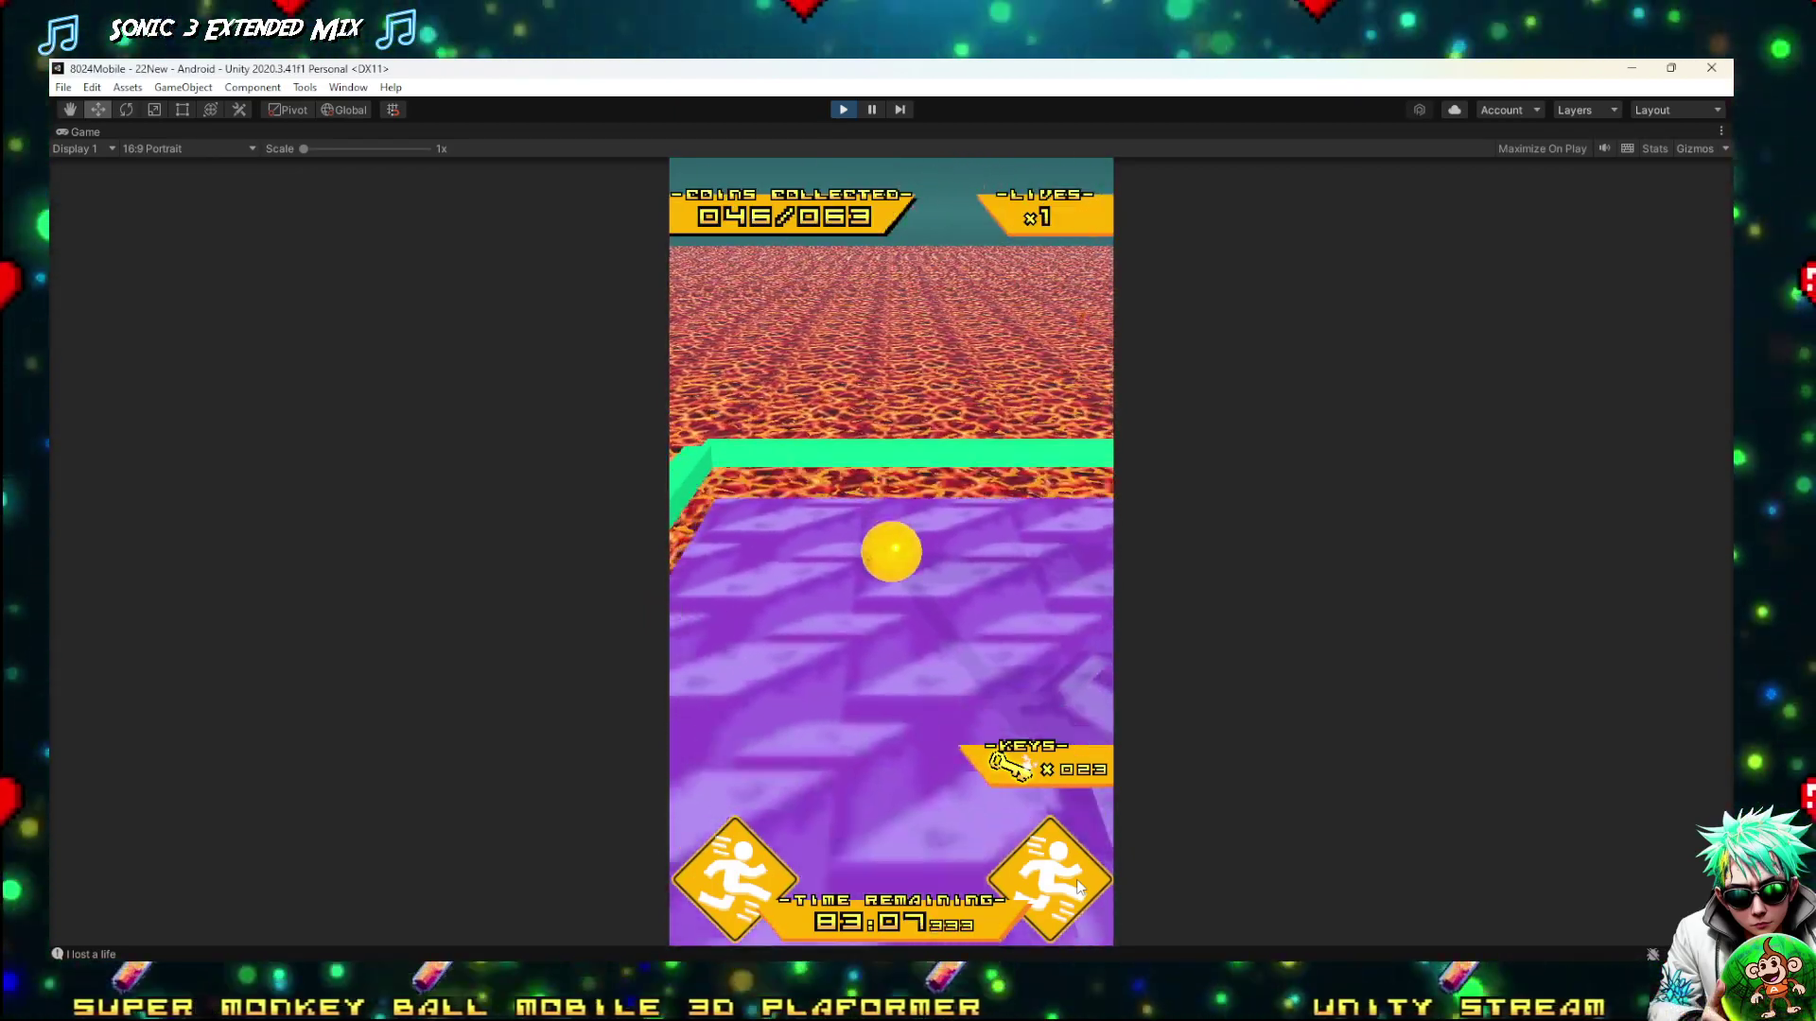
{"action": "key", "text": "w"}
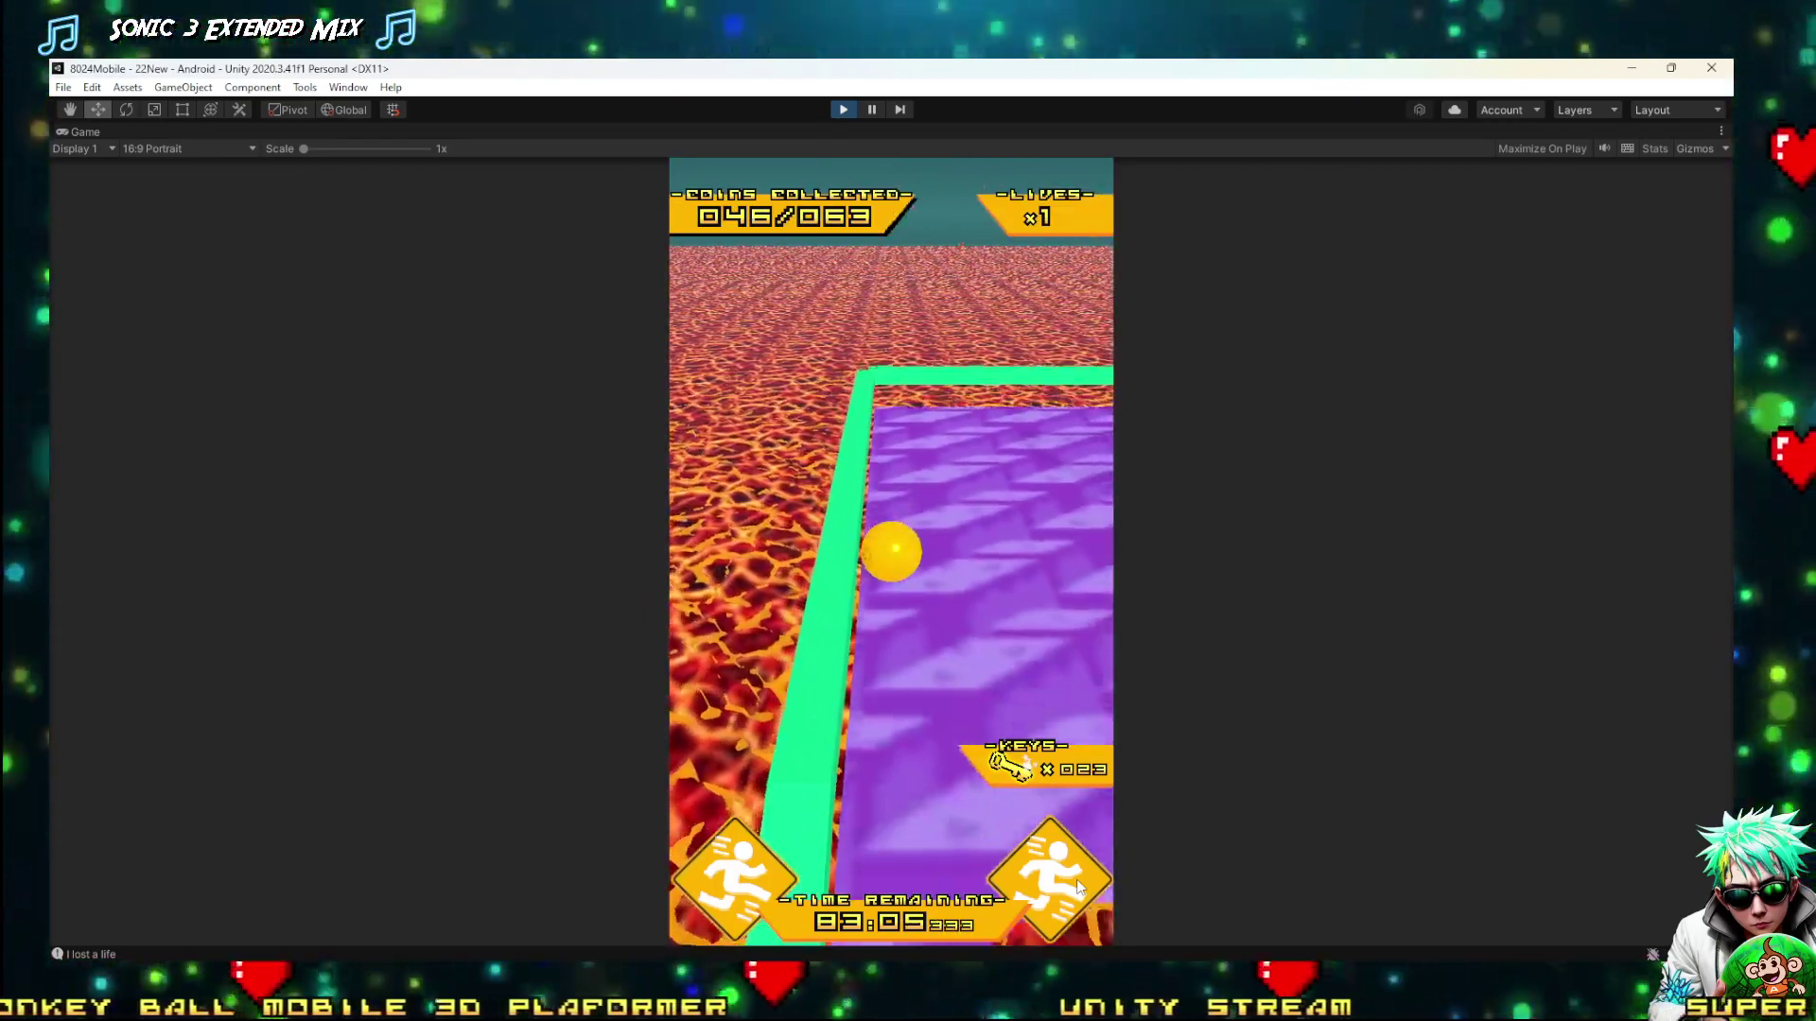
{"action": "key", "text": "d"}
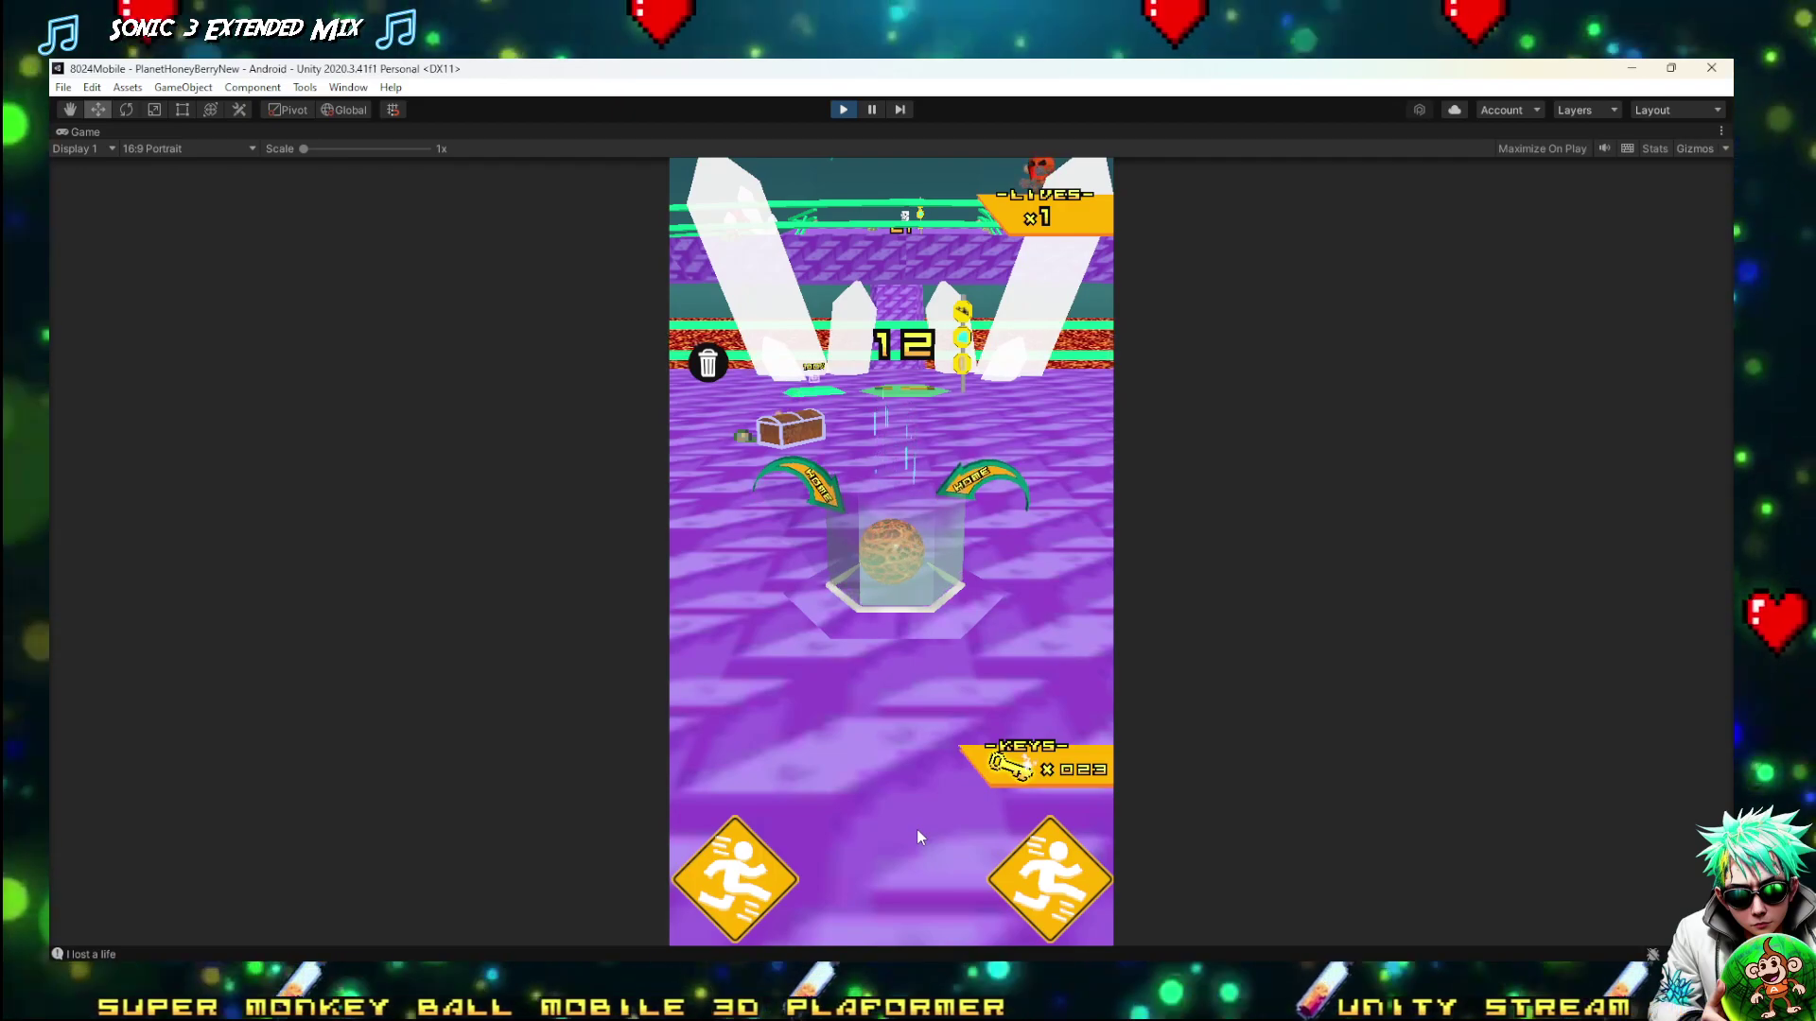
Roll the ball out of its cage across the lava and purple floor to the level 16 signpost
{"action": "key", "text": "Up"}
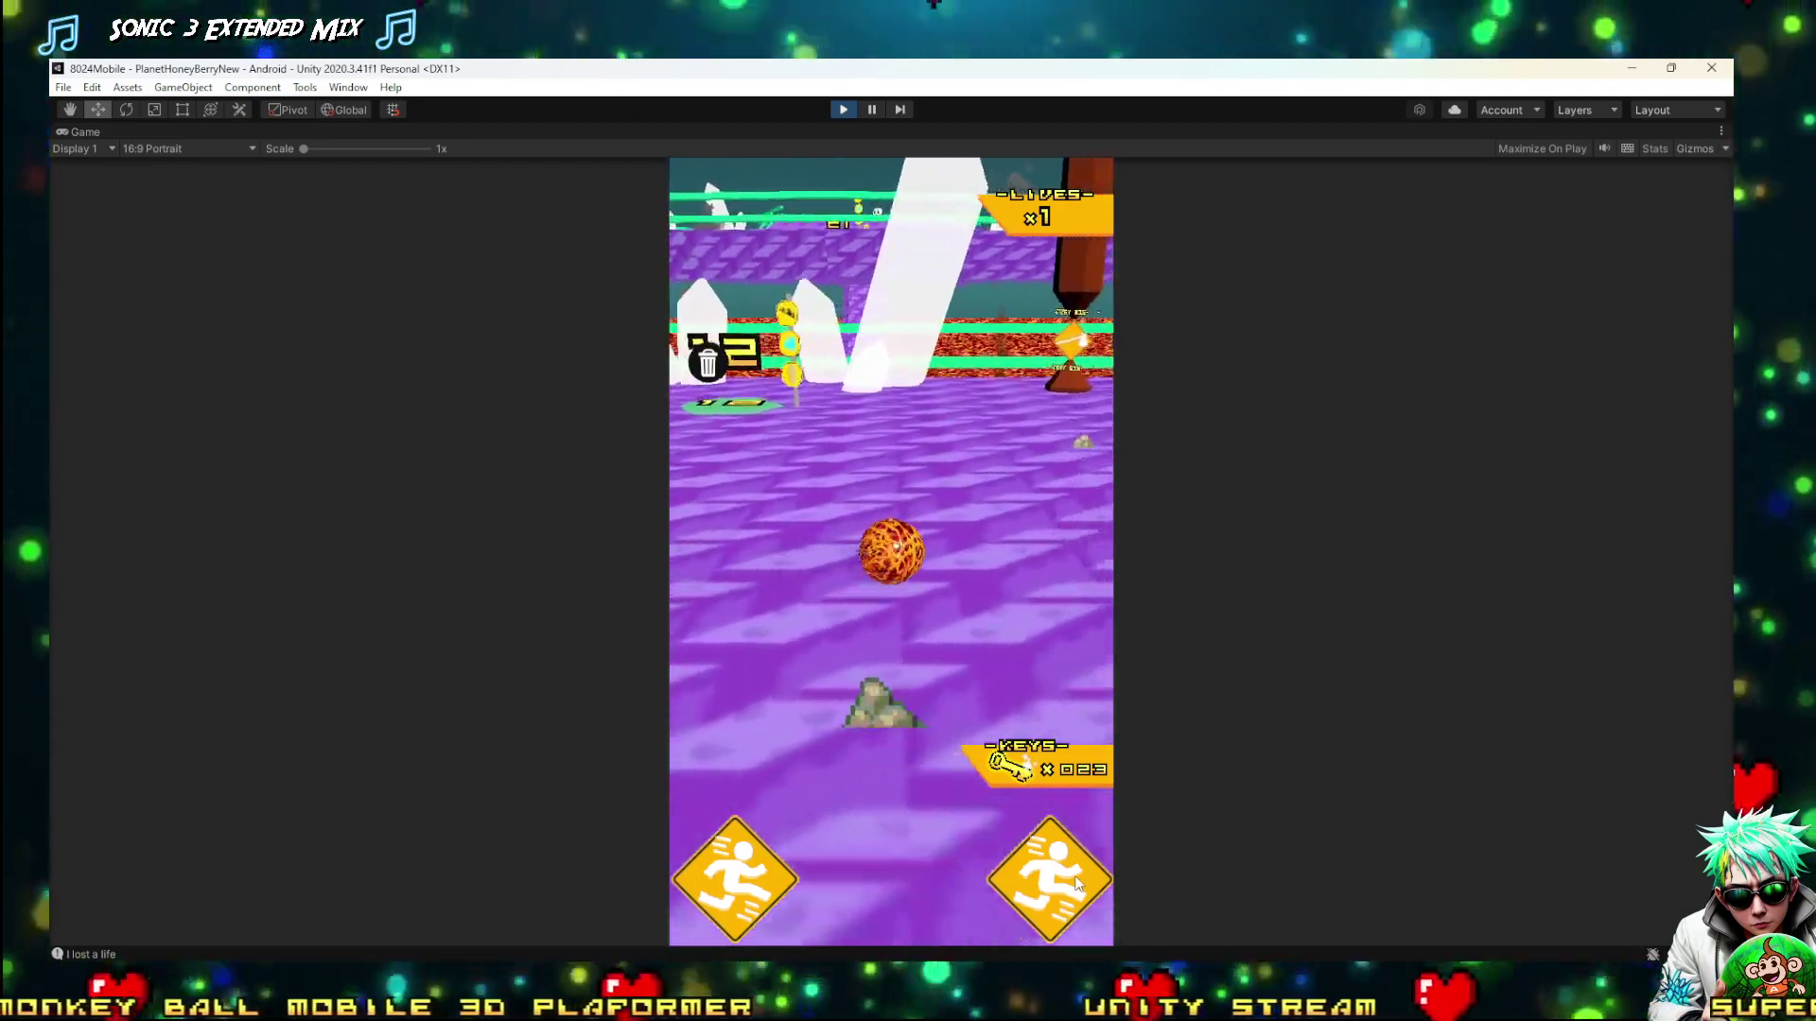
{"action": "key", "text": "Up"}
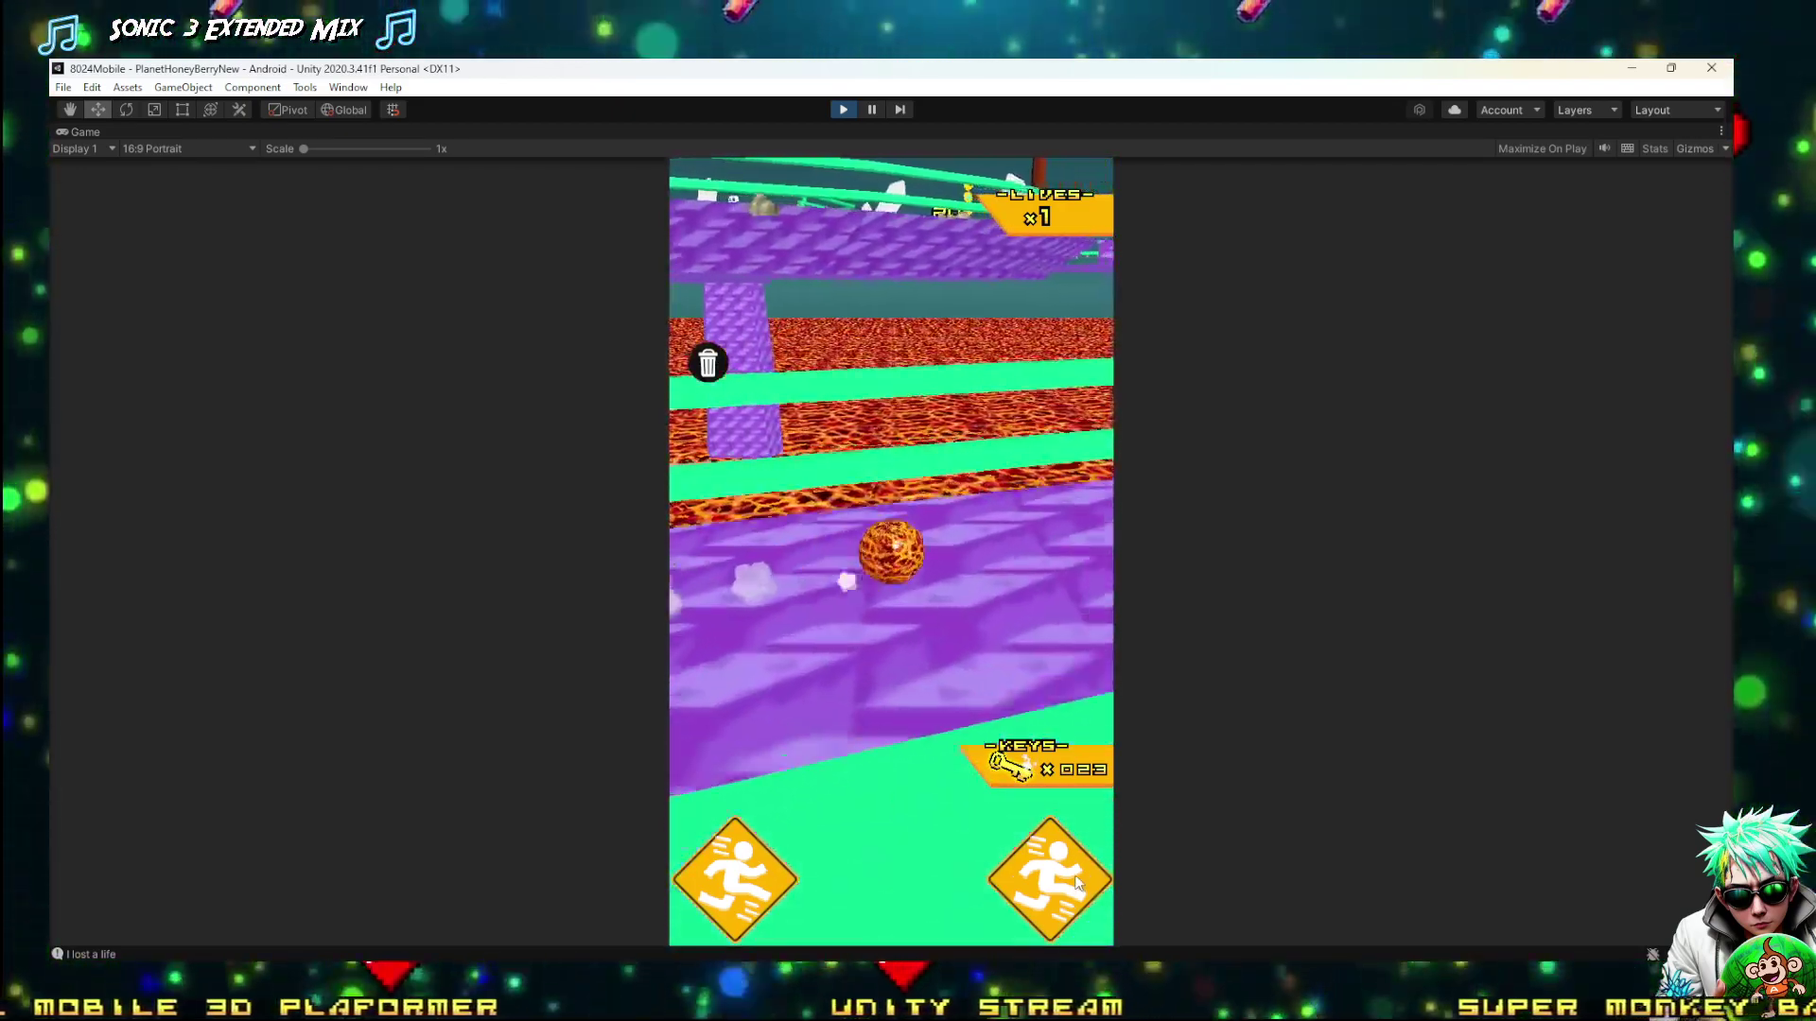
{"action": "key", "text": "Up"}
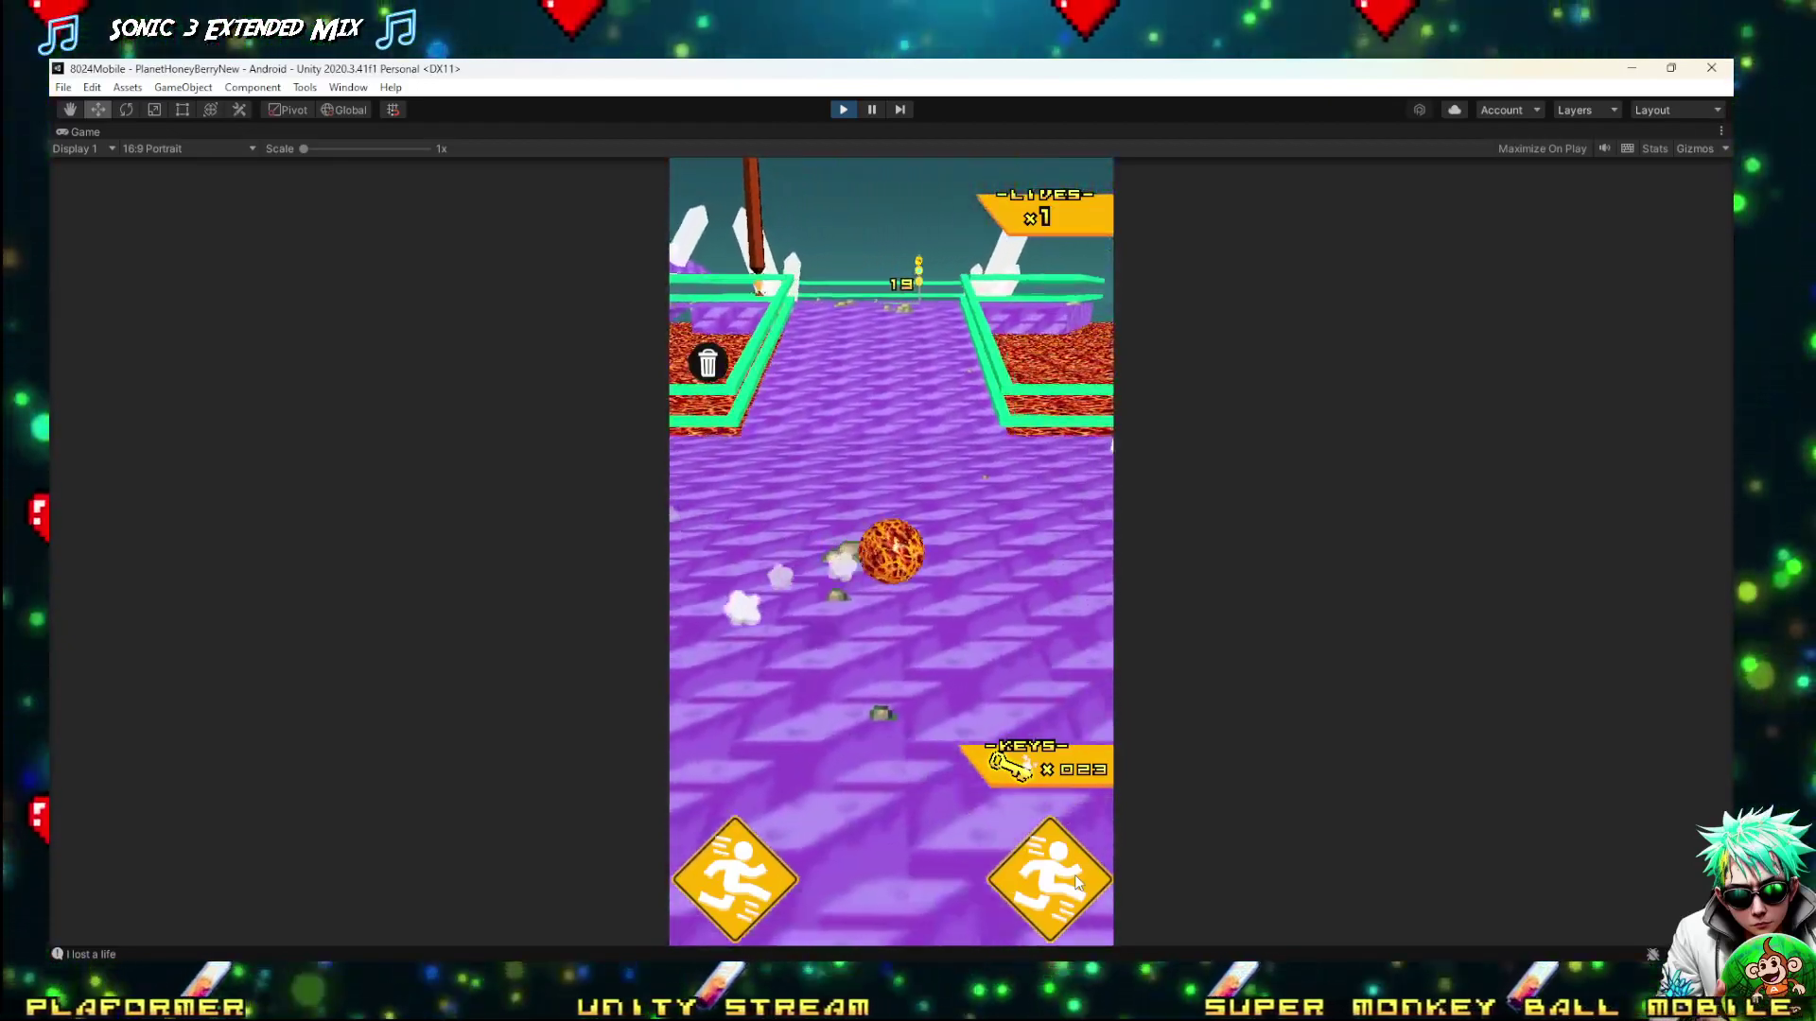
{"action": "key", "text": "Up"}
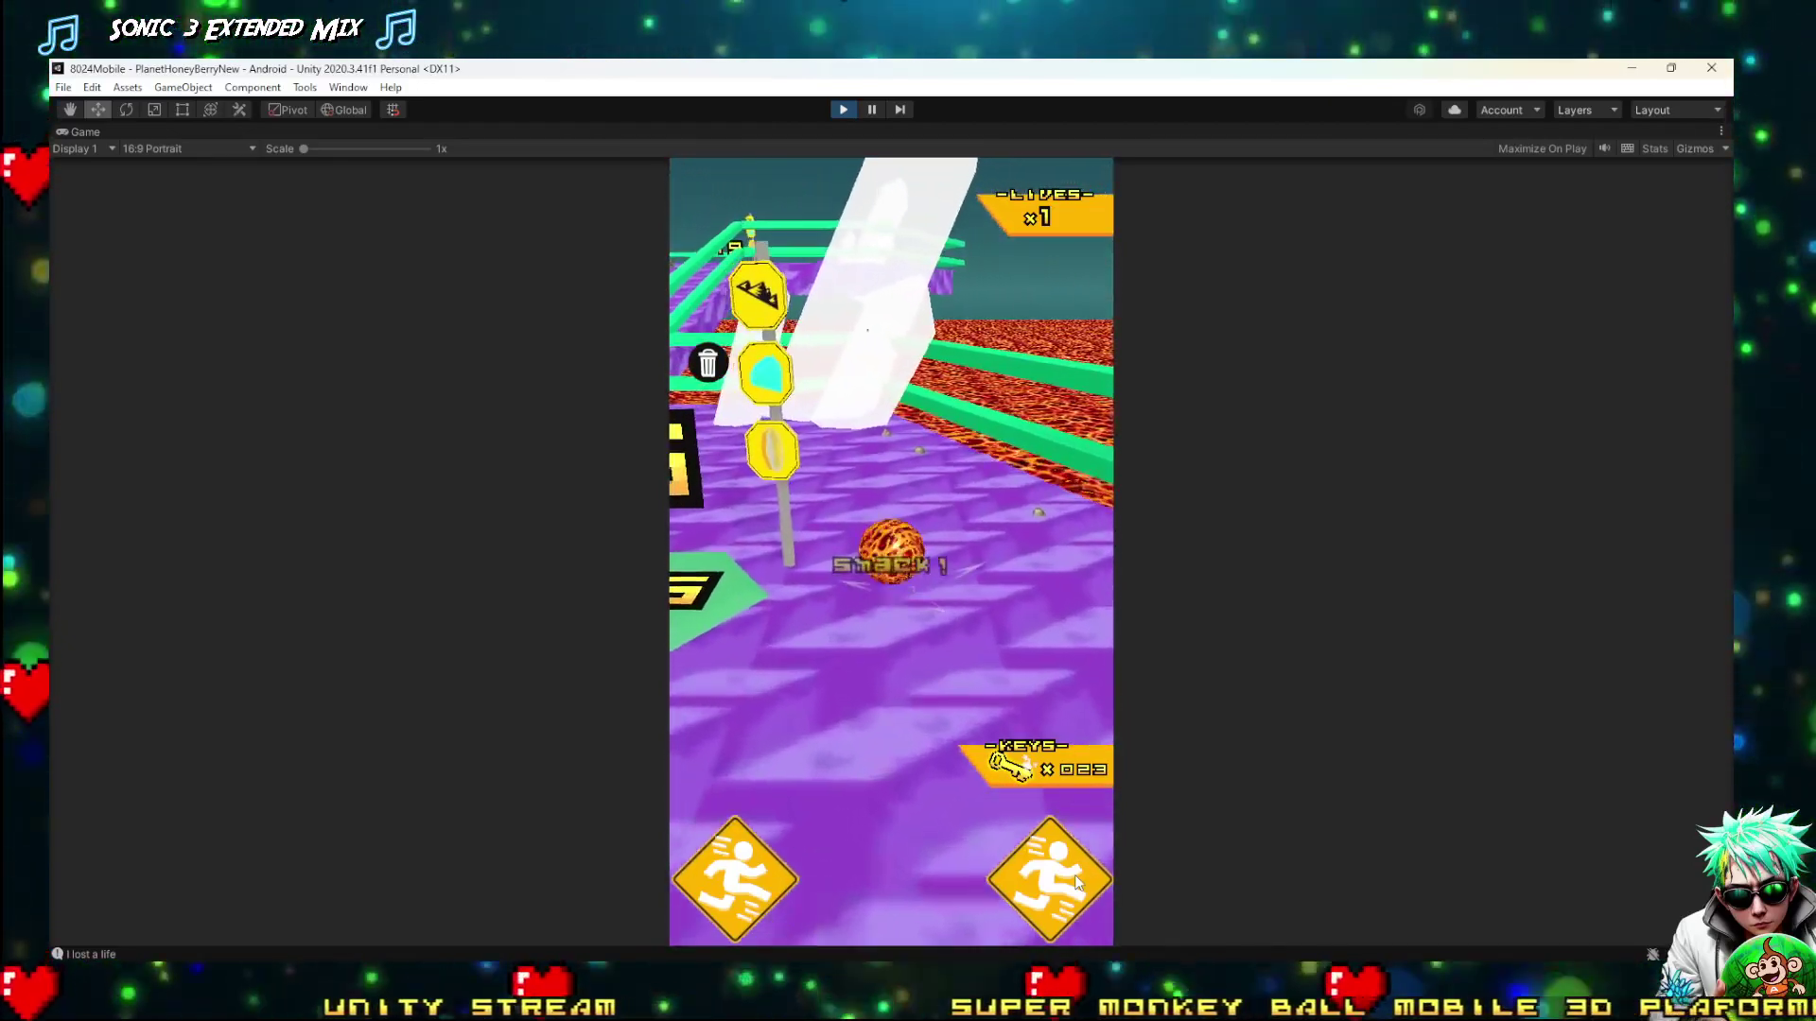
Enter 16New from the Level 16 card and roll across the first platforms, picking up a coin
{"action": "left_click", "coordinate": [807, 809]}
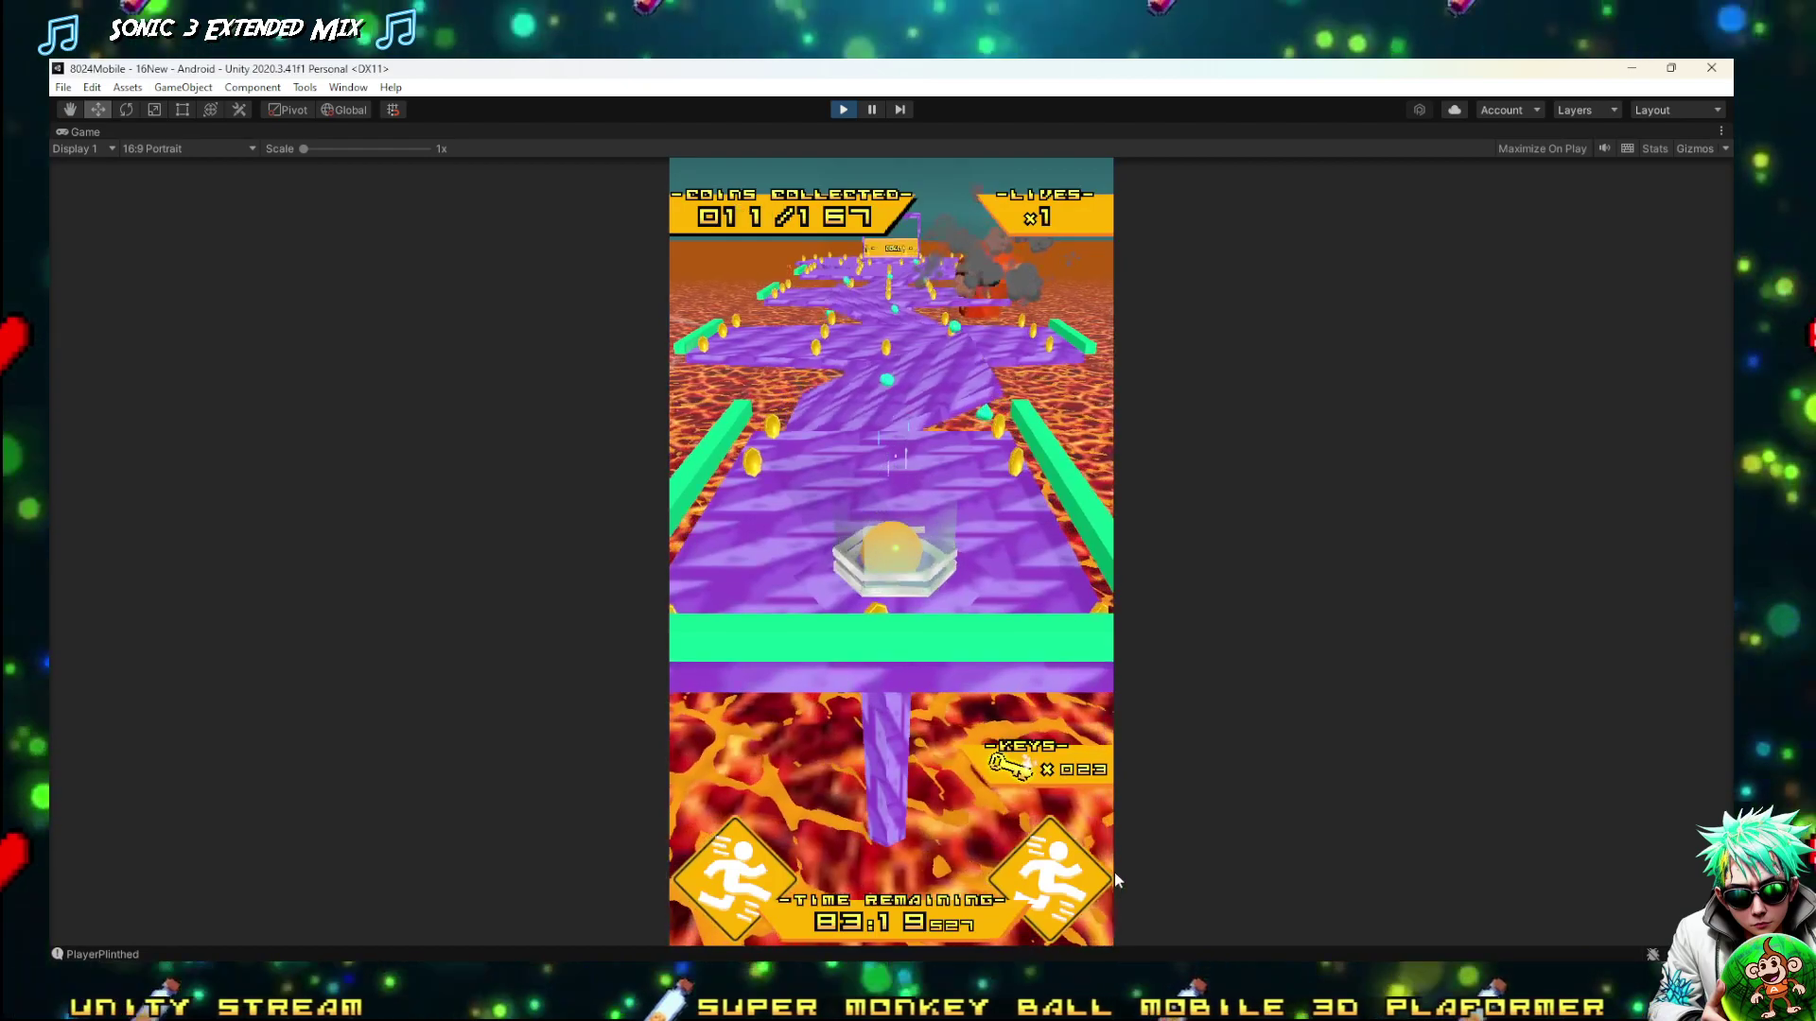
{"action": "key", "text": "Up"}
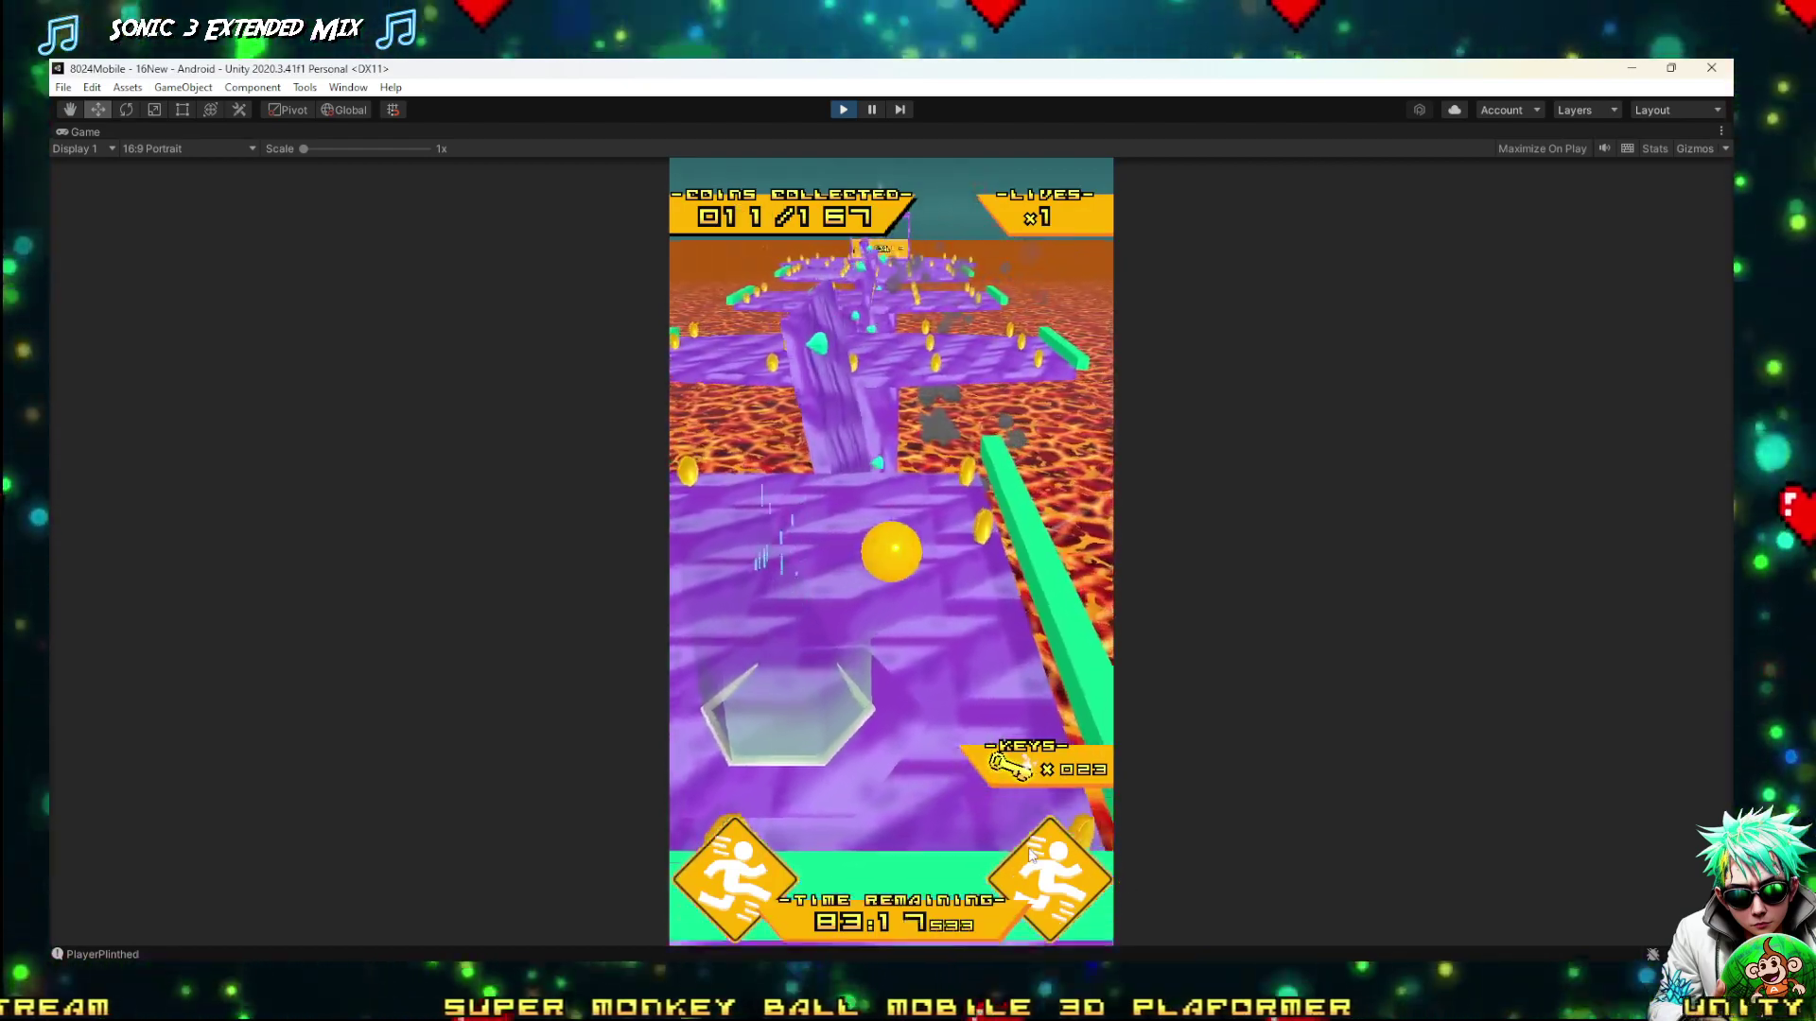
{"action": "key", "text": "Up"}
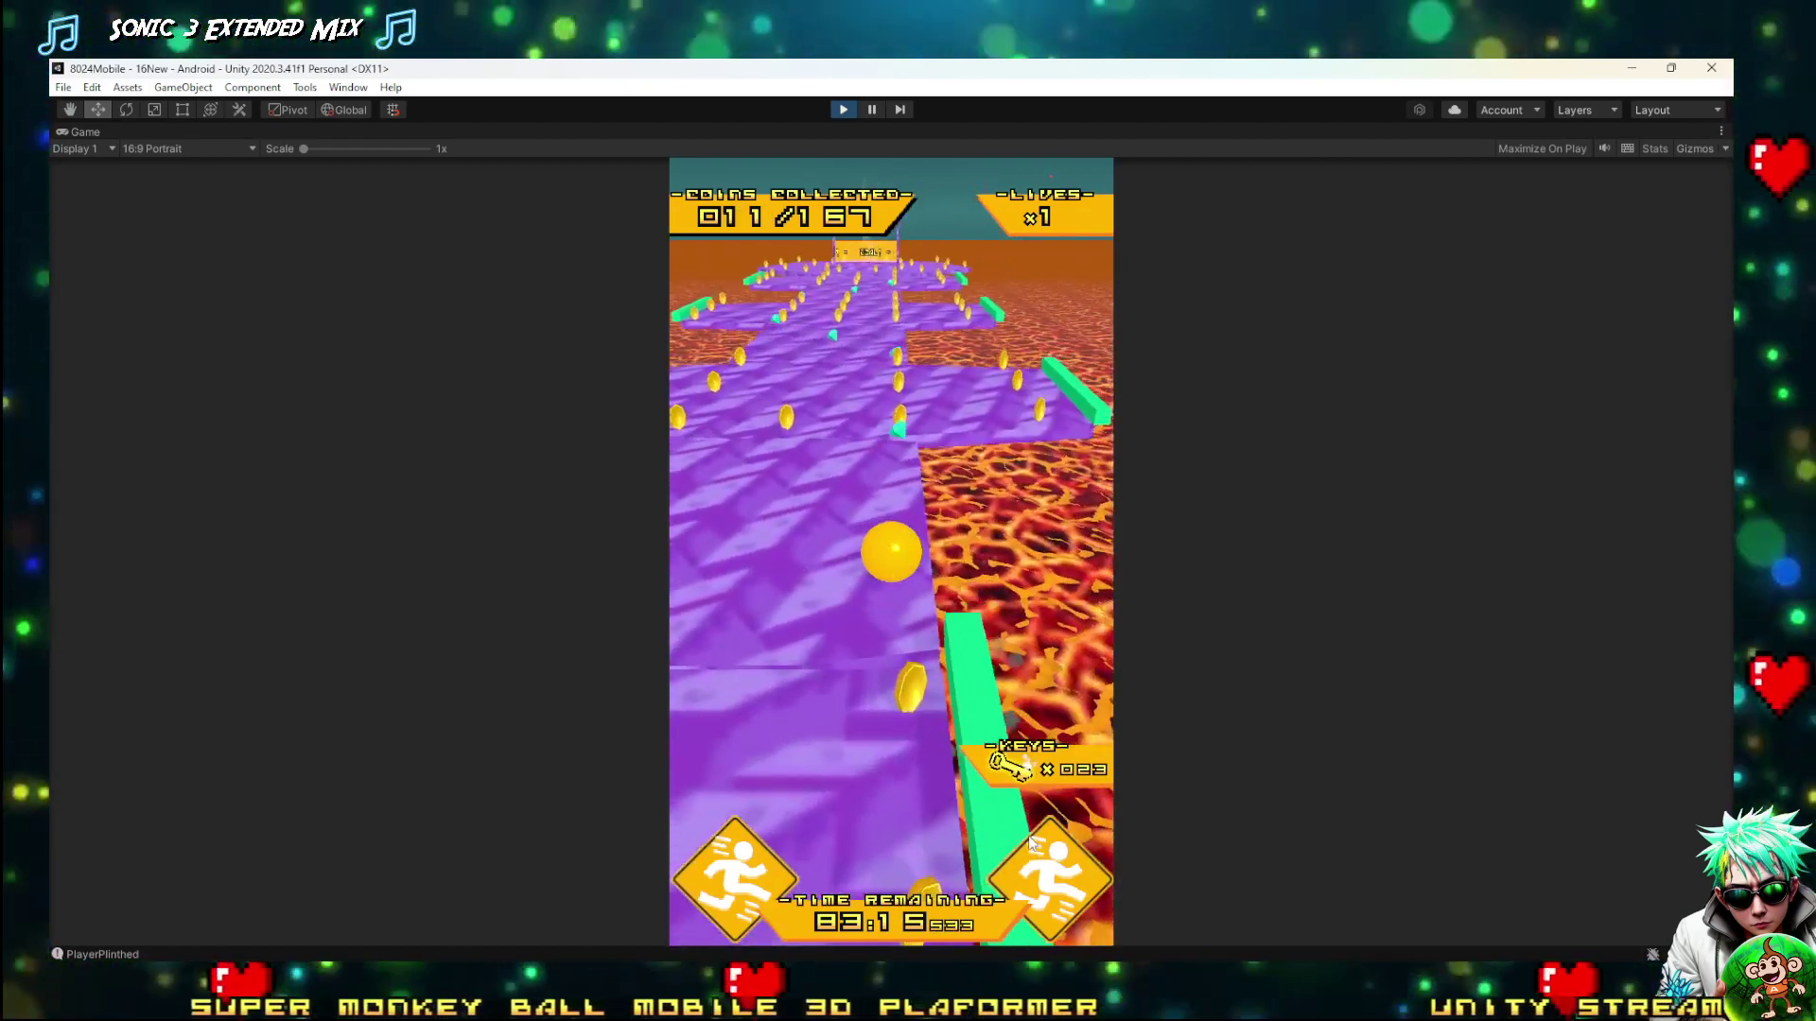
{"action": "key", "text": "Up"}
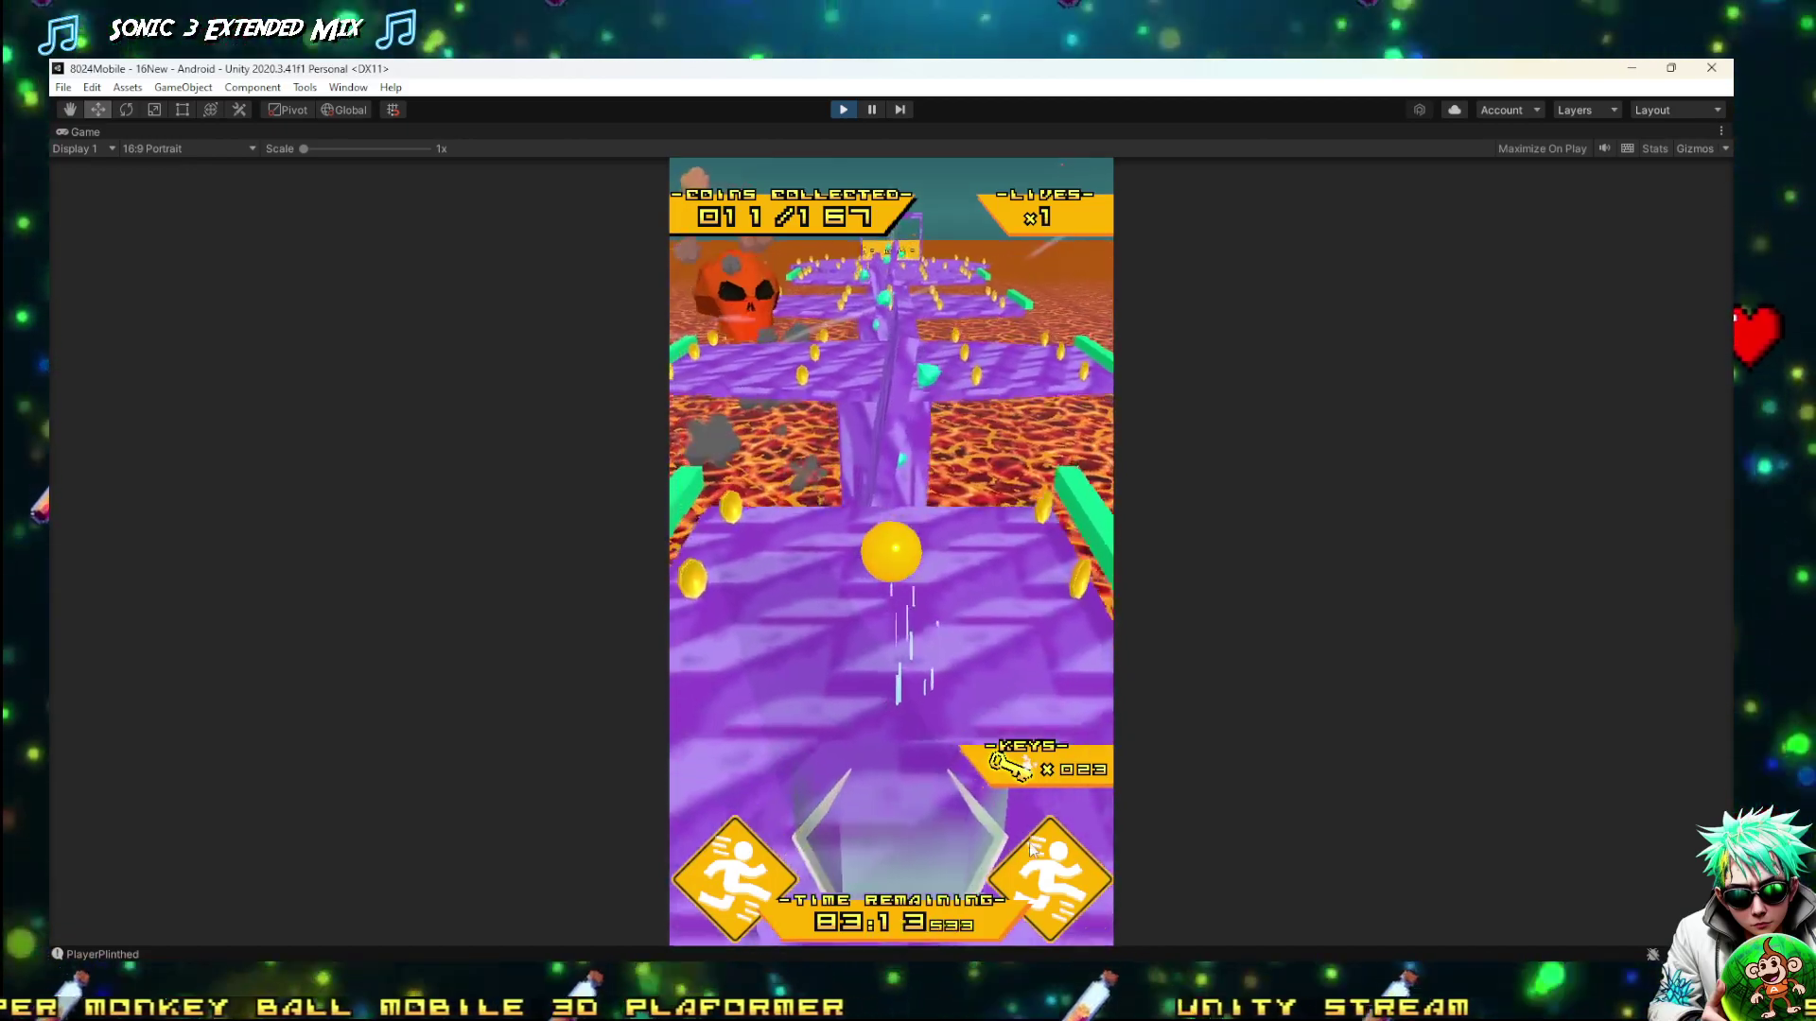
{"action": "key", "text": "Up"}
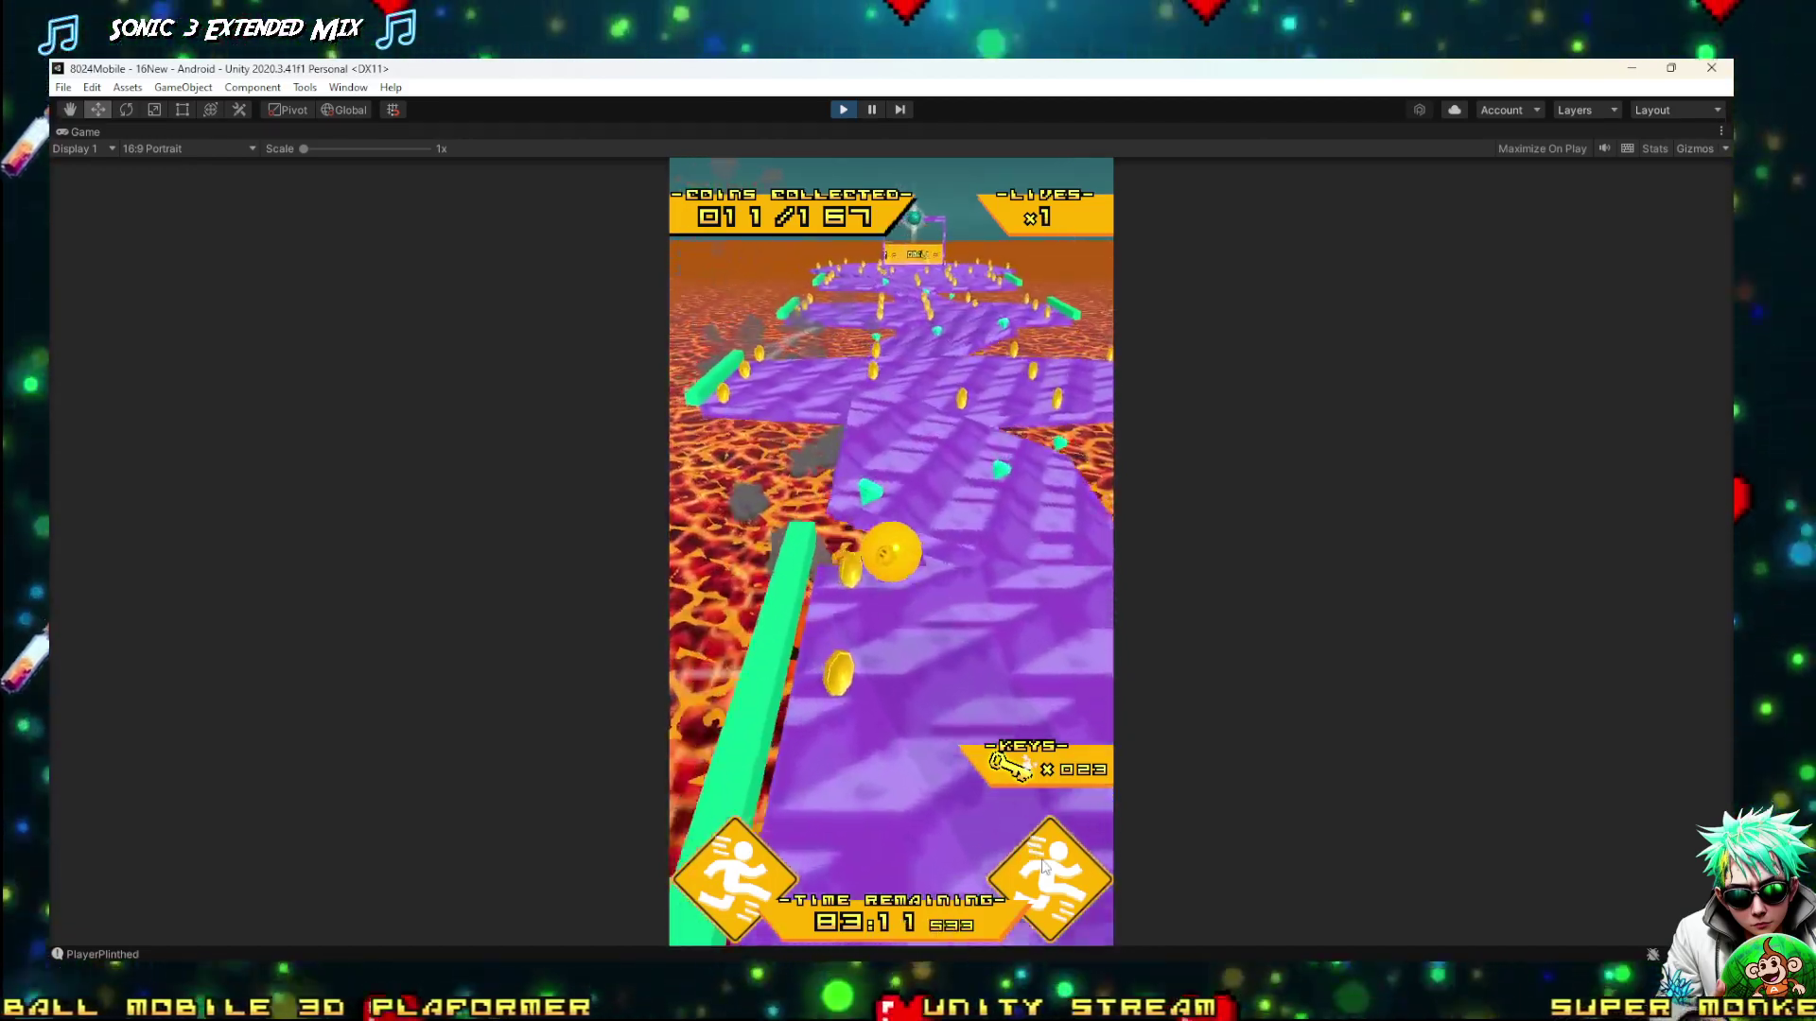
Roll across the cross-shaped platform and down the narrow ramp onto the next purple platform
{"action": "key", "text": "Up"}
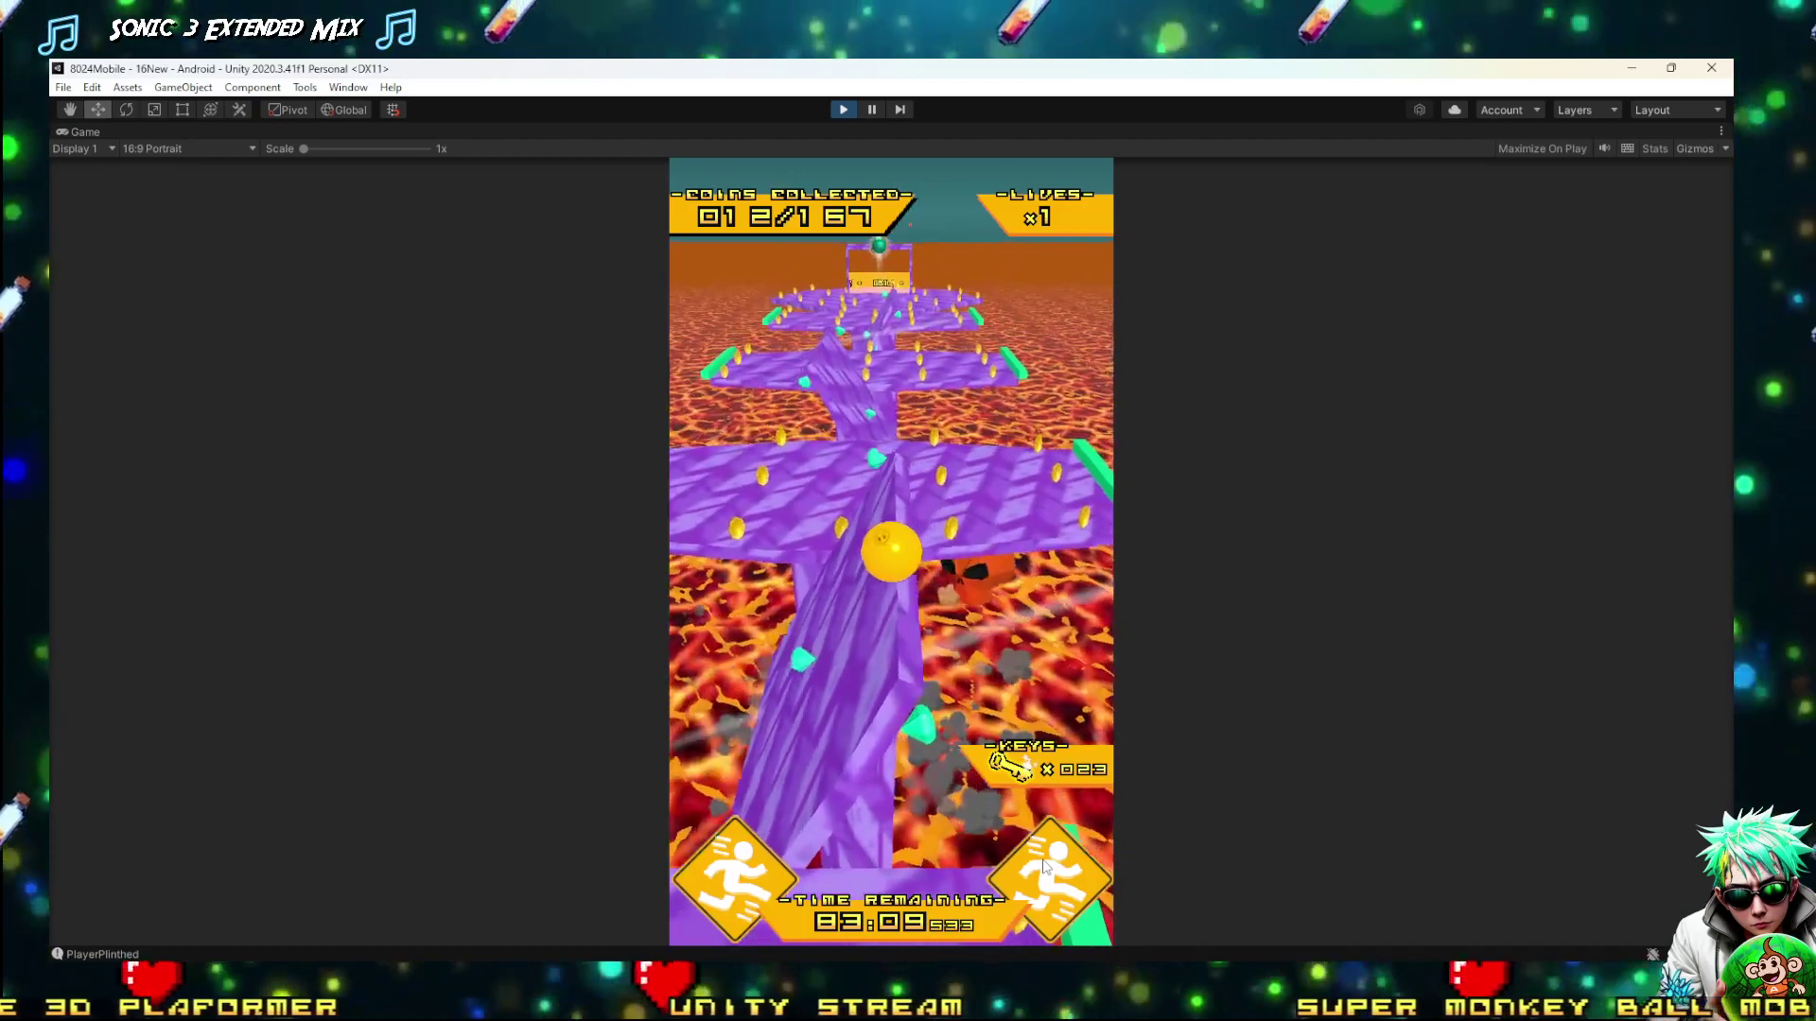
{"action": "key", "text": "Up"}
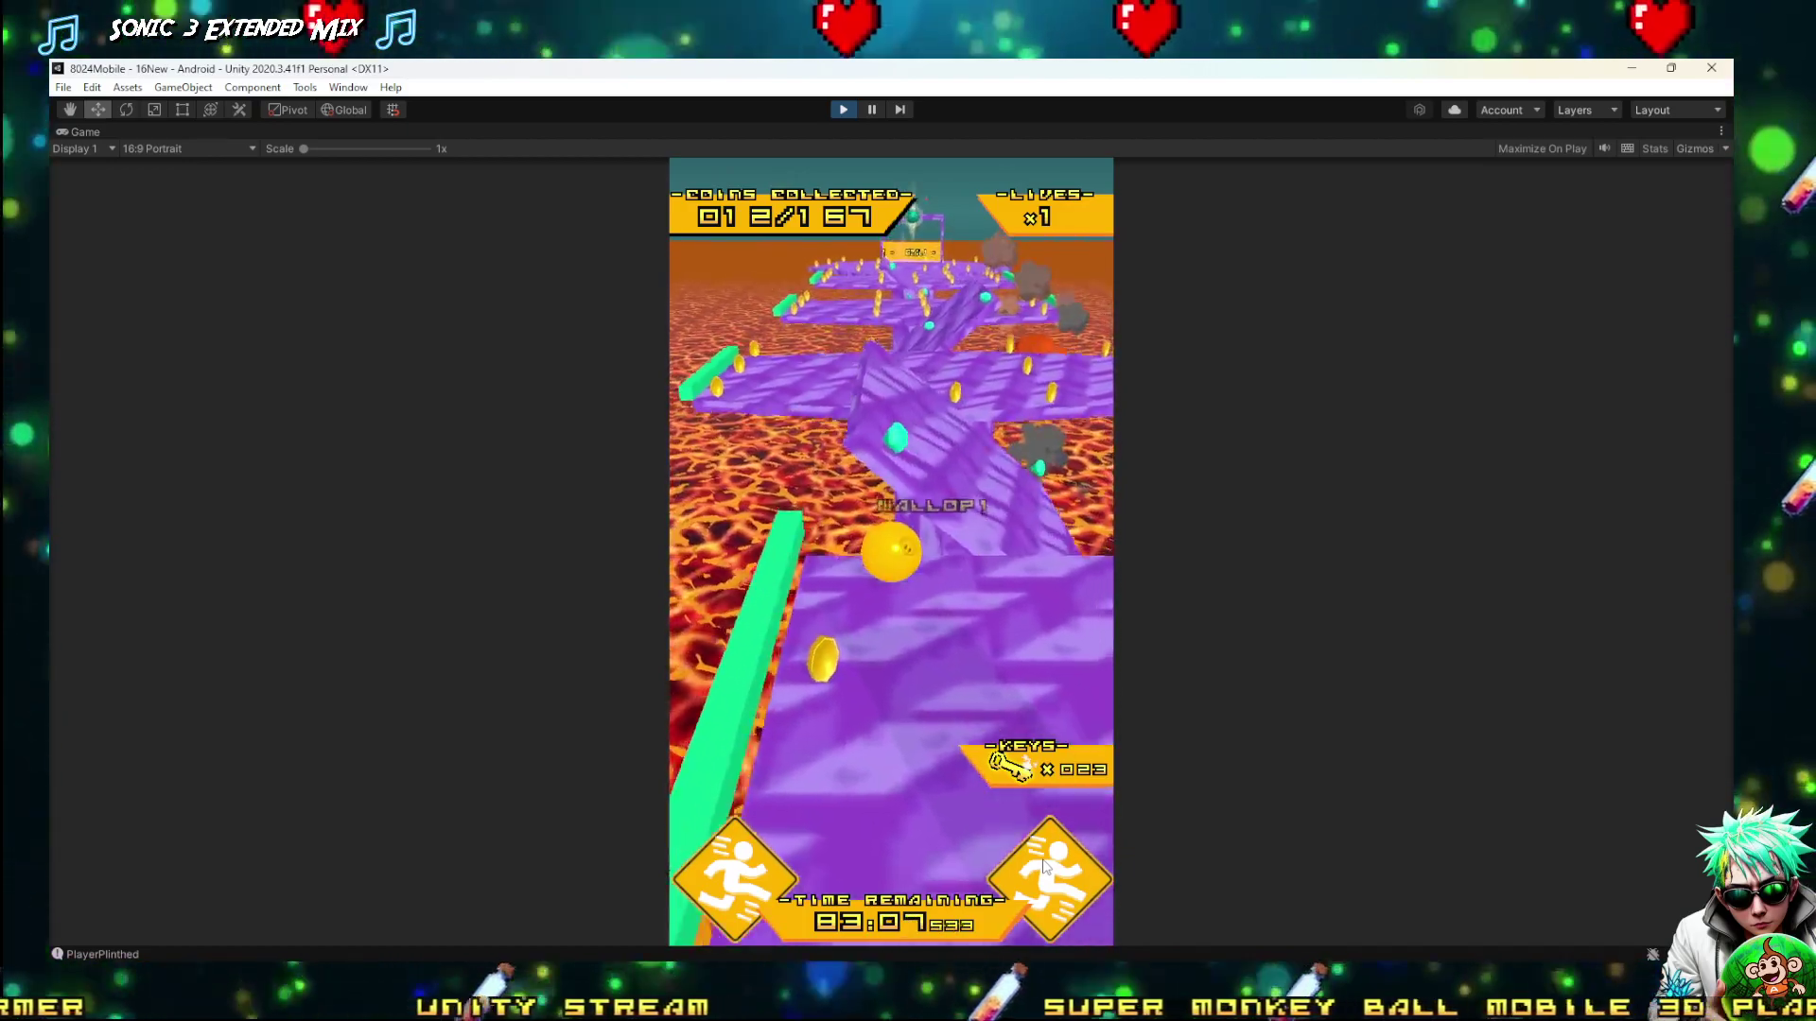
{"action": "key", "text": "Up"}
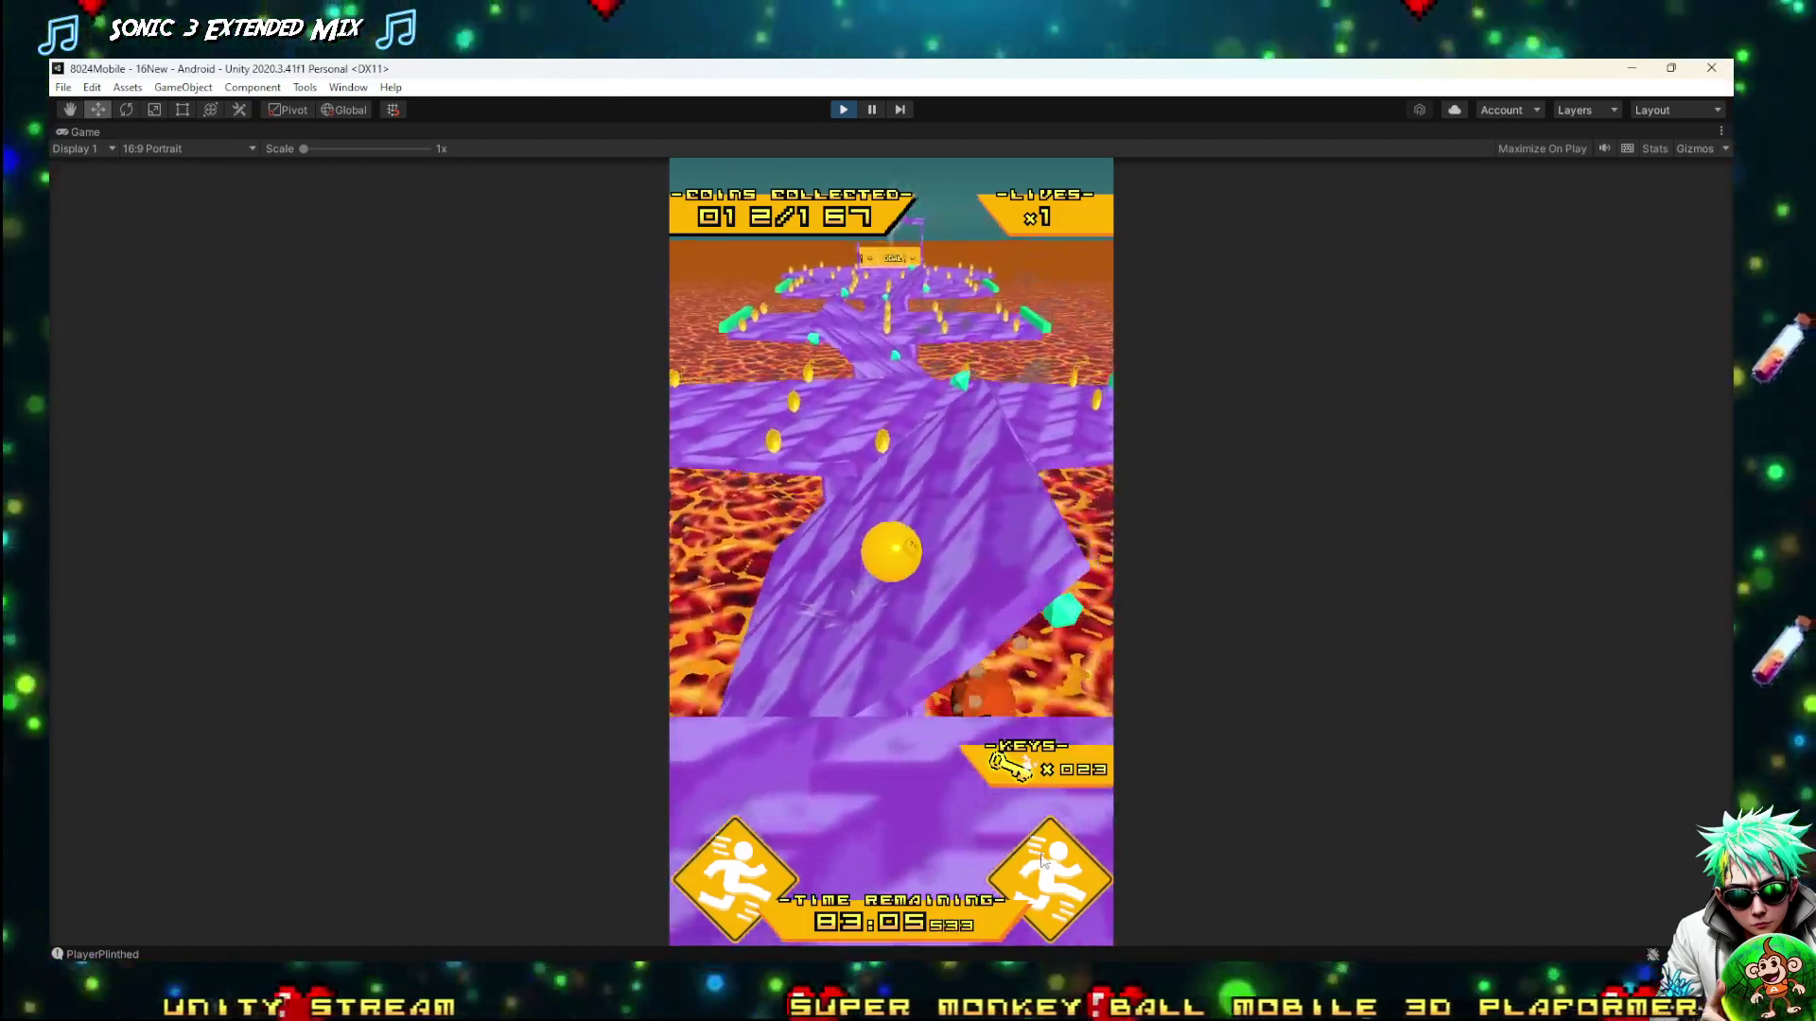
{"action": "key", "text": "Up"}
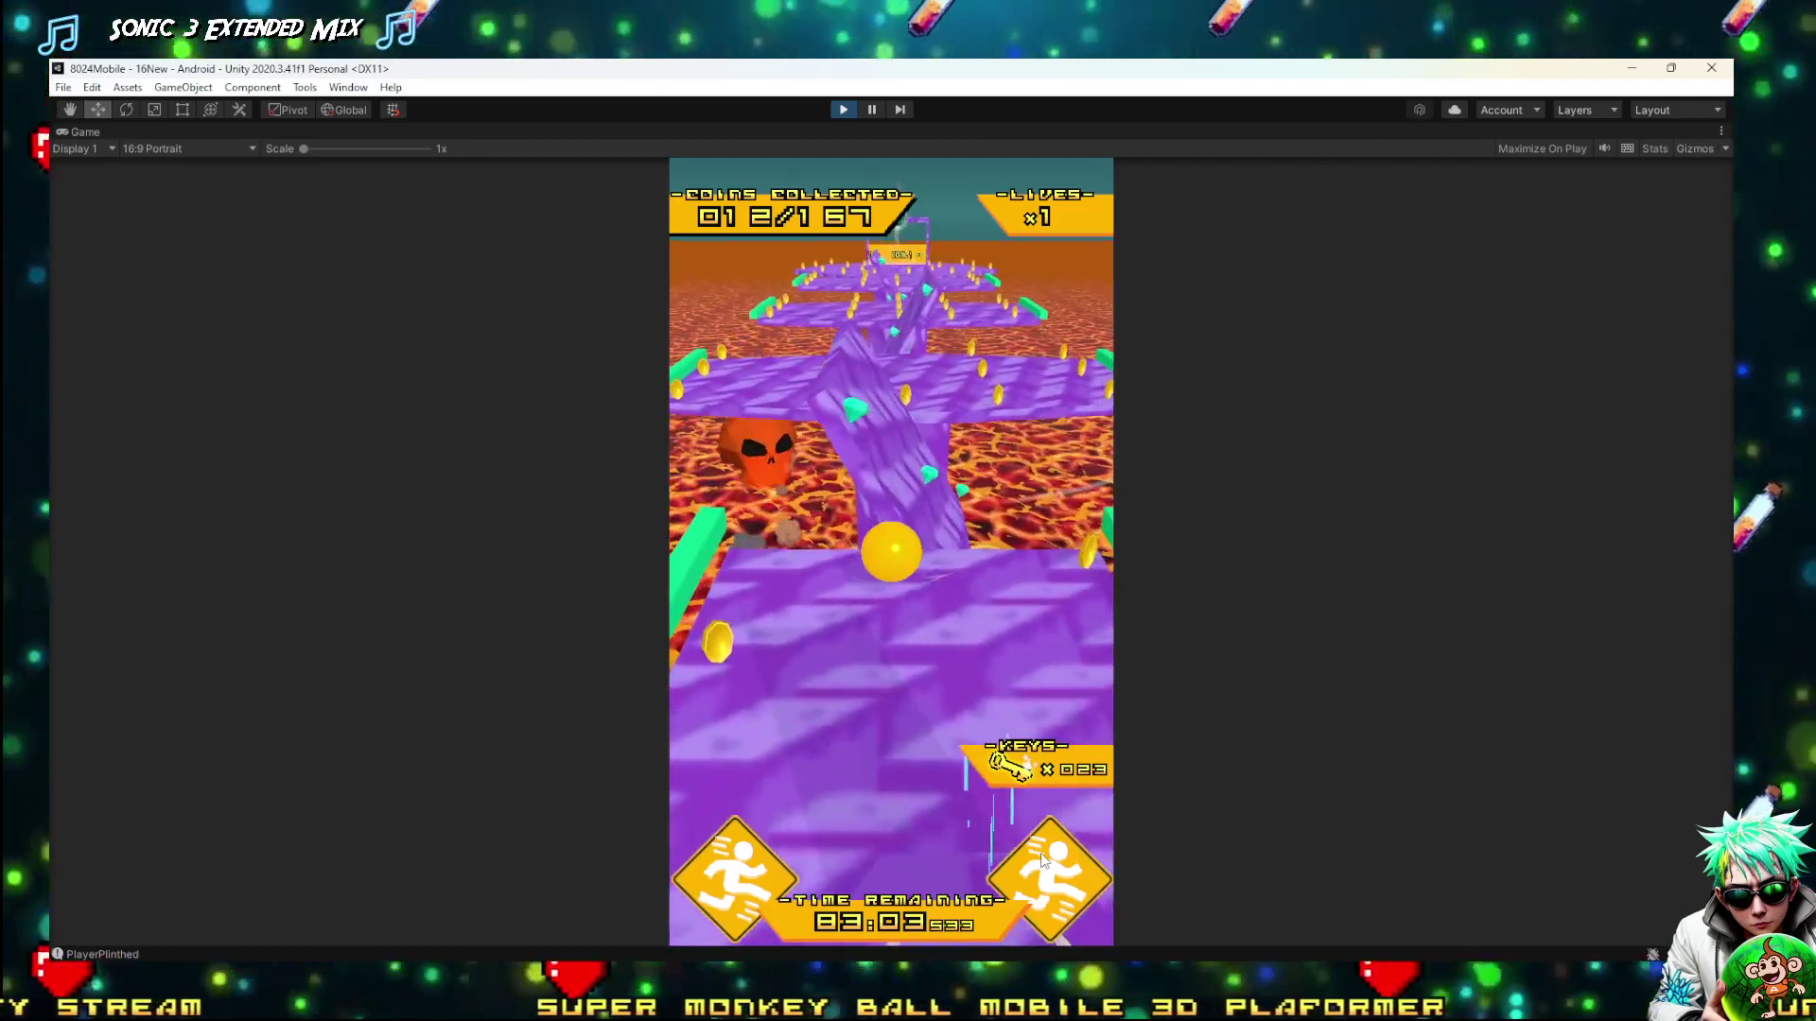
{"action": "key", "text": "Up"}
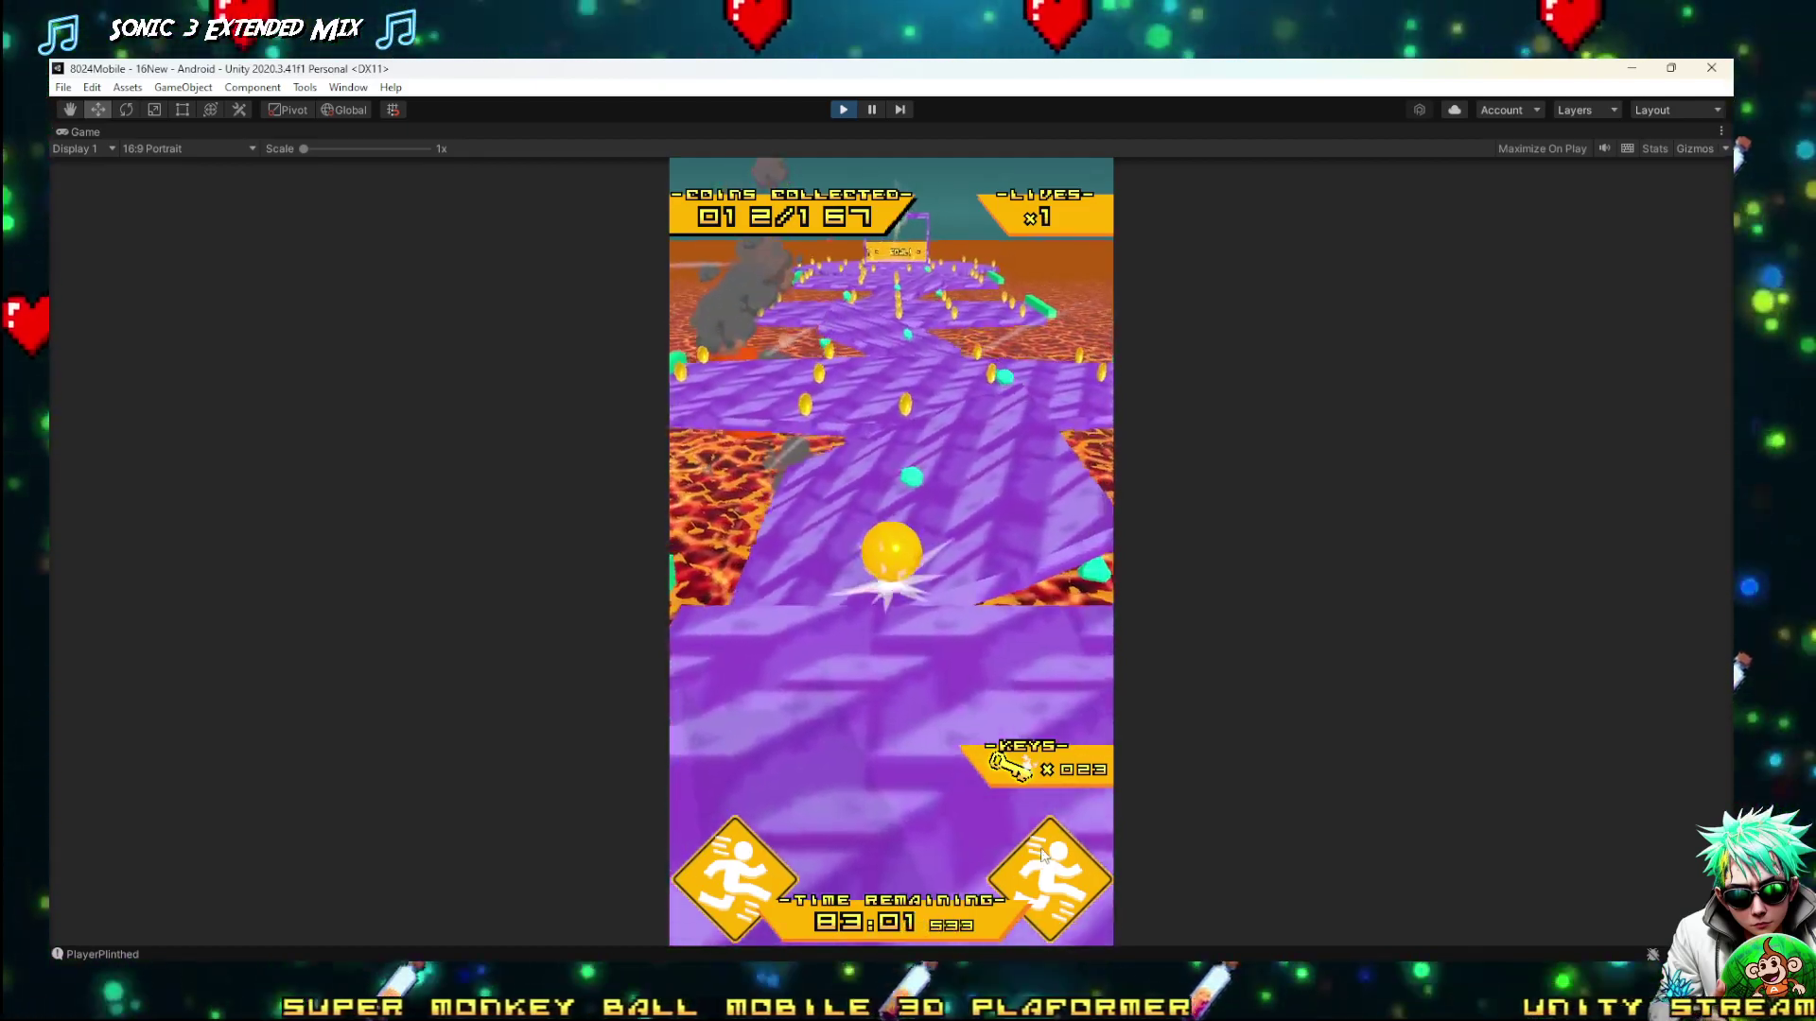
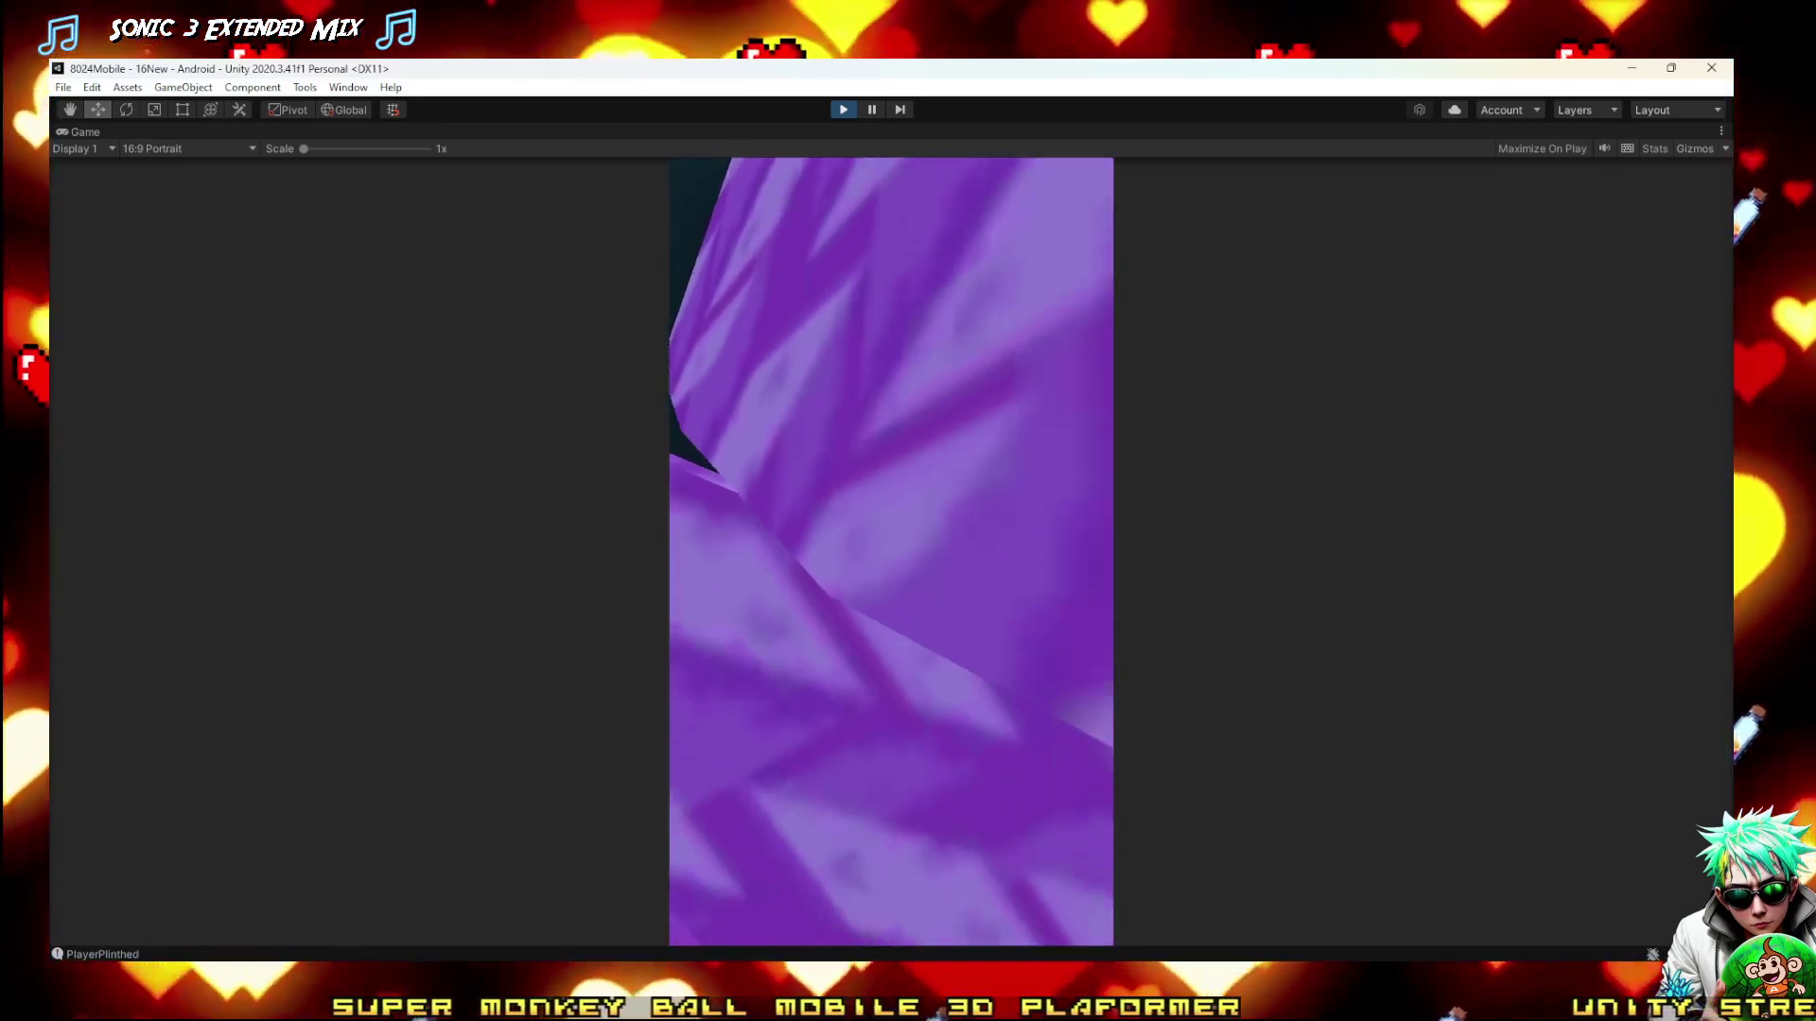
Lower the OBS Desktop Audio level to -28.5 dB
{"action": "key", "text": "alt+Tab"}
{"action": "left_click_drag", "start_coordinate": [915, 793], "coordinate": [853, 804]}
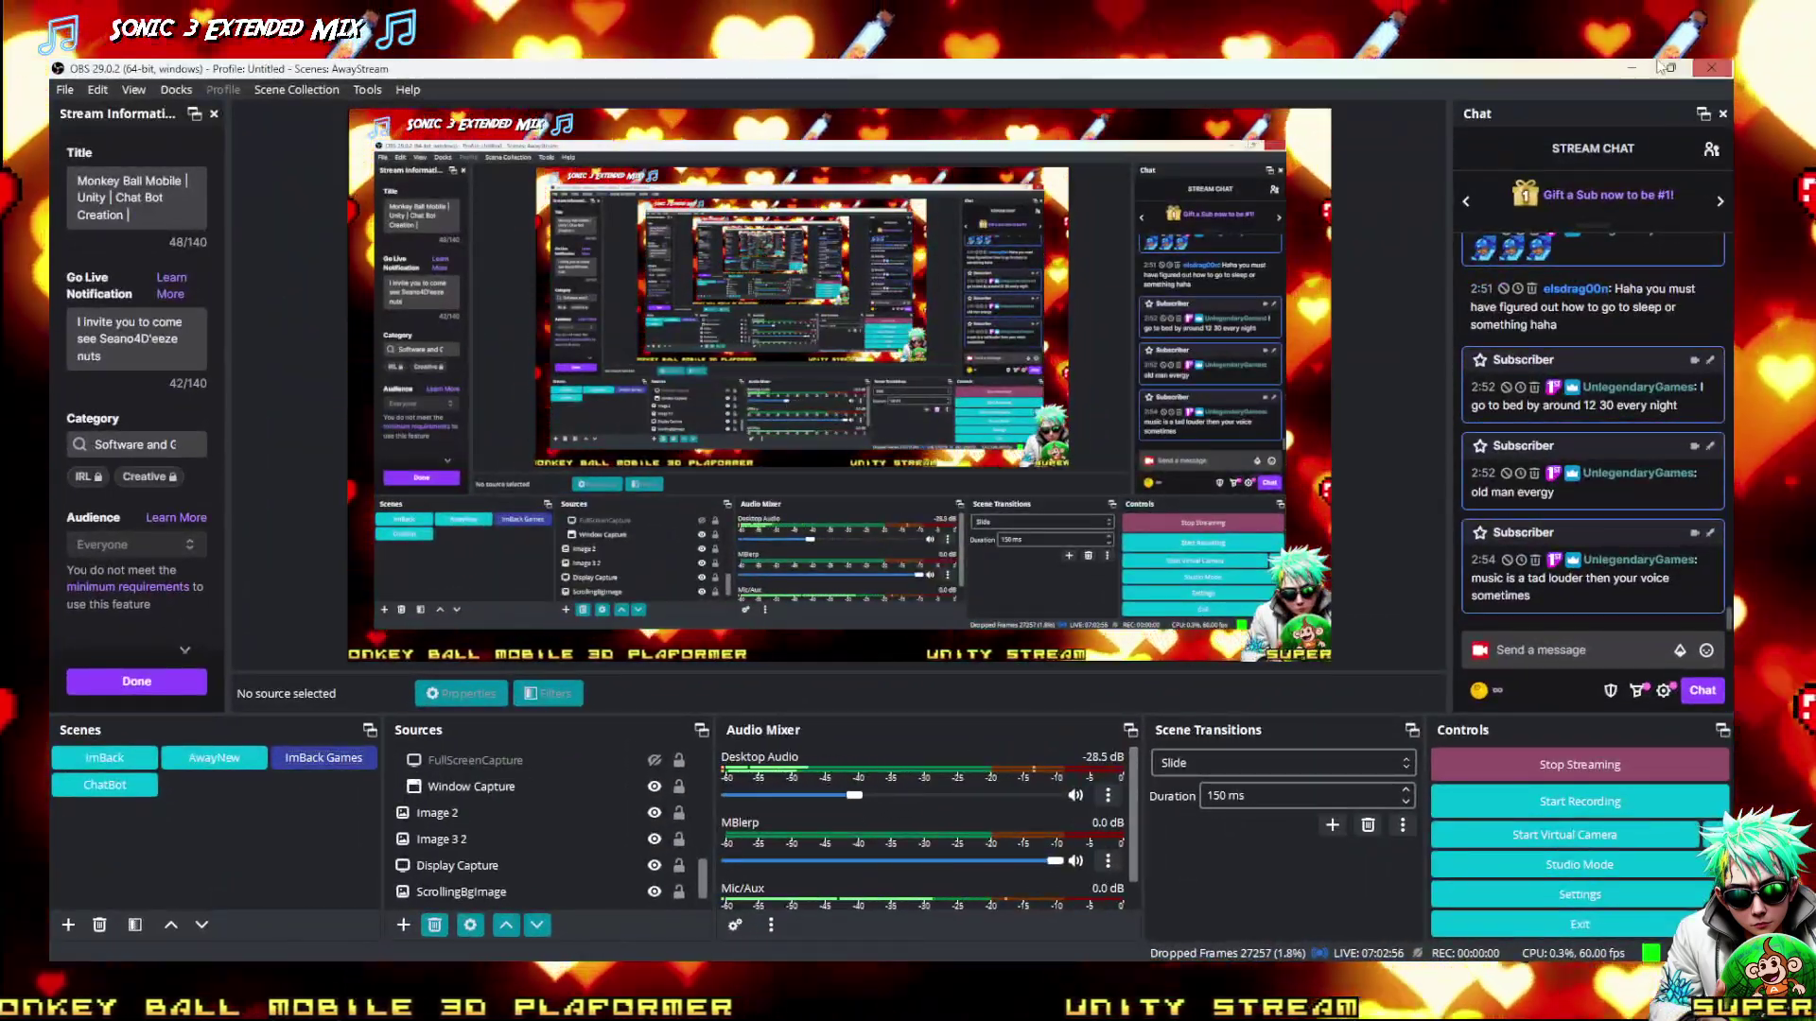
{"action": "key", "text": "alt+Tab"}
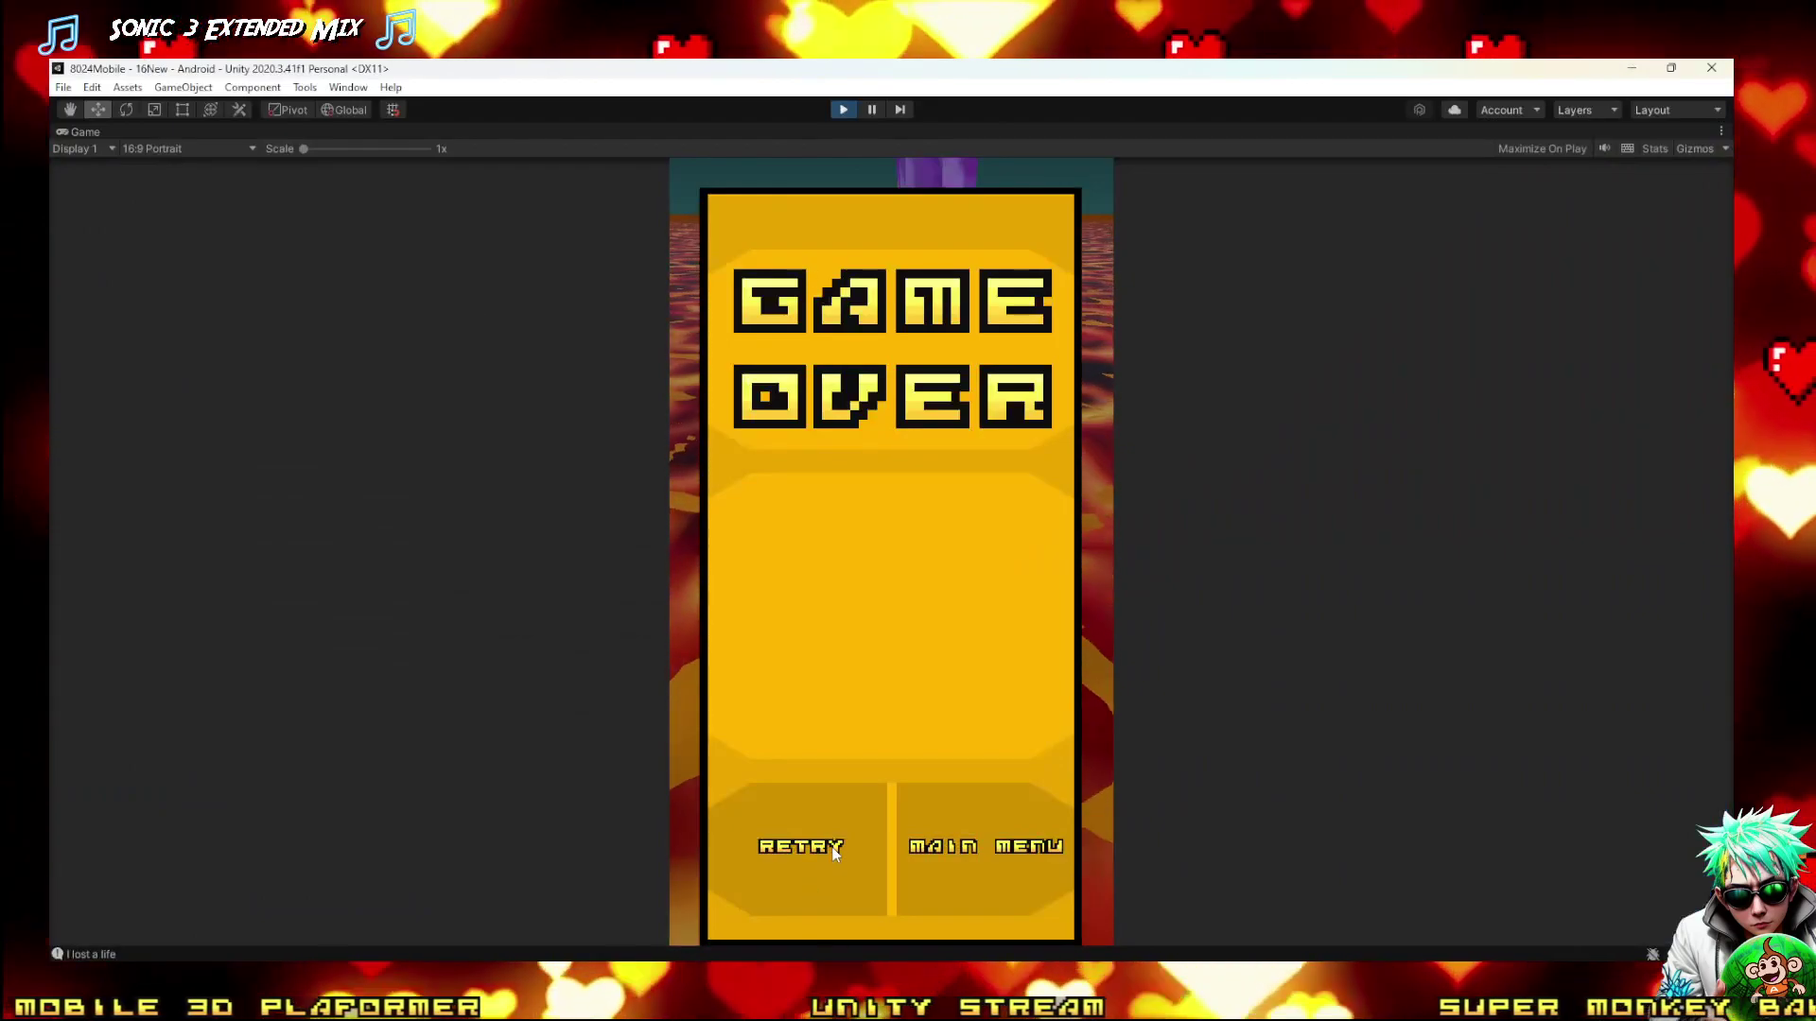
Retry the level and roll the ball until it fails, then mute the game audio and stop play mode
{"action": "left_click", "coordinate": [800, 846]}
{"action": "key", "text": "Up"}
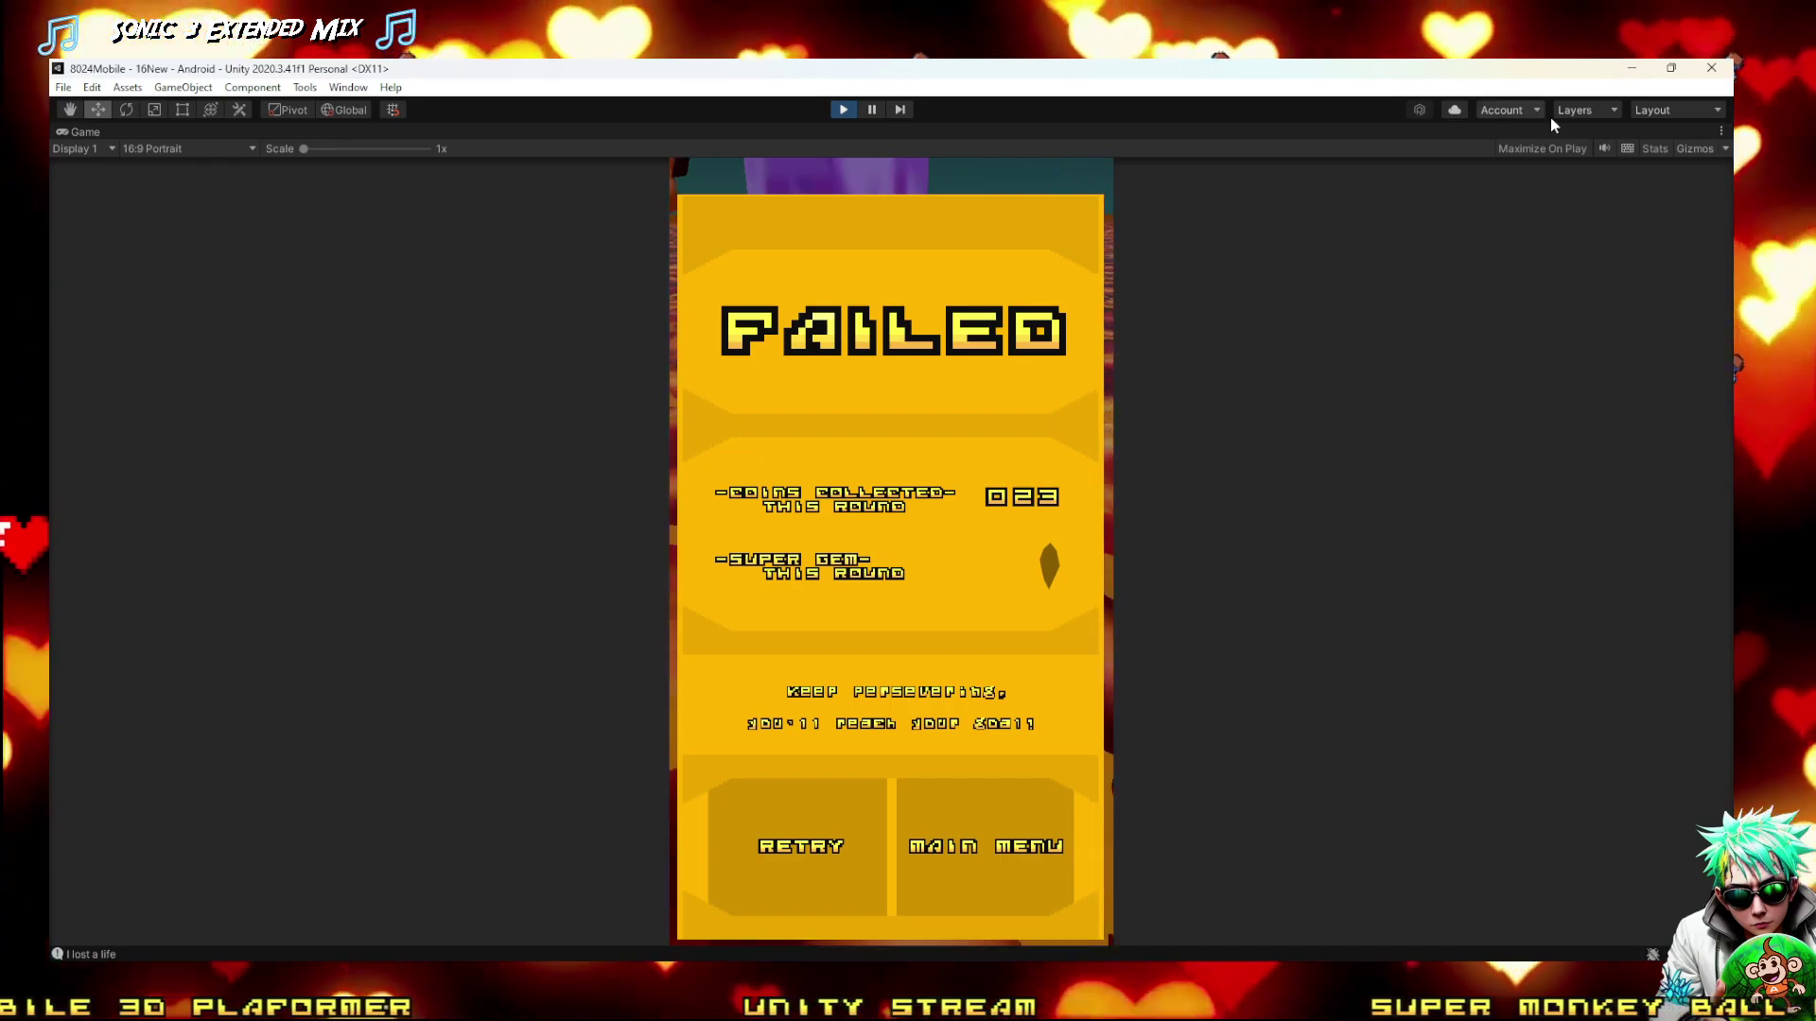
{"action": "left_click", "coordinate": [1604, 149]}
{"action": "left_click", "coordinate": [843, 109]}
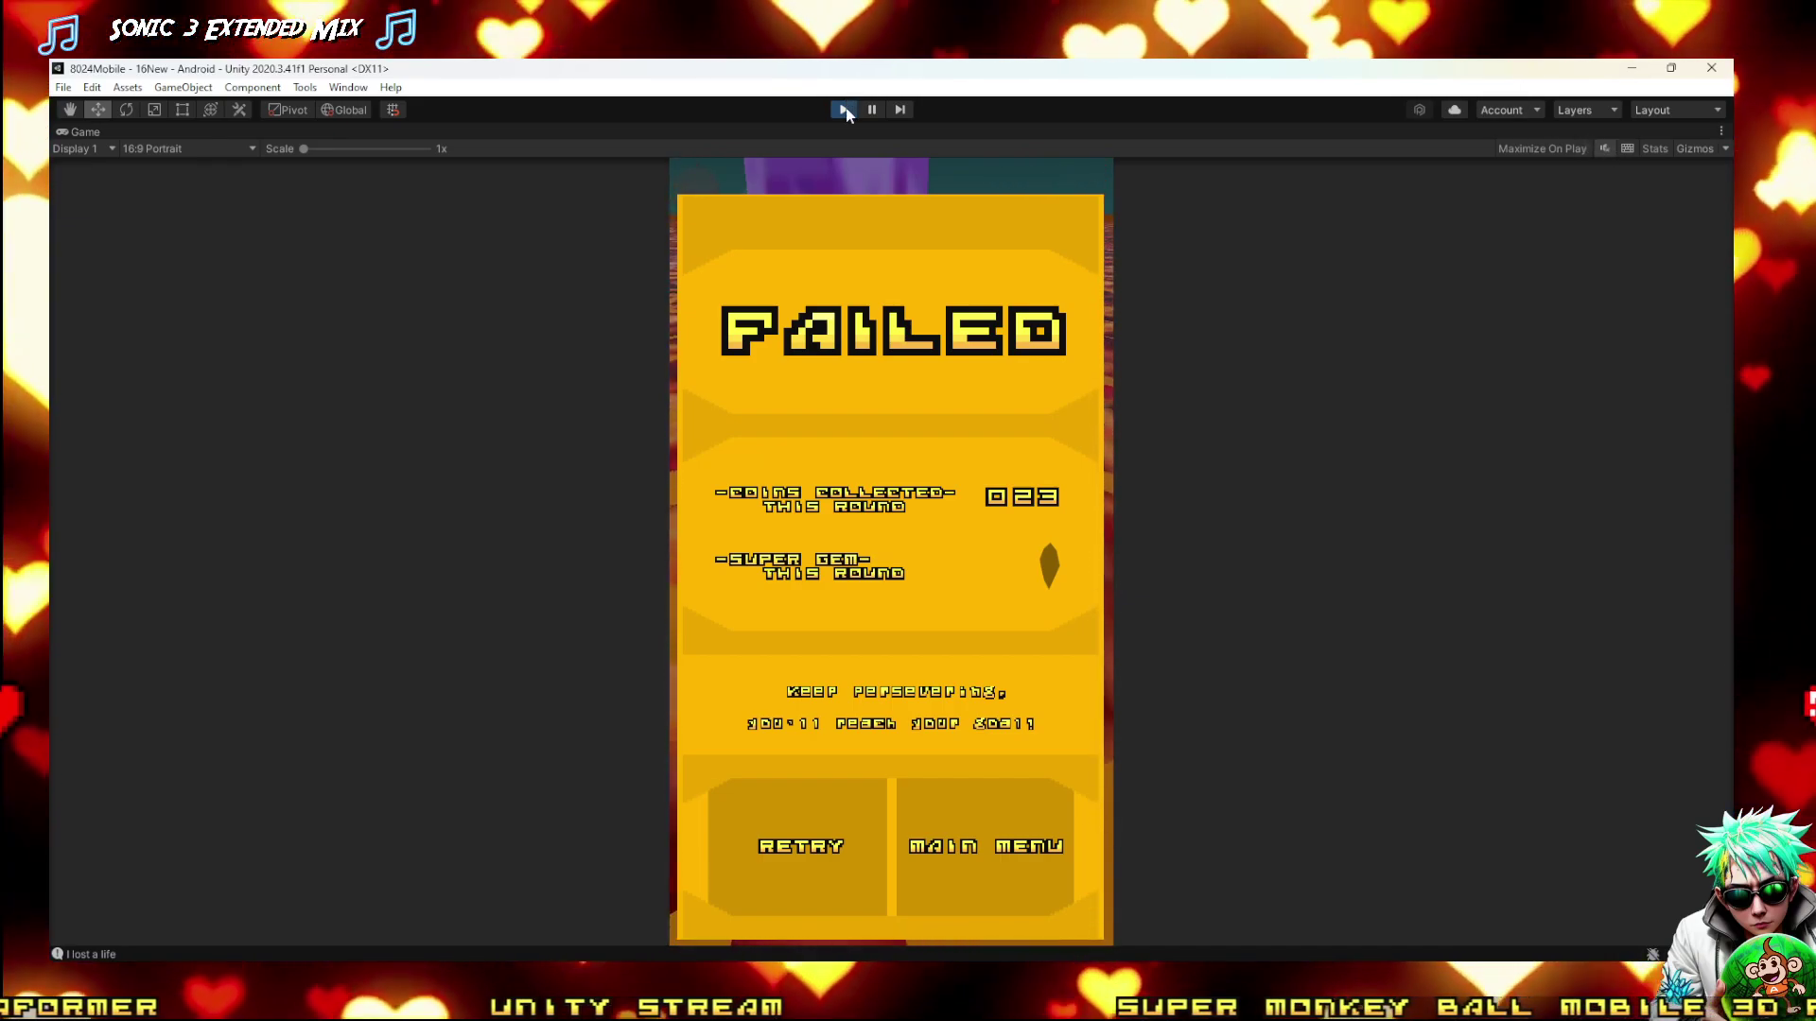
{"action": "key", "text": "alt+Tab"}
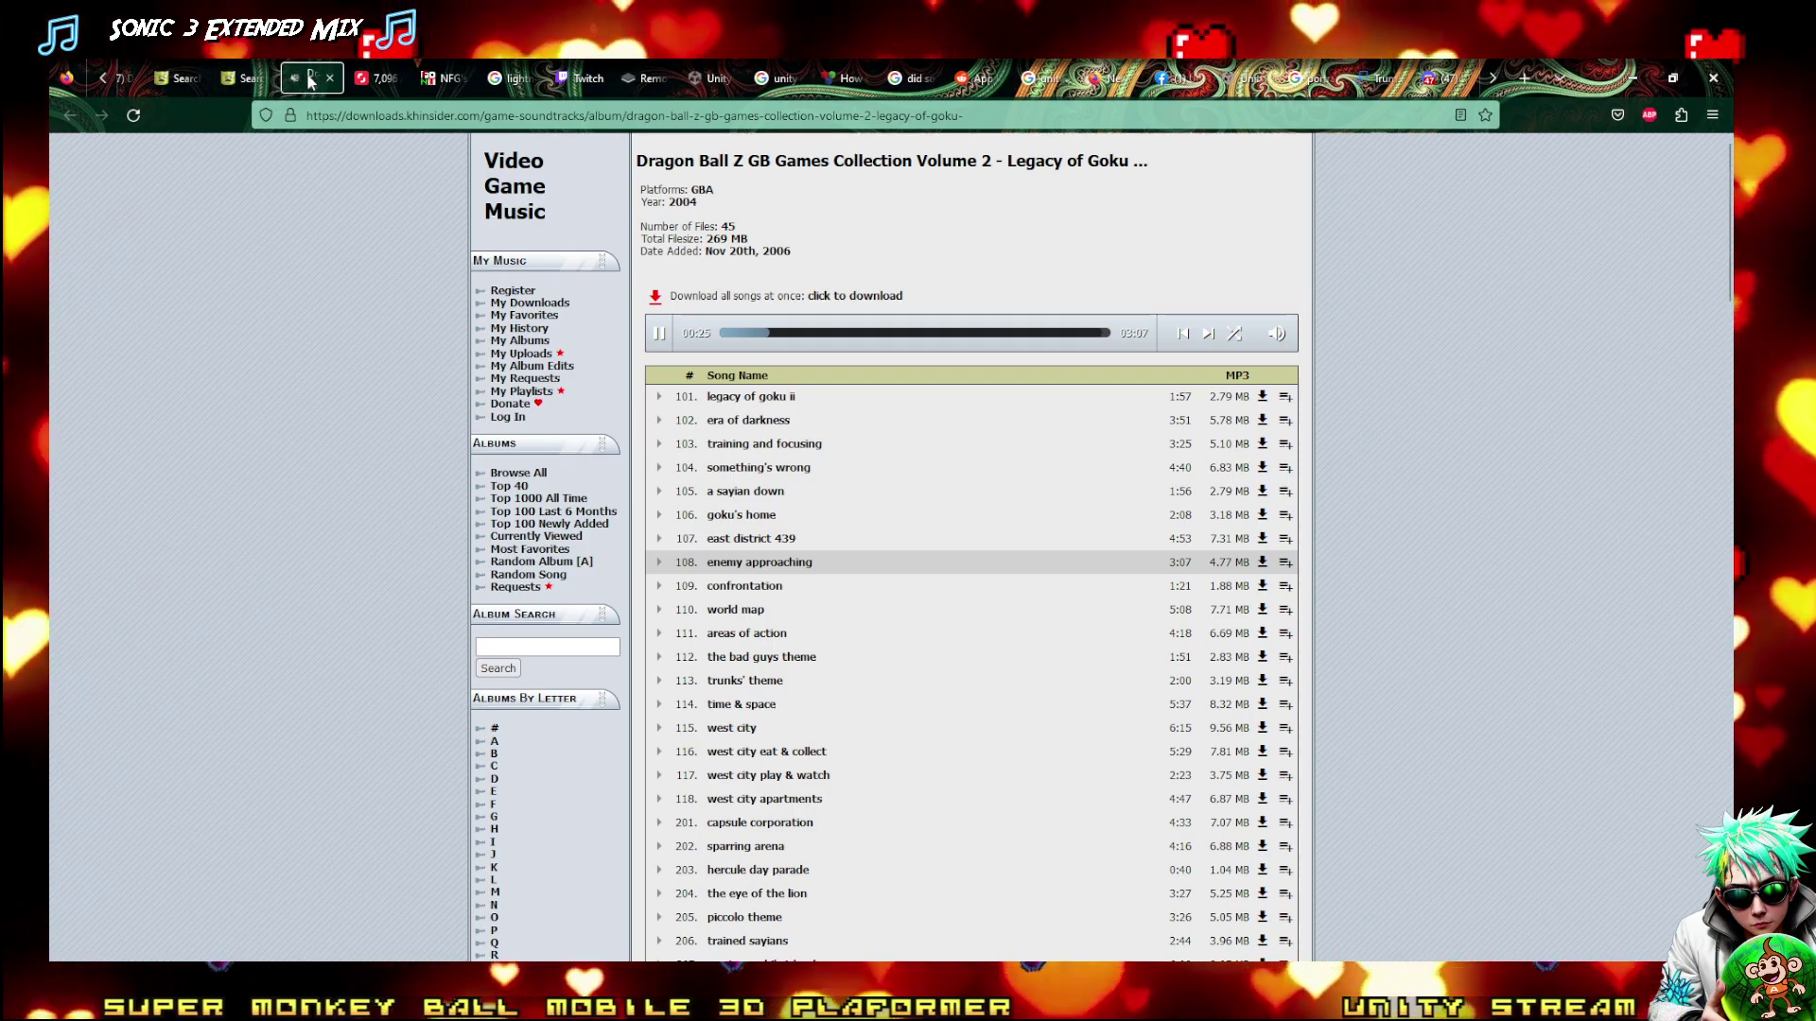
Play tracks 105 up to 102 until 'era of darkness' is playing, then minimize Firefox
{"action": "left_click", "coordinate": [657, 493]}
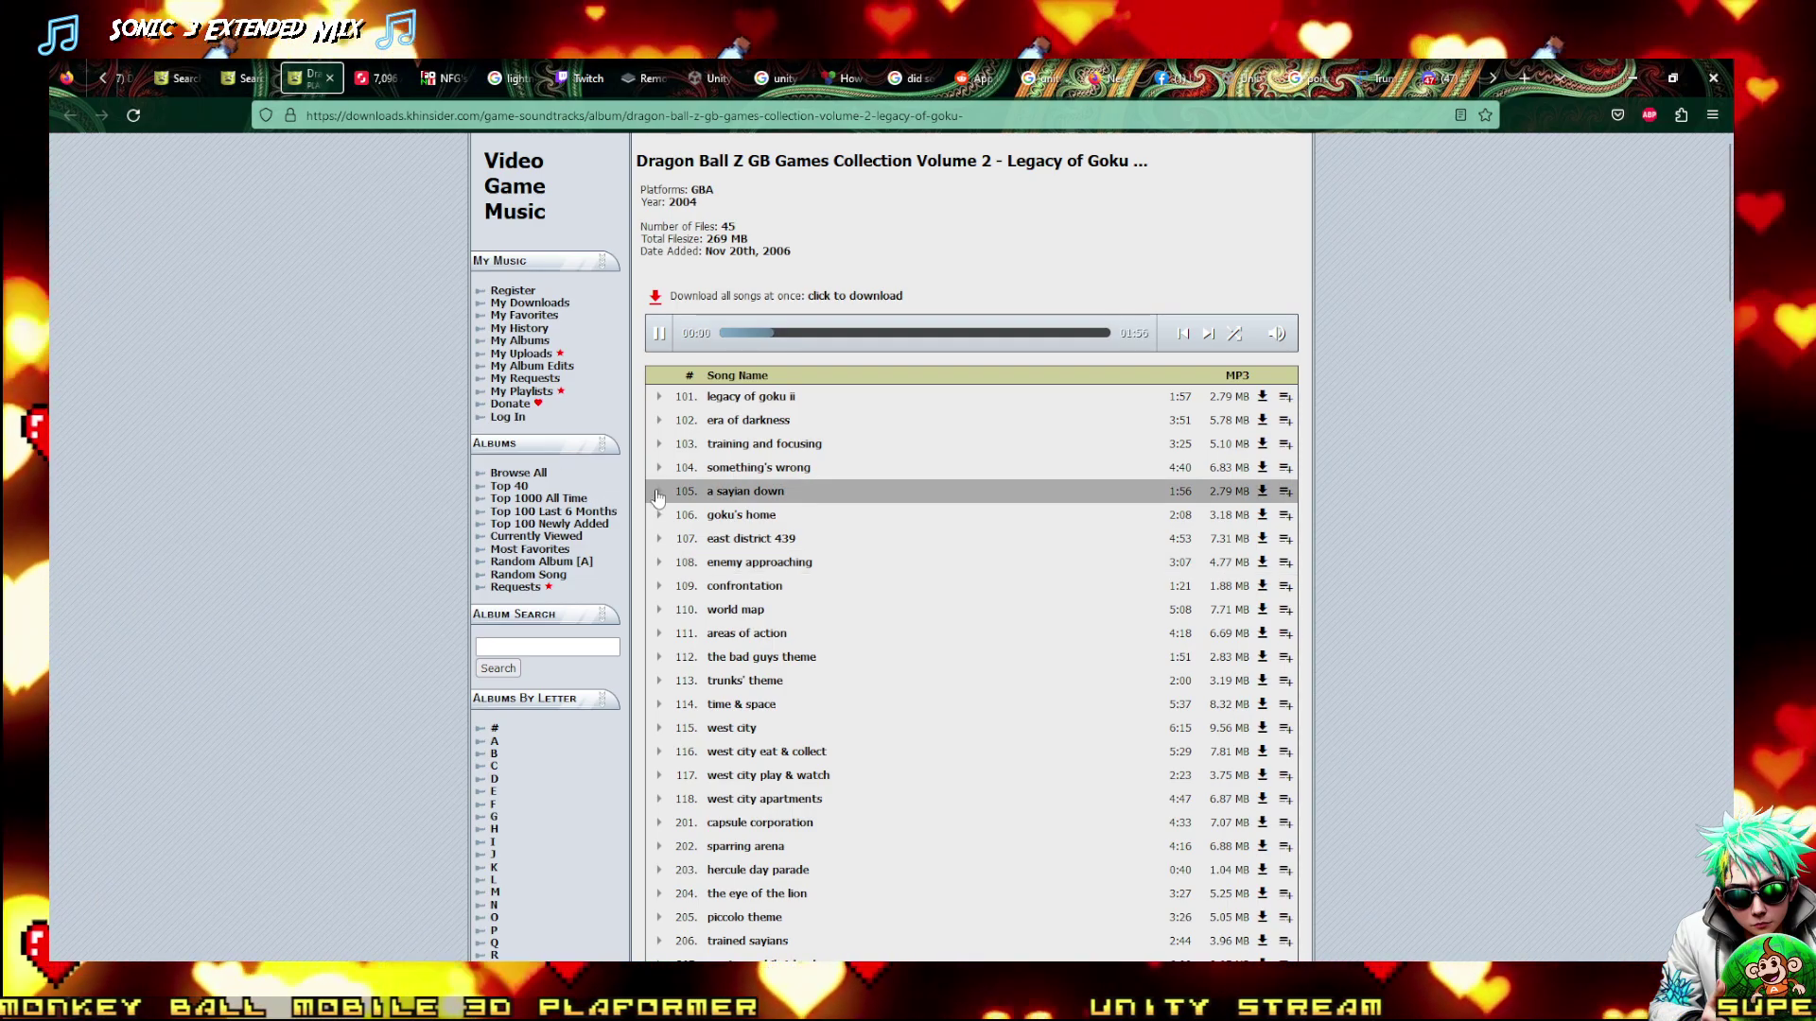
{"action": "left_click", "coordinate": [662, 470]}
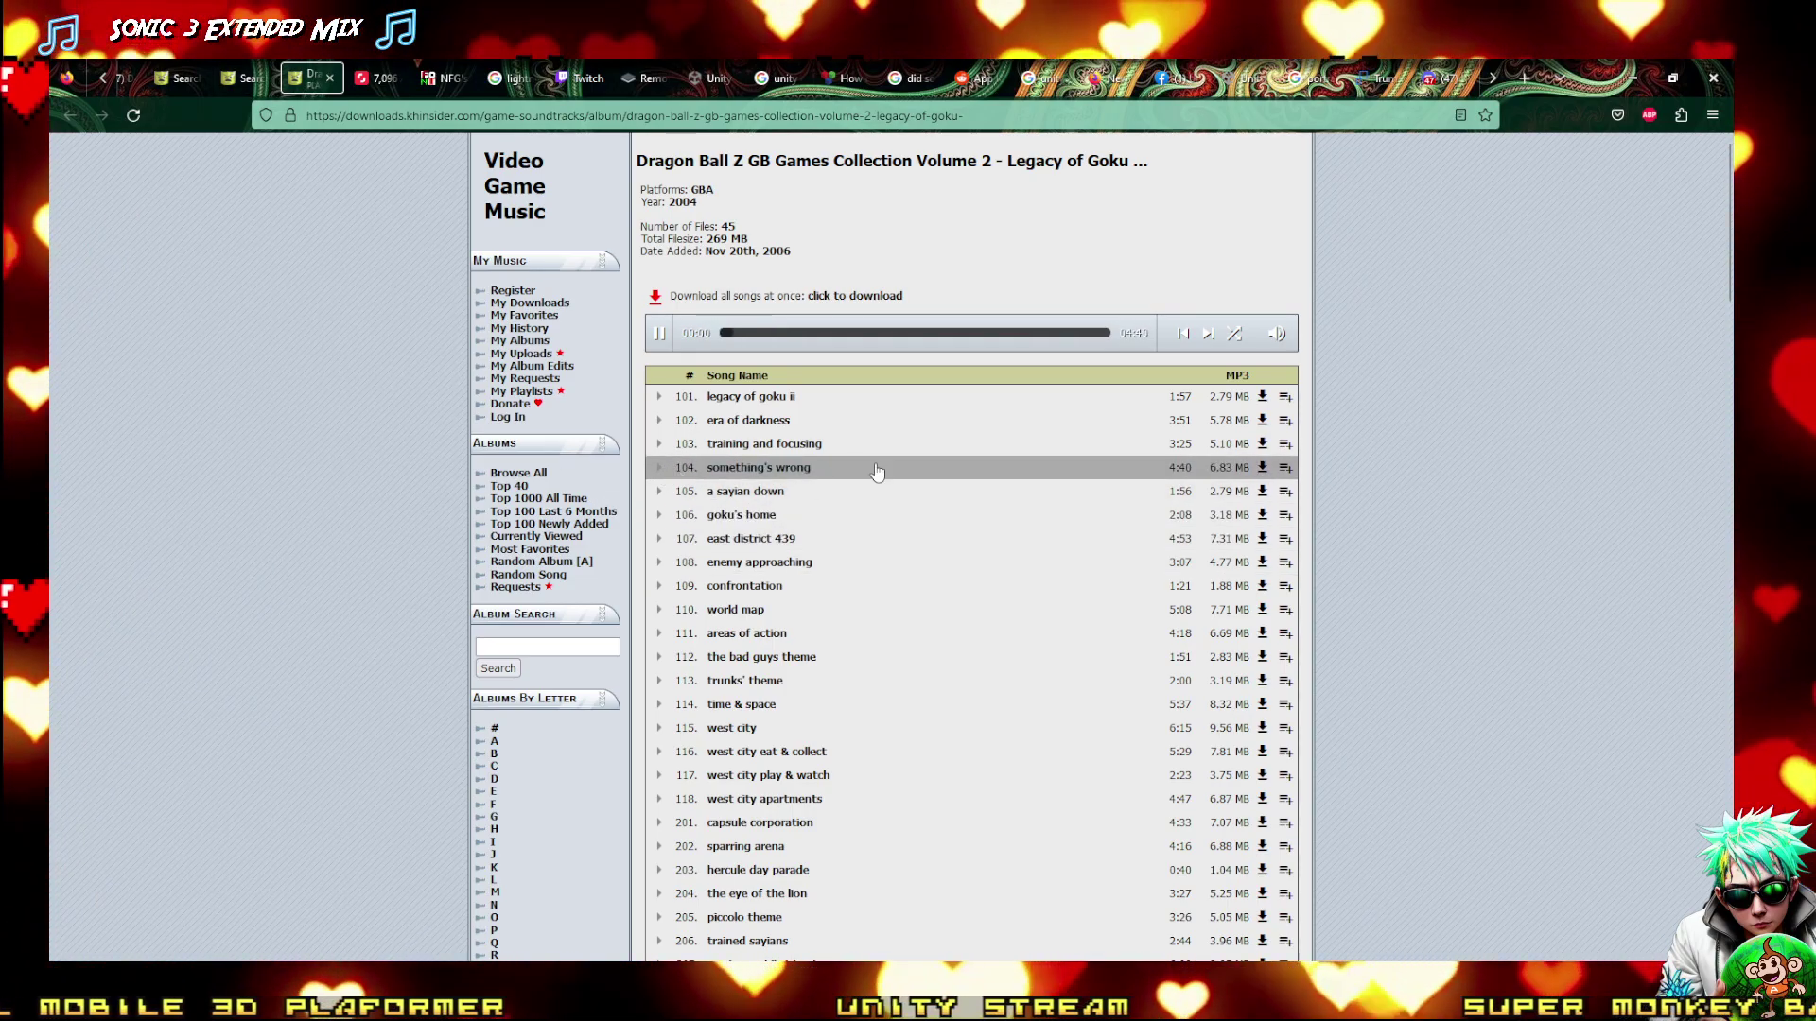
{"action": "left_click", "coordinate": [660, 447]}
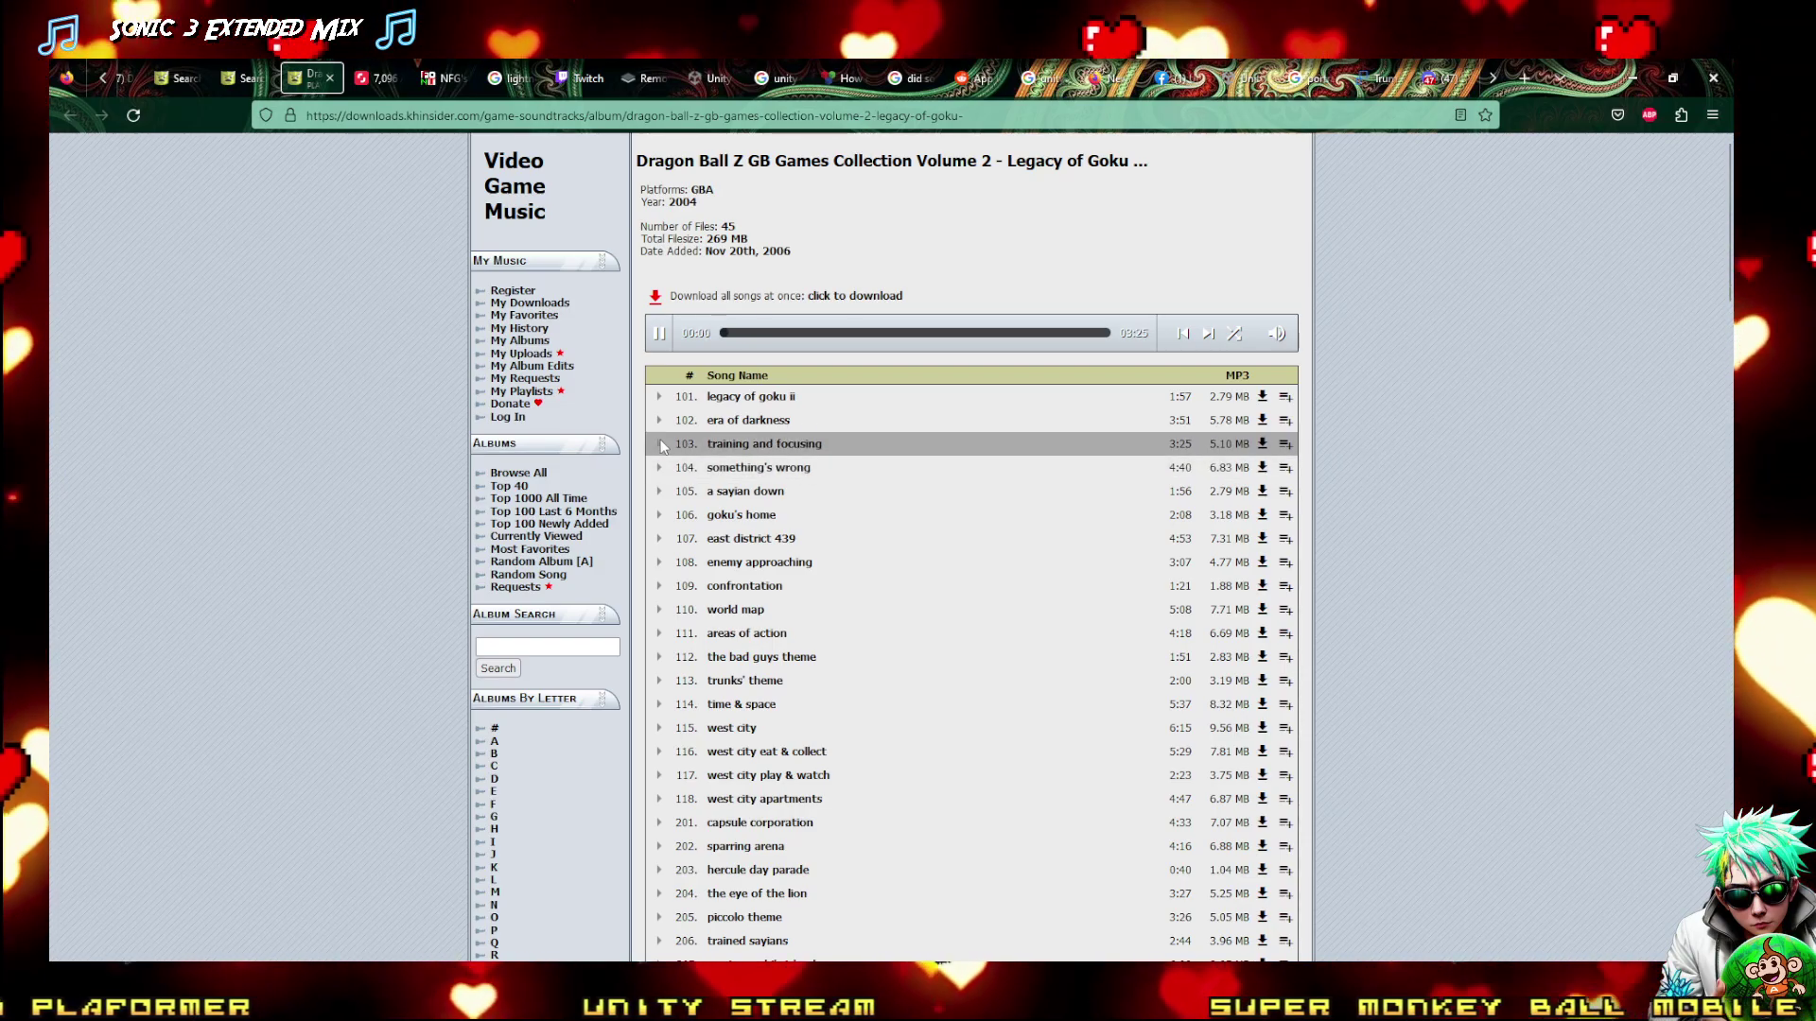
{"action": "left_click", "coordinate": [661, 422]}
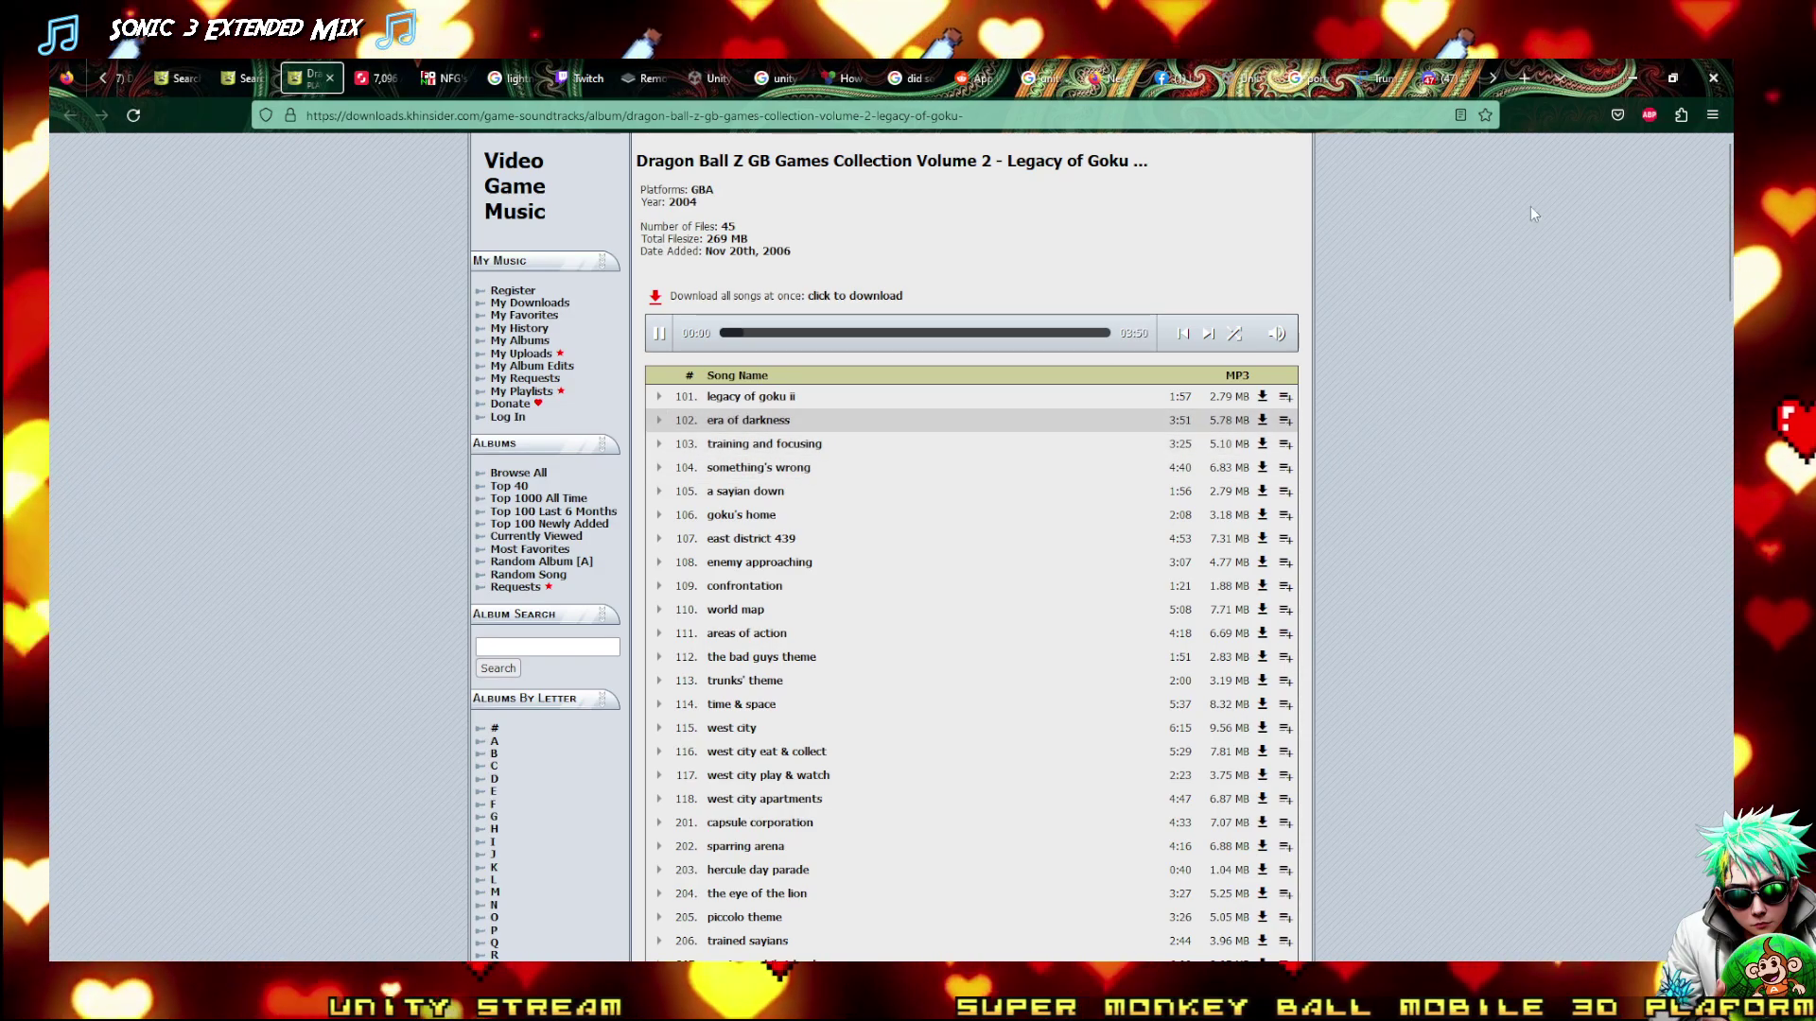
{"action": "left_click", "coordinate": [1645, 80]}
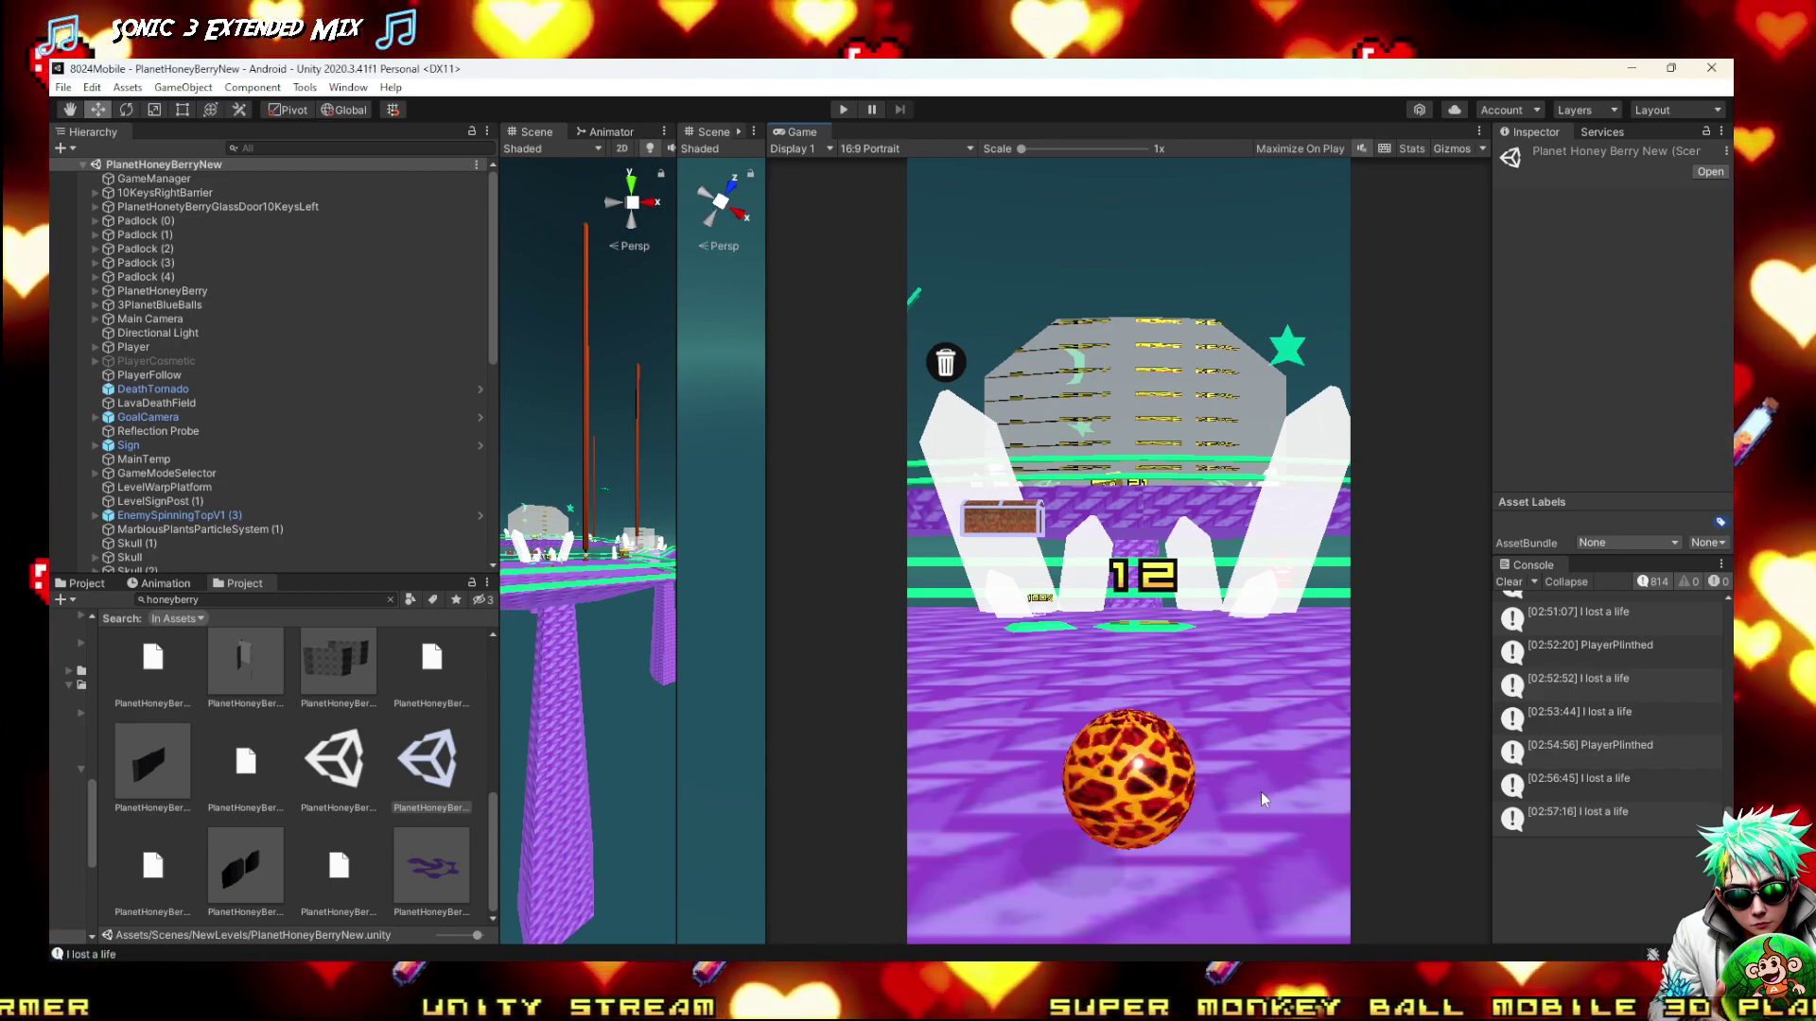
Search the Project assets for 'intro' instead of 'honeyberry' and open the 0IntroNew scene
{"action": "left_click", "coordinate": [284, 600]}
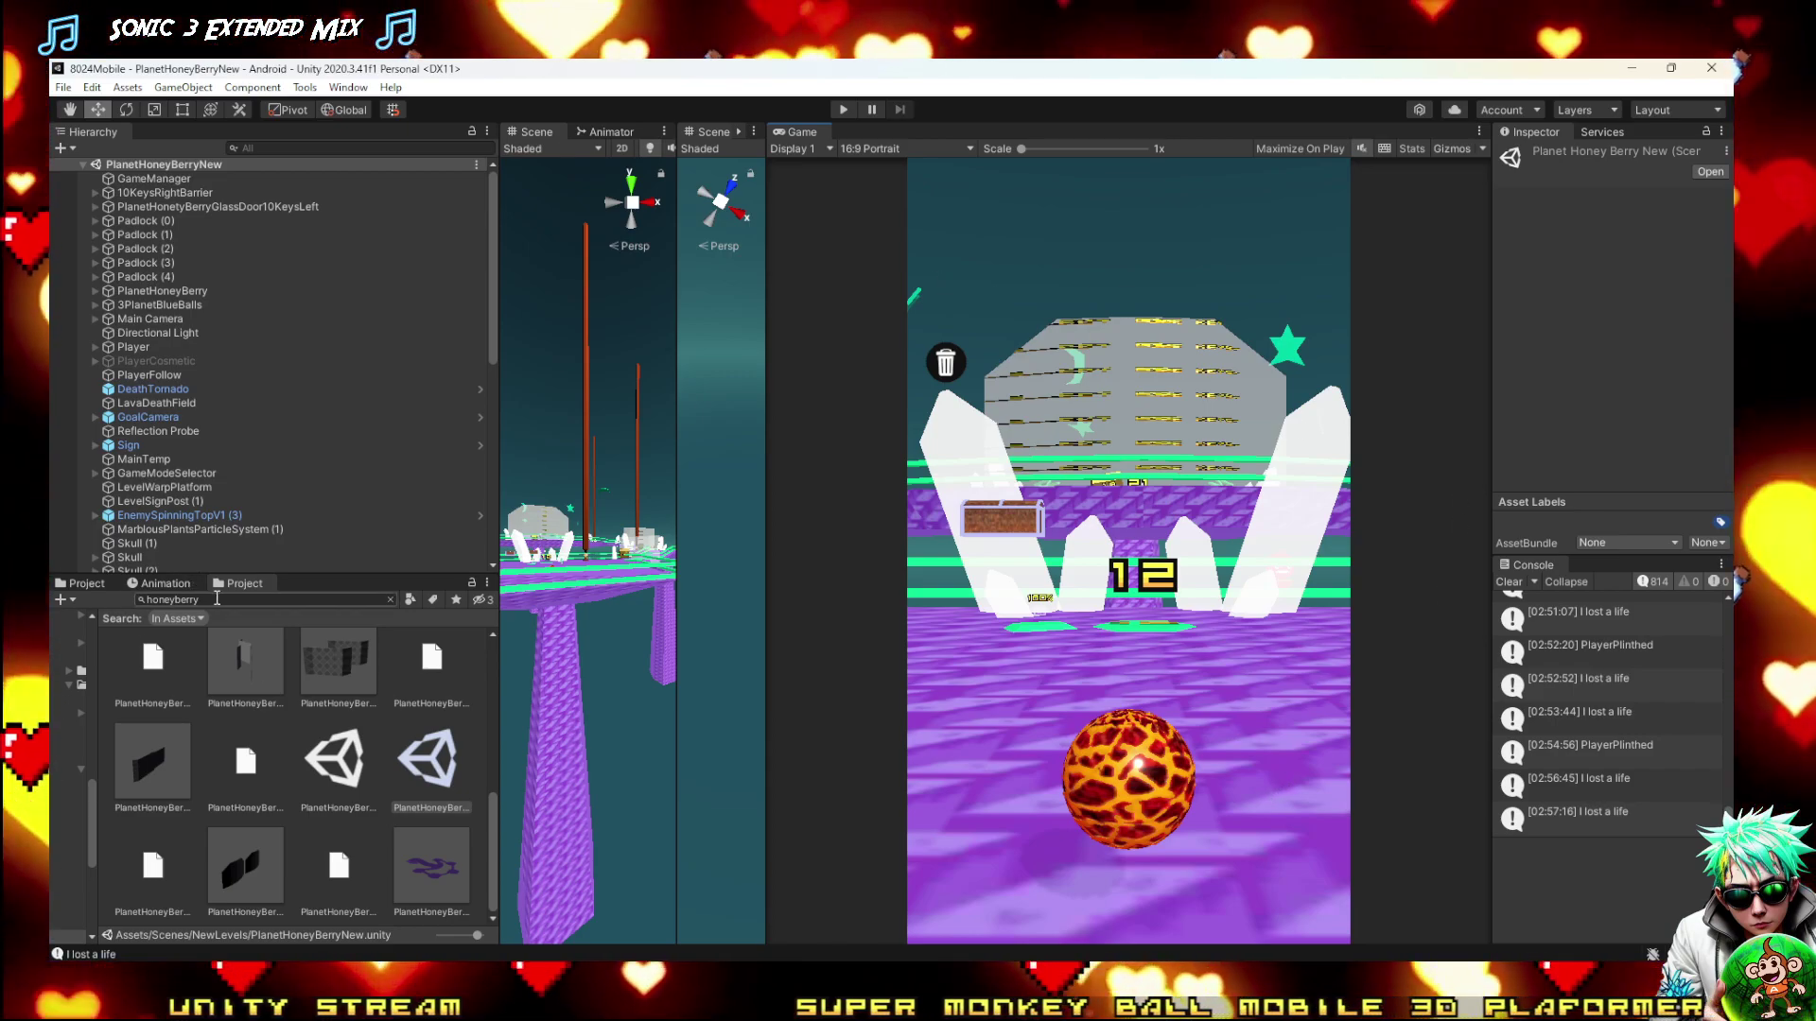
{"action": "key", "text": "ctrl+a"}
{"action": "type", "text": "in"}
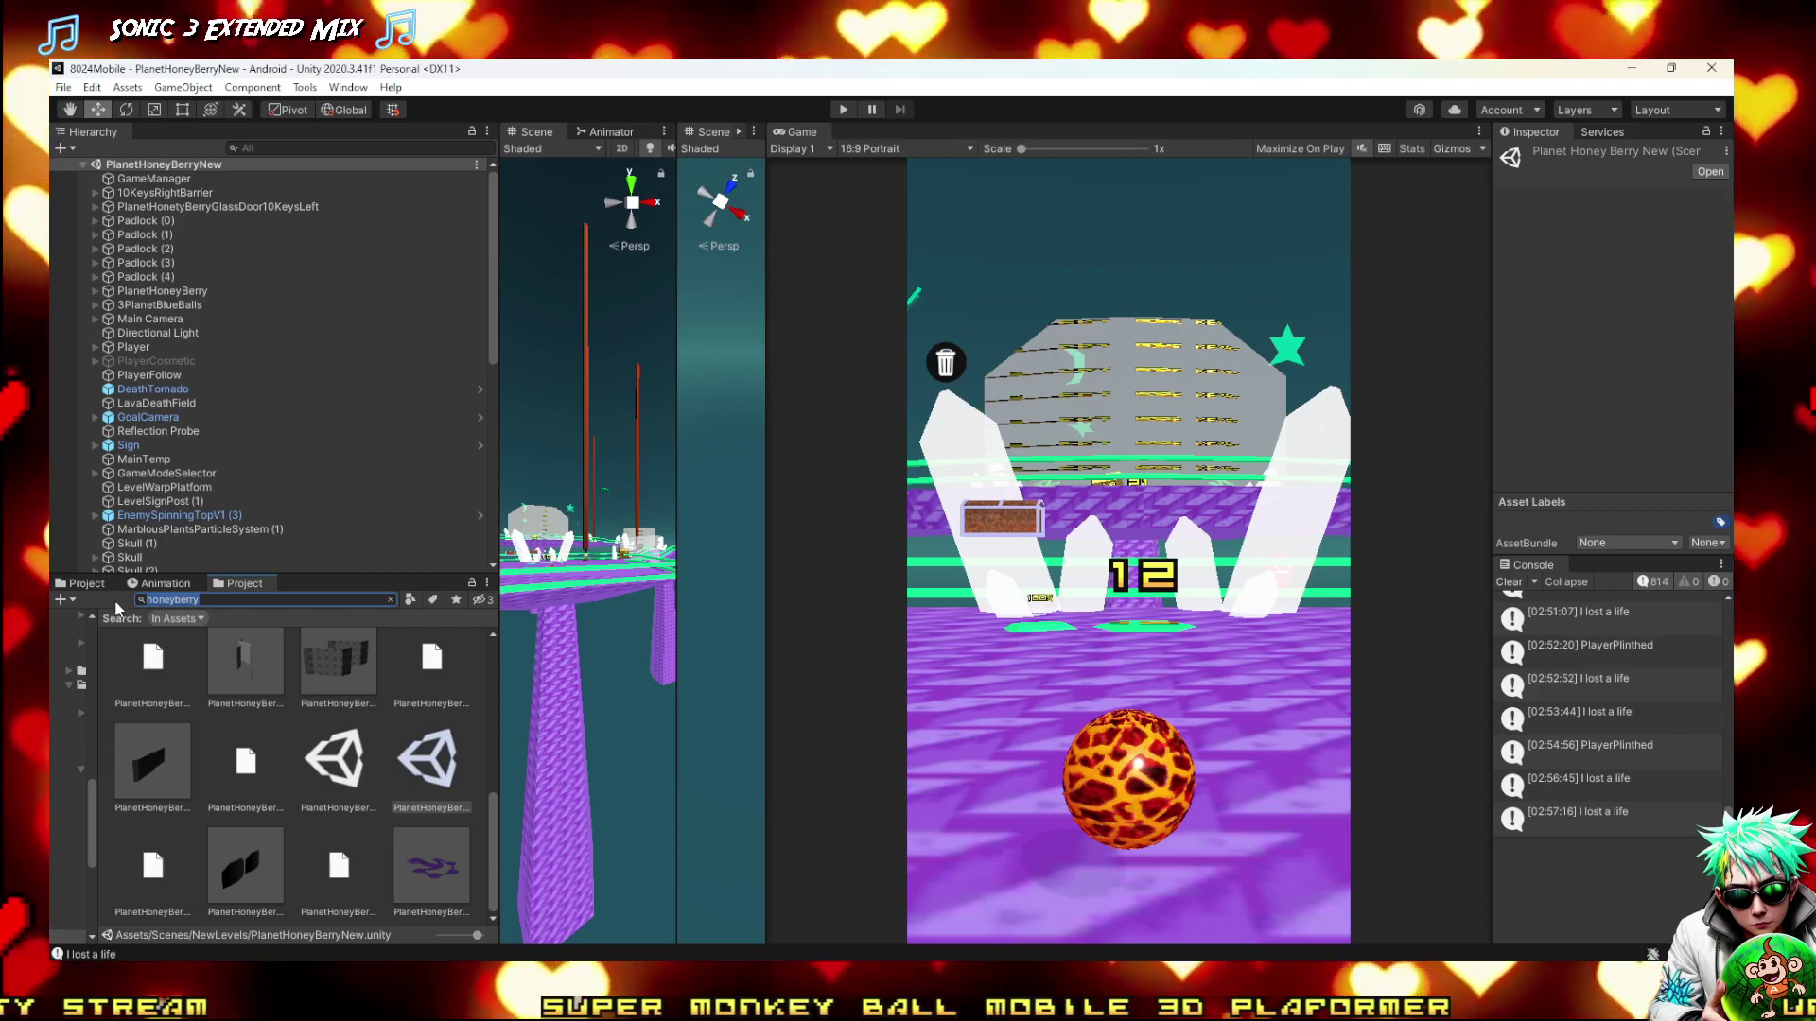
{"action": "type", "text": "tro"}
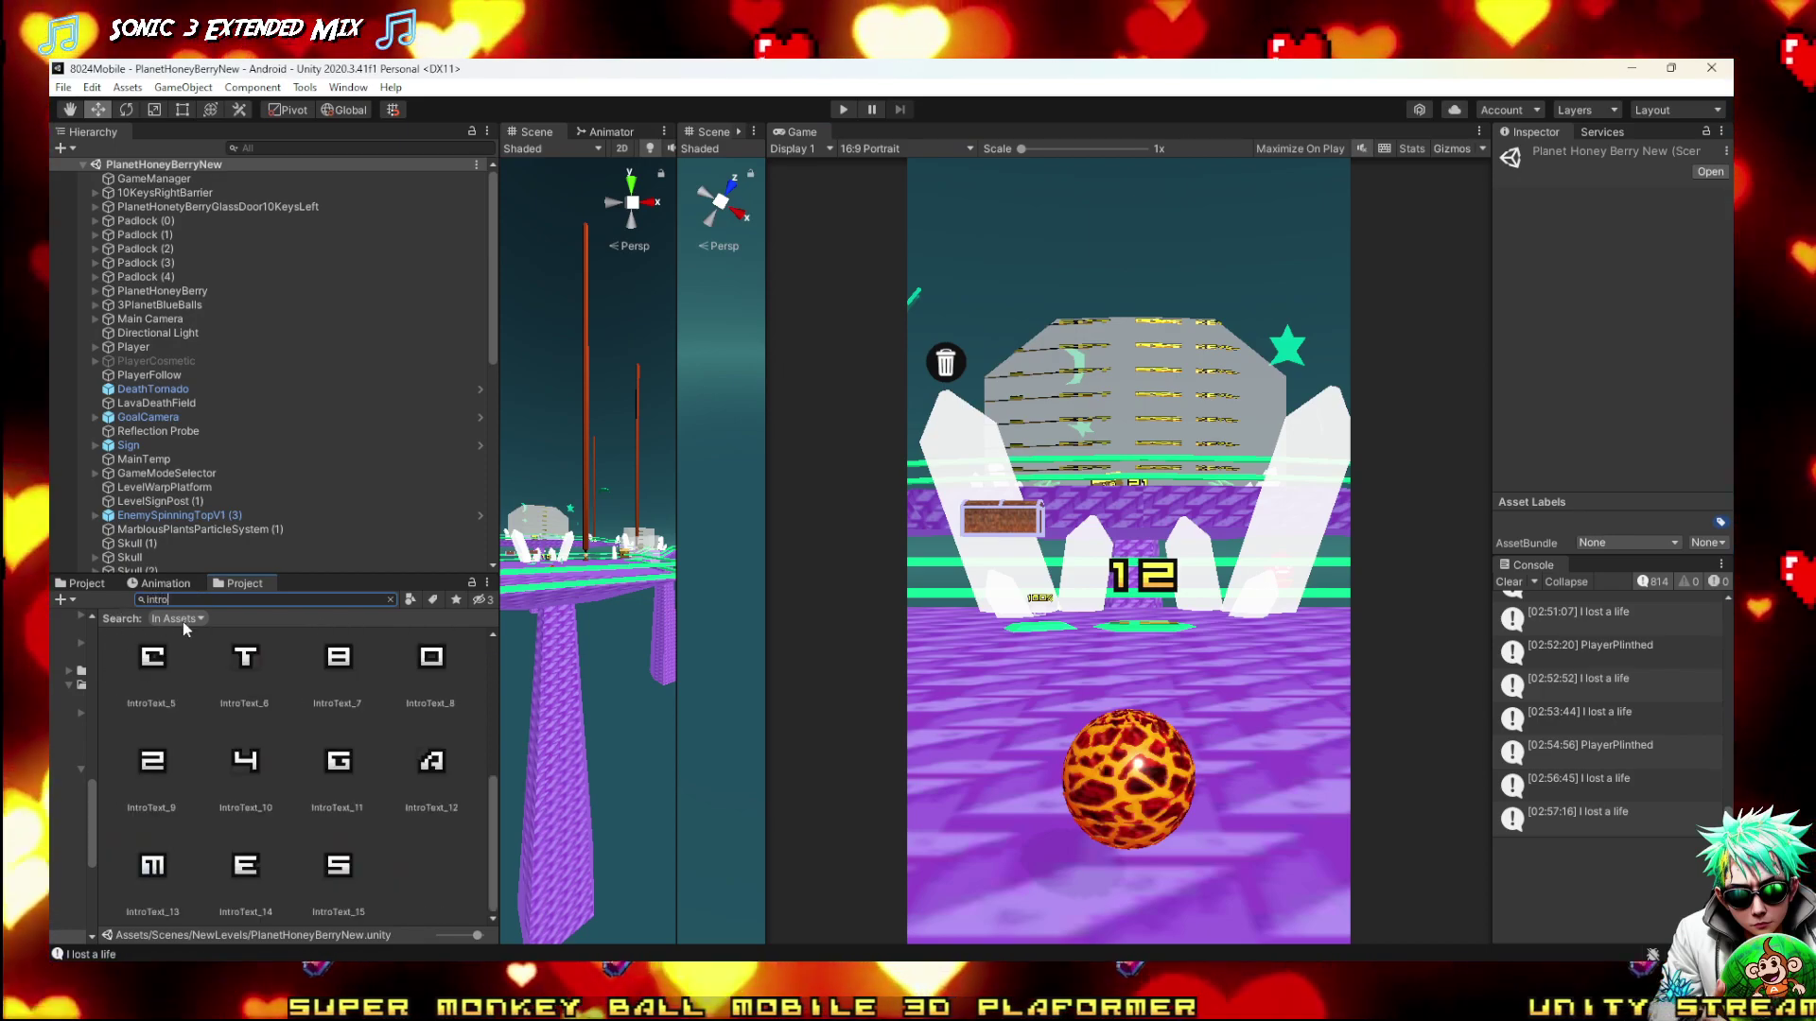
{"action": "double_click", "coordinate": [239, 676]}
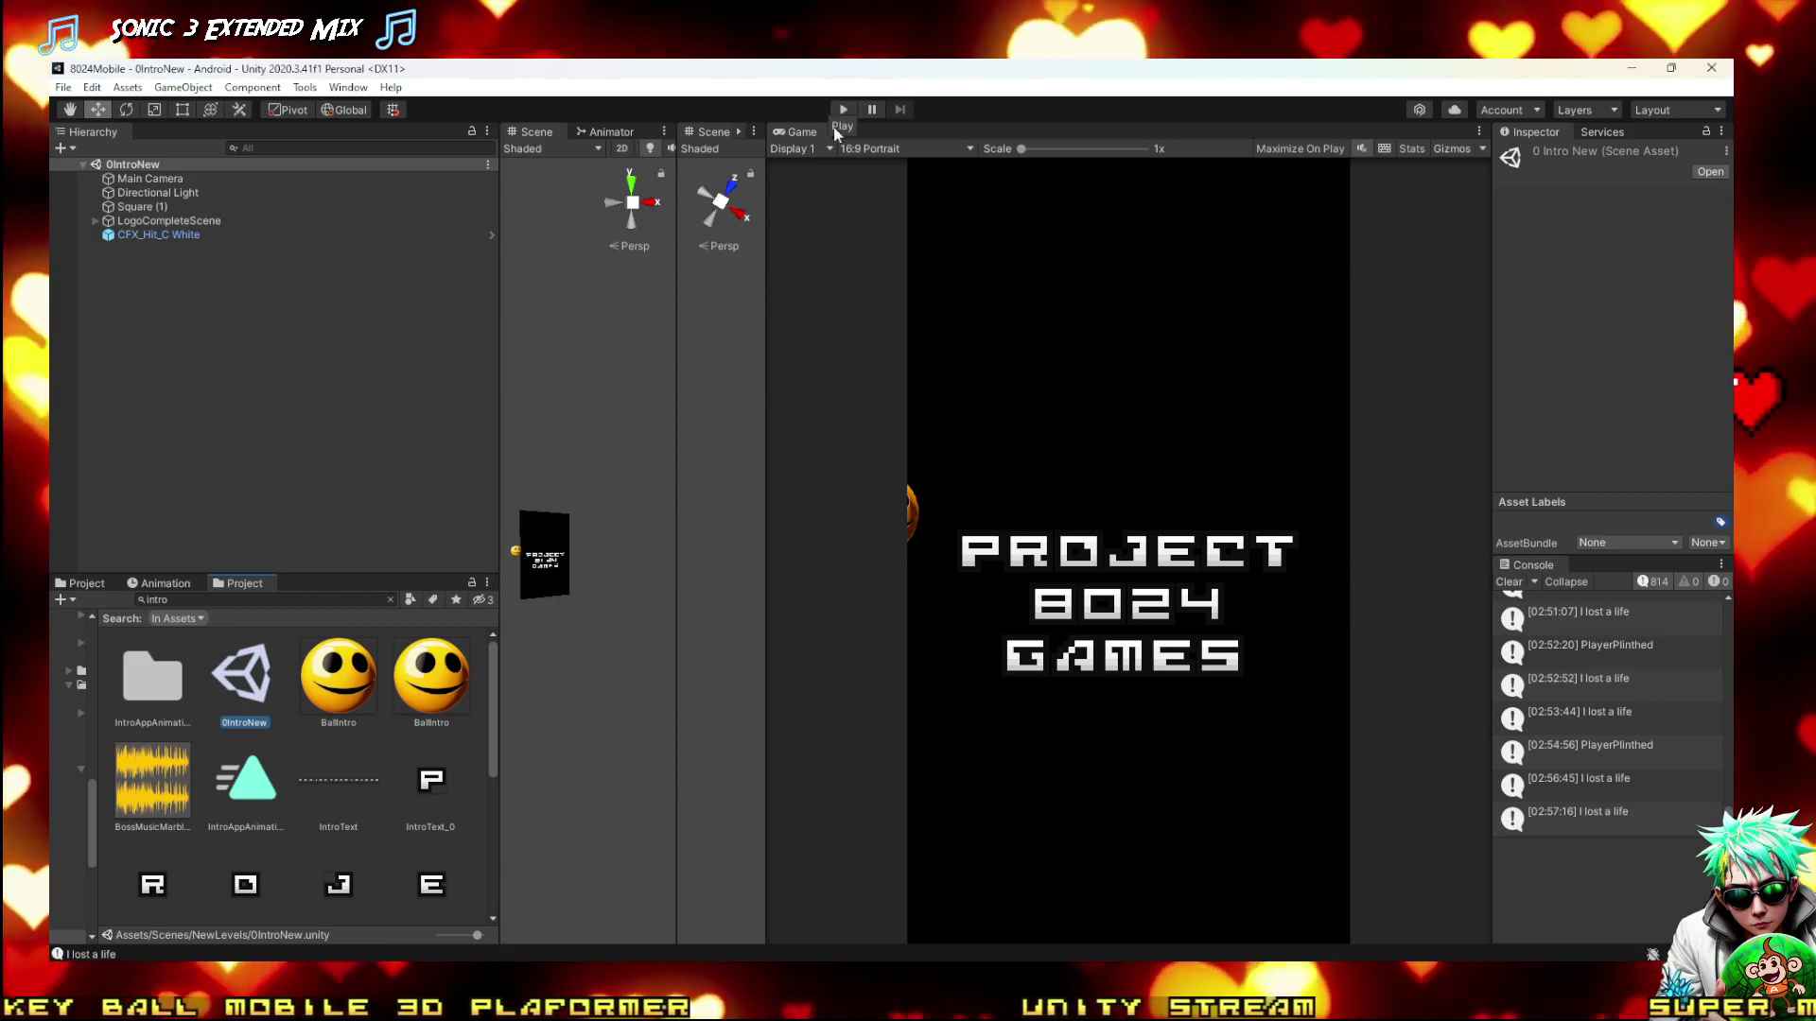
{"action": "scroll", "coordinate": [293, 776], "scroll_direction": "down", "scroll_amount": 3}
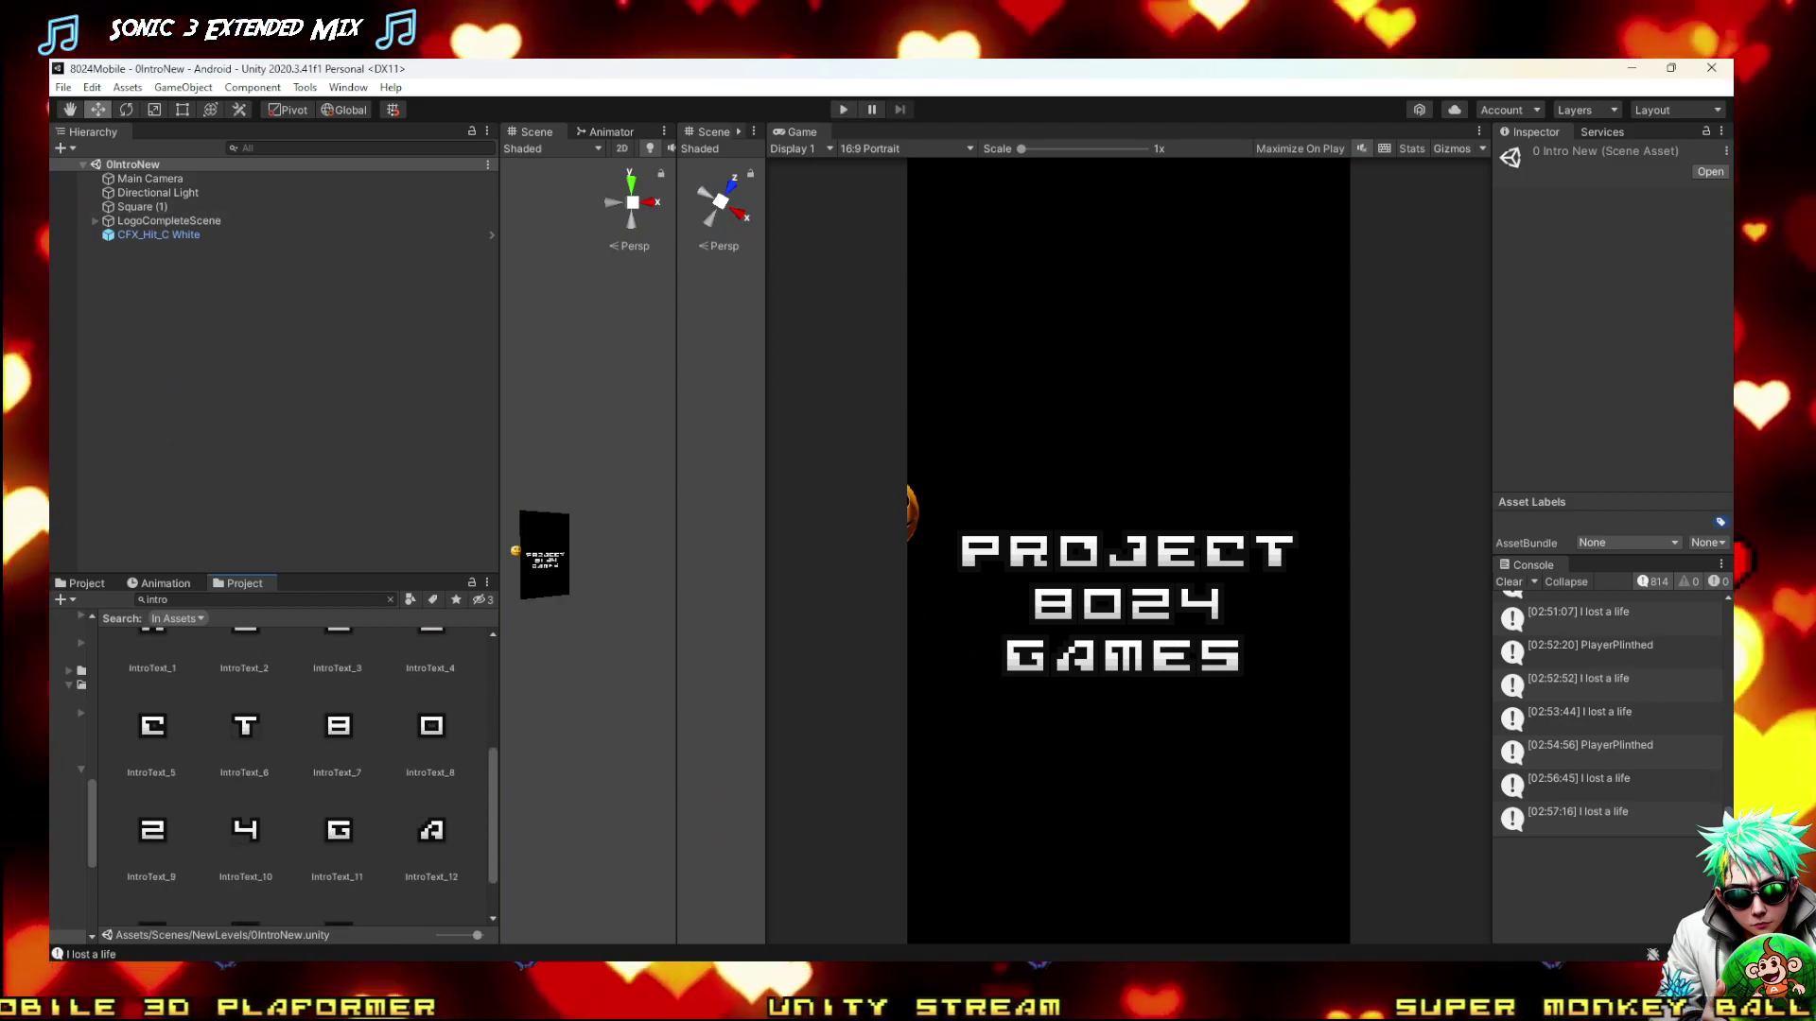
{"action": "key", "text": "alt+Tab"}
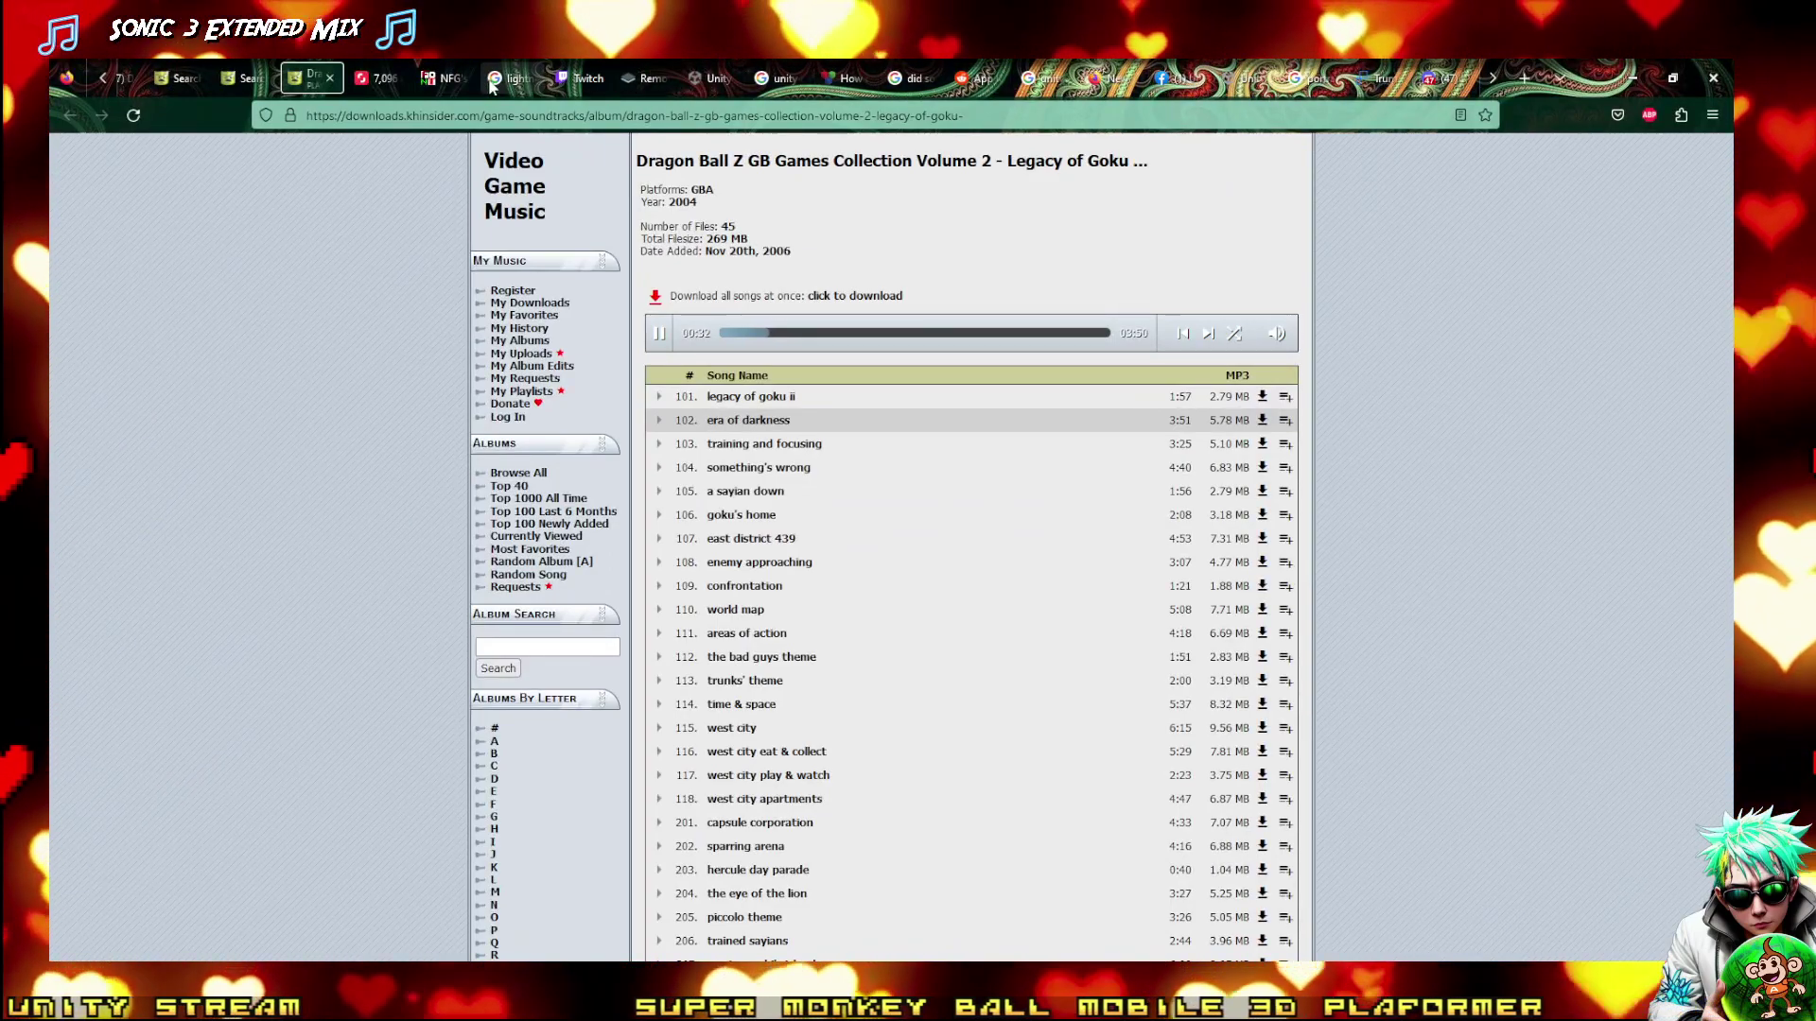
Enter 'PLEASE HOLD DEVICE' in the Arcade Font Engine and render it in Hat Trick Hero 95
{"action": "left_click", "coordinate": [447, 80]}
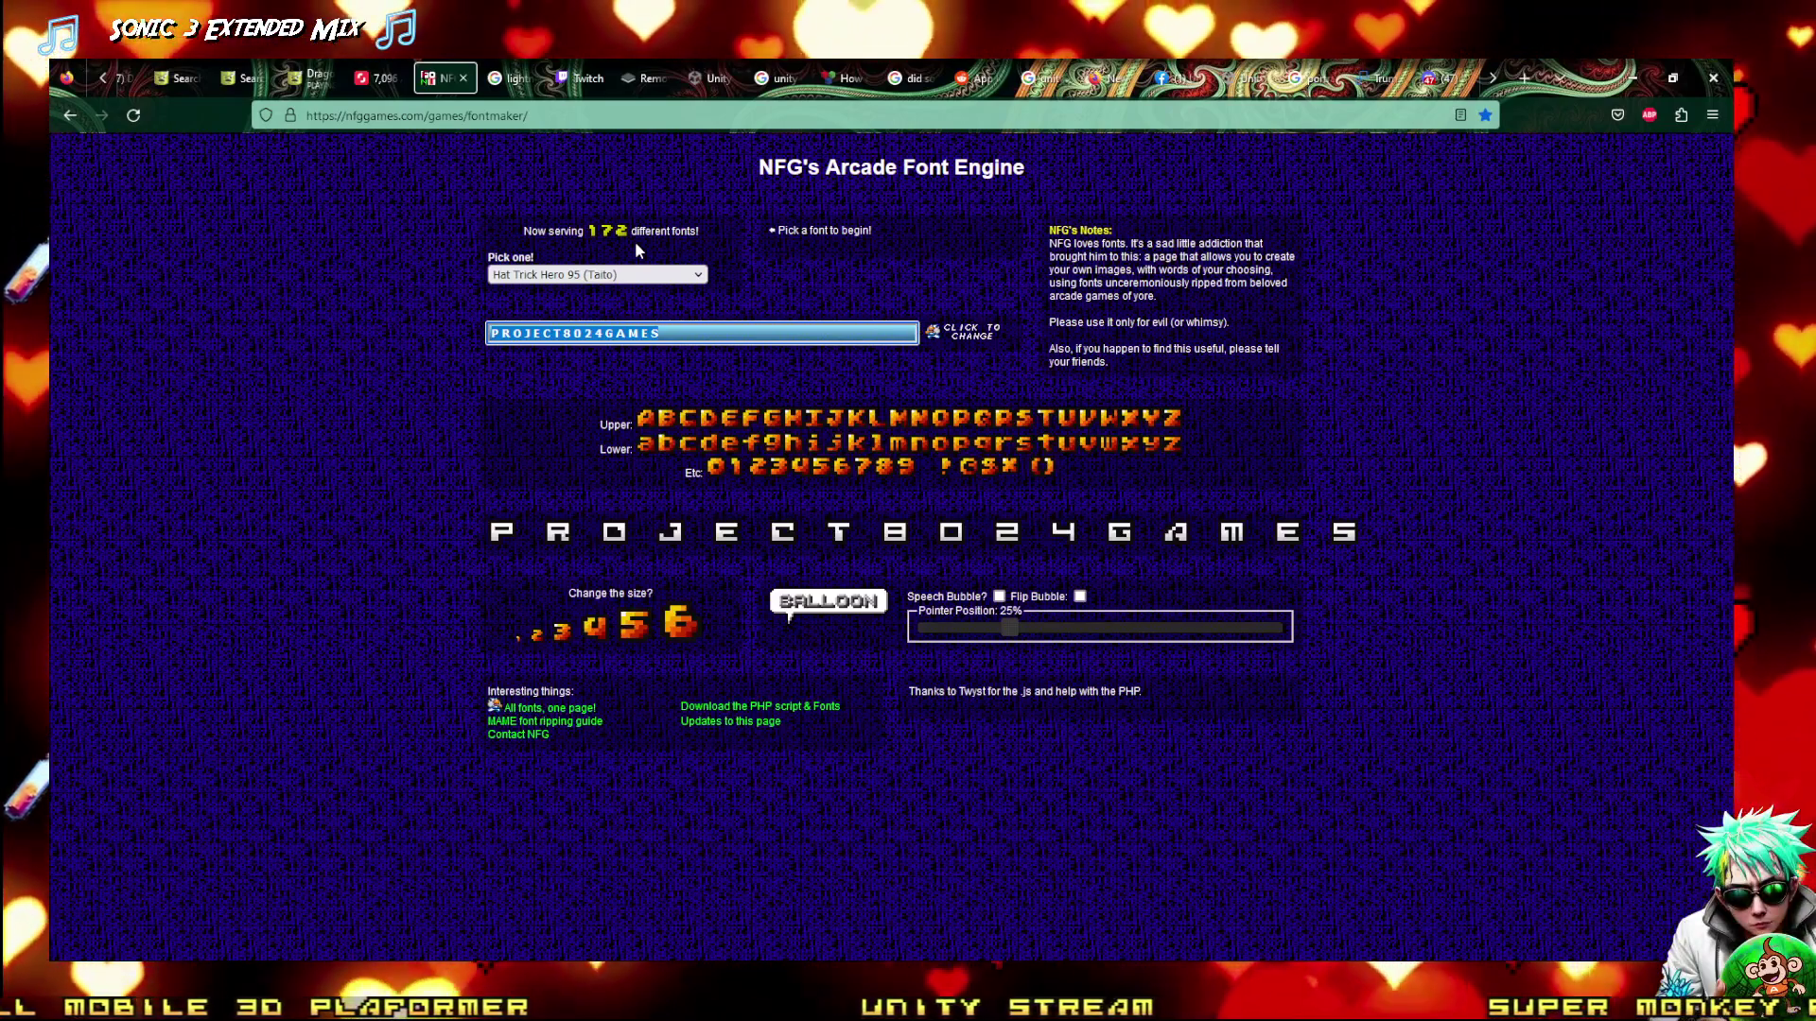
{"action": "type", "text": "callbrat"}
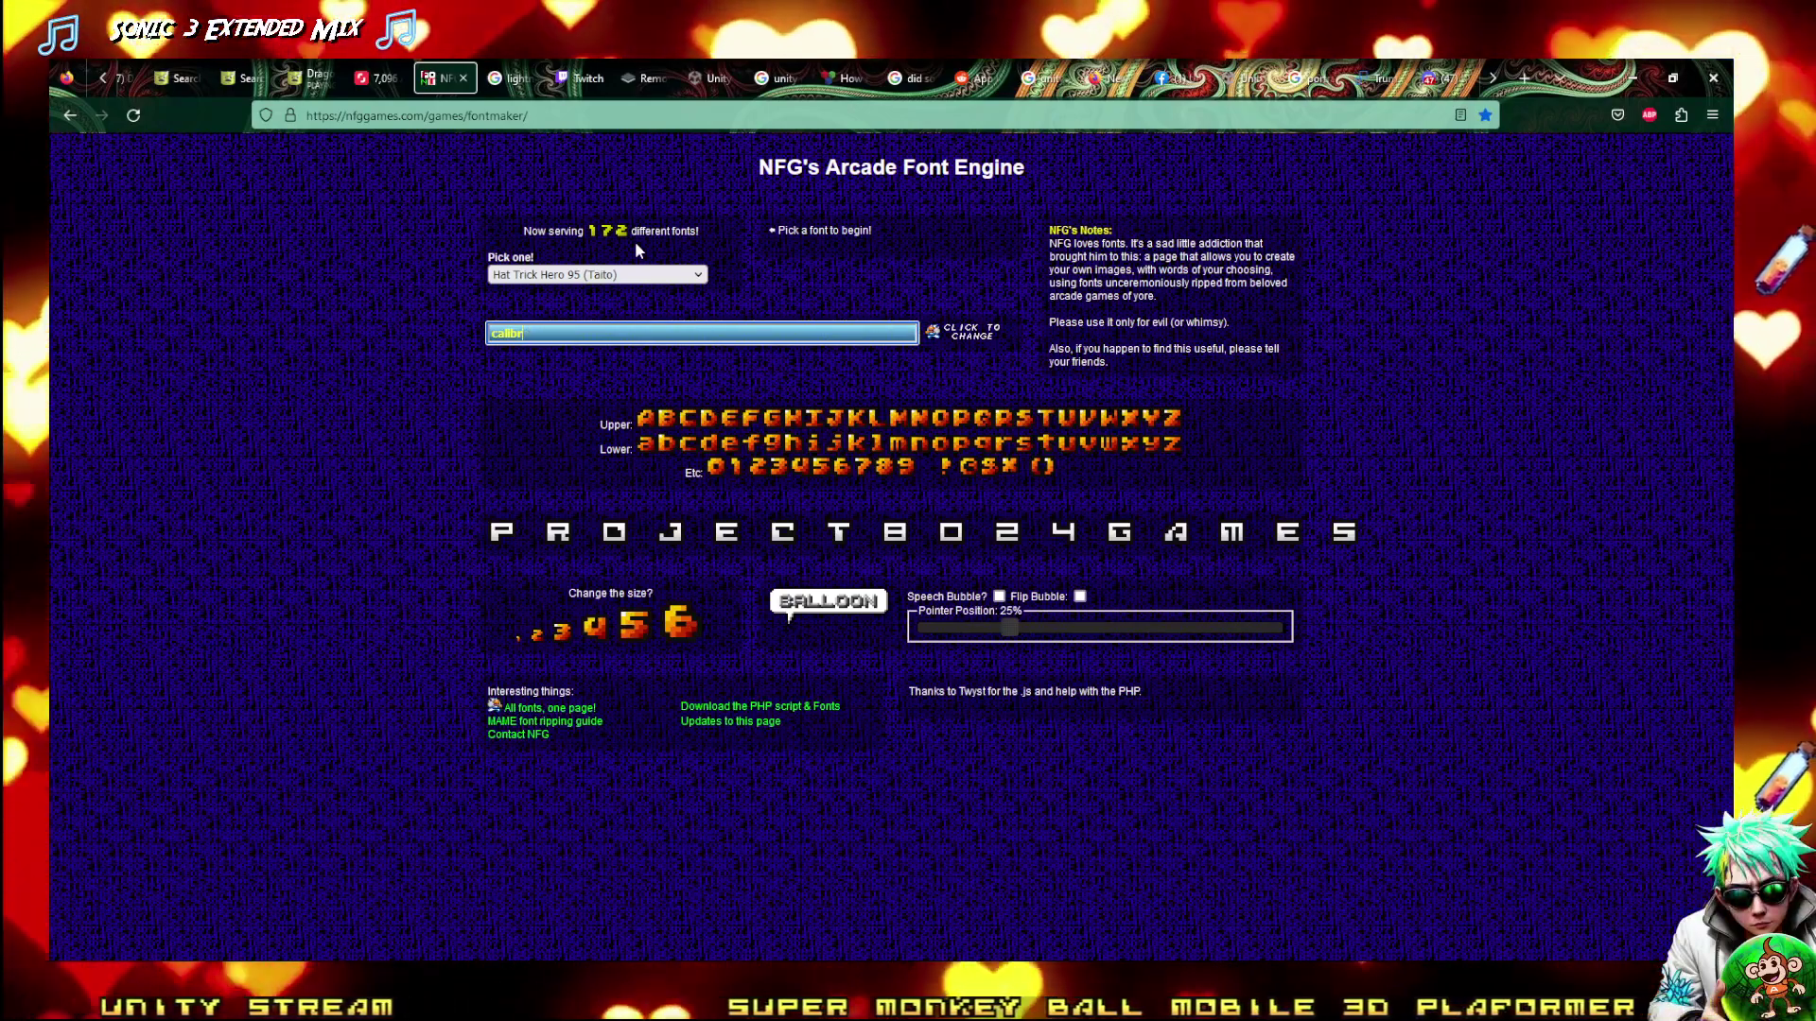
{"action": "key", "text": "BackSpace"}
{"action": "key", "text": "BackSpace"}
{"action": "key", "text": "BackSpace"}
{"action": "key", "text": "BackSpace"}
{"action": "key", "text": "BackSpace"}
{"action": "key", "text": "BackSpace"}
{"action": "key", "text": "BackSpace"}
{"action": "type", "text": "ca"}
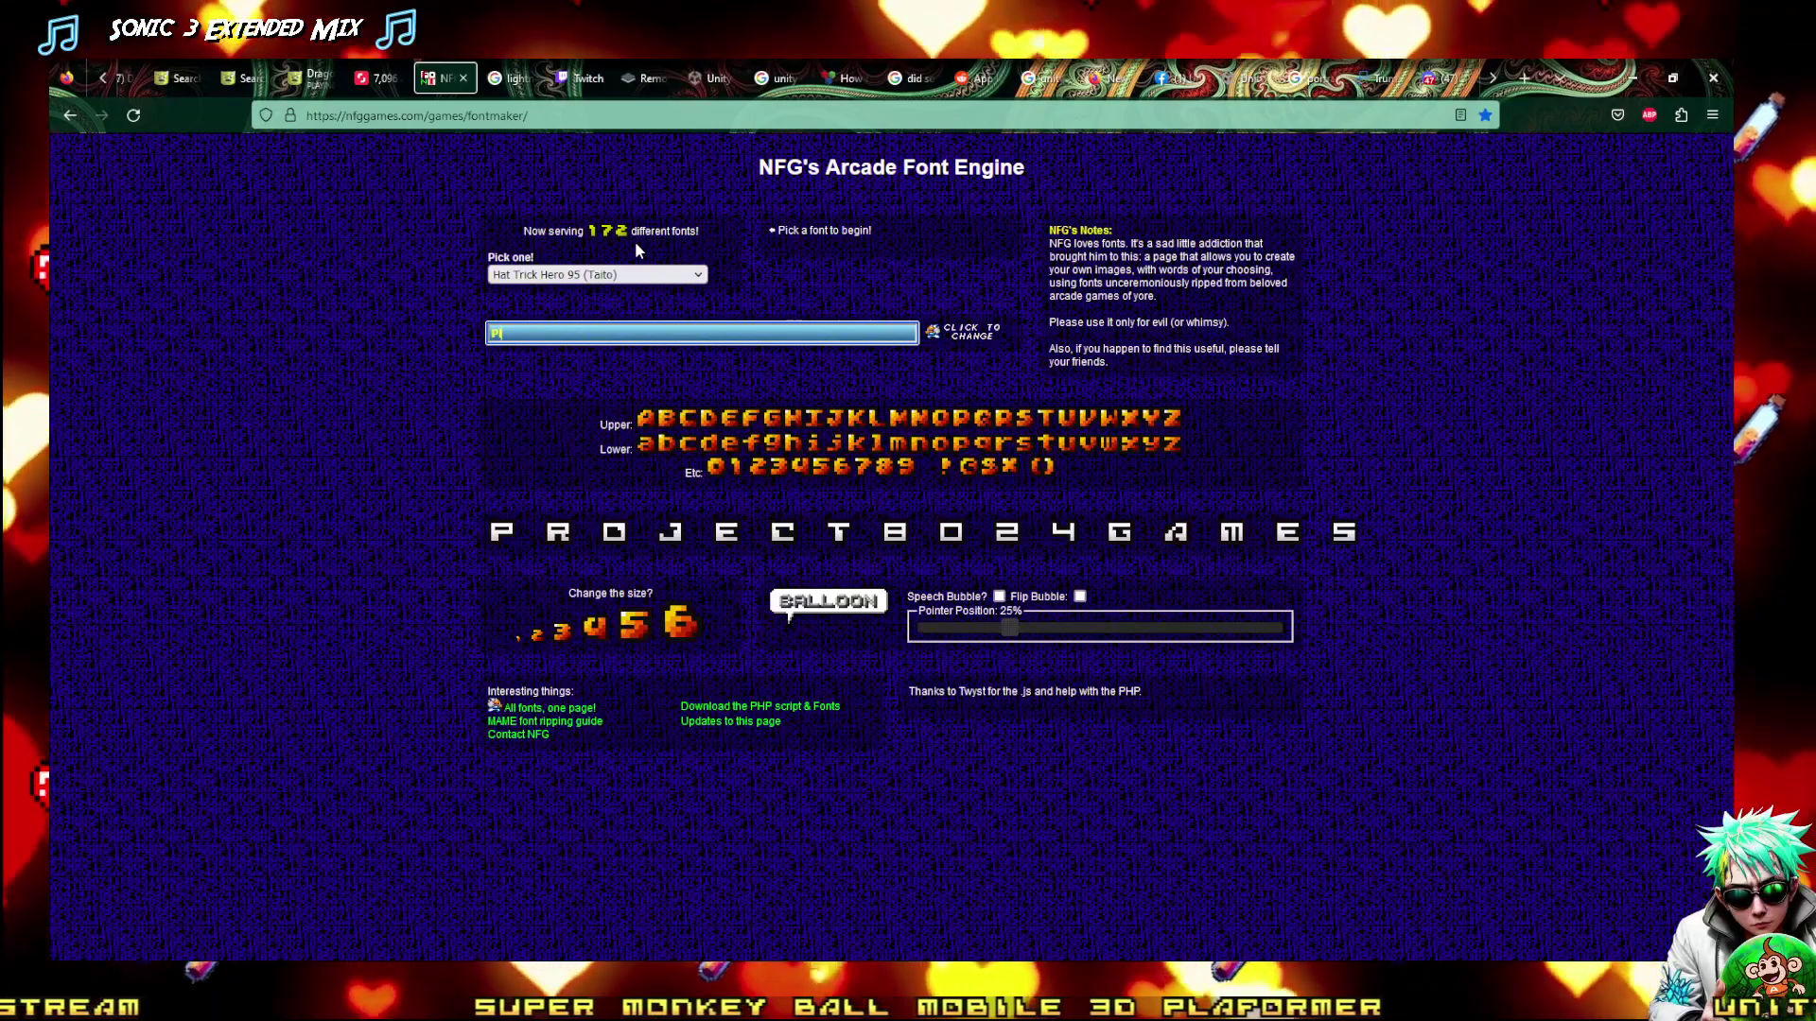
{"action": "key", "text": "BackSpace"}
{"action": "key", "text": "BackSpace"}
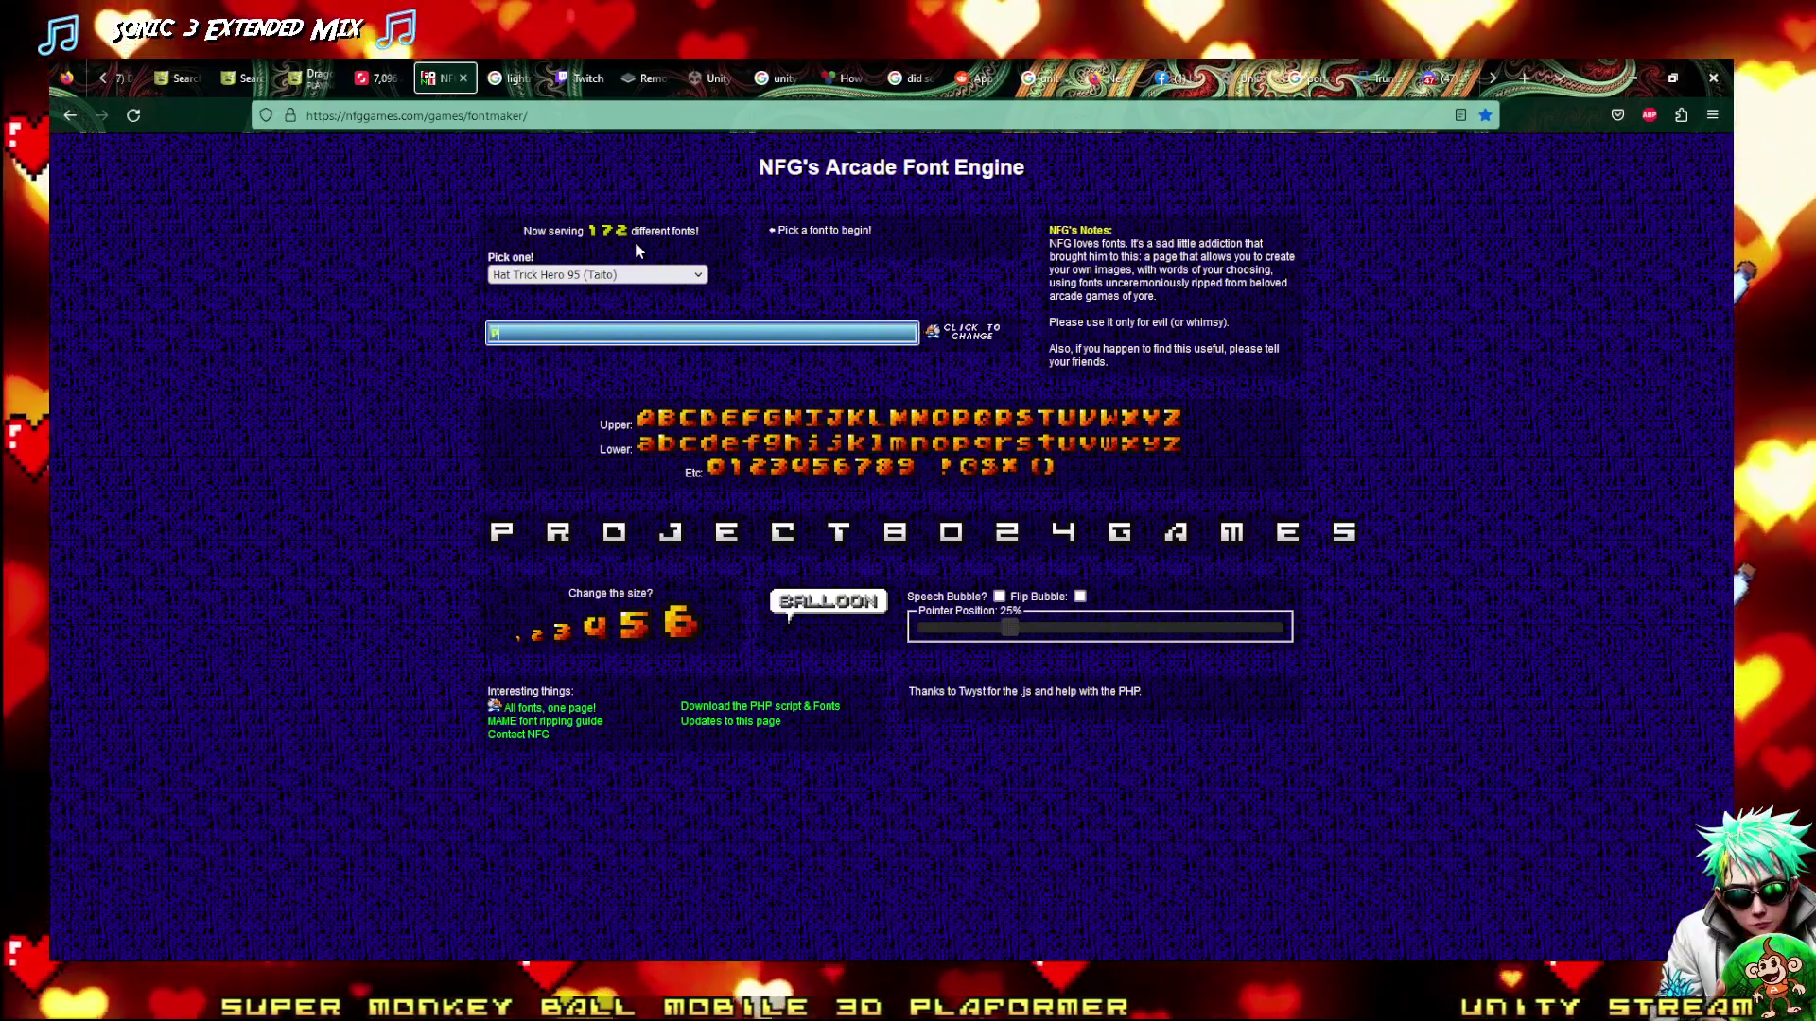
{"action": "type", "text": "PLEASE"}
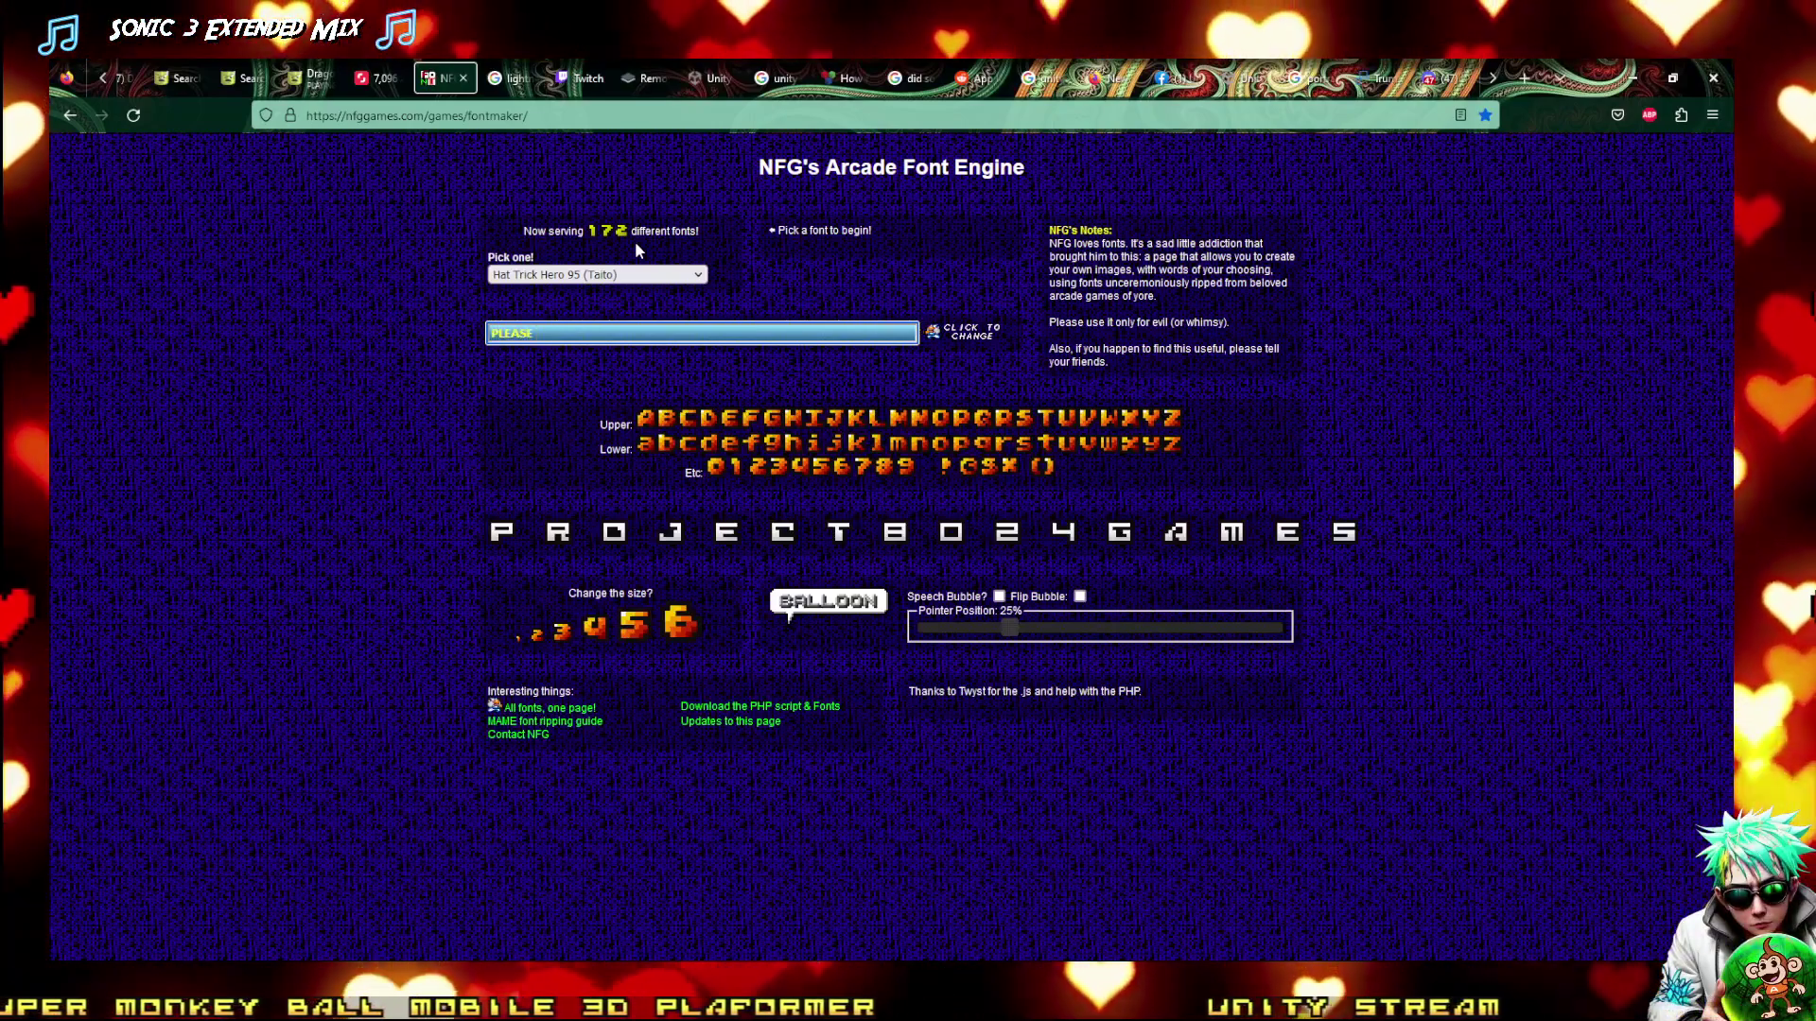
{"action": "type", "text": " HOLD DEVICE"}
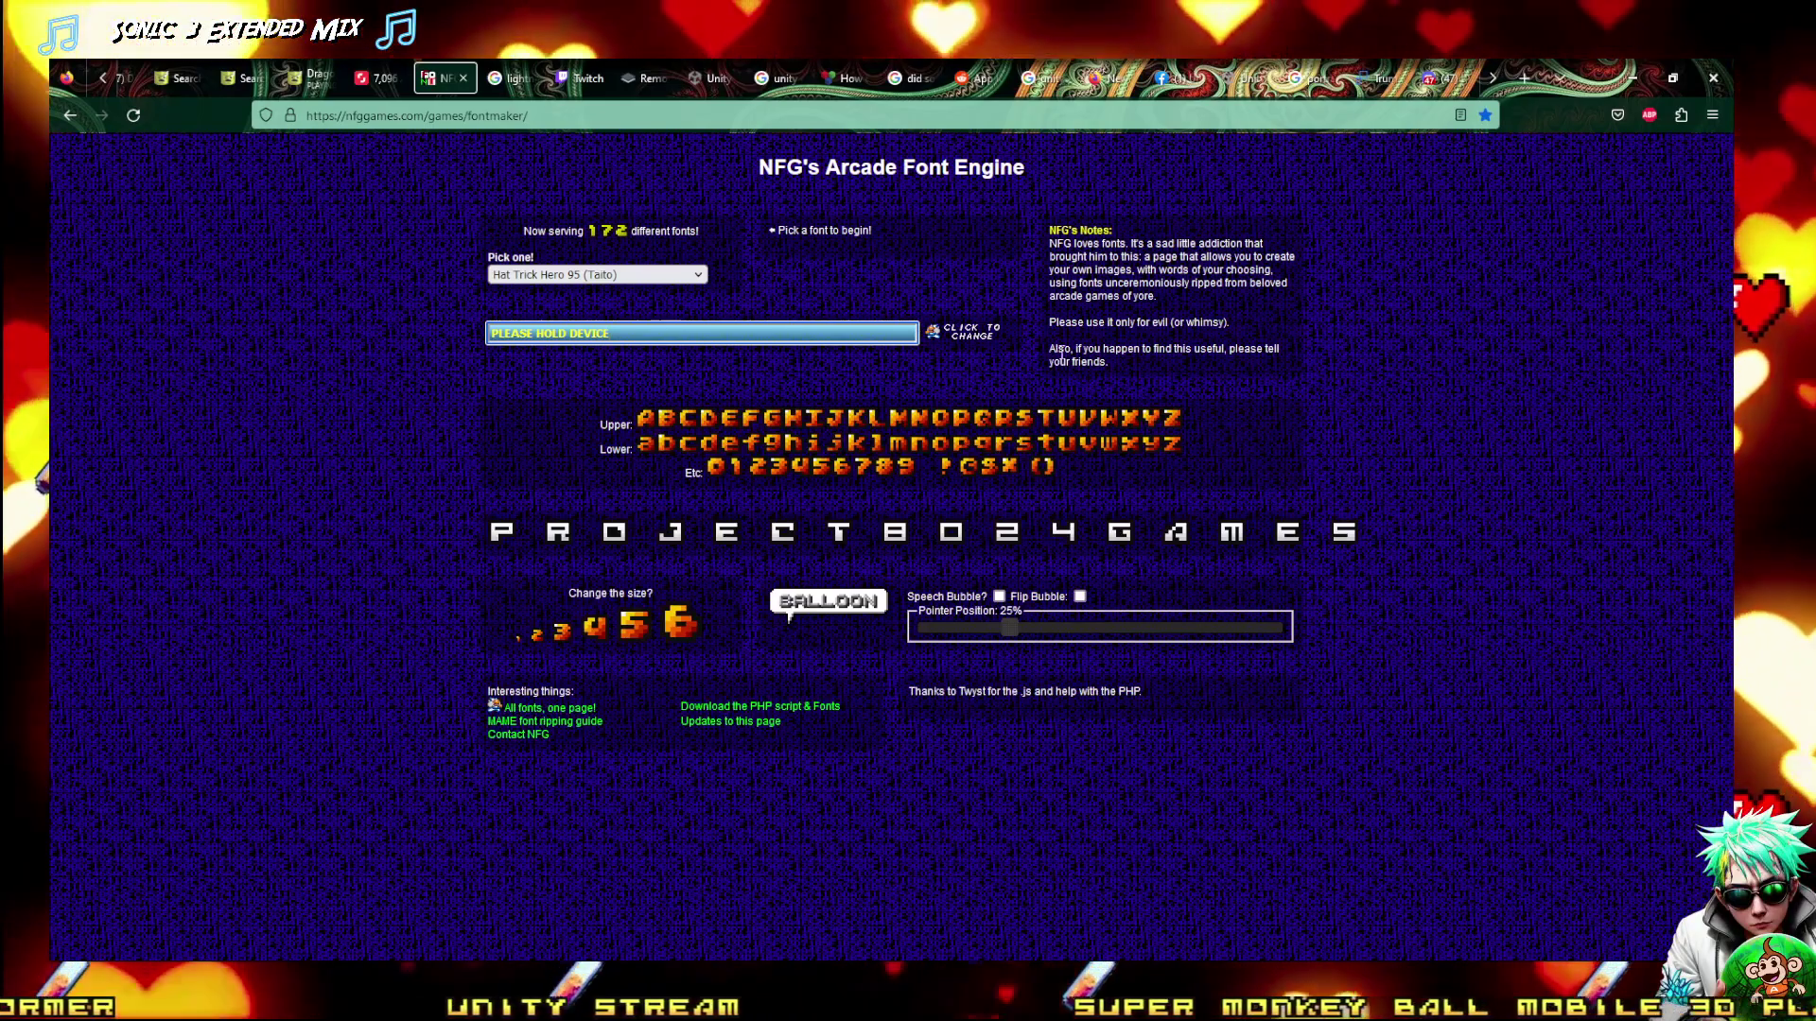
{"action": "left_click", "coordinate": [967, 338]}
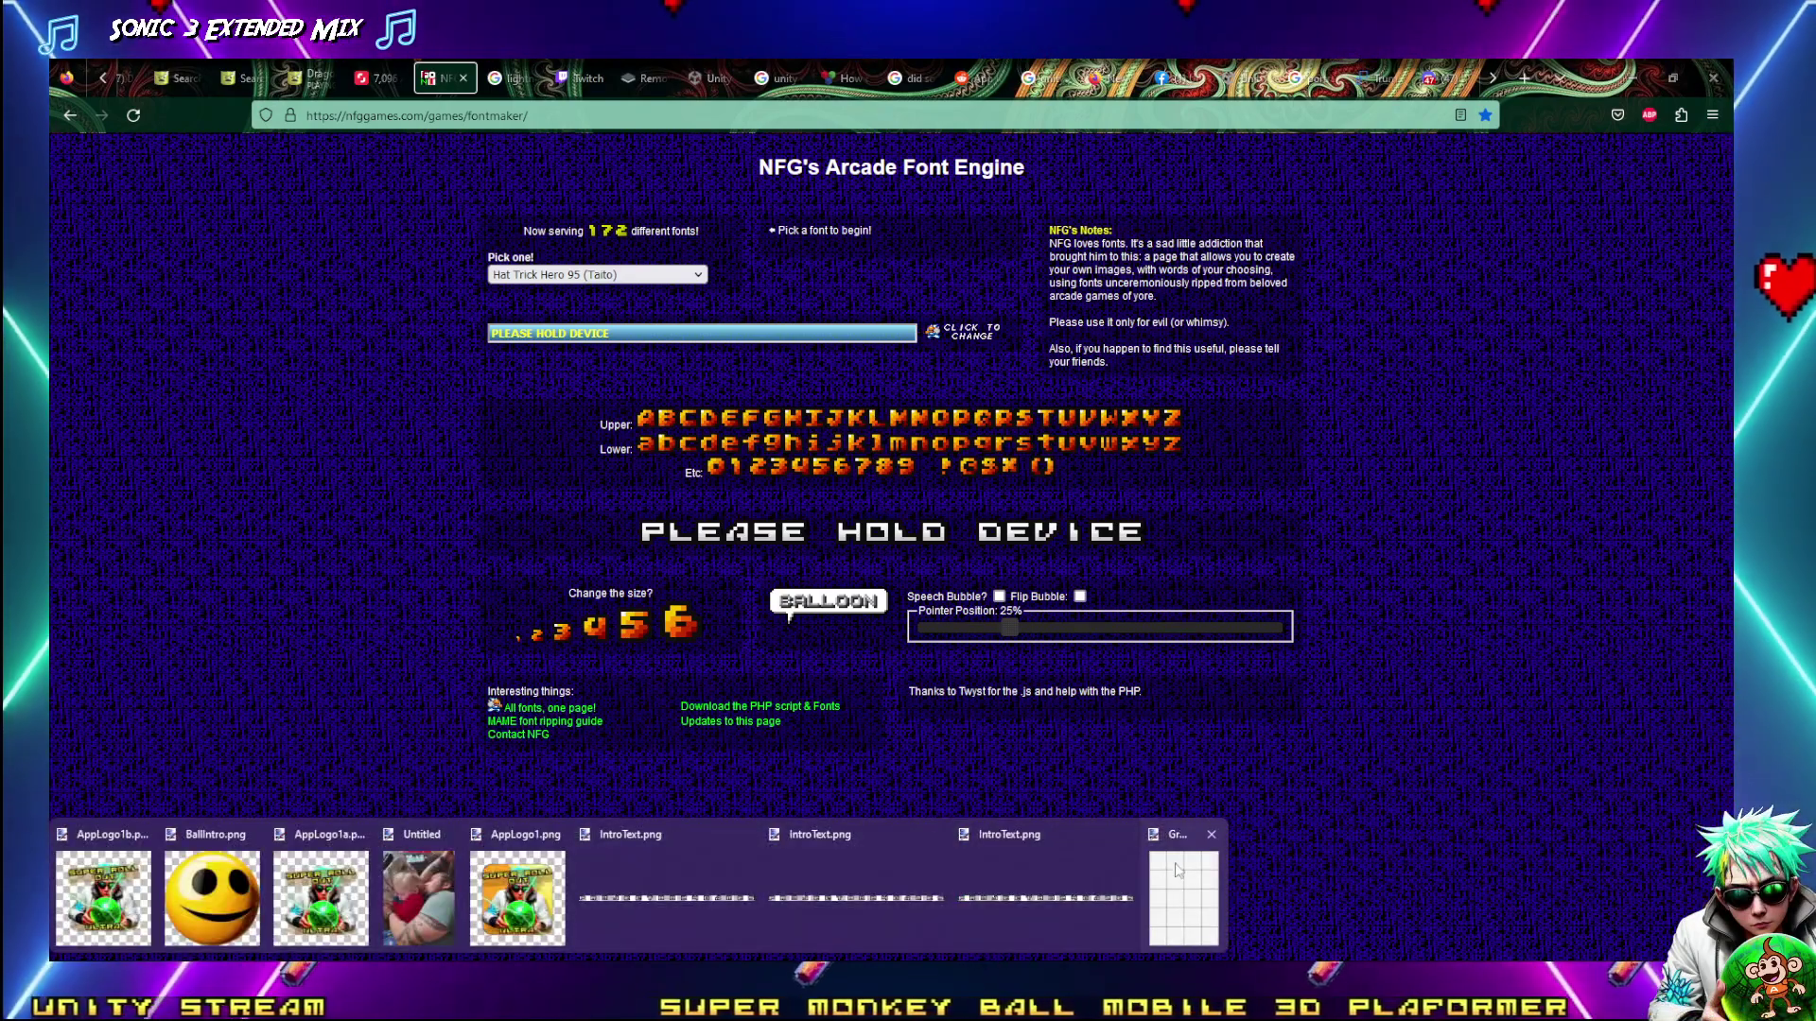
{"action": "left_click", "coordinate": [1183, 899]}
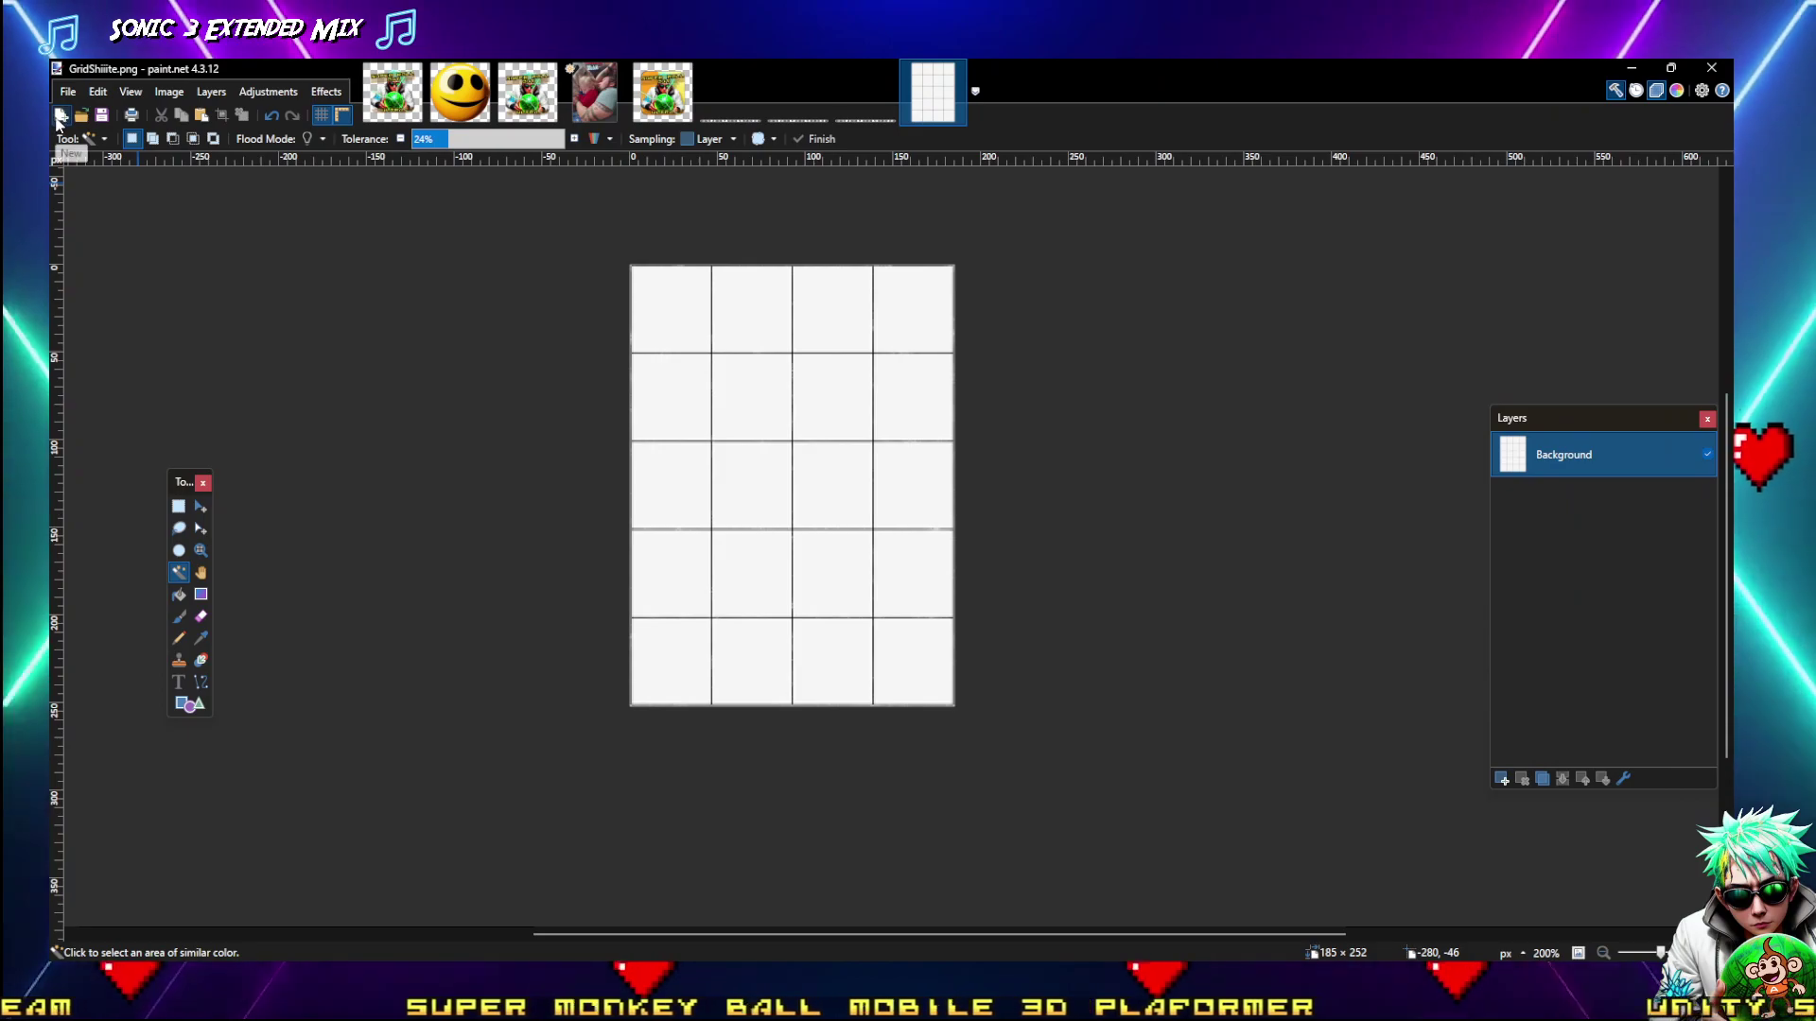
Create a new 800 × 600 paint.net image and clear its white canvas to transparency
{"action": "left_click", "coordinate": [58, 116]}
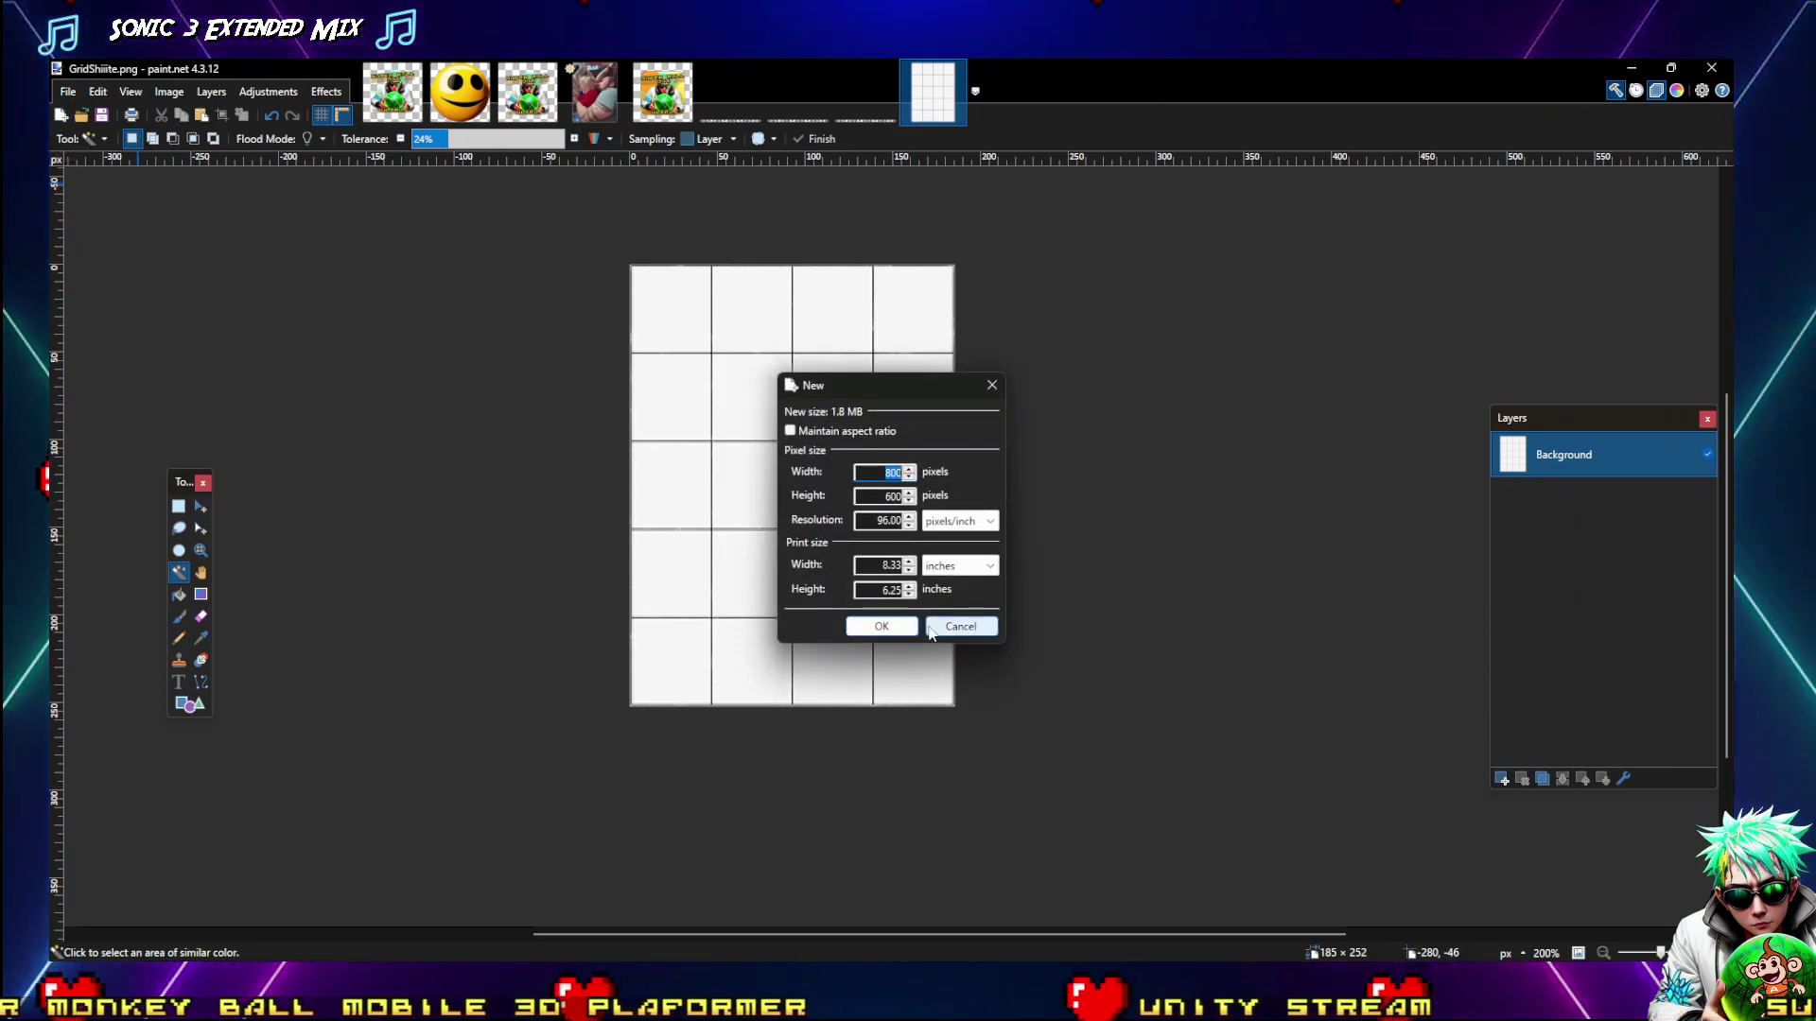
{"action": "left_click", "coordinate": [881, 626]}
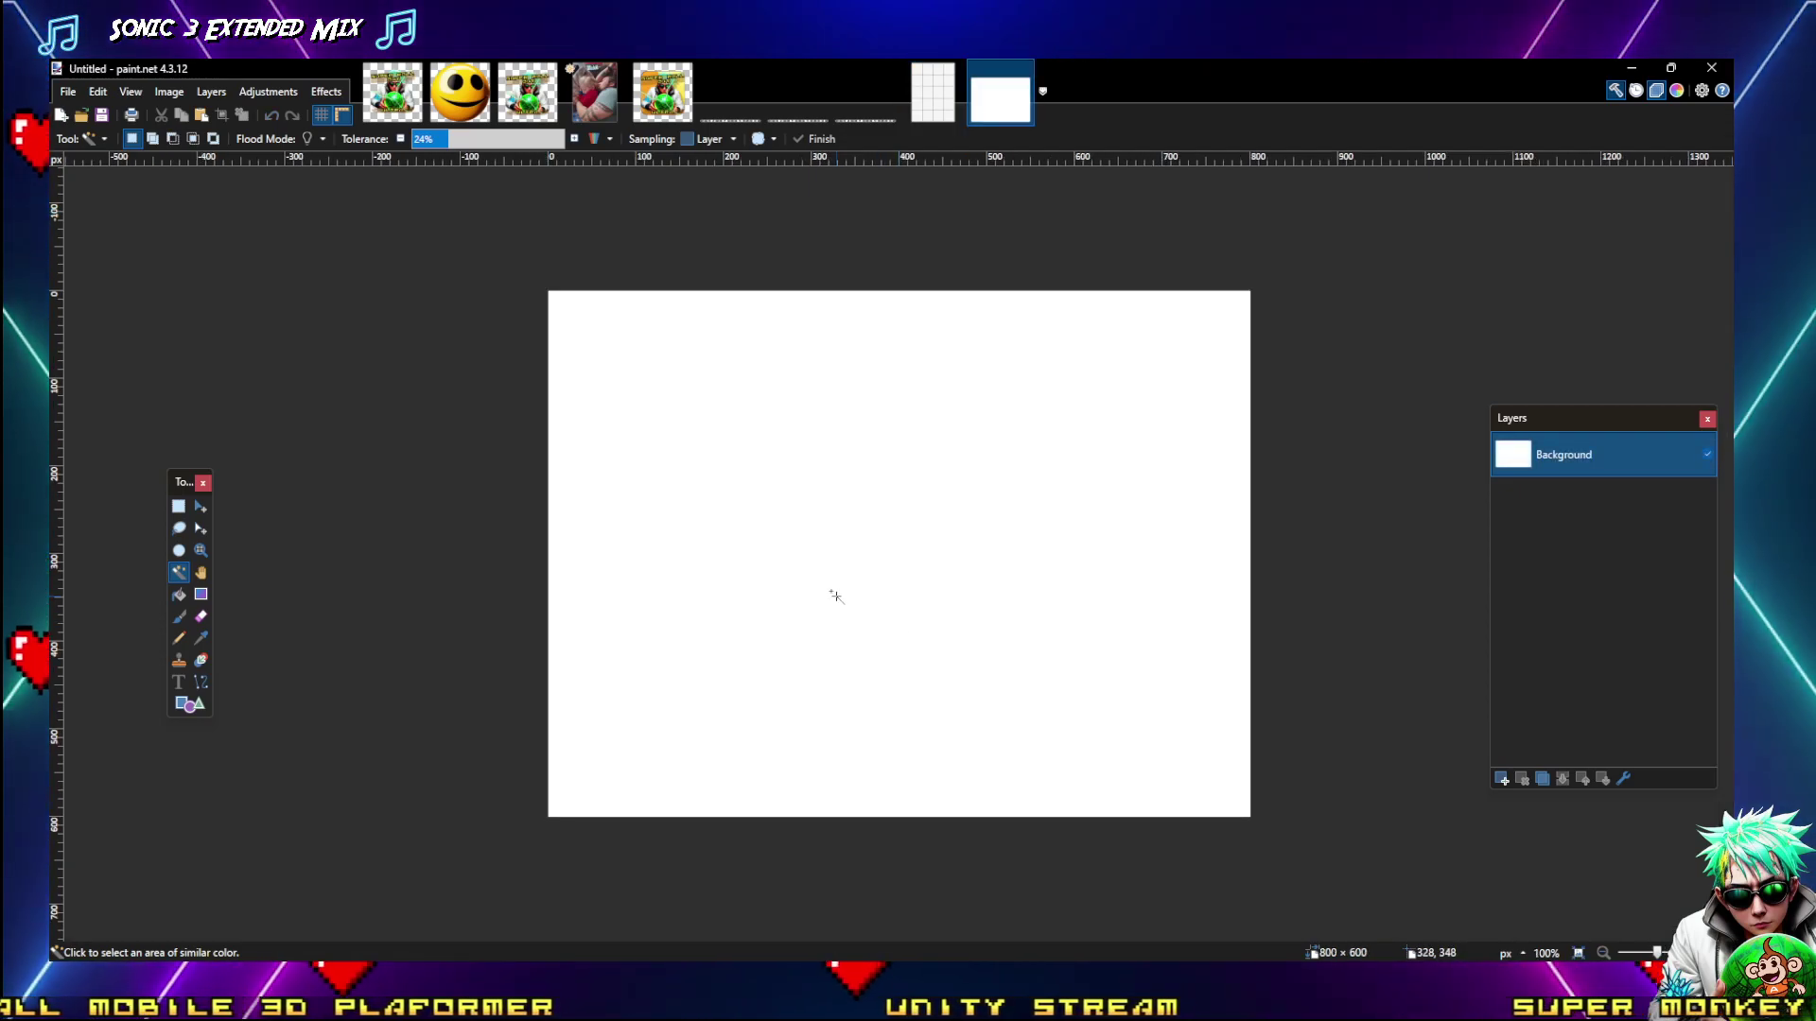
{"action": "left_click", "coordinate": [836, 595]}
{"action": "key", "text": "Delete"}
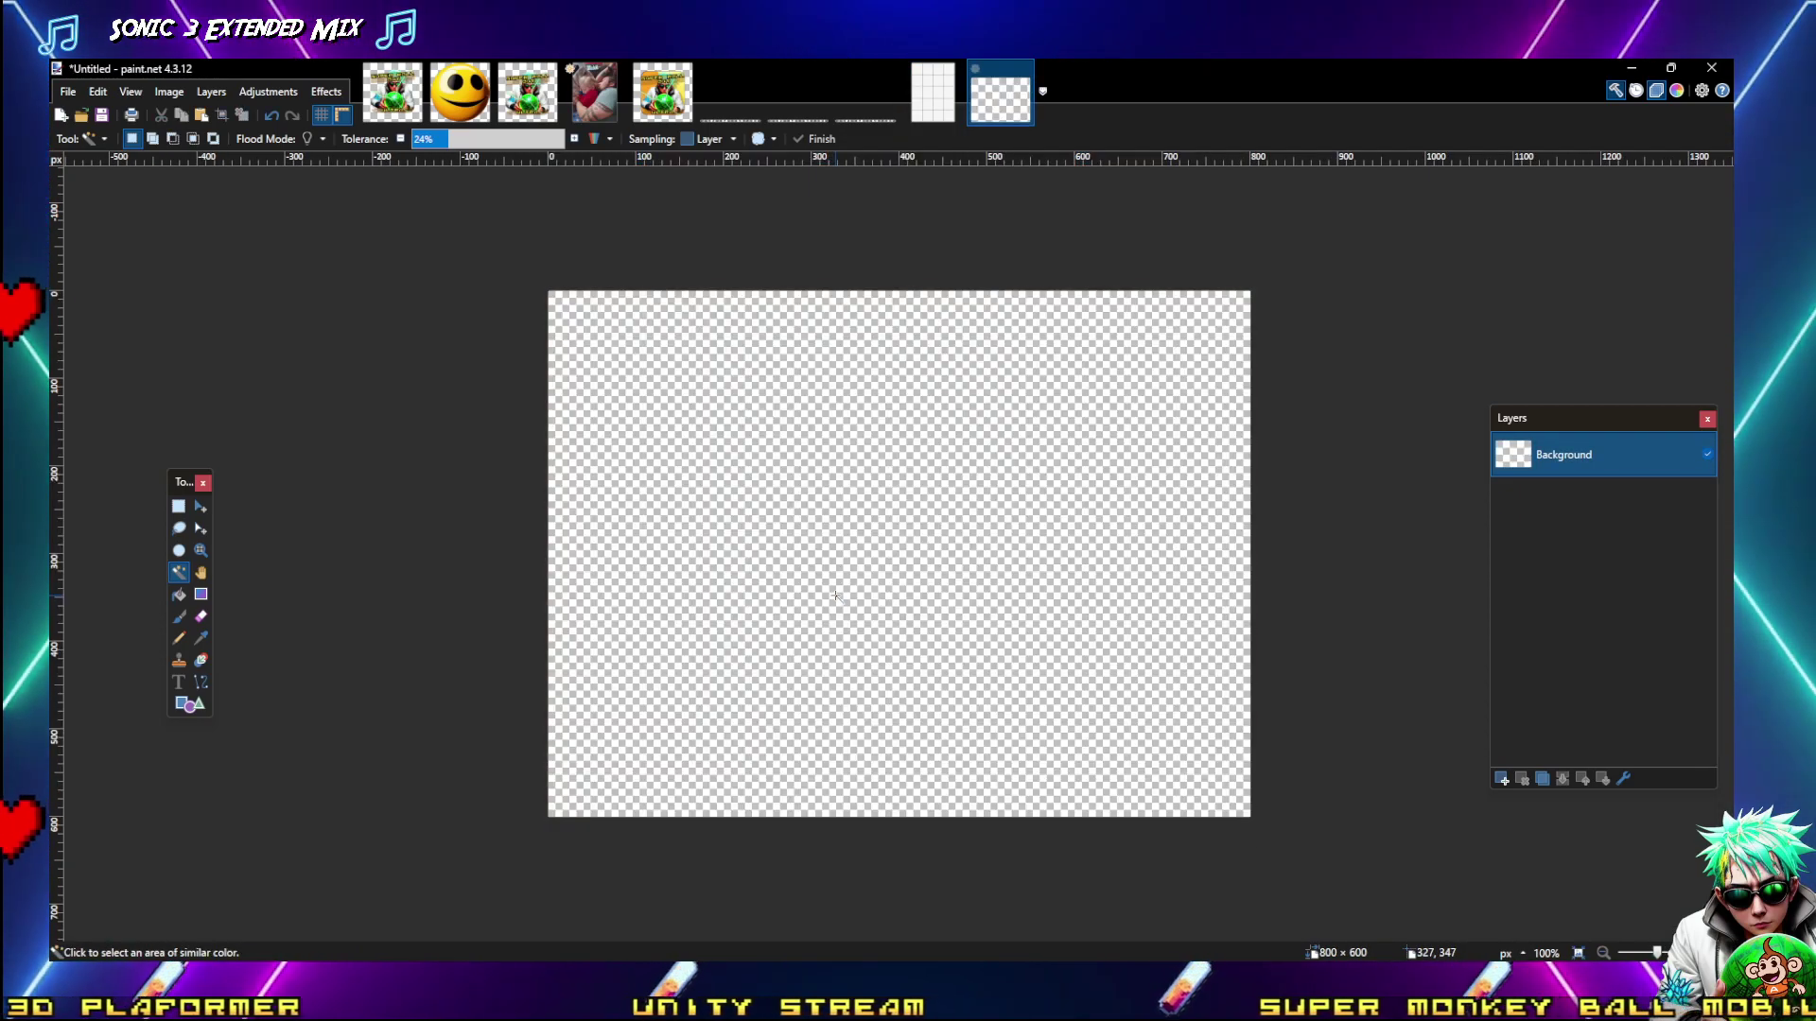
{"action": "key", "text": "ctrl+v"}
{"action": "left_click", "coordinate": [1002, 555]}
Copy the rendered PLEASE HOLD DEVICE image and paste it onto the Untitled canvas
{"action": "mouse_move", "coordinate": [313, 989]}
{"action": "key", "text": "alt+Tab"}
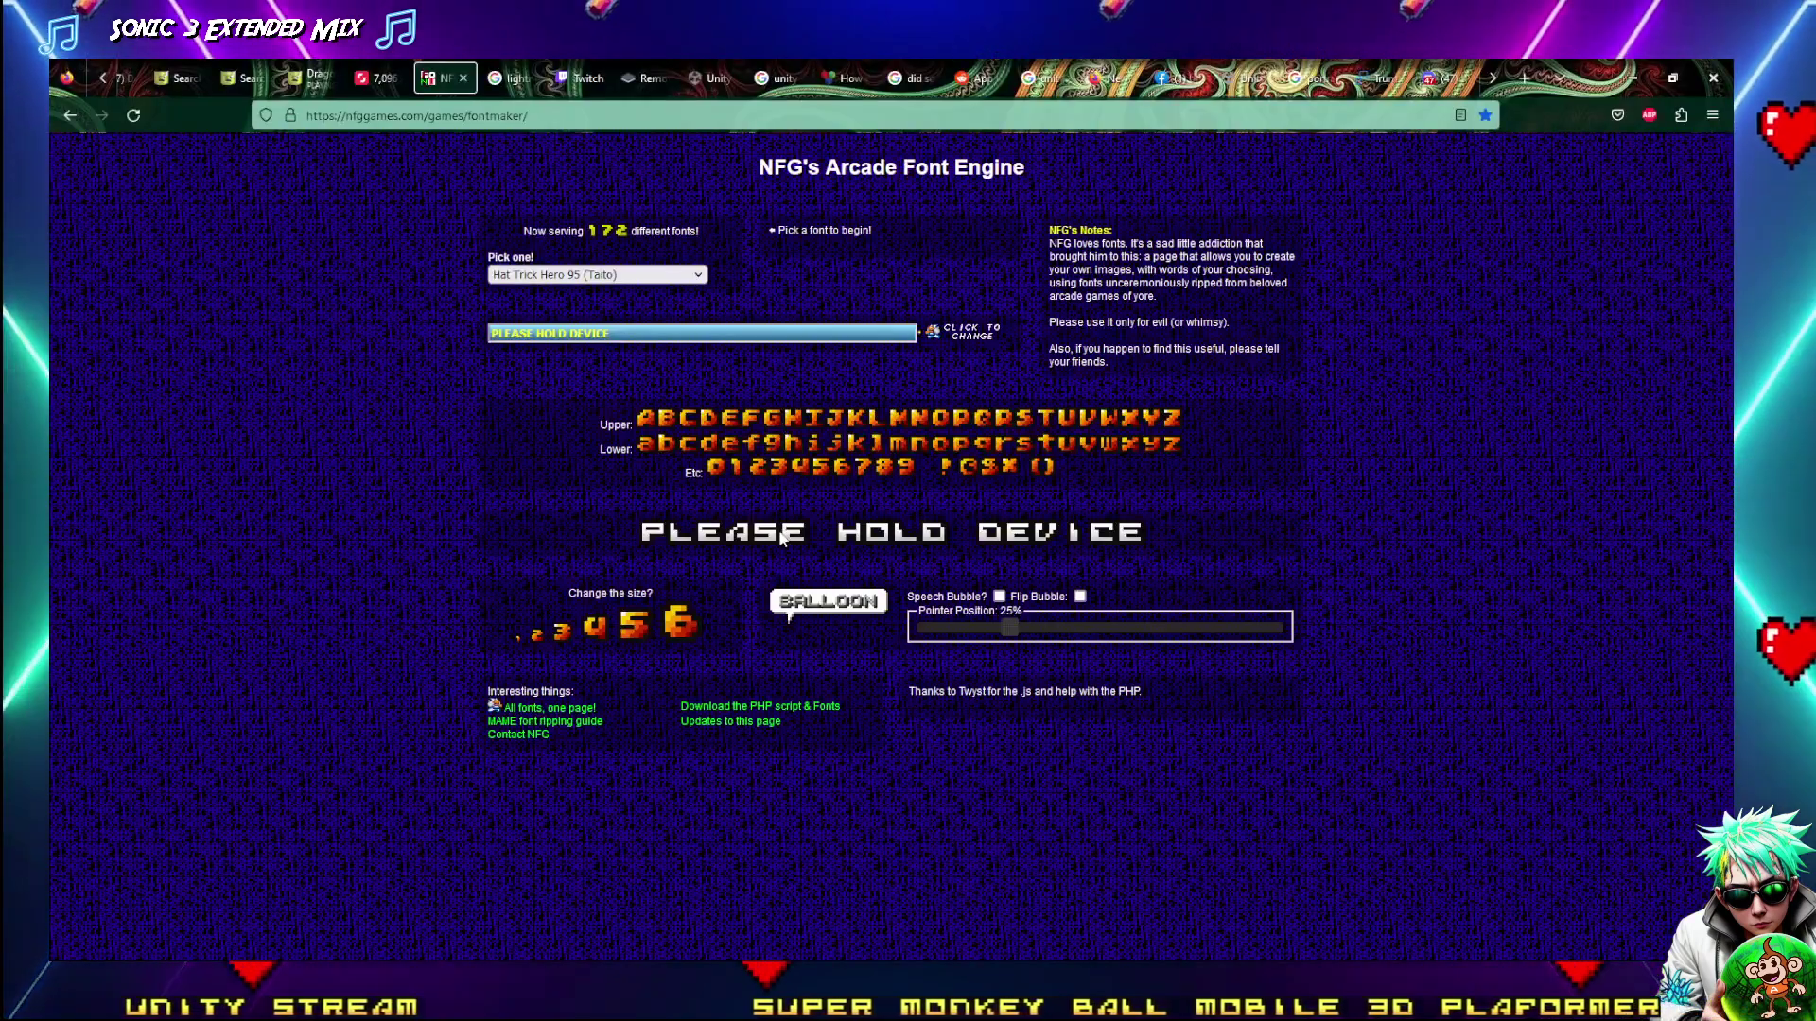
{"action": "right_click", "coordinate": [783, 537]}
{"action": "left_click", "coordinate": [812, 605]}
{"action": "mouse_move", "coordinate": [351, 988]}
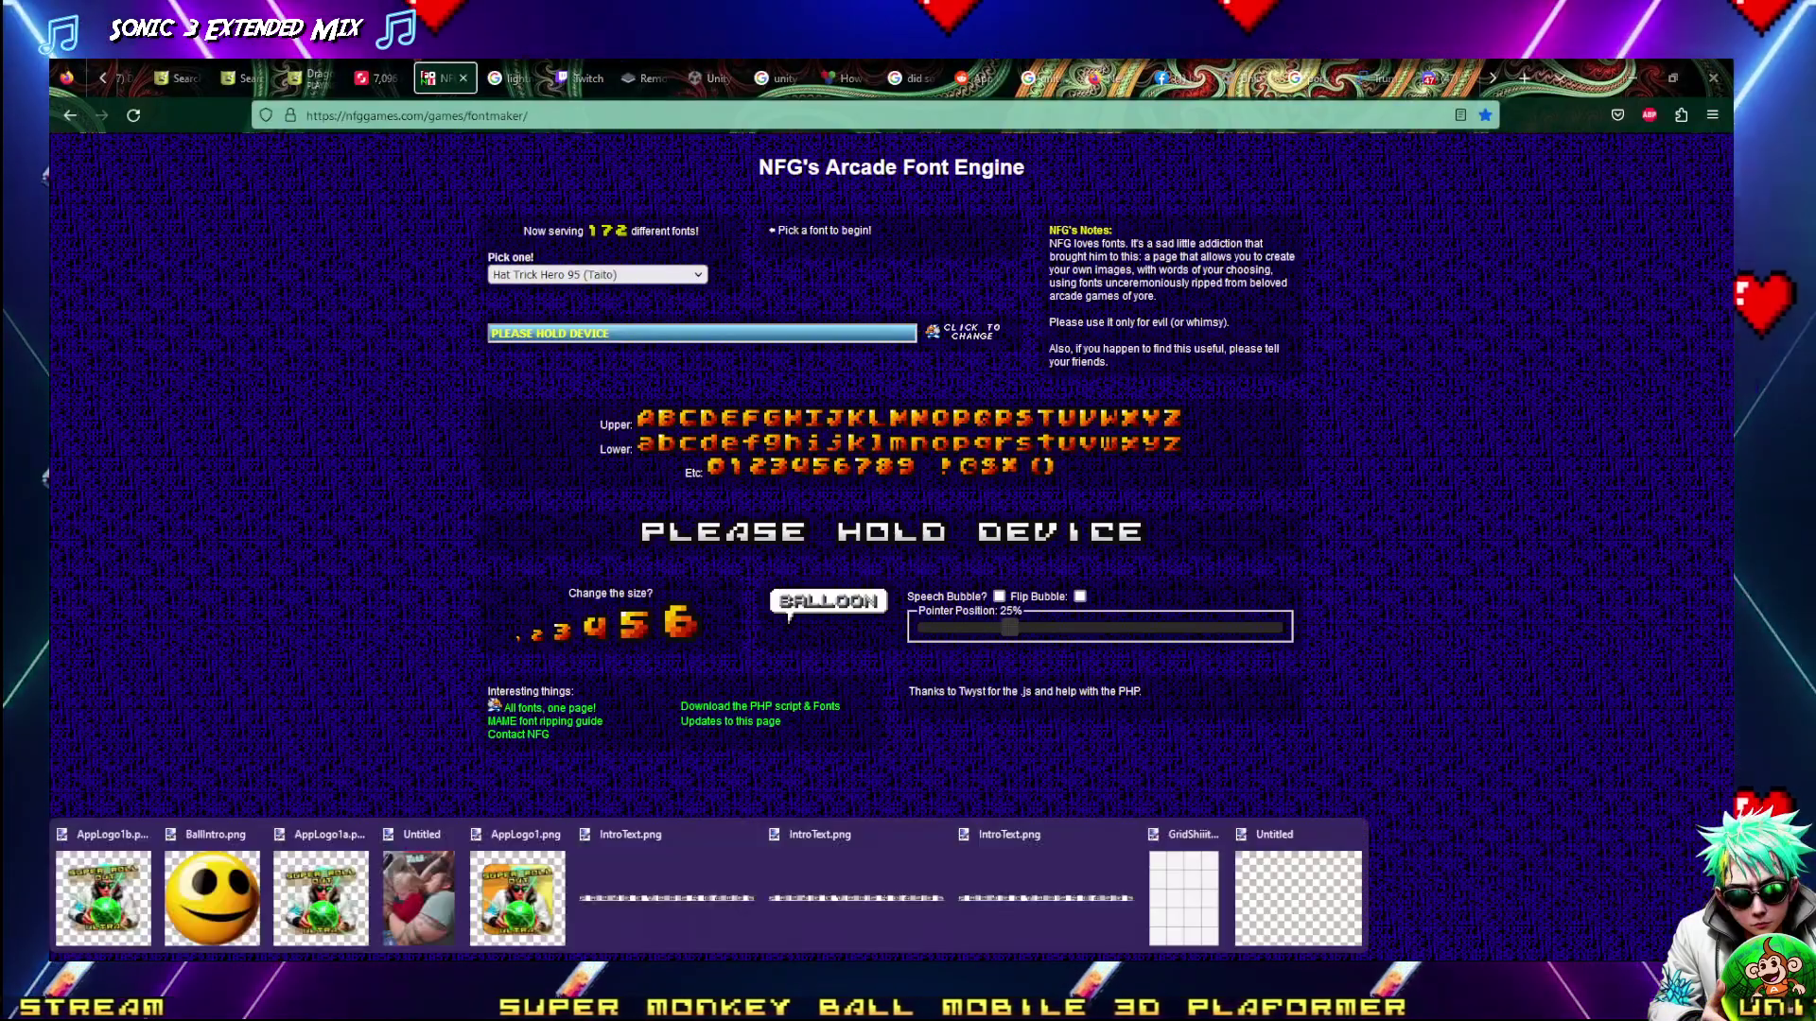
{"action": "left_click", "coordinate": [1315, 902]}
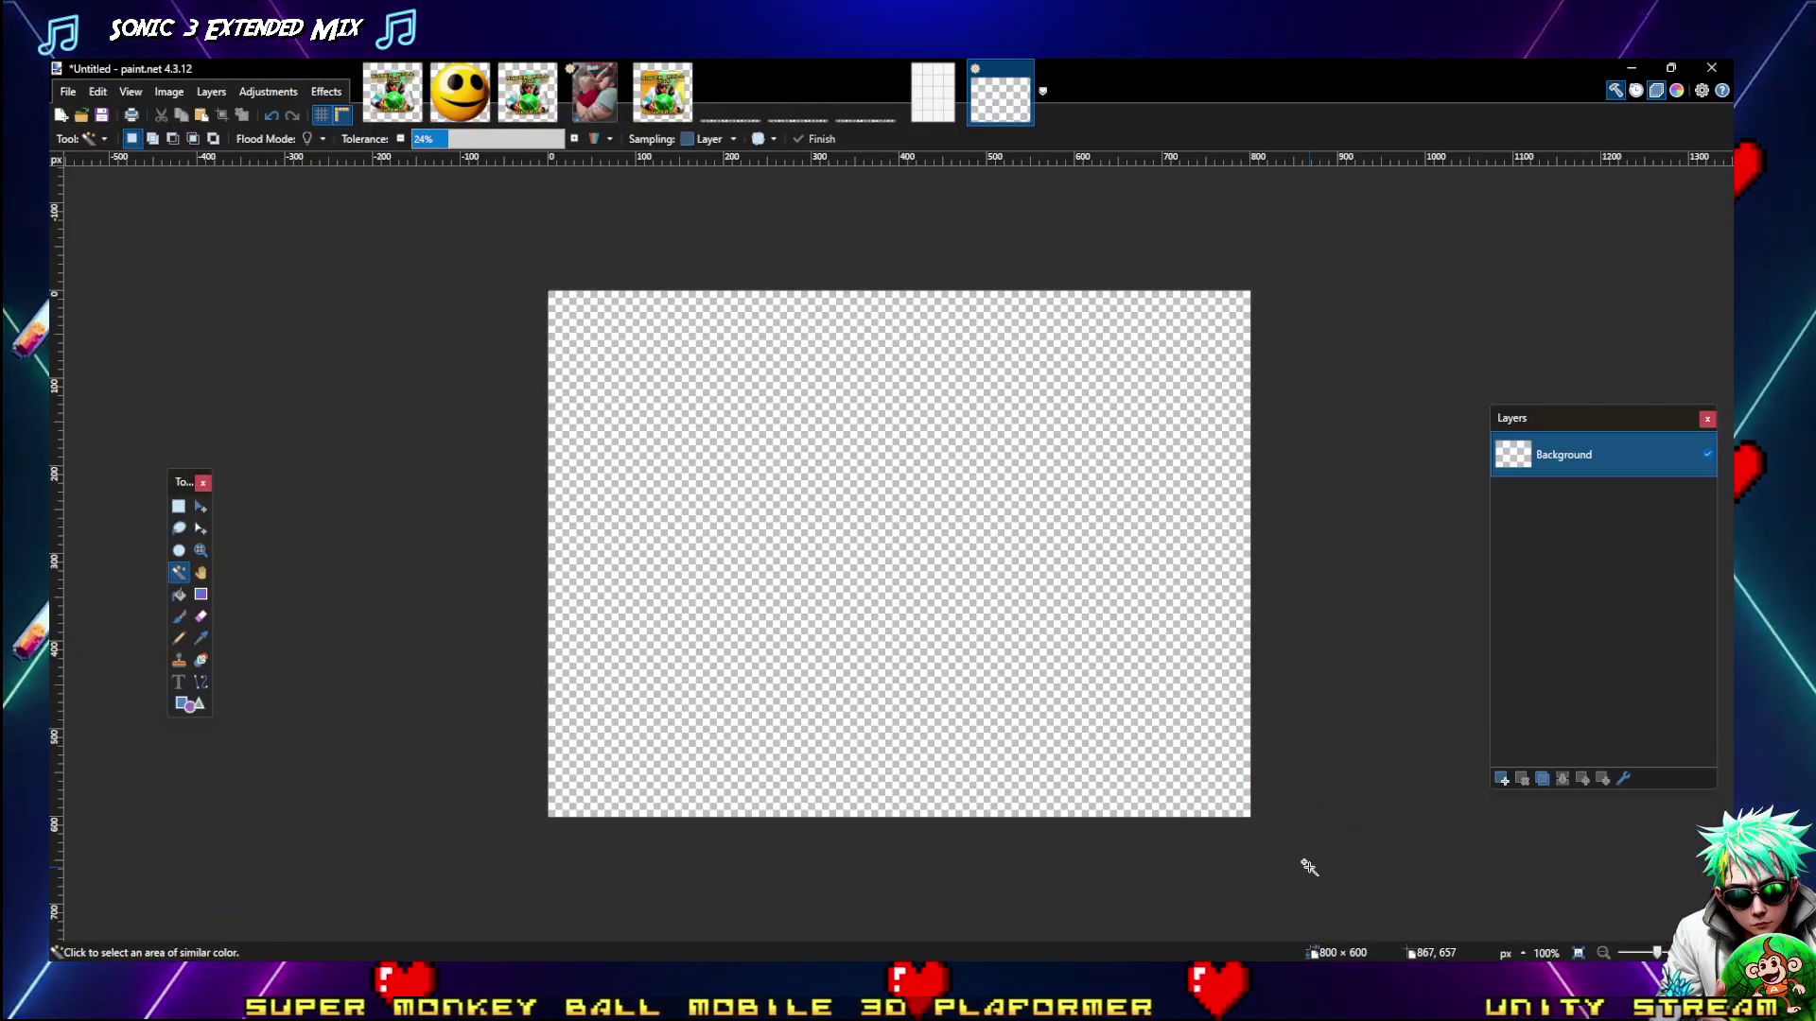
{"action": "key", "text": "ctrl+v"}
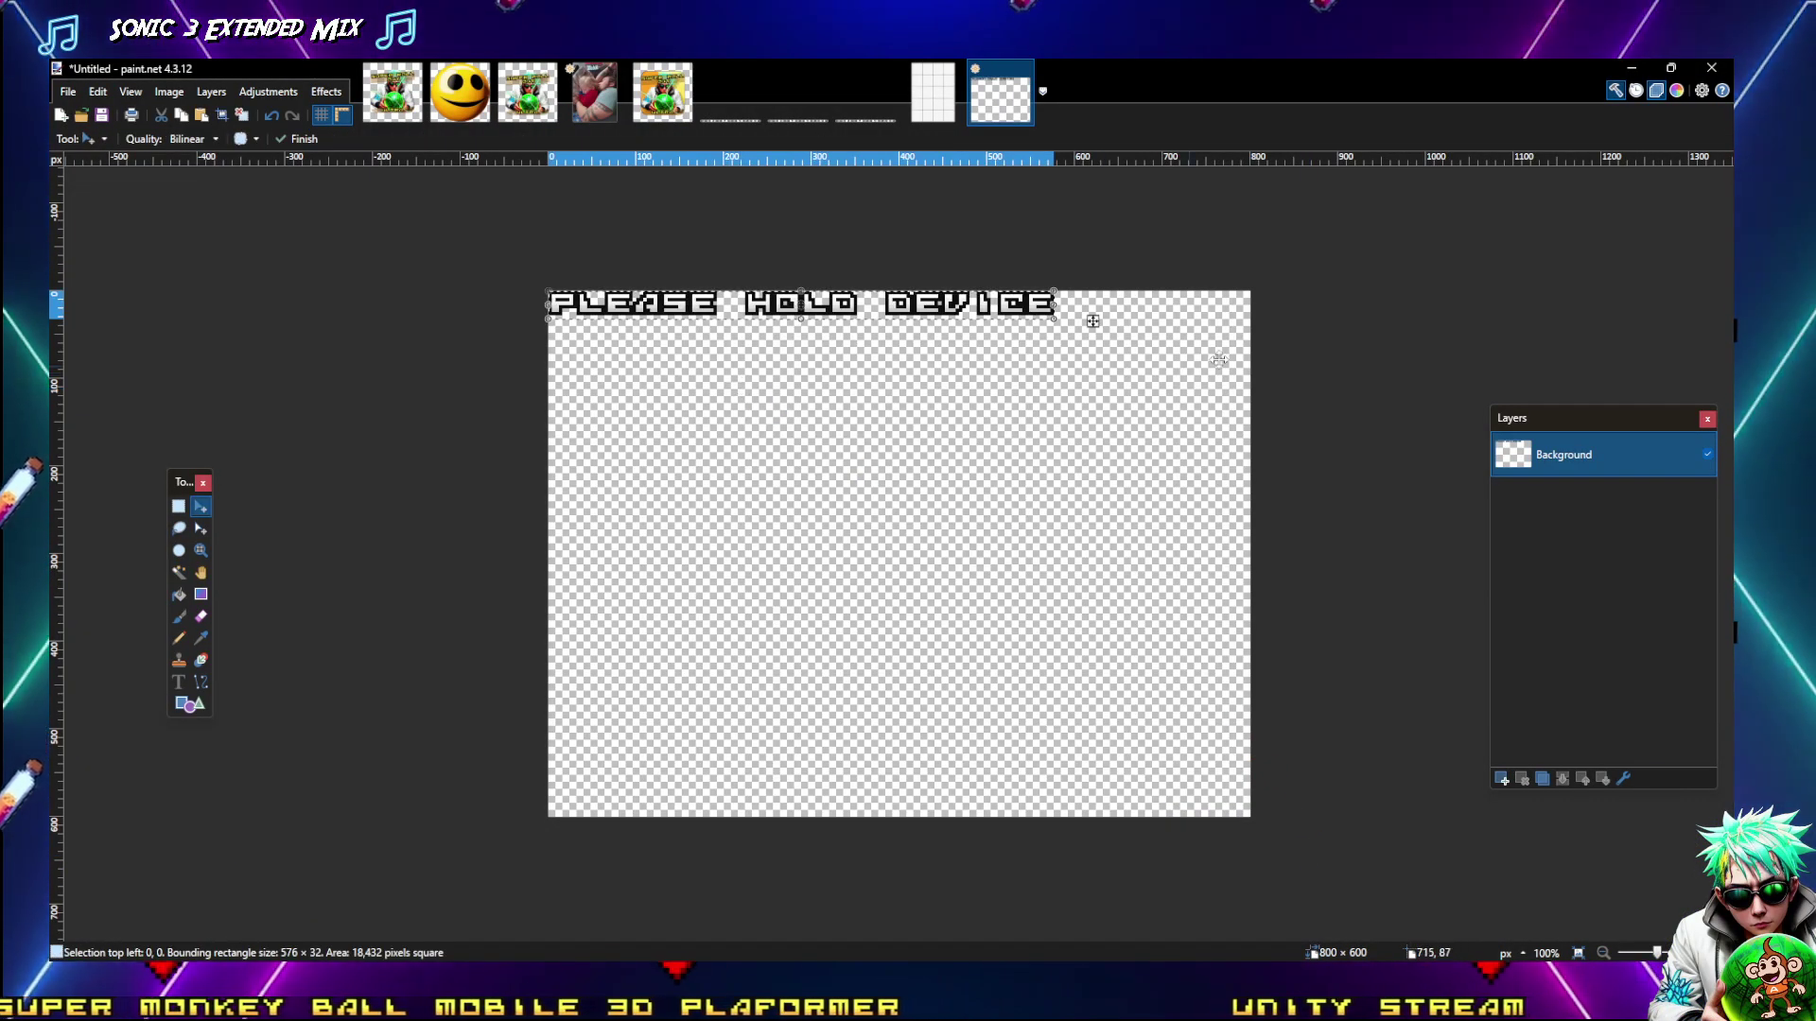
Replace the font text with 'UPRIGHT', render it, and copy the image
{"action": "left_click", "coordinate": [270, 991]}
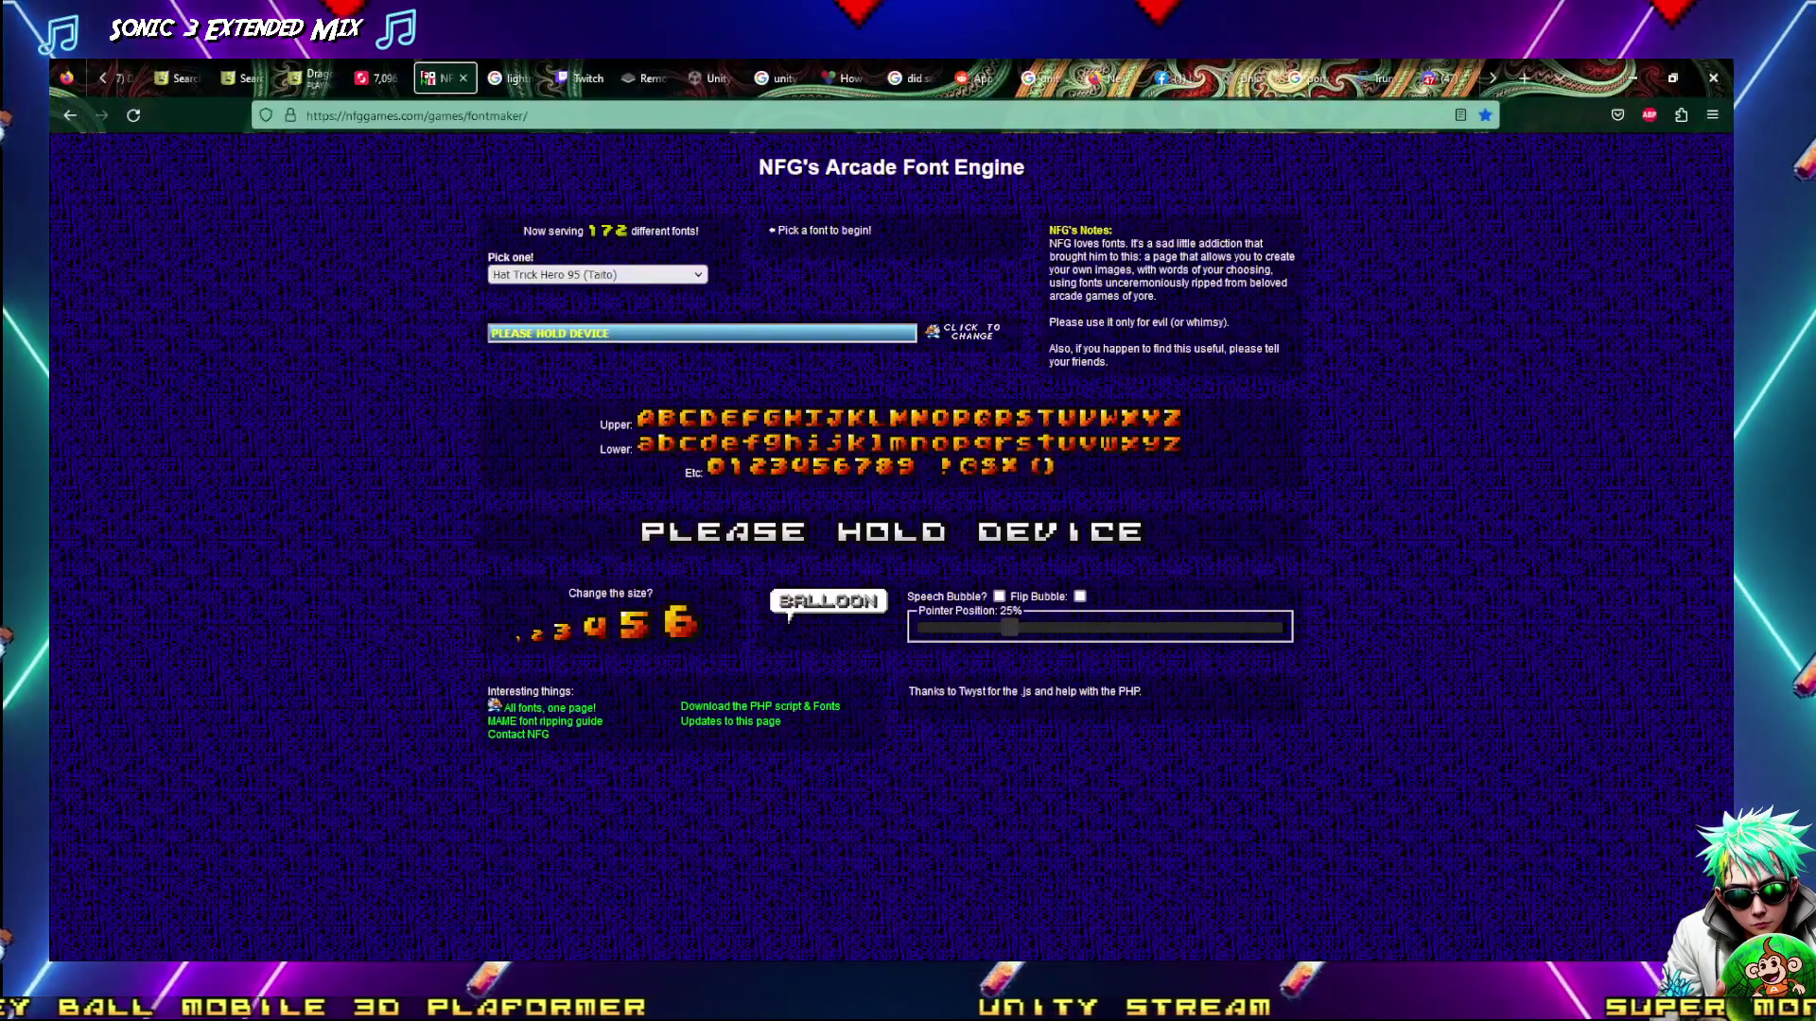
{"action": "left_click_drag", "start_coordinate": [534, 333], "coordinate": [467, 334]}
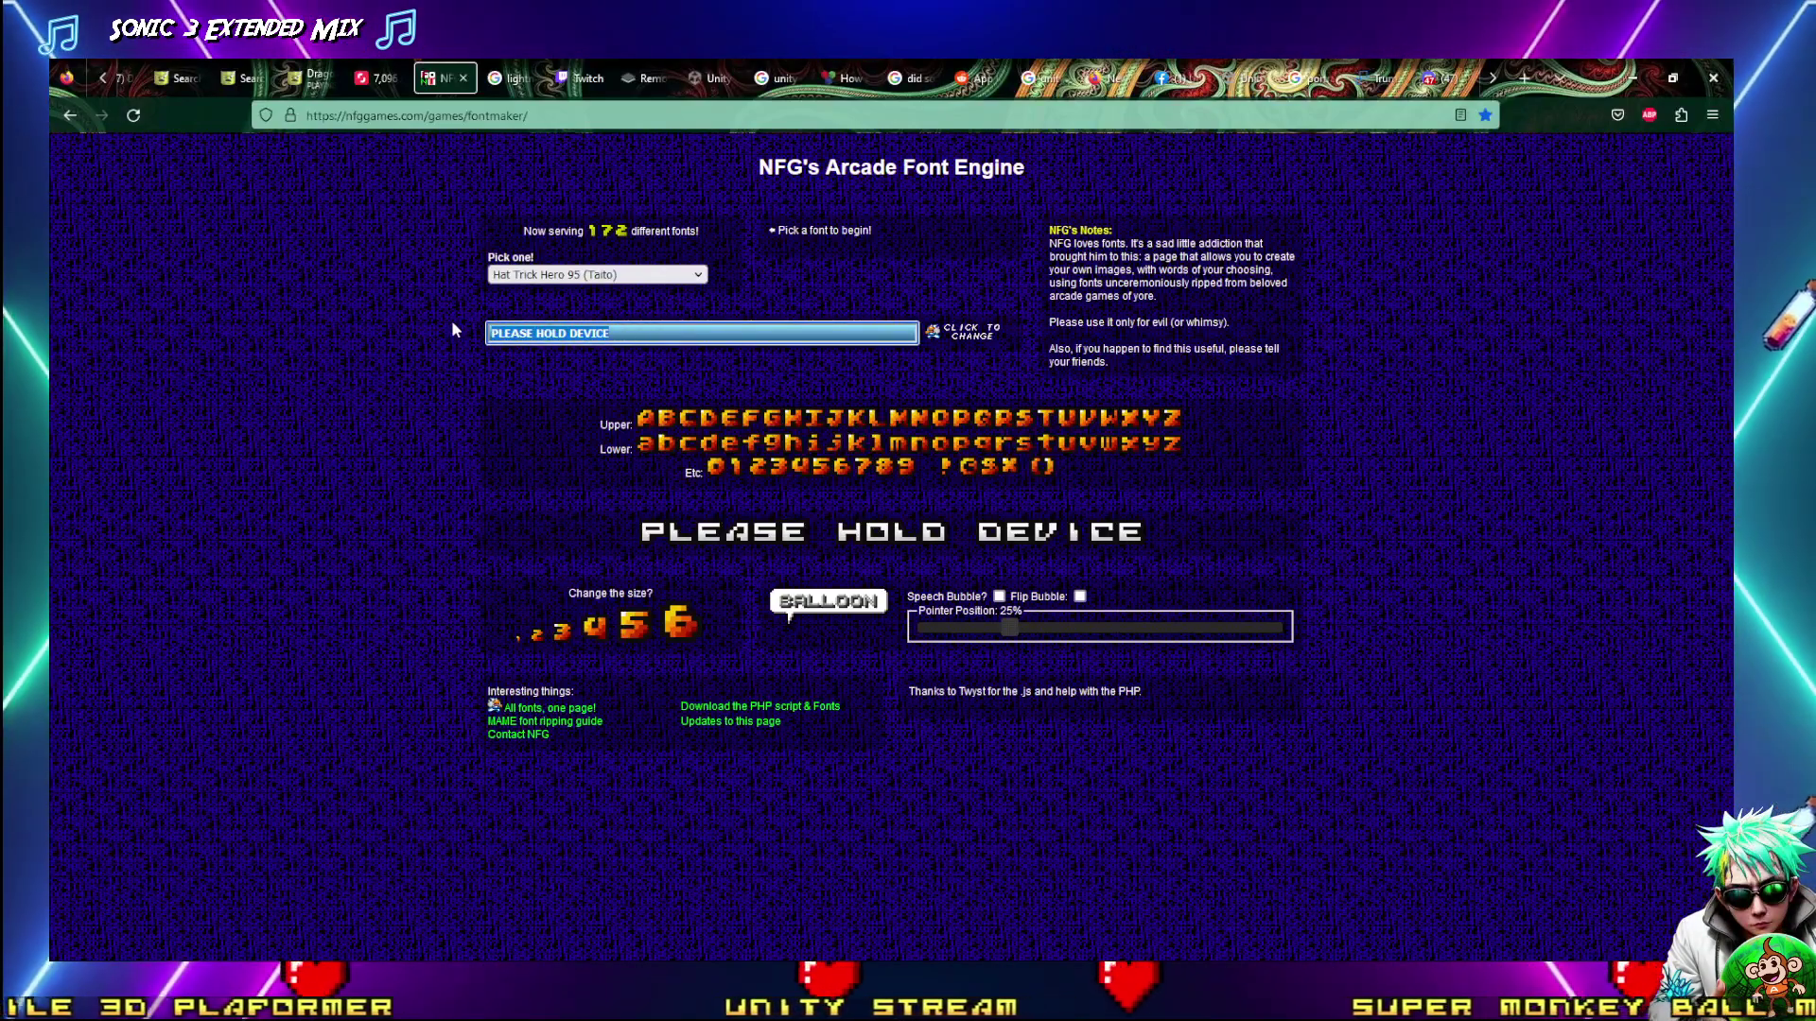
{"action": "type", "text": "UP"}
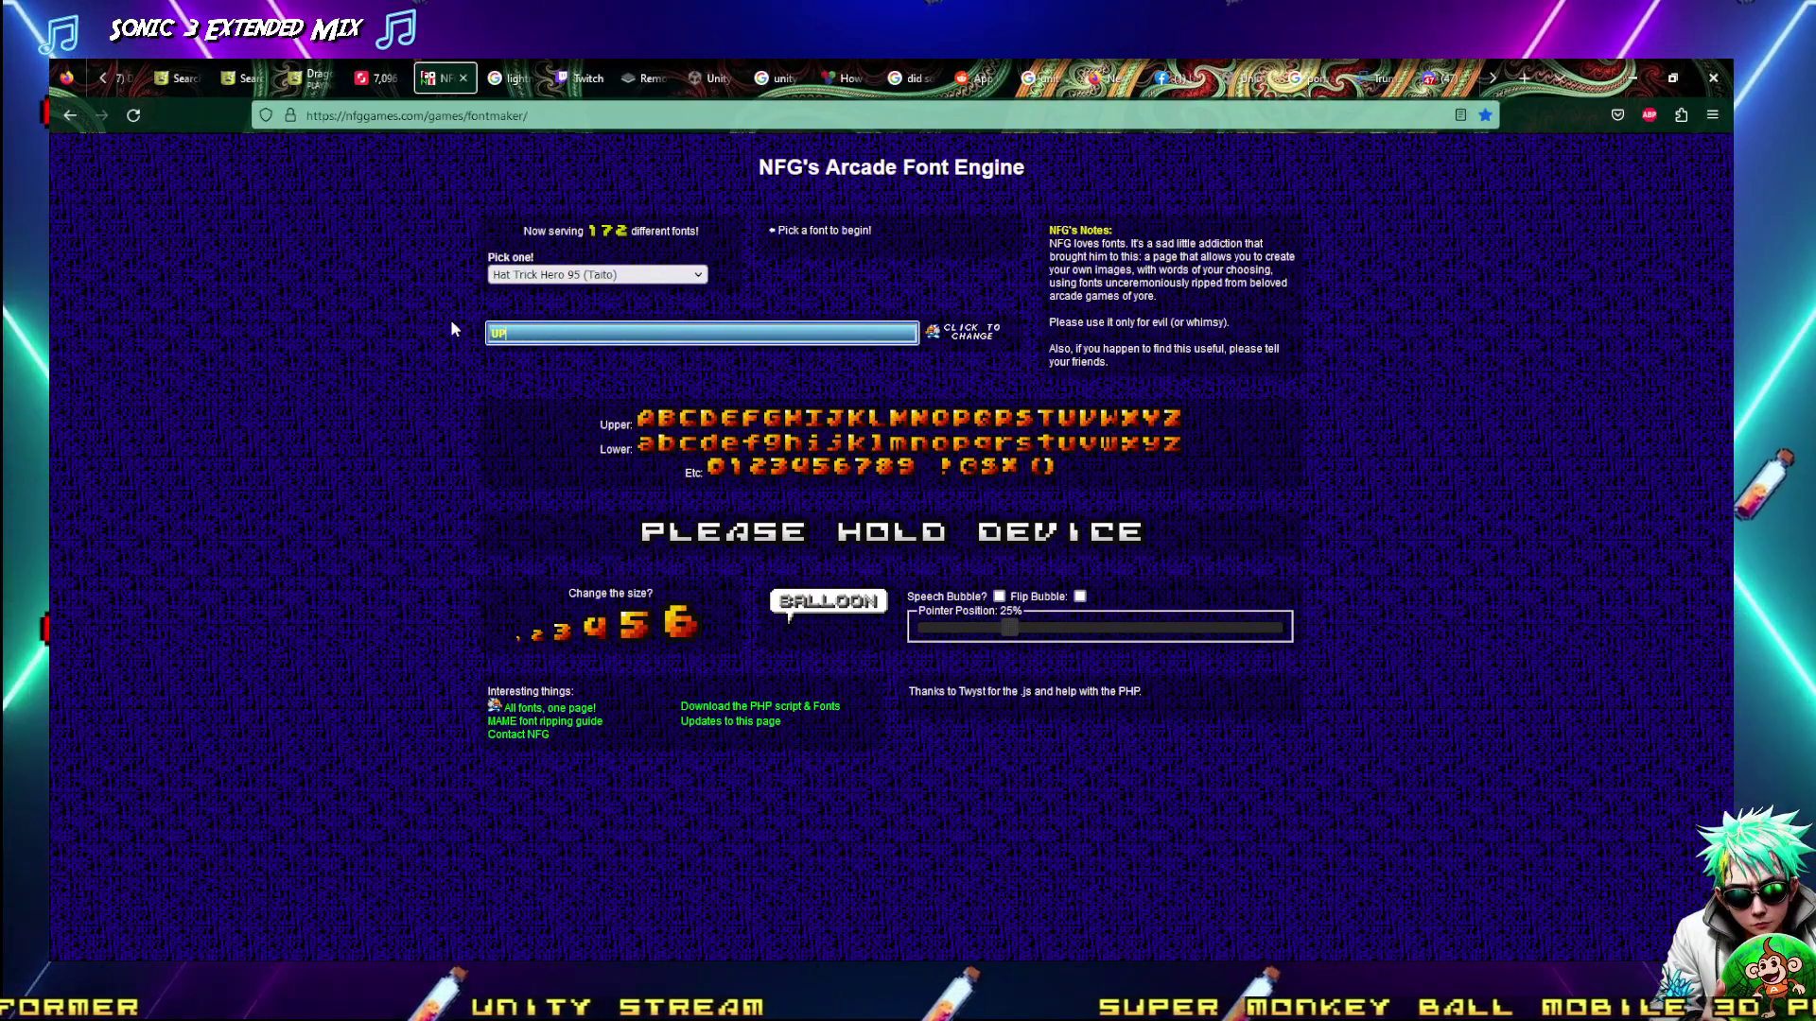
{"action": "type", "text": "RIGHT"}
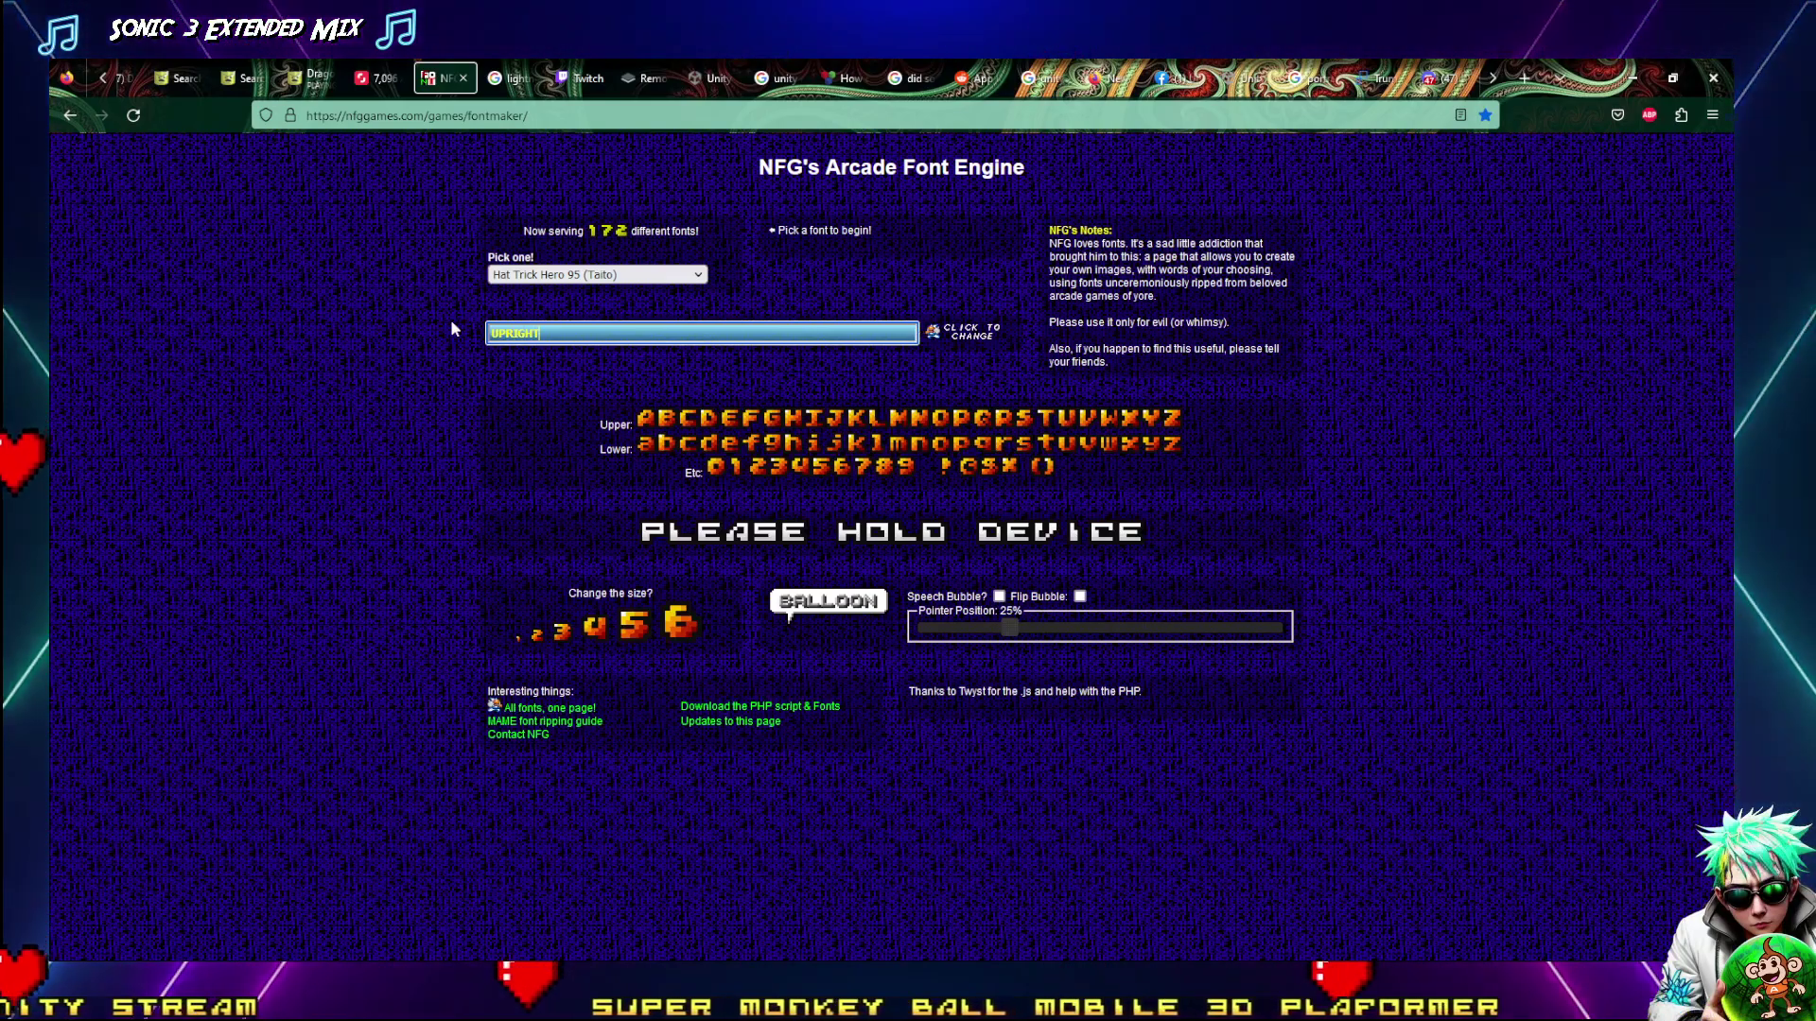
{"action": "left_click", "coordinate": [958, 338]}
{"action": "right_click", "coordinate": [878, 539]}
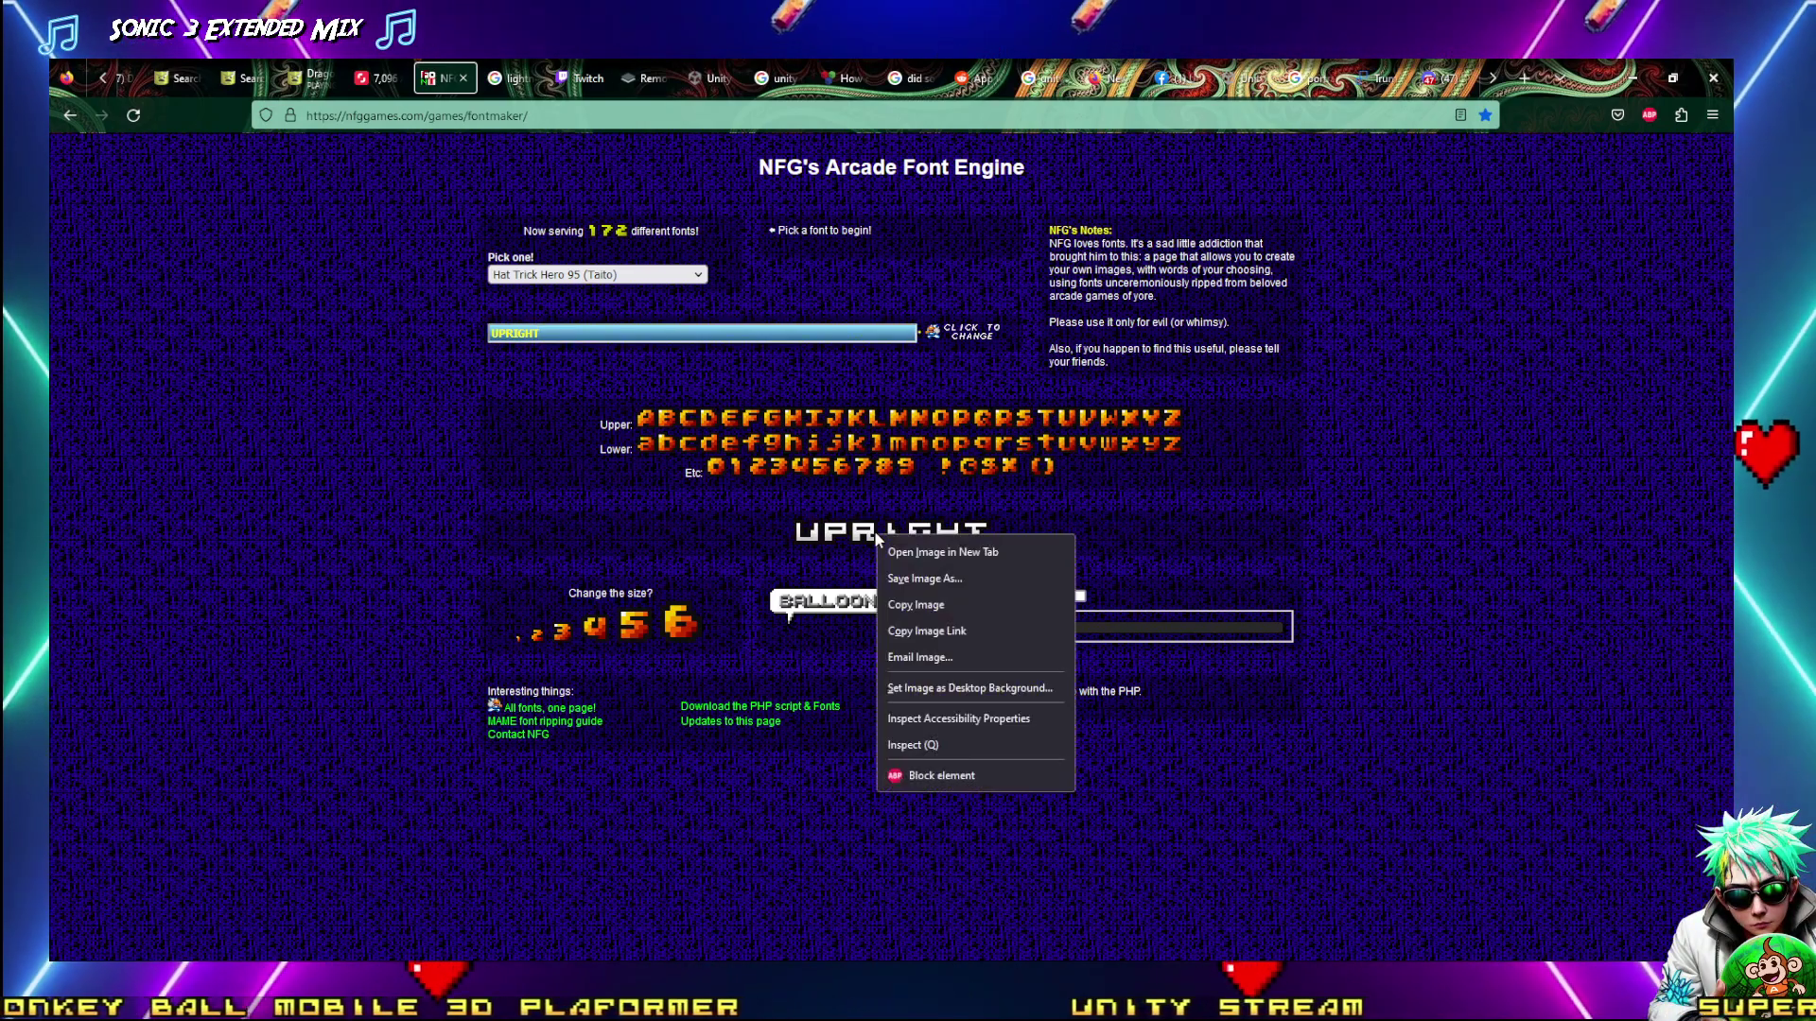
{"action": "left_click", "coordinate": [913, 612]}
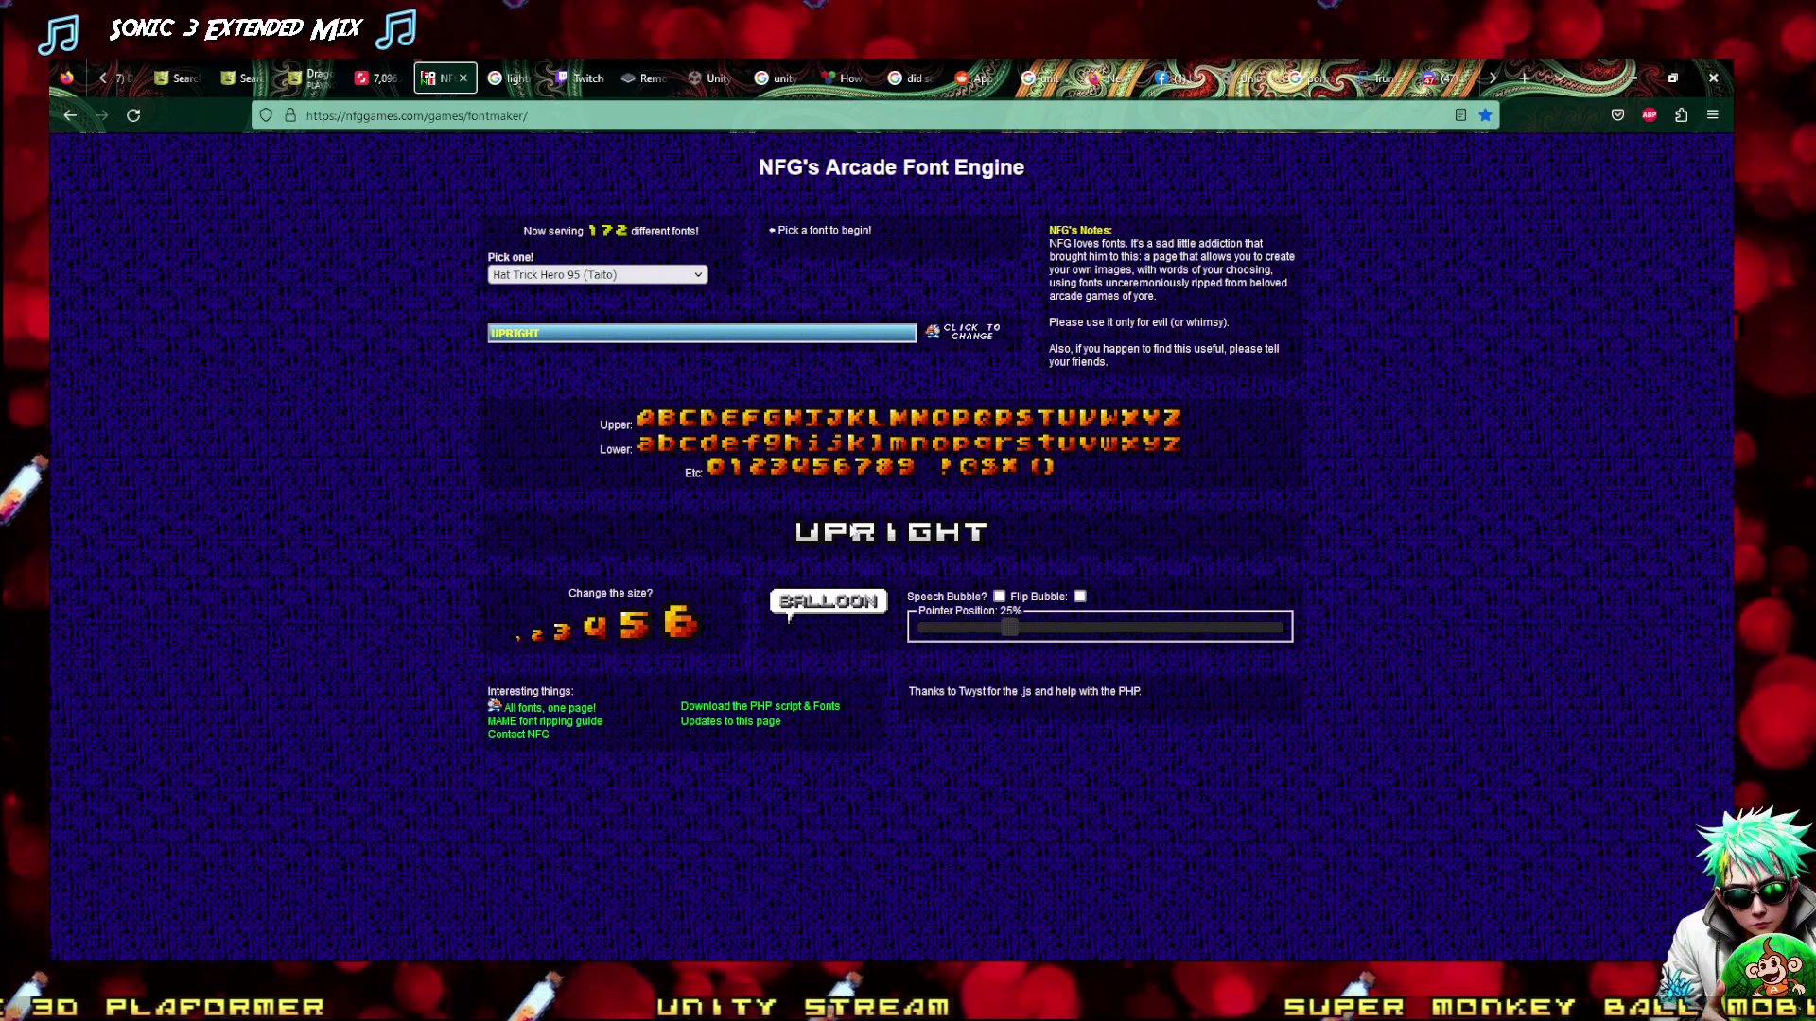
Copy the UPRIGHT image again and cycle windows back to paint.net
{"action": "right_click", "coordinate": [852, 535]}
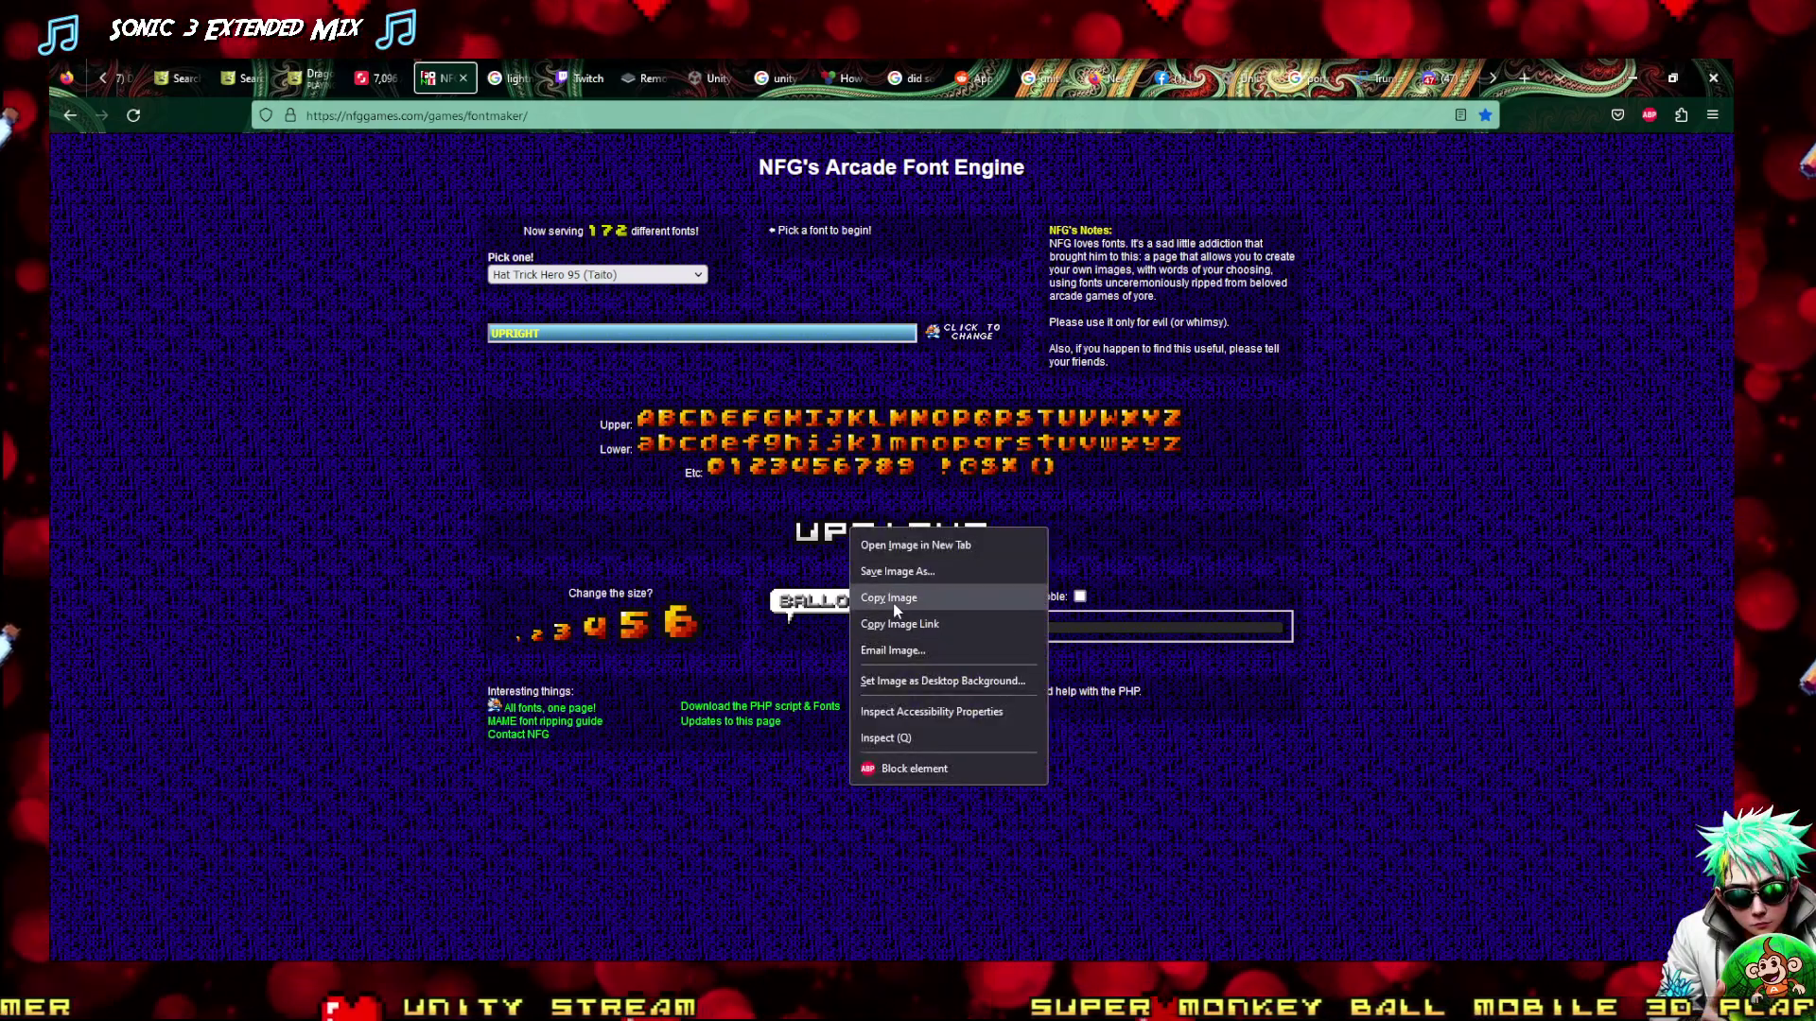
{"action": "left_click", "coordinate": [884, 598]}
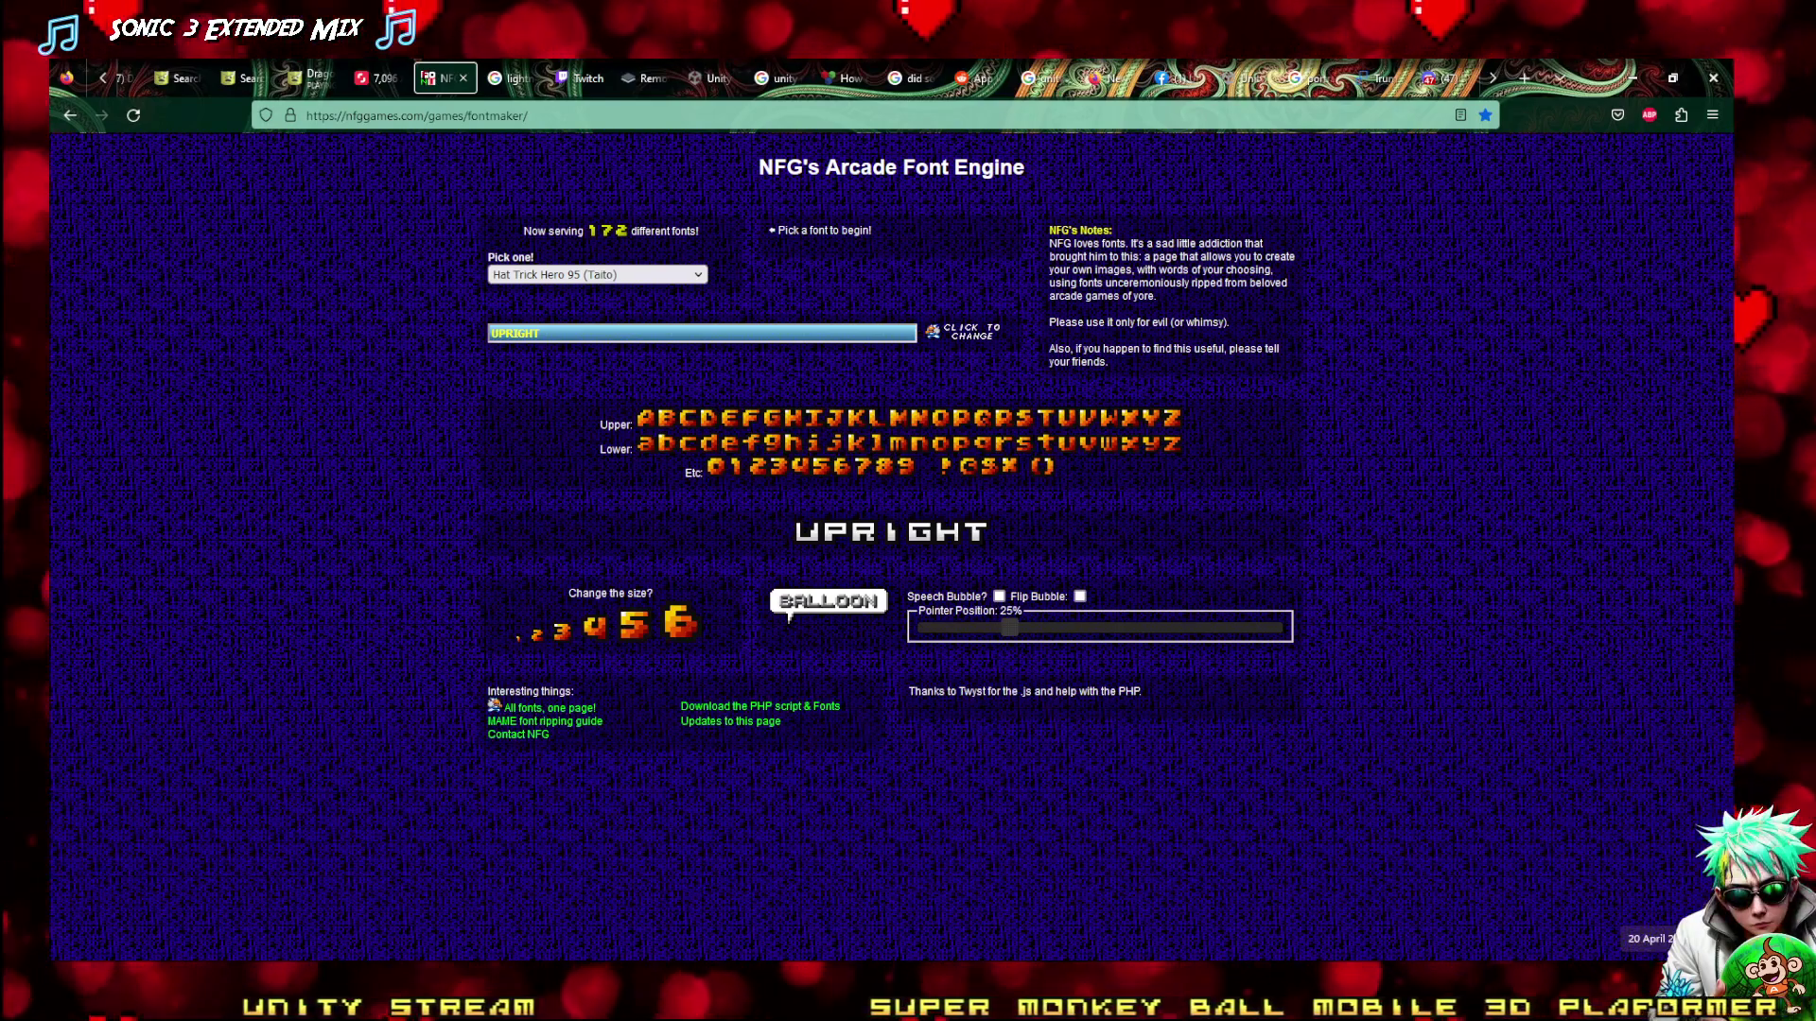
{"action": "double_click", "coordinate": [516, 333]}
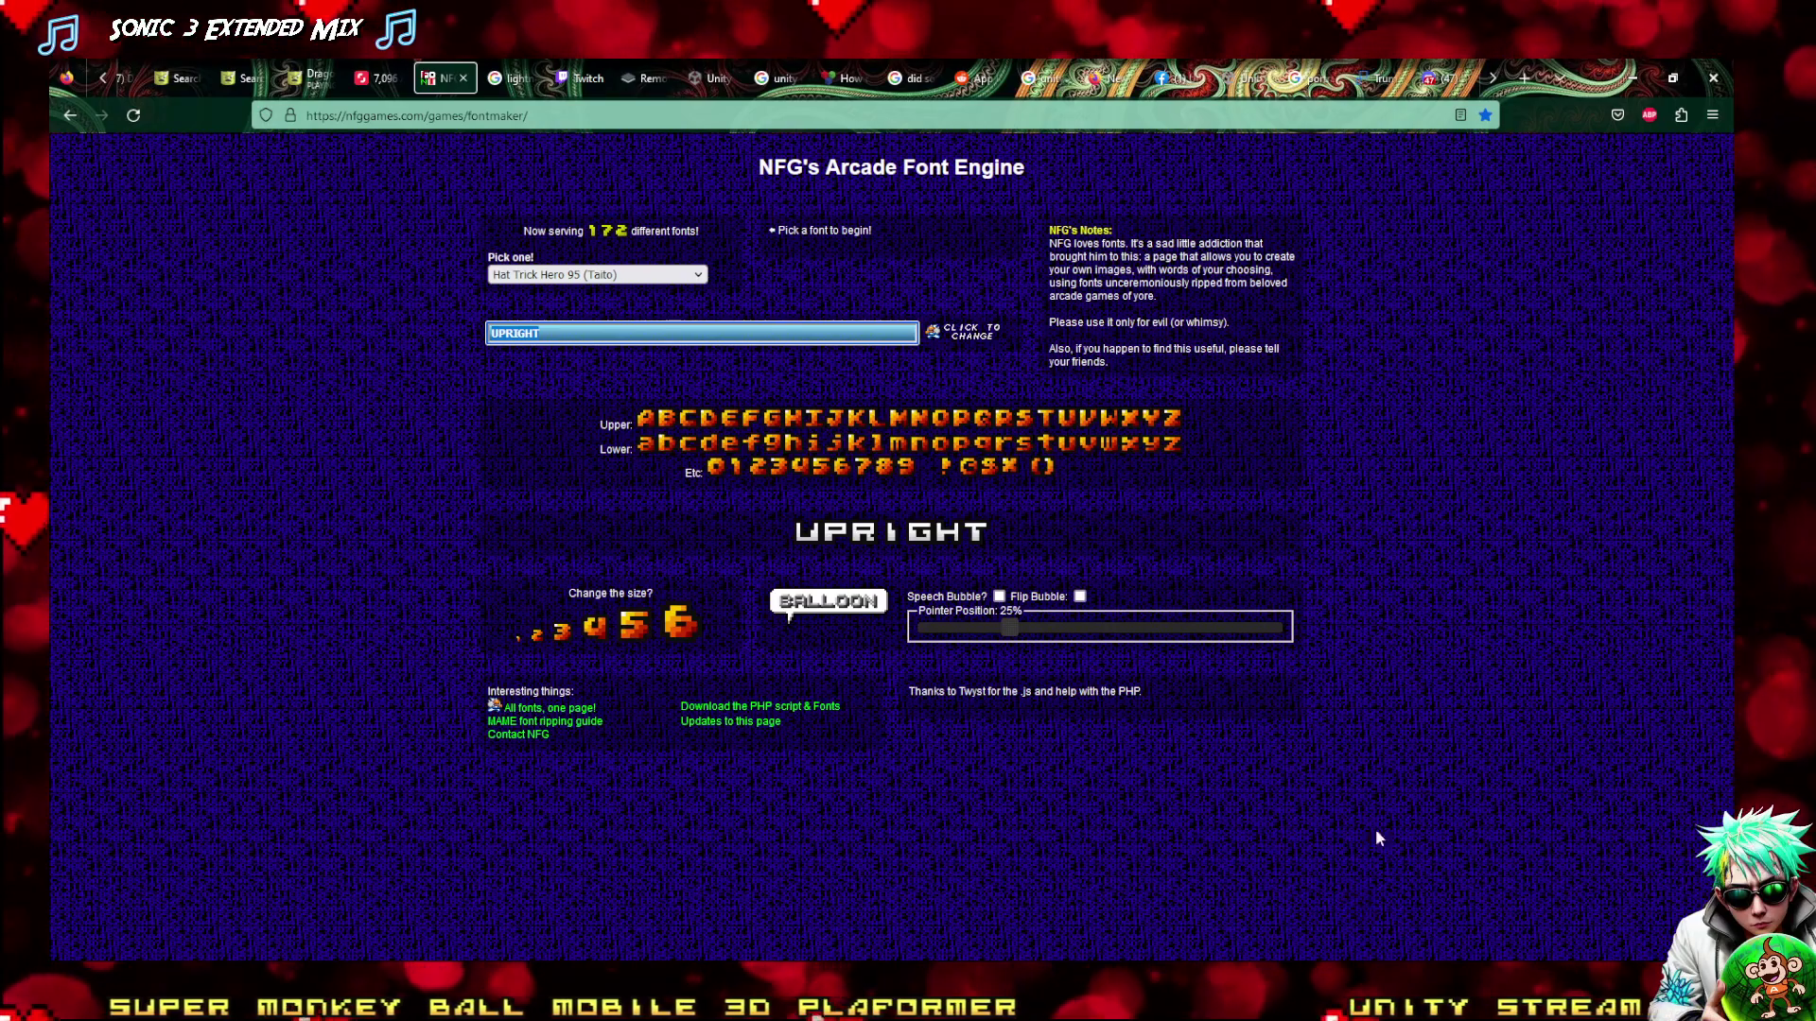
{"action": "left_click", "coordinate": [917, 536]}
{"action": "right_click", "coordinate": [917, 536]}
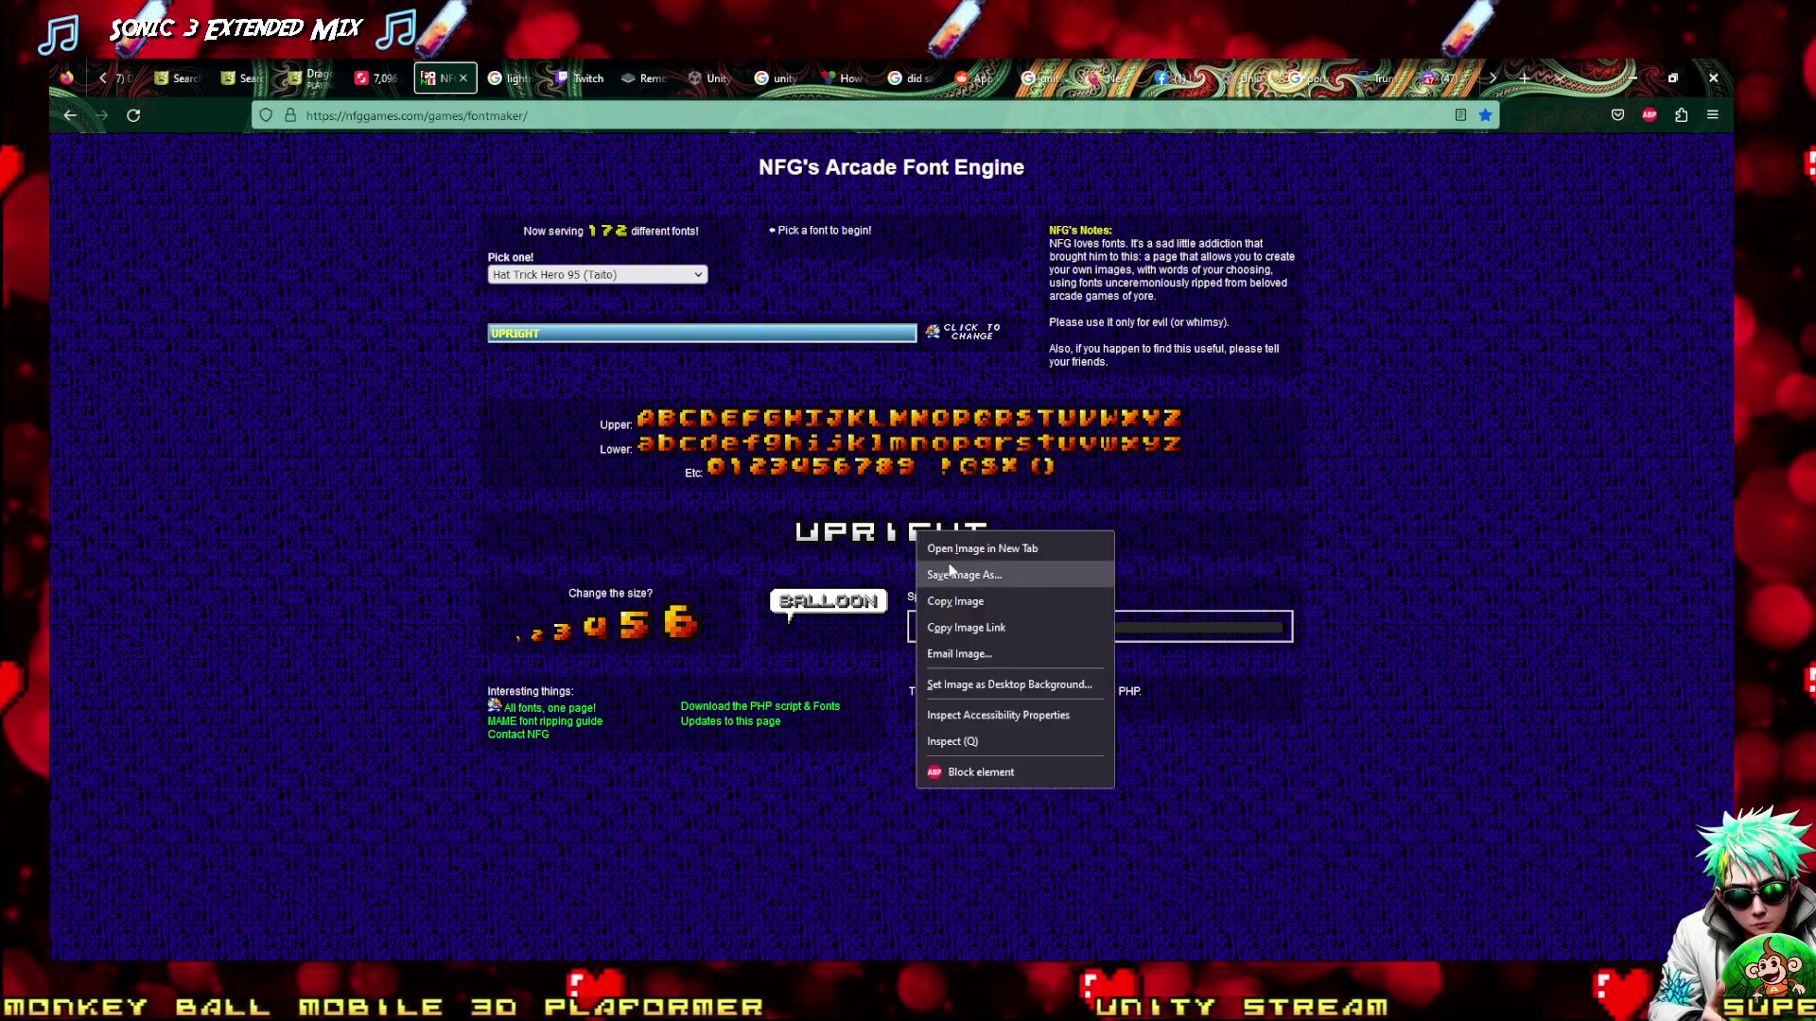
{"action": "left_click", "coordinate": [945, 599]}
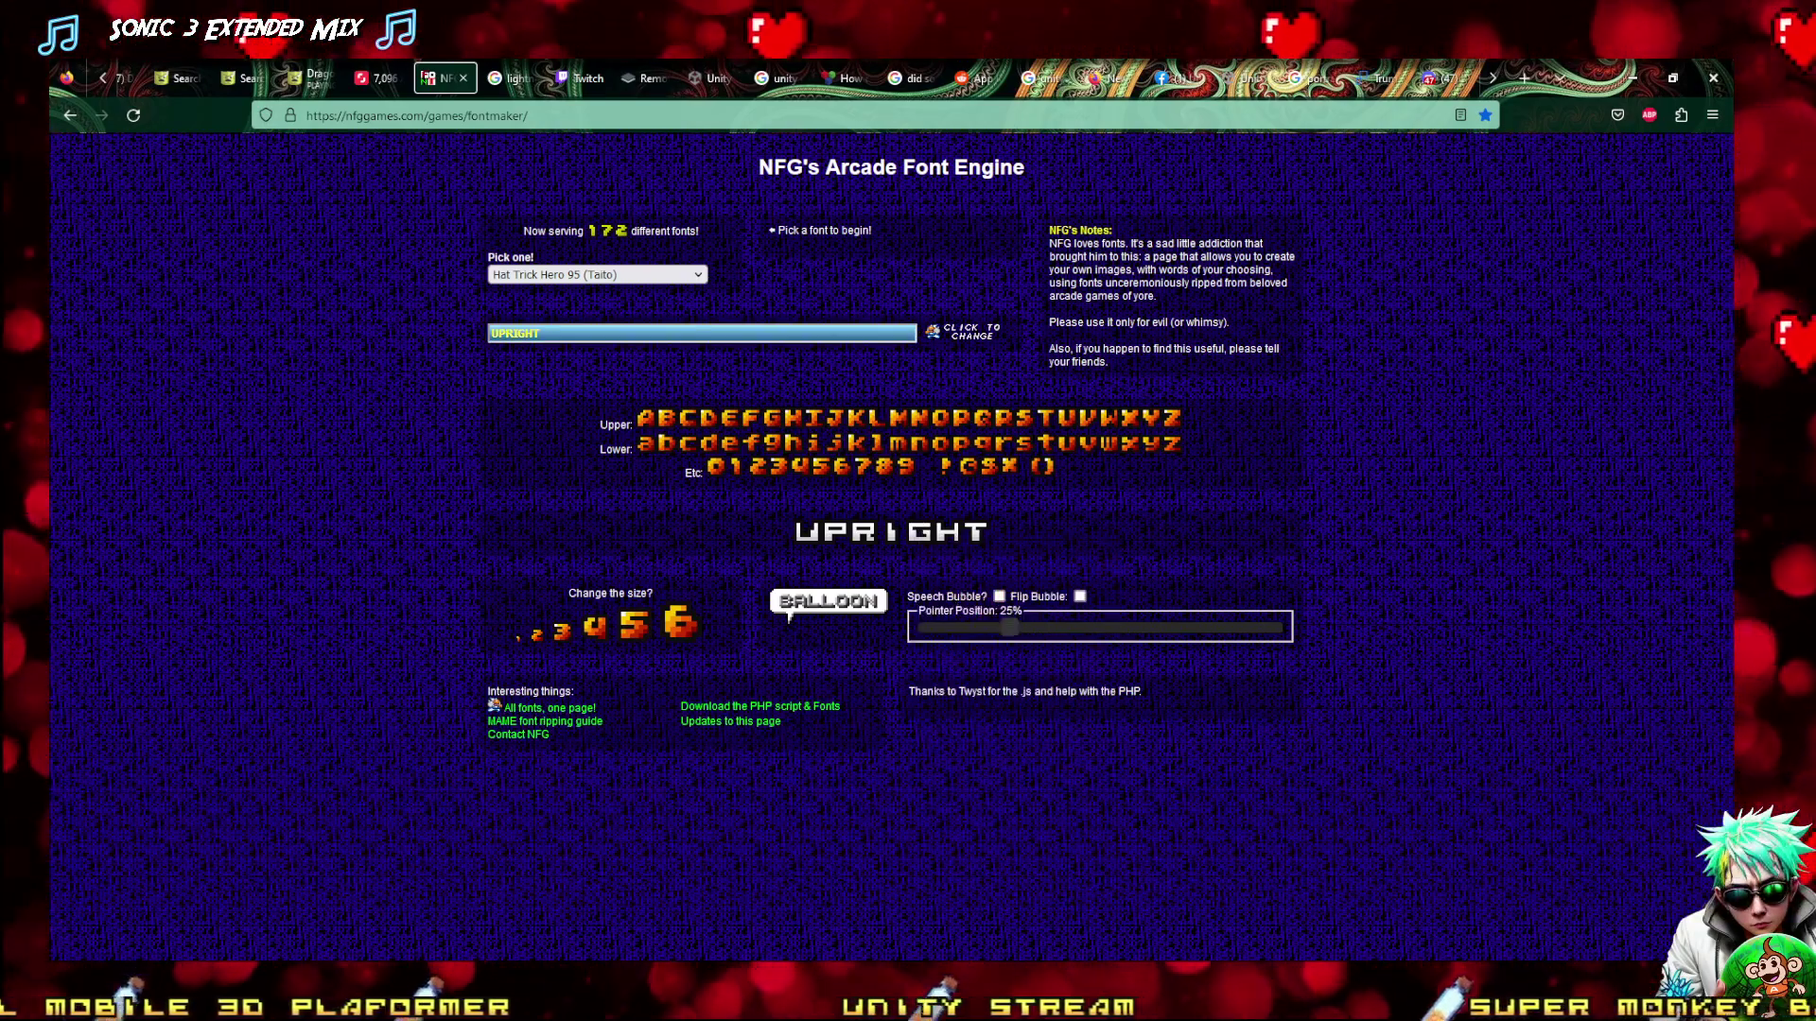
{"action": "key", "text": "alt+Tab"}
{"action": "key", "text": "alt+Tab"}
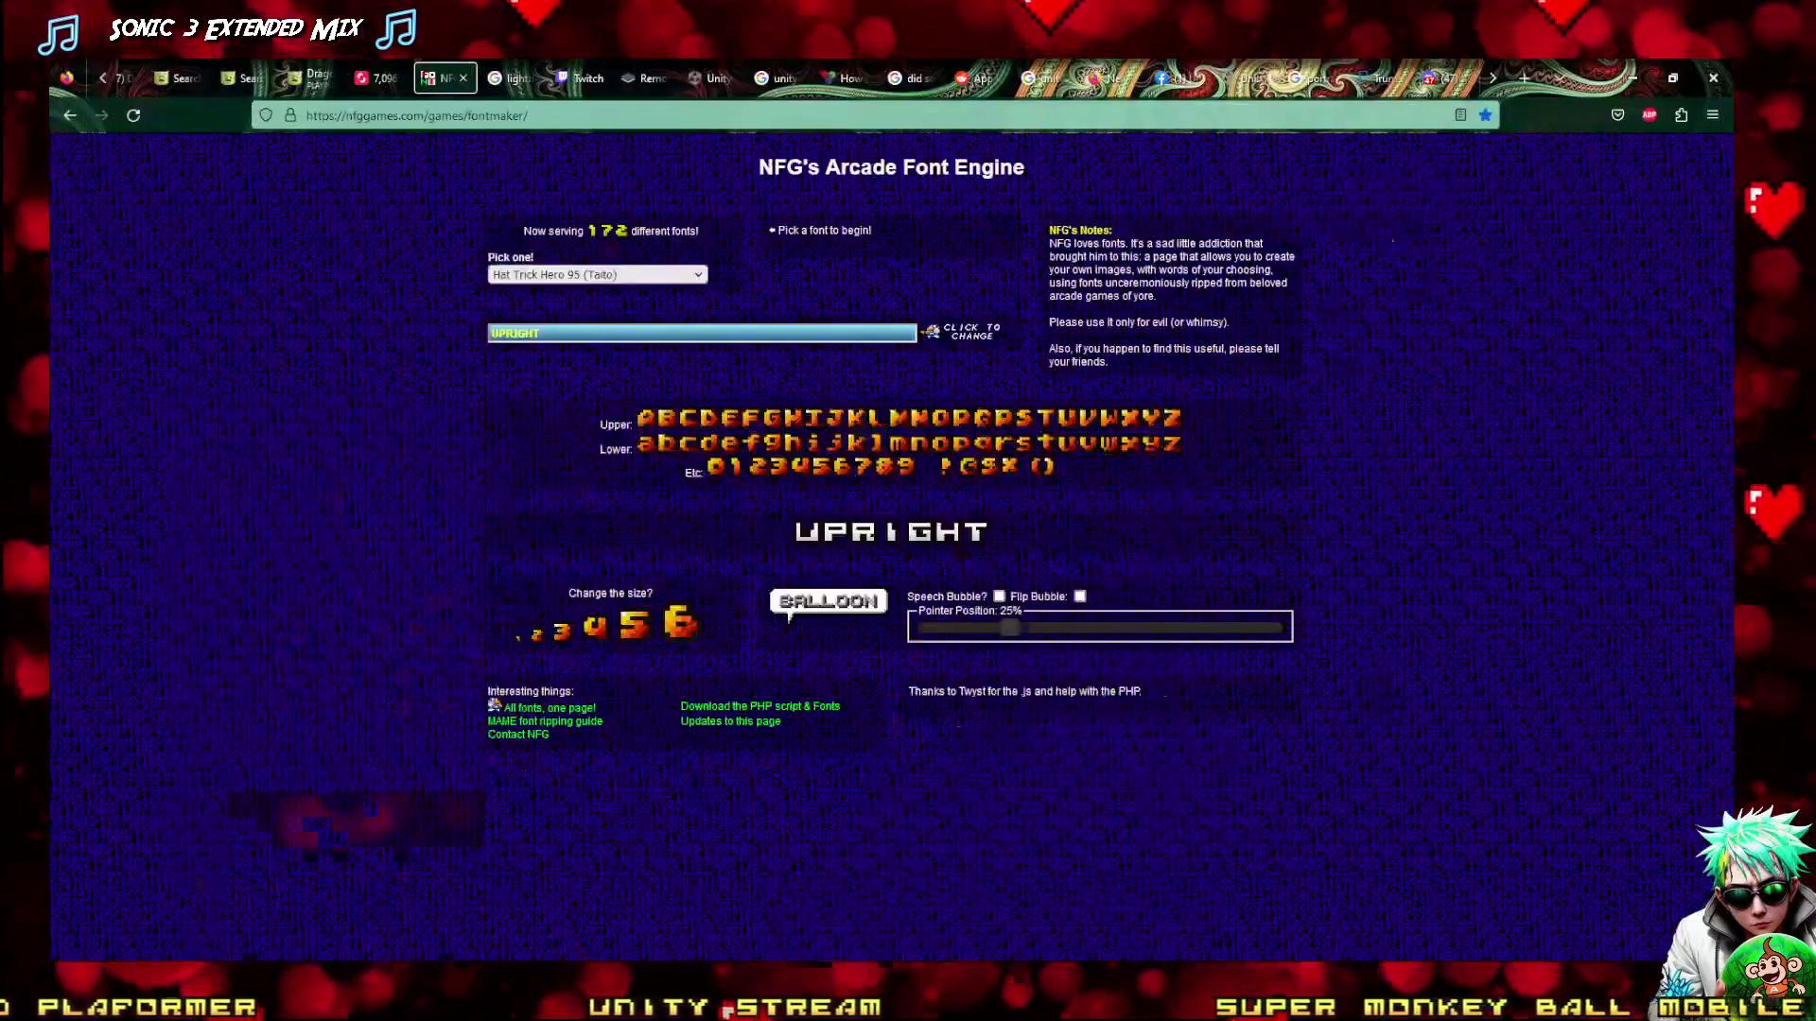
{"action": "key", "text": "alt+Tab"}
{"action": "key", "text": "ctrl+v"}
{"action": "key", "text": "alt+Tab"}
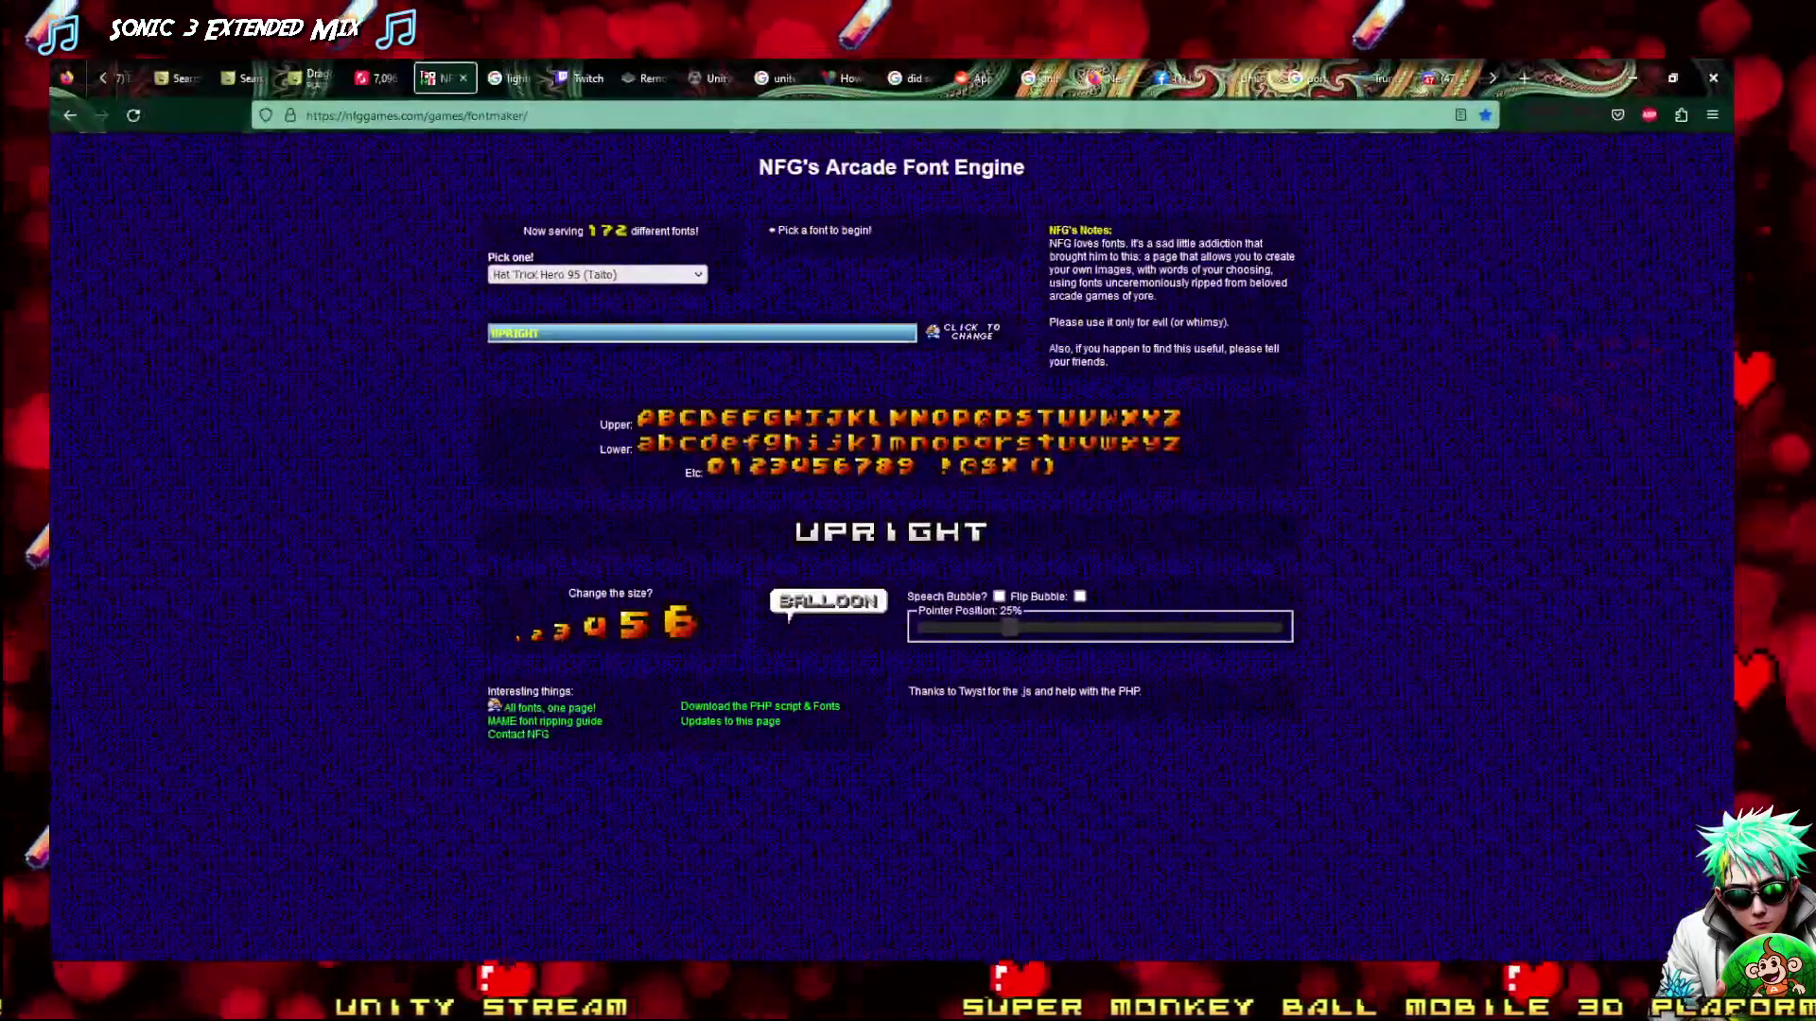
{"action": "key", "text": "alt+Tab"}
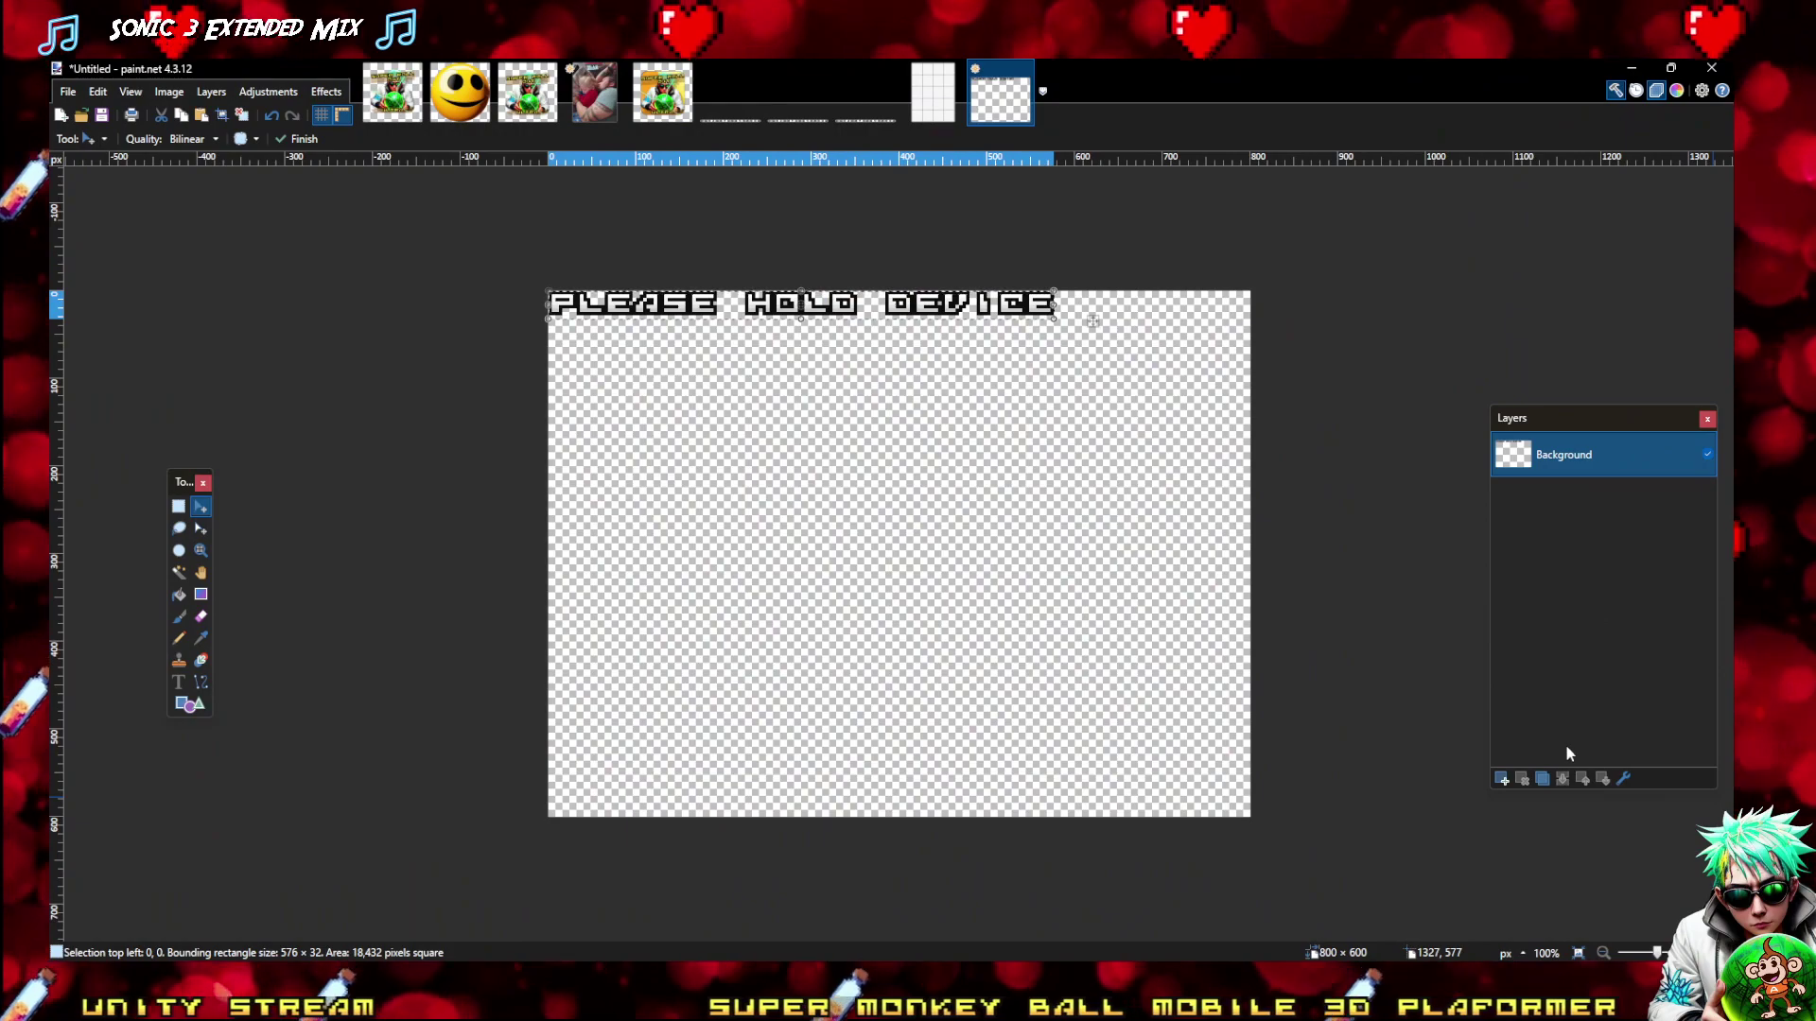
Add a new layer and paste UPRIGHT onto it below PLEASE HOLD DEVICE
{"action": "left_click", "coordinate": [1501, 779]}
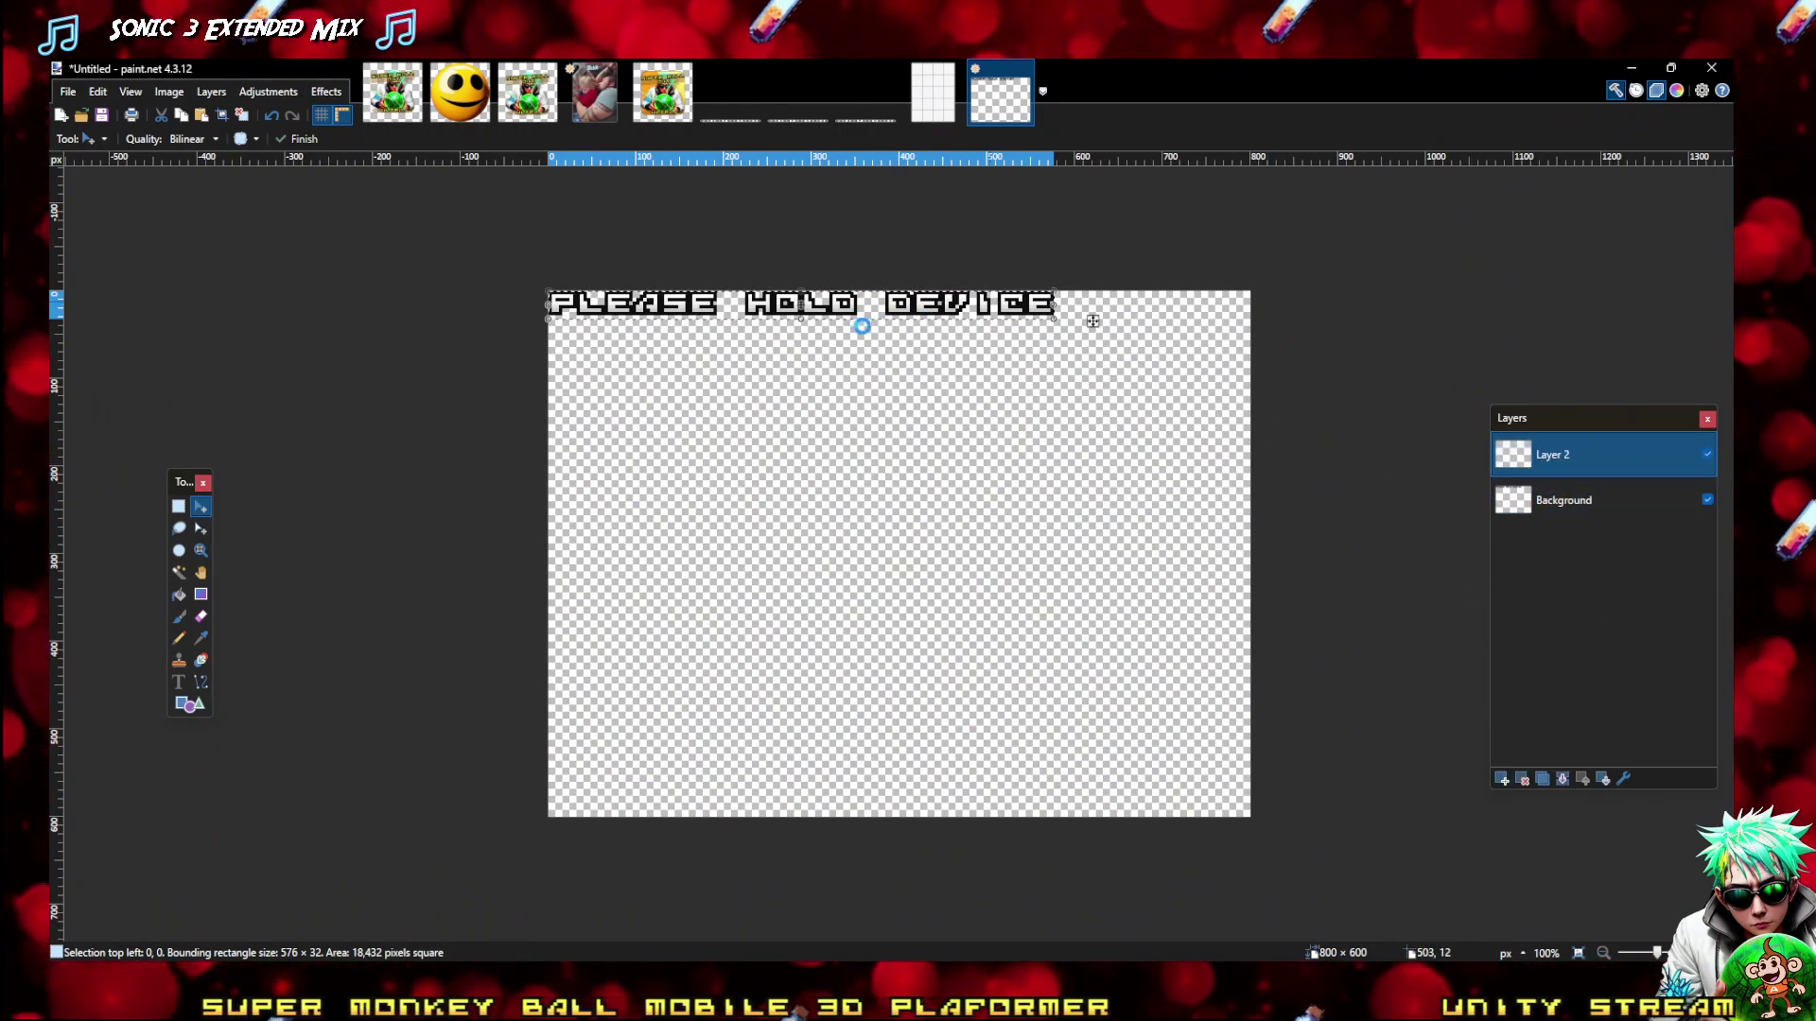
{"action": "key", "text": "ctrl+v"}
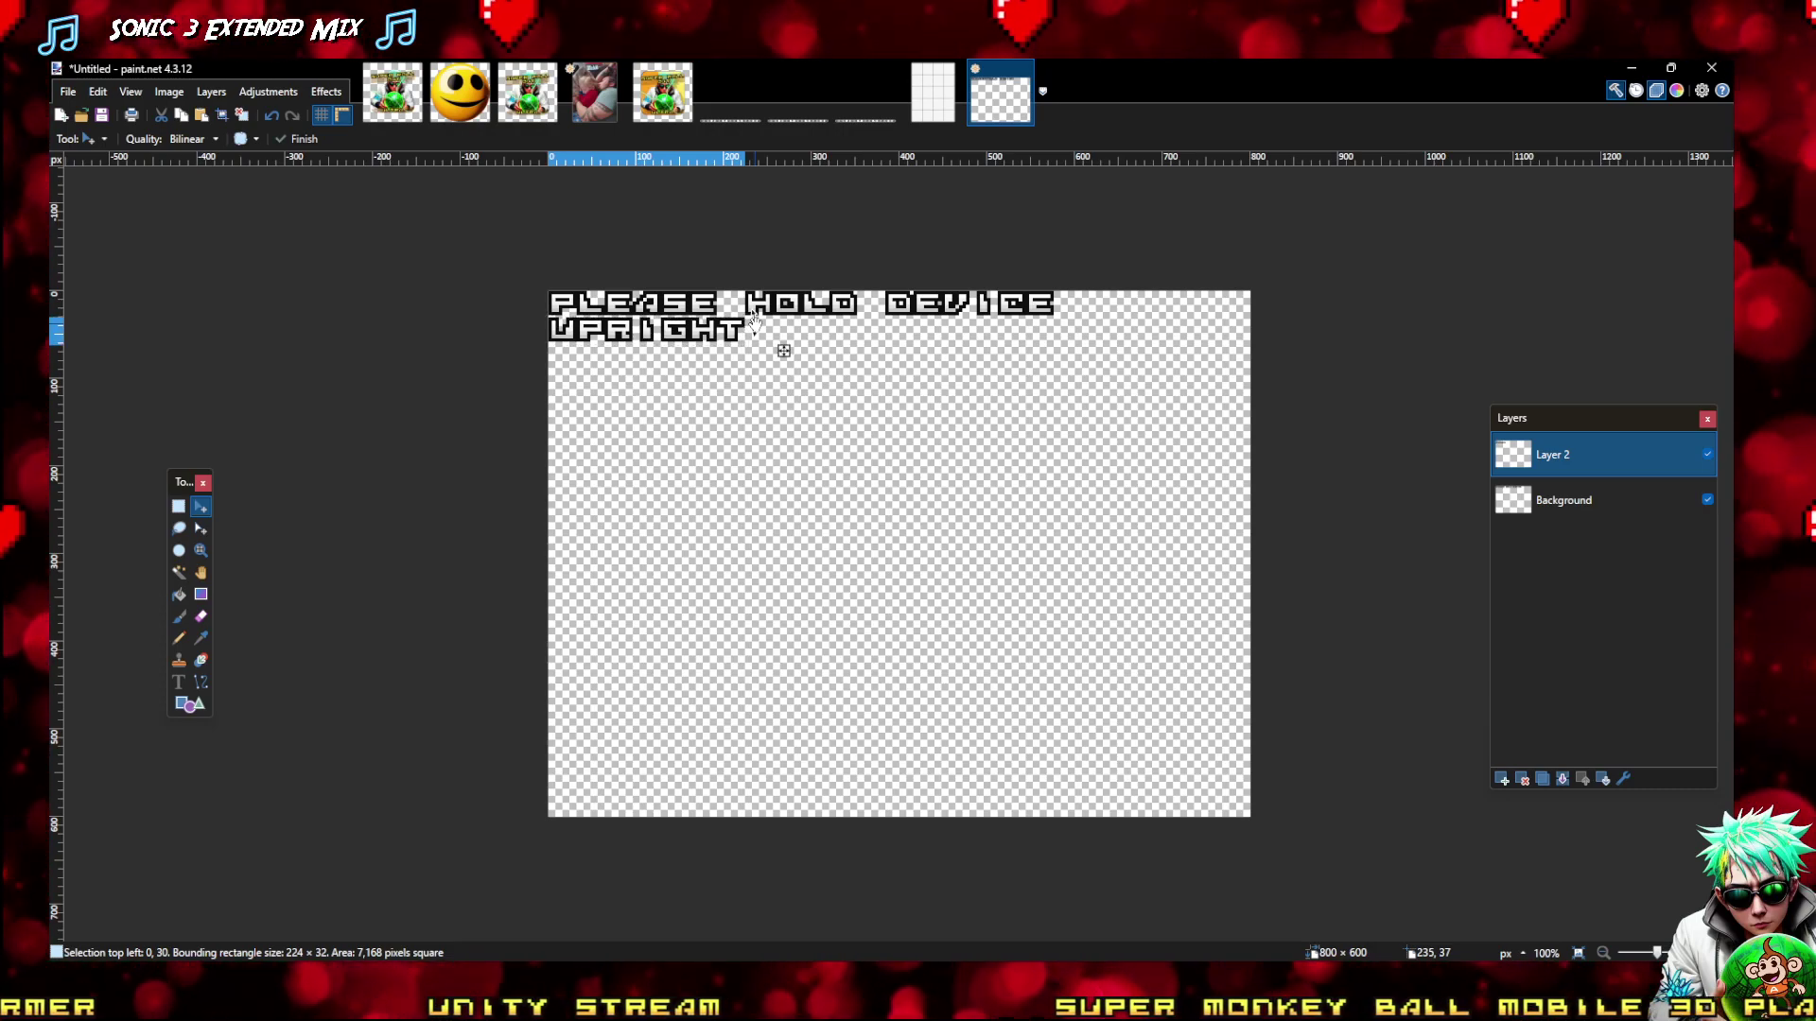
{"action": "left_click", "coordinate": [179, 511]}
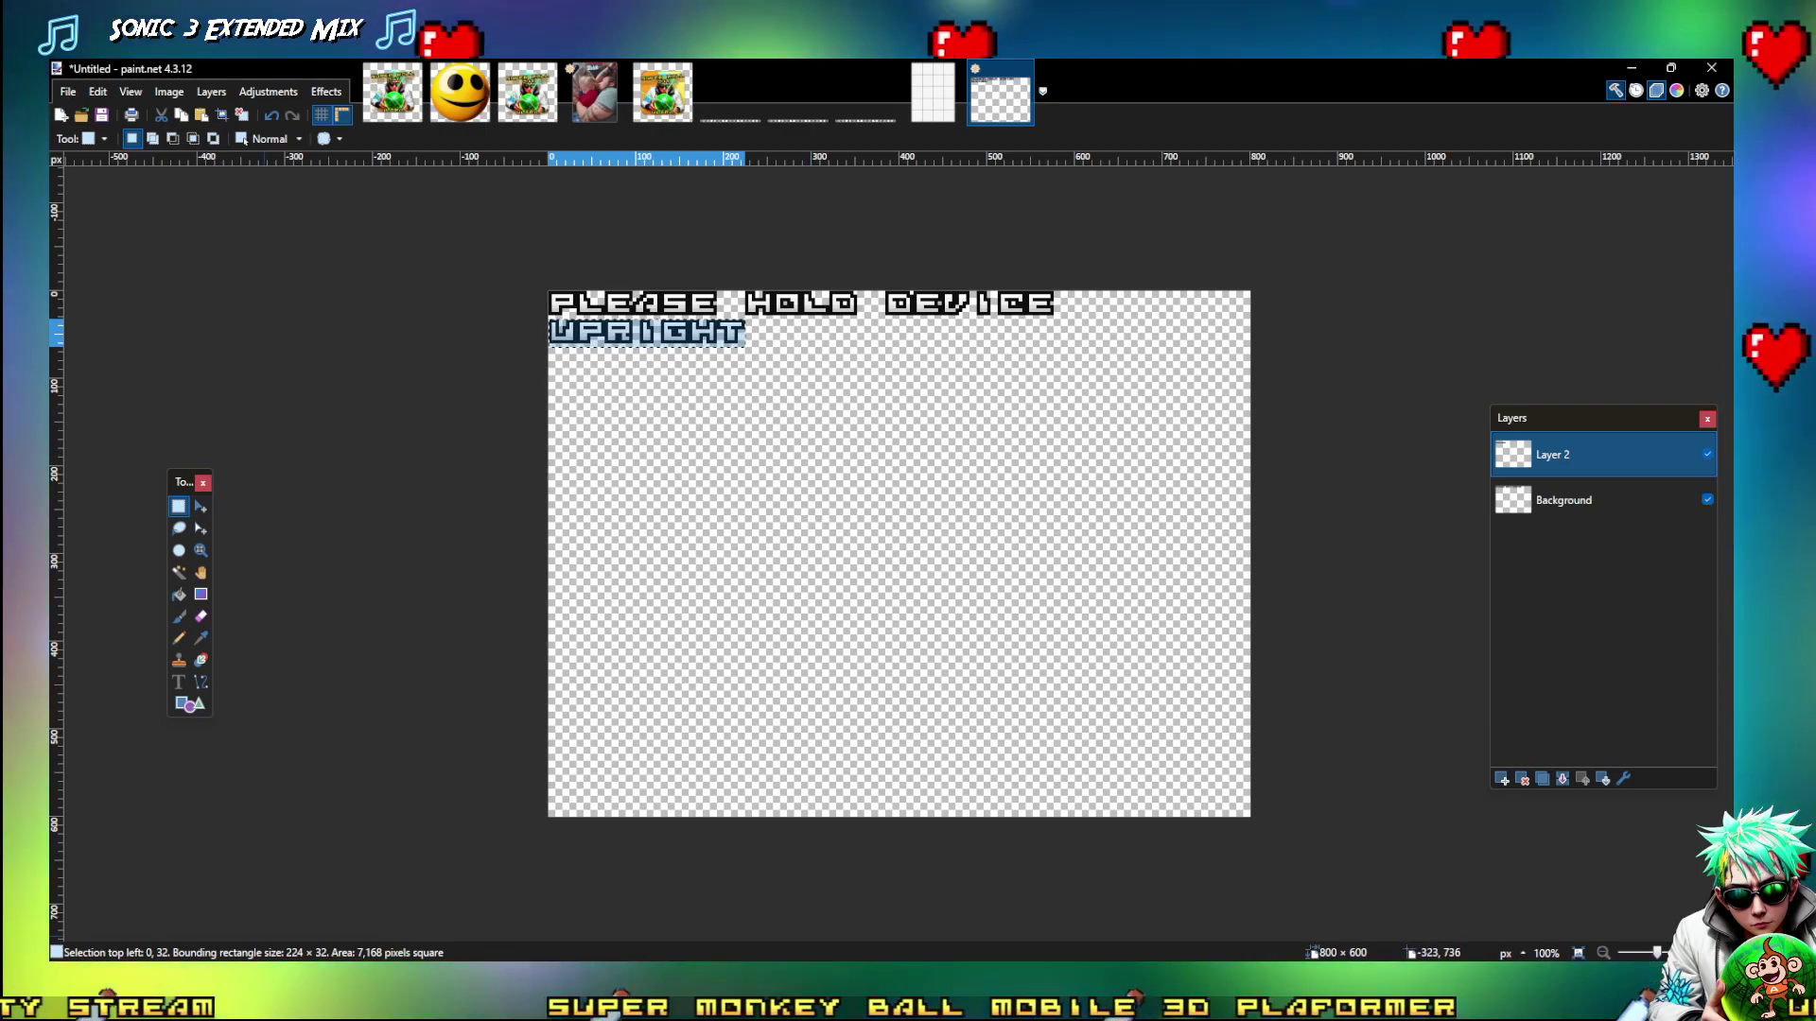
{"action": "key", "text": "alt+Tab"}
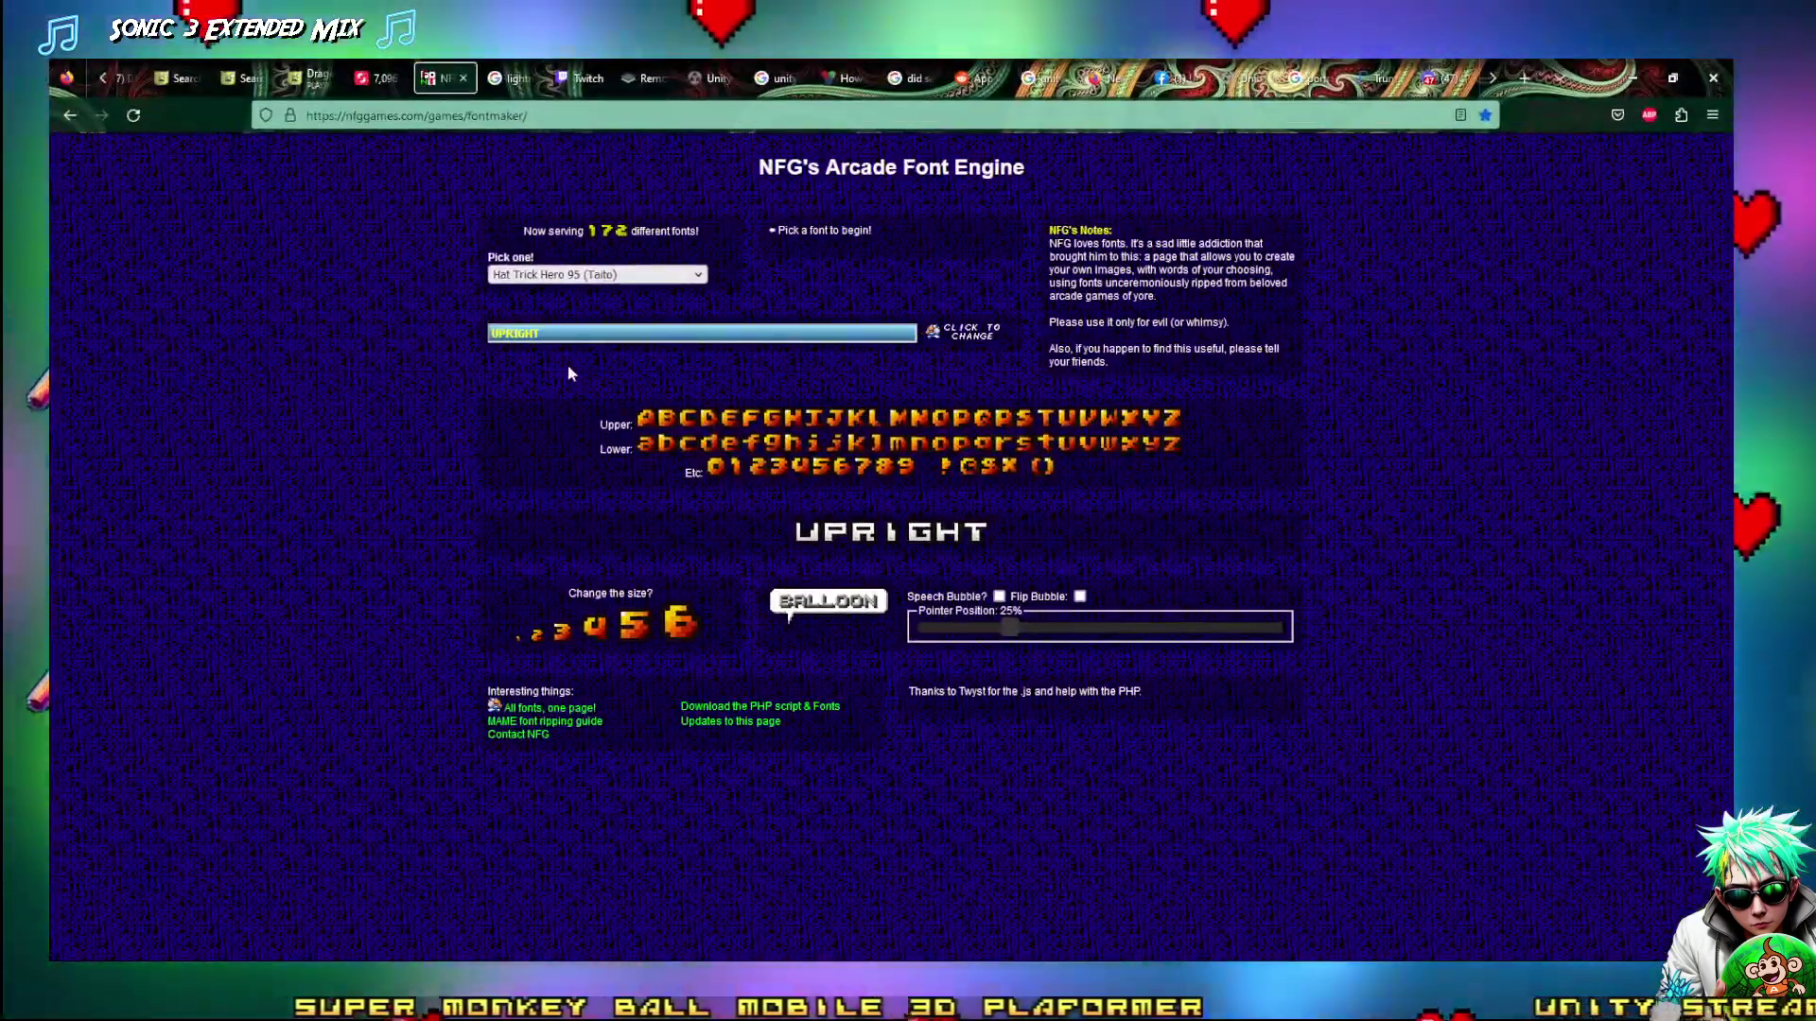
Render 'PRESS BUTTON' in the pixel font and copy the resulting image
{"action": "type", "text": "PRE"}
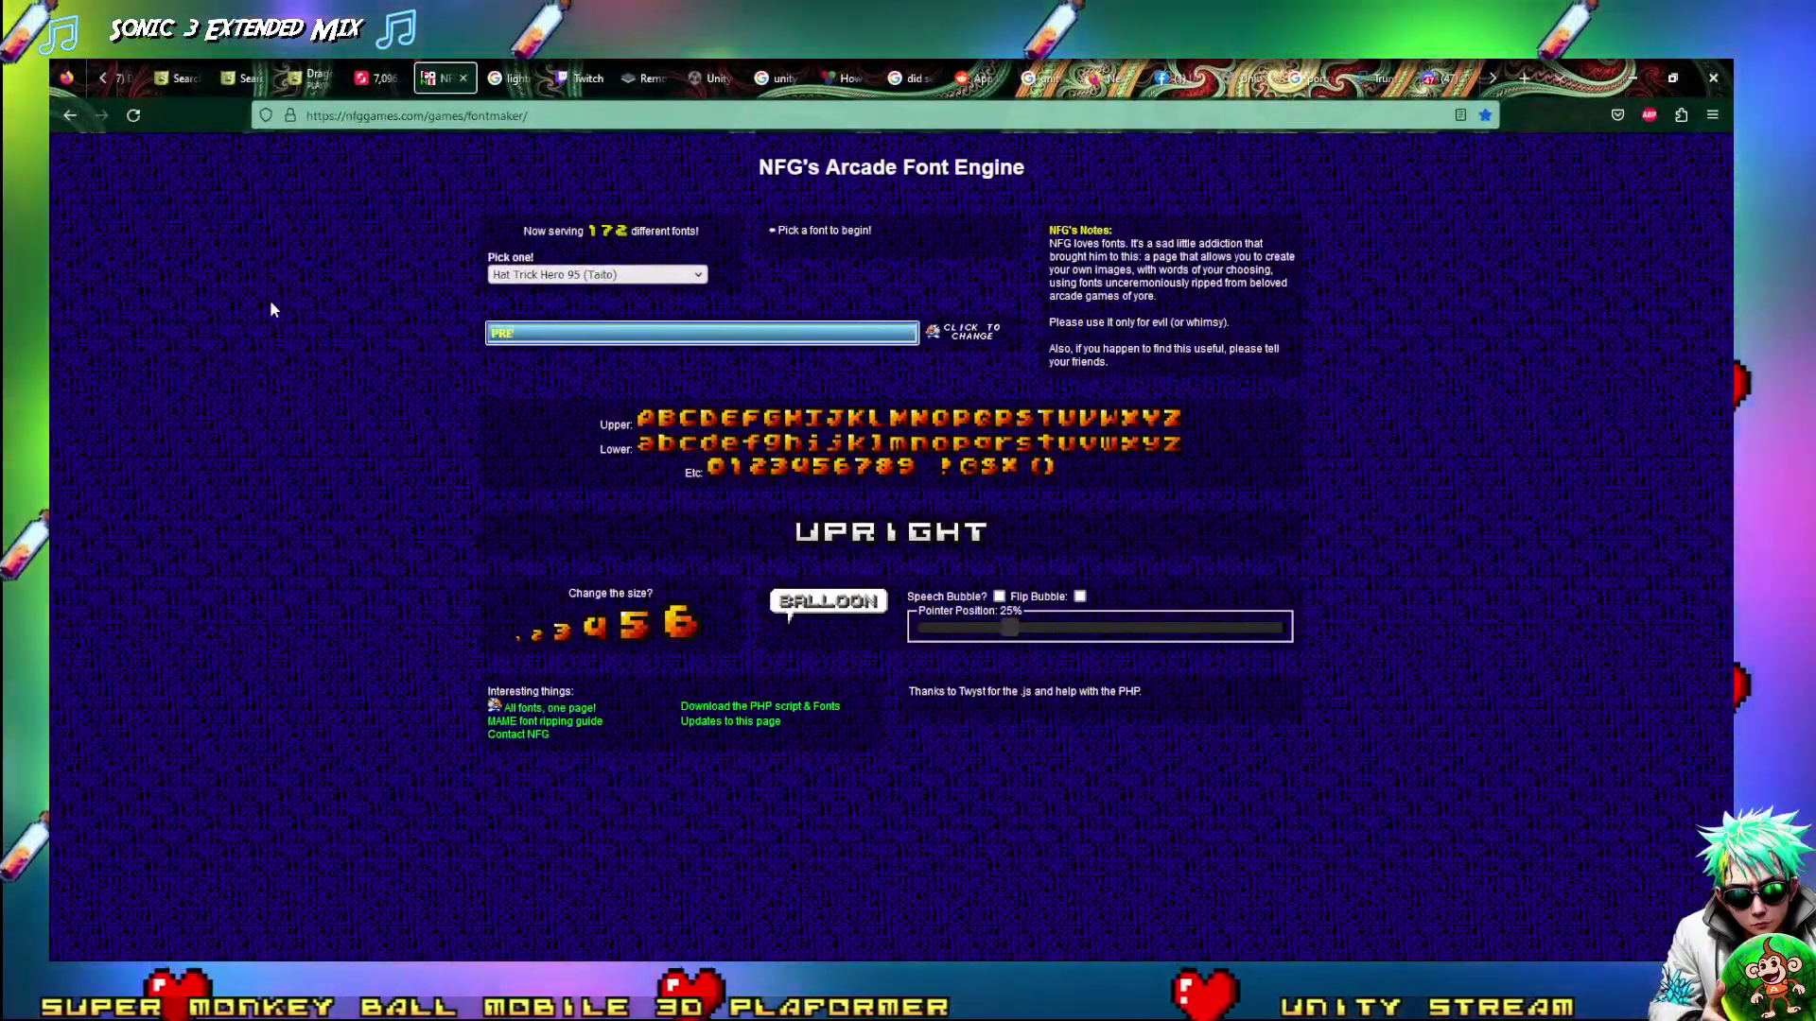
{"action": "type", "text": "SS BUTTON"}
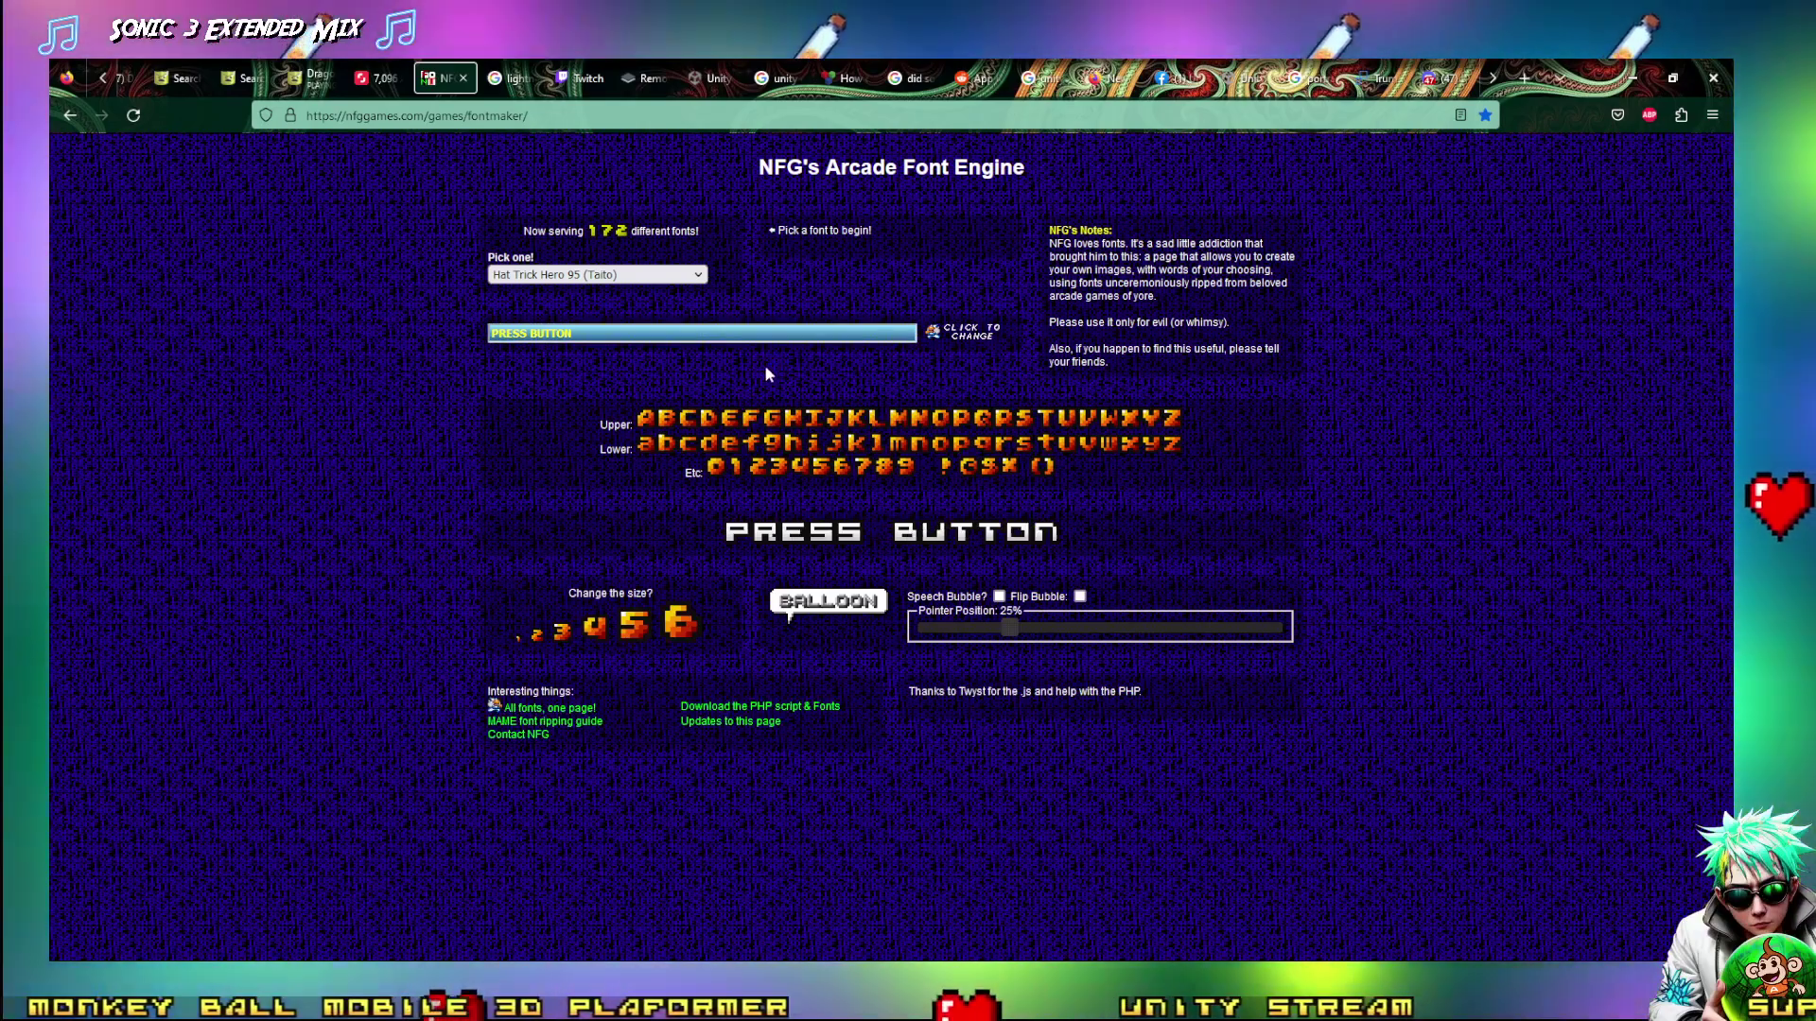
{"action": "right_click", "coordinate": [909, 518]}
{"action": "right_click", "coordinate": [878, 532]}
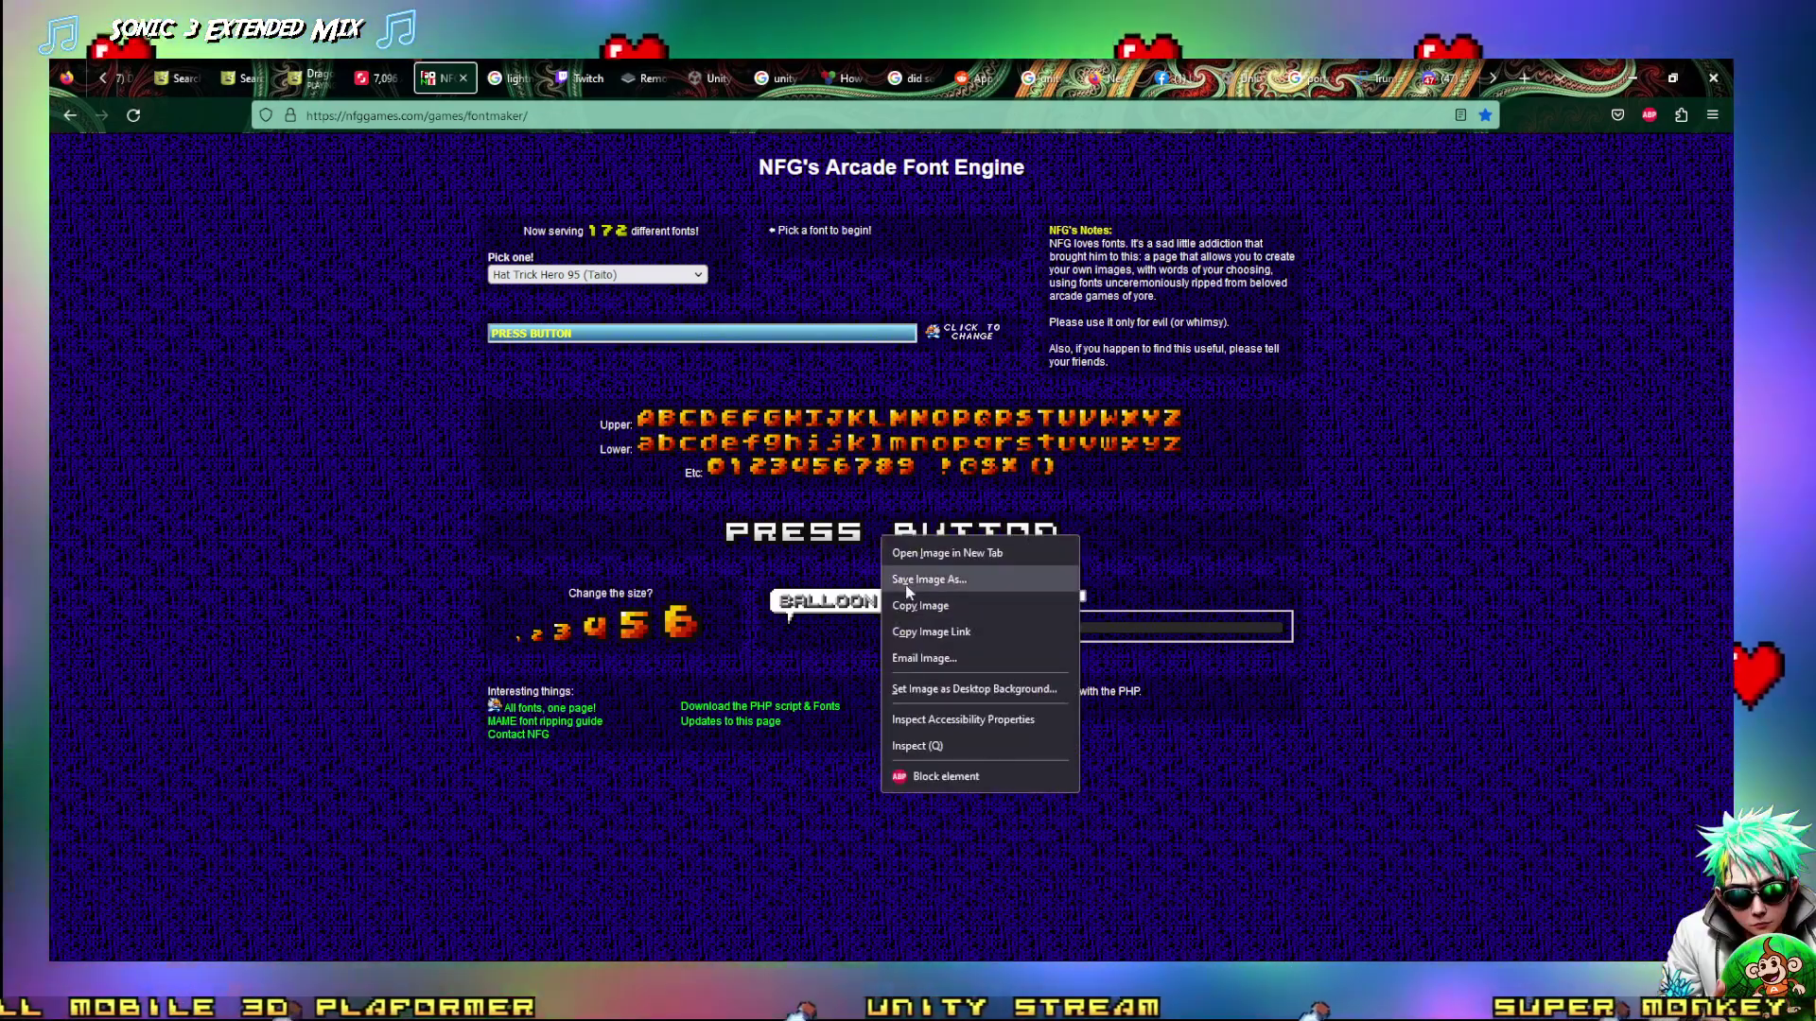
{"action": "left_click", "coordinate": [908, 606]}
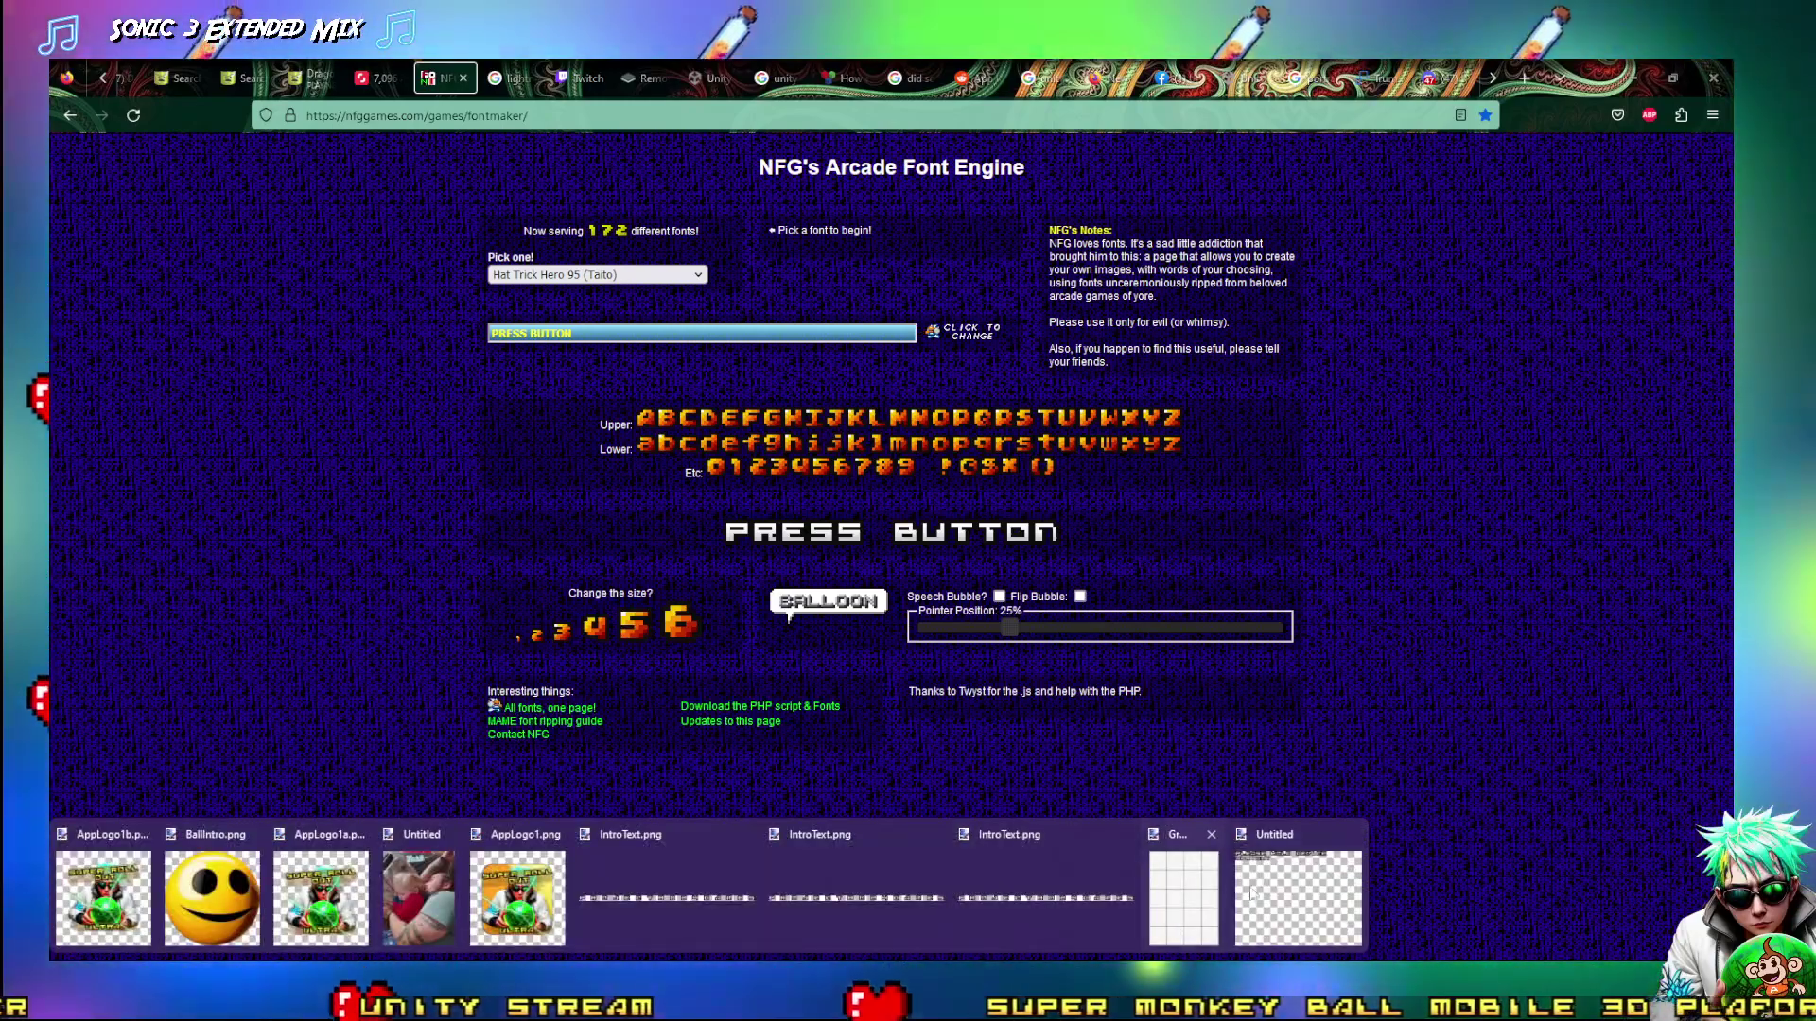
{"action": "left_click", "coordinate": [1238, 896]}
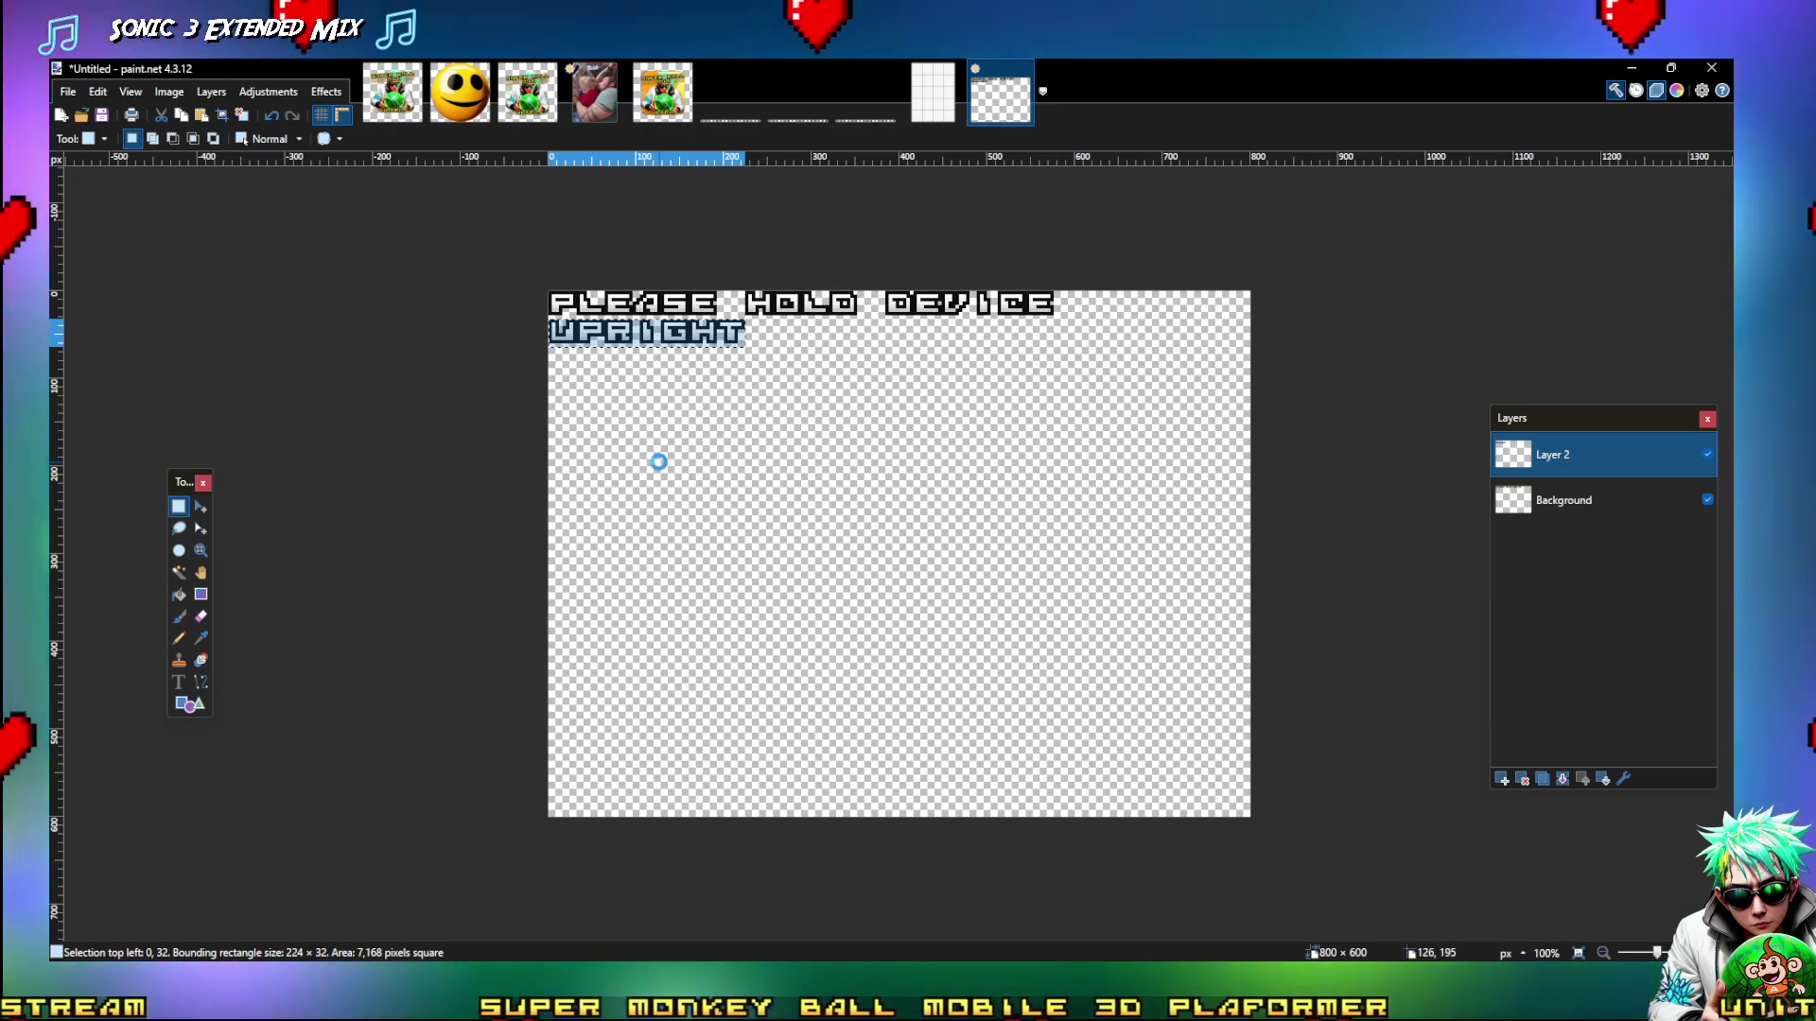
Paste PRESS BUTTON and move it down beneath UPRIGHT
{"action": "key", "text": "ctrl+v"}
{"action": "key", "text": "Down"}
{"action": "left_click_drag", "start_coordinate": [924, 324], "coordinate": [924, 374]}
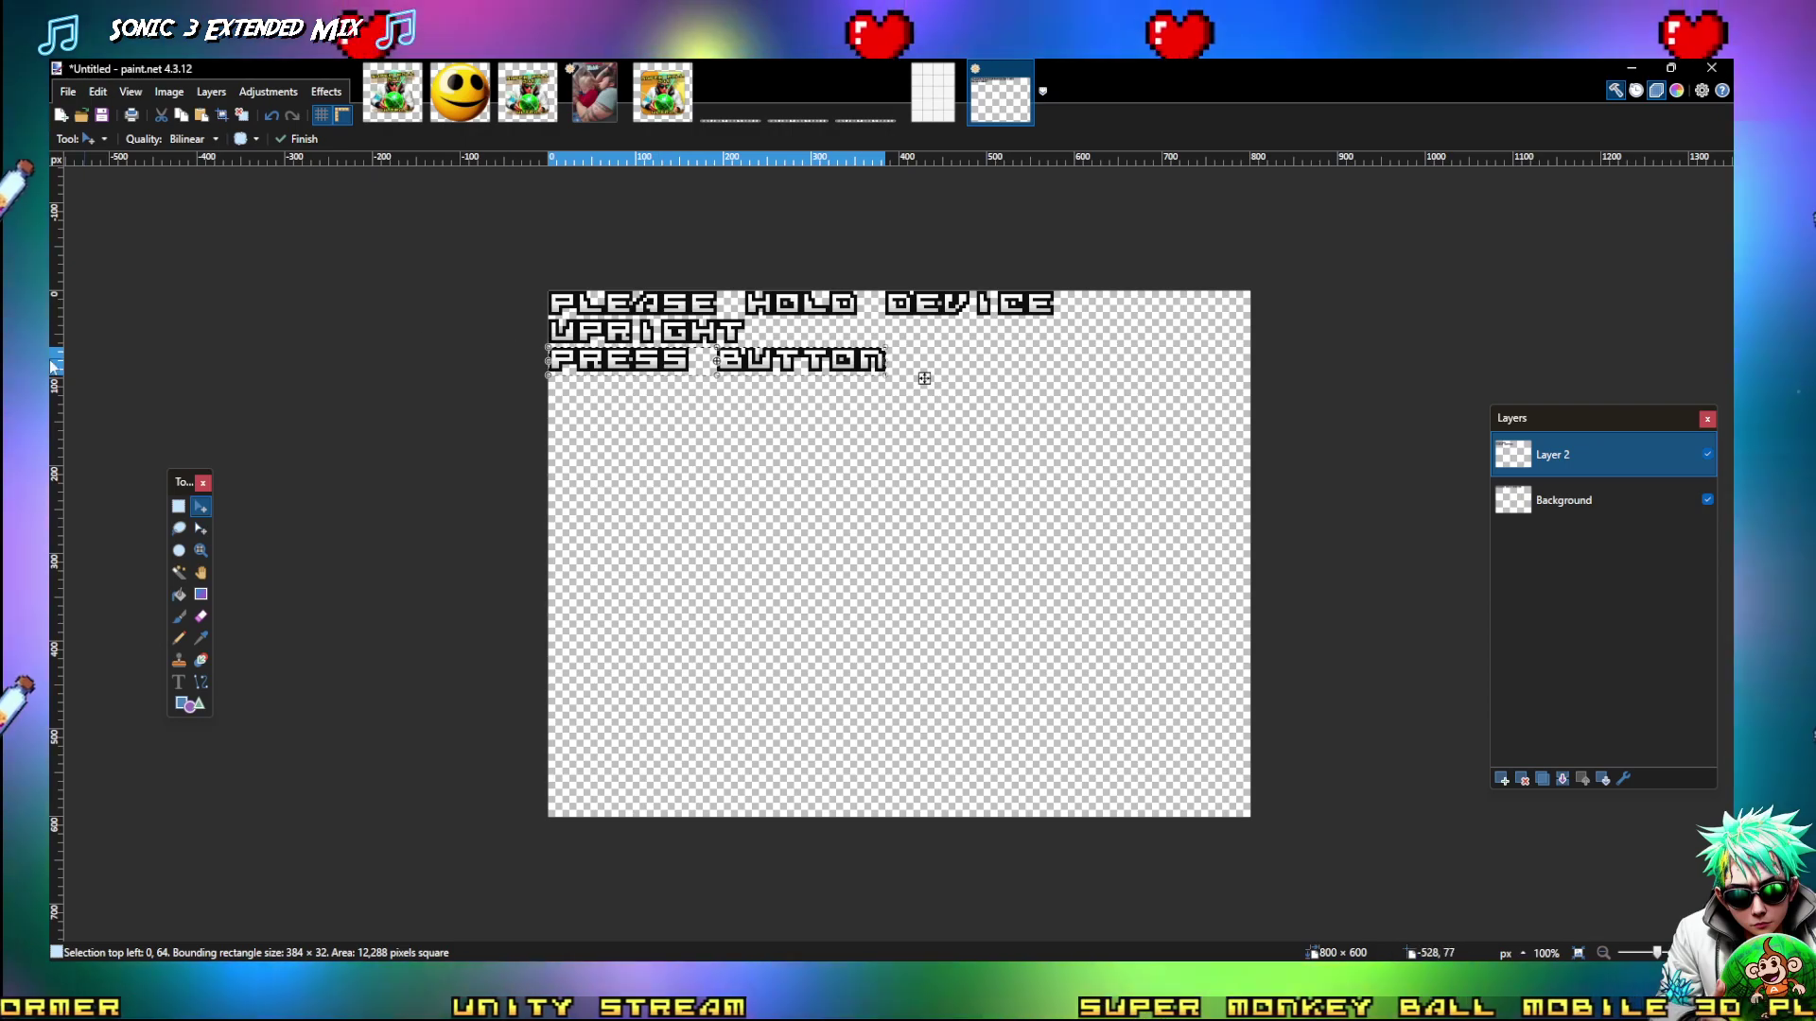
{"action": "key", "text": "alt+Tab"}
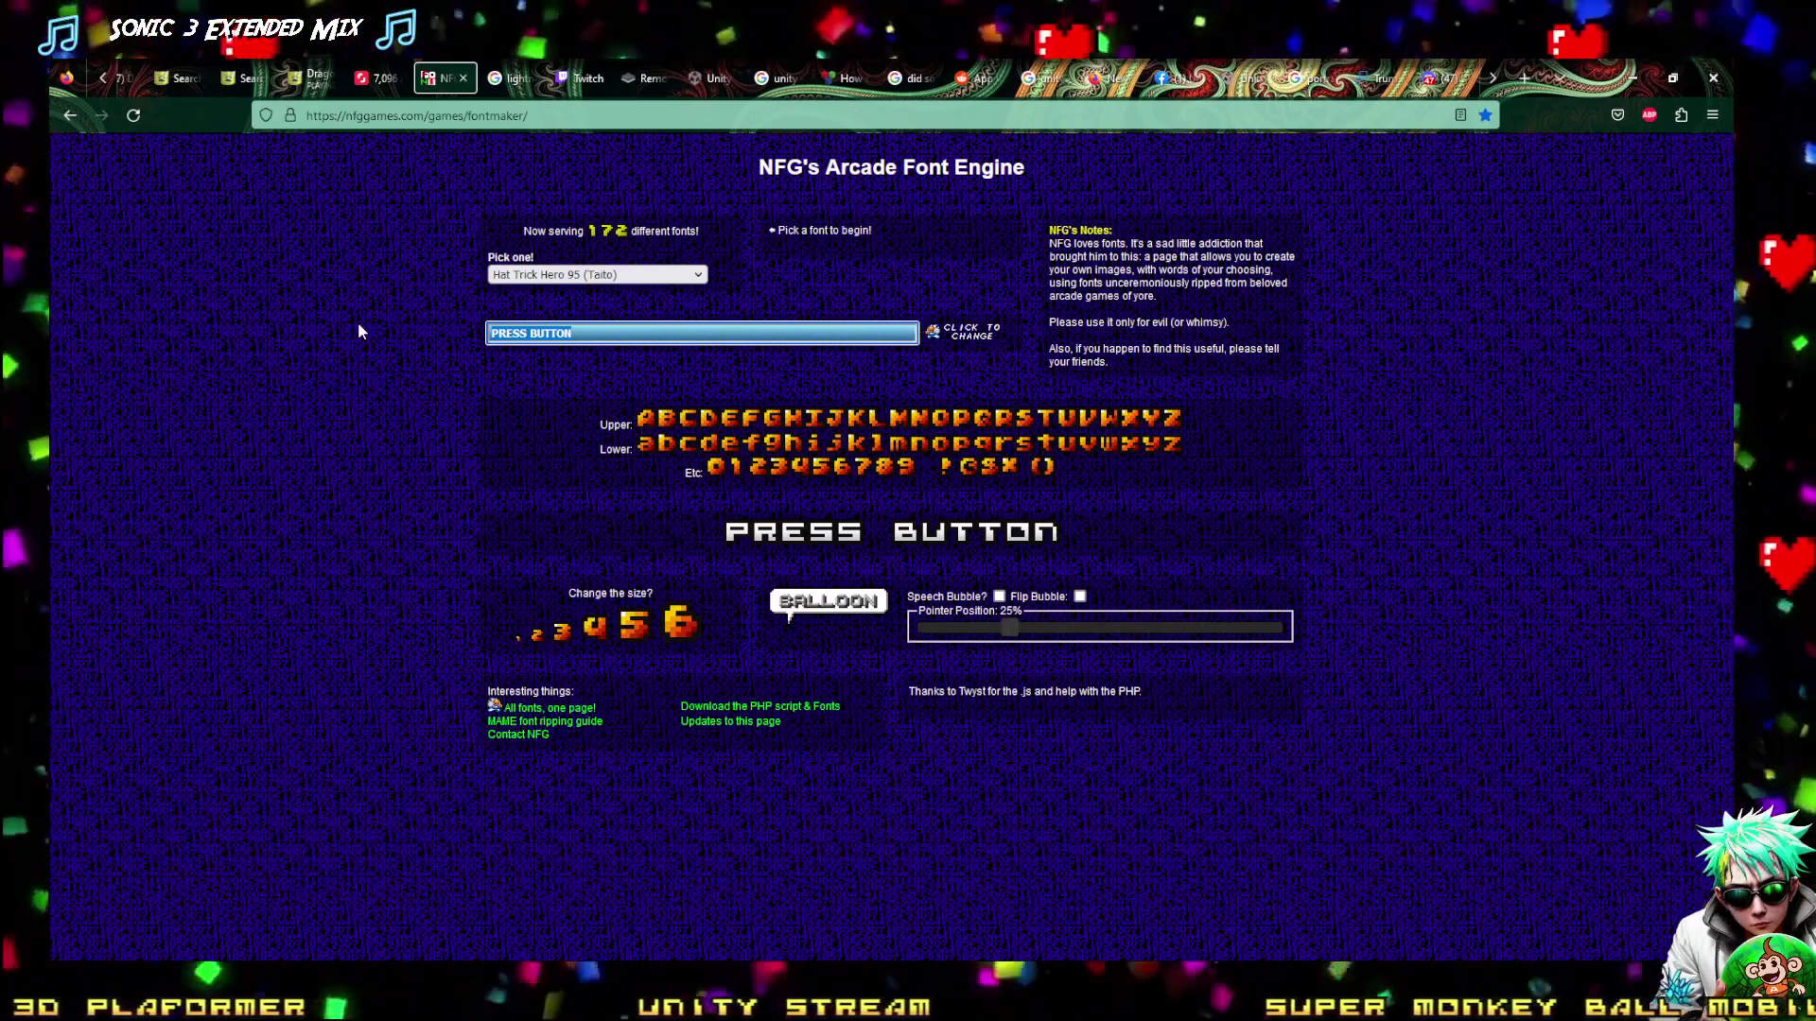
Render 'TO CALIBRATE' in Hat Trick Hero 95, copy it, and return to paint.net's Untitled image
{"action": "type", "text": "TO"}
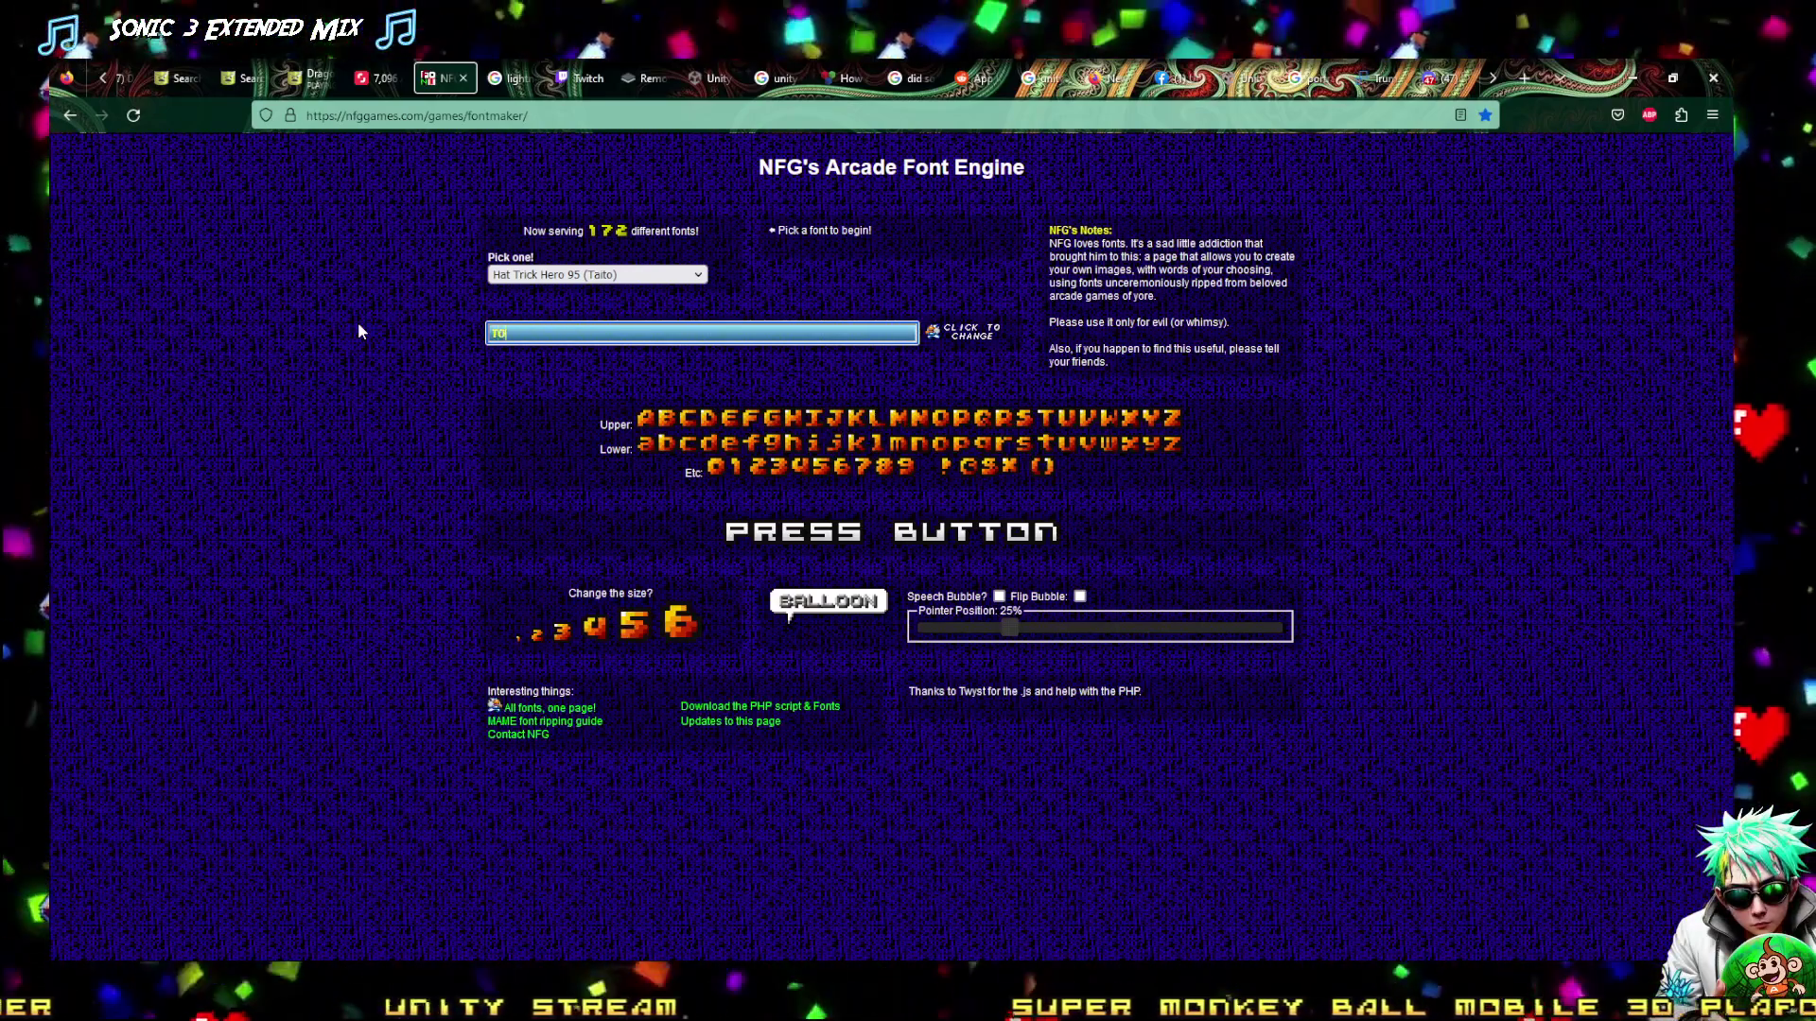
{"action": "type", "text": " CALIBRATE"}
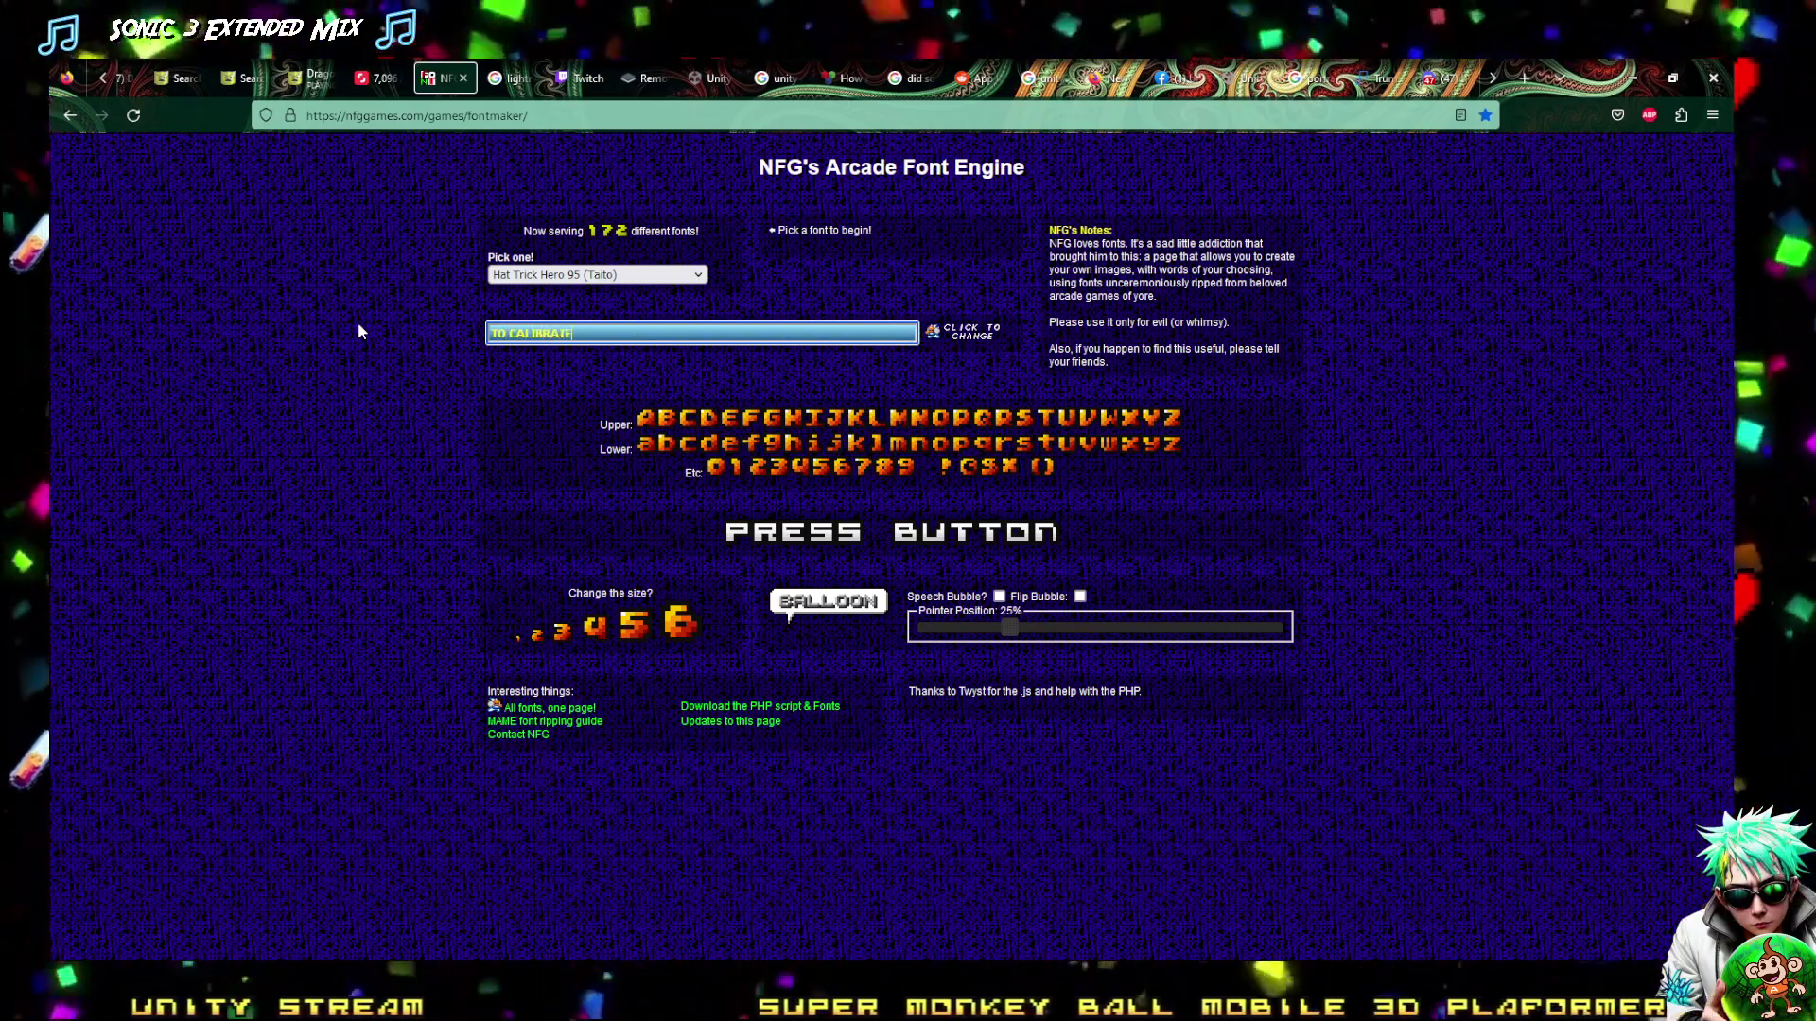
{"action": "left_click", "coordinate": [989, 336]}
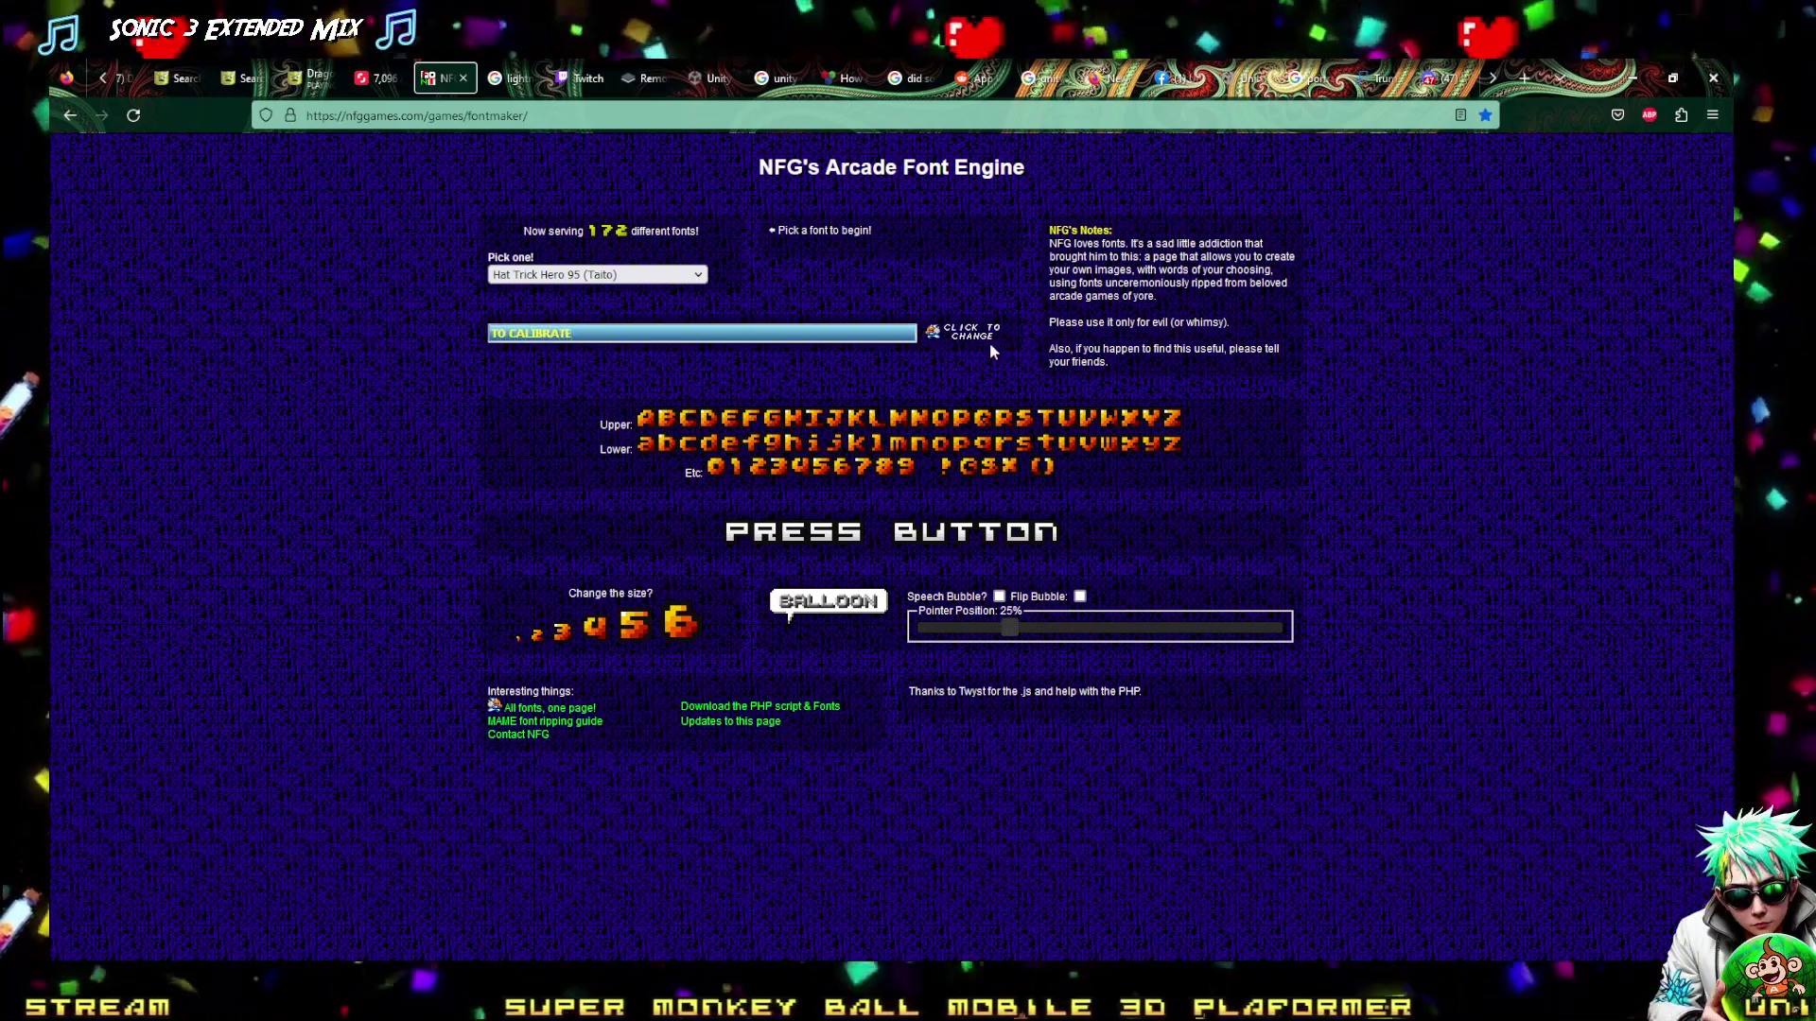
{"action": "right_click", "coordinate": [973, 537]}
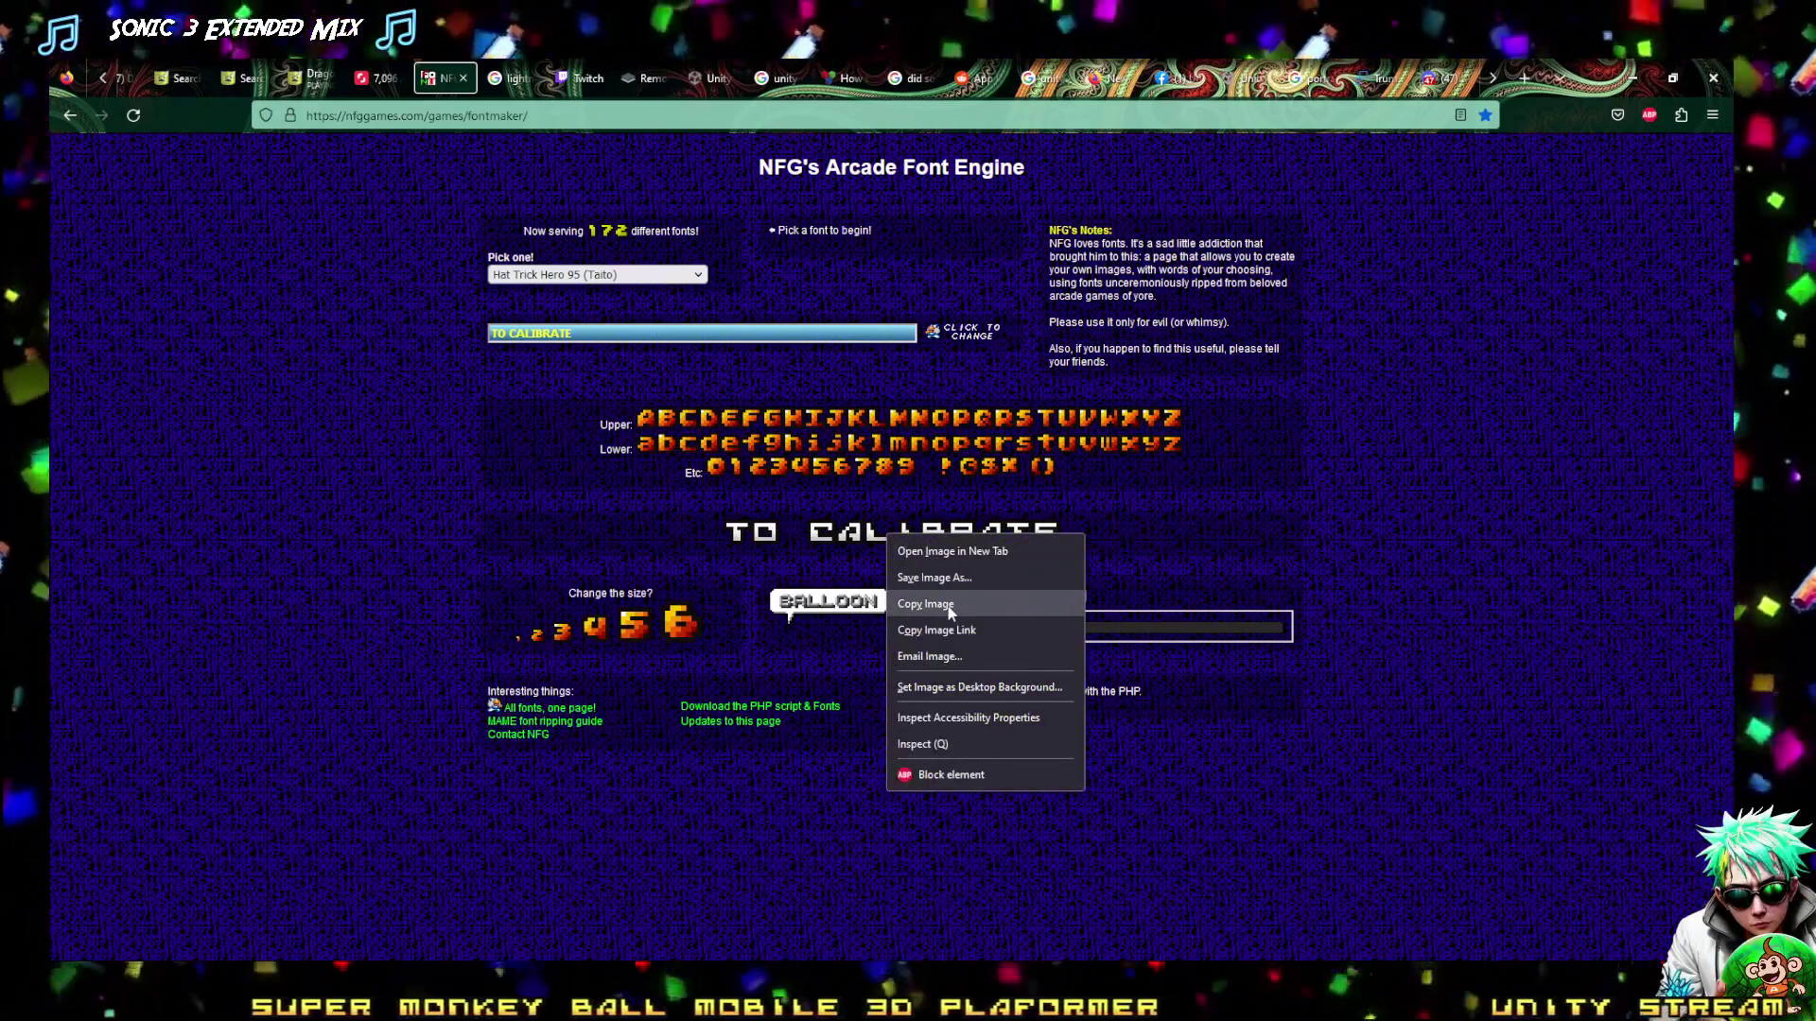
{"action": "left_click", "coordinate": [1021, 597]}
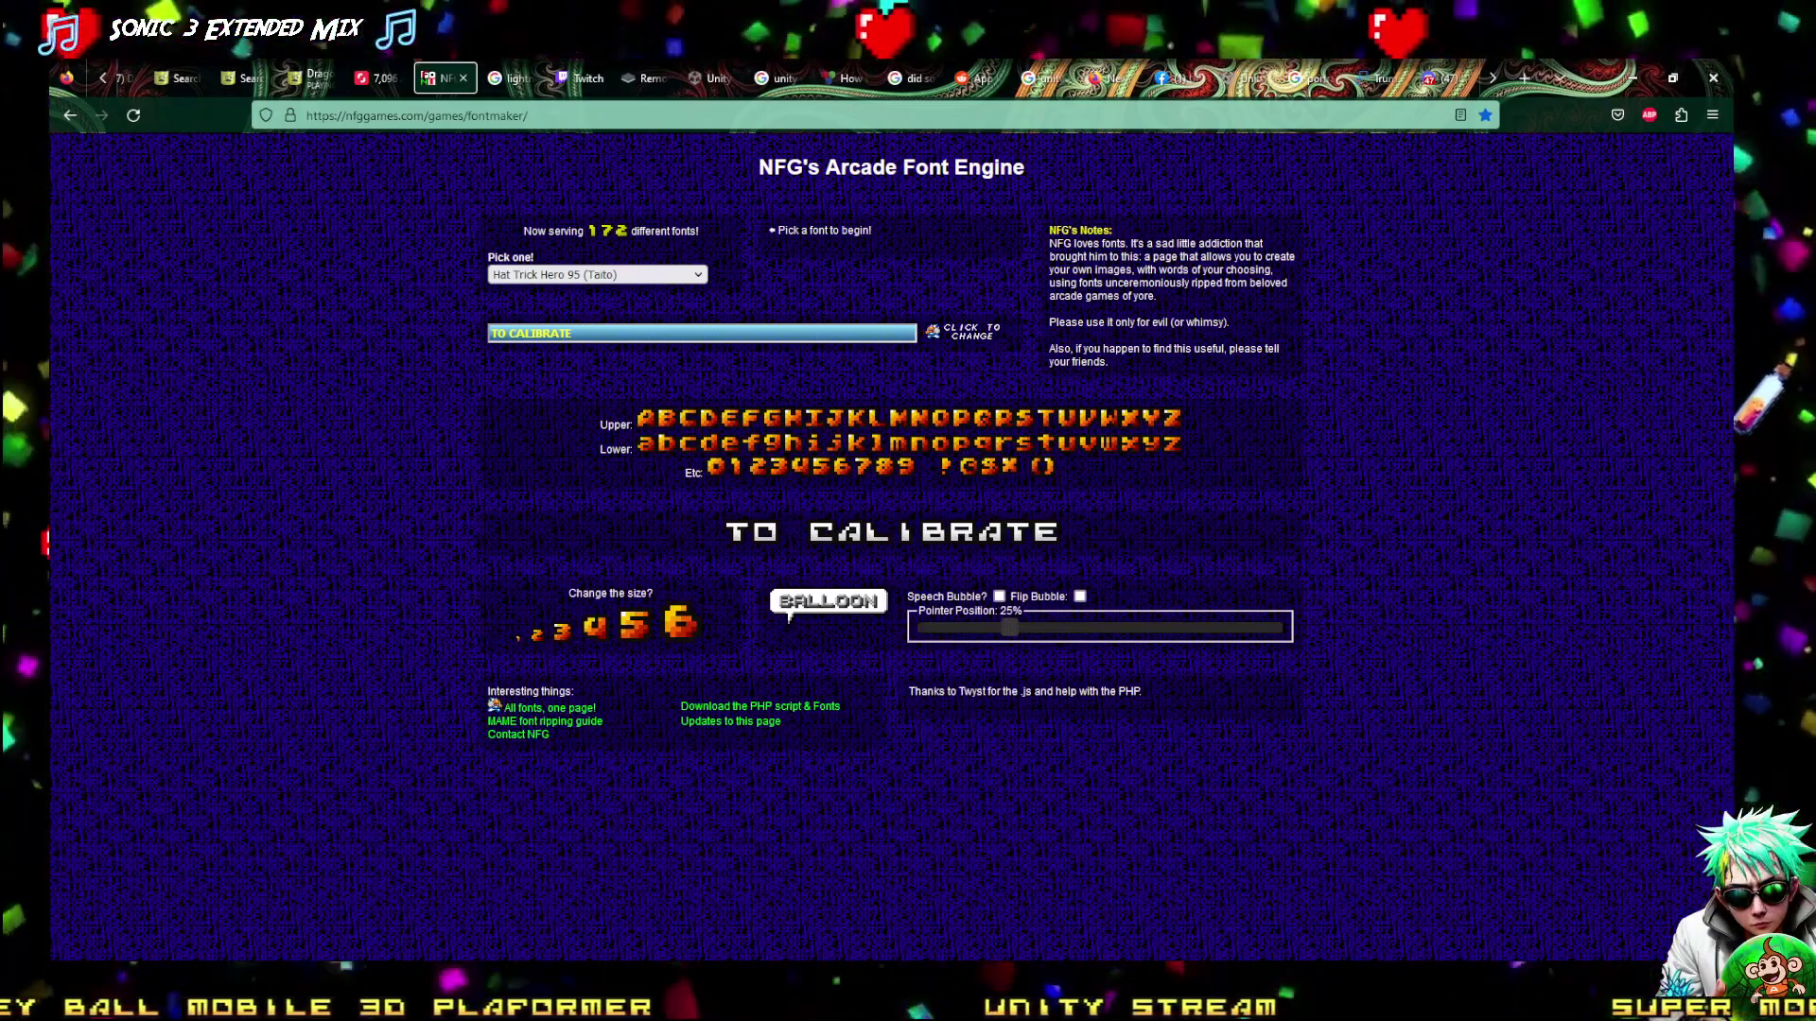
{"action": "mouse_move", "coordinate": [534, 834]}
{"action": "left_click", "coordinate": [1322, 893]}
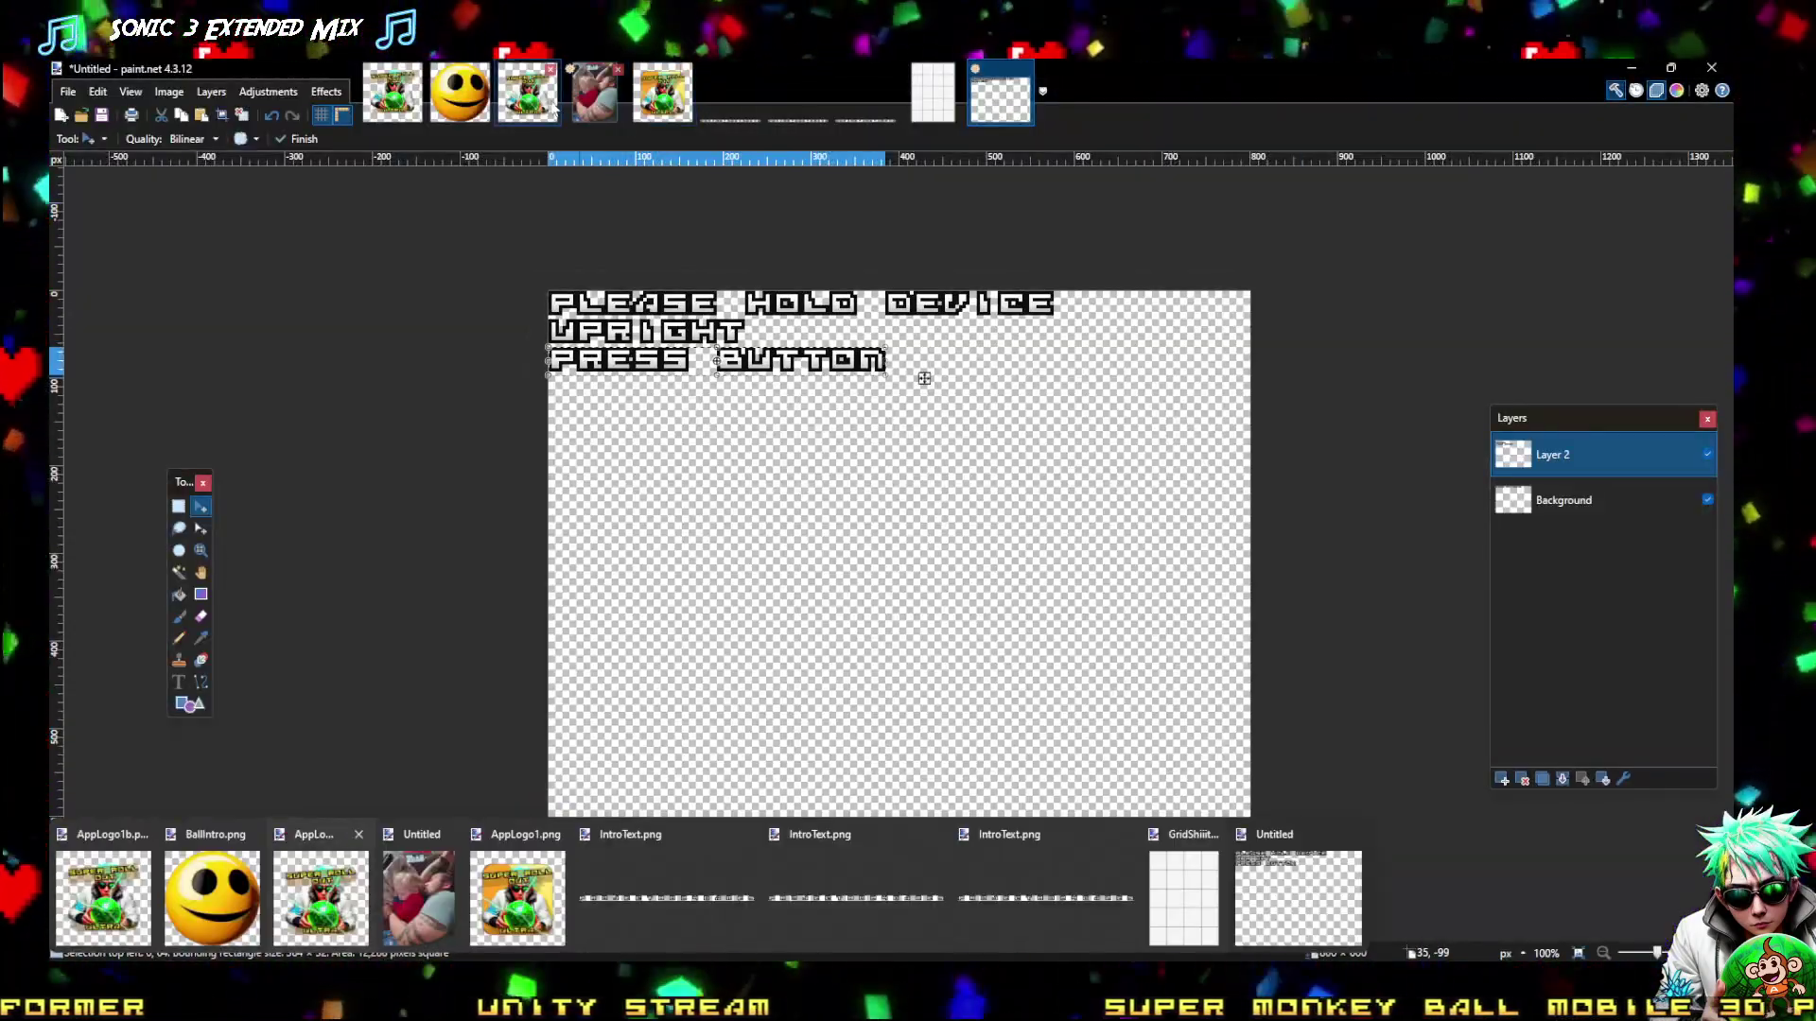
Zoom out on the photo, close it without saving, and hide paint.net
{"action": "key", "text": "ctrl+Tab"}
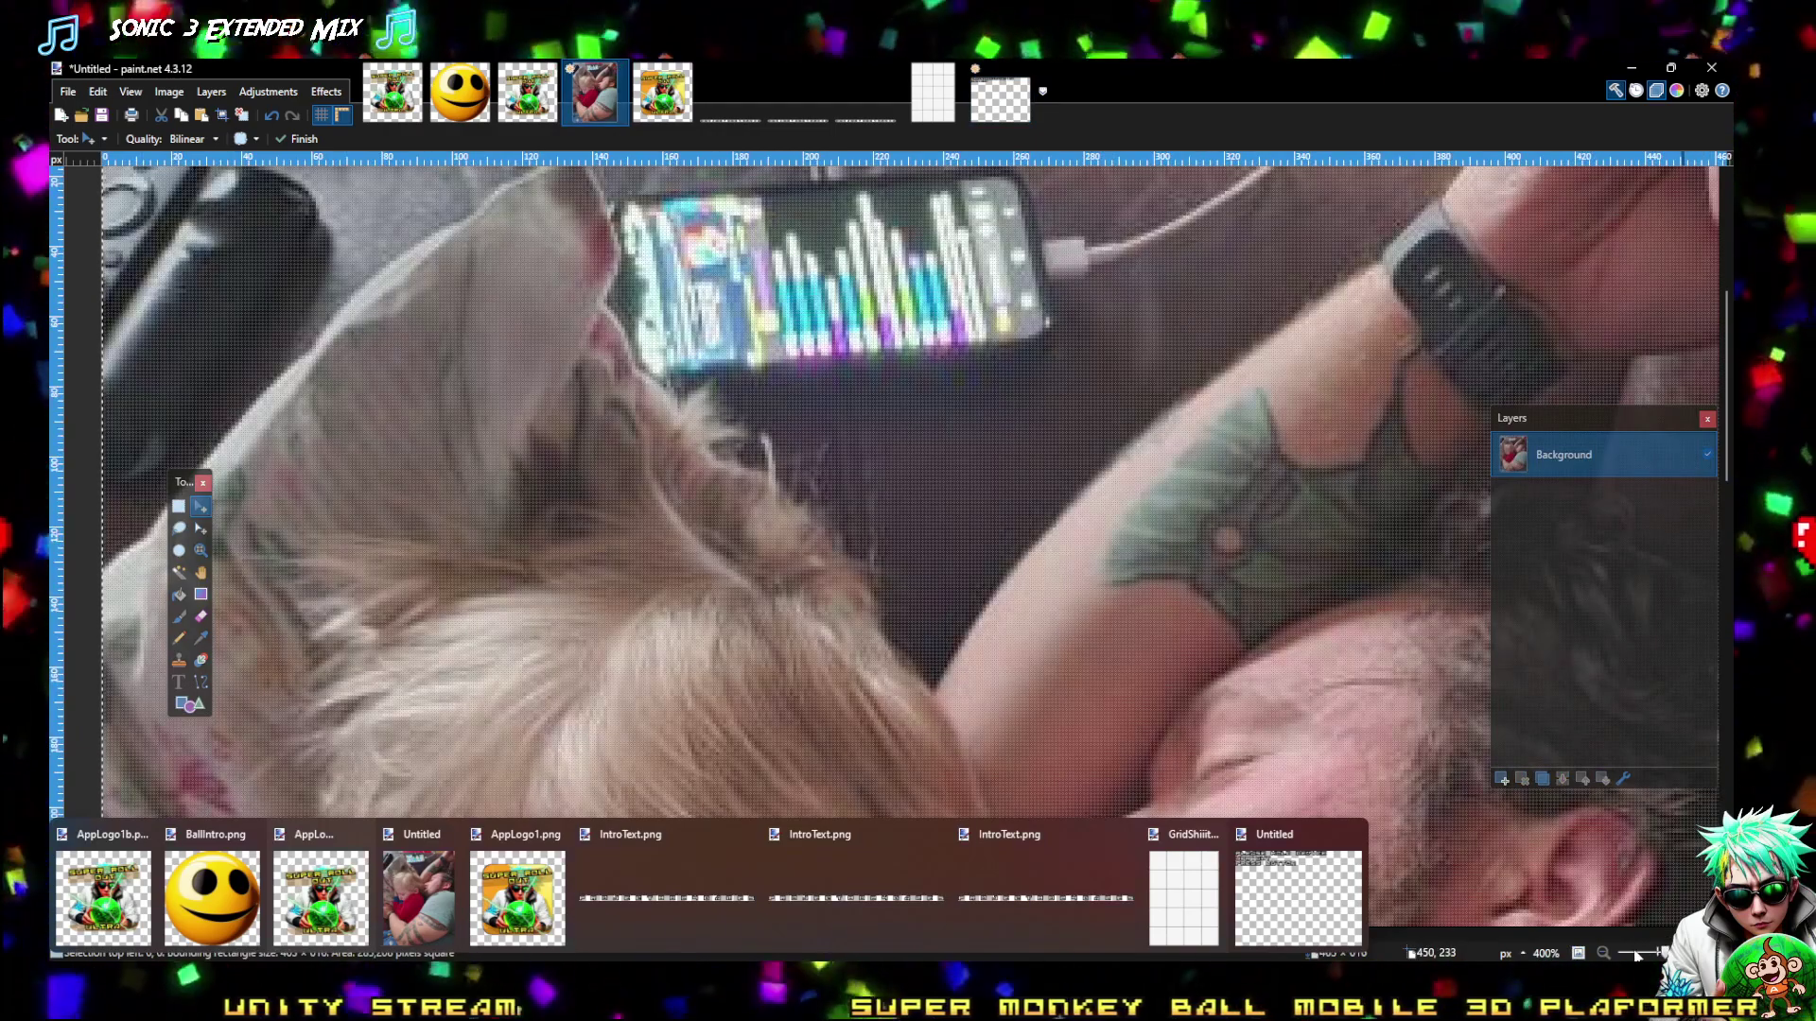
{"action": "left_click", "coordinate": [1661, 953]}
{"action": "left_click_drag", "start_coordinate": [1662, 953], "coordinate": [1654, 953]}
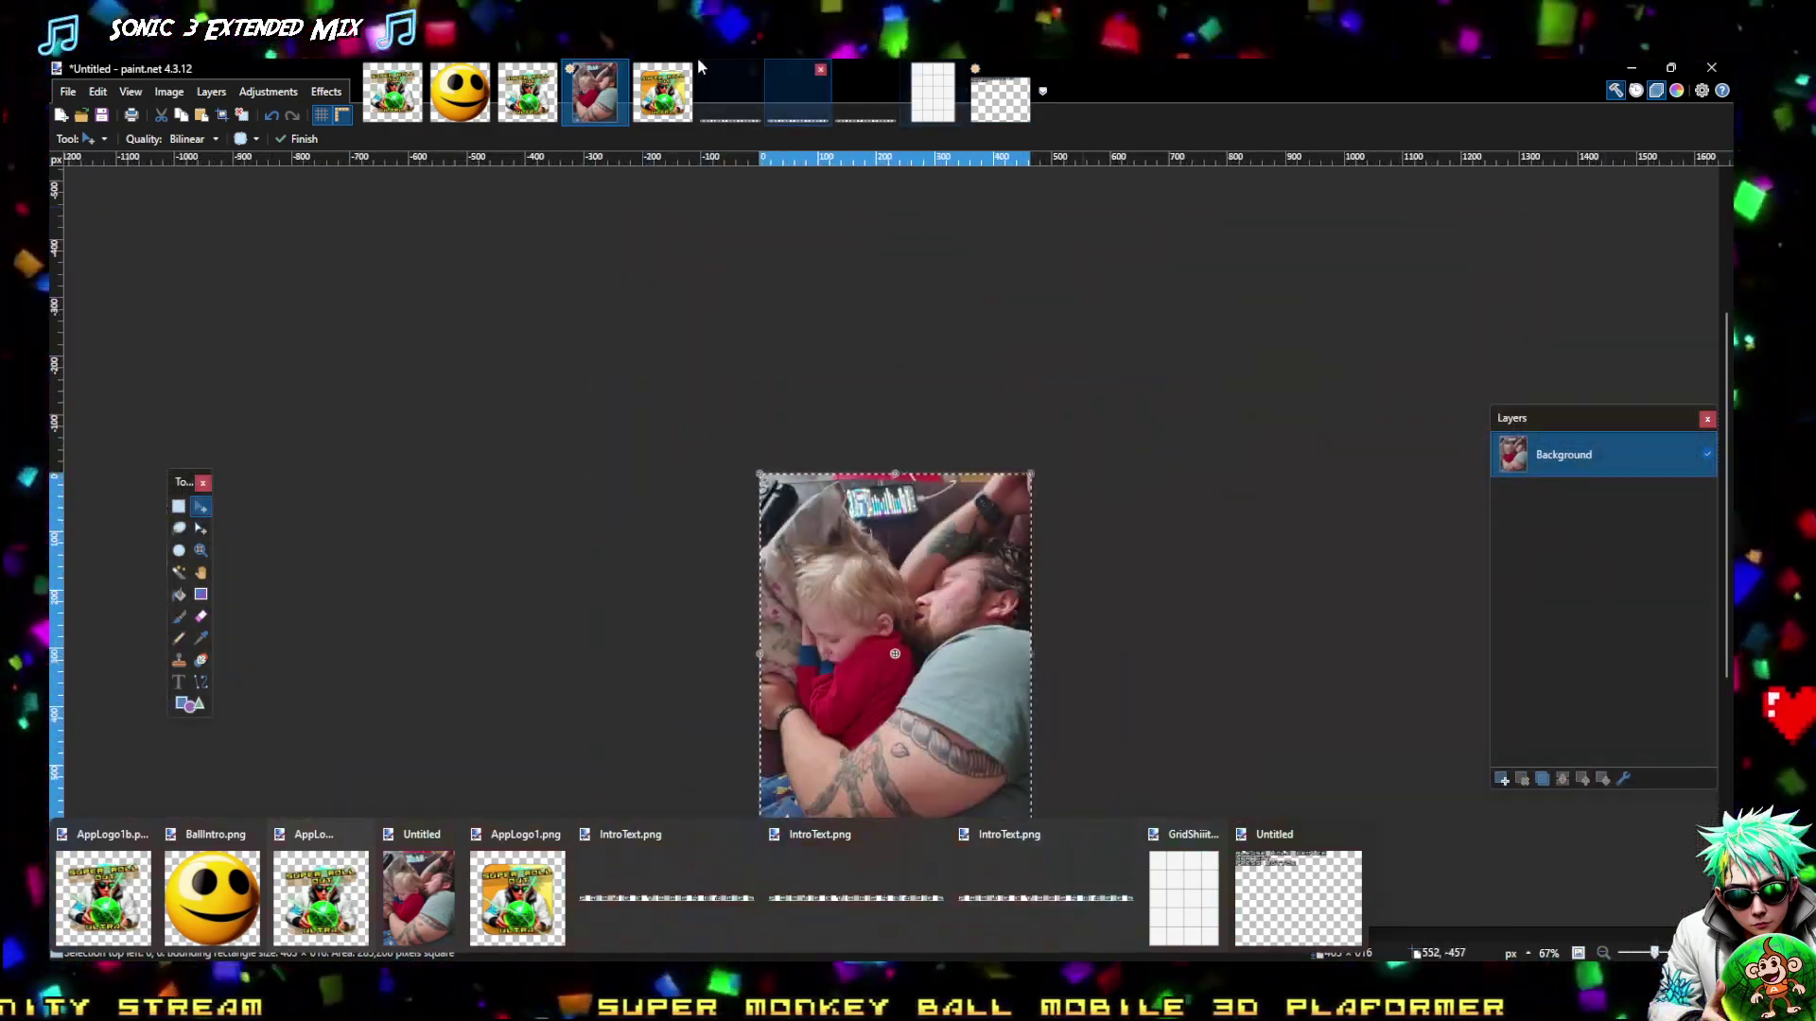
{"action": "left_click", "coordinate": [618, 70]}
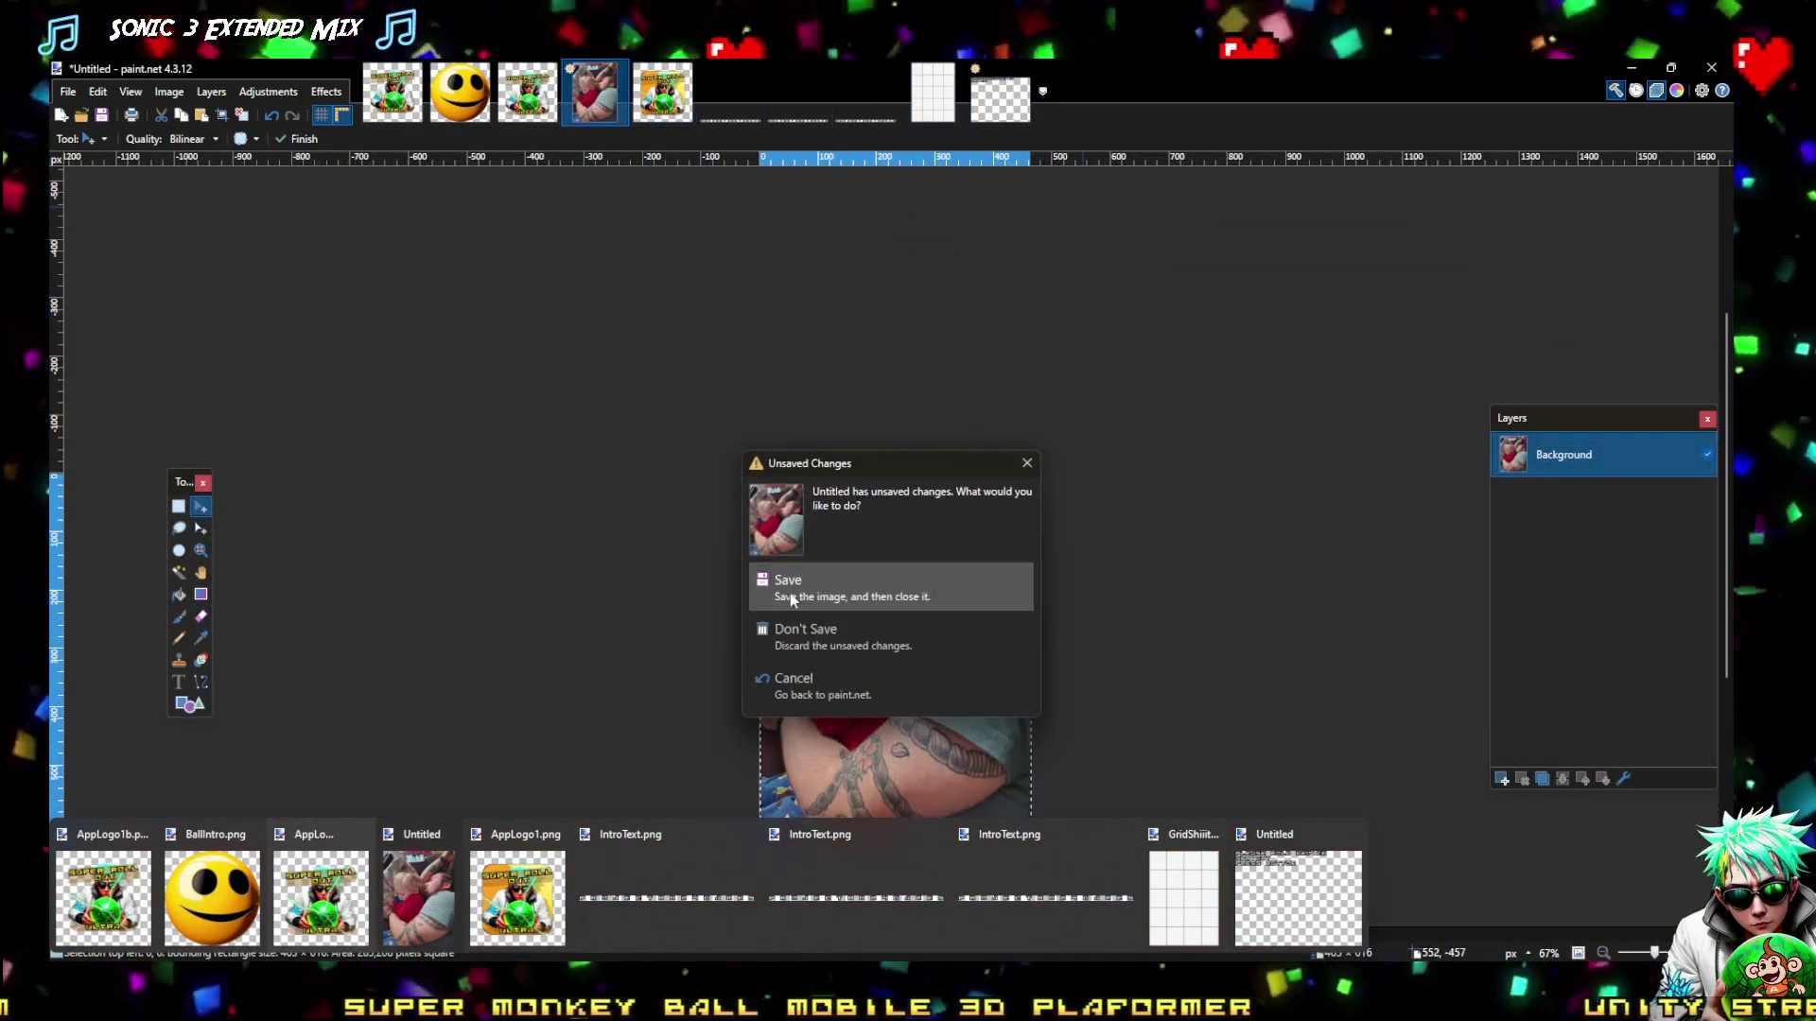
{"action": "left_click", "coordinate": [803, 632]}
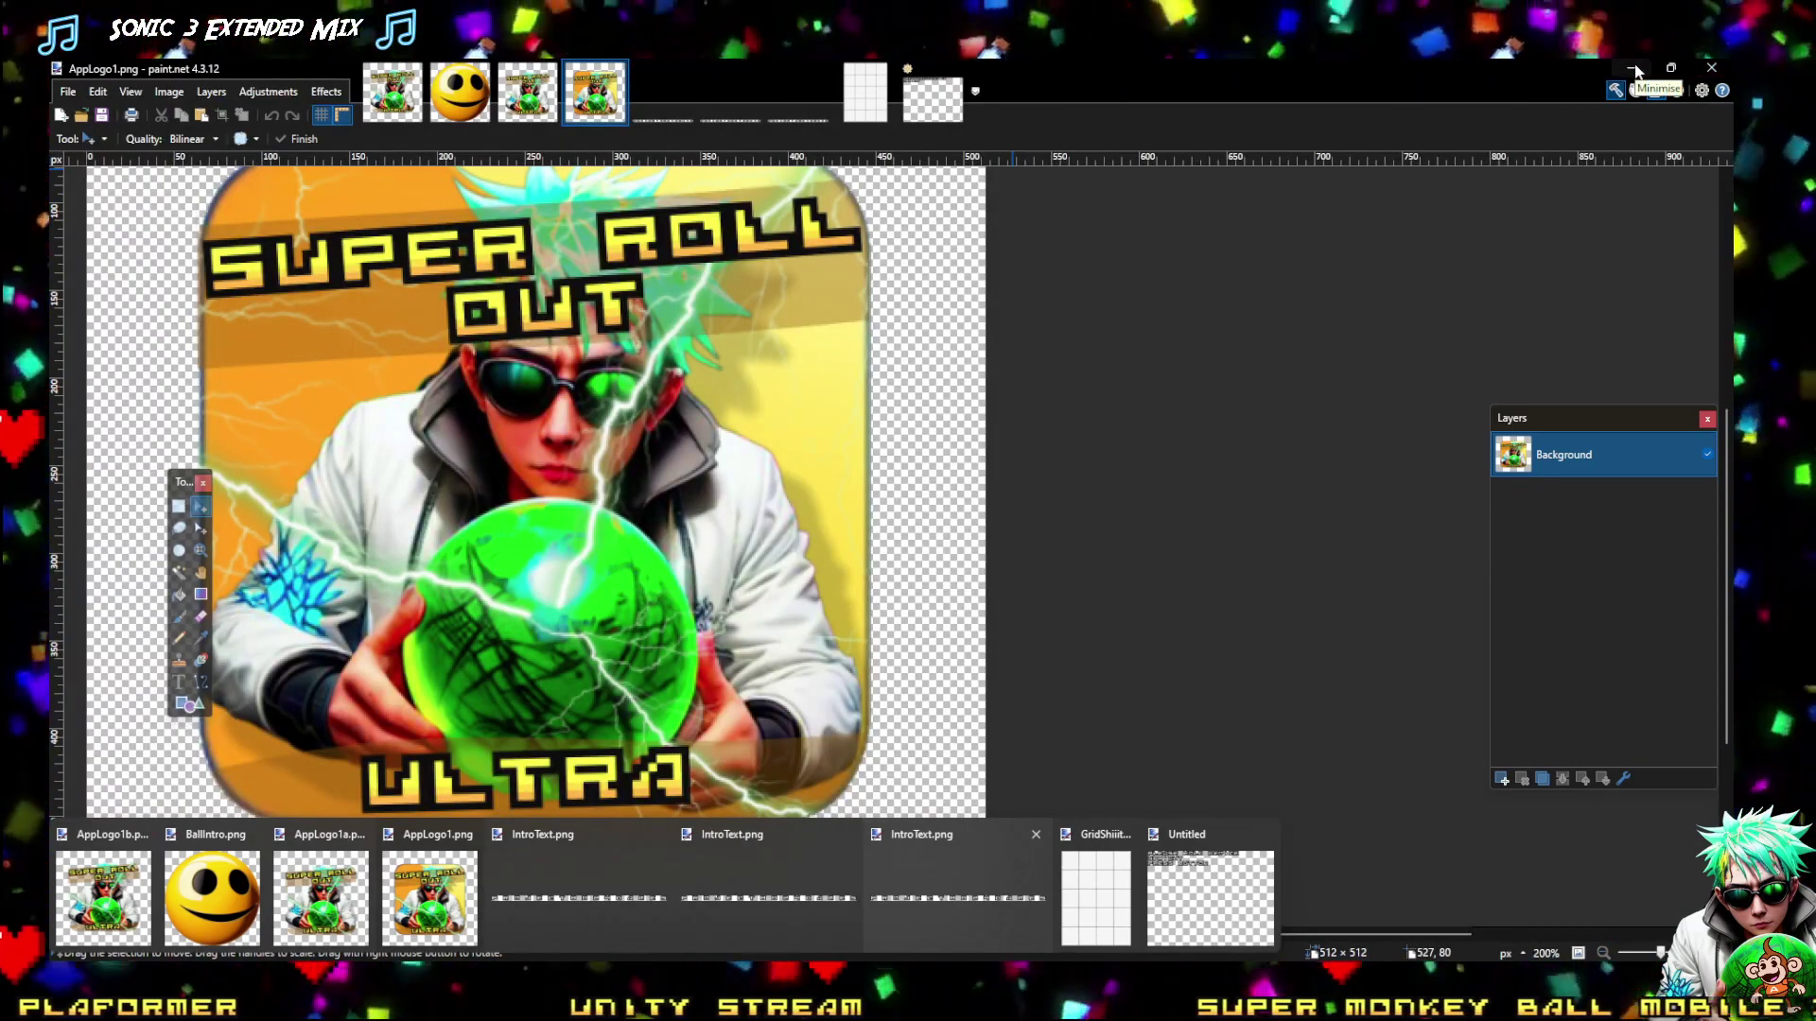
{"action": "left_click", "coordinate": [1633, 70]}
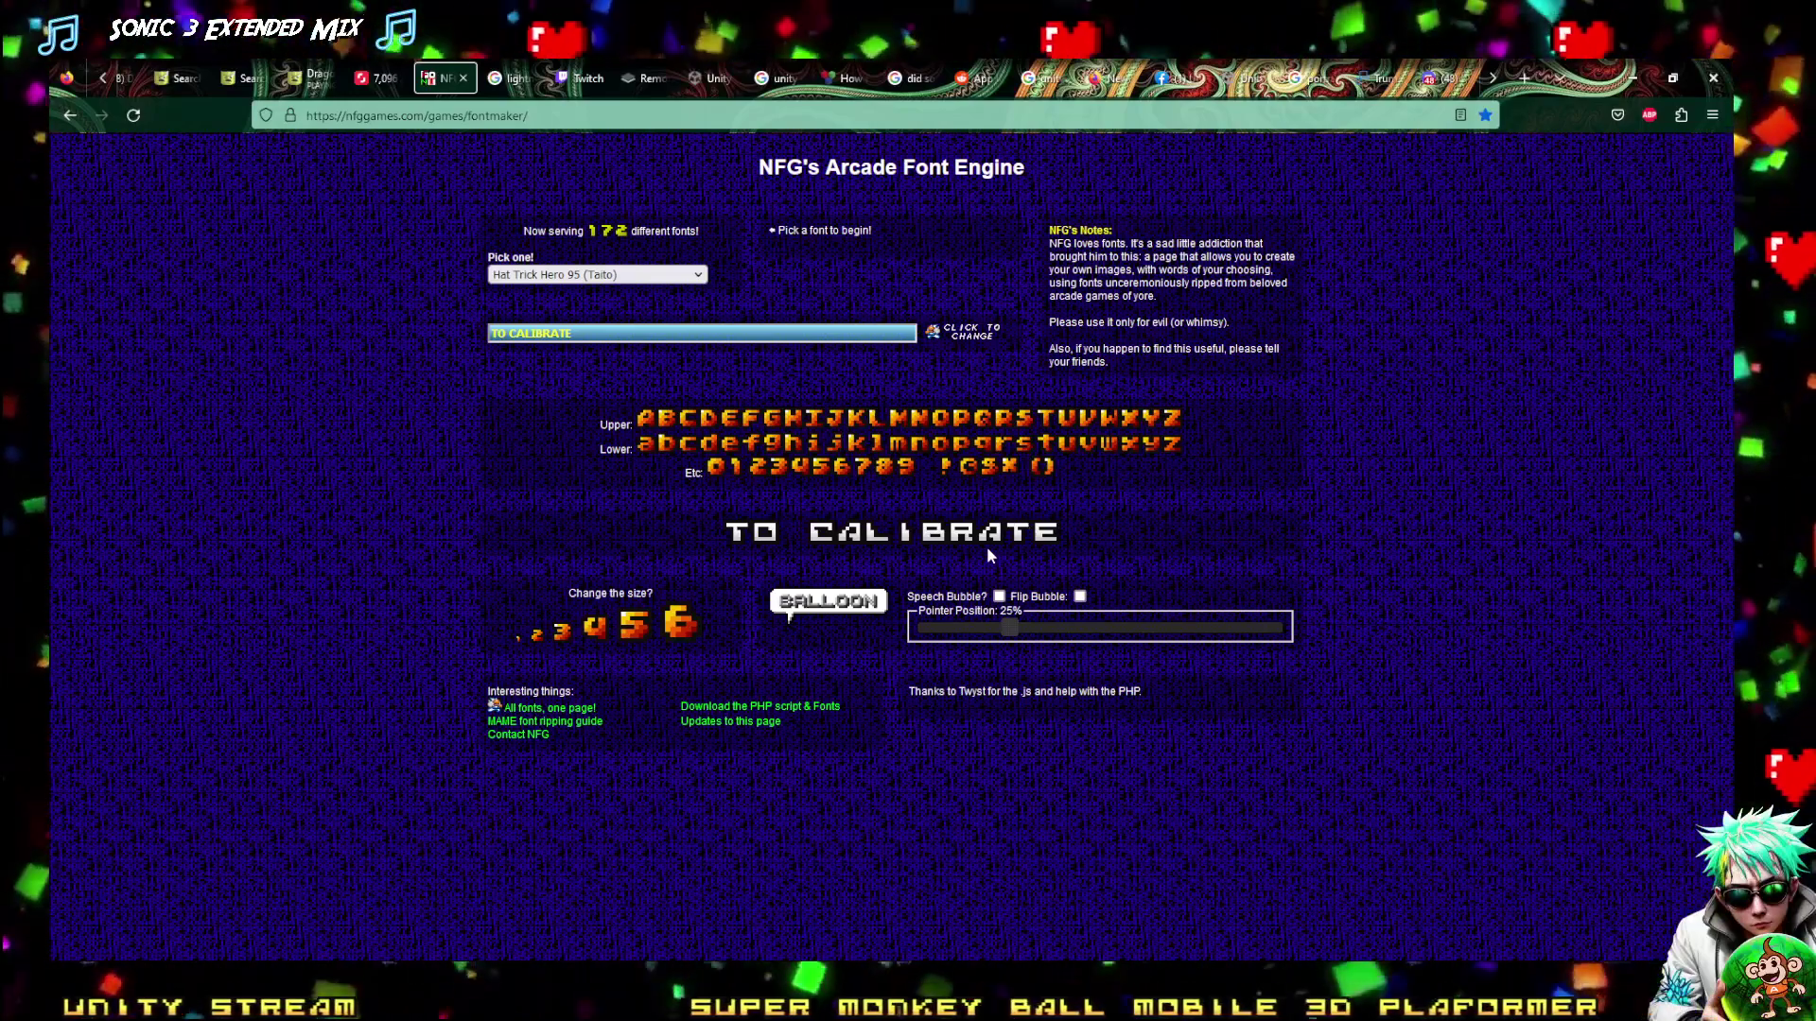
Check AppLogo1a.png, undo the accidental image move, and return to the font page
{"action": "mouse_move", "coordinate": [452, 739]}
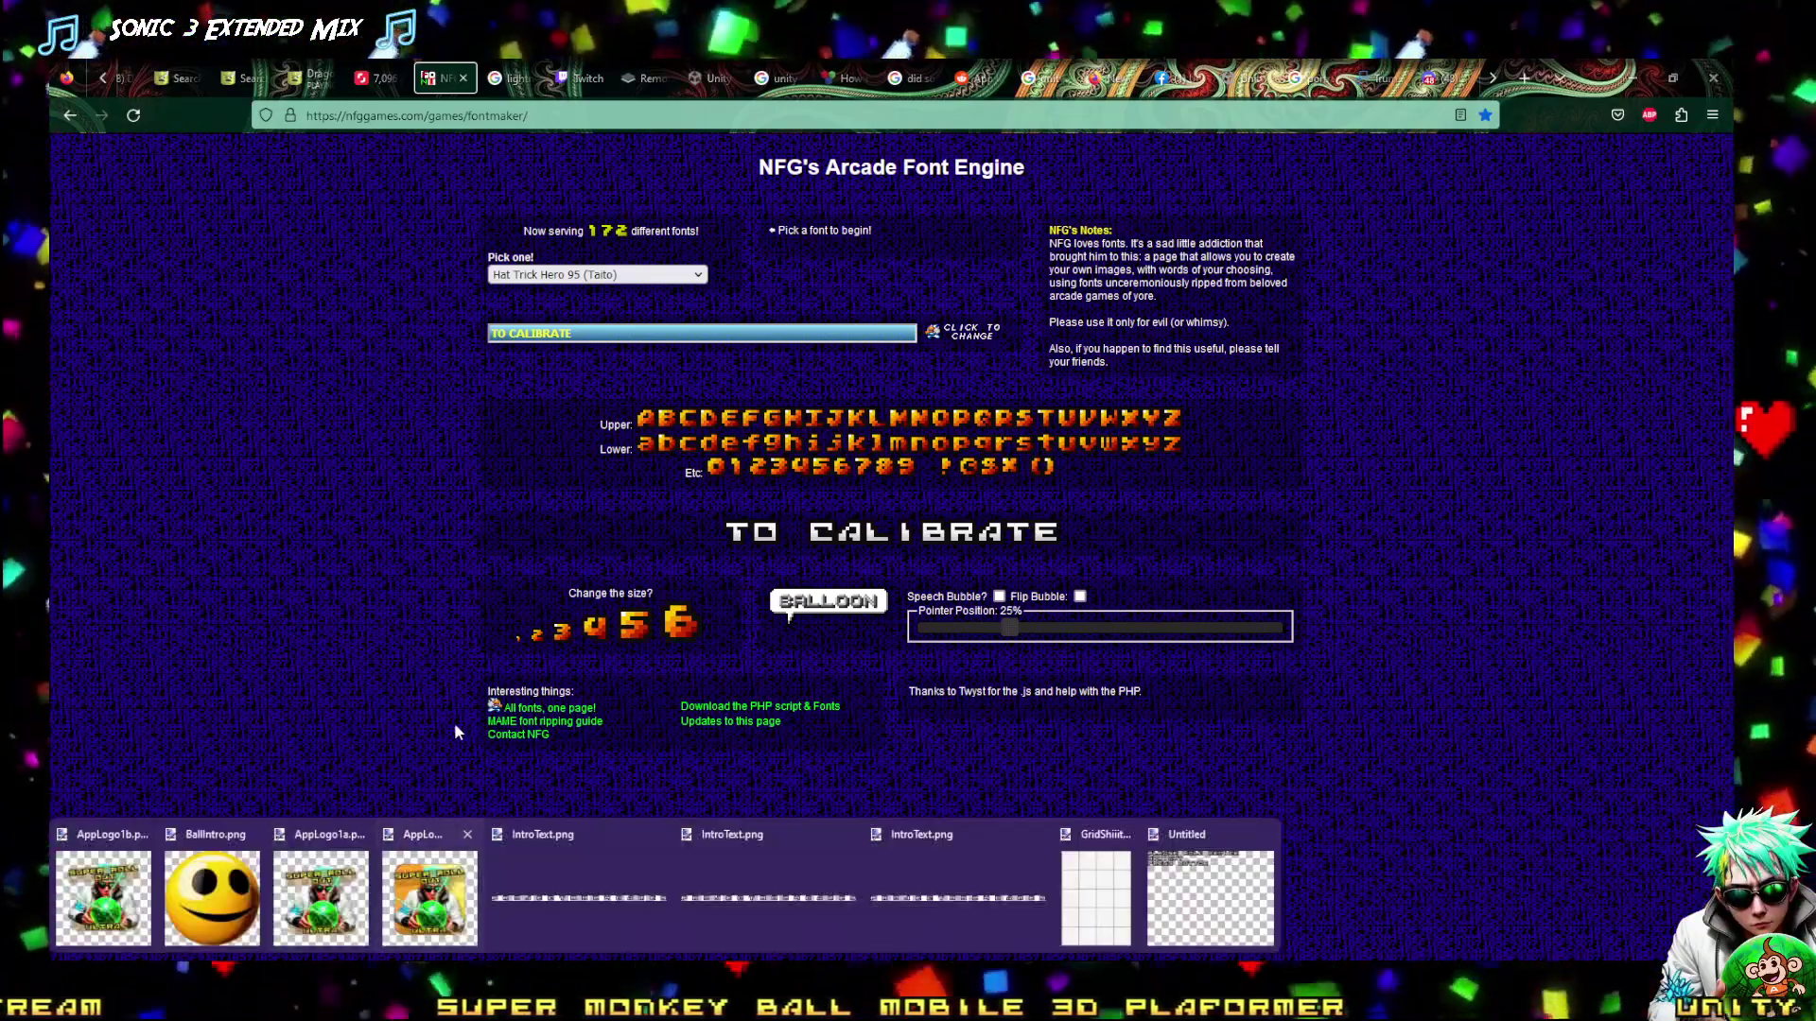
{"action": "left_click", "coordinate": [279, 889]}
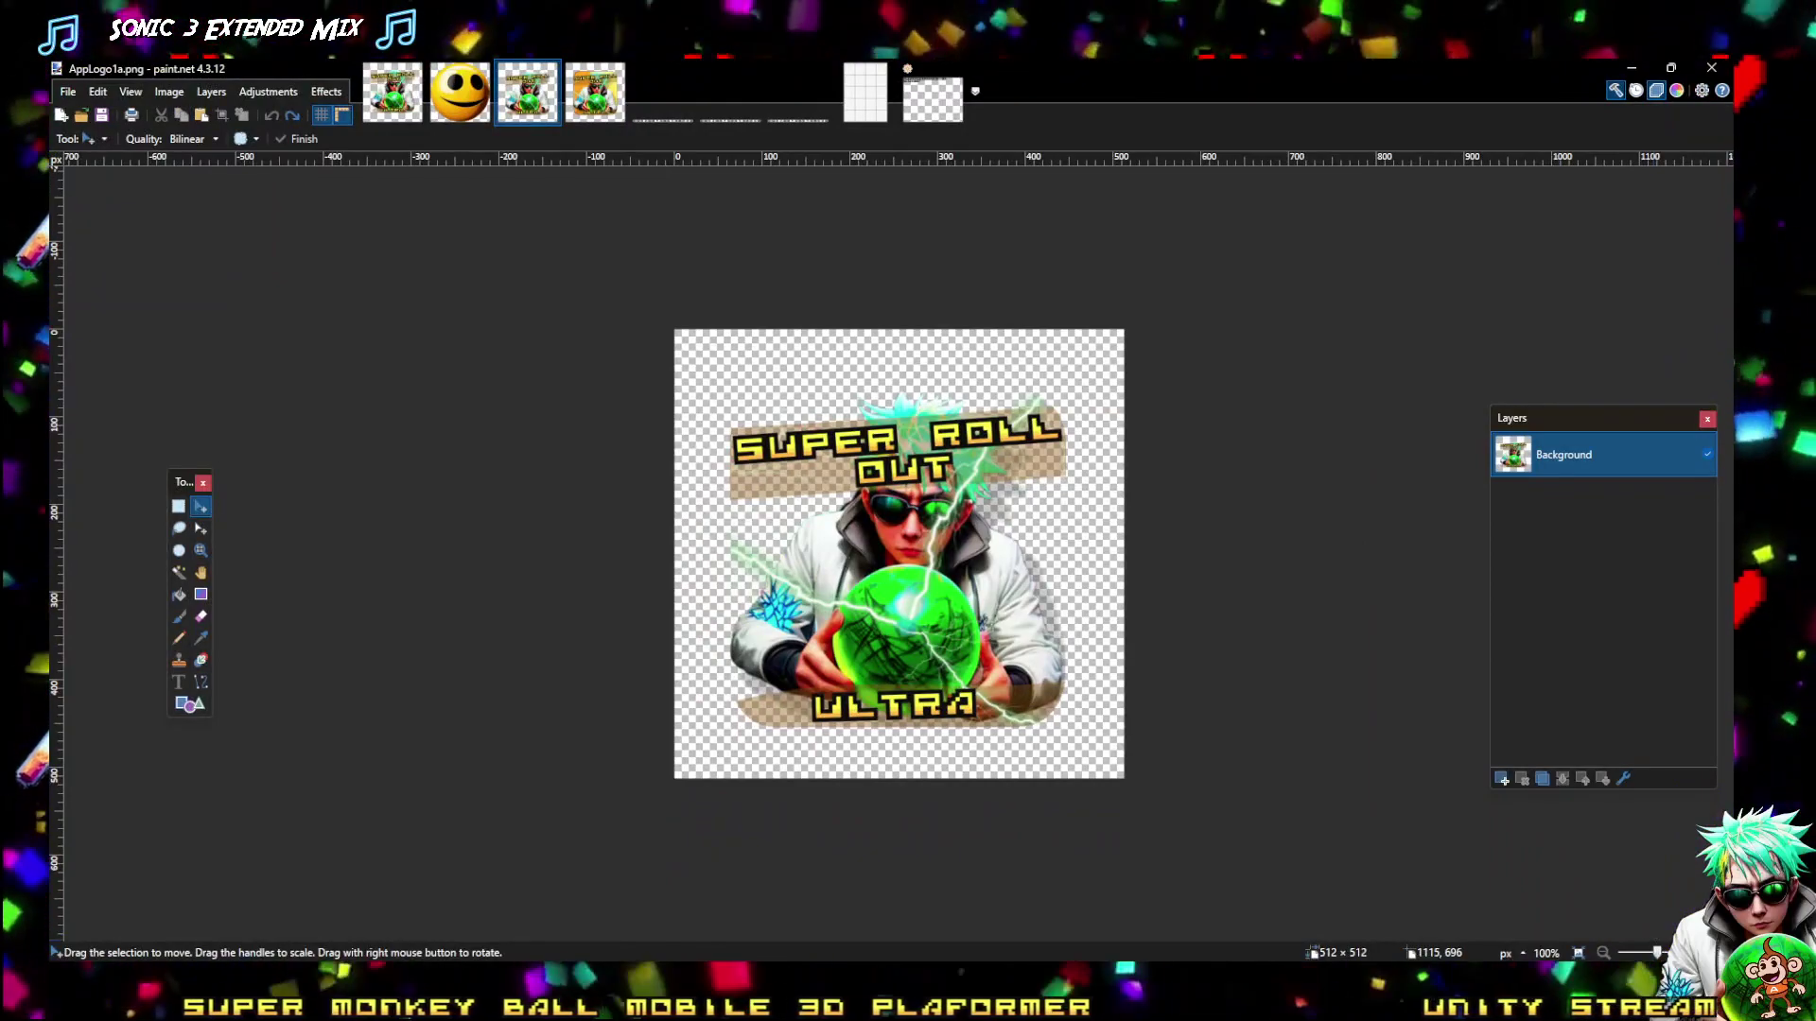
{"action": "scroll", "coordinate": [900, 559], "scroll_direction": "up", "scroll_amount": 14, "text": "ctrl"}
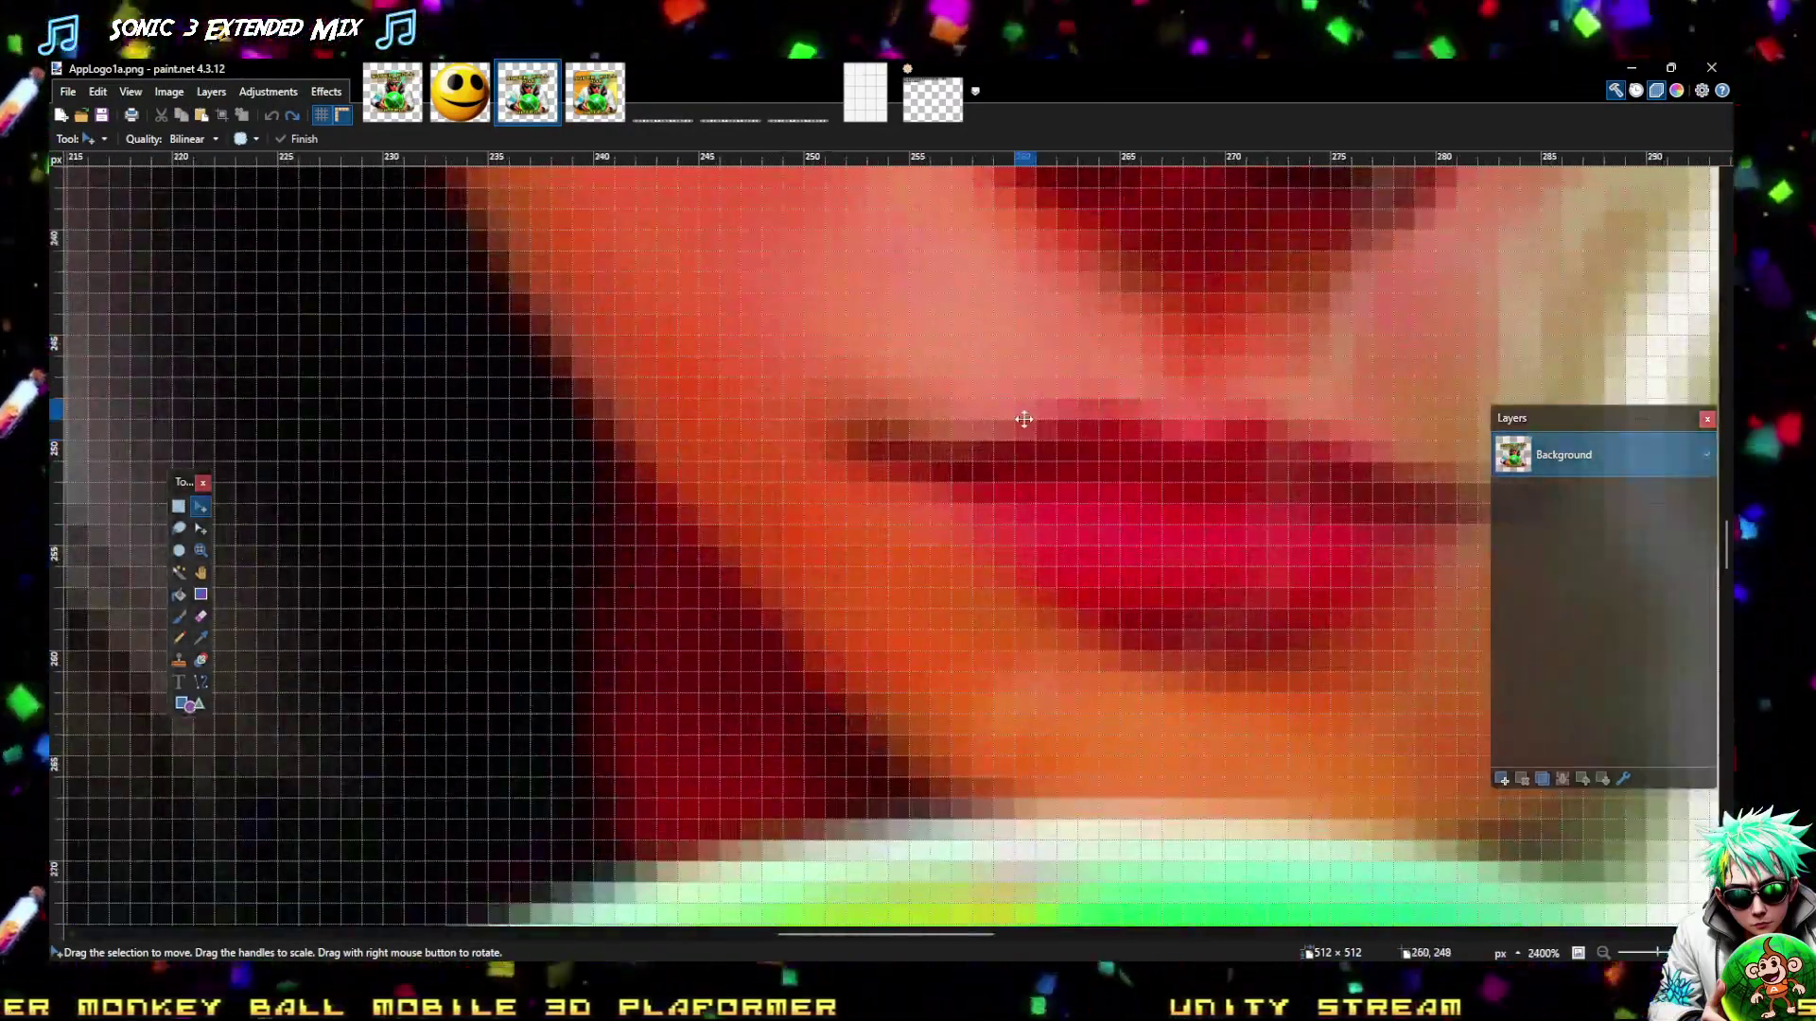
{"action": "left_click_drag", "start_coordinate": [609, 452], "coordinate": [1054, 462]}
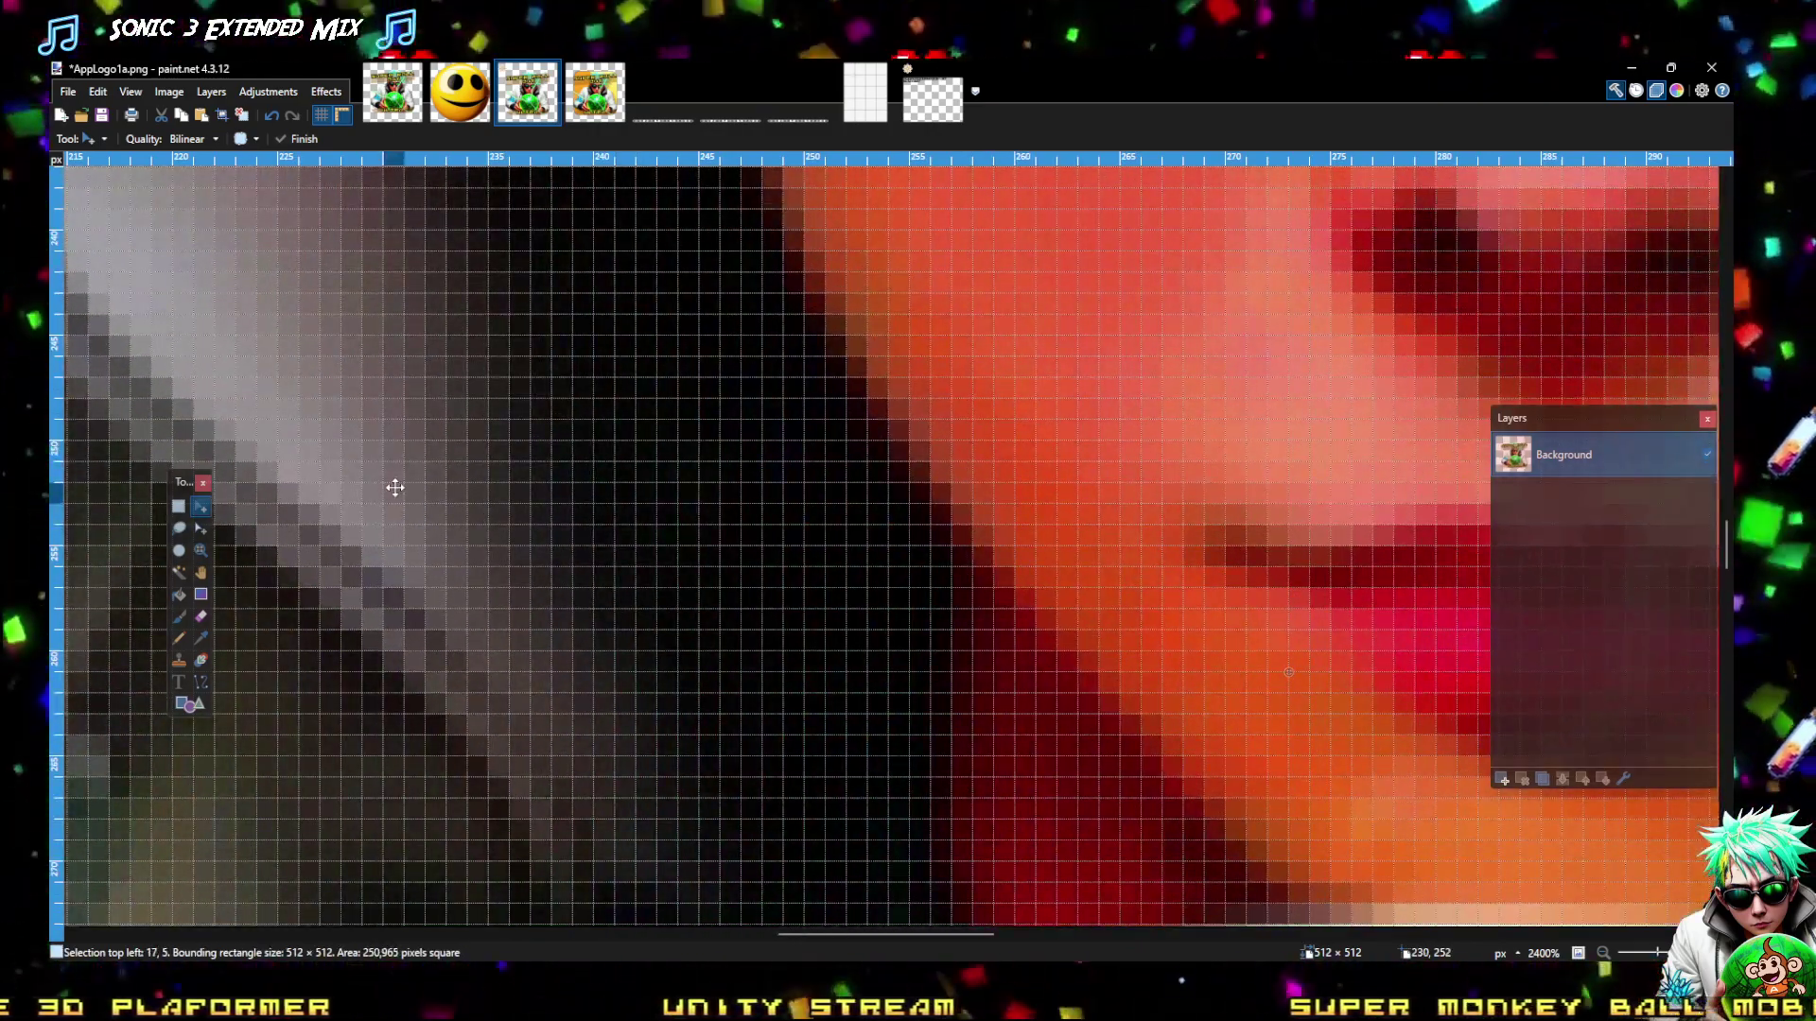
{"action": "key", "text": "ctrl+z"}
{"action": "scroll", "coordinate": [931, 567], "scroll_direction": "down", "scroll_amount": 10, "text": "ctrl"}
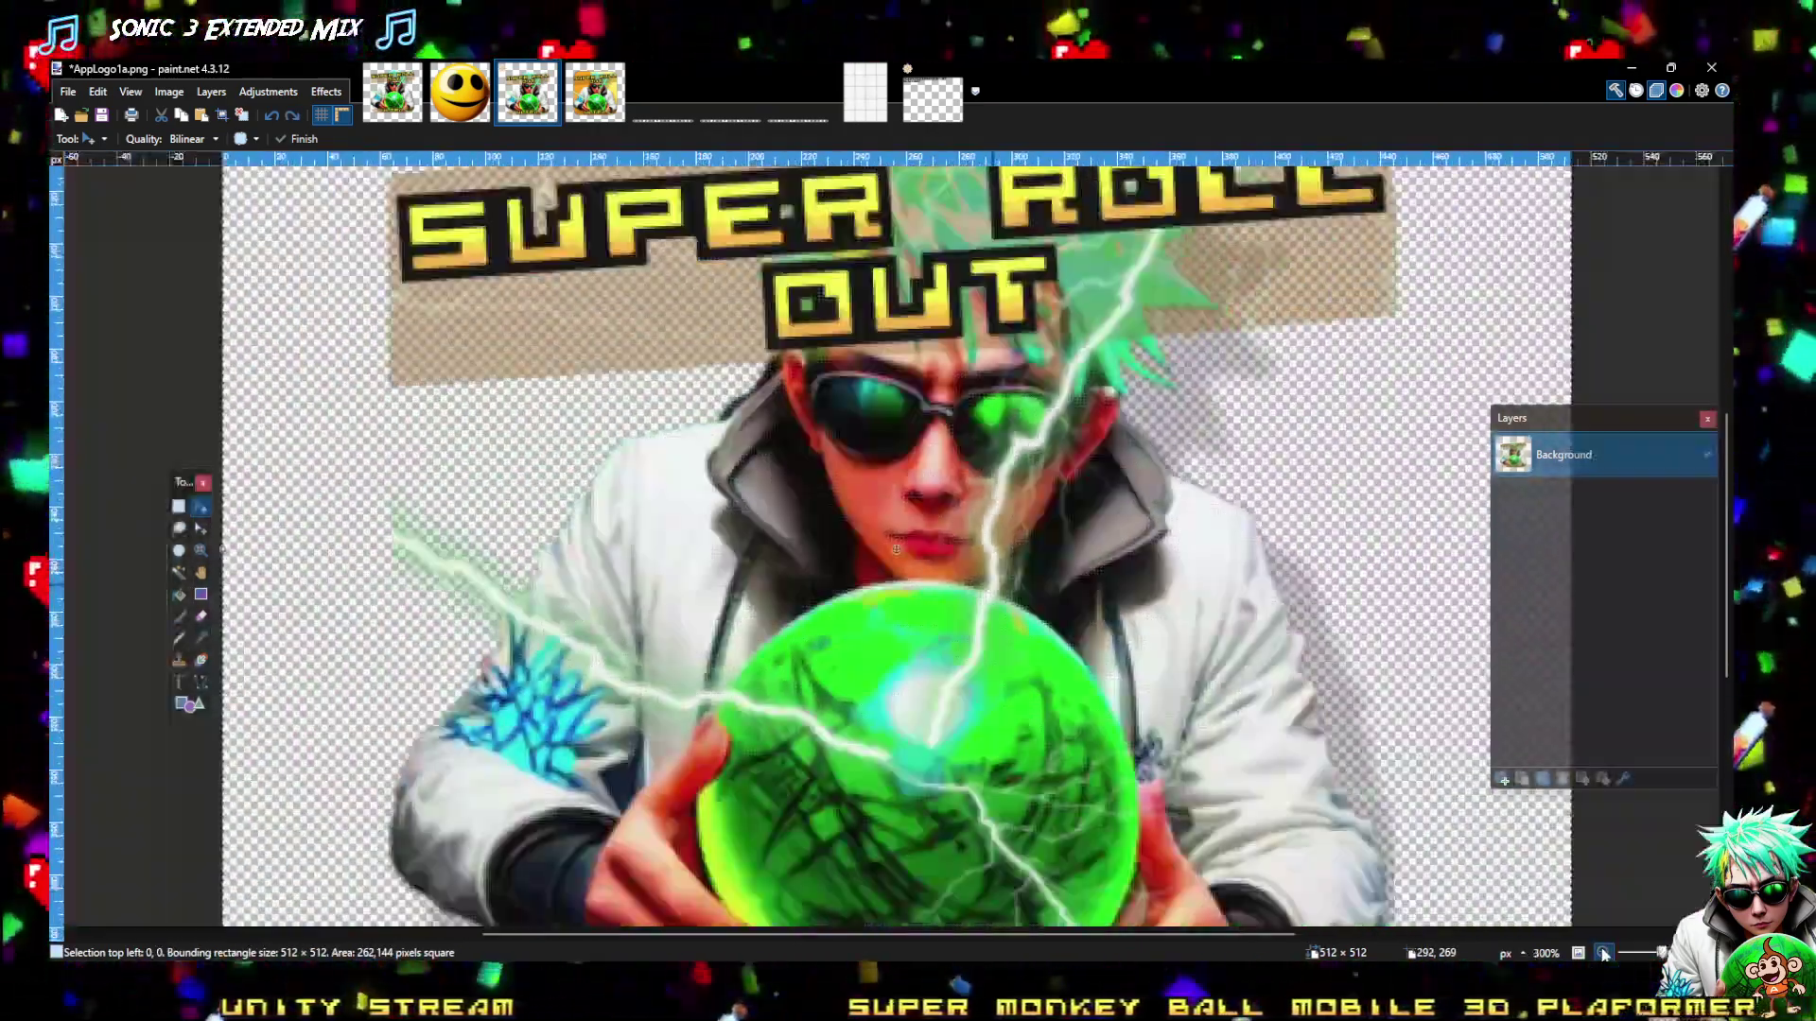
{"action": "left_click", "coordinate": [1602, 953]}
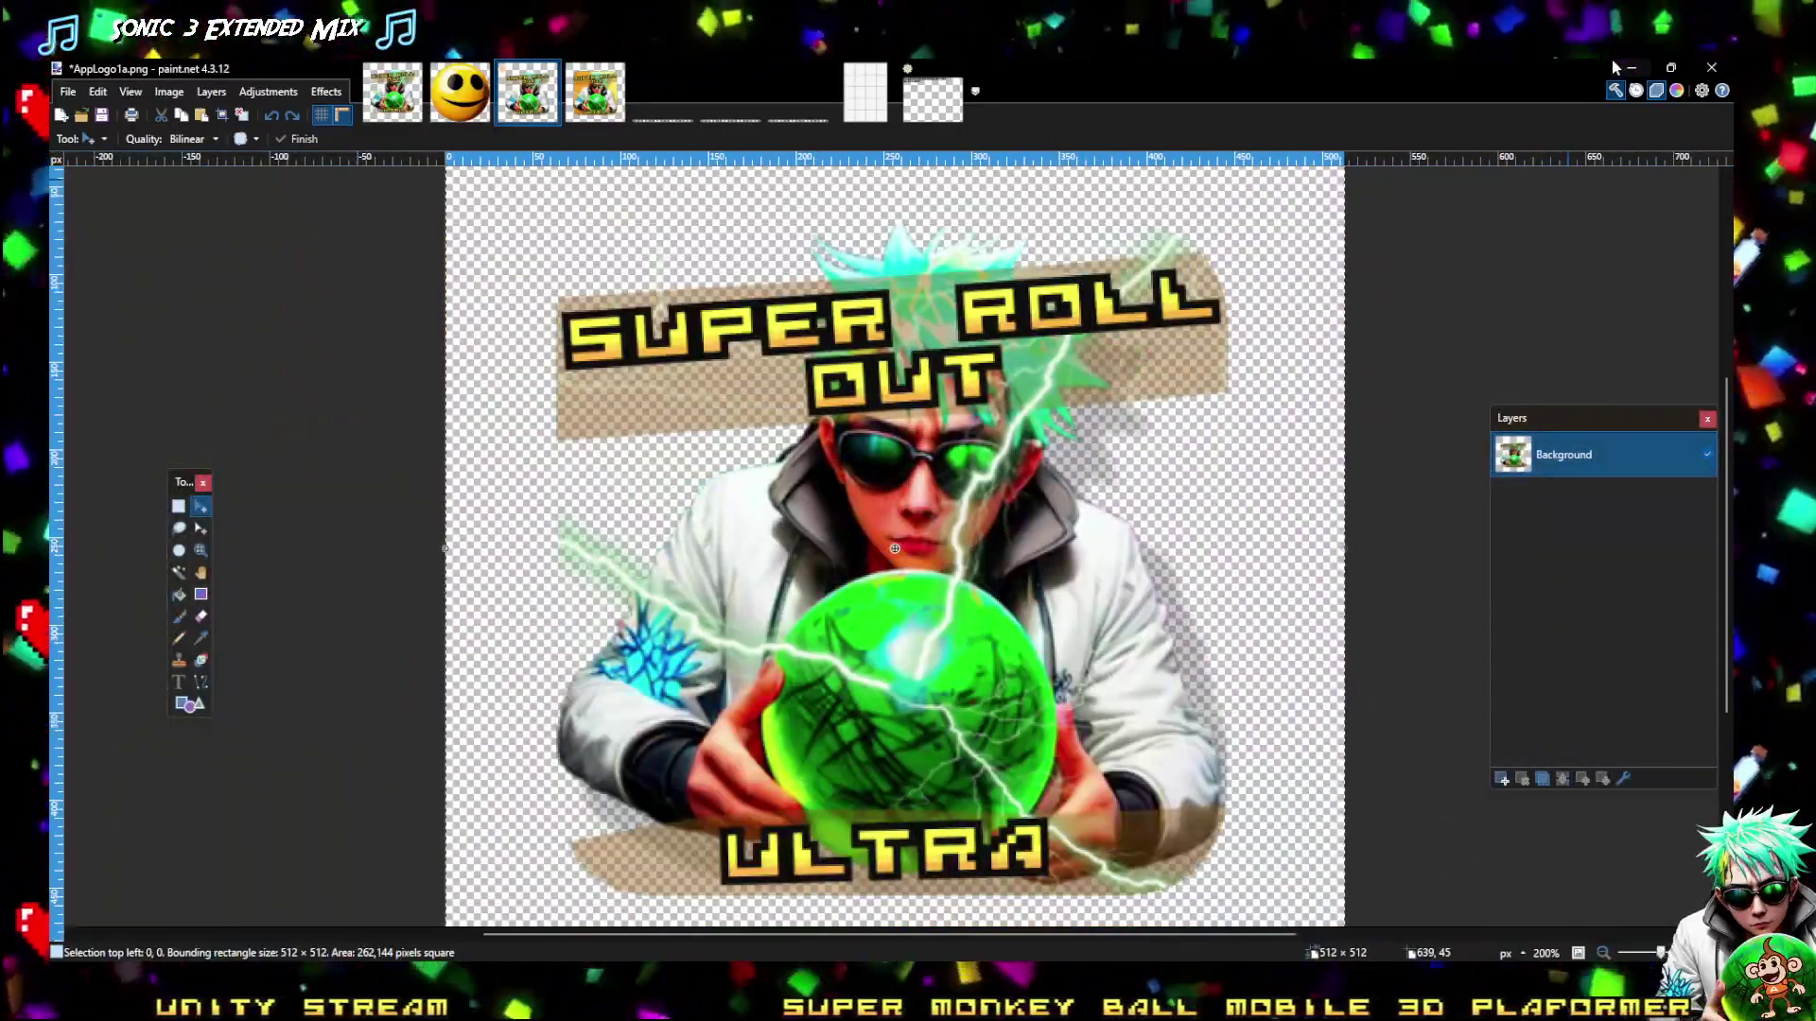
{"action": "left_click", "coordinate": [1628, 68]}
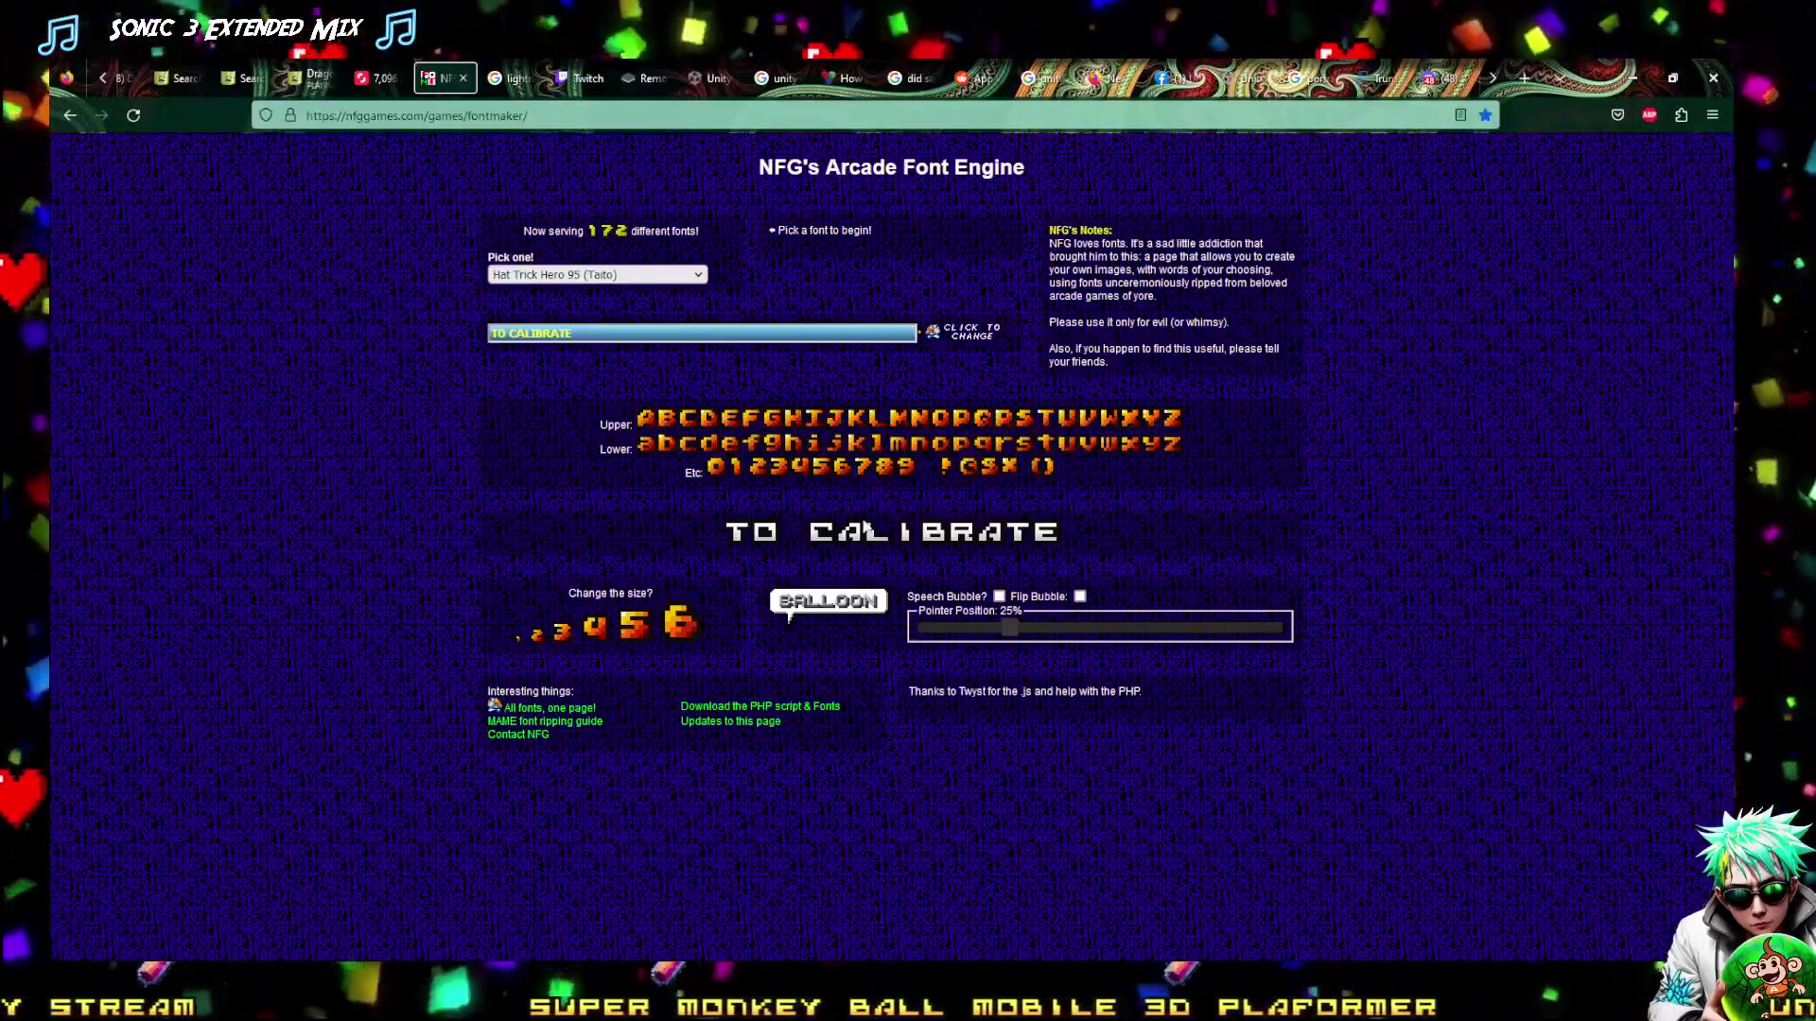
Copy the TO CALIBRATE pixel-text image from the font page
{"action": "right_click", "coordinate": [849, 532]}
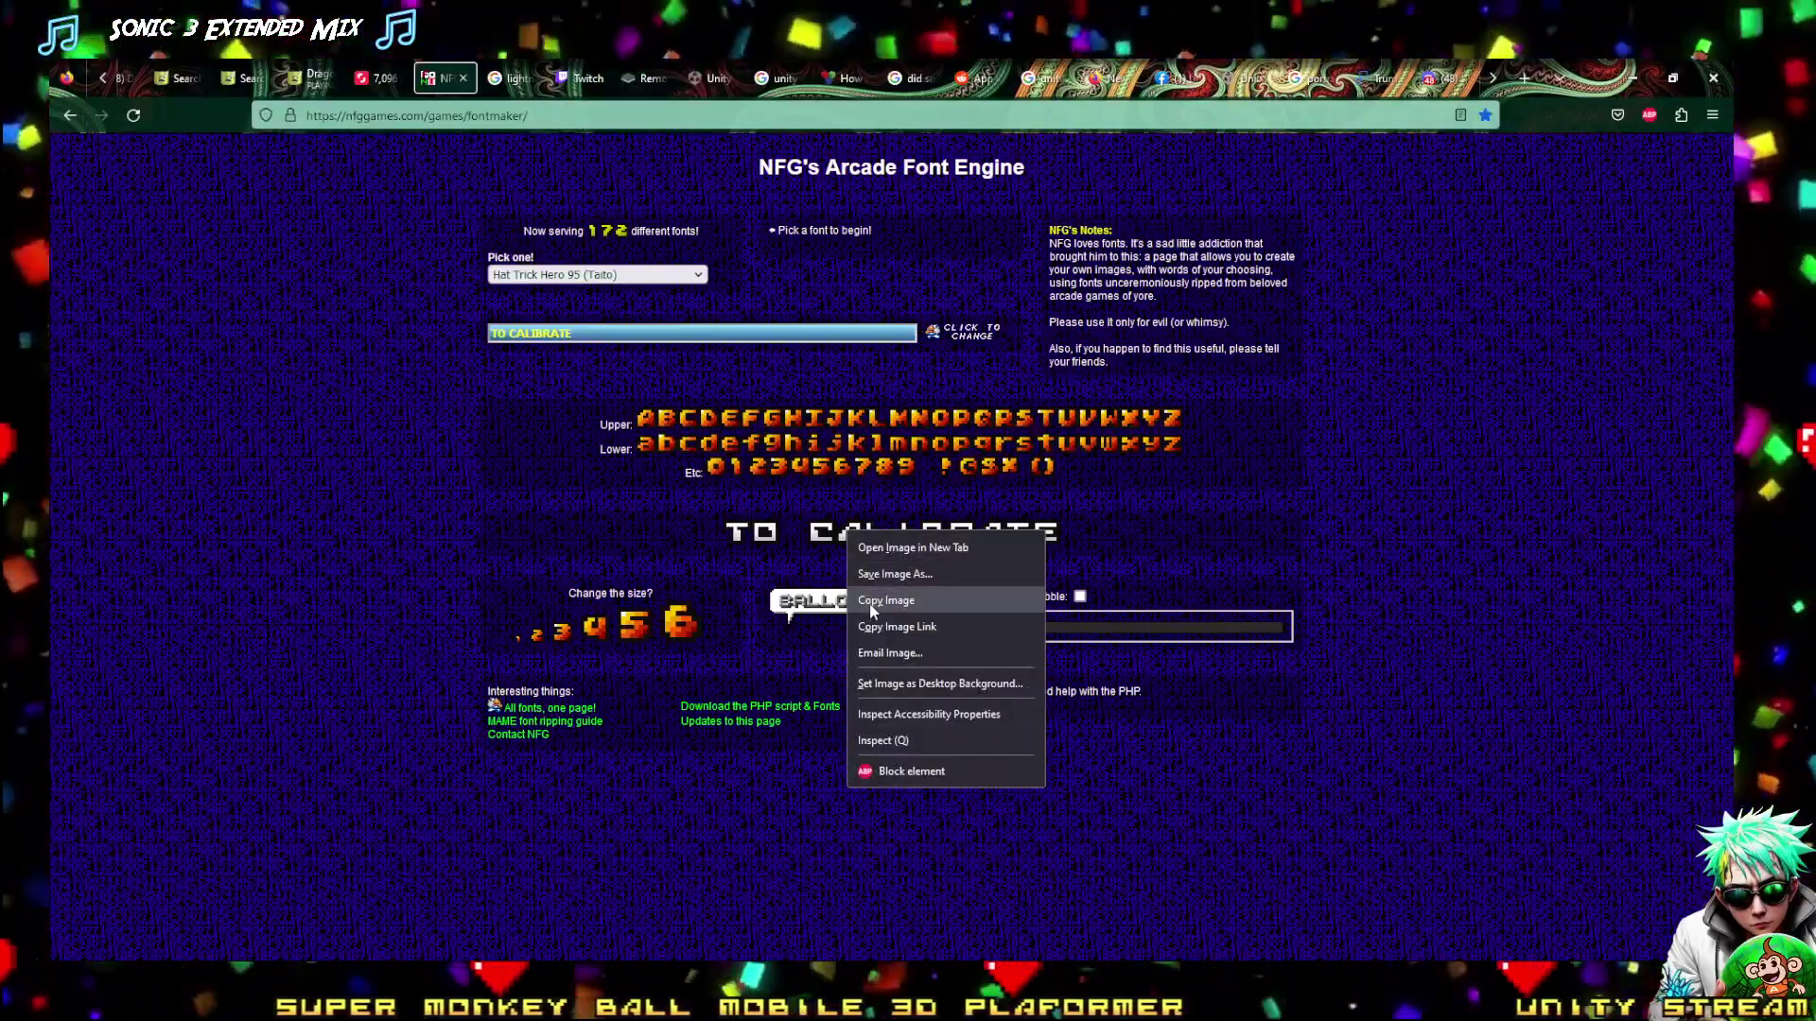
{"action": "left_click", "coordinate": [871, 606]}
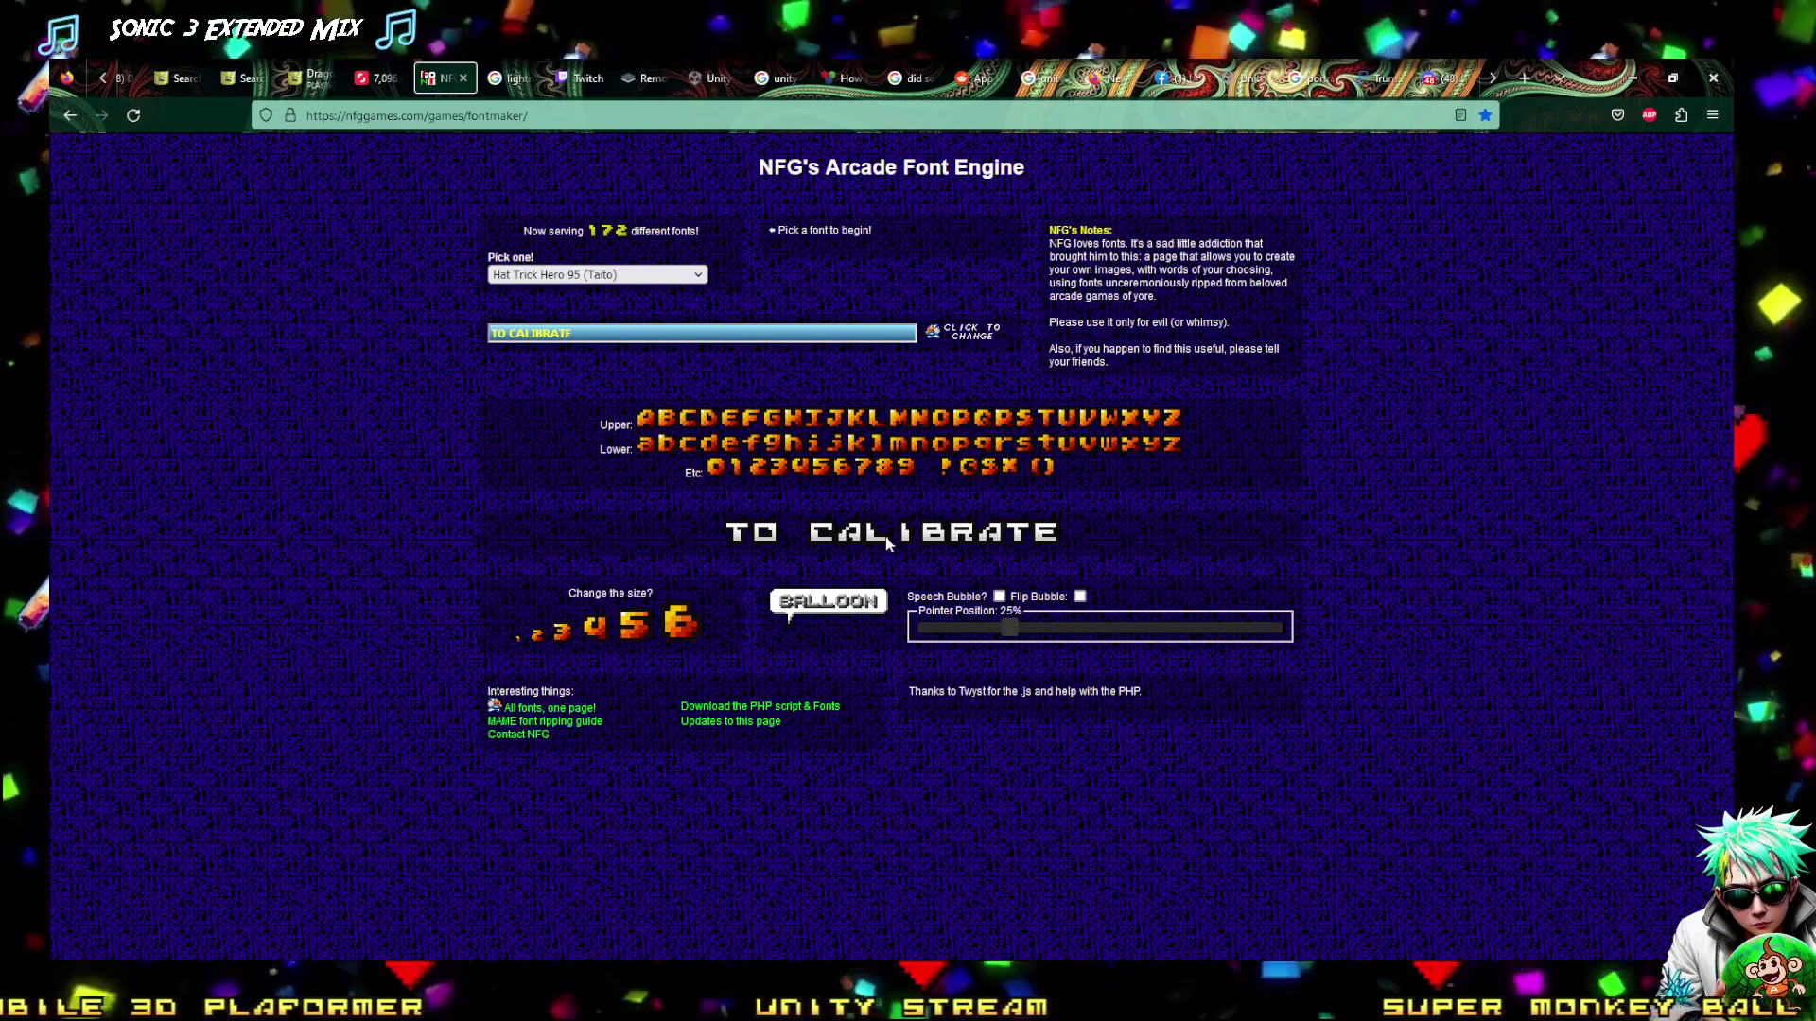
{"action": "right_click", "coordinate": [887, 544]}
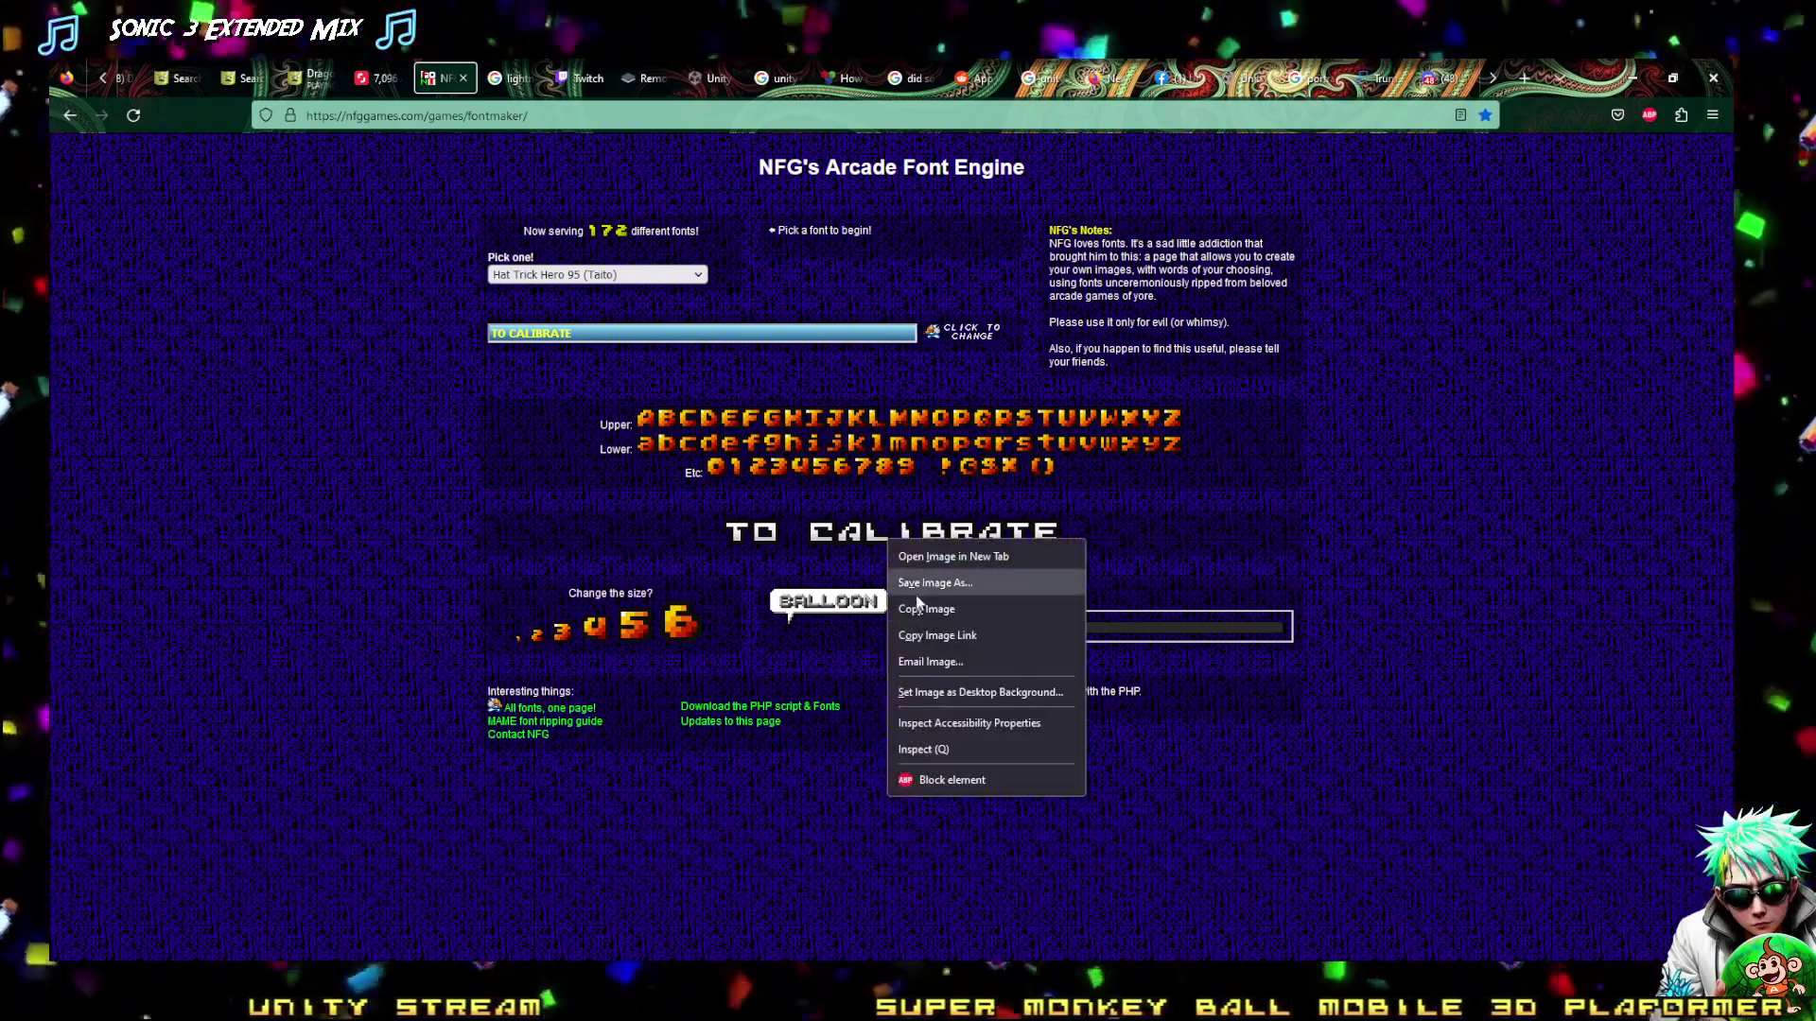
{"action": "left_click", "coordinate": [916, 610]}
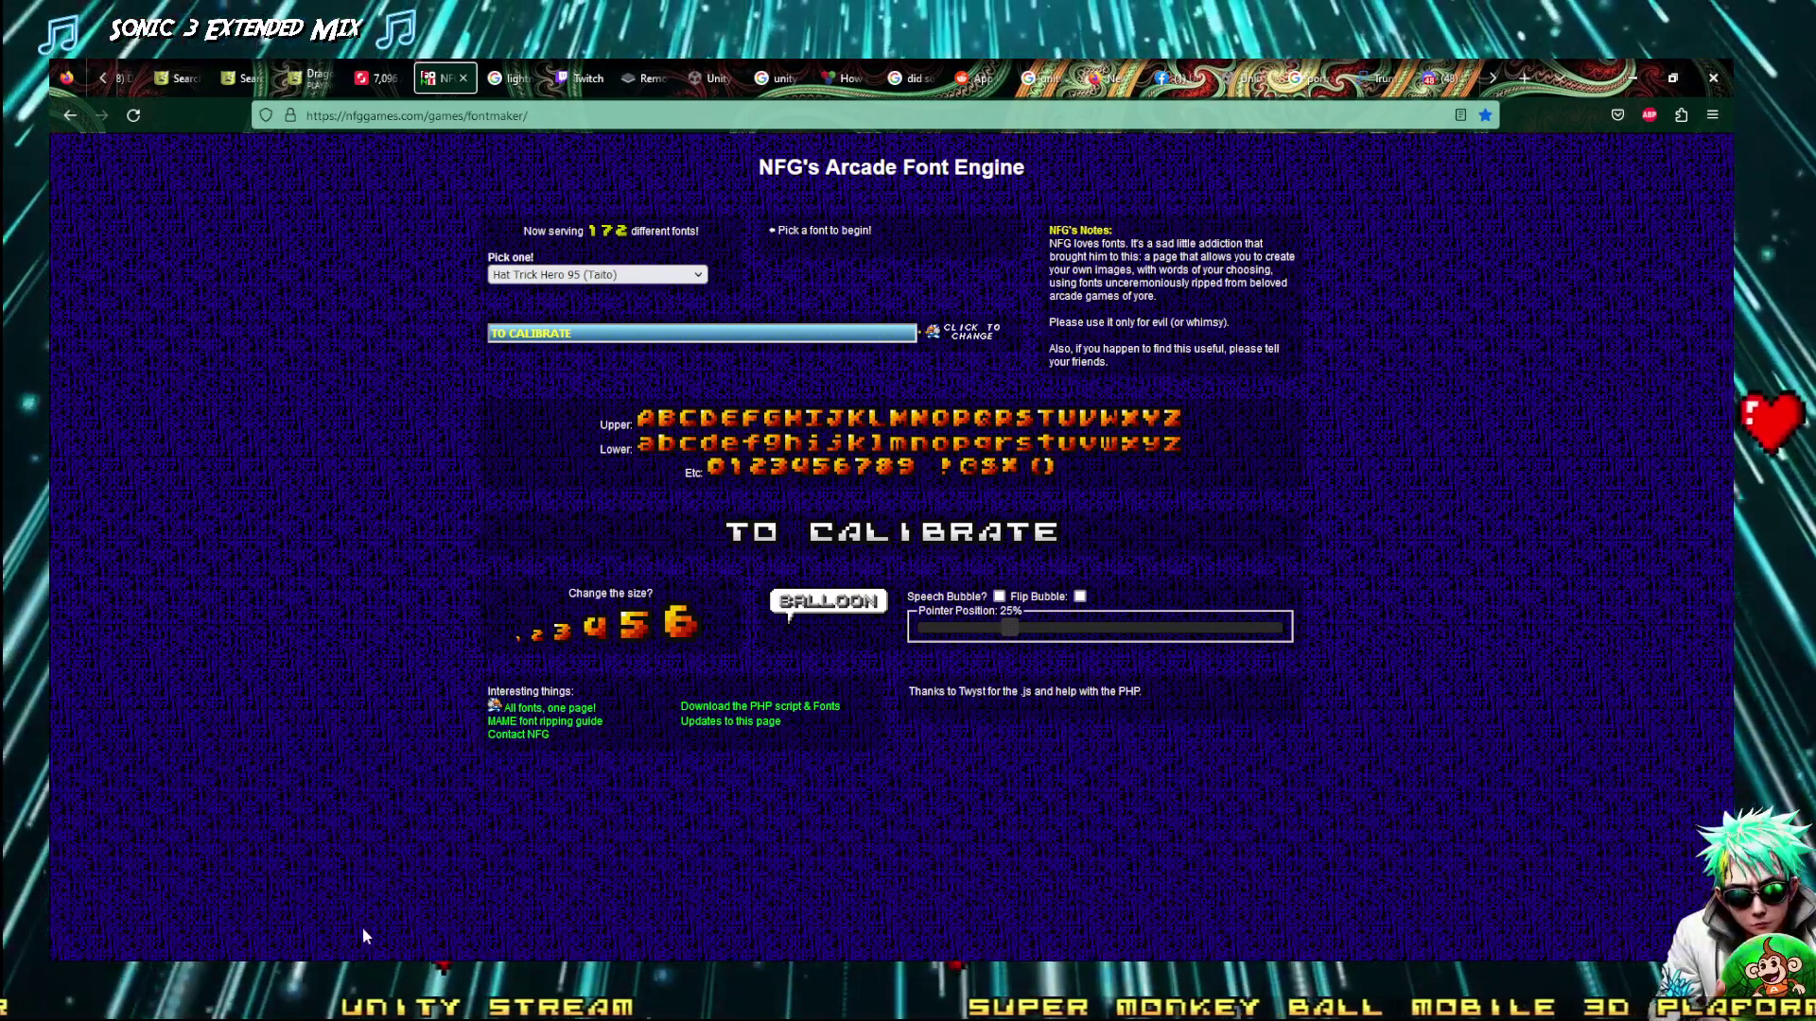
Bring the Untitled text image in paint.net to the front
{"action": "left_click", "coordinate": [407, 1004]}
{"action": "mouse_move", "coordinate": [704, 1004]}
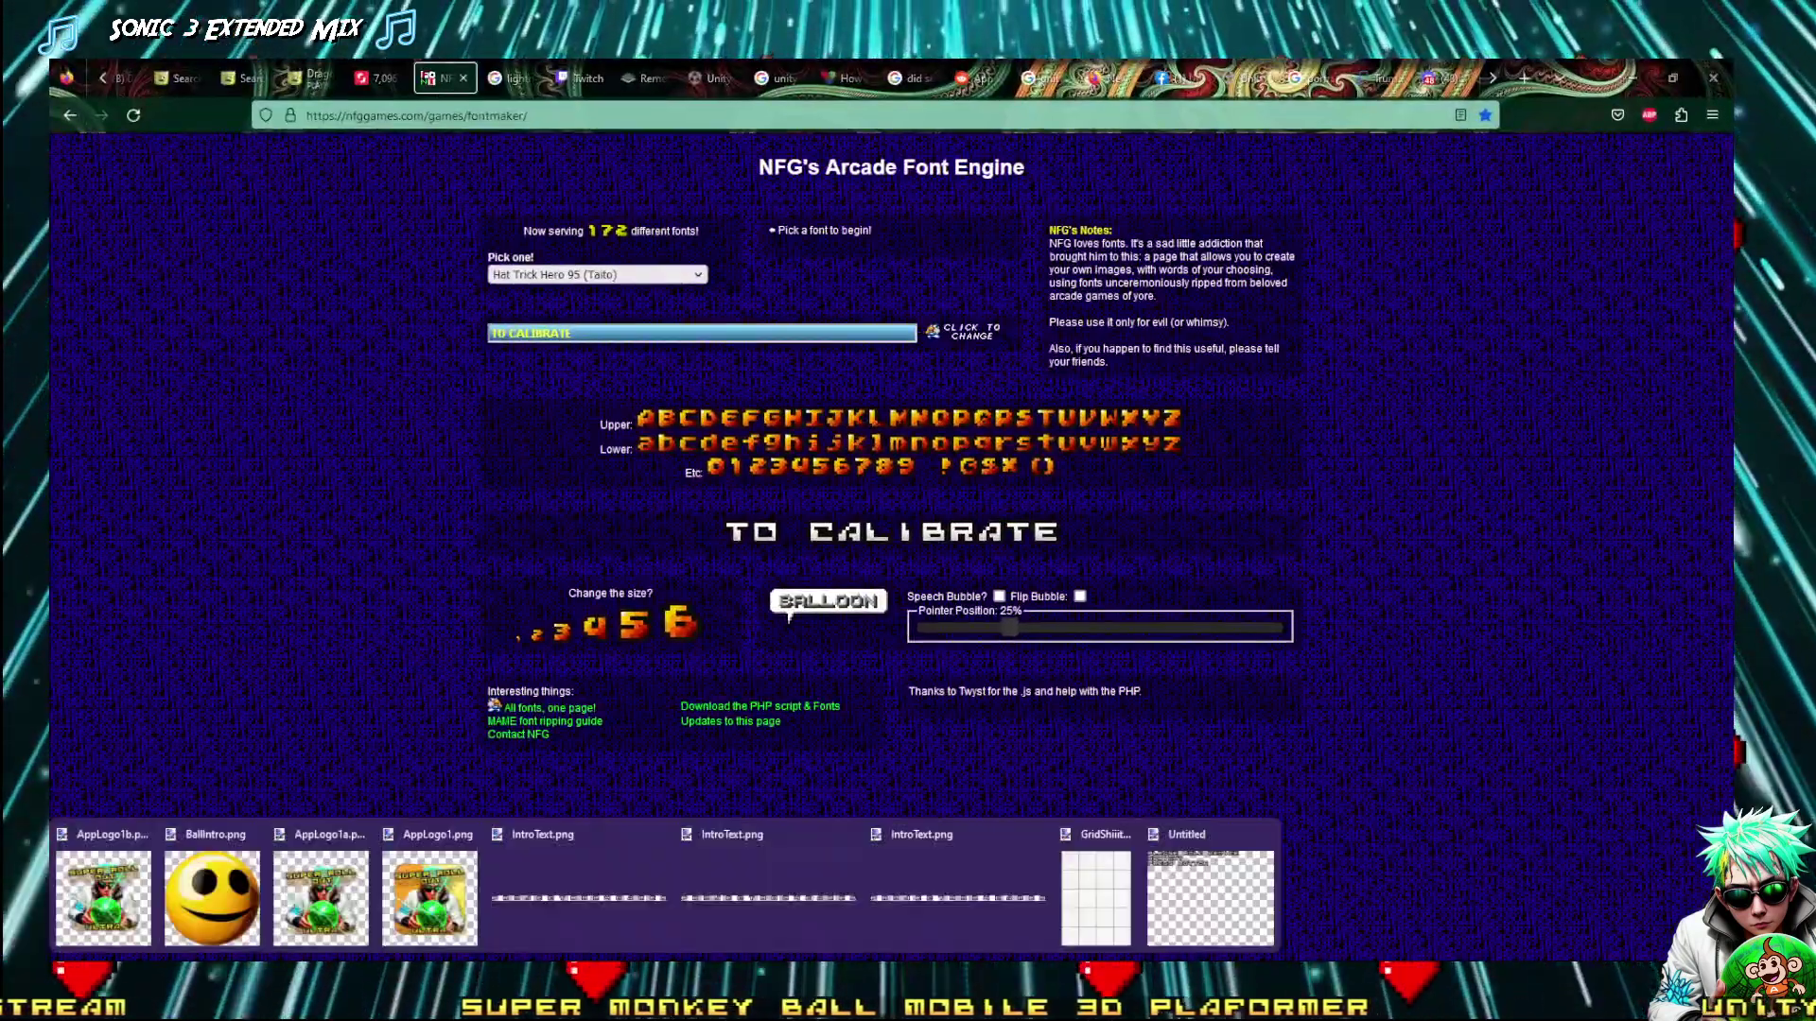
{"action": "left_click", "coordinate": [1182, 880]}
Place TO CALIBRATE under PRESS BUTTON and crop the image to an 800×127 top strip
{"action": "mouse_move", "coordinate": [924, 378]}
{"action": "left_mouse_down"}
{"action": "mouse_move", "coordinate": [924, 323]}
{"action": "mouse_move", "coordinate": [924, 433]}
{"action": "mouse_move", "coordinate": [923, 406]}
{"action": "left_mouse_up"}
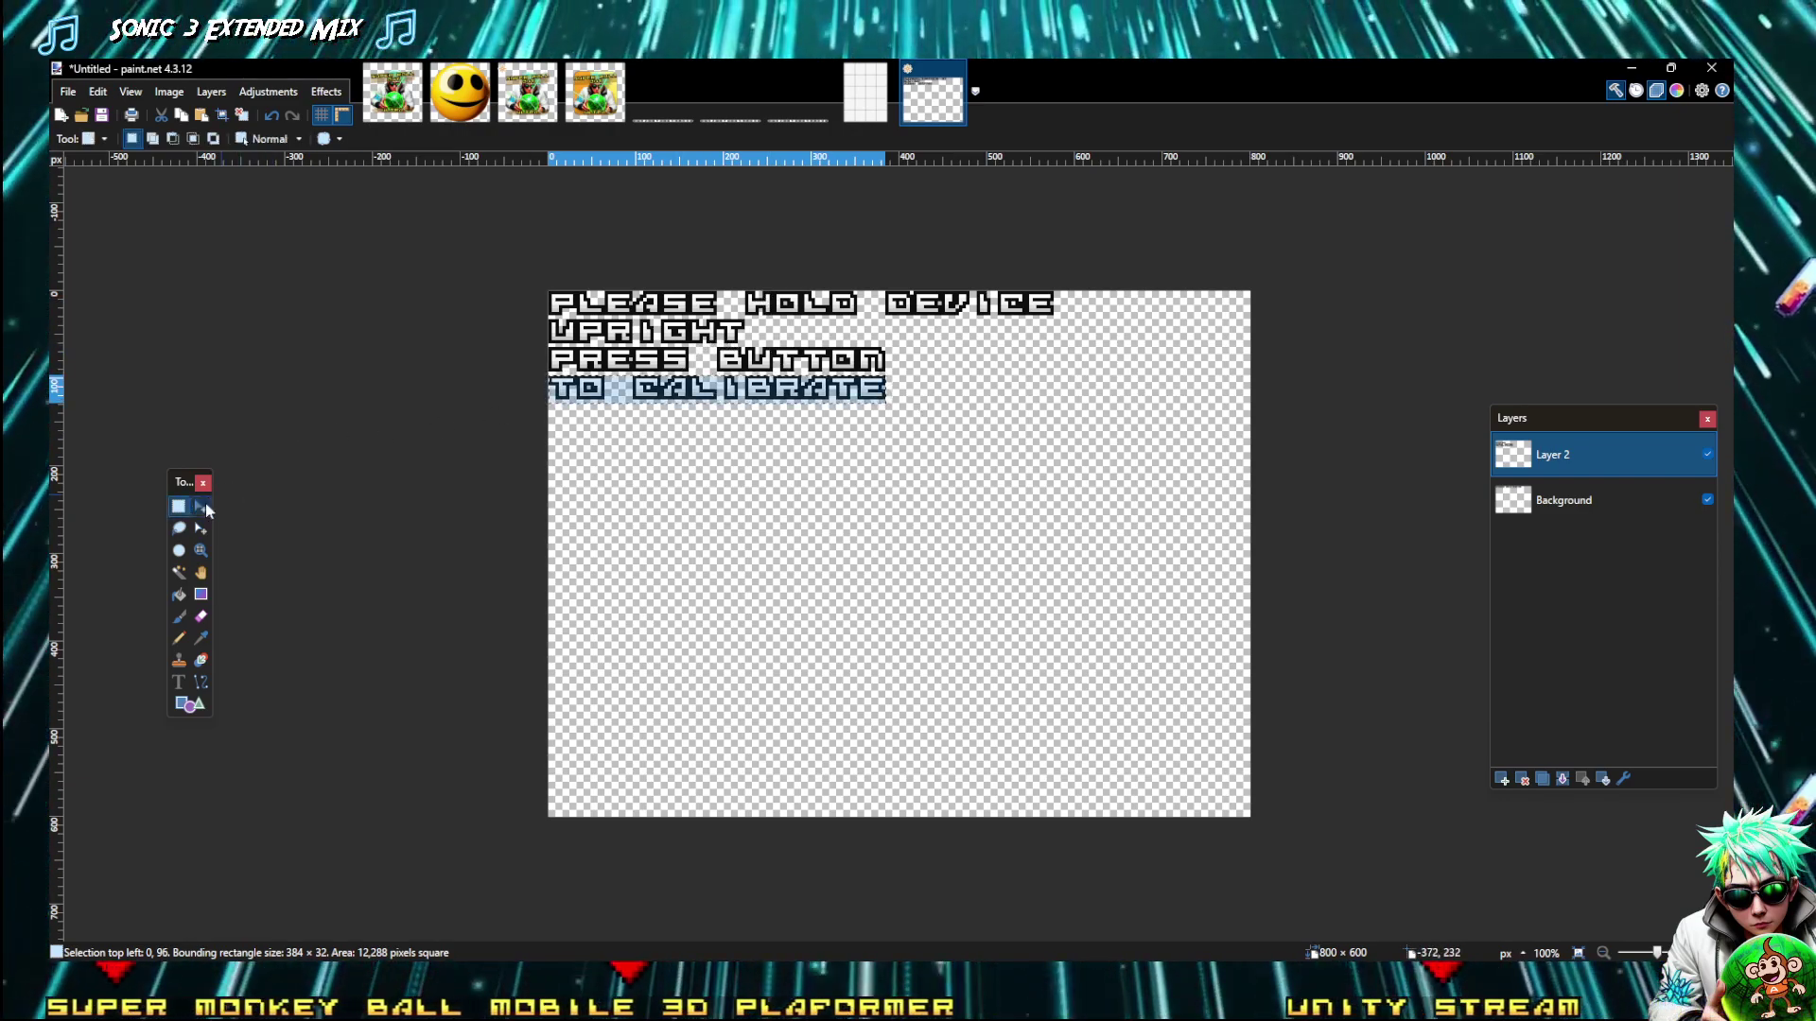
{"action": "key", "text": "ctrl+a"}
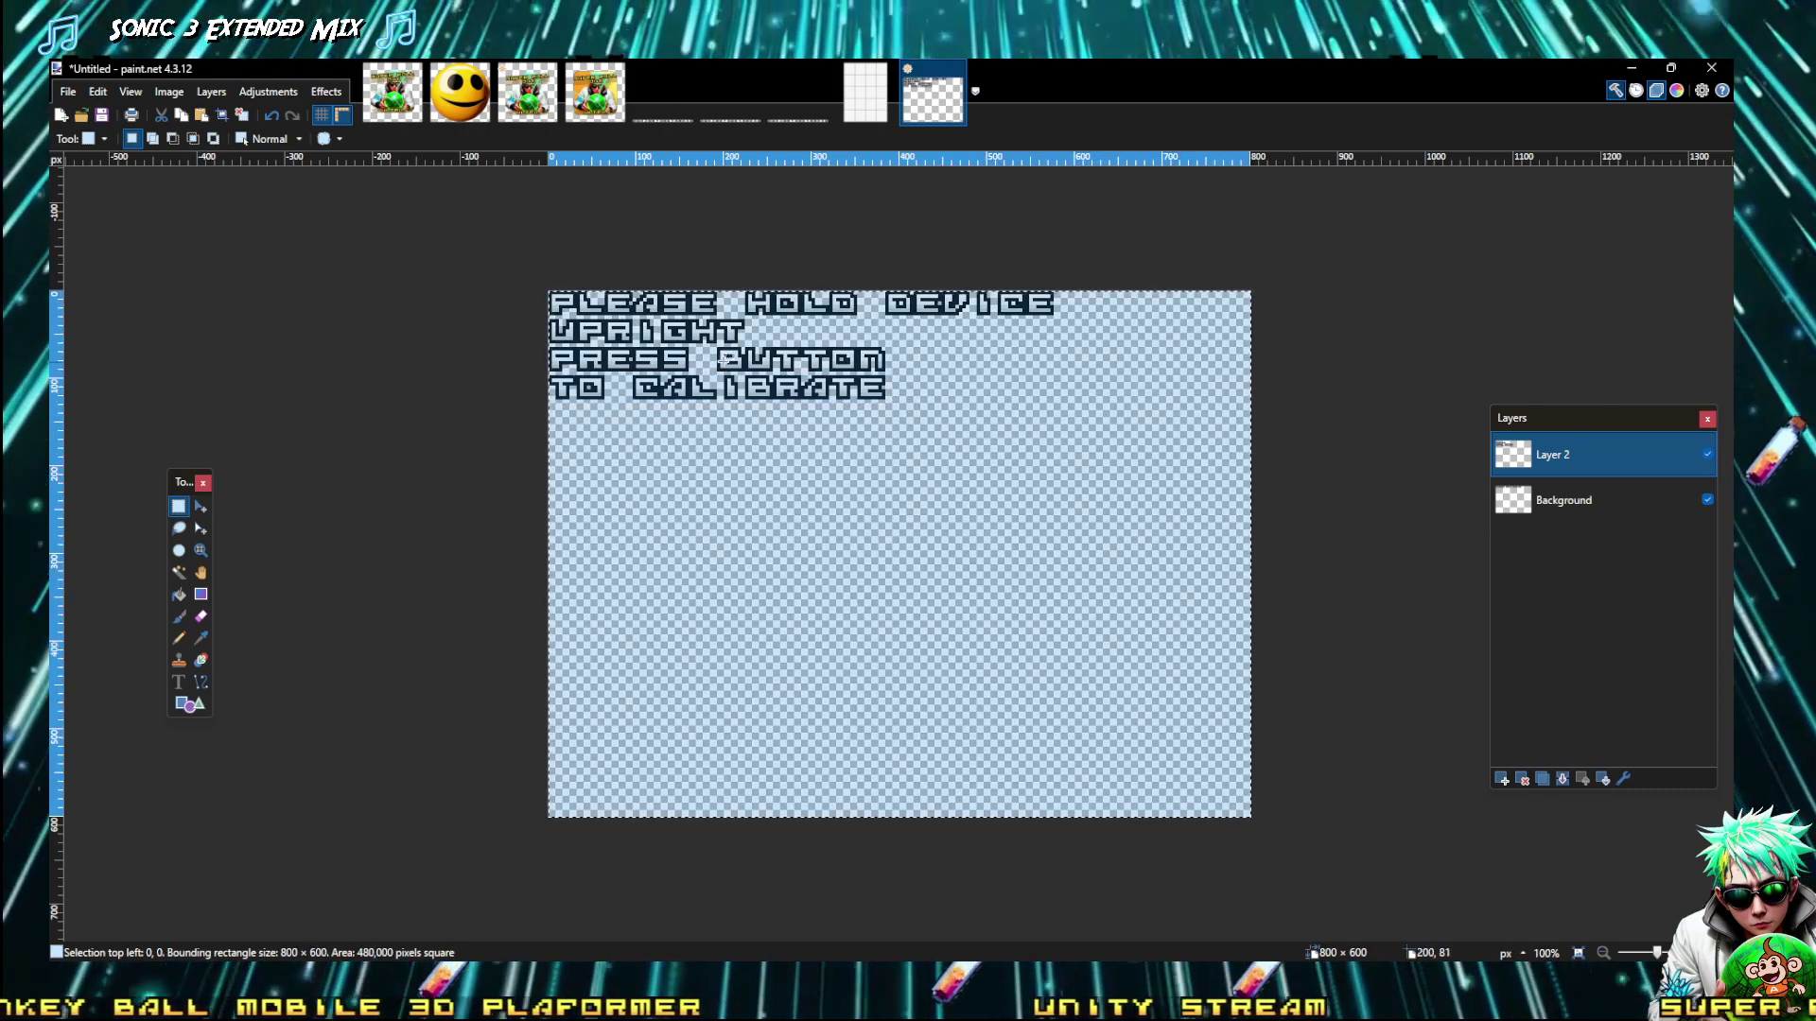
{"action": "left_click", "coordinate": [573, 228]}
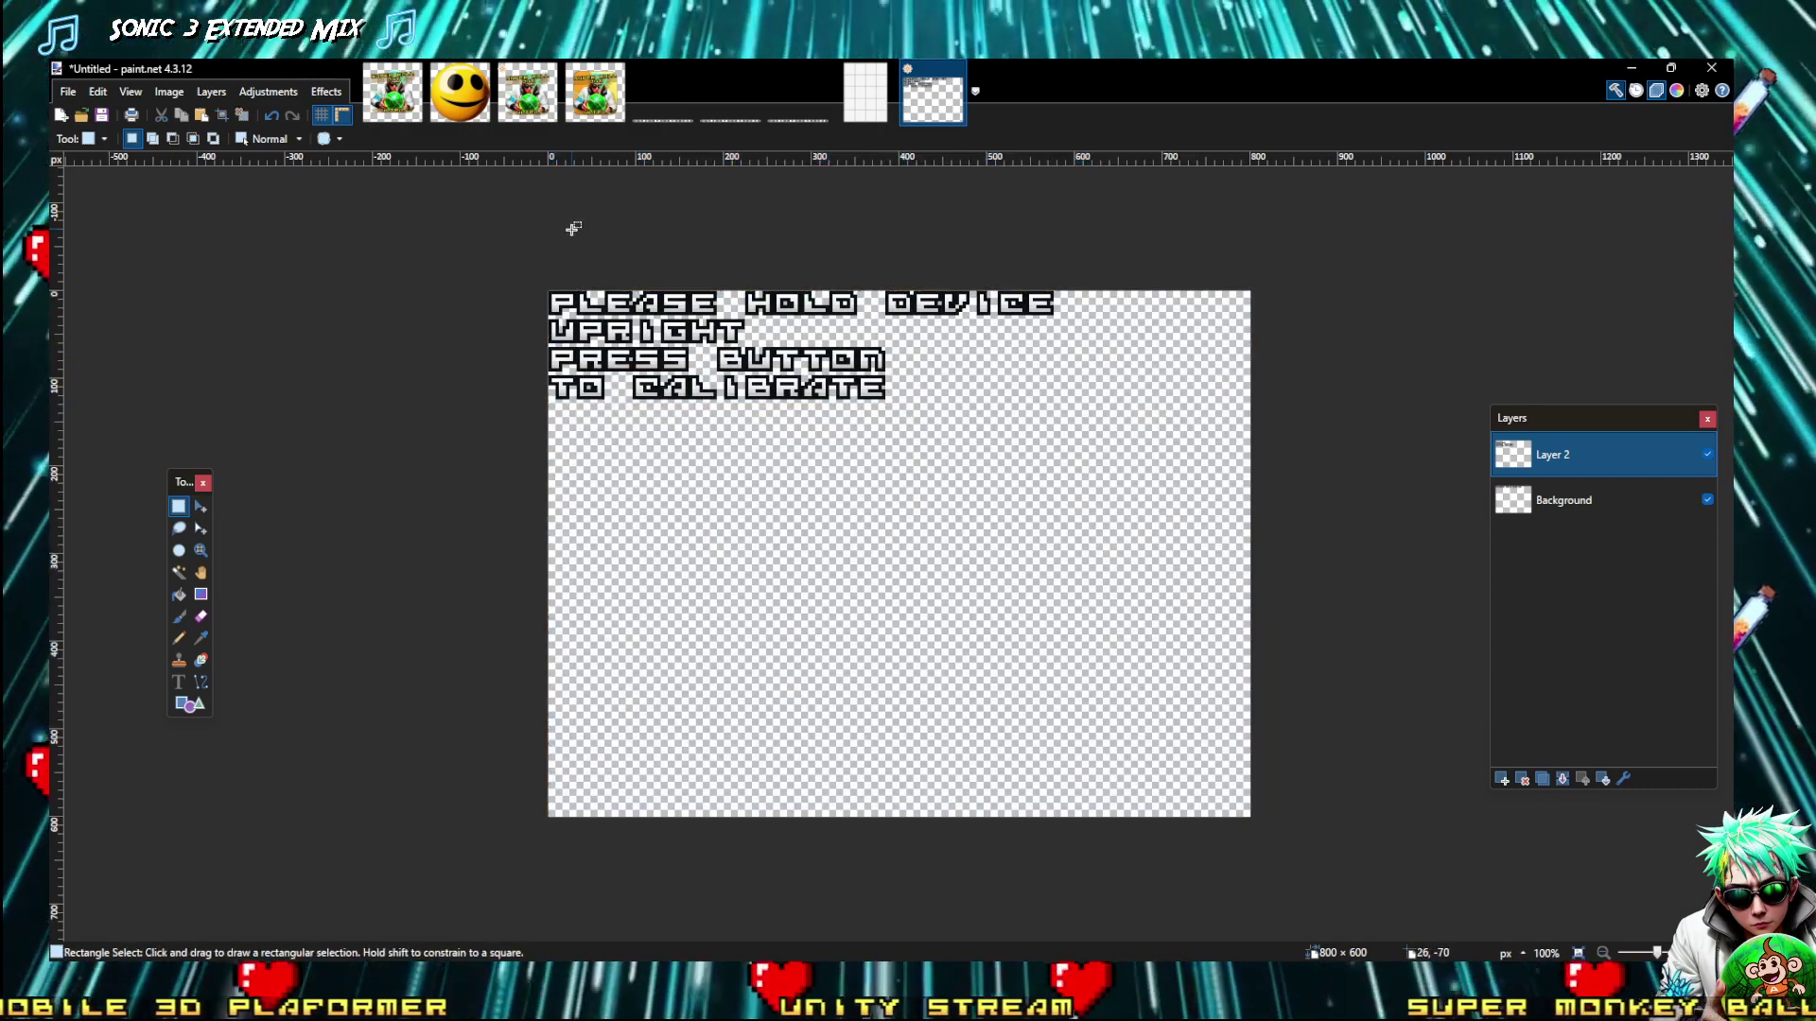
{"action": "left_click_drag", "start_coordinate": [489, 200], "coordinate": [1397, 406]}
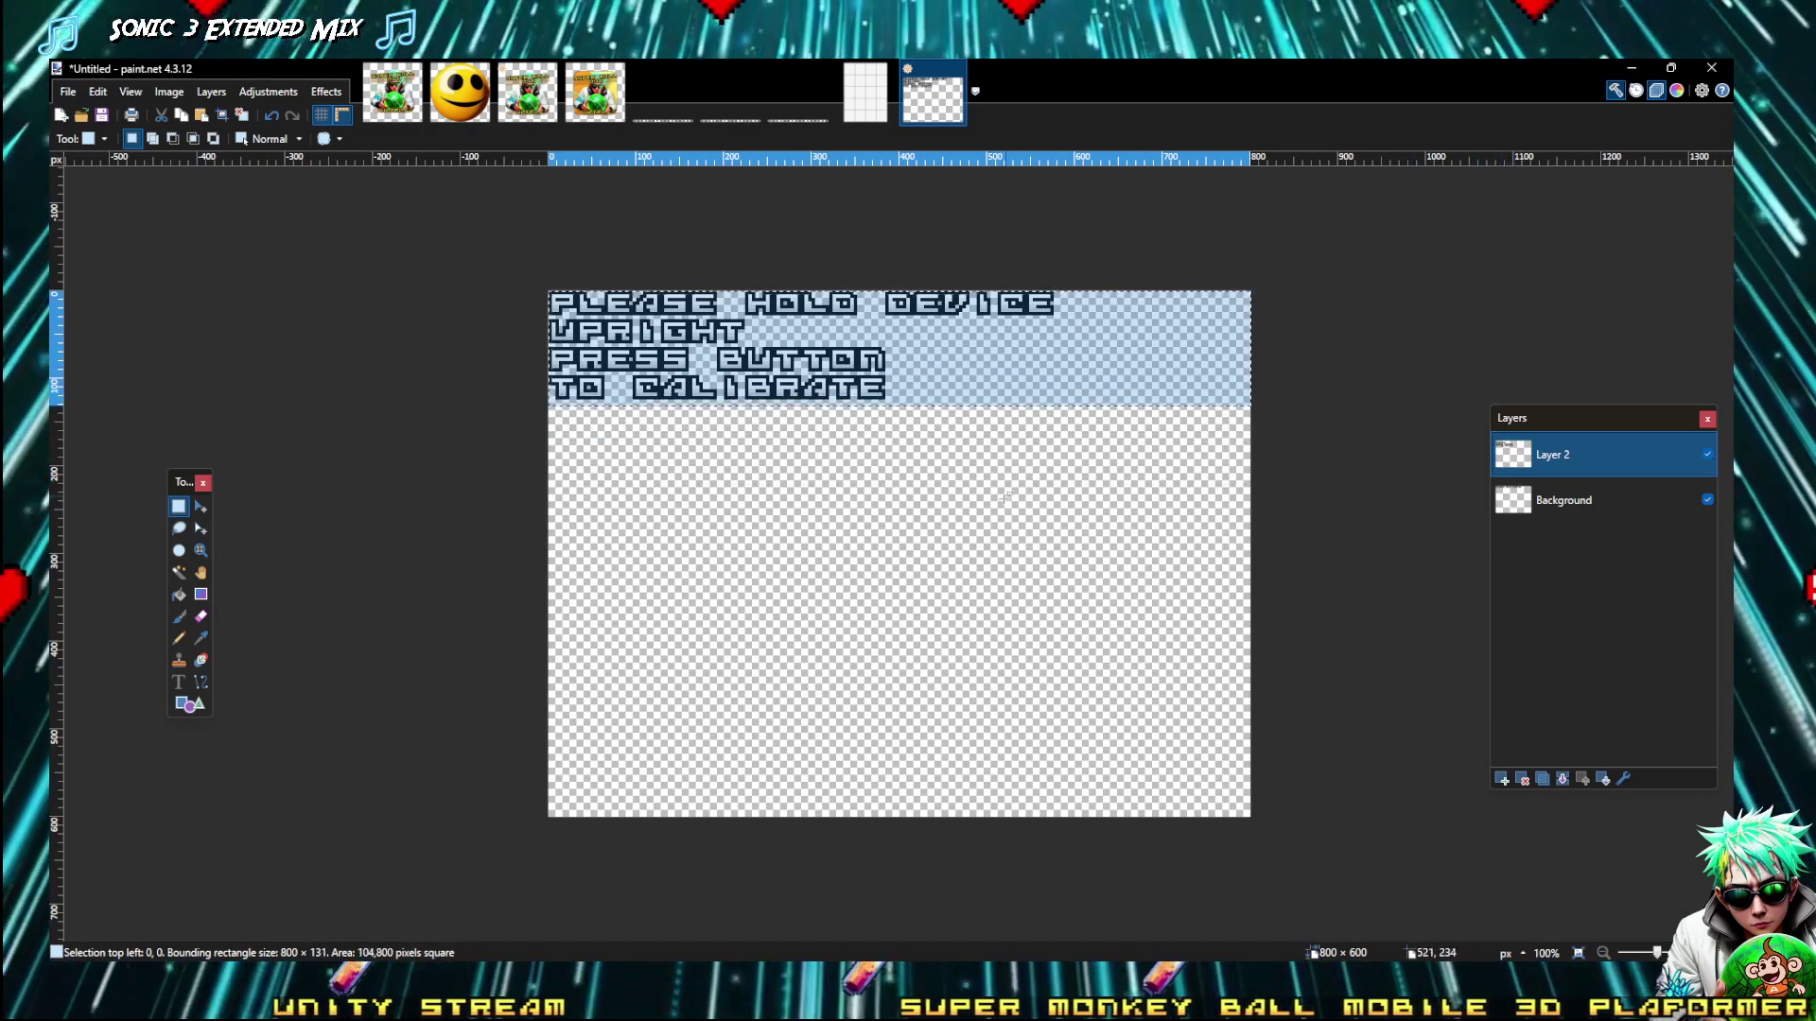
{"action": "left_click", "coordinate": [929, 491]}
{"action": "left_click_drag", "start_coordinate": [539, 214], "coordinate": [1502, 423]}
{"action": "left_click_drag", "start_coordinate": [1502, 423], "coordinate": [1550, 494]}
{"action": "left_click_drag", "start_coordinate": [419, 230], "coordinate": [1354, 405]}
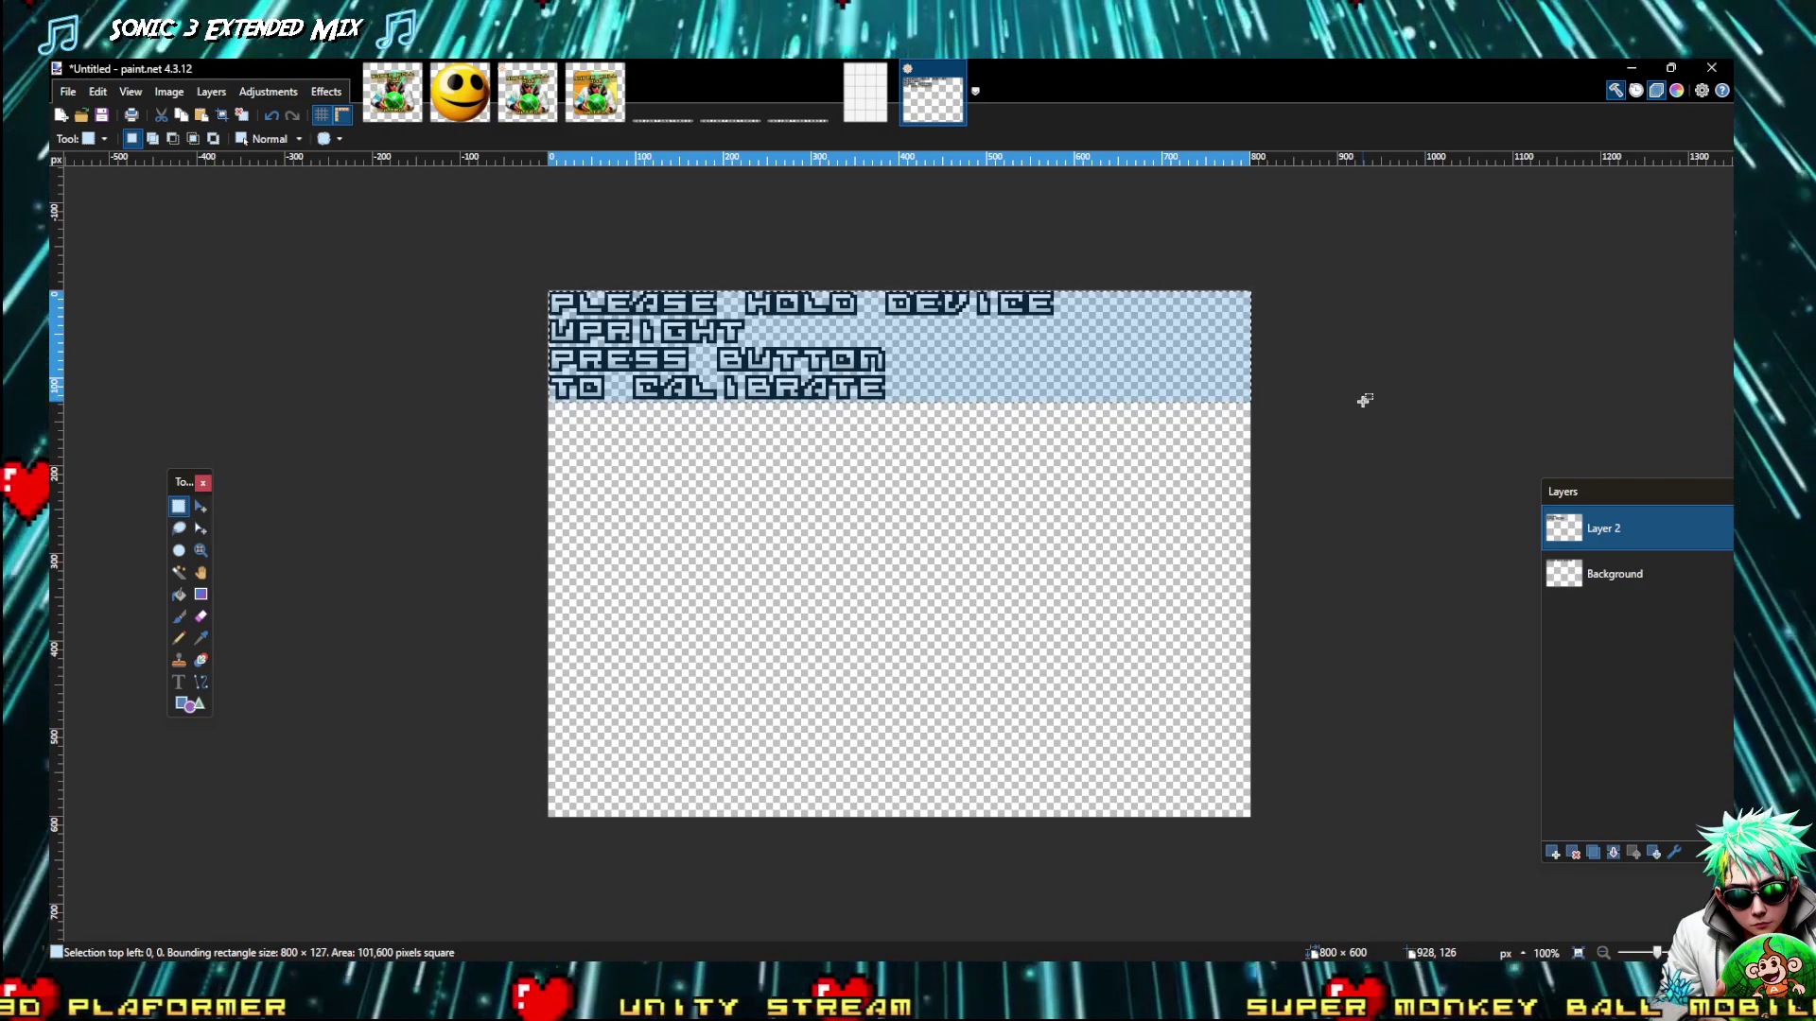
{"action": "key", "text": "ctrl+shift+x"}
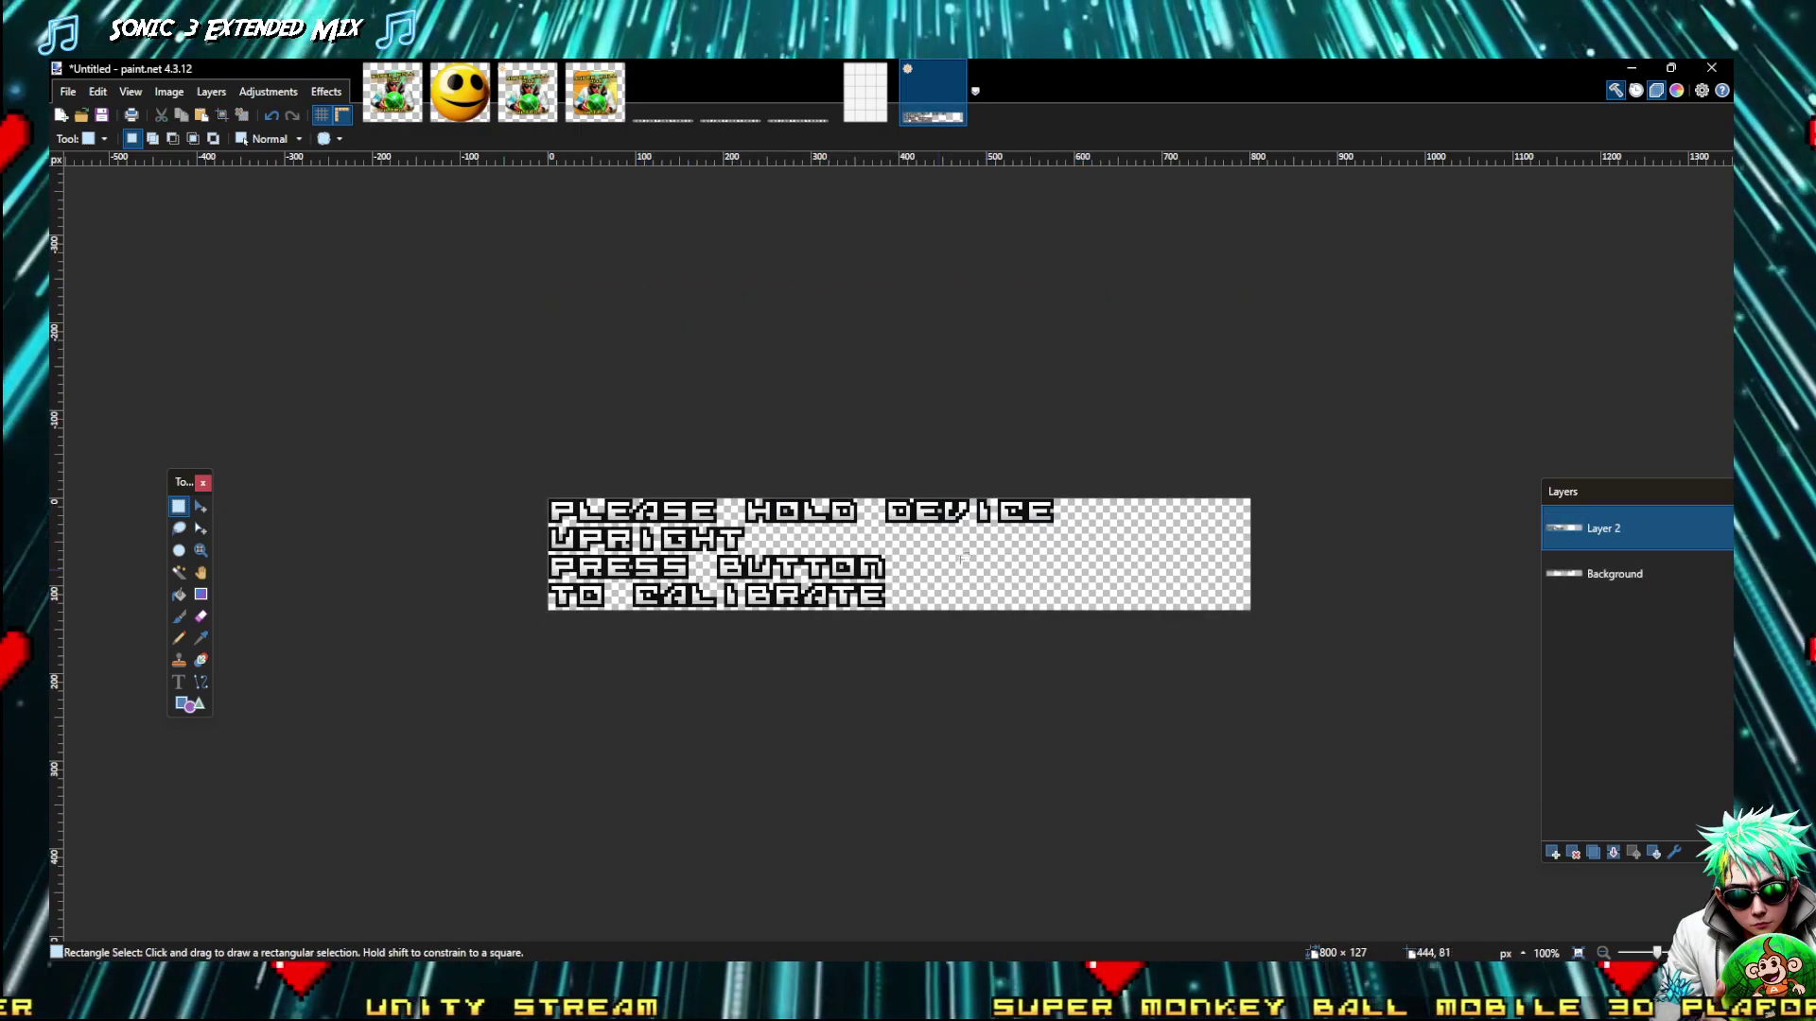
Crop the image tightly around the text to 584×127
{"action": "left_click_drag", "start_coordinate": [449, 405], "coordinate": [1059, 757]}
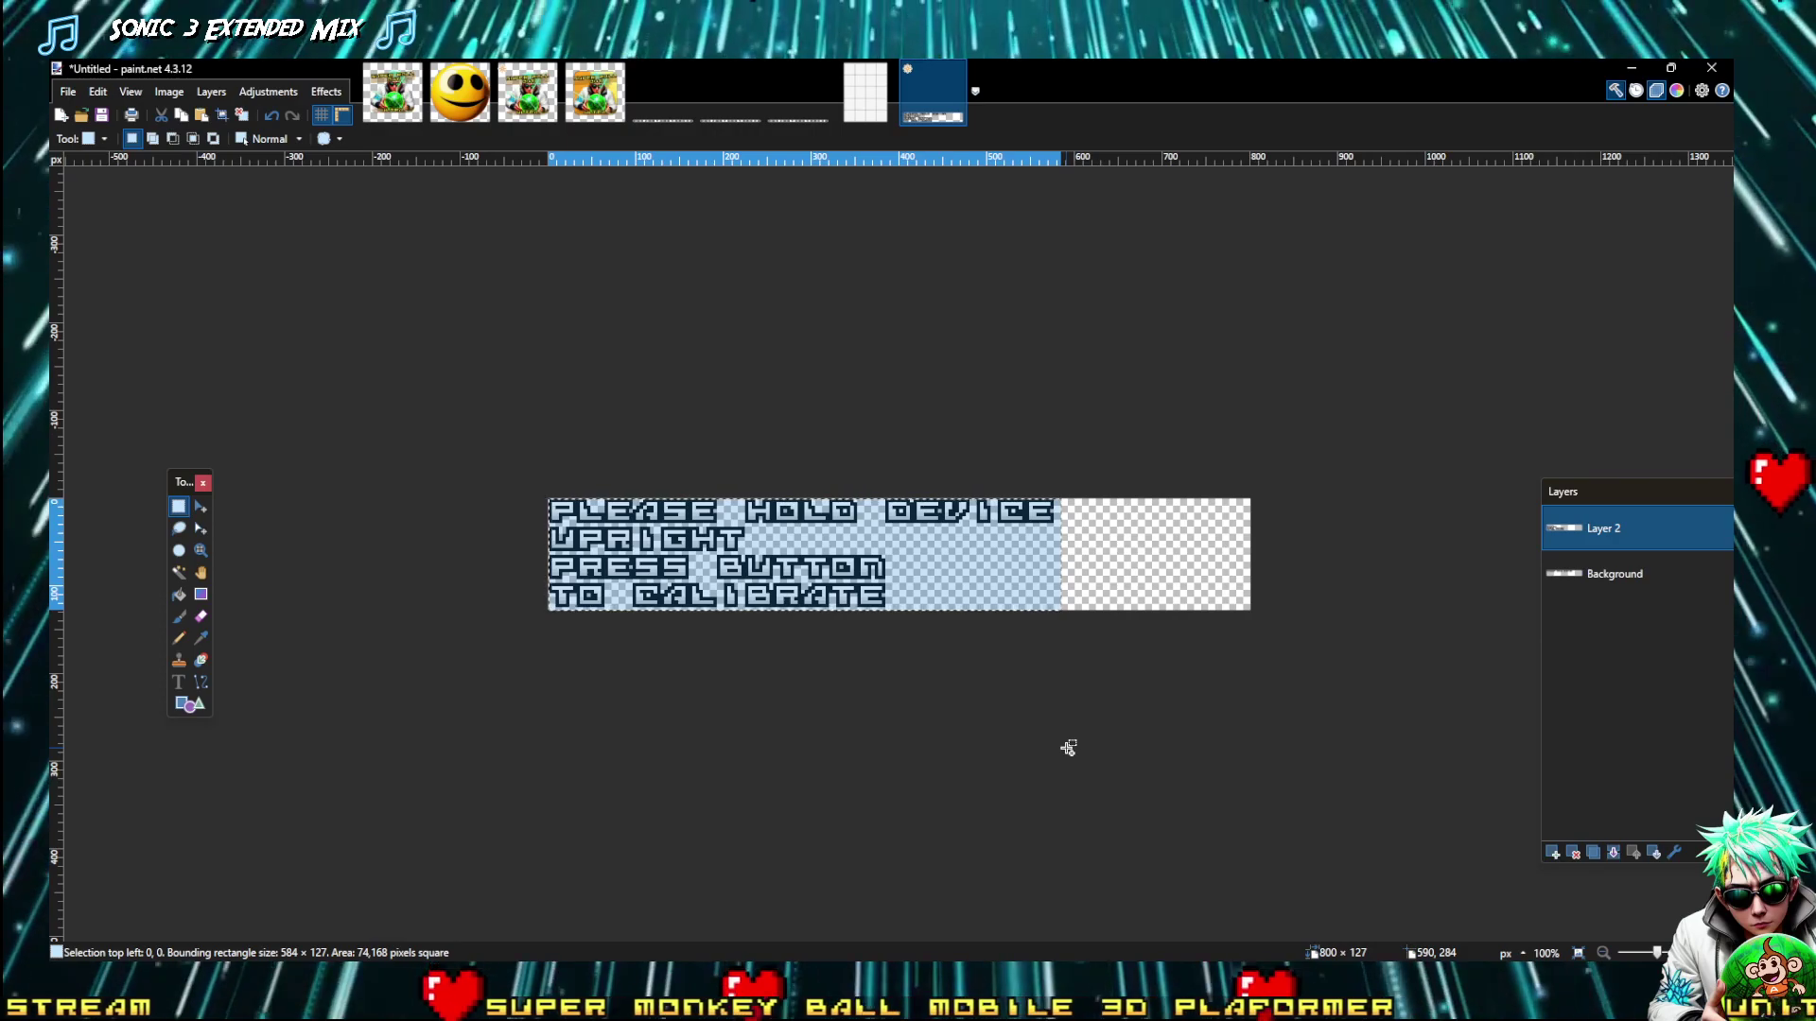
{"action": "key", "text": "ctrl+shift+x"}
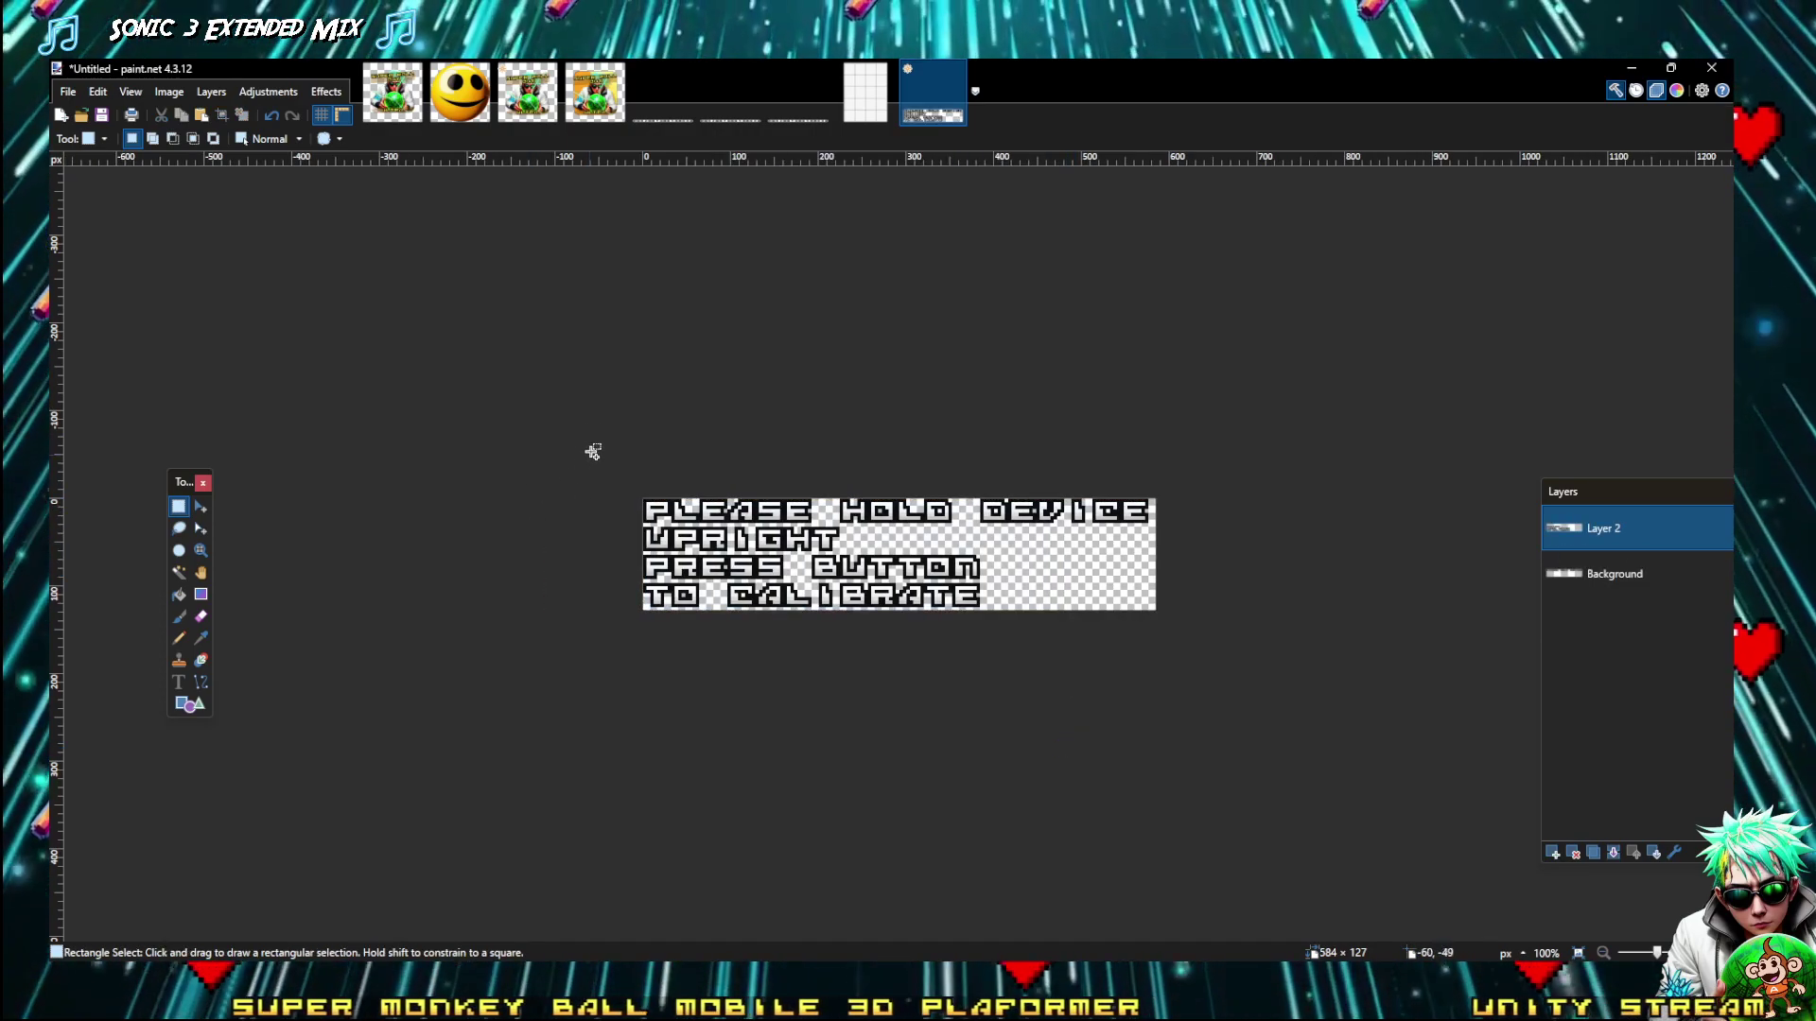
{"action": "key", "text": "ctrl+s"}
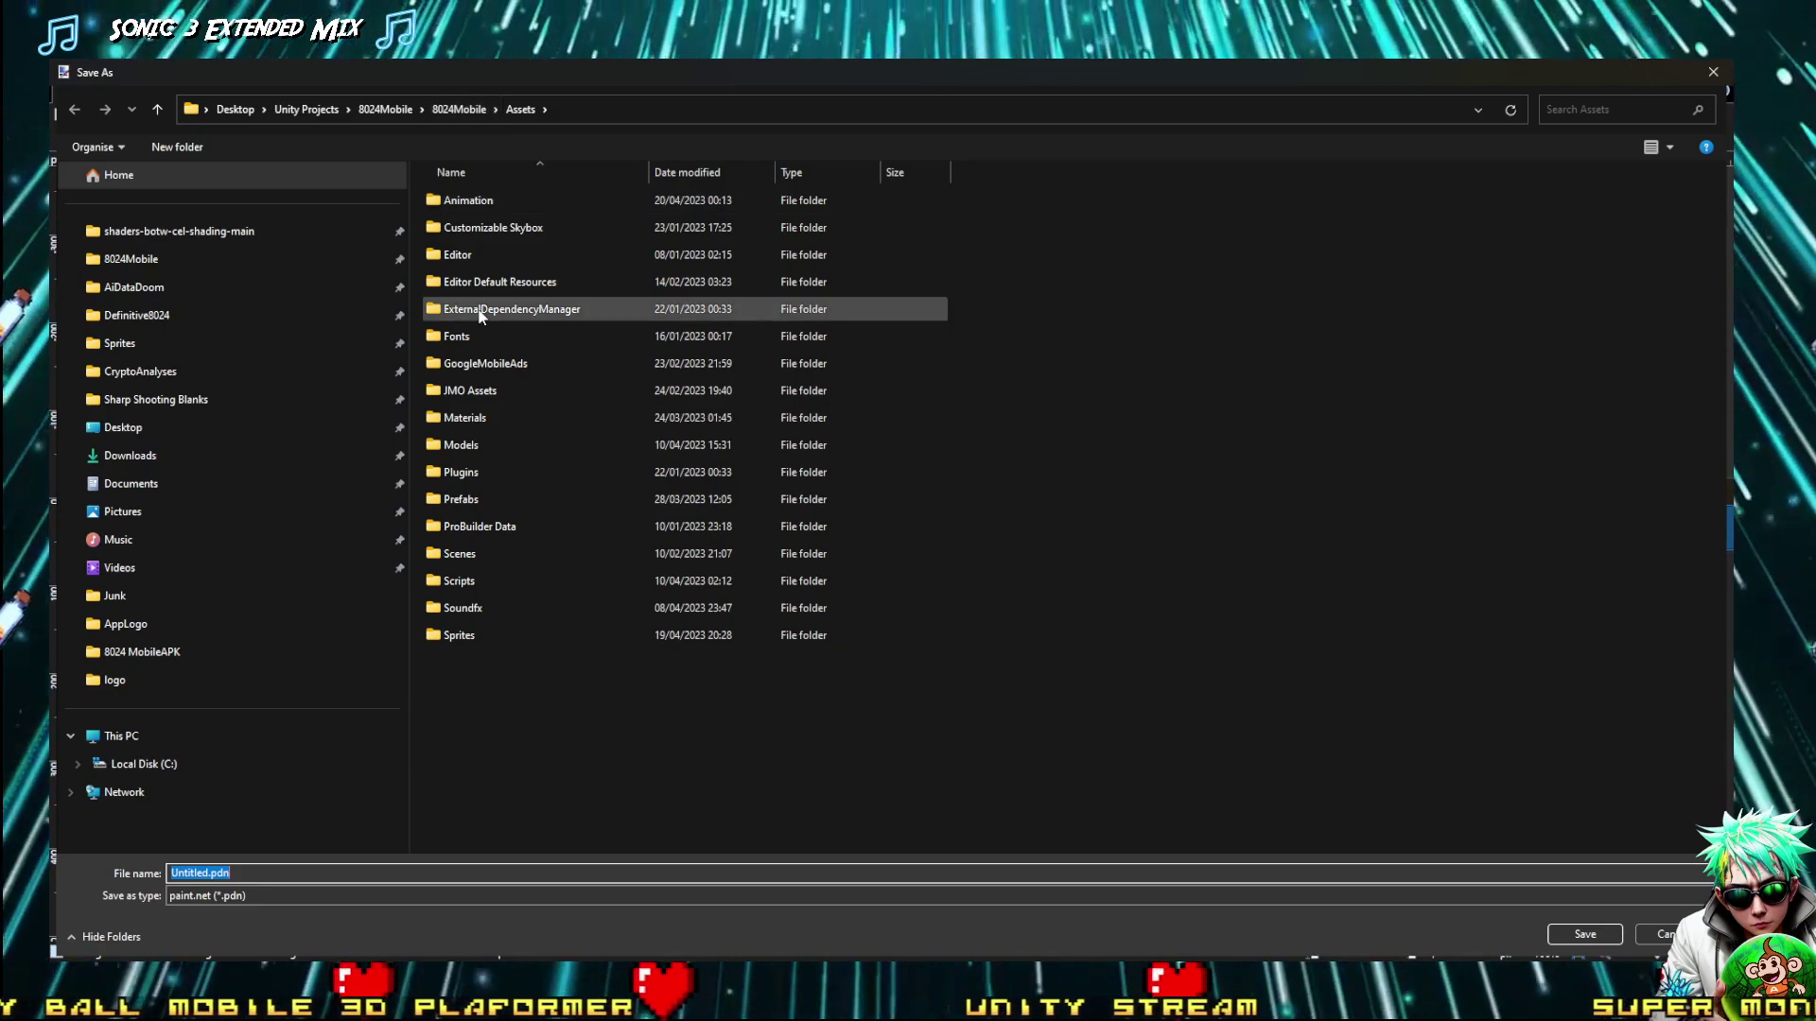
Save a flattened PNG named 'Calibration Screen Text' in Assets/Sprites/logo
{"action": "double_click", "coordinate": [442, 641]}
{"action": "double_click", "coordinate": [559, 227]}
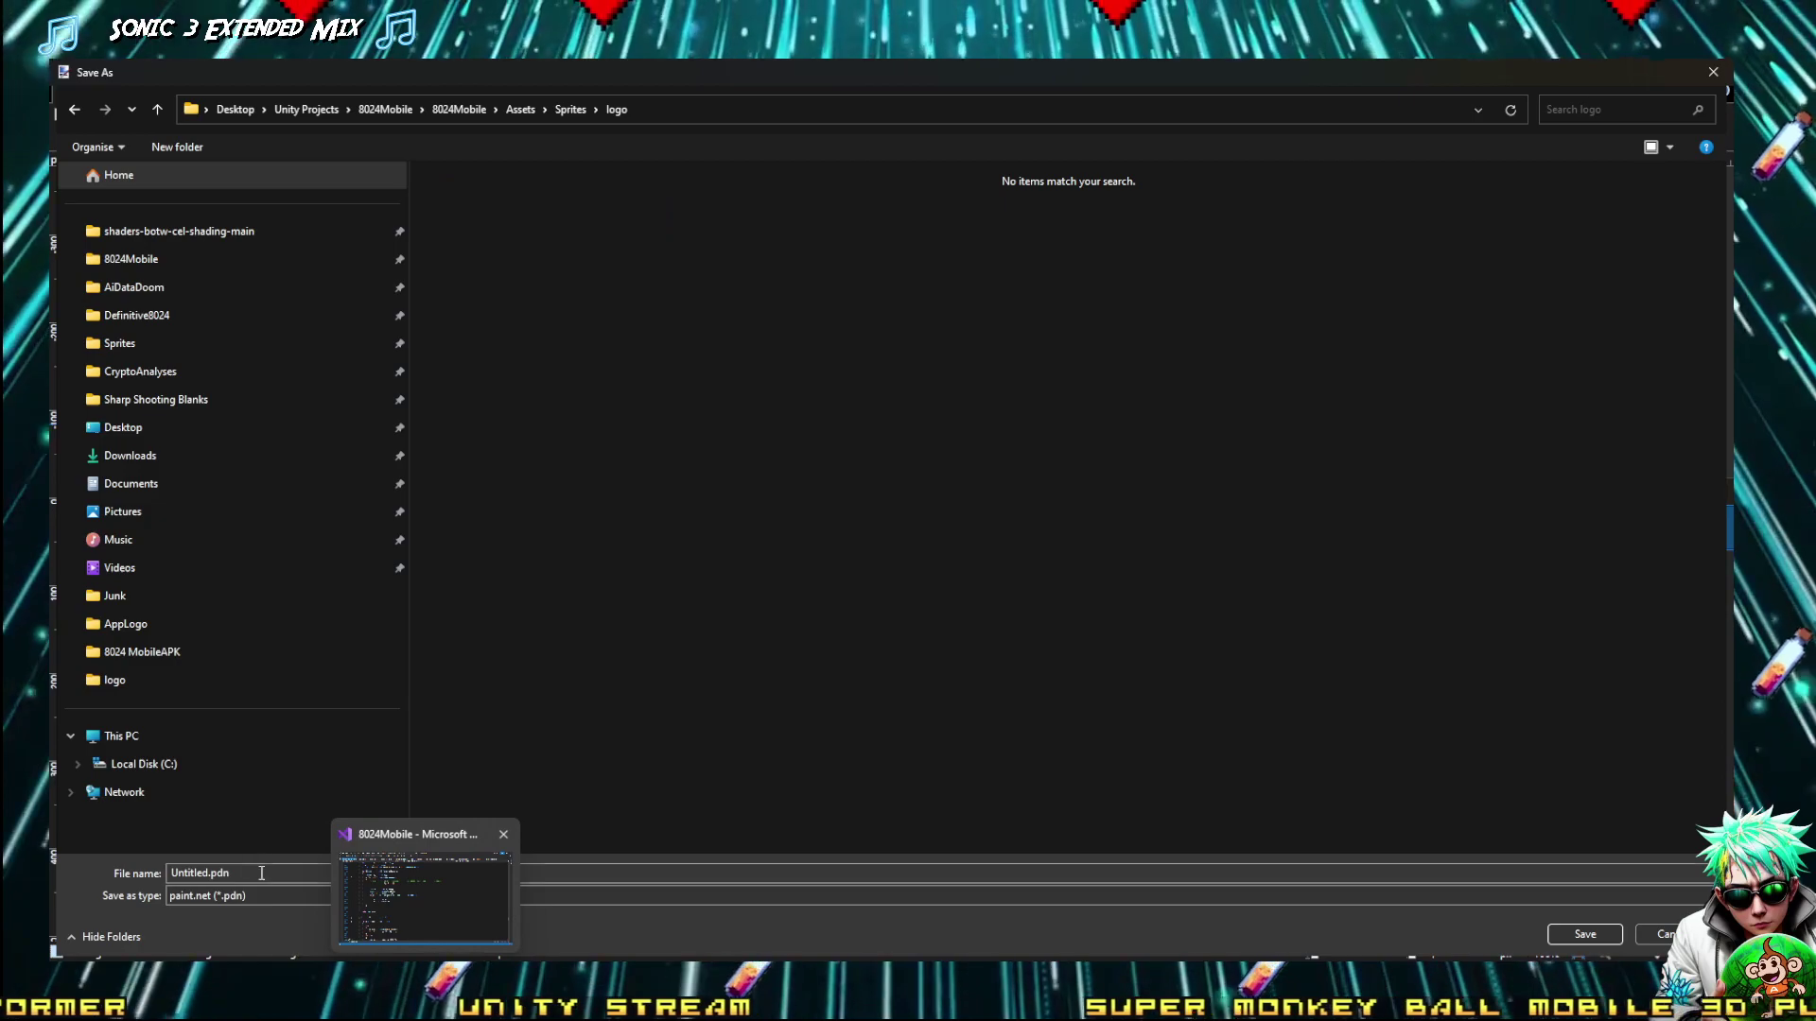
{"action": "left_click", "coordinate": [244, 898]}
{"action": "left_click", "coordinate": [203, 747]}
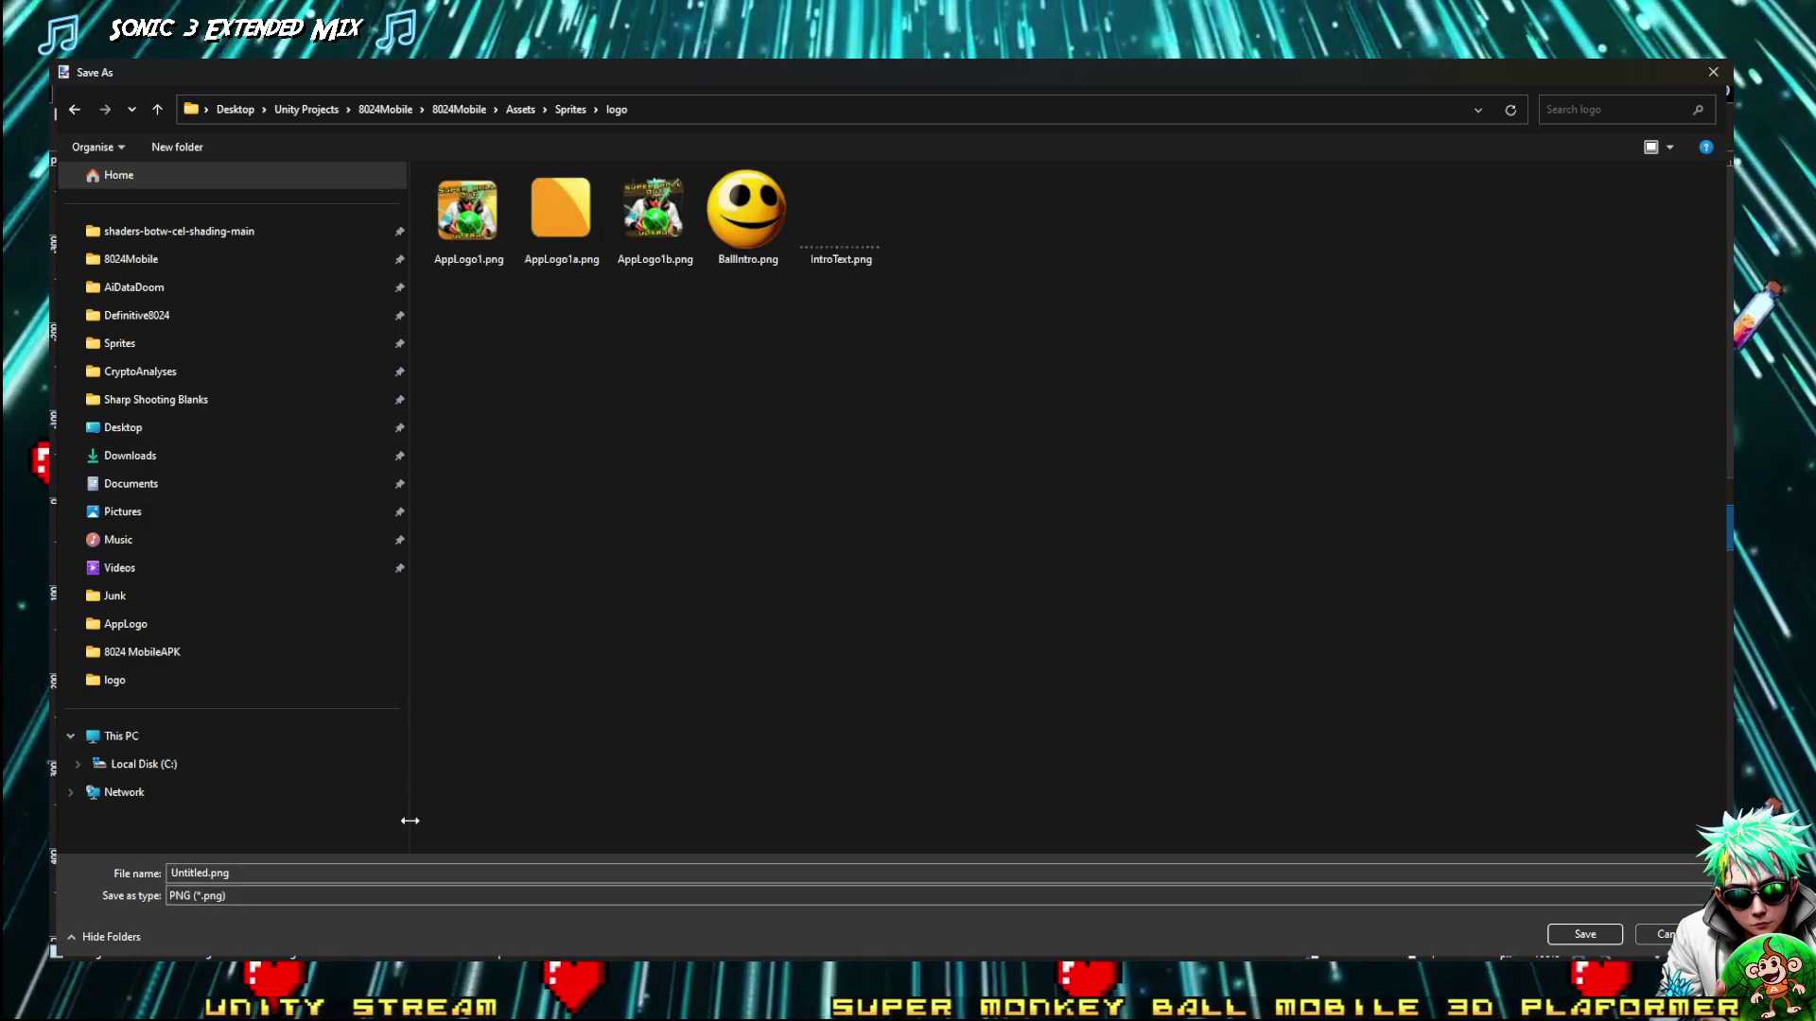
{"action": "triple_click", "coordinate": [404, 876]}
{"action": "type", "text": "cALl"}
{"action": "type", "text": "BRATION"}
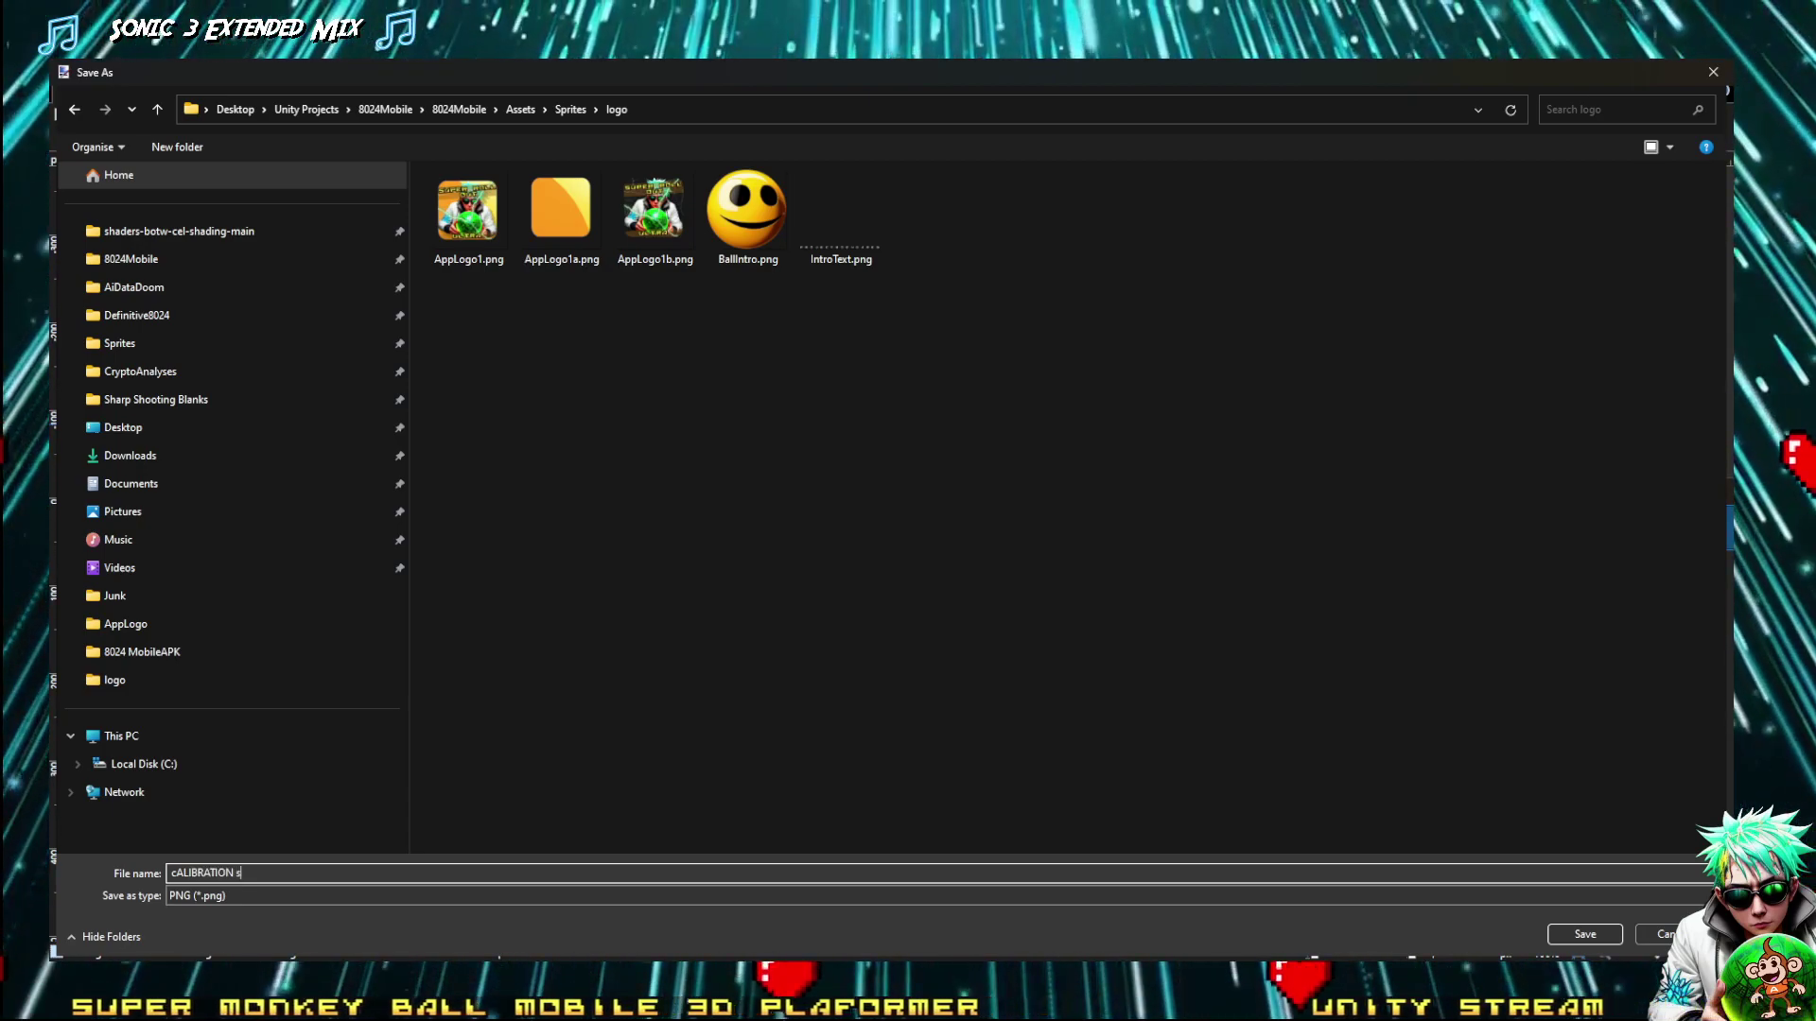
{"action": "key", "text": "ctrl+a"}
{"action": "key", "text": "BackSpace"}
{"action": "type", "text": "C"}
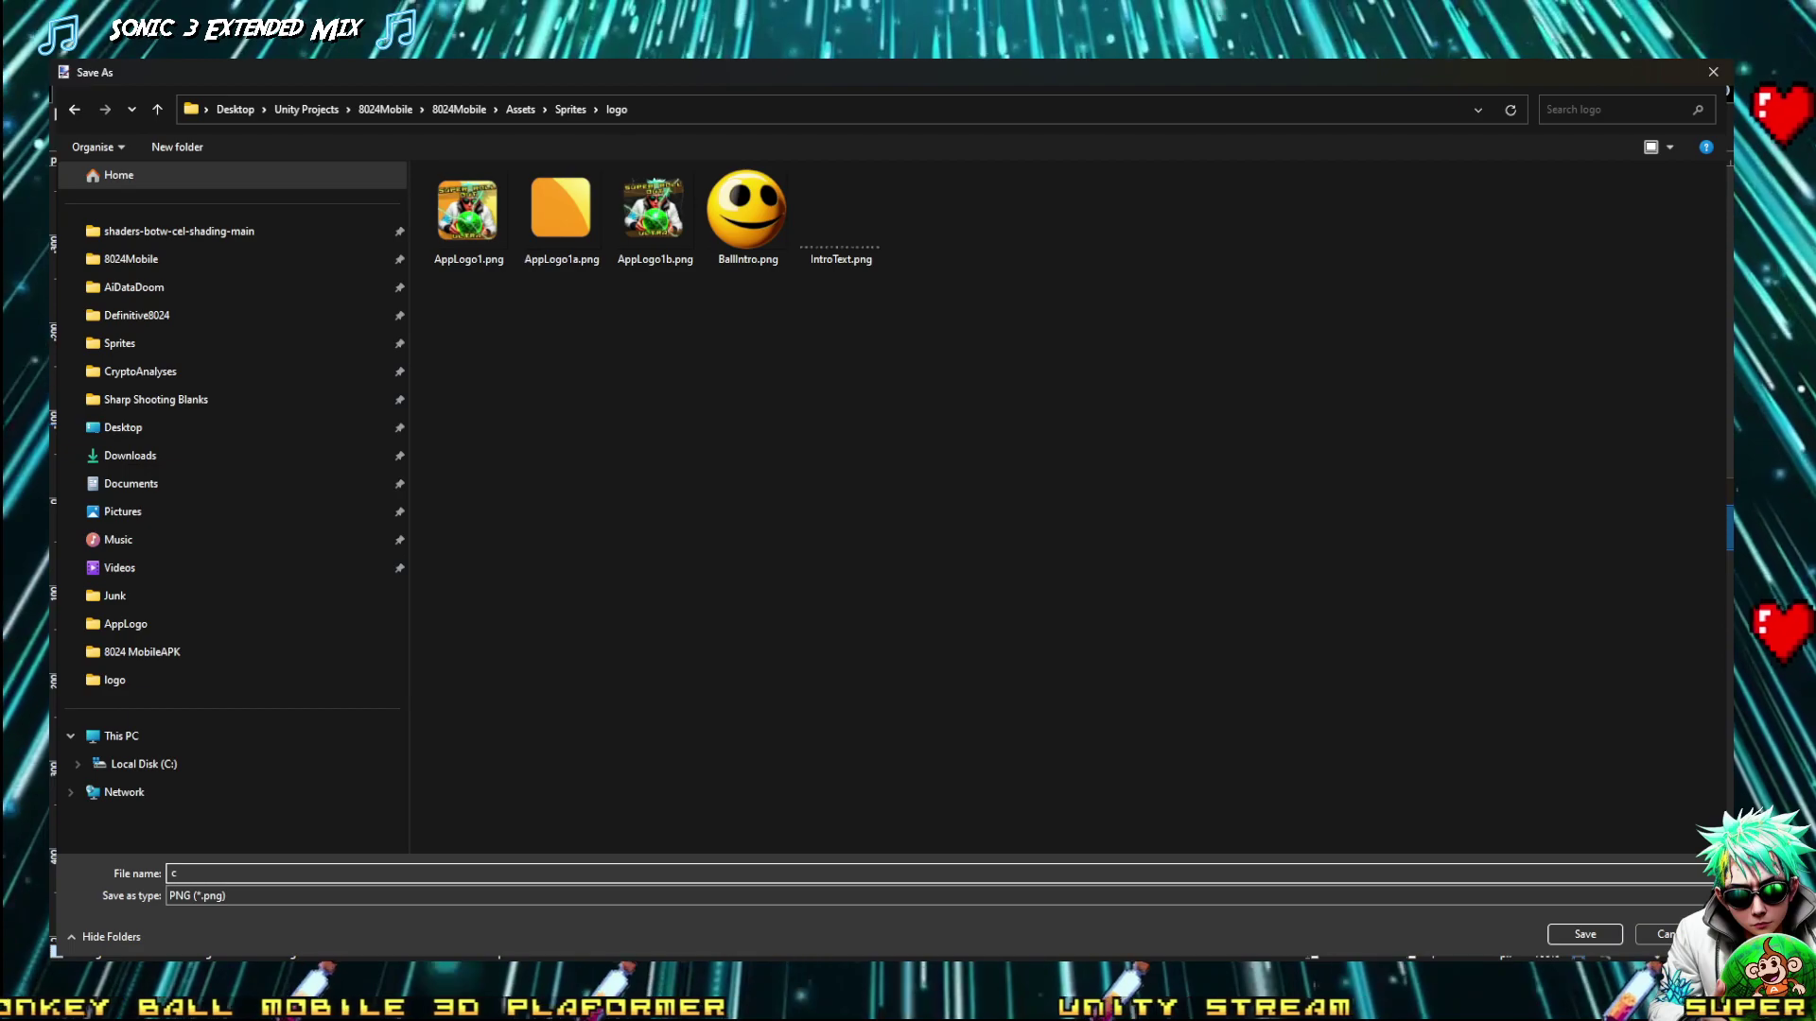
{"action": "type", "text": "alibra"}
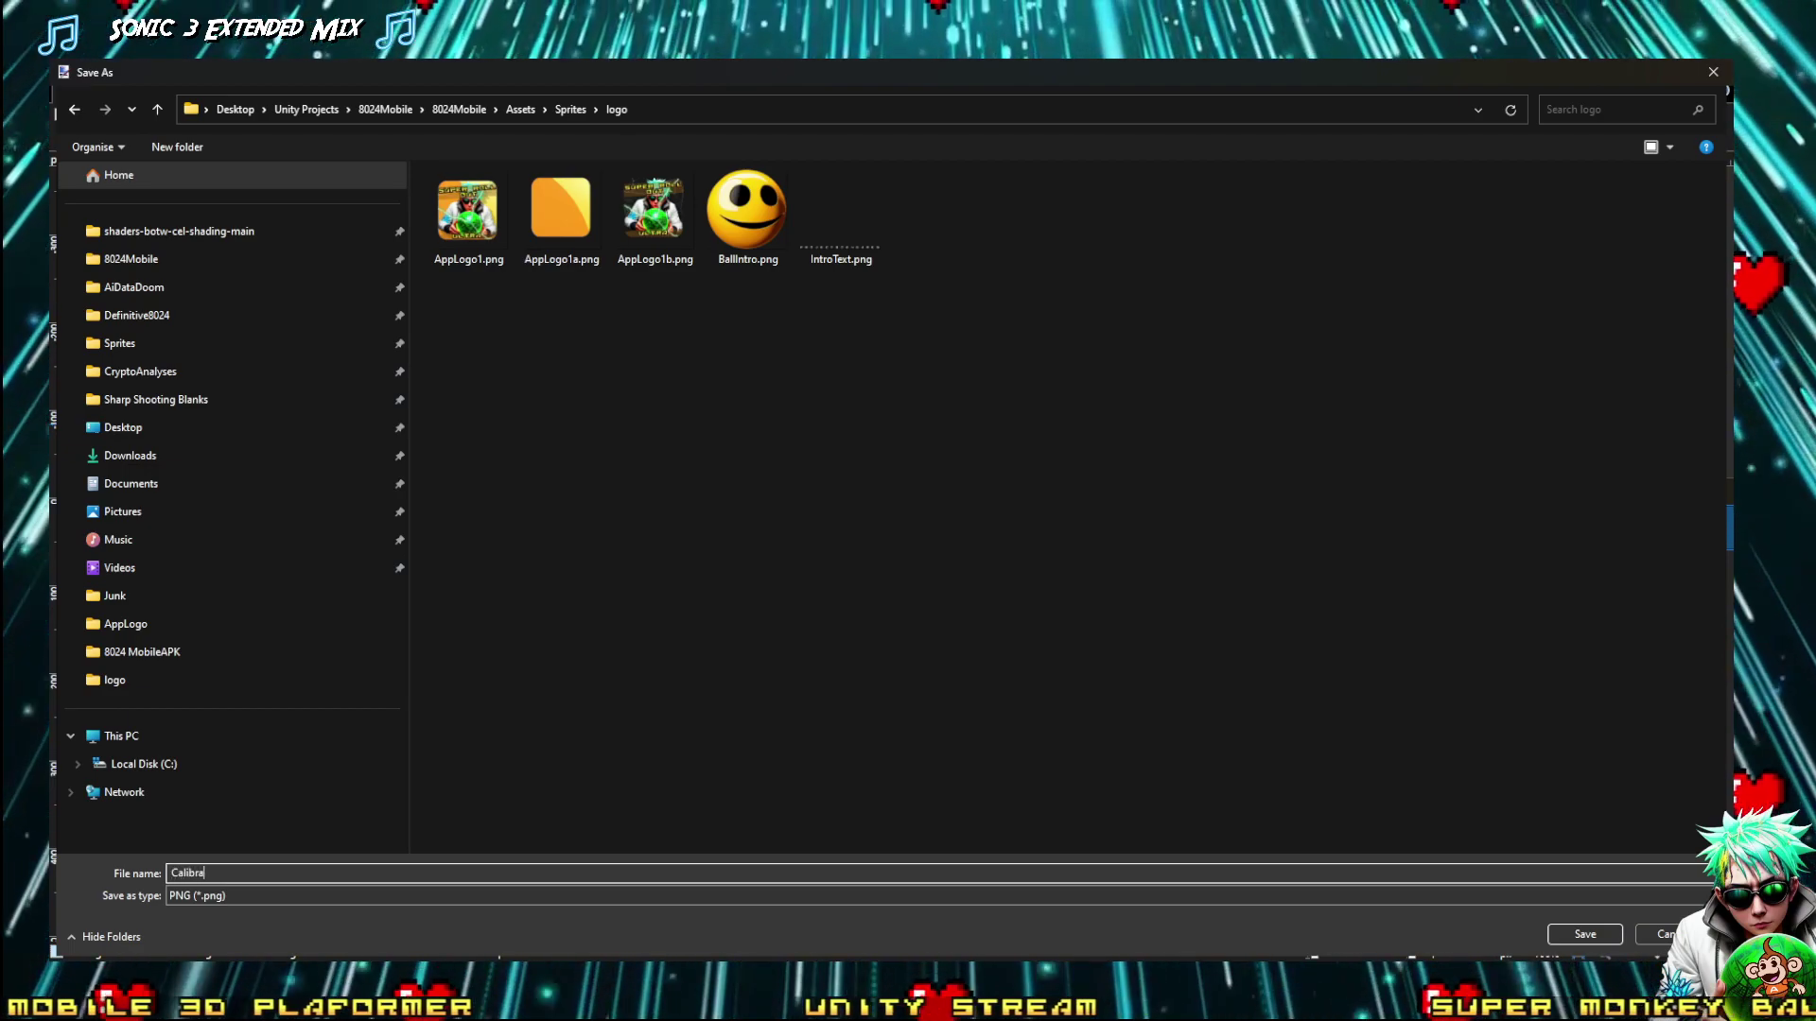
{"action": "type", "text": "tion Scr"}
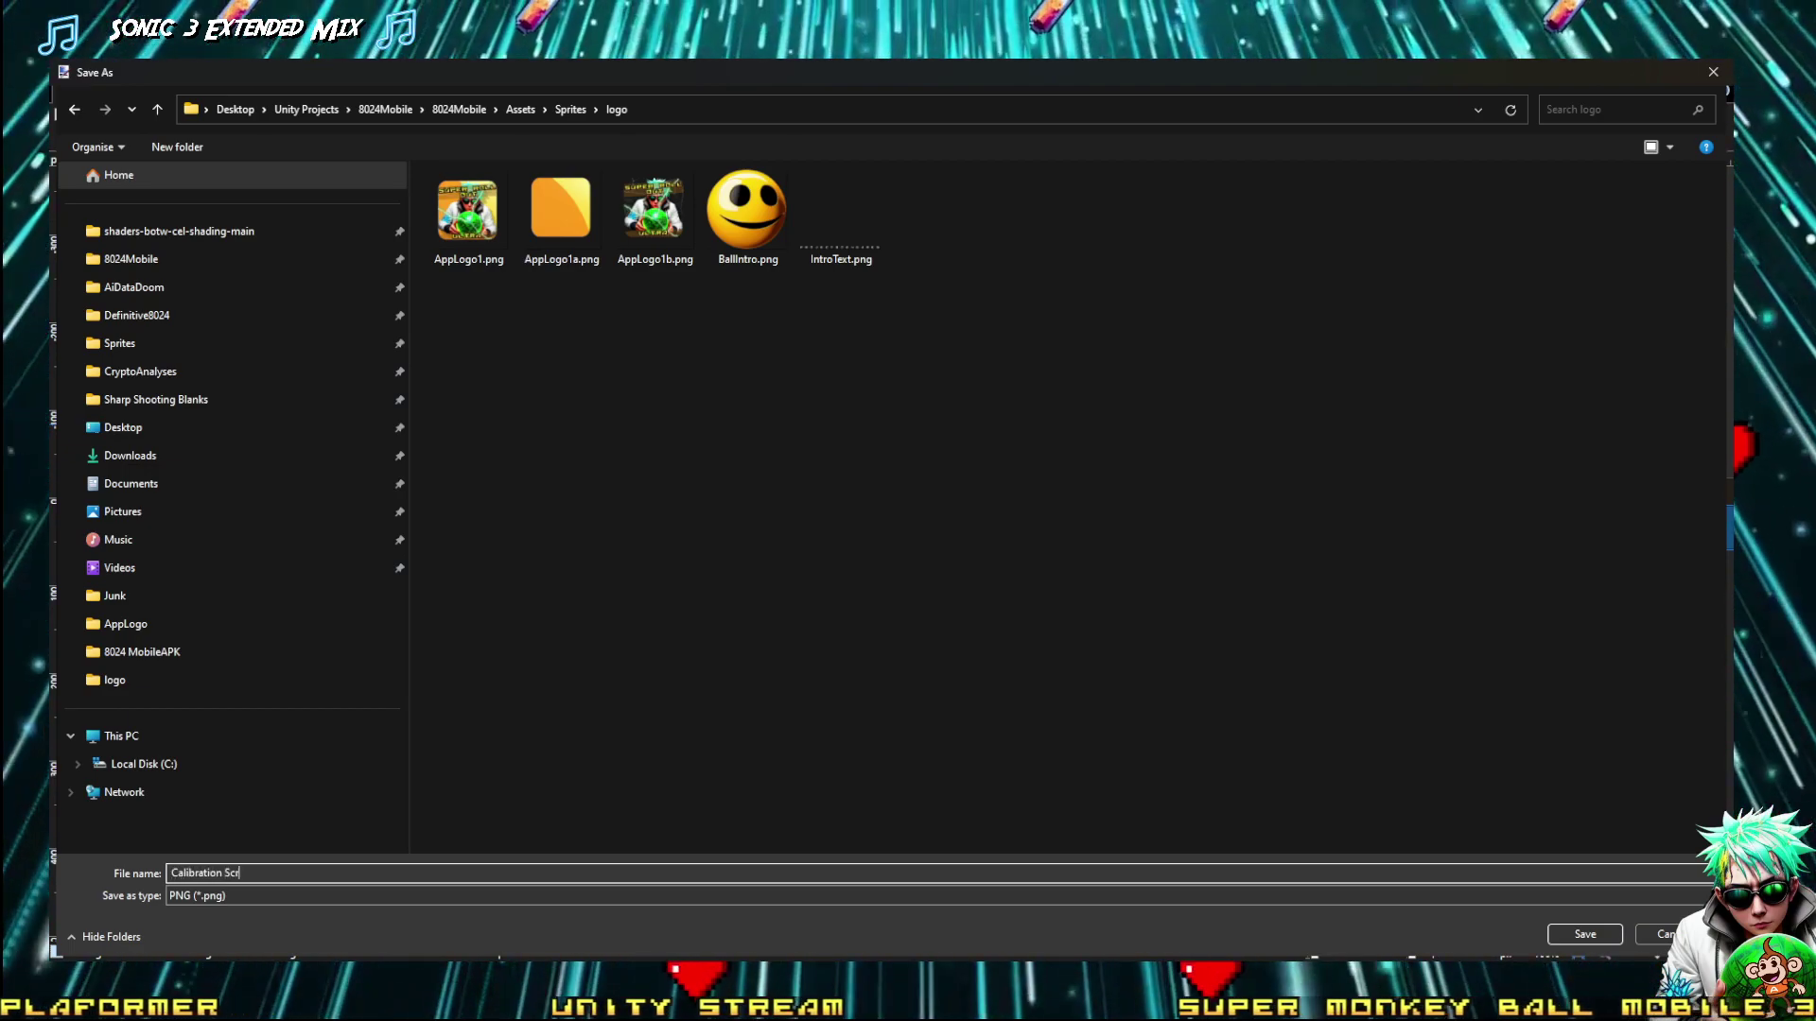
{"action": "type", "text": "een Text"}
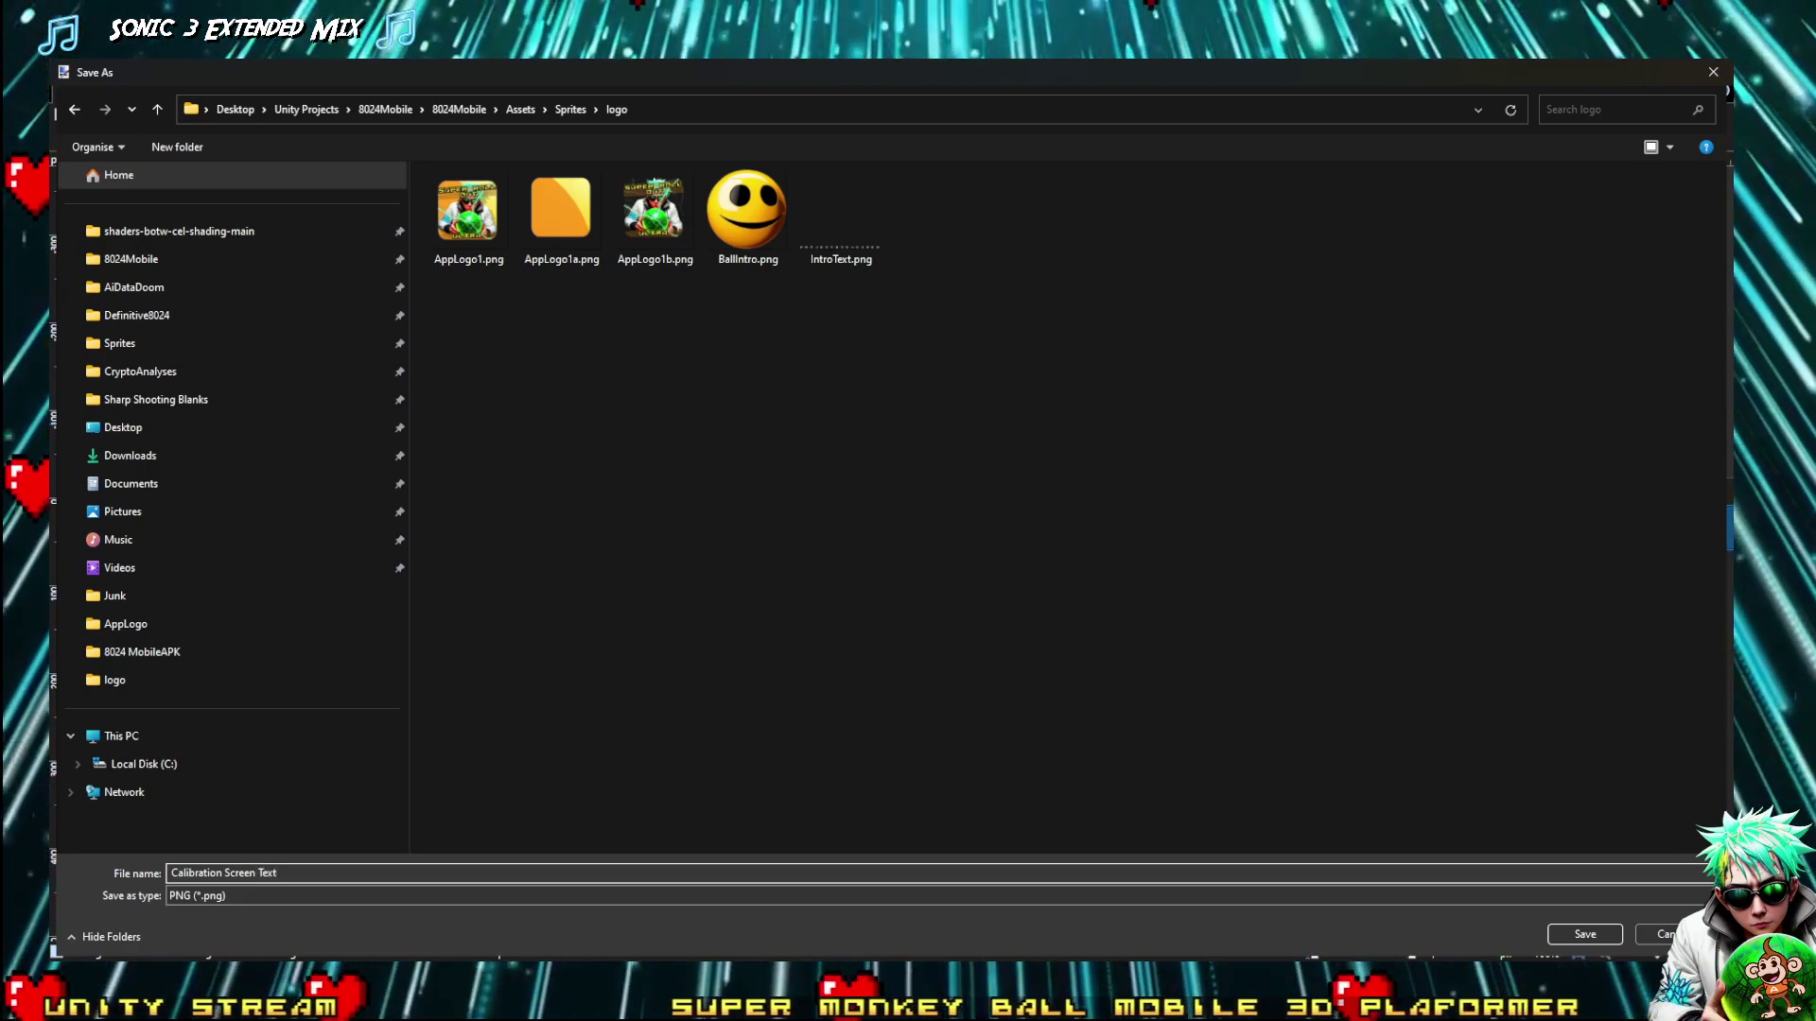
{"action": "left_click", "coordinate": [1562, 933]}
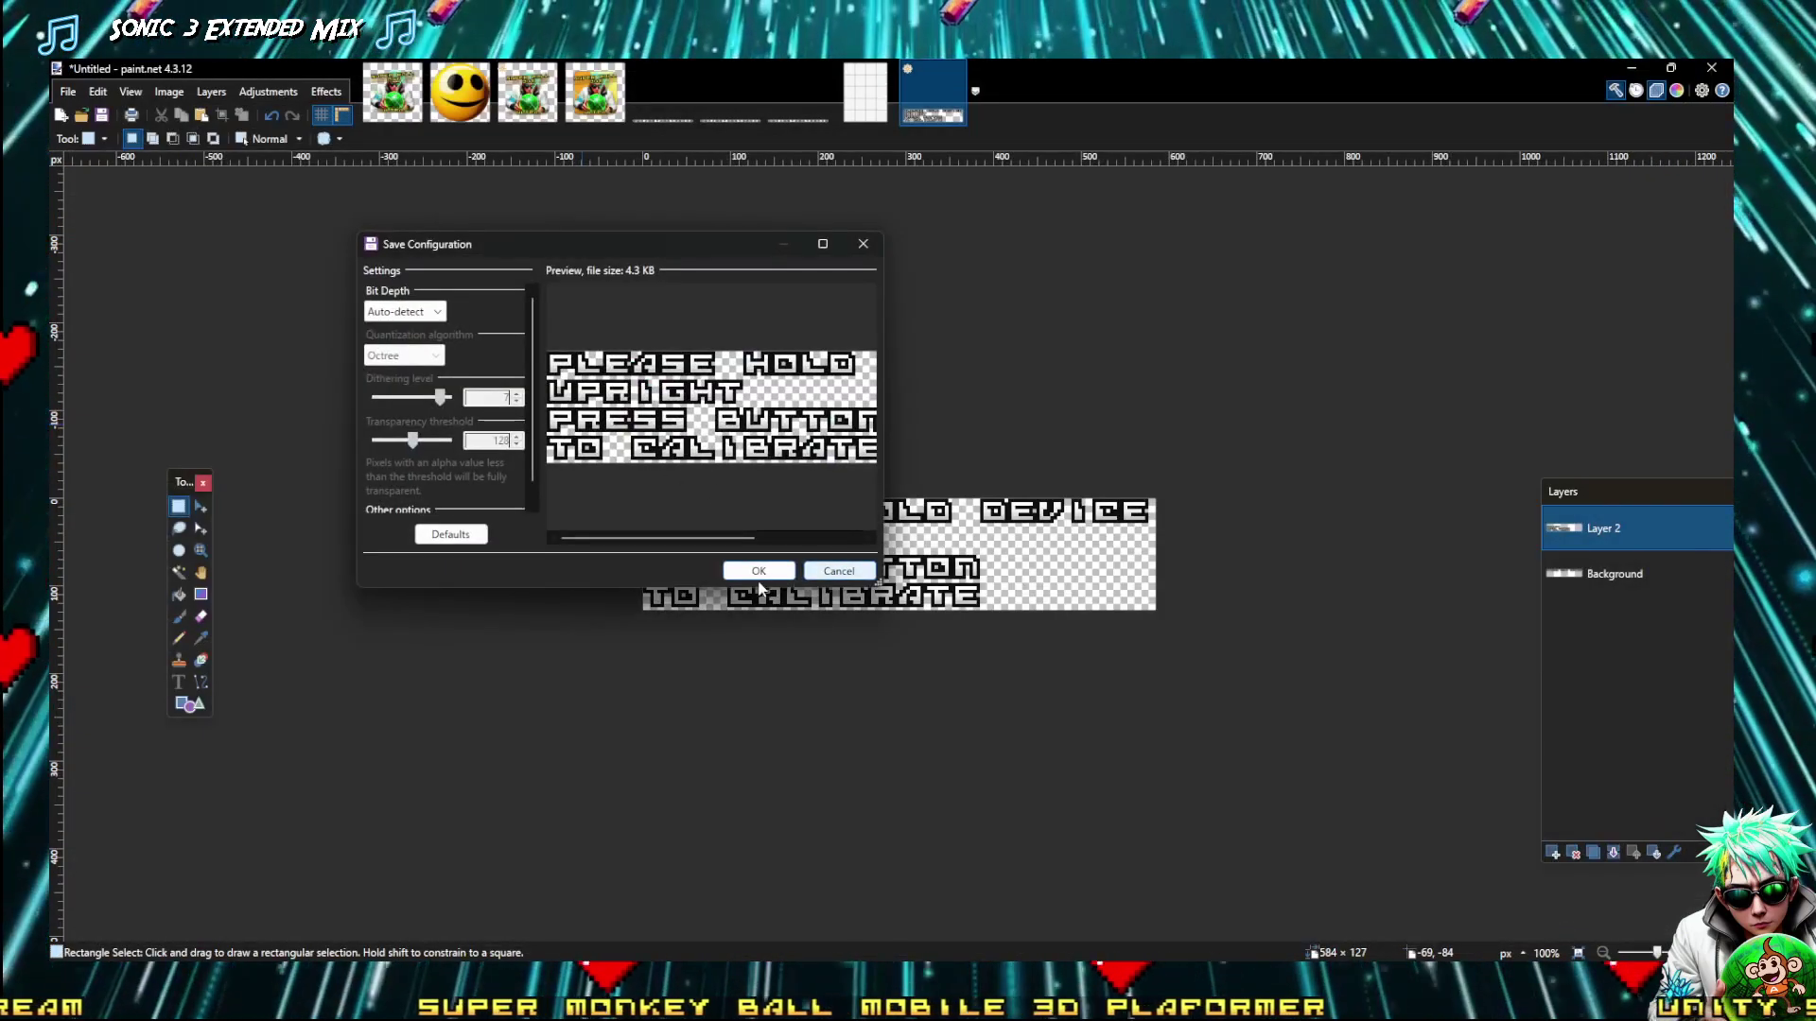
{"action": "key", "text": "Return"}
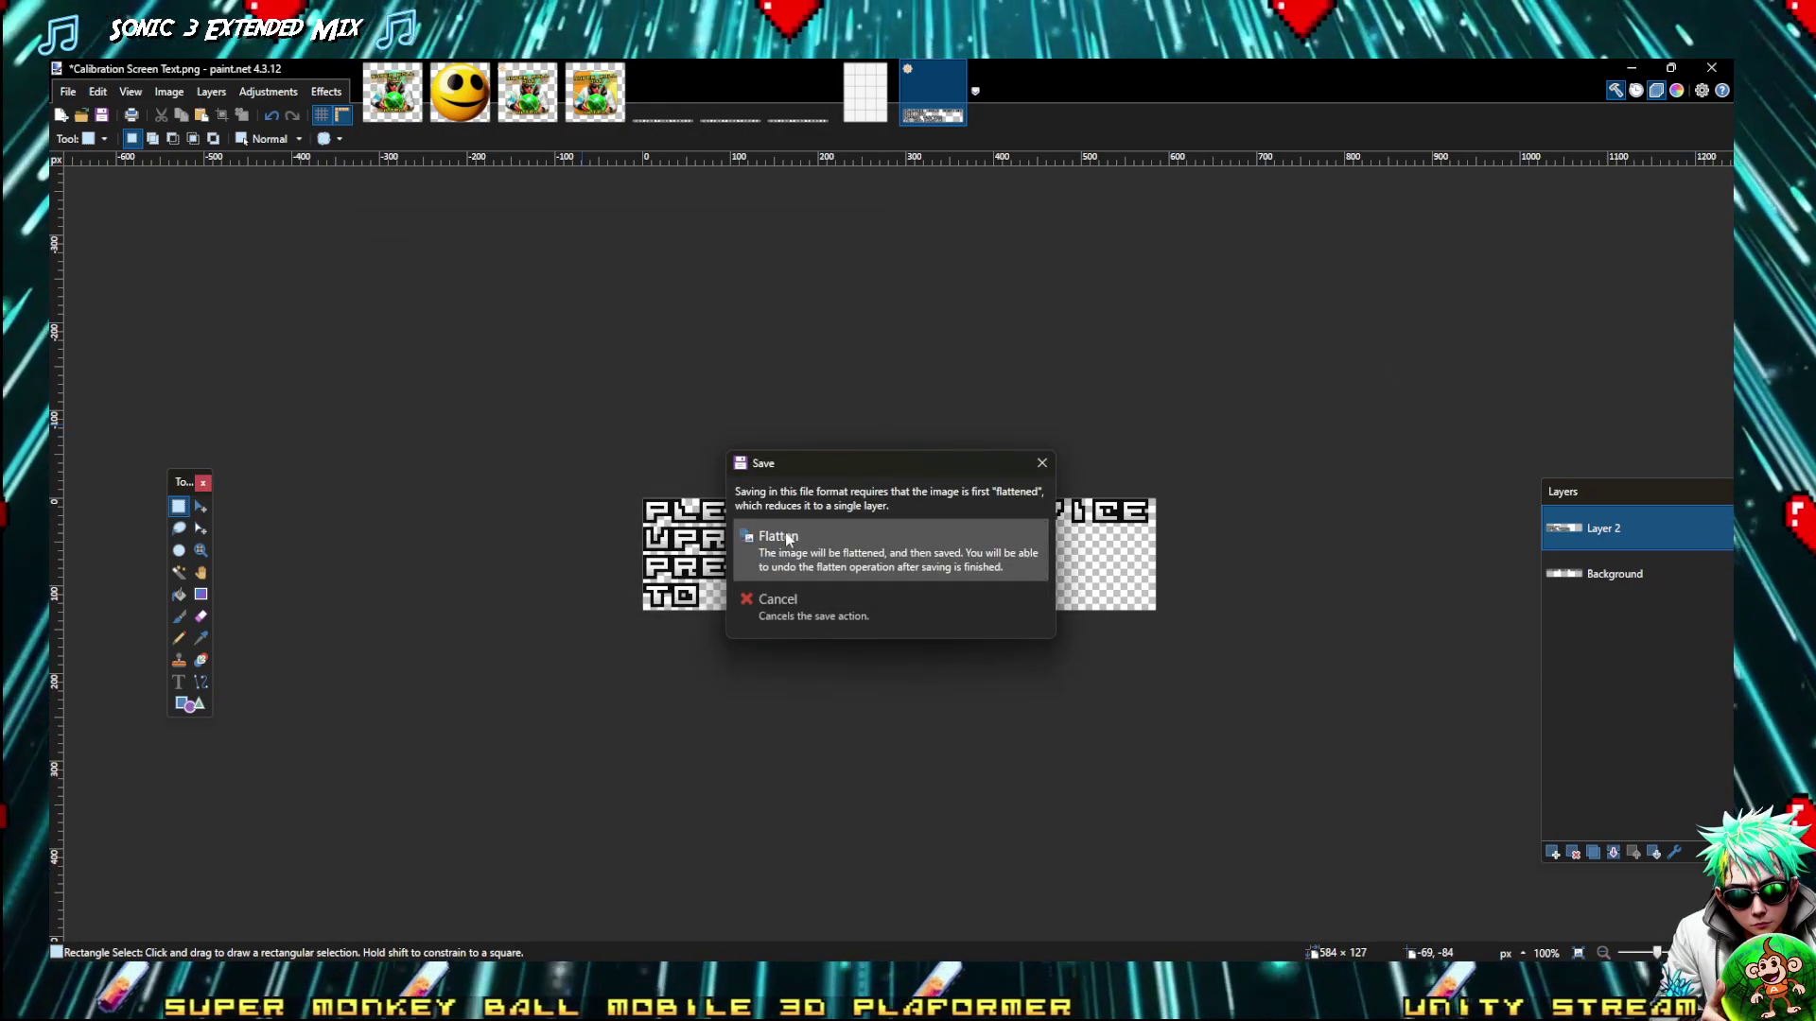
{"action": "left_click", "coordinate": [851, 550]}
Return to Unity, select Square (1), and locate its current sprite asset
{"action": "left_click", "coordinate": [1631, 68]}
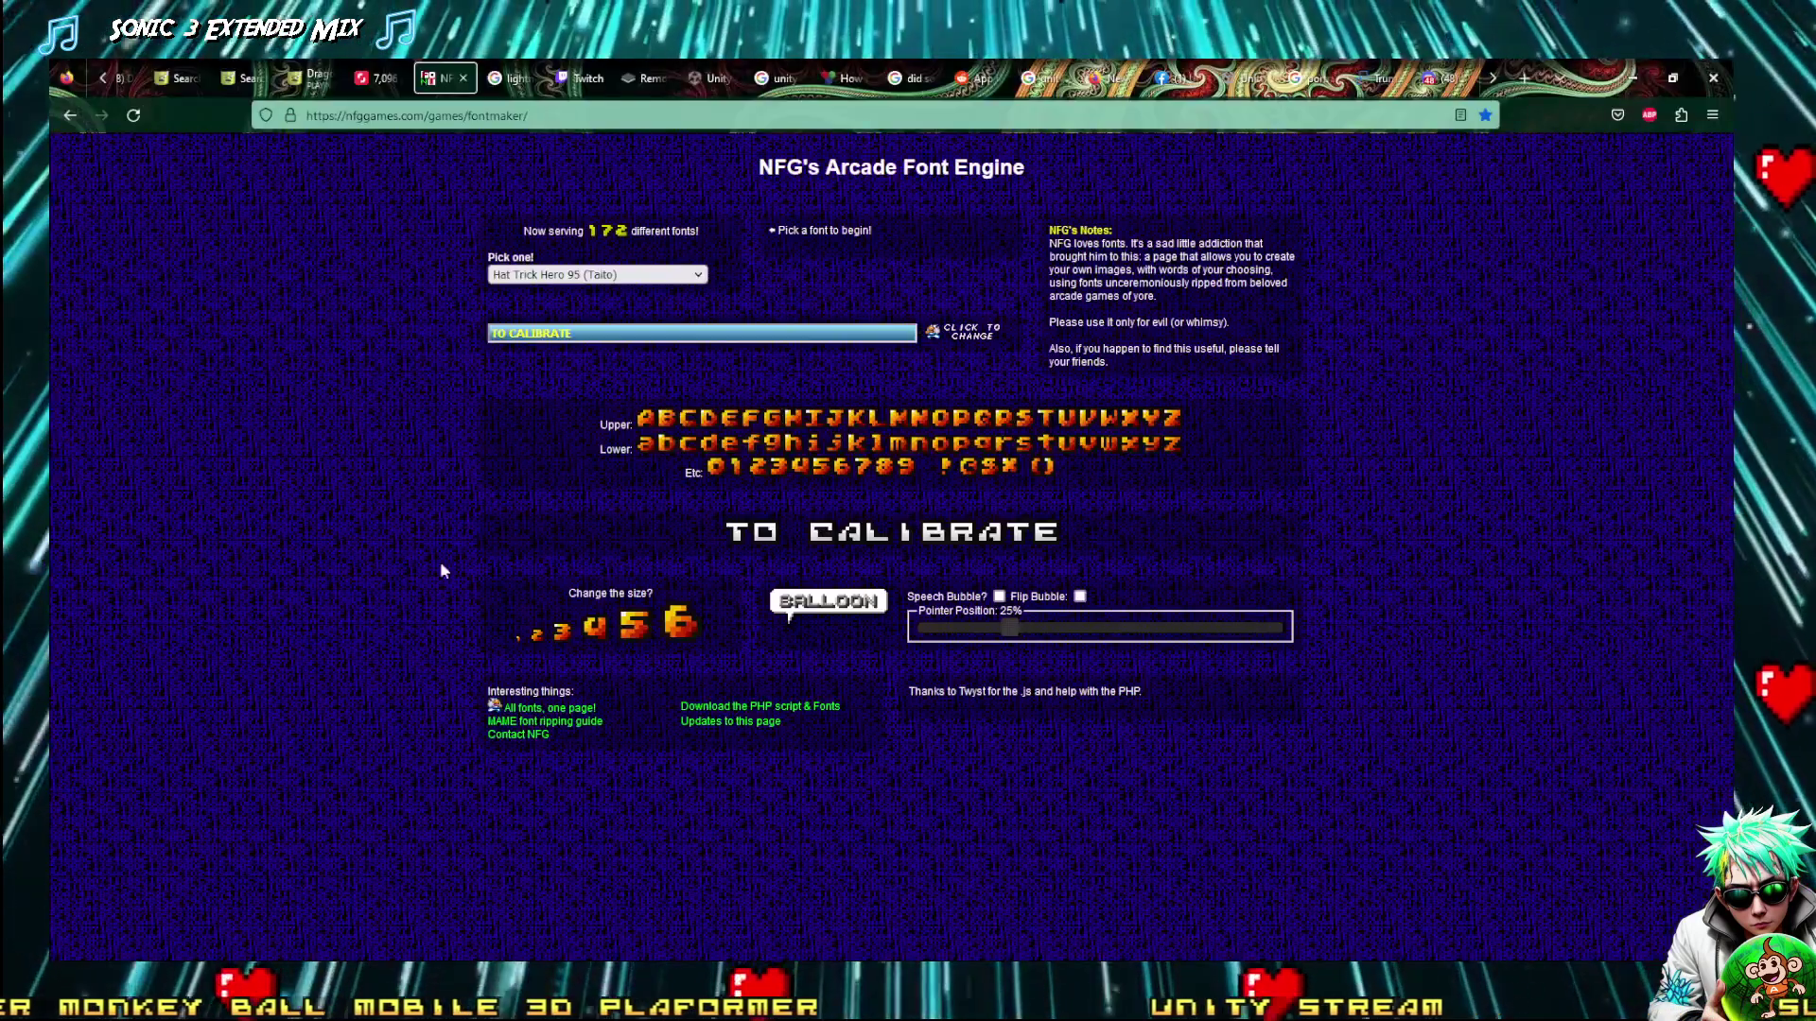
{"action": "left_click", "coordinate": [1633, 78]}
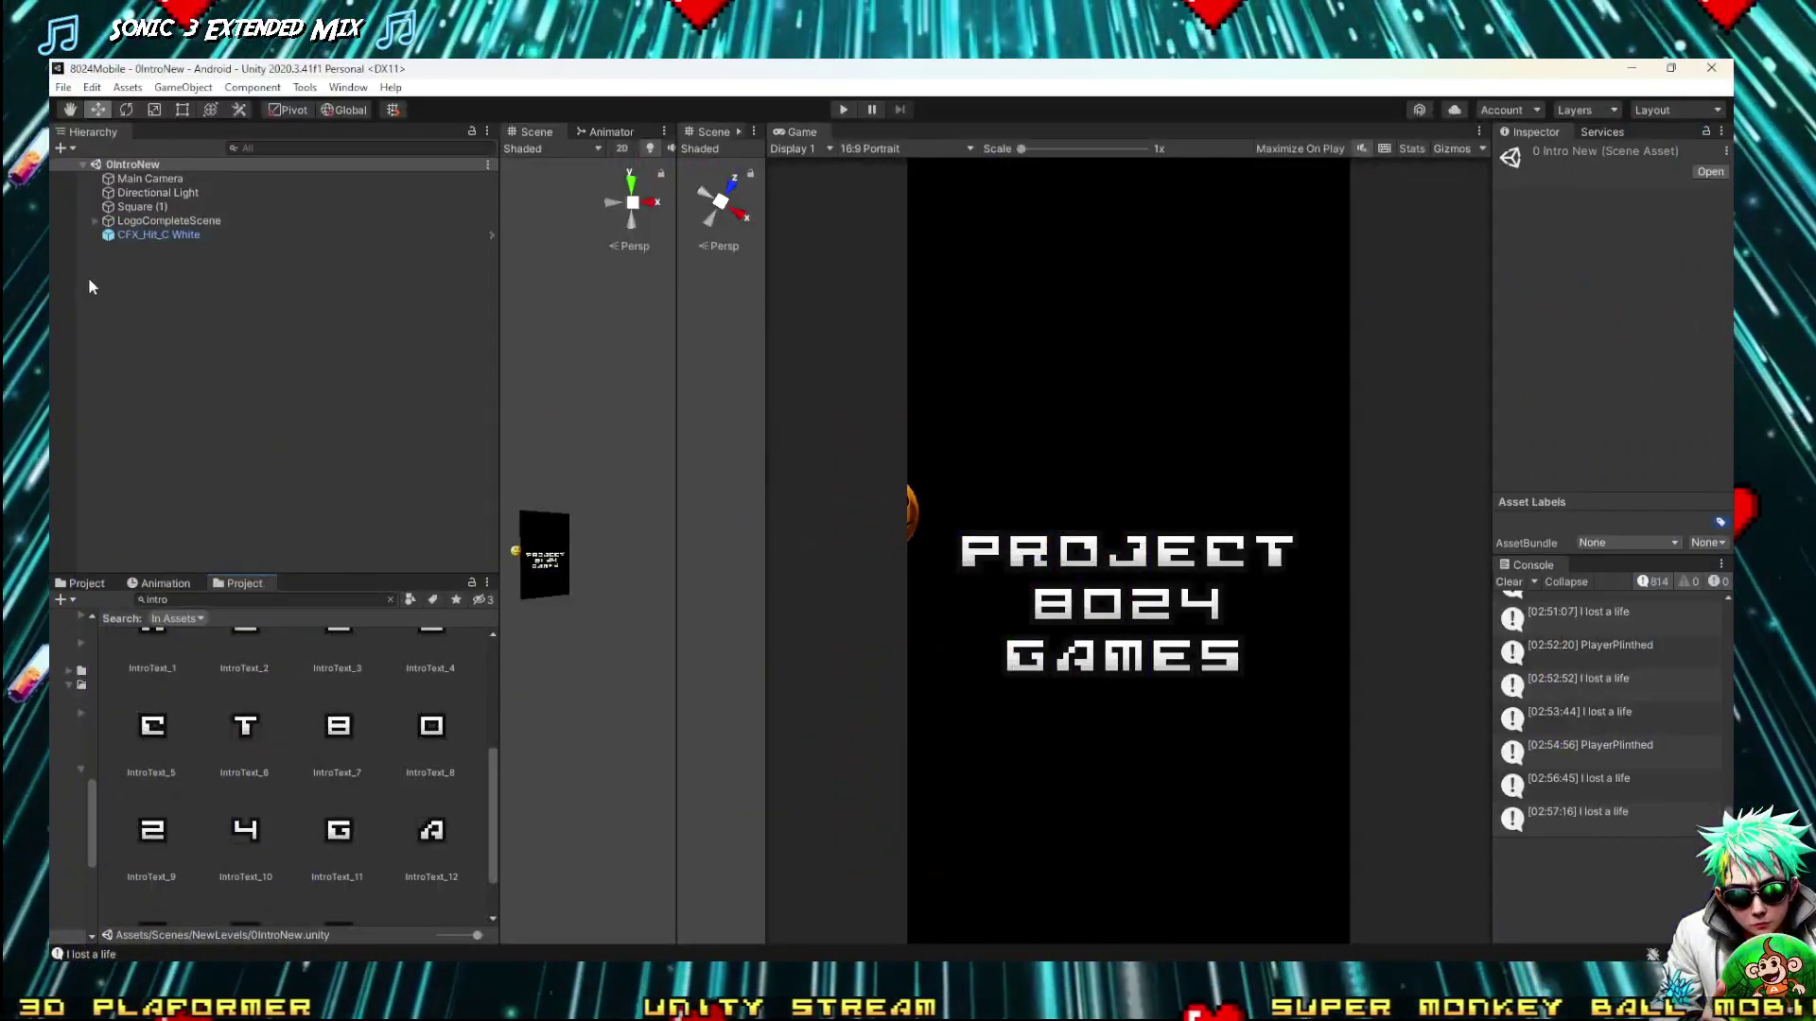
{"action": "left_click", "coordinate": [138, 206]}
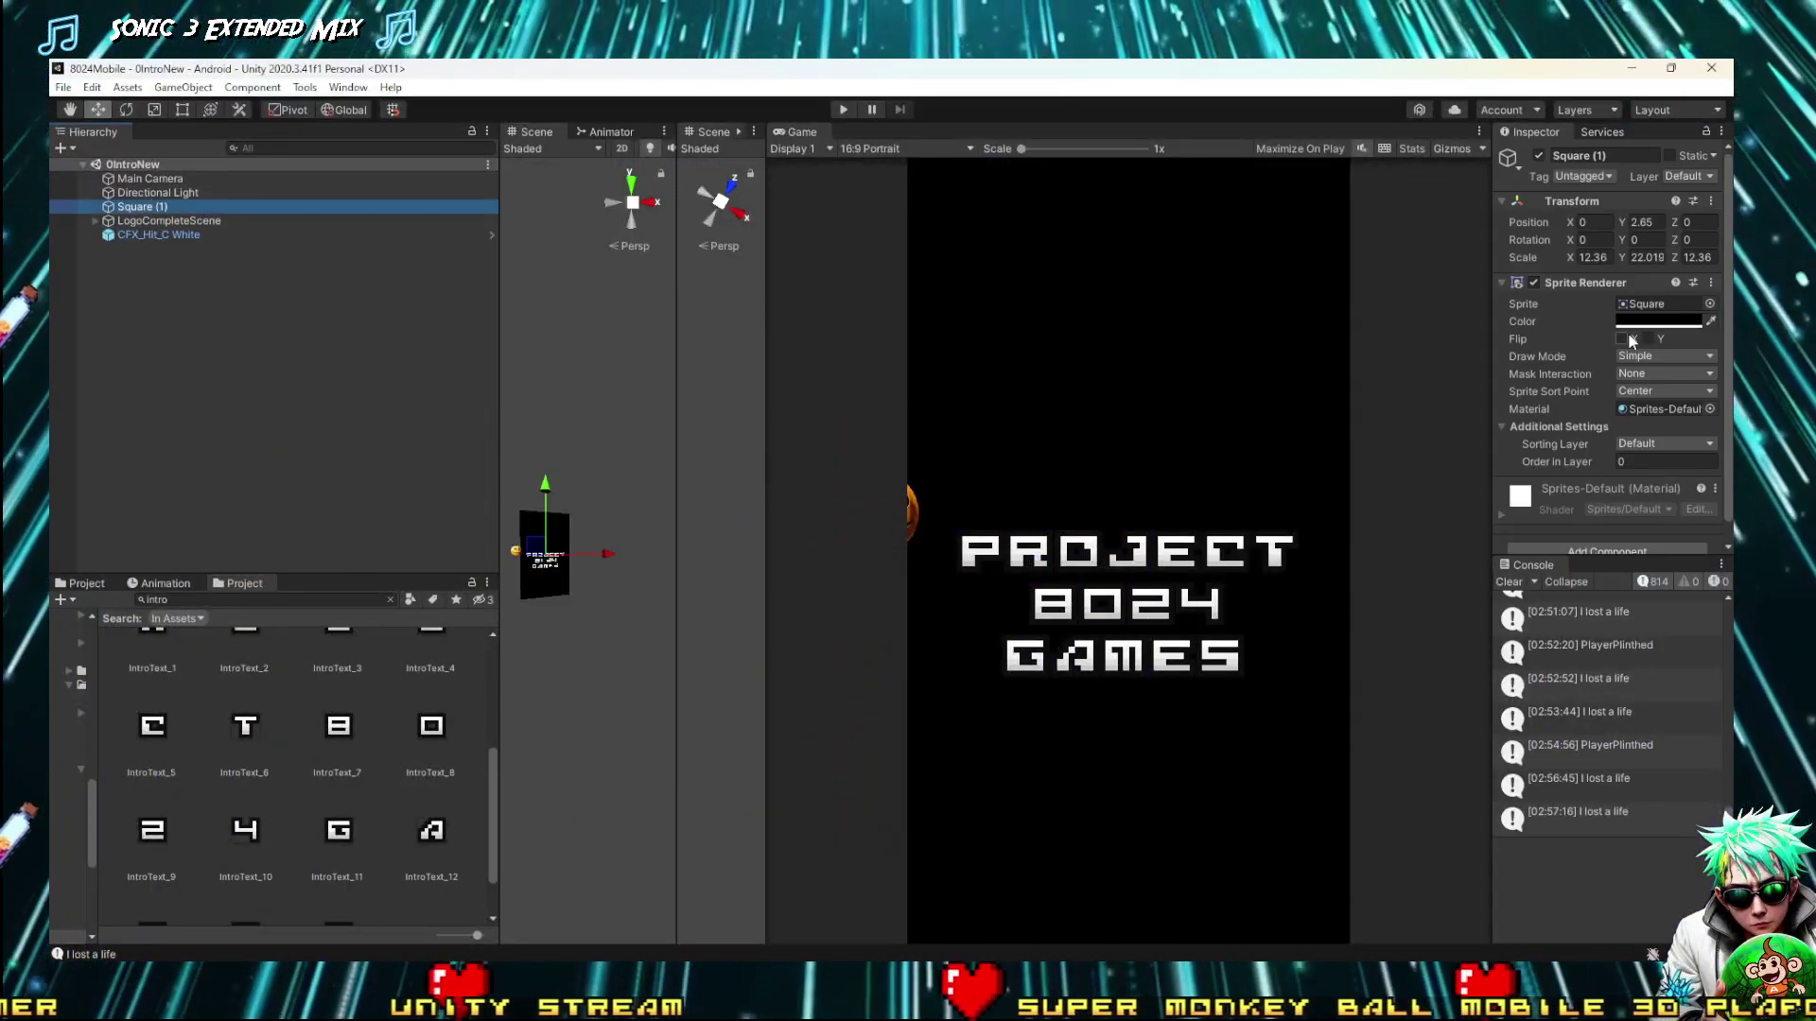
{"action": "left_click", "coordinate": [1698, 304]}
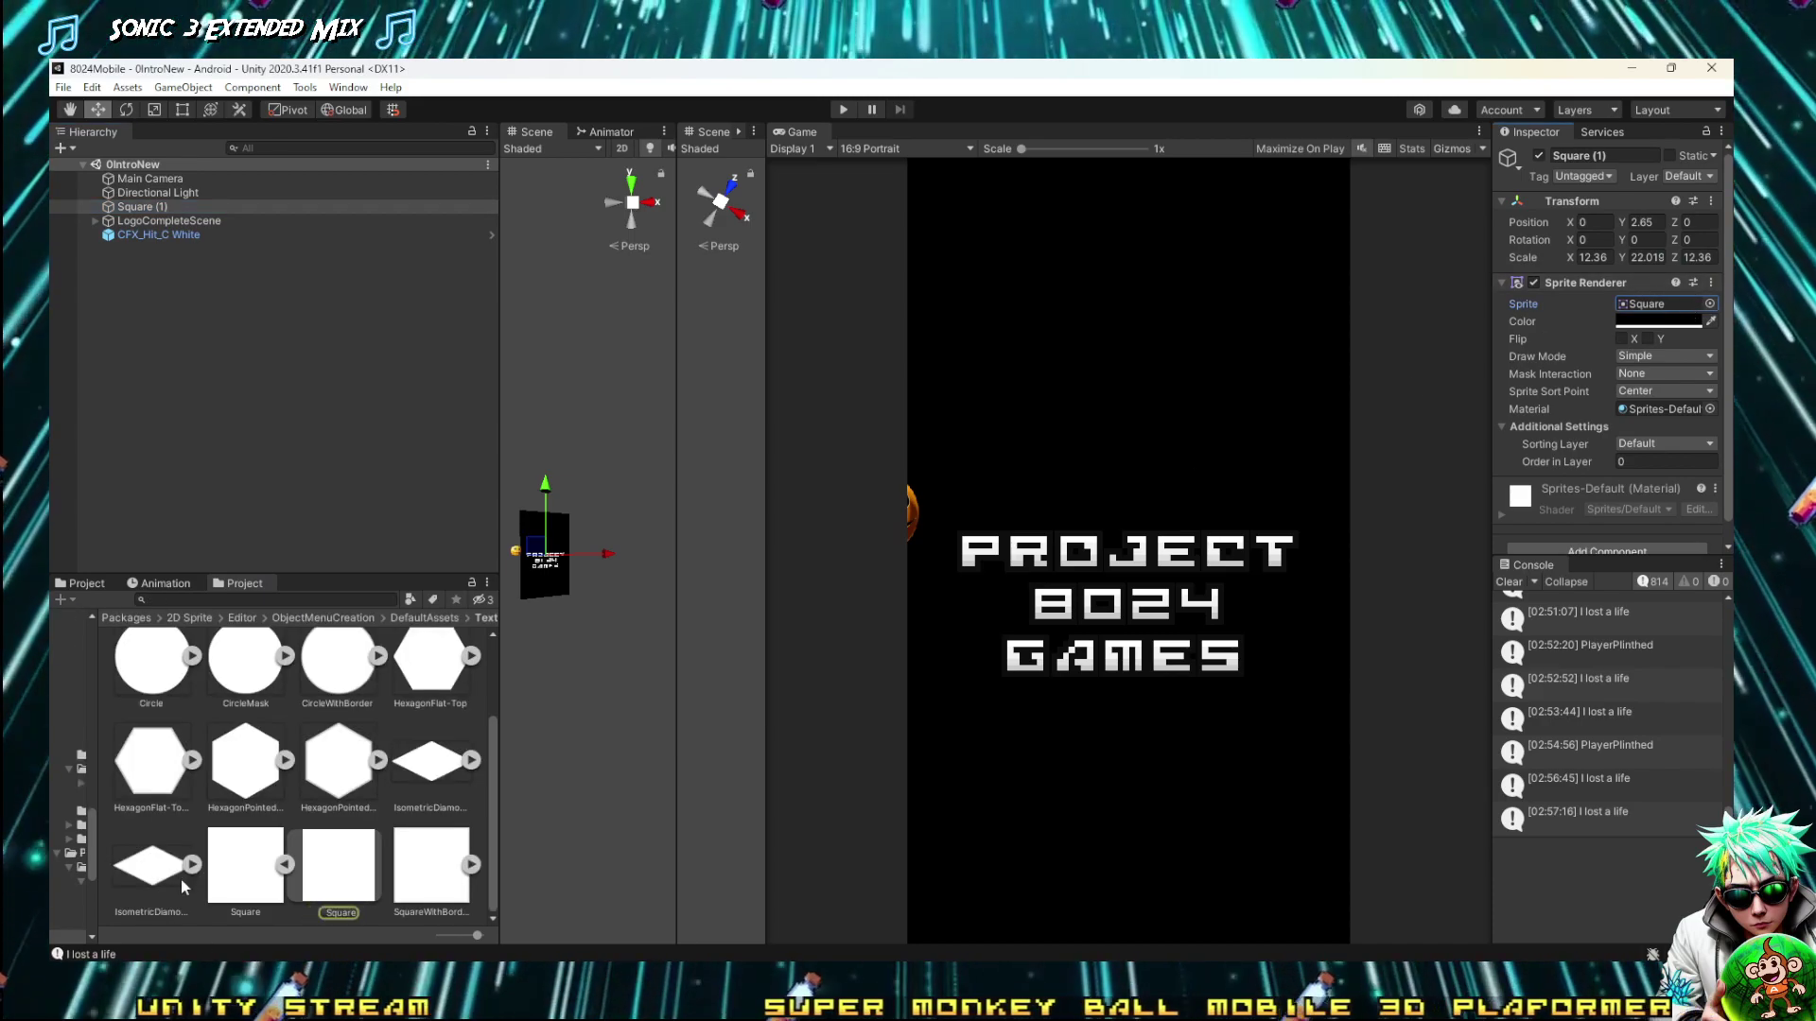
{"action": "left_click", "coordinate": [126, 617]}
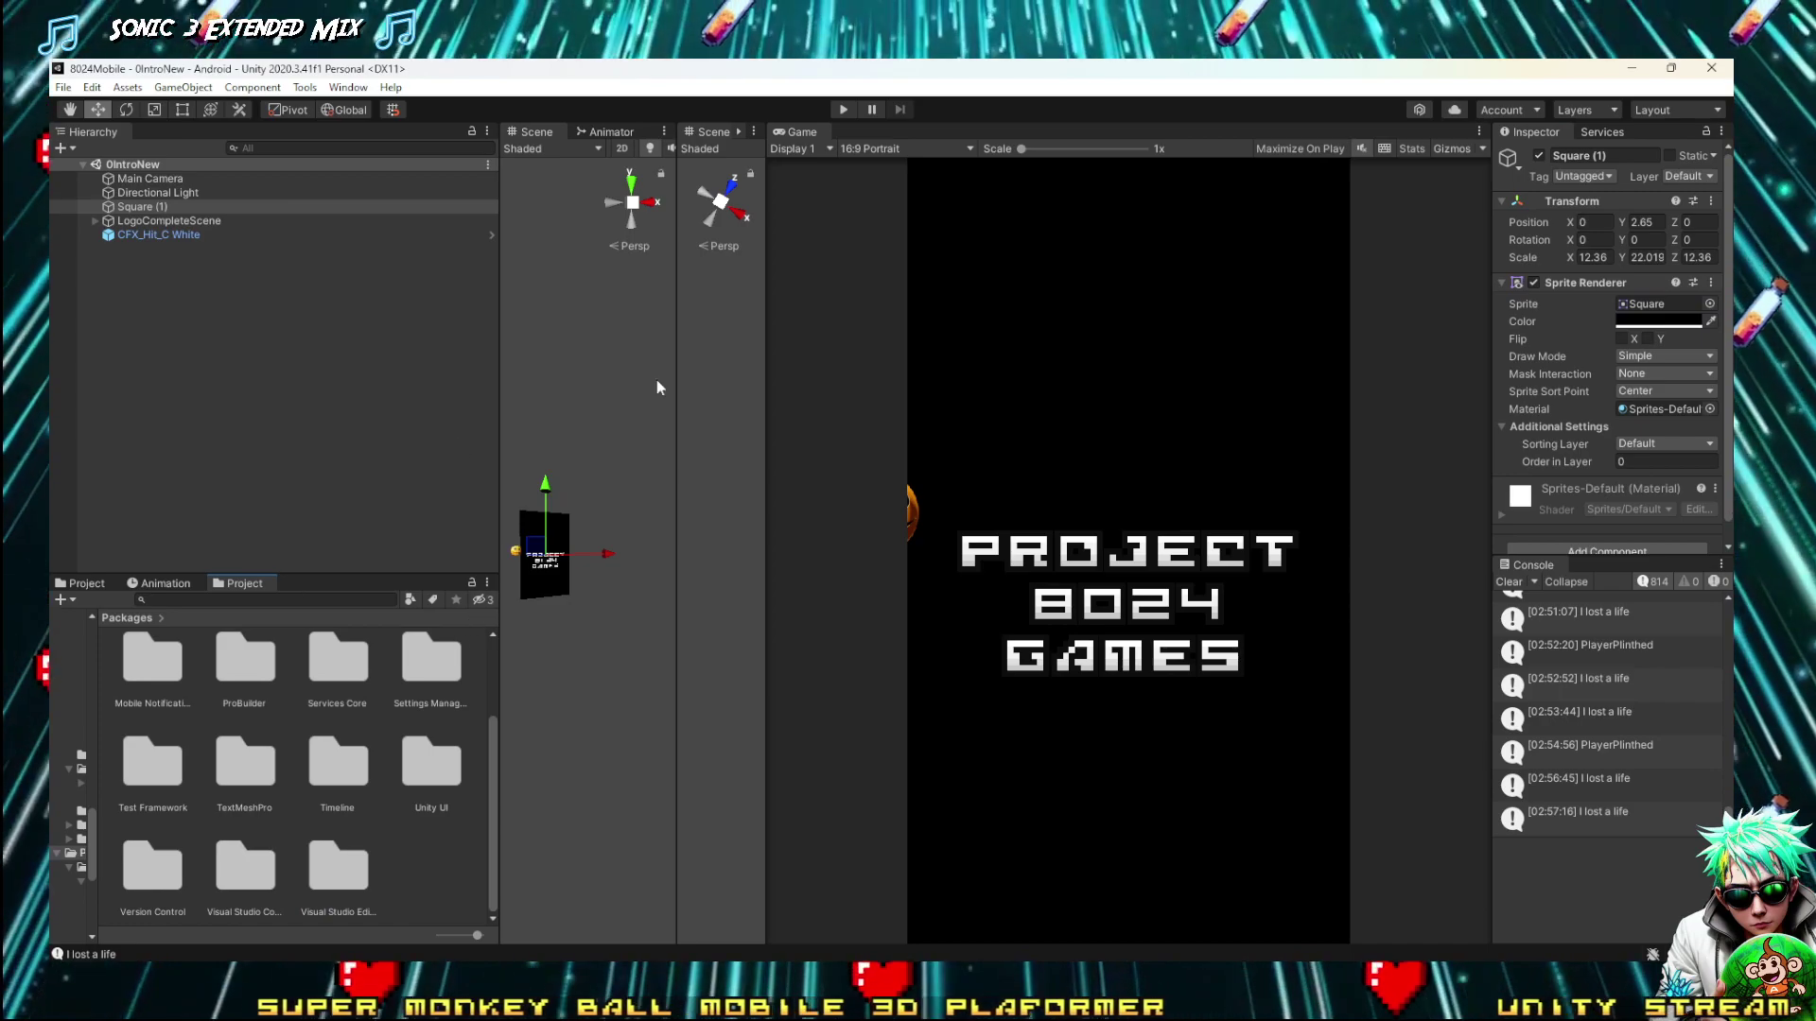
{"action": "left_click", "coordinate": [1636, 307]}
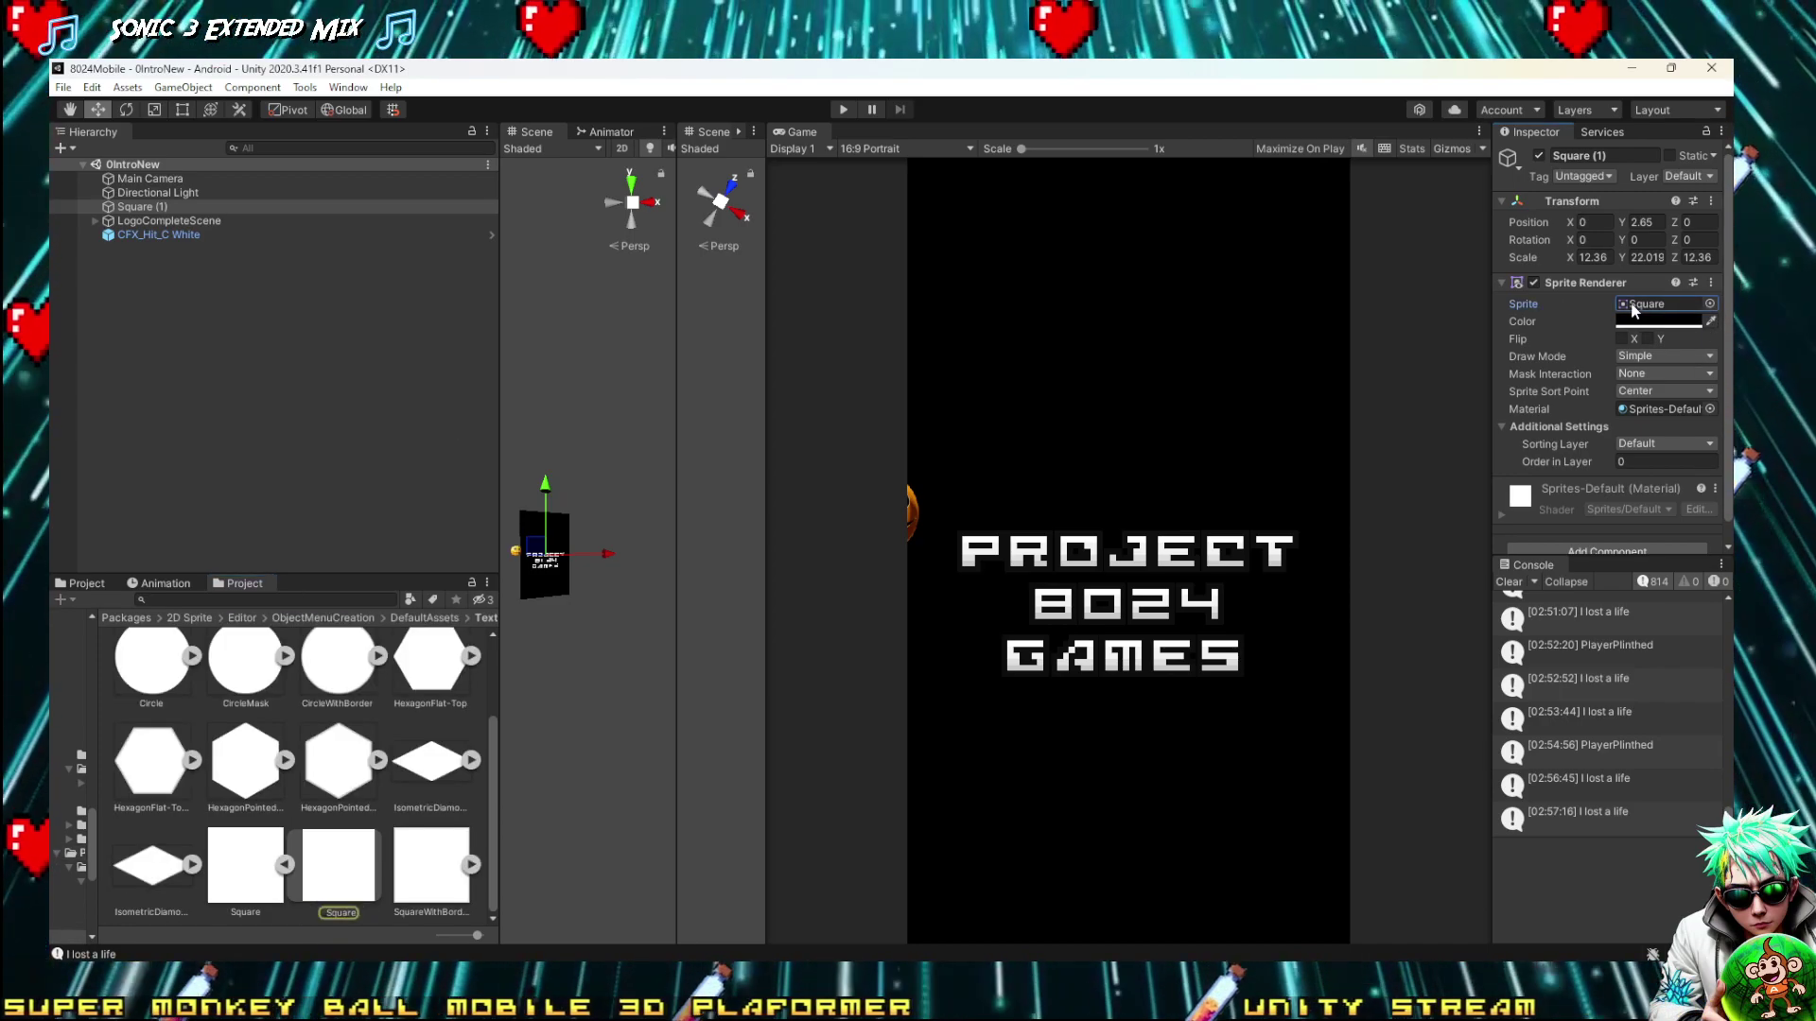
Search the project for 'grid' and try GridShiite in the square's Sprite field
{"action": "left_click", "coordinate": [329, 601]}
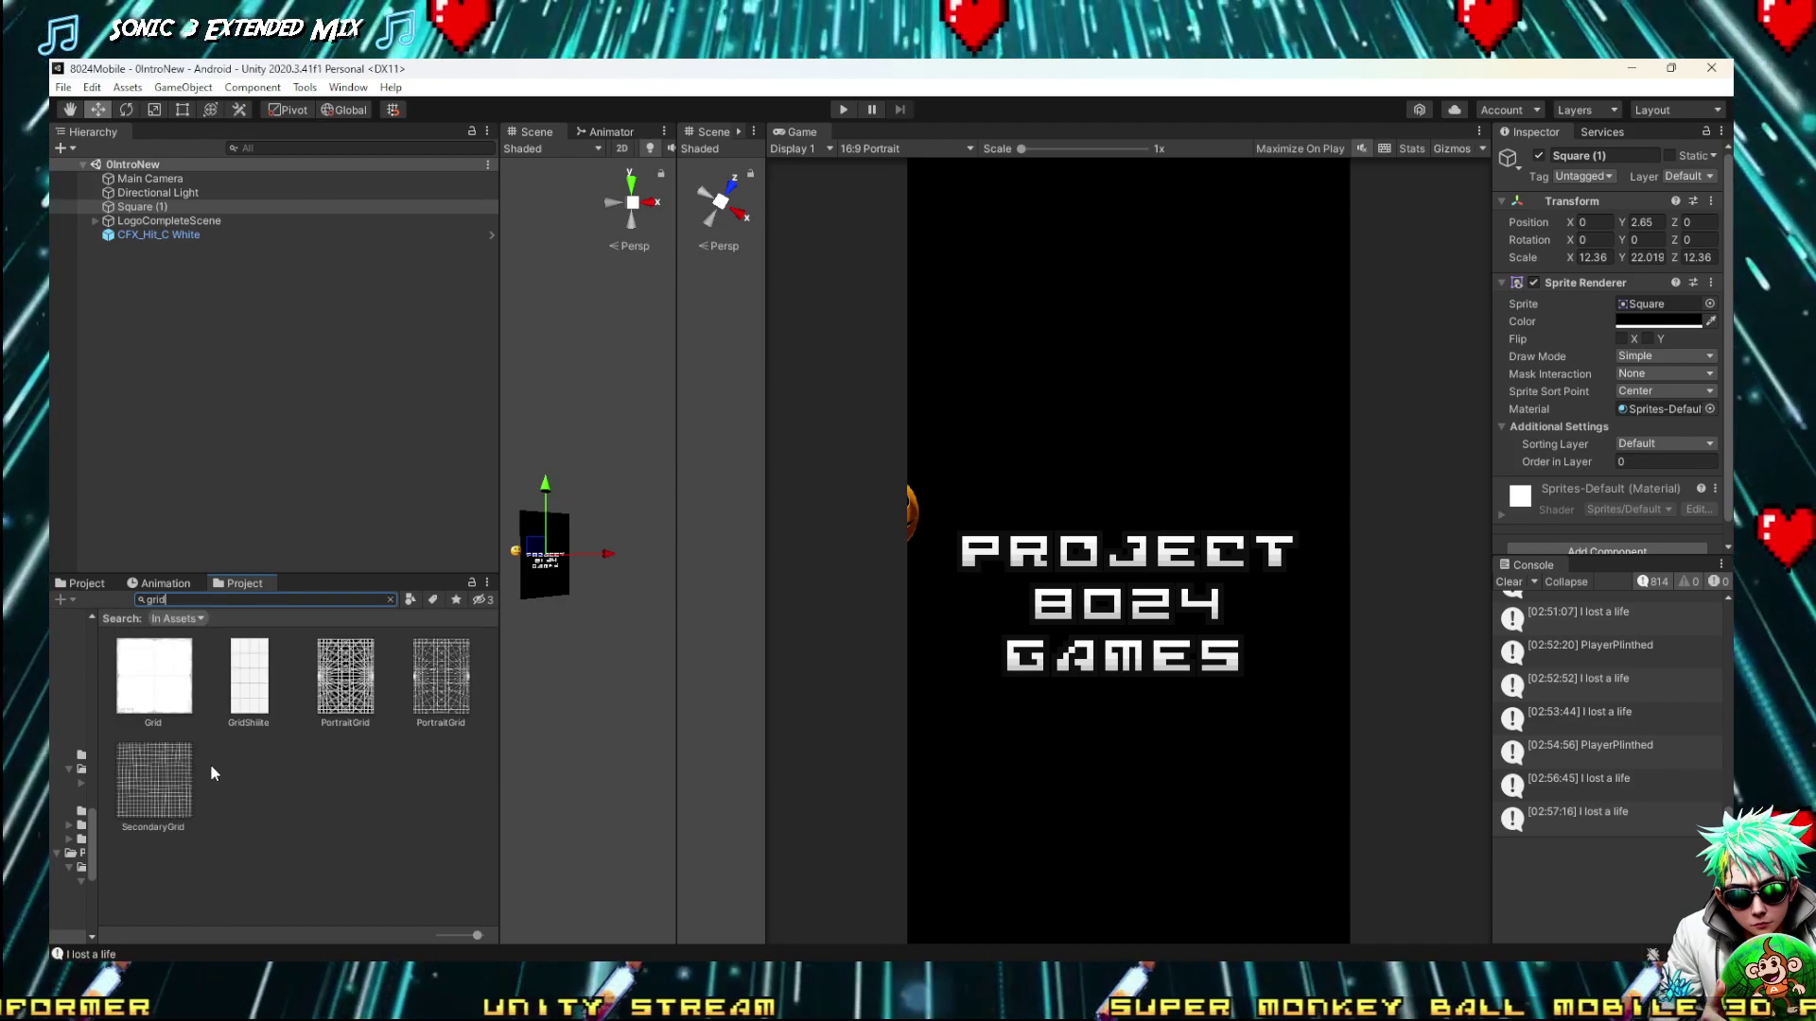
{"action": "left_click", "coordinate": [239, 665]}
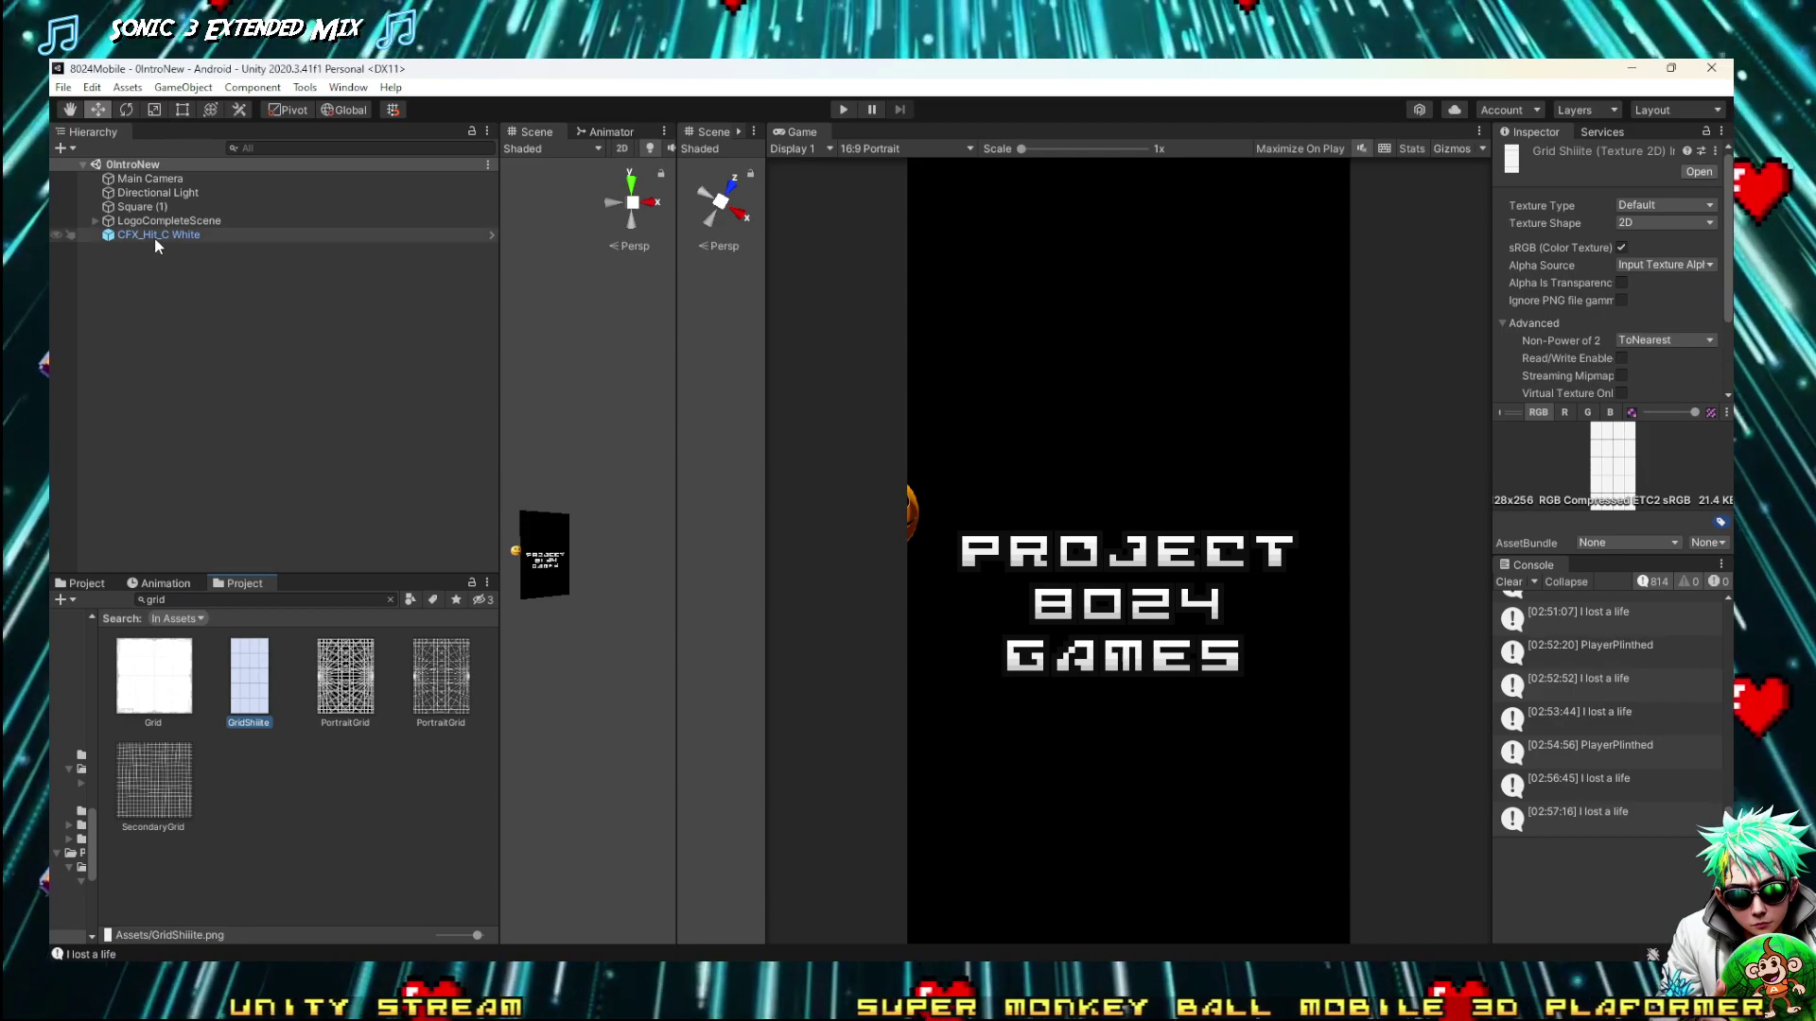
{"action": "left_click", "coordinate": [144, 208]}
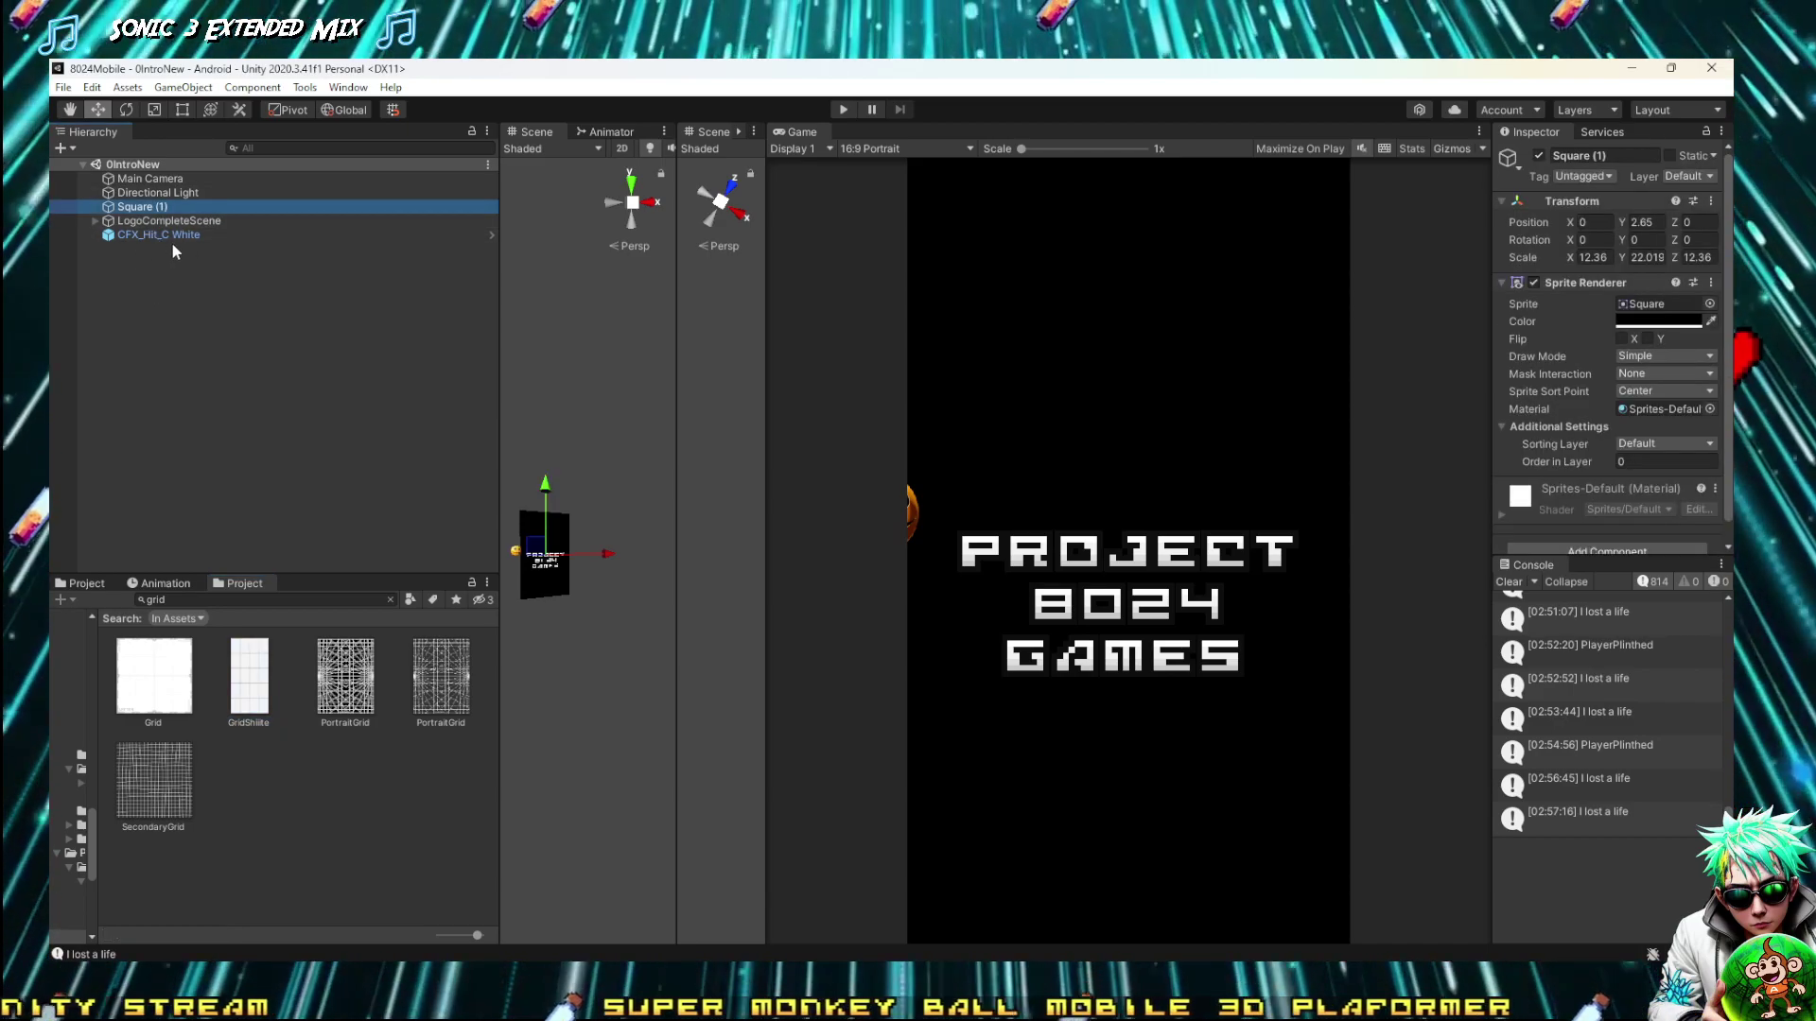
{"action": "left_click_drag", "start_coordinate": [241, 696], "coordinate": [1672, 303]}
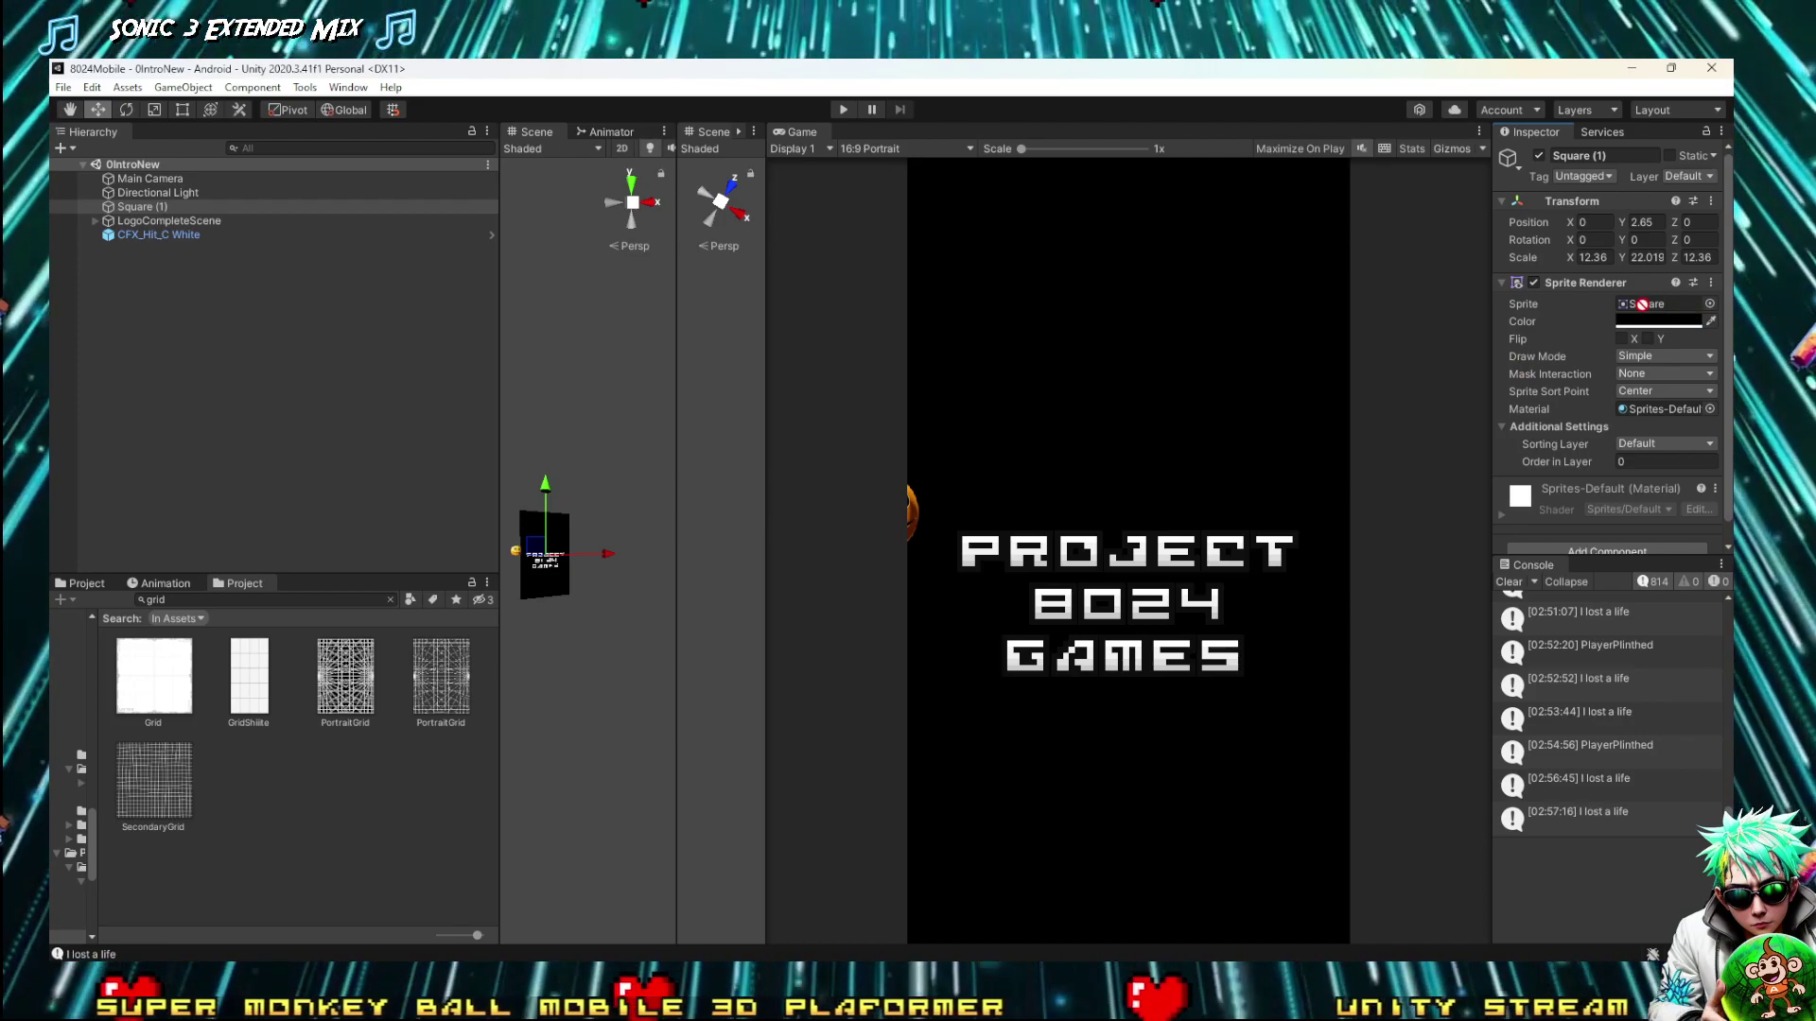
Change GridShiite's texture type to Sprite (2D) and apply the import settings
{"action": "left_click", "coordinate": [263, 693]}
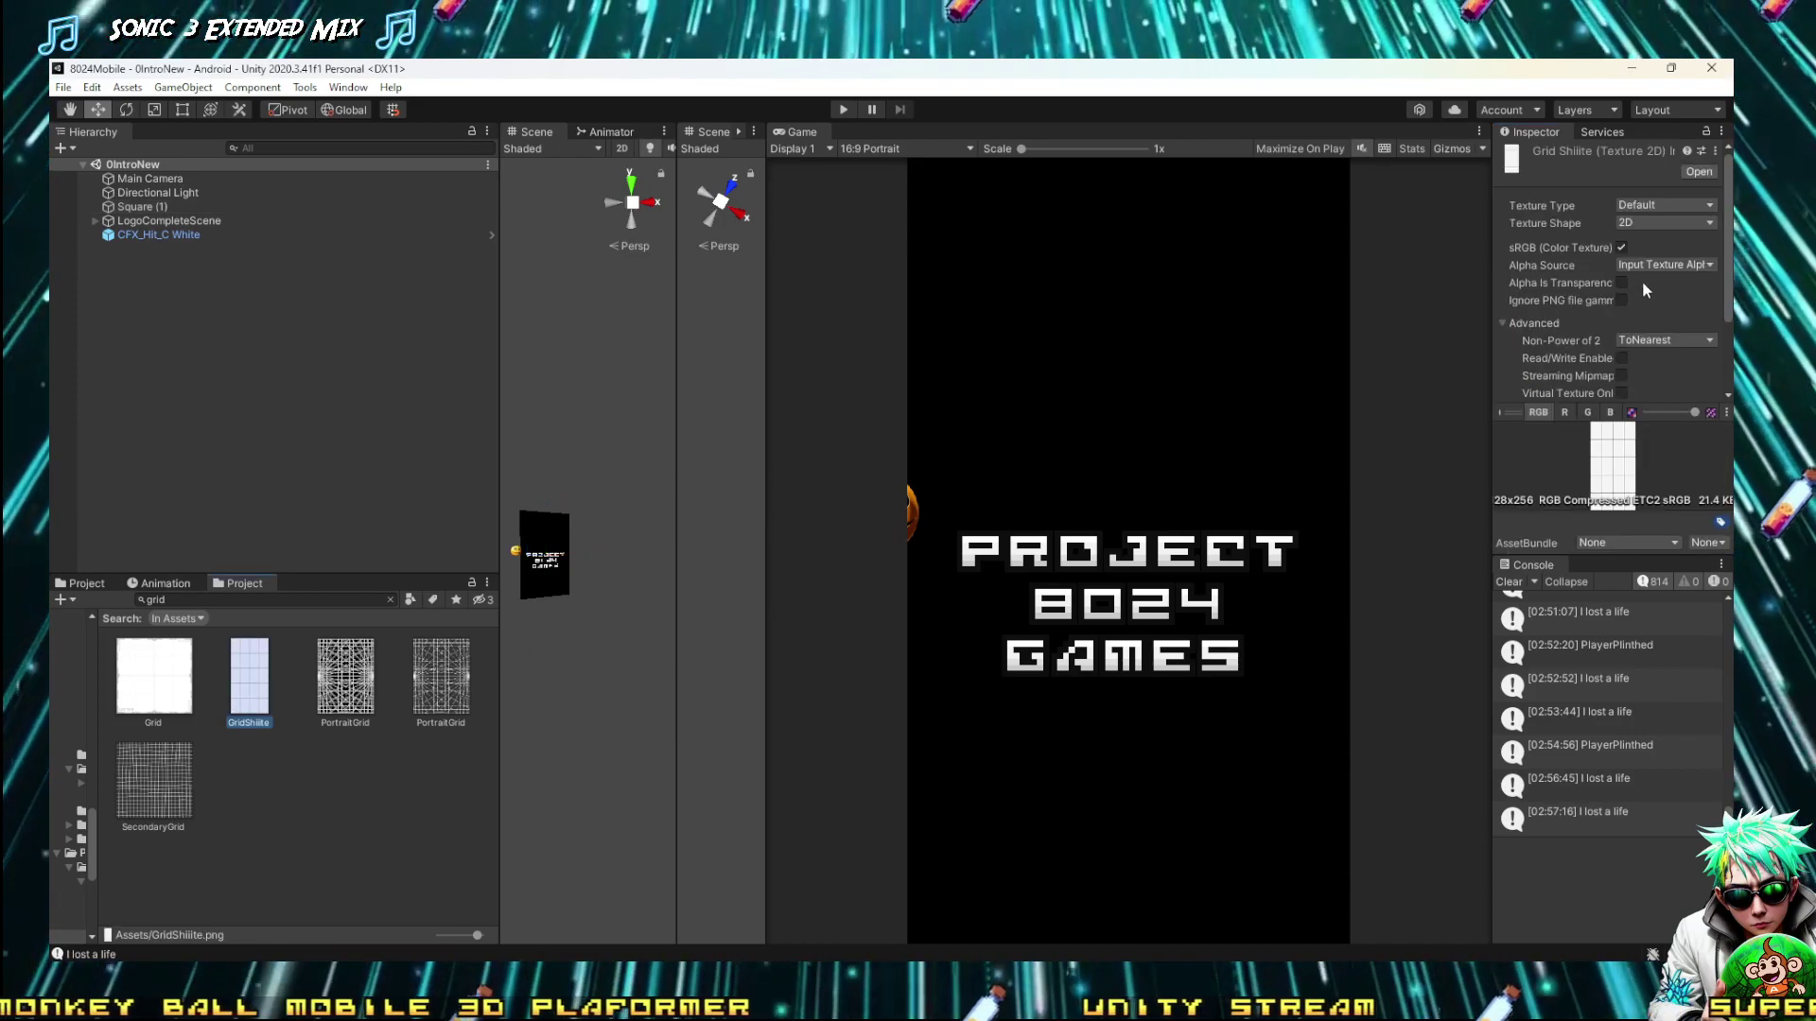
{"action": "left_click", "coordinate": [1650, 223]}
{"action": "left_click", "coordinate": [1664, 206]}
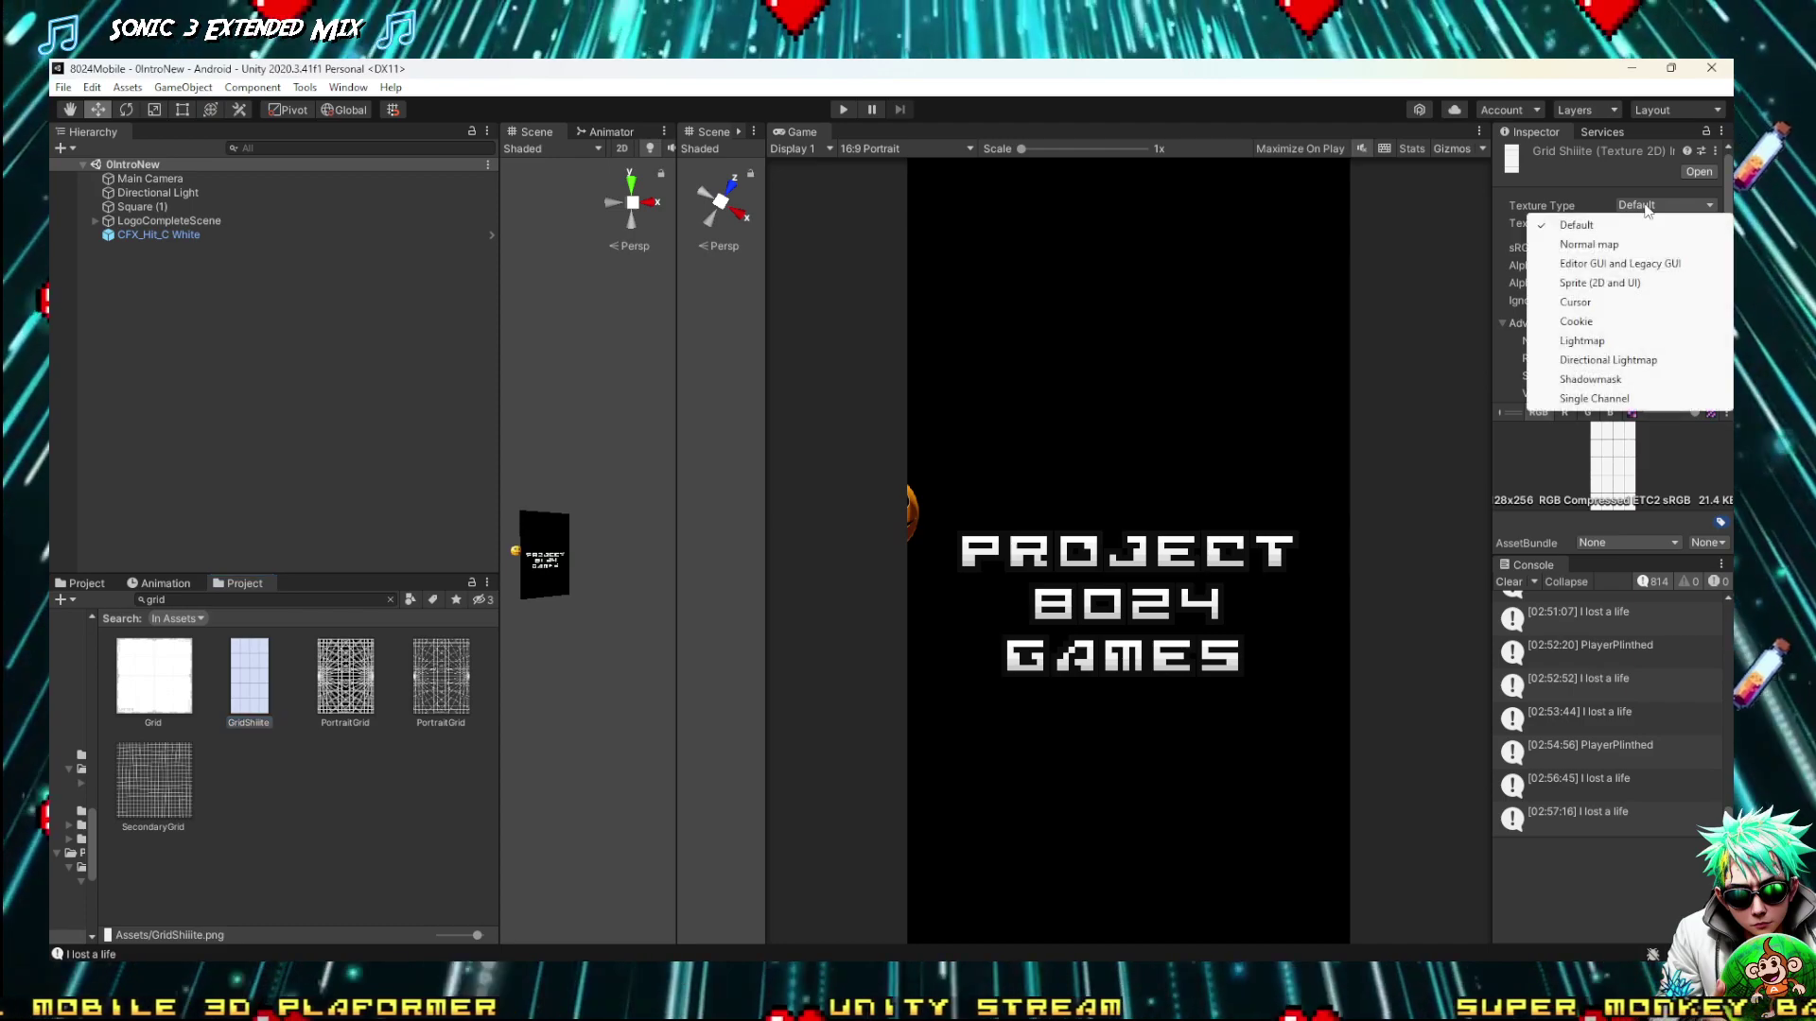
{"action": "left_click", "coordinate": [1598, 282]}
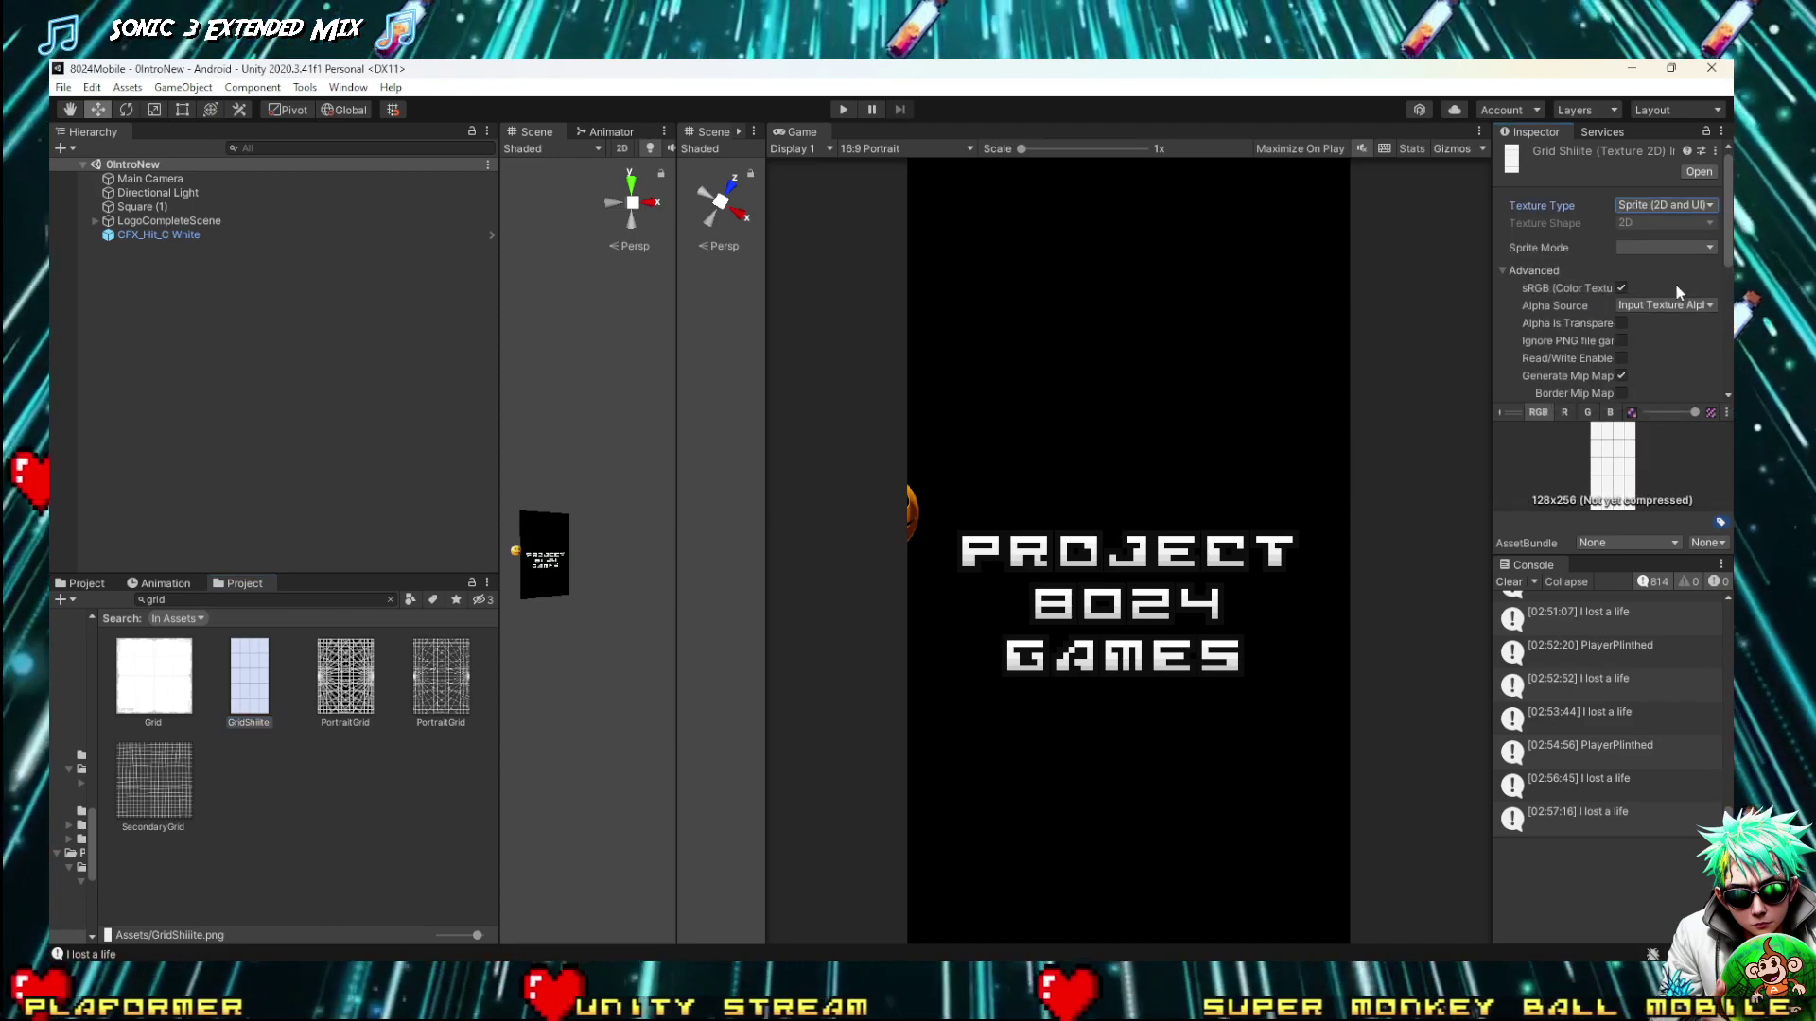
{"action": "scroll", "coordinate": [1666, 297], "scroll_direction": "down", "scroll_amount": 5}
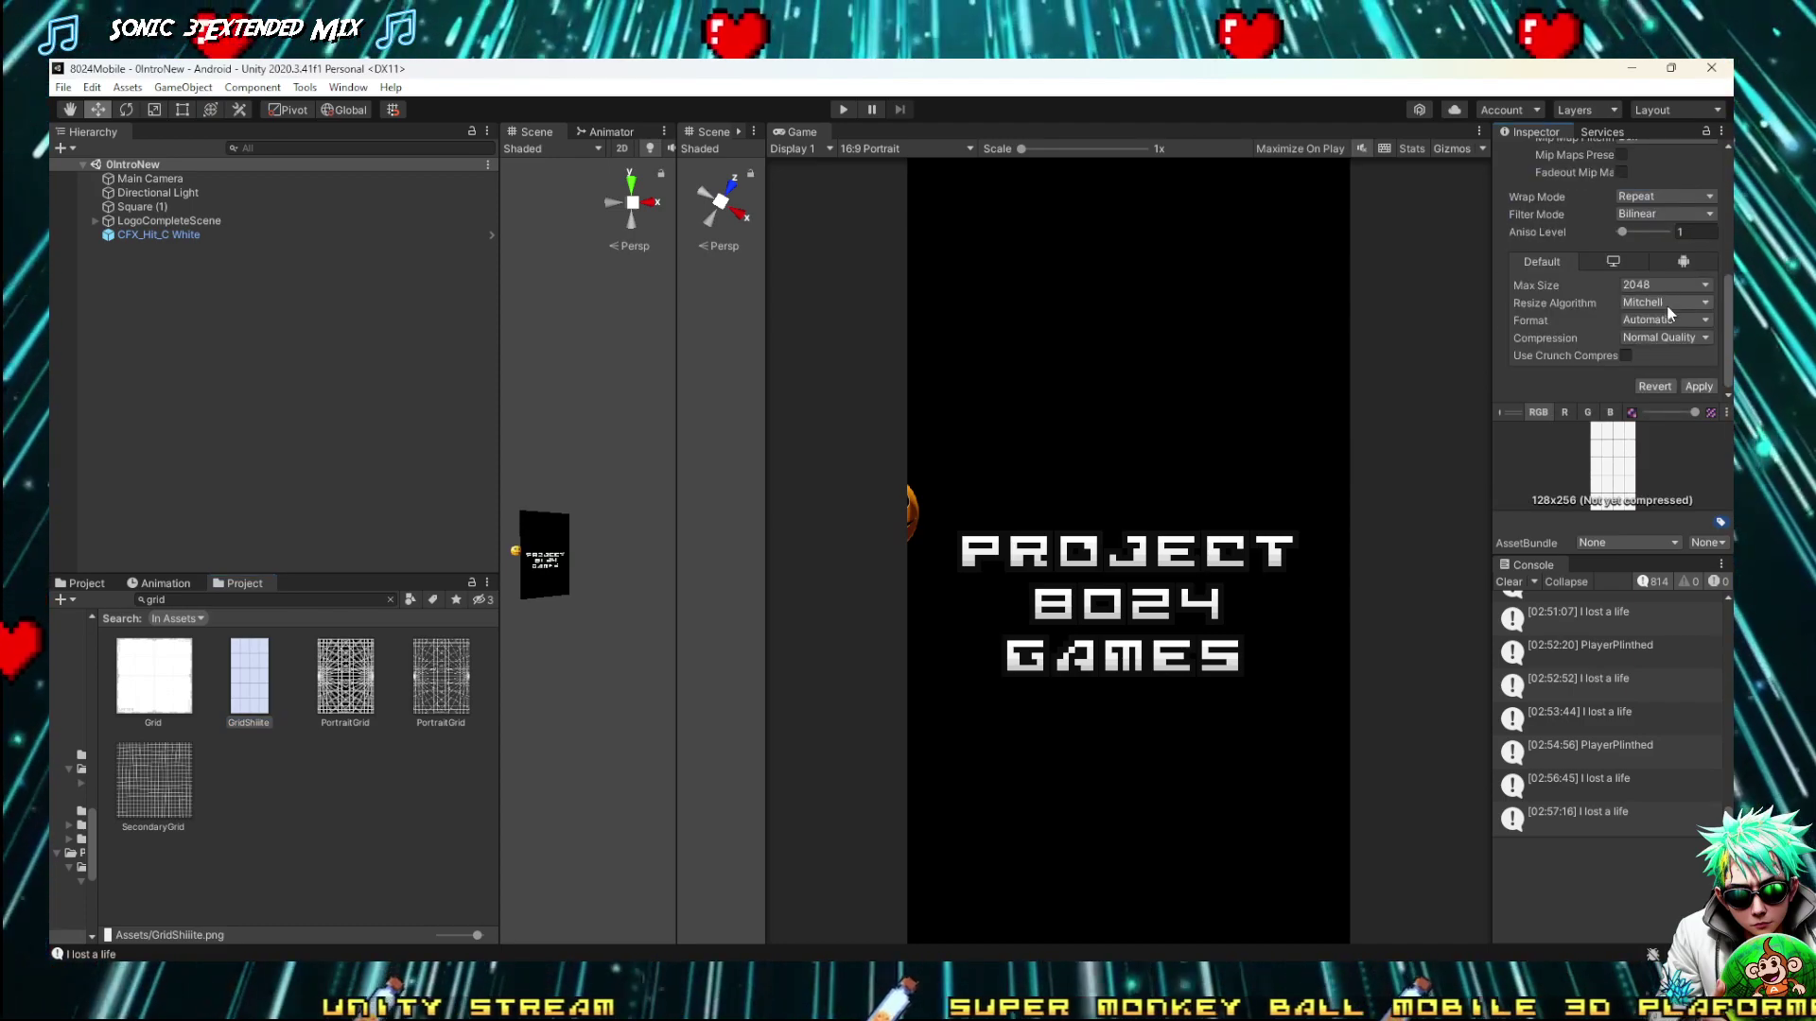
{"action": "left_click", "coordinate": [1694, 389]}
Give Square (1) the GridShiite sprite and a white FFFFFF colour
{"action": "left_click", "coordinate": [148, 234]}
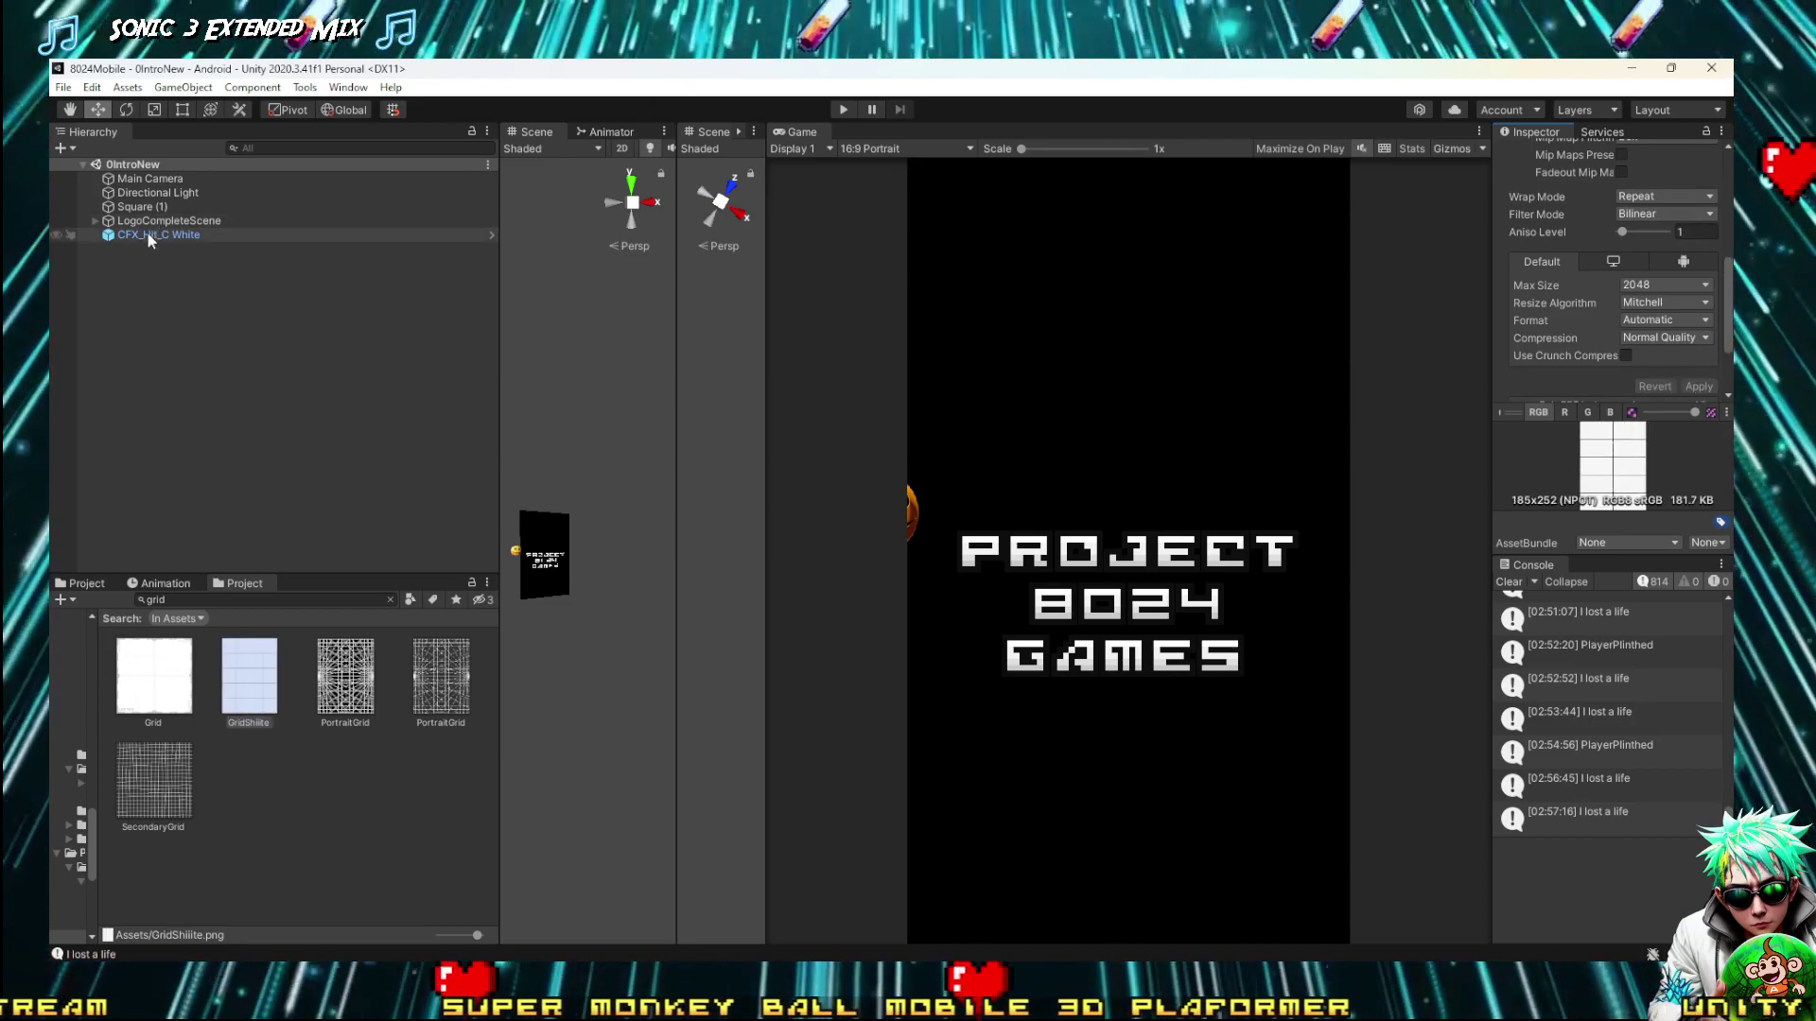
{"action": "left_click", "coordinate": [146, 205]}
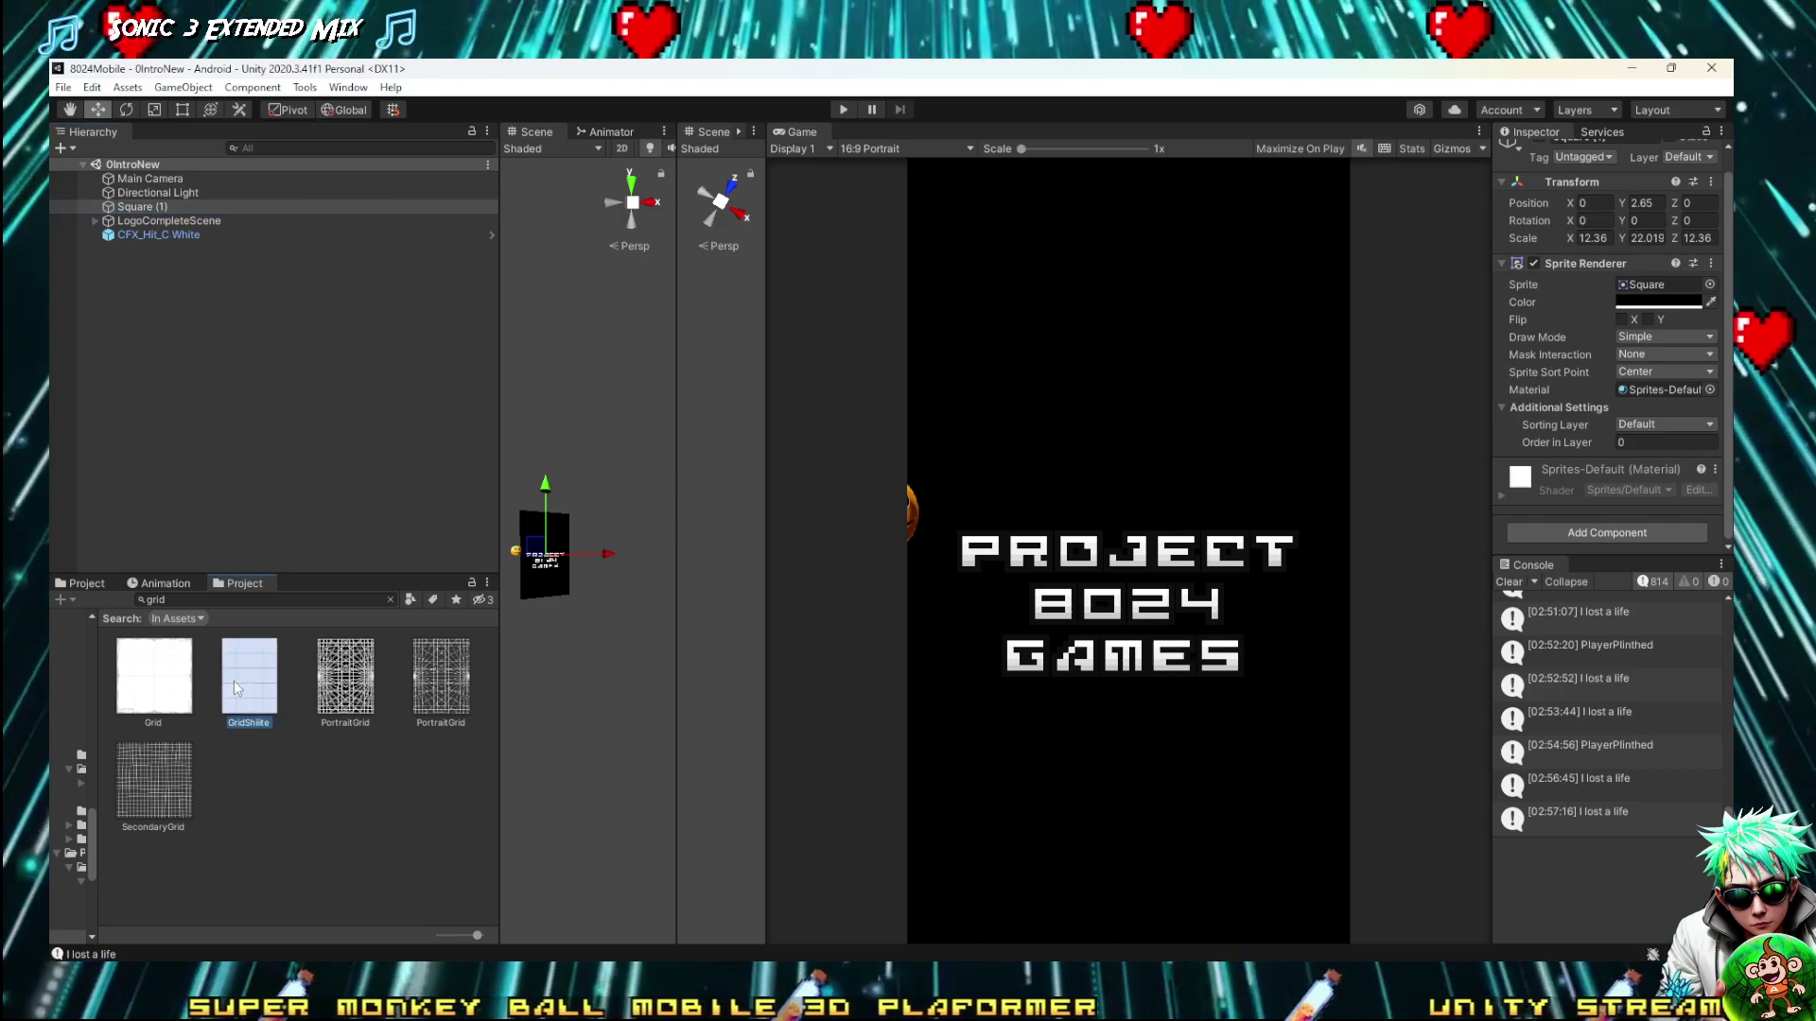
{"action": "left_click_drag", "start_coordinate": [250, 675], "coordinate": [1665, 284]}
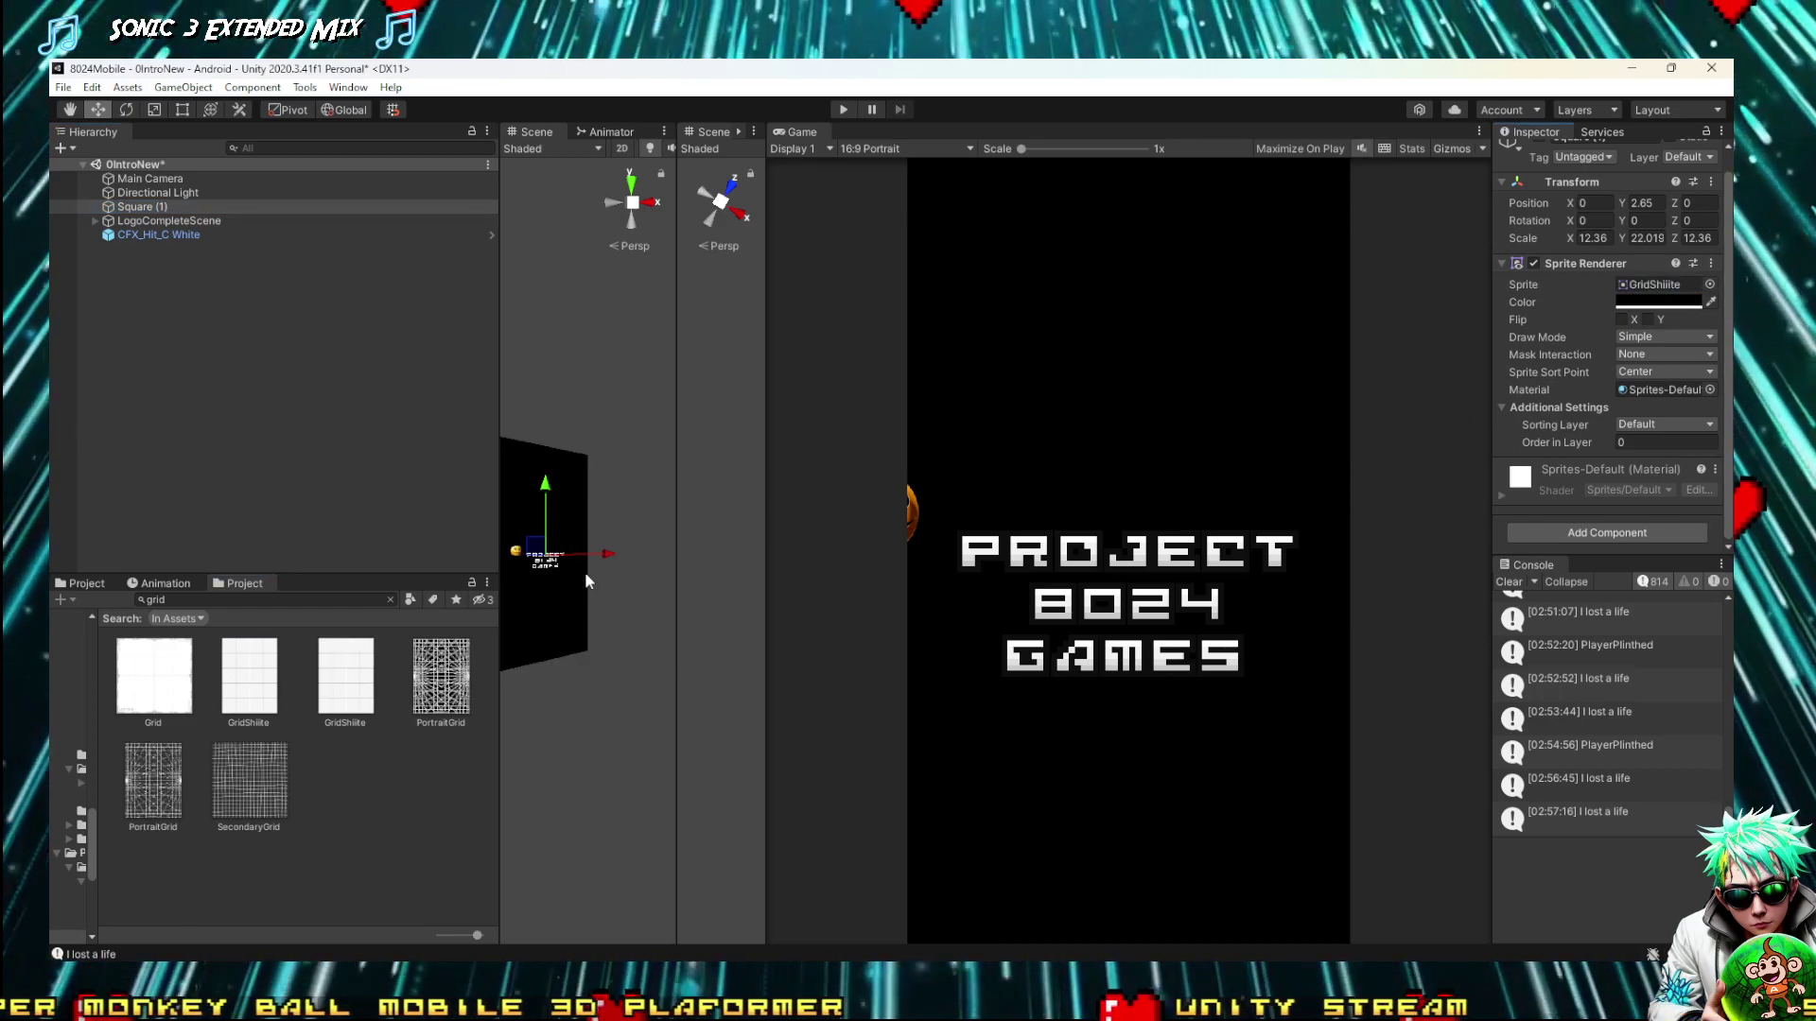
{"action": "left_click", "coordinate": [1662, 302]}
{"action": "left_click", "coordinate": [1579, 398]}
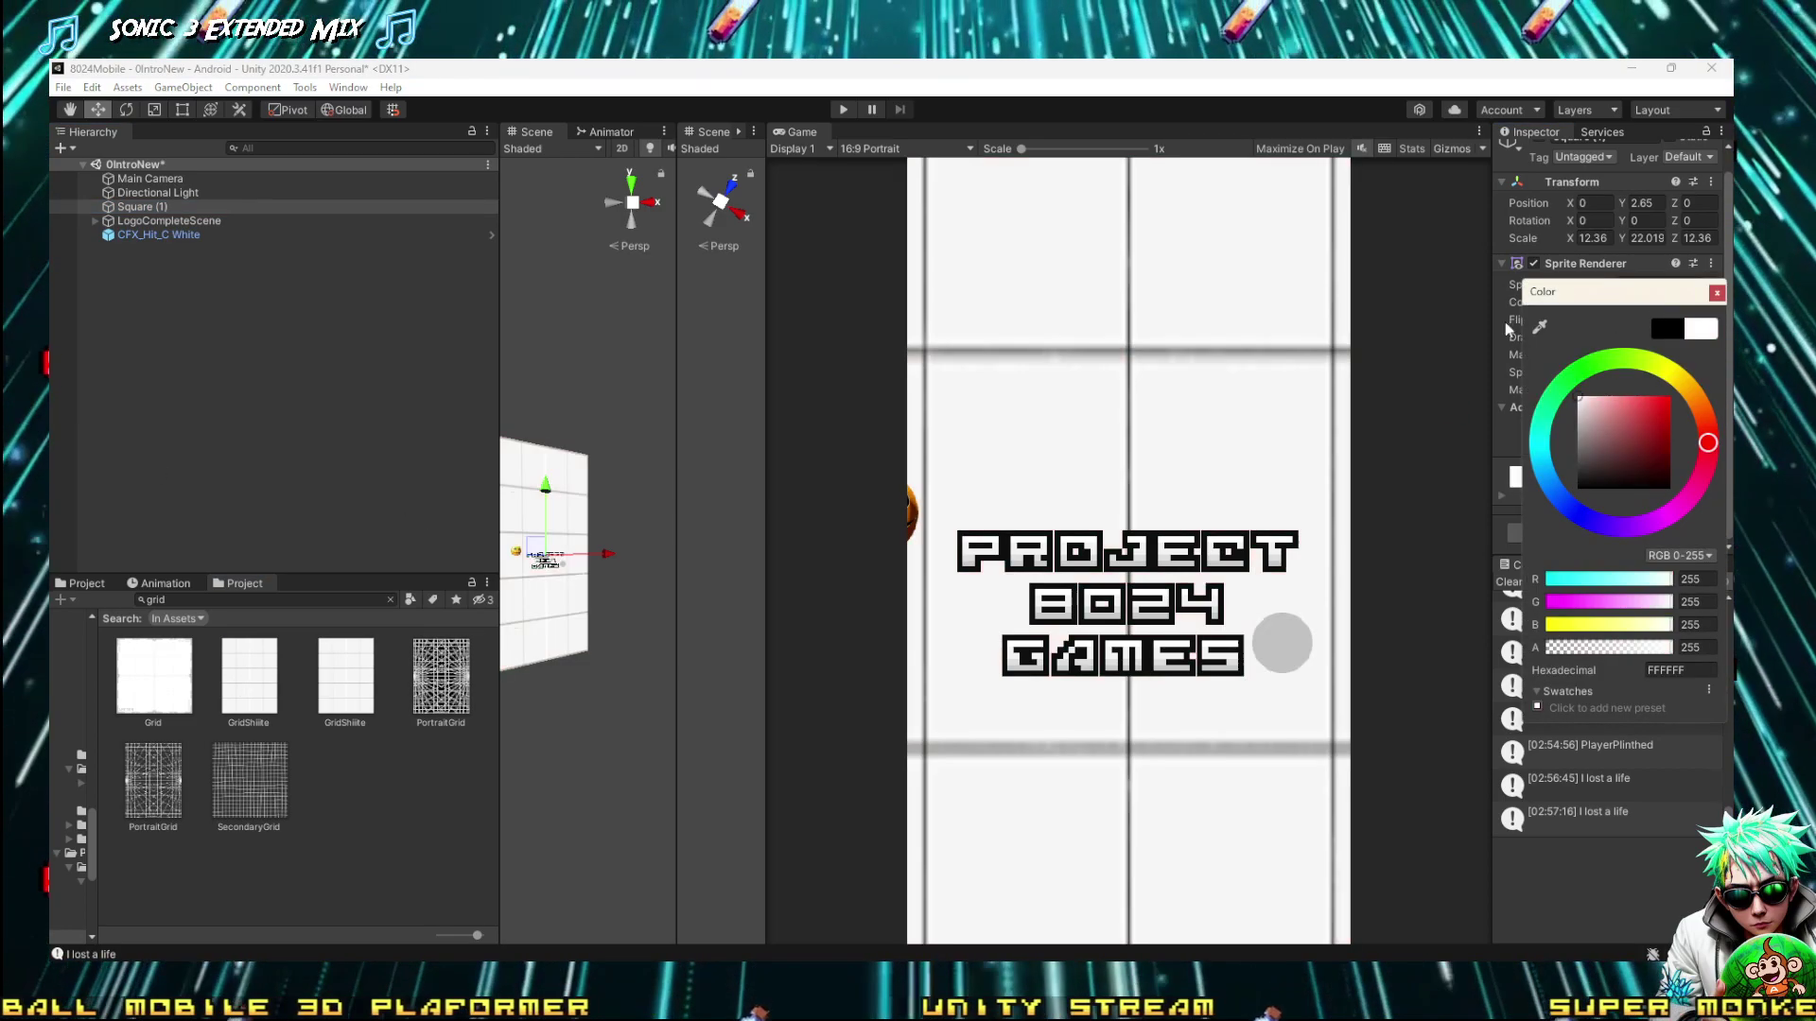
{"action": "left_click", "coordinate": [1716, 292]}
Scale the grid square to 6.7722 × 8.7671 to fill the portrait view
{"action": "key", "text": "r"}
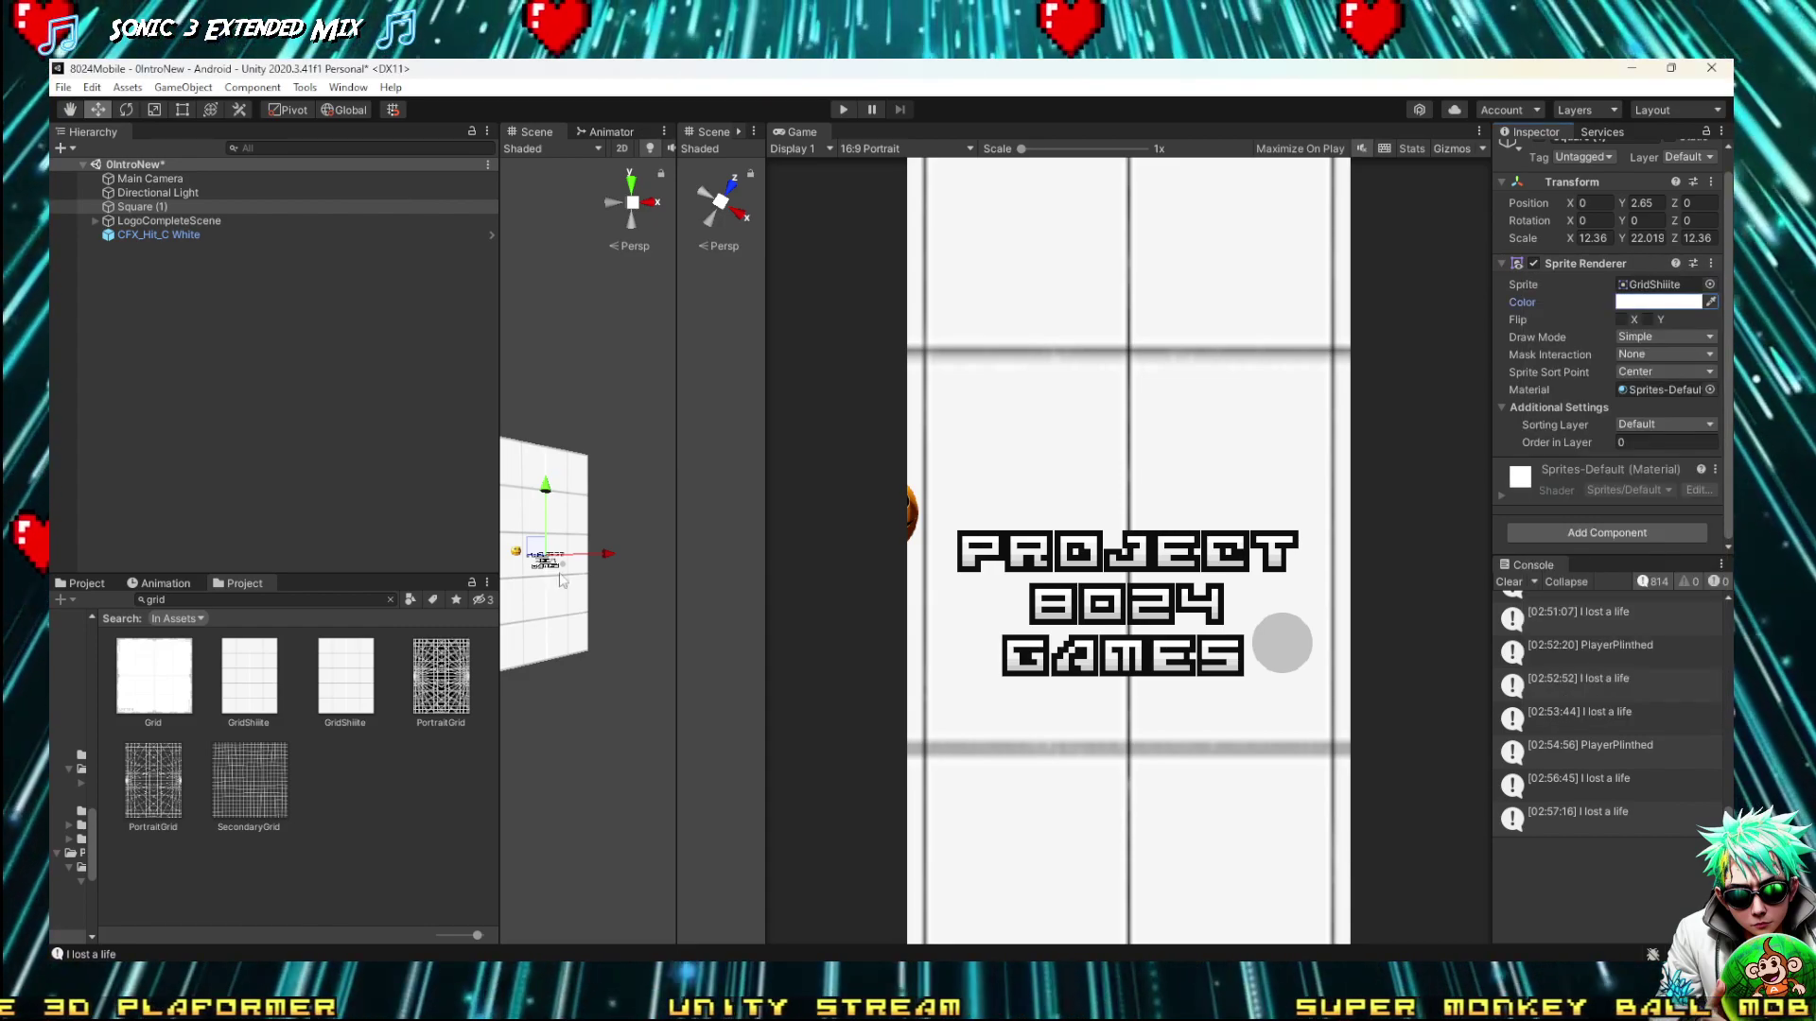
{"action": "left_click_drag", "start_coordinate": [609, 554], "coordinate": [574, 566]}
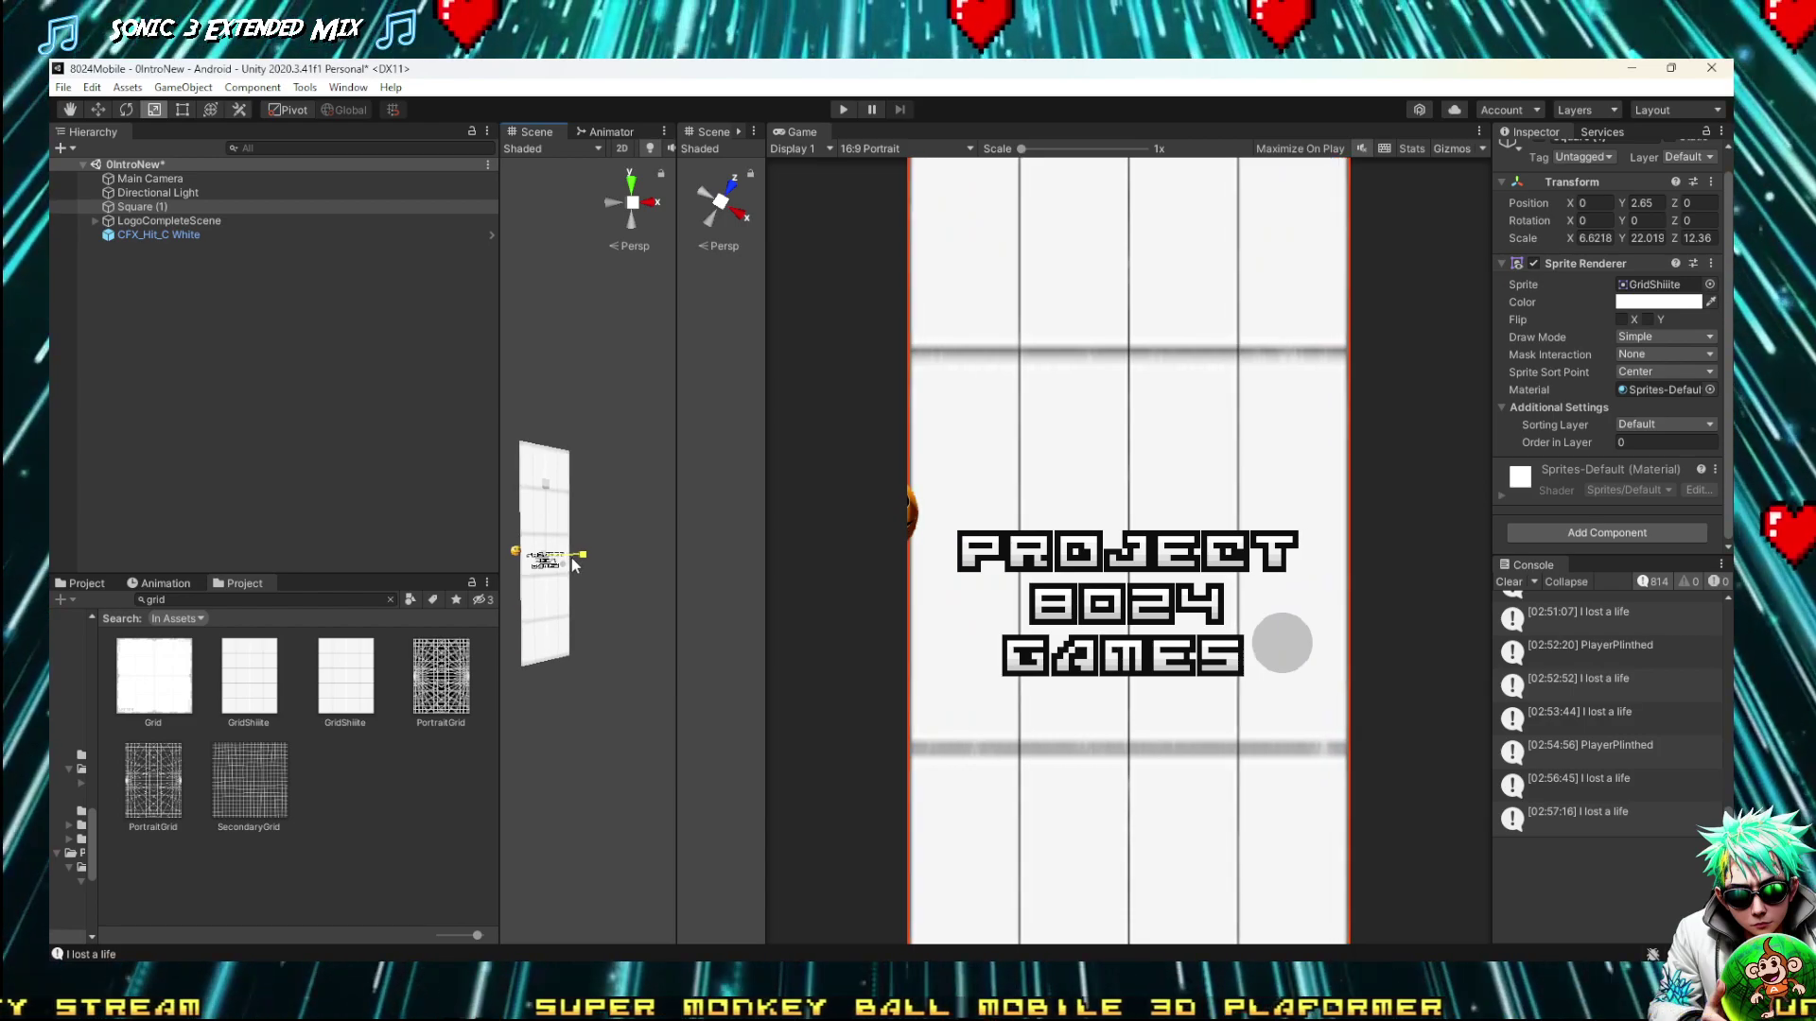
{"action": "left_click_drag", "start_coordinate": [574, 566], "coordinate": [578, 566]}
{"action": "left_click_drag", "start_coordinate": [545, 485], "coordinate": [558, 528]}
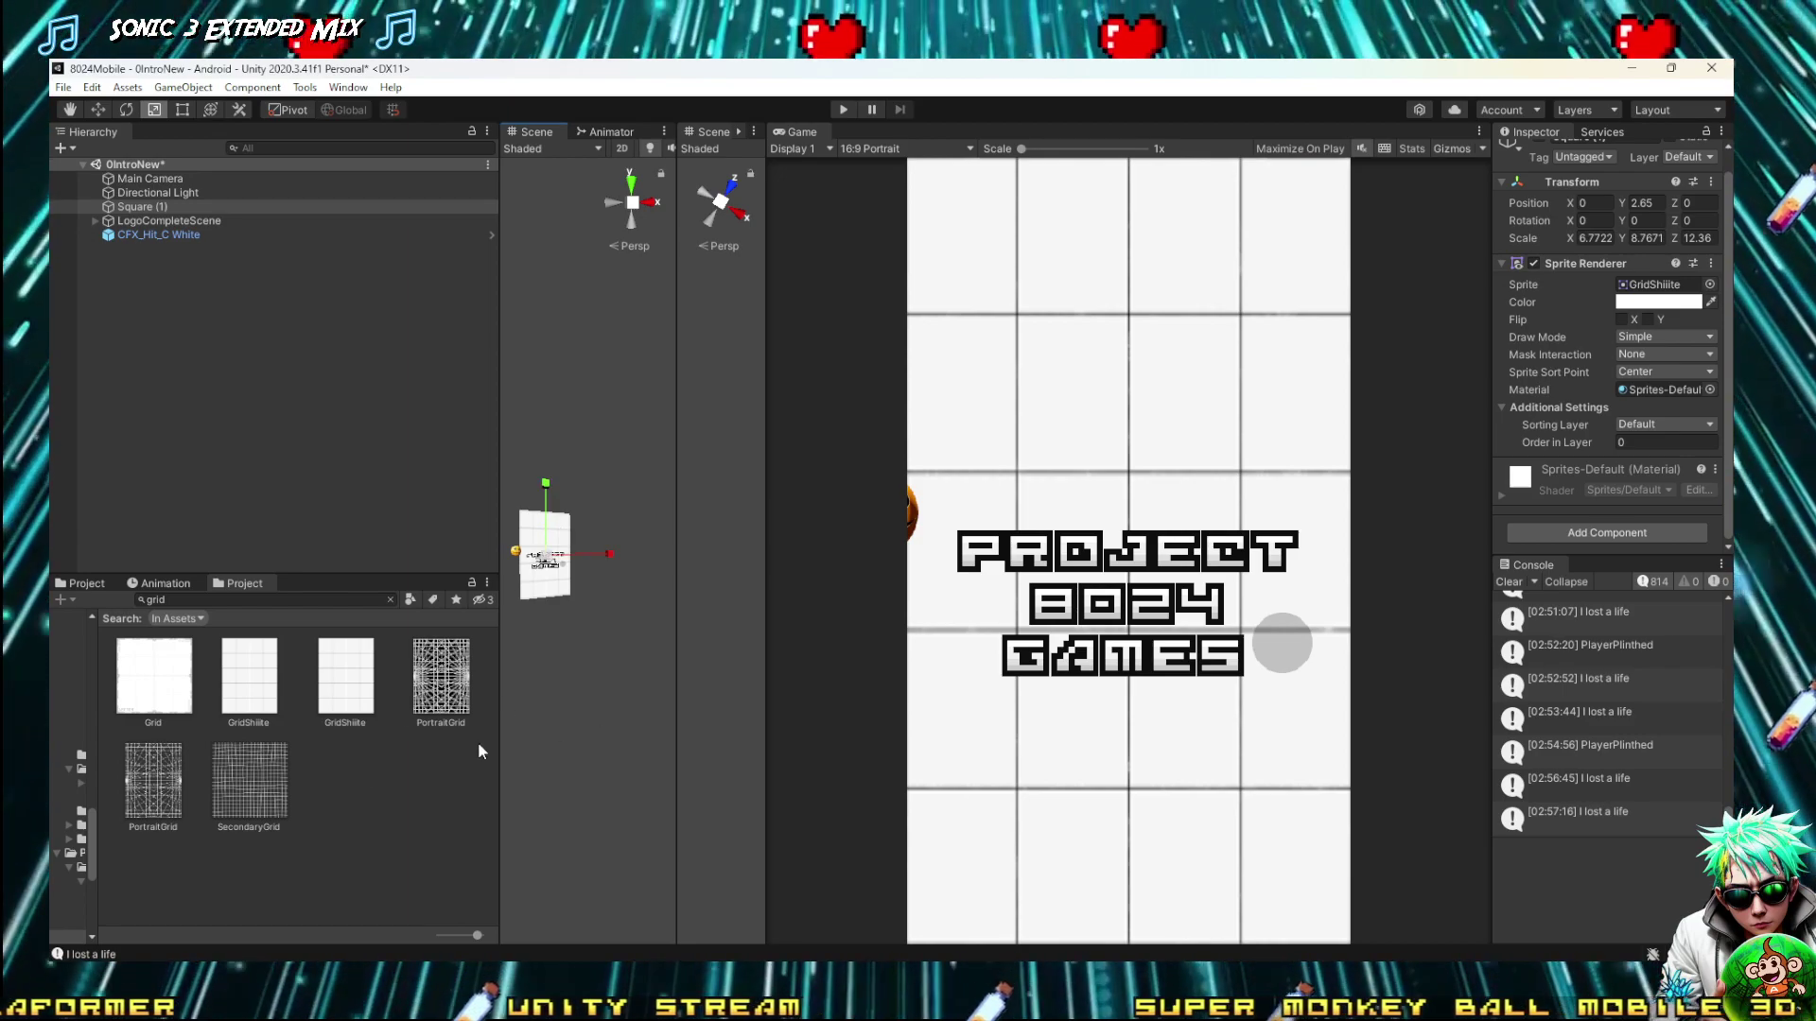
Move LogoCompleteScene up to about Position Y 2.69
{"action": "left_click", "coordinate": [156, 220]}
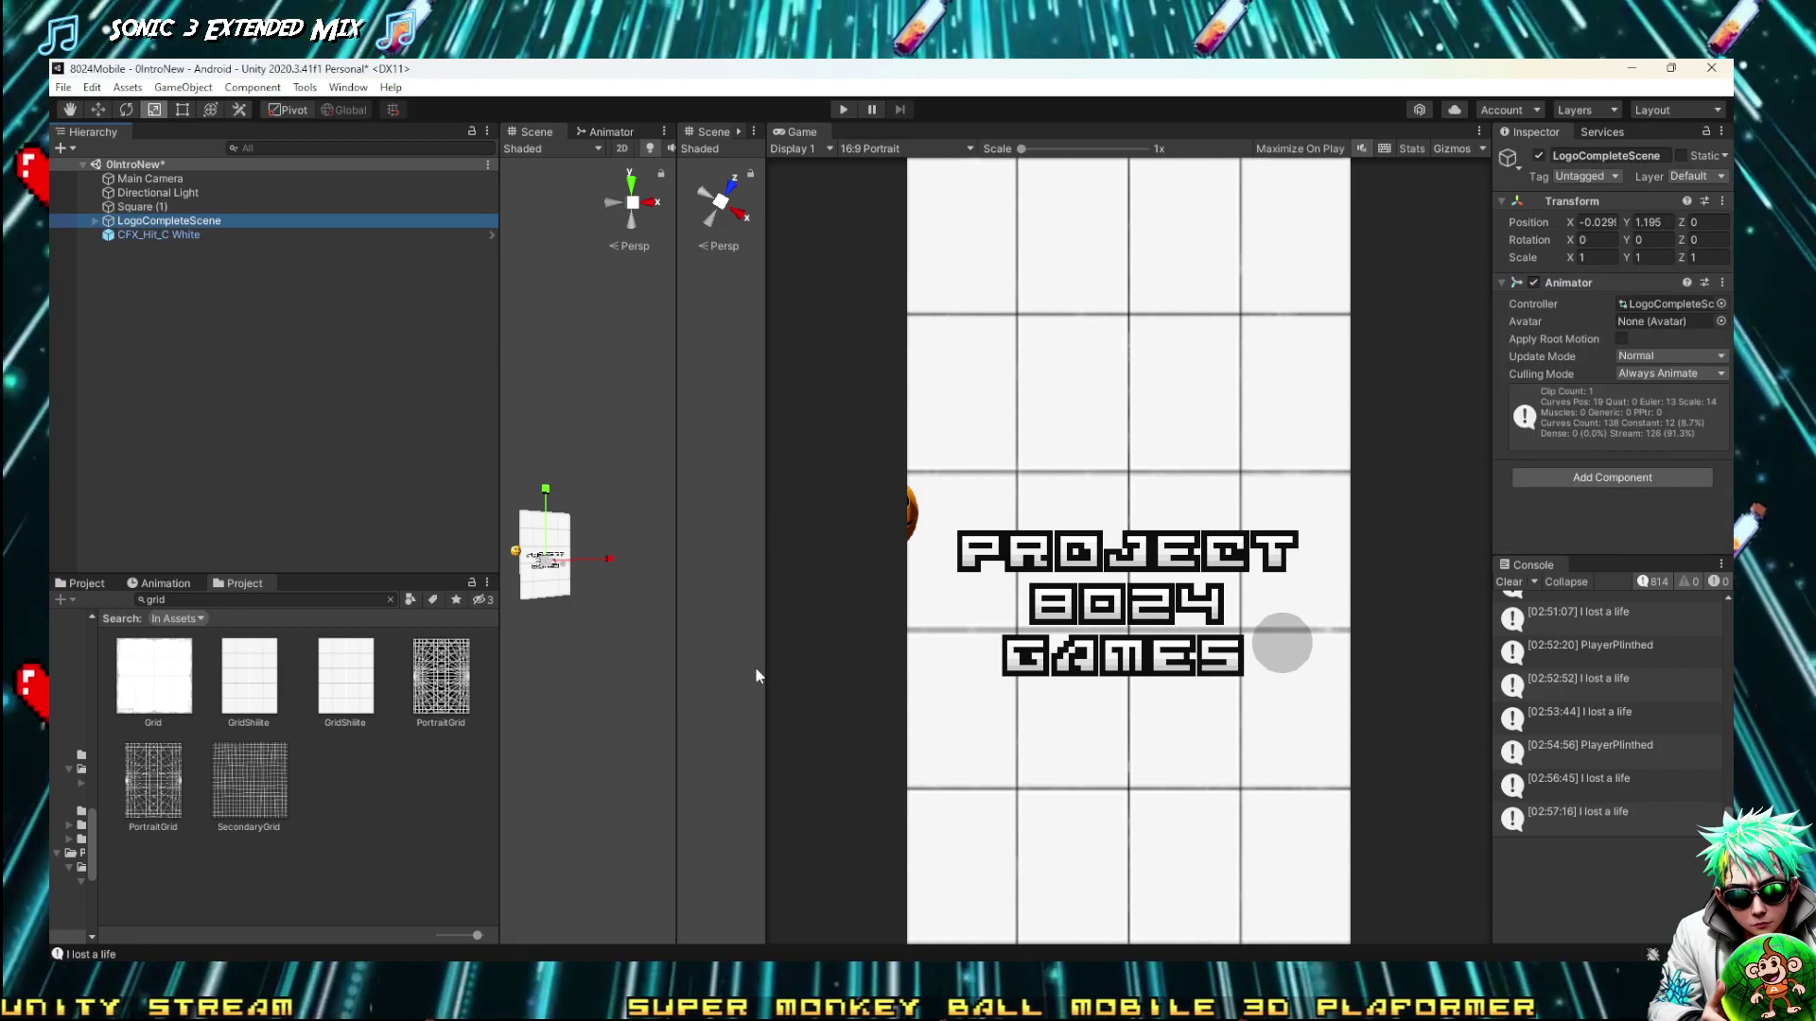
{"action": "left_click_drag", "start_coordinate": [545, 491], "coordinate": [549, 489]}
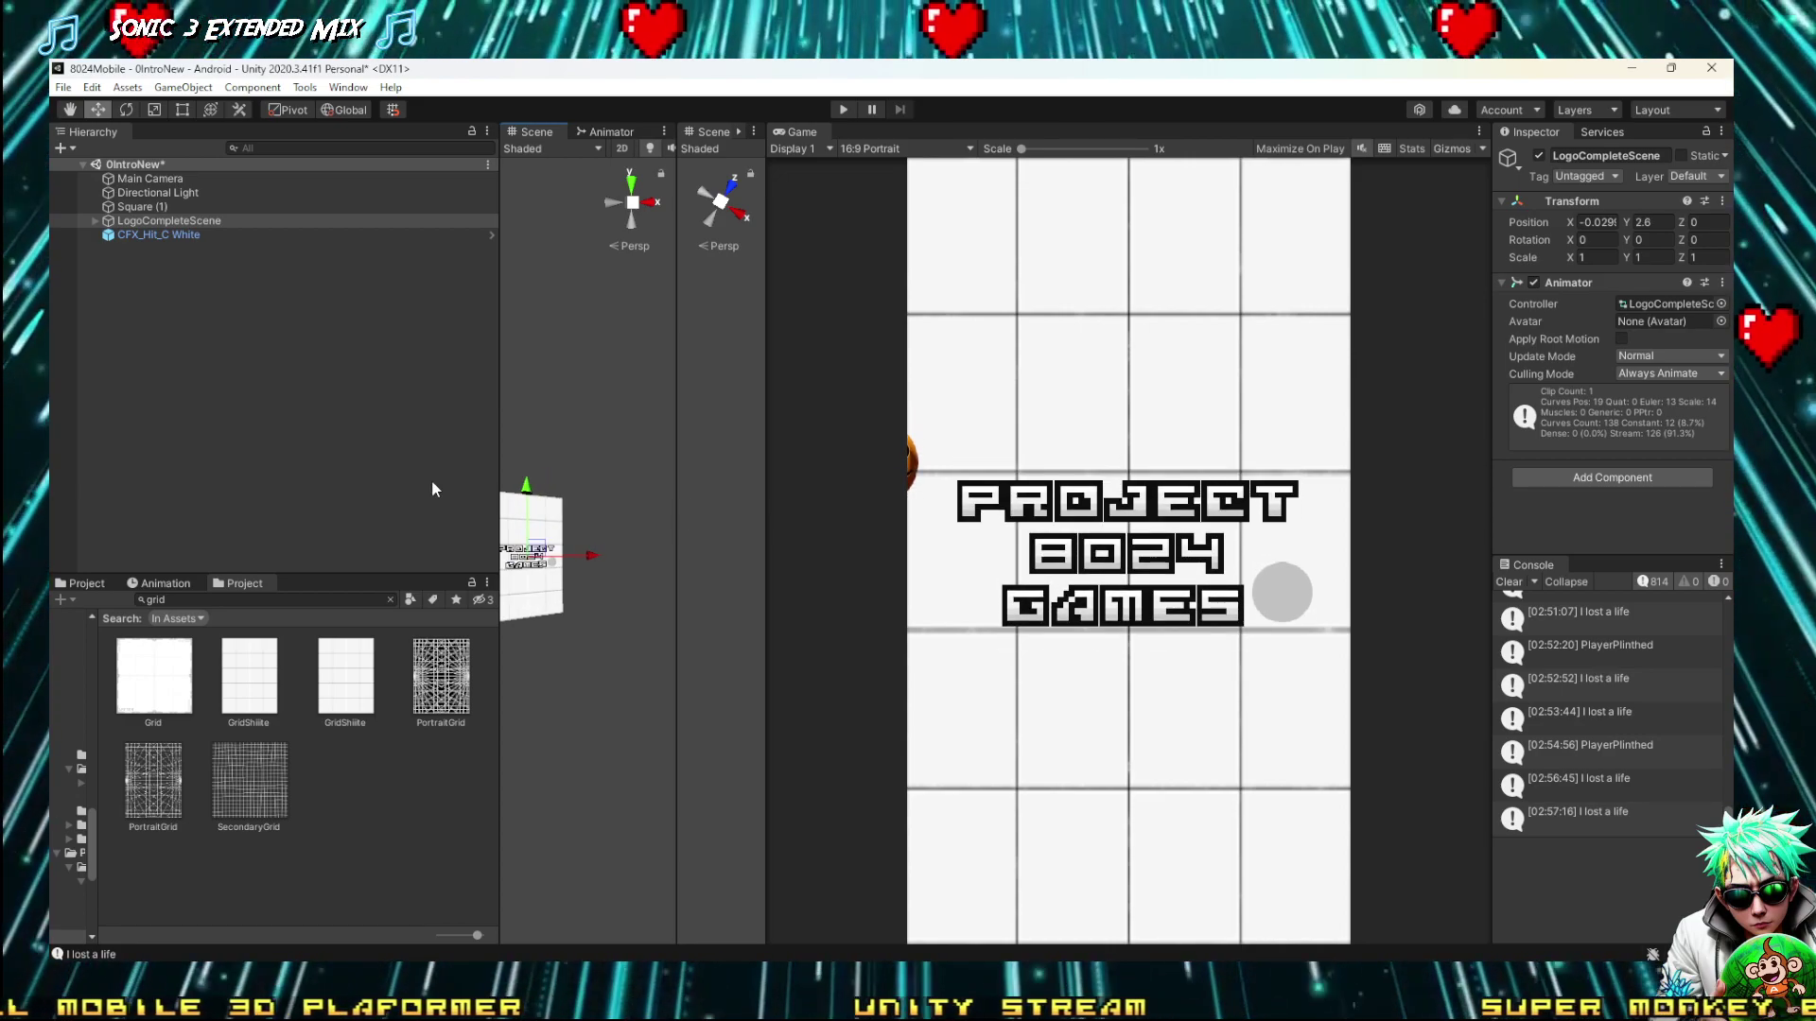
{"action": "left_click_drag", "start_coordinate": [500, 468], "coordinate": [336, 471]}
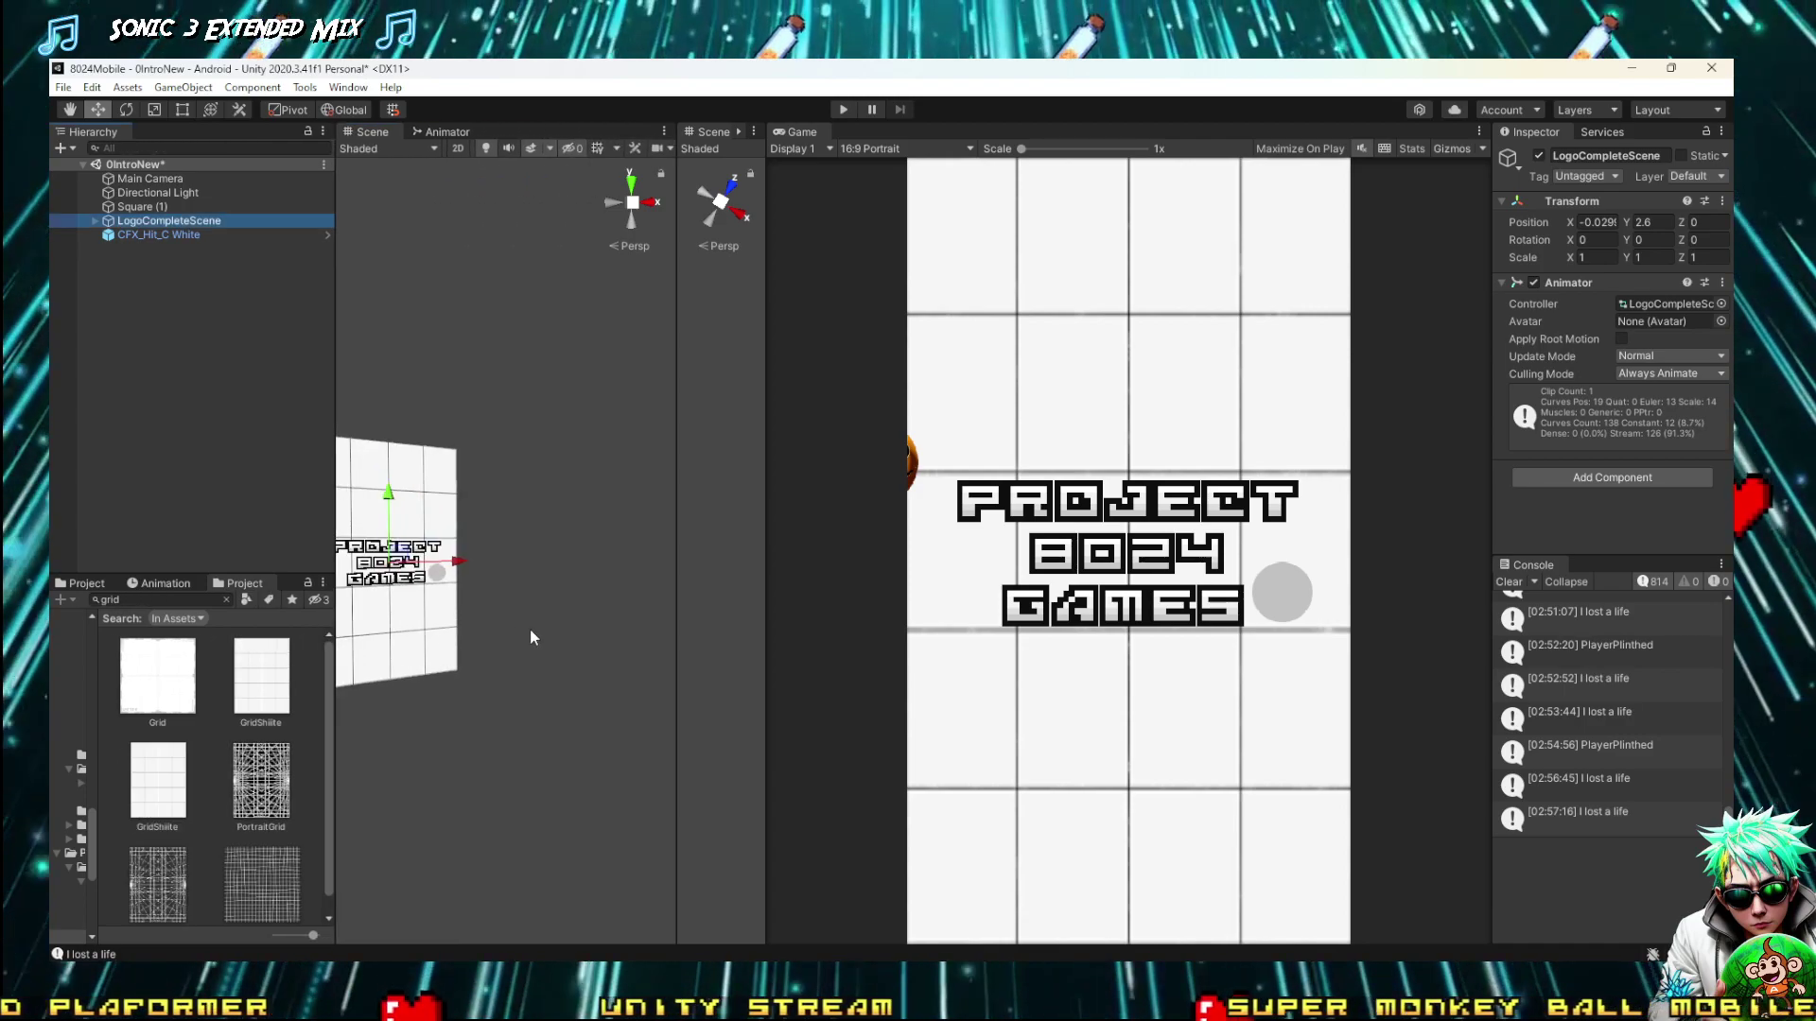
{"action": "left_click_drag", "start_coordinate": [537, 499], "coordinate": [541, 499]}
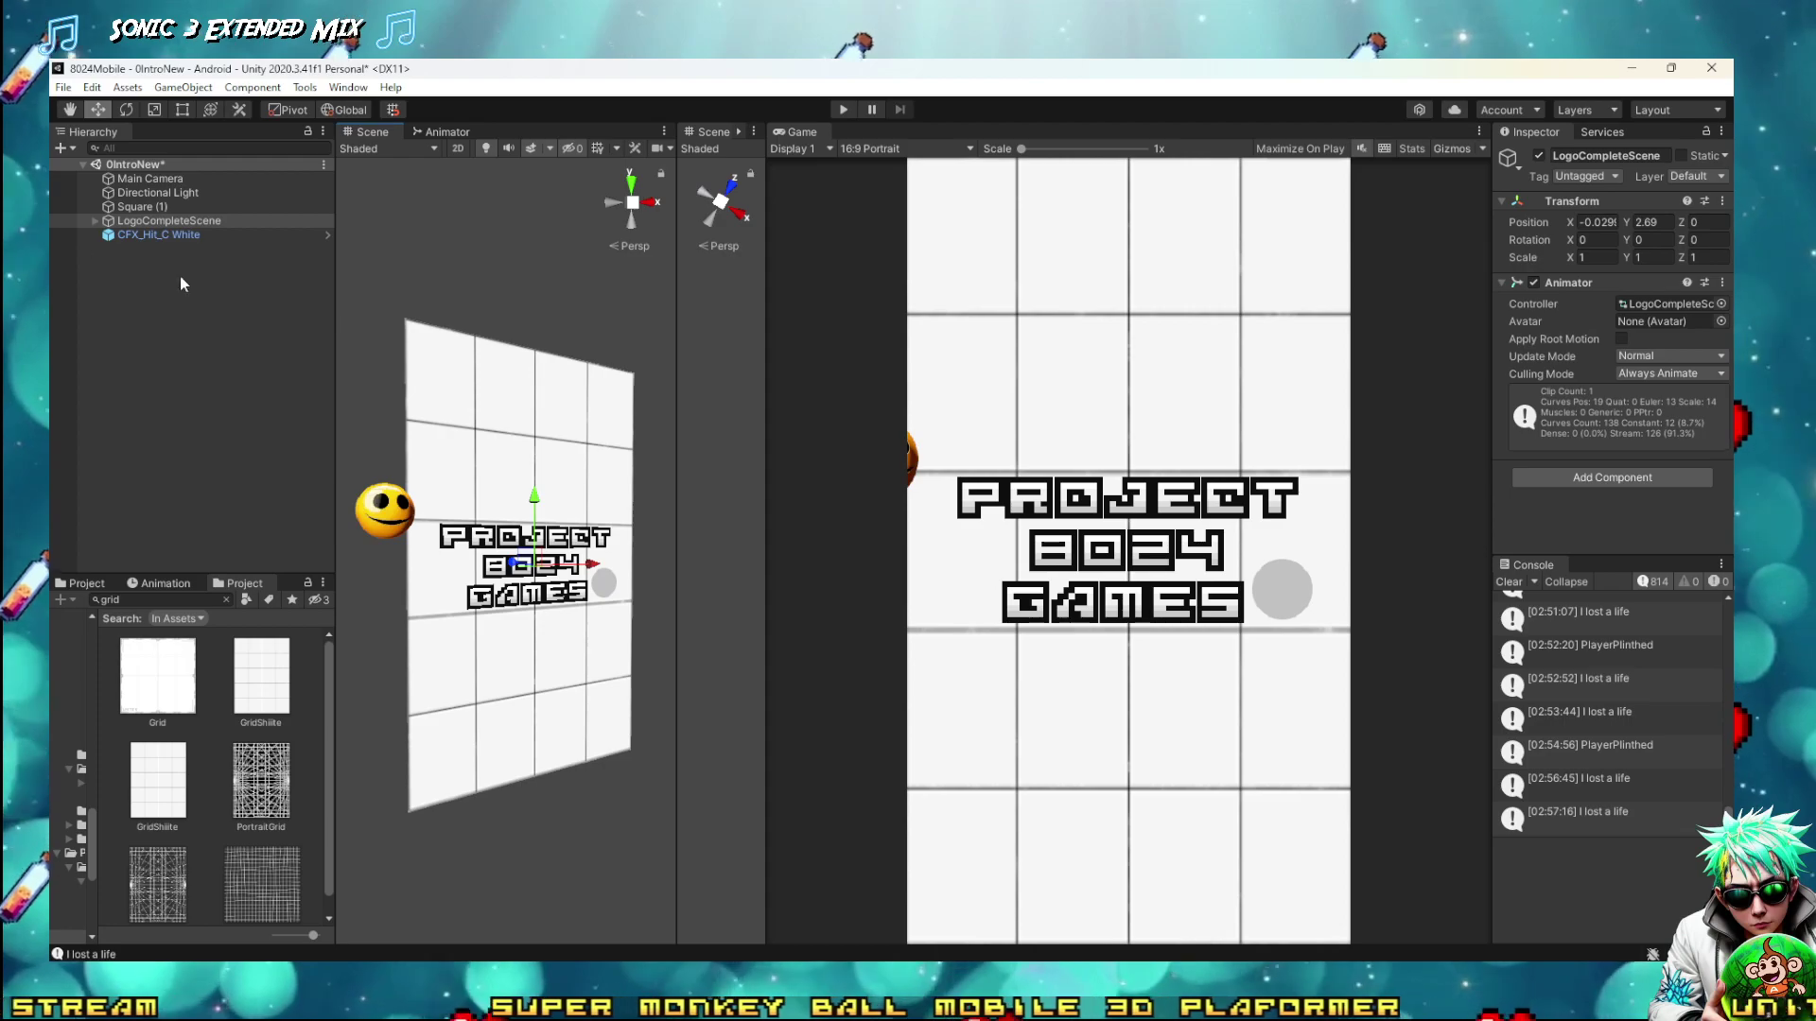
Clear the console messages and bring up the intro scene's animation properties
{"action": "left_click", "coordinate": [1518, 581]}
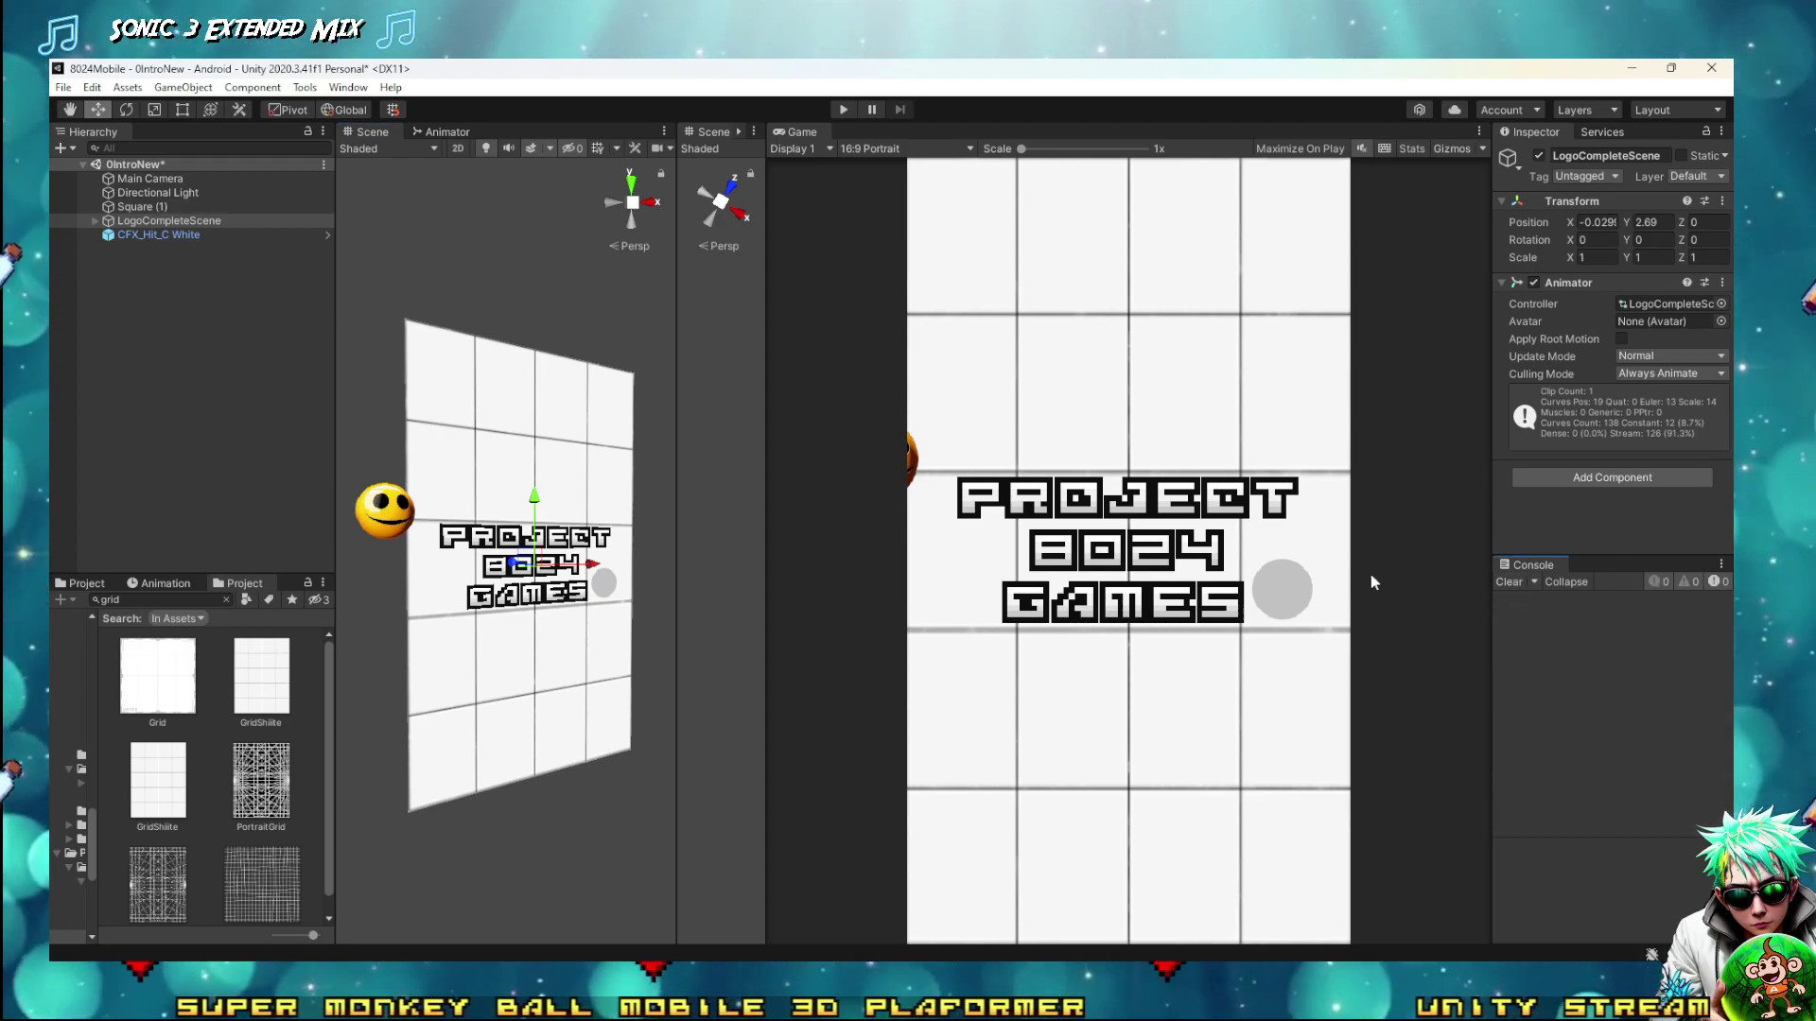
{"action": "left_click", "coordinate": [167, 584]}
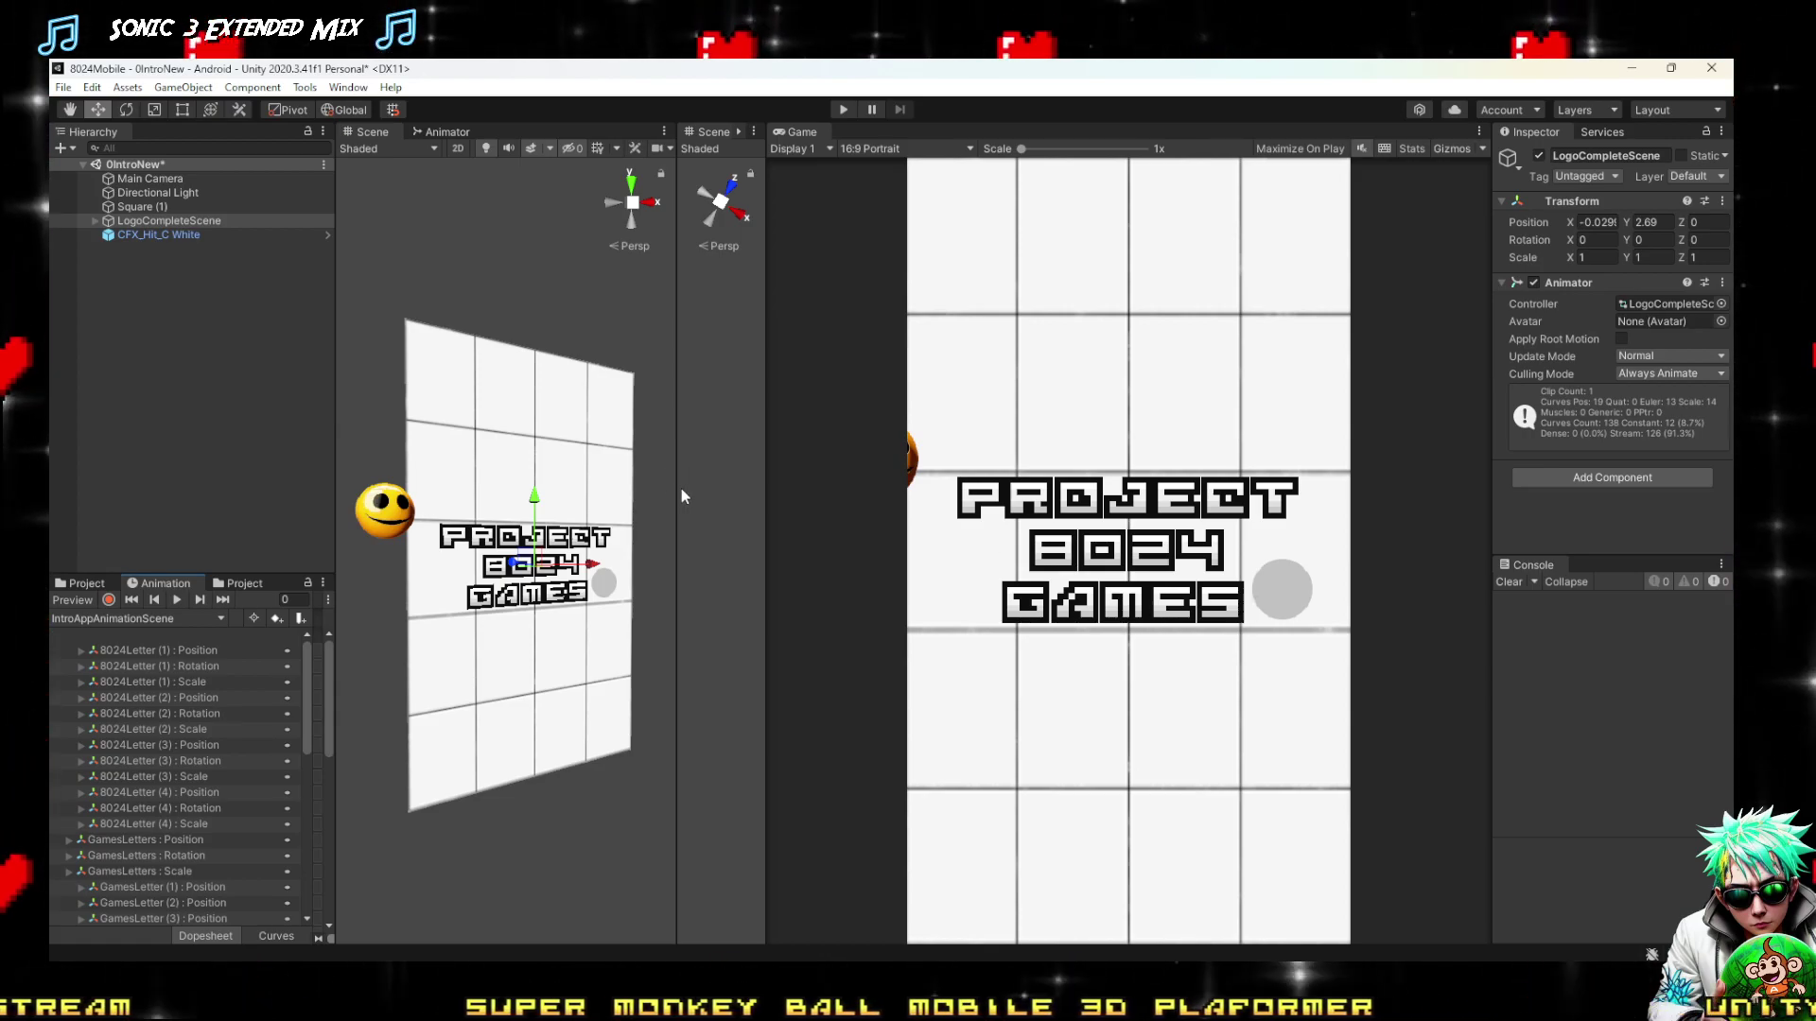
Enlarge the Scene view and fly the camera back to frame the whole logo
{"action": "left_click_drag", "start_coordinate": [677, 494], "coordinate": [996, 495]}
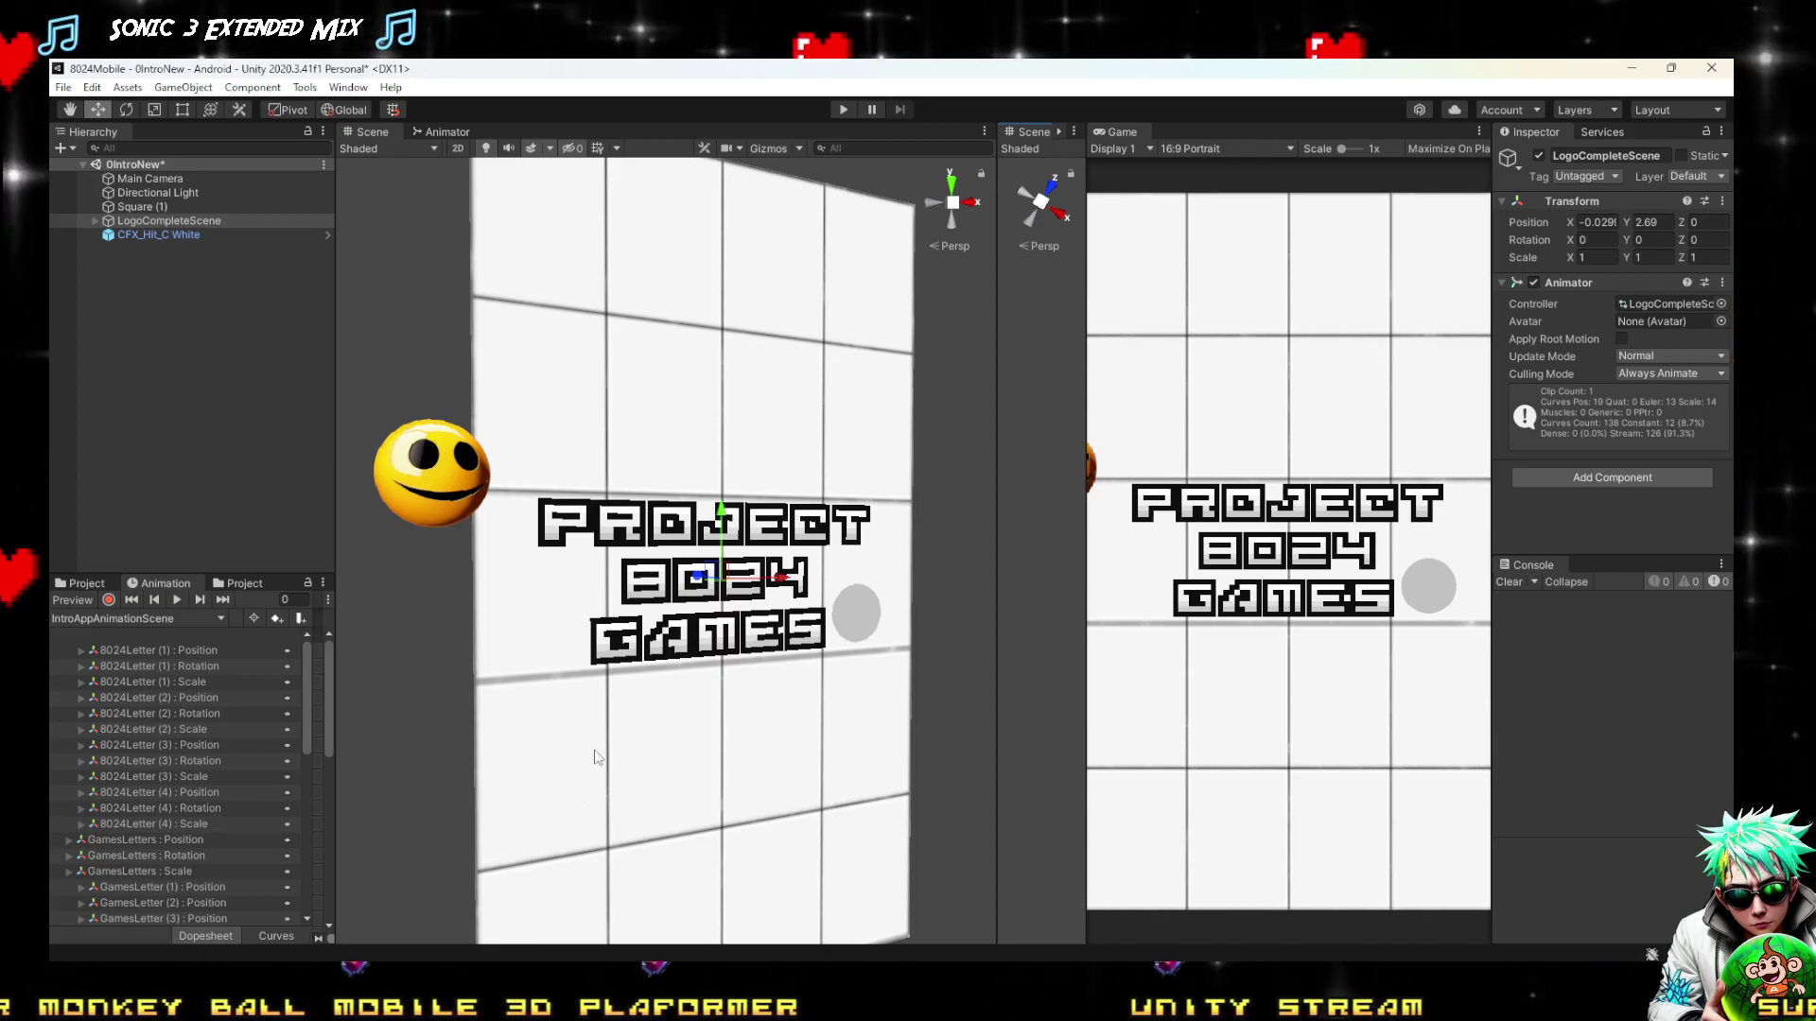
{"action": "right_click_drag", "start_coordinate": [819, 610], "coordinate": [729, 612]}
{"action": "key", "text": "w"}
{"action": "key", "text": "d"}
{"action": "left_click_drag", "start_coordinate": [727, 606], "coordinate": [726, 577], "text": "alt"}
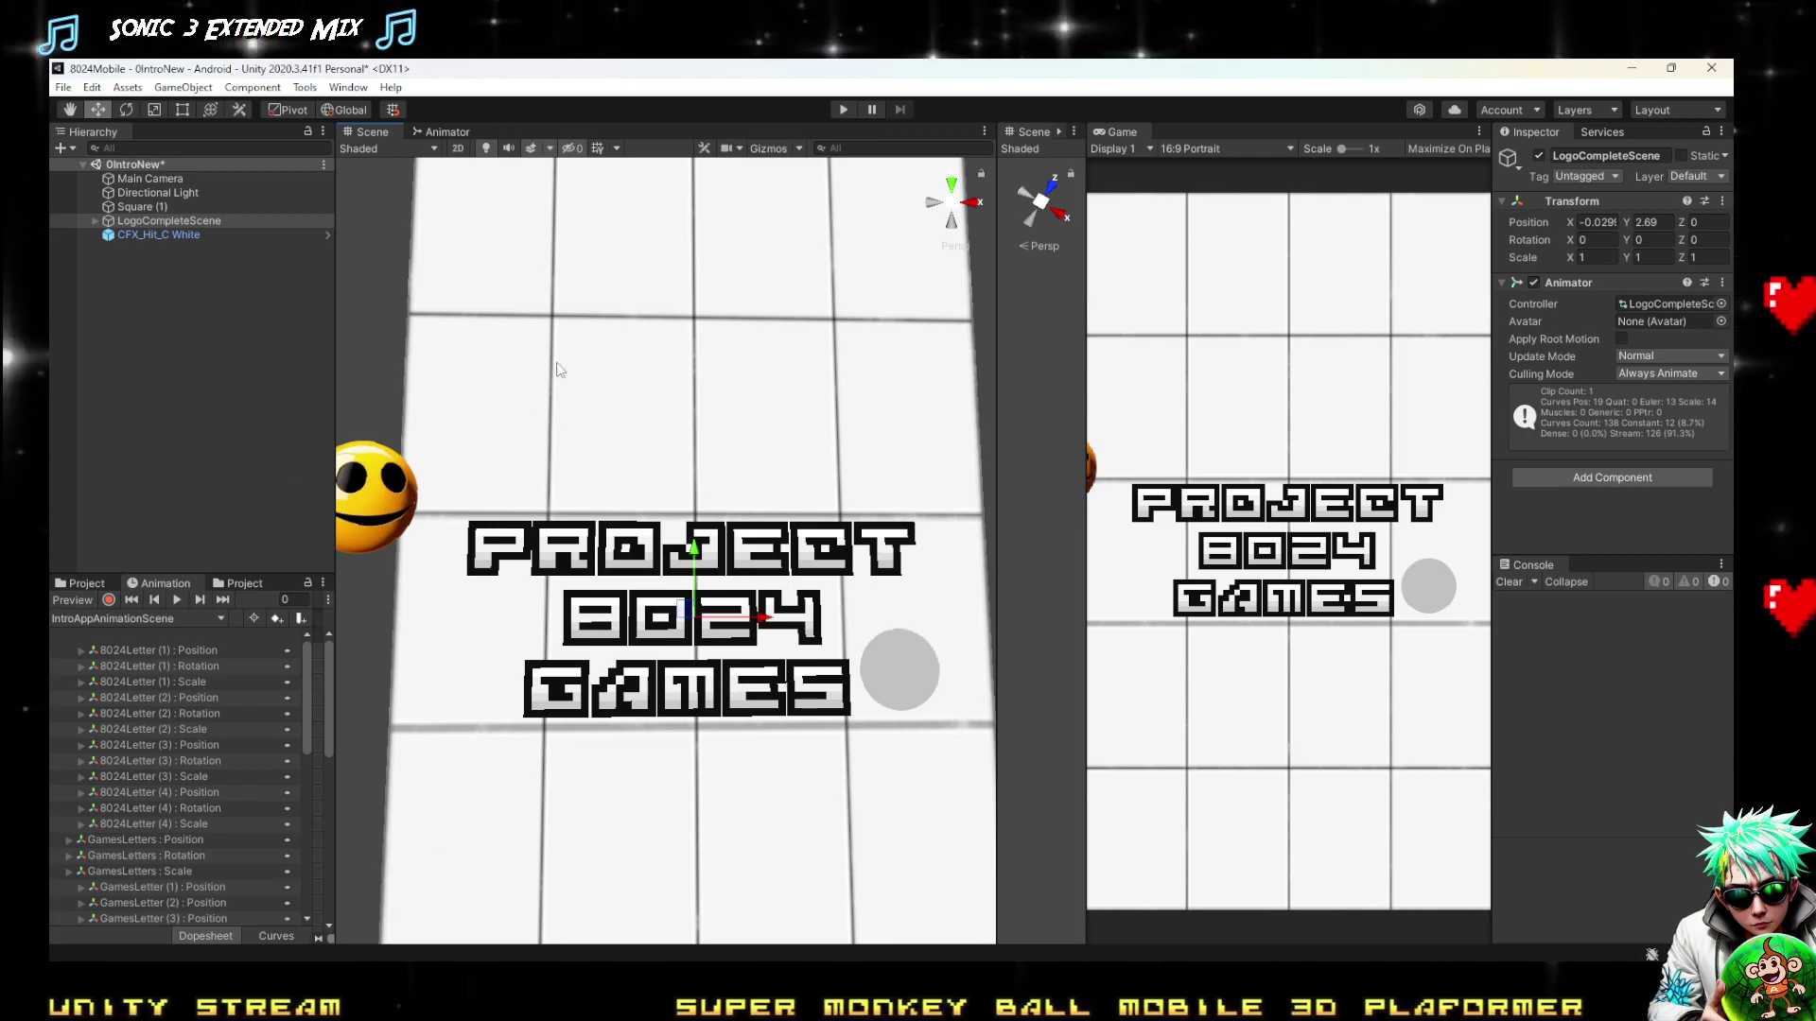
Run the scene, tilt the camera around the logo plane, and widen the Hierarchy panel
{"action": "left_click", "coordinate": [840, 110]}
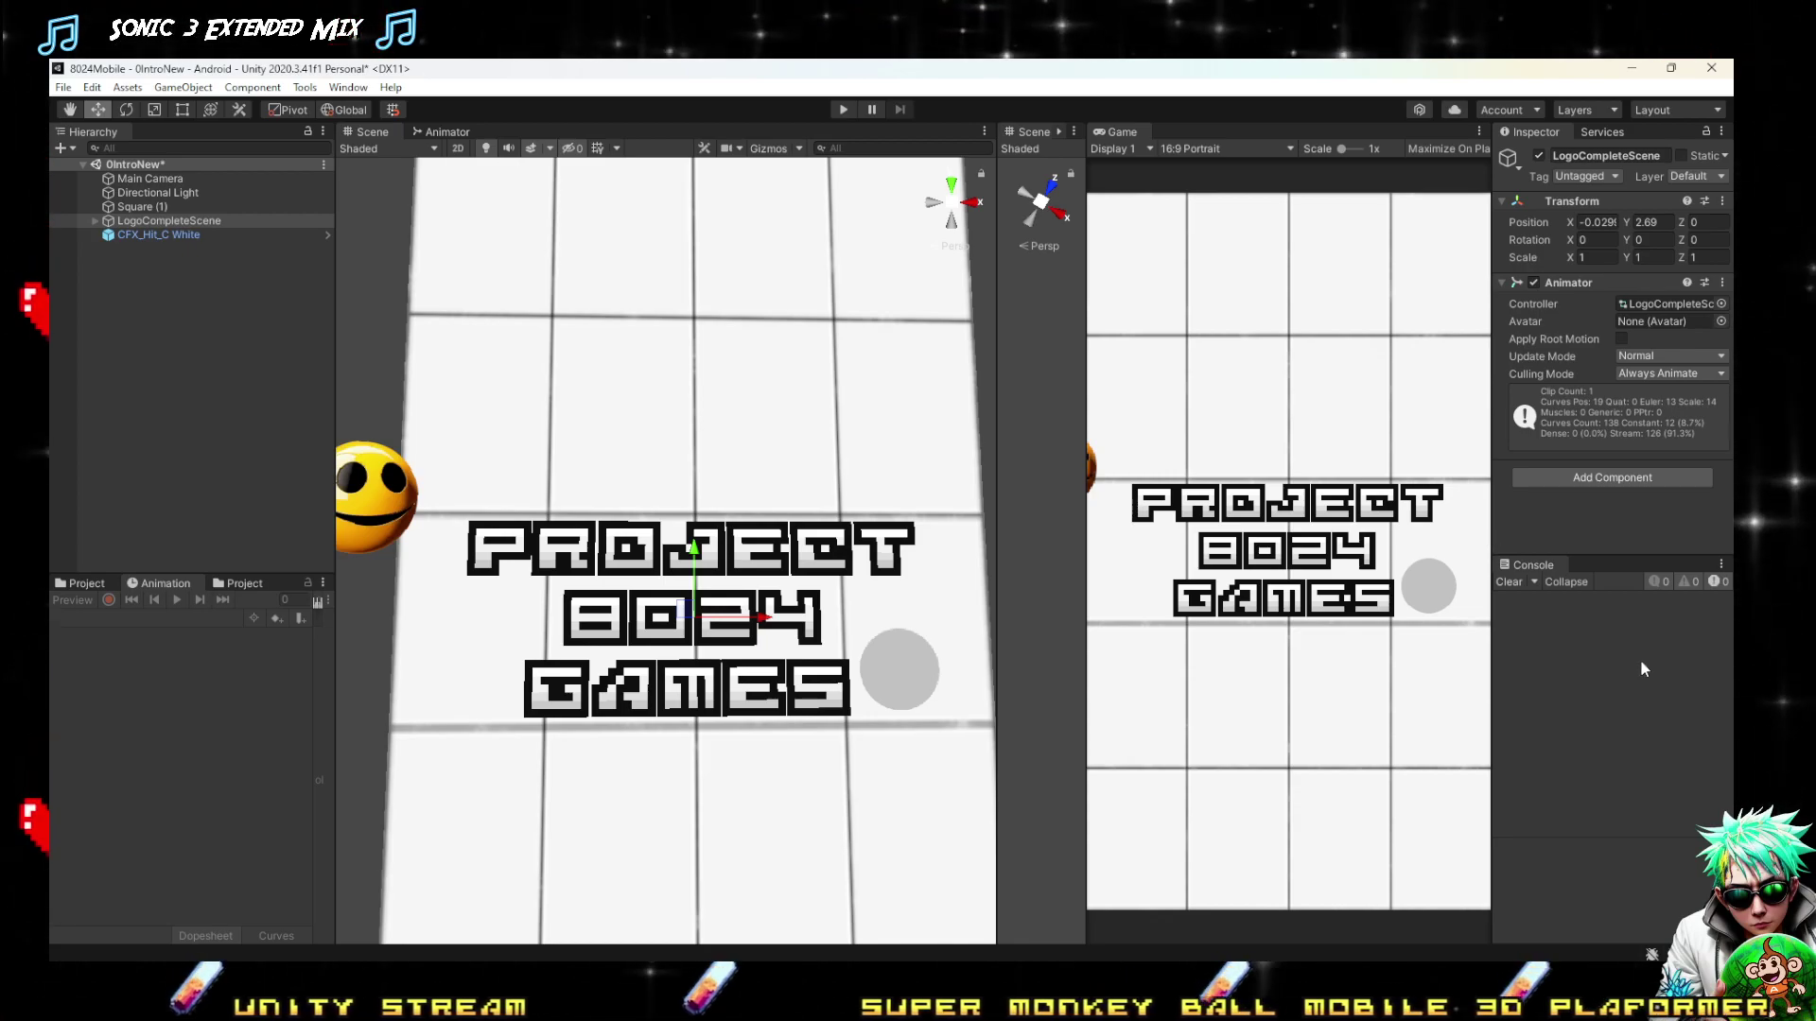
{"action": "right_click_drag", "start_coordinate": [917, 709], "coordinate": [871, 738]}
{"action": "scroll", "coordinate": [871, 737], "scroll_direction": "up", "scroll_amount": 3}
{"action": "scroll", "coordinate": [871, 737], "scroll_direction": "down", "scroll_amount": 3}
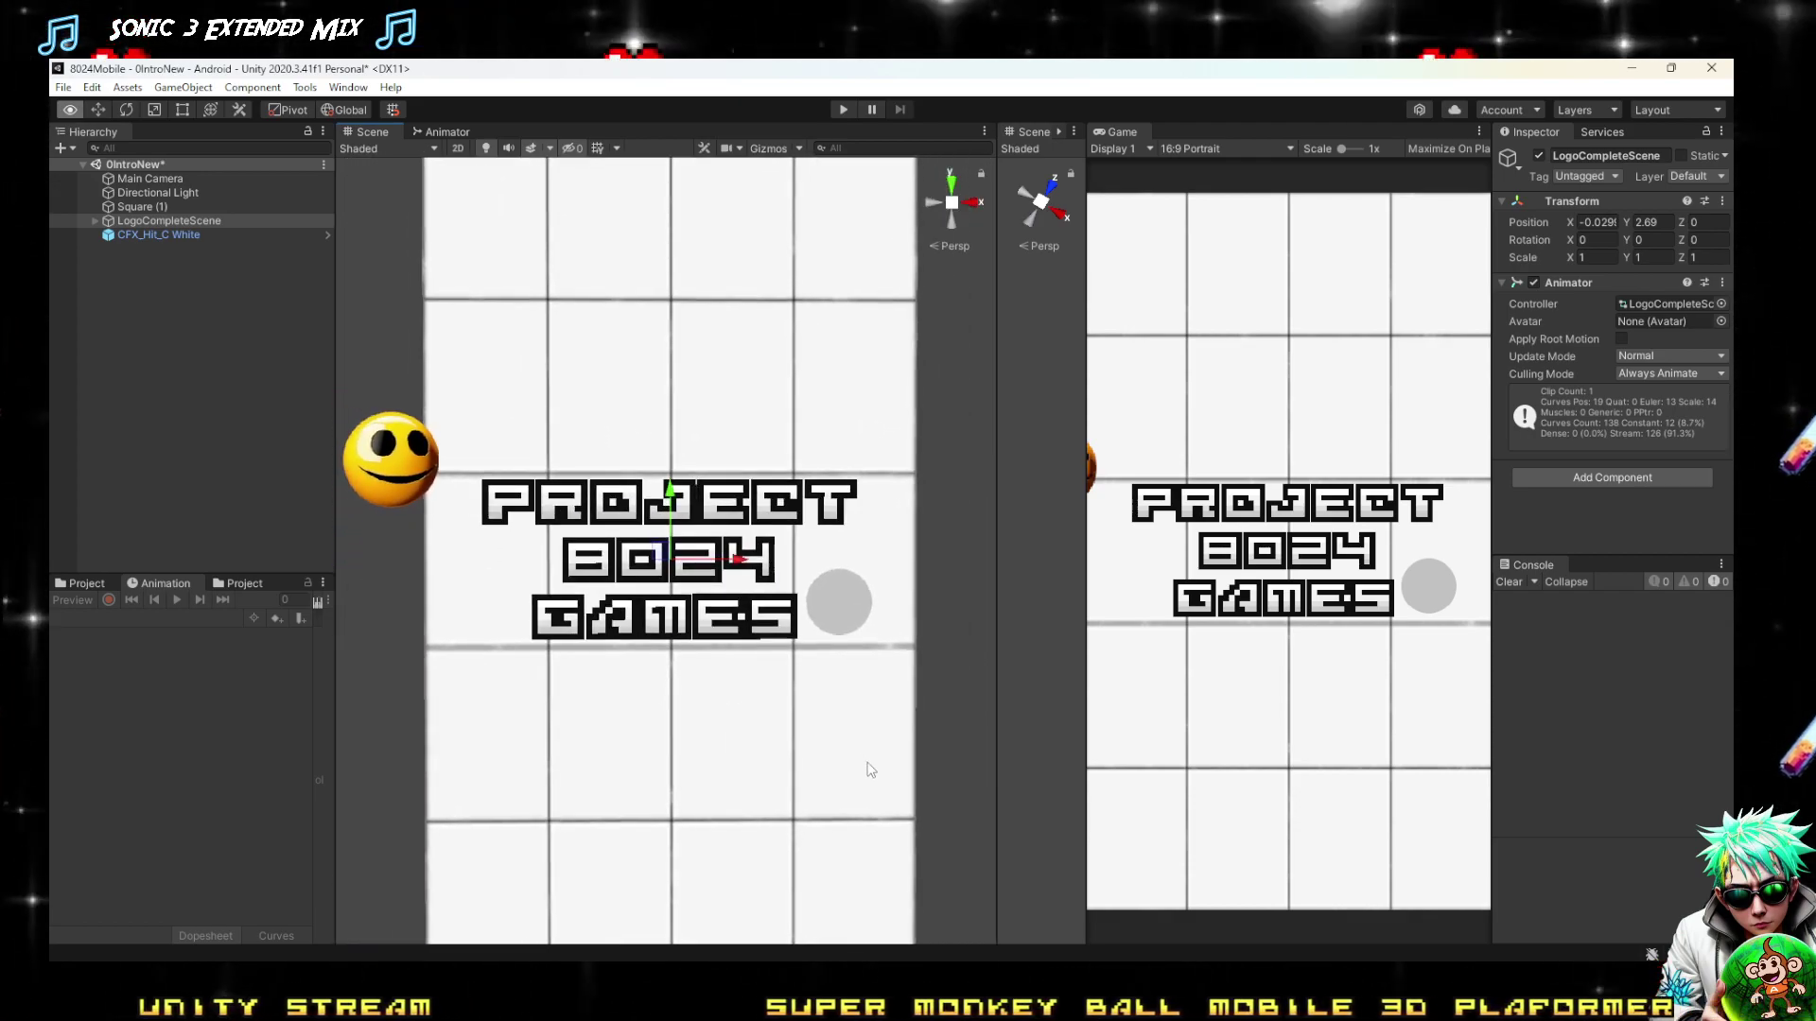
{"action": "scroll", "coordinate": [871, 770], "scroll_direction": "up", "scroll_amount": 1}
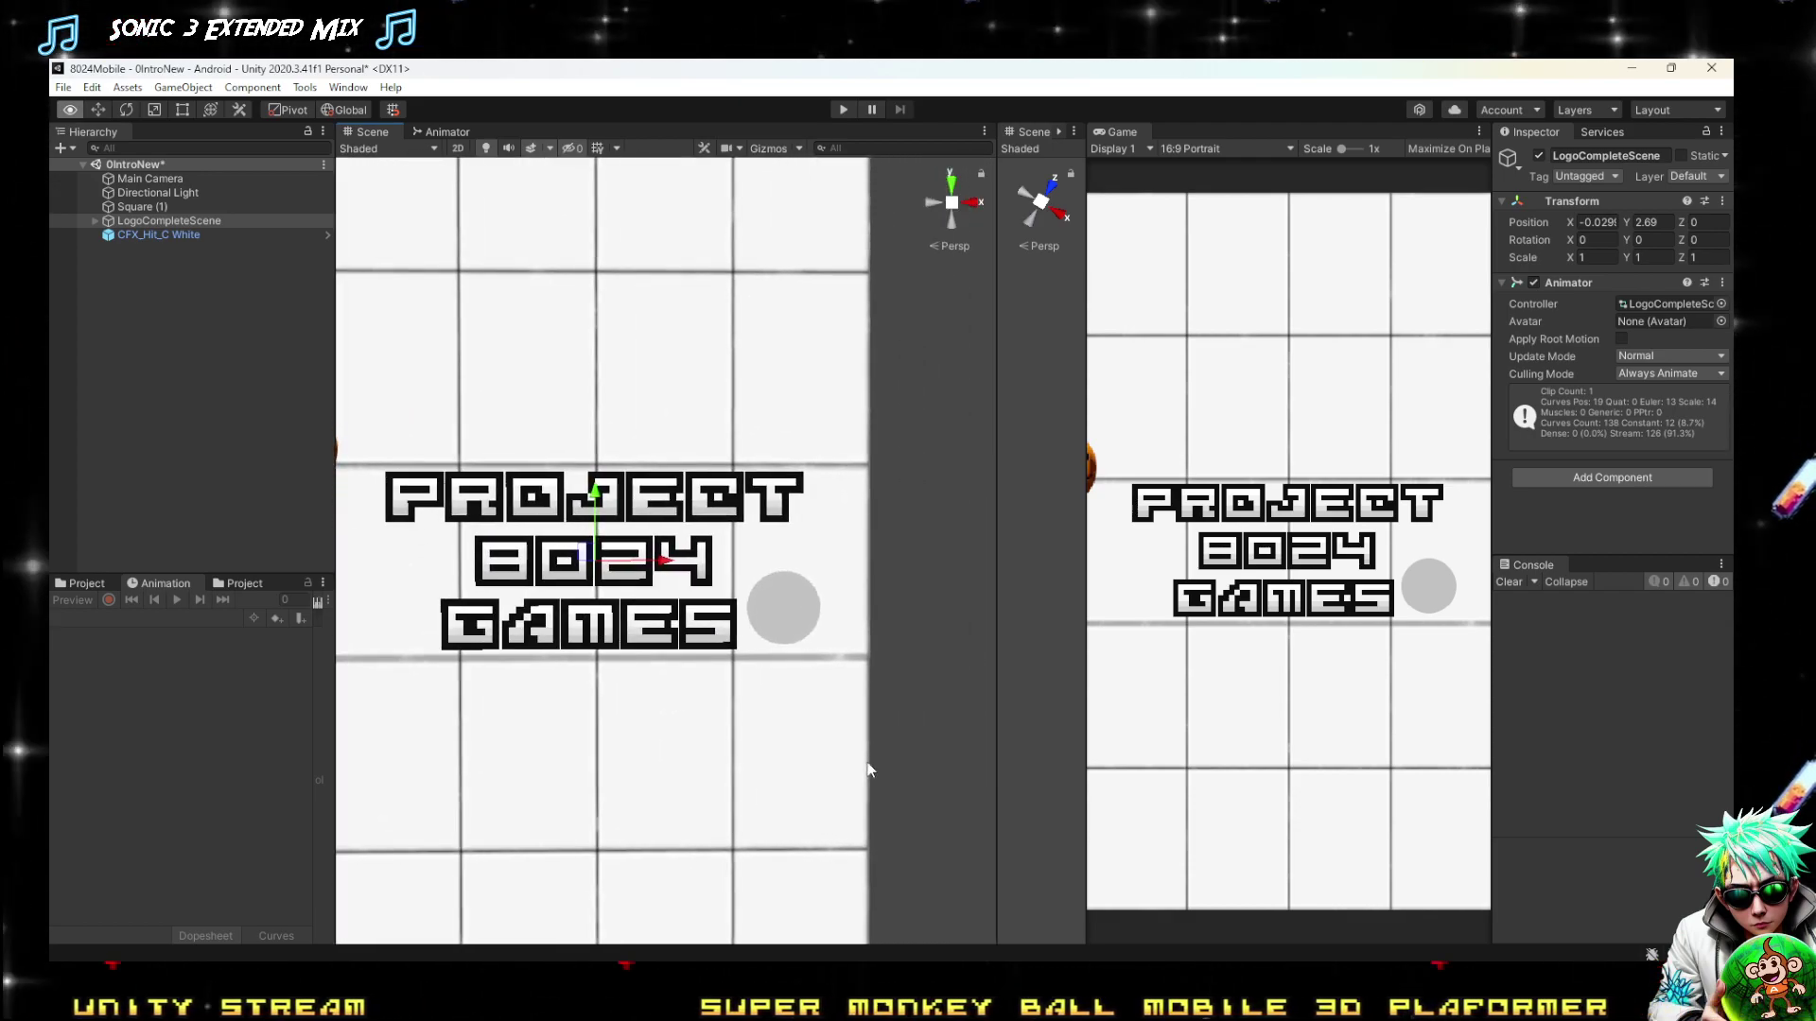
{"action": "mouse_move", "coordinate": [863, 770]}
{"action": "left_mouse_down", "text": "alt"}
{"action": "mouse_move", "coordinate": [878, 733]}
{"action": "mouse_move", "coordinate": [863, 795]}
{"action": "mouse_move", "coordinate": [864, 747]}
{"action": "left_mouse_up", "text": "alt"}
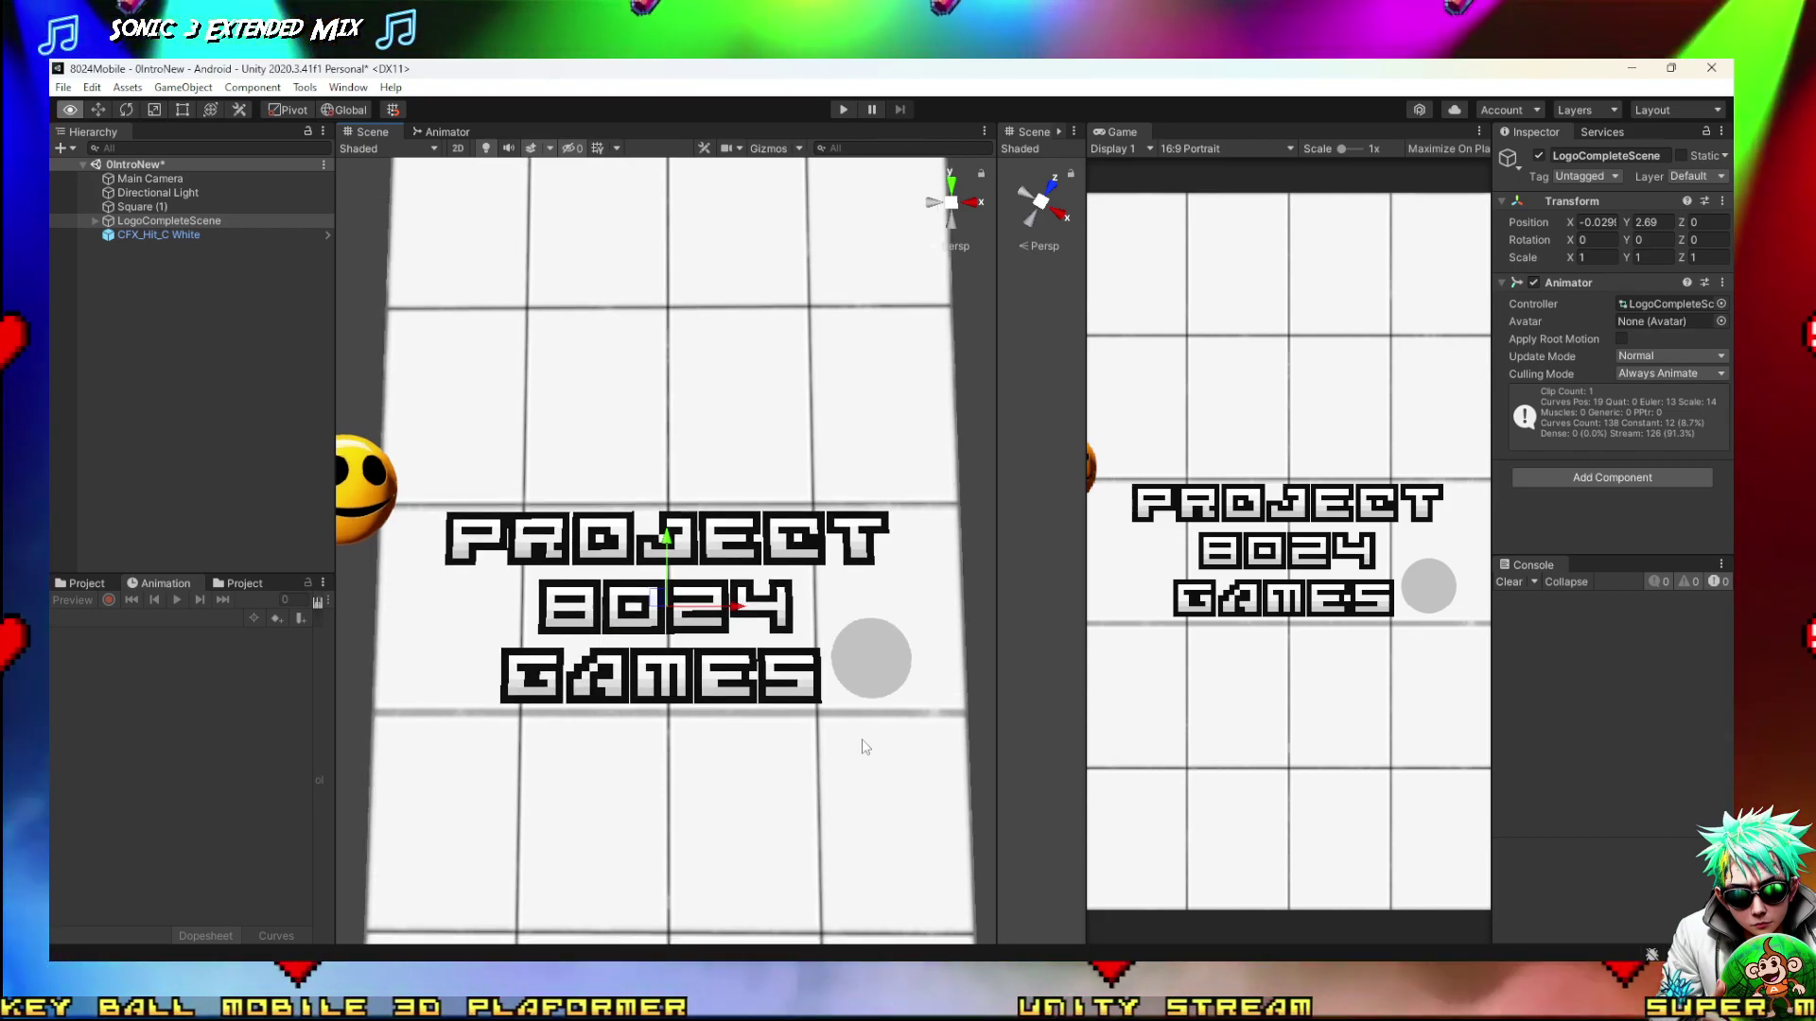
{"action": "left_click_drag", "start_coordinate": [862, 744], "coordinate": [865, 745], "text": "alt"}
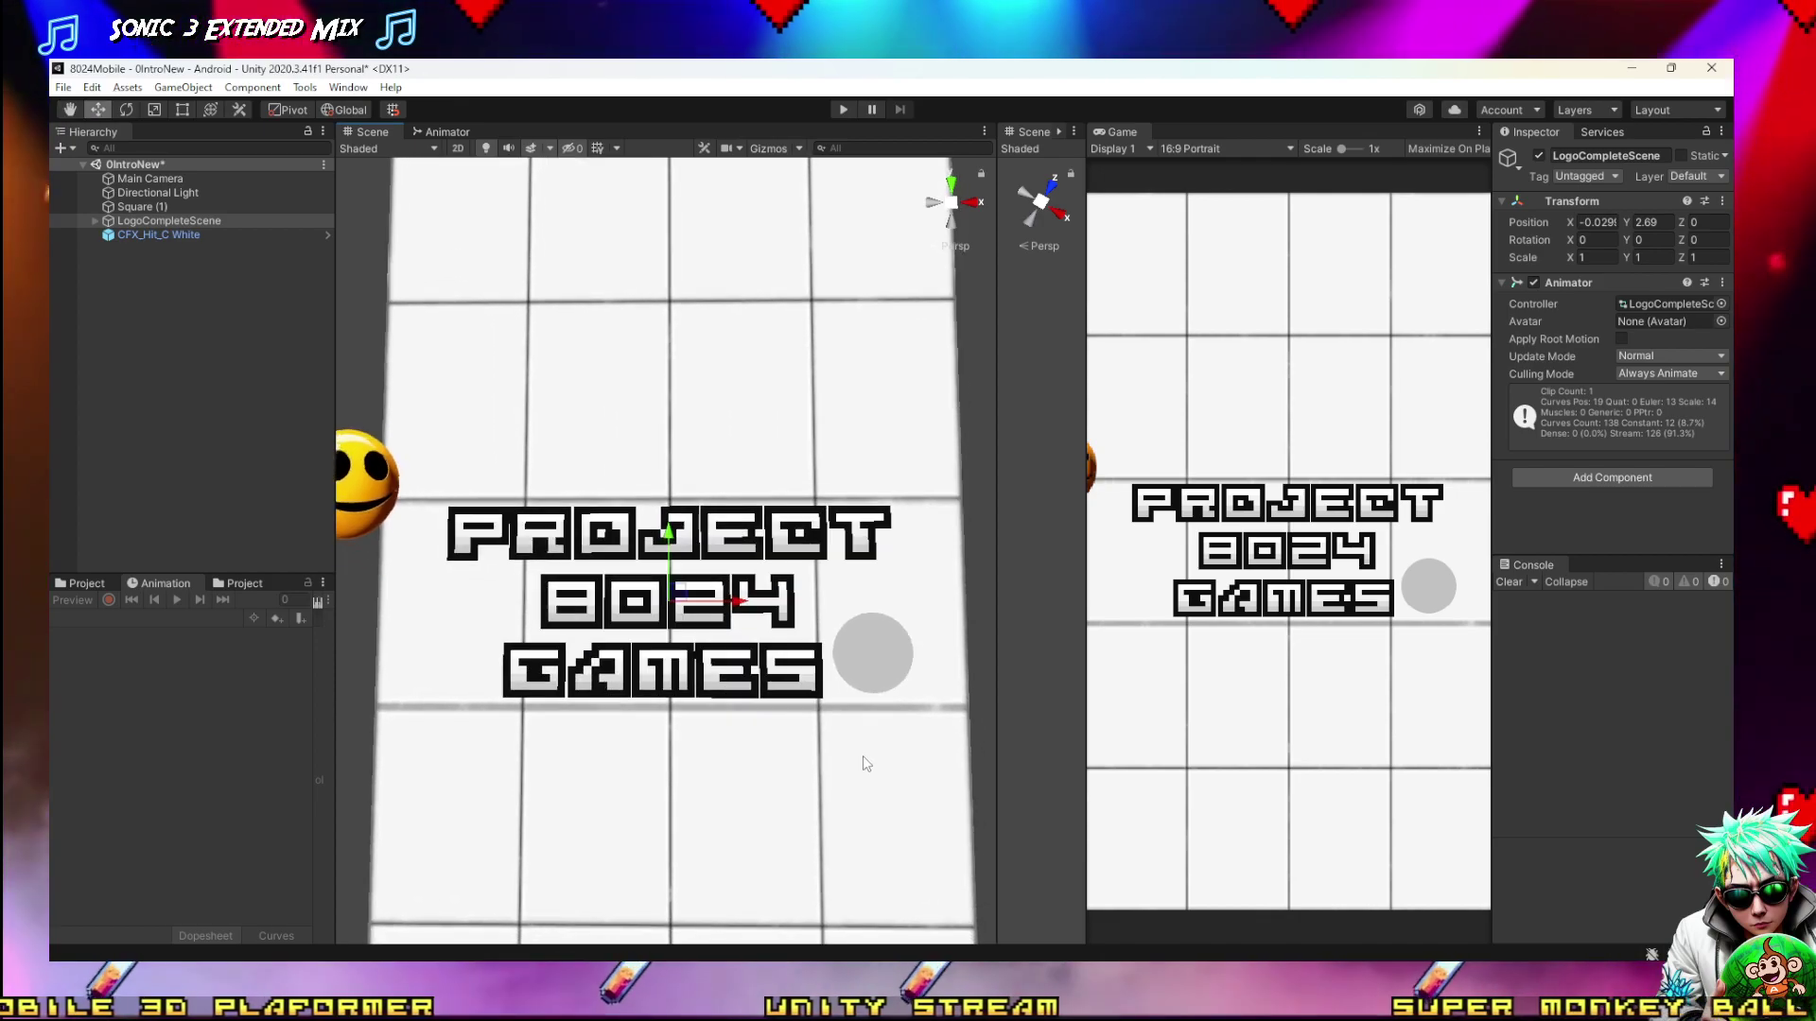
{"action": "left_click_drag", "start_coordinate": [335, 537], "coordinate": [664, 537]}
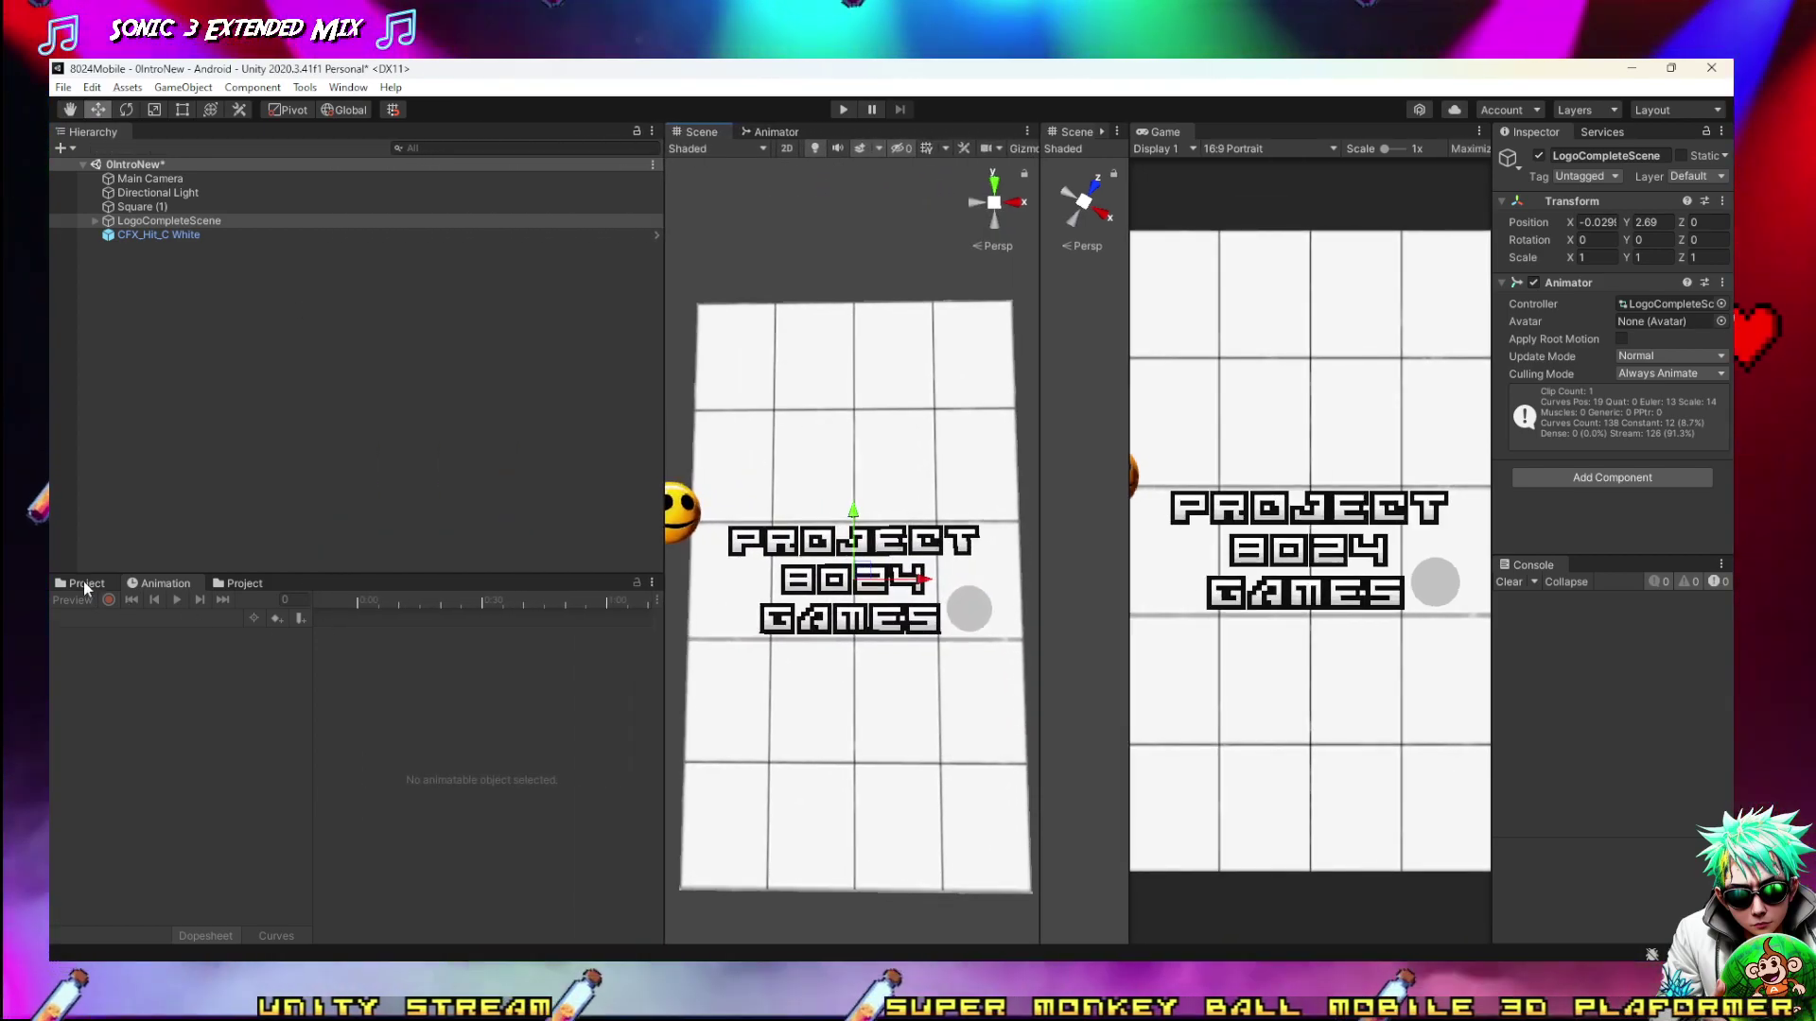
Preview the logo animation at frame 242 and select the GAMES letters
{"action": "left_click", "coordinate": [83, 583]}
{"action": "left_click", "coordinate": [153, 585]}
{"action": "left_click_drag", "start_coordinate": [377, 596], "coordinate": [503, 651]}
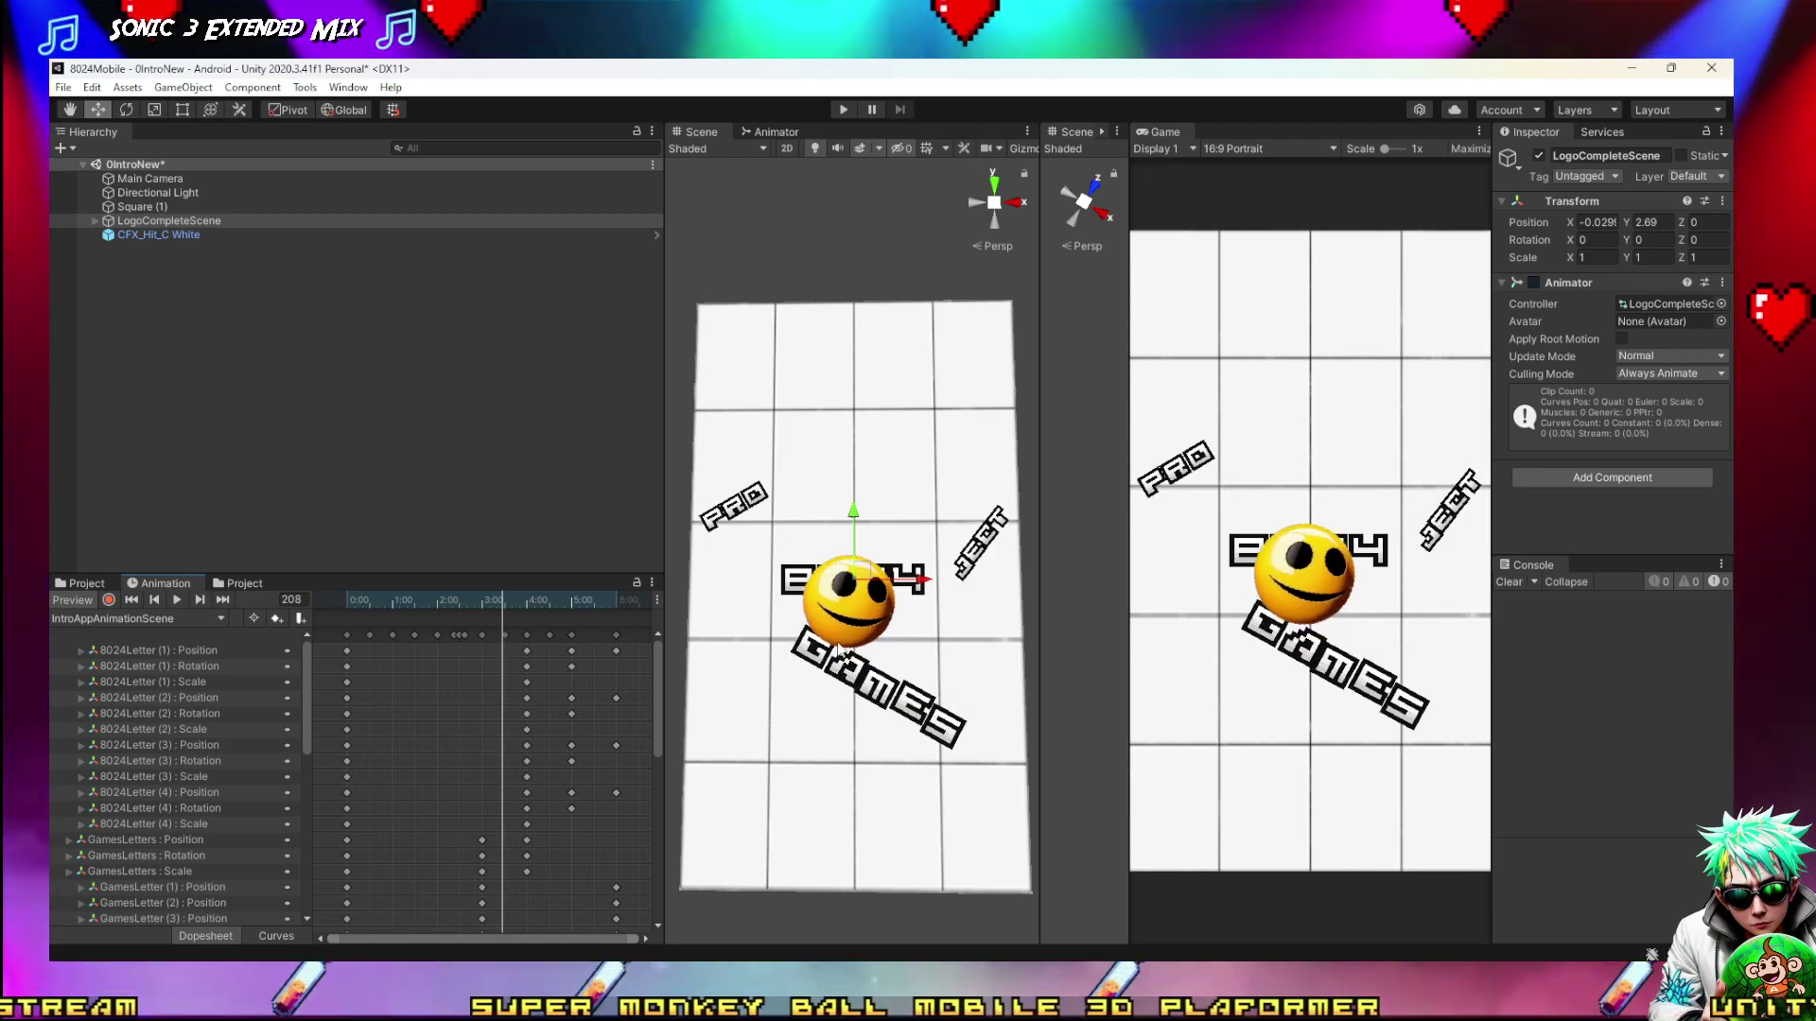
{"action": "left_click", "coordinate": [840, 660]}
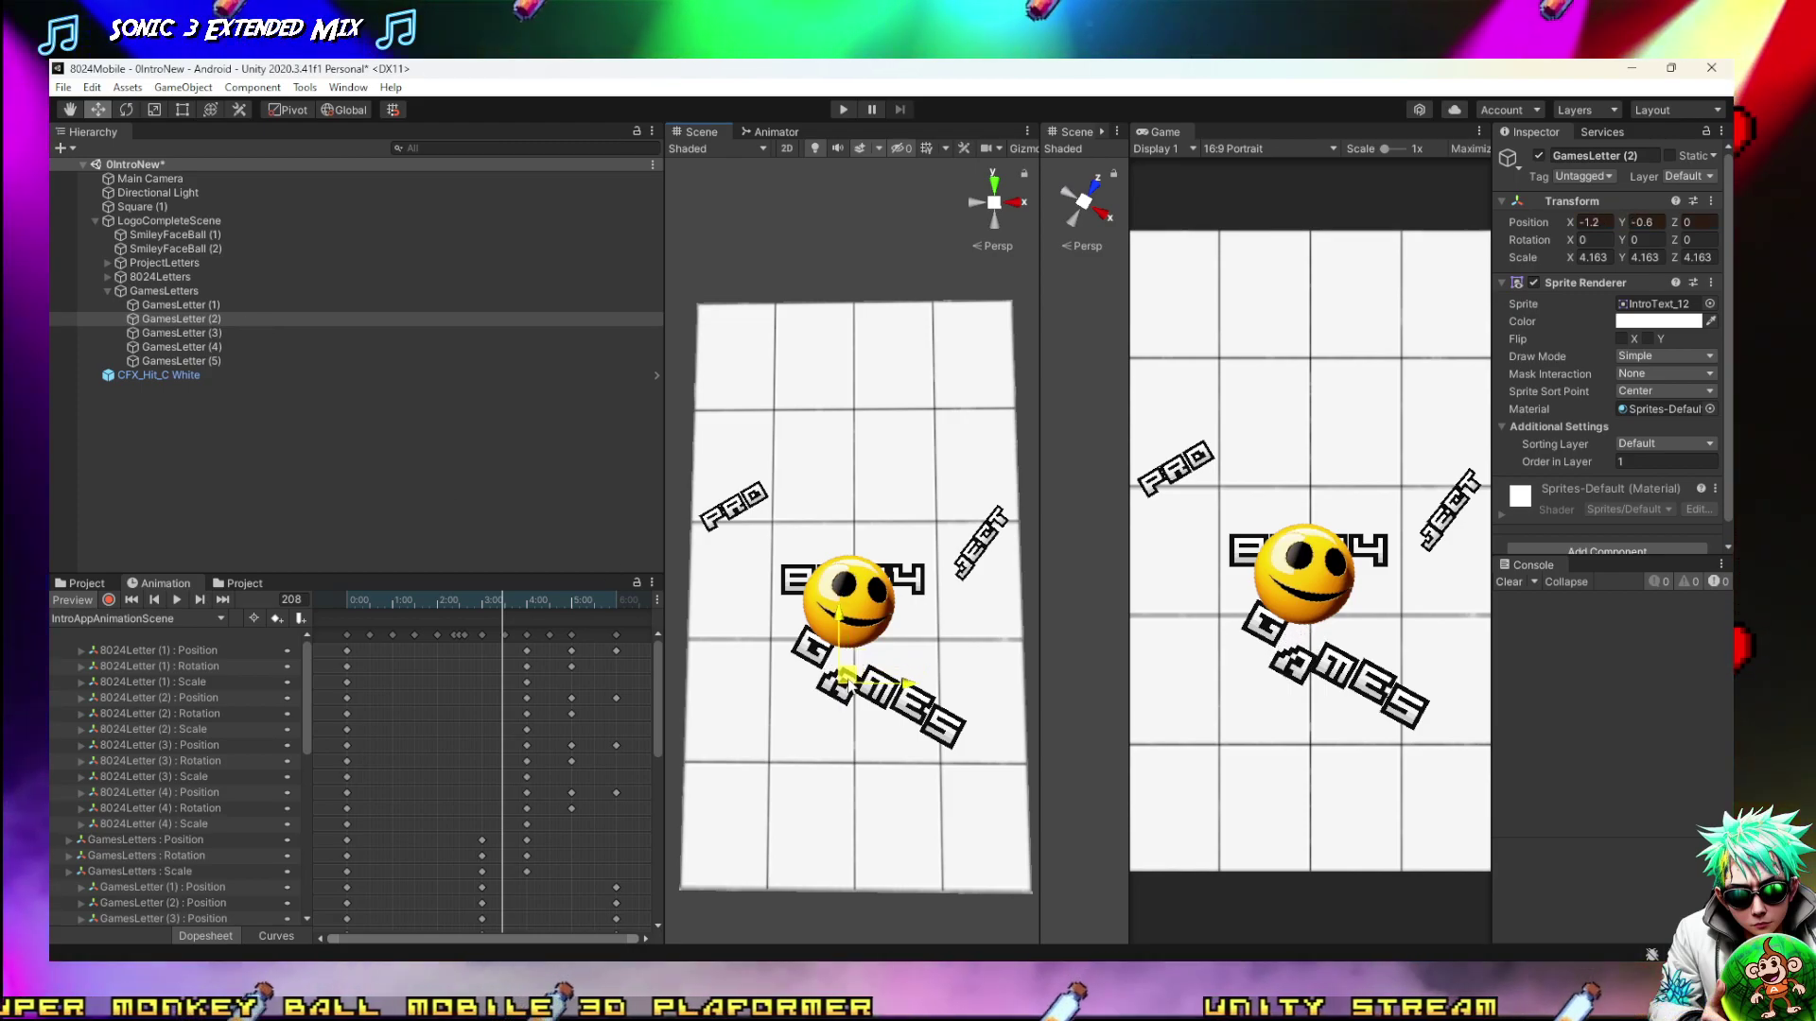
{"action": "left_click", "coordinate": [208, 333]}
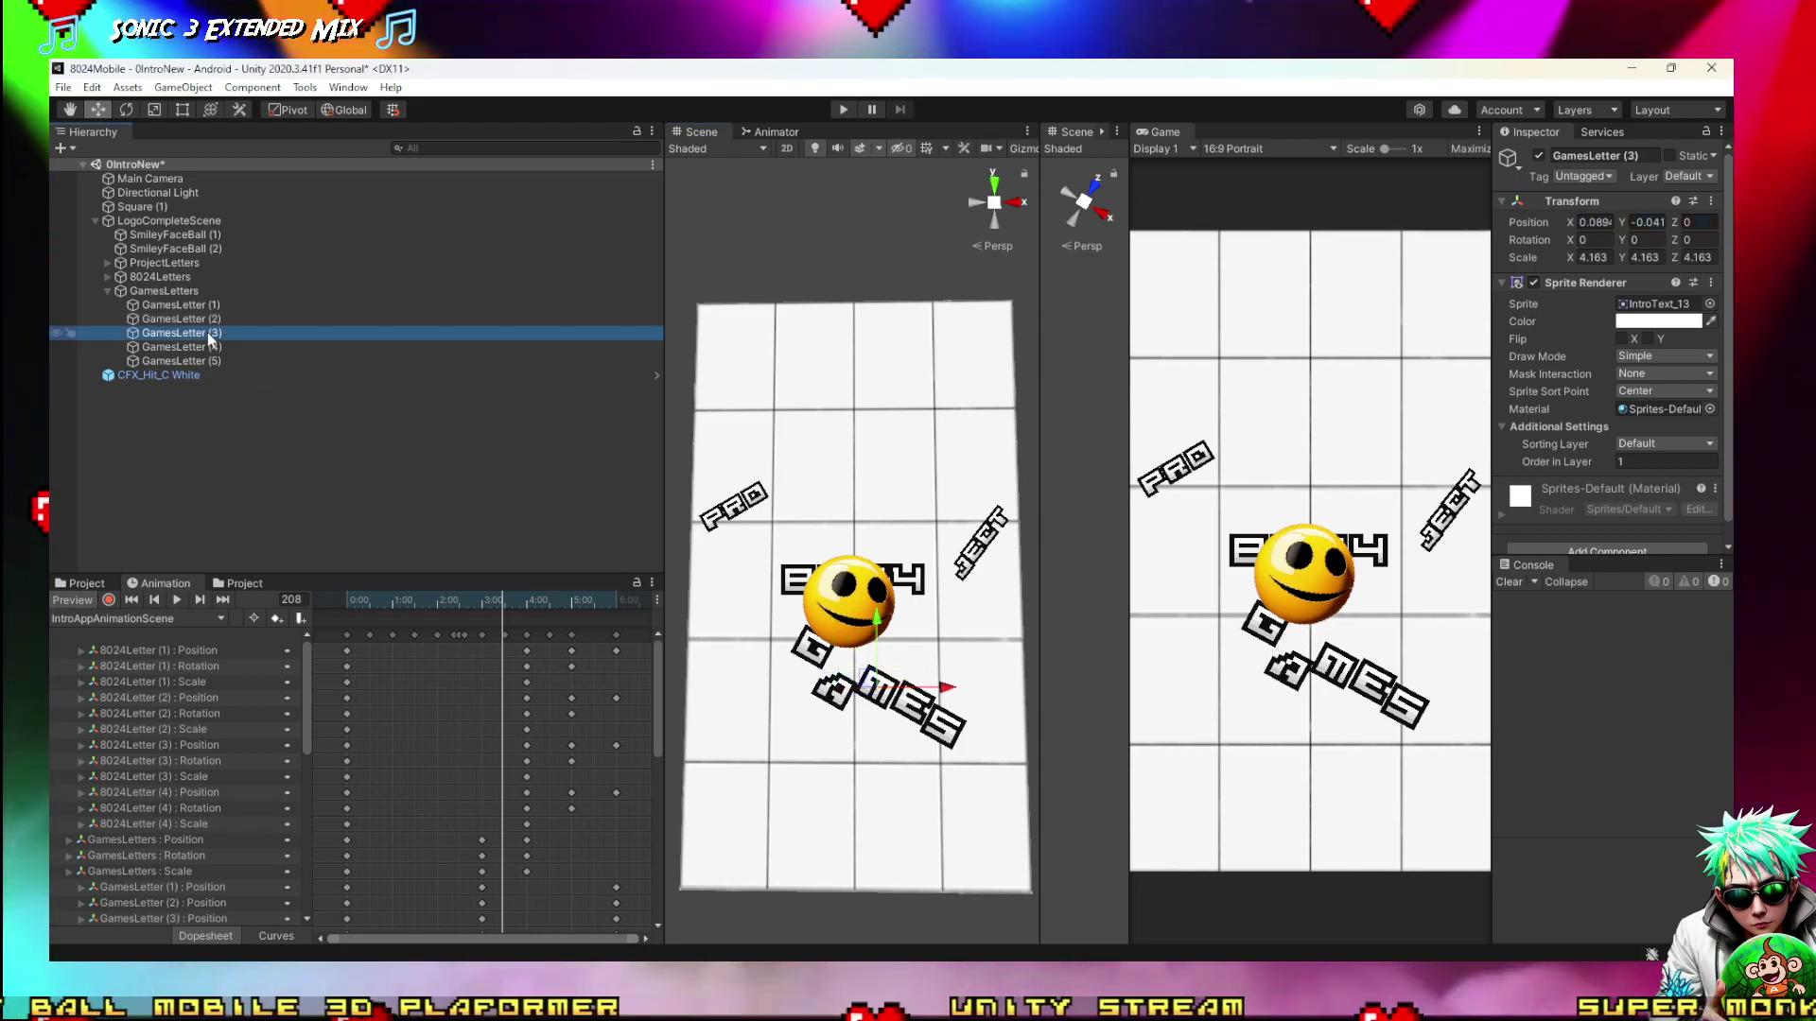
{"action": "key", "text": "Up"}
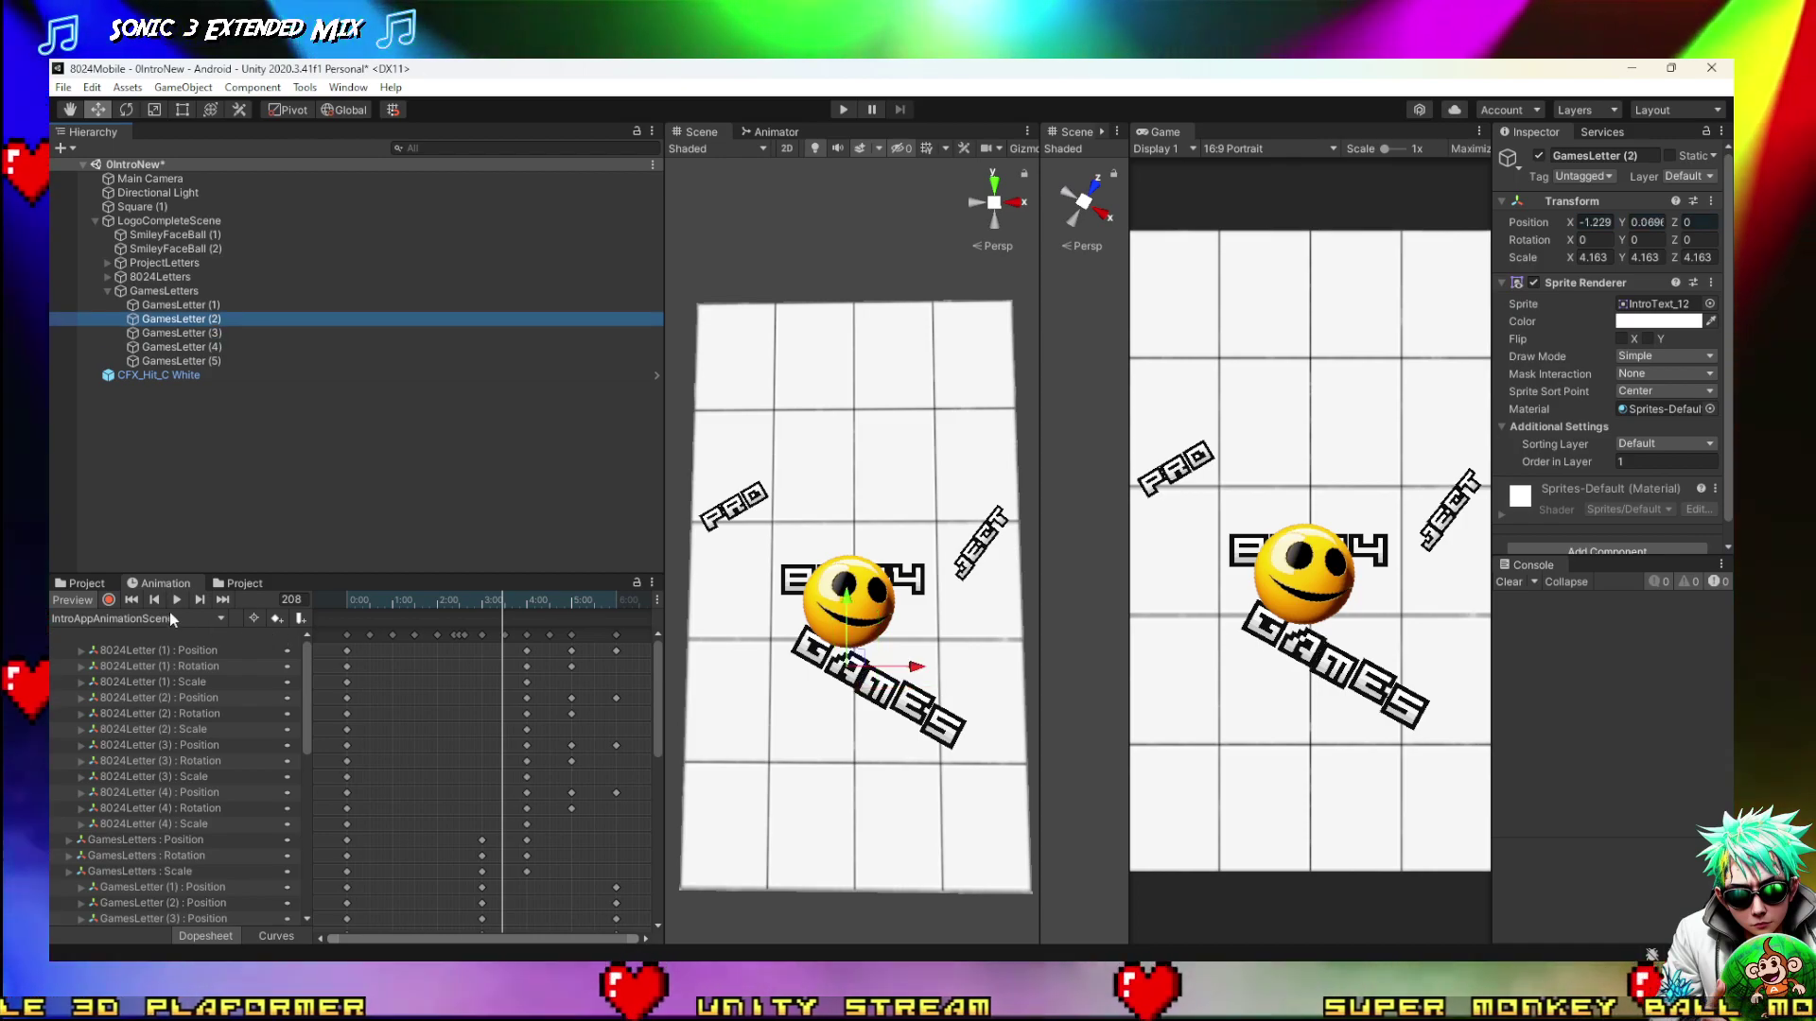
In record mode, move the third GAMES letter up and right, then select the fourth and fifth letters
{"action": "left_click", "coordinate": [110, 599]}
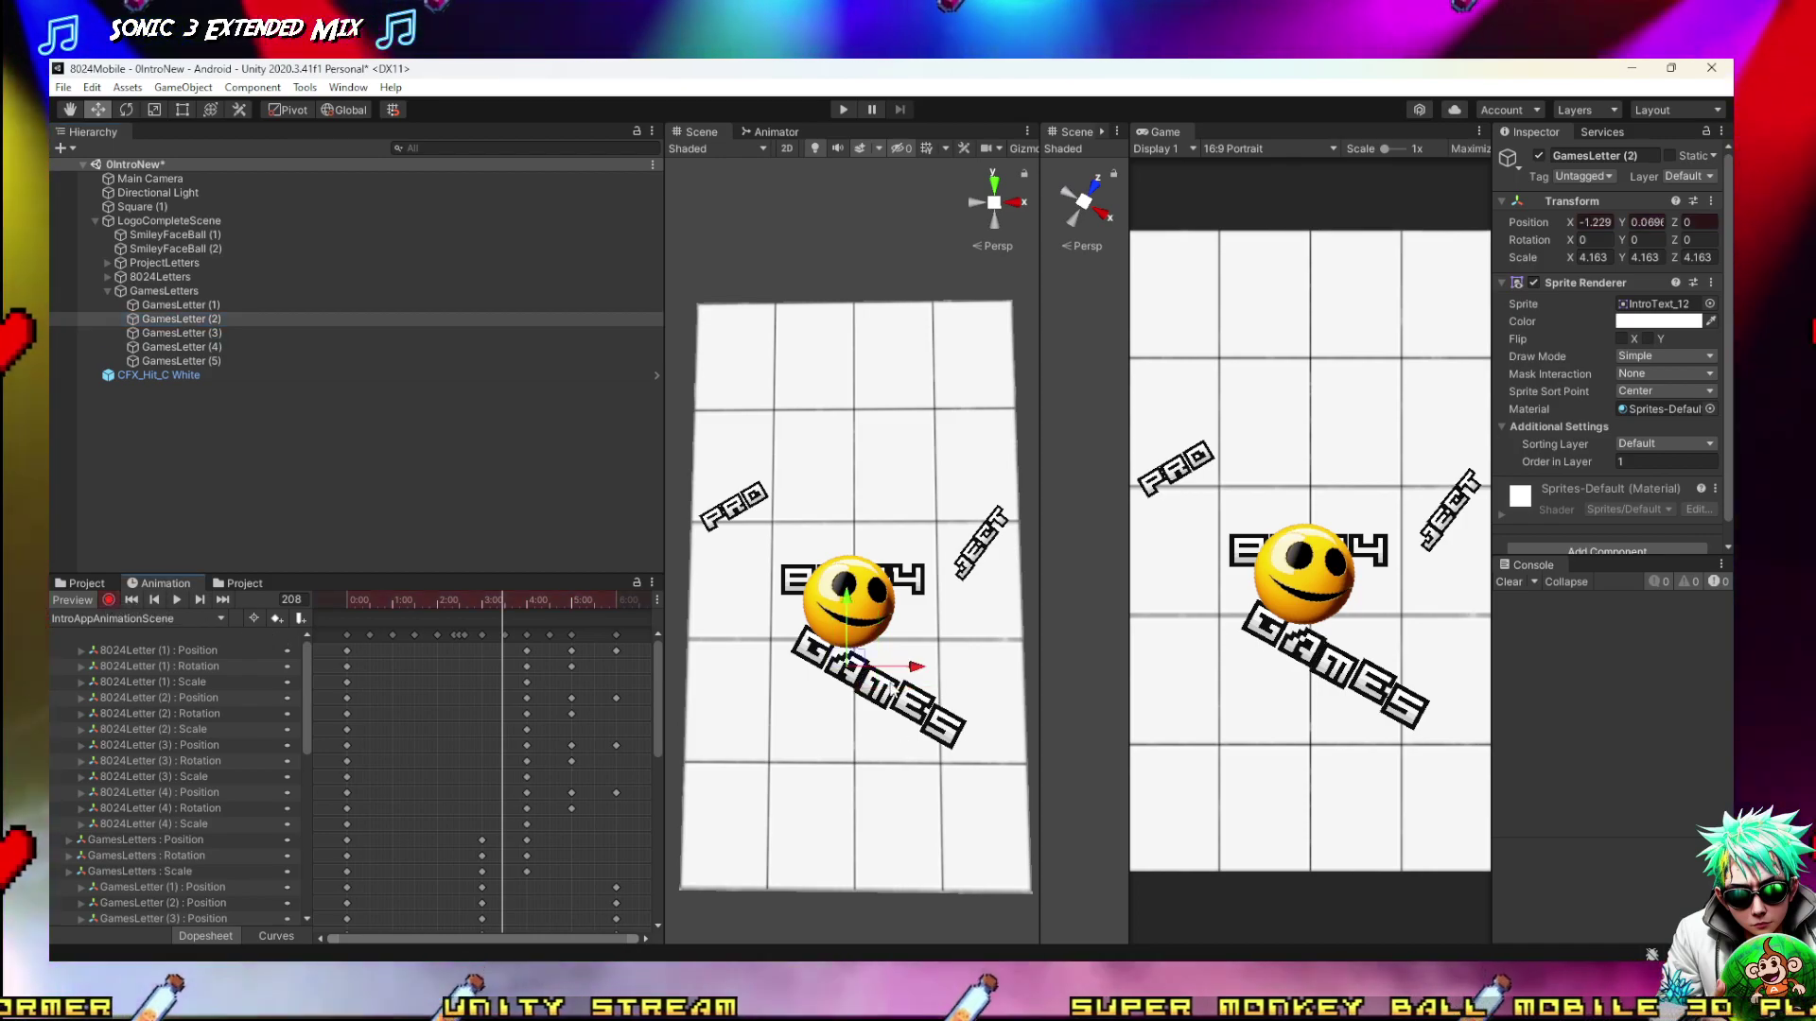
{"action": "left_click", "coordinate": [180, 333]}
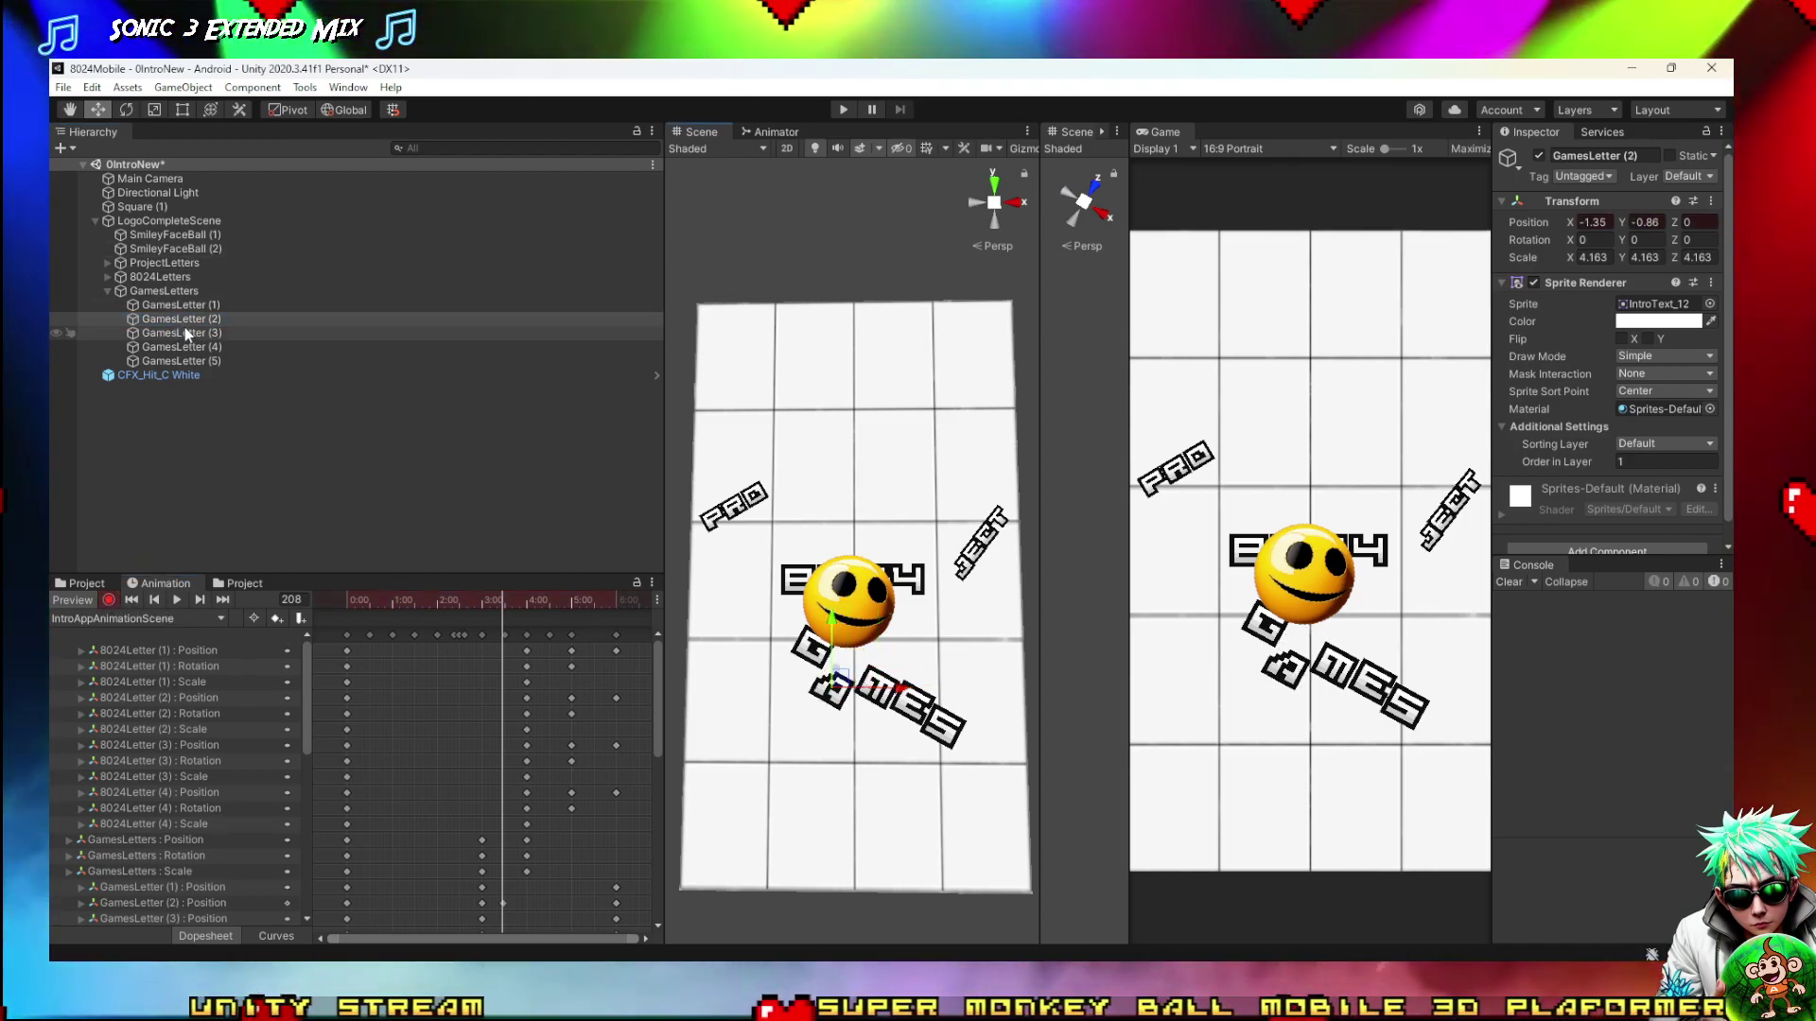
{"action": "left_click_drag", "start_coordinate": [868, 677], "coordinate": [905, 726]}
{"action": "left_click", "coordinate": [189, 347]}
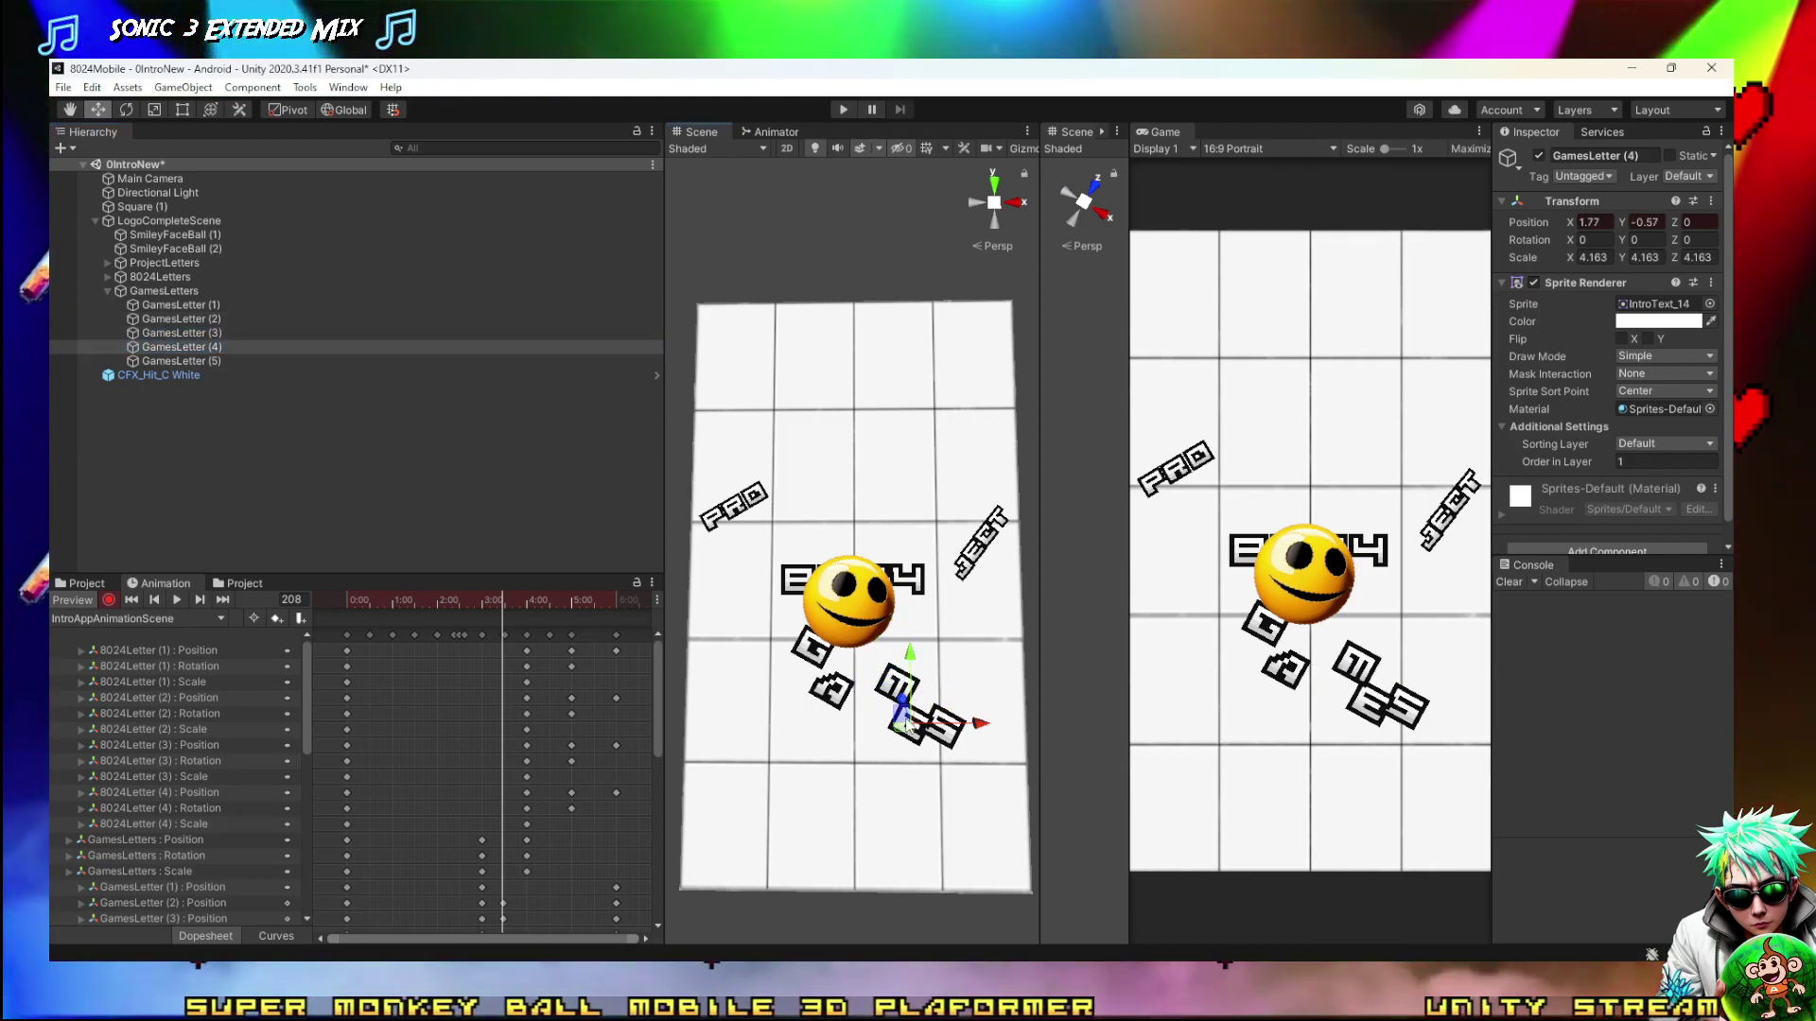
{"action": "left_click", "coordinate": [208, 361]}
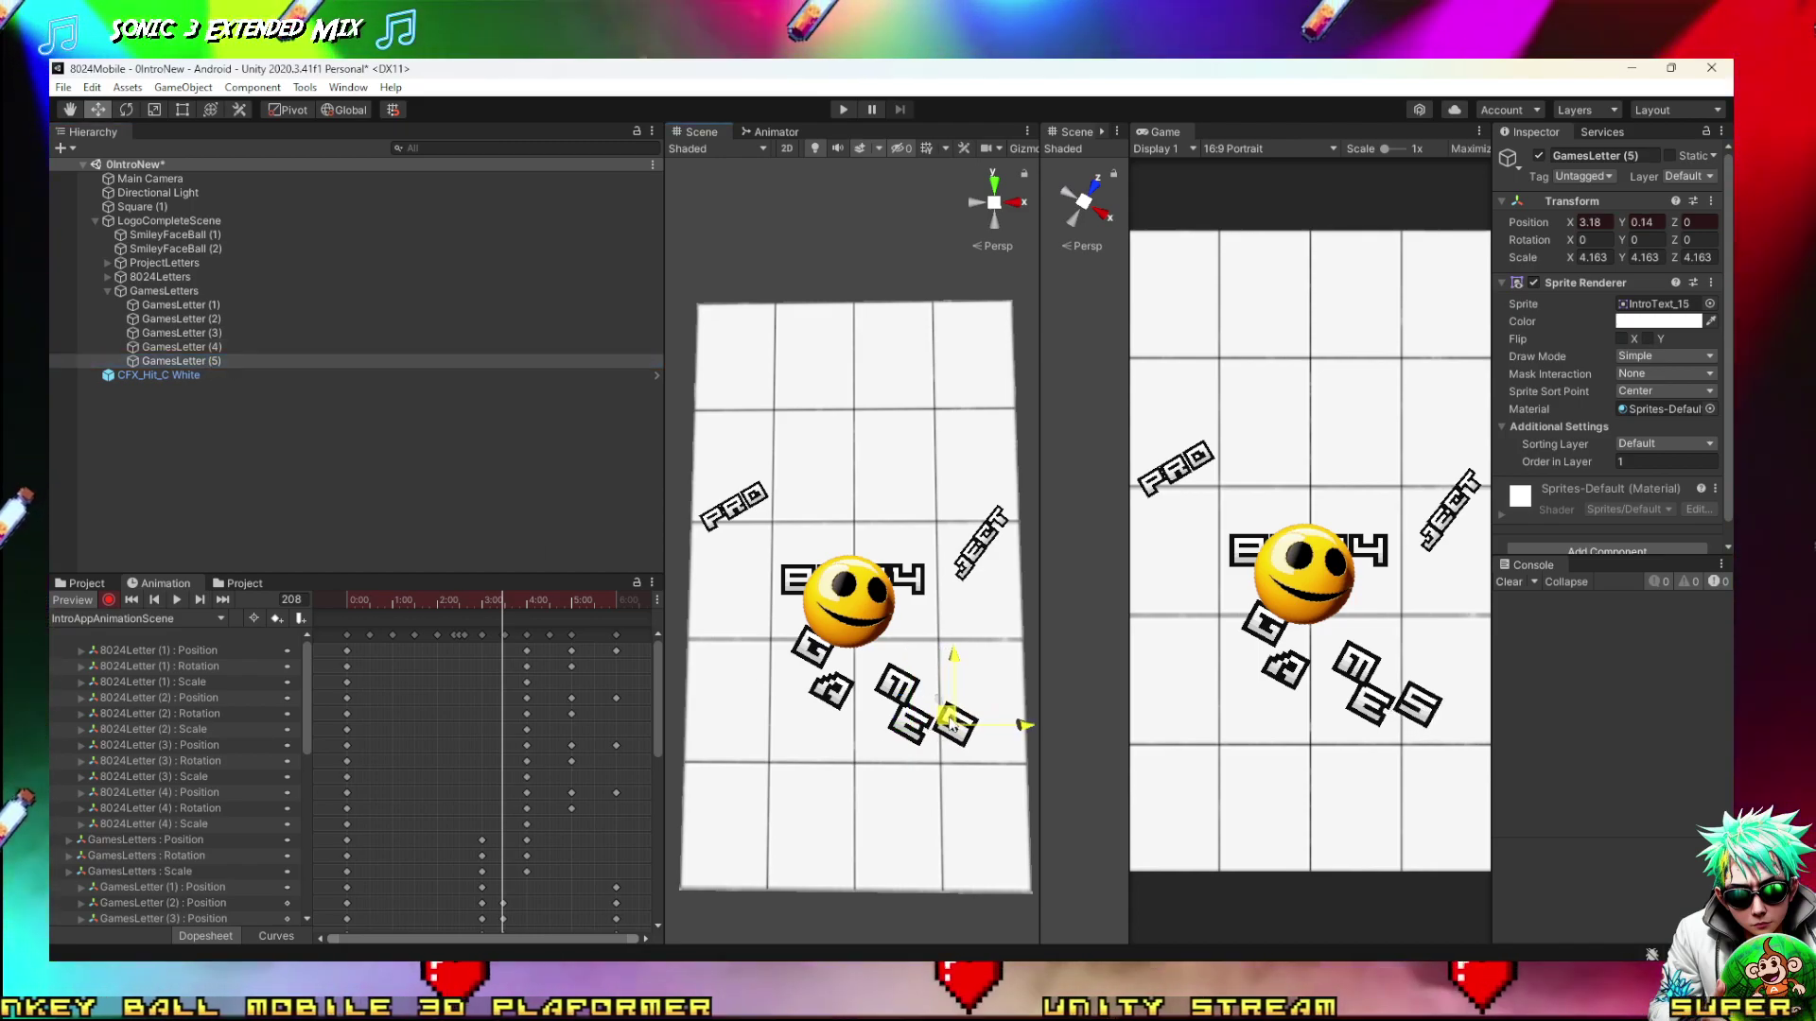
Scrub the animation from frame 154, play the preview, and run the scene
{"action": "left_click", "coordinate": [460, 600]}
{"action": "left_click_drag", "start_coordinate": [459, 598], "coordinate": [49, 548]}
{"action": "left_click", "coordinate": [177, 599]}
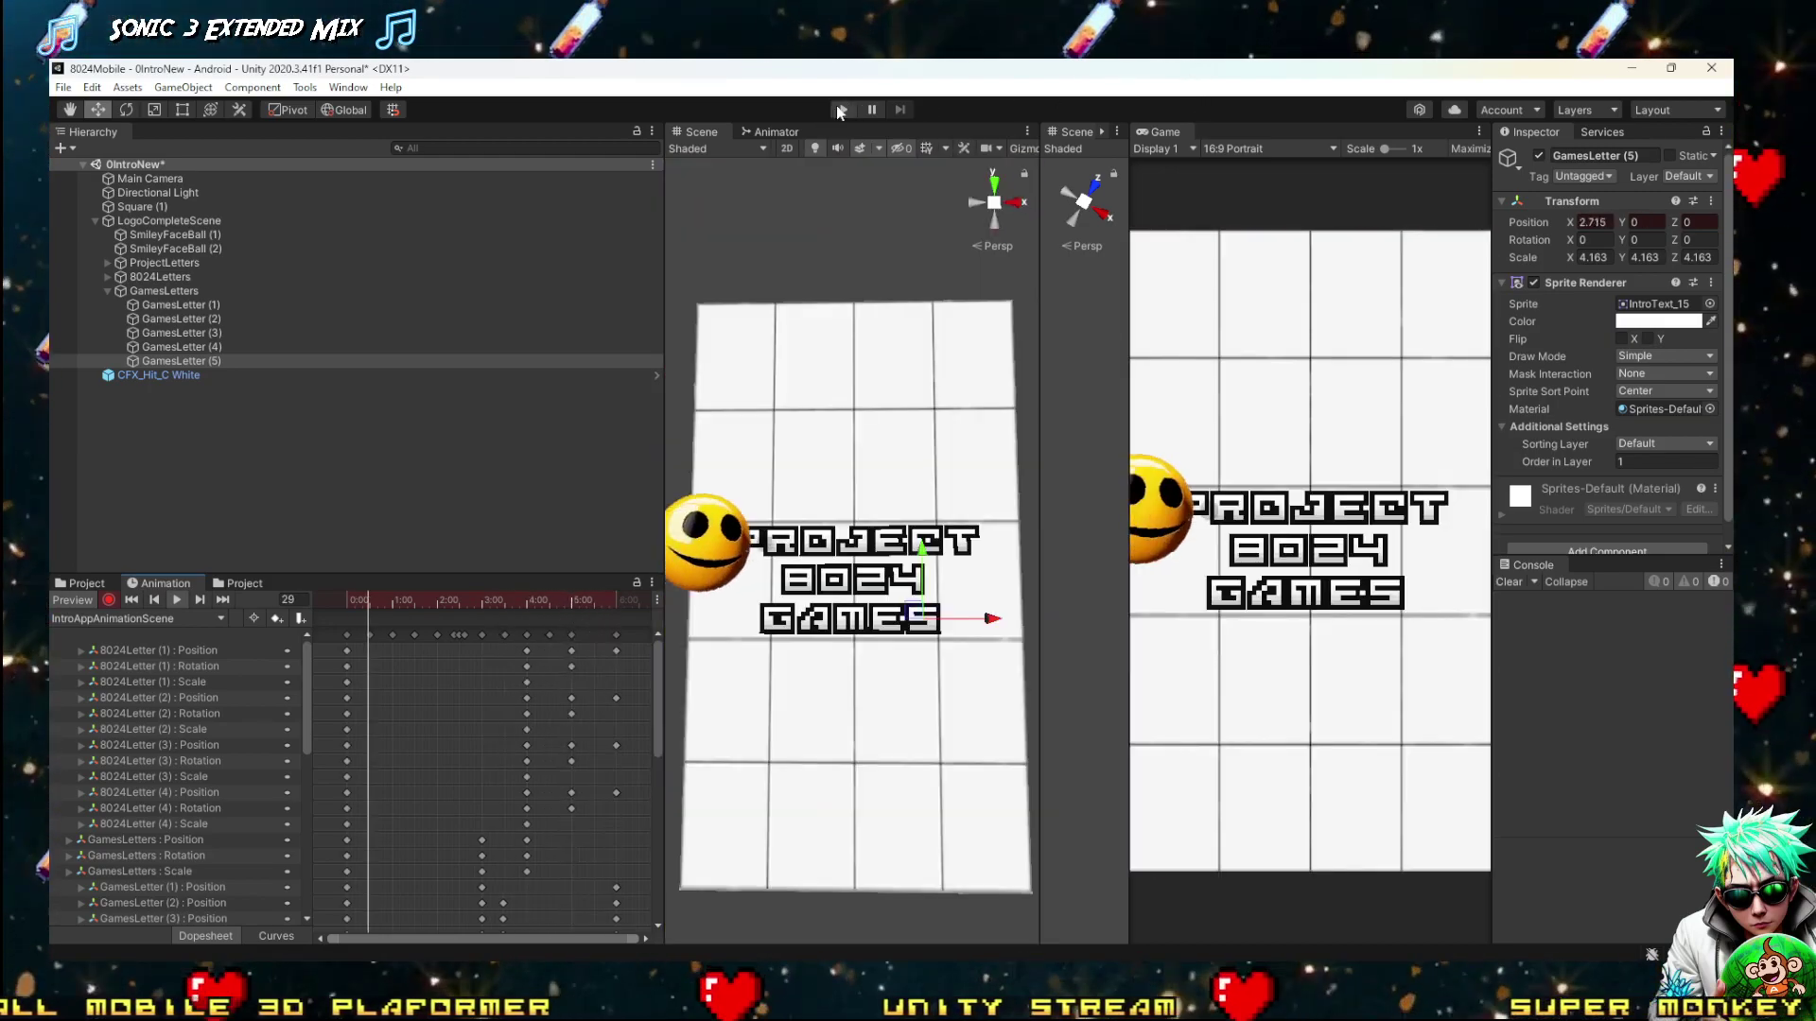
{"action": "left_click", "coordinate": [840, 109]}
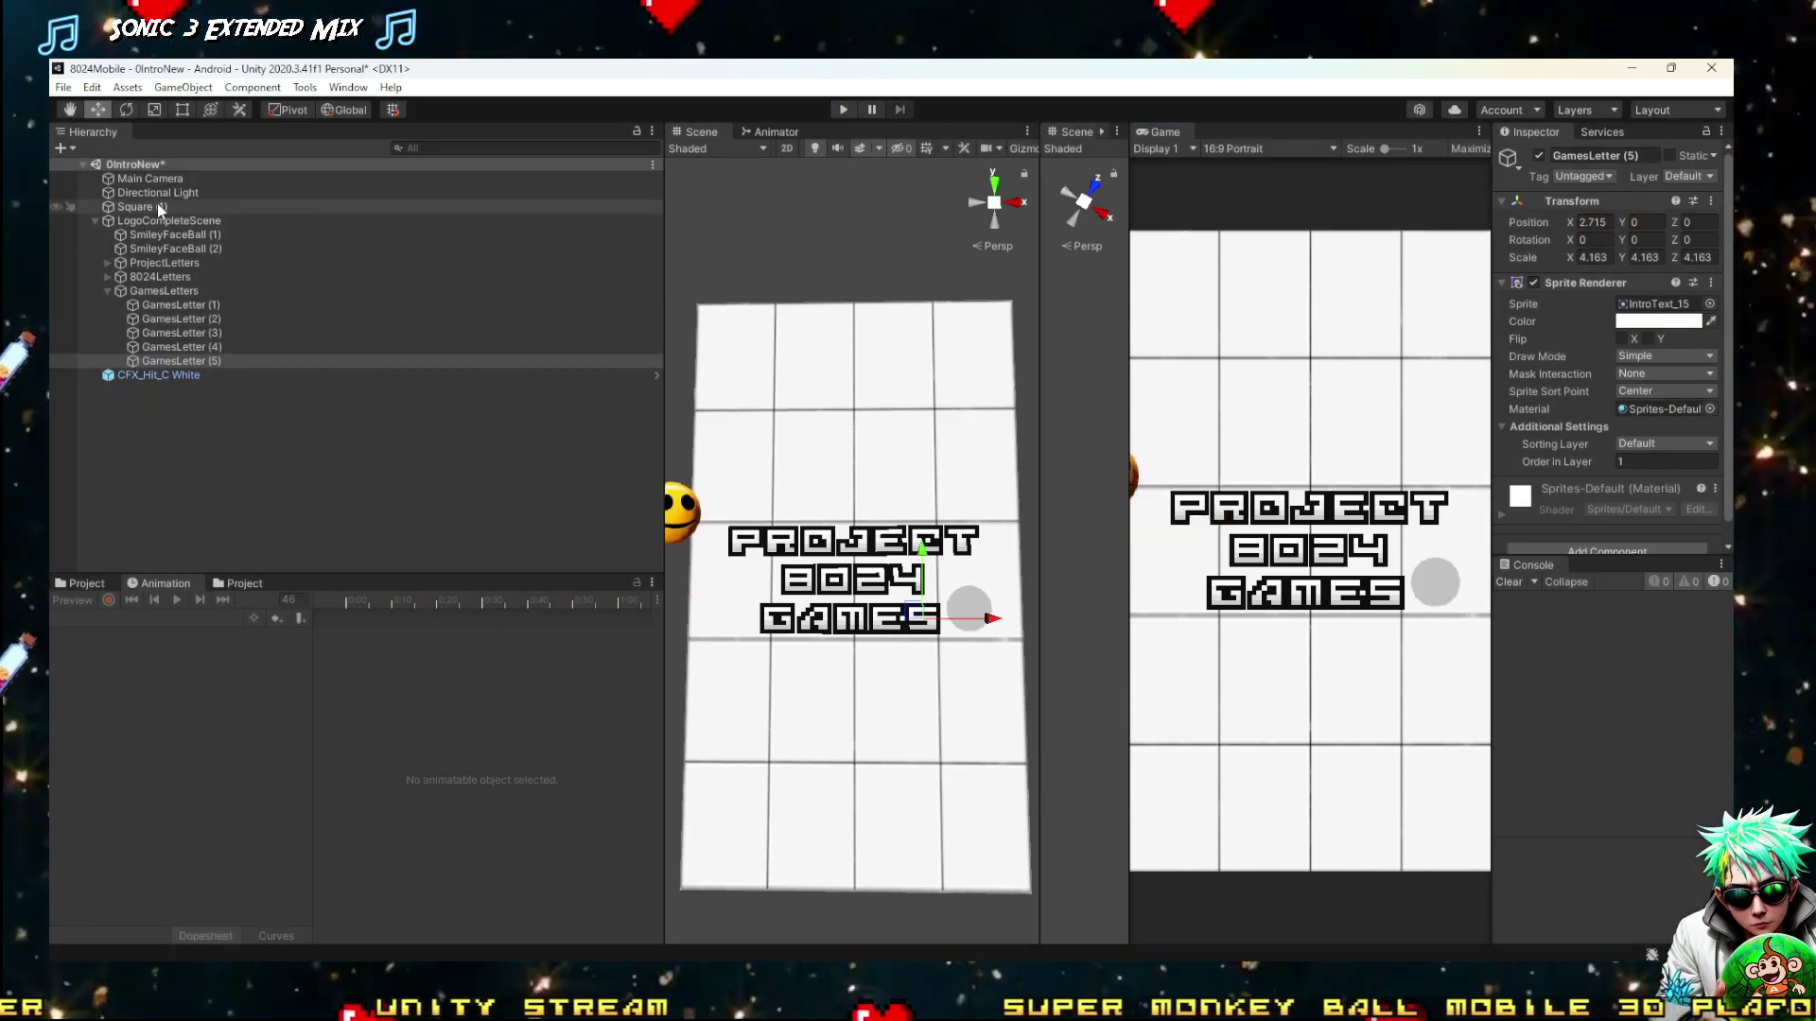
Hide the Square (1) grid background so the logo sits on orange
{"action": "left_click", "coordinate": [168, 221]}
{"action": "left_click", "coordinate": [1539, 152]}
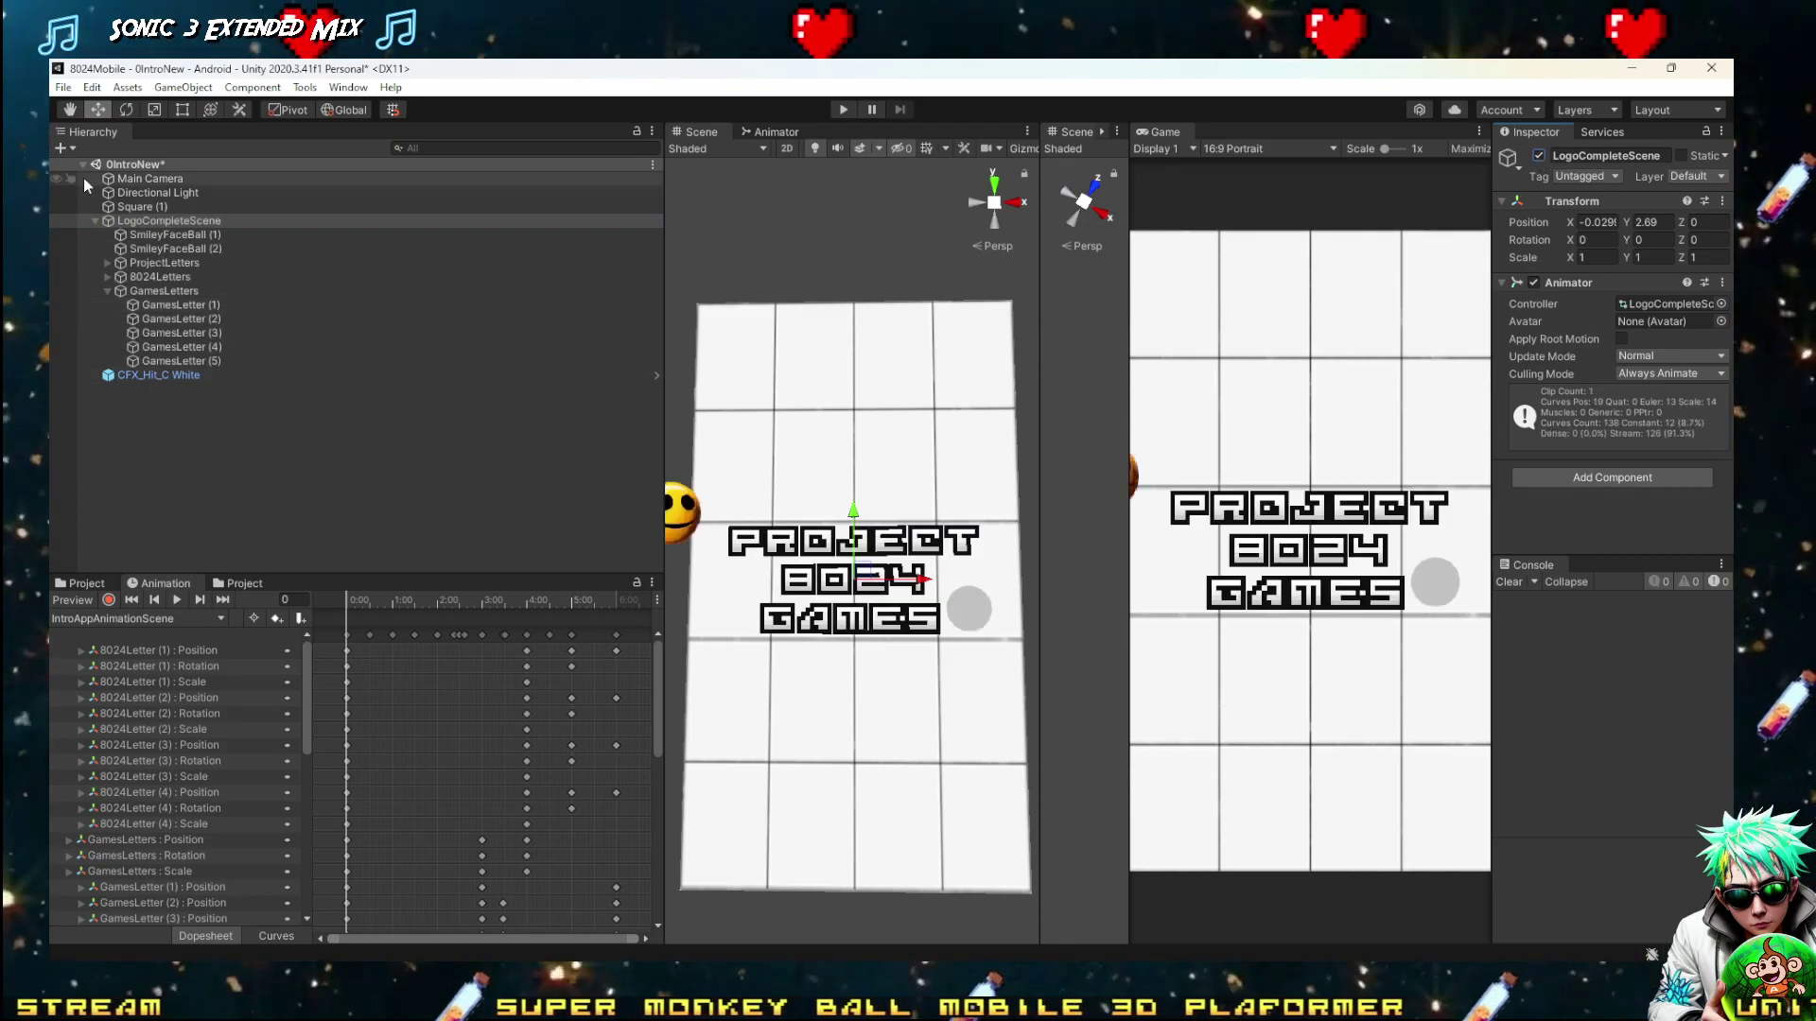
{"action": "left_click", "coordinate": [137, 206]}
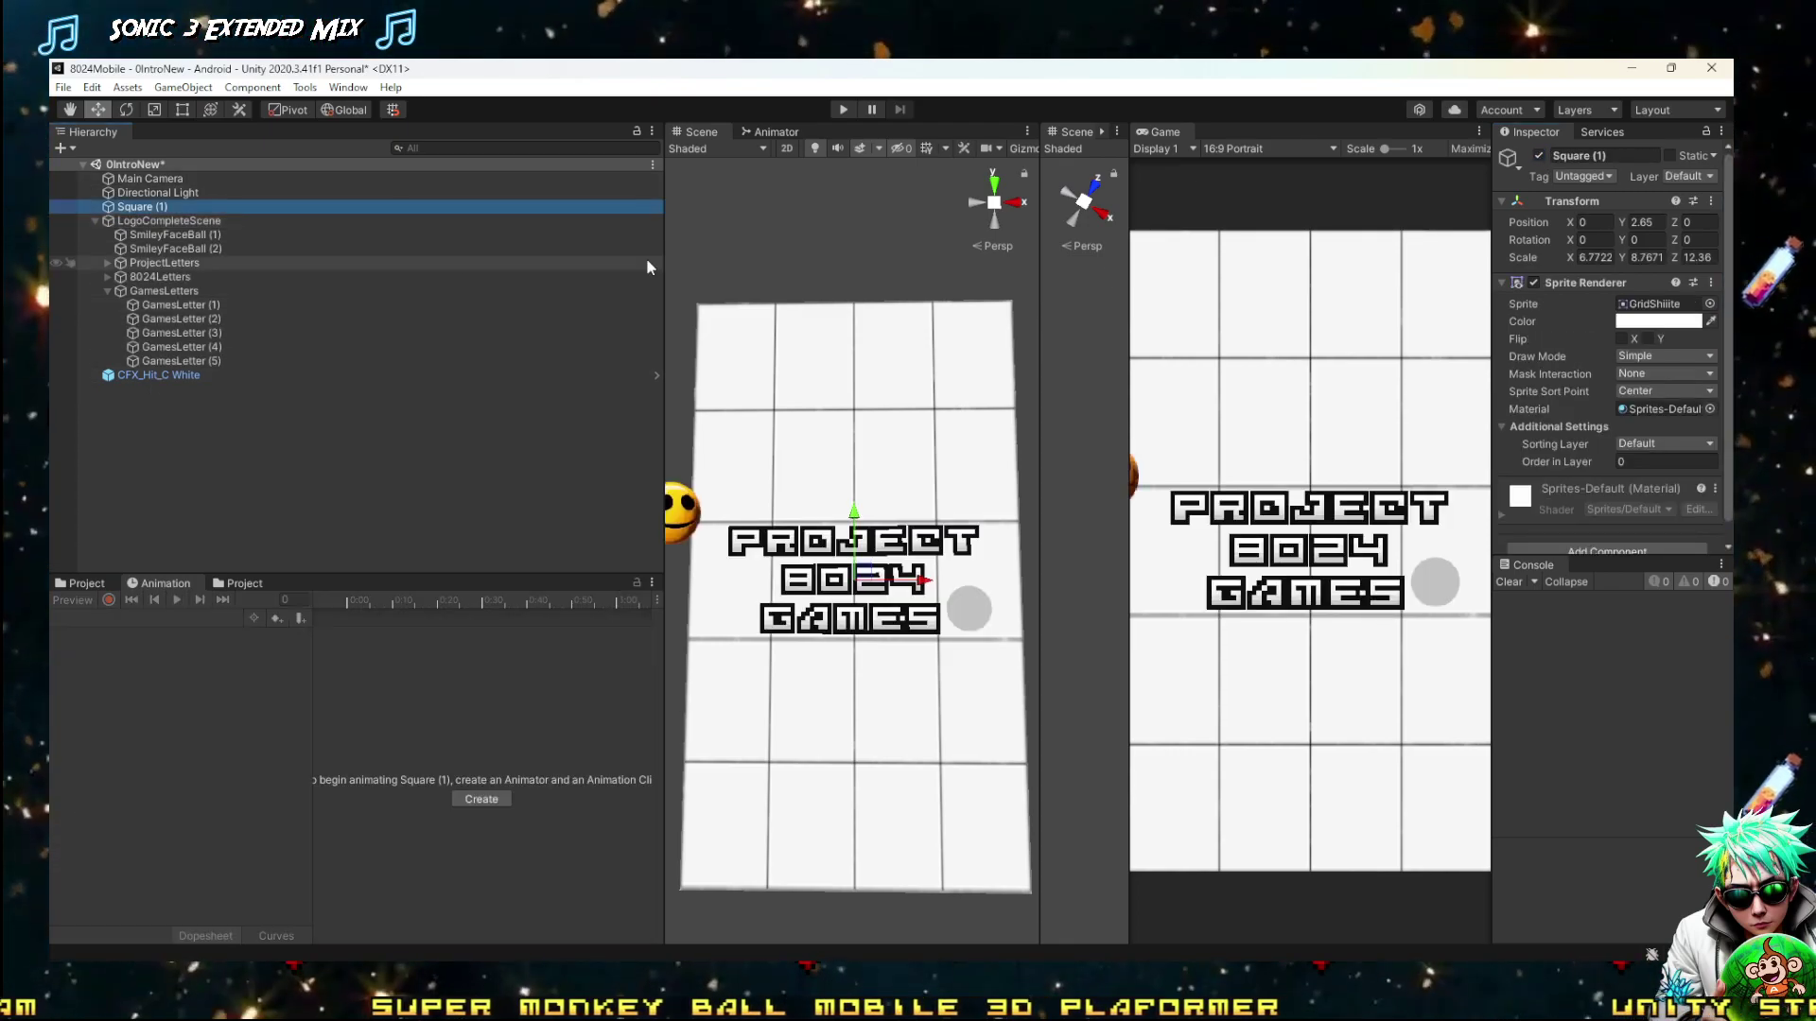
{"action": "left_click", "coordinate": [1540, 155]}
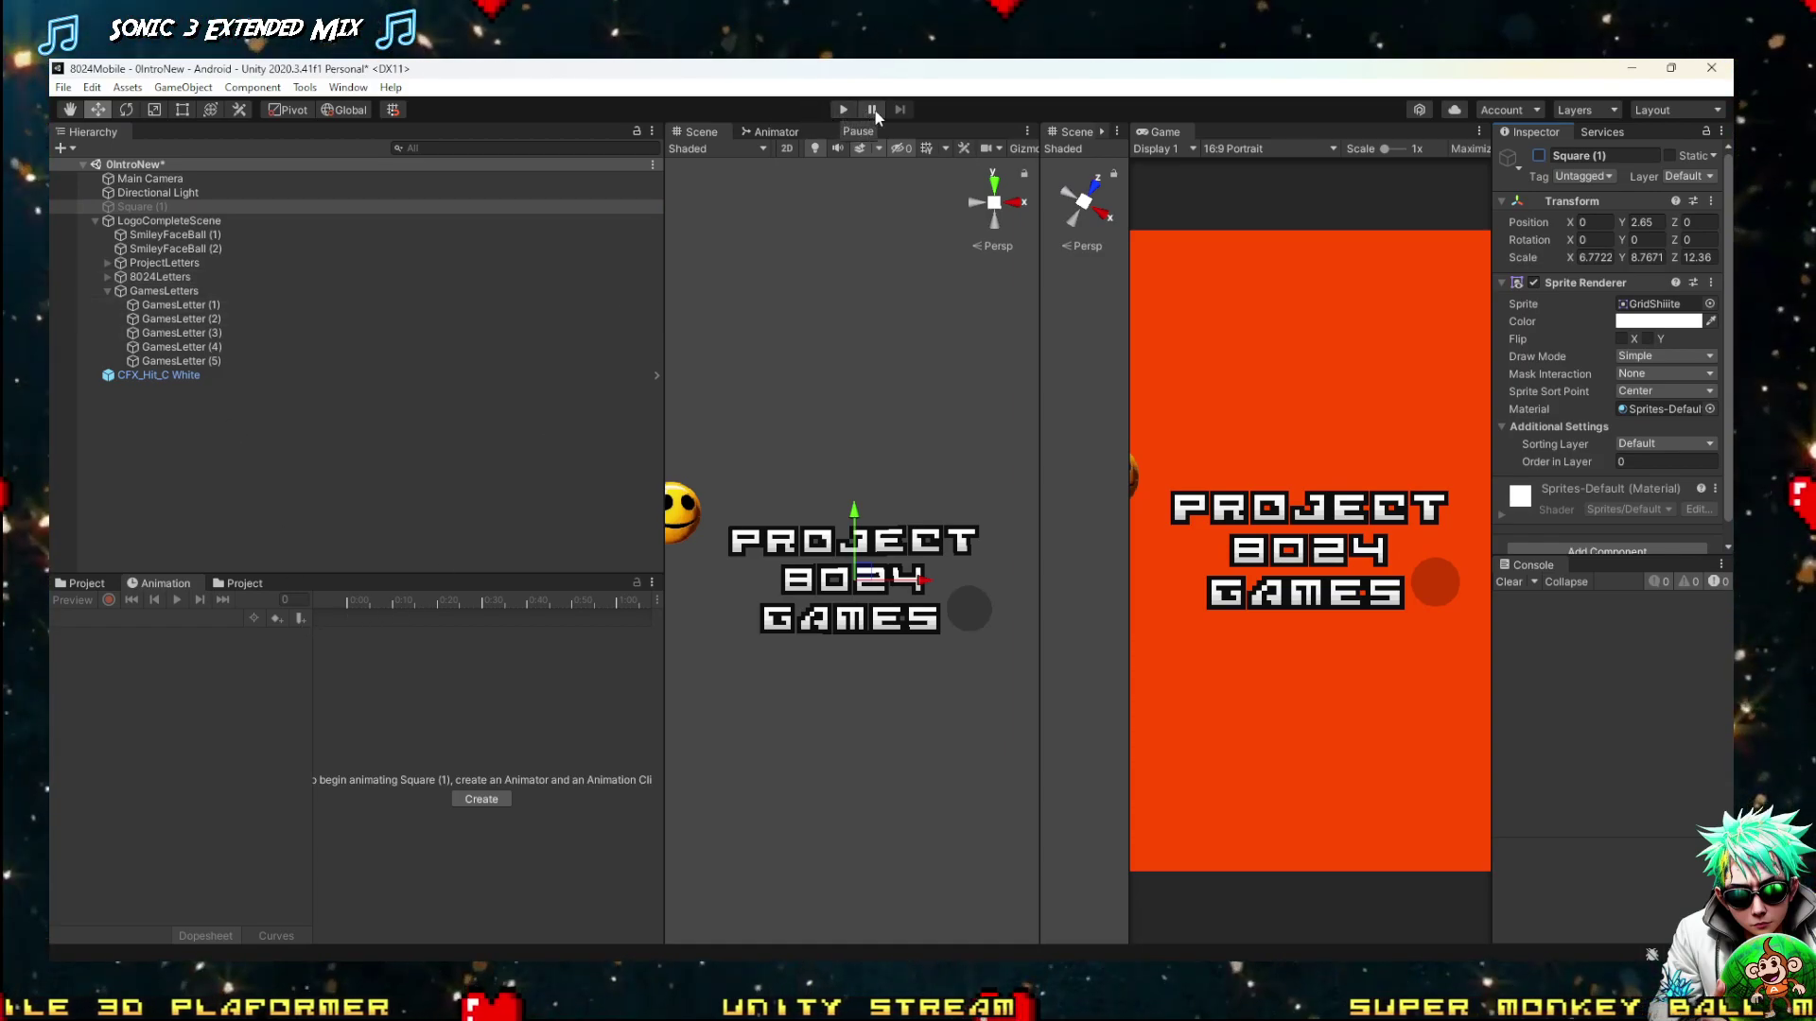
Deactivate the CFX_Hit_C White particle effect after checking its Particle System
{"action": "left_click", "coordinate": [127, 376]}
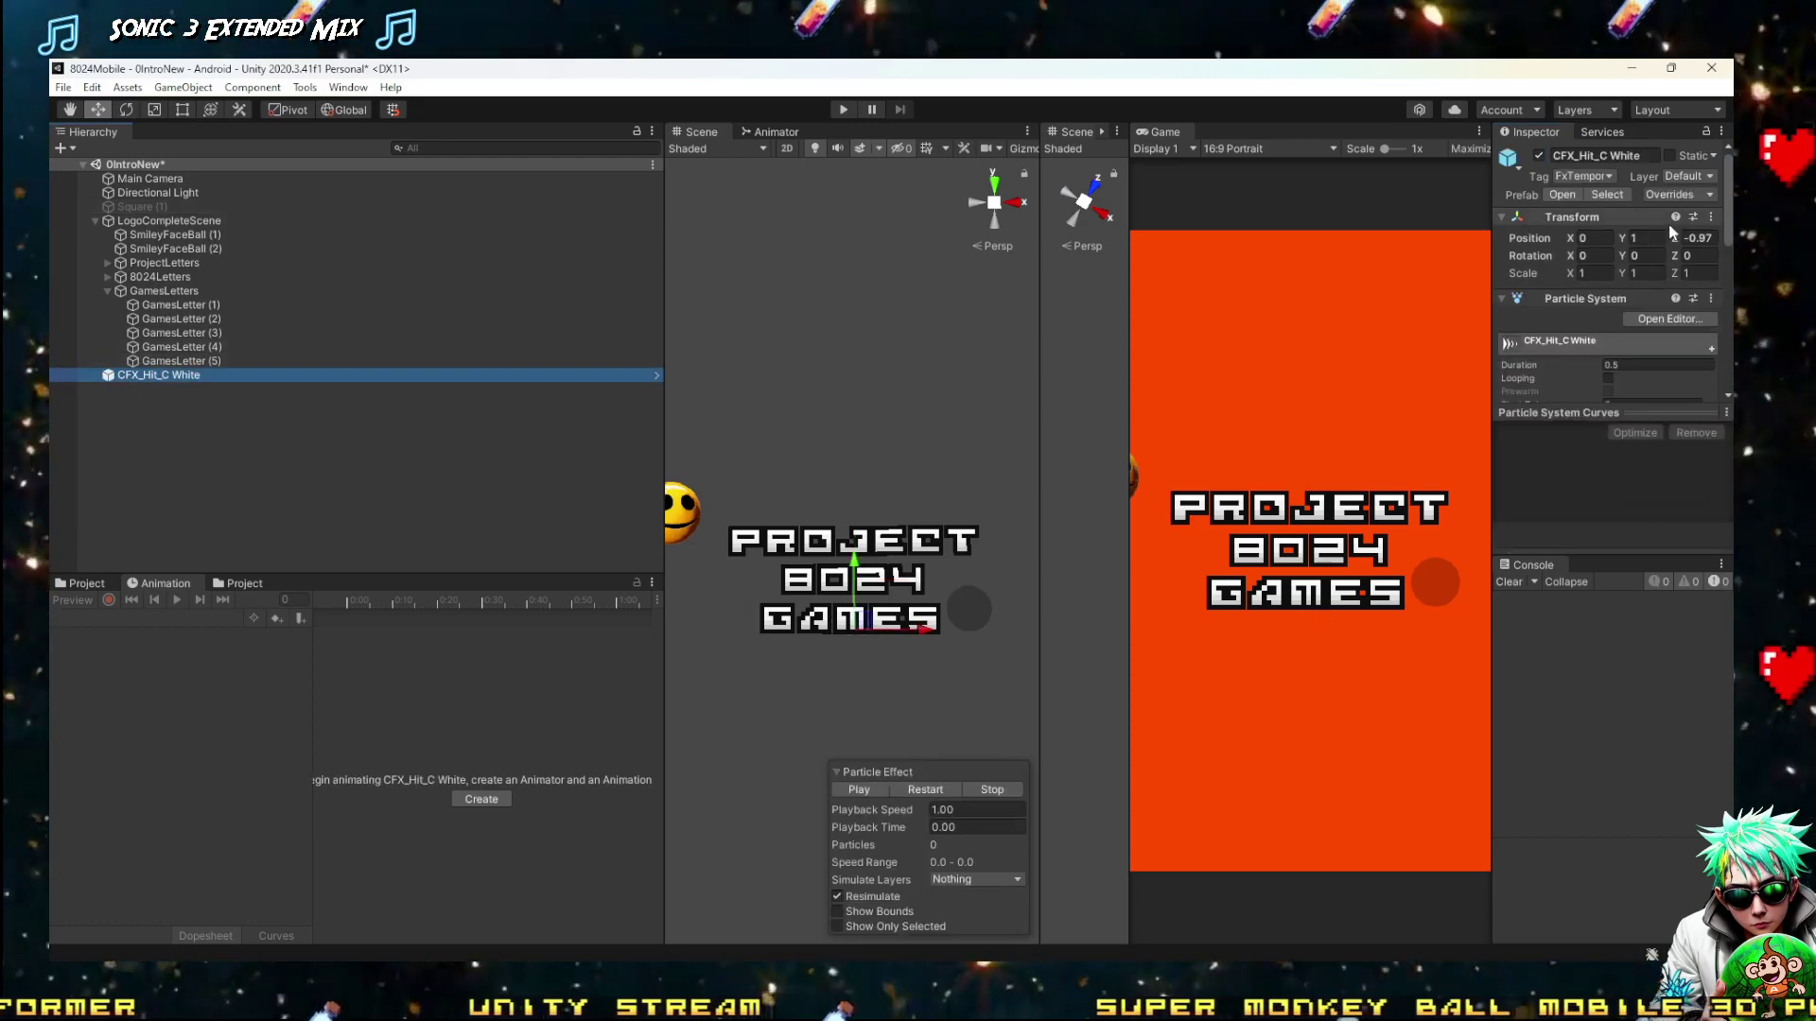
{"action": "left_click", "coordinate": [1540, 156]}
{"action": "left_click", "coordinate": [1539, 156]}
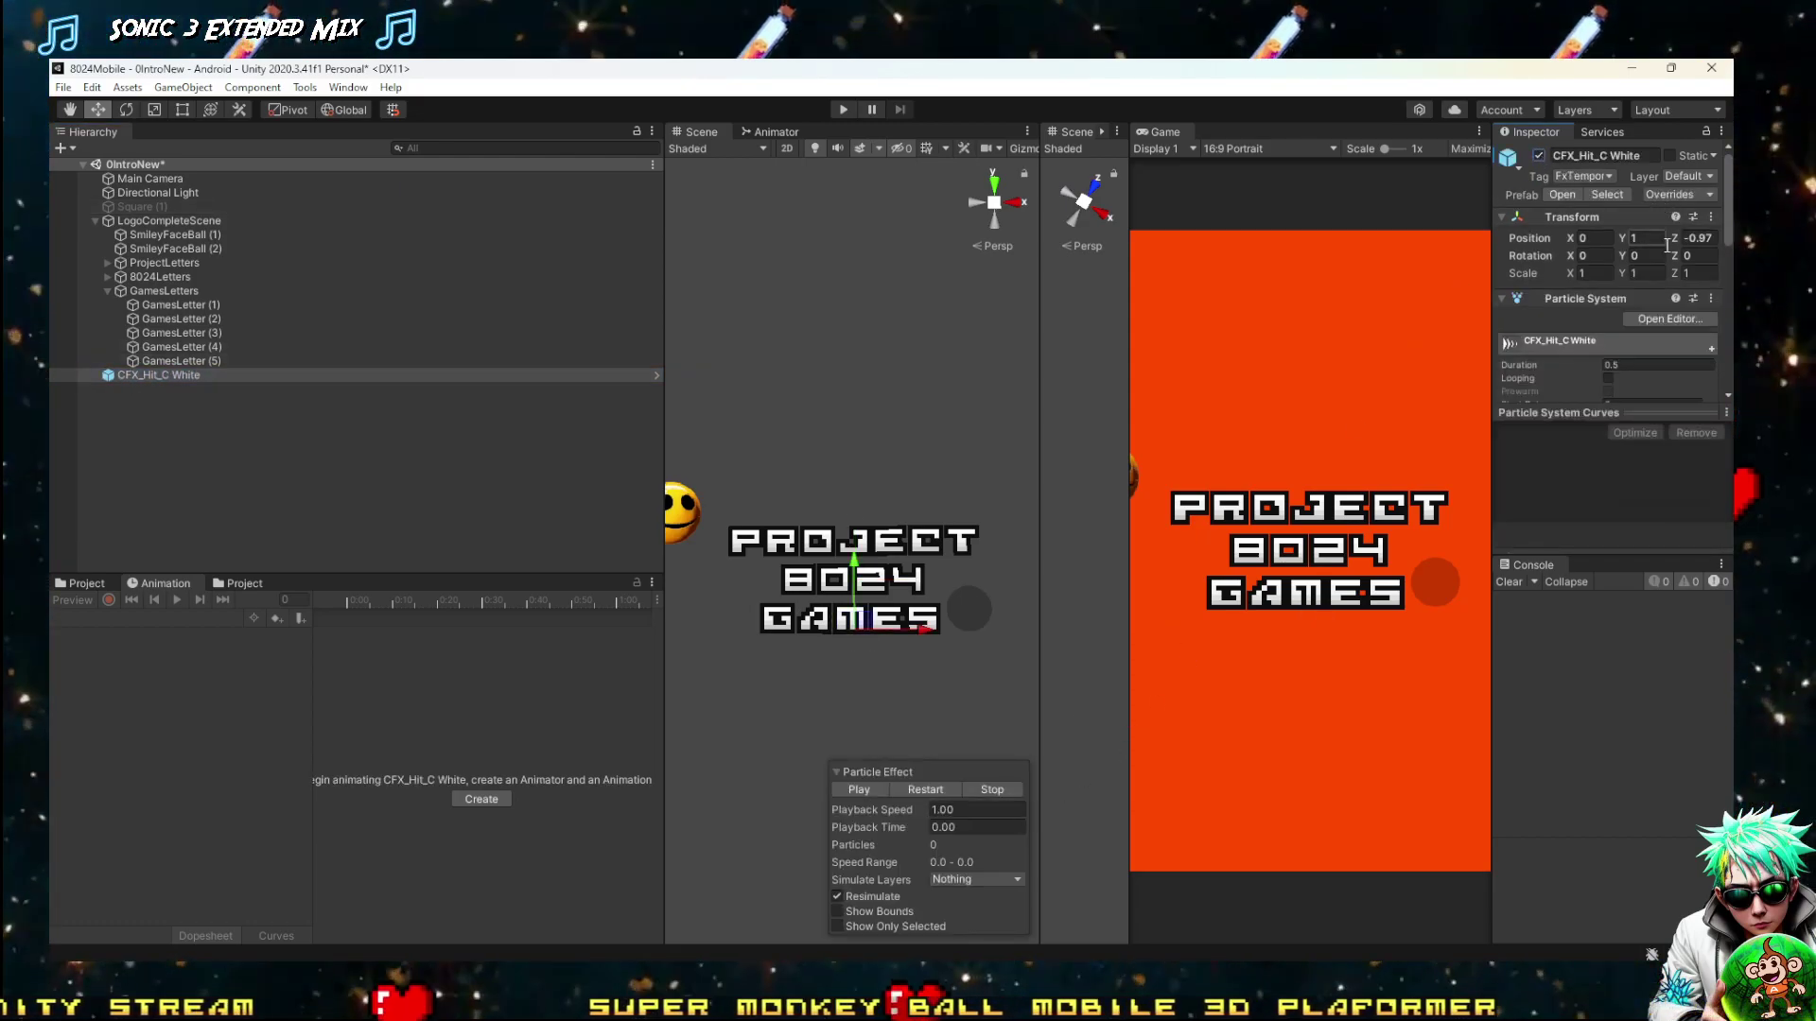
{"action": "scroll", "coordinate": [1652, 285], "scroll_direction": "down", "scroll_amount": 5}
{"action": "scroll", "coordinate": [1649, 277], "scroll_direction": "up", "scroll_amount": 4}
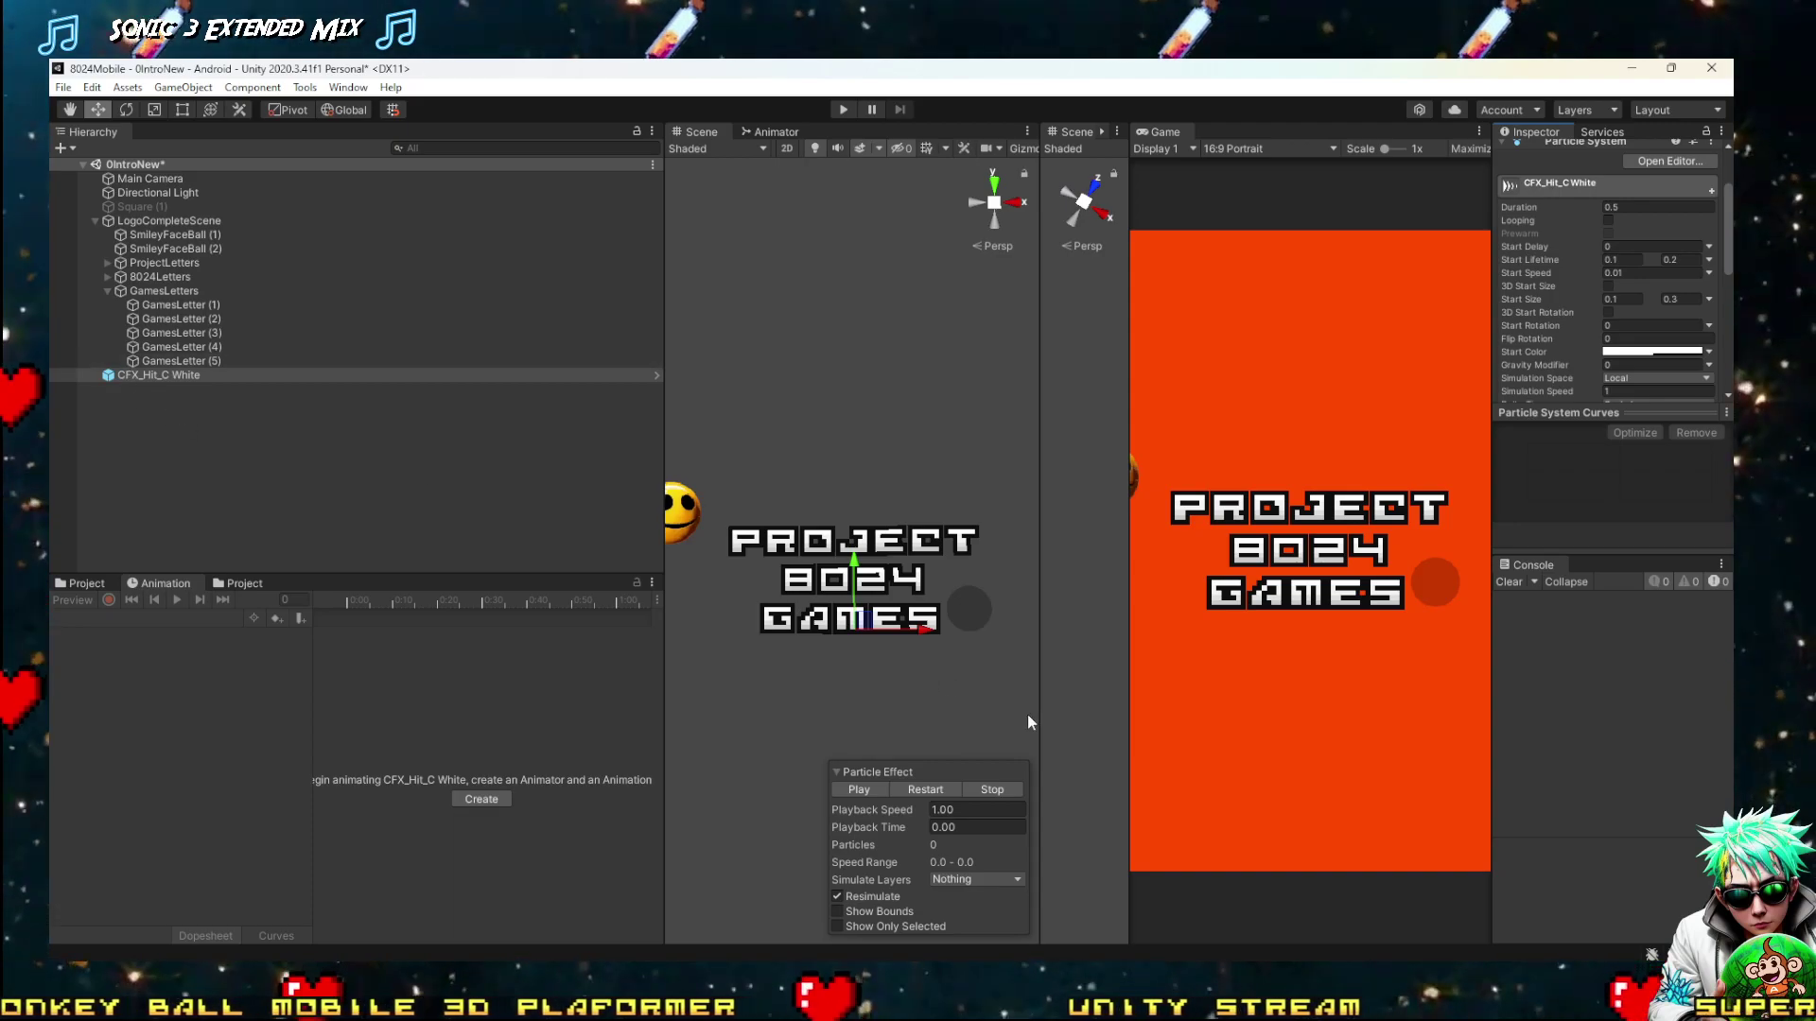
{"action": "scroll", "coordinate": [1526, 223], "scroll_direction": "up", "scroll_amount": 3}
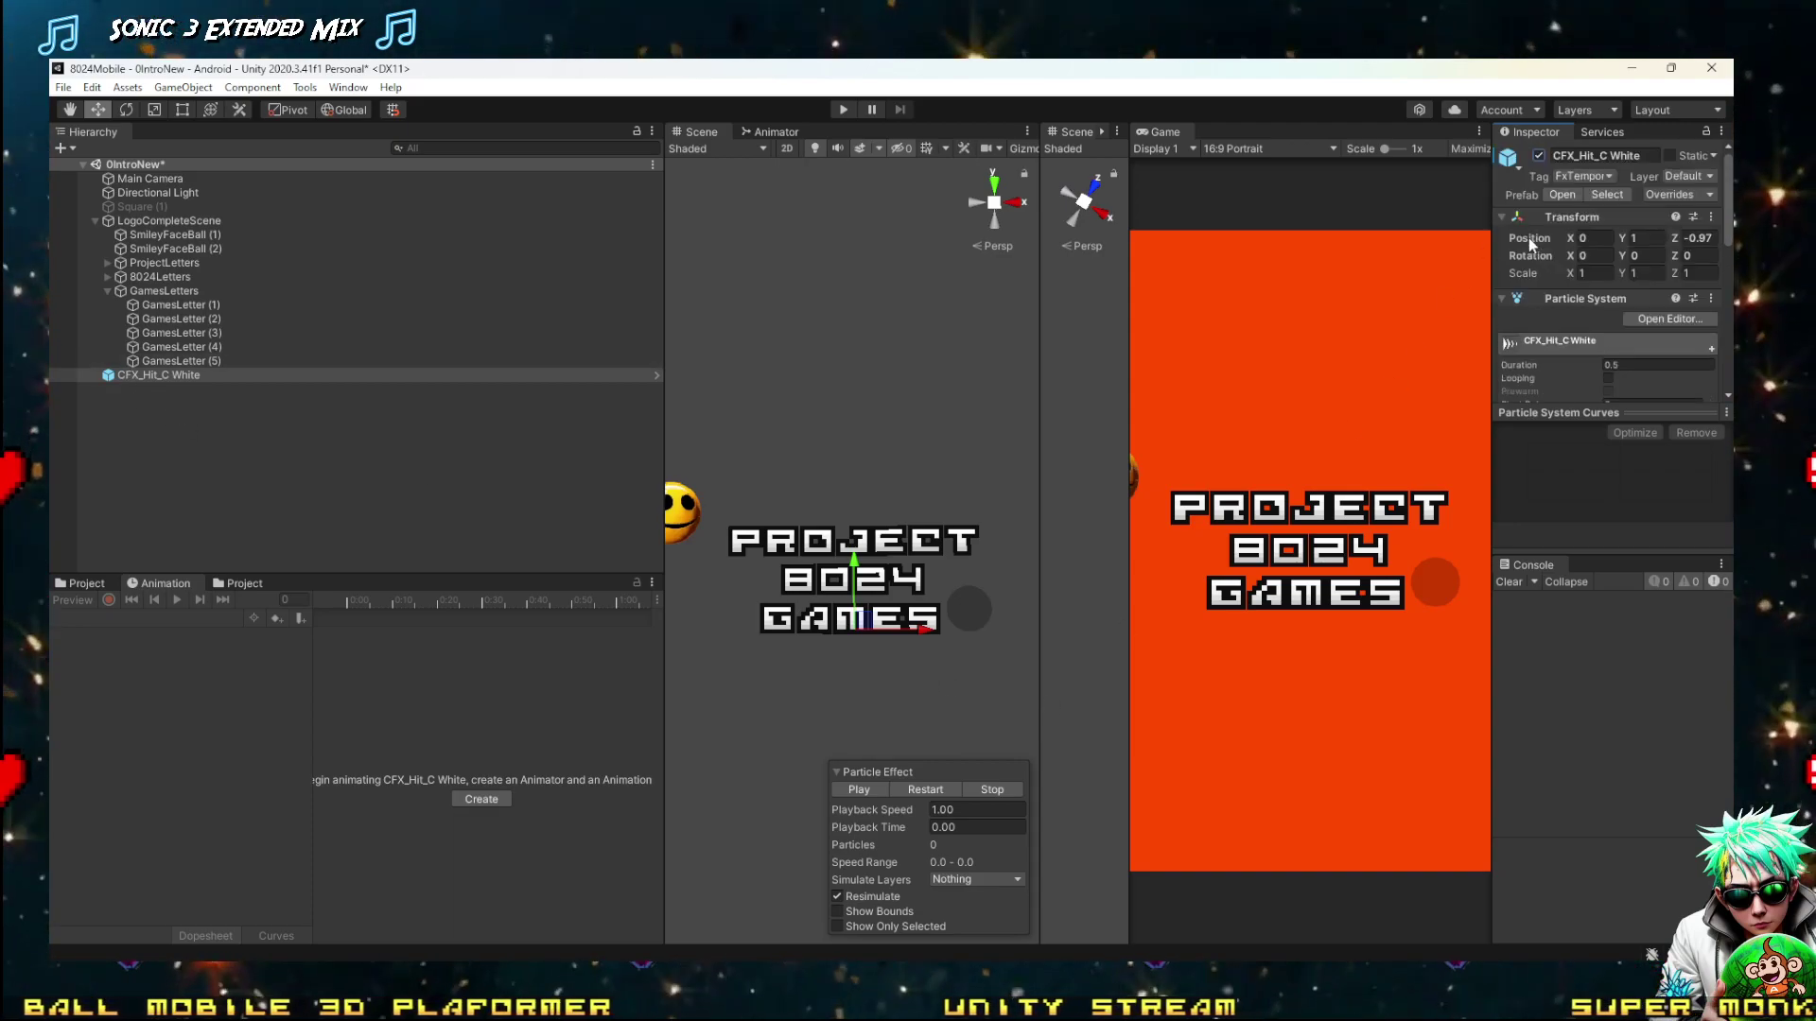
{"action": "left_click", "coordinate": [1538, 156]}
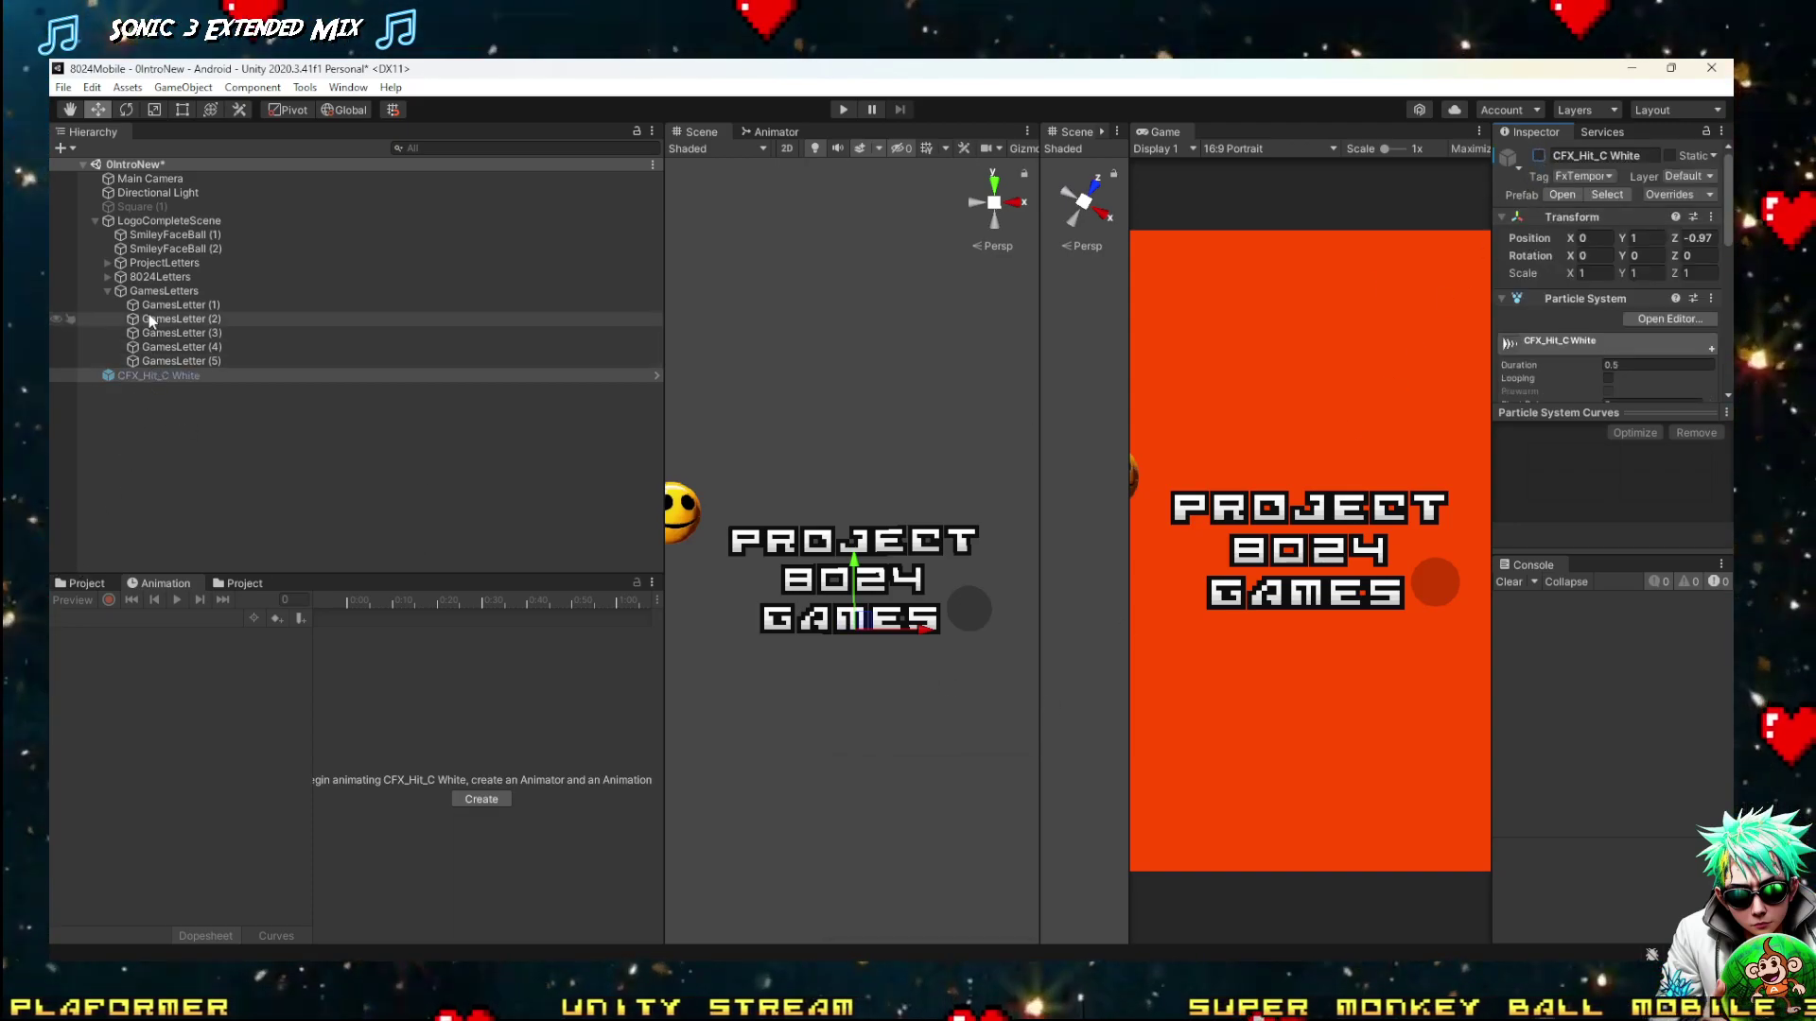
{"action": "left_click", "coordinate": [147, 376]}
Parent CFX_Hit_C White under LogoCompleteScene and key its position where the smiley hits the P
{"action": "left_click_drag", "start_coordinate": [144, 357], "coordinate": [147, 232]}
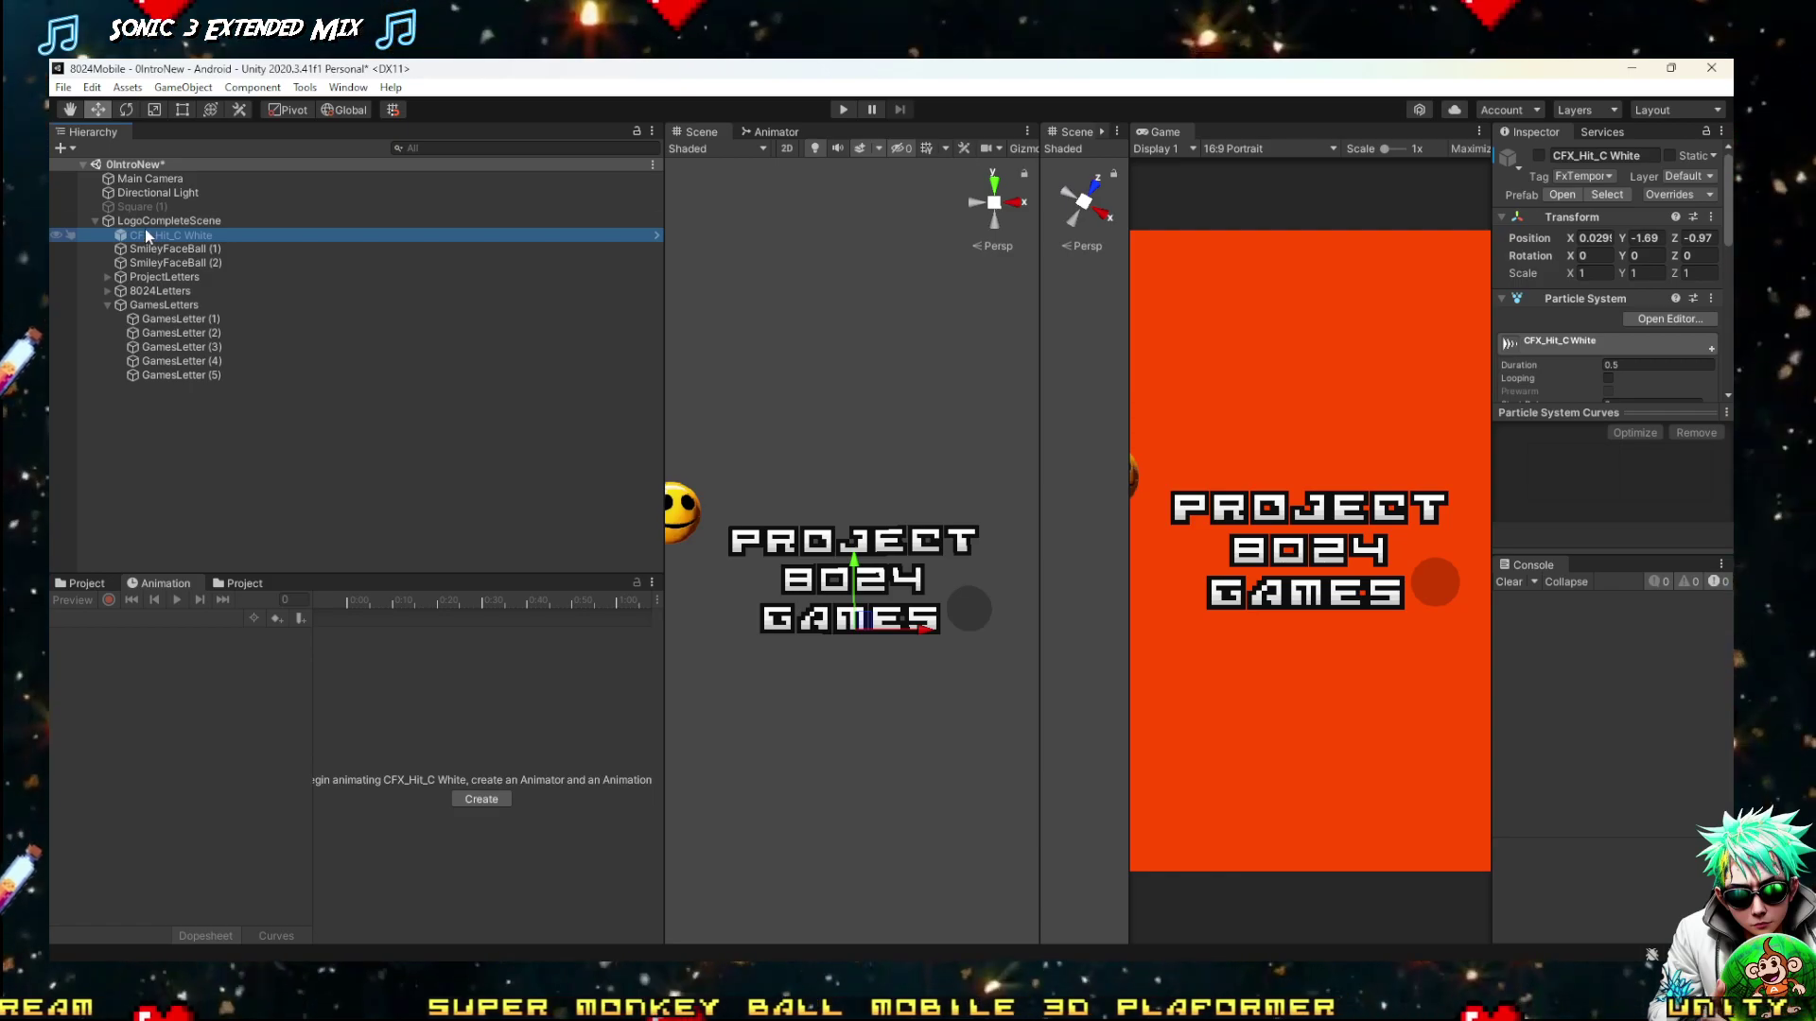
{"action": "left_click", "coordinate": [144, 221]}
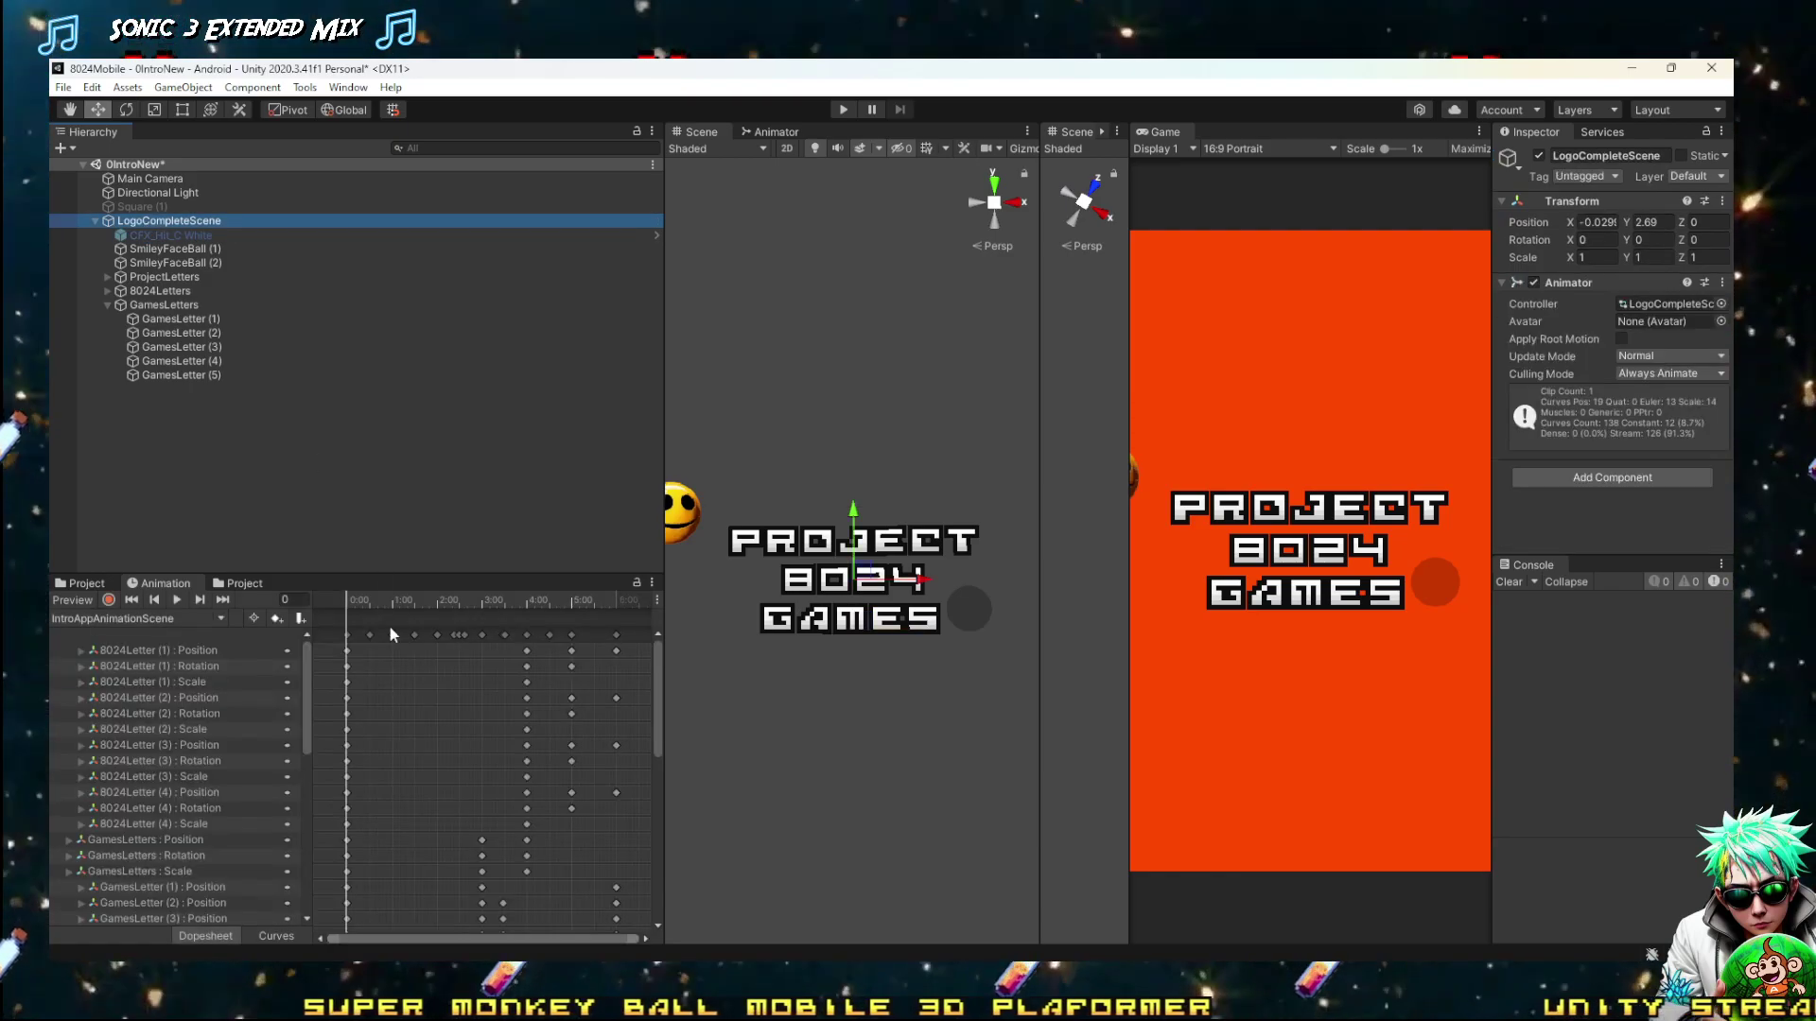
{"action": "left_click", "coordinate": [108, 601]}
{"action": "left_click_drag", "start_coordinate": [360, 606], "coordinate": [394, 602]}
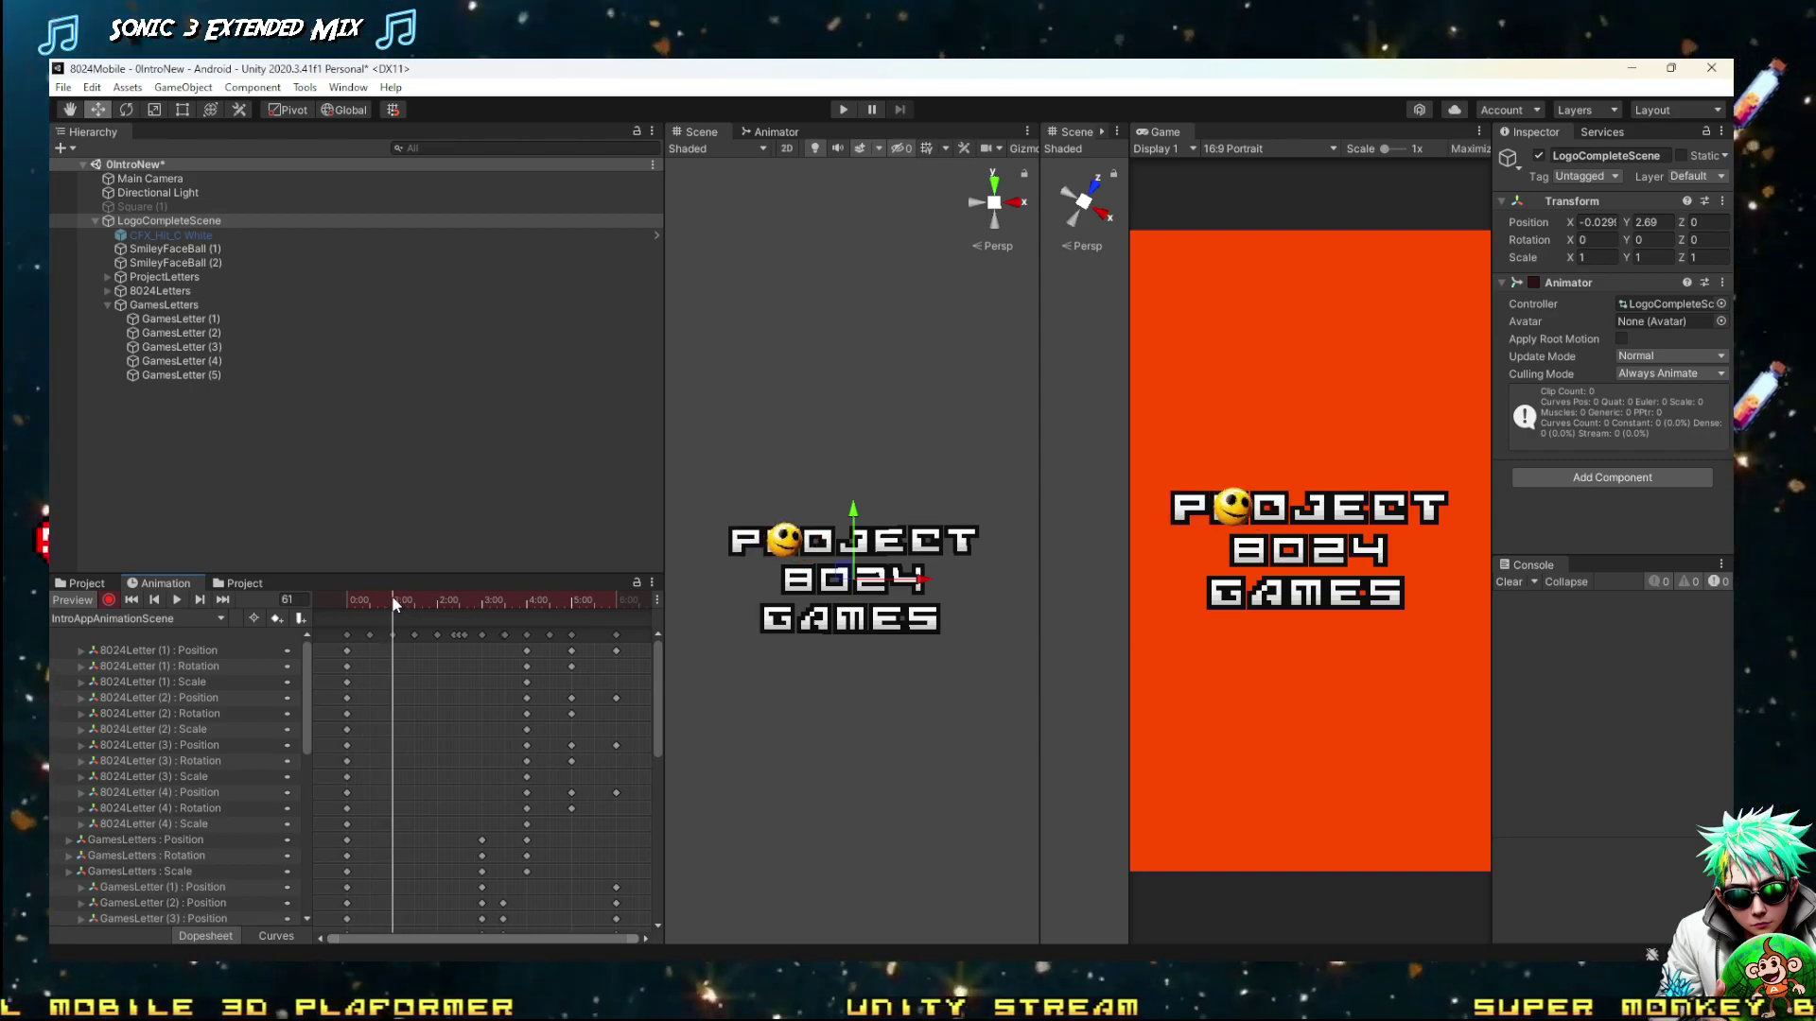
{"action": "left_click", "coordinate": [175, 236]}
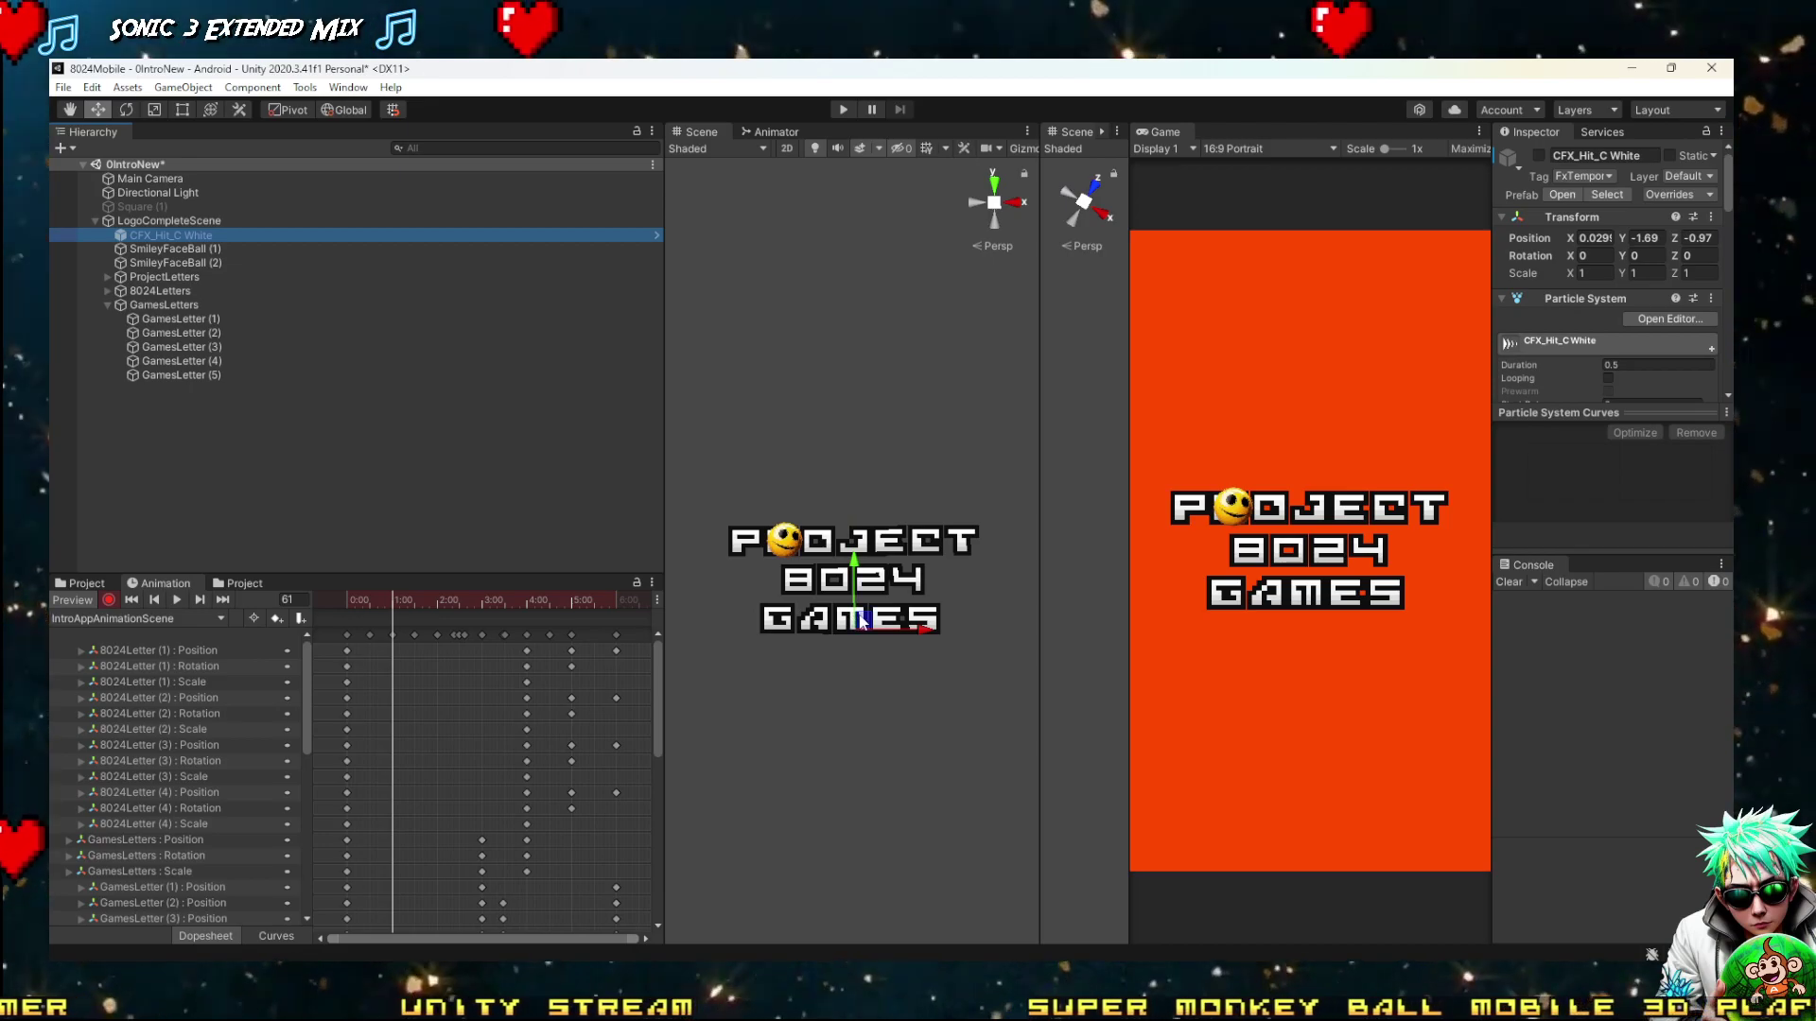
{"action": "left_click_drag", "start_coordinate": [863, 621], "coordinate": [802, 561]}
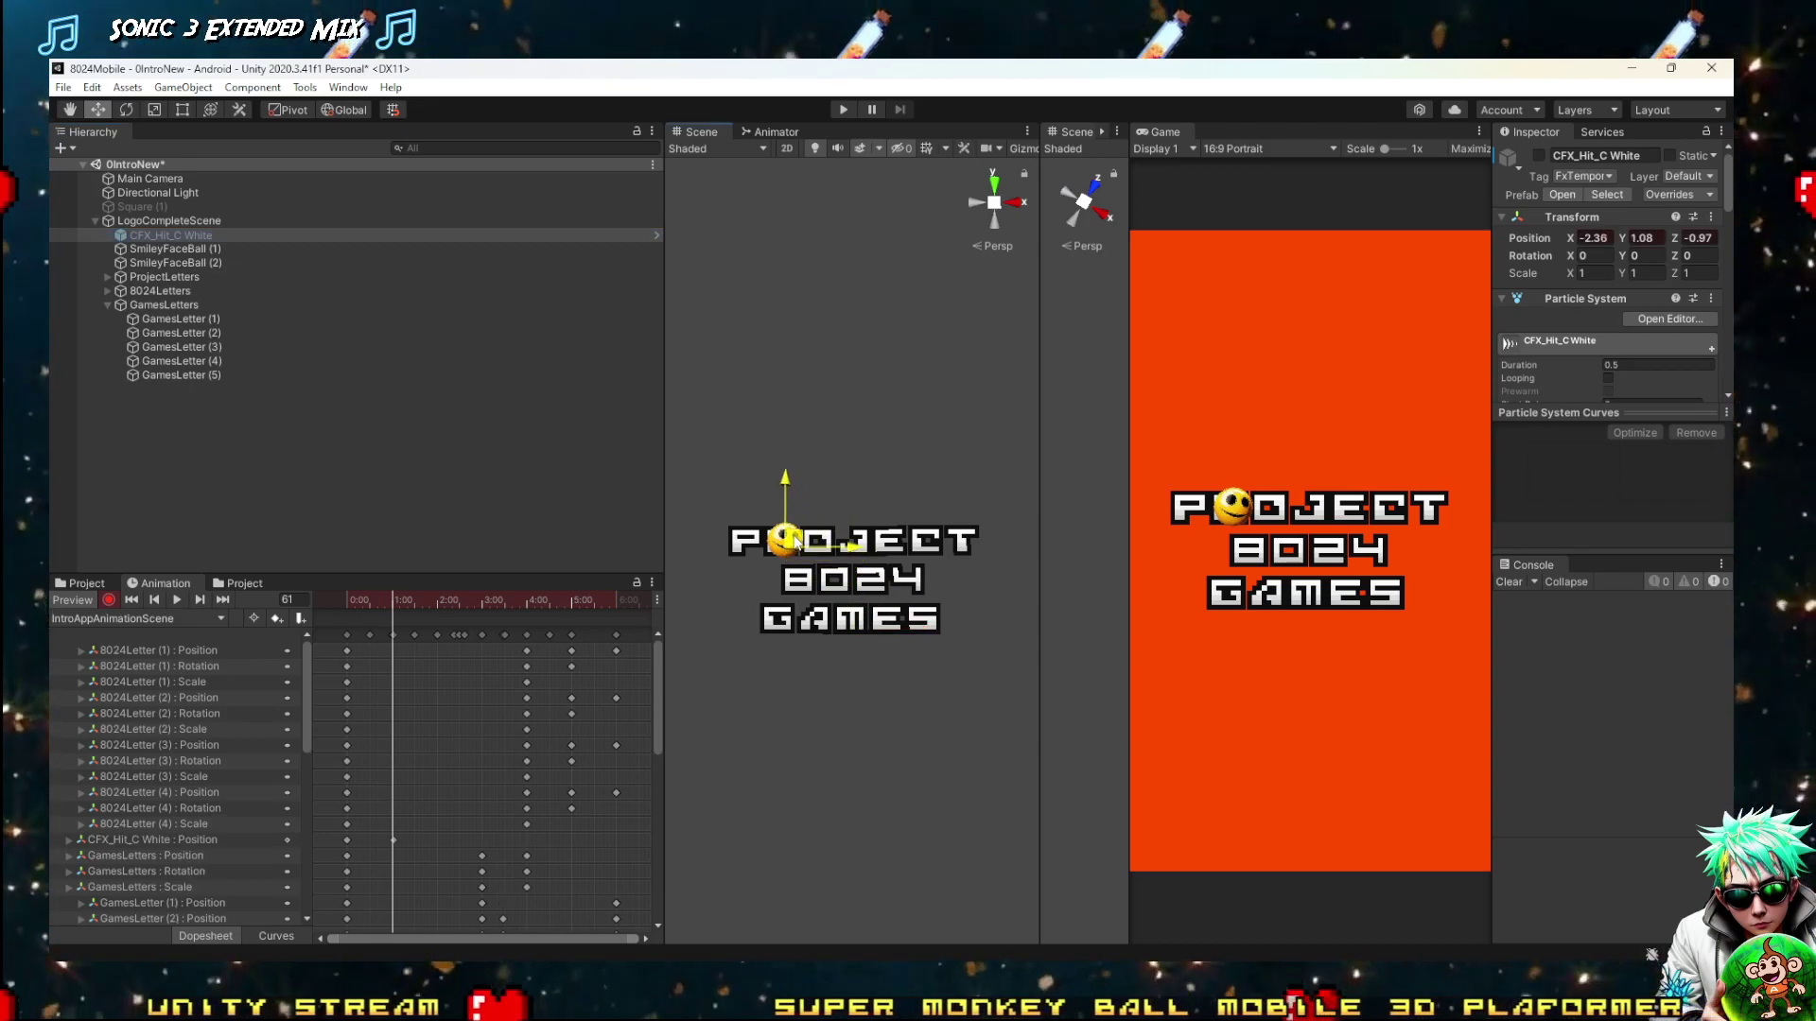
{"action": "left_click", "coordinate": [108, 599]}
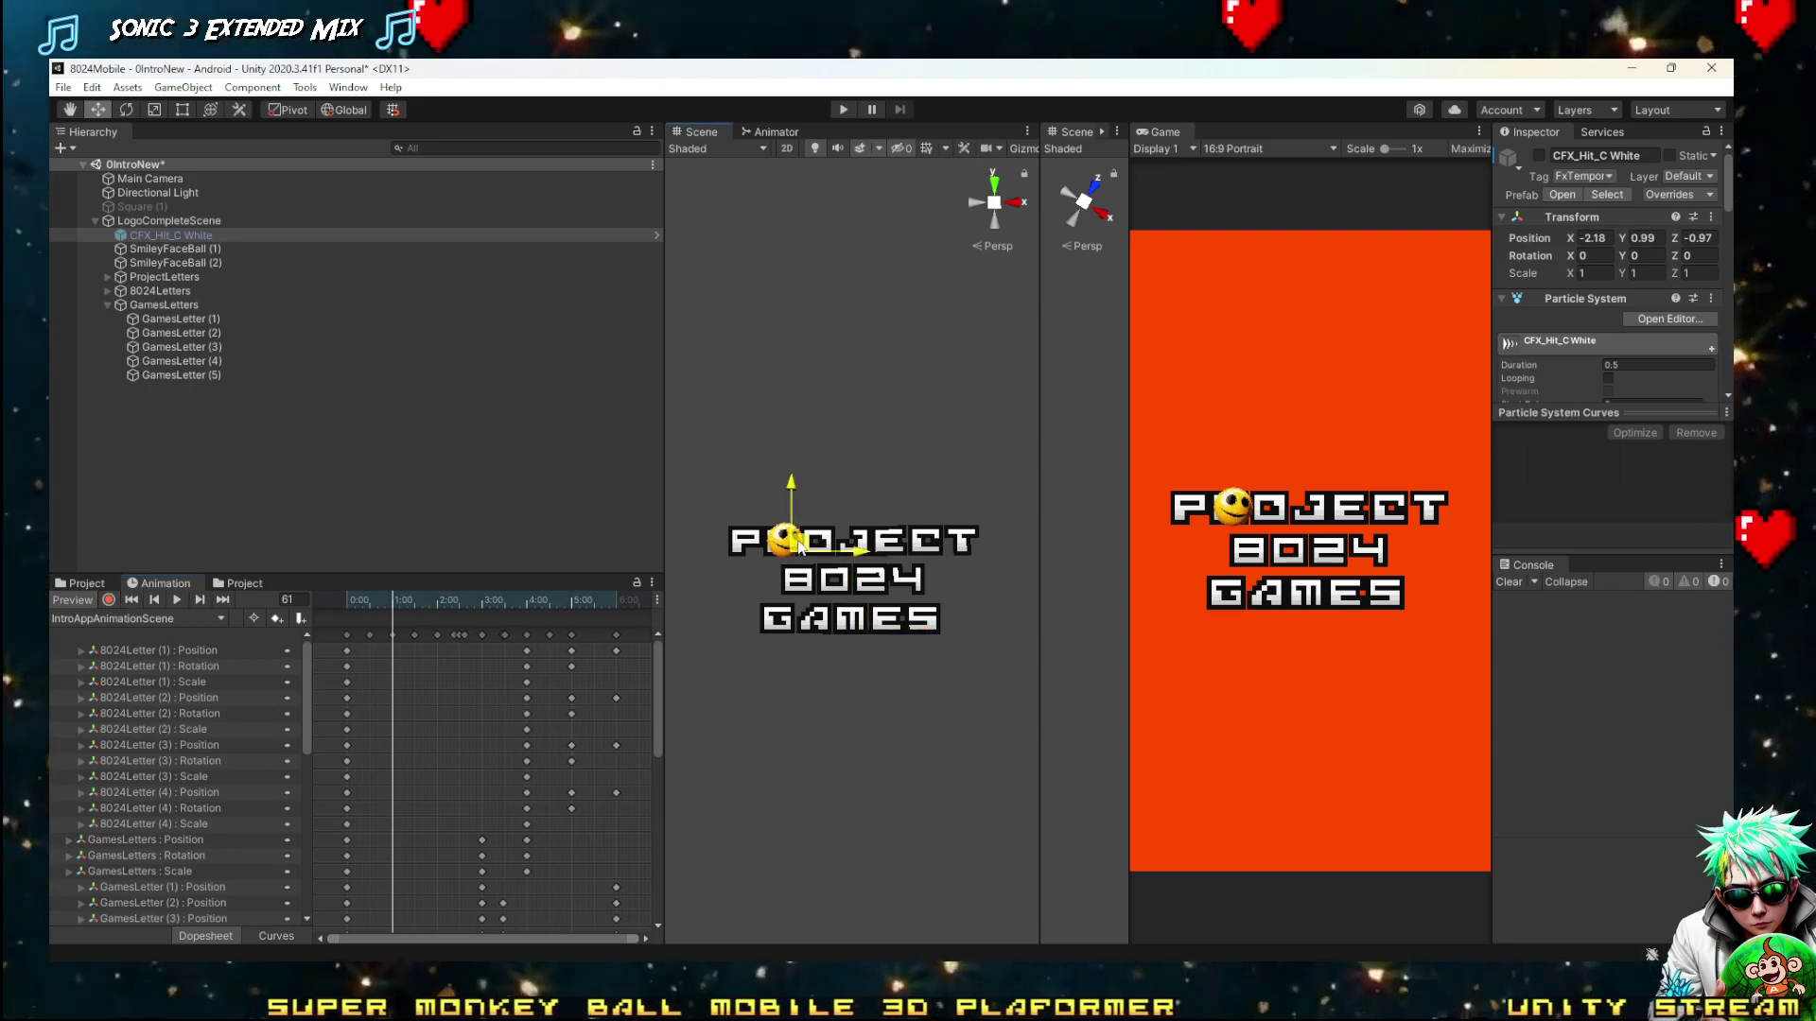
Move the CFX_Hit_C White hit effect out to the Hierarchy root
{"action": "left_click", "coordinate": [162, 238]}
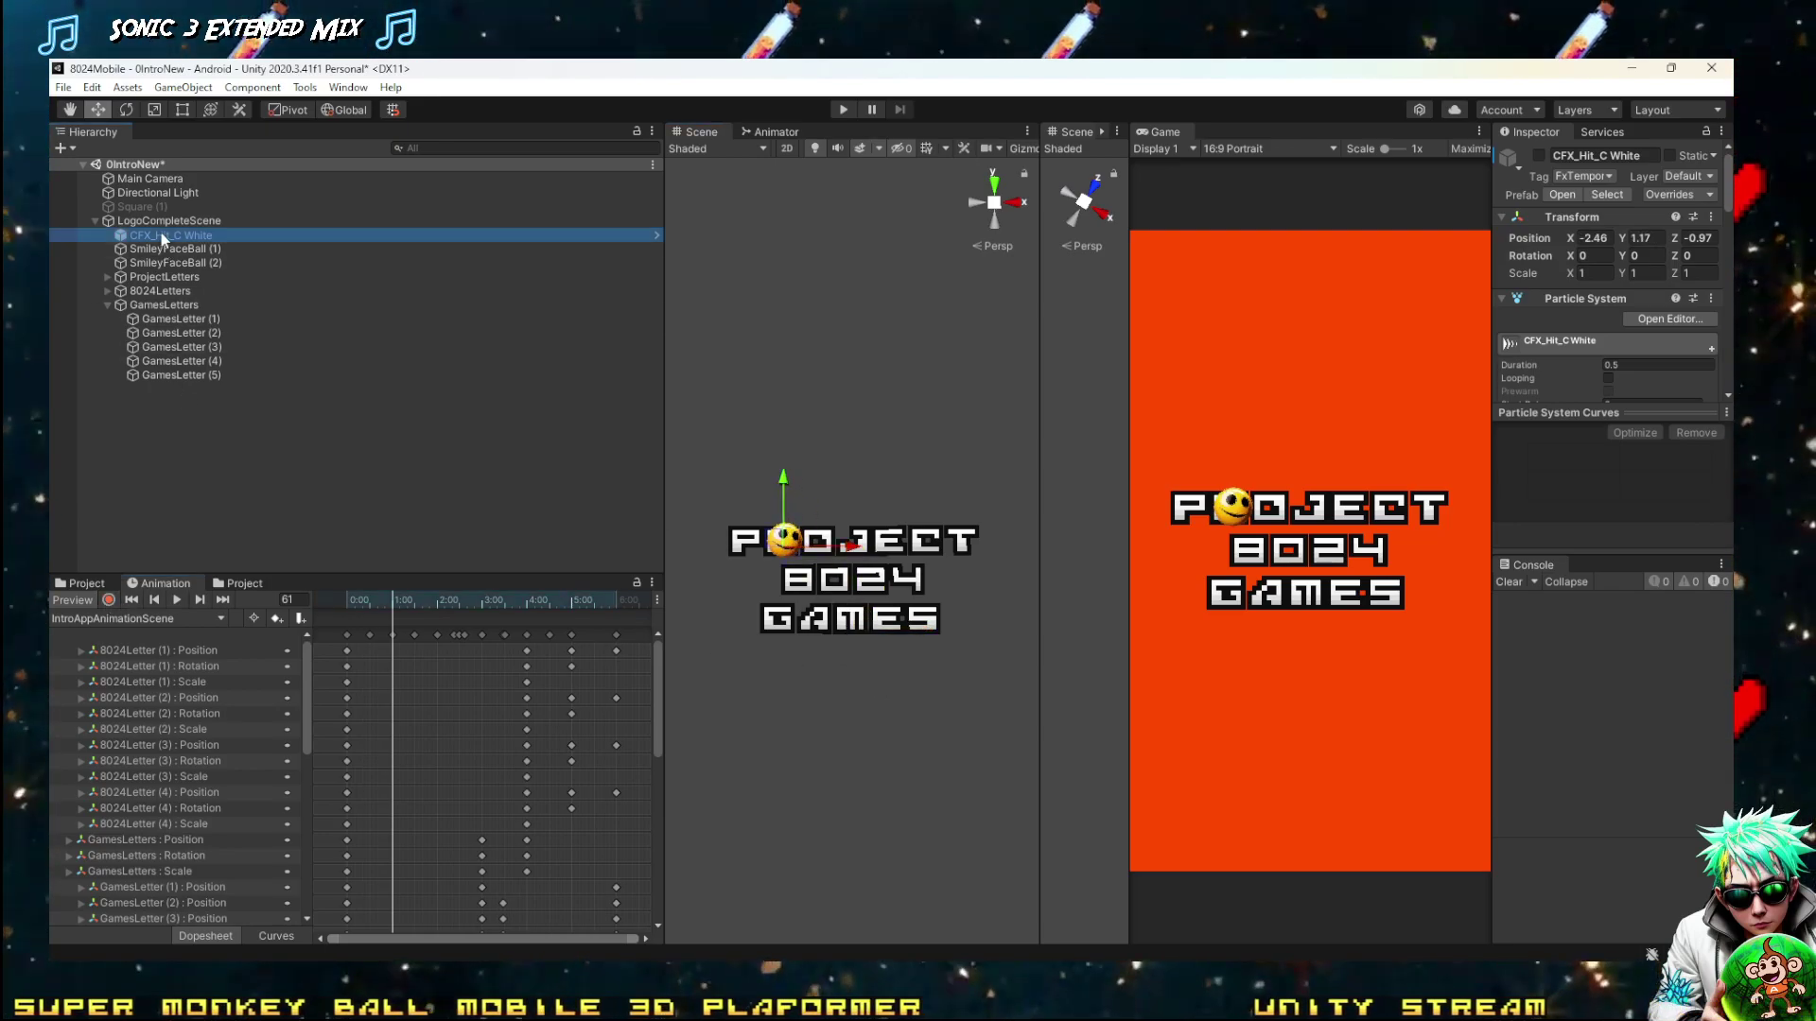
{"action": "left_click_drag", "start_coordinate": [163, 238], "coordinate": [174, 383]}
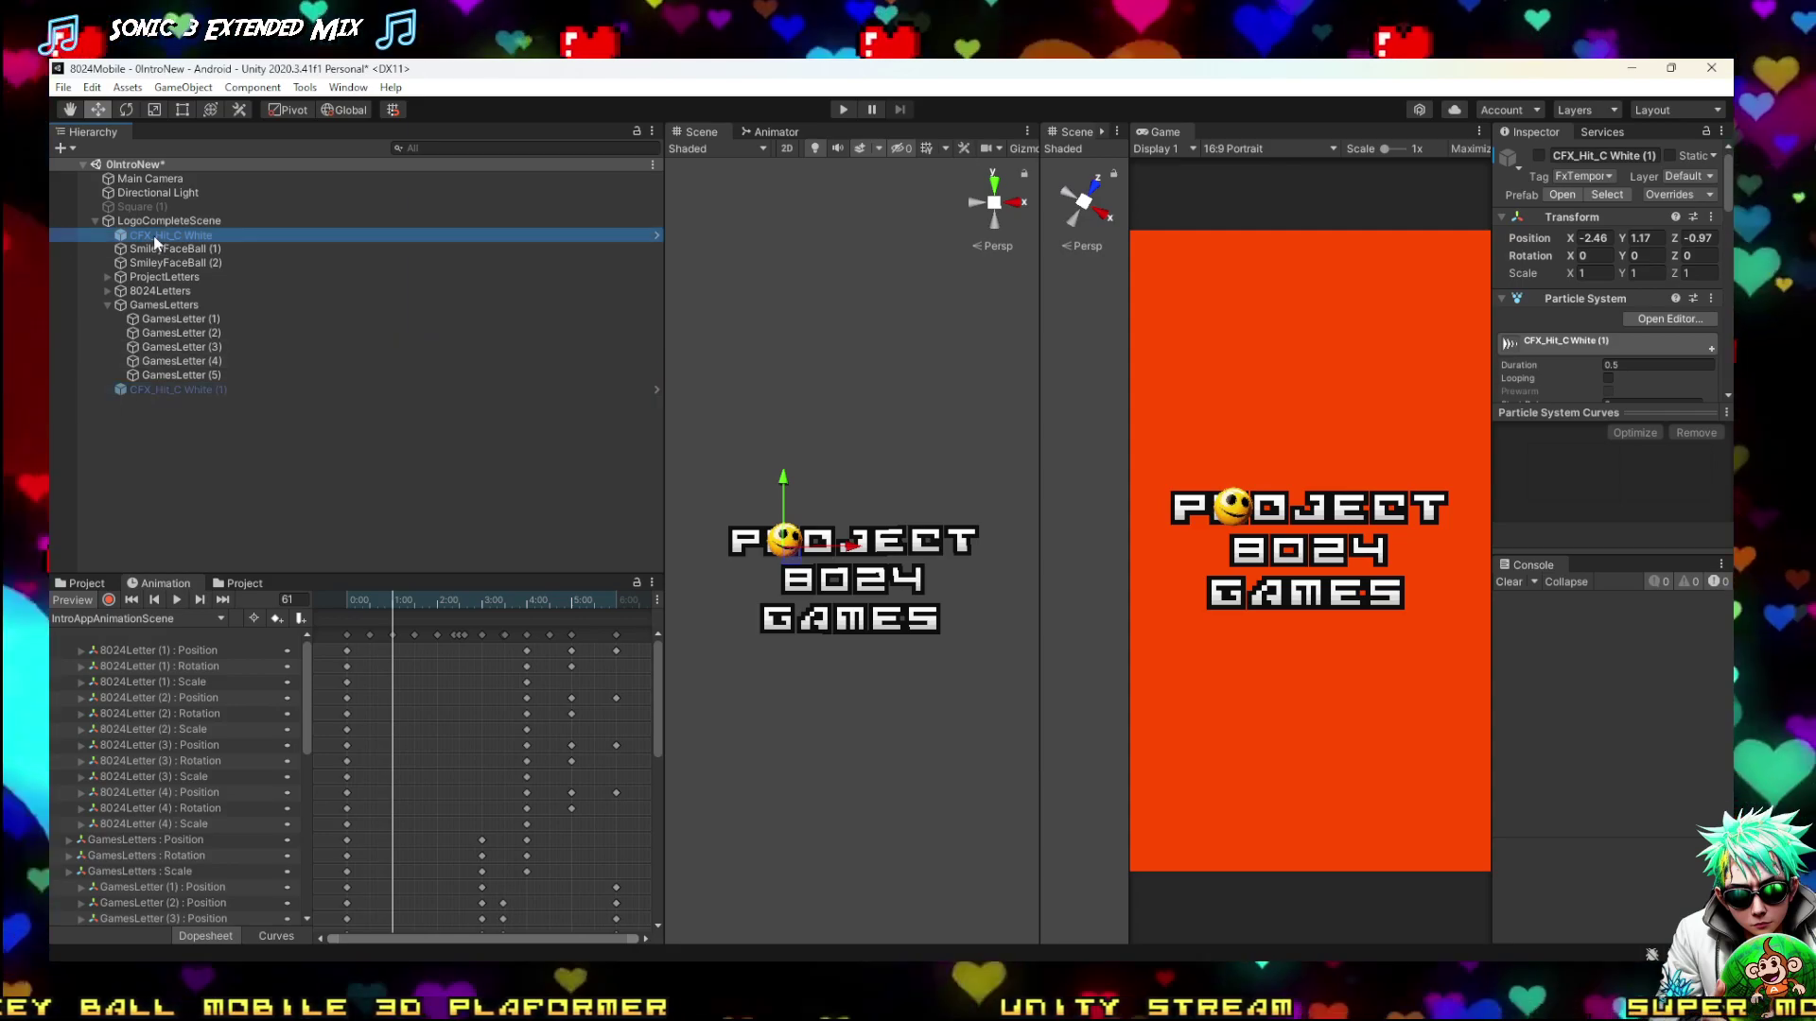
{"action": "left_click", "coordinate": [284, 558]}
{"action": "left_click", "coordinate": [162, 374]}
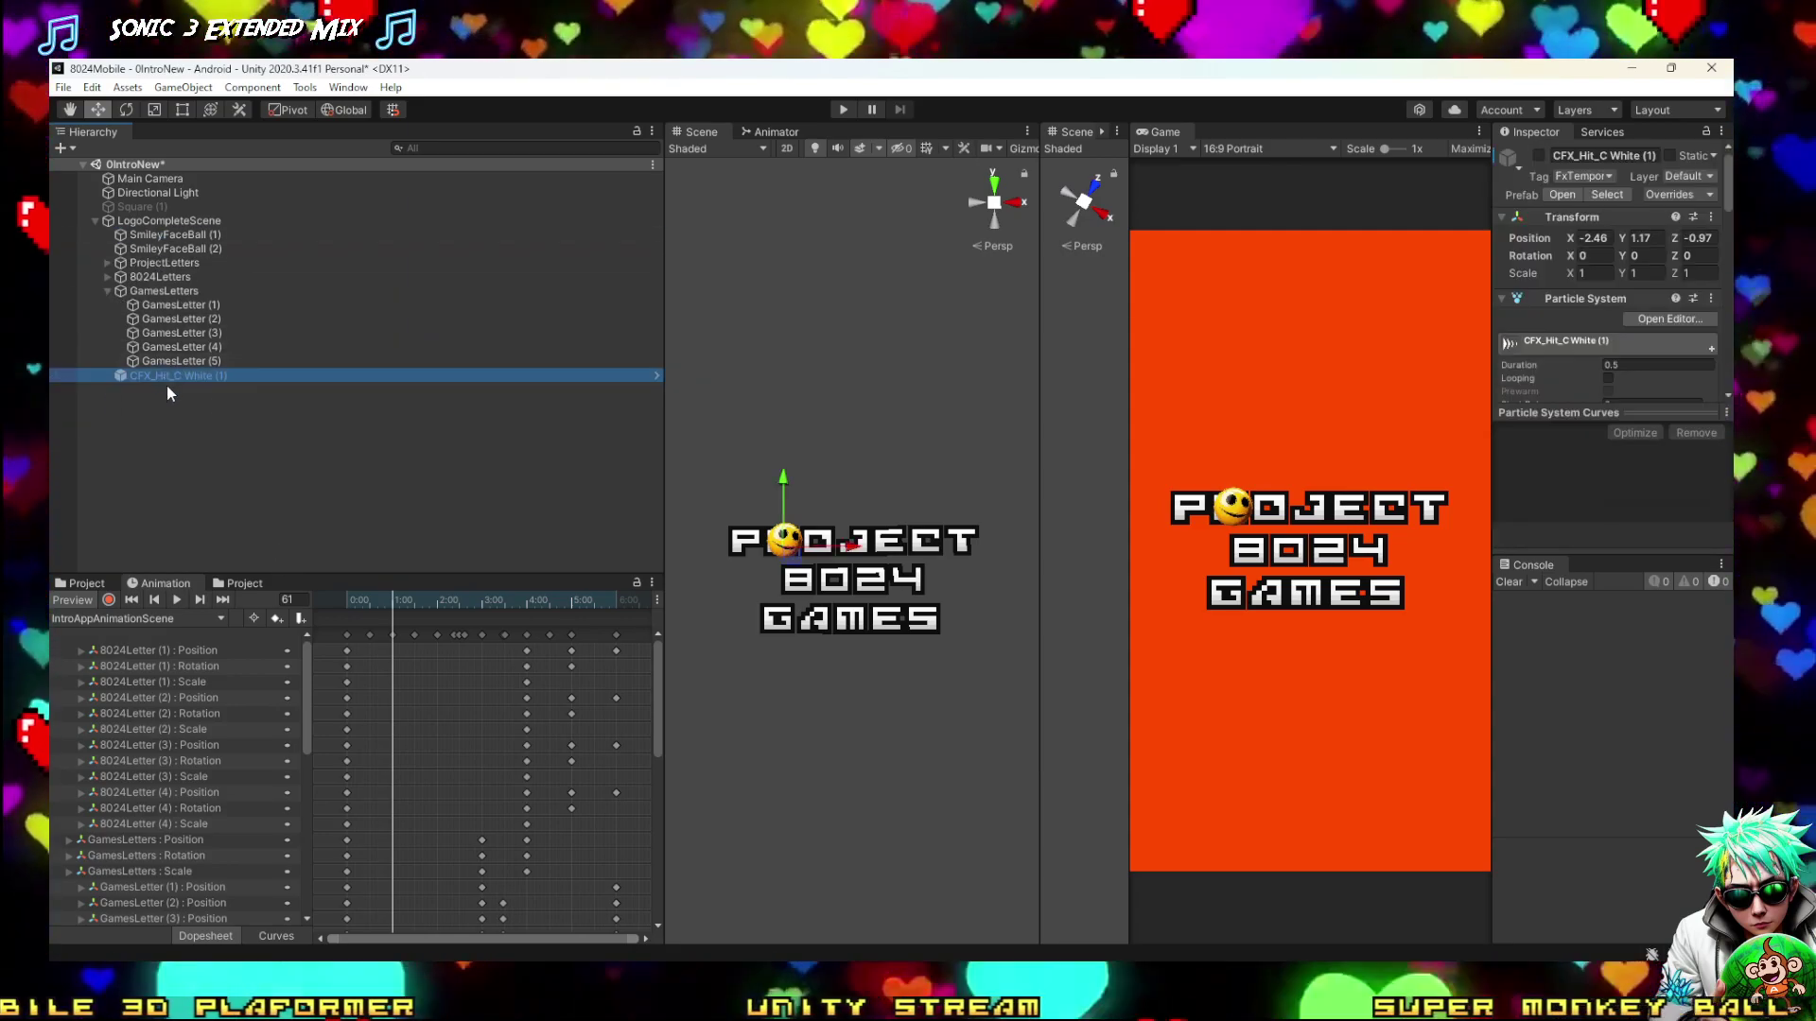
Duplicate the hit effect into copies spread across the PROJECT, GAMES and 8024 letters
{"action": "key", "text": "ctrl+d"}
{"action": "left_click_drag", "start_coordinate": [844, 556], "coordinate": [764, 649]}
{"action": "key", "text": "ctrl+d"}
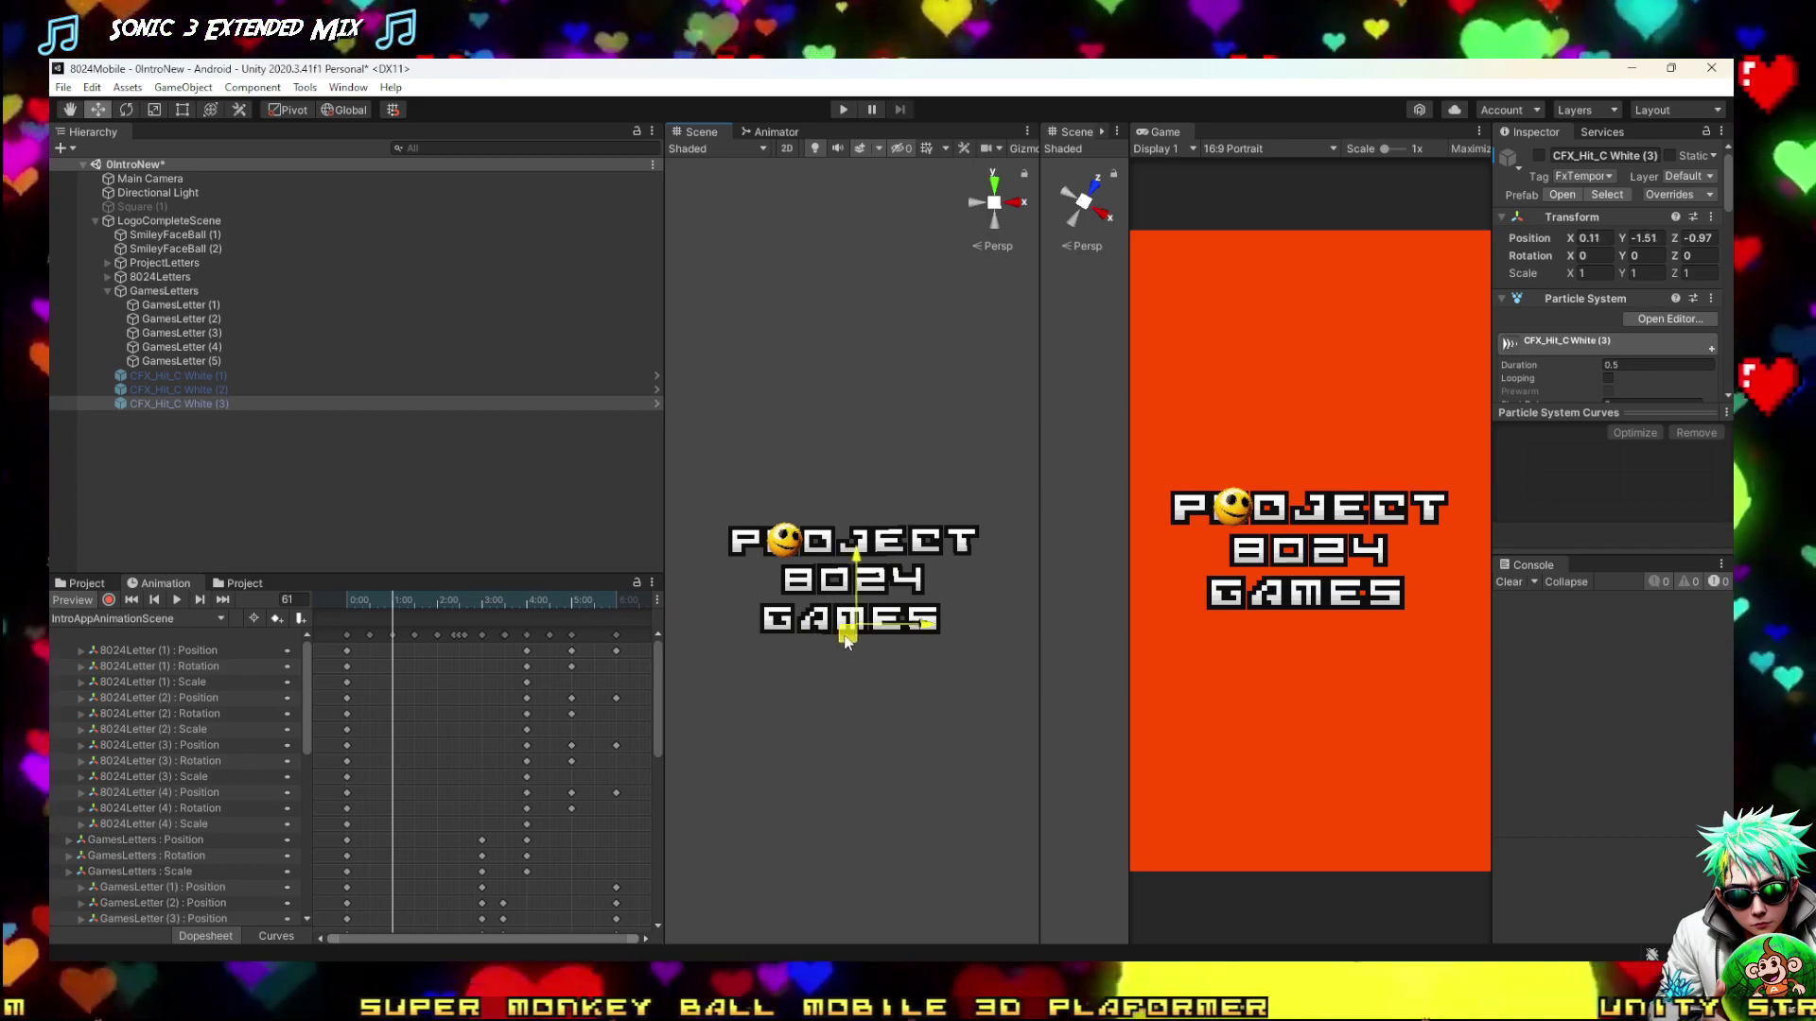
{"action": "left_click", "coordinate": [148, 405]}
{"action": "key", "text": "ctrl+d"}
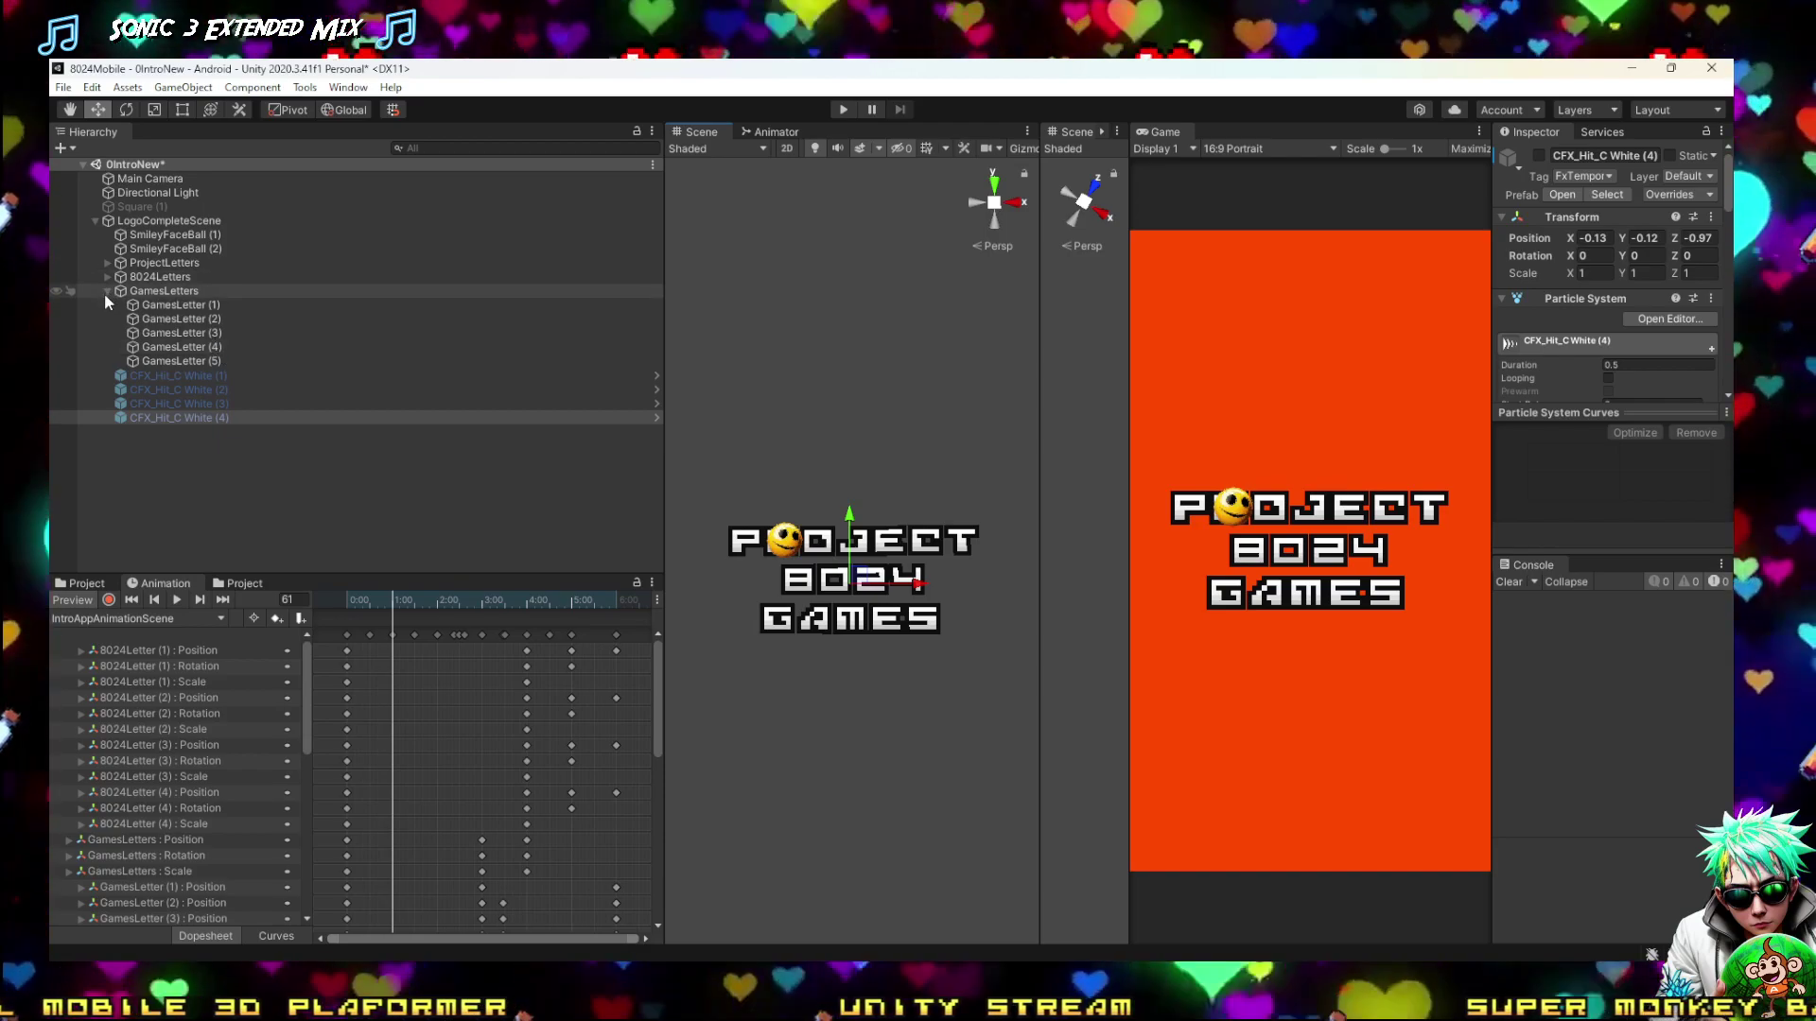
{"action": "left_click", "coordinate": [105, 292]}
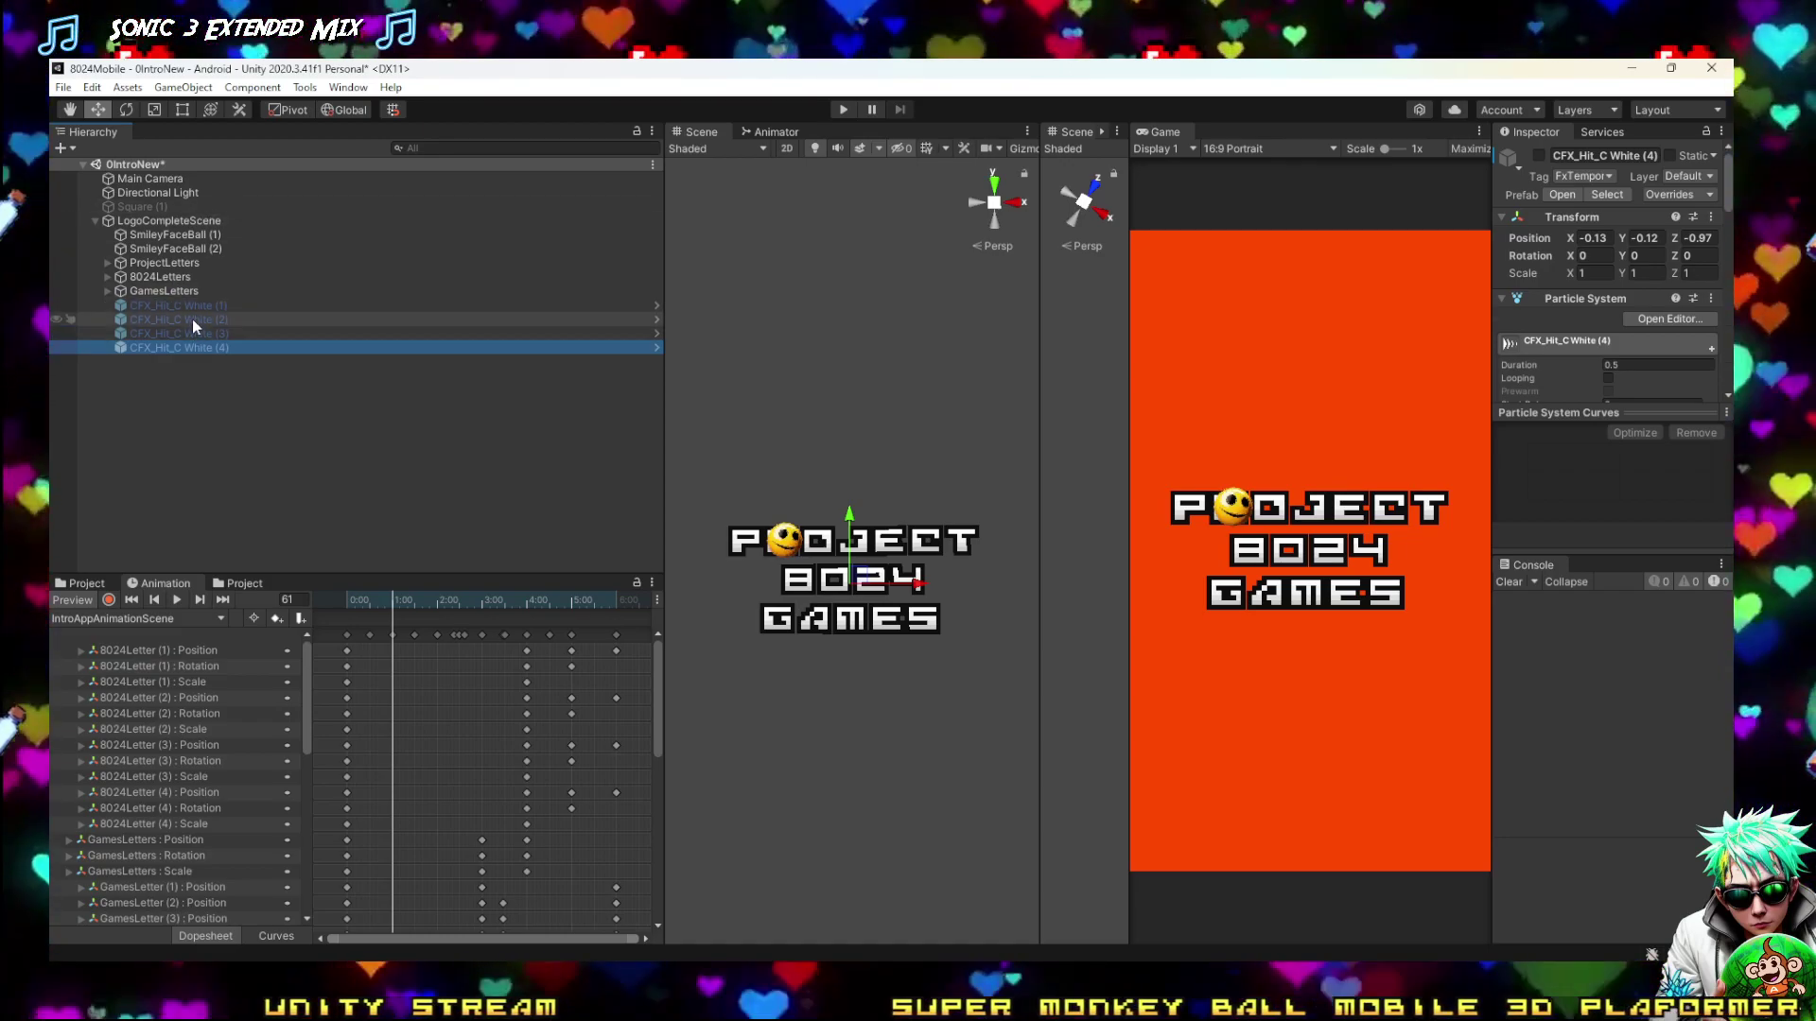
{"action": "left_click", "coordinate": [197, 318]}
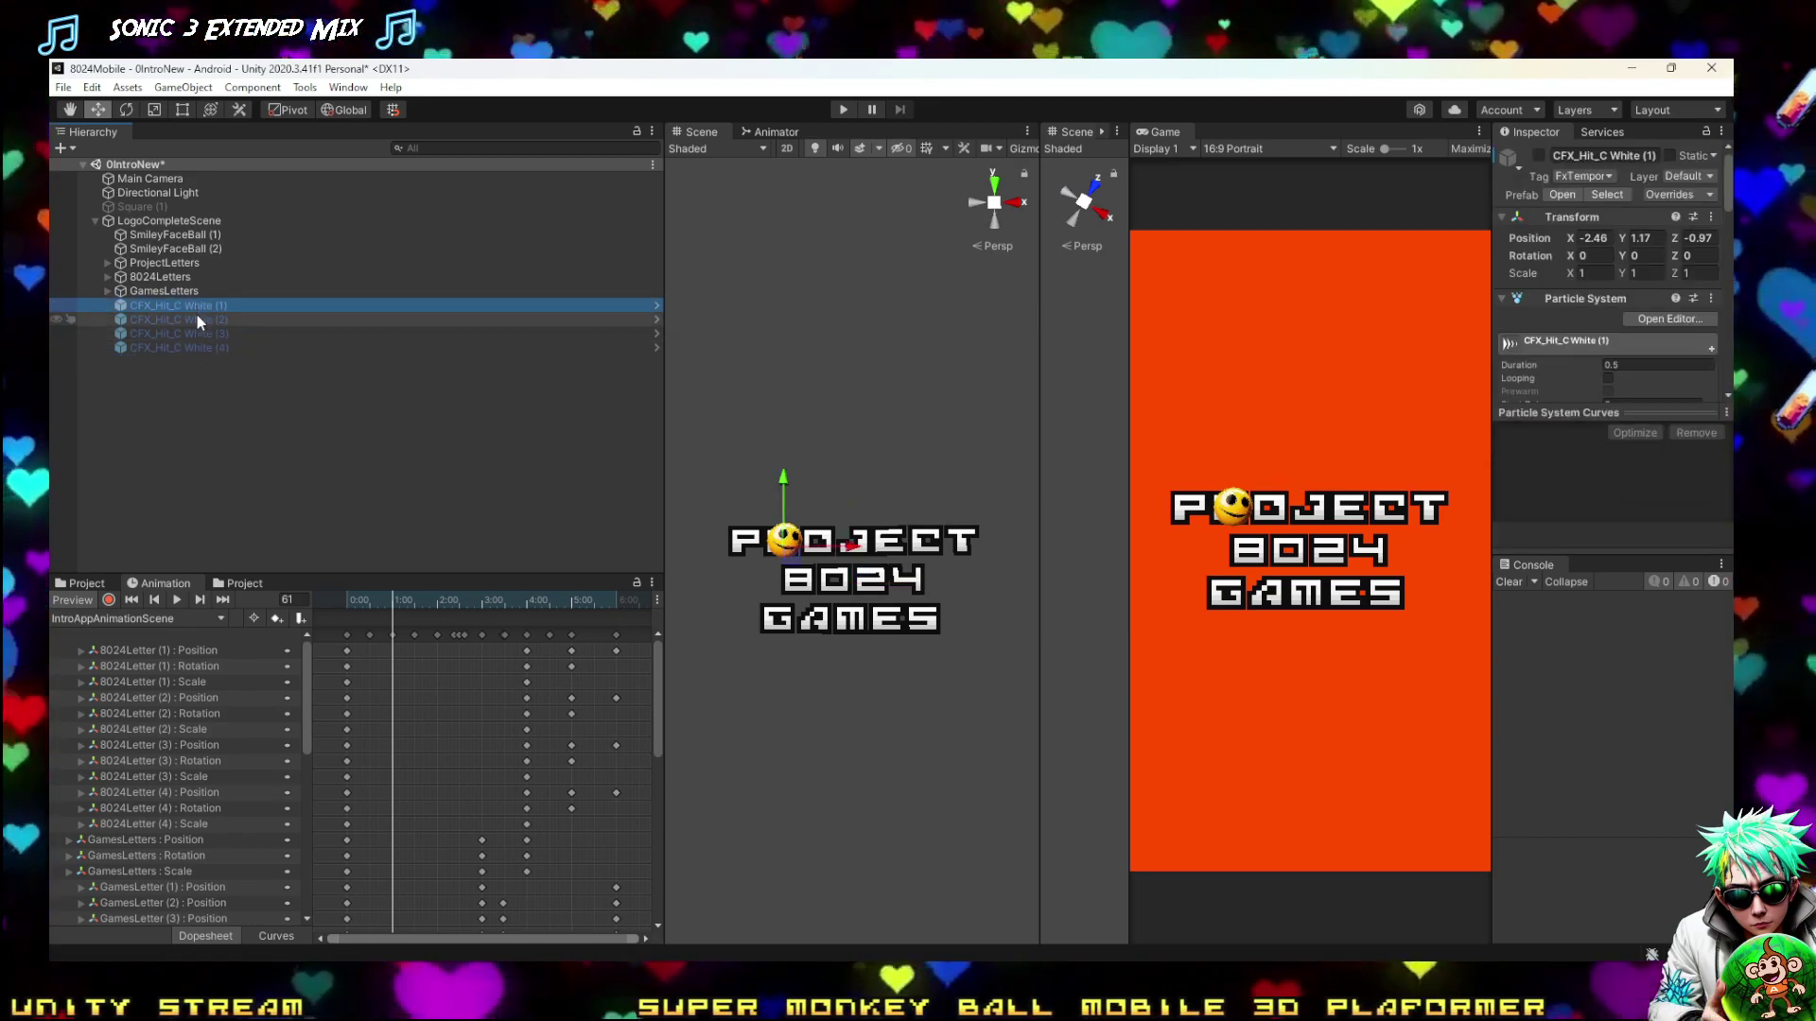
{"action": "left_click", "coordinate": [184, 335]}
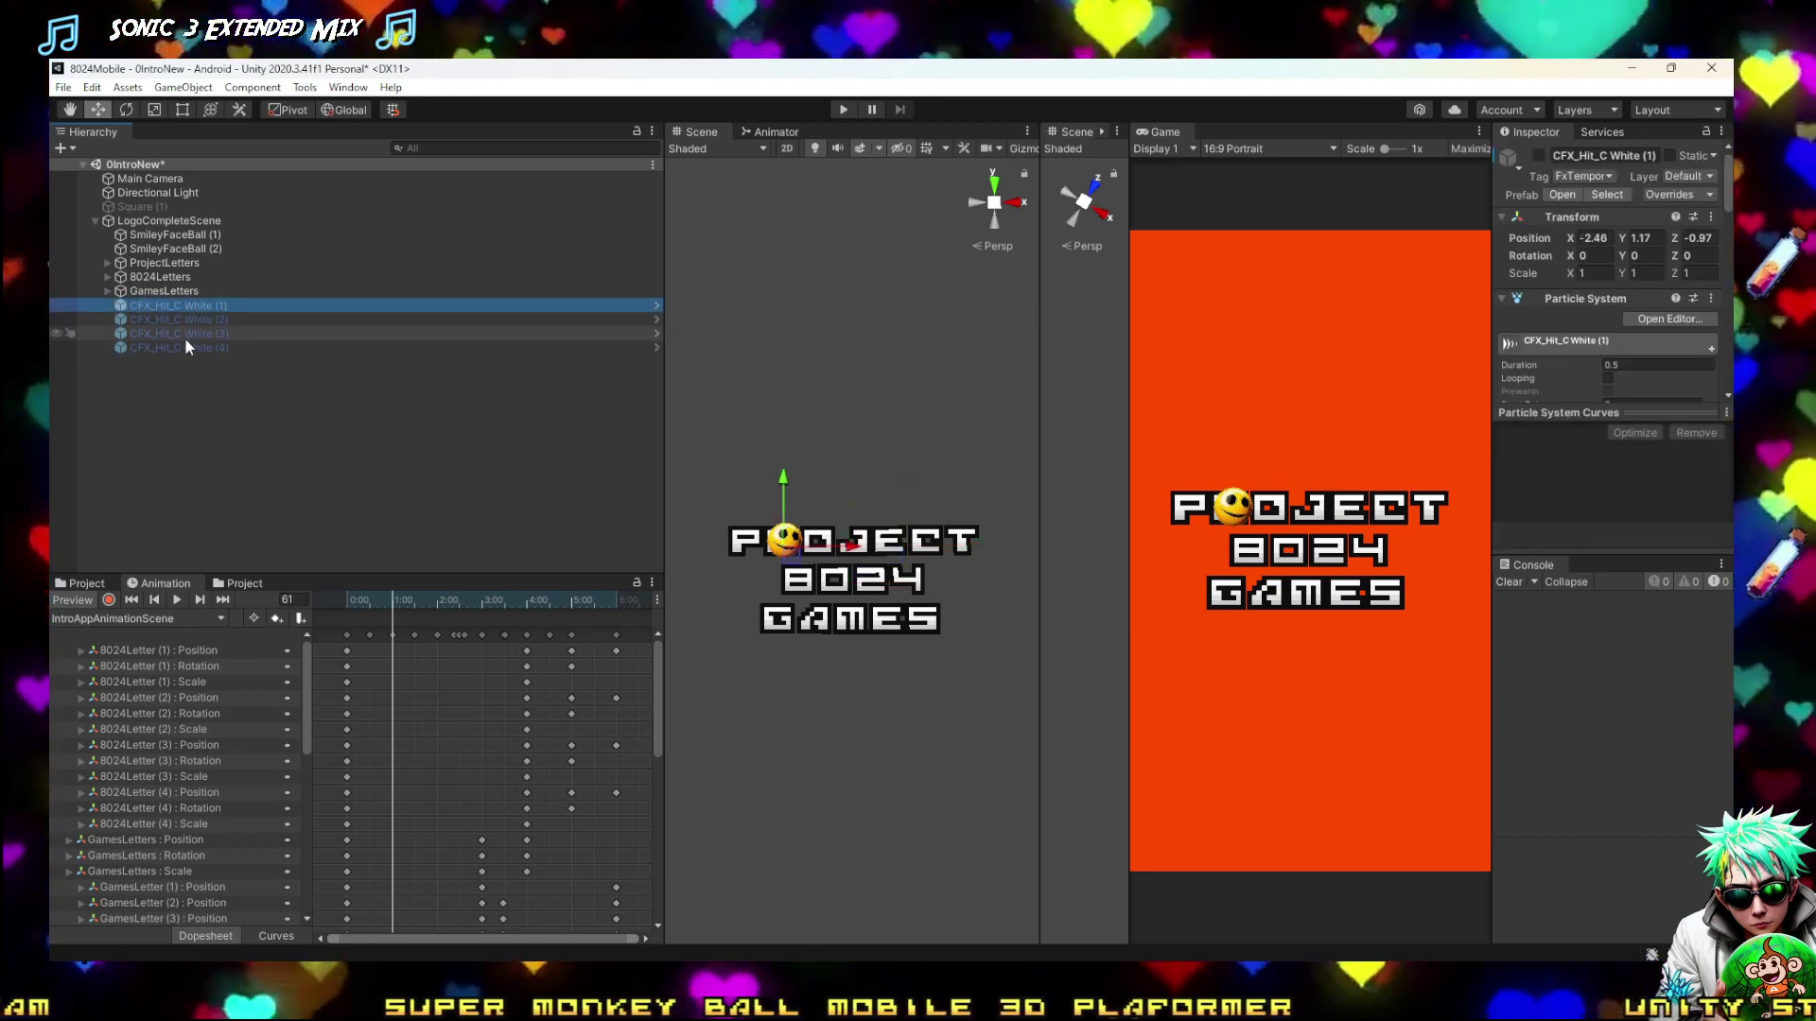
{"action": "left_click", "coordinate": [186, 348]}
{"action": "left_click", "coordinate": [191, 304]}
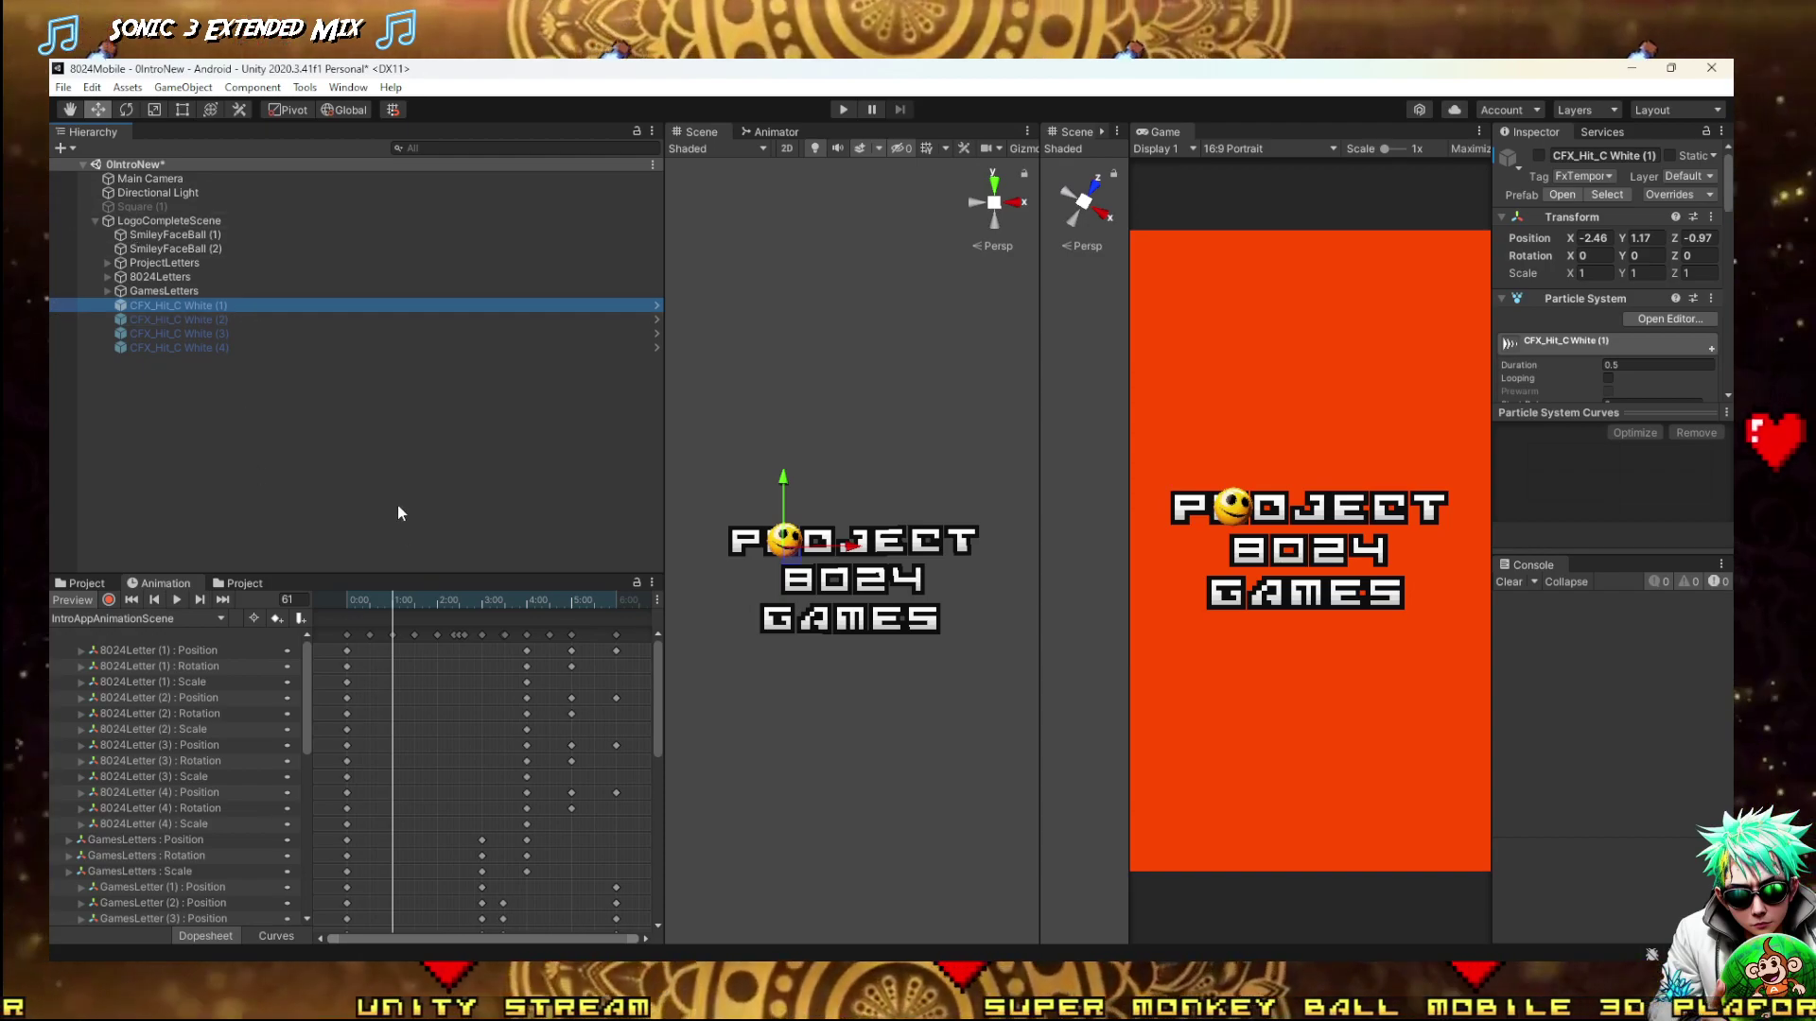
{"action": "left_click_drag", "start_coordinate": [397, 598], "coordinate": [253, 647]}
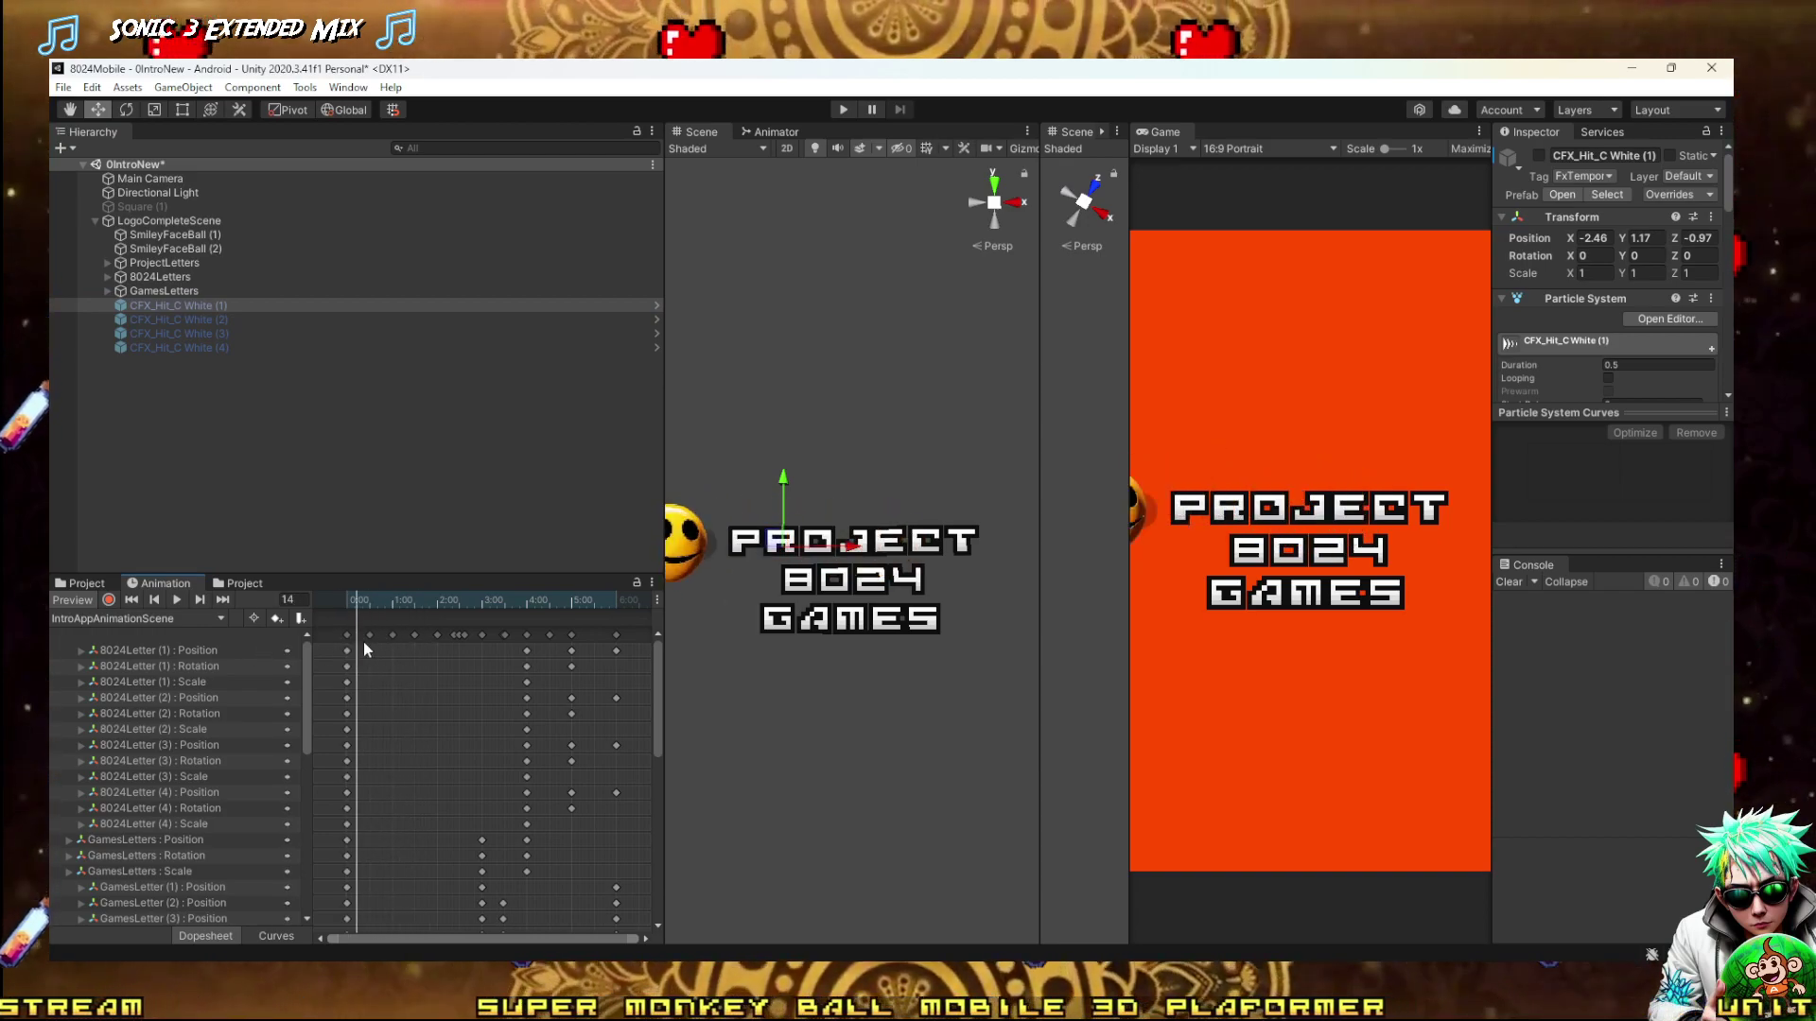
{"action": "left_click_drag", "start_coordinate": [396, 643], "coordinate": [393, 641]}
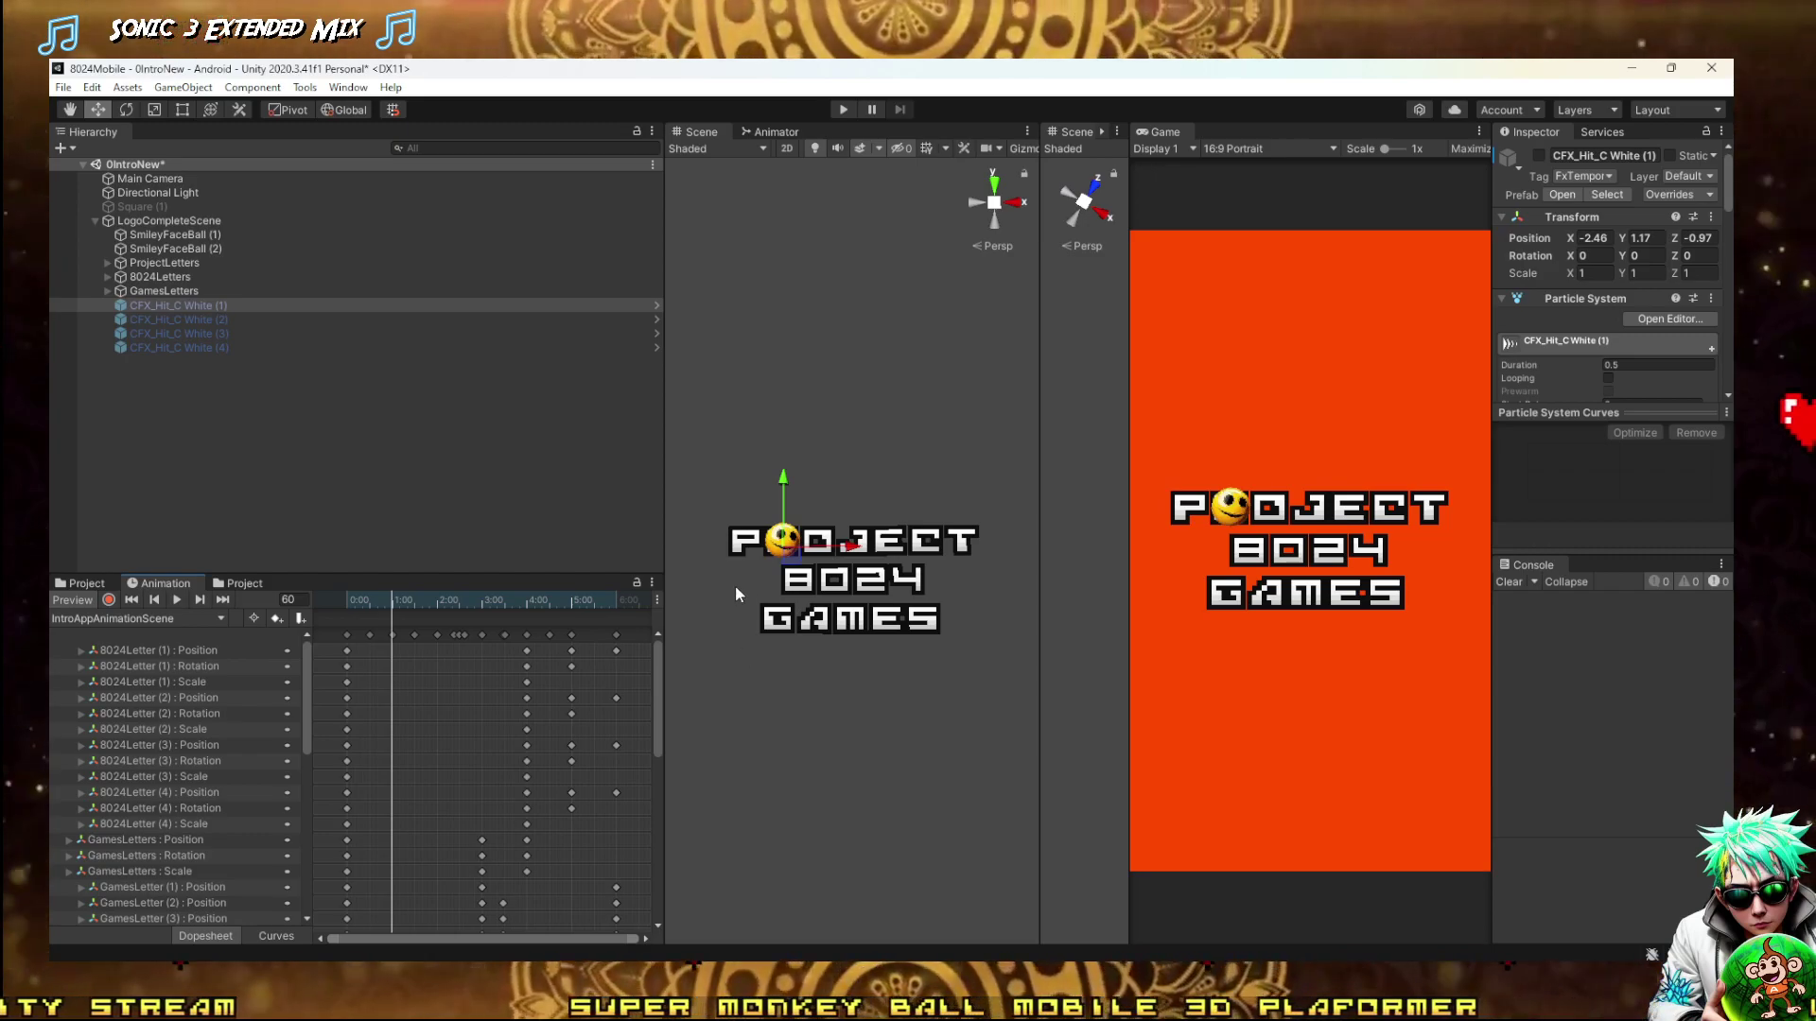
{"action": "scroll", "coordinate": [805, 571], "scroll_direction": "up", "scroll_amount": 5}
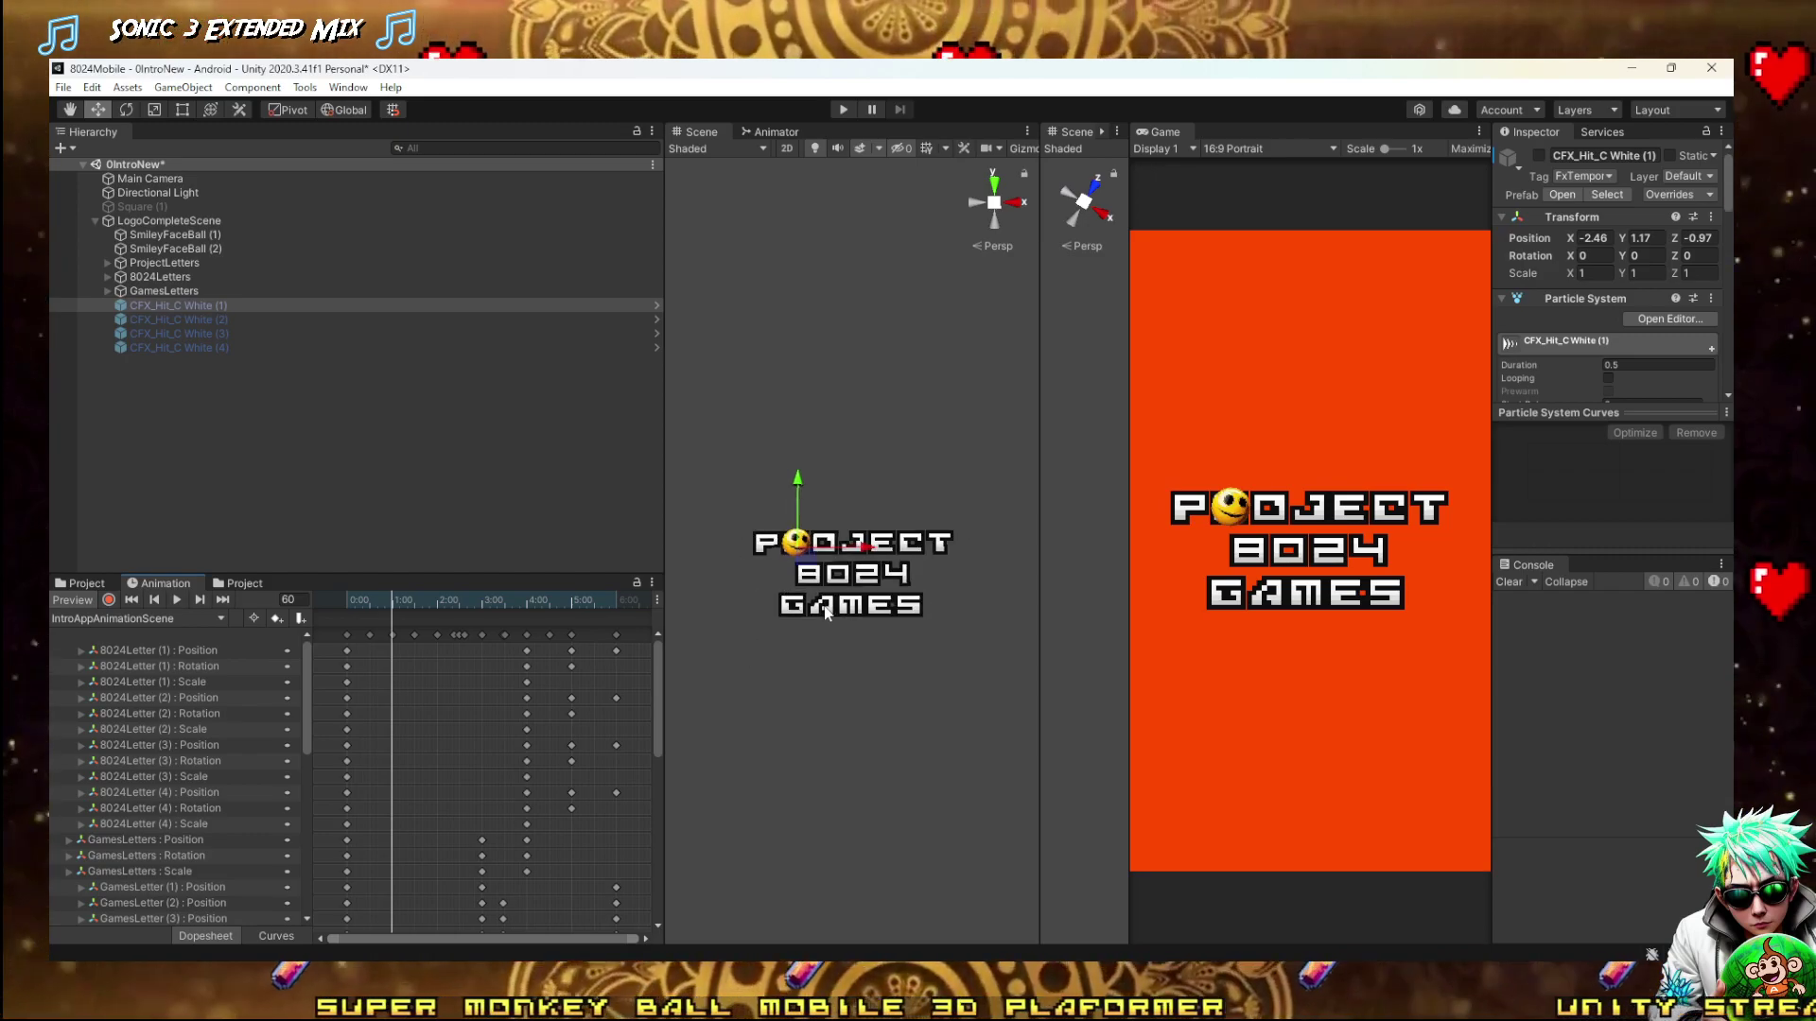
{"action": "scroll", "coordinate": [805, 573], "scroll_direction": "up", "scroll_amount": 2}
{"action": "scroll", "coordinate": [728, 598], "scroll_direction": "down", "scroll_amount": 4}
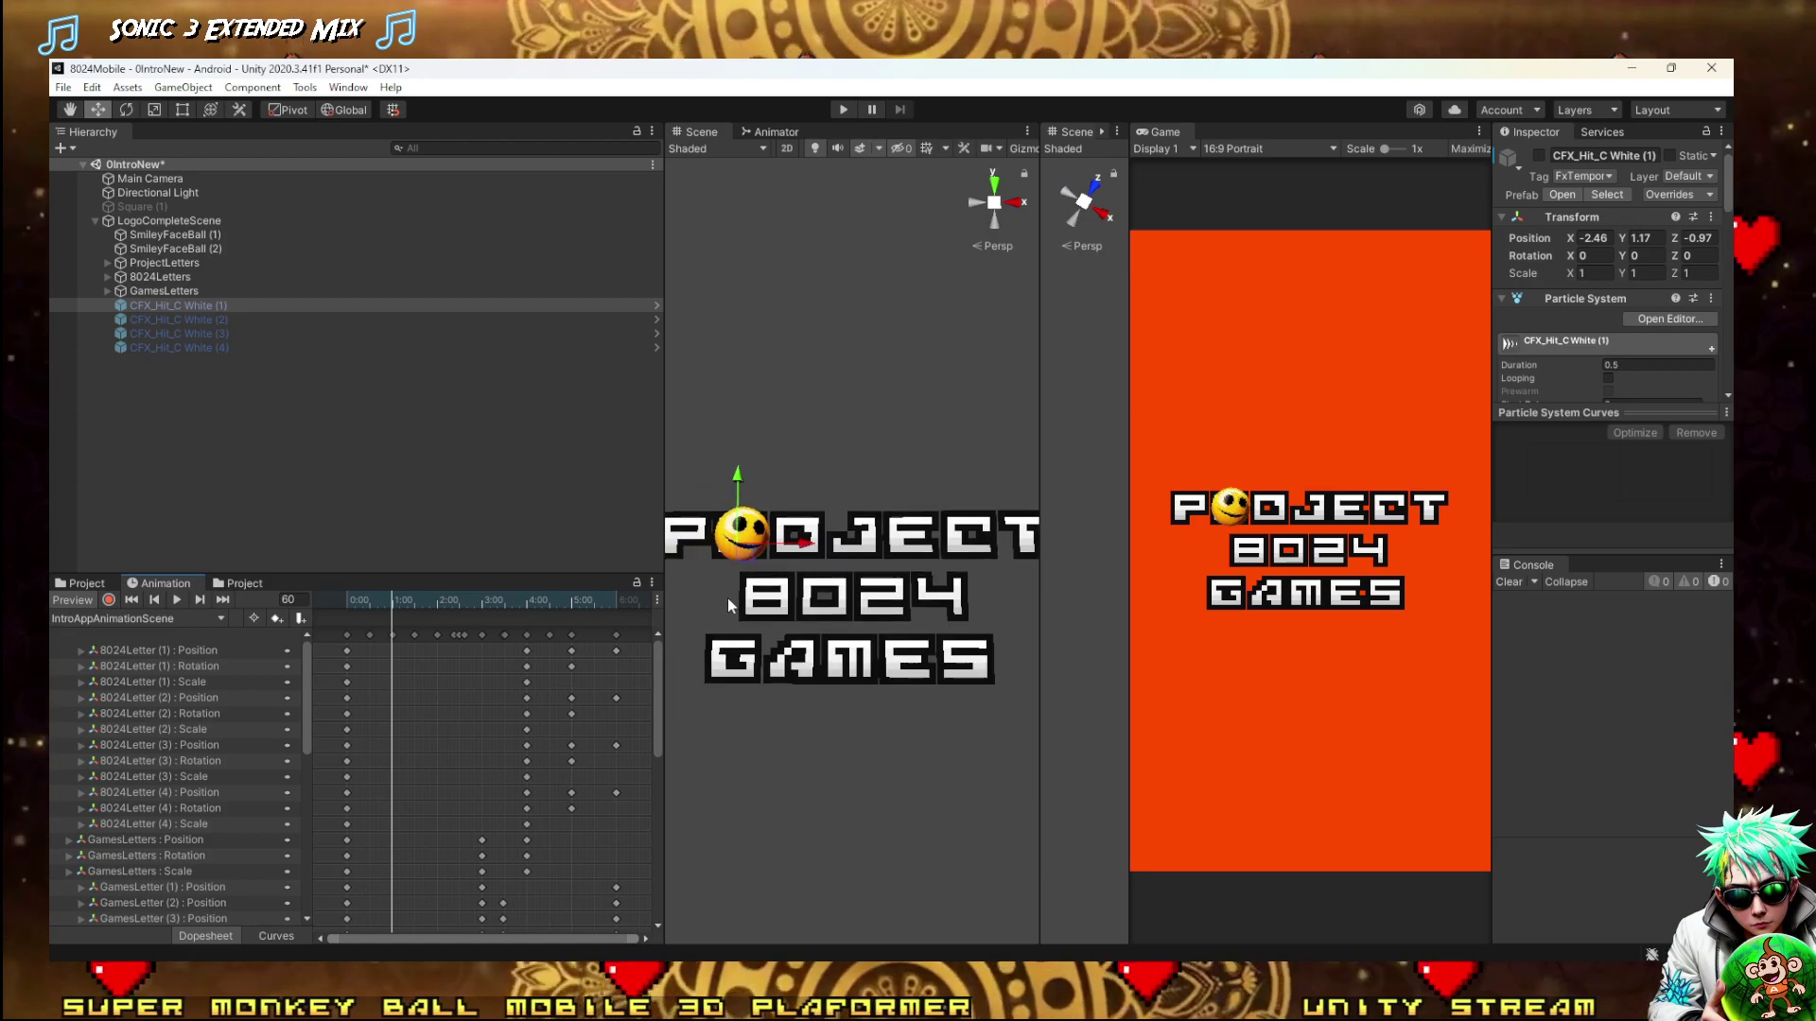
{"action": "scroll", "coordinate": [732, 610], "scroll_direction": "up", "scroll_amount": 3}
{"action": "scroll", "coordinate": [741, 594], "scroll_direction": "down", "scroll_amount": 3}
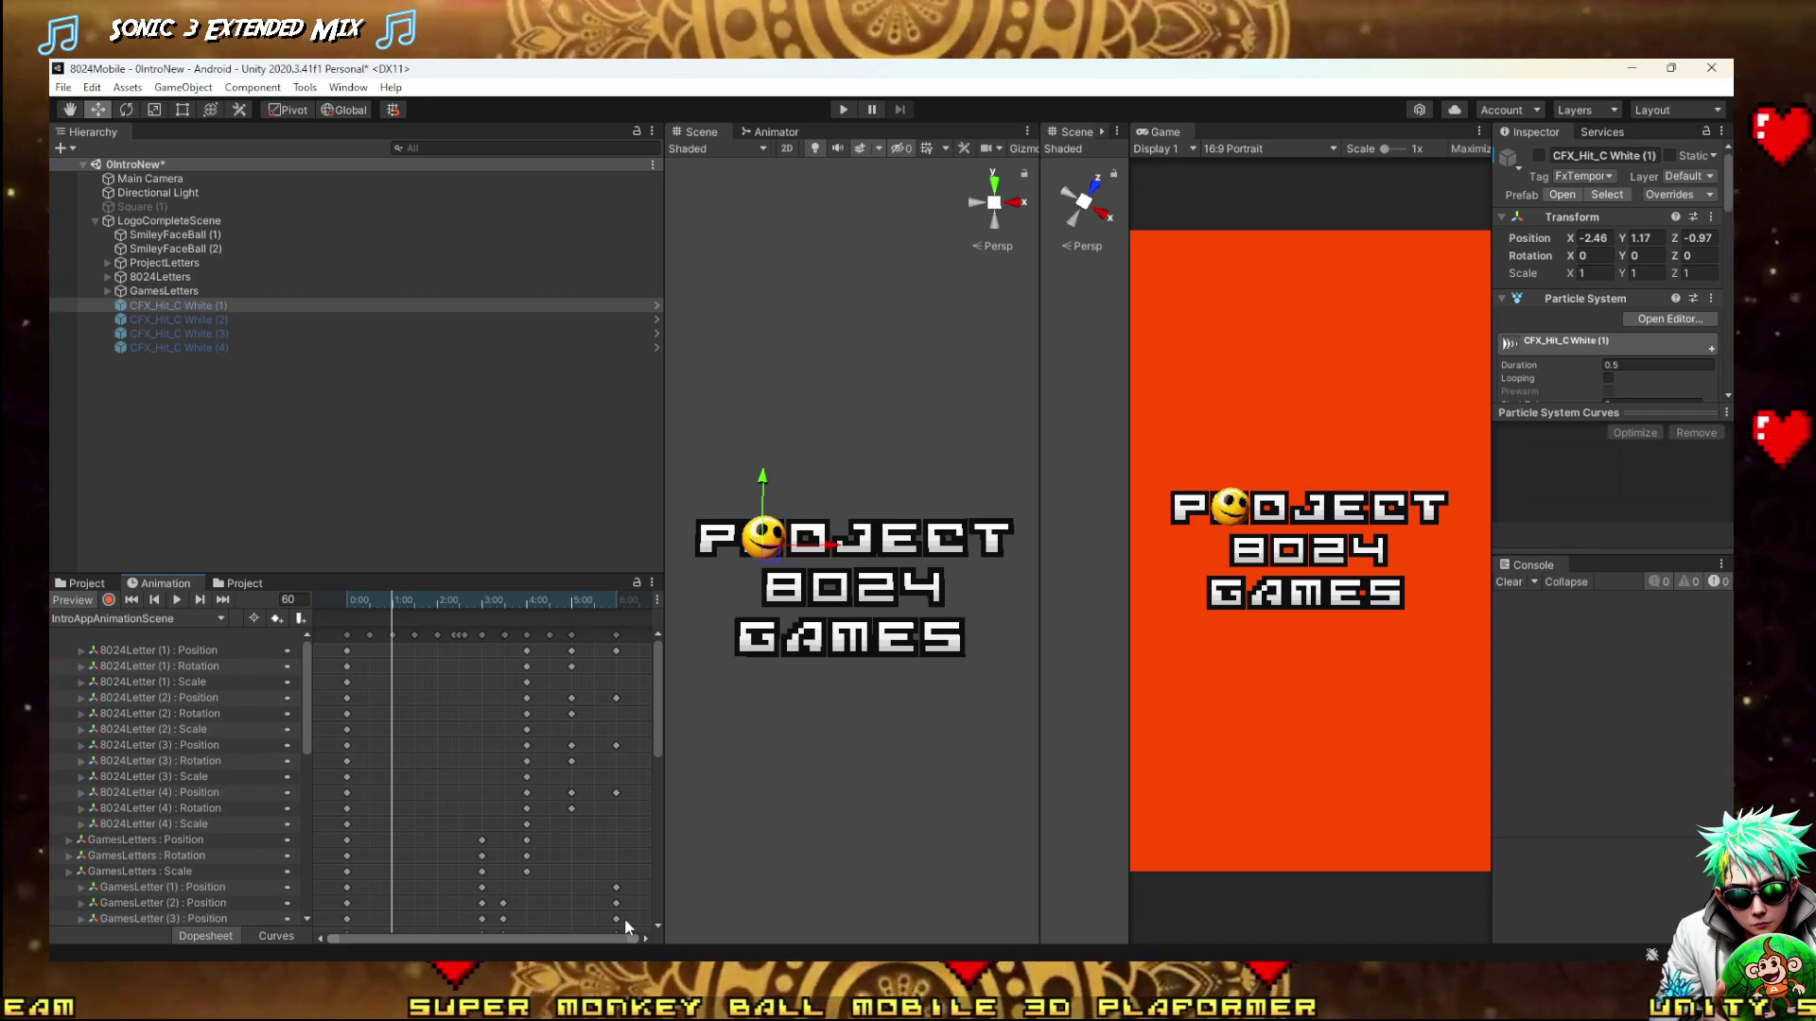
Key the first and second white hit effects to switch on at their letter impacts
{"action": "left_click", "coordinate": [157, 305]}
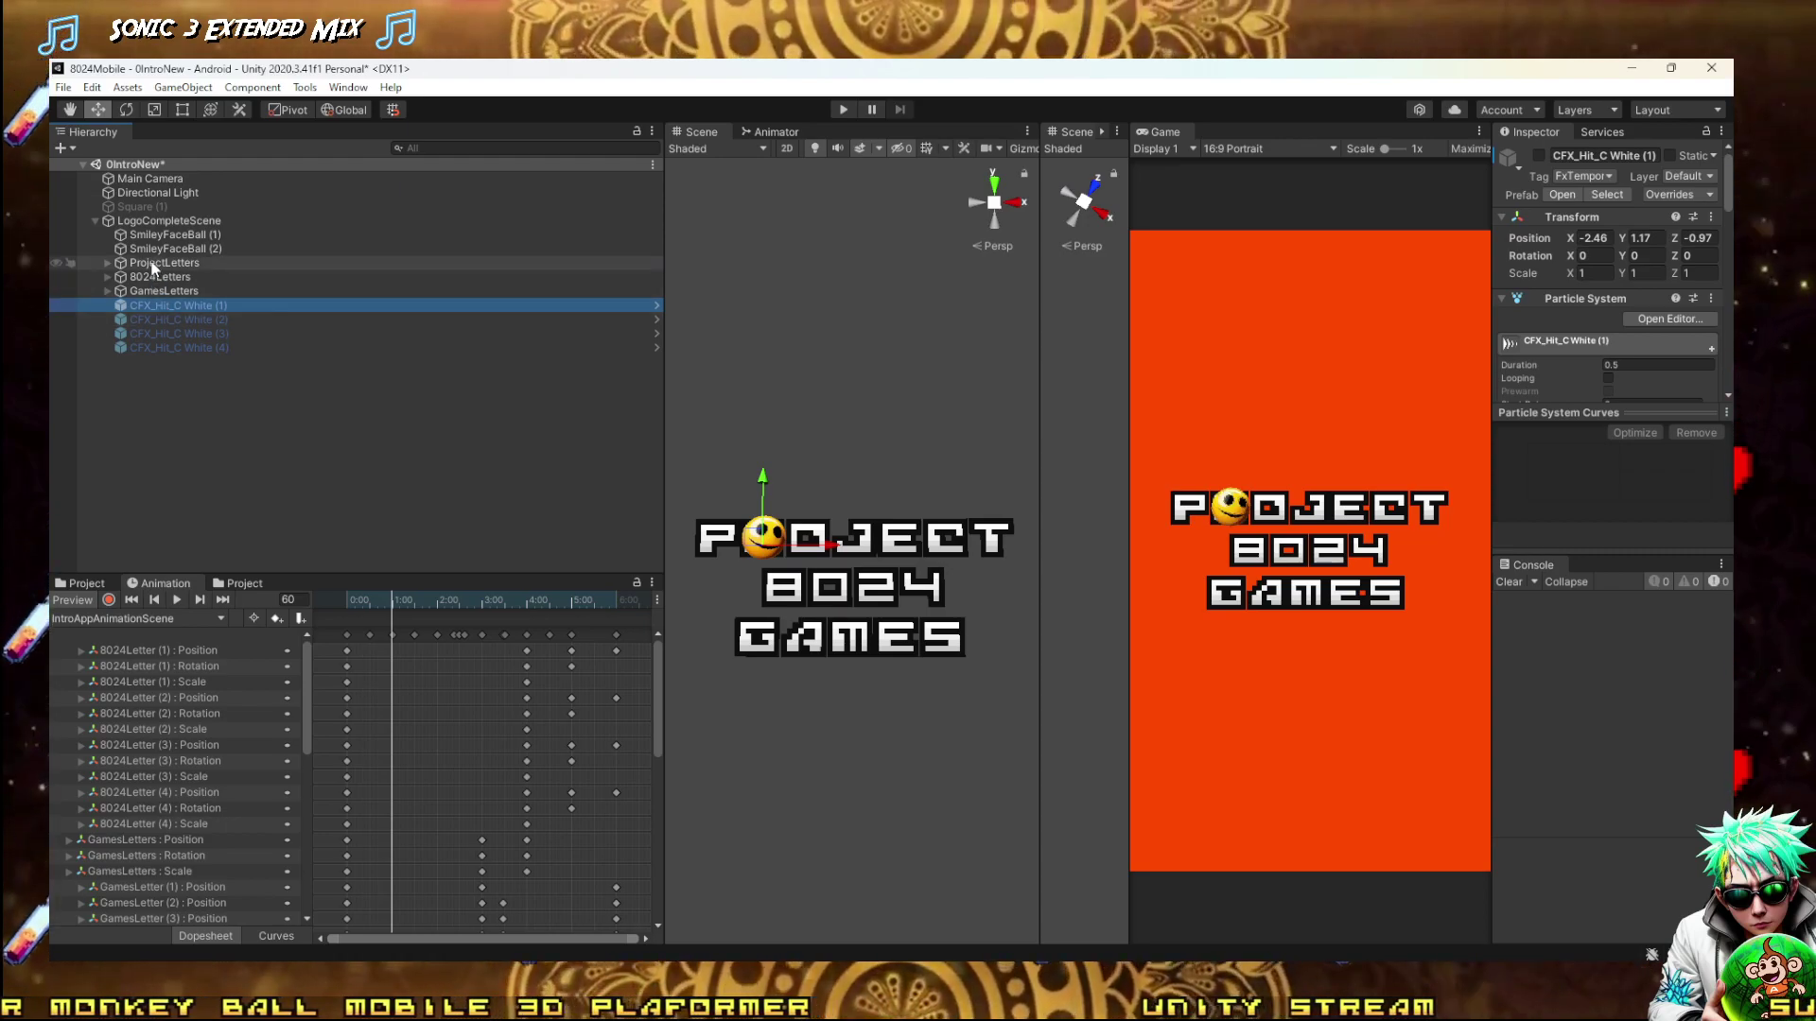
{"action": "left_click", "coordinate": [449, 605]}
{"action": "left_click", "coordinate": [1539, 155]}
{"action": "left_click_drag", "start_coordinate": [416, 603], "coordinate": [438, 605]}
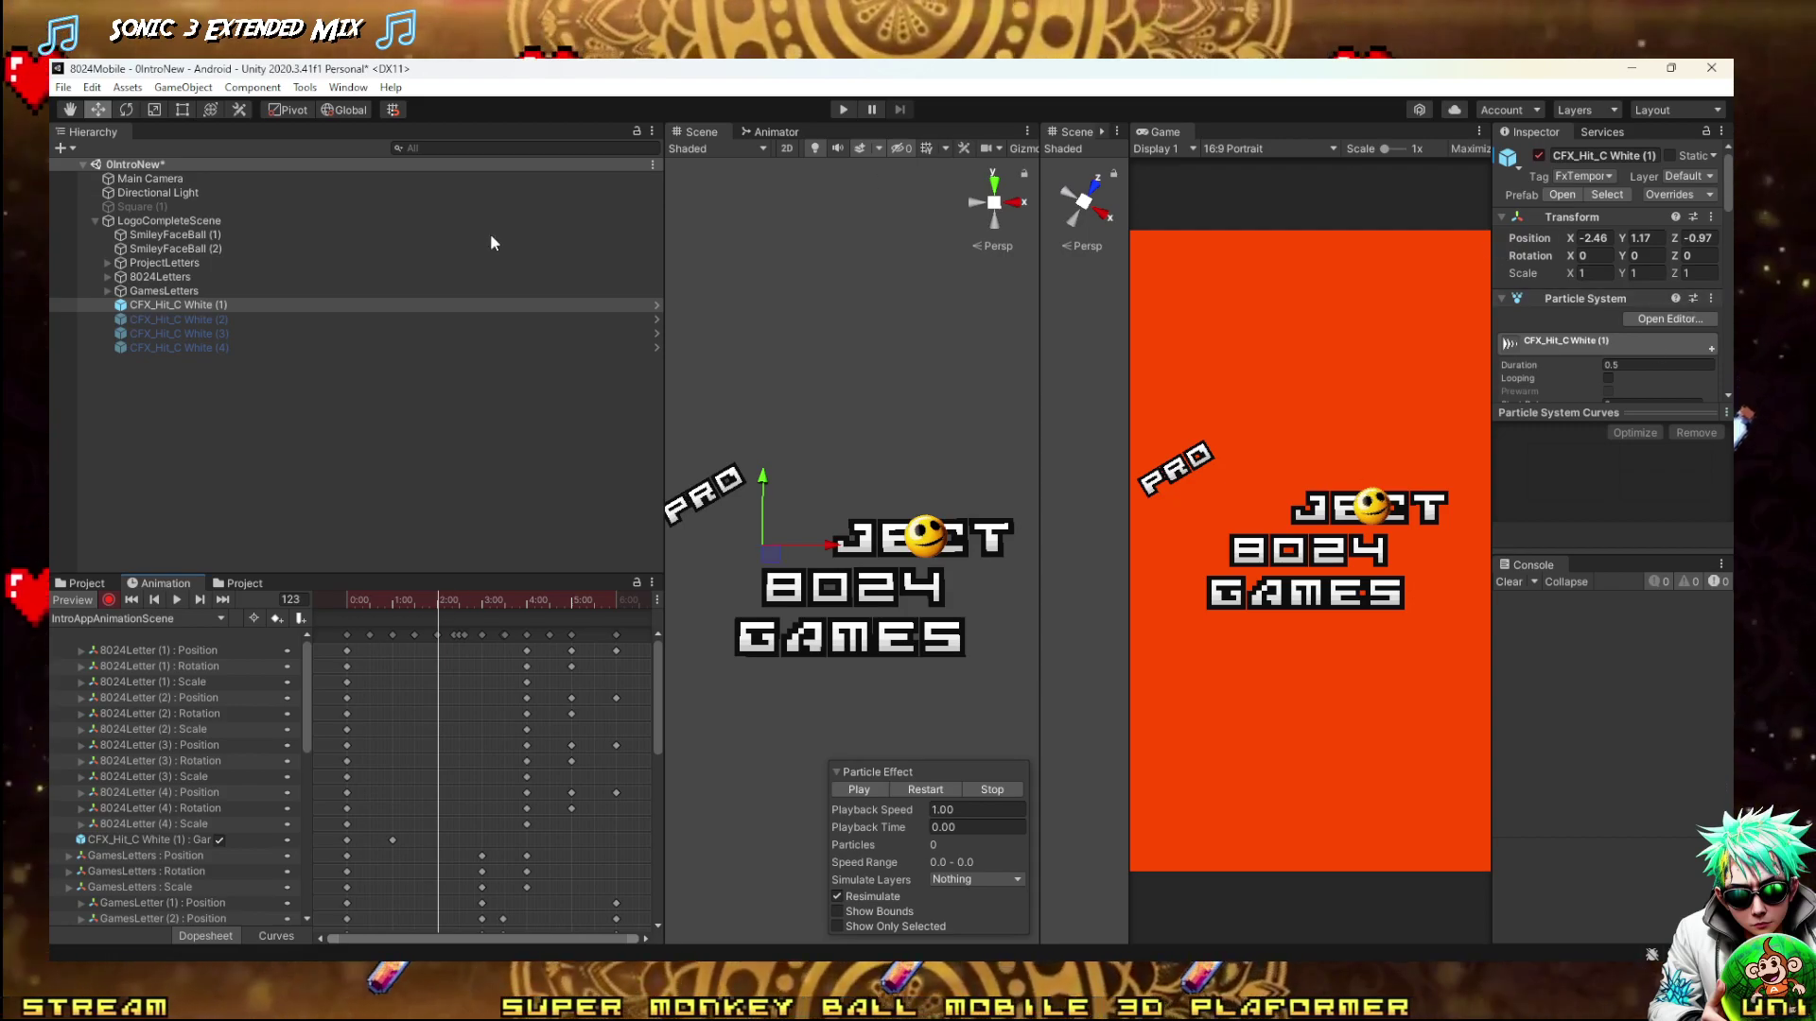
{"action": "left_click", "coordinate": [166, 320]}
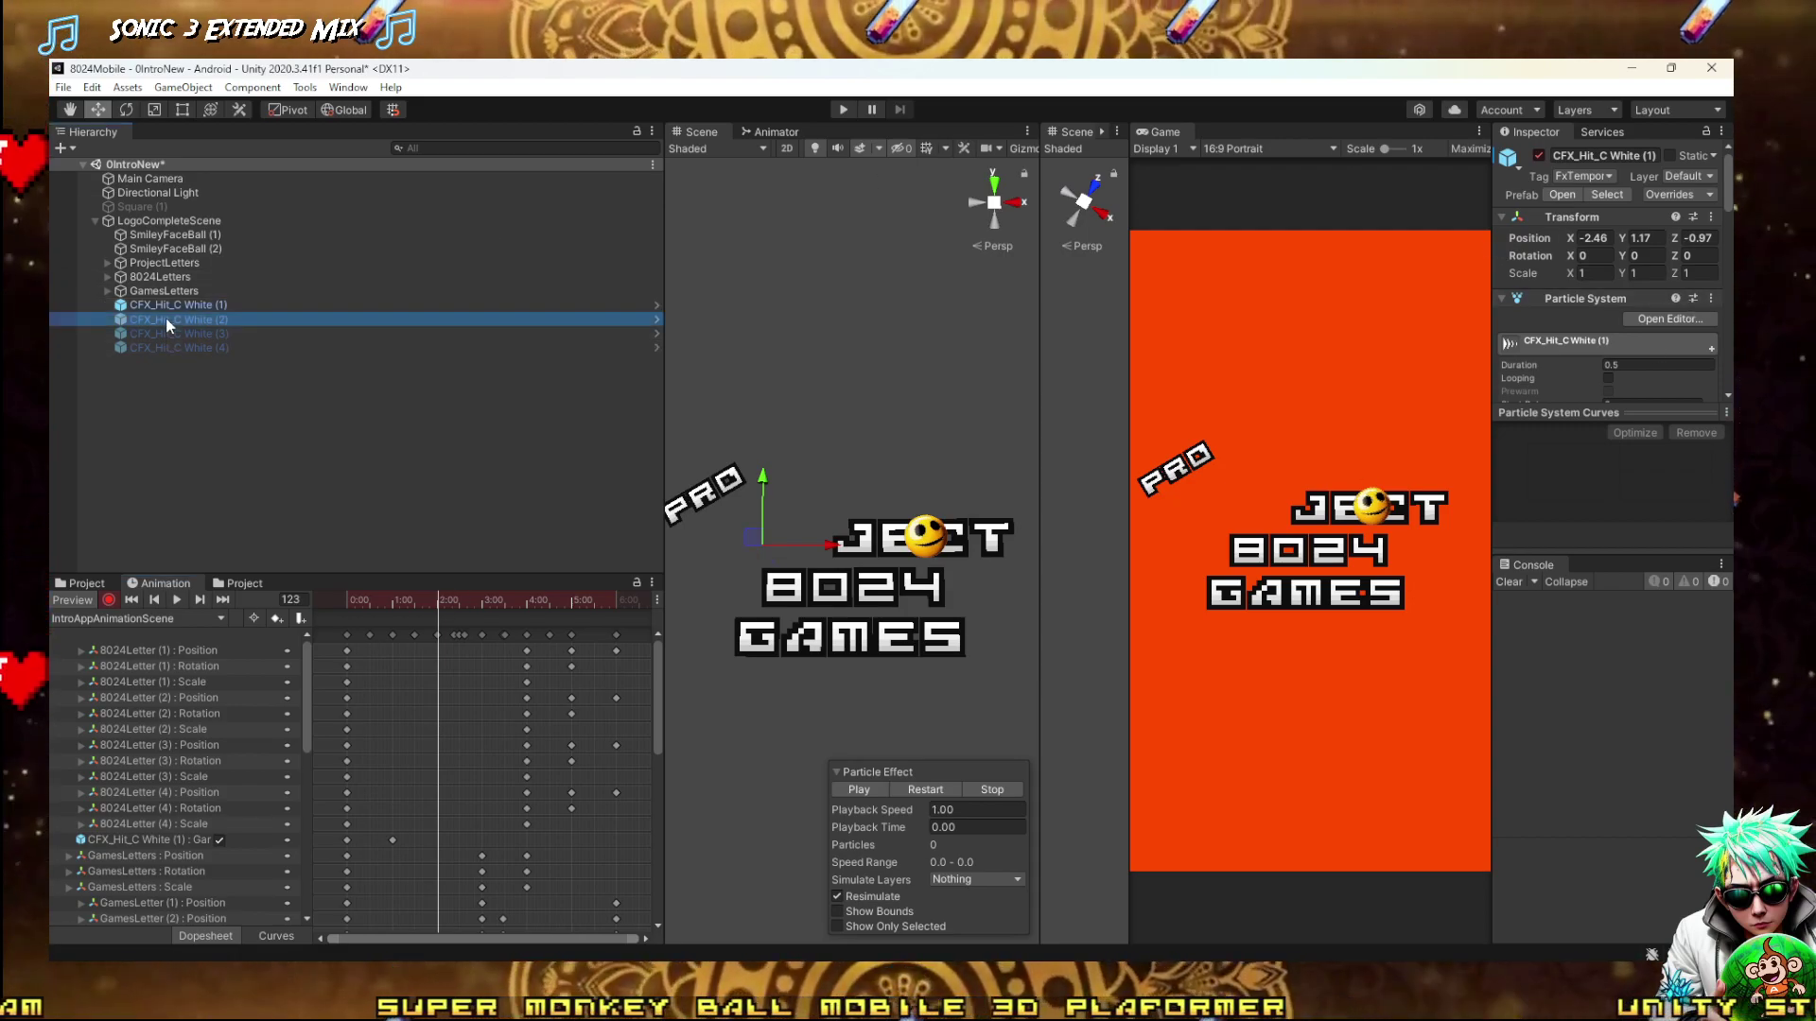
{"action": "left_click", "coordinate": [1538, 155]}
Key the third and fourth white hit effects, including copy (4), on at later impacts
{"action": "left_click_drag", "start_coordinate": [446, 607], "coordinate": [482, 630]}
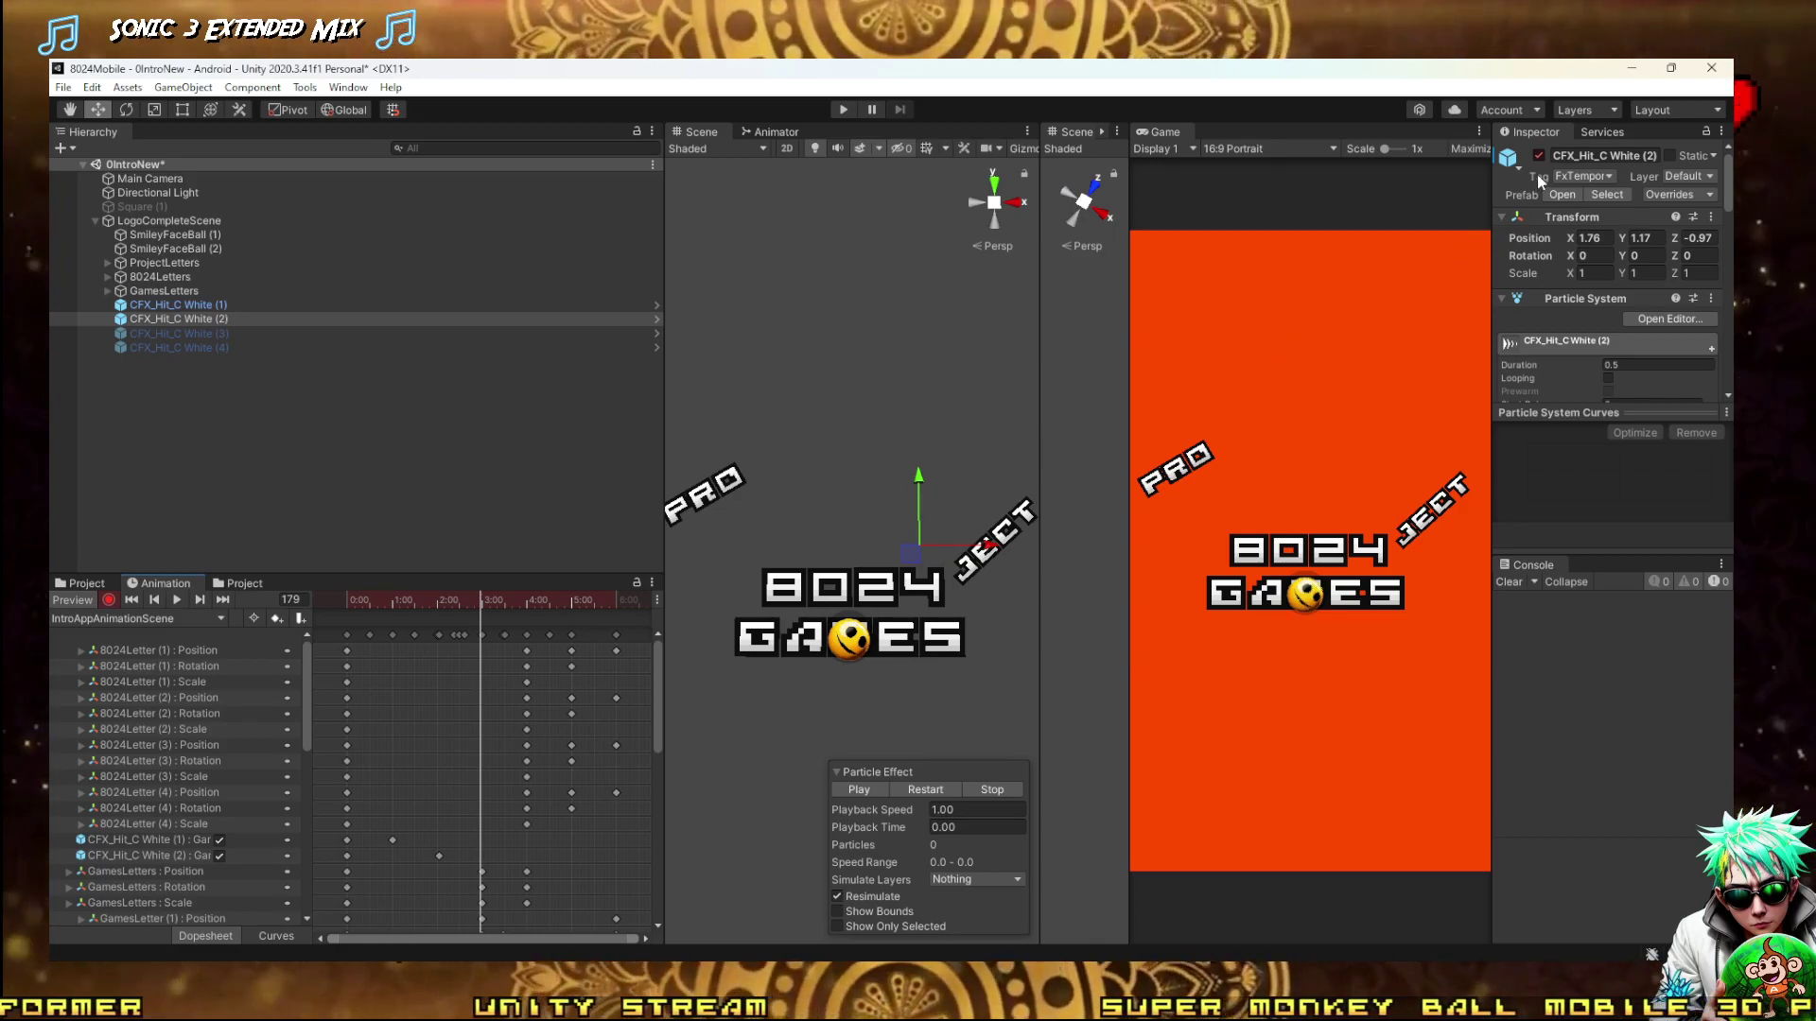
{"action": "scroll", "coordinate": [473, 660], "scroll_direction": "up", "scroll_amount": 6}
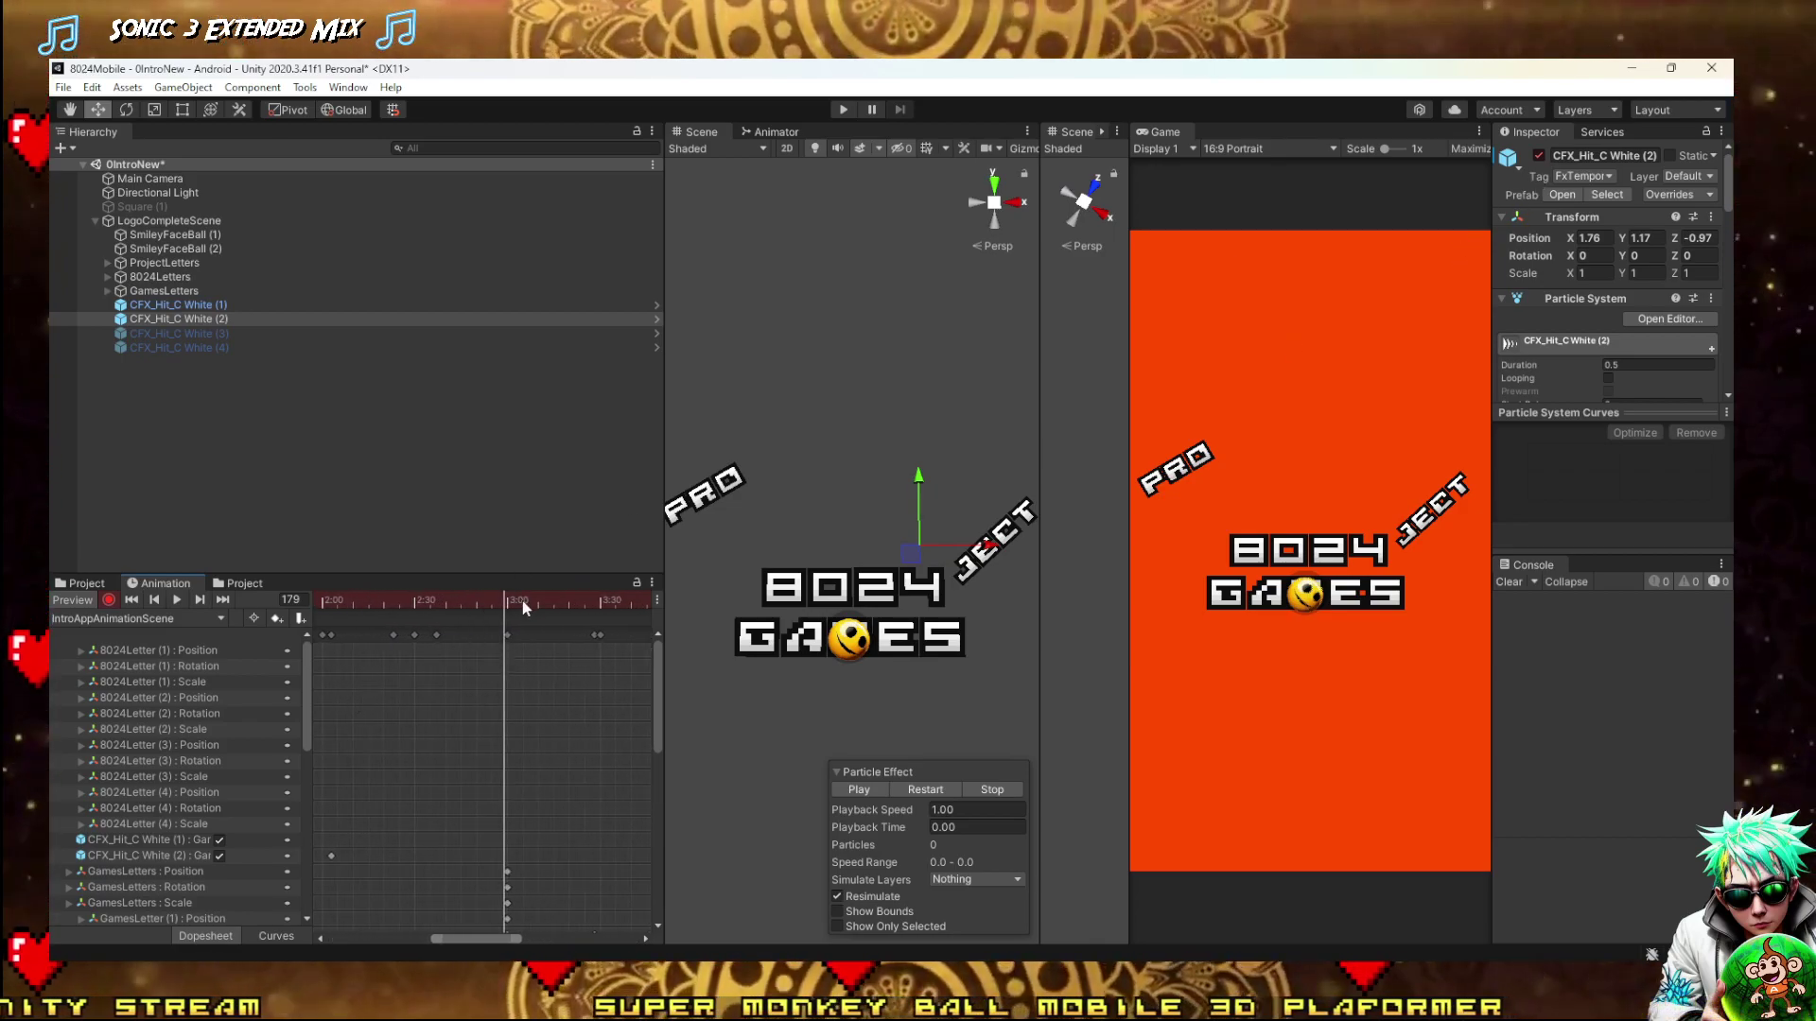
{"action": "left_click", "coordinate": [330, 635]}
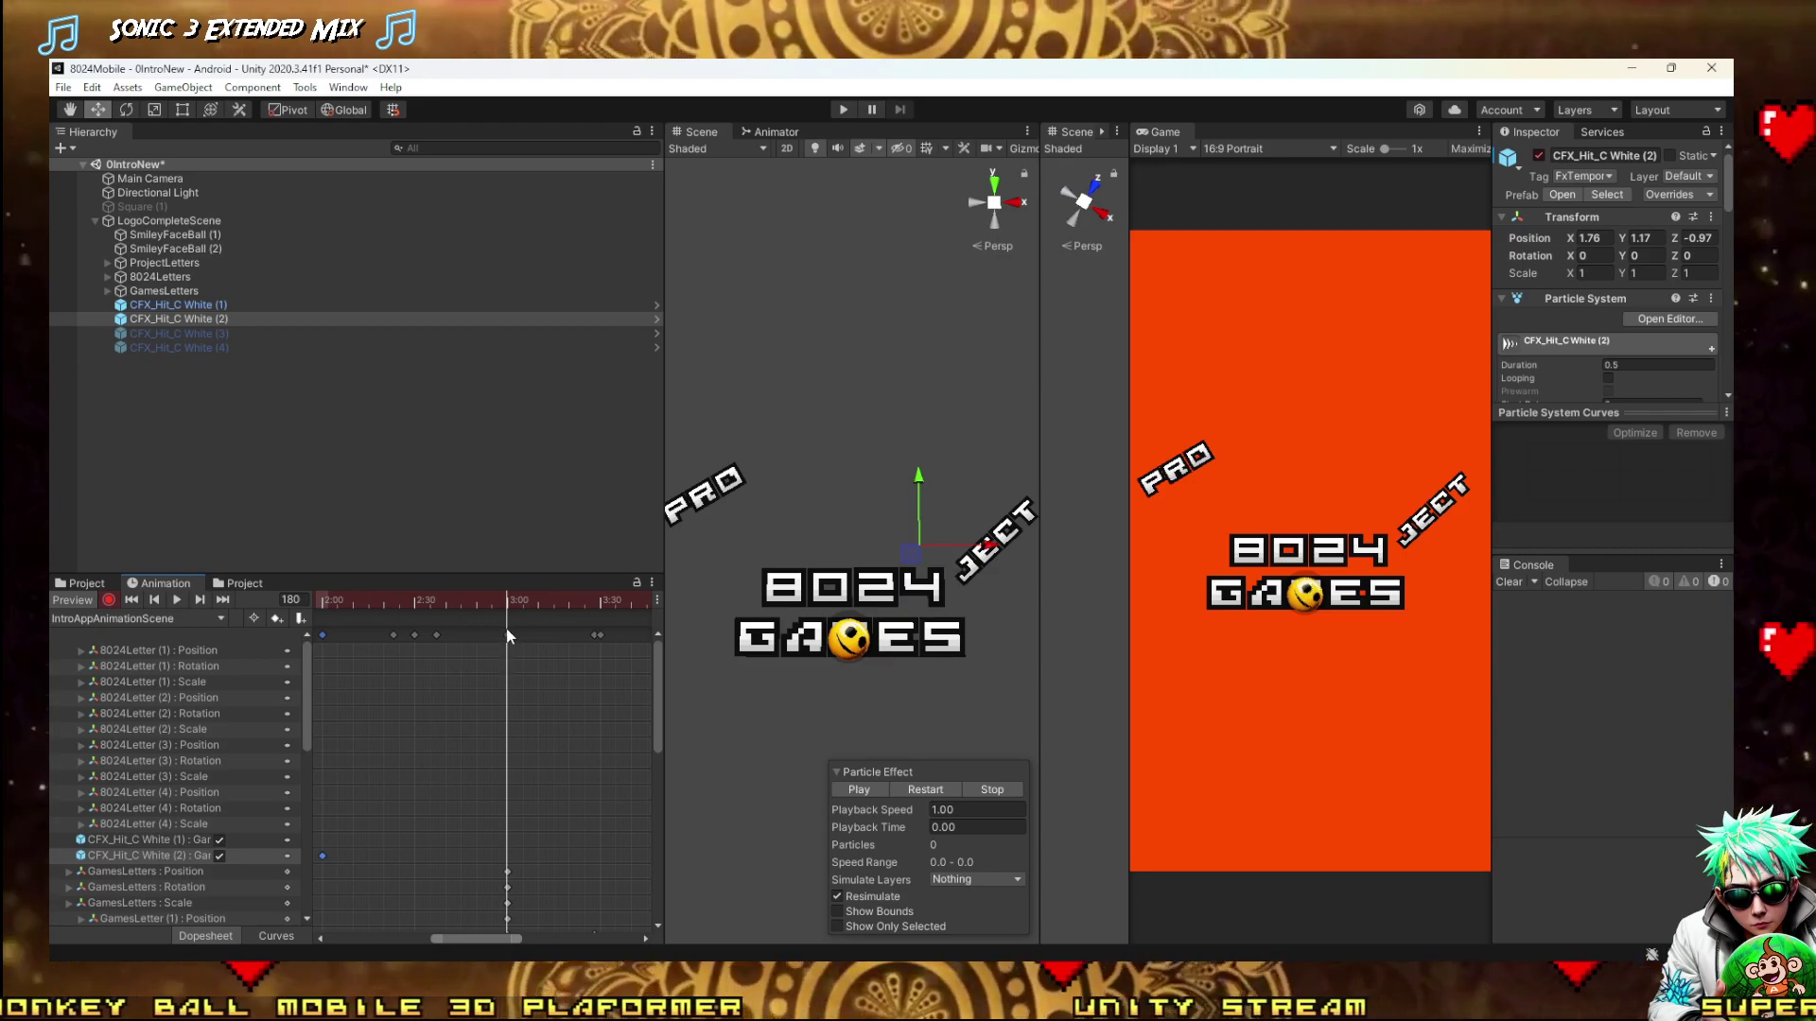
{"action": "left_click", "coordinate": [206, 334]}
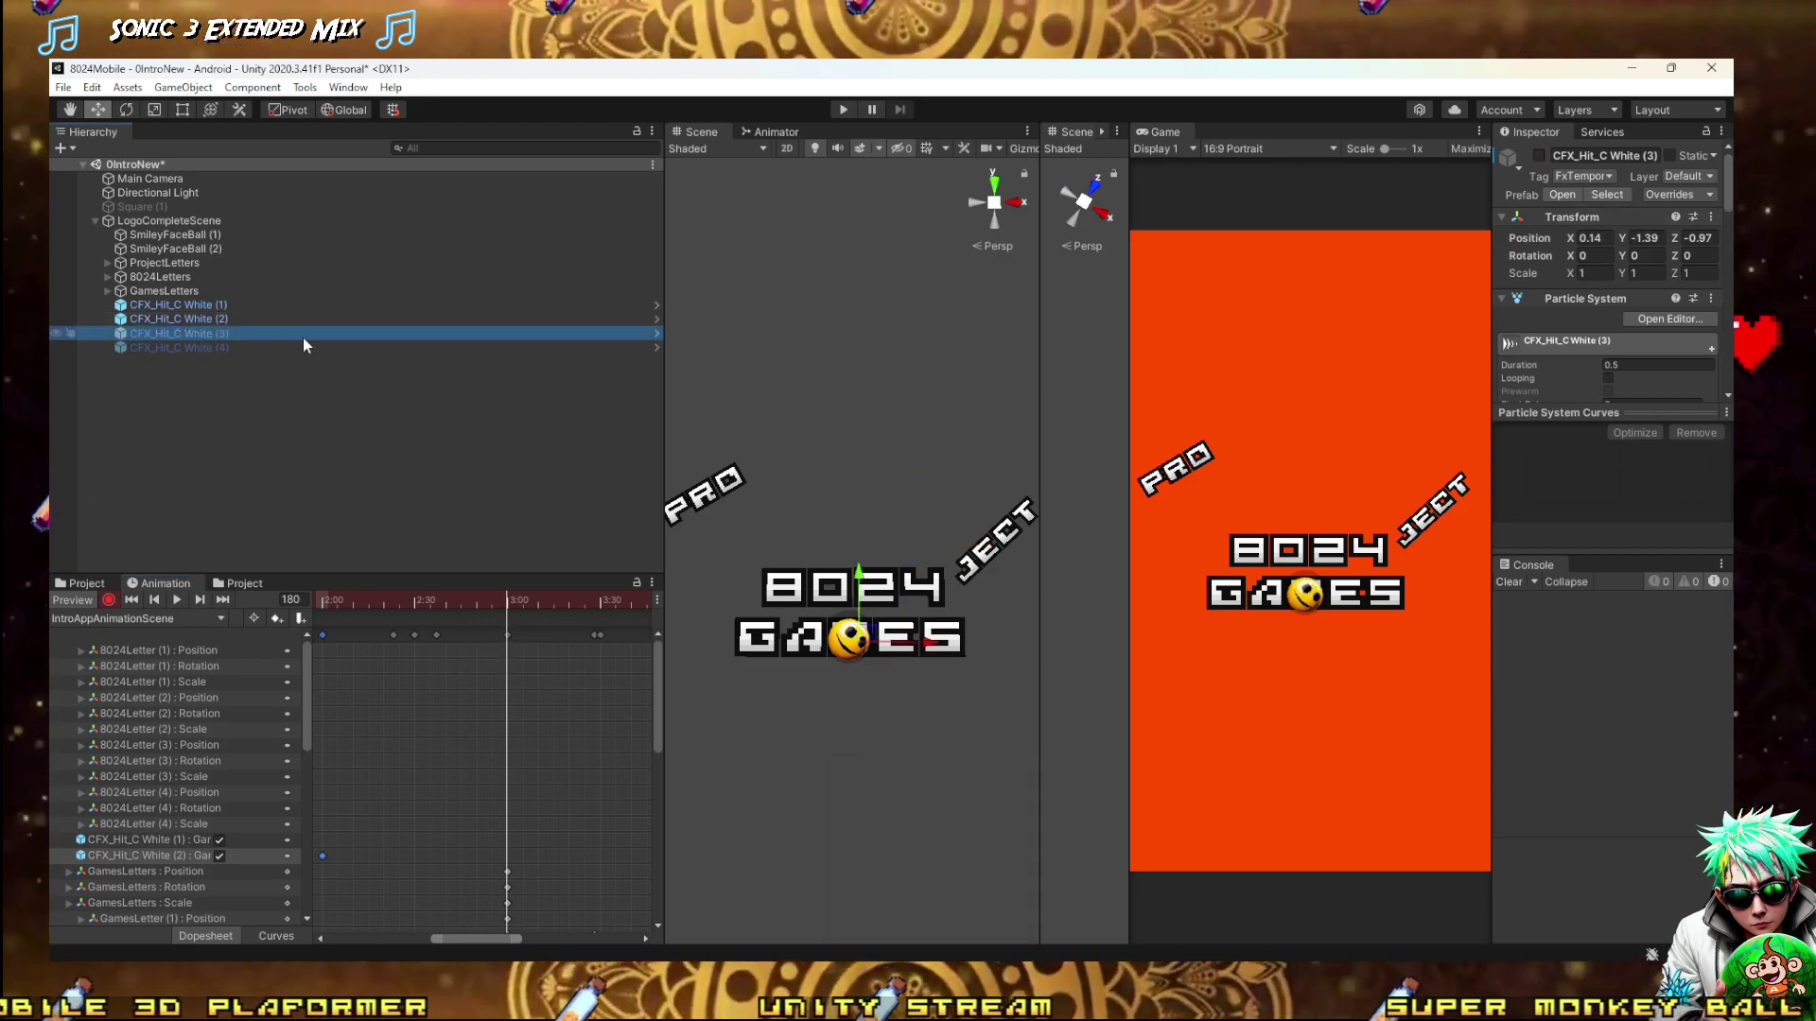
{"action": "left_click", "coordinate": [1539, 156]}
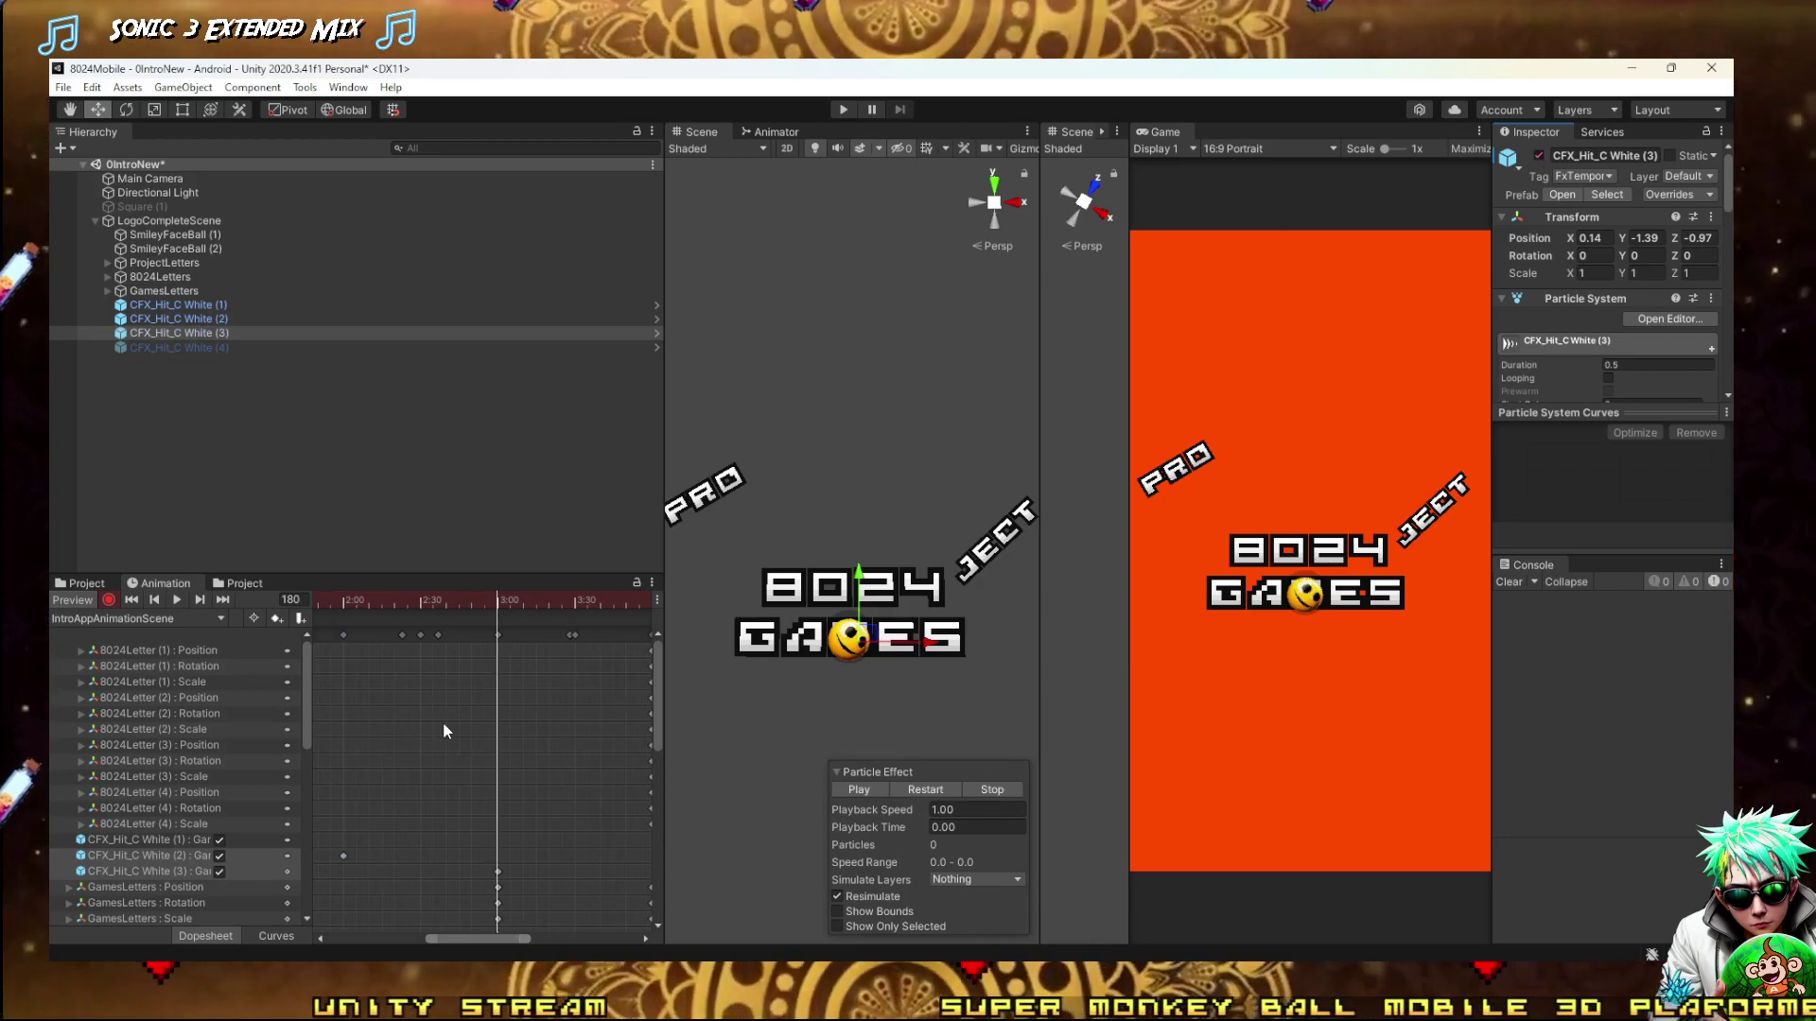
{"action": "scroll", "coordinate": [393, 770], "scroll_direction": "down", "scroll_amount": 4}
{"action": "left_click_drag", "start_coordinate": [456, 597], "coordinate": [502, 616]}
{"action": "scroll", "coordinate": [502, 665], "scroll_direction": "up", "scroll_amount": 3}
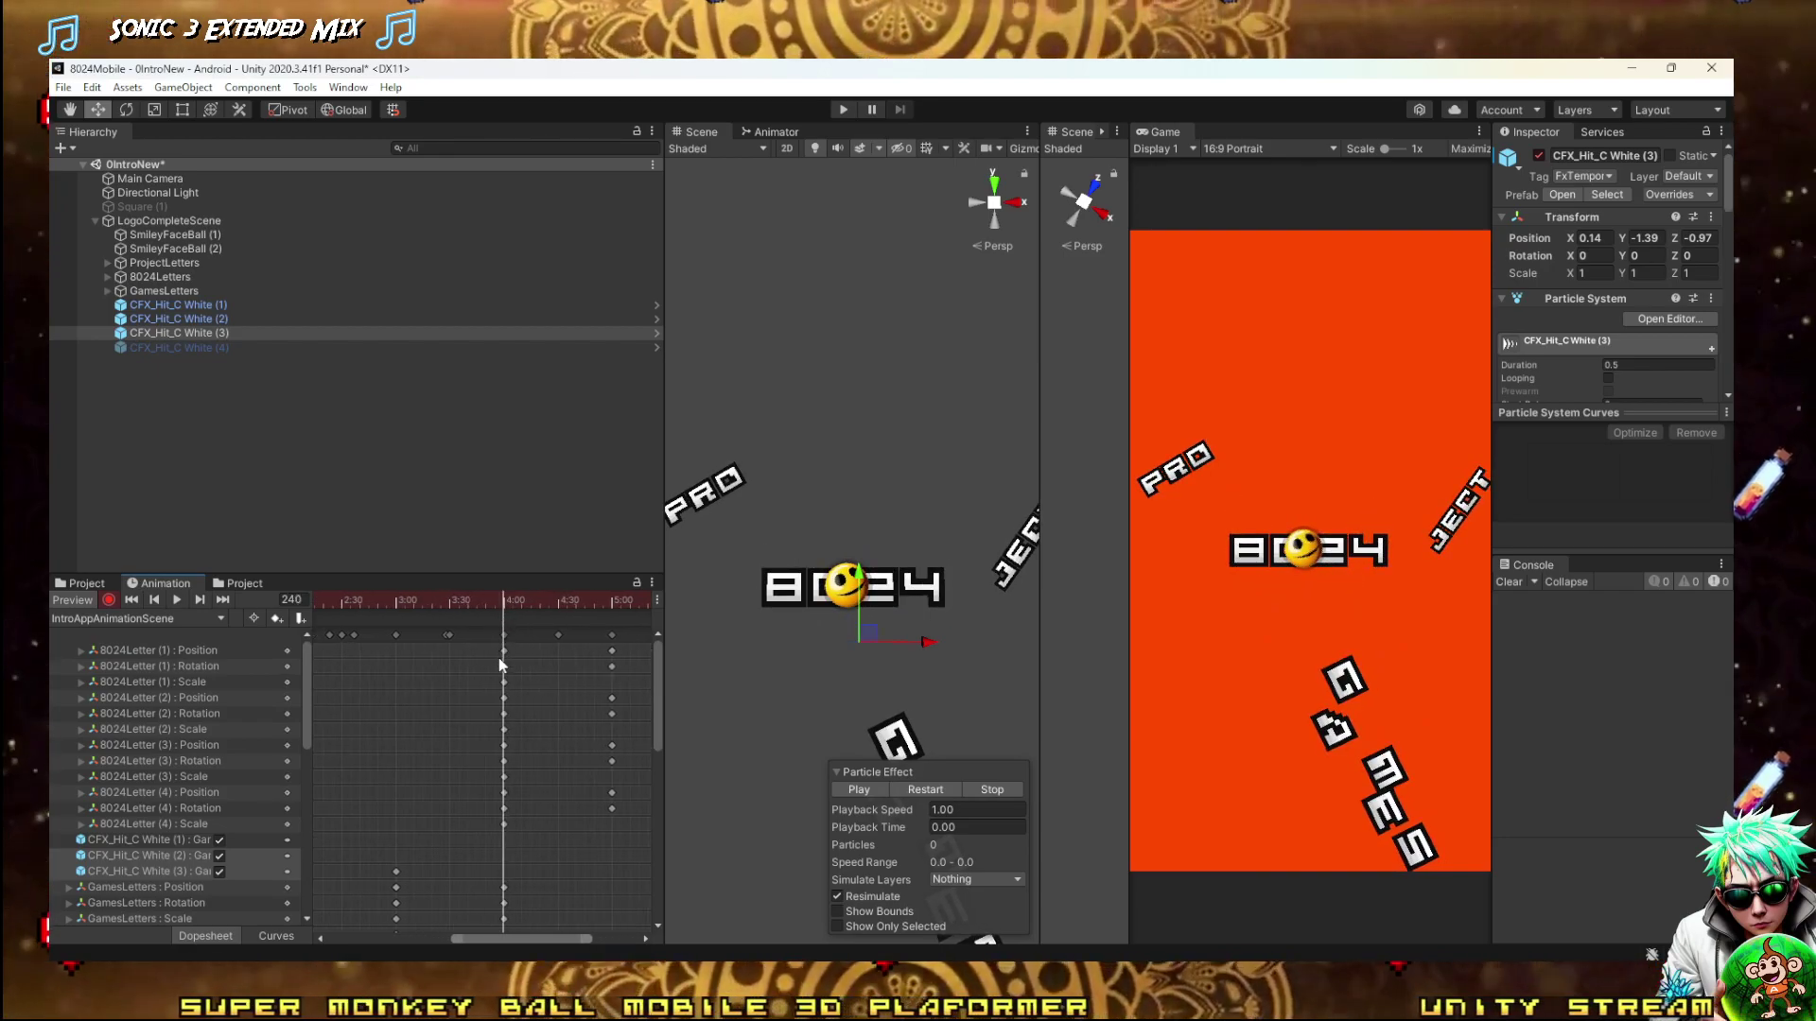
{"action": "scroll", "coordinate": [498, 658], "scroll_direction": "up", "scroll_amount": 5}
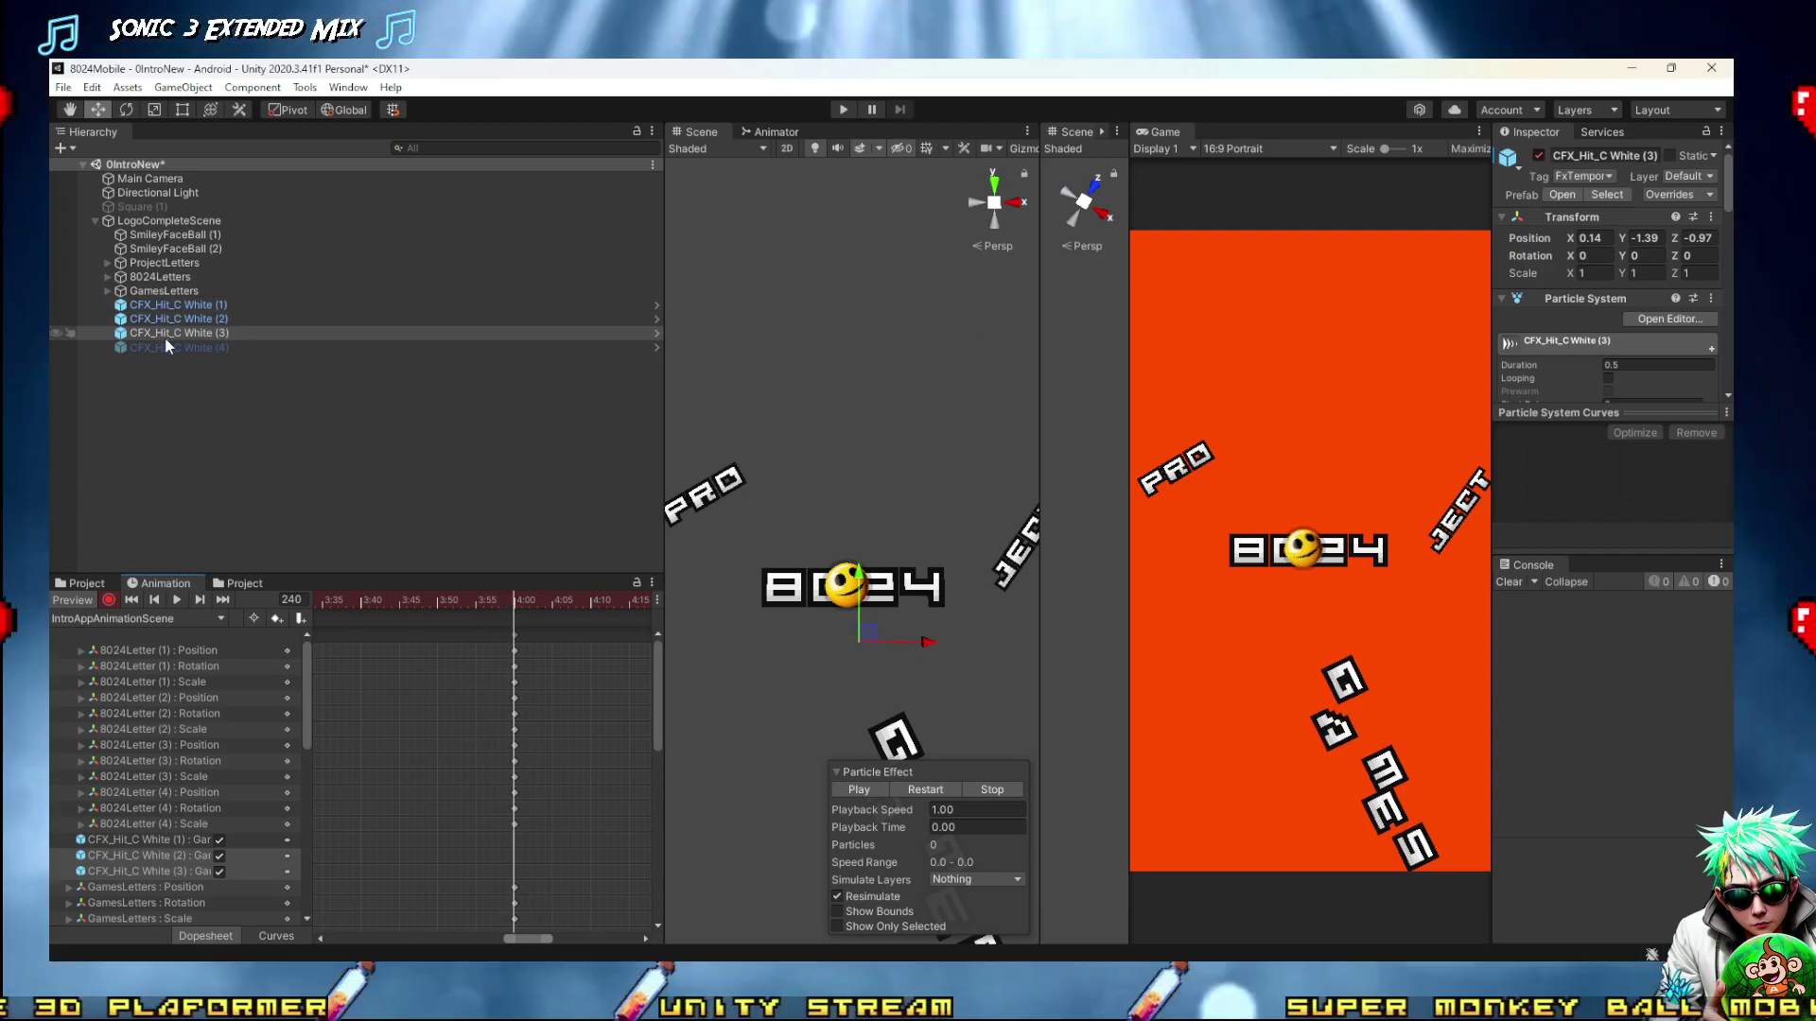
{"action": "left_click", "coordinate": [171, 347]}
{"action": "left_click", "coordinate": [1538, 155]}
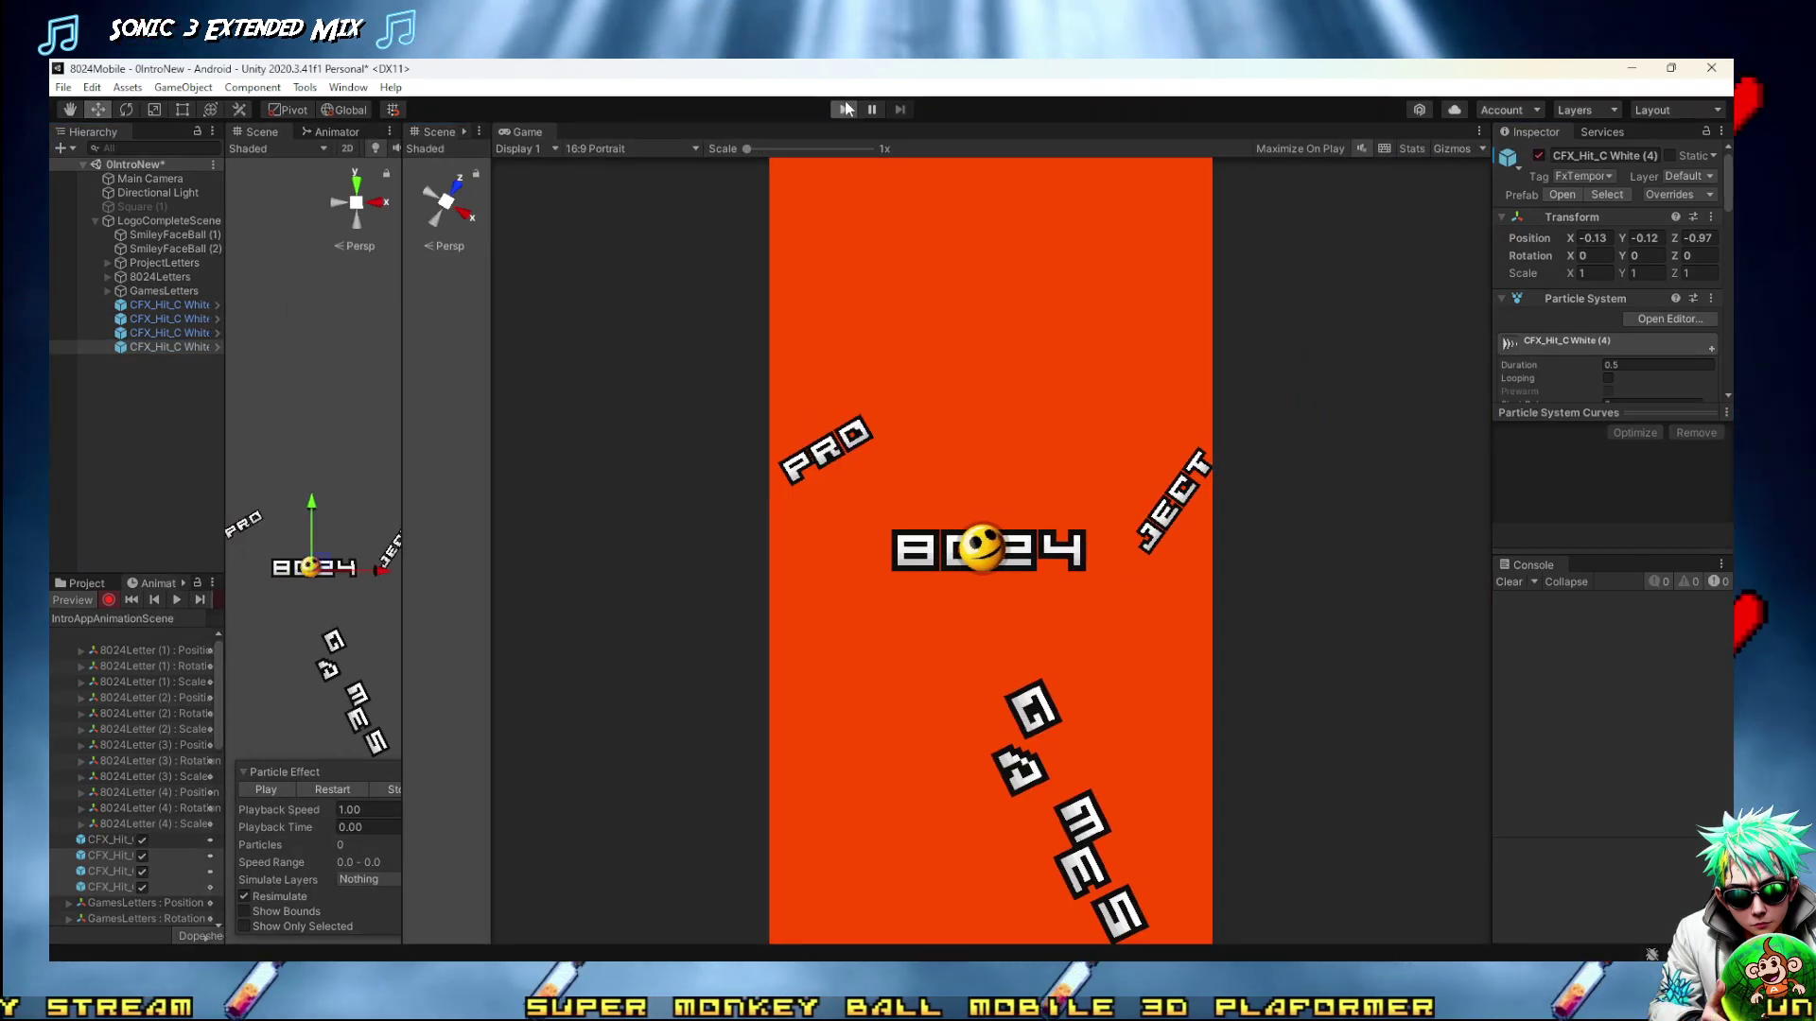
{"action": "left_click", "coordinate": [844, 110]}
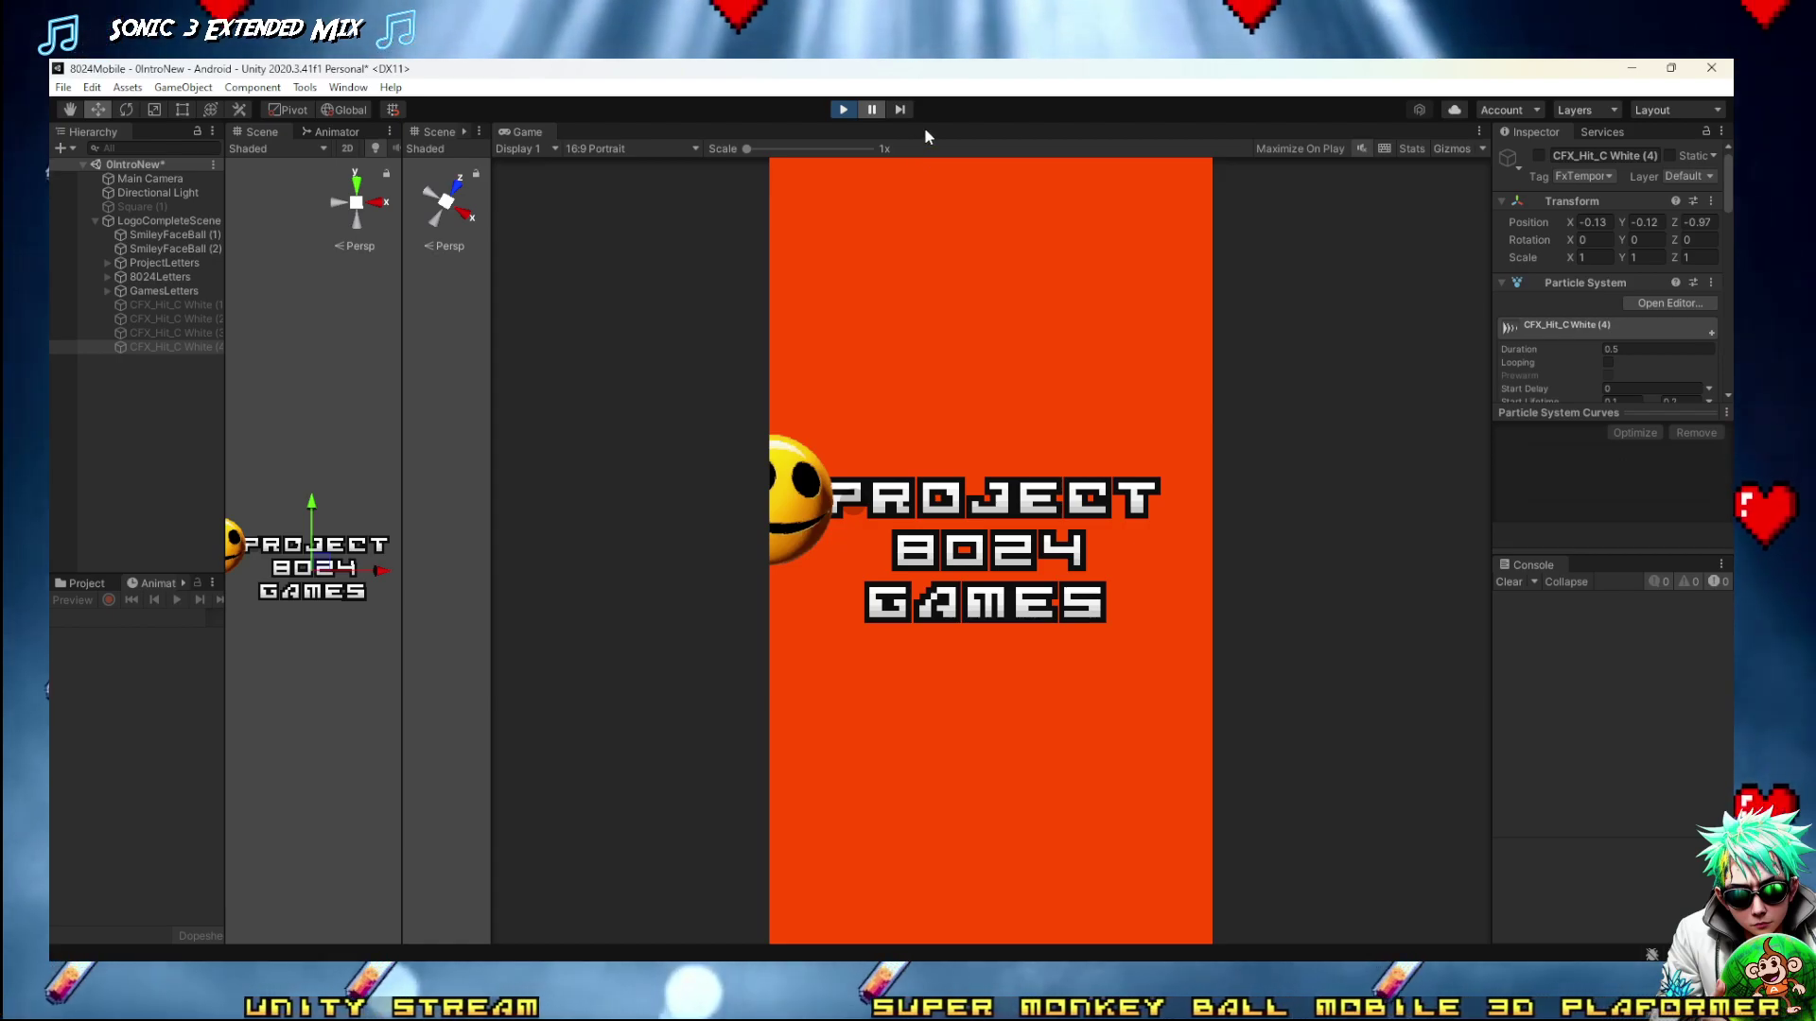
{"action": "left_click", "coordinate": [899, 110]}
{"action": "left_click", "coordinate": [900, 110]}
{"action": "left_click", "coordinate": [900, 111]}
{"action": "left_click", "coordinate": [901, 112]}
{"action": "left_click", "coordinate": [901, 112]}
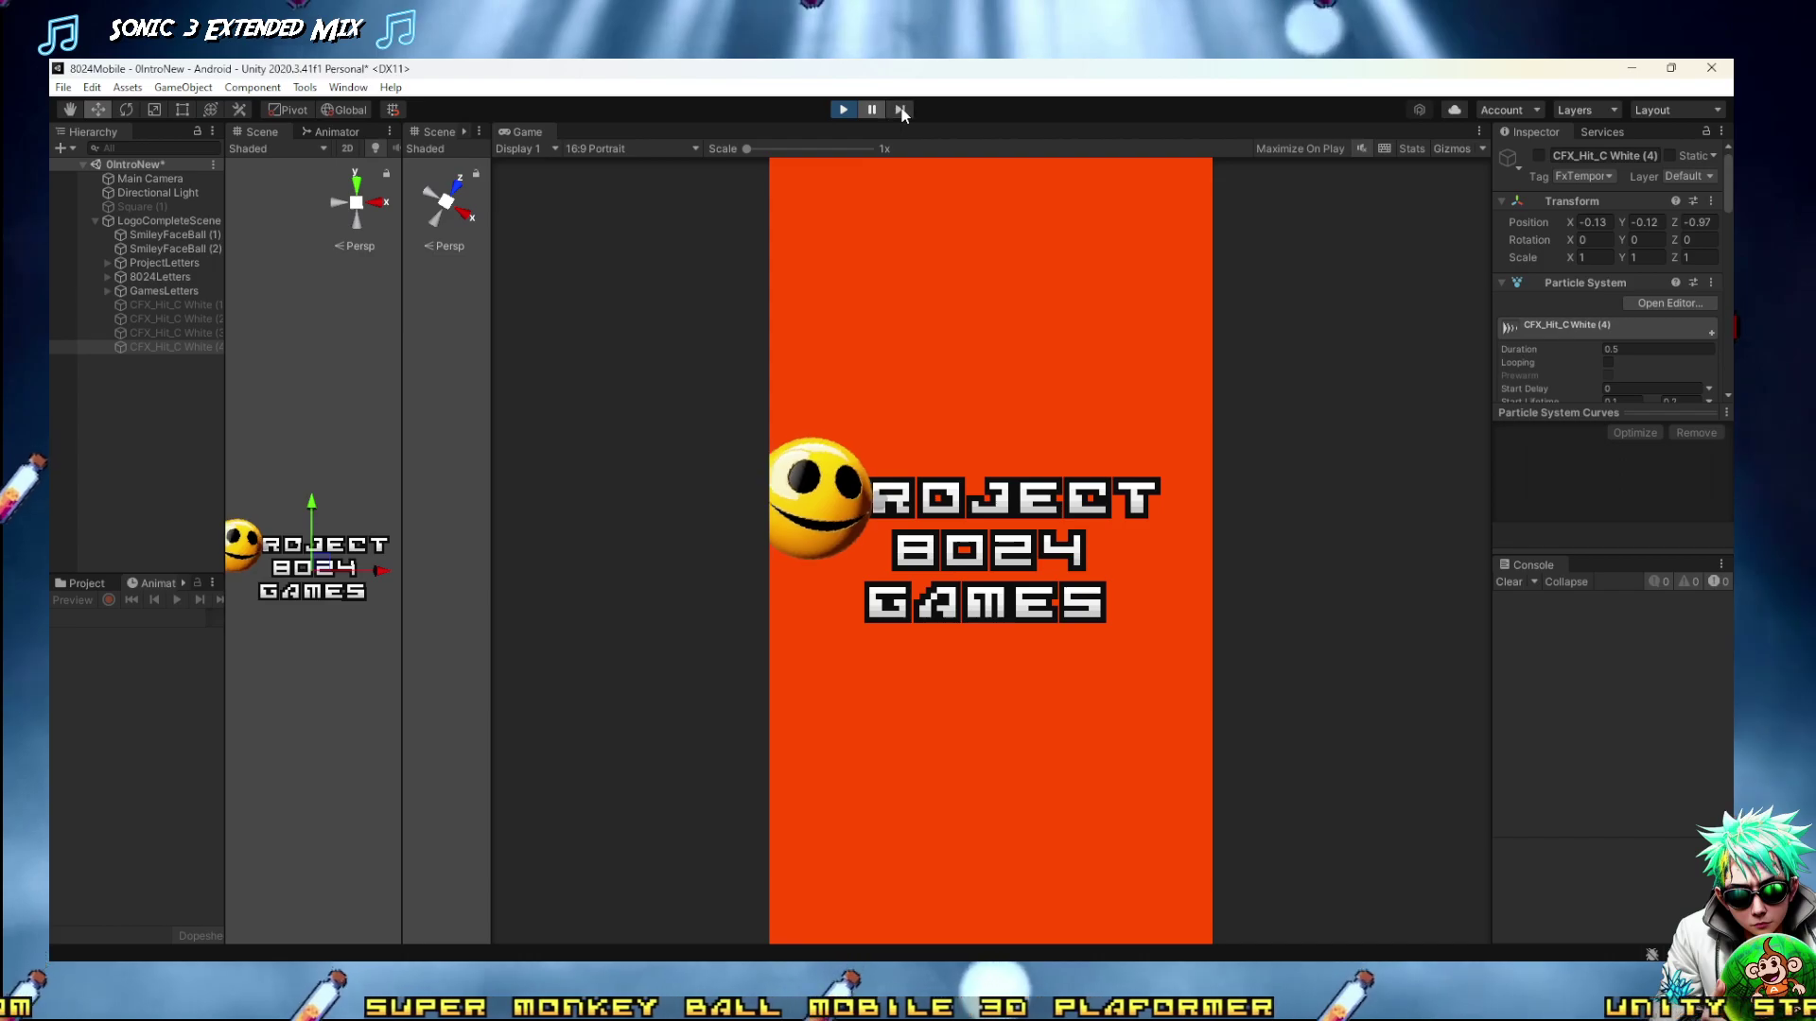
{"action": "left_click", "coordinate": [901, 112]}
{"action": "left_click", "coordinate": [901, 111]}
{"action": "left_click", "coordinate": [901, 111]}
{"action": "left_click", "coordinate": [902, 111]}
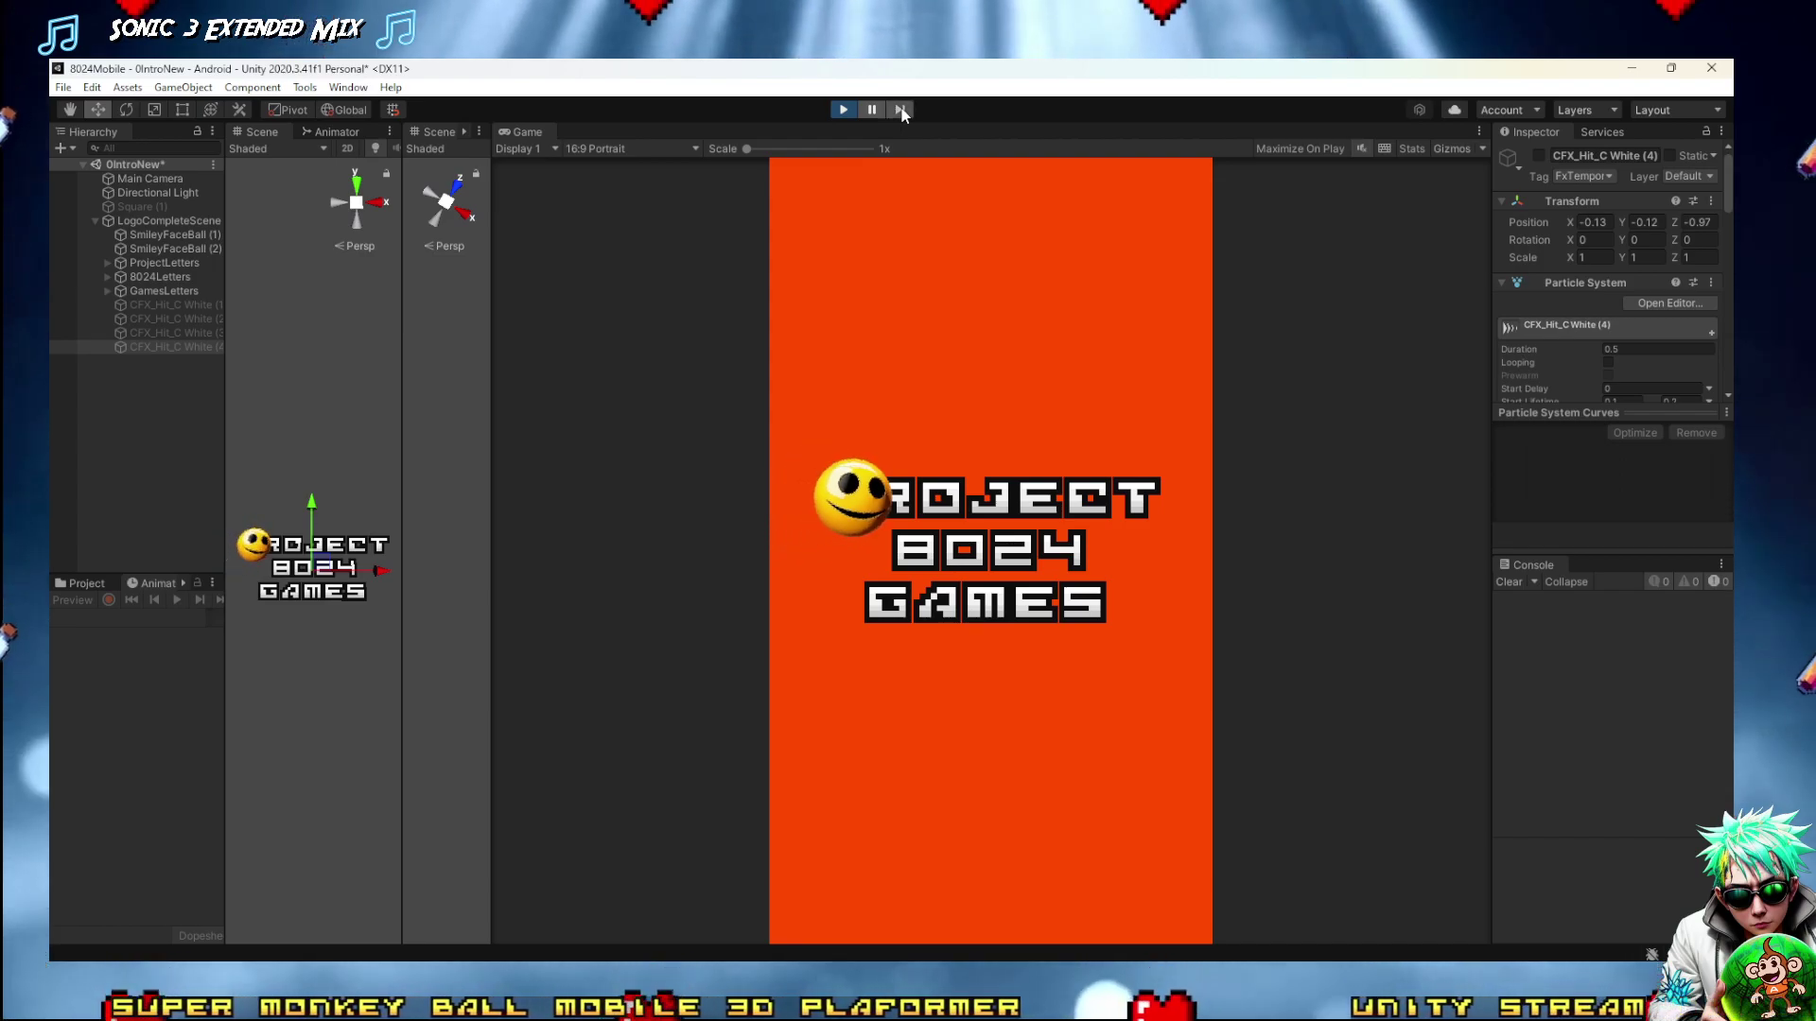
{"action": "left_click", "coordinate": [902, 112]}
{"action": "left_click", "coordinate": [902, 112]}
{"action": "left_click", "coordinate": [901, 111]}
{"action": "left_click", "coordinate": [901, 111]}
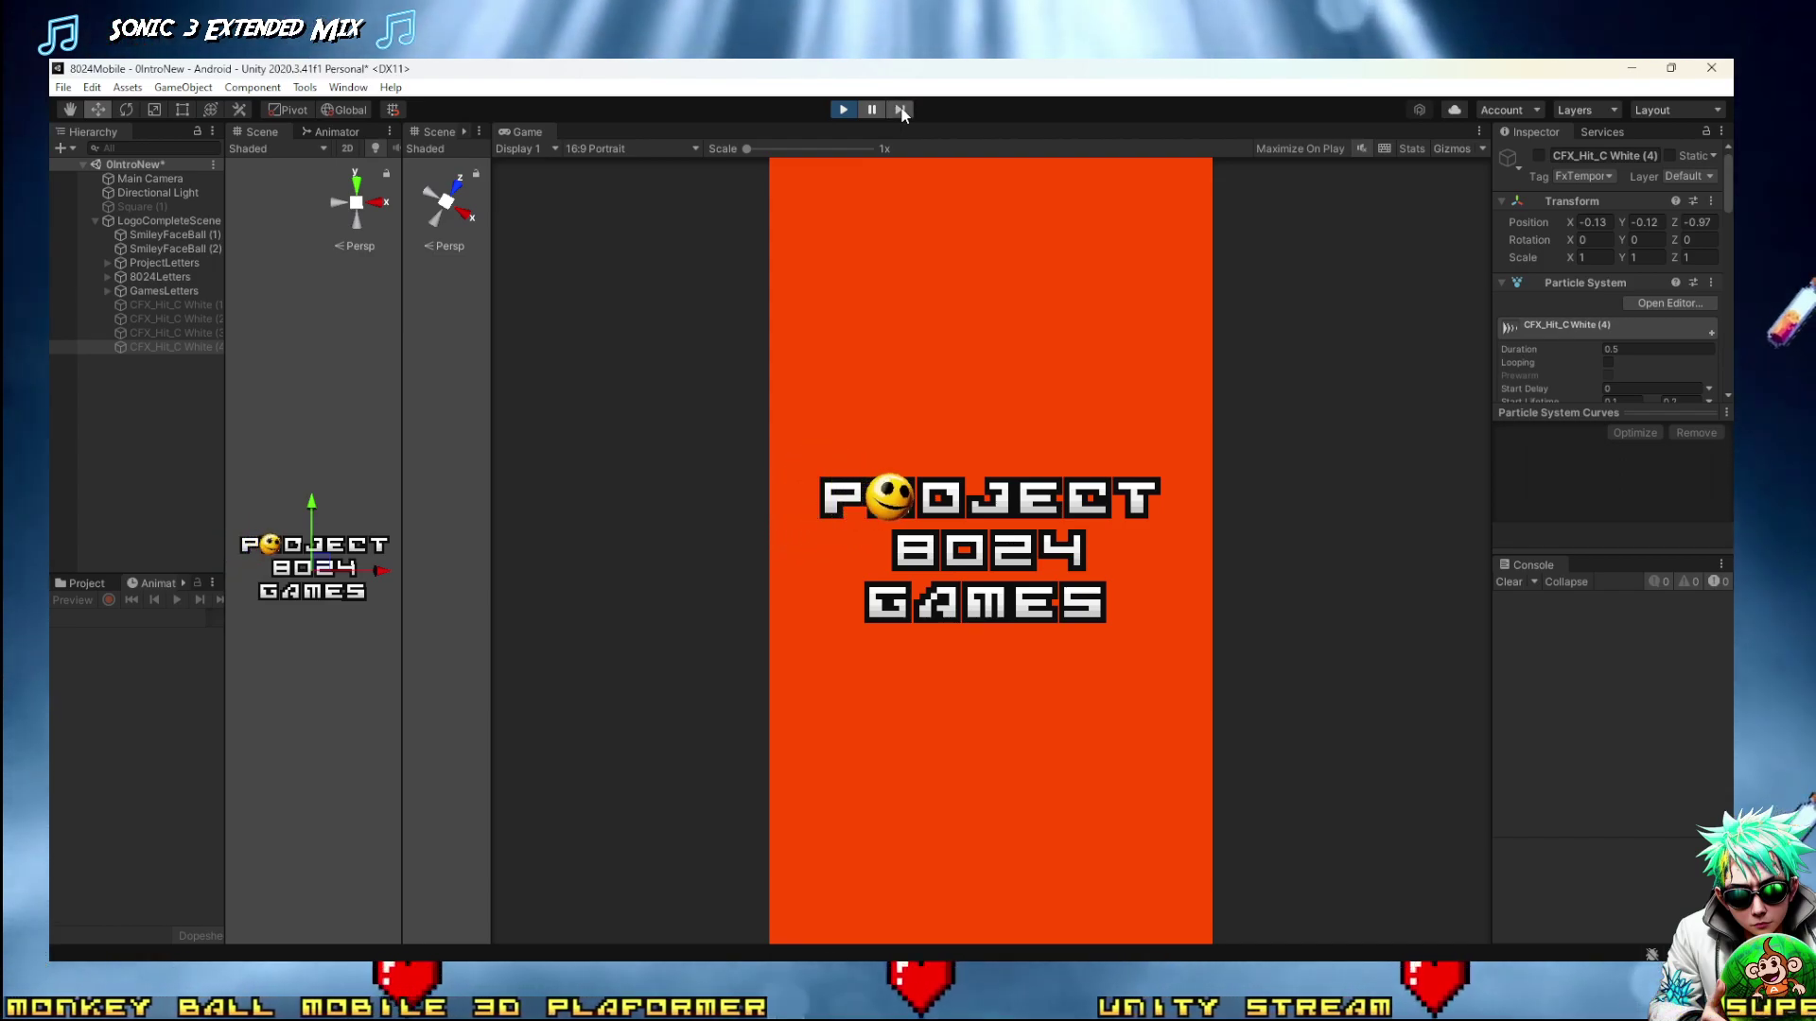
{"action": "left_click", "coordinate": [901, 112]}
{"action": "left_click", "coordinate": [901, 112]}
{"action": "left_click", "coordinate": [901, 112]}
{"action": "left_click", "coordinate": [901, 112]}
{"action": "left_click", "coordinate": [901, 111]}
{"action": "left_click", "coordinate": [901, 112]}
{"action": "left_click", "coordinate": [901, 112]}
{"action": "left_click", "coordinate": [901, 111]}
{"action": "left_click", "coordinate": [902, 111]}
{"action": "left_click", "coordinate": [901, 111]}
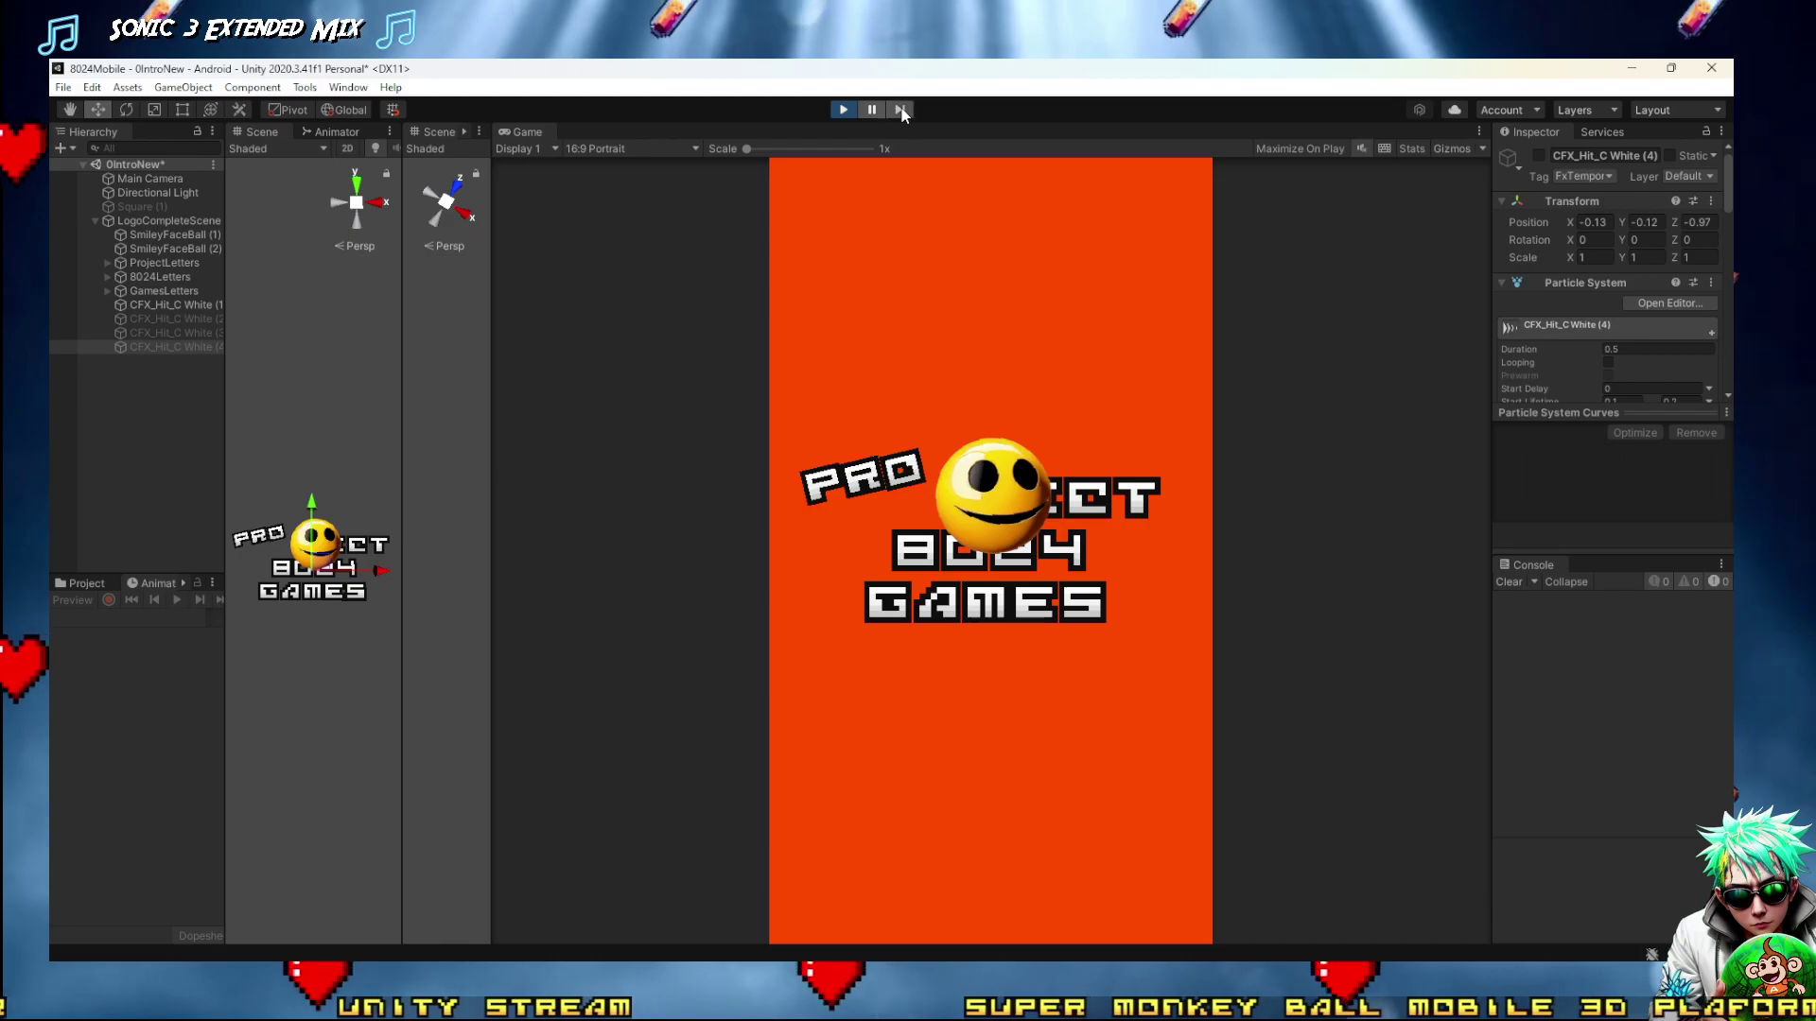
{"action": "left_click", "coordinate": [901, 112]}
{"action": "left_click", "coordinate": [901, 111]}
{"action": "left_click", "coordinate": [901, 111]}
{"action": "left_click", "coordinate": [902, 111]}
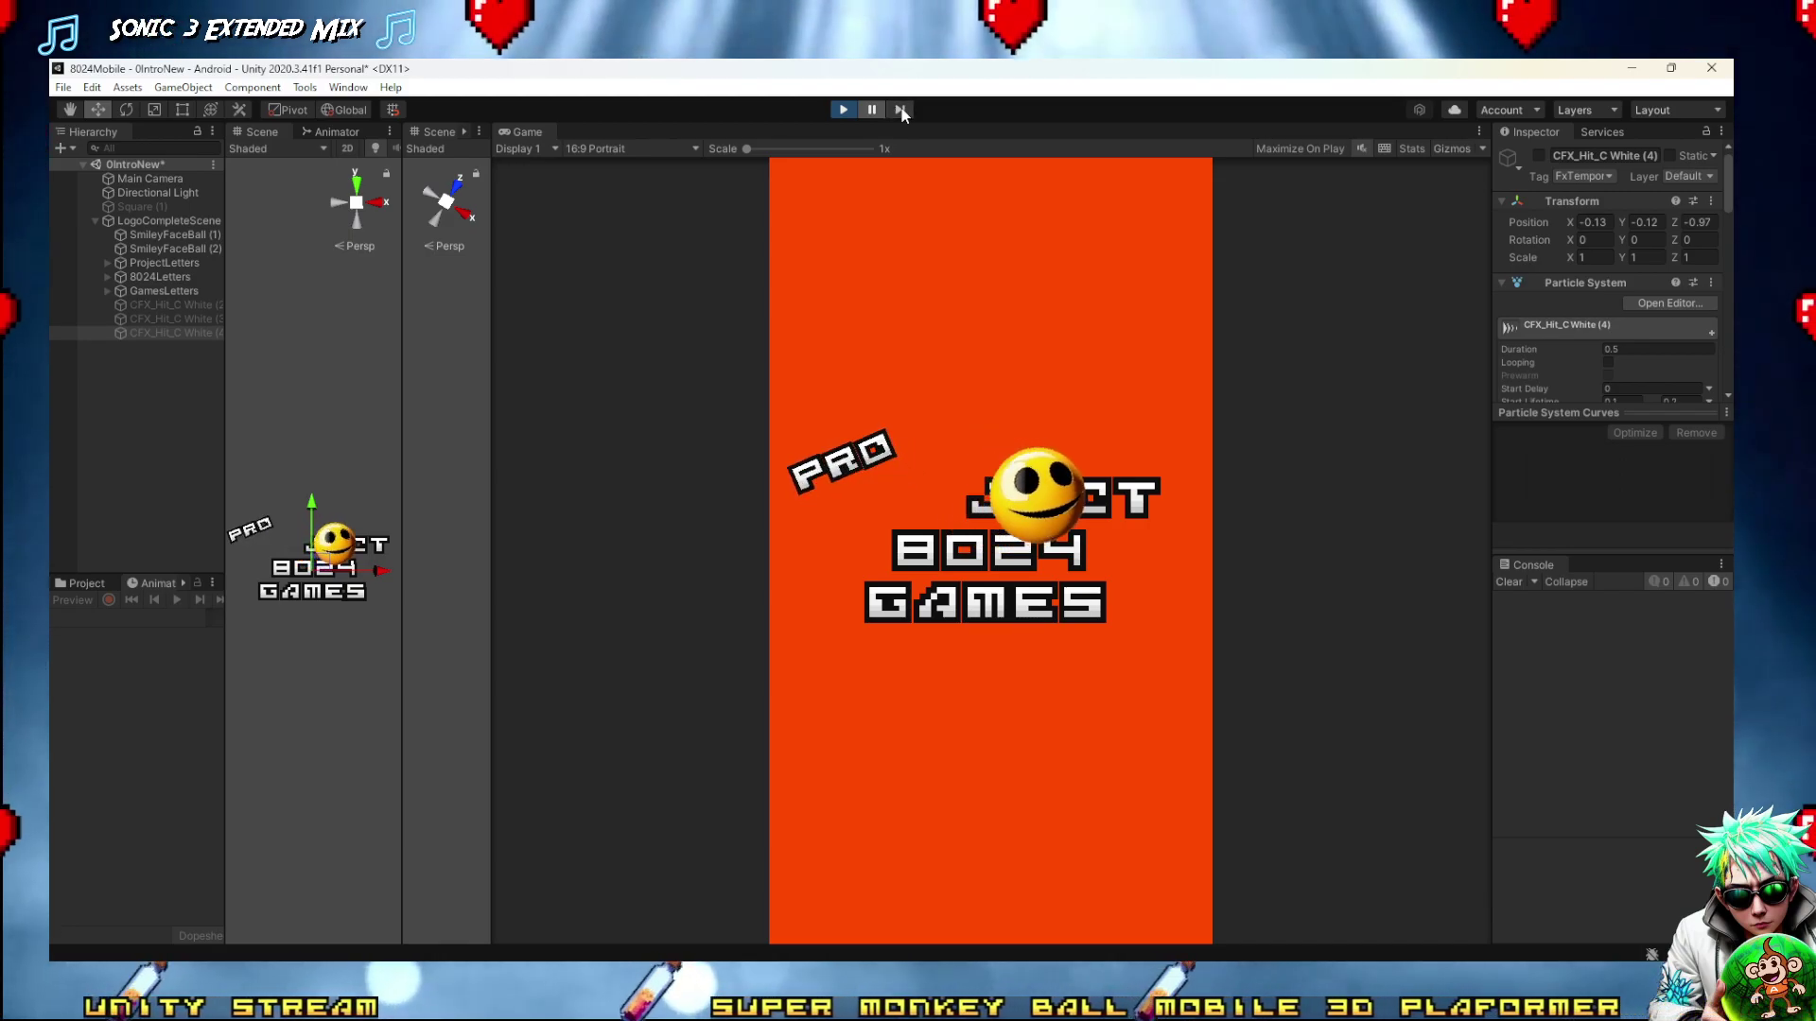
{"action": "left_click", "coordinate": [901, 112]}
{"action": "left_click", "coordinate": [902, 112]}
{"action": "left_click", "coordinate": [901, 112]}
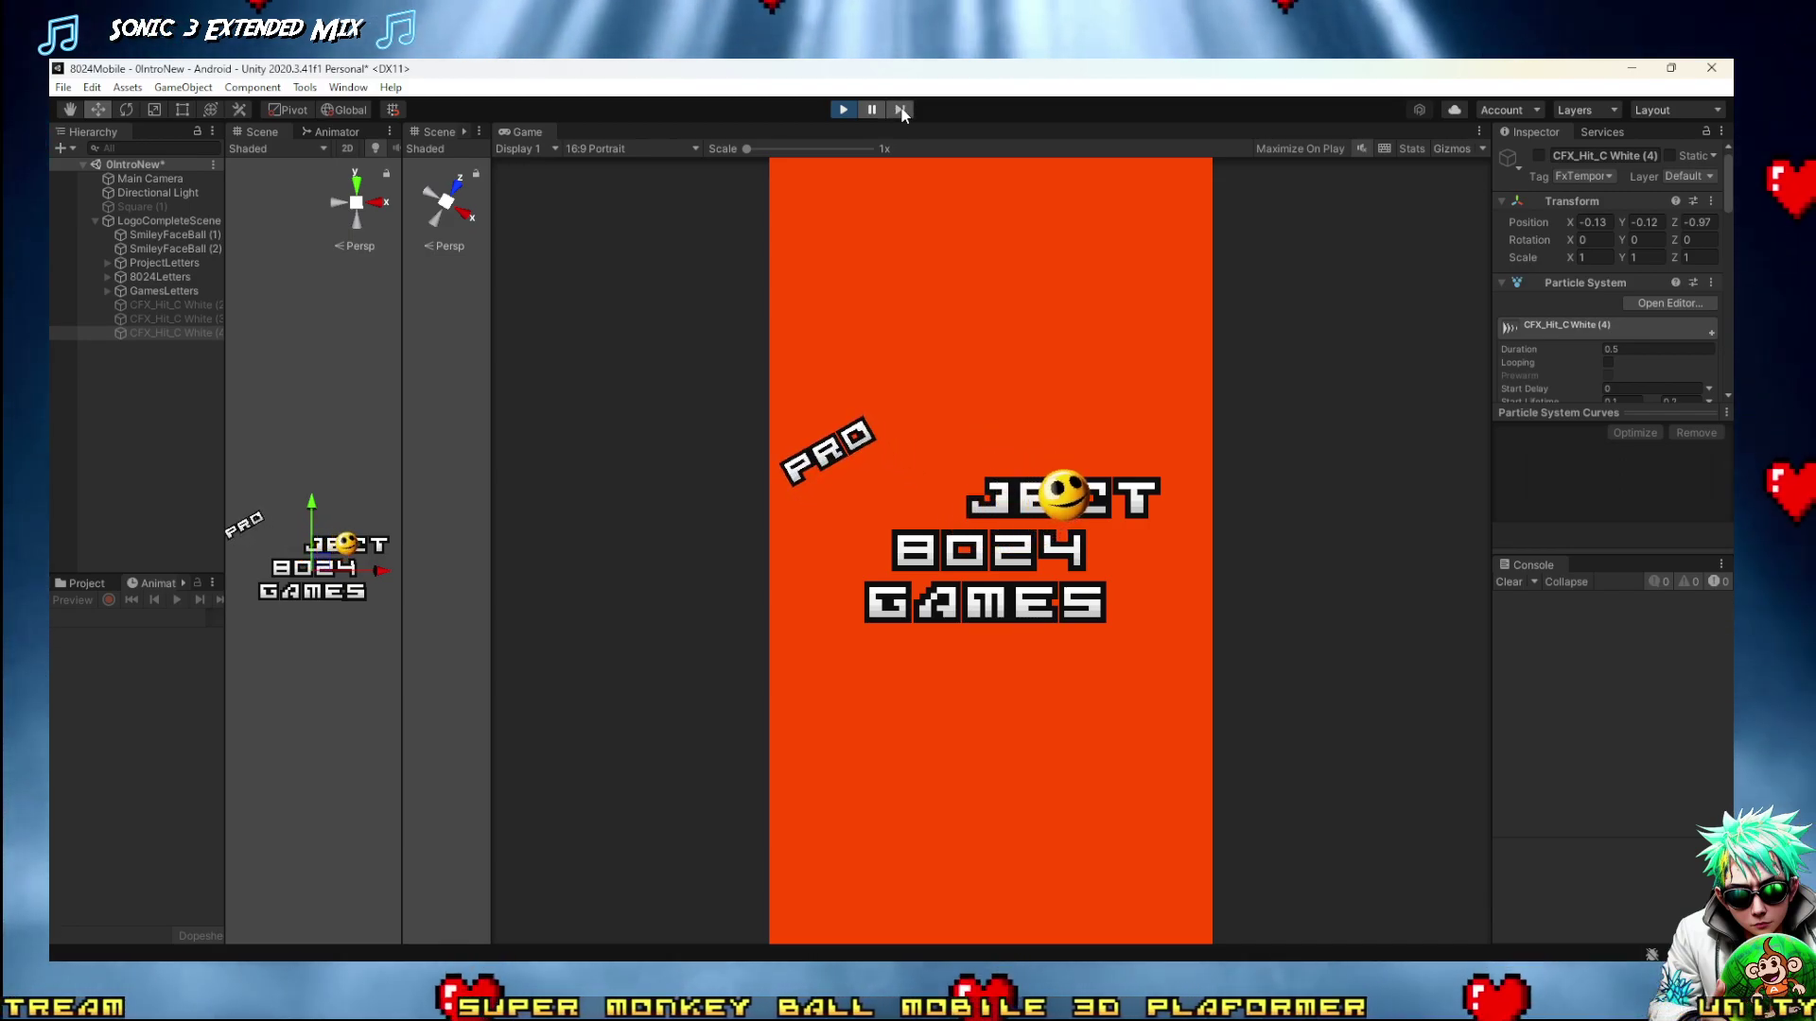
{"action": "left_click", "coordinate": [901, 112]}
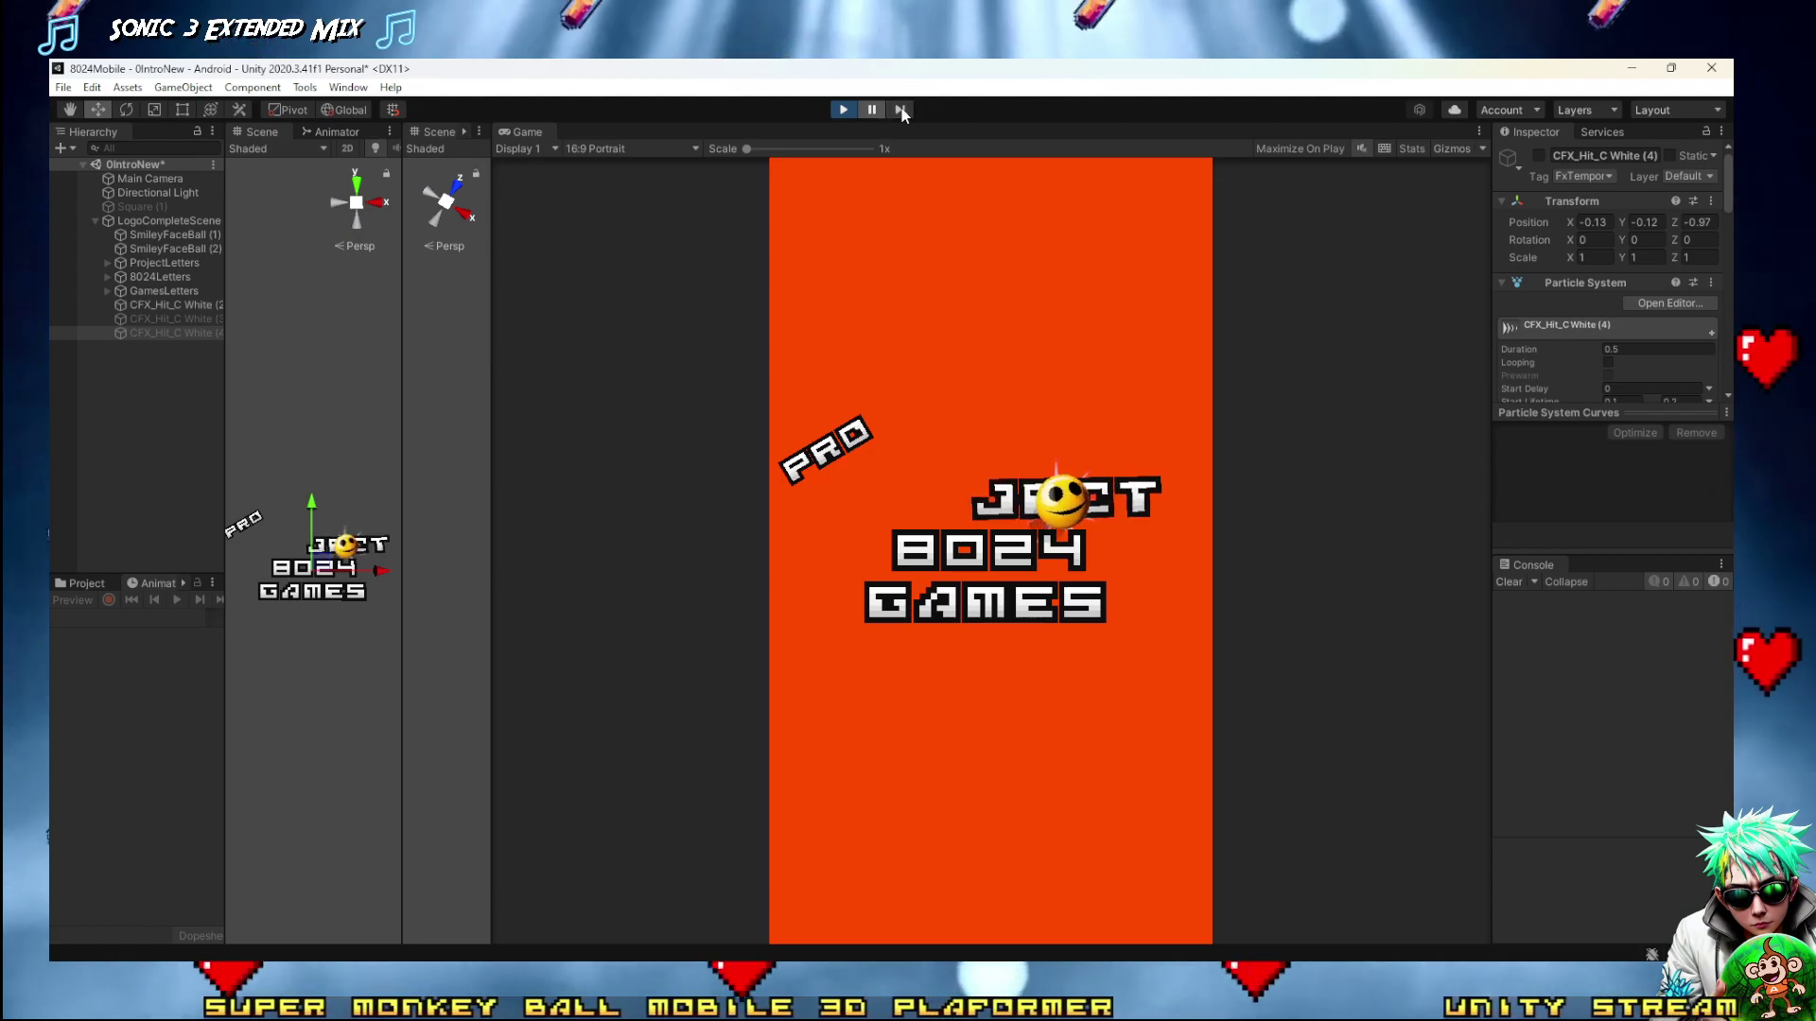
{"action": "left_click", "coordinate": [901, 111]}
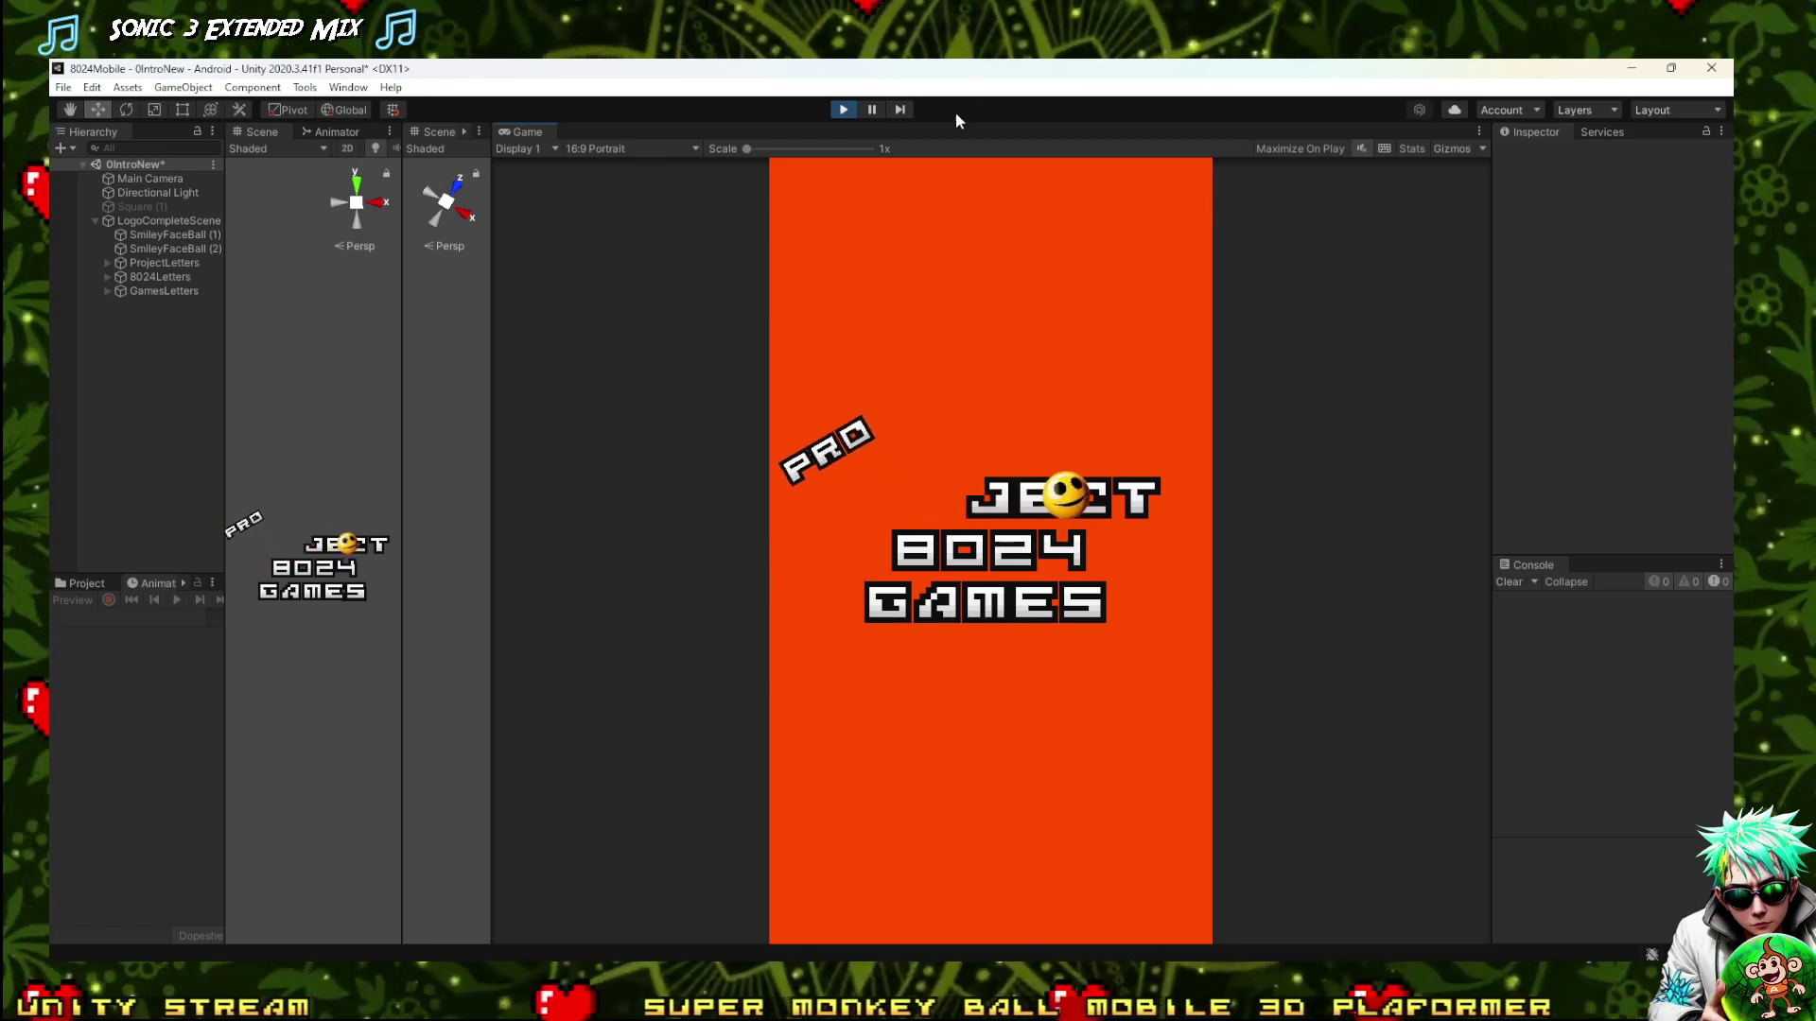
{"action": "left_click", "coordinate": [842, 110]}
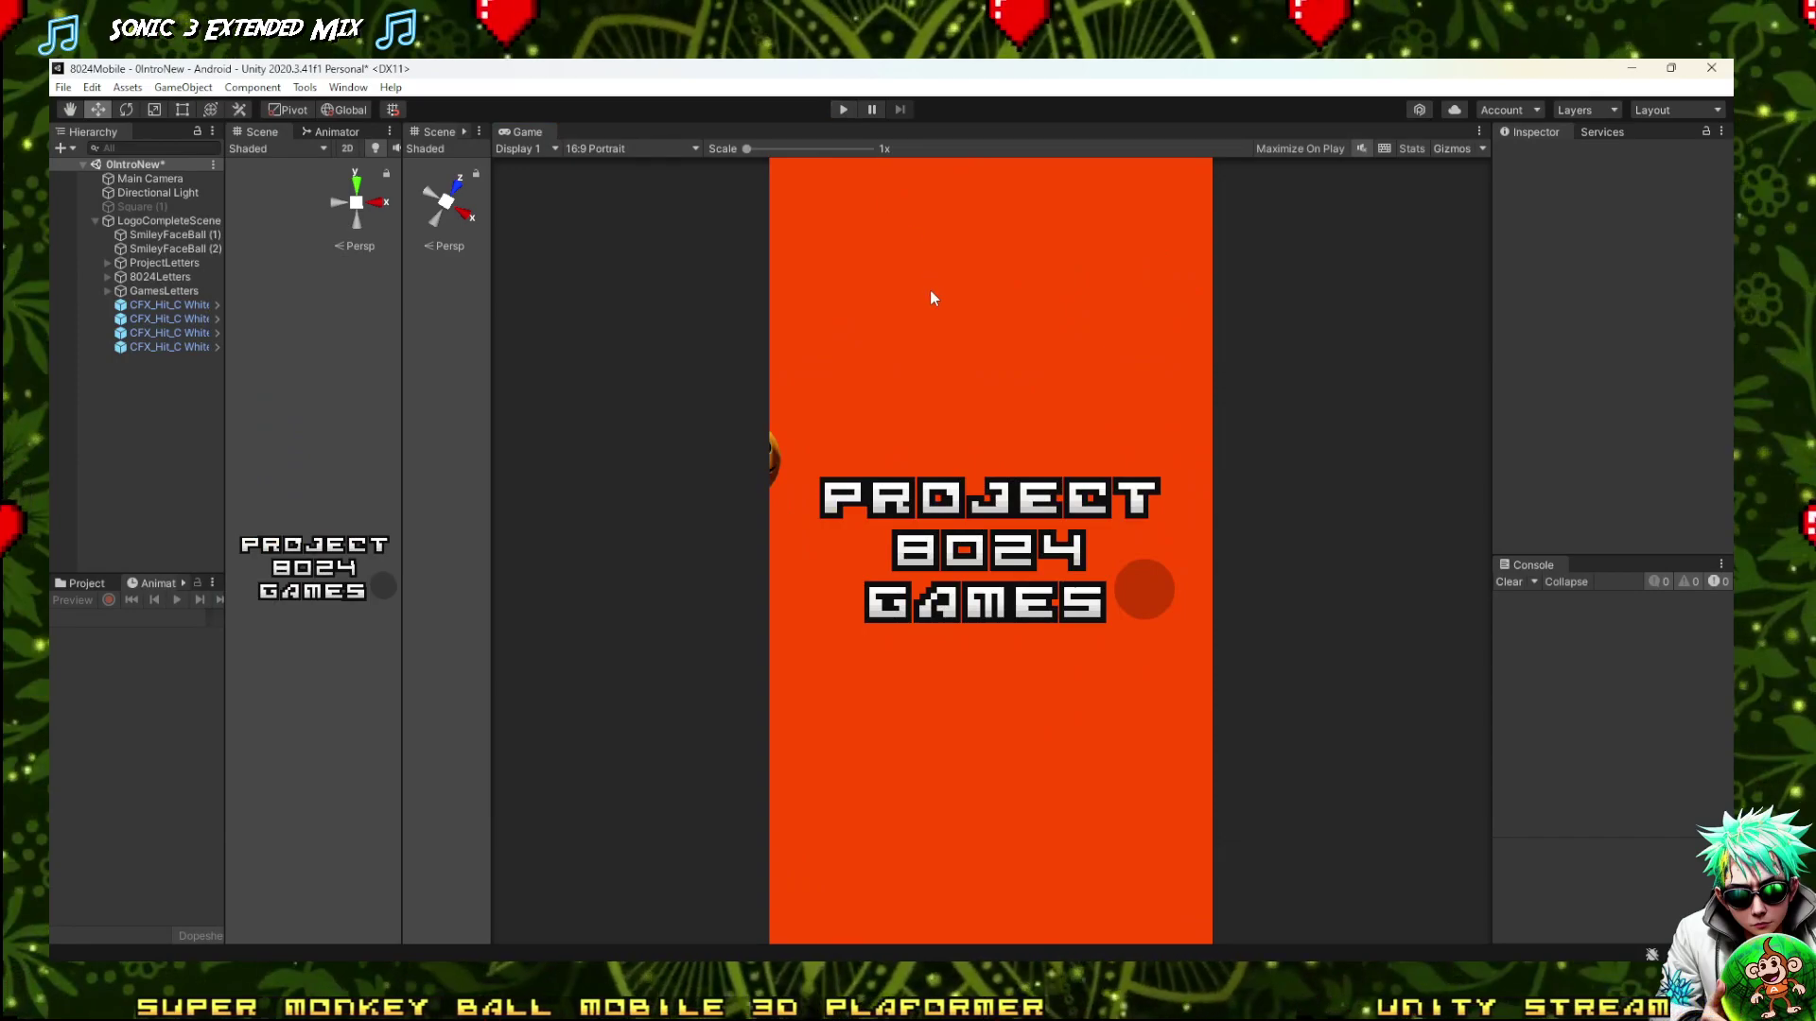
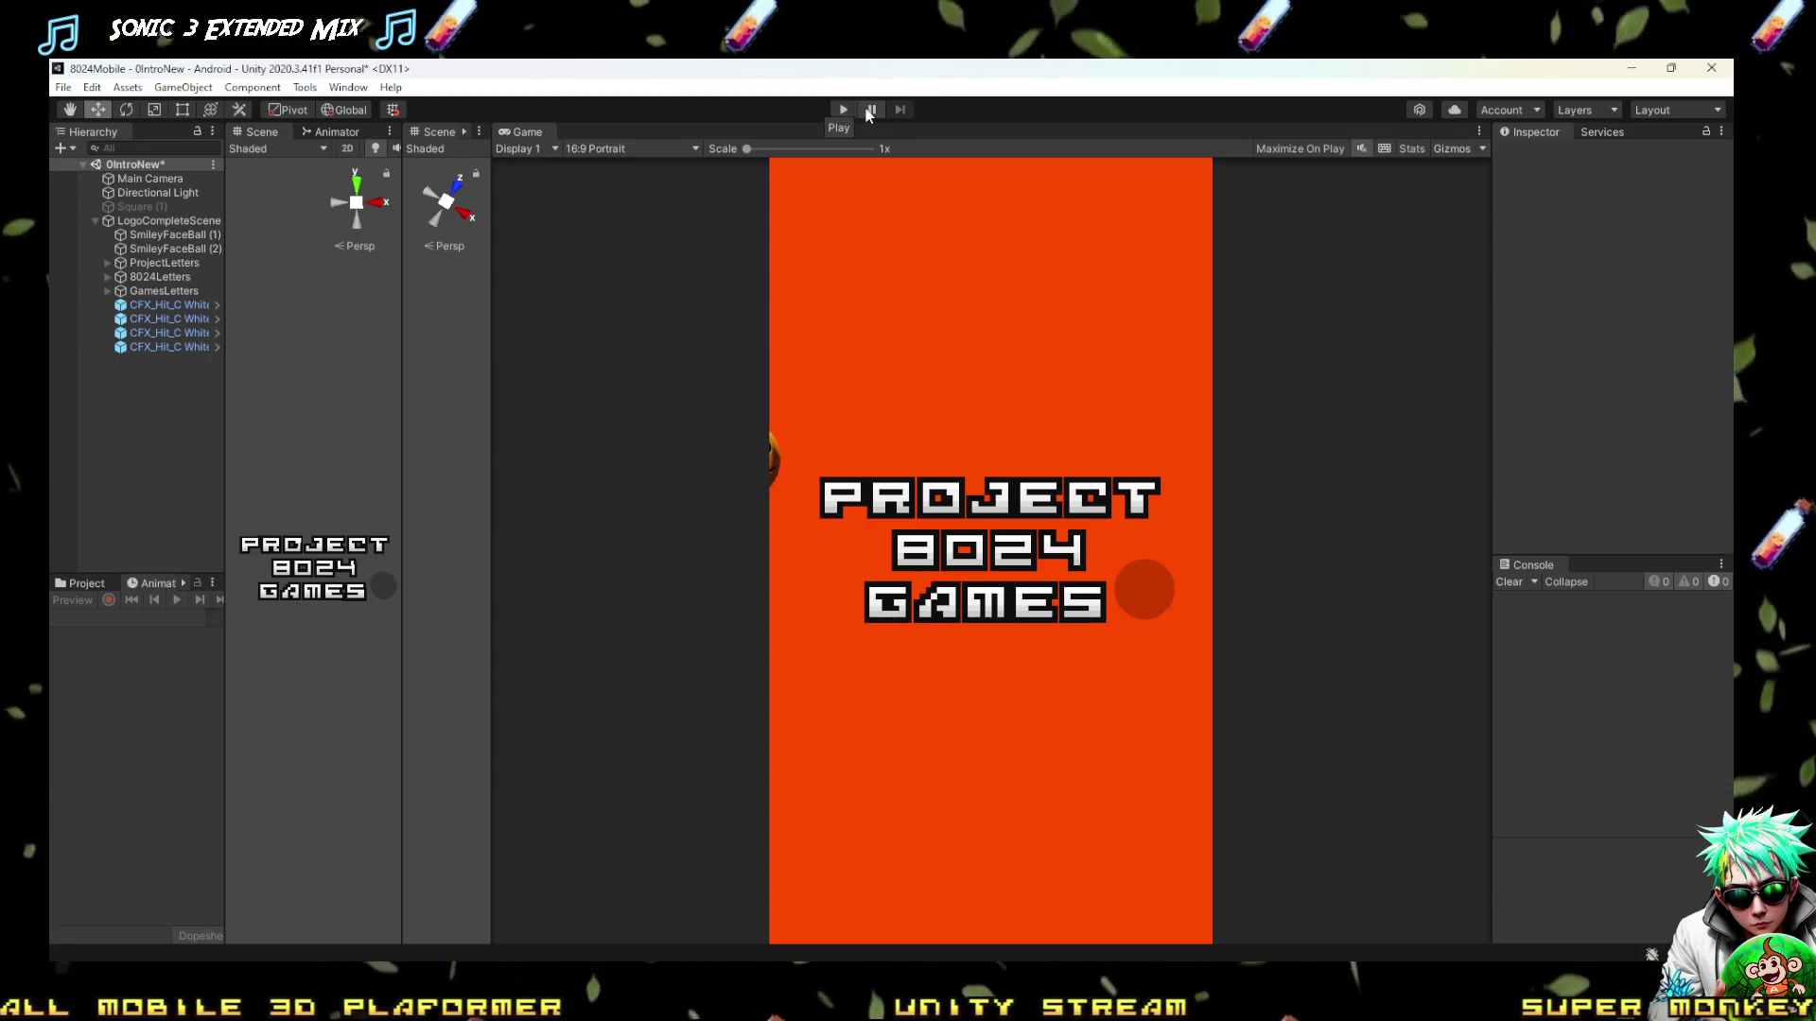
Play, pause and resume the intro animation to review it, then stop the game
{"action": "left_click", "coordinate": [843, 110]}
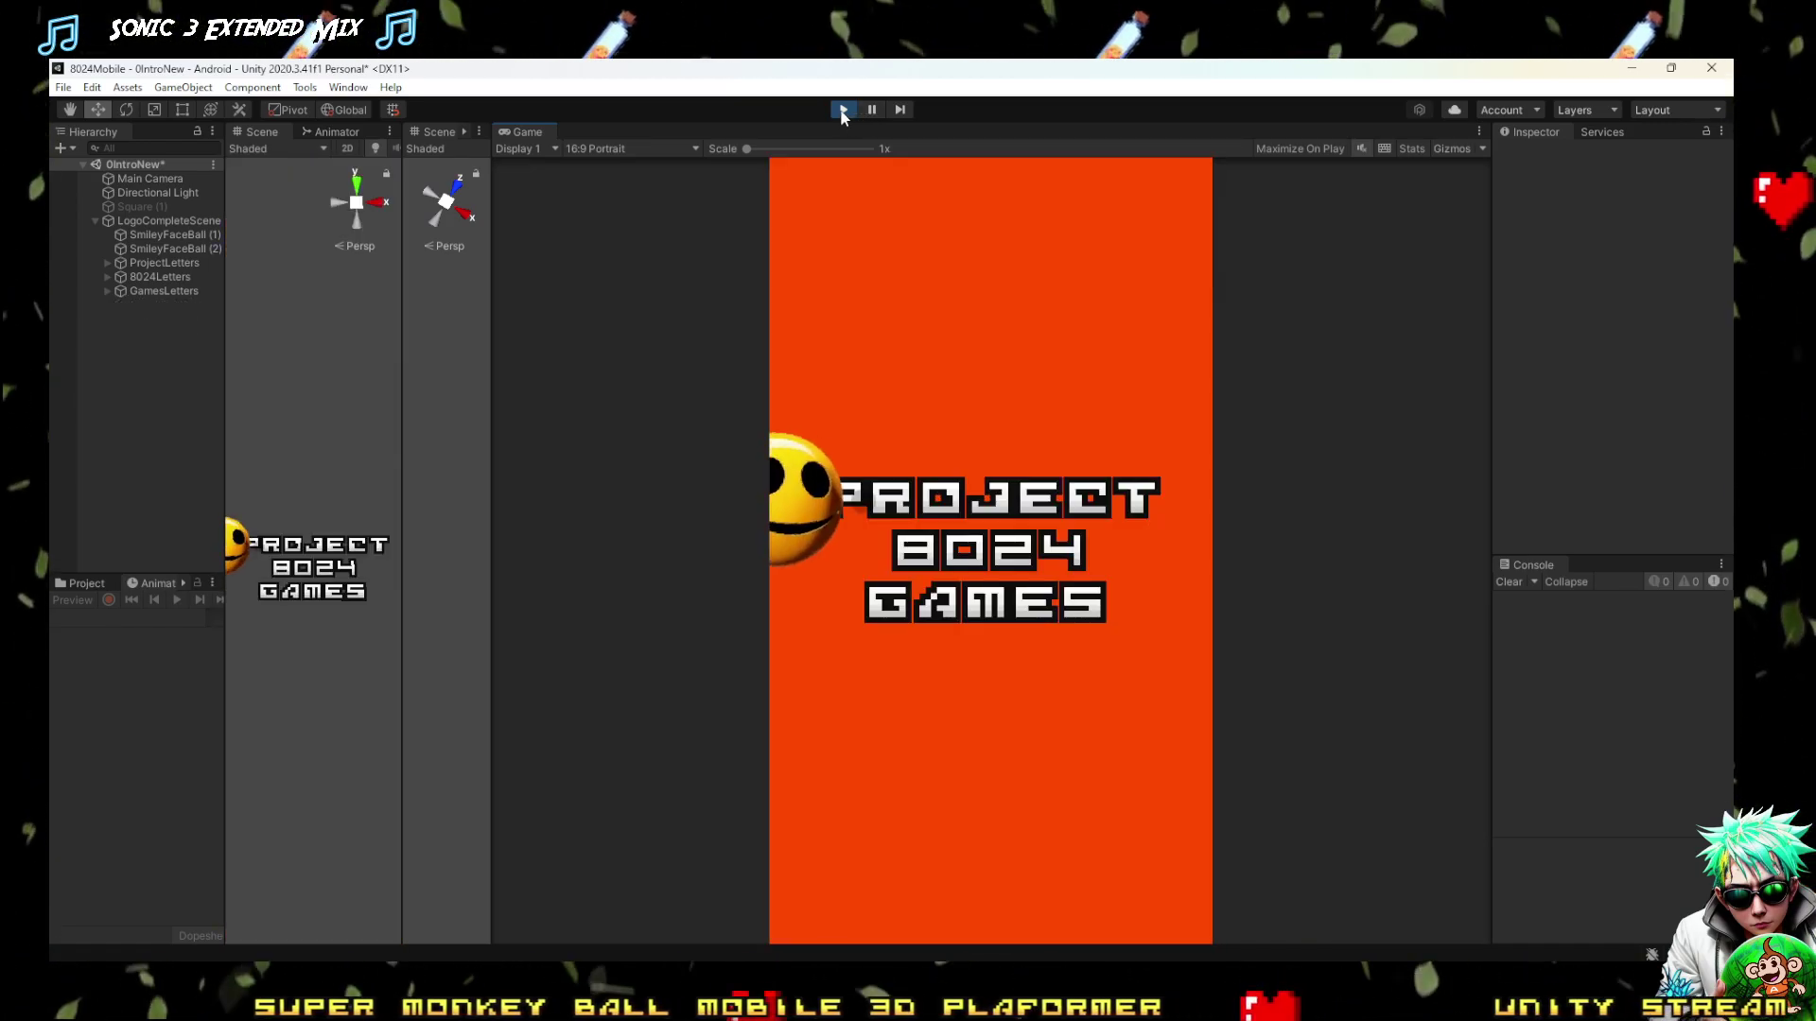
{"action": "left_click", "coordinate": [872, 110]}
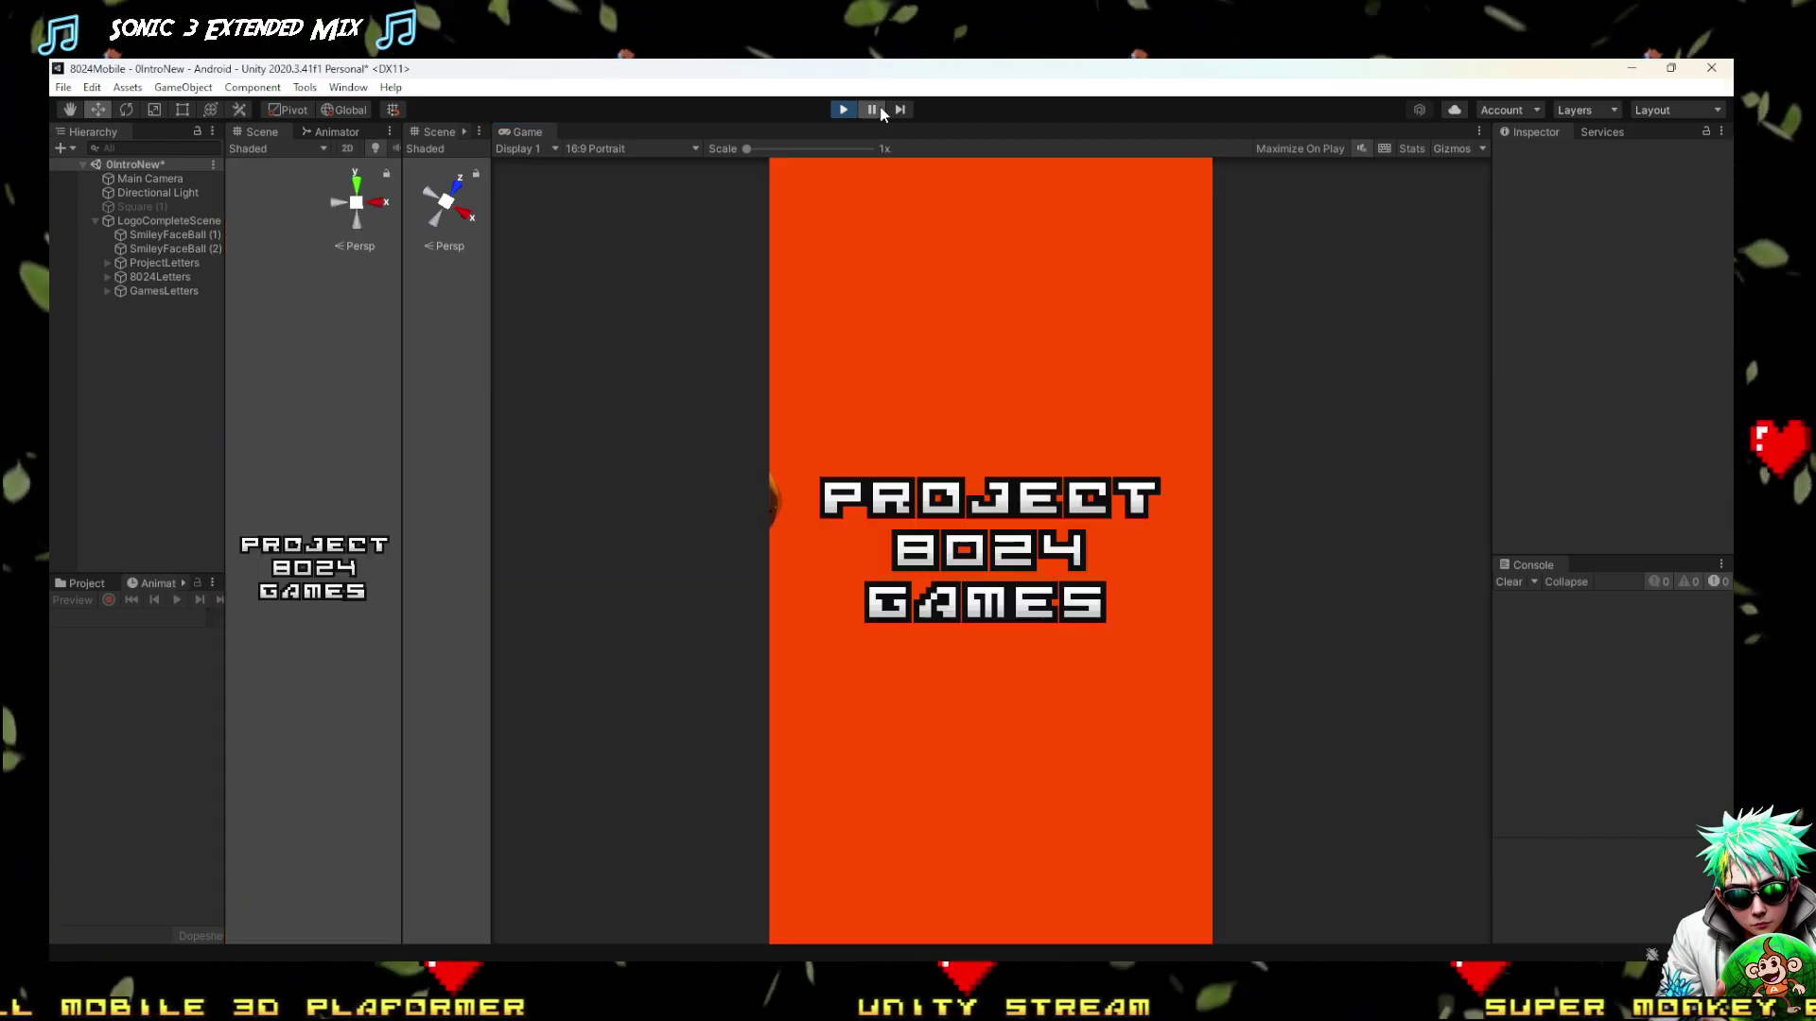
{"action": "left_click", "coordinate": [875, 111]}
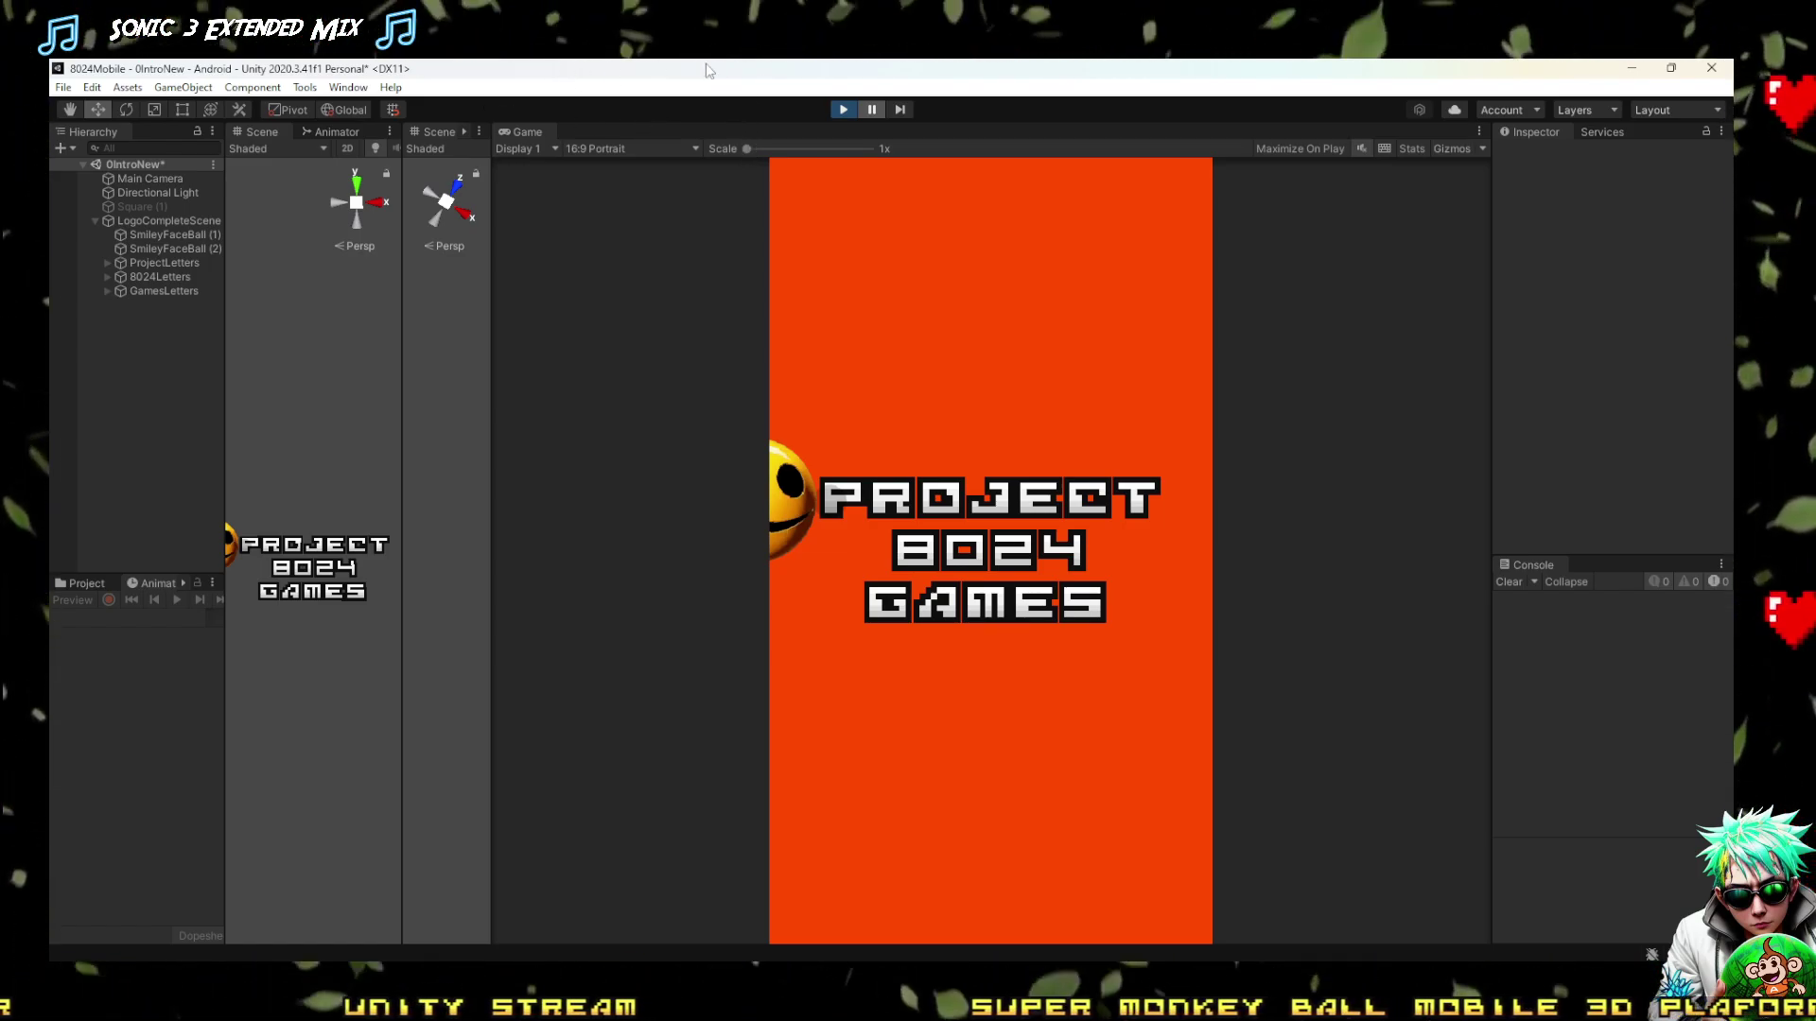
{"action": "left_click", "coordinate": [871, 110]}
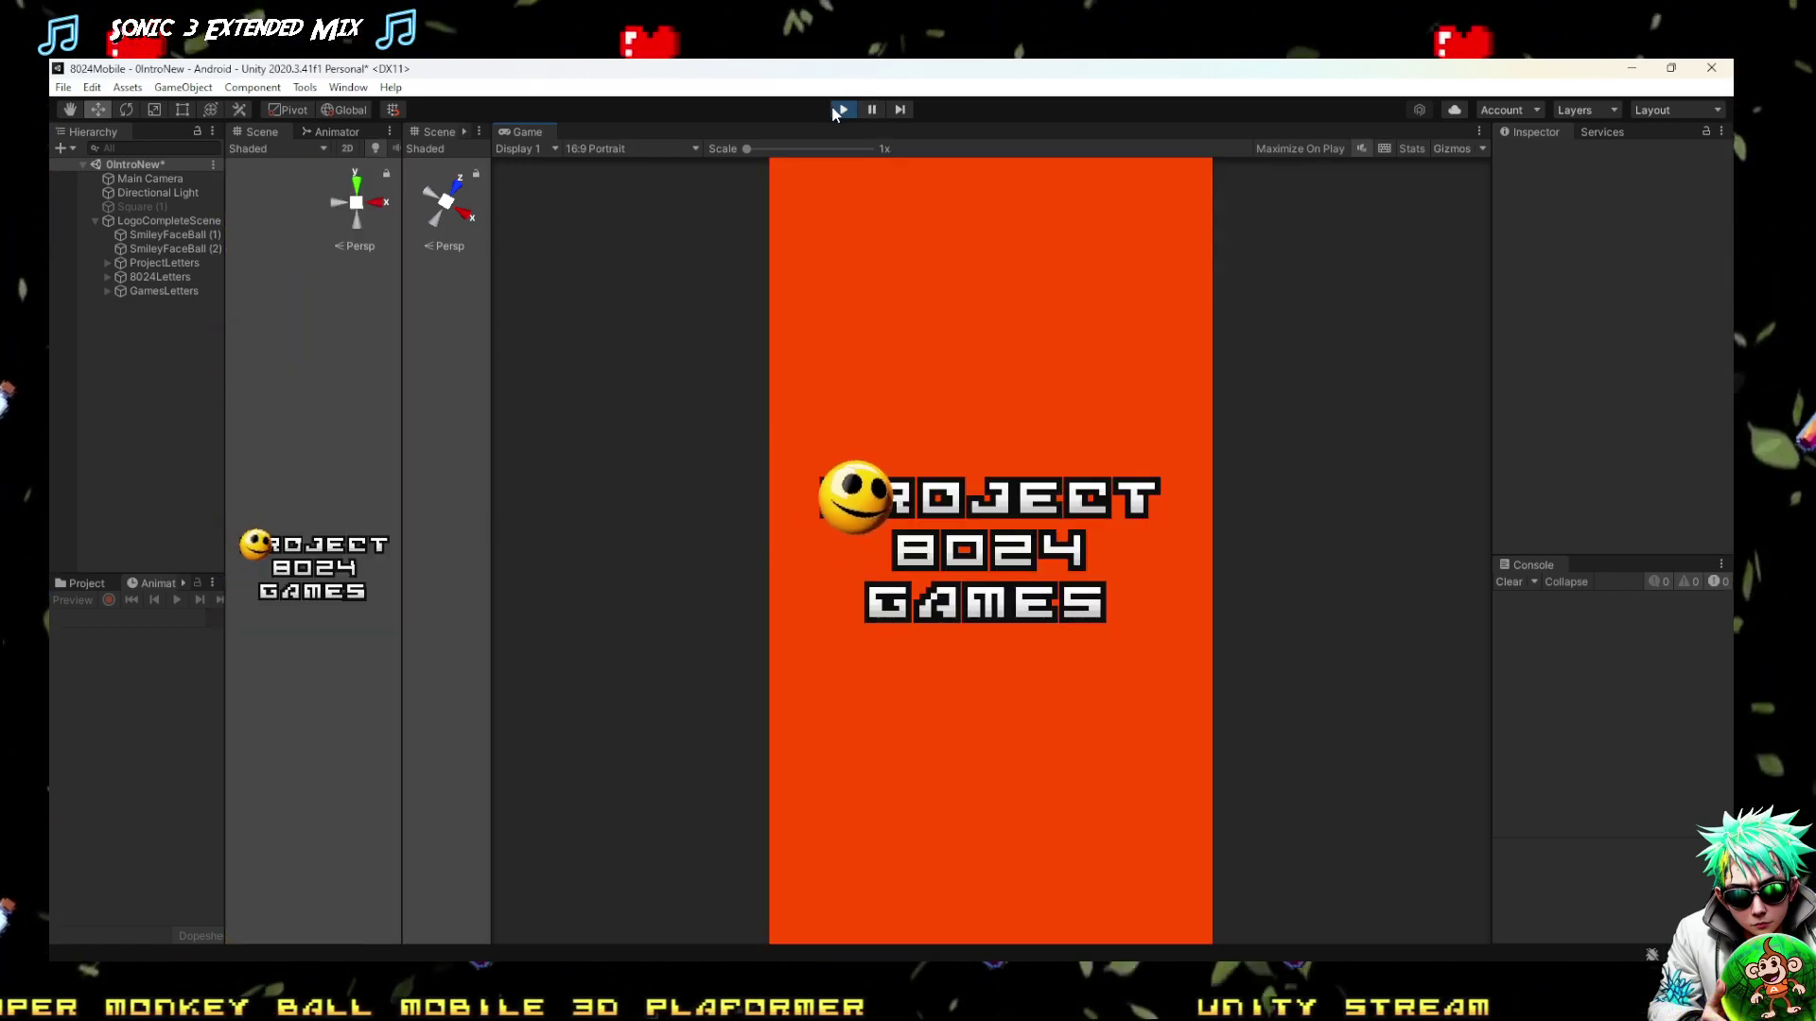
{"action": "left_click", "coordinate": [836, 109]}
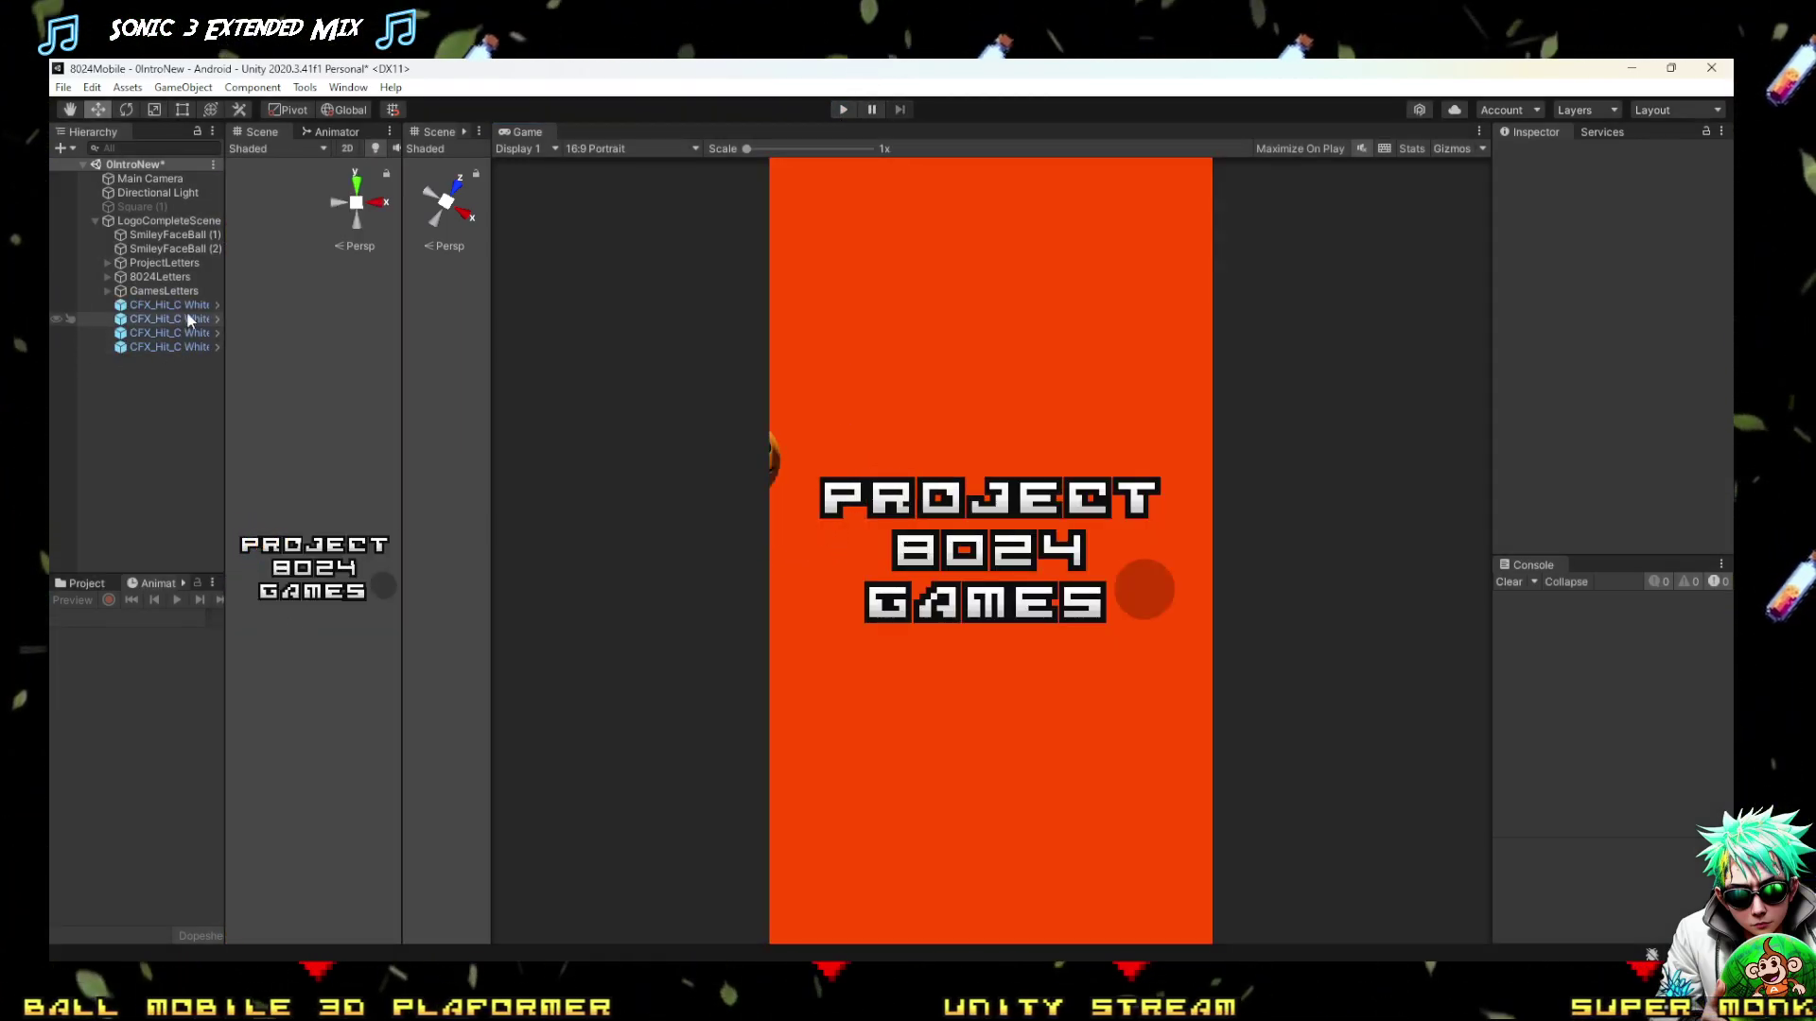
Select LogoCompleteScene, widen the hierarchy and Animation panels, and enable animation recording
{"action": "left_click", "coordinate": [152, 220]}
{"action": "left_click_drag", "start_coordinate": [224, 614], "coordinate": [1010, 614]}
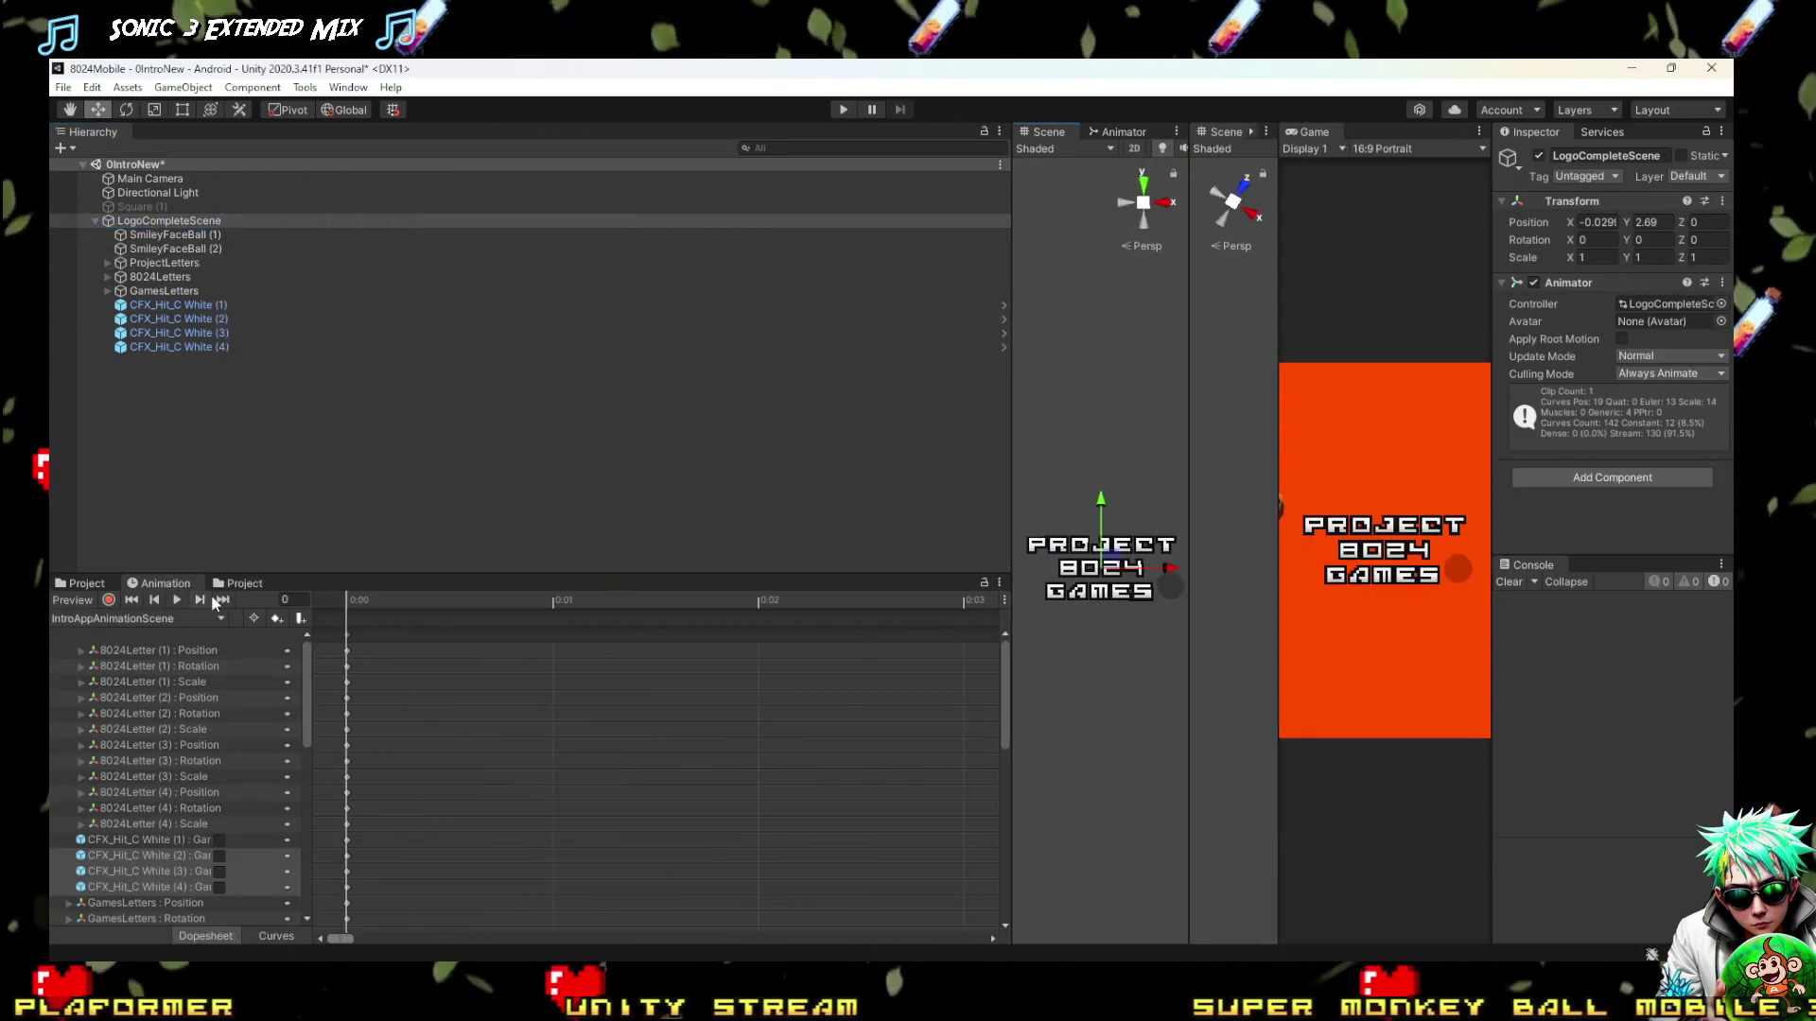
{"action": "left_click", "coordinate": [109, 599]}
{"action": "scroll", "coordinate": [644, 787], "scroll_direction": "down", "scroll_amount": 4}
{"action": "scroll", "coordinate": [487, 786], "scroll_direction": "down", "scroll_amount": 5}
{"action": "scroll", "coordinate": [530, 815], "scroll_direction": "down", "scroll_amount": 5}
{"action": "scroll", "coordinate": [541, 830], "scroll_direction": "down", "scroll_amount": 3}
Scrub to frame 151, drag the GAMES letters' keyframe earlier to 3:29, and frame the letters
{"action": "left_click", "coordinate": [123, 232]}
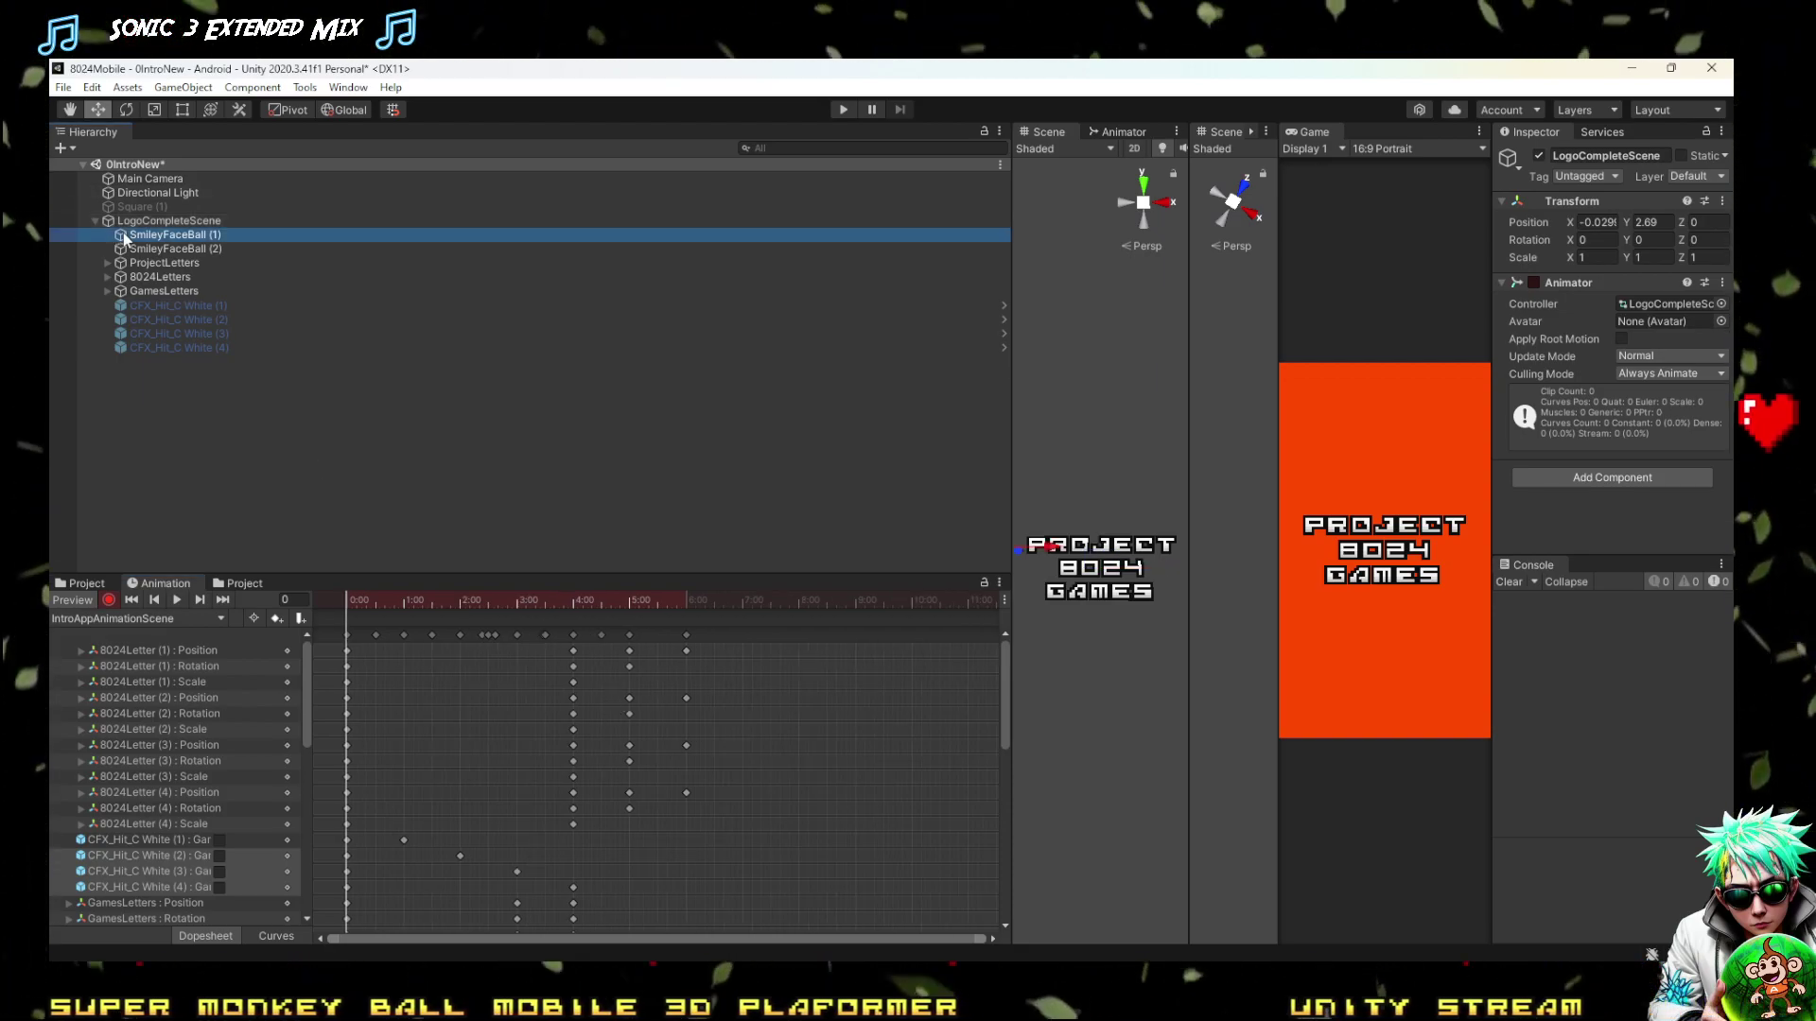
{"action": "scroll", "coordinate": [1097, 609], "scroll_direction": "up", "scroll_amount": 2}
{"action": "scroll", "coordinate": [1097, 609], "scroll_direction": "down", "scroll_amount": 2}
{"action": "left_click_drag", "start_coordinate": [379, 604], "coordinate": [522, 626]}
{"action": "scroll", "coordinate": [538, 649], "scroll_direction": "up", "scroll_amount": 10}
{"action": "scroll", "coordinate": [544, 645], "scroll_direction": "up", "scroll_amount": 4}
{"action": "left_click_drag", "start_coordinate": [561, 636], "coordinate": [553, 643]}
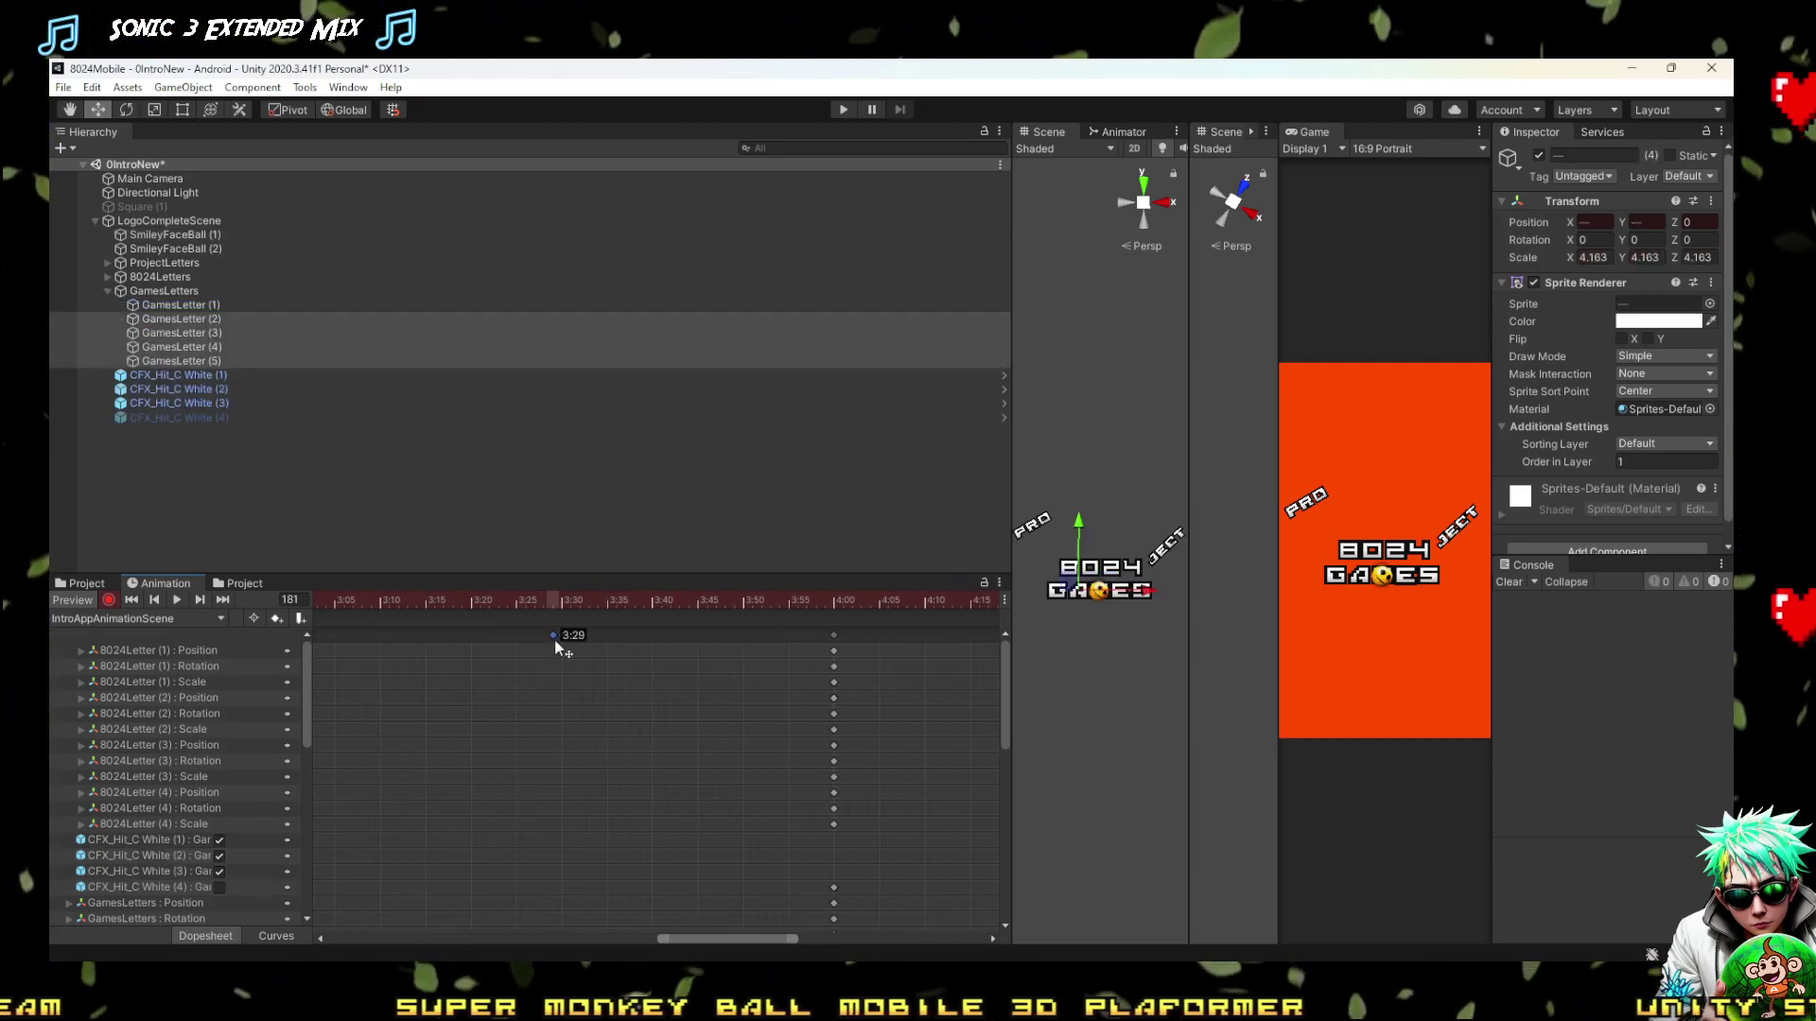
{"action": "scroll", "coordinate": [706, 696], "scroll_direction": "down", "scroll_amount": 5}
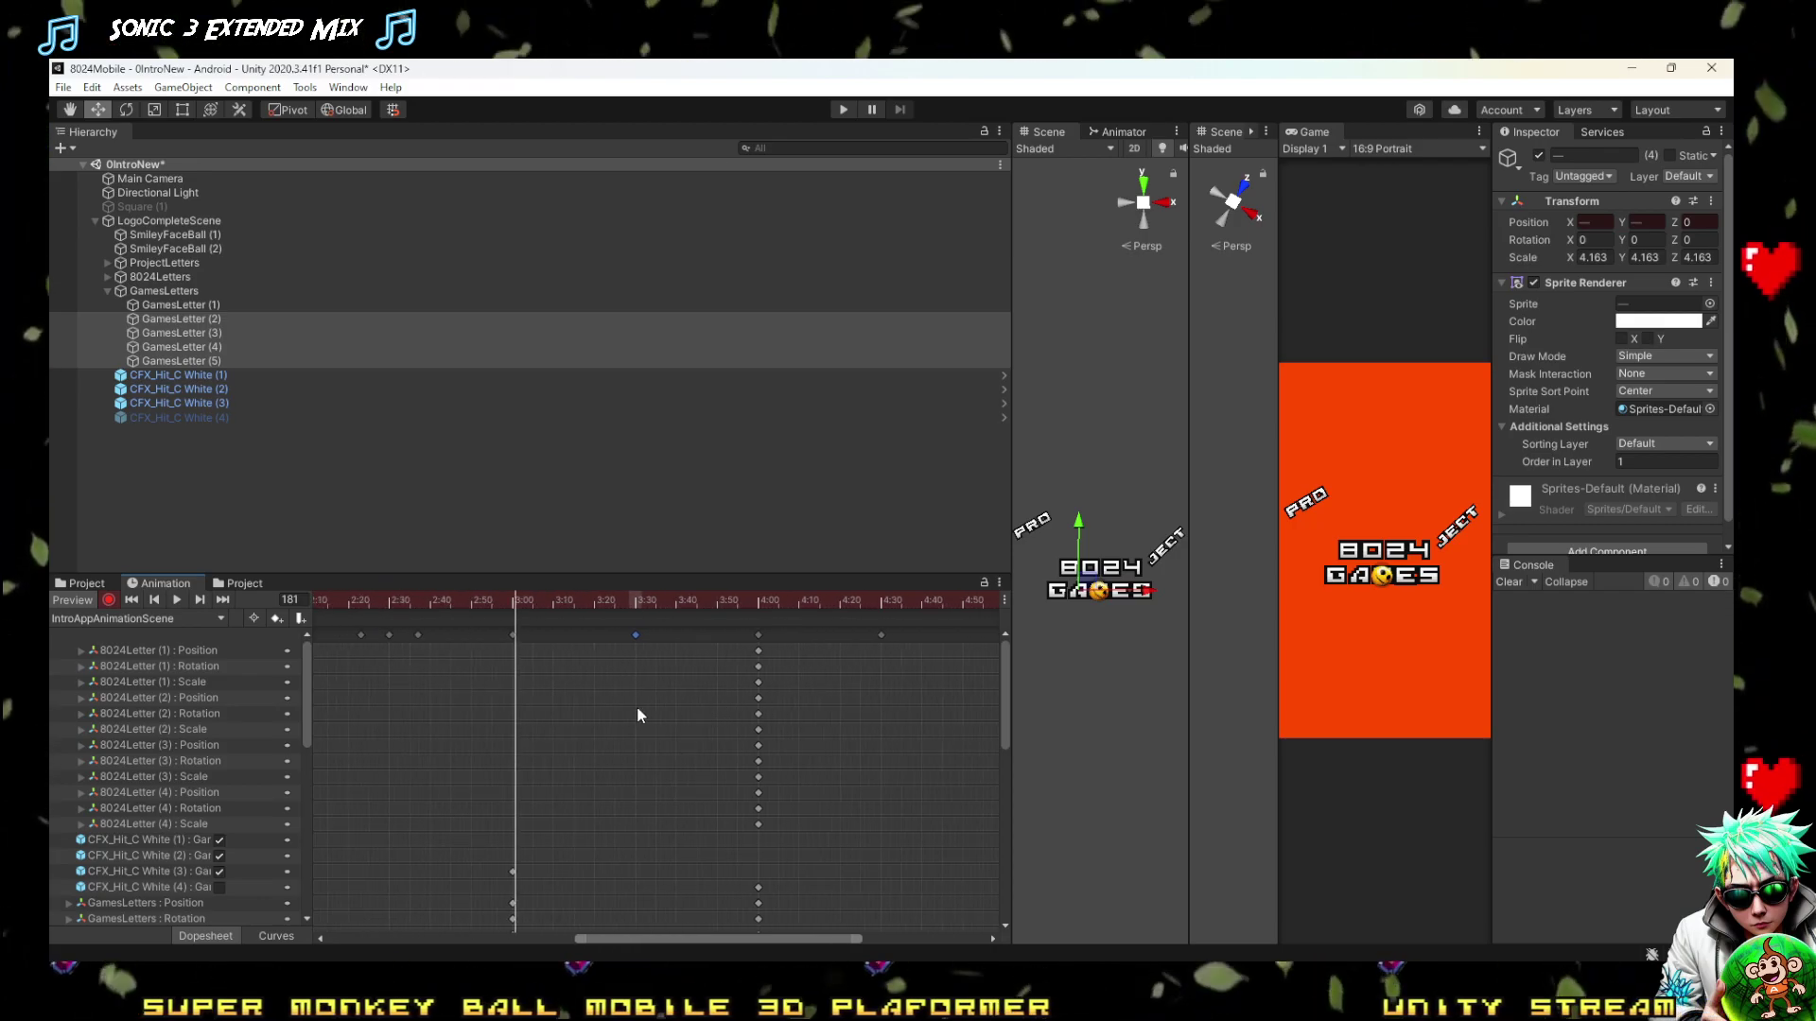
{"action": "scroll", "coordinate": [496, 633], "scroll_direction": "up", "scroll_amount": 4}
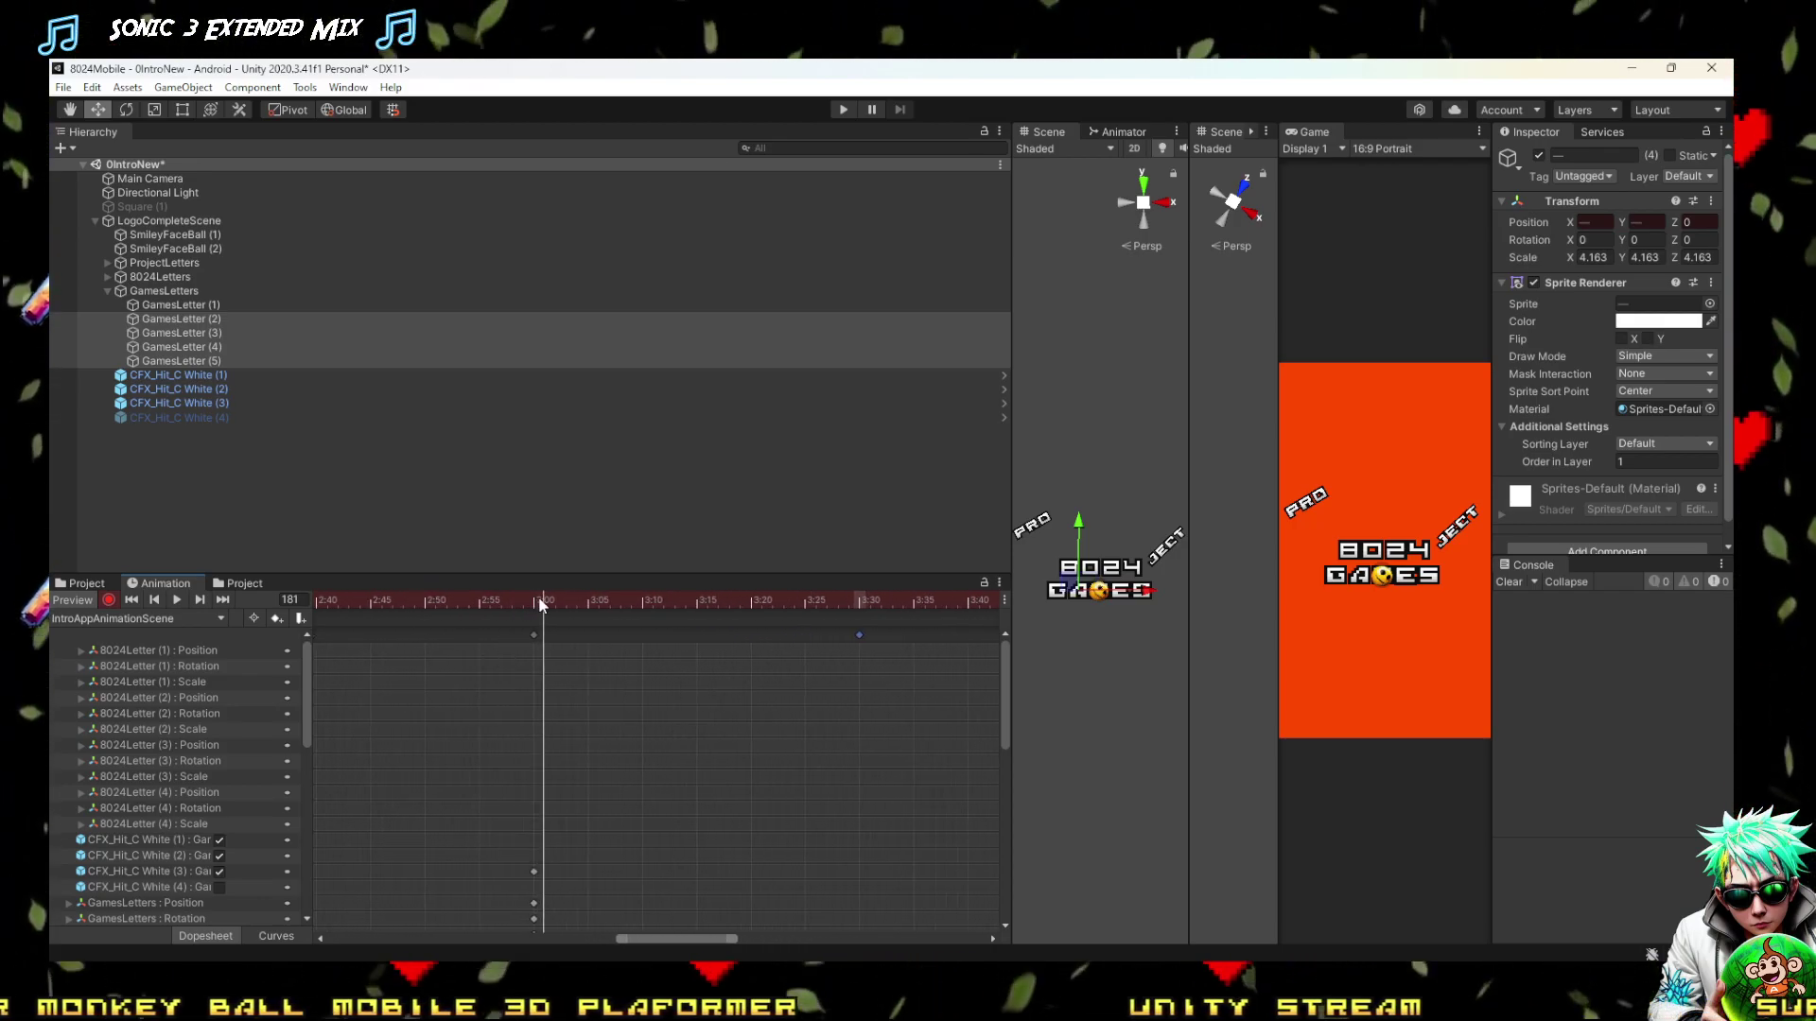
{"action": "key", "text": "f"}
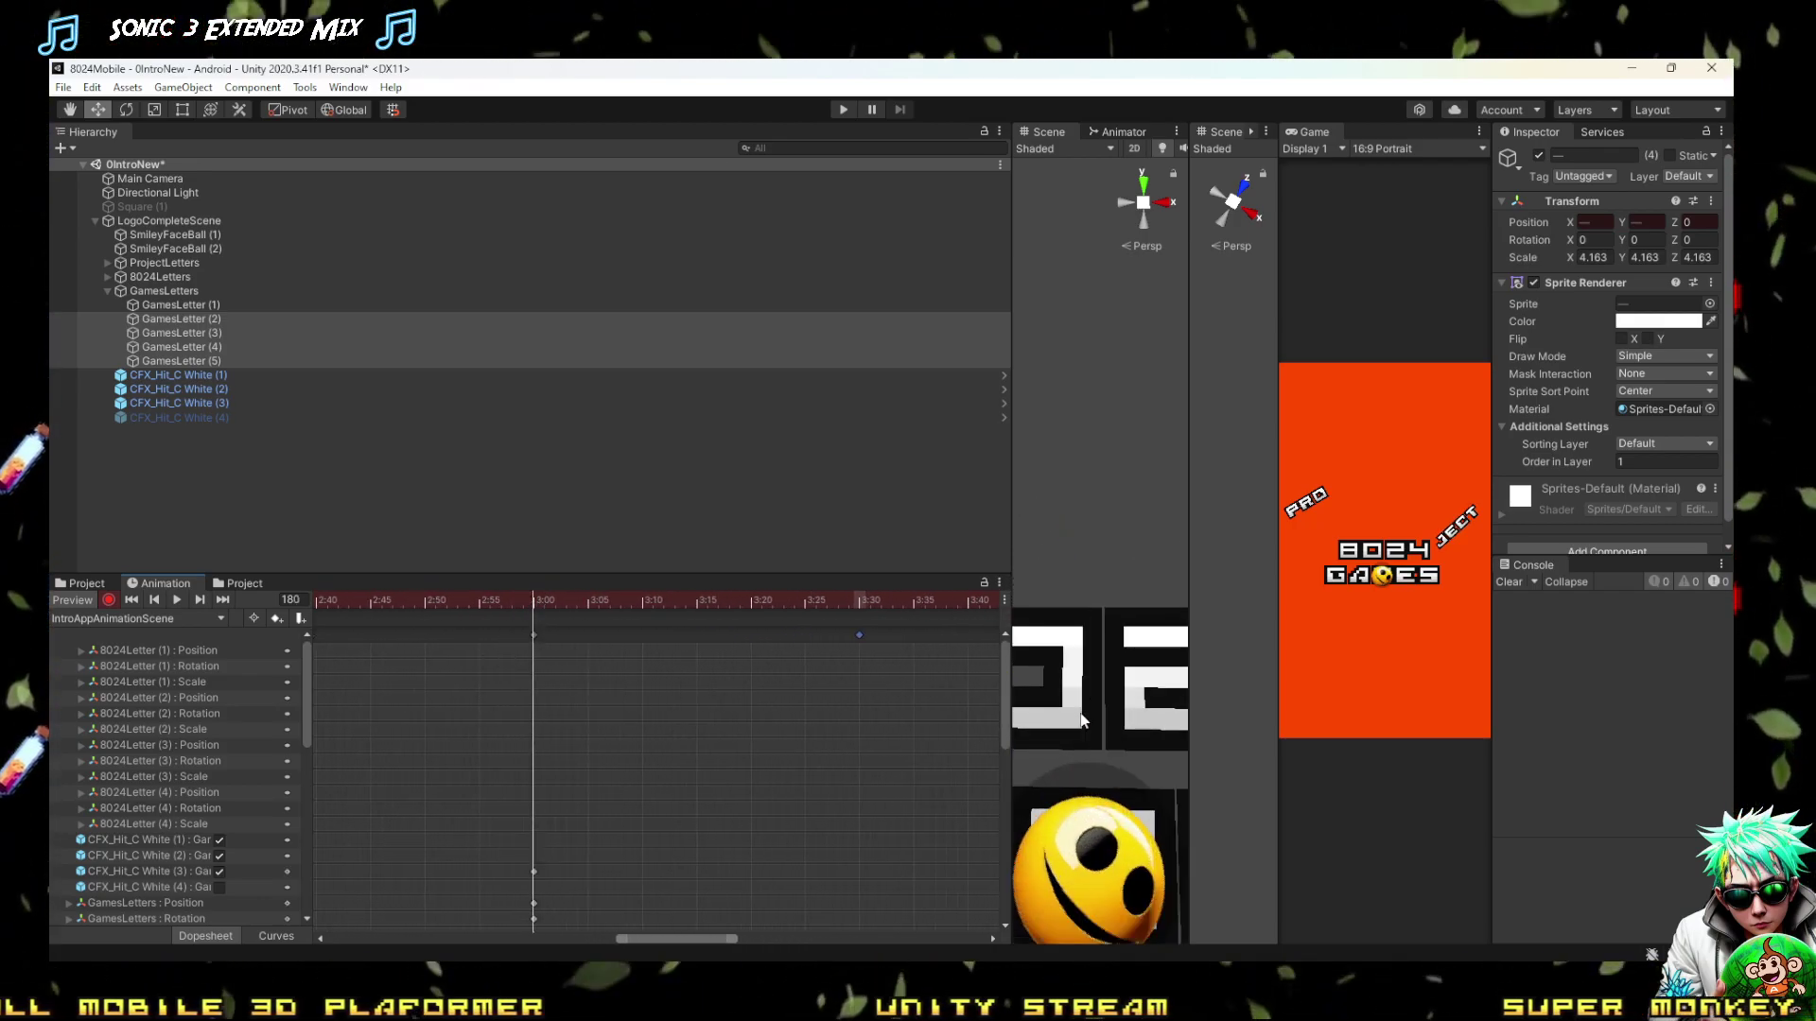
With the Scale tool, shrink SmileyFaceBall (1) slightly, scrub to 3:20, and nudge it right
{"action": "left_click", "coordinate": [168, 235]}
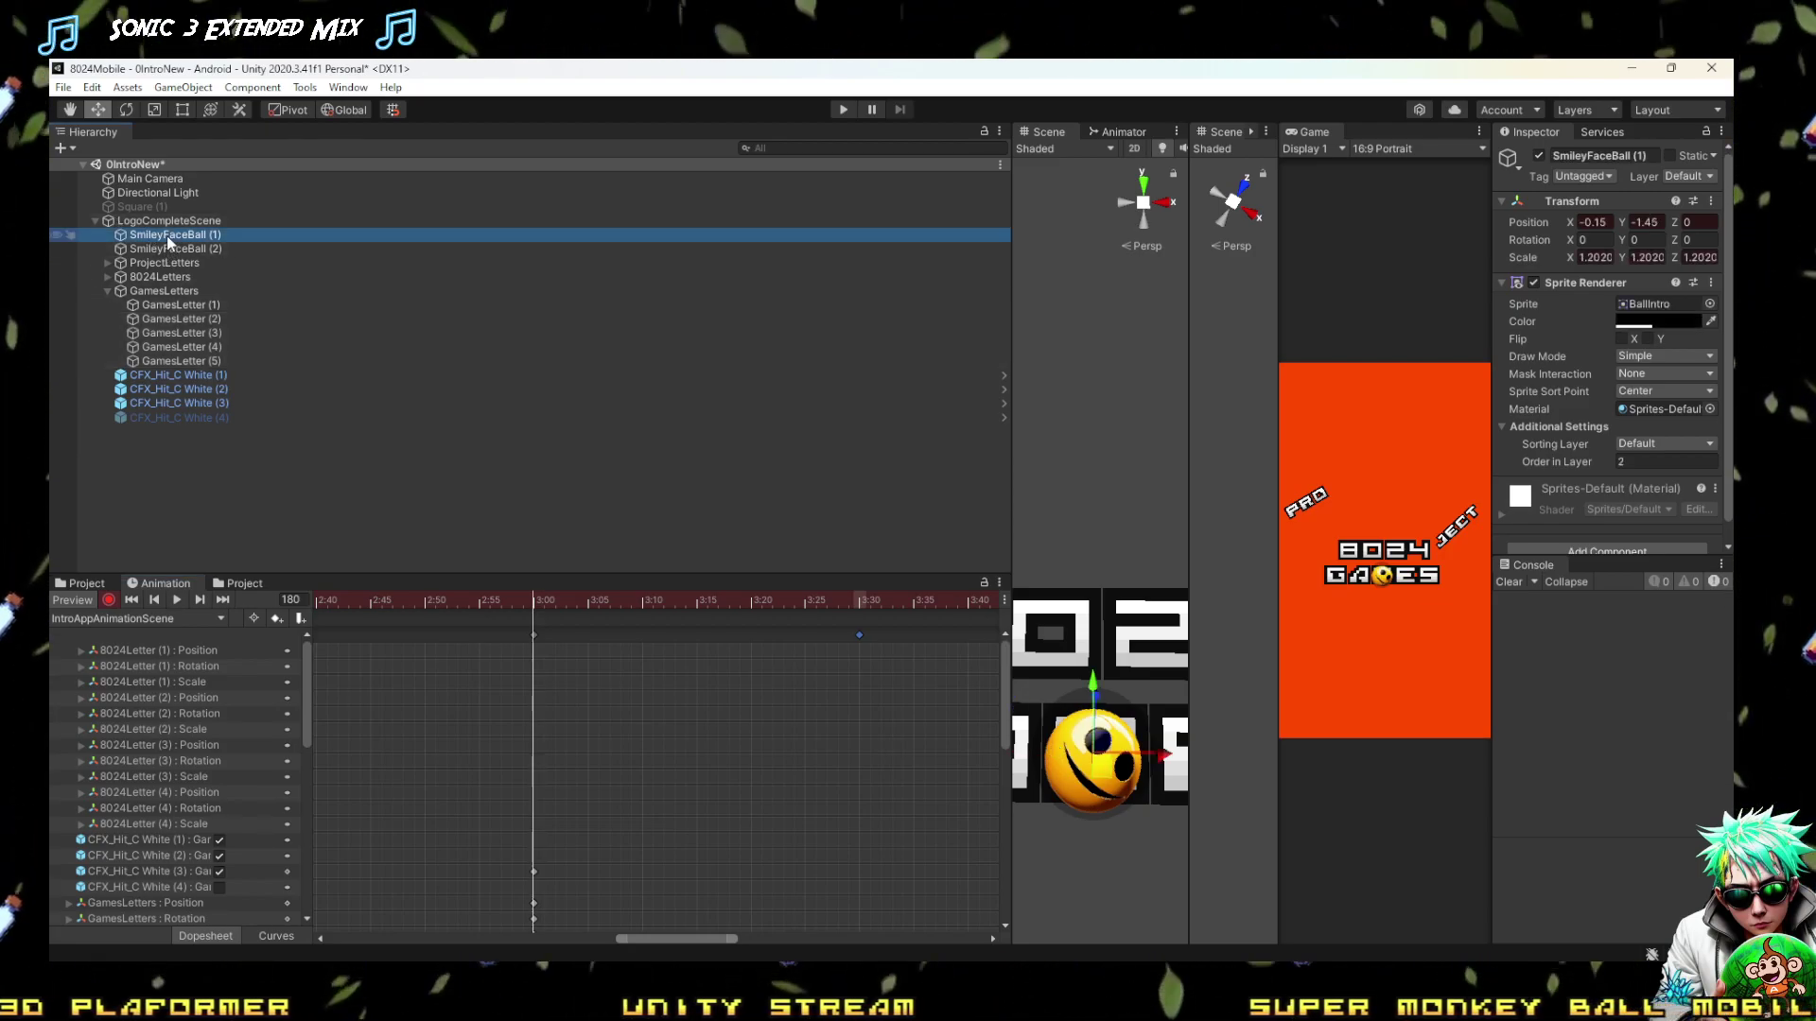
{"action": "key", "text": "r"}
{"action": "left_click_drag", "start_coordinate": [1095, 764], "coordinate": [1094, 785]}
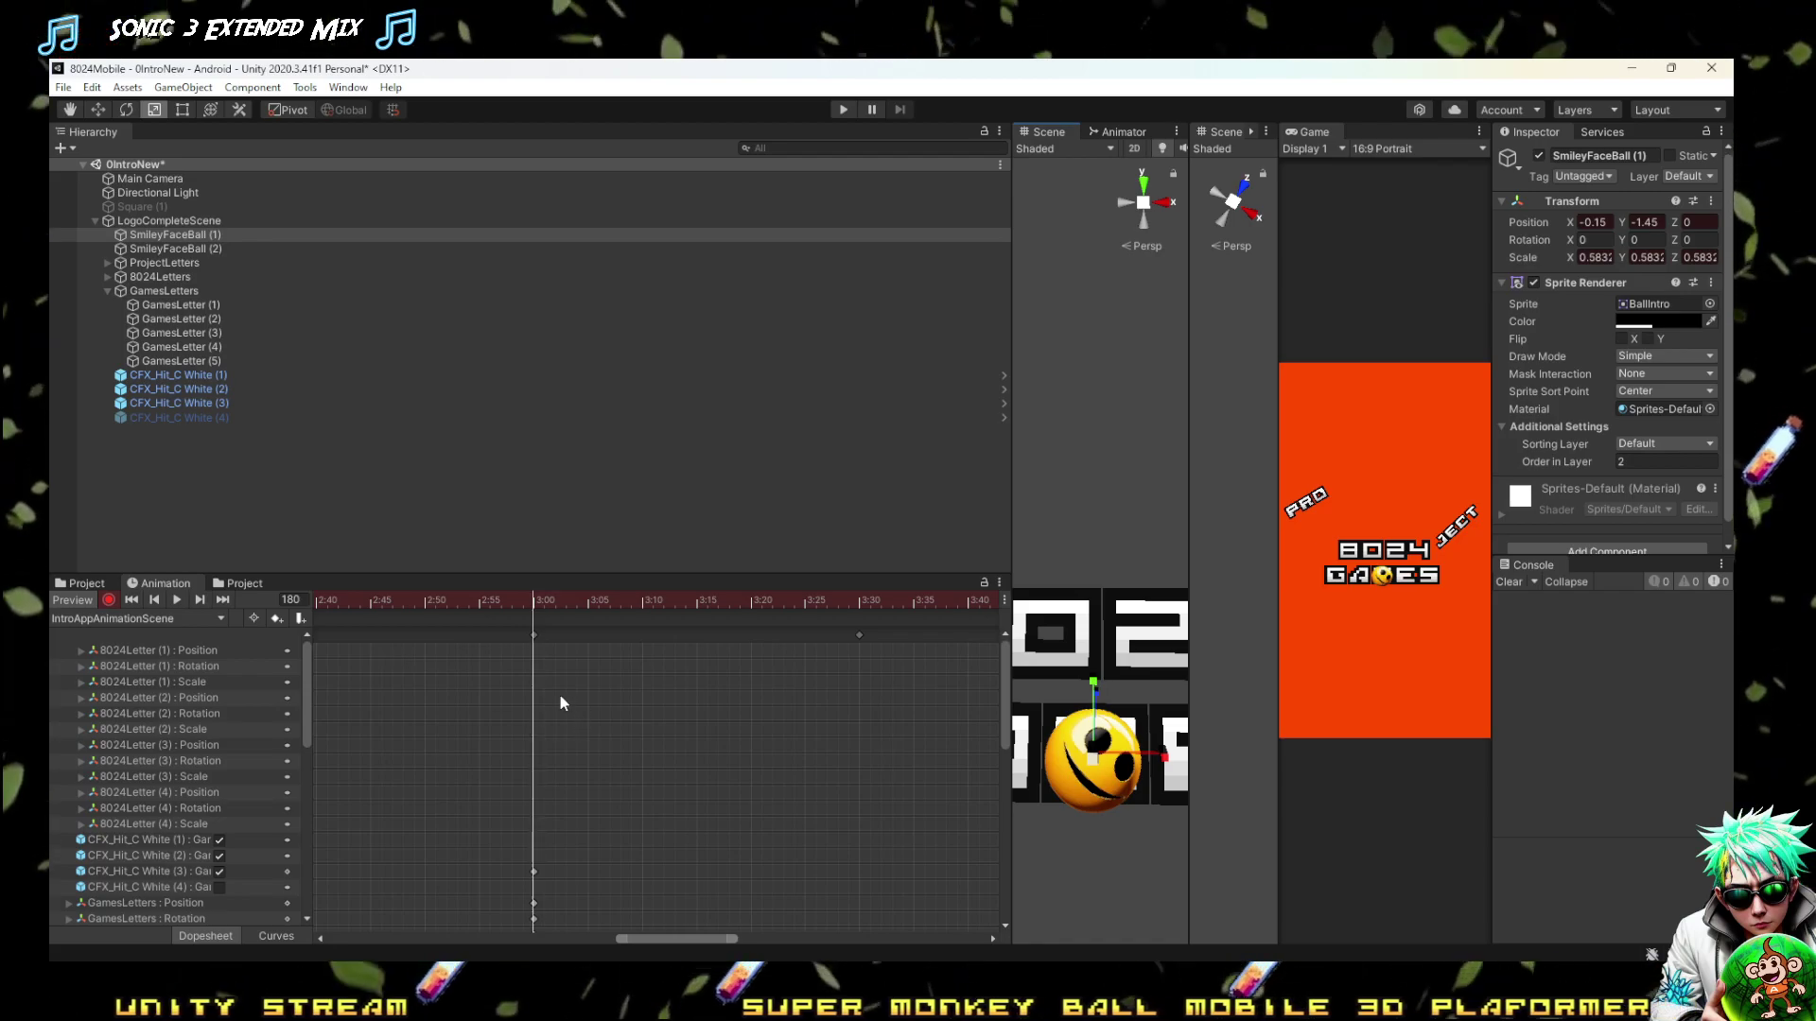
{"action": "scroll", "coordinate": [560, 735], "scroll_direction": "down", "scroll_amount": 5}
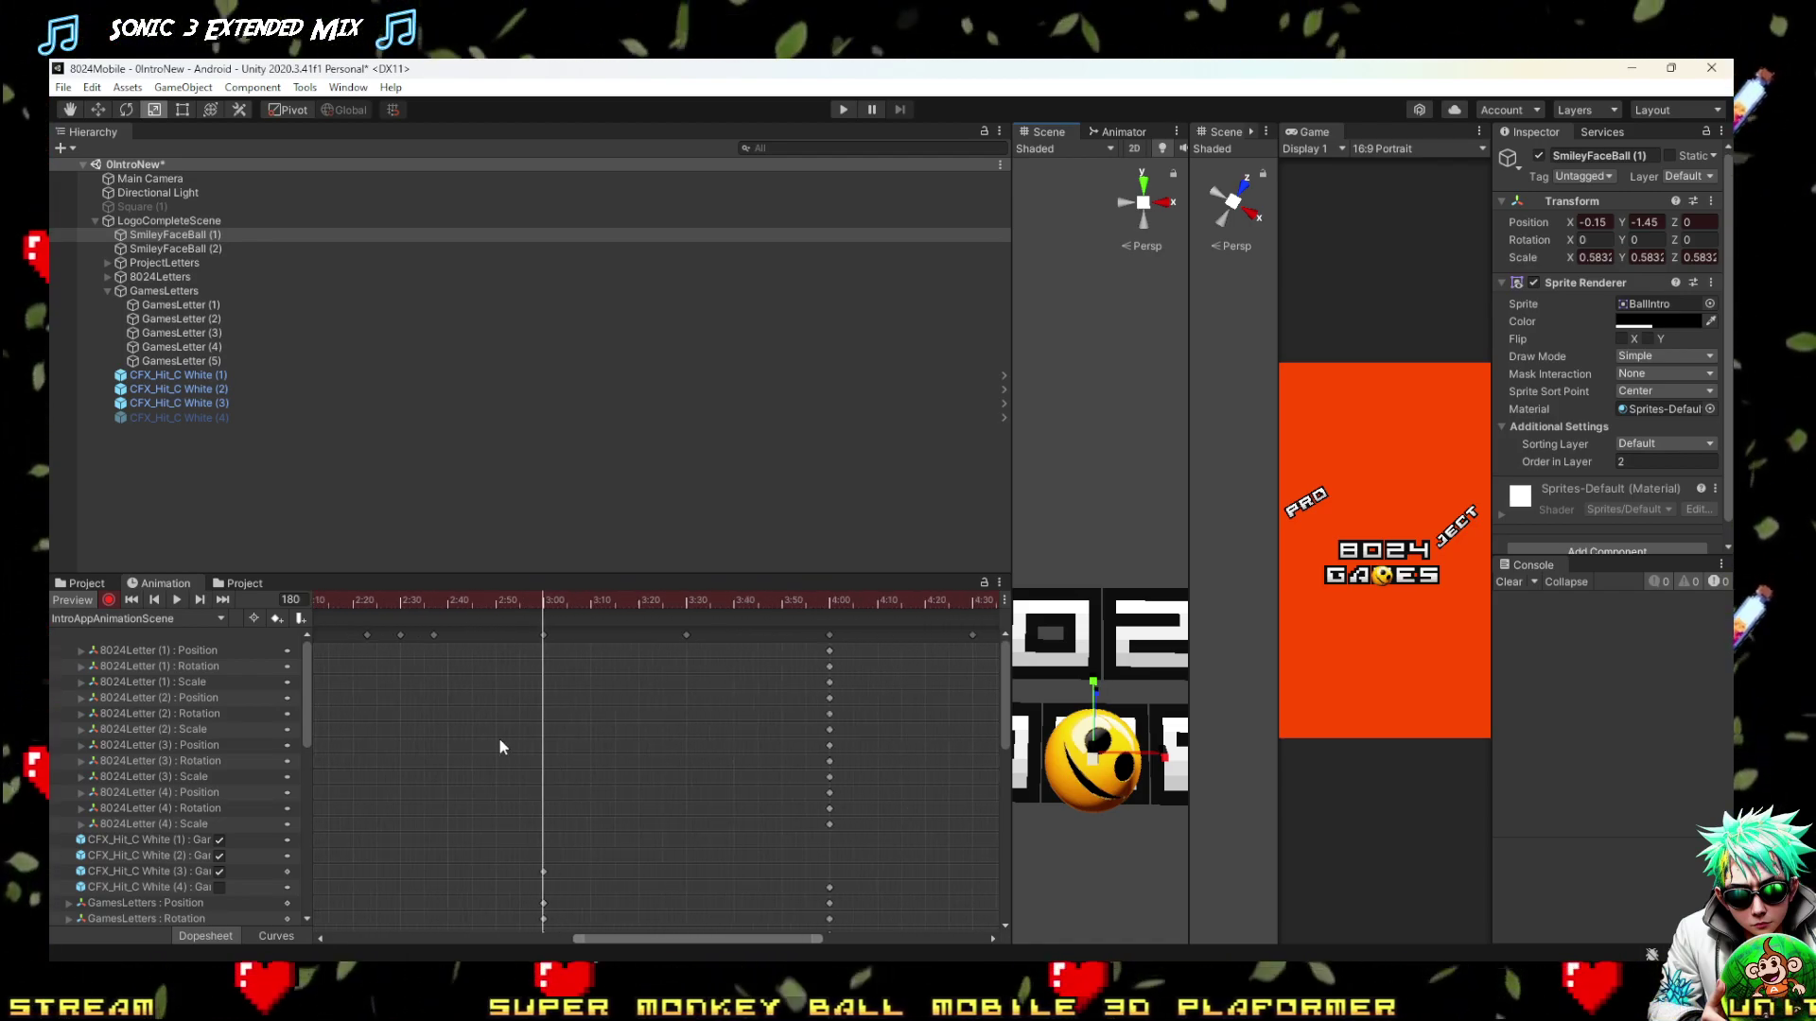
{"action": "left_click_drag", "start_coordinate": [542, 603], "coordinate": [946, 592]}
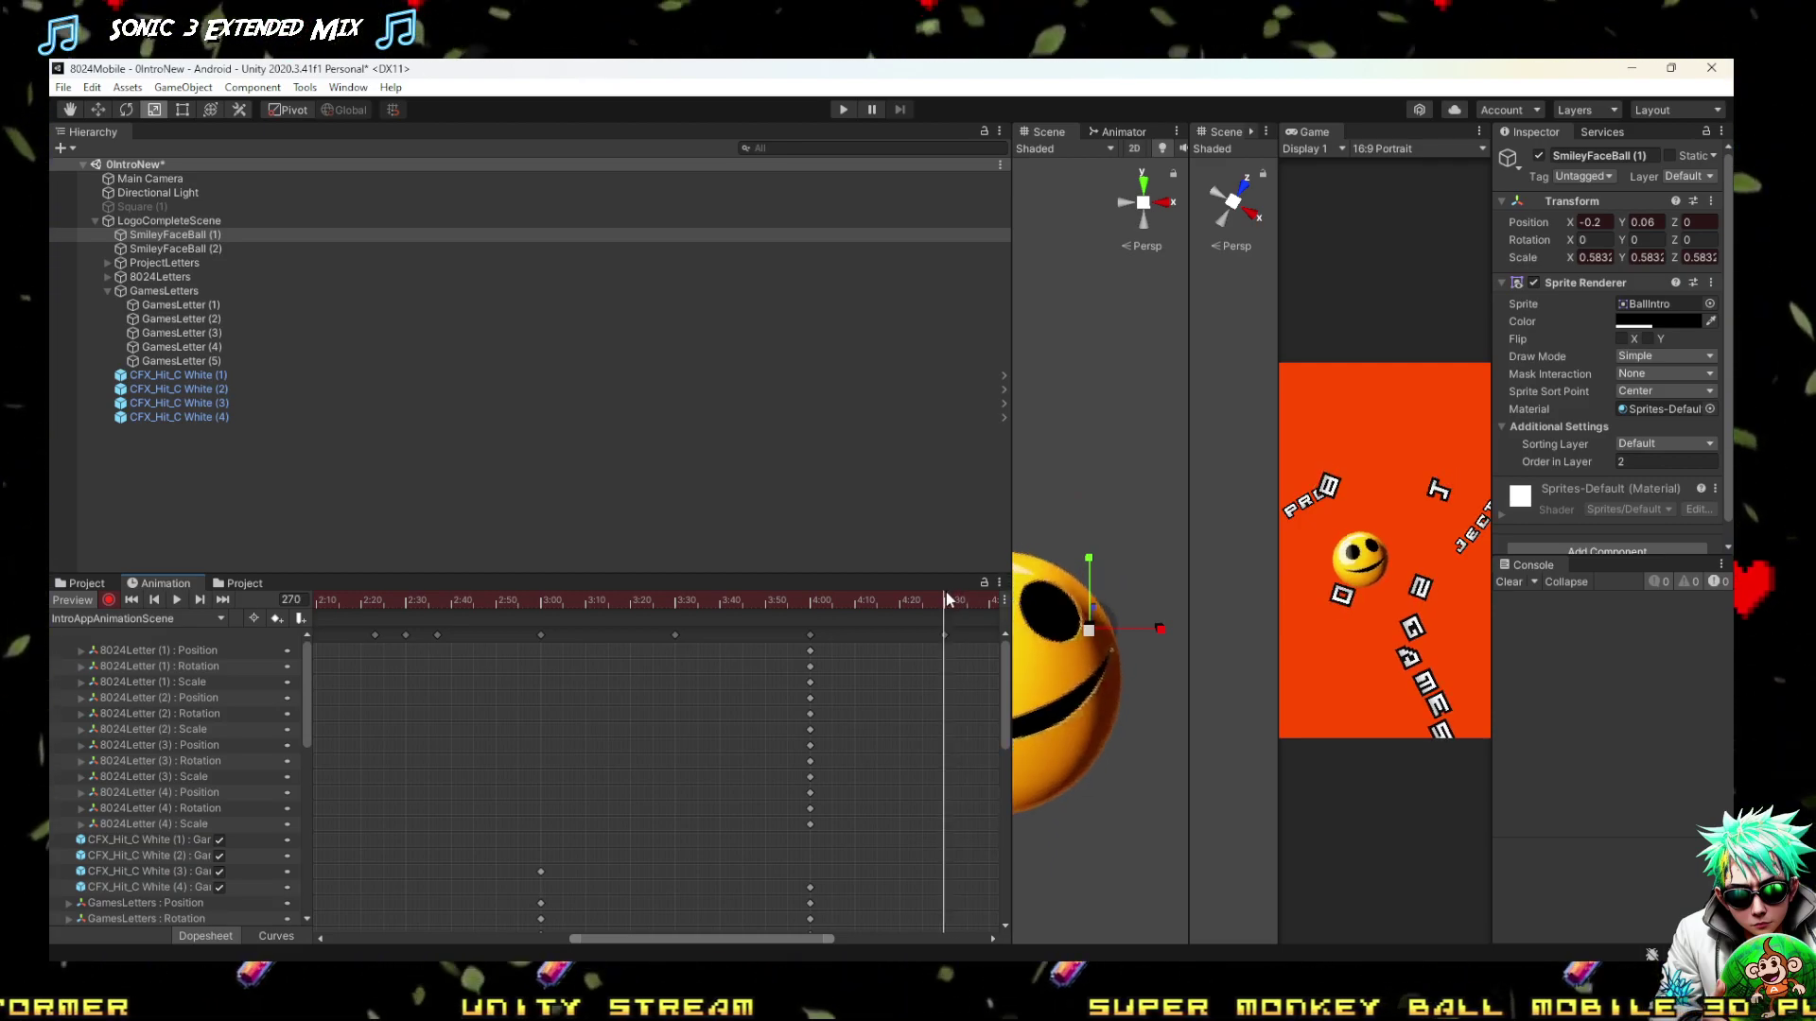
{"action": "scroll", "coordinate": [1119, 587], "scroll_direction": "down", "scroll_amount": 5}
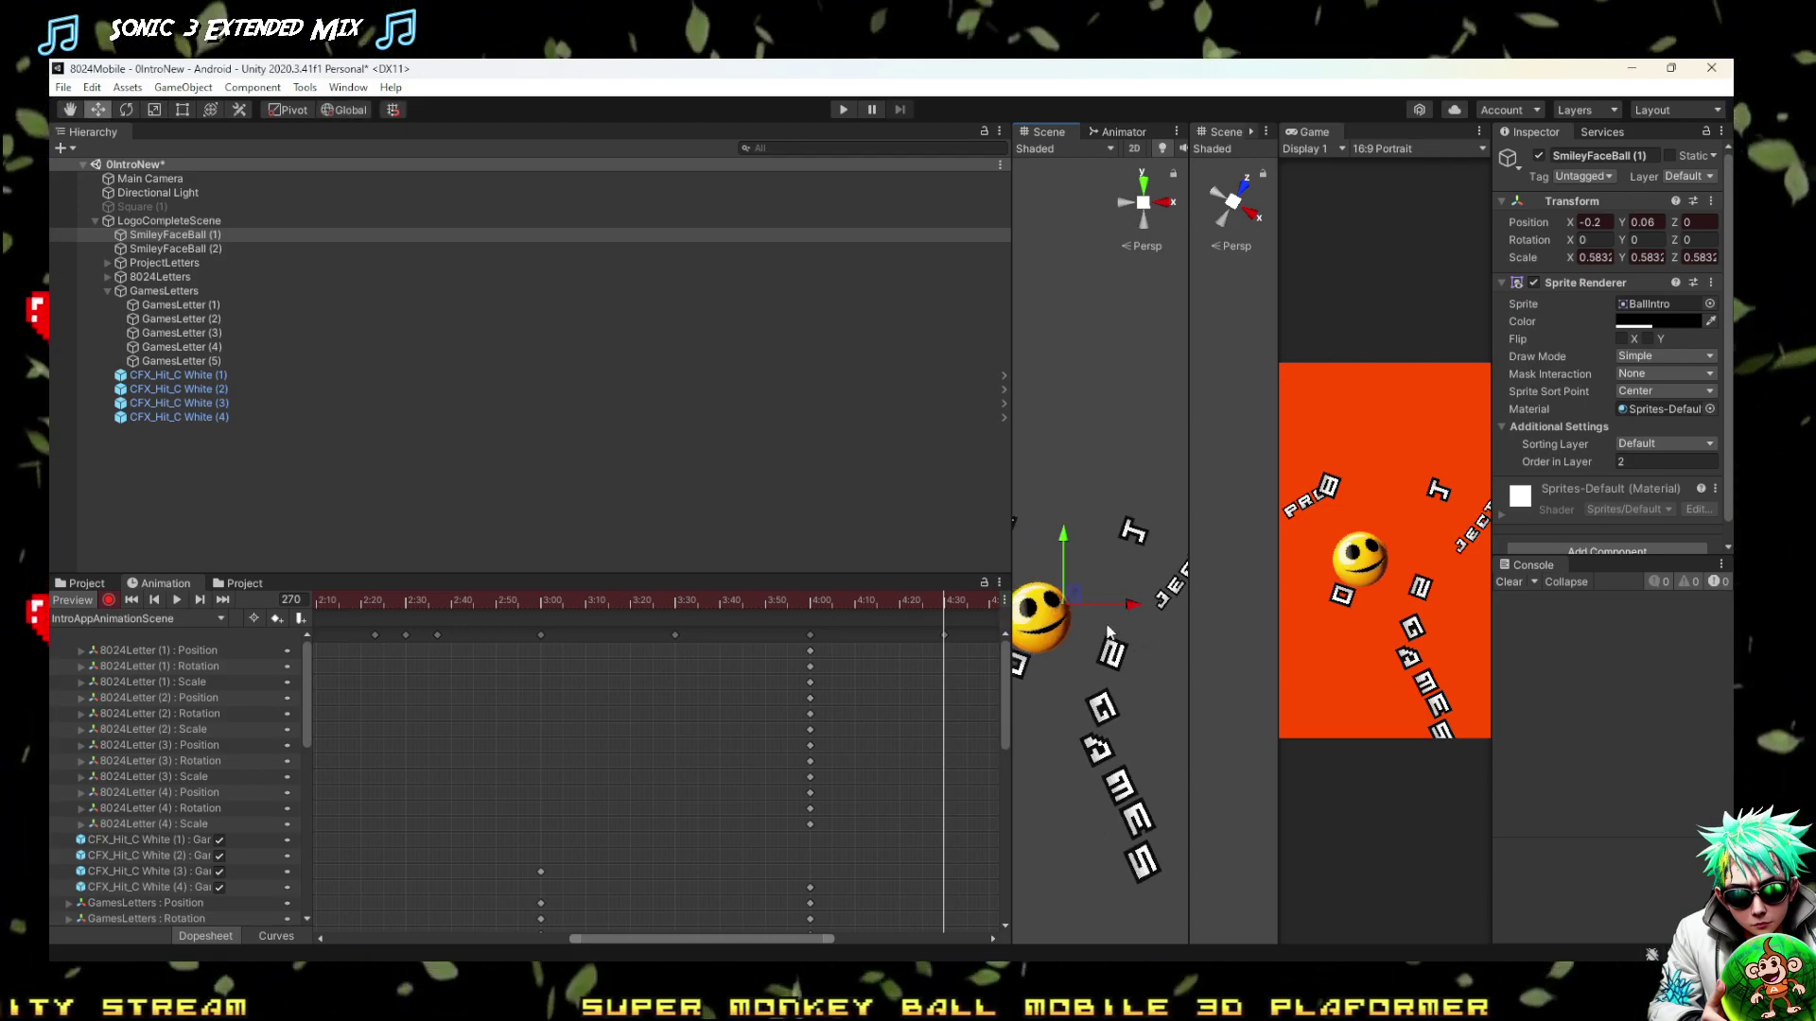
{"action": "left_click_drag", "start_coordinate": [1127, 606], "coordinate": [1139, 605]}
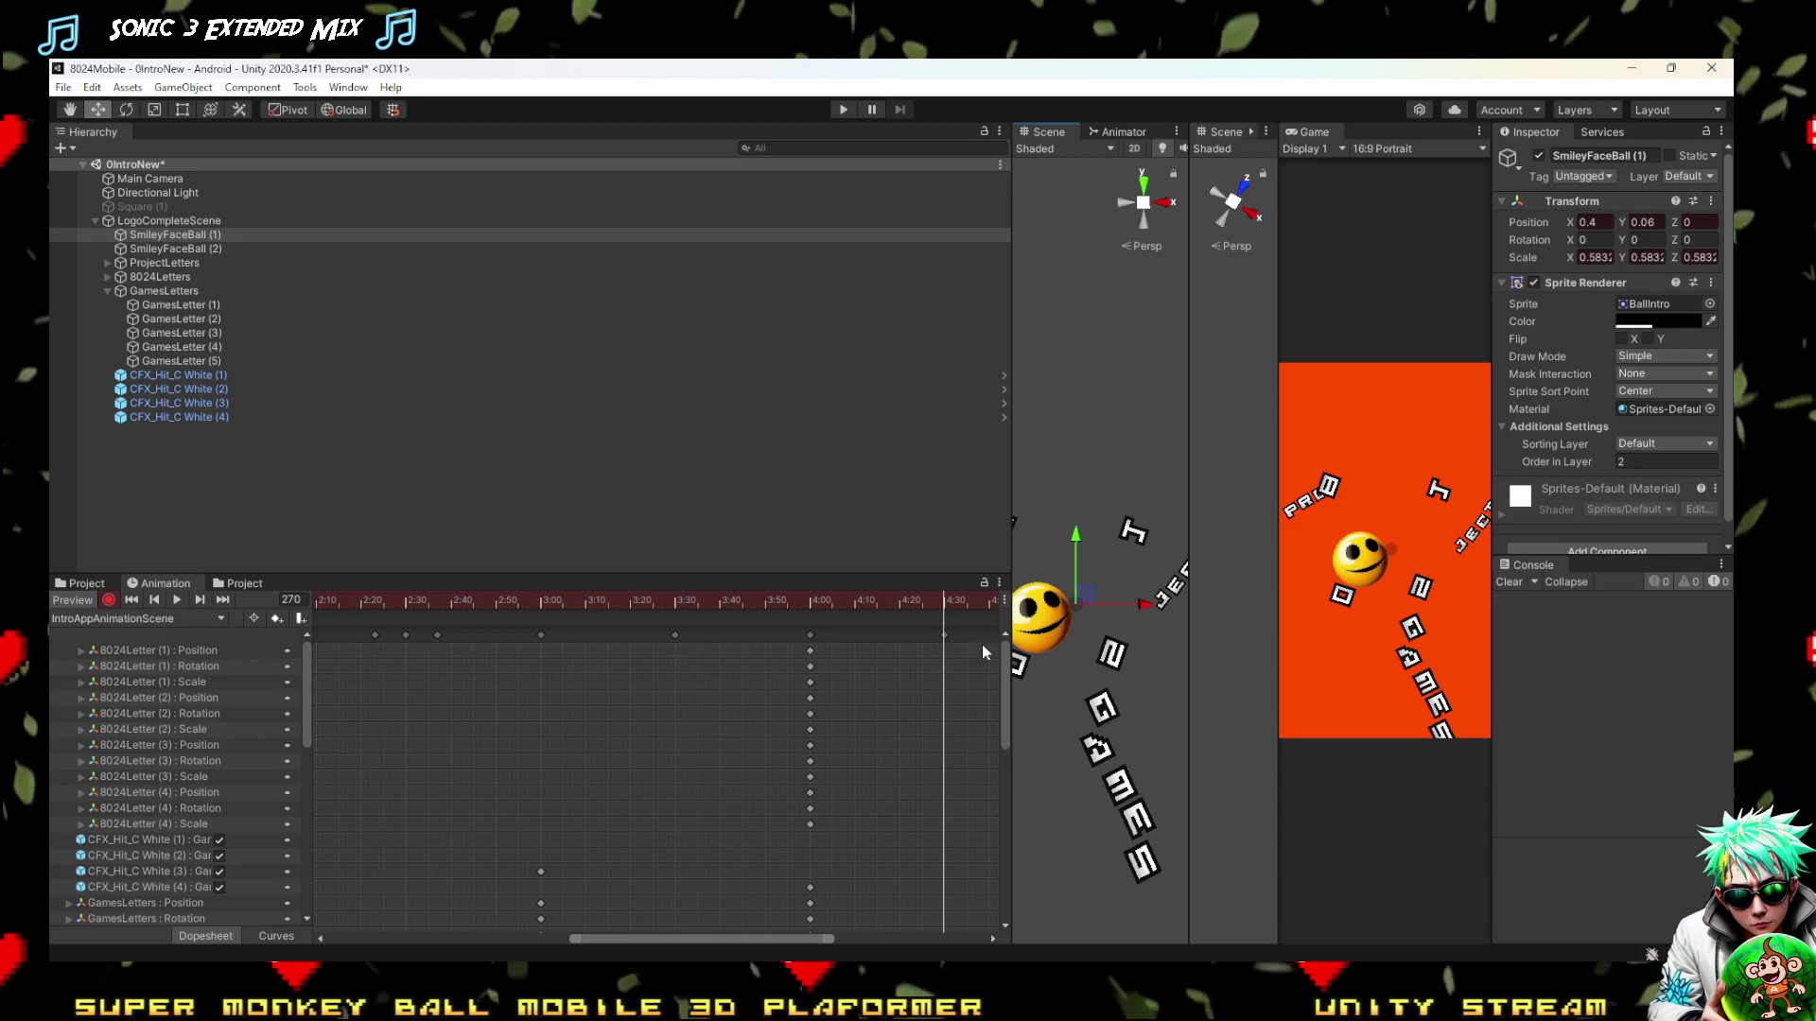
At frame 280, shrink the smiley ball to about 0.4 scale and select that keyframe
{"action": "scroll", "coordinate": [690, 671], "scroll_direction": "down", "scroll_amount": 1}
{"action": "scroll", "coordinate": [691, 678], "scroll_direction": "down", "scroll_amount": 3}
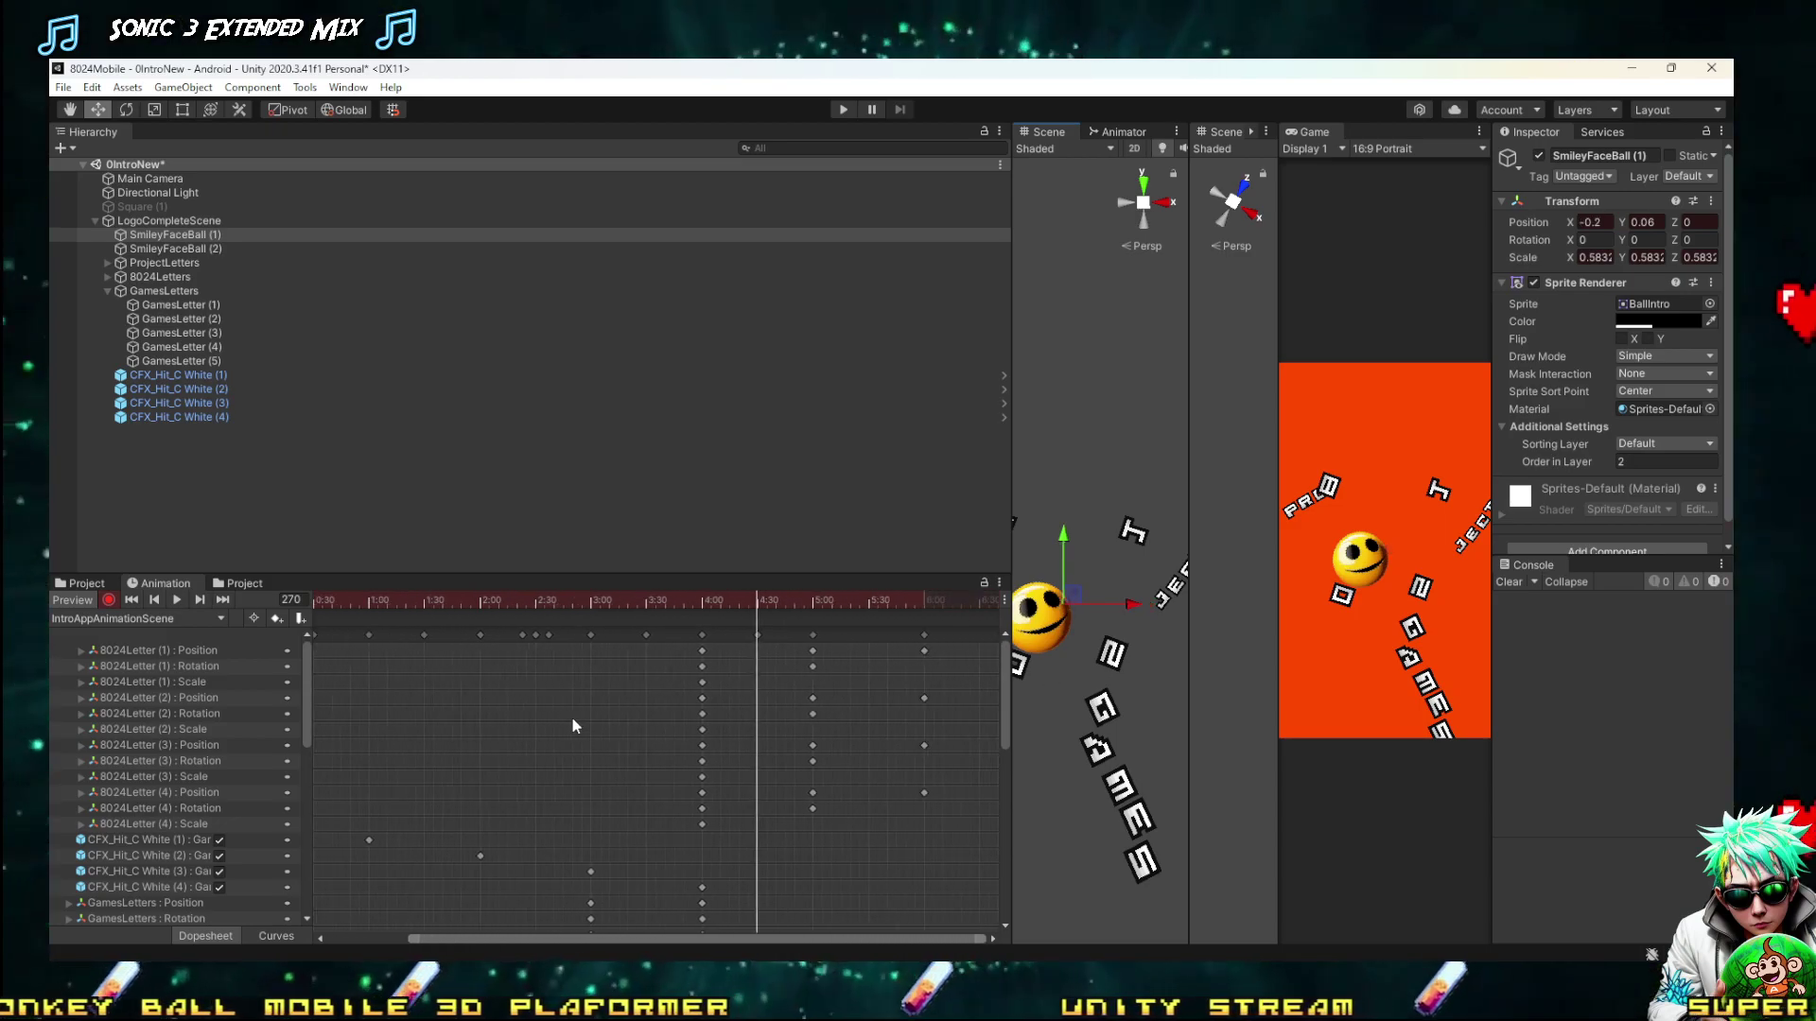
{"action": "left_click", "coordinate": [922, 602]}
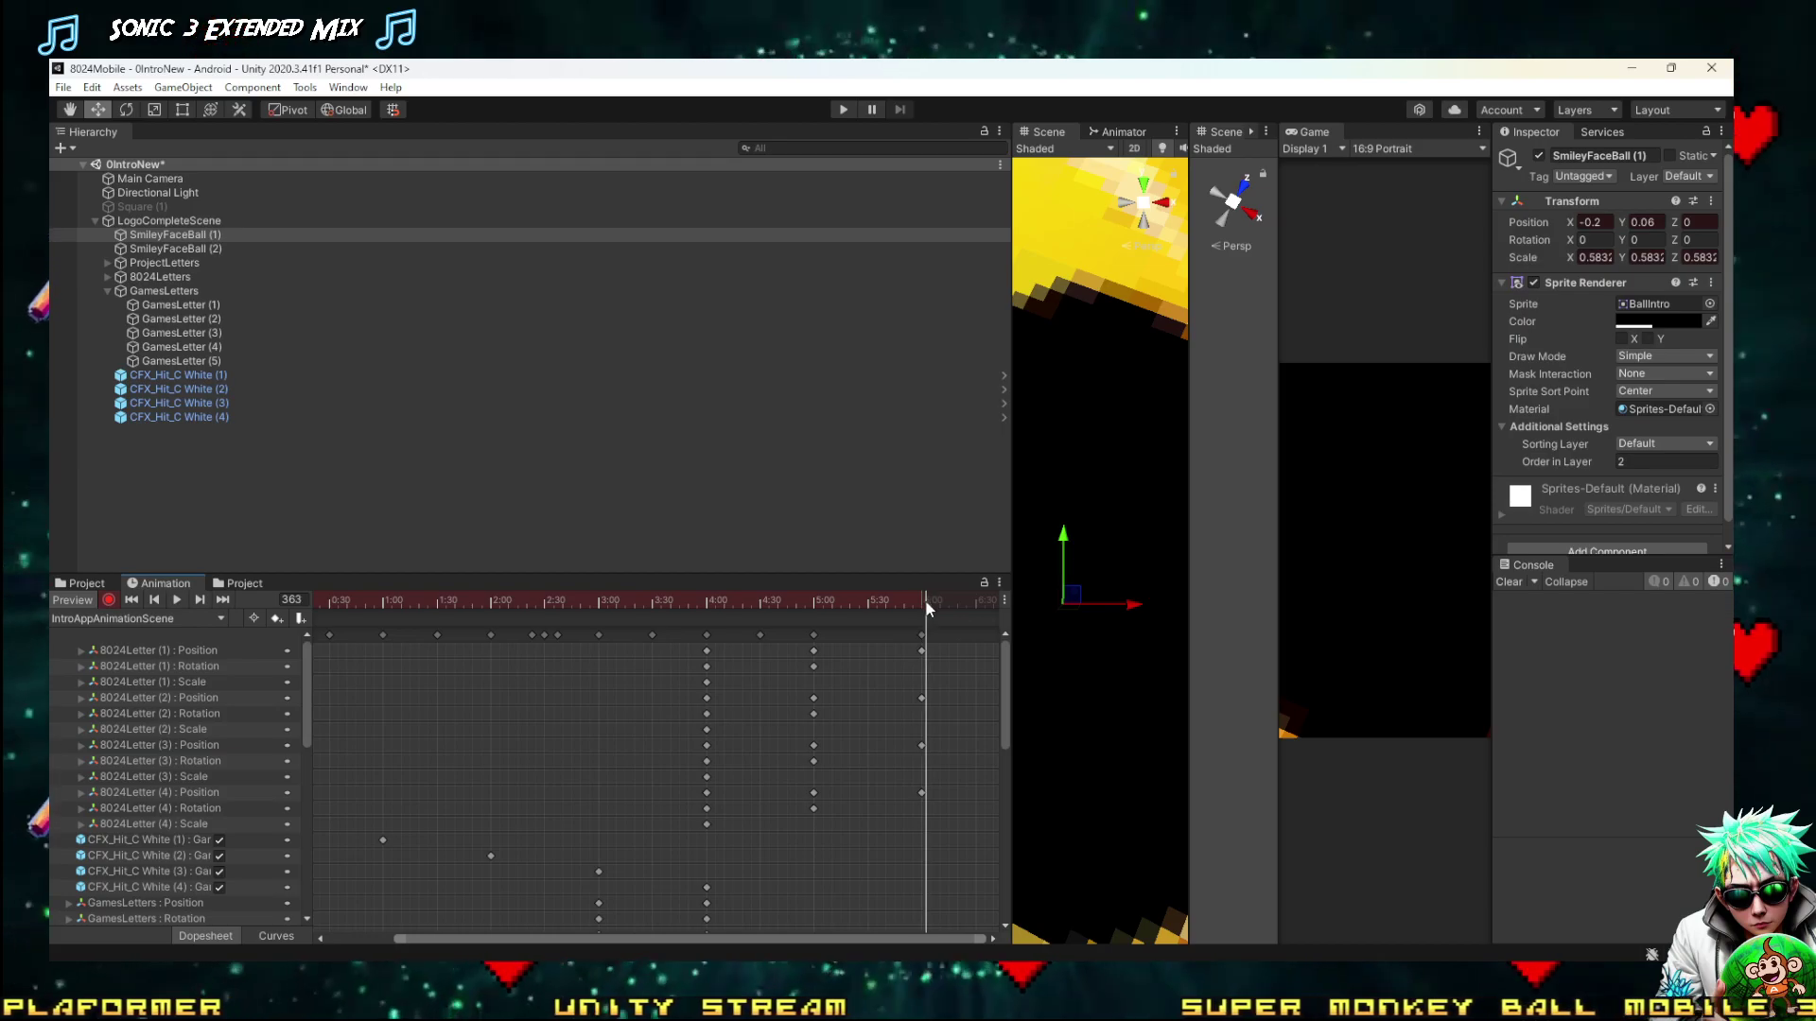
{"action": "left_click_drag", "start_coordinate": [922, 610], "coordinate": [765, 646]}
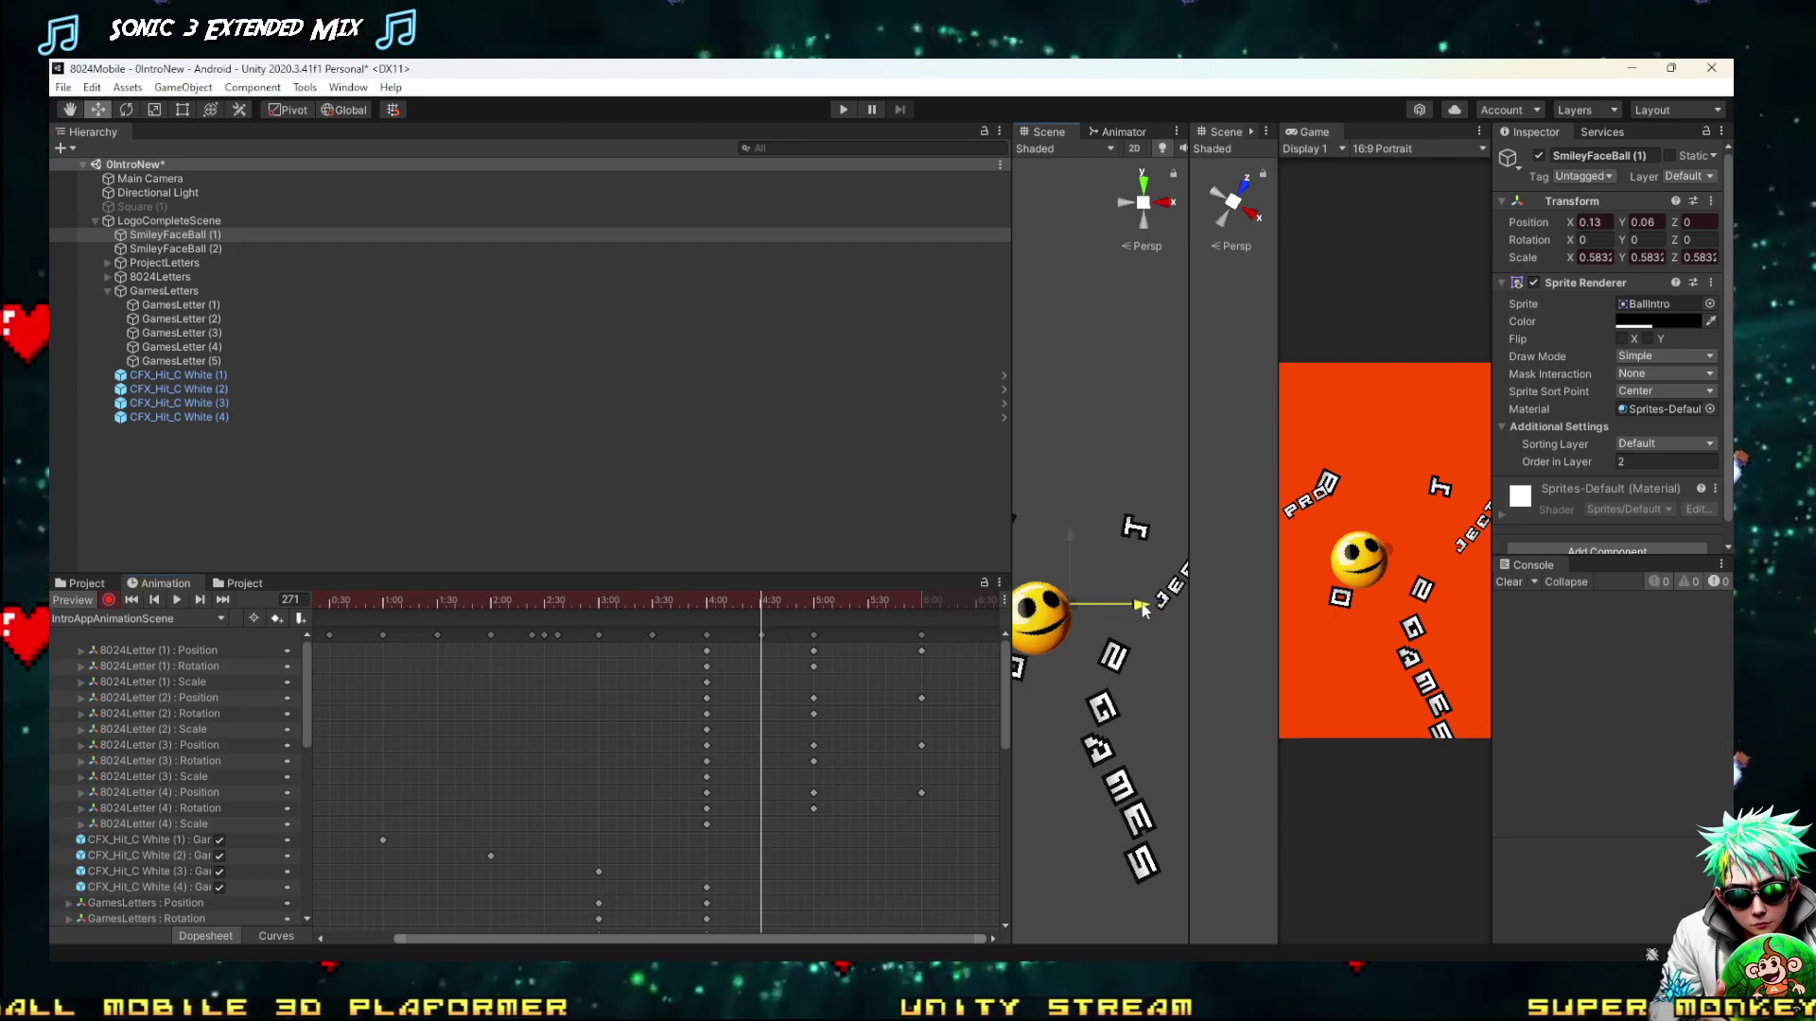
{"action": "key", "text": "r"}
{"action": "left_click_drag", "start_coordinate": [1078, 608], "coordinate": [1074, 643]}
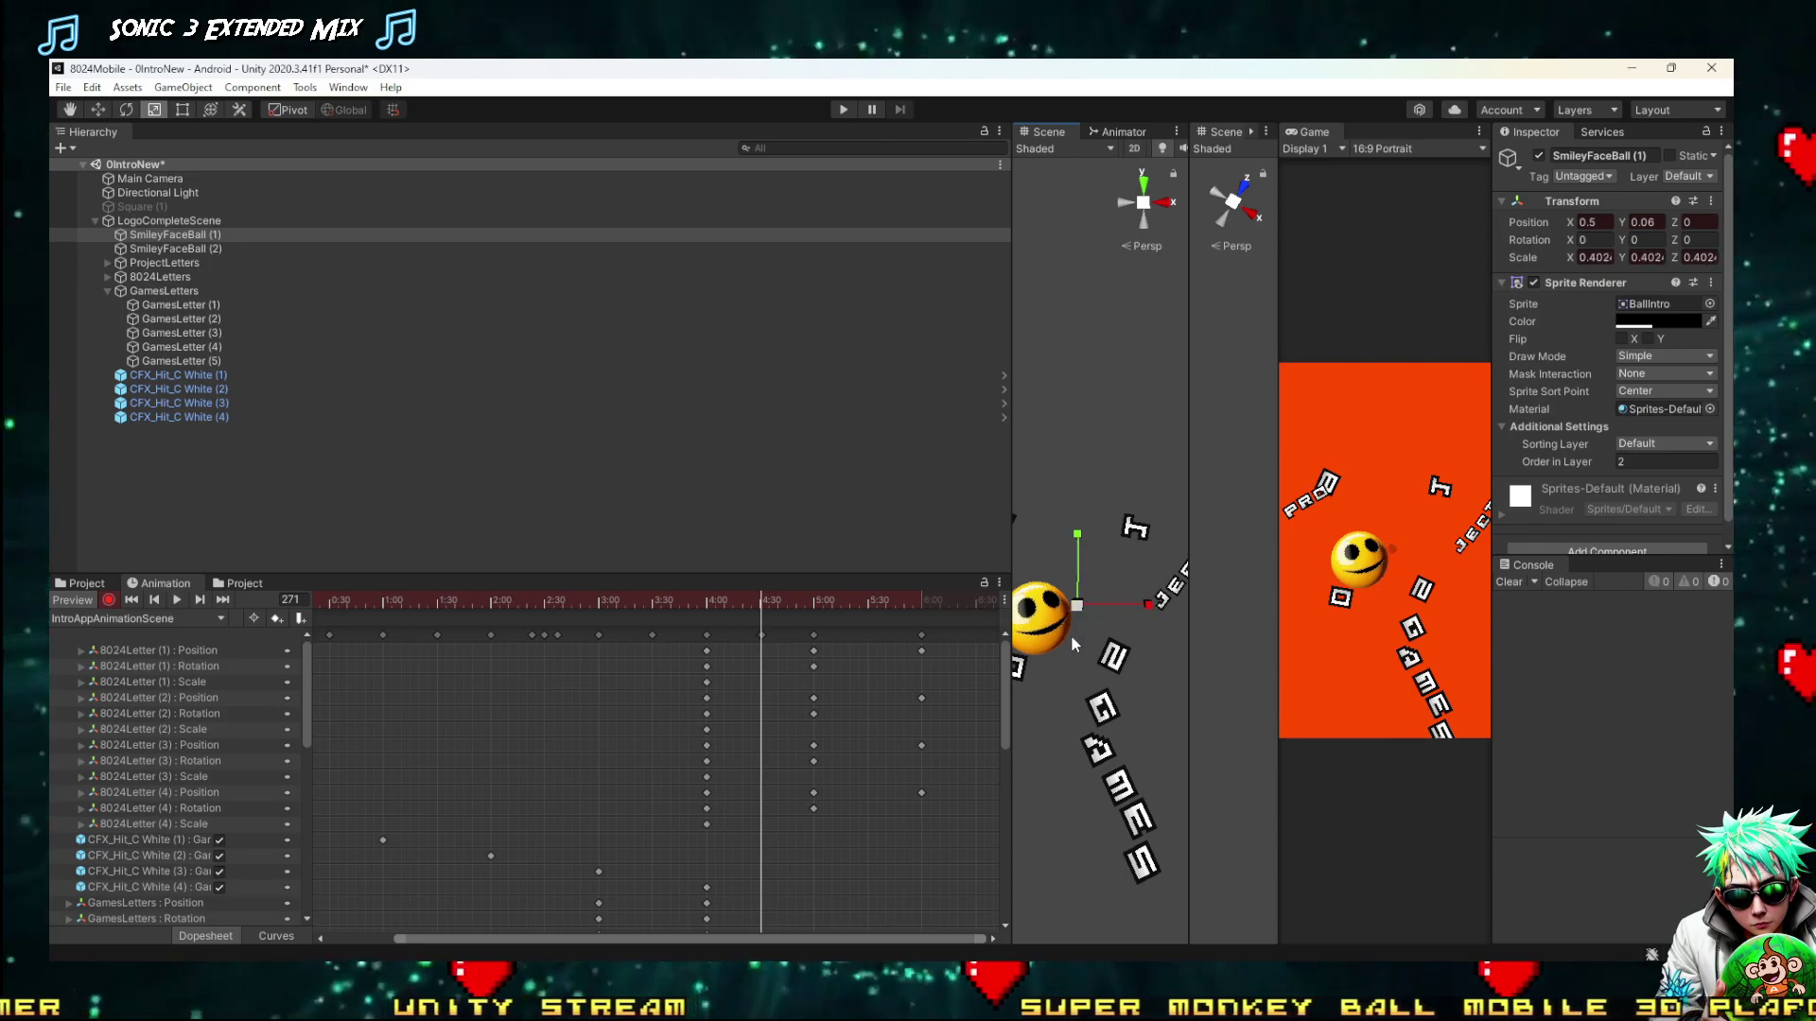
{"action": "scroll", "coordinate": [753, 632], "scroll_direction": "up", "scroll_amount": 8}
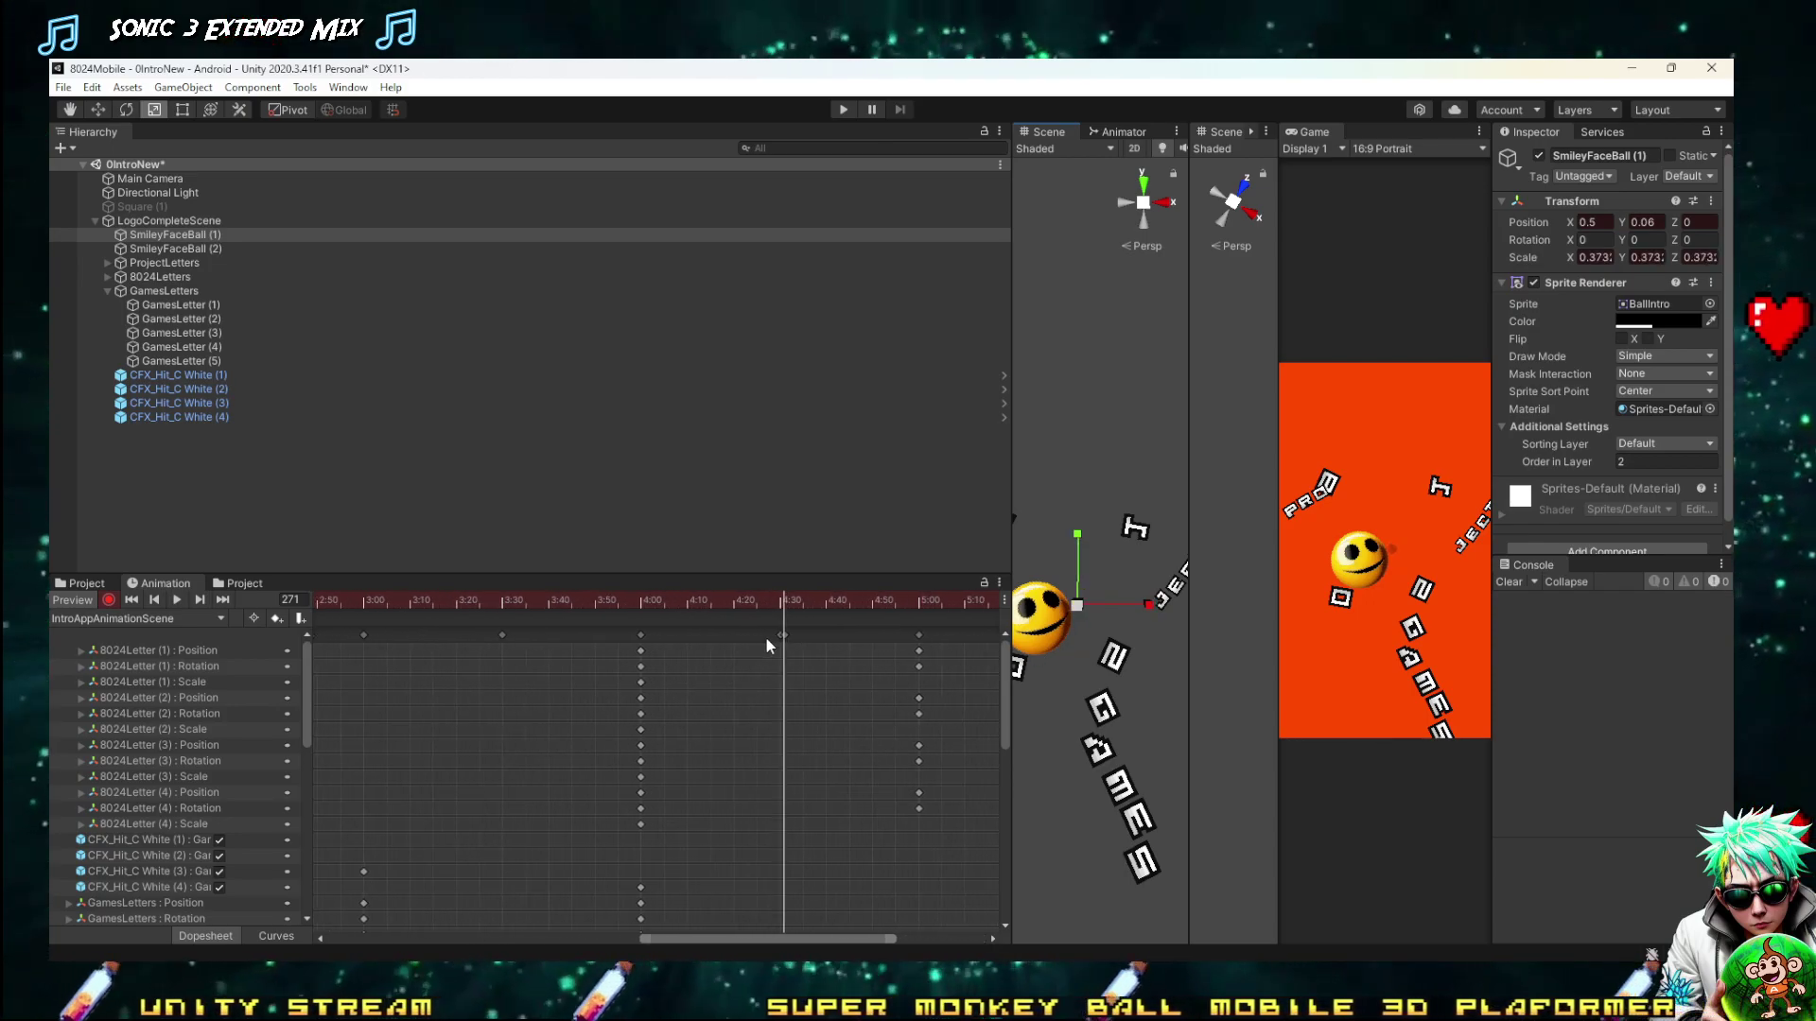
{"action": "scroll", "coordinate": [784, 641], "scroll_direction": "up", "scroll_amount": 1}
{"action": "left_click", "coordinate": [783, 634]}
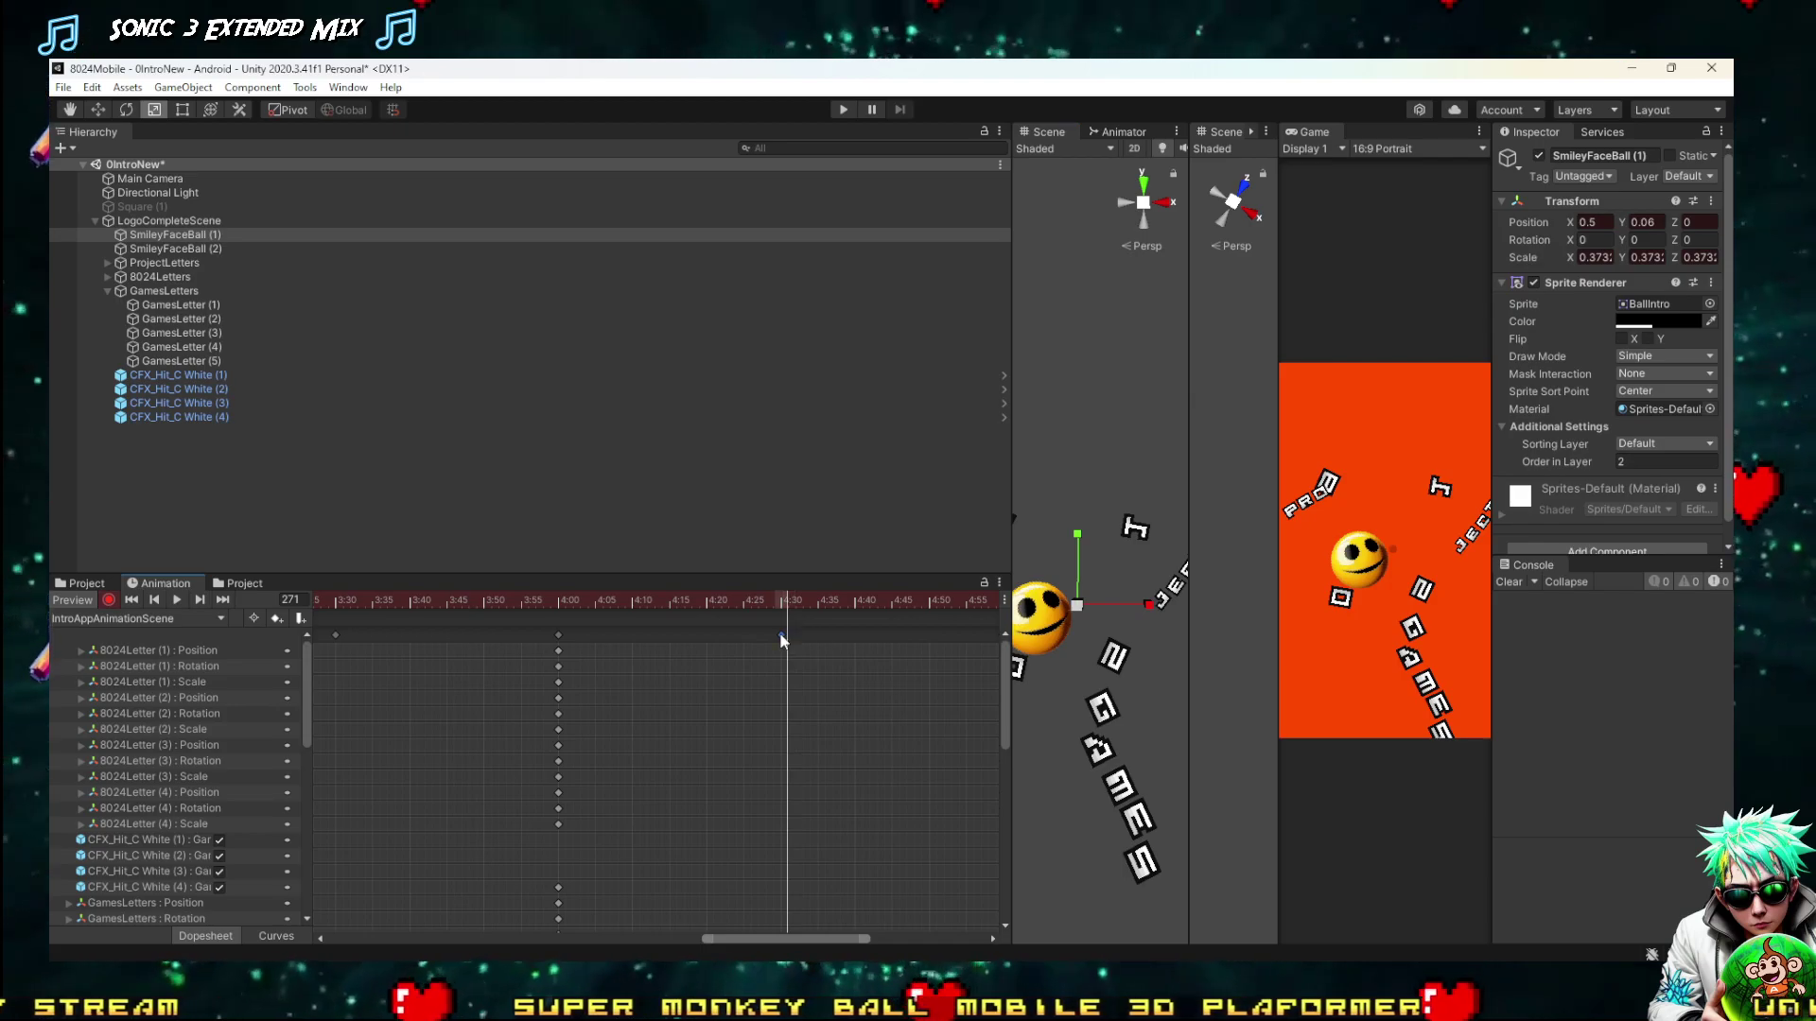
Shrink the smiley ball further at the 5:00 keyframe, then widen the game preview
{"action": "left_click_drag", "start_coordinate": [781, 613], "coordinate": [902, 584]}
{"action": "scroll", "coordinate": [606, 663], "scroll_direction": "down", "scroll_amount": 3}
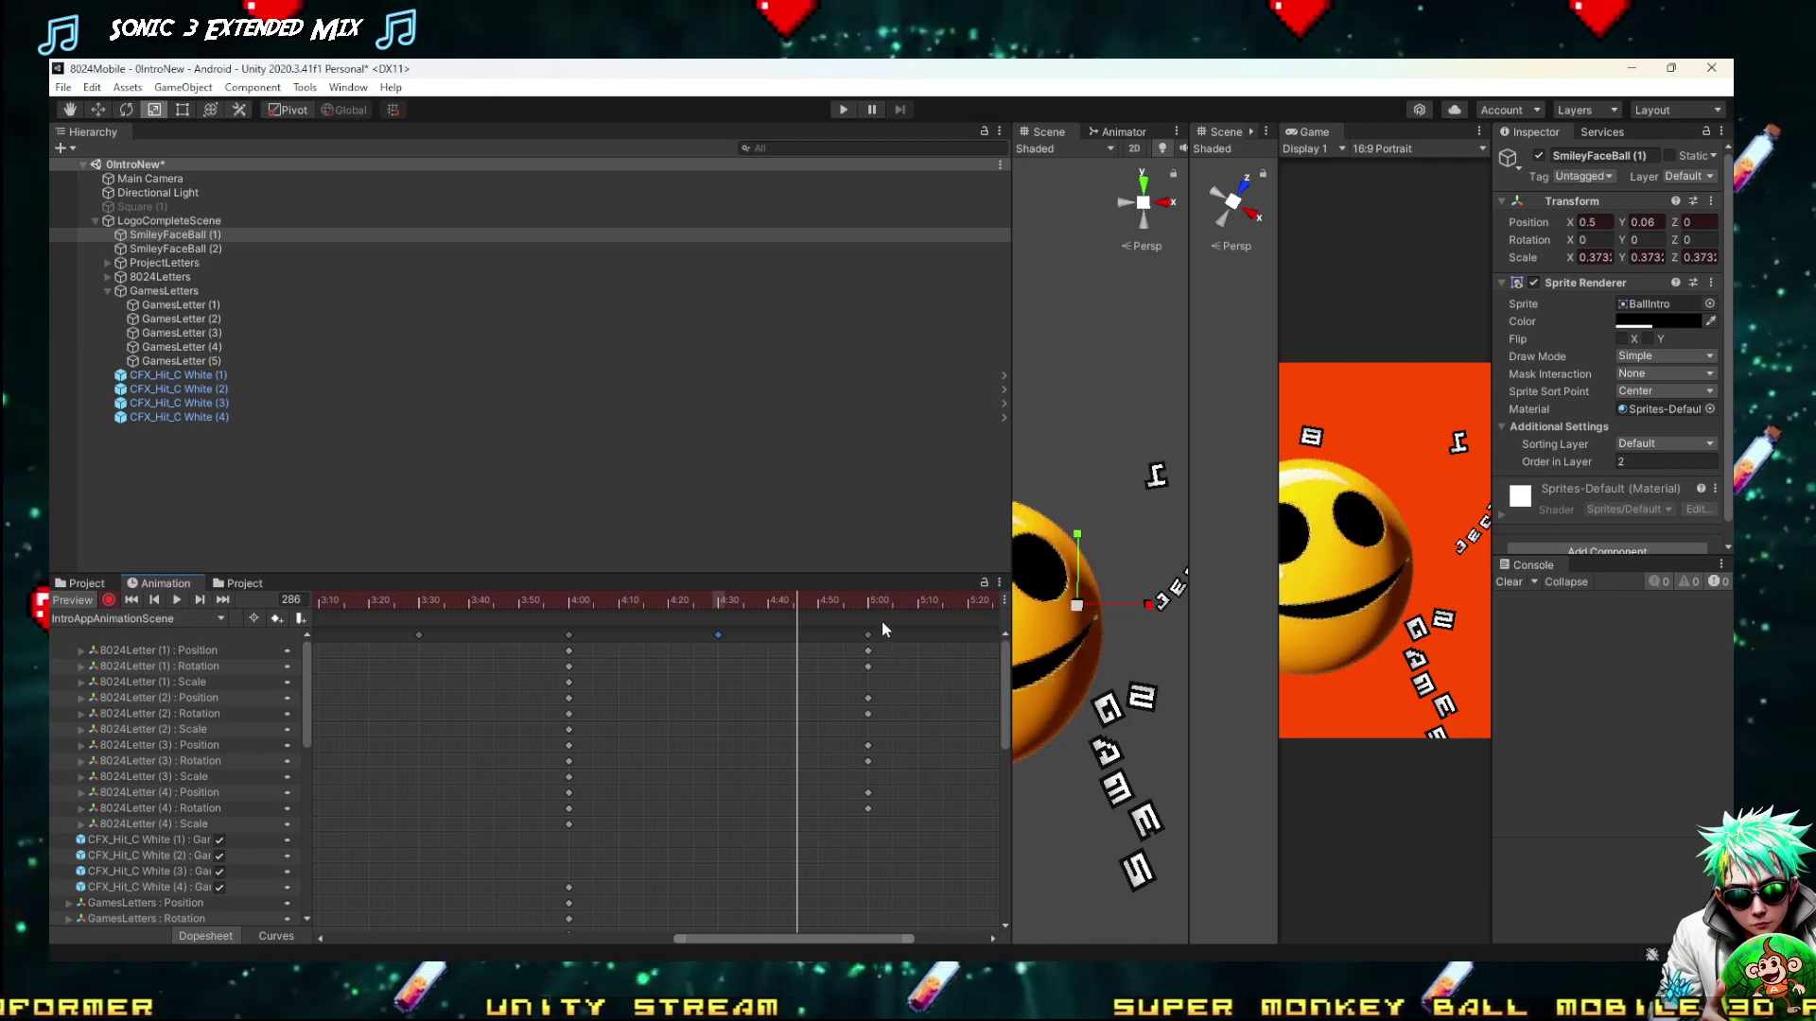
{"action": "left_click", "coordinate": [869, 603]}
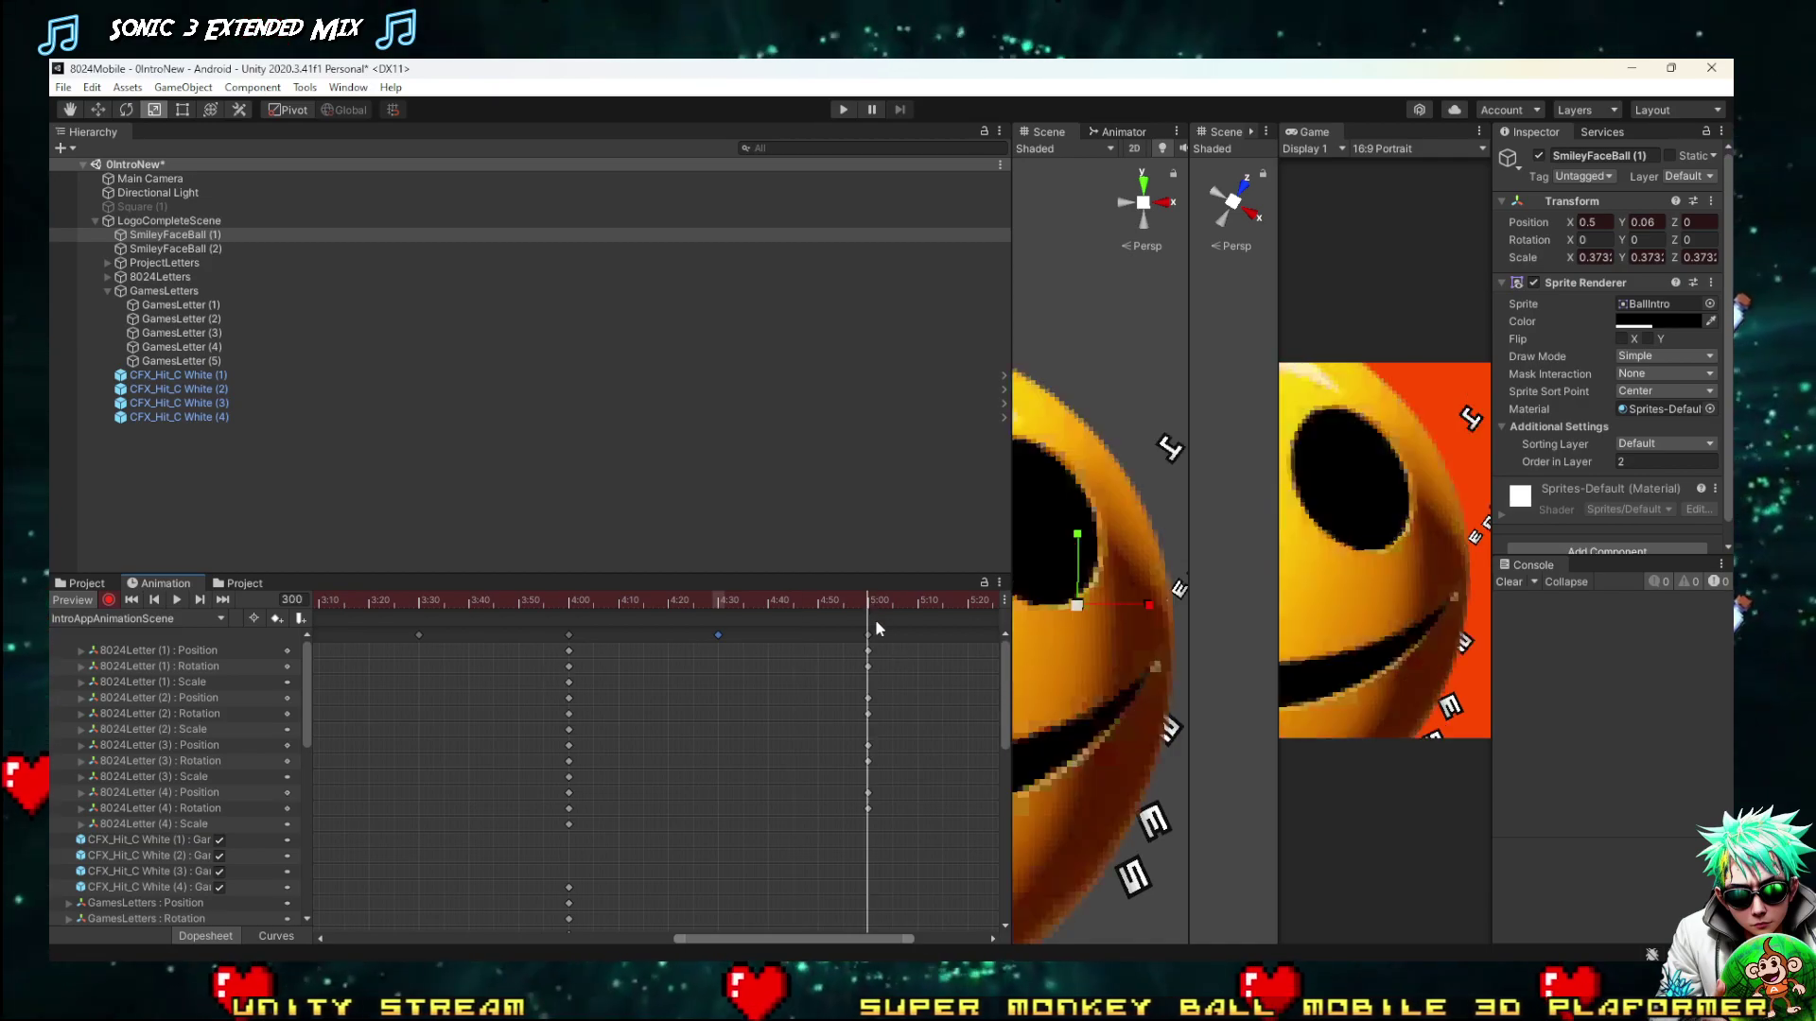
{"action": "left_click_drag", "start_coordinate": [1076, 605], "coordinate": [1007, 774]}
{"action": "left_click_drag", "start_coordinate": [840, 603], "coordinate": [767, 645]}
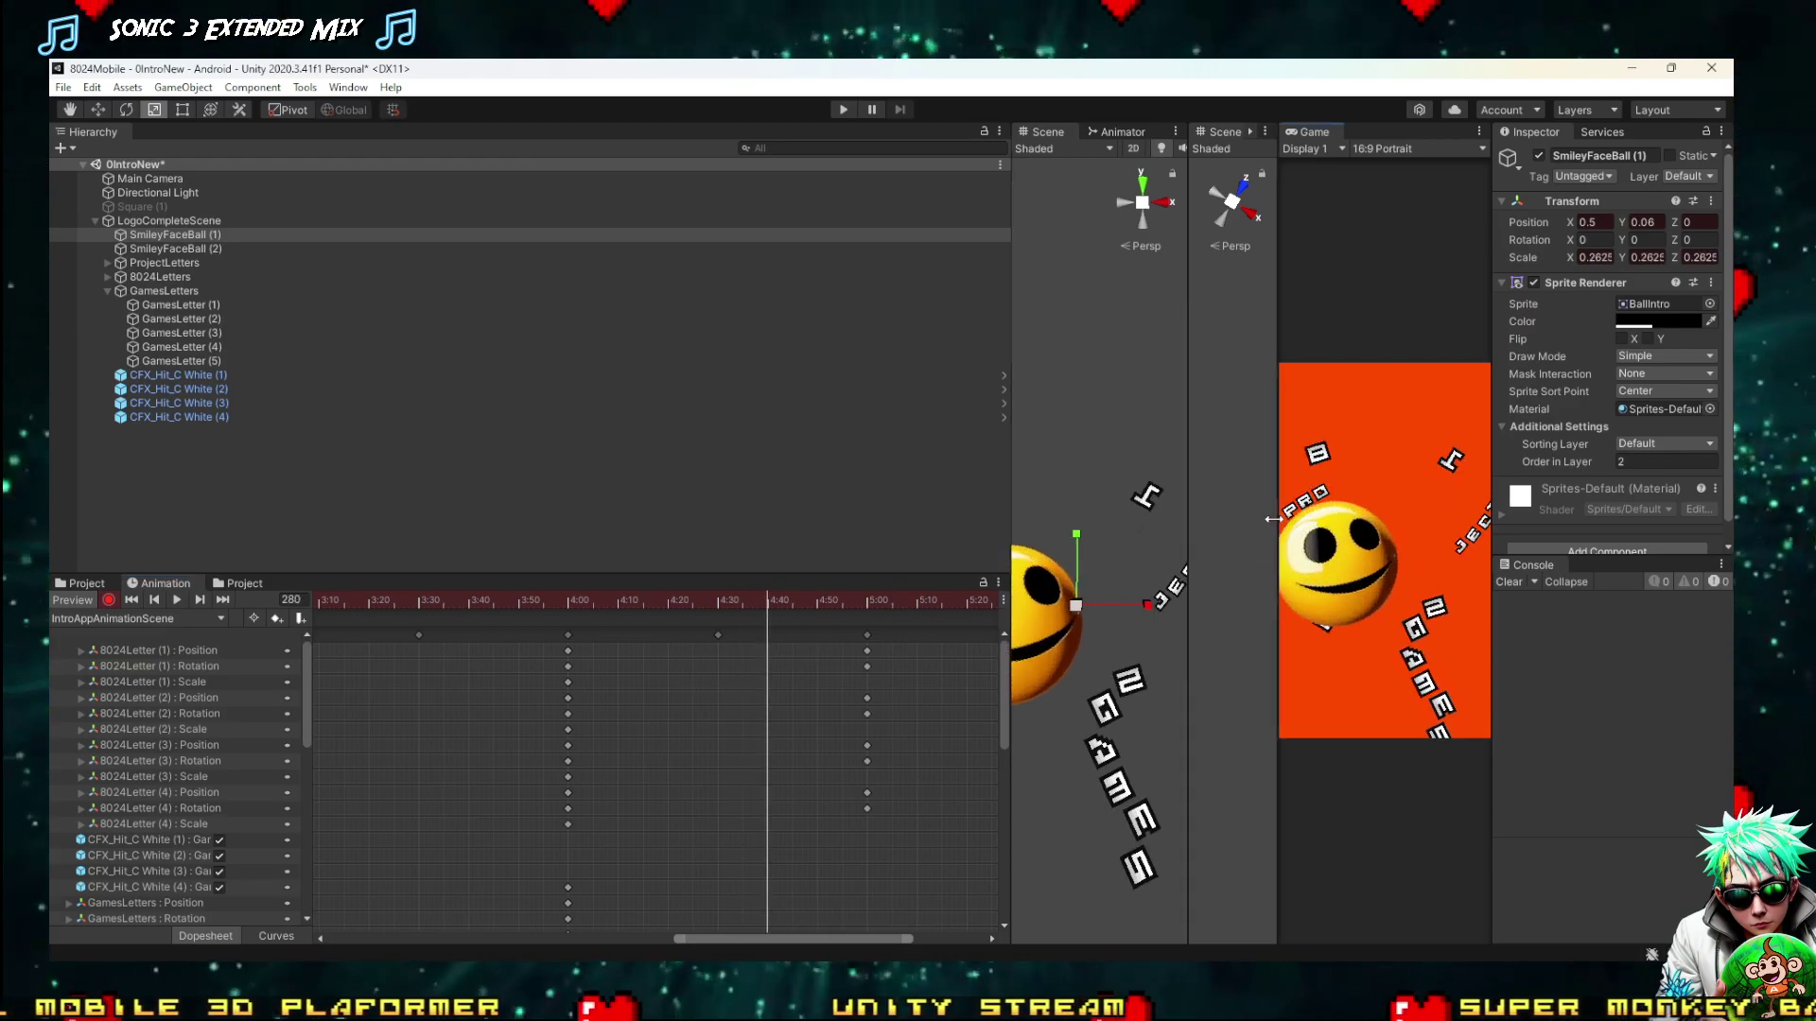
{"action": "left_click_drag", "start_coordinate": [1279, 517], "coordinate": [492, 529]}
{"action": "left_click", "coordinate": [373, 628]}
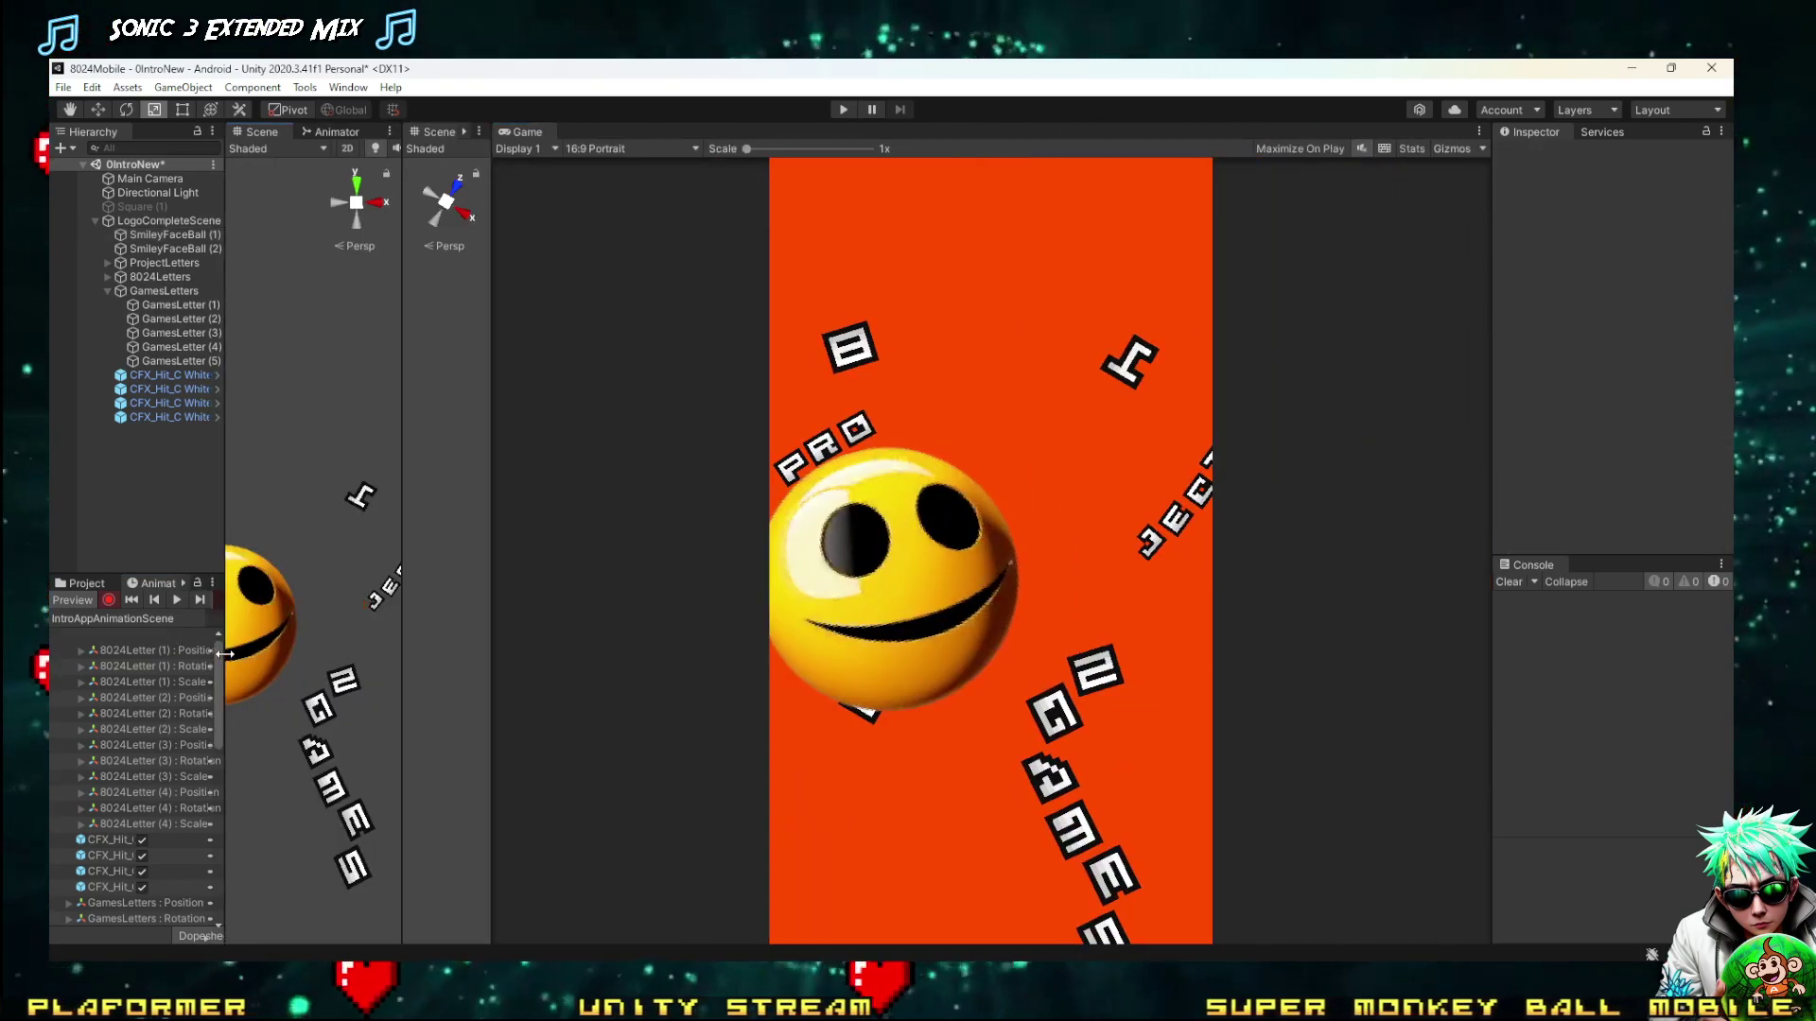
{"action": "left_click_drag", "start_coordinate": [226, 655], "coordinate": [567, 654]}
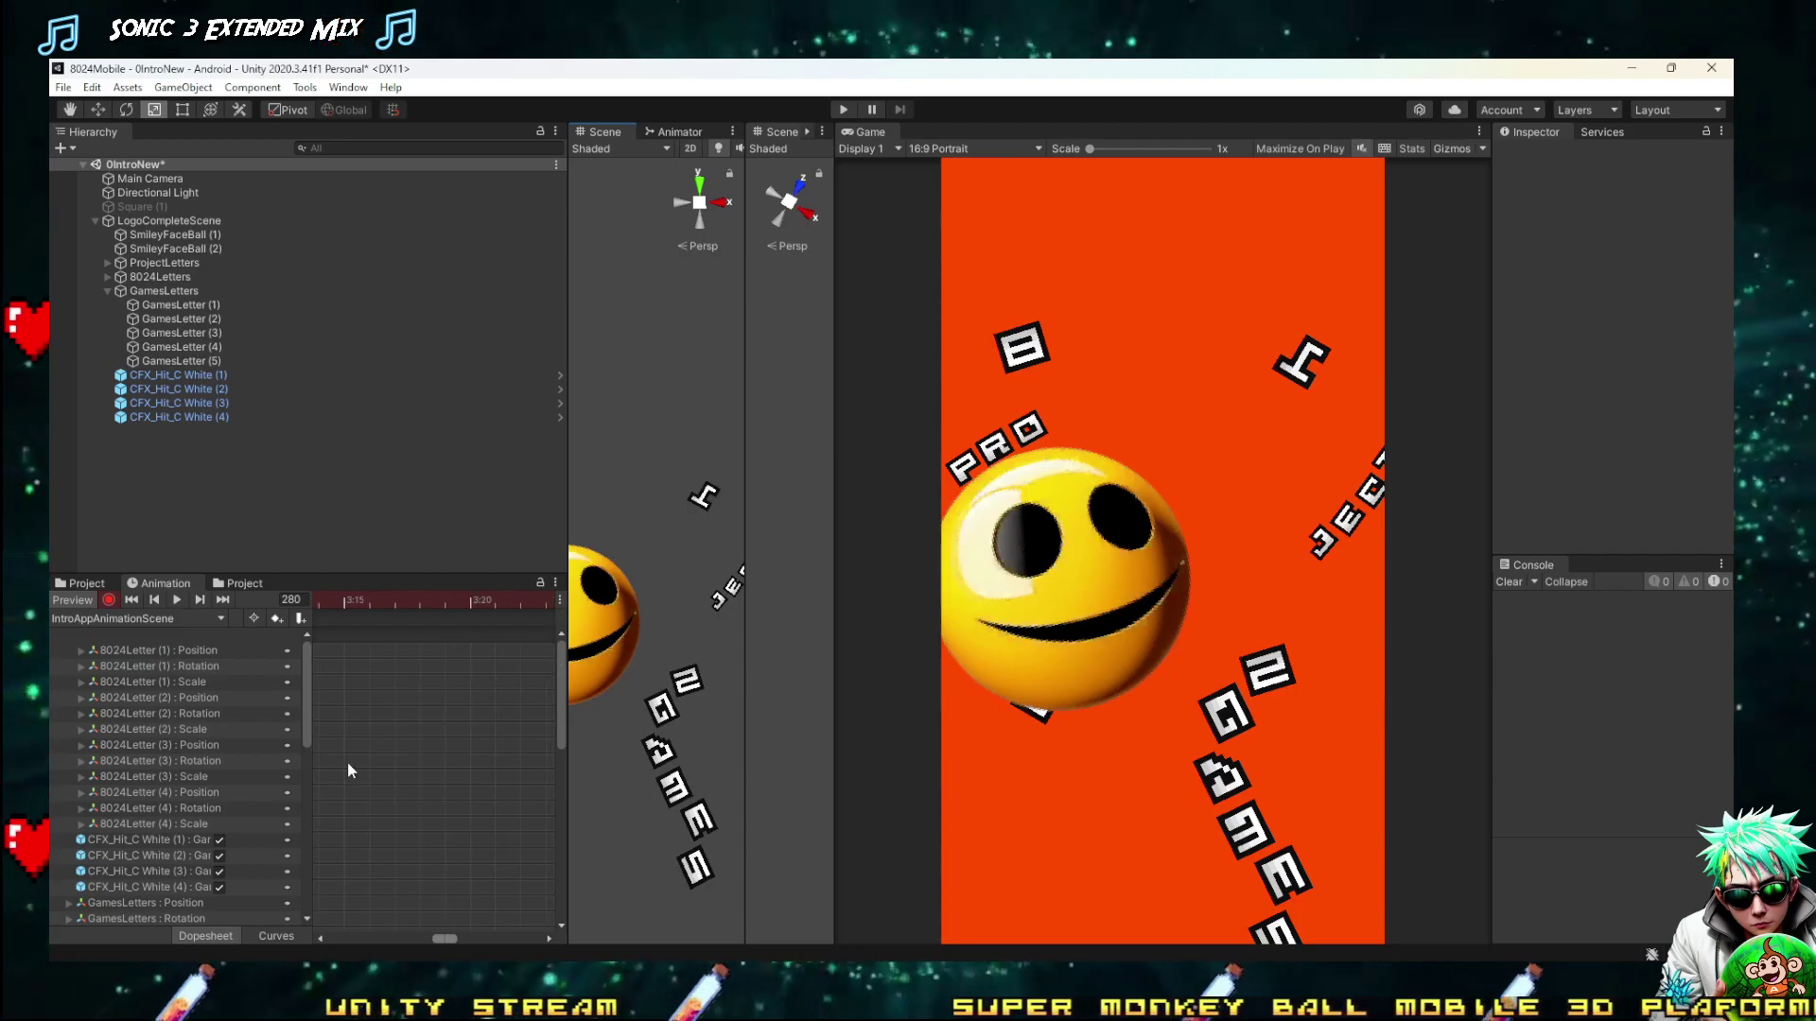
{"action": "scroll", "coordinate": [354, 762], "scroll_direction": "down", "scroll_amount": 5}
{"action": "scroll", "coordinate": [354, 762], "scroll_direction": "down", "scroll_amount": 5}
{"action": "scroll", "coordinate": [354, 760], "scroll_direction": "down", "scroll_amount": 5}
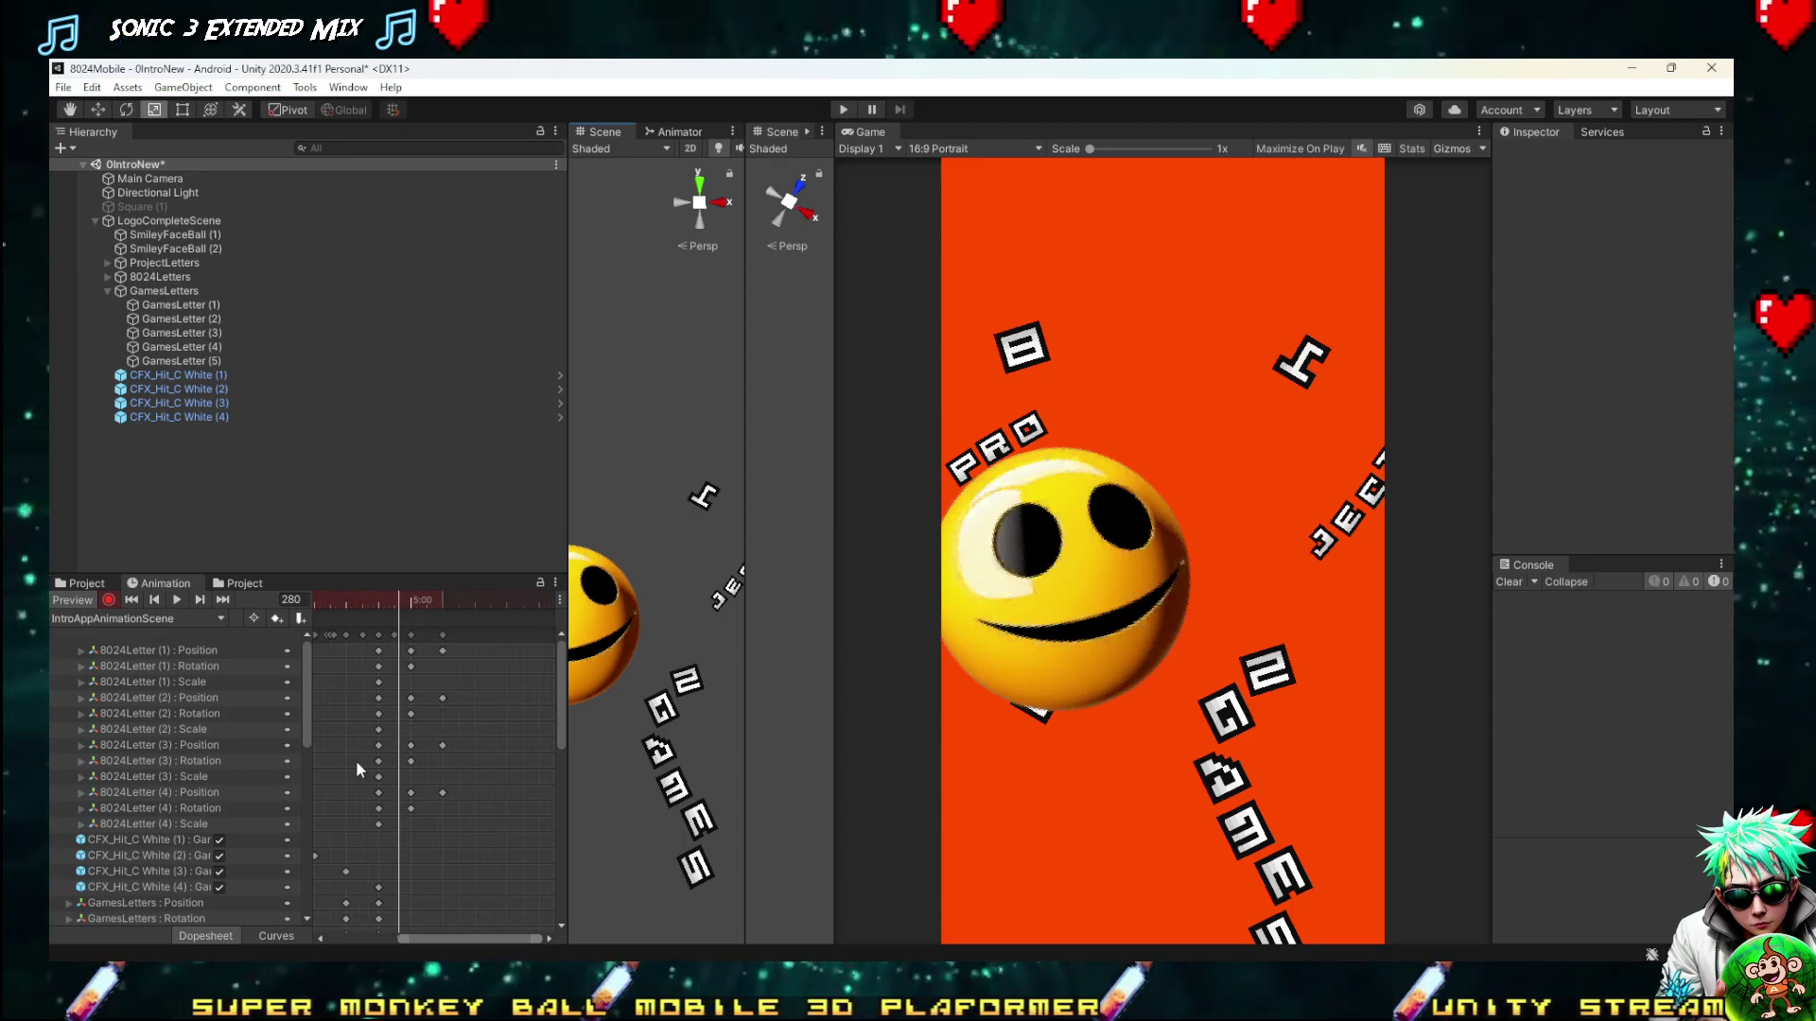
{"action": "mouse_move", "coordinate": [382, 609]}
{"action": "left_mouse_down"}
{"action": "mouse_move", "coordinate": [331, 609]}
{"action": "mouse_move", "coordinate": [392, 610]}
{"action": "left_mouse_up"}
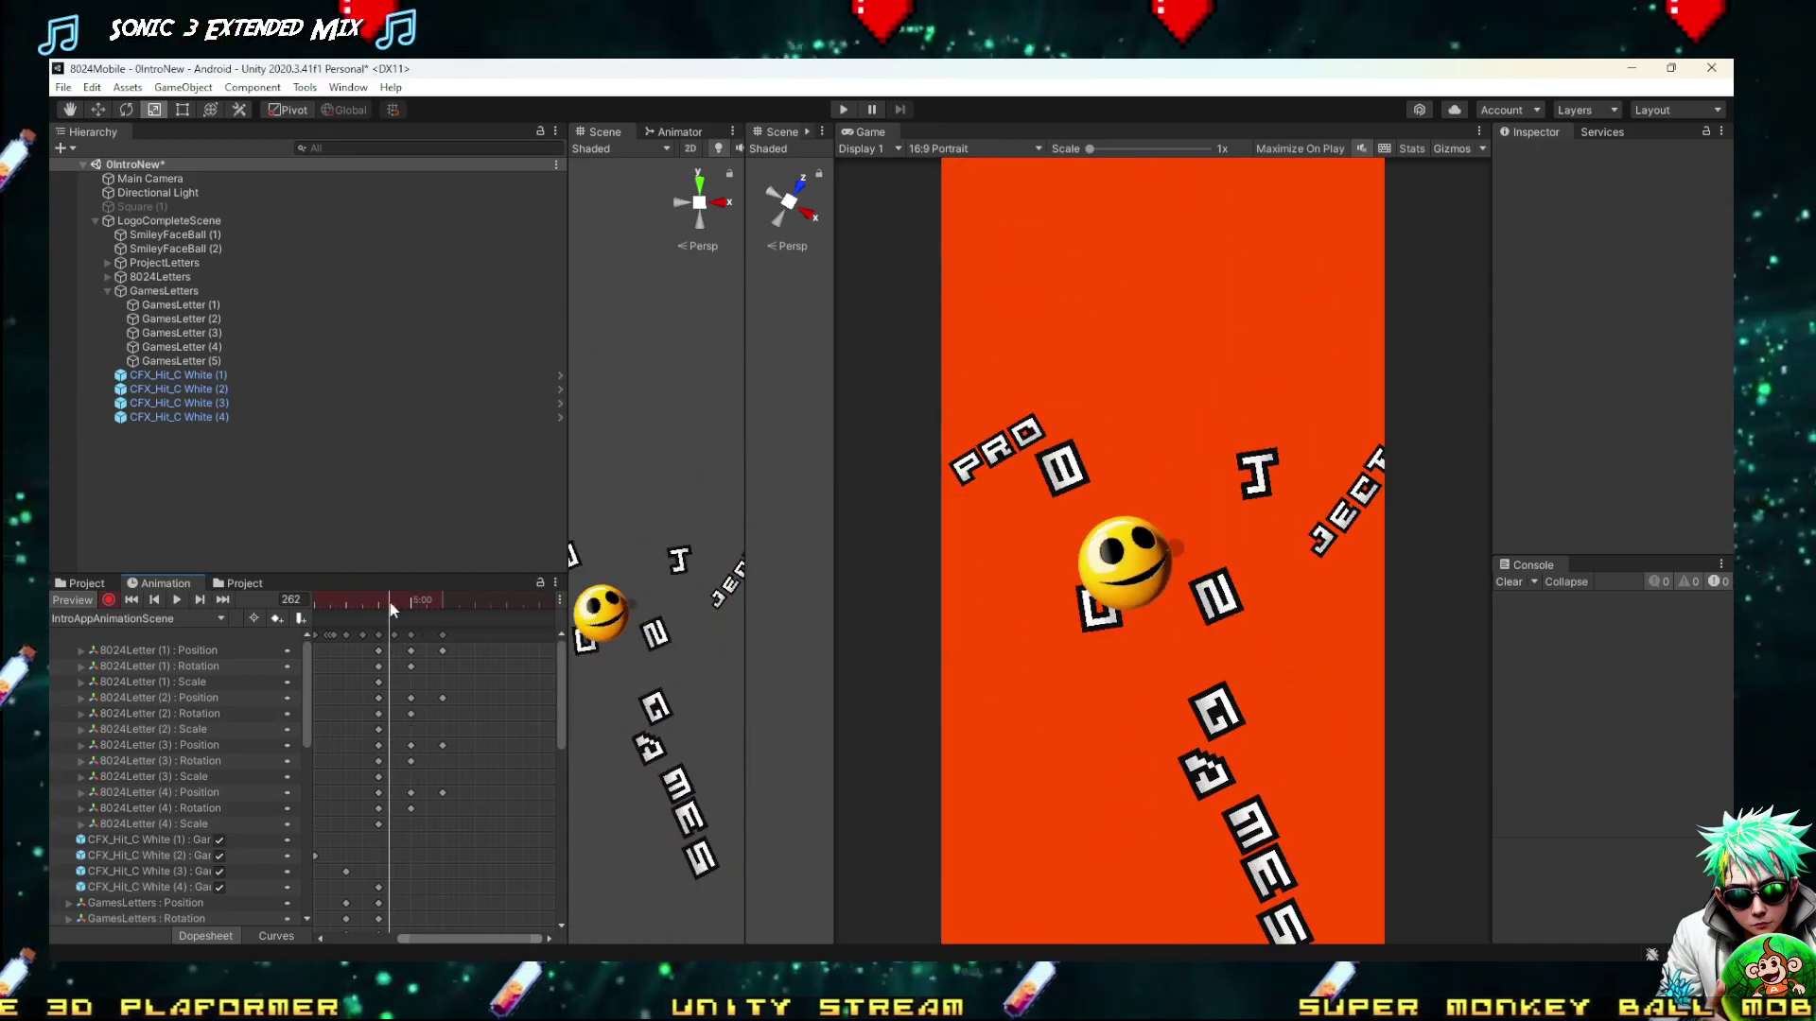
{"action": "left_click_drag", "start_coordinate": [390, 603], "coordinate": [399, 657]}
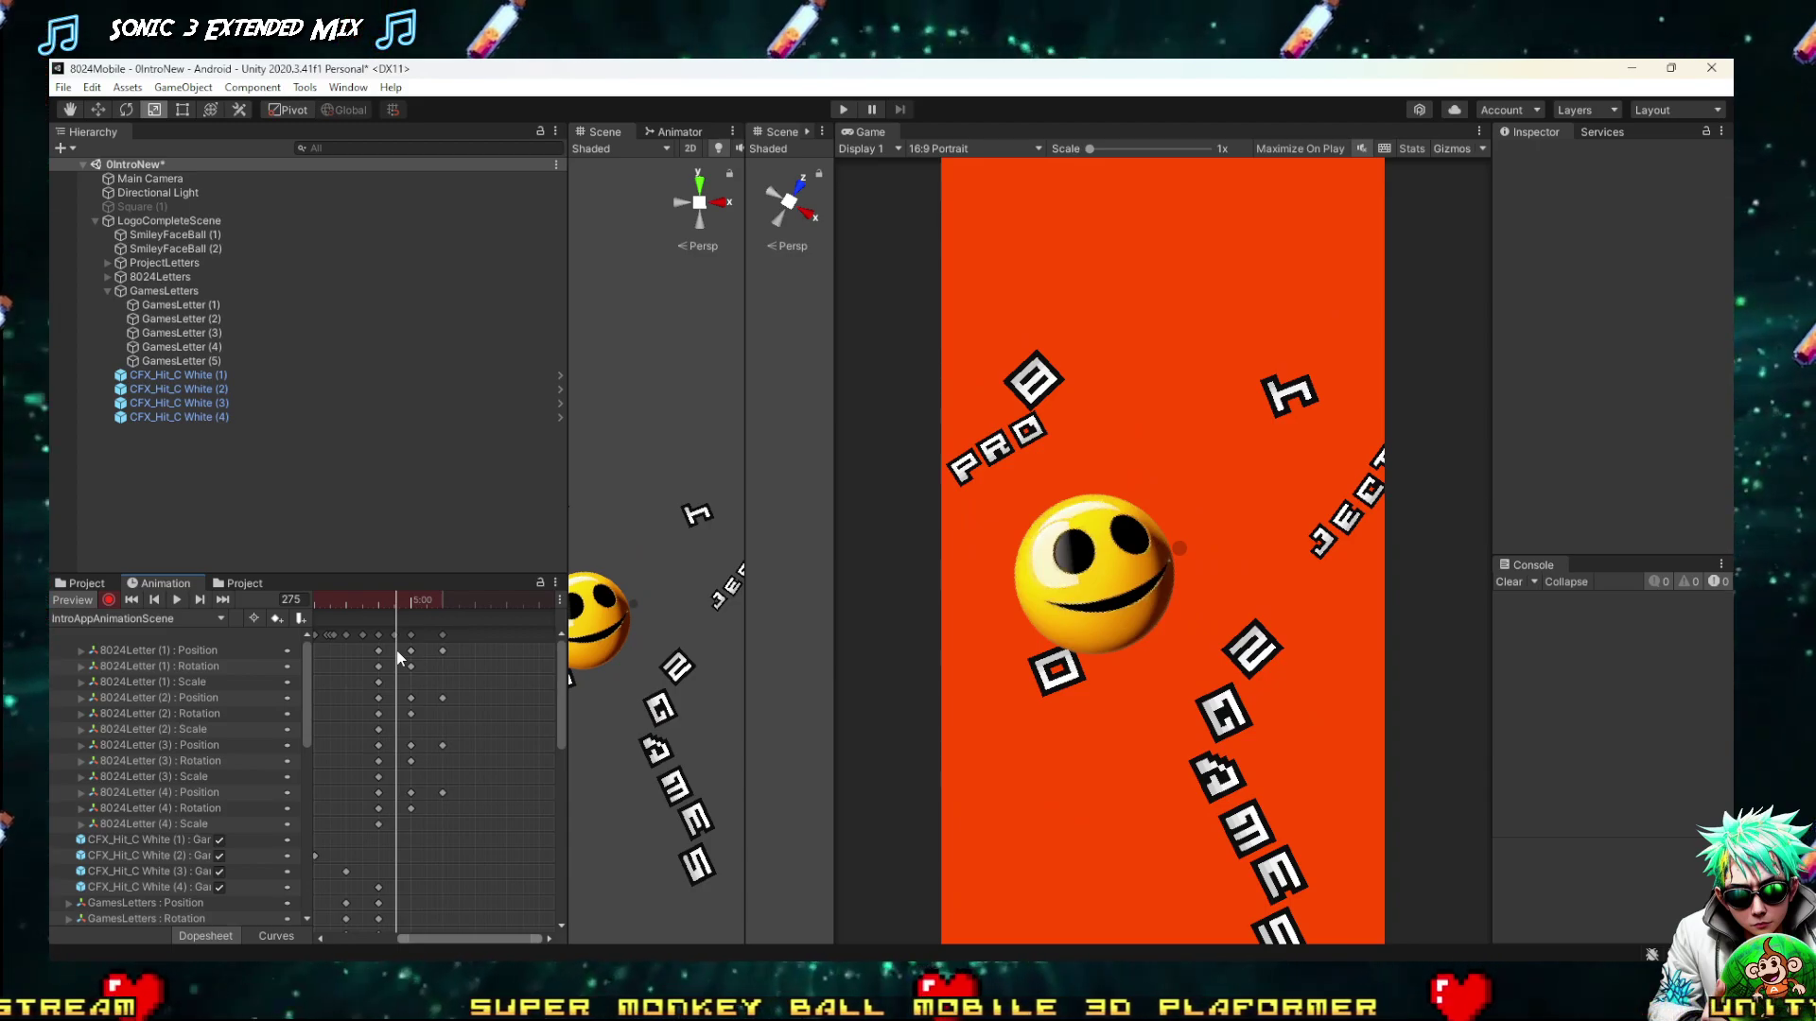
{"action": "mouse_move", "coordinate": [399, 657]}
{"action": "left_mouse_down"}
{"action": "mouse_move", "coordinate": [423, 632]}
{"action": "mouse_move", "coordinate": [401, 605]}
{"action": "mouse_move", "coordinate": [439, 601]}
{"action": "mouse_move", "coordinate": [398, 621]}
{"action": "left_mouse_up"}
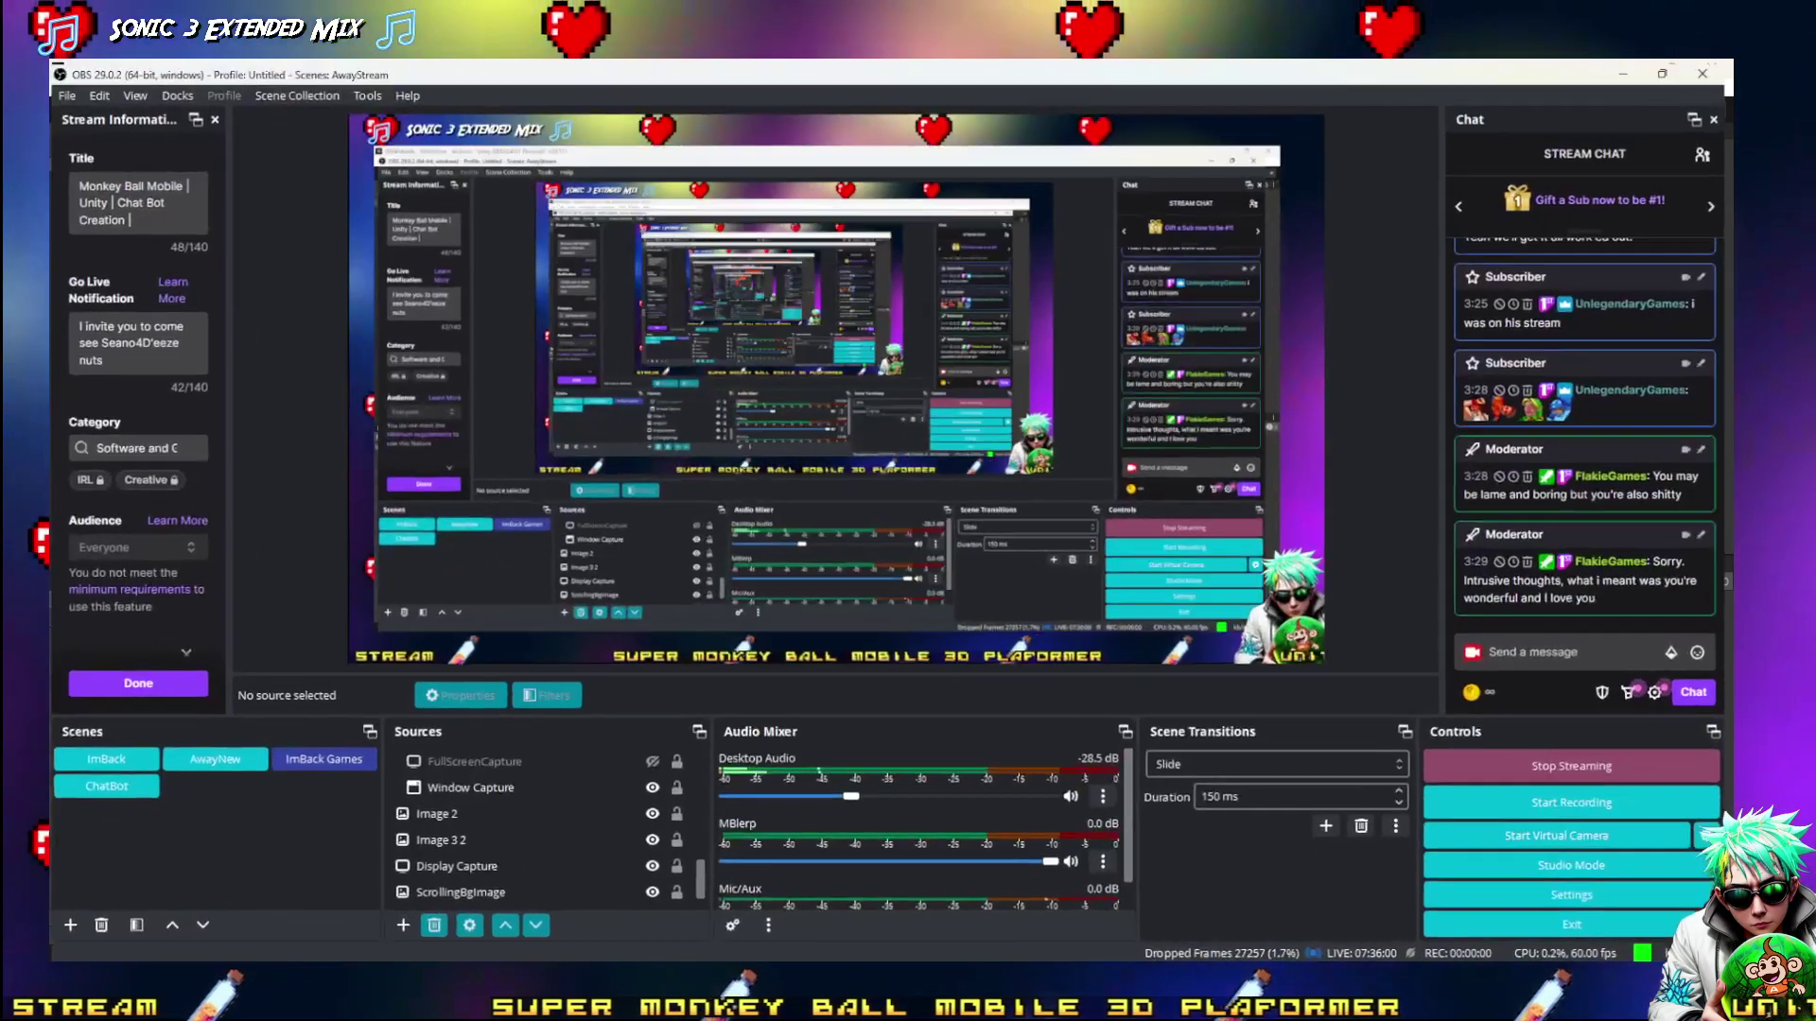
{"action": "left_click", "coordinate": [268, 898]}
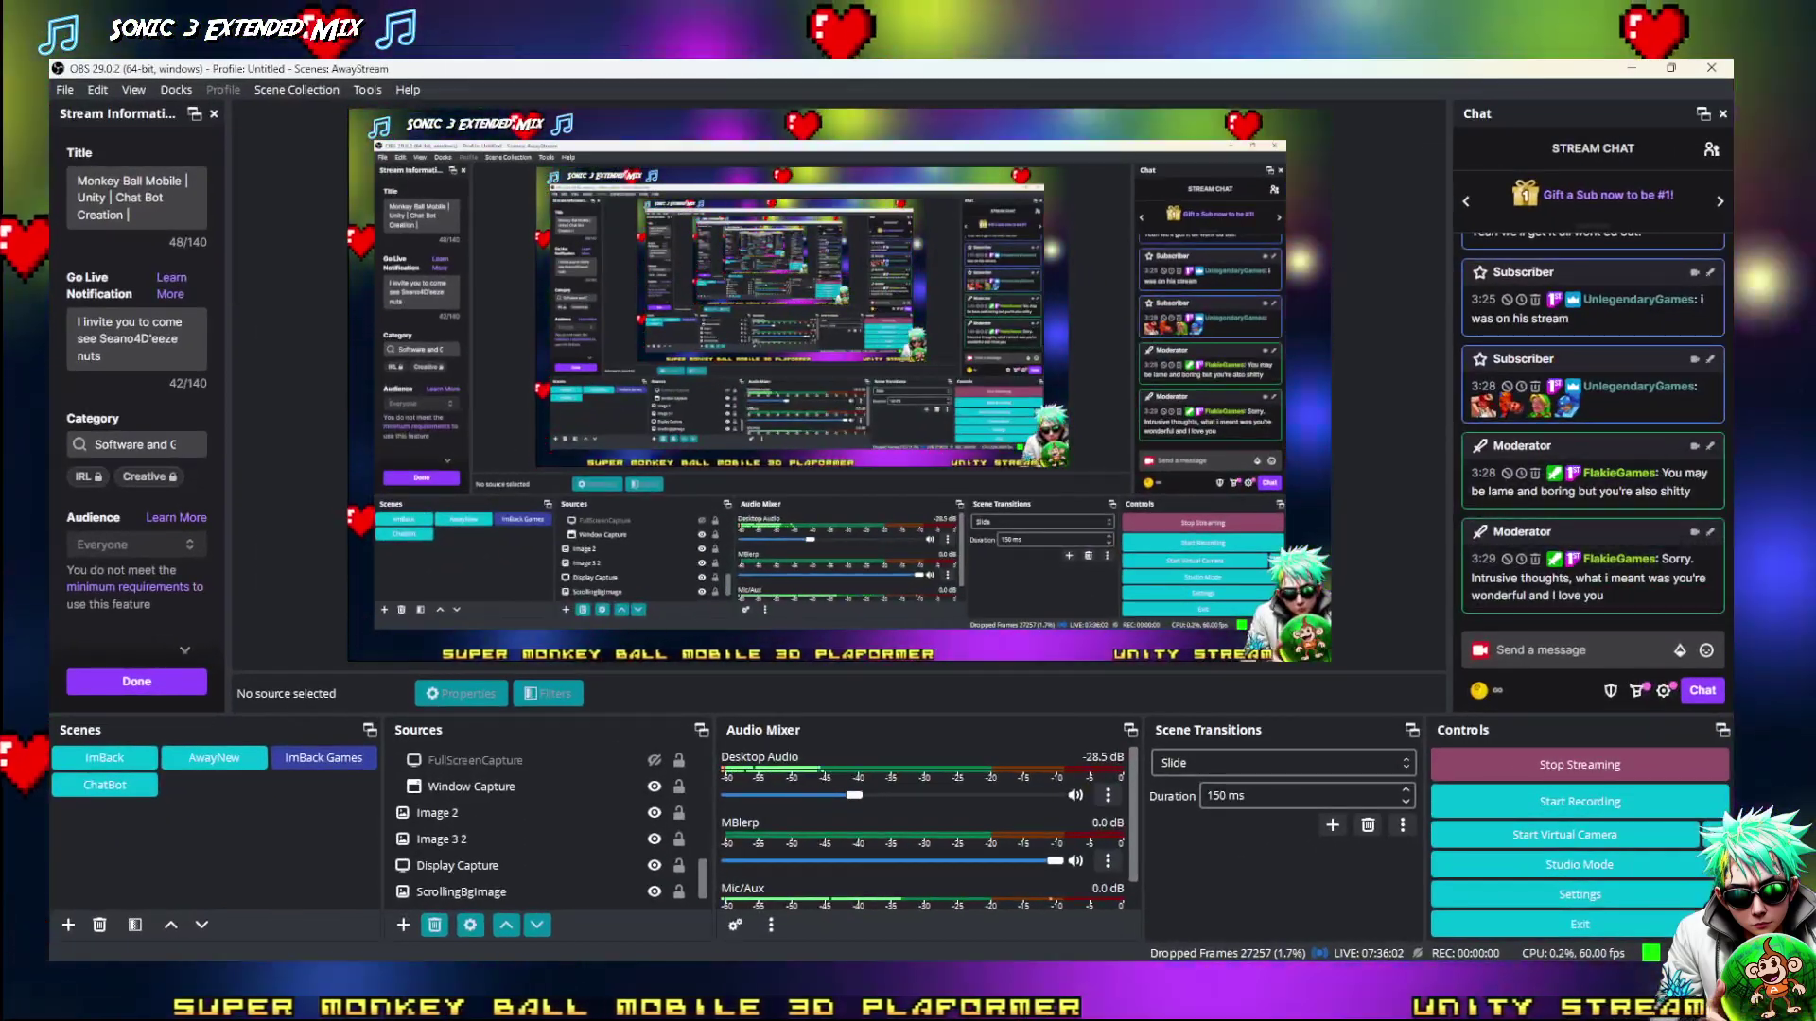
{"action": "key", "text": "alt+Tab"}
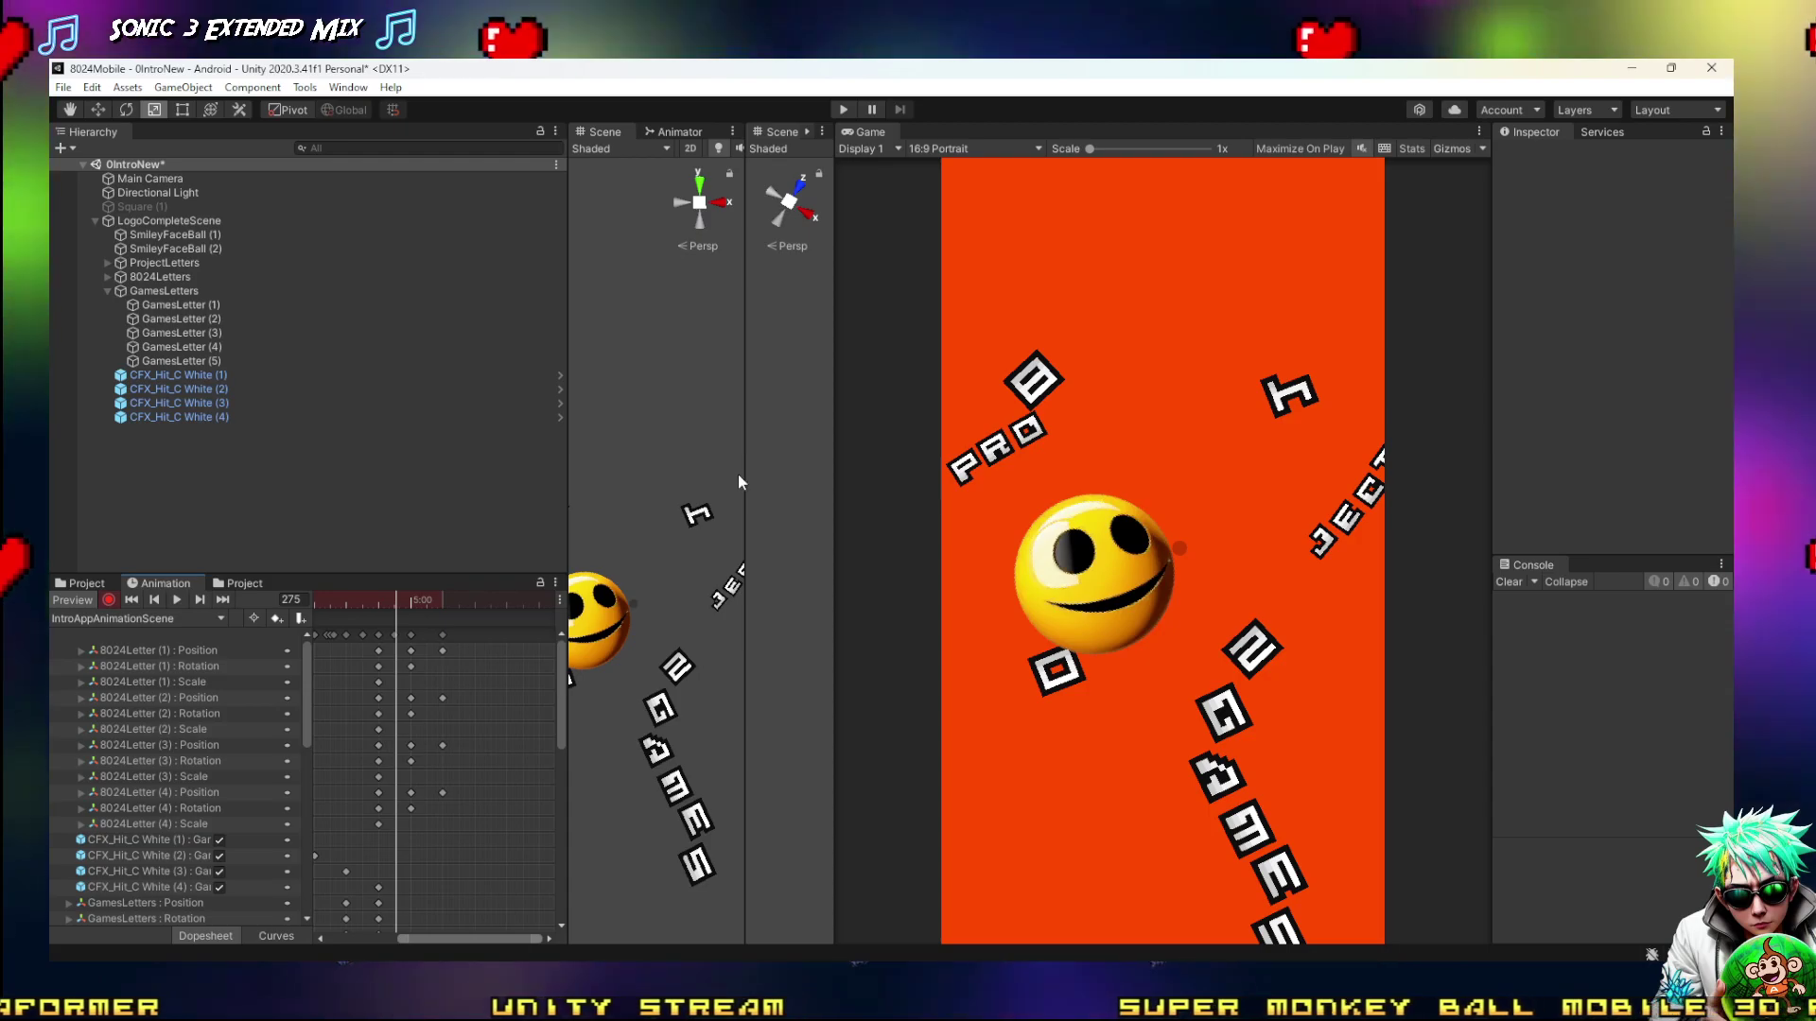
Widen the Game view, then switch to the arcade font page rendering 'TO CALIBRATE'
{"action": "left_click_drag", "start_coordinate": [743, 478], "coordinate": [1008, 510]}
{"action": "left_click_drag", "start_coordinate": [1184, 435], "coordinate": [958, 444]}
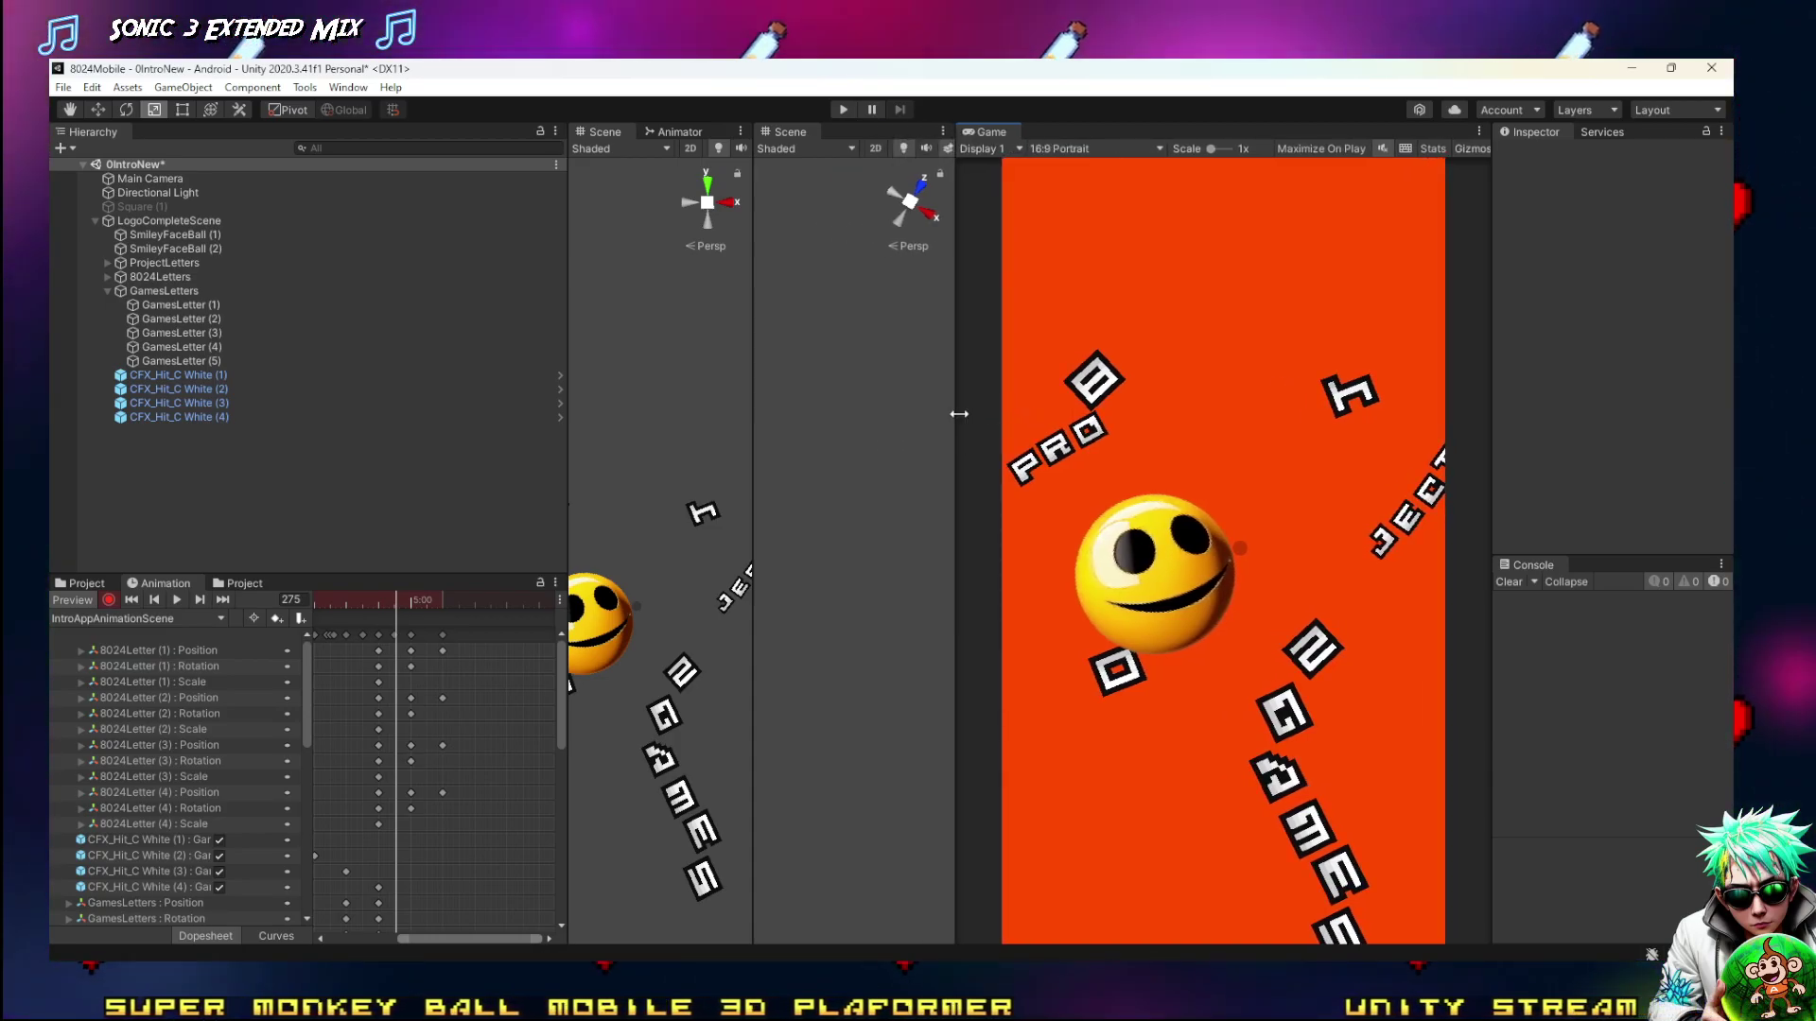
{"action": "left_click_drag", "start_coordinate": [953, 423], "coordinate": [1018, 497]}
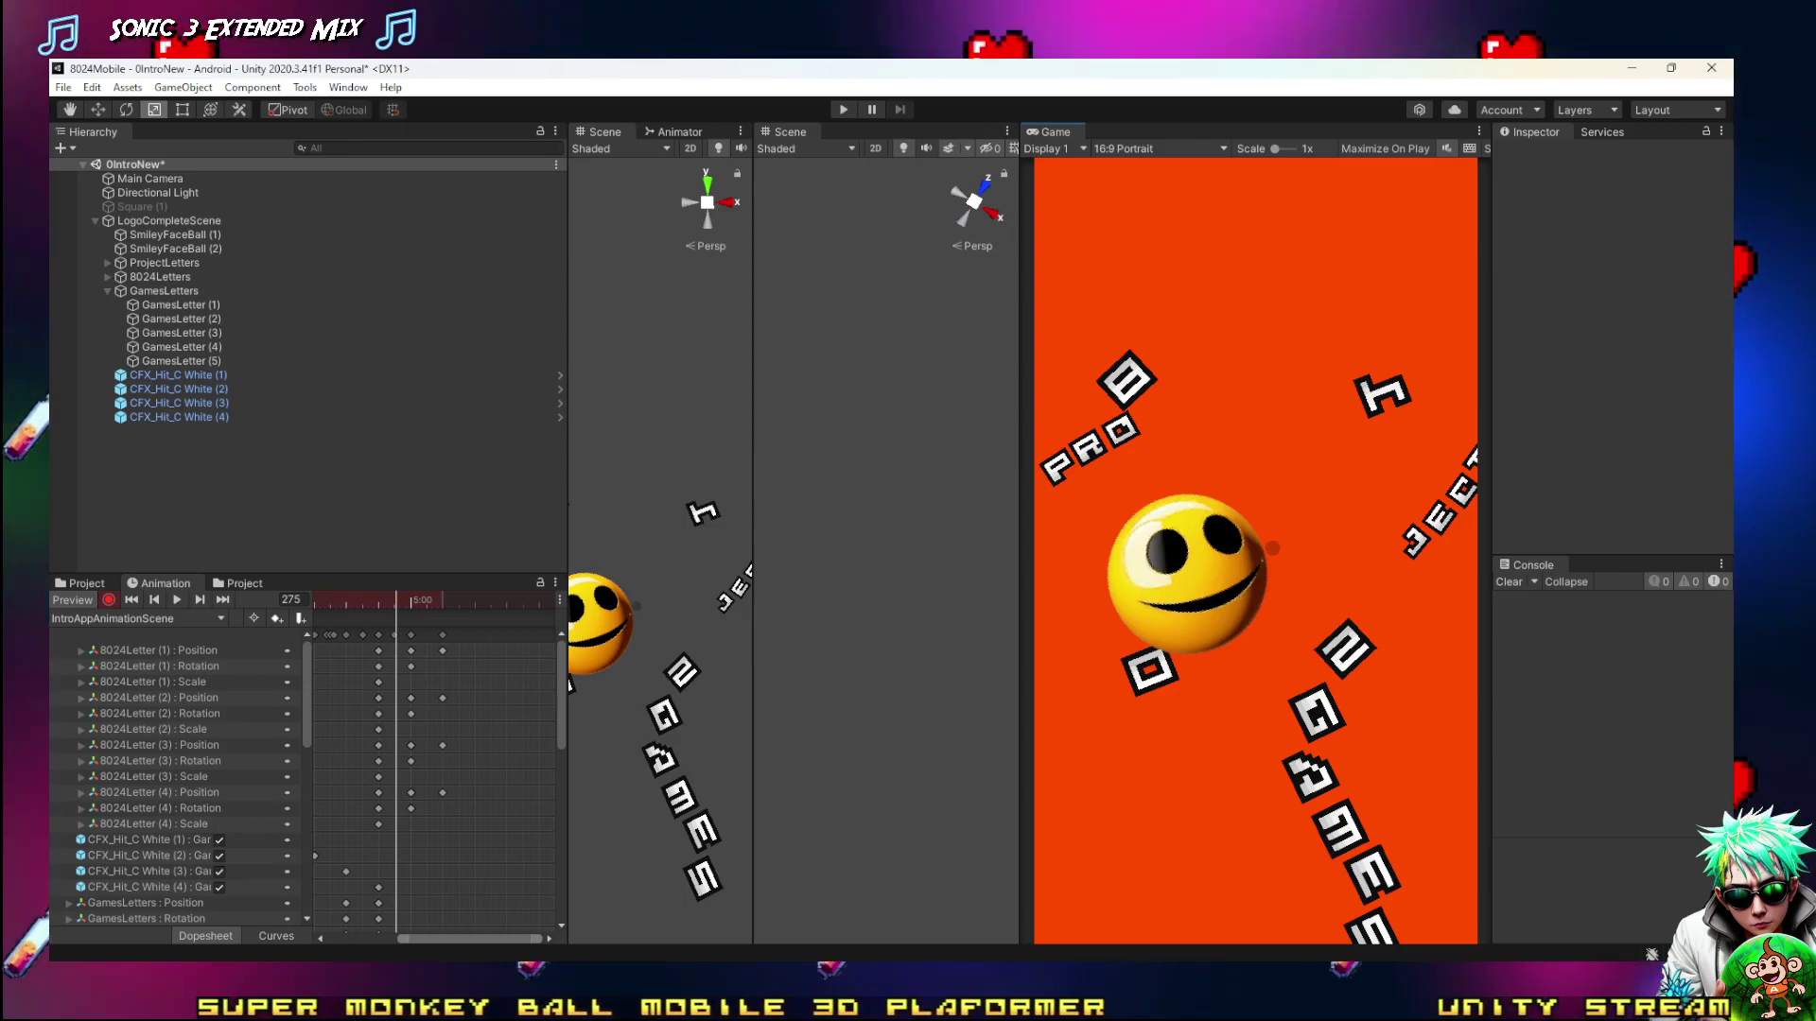
{"action": "key", "text": "alt+Tab"}
{"action": "key", "text": "alt+Tab"}
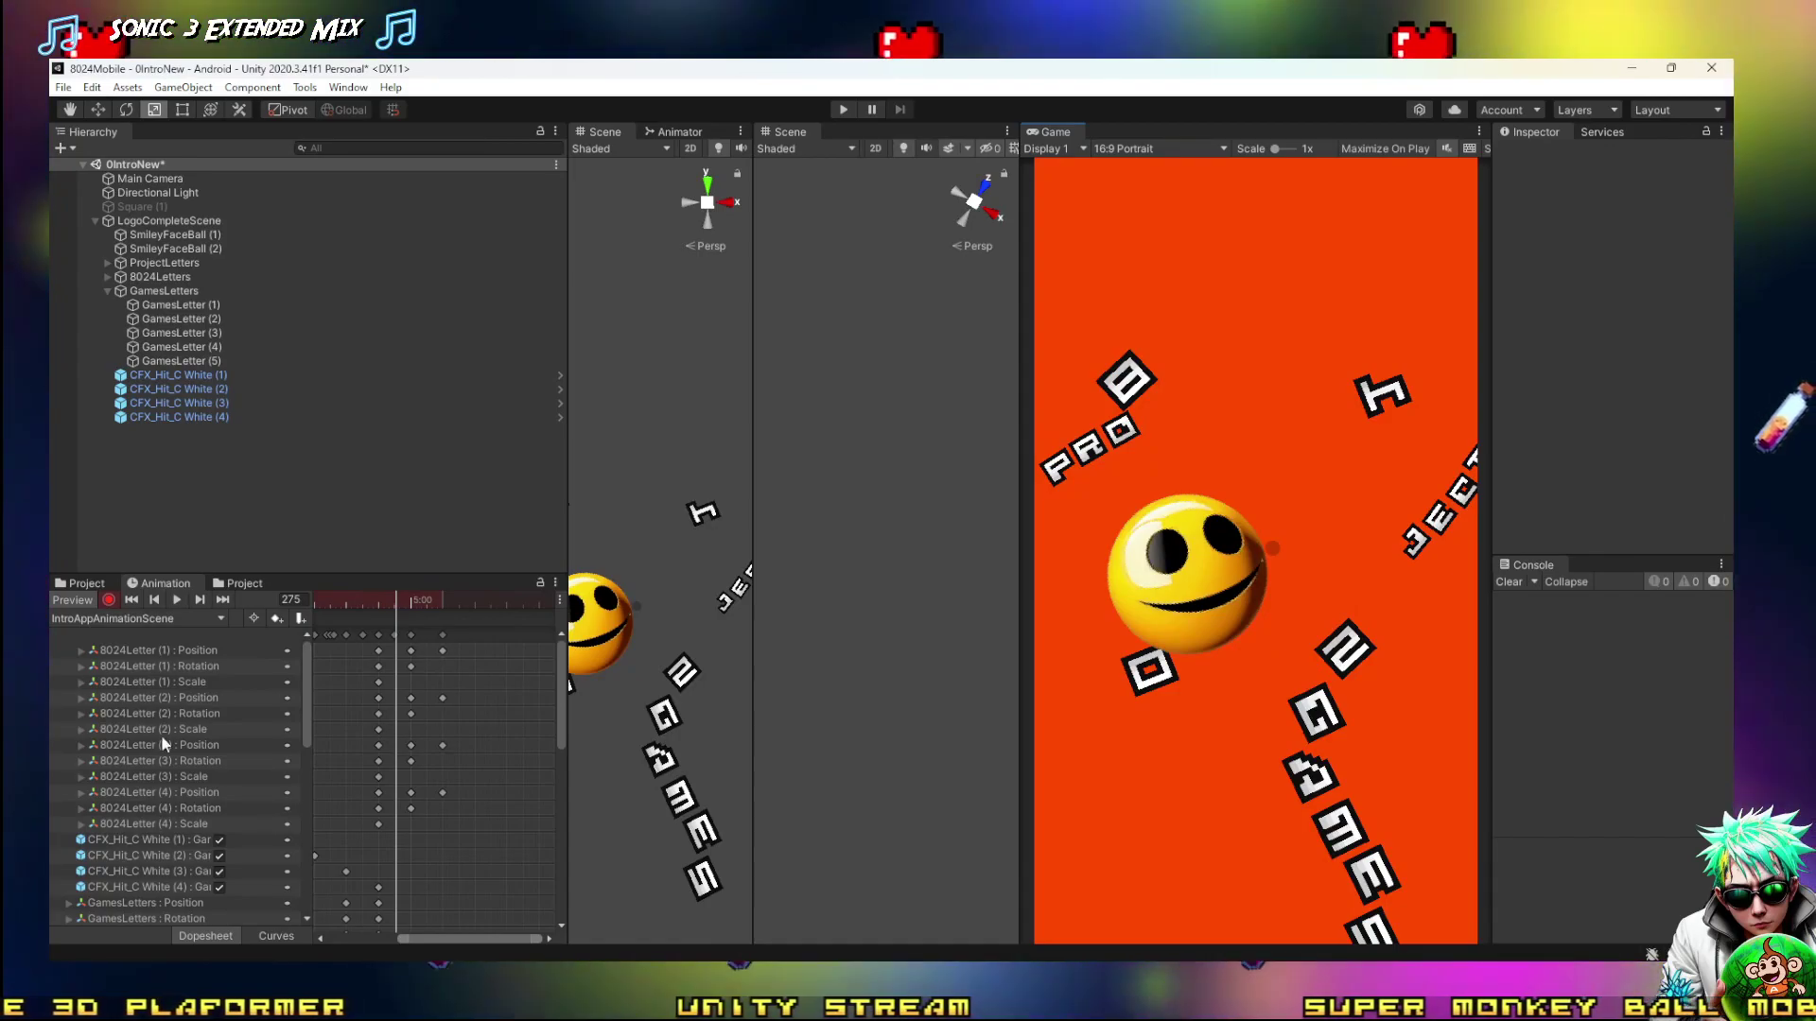
{"action": "key", "text": "alt+Tab"}
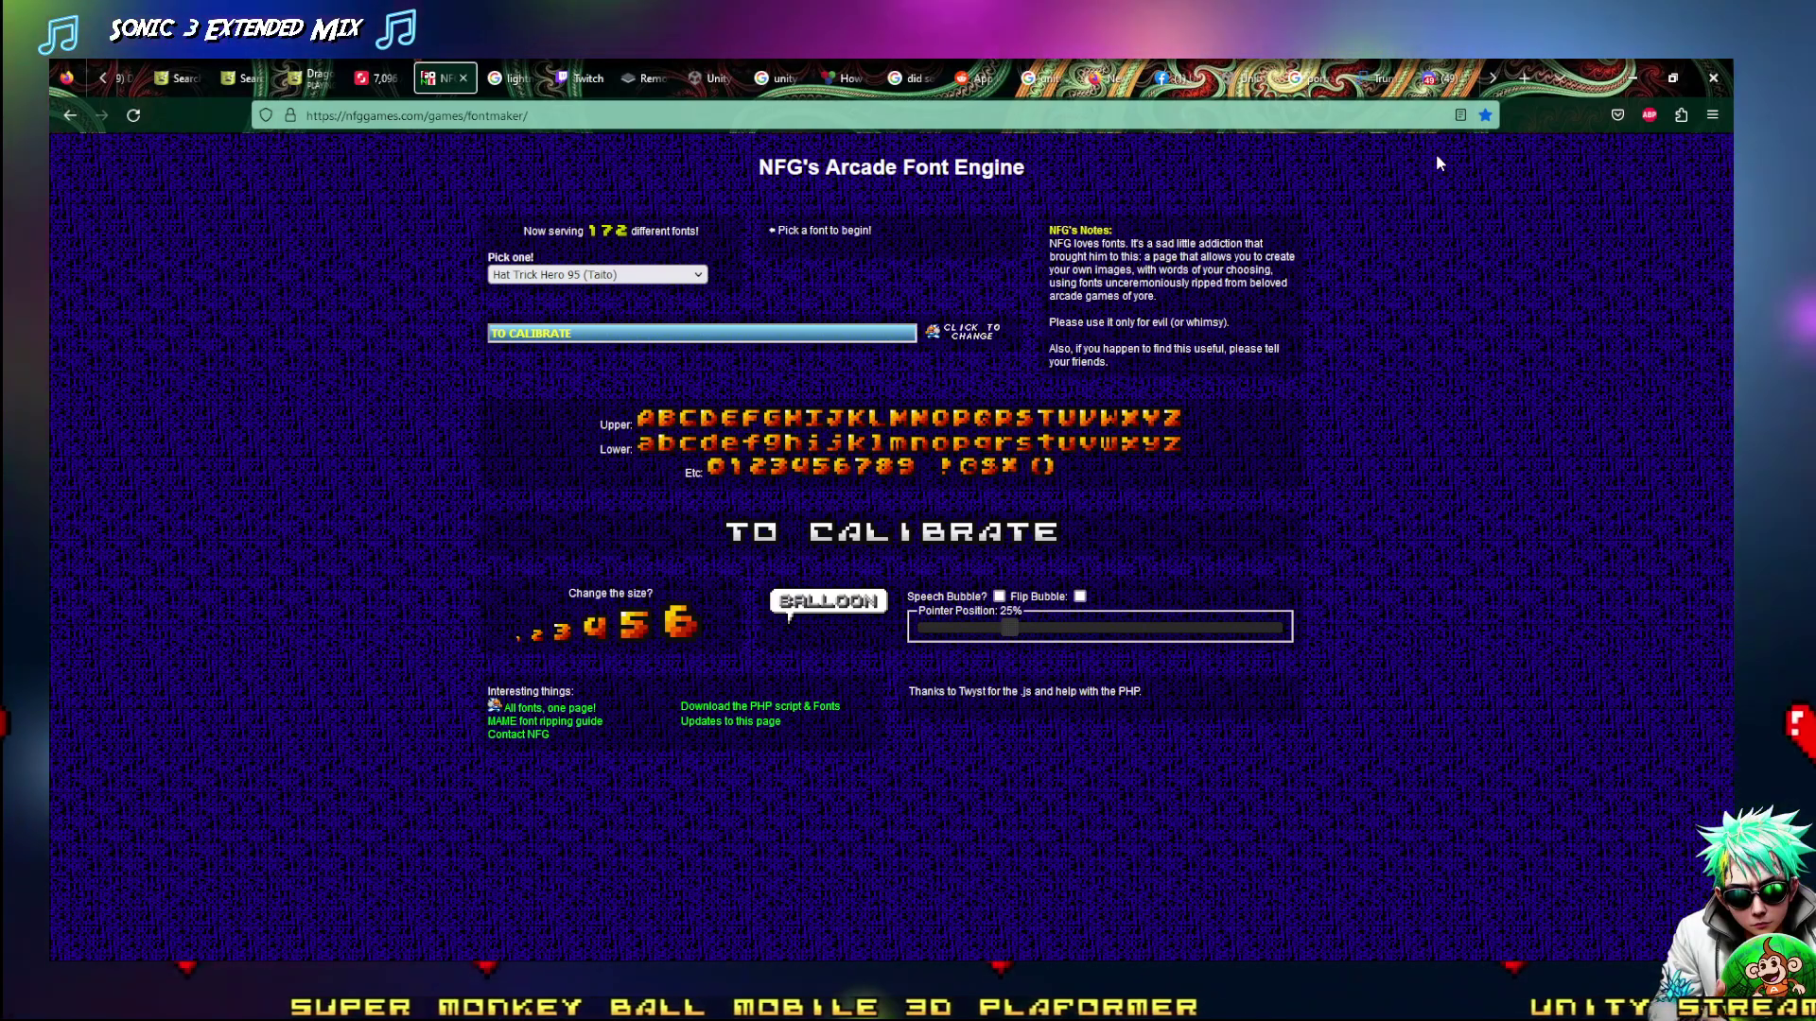
Minimise Firefox to get back to the Unity editor
{"action": "left_click", "coordinate": [1644, 68]}
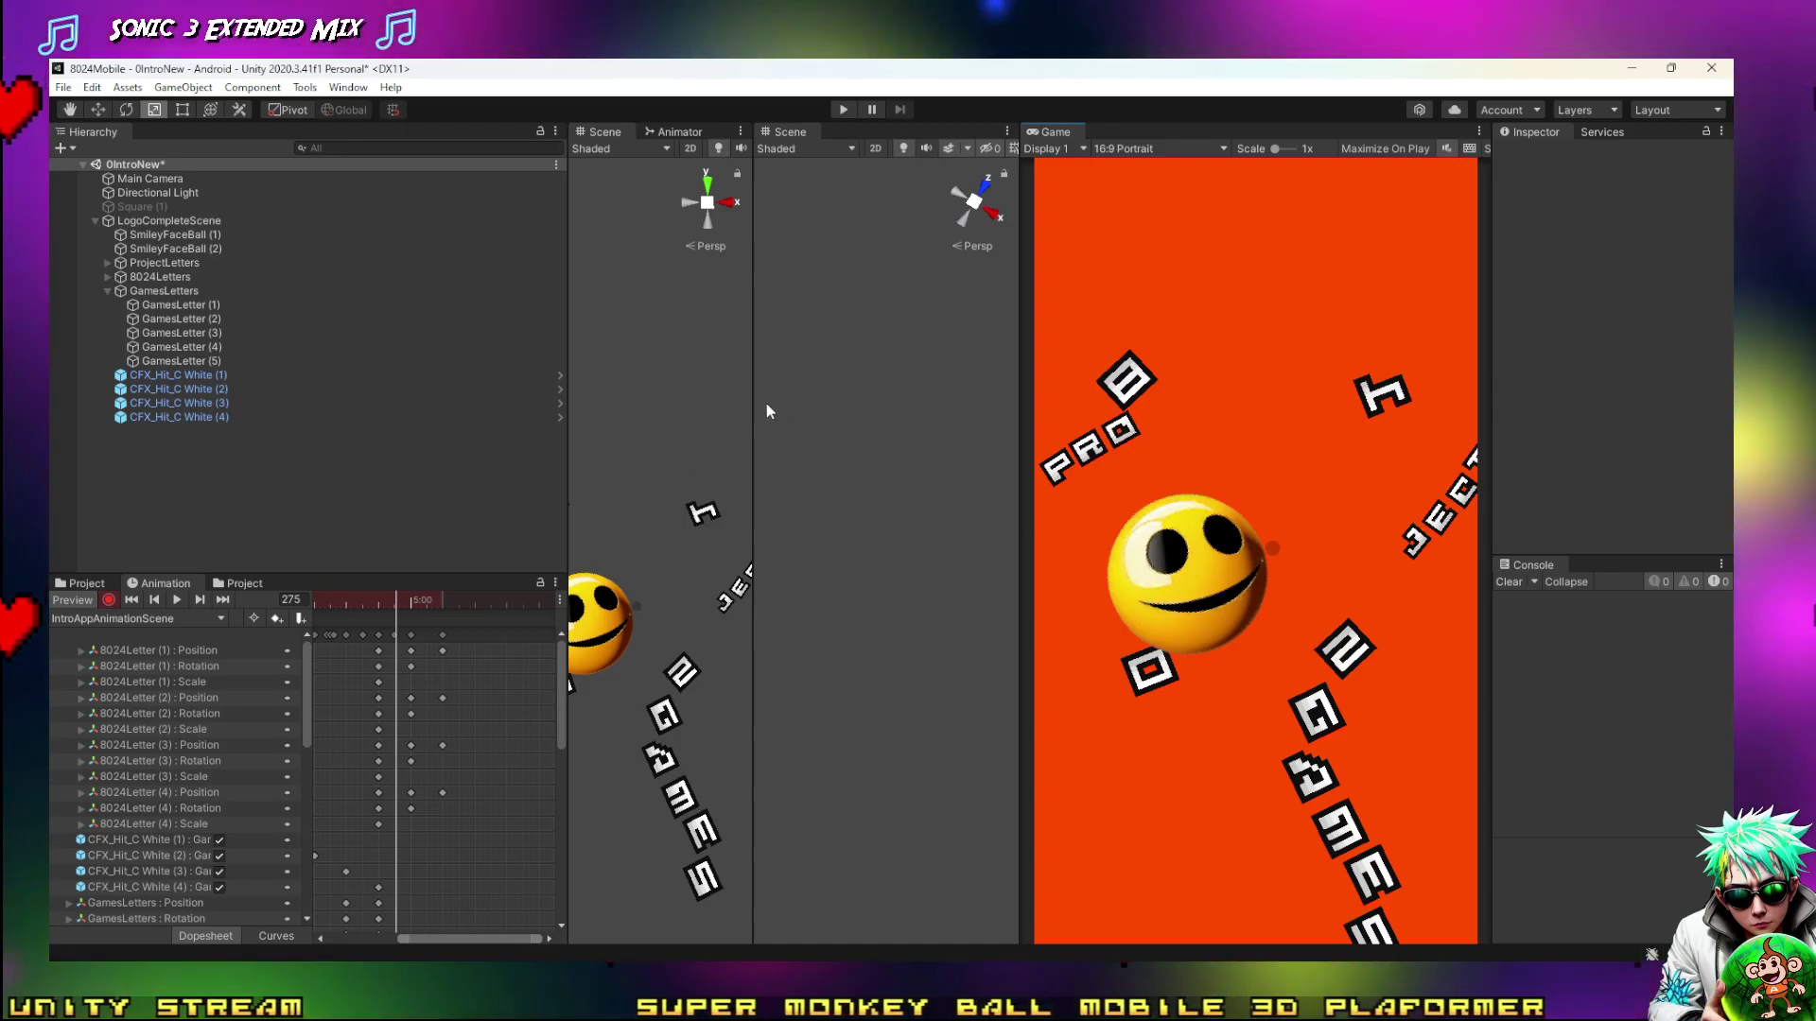
Readjust the game preview width and check the live stream dashboard in the browser
{"action": "left_click_drag", "start_coordinate": [1021, 425], "coordinate": [1315, 426]}
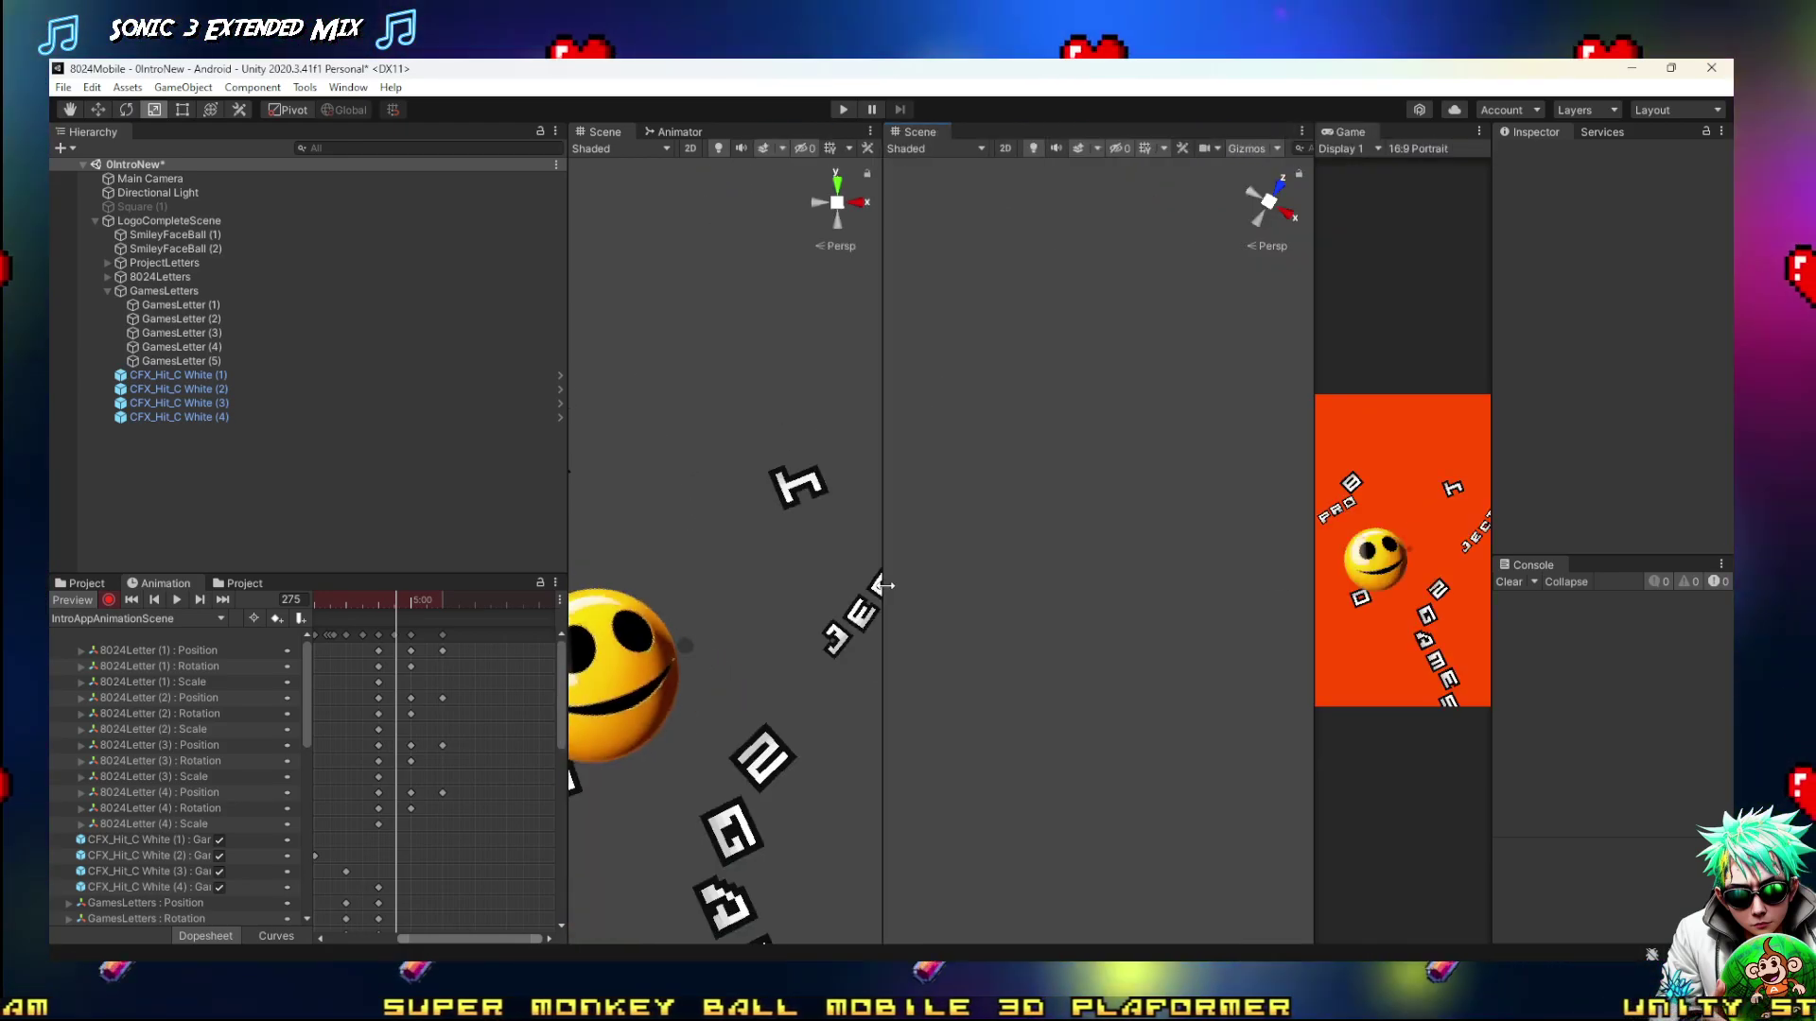
{"action": "left_click_drag", "start_coordinate": [1314, 550], "coordinate": [853, 571]}
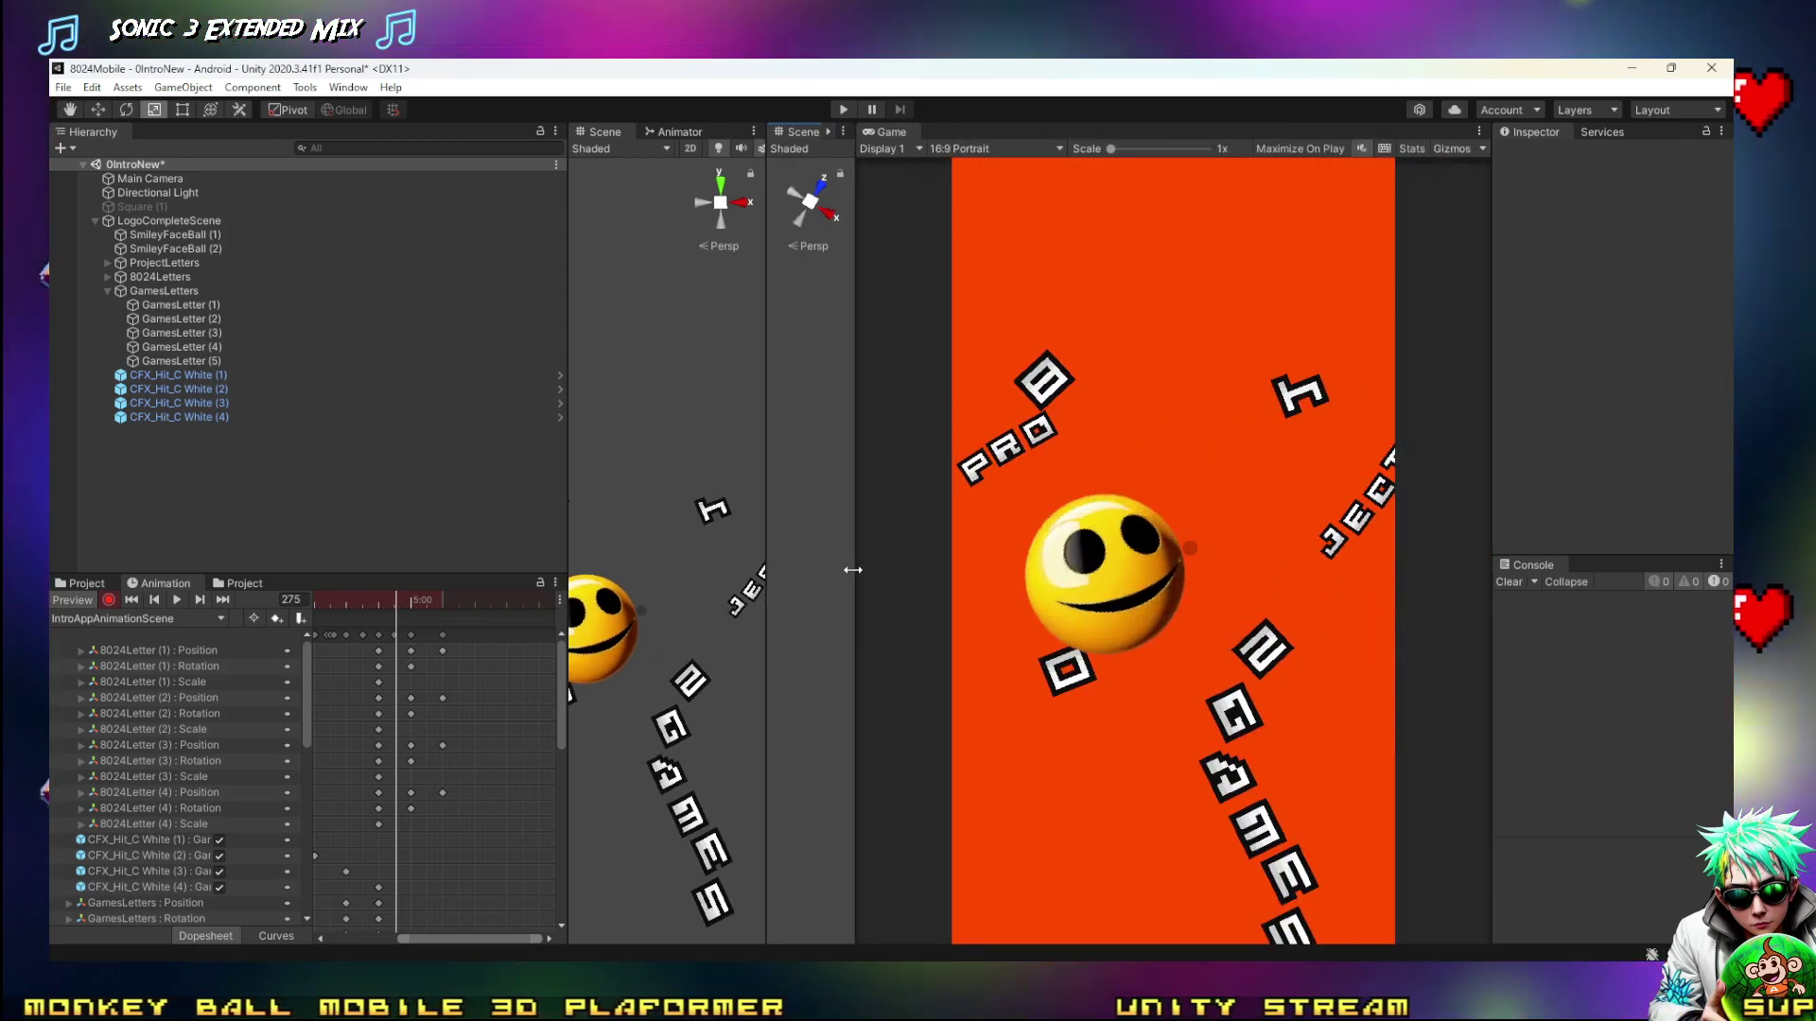
{"action": "key", "text": "alt+Tab"}
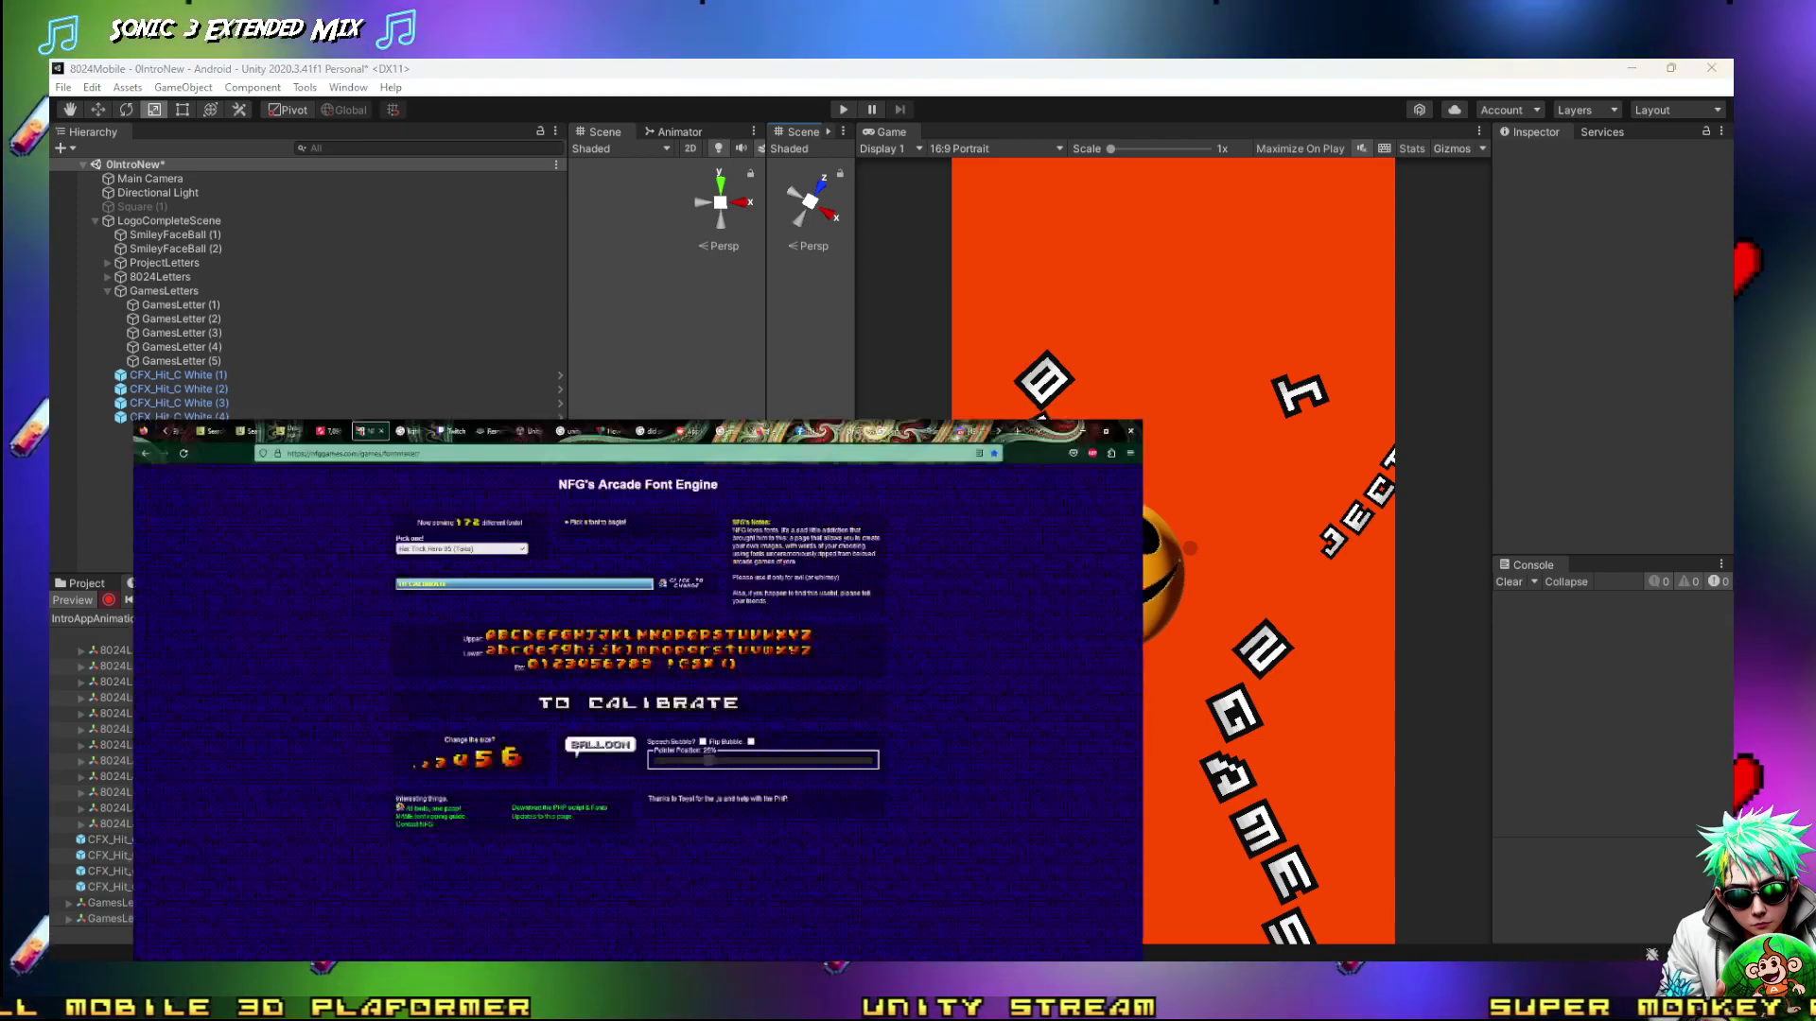
{"action": "left_click", "coordinate": [579, 78]}
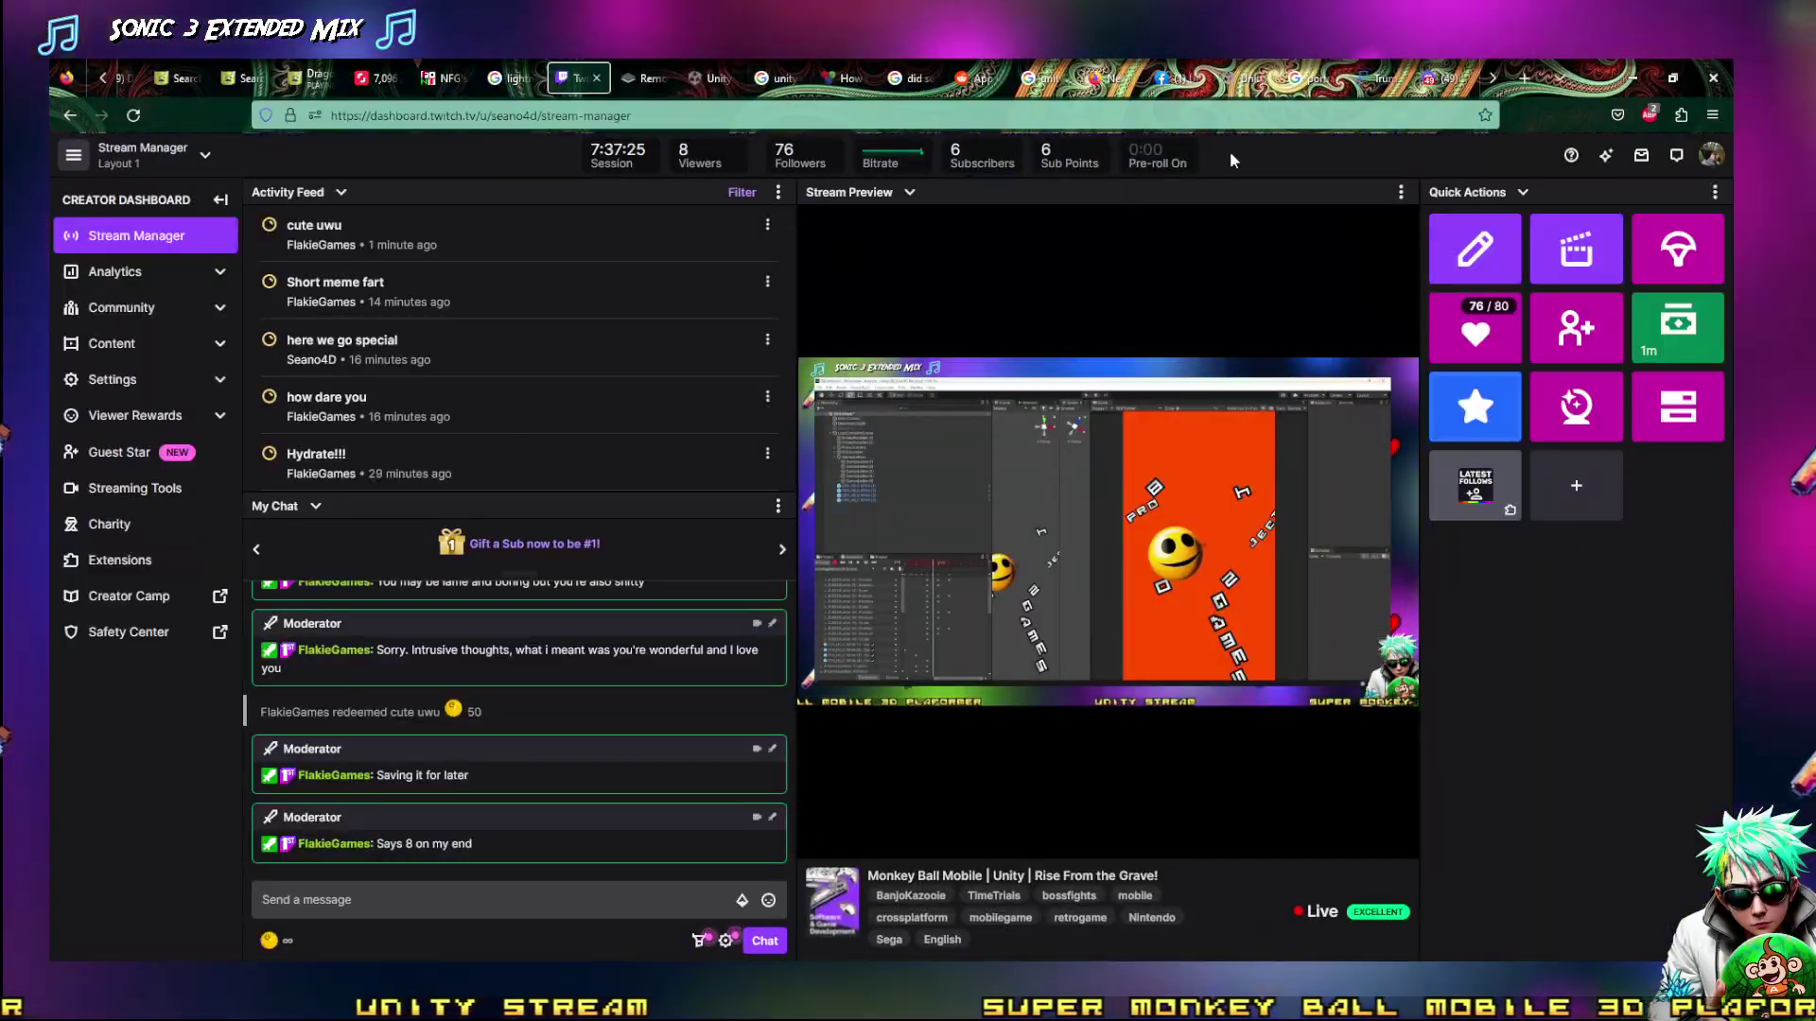
{"action": "left_click", "coordinate": [1632, 78]}
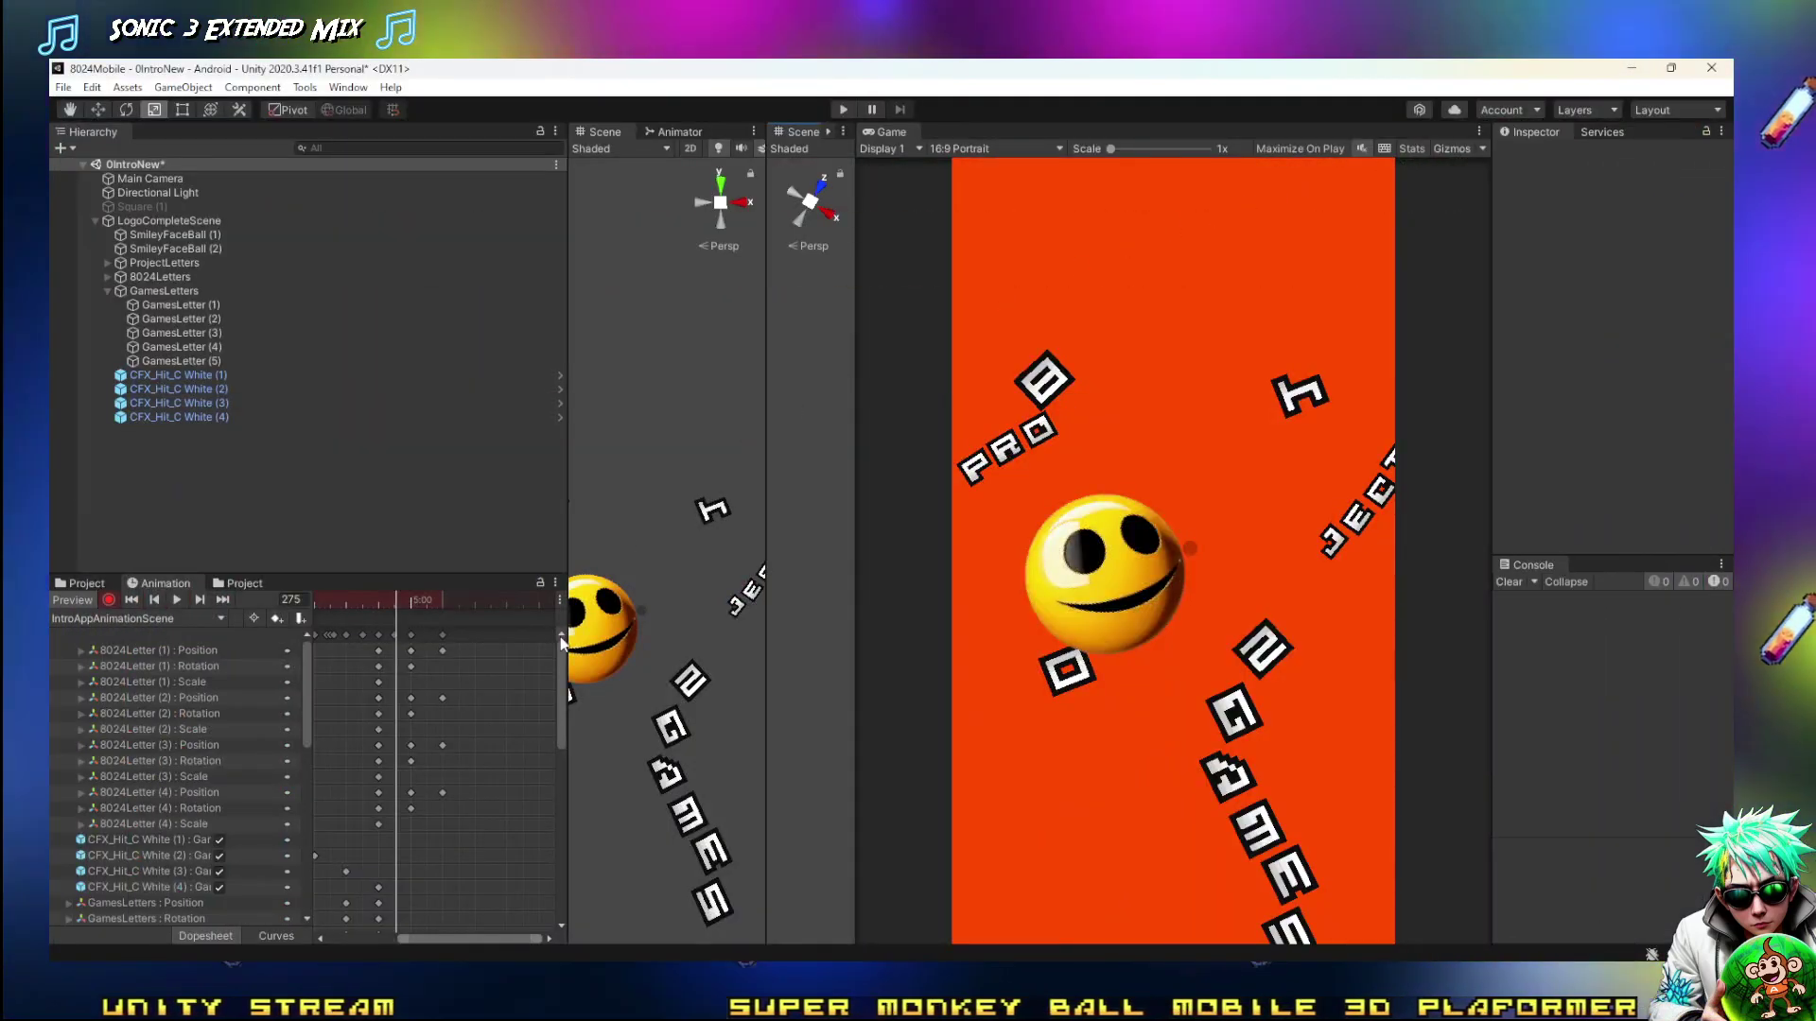
Widen the Animation panel, rewind to the assembled title, and select Main Camera
{"action": "left_click_drag", "start_coordinate": [568, 516], "coordinate": [639, 513]}
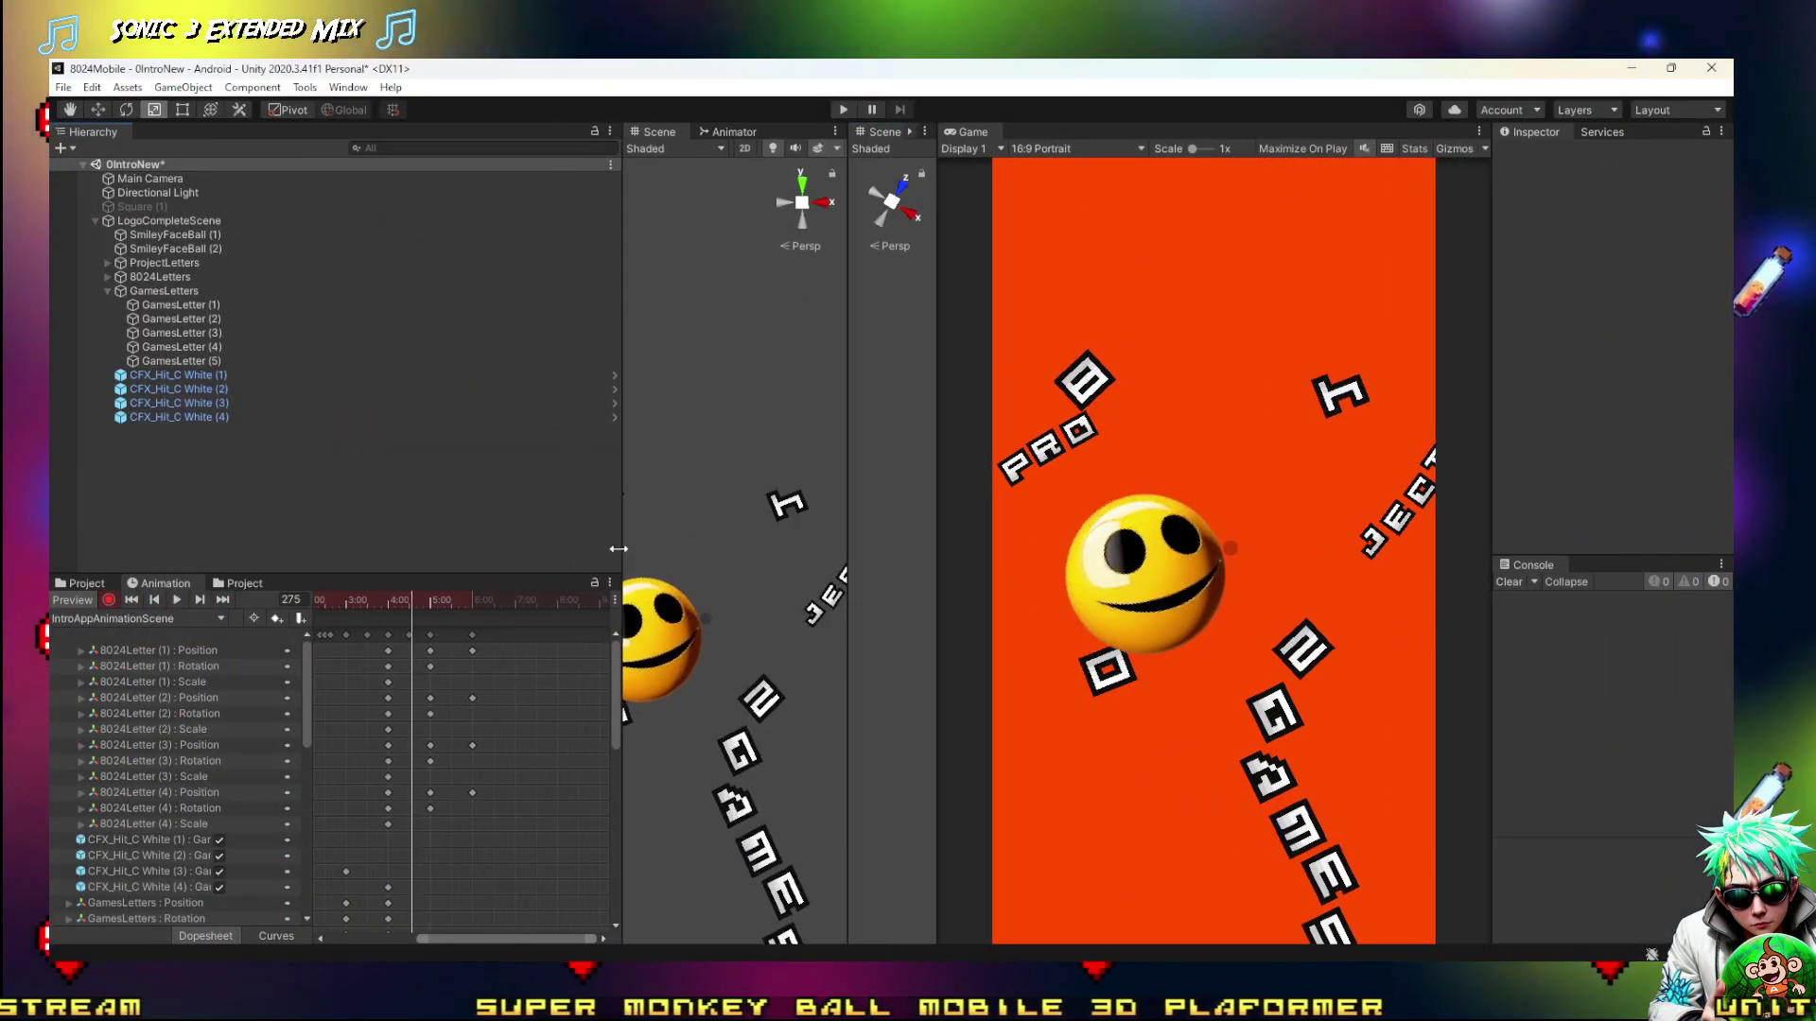
{"action": "left_click_drag", "start_coordinate": [457, 597], "coordinate": [335, 598]}
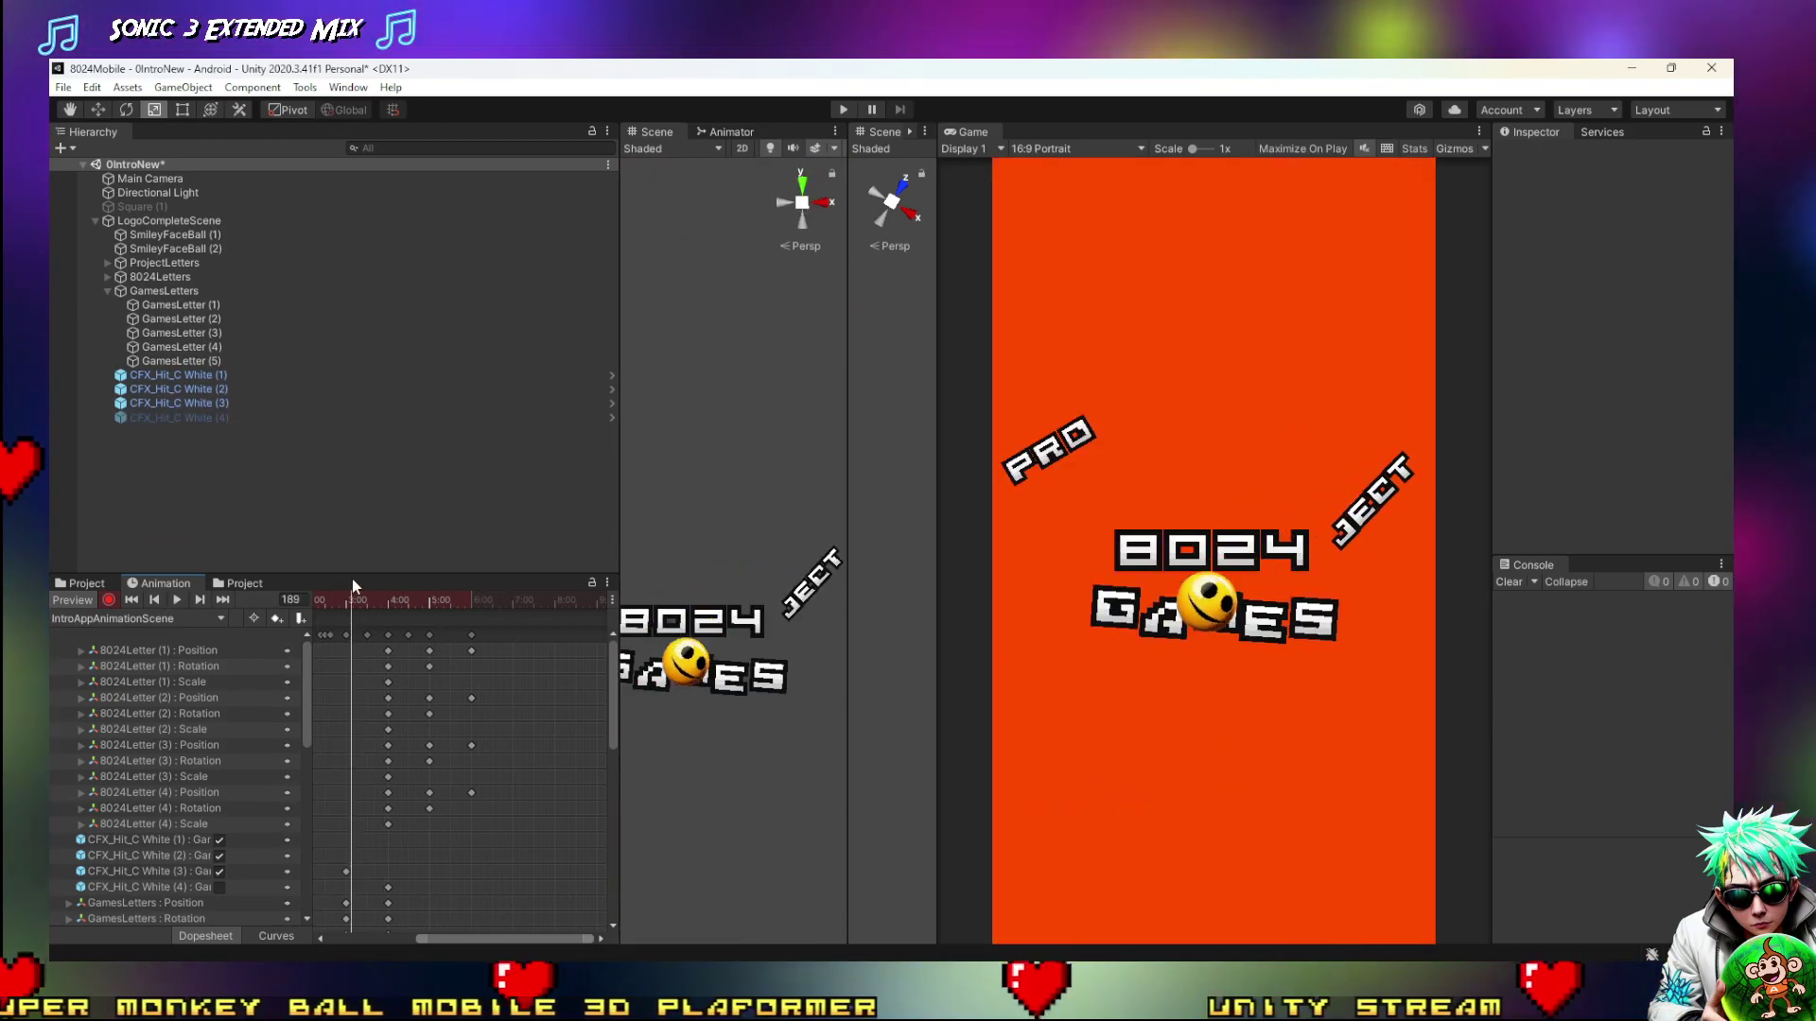
{"action": "left_click", "coordinate": [150, 178]}
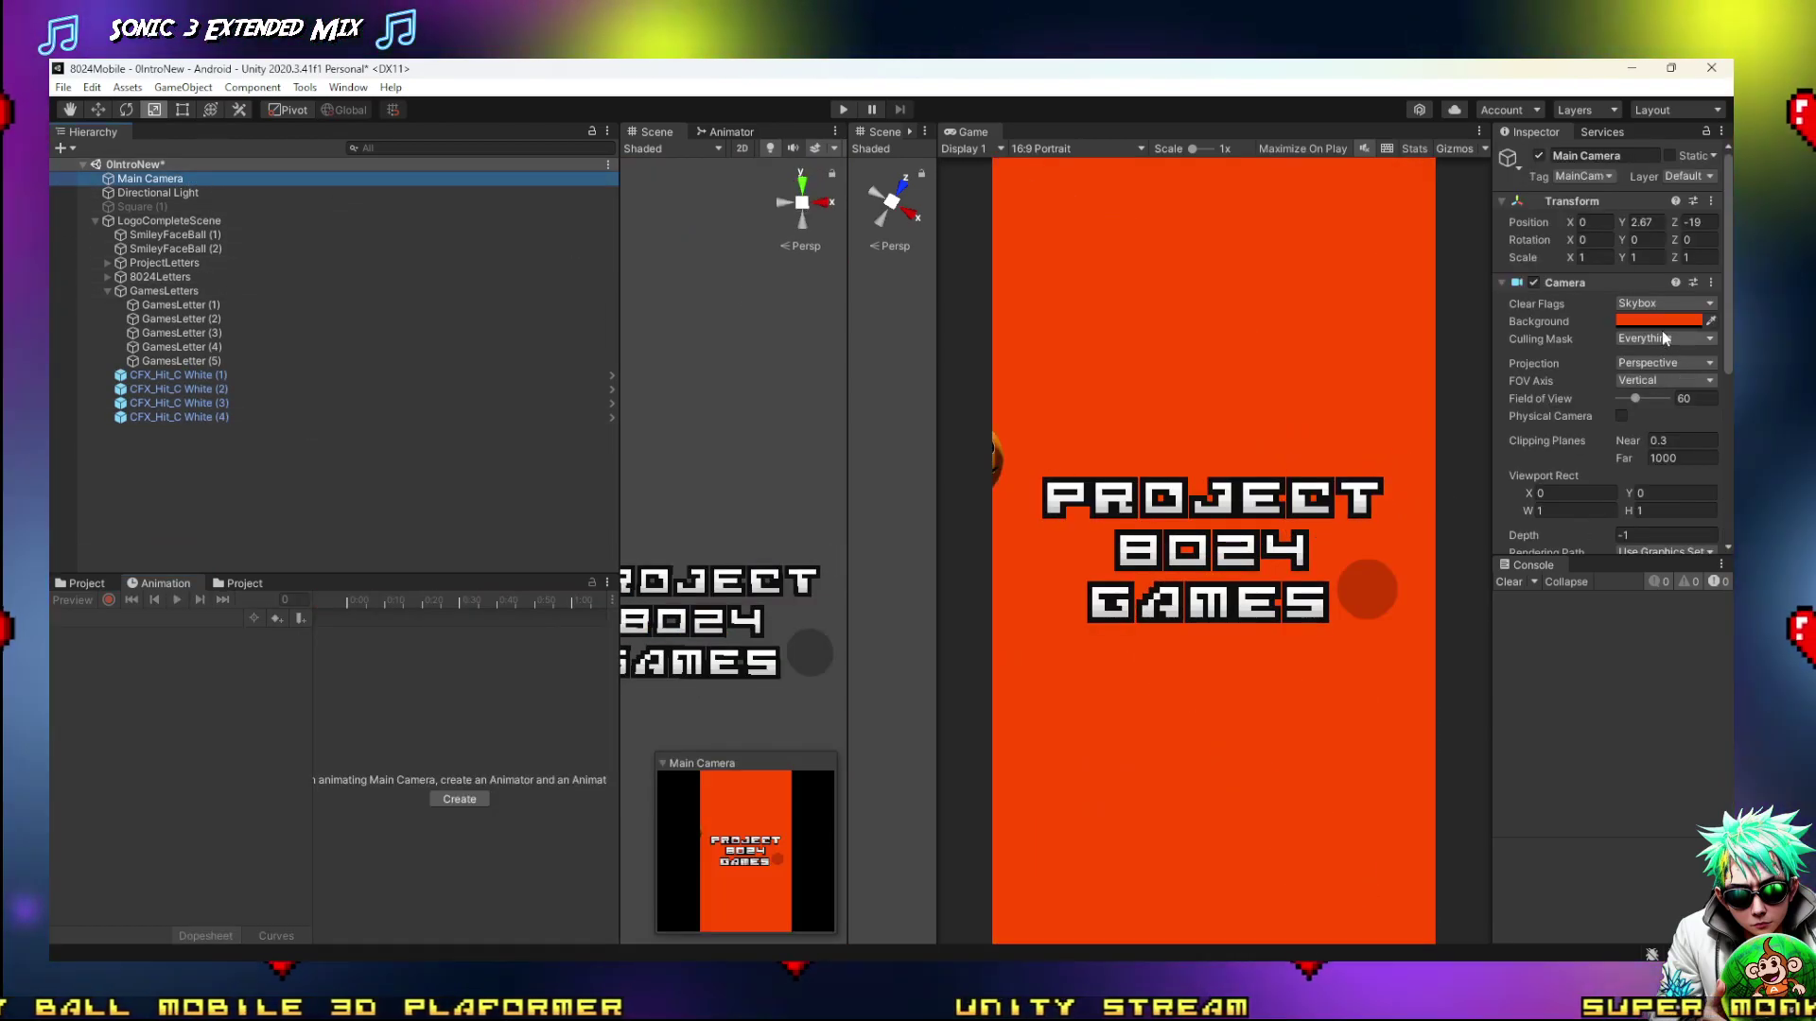
Pick dark purple (hex 201738) as the Main Camera background colour in the Color picker
{"action": "left_click", "coordinate": [1660, 321]}
{"action": "left_click_drag", "start_coordinate": [1636, 444], "coordinate": [1204, 749]}
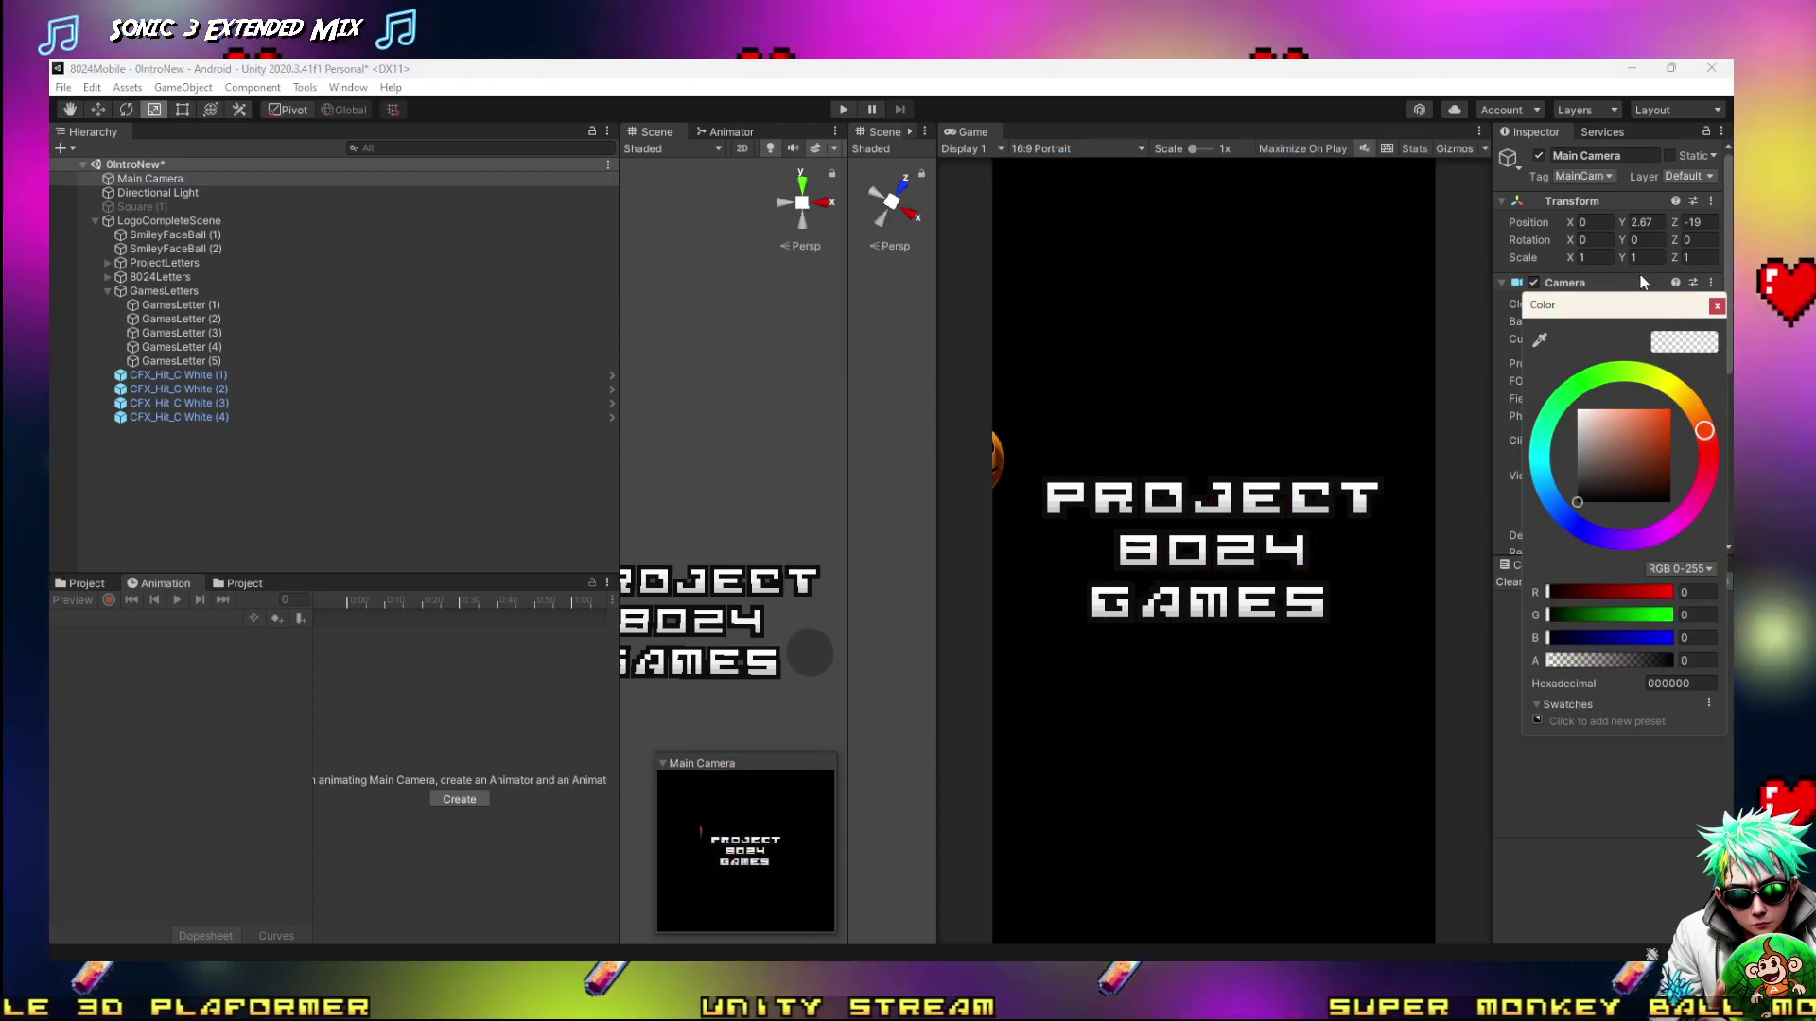
{"action": "left_click_drag", "start_coordinate": [1592, 478], "coordinate": [1637, 489]}
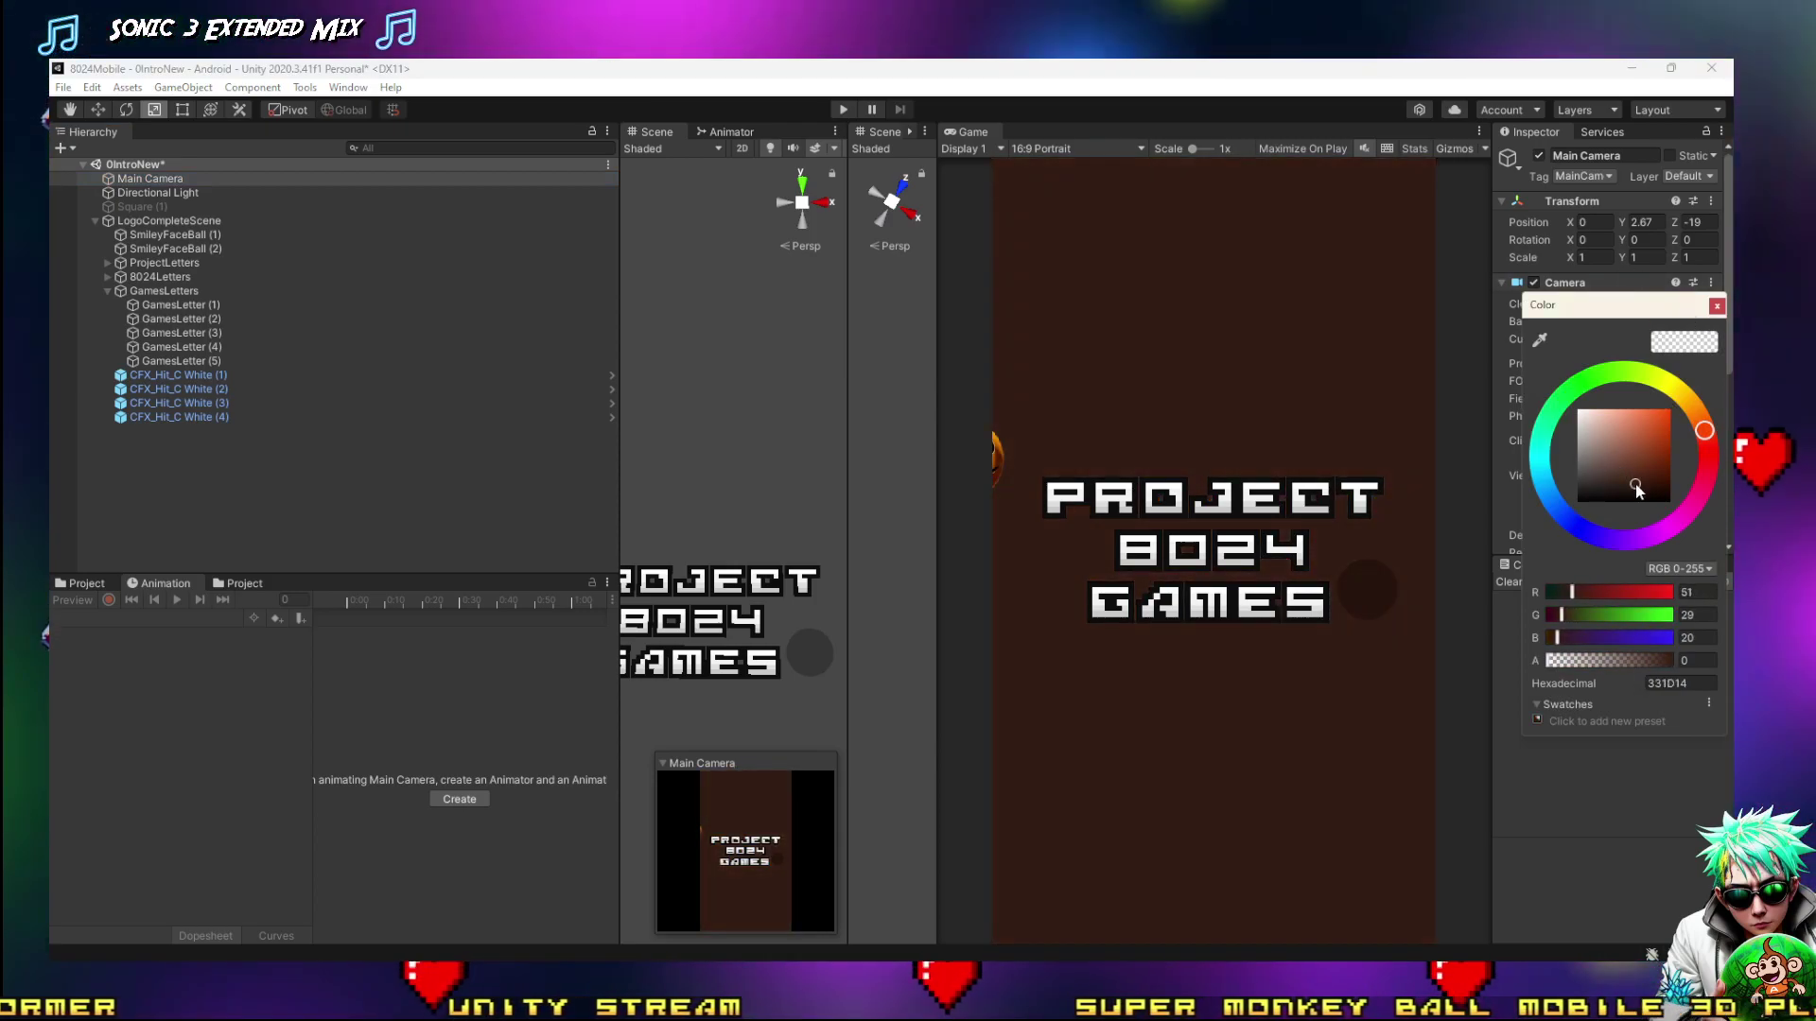
{"action": "left_click_drag", "start_coordinate": [1704, 431], "coordinate": [1575, 558]}
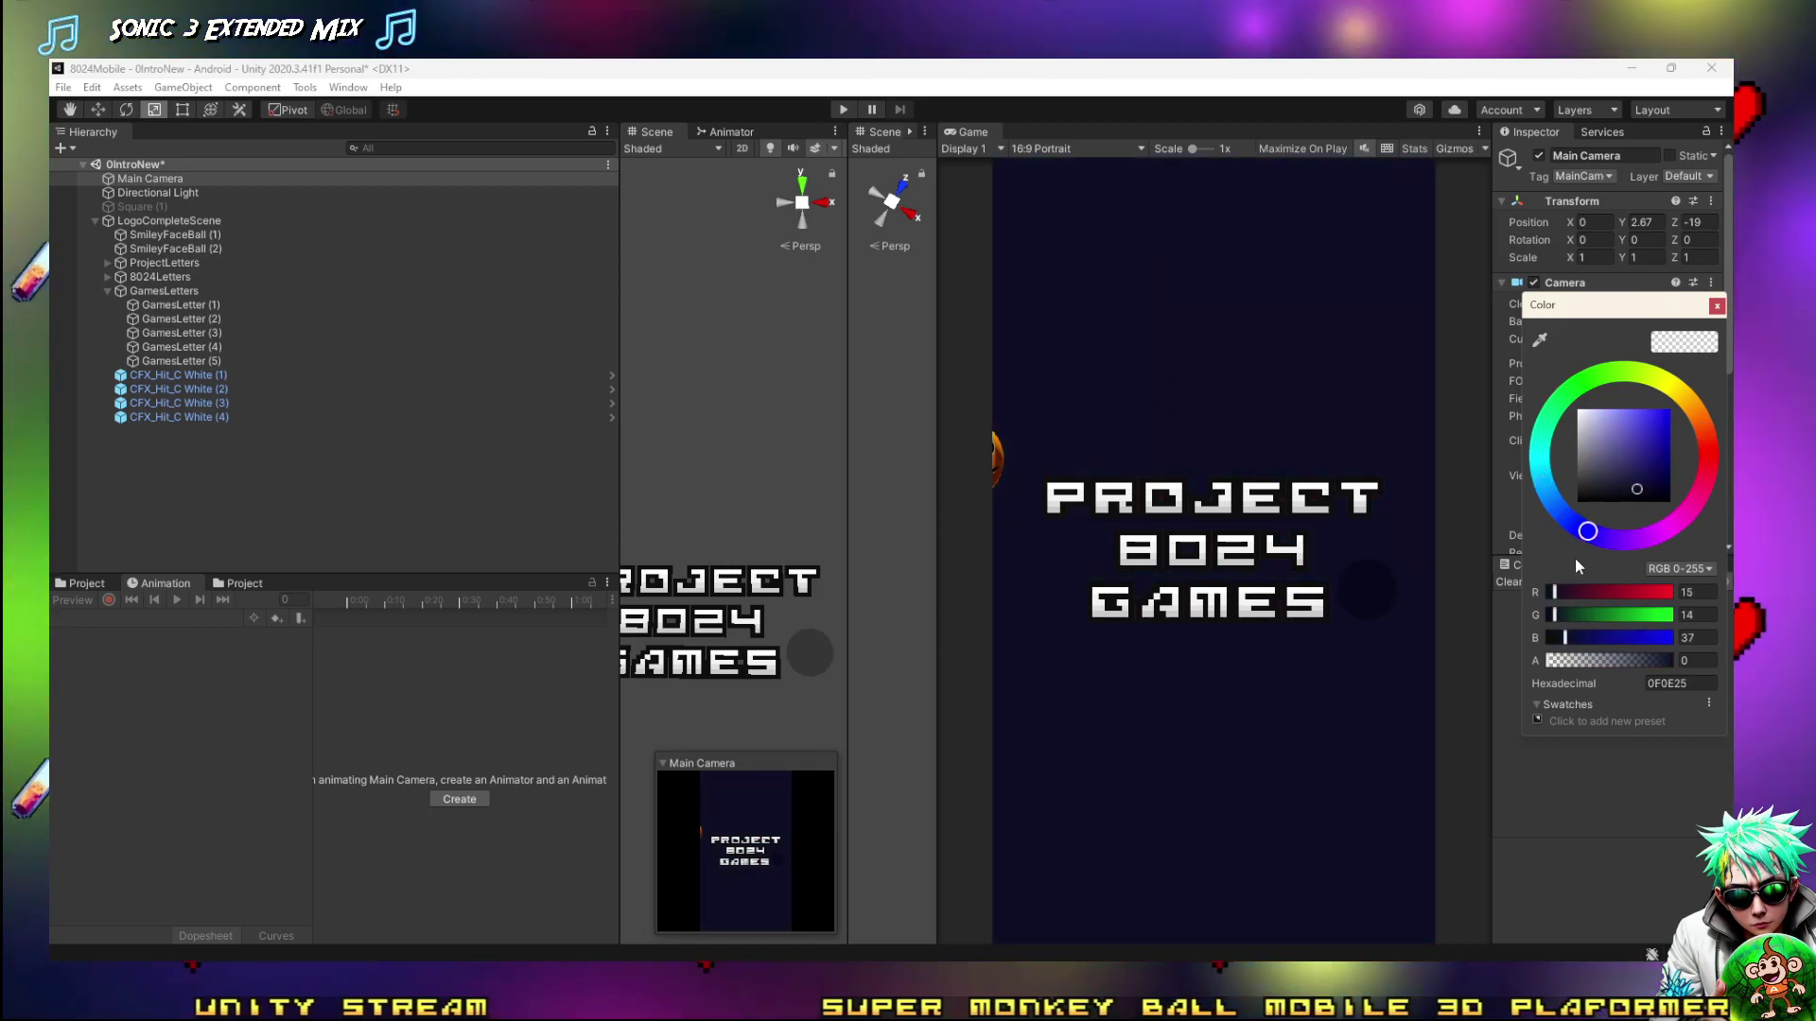
{"action": "left_click_drag", "start_coordinate": [1644, 467], "coordinate": [1632, 489]}
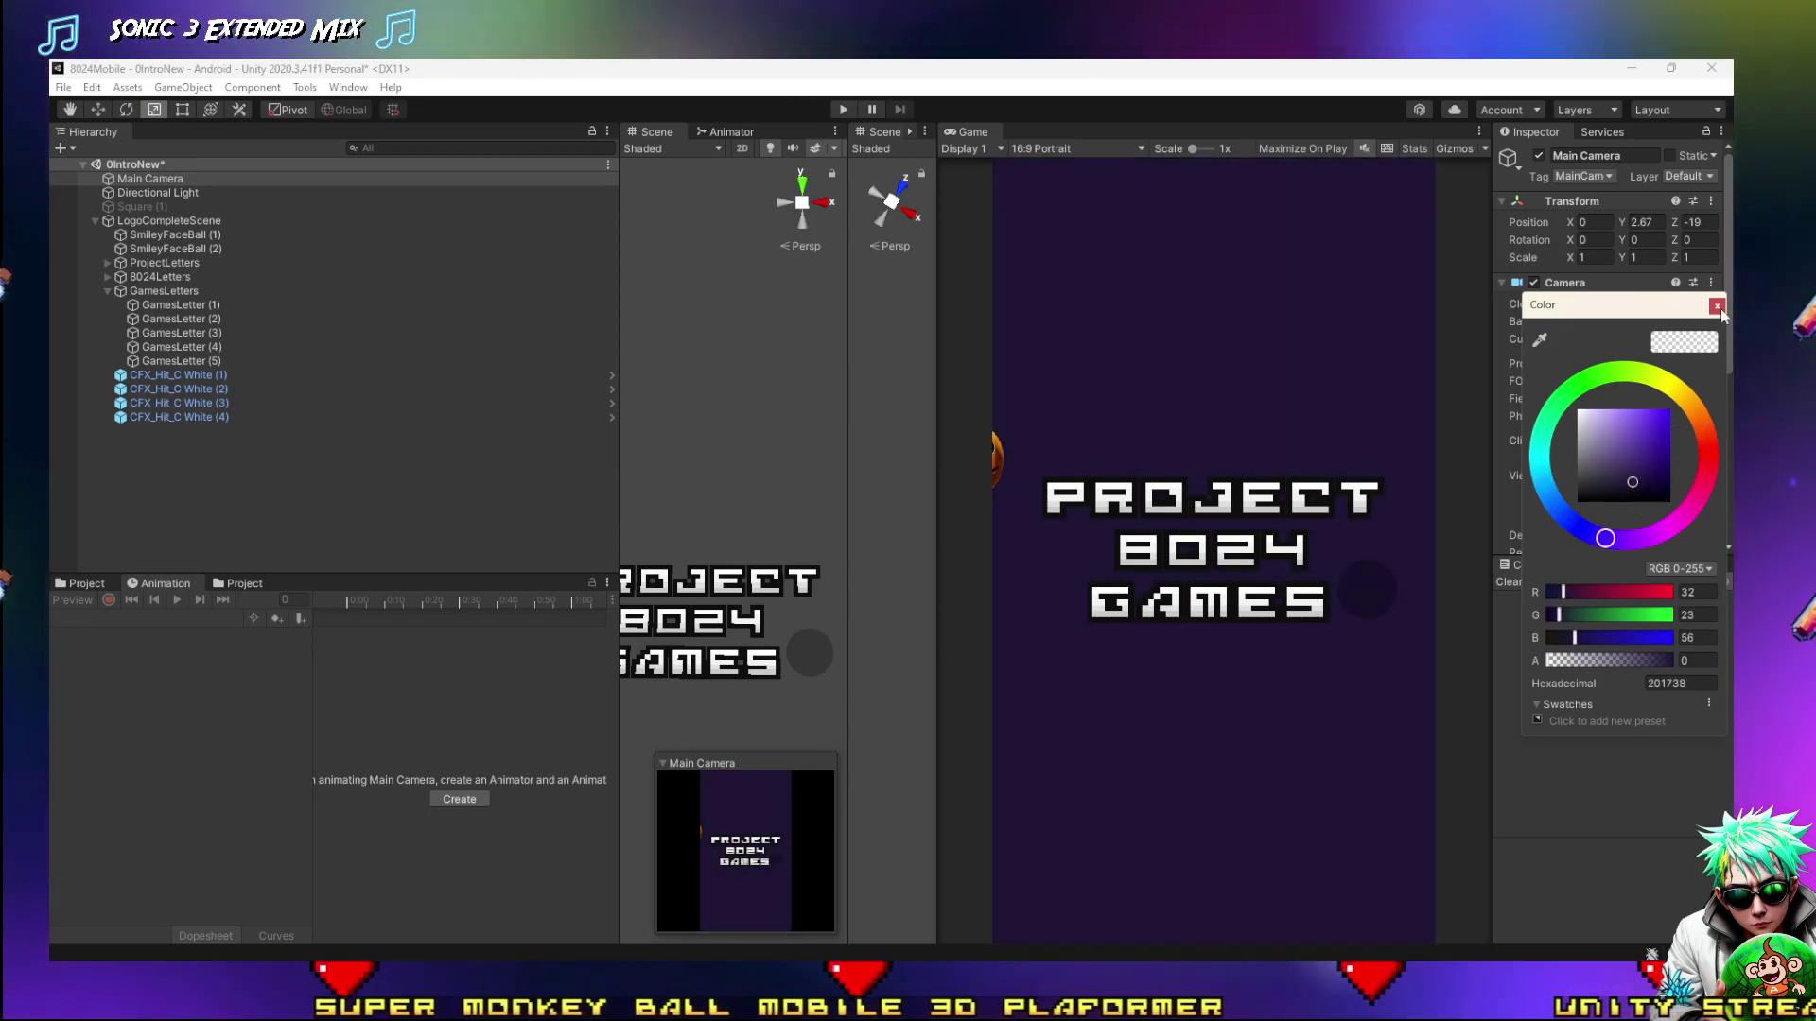
{"action": "left_click", "coordinate": [1718, 305]}
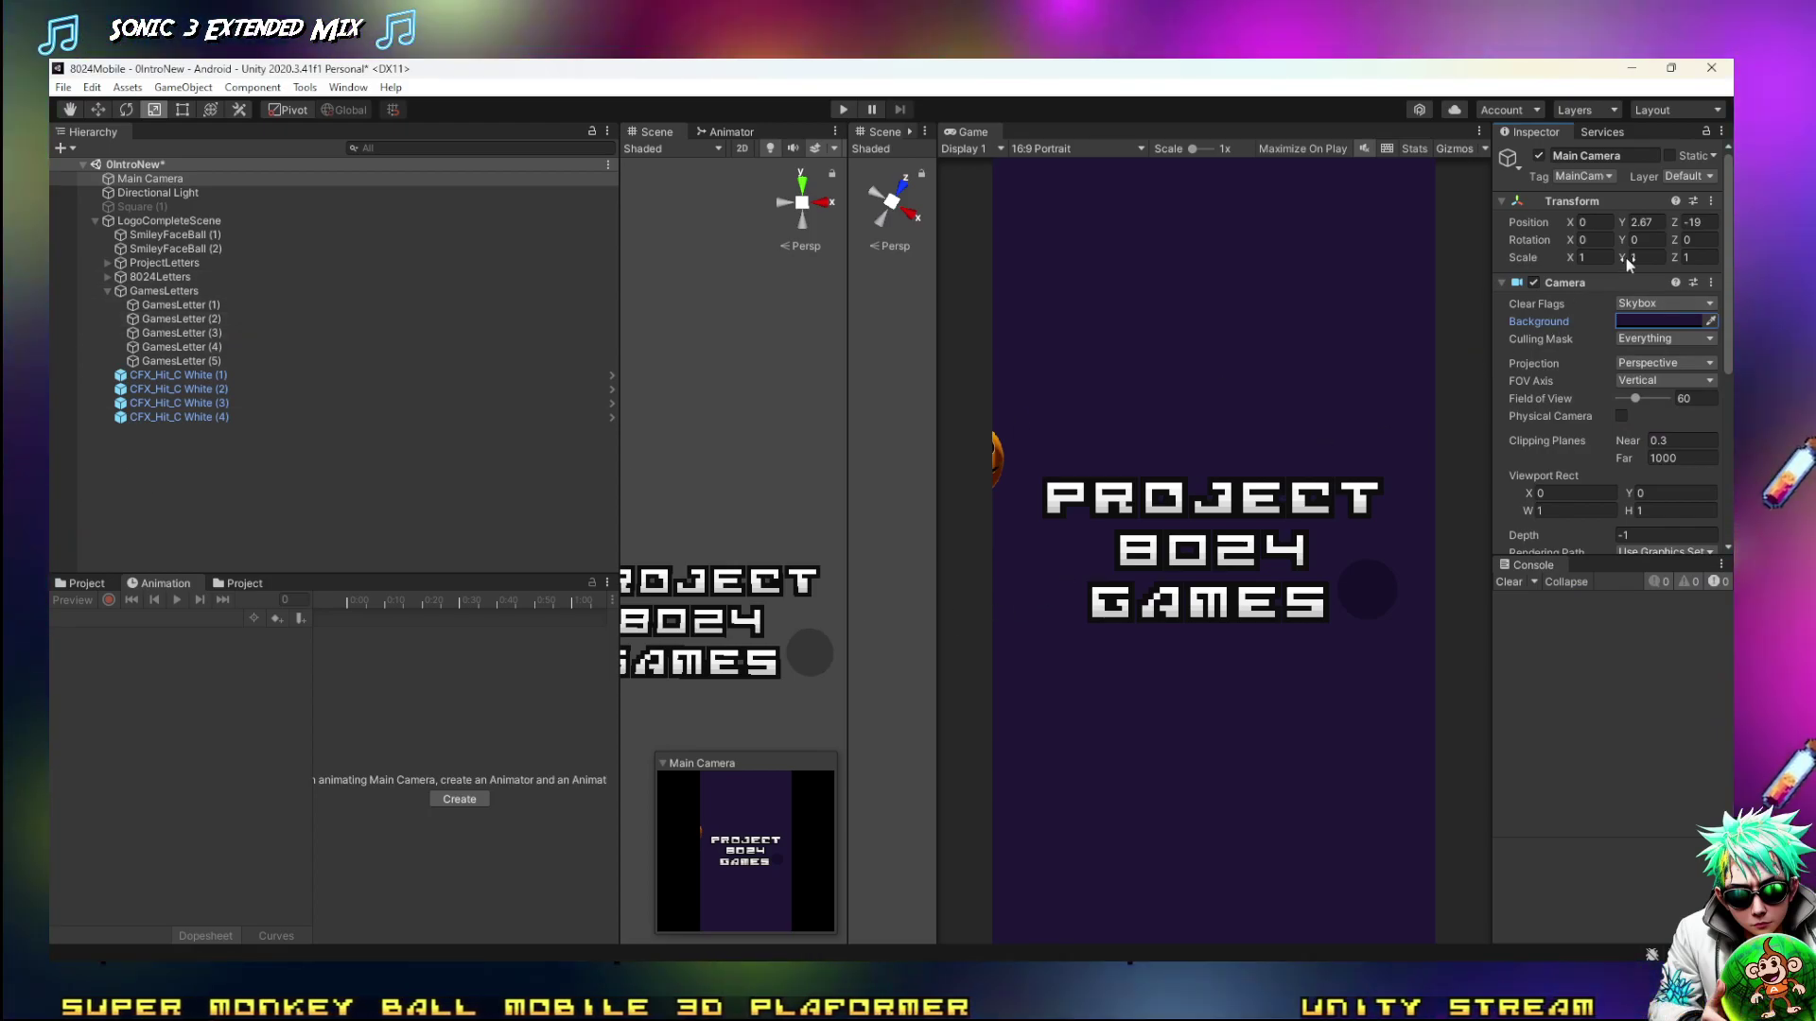
Test-play the intro with Ctrl+P on the purple background, then stop it
{"action": "key", "text": "ctrl+p"}
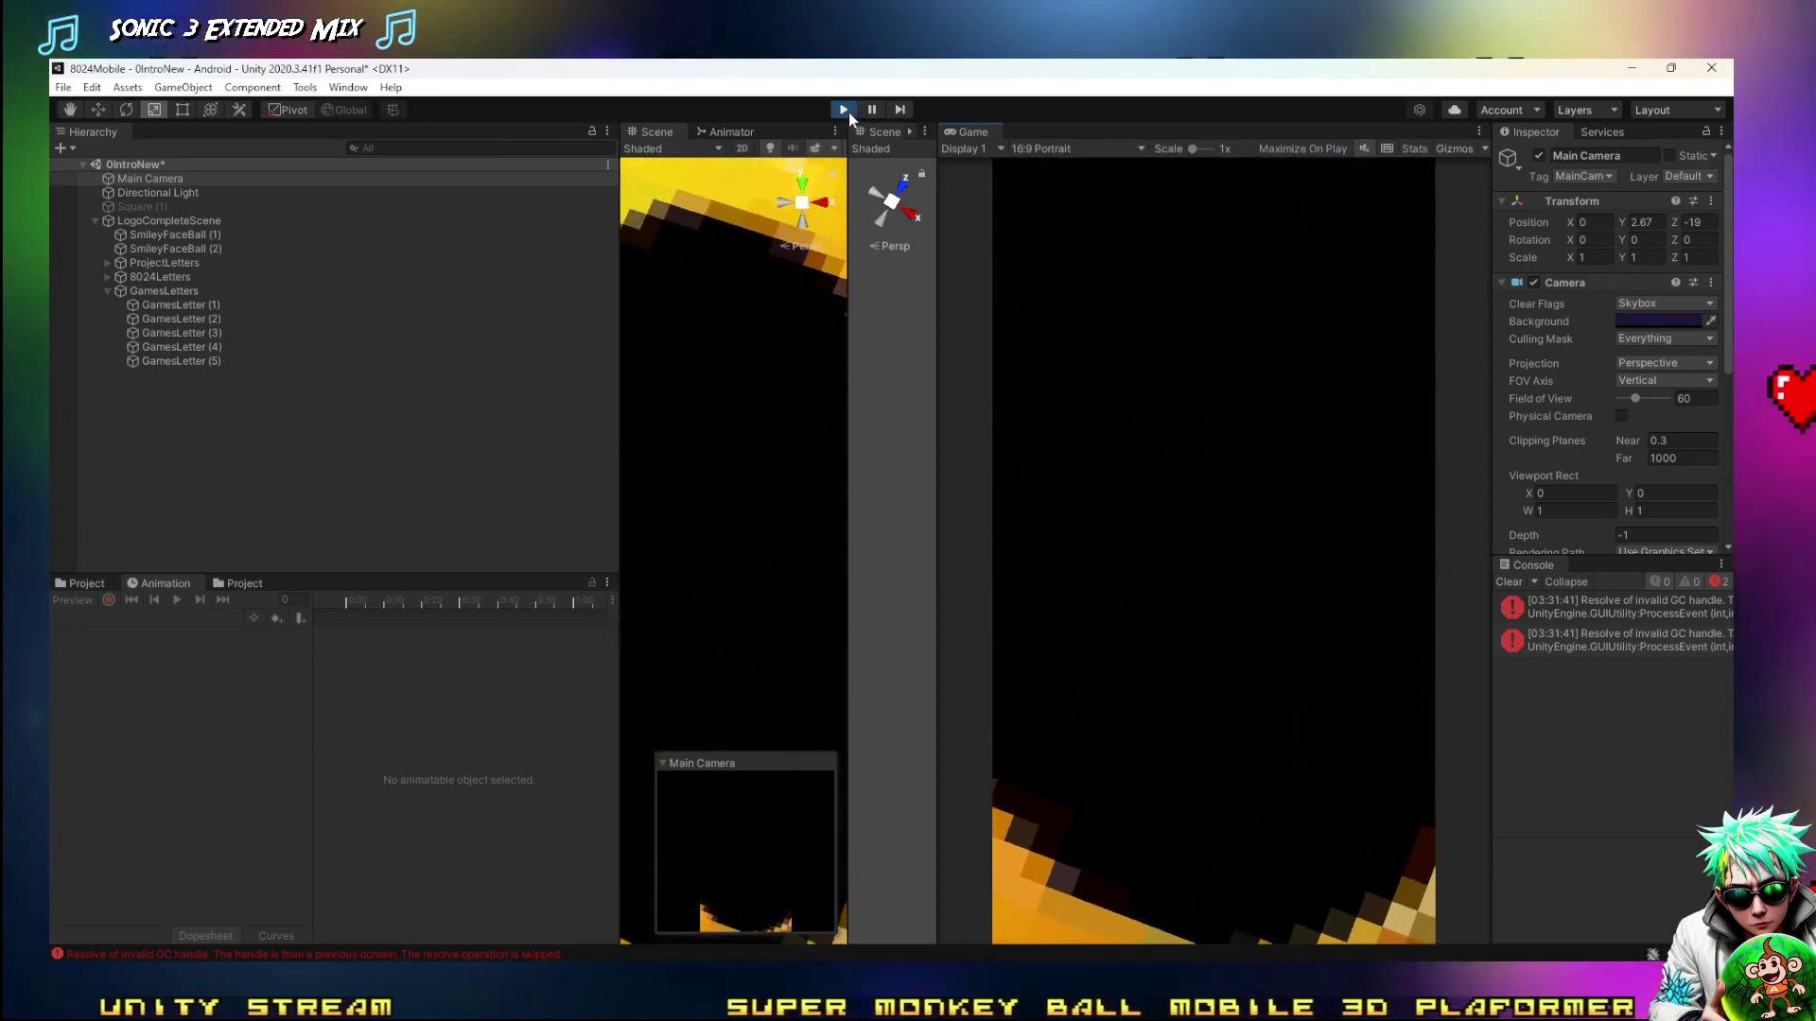
{"action": "left_click", "coordinate": [843, 110]}
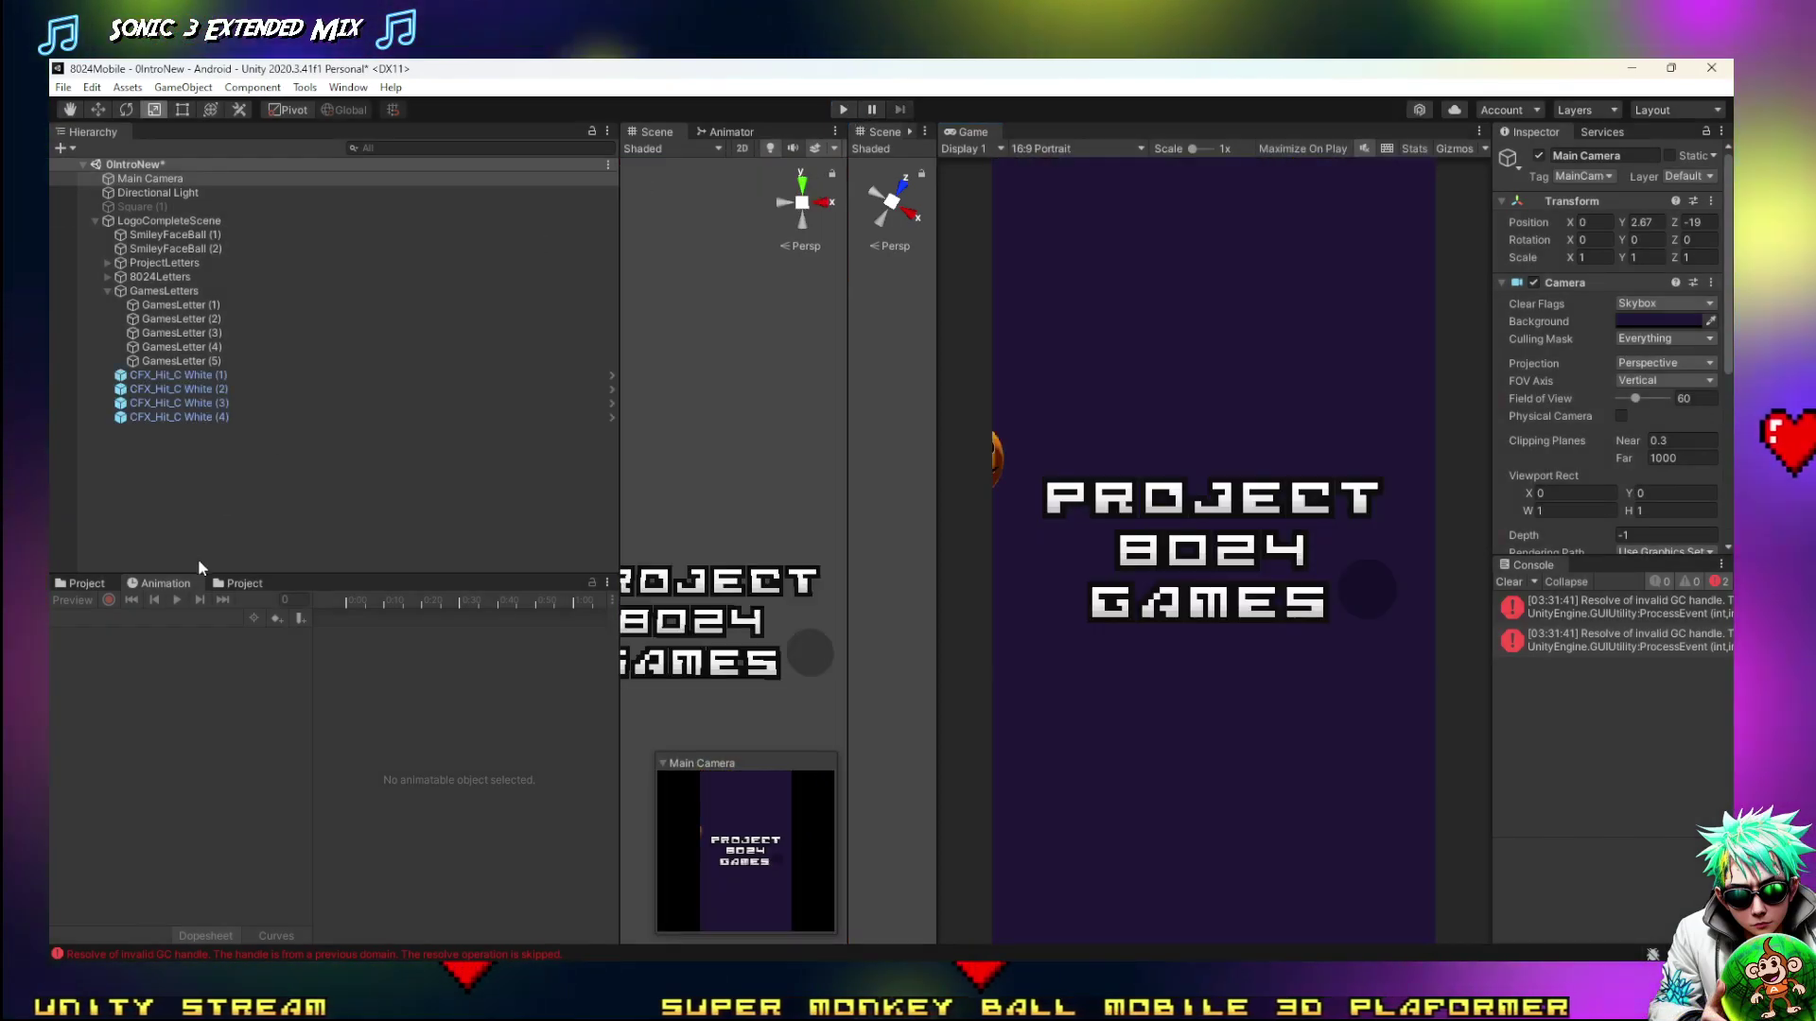
Select LogoCompleteScene, scrub to the scattered-letter moment, and turn on keyframe recording
{"action": "left_click", "coordinate": [157, 221]}
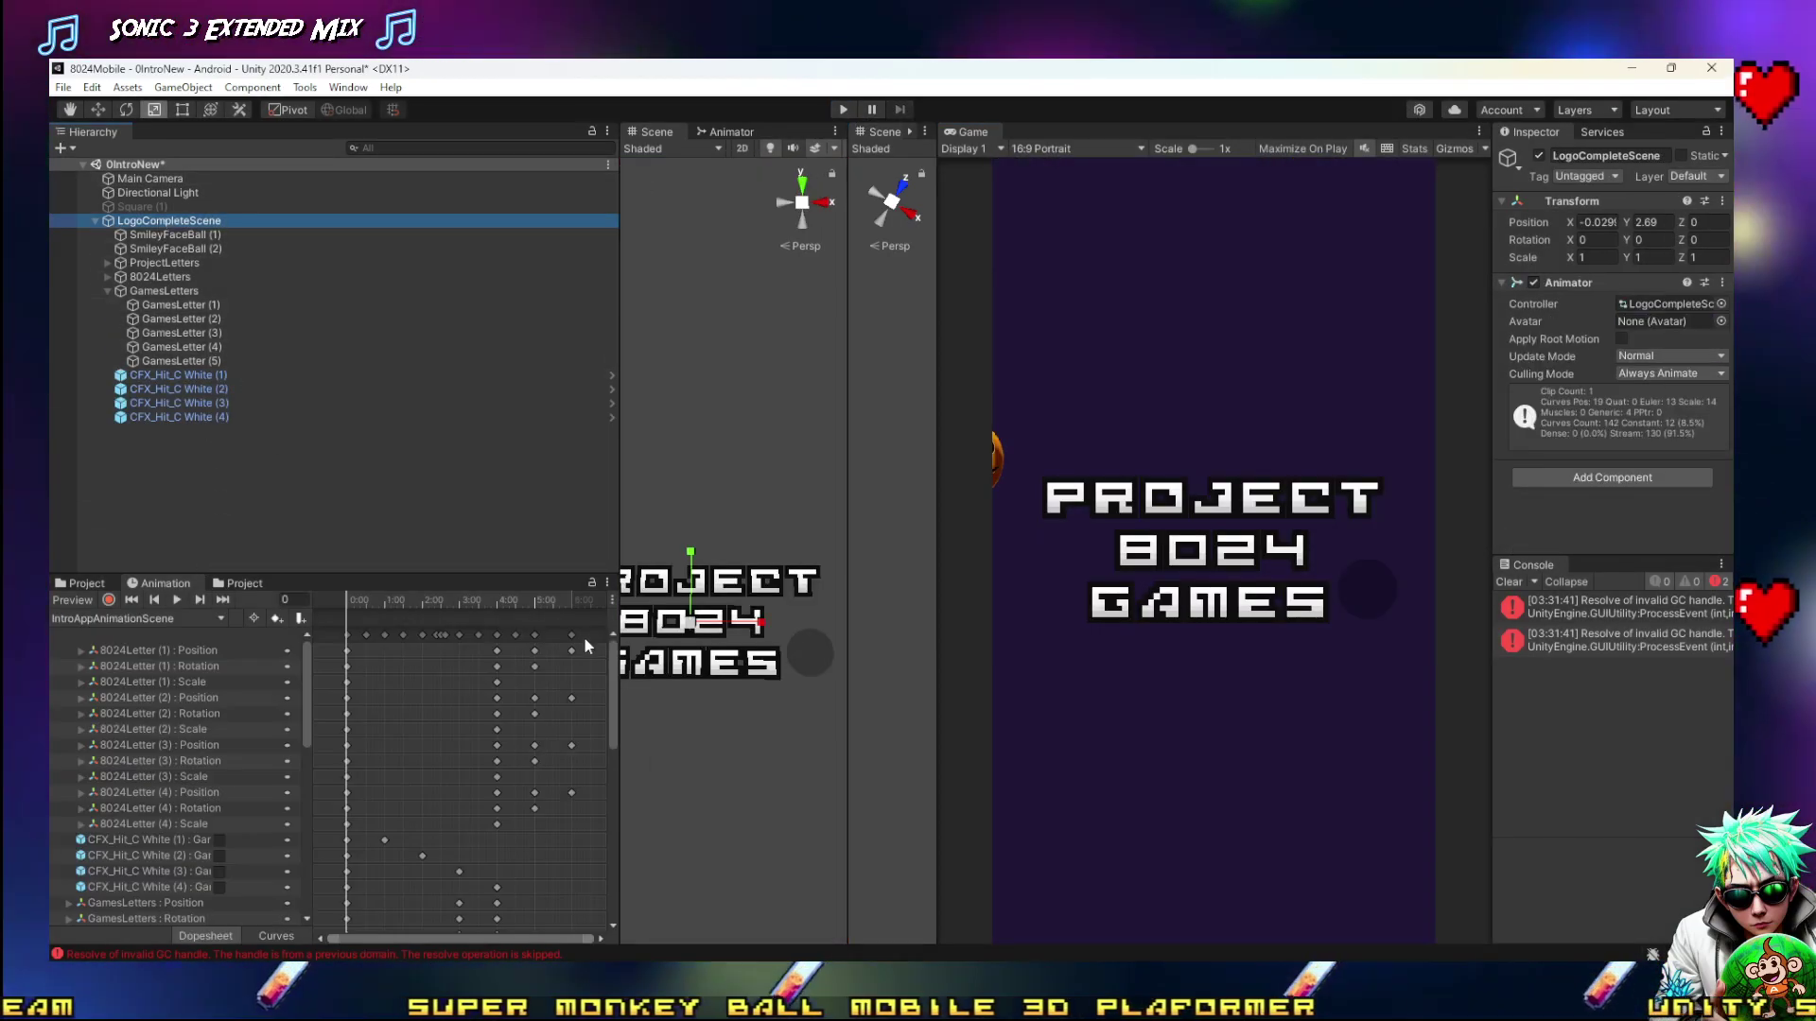
{"action": "left_click_drag", "start_coordinate": [467, 601], "coordinate": [489, 611]}
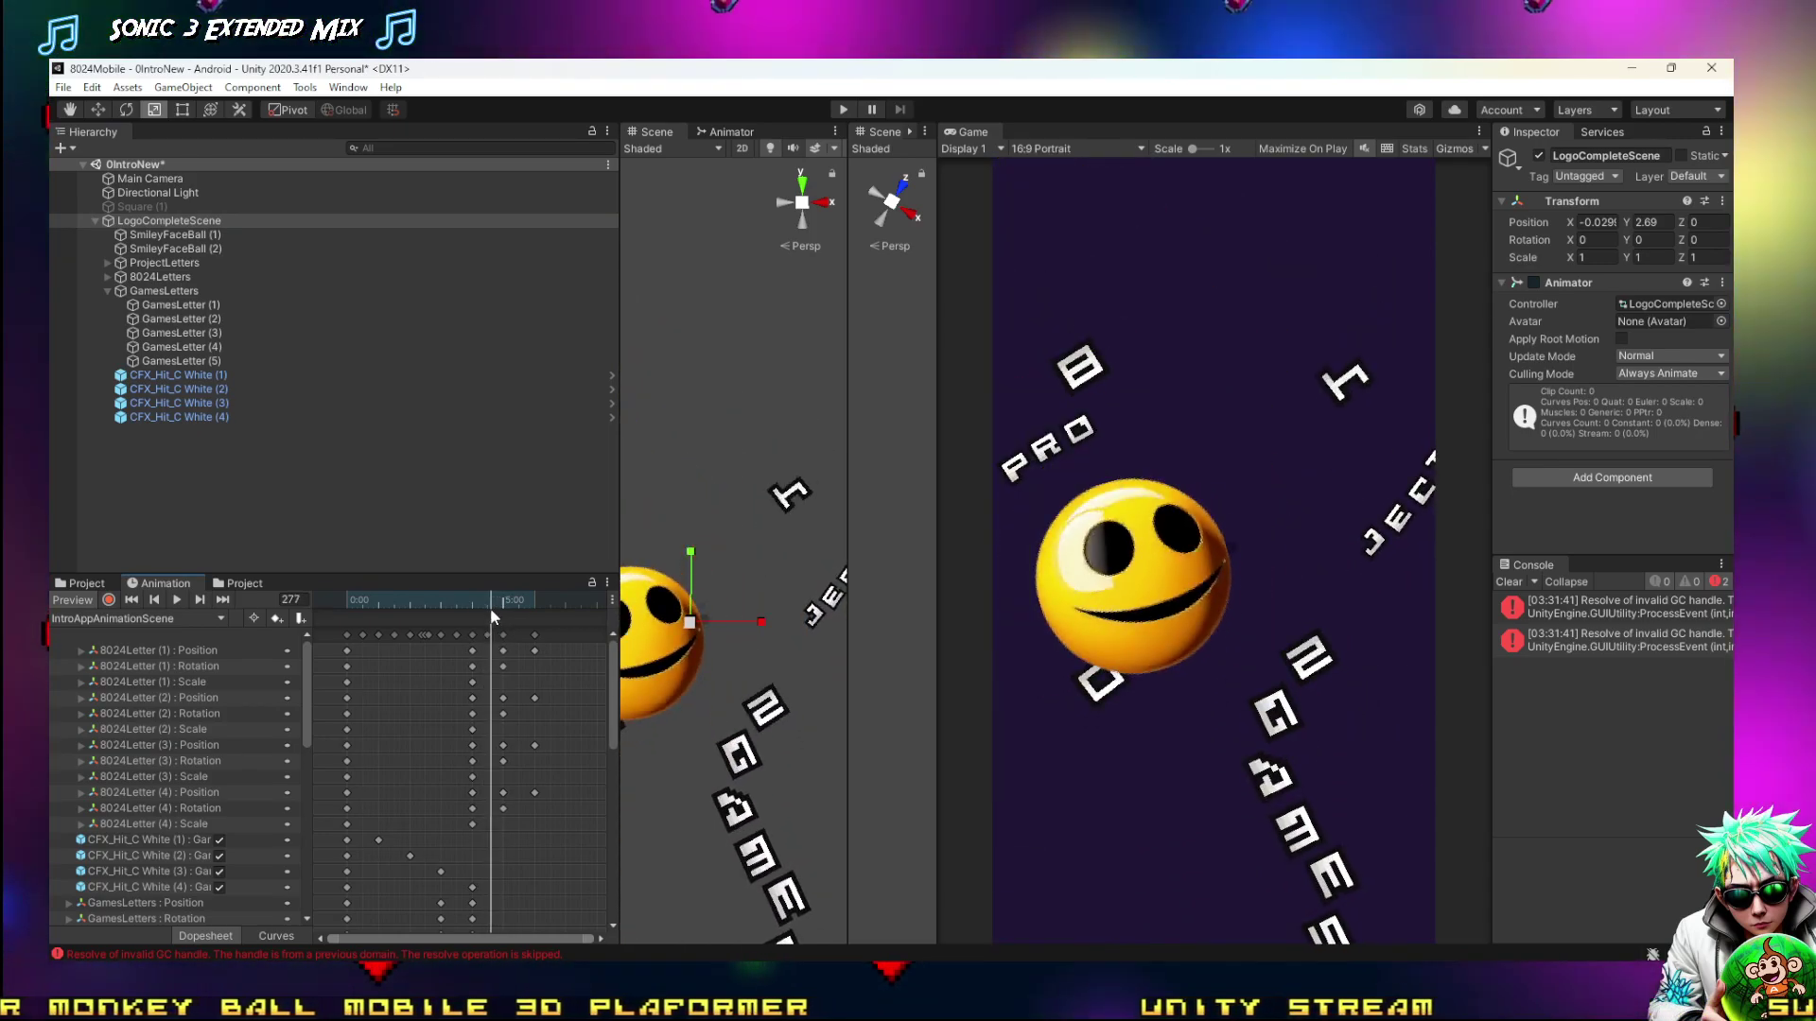
{"action": "scroll", "coordinate": [508, 662], "scroll_direction": "up", "scroll_amount": 5}
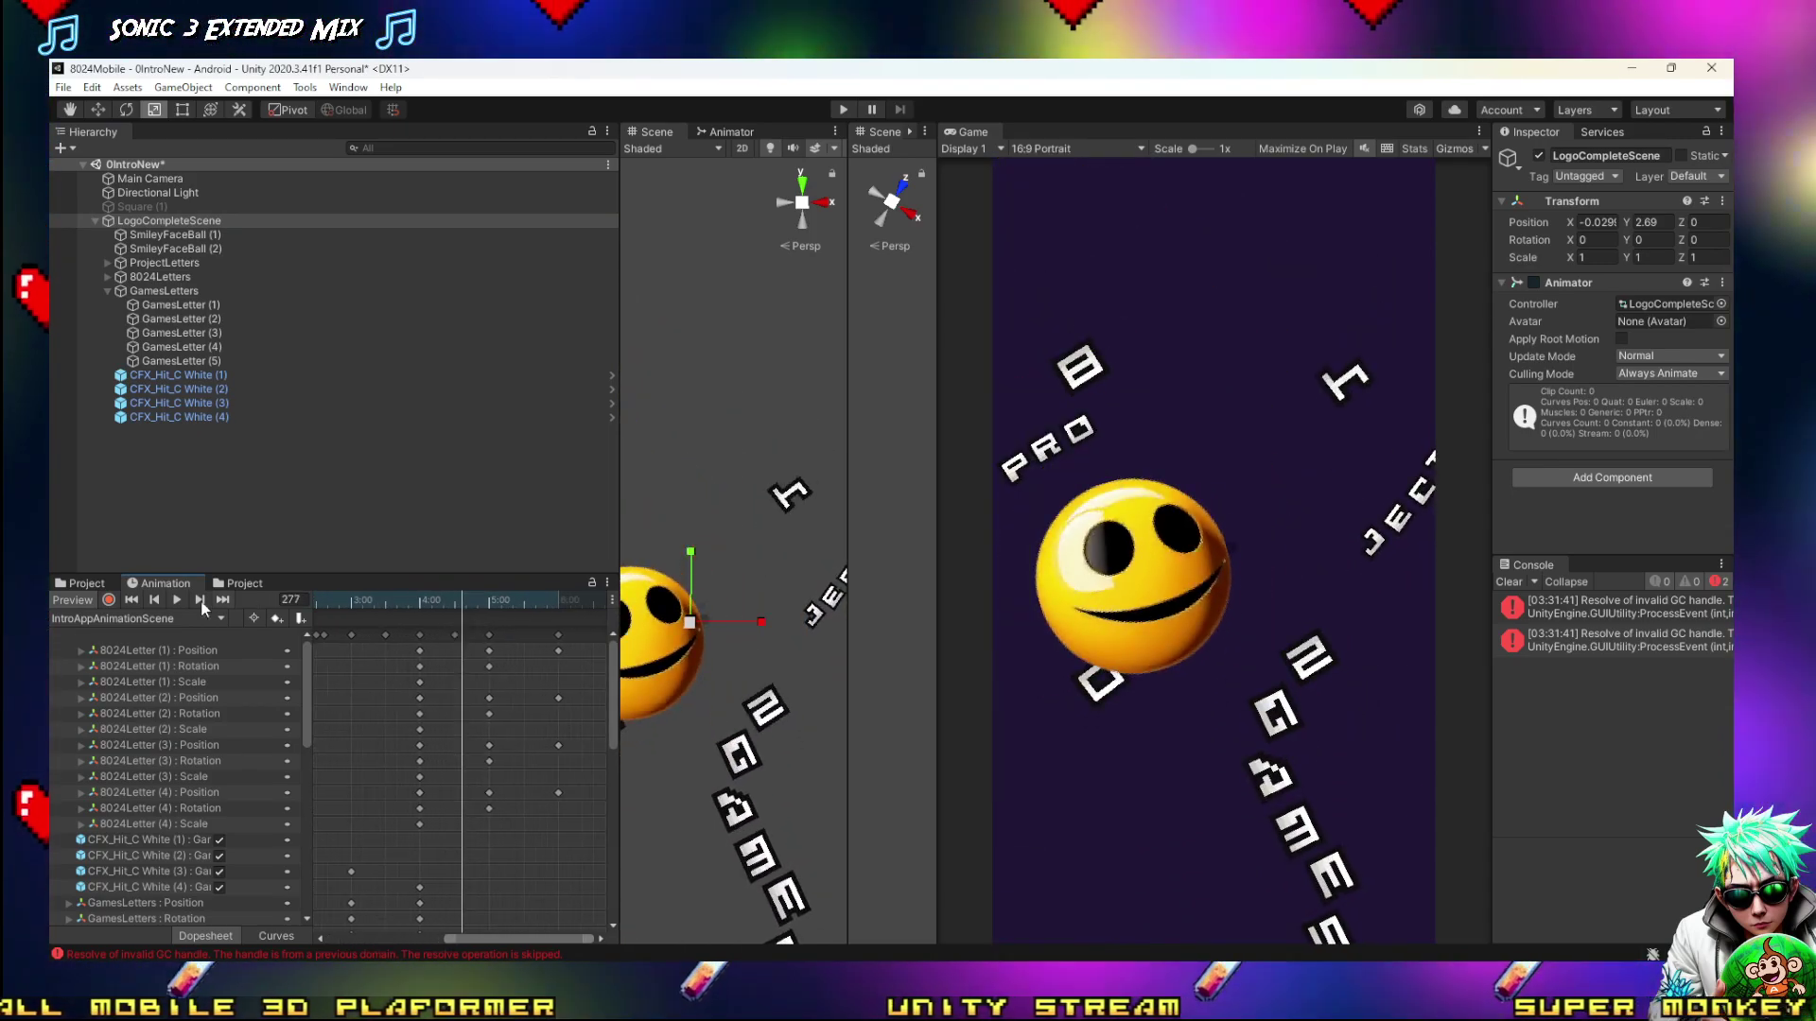
{"action": "left_click", "coordinate": [109, 600]}
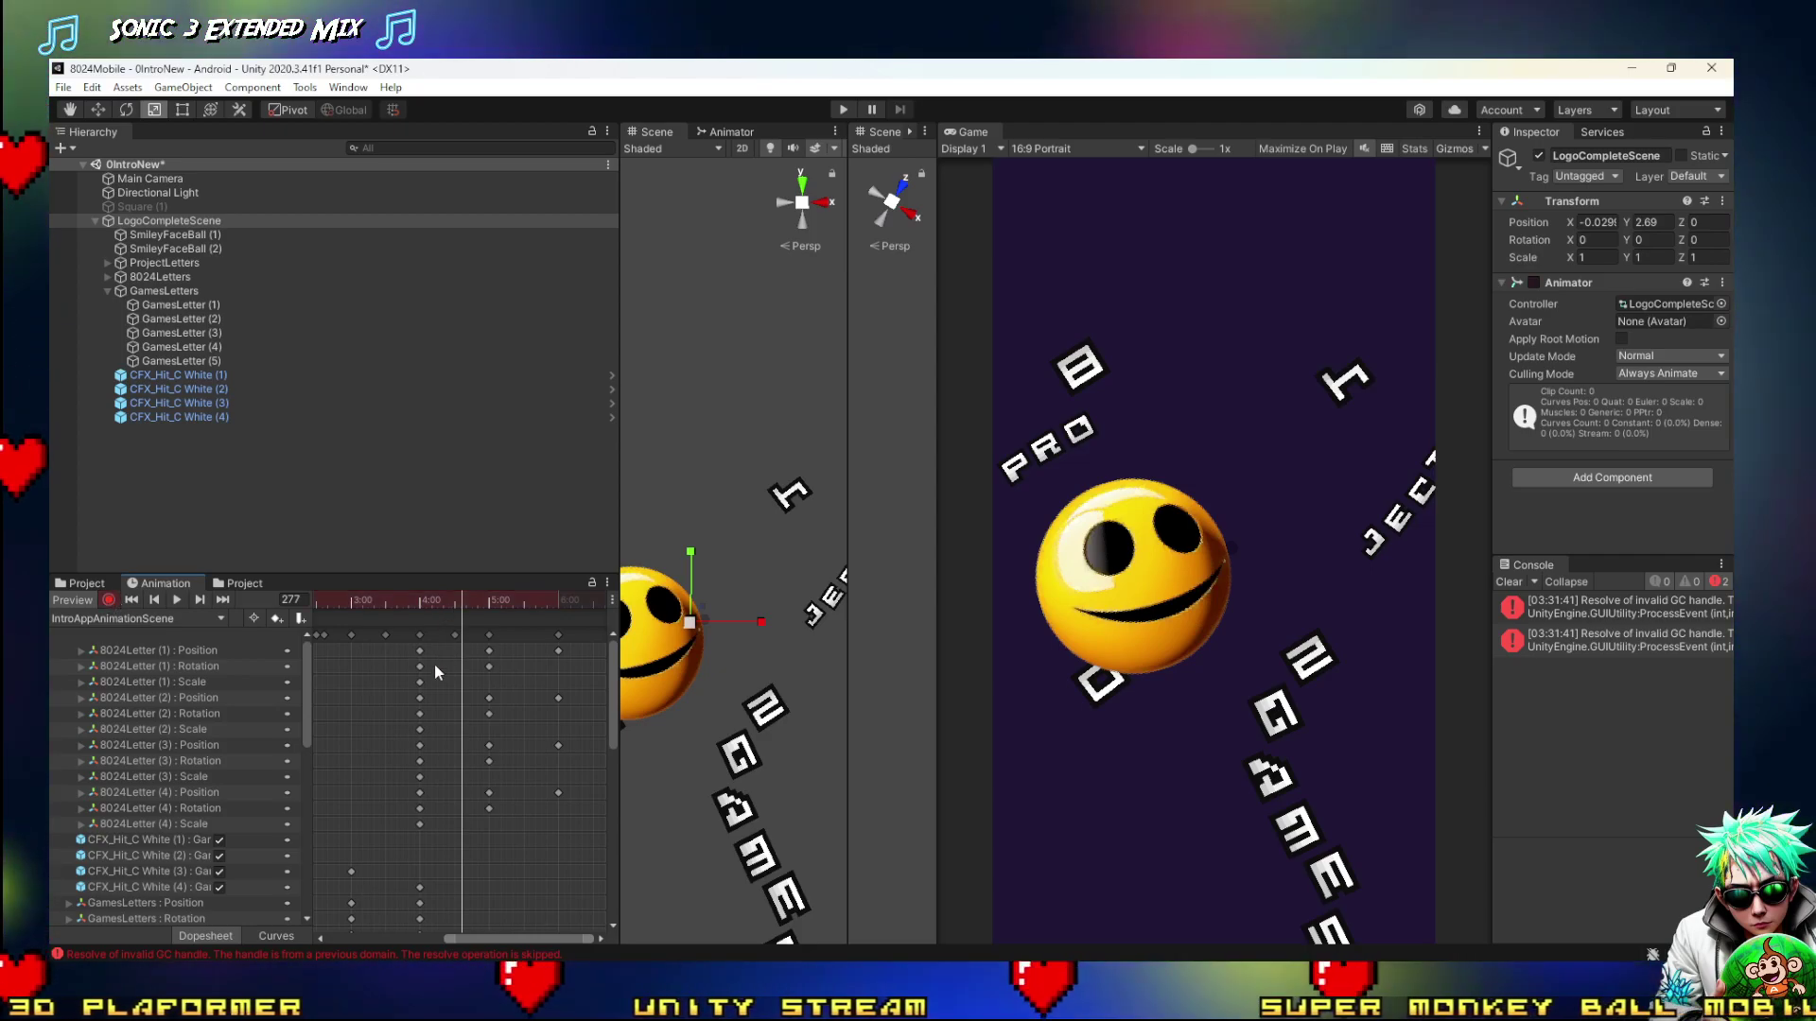
{"action": "scroll", "coordinate": [261, 768], "scroll_direction": "down", "scroll_amount": 15}
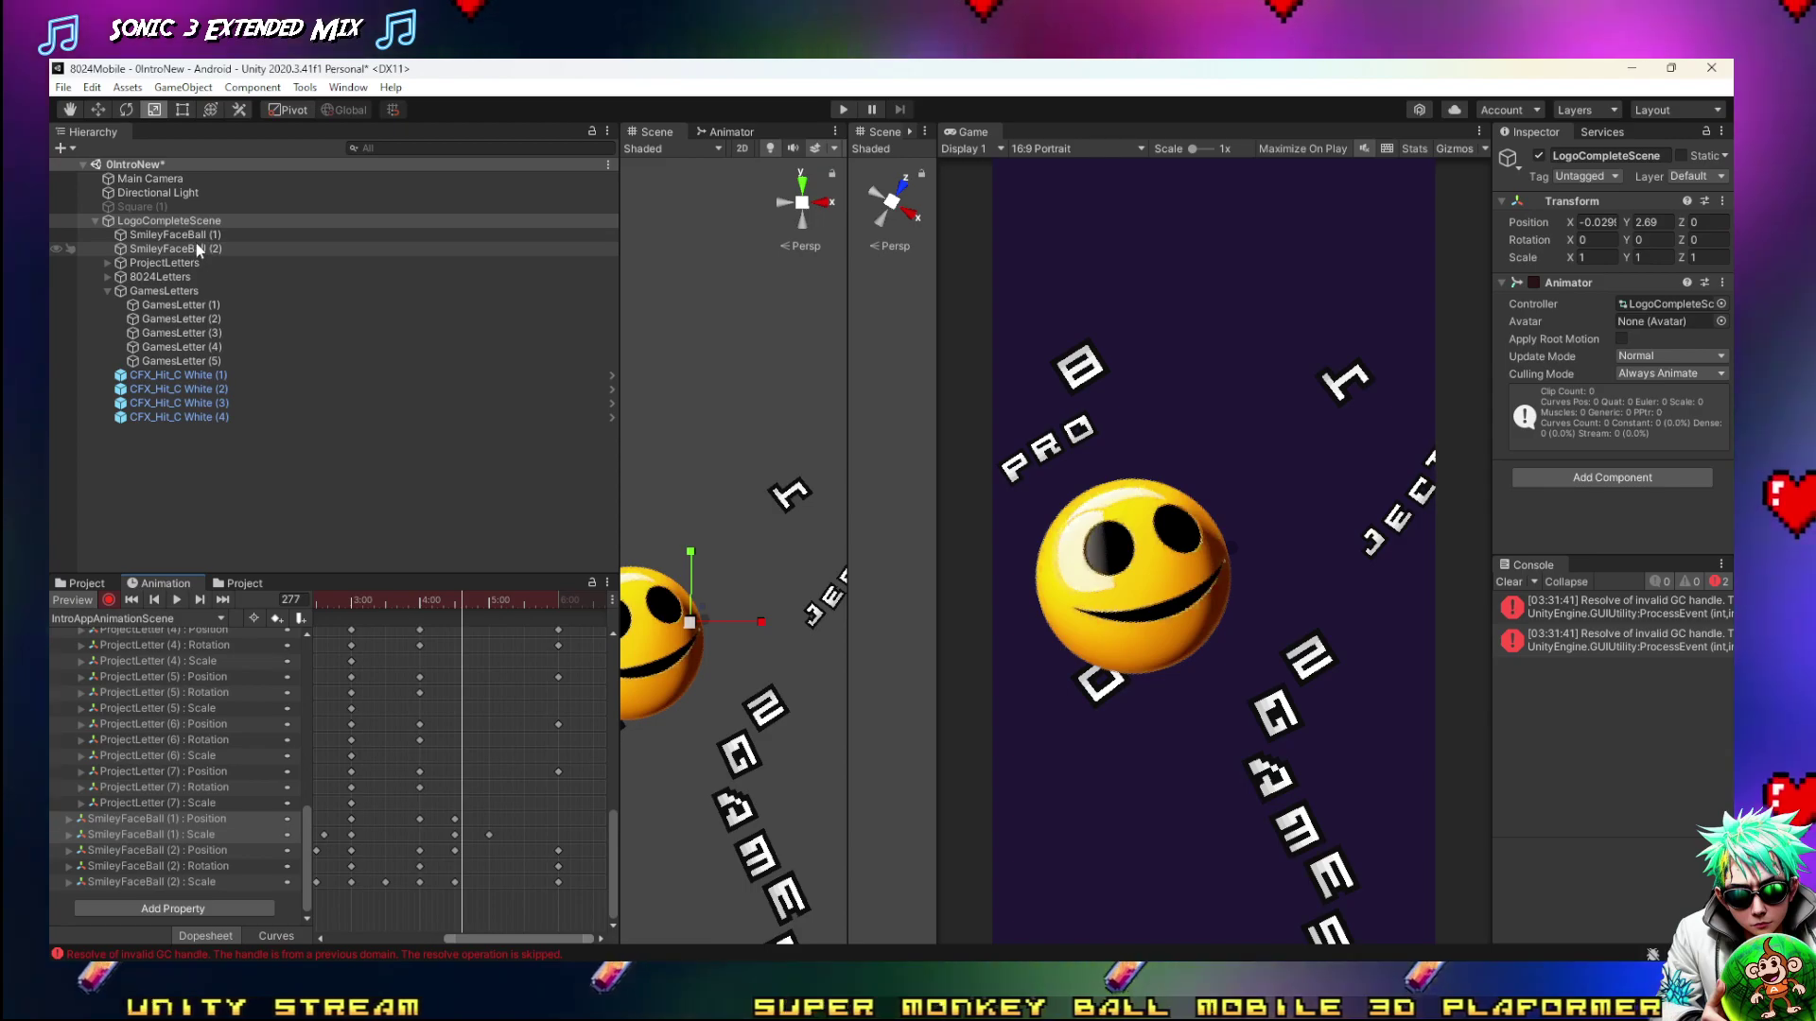
Box-select the SmileyFaceBall (2) Position keyframes and set their tangents to Auto
{"action": "left_click", "coordinate": [195, 247]}
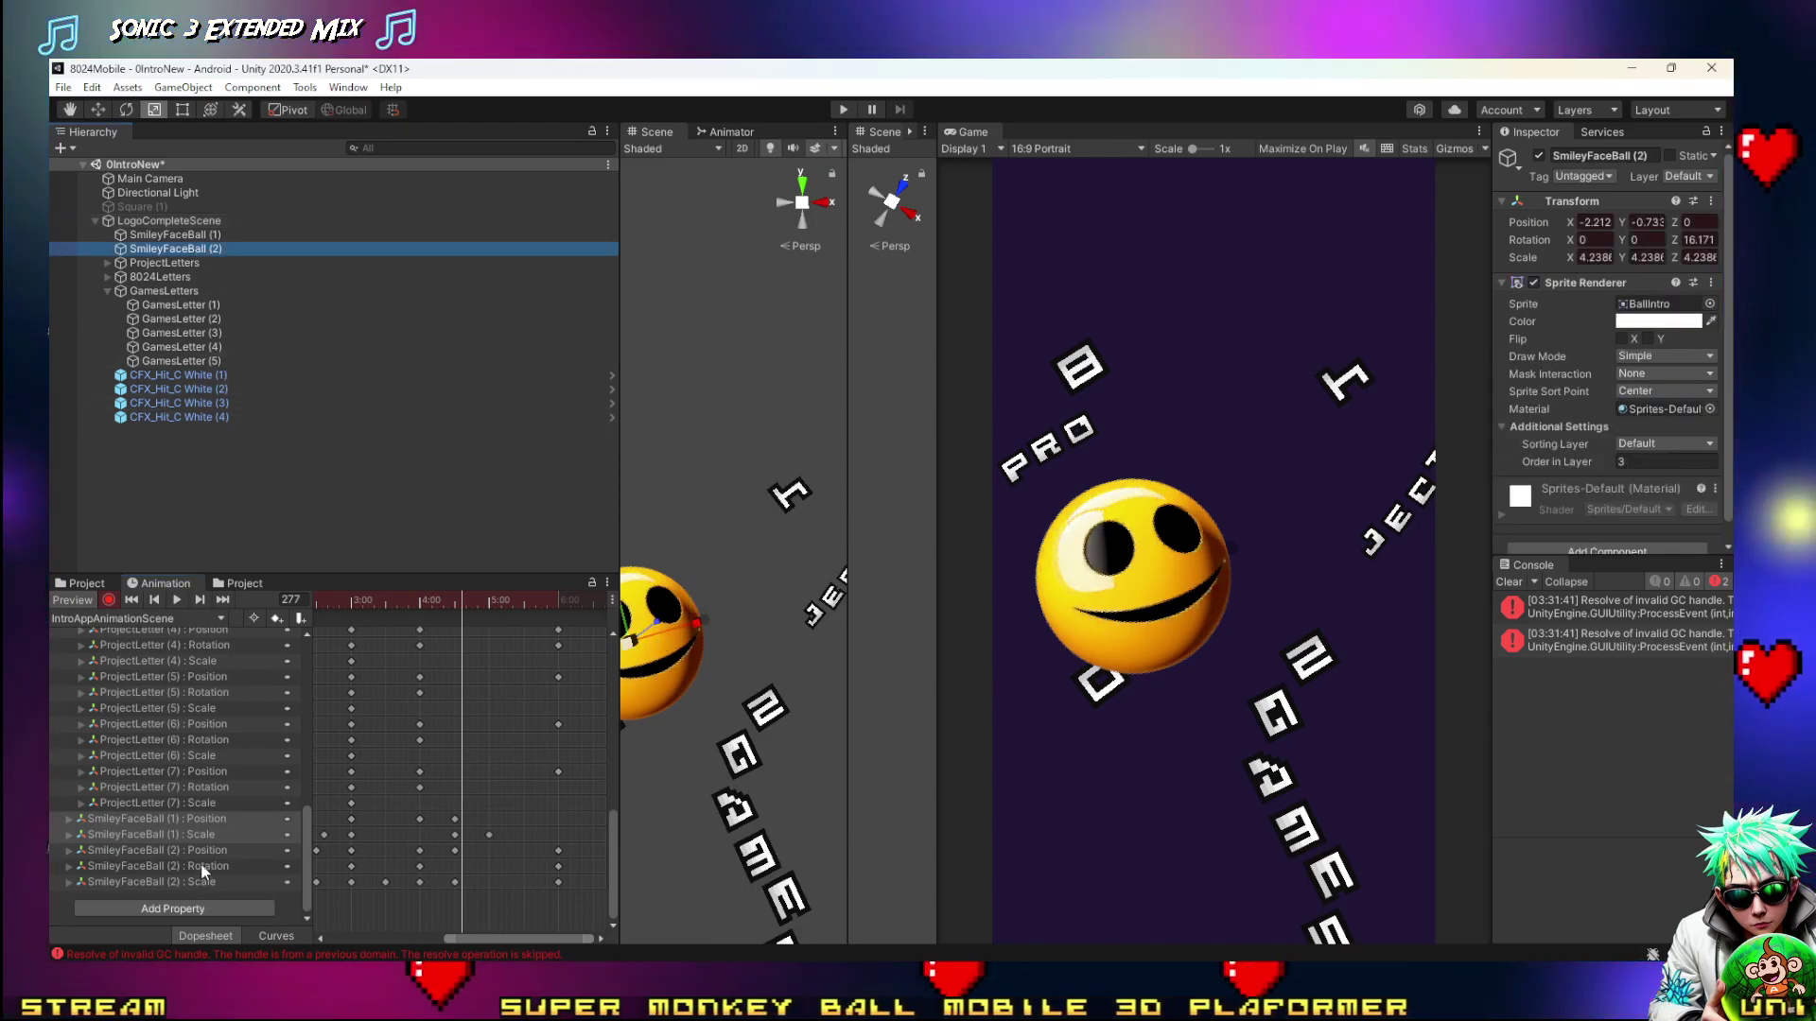
{"action": "left_click", "coordinate": [201, 853]}
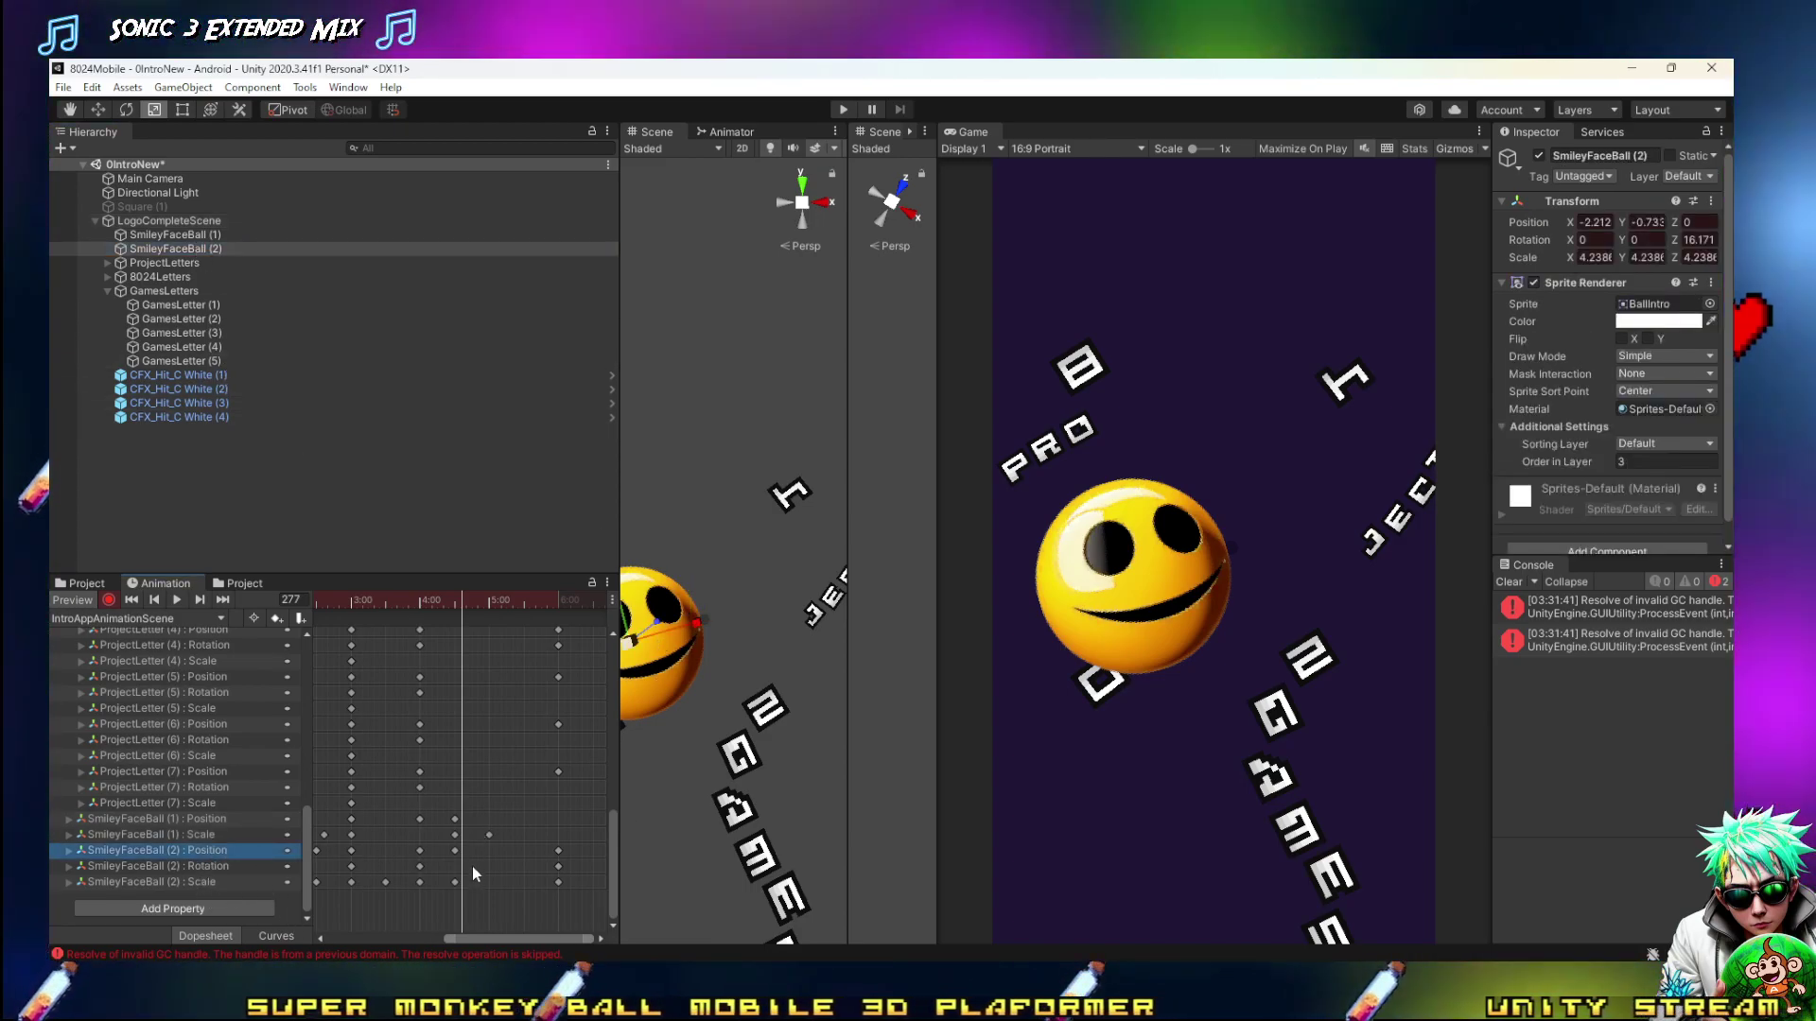
{"action": "scroll", "coordinate": [473, 866], "scroll_direction": "up", "scroll_amount": 3}
{"action": "left_click", "coordinate": [401, 850]}
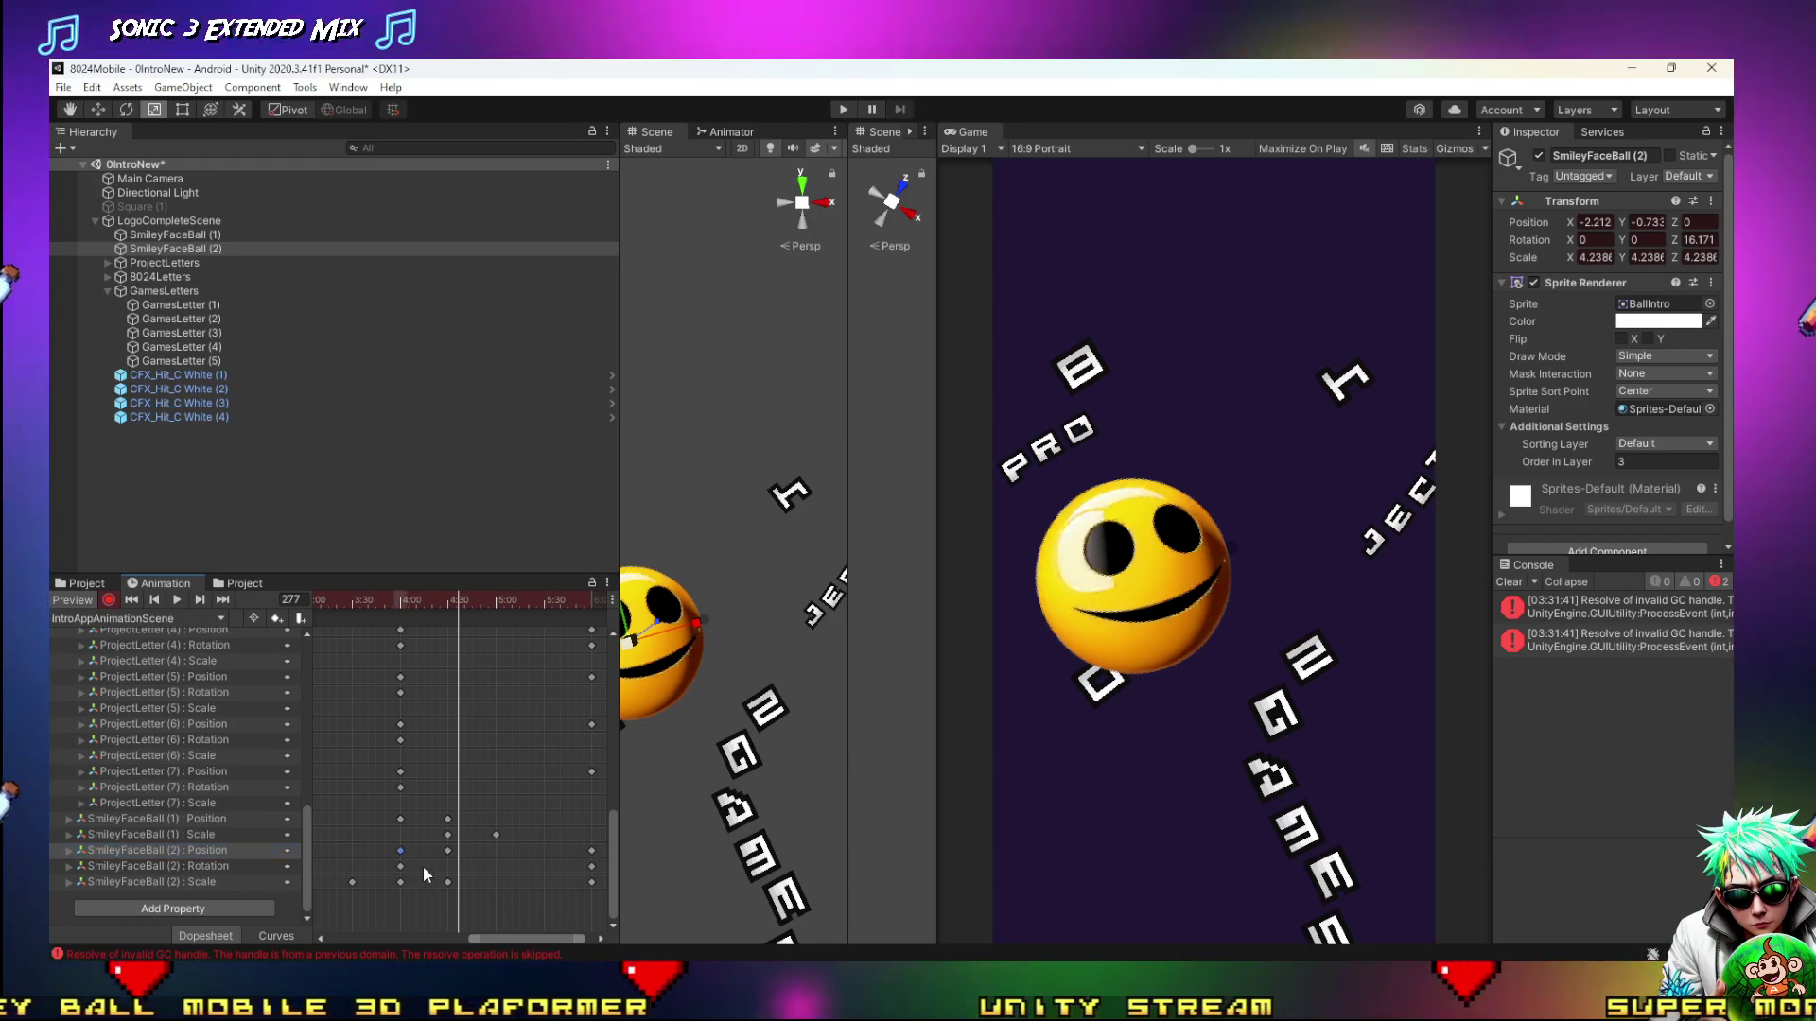
{"action": "left_click_drag", "start_coordinate": [422, 843], "coordinate": [610, 858]}
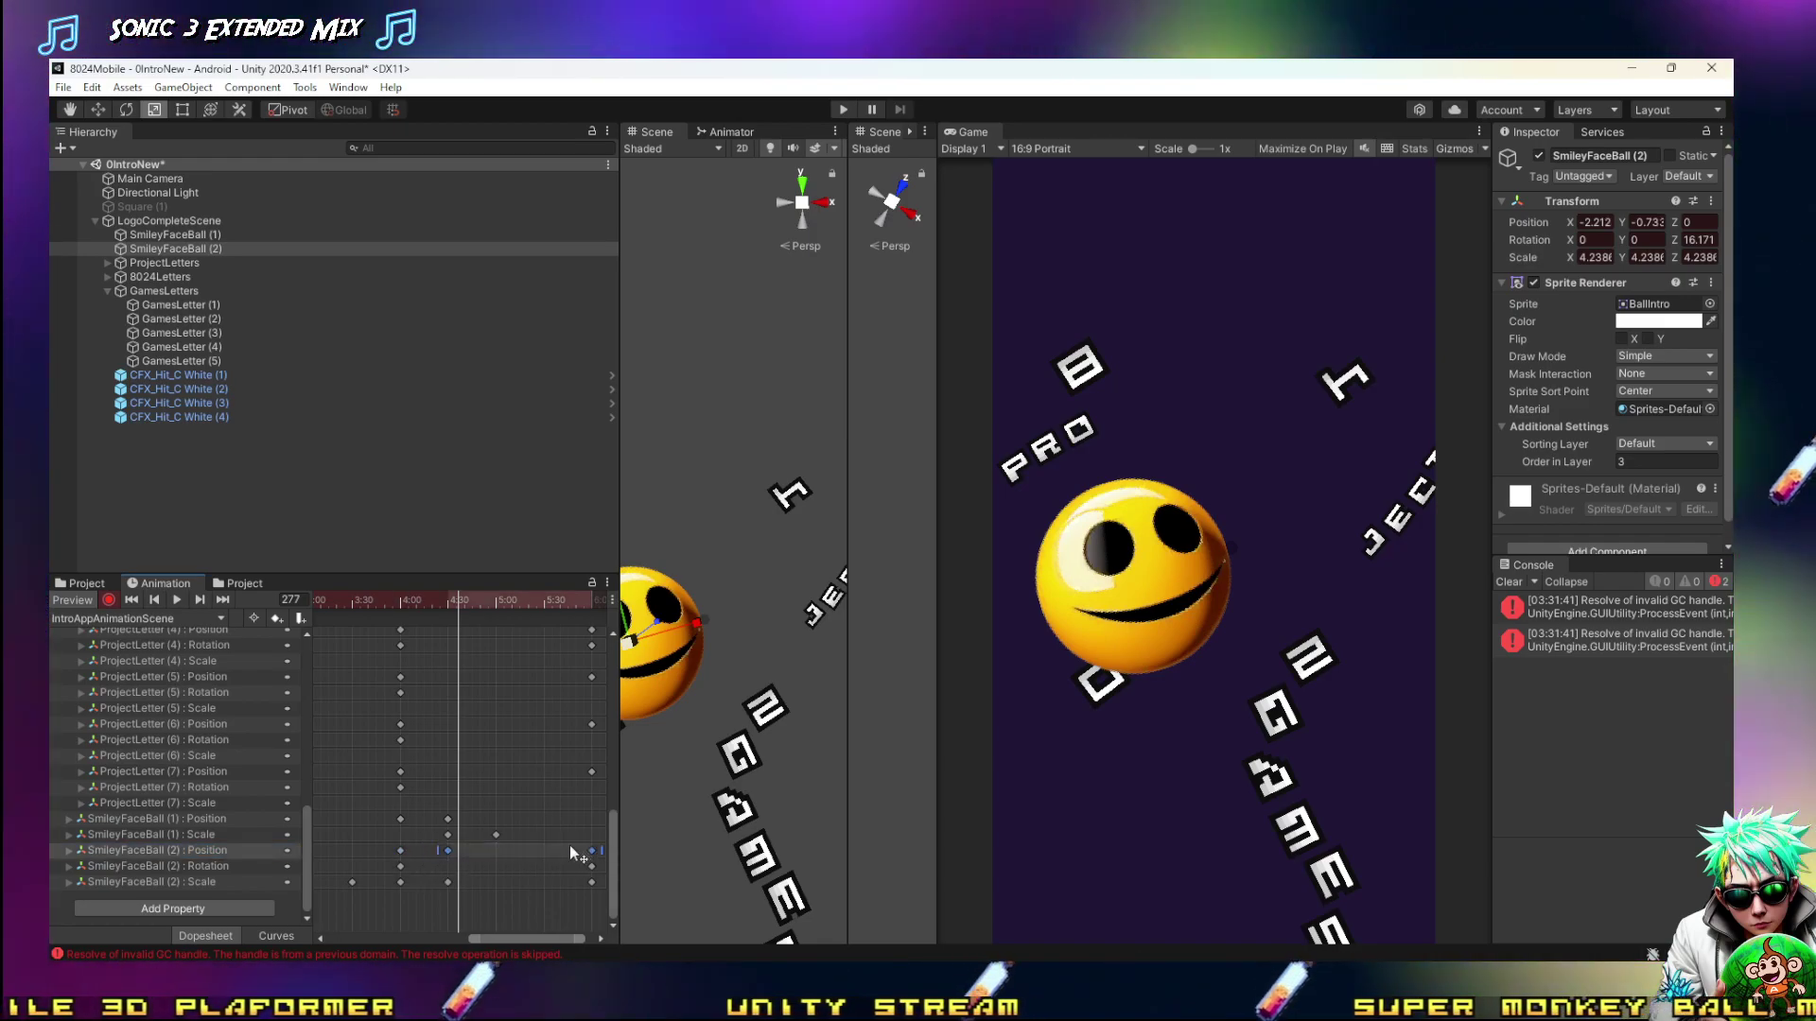
{"action": "scroll", "coordinate": [528, 851], "scroll_direction": "down", "scroll_amount": 3}
{"action": "left_click_drag", "start_coordinate": [420, 845], "coordinate": [591, 859]}
{"action": "right_click", "coordinate": [554, 862]}
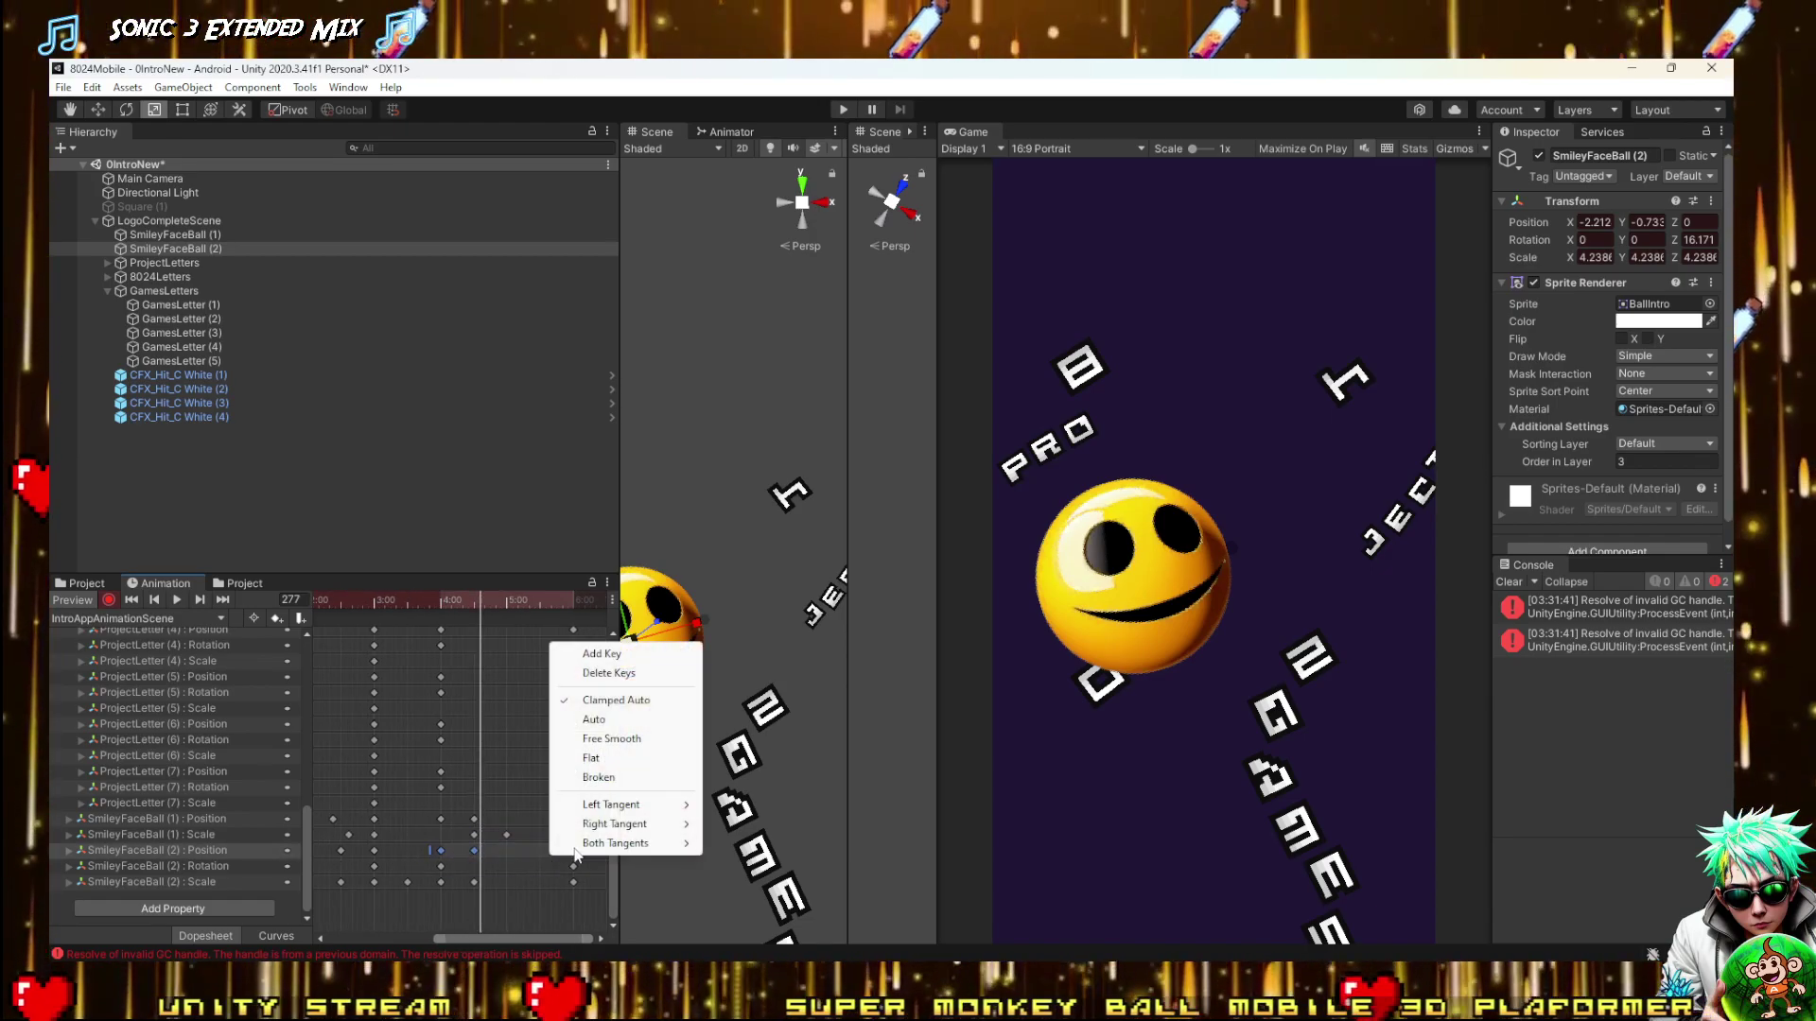
{"action": "left_click", "coordinate": [594, 721]}
{"action": "left_click_drag", "start_coordinate": [474, 598], "coordinate": [365, 631]}
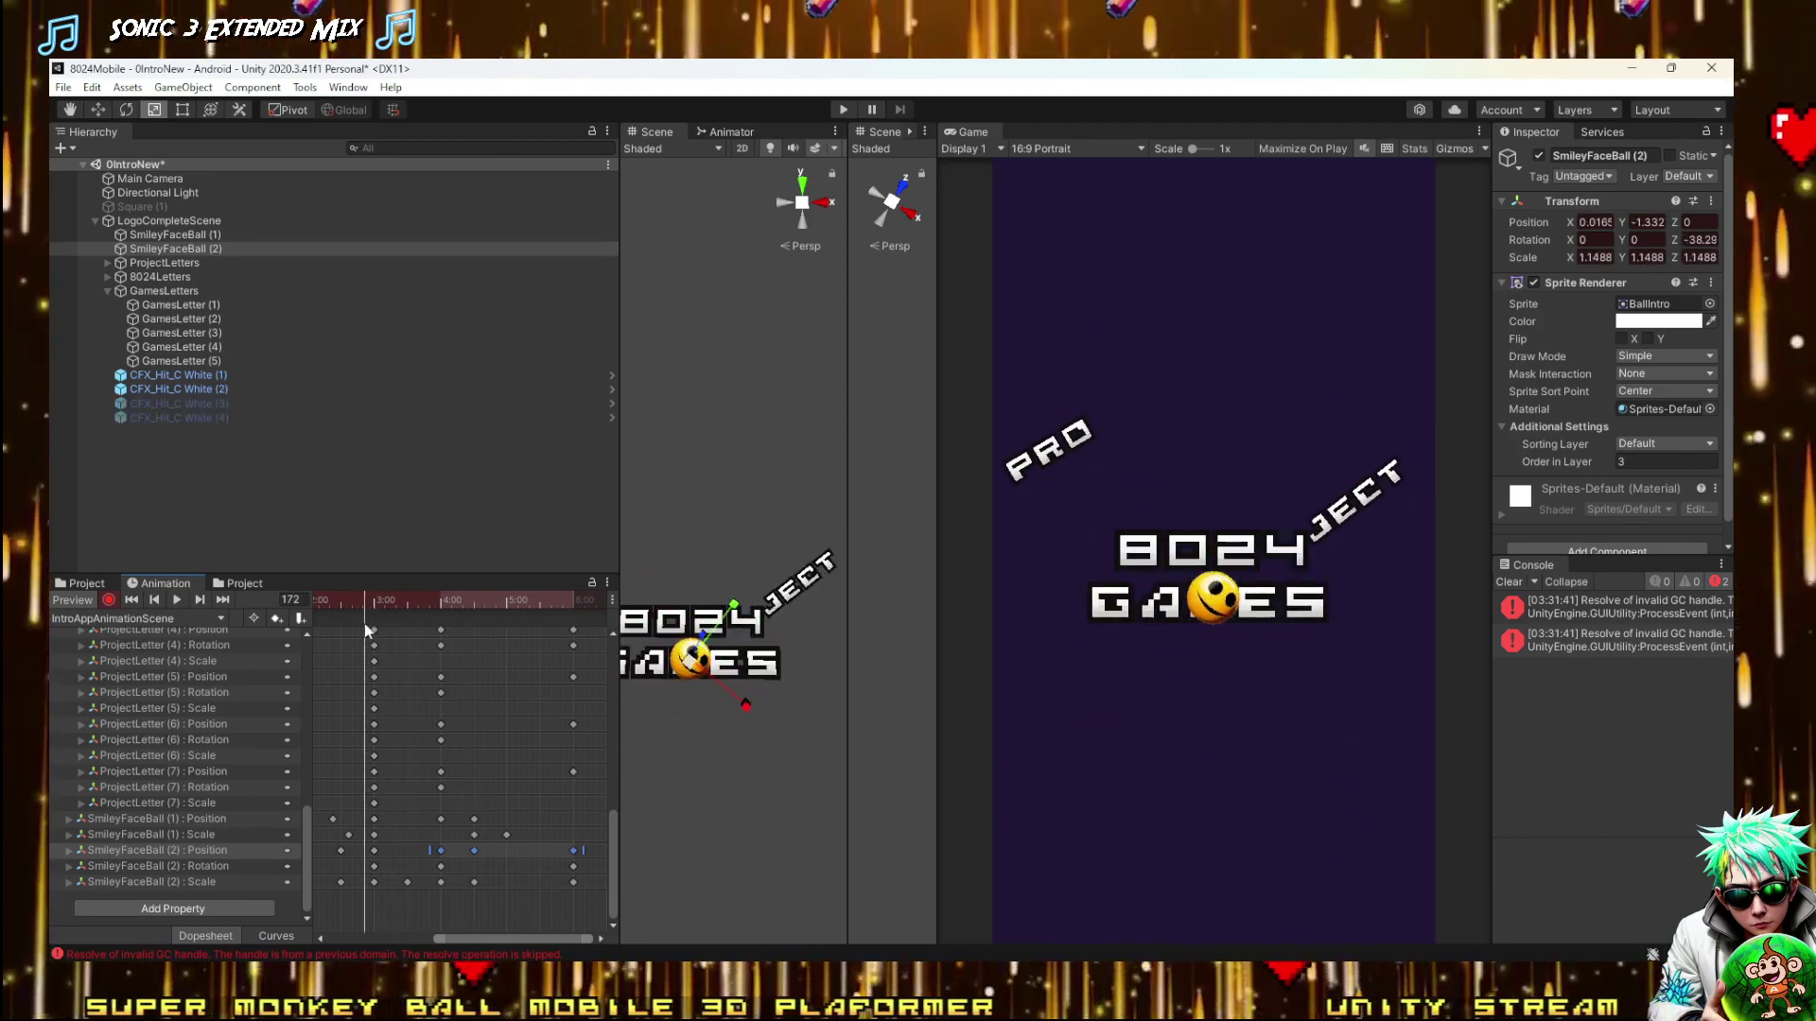
At frame 270, slide SmileyFaceBall (2) right along X, then scrub back to review its path
{"action": "left_click", "coordinate": [177, 600]}
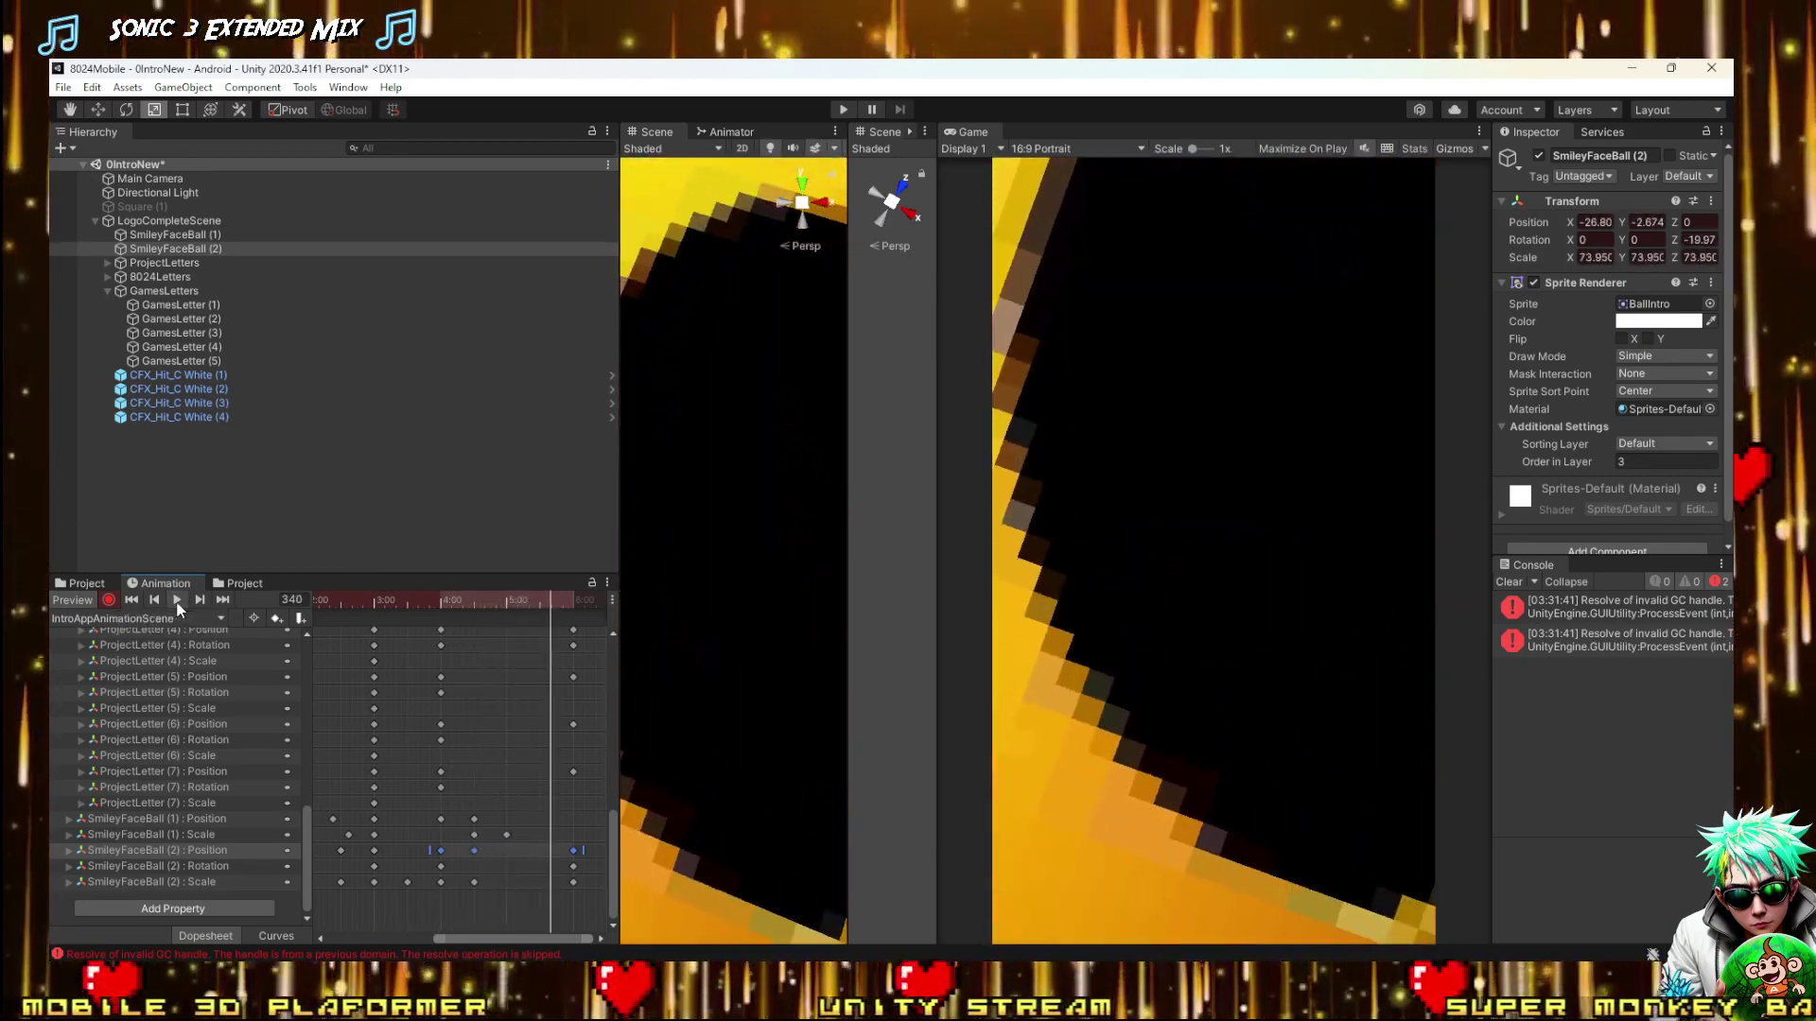
{"action": "mouse_move", "coordinate": [486, 616]}
{"action": "left_mouse_down"}
{"action": "mouse_move", "coordinate": [448, 610]}
{"action": "mouse_move", "coordinate": [481, 615]}
{"action": "left_mouse_up"}
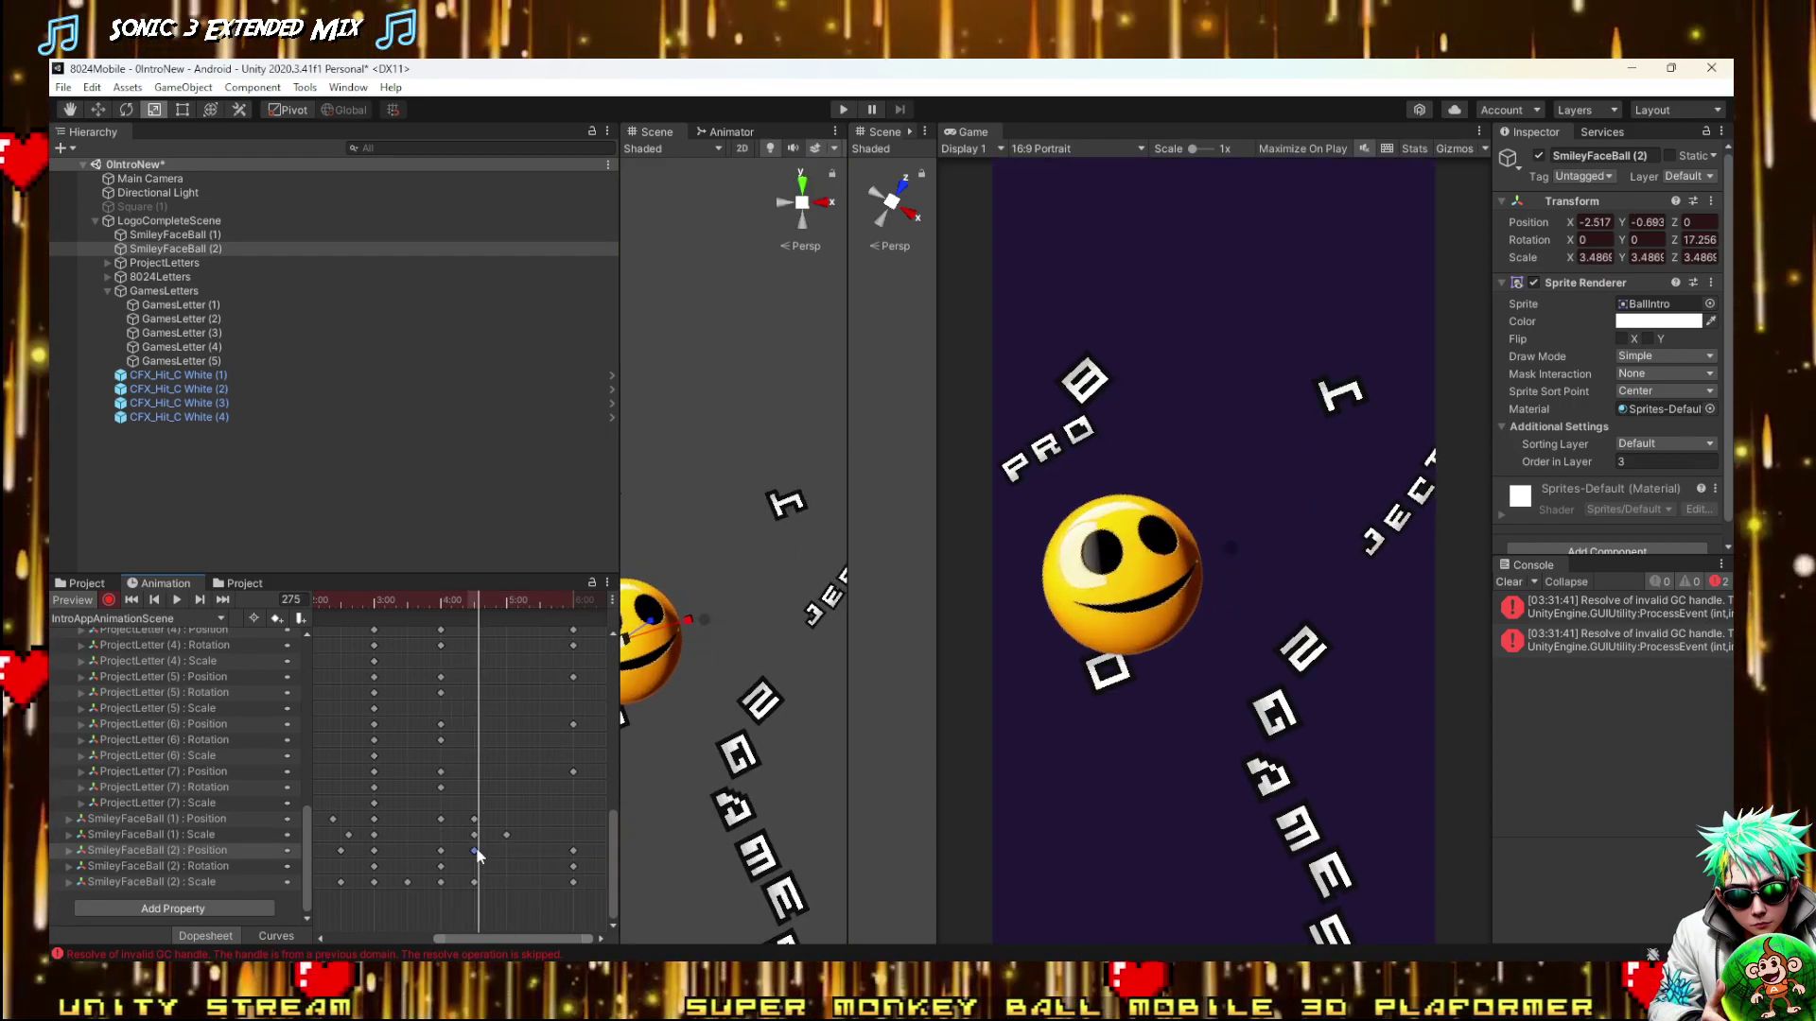
{"action": "left_click_drag", "start_coordinate": [473, 608], "coordinate": [476, 608]}
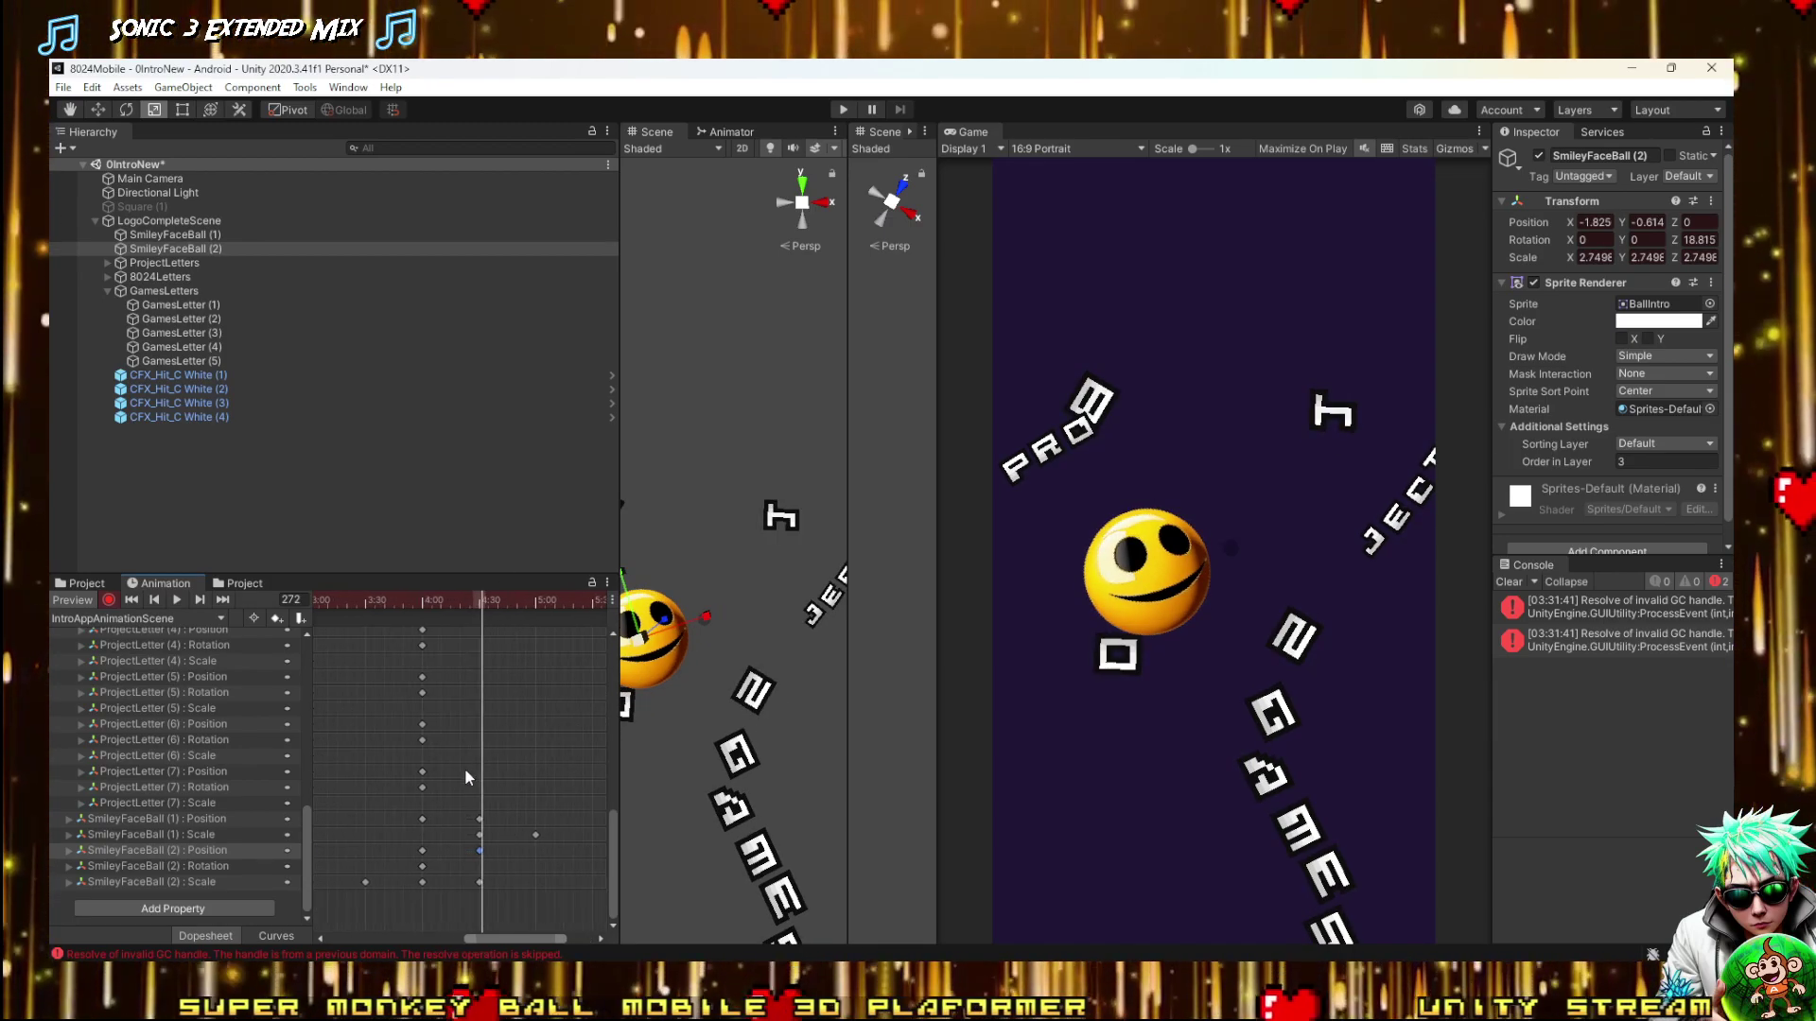
{"action": "scroll", "coordinate": [485, 604], "scroll_direction": "up", "scroll_amount": 3}
{"action": "left_click_drag", "start_coordinate": [484, 599], "coordinate": [478, 605]}
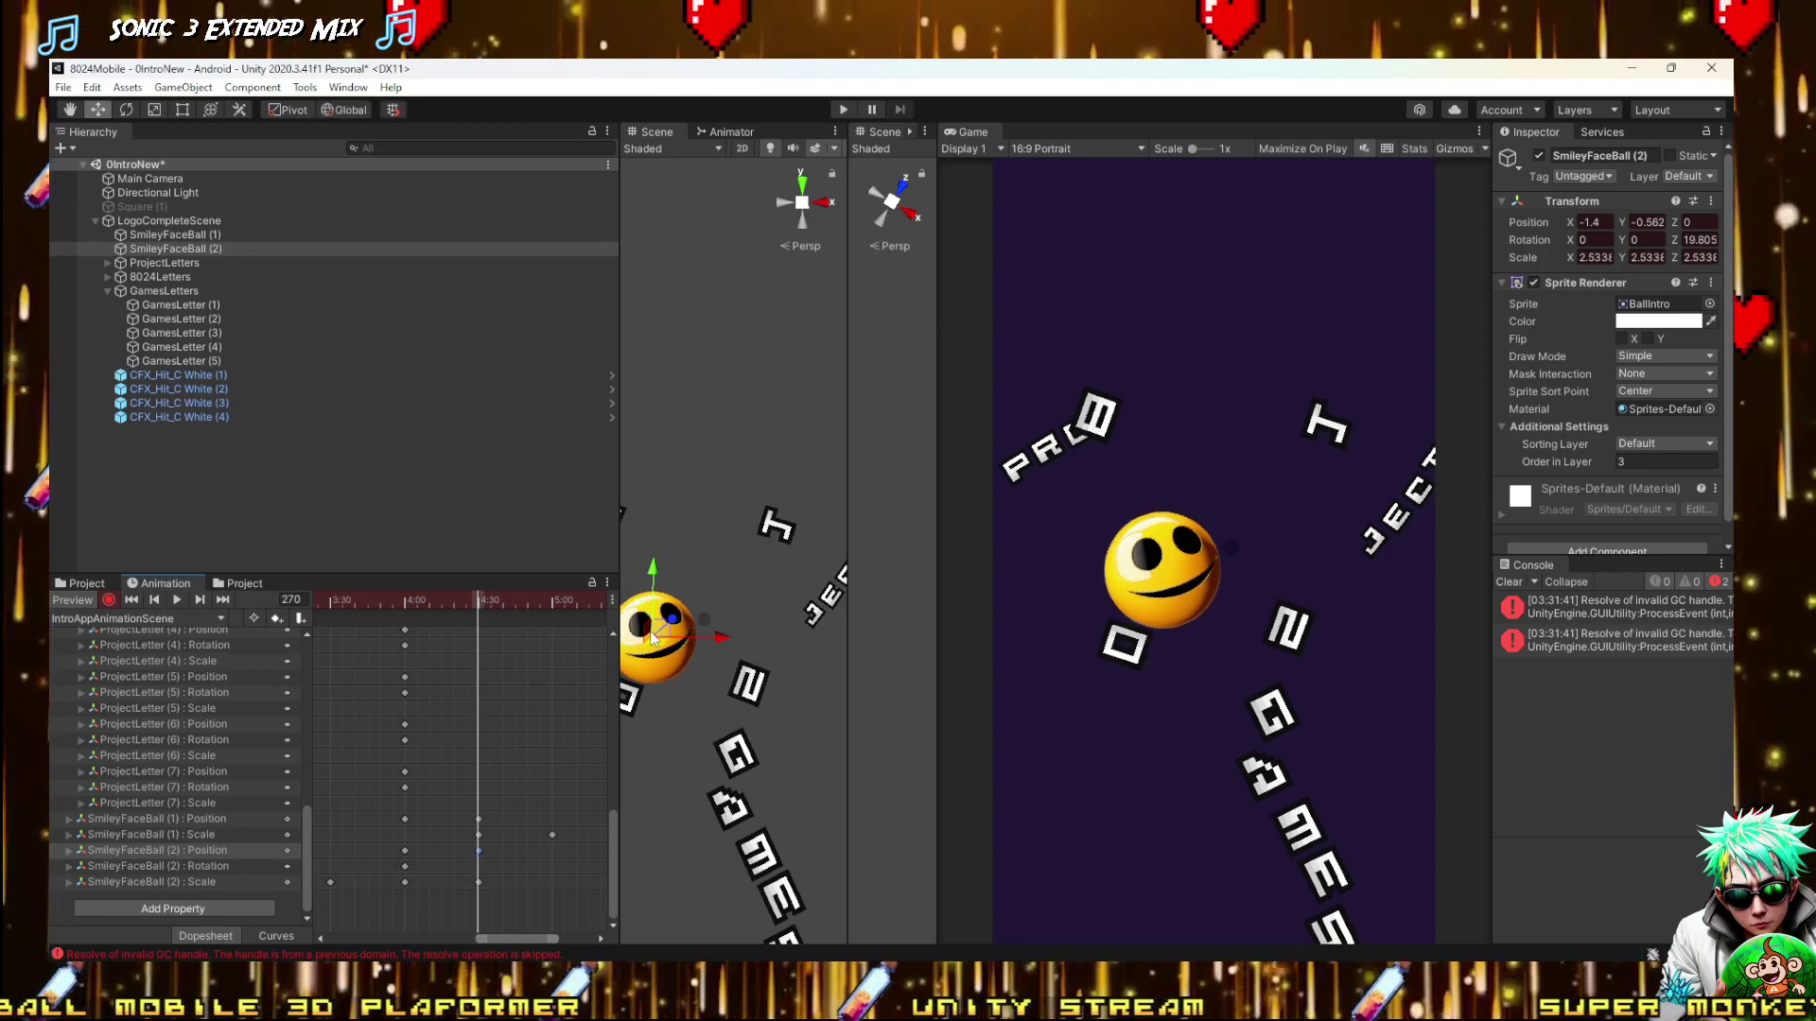
{"action": "mouse_move", "coordinate": [721, 641]}
{"action": "left_mouse_down"}
{"action": "mouse_move", "coordinate": [808, 646]}
{"action": "mouse_move", "coordinate": [747, 655]}
{"action": "left_mouse_up"}
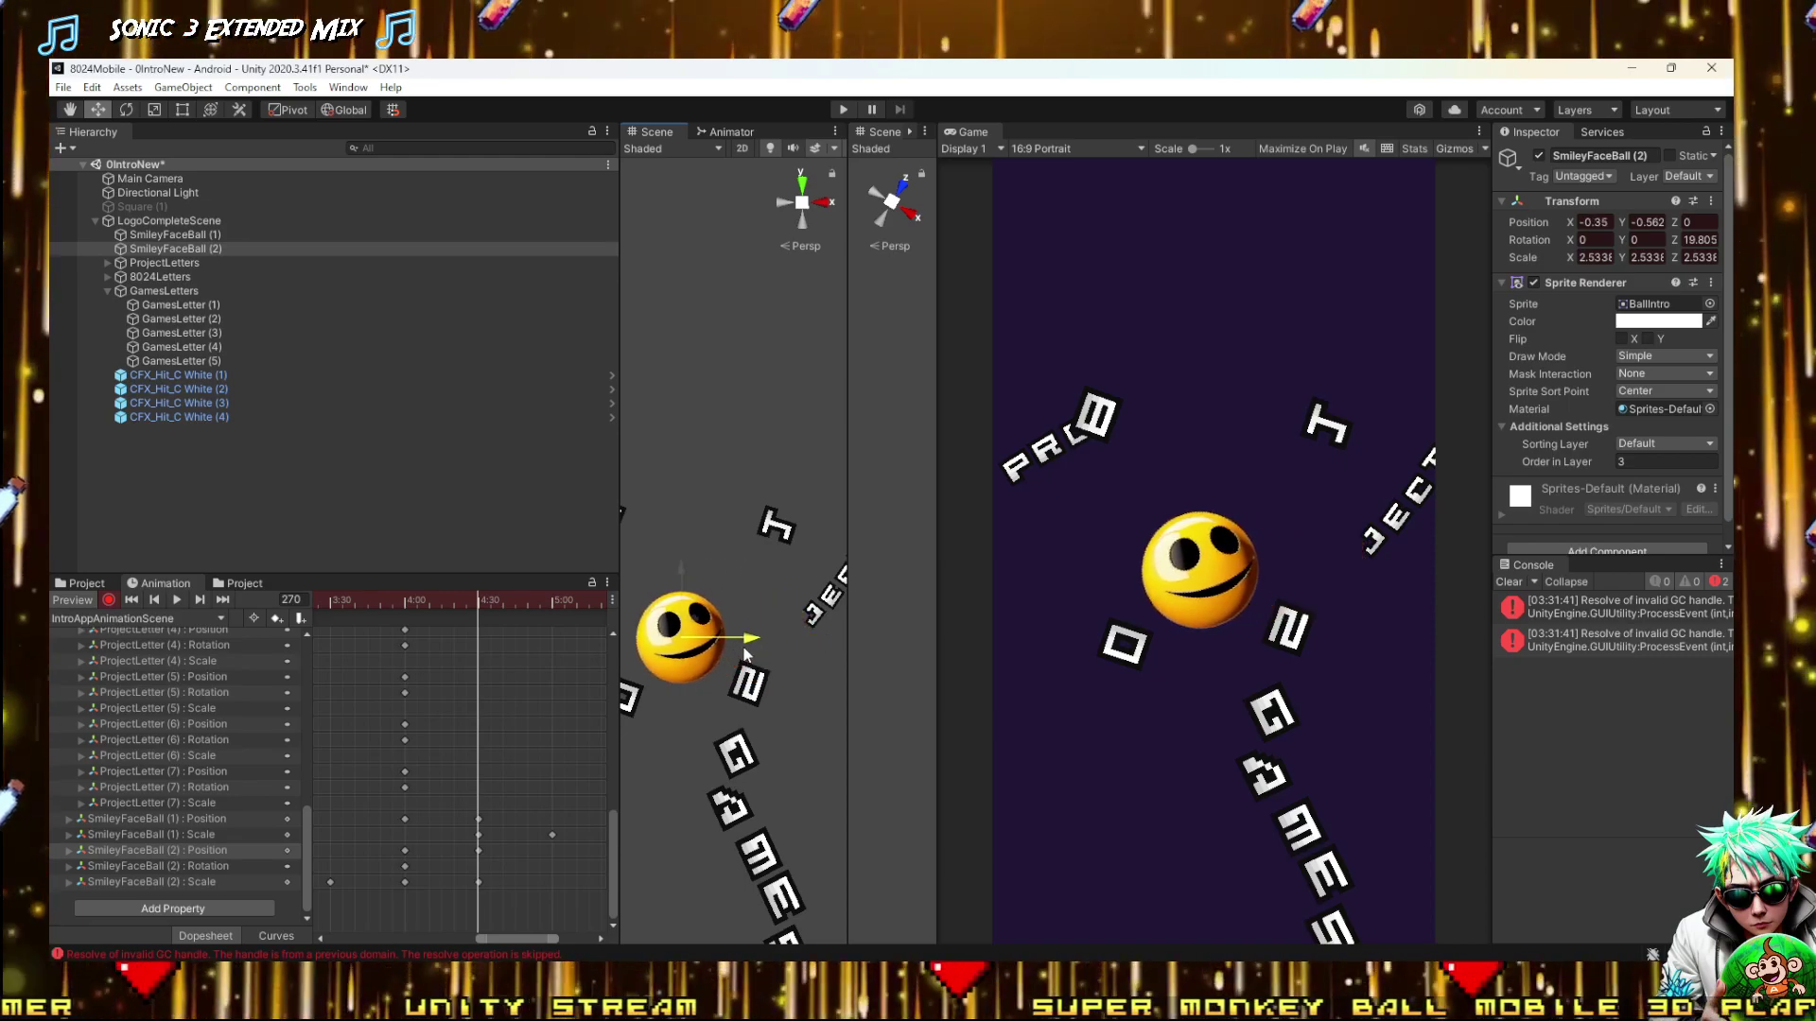
{"action": "mouse_move", "coordinate": [478, 610]}
{"action": "left_mouse_down"}
{"action": "mouse_move", "coordinate": [420, 601]}
{"action": "mouse_move", "coordinate": [518, 590]}
{"action": "mouse_move", "coordinate": [480, 615]}
{"action": "left_mouse_up"}
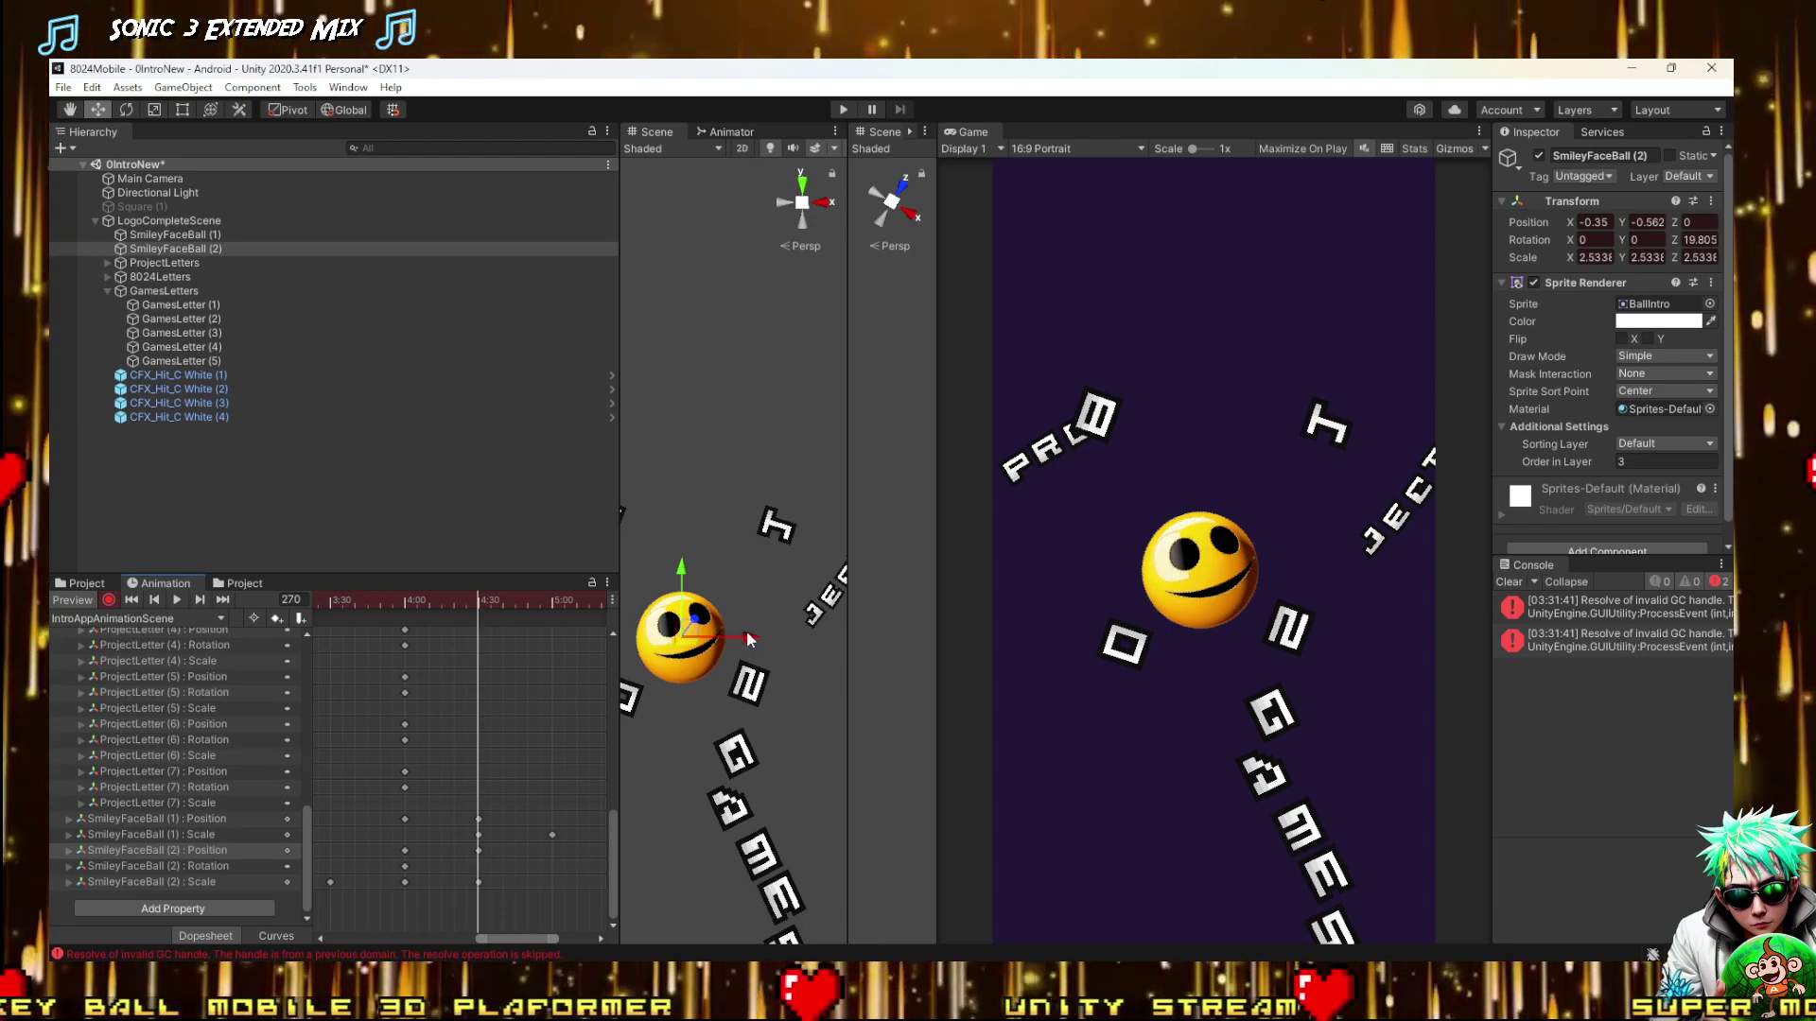
{"action": "left_click_drag", "start_coordinate": [483, 590], "coordinate": [310, 601]}
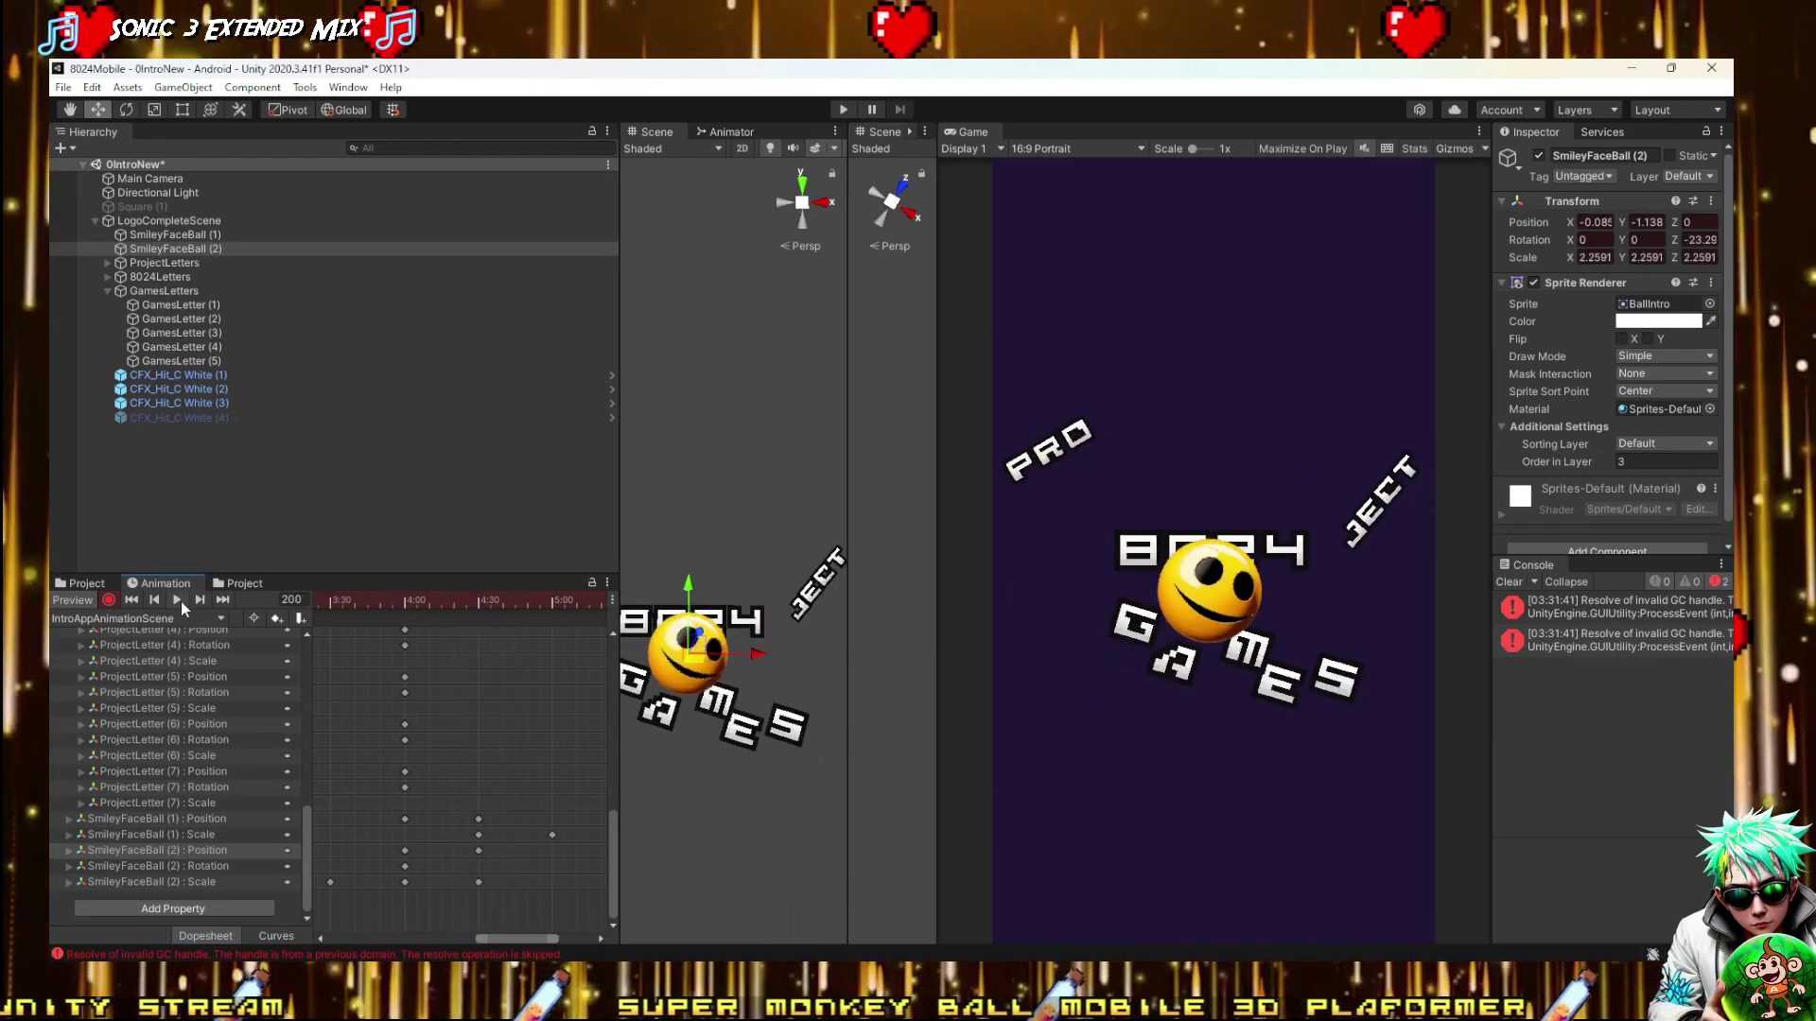
Play the animation from frame 200, stop at 268, and scrub ahead to frame 300
{"action": "left_click", "coordinate": [178, 600]}
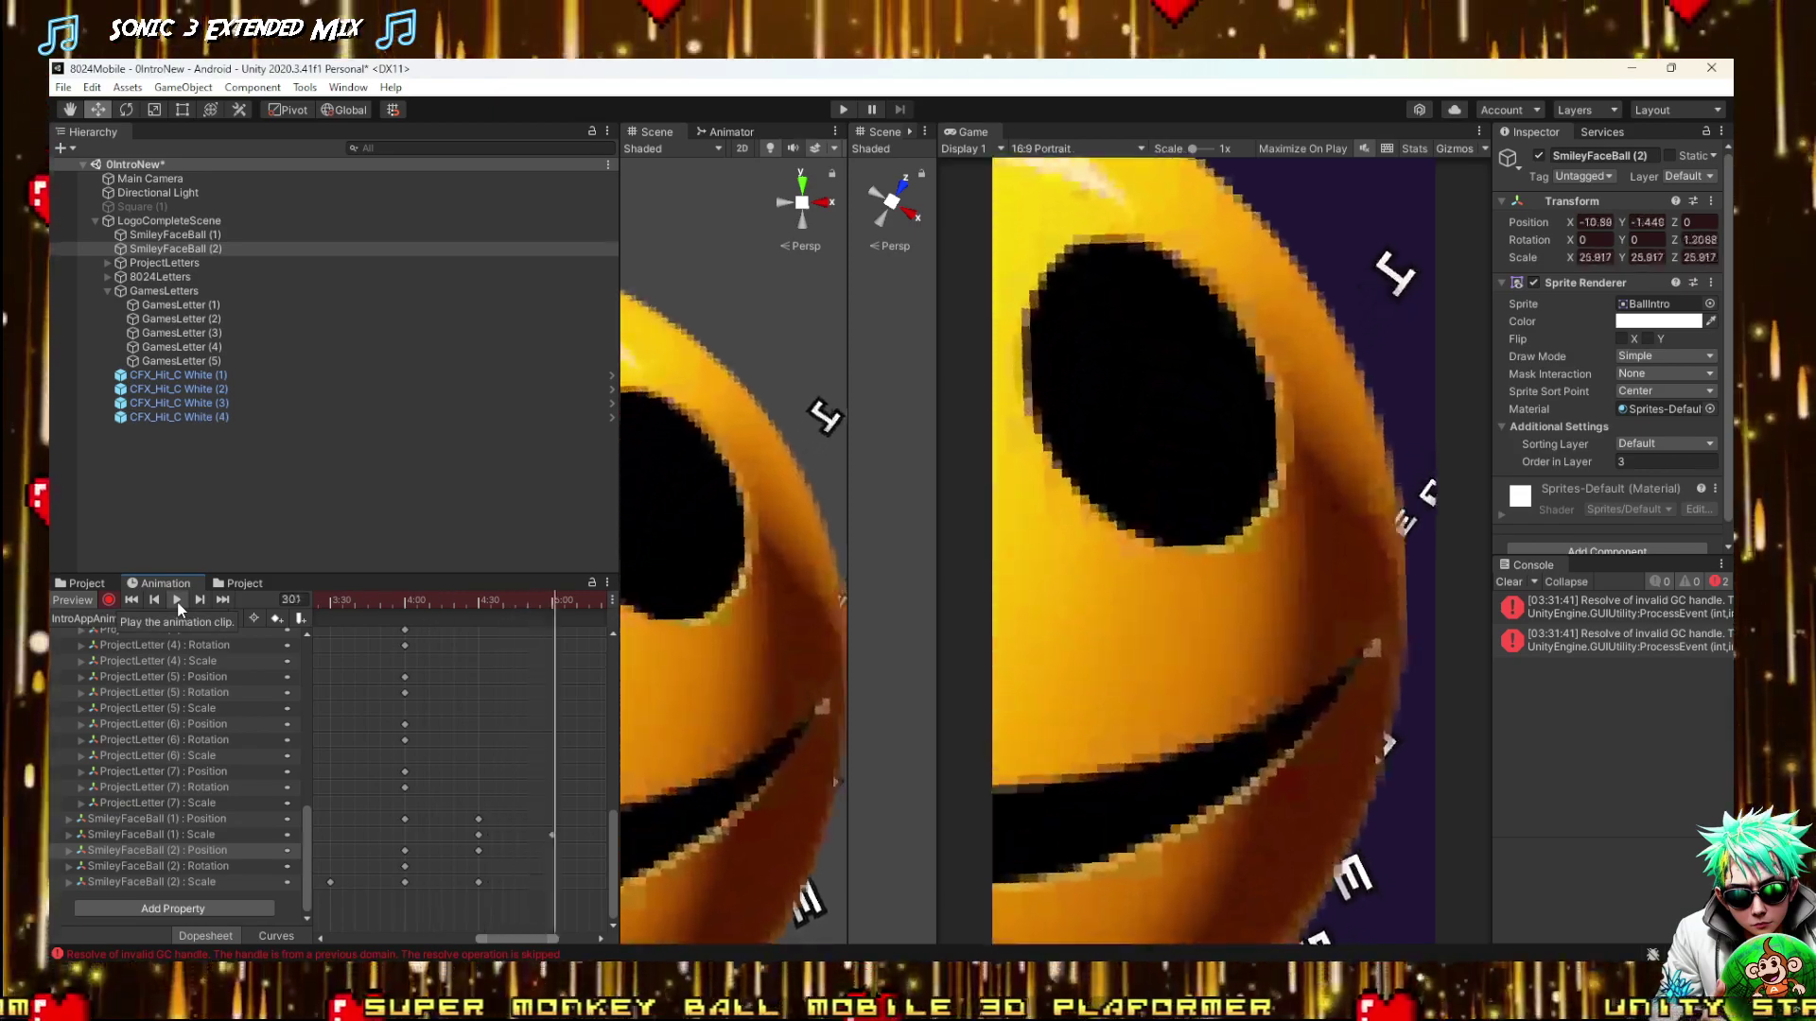
{"action": "left_click", "coordinate": [471, 602]}
{"action": "left_click_drag", "start_coordinate": [471, 602], "coordinate": [551, 602]}
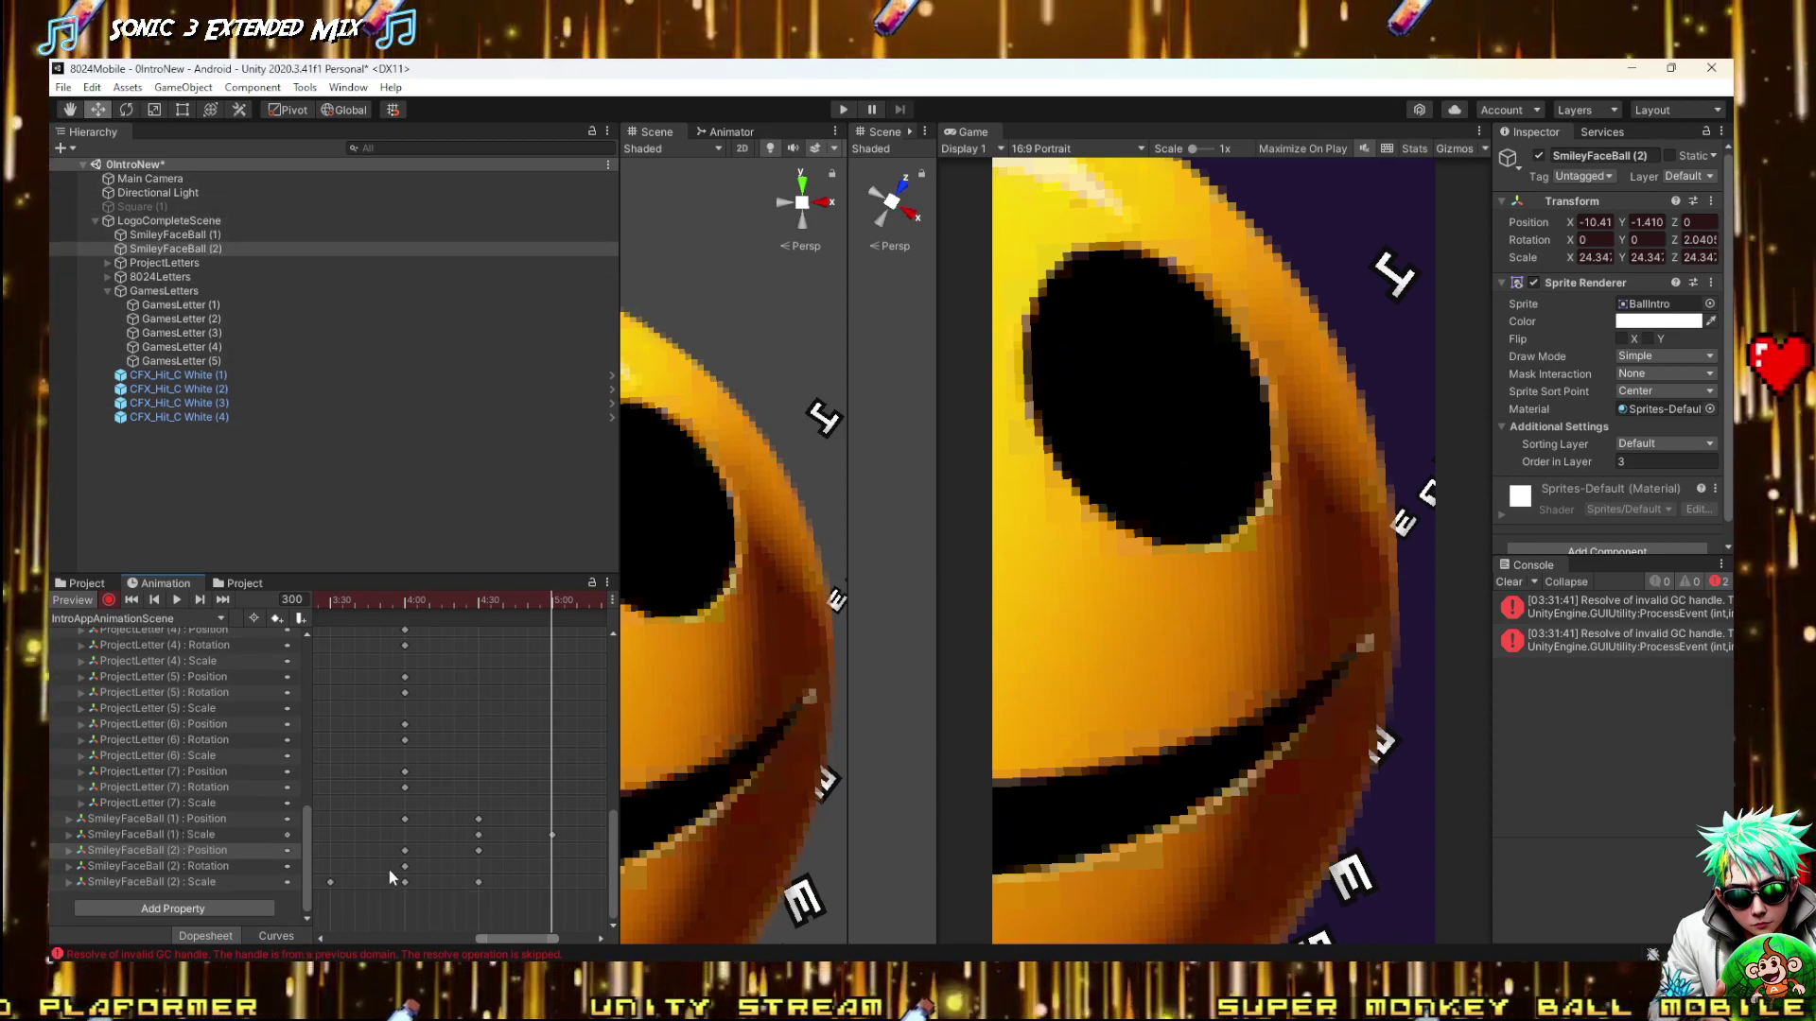
{"action": "mouse_move", "coordinate": [522, 940]}
{"action": "left_mouse_down"}
{"action": "mouse_move", "coordinate": [570, 942]}
{"action": "mouse_move", "coordinate": [541, 940]}
{"action": "left_mouse_up"}
{"action": "scroll", "coordinate": [472, 870], "scroll_direction": "down", "scroll_amount": 2}
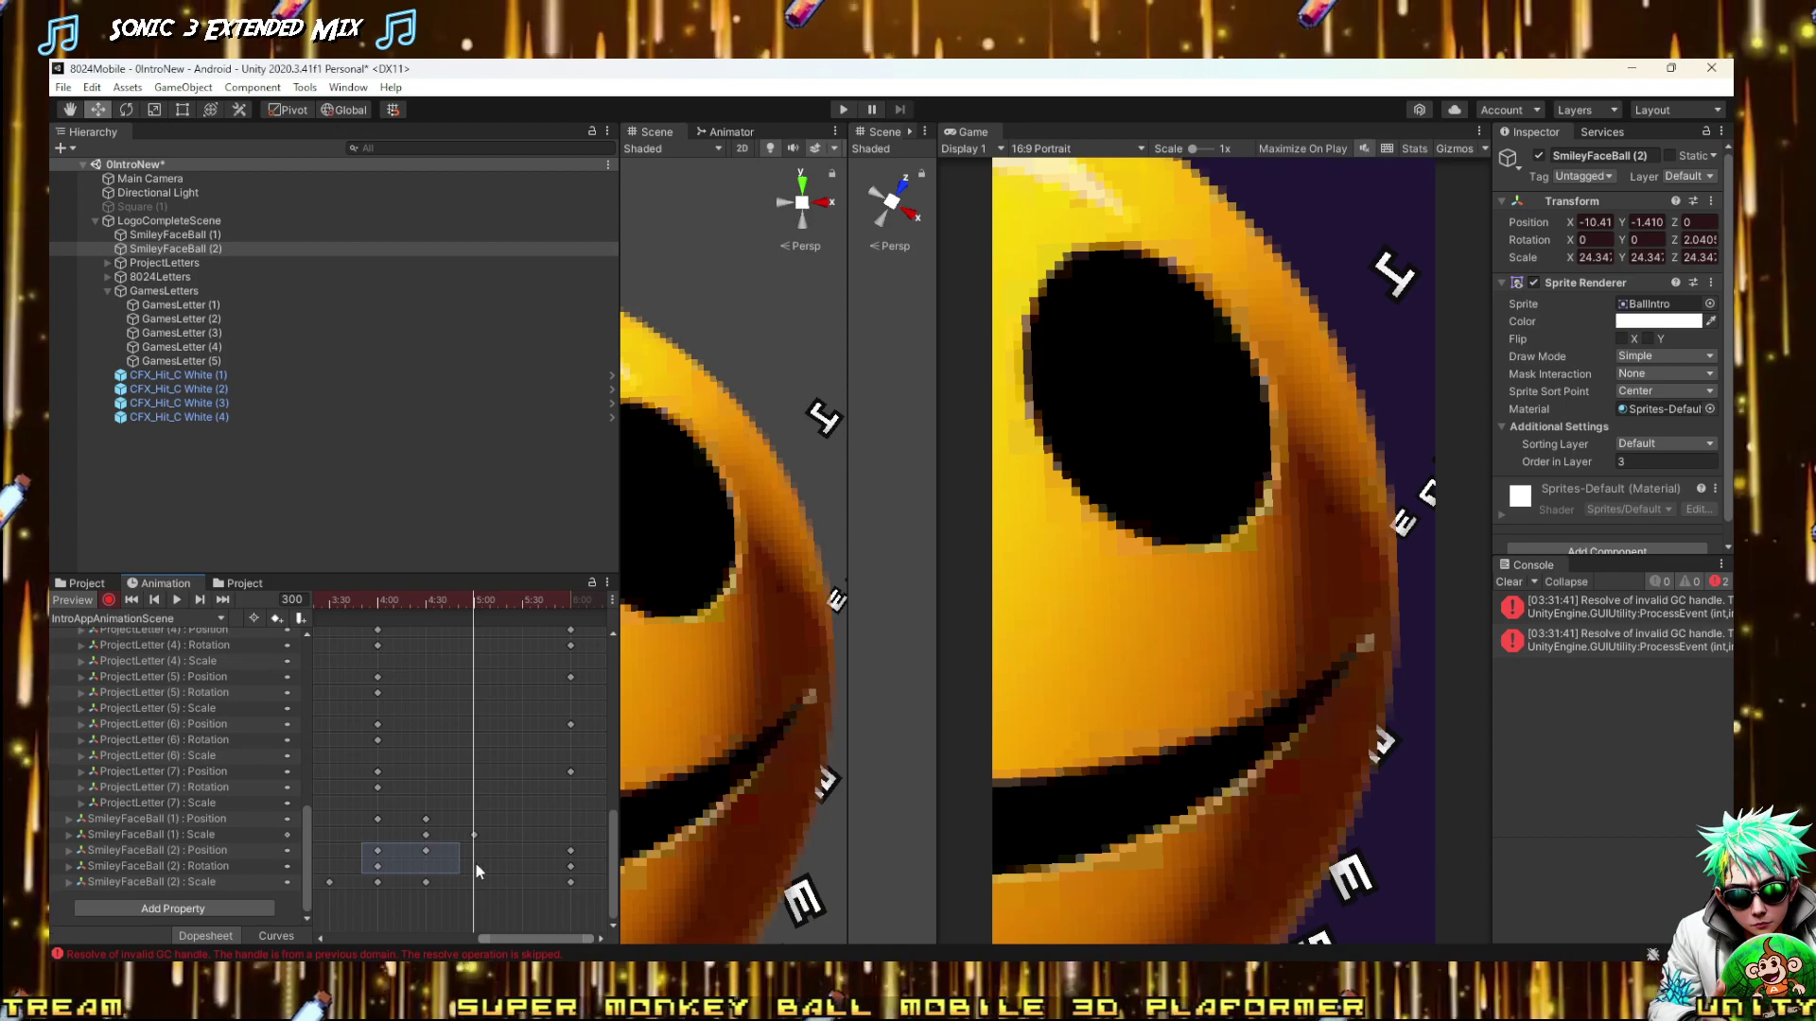
Set the three SmileyFaceBall (2) Position keyframes to Free Smooth and review the motion
{"action": "left_click_drag", "start_coordinate": [583, 854], "coordinate": [582, 855]}
{"action": "right_click", "coordinate": [501, 849]}
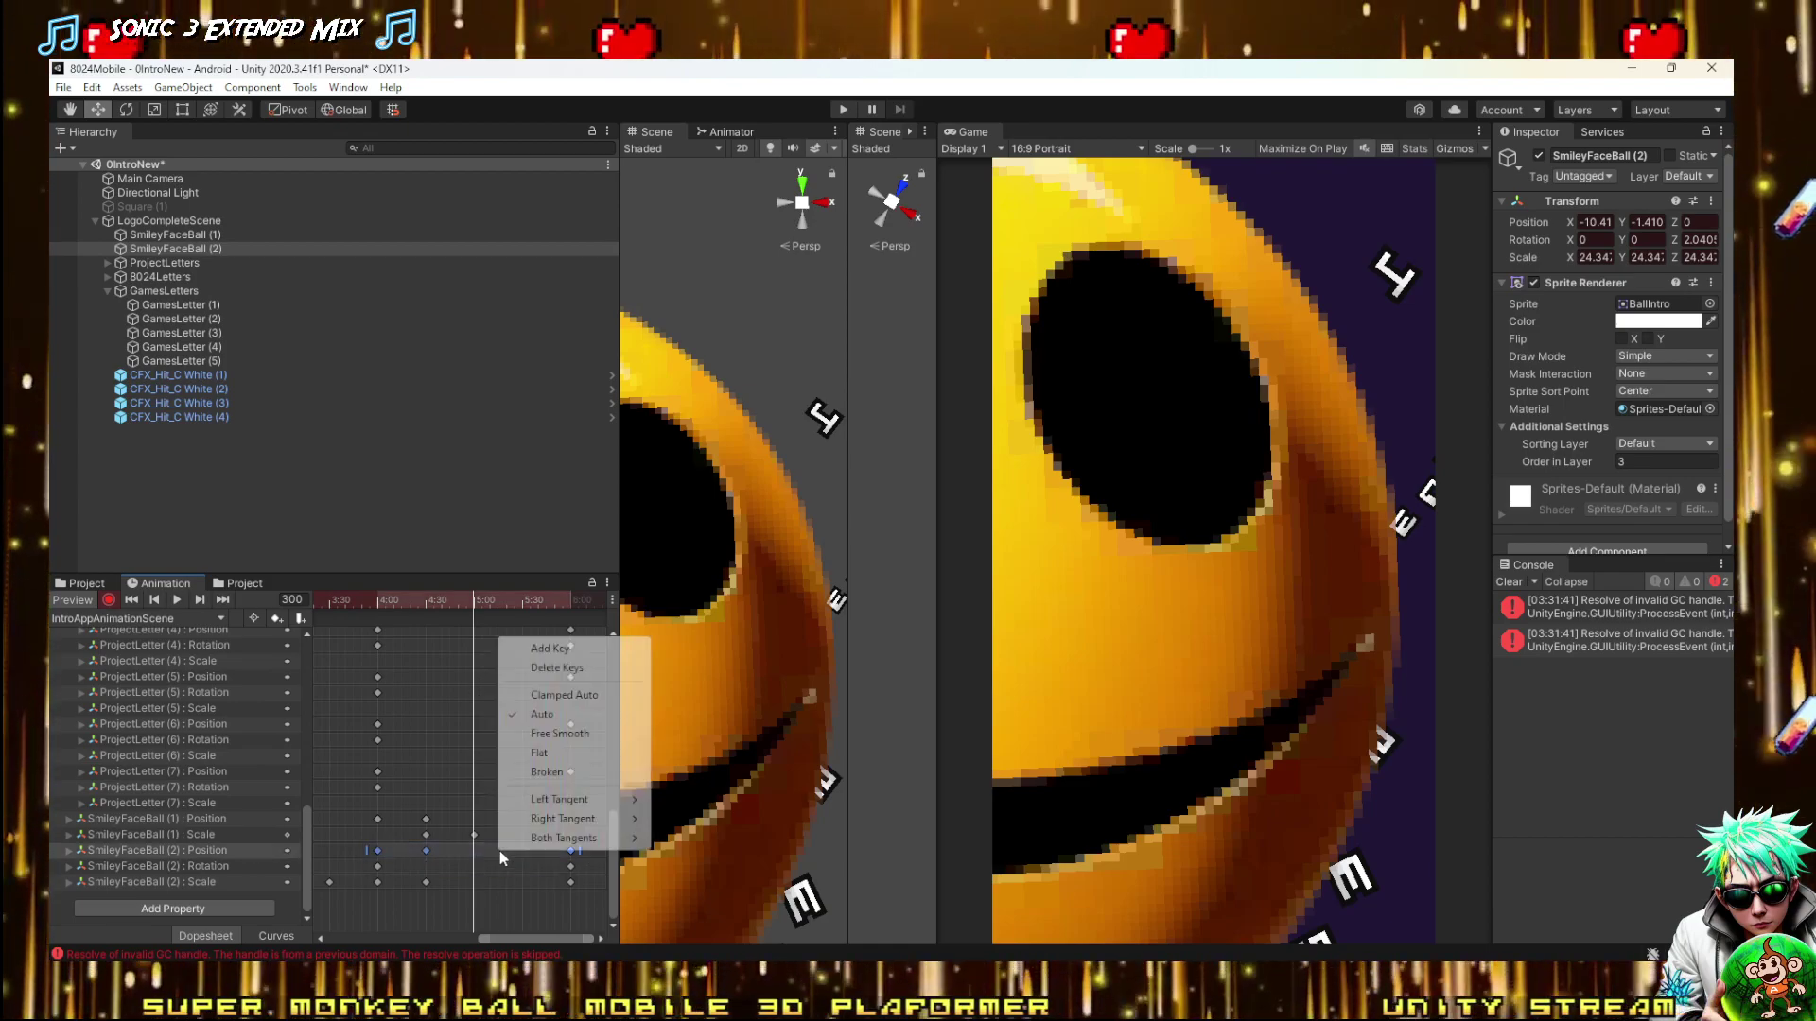
{"action": "left_click", "coordinate": [556, 735]}
{"action": "left_click_drag", "start_coordinate": [473, 600], "coordinate": [341, 625]}
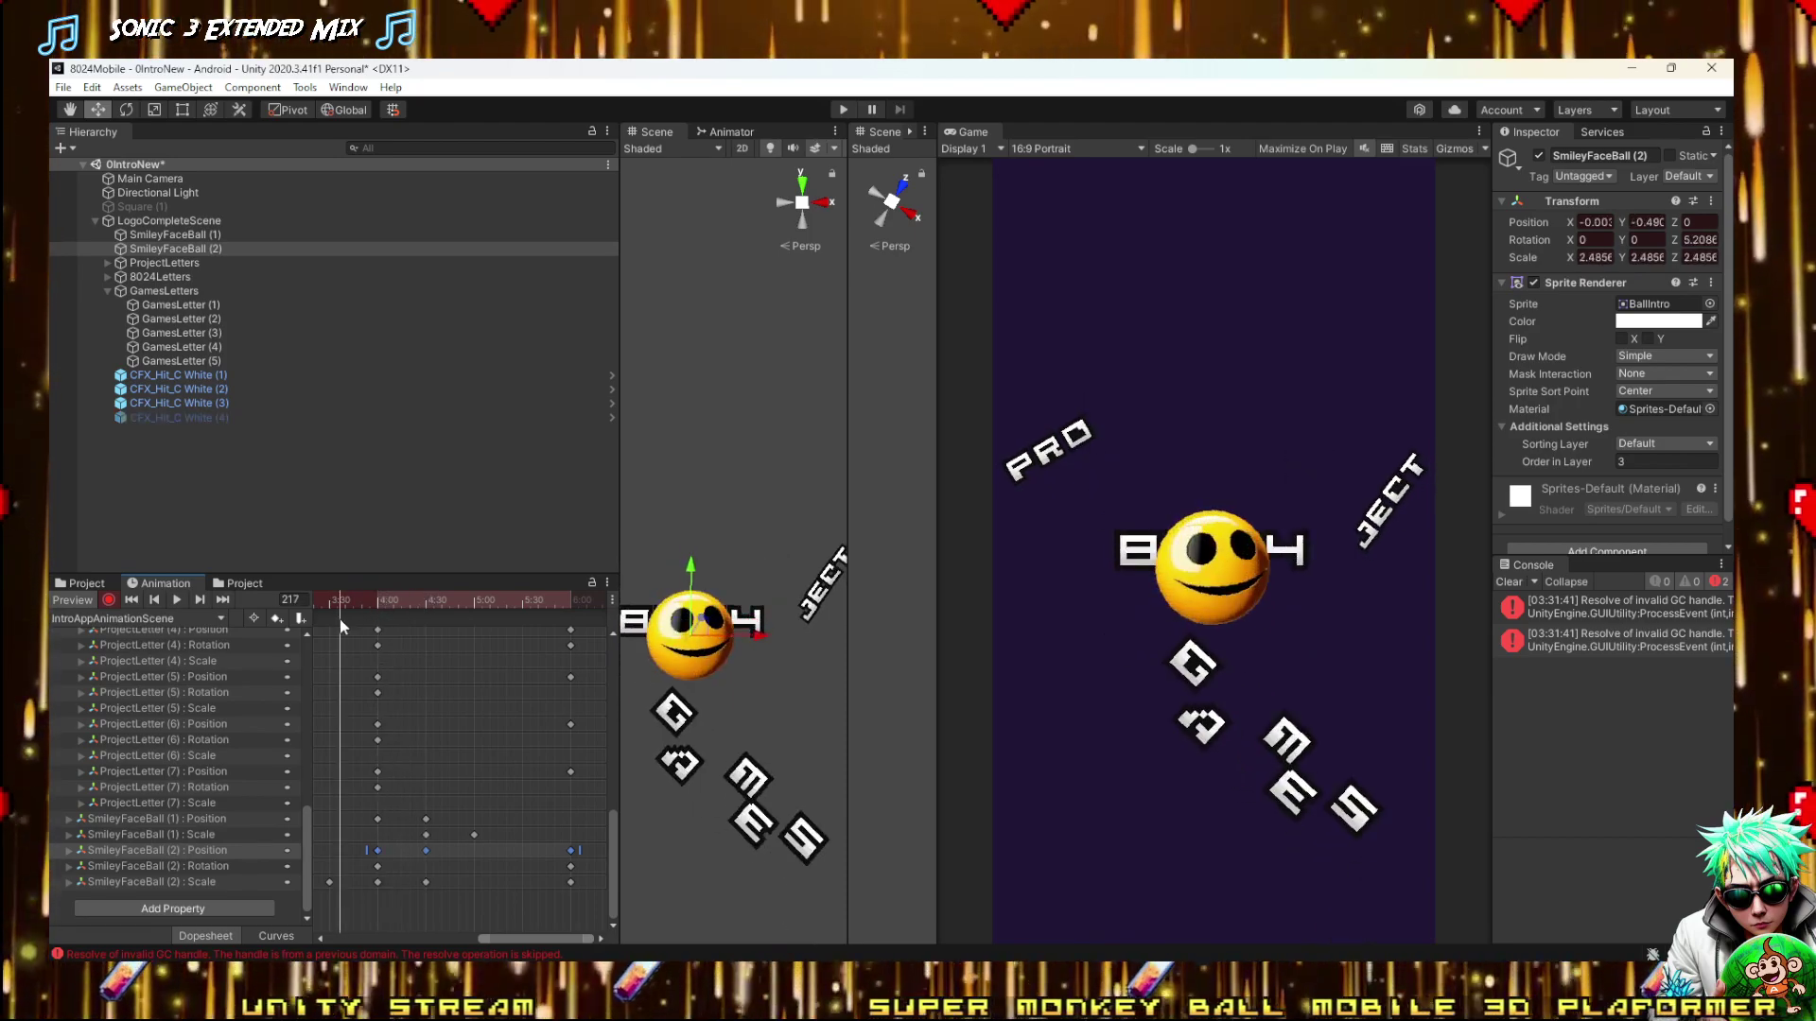
{"action": "left_click", "coordinate": [456, 882]}
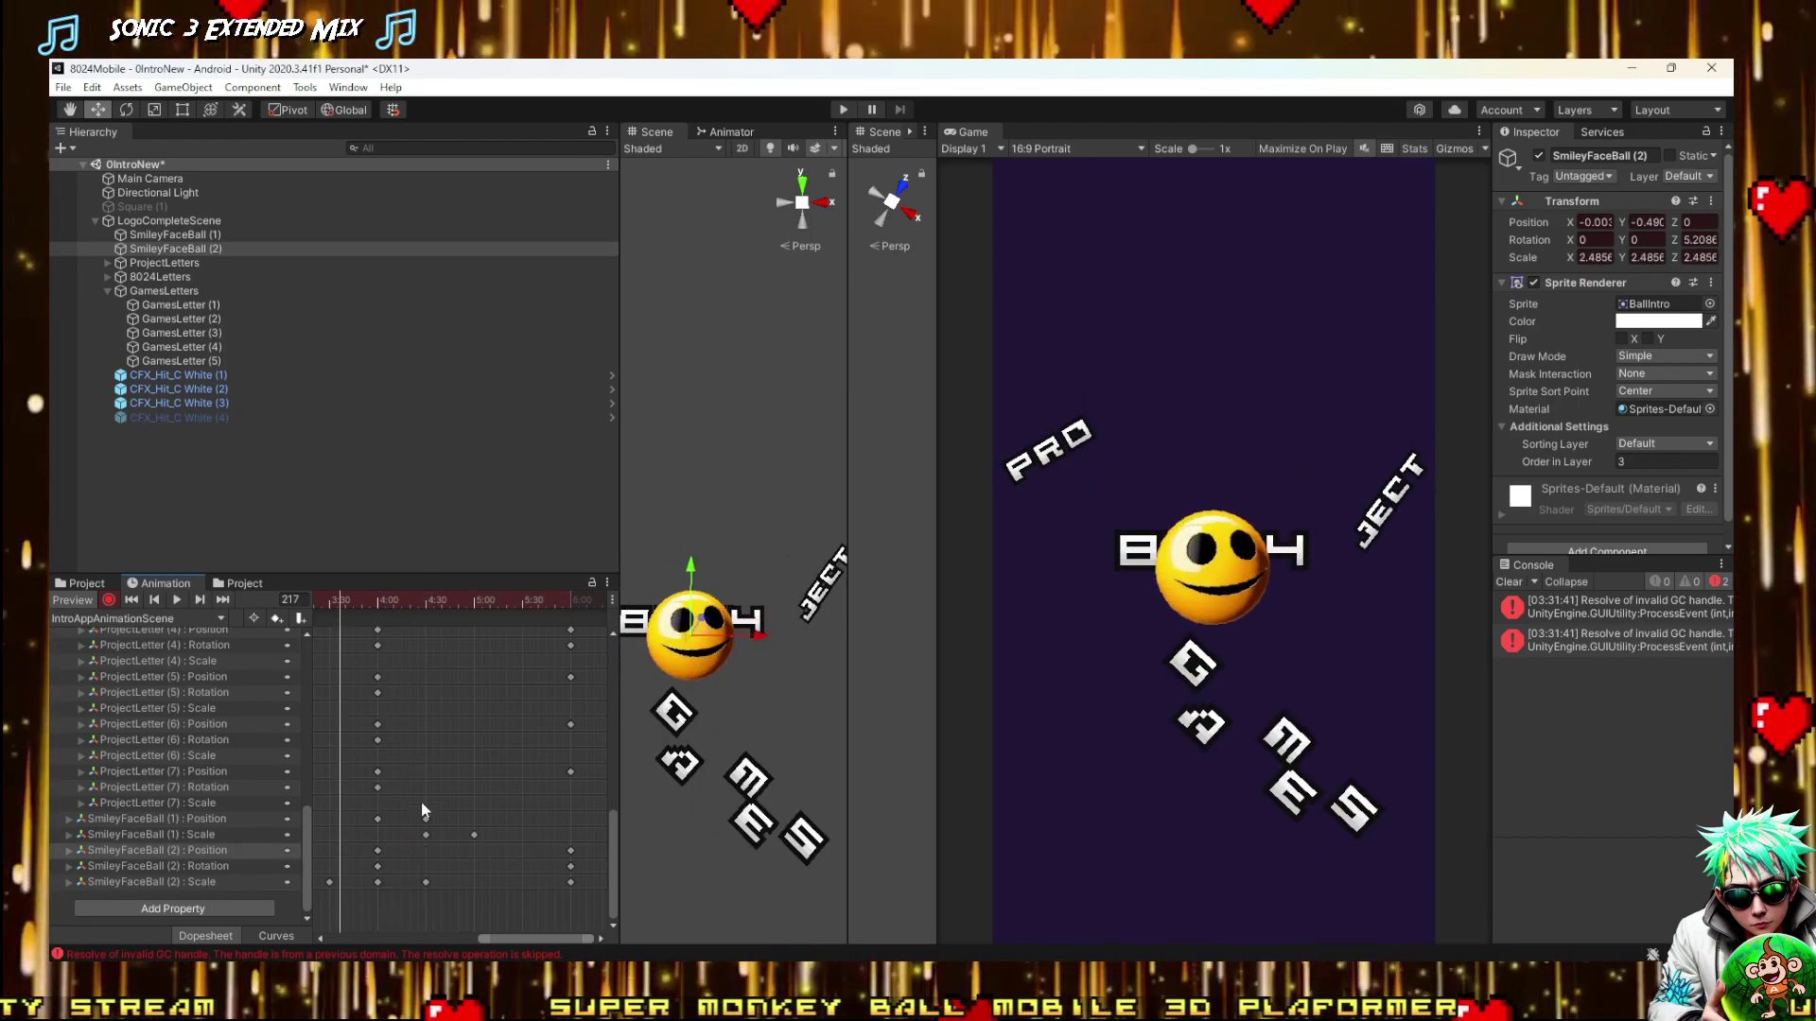
{"action": "left_click_drag", "start_coordinate": [382, 592], "coordinate": [429, 638]}
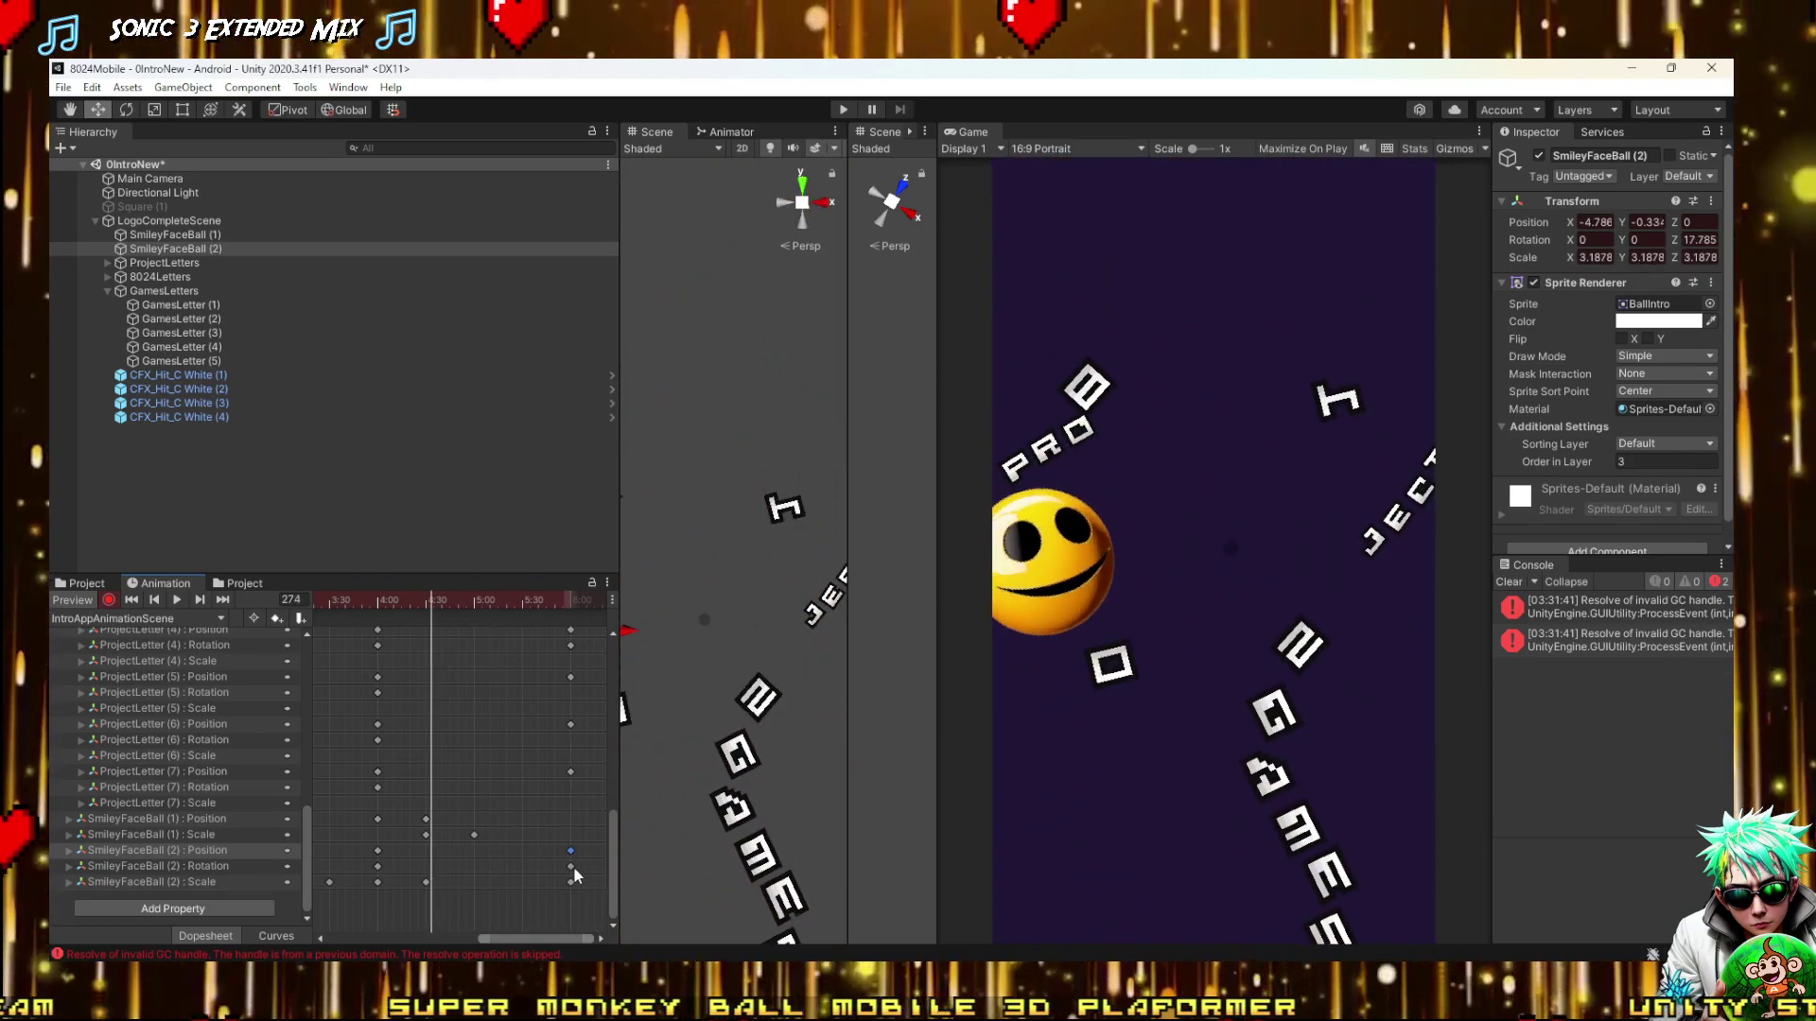
Delete SmileyFaceBall (2)'s 4:30 scale keyframe and scrub back to frame 196 to check
{"action": "left_click", "coordinate": [426, 881]}
{"action": "key", "text": "Delete"}
{"action": "left_click_drag", "start_coordinate": [439, 601], "coordinate": [407, 678]}
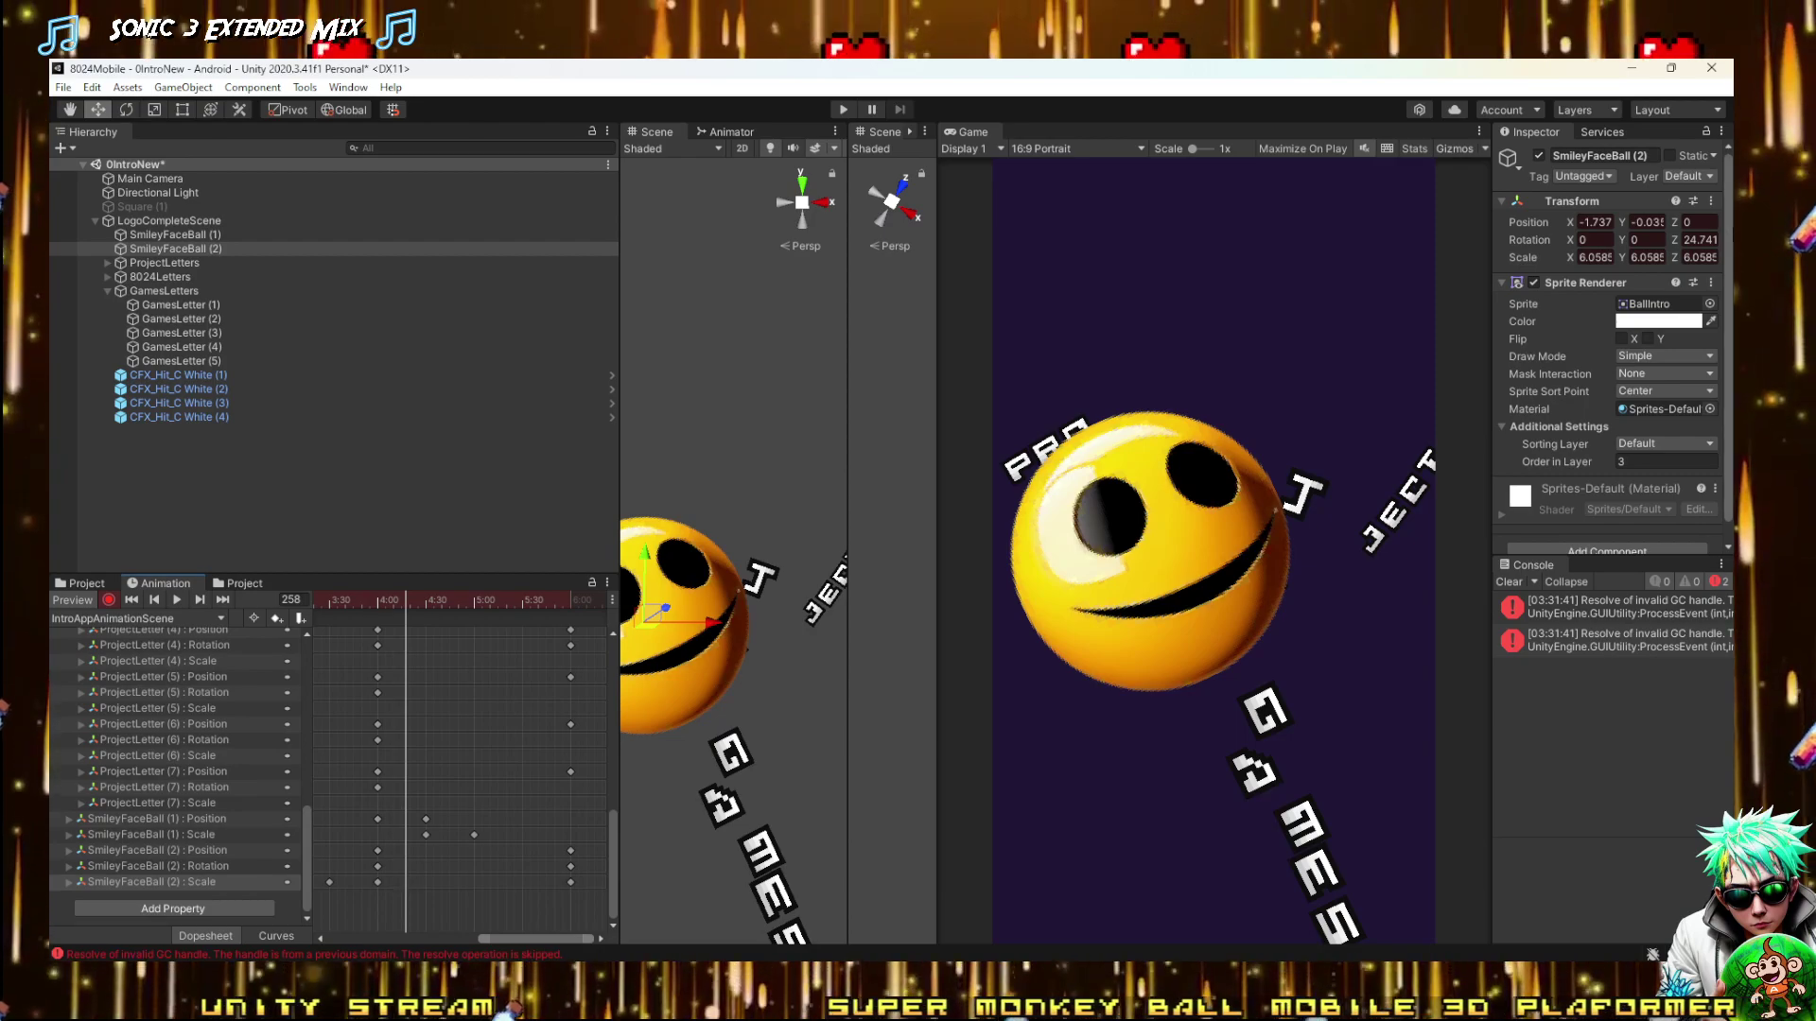
Restore SmileyFaceBall (2)'s copied Transform values after a test nudge, then shift its three 4:20 keys to 5:10
{"action": "right_click", "coordinate": [1555, 202]}
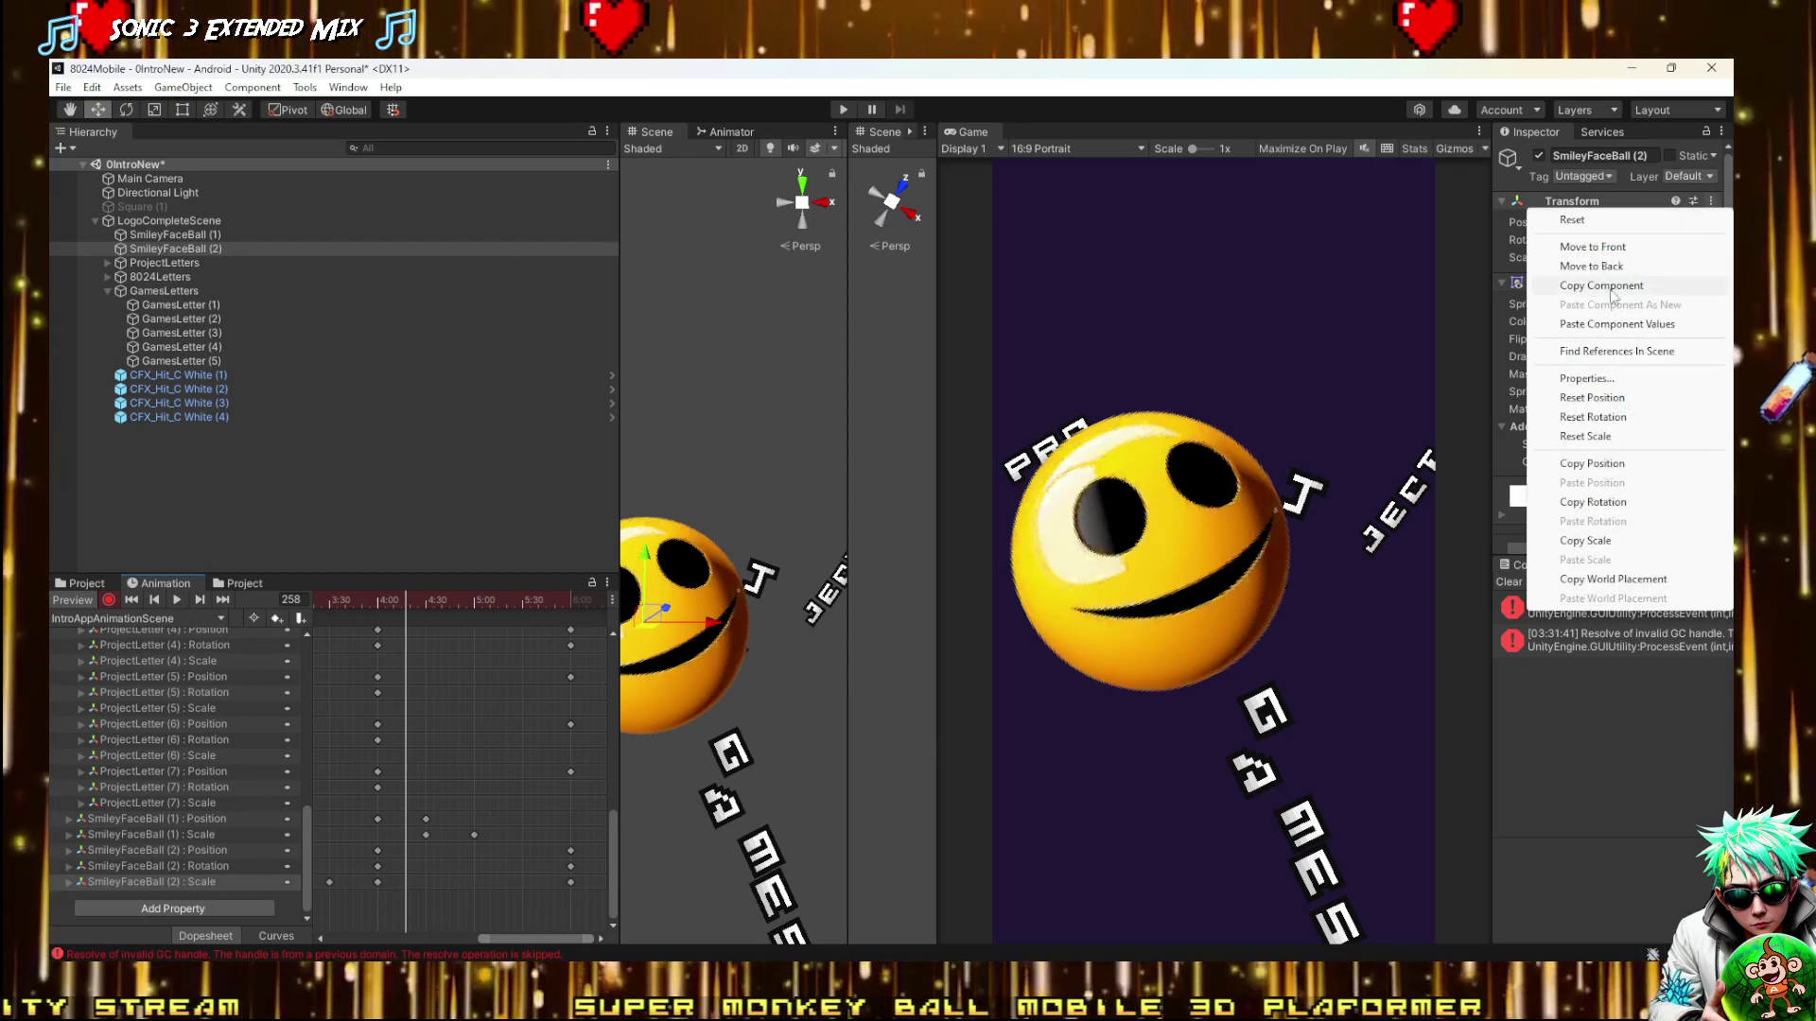
{"action": "left_click", "coordinate": [1598, 284]}
{"action": "left_click_drag", "start_coordinate": [1570, 222], "coordinate": [1684, 214]}
{"action": "left_click", "coordinate": [1709, 202]}
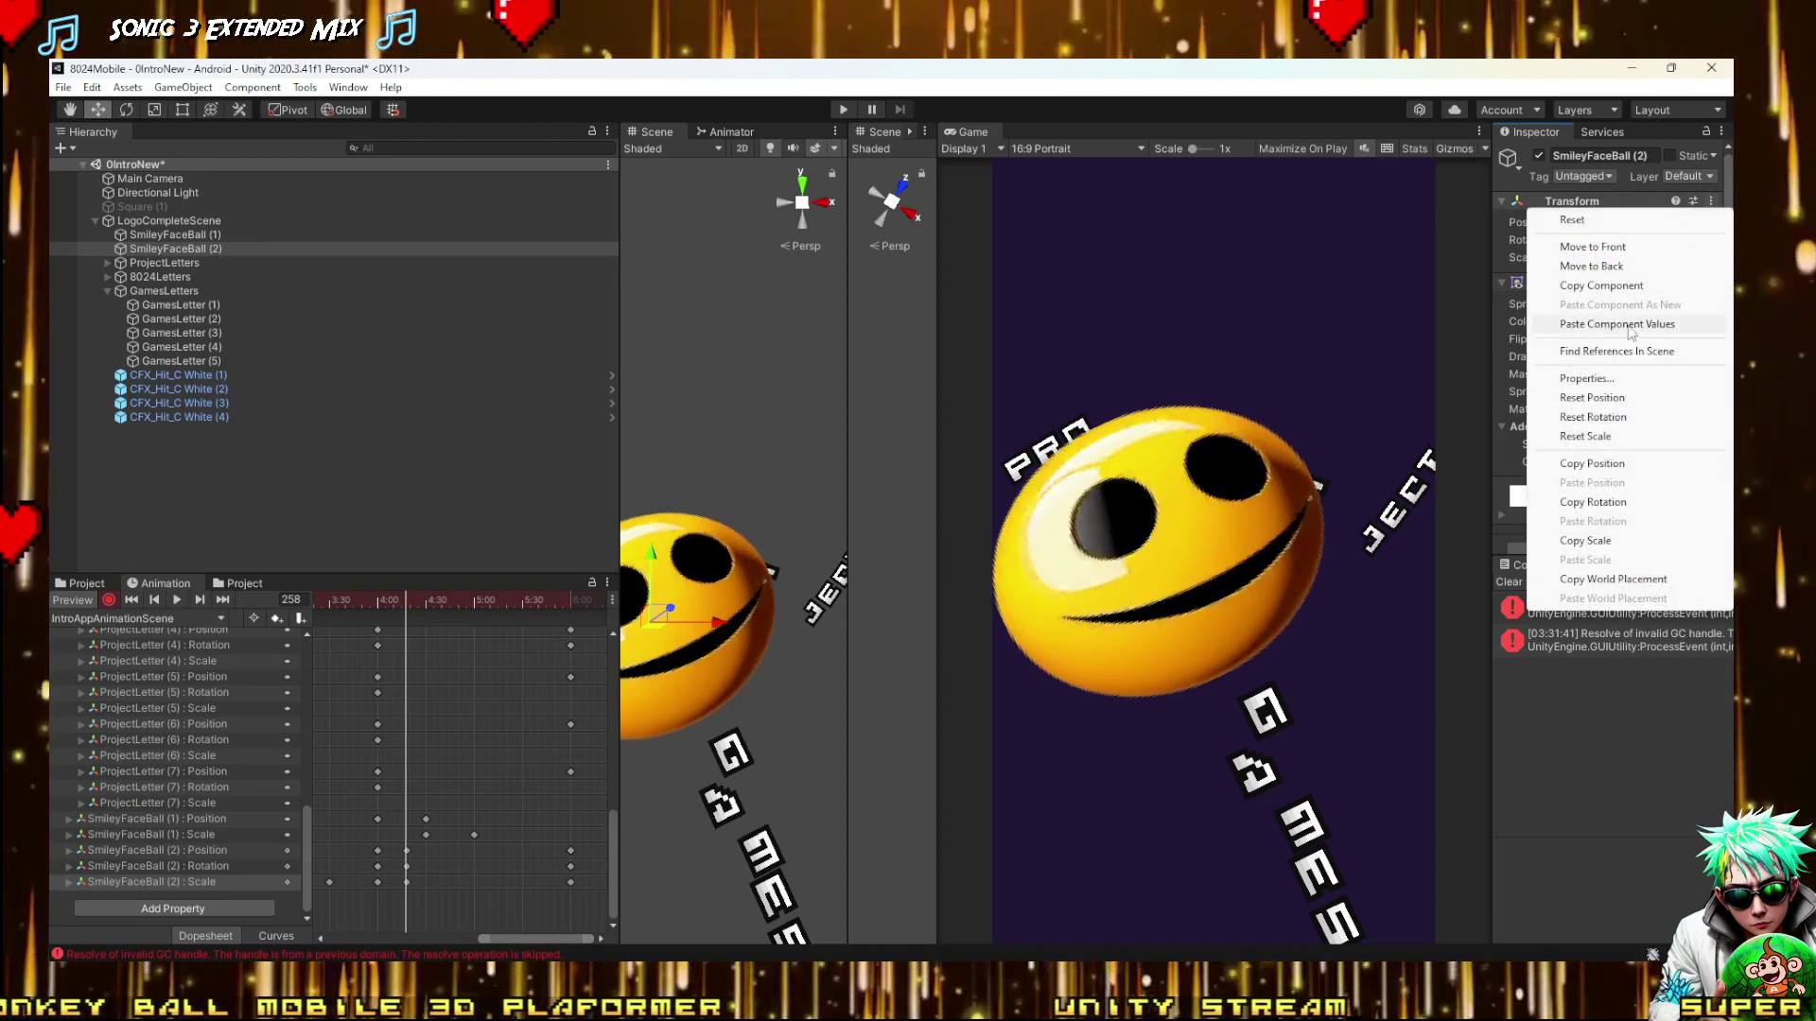
{"action": "left_click", "coordinate": [1612, 331]}
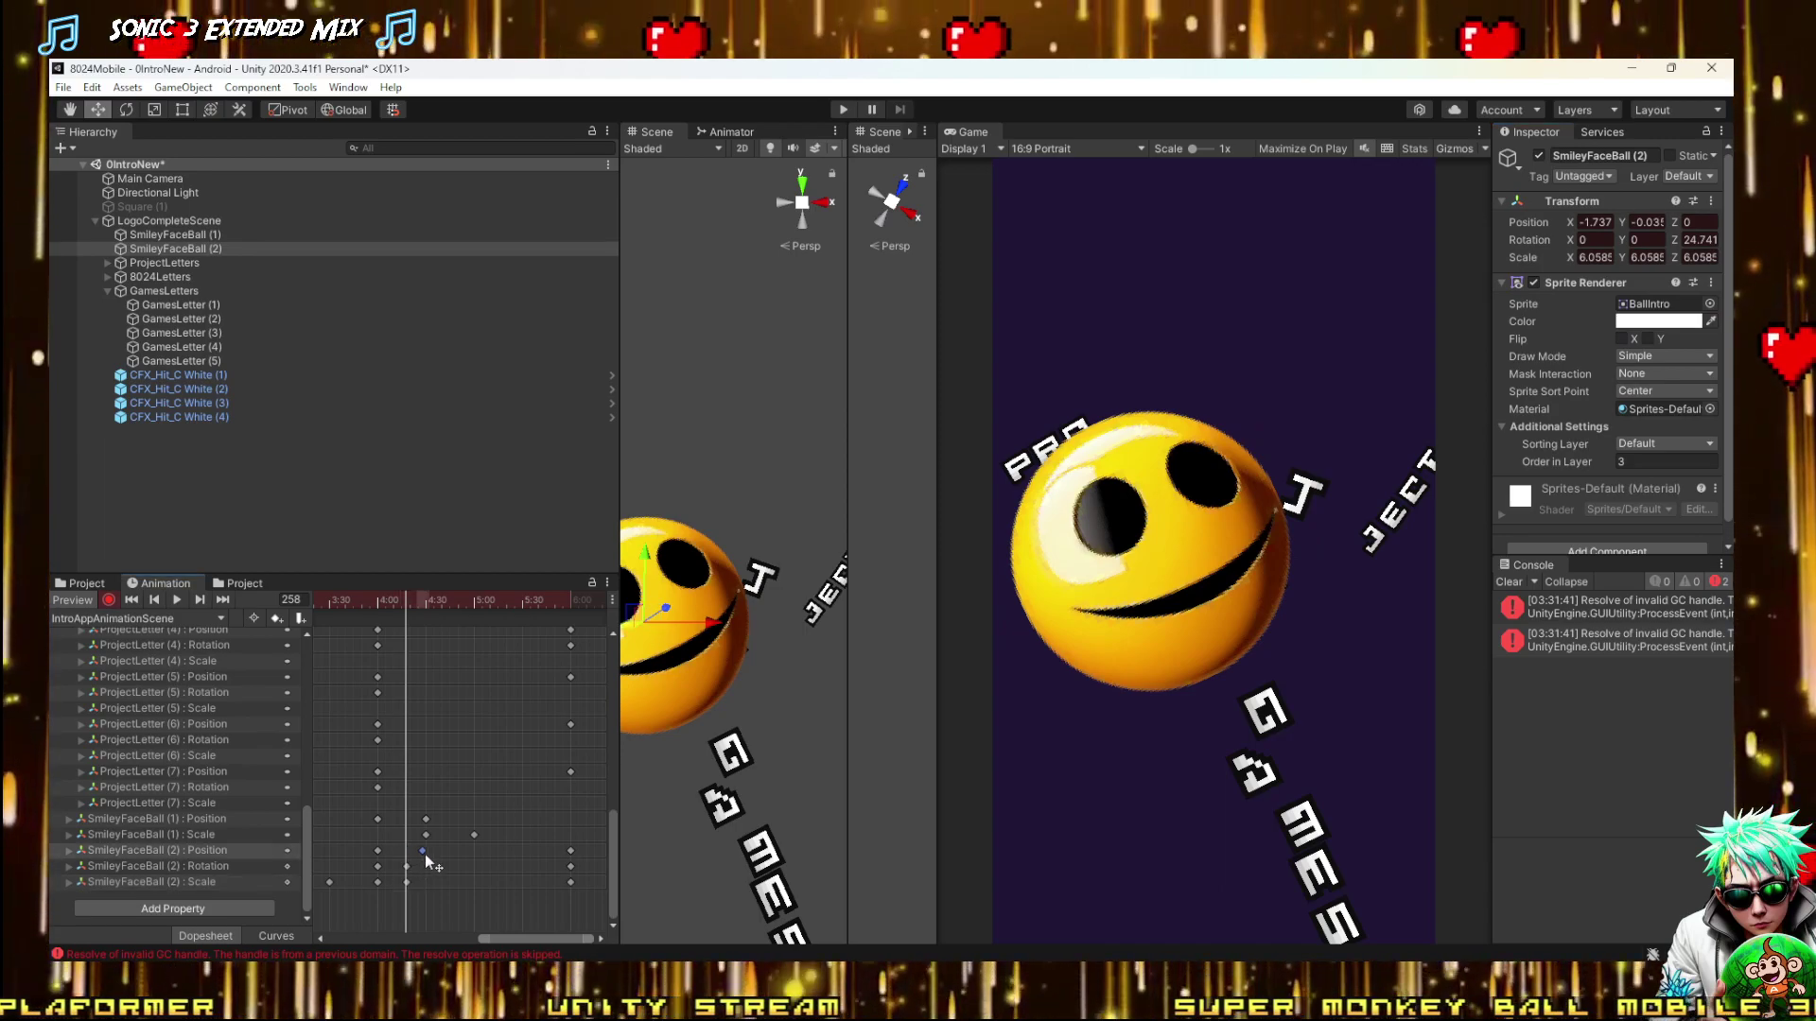
{"action": "left_click_drag", "start_coordinate": [413, 857], "coordinate": [476, 871]}
Play and scrub the intro preview, then reselect SmileyFaceBall (2) at the last frame
{"action": "mouse_move", "coordinate": [416, 594]}
{"action": "left_mouse_down"}
{"action": "mouse_move", "coordinate": [322, 593]}
{"action": "mouse_move", "coordinate": [404, 600]}
{"action": "left_mouse_up"}
{"action": "key", "text": "space"}
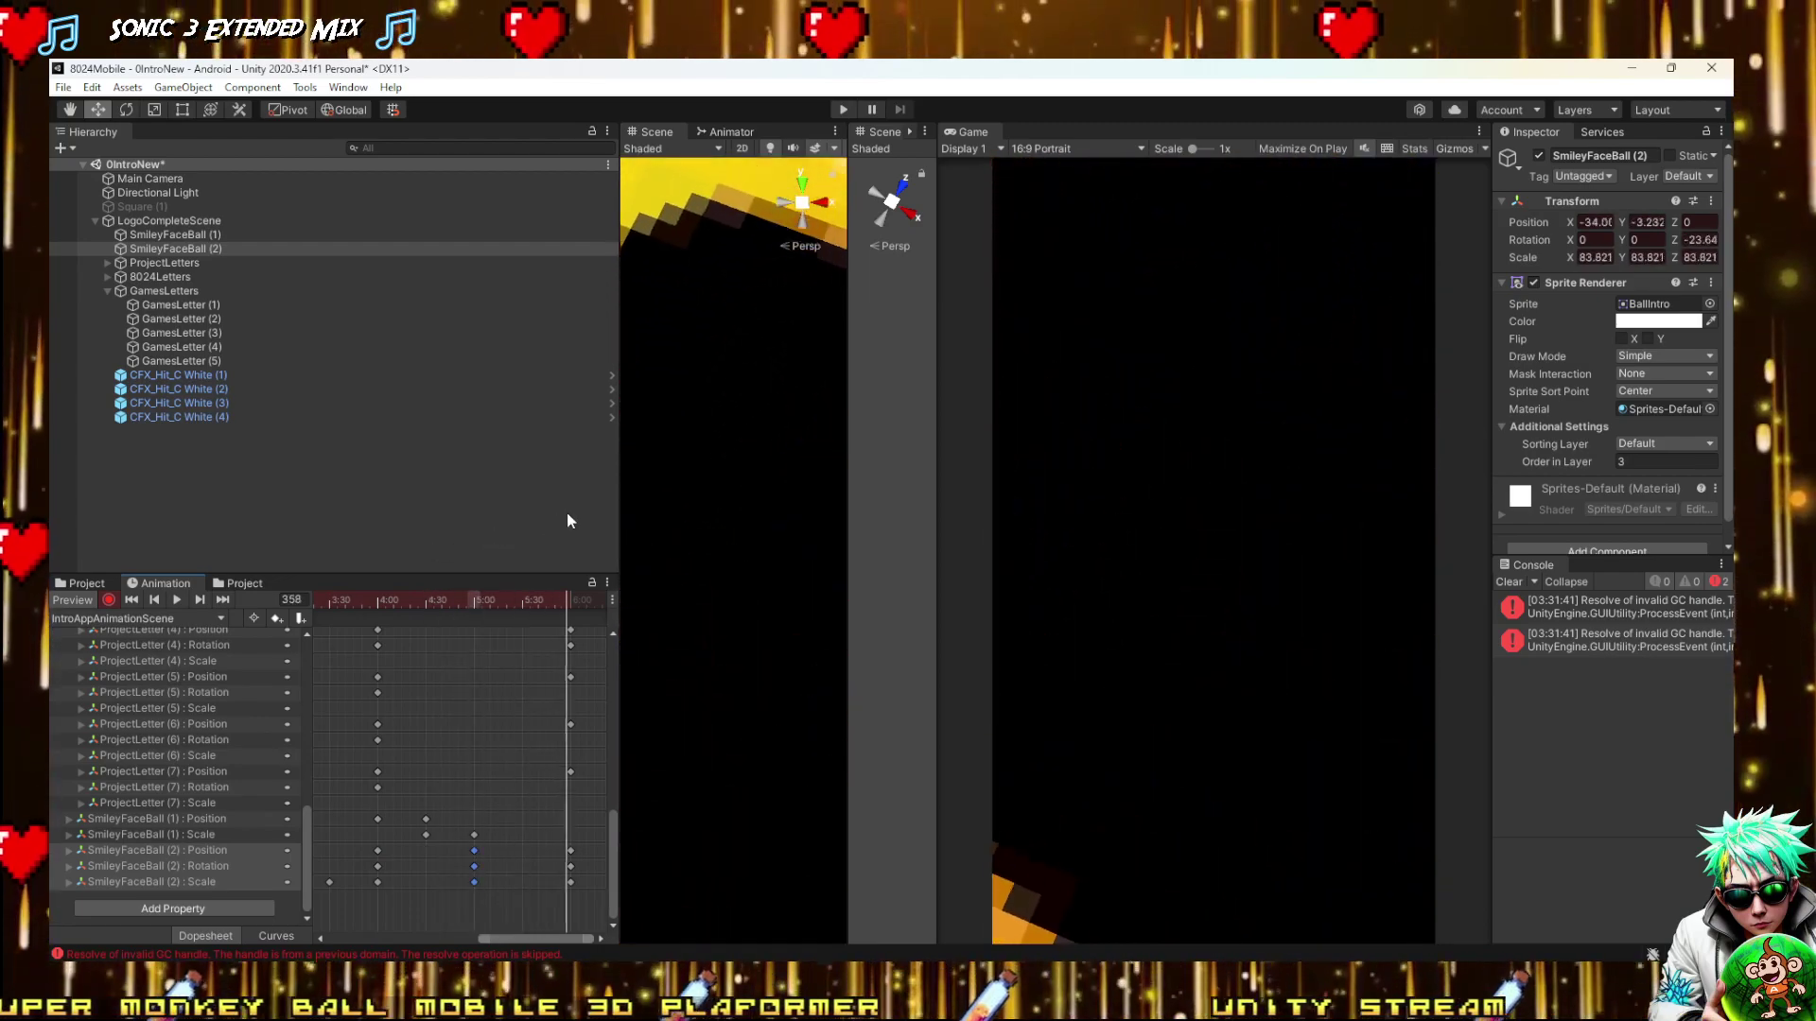
{"action": "left_click_drag", "start_coordinate": [425, 598], "coordinate": [571, 906]}
{"action": "left_click", "coordinate": [531, 554]}
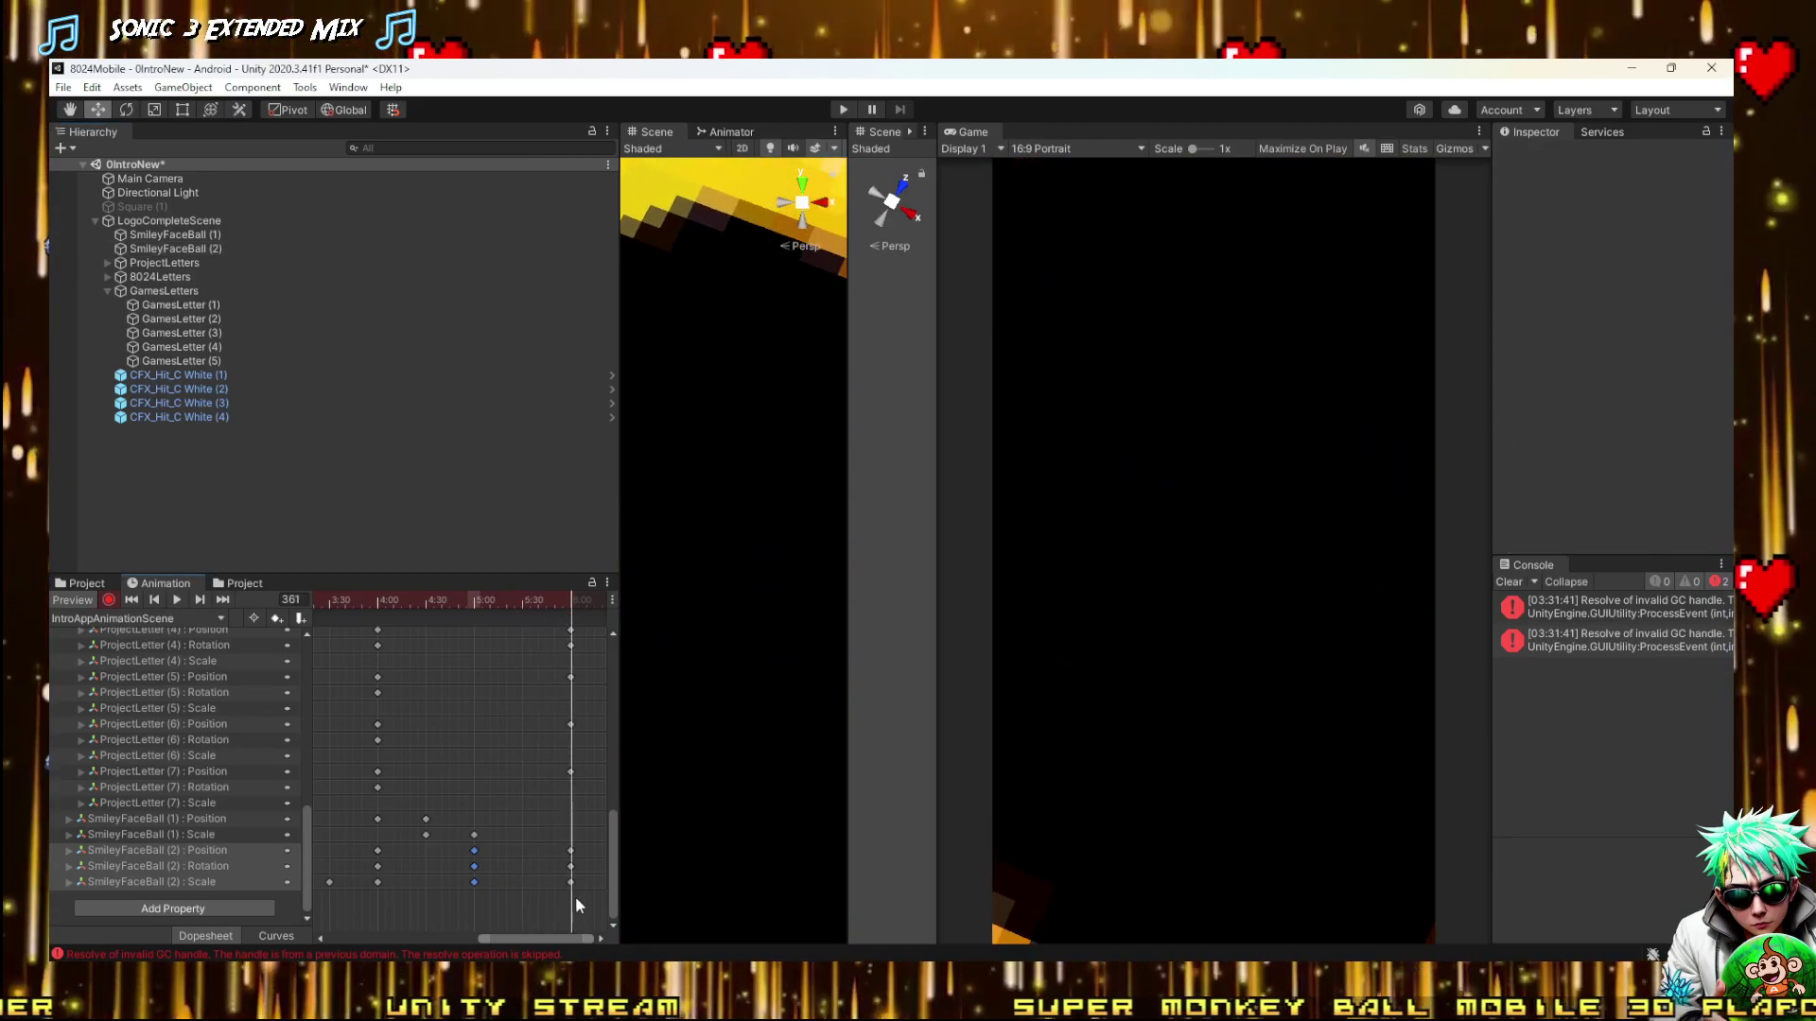
{"action": "left_click", "coordinate": [570, 871]}
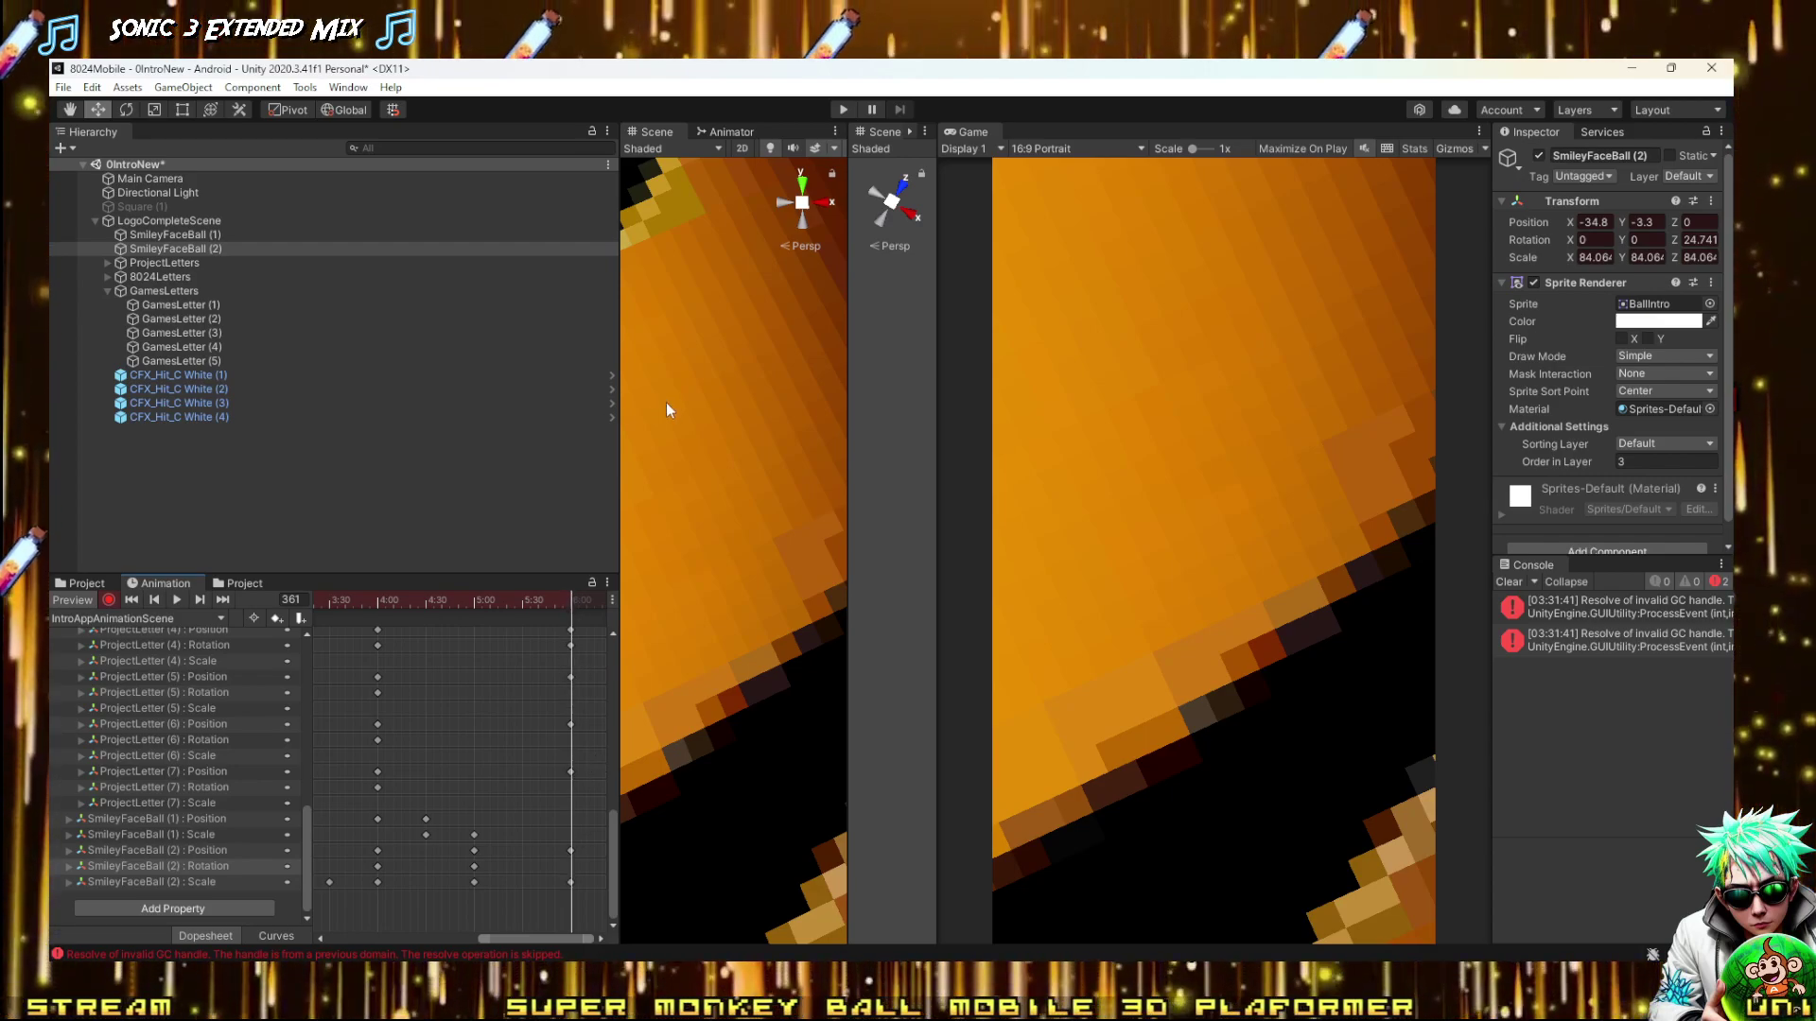
Move SmileyFaceBall (2) down-right and enlarge it at the final frame, undoing a rotation attempt
{"action": "scroll", "coordinate": [709, 492], "scroll_direction": "down", "scroll_amount": 10}
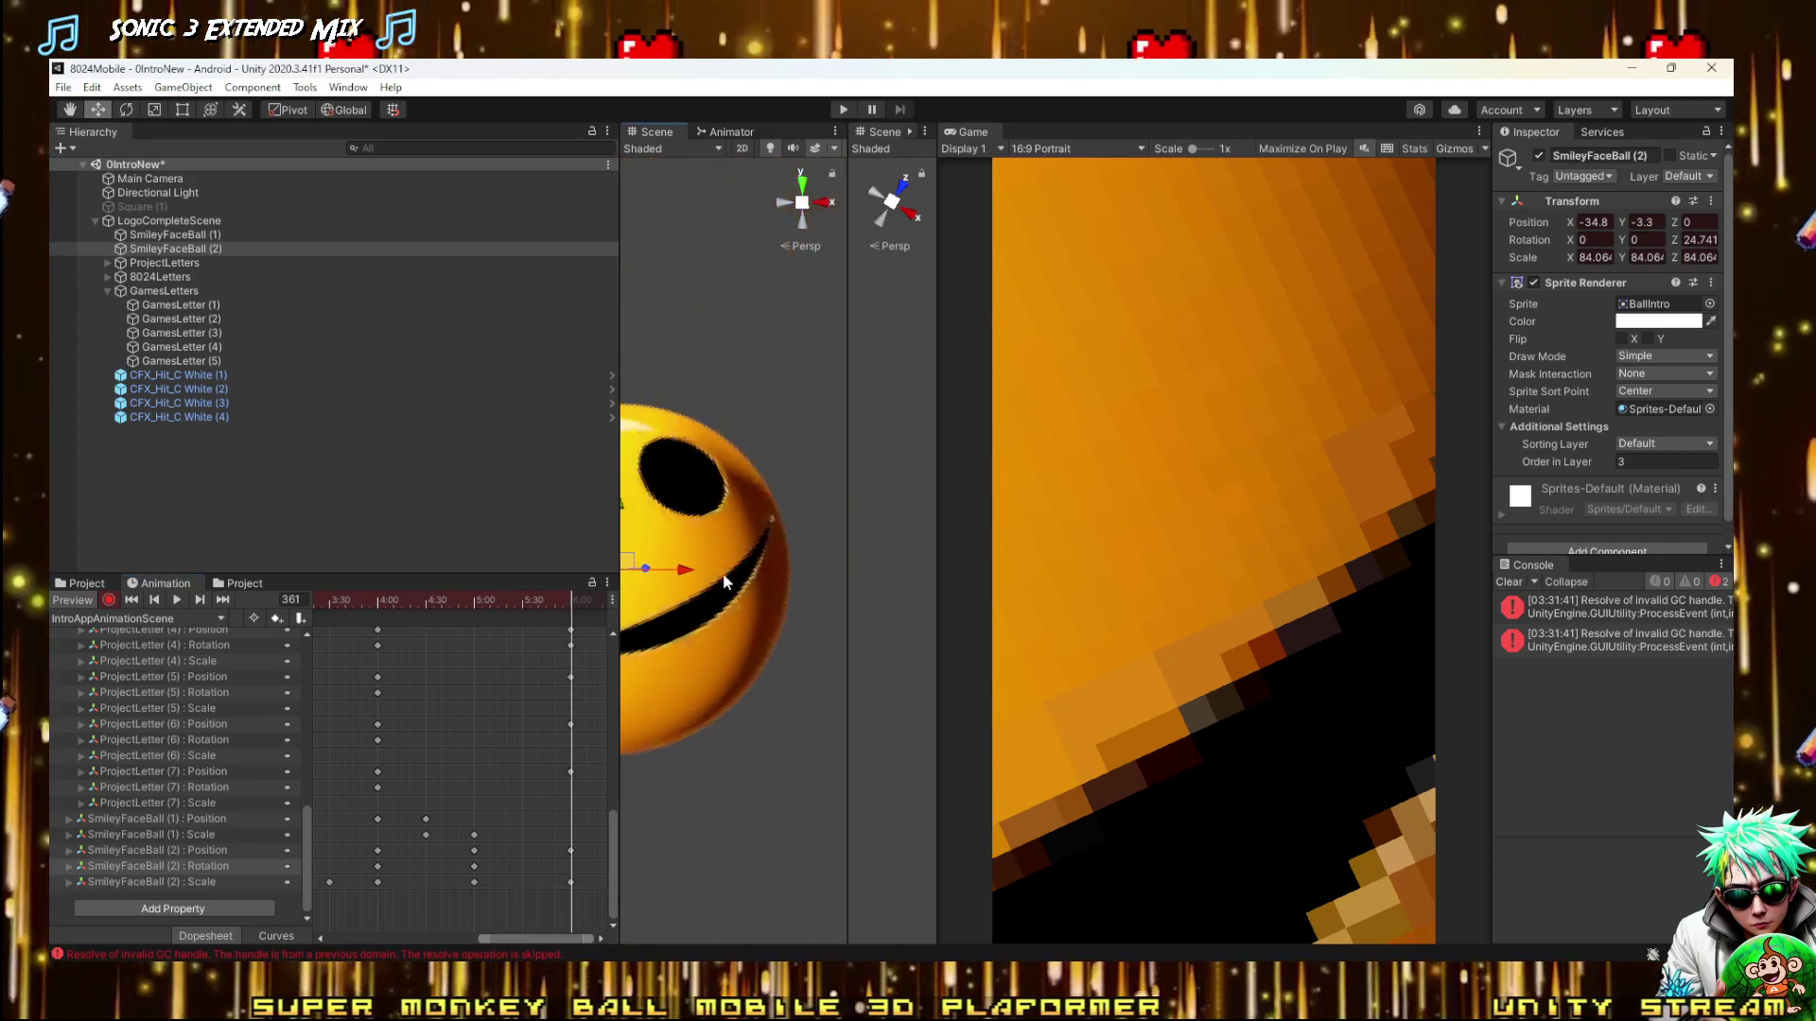
{"action": "left_click_drag", "start_coordinate": [700, 549], "coordinate": [739, 633]}
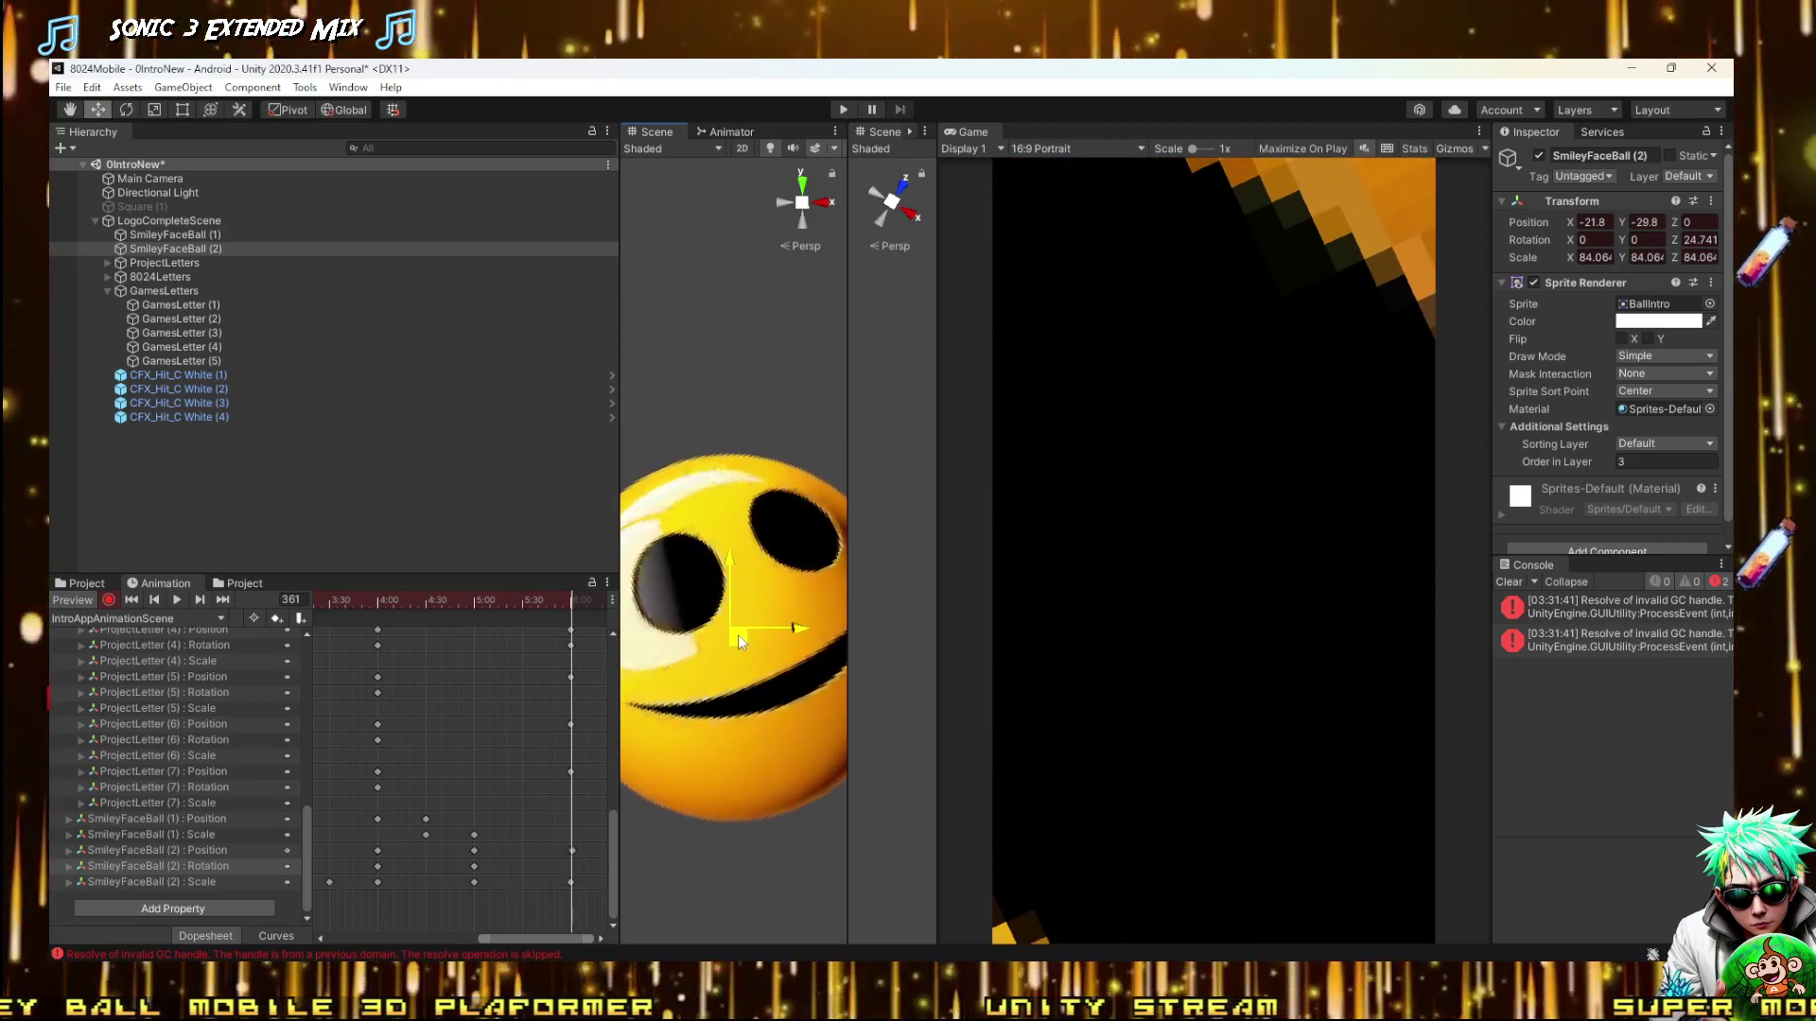
{"action": "key", "text": "t"}
{"action": "key", "text": "r"}
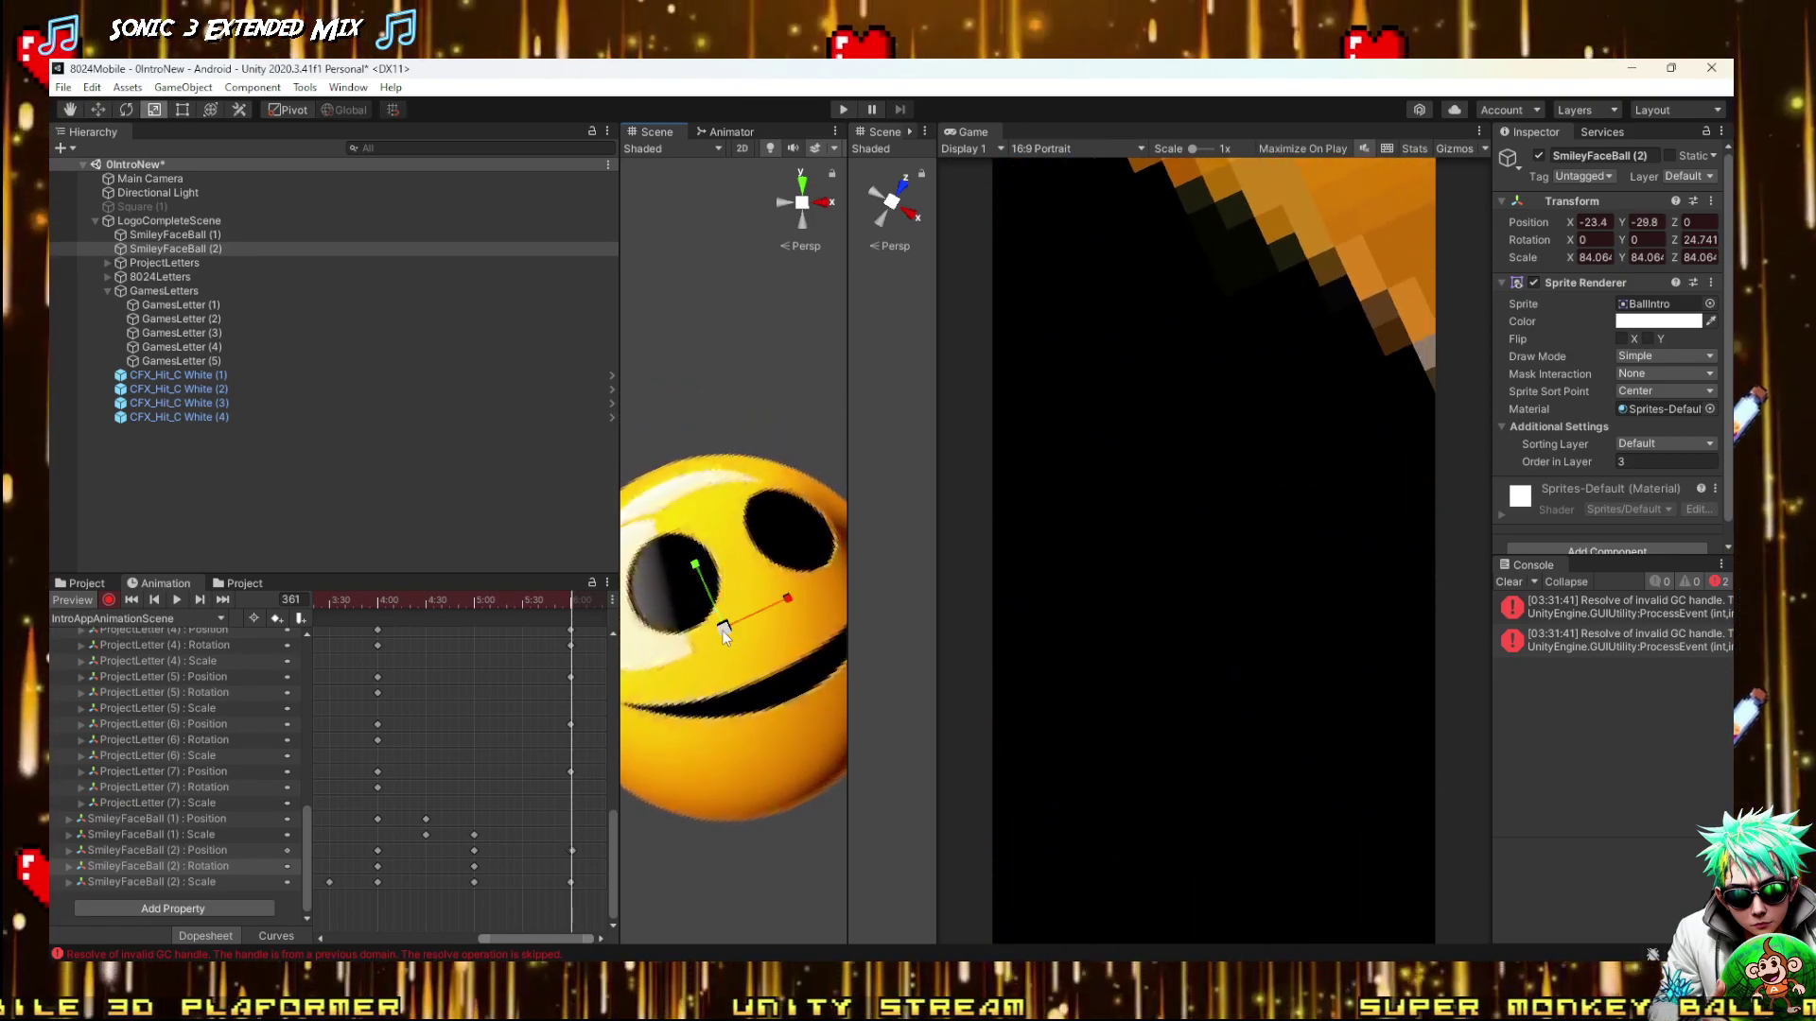
{"action": "left_click_drag", "start_coordinate": [724, 629], "coordinate": [724, 632]}
{"action": "key", "text": "w"}
{"action": "key", "text": "r"}
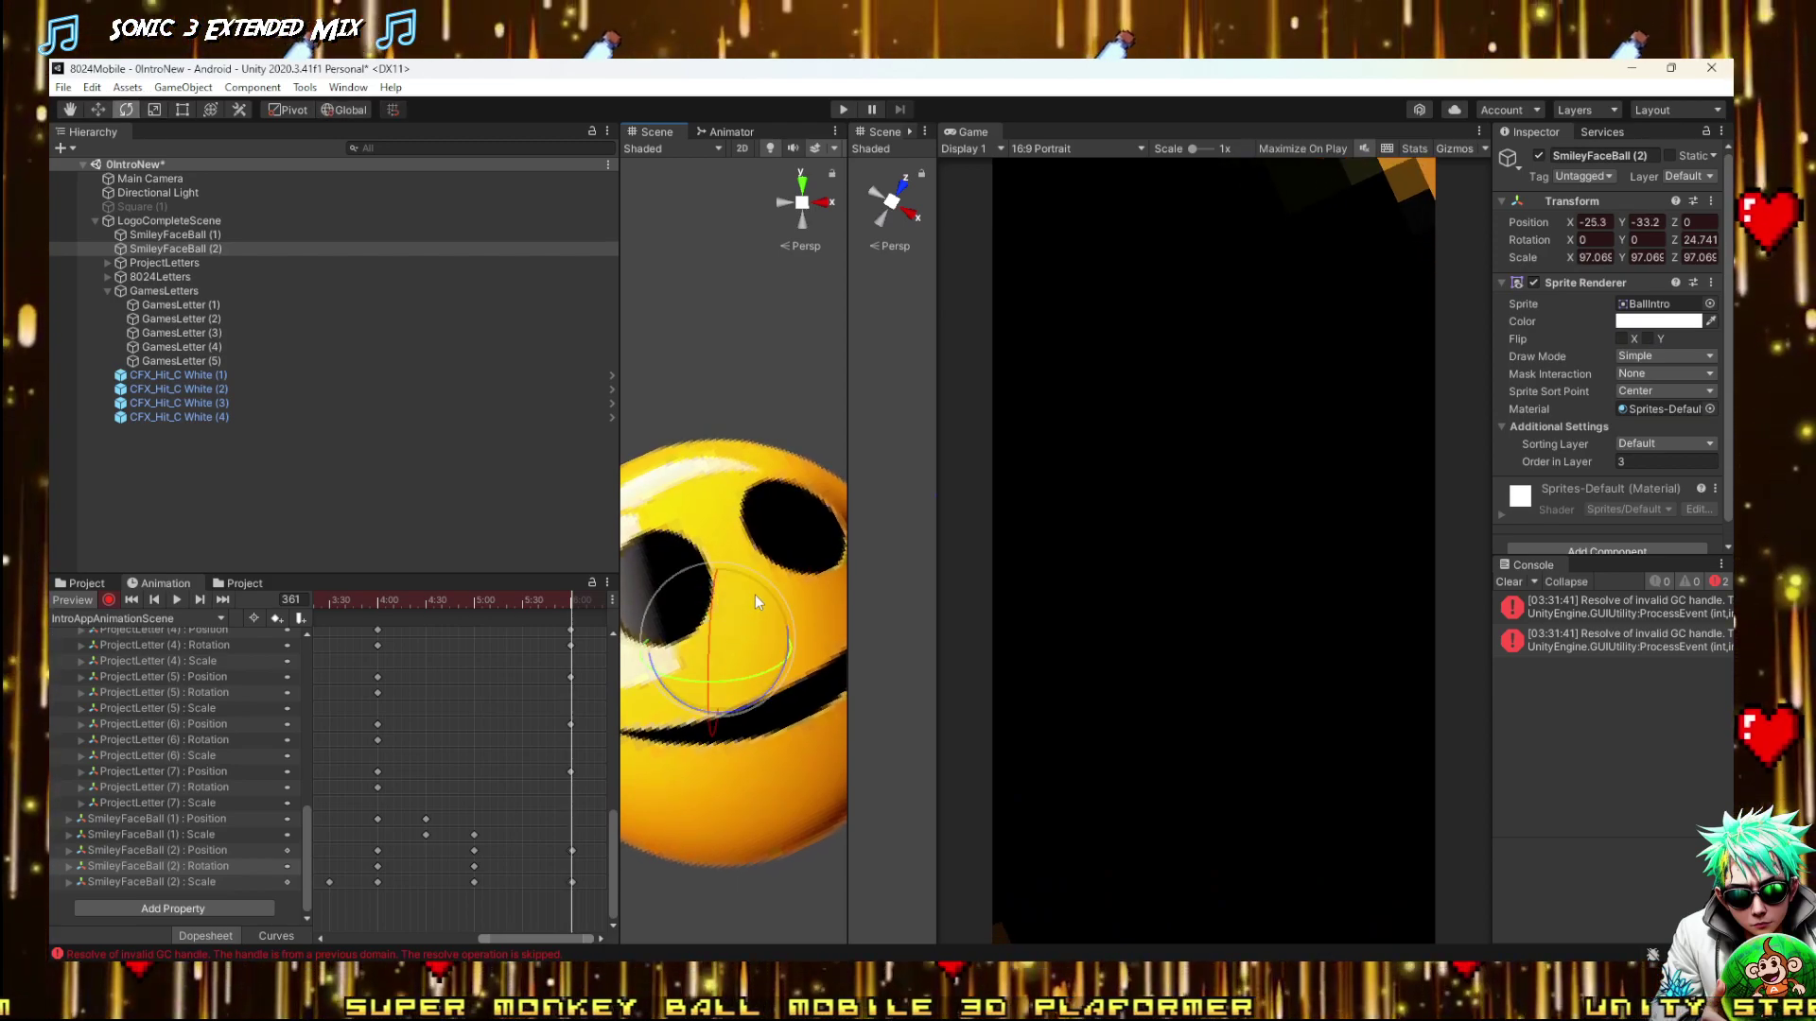
{"action": "left_click_drag", "start_coordinate": [776, 672], "coordinate": [722, 644]}
{"action": "key", "text": "r"}
{"action": "key", "text": "ctrl+z"}
{"action": "key", "text": "ctrl+z"}
{"action": "key", "text": "w"}
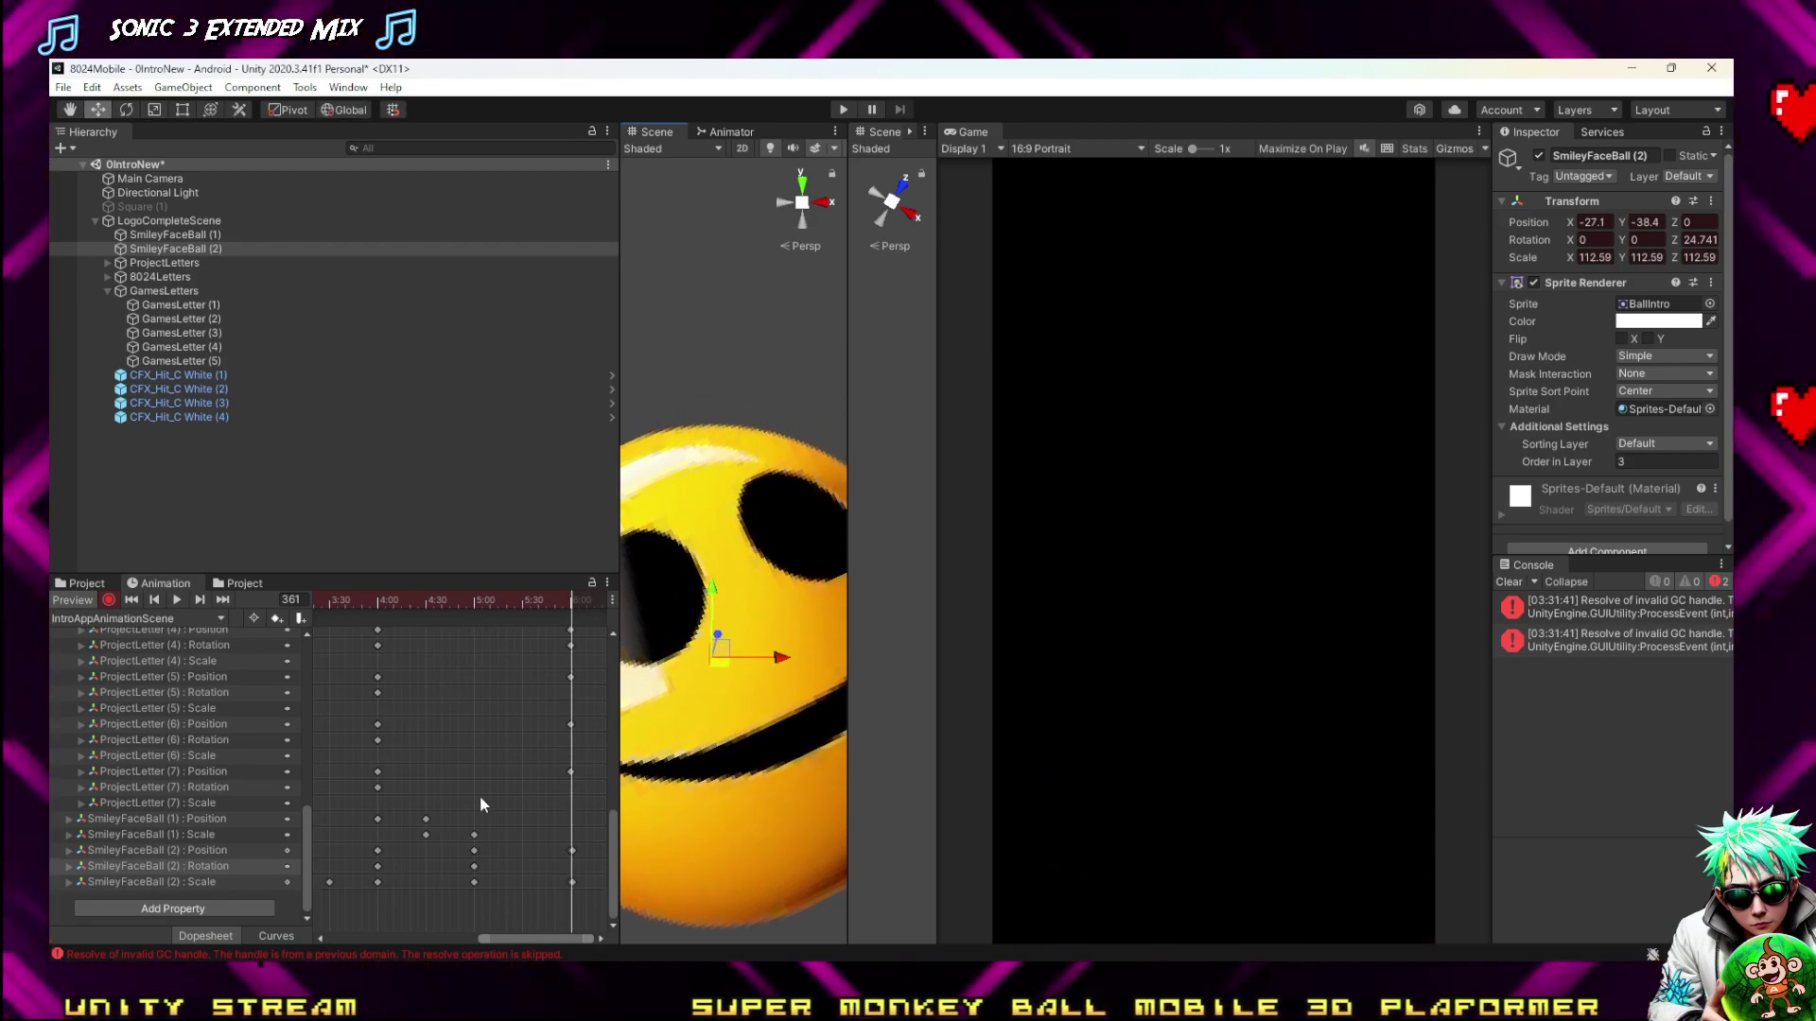
Nudge the ball's final position keyframe slightly earlier and rewind the preview to frame 335
{"action": "scroll", "coordinate": [577, 875], "scroll_direction": "up", "scroll_amount": 5}
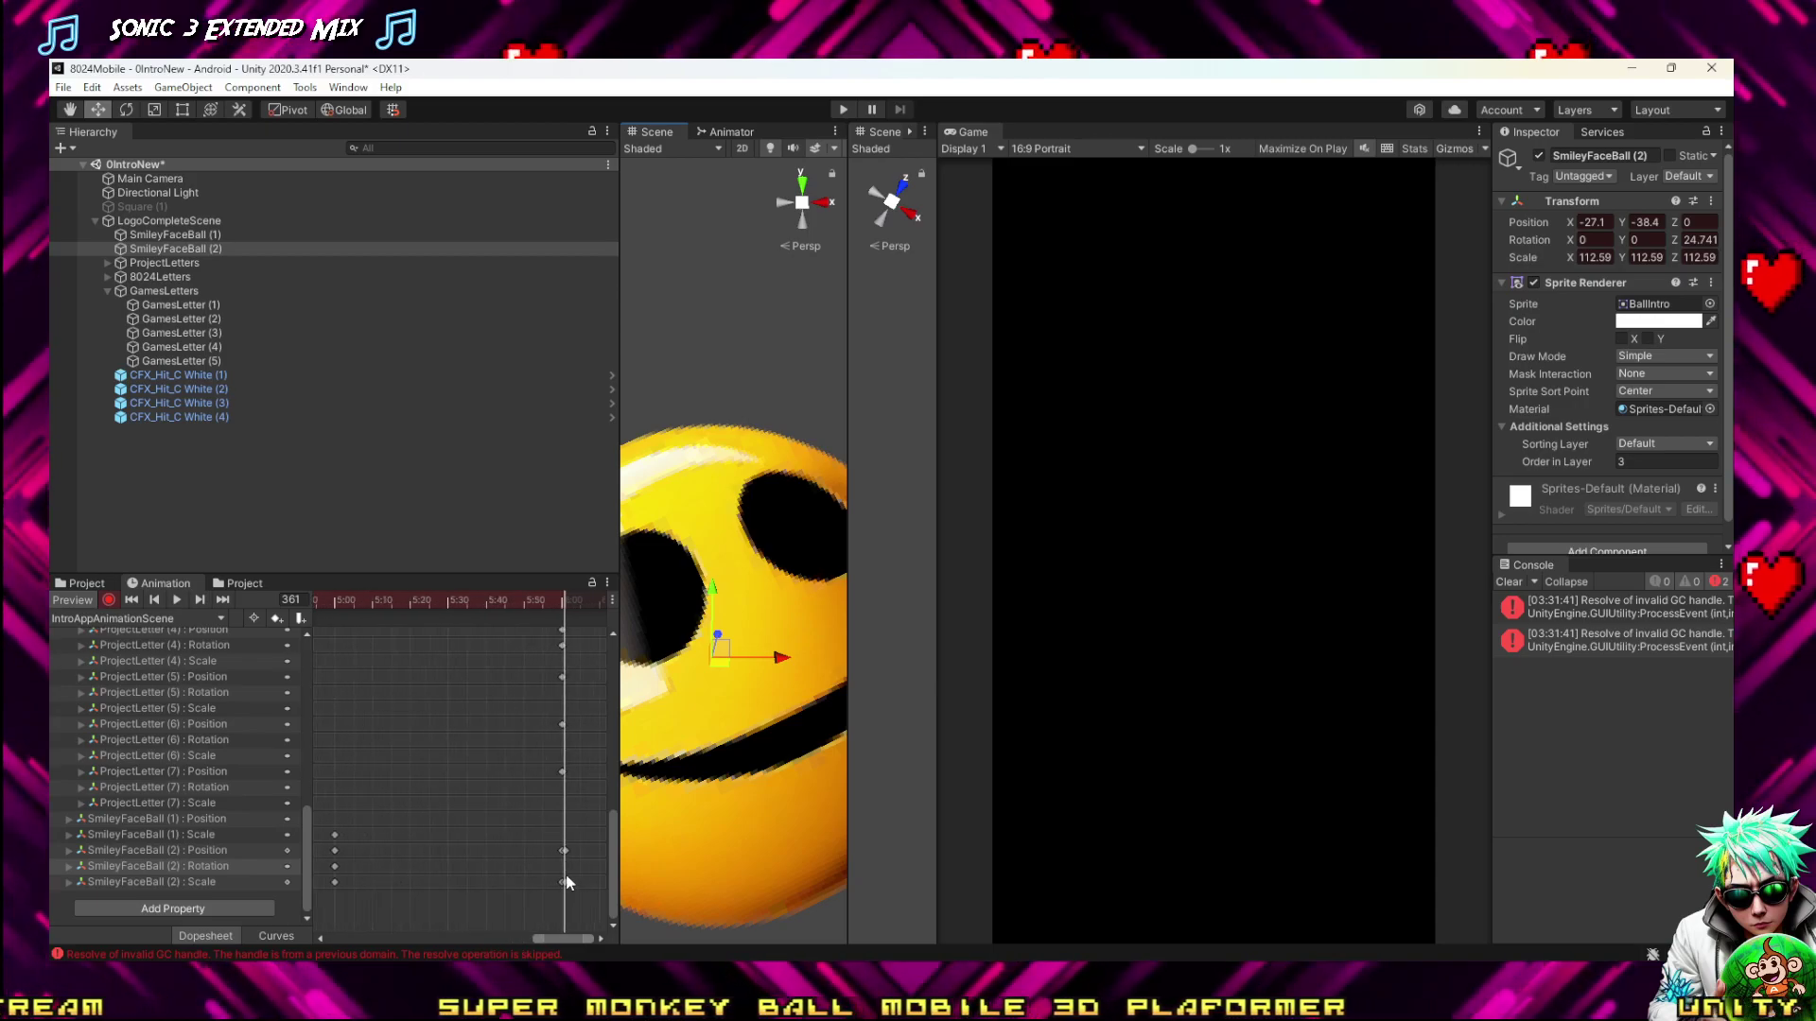
{"action": "scroll", "coordinate": [568, 881], "scroll_direction": "up", "scroll_amount": 2}
{"action": "mouse_move", "coordinate": [565, 851]}
{"action": "left_mouse_down"}
{"action": "mouse_move", "coordinate": [534, 861]}
{"action": "mouse_move", "coordinate": [556, 883]}
{"action": "left_mouse_up"}
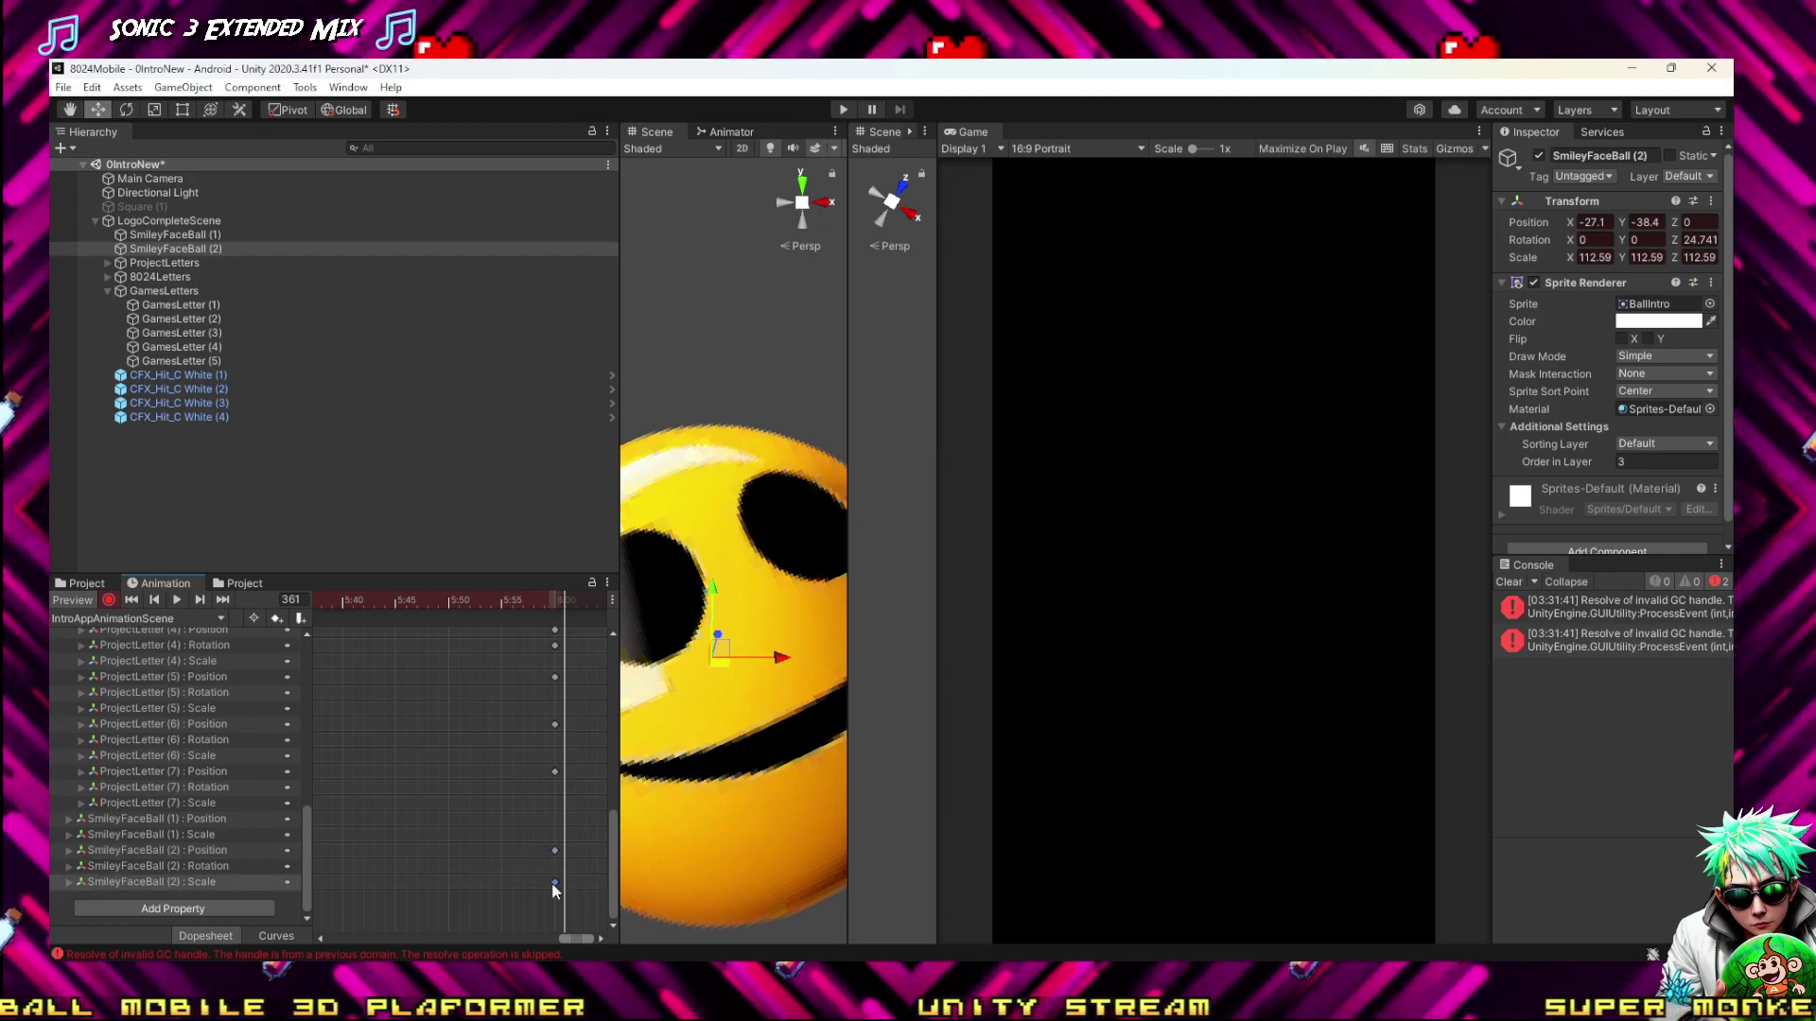
{"action": "left_click_drag", "start_coordinate": [565, 605], "coordinate": [246, 592]}
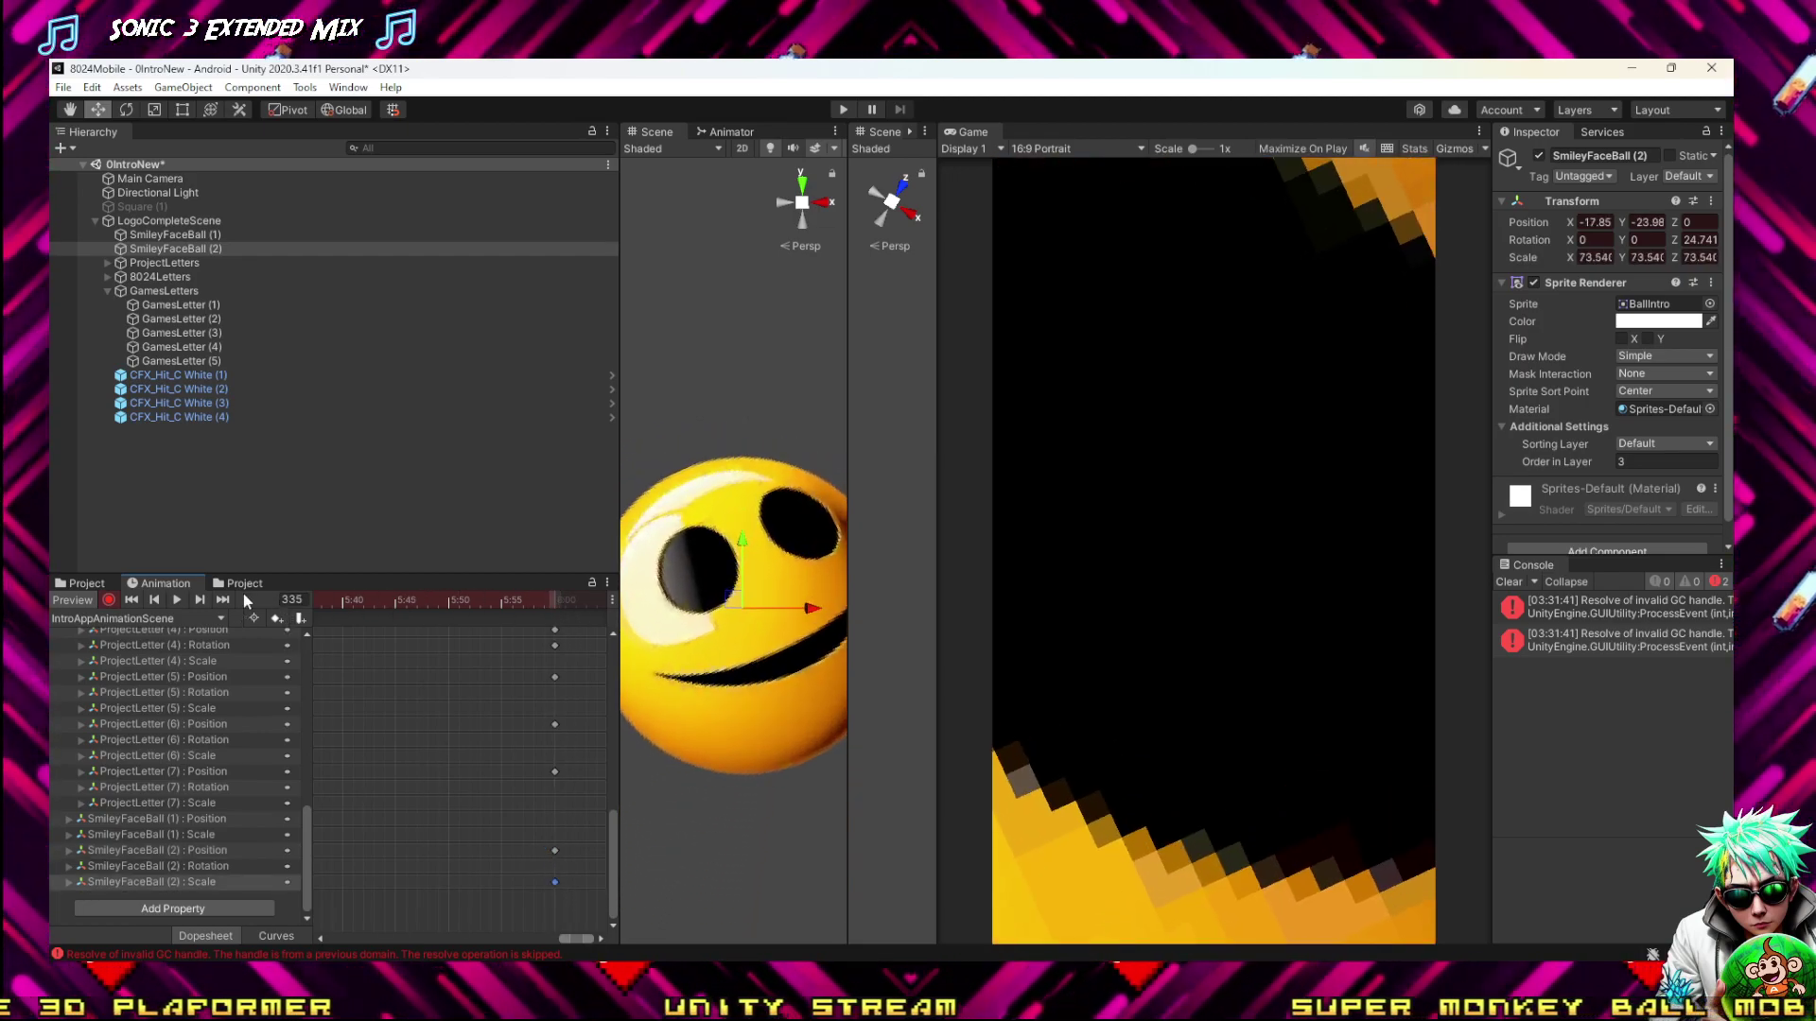
Play the intro clip from its first frame, stop it, and switch to the Twitch Stream Manager
{"action": "left_click", "coordinate": [131, 600]}
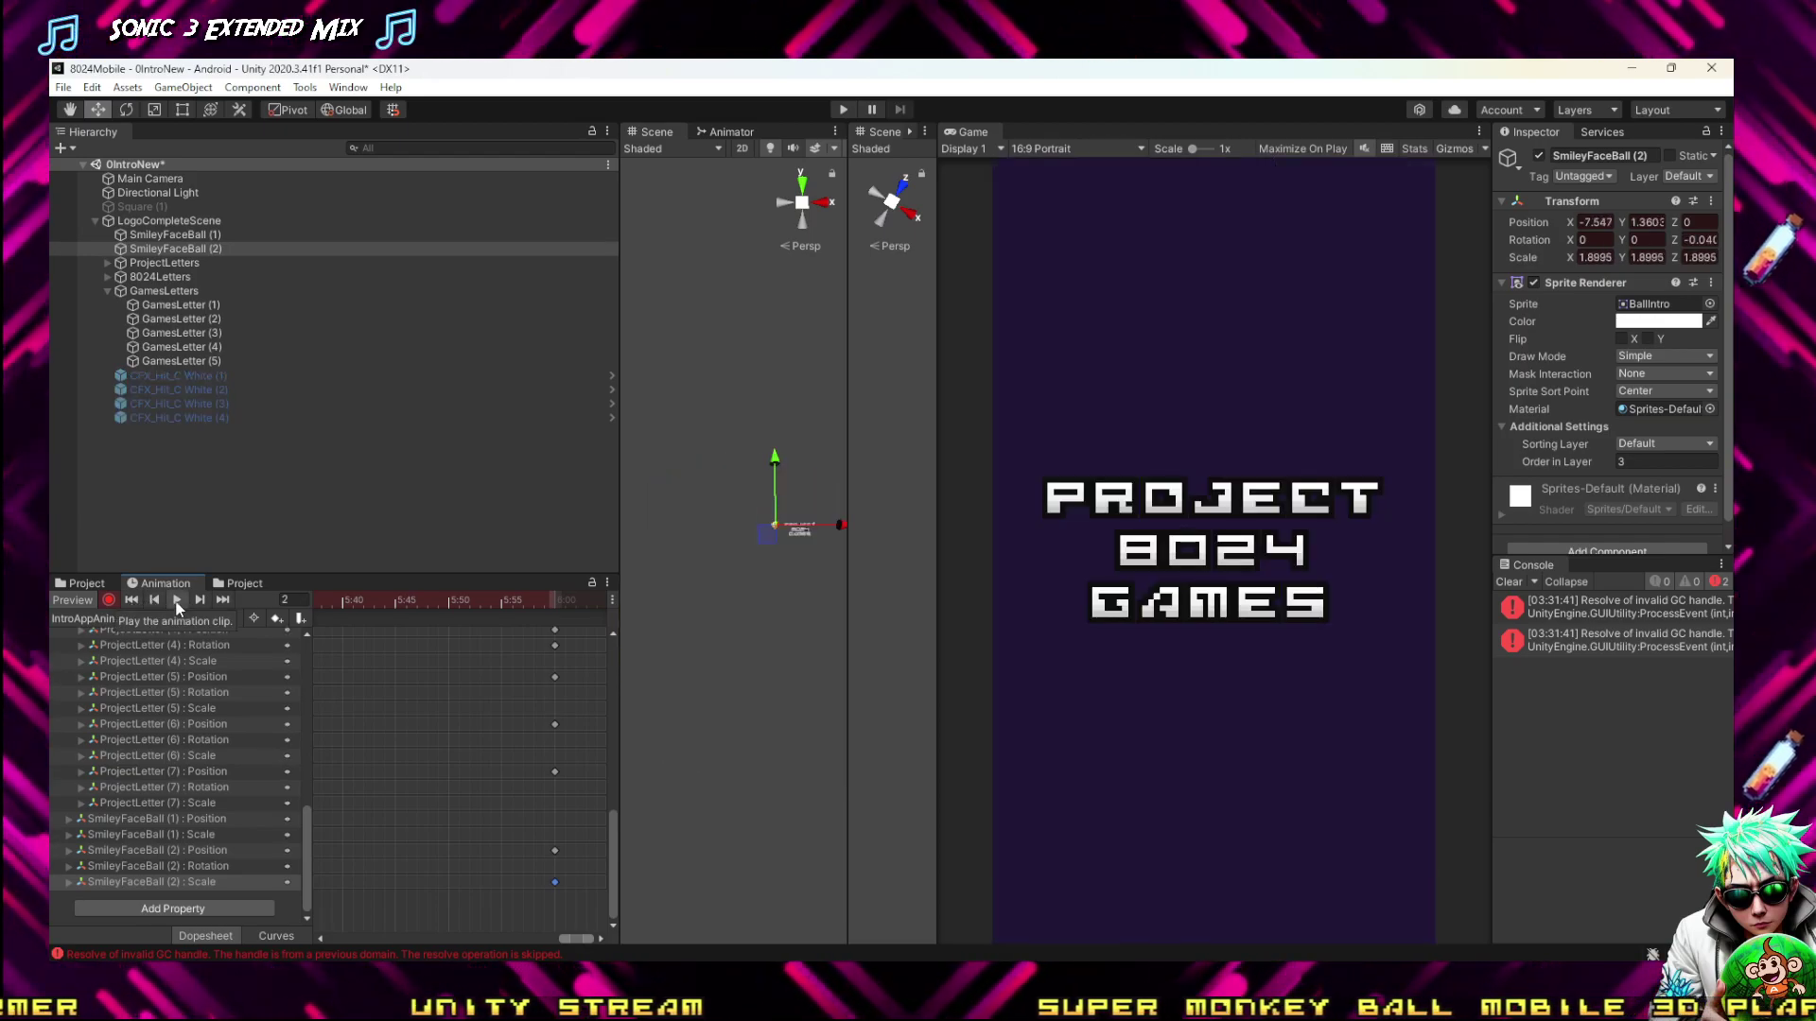
{"action": "left_click", "coordinate": [177, 603]}
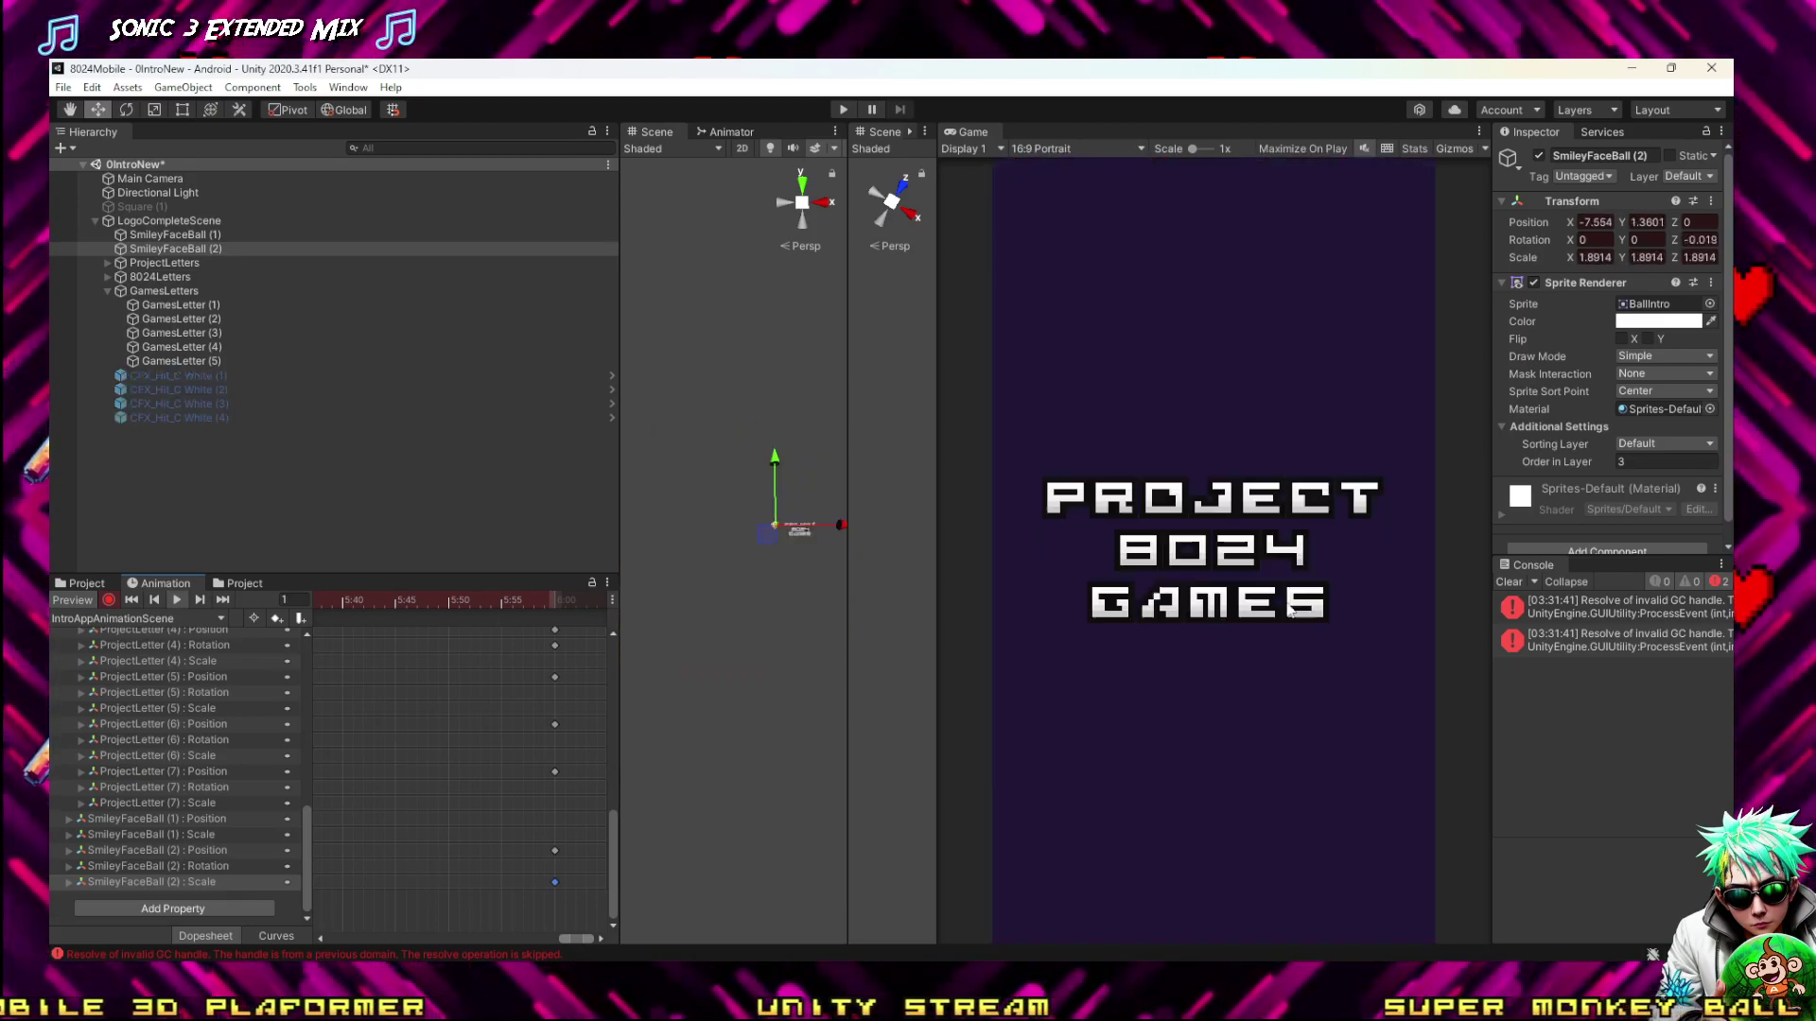
{"action": "left_click", "coordinate": [183, 599]}
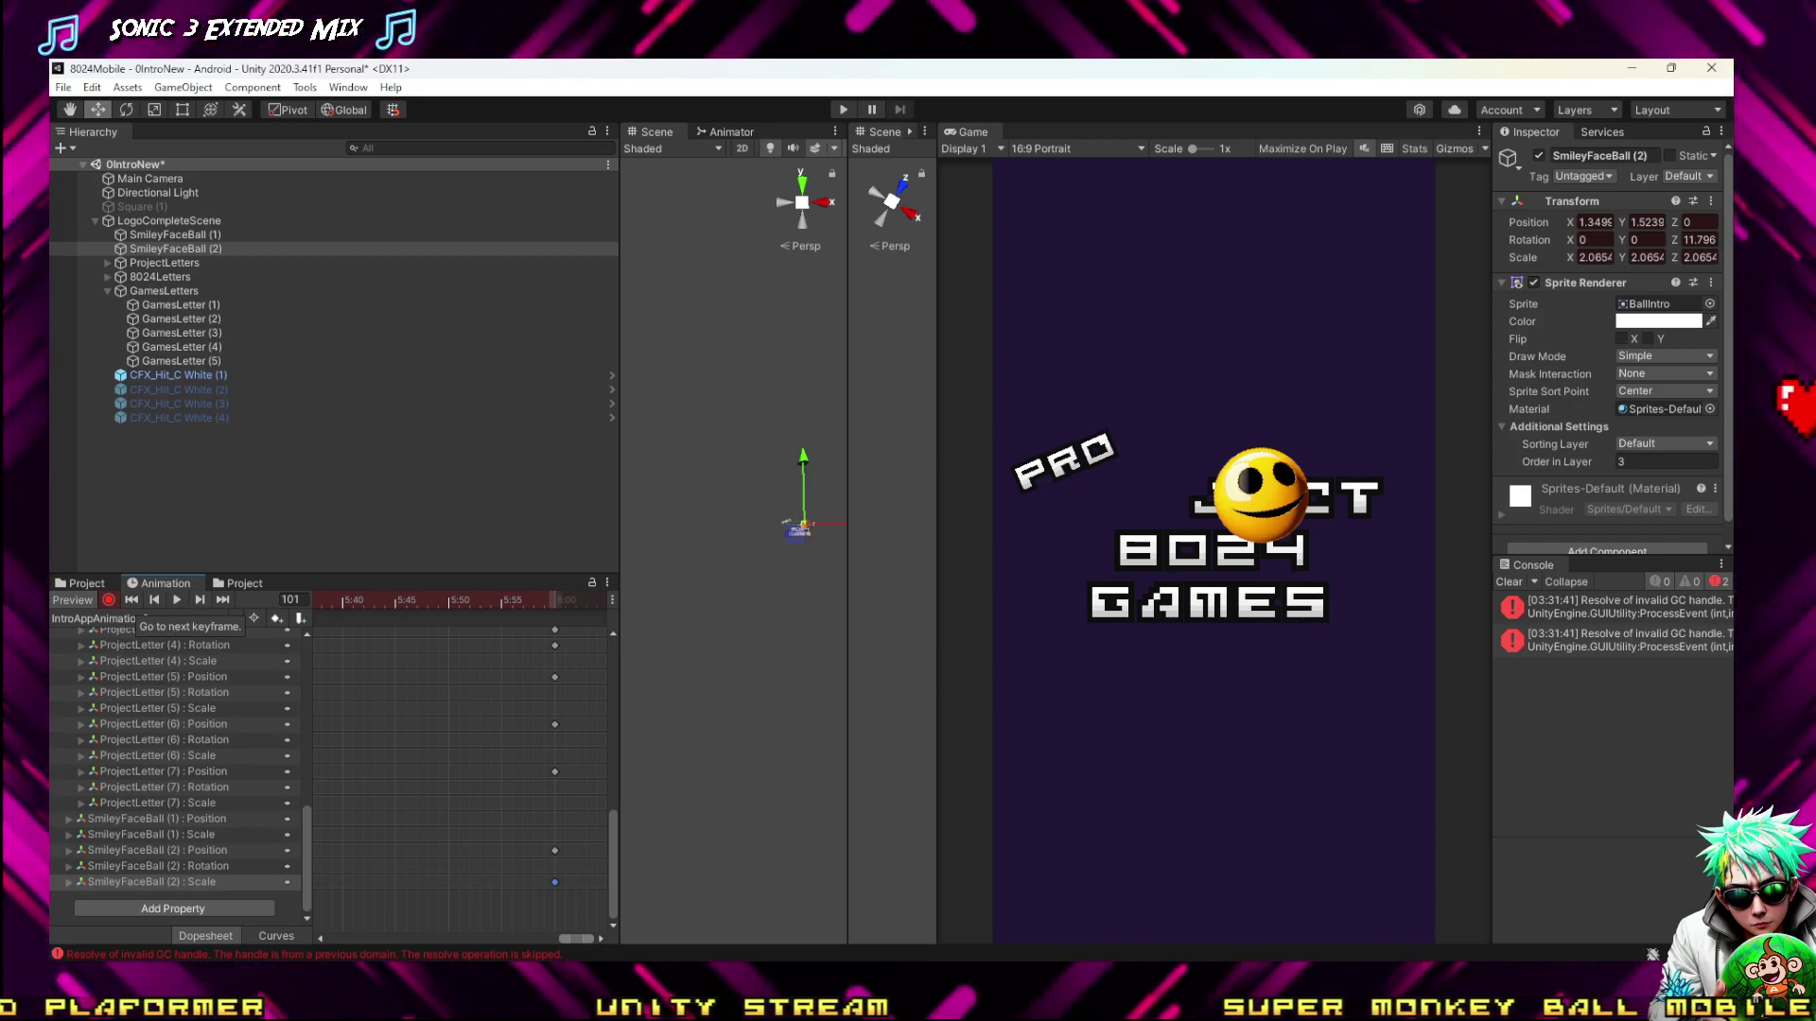
{"action": "key", "text": "alt+Tab"}
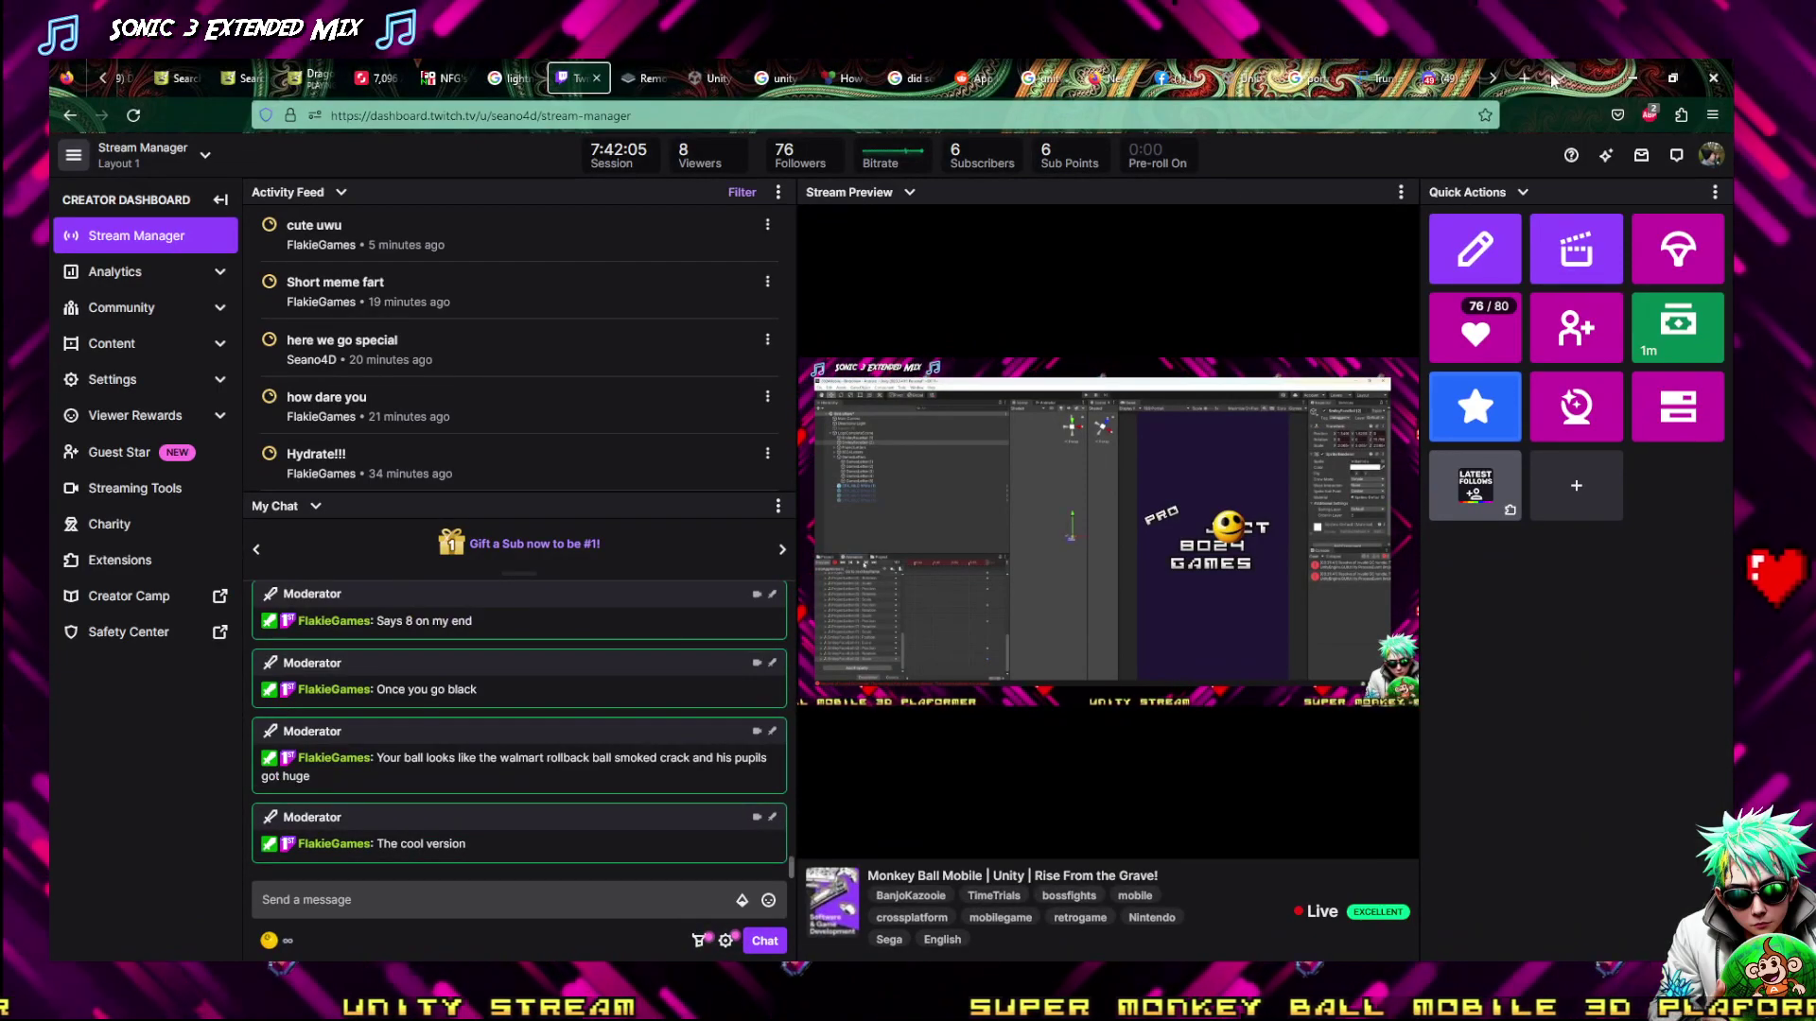
In a new tab, search Google for 'wallmart rollback wall', then change the query to 'ball'
{"action": "left_click", "coordinate": [1521, 77]}
{"action": "type", "text": "wal"}
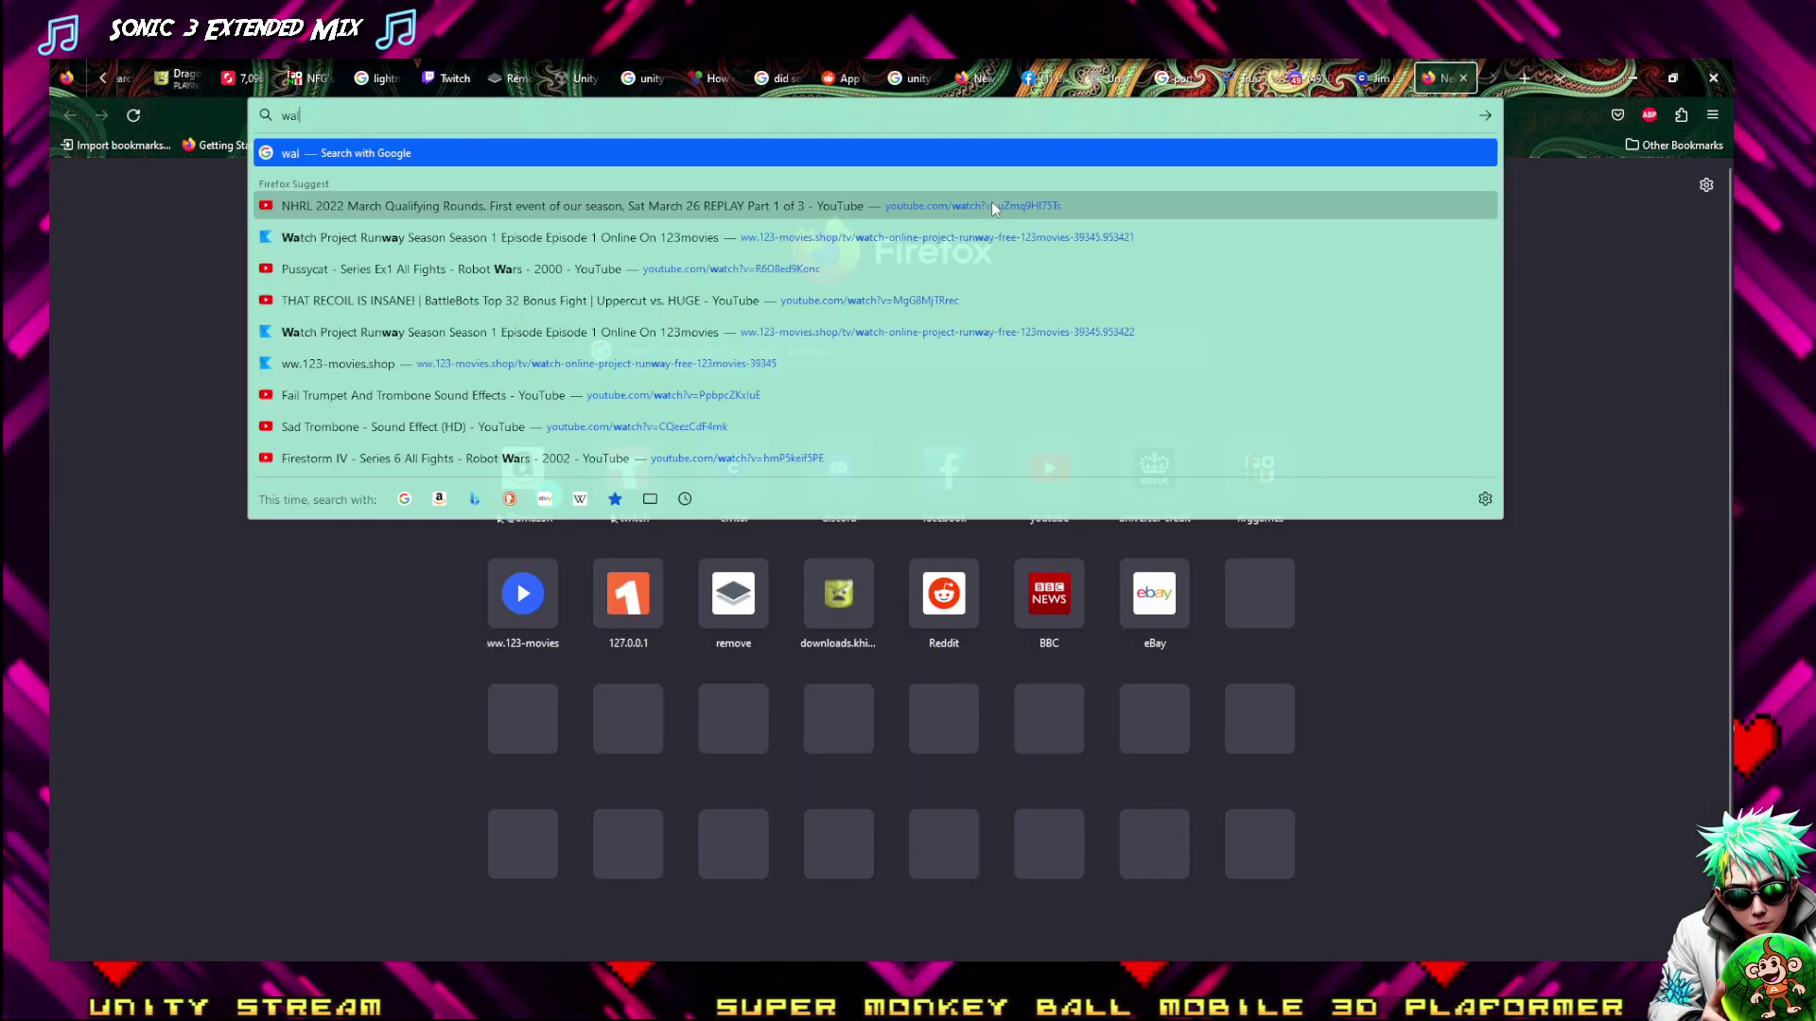
{"action": "type", "text": "lmart rollback wall"}
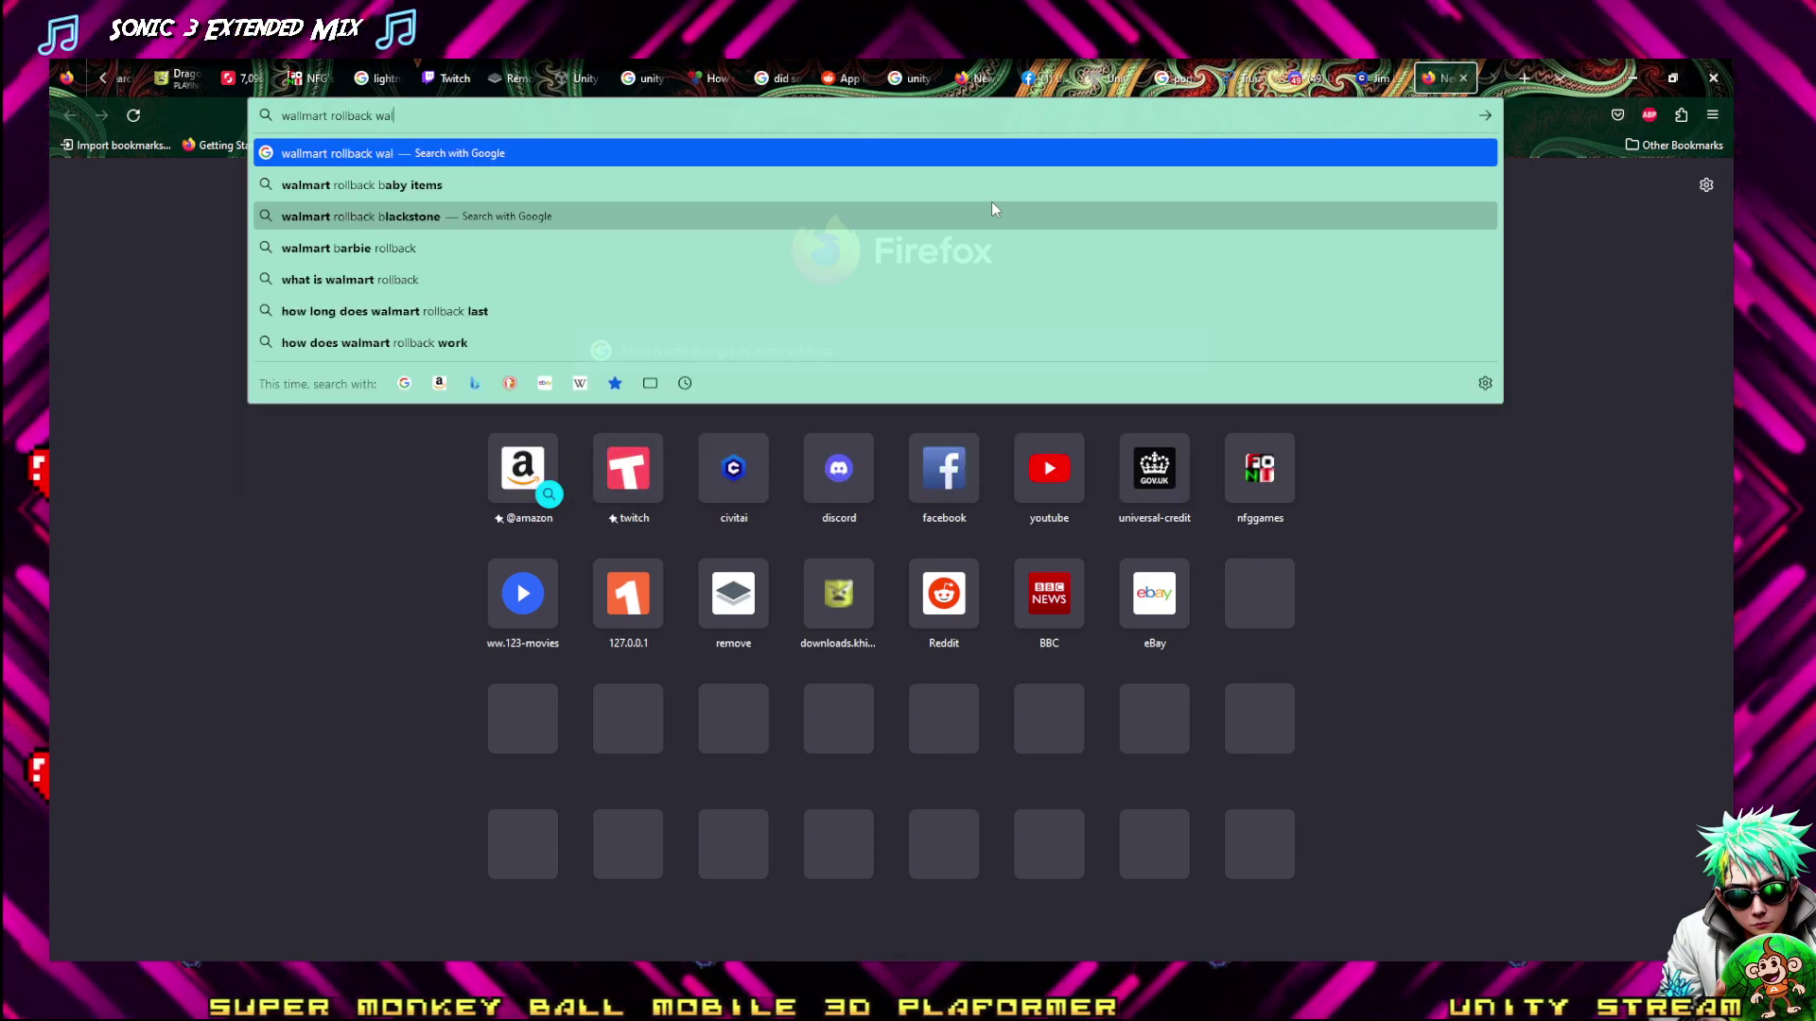
{"action": "key", "text": "Return"}
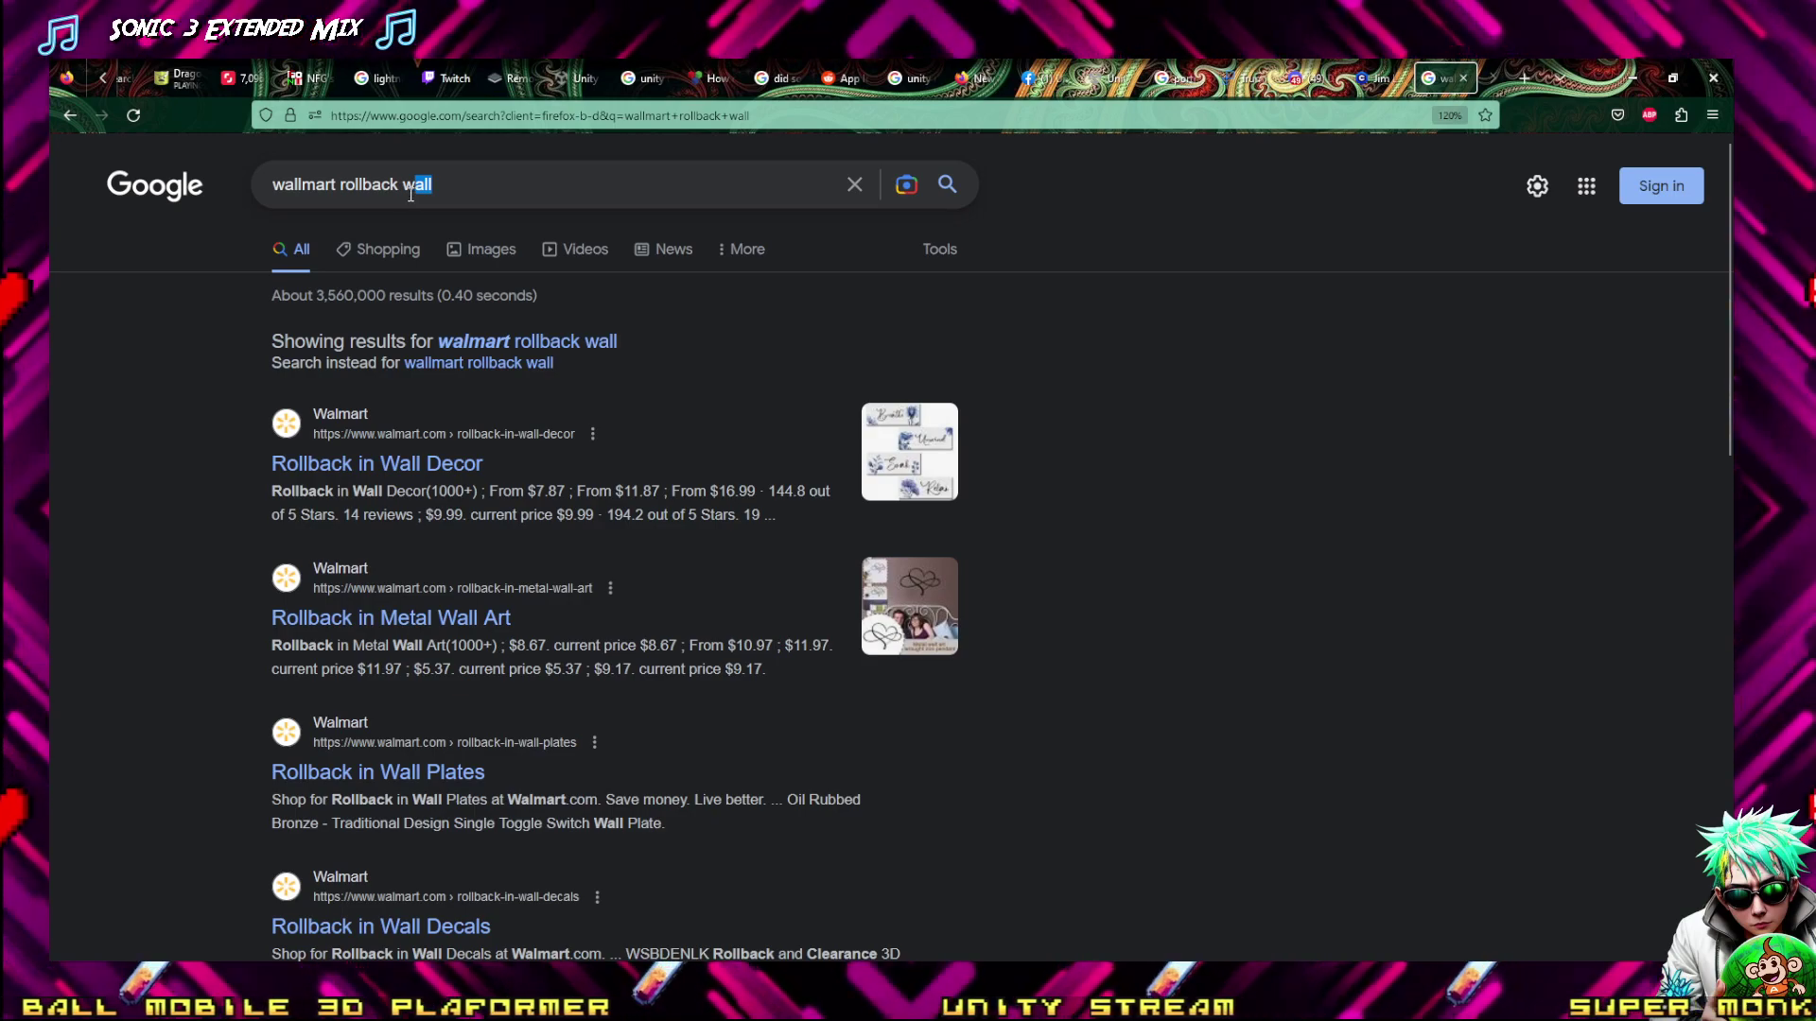
{"action": "type", "text": "ball"}
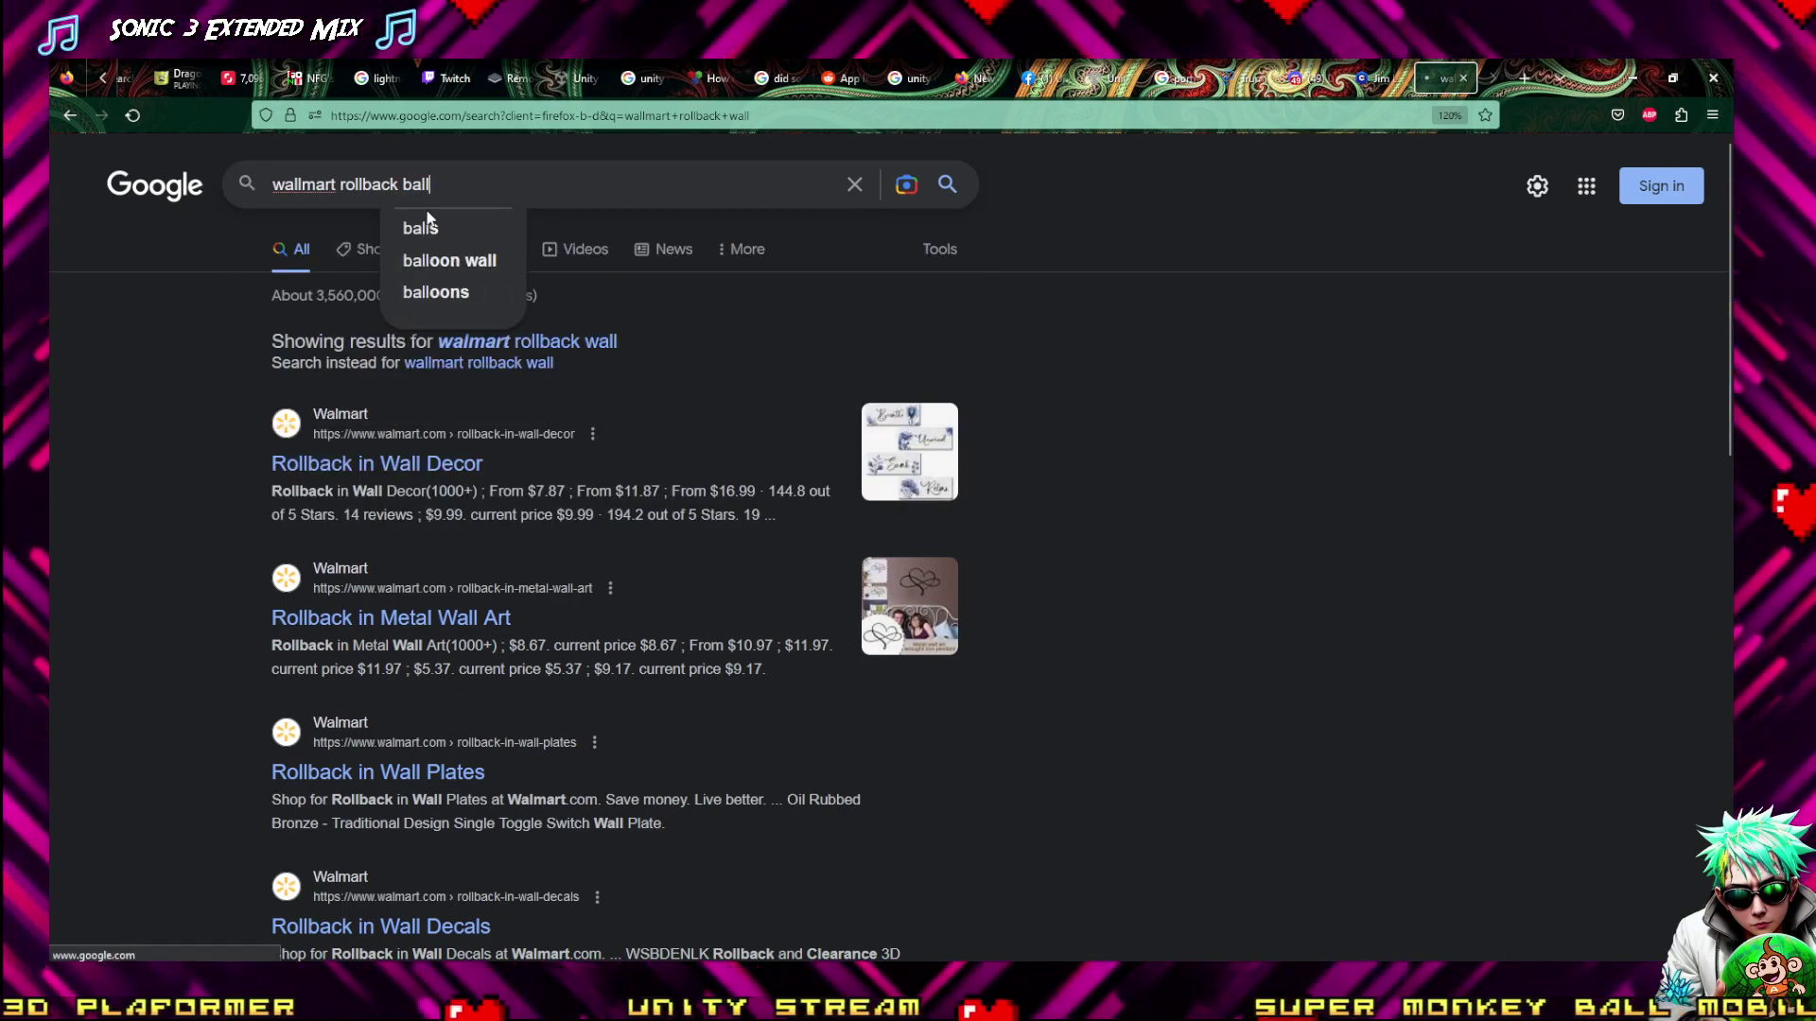
{"action": "key", "text": "Return"}
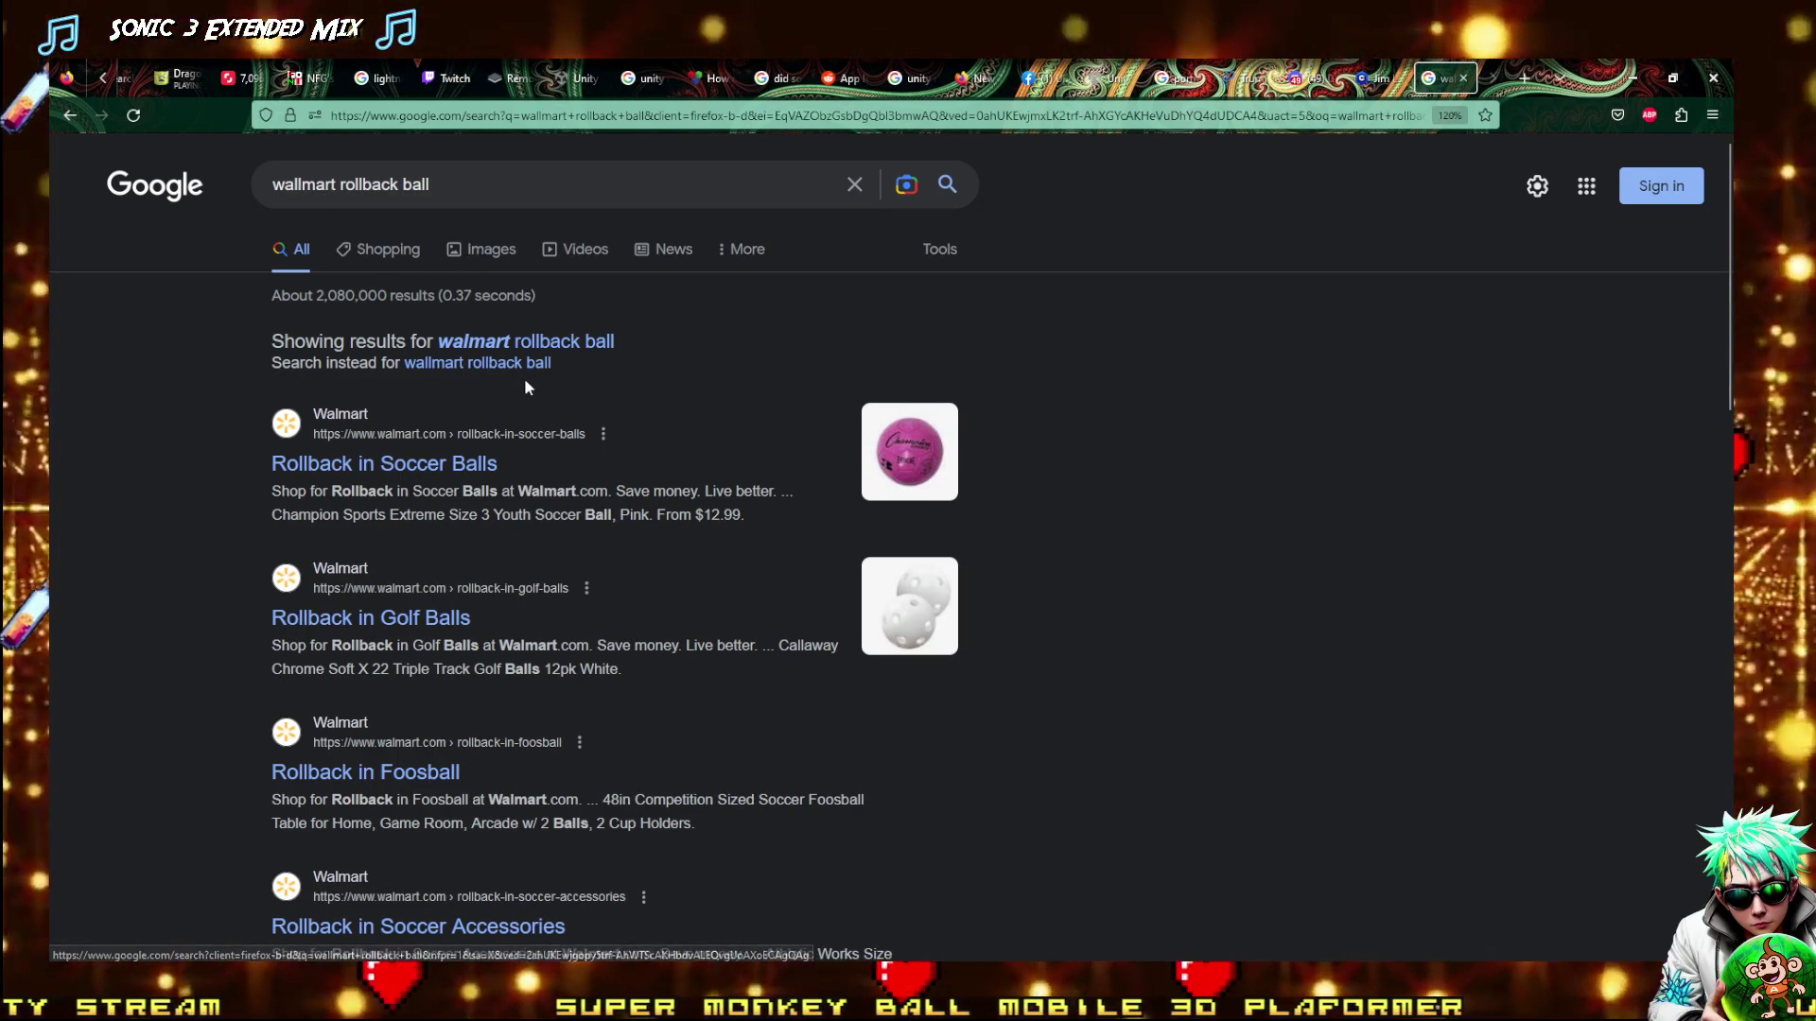
Open Walmart's Rollback soccer balls listing, then go back to the blank New Tab page
{"action": "left_click", "coordinate": [536, 342]}
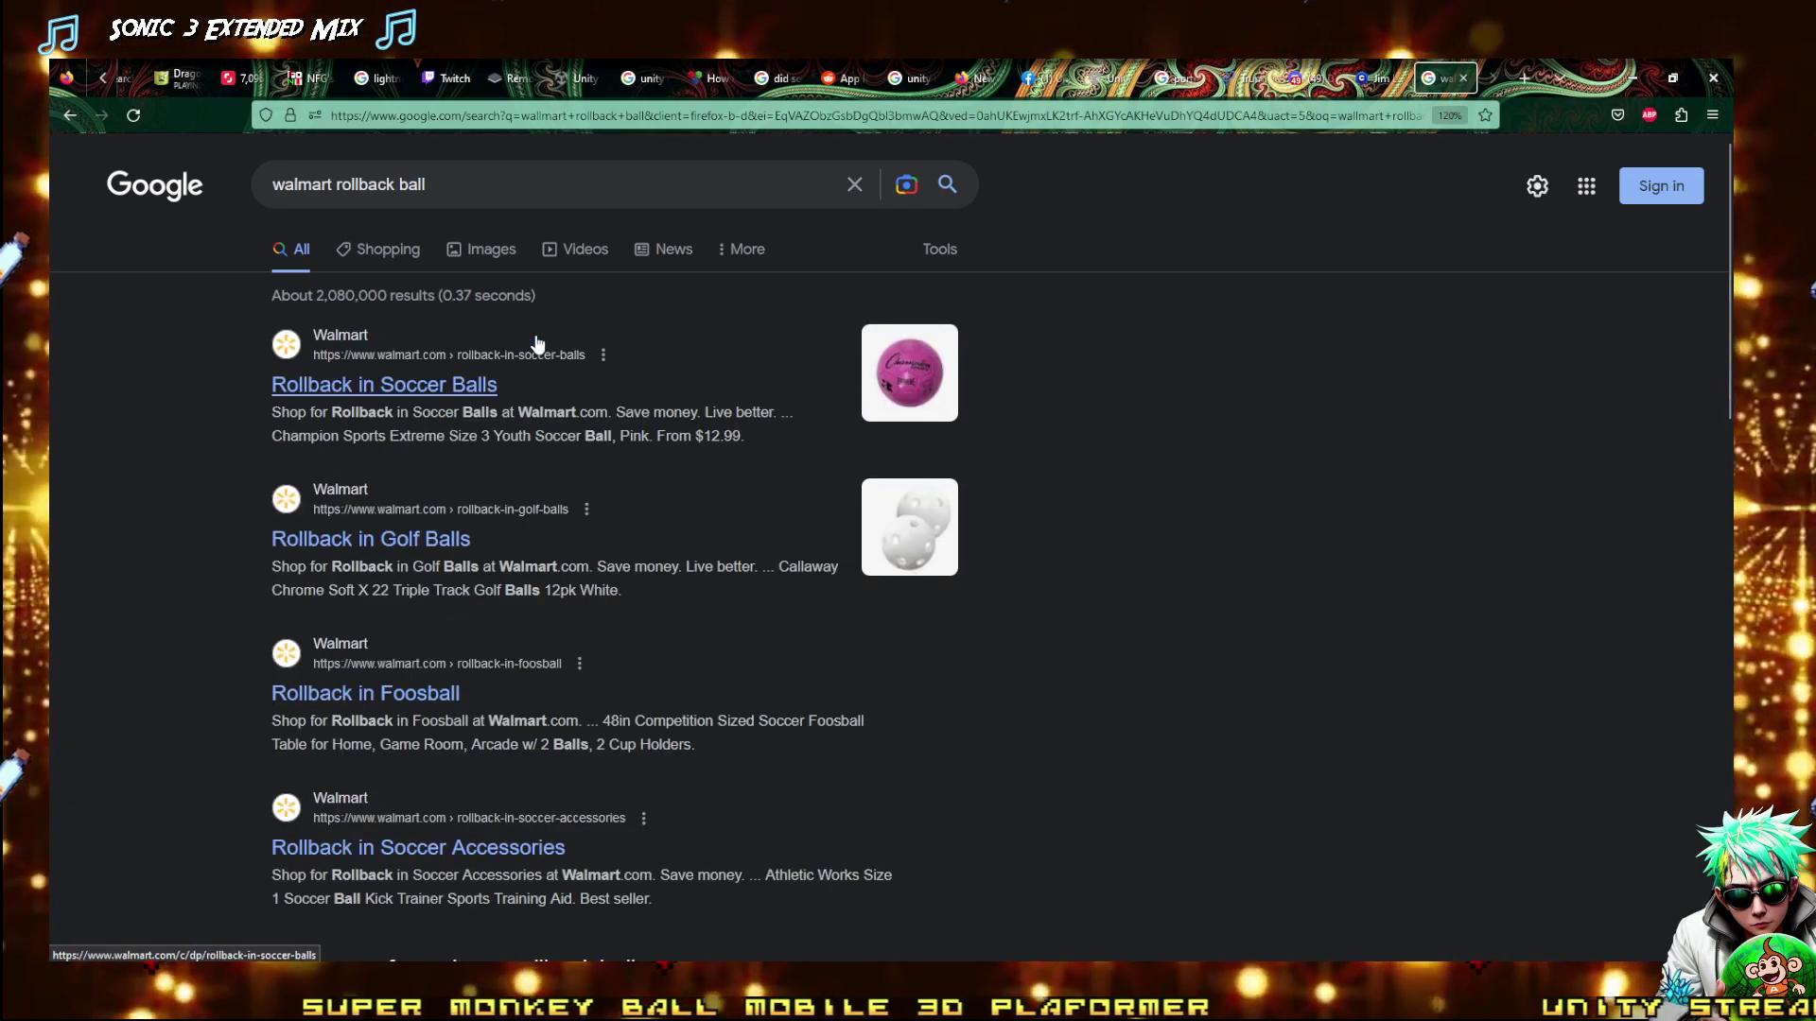
{"action": "left_click", "coordinate": [390, 388]}
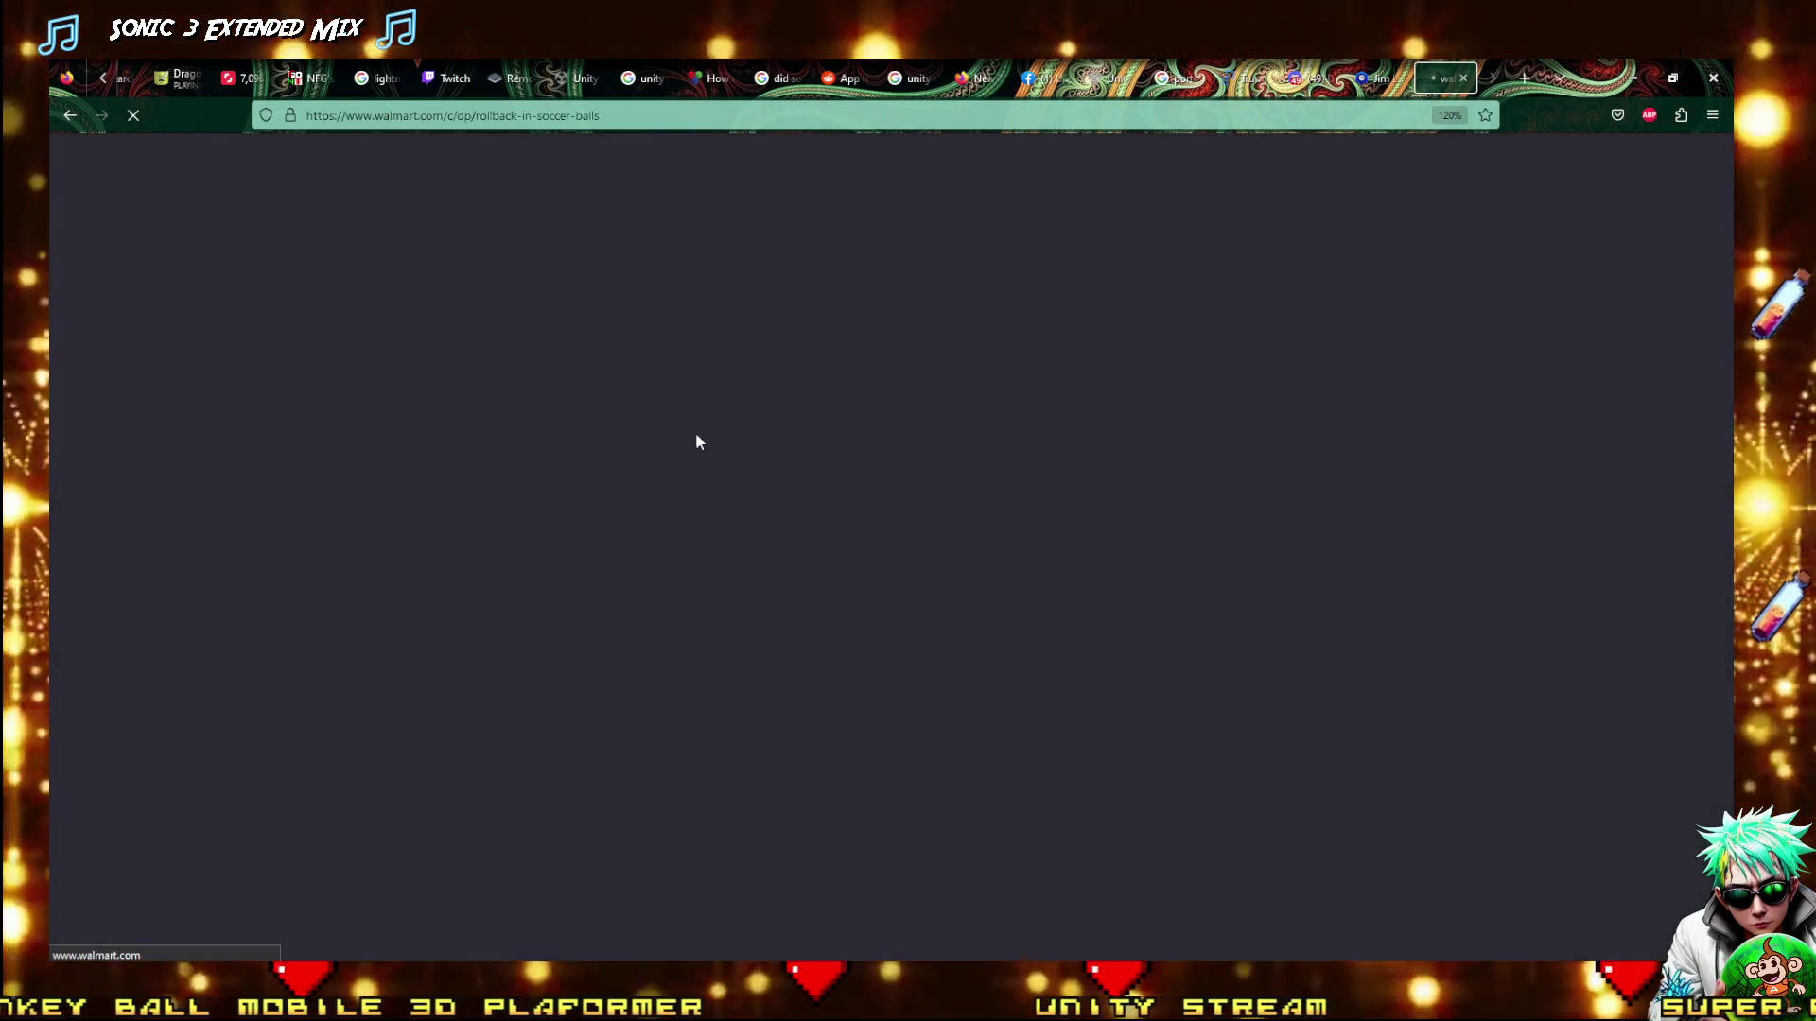
{"action": "scroll", "coordinate": [385, 266], "scroll_direction": "down", "scroll_amount": 8}
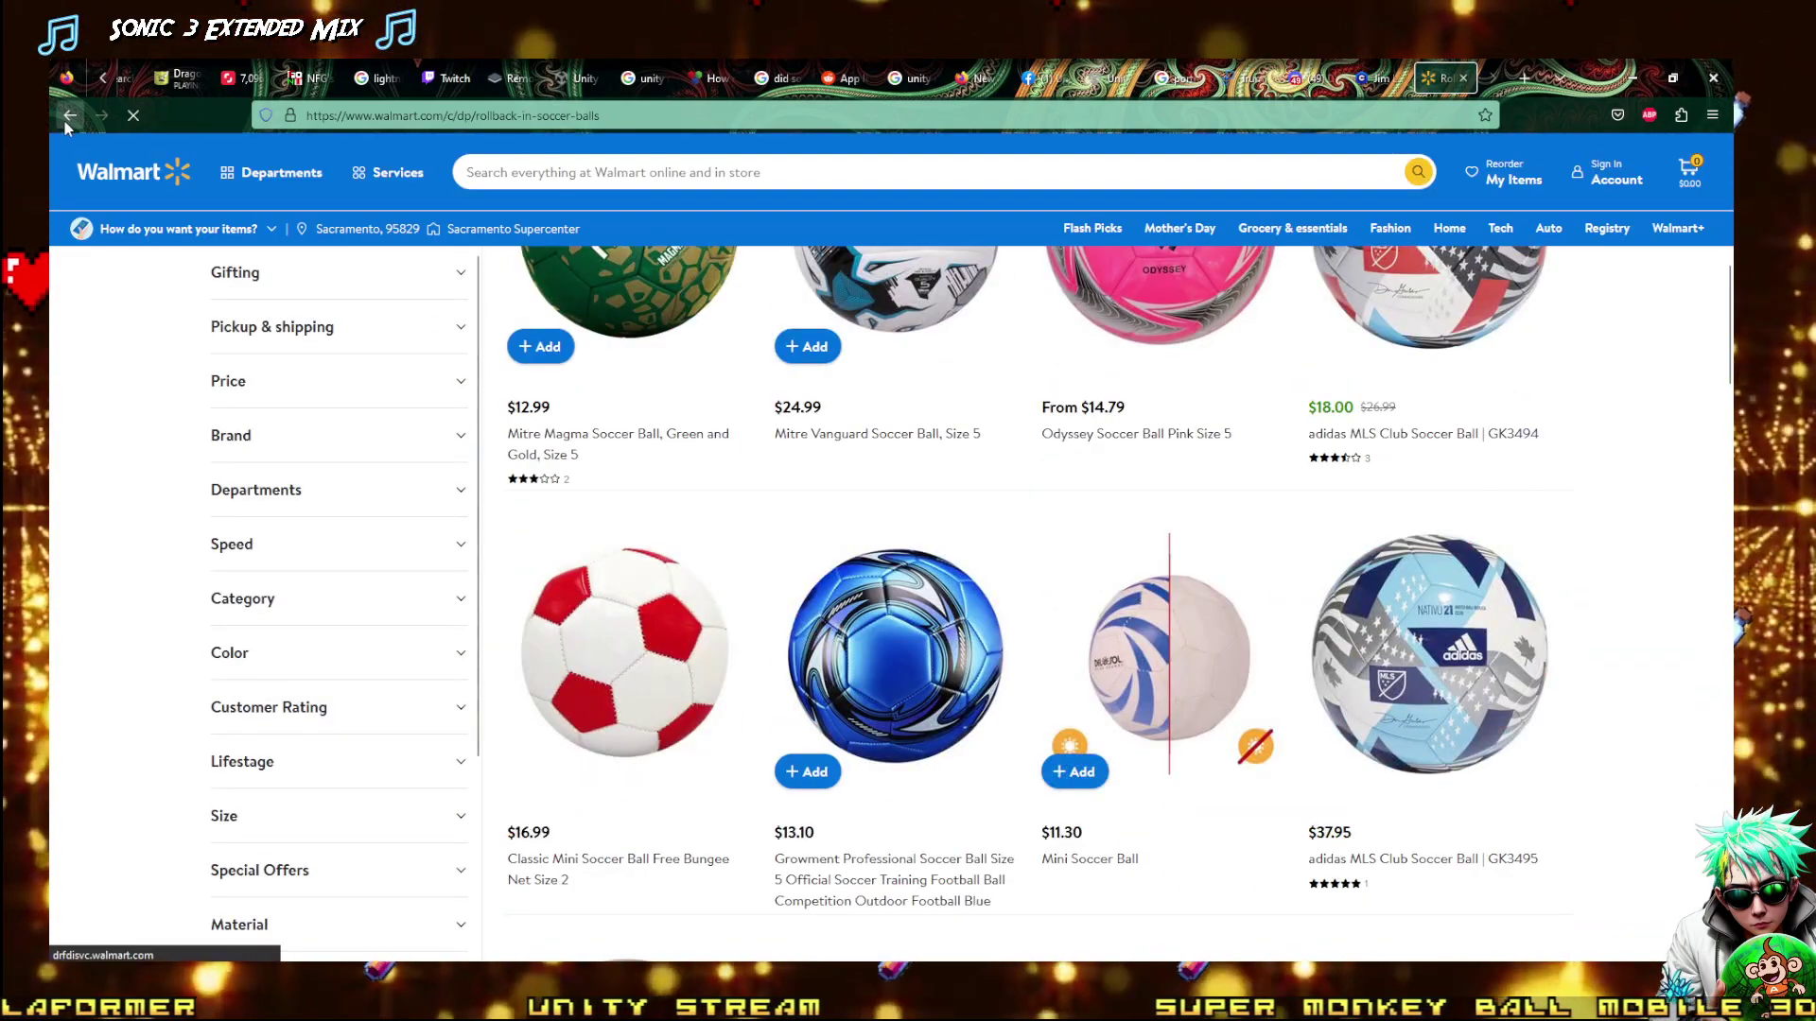
{"action": "left_click", "coordinate": [70, 115]}
{"action": "left_click", "coordinate": [70, 116]}
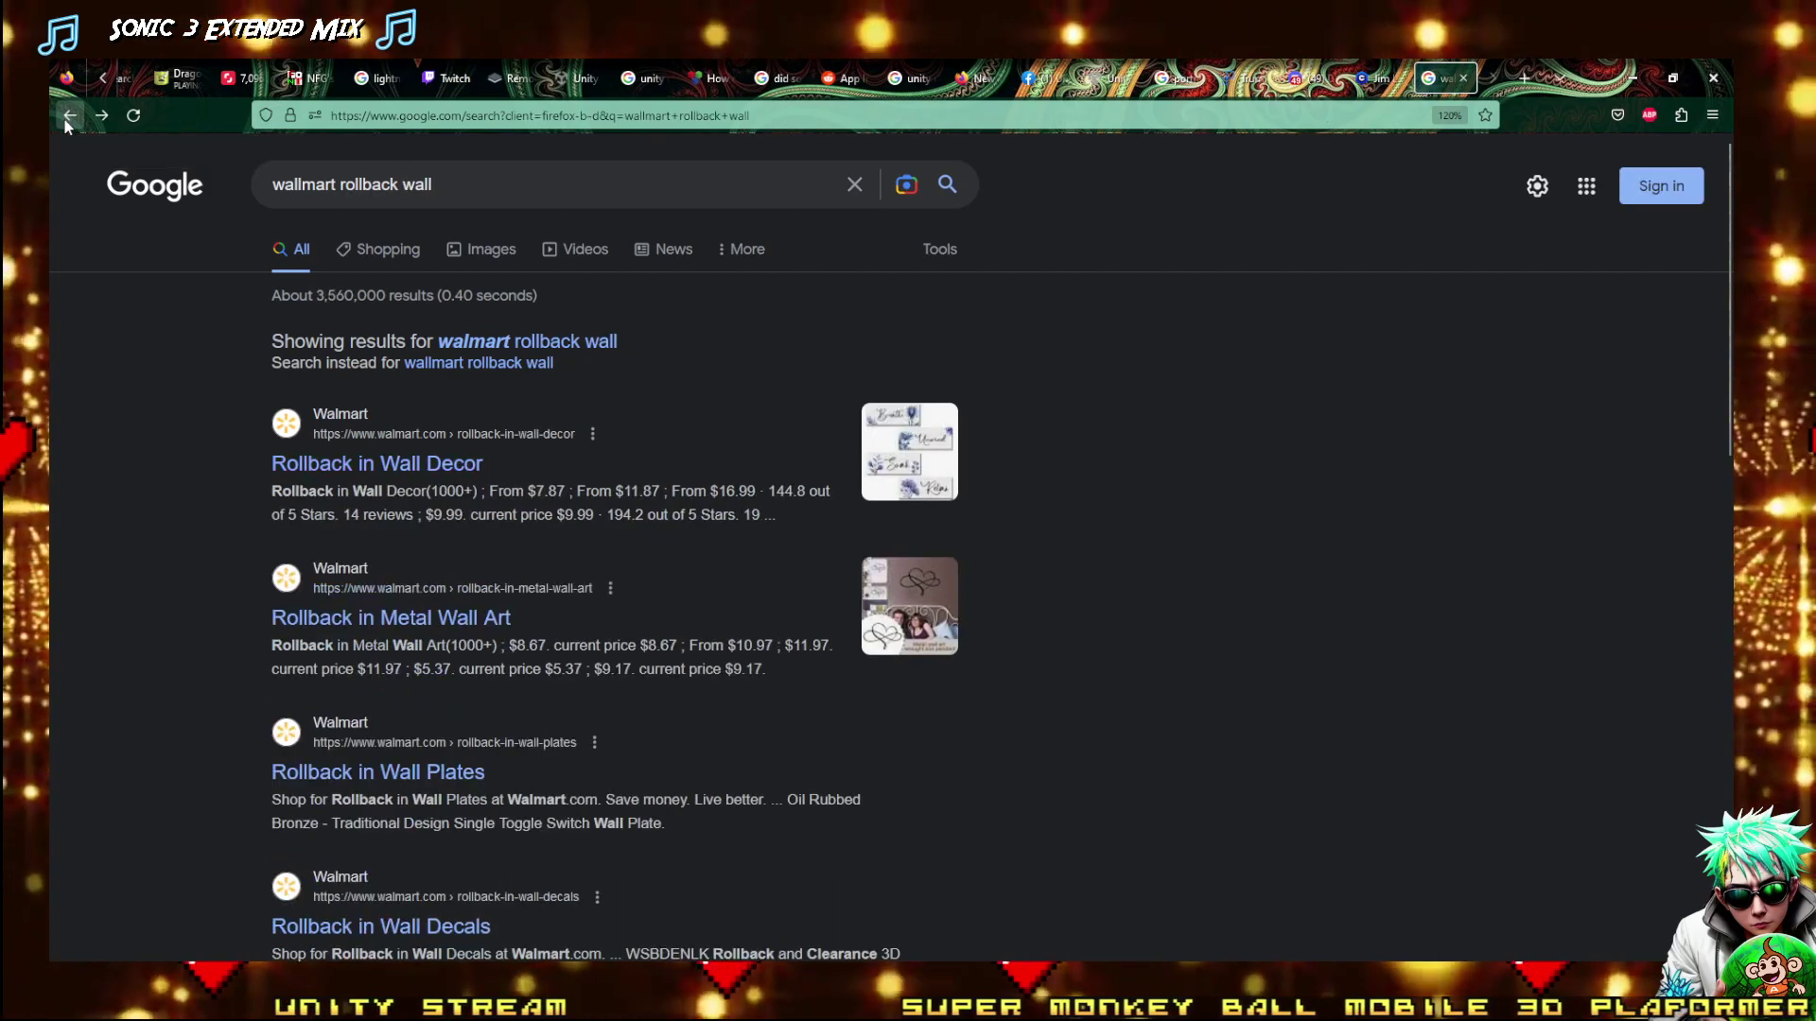
{"action": "left_click", "coordinate": [70, 115]}
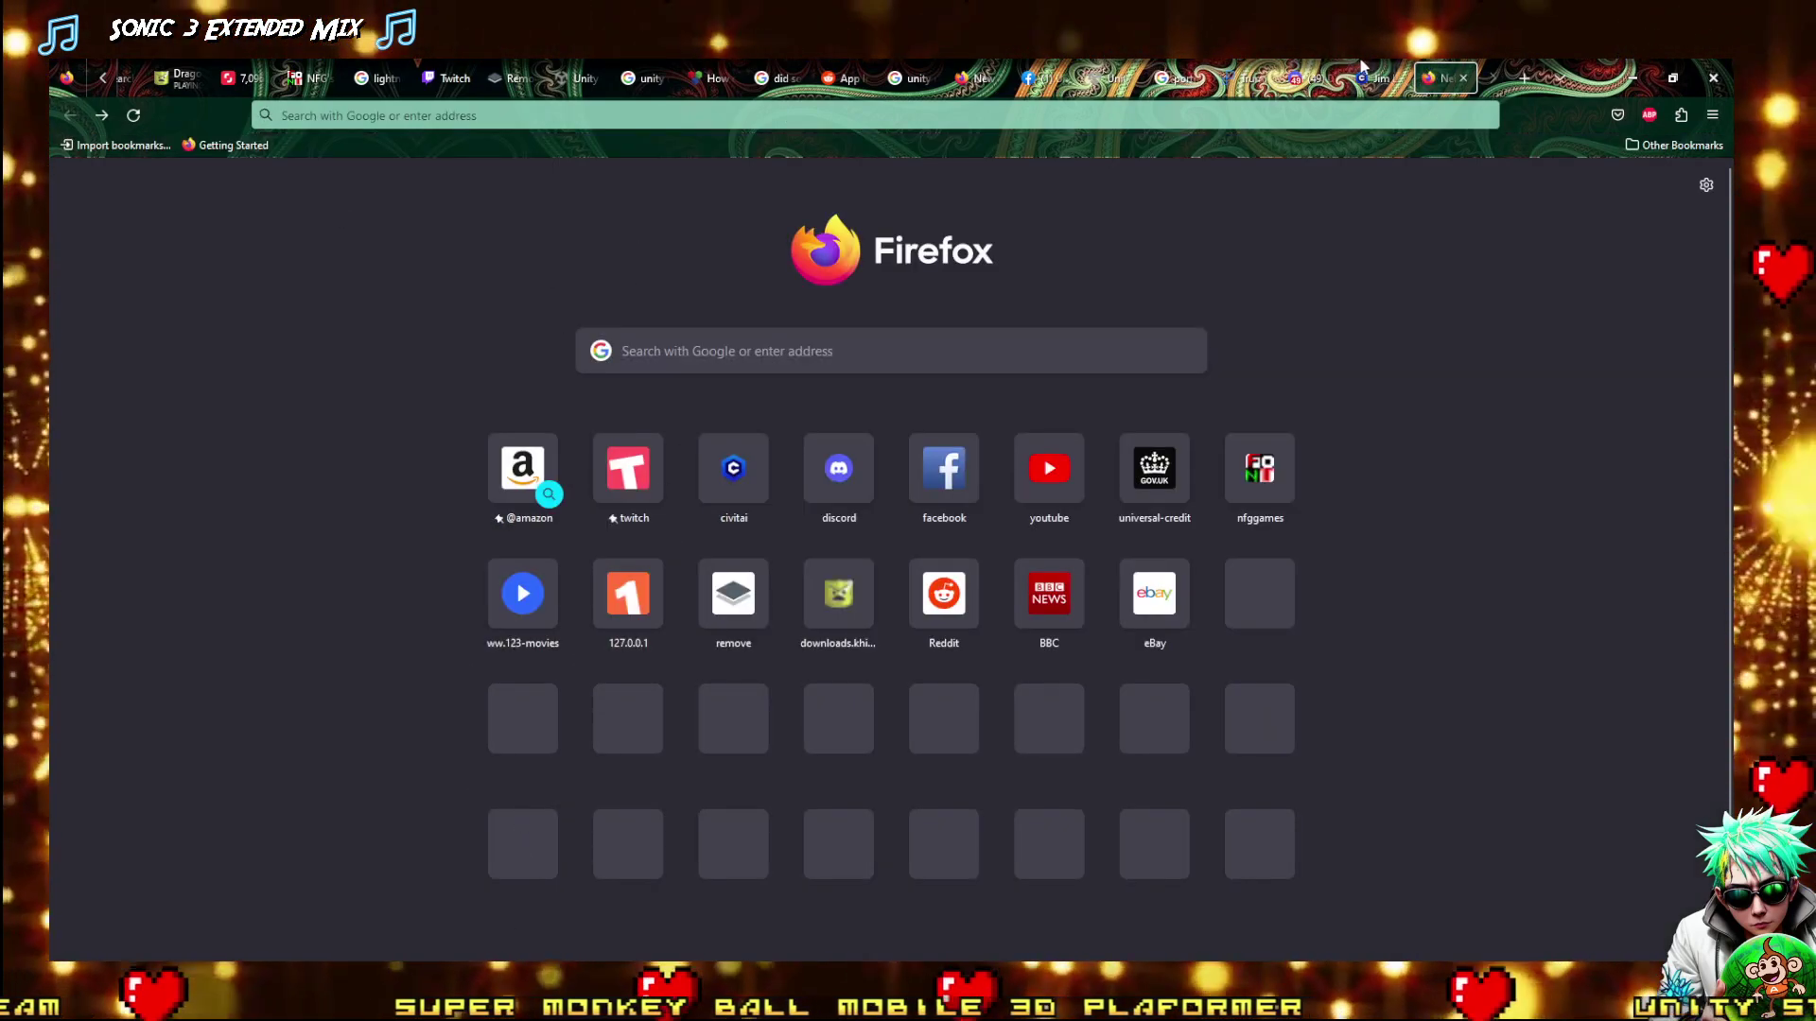
Browse Discord's #self-promotion and #art channels, then minimize Firefox to reveal Unity
{"action": "left_click", "coordinate": [1329, 69]}
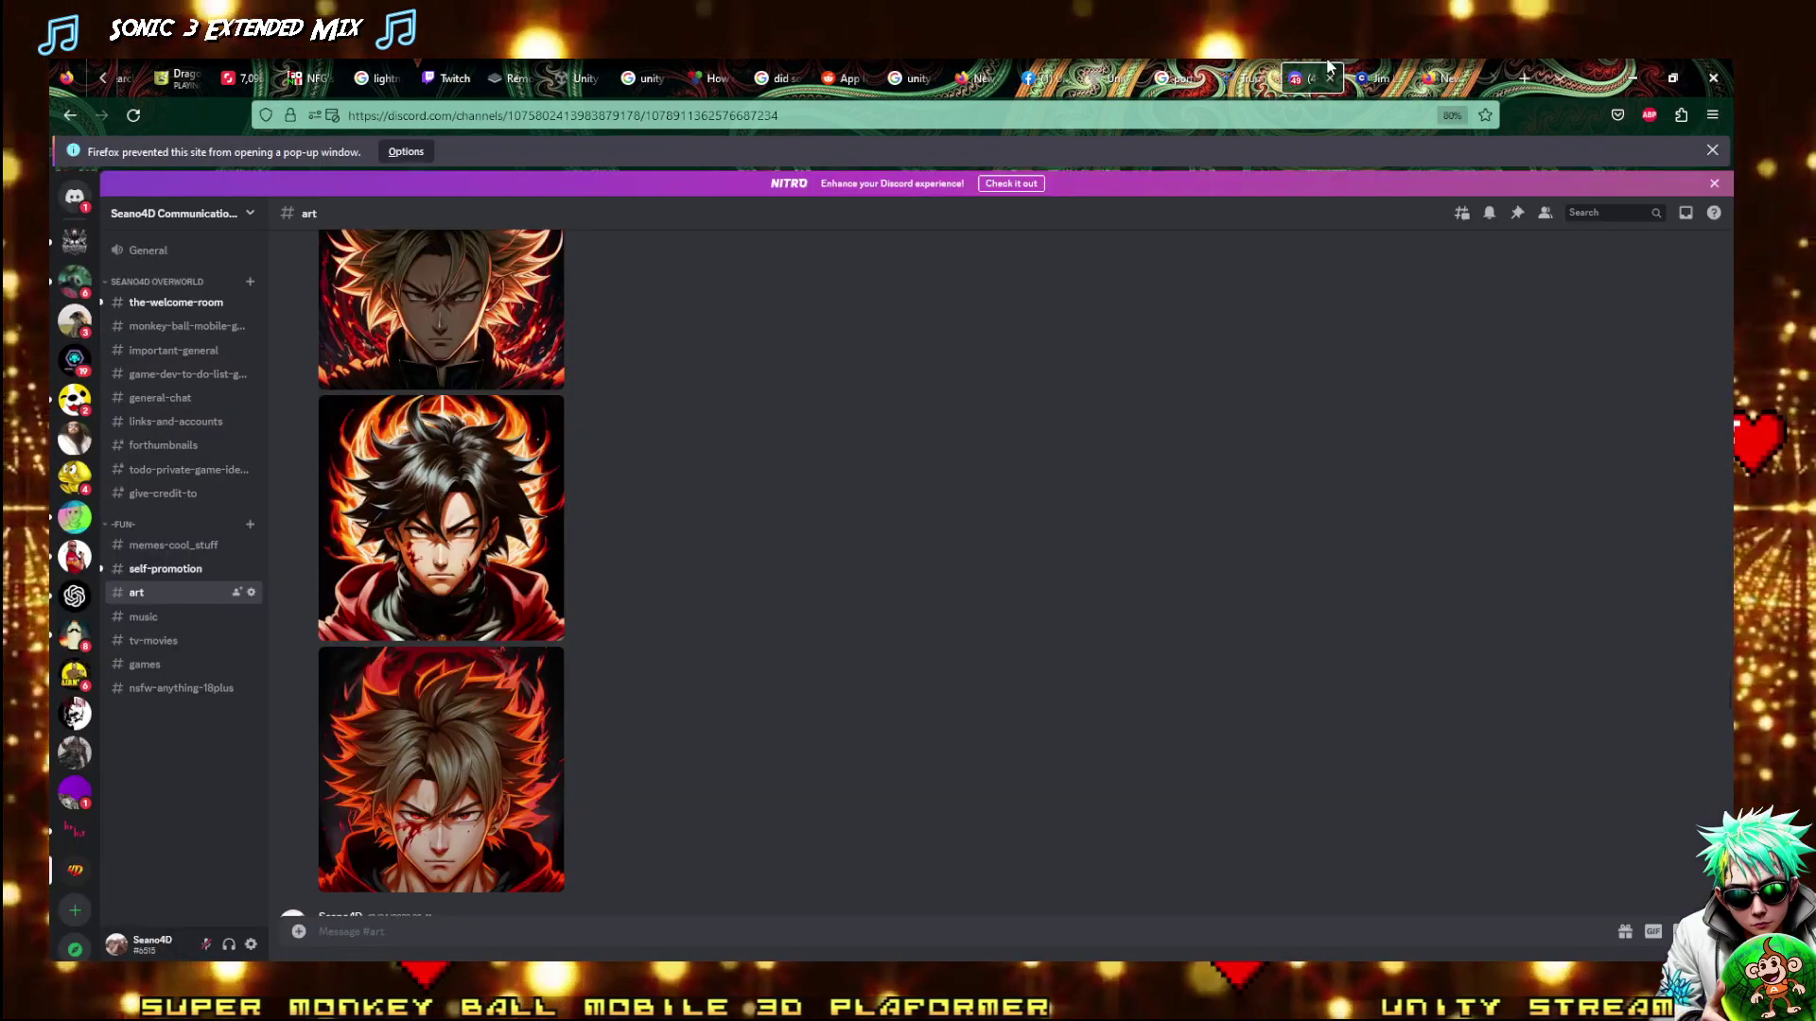
{"action": "mouse_move", "coordinate": [271, 984]}
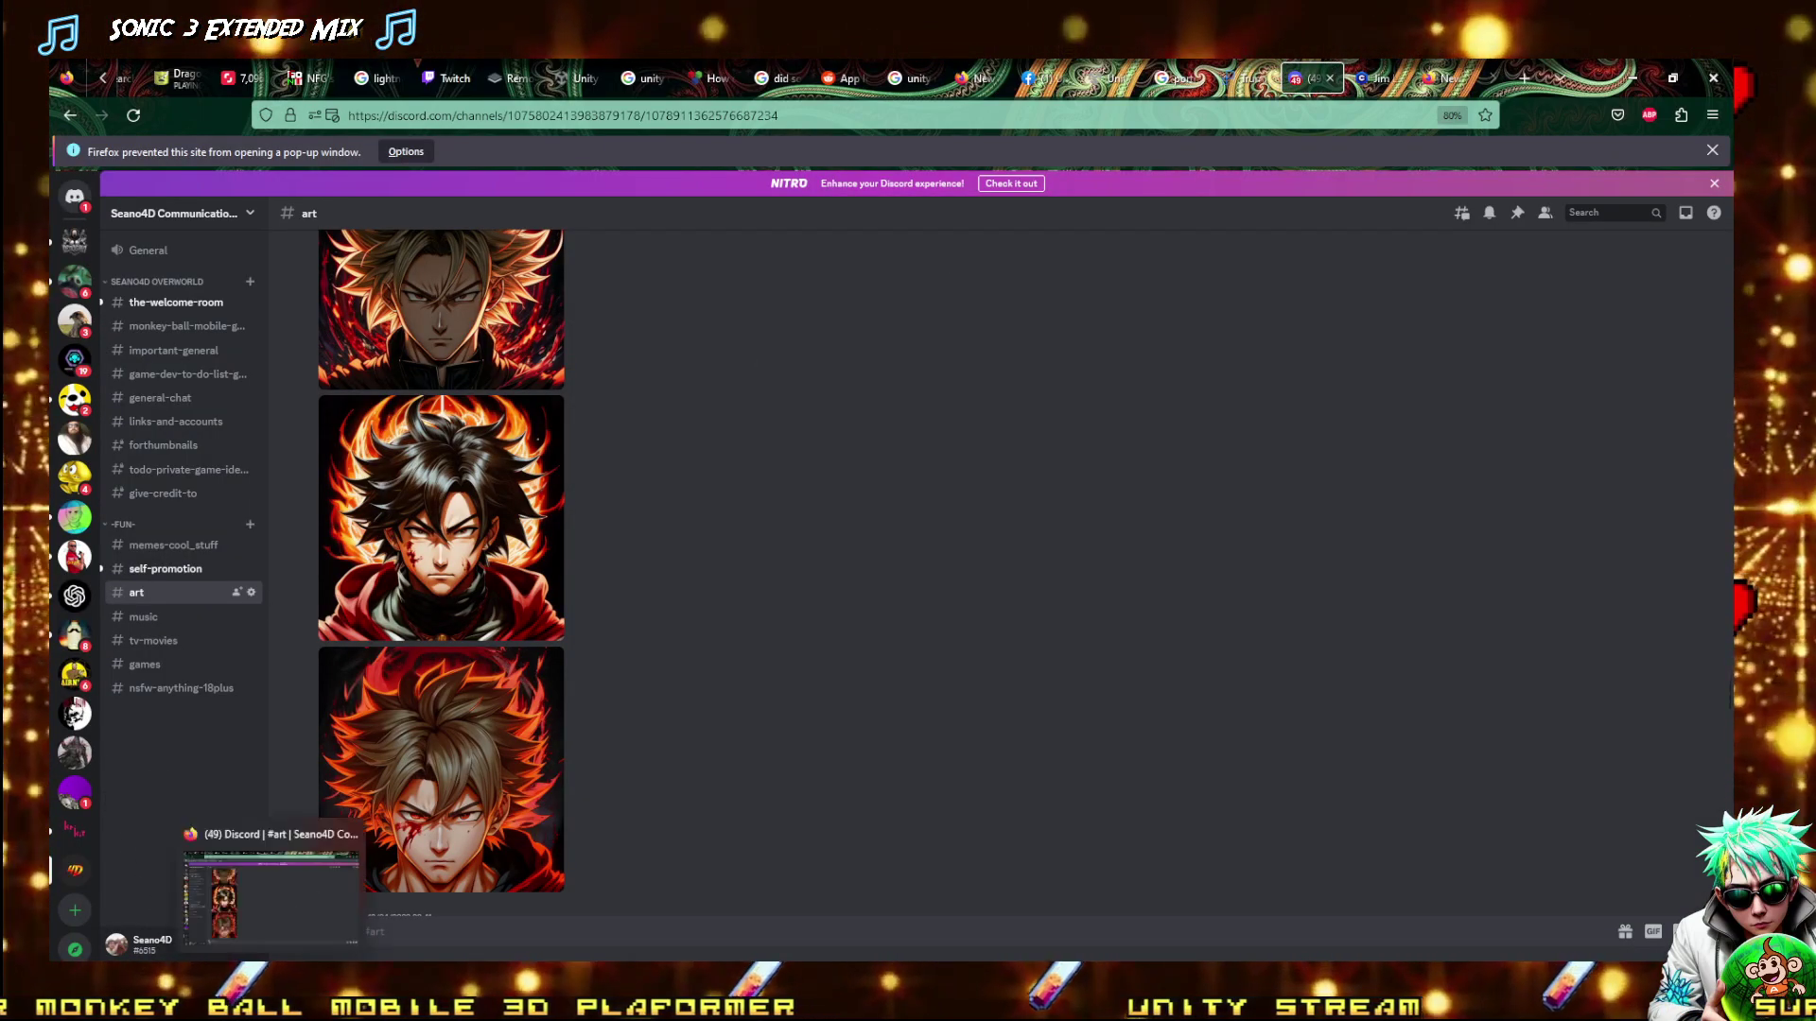
{"action": "left_click", "coordinate": [201, 571]}
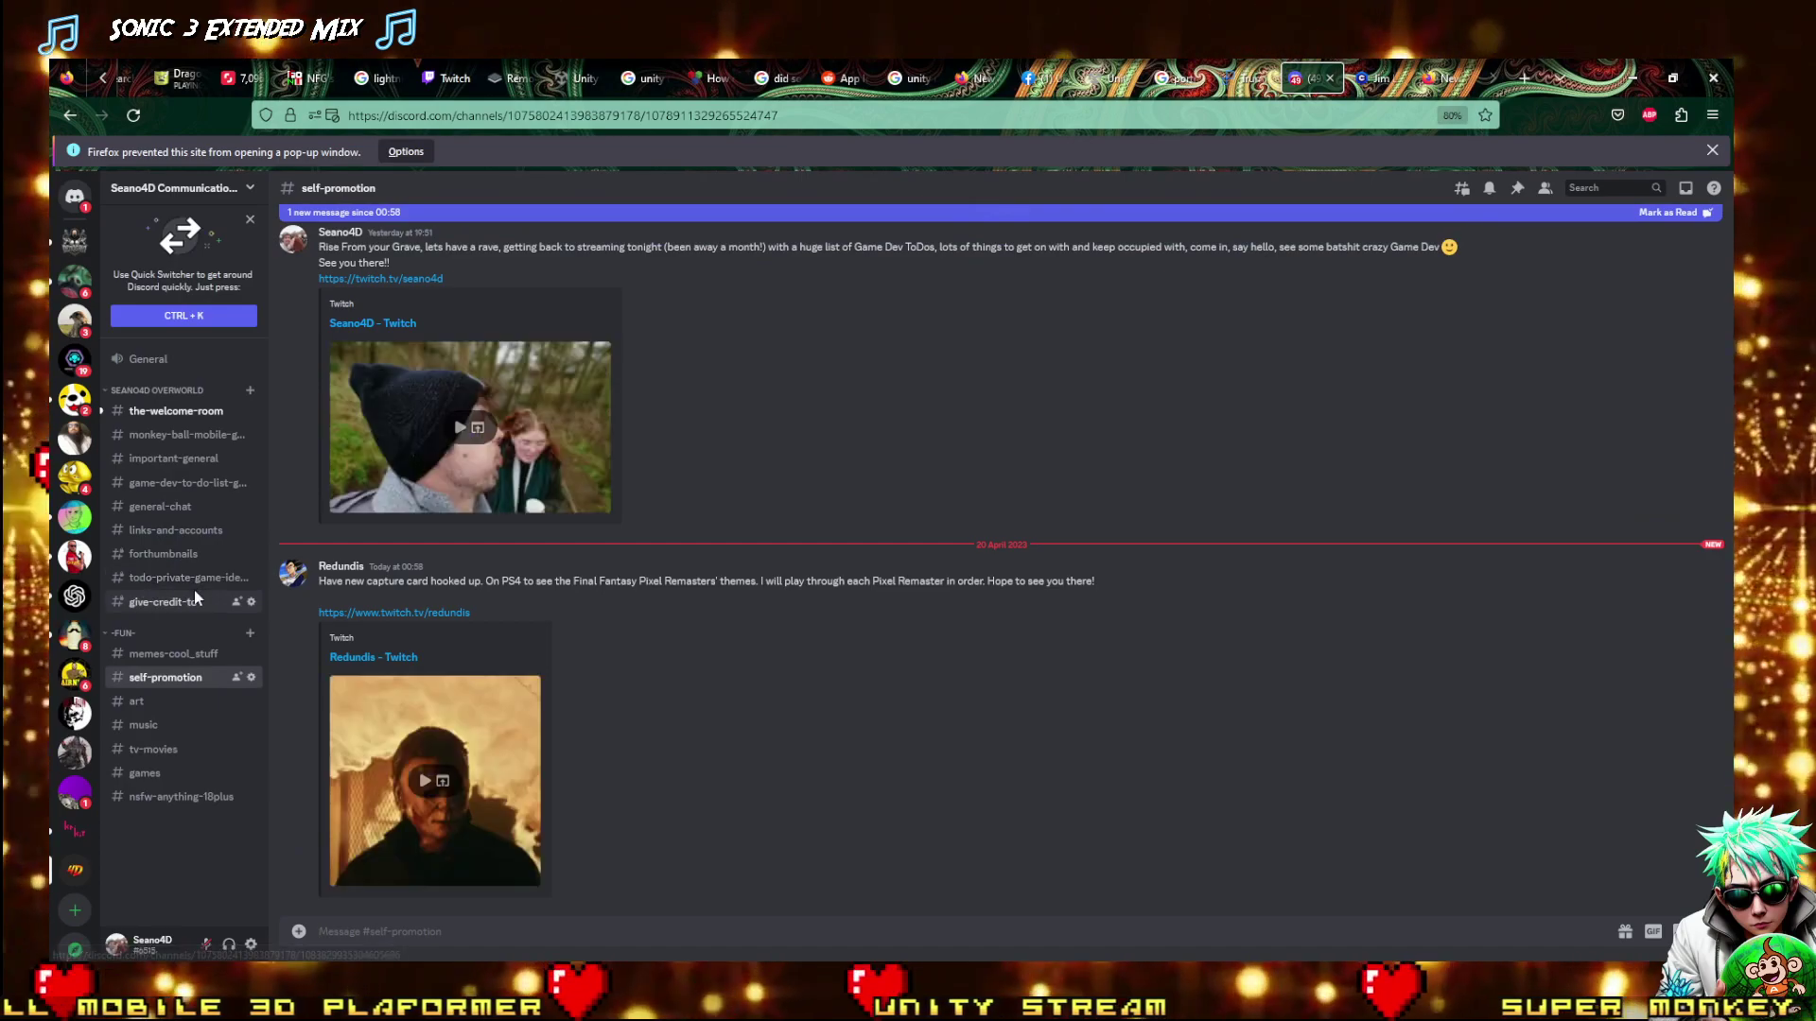
{"action": "left_click", "coordinate": [136, 701]}
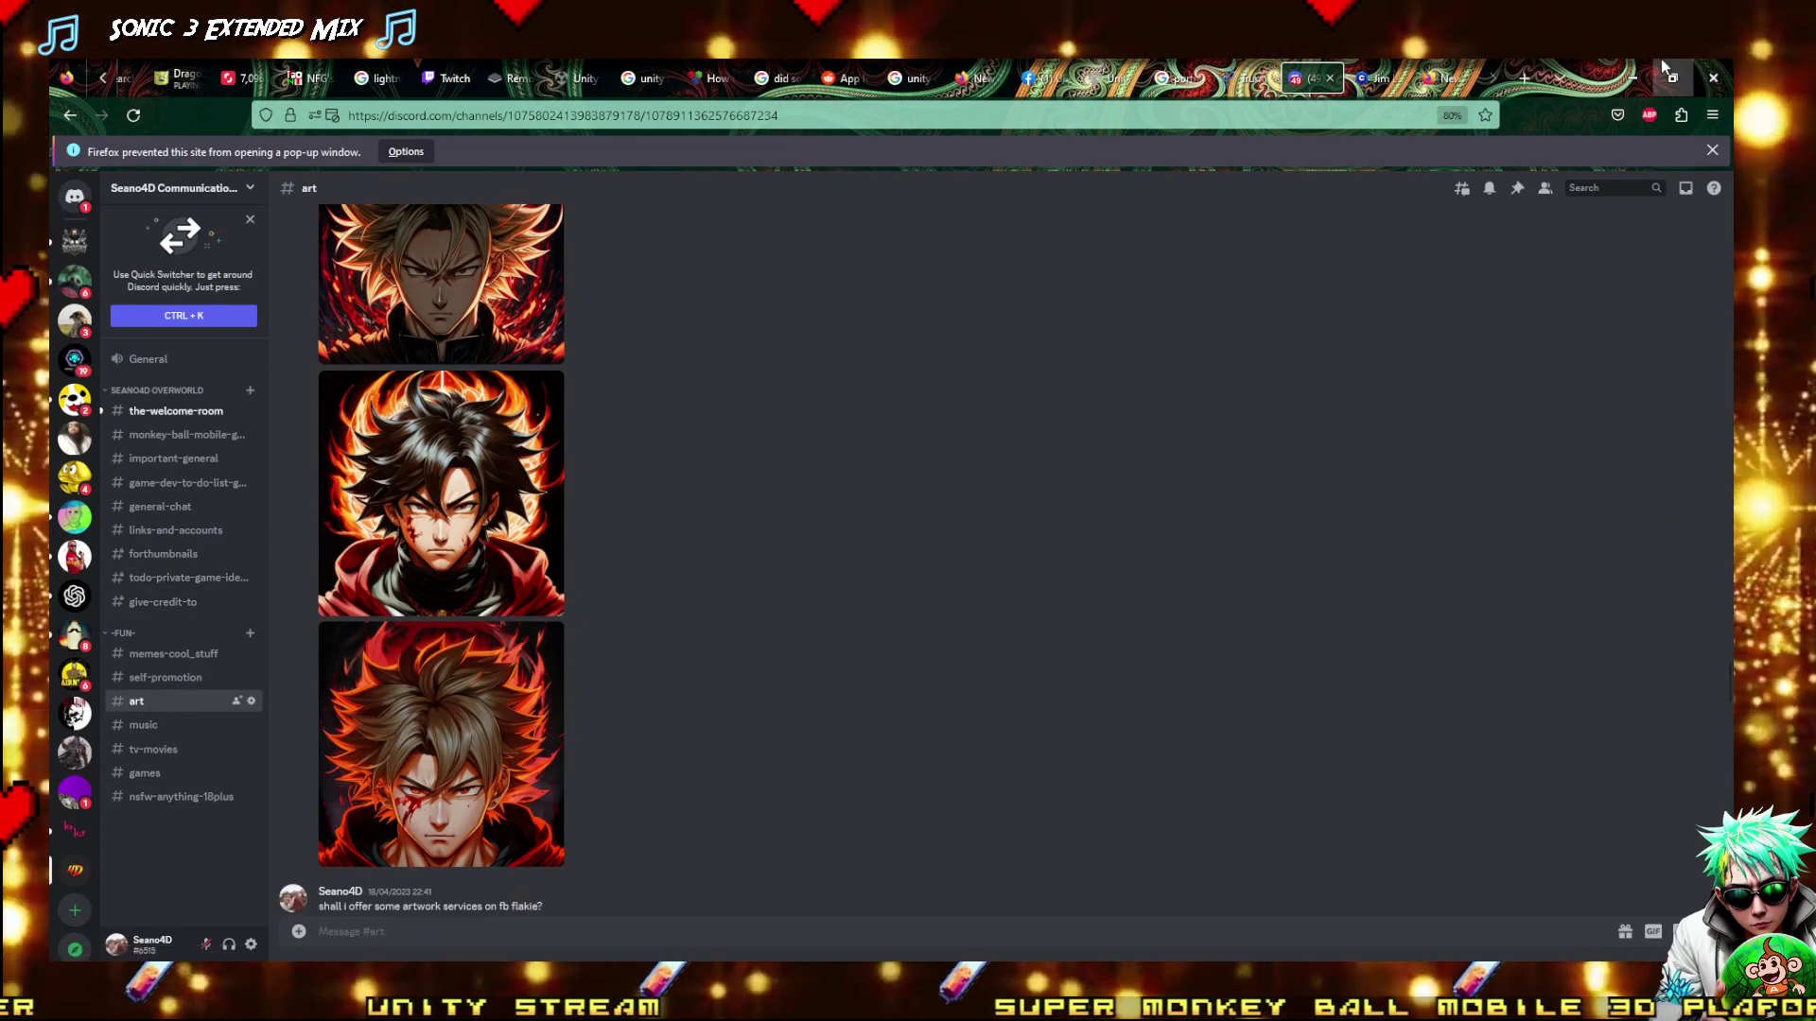
{"action": "left_click", "coordinate": [1665, 71]}
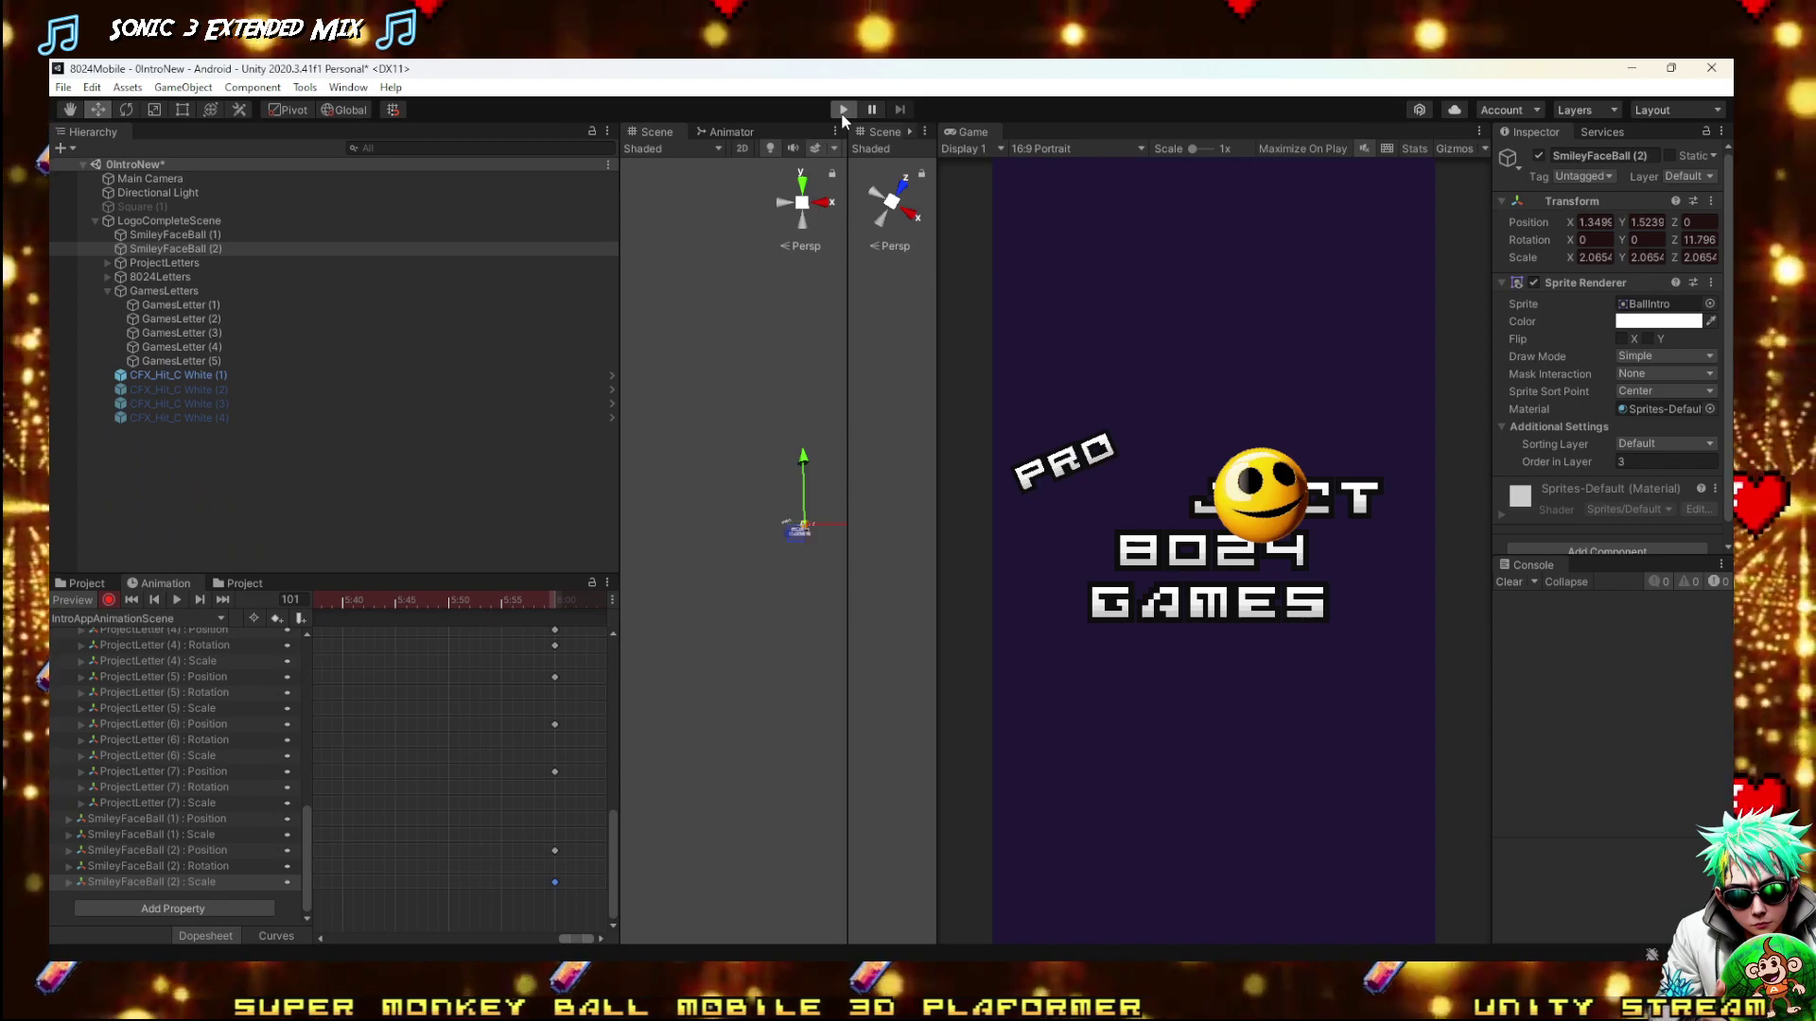
Run the intro in play mode, stop it, save 0IntroNew with Ctrl+S, and pan the Scene view
{"action": "left_click", "coordinate": [842, 110]}
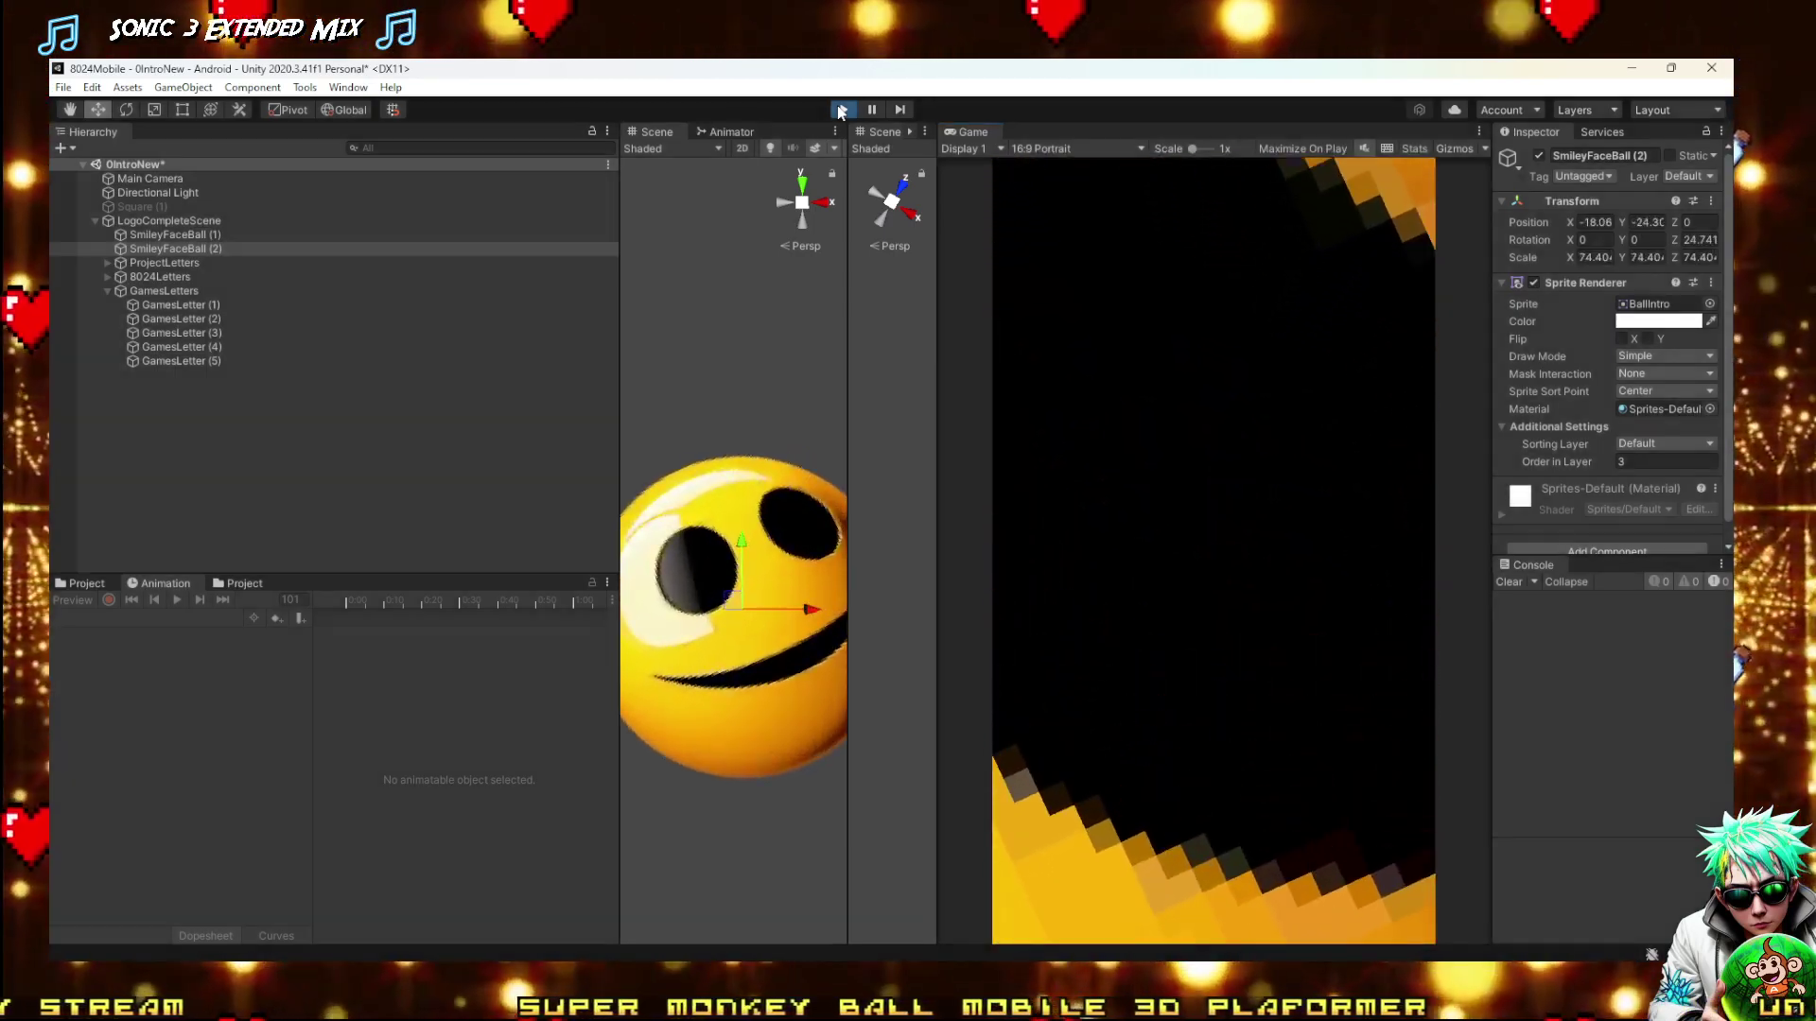
{"action": "left_click", "coordinate": [841, 110]}
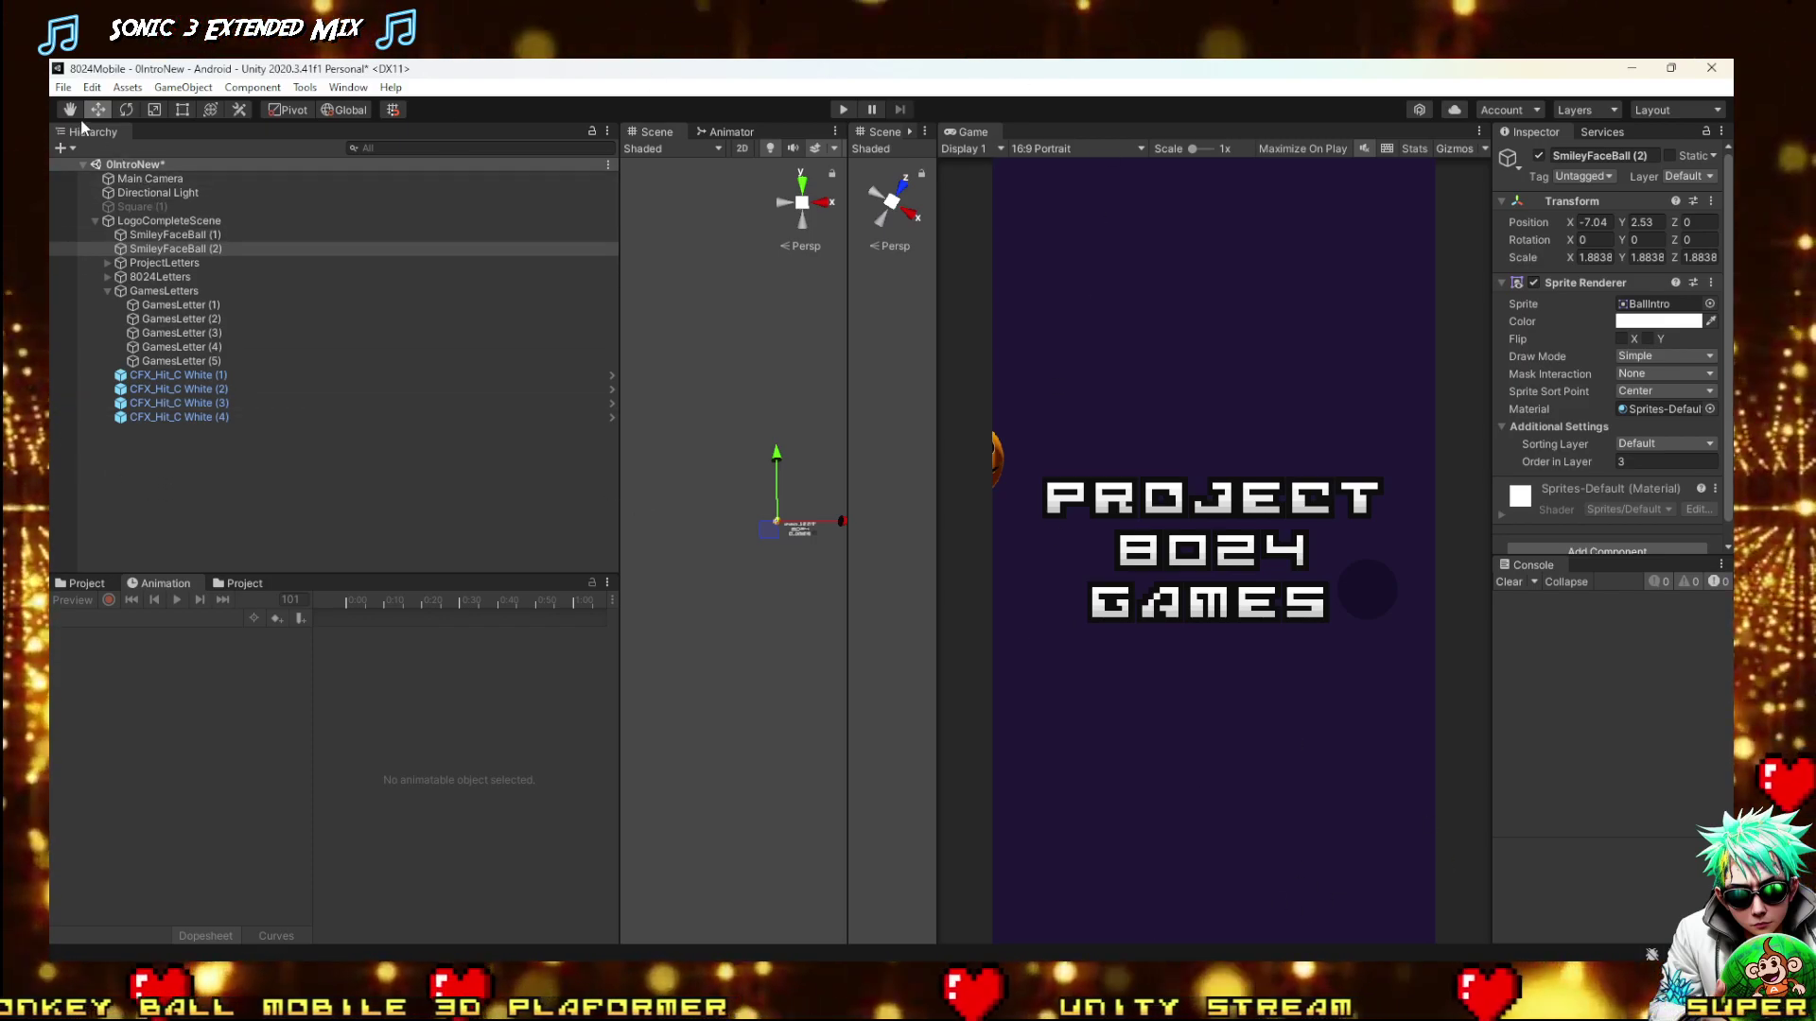
{"action": "key", "text": "ctrl+s"}
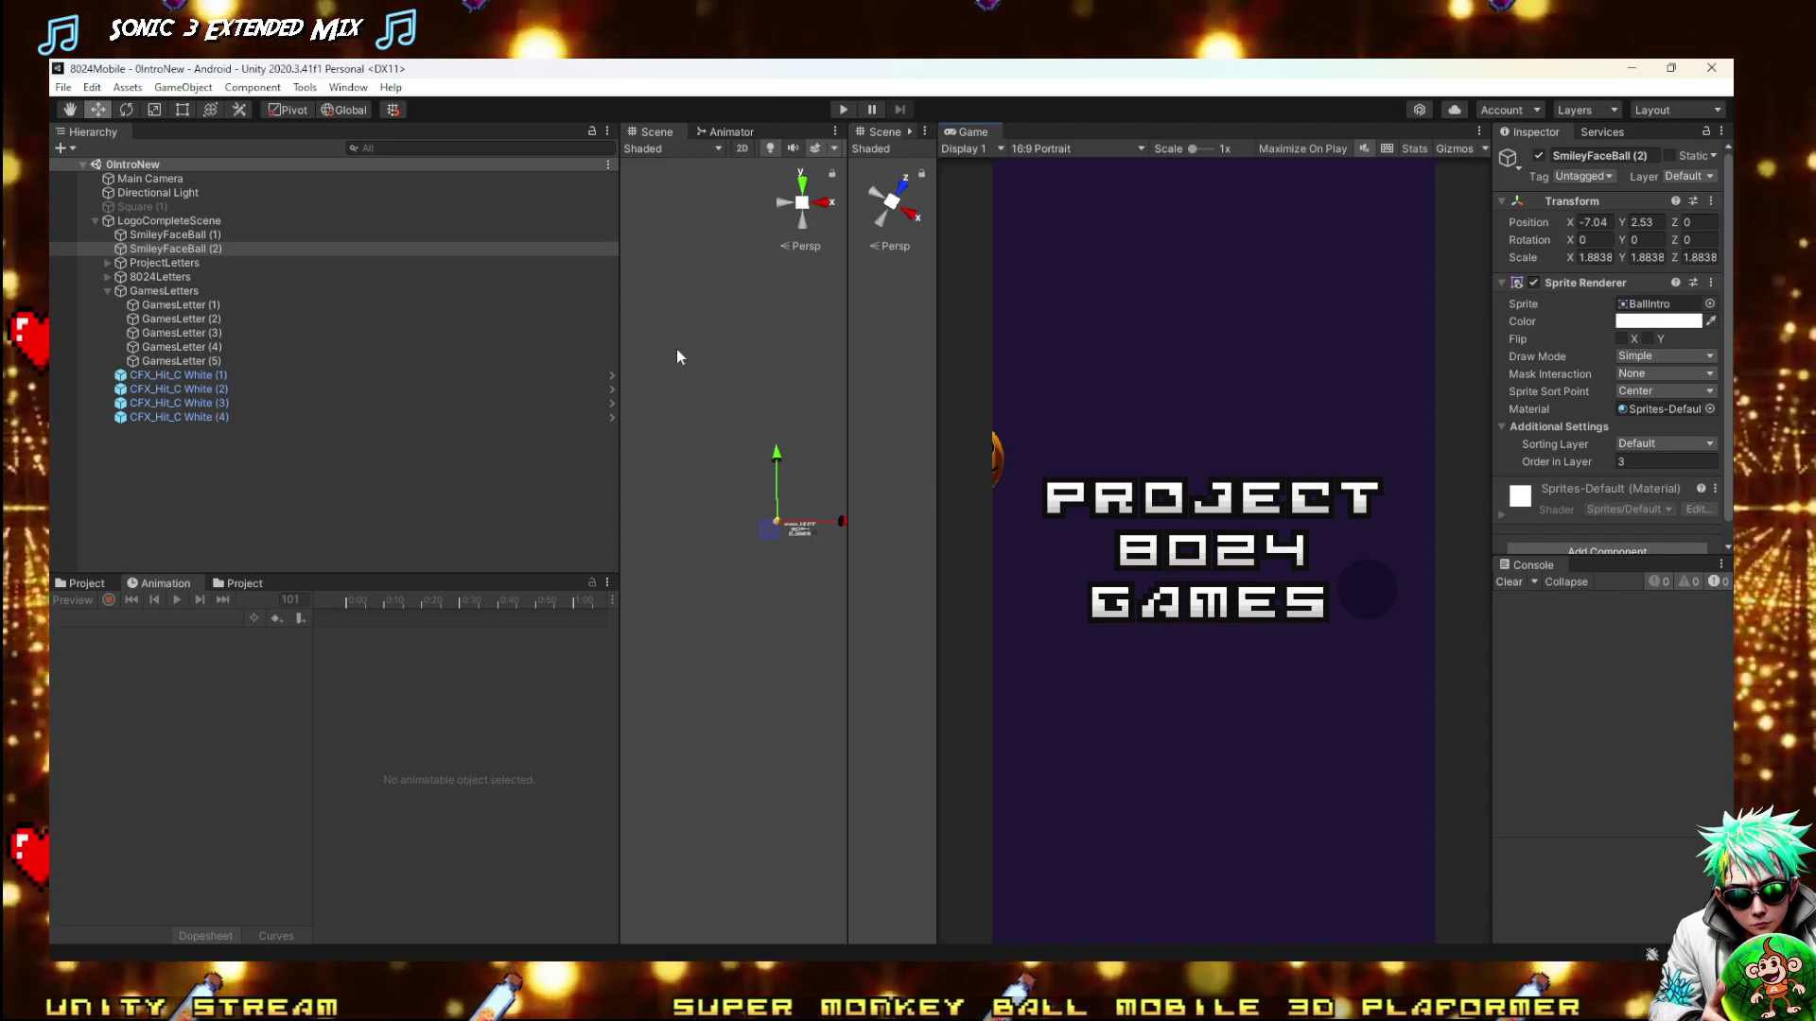
{"action": "middle_click_drag", "start_coordinate": [787, 528], "coordinate": [708, 564]}
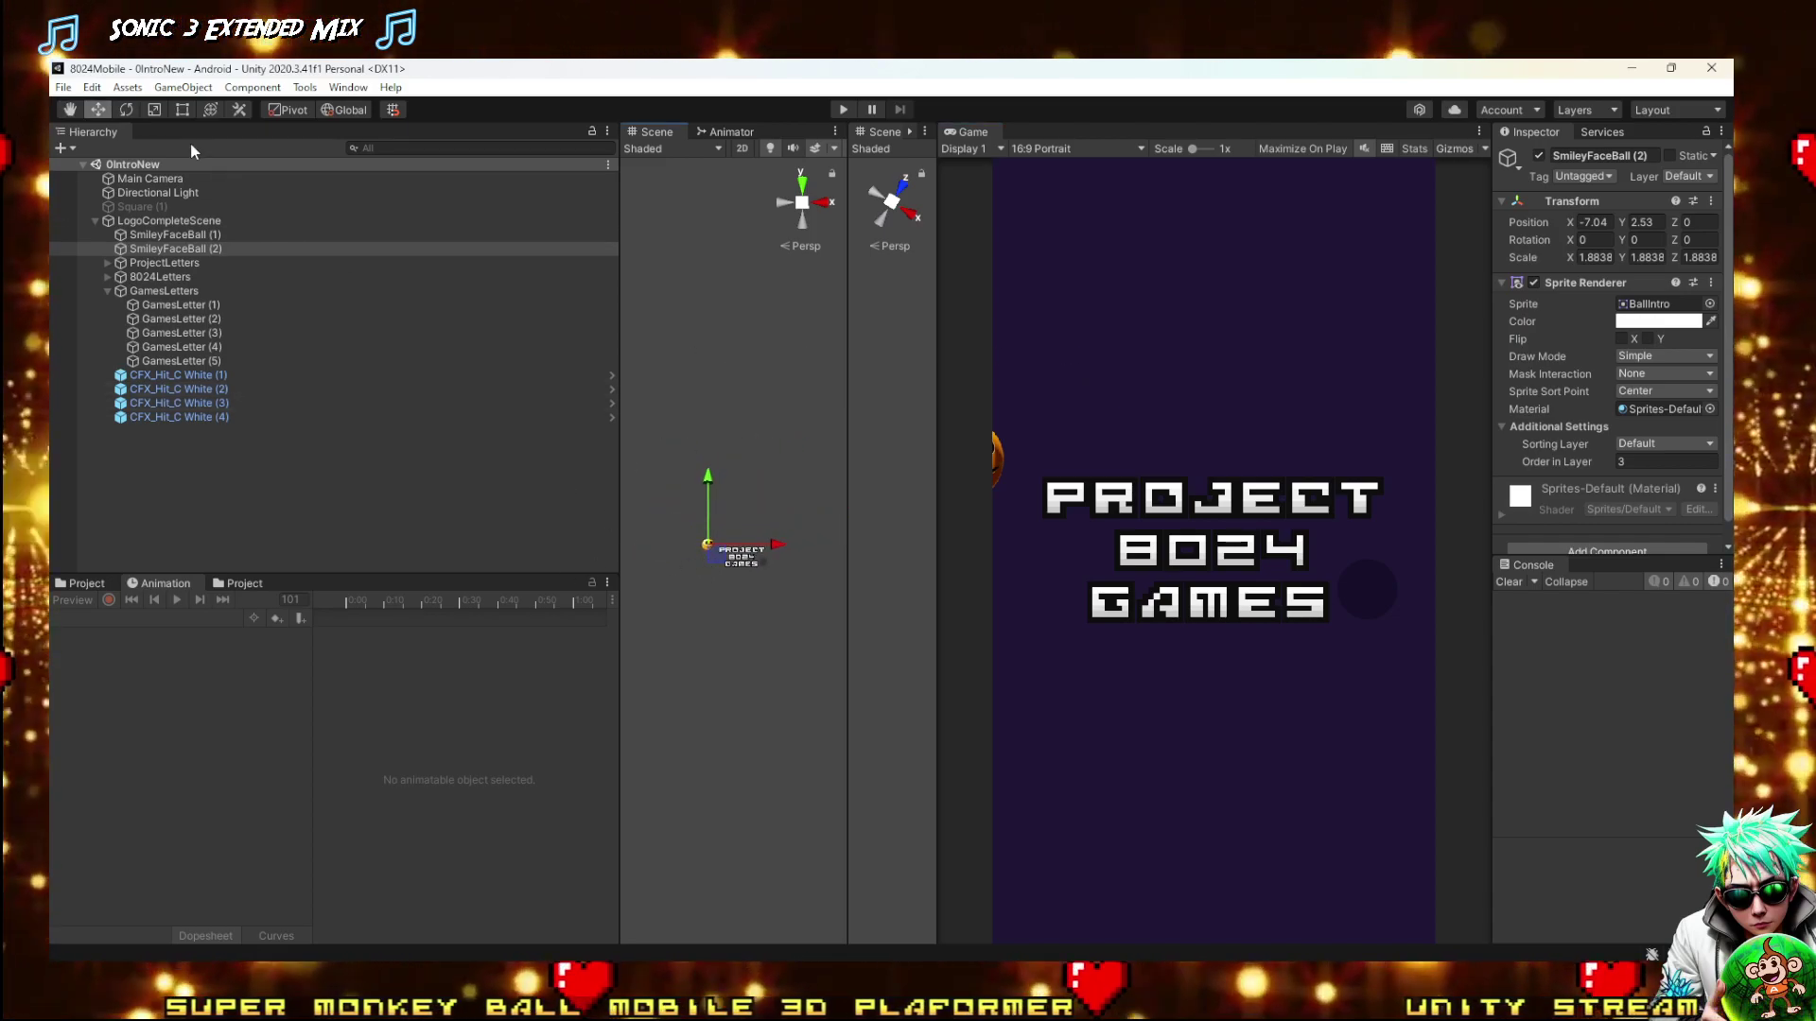
Via File > Save As in Assets/Scenes/NewLevels, save 0IntroNew.unity as 0BIntroNew.unity
{"action": "left_click", "coordinate": [61, 87]}
{"action": "left_click", "coordinate": [104, 193]}
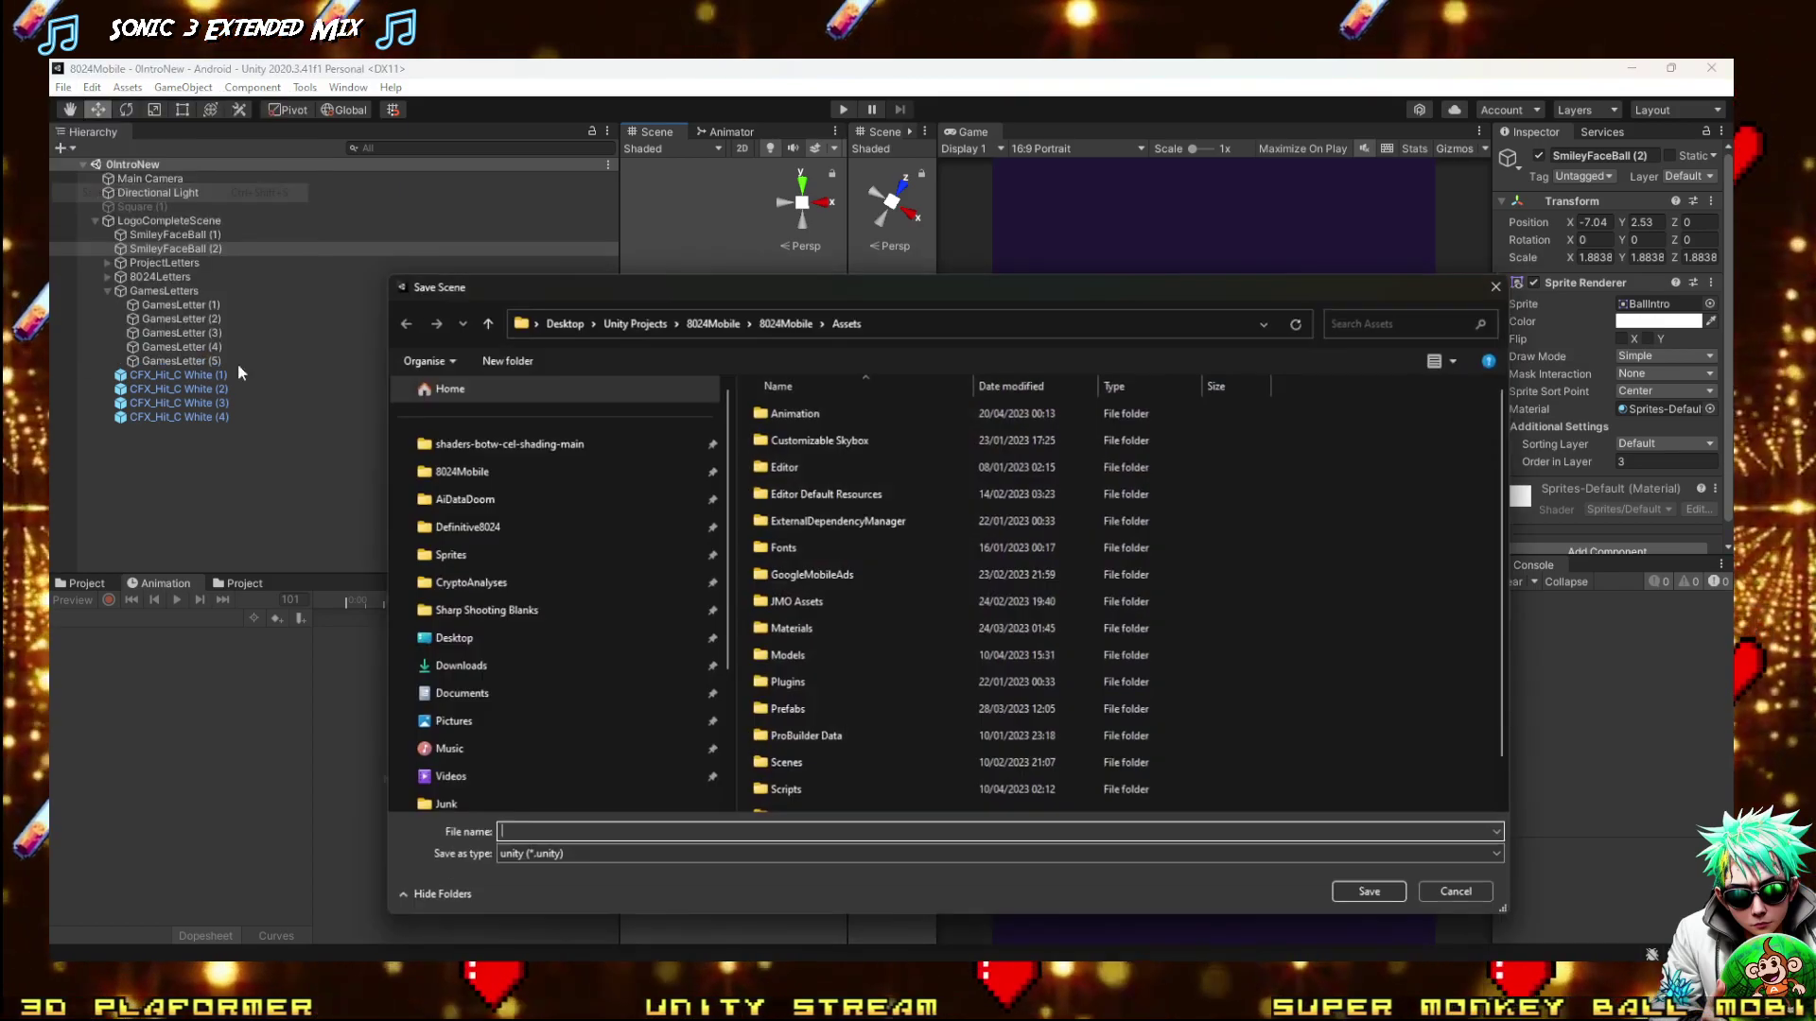
{"action": "scroll", "coordinate": [694, 730], "scroll_direction": "down", "scroll_amount": 5}
{"action": "double_click", "coordinate": [784, 761]}
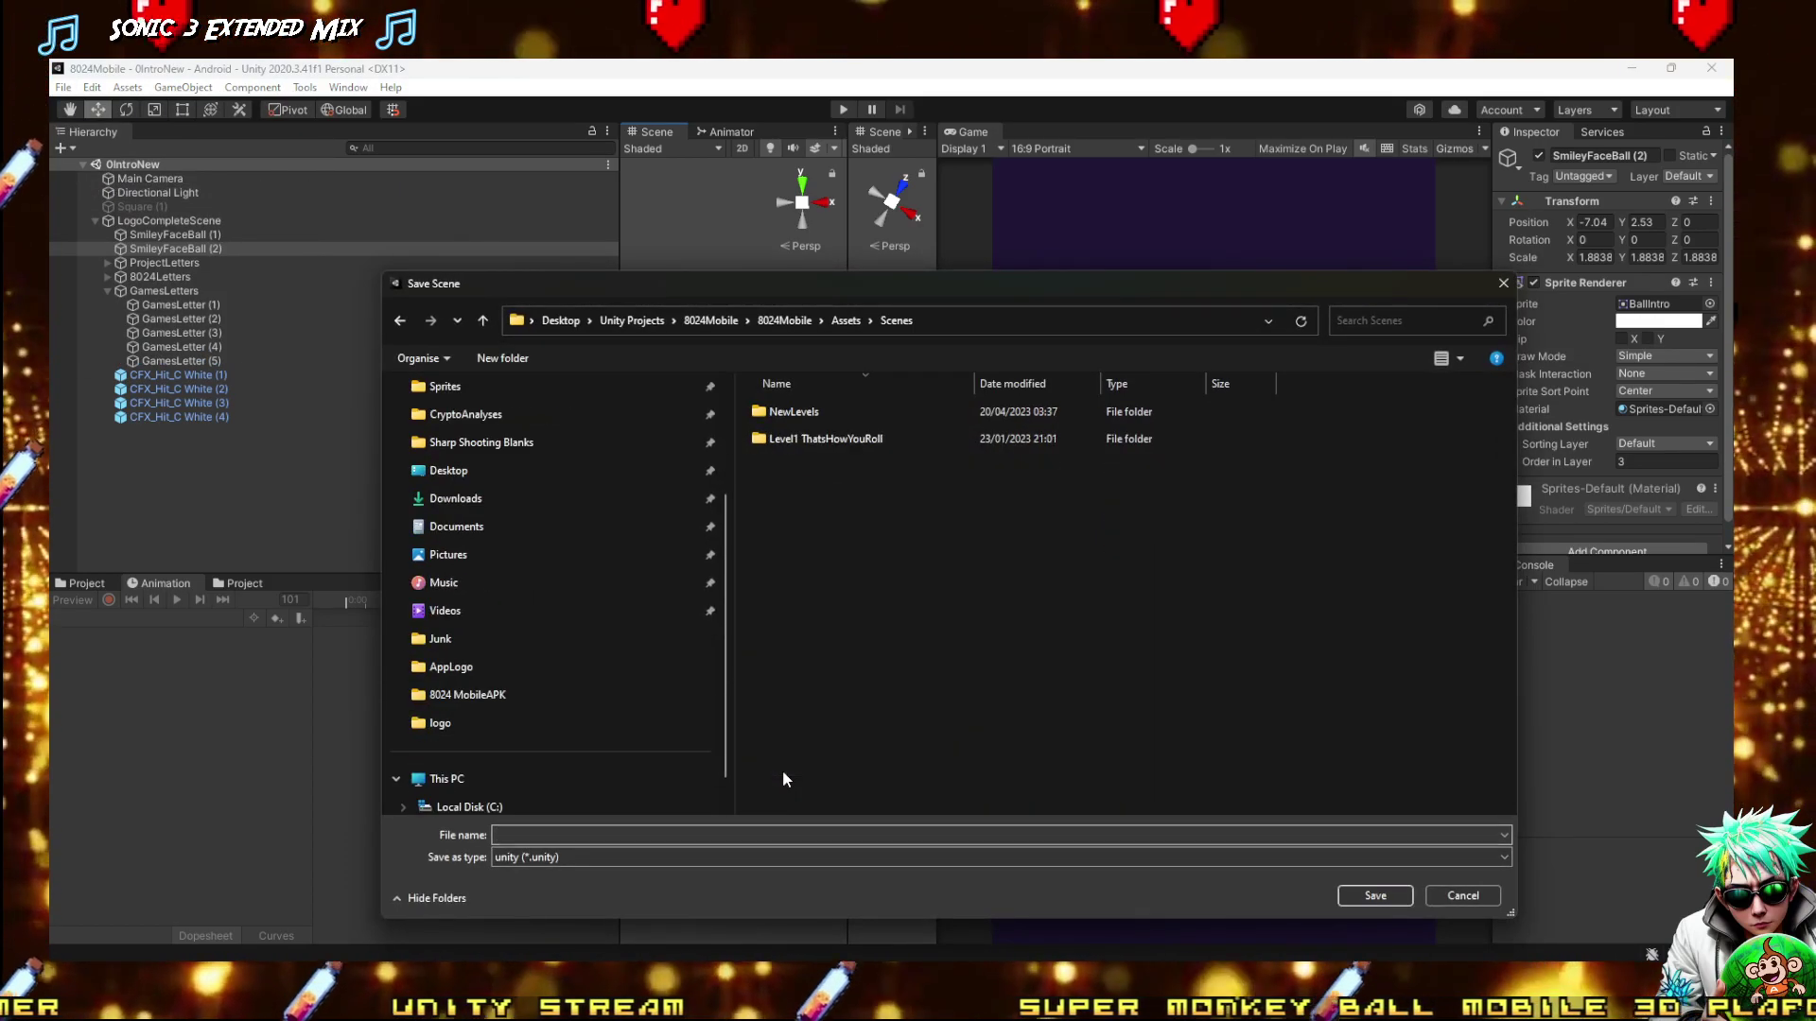
{"action": "double_click", "coordinate": [790, 411]}
{"action": "scroll", "coordinate": [808, 676], "scroll_direction": "down", "scroll_amount": 3}
{"action": "scroll", "coordinate": [809, 692], "scroll_direction": "up", "scroll_amount": 3}
{"action": "left_click", "coordinate": [790, 413]}
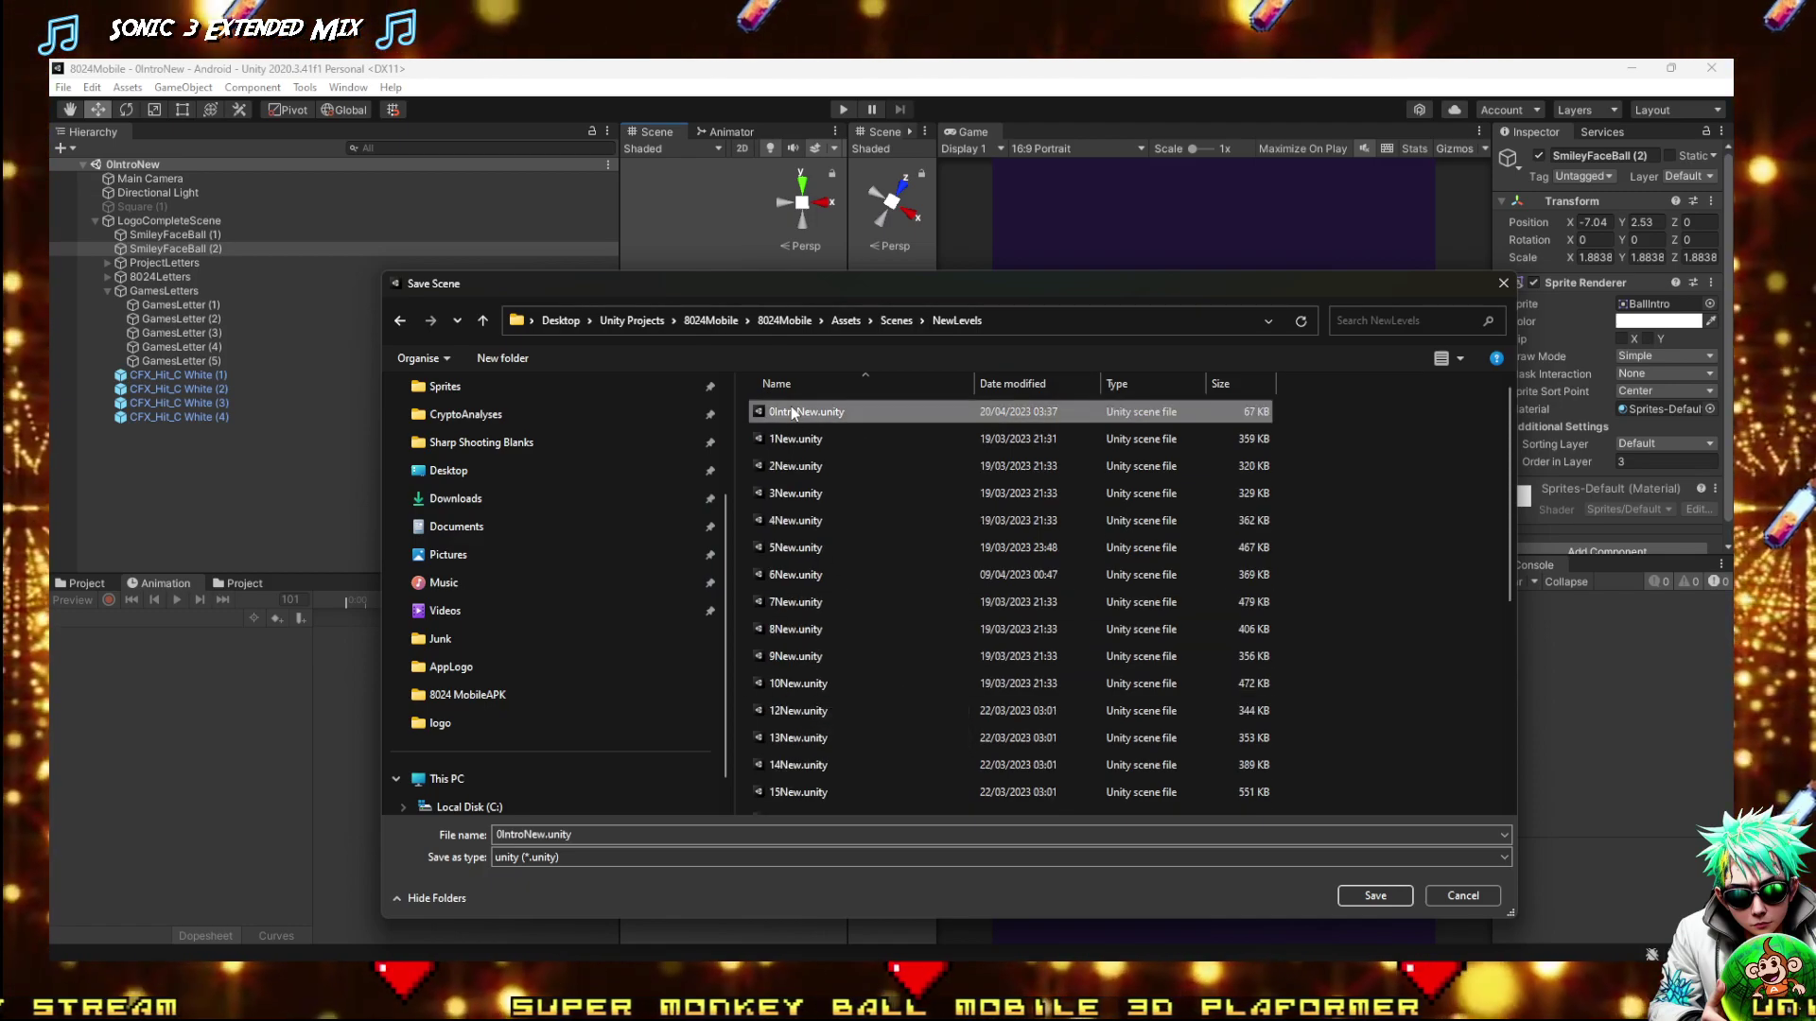
{"action": "left_click", "coordinate": [503, 837]}
{"action": "left_click", "coordinate": [502, 837]}
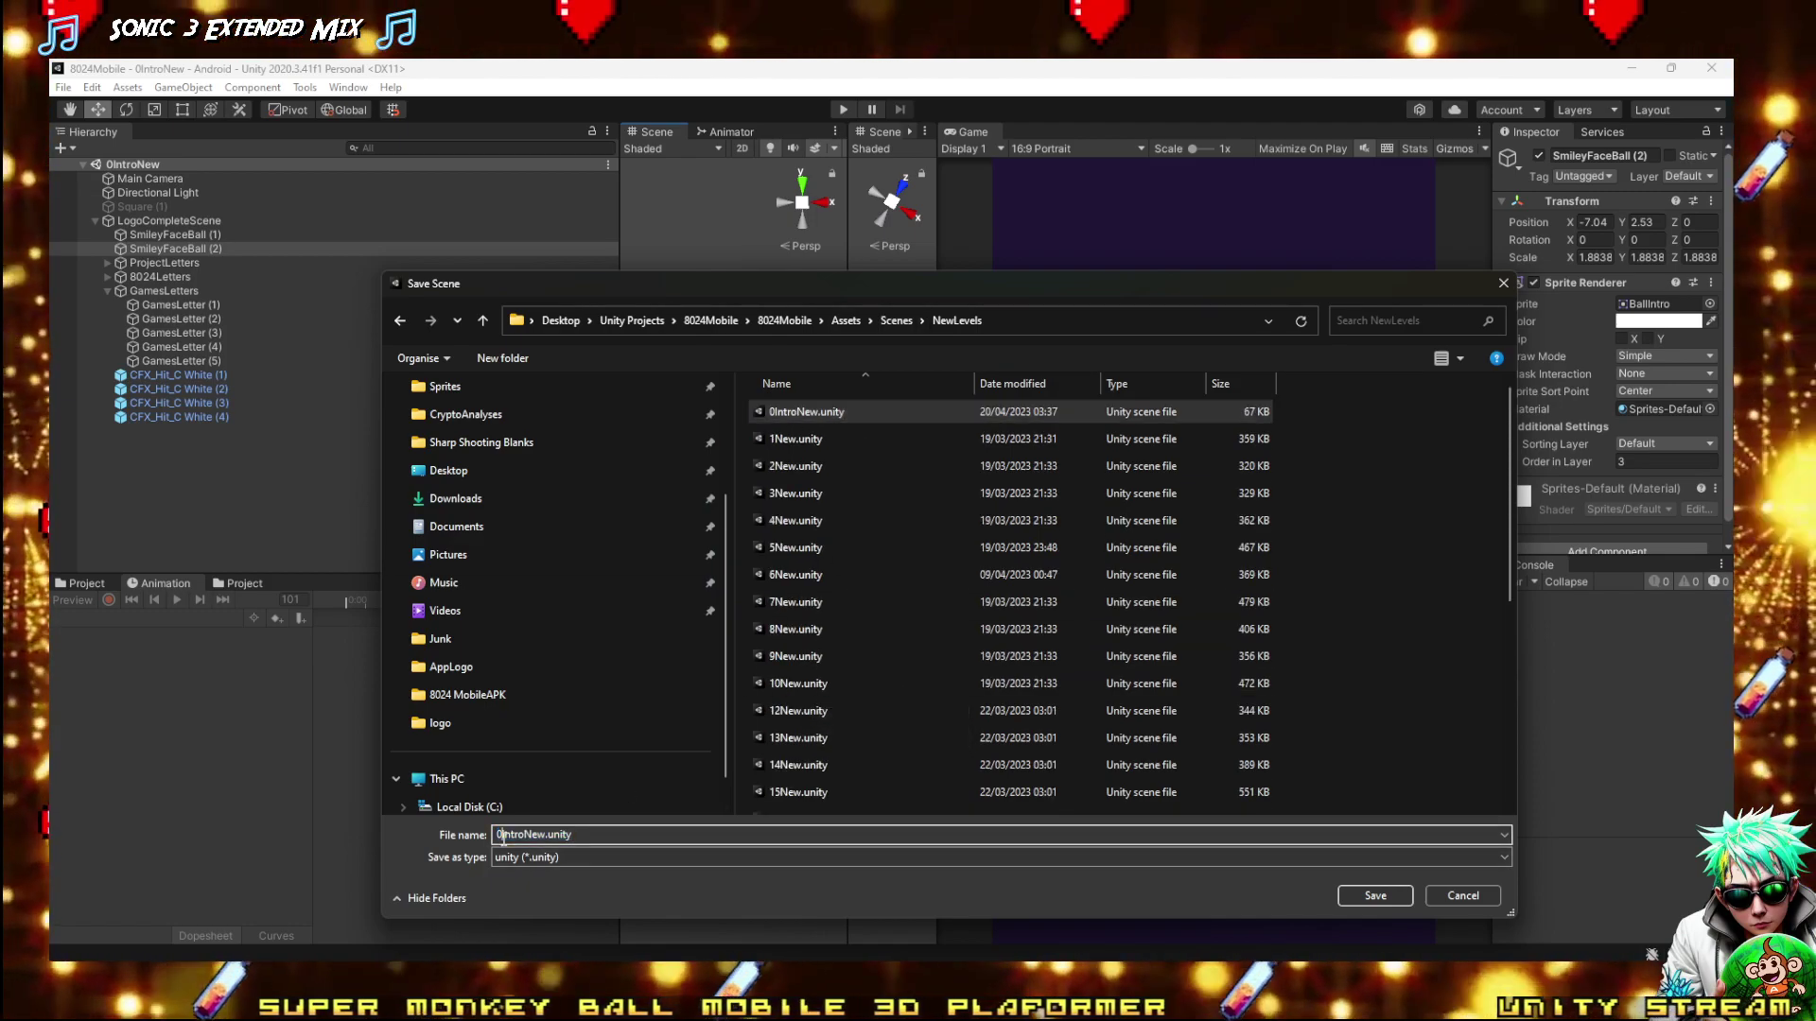
{"action": "type", "text": "B"}
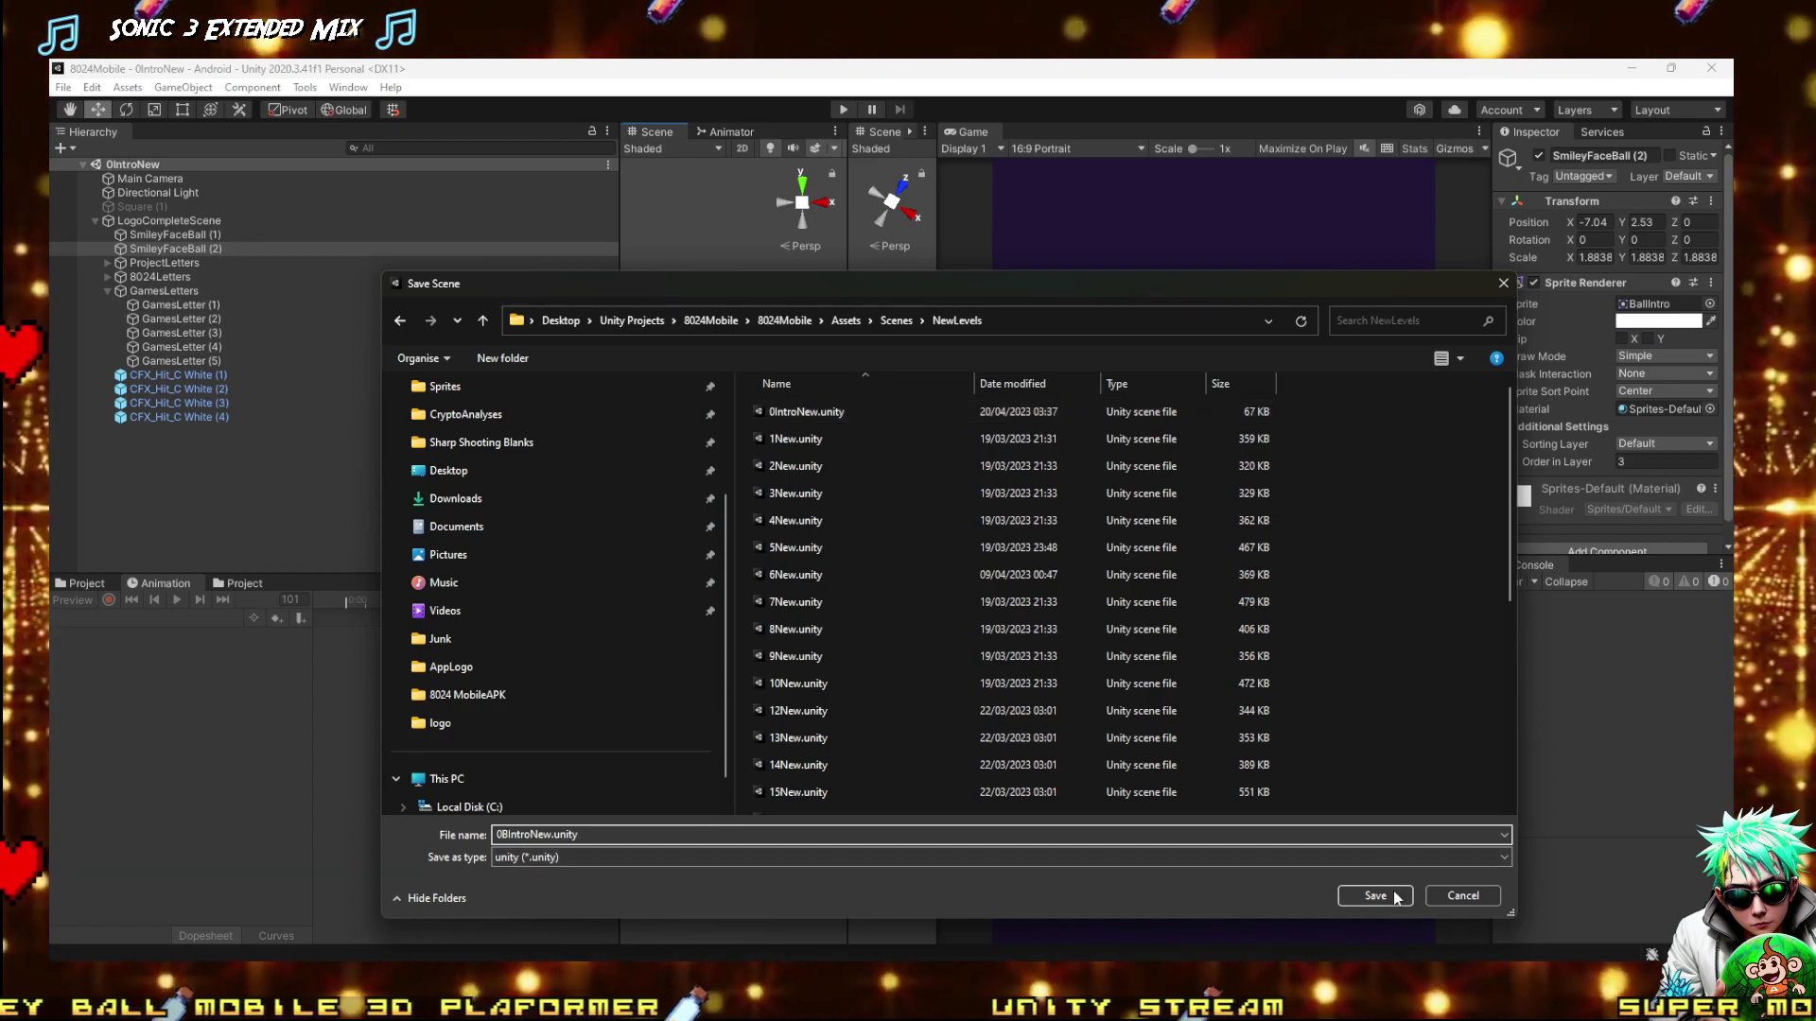
{"action": "left_click", "coordinate": [1375, 896]}
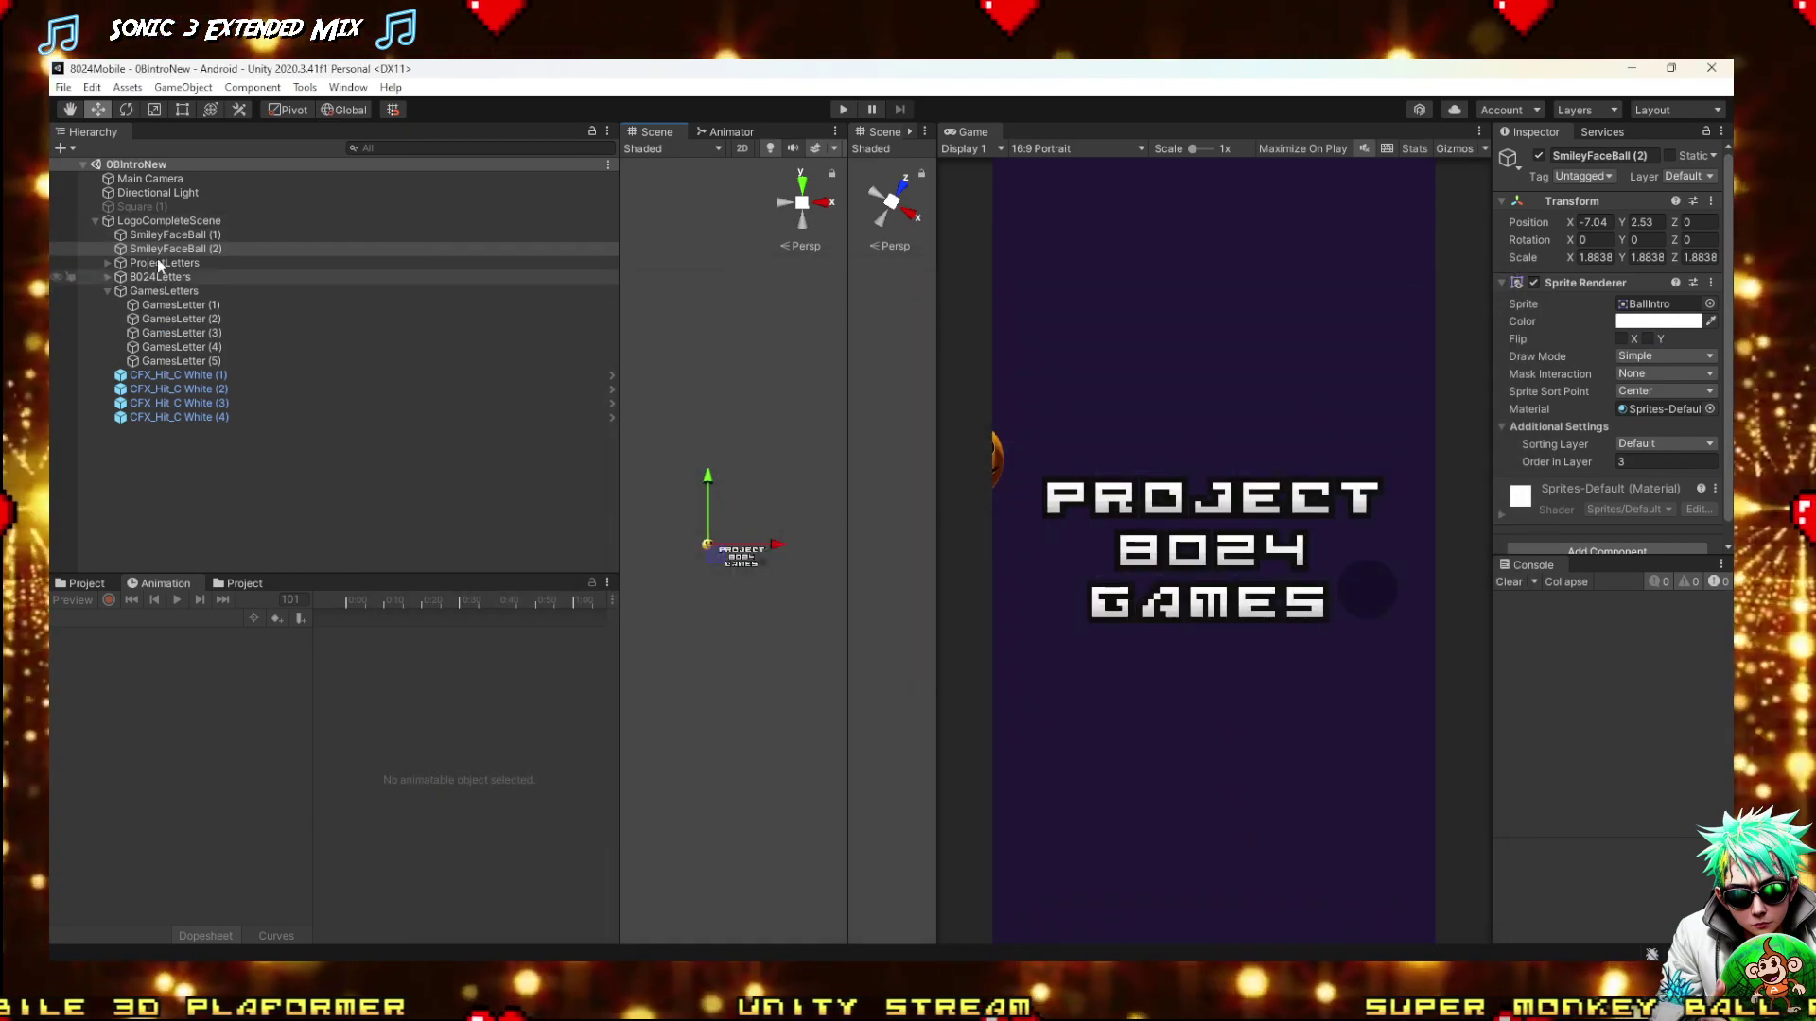
Delete the four CFX_Hit_C White particle hit effects
{"action": "left_click", "coordinate": [176, 403]}
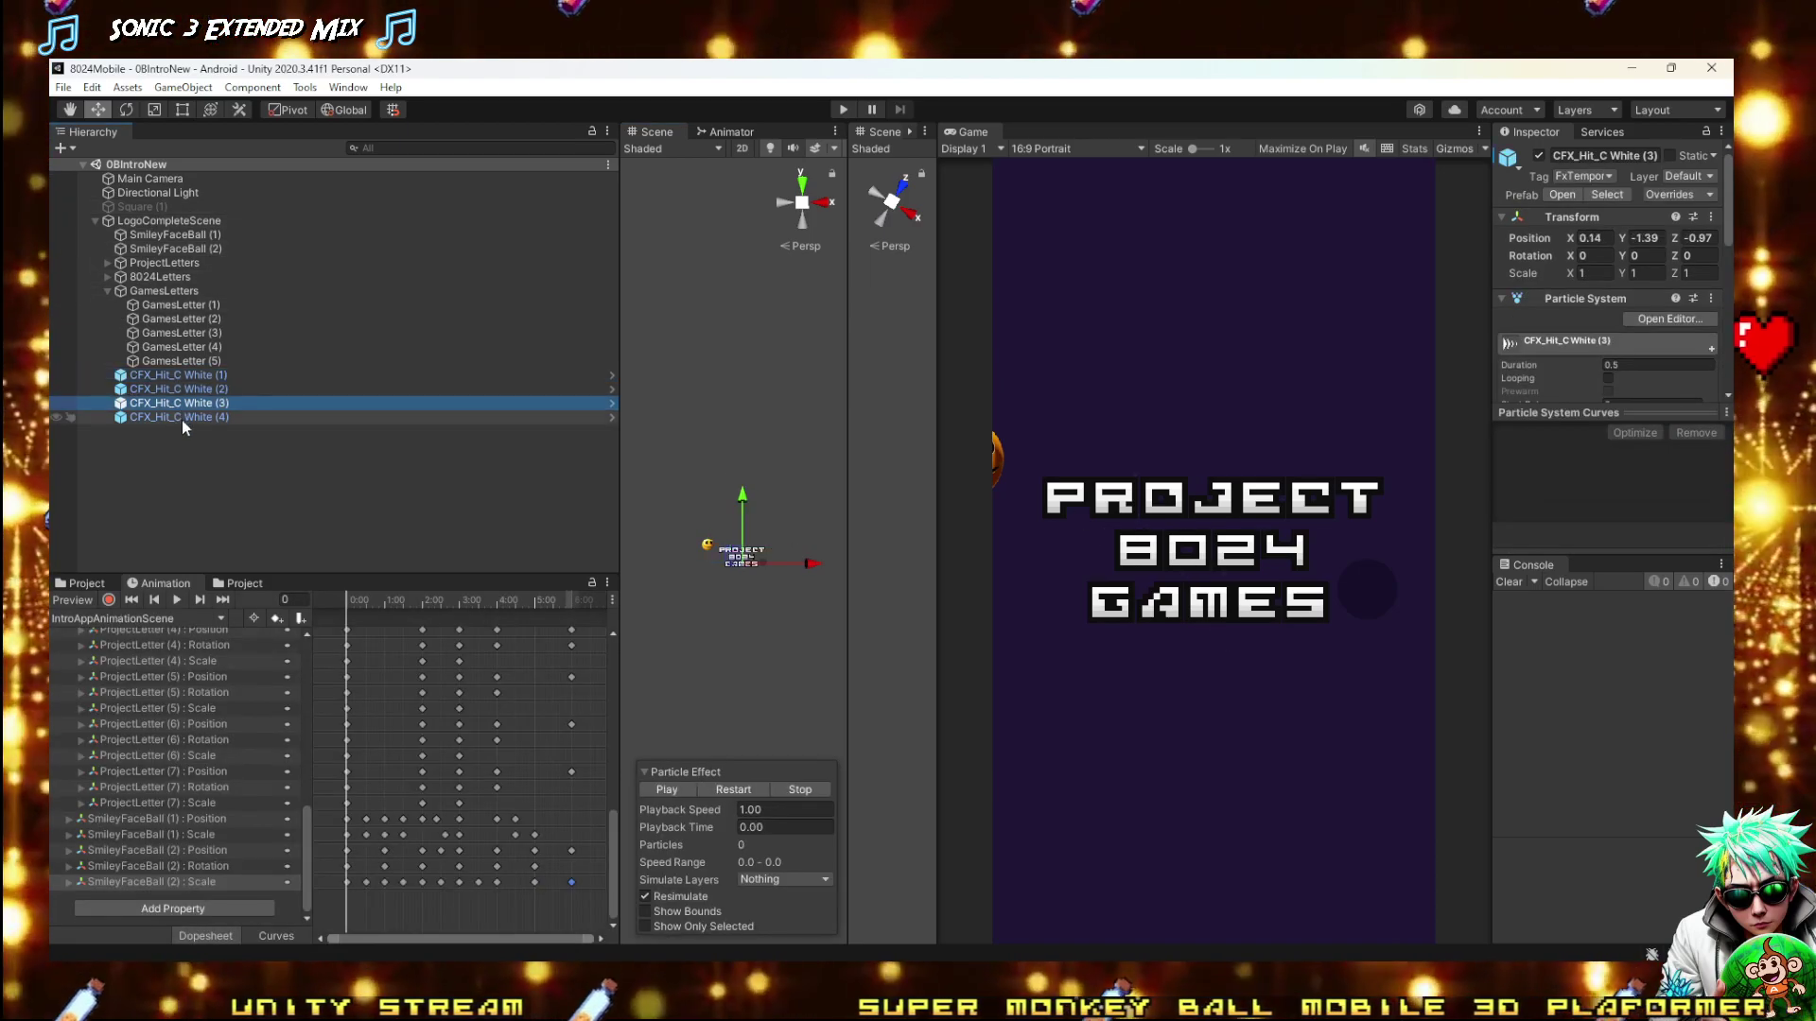
{"action": "left_click", "coordinate": [180, 374], "text": "shift"}
{"action": "left_click", "coordinate": [191, 417], "text": "ctrl"}
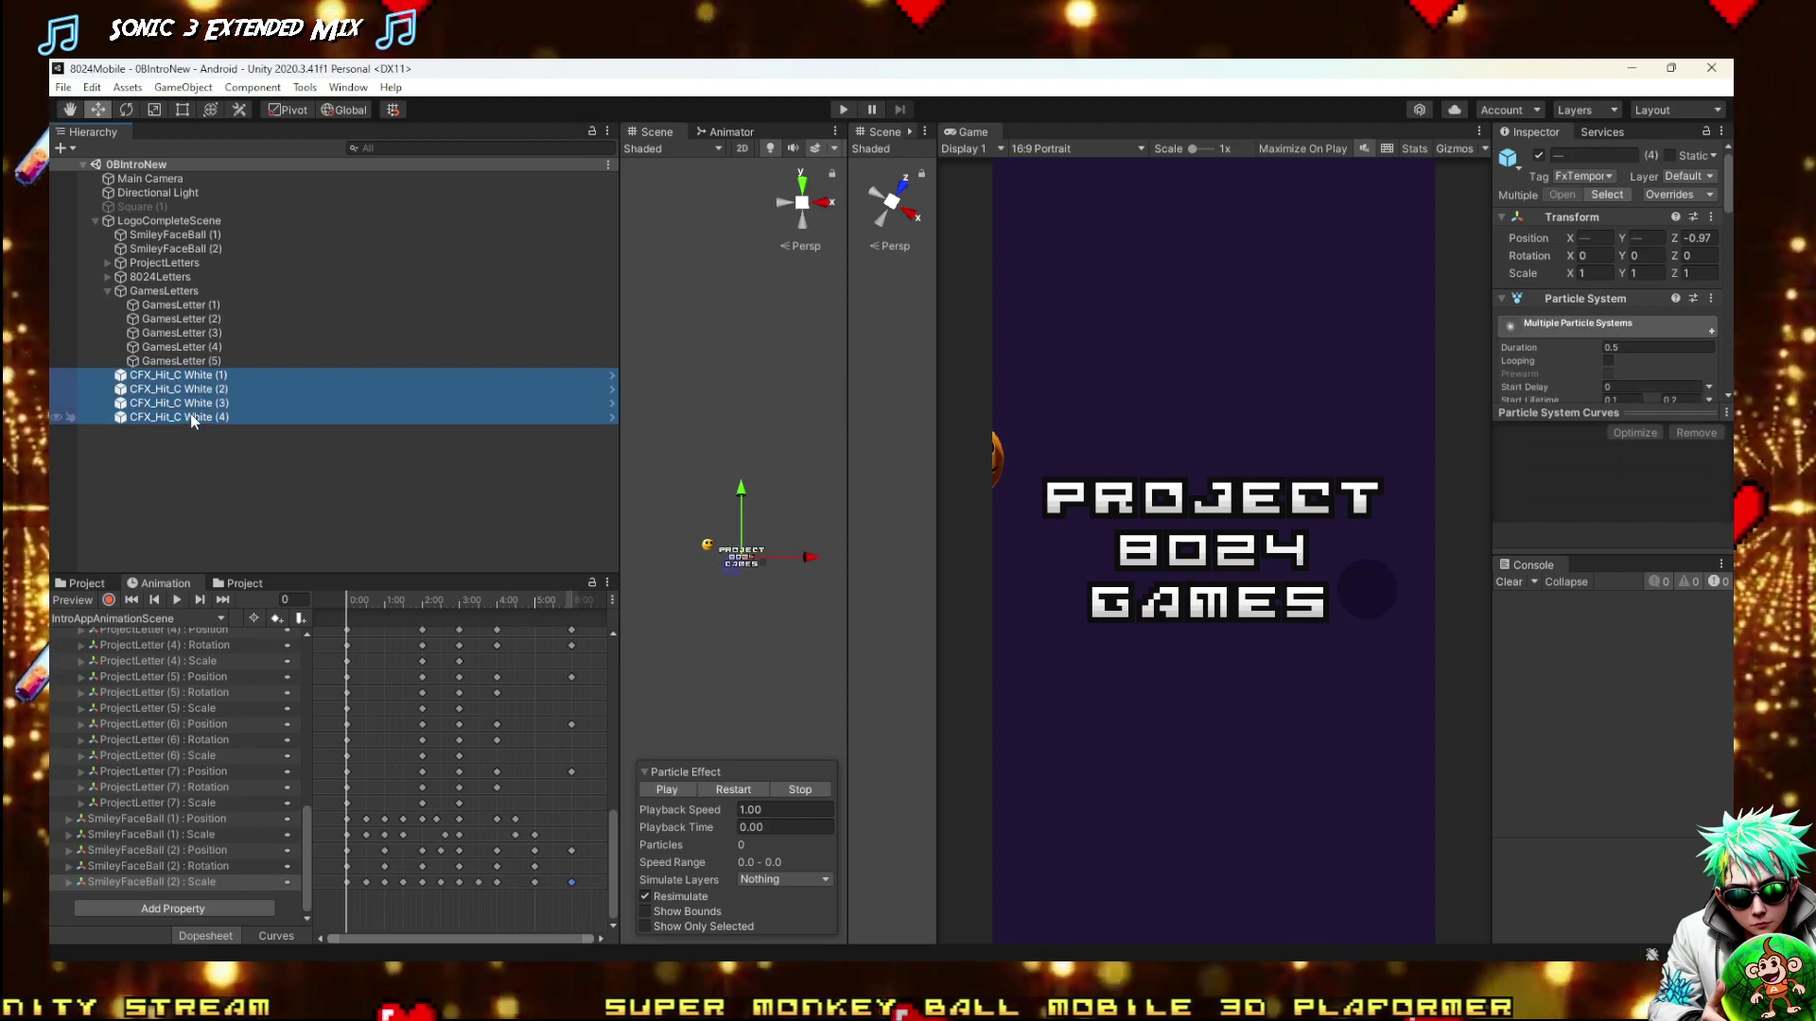
{"action": "key", "text": "Delete"}
Delete the 8024Letters and GamesLetters groups and ProjectLetter (2) through (7)
{"action": "left_click", "coordinate": [180, 361]}
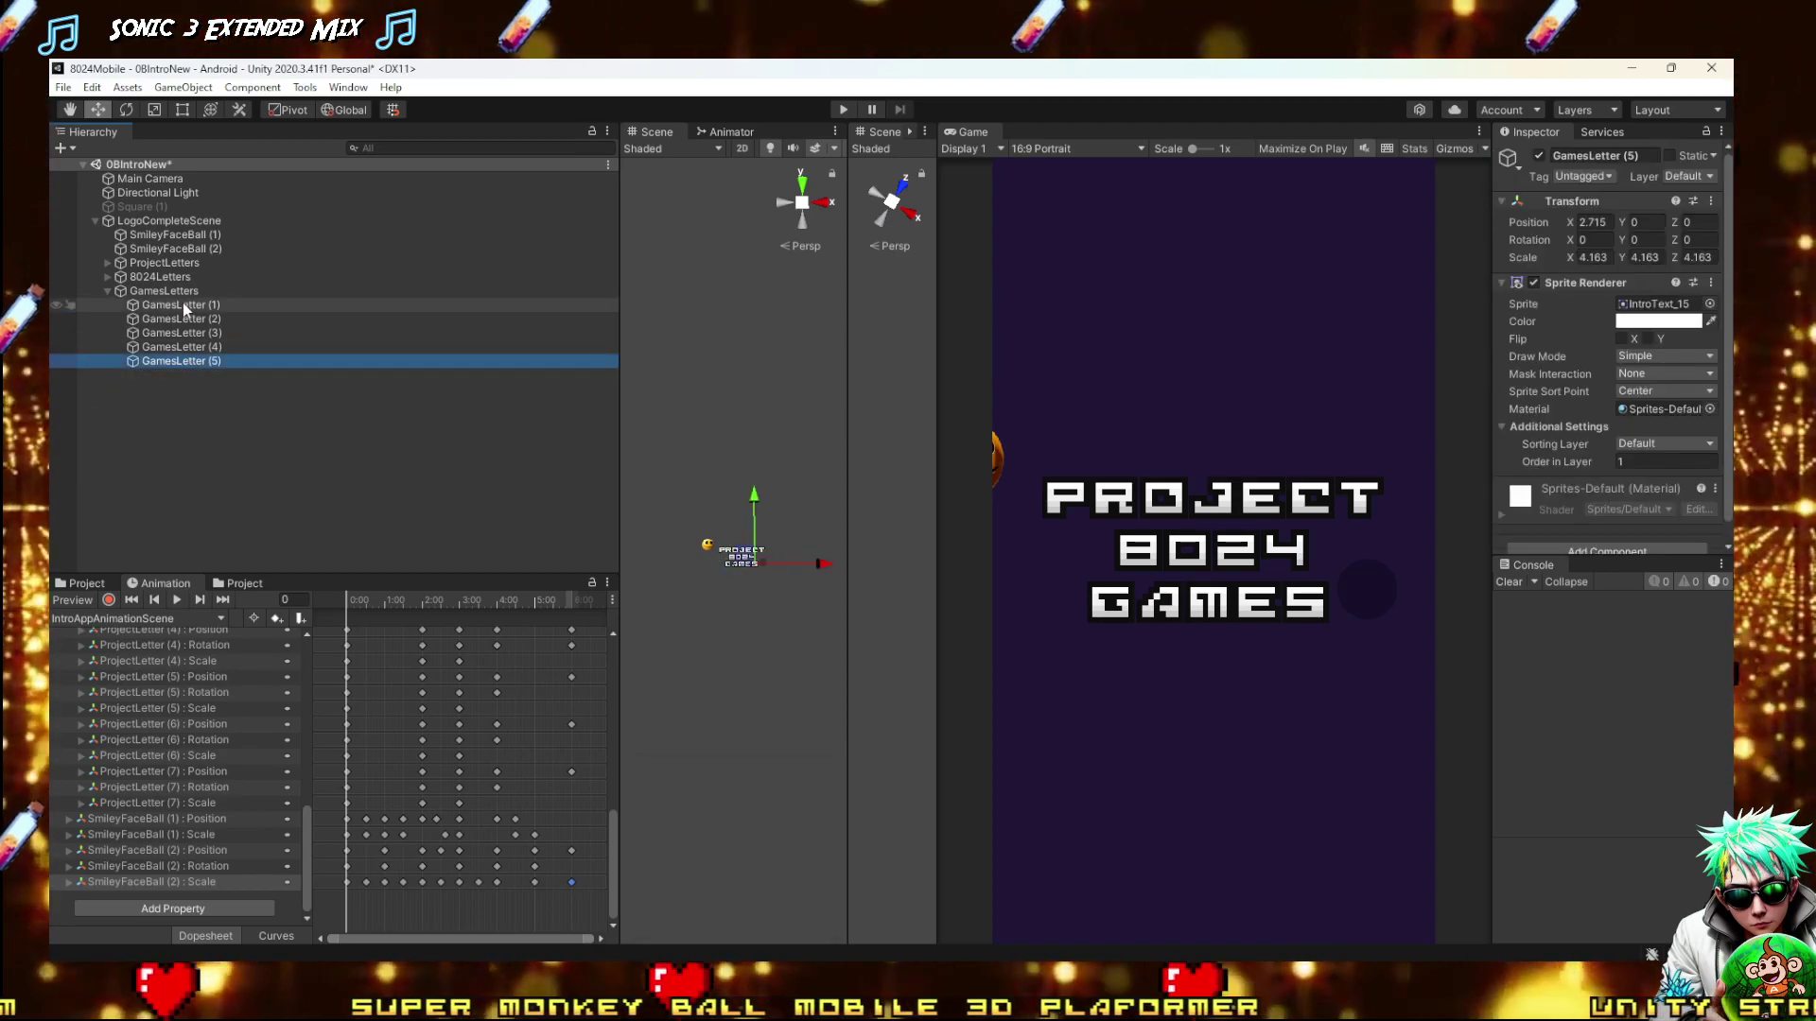
{"action": "left_click", "coordinate": [156, 276]}
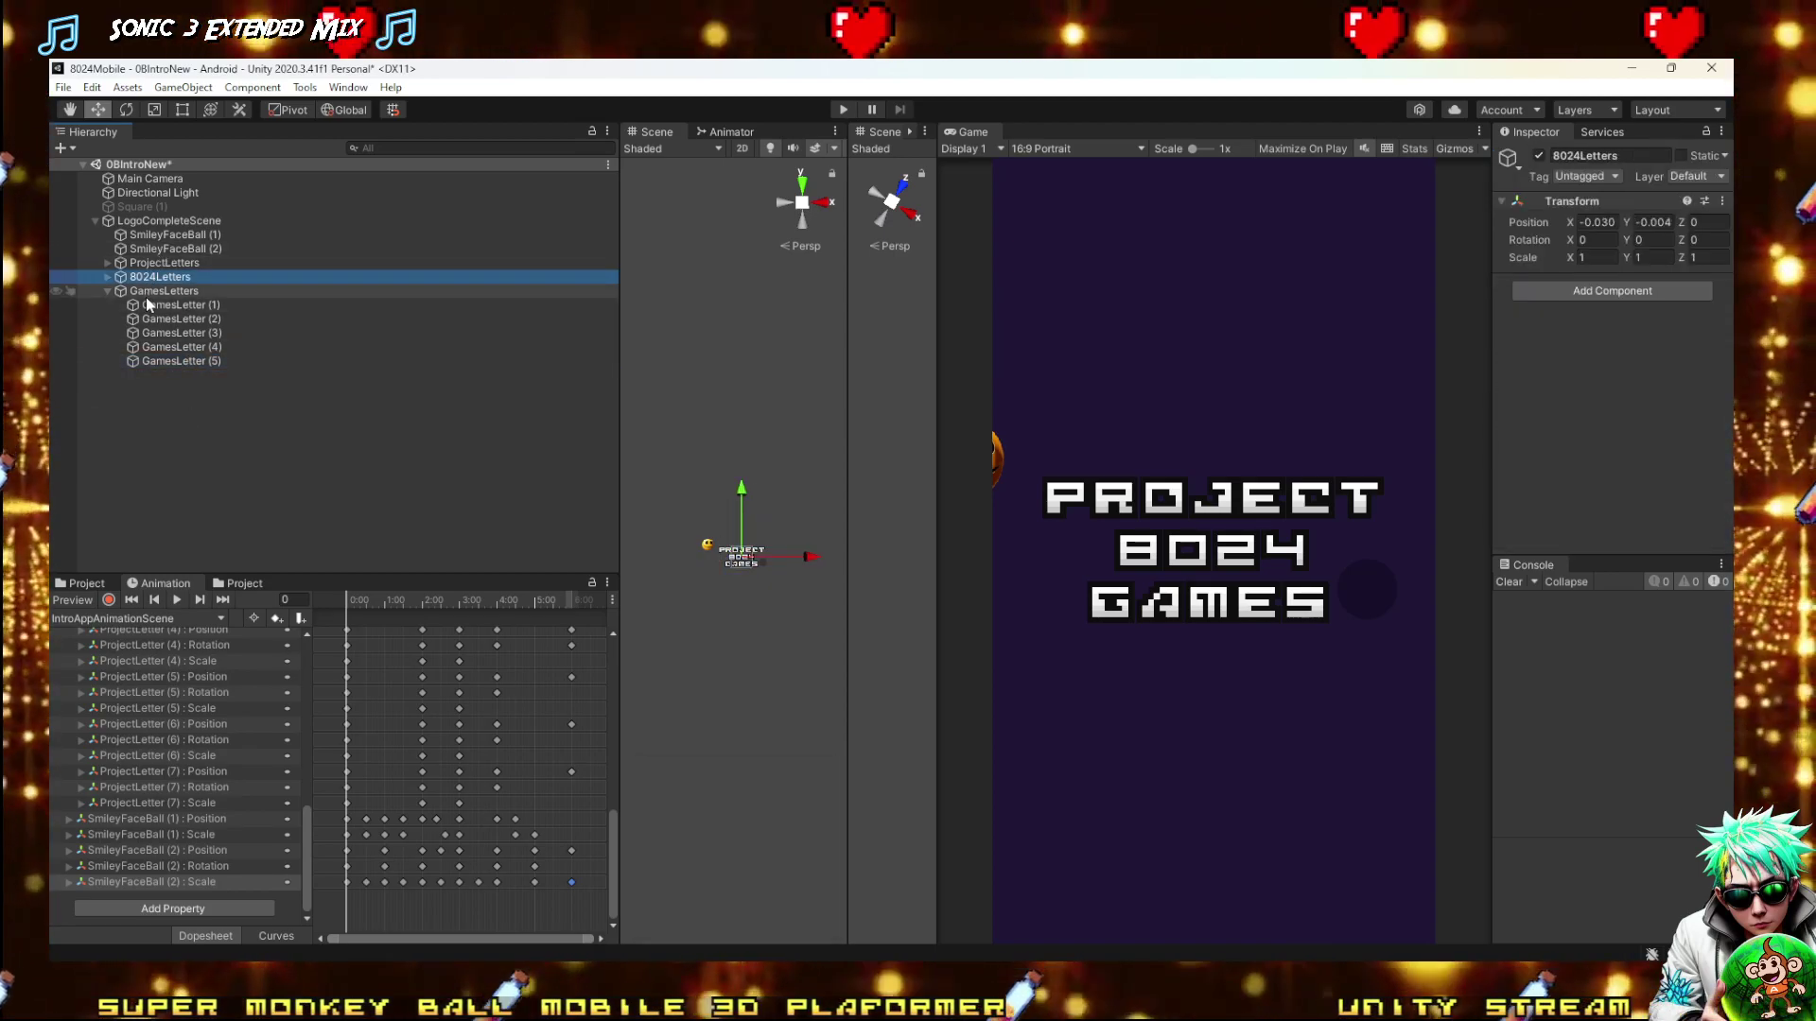
{"action": "left_click", "coordinate": [146, 299], "text": "shift"}
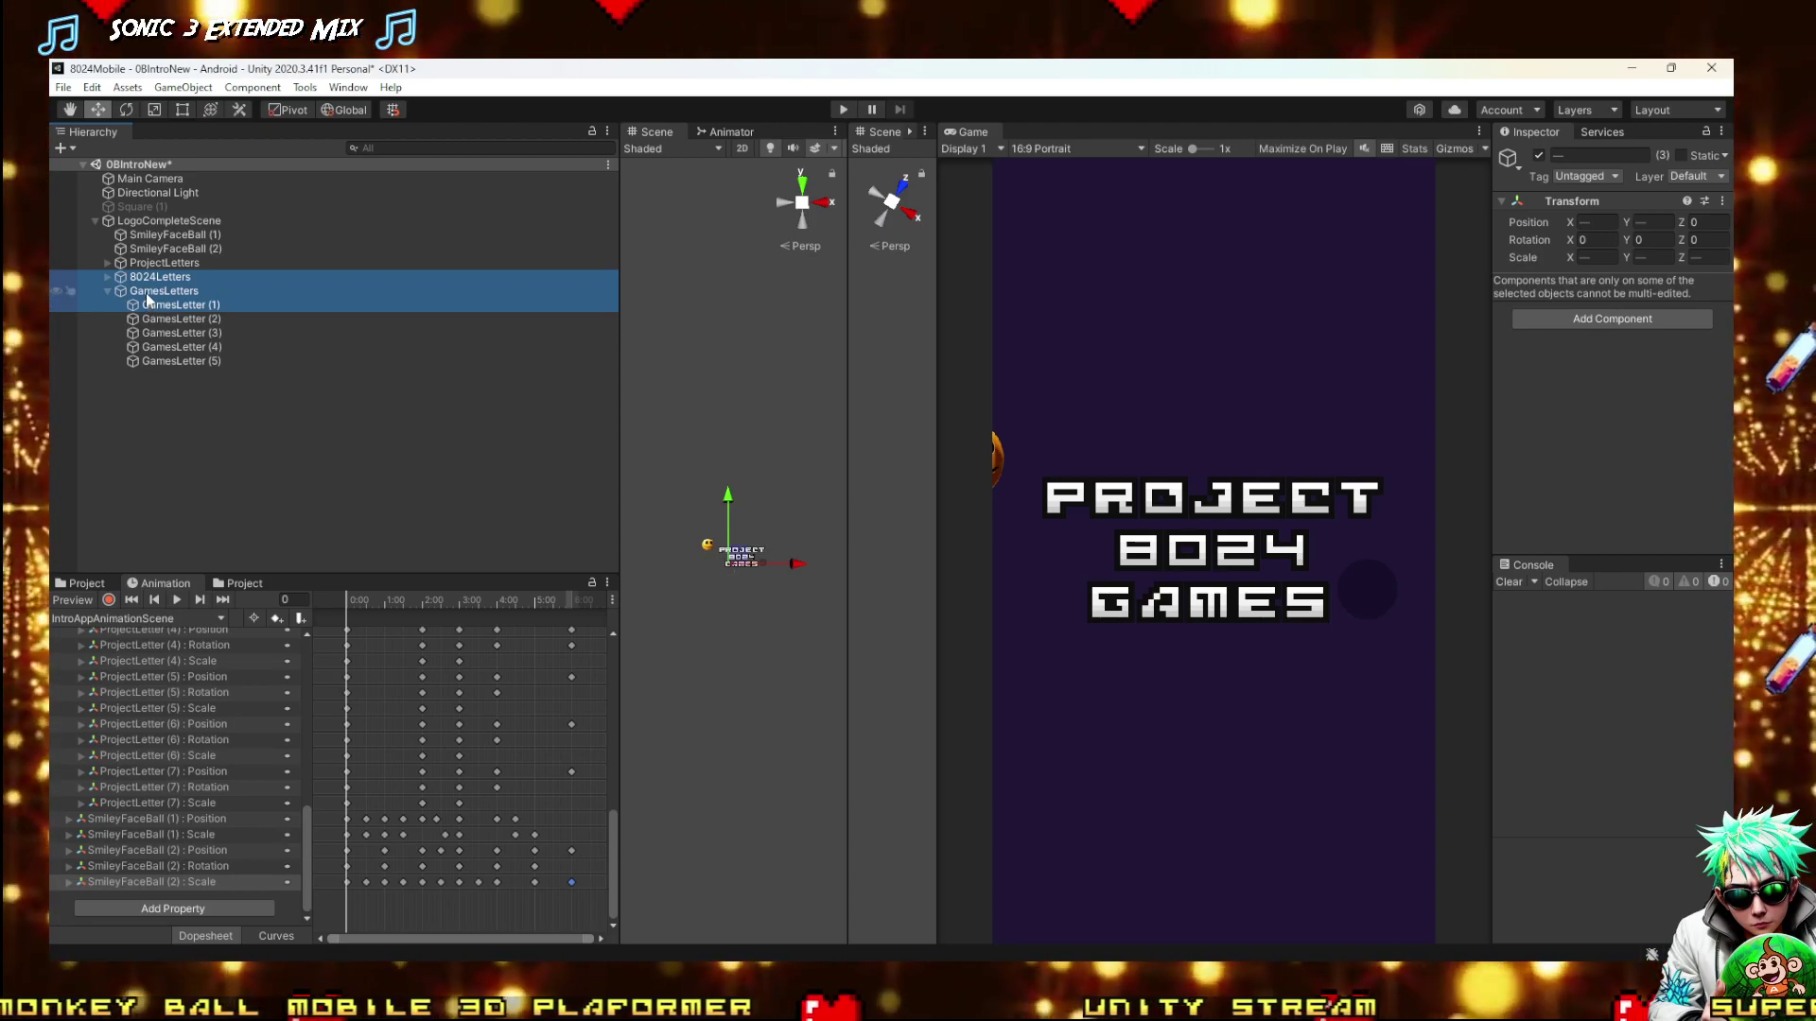
{"action": "key", "text": "Delete"}
{"action": "left_click", "coordinate": [107, 263]}
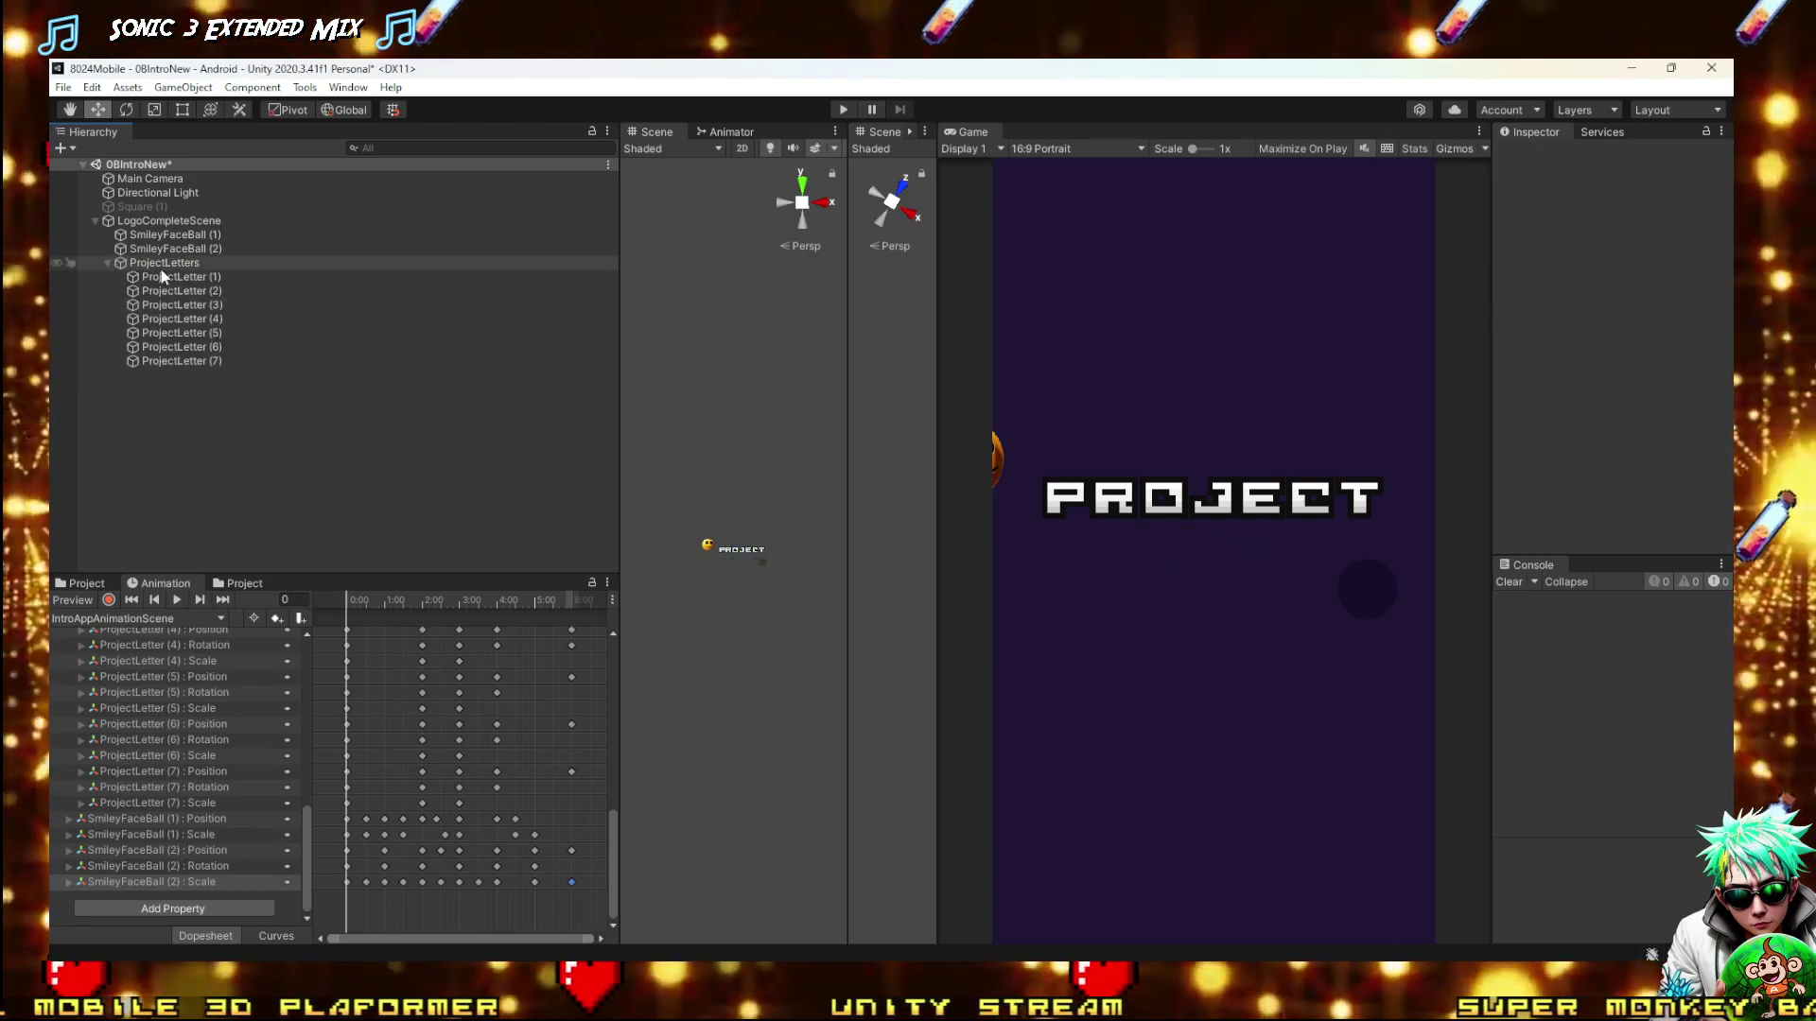
{"action": "left_click", "coordinate": [169, 290]}
{"action": "left_click", "coordinate": [179, 361], "text": "shift"}
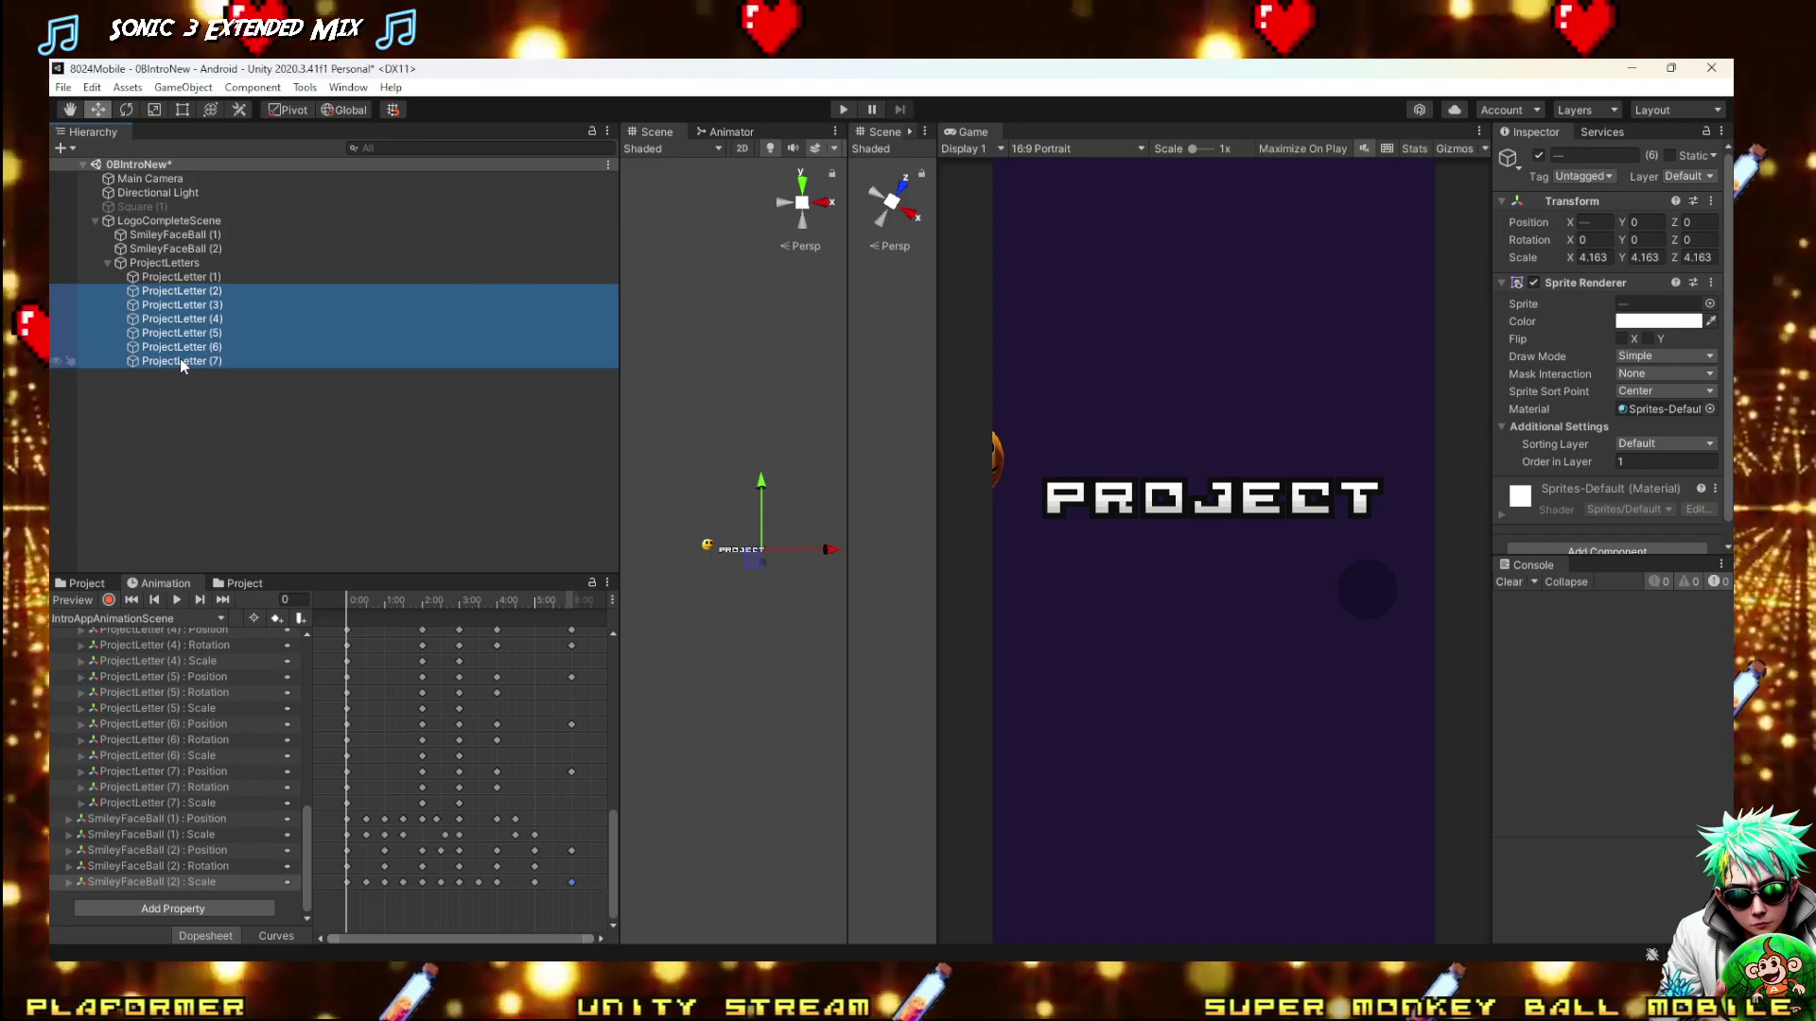
{"action": "key", "text": "Delete"}
Activate the Square (1) object to show the white grid background
{"action": "left_click", "coordinate": [189, 276]}
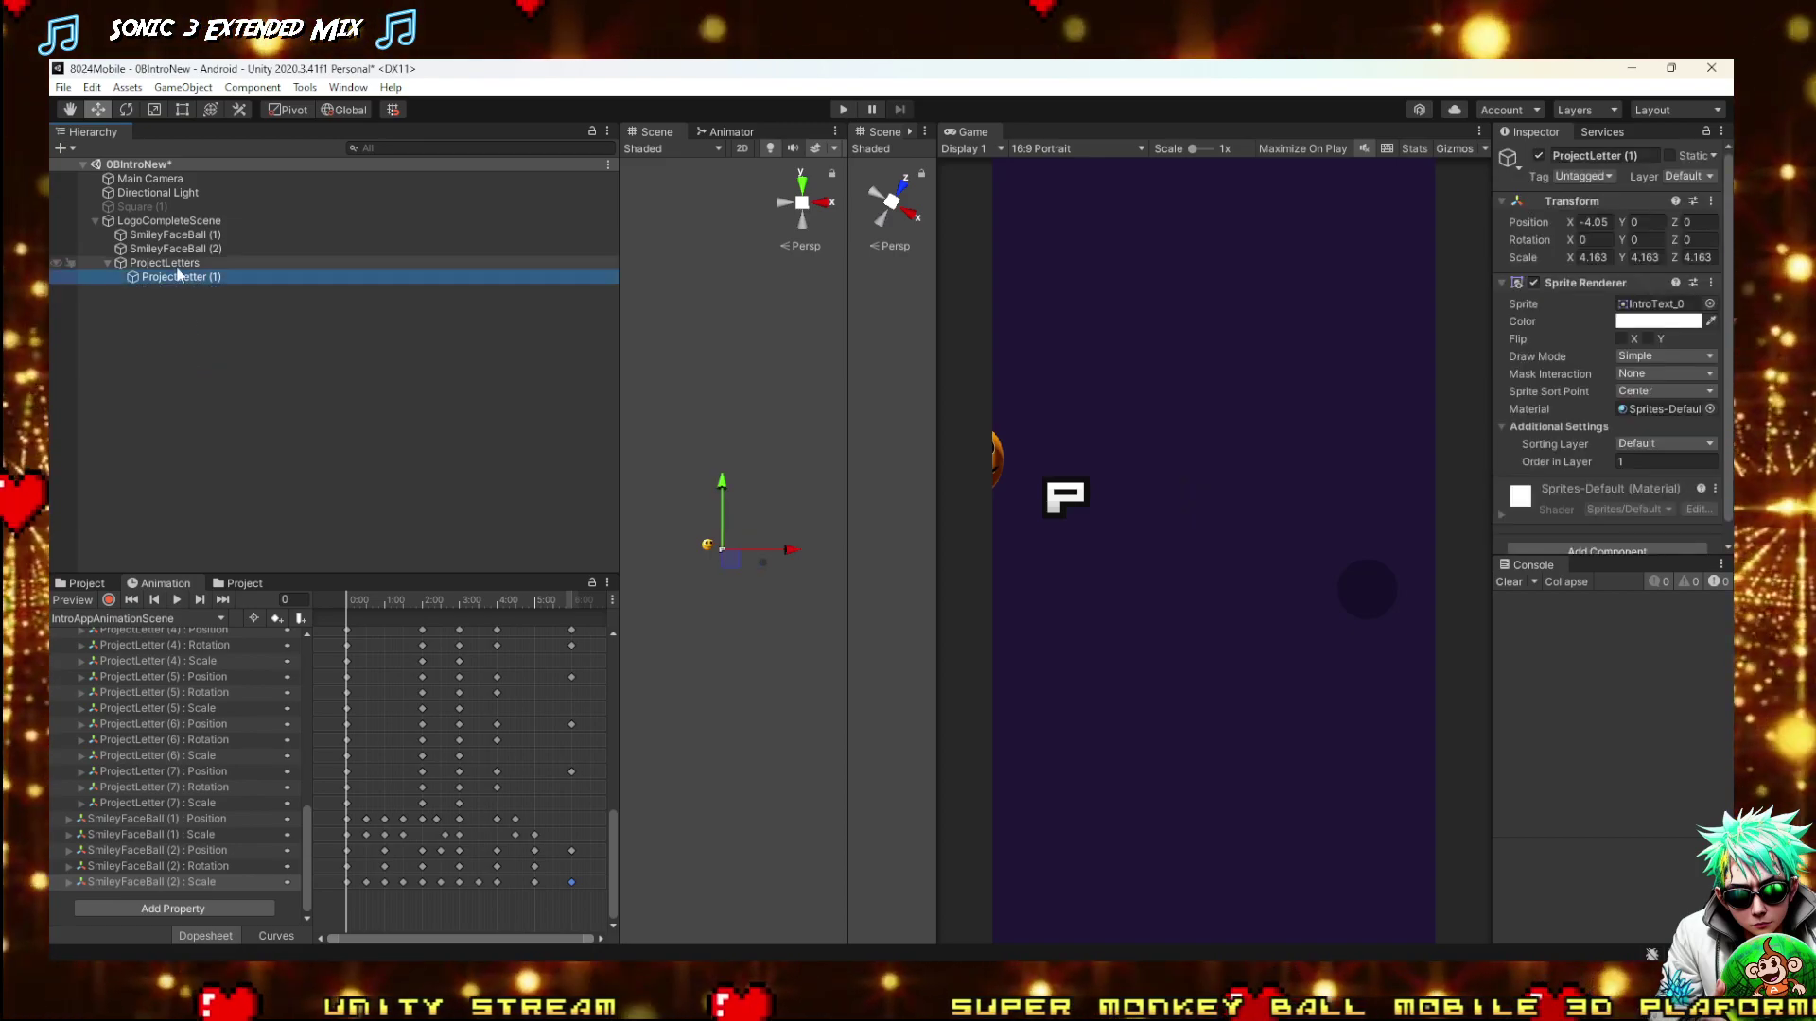
{"action": "left_click", "coordinate": [142, 206]}
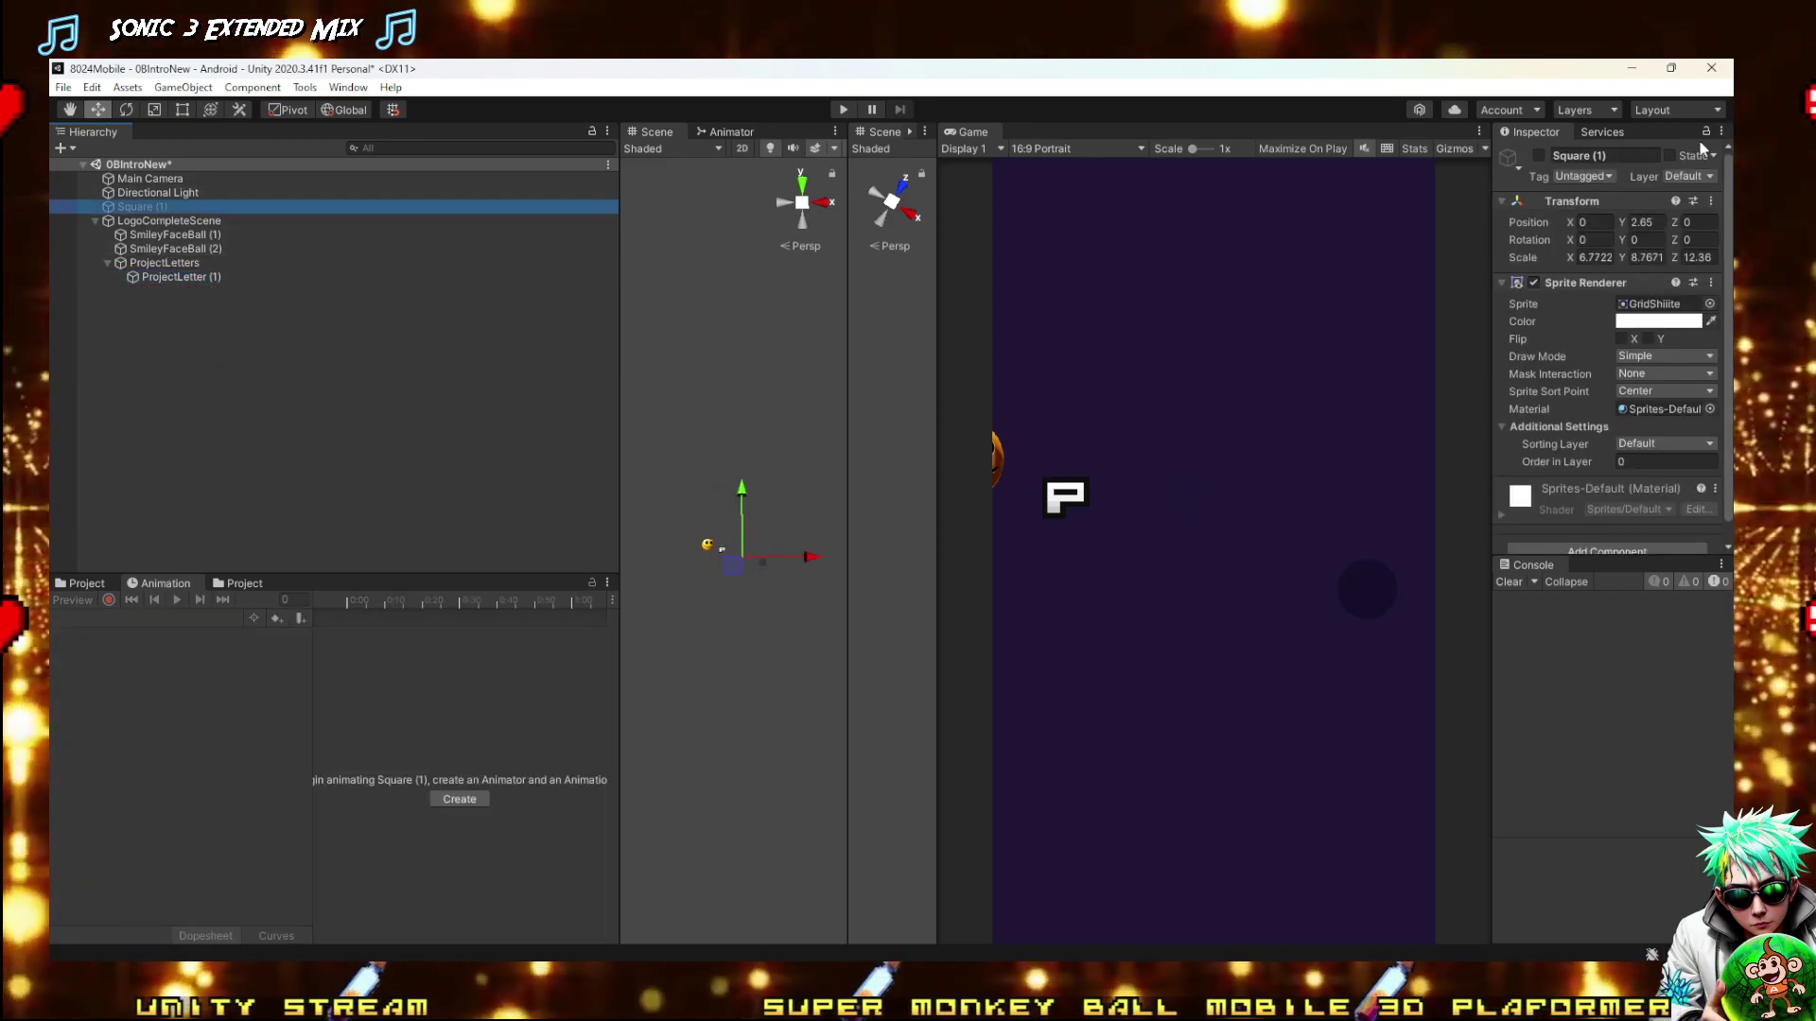
{"action": "left_click", "coordinate": [1539, 157]}
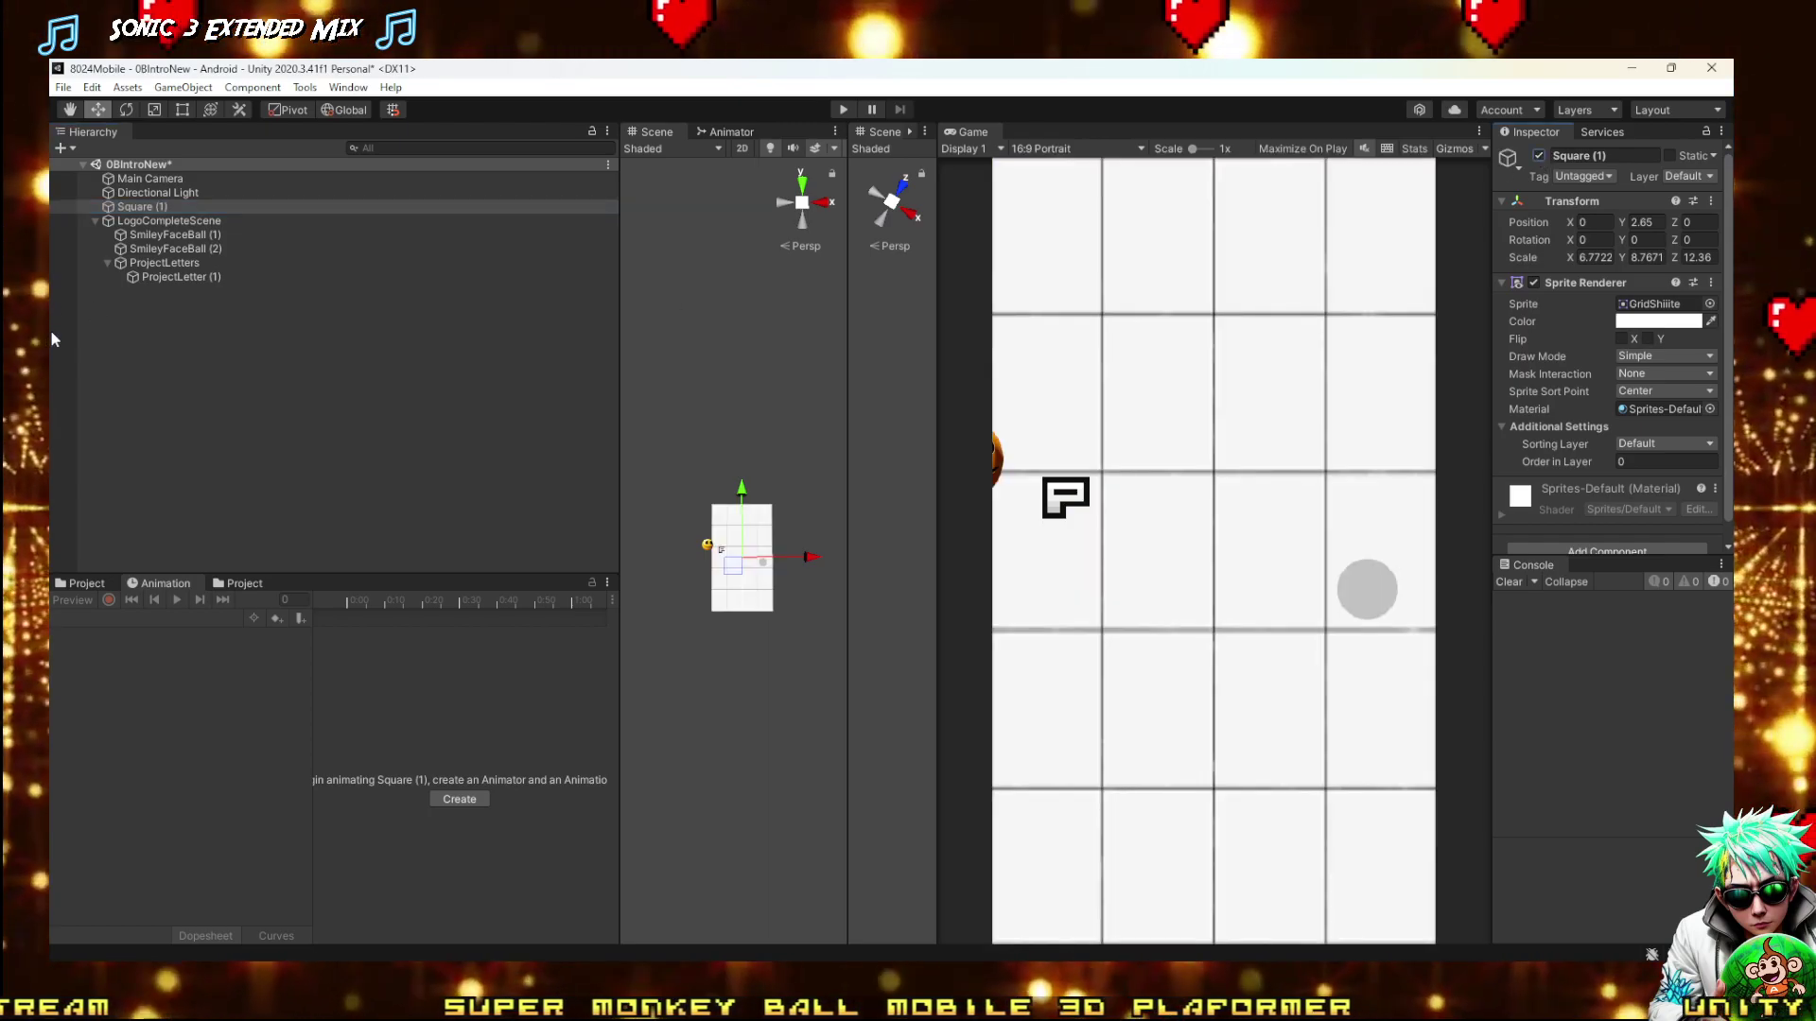
Remove the Animator component from LogoCompleteScene
{"action": "left_click", "coordinate": [707, 545]}
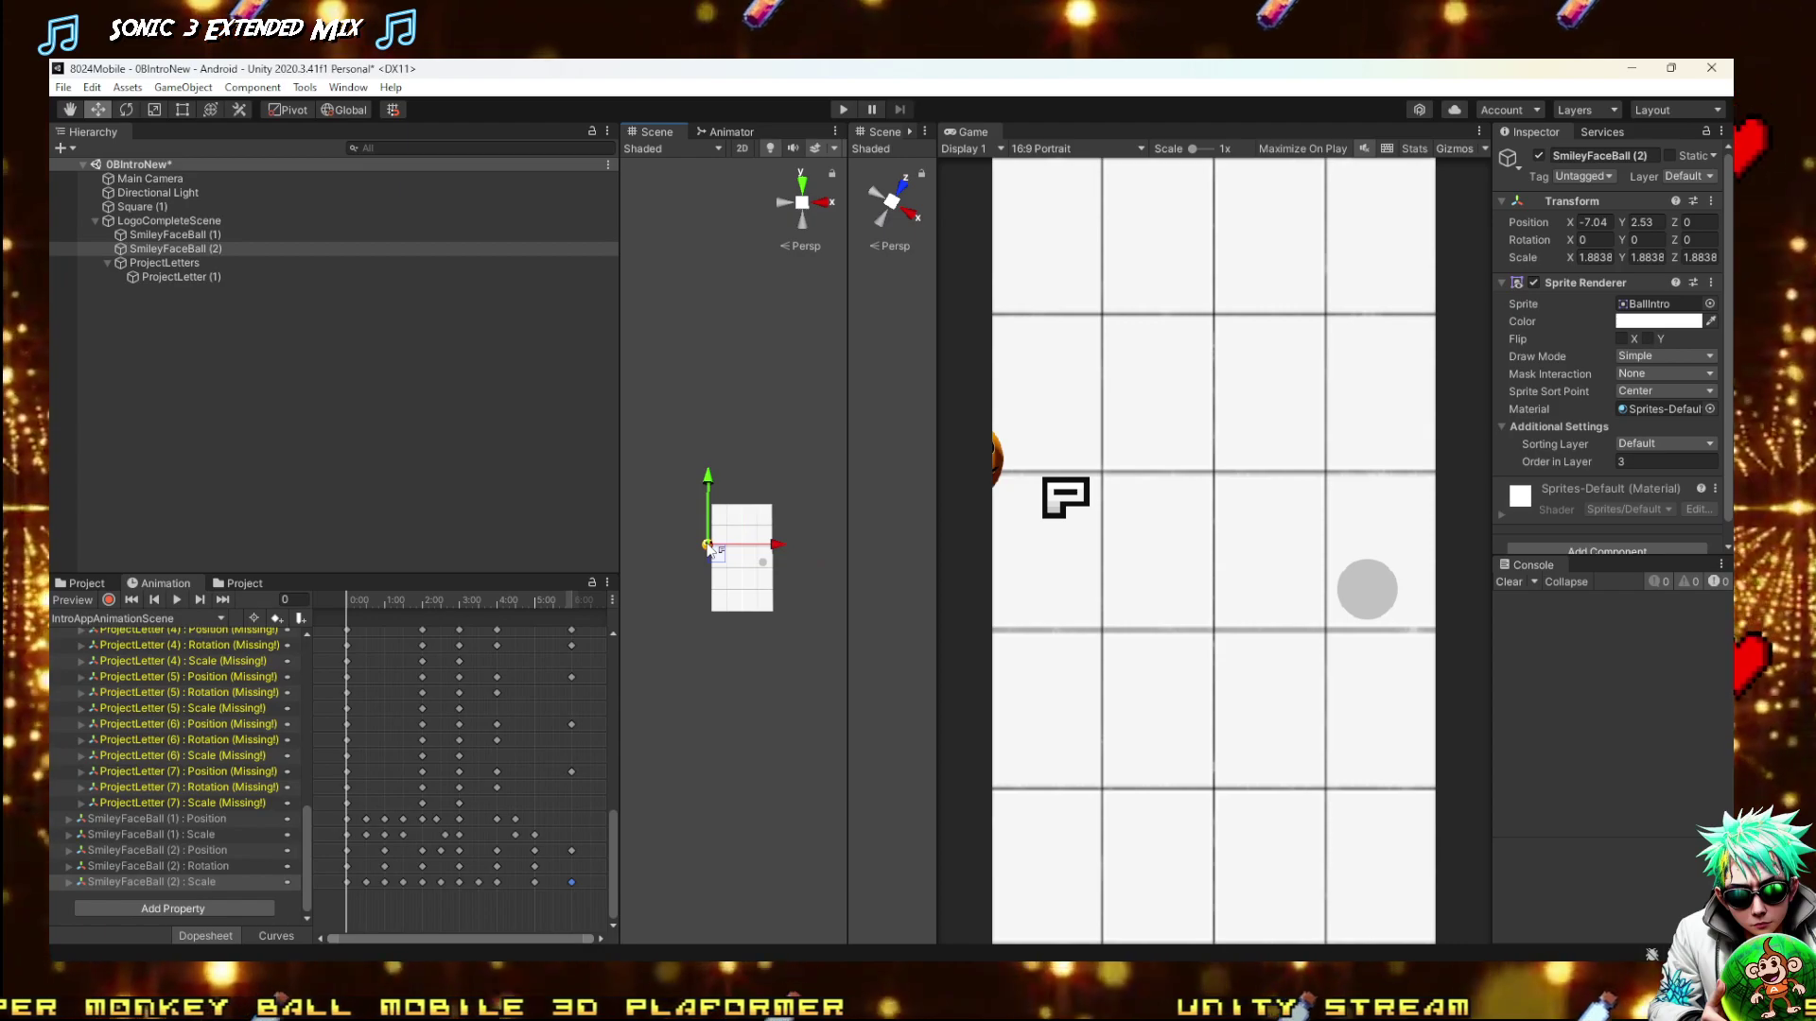
{"action": "left_click", "coordinate": [144, 220]}
{"action": "left_click", "coordinate": [1721, 282]}
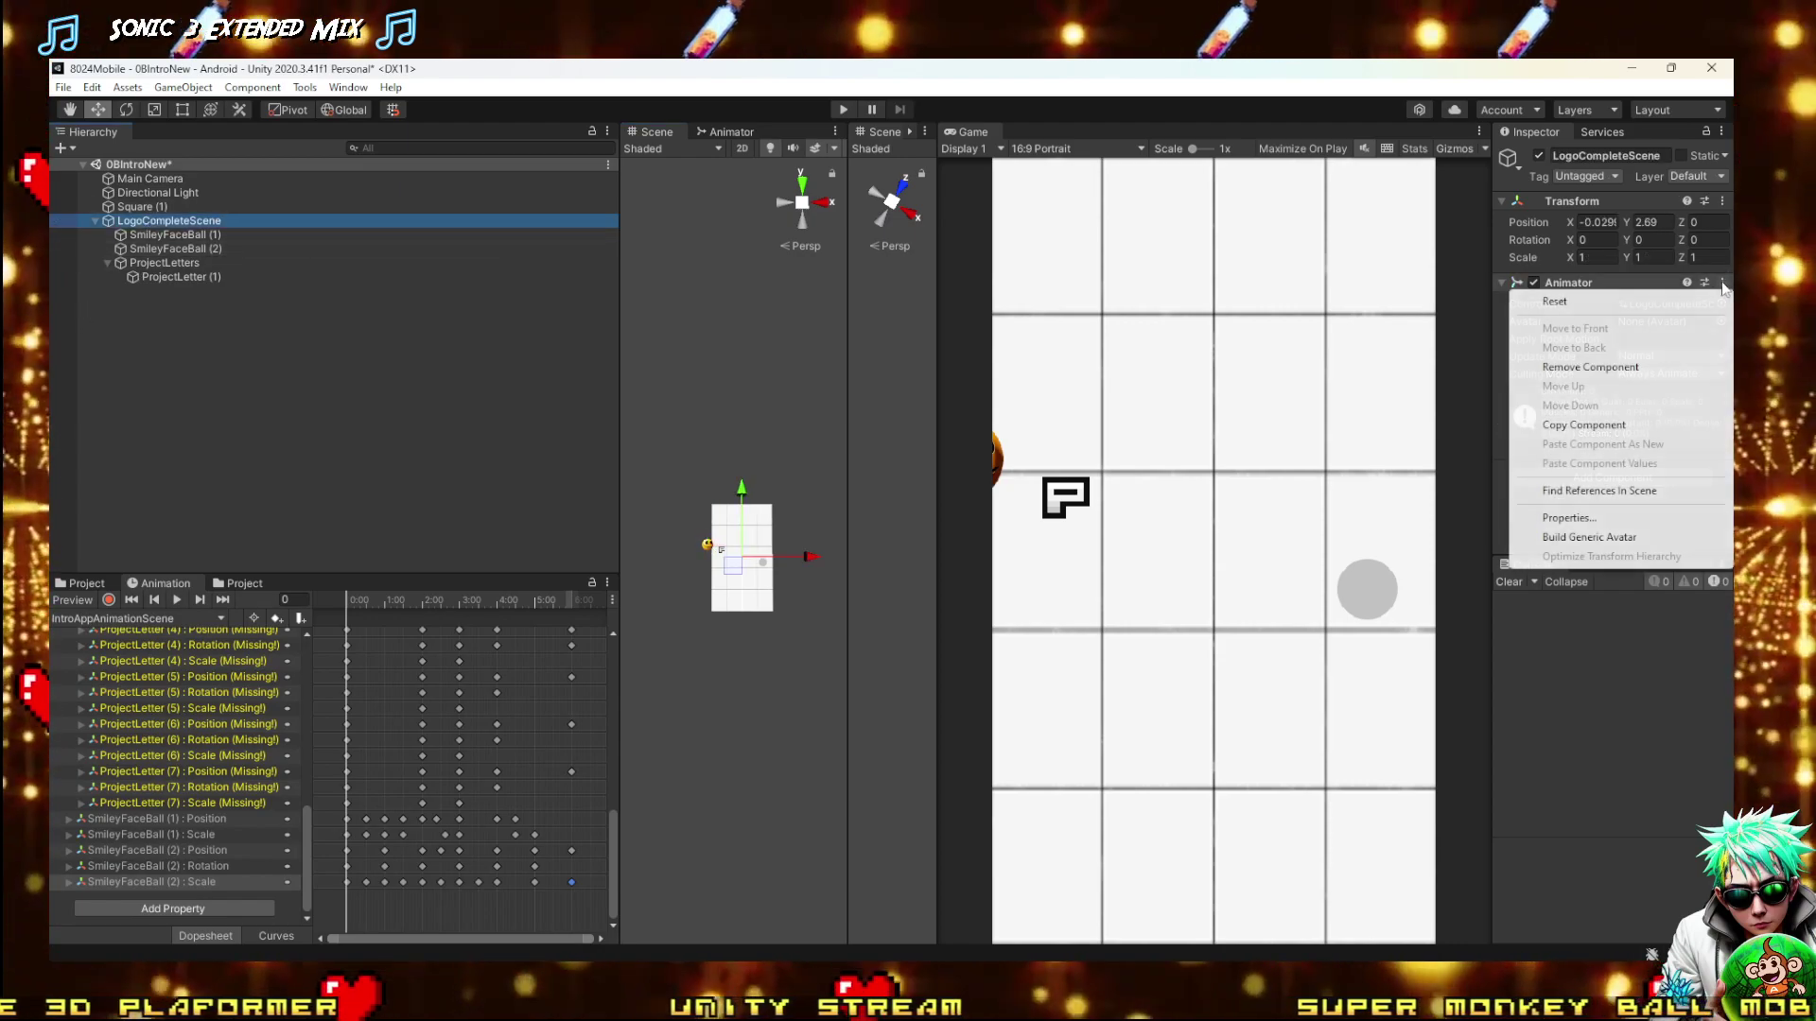
{"action": "left_click", "coordinate": [1590, 367]}
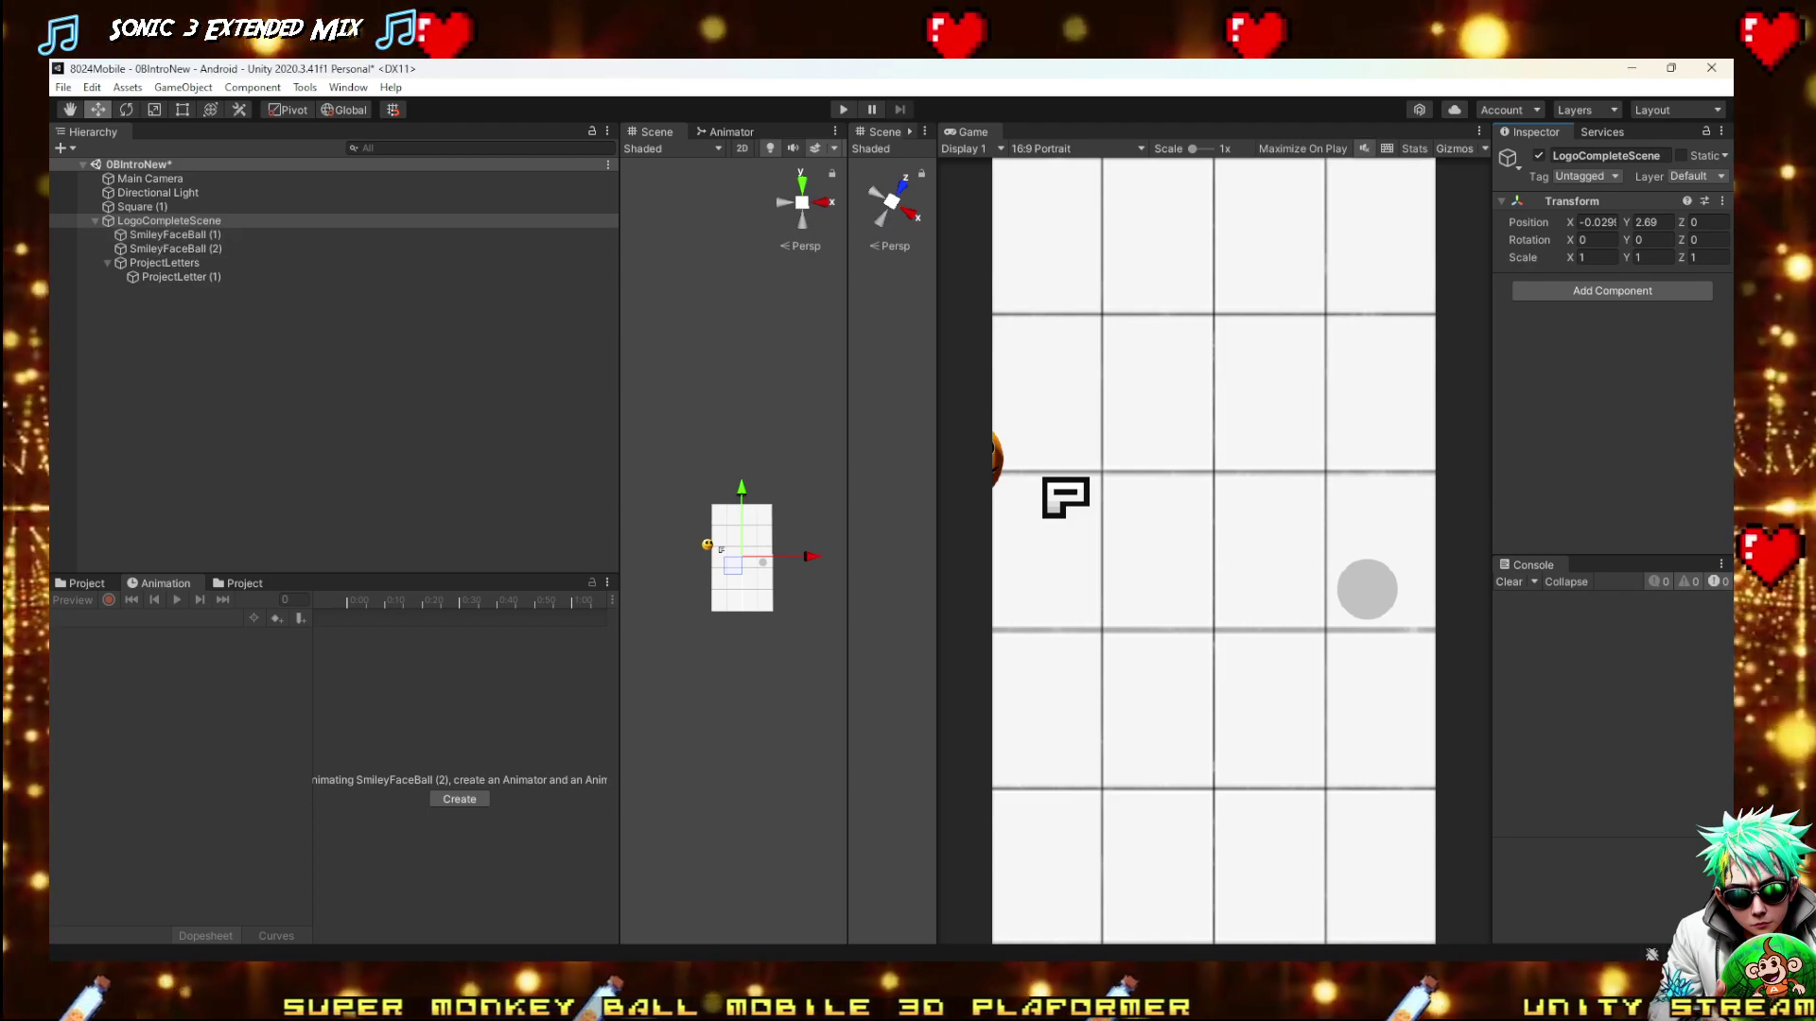
{"action": "key", "text": "alt+Tab"}
Search Google for 'ROLLBACK WALLM' from a new Firefox tab
{"action": "left_click", "coordinate": [1436, 85]}
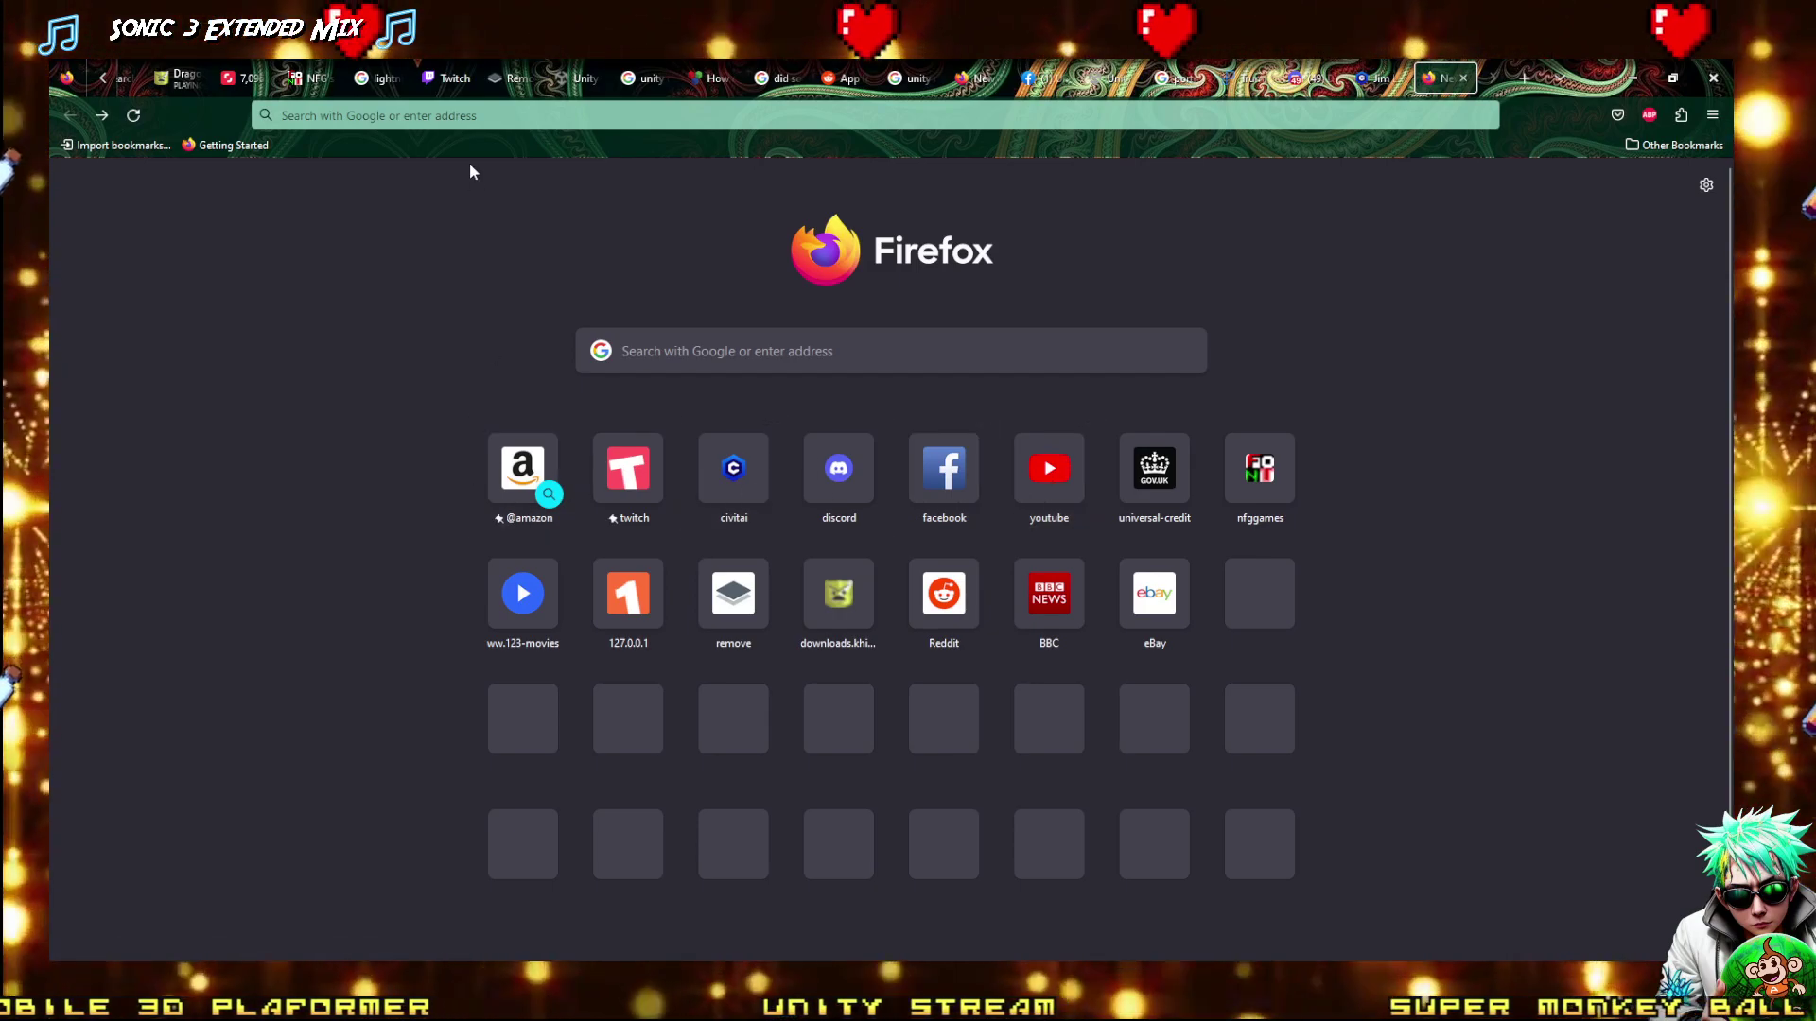
{"action": "left_click", "coordinate": [605, 115]}
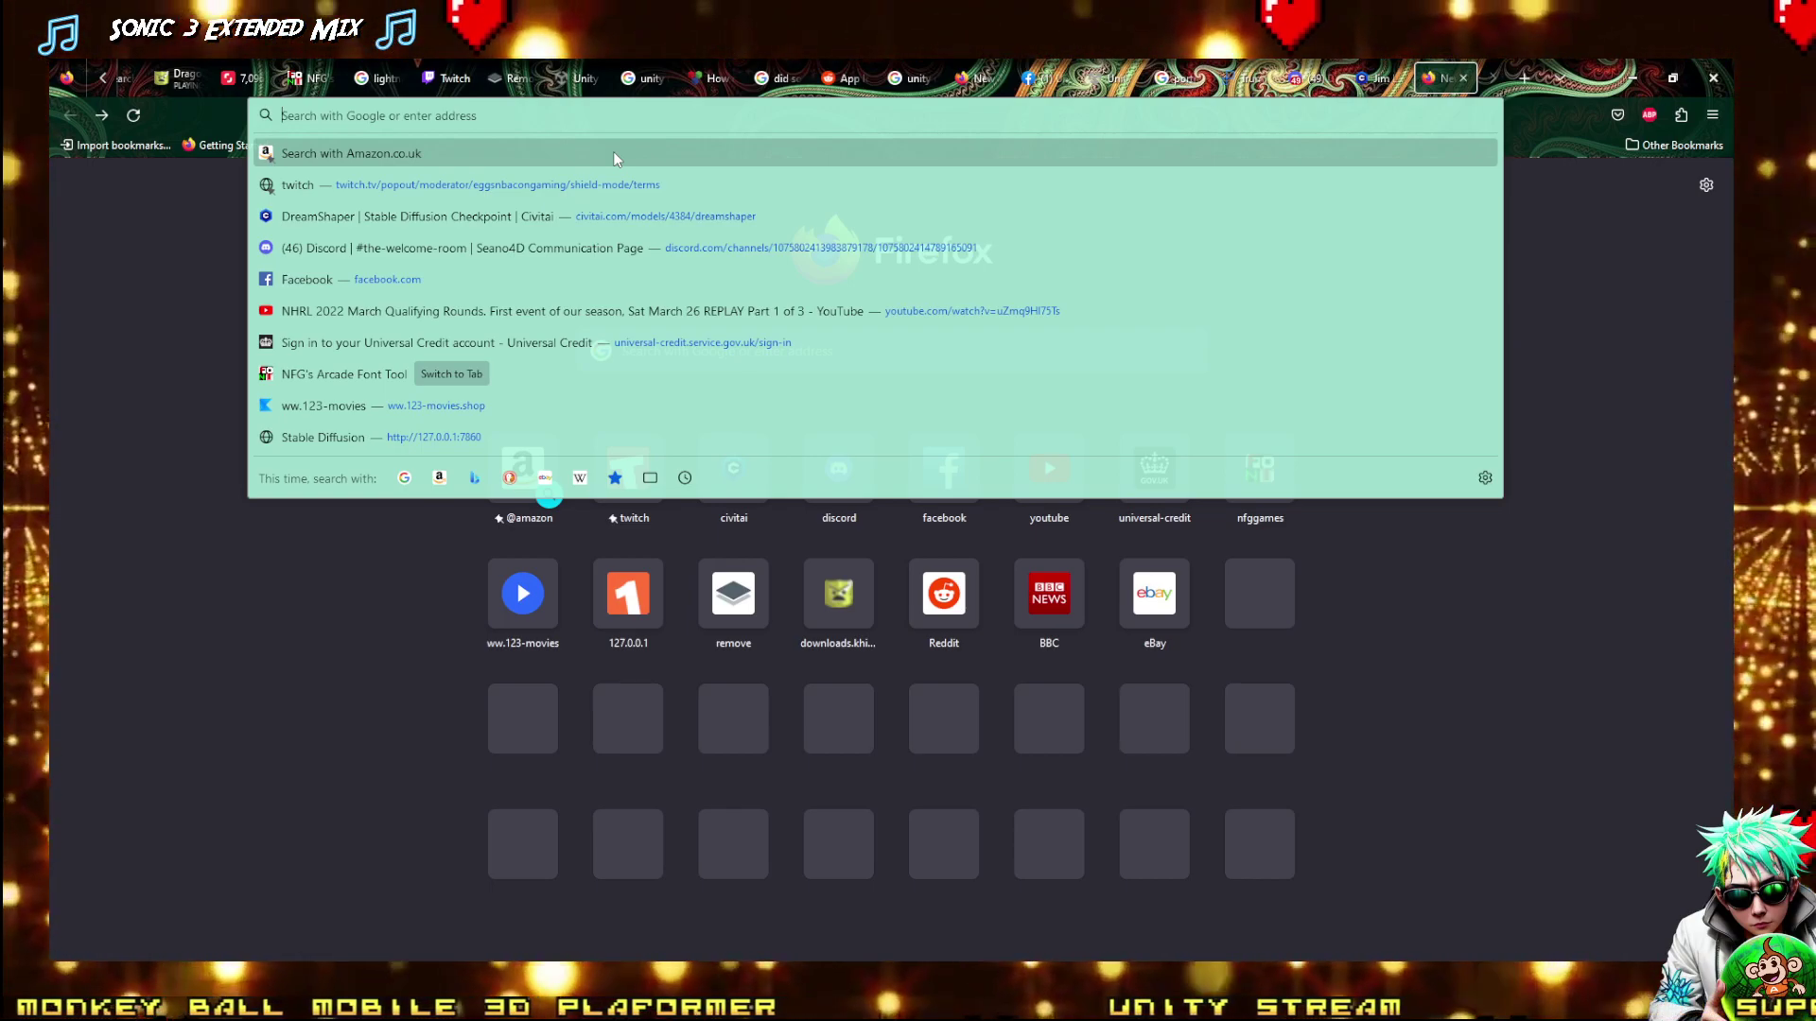
{"action": "type", "text": "ROLL"}
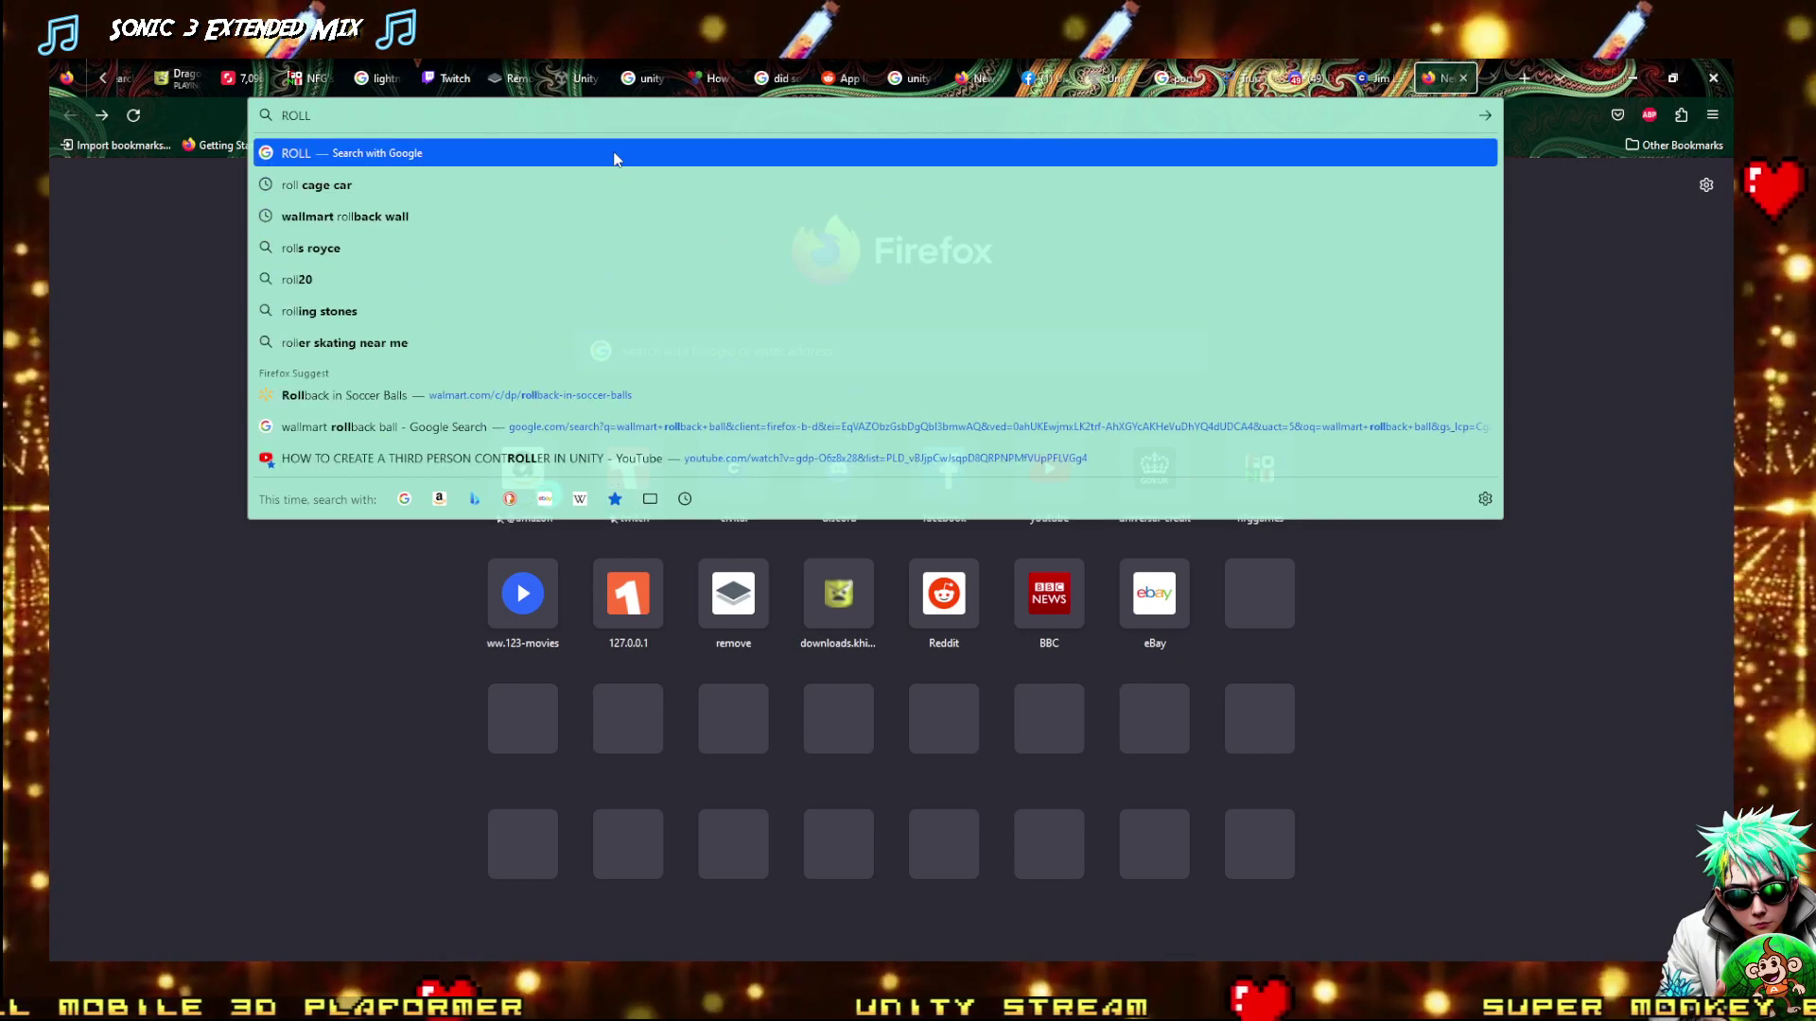
{"action": "type", "text": "BACK WALLMART"}
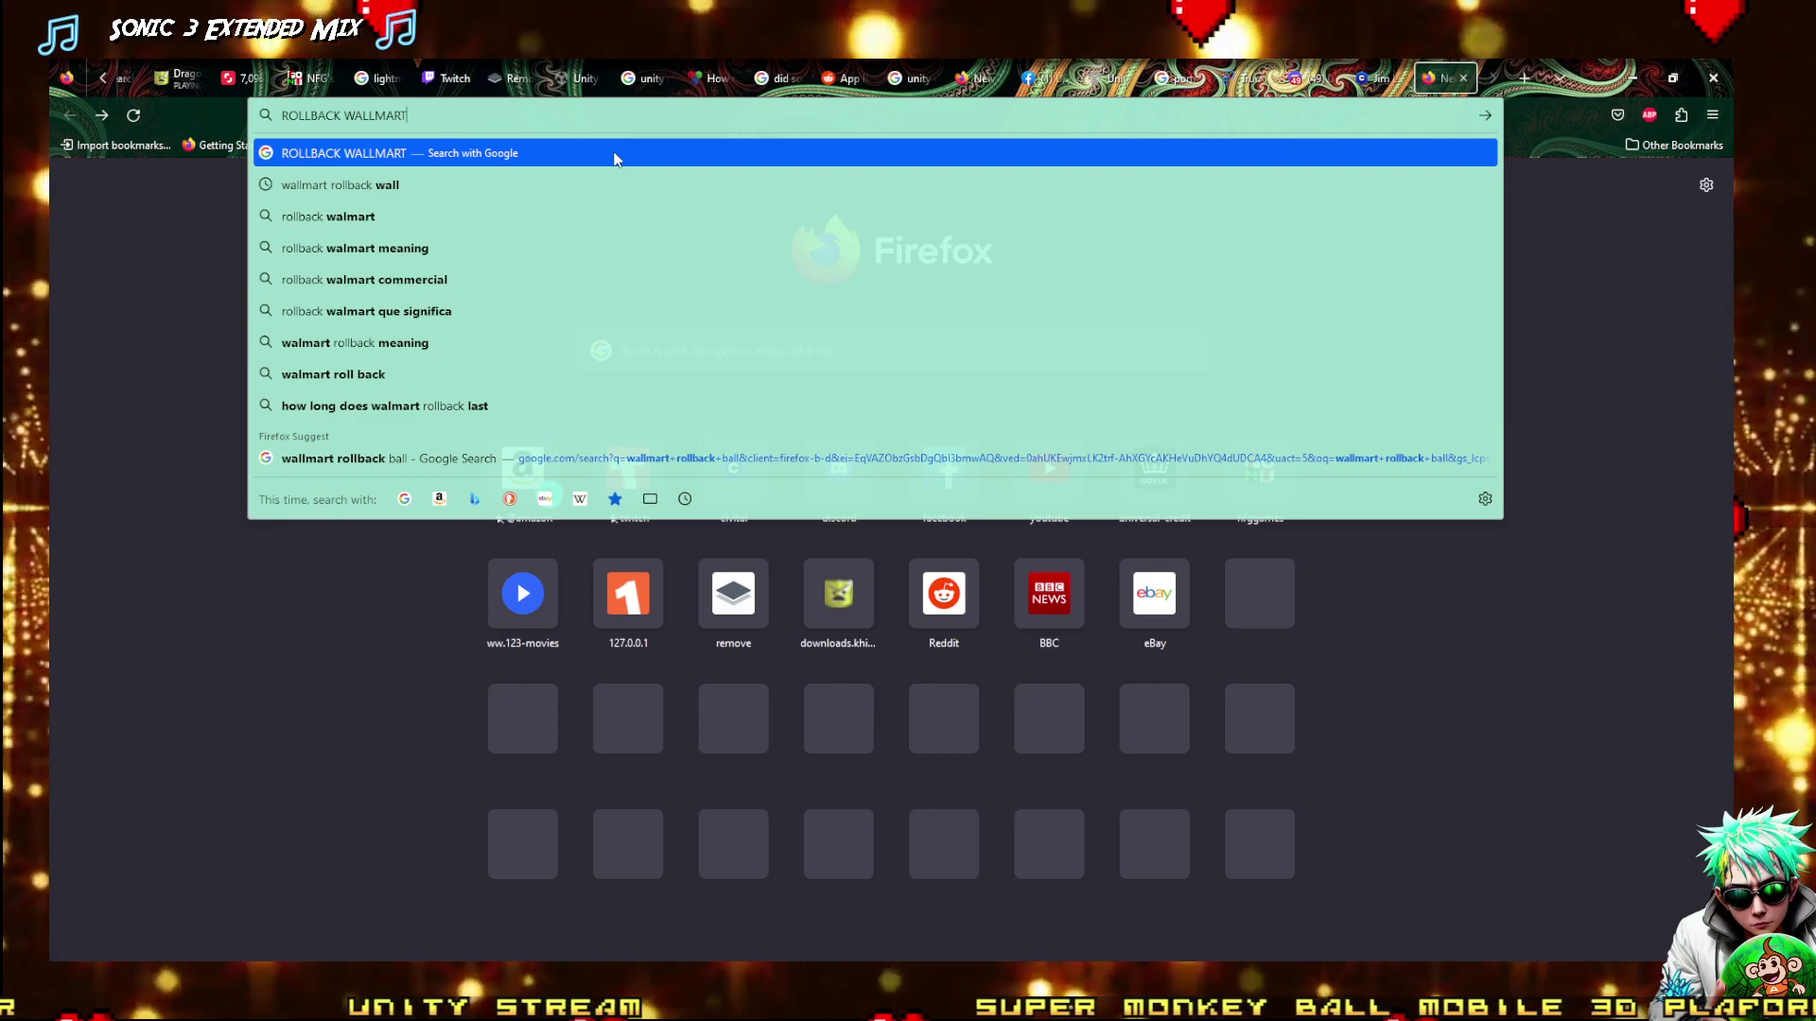
{"action": "key", "text": "Return"}
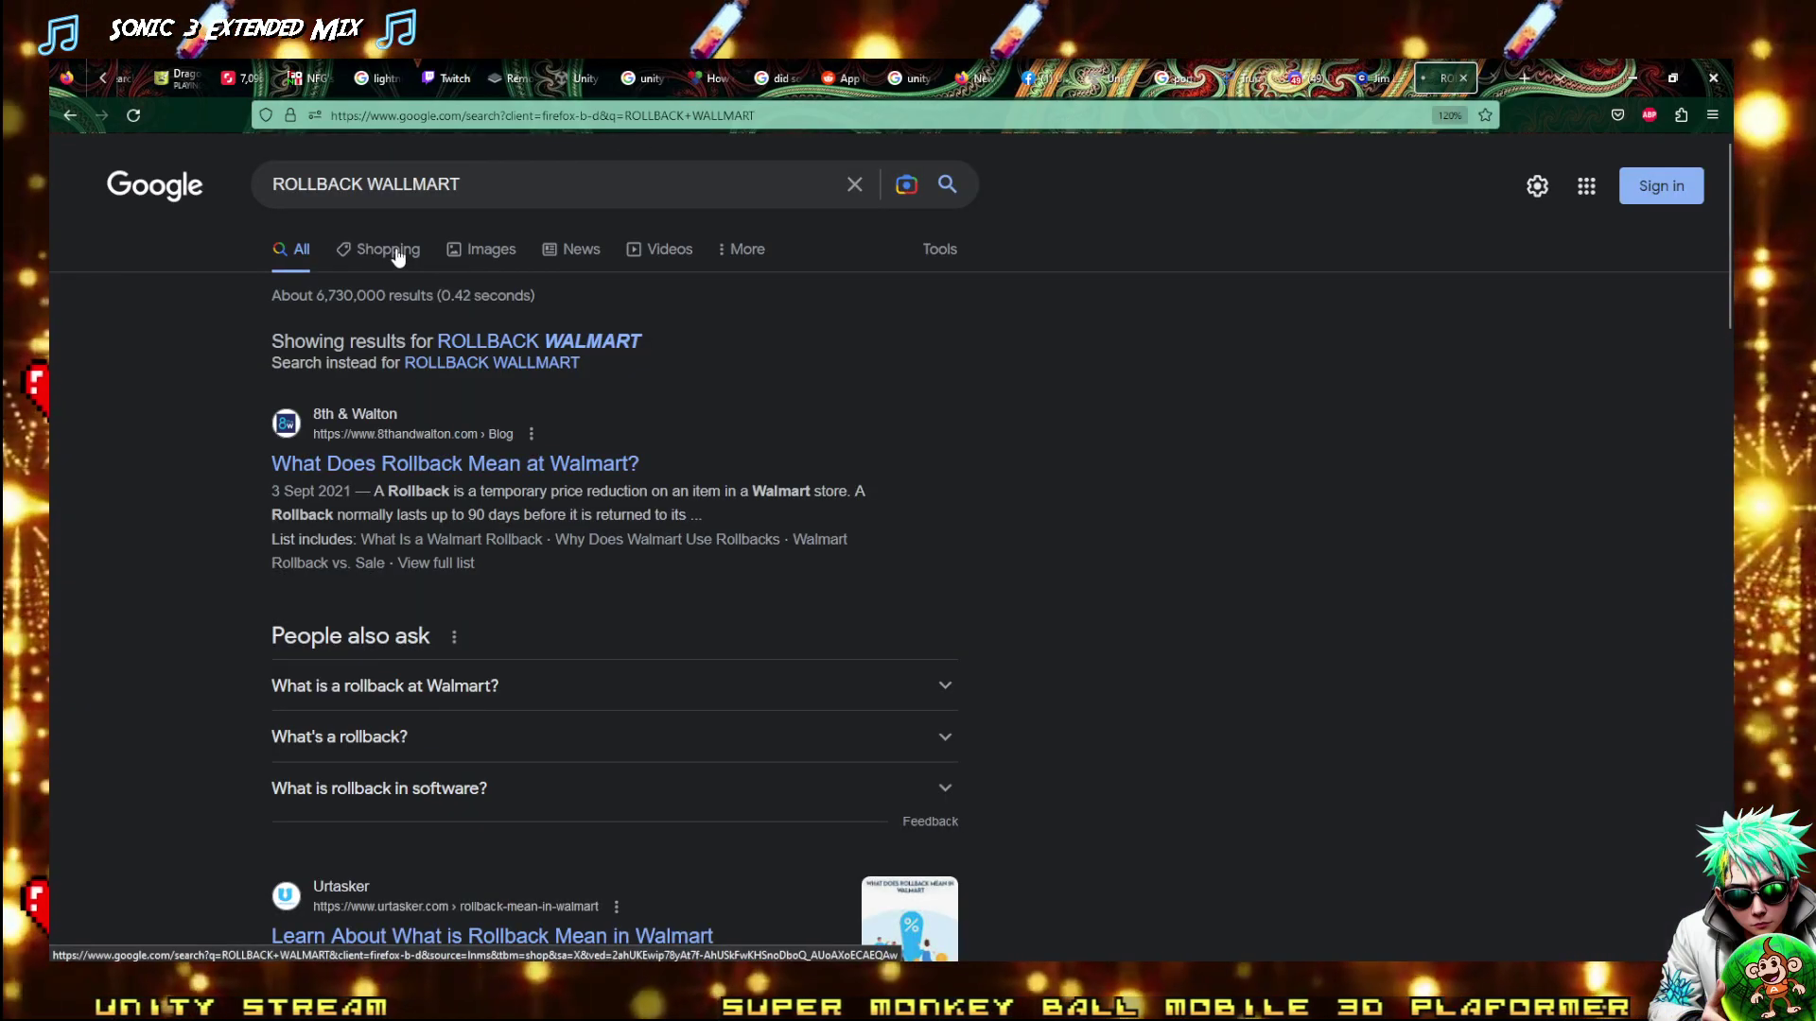
Show image results for Walmart rollback and preview the smiley '100s of items on Rollback' image
{"action": "left_click", "coordinate": [397, 252]}
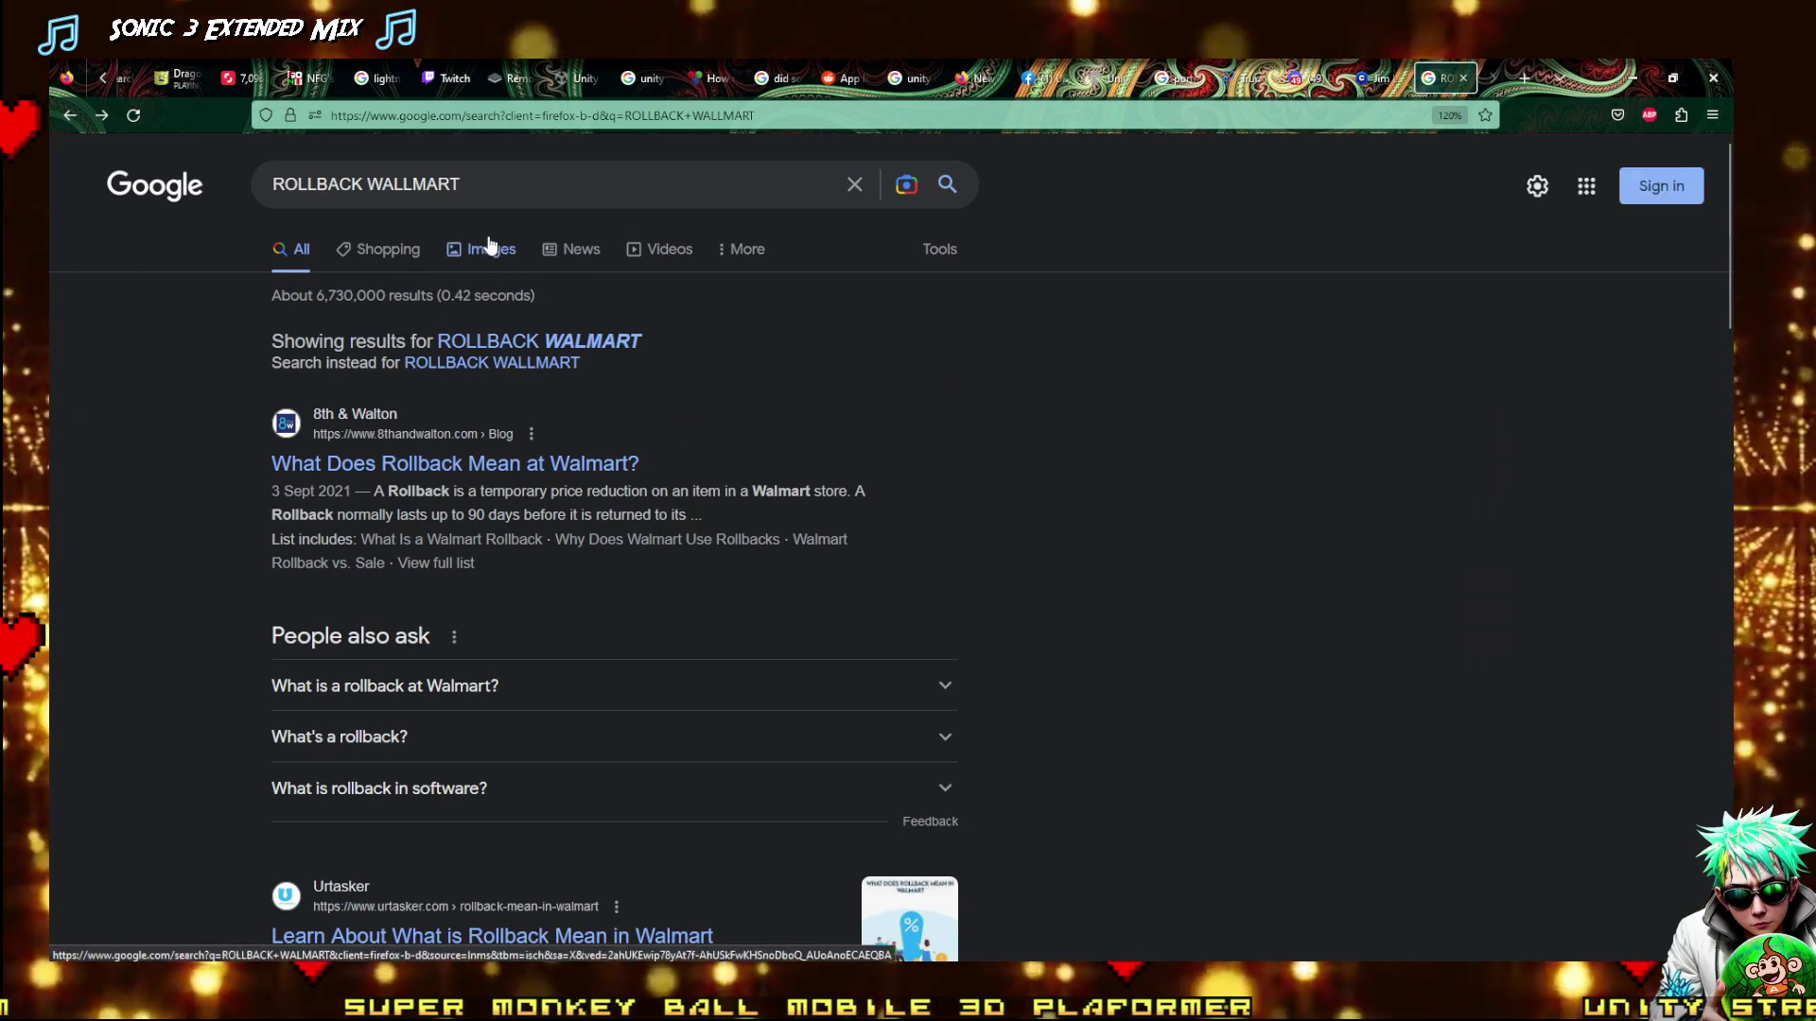
{"action": "left_click", "coordinate": [489, 248]}
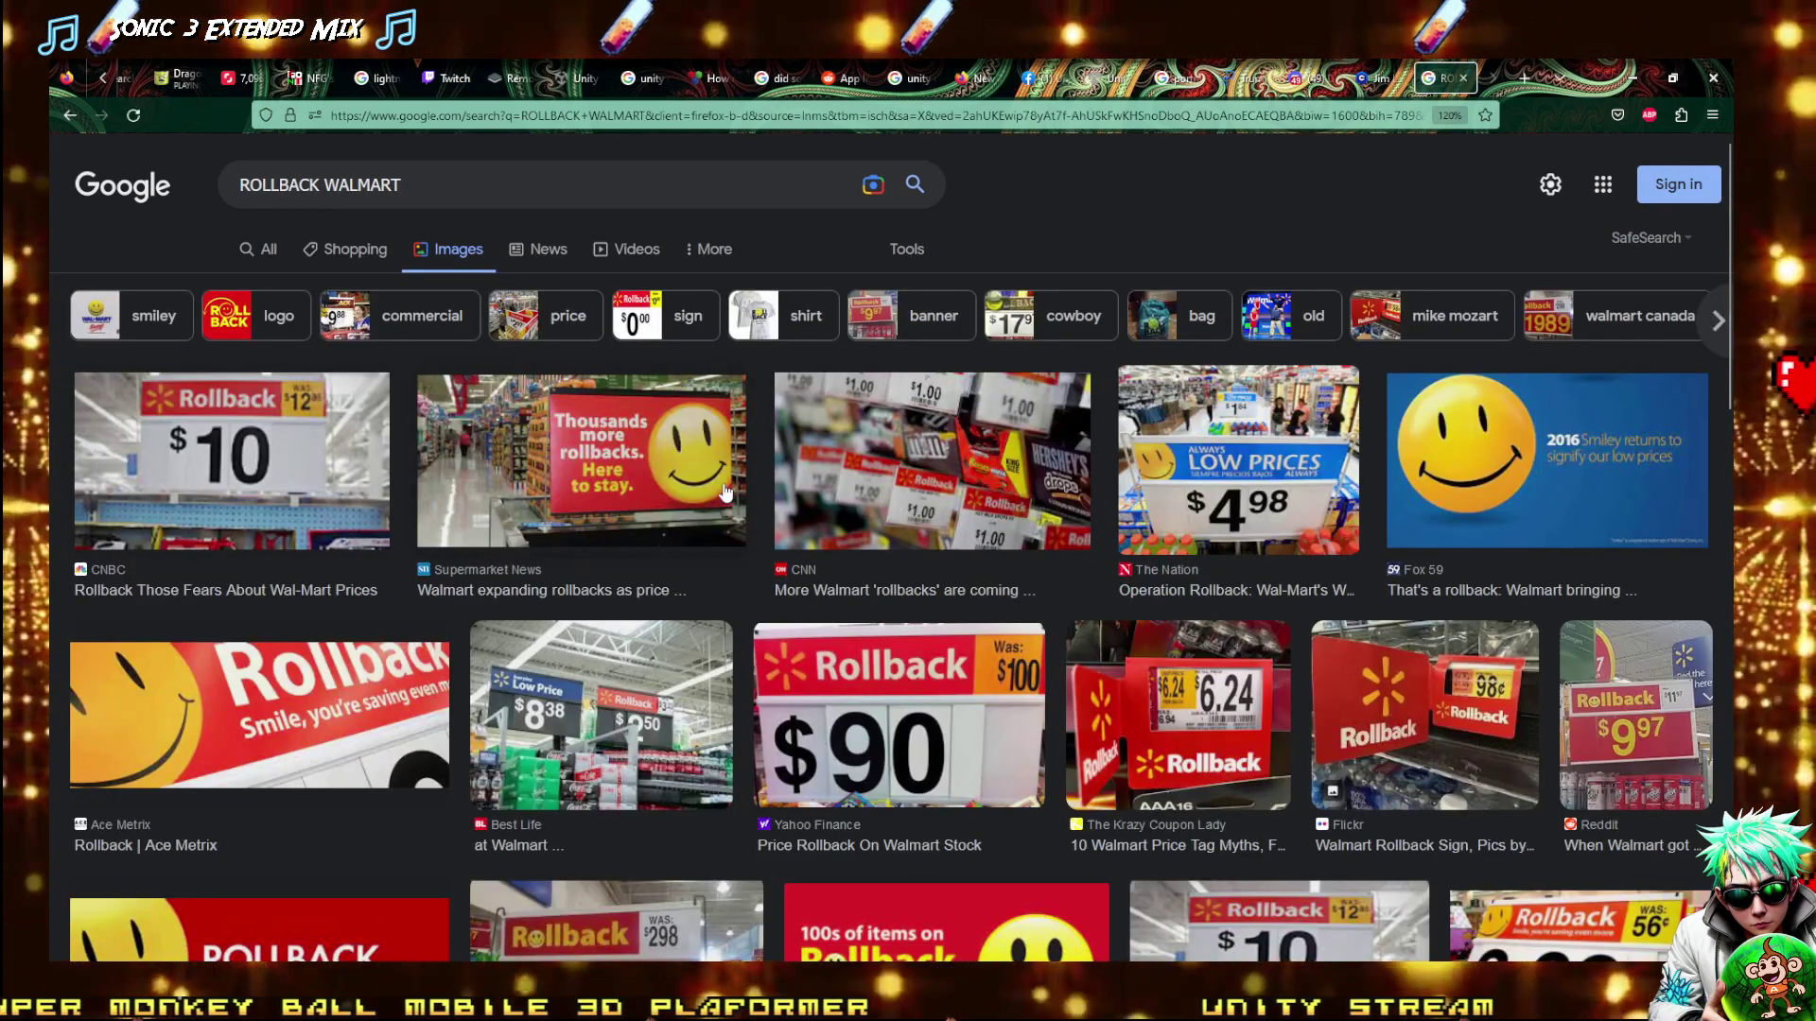
{"action": "scroll", "coordinate": [845, 602], "scroll_direction": "down", "scroll_amount": 4}
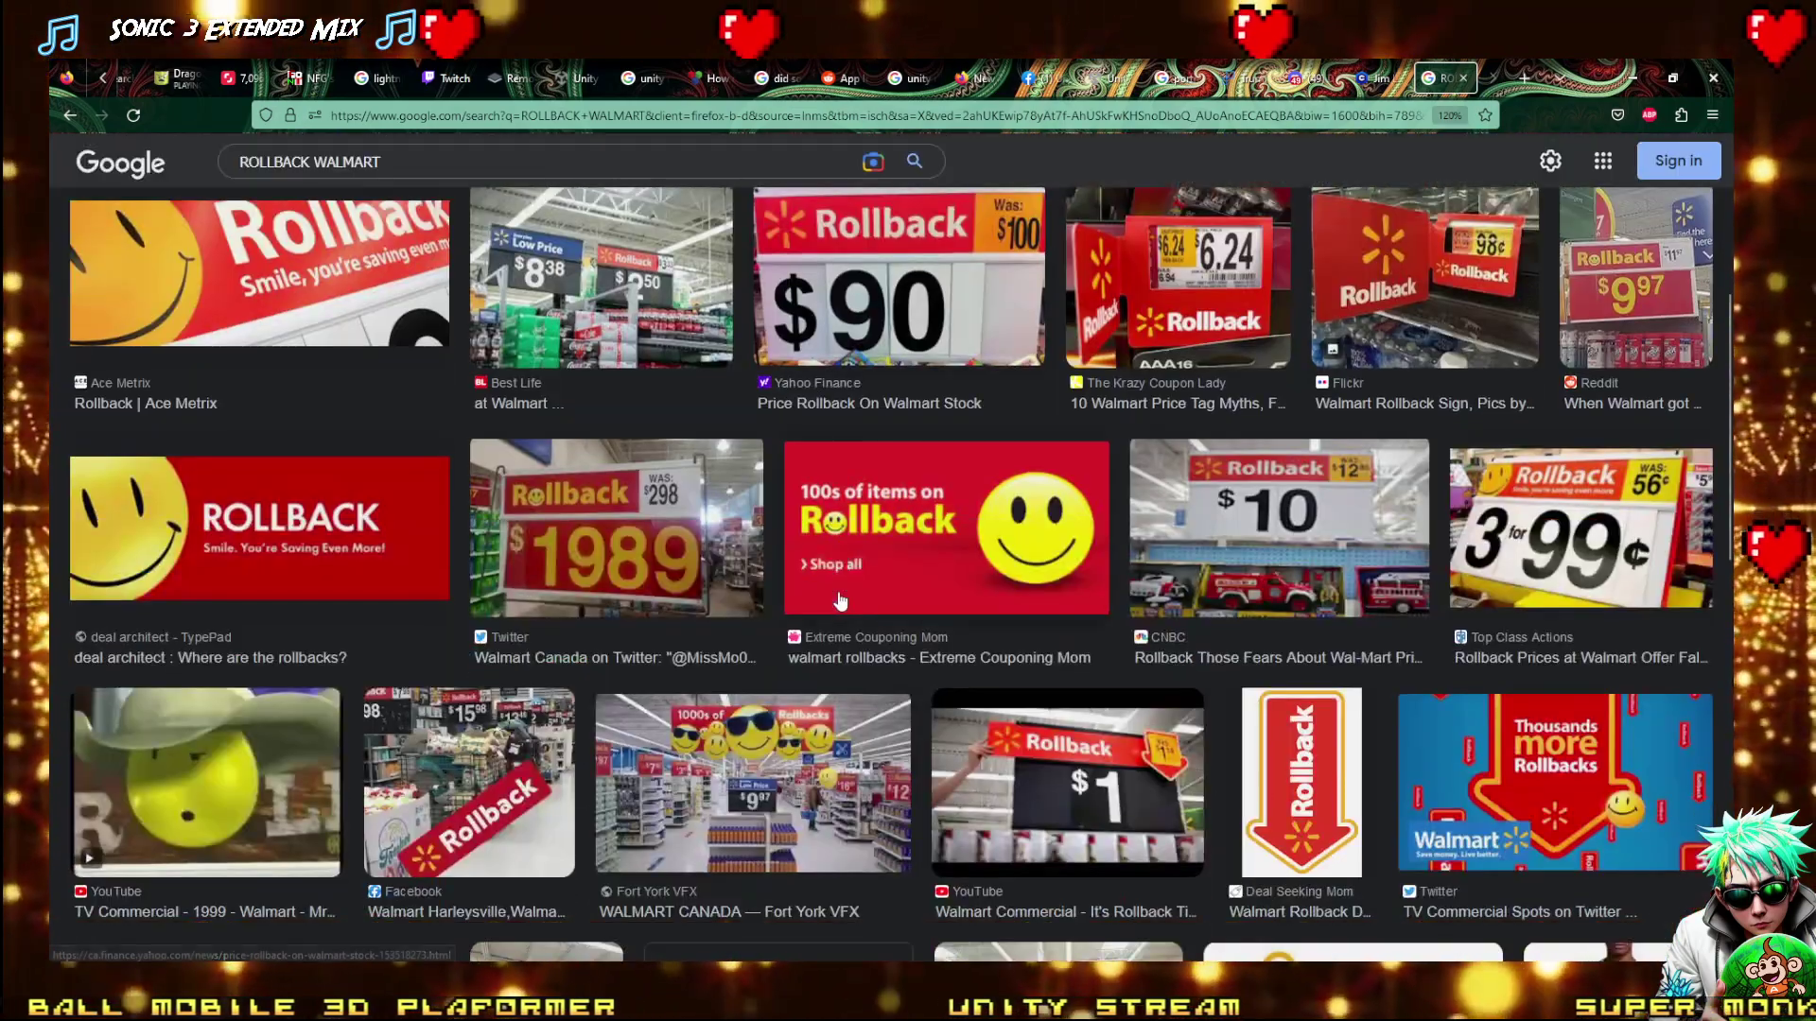
{"action": "scroll", "coordinate": [931, 740], "scroll_direction": "up", "scroll_amount": 3}
{"action": "left_click", "coordinate": [1011, 846]}
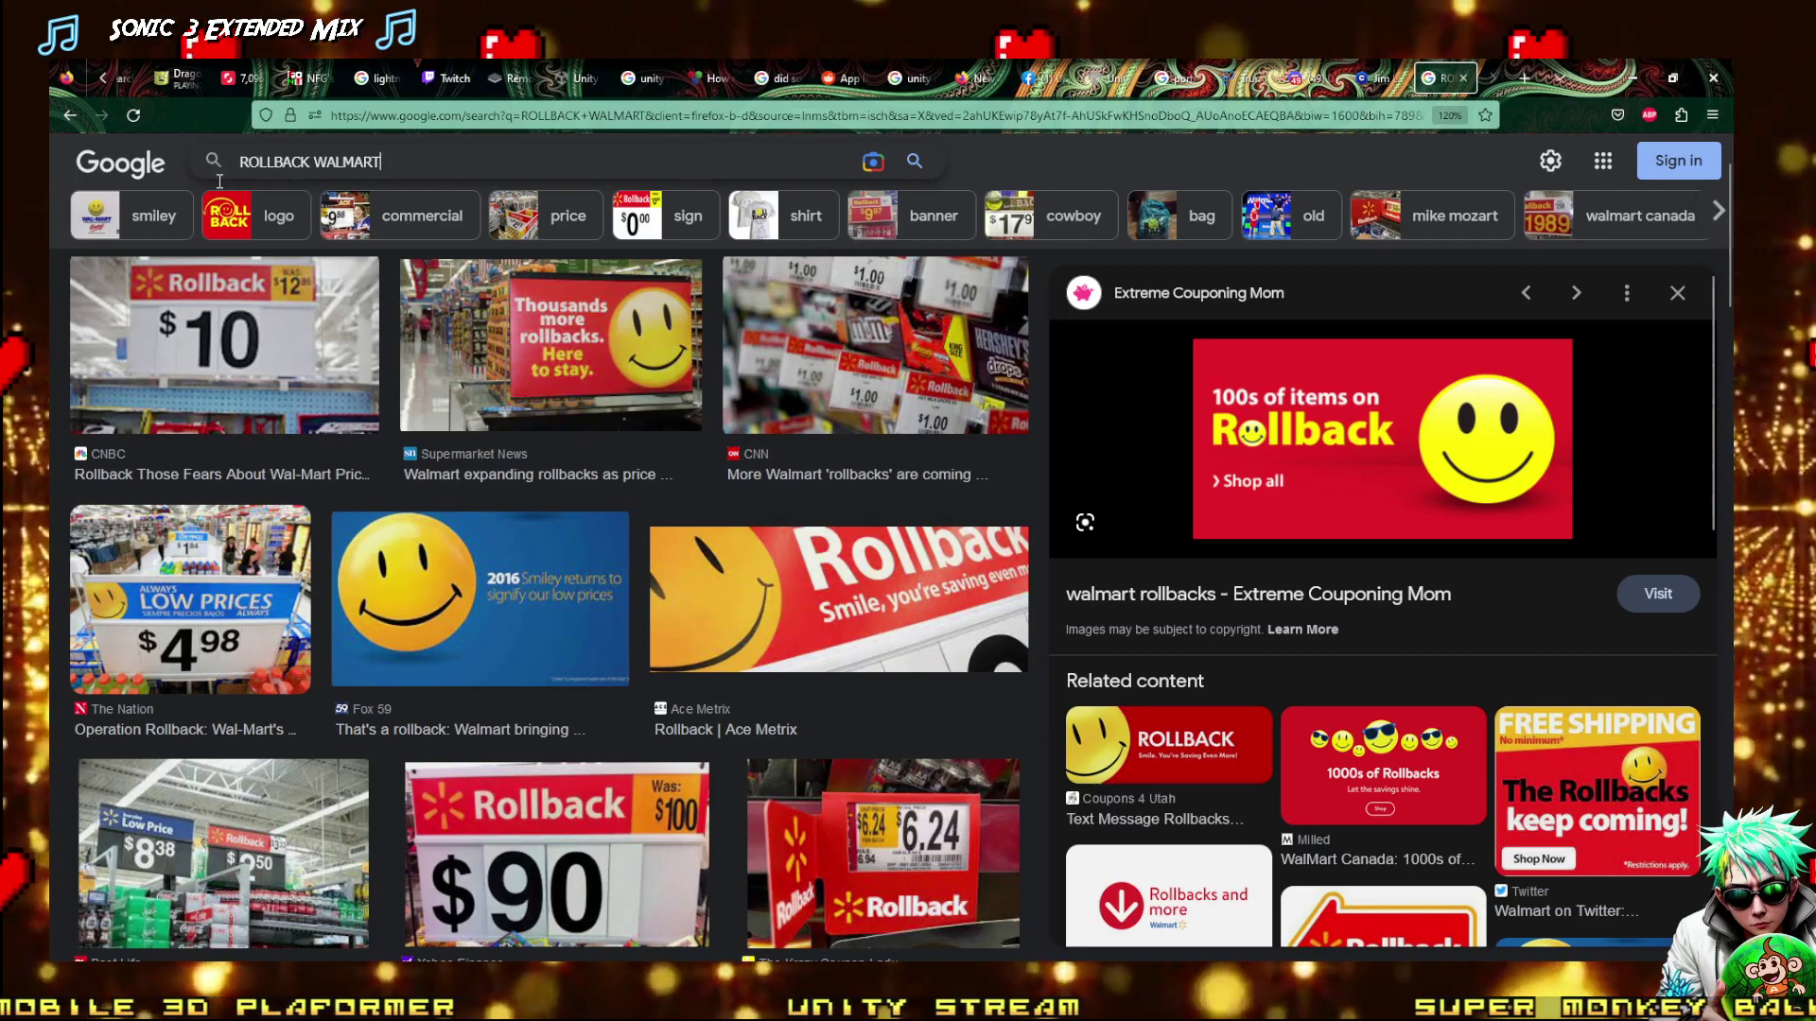
Select the search query, glance at the civitai tab, then return to the rollback image results
{"action": "triple_click", "coordinate": [328, 180]}
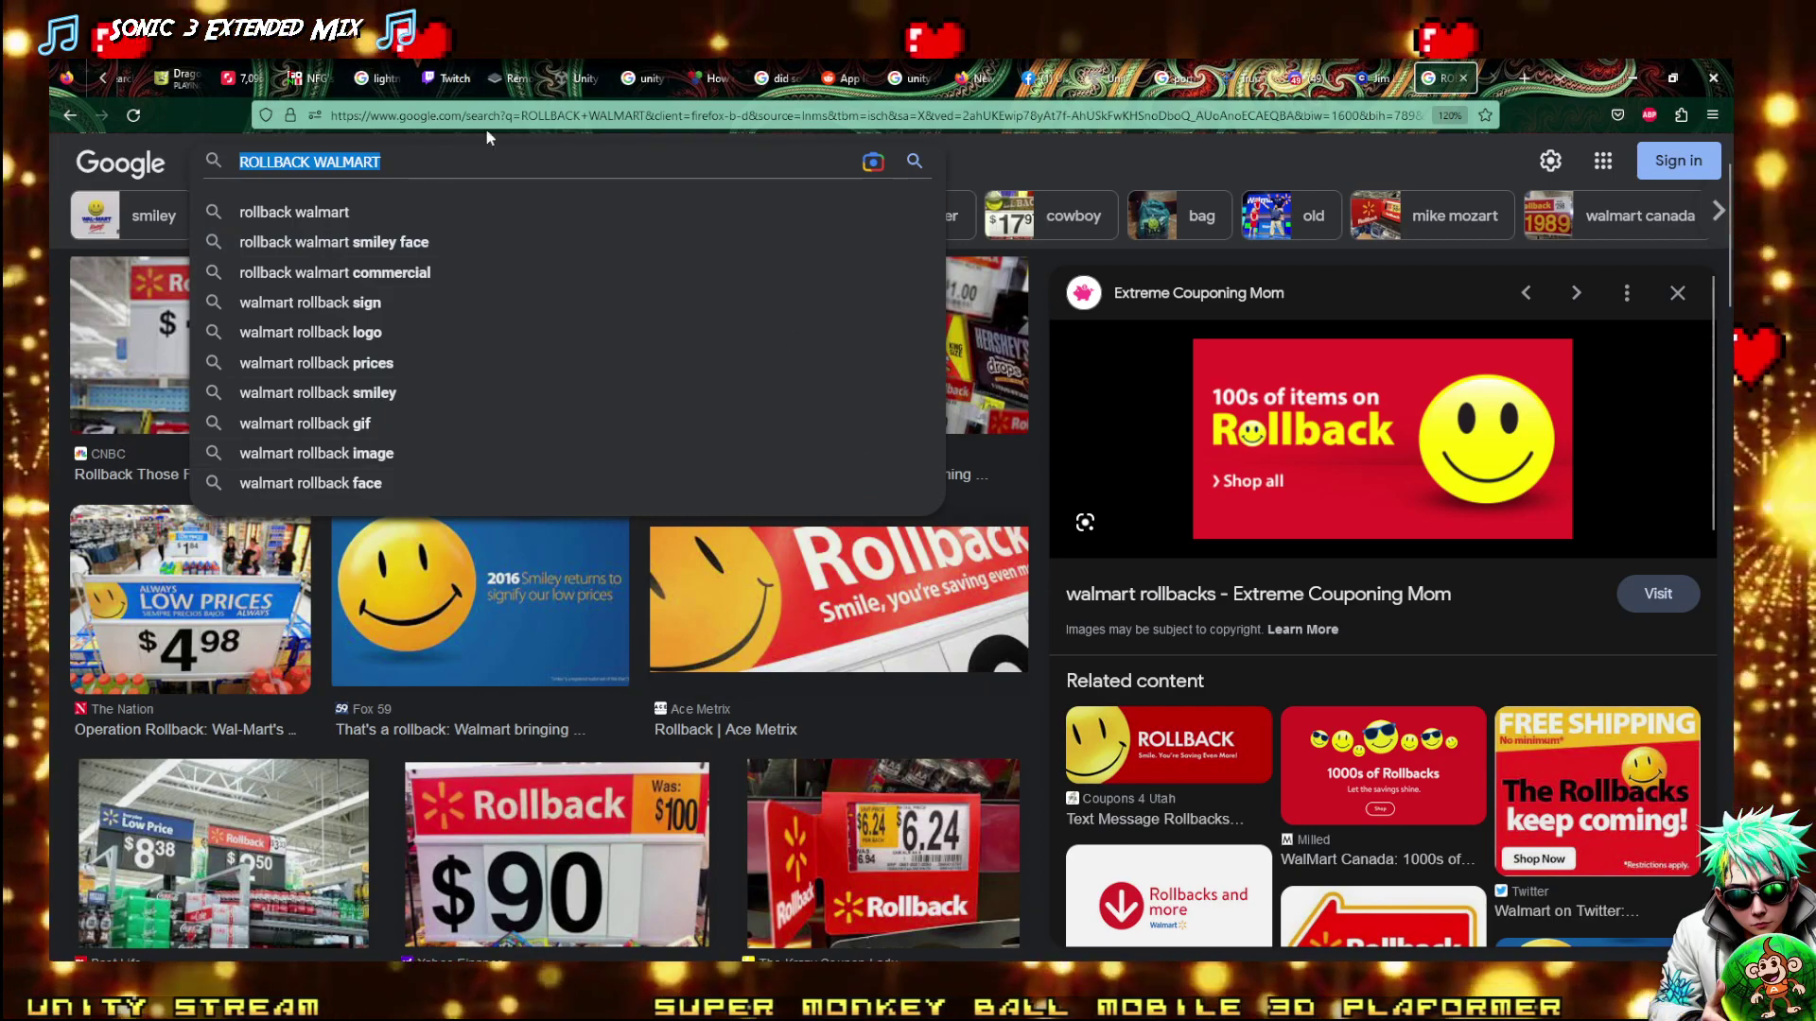
{"action": "left_click", "coordinate": [1371, 65]}
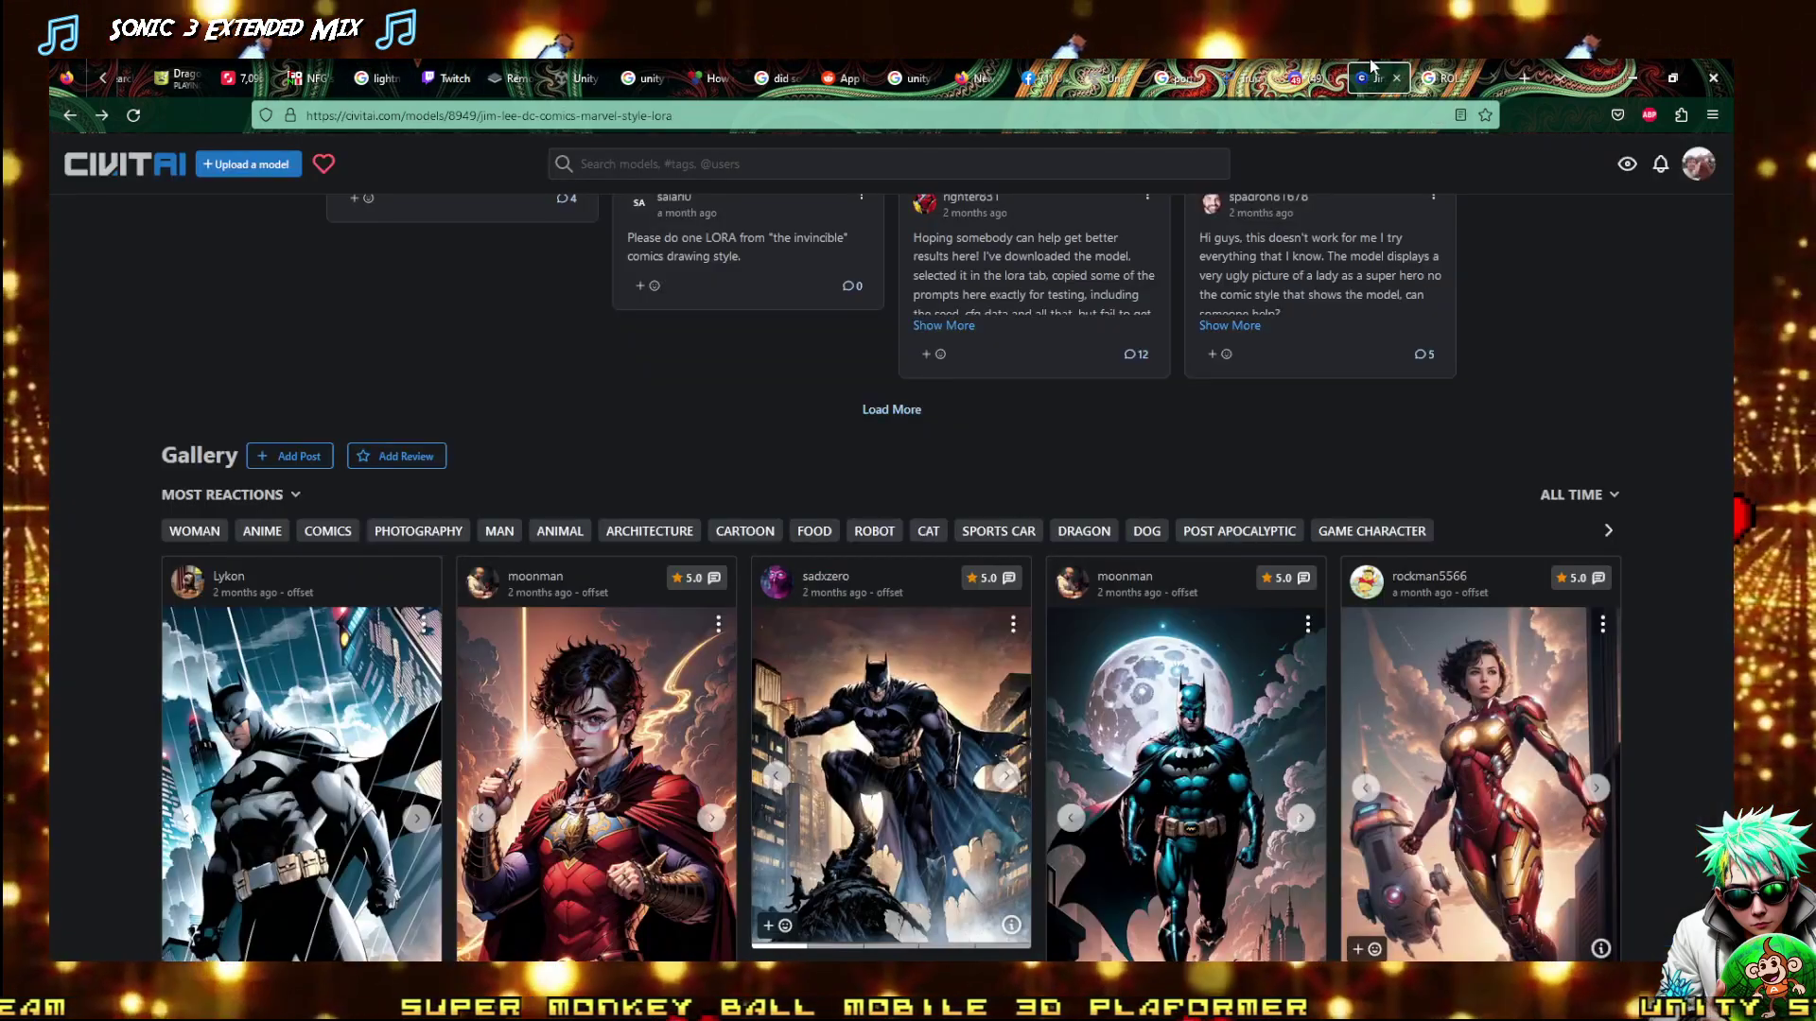
{"action": "left_click", "coordinate": [1432, 72]}
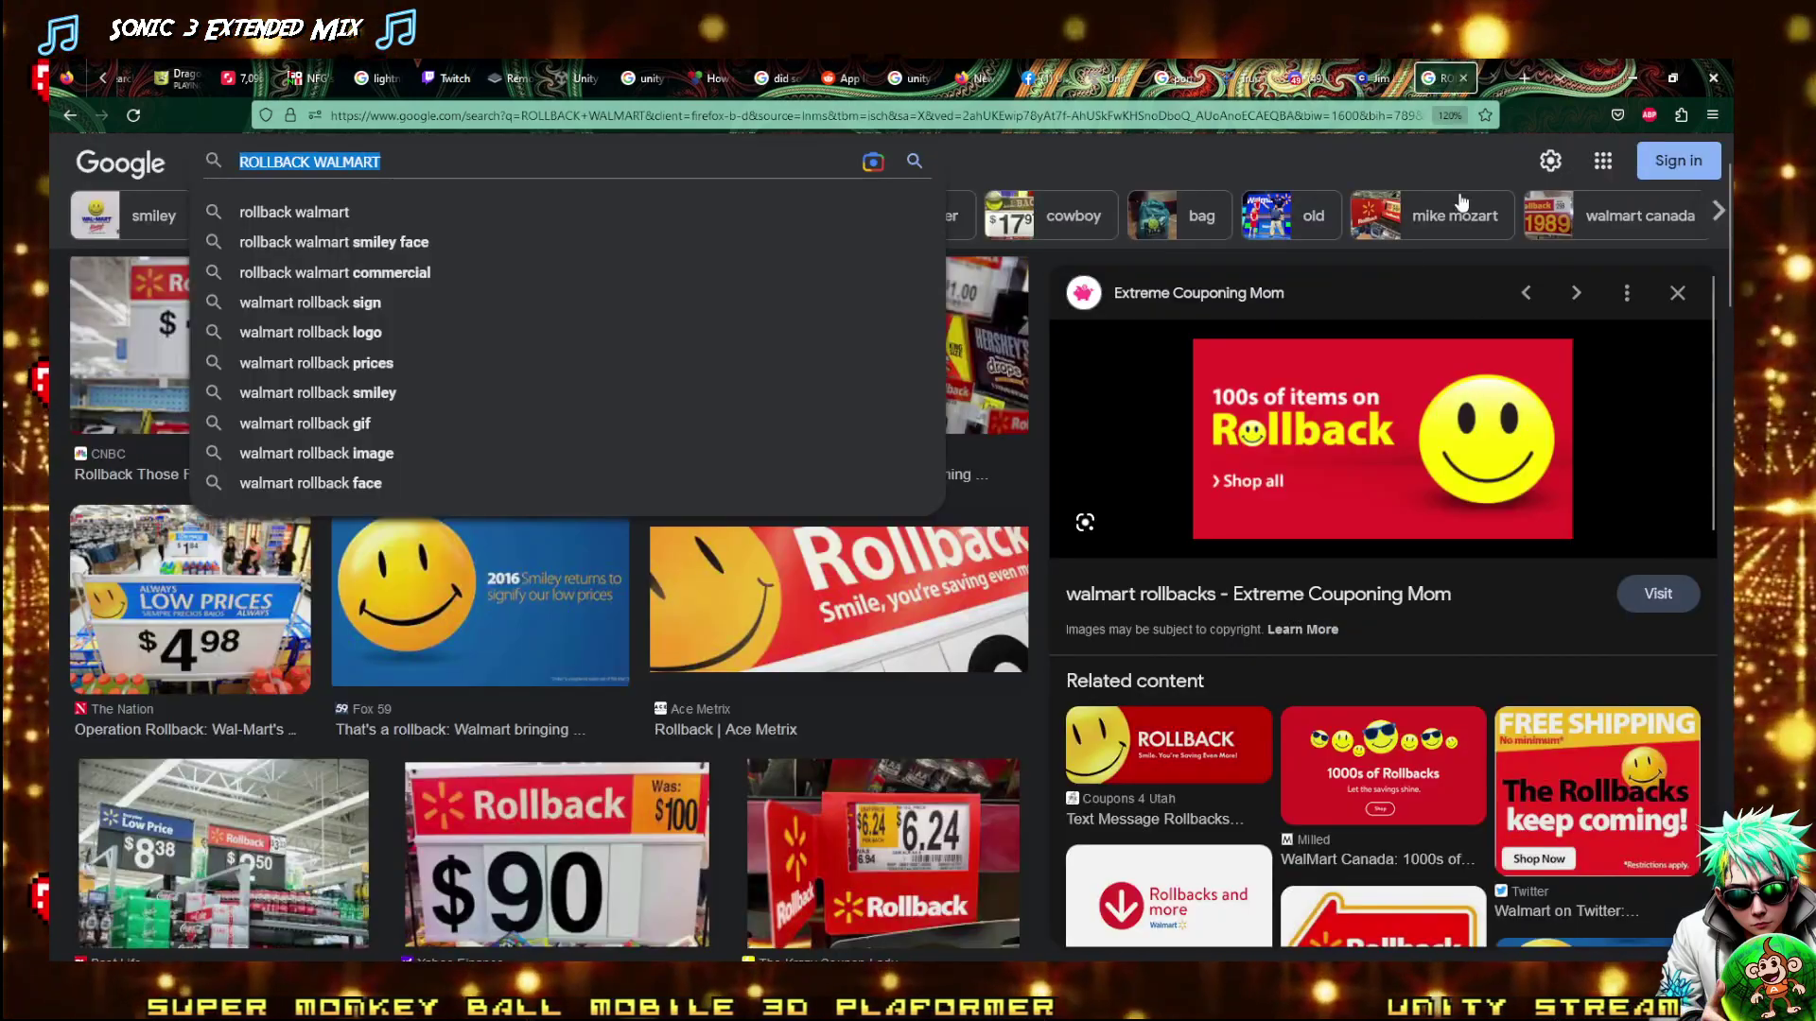
{"action": "left_click", "coordinate": [1448, 154]}
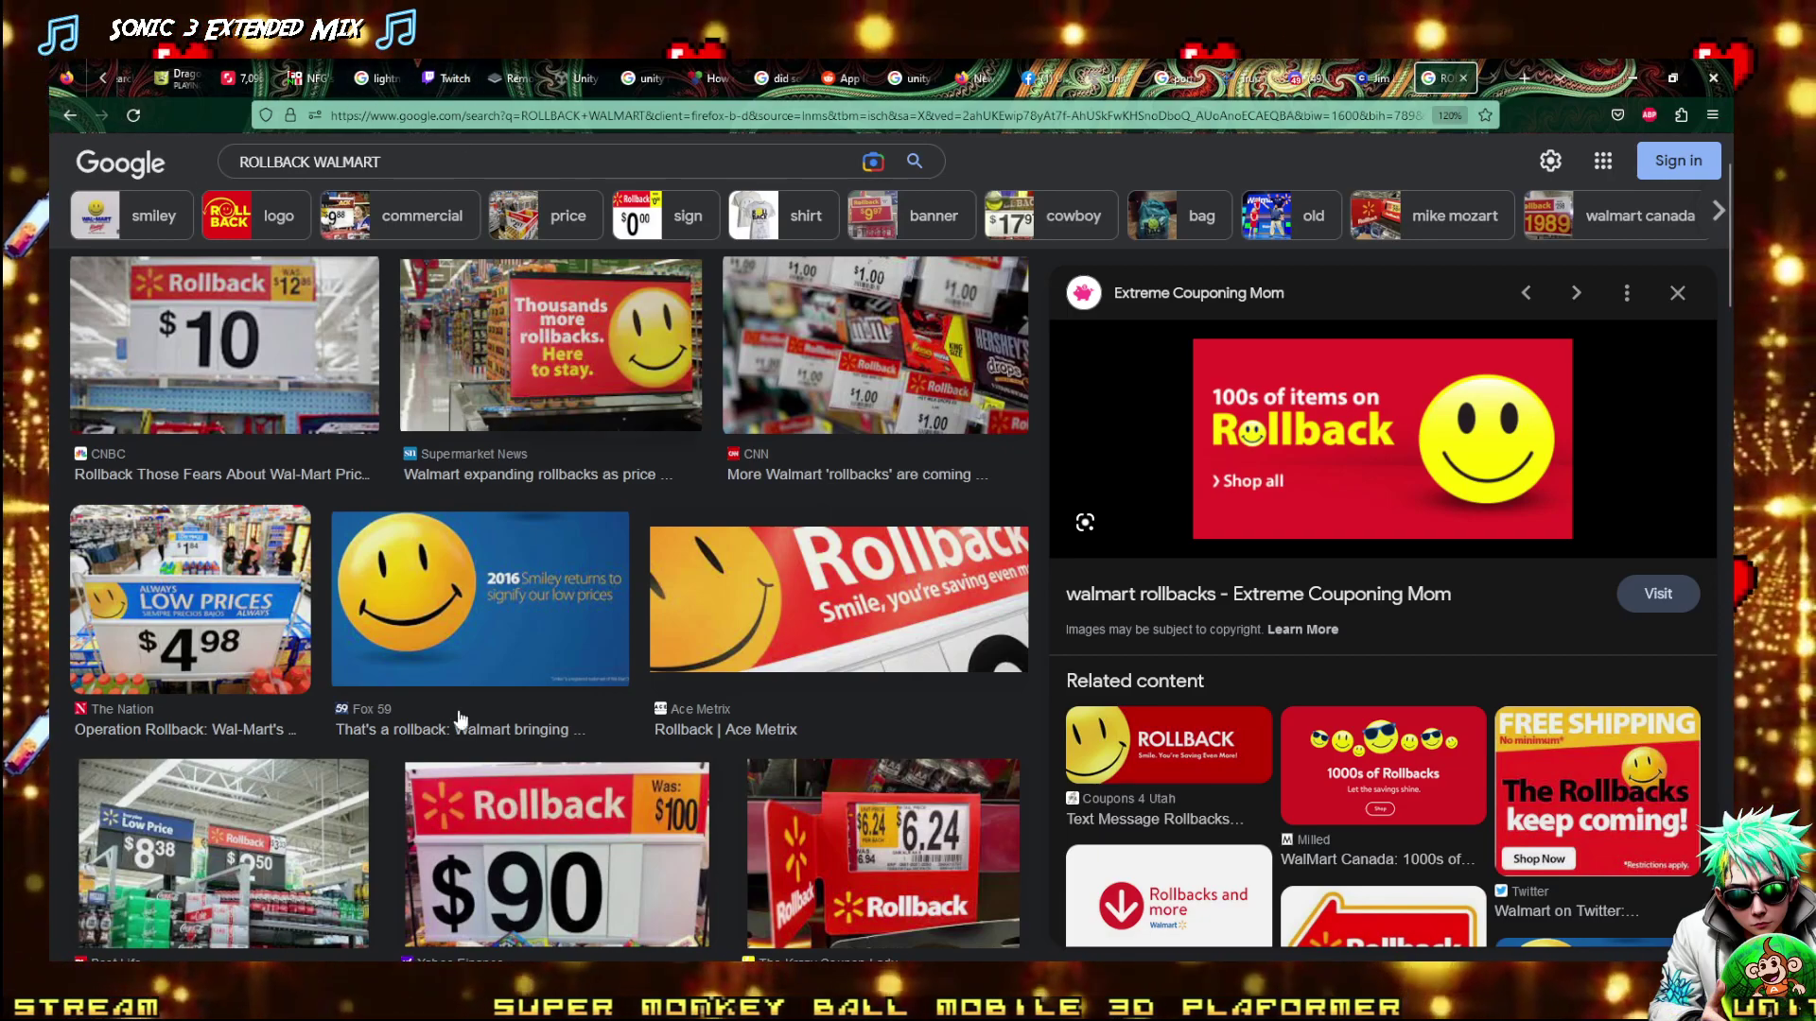
Back in Unity, select ProjectLetter (1) and browse the project assets, collapsing the IntroText sprite sheet
{"action": "mouse_move", "coordinate": [388, 984]}
{"action": "key", "text": "alt+Tab"}
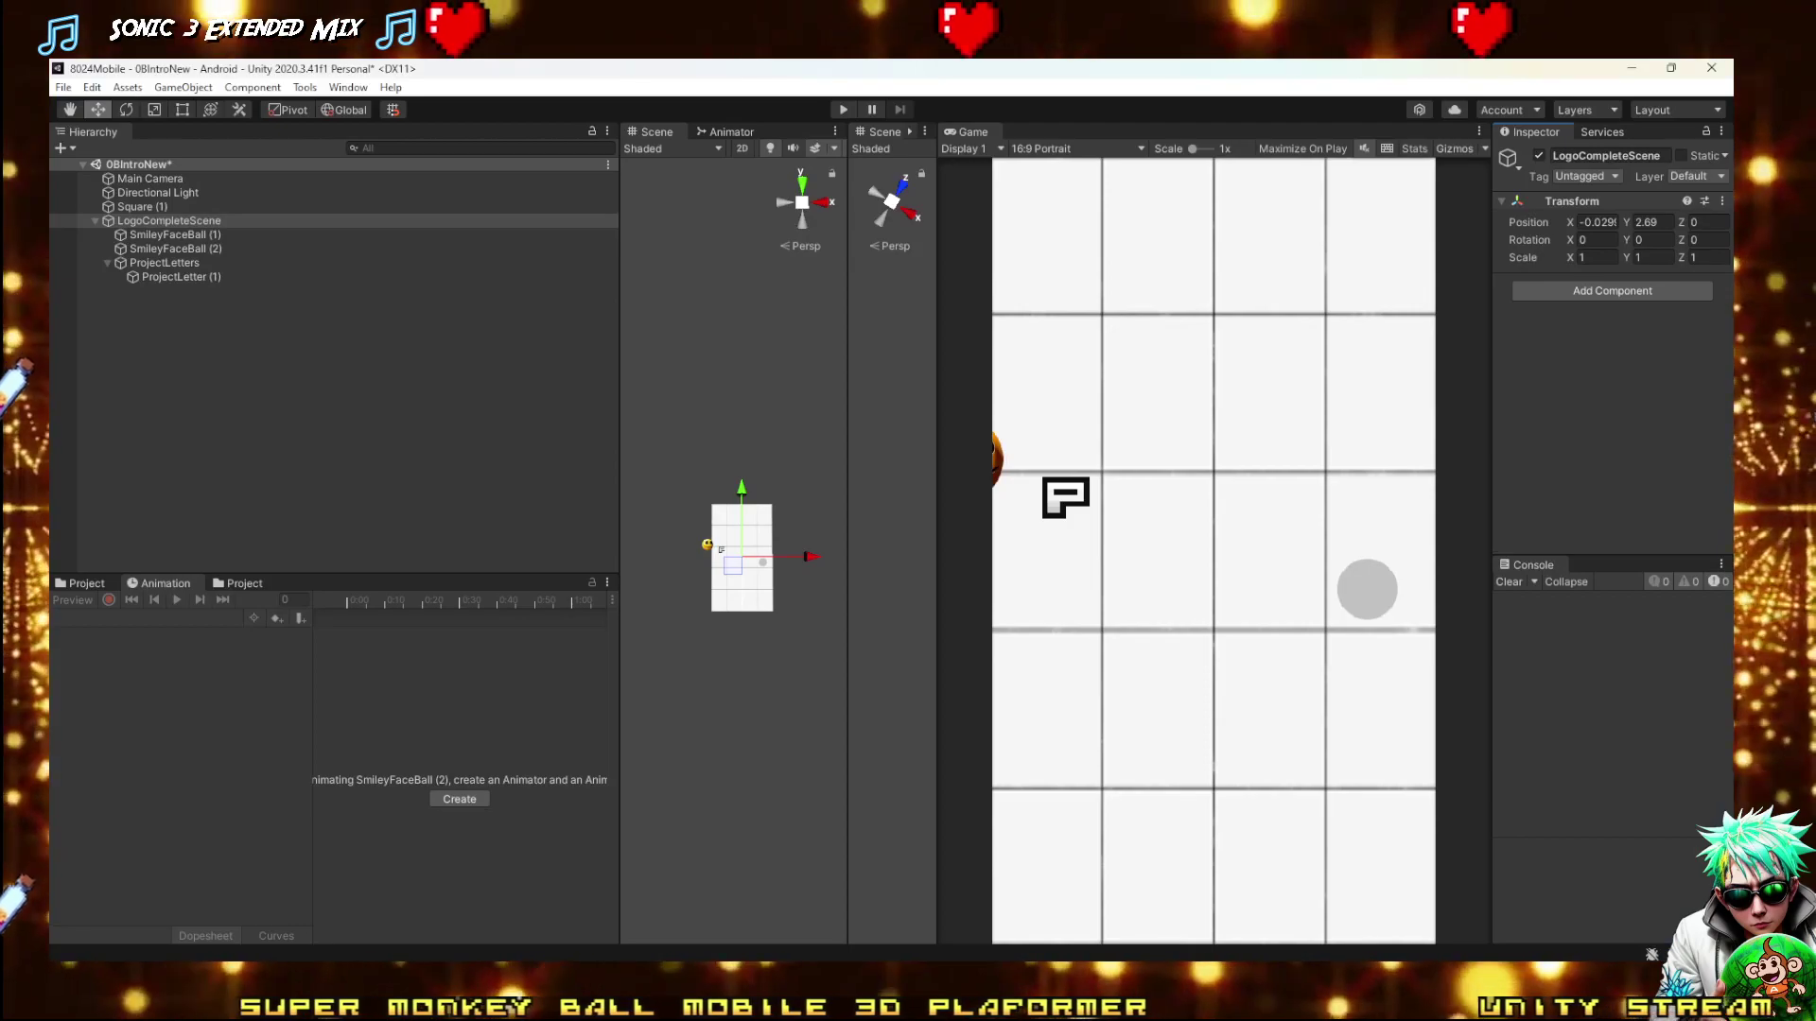
{"action": "left_click", "coordinate": [175, 276]}
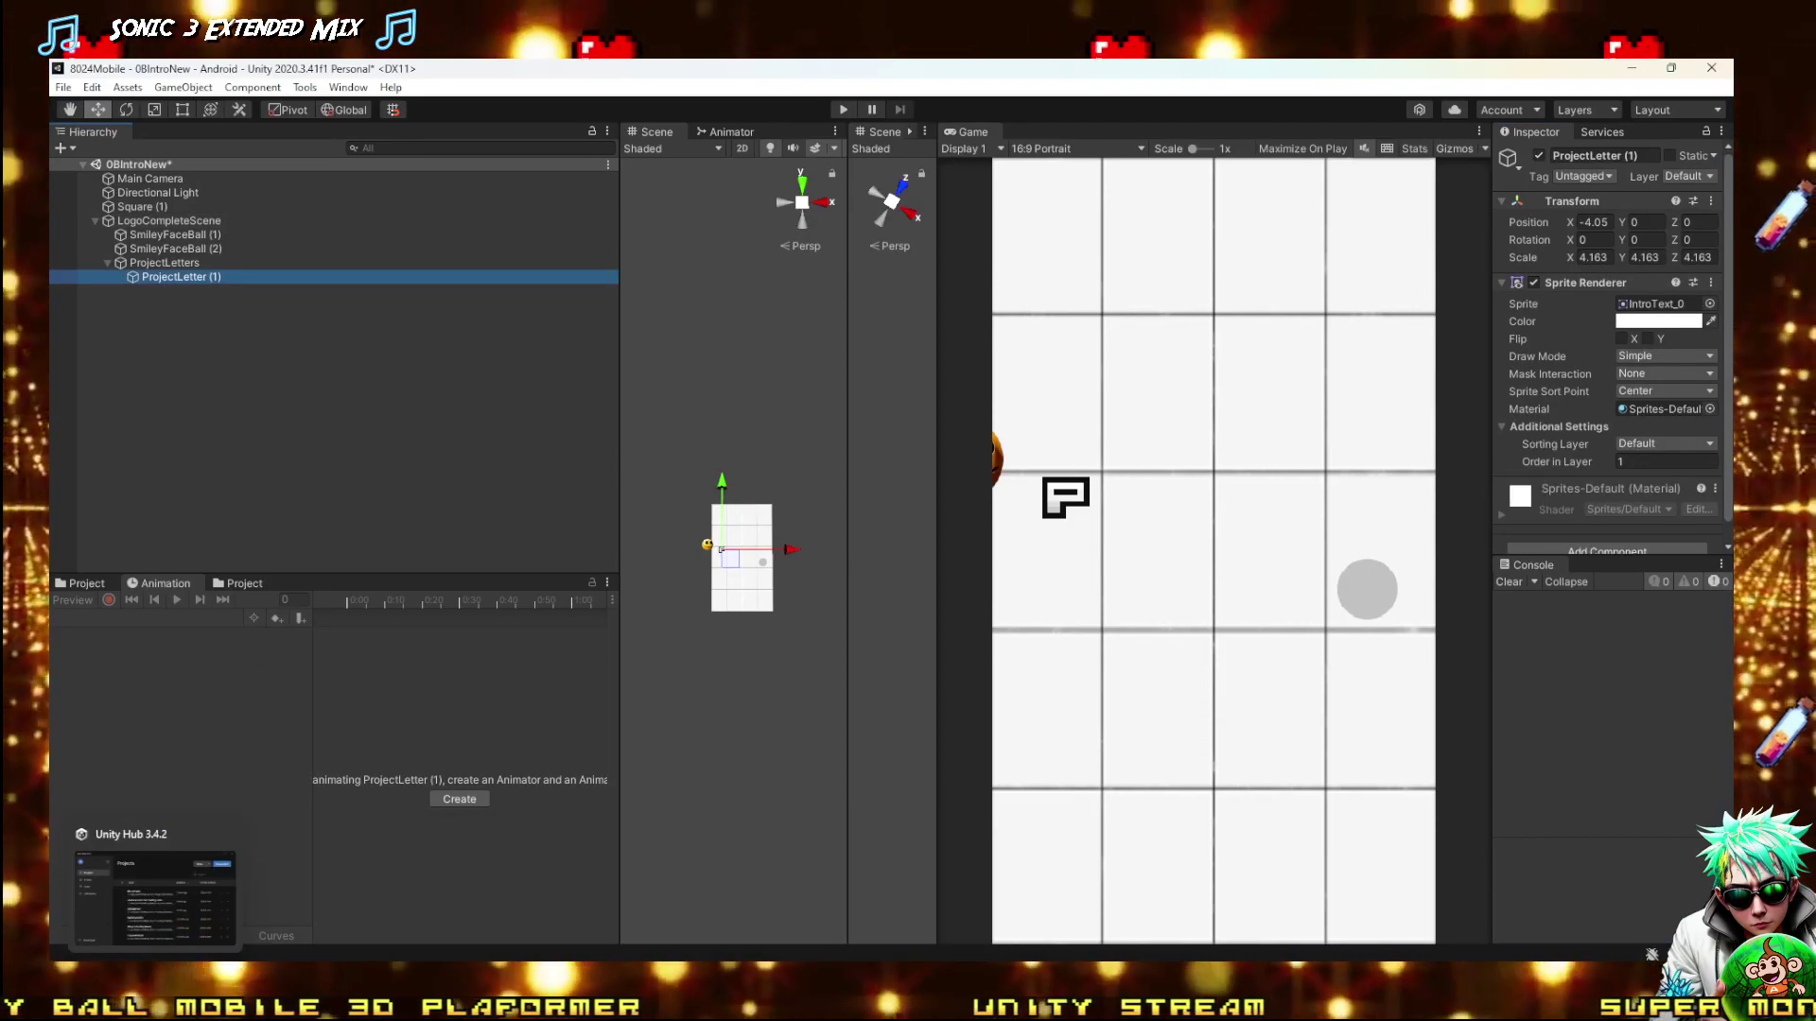
{"action": "mouse_move", "coordinate": [237, 974]}
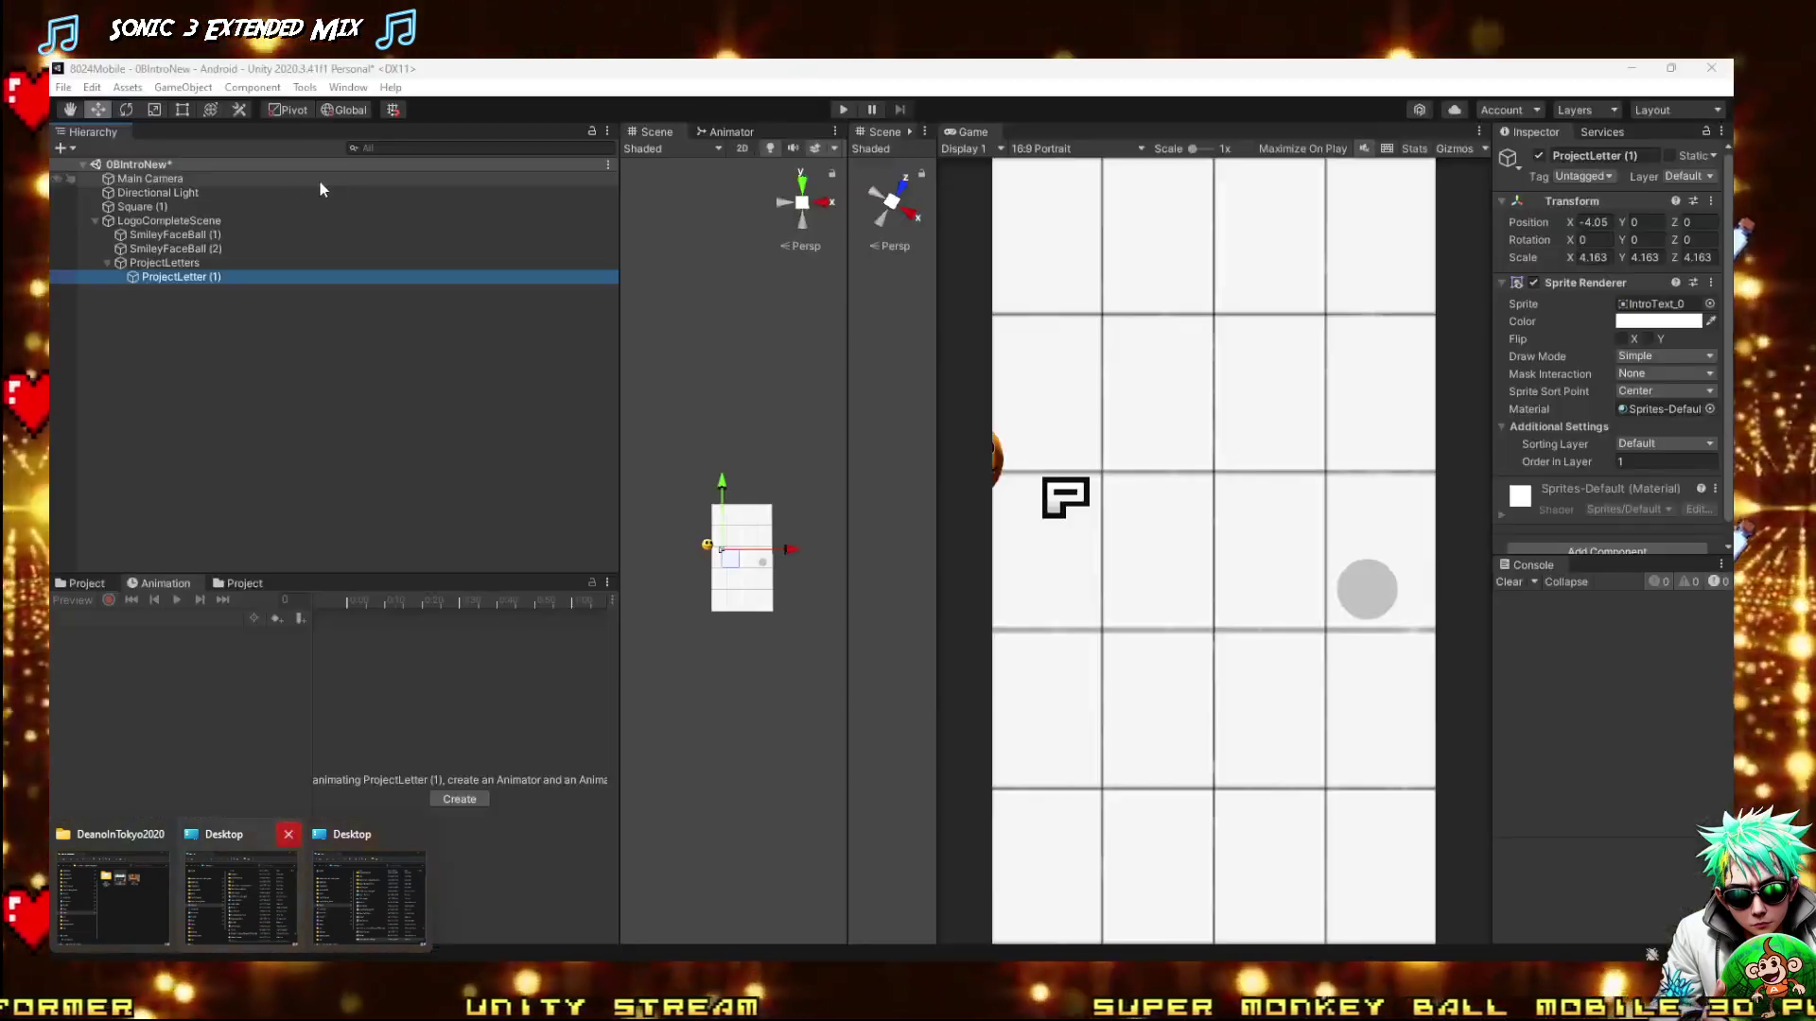
{"action": "left_click", "coordinate": [172, 276]}
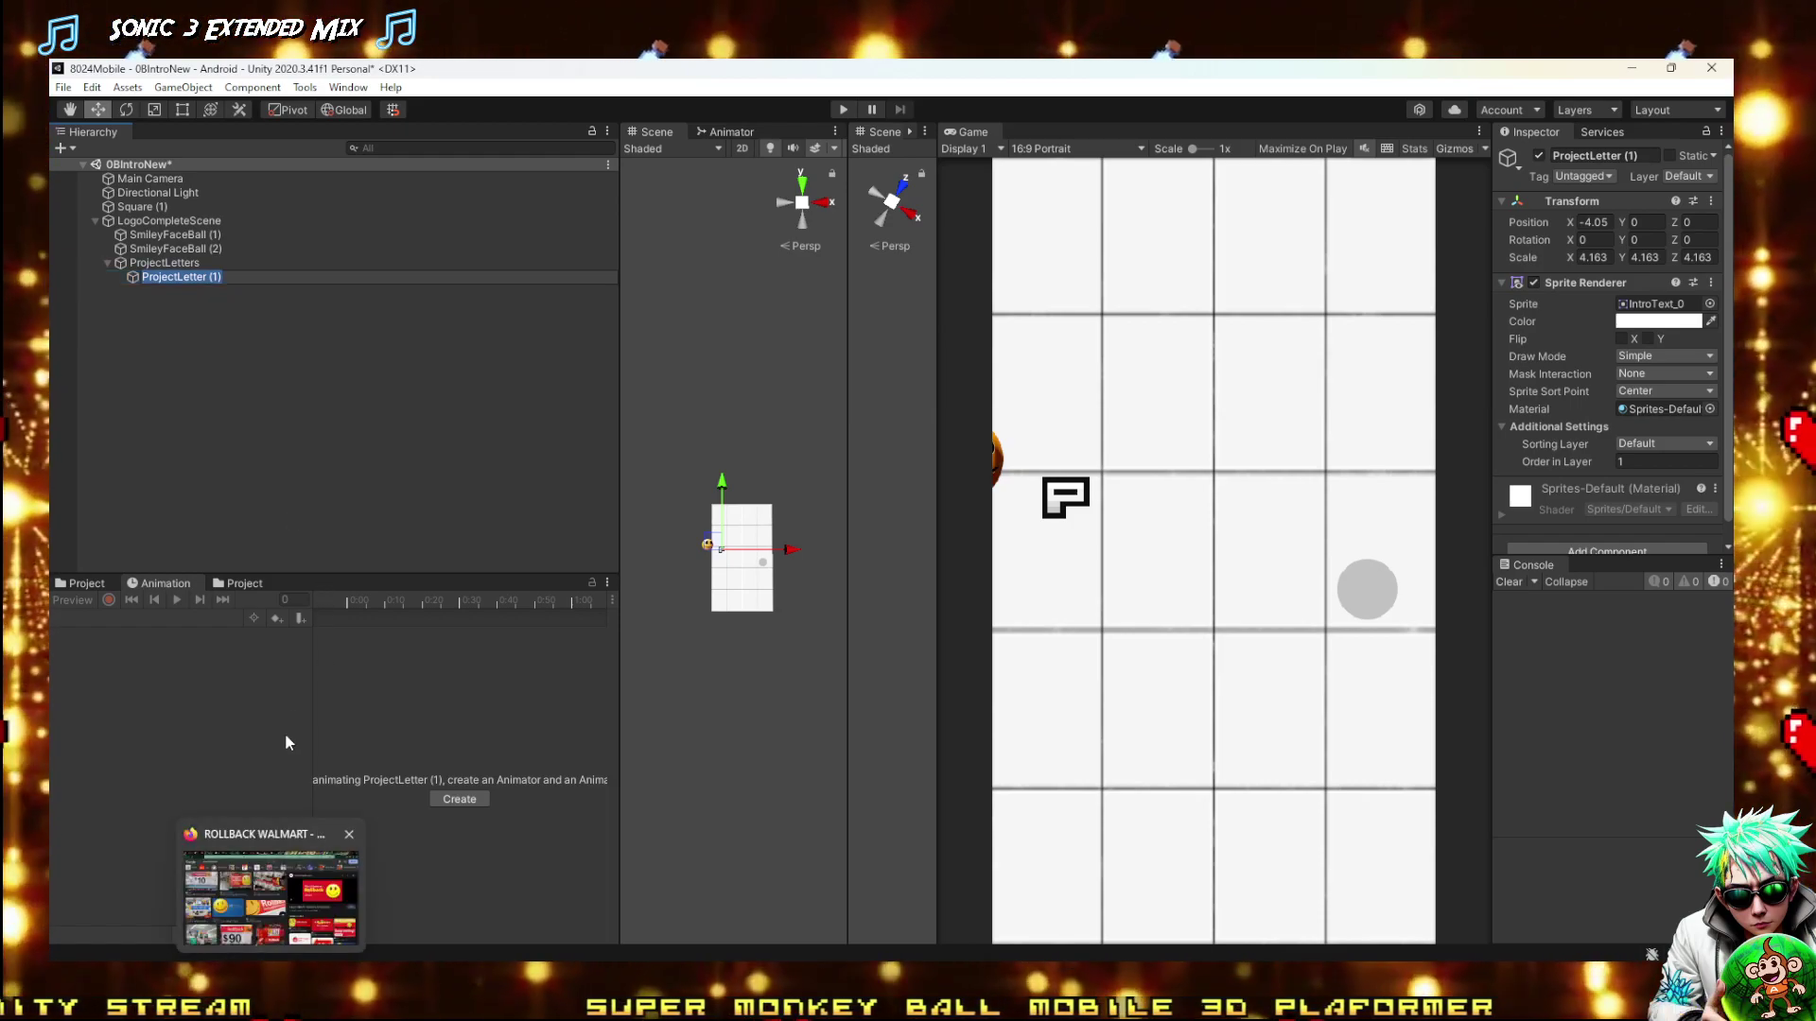
{"action": "left_click", "coordinate": [244, 585]}
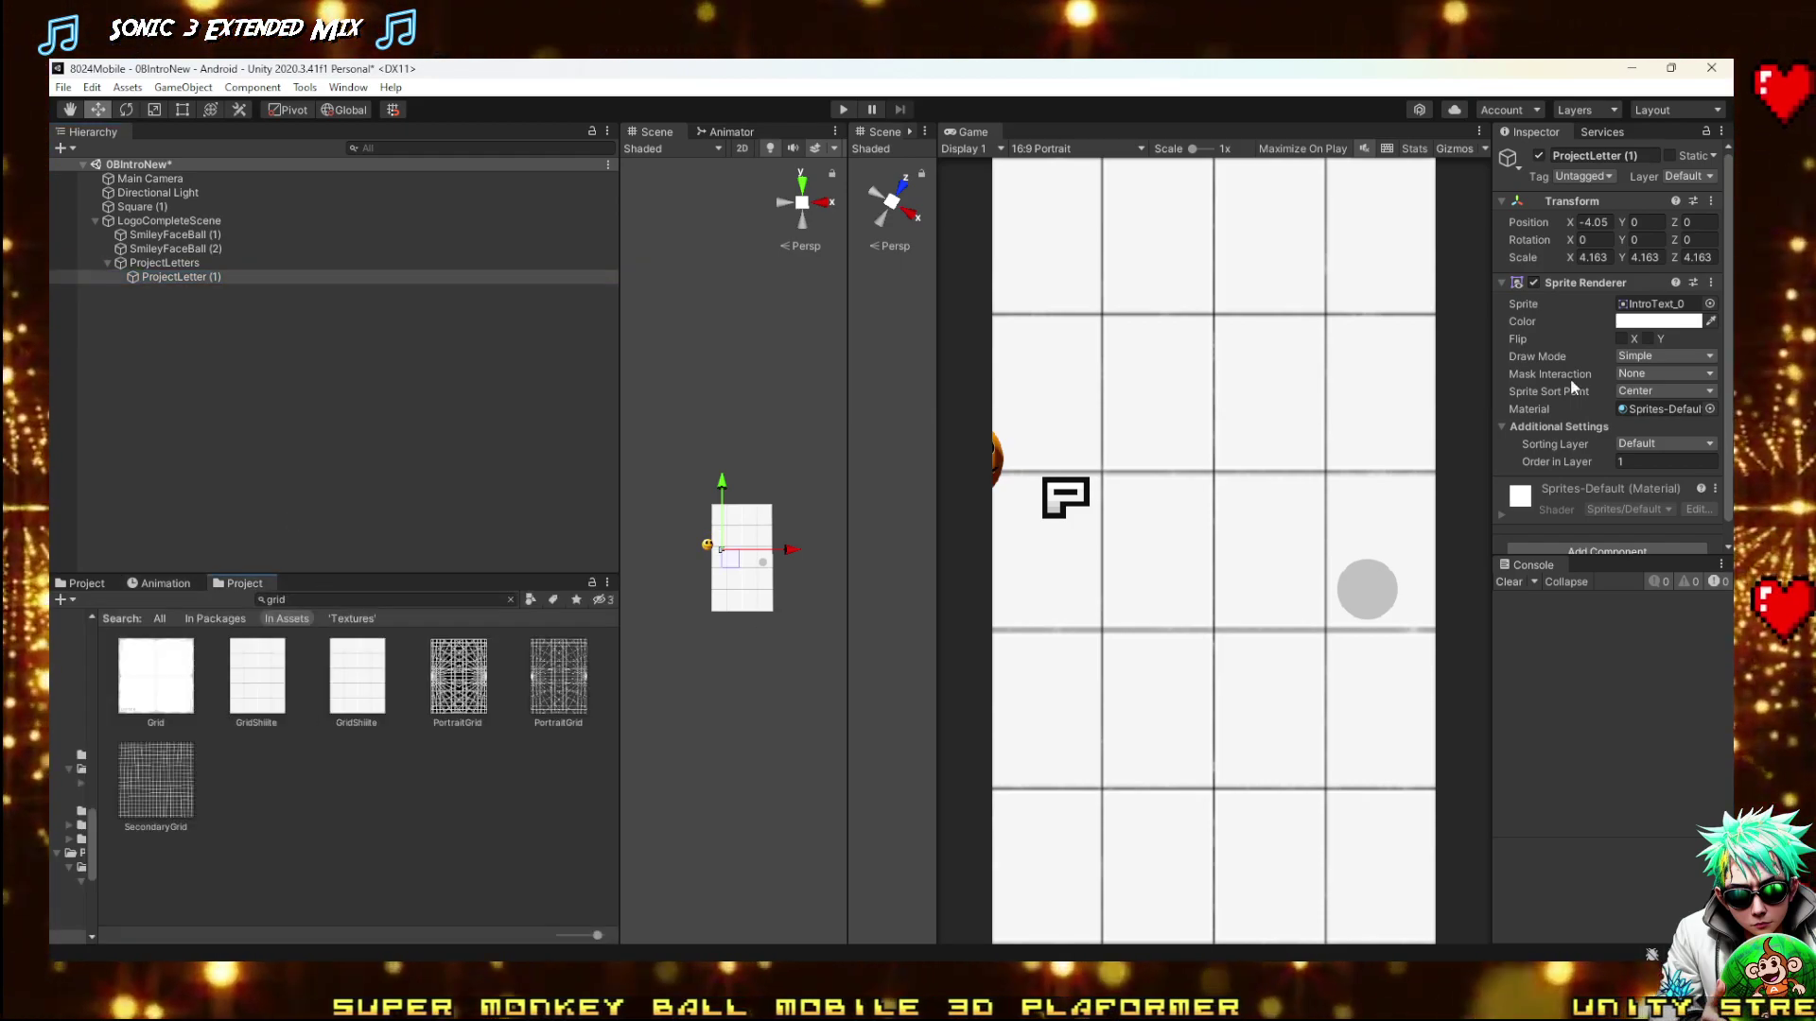
{"action": "left_click", "coordinate": [1656, 304]}
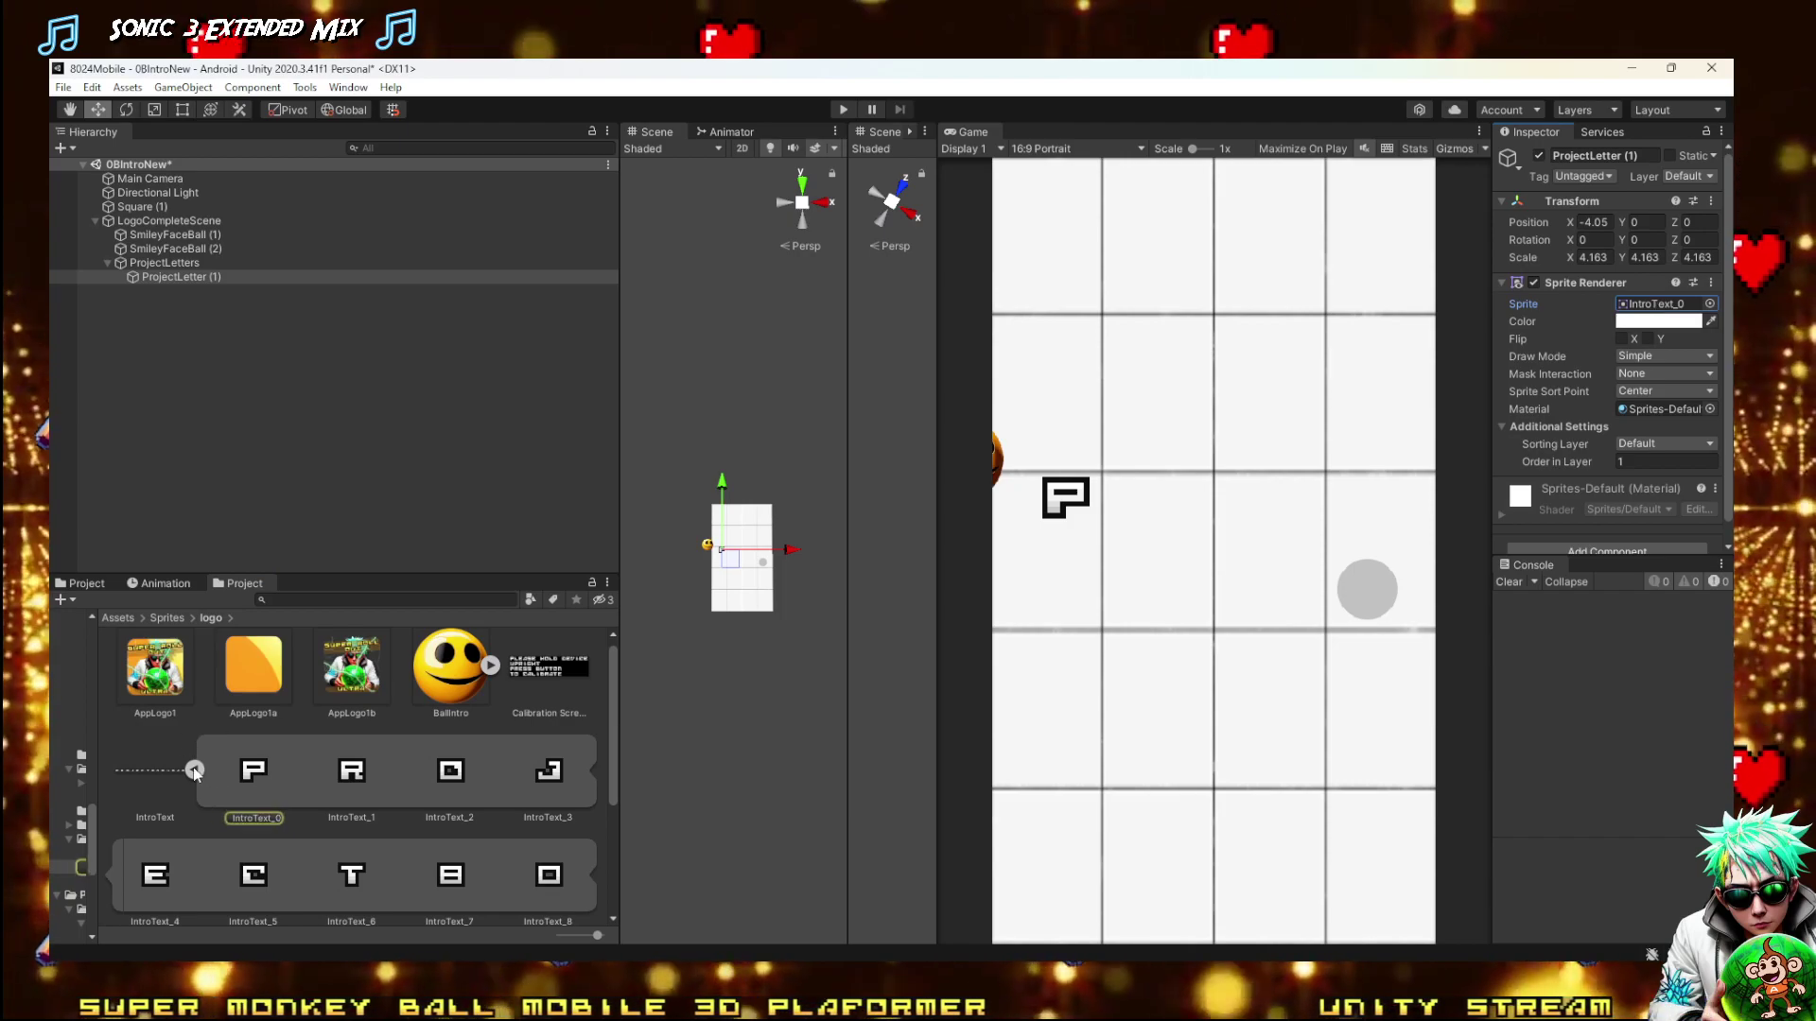
{"action": "left_click", "coordinate": [194, 768]}
Set Calibration Screen Text to Sprite (2D and UI) in Multiple mode, apply, and open the Sprite Editor
{"action": "left_click", "coordinate": [558, 681]}
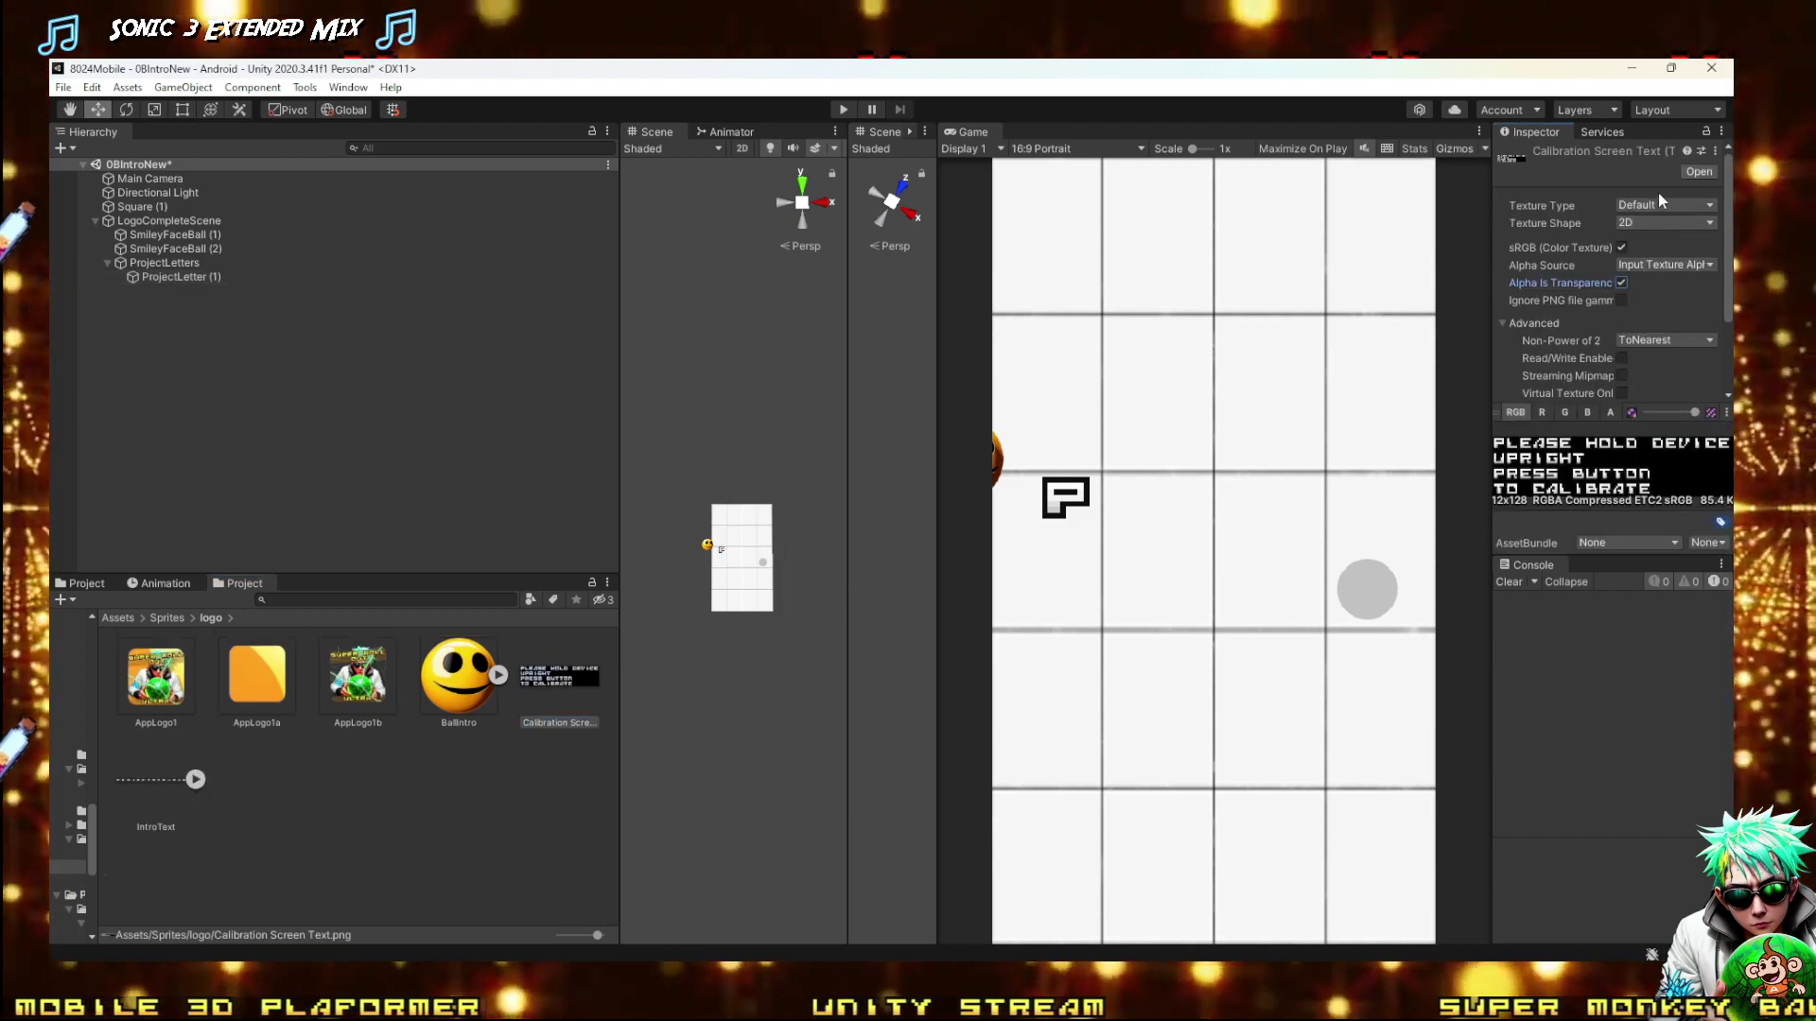
{"action": "left_click", "coordinate": [1660, 204]}
{"action": "left_click", "coordinate": [1599, 282]}
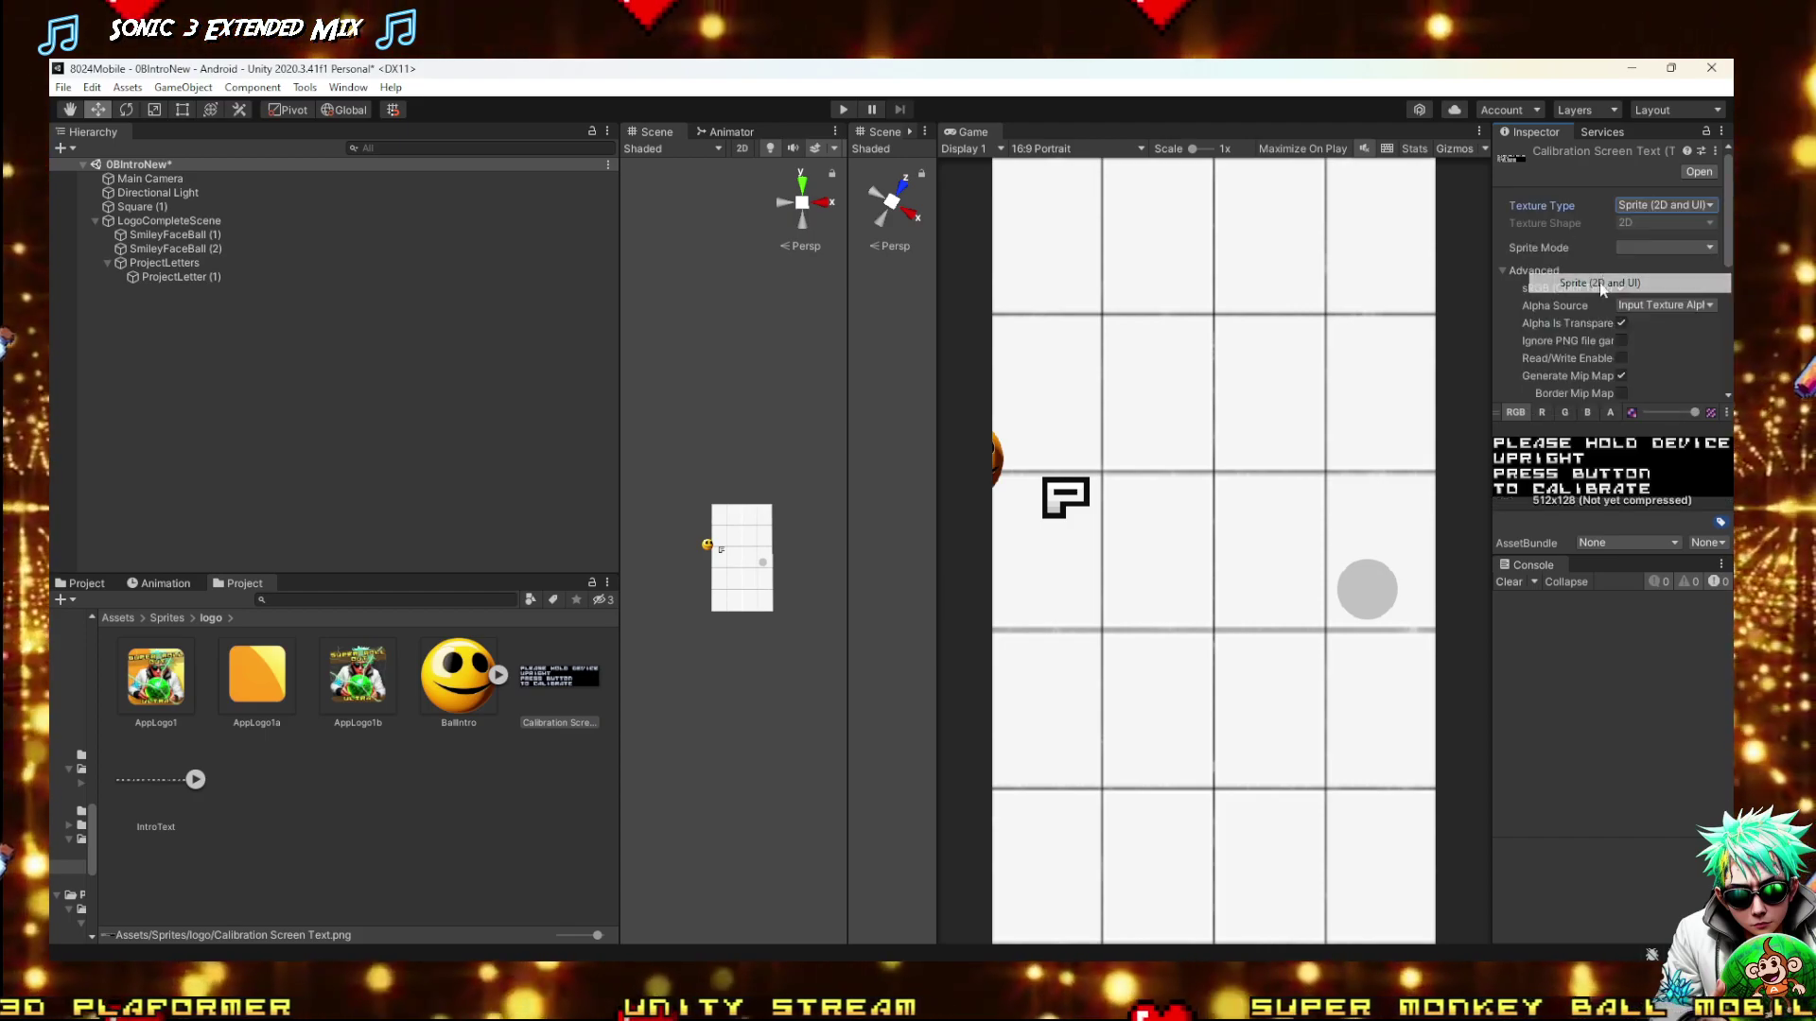
{"action": "left_click", "coordinate": [1664, 247]}
{"action": "left_click", "coordinate": [1661, 286]}
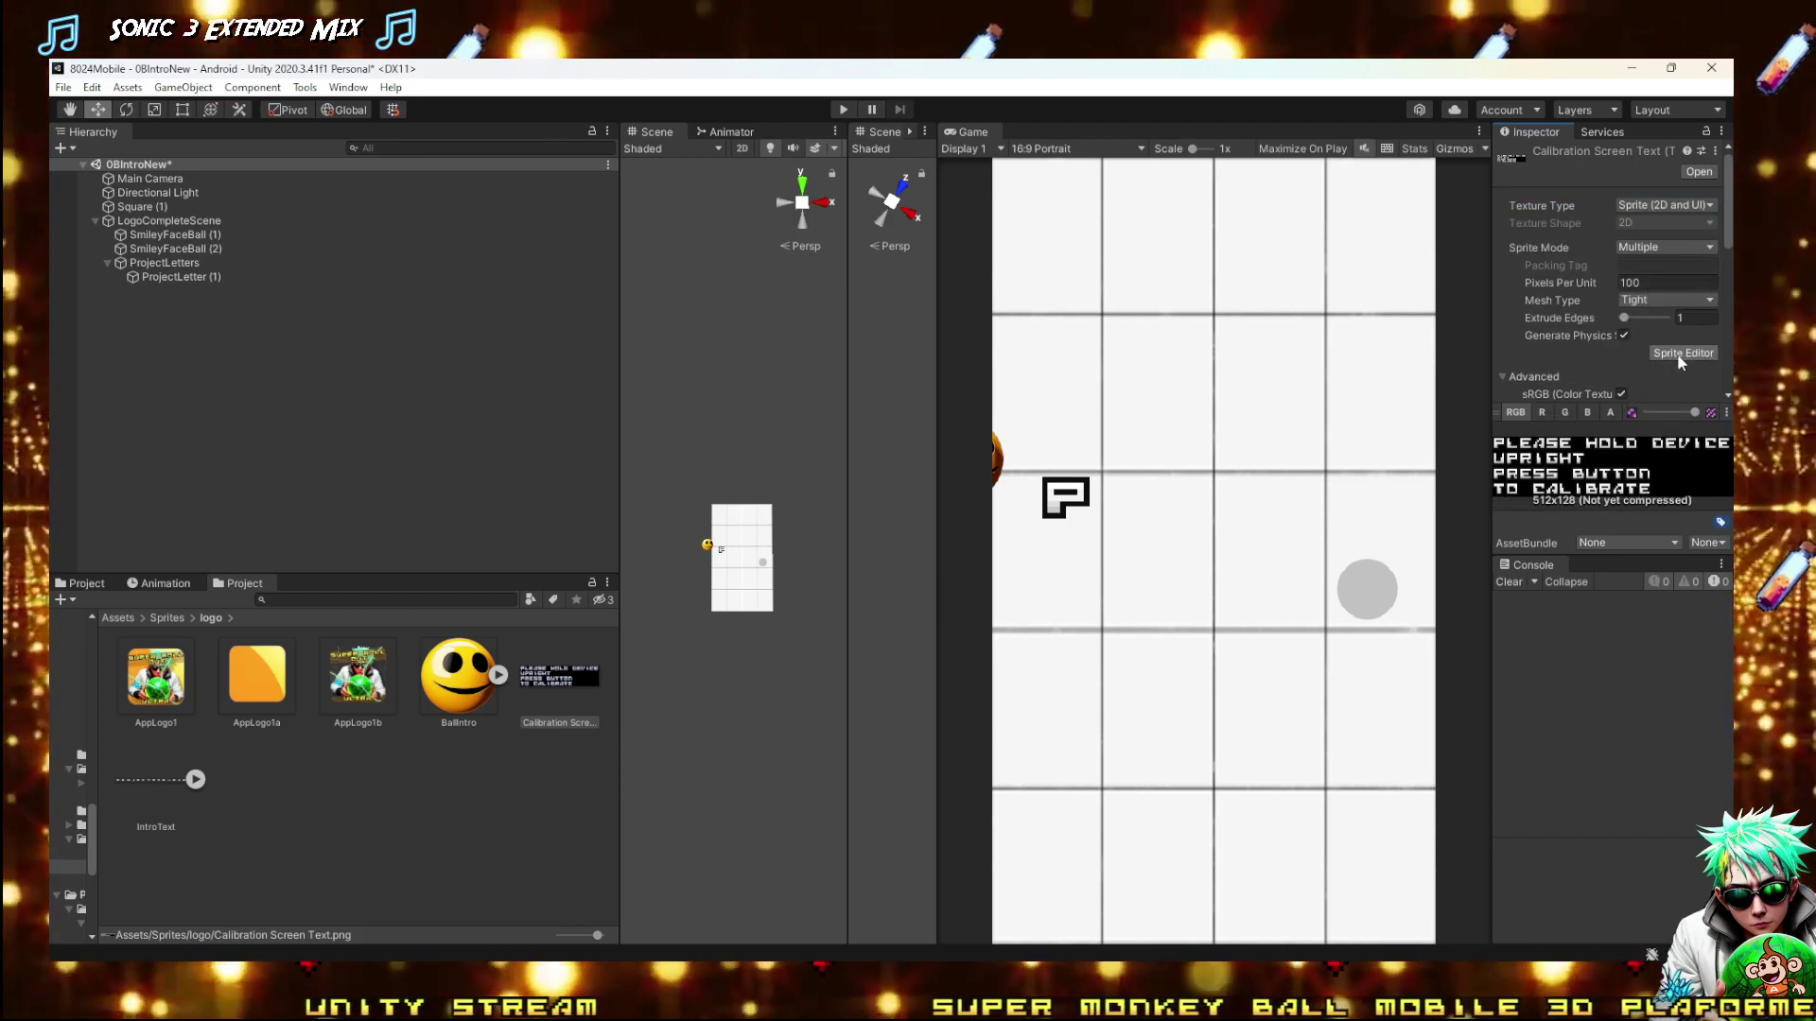
{"action": "left_click", "coordinate": [1683, 353]}
{"action": "left_click", "coordinate": [941, 554]}
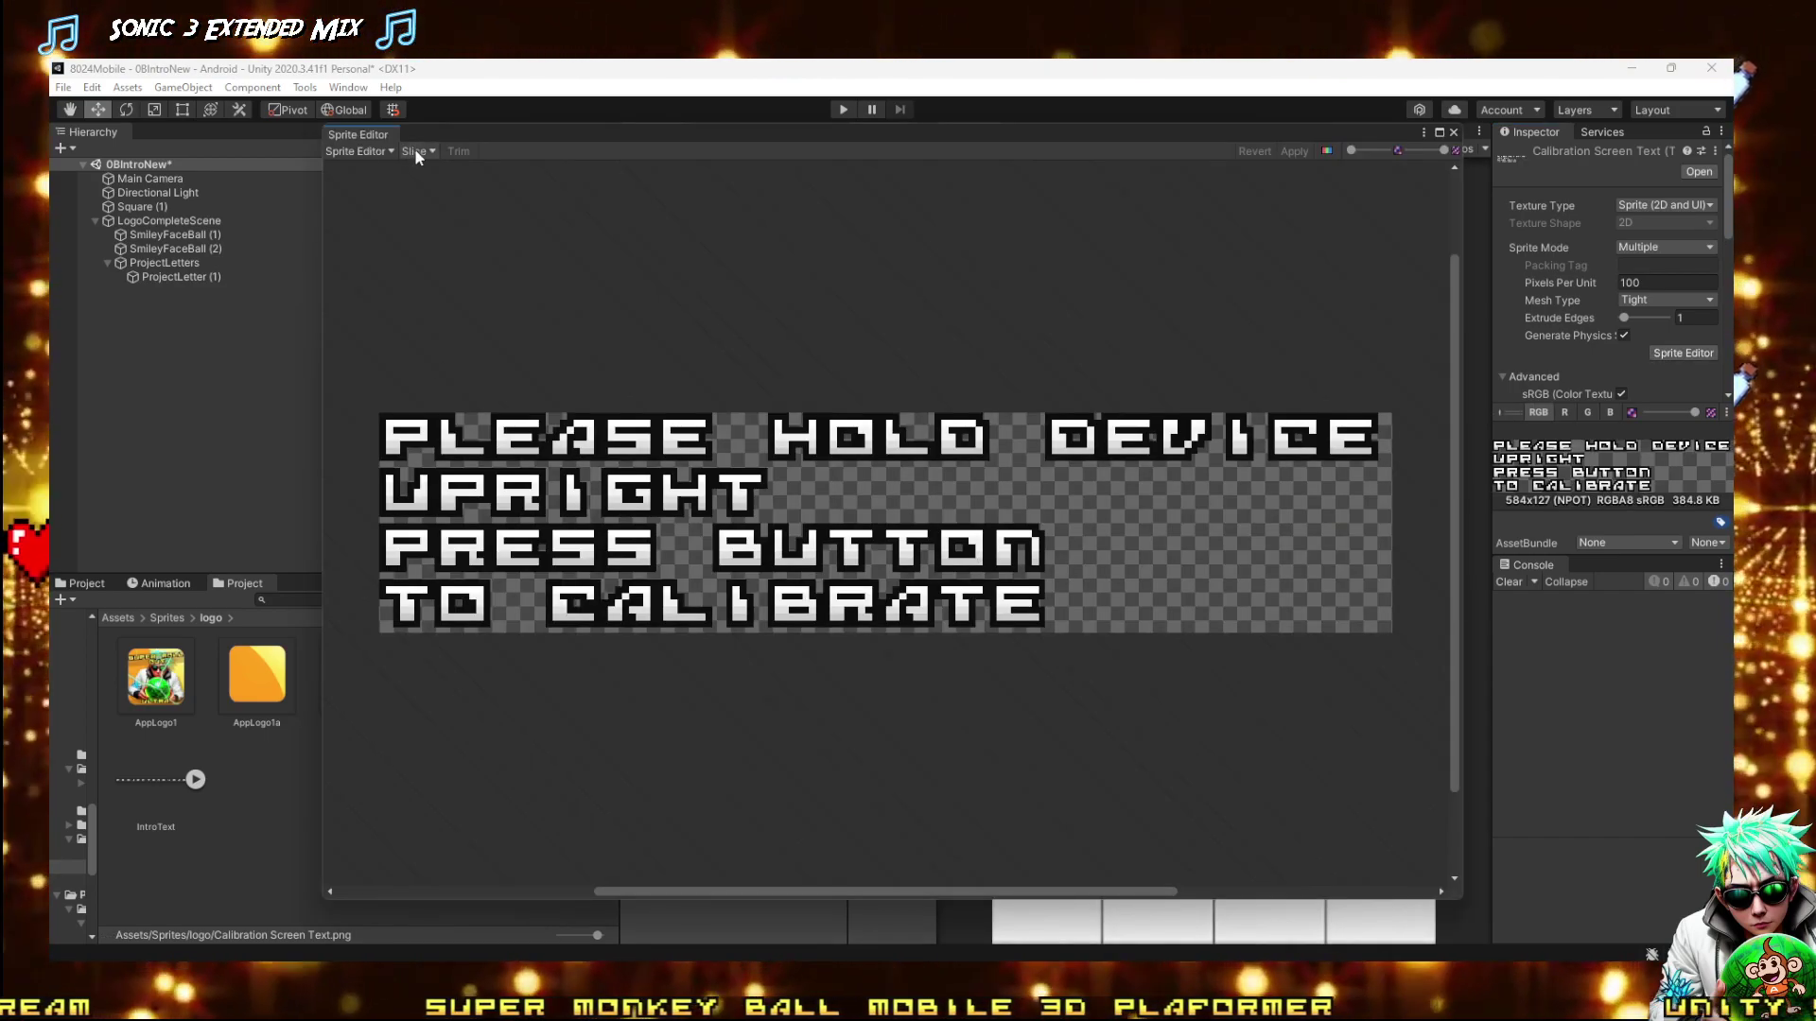
Draw slices around the PLEASE HOLD DEVICE, UPRIGHT, PRESS BUTTON and TO CALIBRATE lines
{"action": "left_click_drag", "start_coordinate": [379, 412], "coordinate": [1151, 552]}
{"action": "mouse_move", "coordinate": [1412, 463]}
{"action": "left_mouse_down"}
{"action": "mouse_move", "coordinate": [1418, 479]}
{"action": "mouse_move", "coordinate": [1420, 464]}
{"action": "left_mouse_up"}
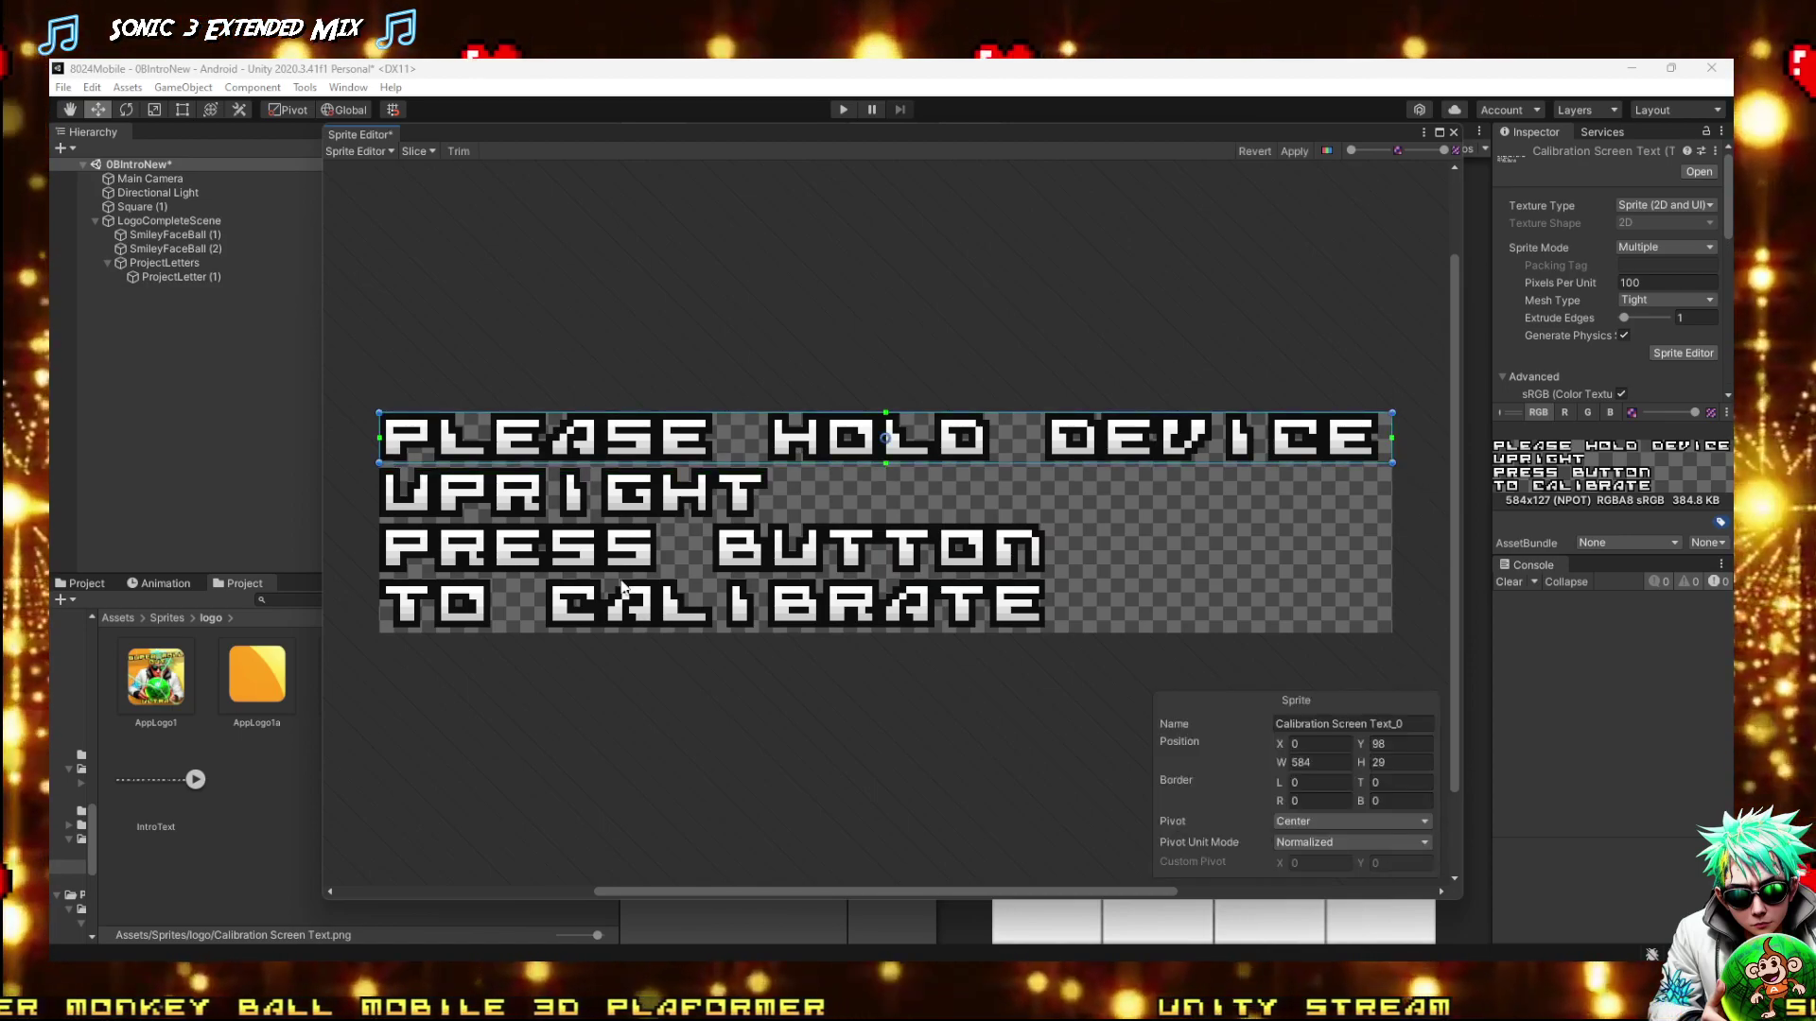
{"action": "left_click", "coordinate": [374, 530]}
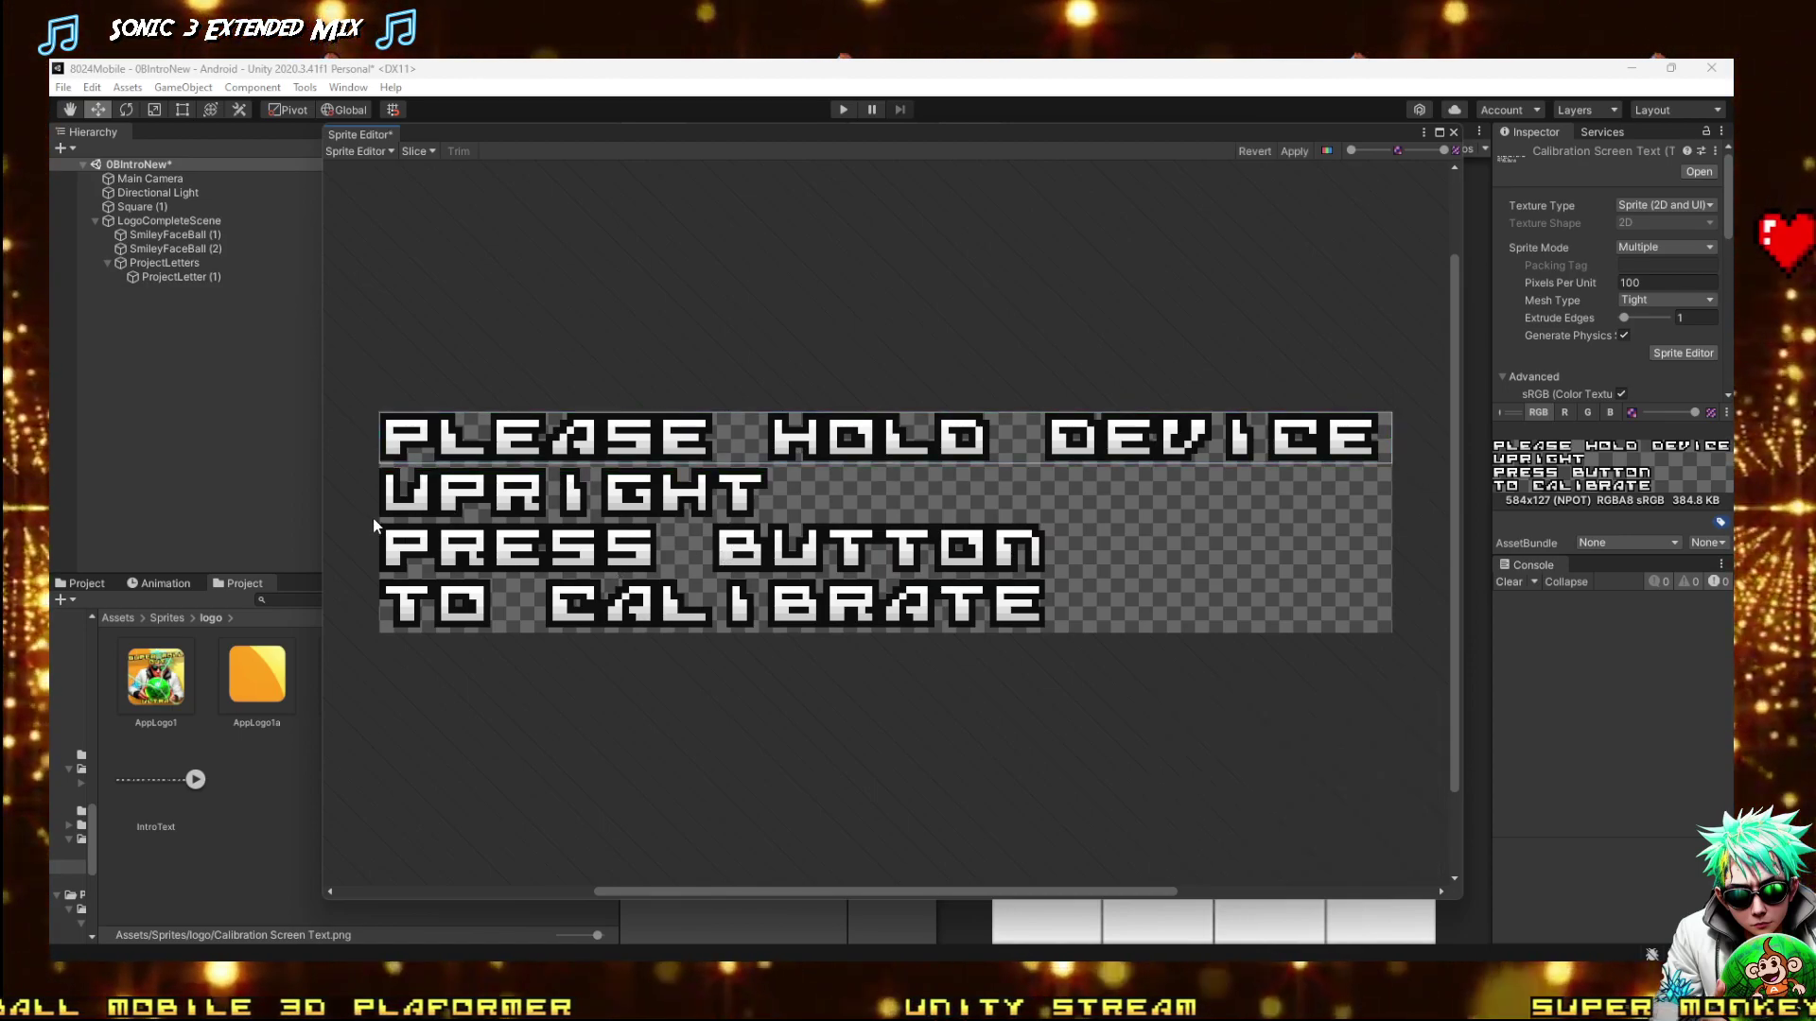
{"action": "left_click_drag", "start_coordinate": [761, 463], "coordinate": [785, 468]}
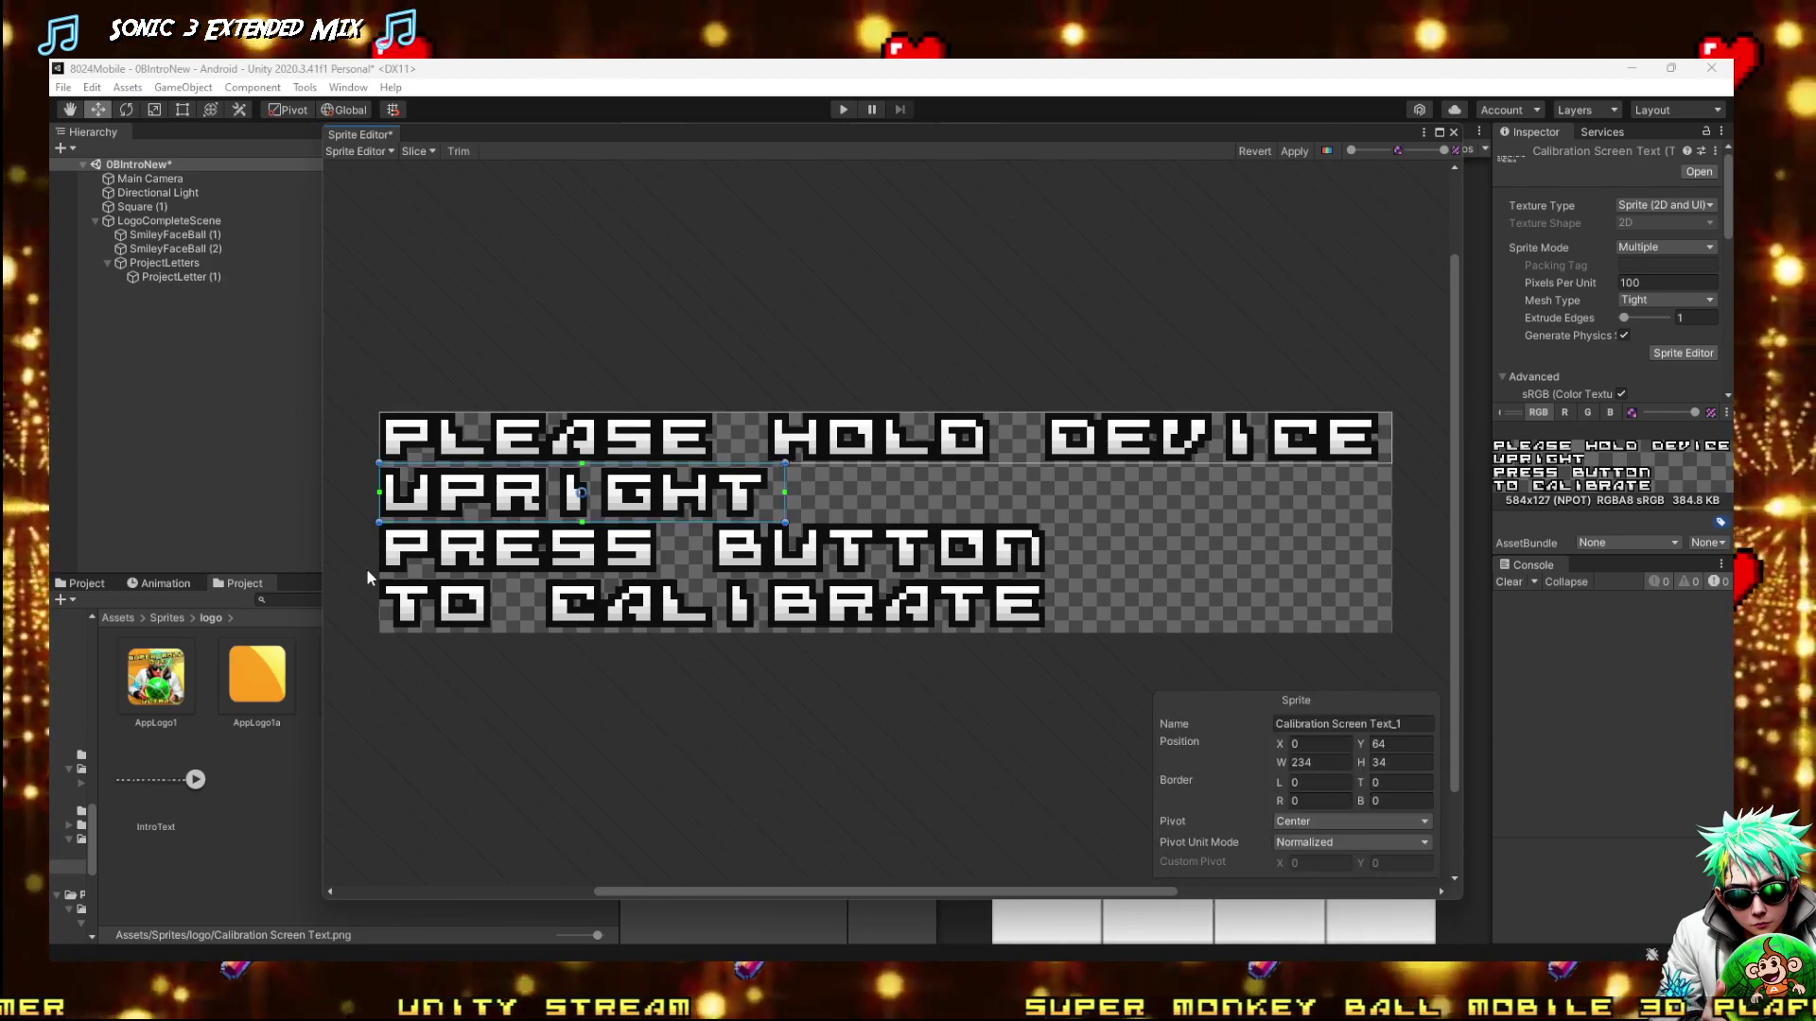
{"action": "left_click_drag", "start_coordinate": [376, 574], "coordinate": [1046, 523]}
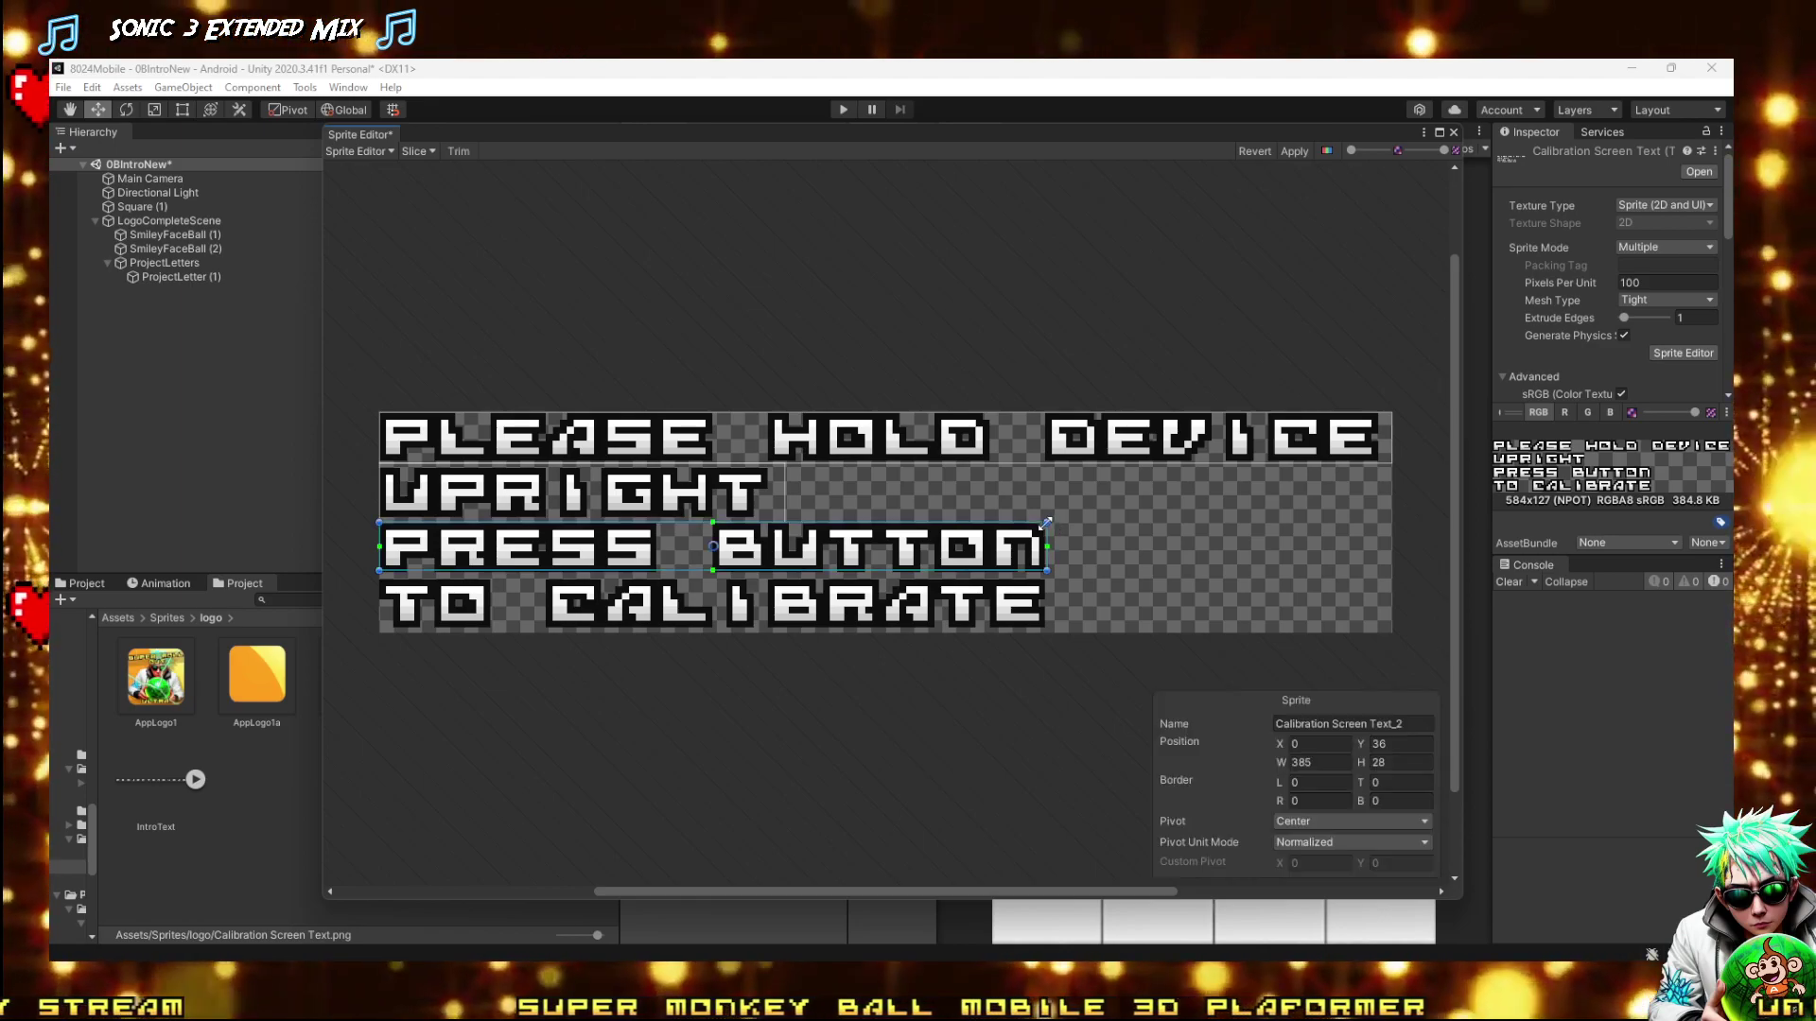
{"action": "left_click_drag", "start_coordinate": [771, 572], "coordinate": [772, 575]}
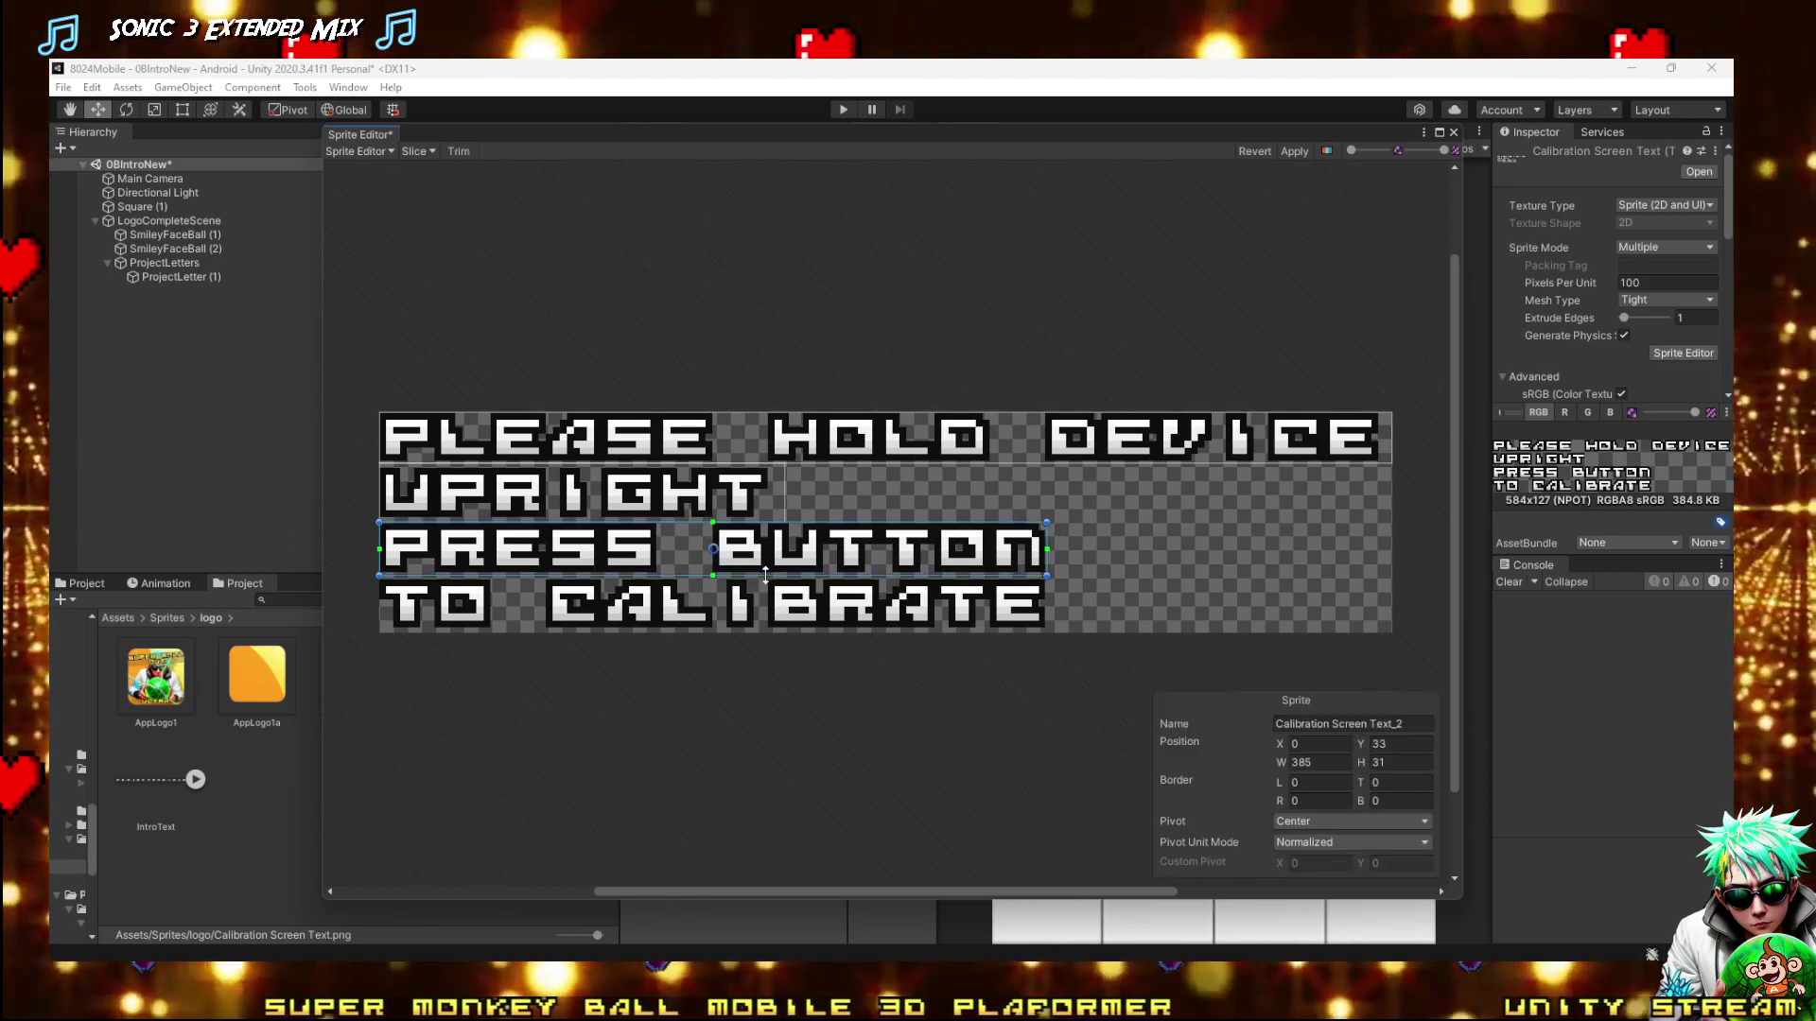
{"action": "left_click", "coordinate": [1124, 660]}
{"action": "left_click_drag", "start_coordinate": [1085, 633], "coordinate": [379, 576]}
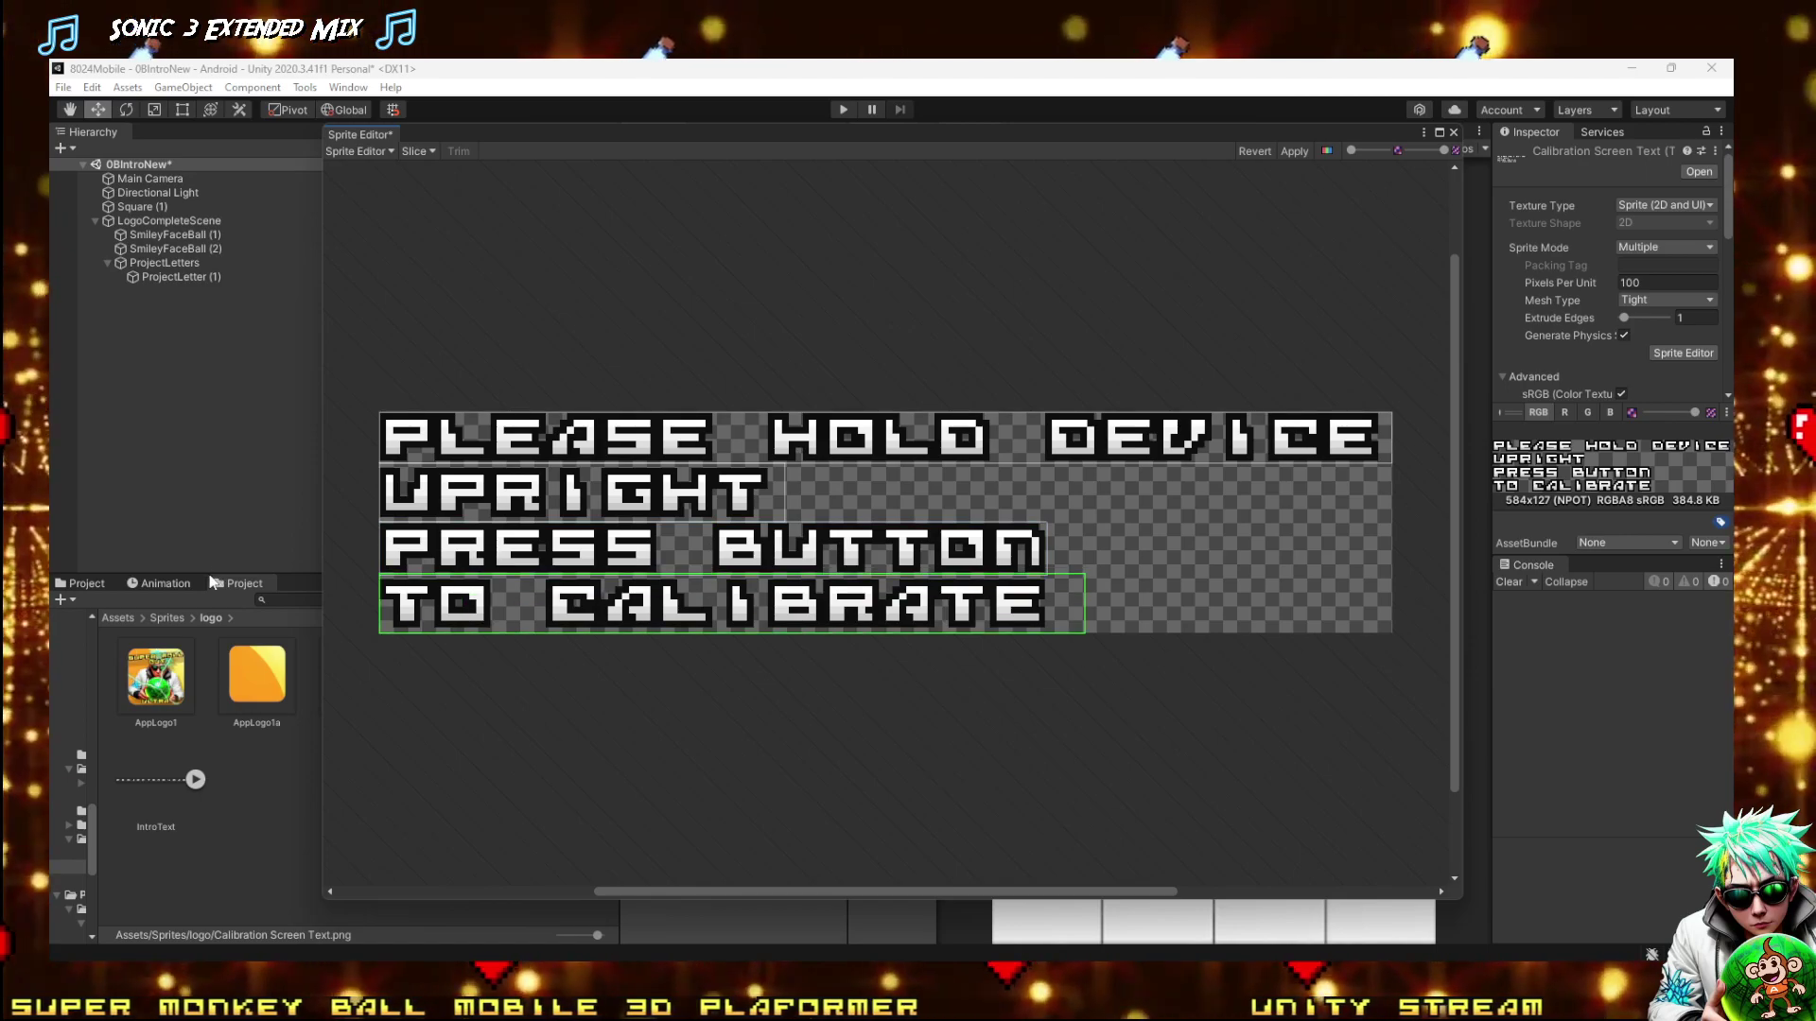
{"action": "left_click_drag", "start_coordinate": [213, 582], "coordinate": [227, 549]}
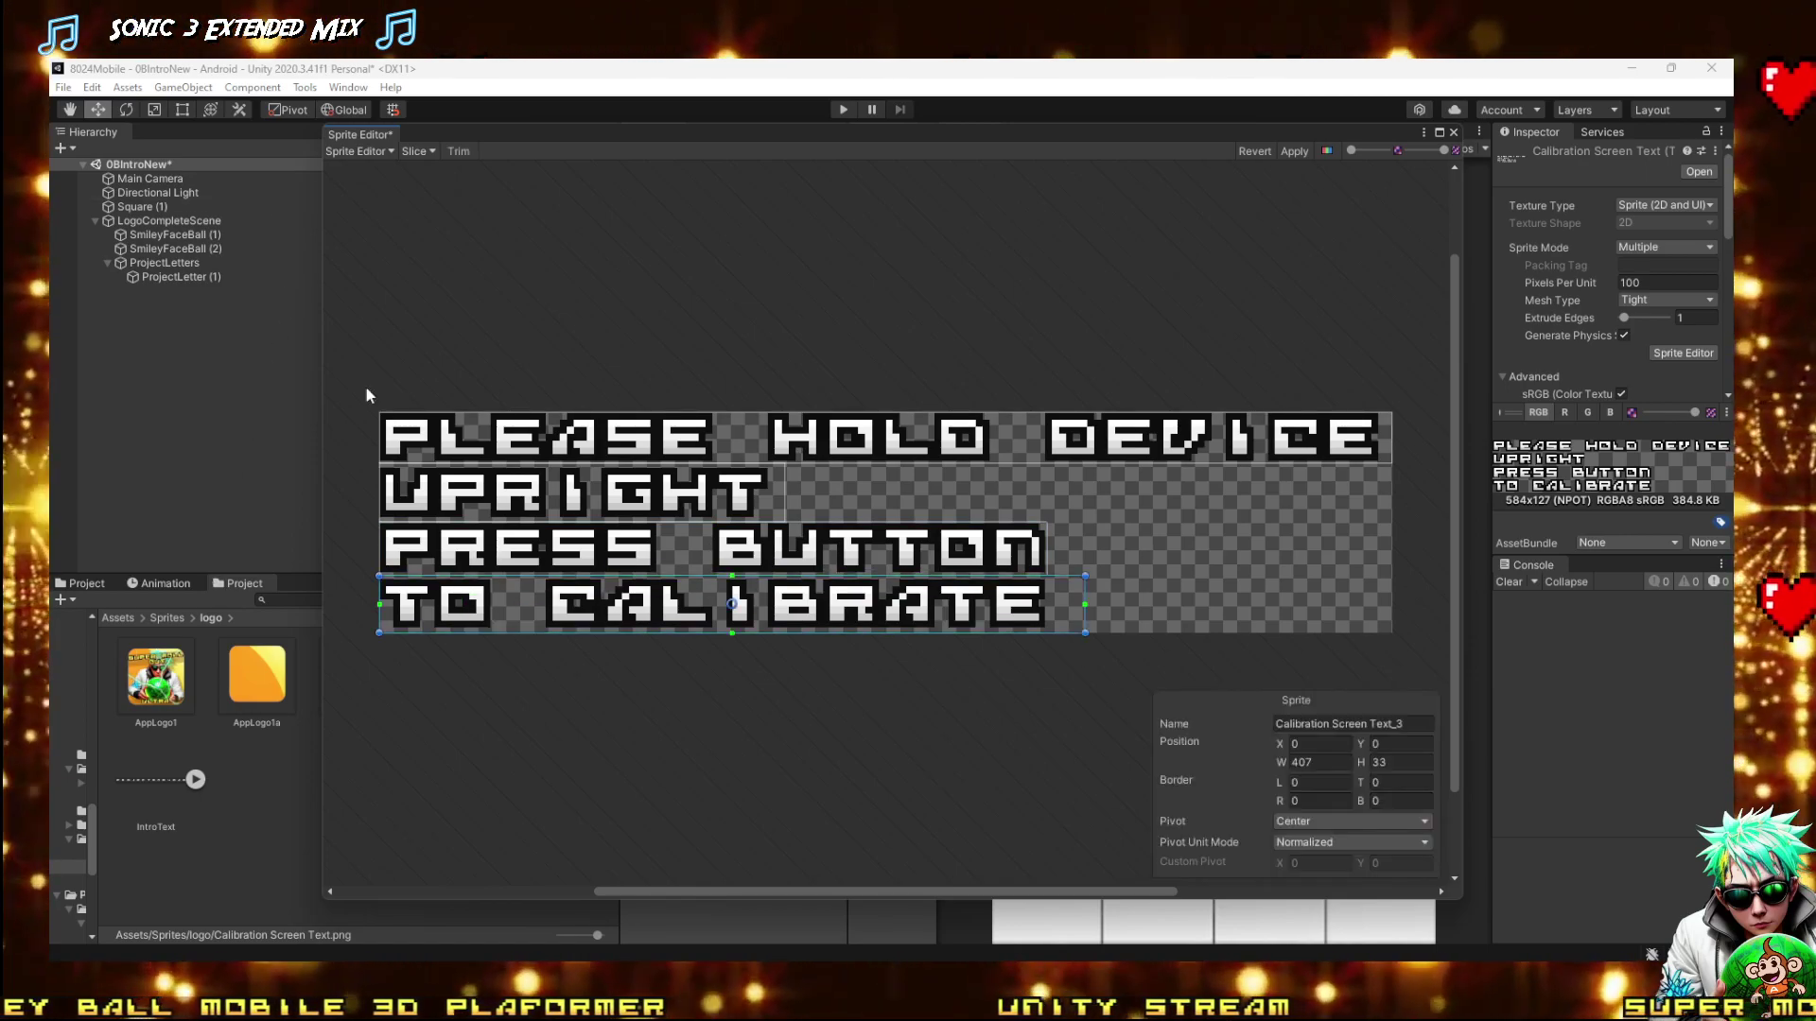
Trim each slice tightly to its letters, apply the four sprites and close the Sprite Editor
{"action": "left_click", "coordinate": [456, 149]}
{"action": "left_click", "coordinate": [651, 553]}
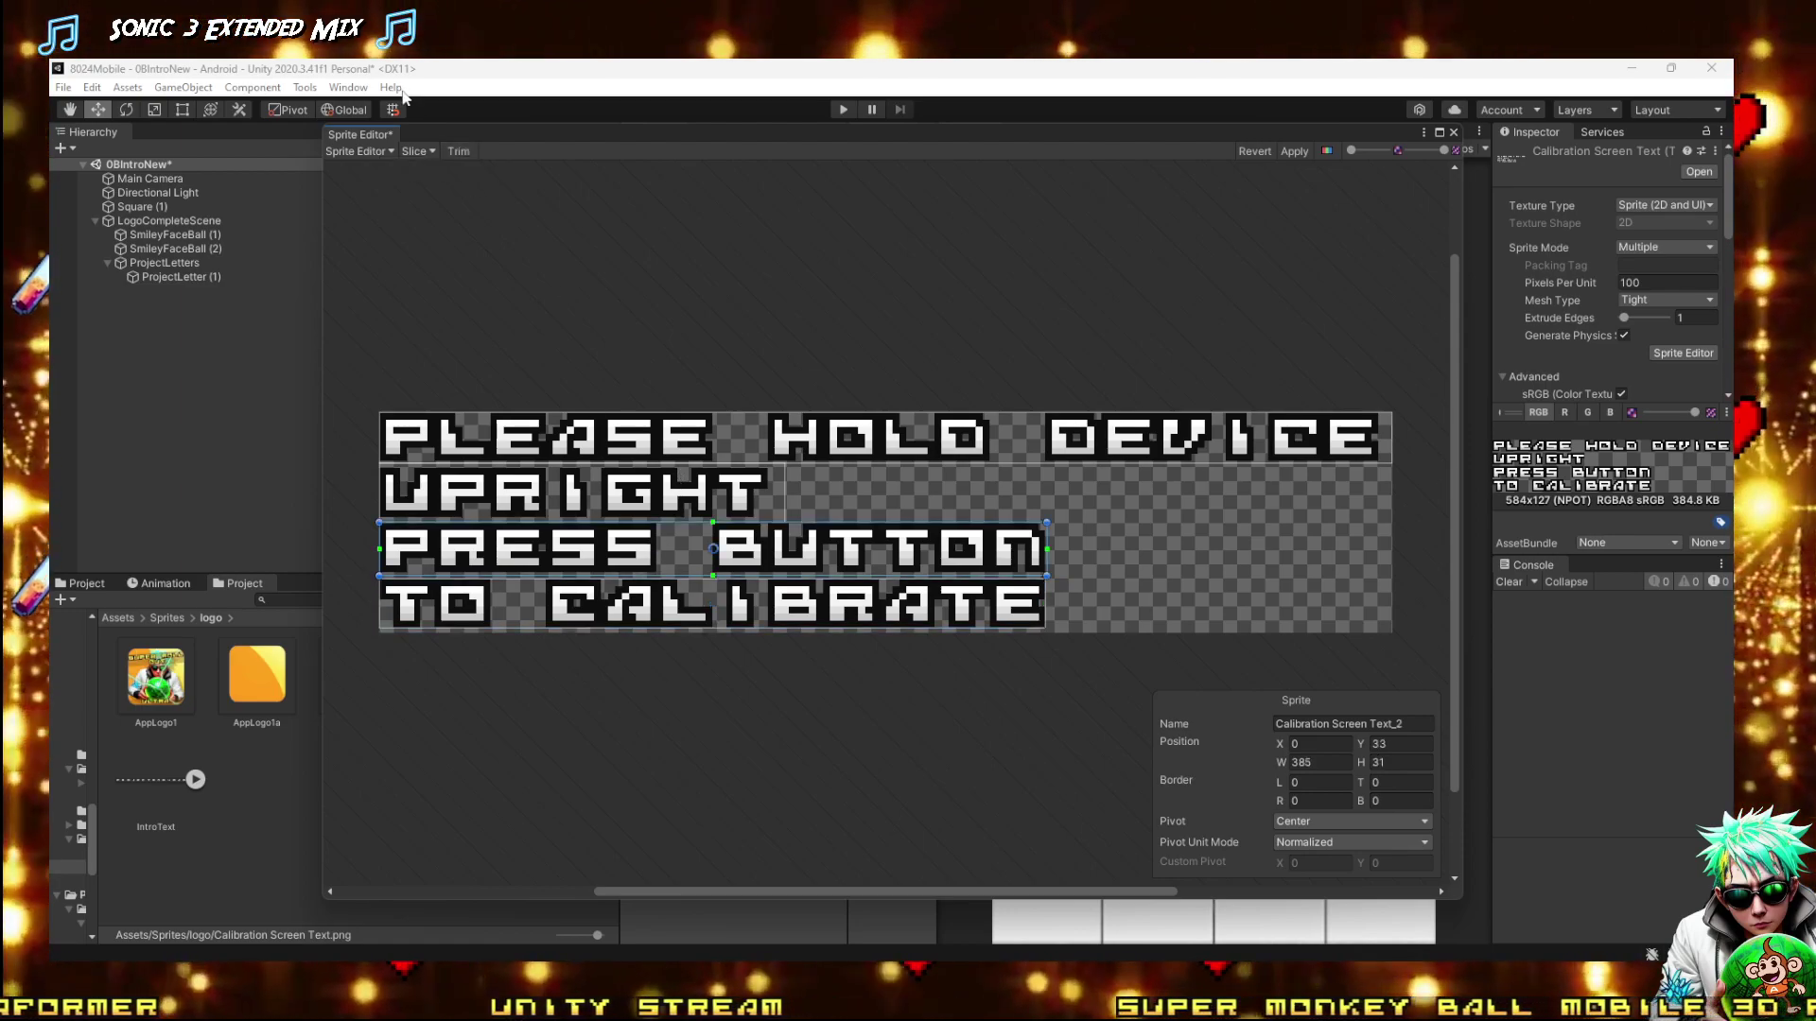
{"action": "left_click", "coordinate": [444, 492]}
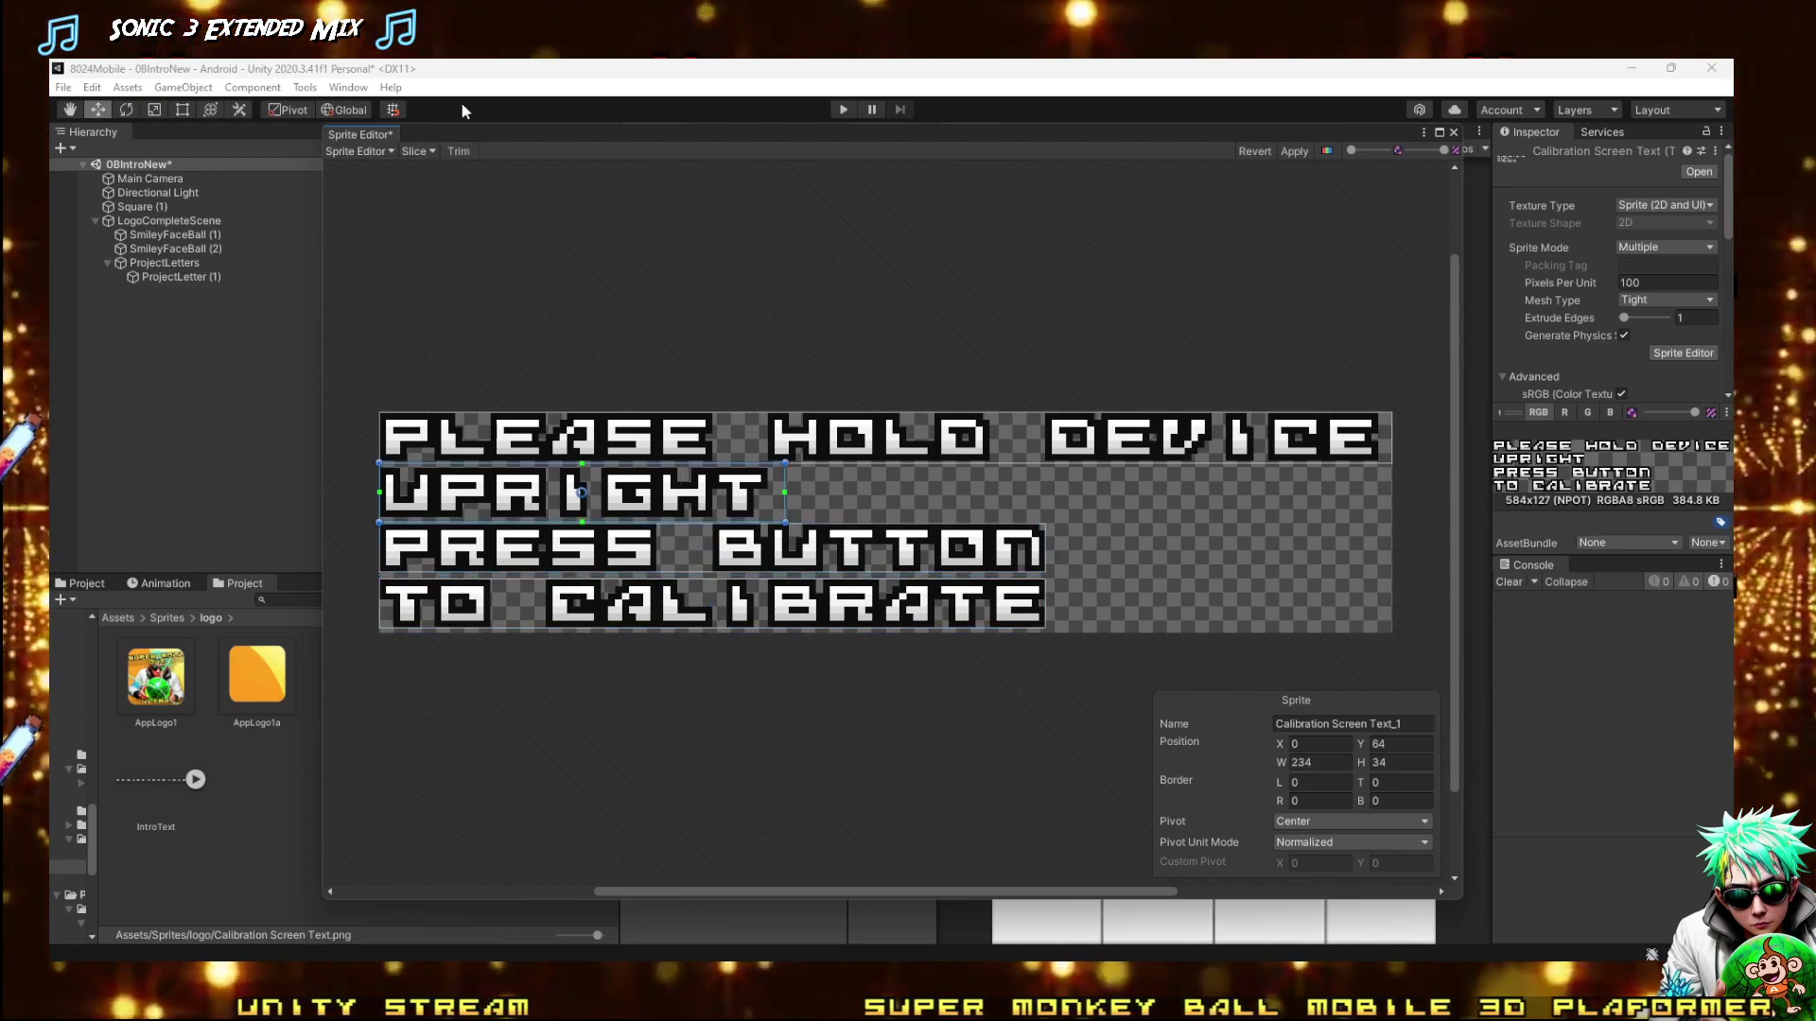
{"action": "left_click", "coordinate": [452, 149]}
{"action": "left_click", "coordinate": [510, 436]}
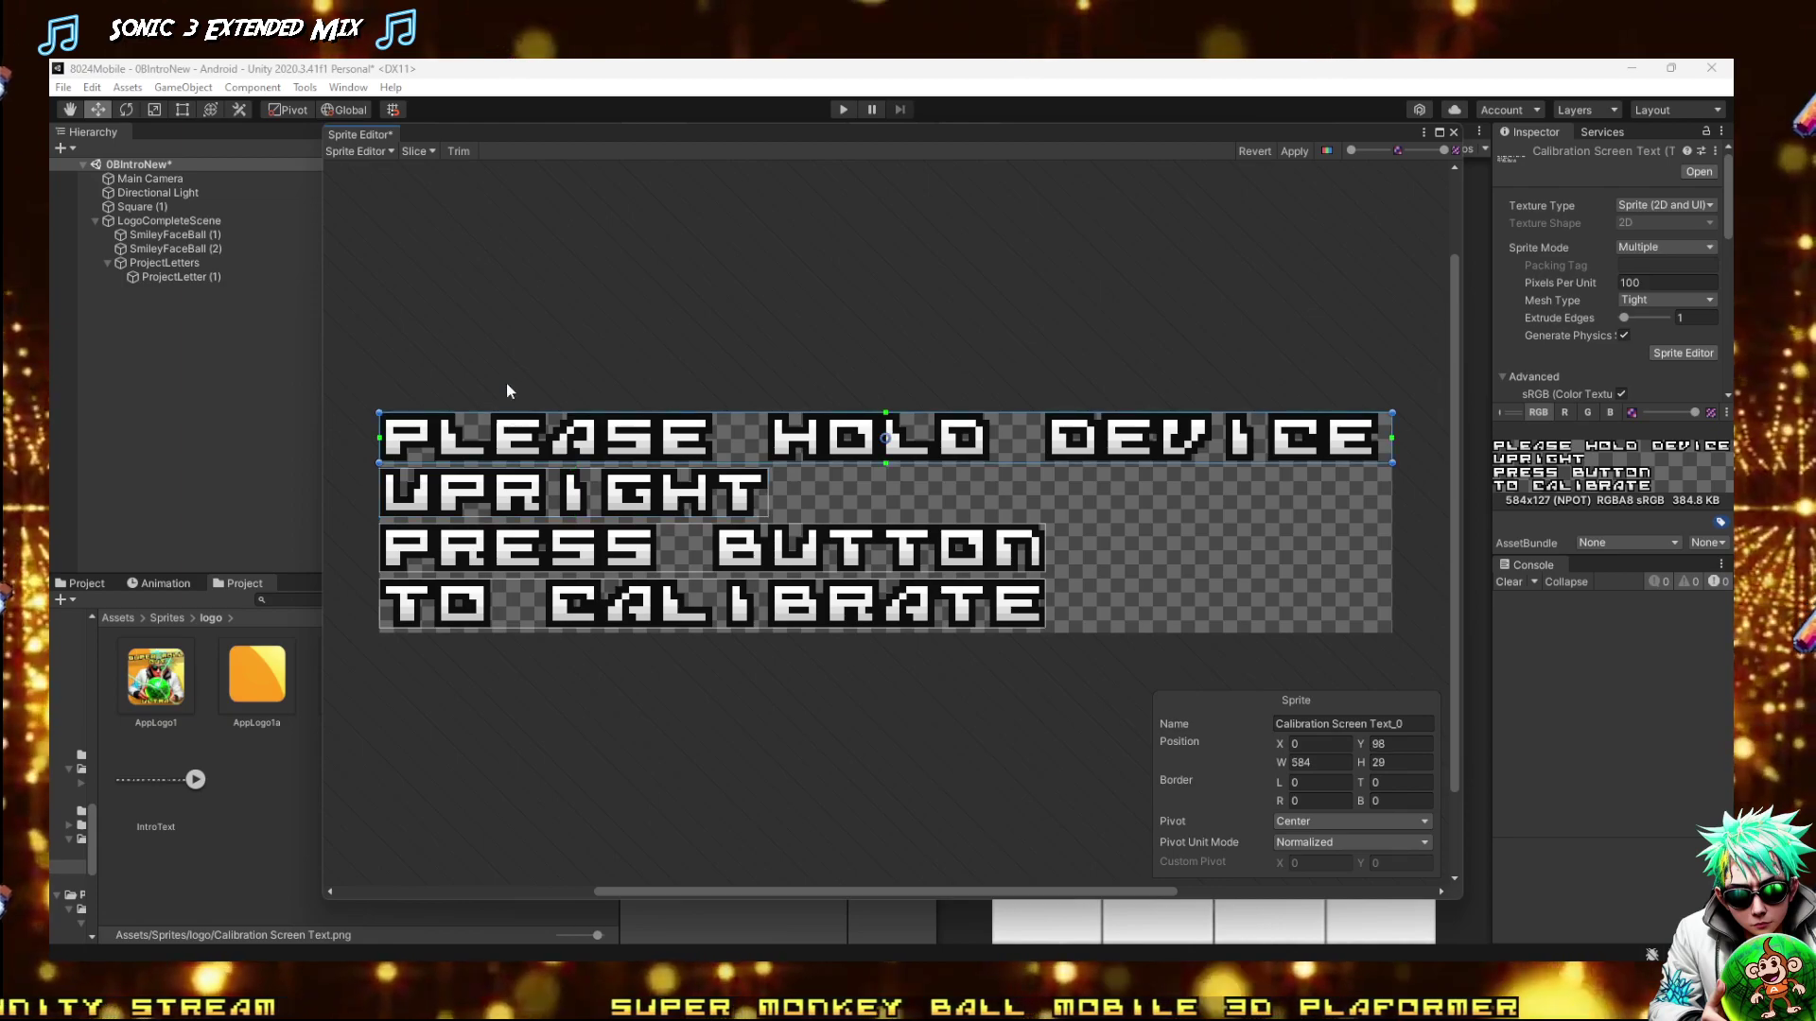
{"action": "left_click", "coordinate": [458, 152]}
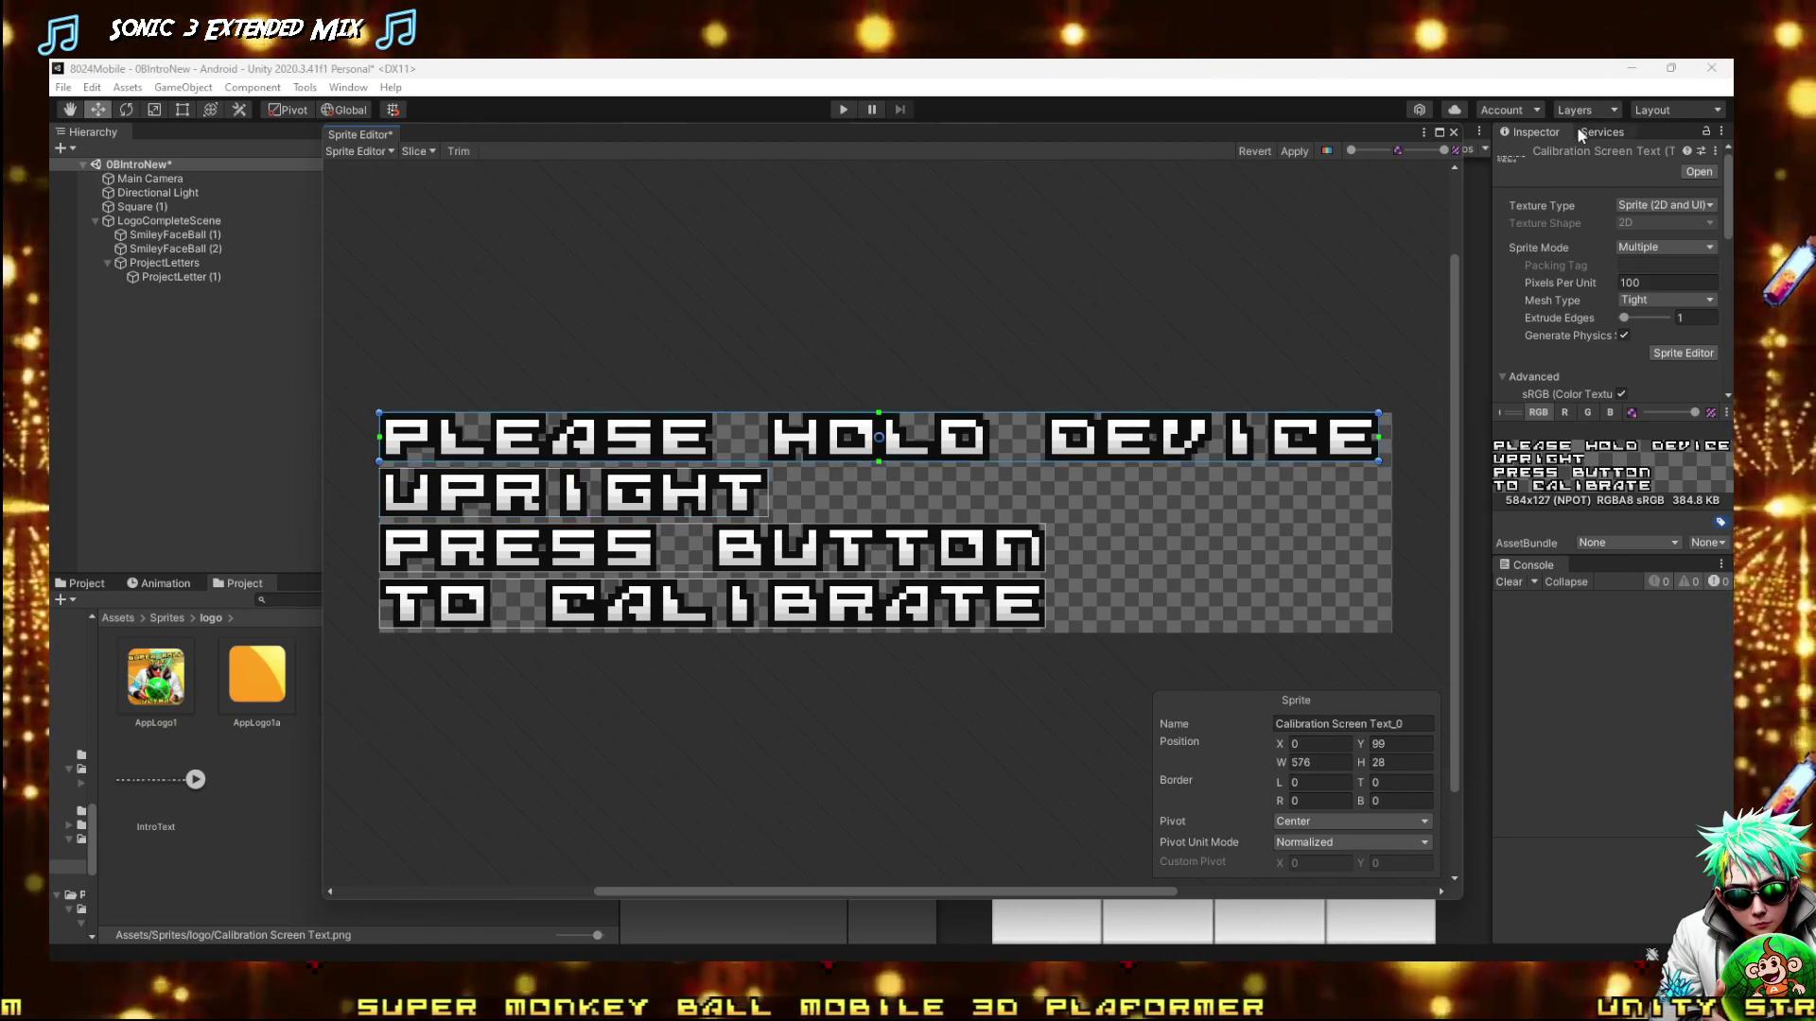
{"action": "left_click", "coordinate": [1294, 152]}
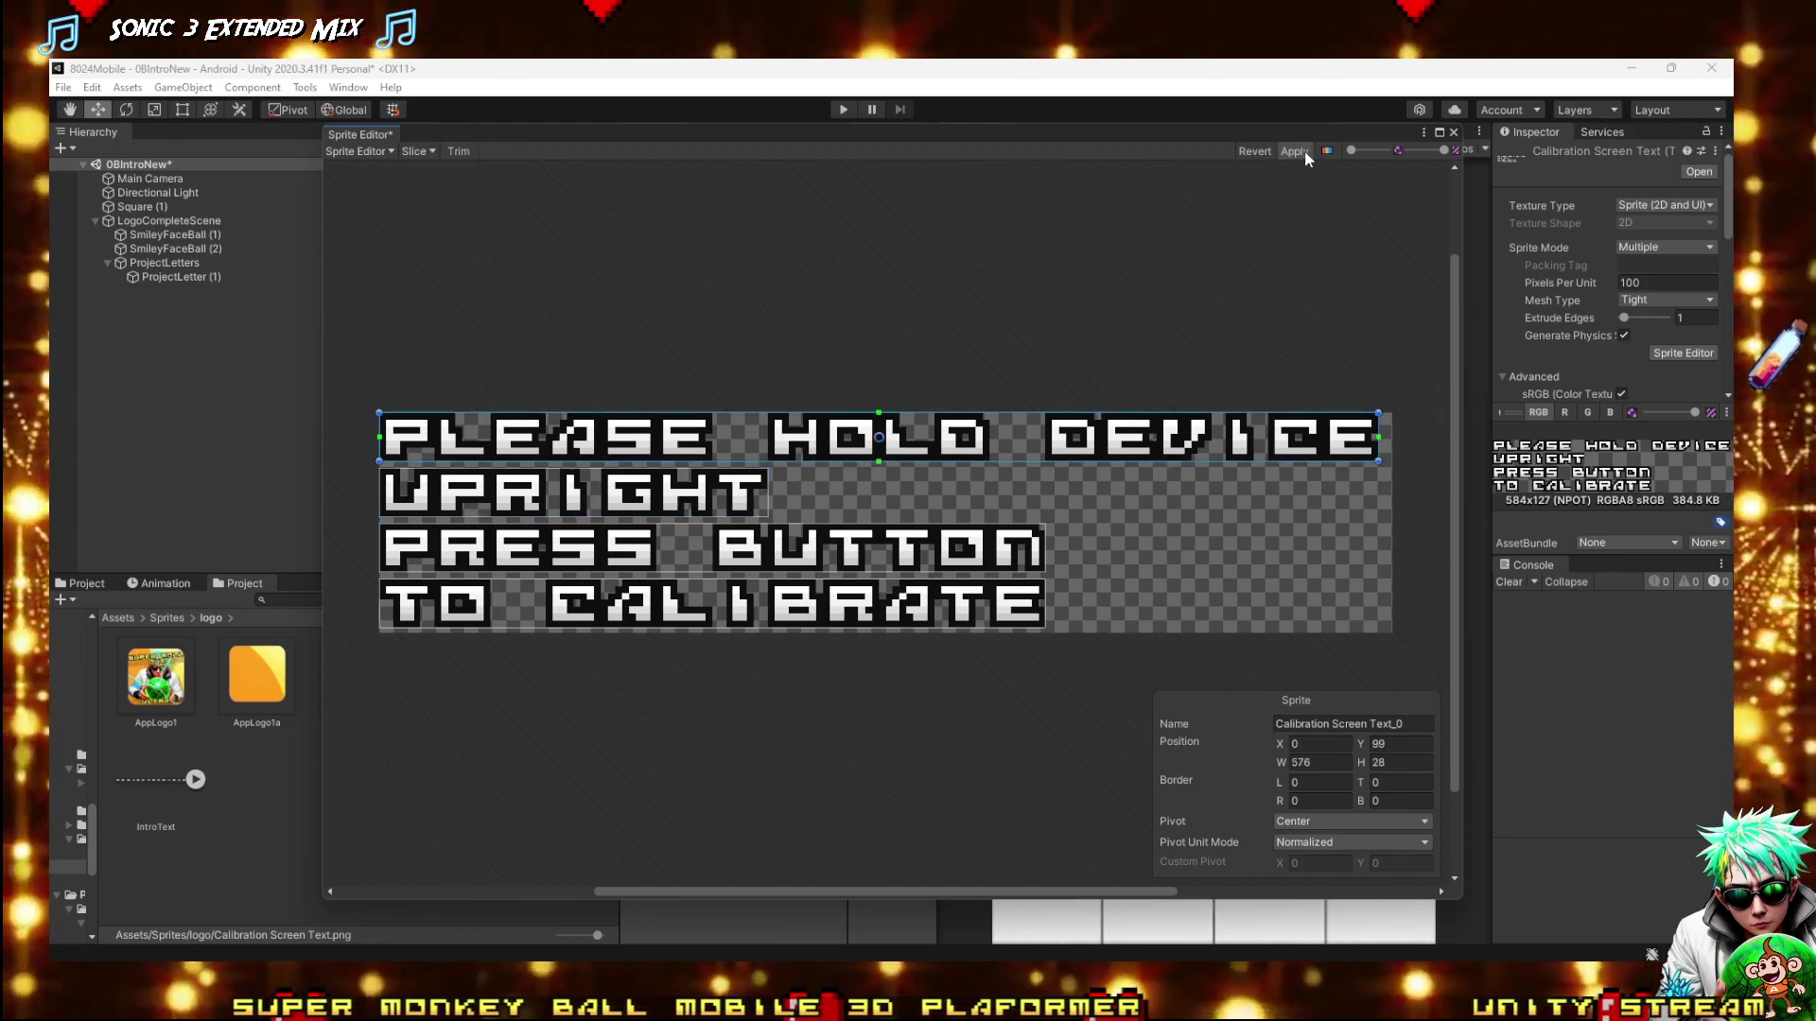
{"action": "left_click", "coordinate": [1454, 132]}
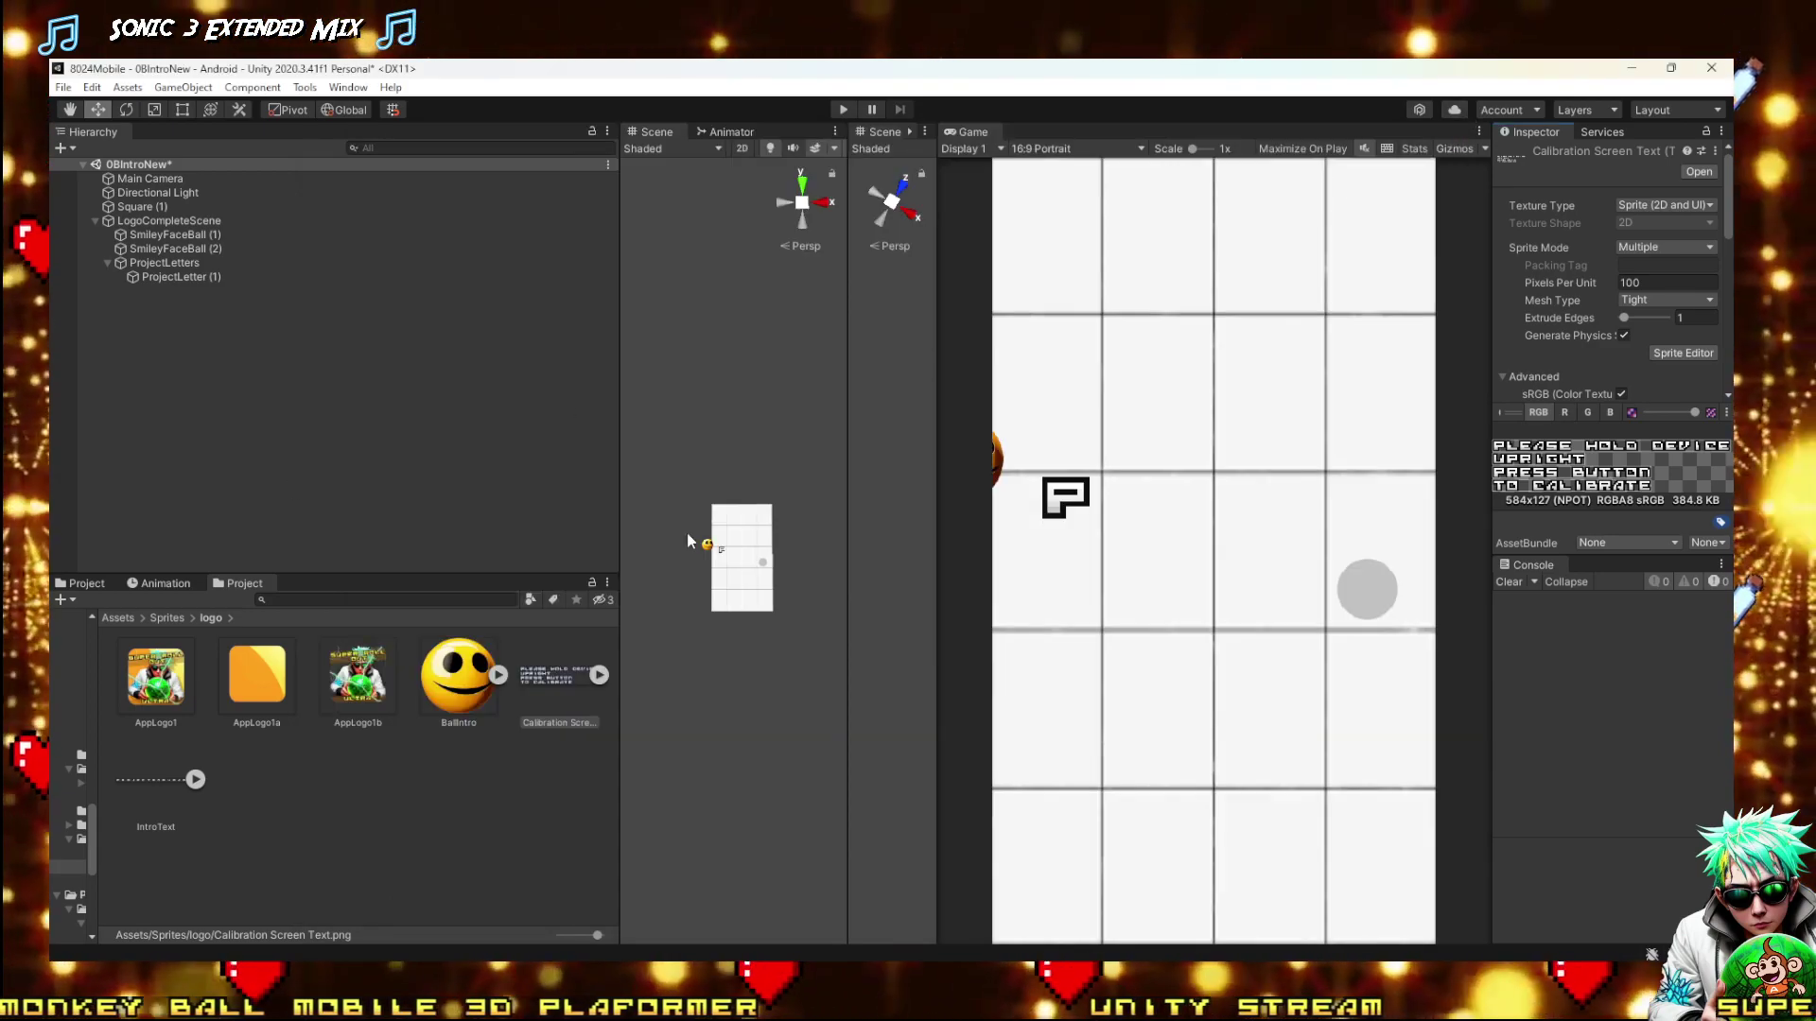
Assign the Calibration Screen Text_0 sprite (PLEASE HOLD DEVICE) to ProjectLetter (1)
{"action": "left_click", "coordinate": [175, 276]}
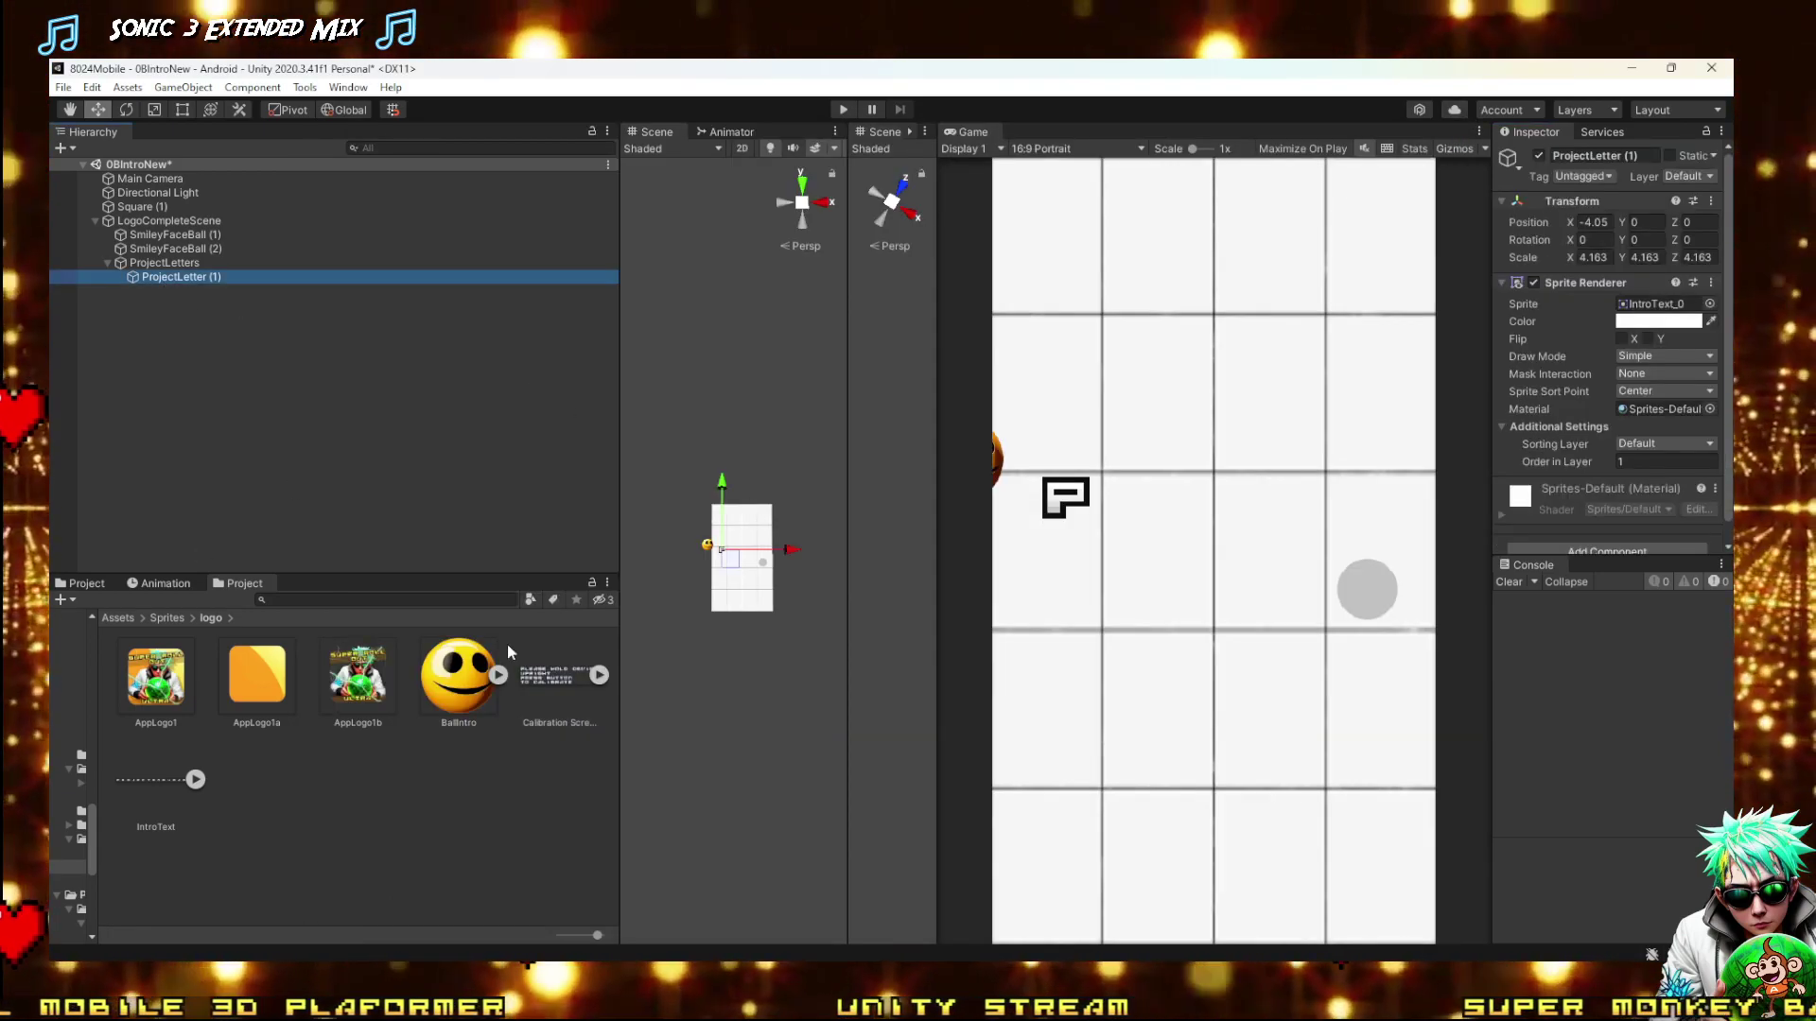
{"action": "left_click", "coordinate": [598, 675]}
{"action": "left_click", "coordinate": [138, 797]}
{"action": "left_click_drag", "start_coordinate": [156, 780], "coordinate": [1660, 304]}
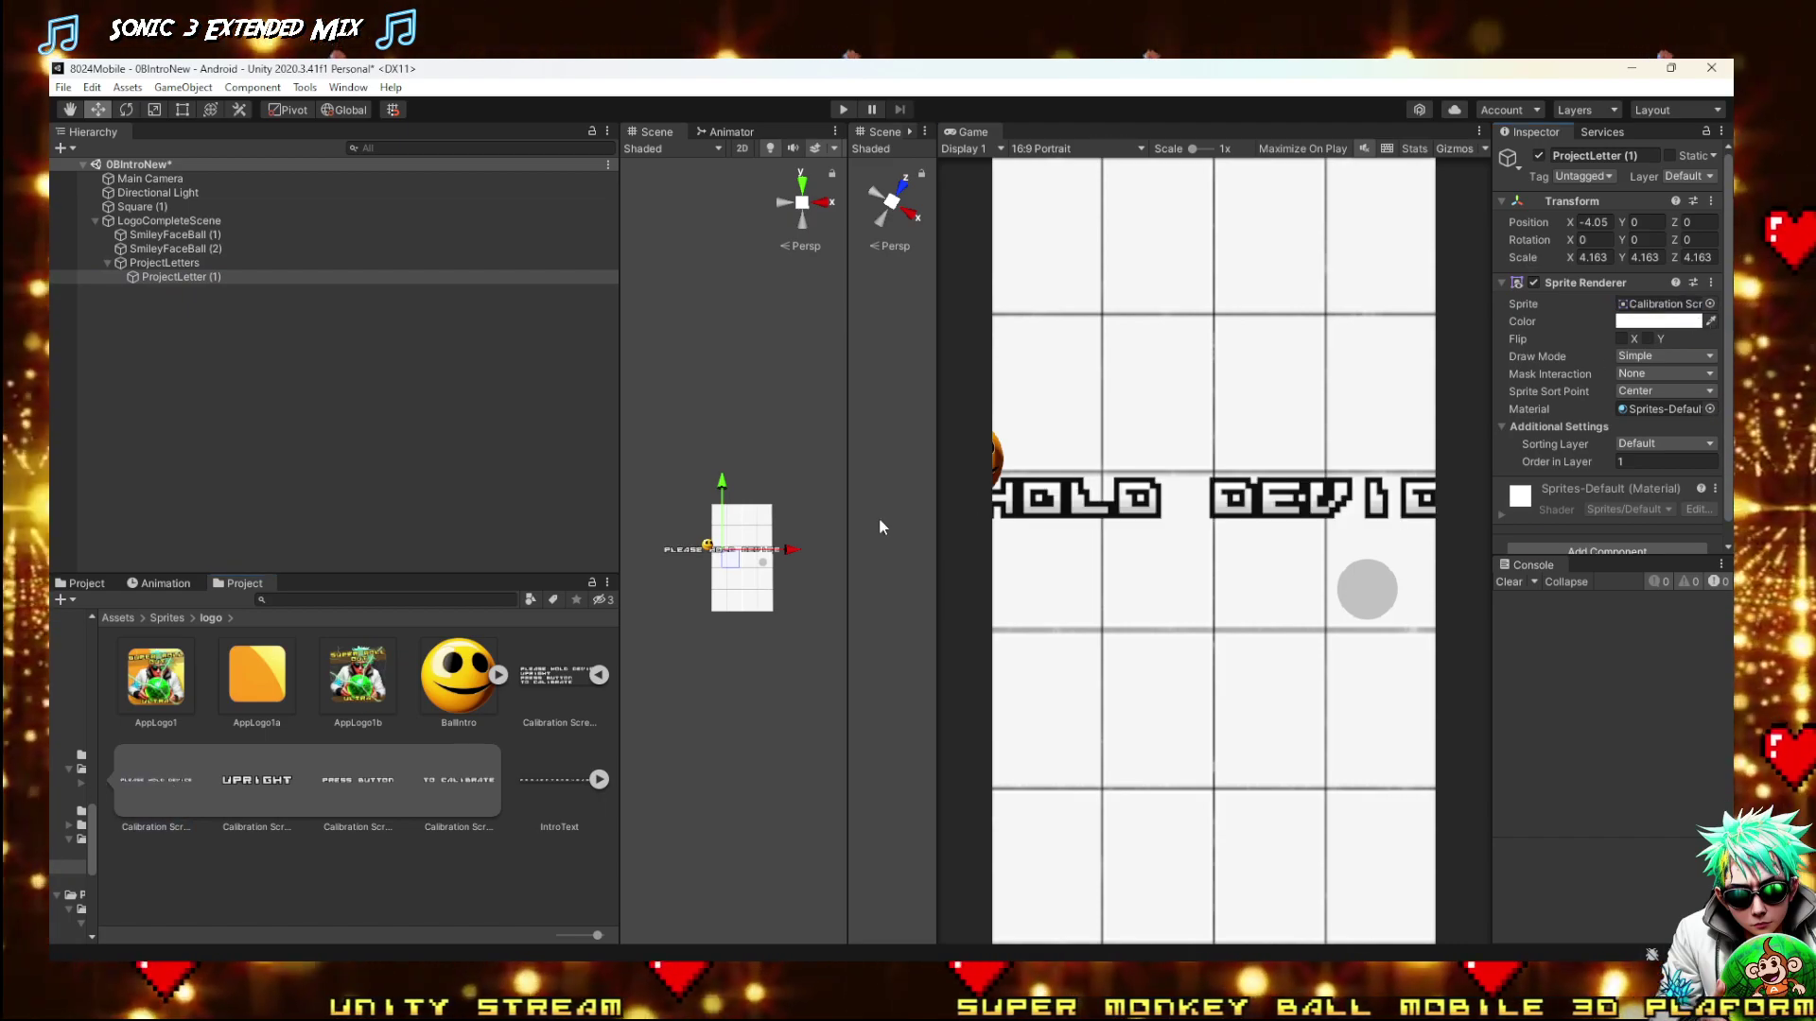
Scale the text down to fit the screen width, centre it and raise it to about 0.07, 5.11
{"action": "key", "text": "r"}
{"action": "left_click_drag", "start_coordinate": [724, 554], "coordinate": [808, 567]}
{"action": "key", "text": "w"}
{"action": "key", "text": "r"}
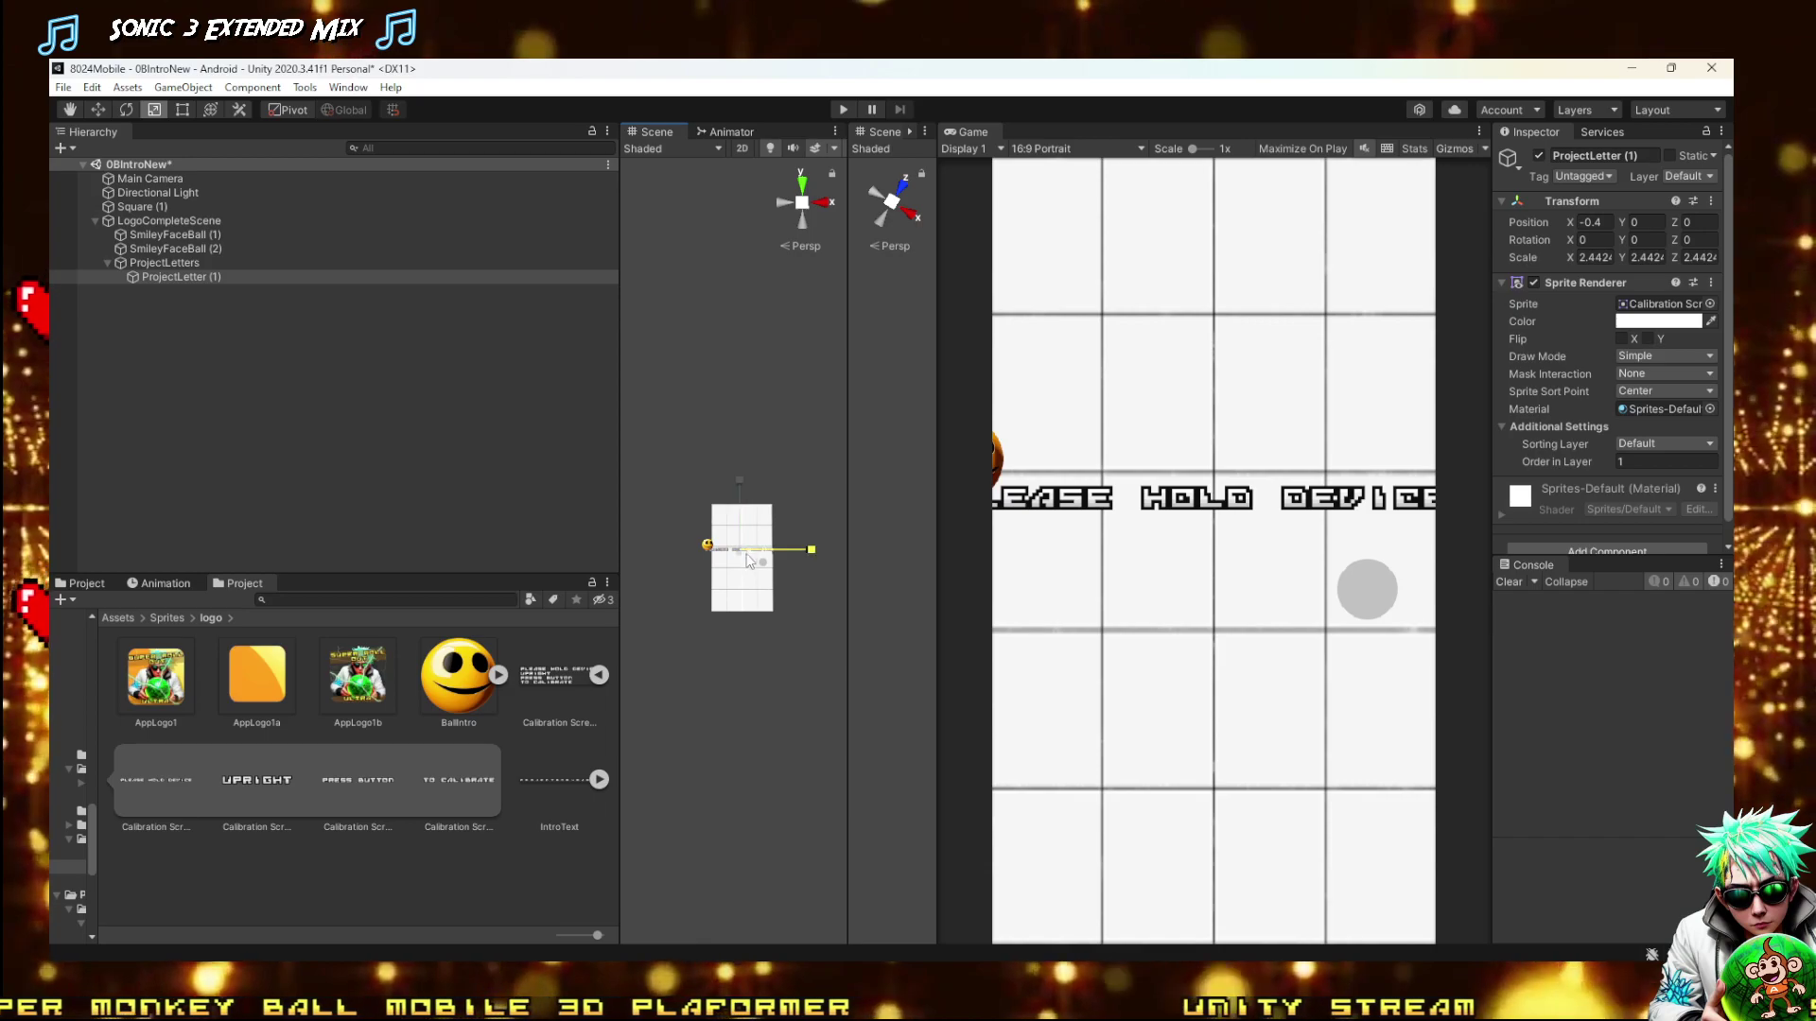
{"action": "left_click_drag", "start_coordinate": [747, 558], "coordinate": [750, 579]}
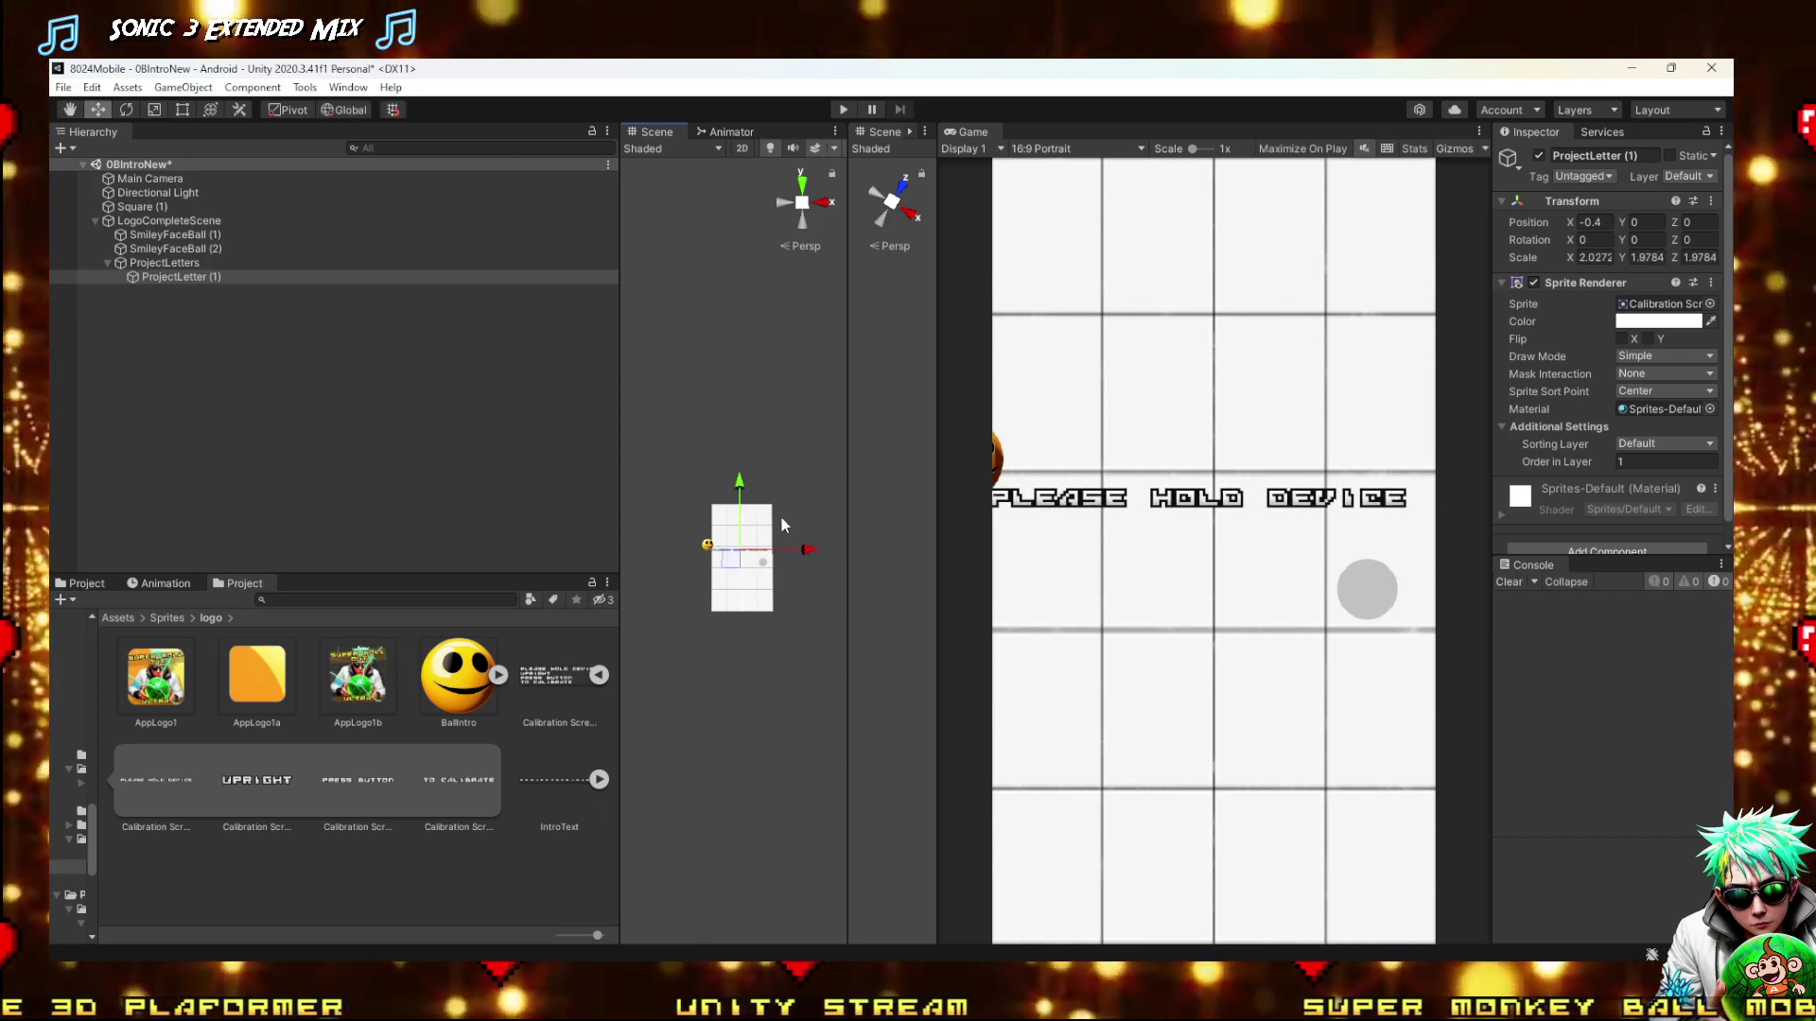
{"action": "left_click_drag", "start_coordinate": [809, 554], "coordinate": [806, 560]}
{"action": "scroll", "coordinate": [802, 569], "scroll_direction": "up", "scroll_amount": 3}
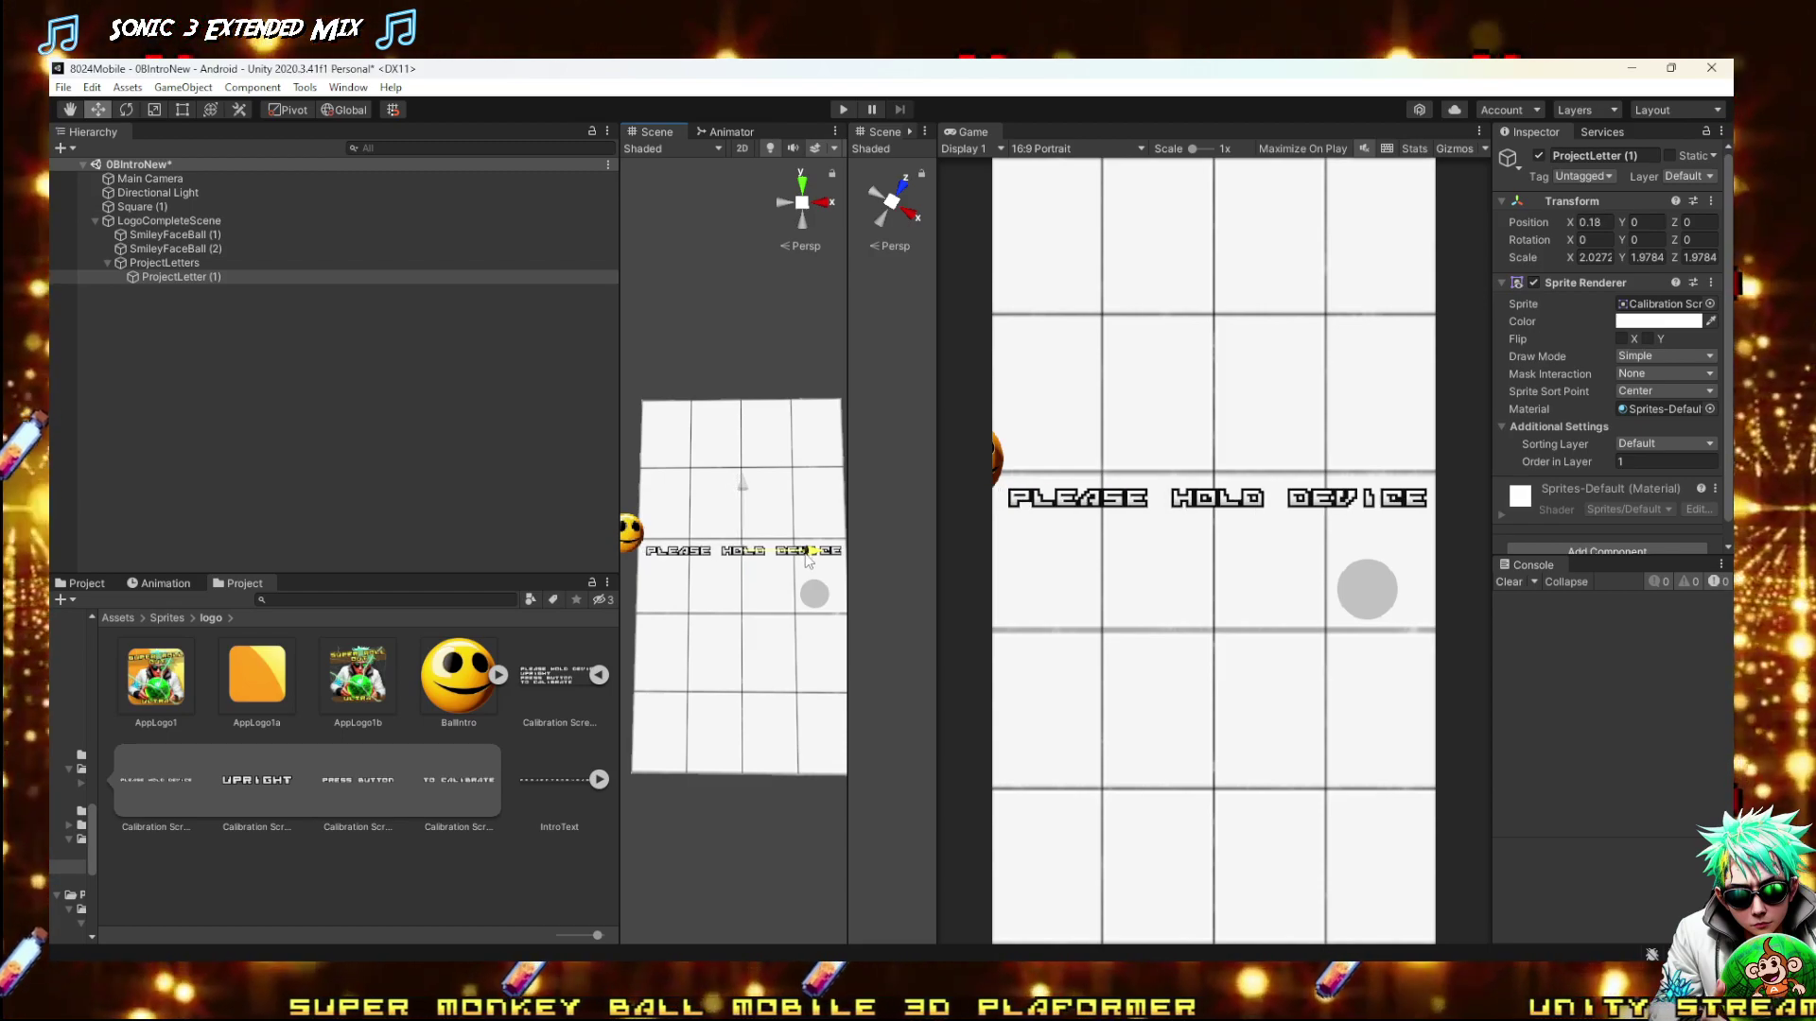
{"action": "left_click_drag", "start_coordinate": [806, 560], "coordinate": [805, 560]}
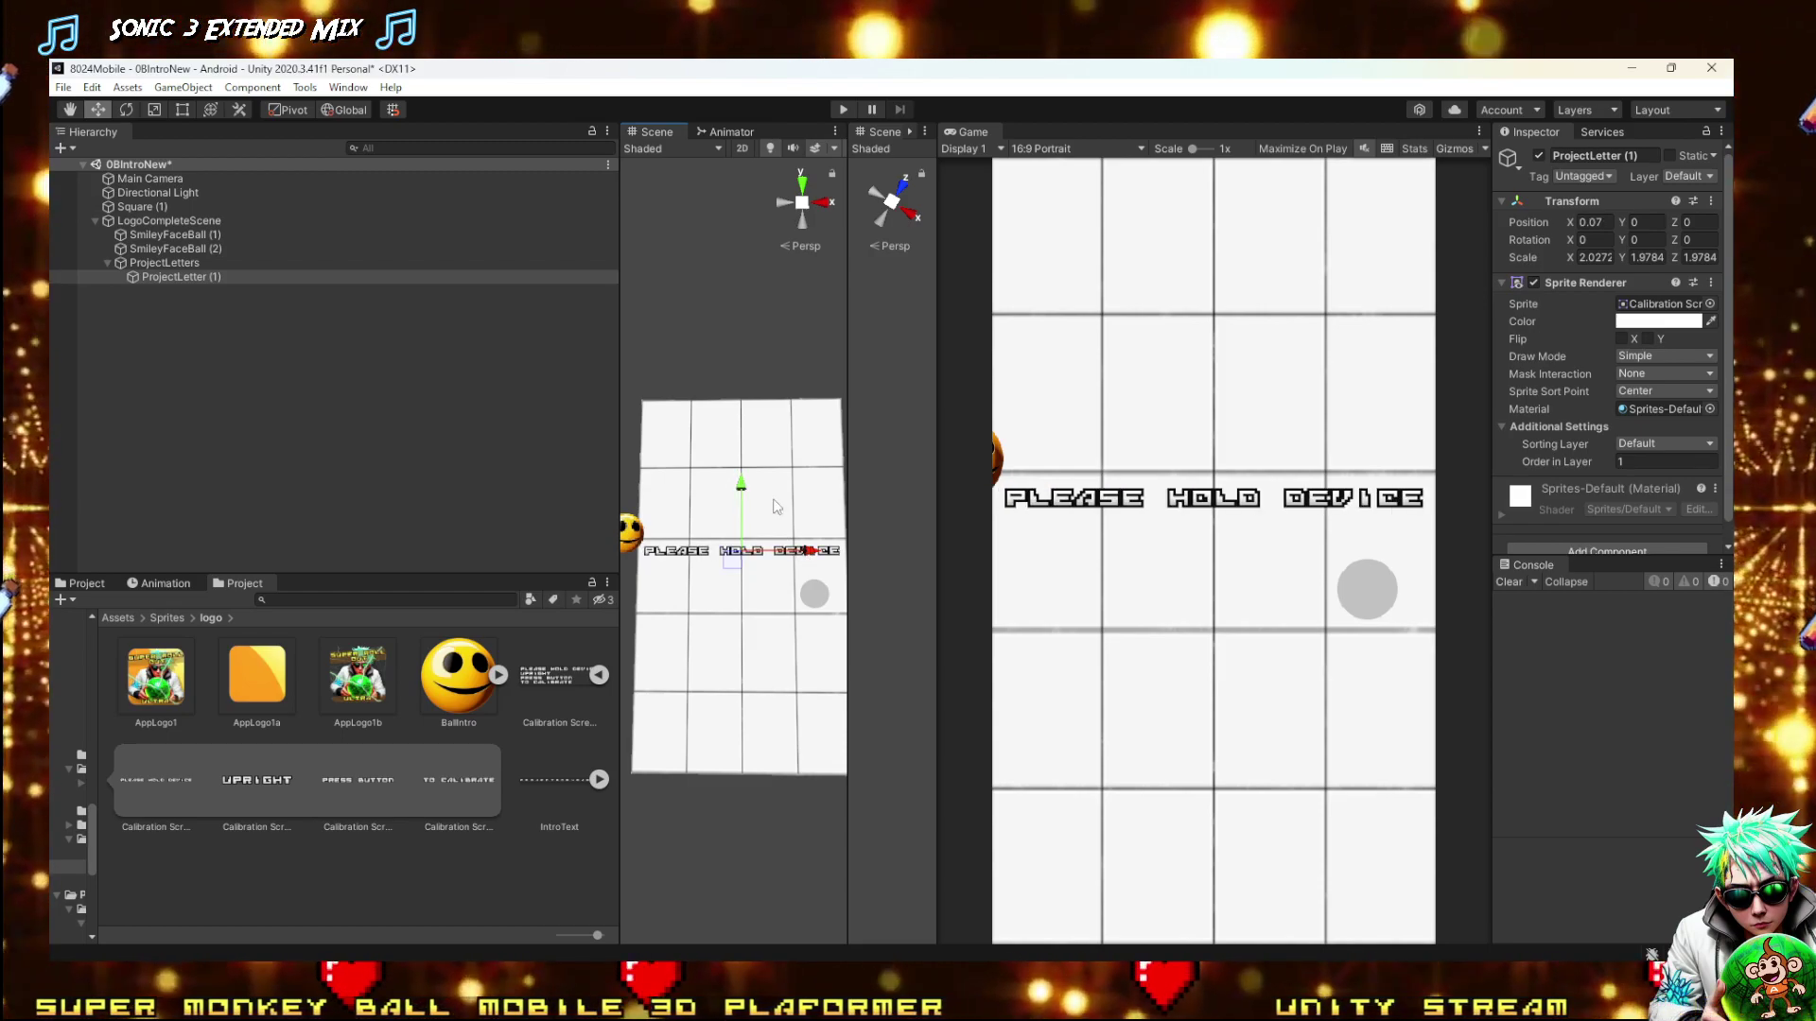
{"action": "left_click_drag", "start_coordinate": [745, 479], "coordinate": [761, 407]}
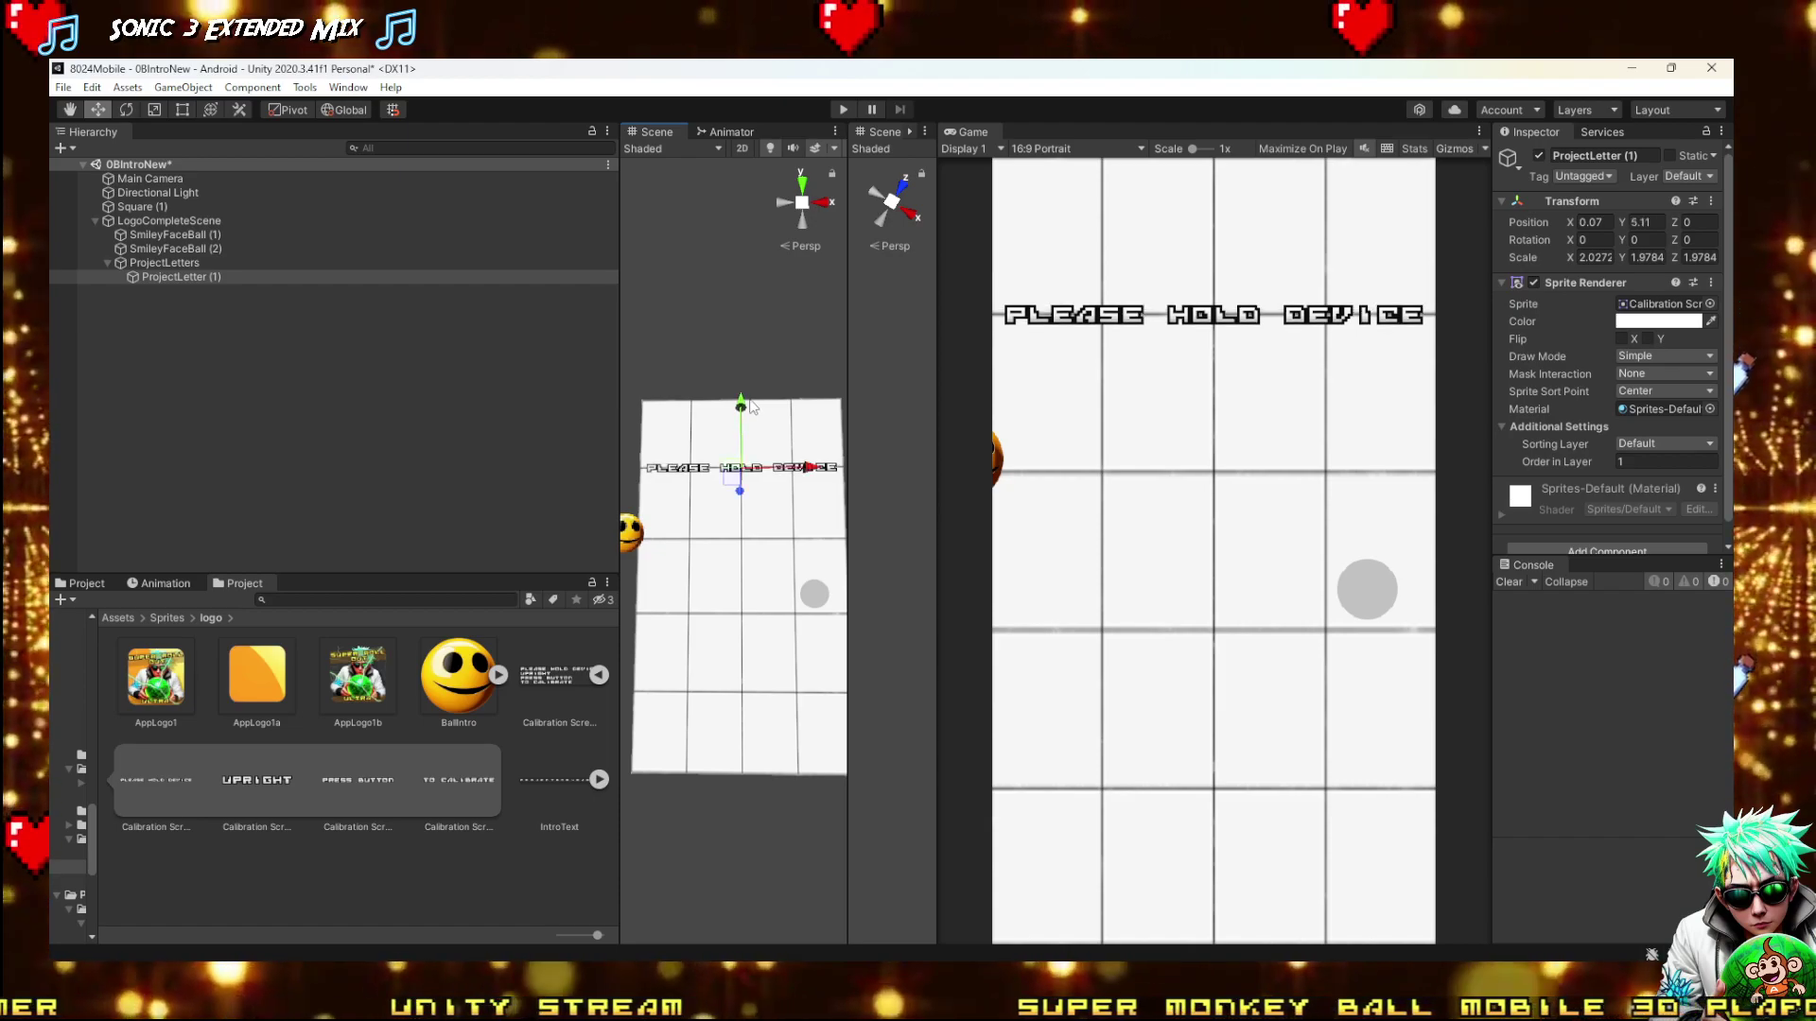
Rename ProjectLetter (1) to CalibrationText (1), duplicate it with Ctrl+D, and inspect the ProjectLetters group
{"action": "left_click", "coordinate": [164, 278]}
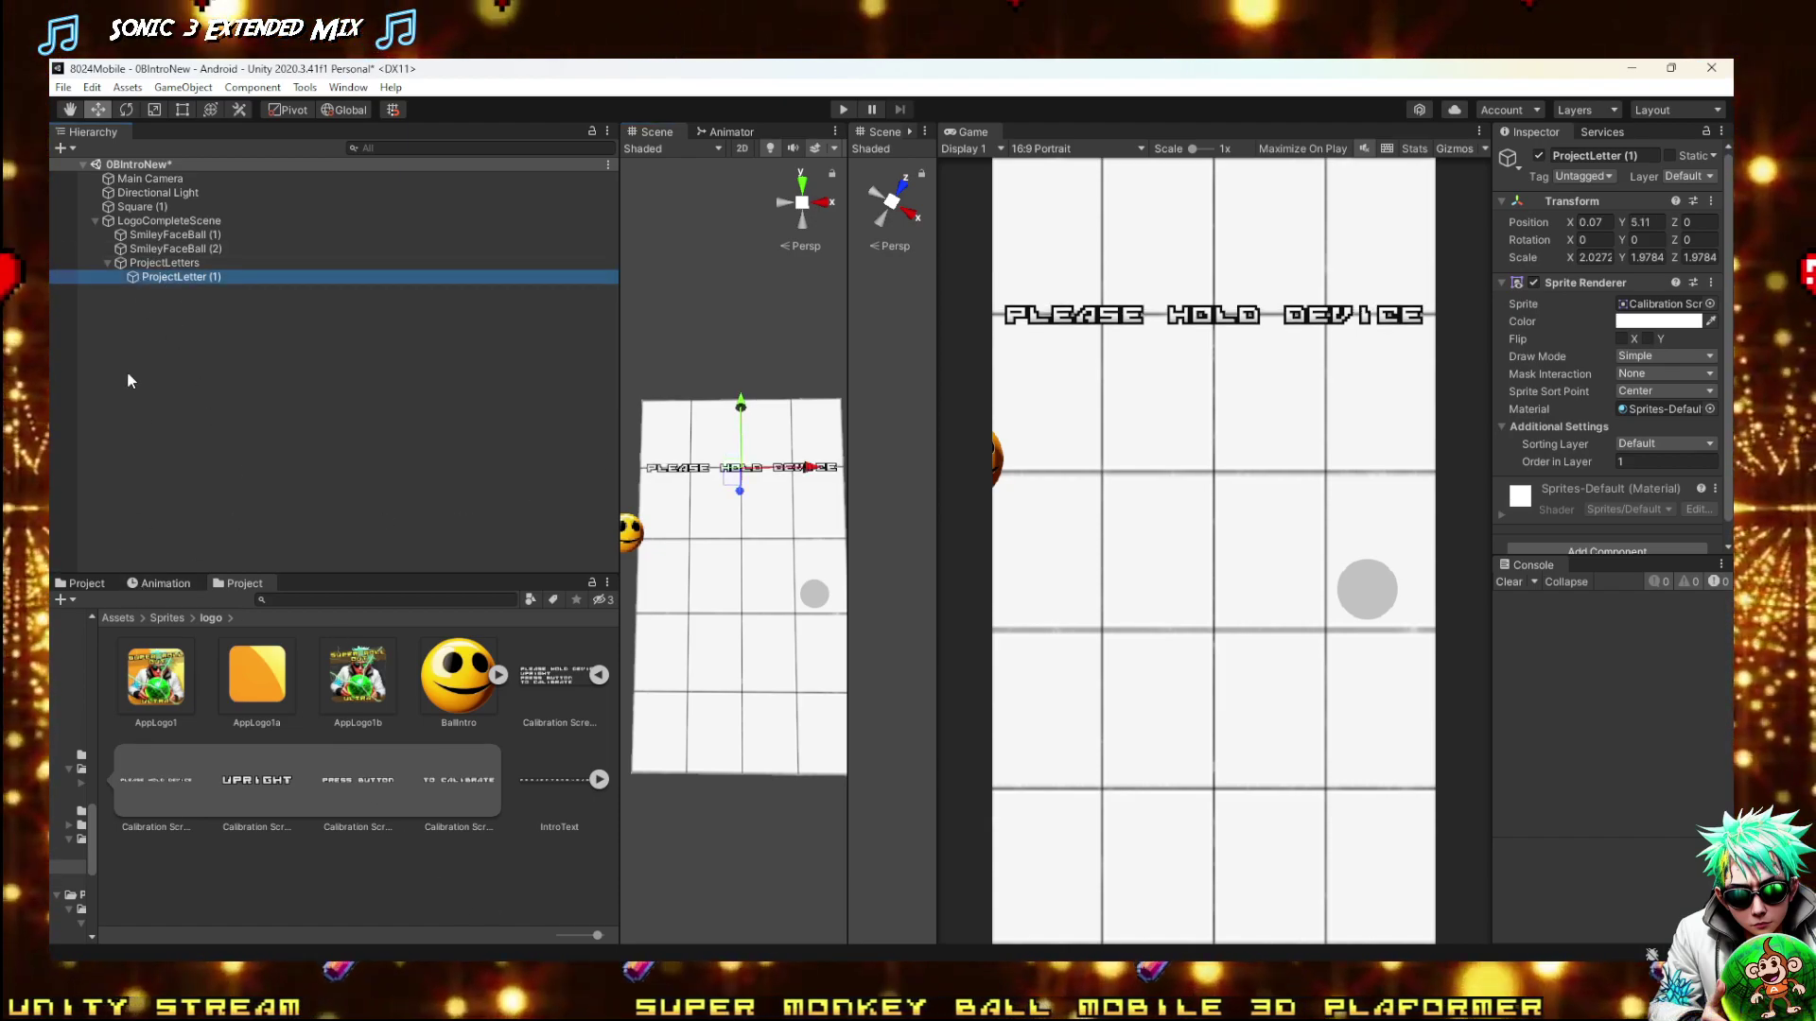
{"action": "left_click", "coordinate": [205, 278]}
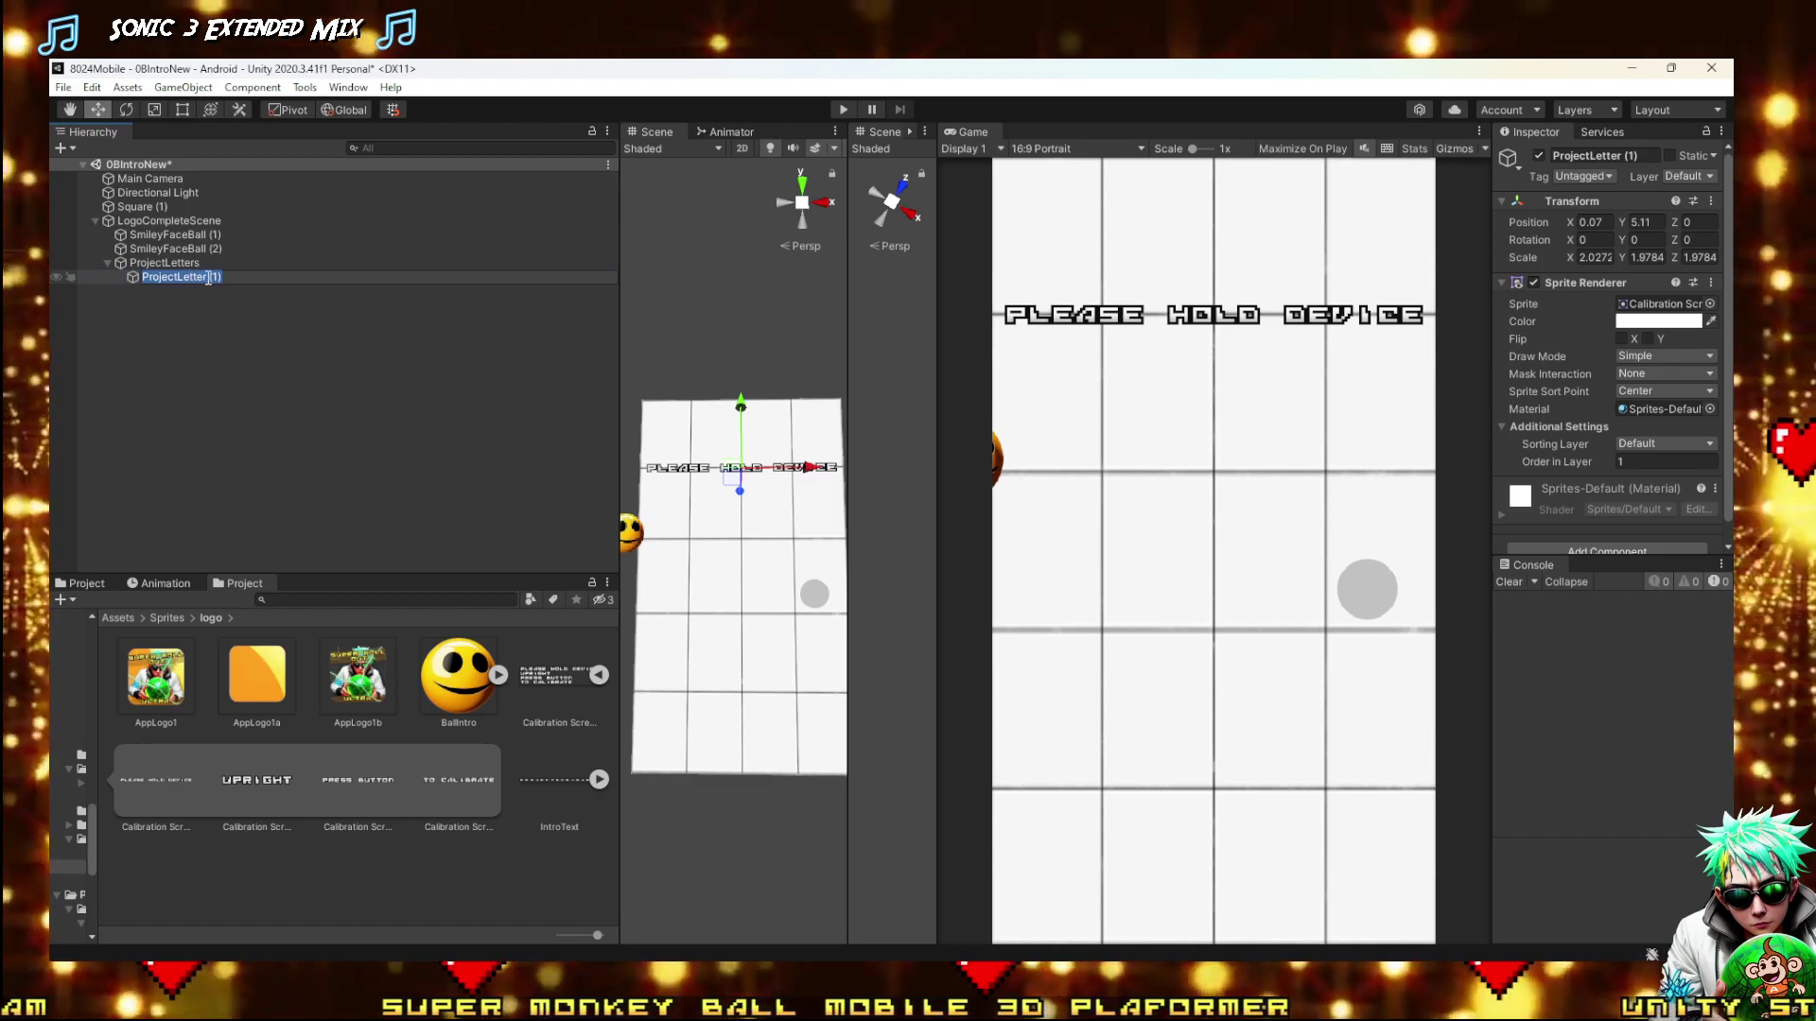
{"action": "left_click_drag", "start_coordinate": [205, 278], "coordinate": [105, 282]}
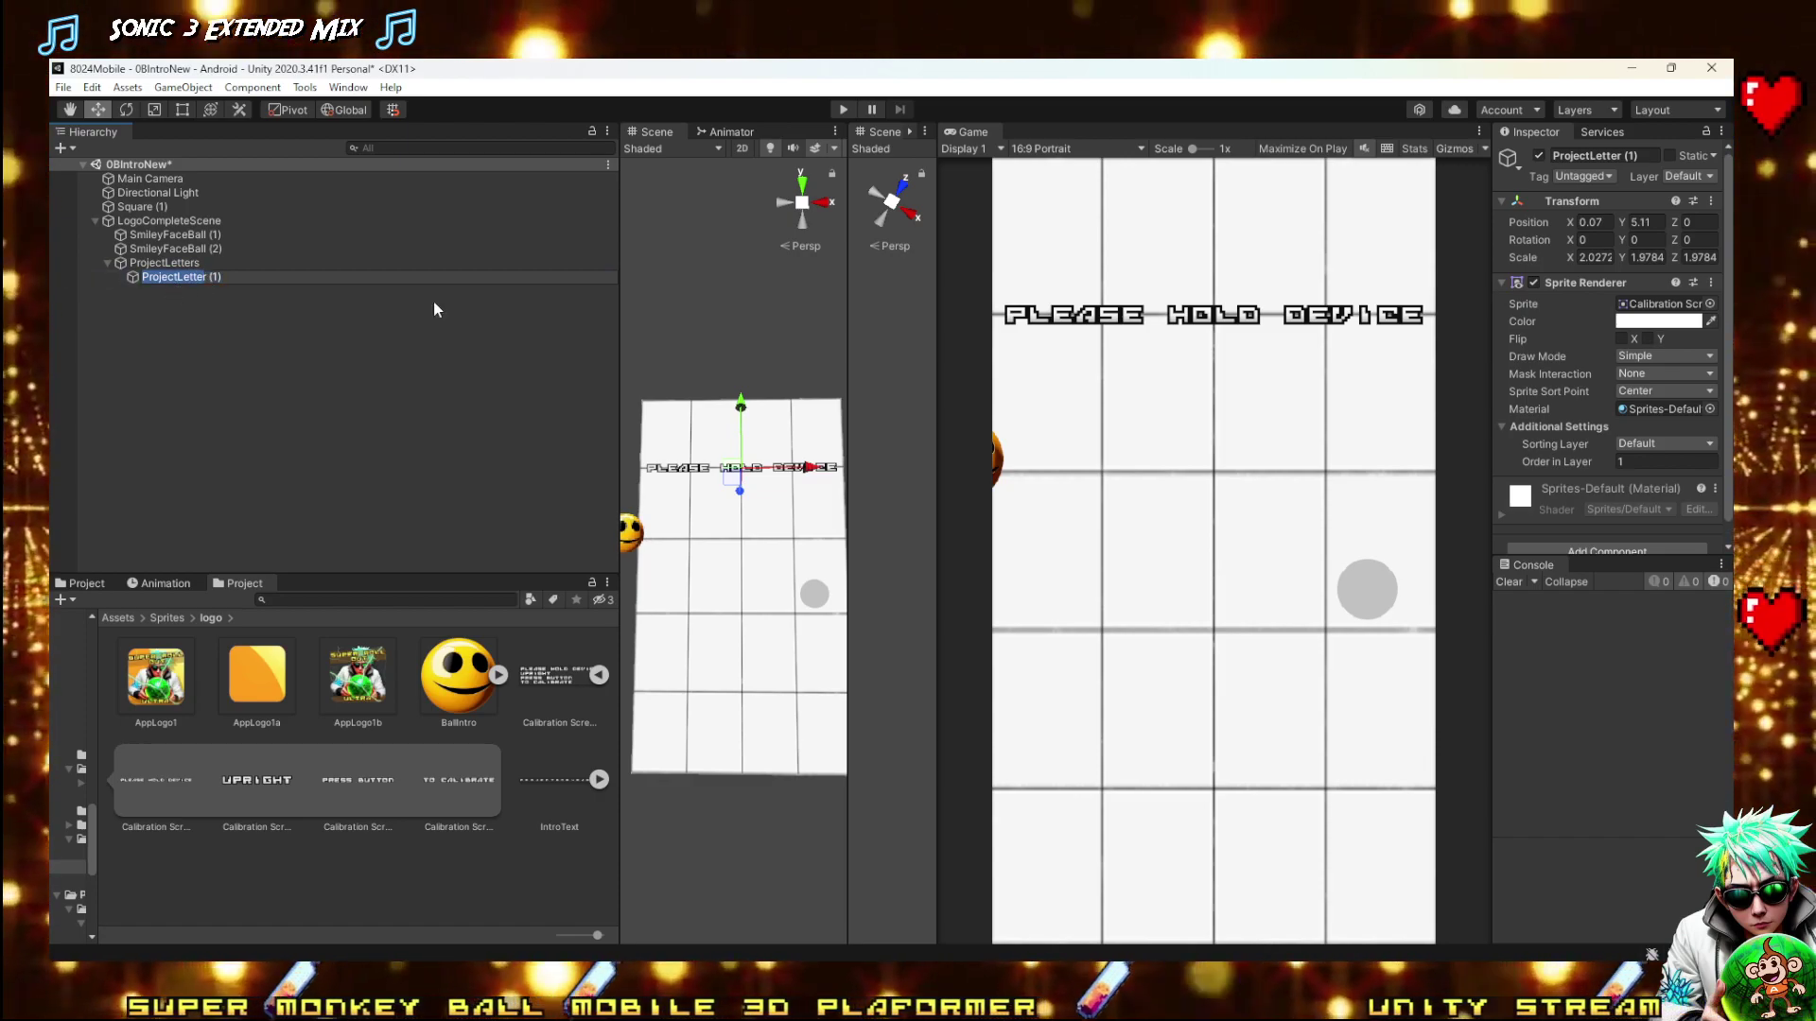
{"action": "type", "text": "Calibra"}
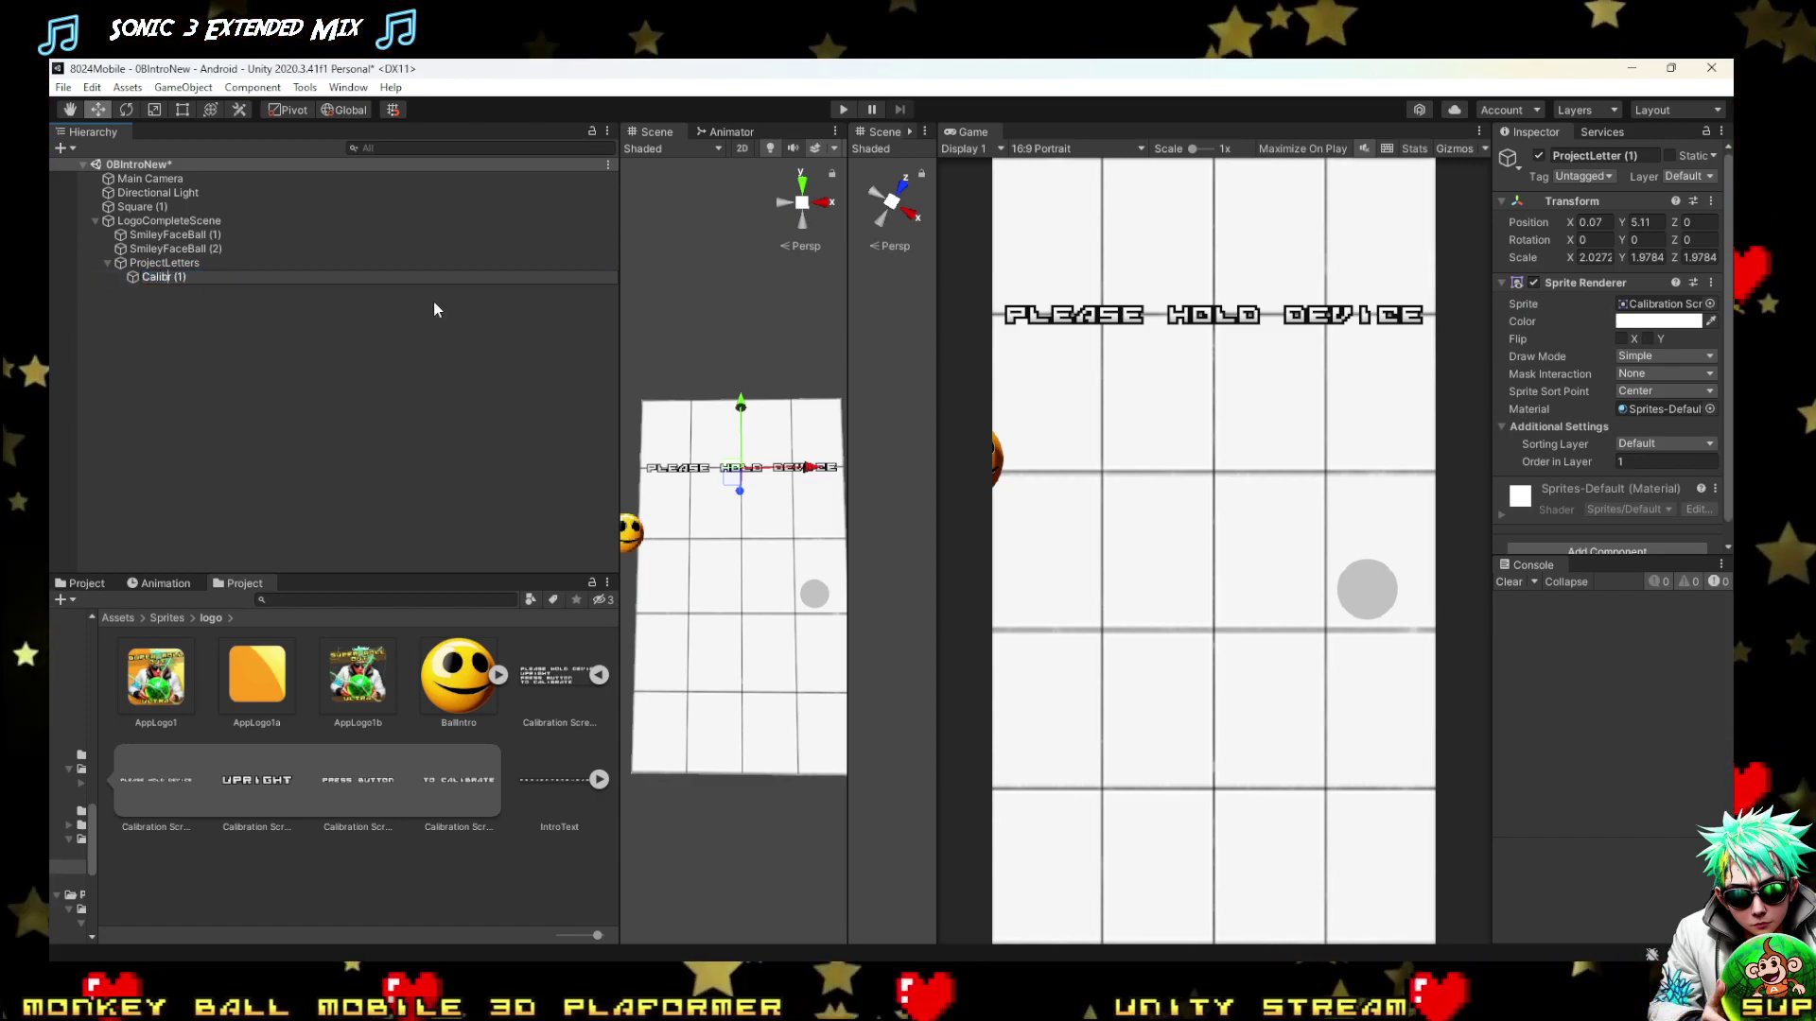
{"action": "type", "text": "tionText"}
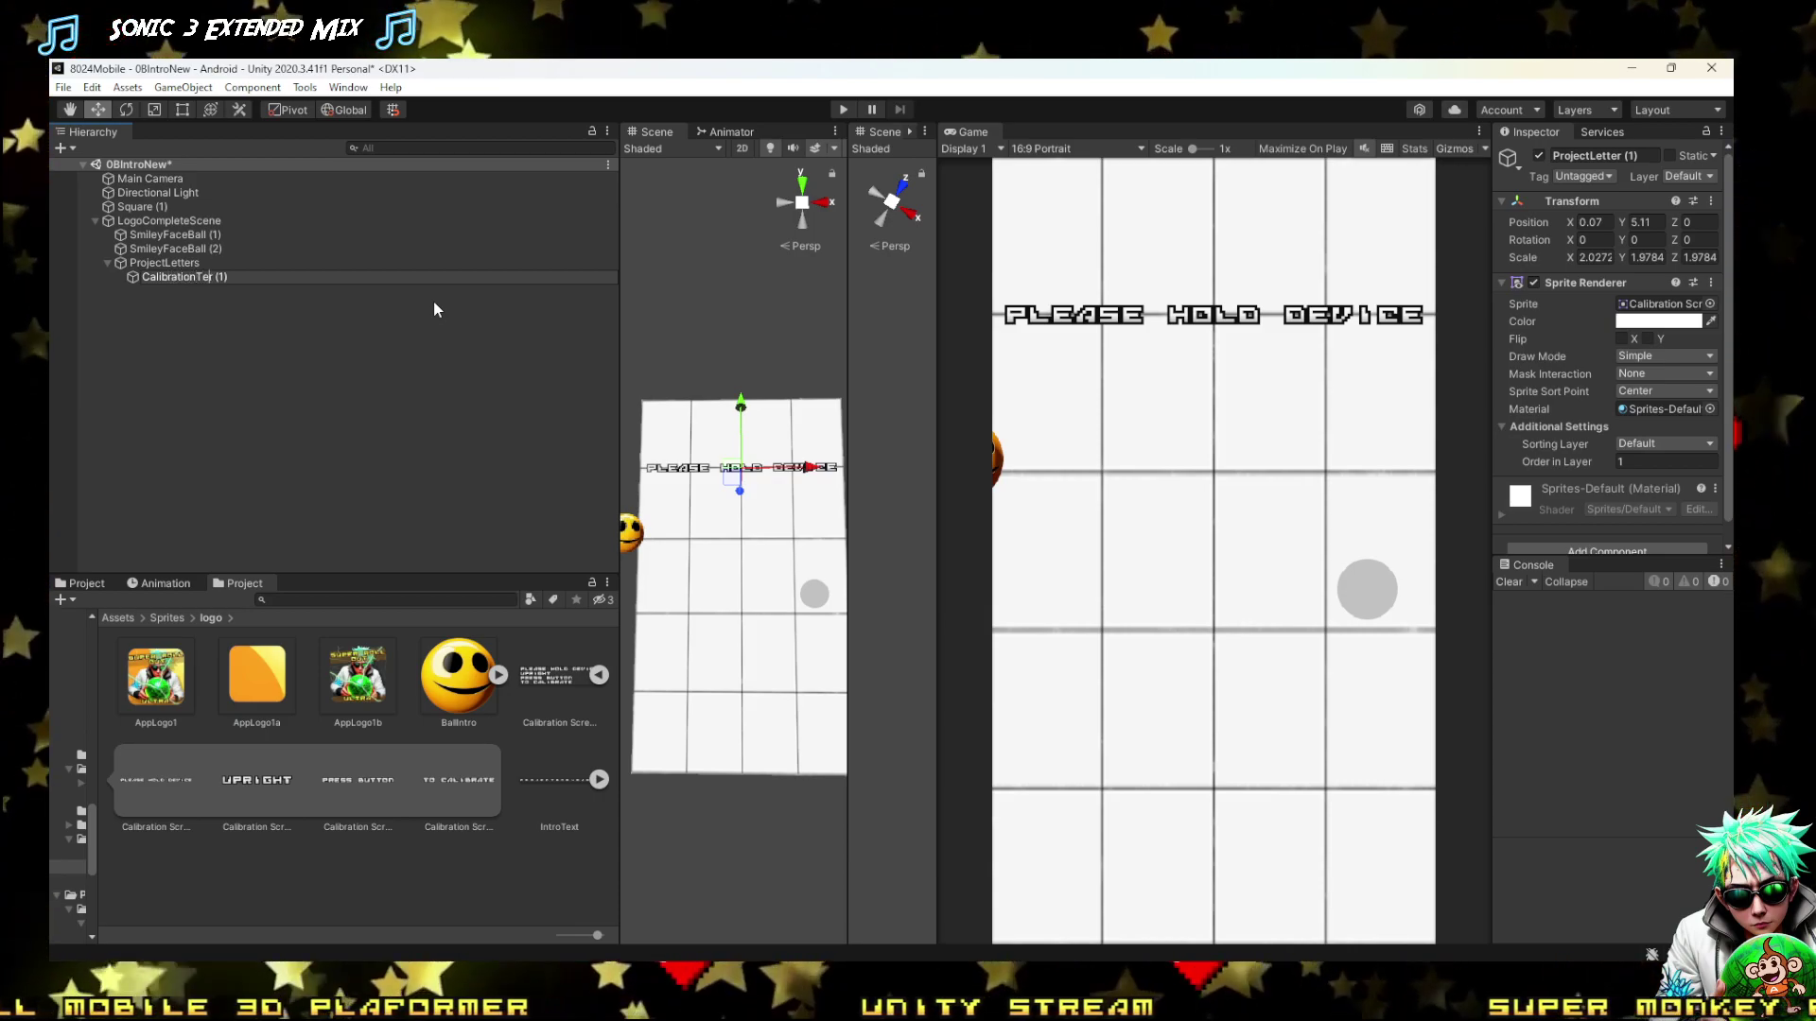
{"action": "key", "text": "BackSpace"}
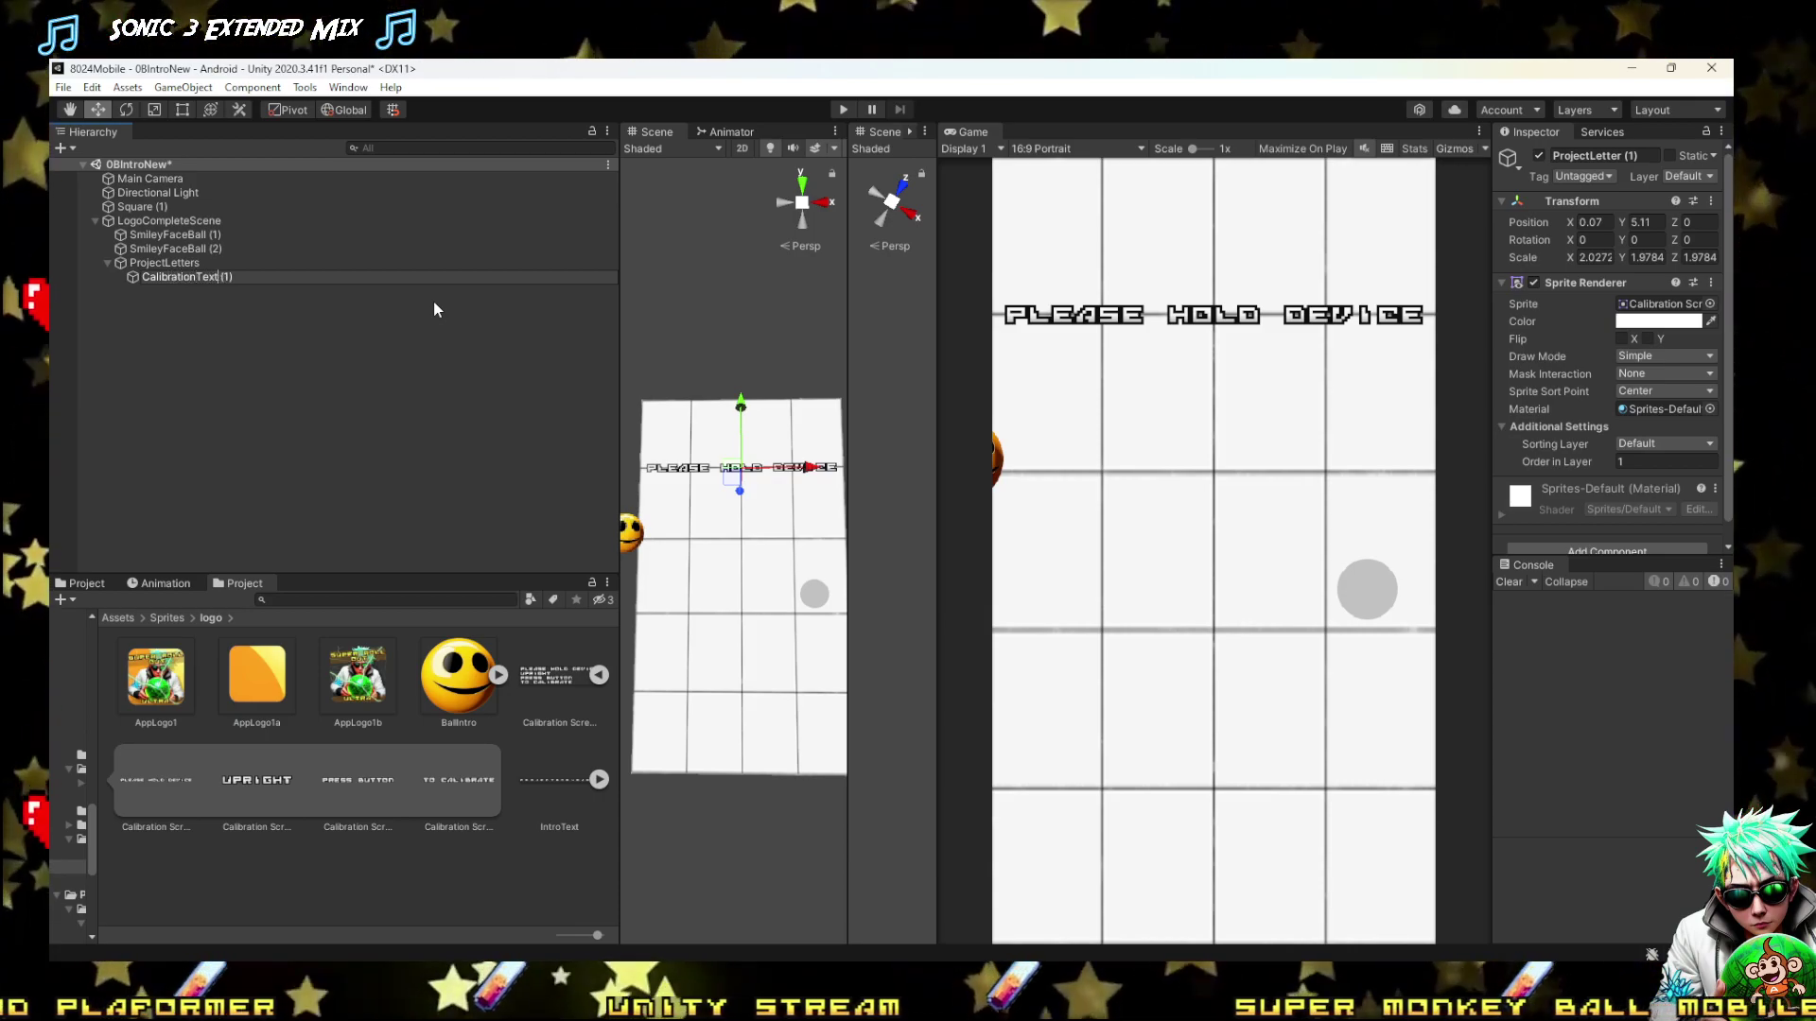
{"action": "left_click", "coordinate": [469, 297]}
{"action": "left_click", "coordinate": [196, 281]}
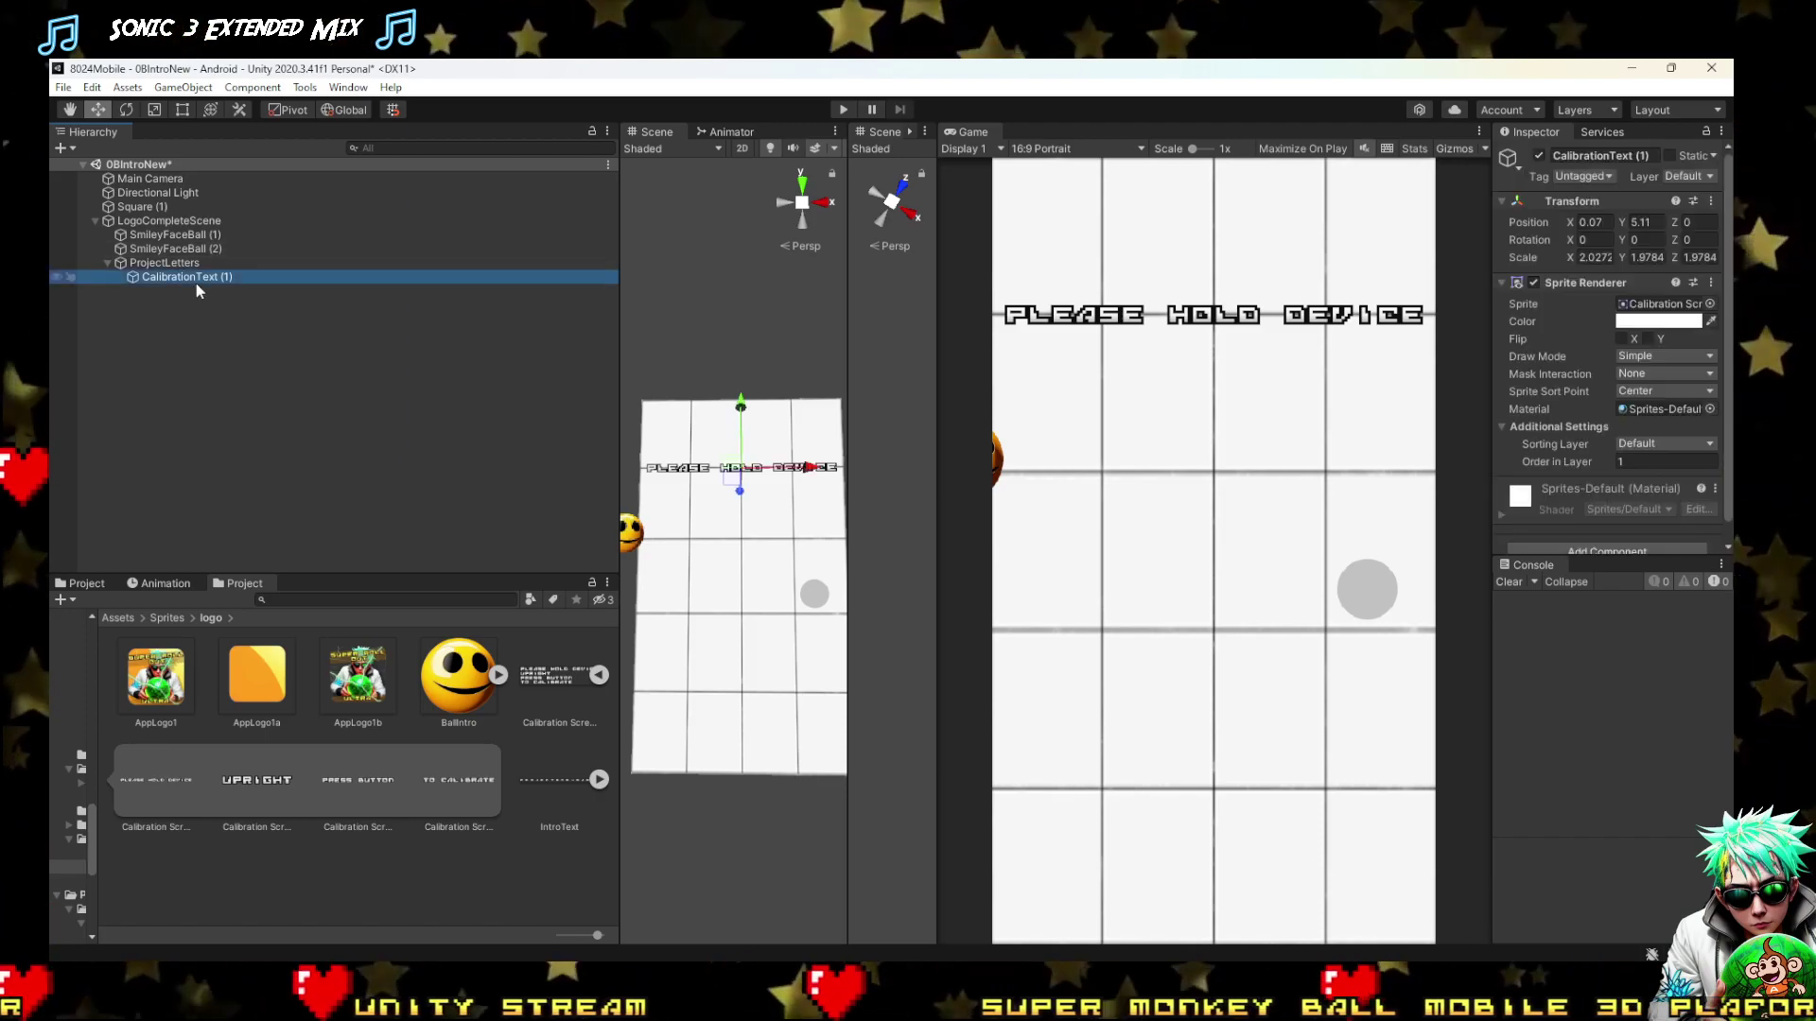
{"action": "key", "text": "ctrl+d"}
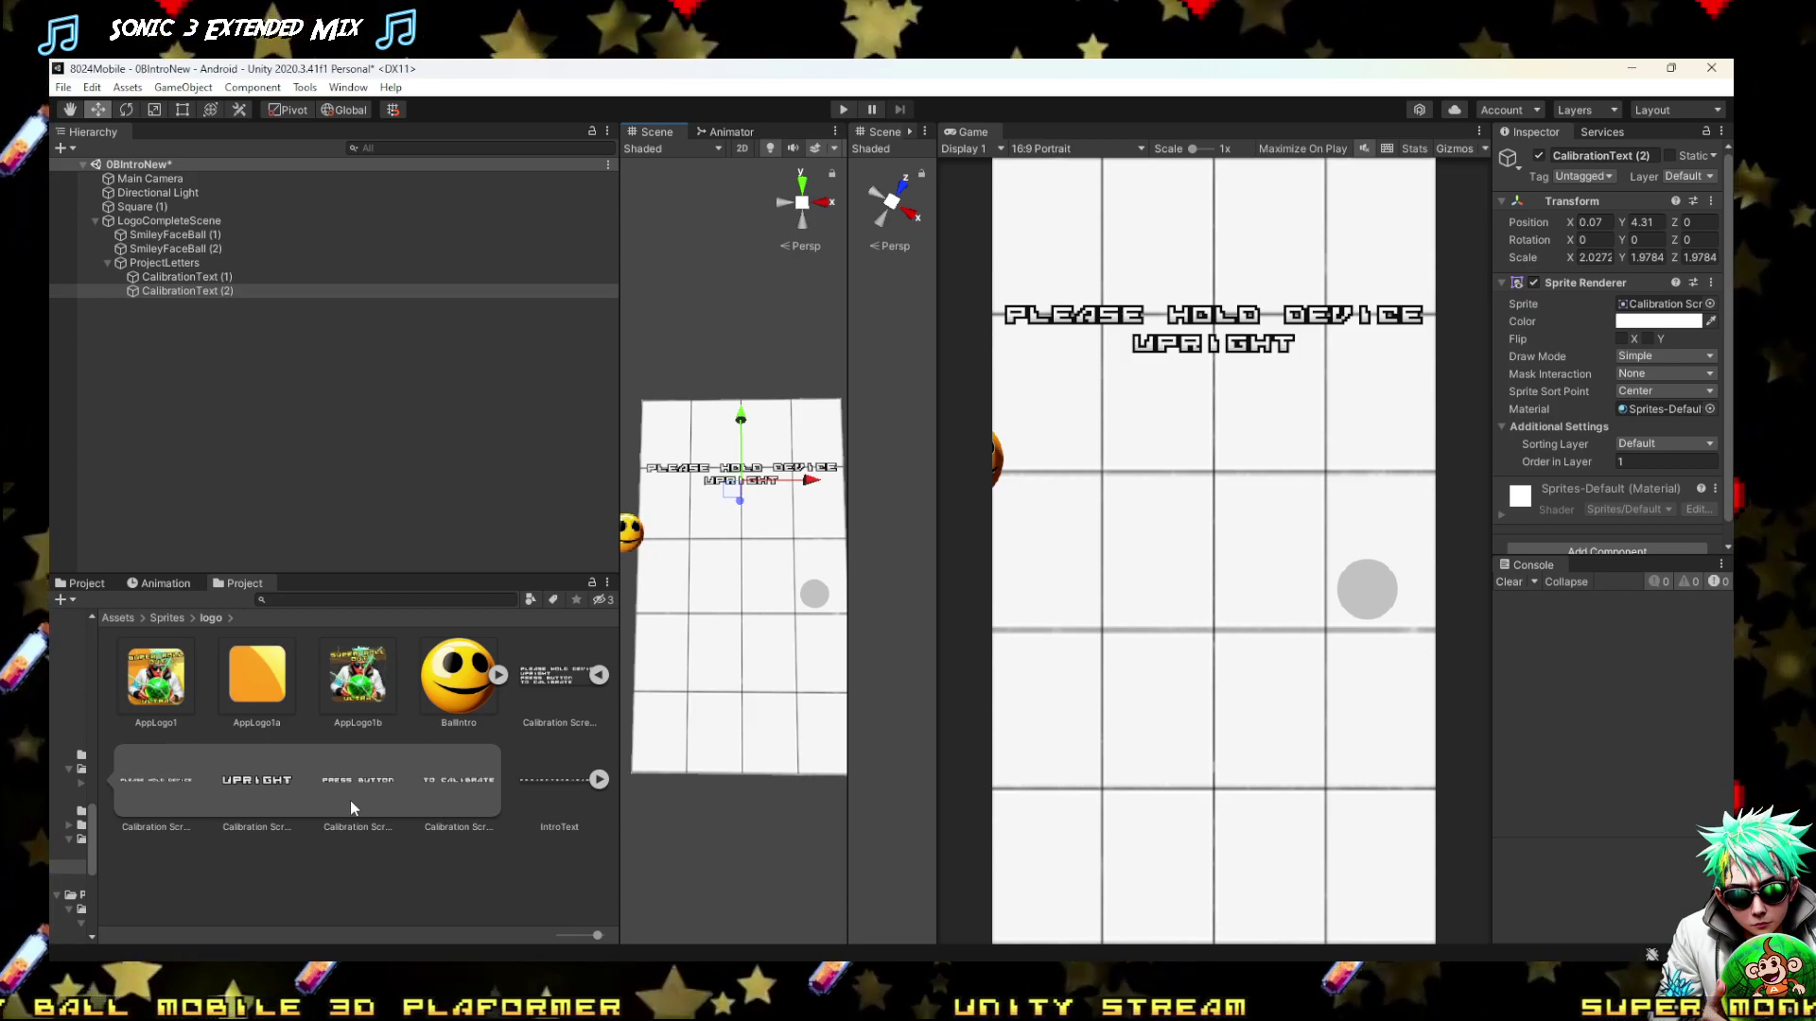
{"action": "left_click", "coordinate": [172, 264]}
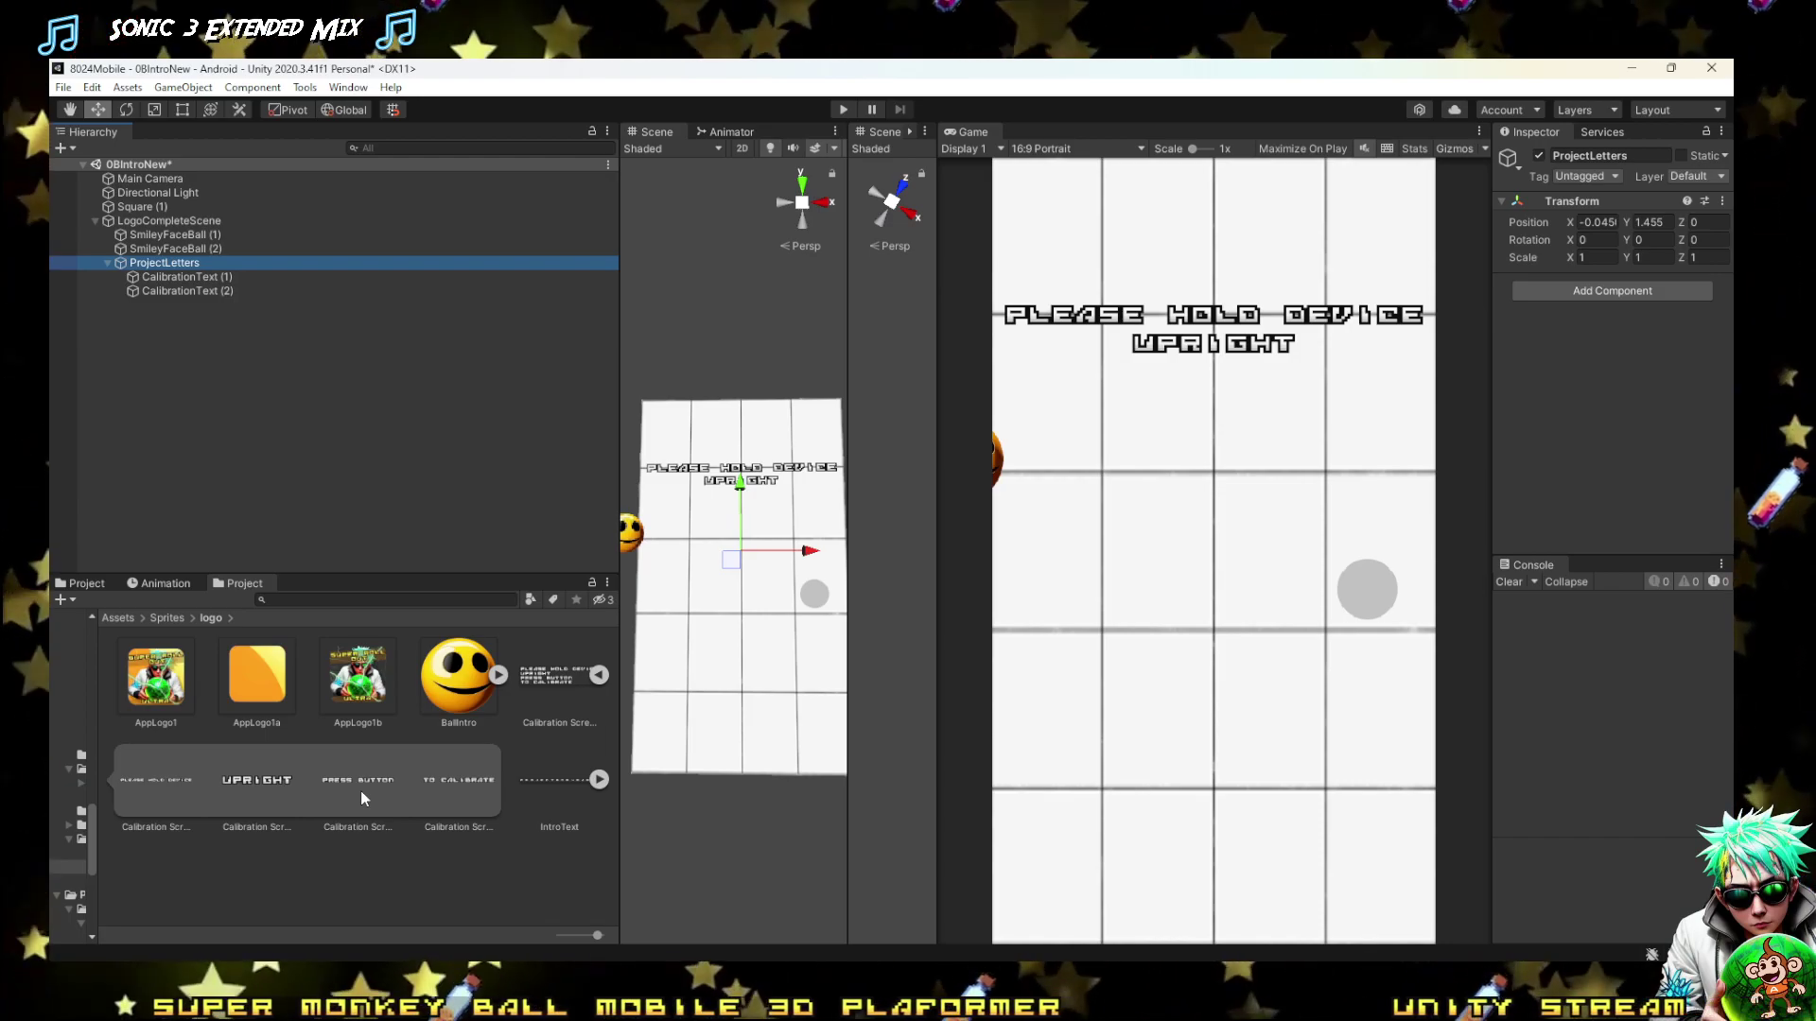
Duplicate the UPRIGHT object, move the copy down and give it the TO CALIBRATE sprite
{"action": "left_click", "coordinate": [156, 291]}
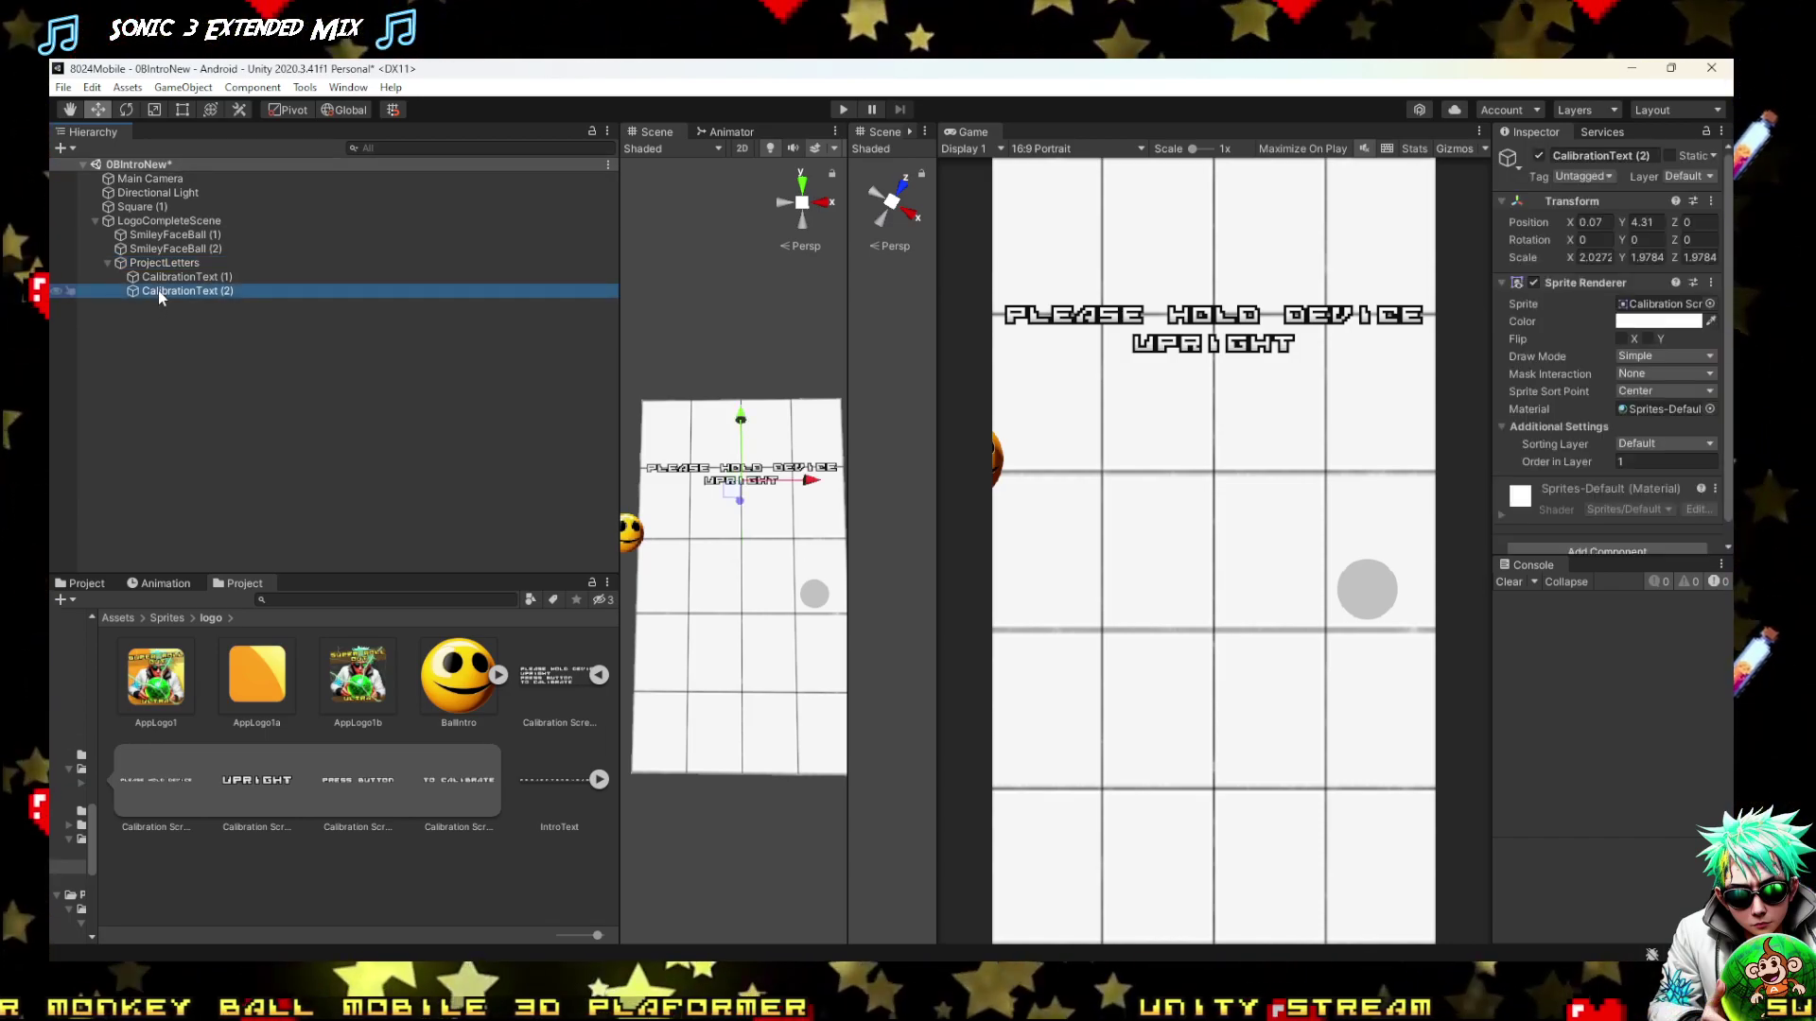
{"action": "key", "text": "ctrl+d"}
{"action": "left_click_drag", "start_coordinate": [740, 421], "coordinate": [743, 652]}
{"action": "left_click_drag", "start_coordinate": [444, 787], "coordinate": [1657, 311]}
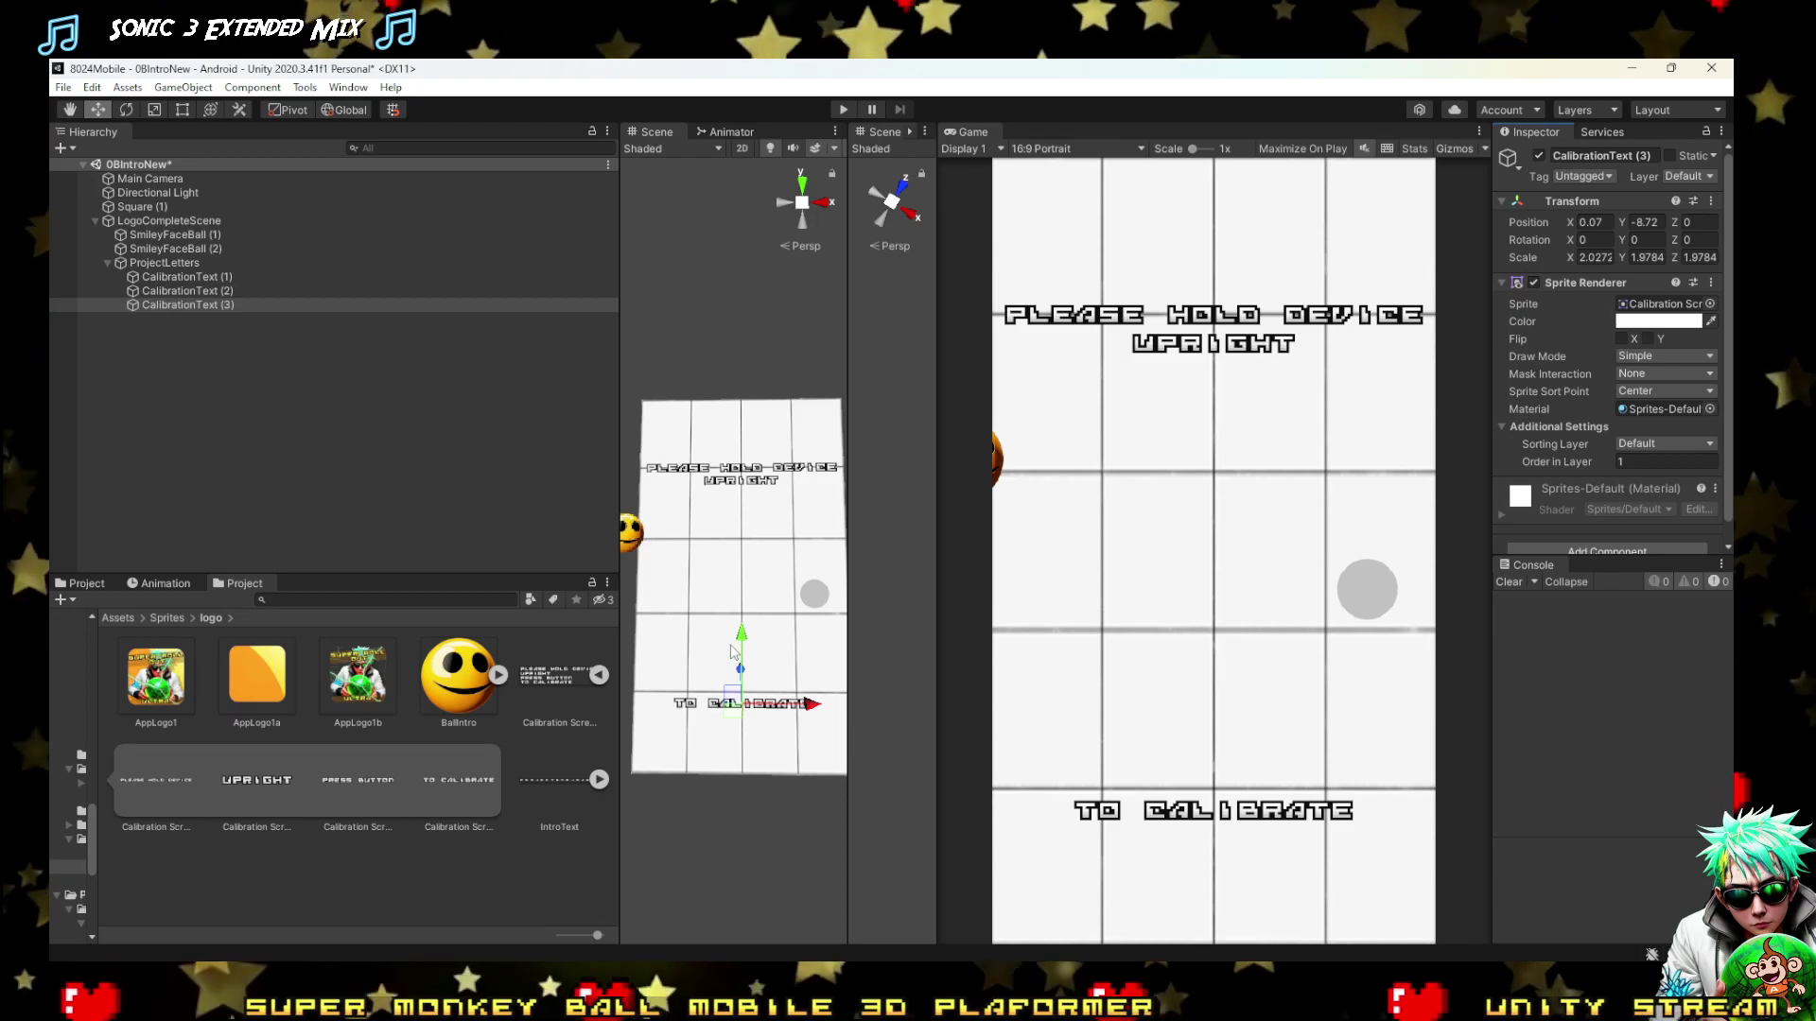
{"action": "left_click_drag", "start_coordinate": [746, 644], "coordinate": [746, 648]}
{"action": "key", "text": "ctrl+z"}
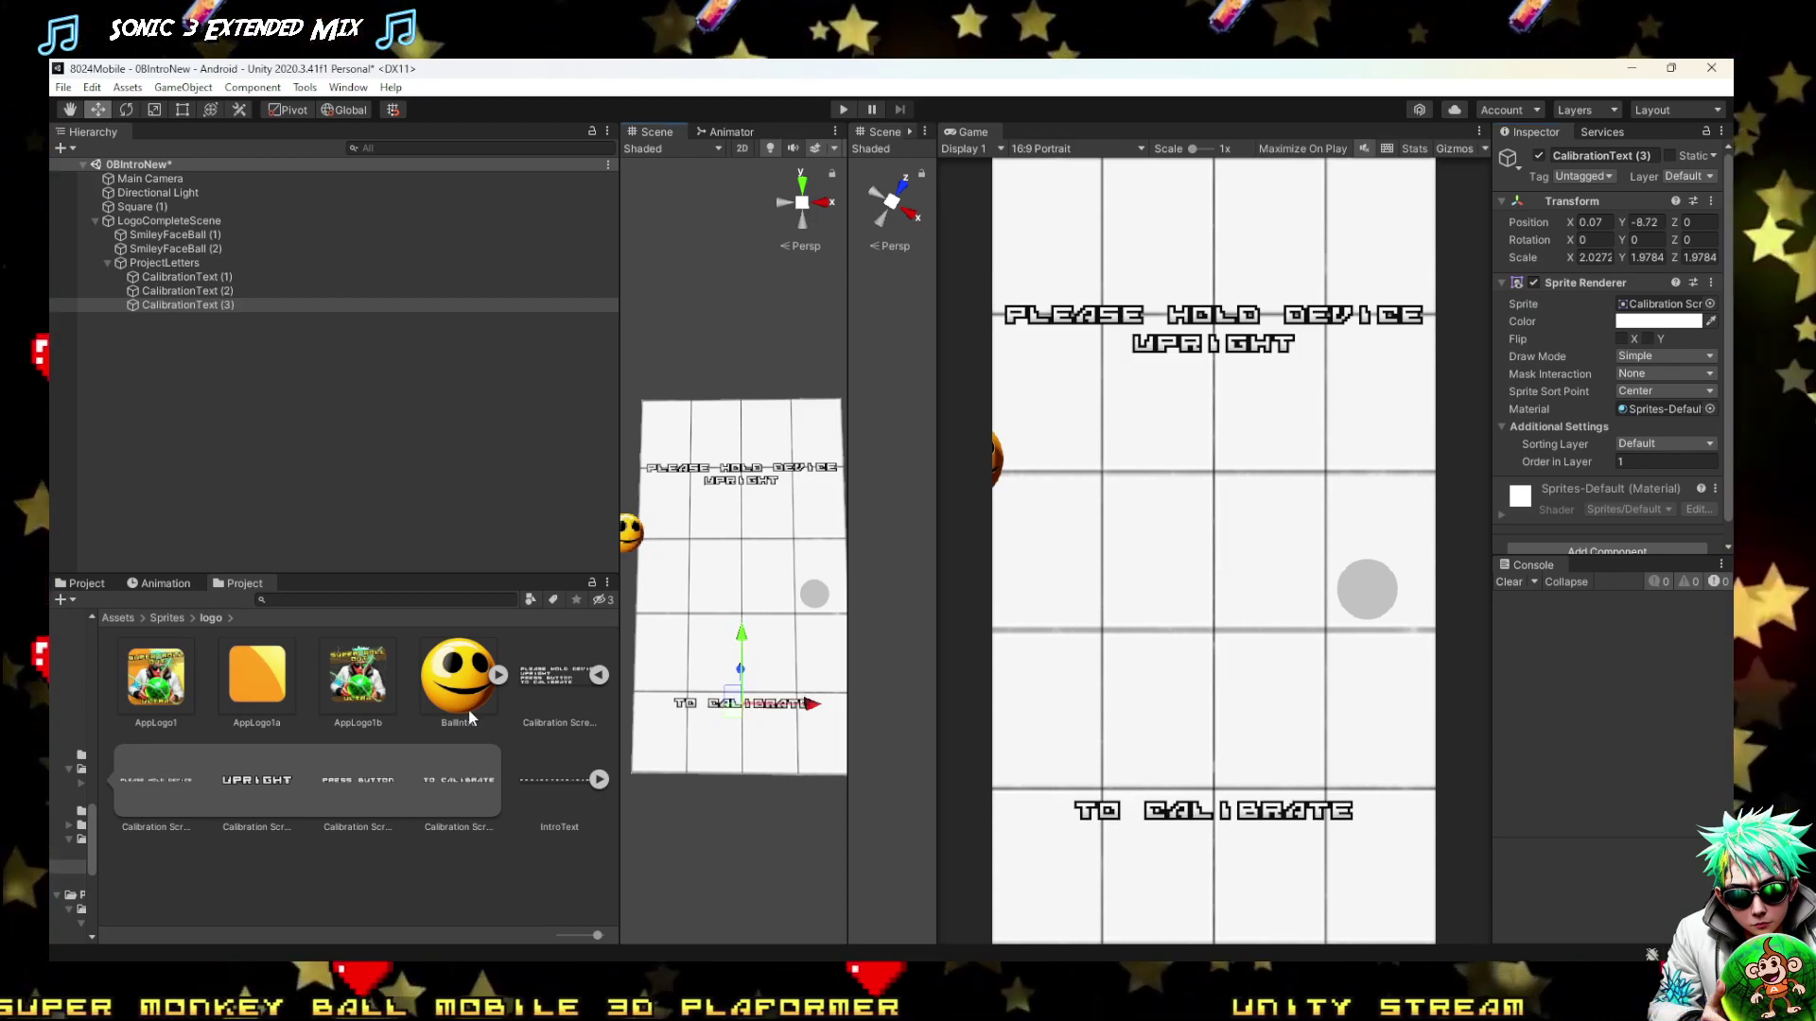
Duplicate TO CALIBRATE, give the copy the PRESS BUTTON sprite, and position it beside TO CALIBRATE
{"action": "left_click", "coordinate": [169, 305]}
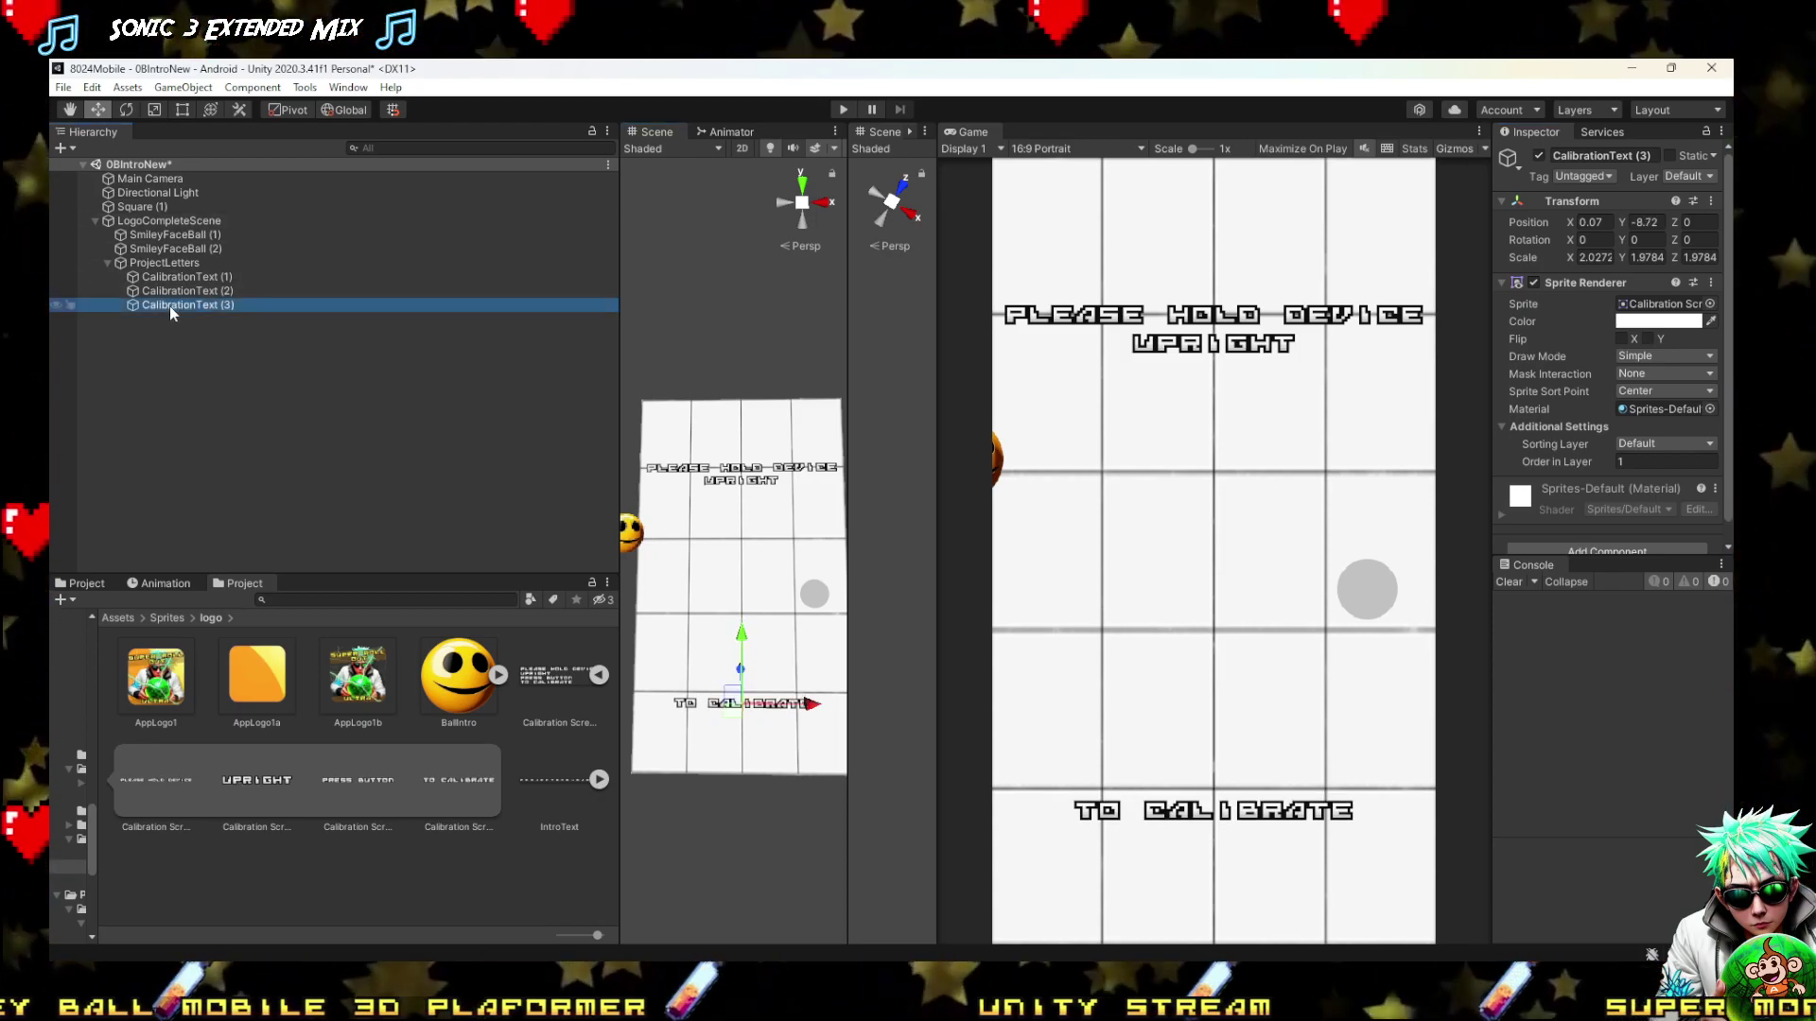
{"action": "key", "text": "ctrl+d"}
{"action": "left_click_drag", "start_coordinate": [350, 796], "coordinate": [1661, 305]}
{"action": "left_click_drag", "start_coordinate": [741, 643], "coordinate": [729, 661]}
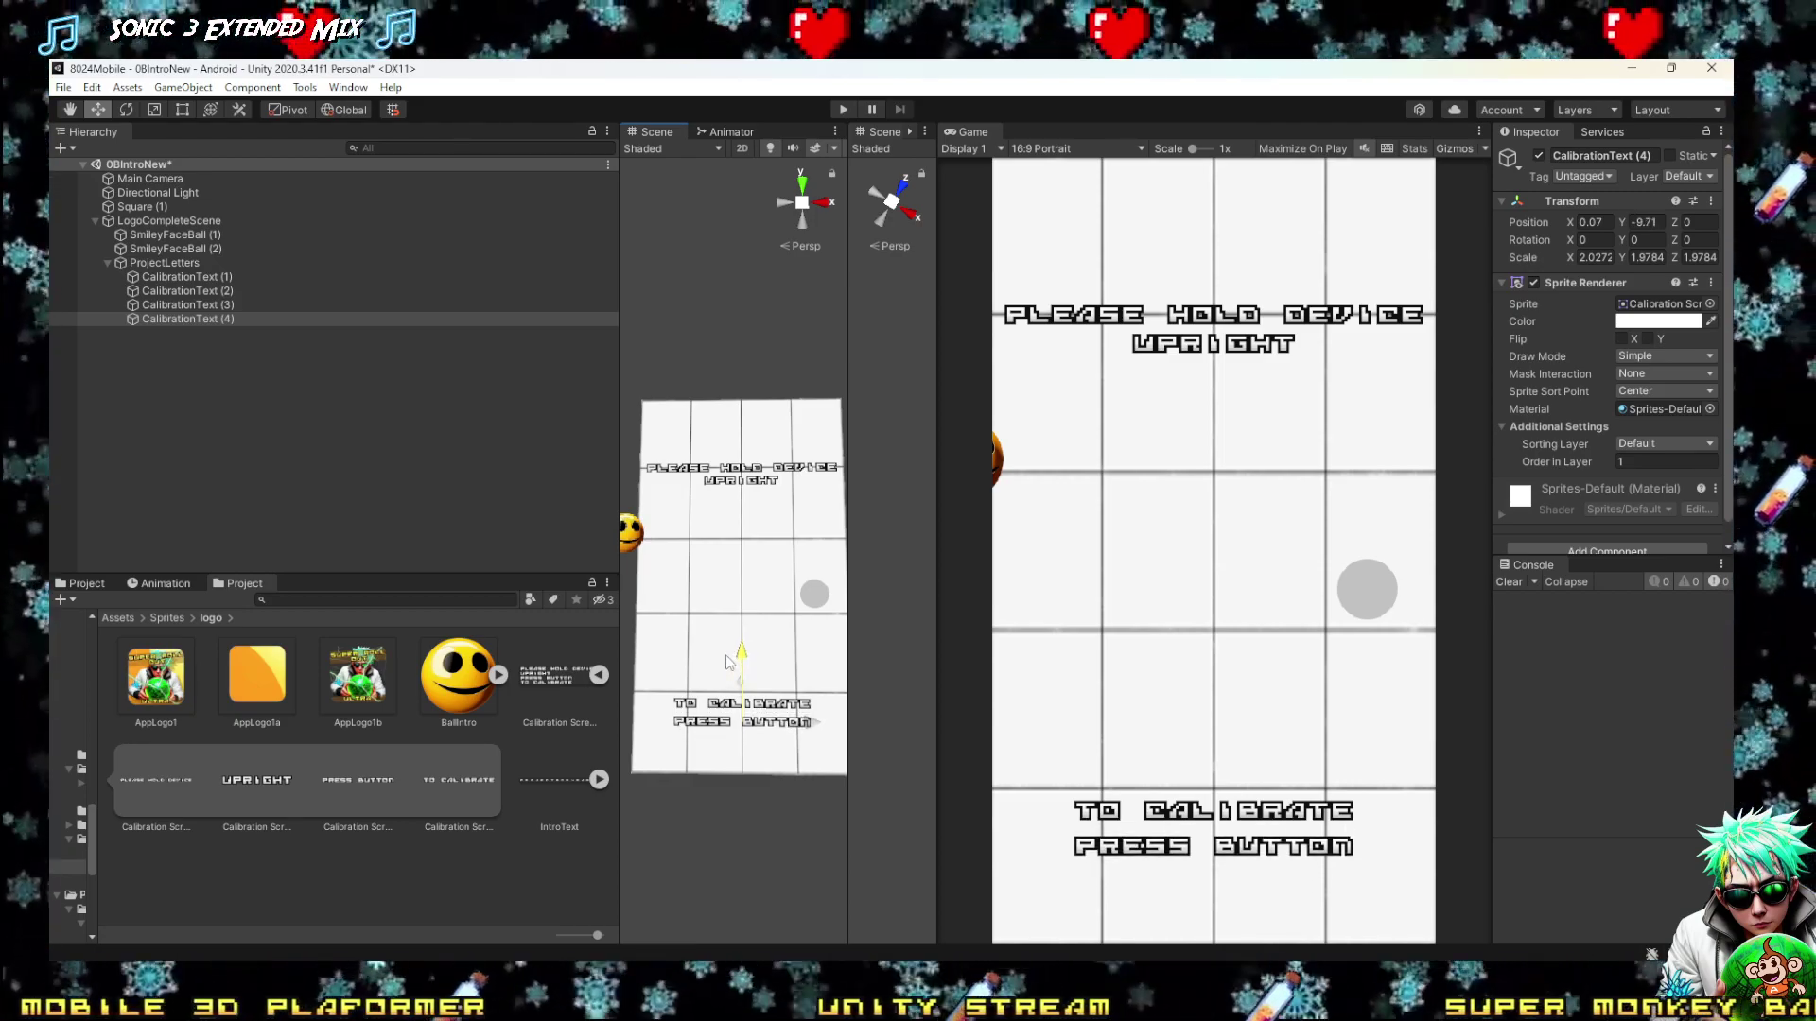
{"action": "left_click_drag", "start_coordinate": [729, 662], "coordinate": [729, 629]}
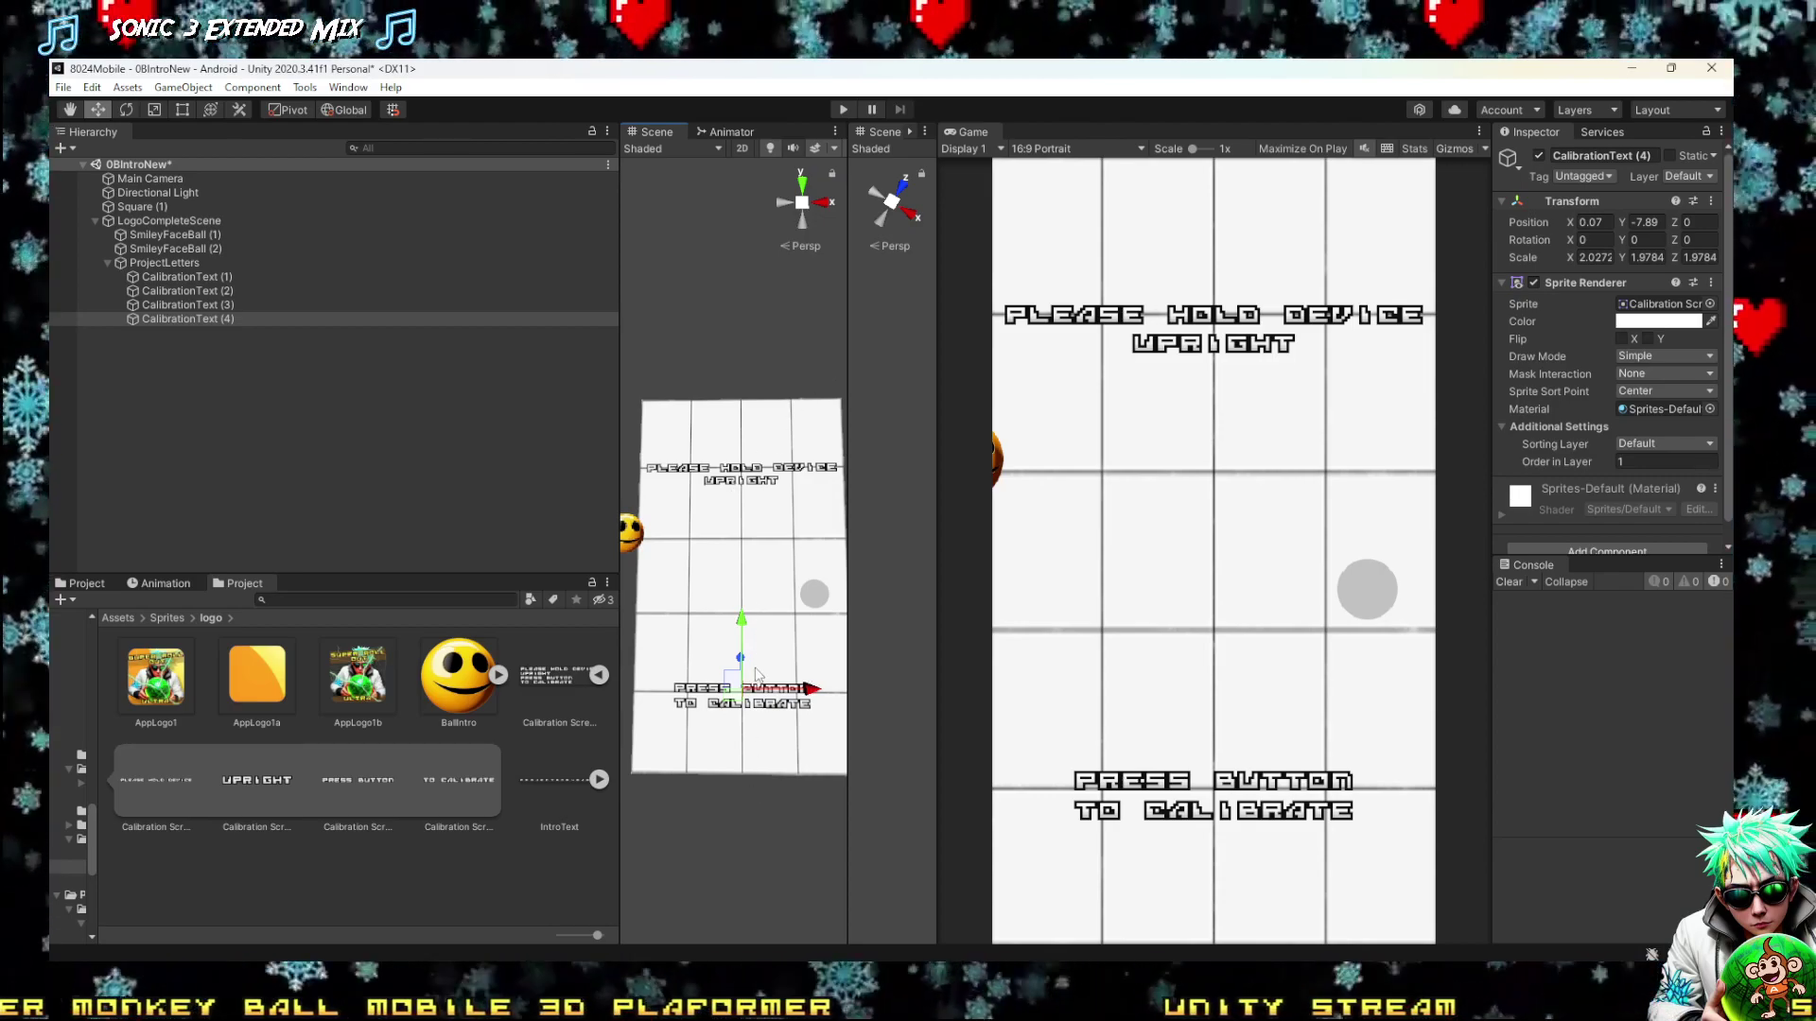
{"action": "left_click_drag", "start_coordinate": [743, 620], "coordinate": [747, 650]}
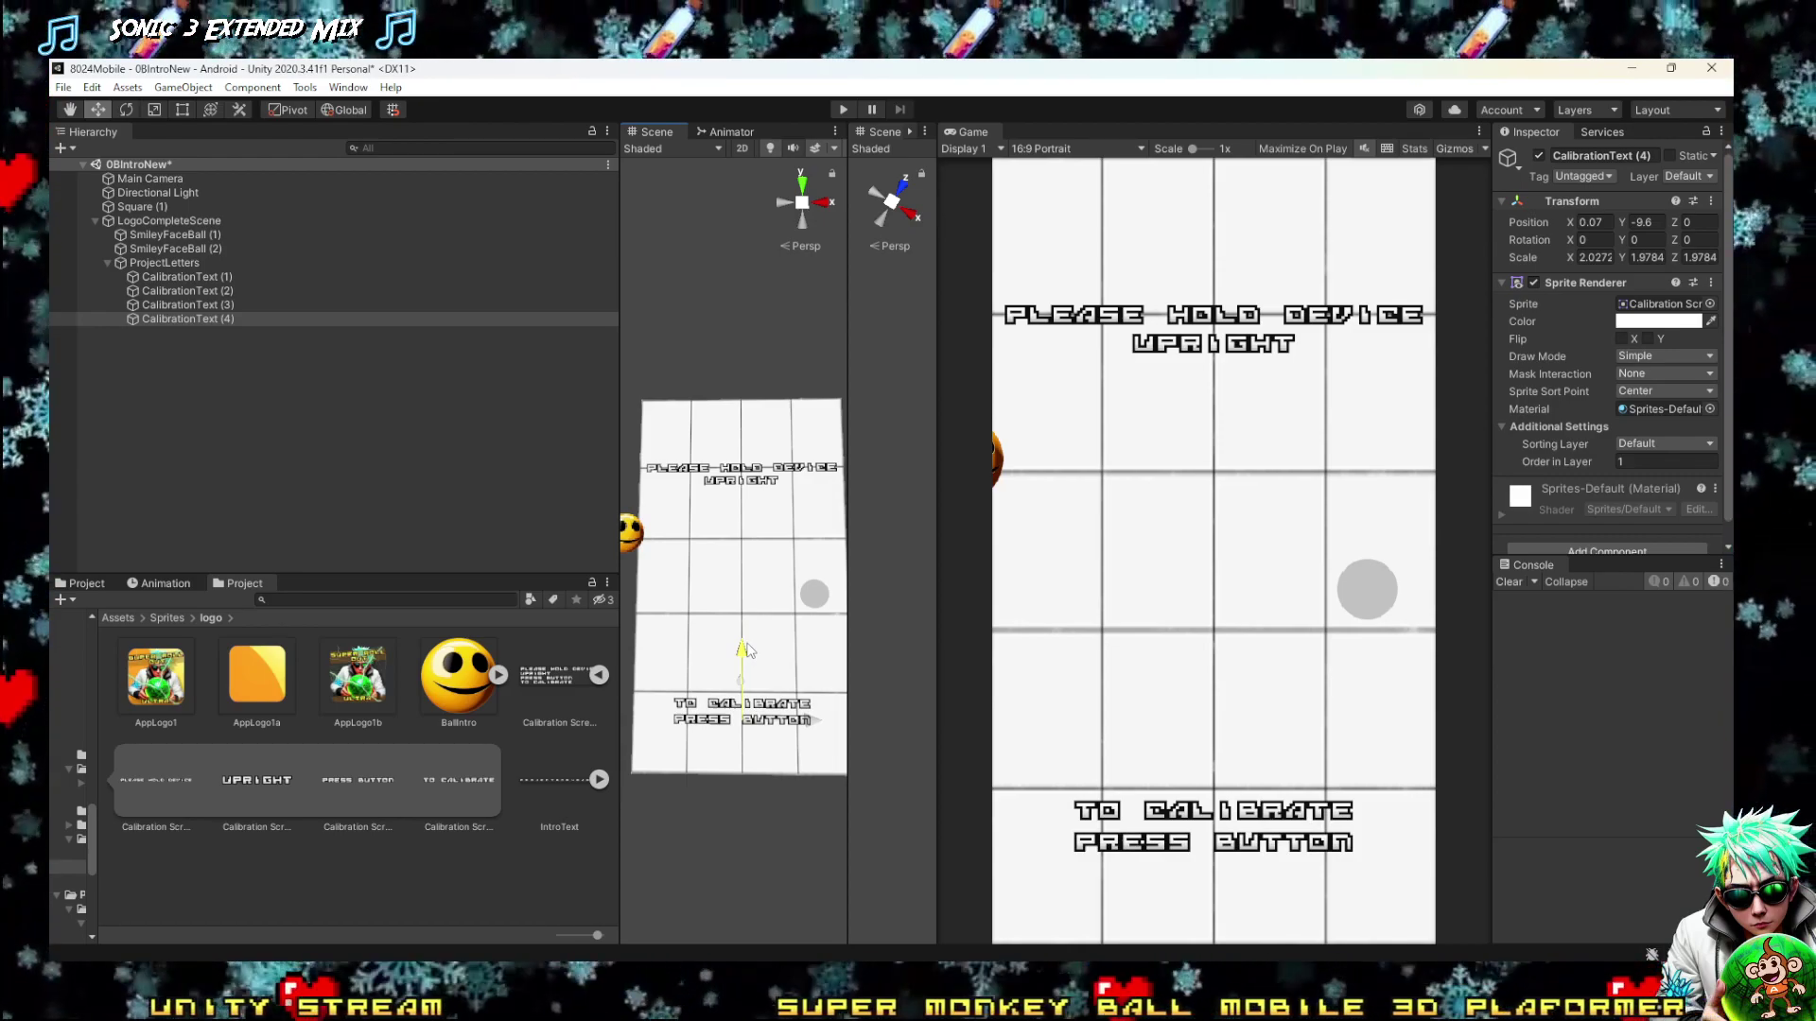
{"action": "left_click_drag", "start_coordinate": [745, 649], "coordinate": [749, 613]}
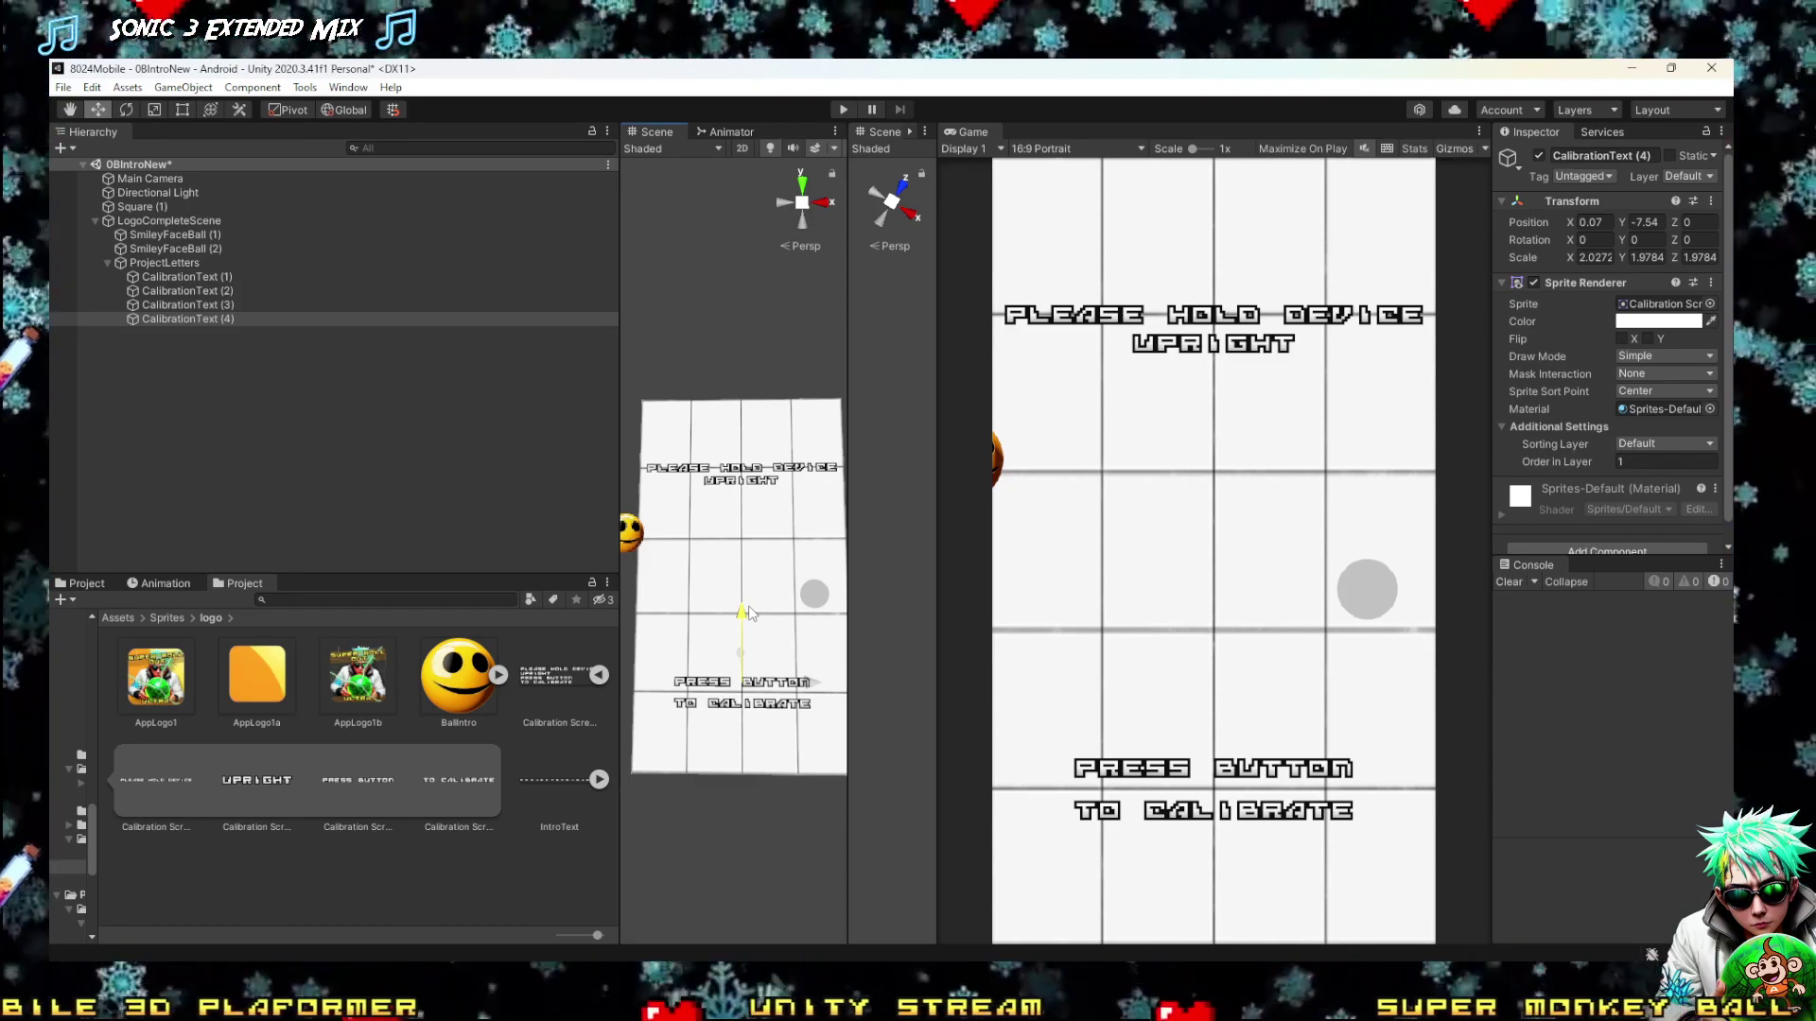
Move the PRESS BUTTON and TO CALIBRATE objects up together, nudge them, then back near the bottom
{"action": "left_click", "coordinate": [187, 304], "text": "ctrl"}
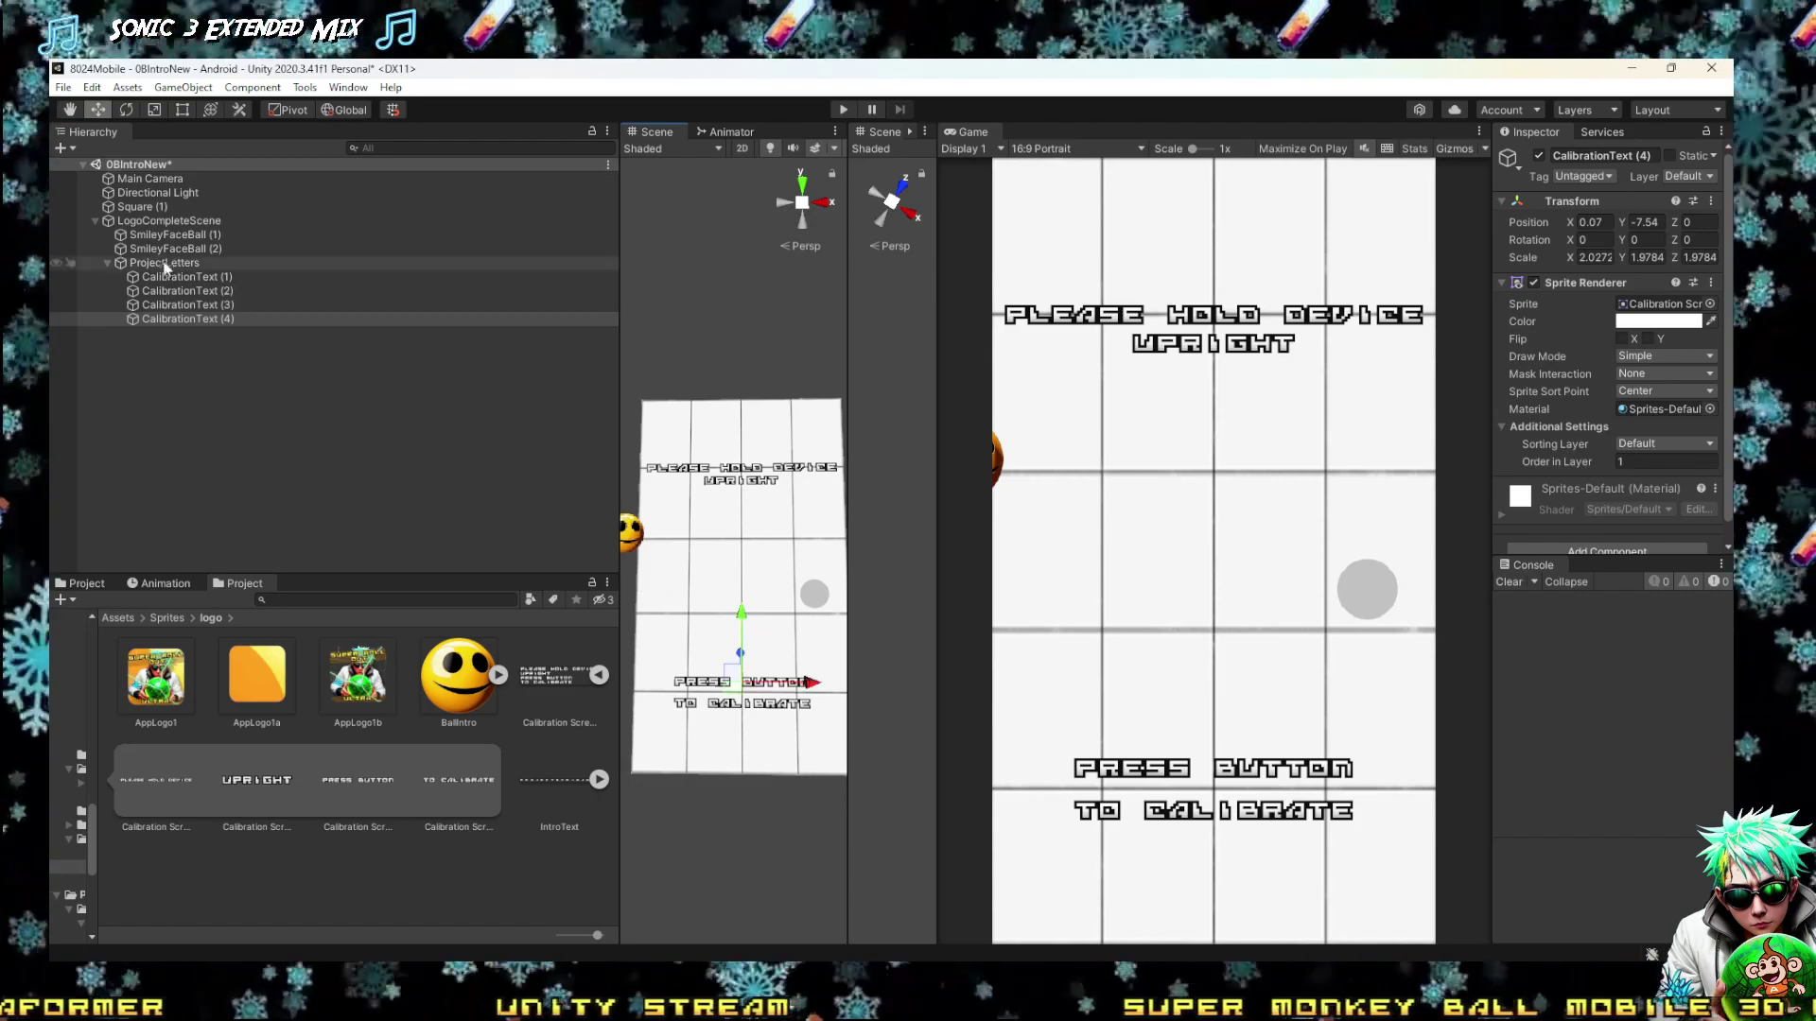
{"action": "left_click_drag", "start_coordinate": [744, 643], "coordinate": [748, 433]}
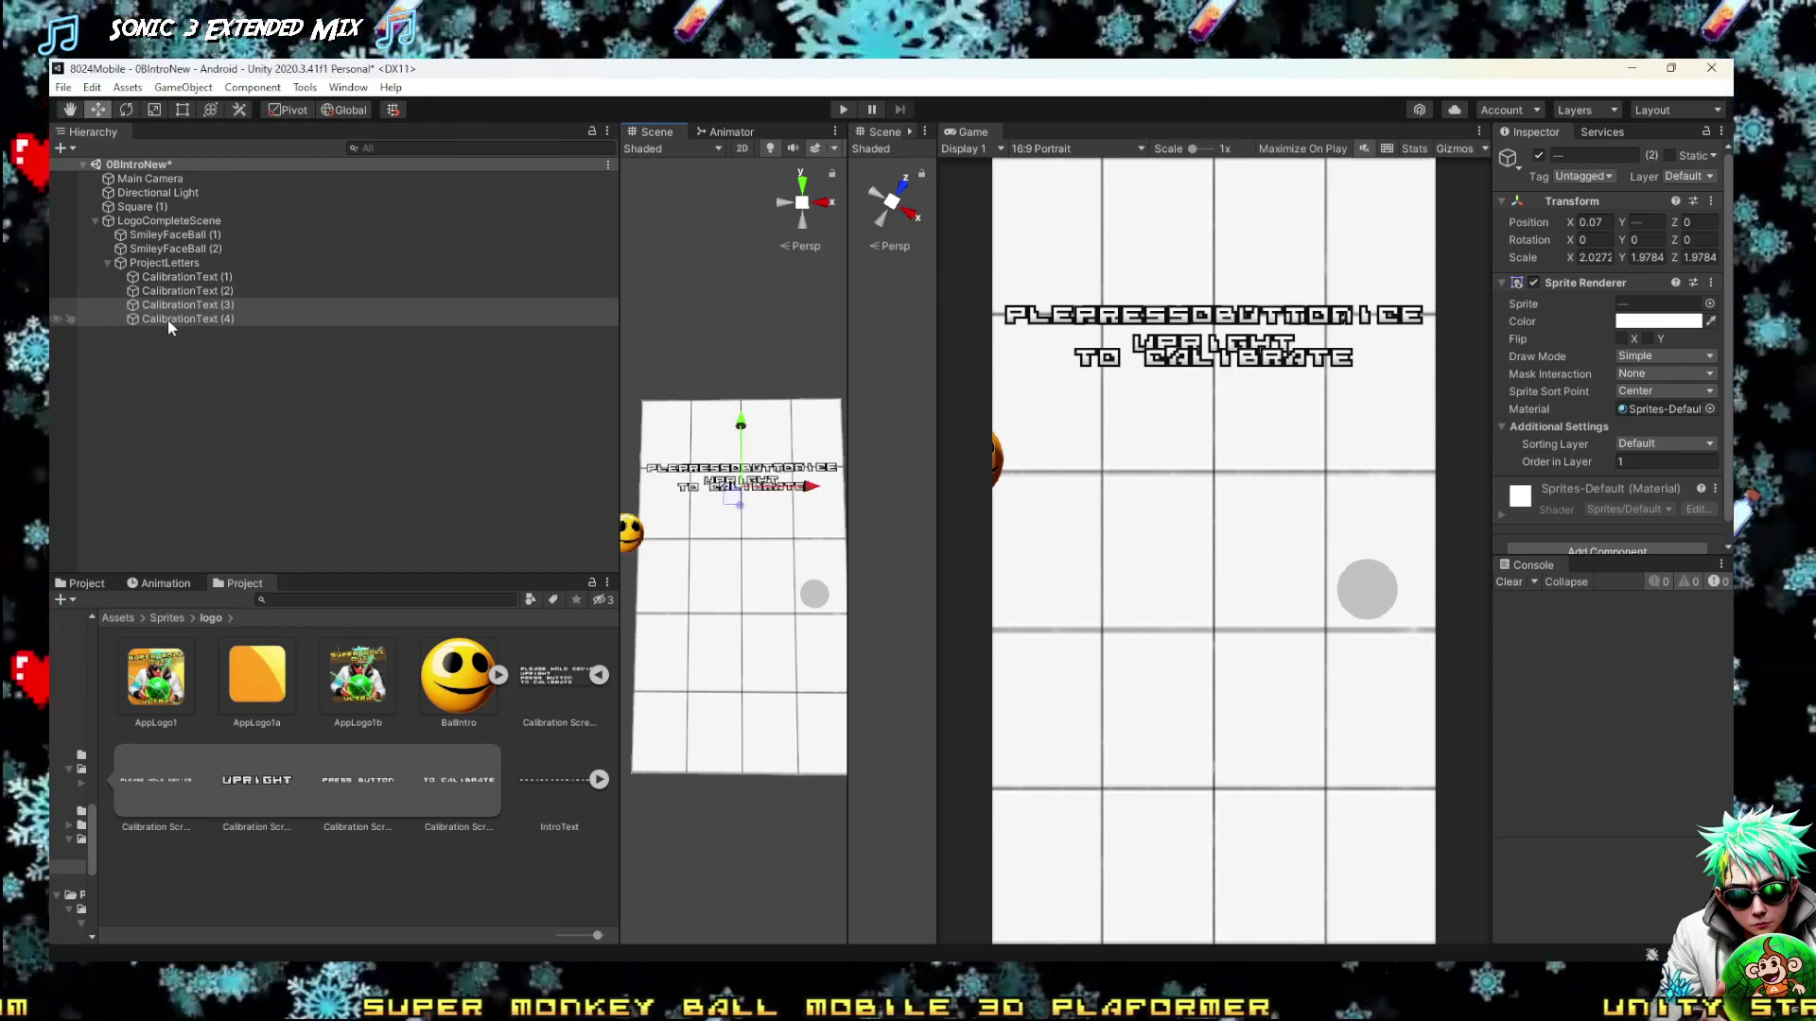
{"action": "left_click", "coordinate": [168, 320]}
{"action": "mouse_move", "coordinate": [741, 420]}
{"action": "left_mouse_down"}
{"action": "mouse_move", "coordinate": [740, 399]}
{"action": "mouse_move", "coordinate": [735, 417]}
{"action": "left_mouse_up"}
{"action": "left_click", "coordinate": [182, 305]}
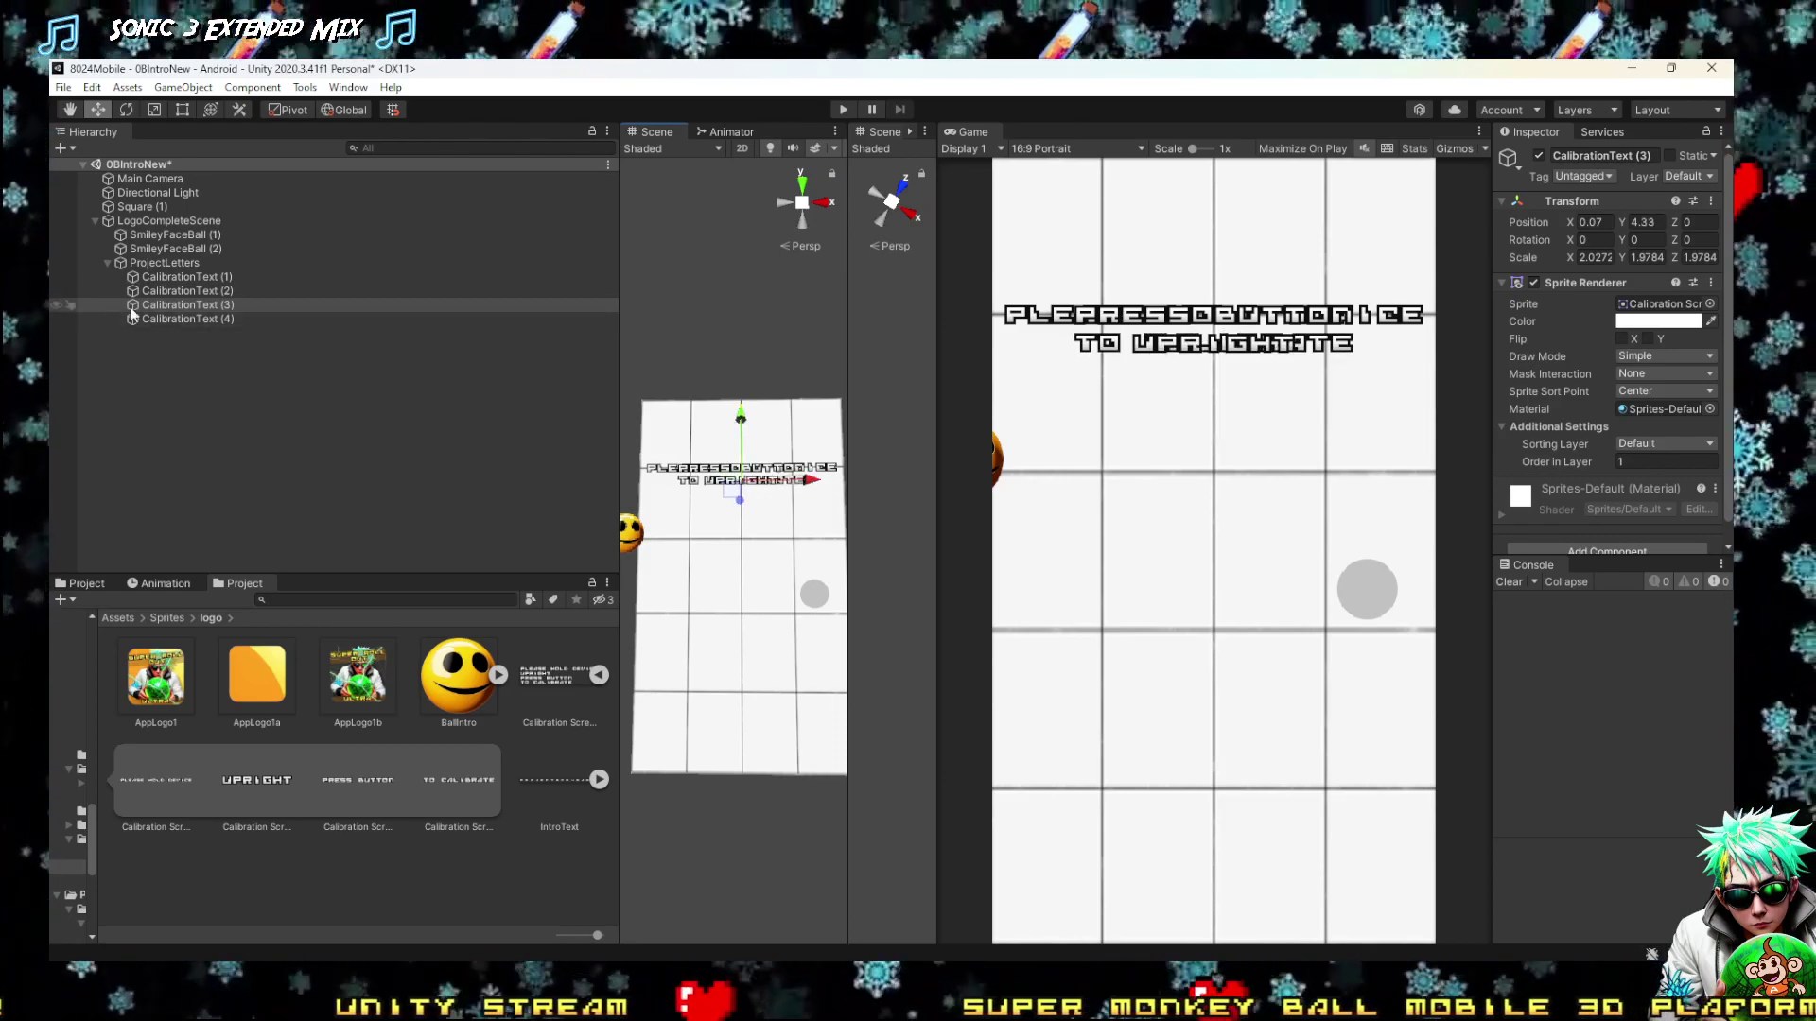
{"action": "left_click", "coordinate": [209, 321], "text": "shift"}
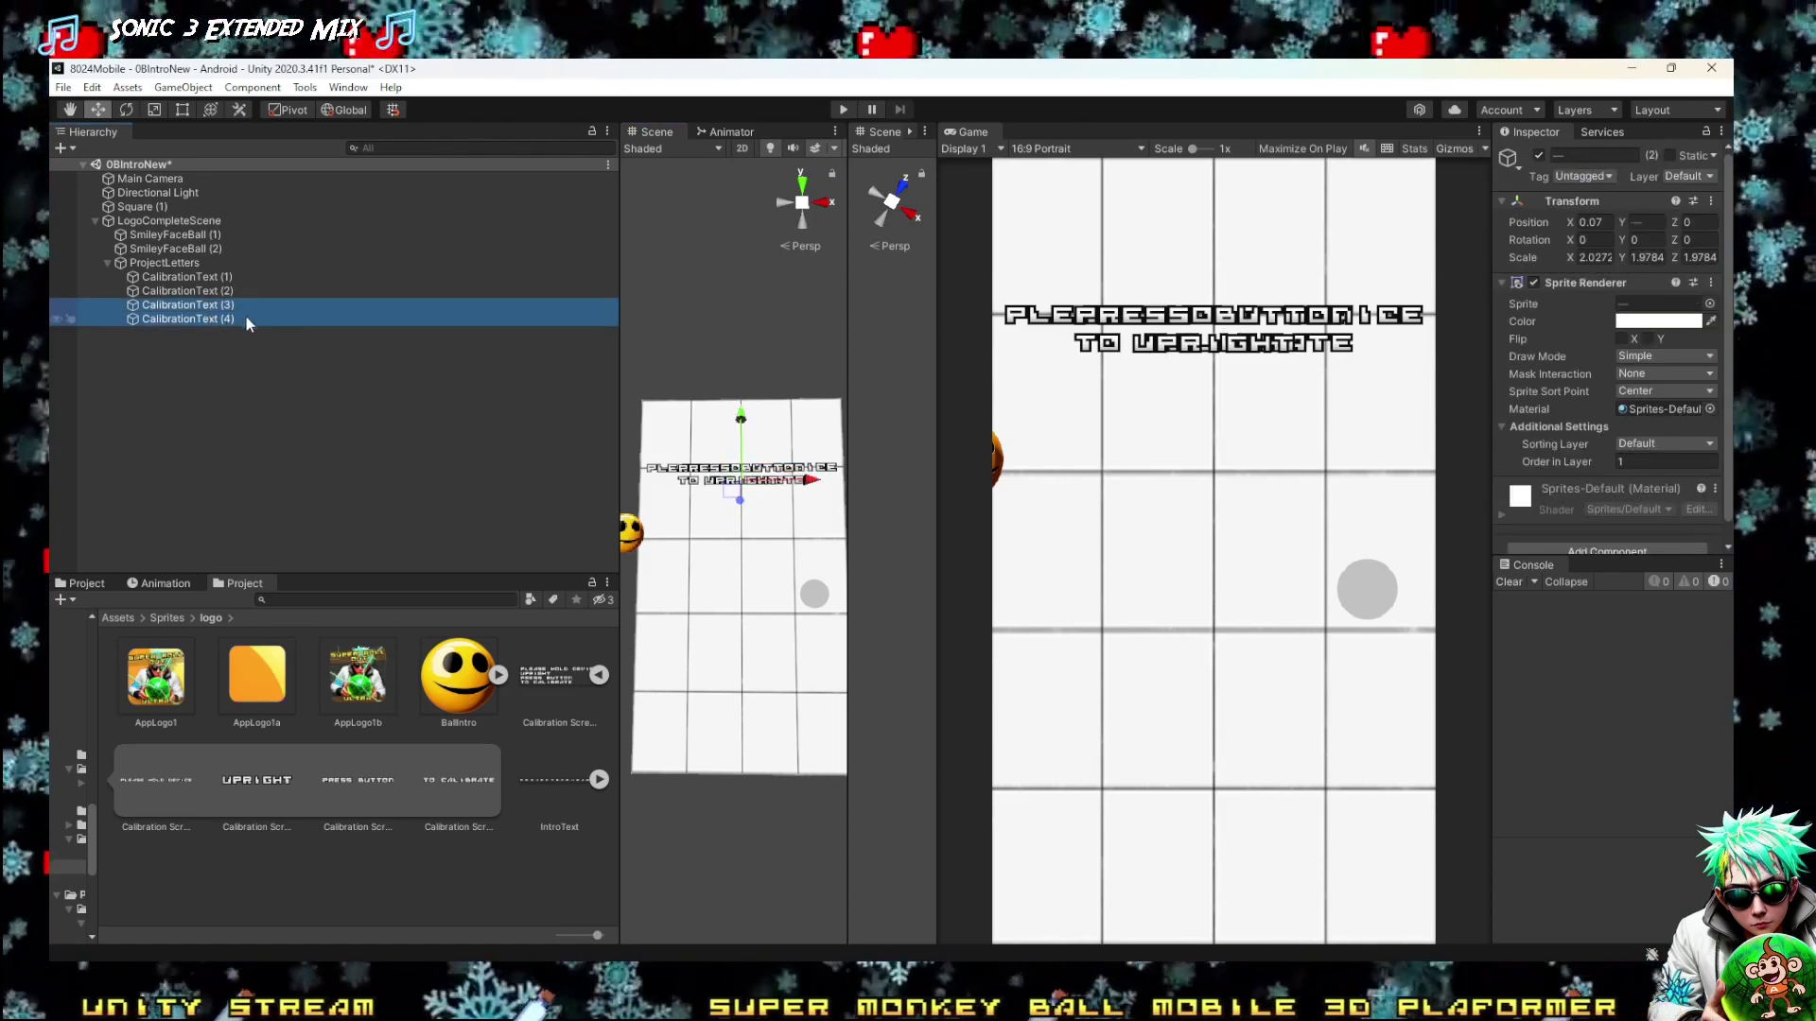
{"action": "left_click_drag", "start_coordinate": [742, 423], "coordinate": [741, 632]}
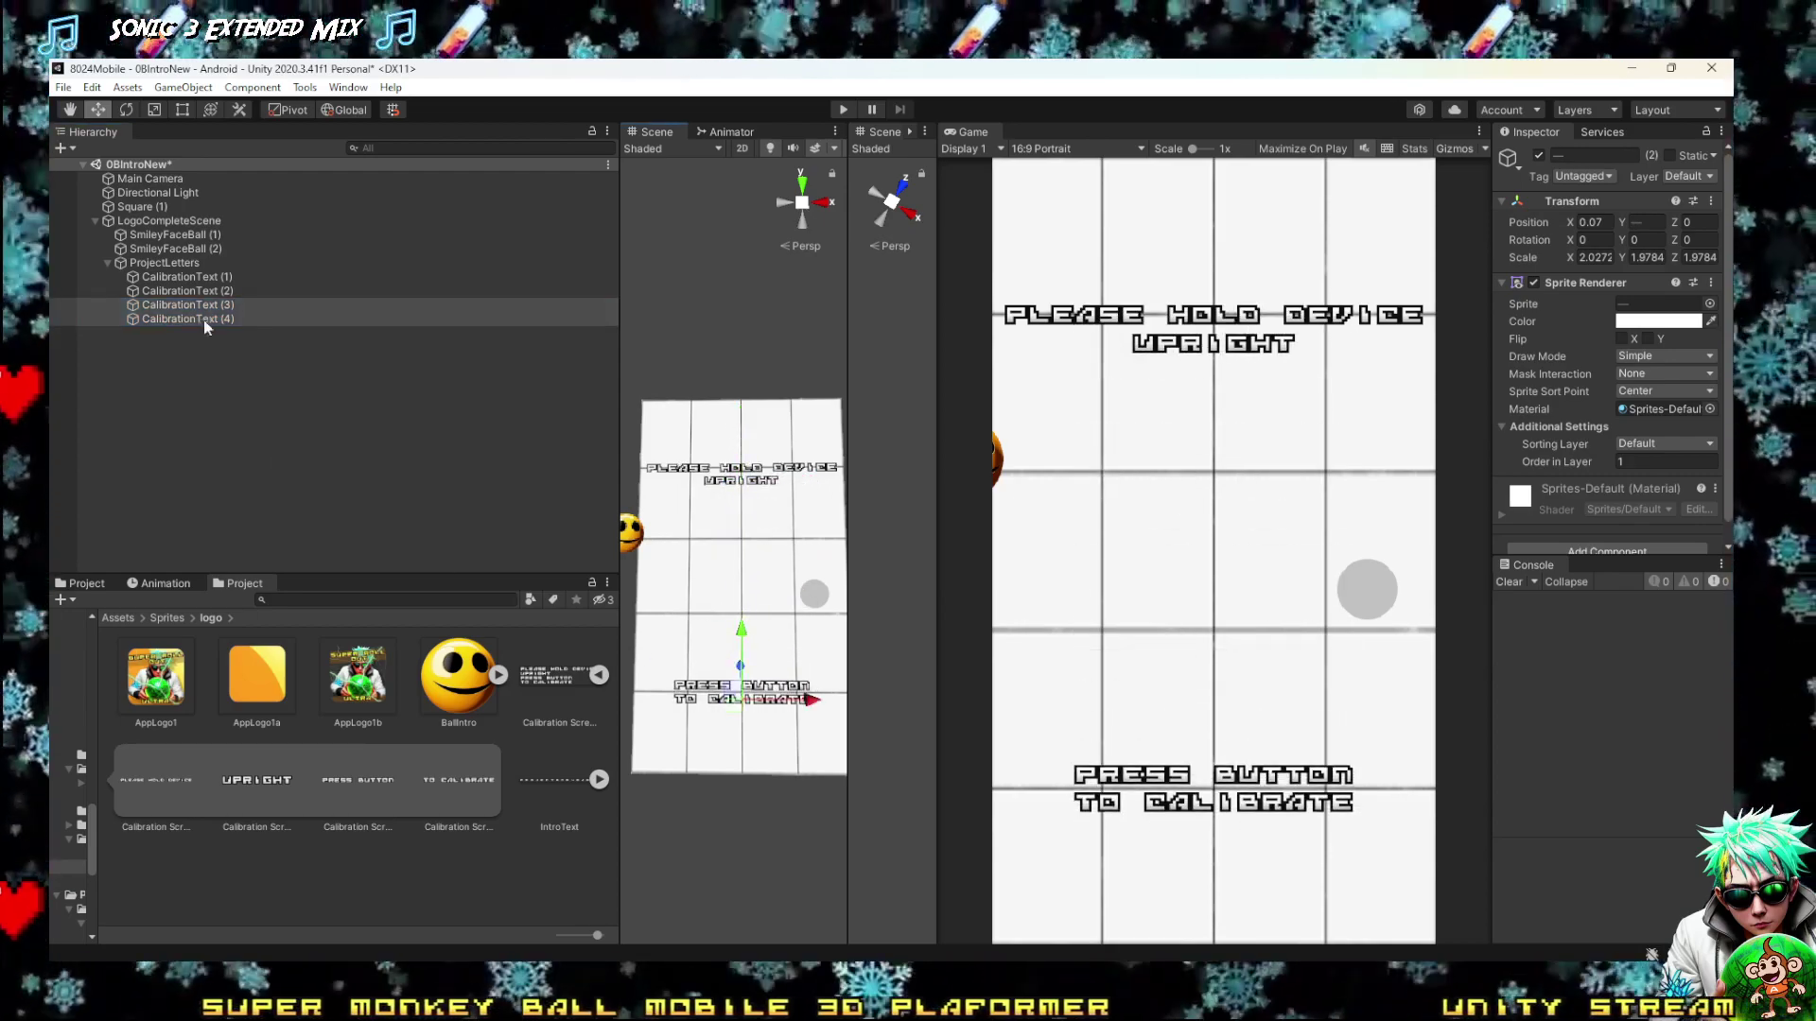
Rename the TO CALIBRATE object to CalibrationText (5) and PRESS BUTTON to CalibrationText (3)
{"action": "left_click", "coordinate": [218, 308]}
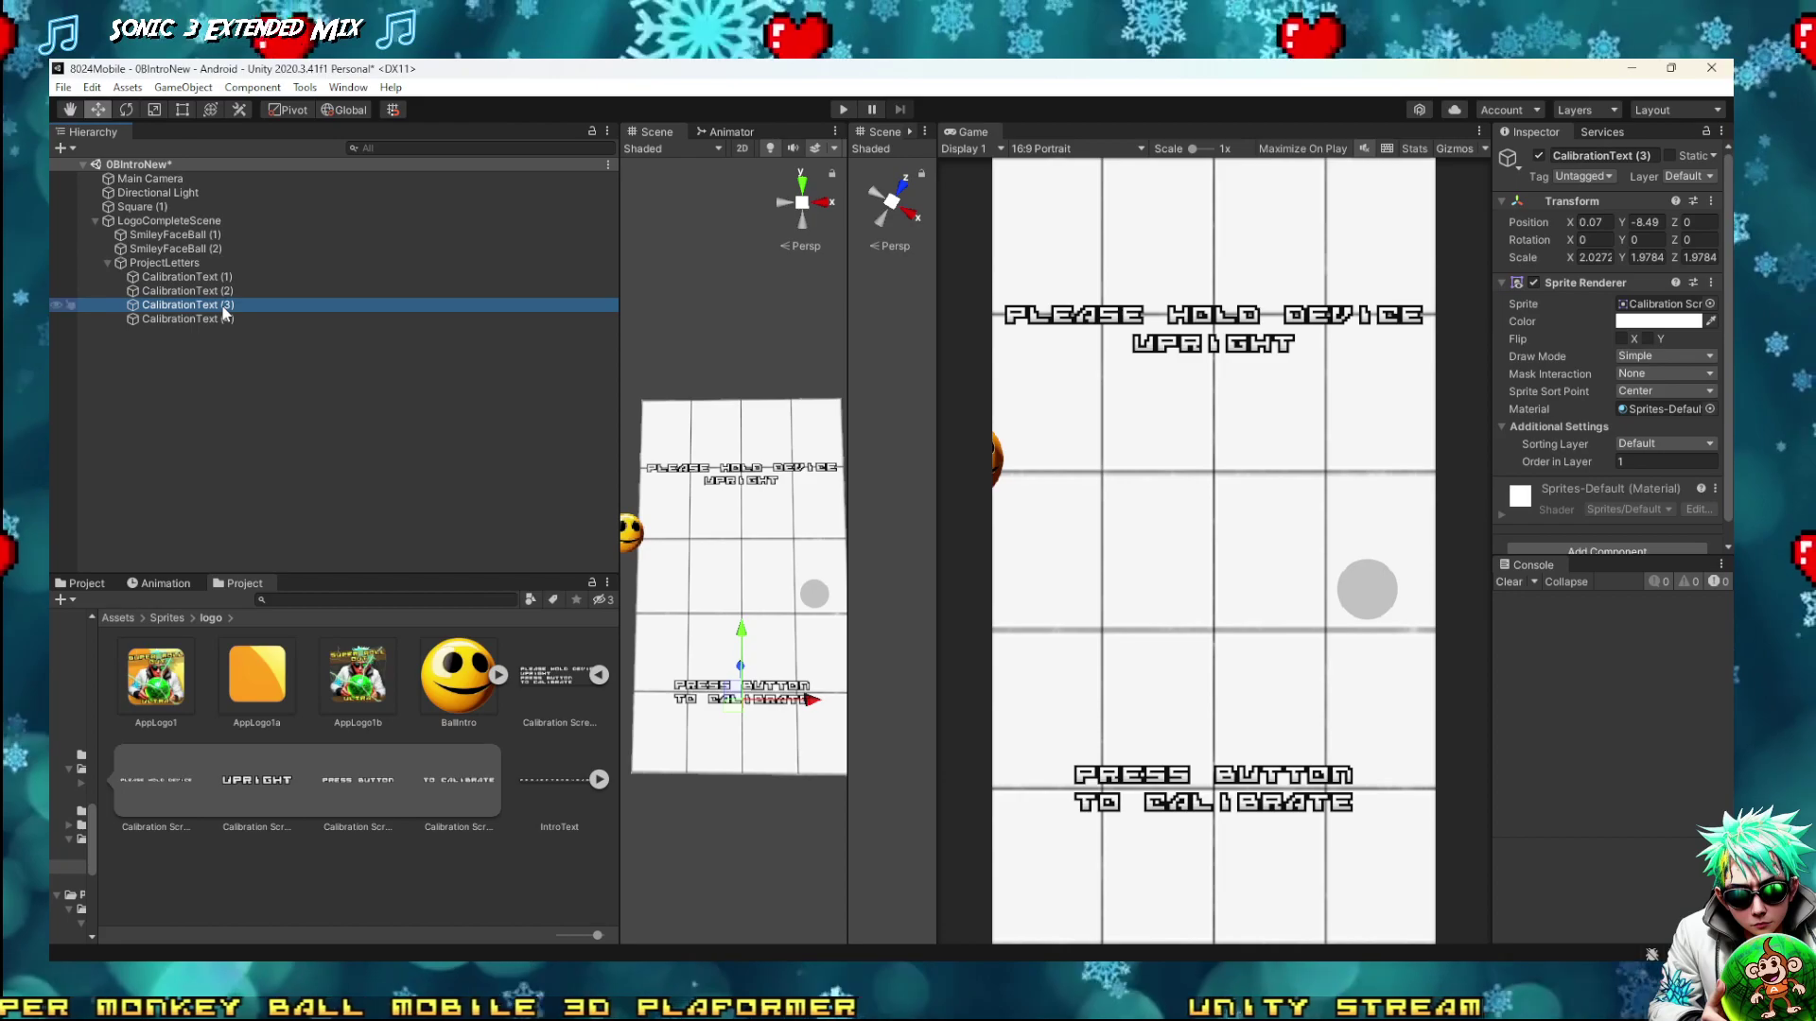
{"action": "left_click", "coordinate": [227, 315]}
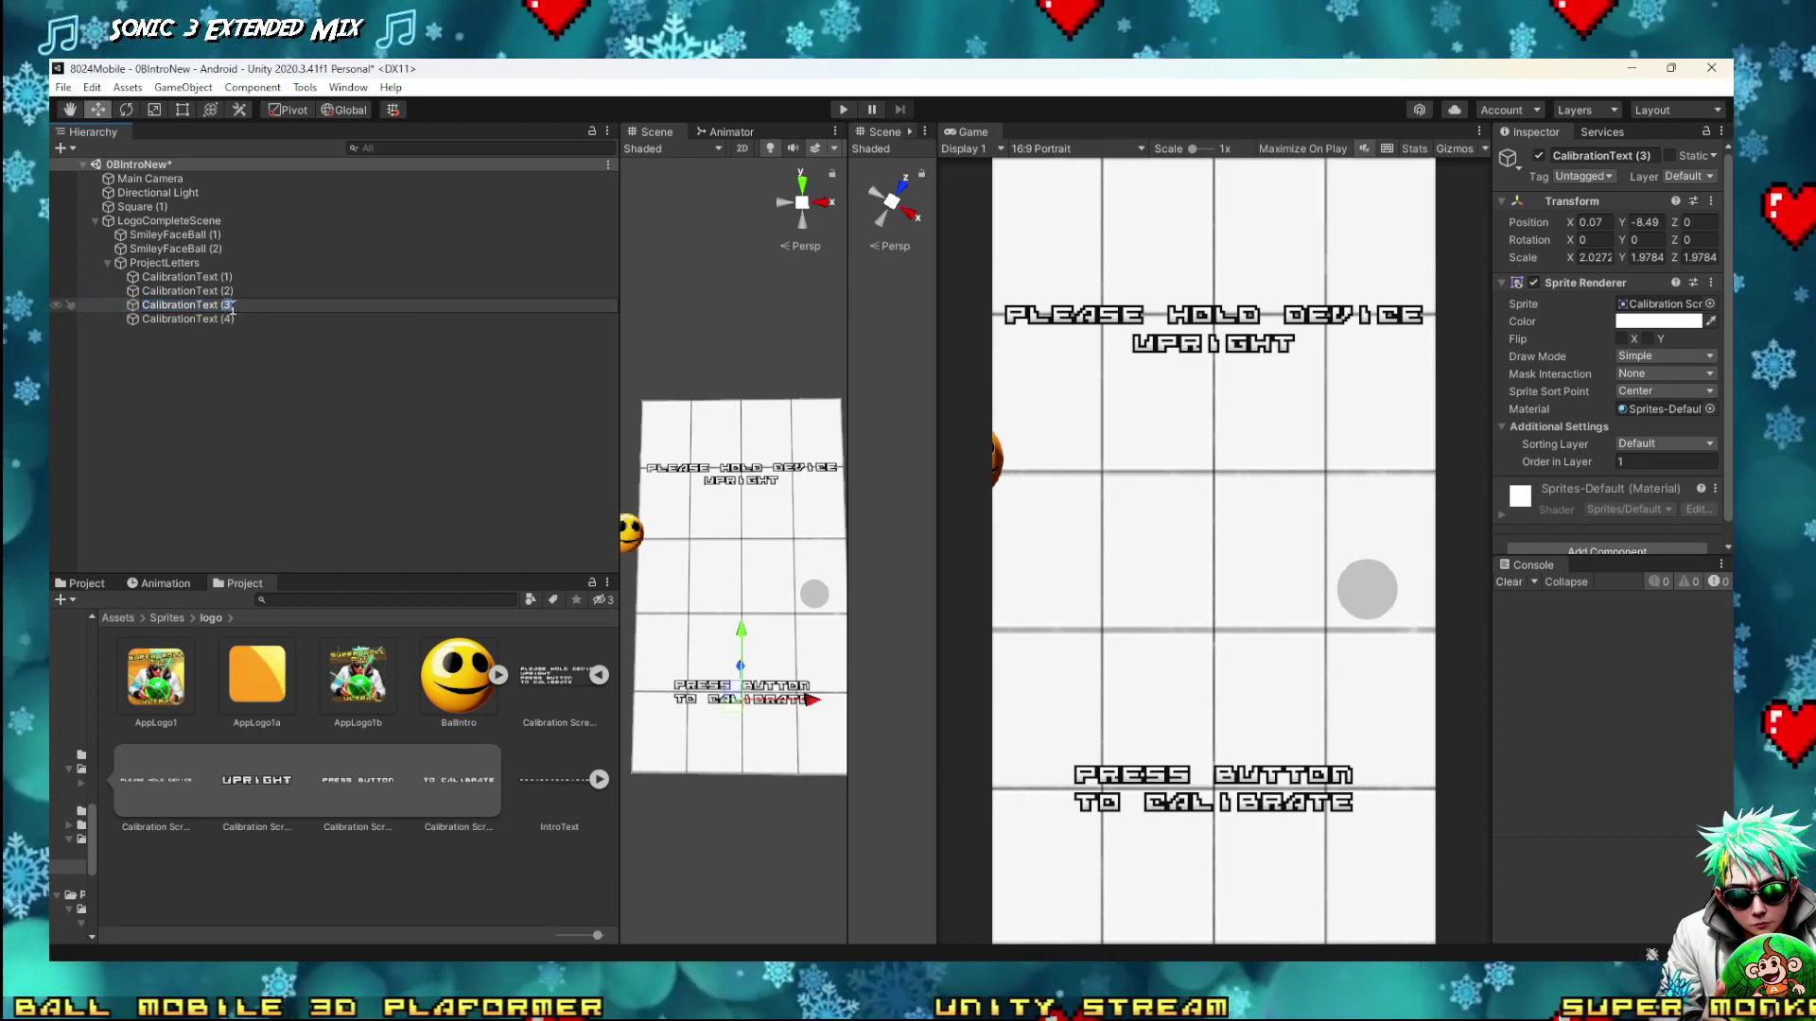
{"action": "key", "text": "BackSpace"}
{"action": "type", "text": "5"}
{"action": "left_click", "coordinate": [220, 349]}
{"action": "left_click", "coordinate": [231, 322]}
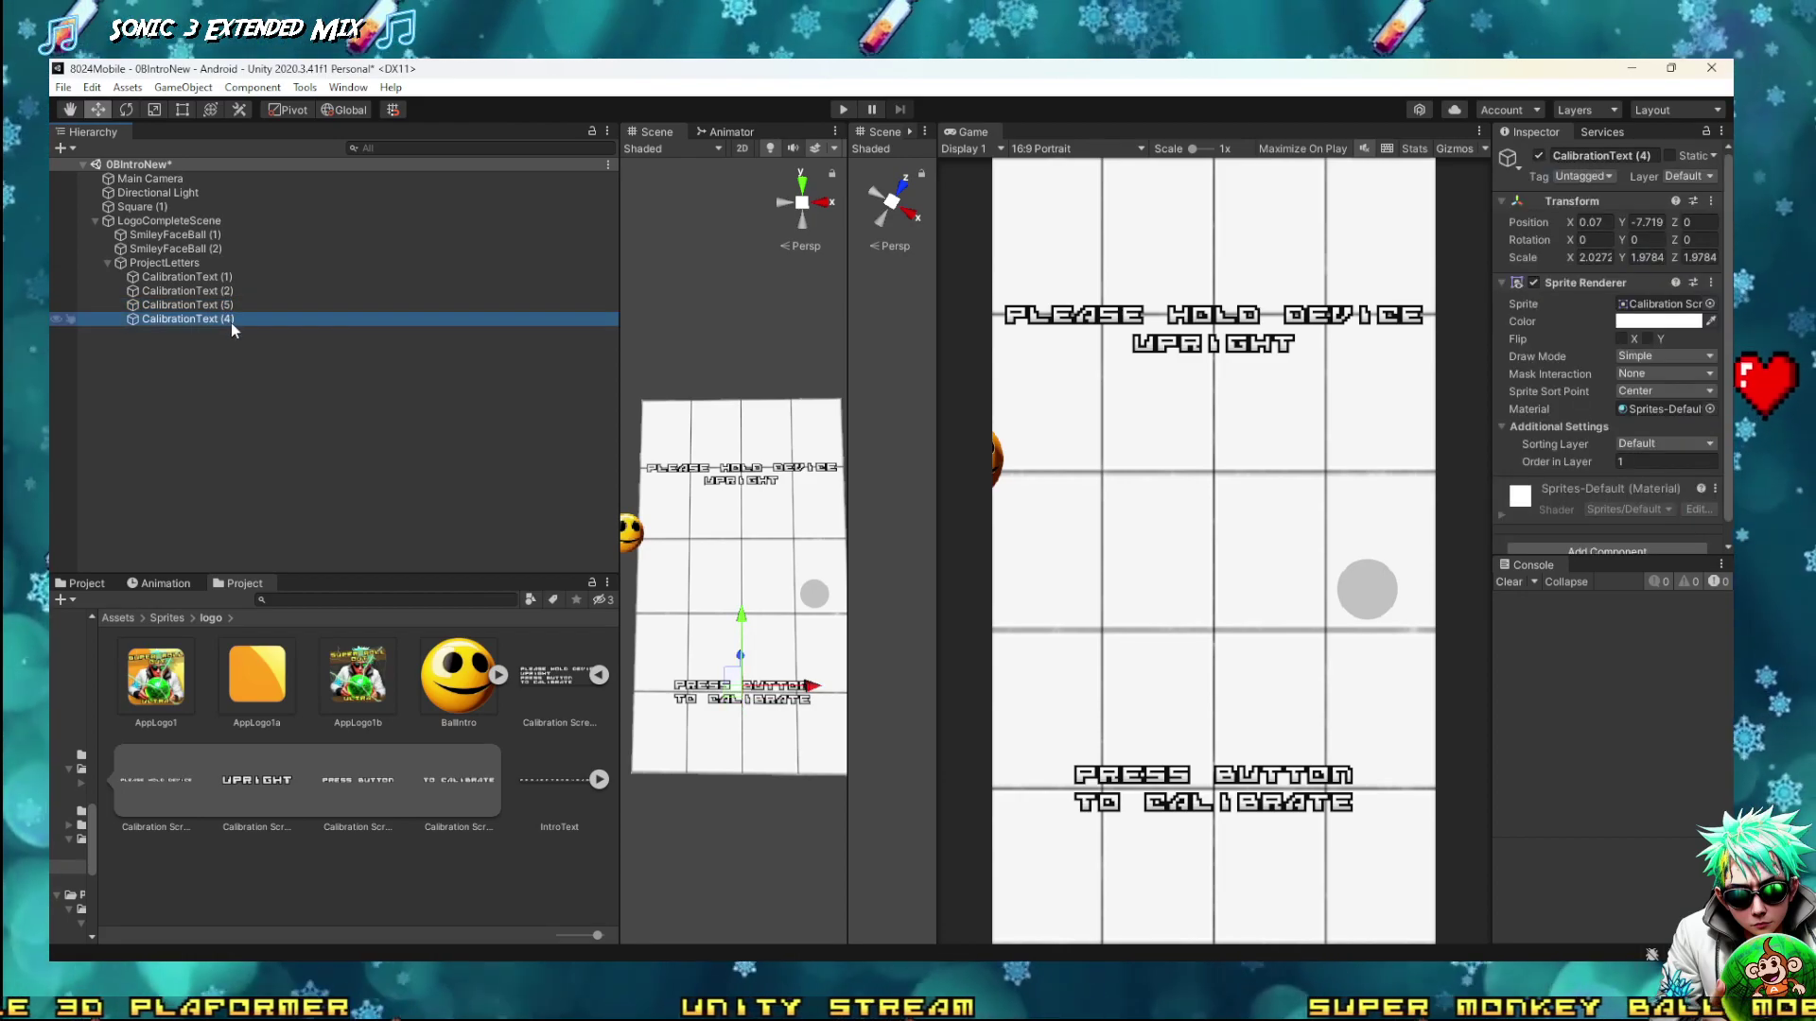
{"action": "left_click", "coordinate": [231, 324]}
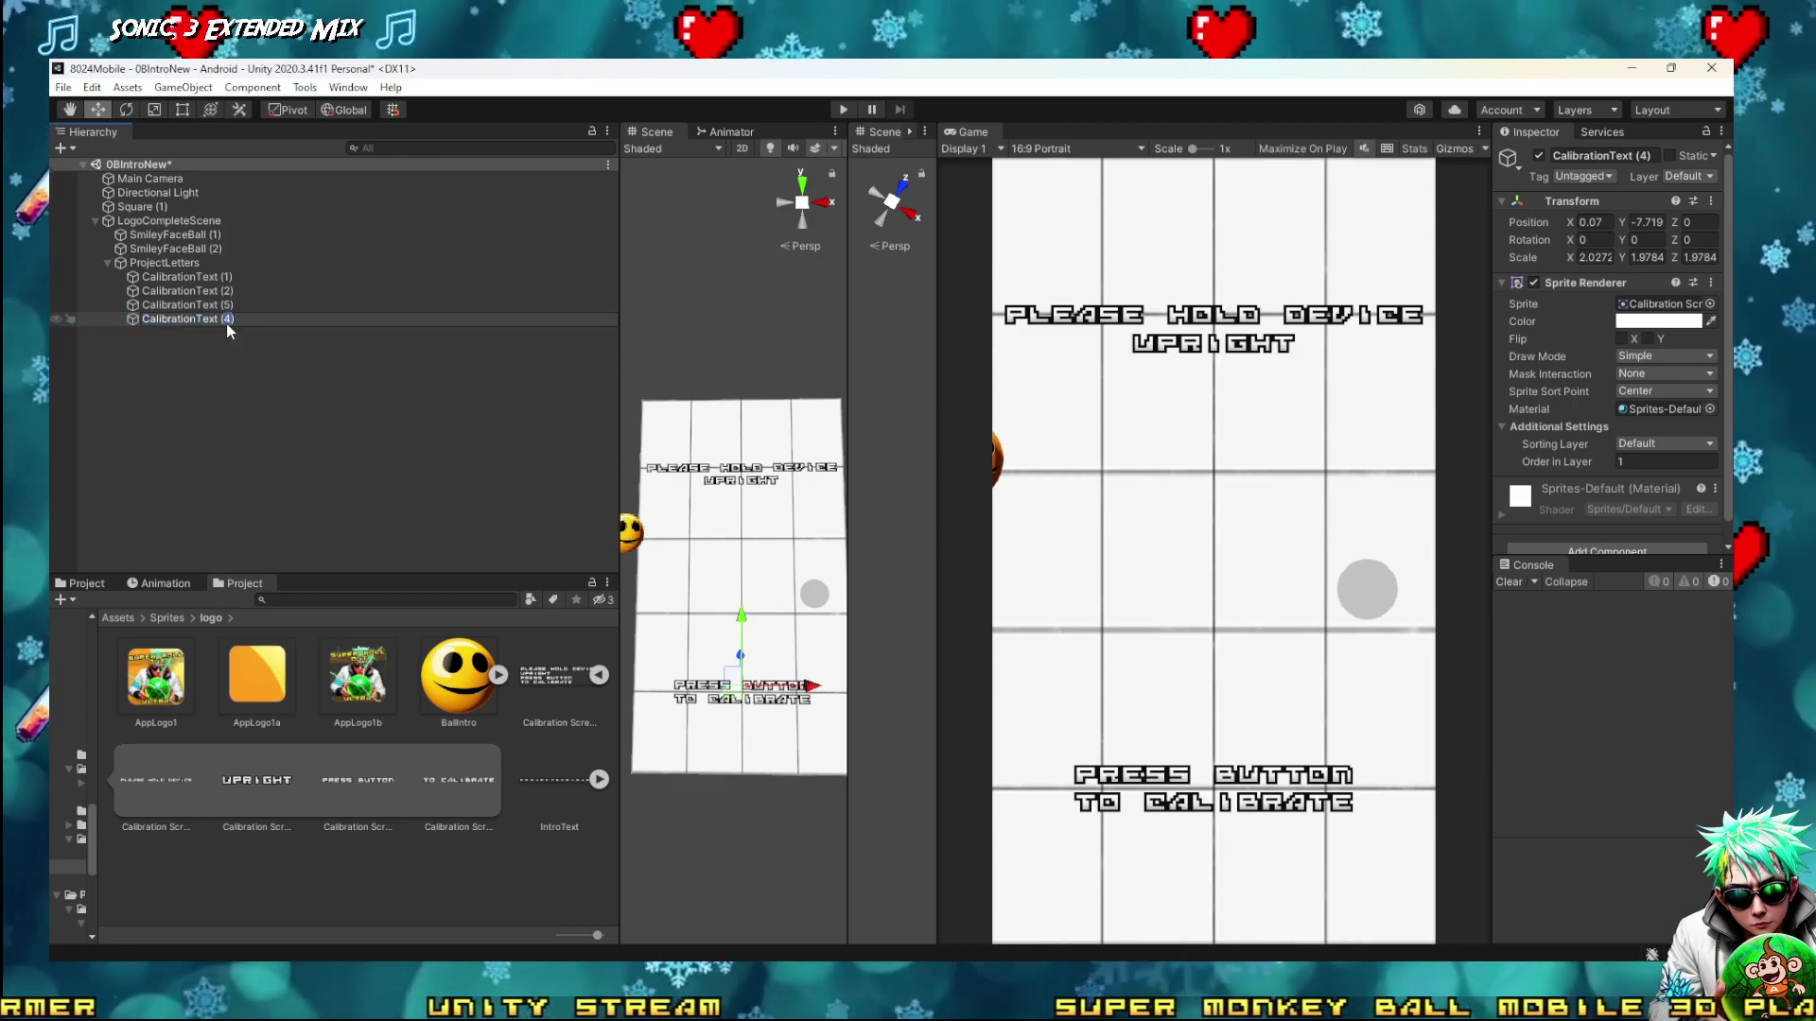
{"action": "type", "text": "3"}
Rename CalibrationText (5) to (4) and drag (3) above (4) in the Hierarchy
{"action": "left_click", "coordinate": [227, 306]}
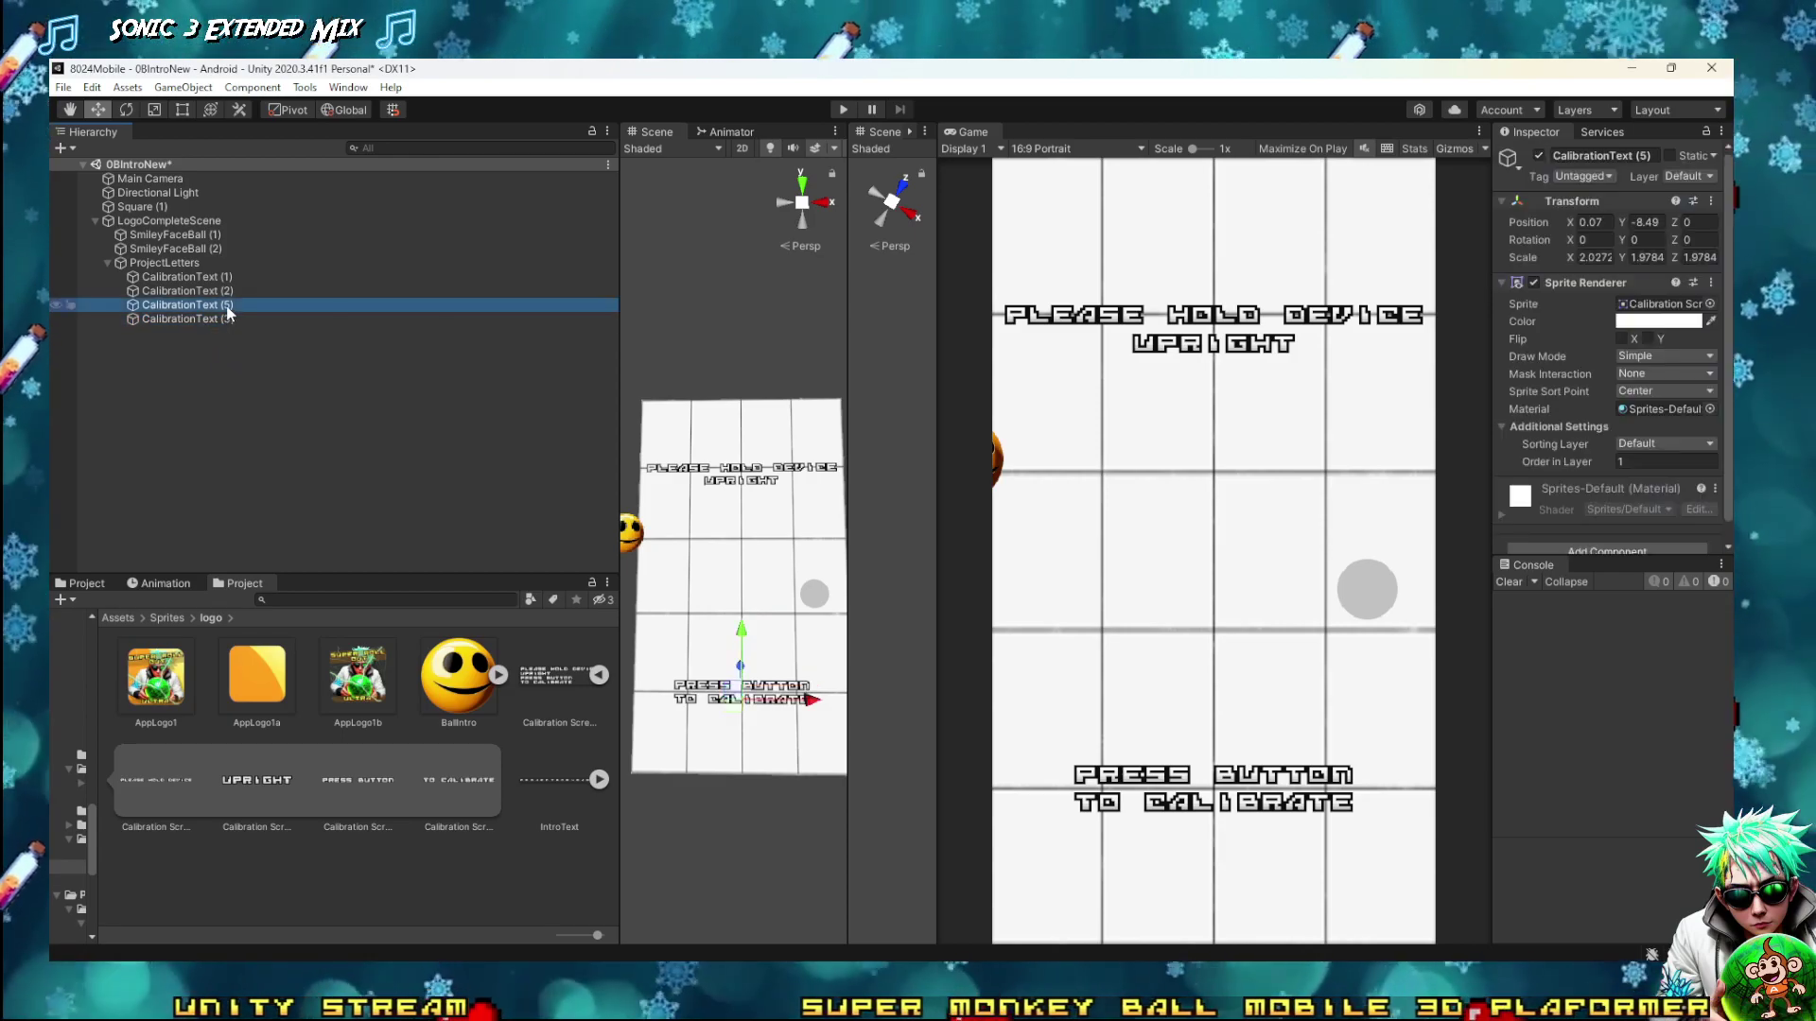
{"action": "left_click", "coordinate": [230, 313]}
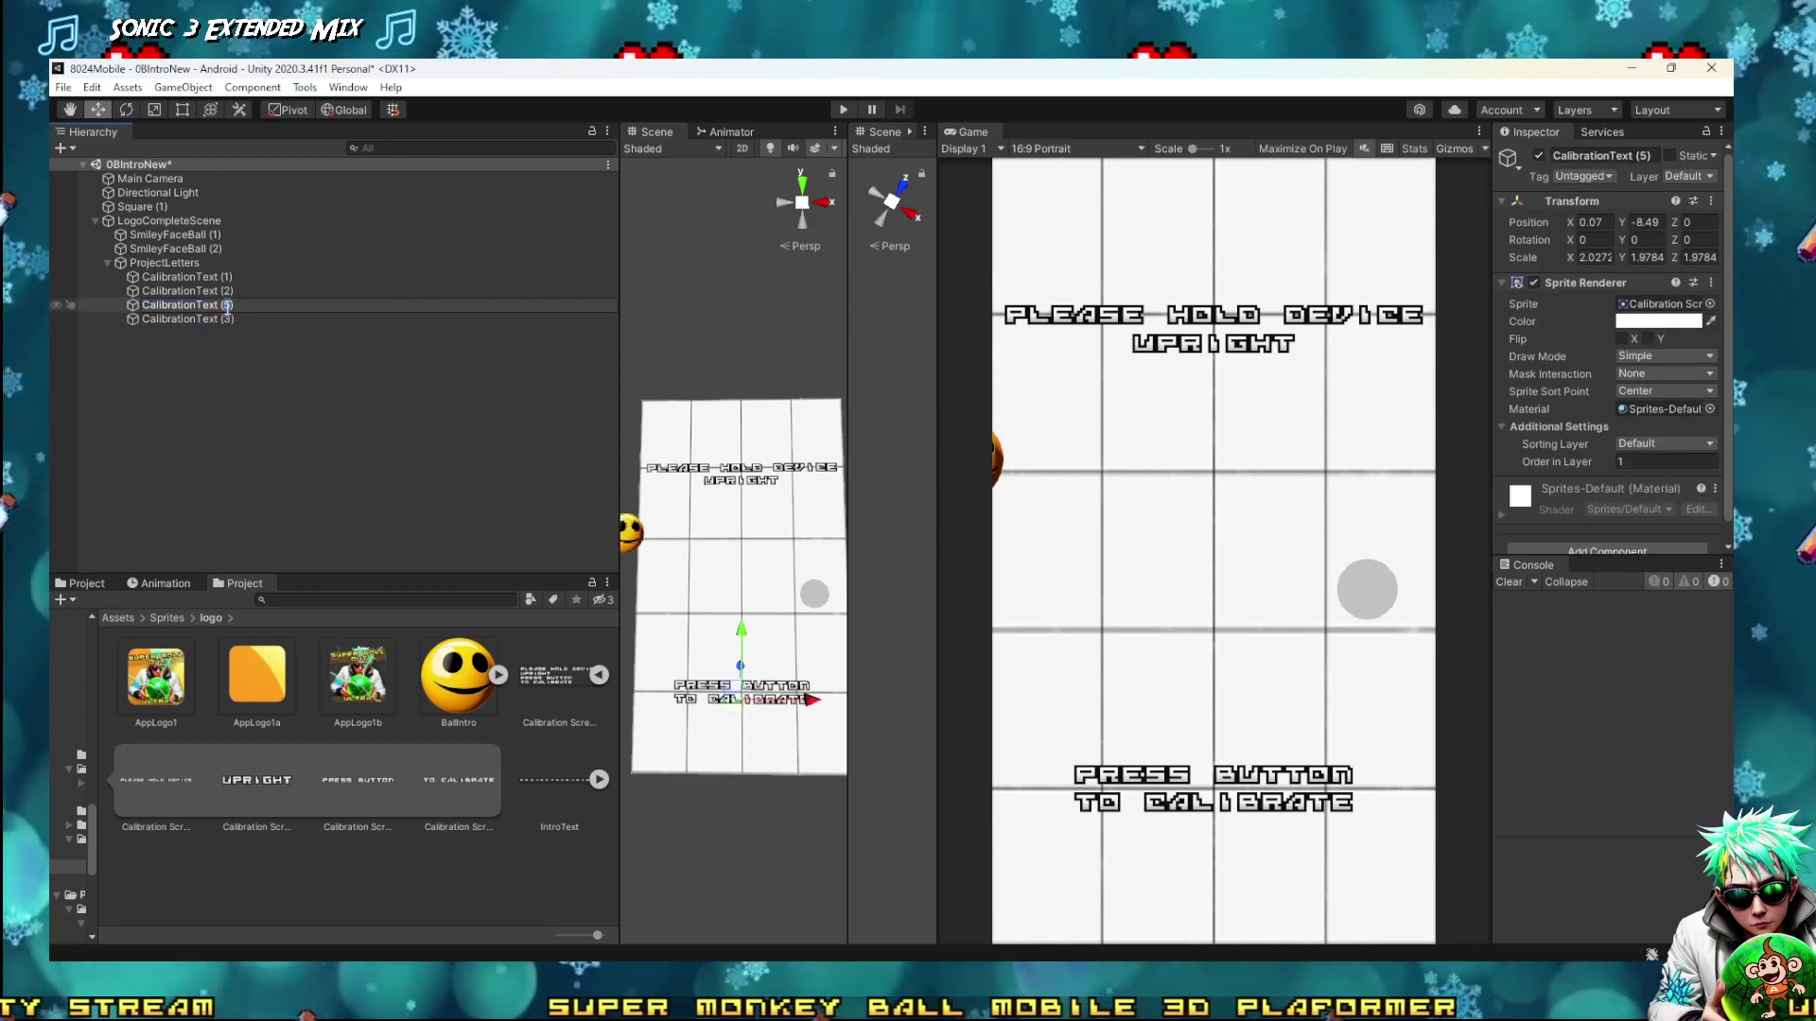
{"action": "type", "text": "4"}
{"action": "key", "text": "Return"}
{"action": "left_click_drag", "start_coordinate": [213, 322], "coordinate": [214, 307]}
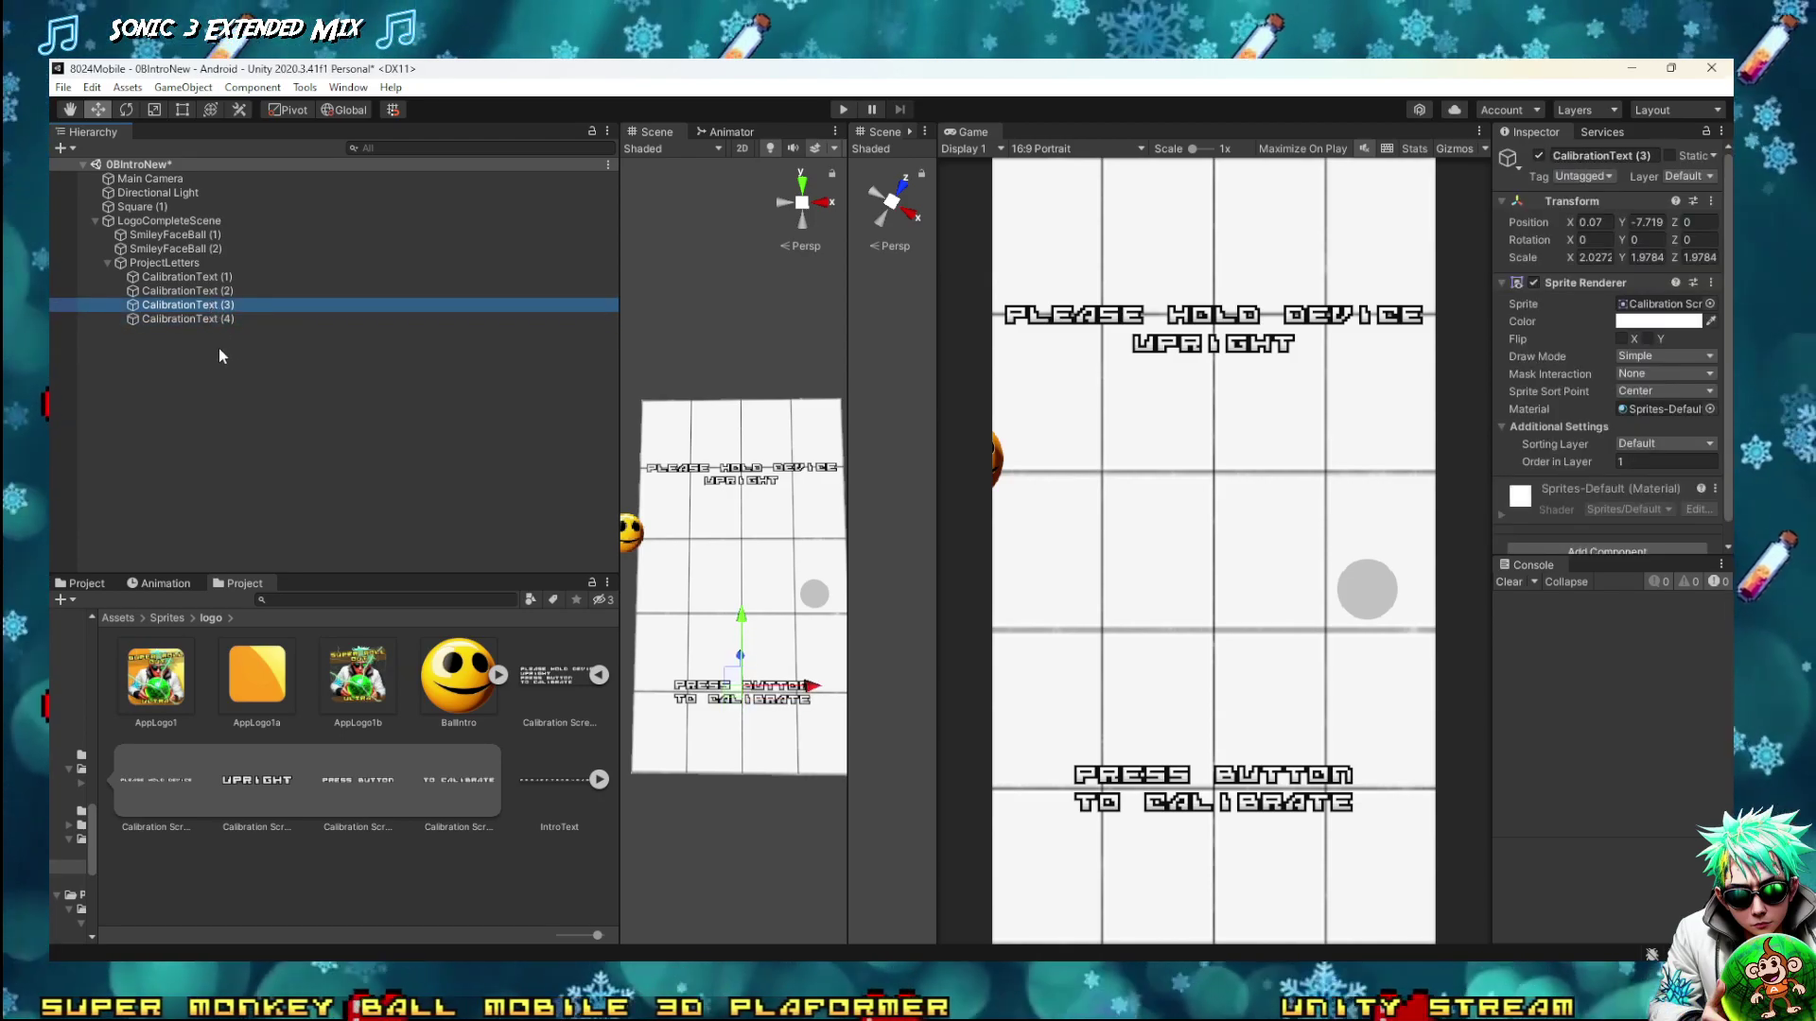
{"action": "left_click", "coordinate": [214, 322]}
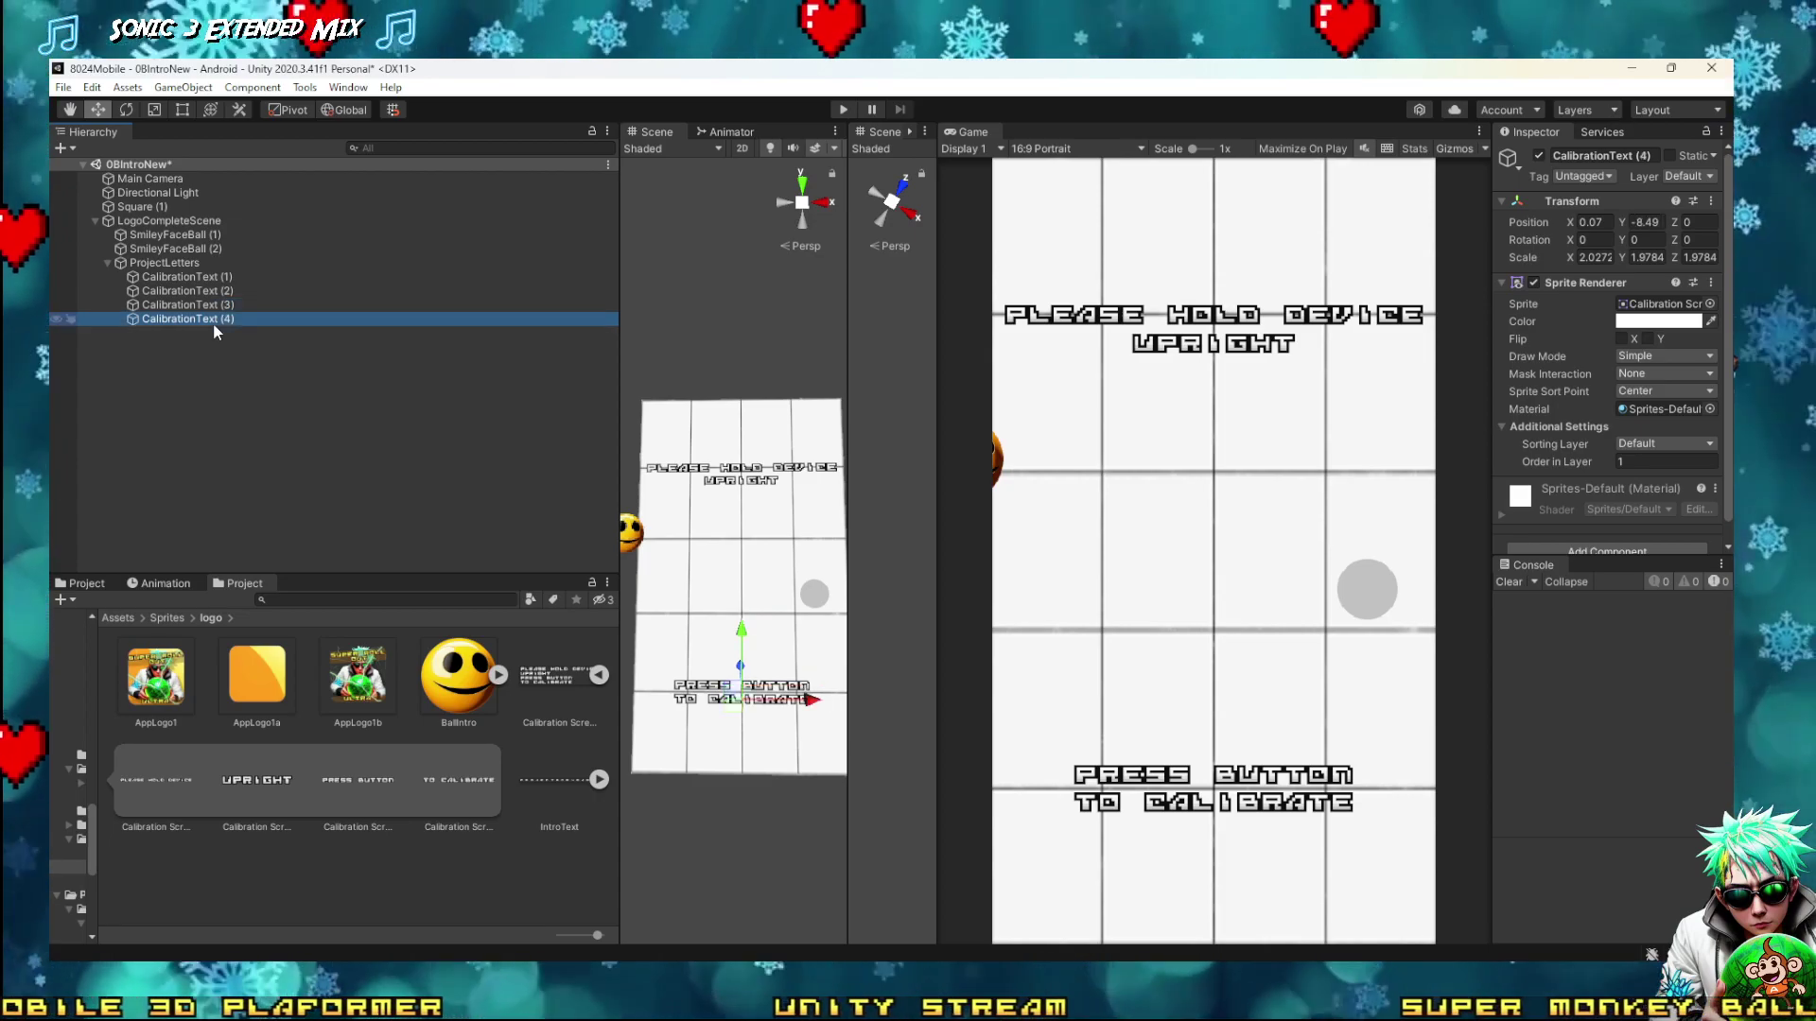
{"action": "left_click", "coordinate": [188, 265]}
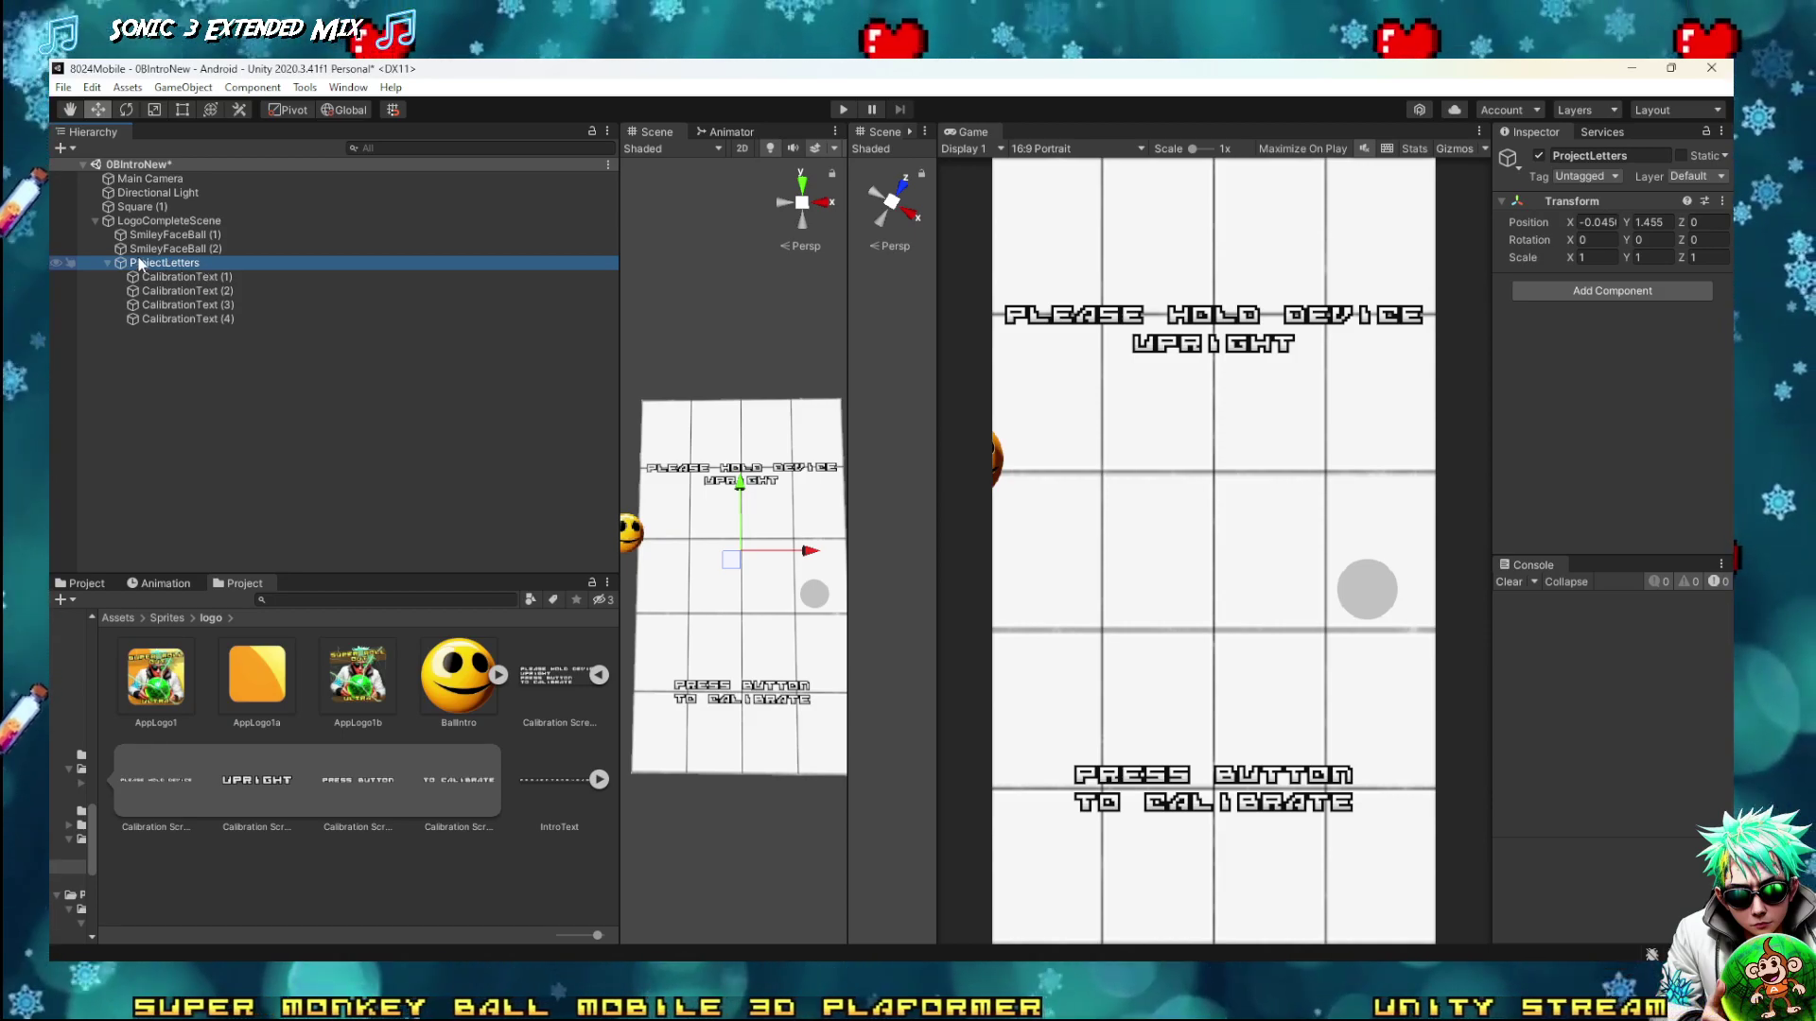
Collapse ProjectLetters, then try rotating LogoCompleteScene and undo back to no rotation
{"action": "left_click", "coordinate": [107, 263]}
{"action": "left_click", "coordinate": [126, 221]}
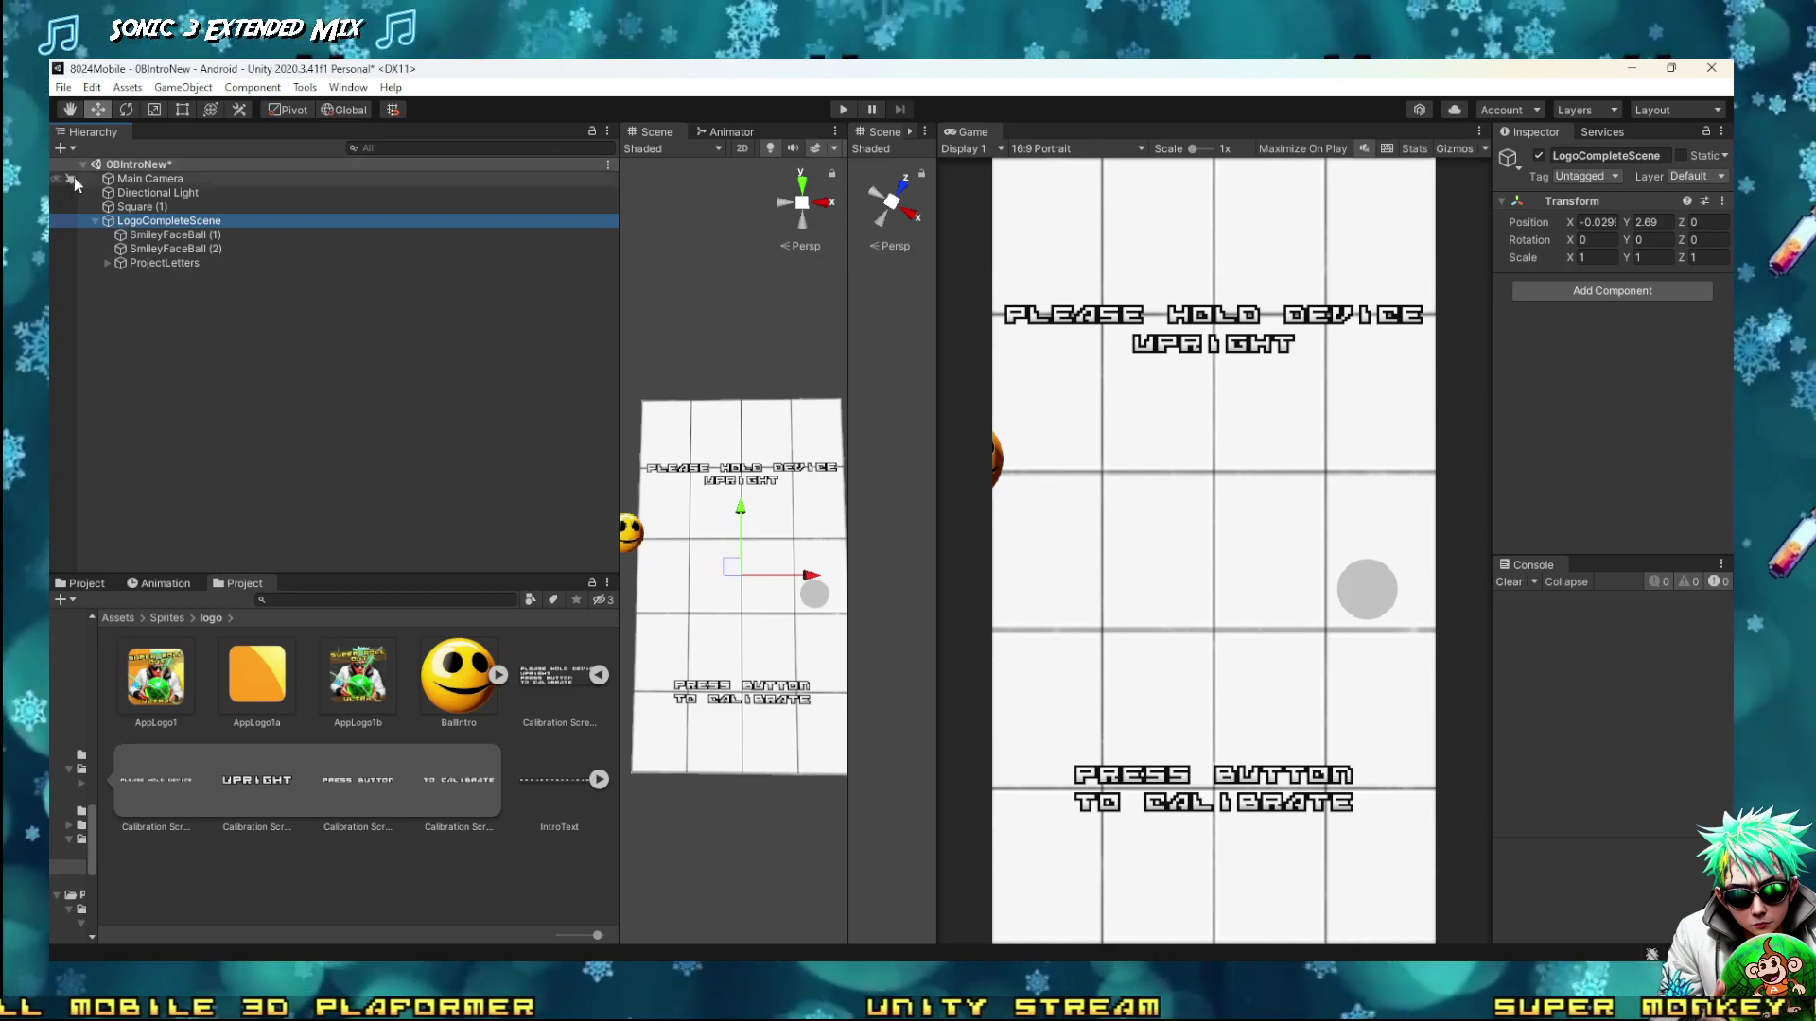
{"action": "key", "text": "e"}
{"action": "left_click_drag", "start_coordinate": [797, 551], "coordinate": [1457, 308]}
{"action": "key", "text": "ctrl+z"}
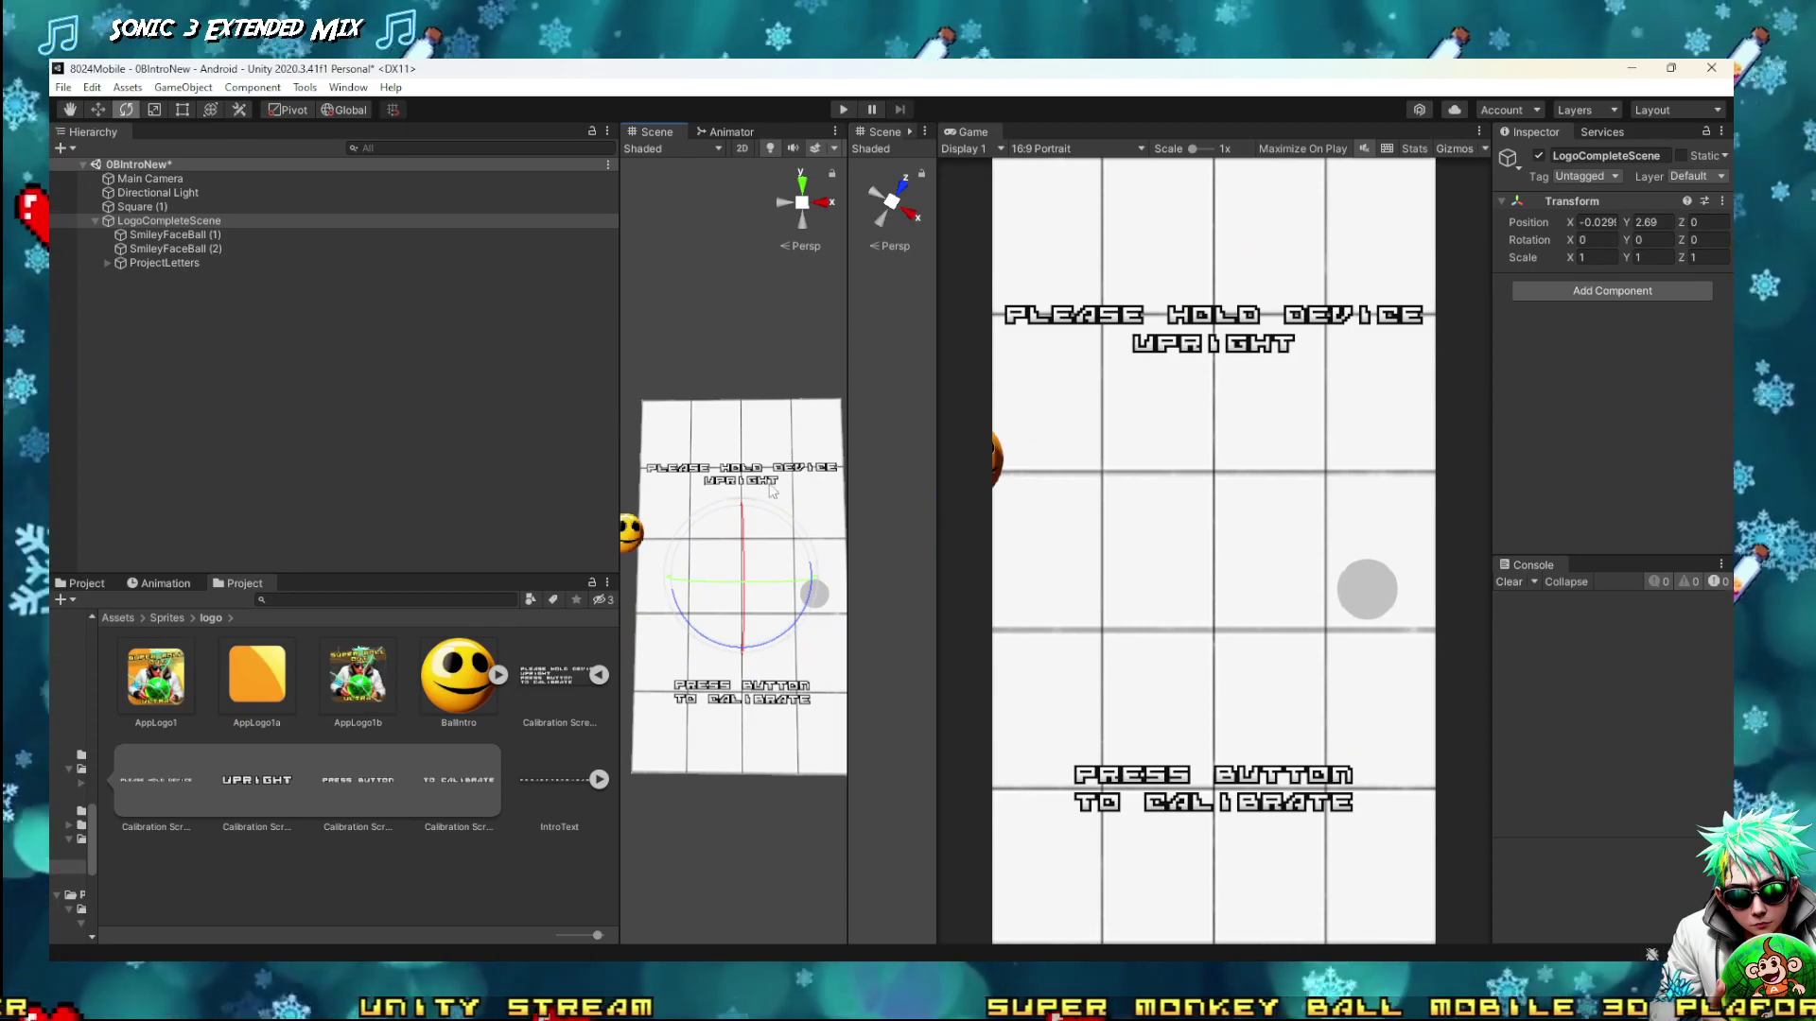
{"action": "left_click_drag", "start_coordinate": [764, 548], "coordinate": [738, 662]}
{"action": "key", "text": "ctrl+z"}
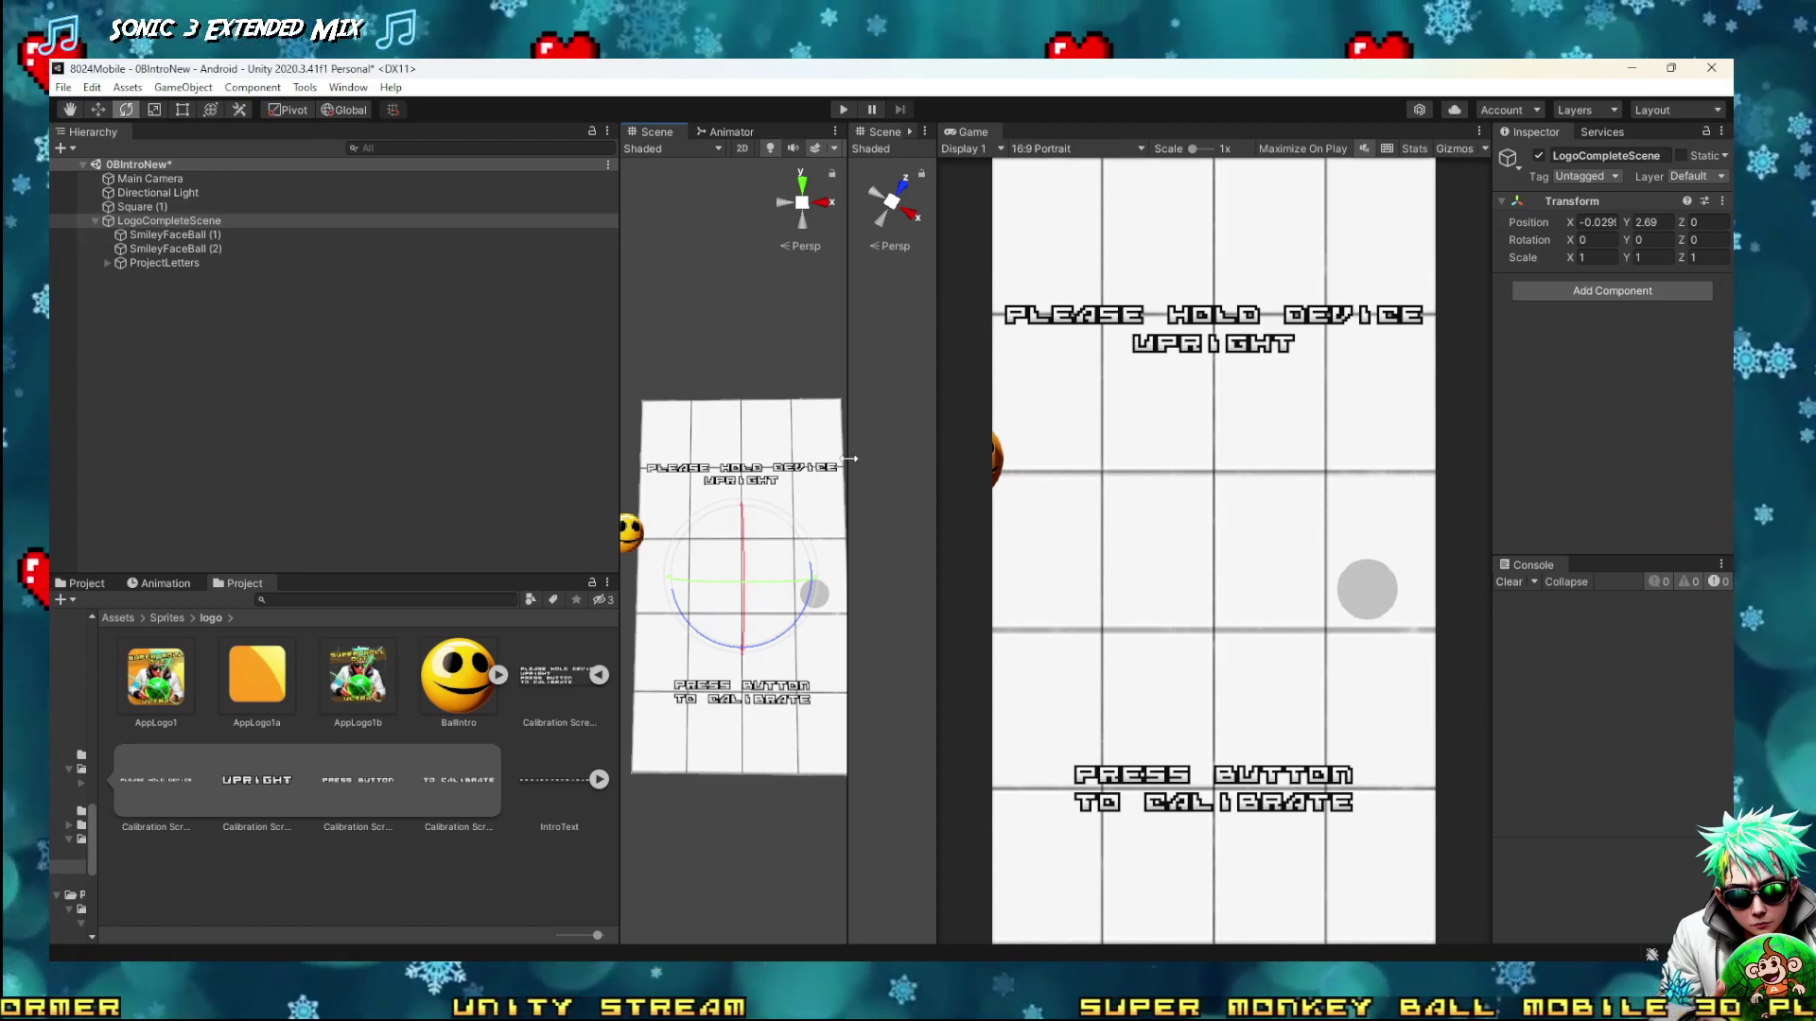
Widen the scene view and zoom out to show the whole calibration screen
{"action": "left_click_drag", "start_coordinate": [849, 459], "coordinate": [1062, 458]}
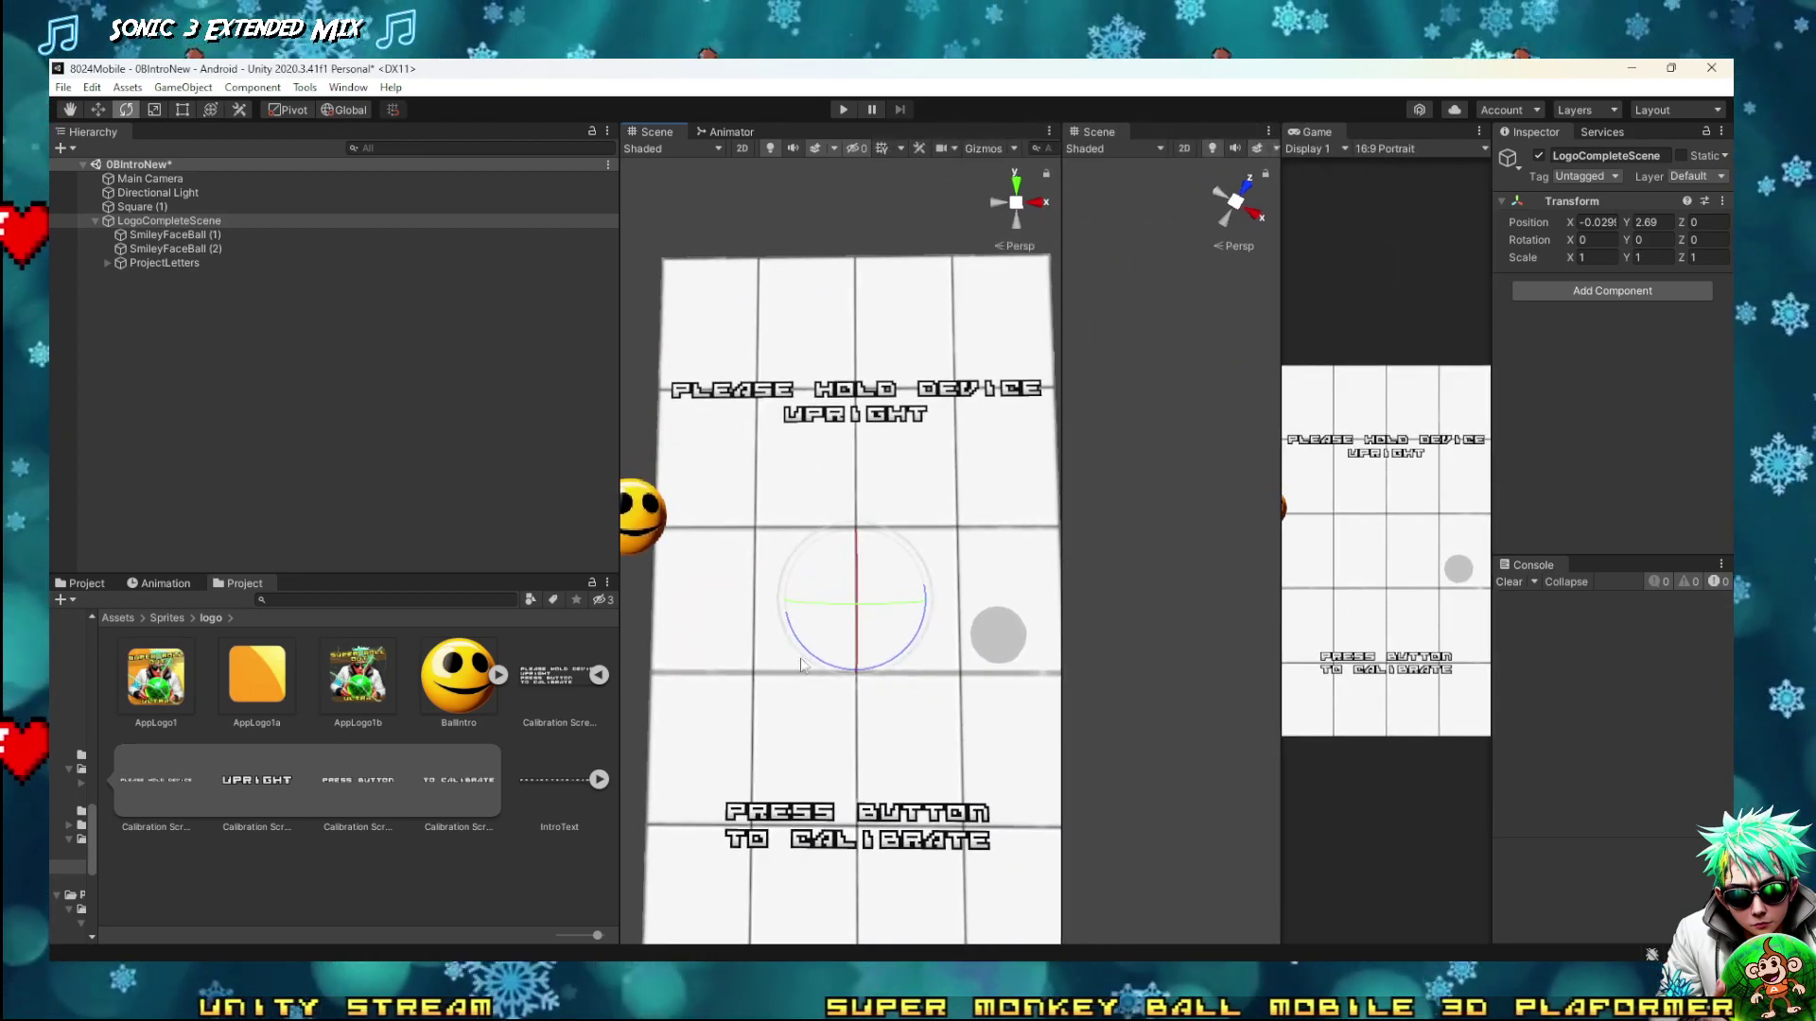
{"action": "left_click", "coordinate": [206, 665]}
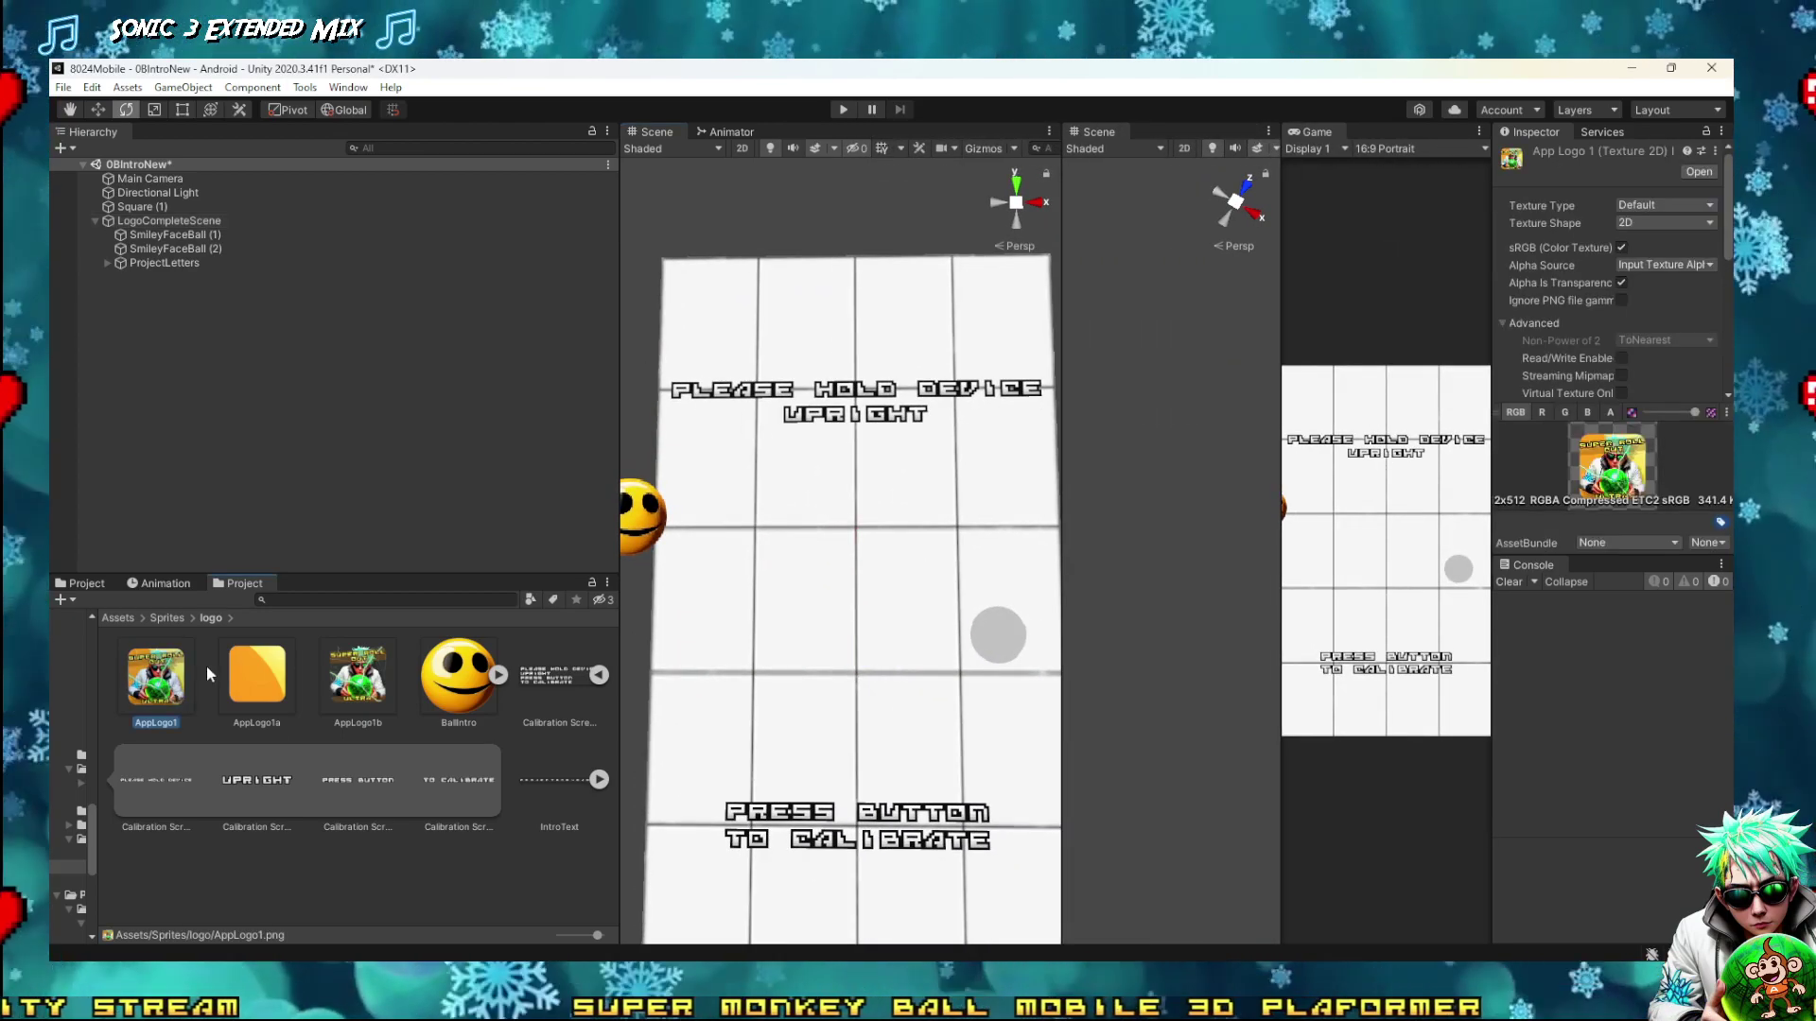
{"action": "scroll", "coordinate": [802, 588], "scroll_direction": "down", "scroll_amount": 3}
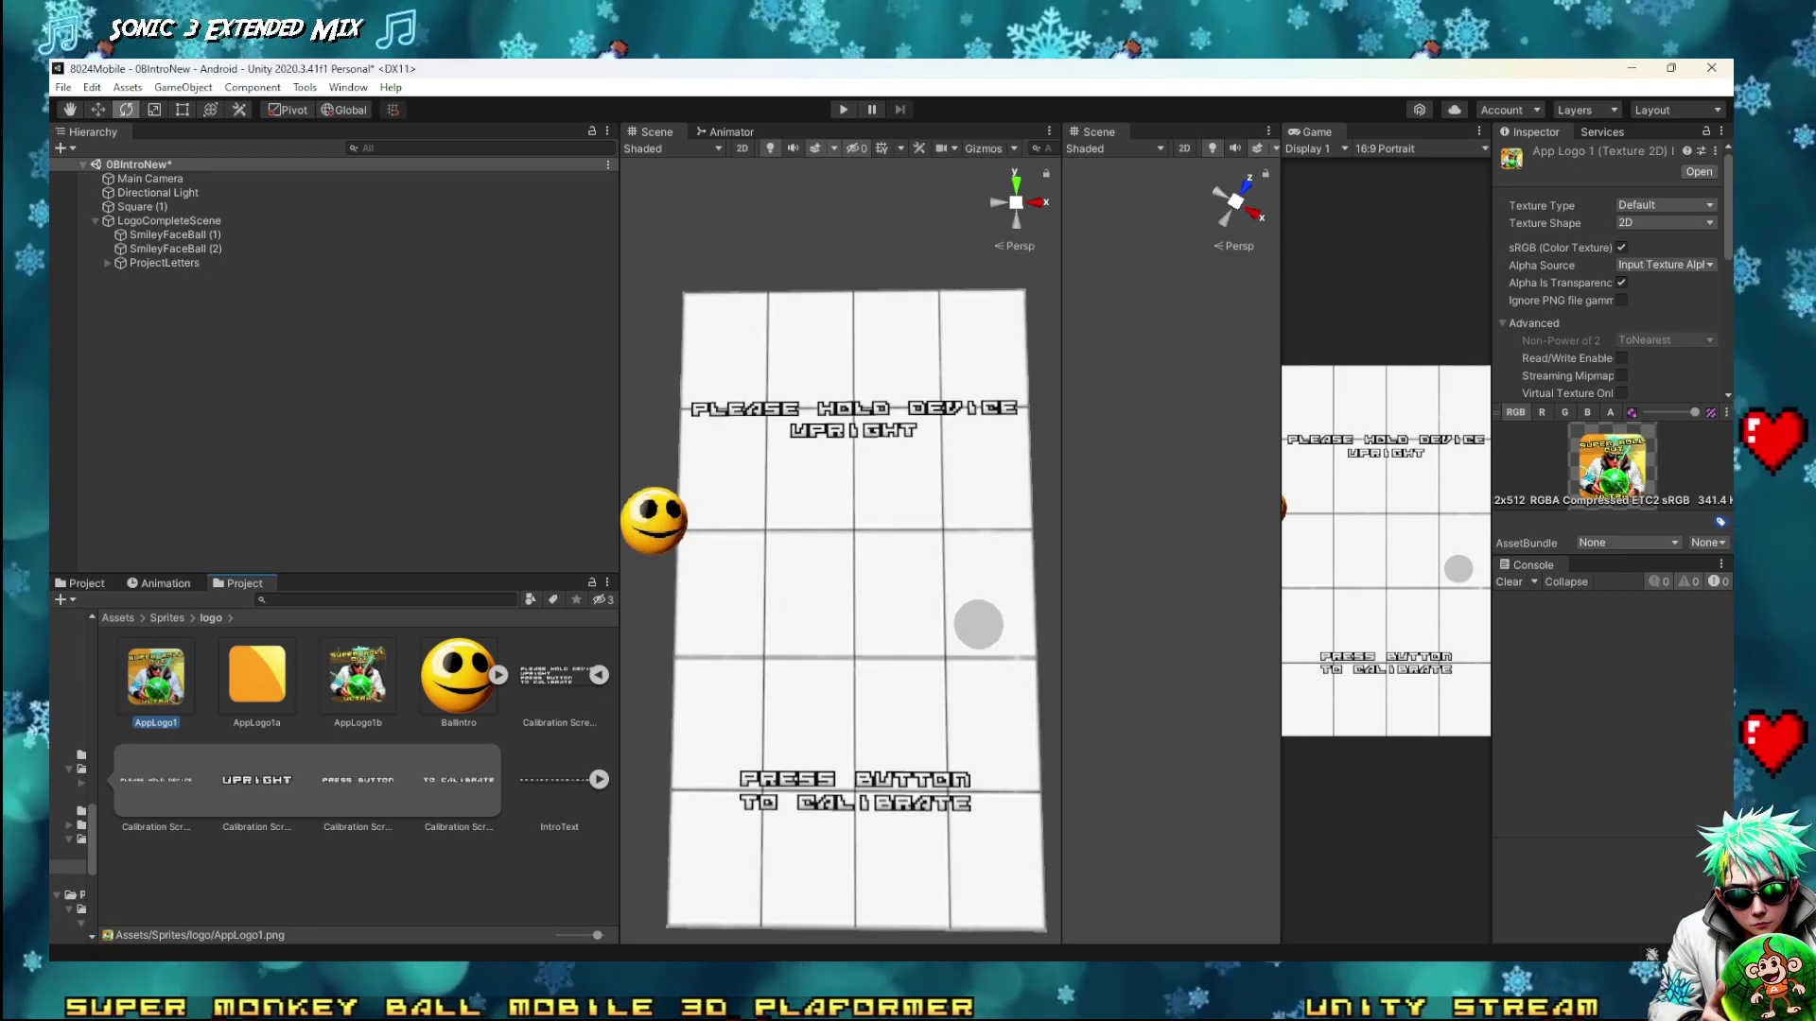
{"action": "key", "text": "alt+Tab"}
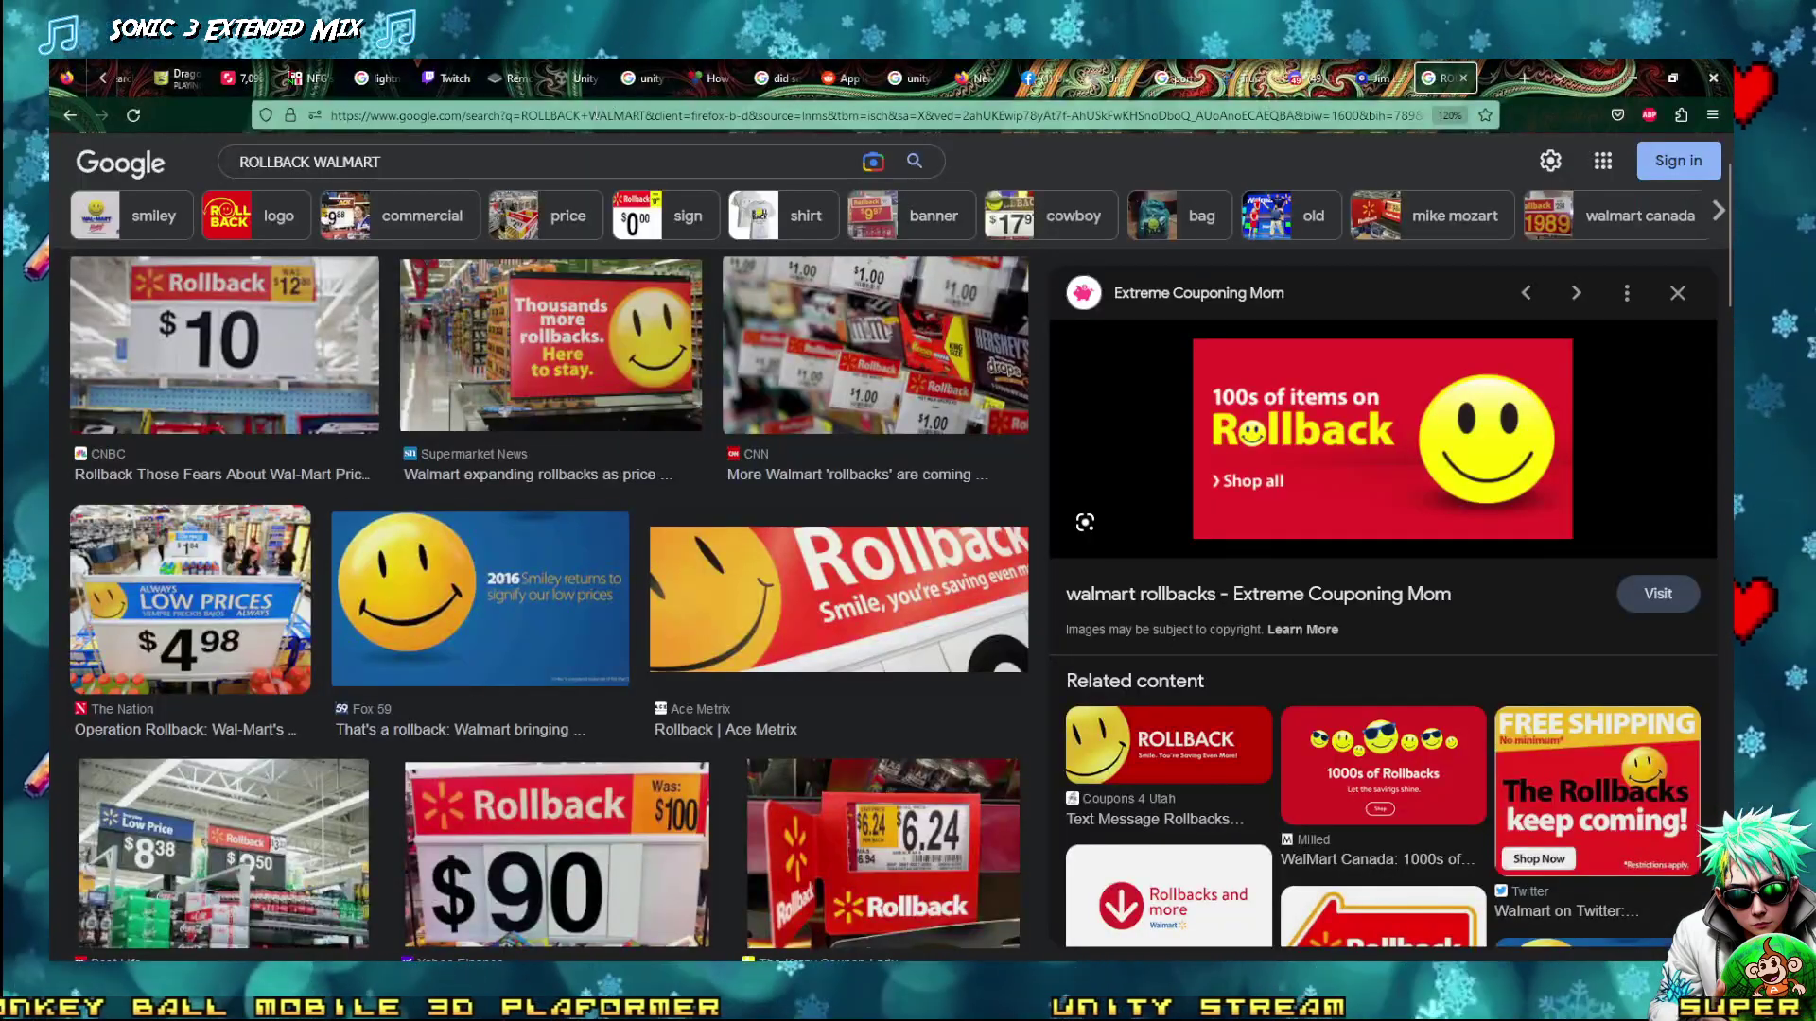
Leave the rollback results for a new blank Firefox tab and start a new web search
{"action": "left_click", "coordinate": [594, 114]}
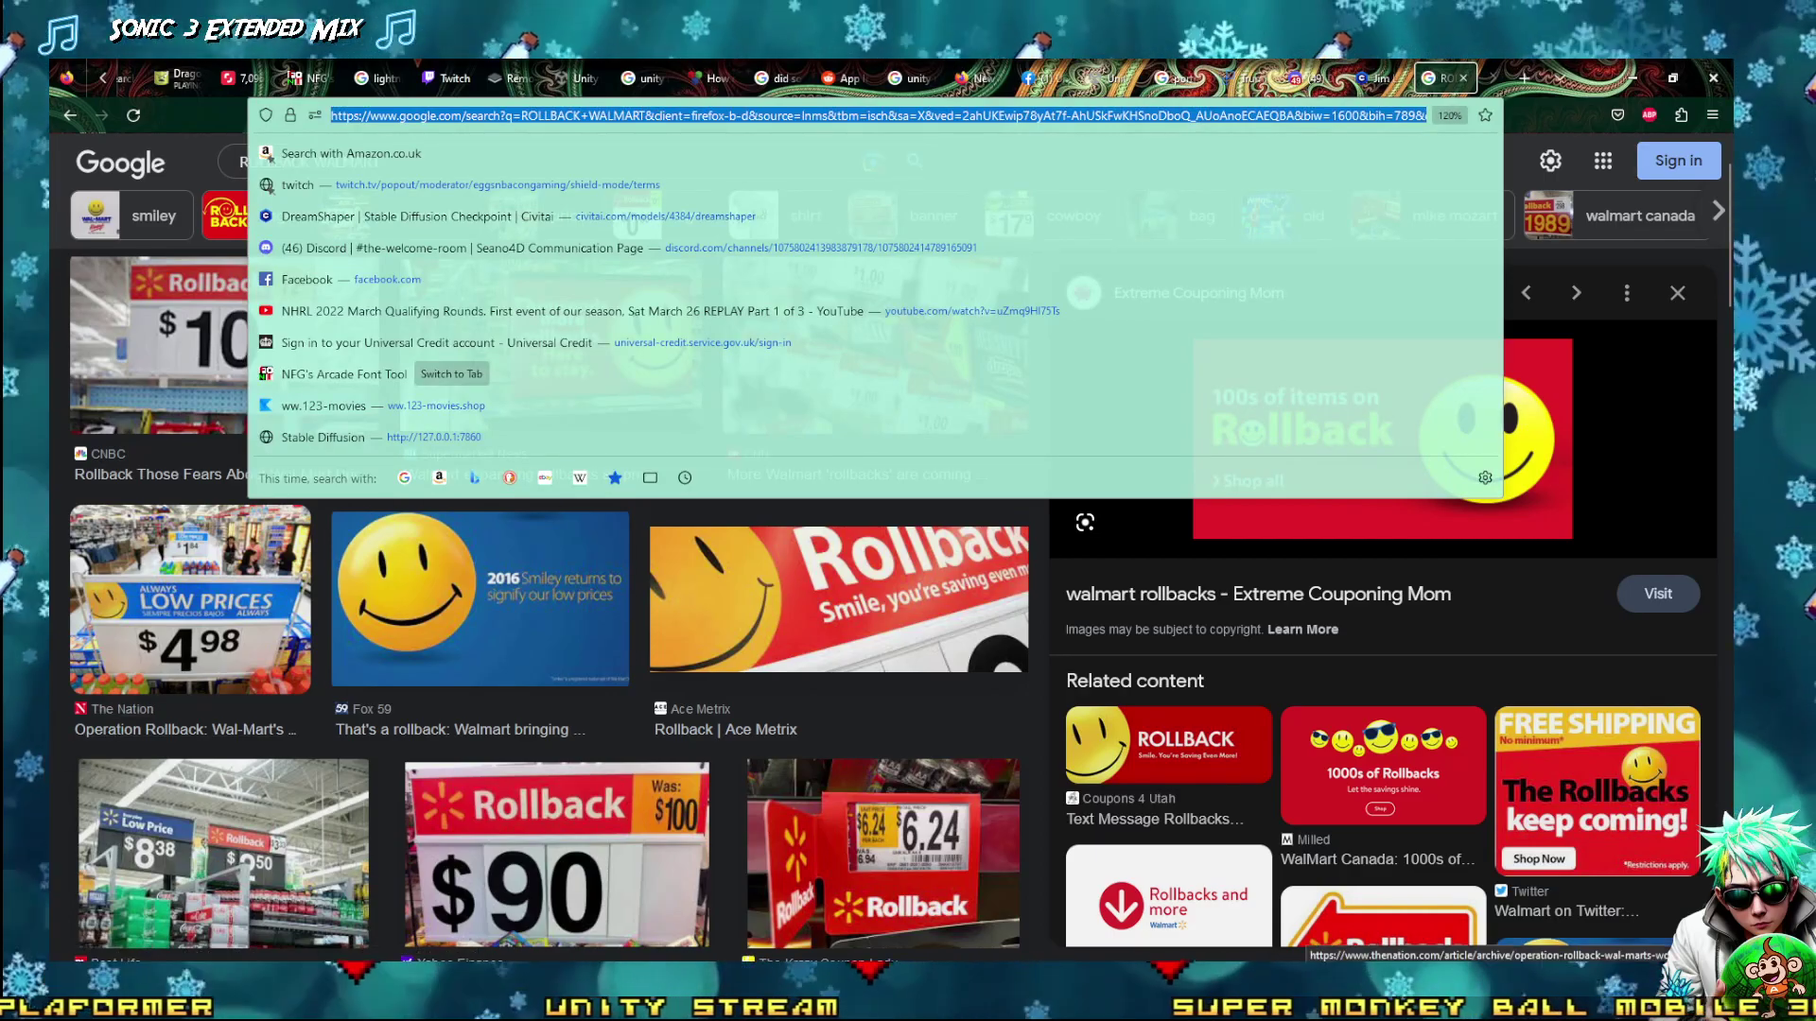
{"action": "key", "text": "alt+Tab"}
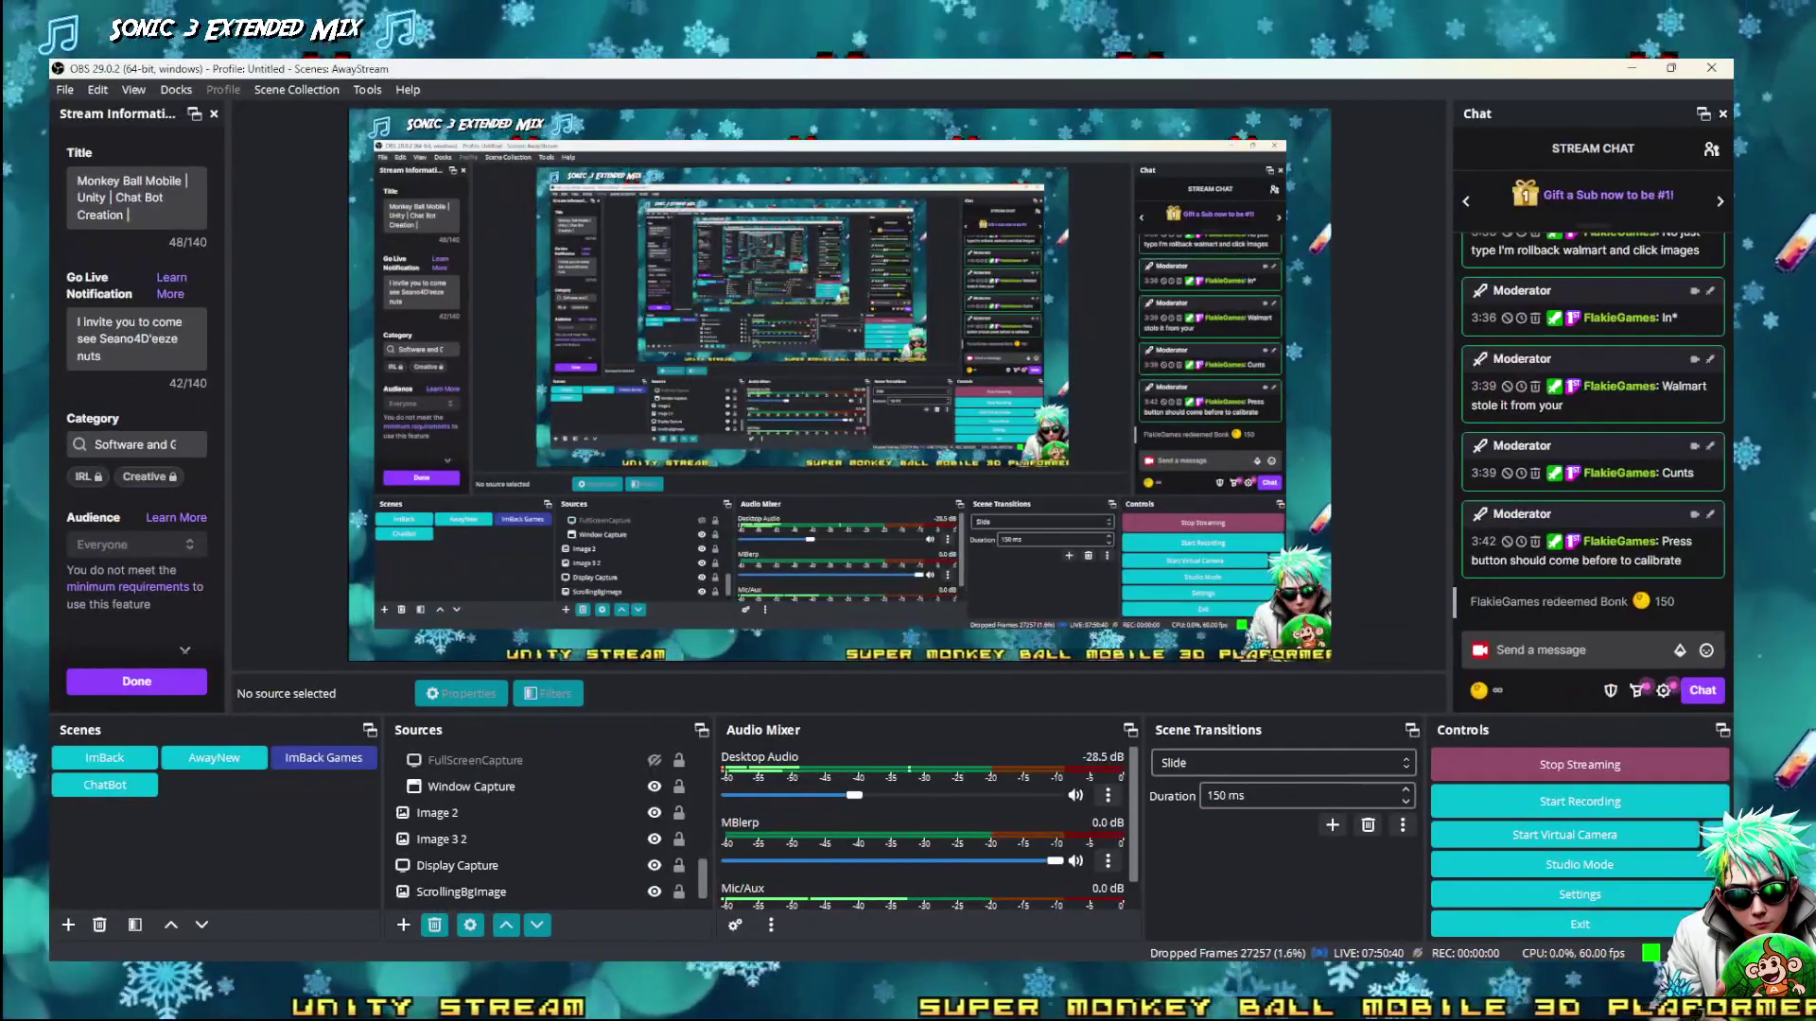
{"action": "key", "text": "alt+Tab"}
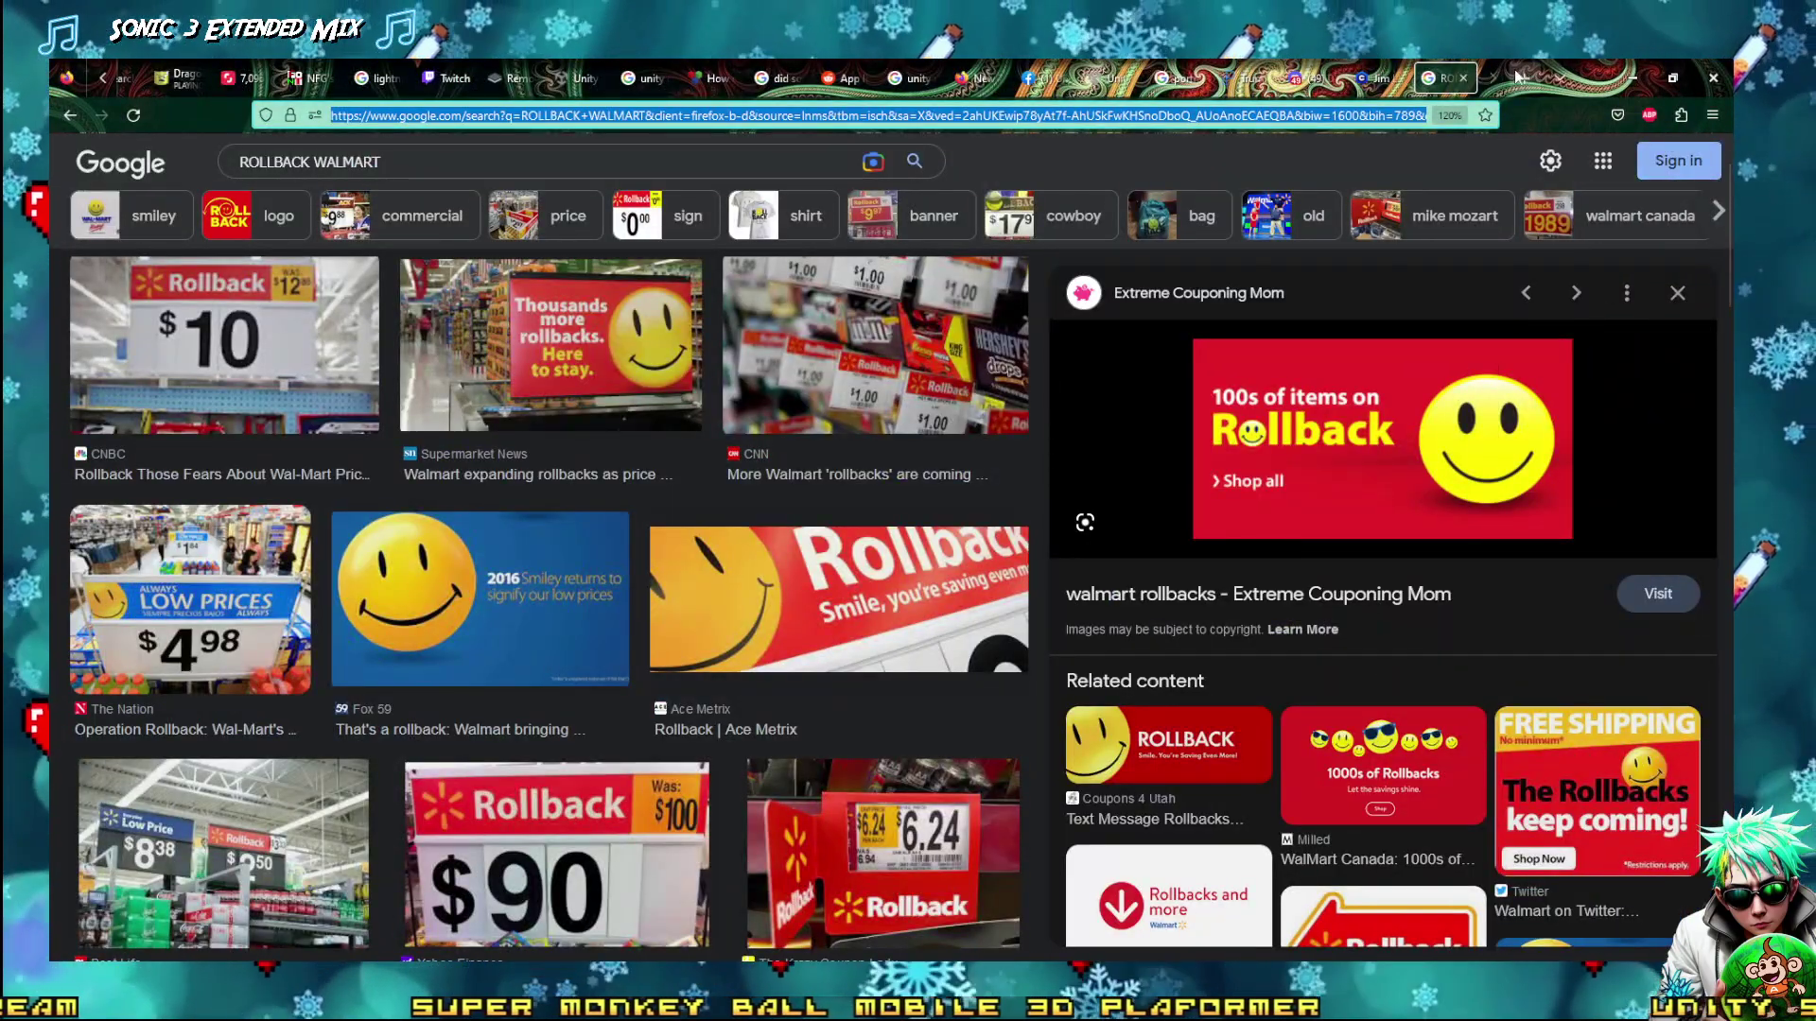
{"action": "key", "text": "ctrl+shift+Tab"}
{"action": "key", "text": "ctrl+shift+Tab"}
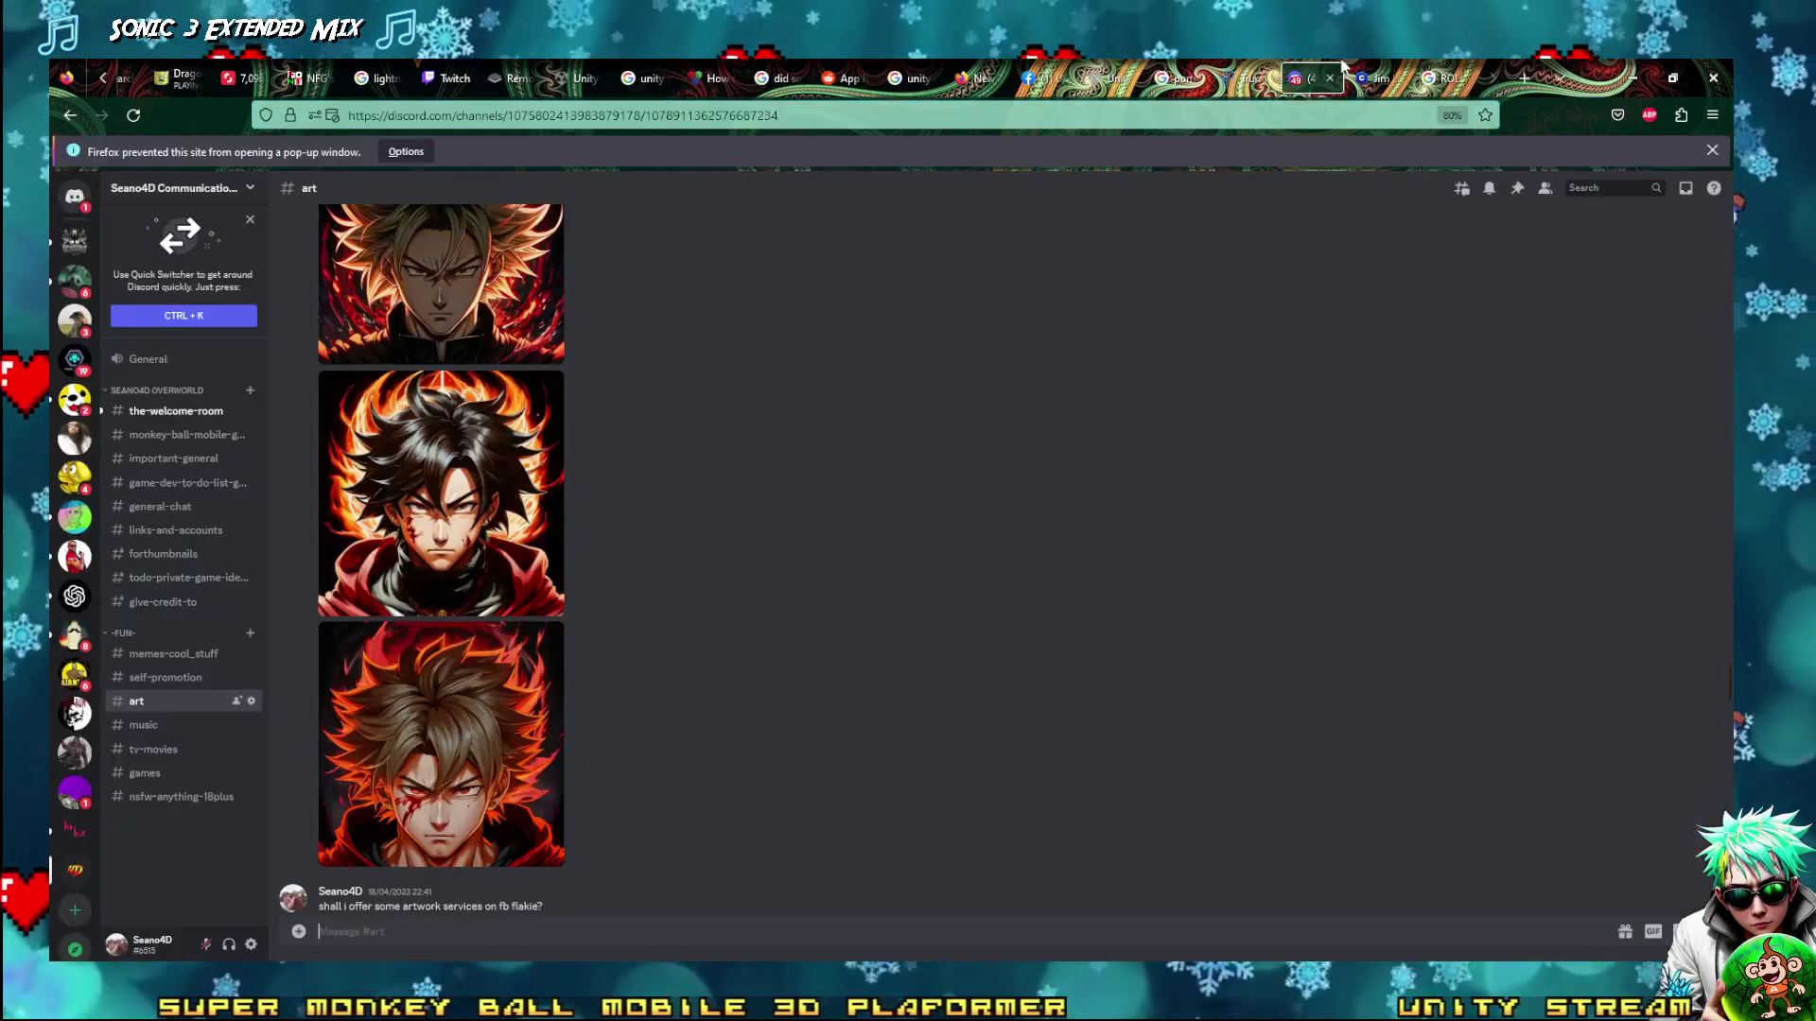
{"action": "left_click", "coordinate": [1523, 79]}
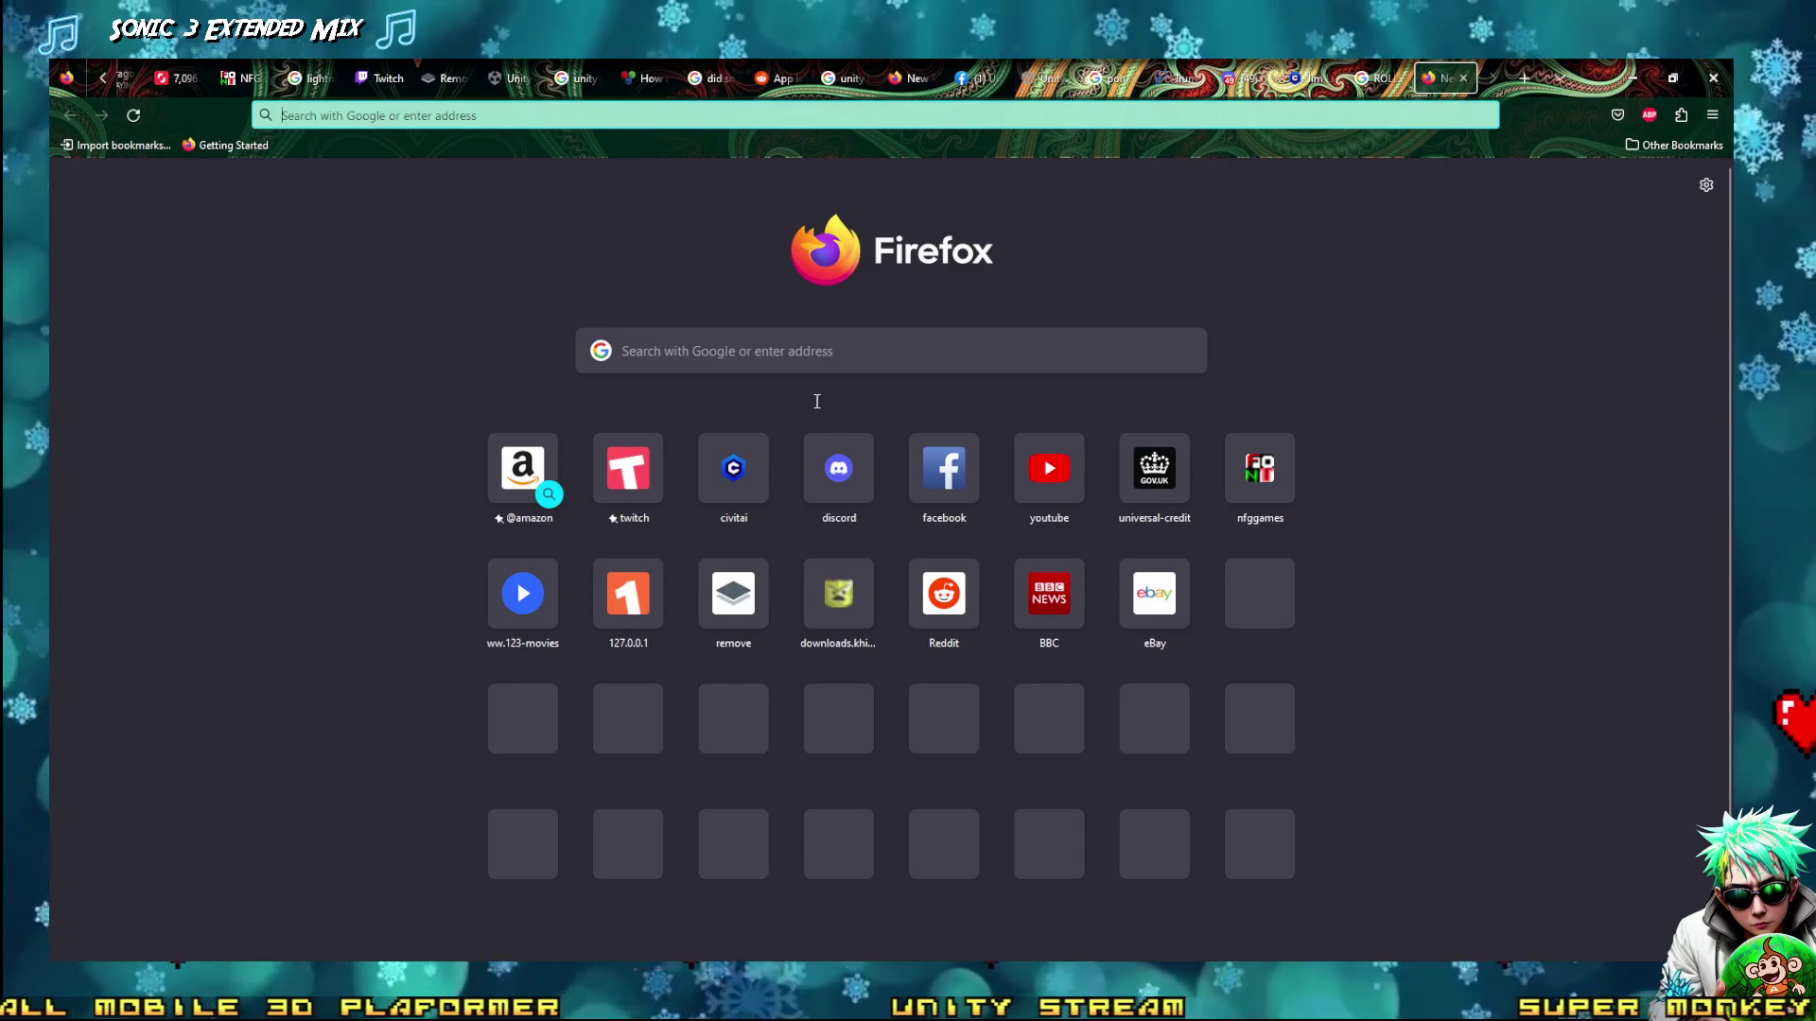
{"action": "key", "text": "alt+Tab"}
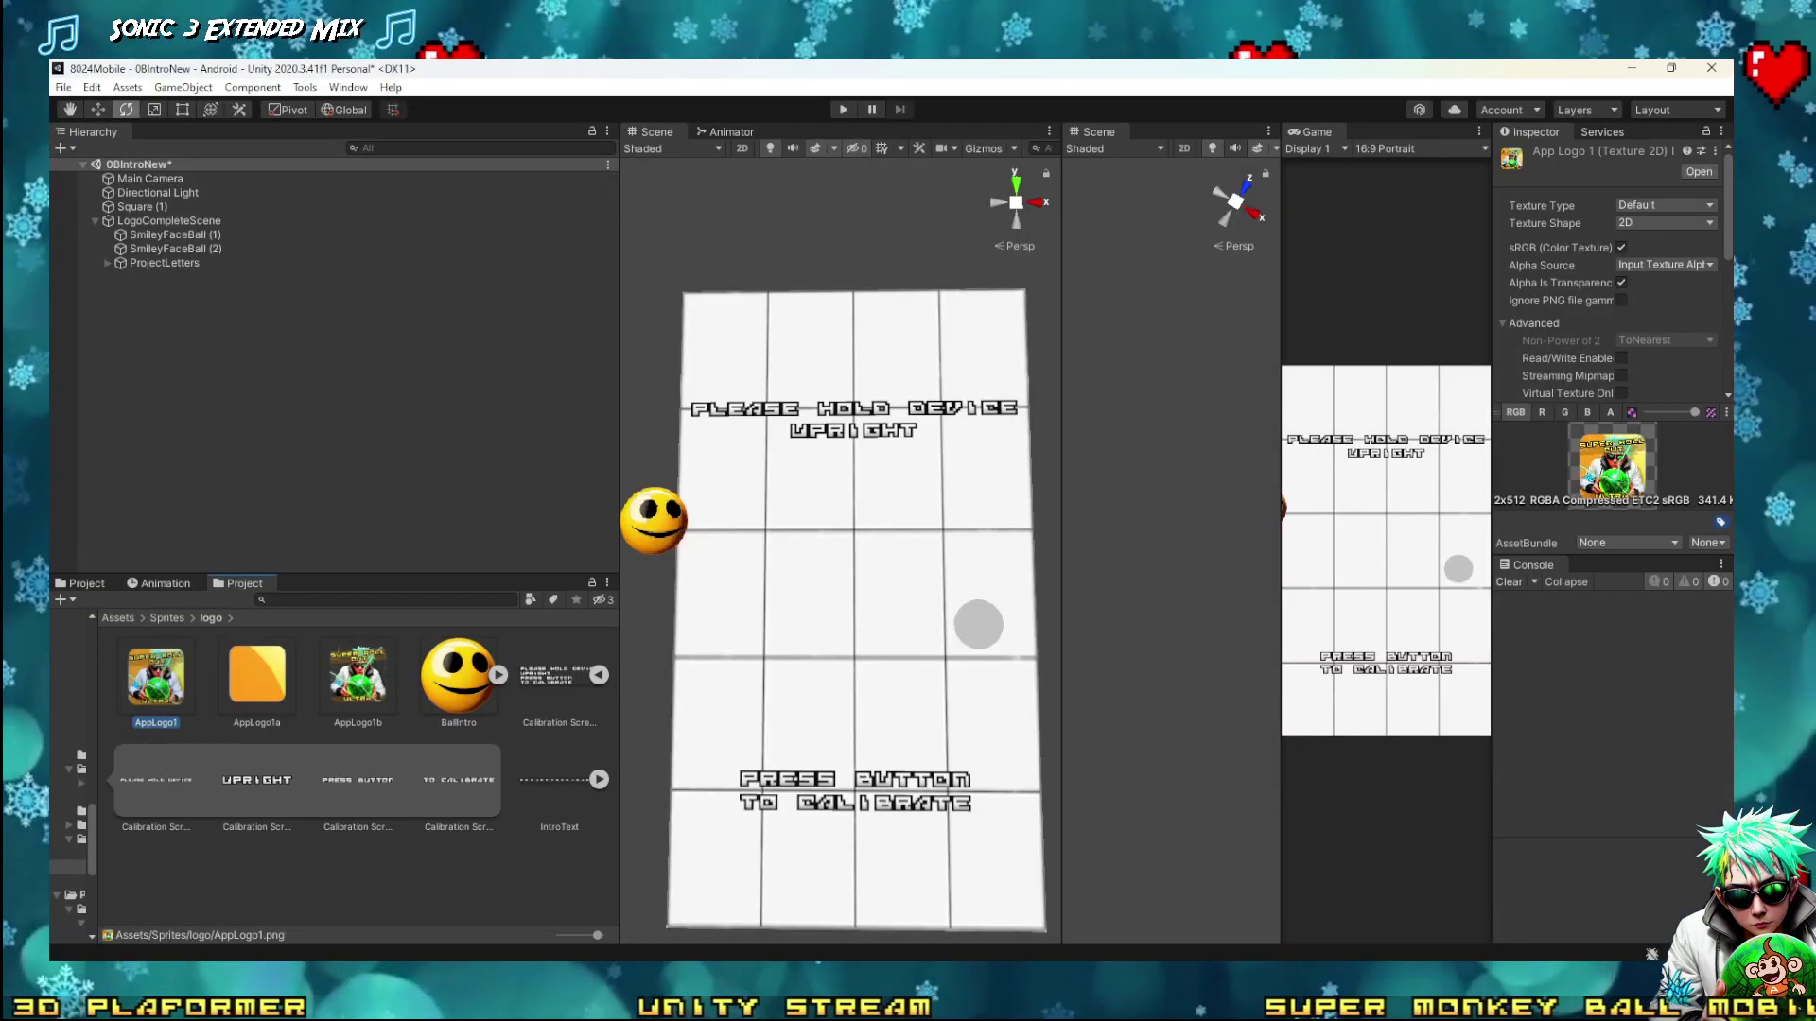
{"action": "key", "text": "alt+Tab"}
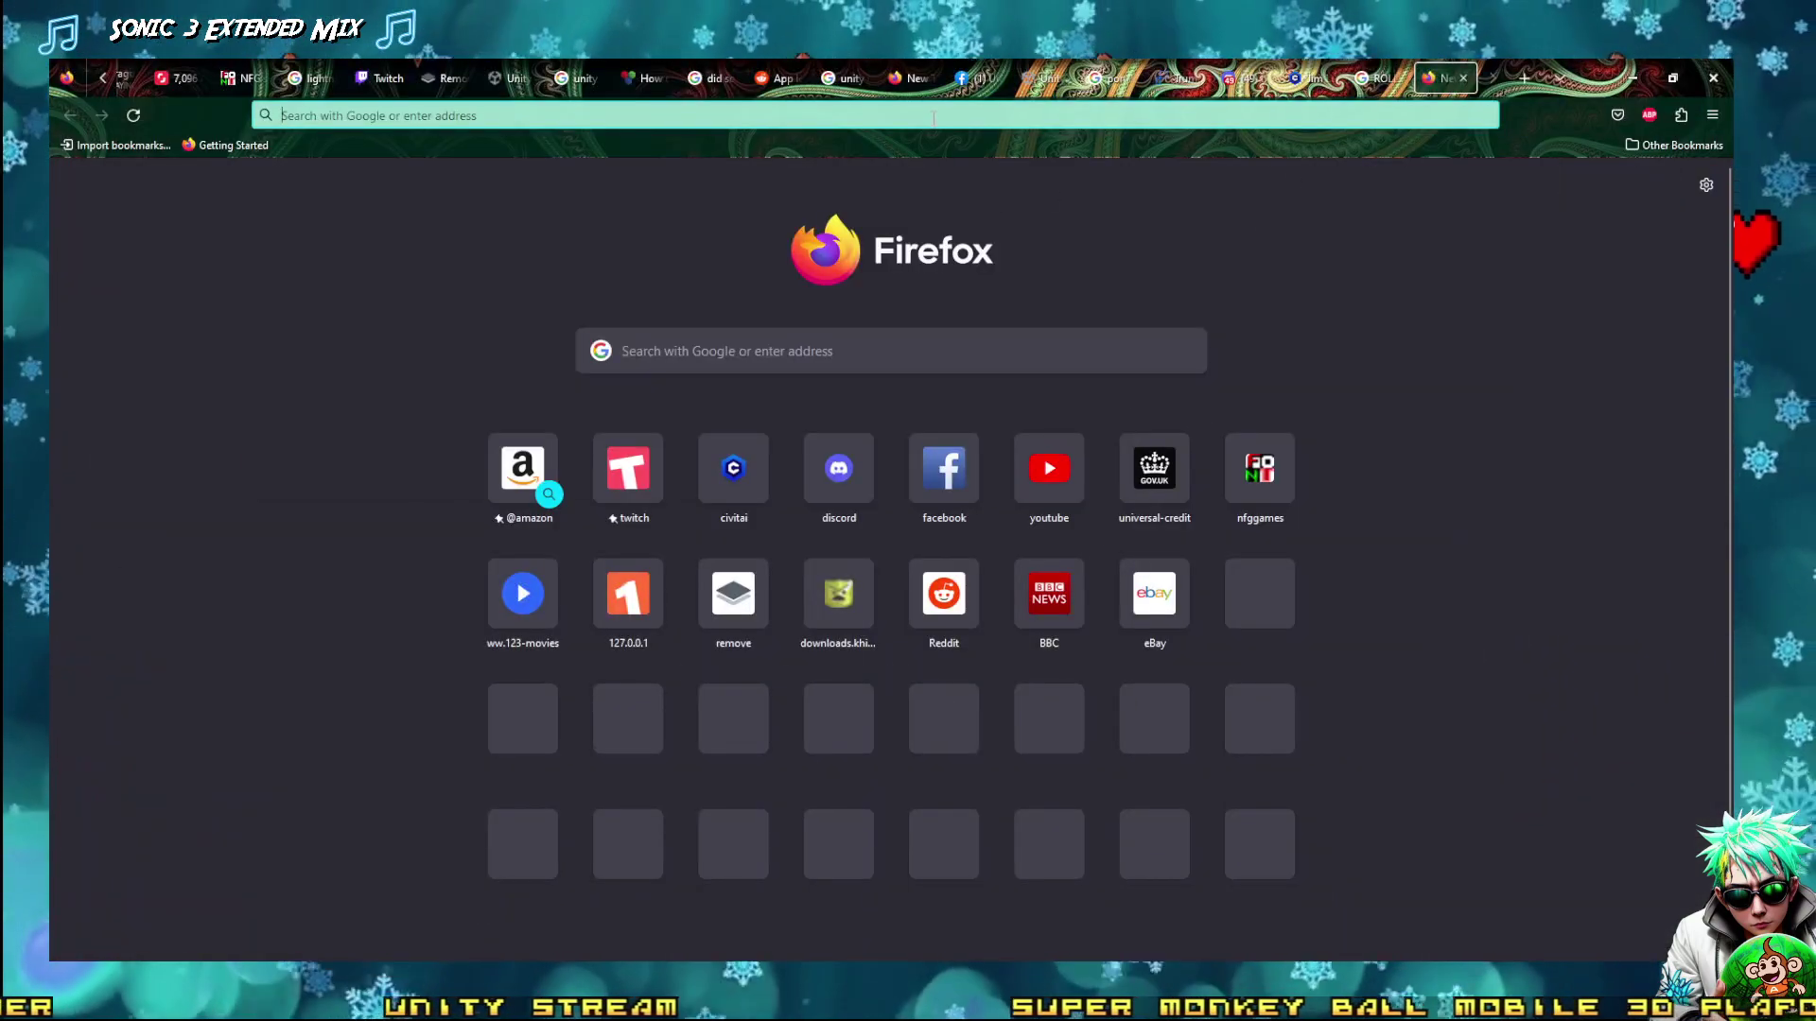
{"action": "left_click", "coordinate": [933, 118]}
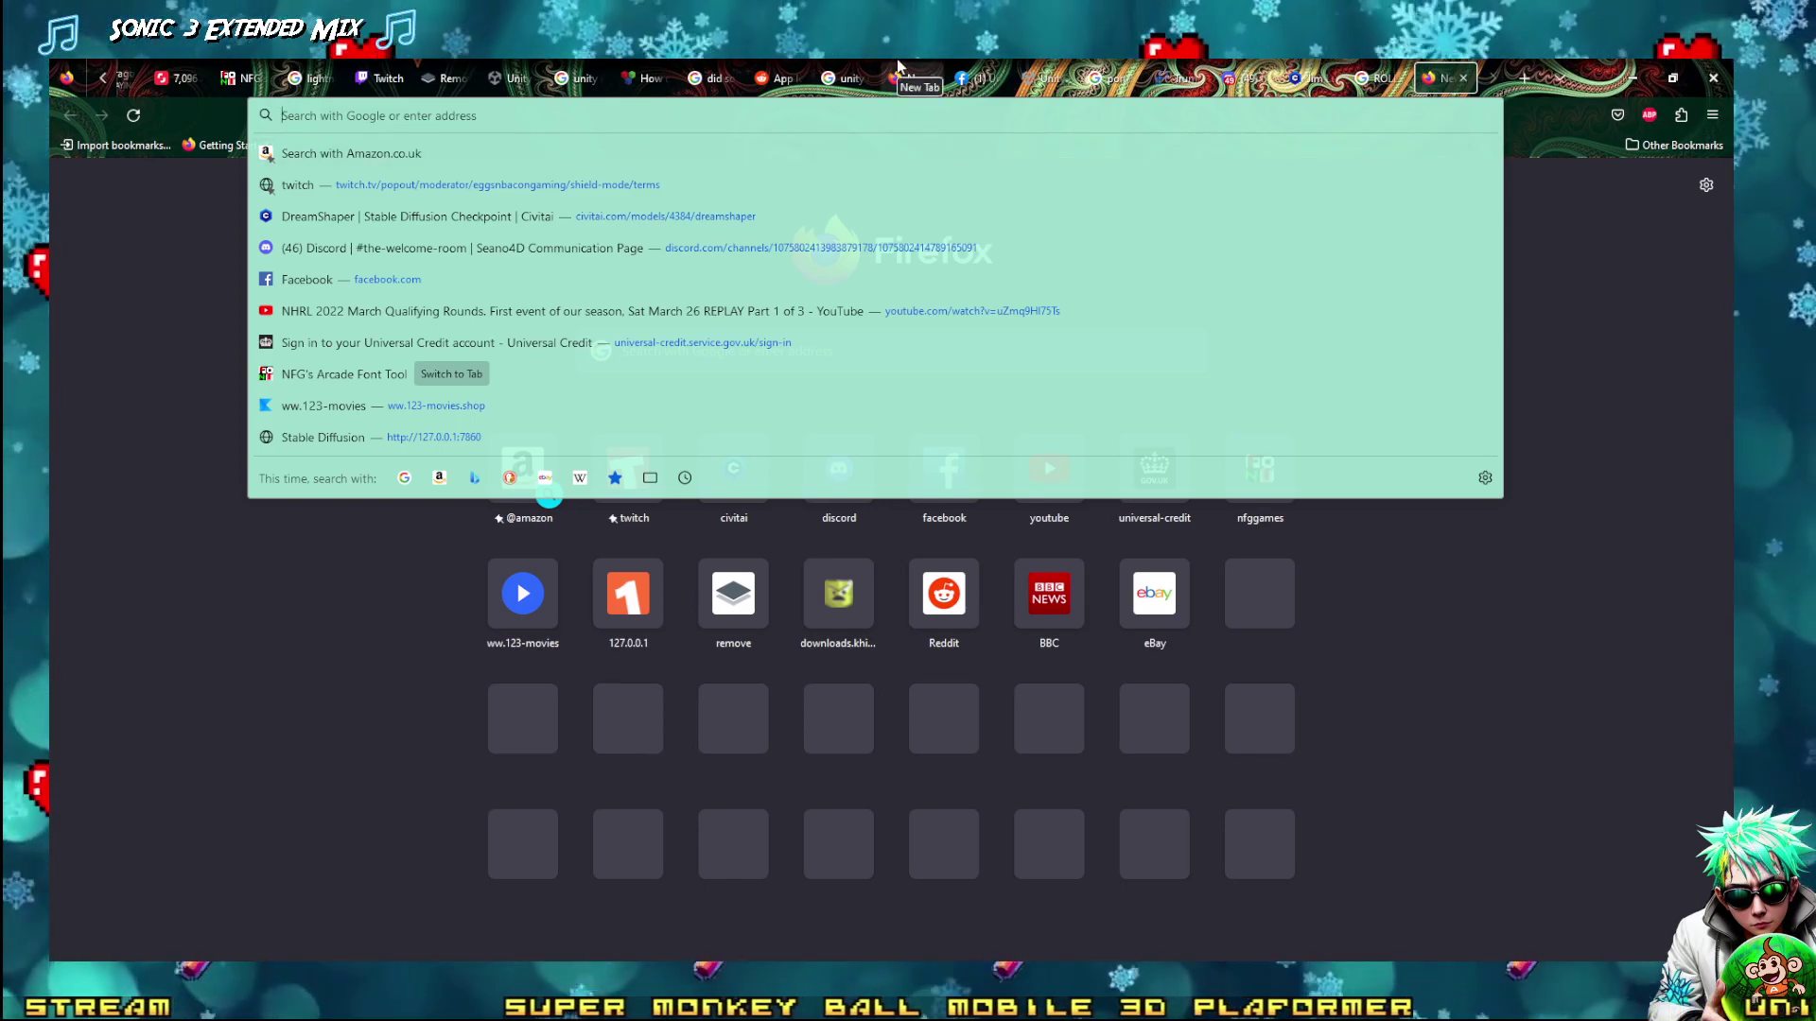
Search Google Images for 'person holding phone upright vector' and browse the hand-holding-phone illustrations
{"action": "type", "text": "per"}
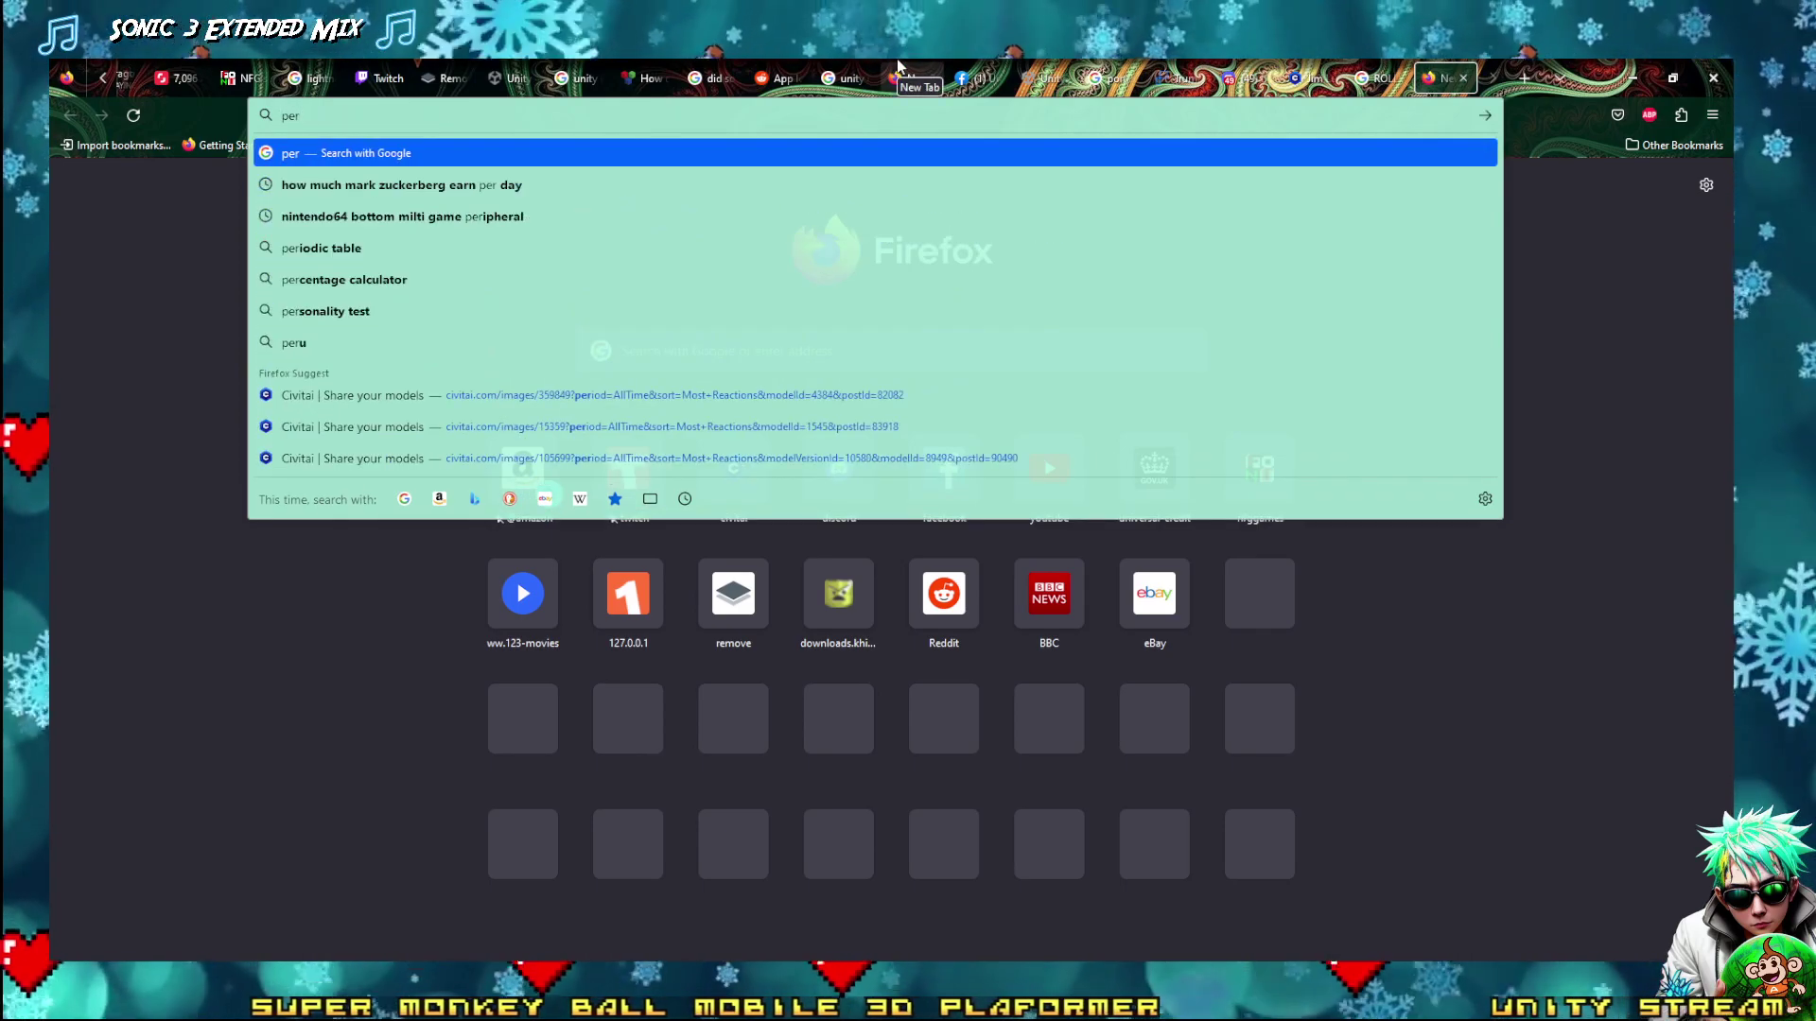
{"action": "type", "text": "son hold"}
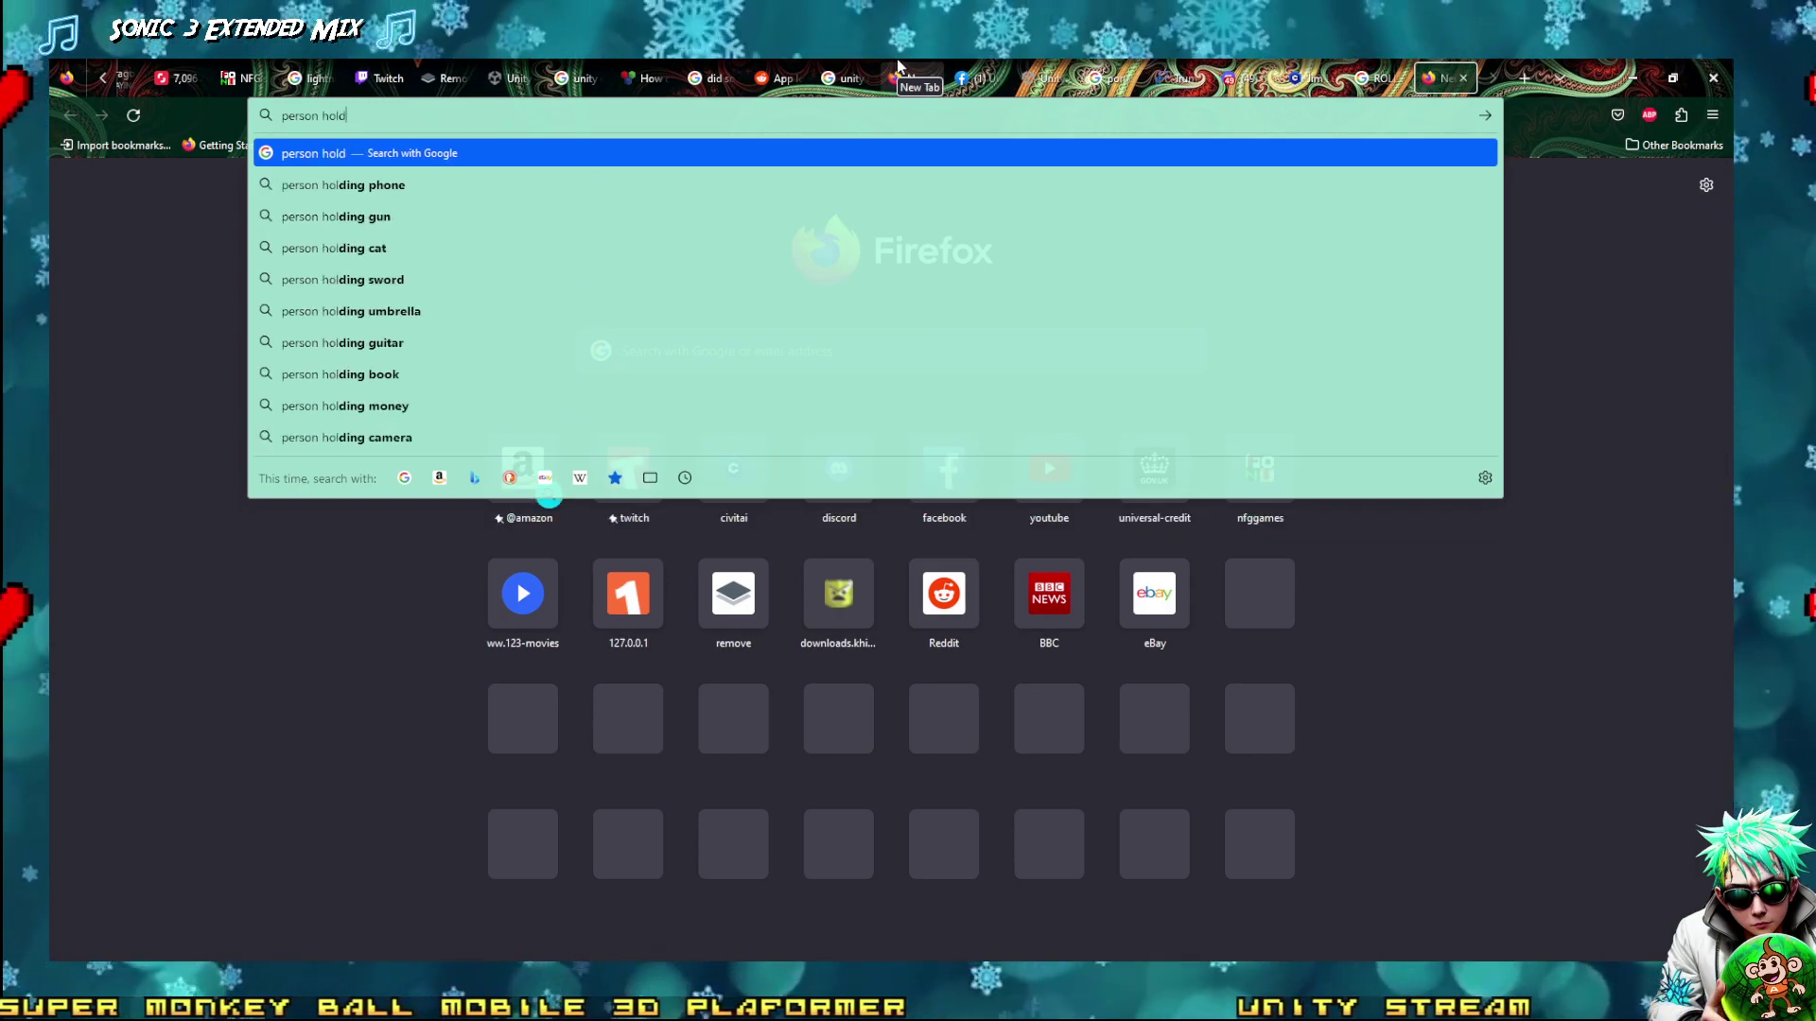
{"action": "type", "text": "ing phone "}
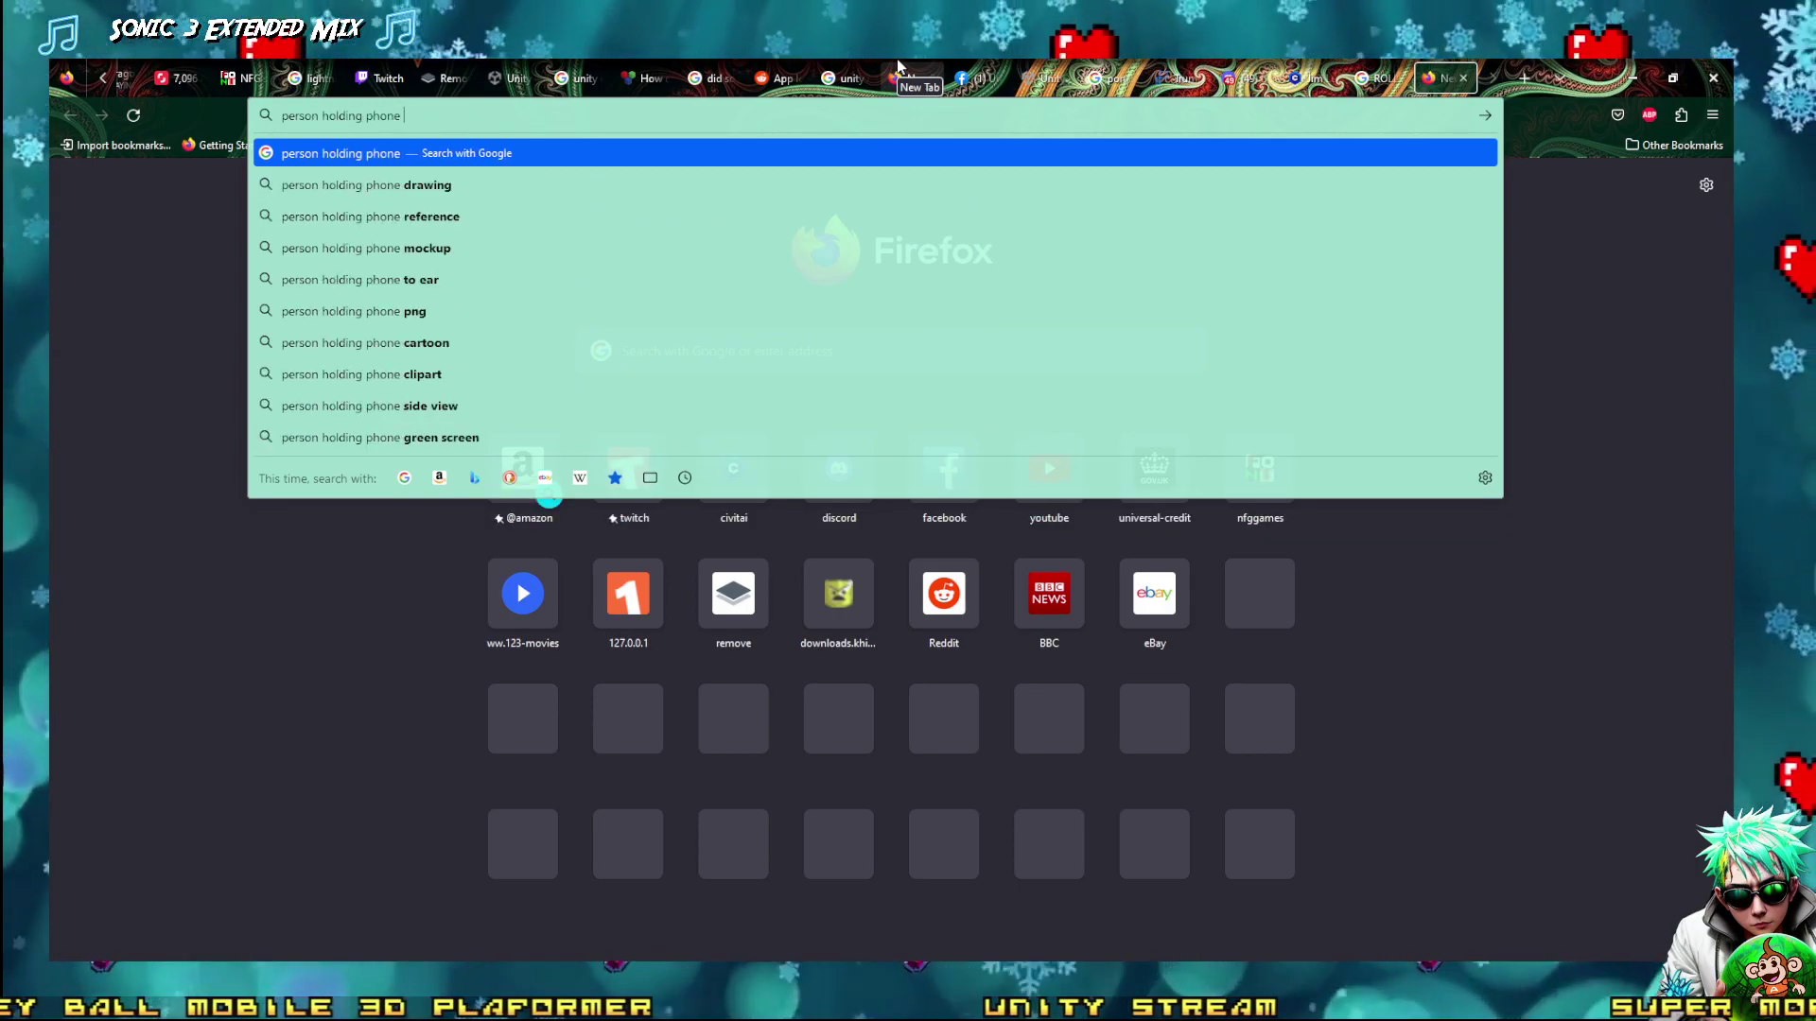
{"action": "type", "text": "upright v"}
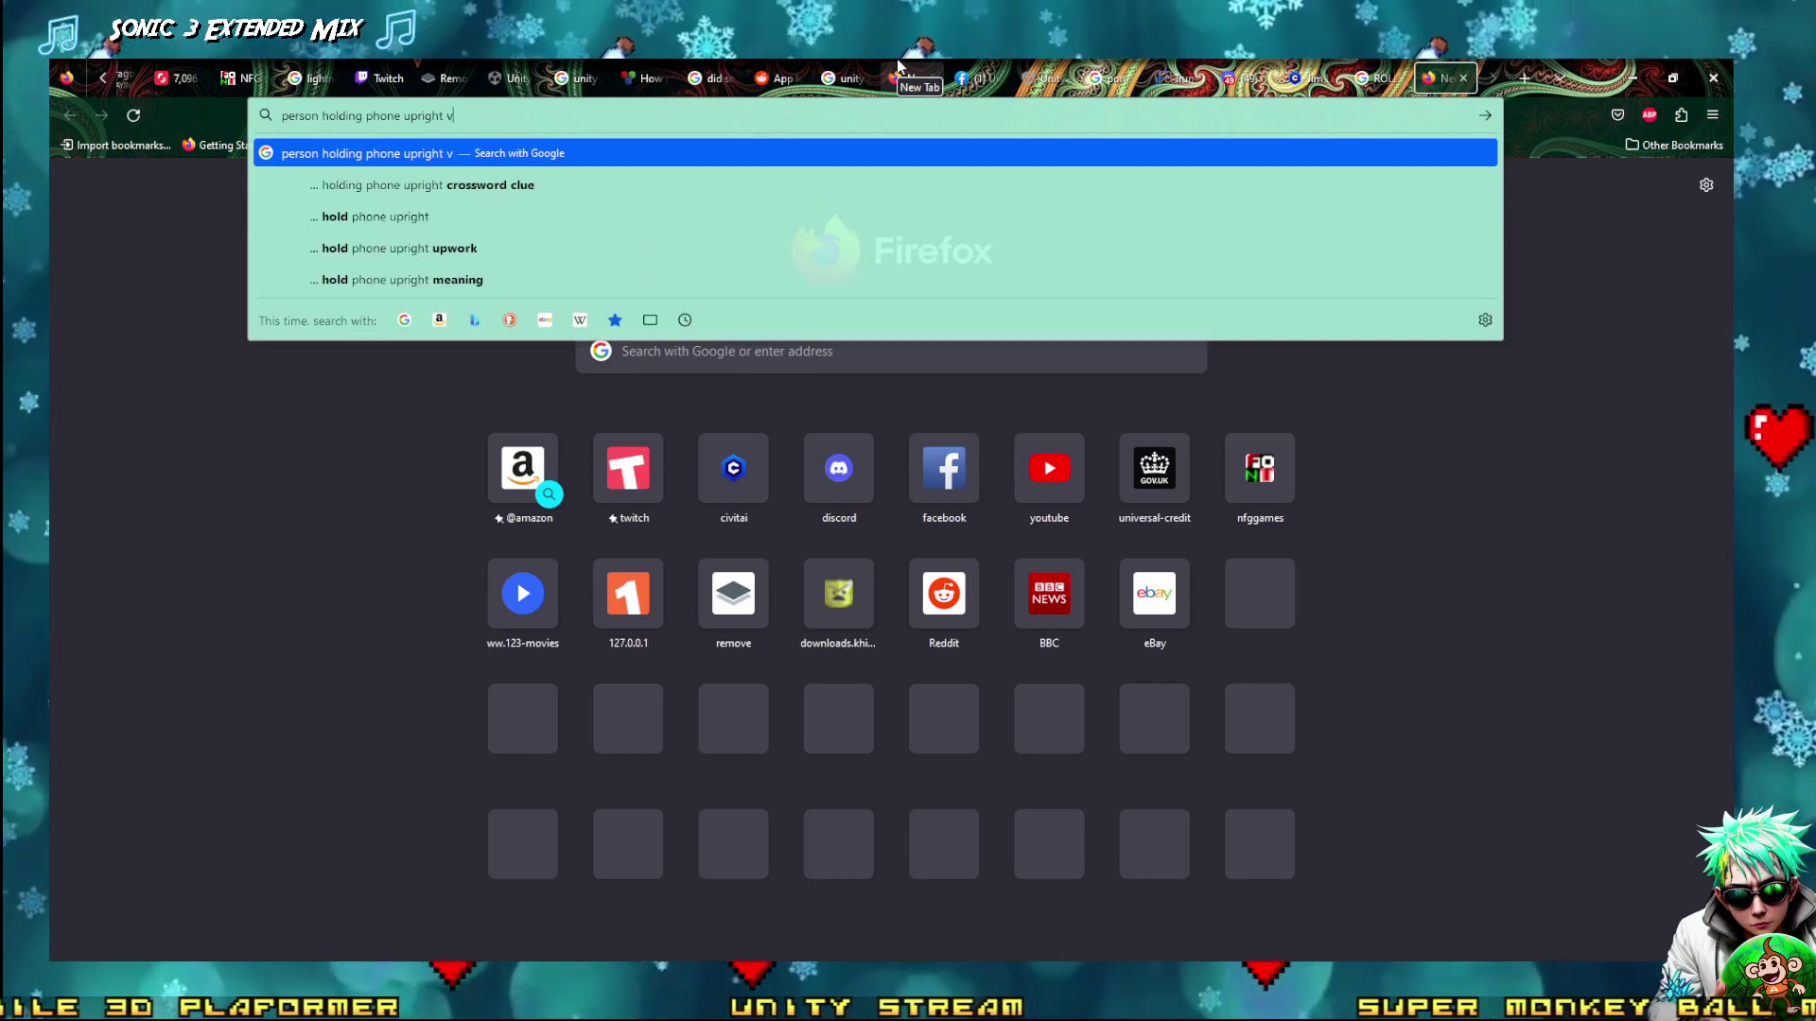
{"action": "type", "text": "ertor"}
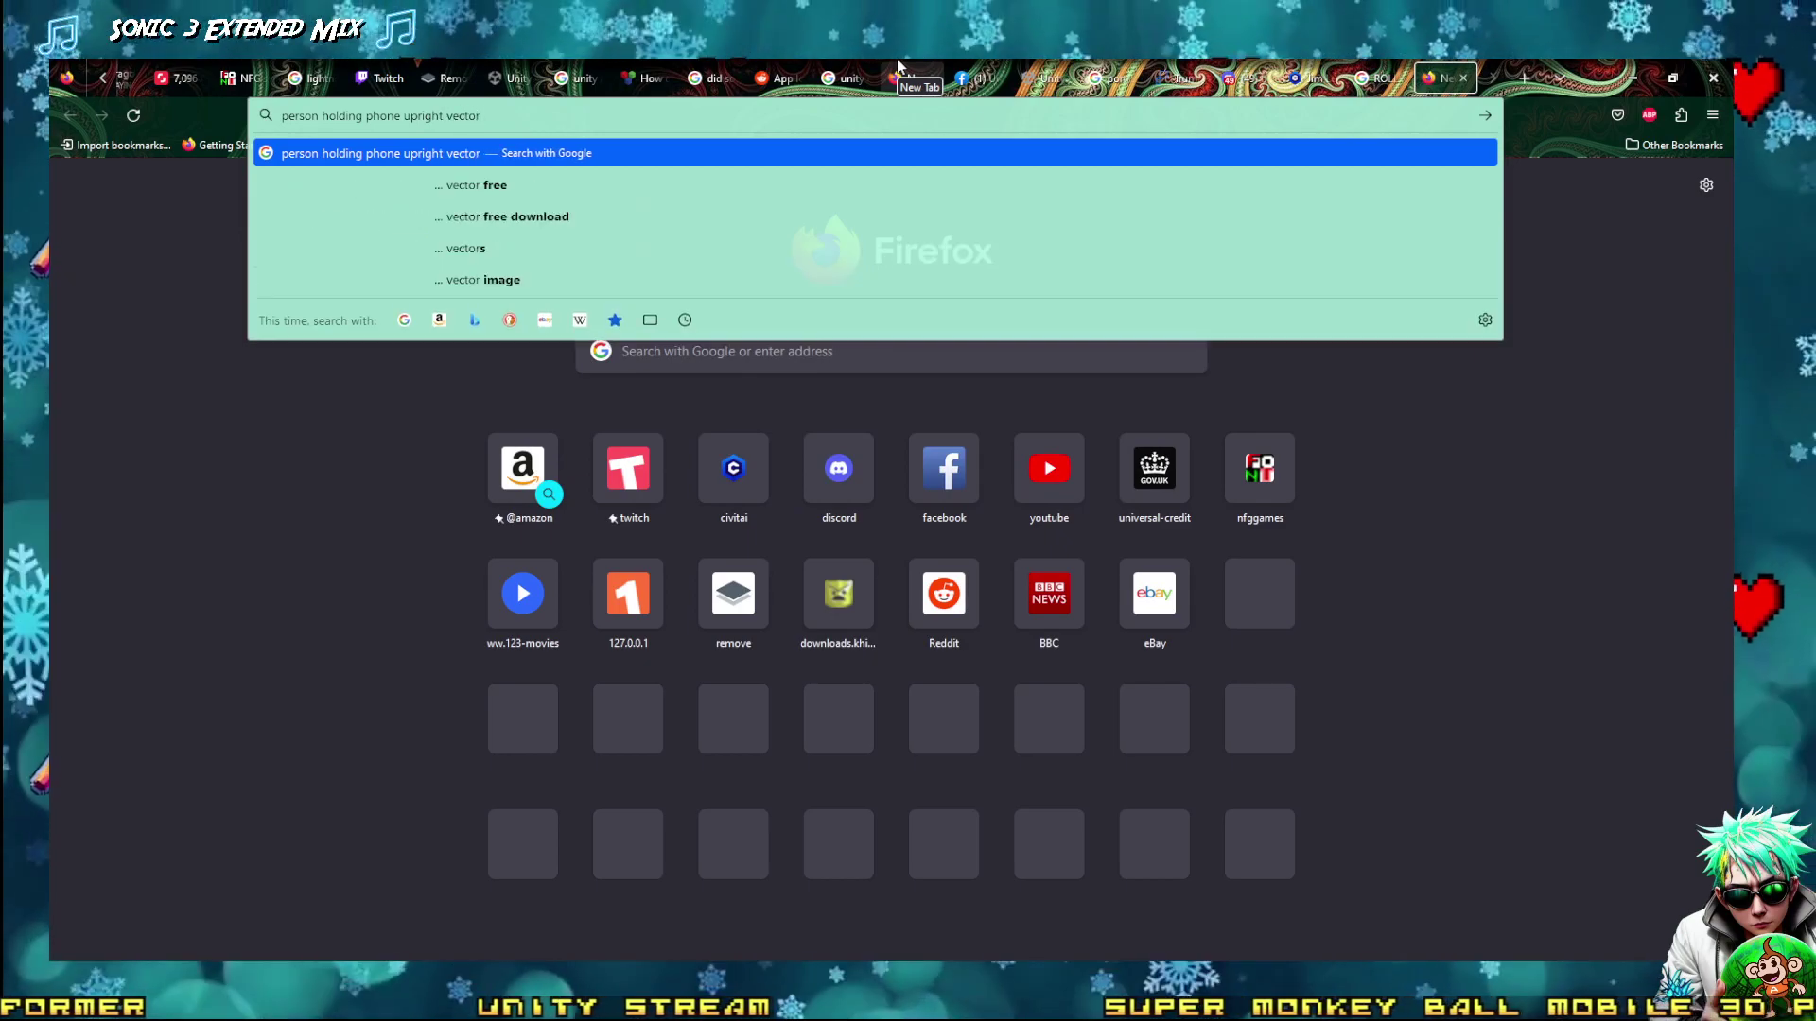
{"action": "key", "text": "Return"}
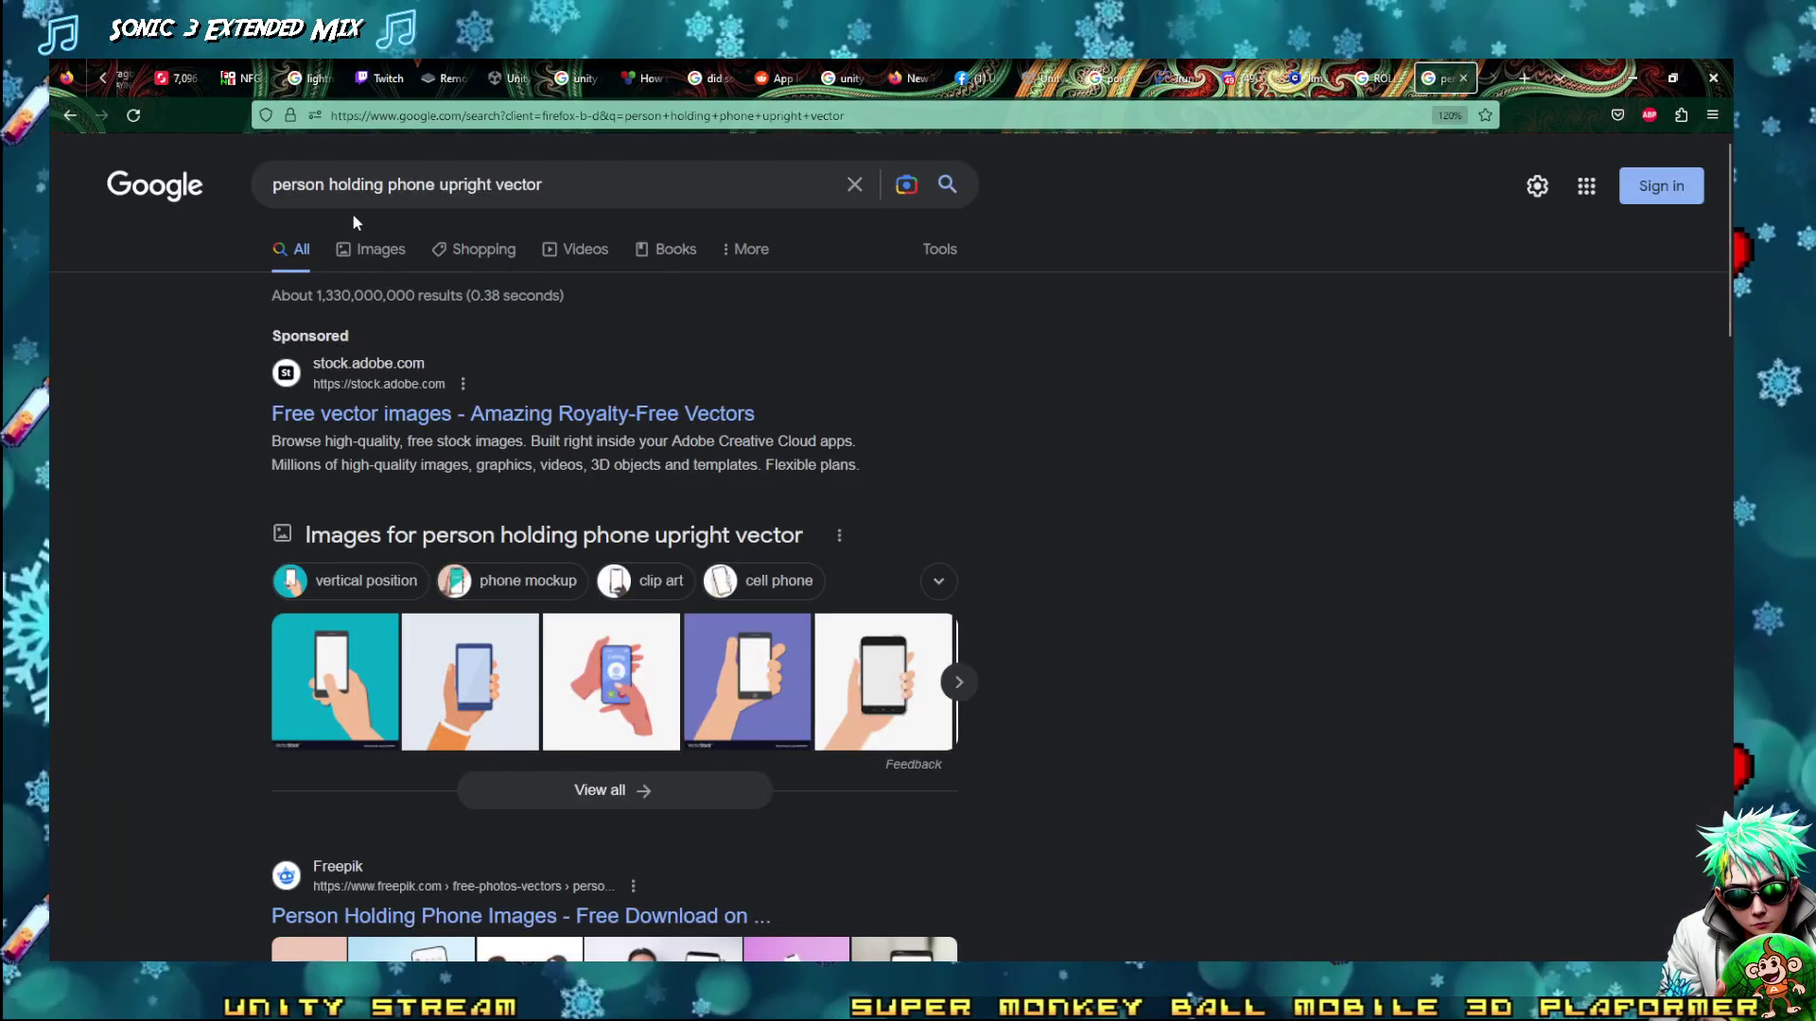
{"action": "left_click", "coordinate": [373, 252]}
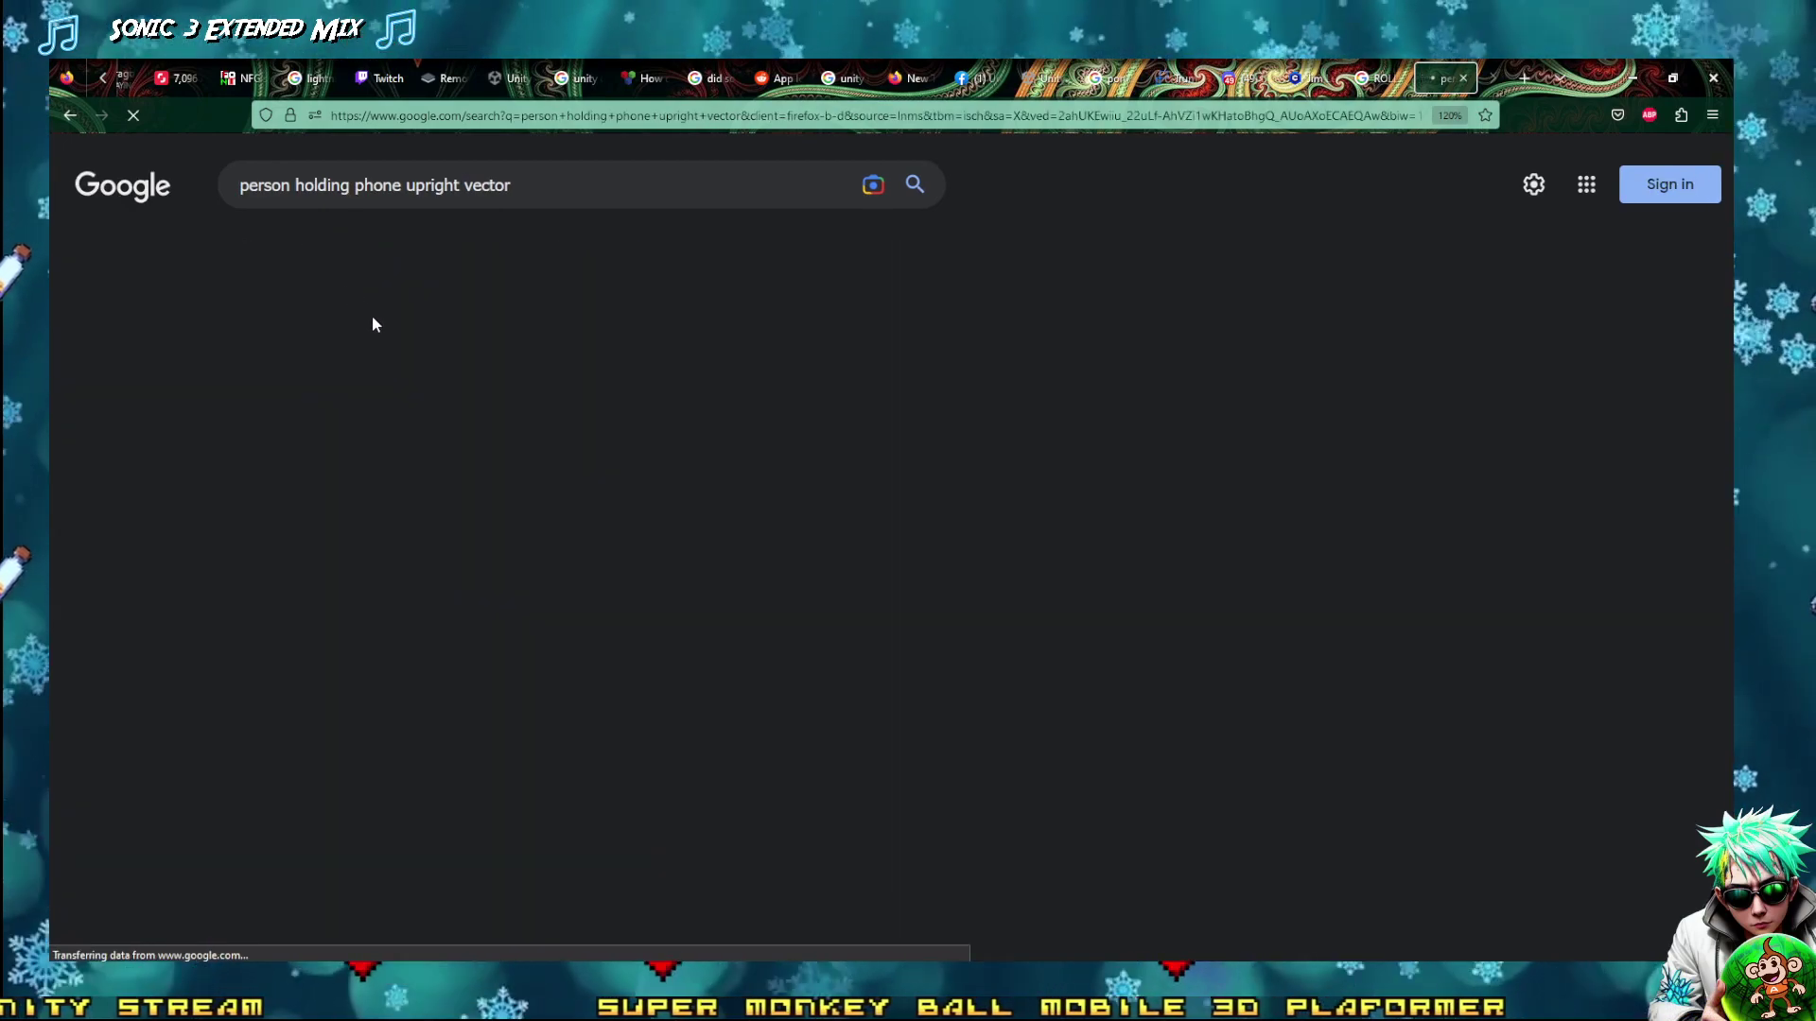
{"action": "scroll", "coordinate": [1093, 589], "scroll_direction": "down", "scroll_amount": 10}
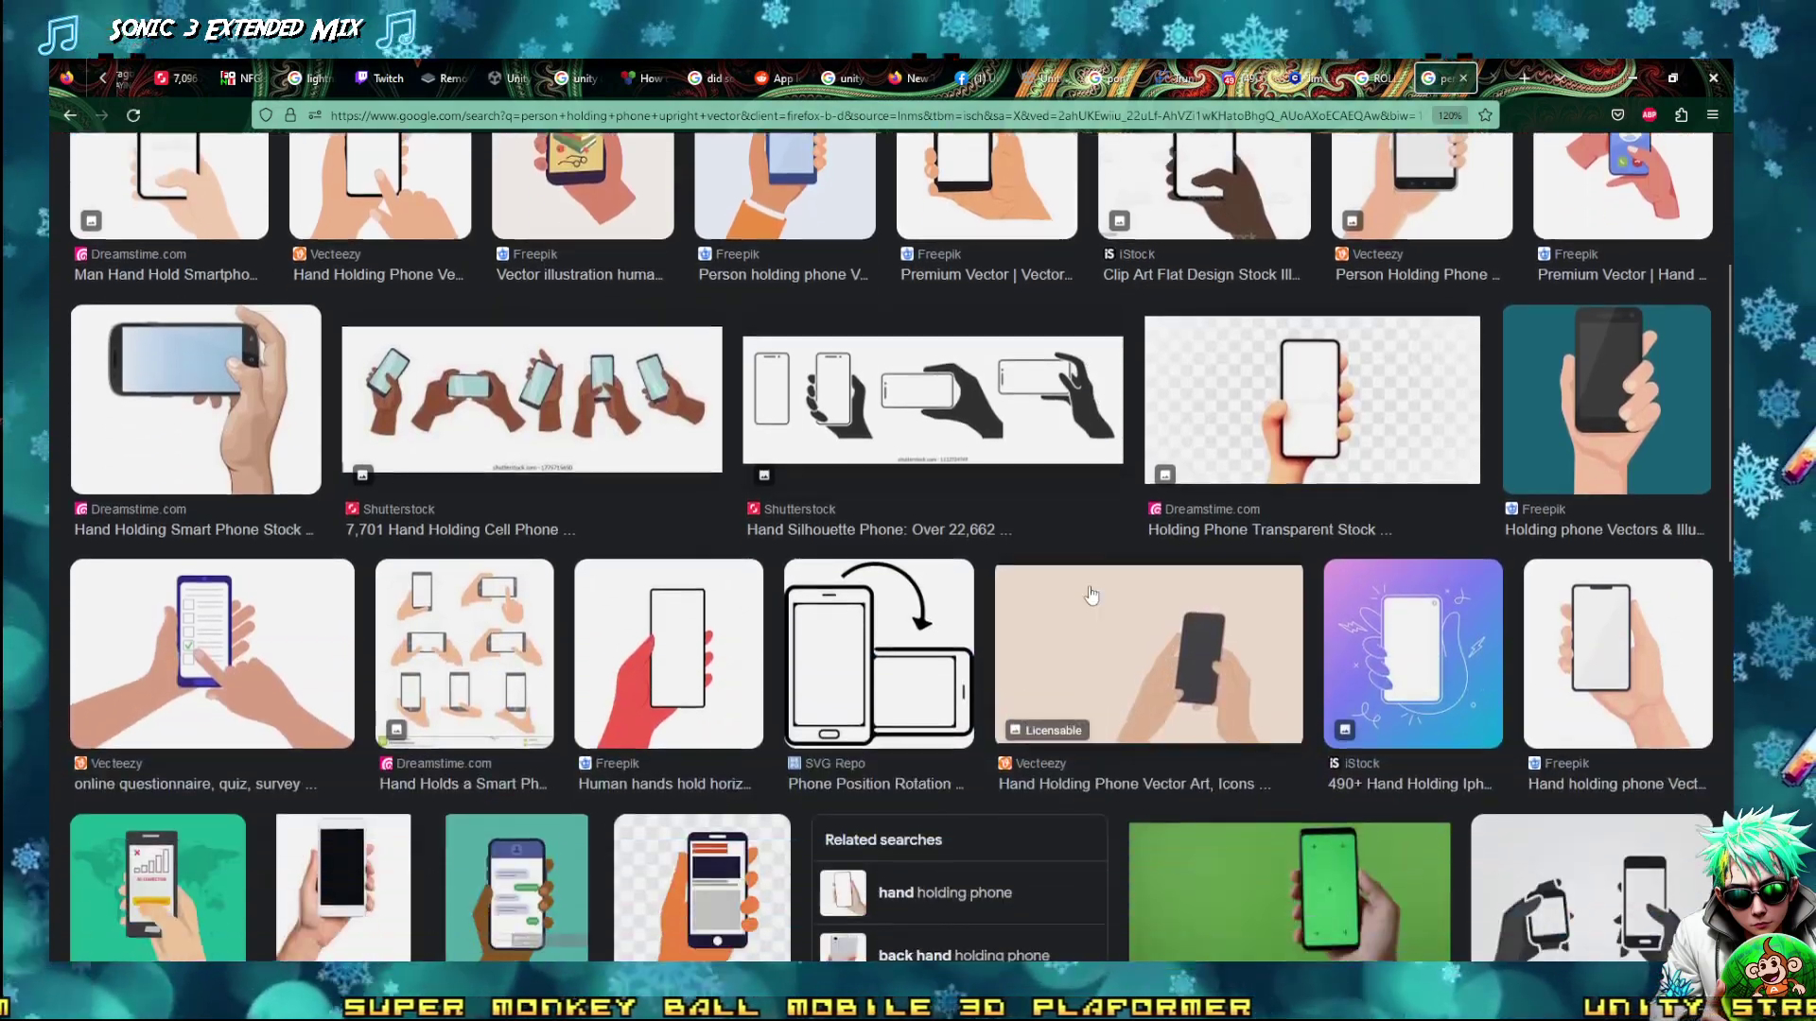
{"action": "scroll", "coordinate": [1001, 603], "scroll_direction": "down", "scroll_amount": 3}
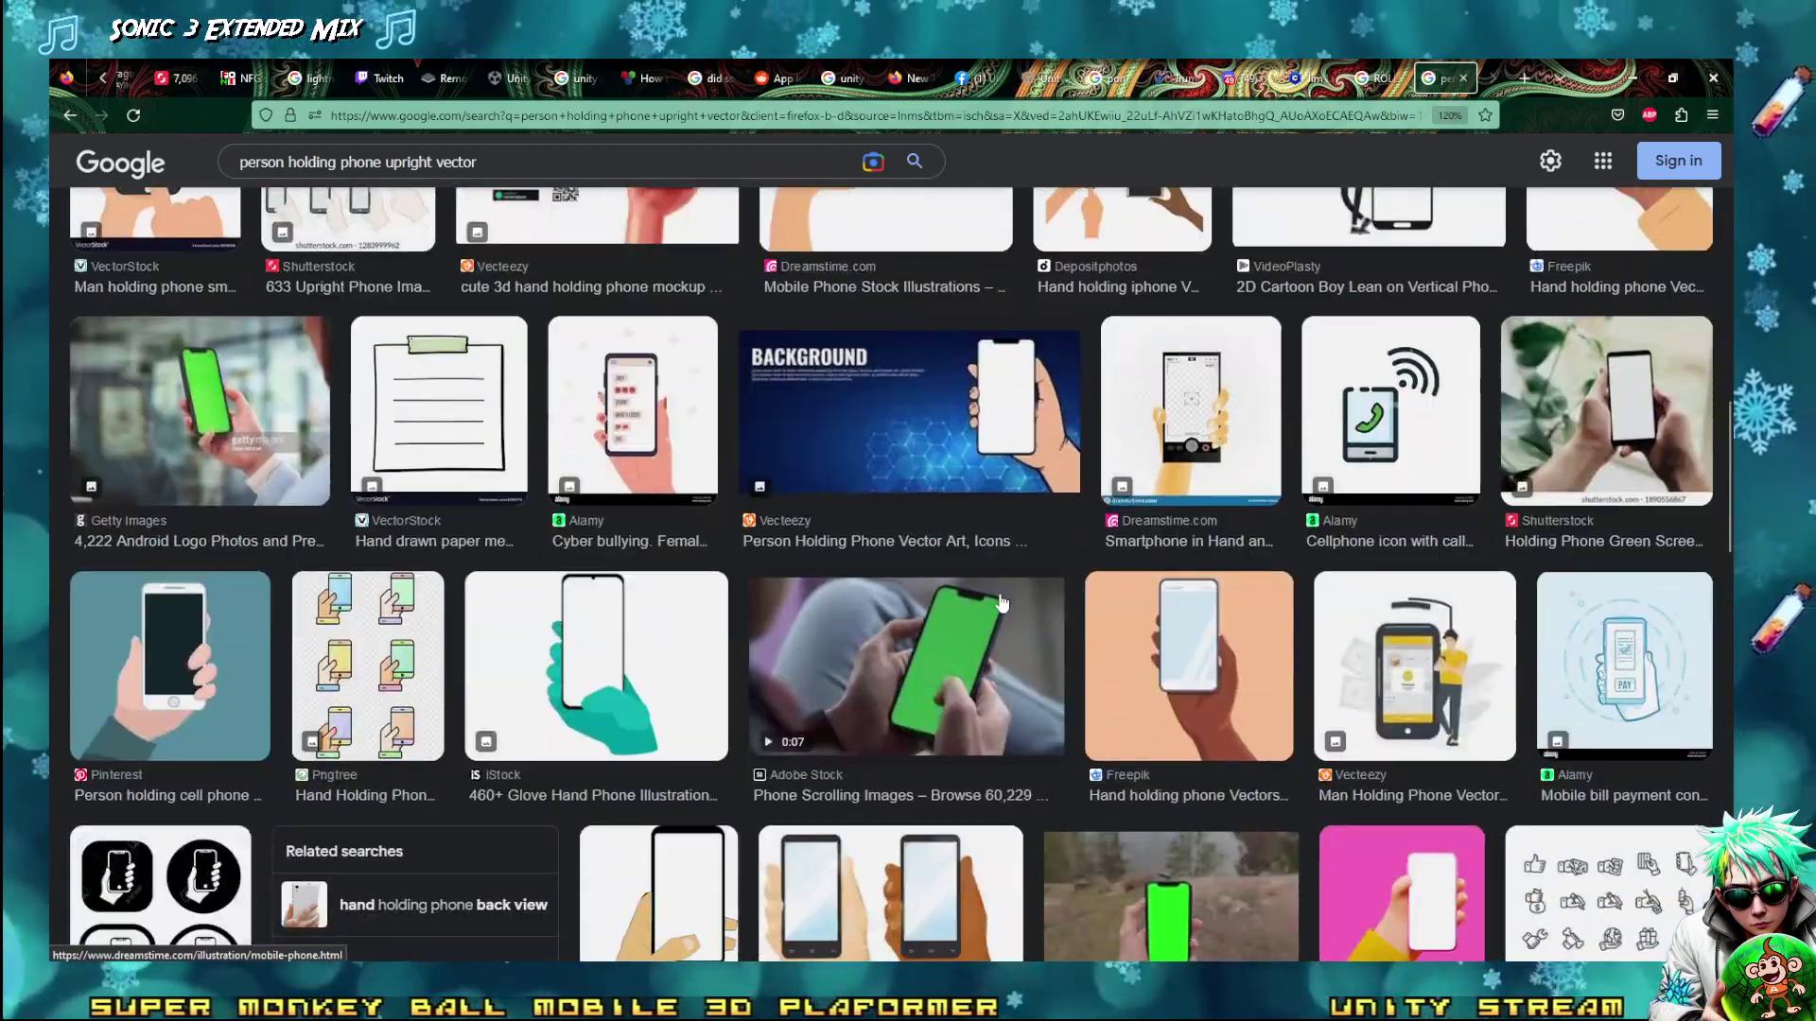
{"action": "scroll", "coordinate": [1001, 603], "scroll_direction": "down", "scroll_amount": 14}
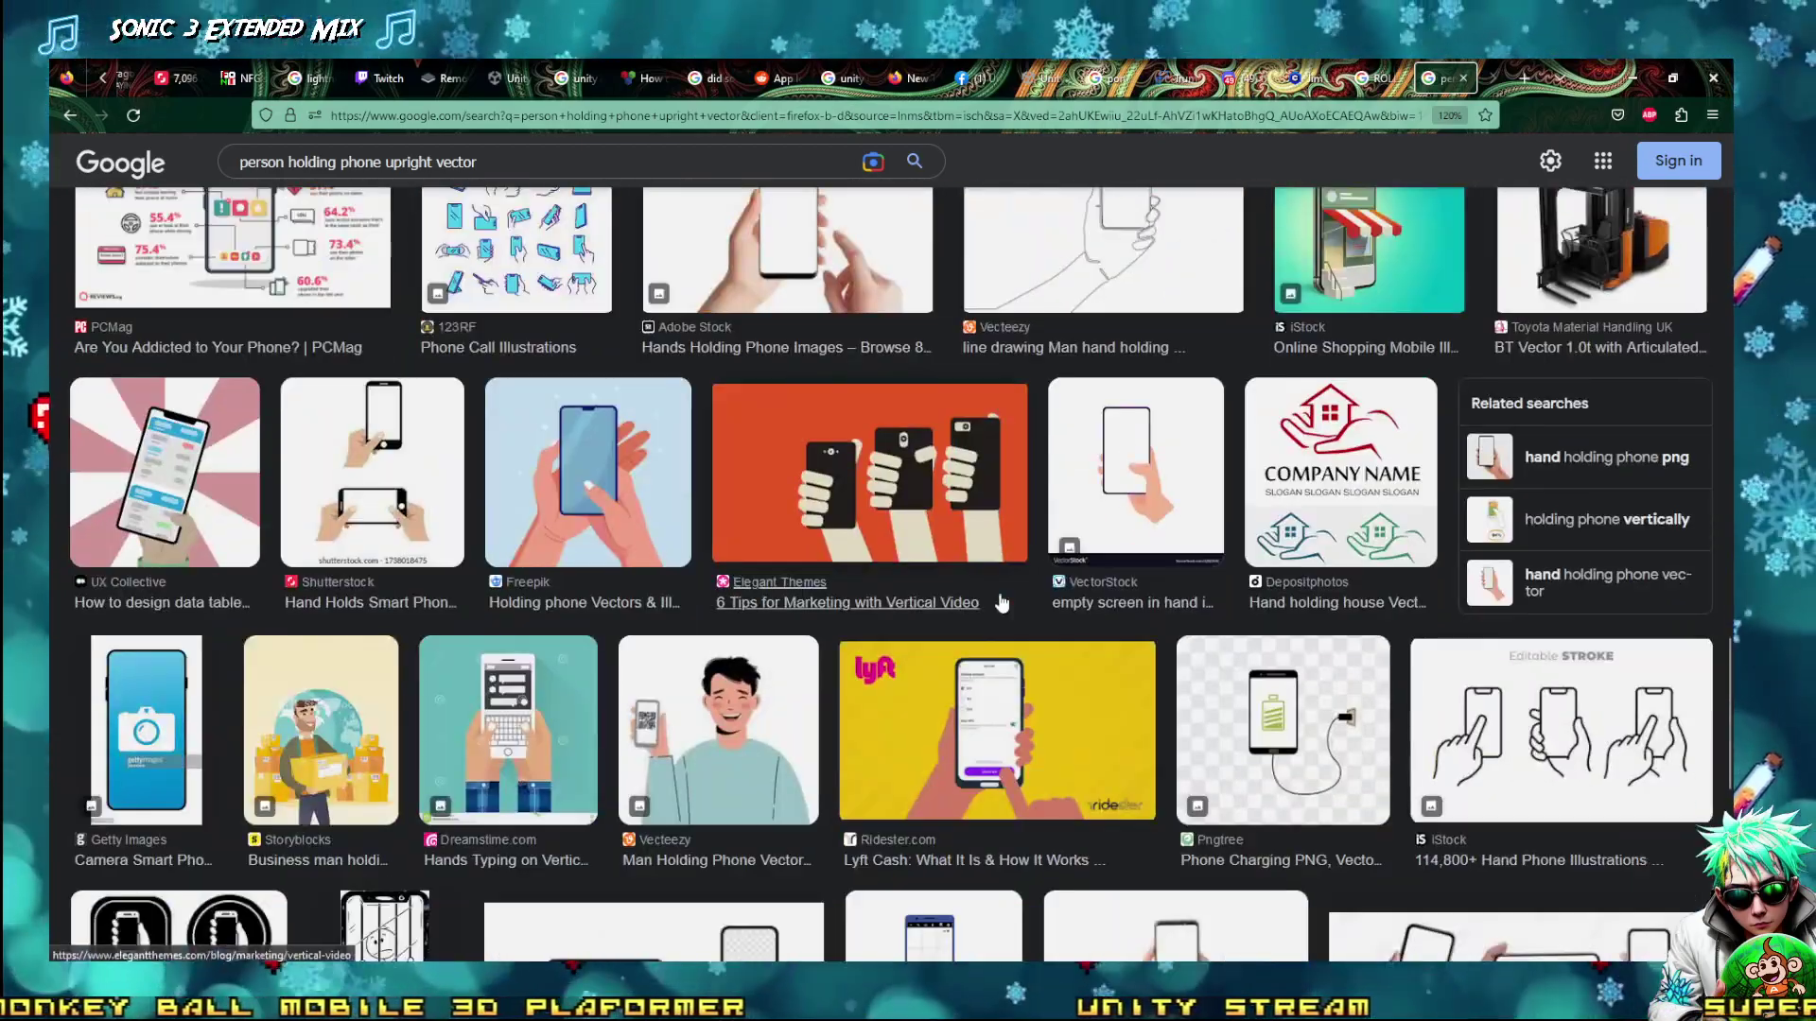
{"action": "scroll", "coordinate": [1001, 602], "scroll_direction": "down", "scroll_amount": 5}
{"action": "scroll", "coordinate": [998, 592], "scroll_direction": "up", "scroll_amount": 5}
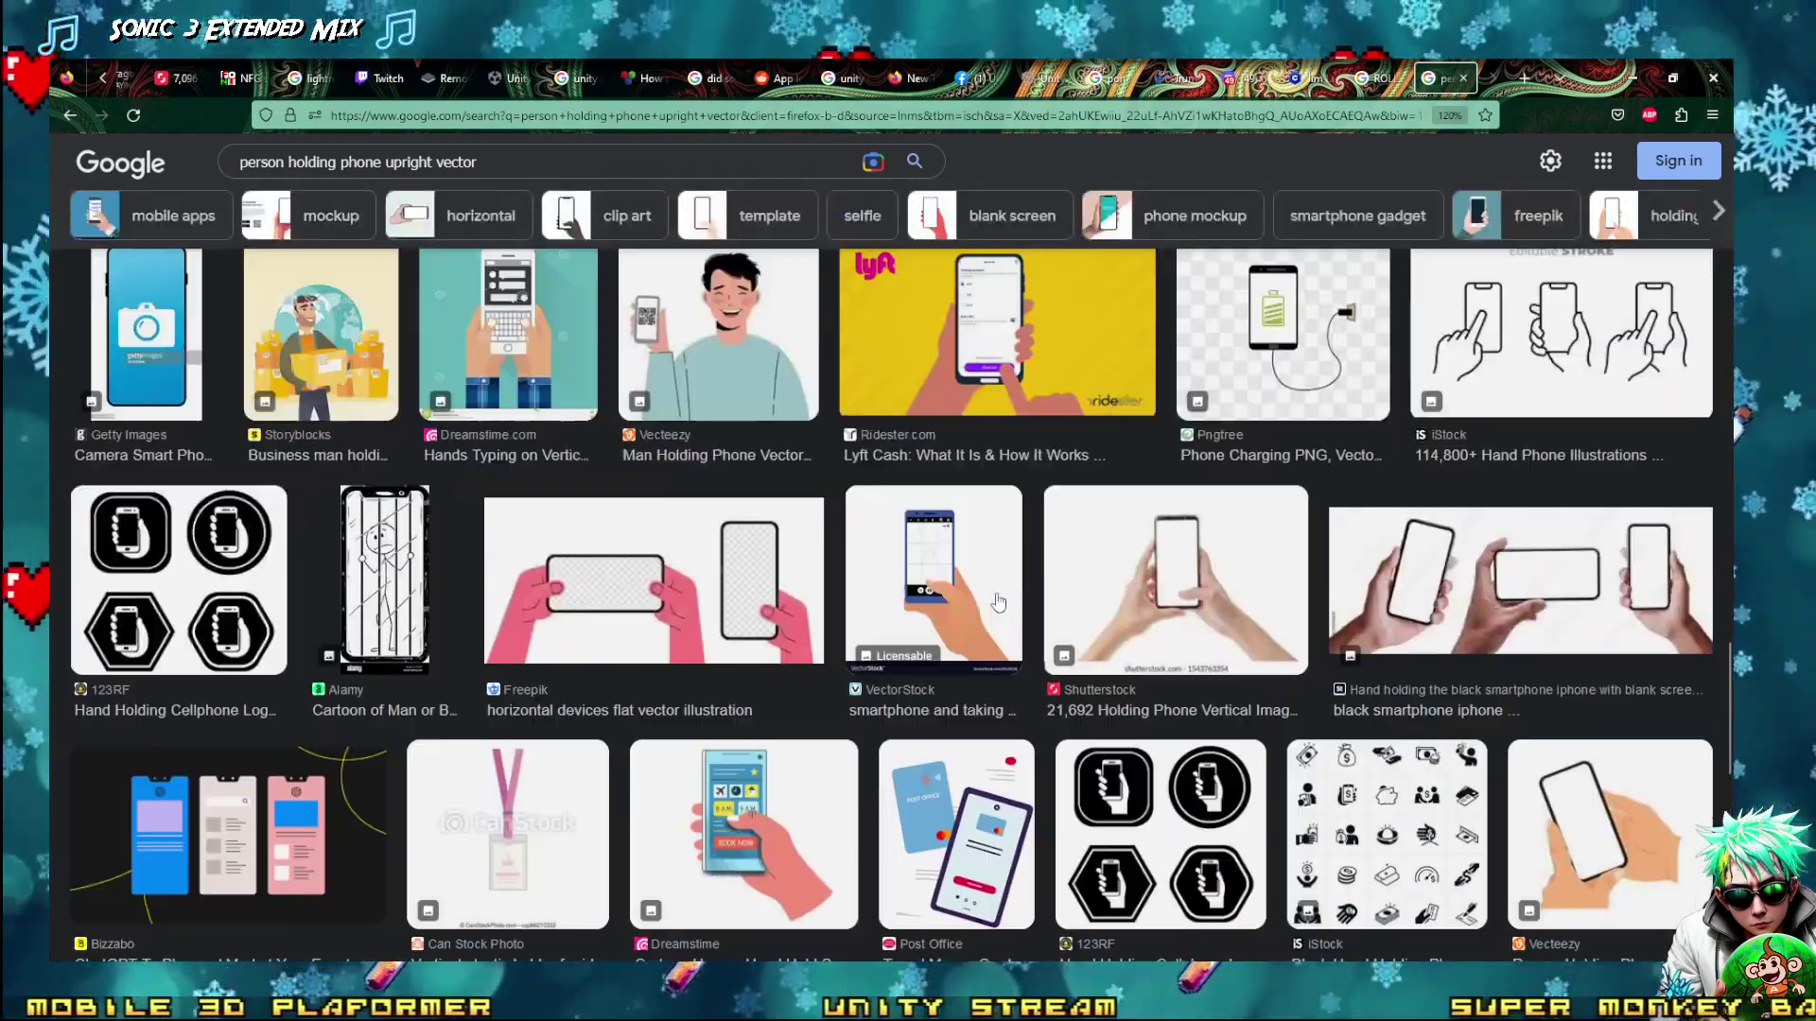
{"action": "scroll", "coordinate": [998, 596], "scroll_direction": "down", "scroll_amount": 5}
{"action": "scroll", "coordinate": [998, 602], "scroll_direction": "down", "scroll_amount": 6}
{"action": "scroll", "coordinate": [994, 590], "scroll_direction": "up", "scroll_amount": 11}
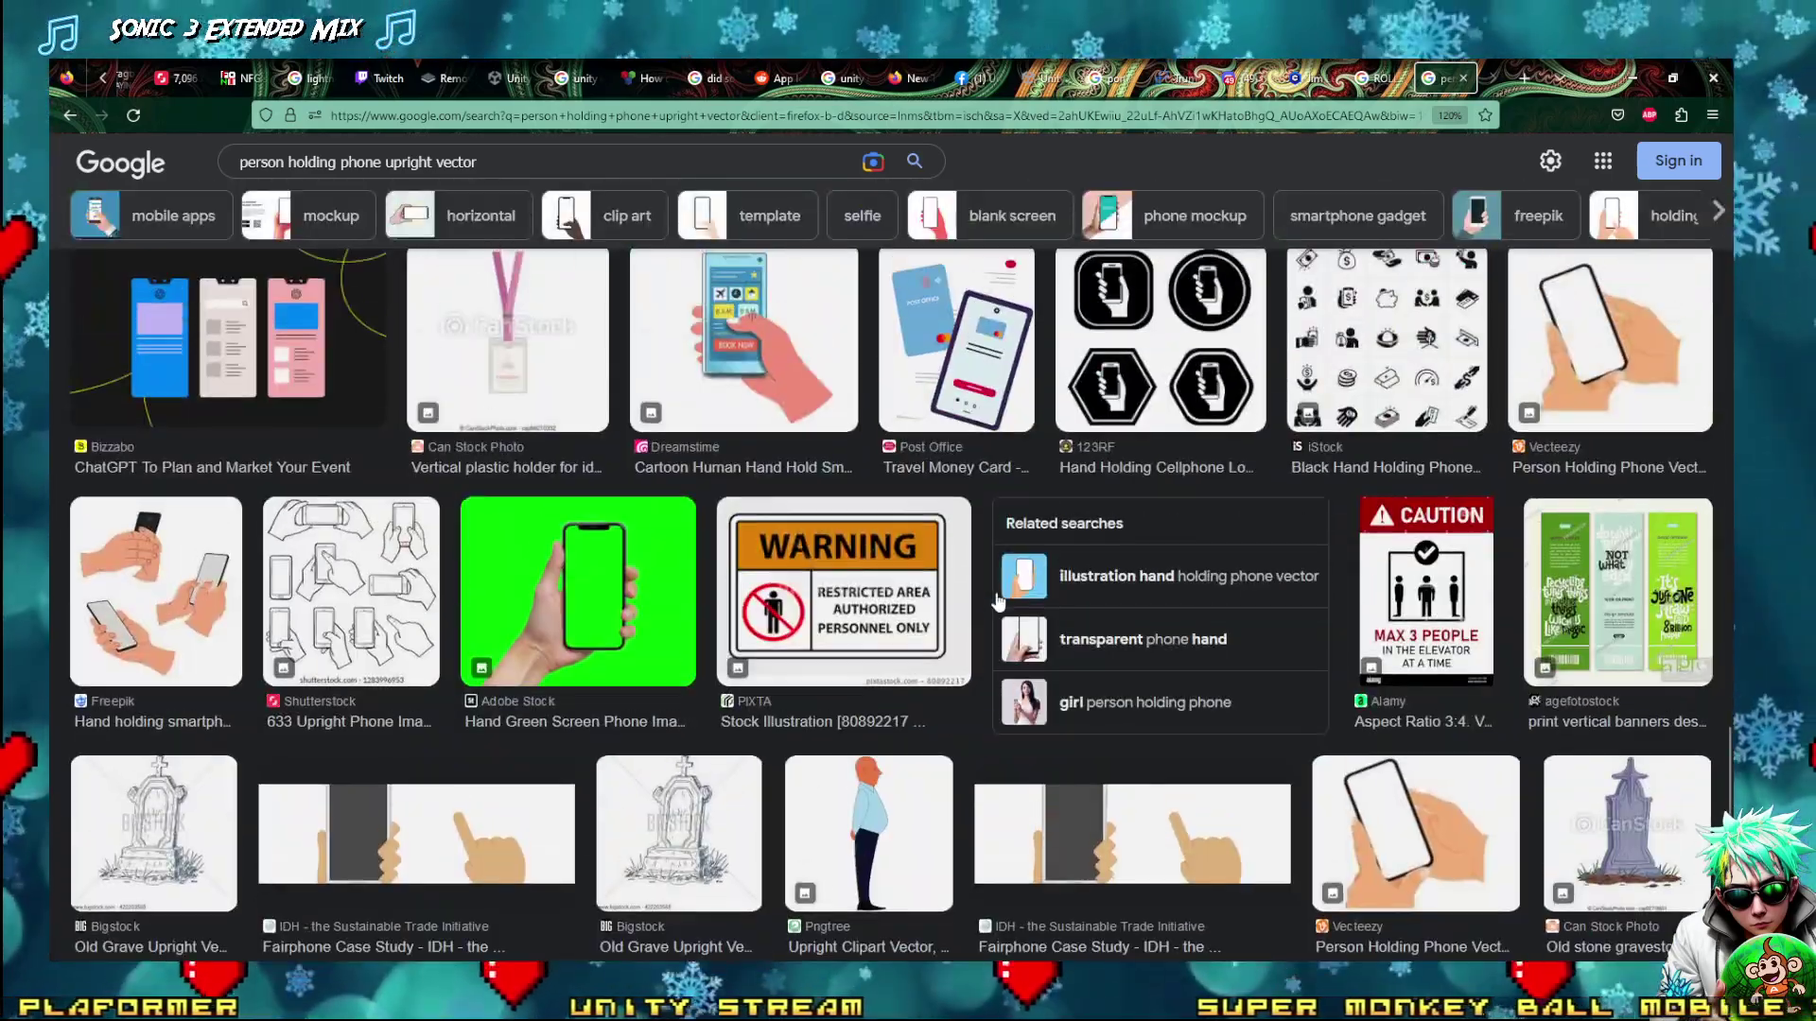
{"action": "scroll", "coordinate": [995, 593], "scroll_direction": "up", "scroll_amount": 12}
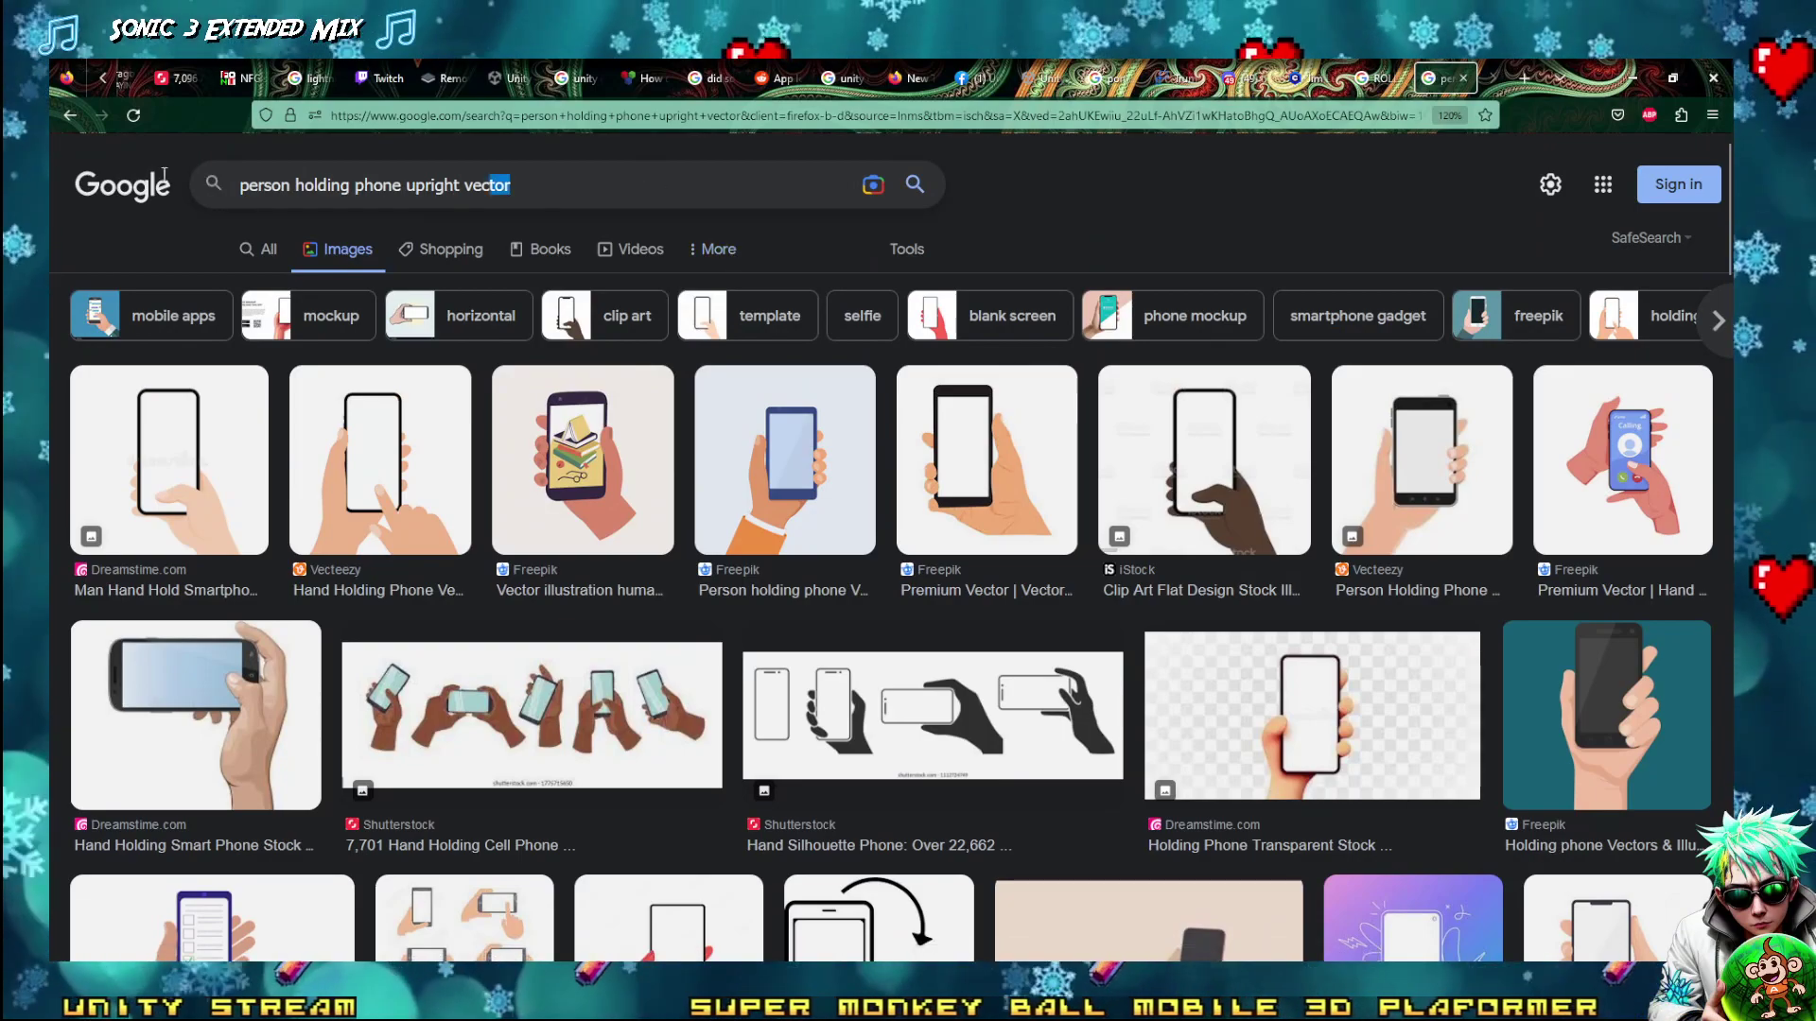
Replace the query with 'person holding phone upright' and scroll through the resulting photos
{"action": "triple_click", "coordinate": [369, 174]}
{"action": "type", "text": "per"}
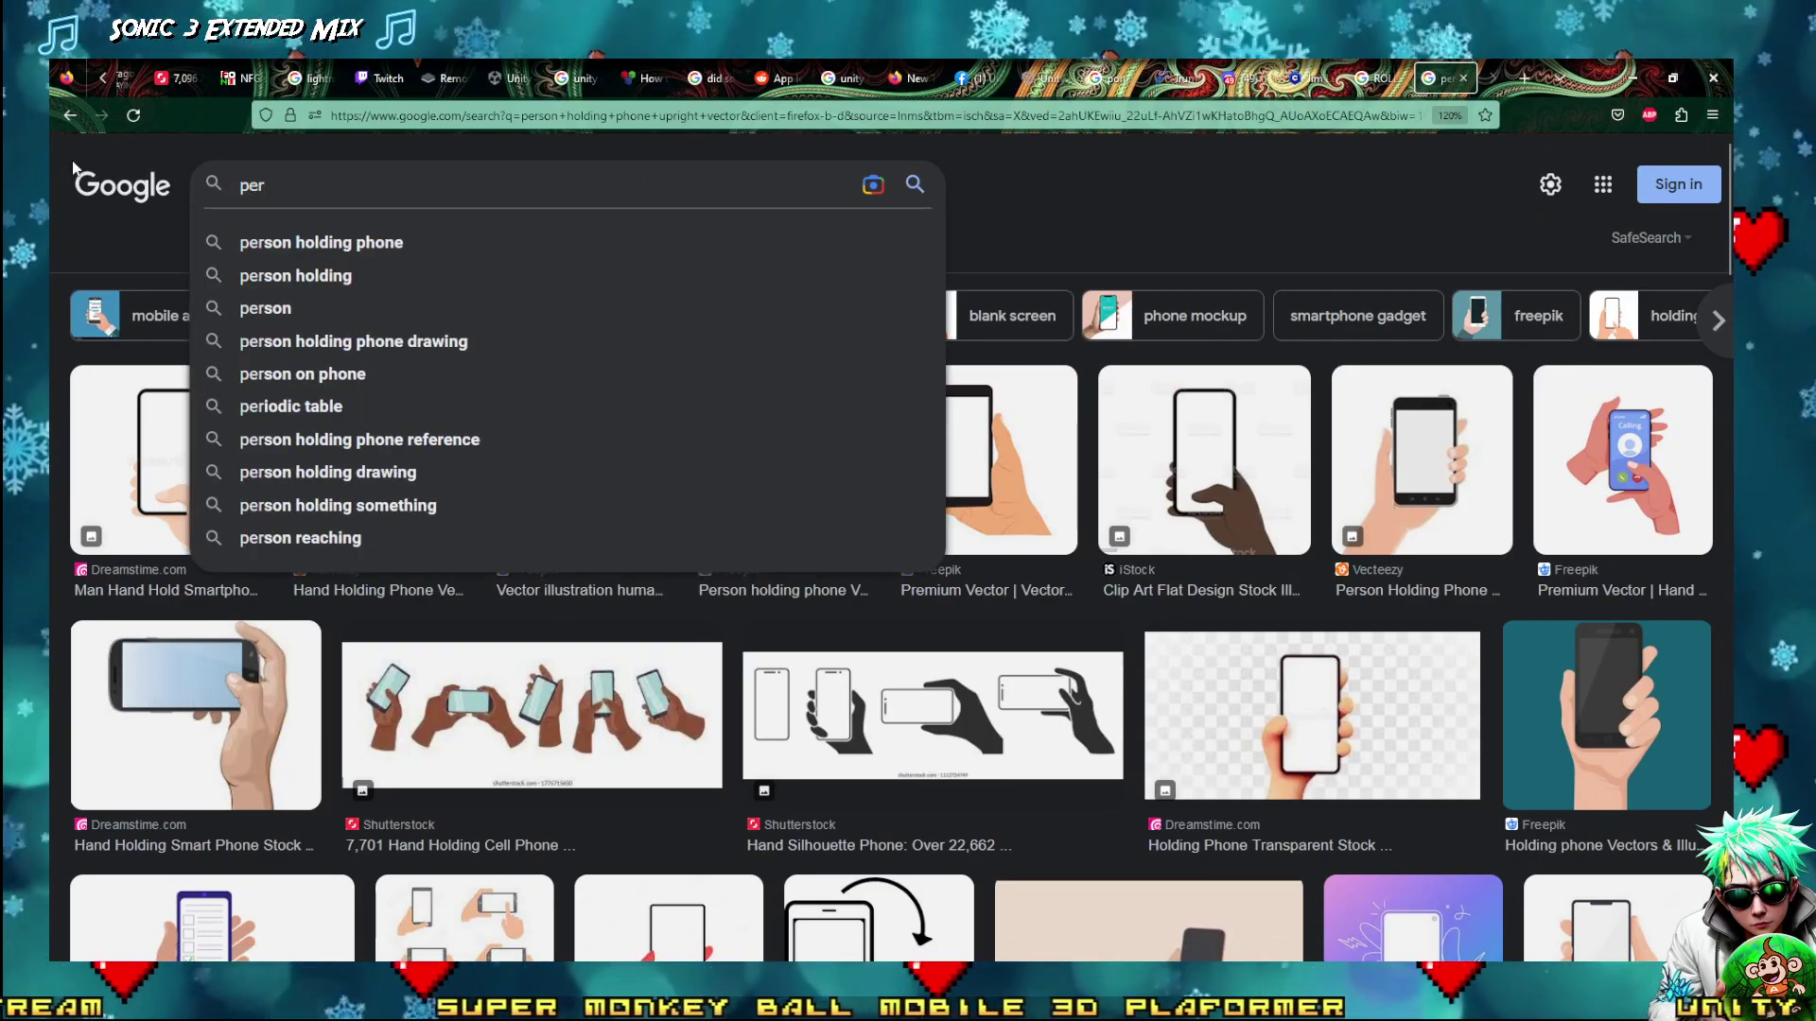
{"action": "type", "text": "son holdin"}
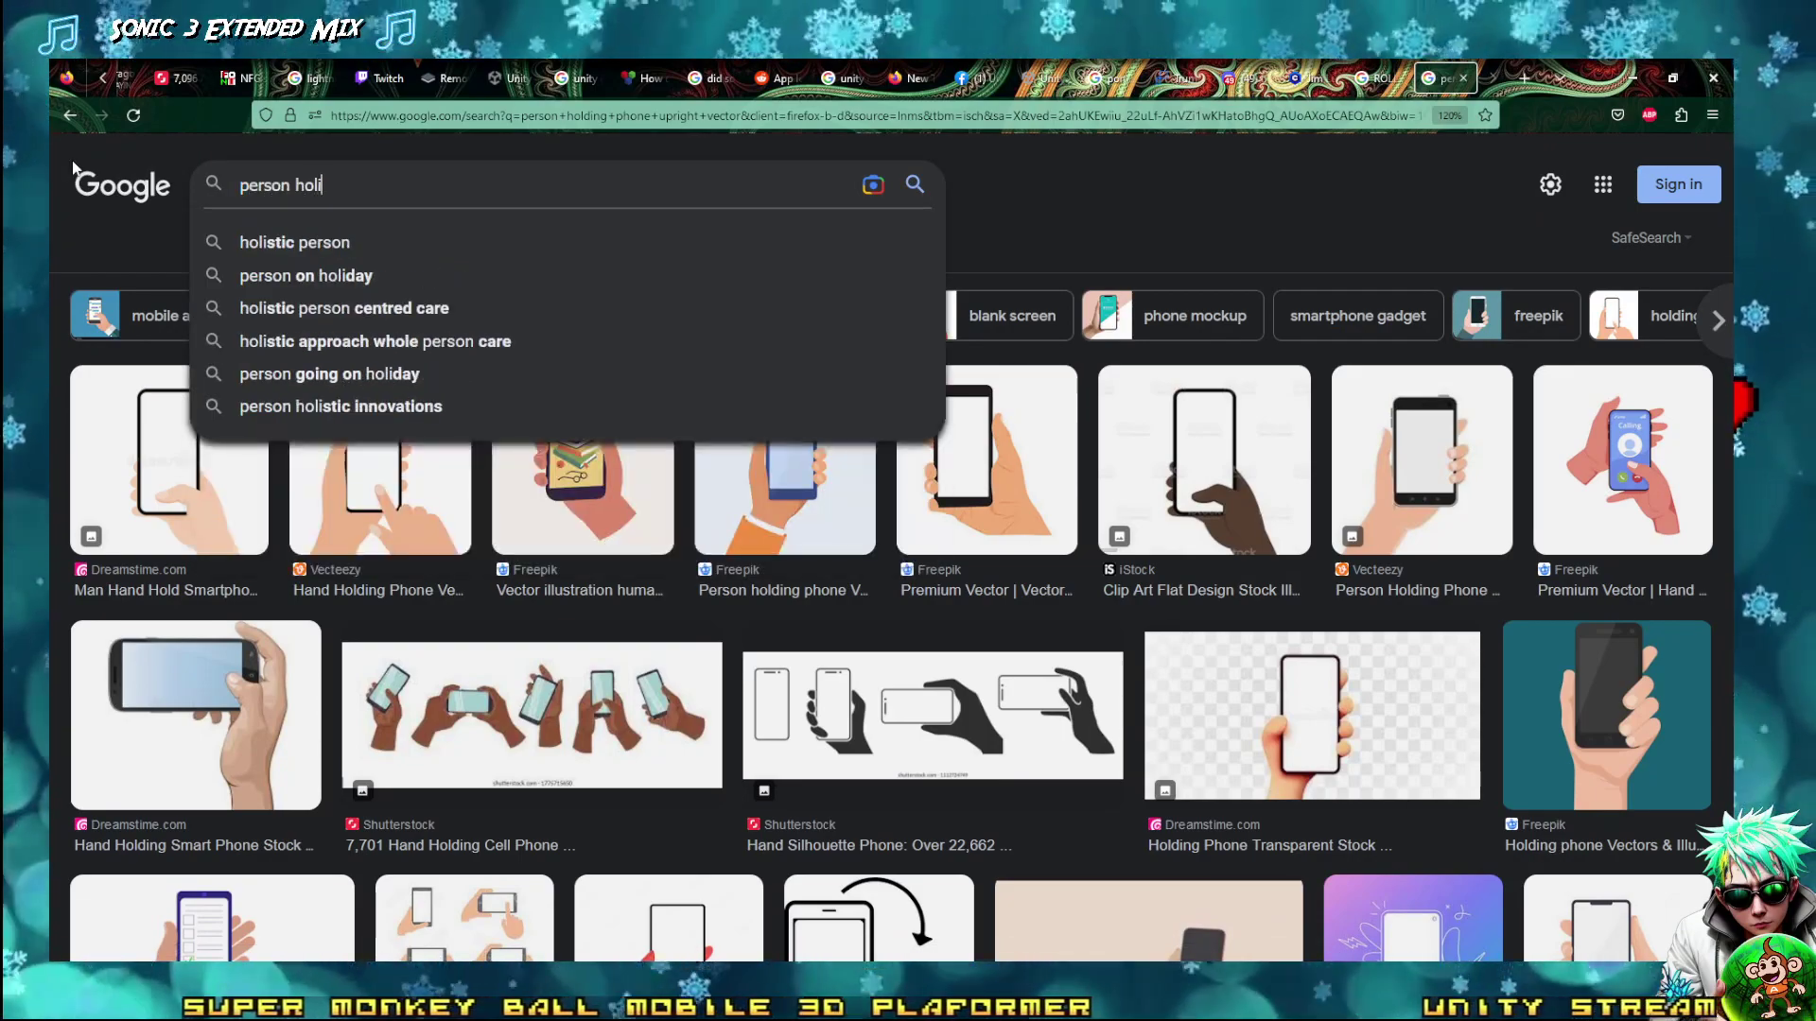
{"action": "type", "text": "g phone "}
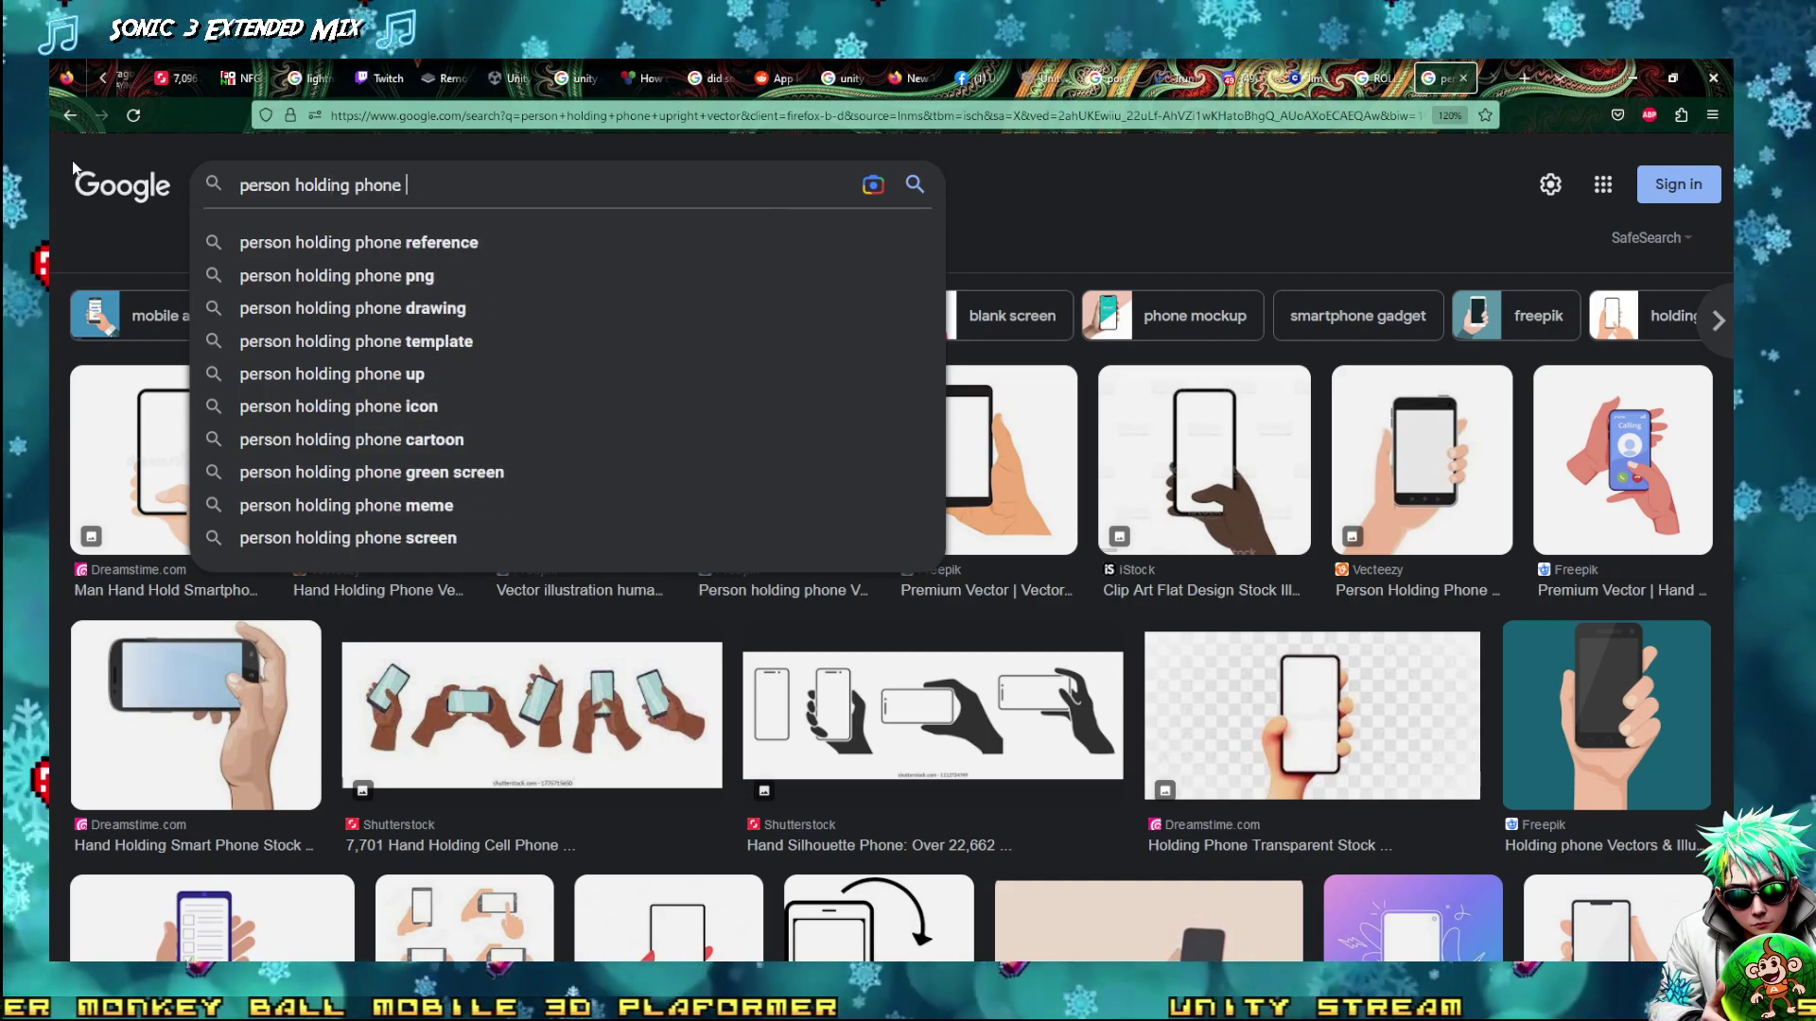
{"action": "type", "text": "upright"}
{"action": "key", "text": "Return"}
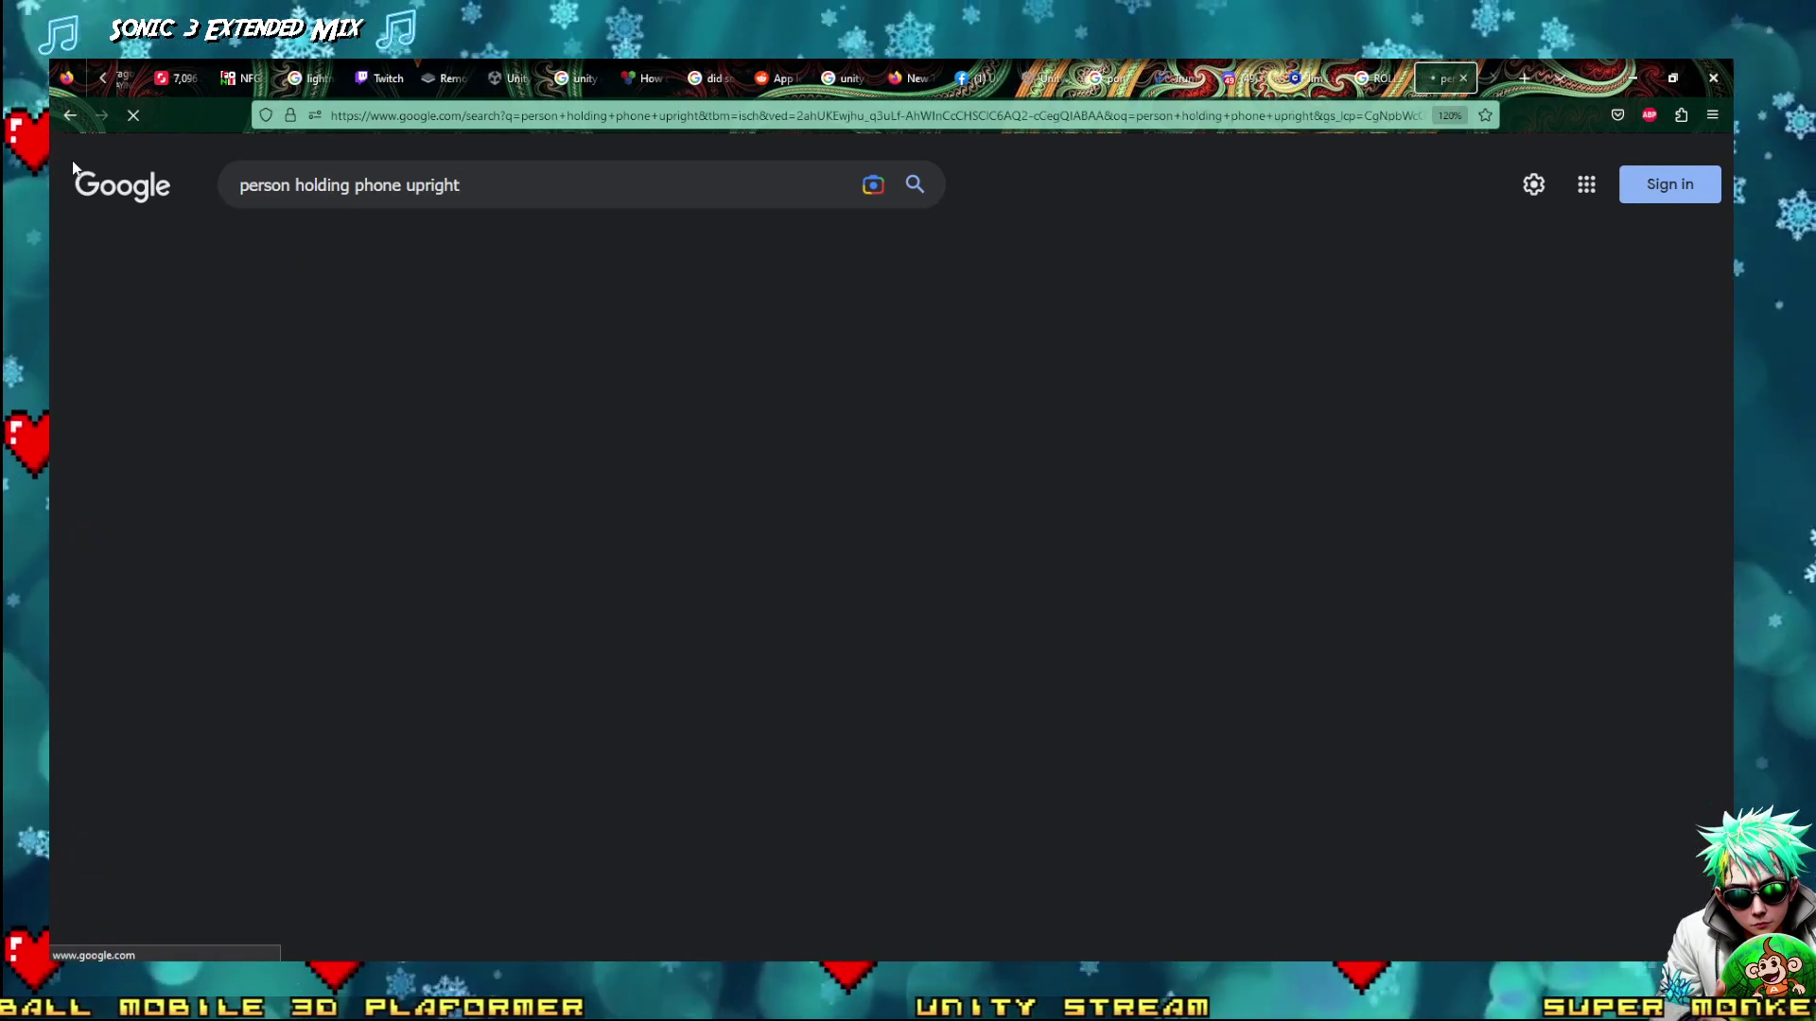
{"action": "scroll", "coordinate": [673, 312], "scroll_direction": "down", "scroll_amount": 10}
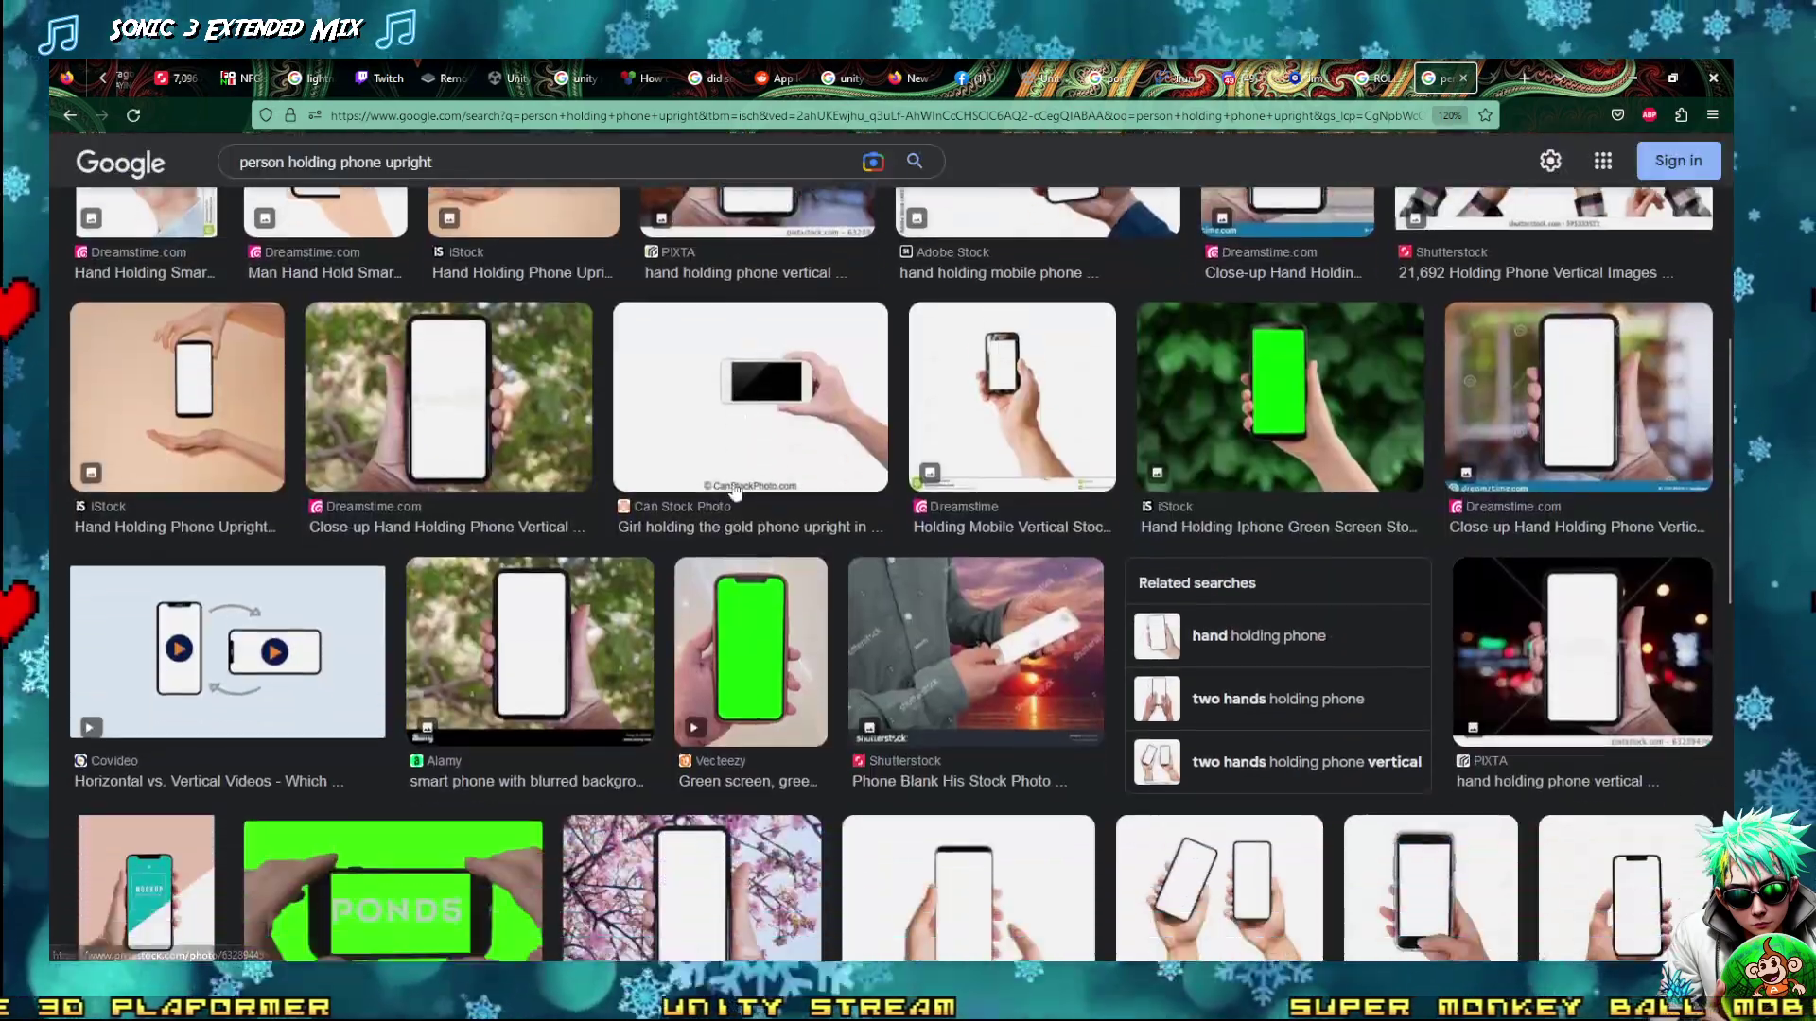
{"action": "scroll", "coordinate": [713, 535], "scroll_direction": "down", "scroll_amount": 15}
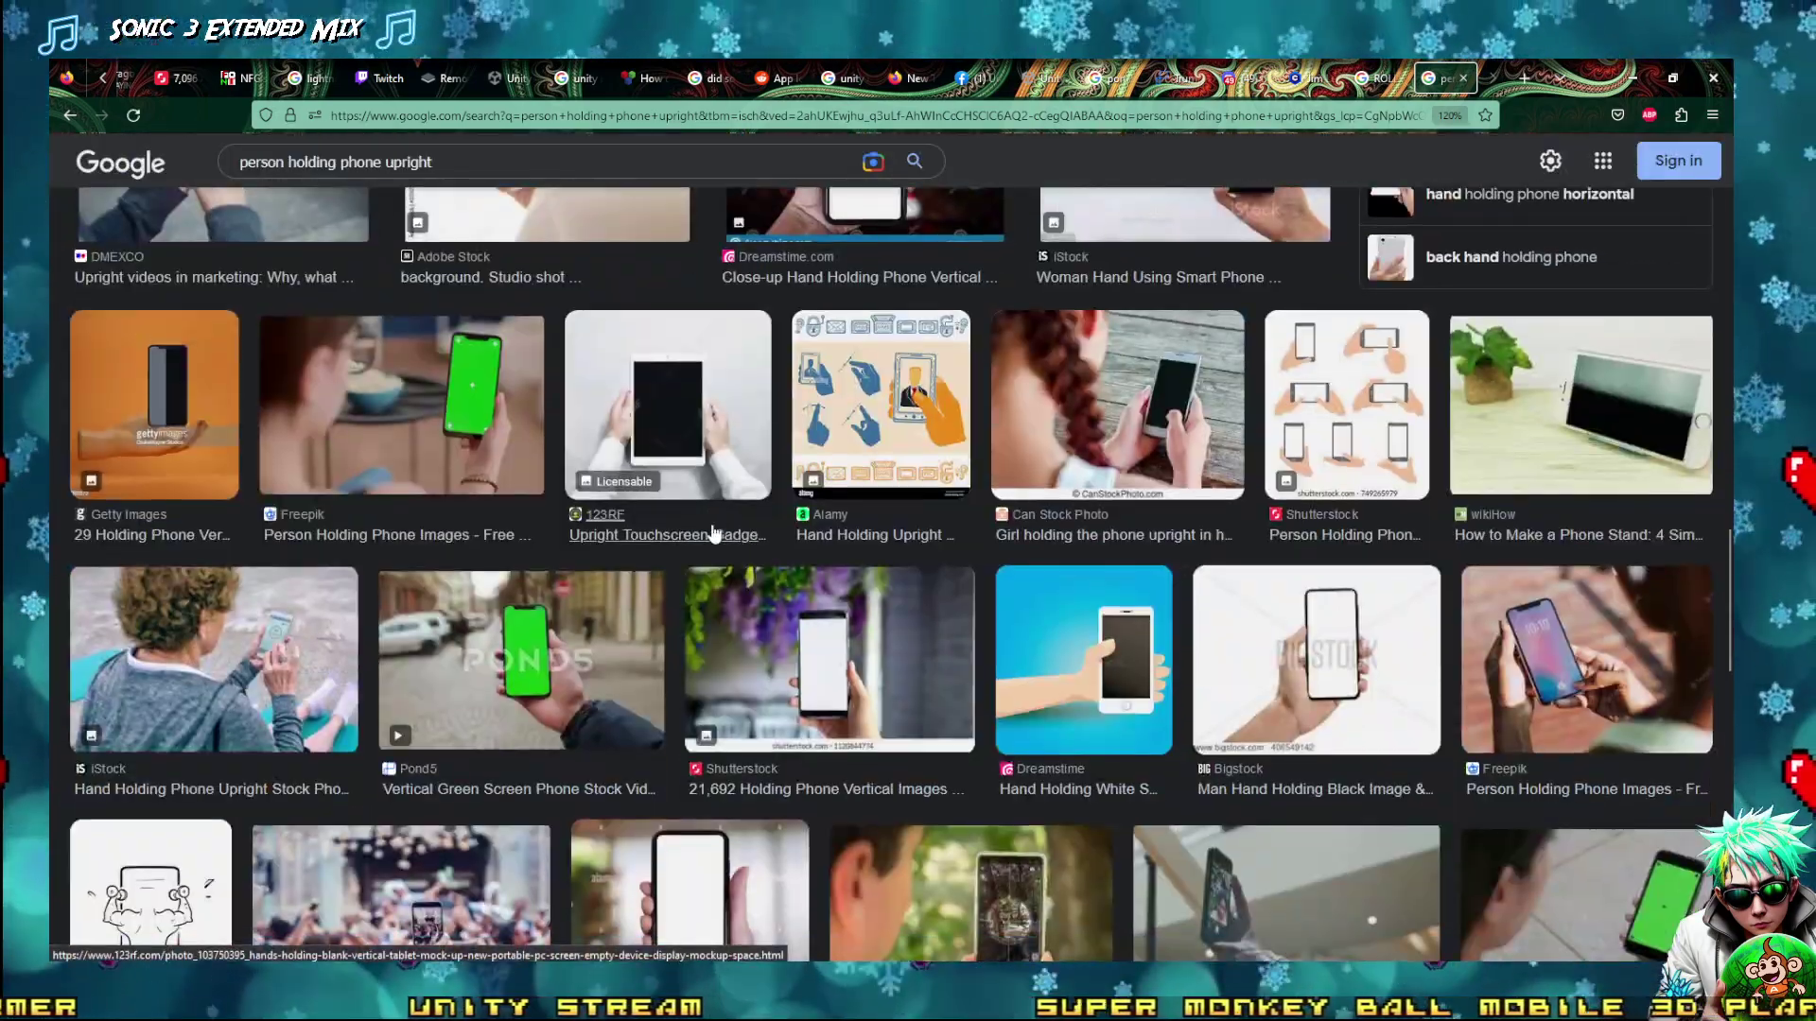
{"action": "scroll", "coordinate": [666, 528], "scroll_direction": "down", "scroll_amount": 3}
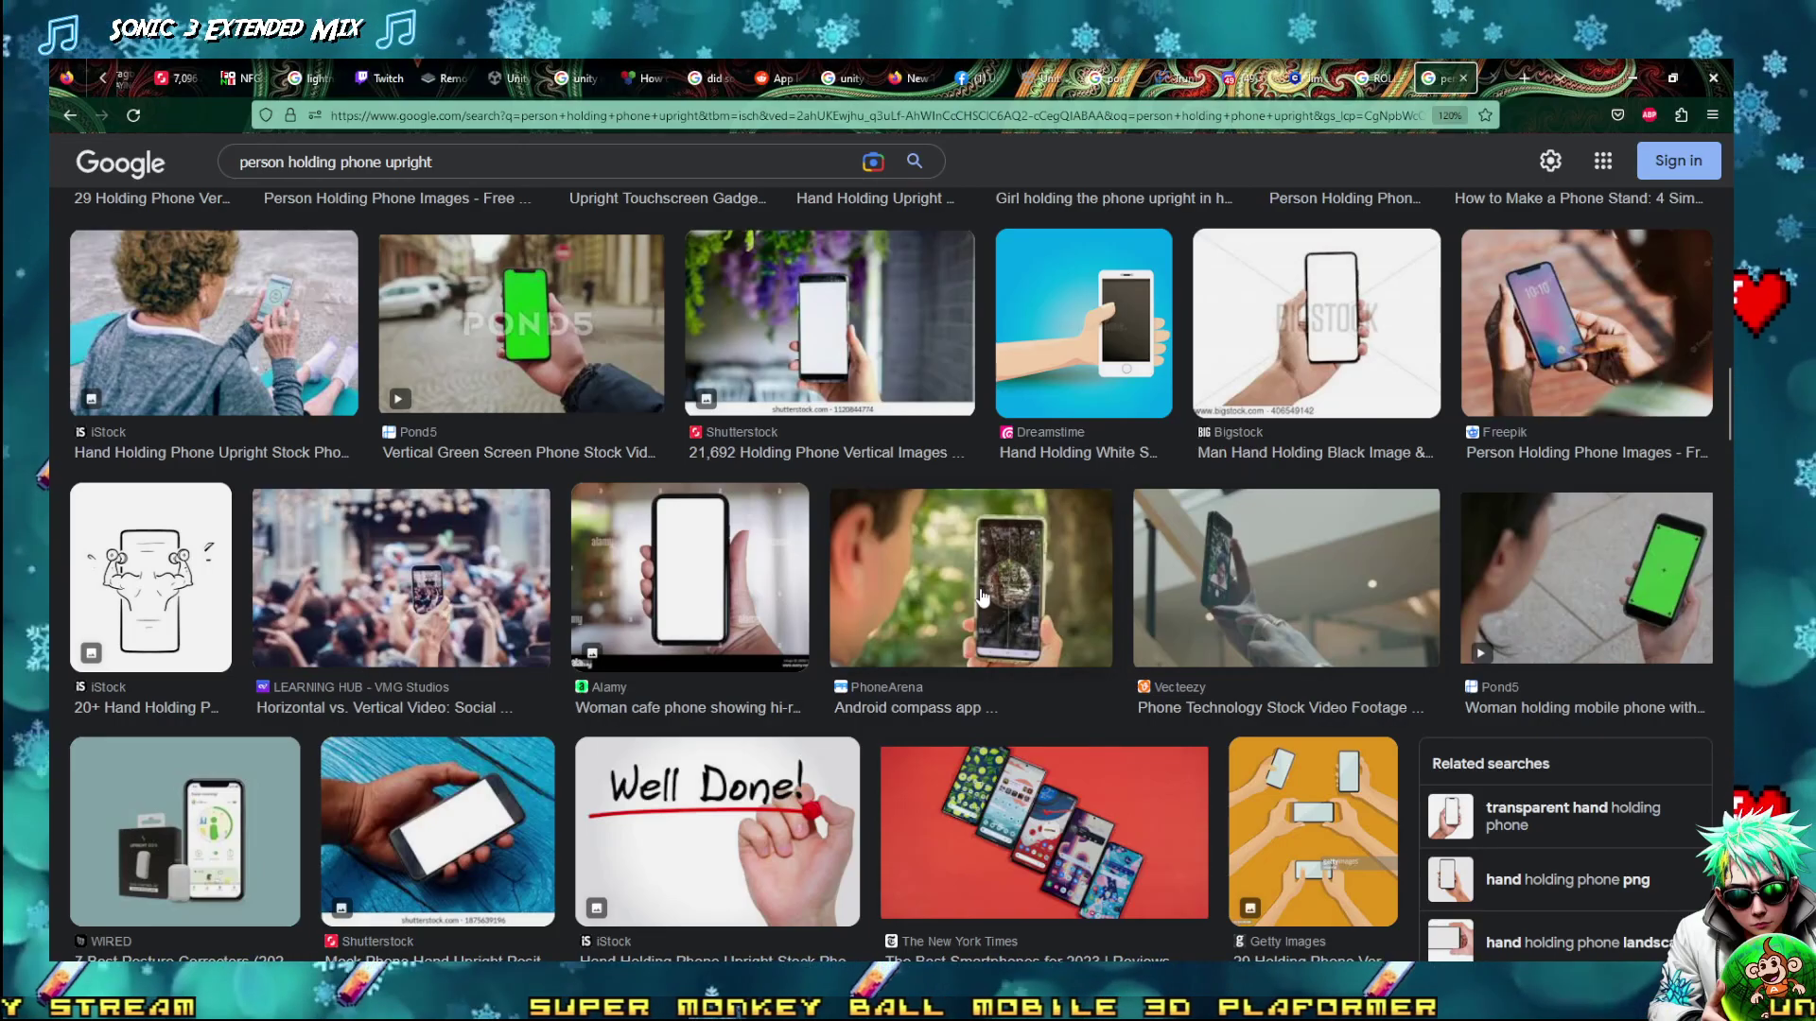
{"action": "scroll", "coordinate": [981, 595], "scroll_direction": "down", "scroll_amount": 9}
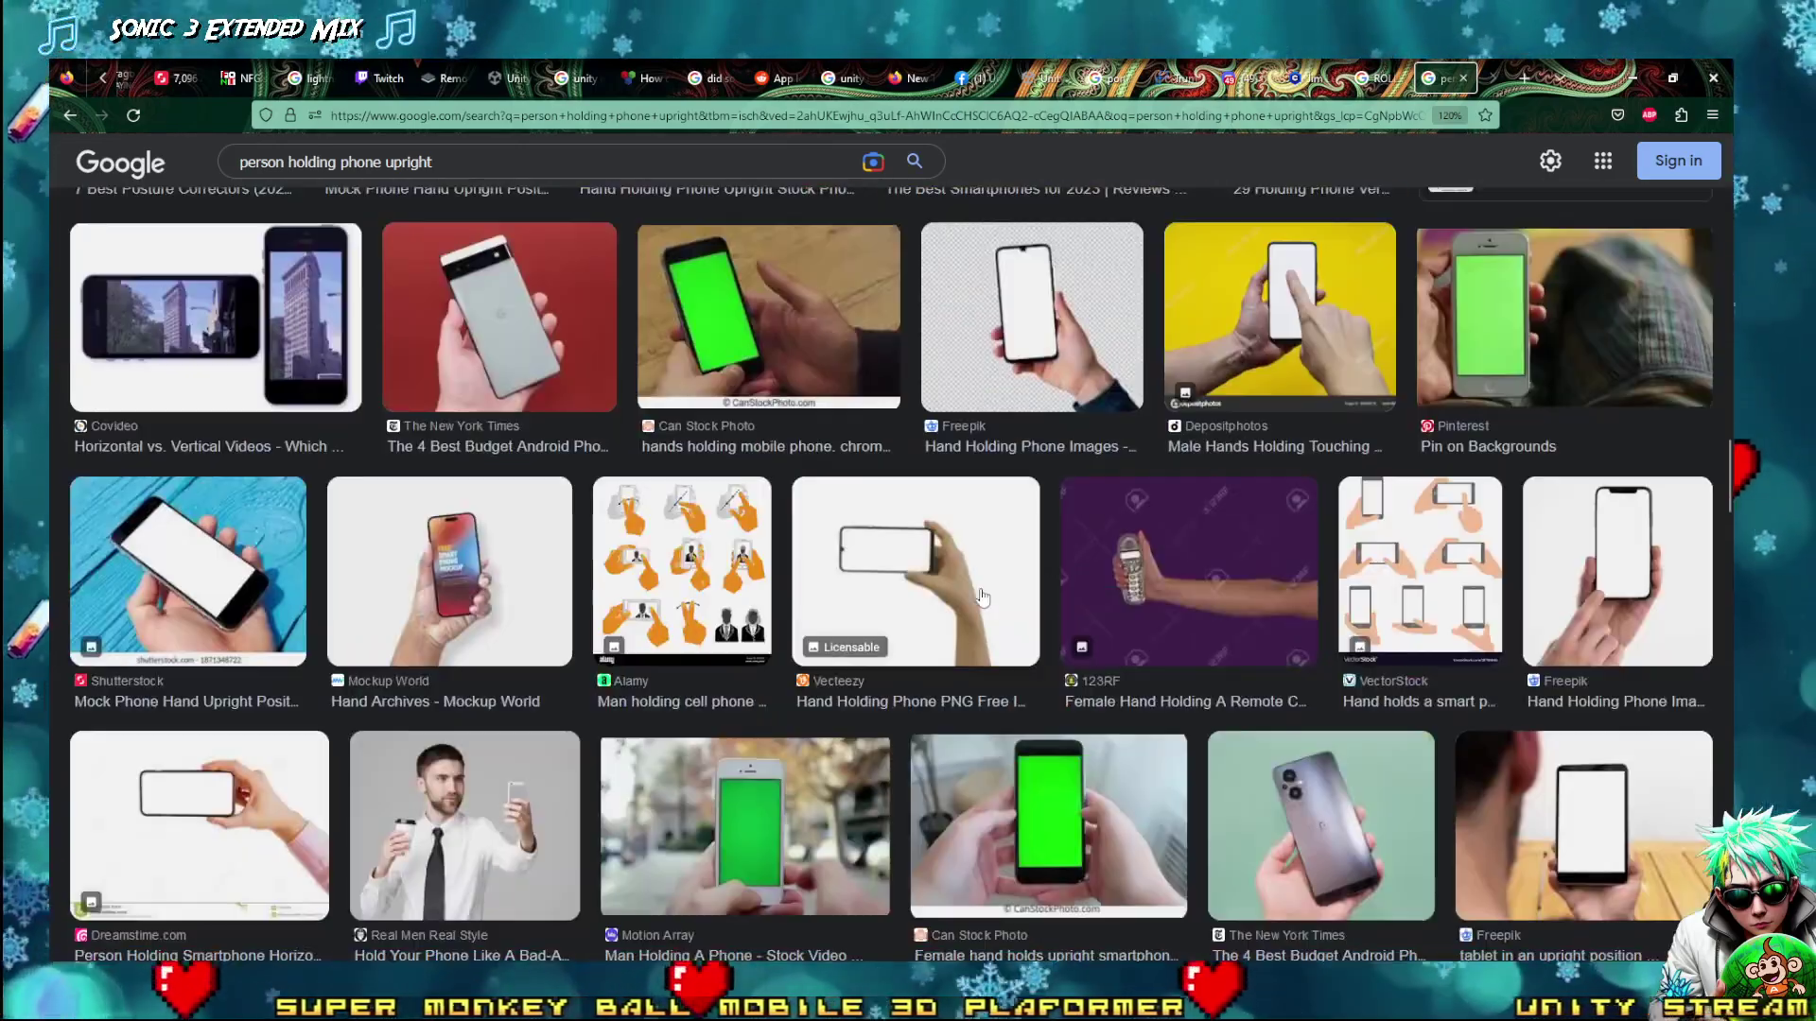
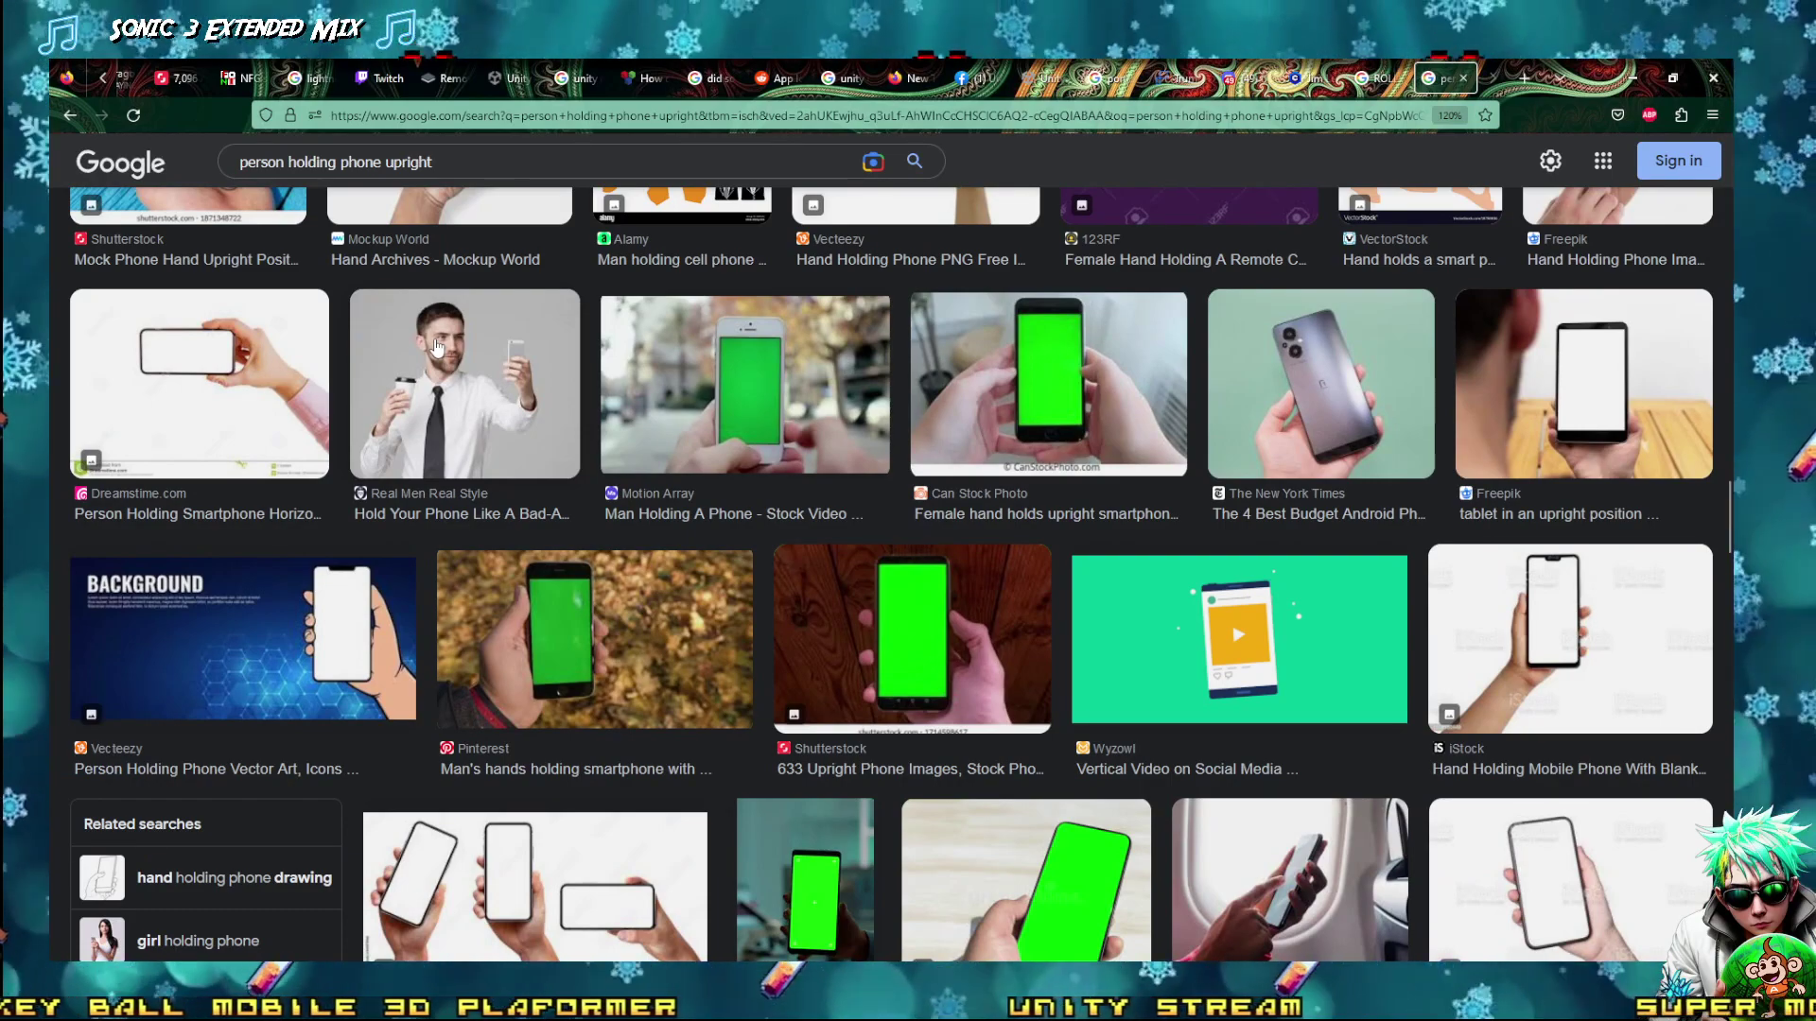
Preview a result, scroll to Related searches, and run the 'girl holding phone' search
{"action": "left_click", "coordinate": [437, 347]}
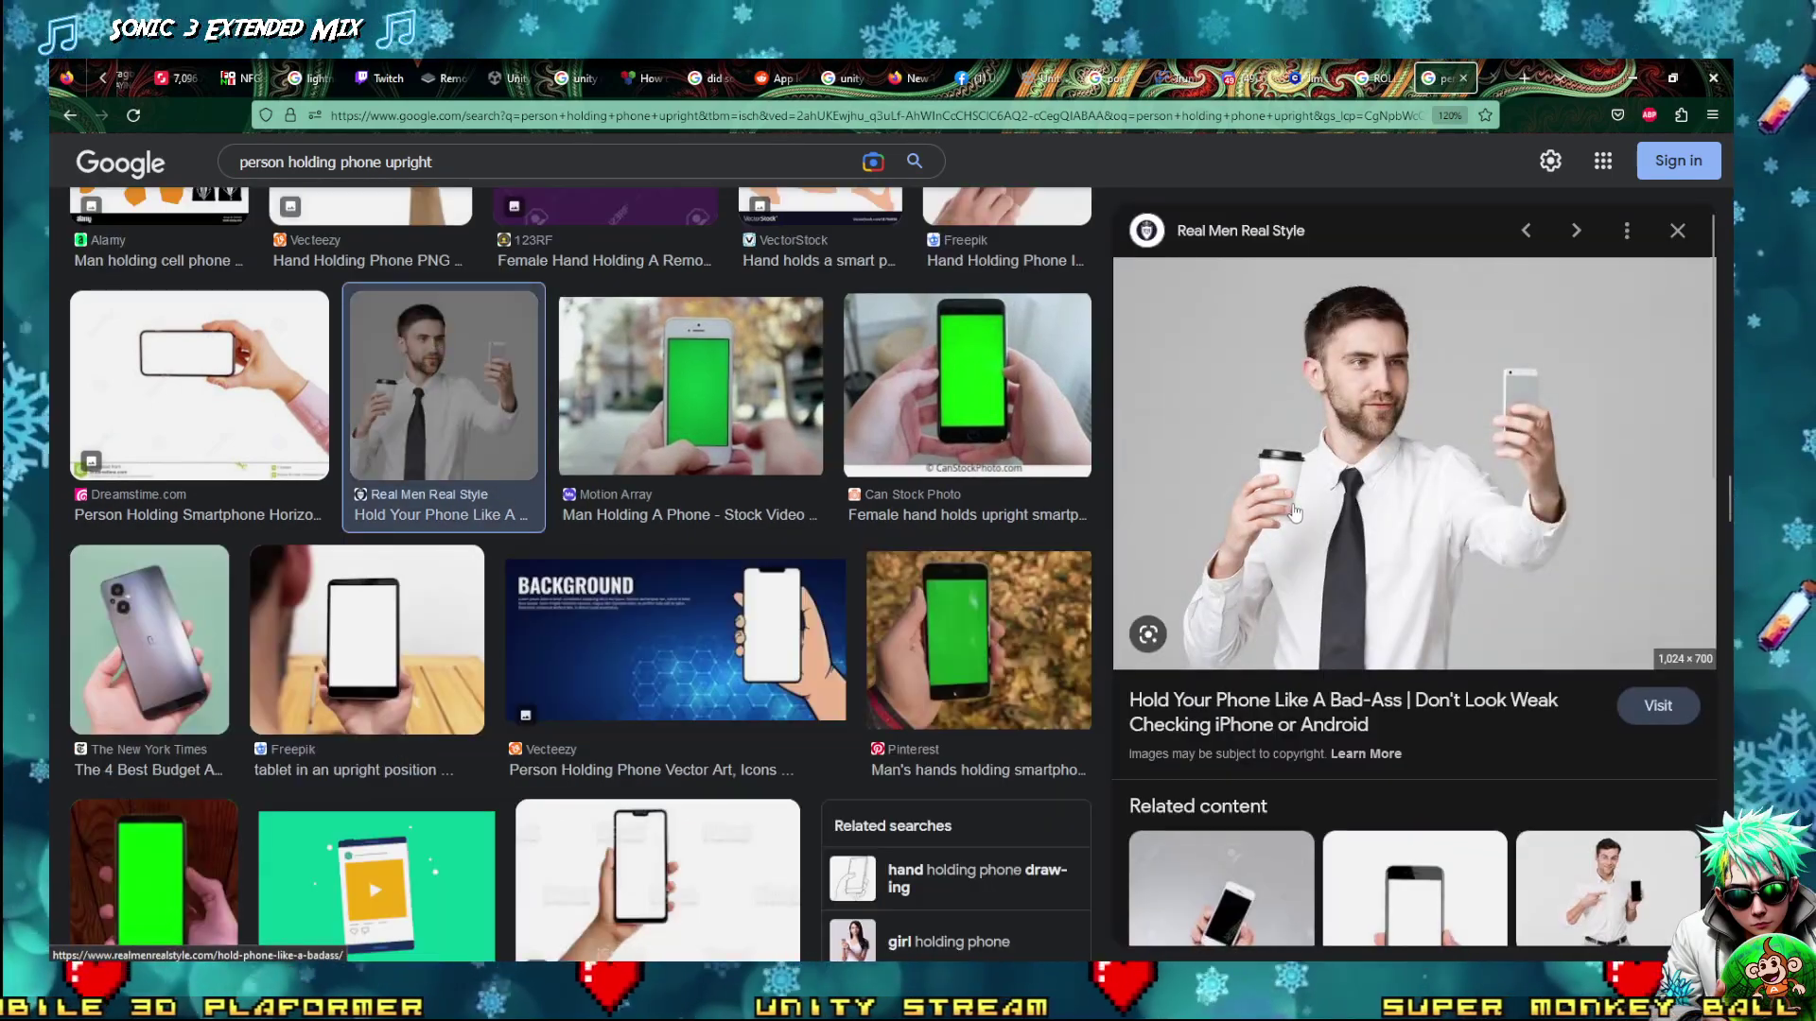
{"action": "scroll", "coordinate": [1506, 603], "scroll_direction": "down", "scroll_amount": 4}
{"action": "scroll", "coordinate": [1371, 772], "scroll_direction": "down", "scroll_amount": 8}
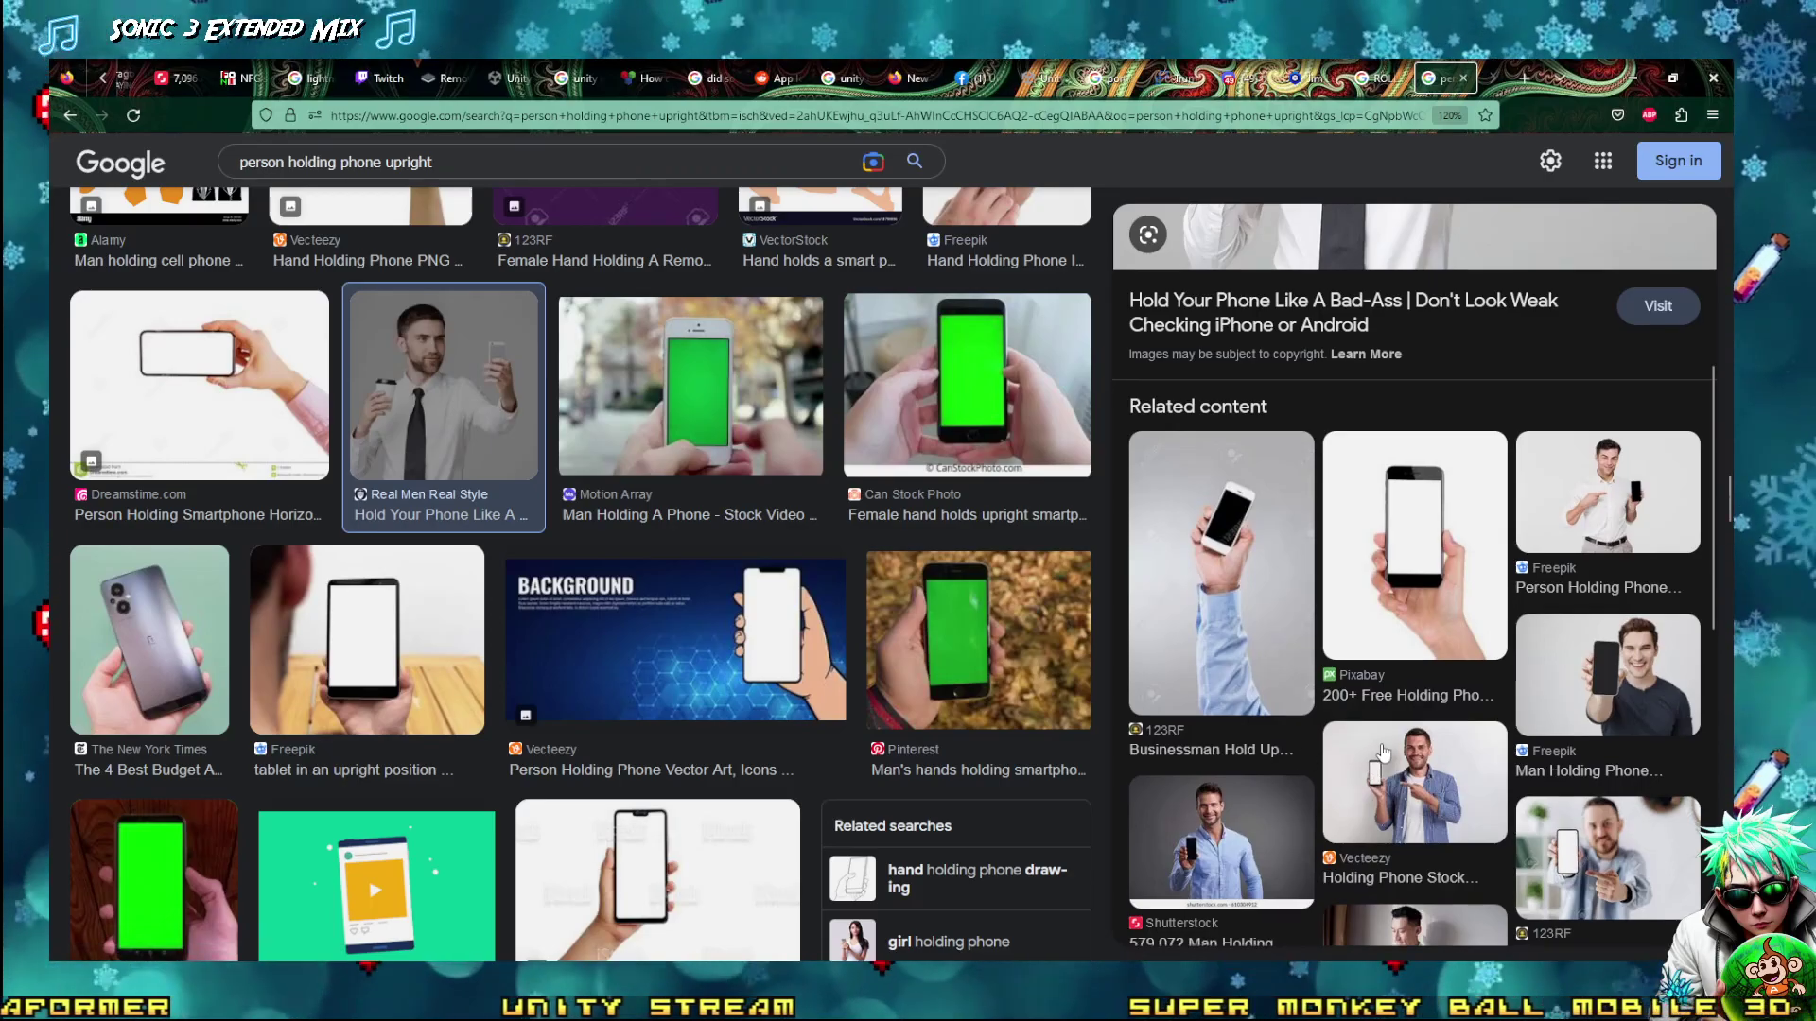
{"action": "scroll", "coordinate": [1380, 747], "scroll_direction": "down", "scroll_amount": 3}
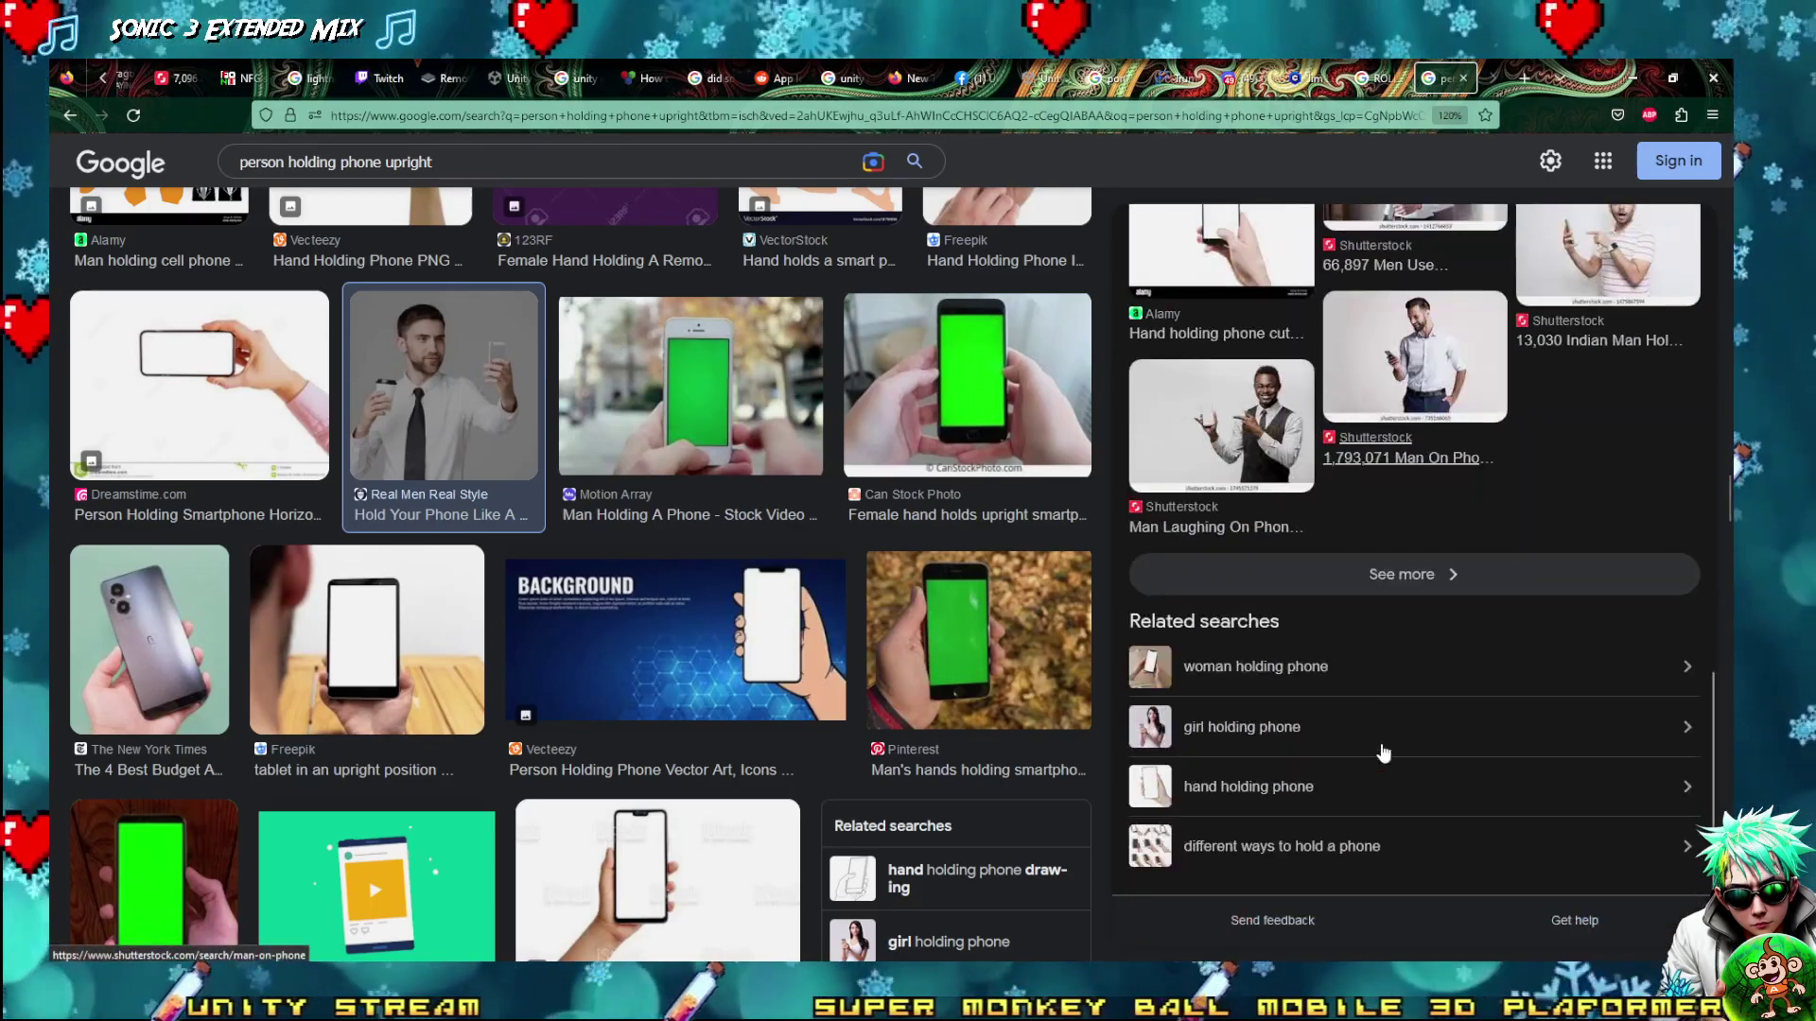
{"action": "left_click", "coordinate": [1253, 728]}
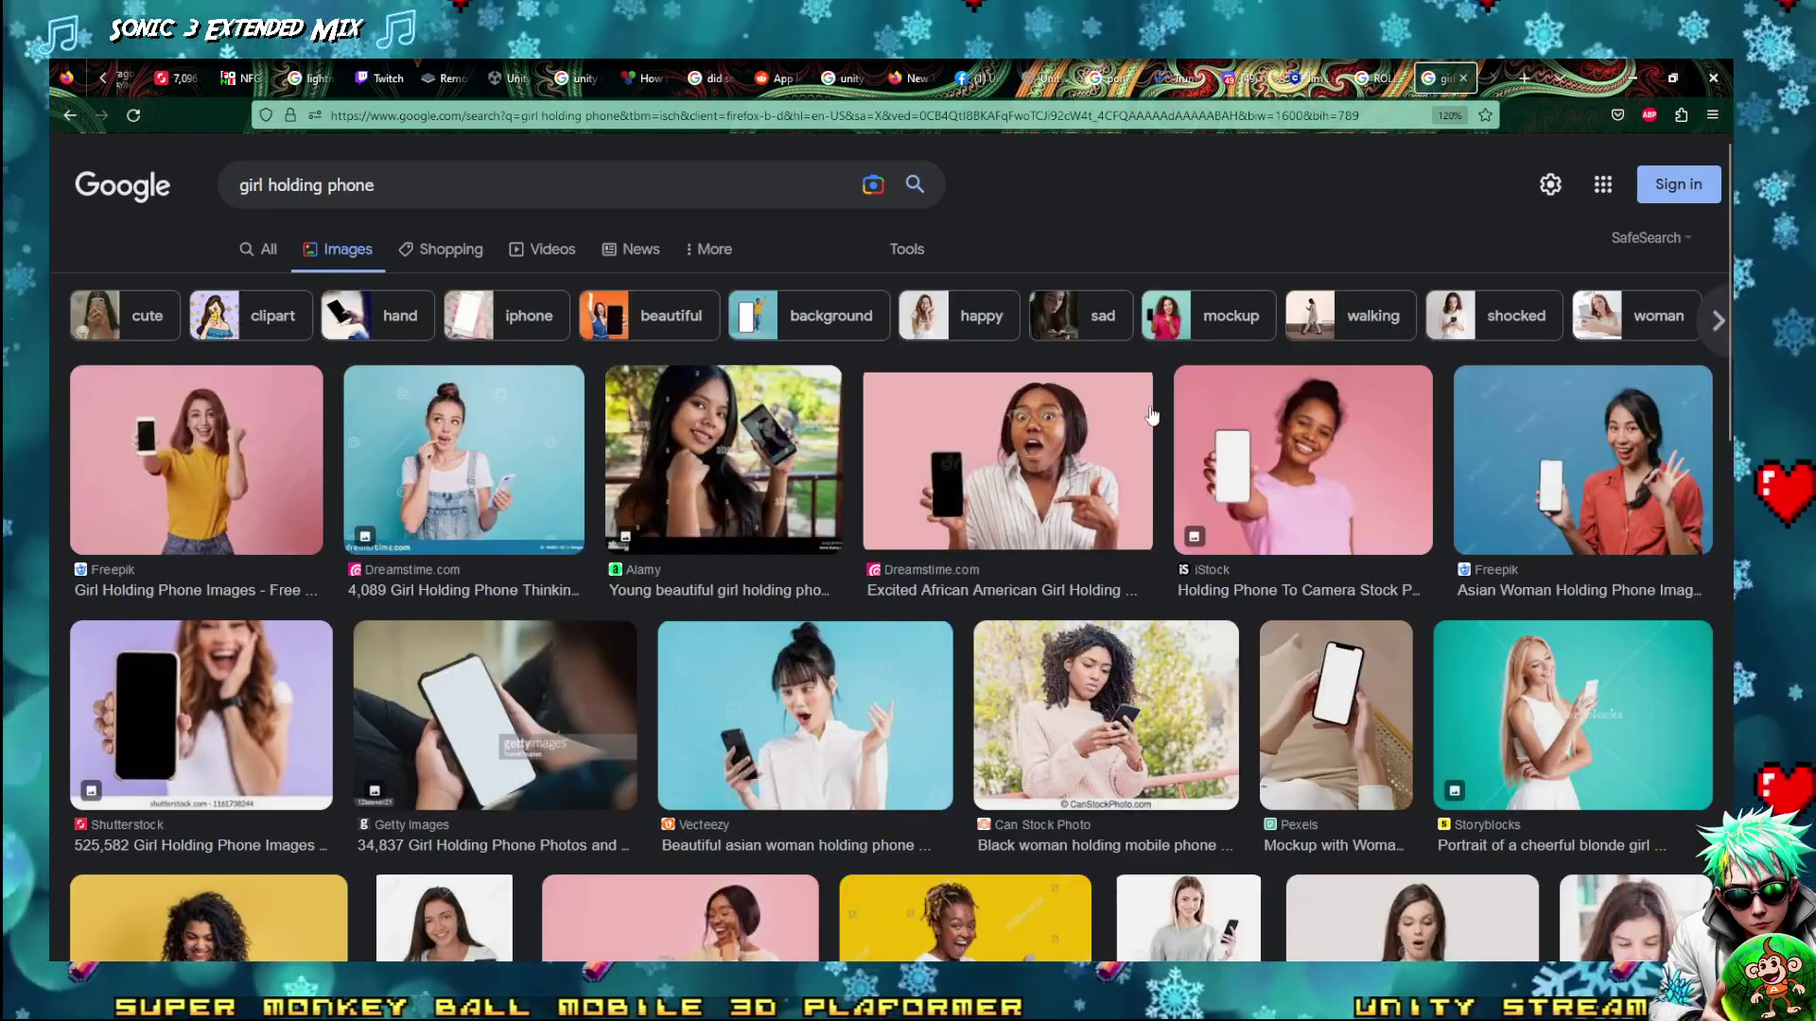
Browse the girl holding phone results and preview the Can Stock Photo cartoon girl with phone
{"action": "scroll", "coordinate": [722, 438], "scroll_direction": "down", "scroll_amount": 7}
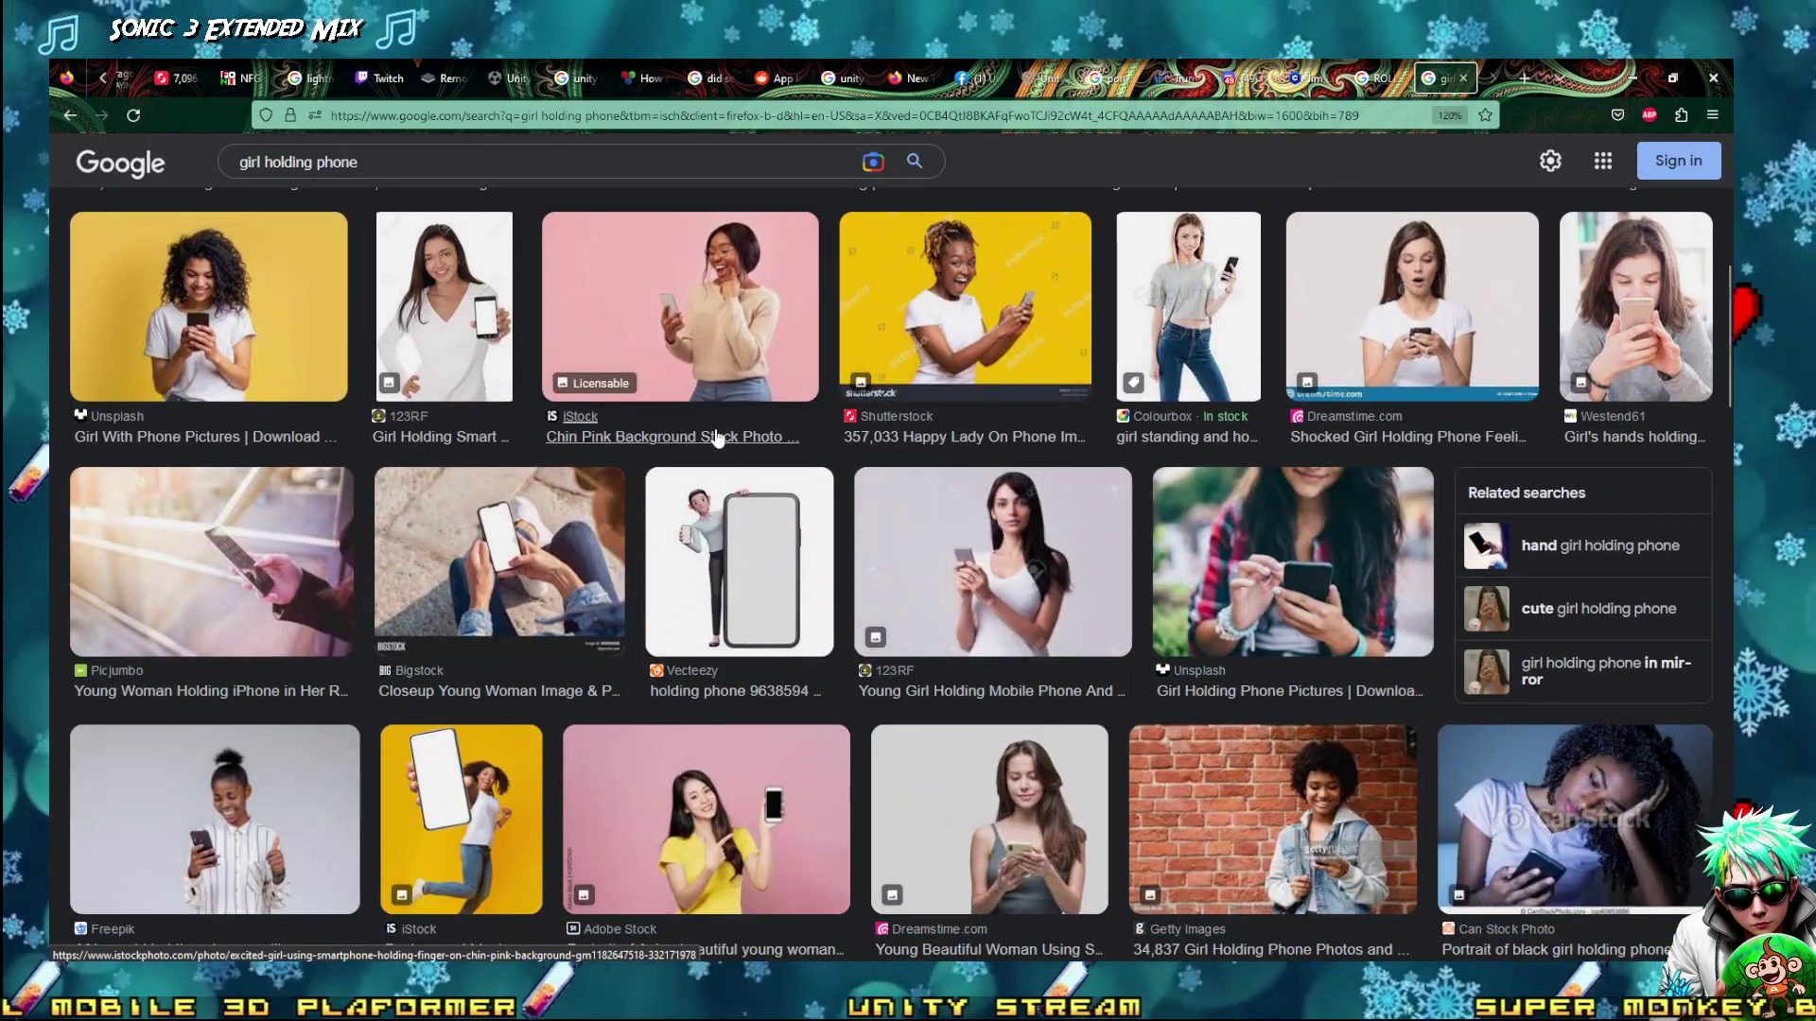
{"action": "scroll", "coordinate": [719, 437], "scroll_direction": "down", "scroll_amount": 2}
{"action": "scroll", "coordinate": [717, 436], "scroll_direction": "down", "scroll_amount": 3}
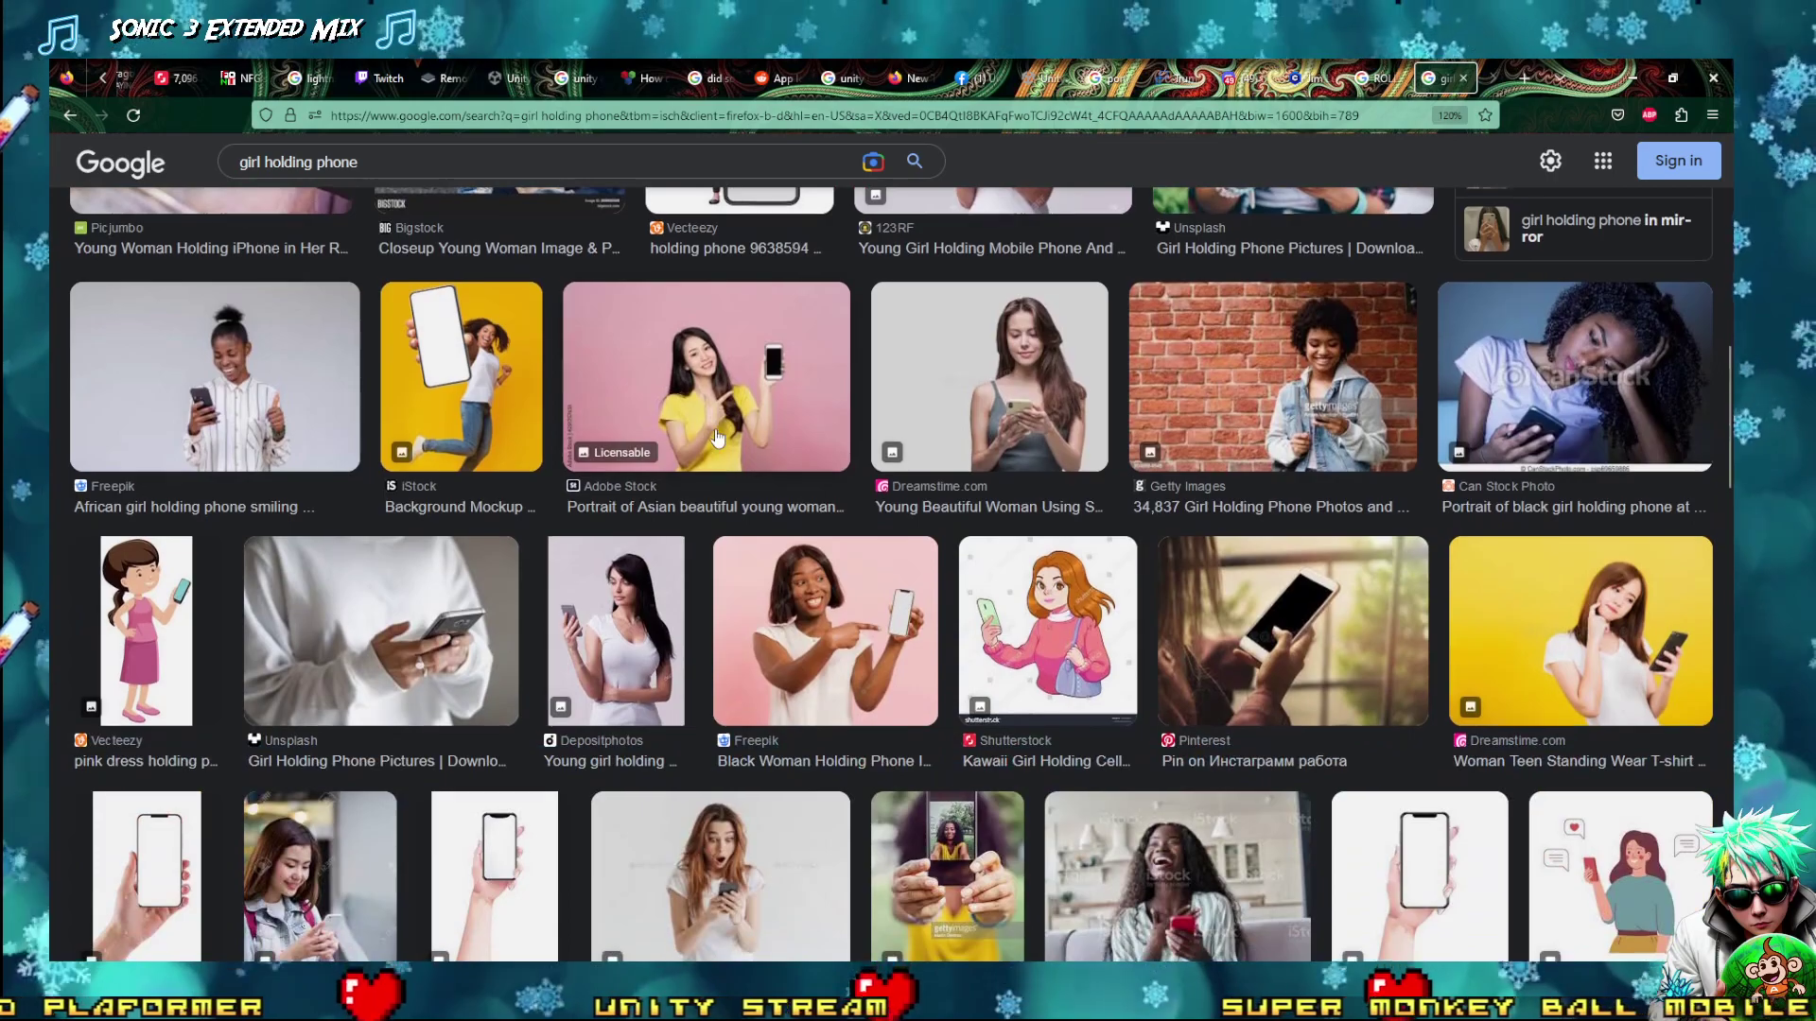
{"action": "scroll", "coordinate": [717, 436], "scroll_direction": "down", "scroll_amount": 10}
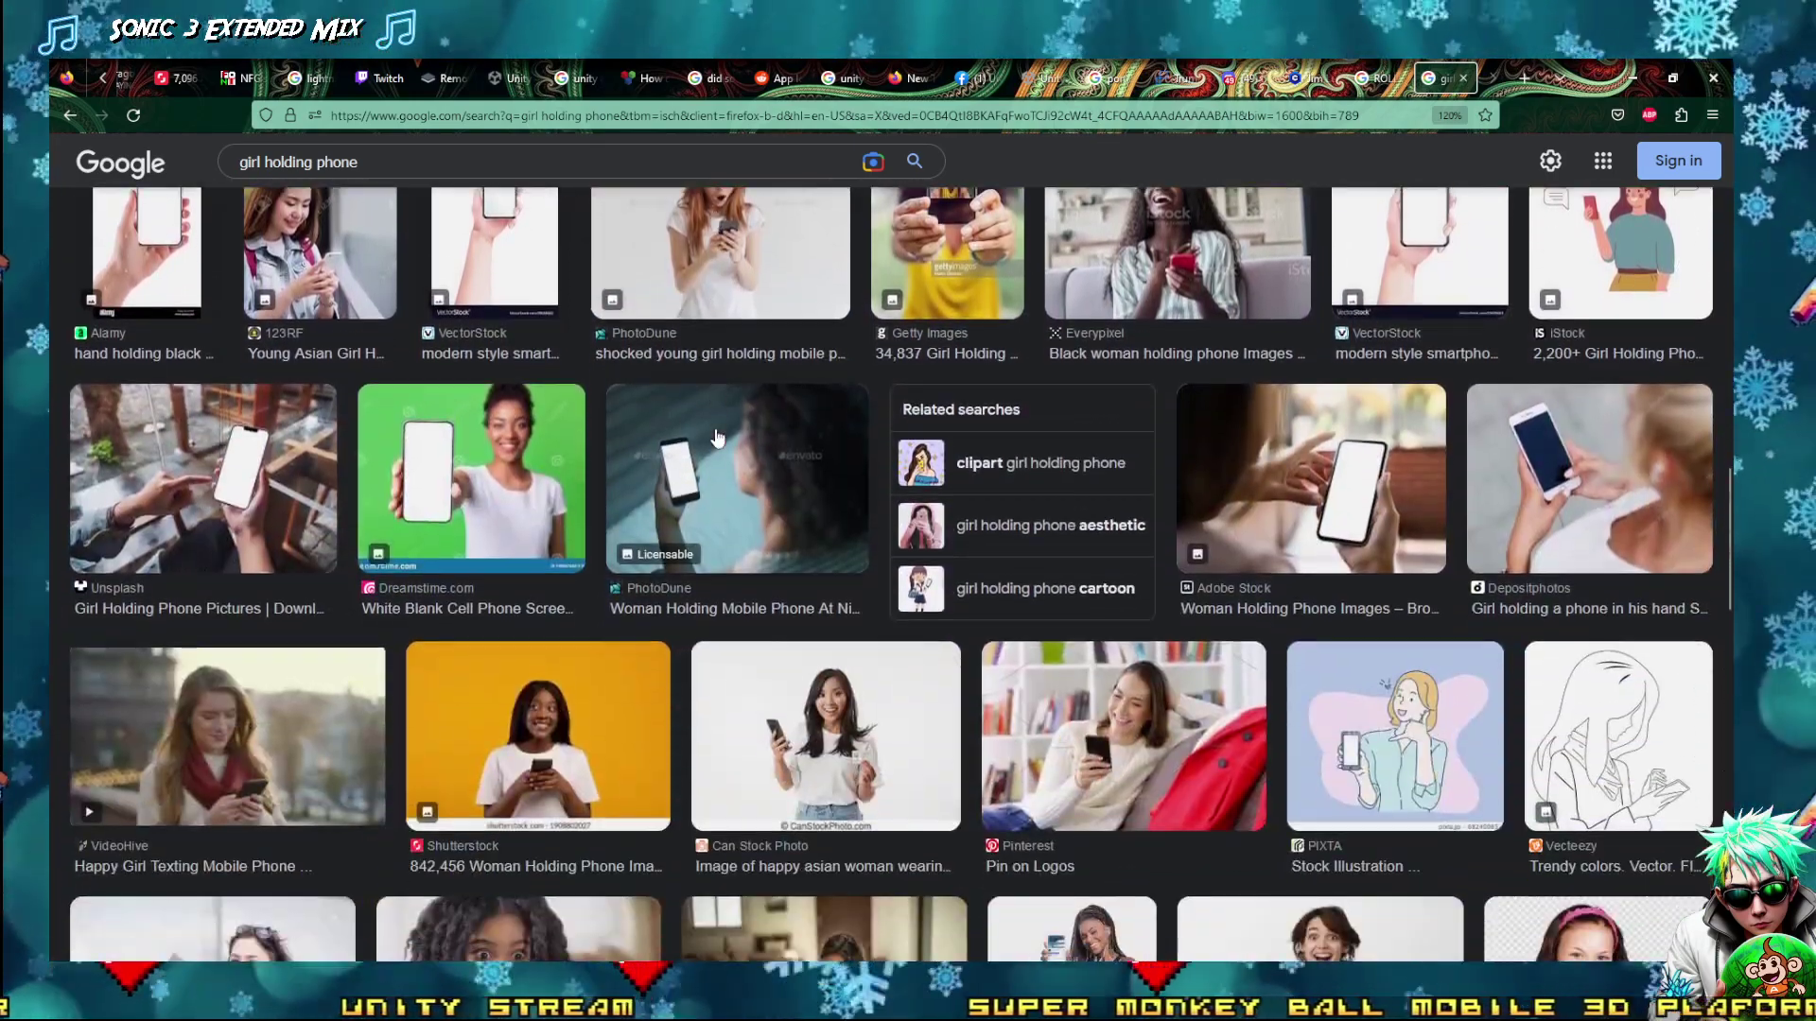
{"action": "scroll", "coordinate": [717, 436], "scroll_direction": "down", "scroll_amount": 4}
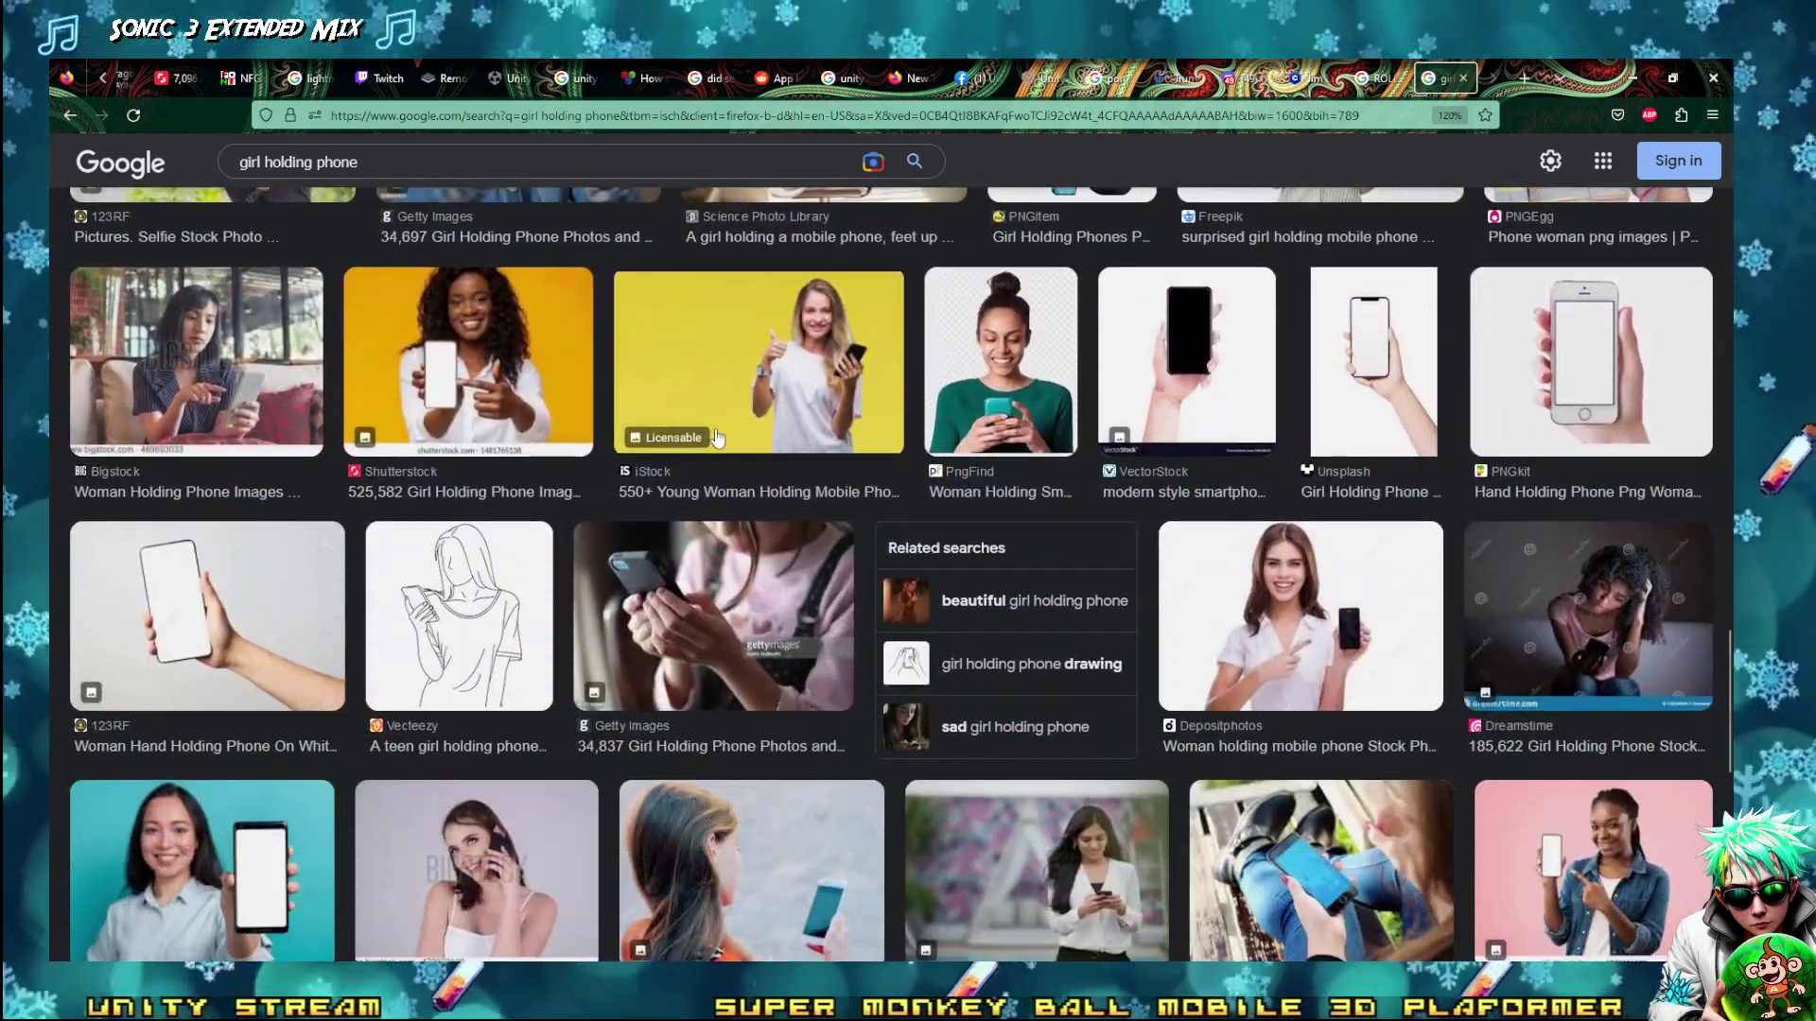
{"action": "scroll", "coordinate": [675, 375], "scroll_direction": "down", "scroll_amount": 2}
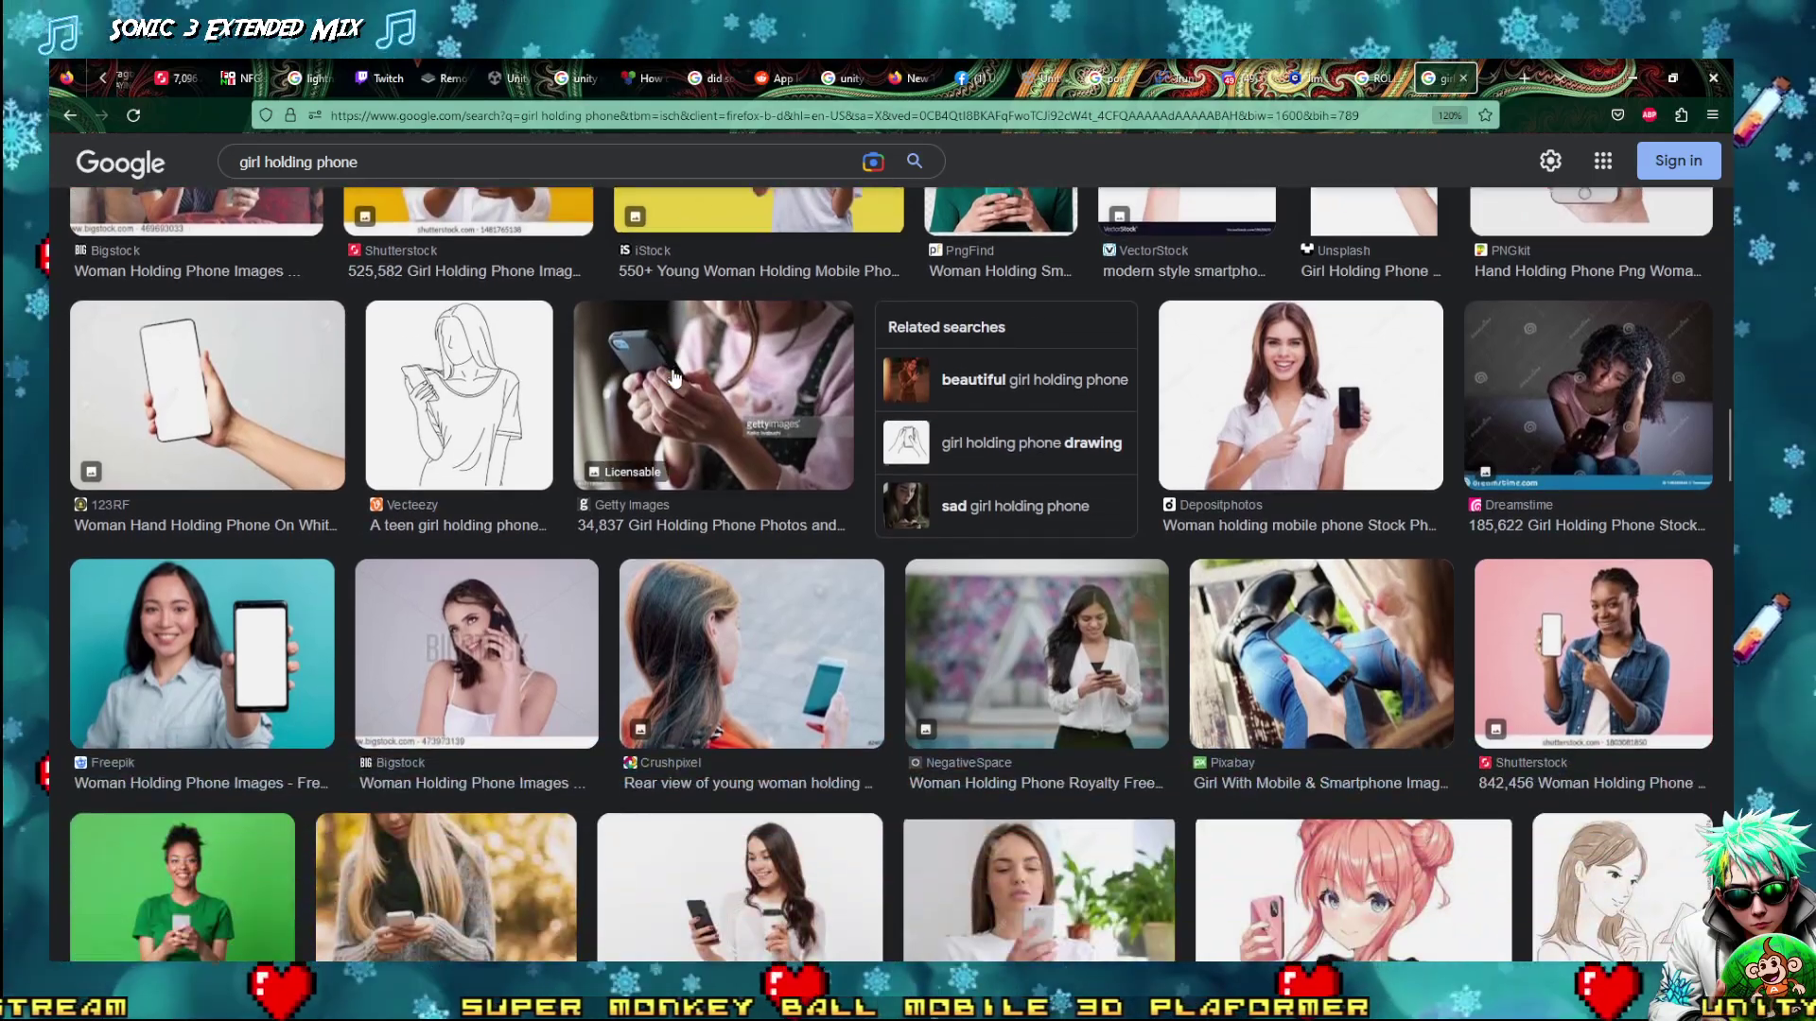
{"action": "scroll", "coordinate": [674, 376], "scroll_direction": "down", "scroll_amount": 5}
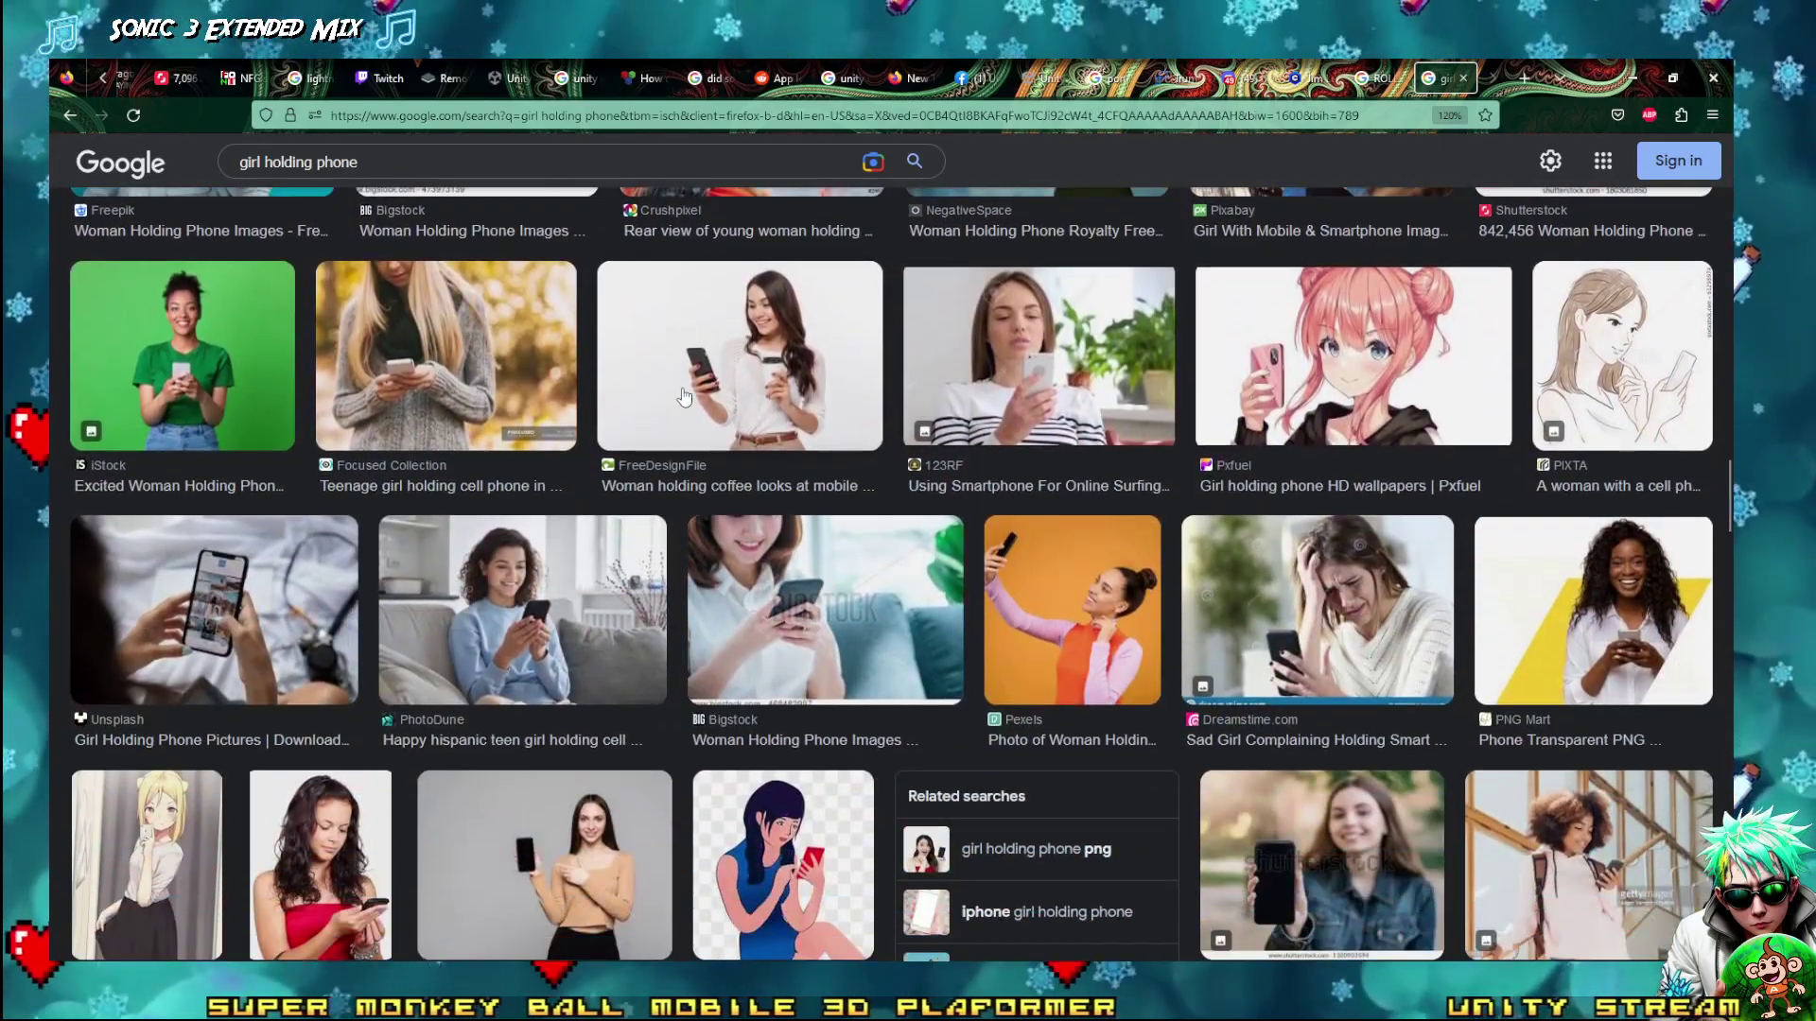
{"action": "scroll", "coordinate": [683, 389], "scroll_direction": "down", "scroll_amount": 1}
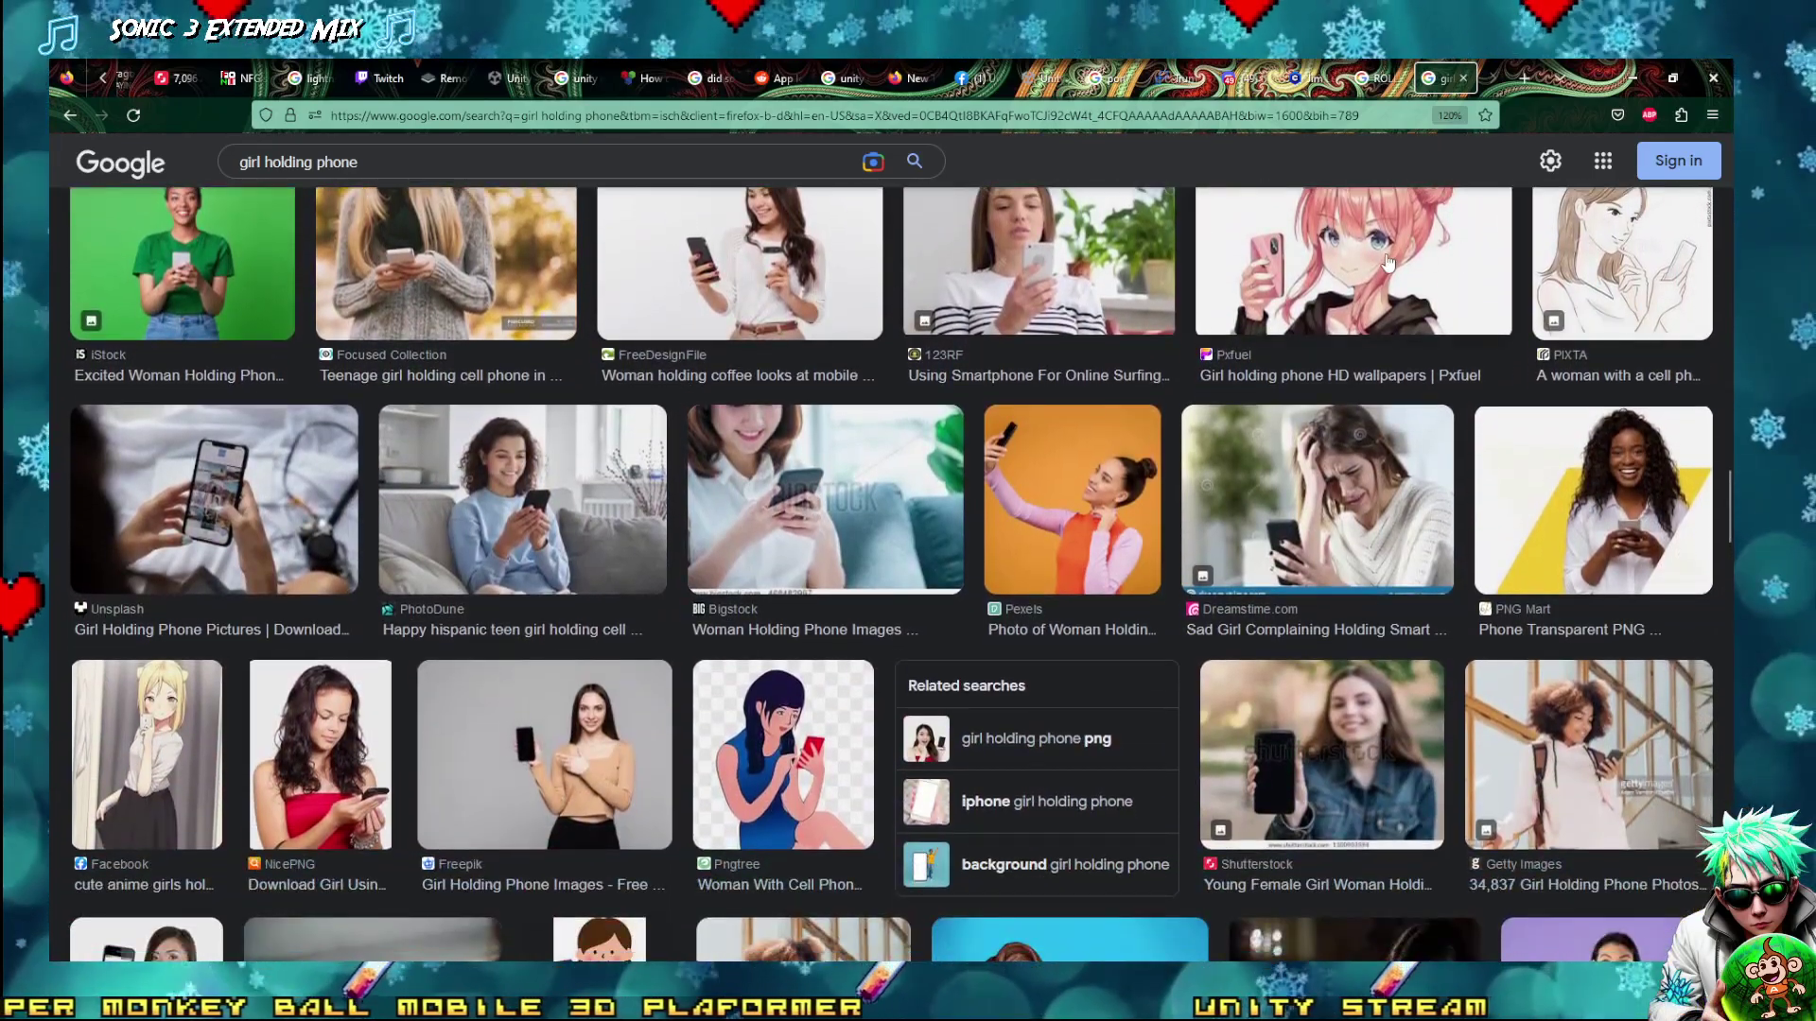
{"action": "scroll", "coordinate": [1289, 319], "scroll_direction": "down", "scroll_amount": 2}
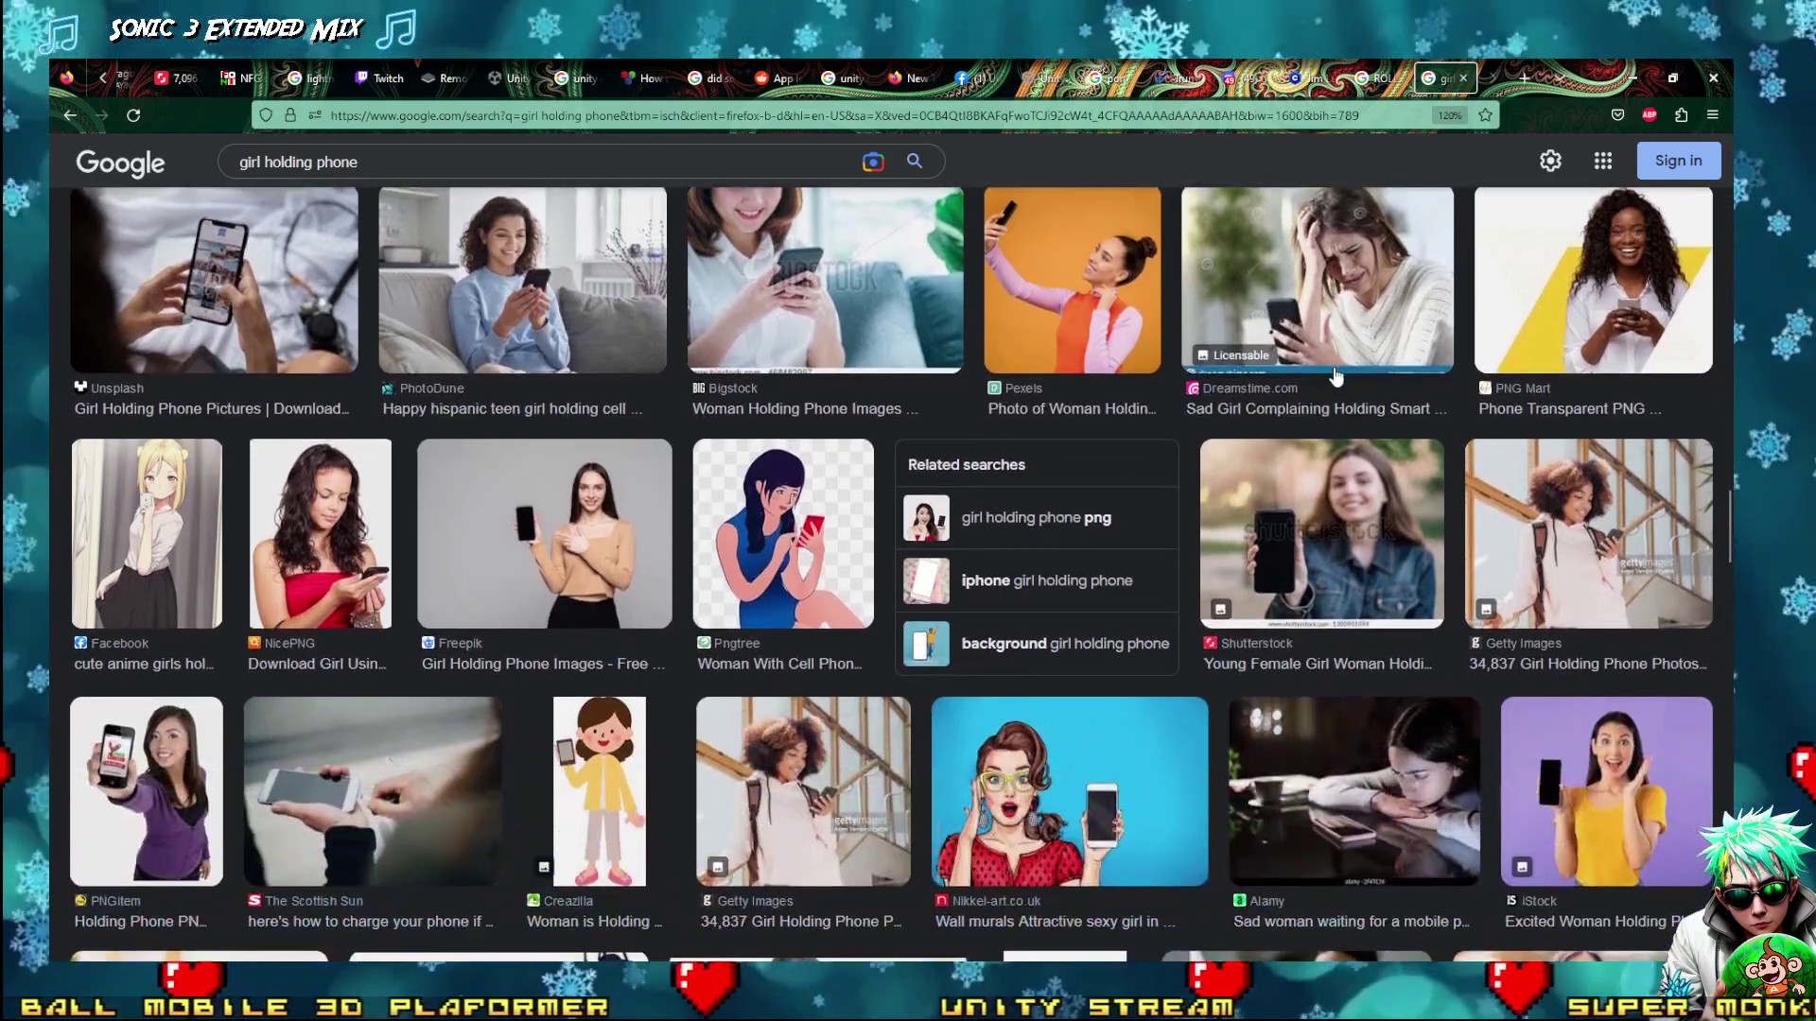
{"action": "scroll", "coordinate": [1336, 386], "scroll_direction": "up", "scroll_amount": 4}
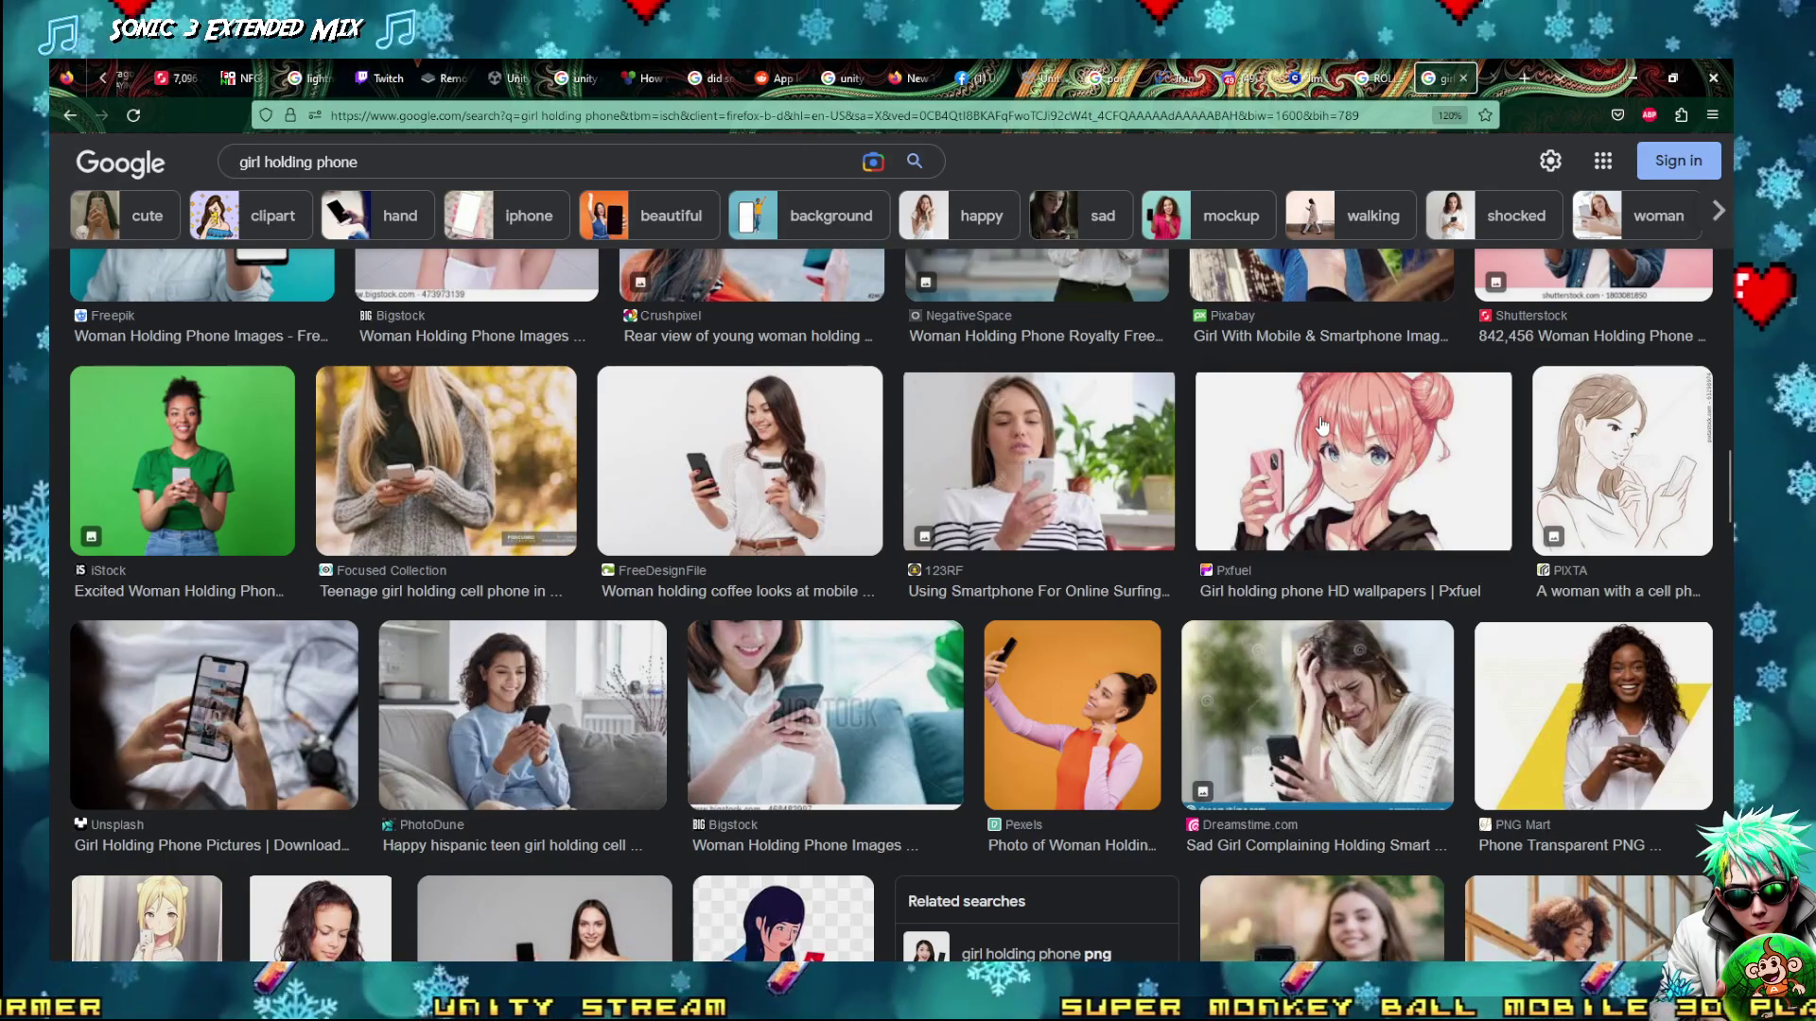
{"action": "scroll", "coordinate": [1308, 493], "scroll_direction": "down", "scroll_amount": 6}
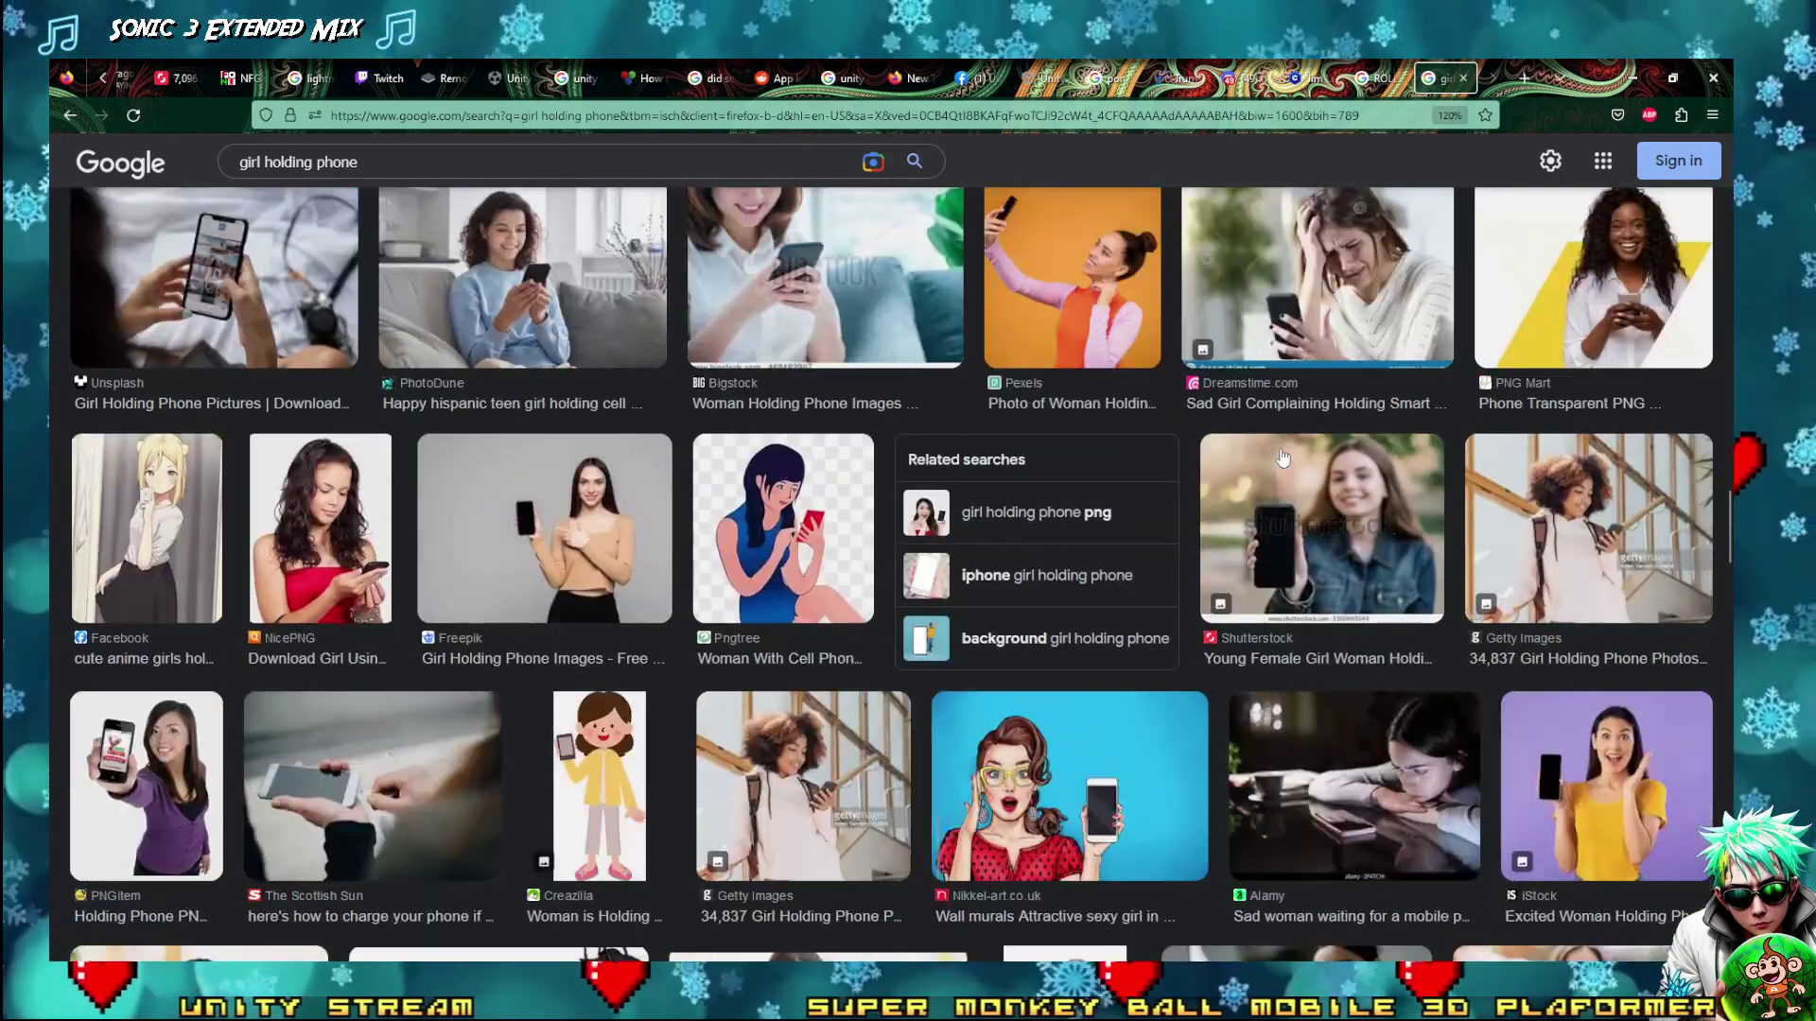
{"action": "scroll", "coordinate": [1282, 457], "scroll_direction": "up", "scroll_amount": 1}
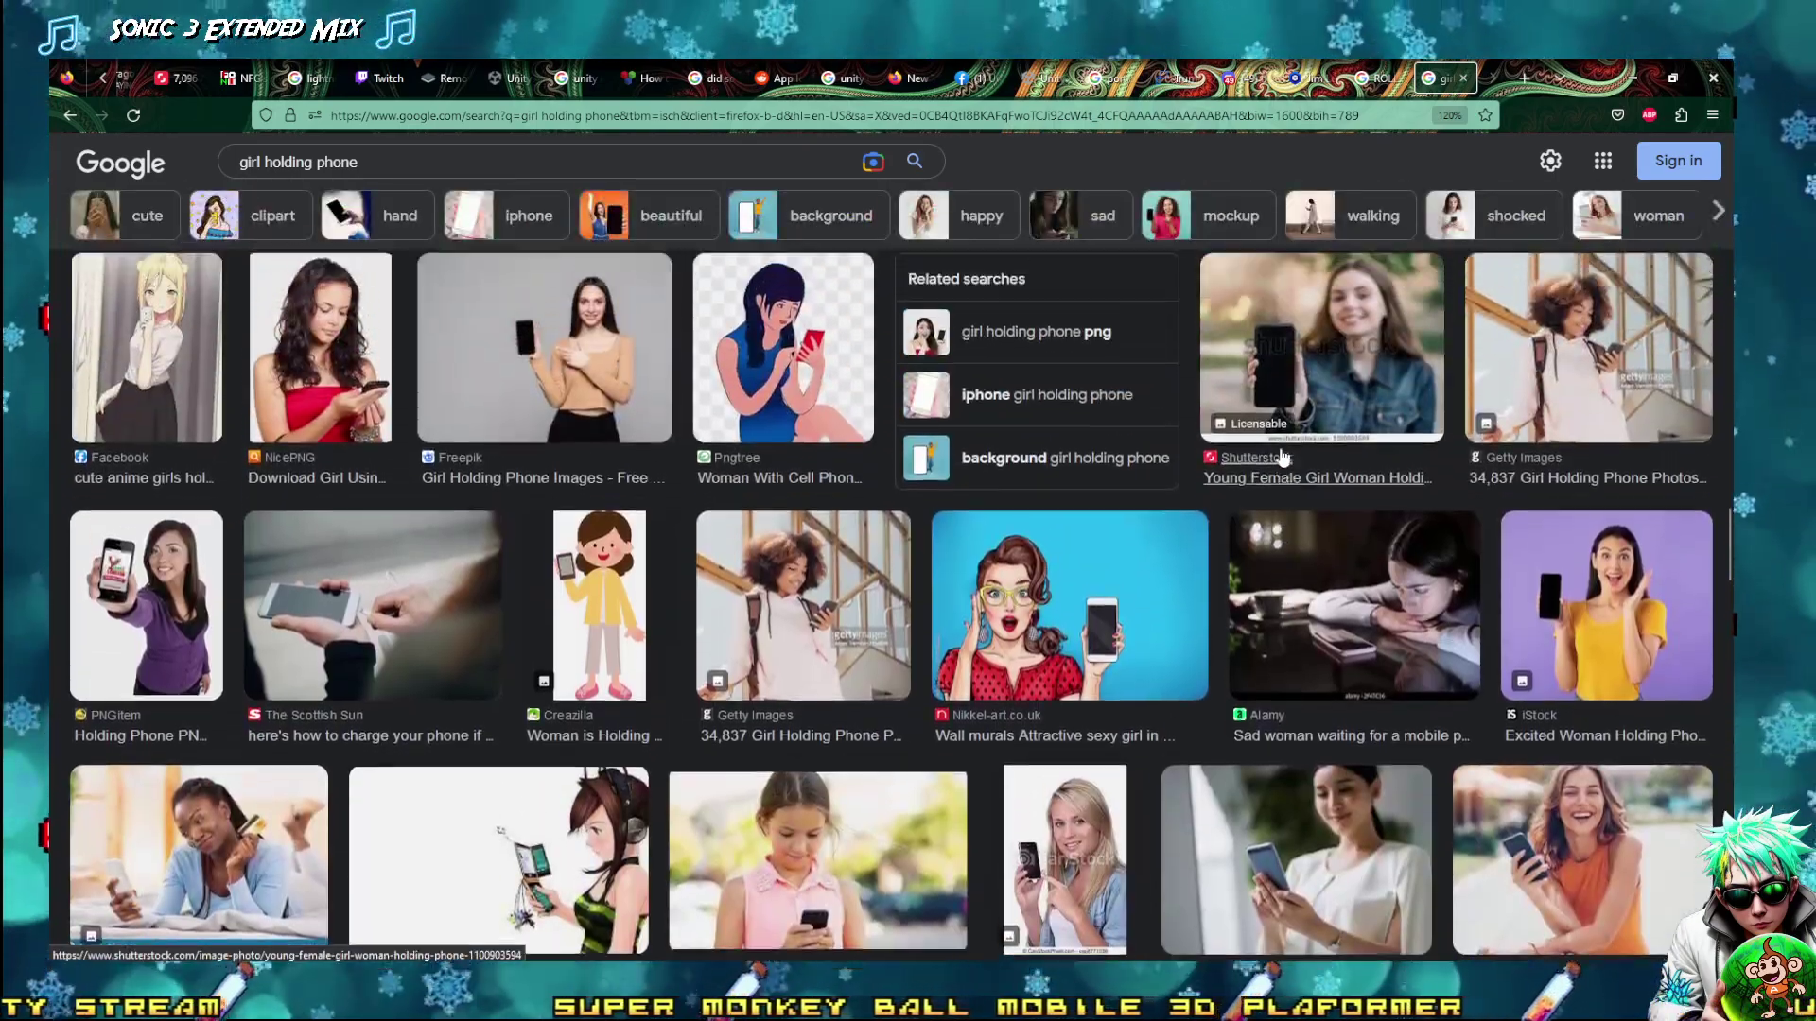
{"action": "scroll", "coordinate": [1282, 458], "scroll_direction": "down", "scroll_amount": 2}
{"action": "scroll", "coordinate": [1282, 458], "scroll_direction": "down", "scroll_amount": 2}
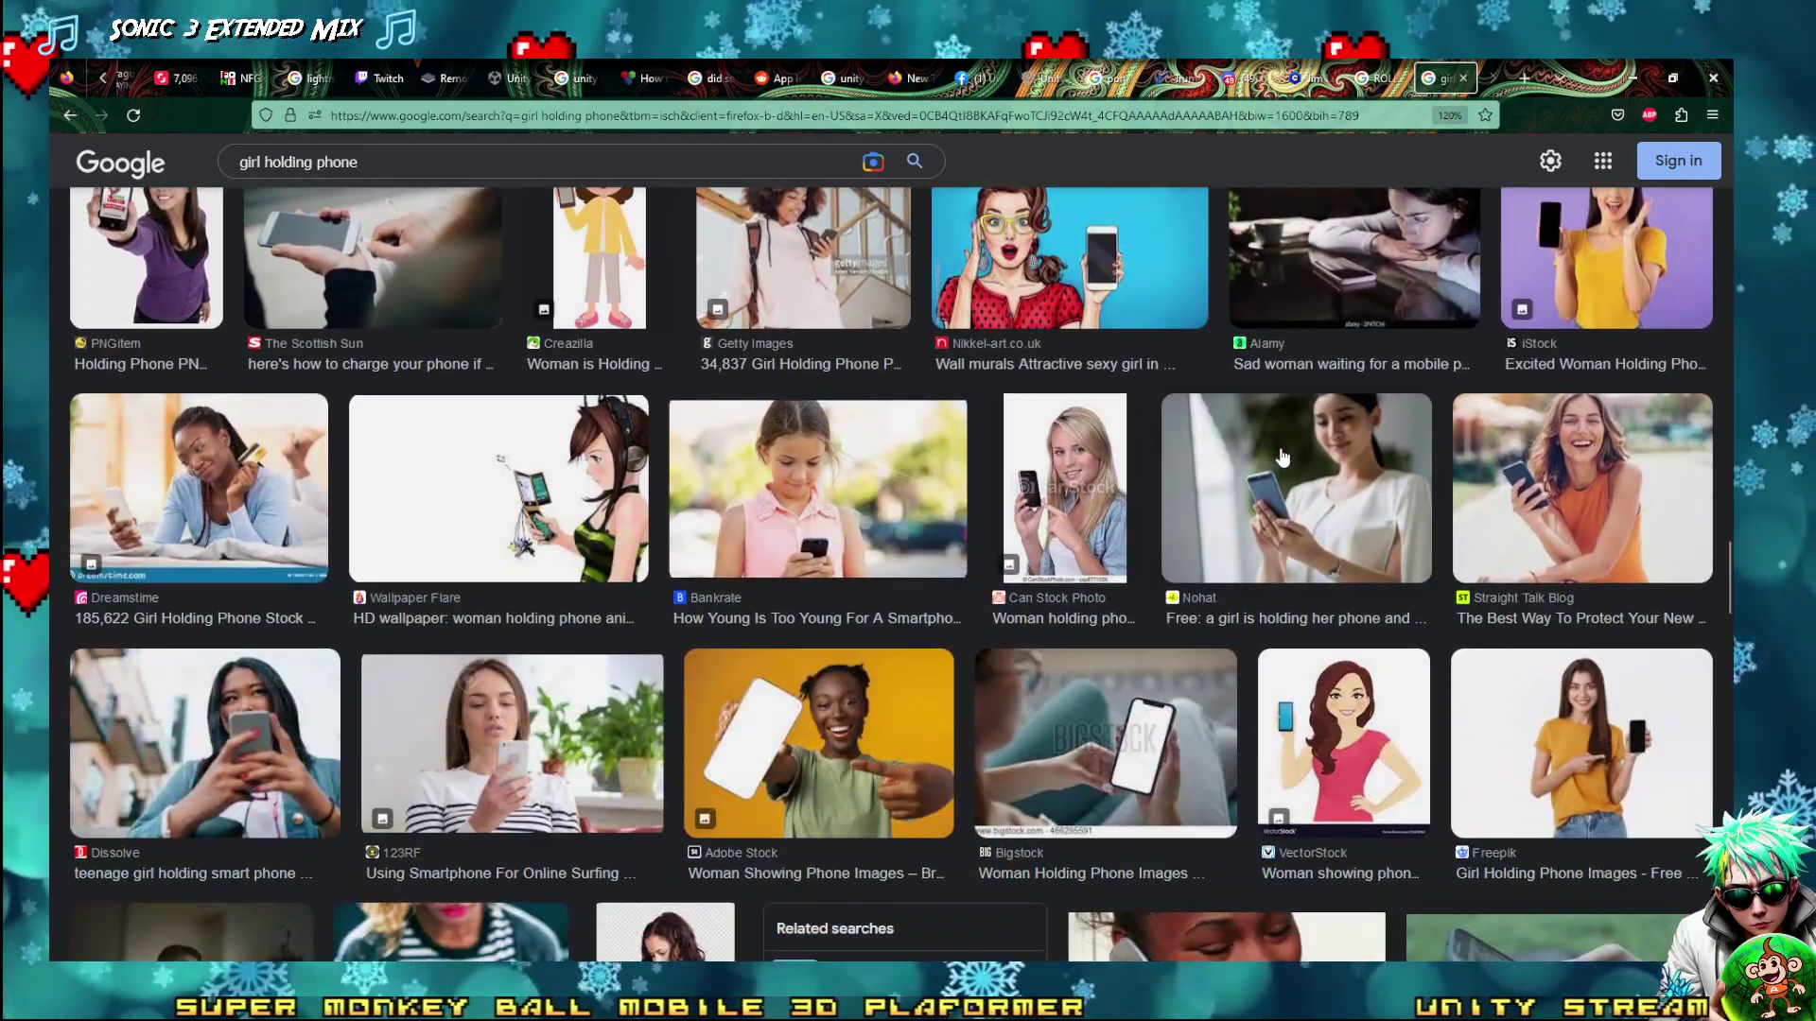
{"action": "scroll", "coordinate": [1283, 457], "scroll_direction": "up", "scroll_amount": 1}
{"action": "scroll", "coordinate": [1282, 457], "scroll_direction": "down", "scroll_amount": 2}
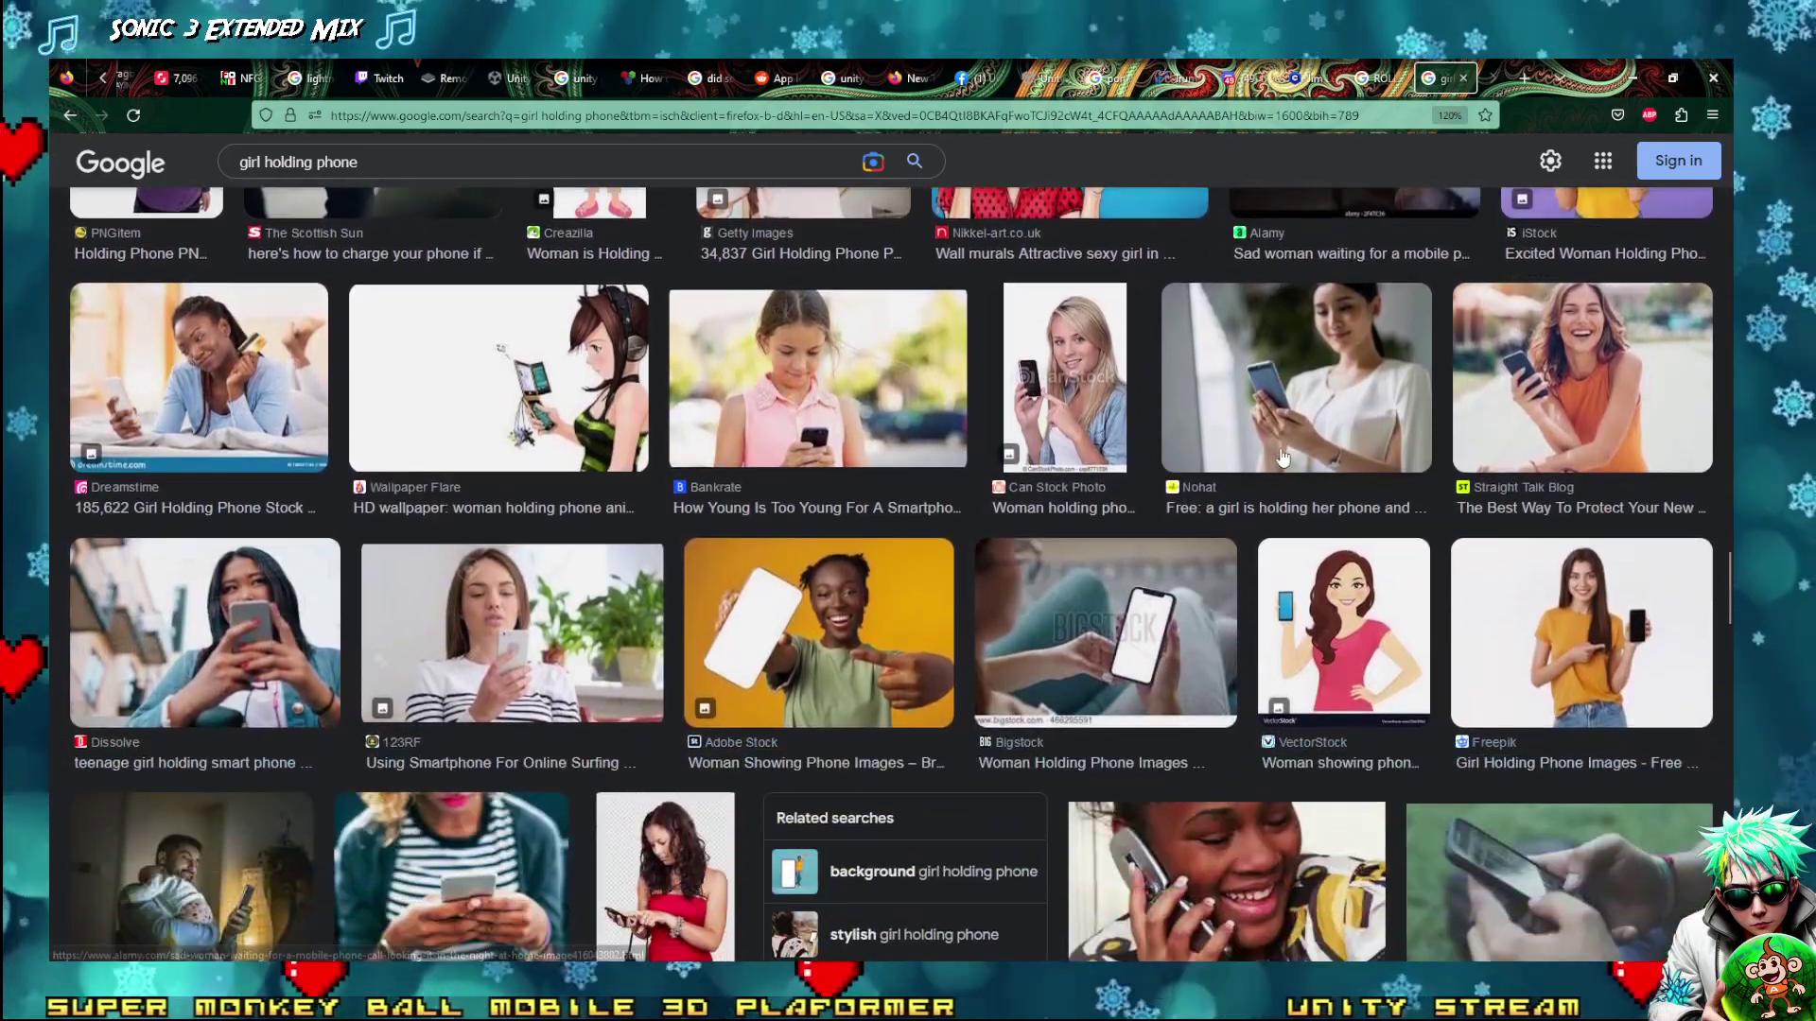
{"action": "scroll", "coordinate": [1282, 457], "scroll_direction": "down", "scroll_amount": 2}
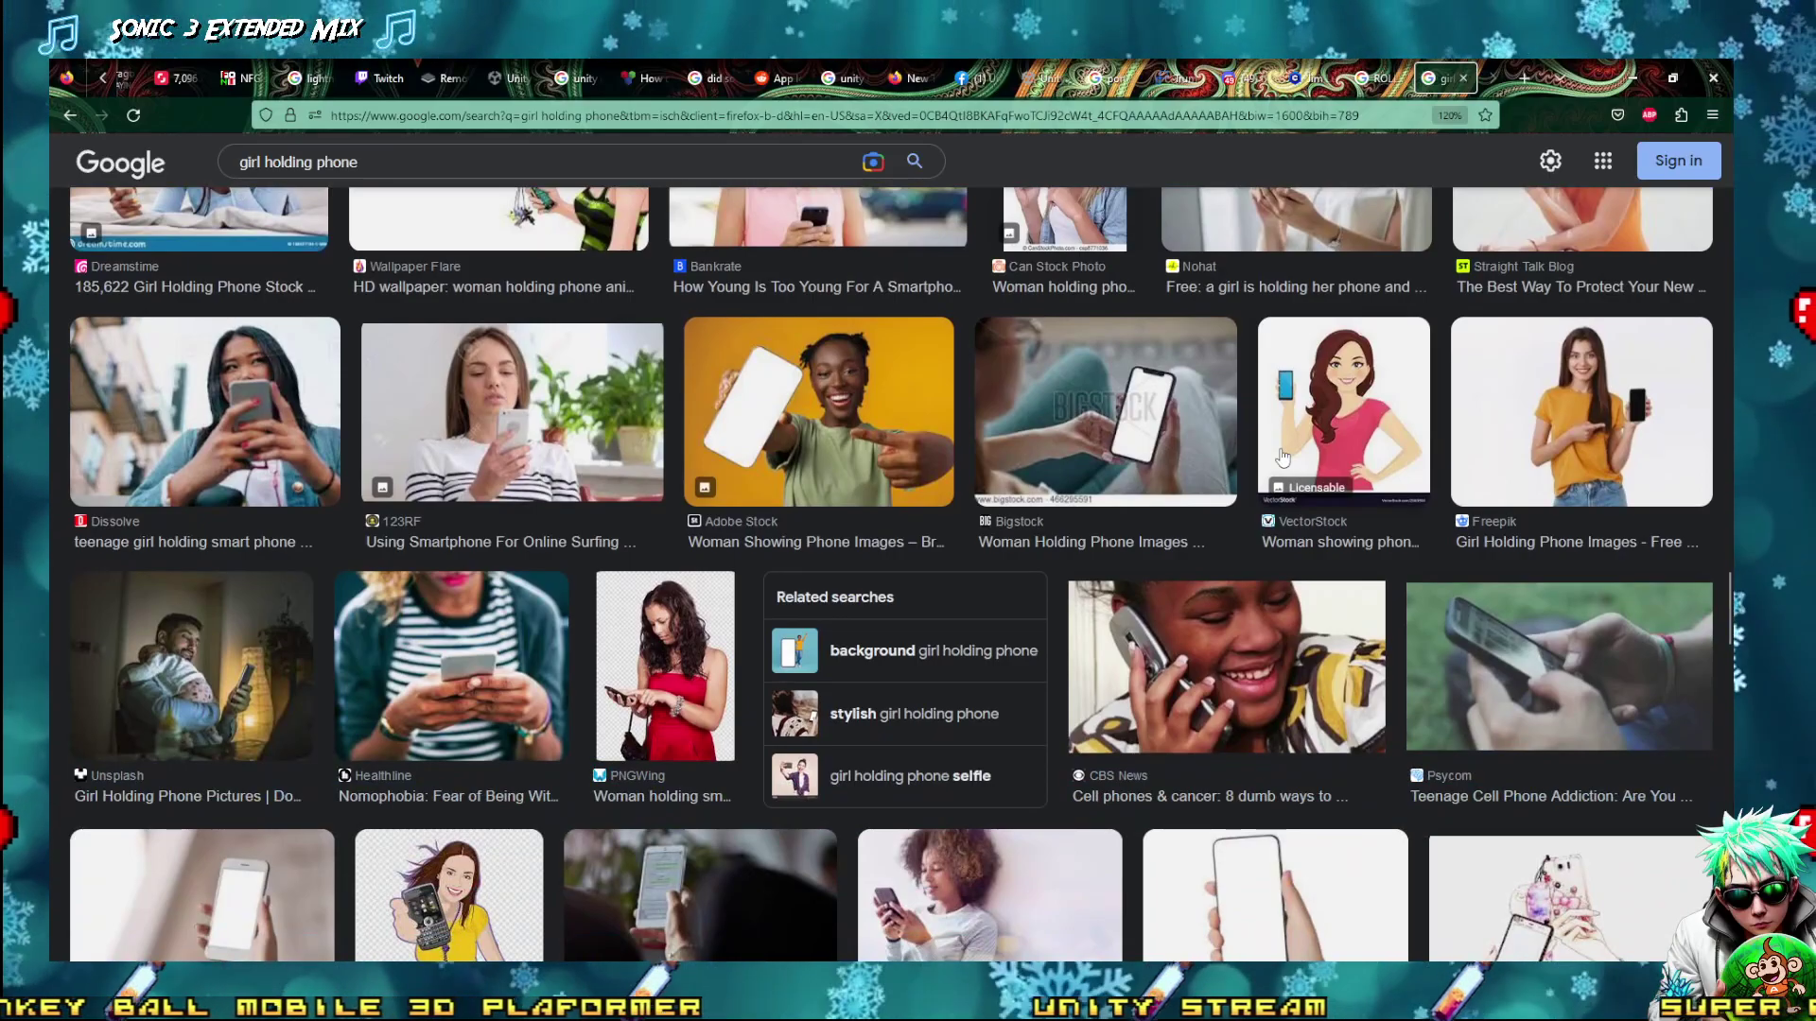
{"action": "scroll", "coordinate": [1283, 458], "scroll_direction": "down", "scroll_amount": 4}
{"action": "scroll", "coordinate": [1282, 458], "scroll_direction": "down", "scroll_amount": 1}
{"action": "scroll", "coordinate": [1656, 485], "scroll_direction": "up", "scroll_amount": 5}
{"action": "scroll", "coordinate": [1657, 485], "scroll_direction": "up", "scroll_amount": 1}
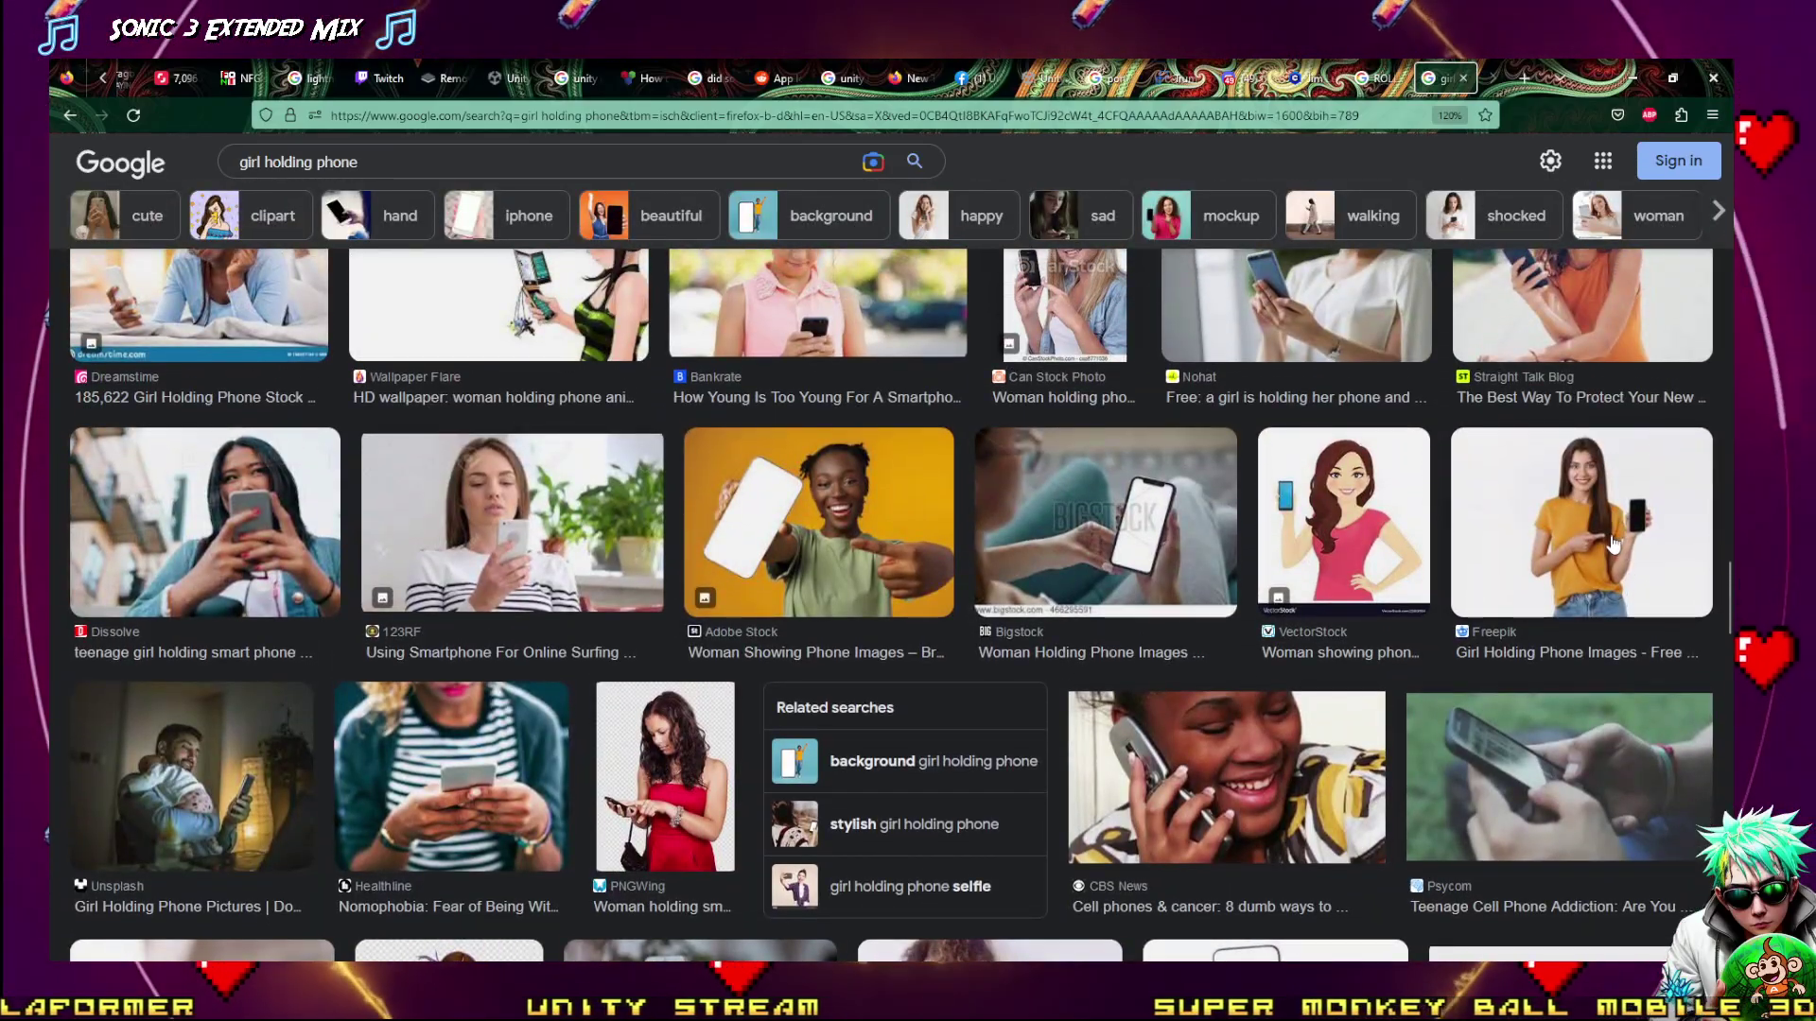
{"action": "scroll", "coordinate": [1614, 543], "scroll_direction": "down", "scroll_amount": 15}
{"action": "scroll", "coordinate": [1068, 529], "scroll_direction": "down", "scroll_amount": 6}
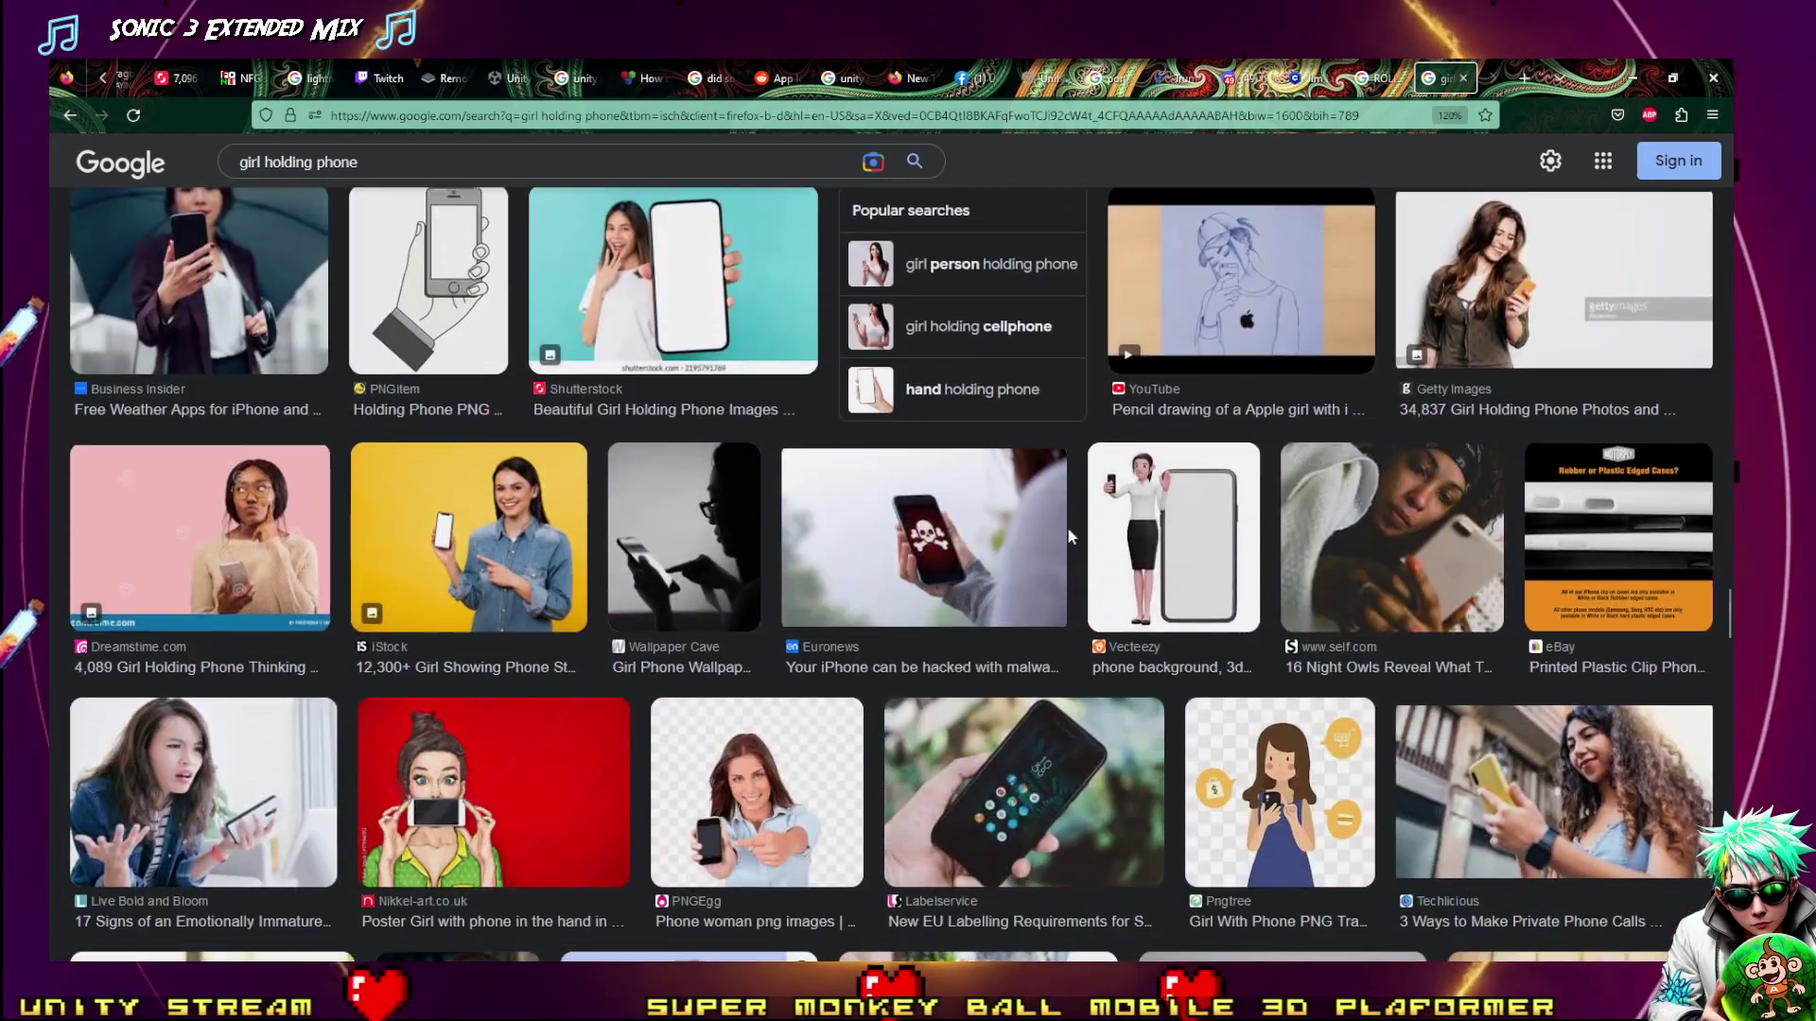
{"action": "scroll", "coordinate": [523, 549], "scroll_direction": "down", "scroll_amount": 3}
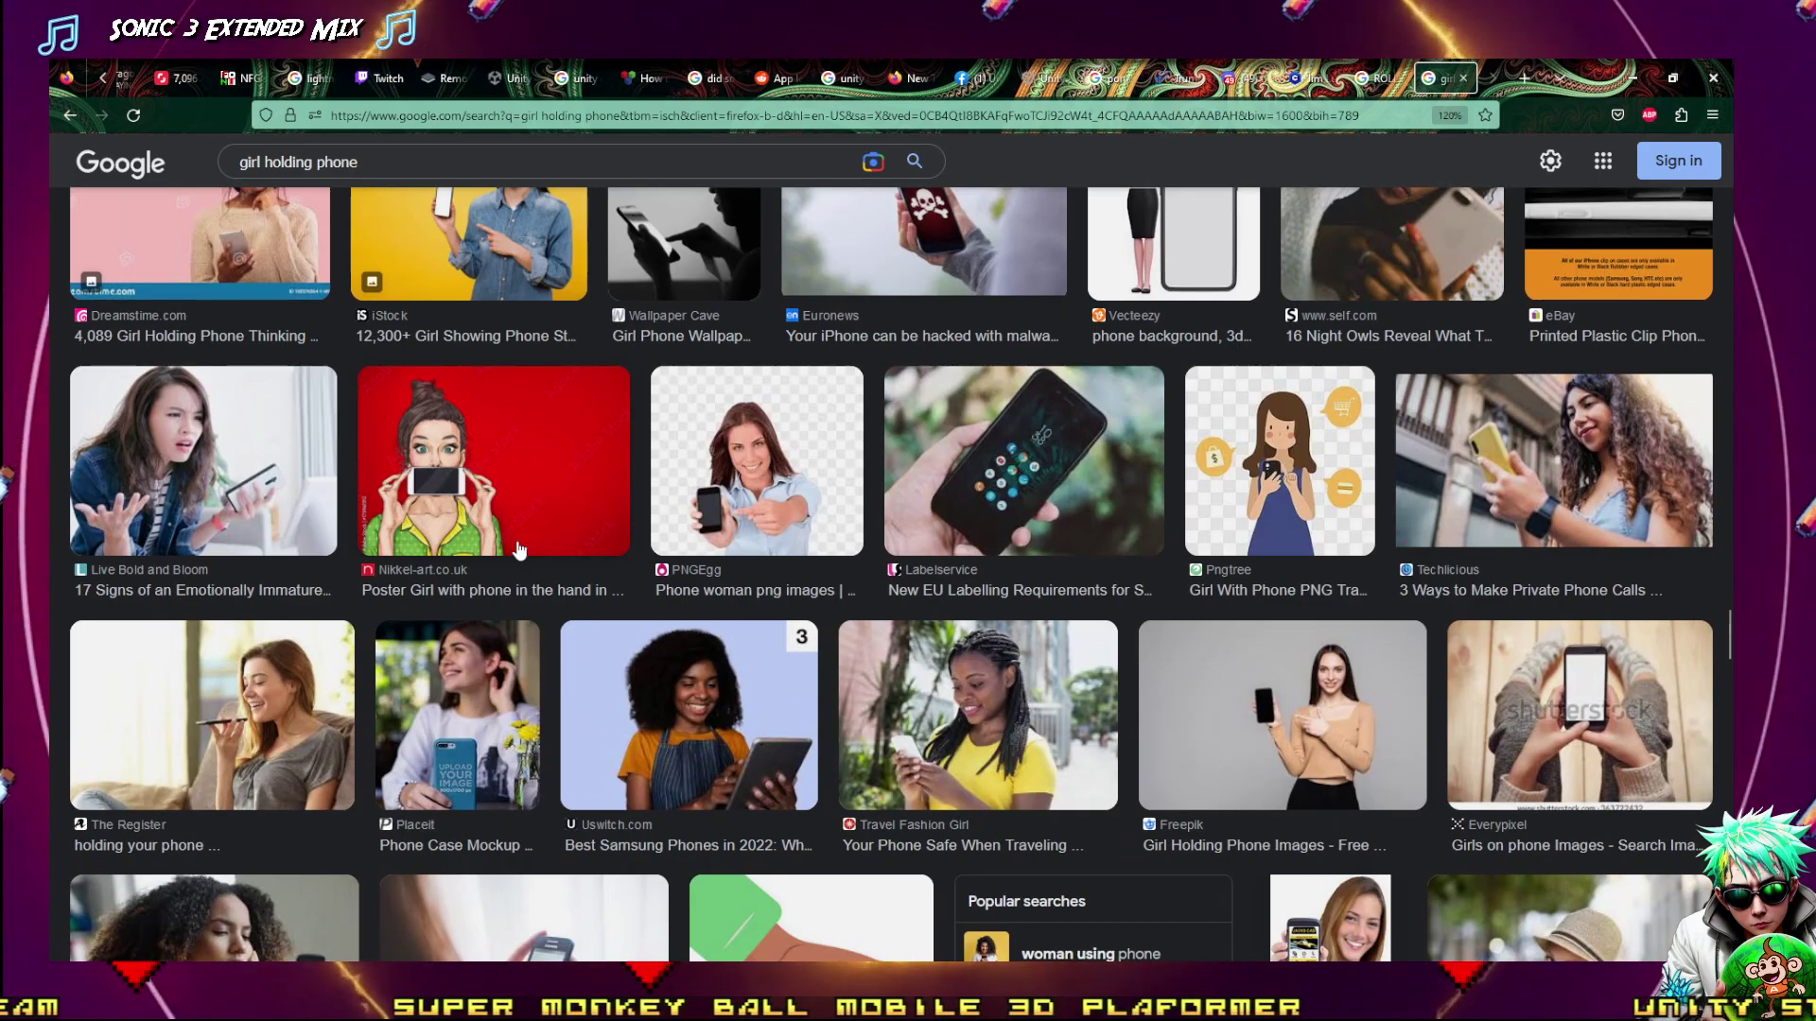
{"action": "scroll", "coordinate": [520, 549], "scroll_direction": "down", "scroll_amount": 4}
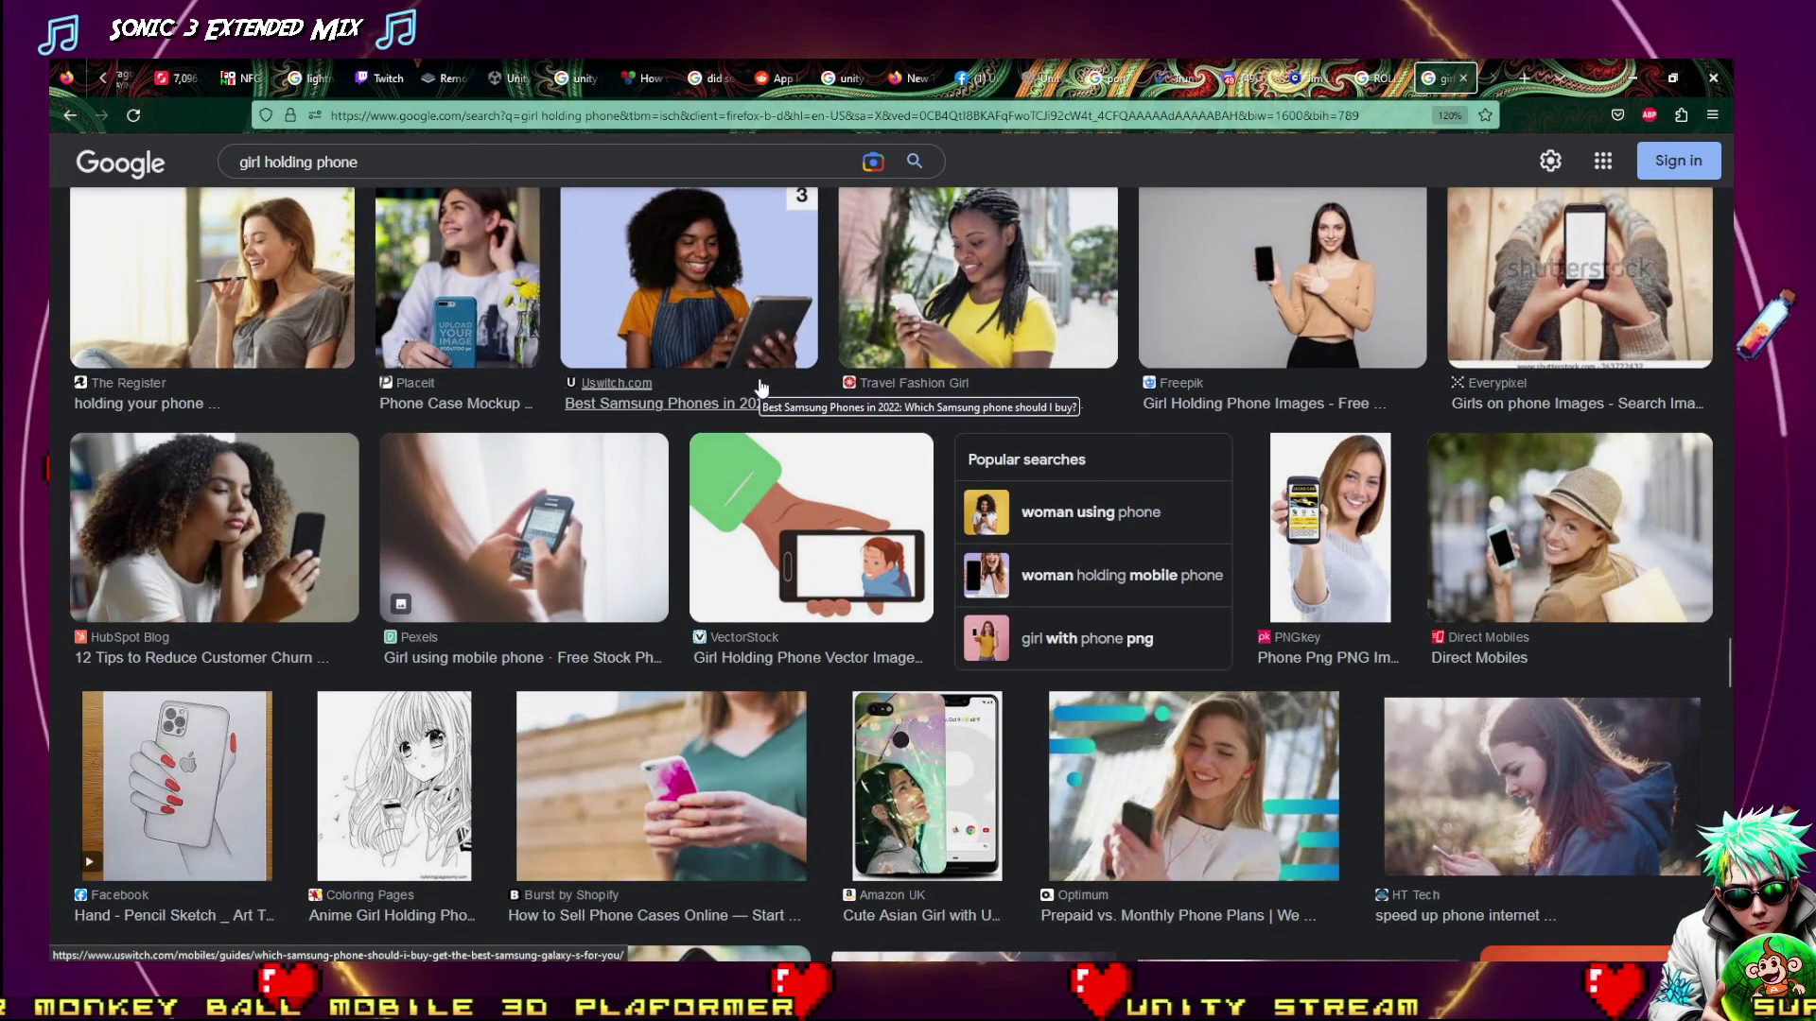
{"action": "scroll", "coordinate": [1246, 325], "scroll_direction": "down", "scroll_amount": 3}
{"action": "scroll", "coordinate": [1246, 325], "scroll_direction": "down", "scroll_amount": 4}
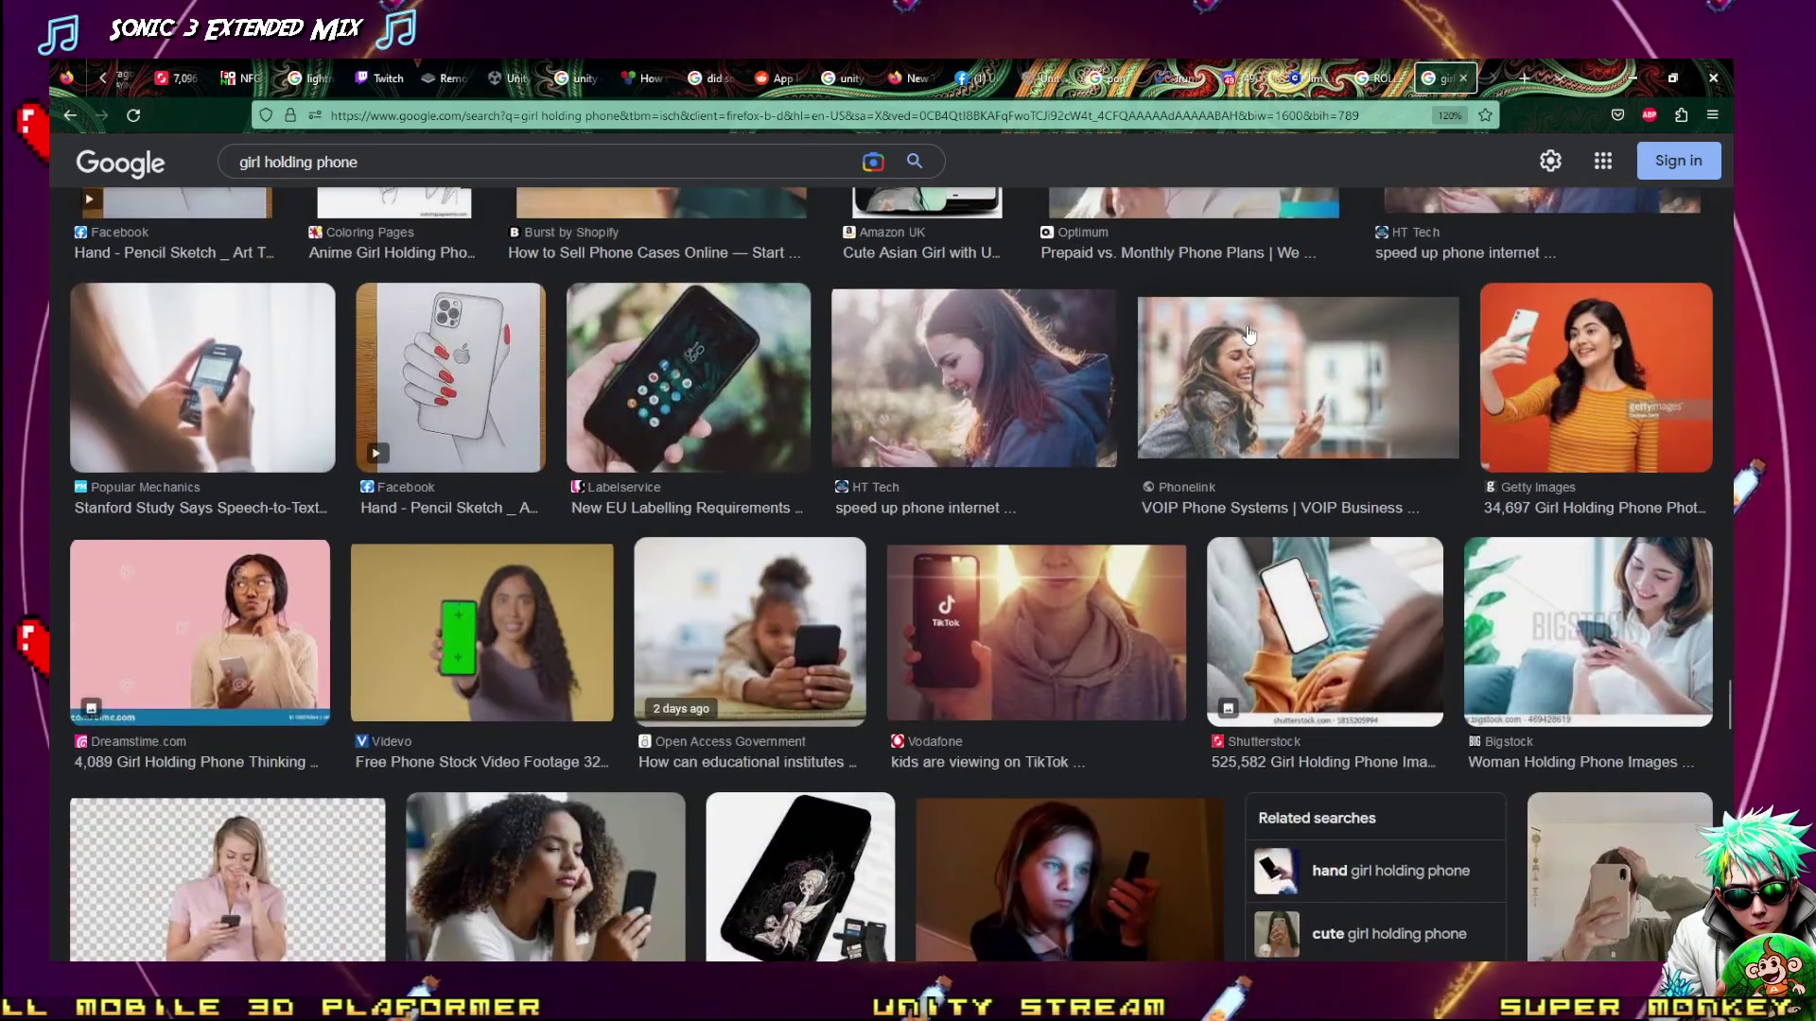
{"action": "scroll", "coordinate": [1228, 640], "scroll_direction": "up", "scroll_amount": 9}
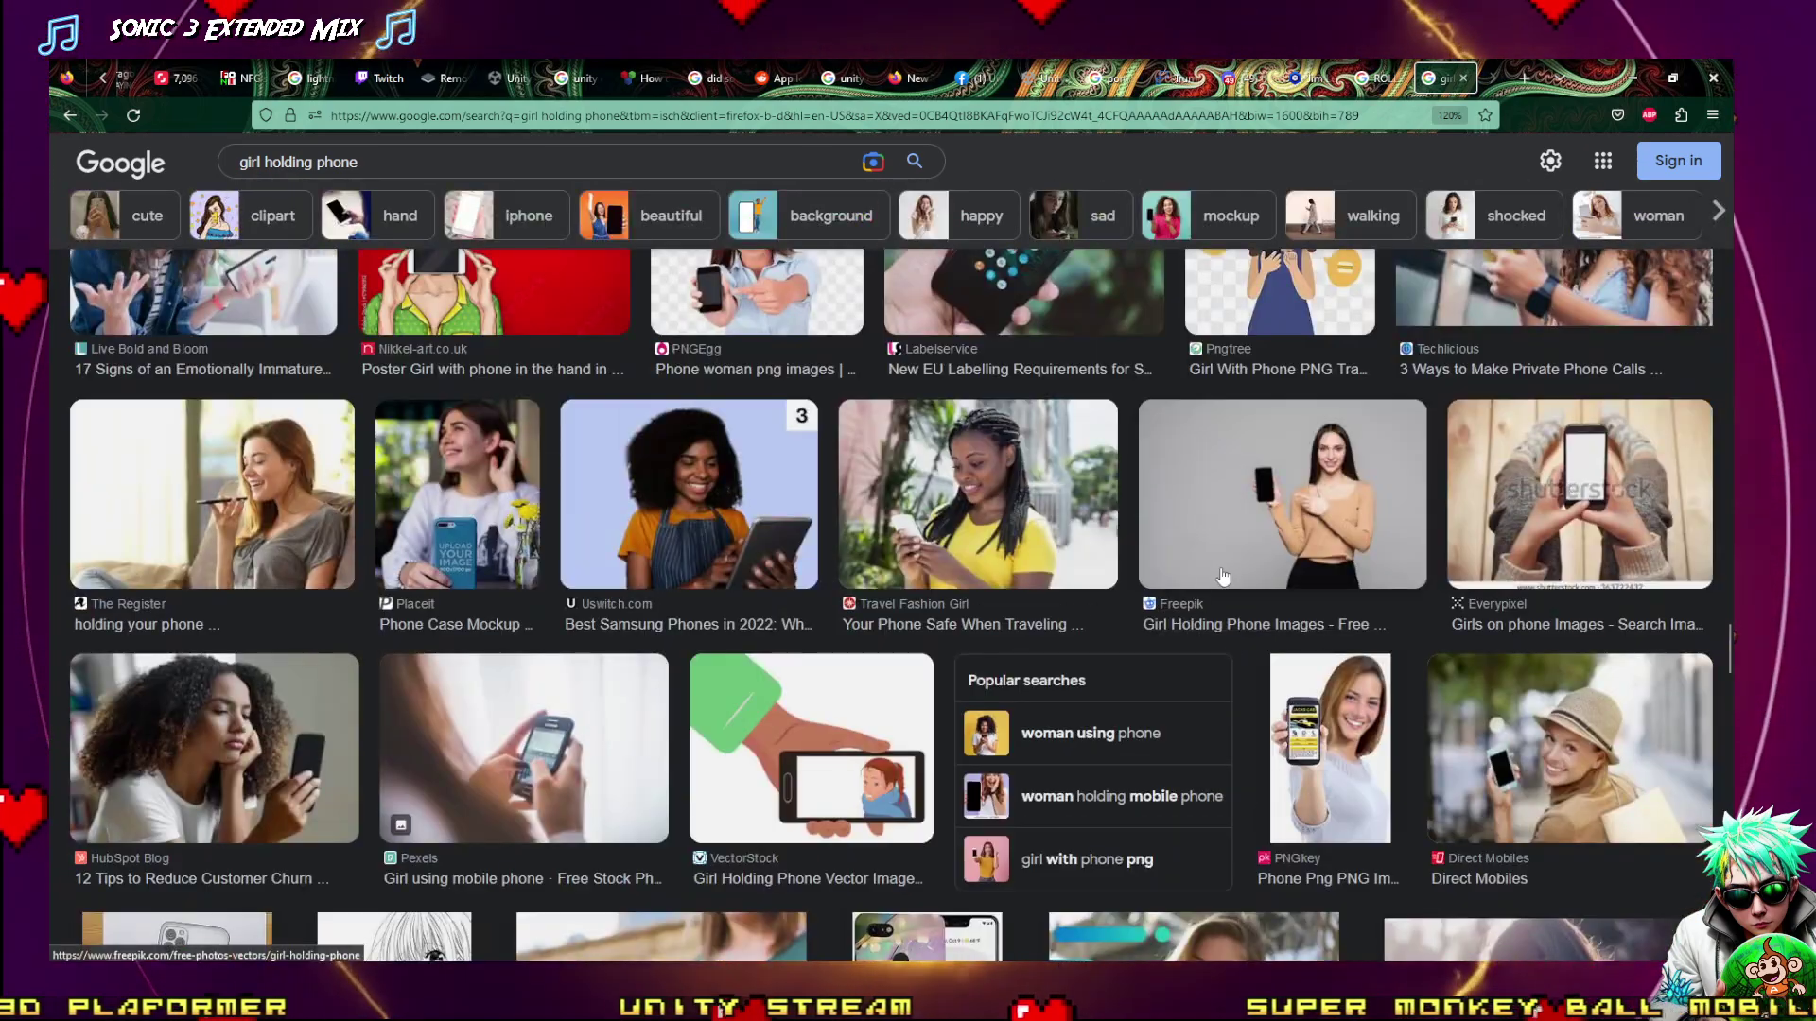
{"action": "scroll", "coordinate": [1220, 571], "scroll_direction": "down", "scroll_amount": 1}
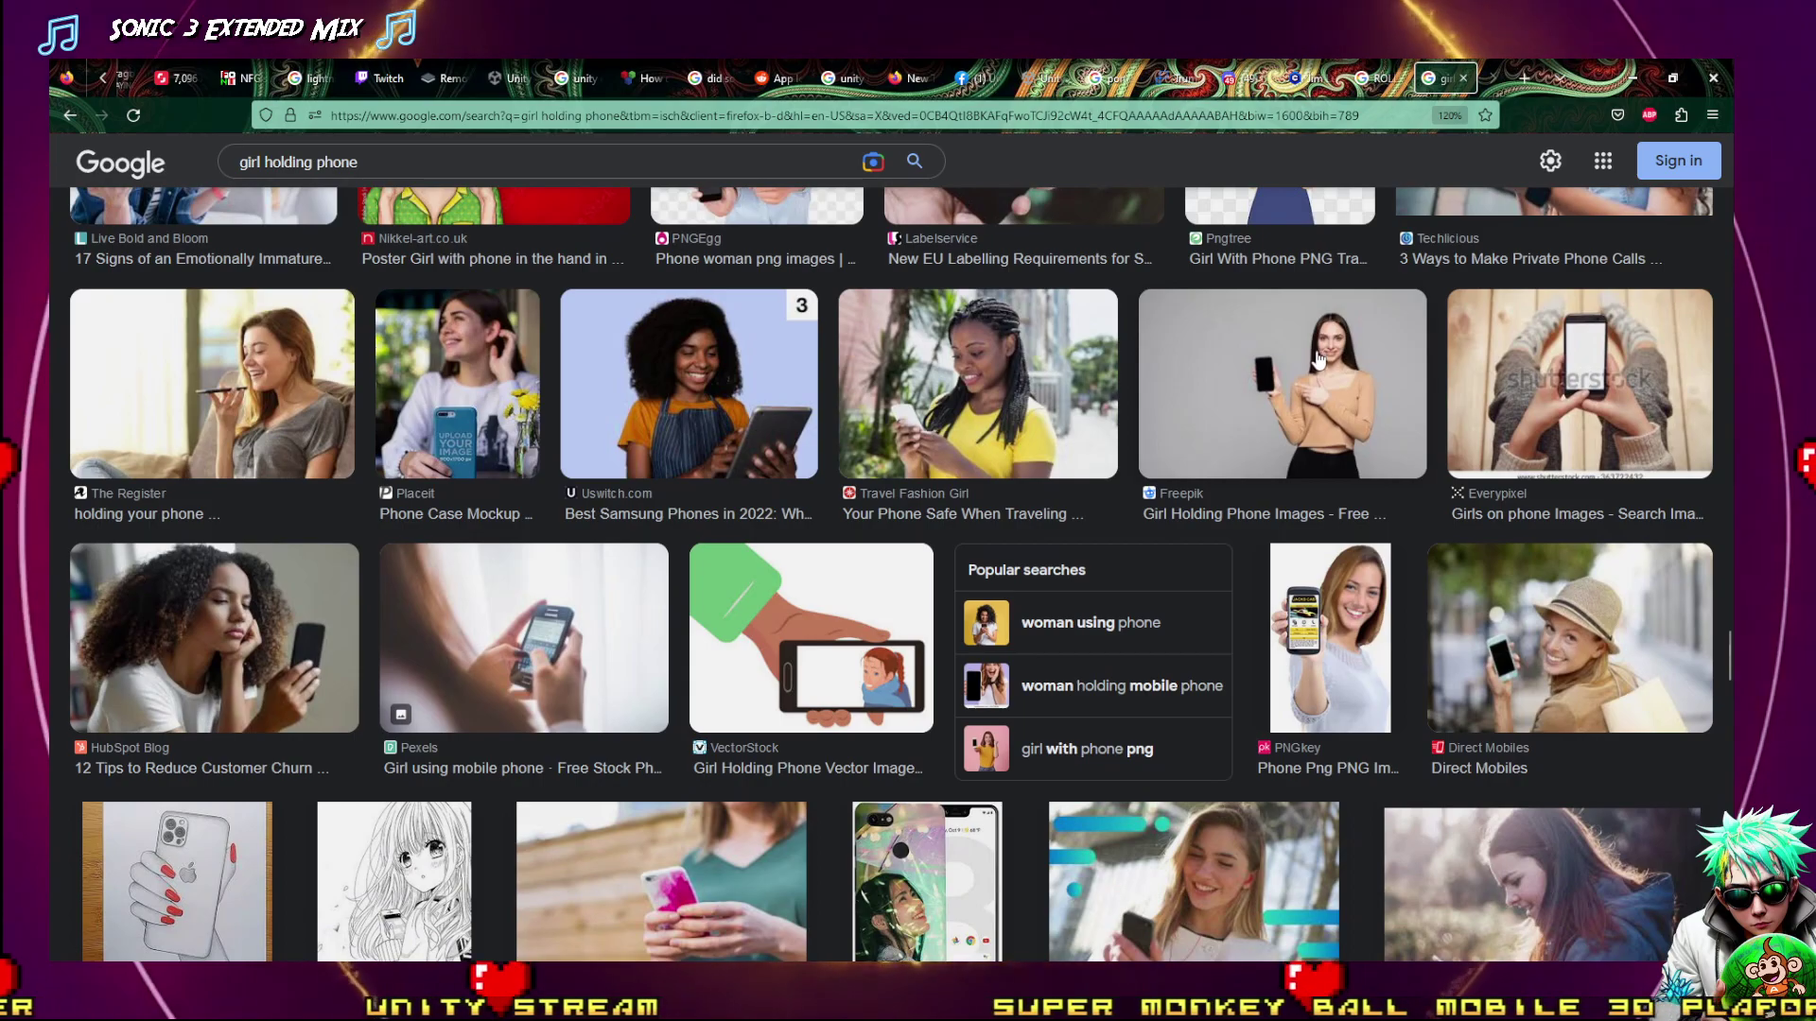
{"action": "scroll", "coordinate": [1320, 359], "scroll_direction": "down", "scroll_amount": 6}
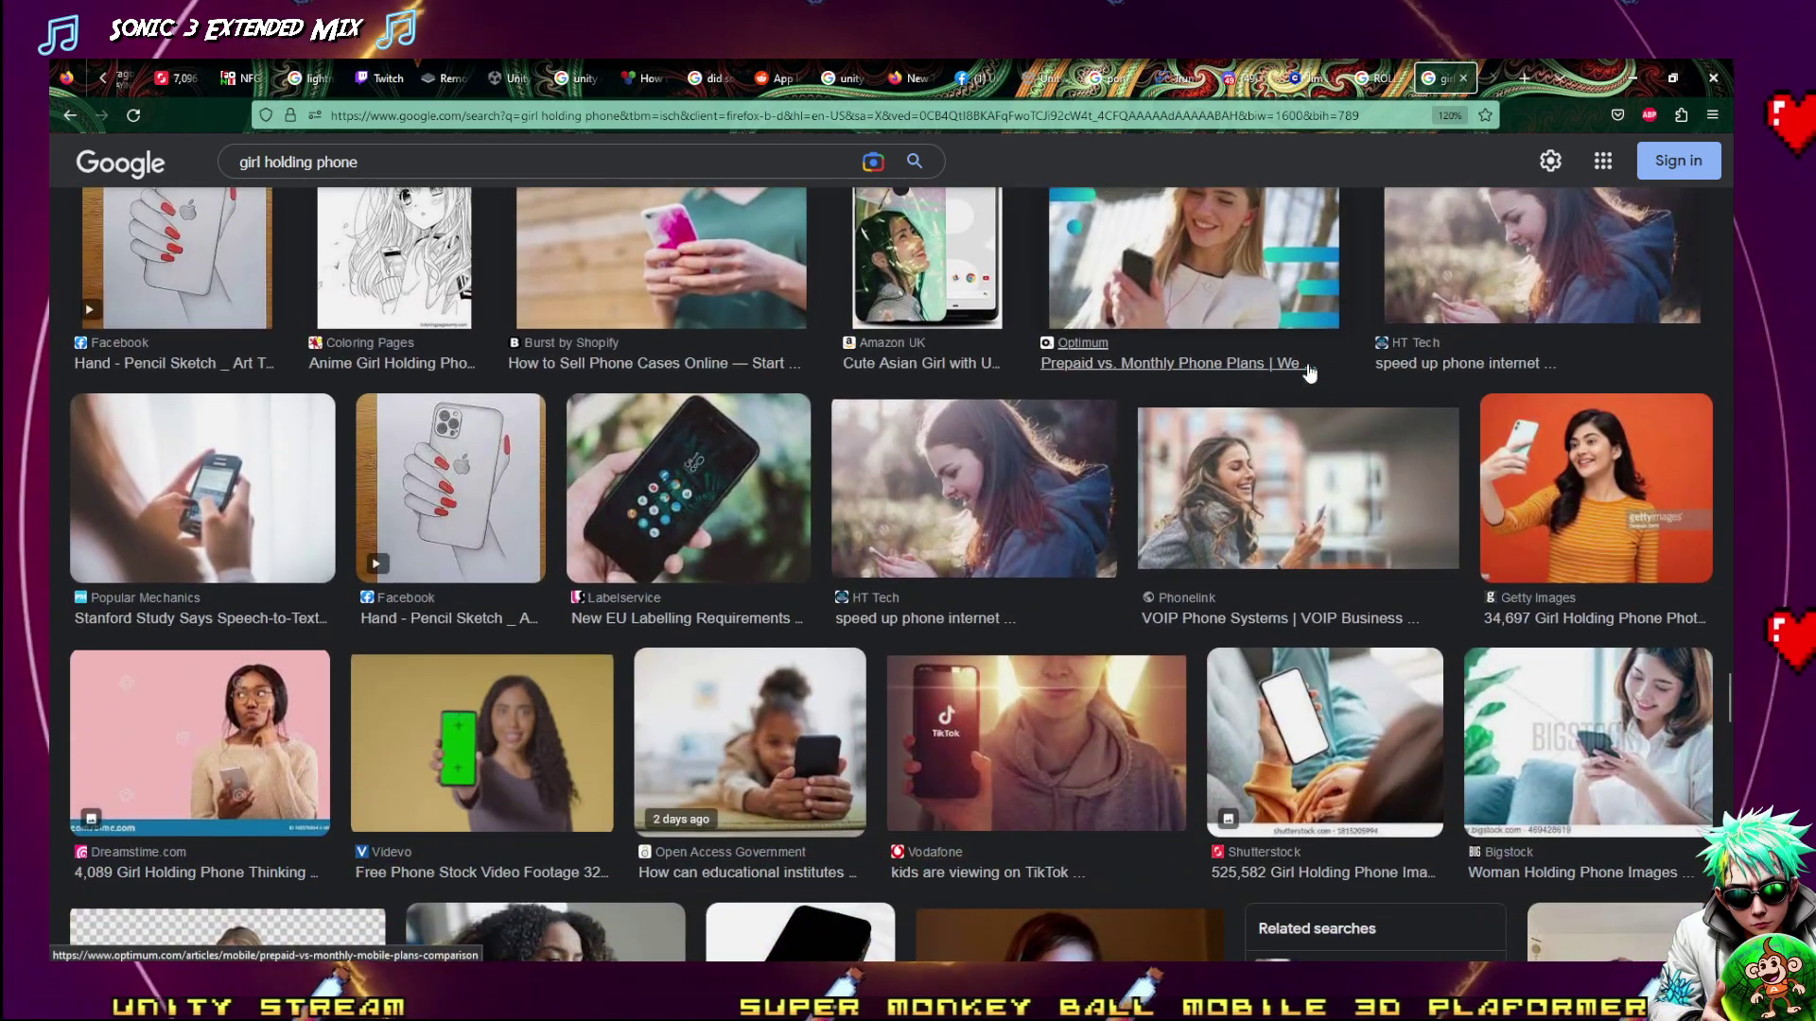
{"action": "scroll", "coordinate": [1308, 373], "scroll_direction": "down", "scroll_amount": 5}
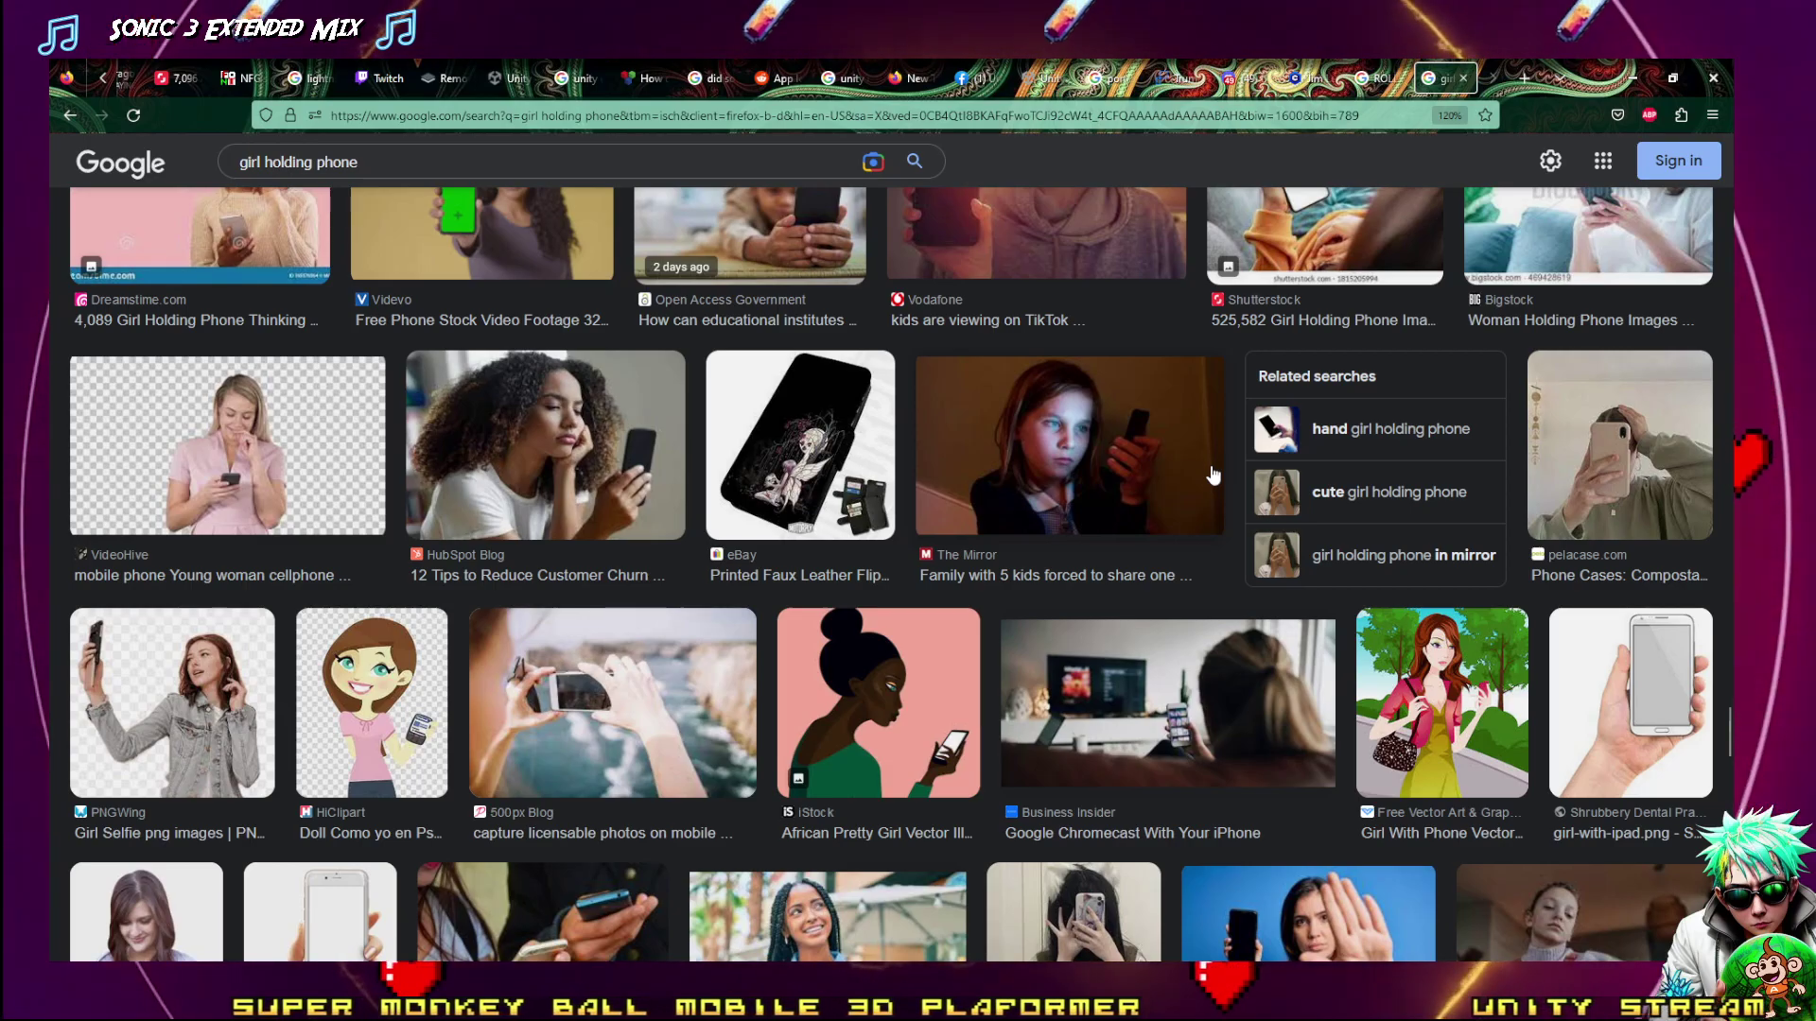
{"action": "scroll", "coordinate": [1213, 476], "scroll_direction": "down", "scroll_amount": 3}
{"action": "scroll", "coordinate": [1213, 476], "scroll_direction": "up", "scroll_amount": 3}
{"action": "scroll", "coordinate": [1213, 476], "scroll_direction": "down", "scroll_amount": 5}
{"action": "scroll", "coordinate": [1213, 476], "scroll_direction": "down", "scroll_amount": 3}
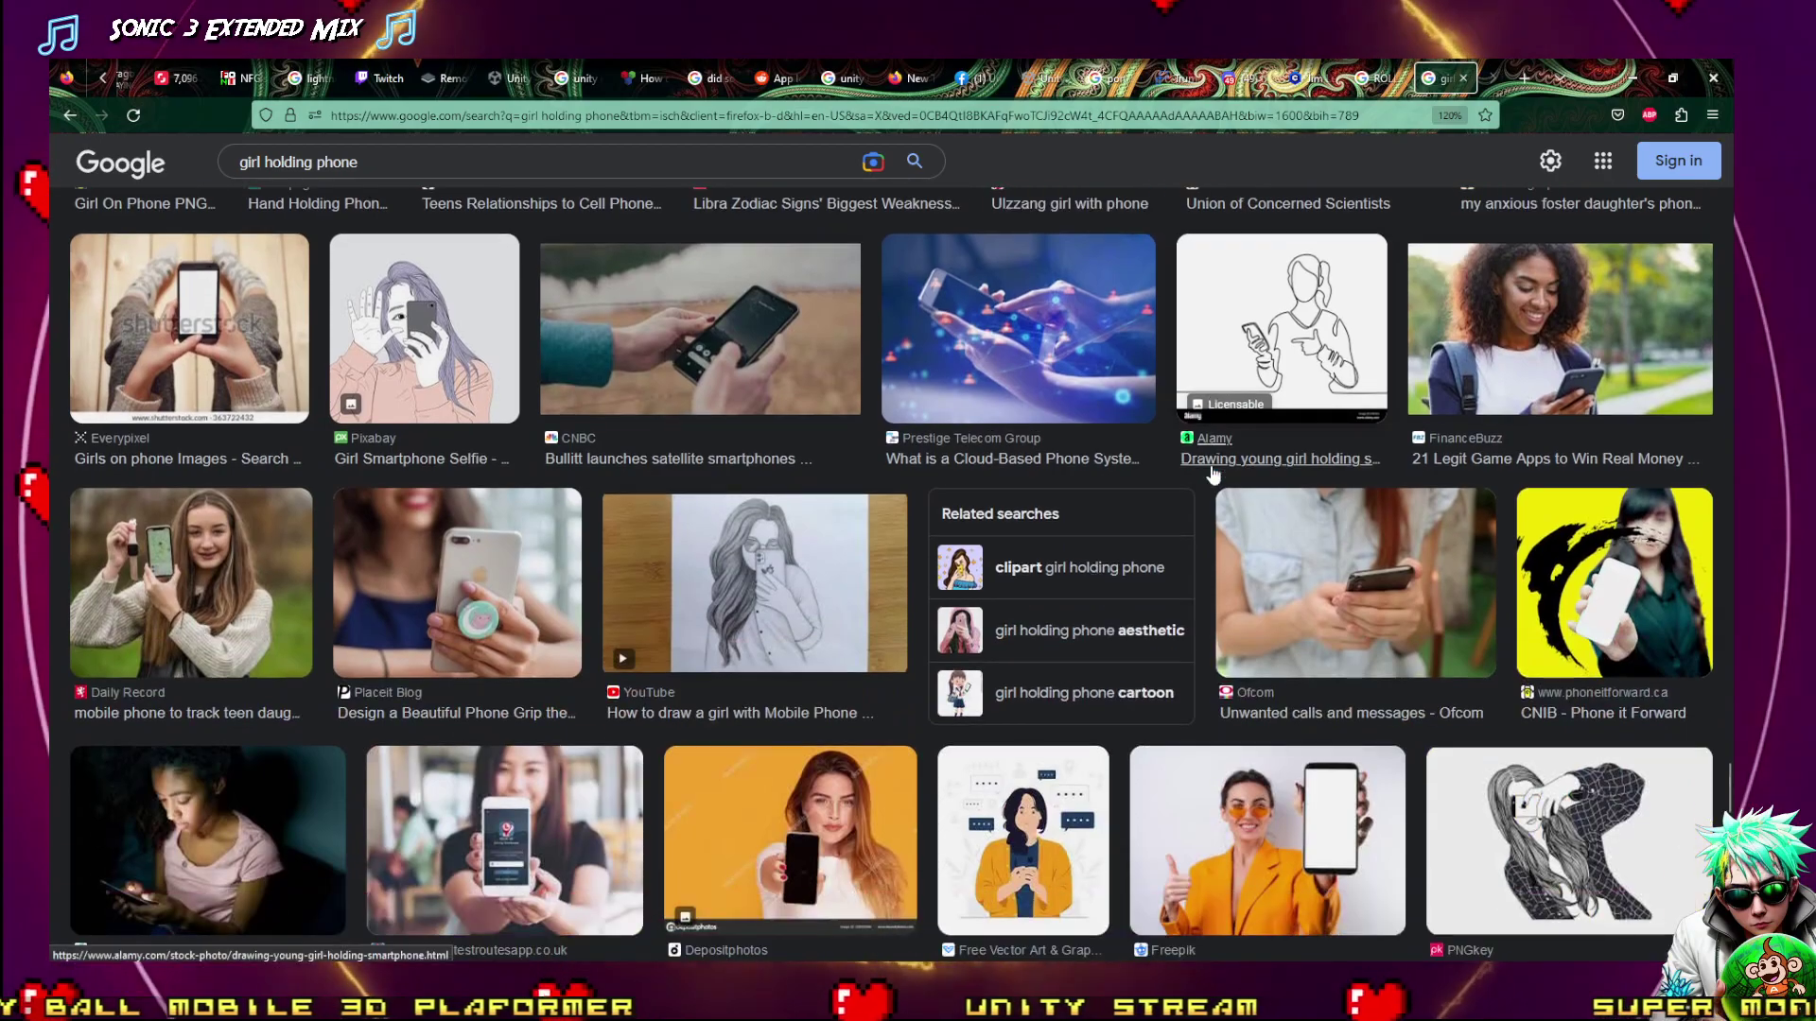
{"action": "scroll", "coordinate": [1213, 476], "scroll_direction": "down", "scroll_amount": 4}
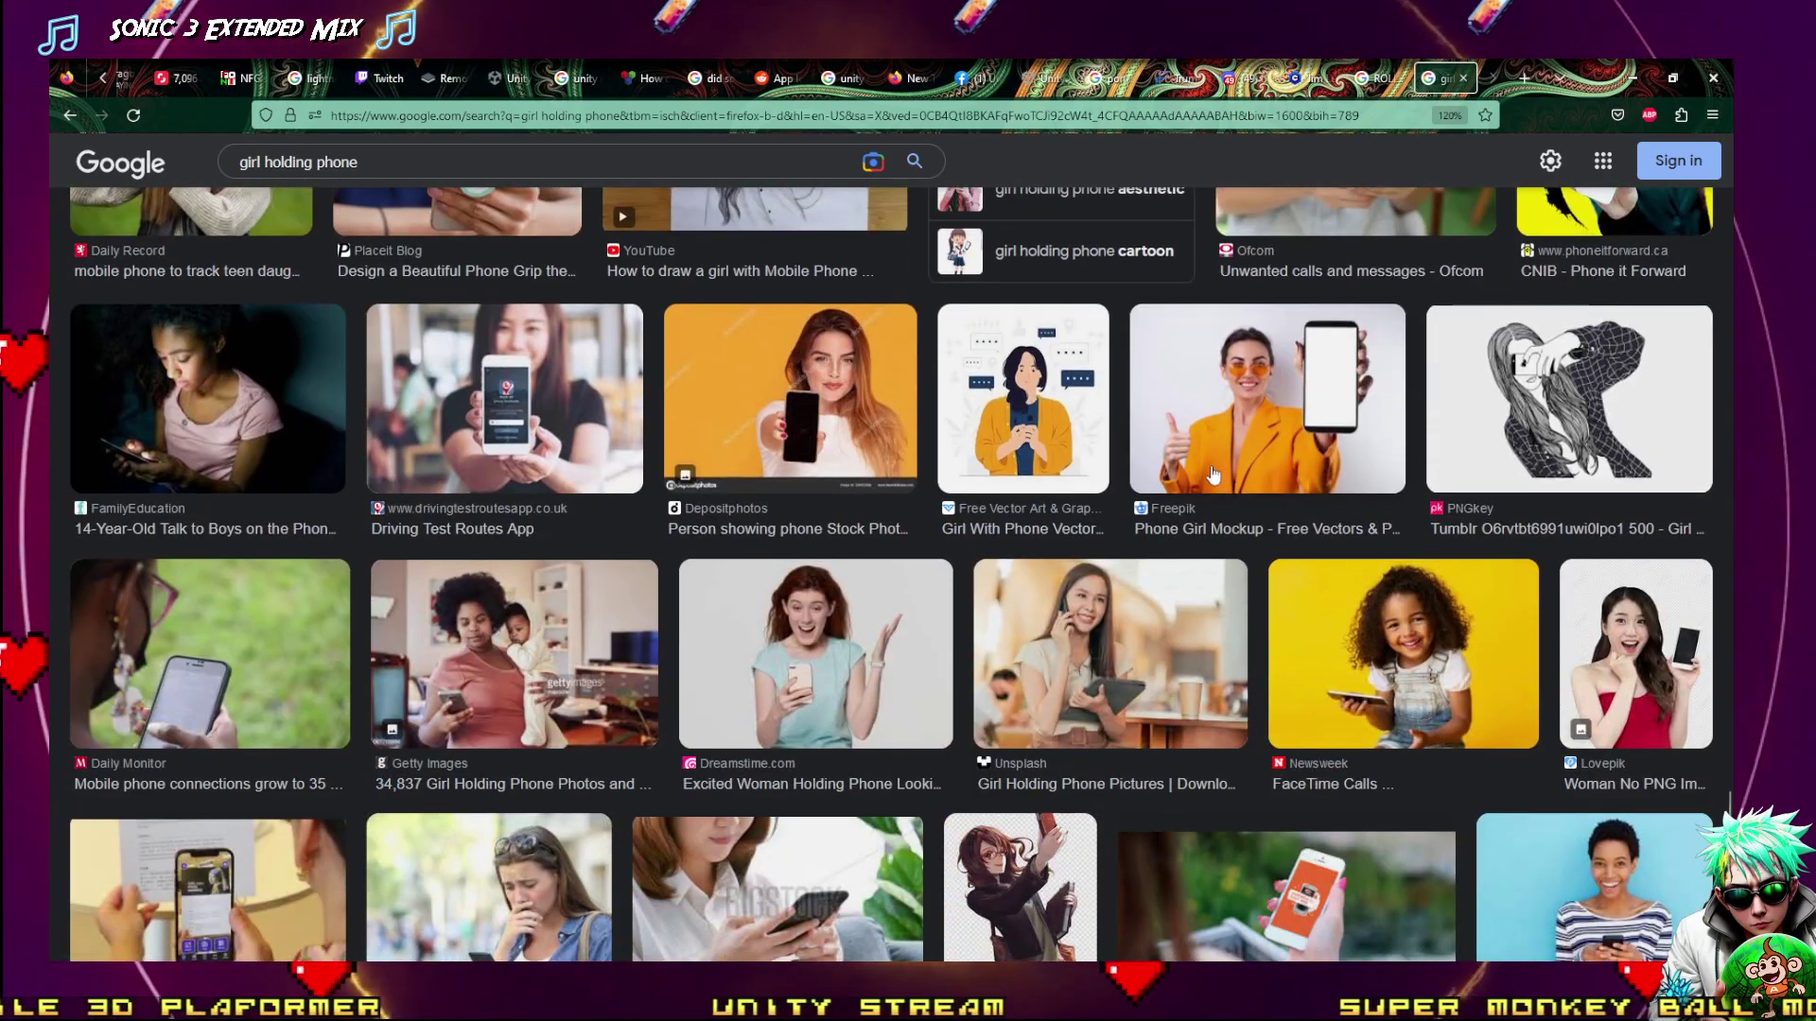
{"action": "scroll", "coordinate": [1213, 475], "scroll_direction": "down", "scroll_amount": 5}
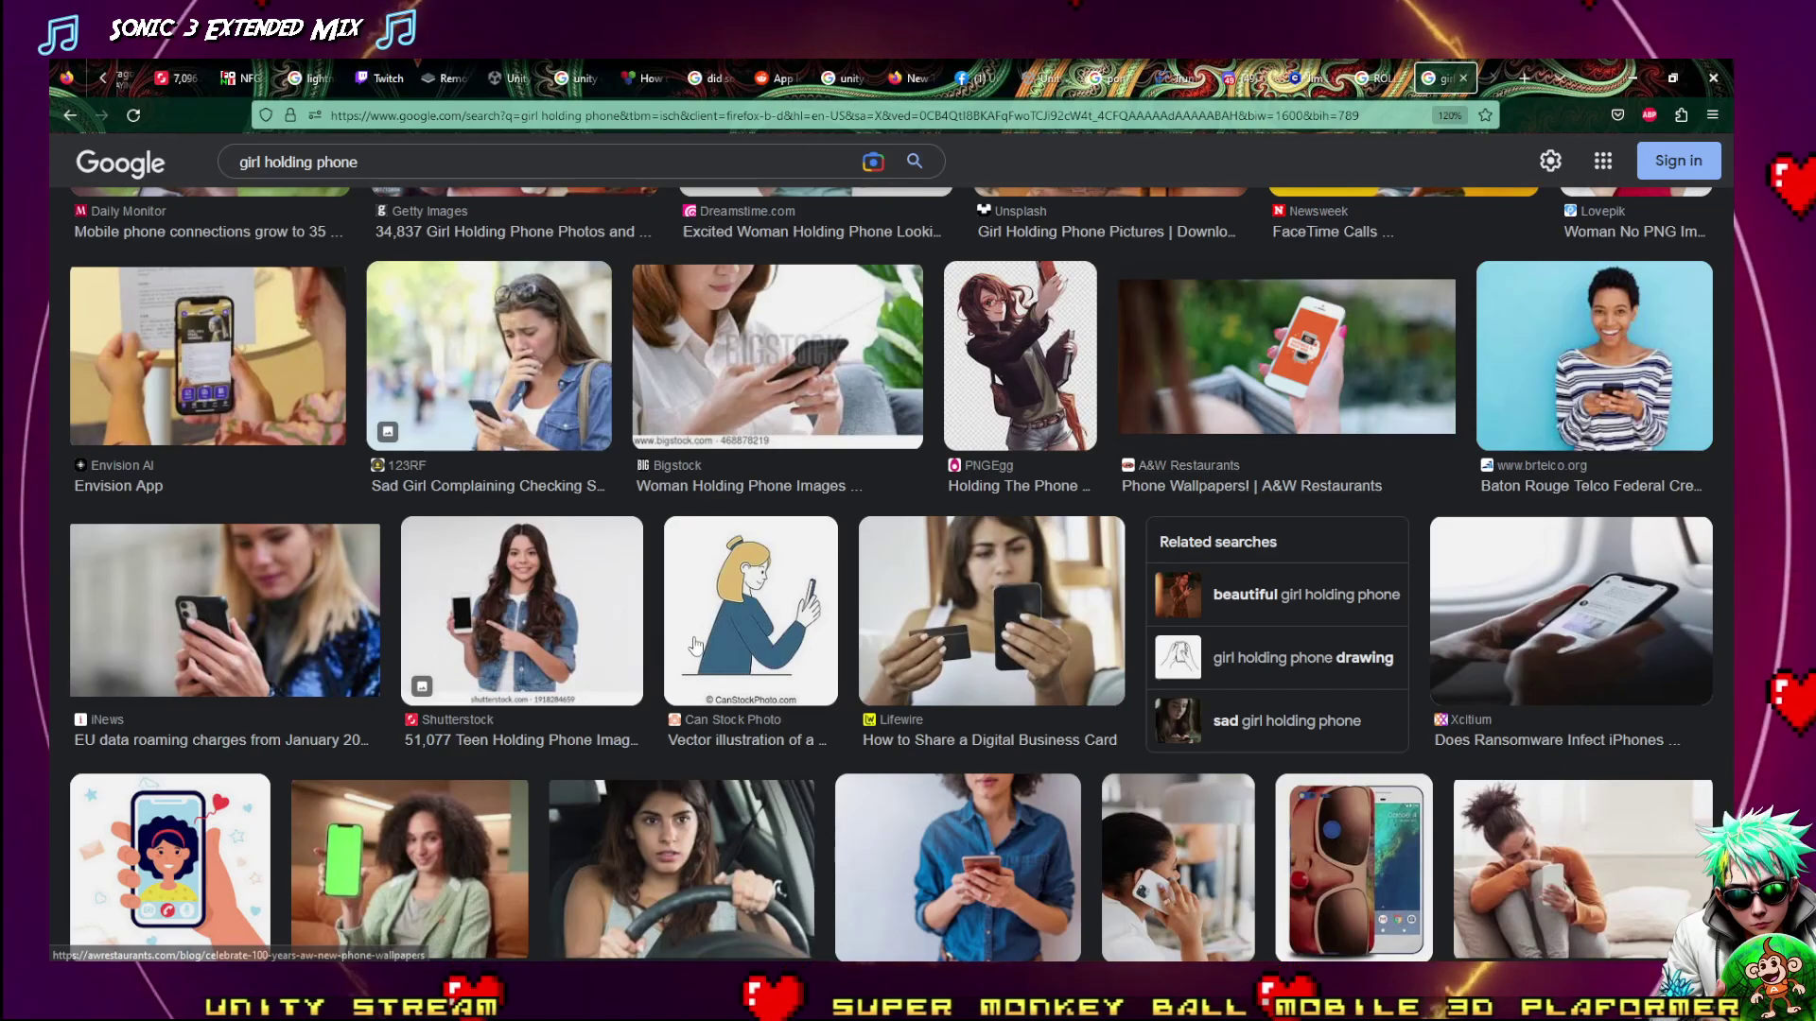
{"action": "left_click", "coordinate": [797, 652]}
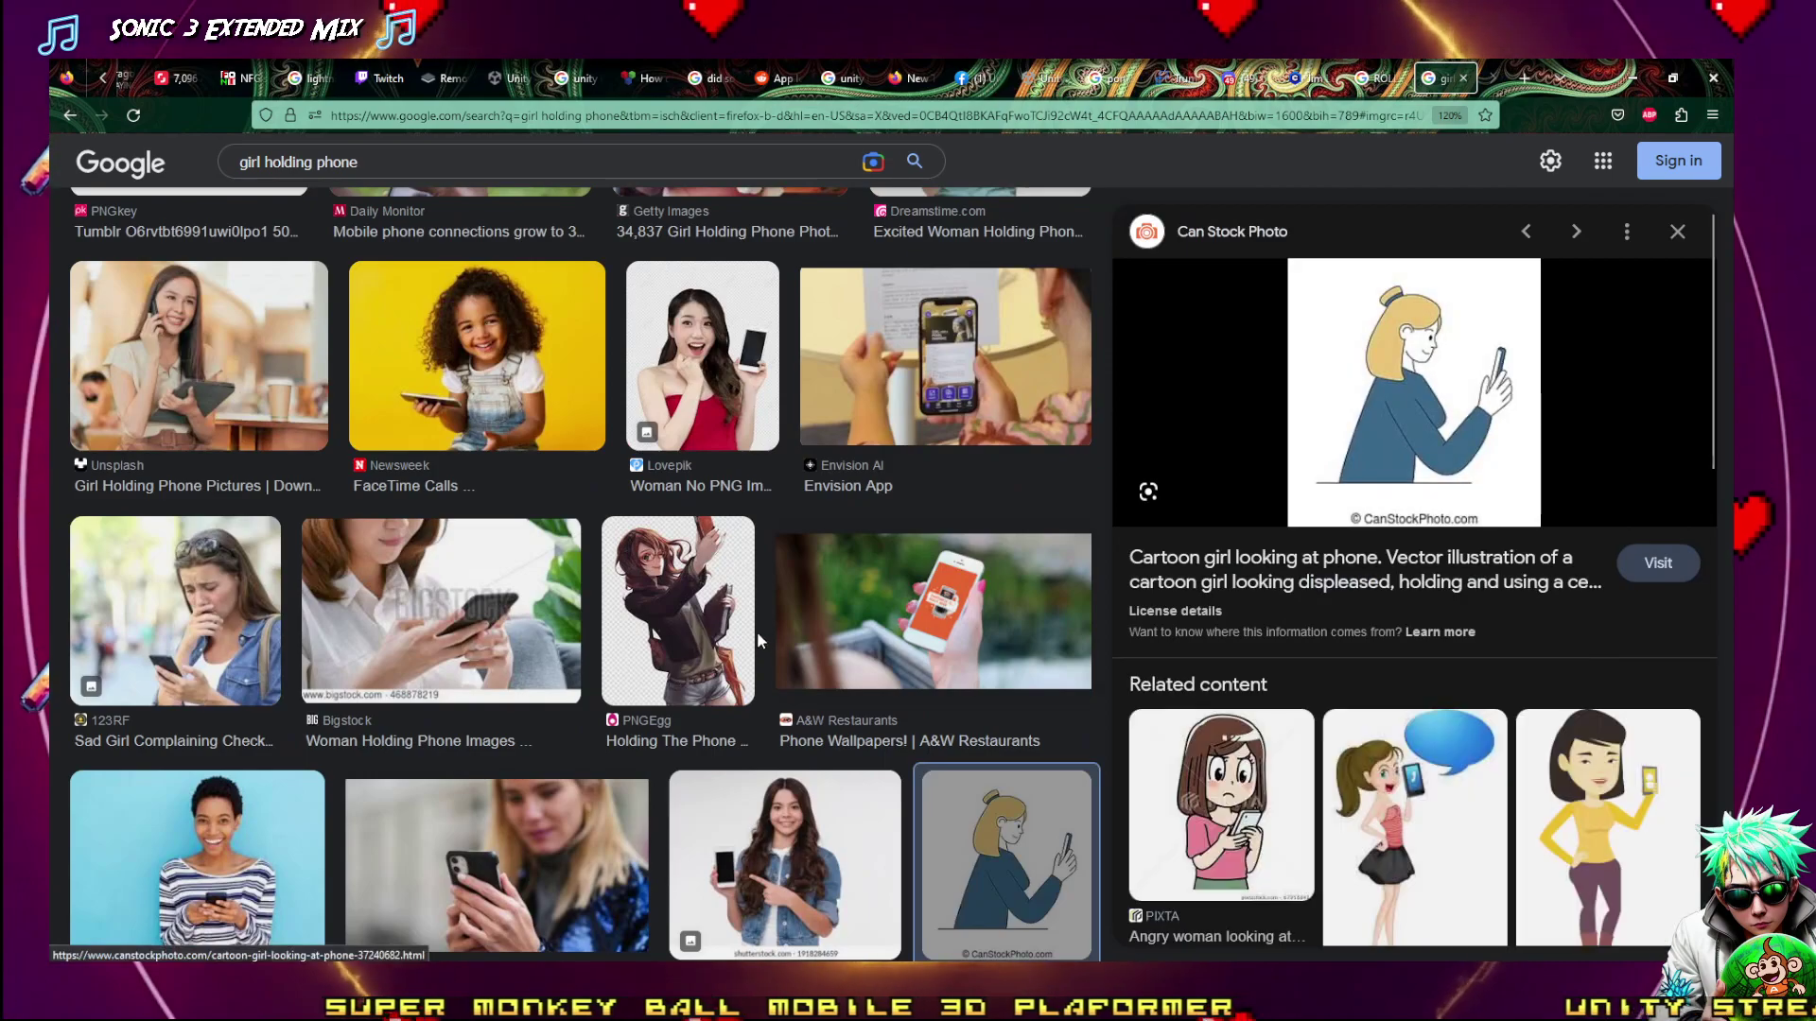
Copy the Can Stock Photo cartoon girl image and scroll through its related results
{"action": "right_click", "coordinate": [1480, 379]}
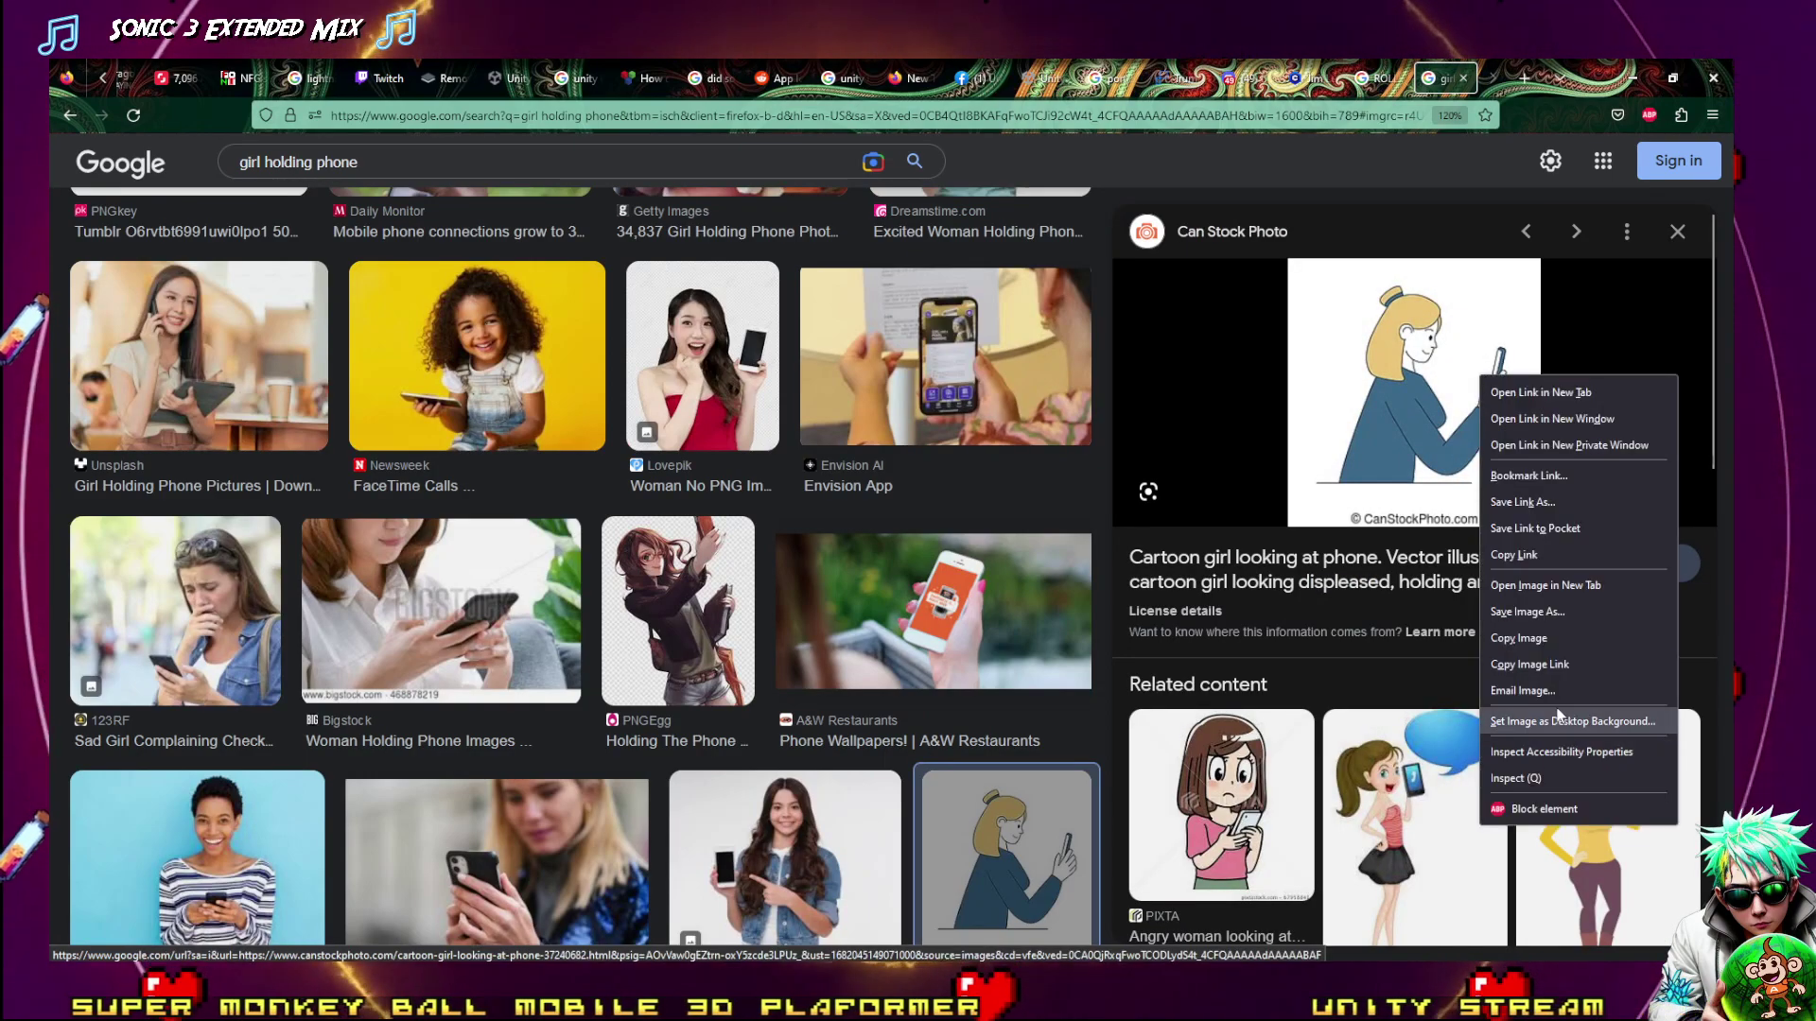
{"action": "left_click", "coordinate": [1519, 638]}
{"action": "scroll", "coordinate": [1558, 632], "scroll_direction": "down", "scroll_amount": 7}
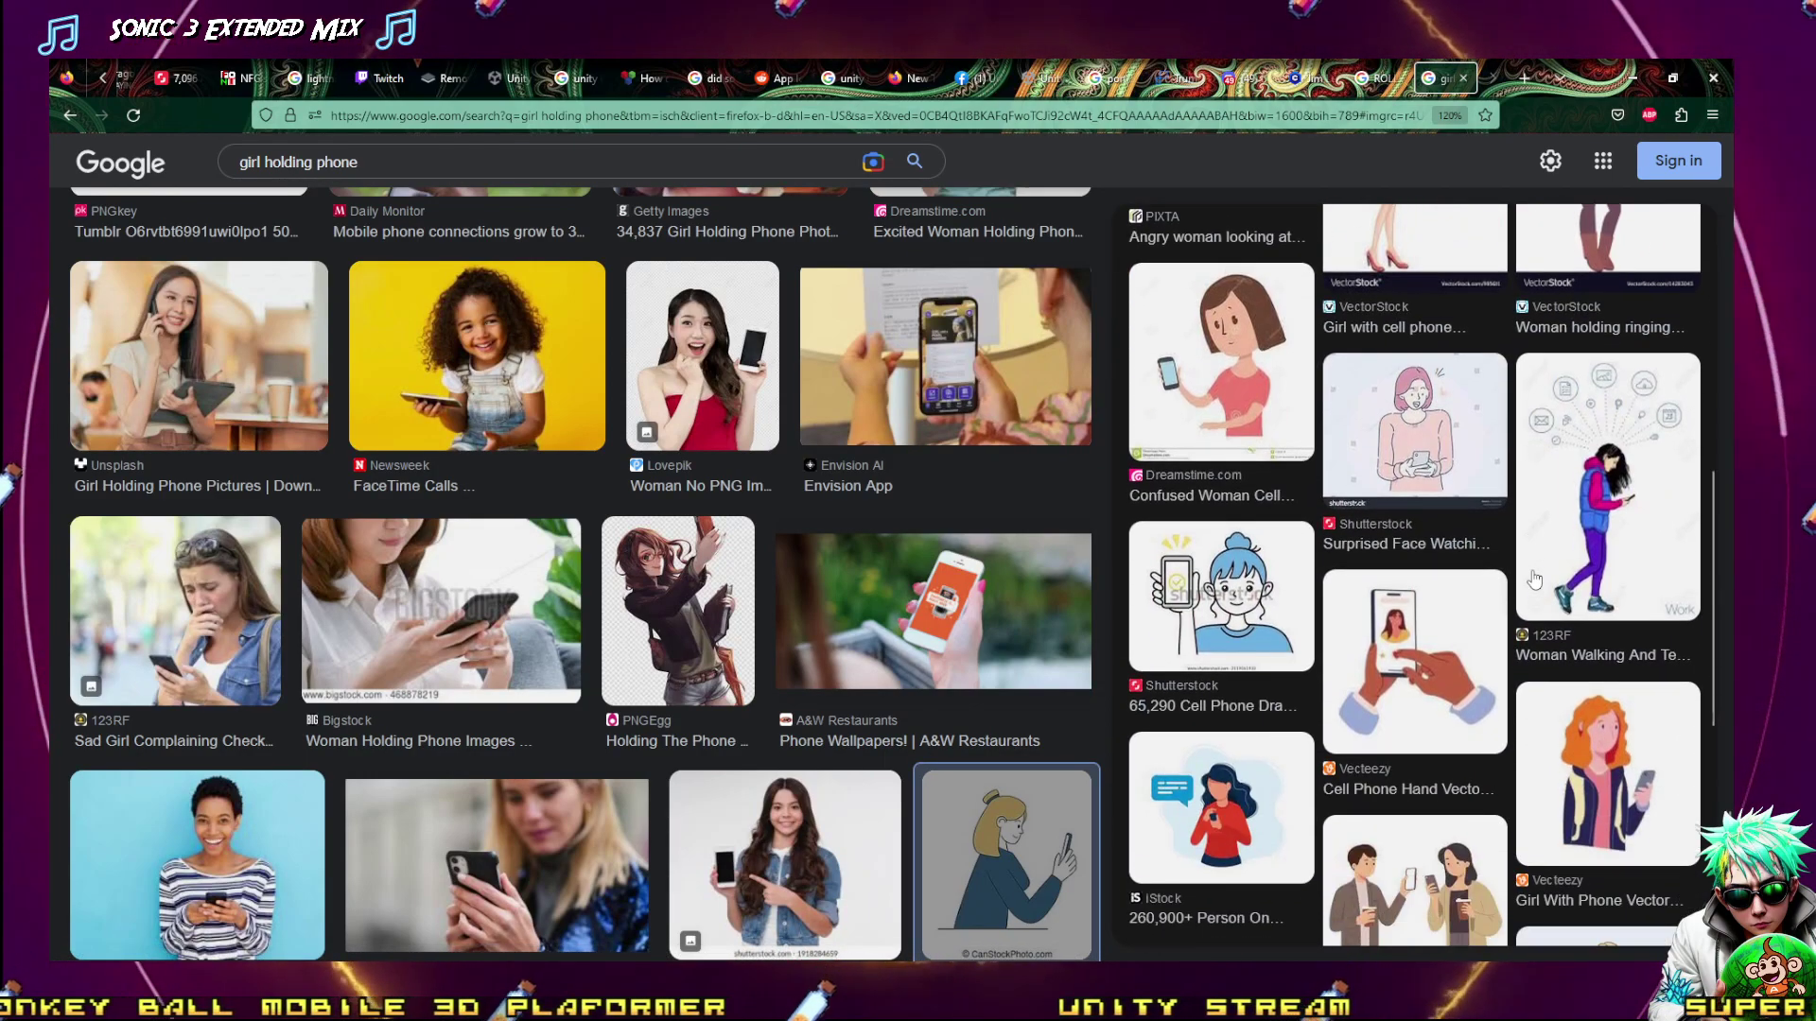
{"action": "scroll", "coordinate": [1527, 596], "scroll_direction": "down", "scroll_amount": 5}
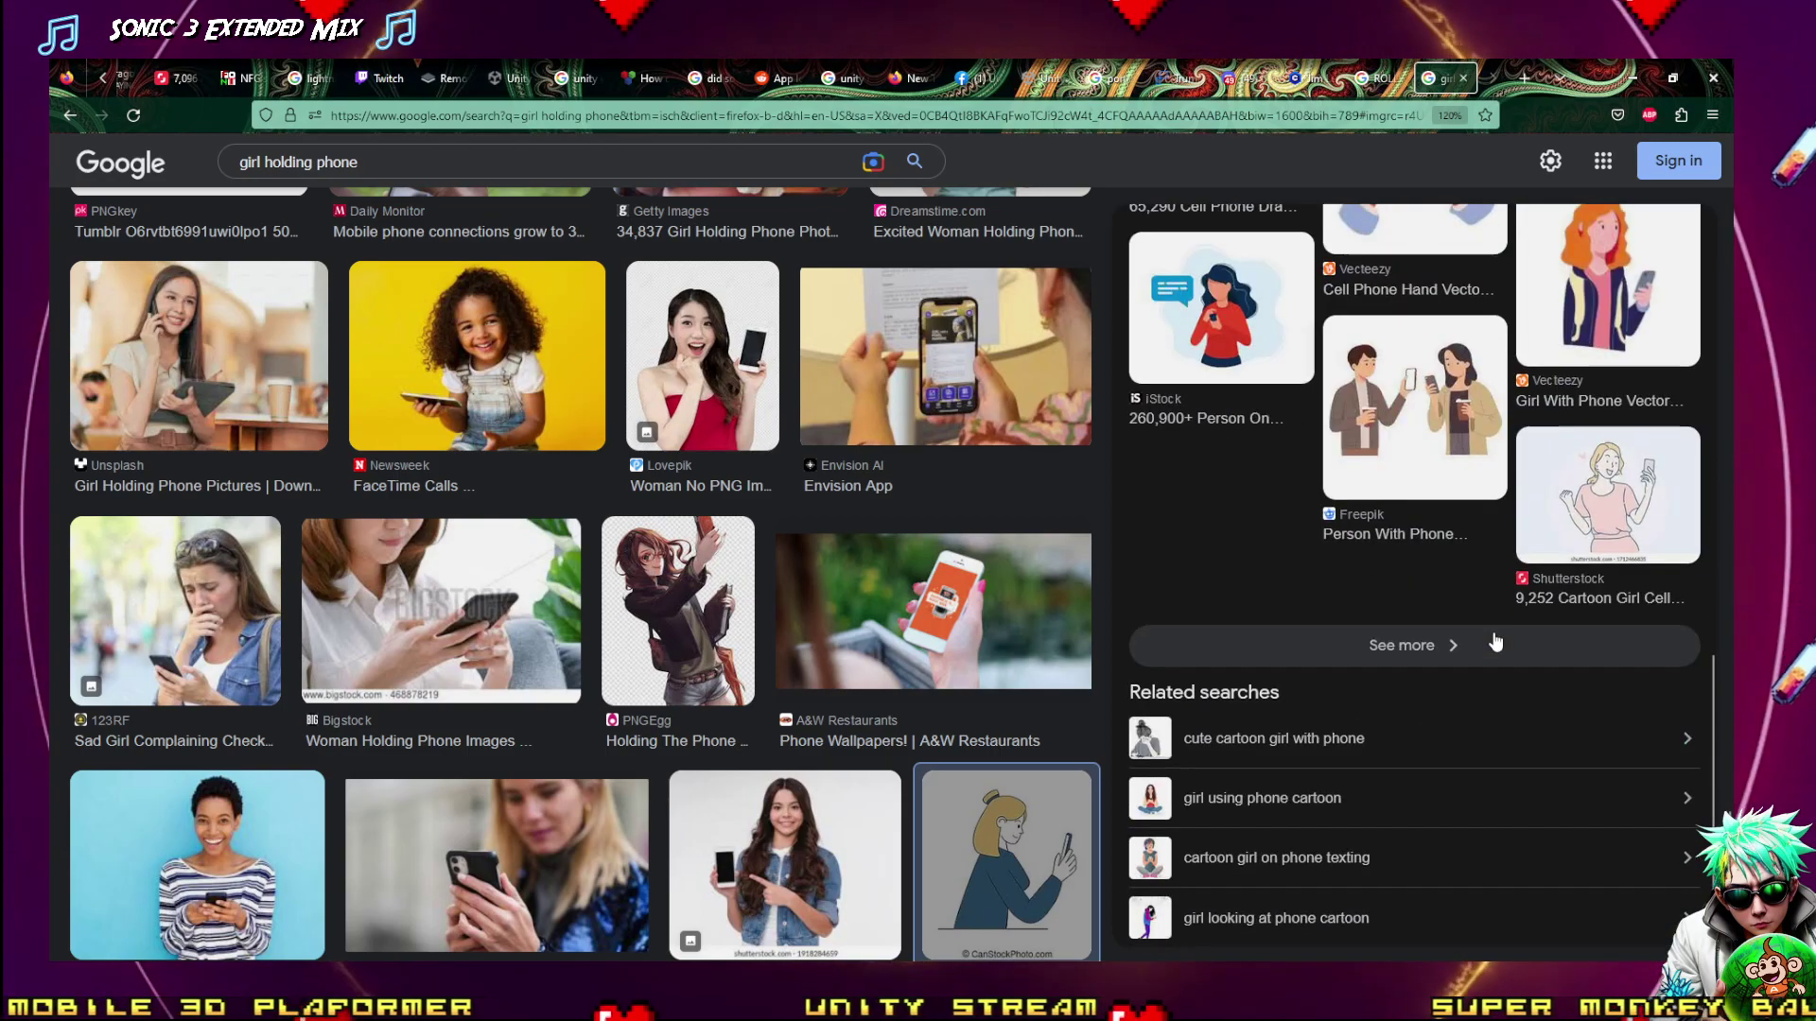
{"action": "scroll", "coordinate": [507, 716], "scroll_direction": "down", "scroll_amount": 5}
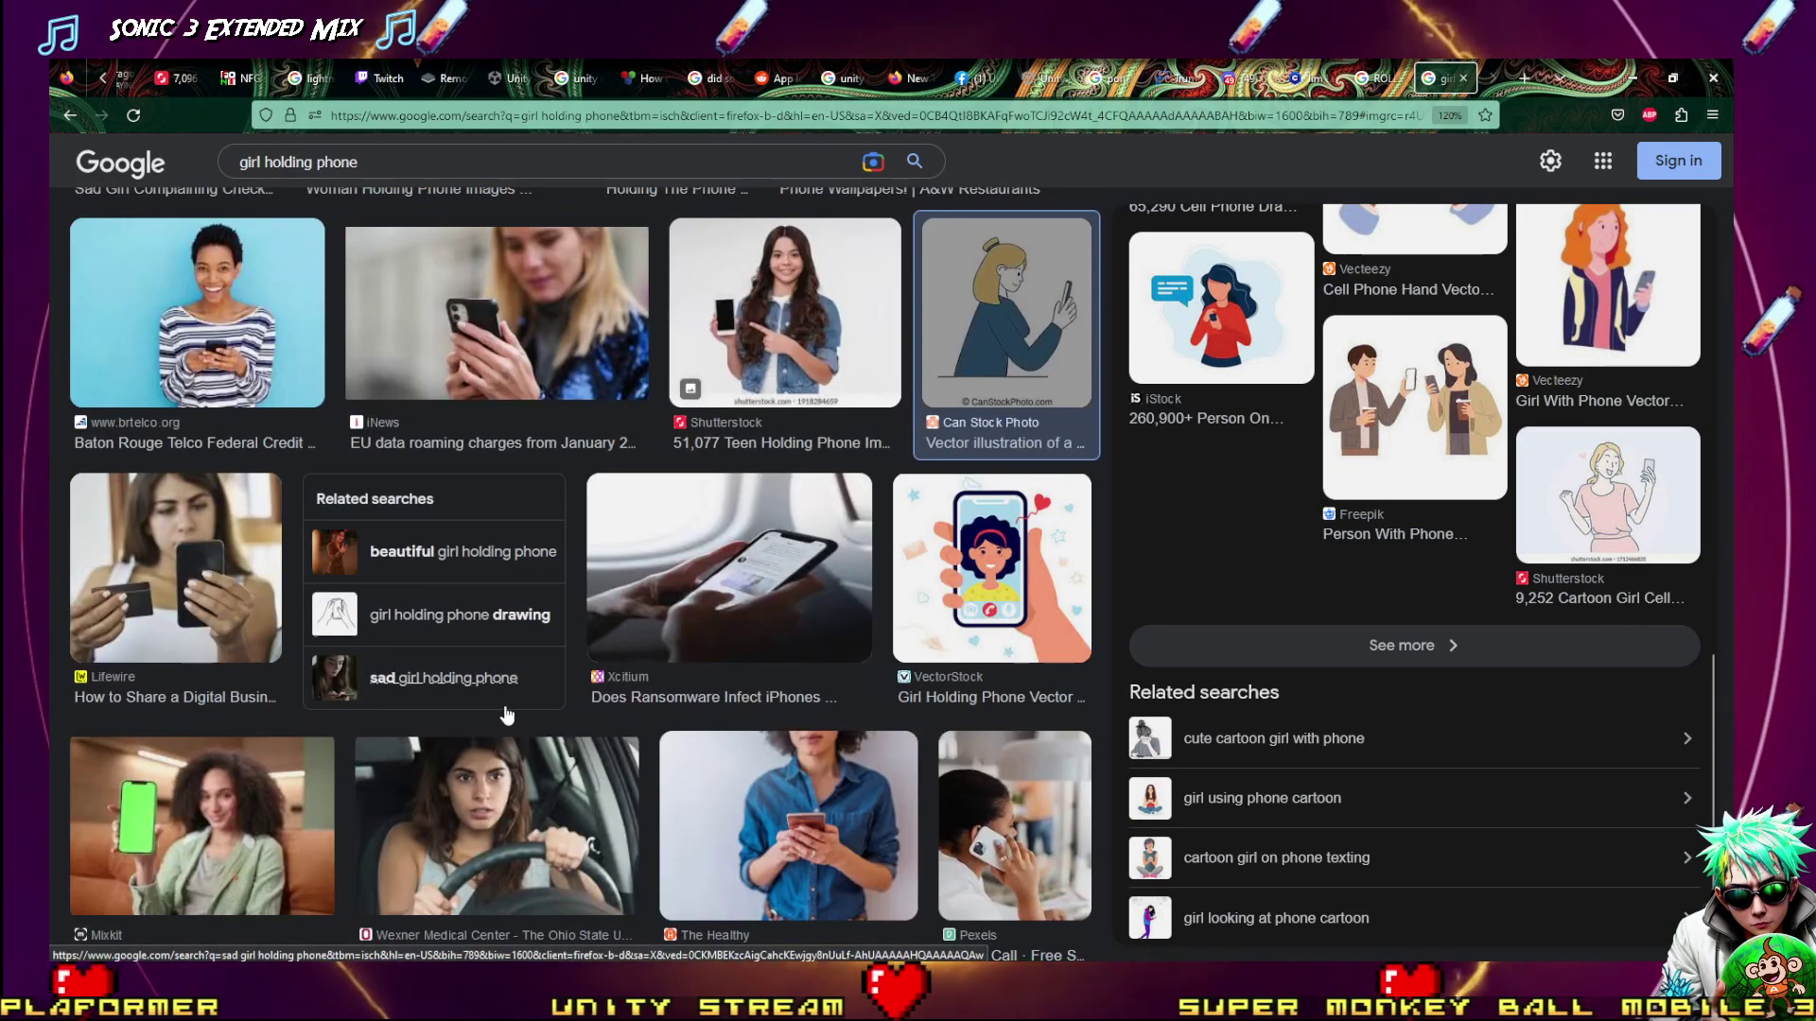
{"action": "scroll", "coordinate": [506, 716], "scroll_direction": "down", "scroll_amount": 4}
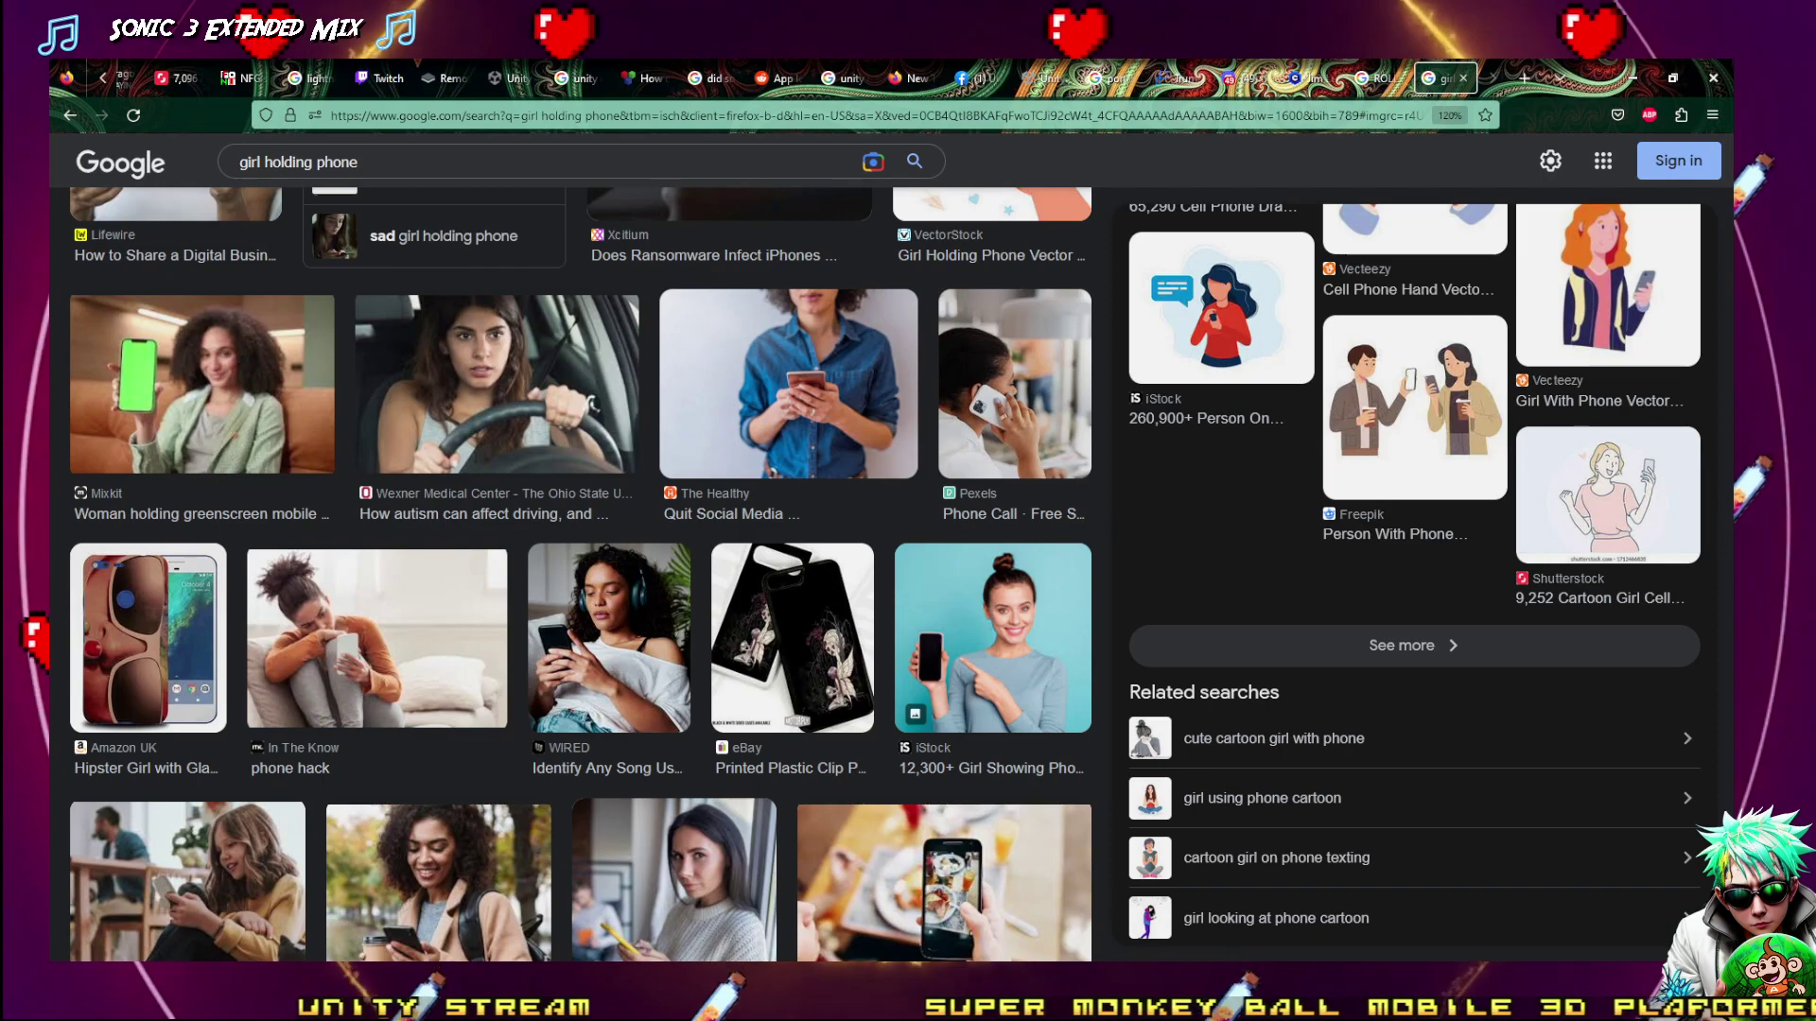
Create a new blank 240 × 255 paint.net image, then go back to the Firefox image results
{"action": "mouse_move", "coordinate": [643, 1005]}
{"action": "left_click", "coordinate": [957, 894]}
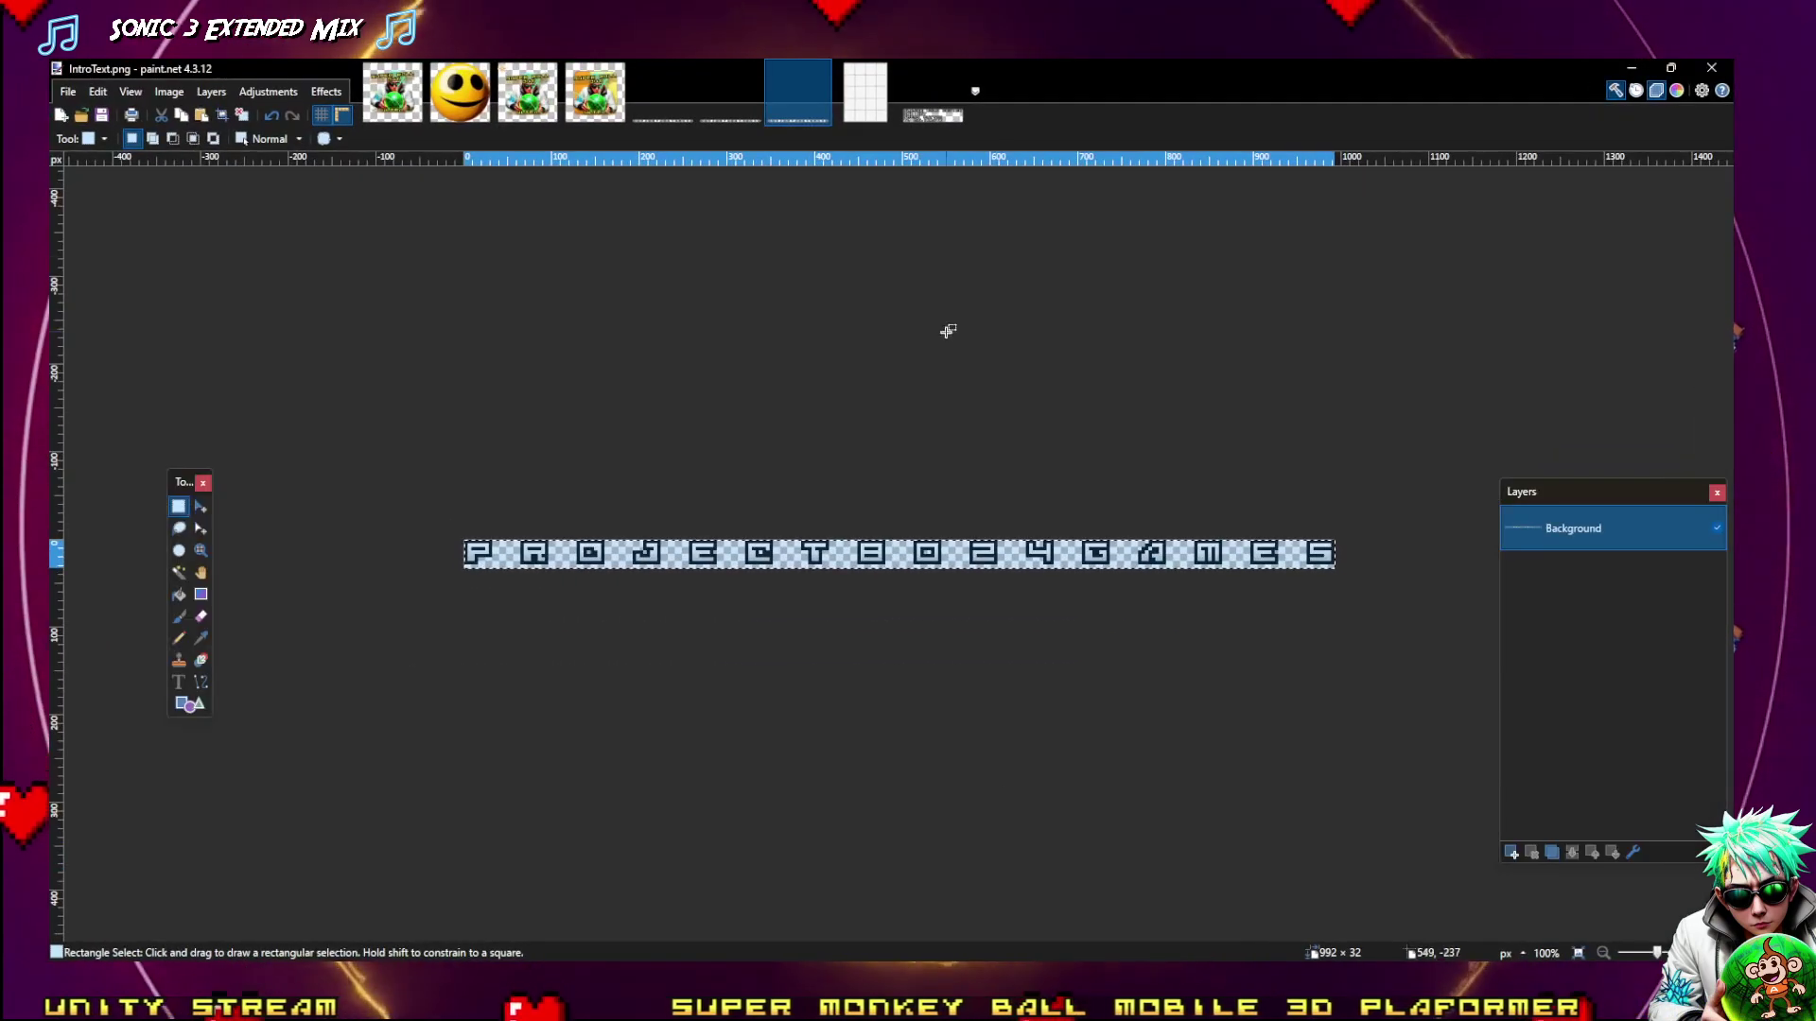
{"action": "left_click", "coordinate": [79, 115]}
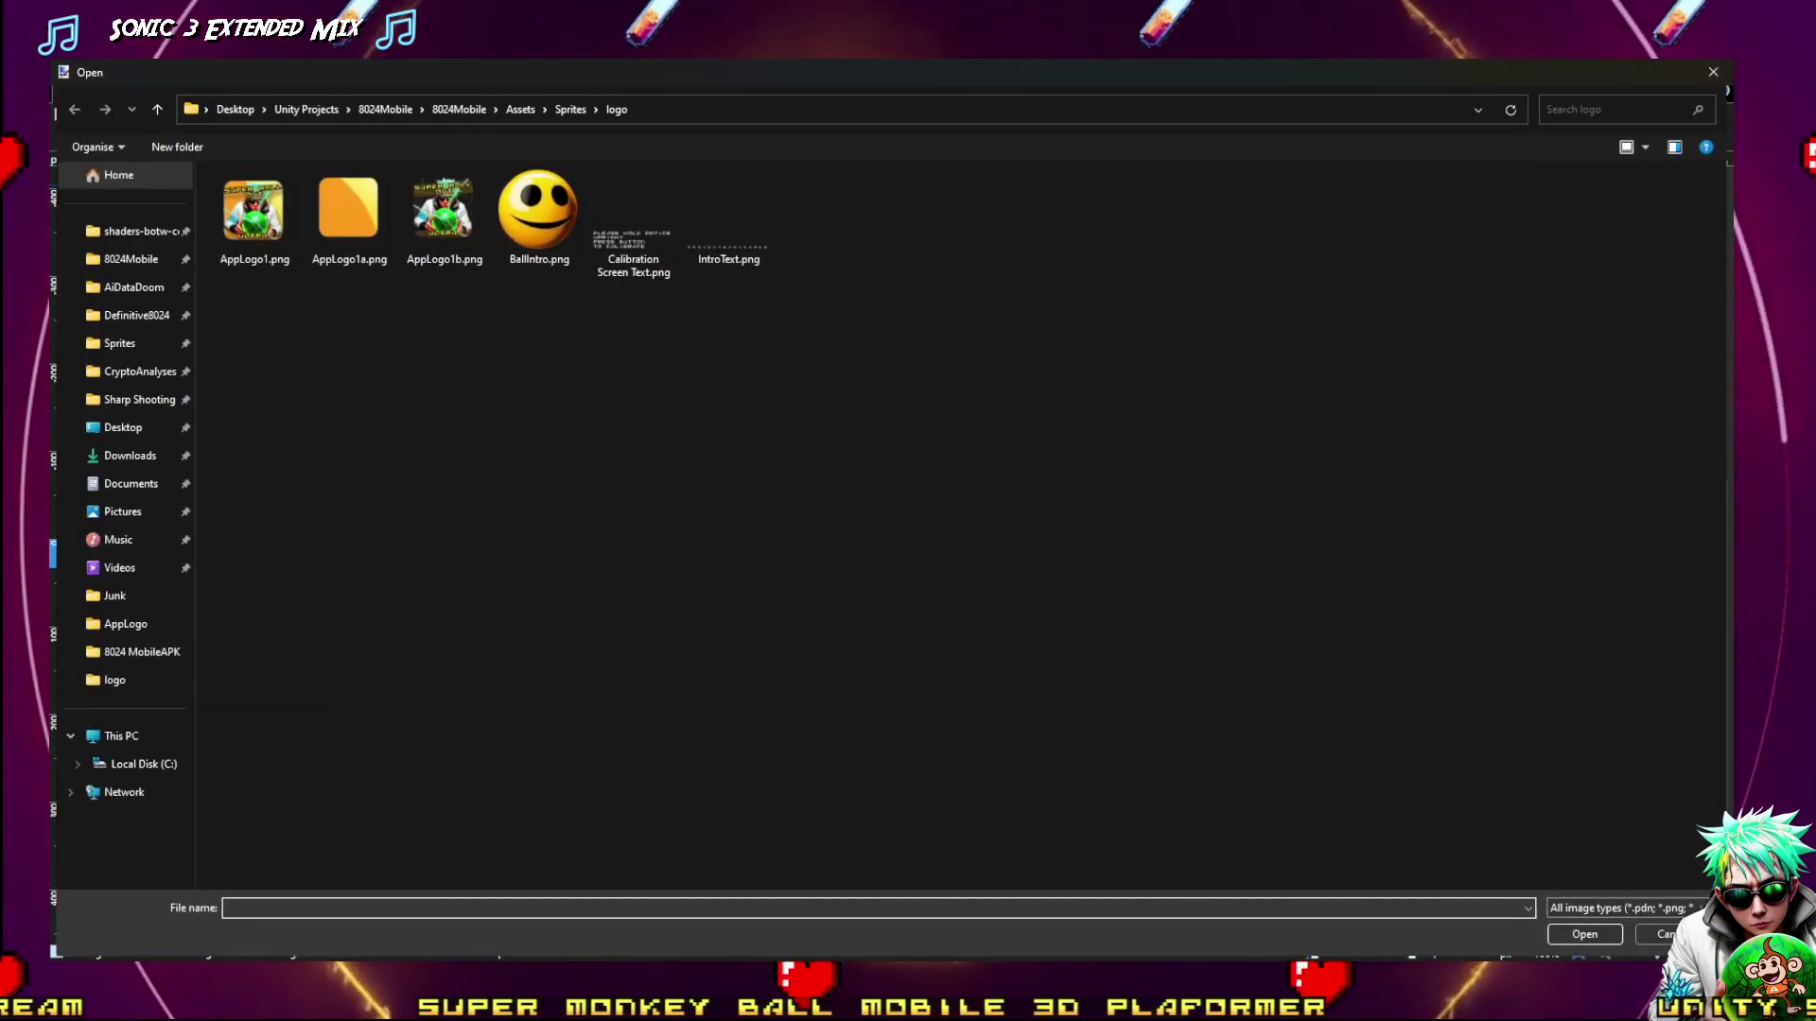
{"action": "key", "text": "Escape"}
{"action": "left_click", "coordinate": [59, 115]}
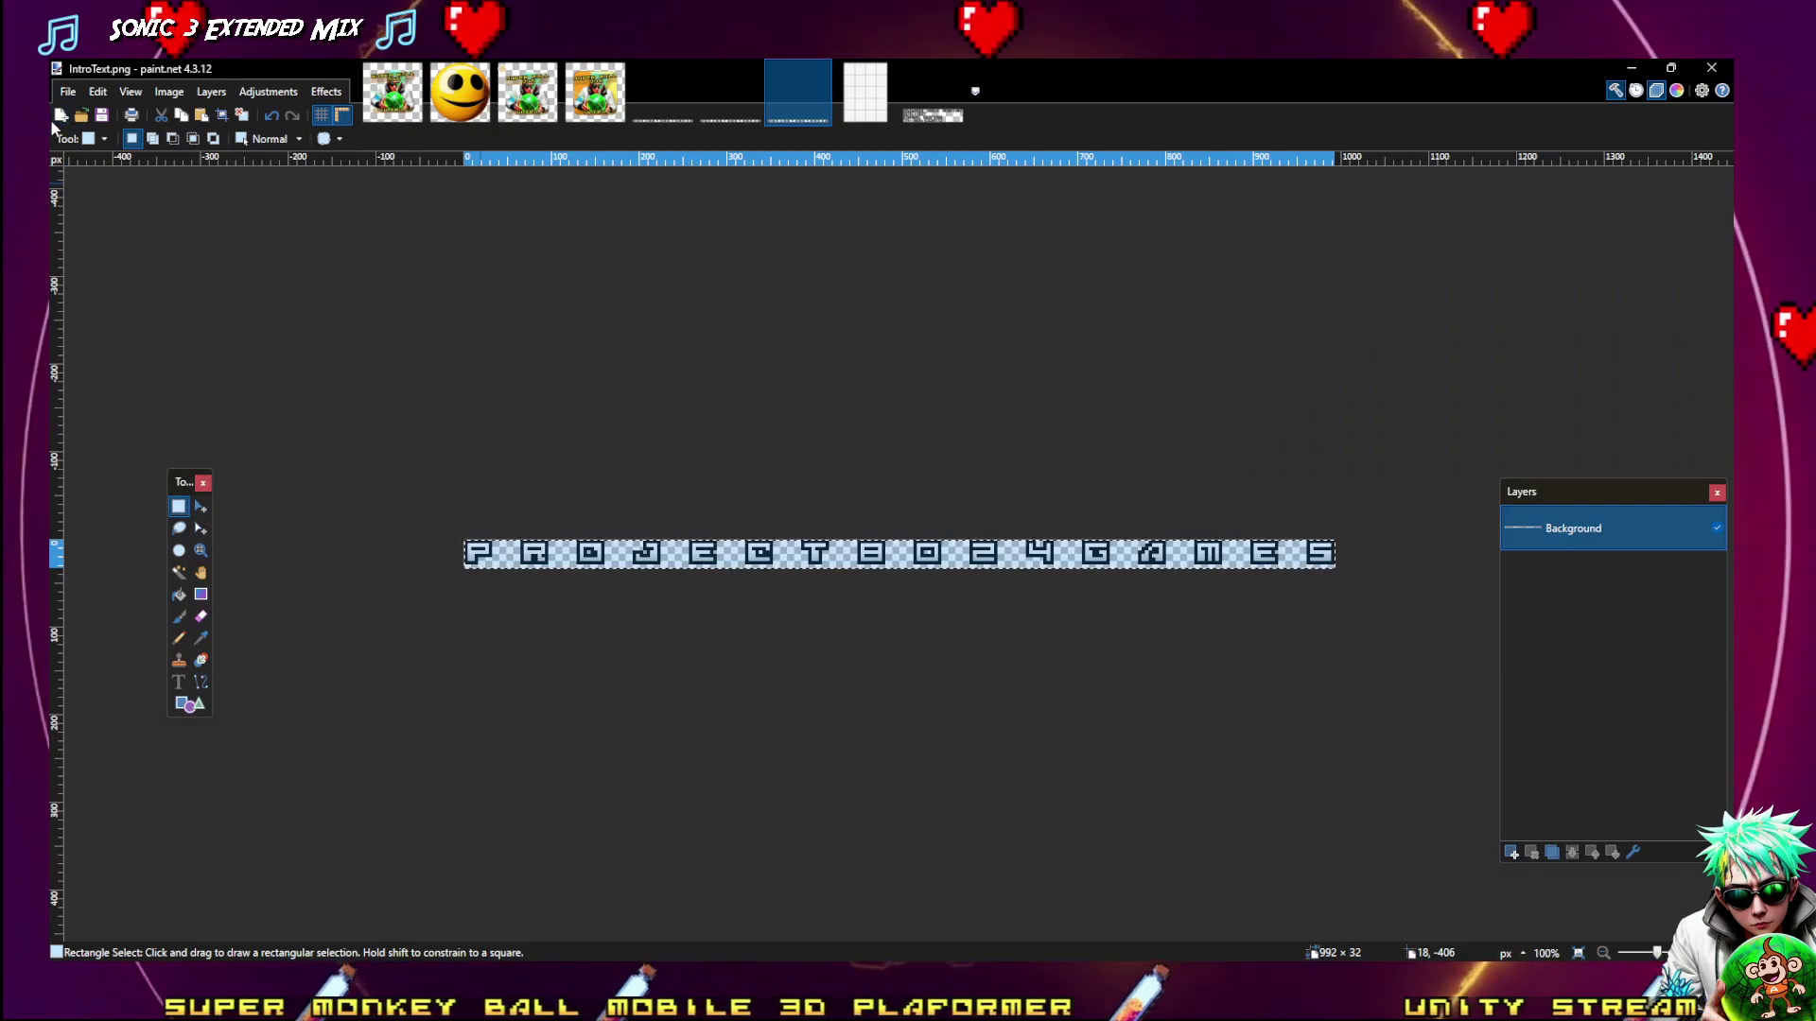
{"action": "left_click", "coordinate": [872, 632]}
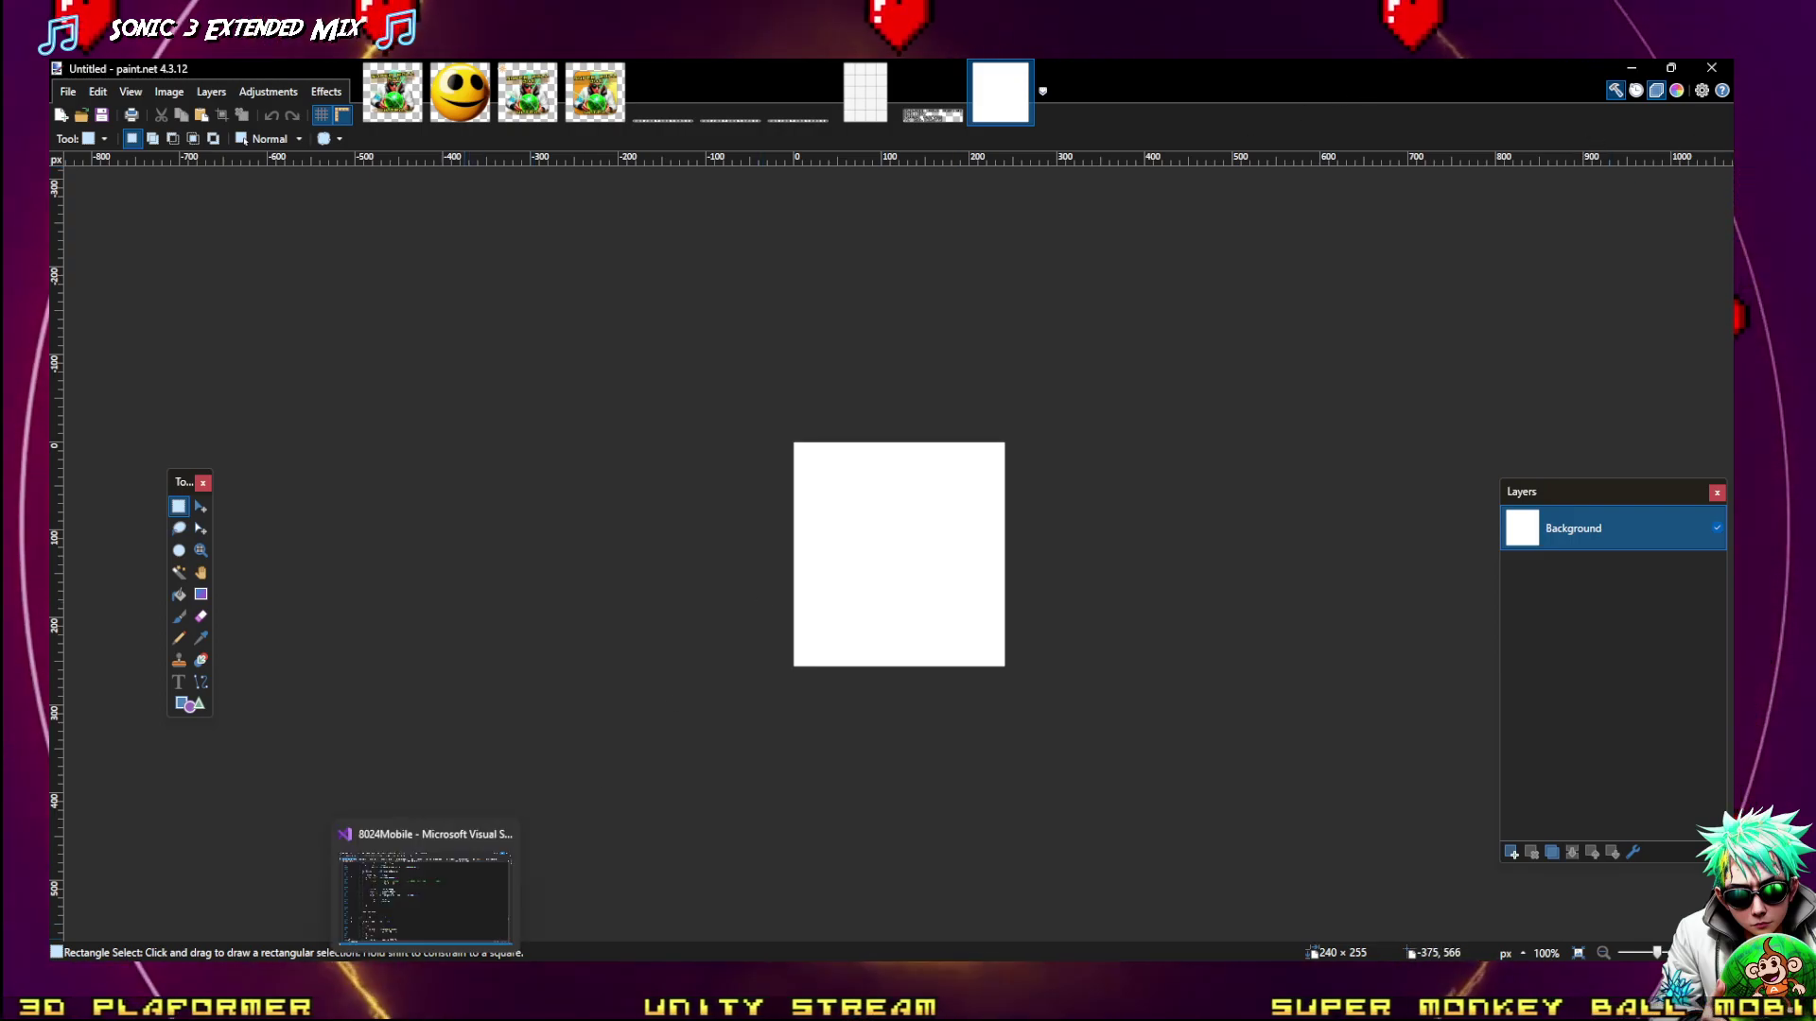
{"action": "key", "text": "alt+Tab"}
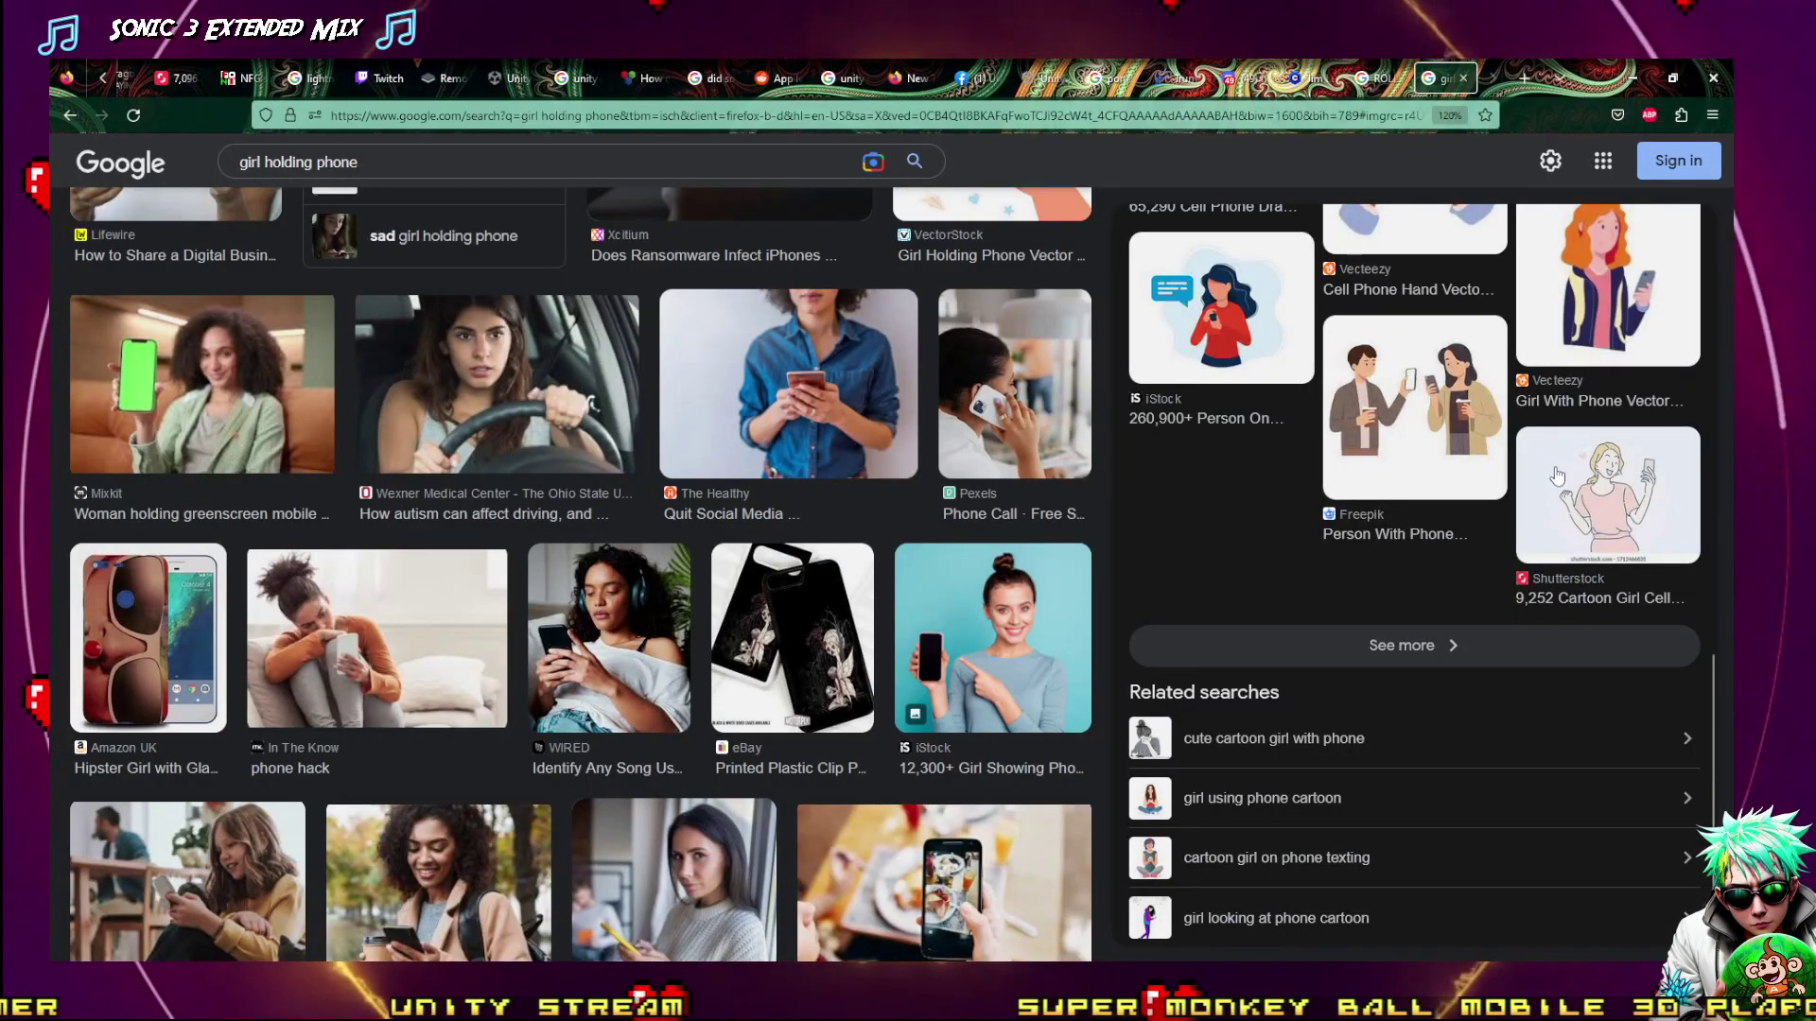
{"action": "scroll", "coordinate": [1556, 509], "scroll_direction": "down", "scroll_amount": 5}
{"action": "scroll", "coordinate": [1557, 509], "scroll_direction": "up", "scroll_amount": 5}
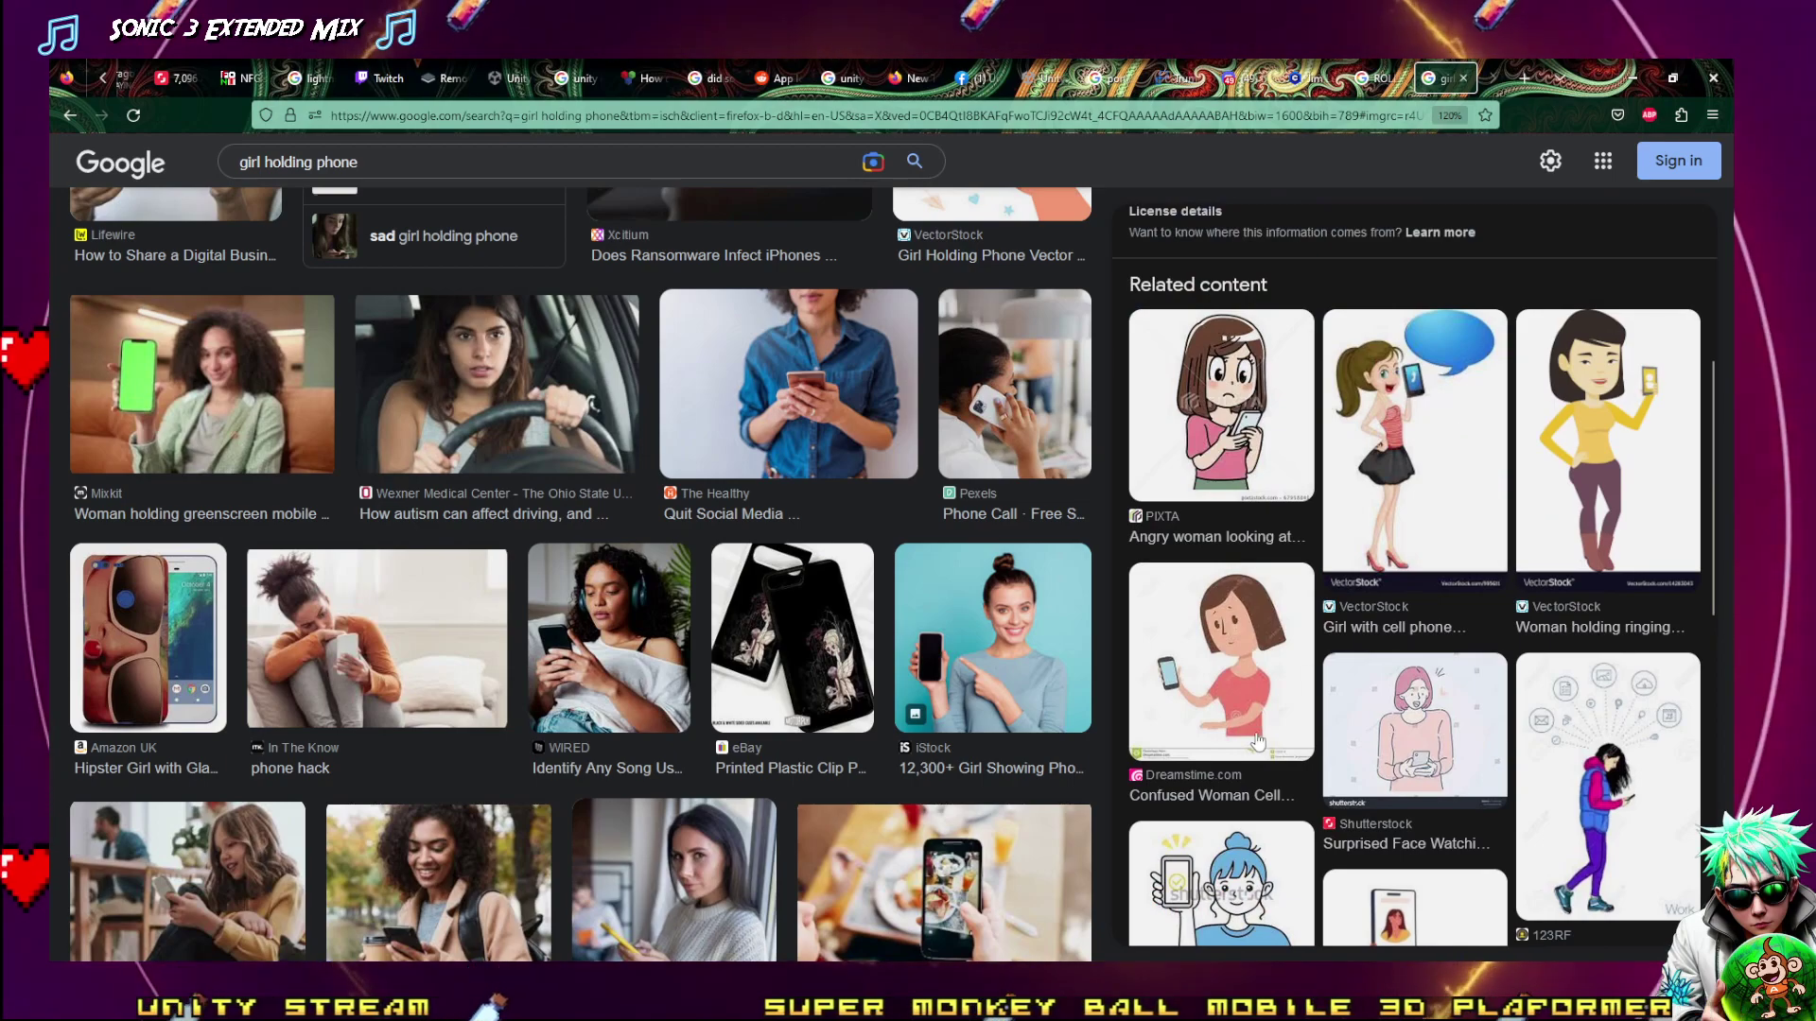
Copy the cartoon girl image again and paste it into the new Untitled paint.net image
{"action": "scroll", "coordinate": [1254, 741], "scroll_direction": "up", "scroll_amount": 5}
{"action": "right_click", "coordinate": [1398, 348]}
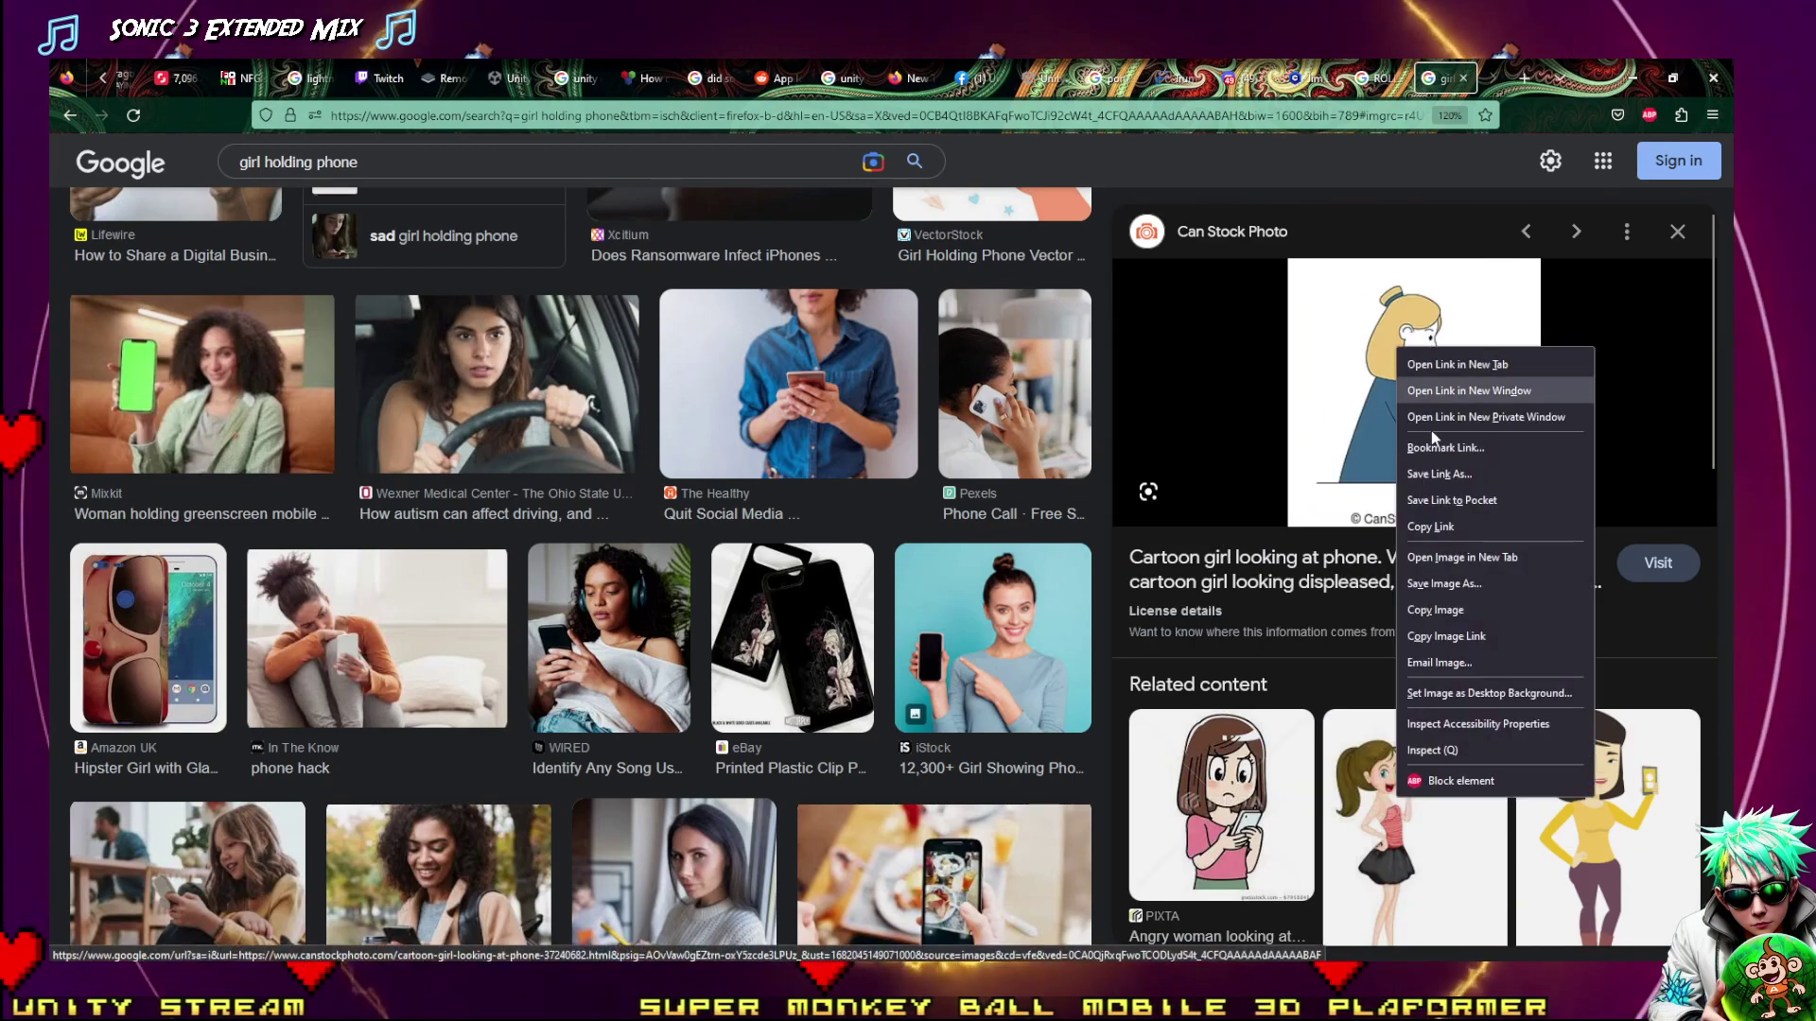
{"action": "left_click", "coordinate": [1434, 610]}
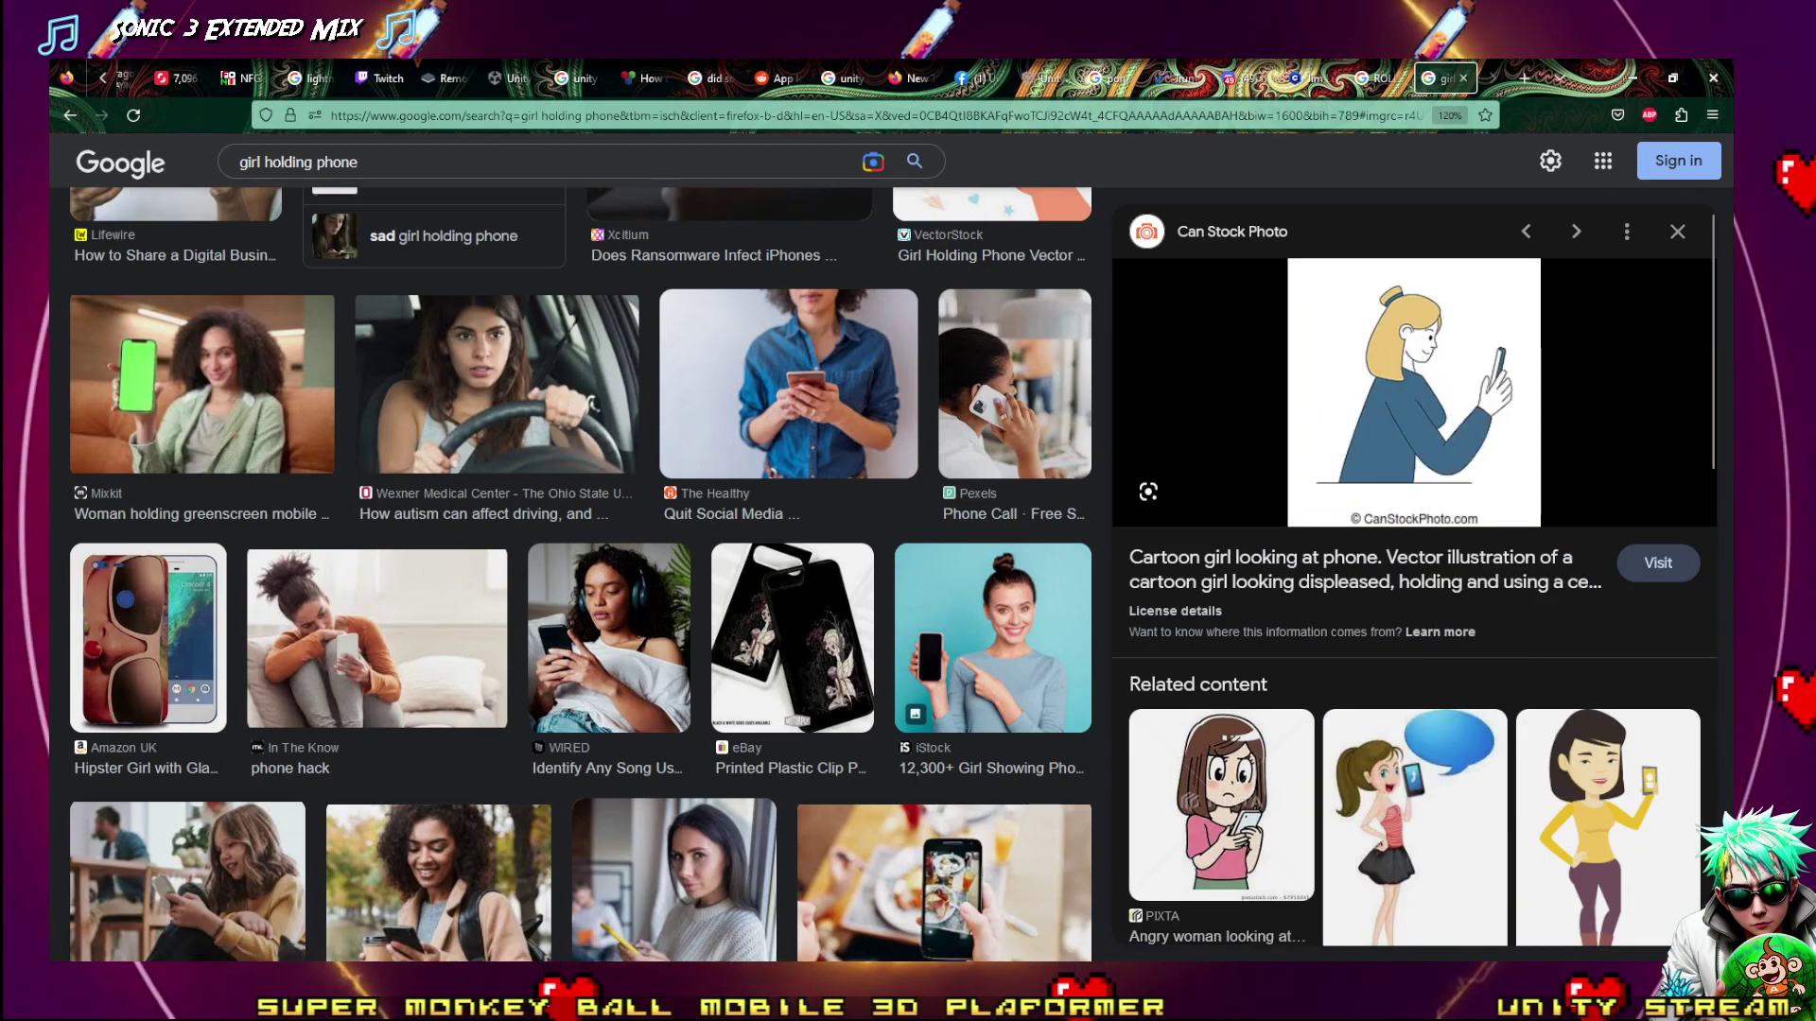
{"action": "mouse_move", "coordinate": [656, 912]}
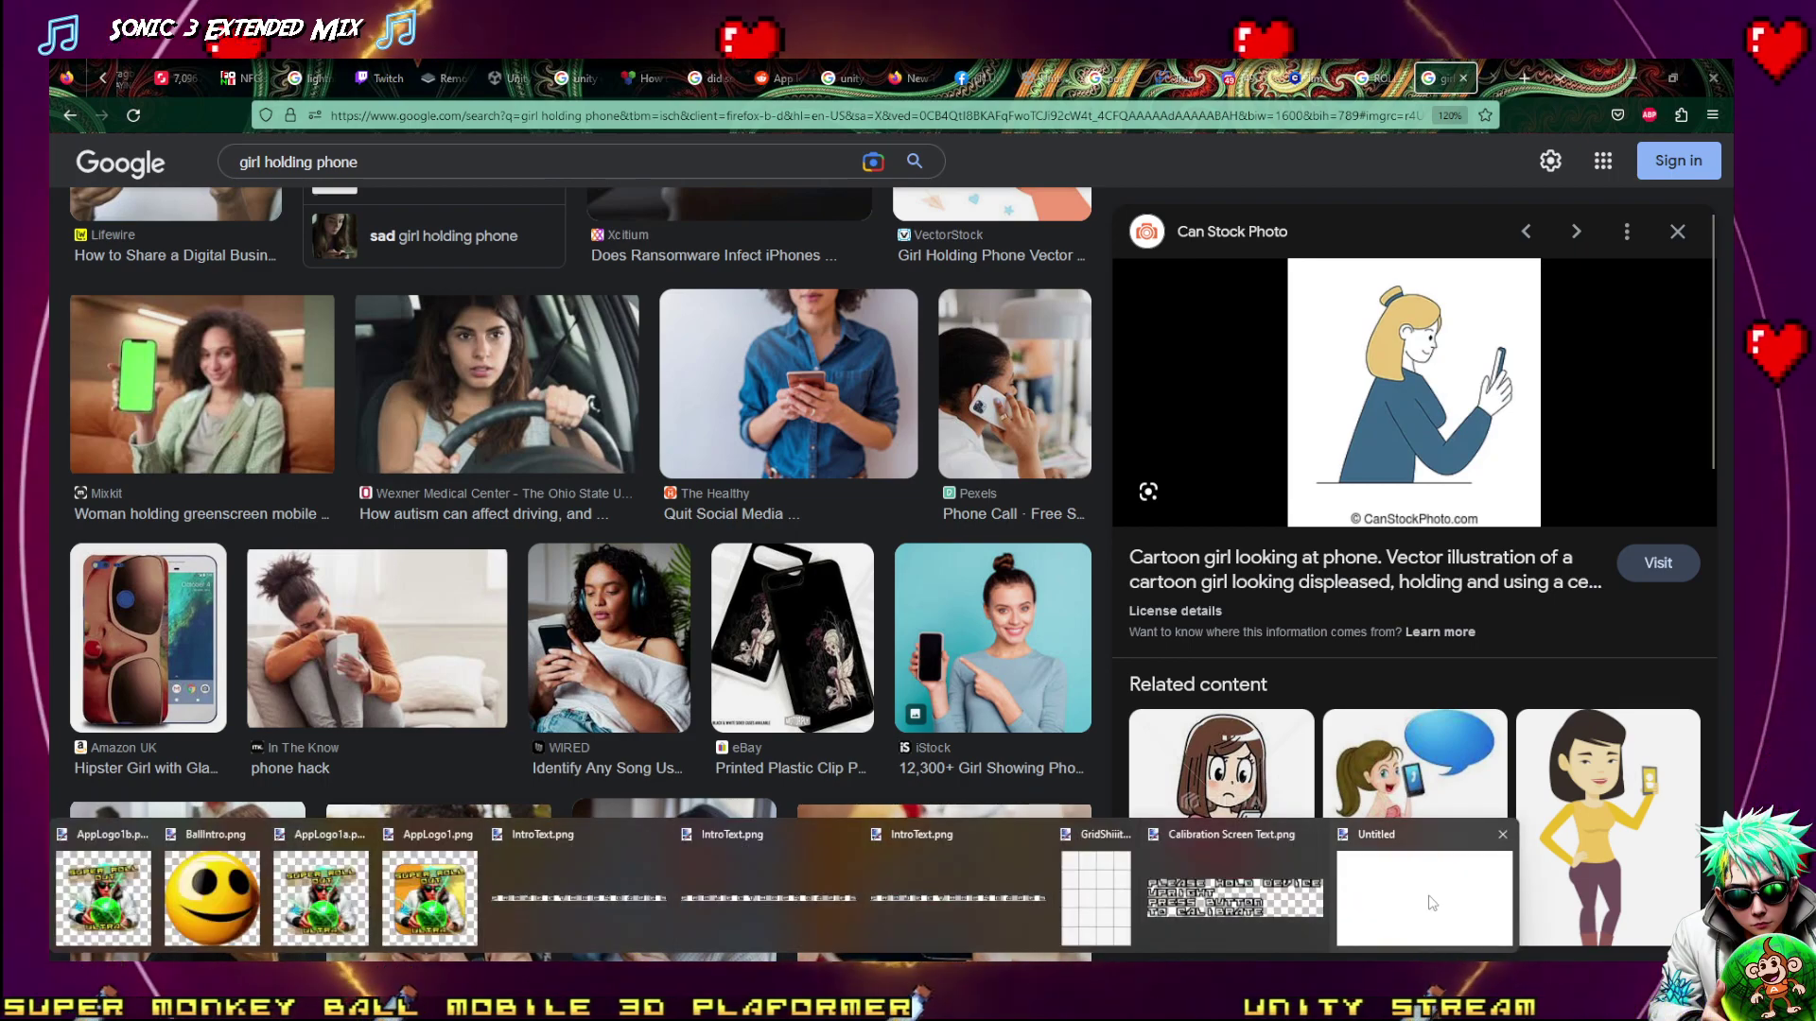
{"action": "left_click", "coordinate": [1459, 903]}
{"action": "key", "text": "ctrl+v"}
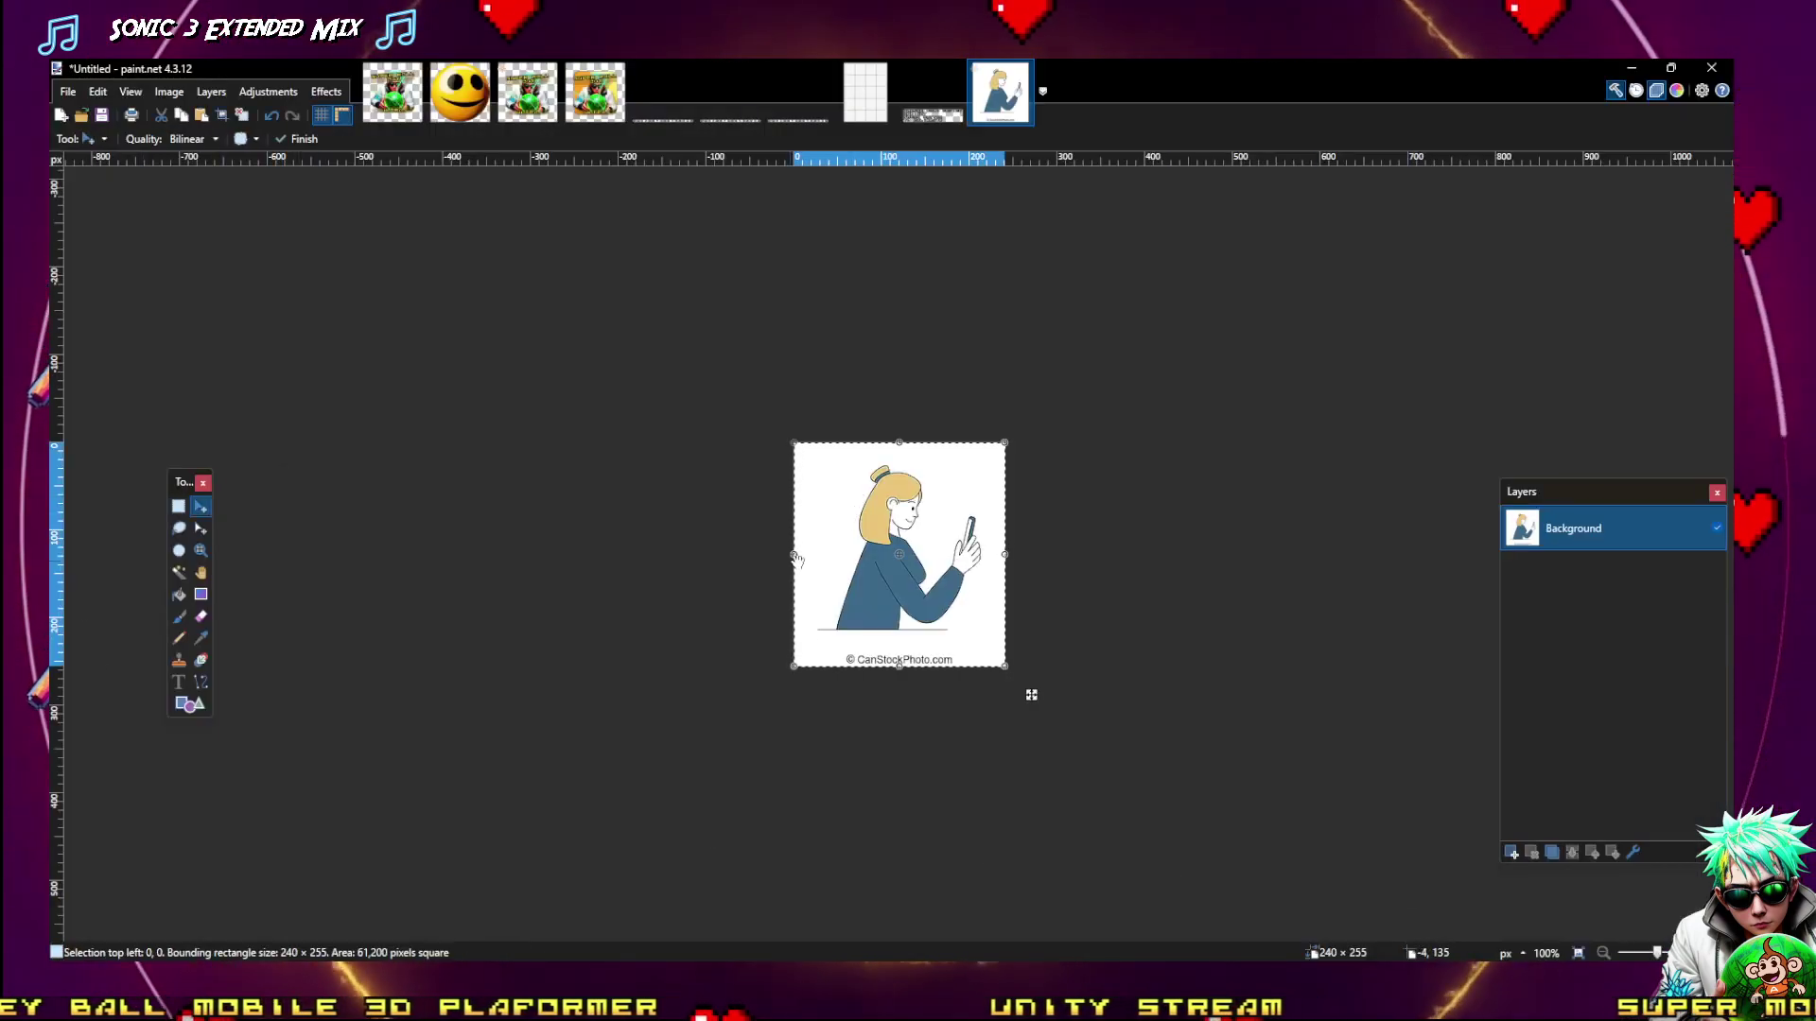
Erase the watermark strip along the bottom and Magic Wand select the white background
{"action": "key", "text": "ctrl+plus"}
{"action": "key", "text": "ctrl+plus"}
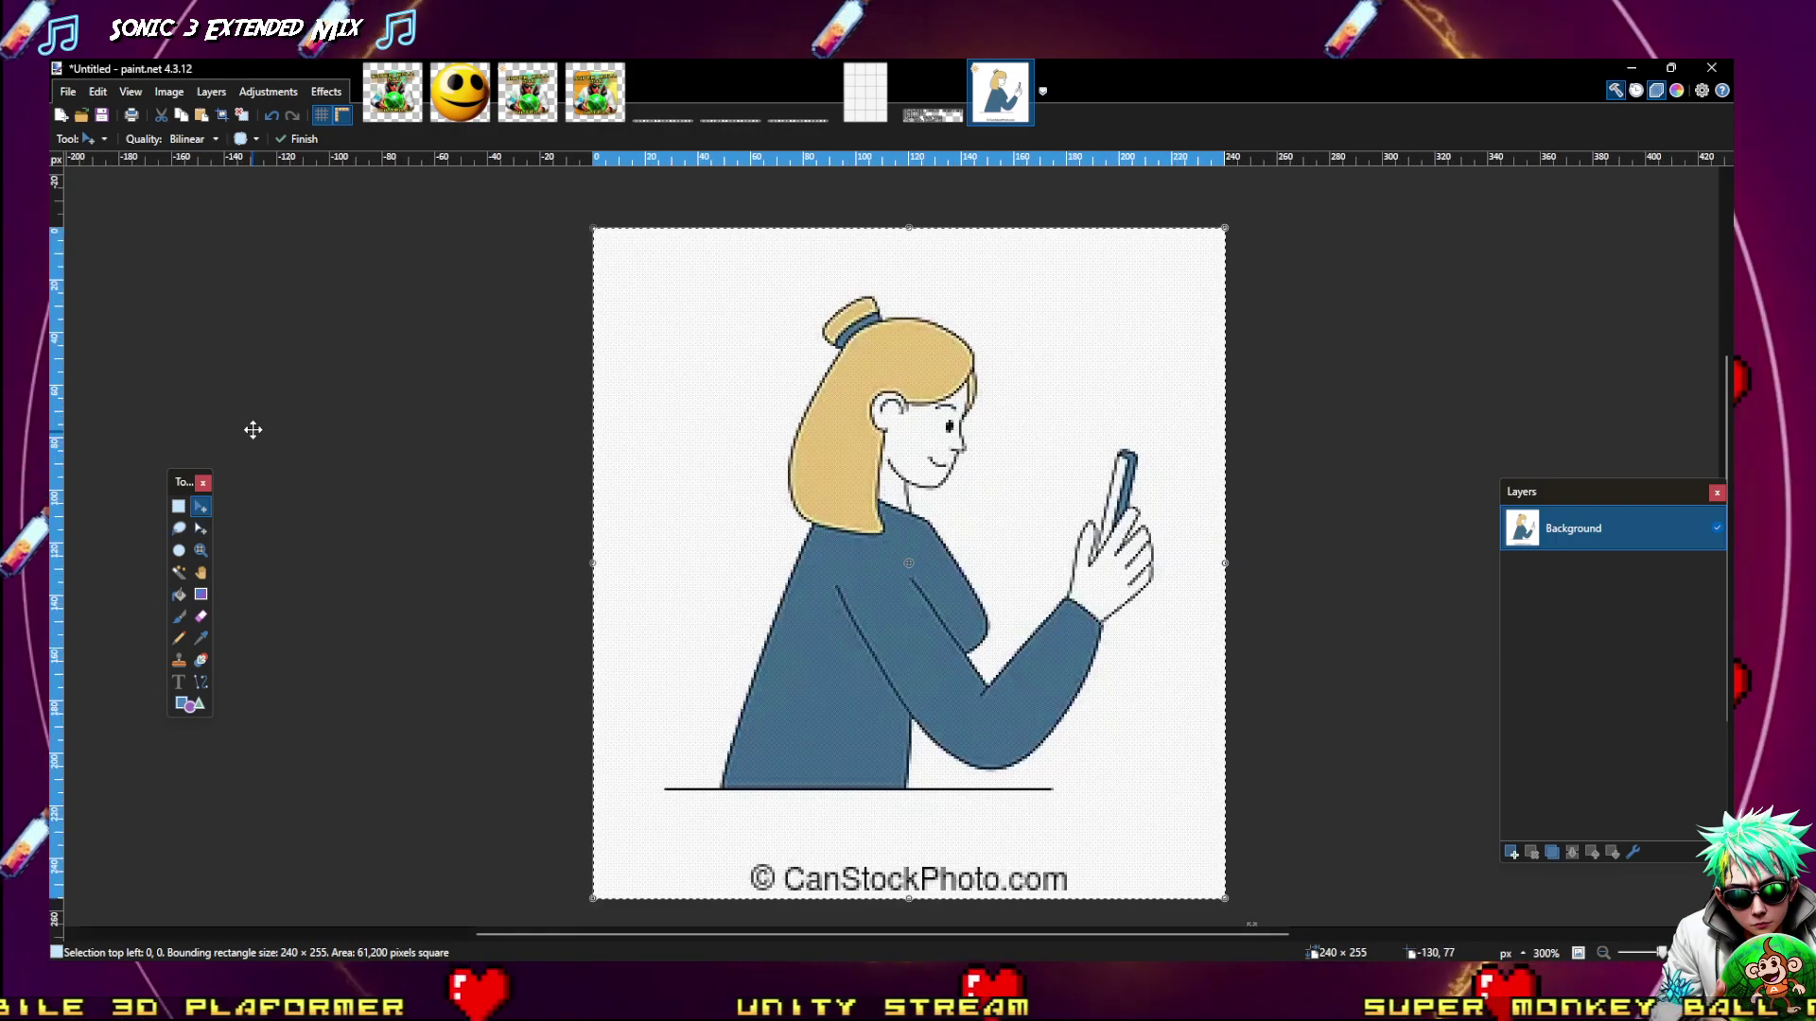
{"action": "key", "text": "s"}
{"action": "mouse_move", "coordinate": [530, 913]}
{"action": "left_mouse_down"}
{"action": "mouse_move", "coordinate": [1530, 742]}
{"action": "mouse_move", "coordinate": [1530, 783]}
{"action": "left_mouse_up"}
{"action": "key", "text": "Delete"}
{"action": "key", "text": "ctrl+d"}
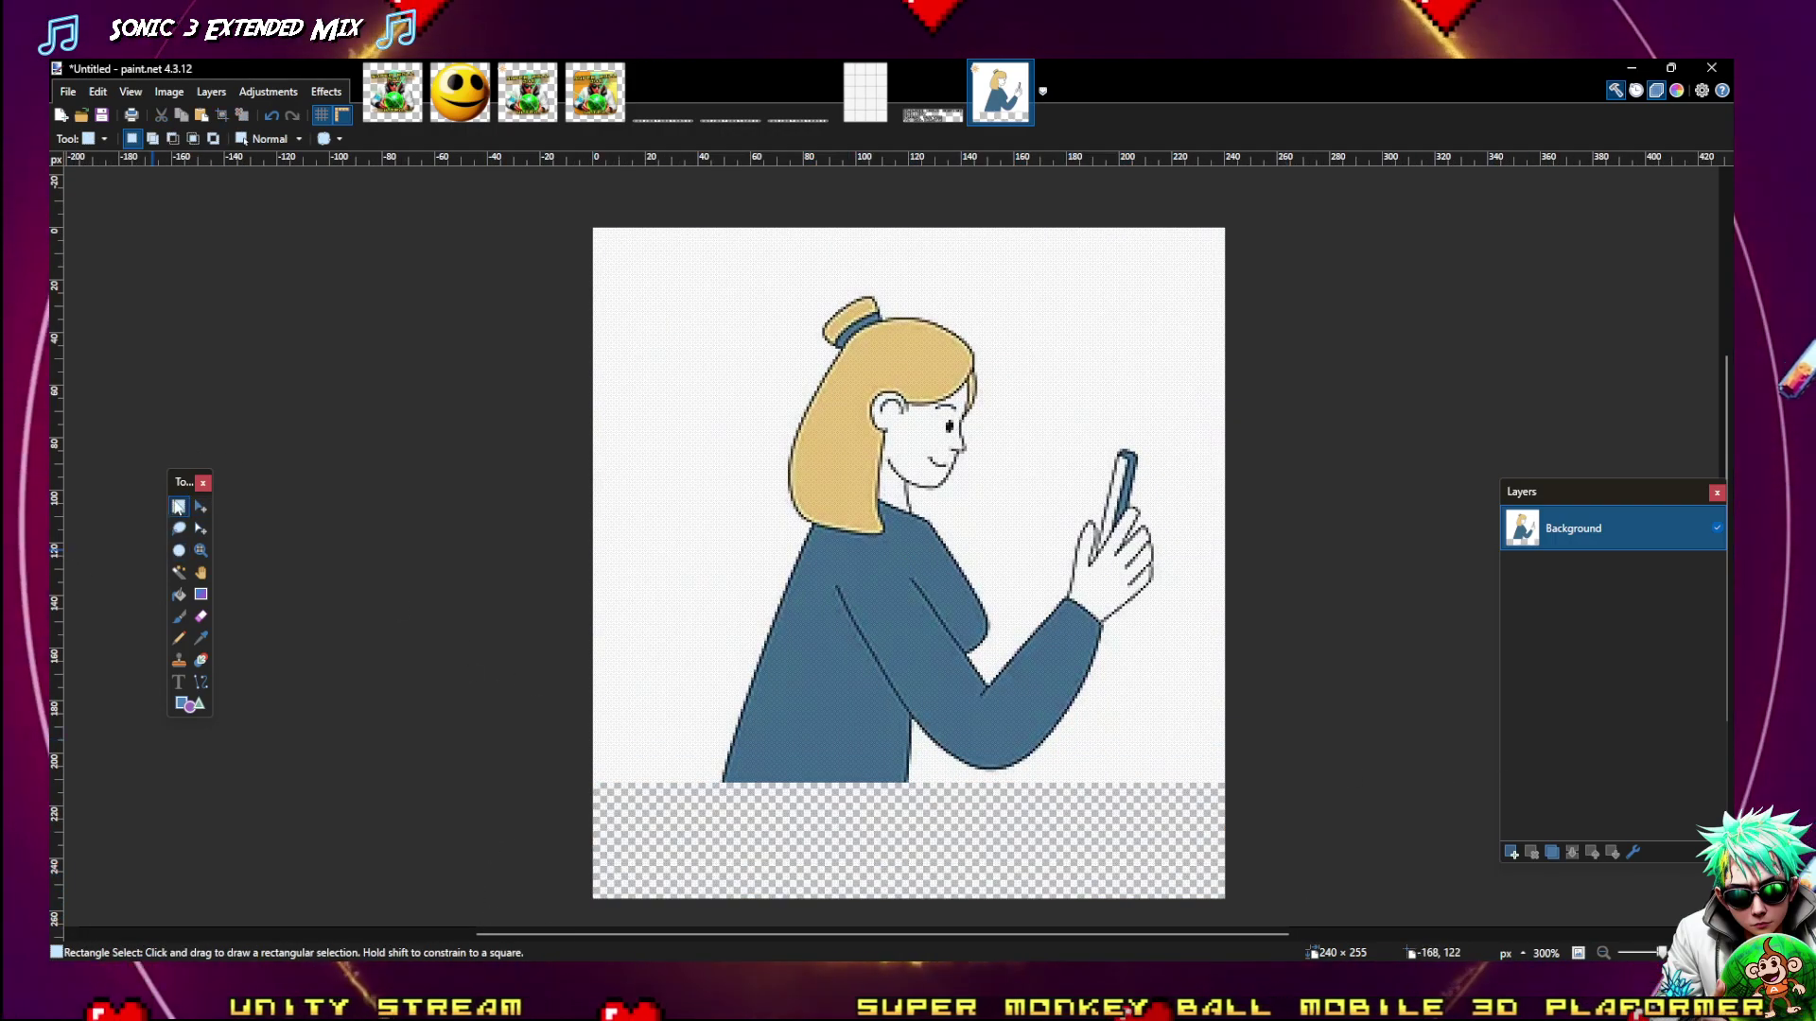
{"action": "left_click", "coordinate": [179, 571]}
{"action": "left_click", "coordinate": [710, 353]}
Delete the white background, apply Feather Object, and rotate the girl about 15.6° counter-clockwise
{"action": "key", "text": "Delete"}
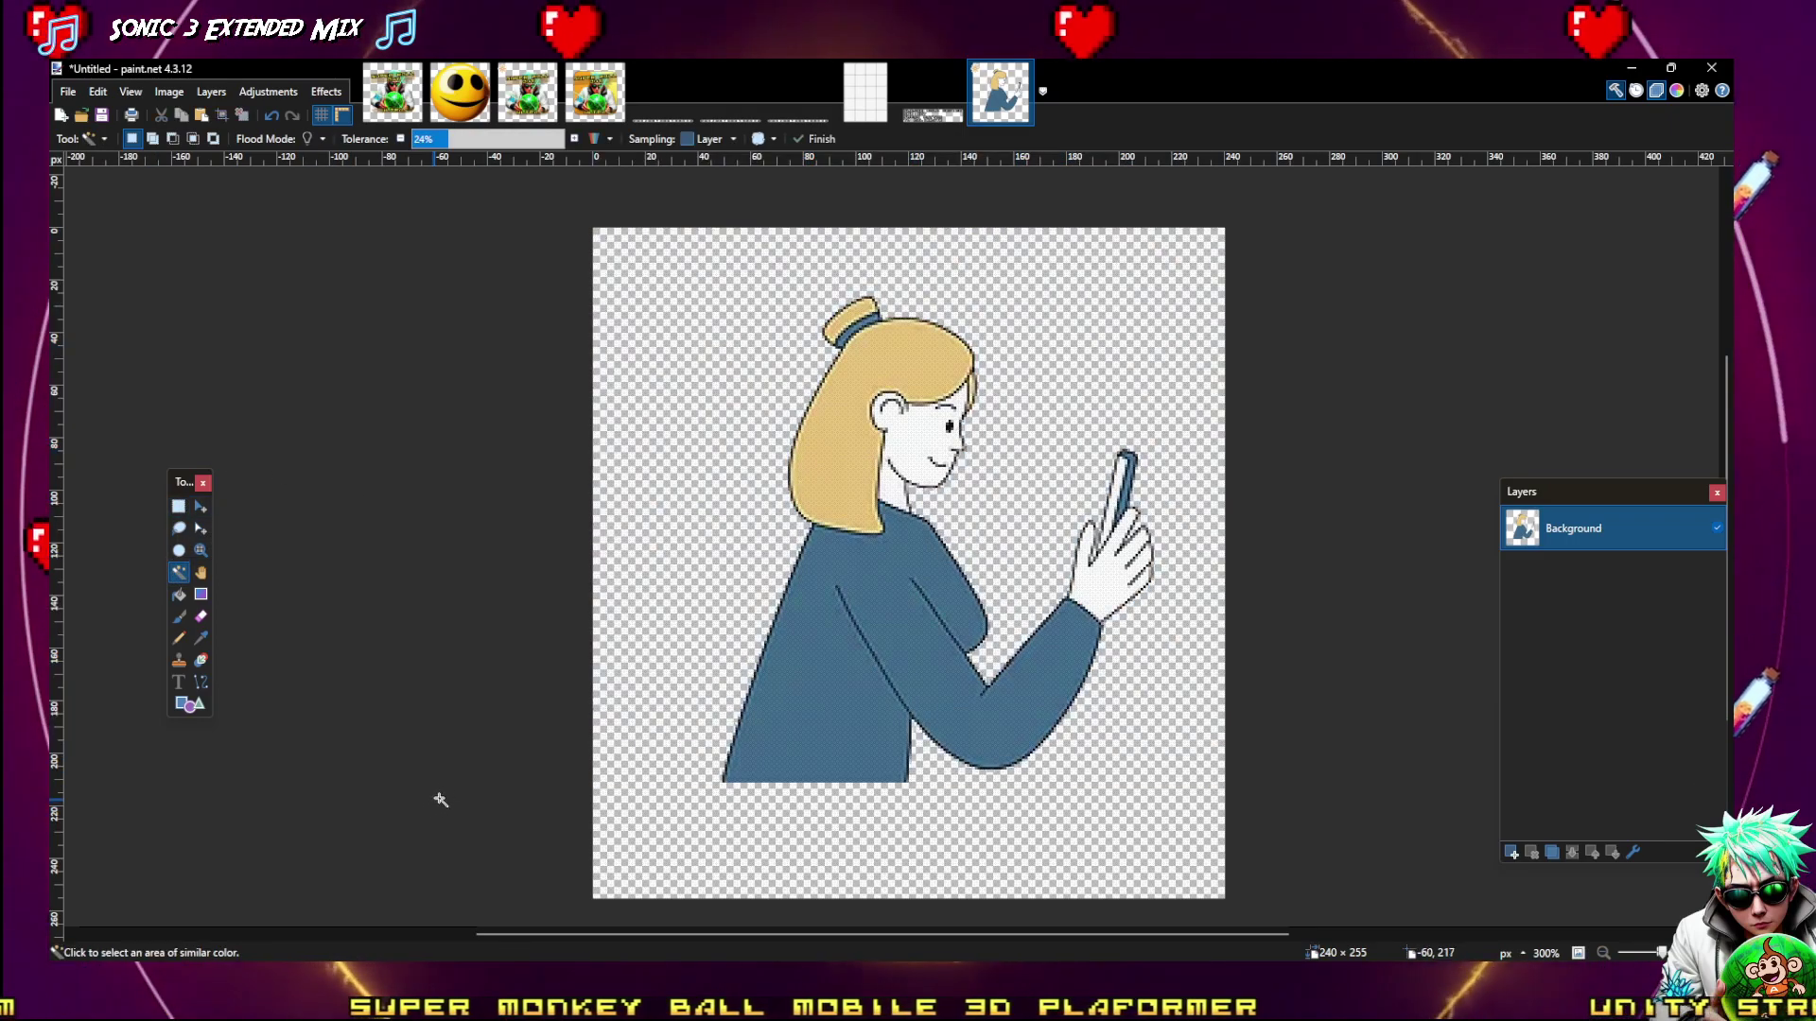
{"action": "key", "text": "ctrl+a"}
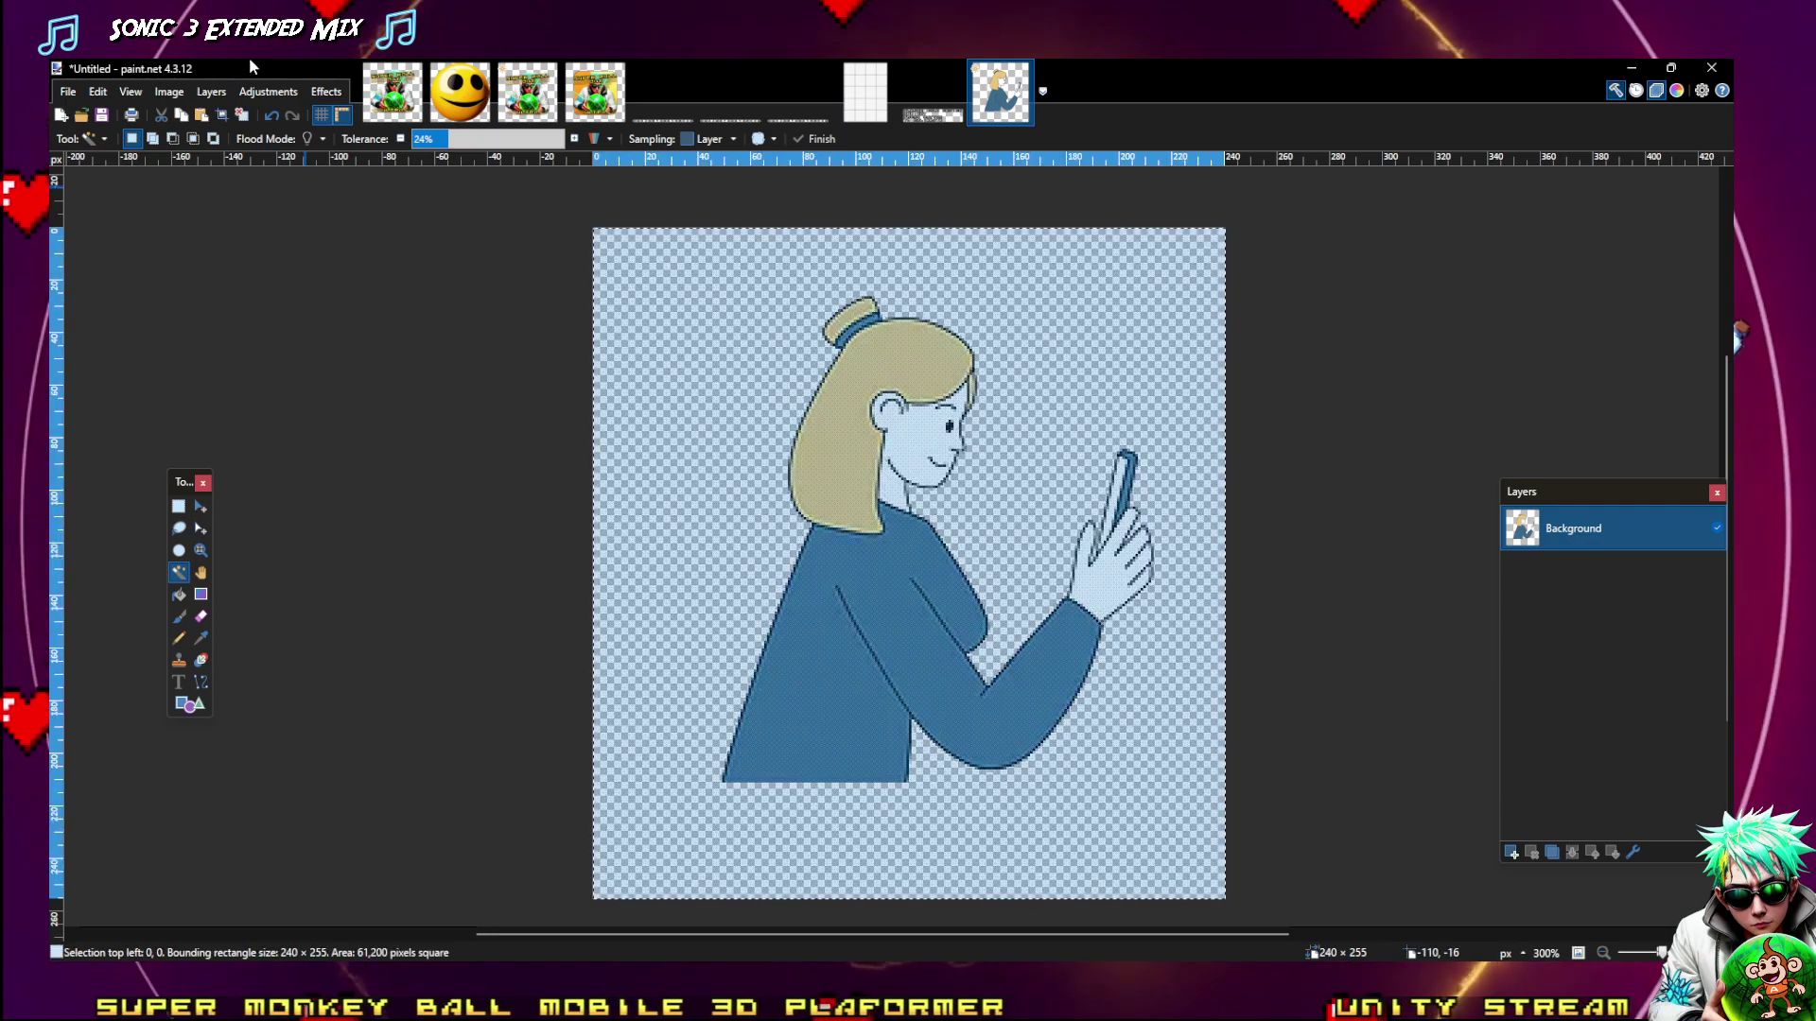
{"action": "left_click", "coordinate": [326, 90]}
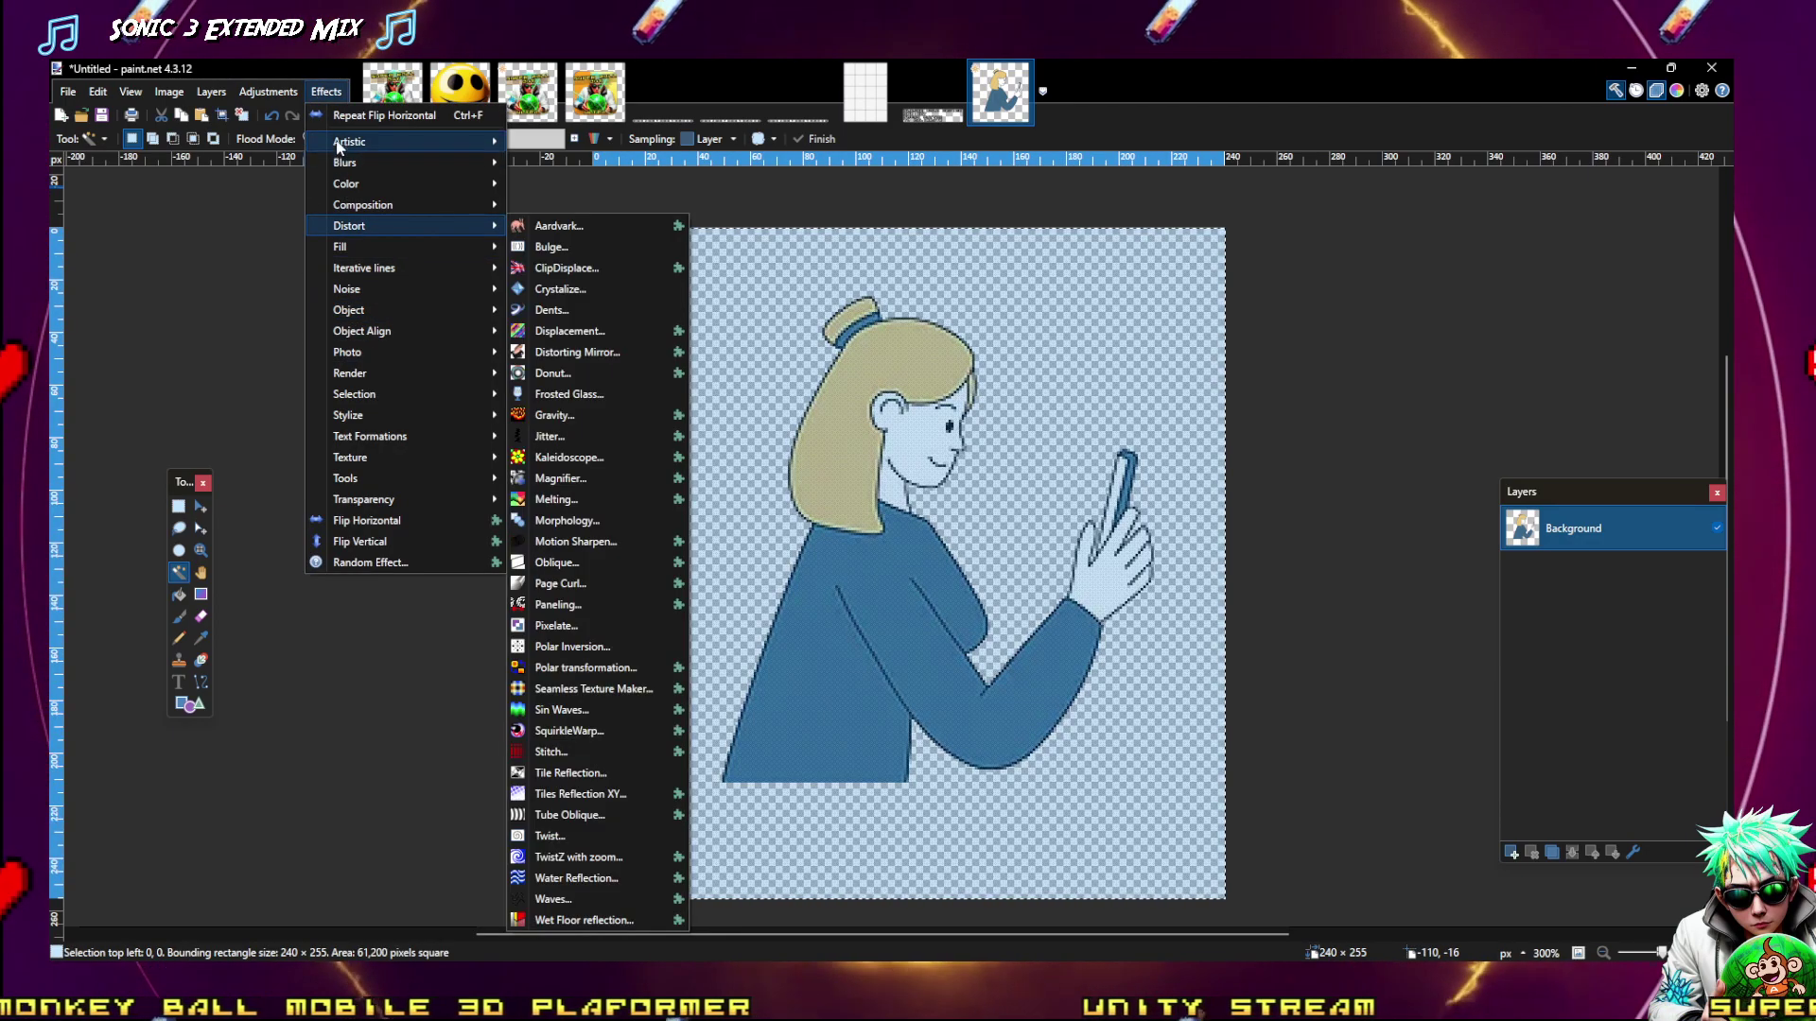
{"action": "mouse_move", "coordinate": [361, 315]}
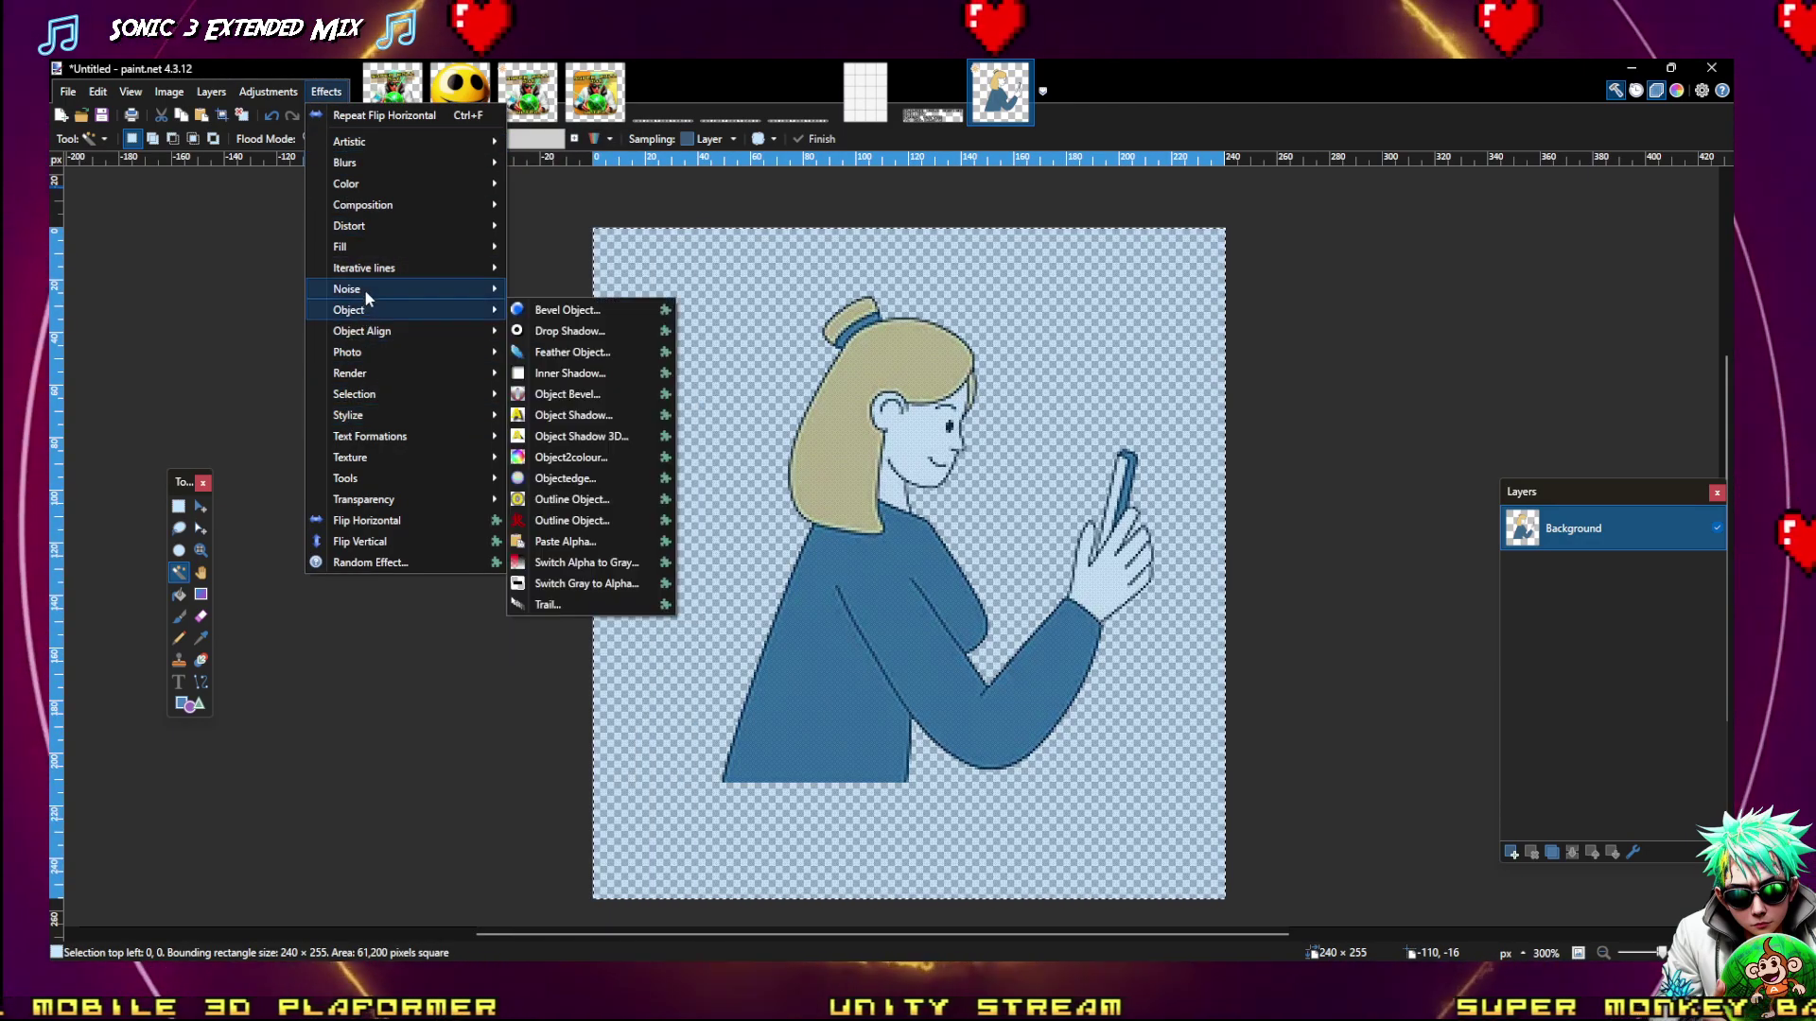
{"action": "left_click", "coordinate": [572, 352]}
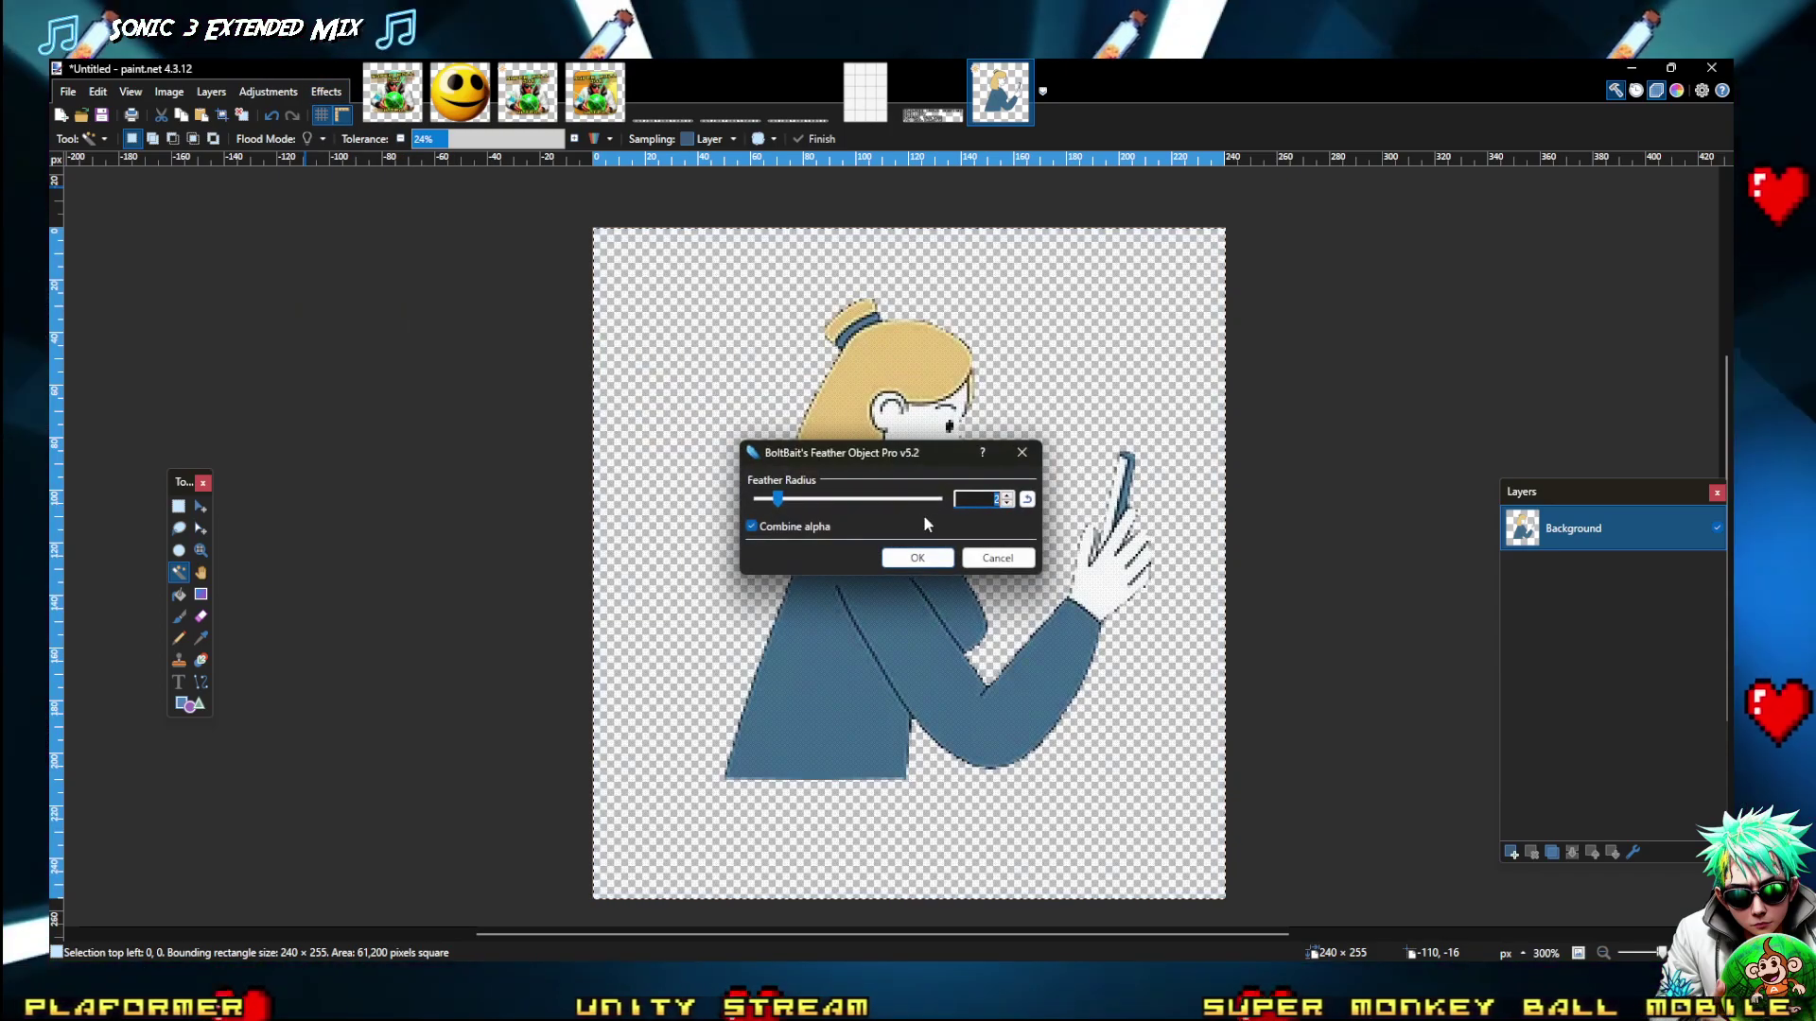
{"action": "left_click", "coordinate": [921, 559]}
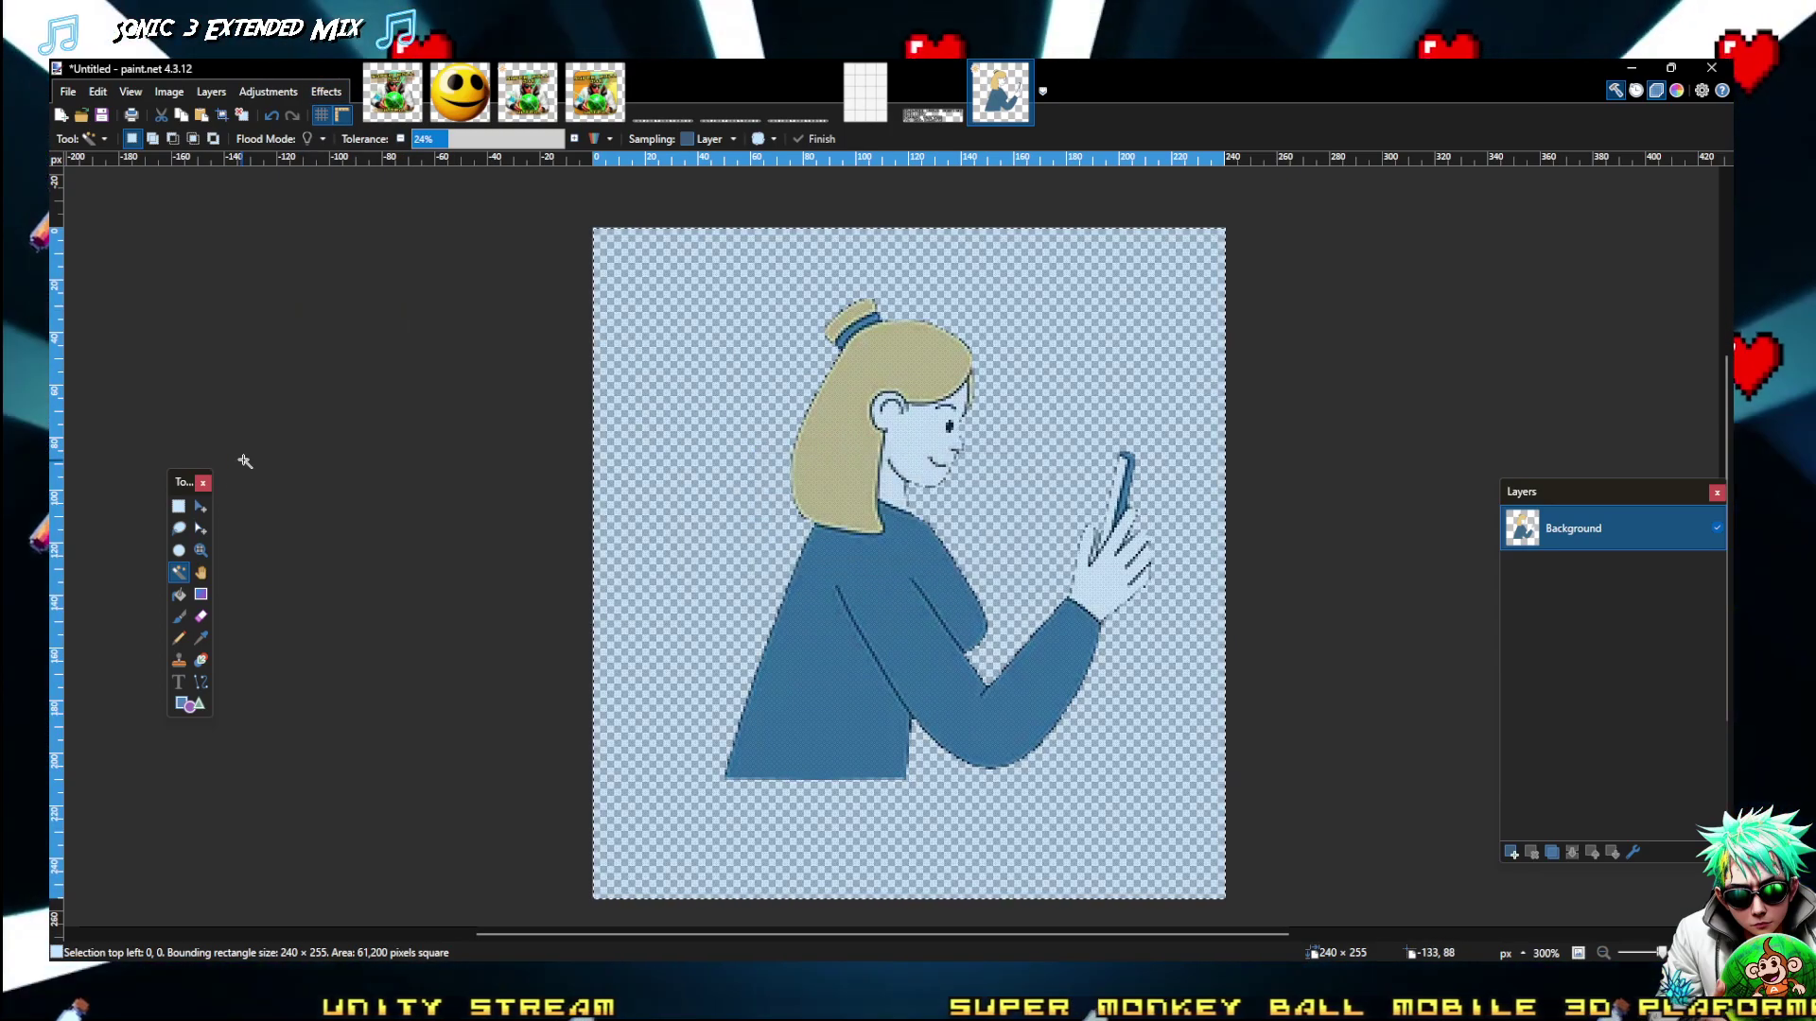
{"action": "key", "text": "m"}
{"action": "right_click_drag", "start_coordinate": [1228, 179], "coordinate": [1162, 85]}
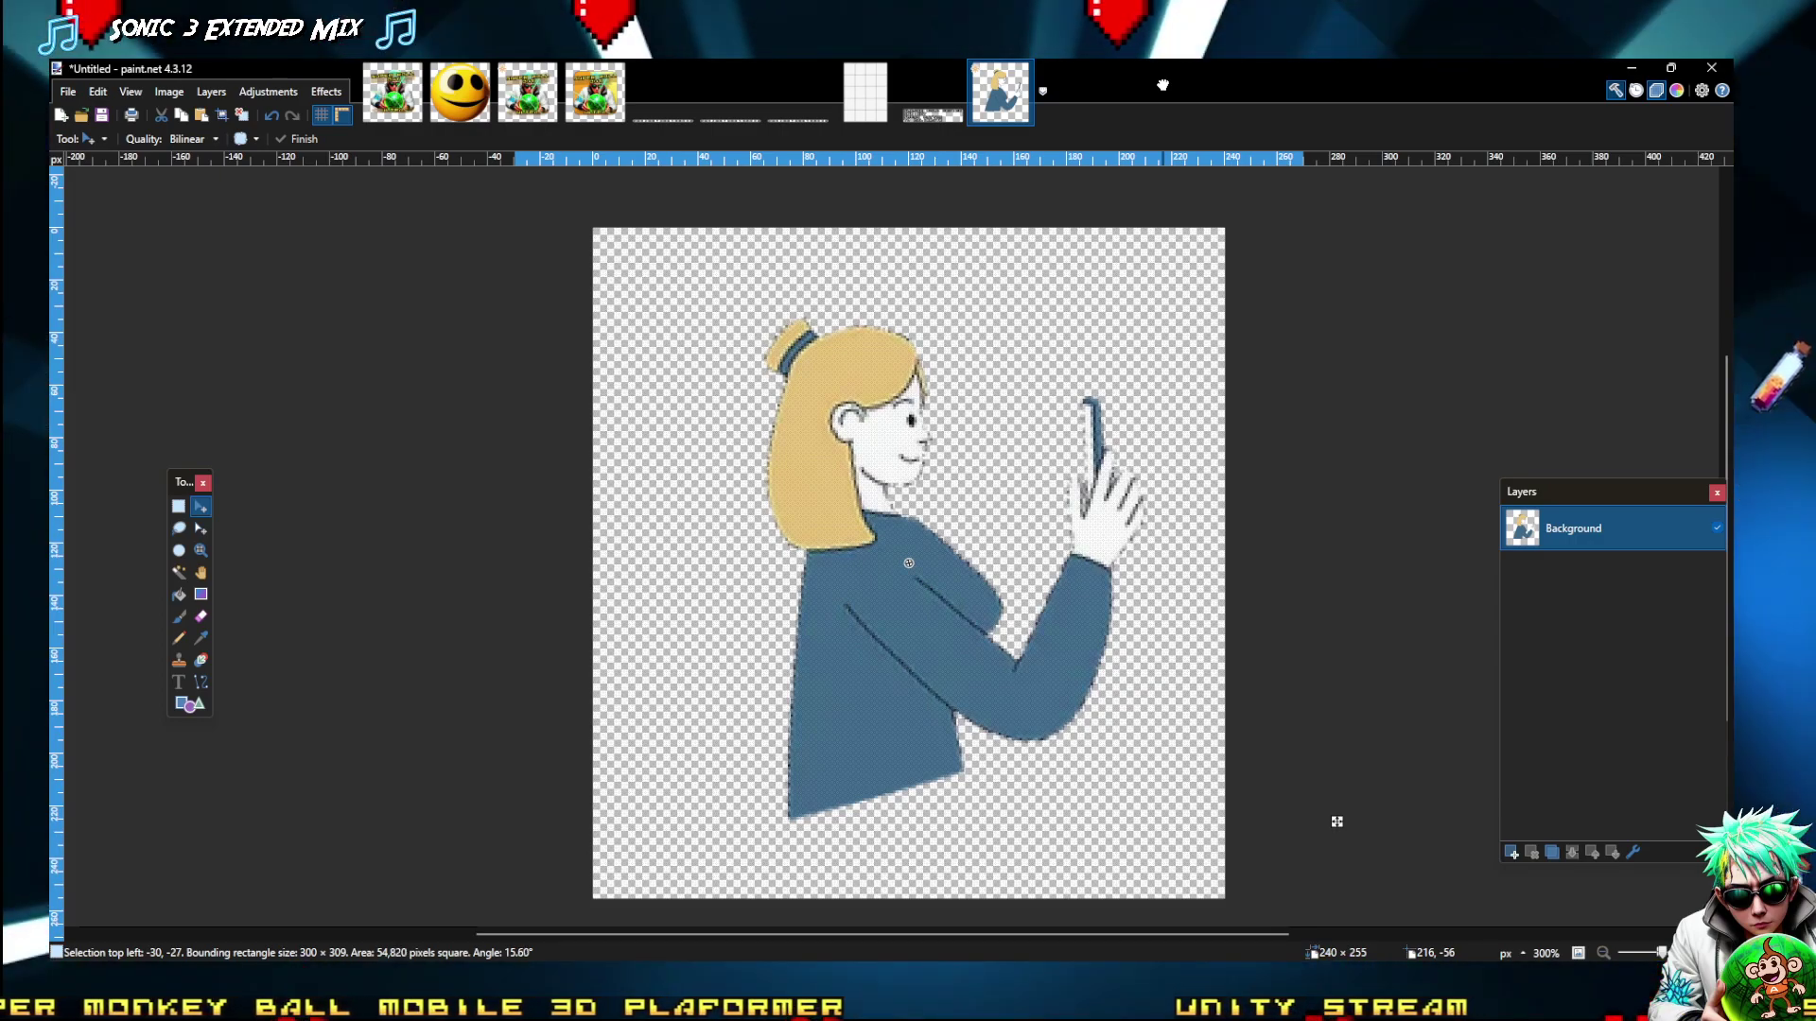
Turn the girl solid black with Hue/Saturation, removing all colour and minimising lightness
{"action": "left_click", "coordinate": [178, 506]}
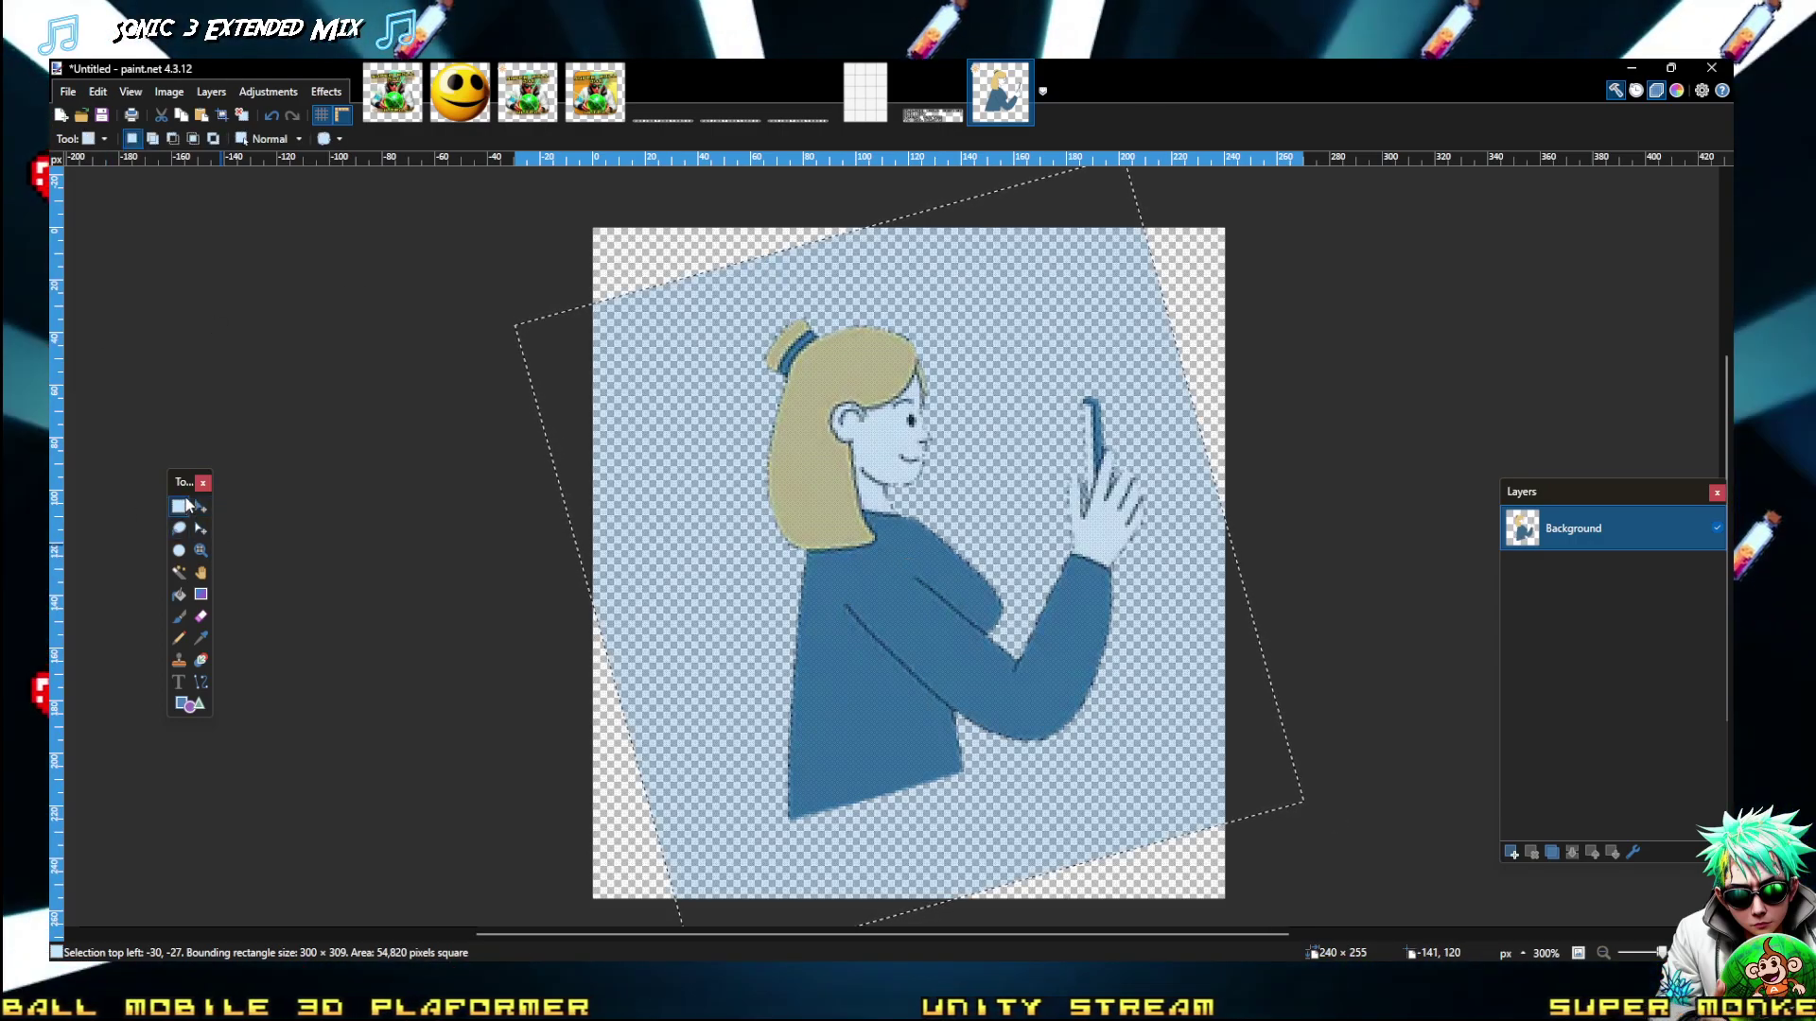
{"action": "left_click", "coordinate": [268, 90]}
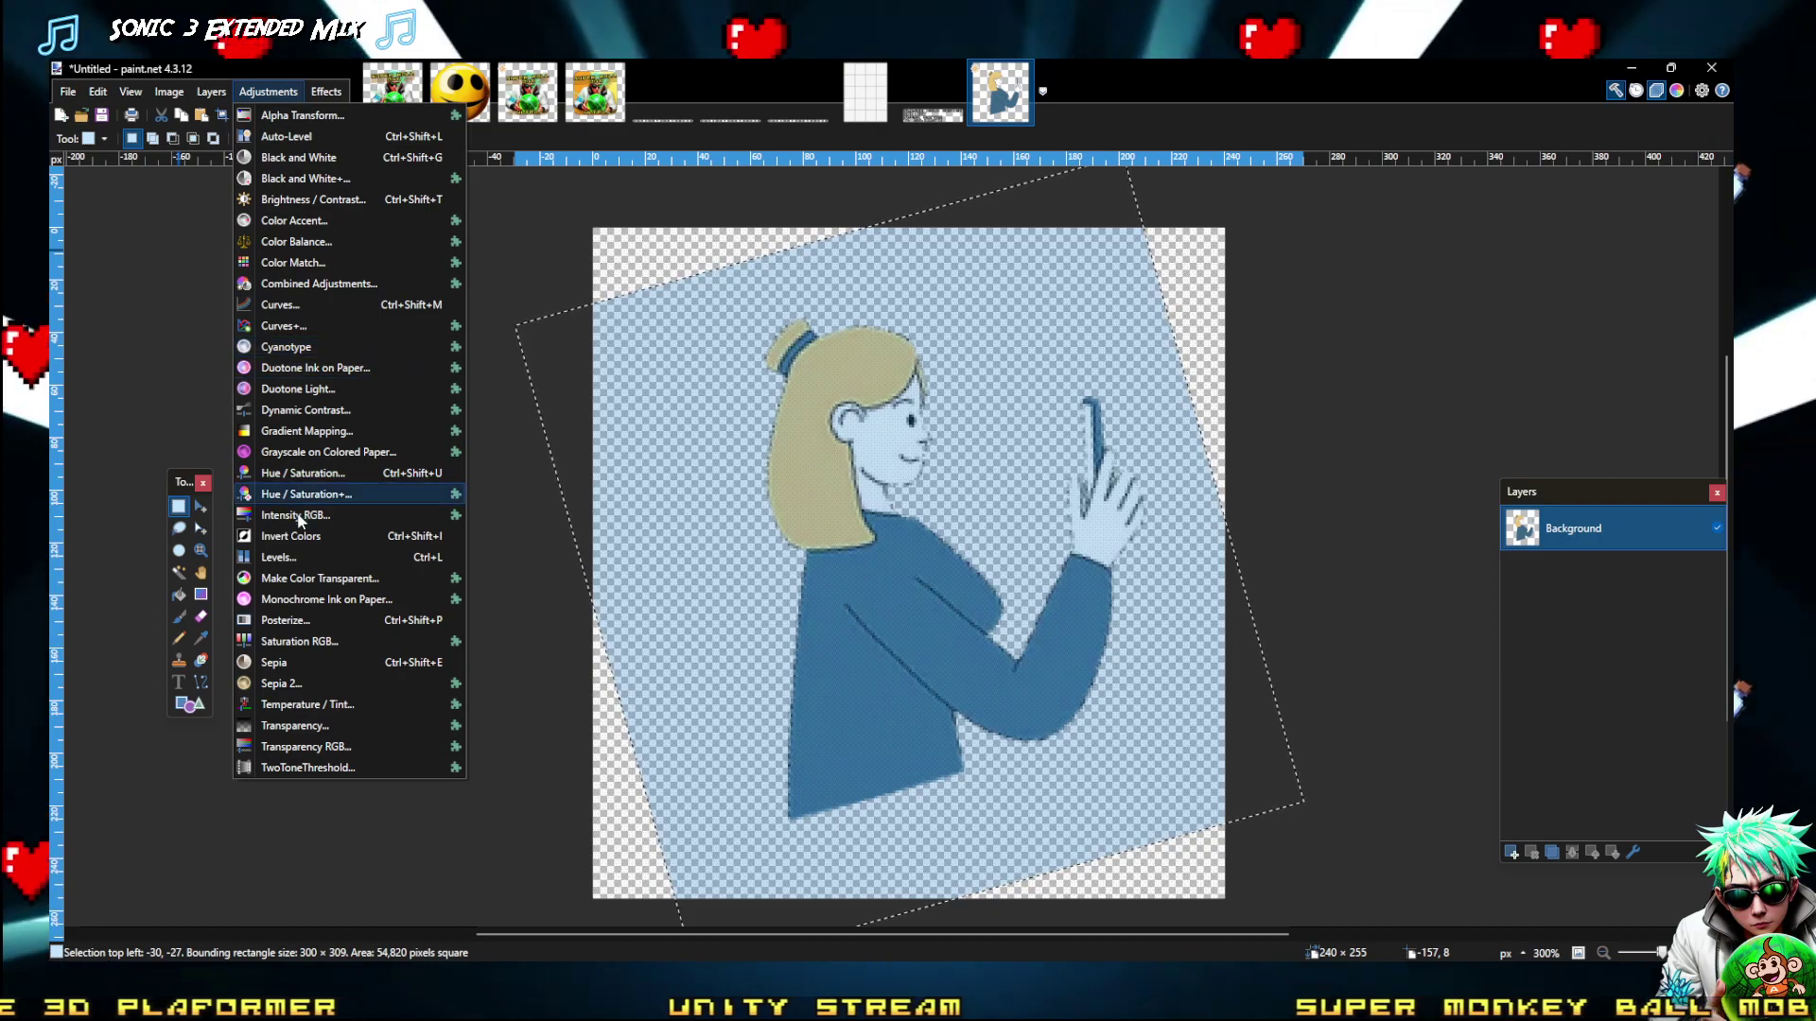
{"action": "left_click", "coordinate": [303, 472]}
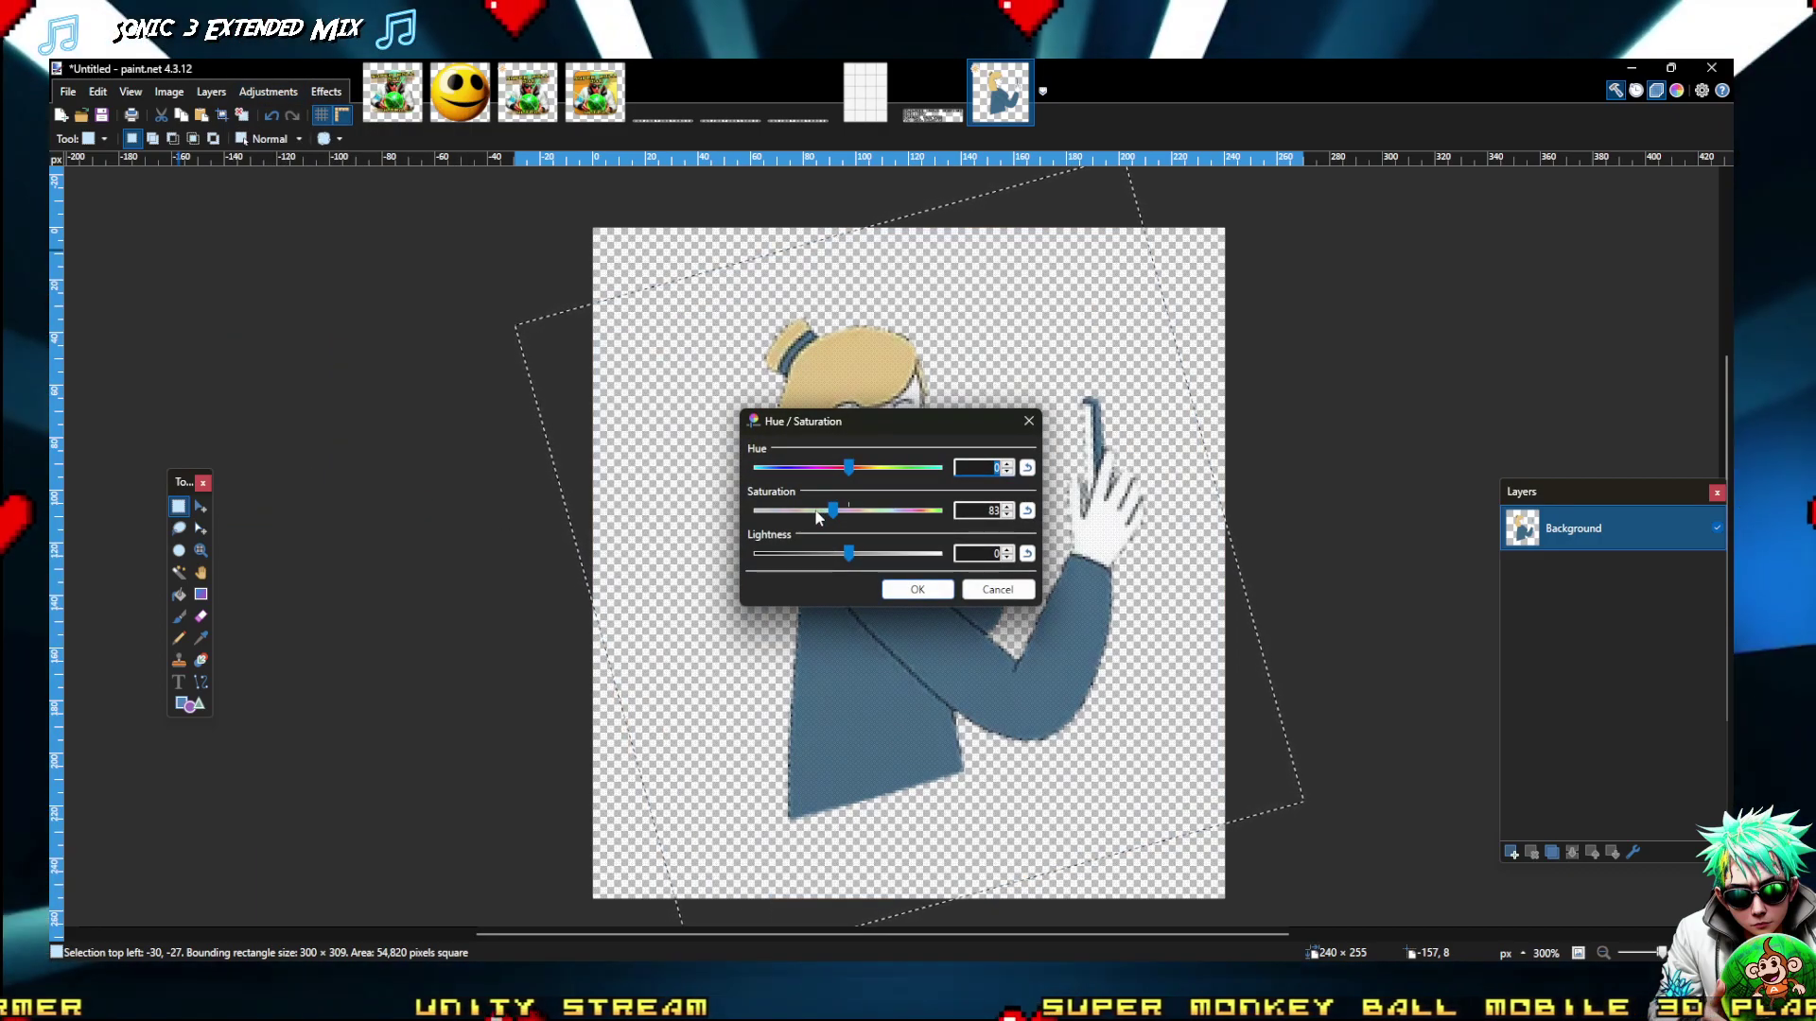
{"action": "left_click_drag", "start_coordinate": [849, 511], "coordinate": [389, 515]}
{"action": "left_click_drag", "start_coordinate": [784, 556], "coordinate": [466, 599]}
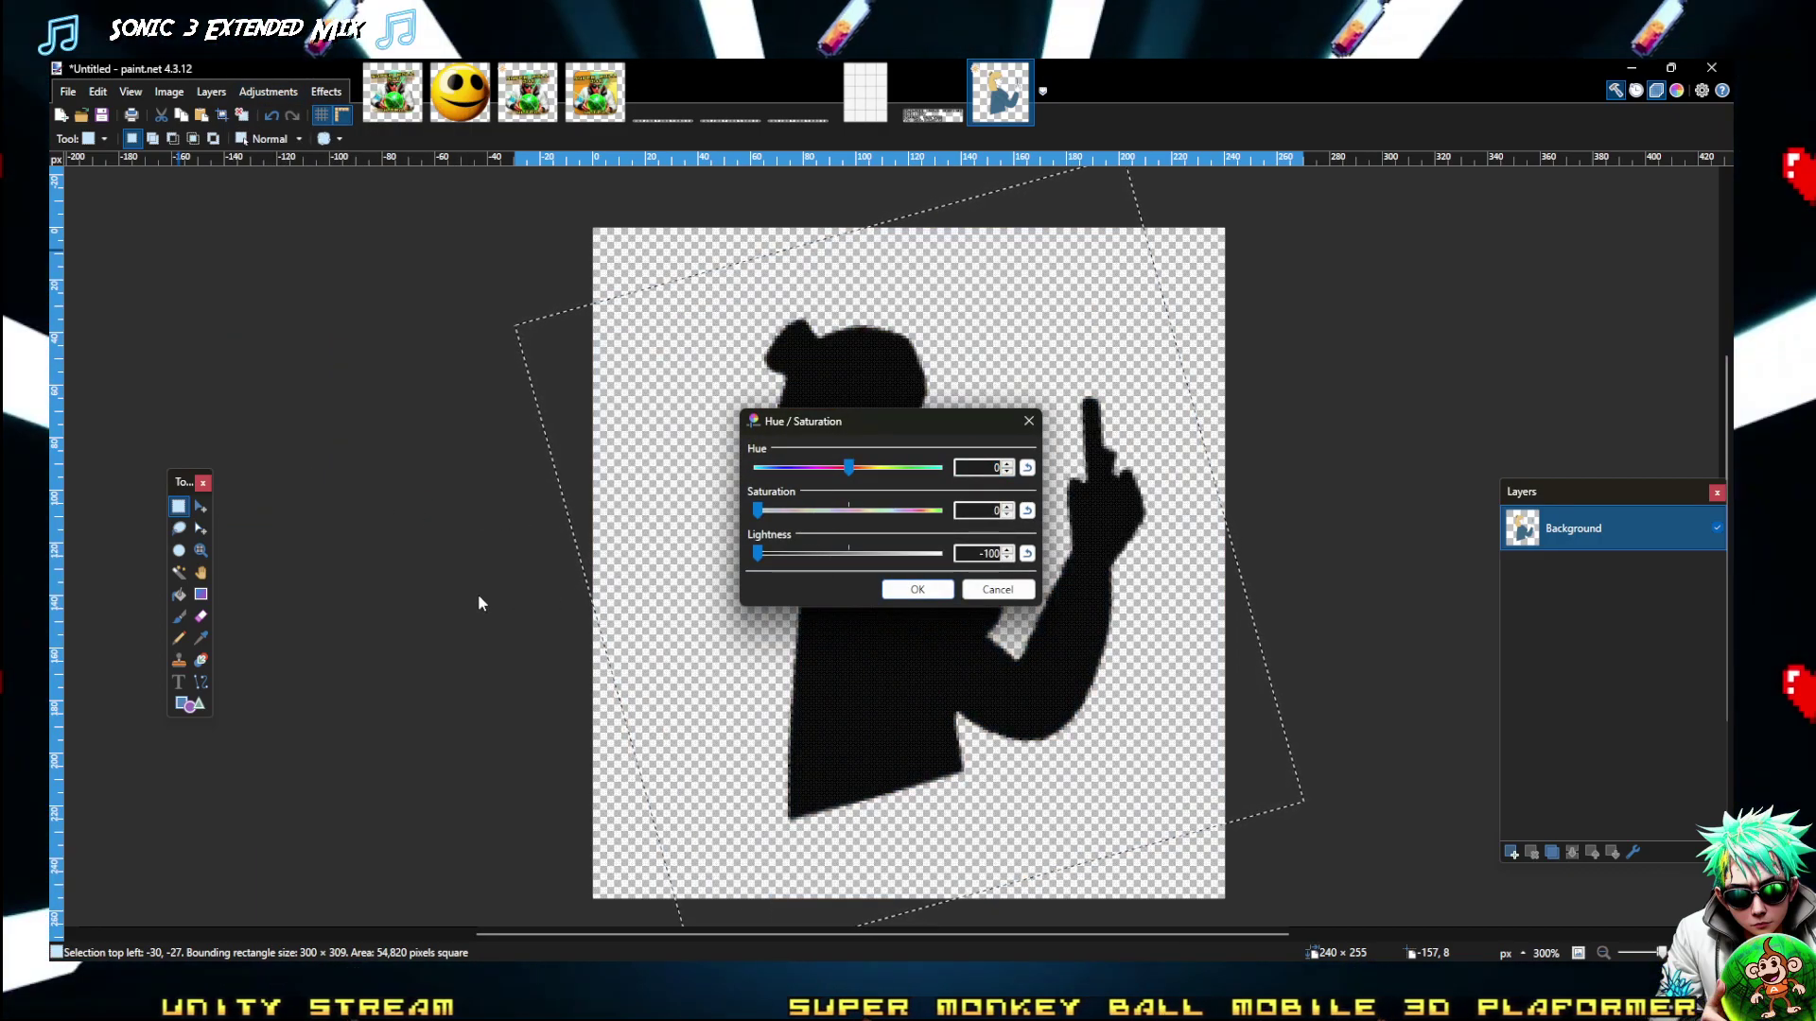
{"action": "key", "text": "Return"}
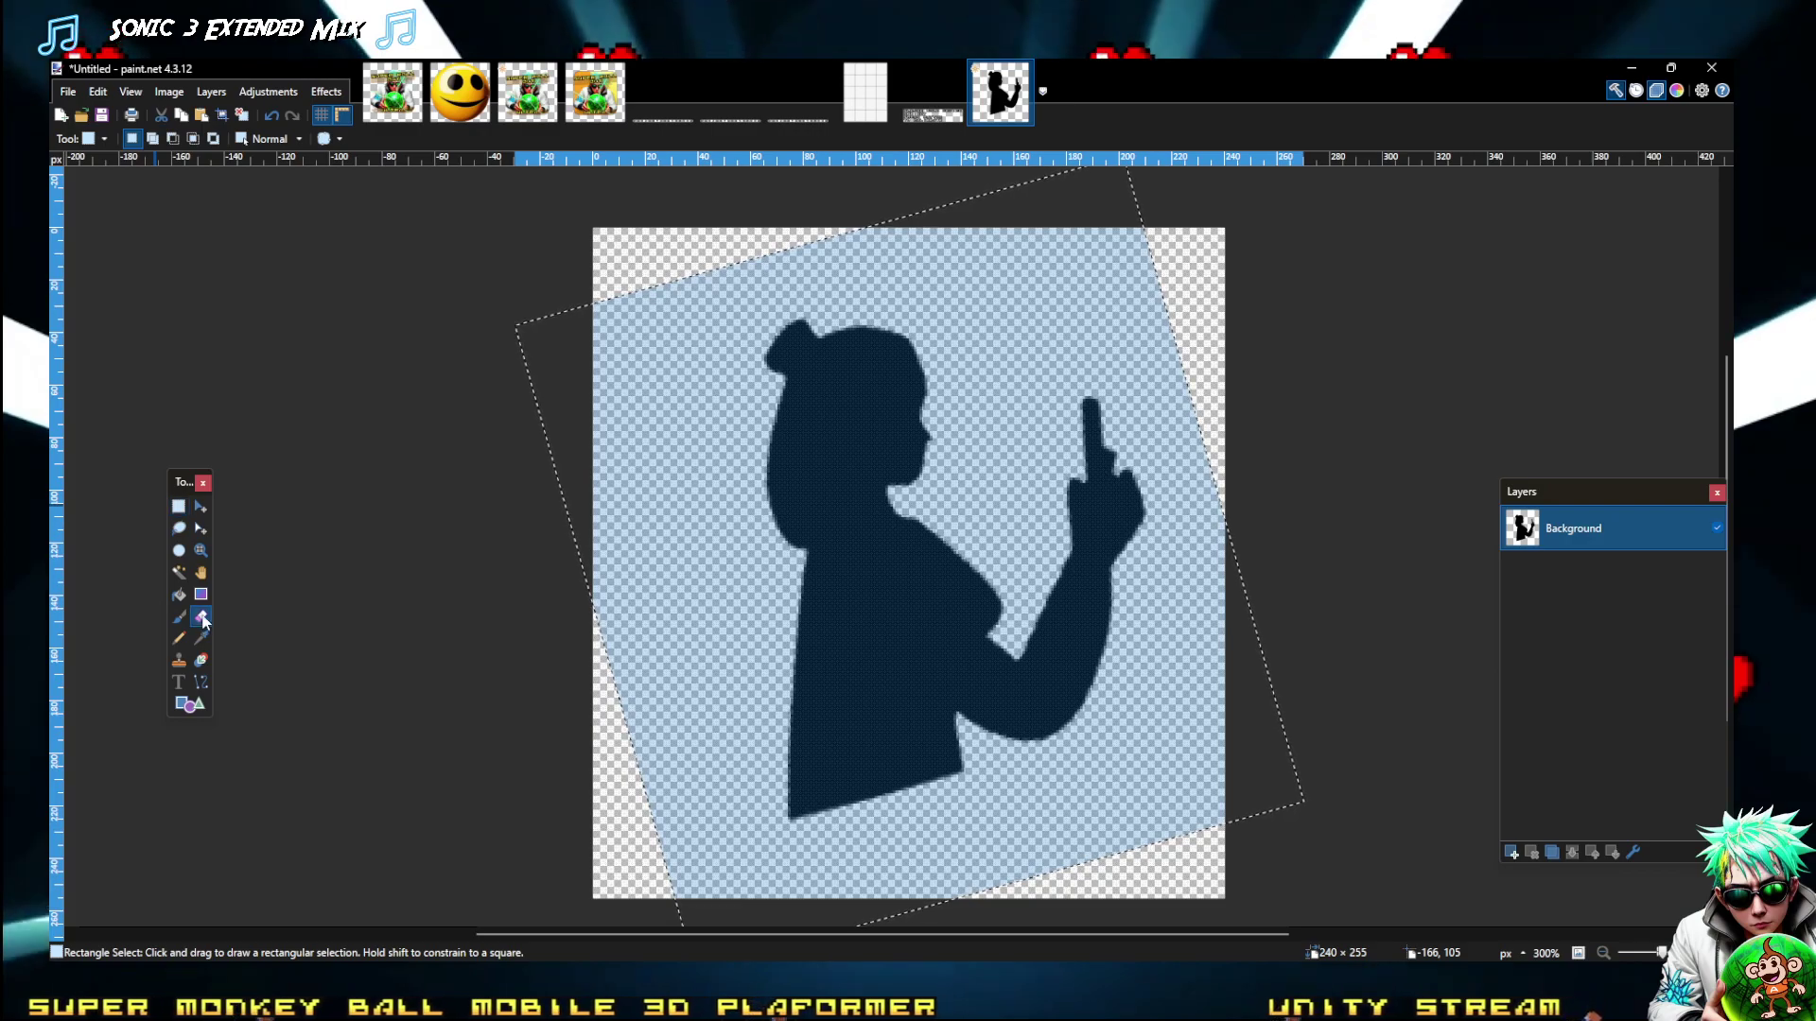
Widen the eraser and erase the hair's left edge and the silhouette's ragged lower-left corner
{"action": "key", "text": "e"}
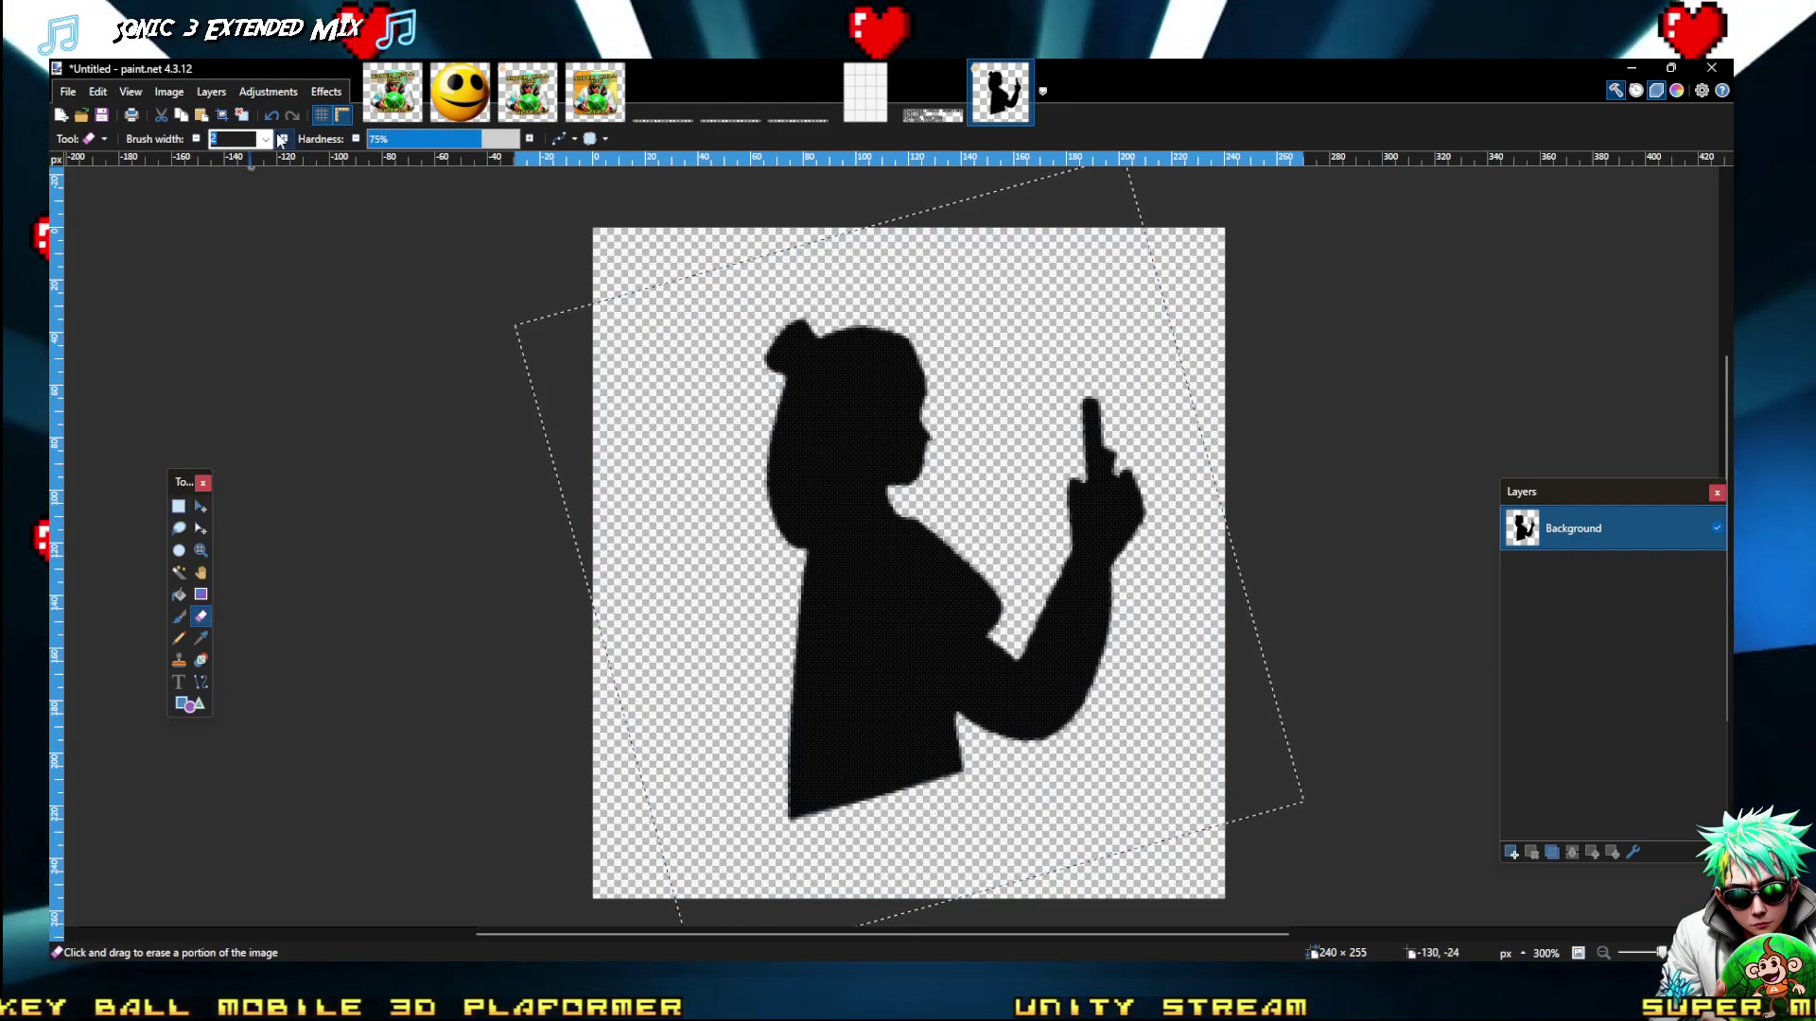
{"action": "left_click", "coordinate": [285, 139]}
{"action": "left_click", "coordinate": [285, 139]}
{"action": "left_click", "coordinate": [285, 139]}
{"action": "left_click", "coordinate": [285, 139]}
{"action": "left_click", "coordinate": [284, 139]}
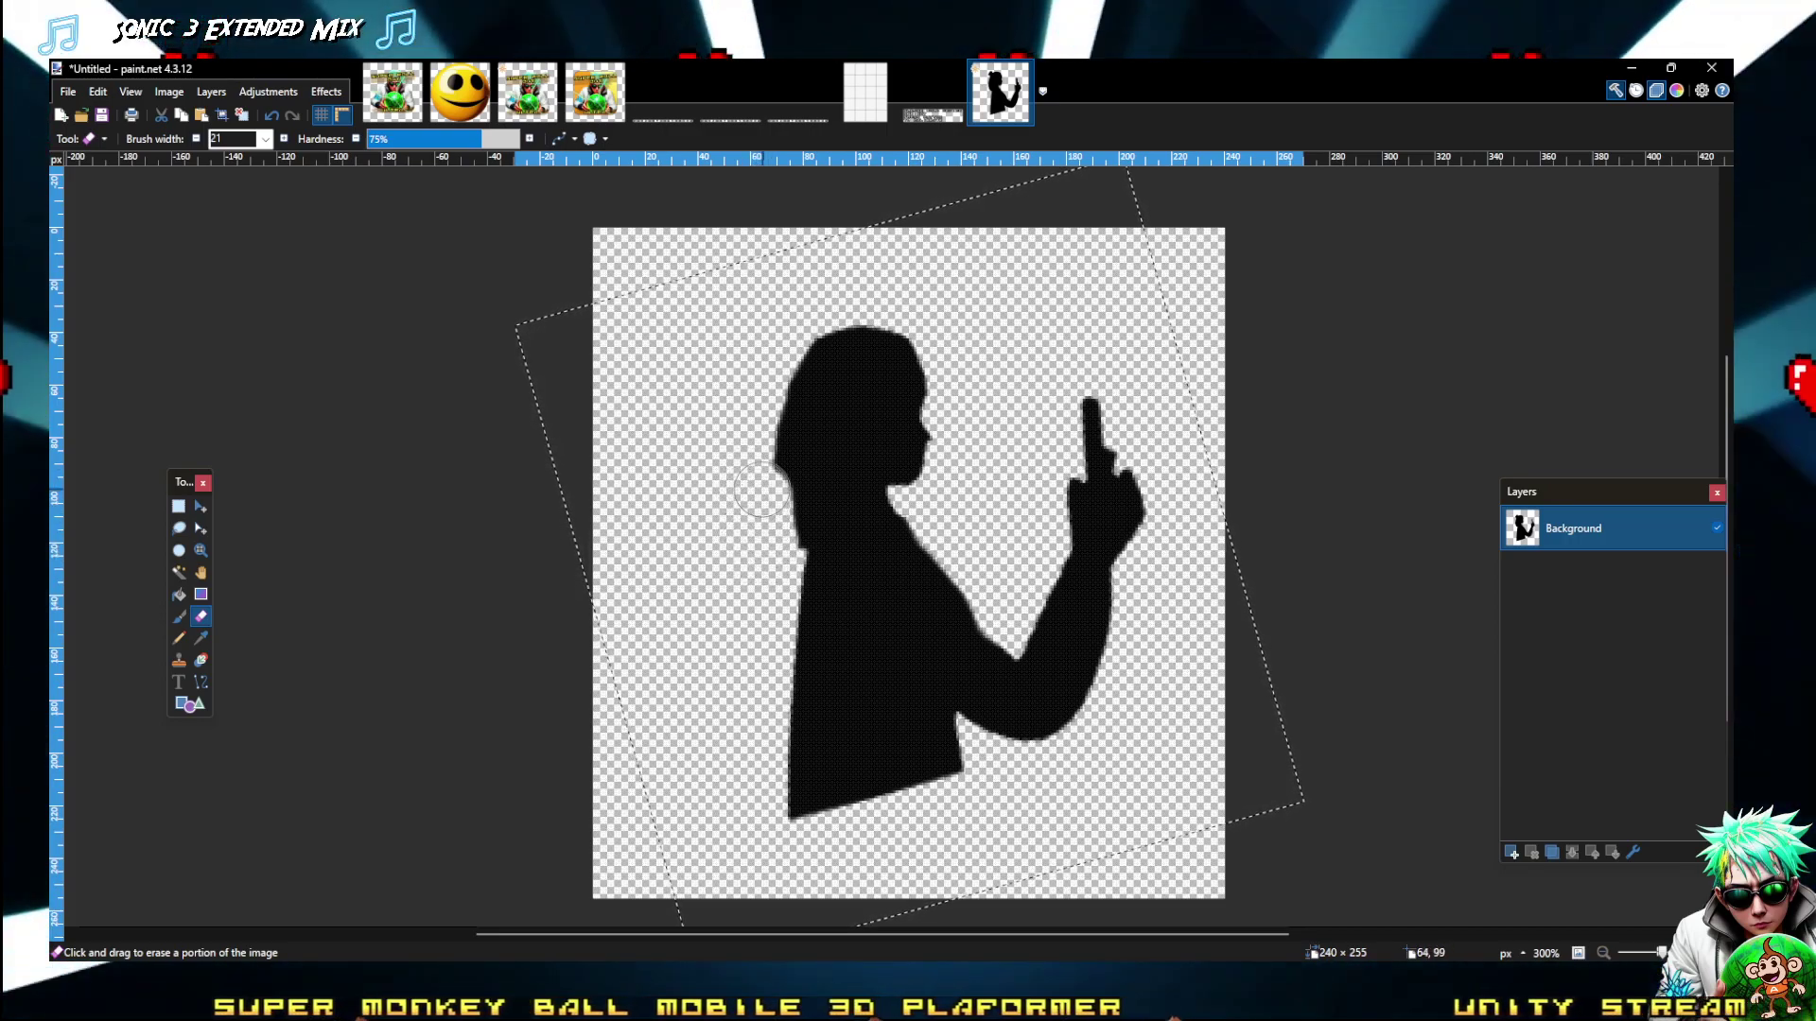
{"action": "left_click_drag", "start_coordinate": [756, 511], "coordinate": [756, 421]}
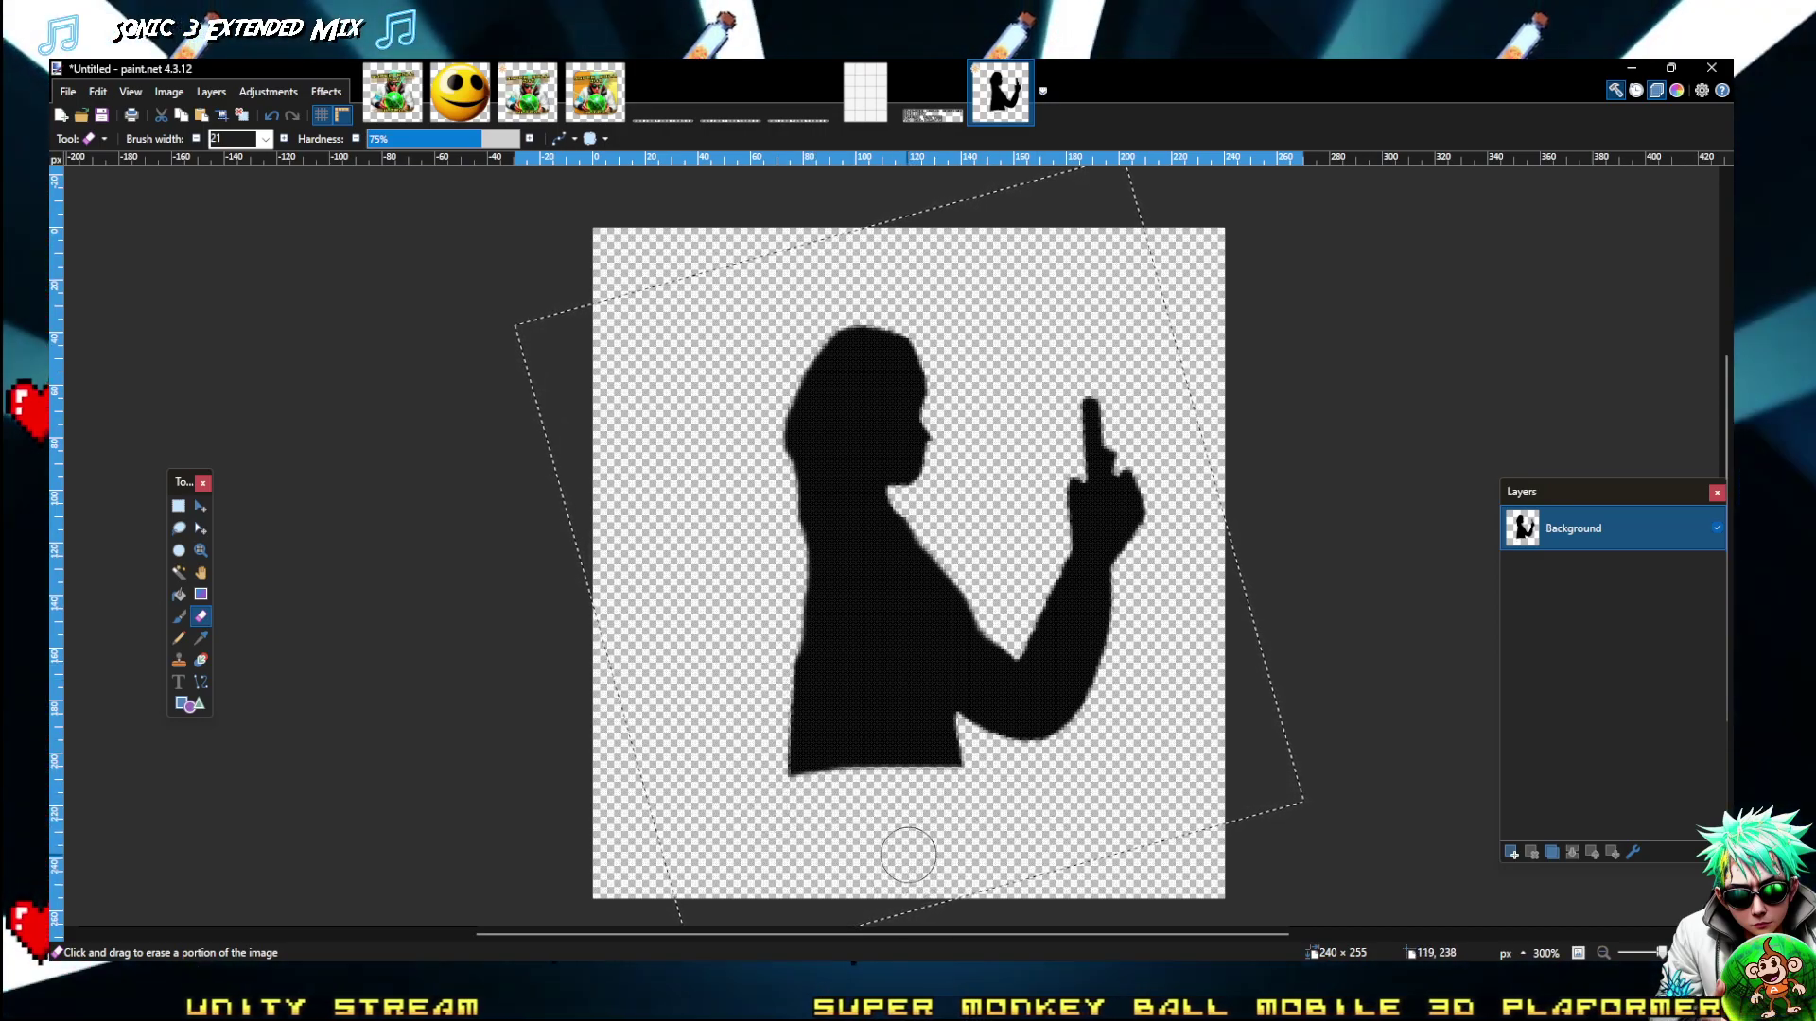
{"action": "left_click_drag", "start_coordinate": [936, 799], "coordinate": [553, 678]}
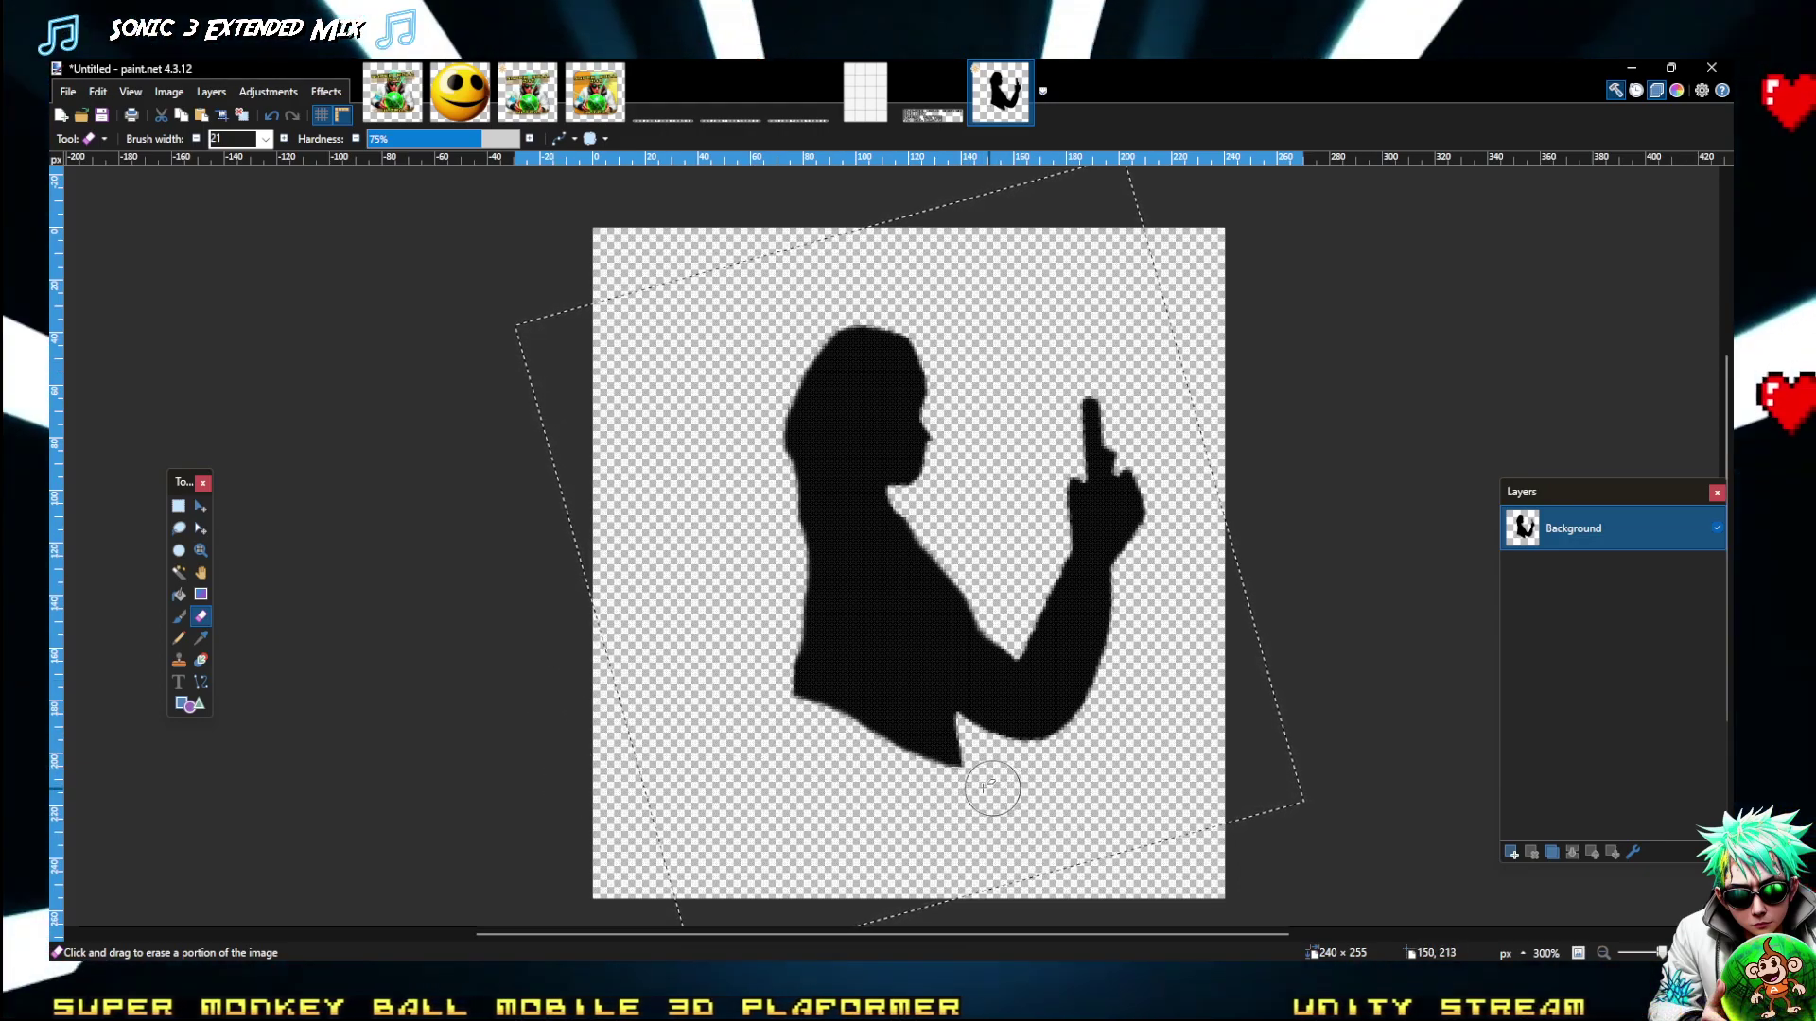
{"action": "key", "text": "super"}
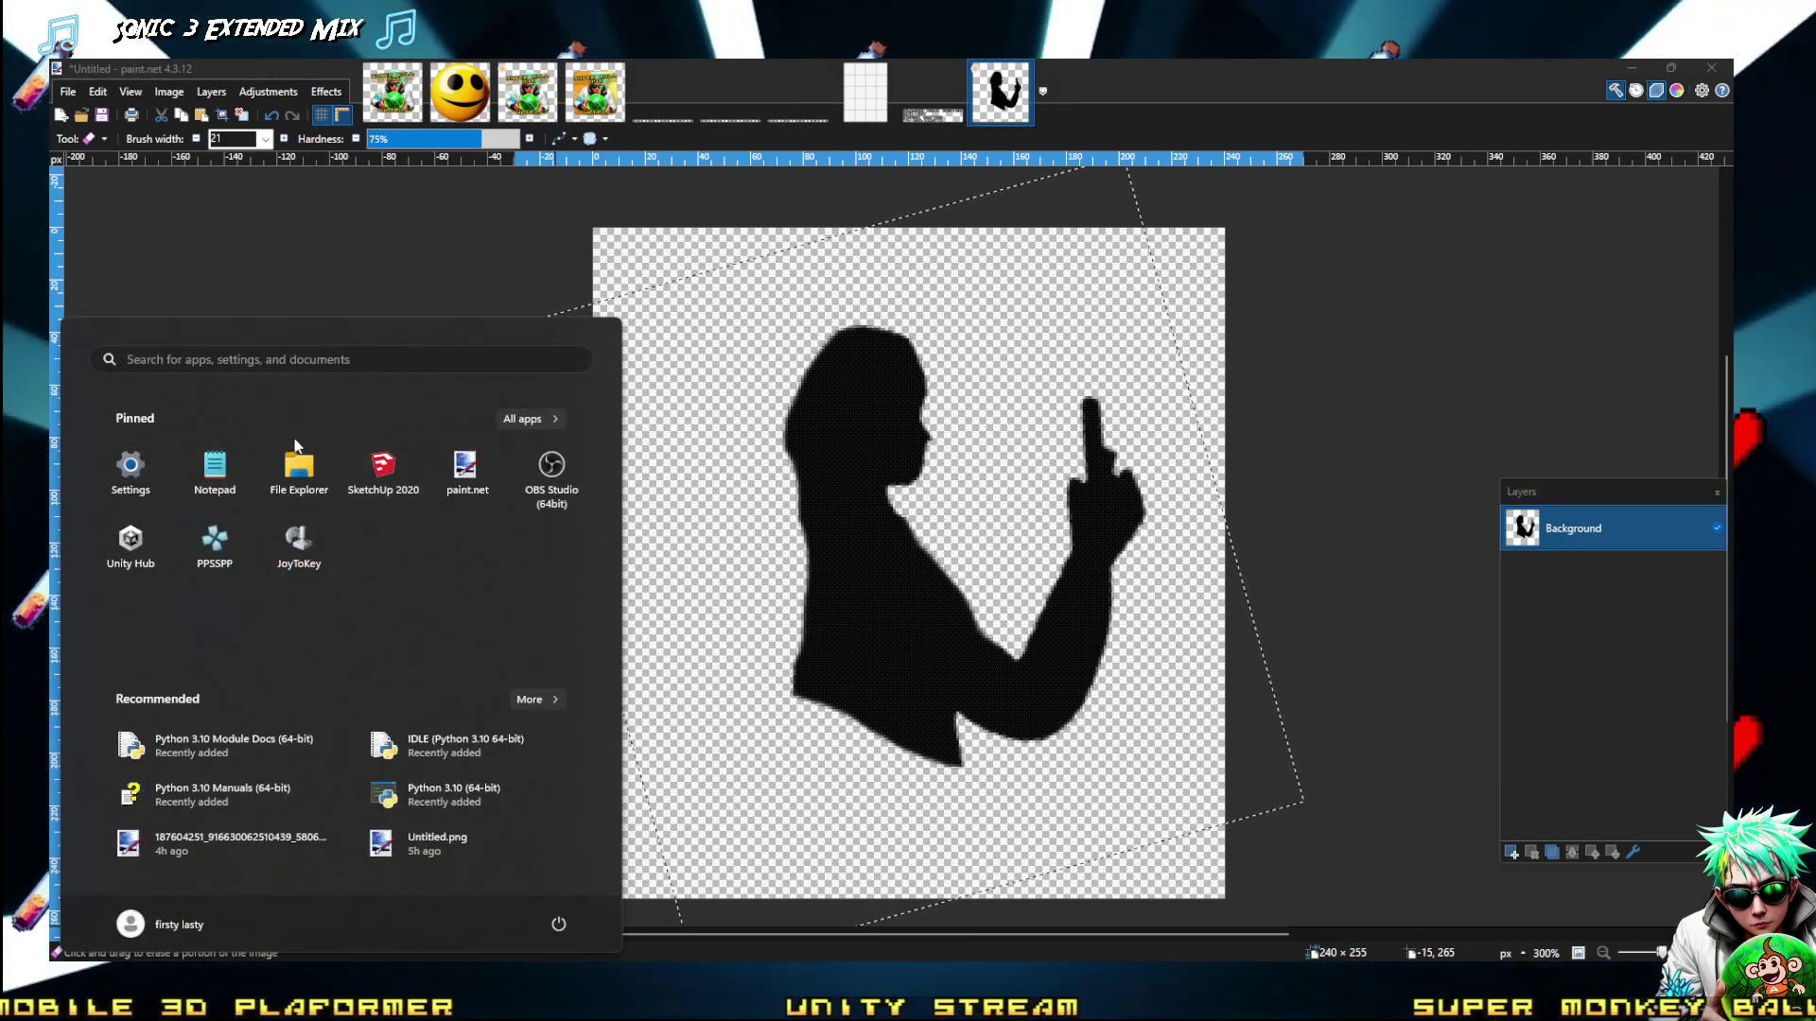
Run webui-user.bat from the Desktop to start the Stable Diffusion web UI at 127.0.0.1:7860
{"action": "left_click", "coordinate": [299, 468]}
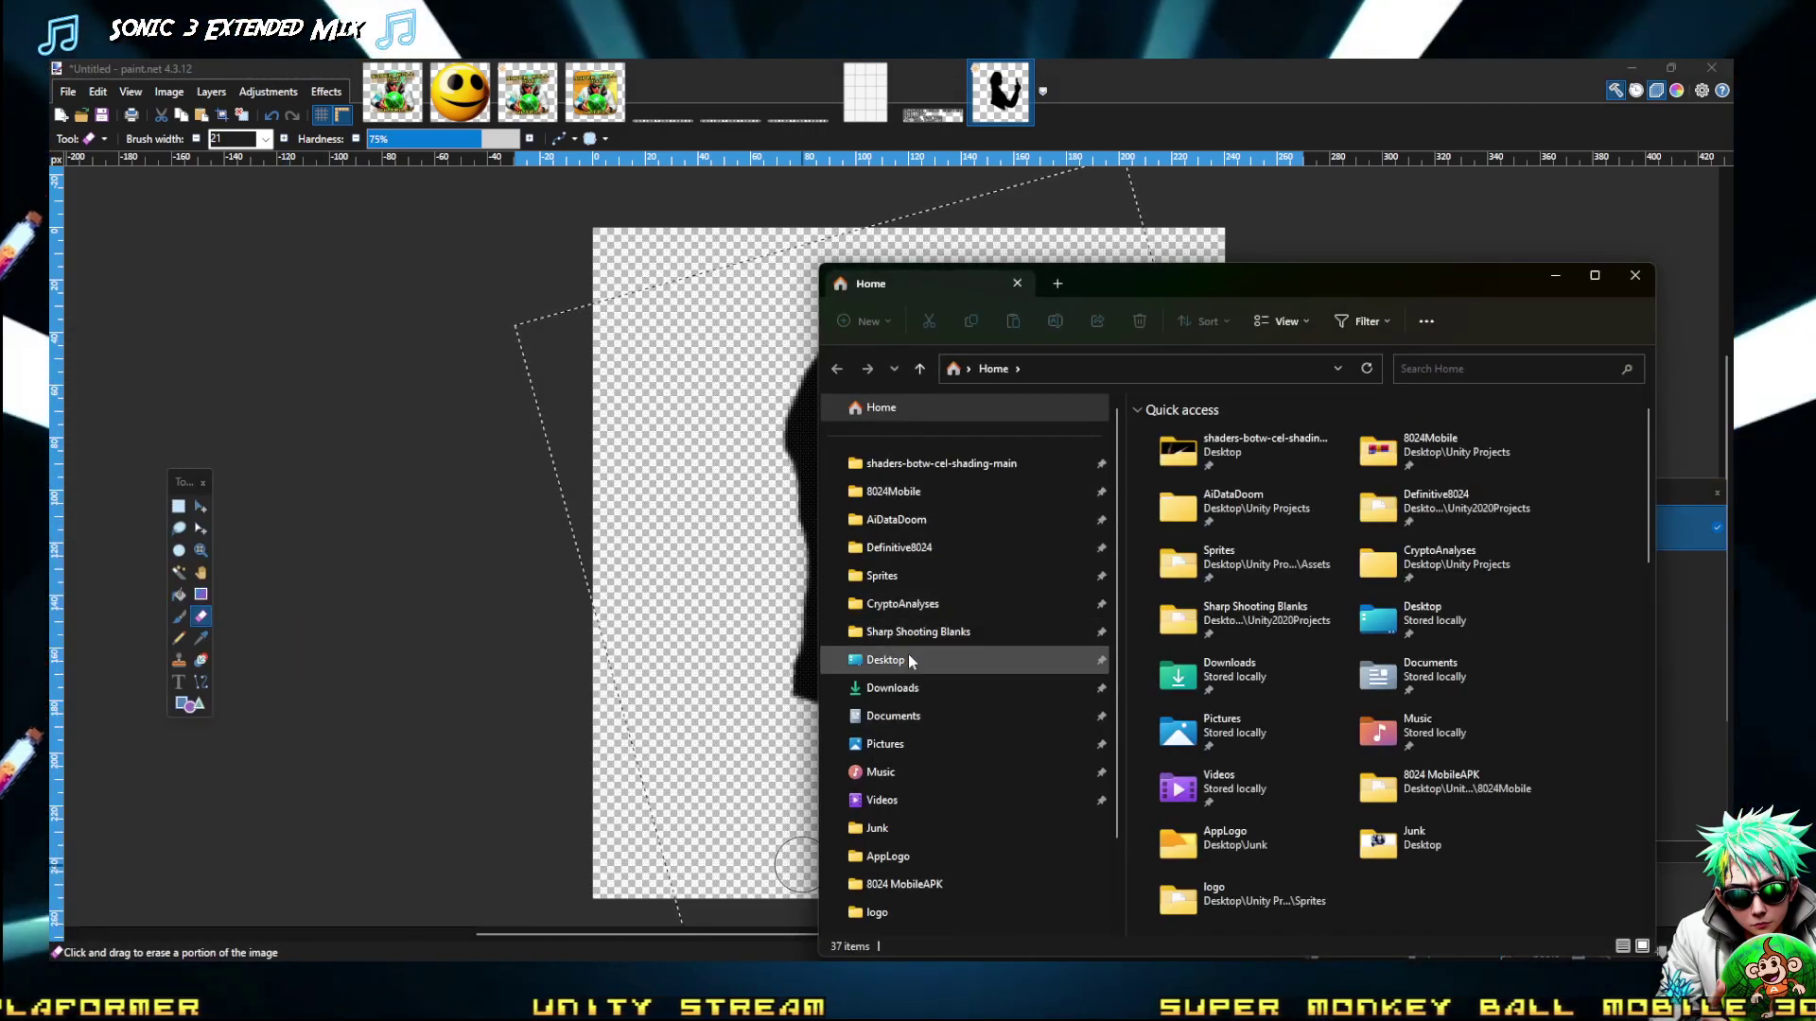
{"action": "left_click", "coordinate": [886, 659]}
{"action": "scroll", "coordinate": [1221, 800], "scroll_direction": "down", "scroll_amount": 1}
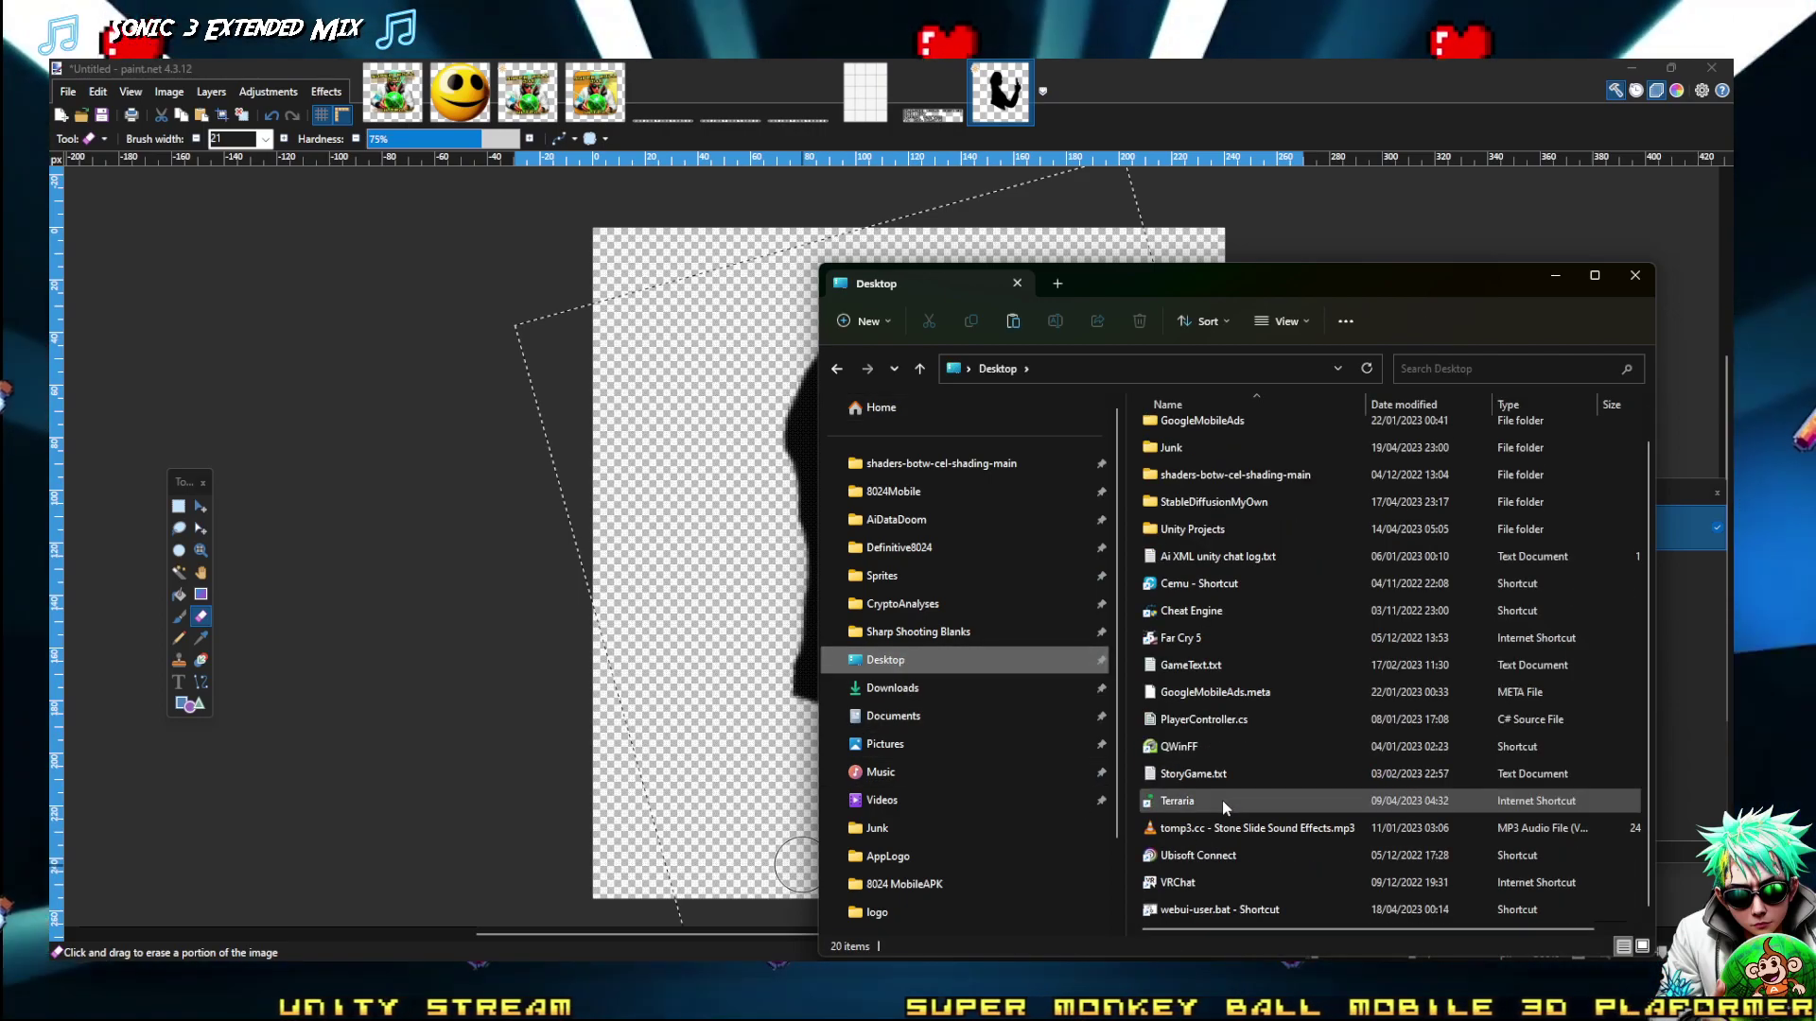
{"action": "double_click", "coordinate": [1235, 915]}
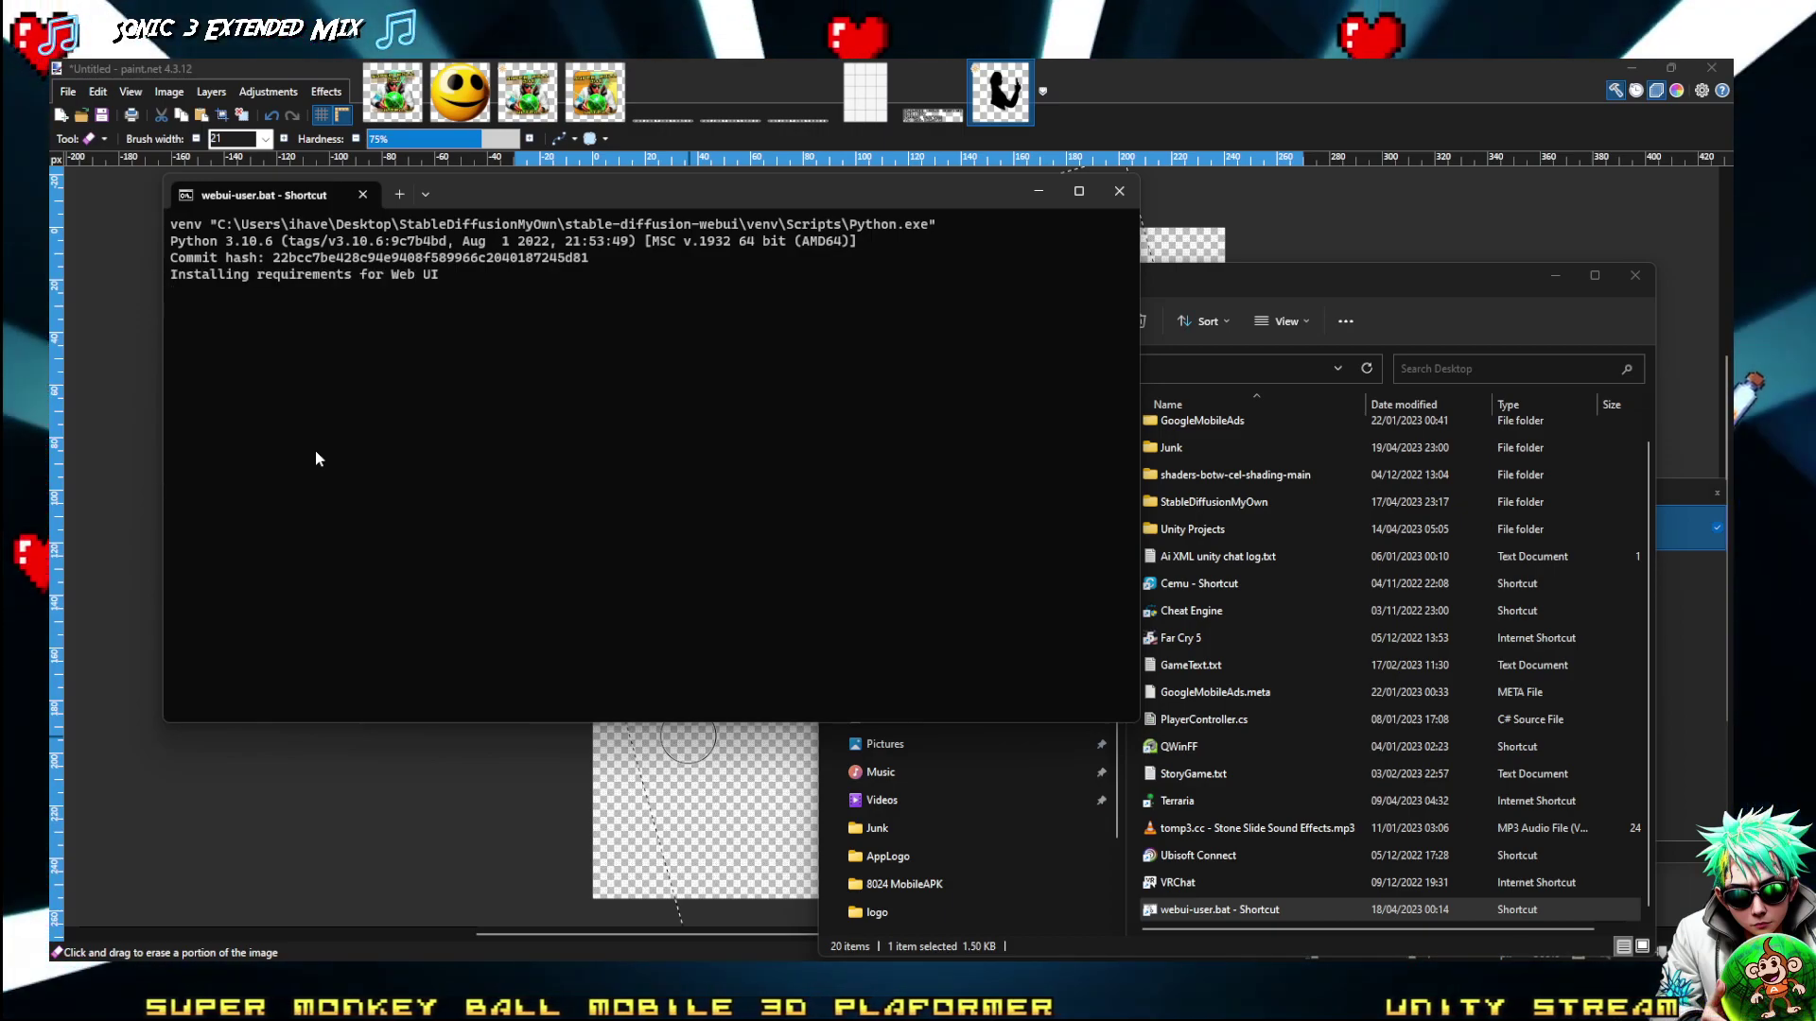
{"action": "left_click", "coordinate": [1555, 275]}
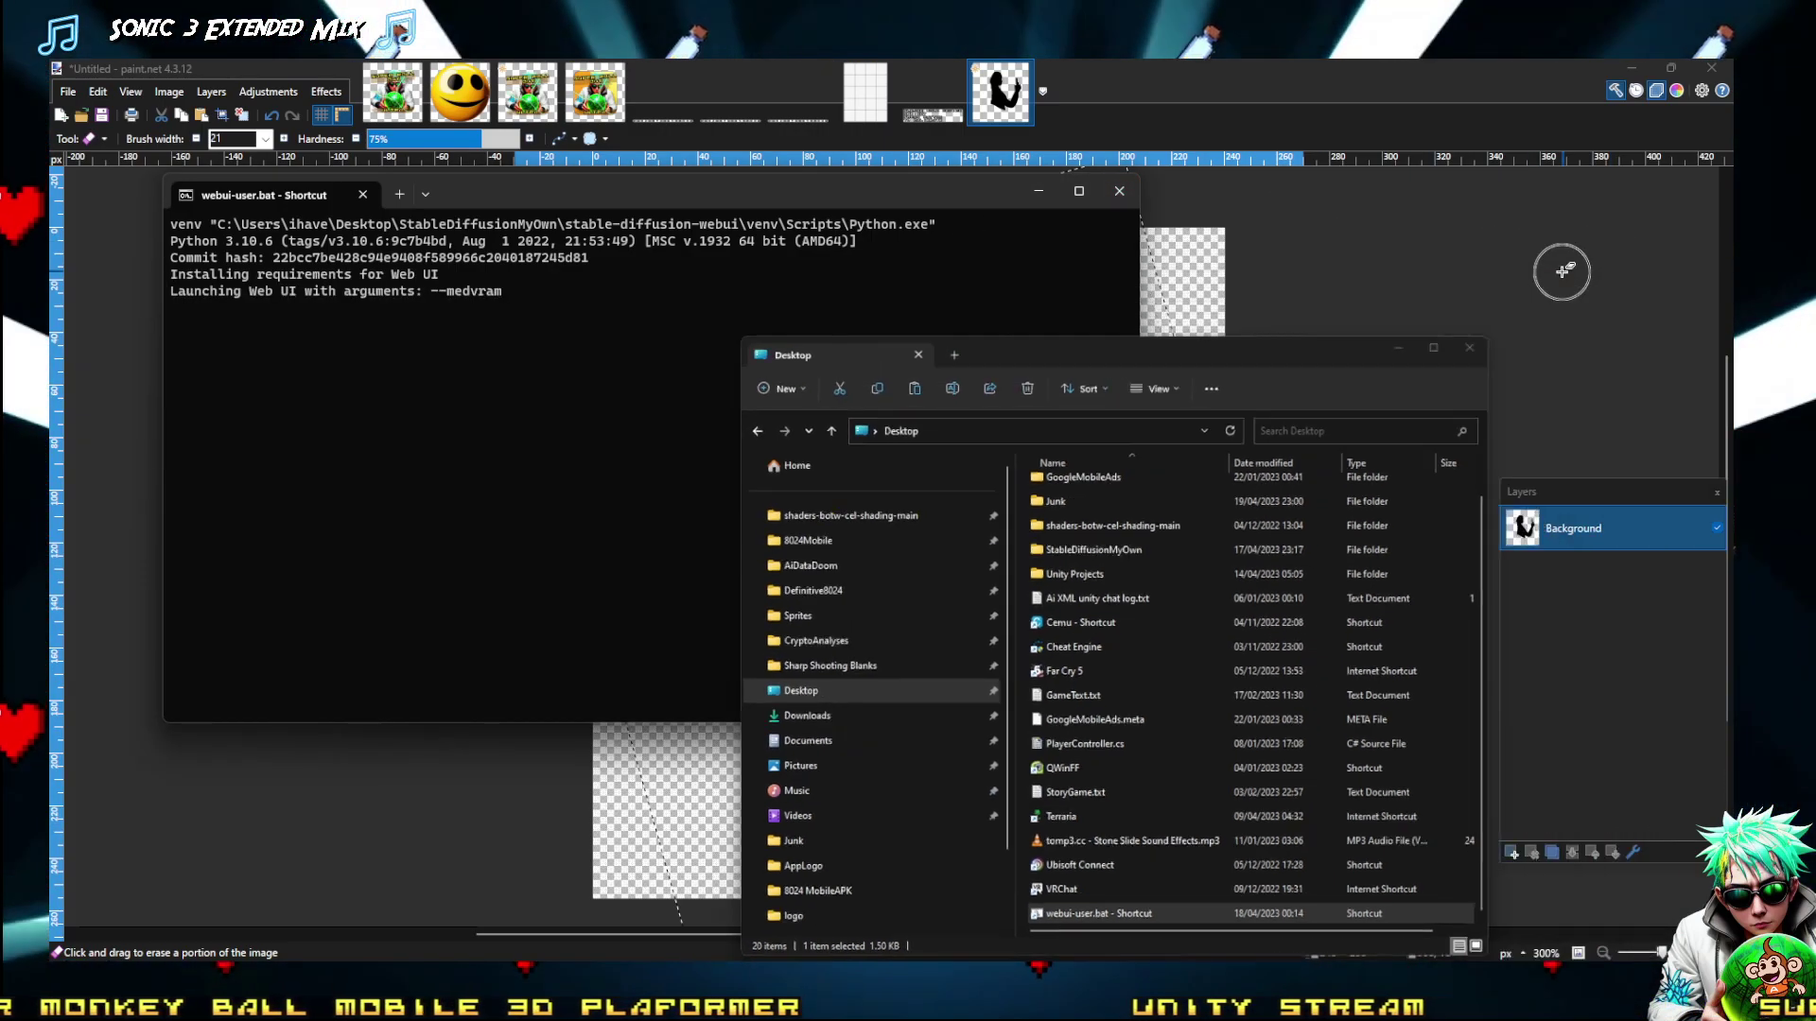
{"action": "mouse_move", "coordinate": [802, 201]}
{"action": "left_mouse_down"}
{"action": "mouse_move", "coordinate": [1097, 321]}
{"action": "mouse_move", "coordinate": [1006, 296]}
{"action": "left_mouse_up"}
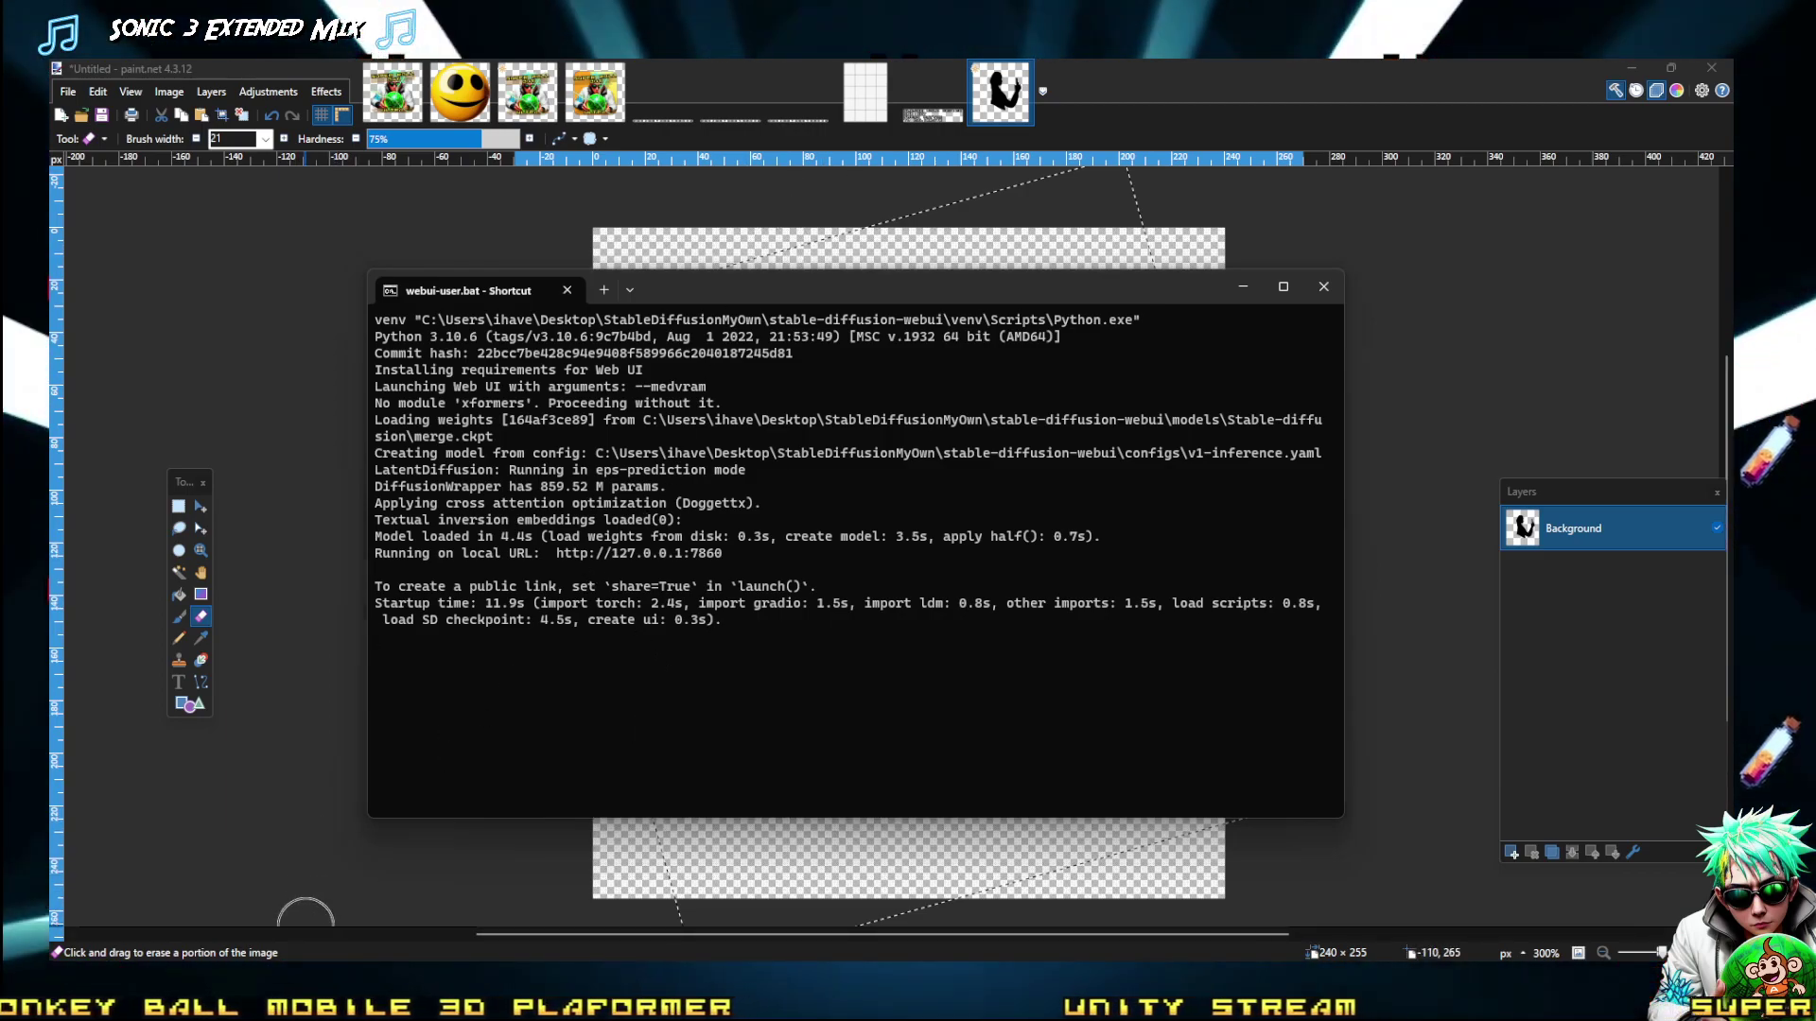
{"action": "key", "text": "alt+Tab"}
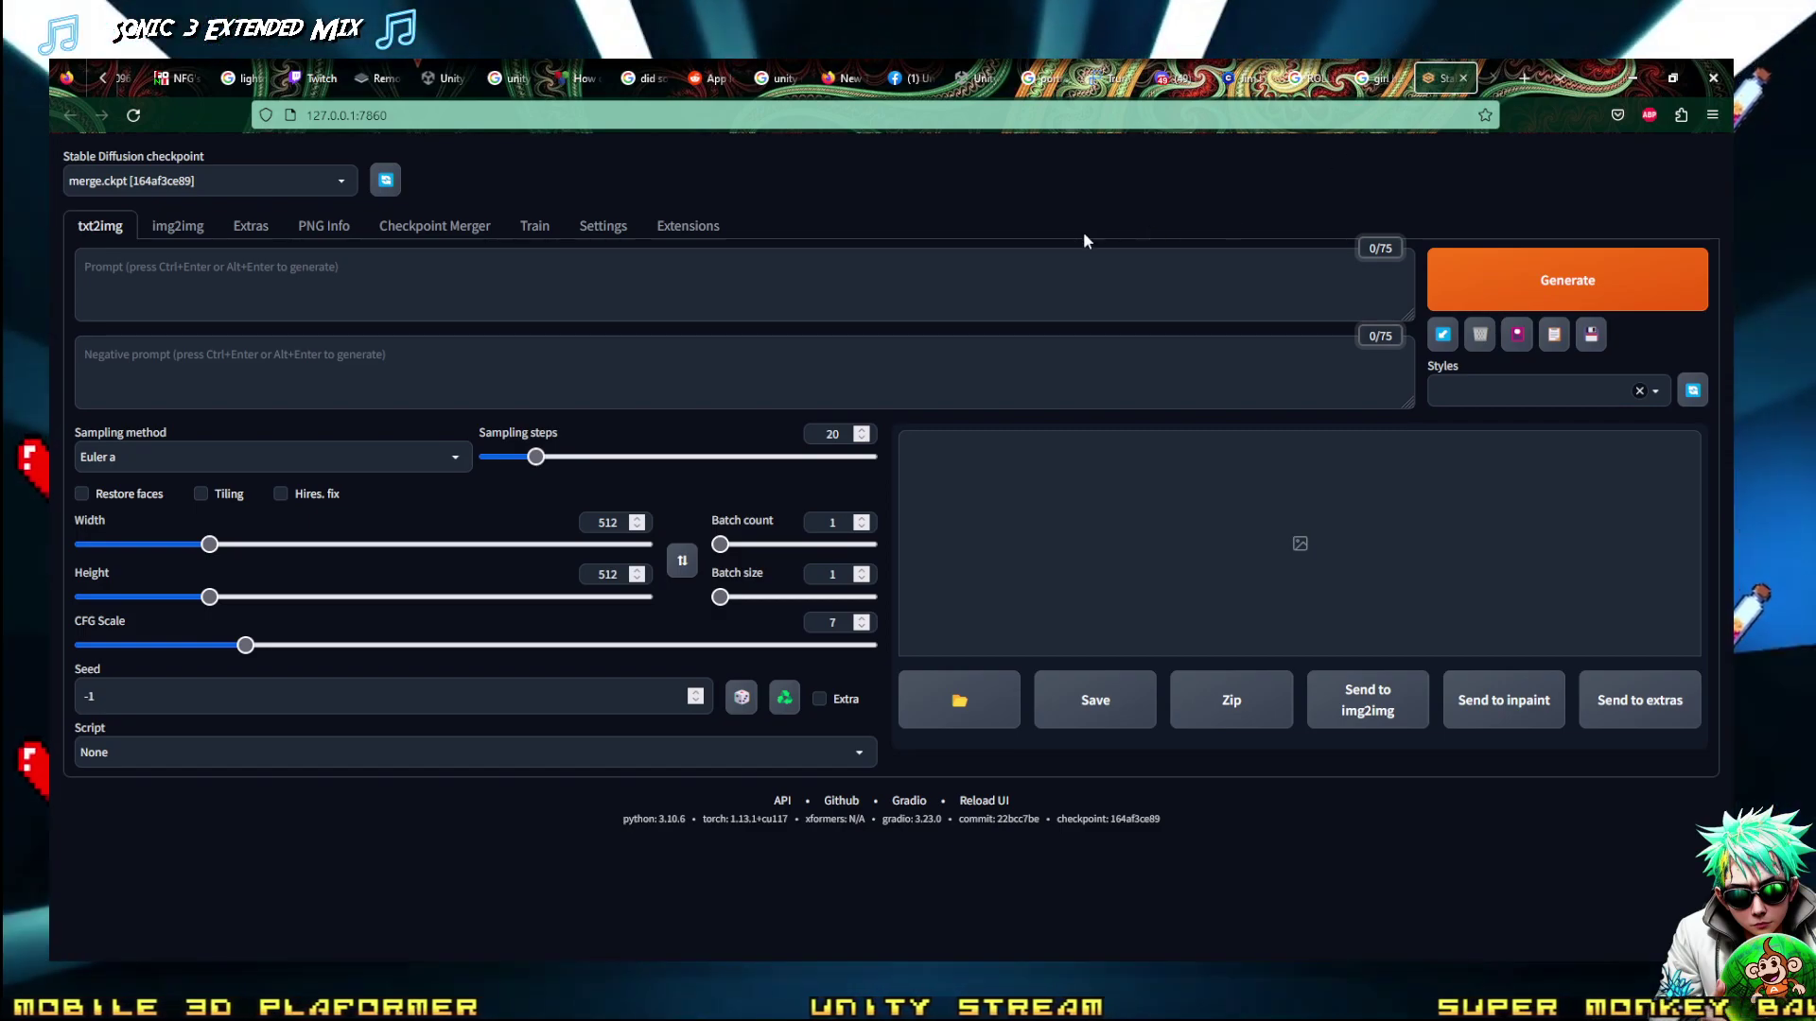
Start the txt2img prompt, then look up and copy the spelling of 'silhouette' in a new tab
{"action": "left_click", "coordinate": [1002, 288]}
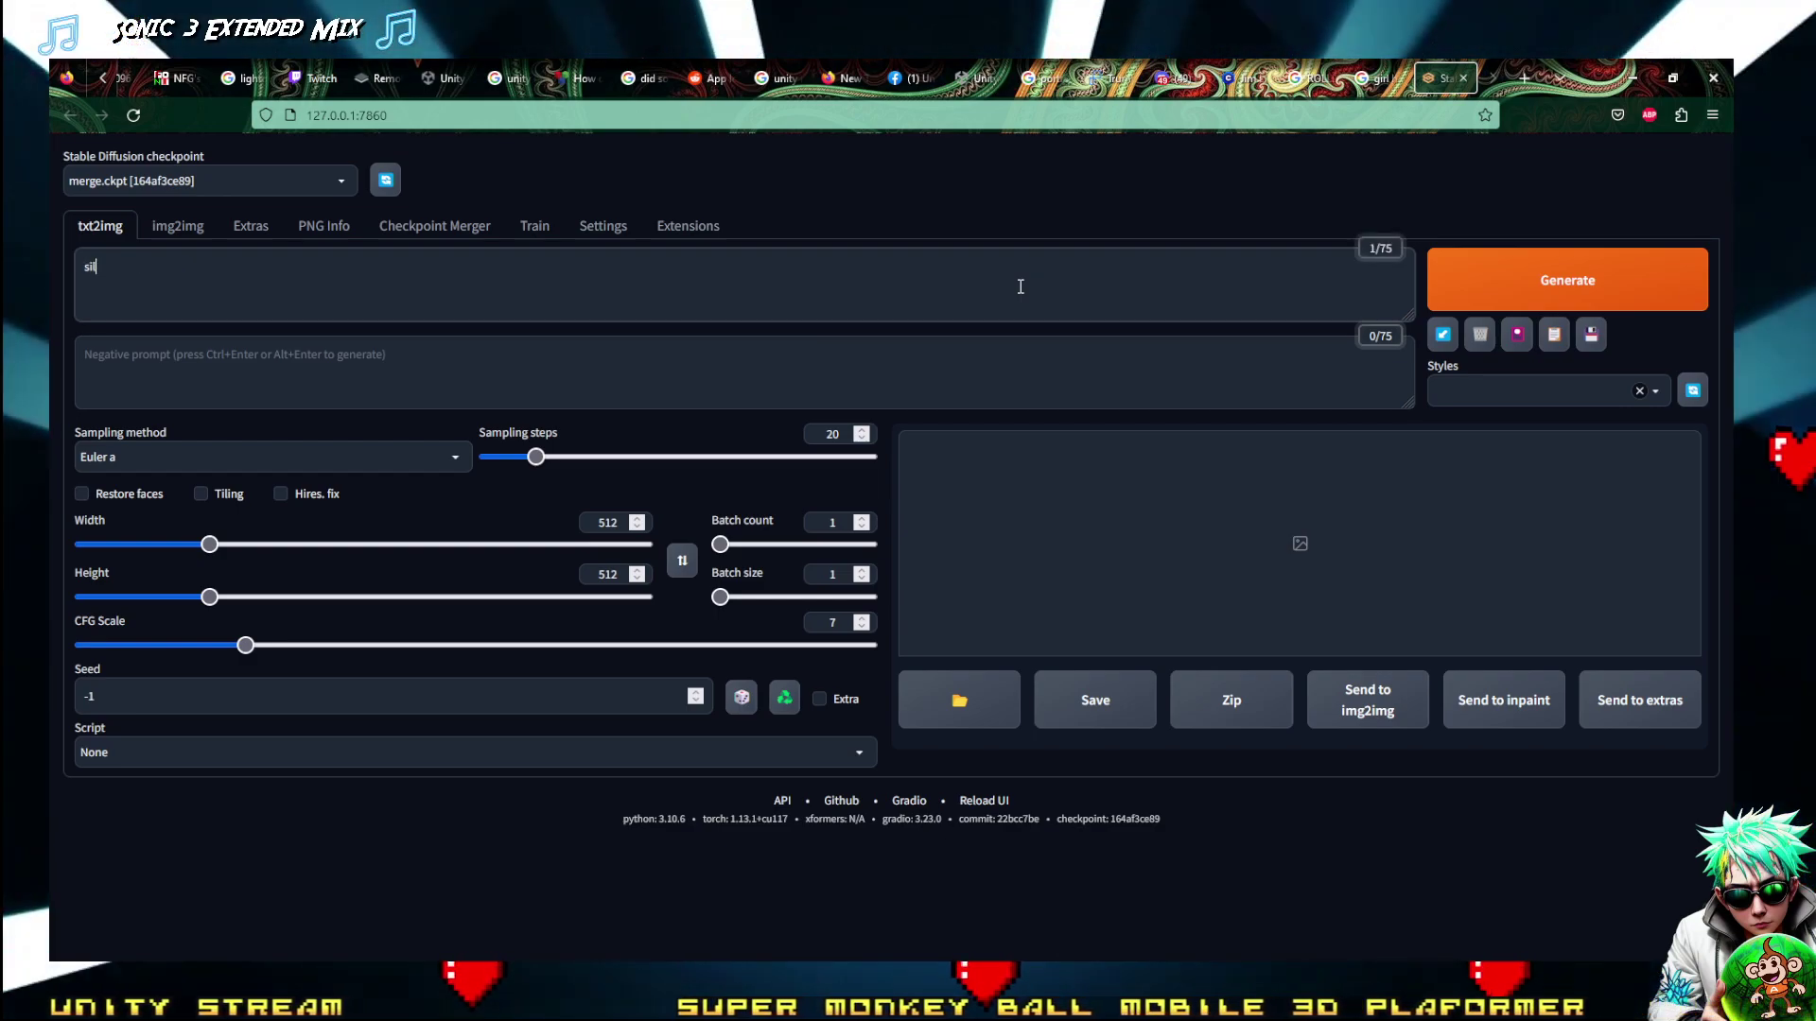
{"action": "type", "text": "ouet"}
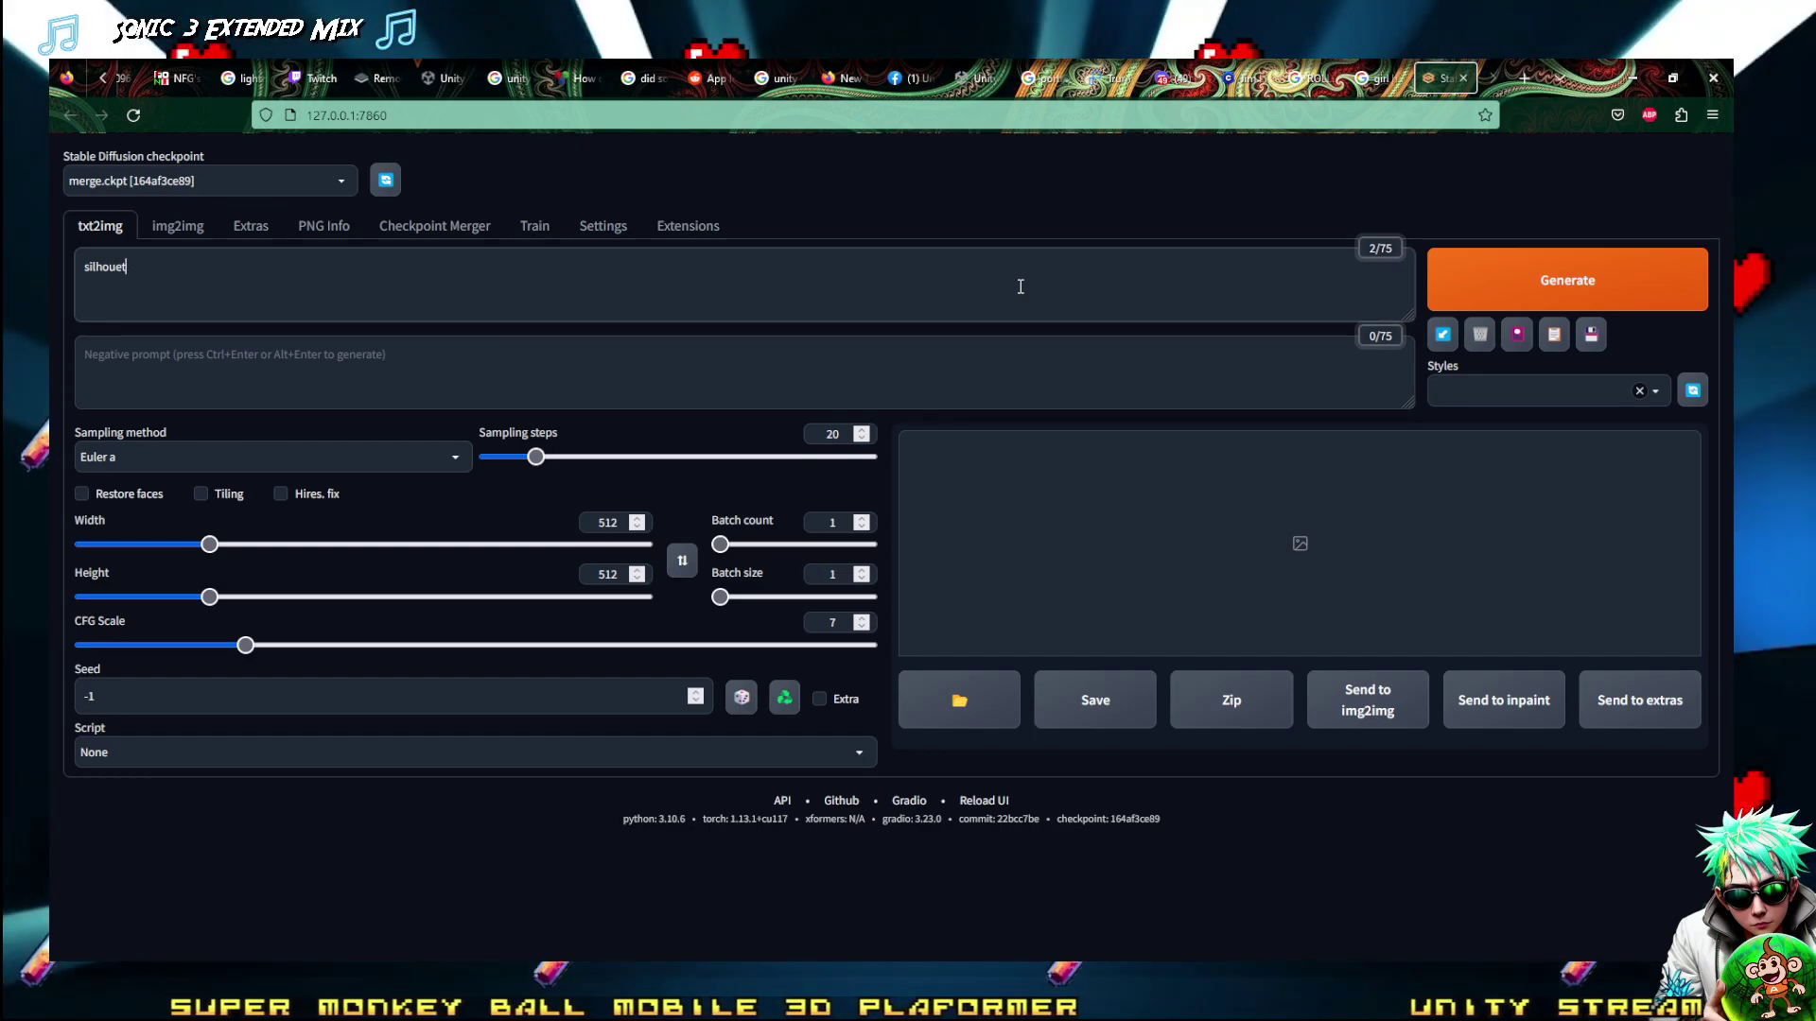
{"action": "key", "text": "BackSpace"}
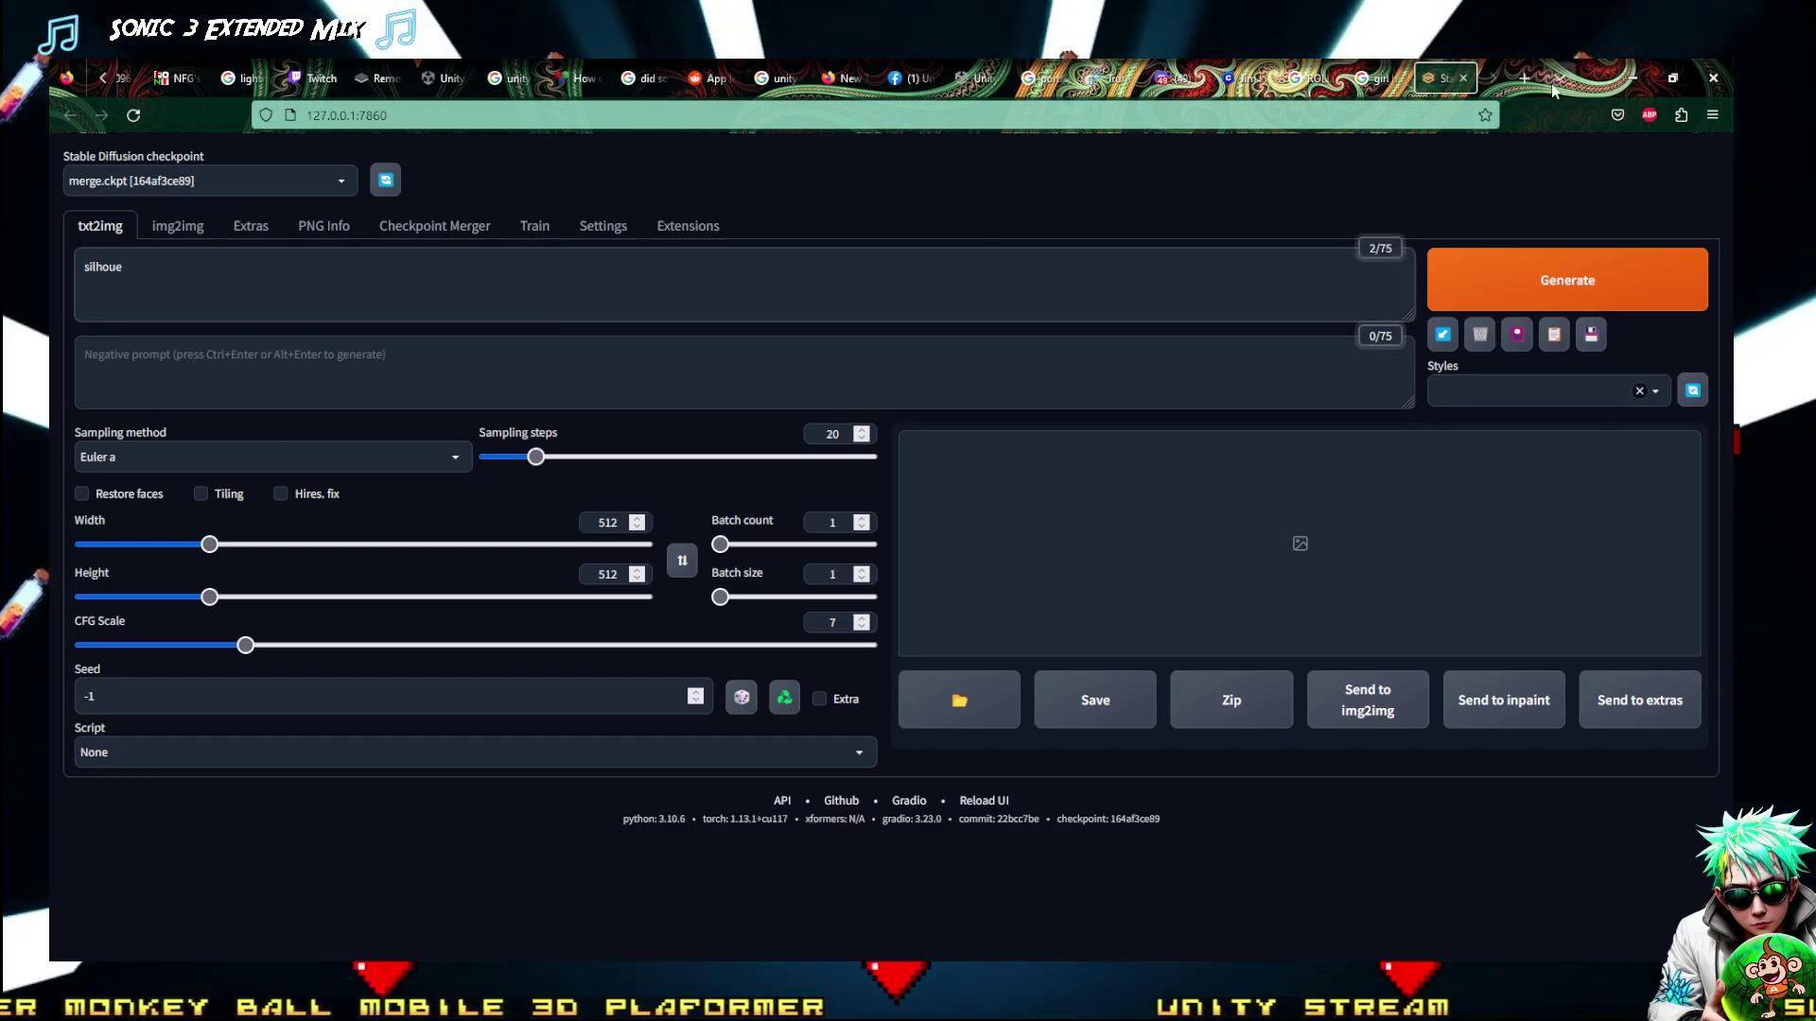
{"action": "left_click", "coordinate": [1524, 77]}
{"action": "type", "text": "silh"}
{"action": "key", "text": "Down"}
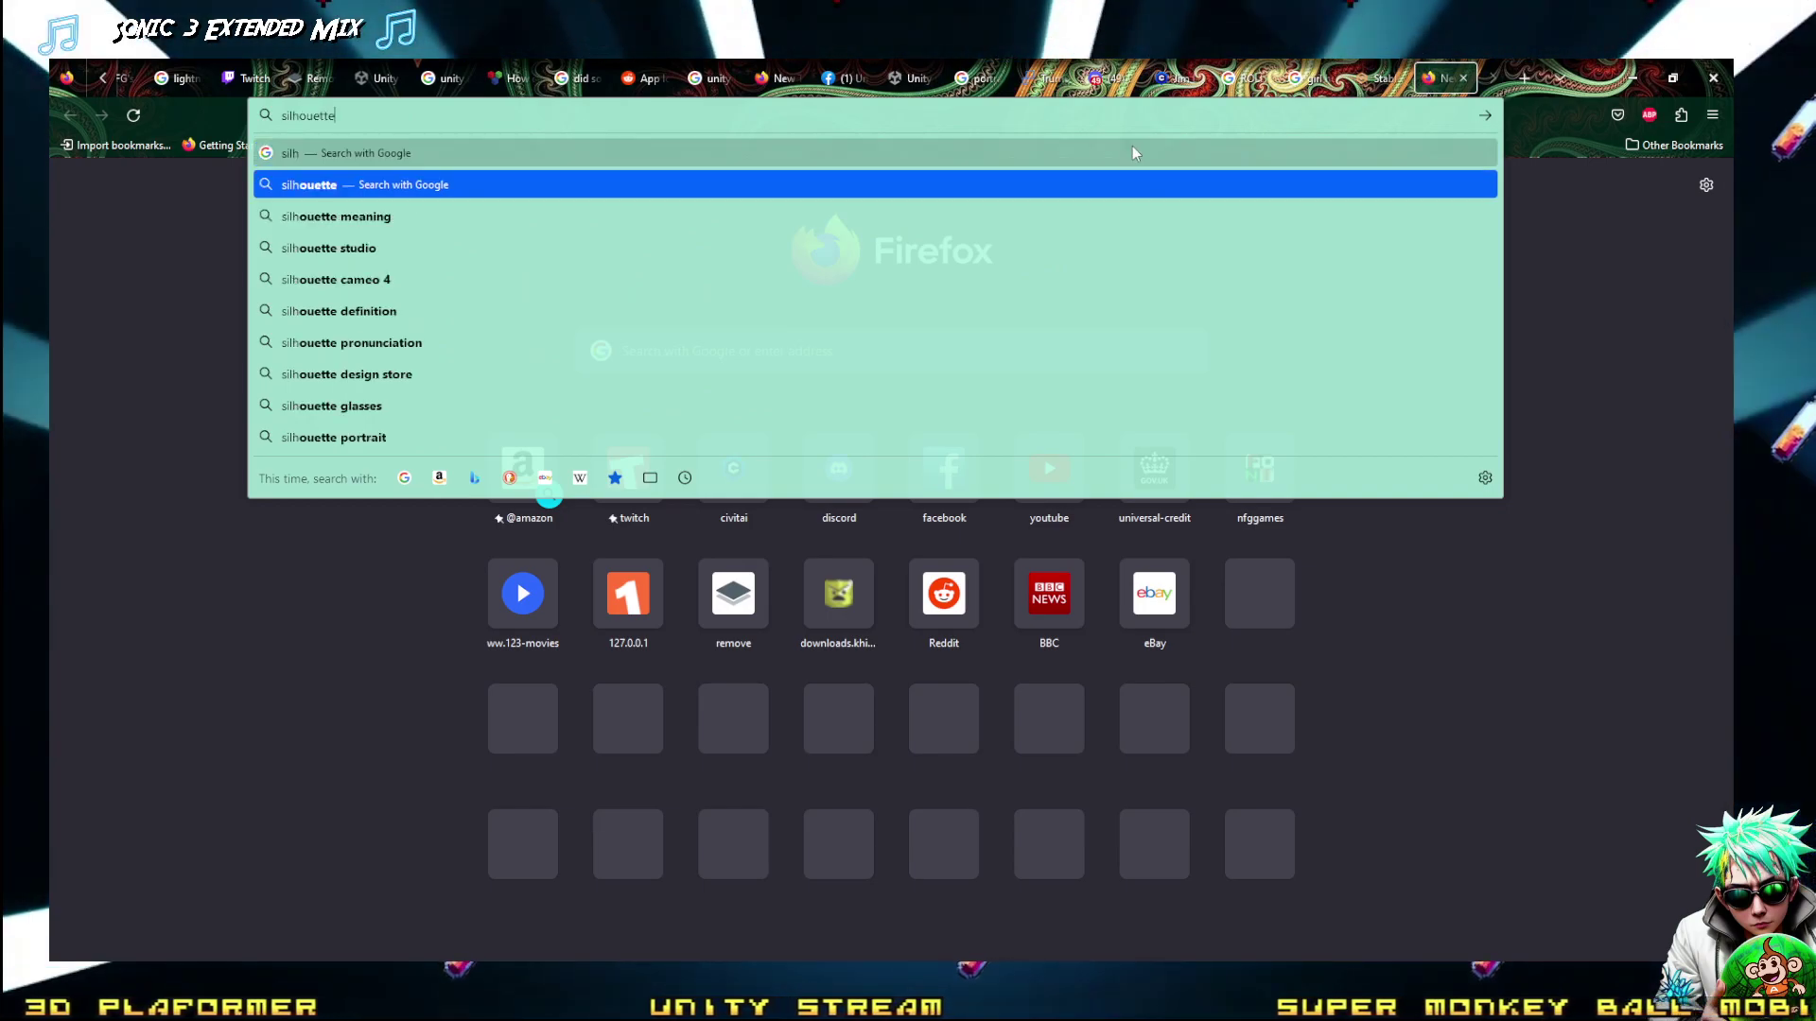
{"action": "key", "text": "ctrl+a"}
{"action": "key", "text": "ctrl+c"}
Enter 'silhouette, of gender neutral person holding phone upright' and generate twice, hitting a NansException
{"action": "left_click", "coordinate": [1376, 78]}
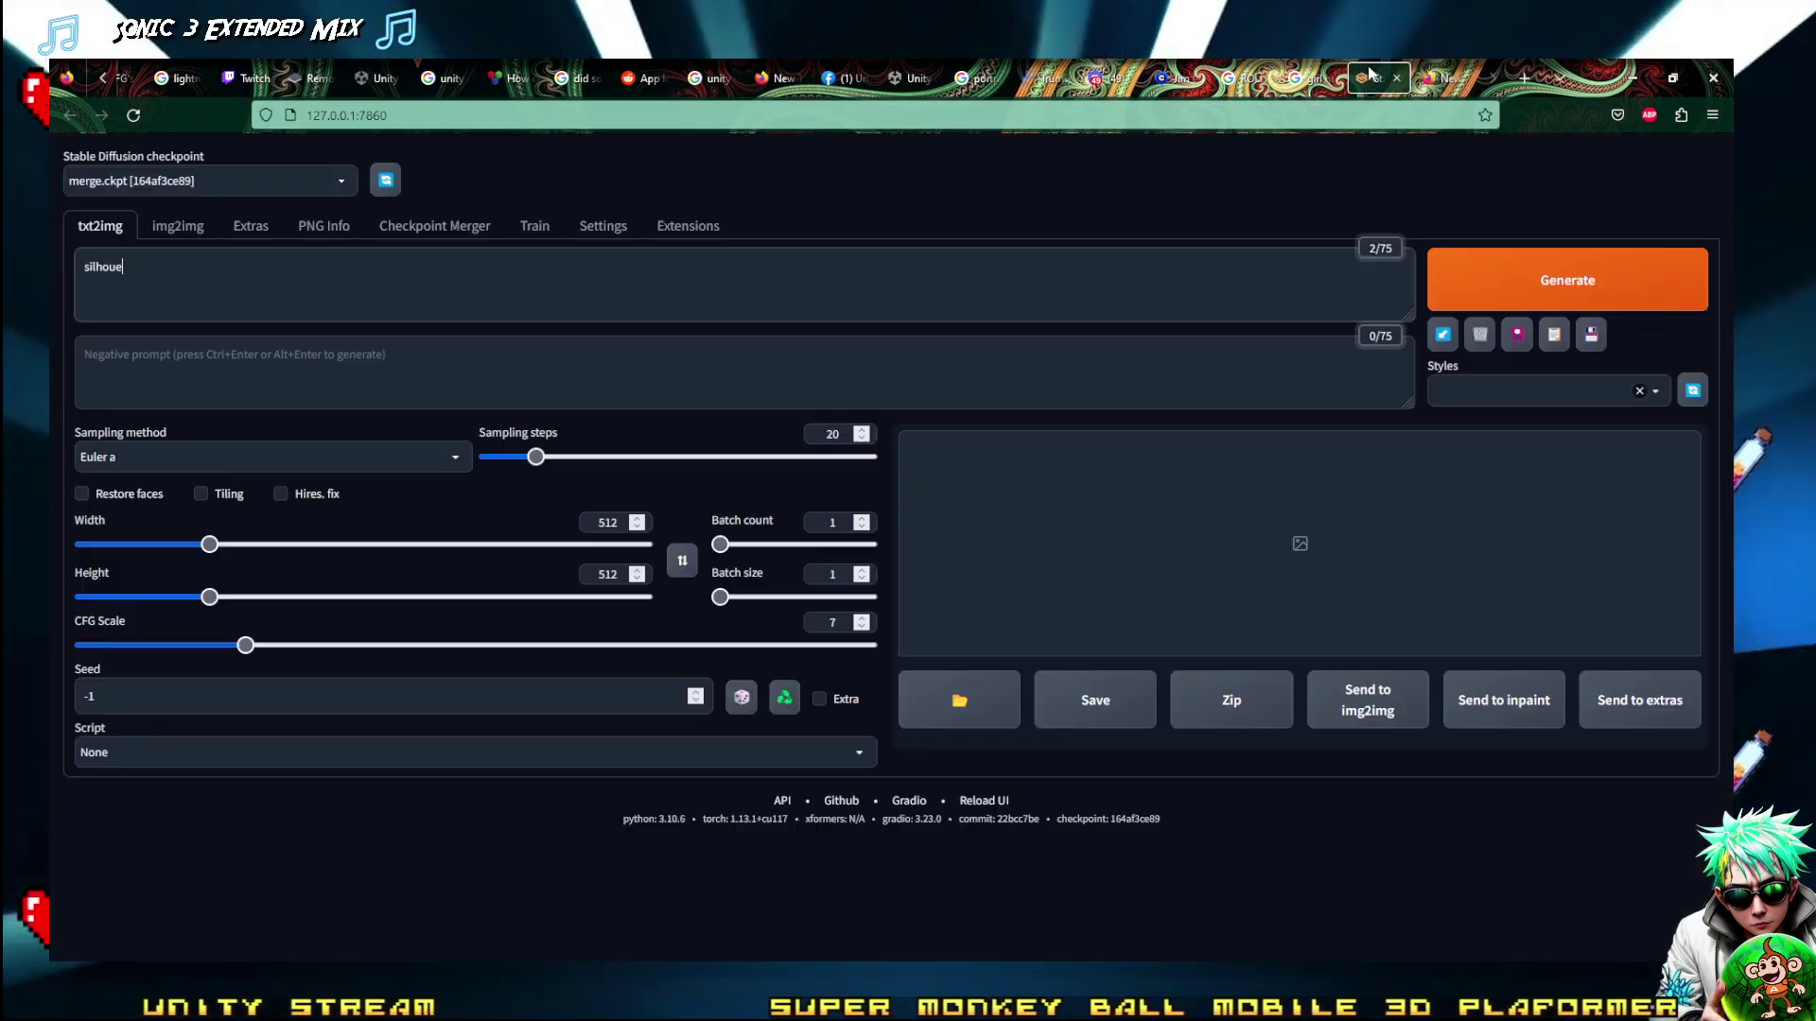
{"action": "left_click", "coordinate": [122, 370]}
{"action": "key", "text": "ctrl+v"}
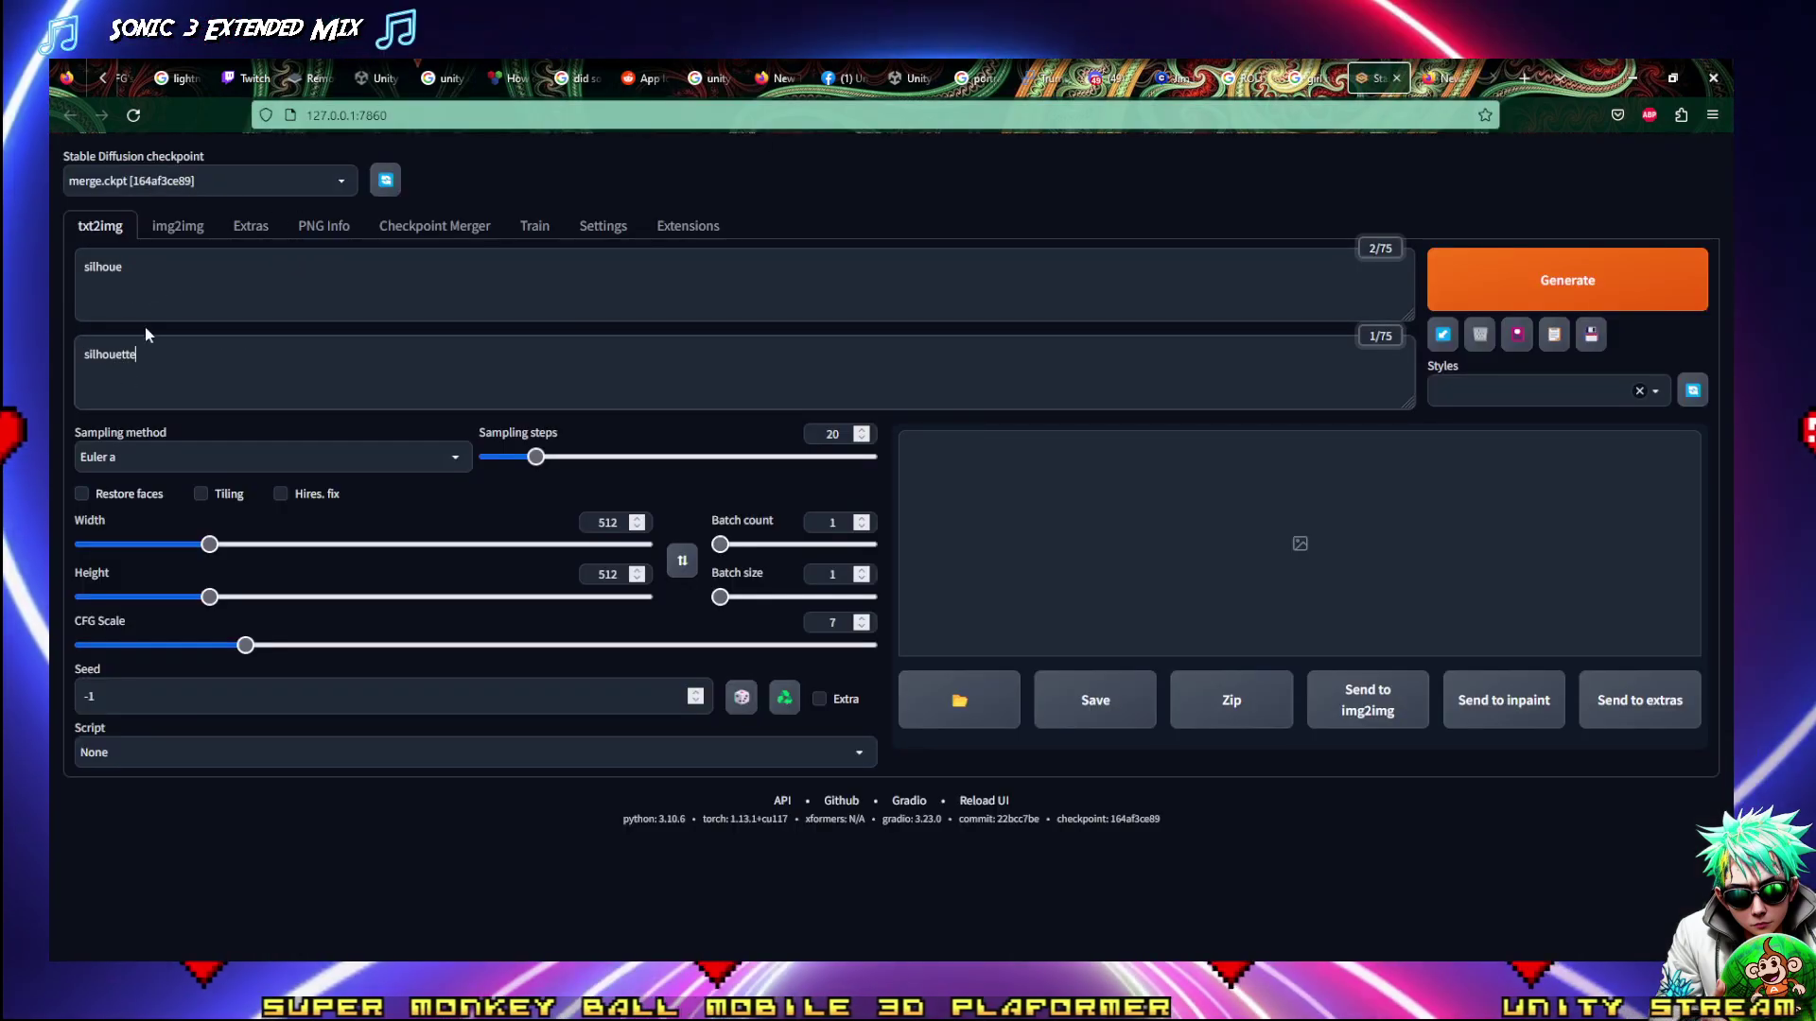
{"action": "key", "text": "shift+Left"}
{"action": "key", "text": "shift+Left"}
{"action": "key", "text": "shift+Left"}
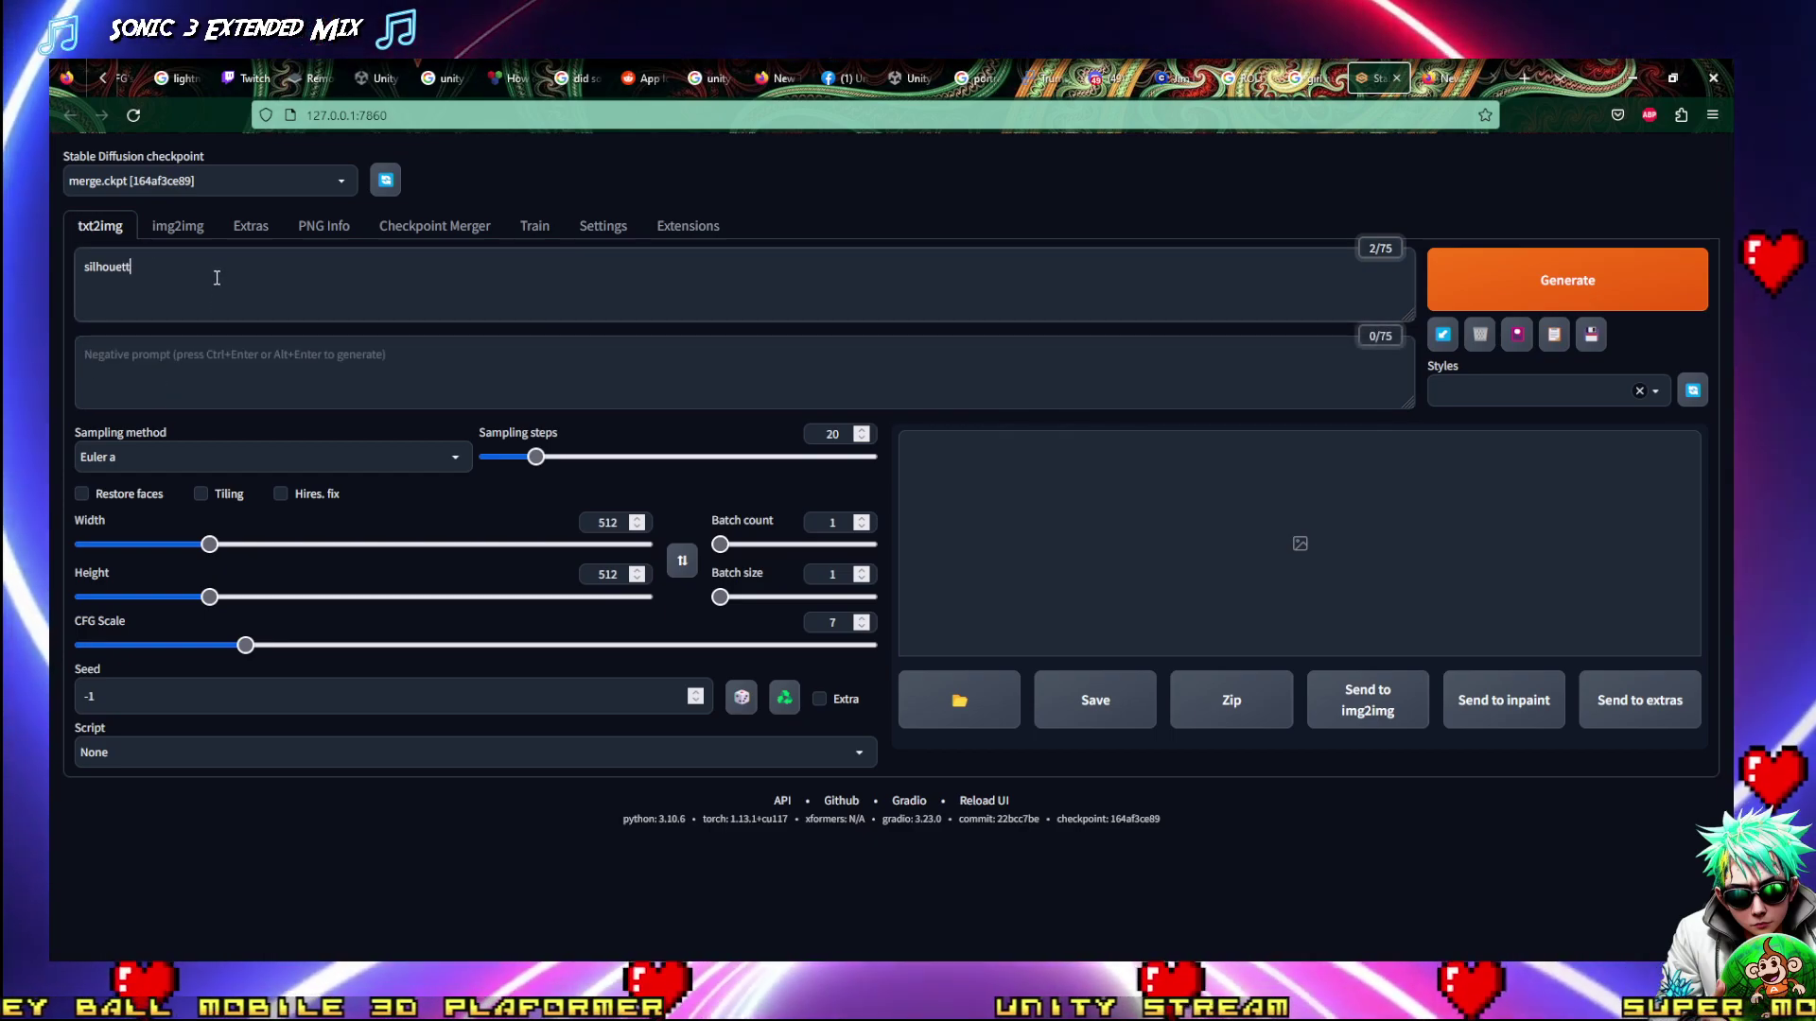
{"action": "type", "text": "e"}
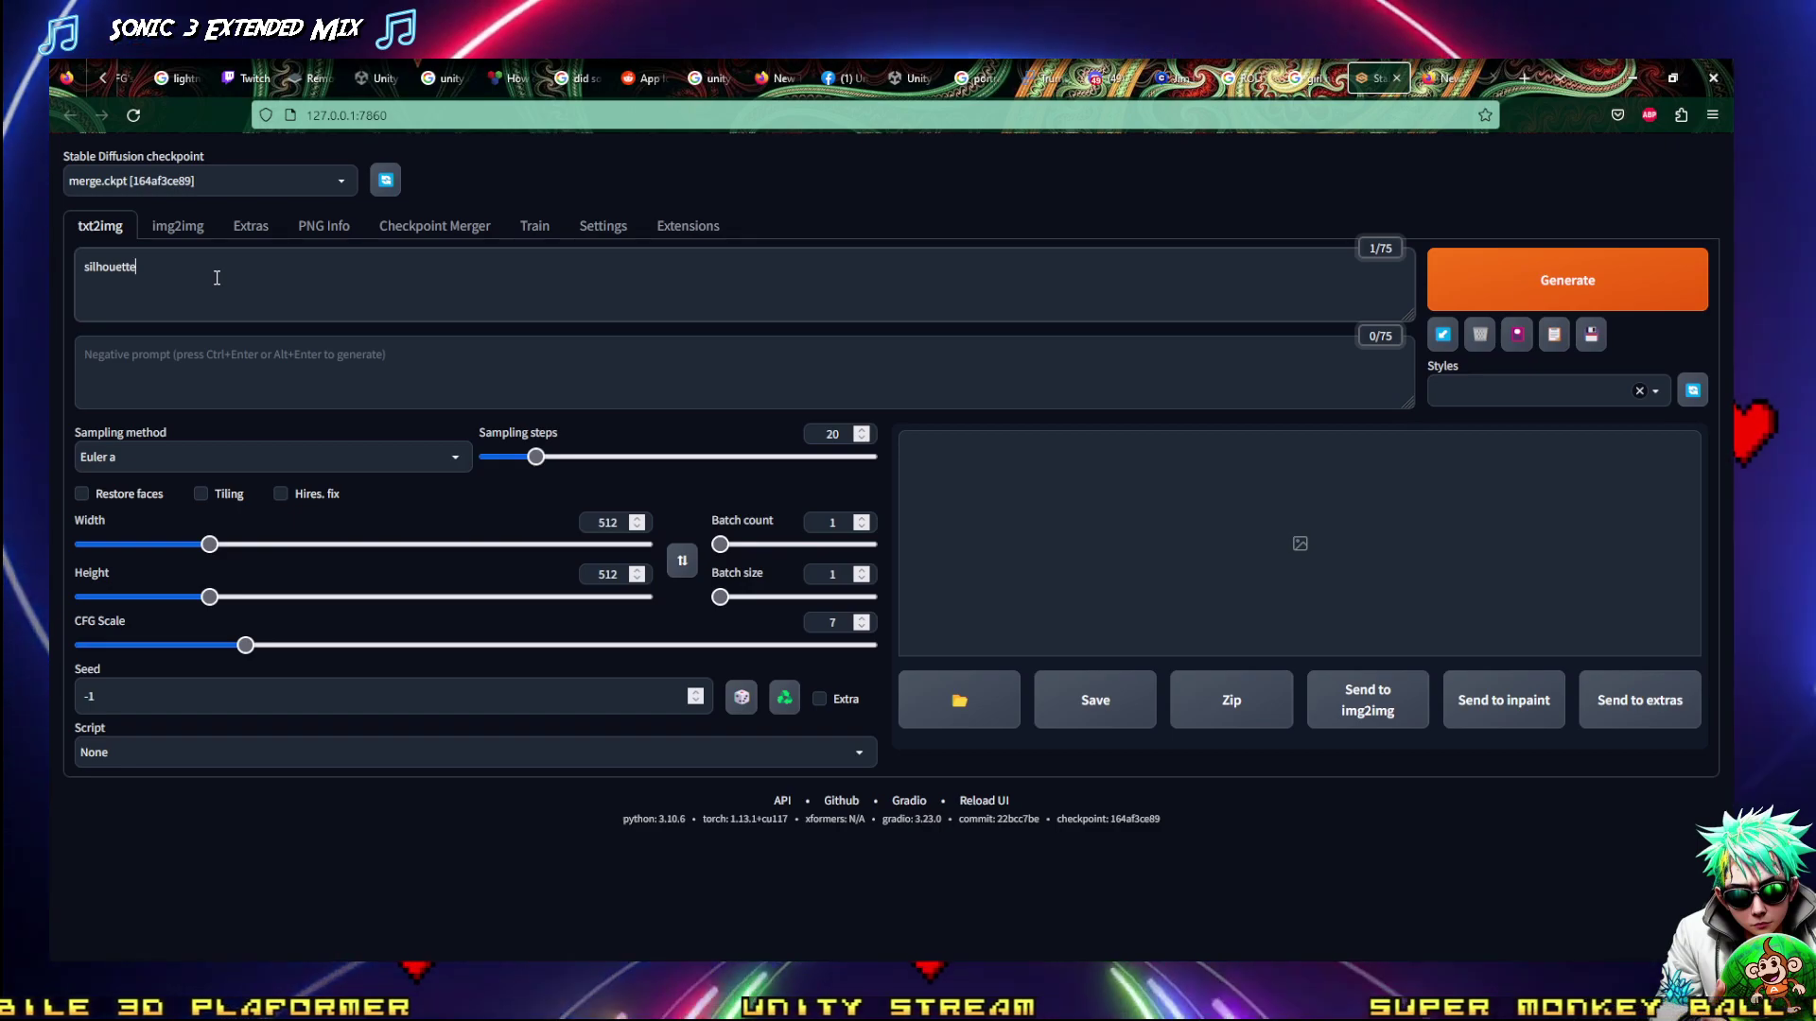
{"action": "type", "text": ", of"}
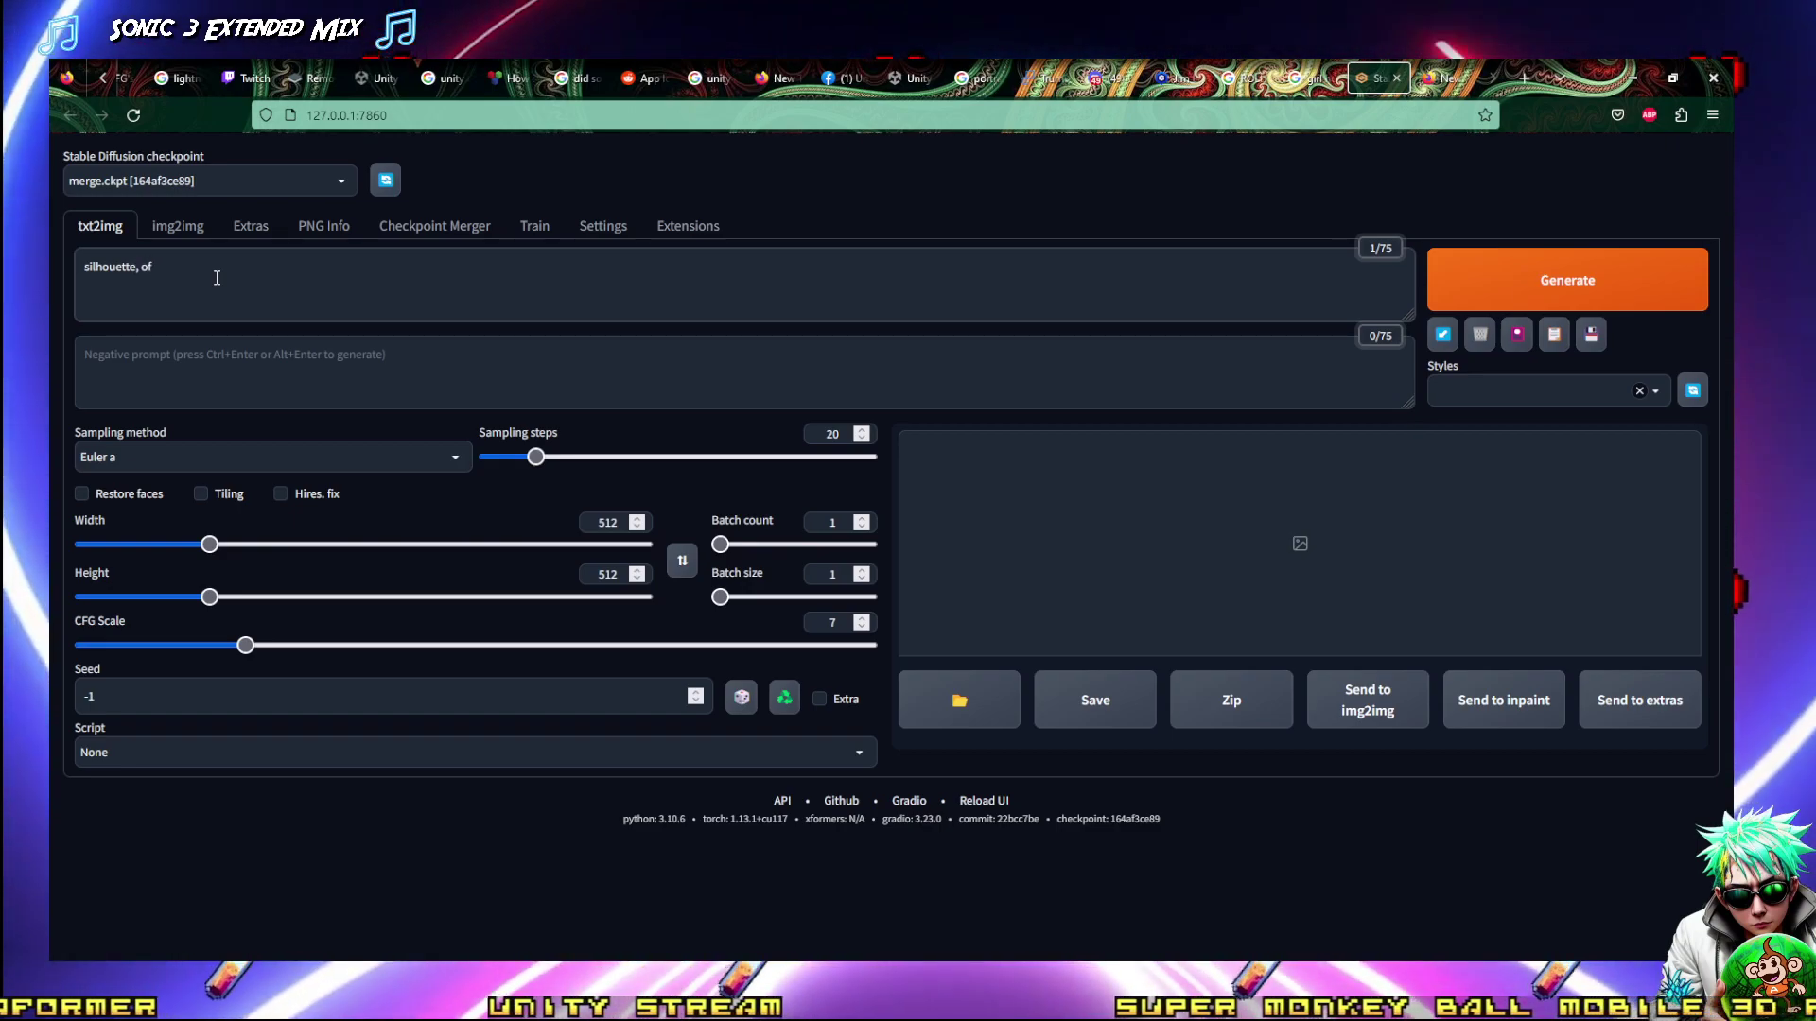
{"action": "type", "text": " g"}
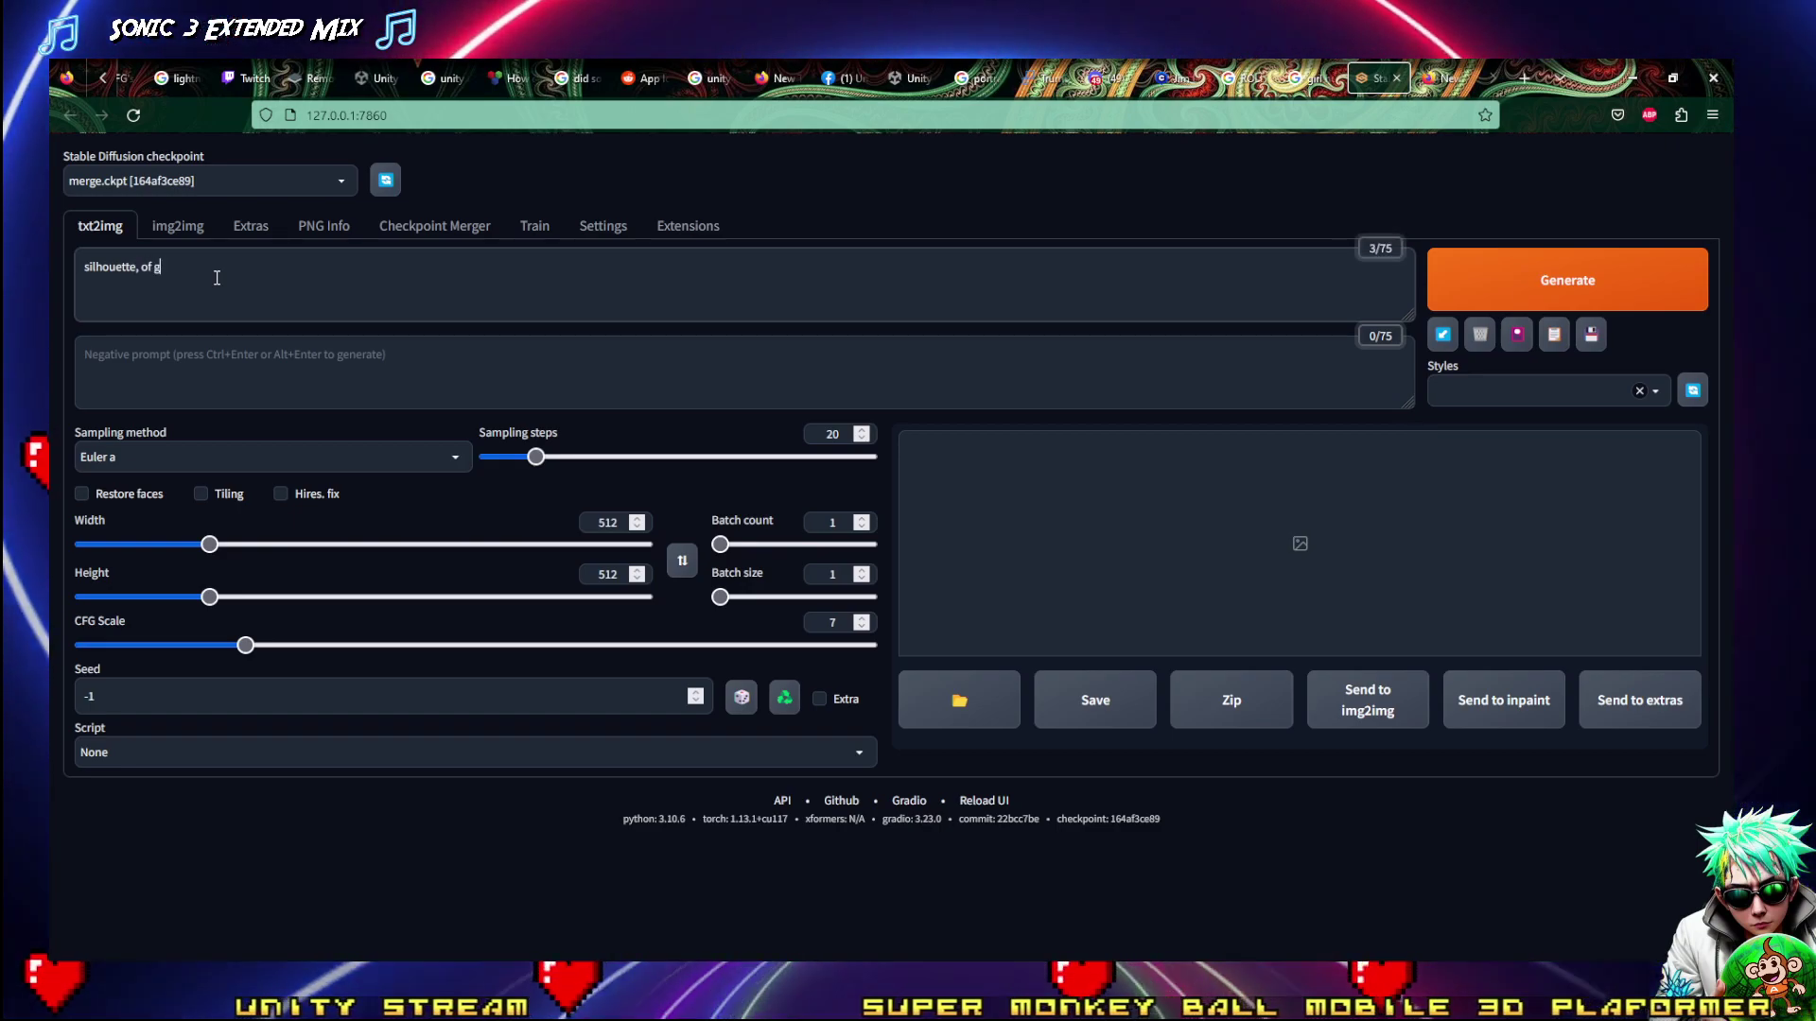
{"action": "type", "text": "ender"}
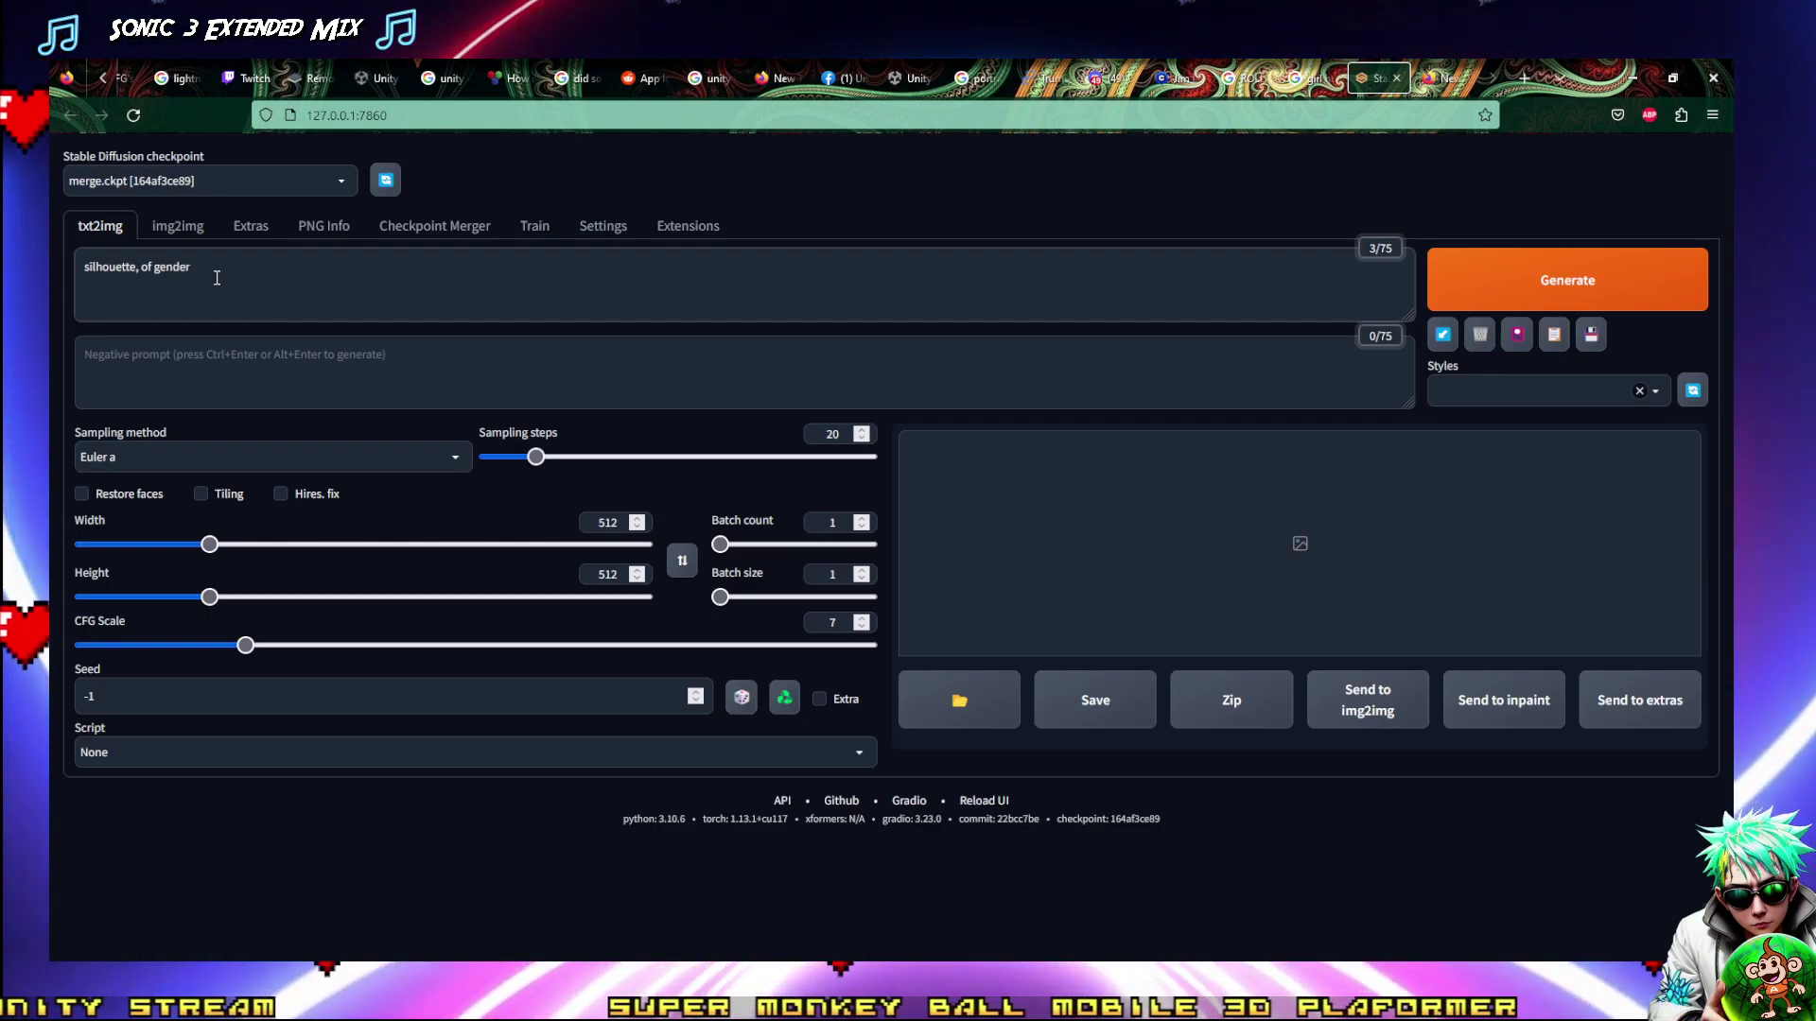
{"action": "type", "text": " neutral person hold"}
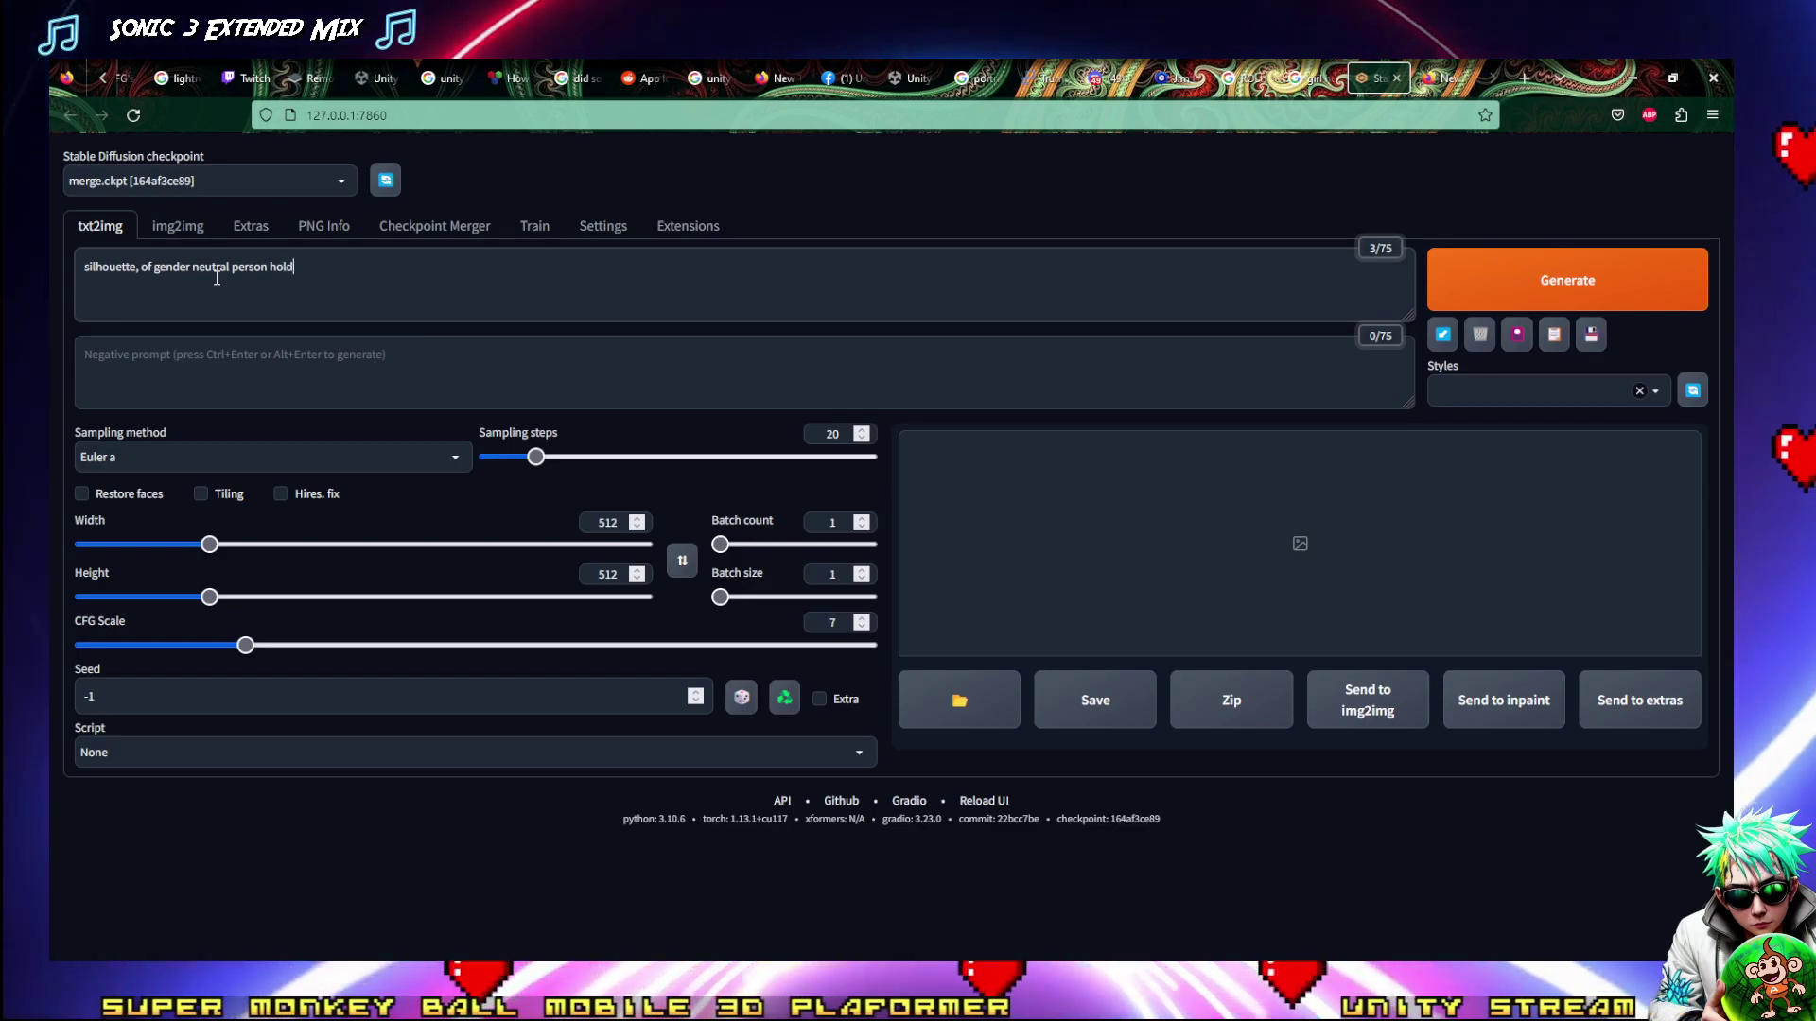
{"action": "type", "text": "ing phone"}
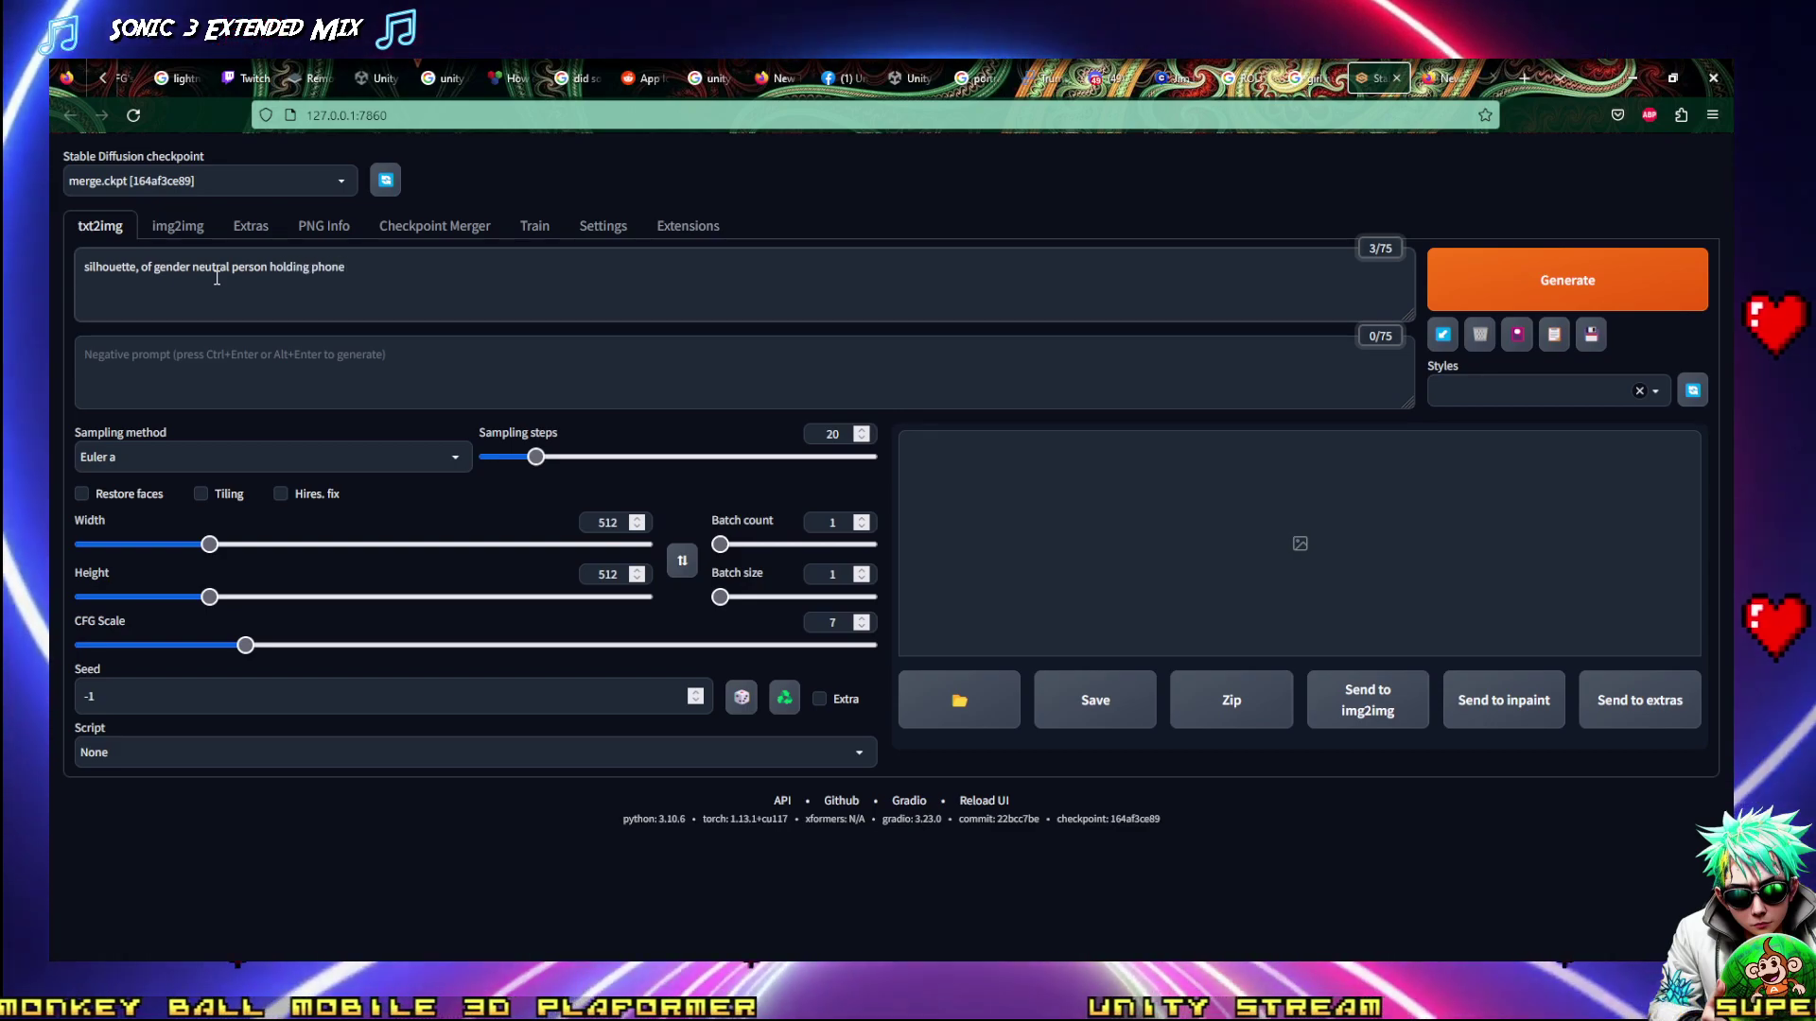
{"action": "type", "text": " upr"}
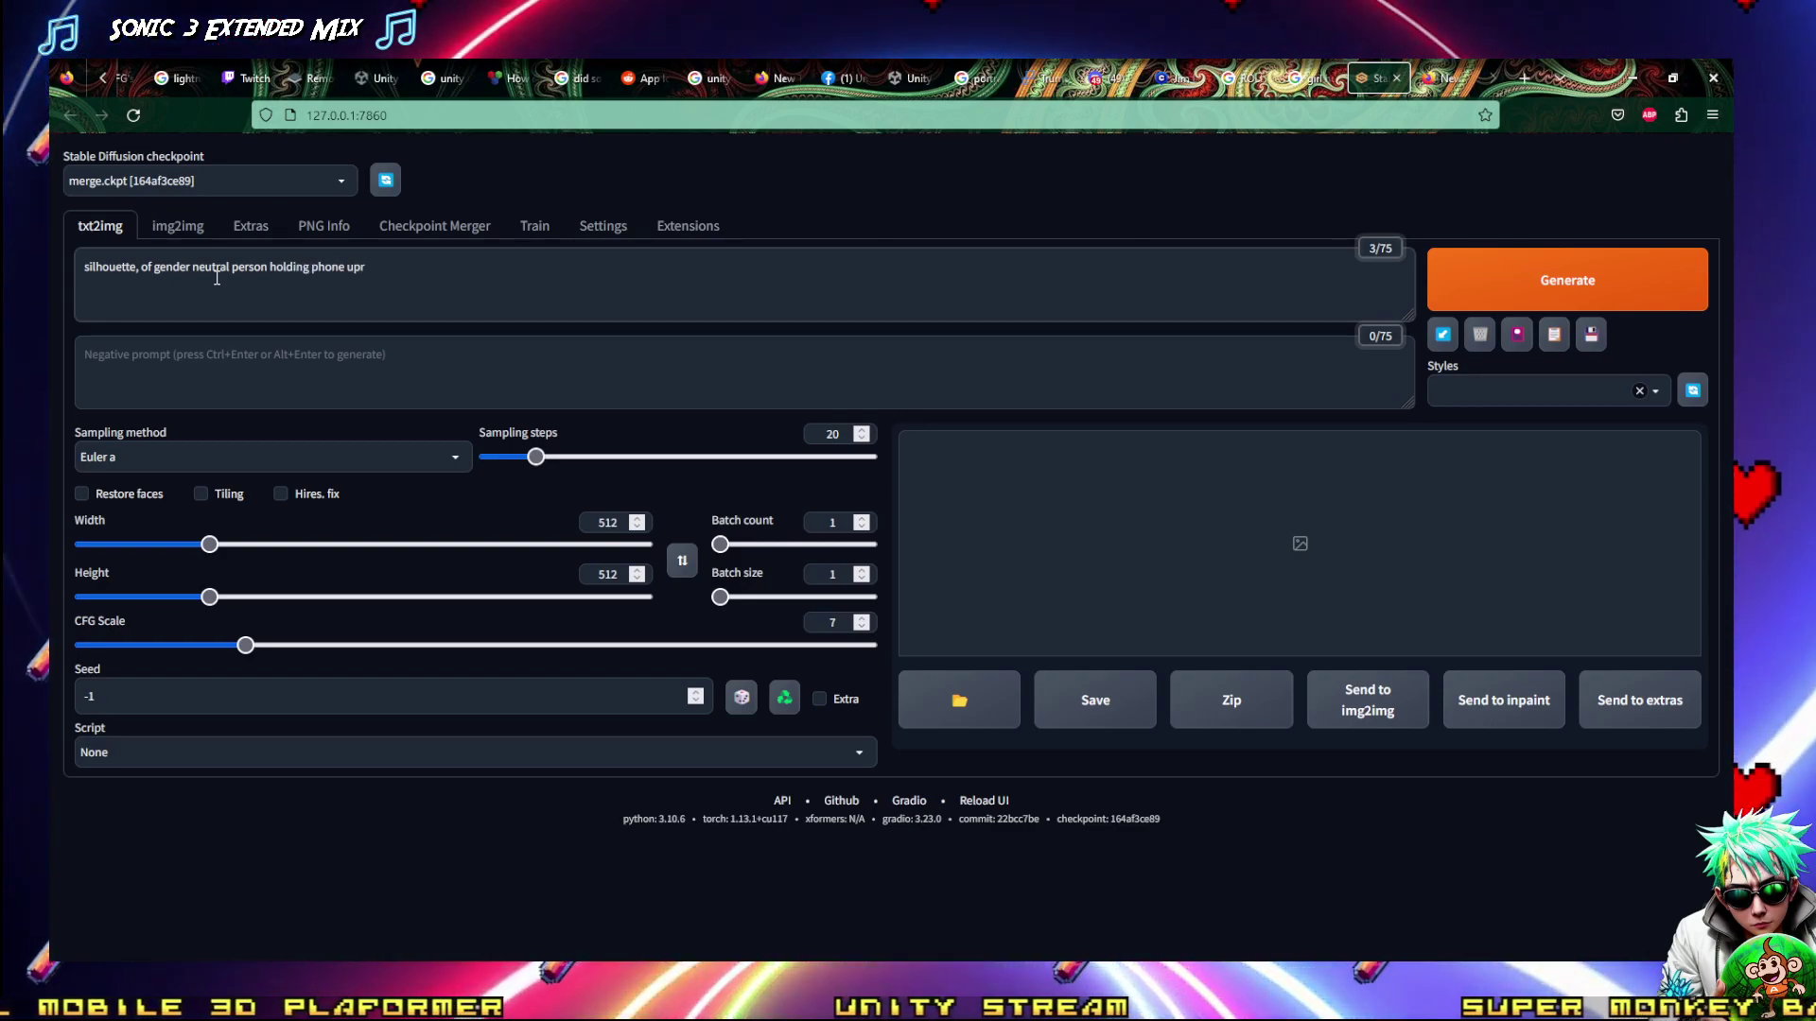
{"action": "type", "text": "ight"}
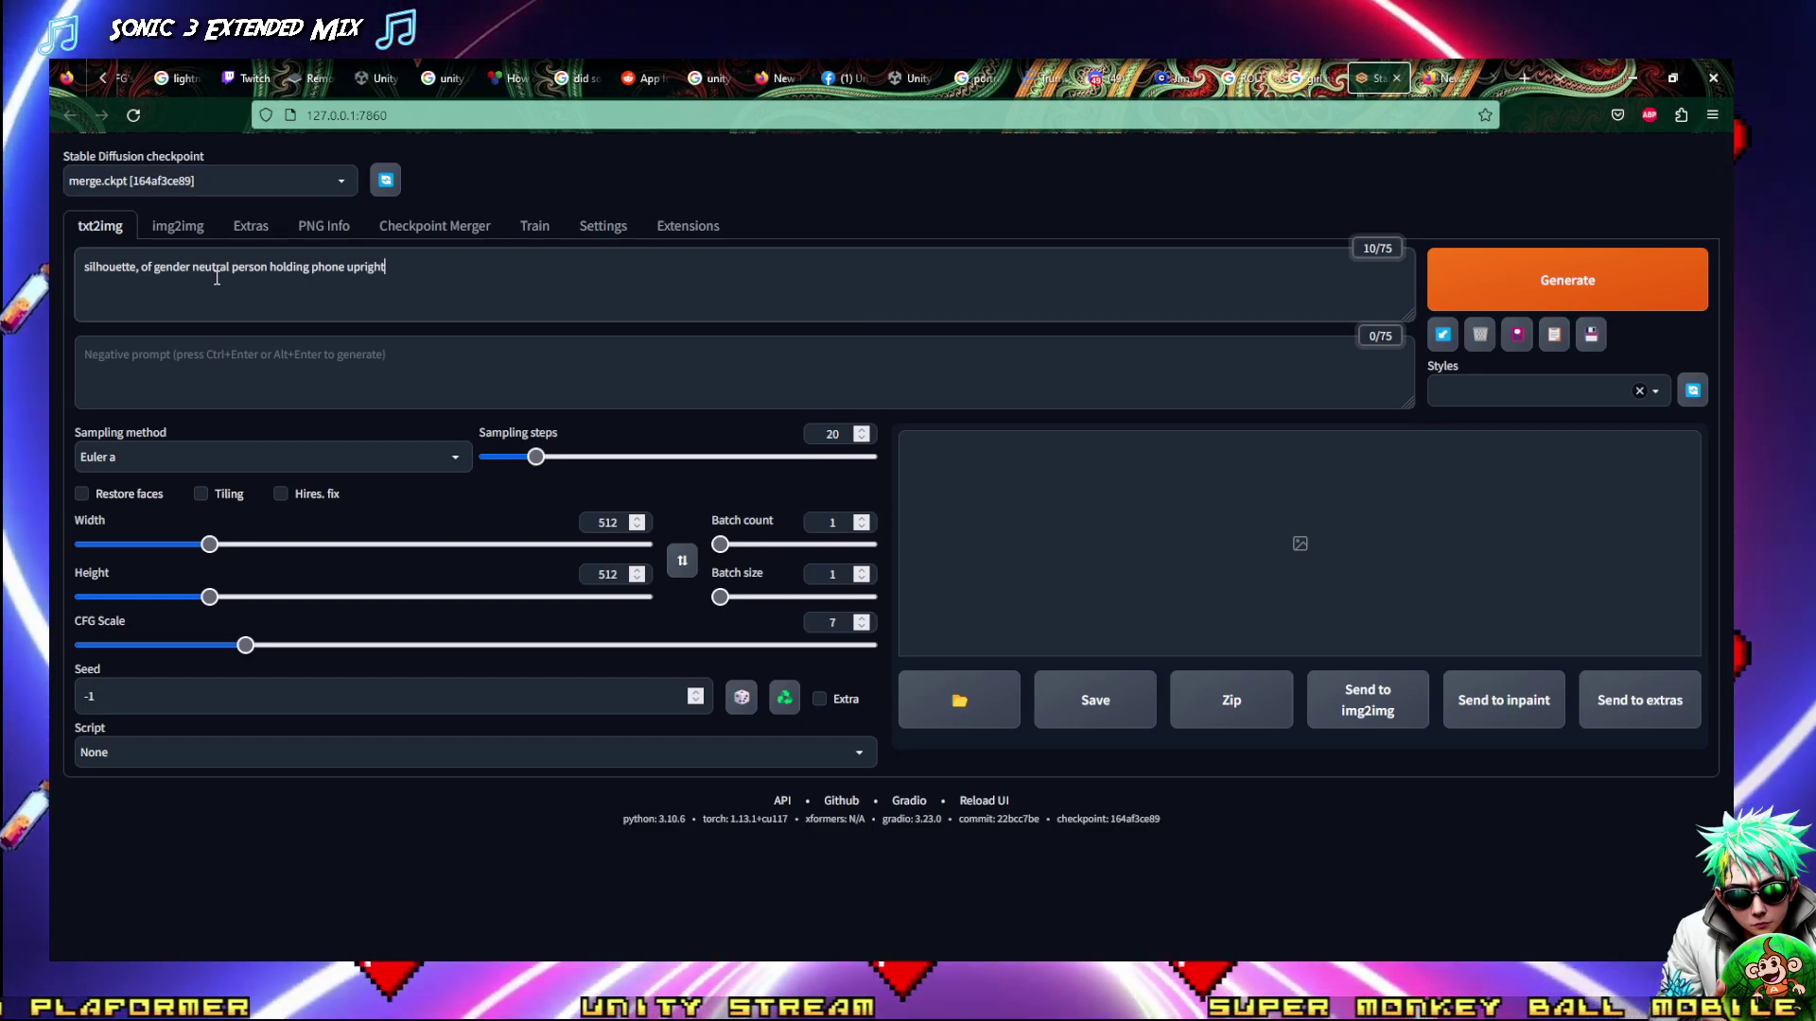
{"action": "left_click", "coordinate": [1568, 301]}
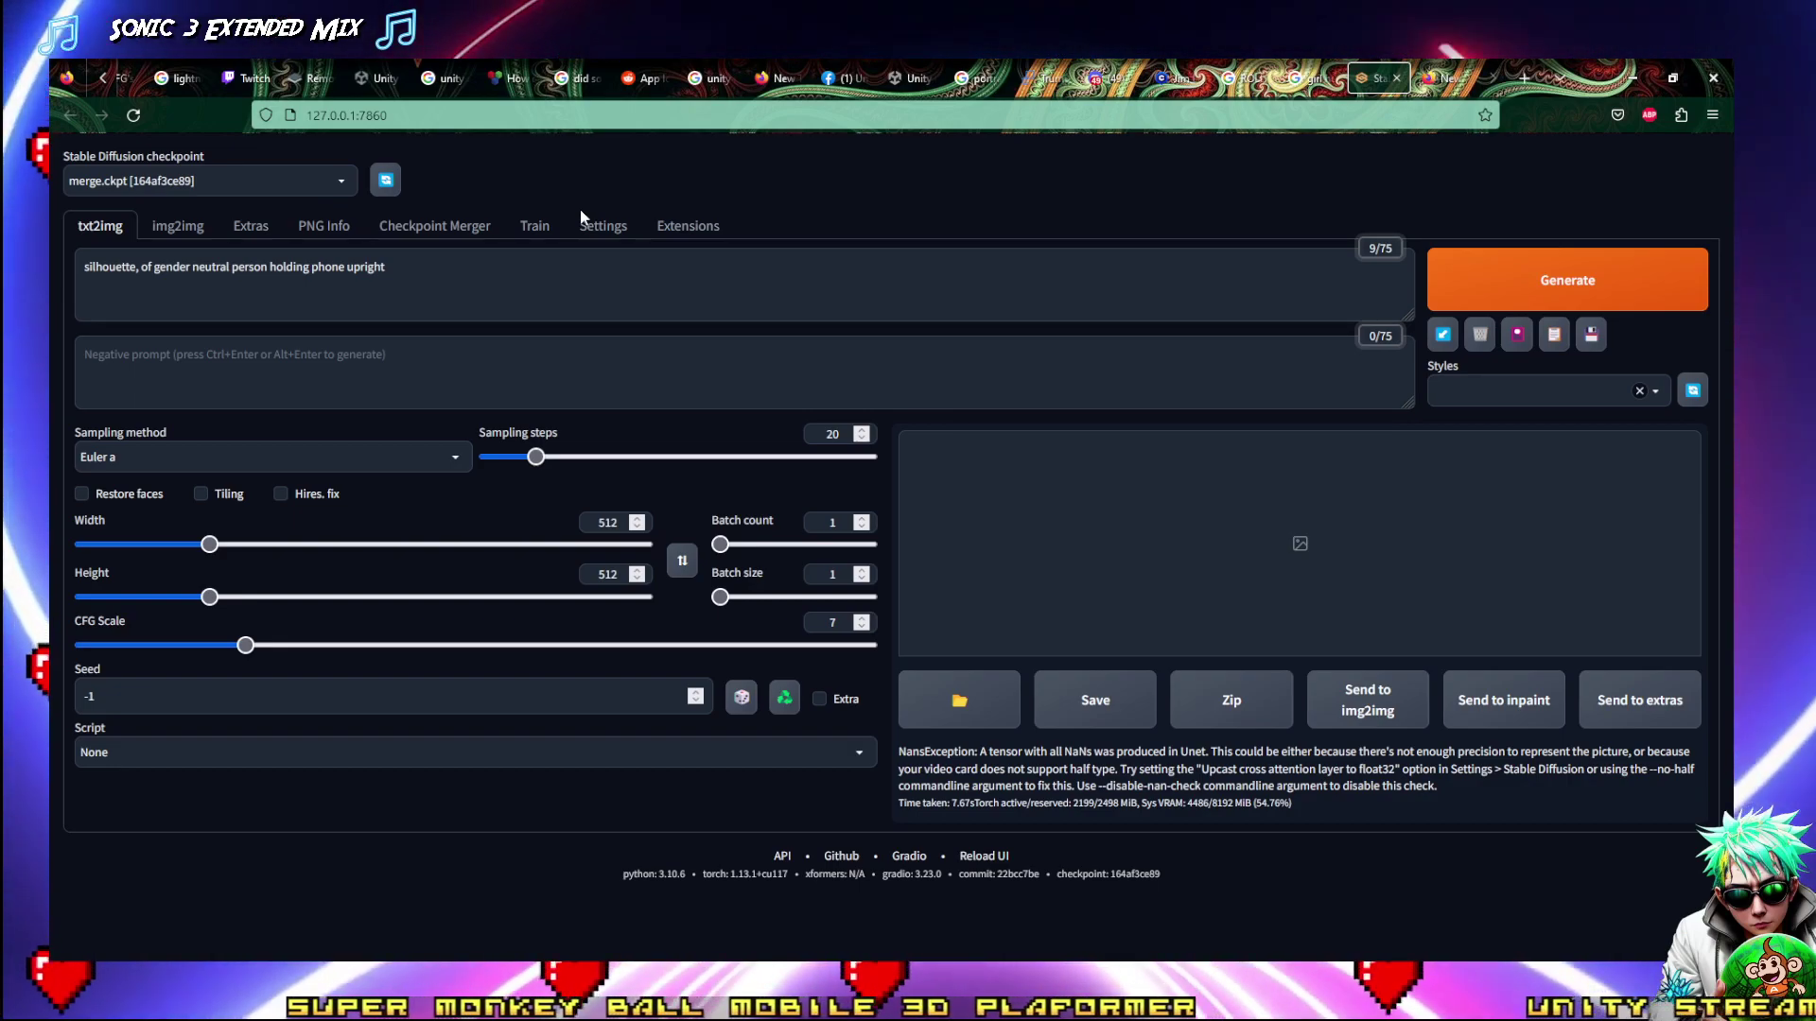
{"action": "key", "text": "ctrl+Return"}
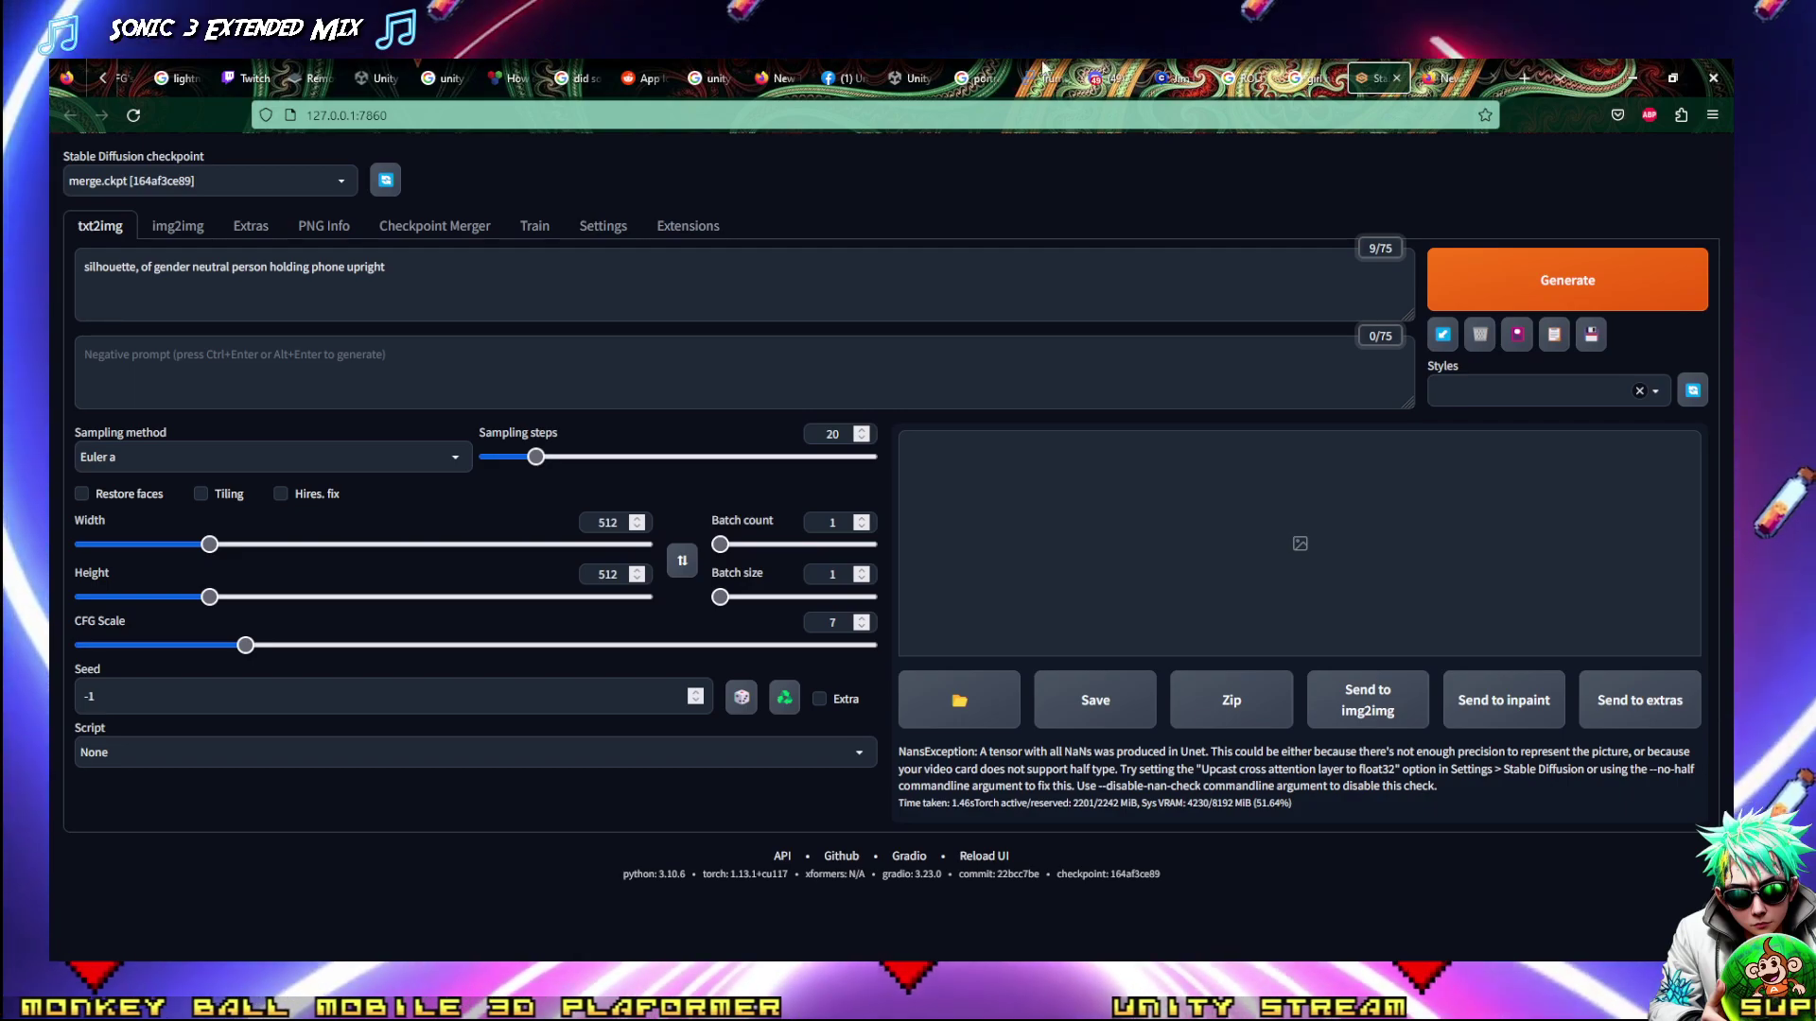
Check the sampling methods and the terminal traceback, then open the checkpoint dropdown showing merge.ckpt
{"action": "left_click", "coordinate": [283, 456]}
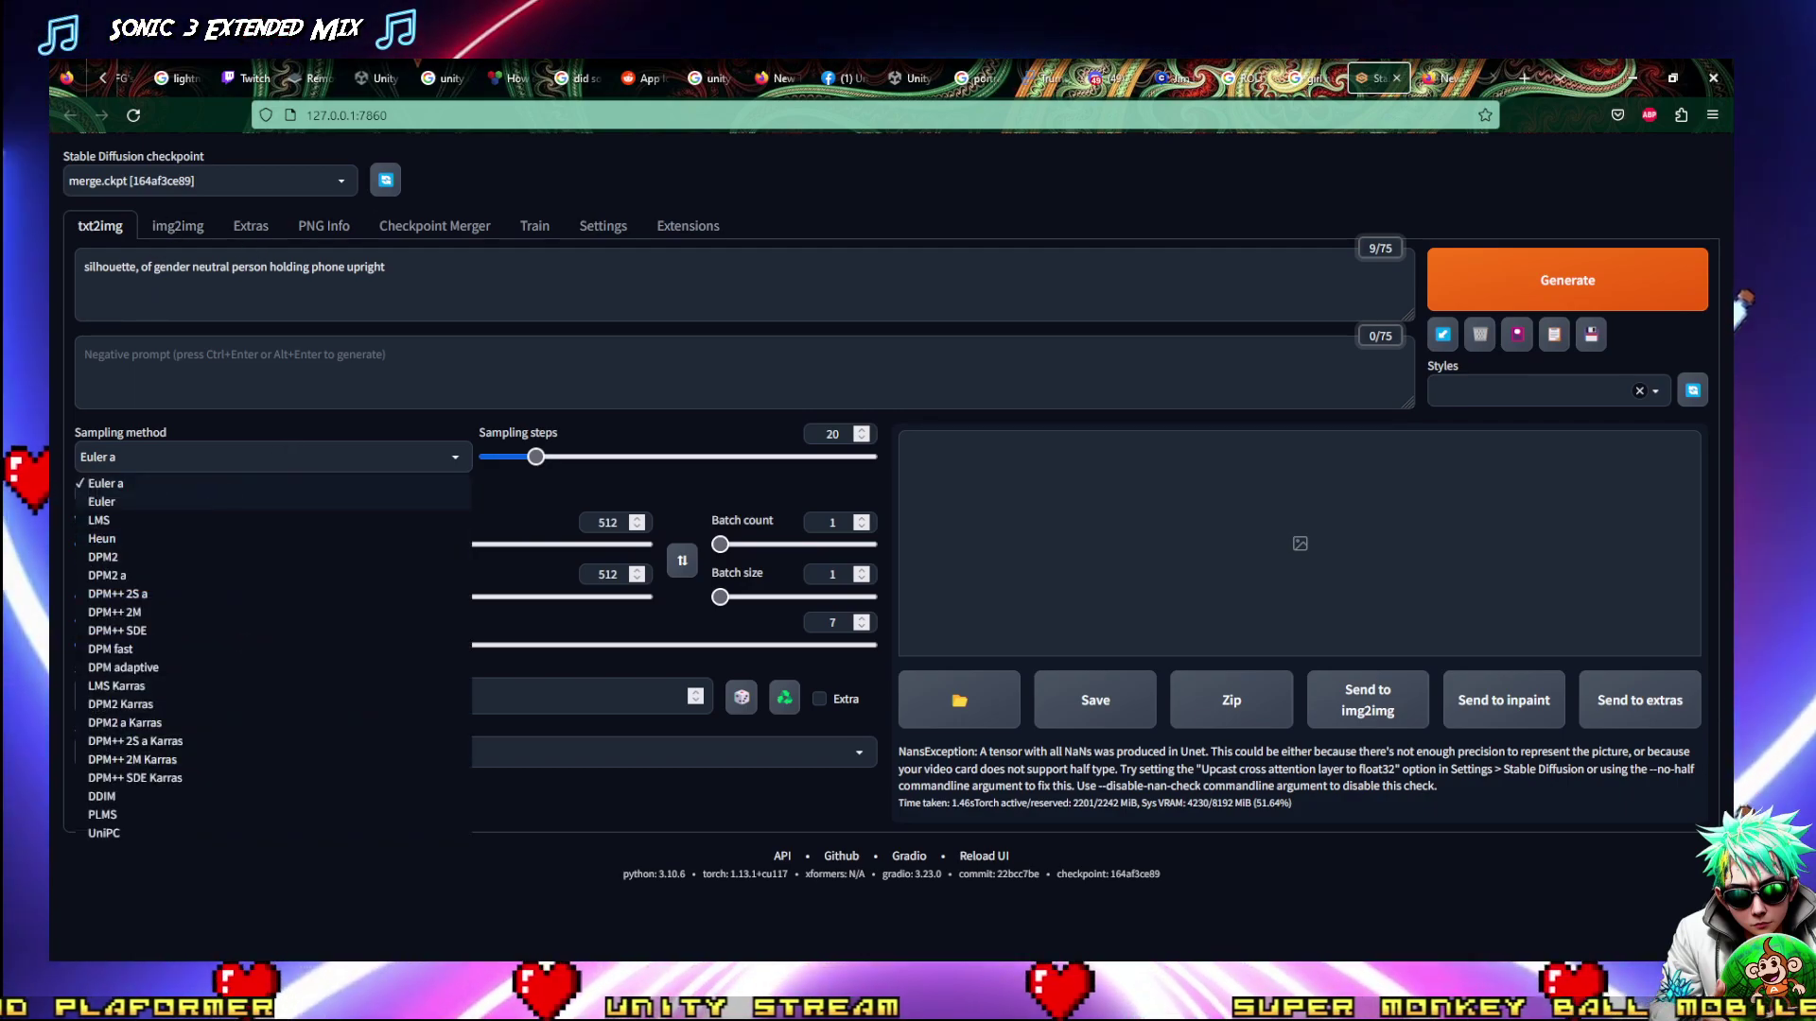
{"action": "left_click", "coordinate": [530, 882]}
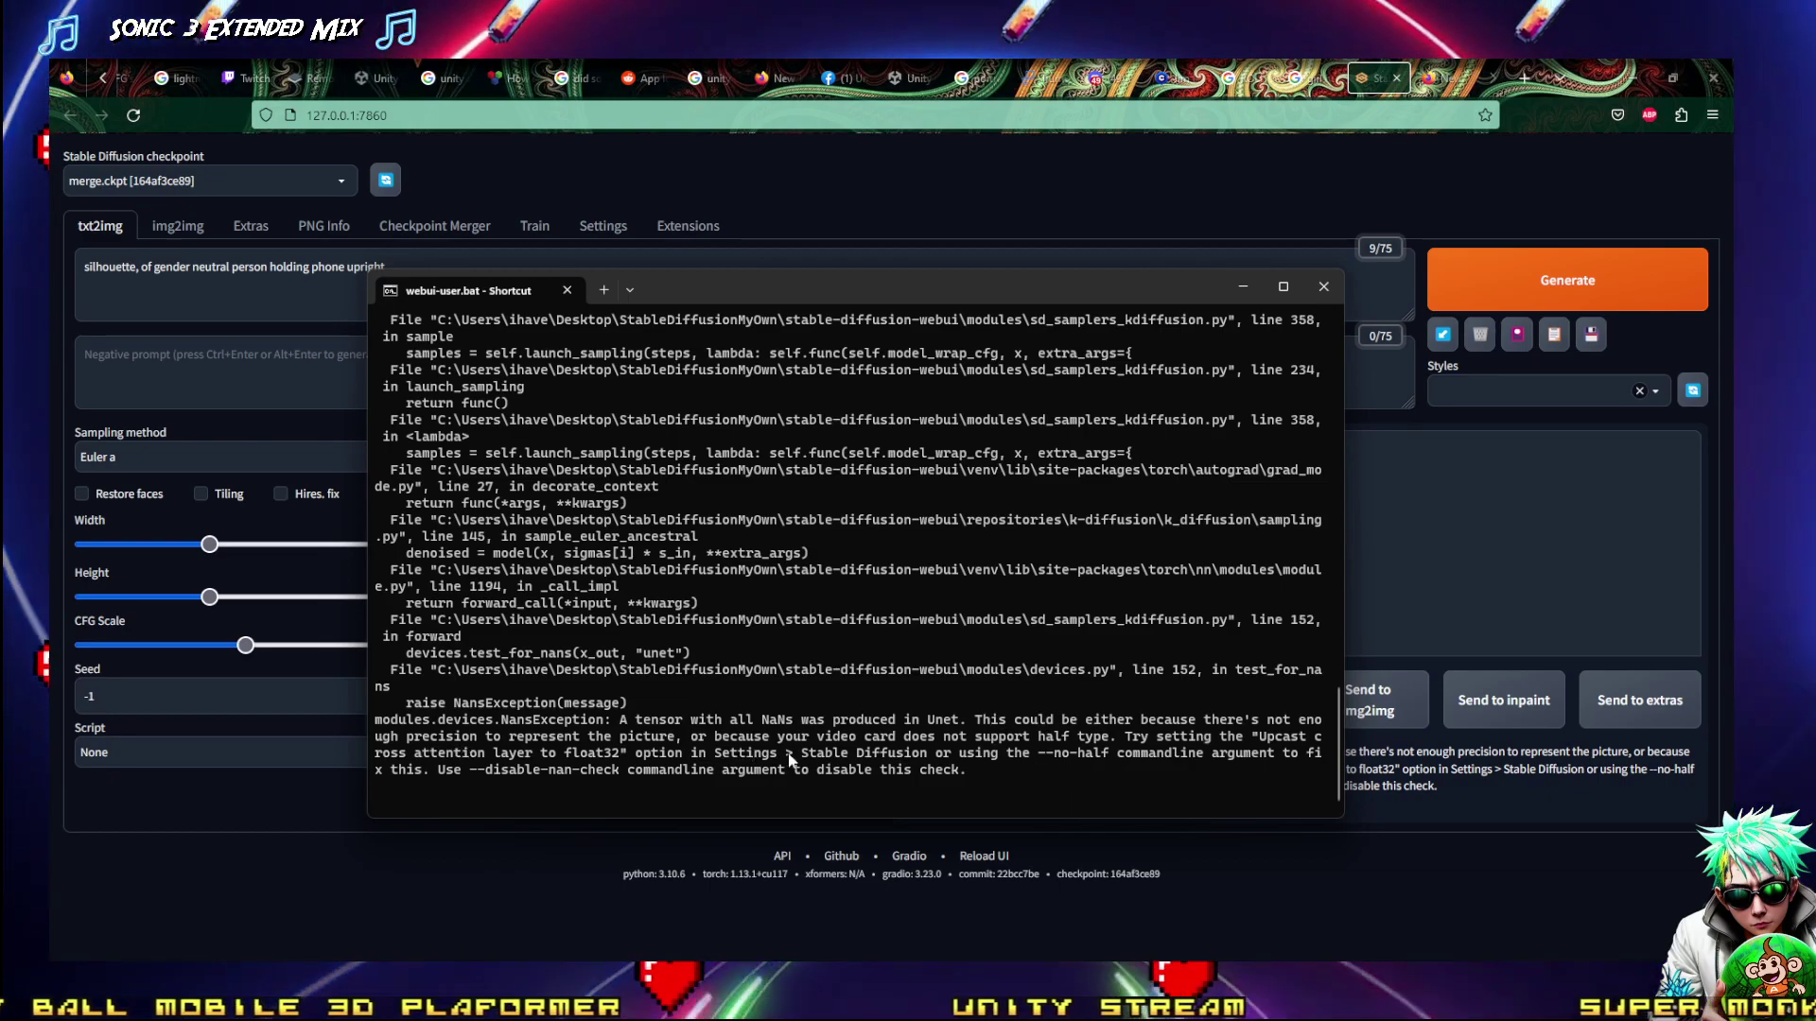
{"action": "left_click", "coordinate": [210, 246]}
{"action": "left_click", "coordinate": [204, 180]}
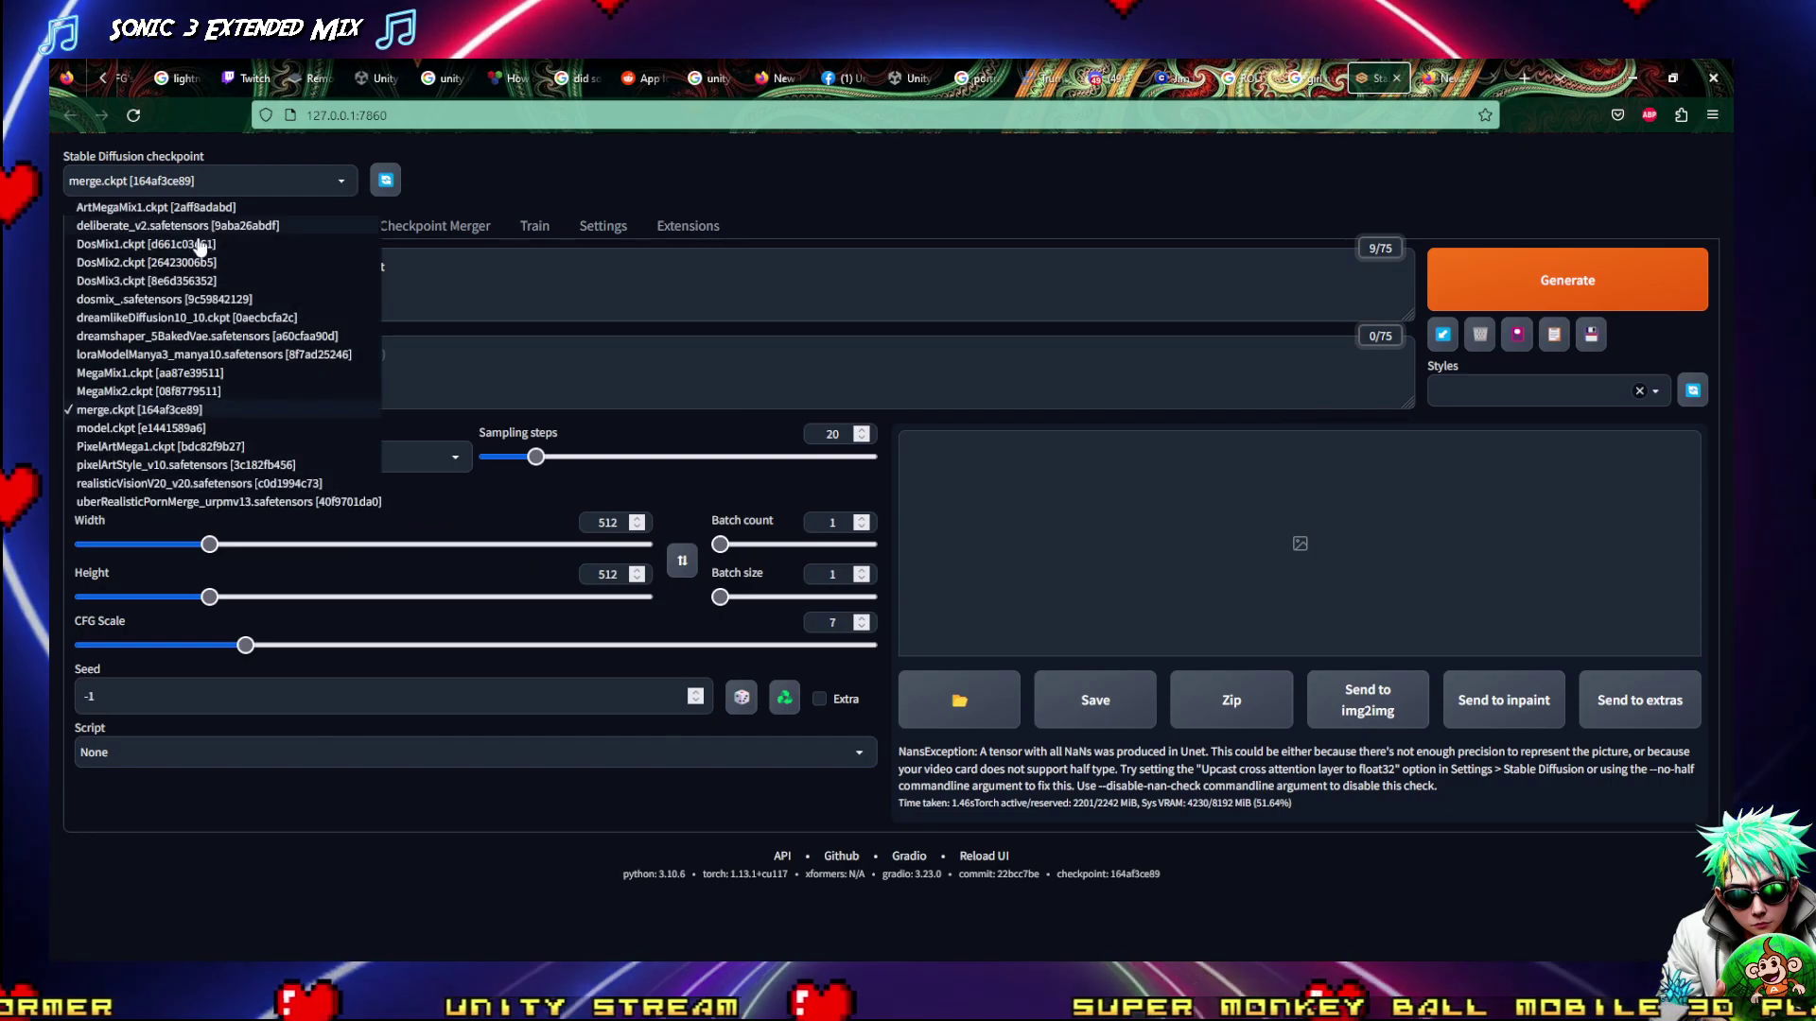
Load the ArtMegaMix1.ckpt checkpoint and generate black silhouettes of a person holding a phone
{"action": "left_click", "coordinate": [161, 217]}
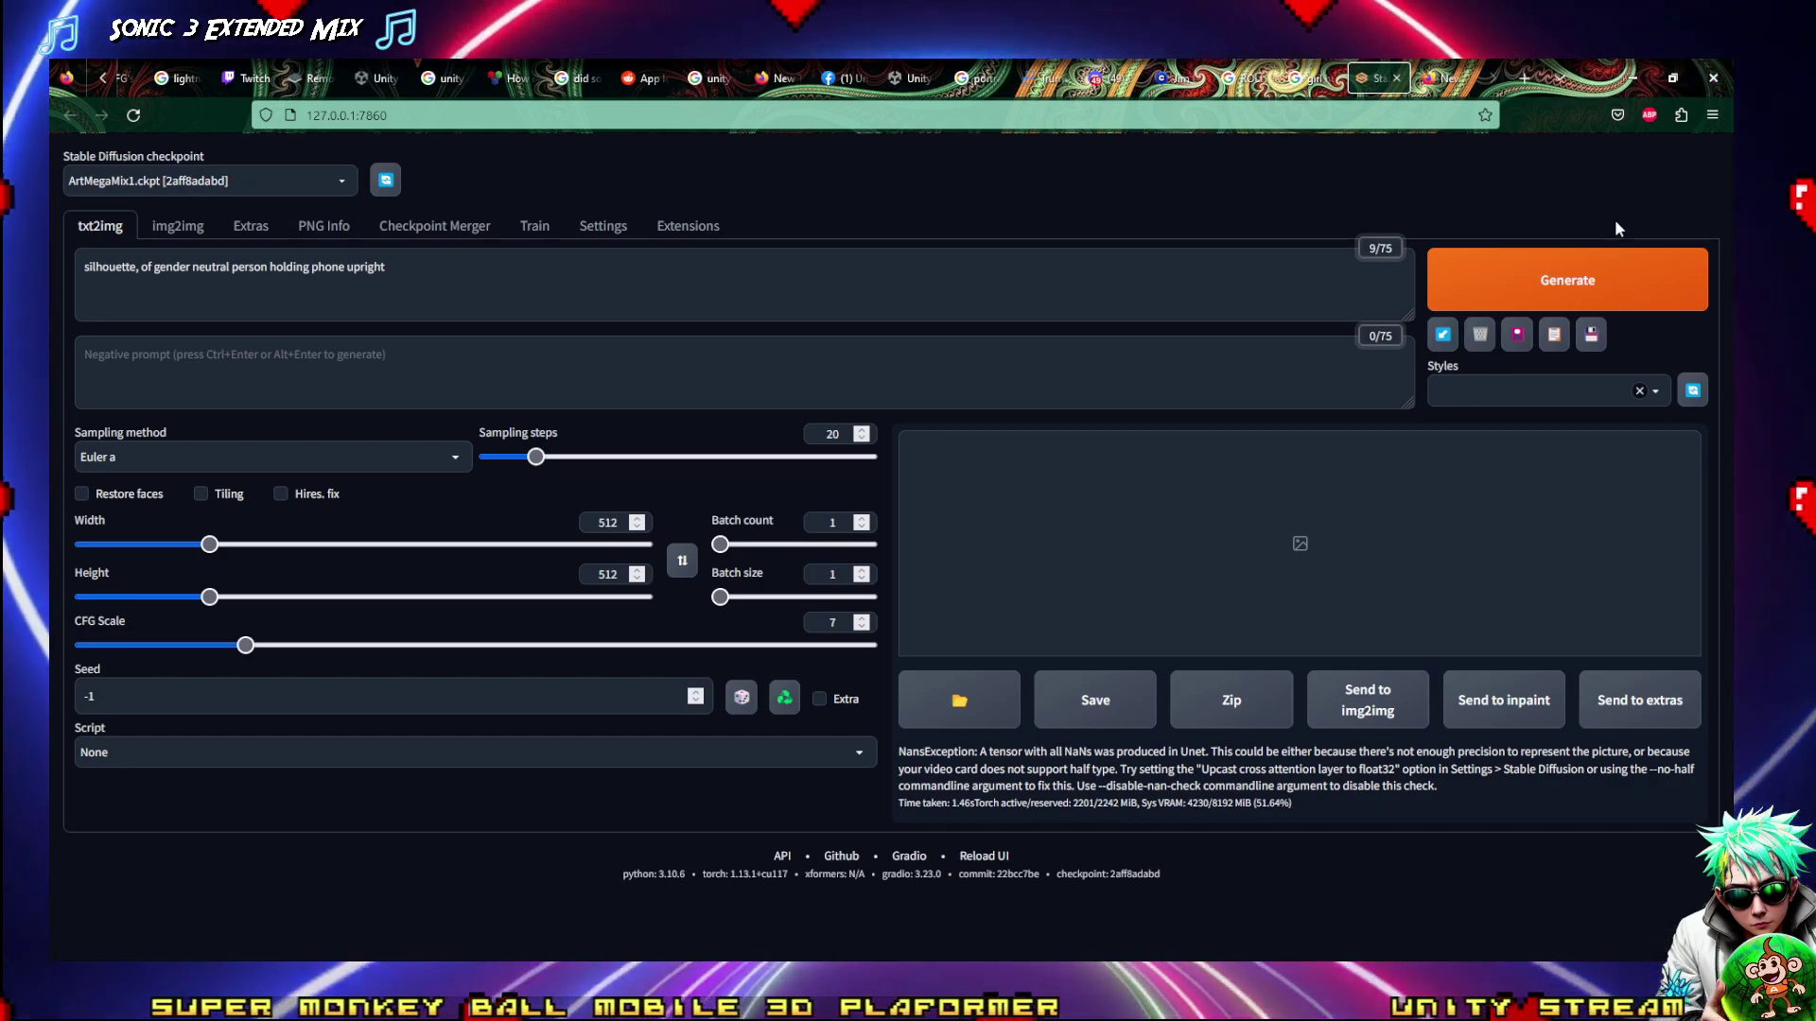
{"action": "left_click", "coordinate": [1589, 282]}
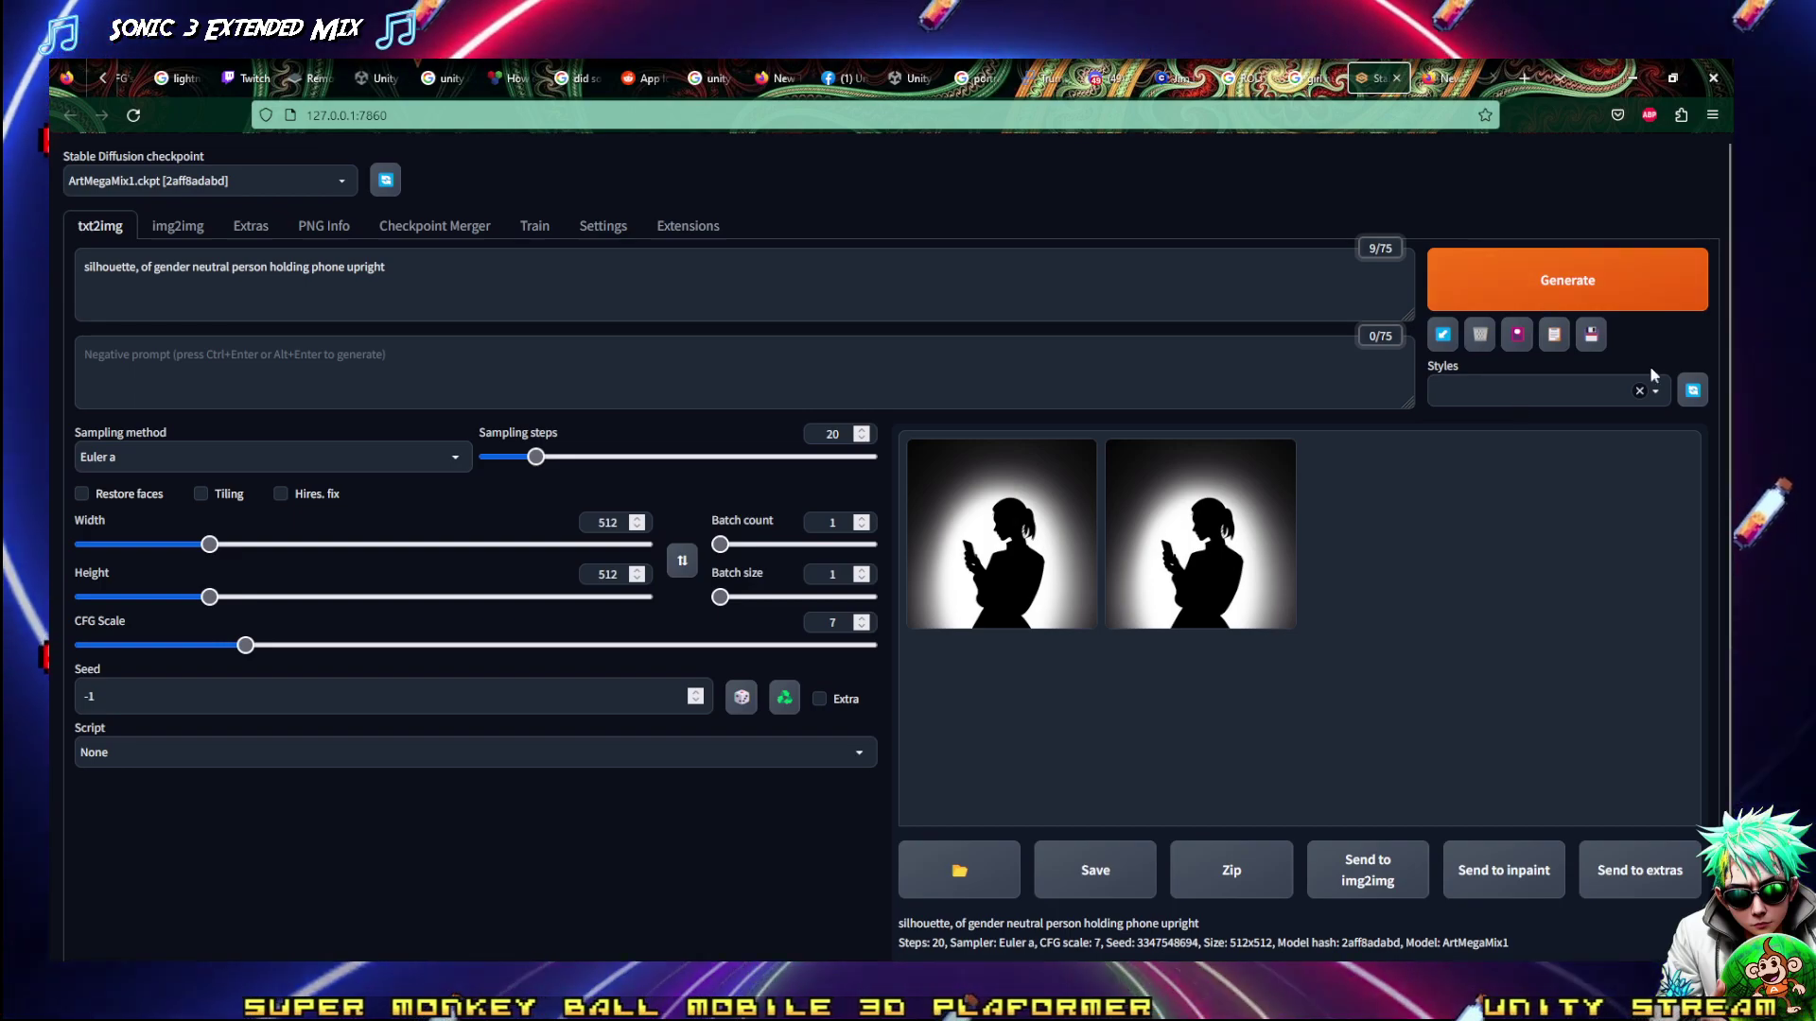
Review the second silhouette, then set batch count to 3 and generate a new batch
{"action": "left_click", "coordinate": [1149, 545]}
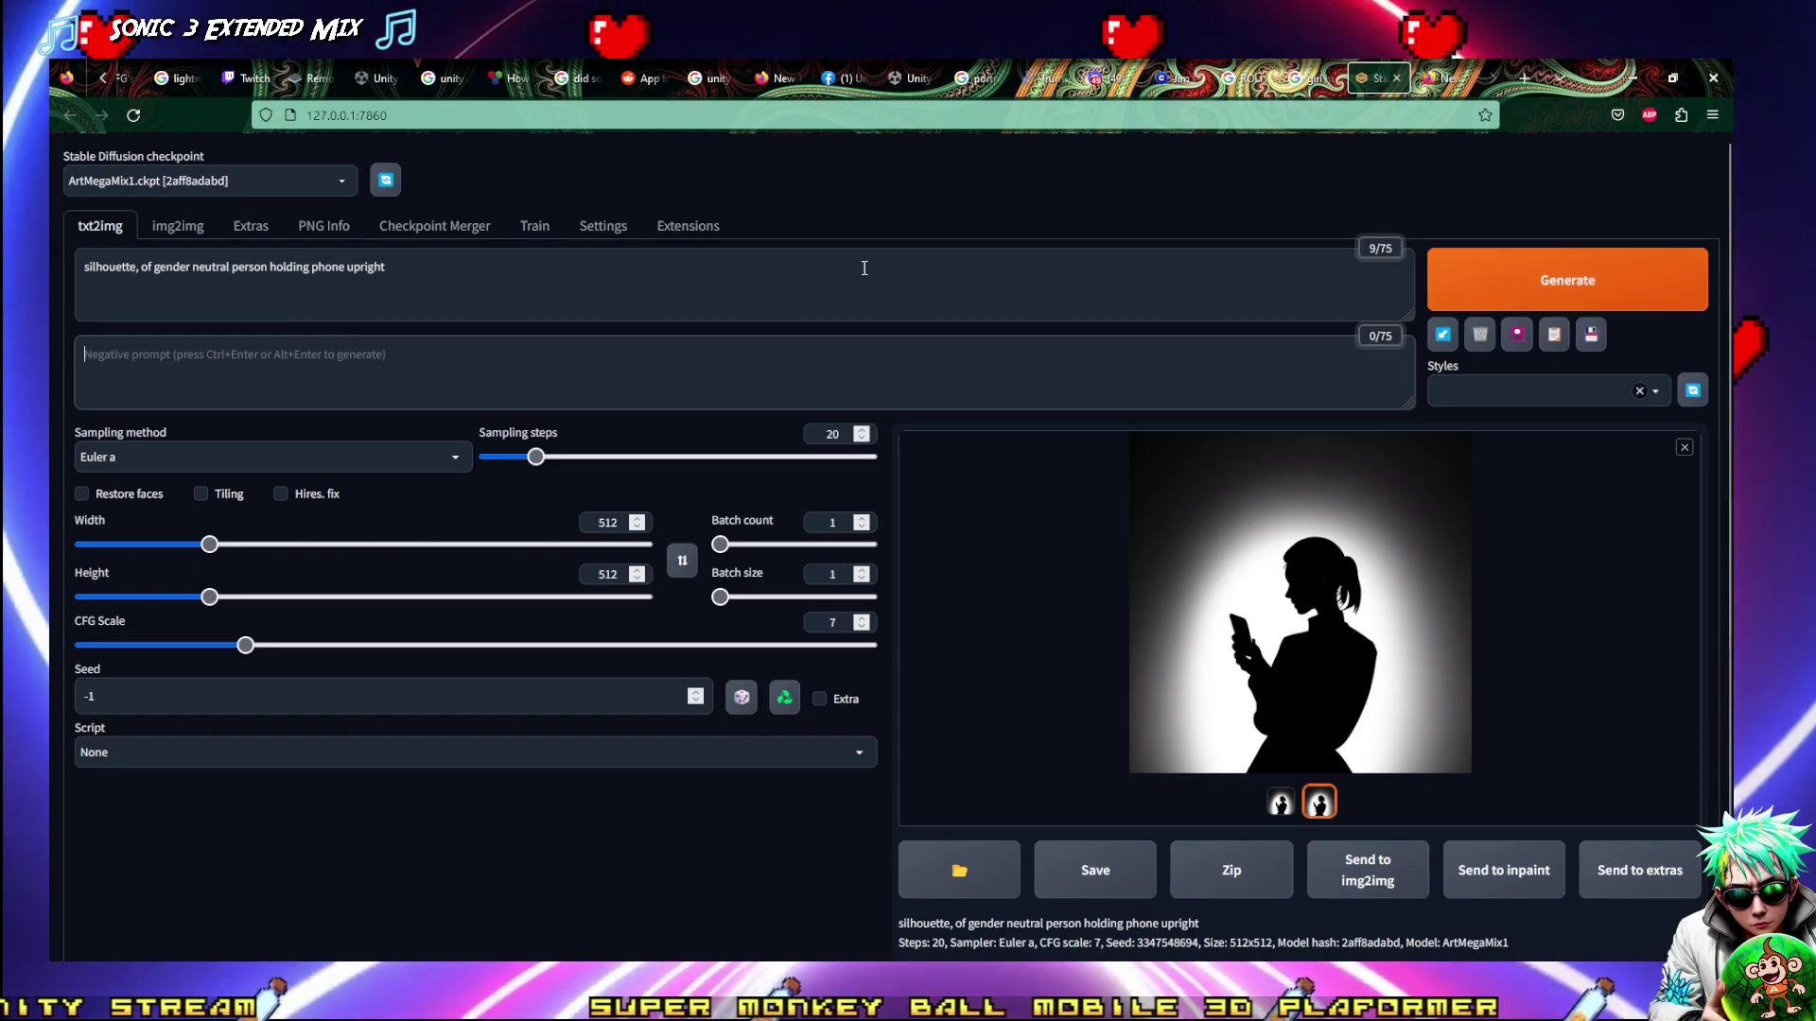
{"action": "left_click", "coordinate": [423, 284]}
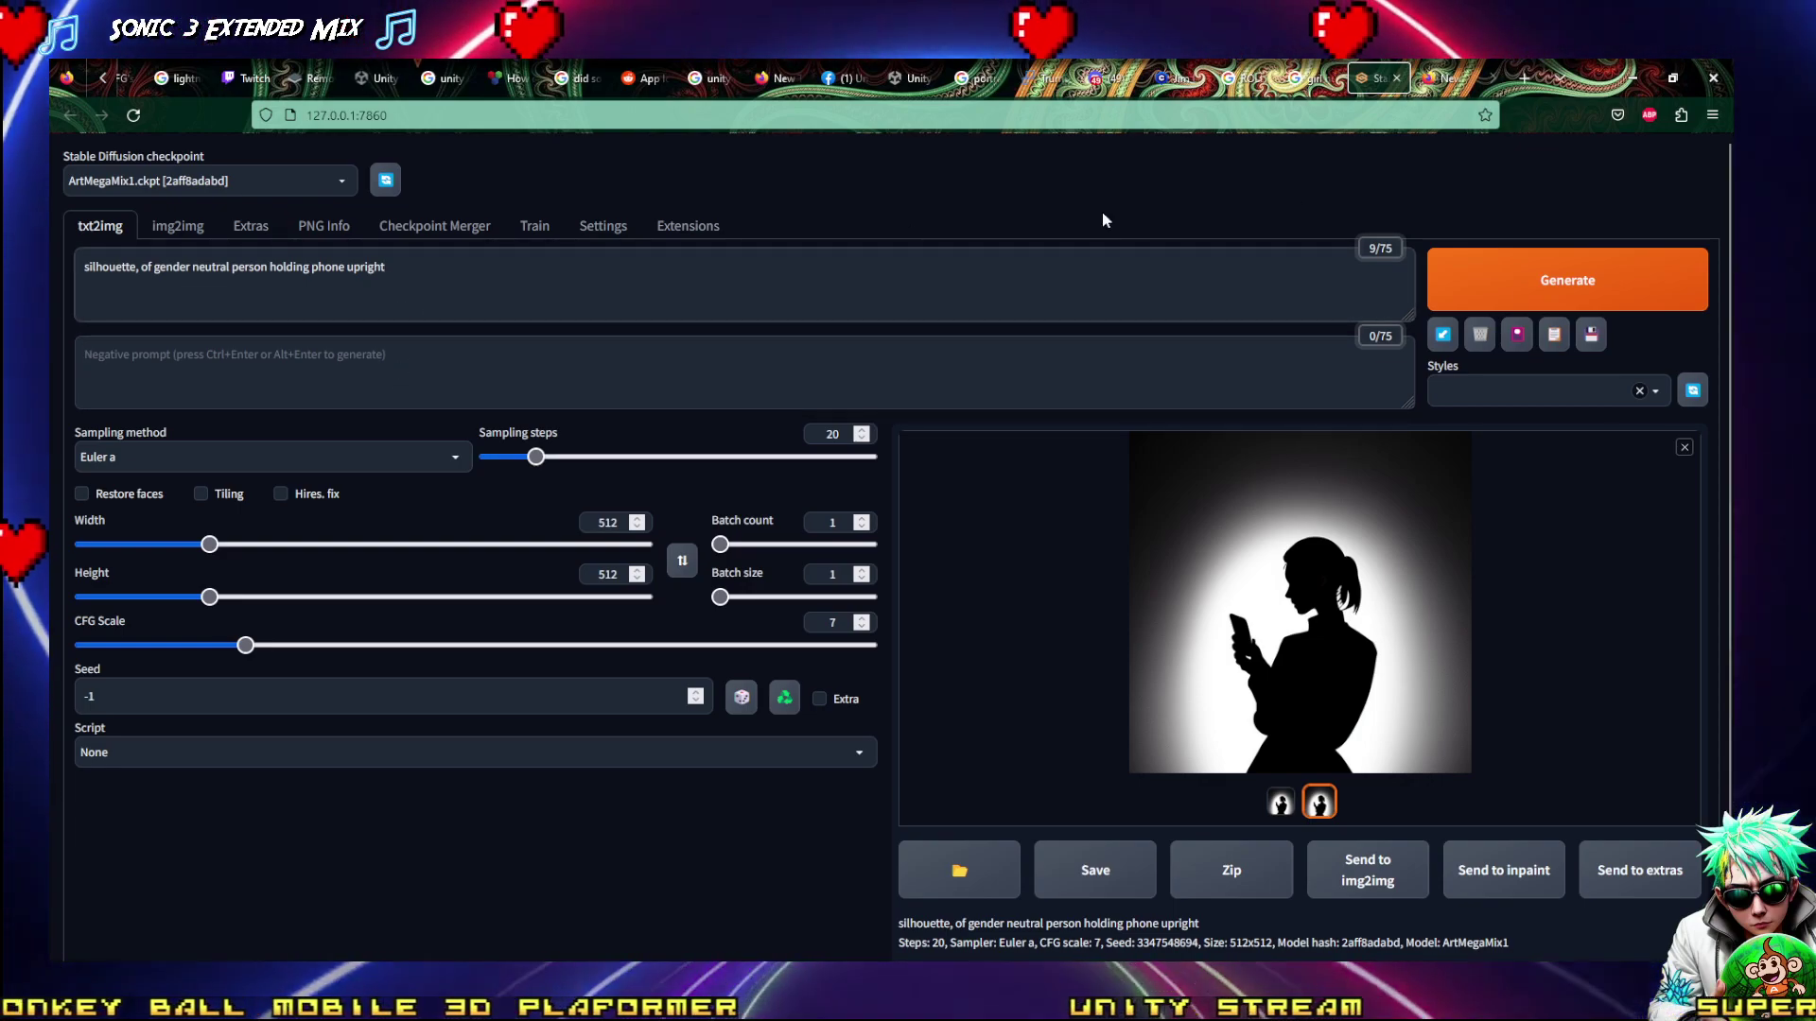
{"action": "left_click", "coordinate": [1498, 303]}
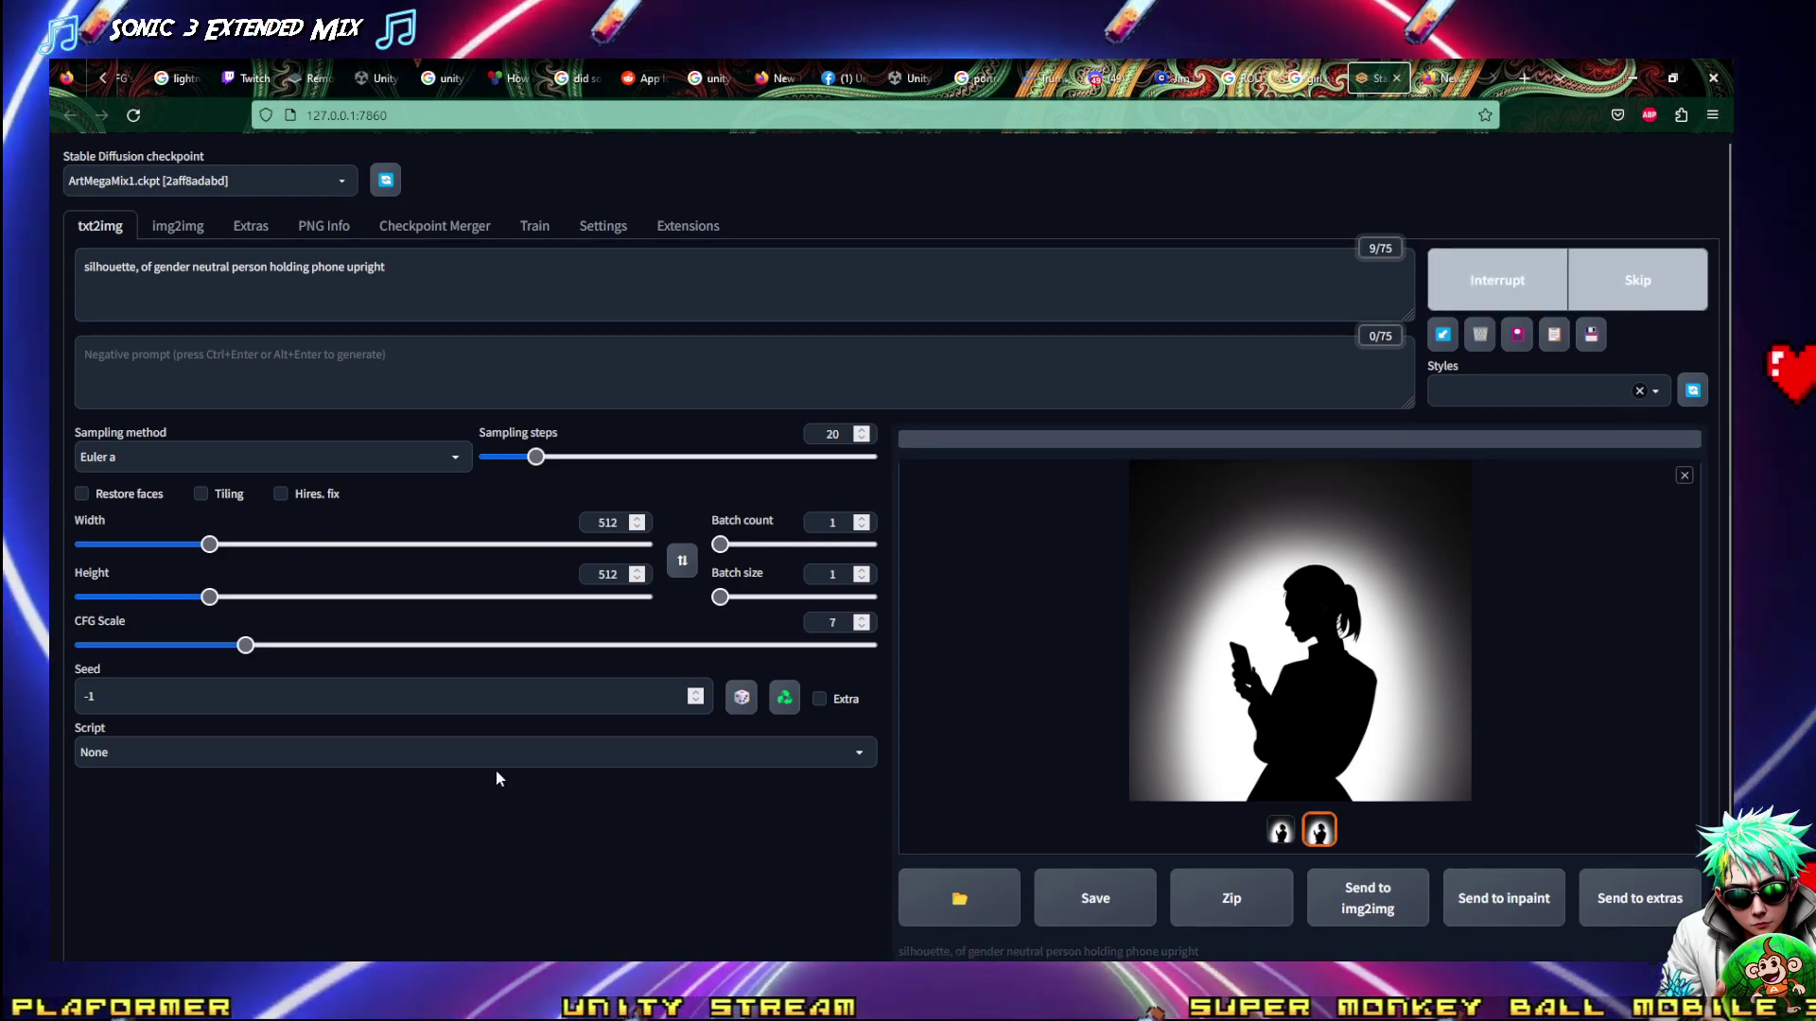
{"action": "left_click", "coordinate": [862, 519]}
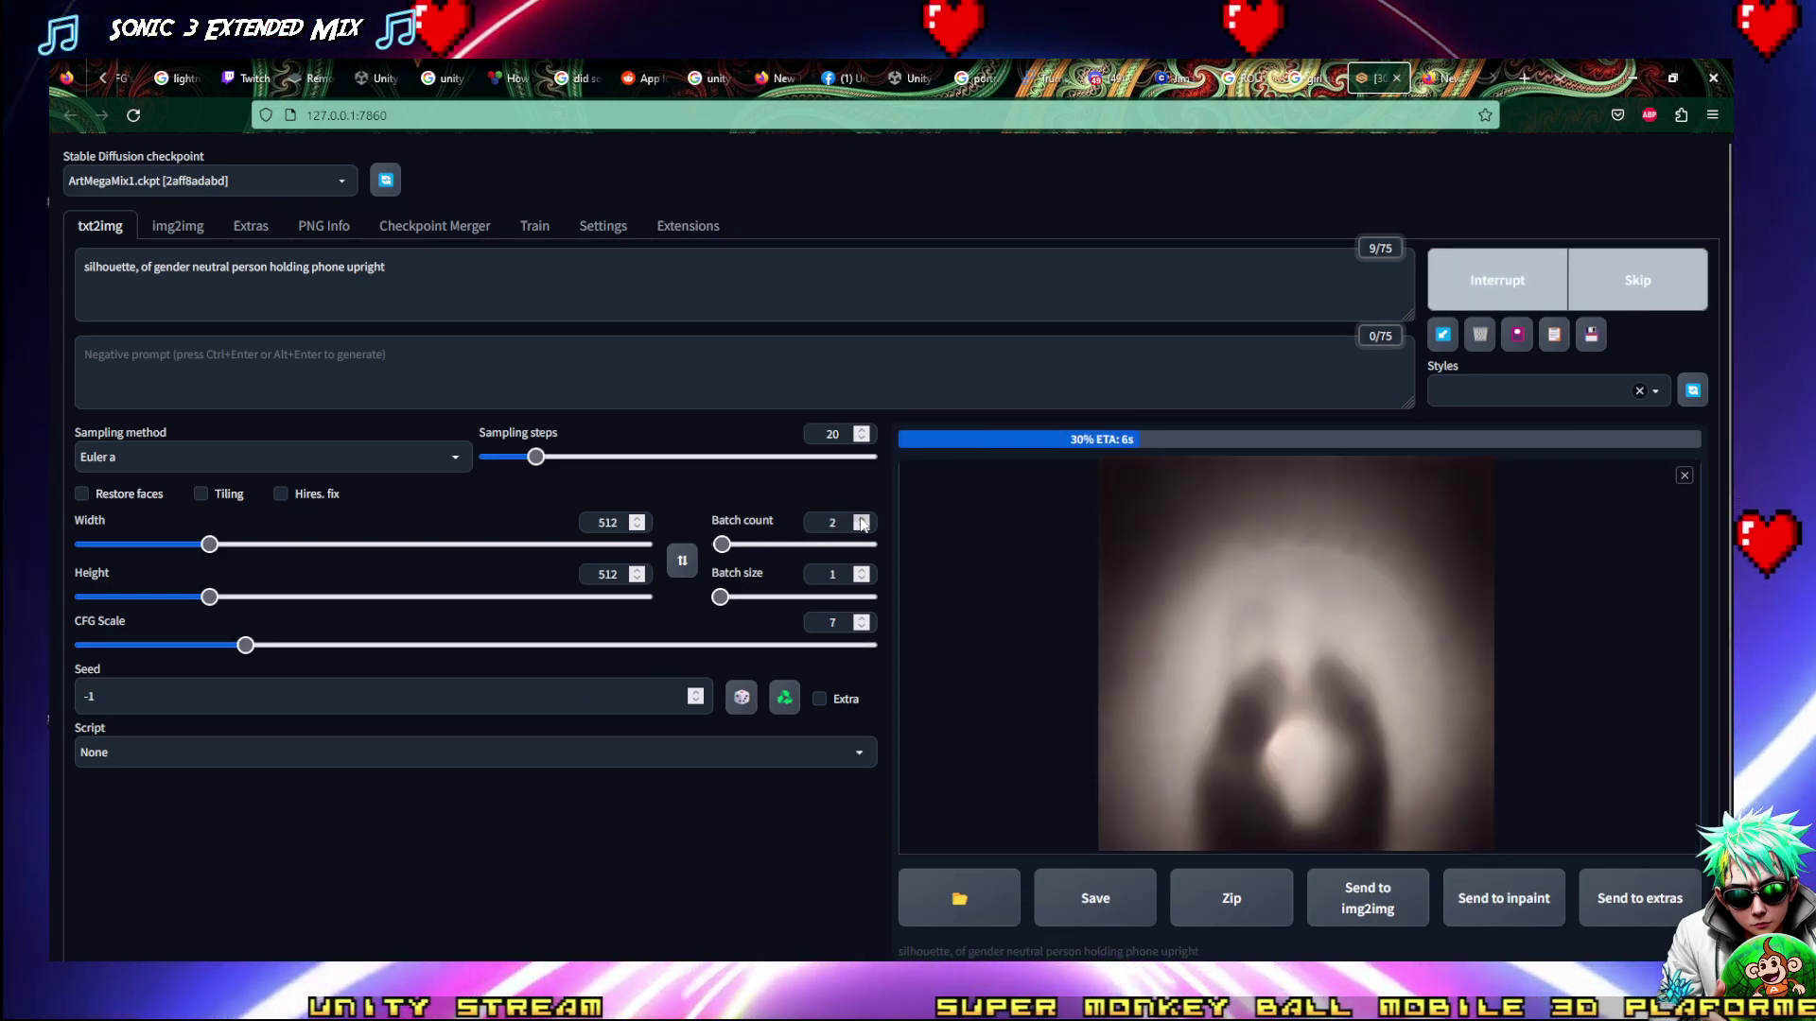
{"action": "left_click", "coordinate": [861, 518]}
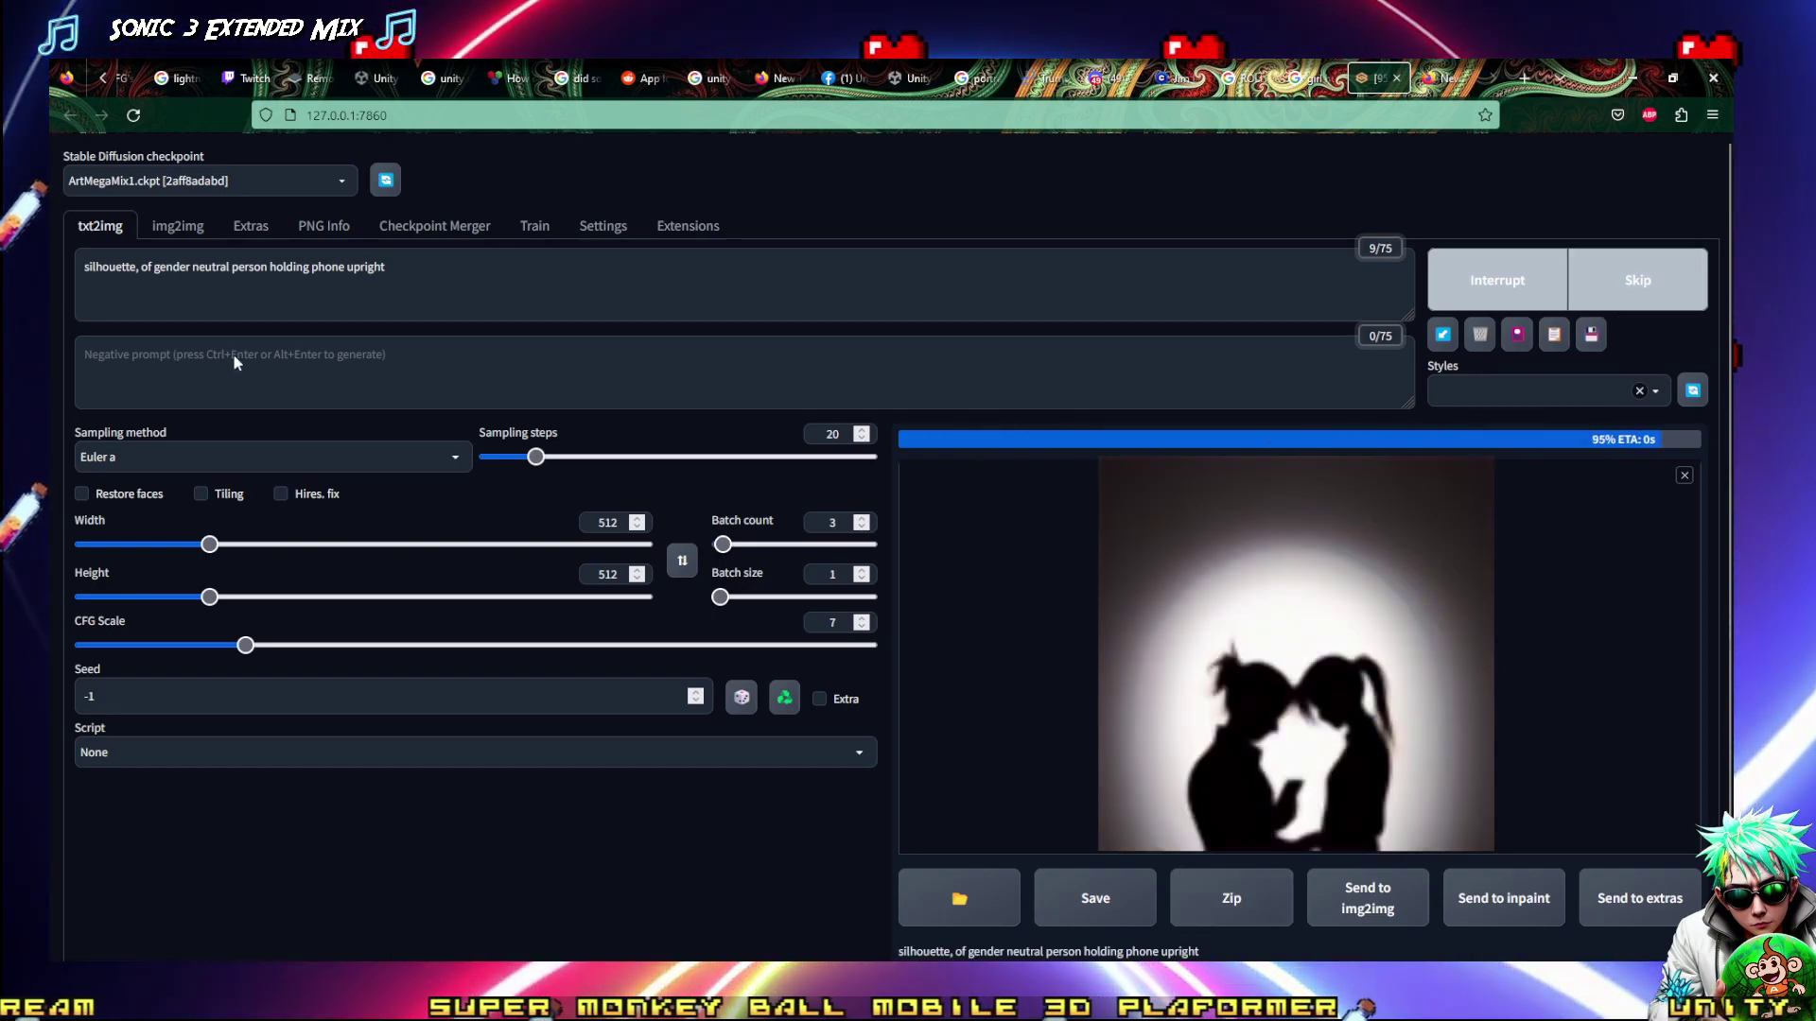
{"action": "left_click", "coordinate": [1588, 250]}
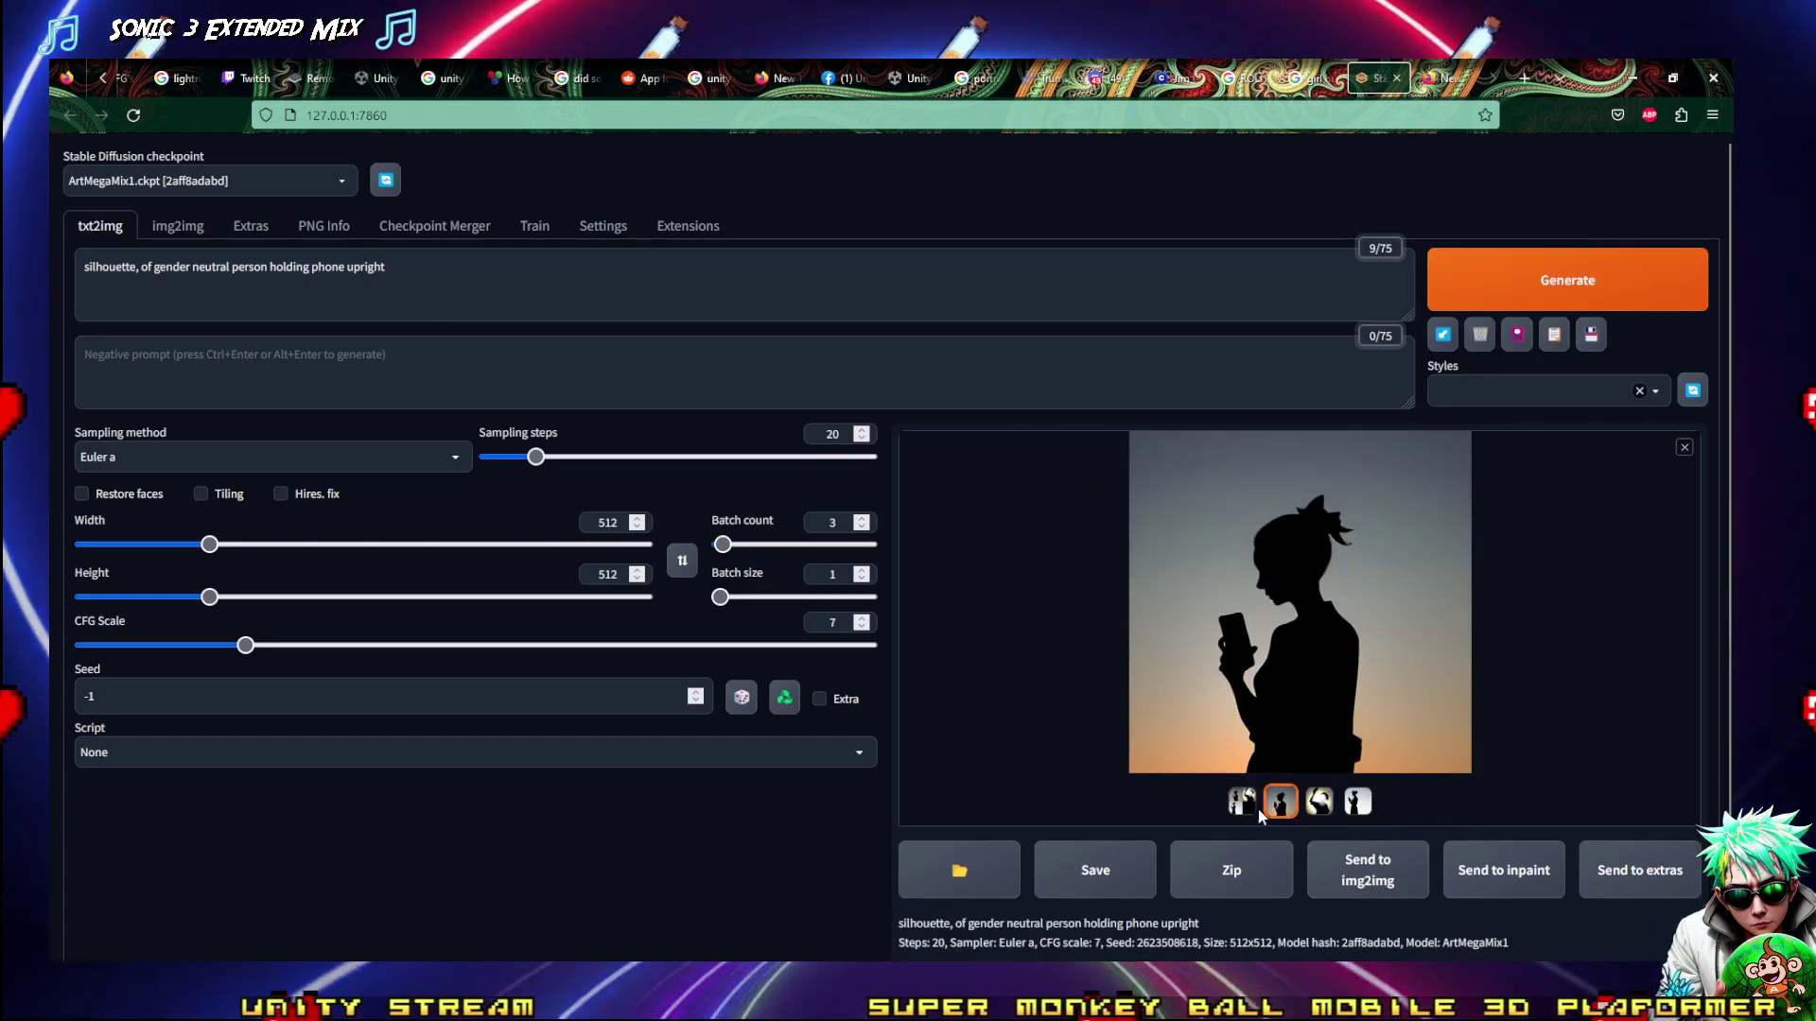
Step through the three new silhouettes full-size in the lightbox, then close it
{"action": "left_click", "coordinate": [1215, 697]}
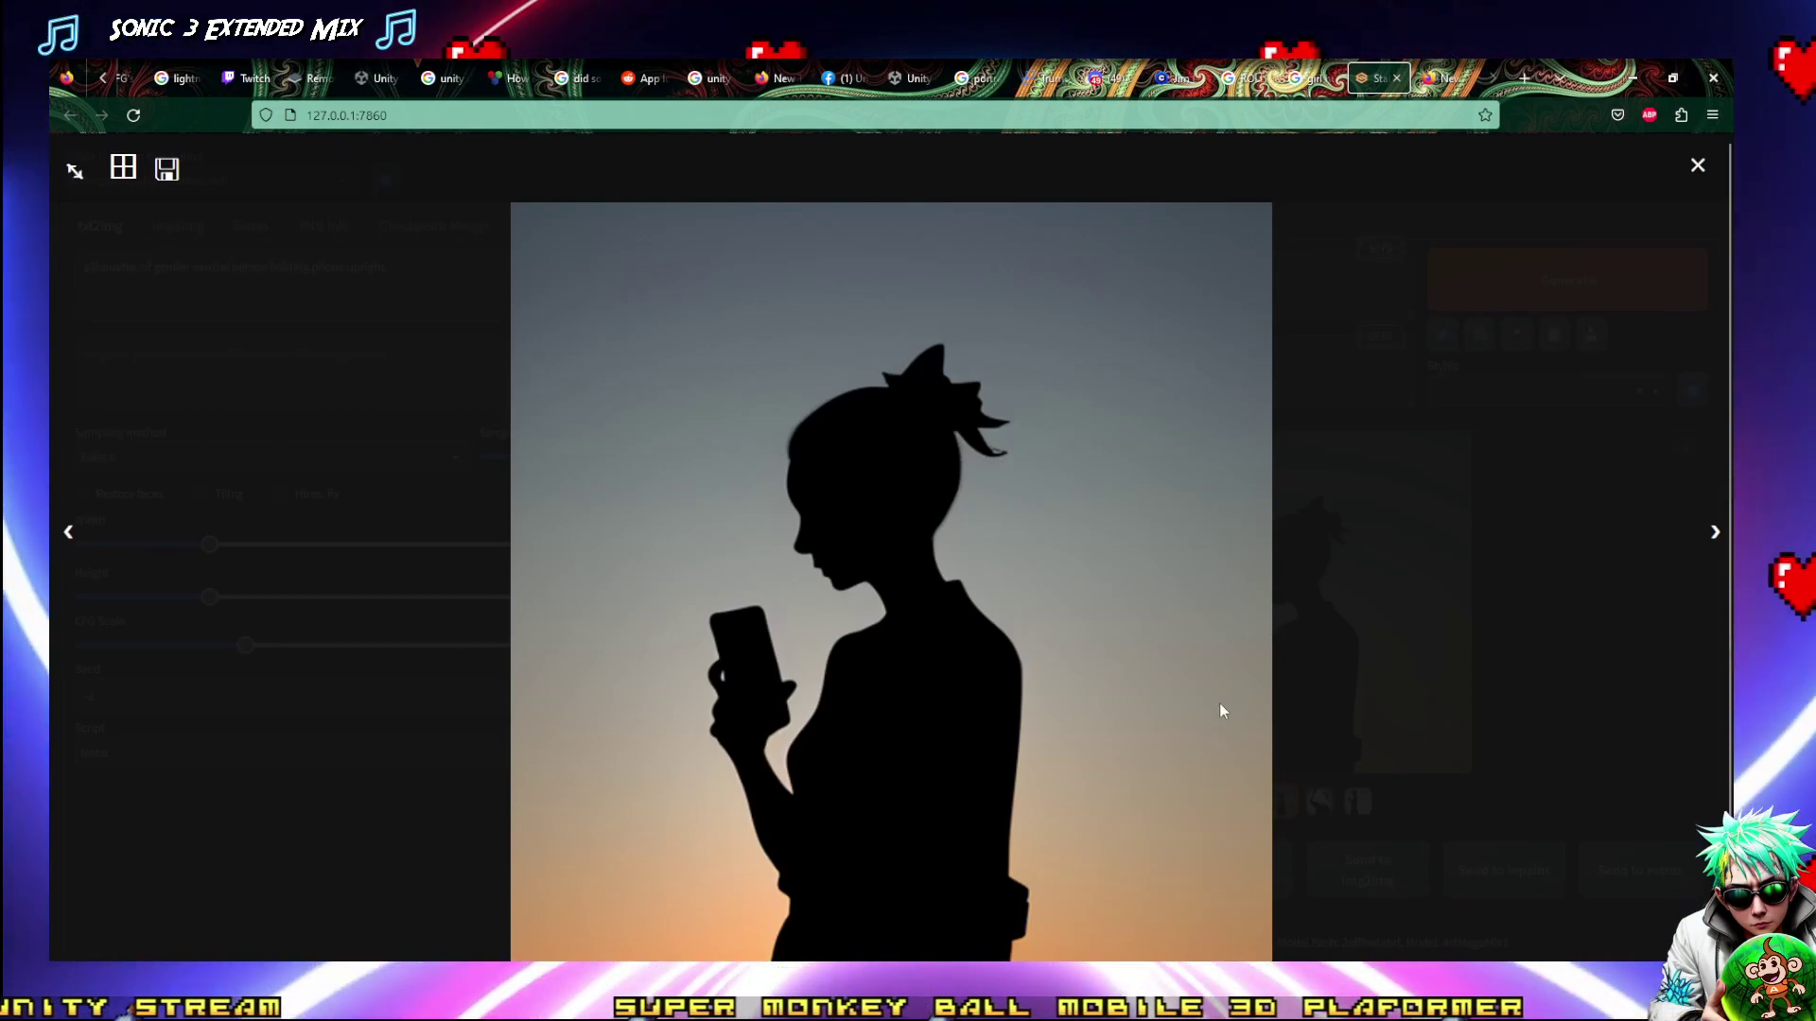
{"action": "key", "text": "Right"}
{"action": "key", "text": "Right"}
{"action": "key", "text": "Right"}
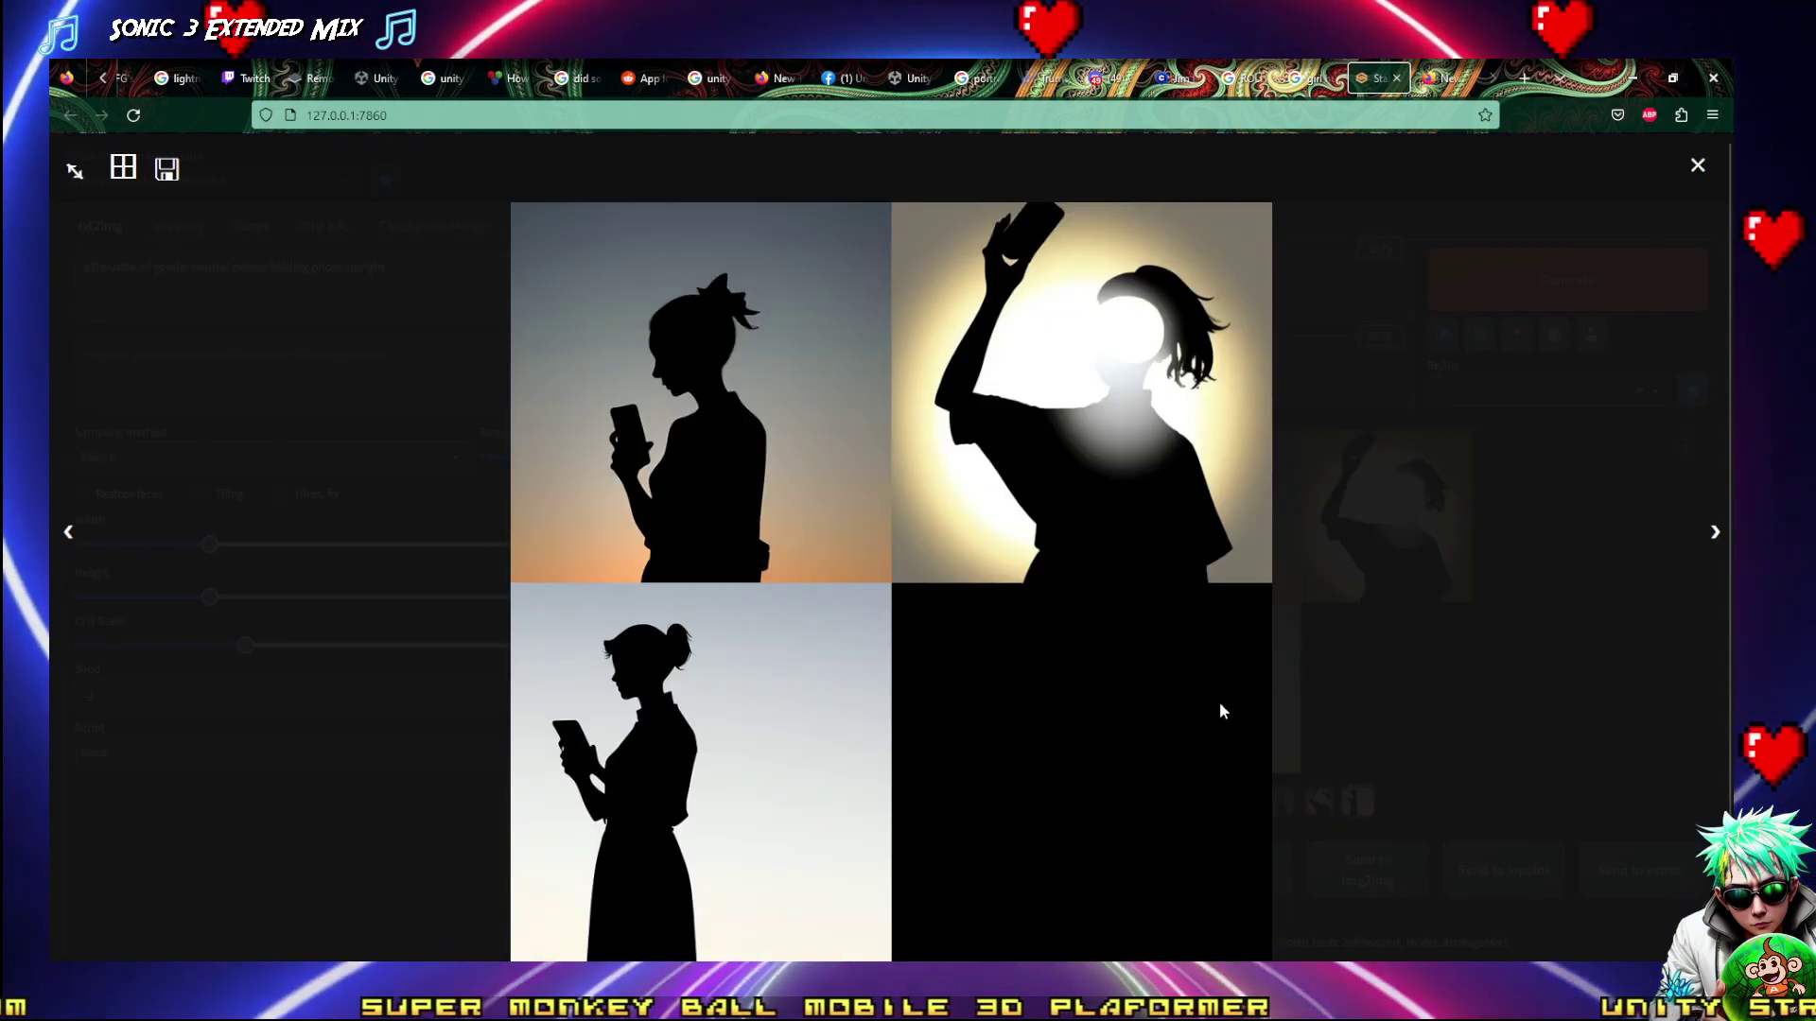
{"action": "key", "text": "Right"}
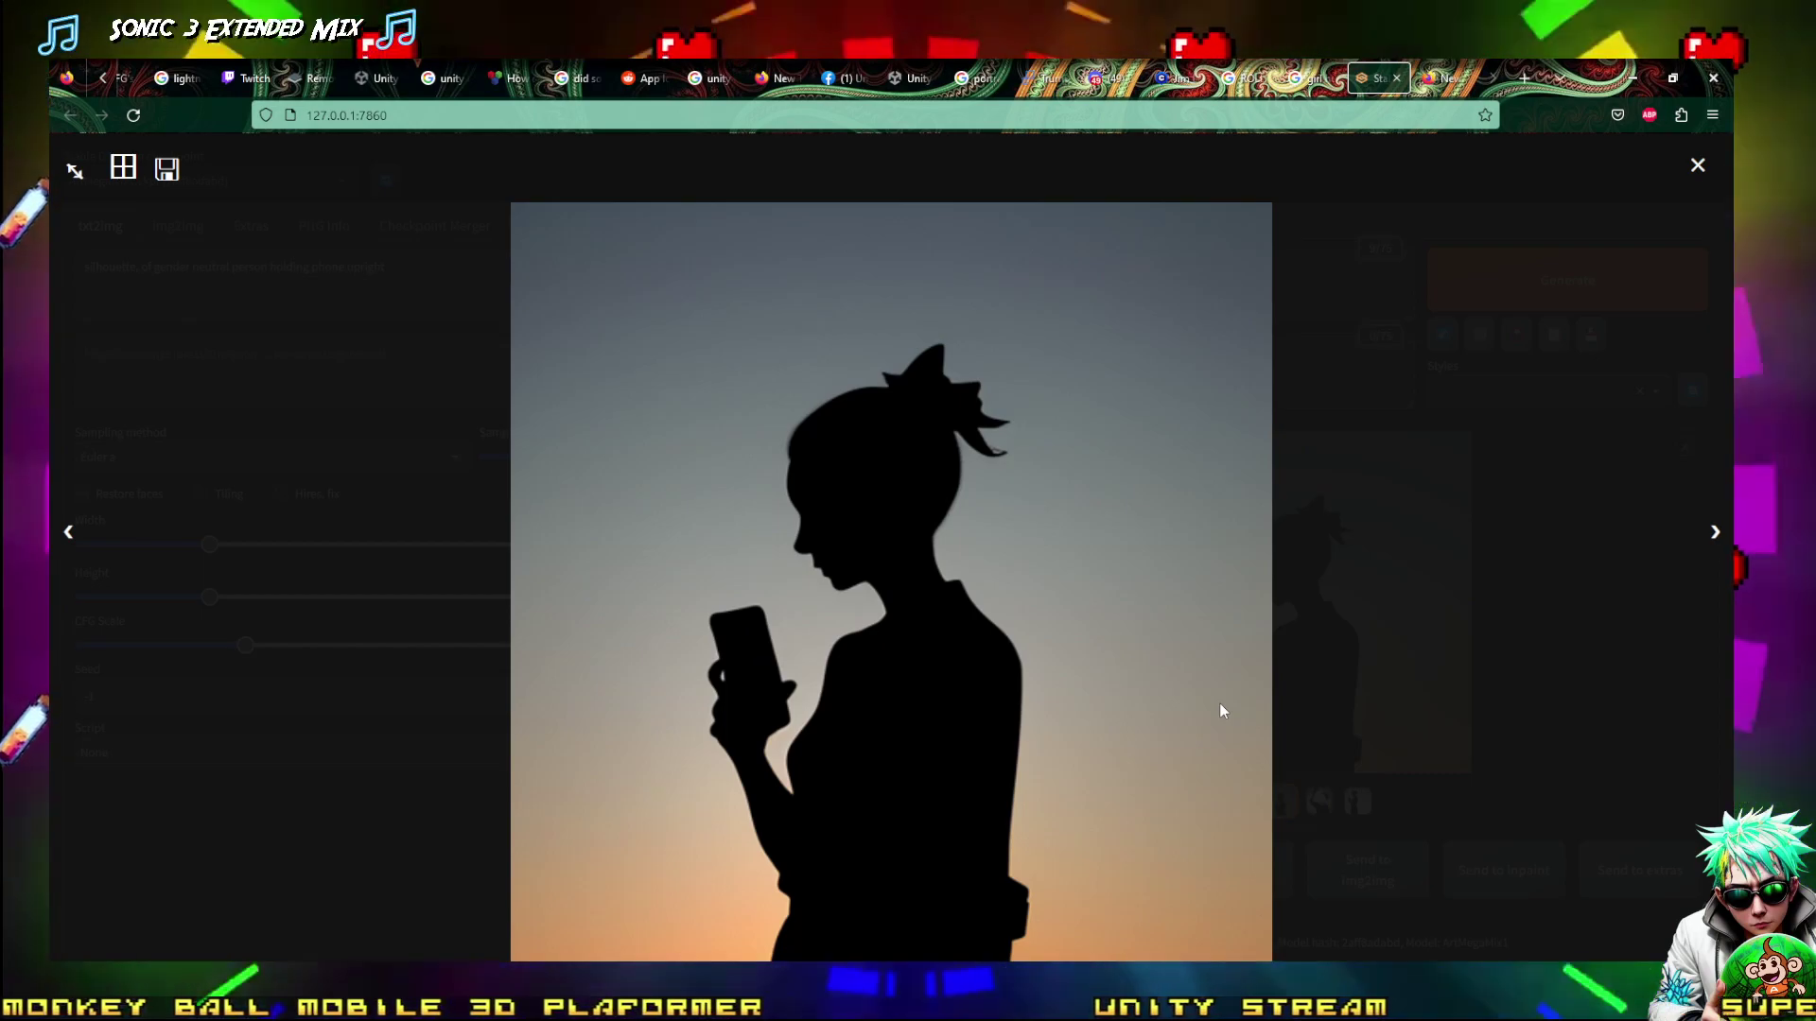
{"action": "key", "text": "Right"}
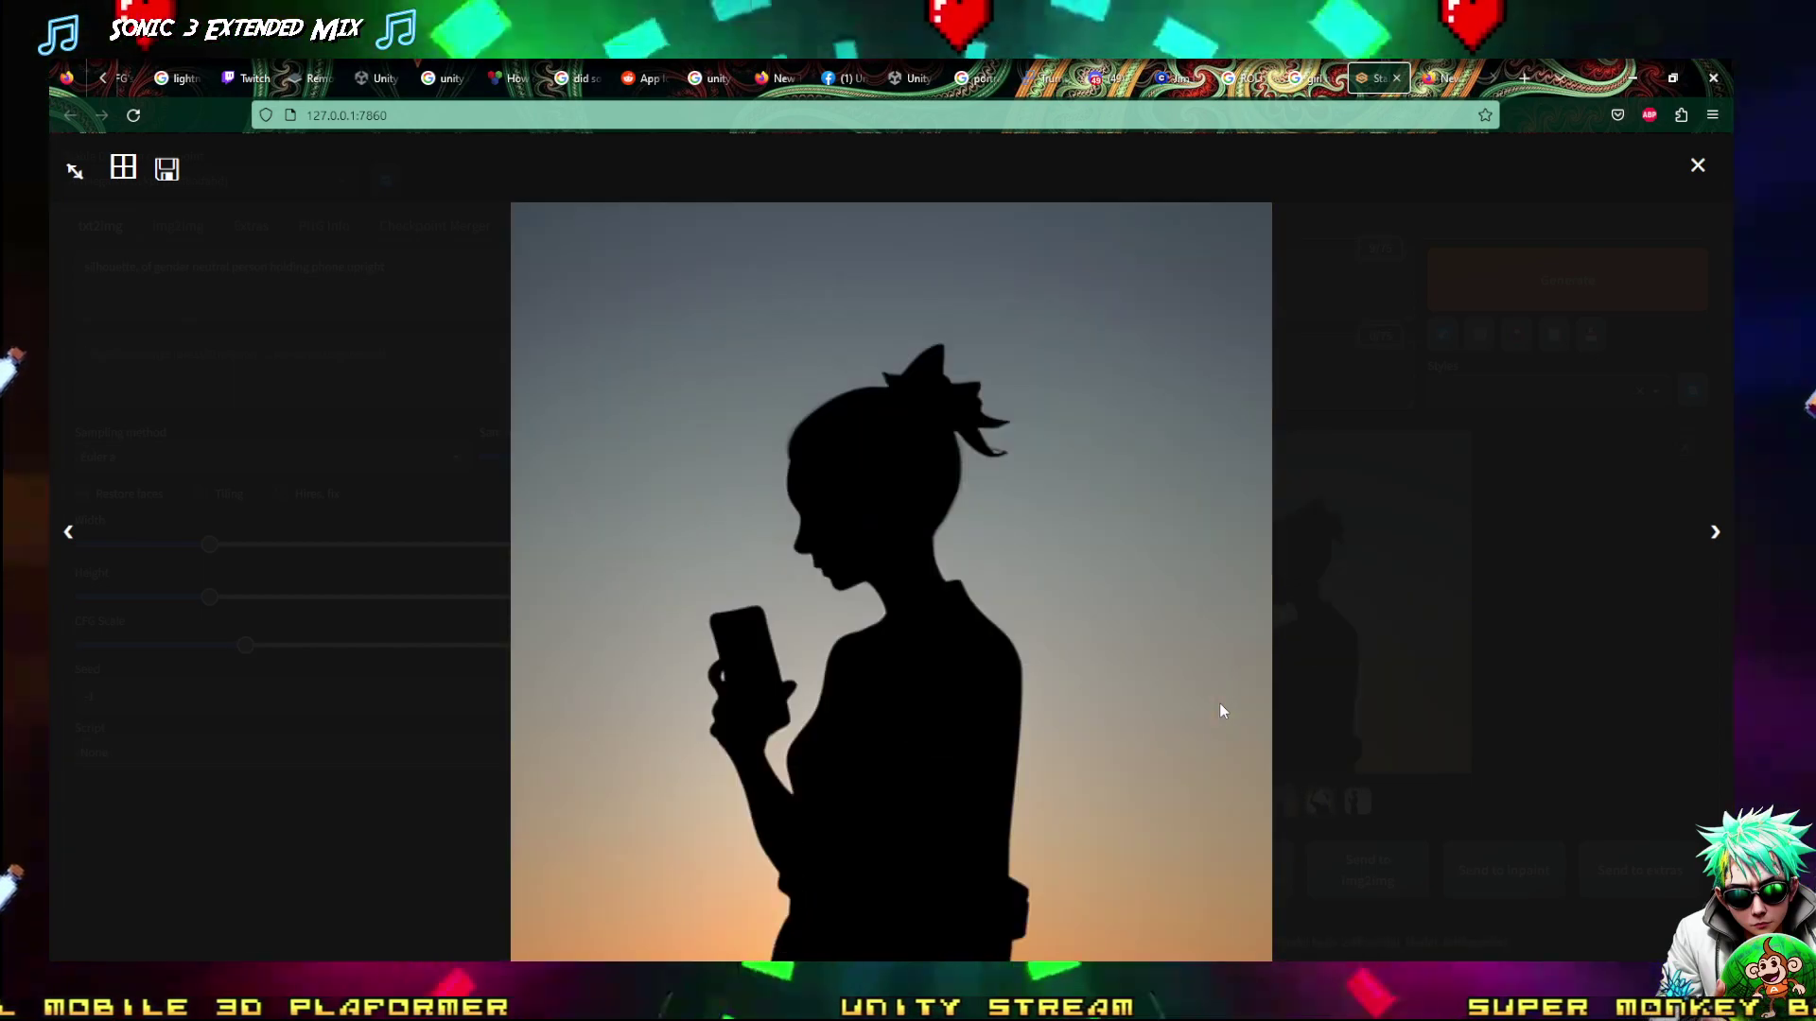
{"action": "left_click", "coordinate": [1695, 170]}
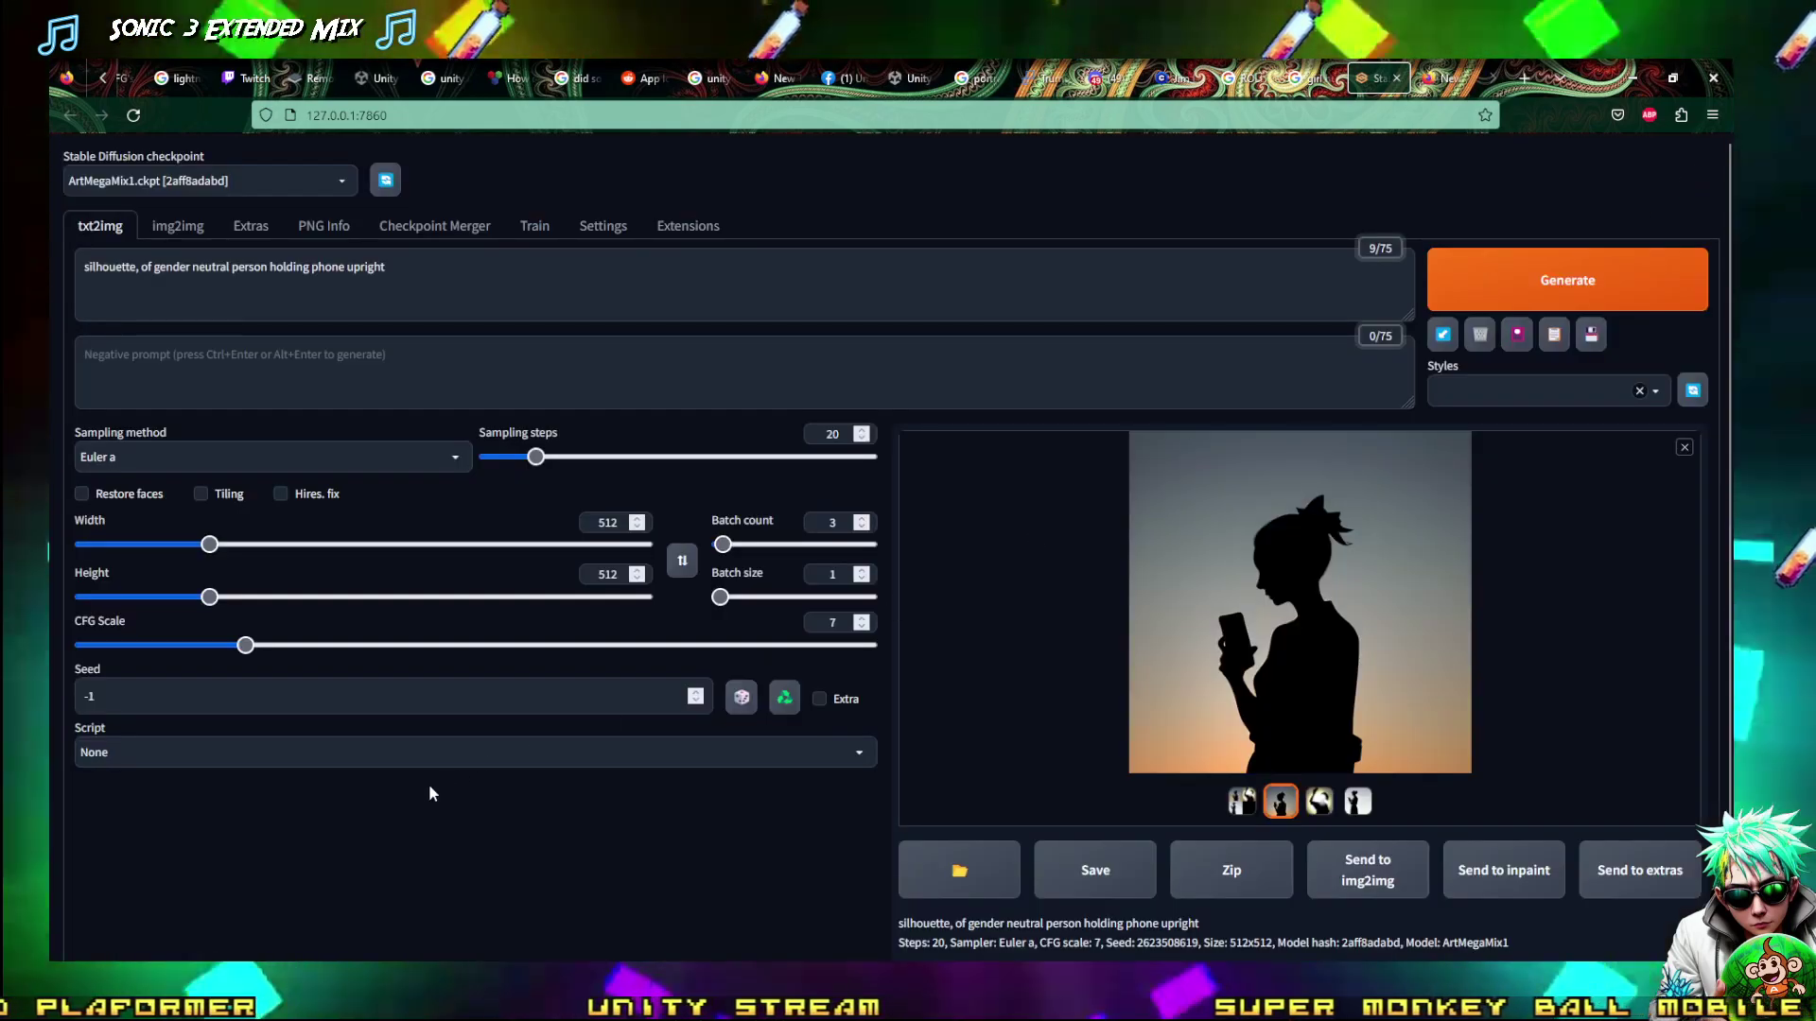
Append ', image taken from behind person' to the prompt and generate
{"action": "left_click", "coordinate": [419, 301]}
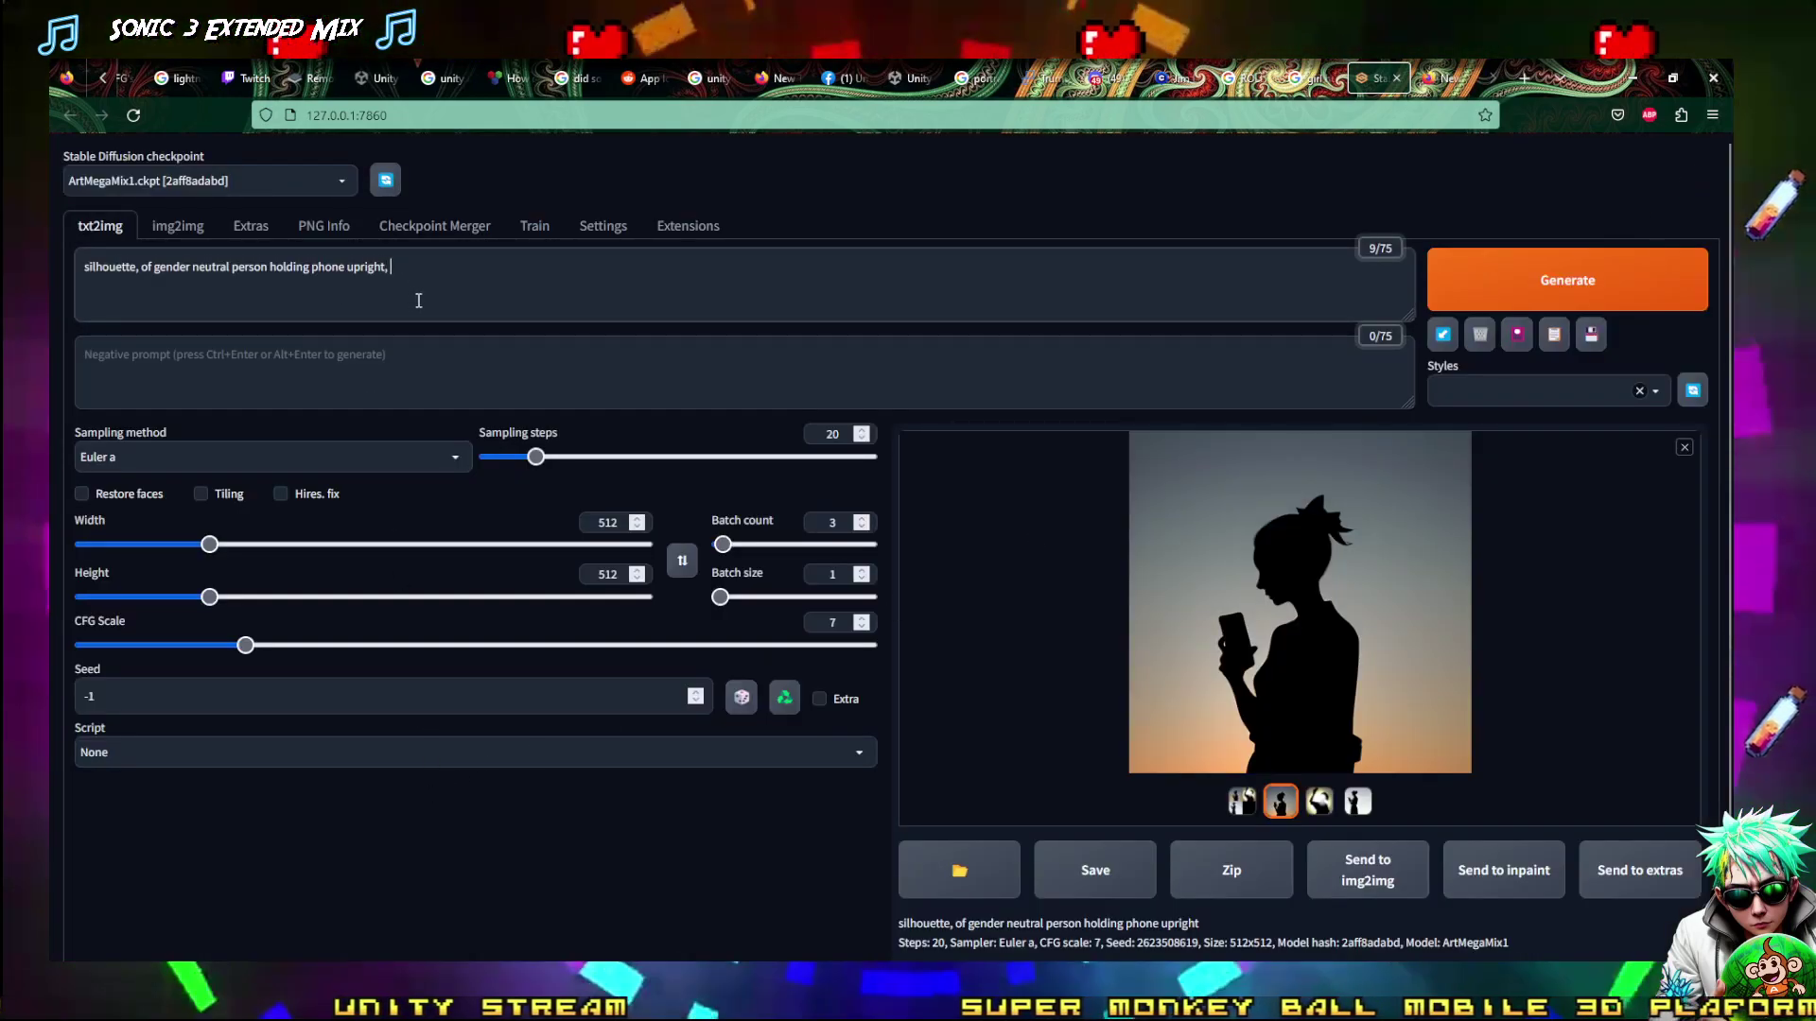
{"action": "type", "text": ","}
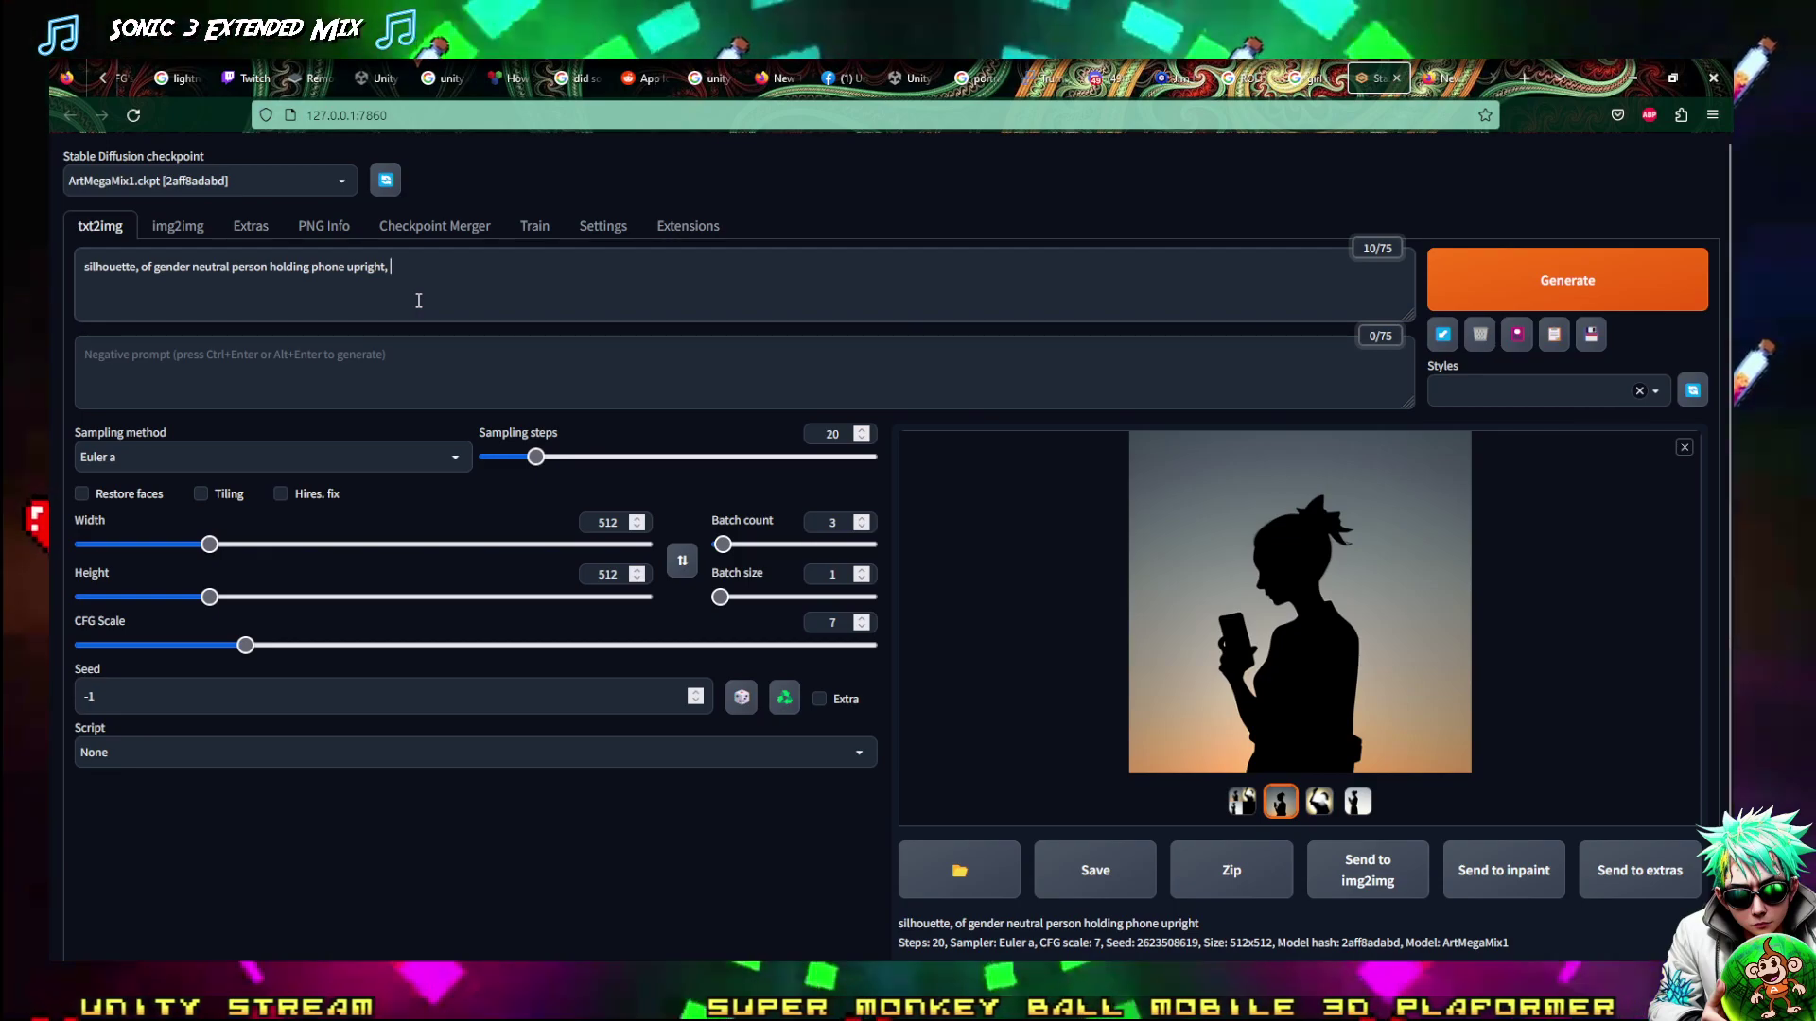
{"action": "type", "text": " image "}
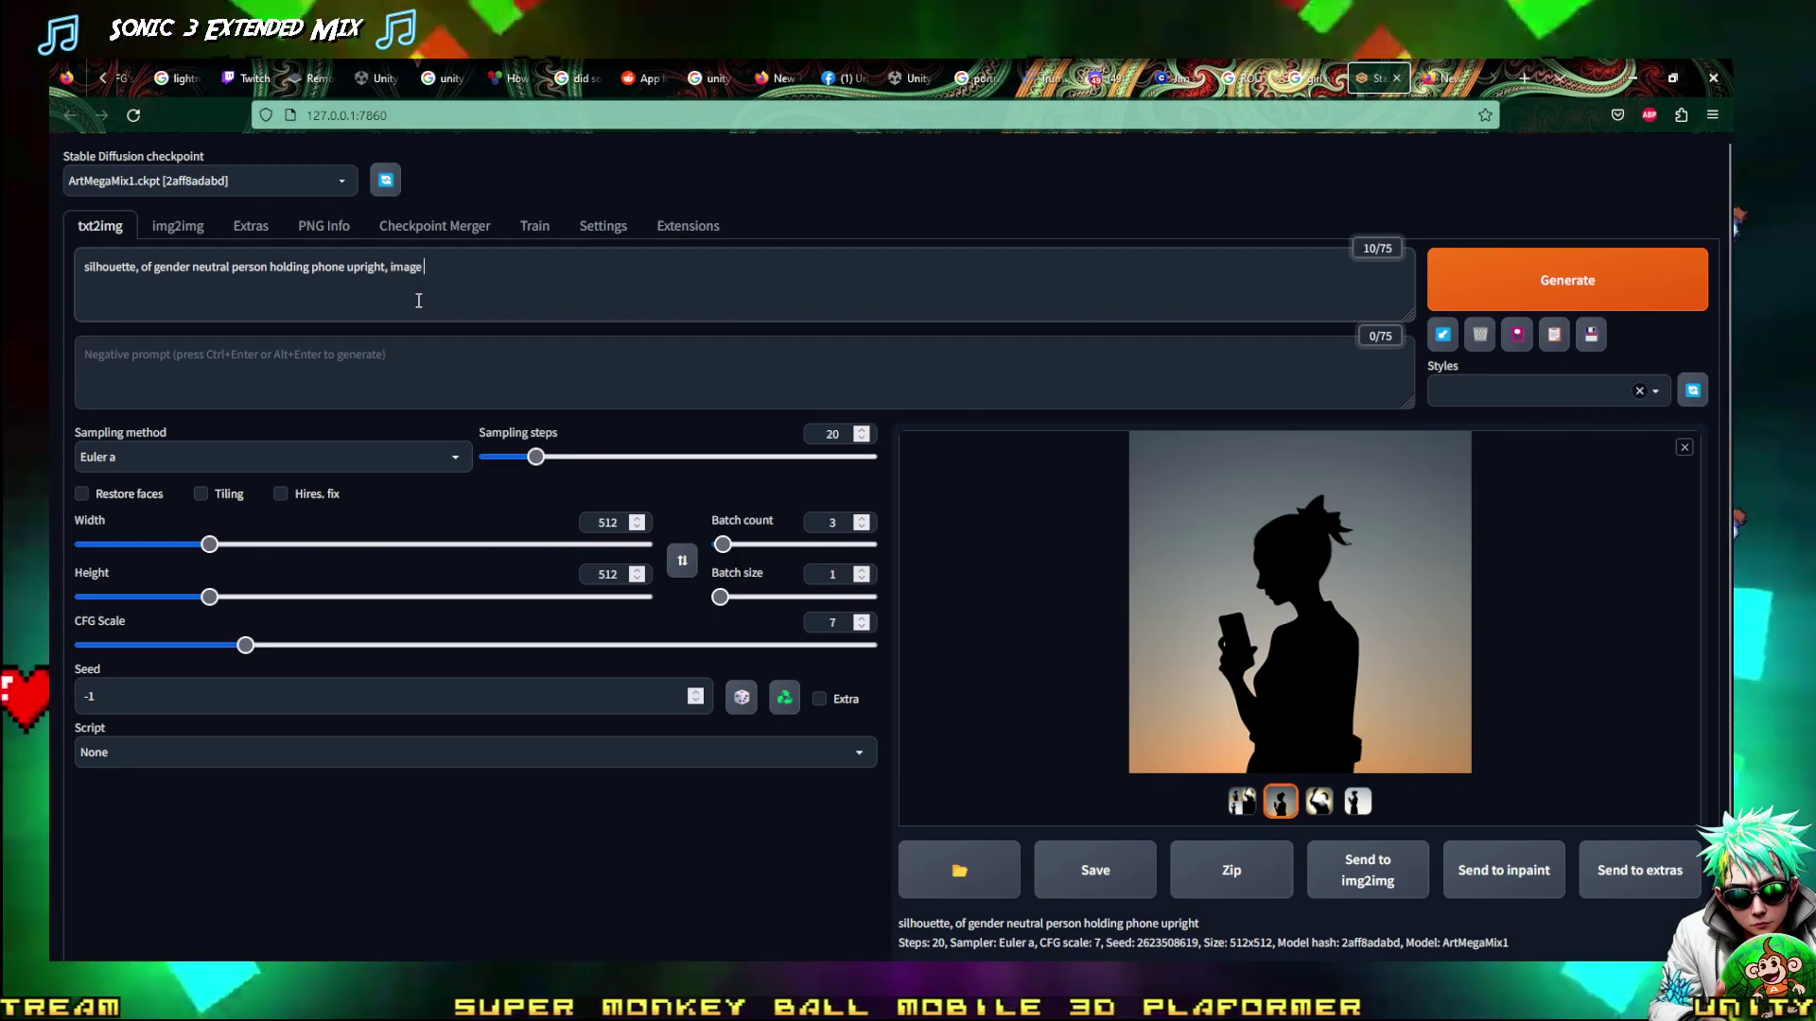
{"action": "type", "text": "taken from "}
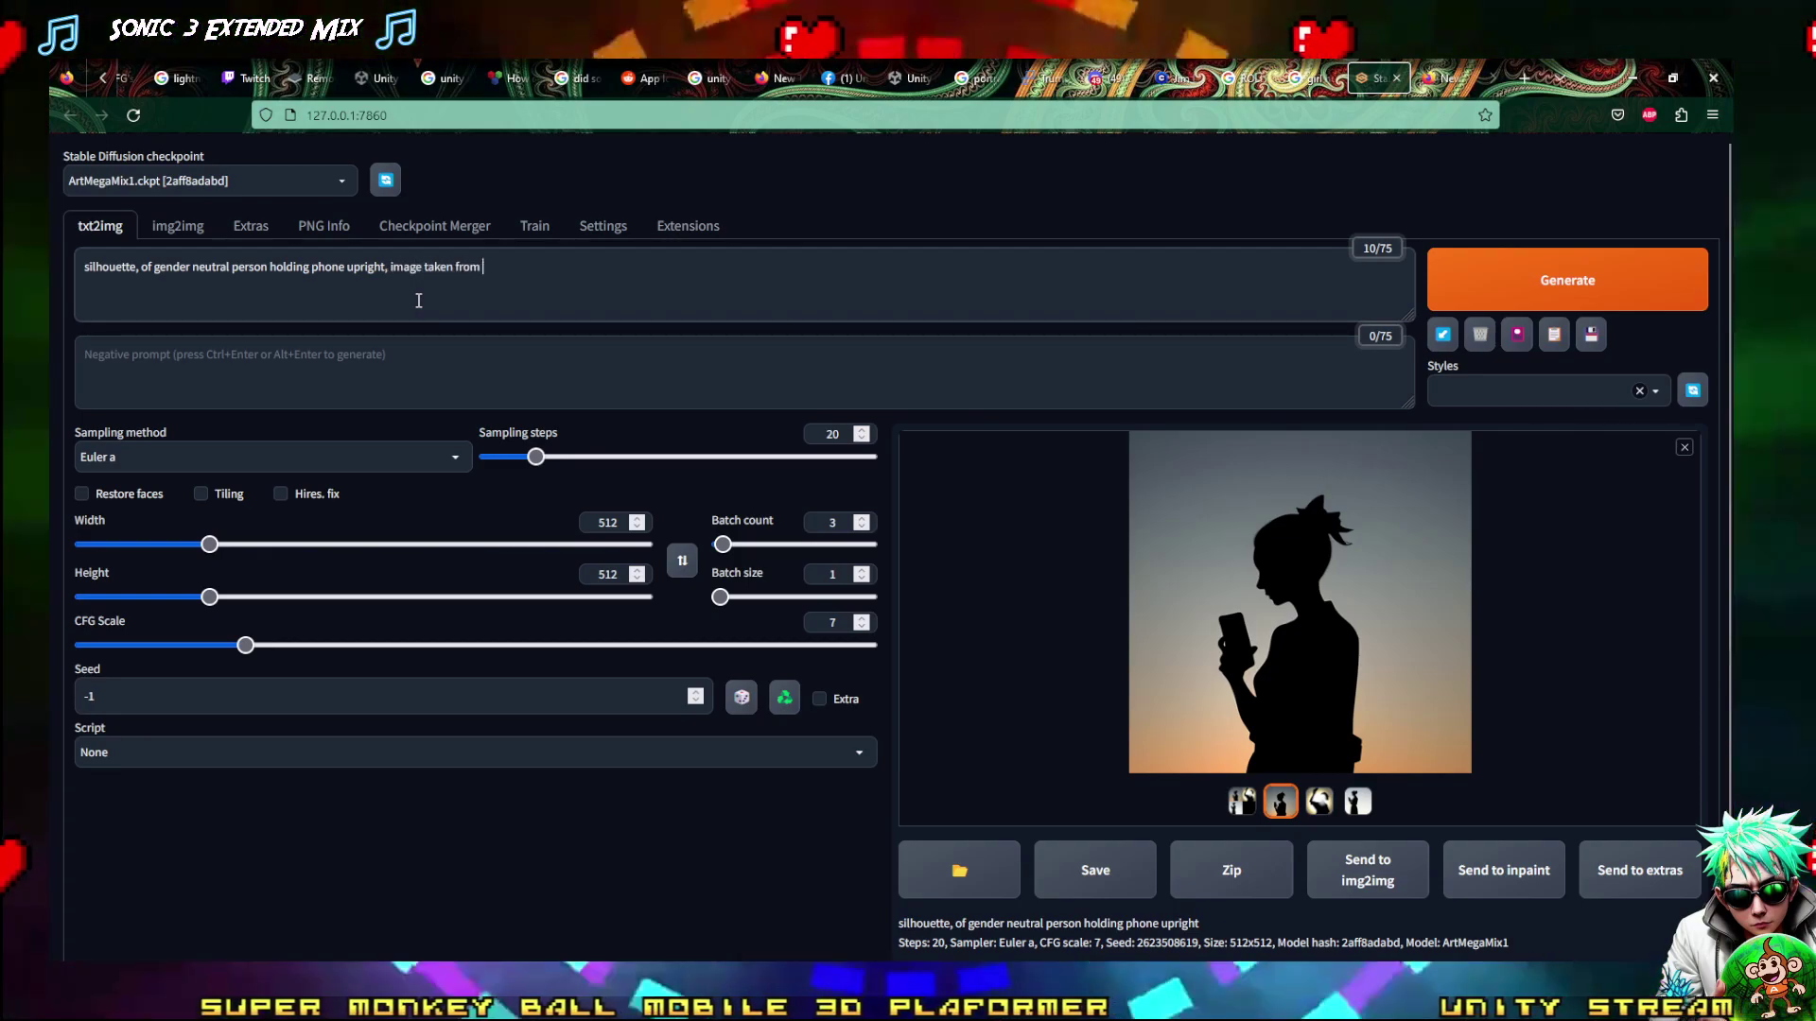
{"action": "type", "text": "behind person"}
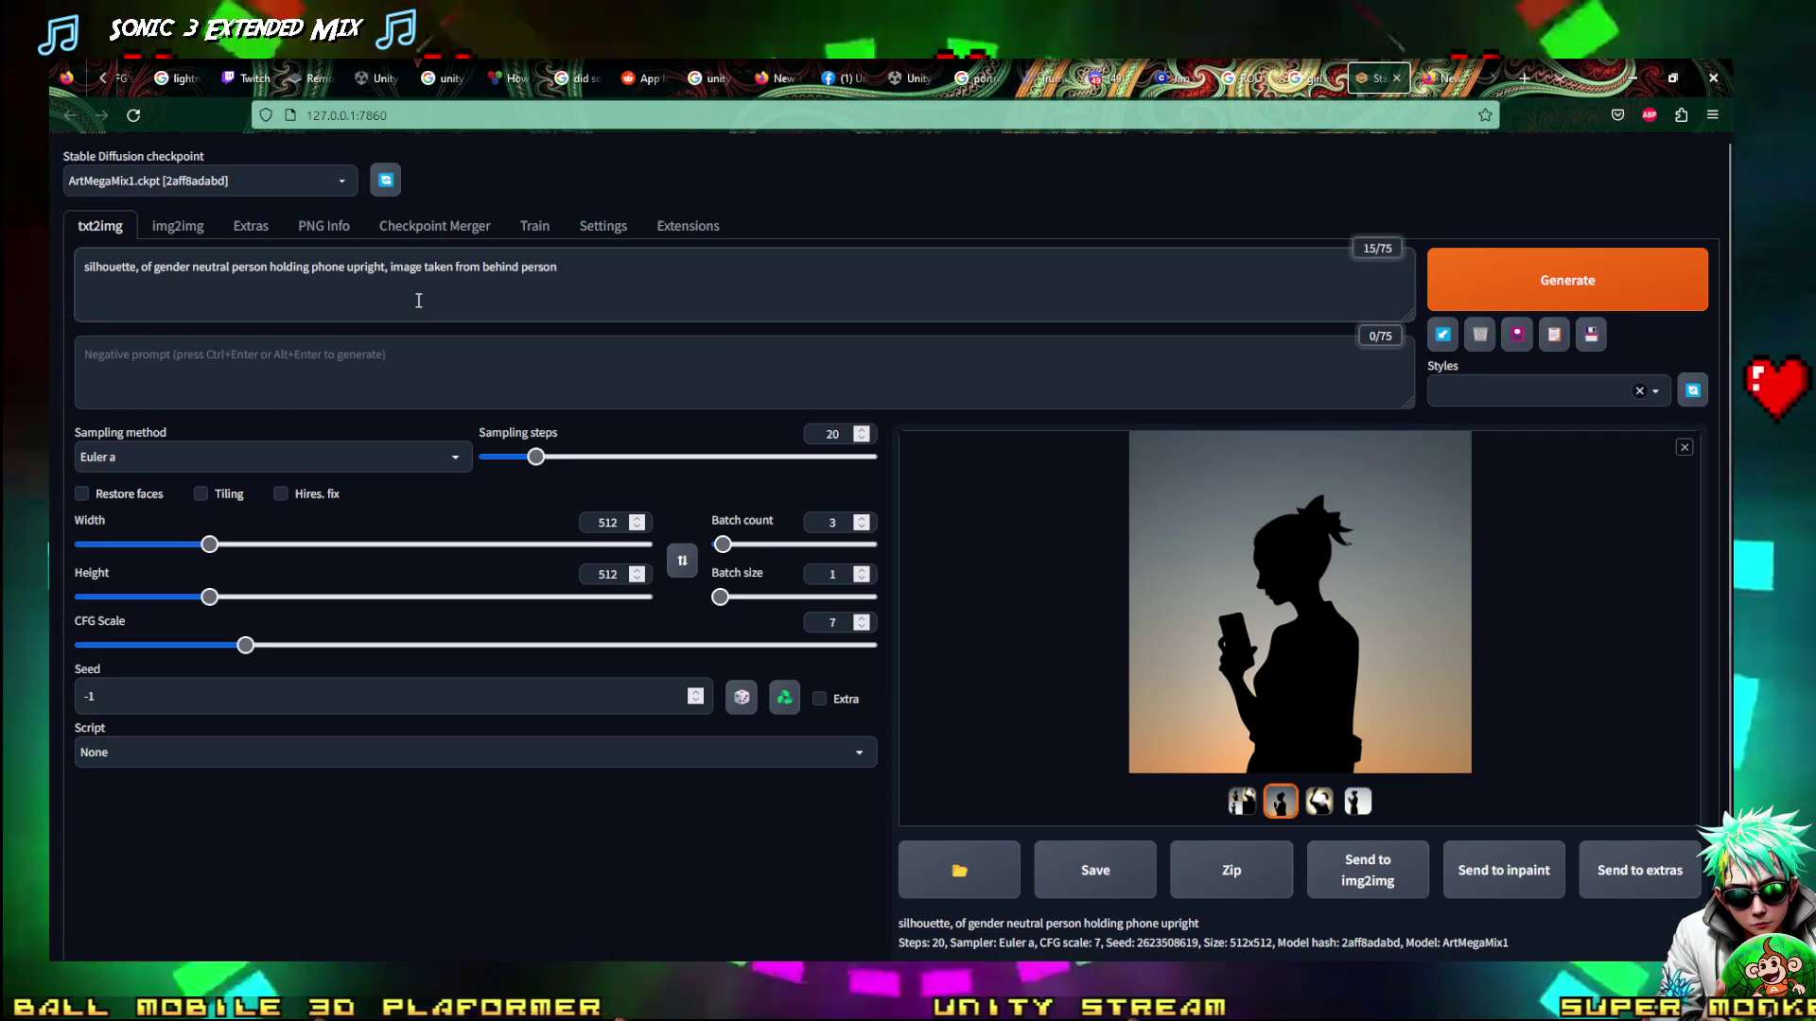
{"action": "left_click", "coordinate": [1560, 282]}
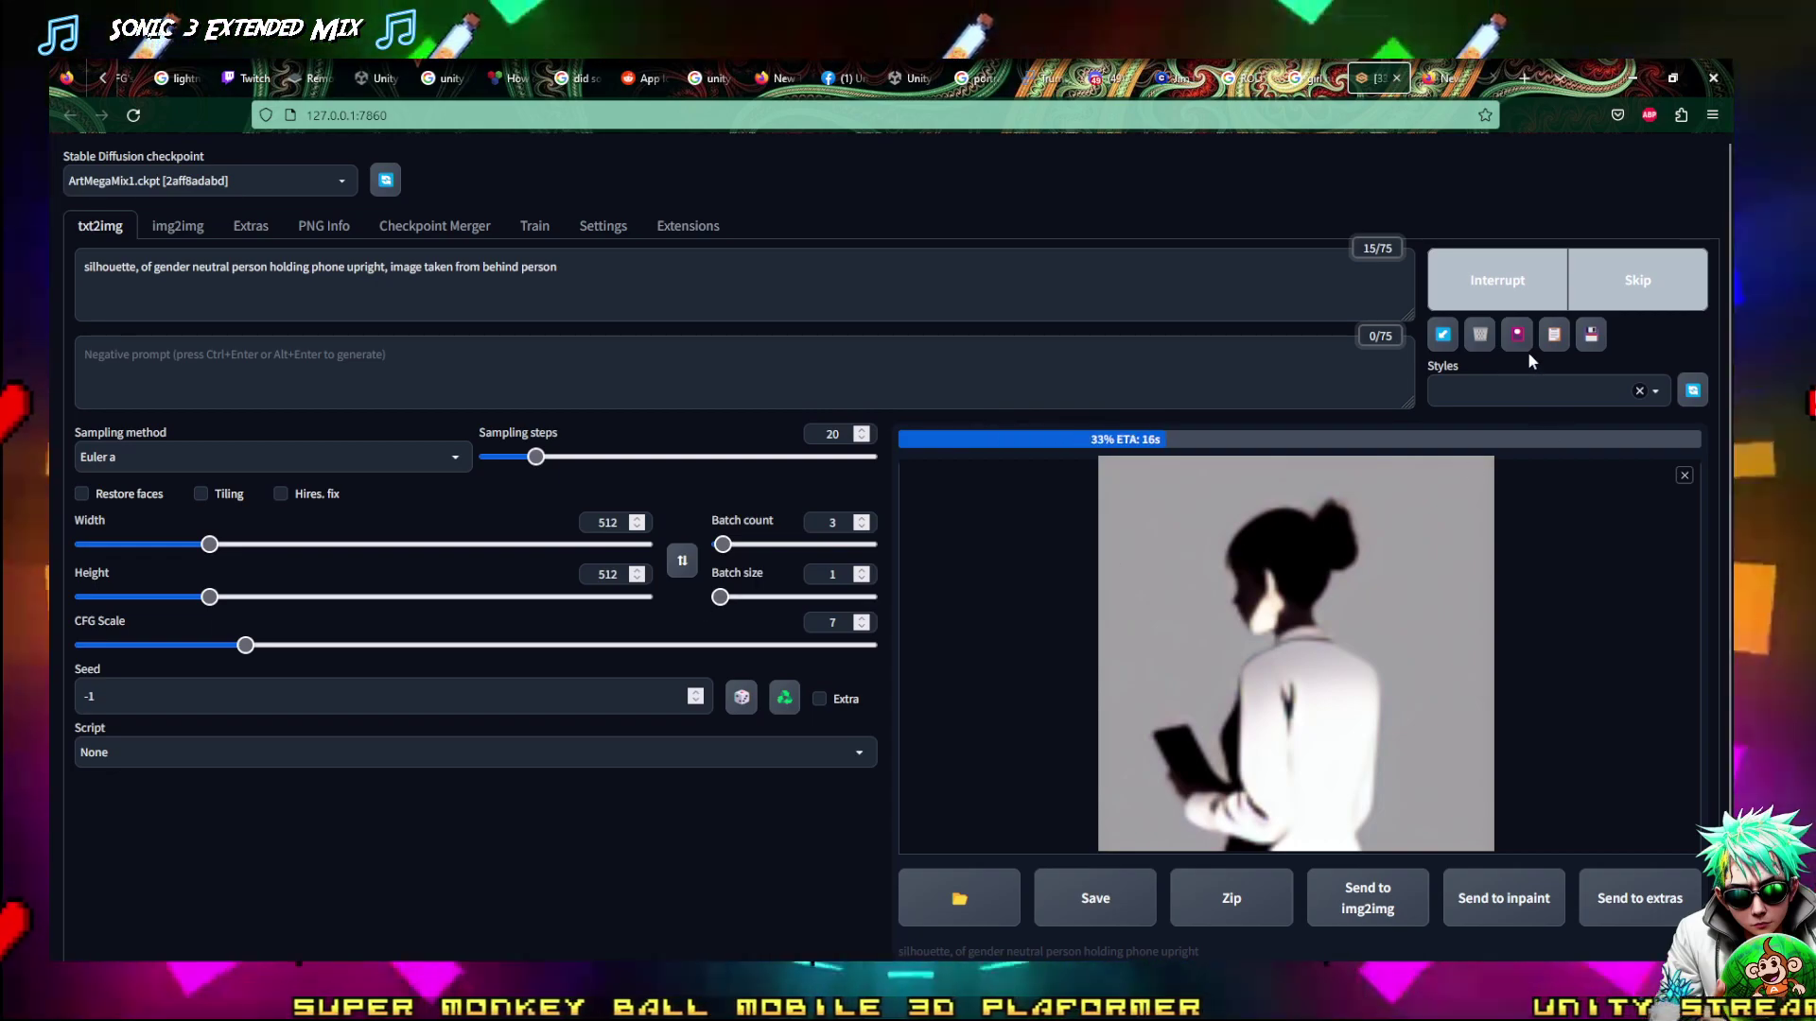
Insert 'high,' after 'upright' in the prompt and send the chosen result to img2img
{"action": "left_click", "coordinate": [661, 276]}
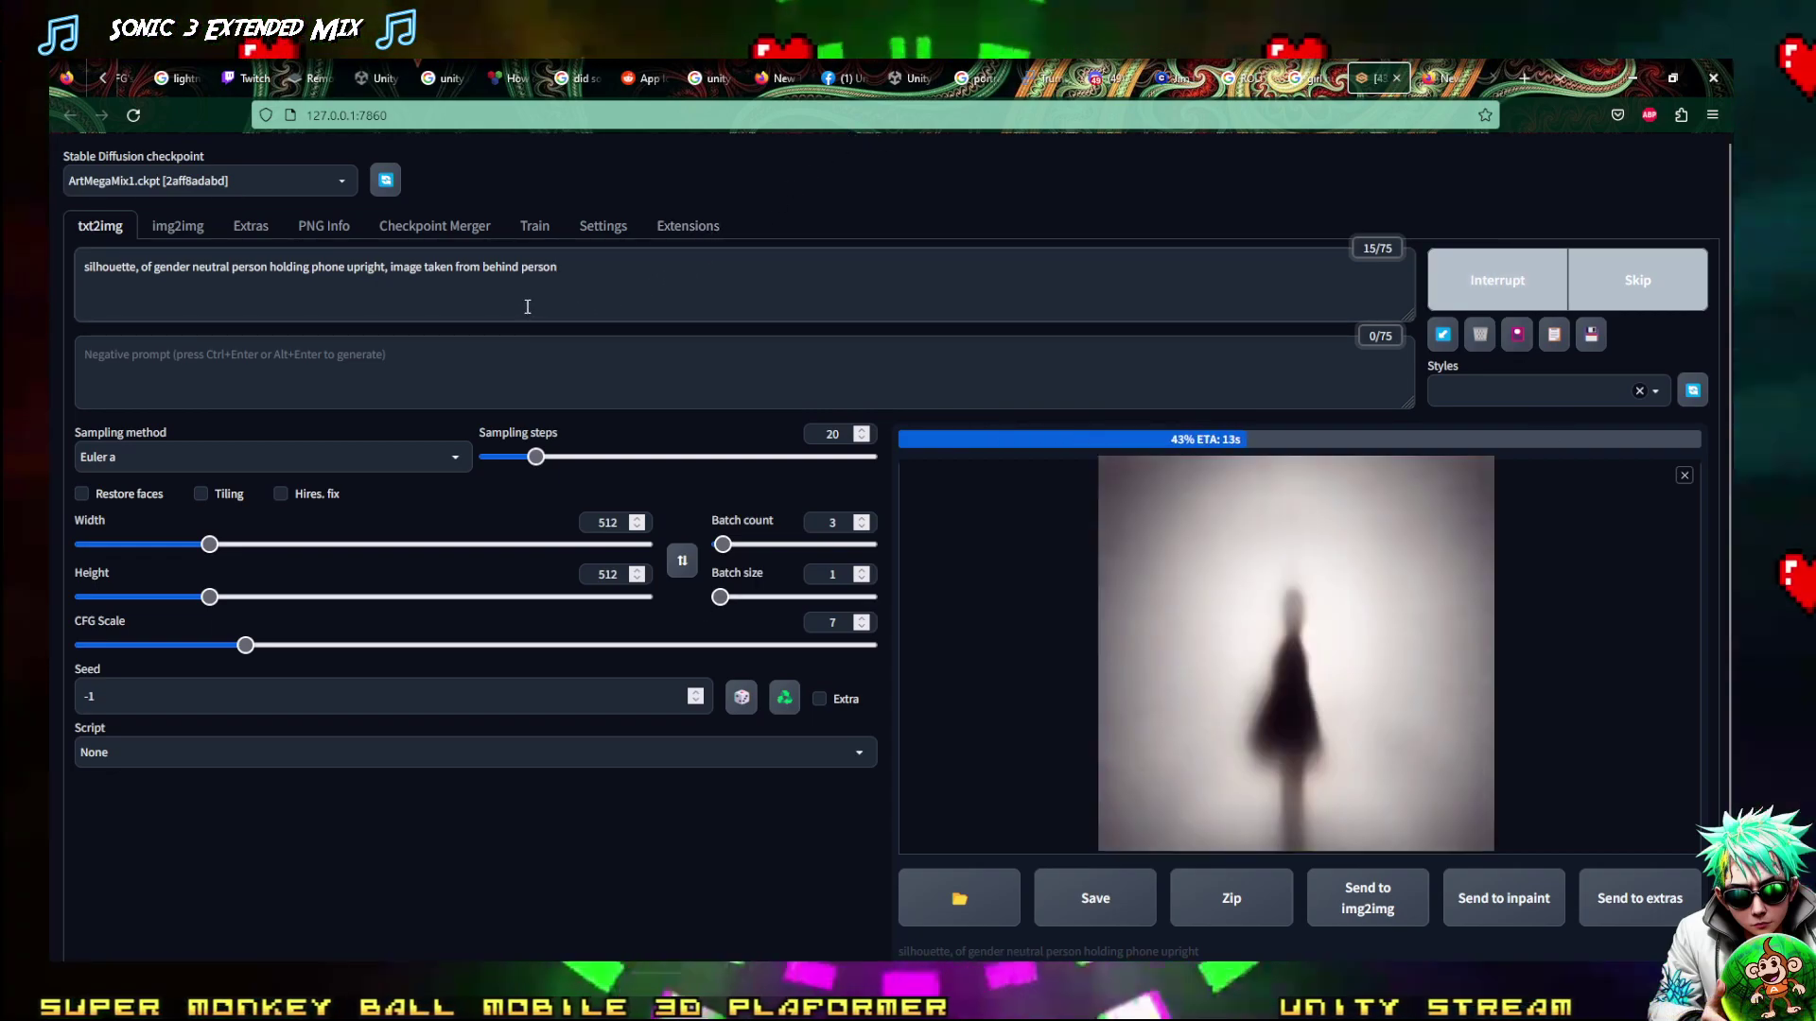
{"action": "left_click", "coordinate": [386, 269]}
{"action": "type", "text": "high,"}
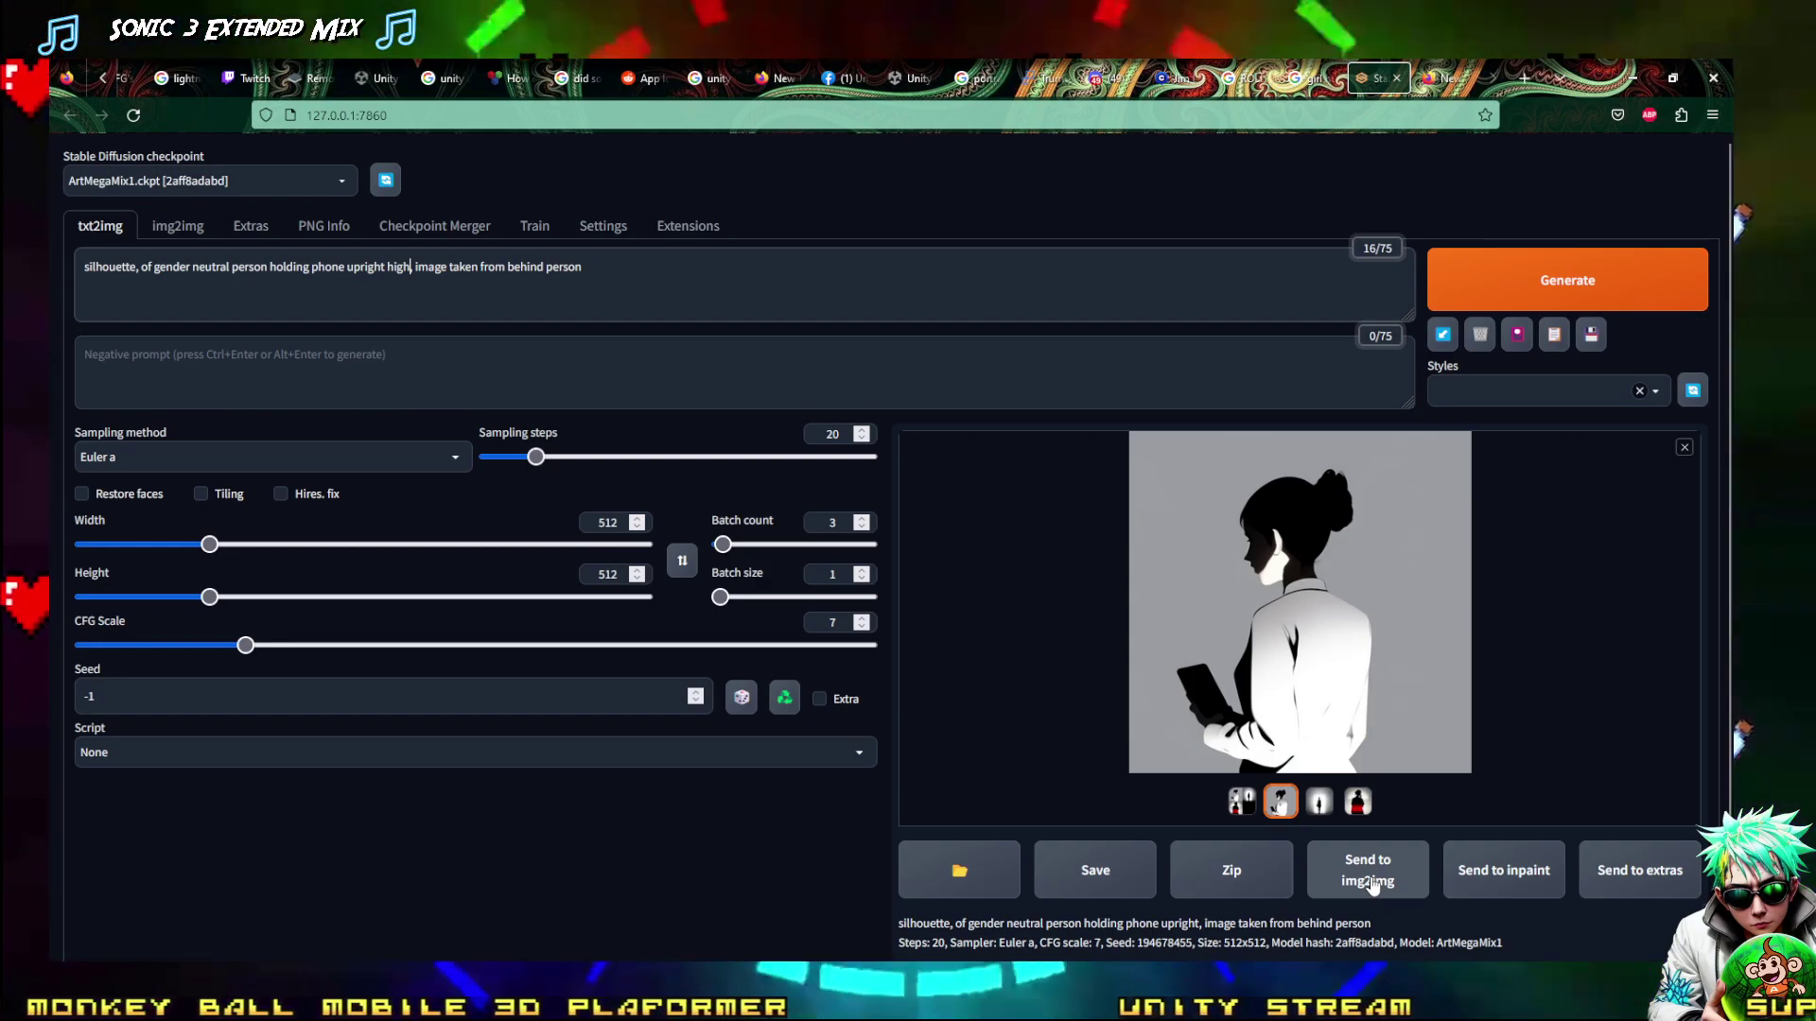
{"action": "left_click", "coordinate": [1369, 877]}
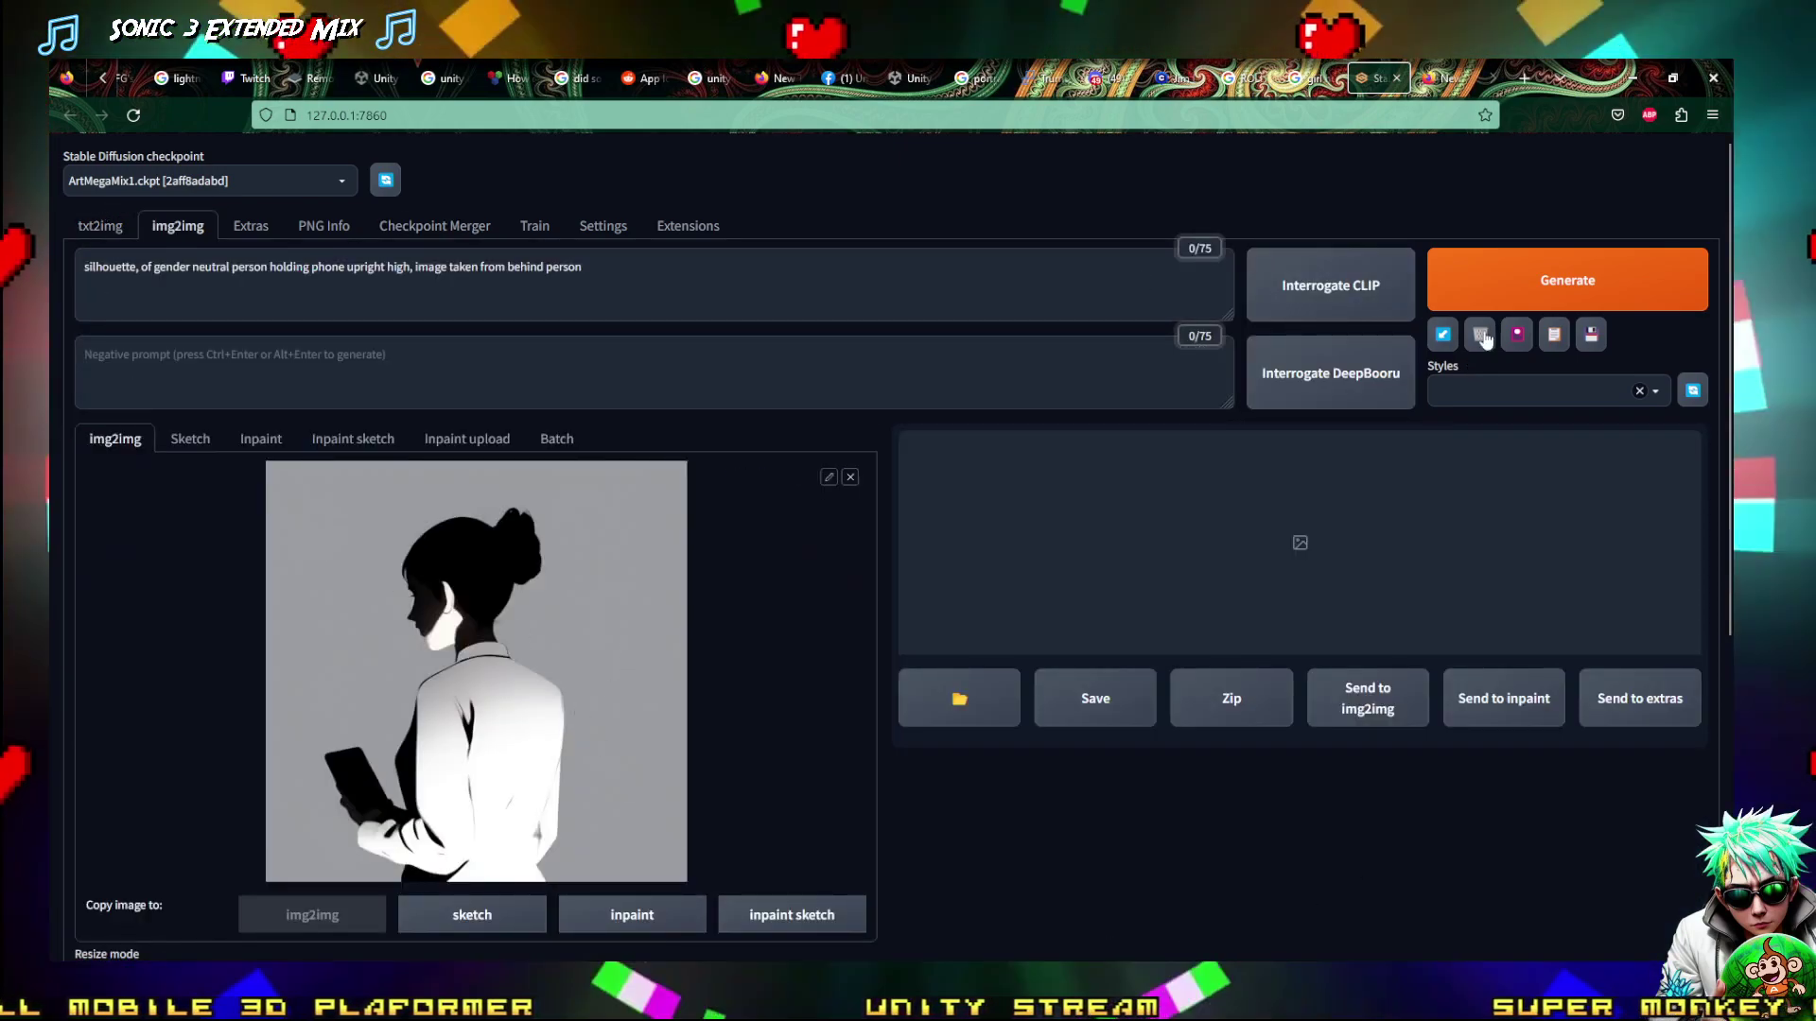
Generate img2img variations, then regenerate a batch from the revised txt2img prompt
{"action": "left_click", "coordinate": [1527, 275]}
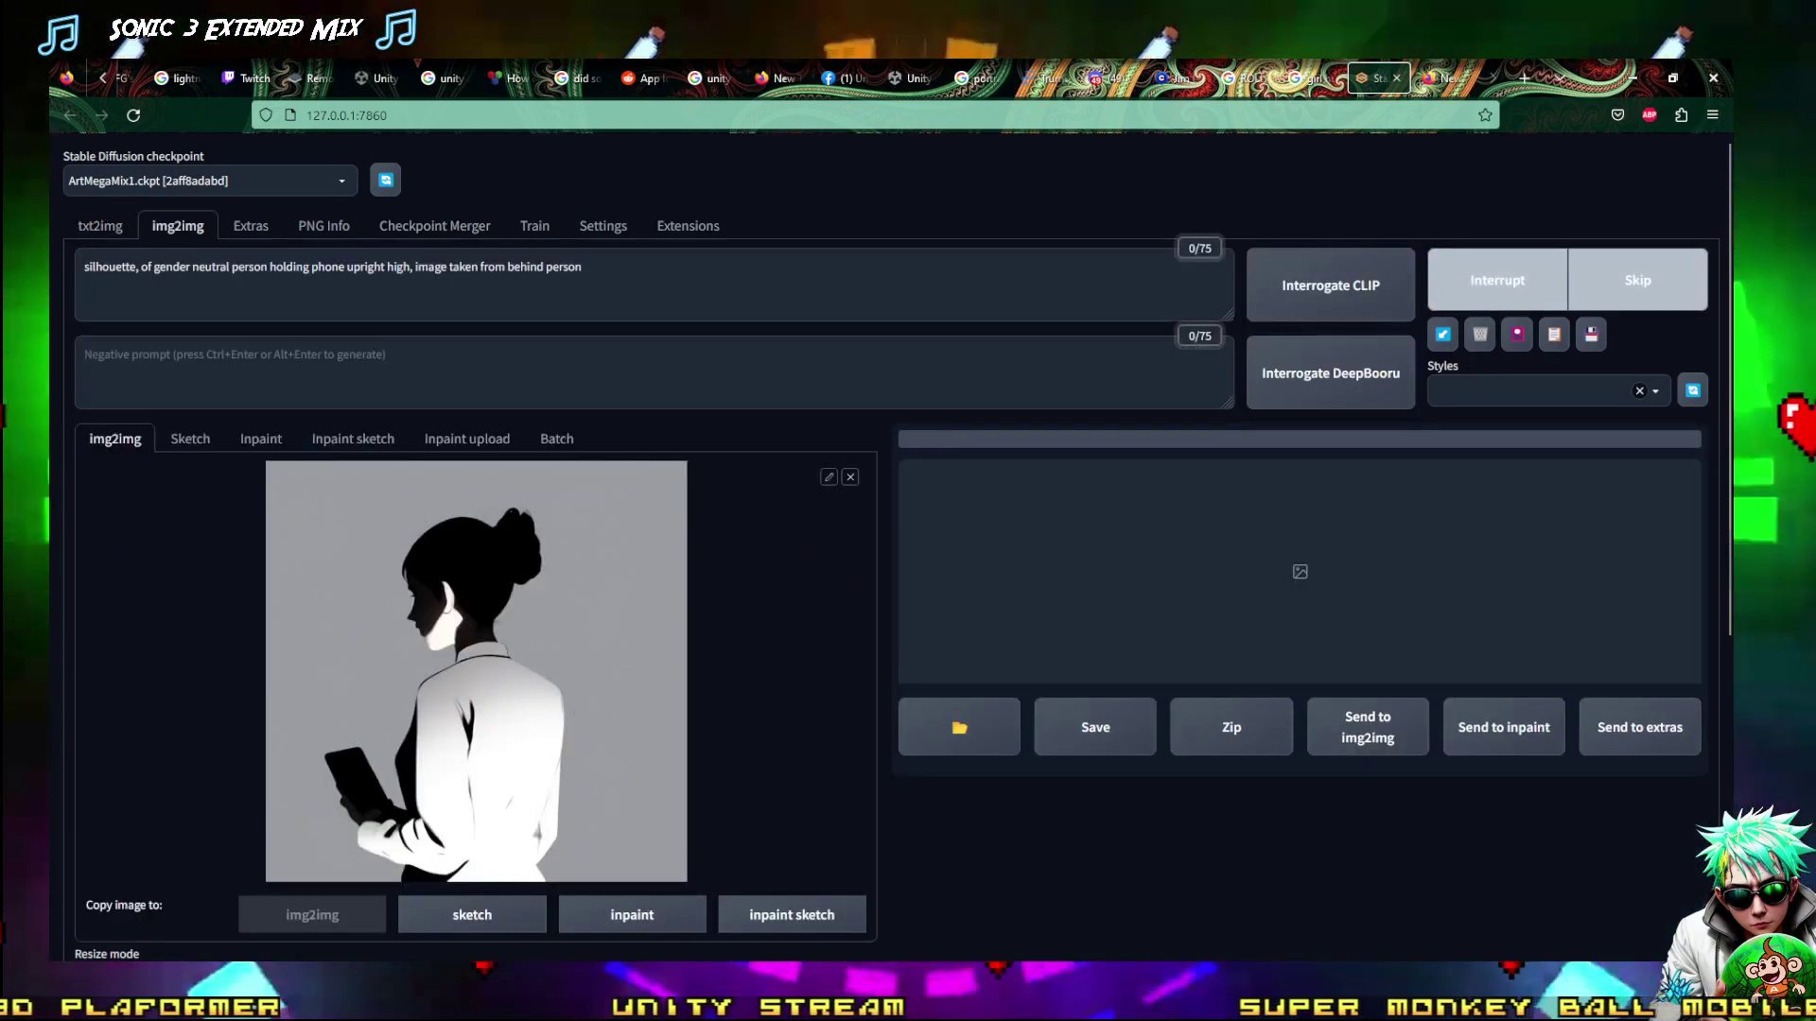
{"action": "mouse_move", "coordinate": [270, 1004]}
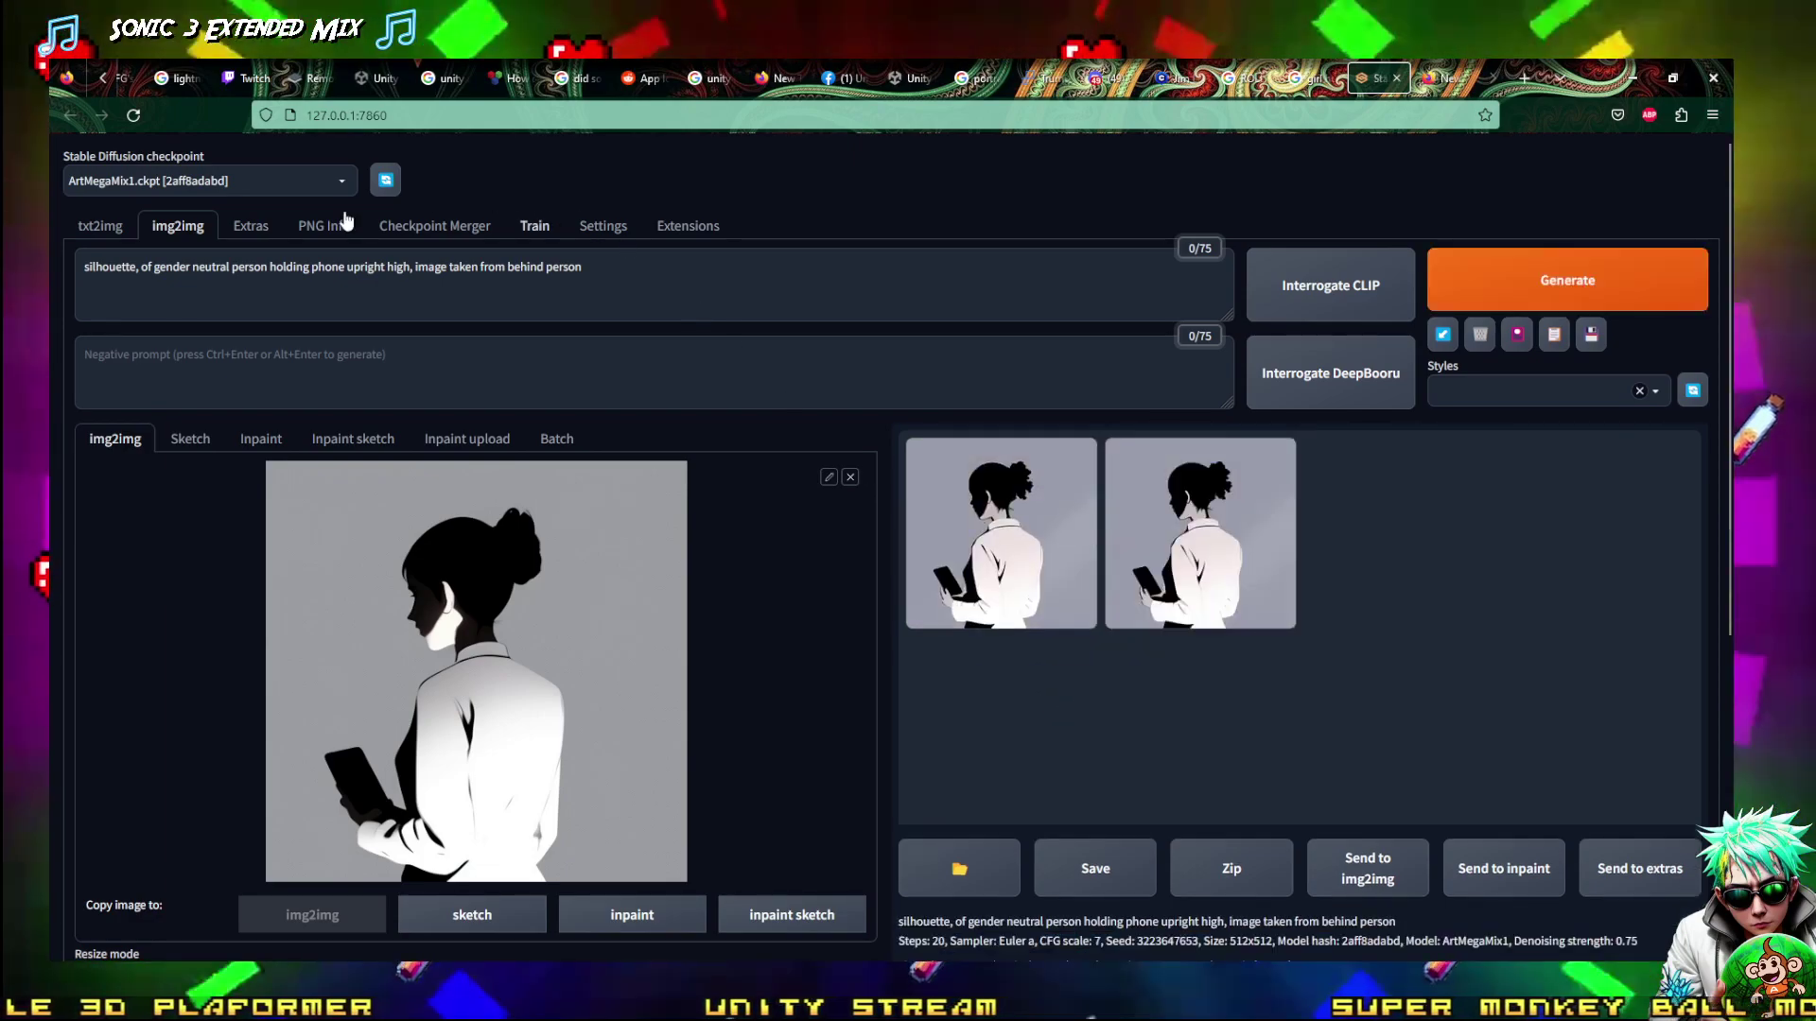
{"action": "left_click", "coordinate": [99, 225]}
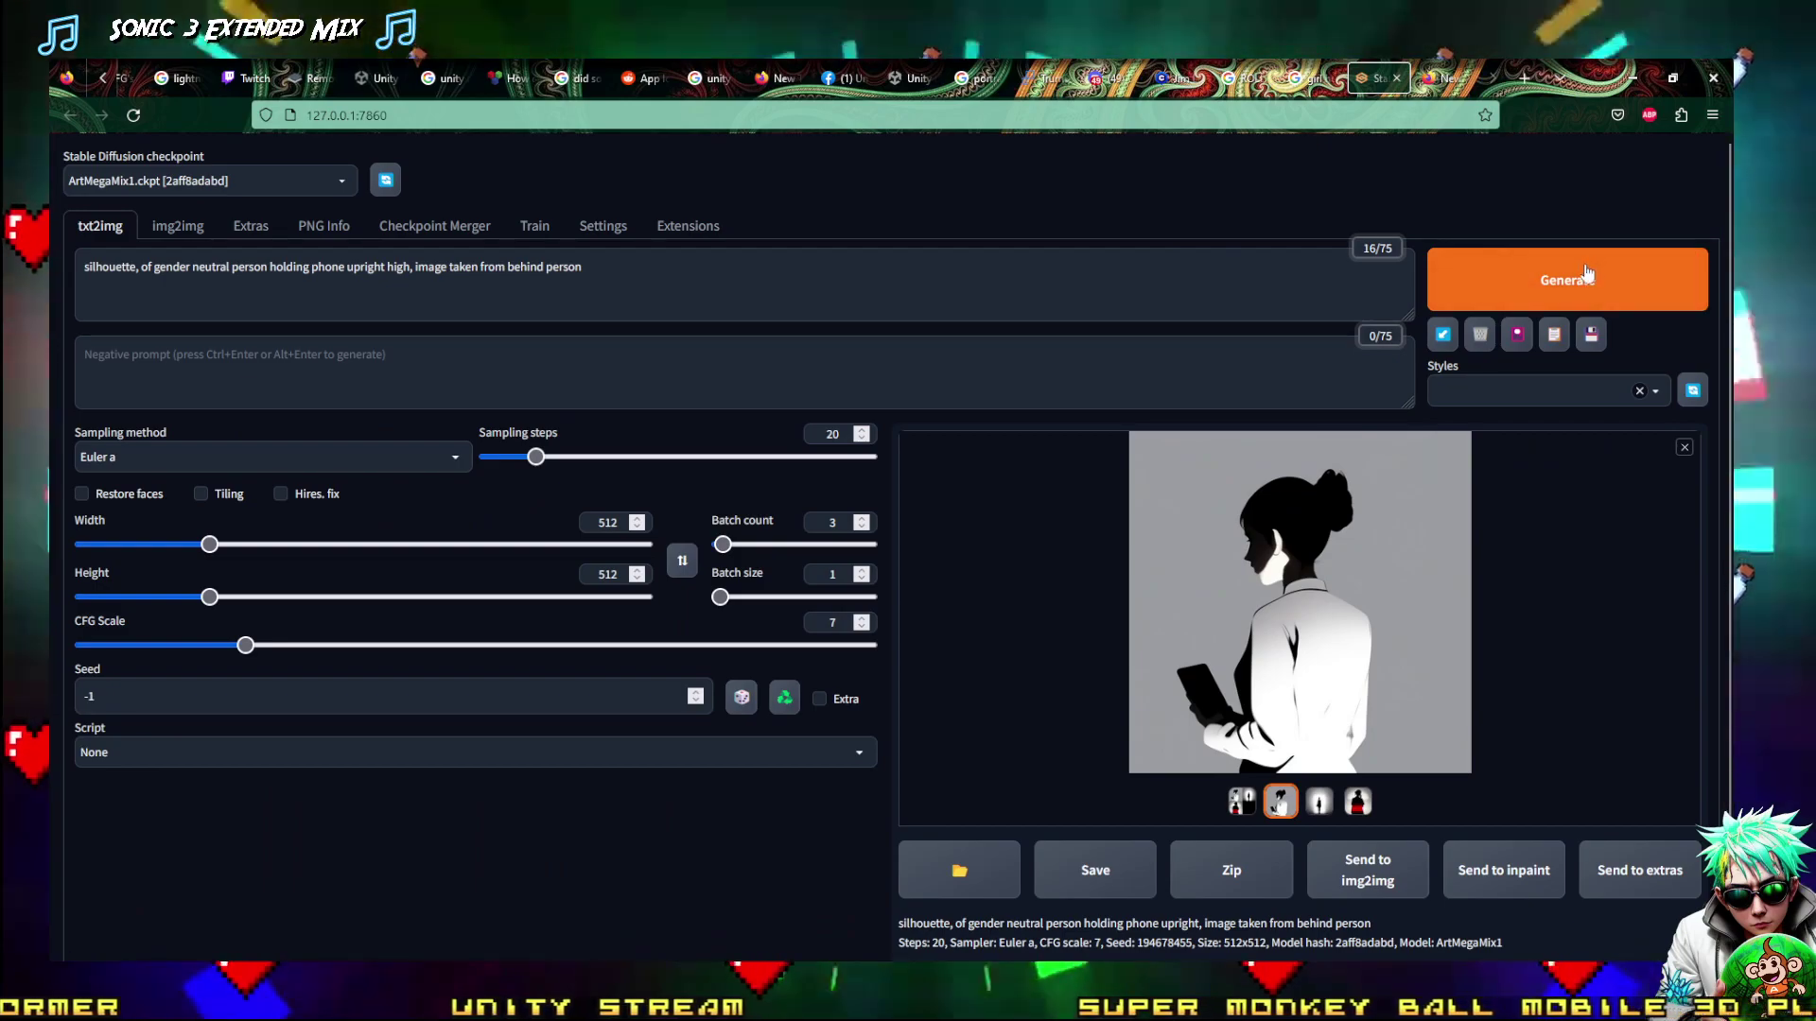
{"action": "left_click", "coordinate": [1574, 300]}
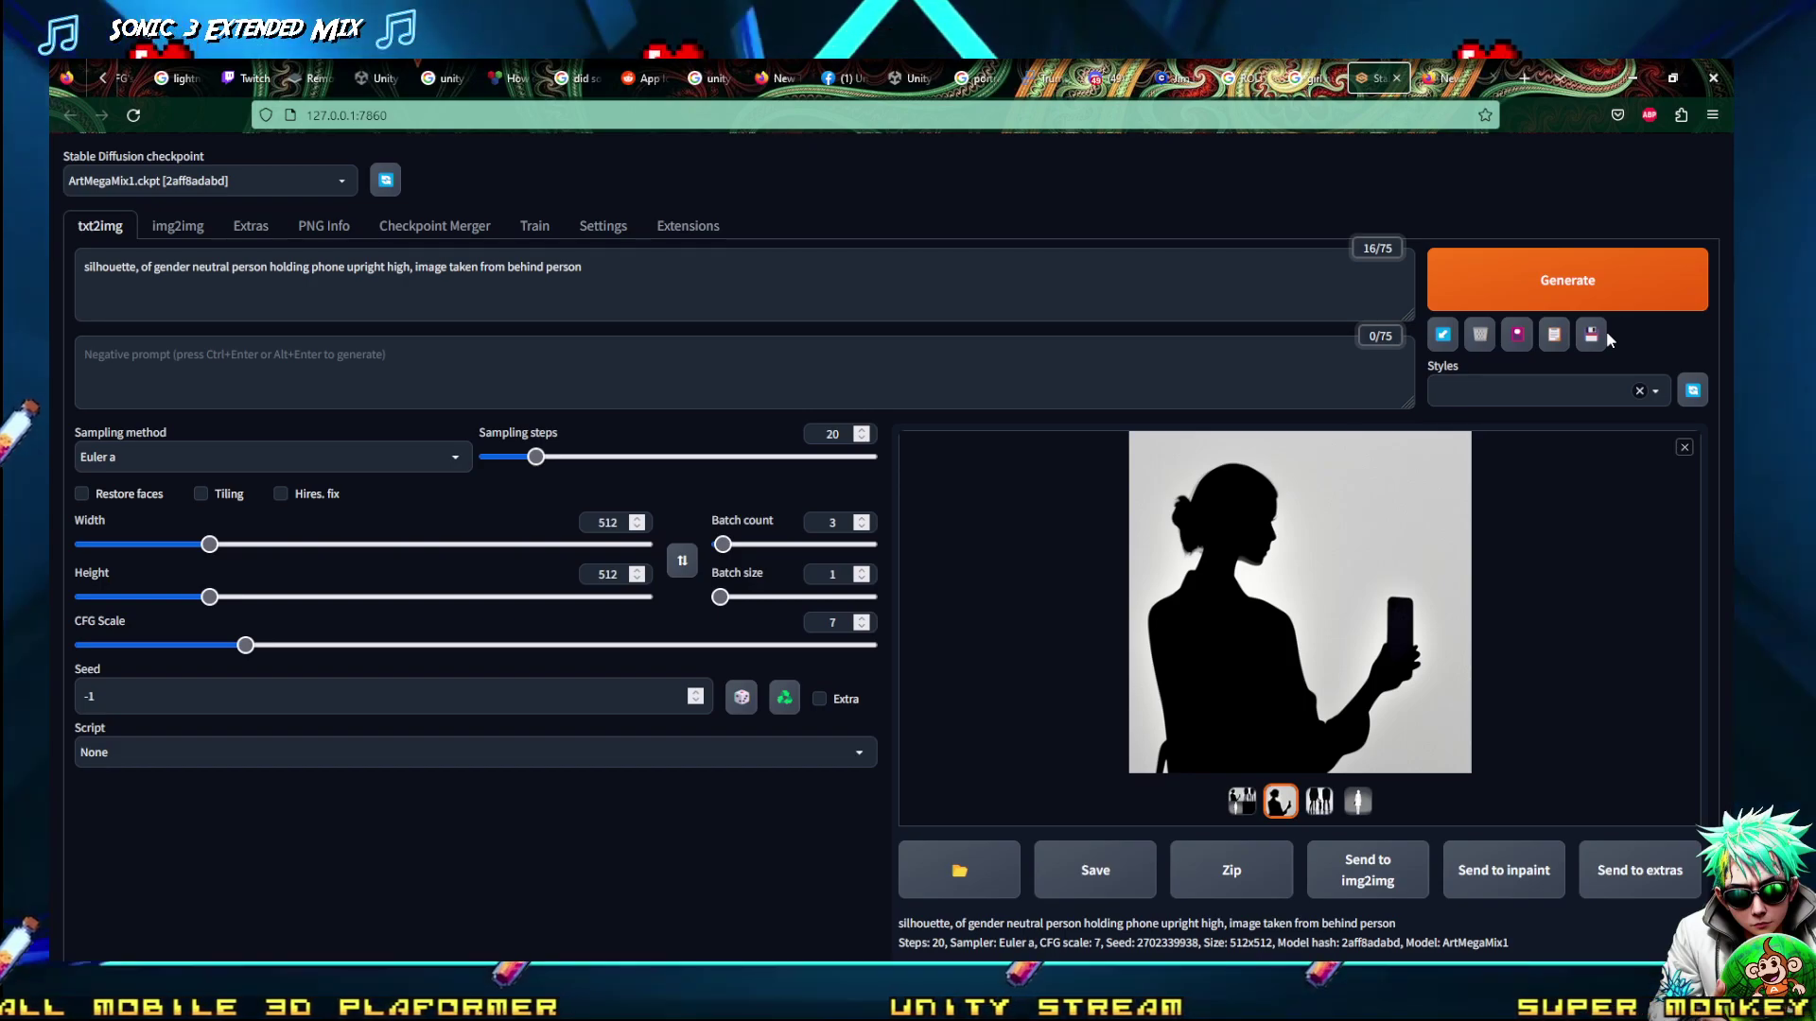
Send the new phone-holding silhouette to img2img and generate variations of it
{"action": "left_click", "coordinate": [1285, 677]}
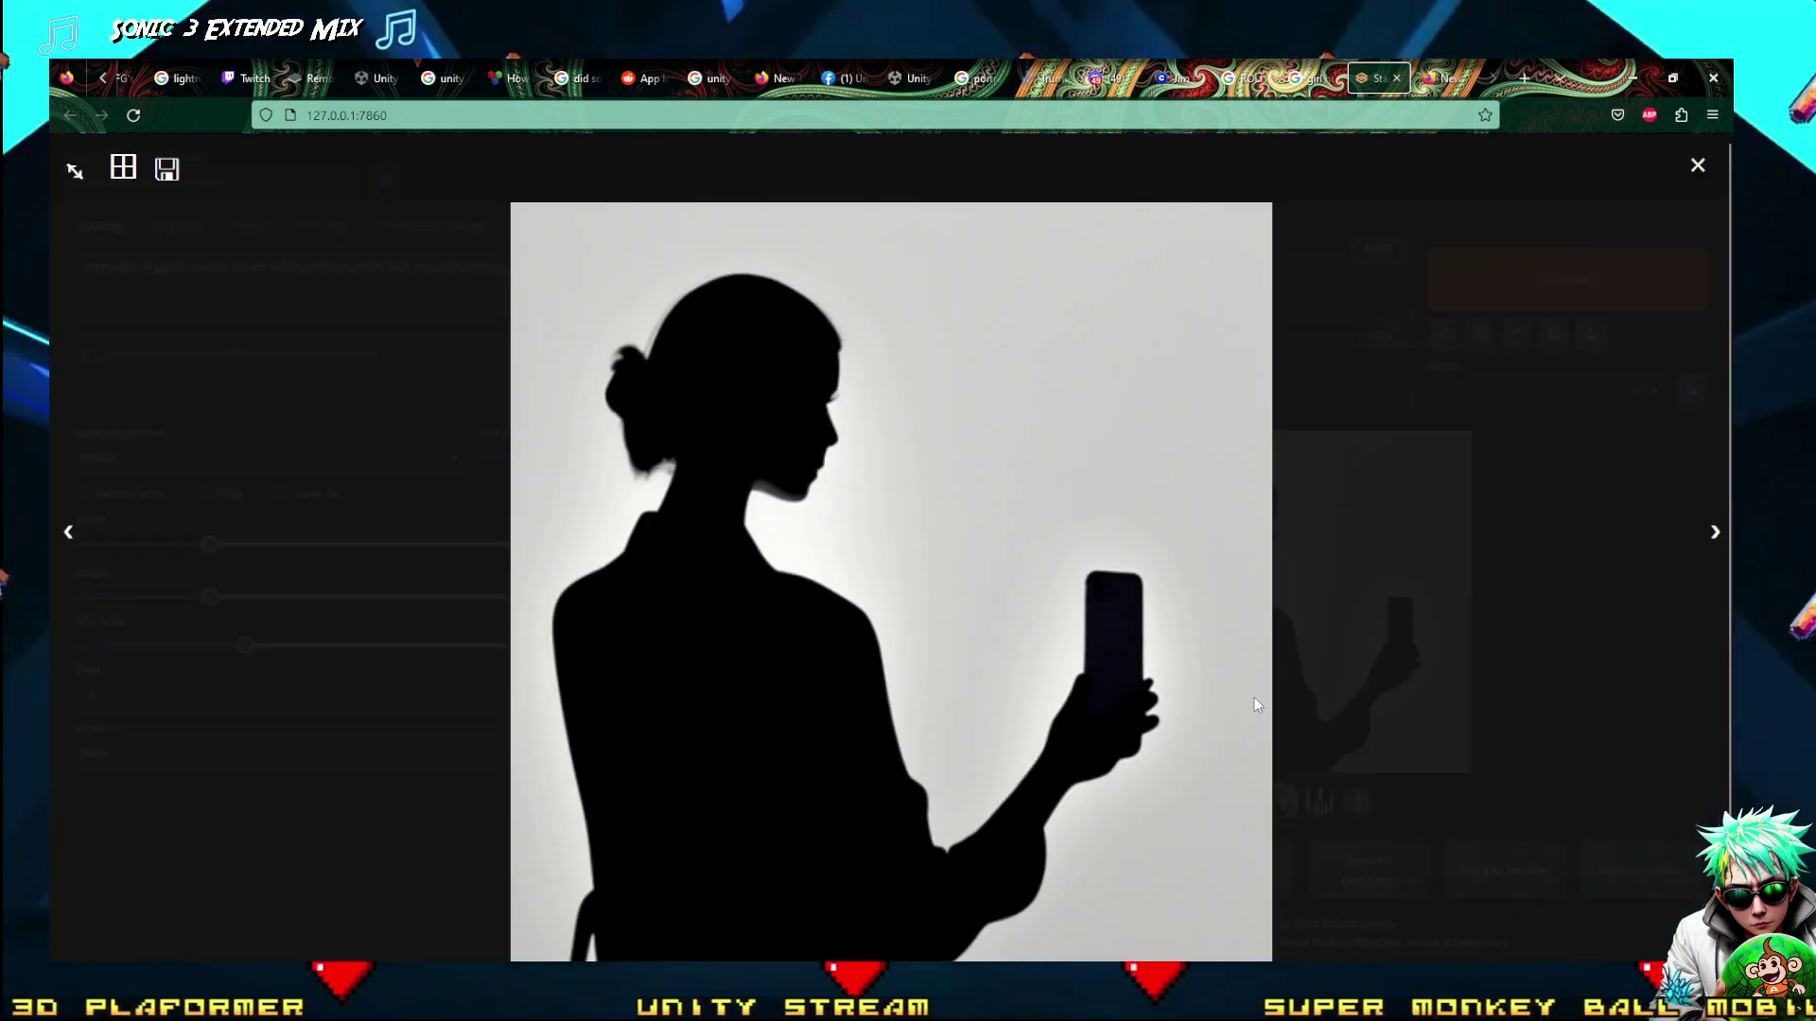
{"action": "left_click", "coordinate": [1697, 169]}
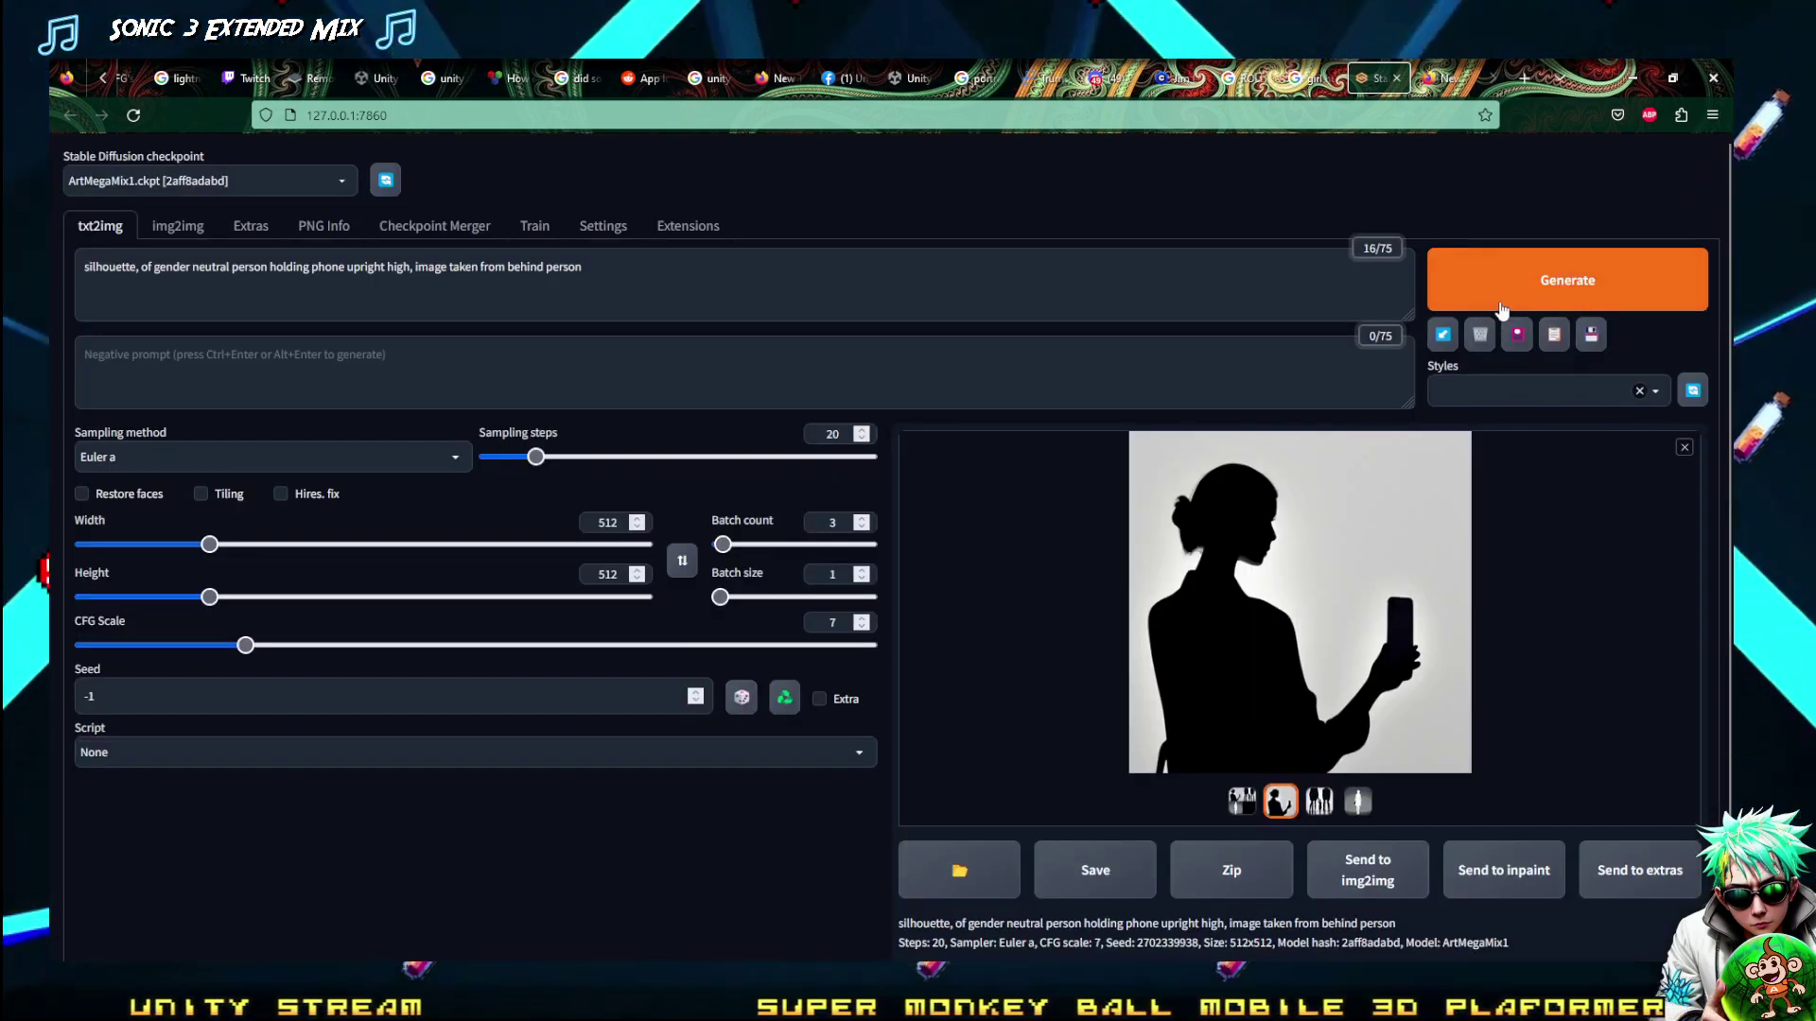
{"action": "left_click", "coordinate": [1363, 871]}
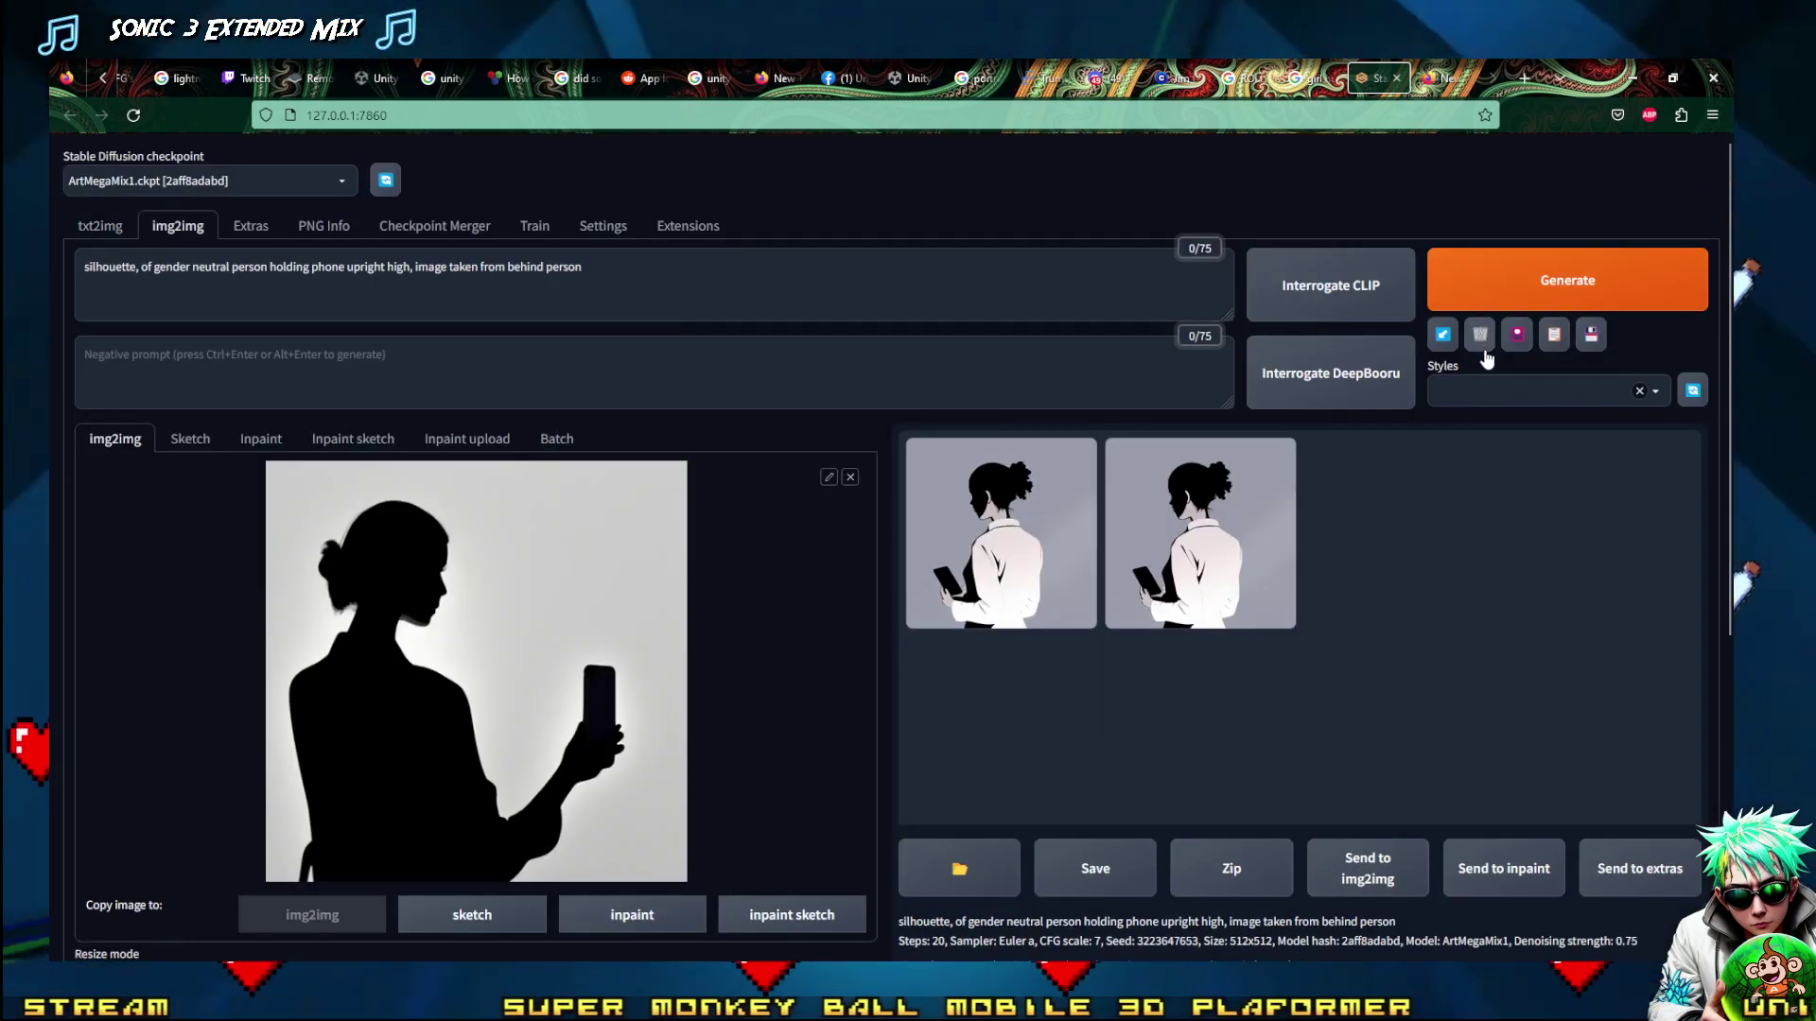
{"action": "left_click", "coordinate": [1547, 276]}
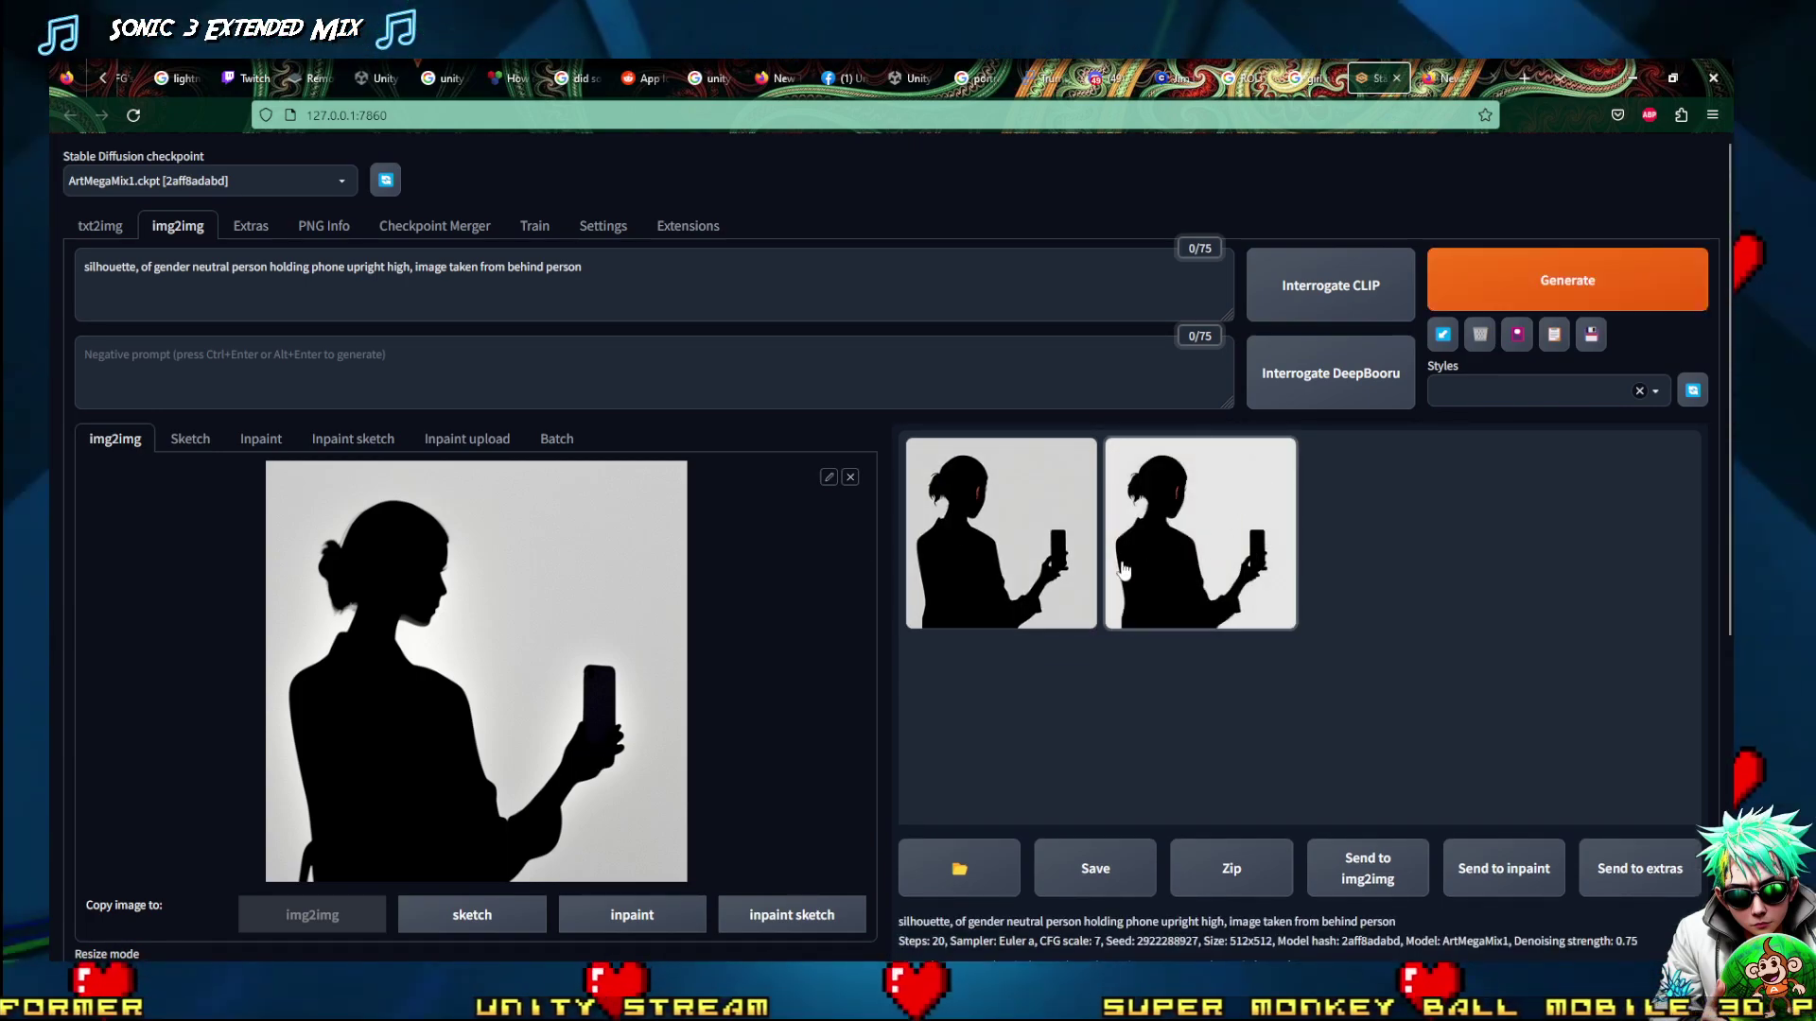
Open the second variation and copy the image to the clipboard
{"action": "left_click", "coordinate": [1147, 544]}
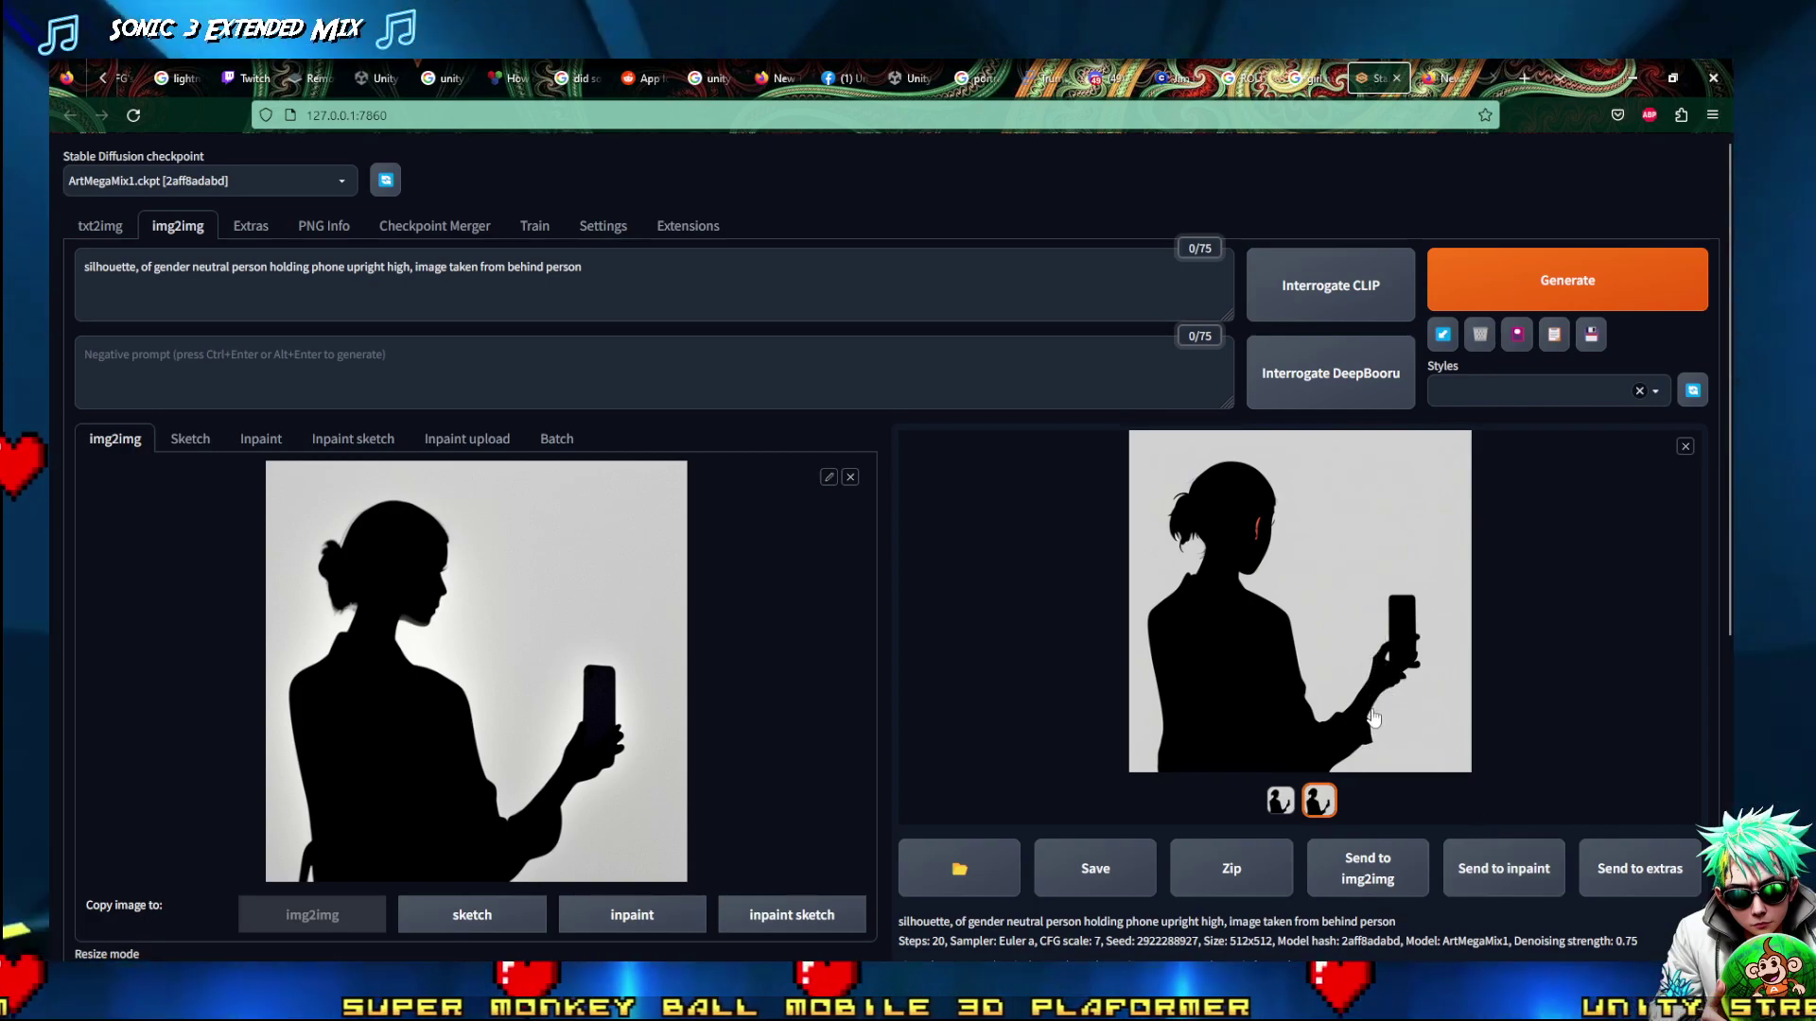
{"action": "right_click", "coordinate": [1354, 561]}
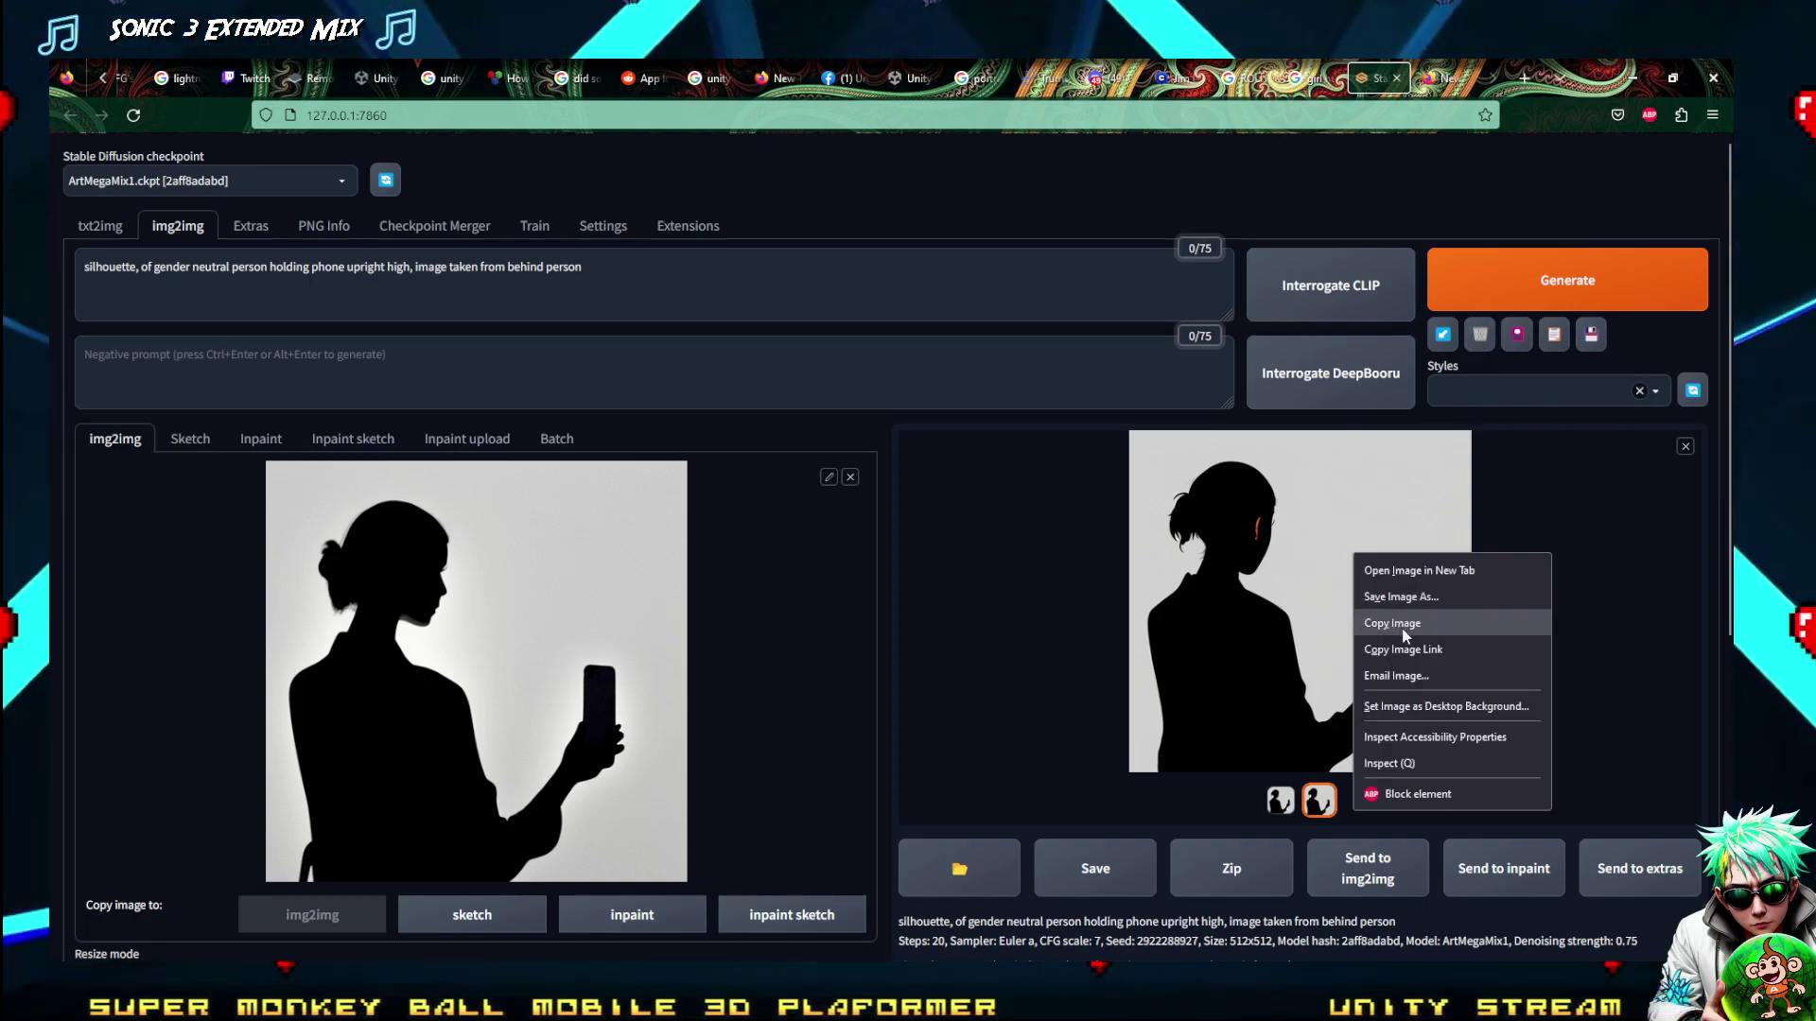
{"action": "left_click", "coordinate": [1406, 639]}
In paint.net, erase the old cartoon silhouette with Ctrl+A and Delete, then paste the new image
{"action": "key", "text": "alt+Tab"}
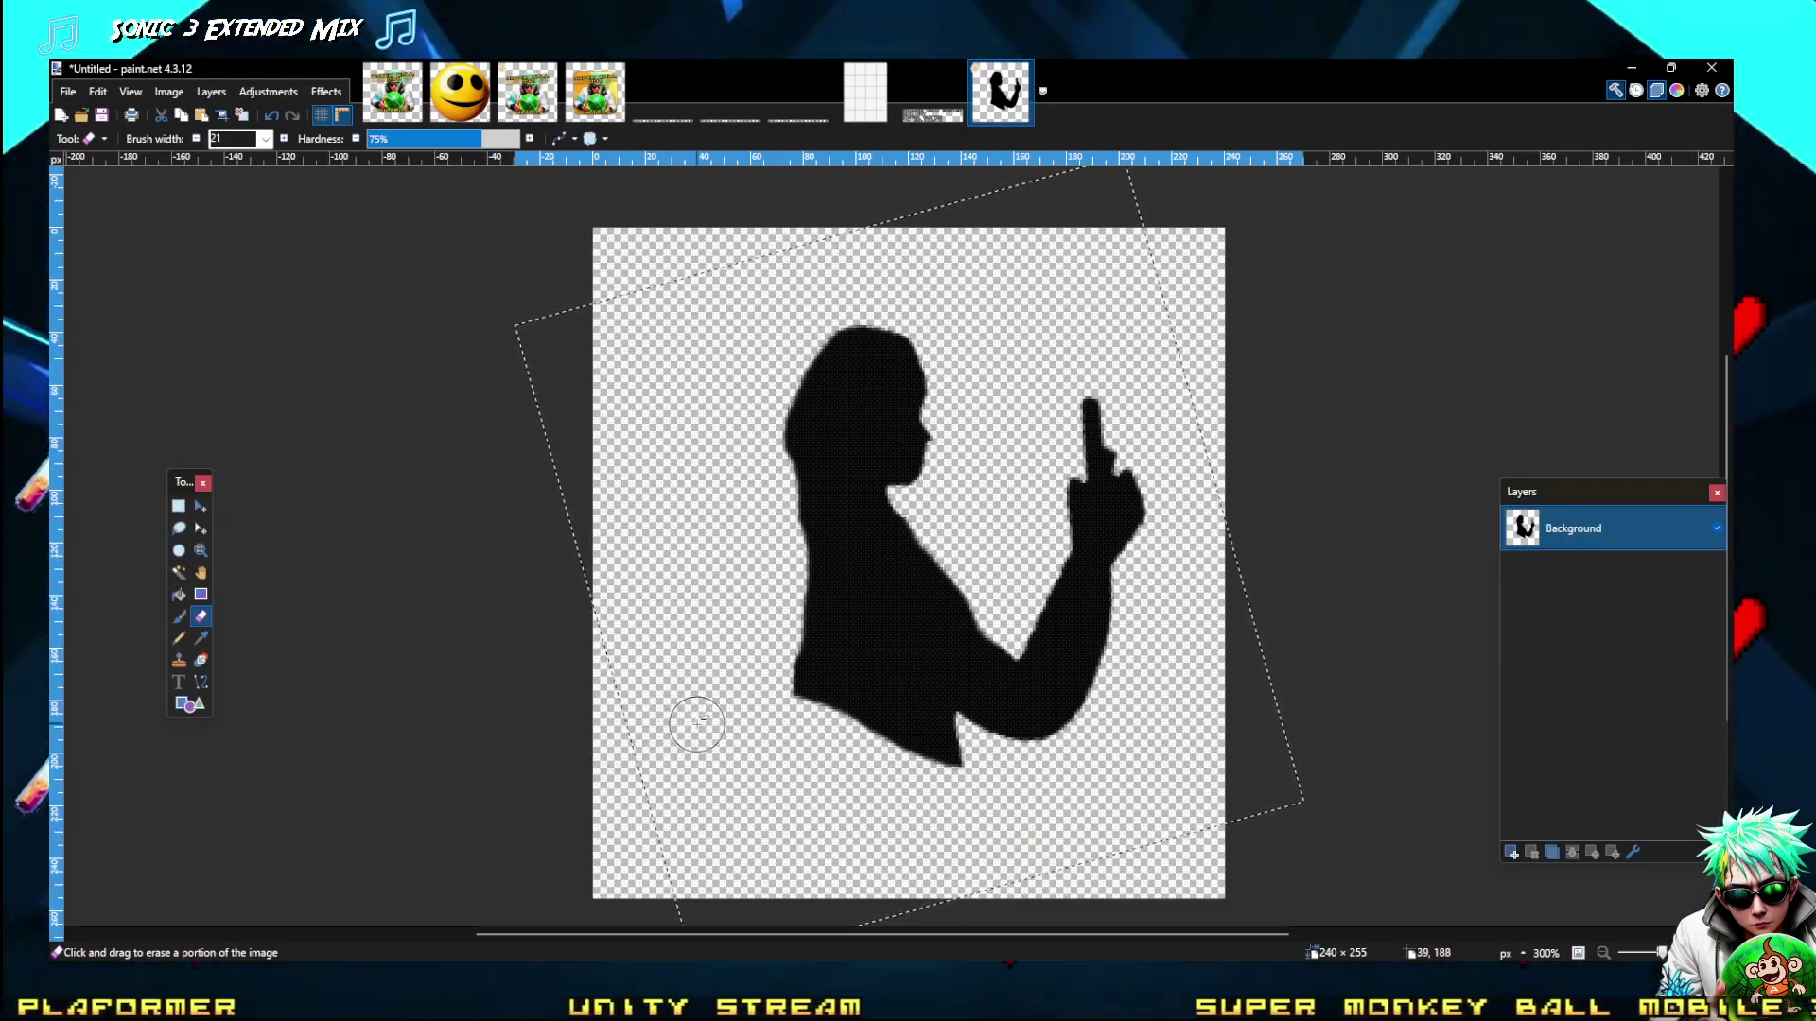
{"action": "key", "text": "ctrl+a"}
{"action": "key", "text": "Delete"}
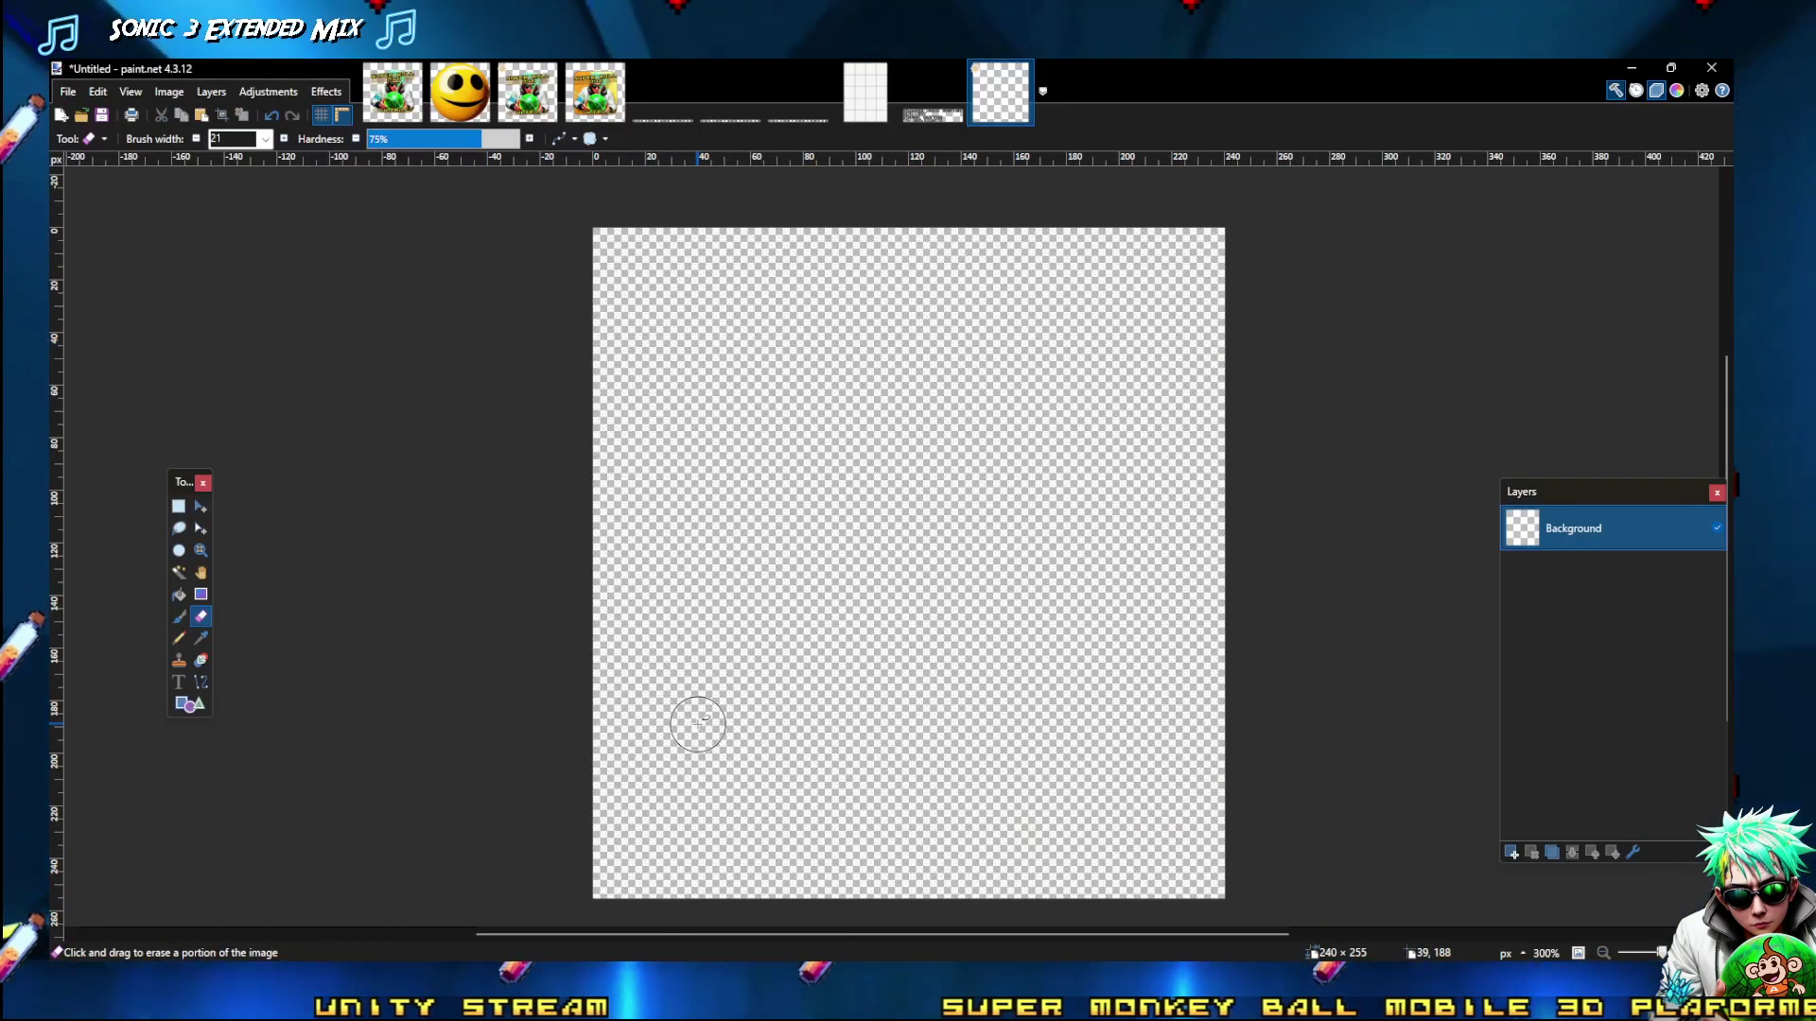
{"action": "key", "text": "ctrl+v"}
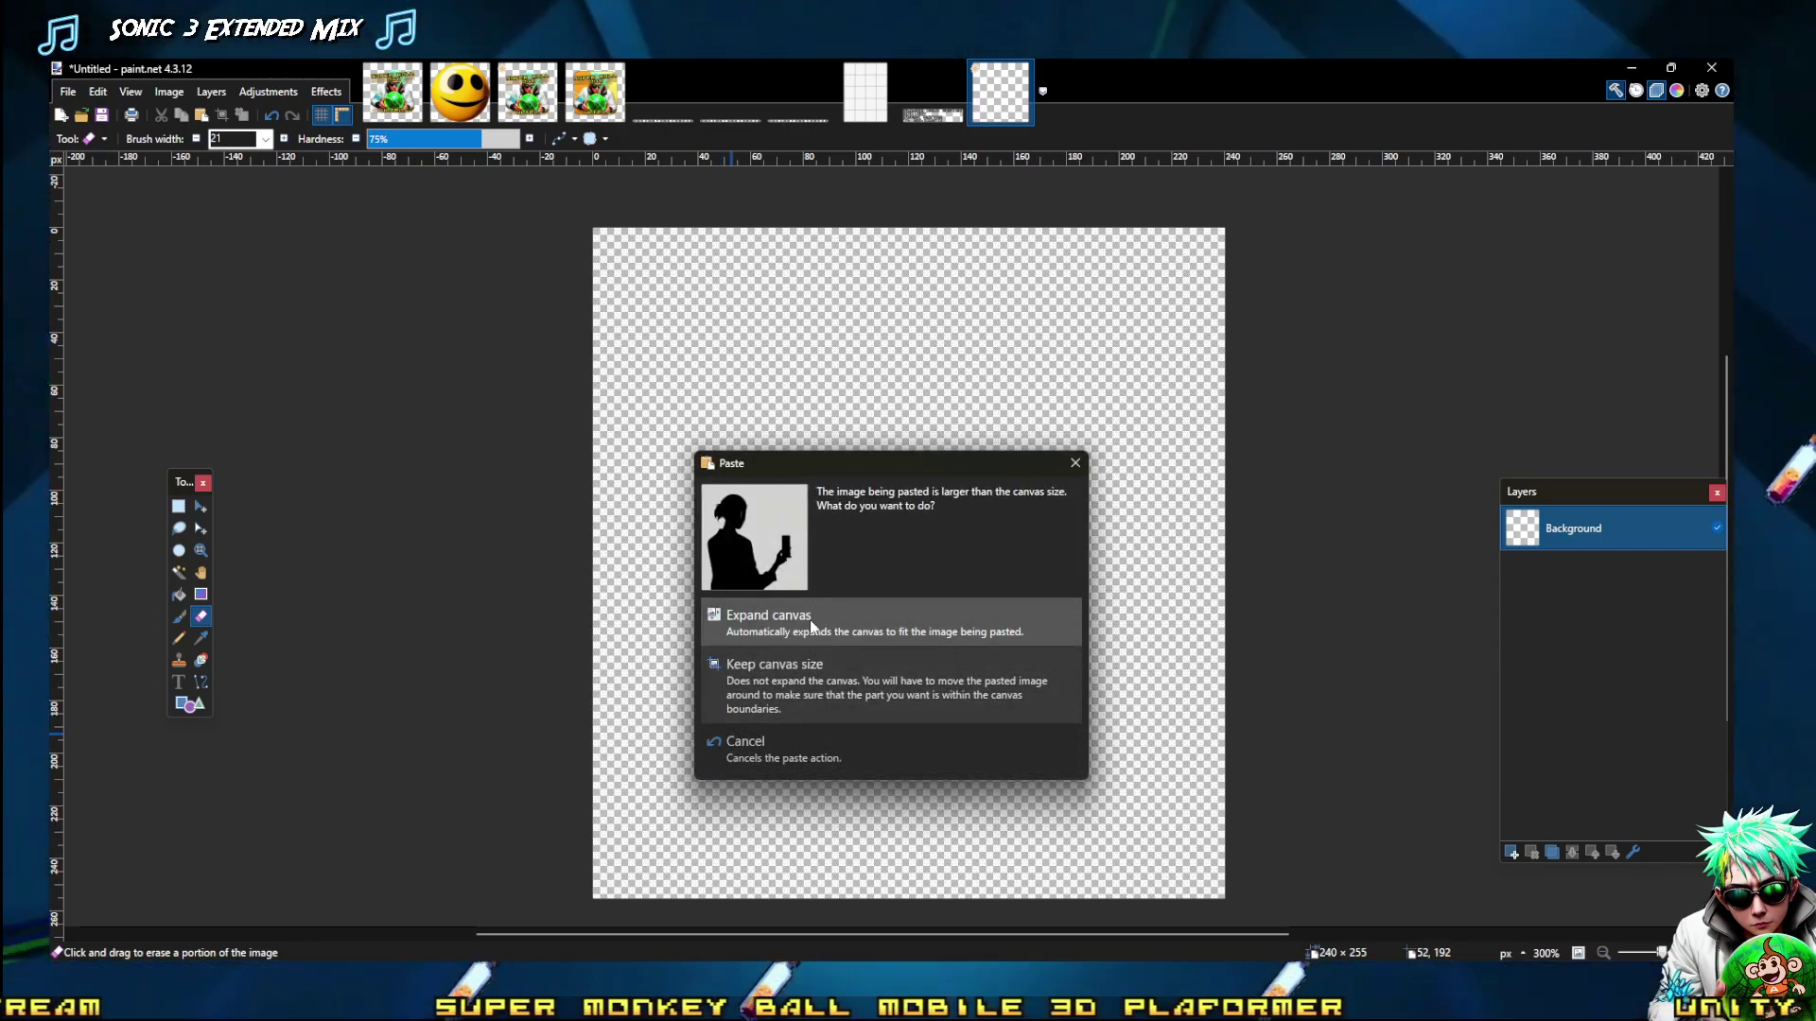
Expand the canvas to 512 × 512 for the pasted image and zoom in on the hand and phone
{"action": "left_click", "coordinate": [787, 620]}
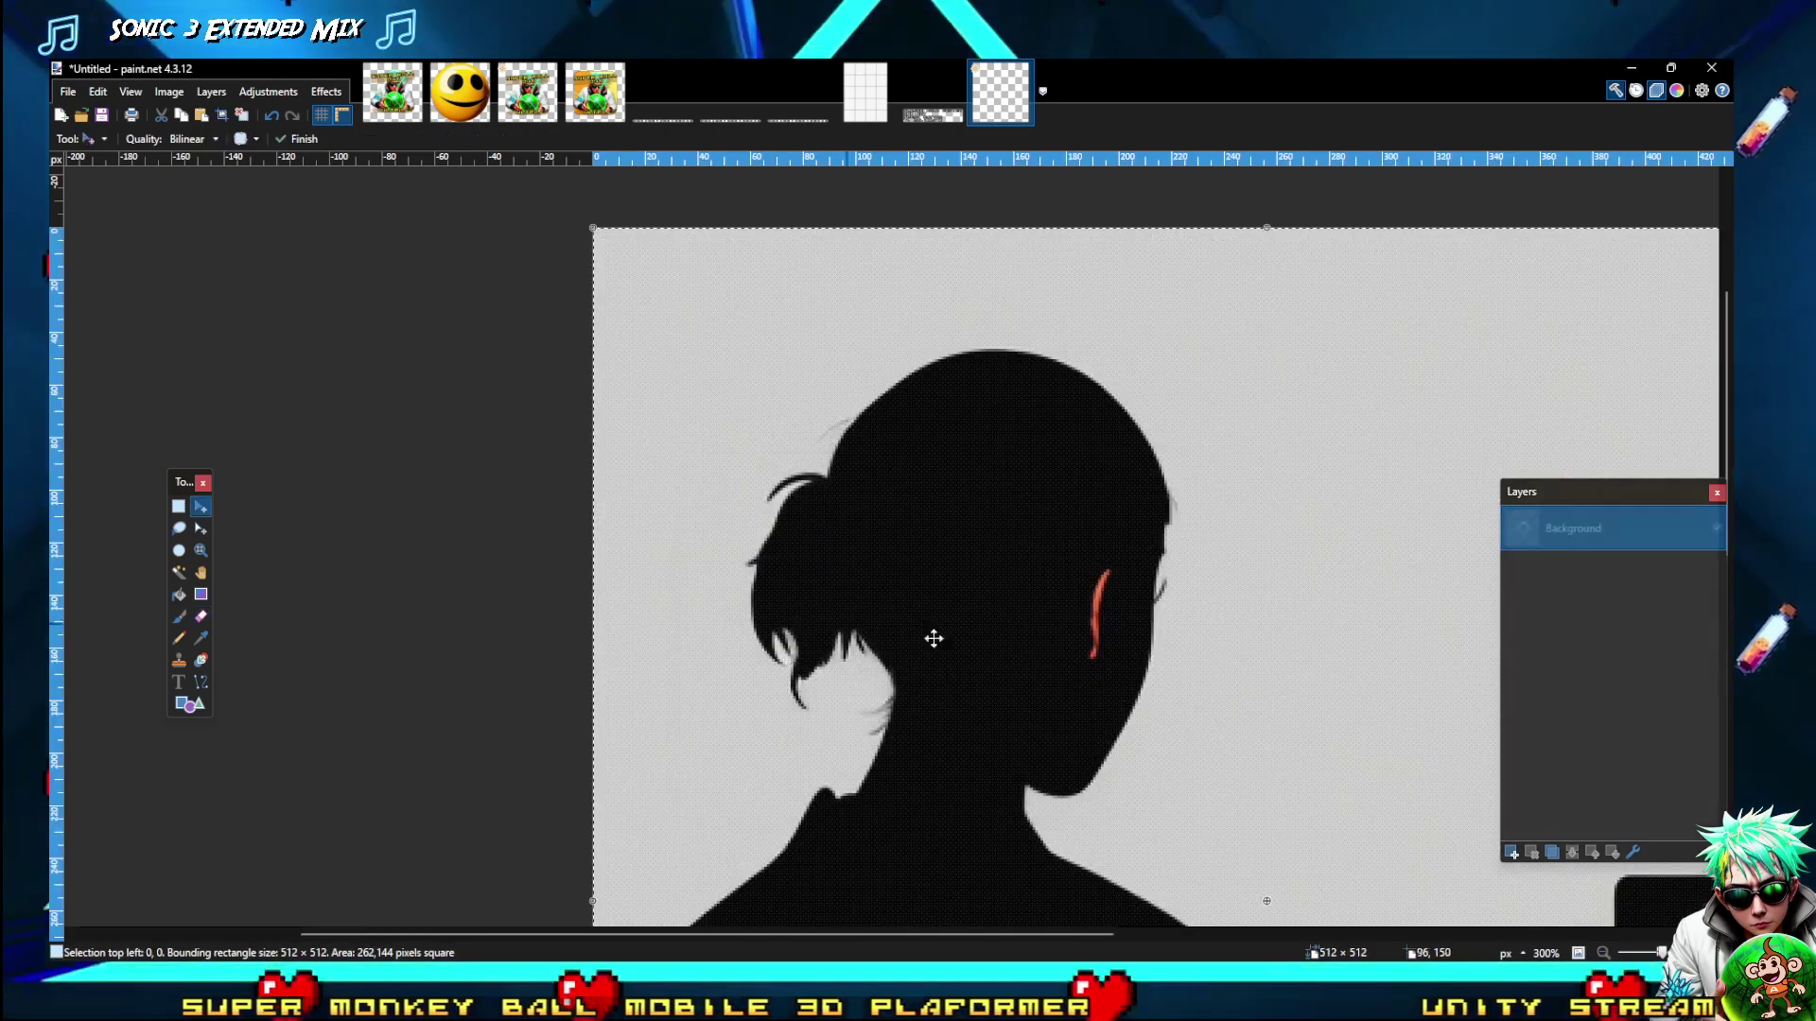
{"action": "scroll", "coordinate": [785, 438], "scroll_direction": "down", "scroll_amount": 4}
{"action": "scroll", "coordinate": [1266, 479], "scroll_direction": "down", "scroll_amount": 2, "text": "ctrl"}
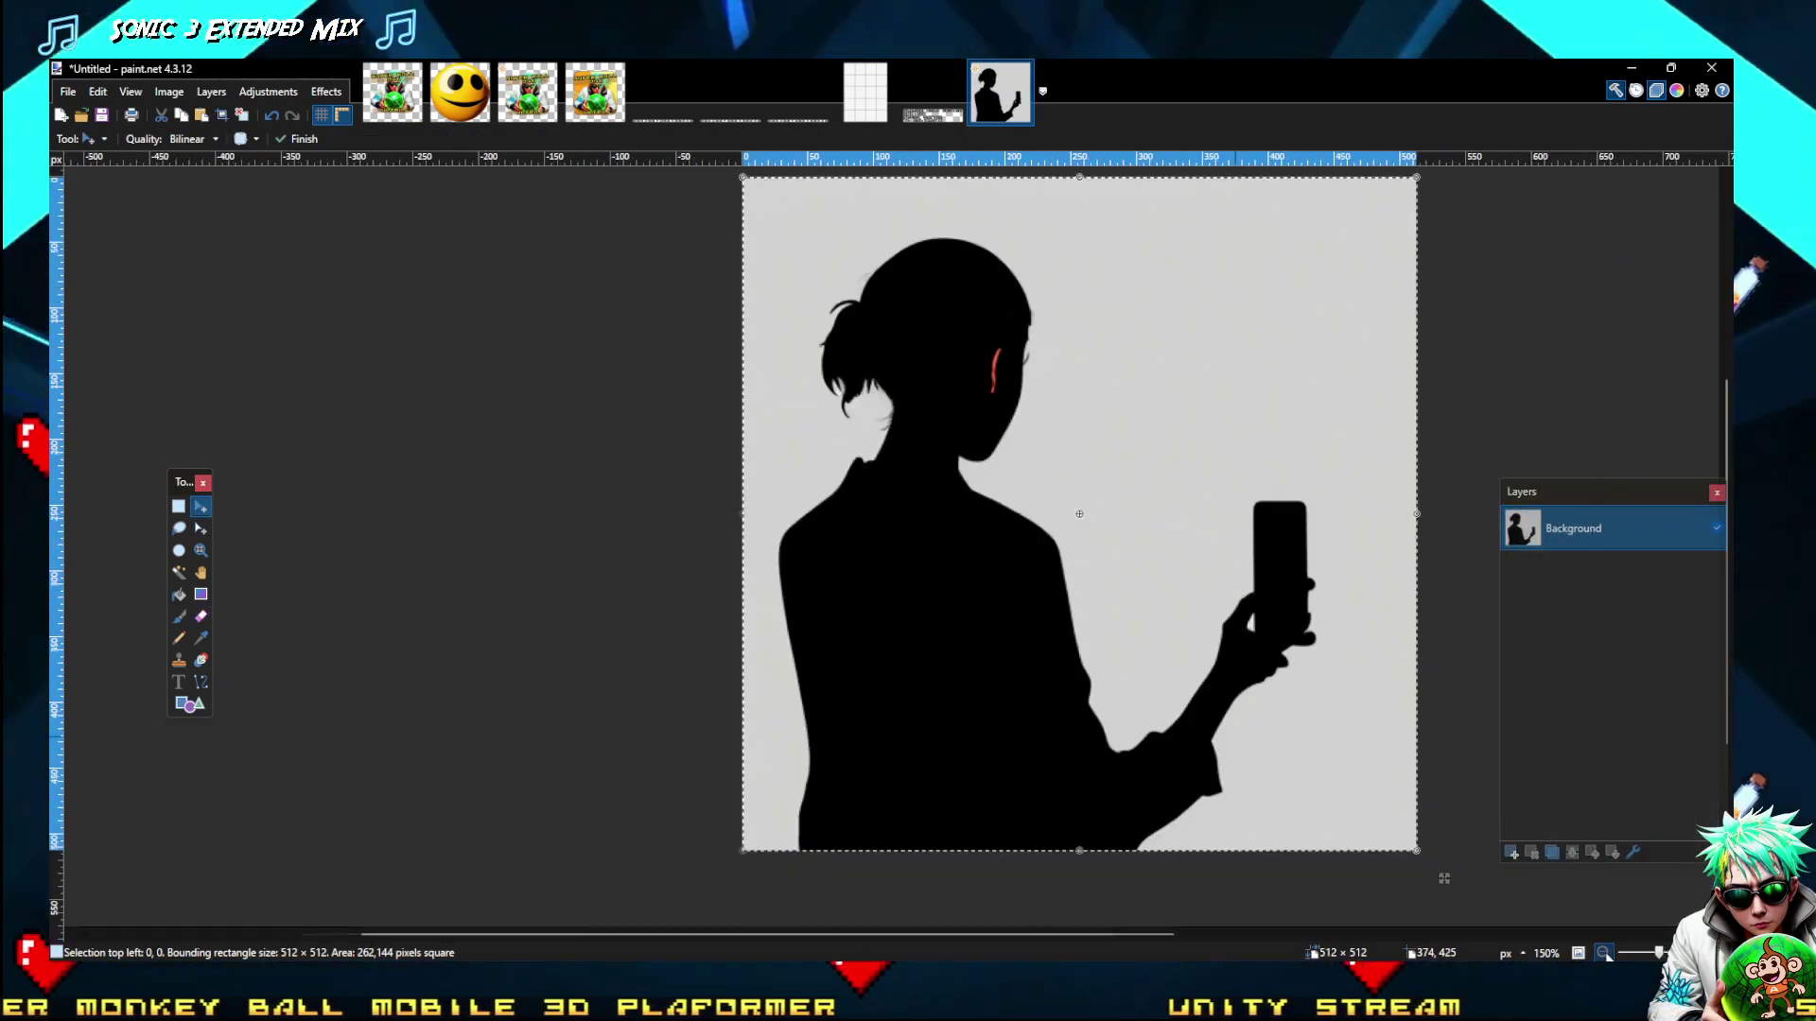
{"action": "scroll", "coordinate": [501, 737], "scroll_direction": "right", "scroll_amount": 3, "text": "shift"}
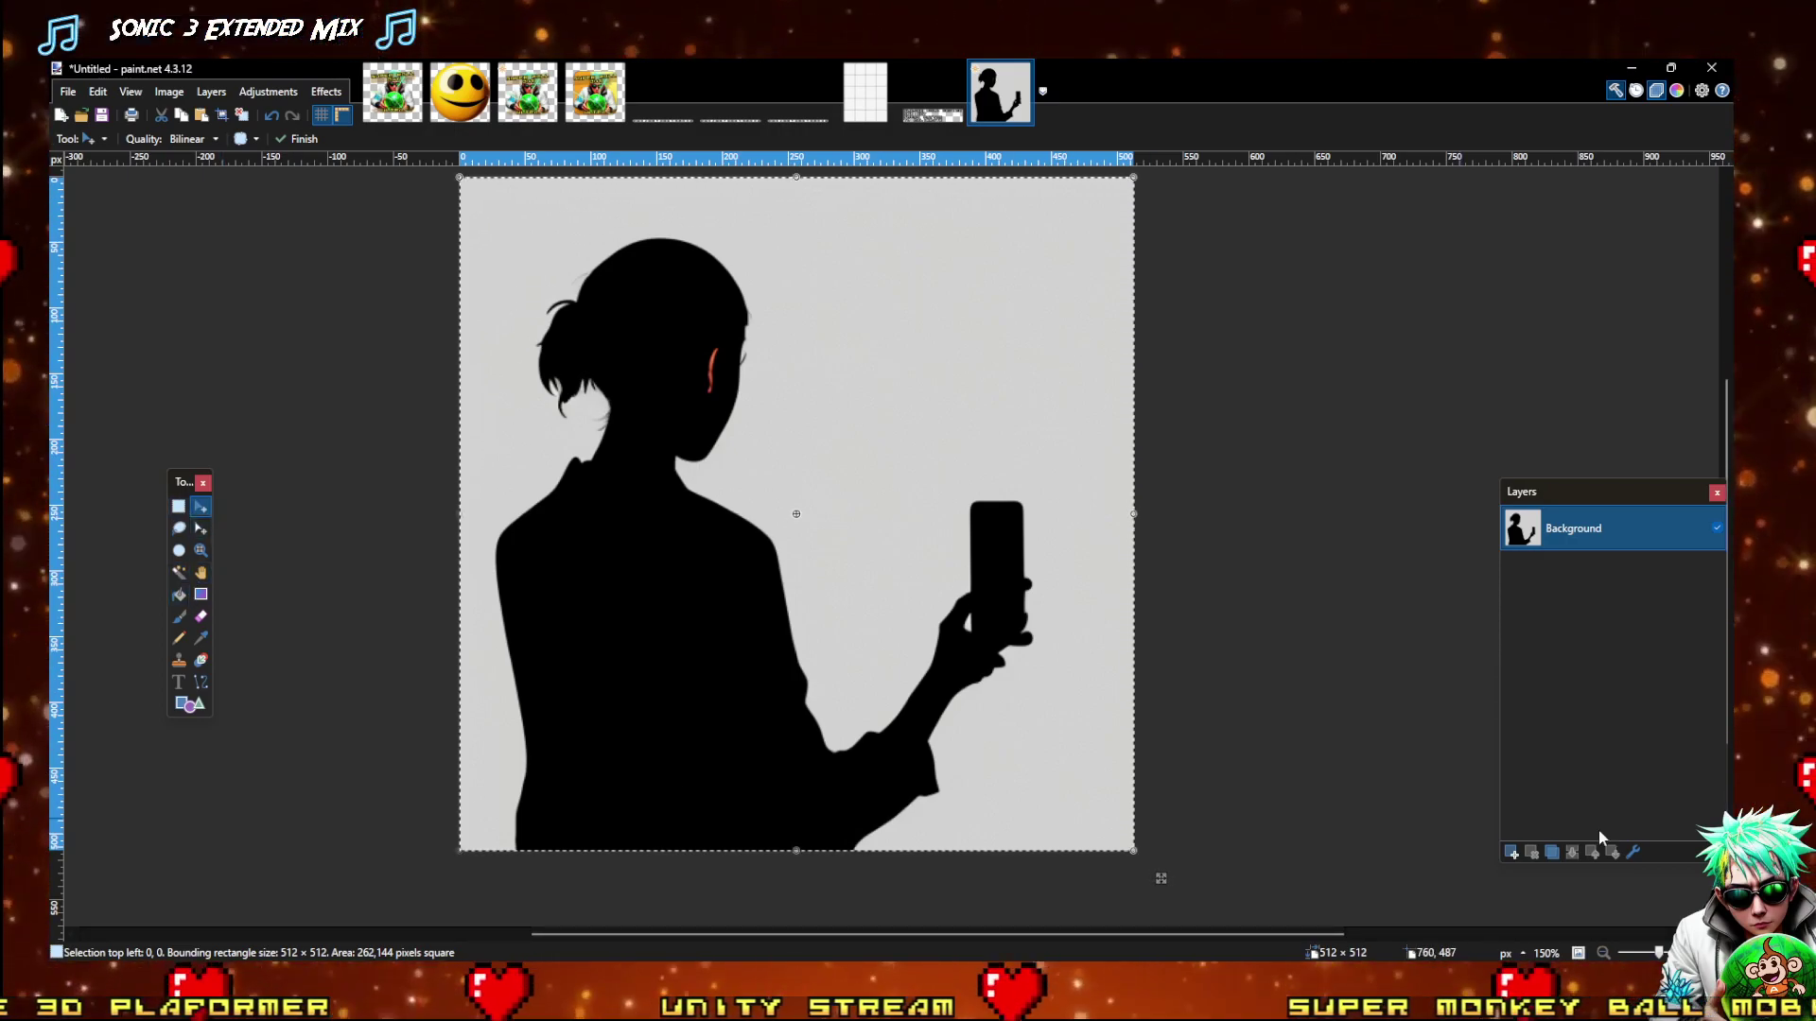
{"action": "scroll", "coordinate": [889, 635], "scroll_direction": "up", "scroll_amount": 5, "text": "ctrl"}
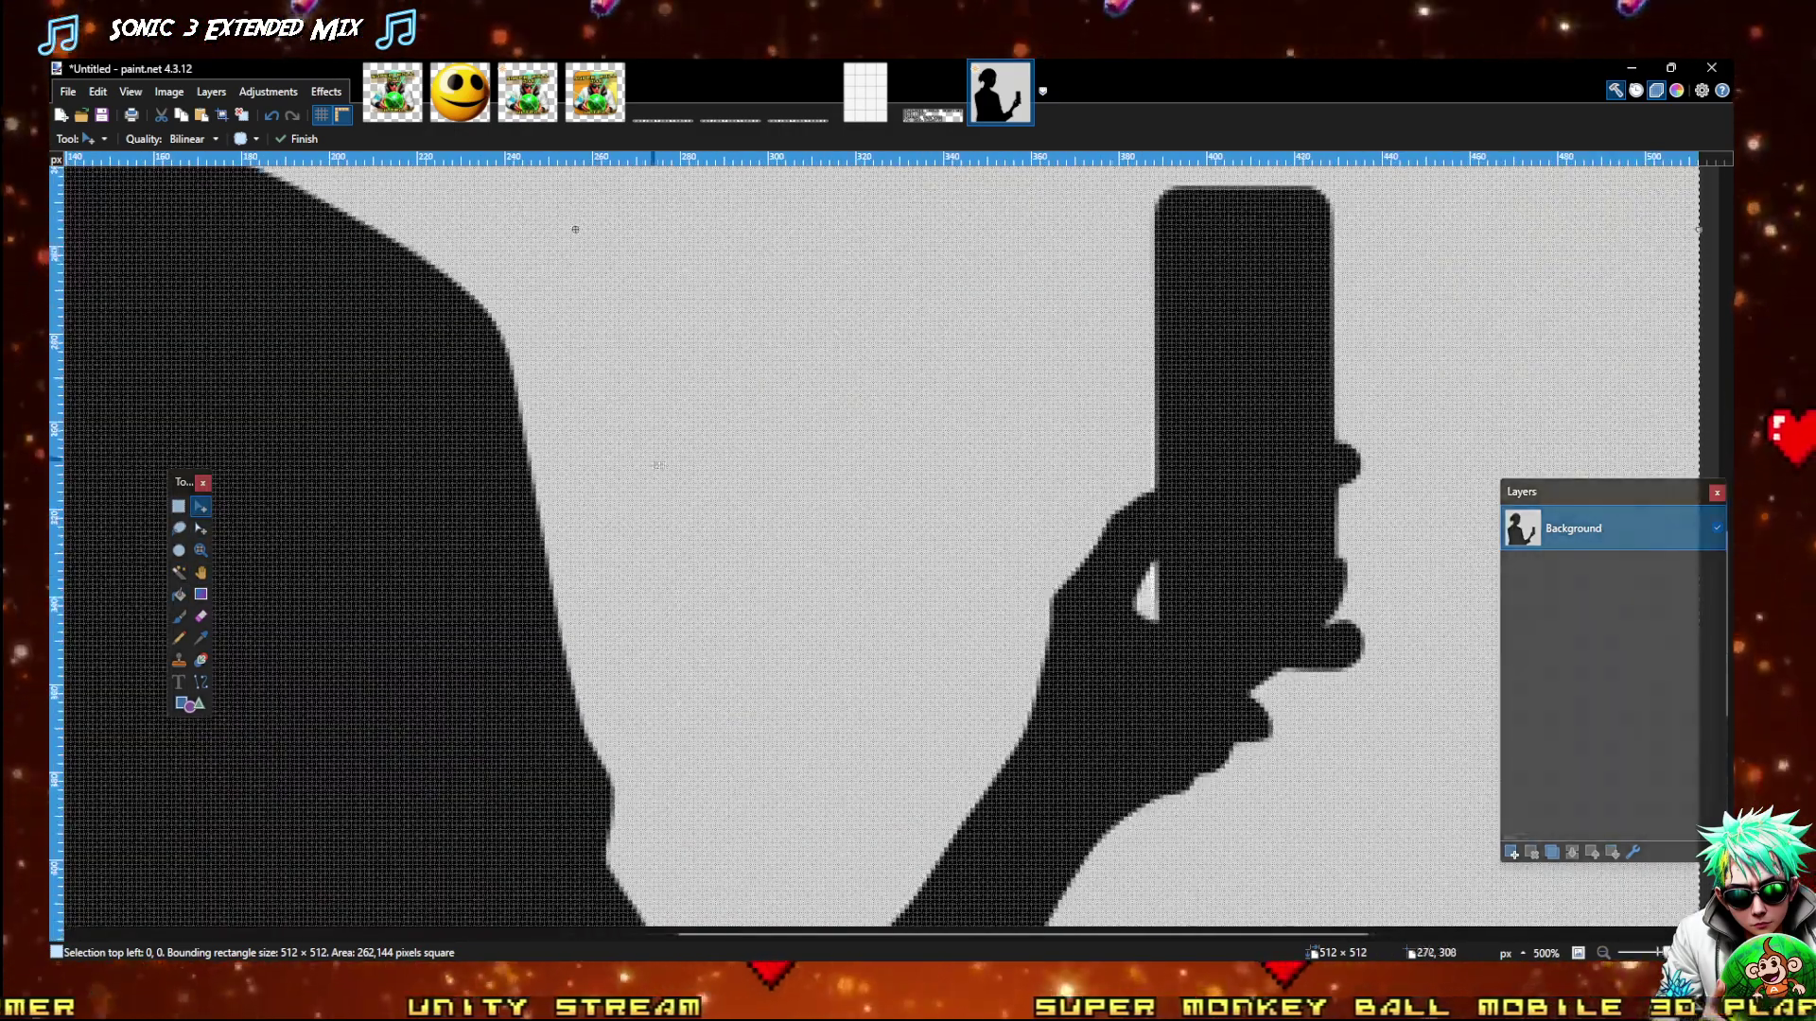
{"action": "left_click", "coordinate": [201, 639]}
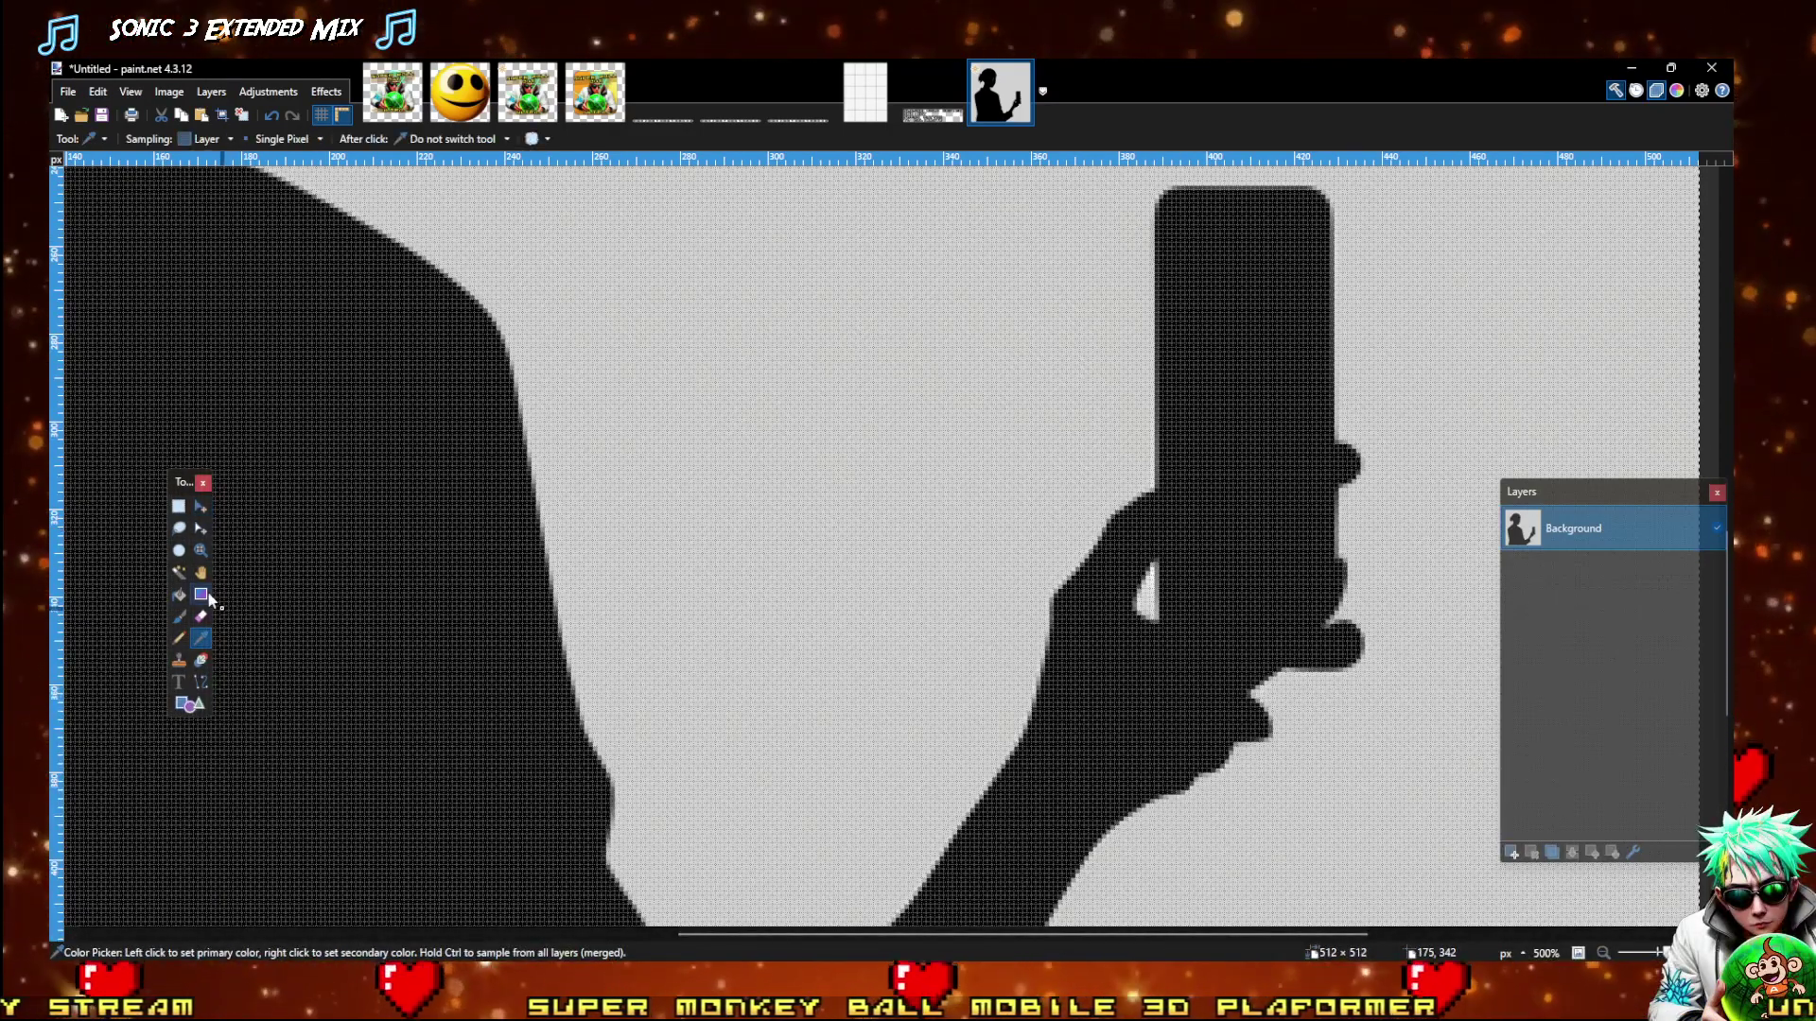
Paint black over the notch near the thumb with the Paintbrush
{"action": "left_click", "coordinate": [180, 617]}
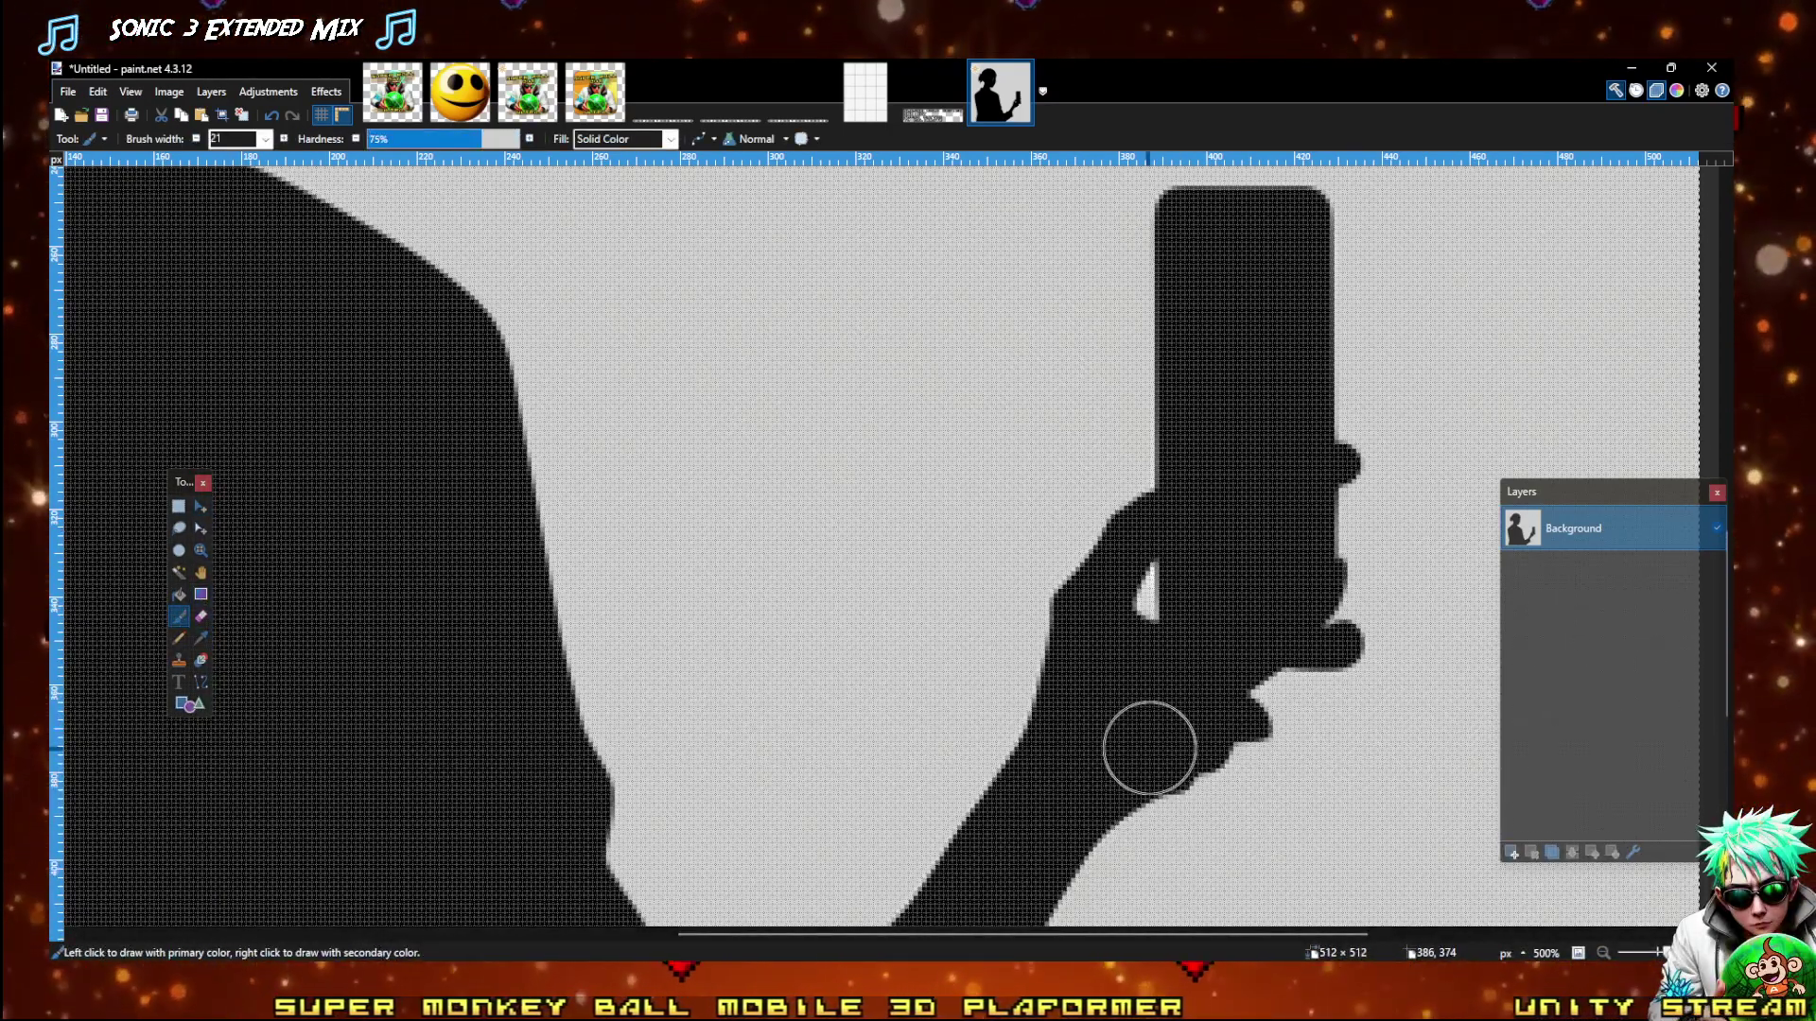
{"action": "mouse_move", "coordinate": [1178, 731]}
{"action": "left_mouse_down"}
{"action": "mouse_move", "coordinate": [1220, 717]}
{"action": "mouse_move", "coordinate": [1252, 661]}
{"action": "mouse_move", "coordinate": [1225, 705]}
{"action": "mouse_move", "coordinate": [1289, 656]}
{"action": "mouse_move", "coordinate": [1305, 615]}
{"action": "mouse_move", "coordinate": [1315, 643]}
{"action": "mouse_move", "coordinate": [1296, 587]}
{"action": "mouse_move", "coordinate": [1244, 608]}
{"action": "mouse_move", "coordinate": [1170, 591]}
{"action": "mouse_move", "coordinate": [1220, 633]}
{"action": "mouse_move", "coordinate": [1286, 514]}
{"action": "mouse_move", "coordinate": [1293, 576]}
{"action": "mouse_move", "coordinate": [1295, 551]}
{"action": "left_mouse_up"}
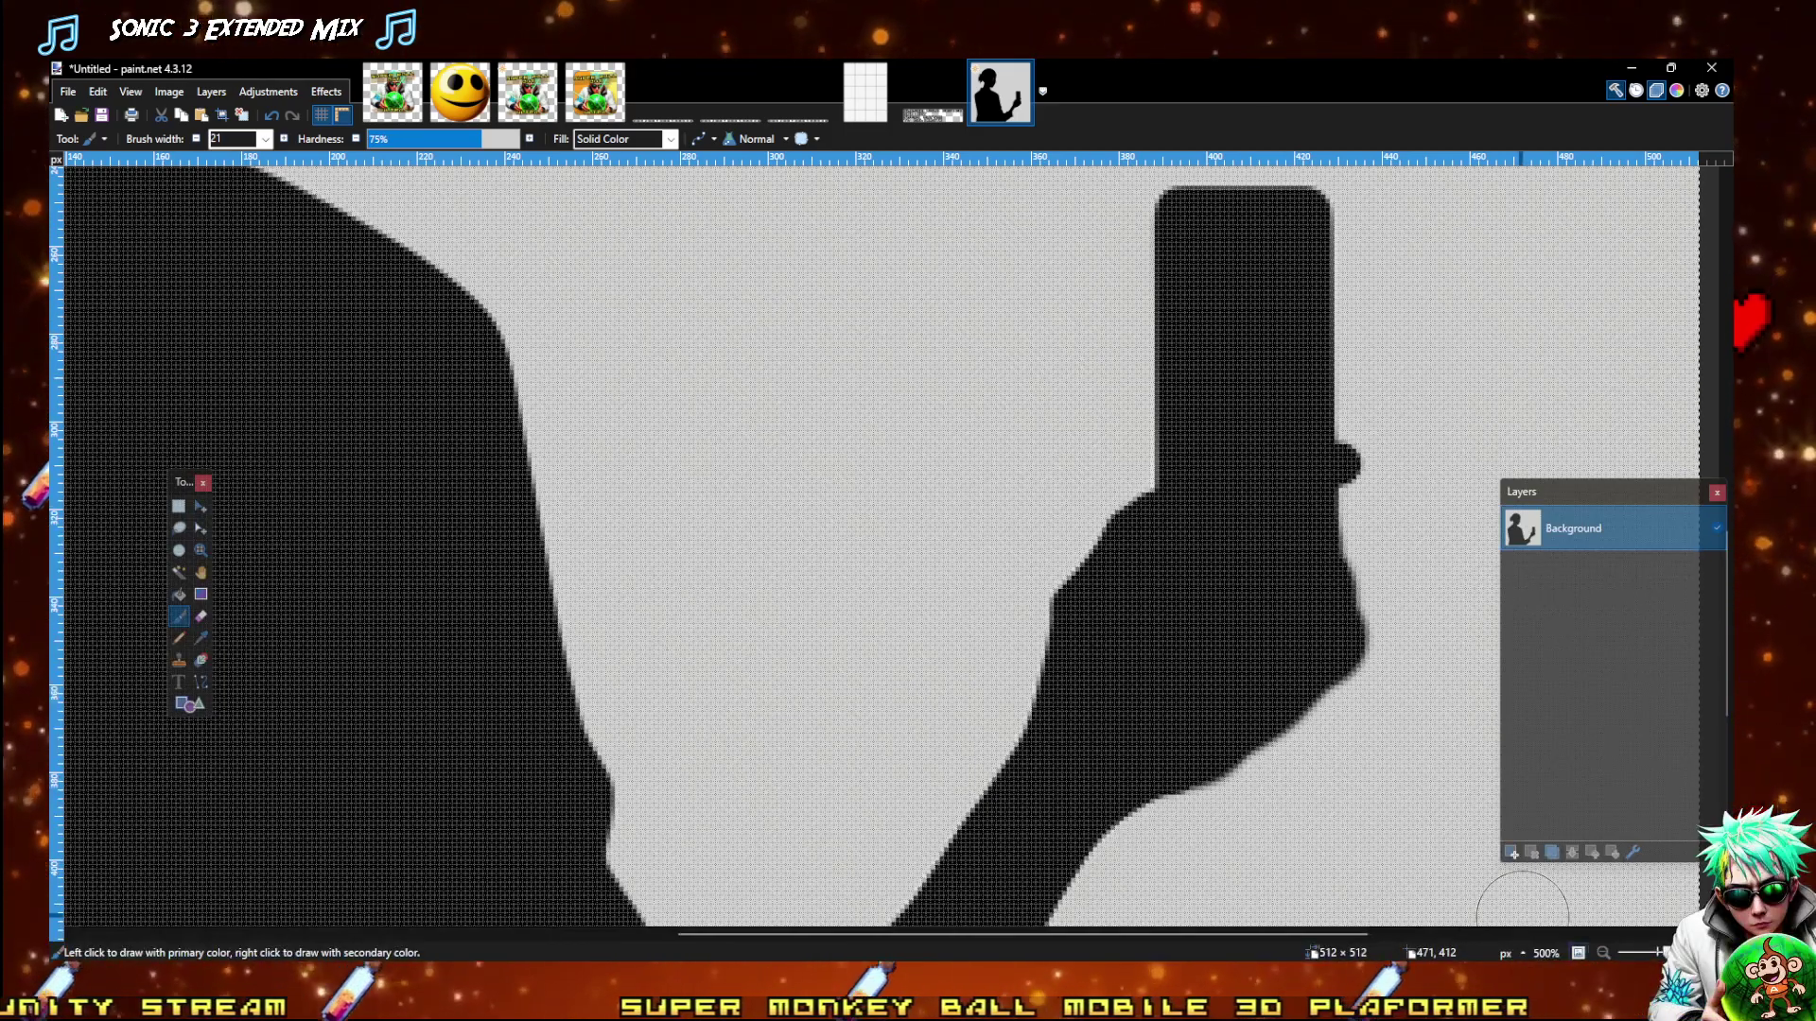
{"action": "left_click", "coordinate": [1603, 953]}
{"action": "left_click", "coordinate": [1603, 953]}
{"action": "left_click", "coordinate": [1603, 953]}
{"action": "left_click", "coordinate": [1603, 953]}
{"action": "left_click", "coordinate": [1602, 953]}
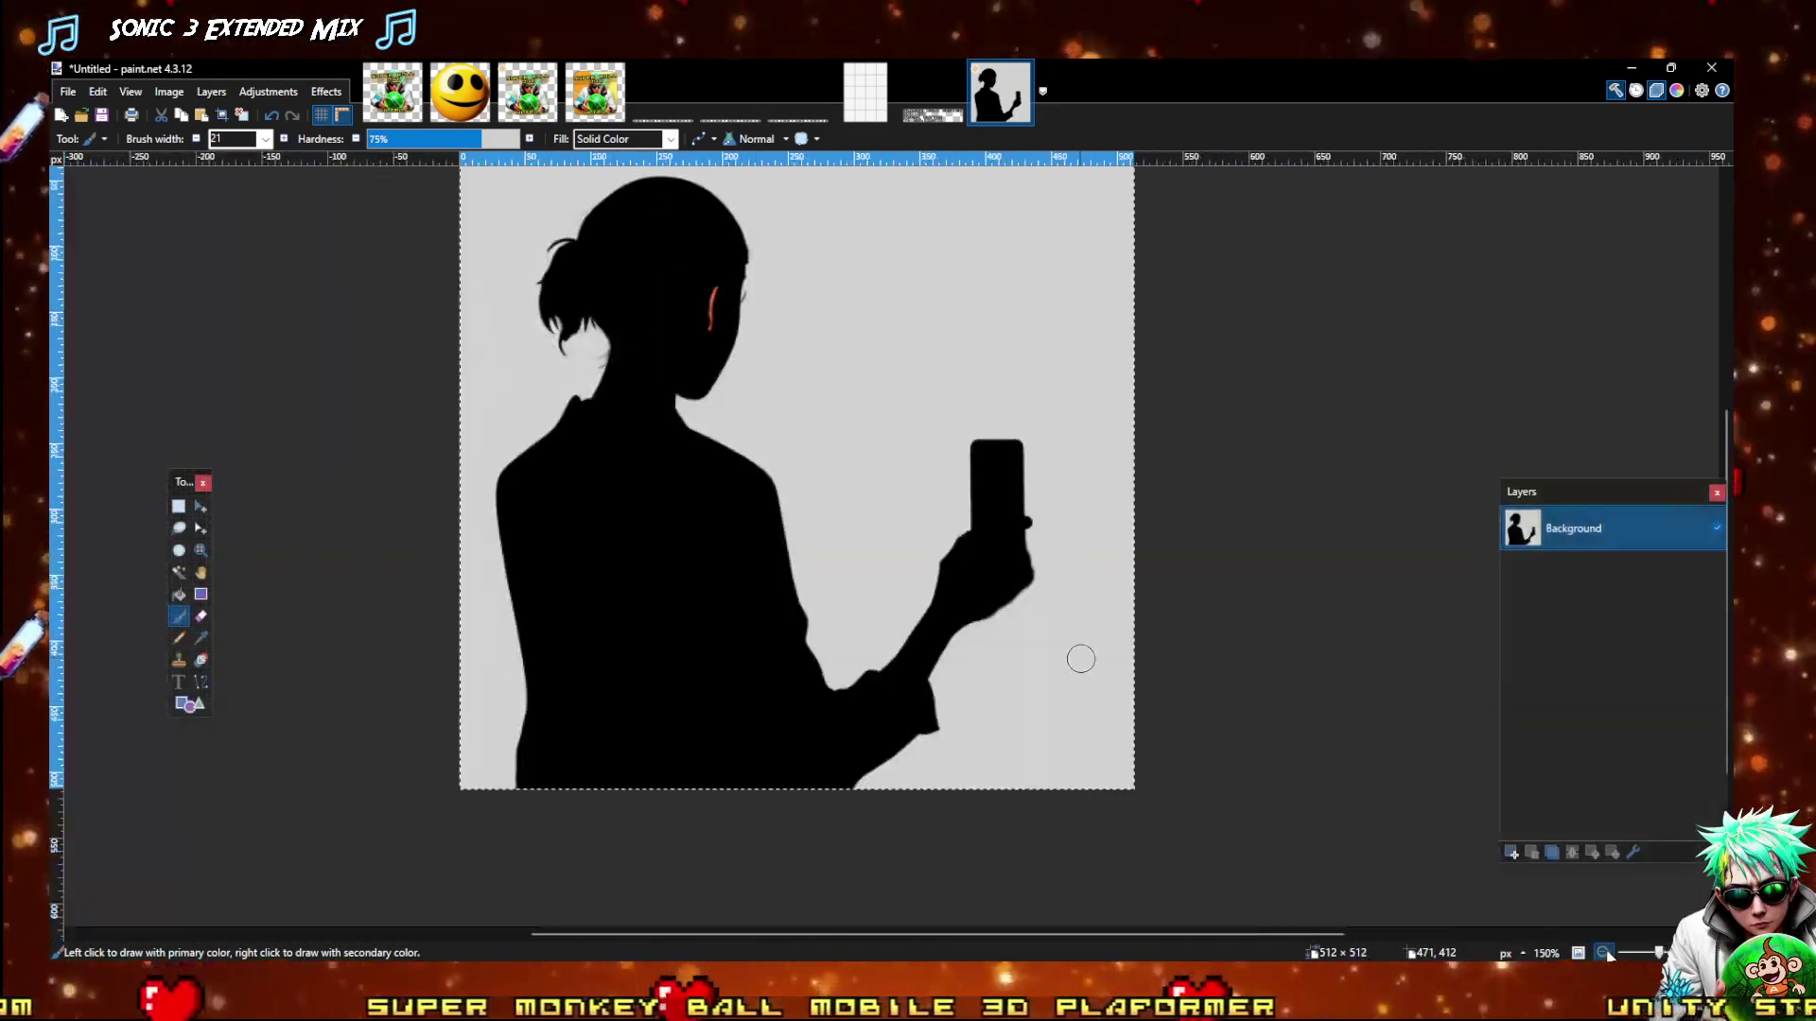
{"action": "left_click", "coordinate": [1603, 953]}
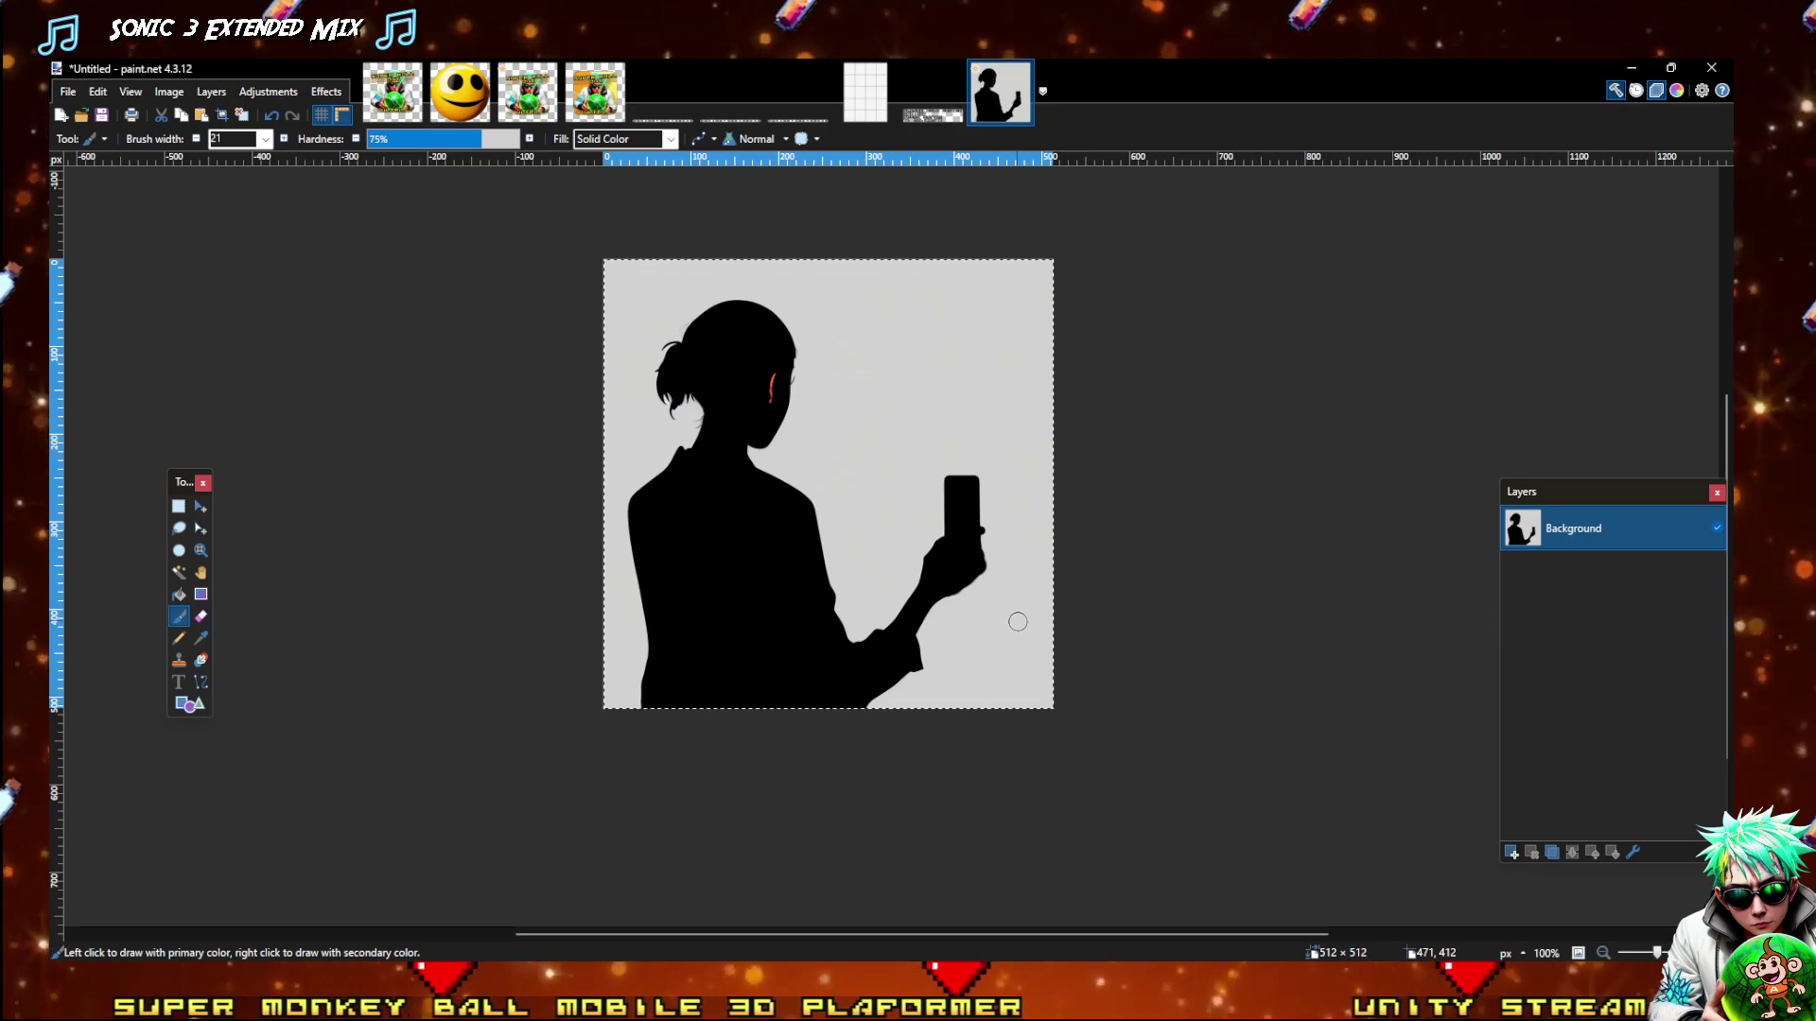
{"action": "scroll", "coordinate": [1017, 622], "scroll_direction": "up", "scroll_amount": 5, "text": "ctrl"}
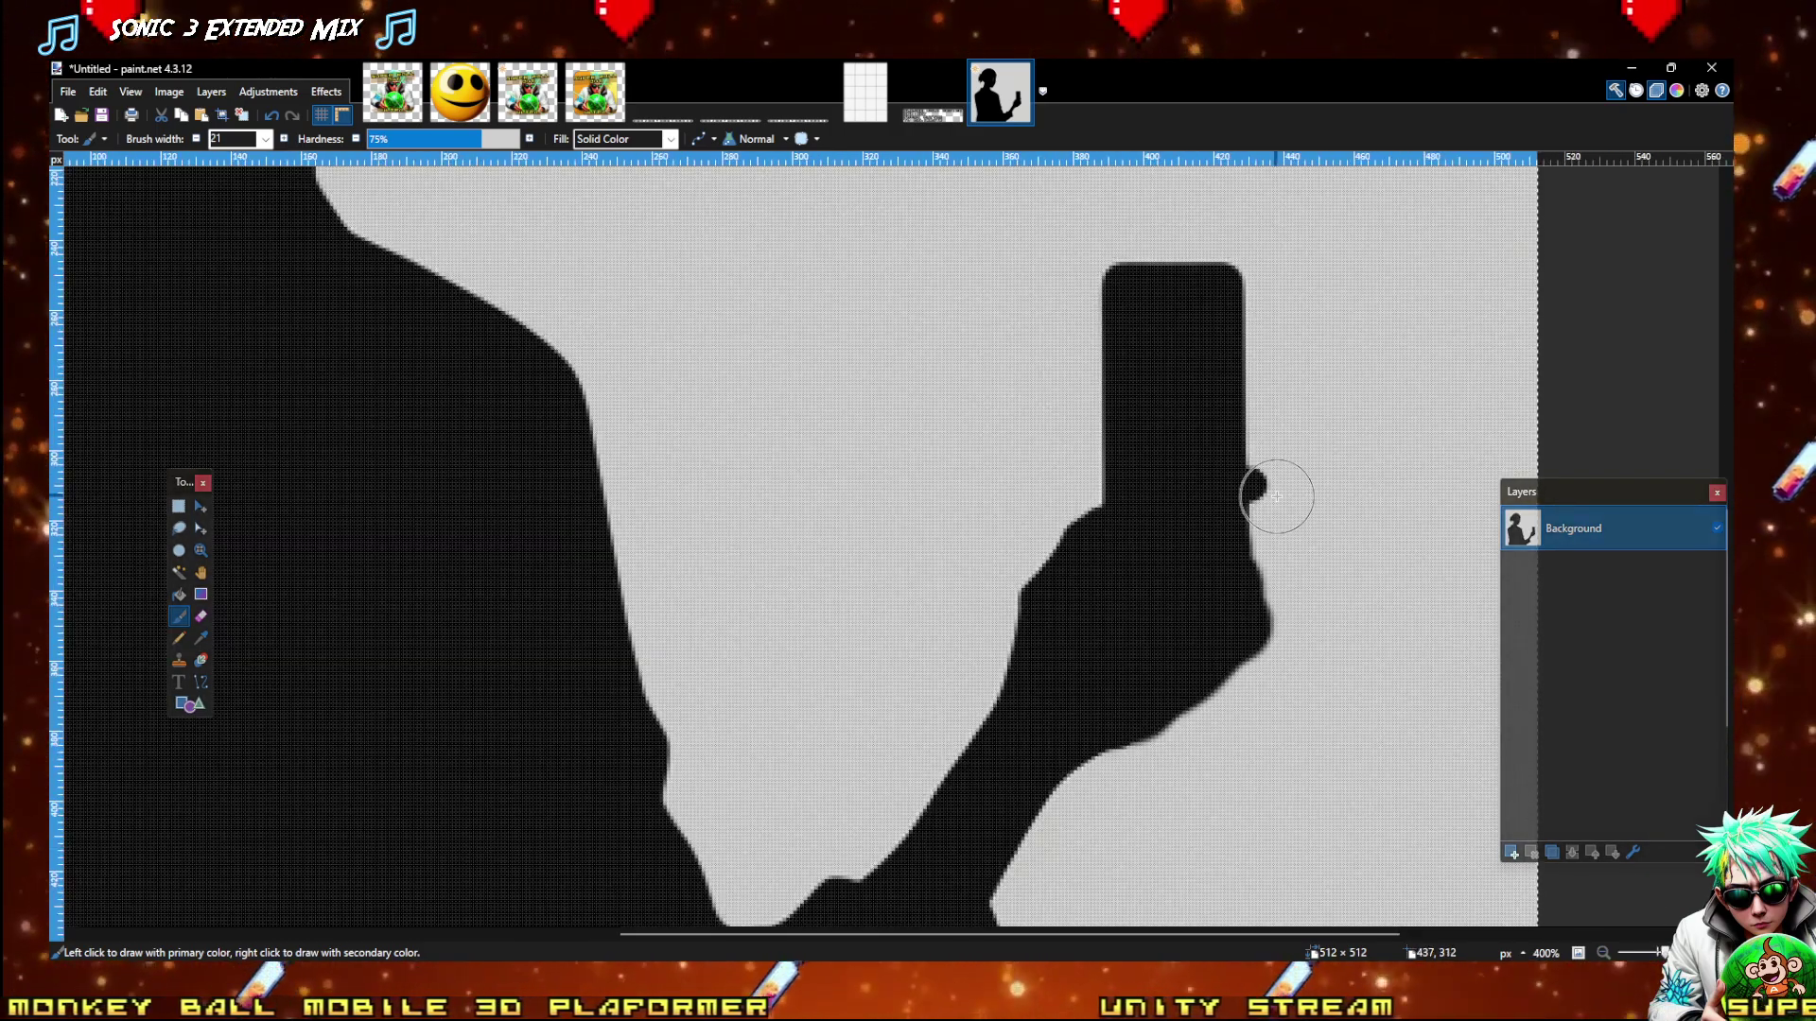
Fill the gap beside the phone with black and zoom out to check the silhouette
{"action": "left_click_drag", "start_coordinate": [1236, 520], "coordinate": [1237, 590]}
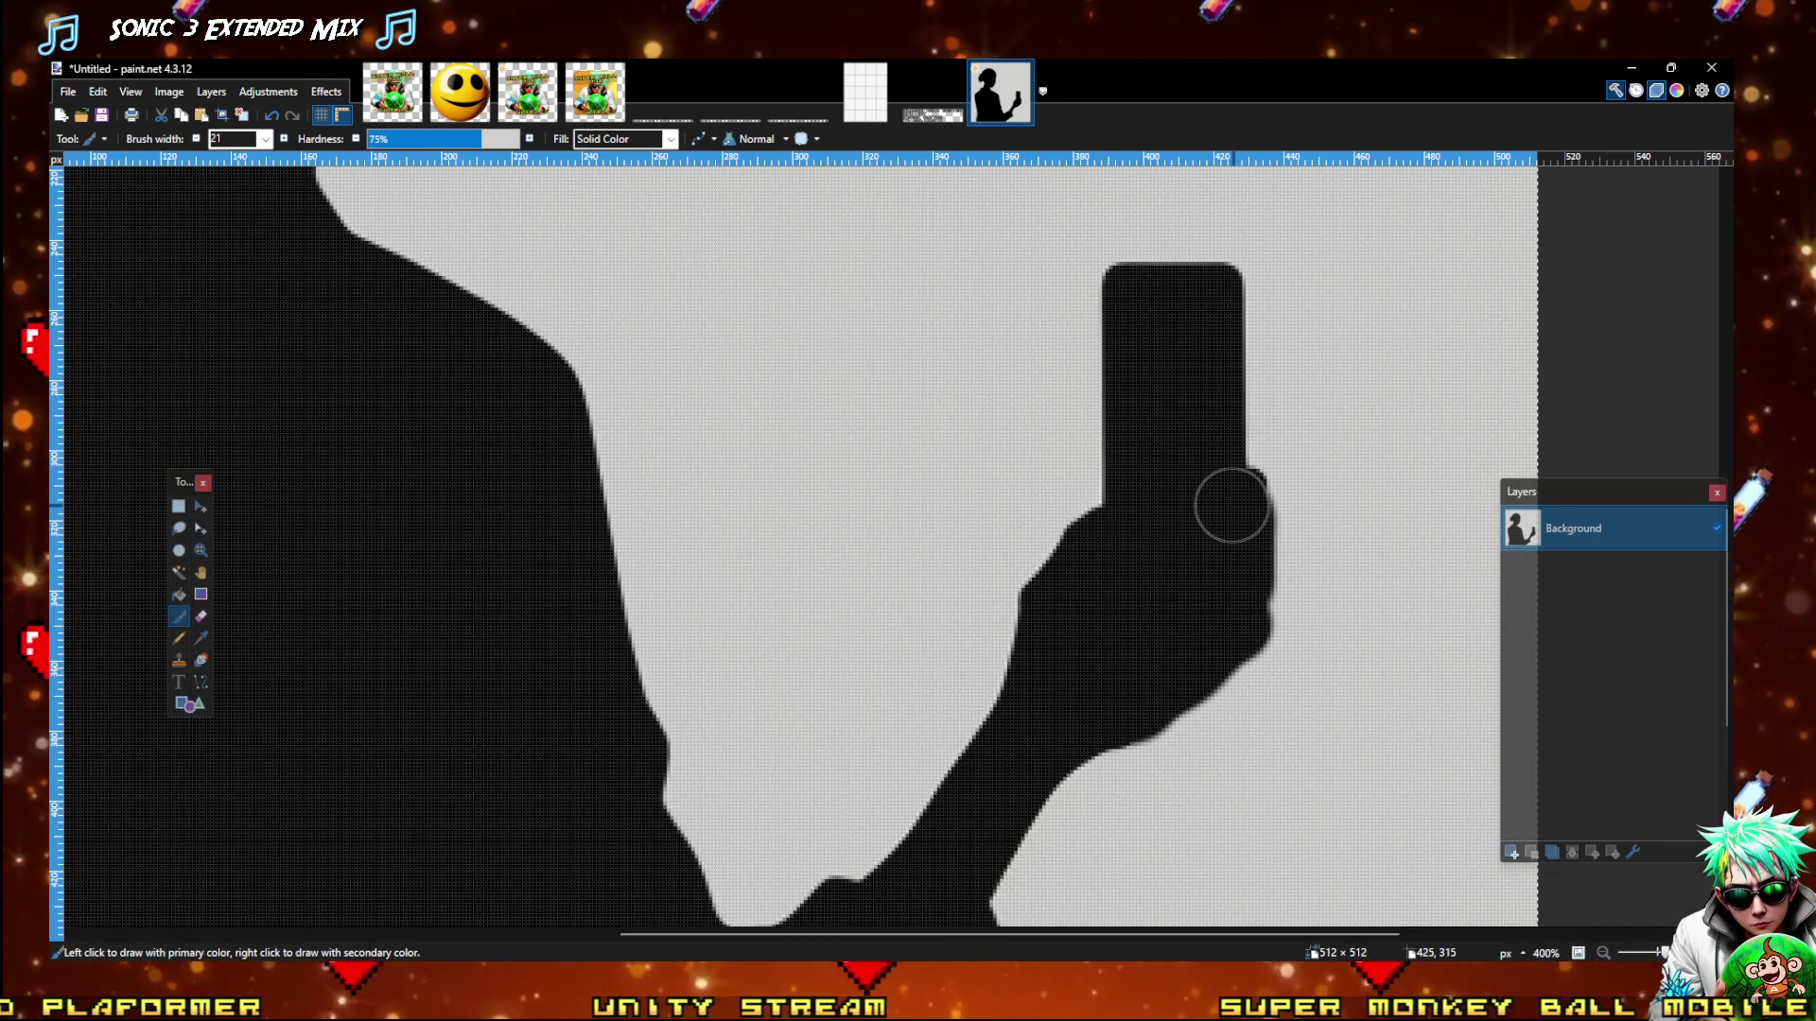
{"action": "left_click", "coordinate": [1603, 952]}
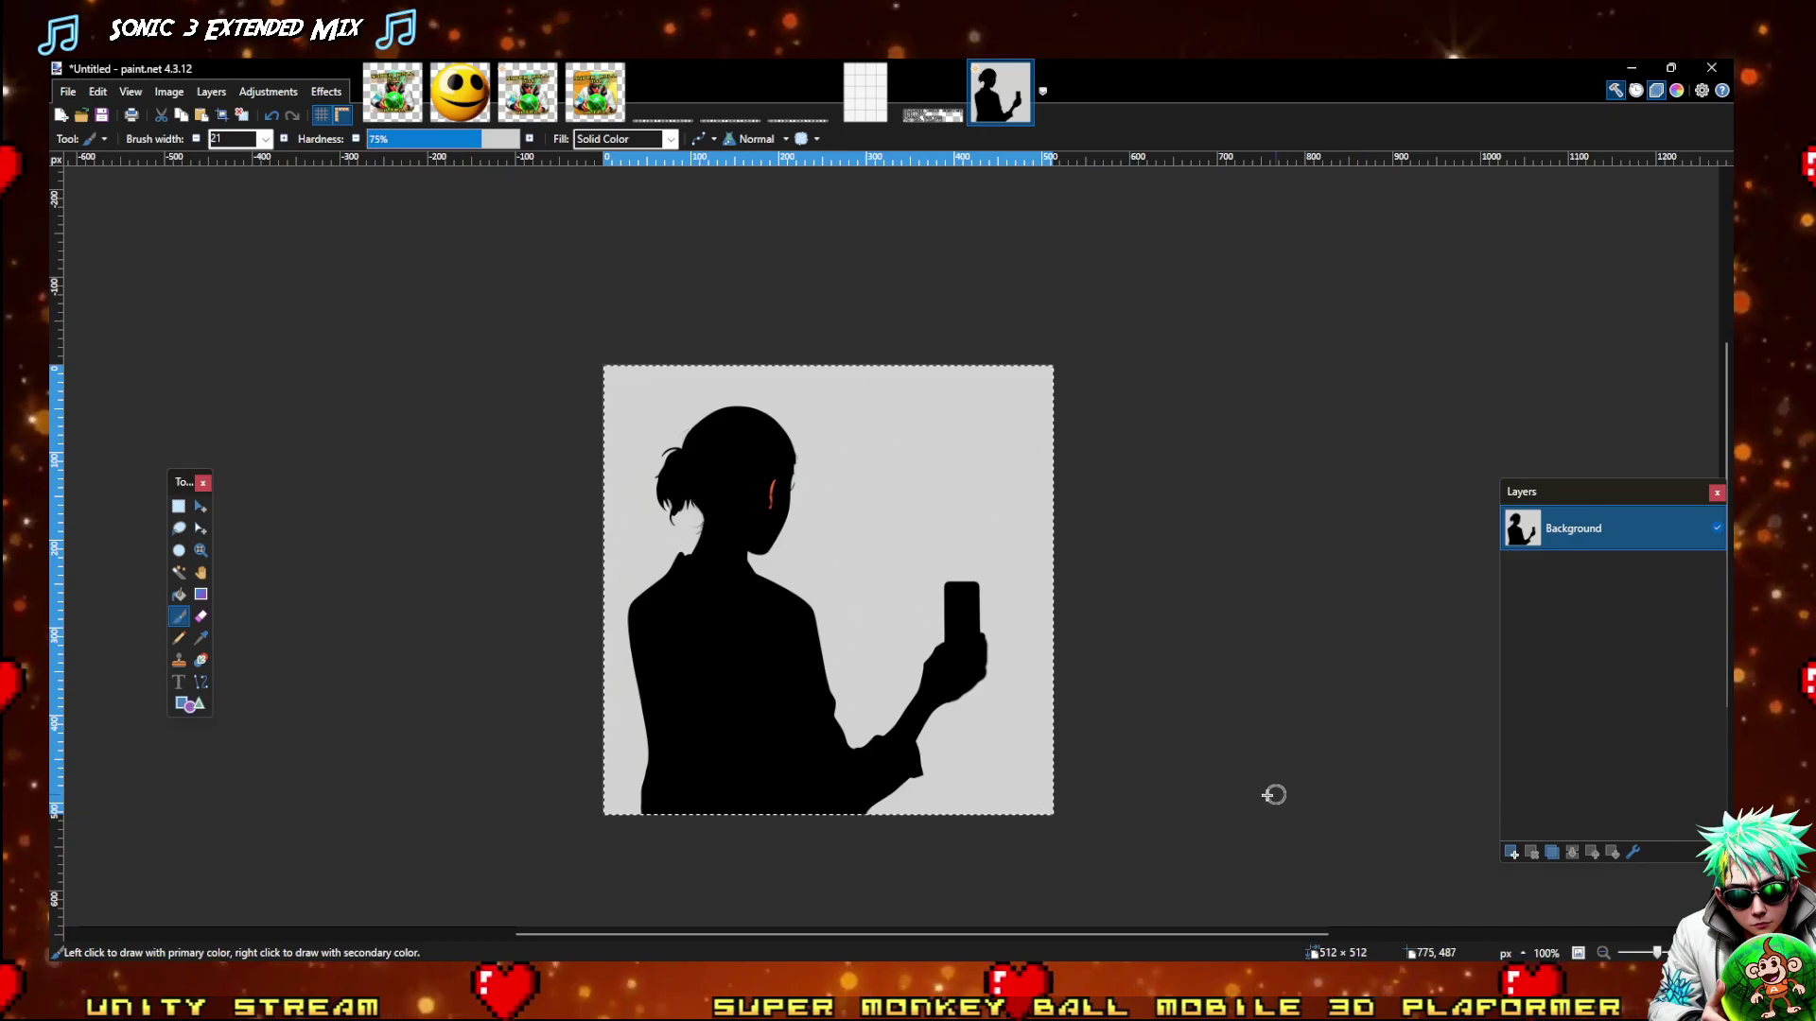
{"action": "scroll", "coordinate": [1237, 801], "scroll_direction": "up", "scroll_amount": 1}
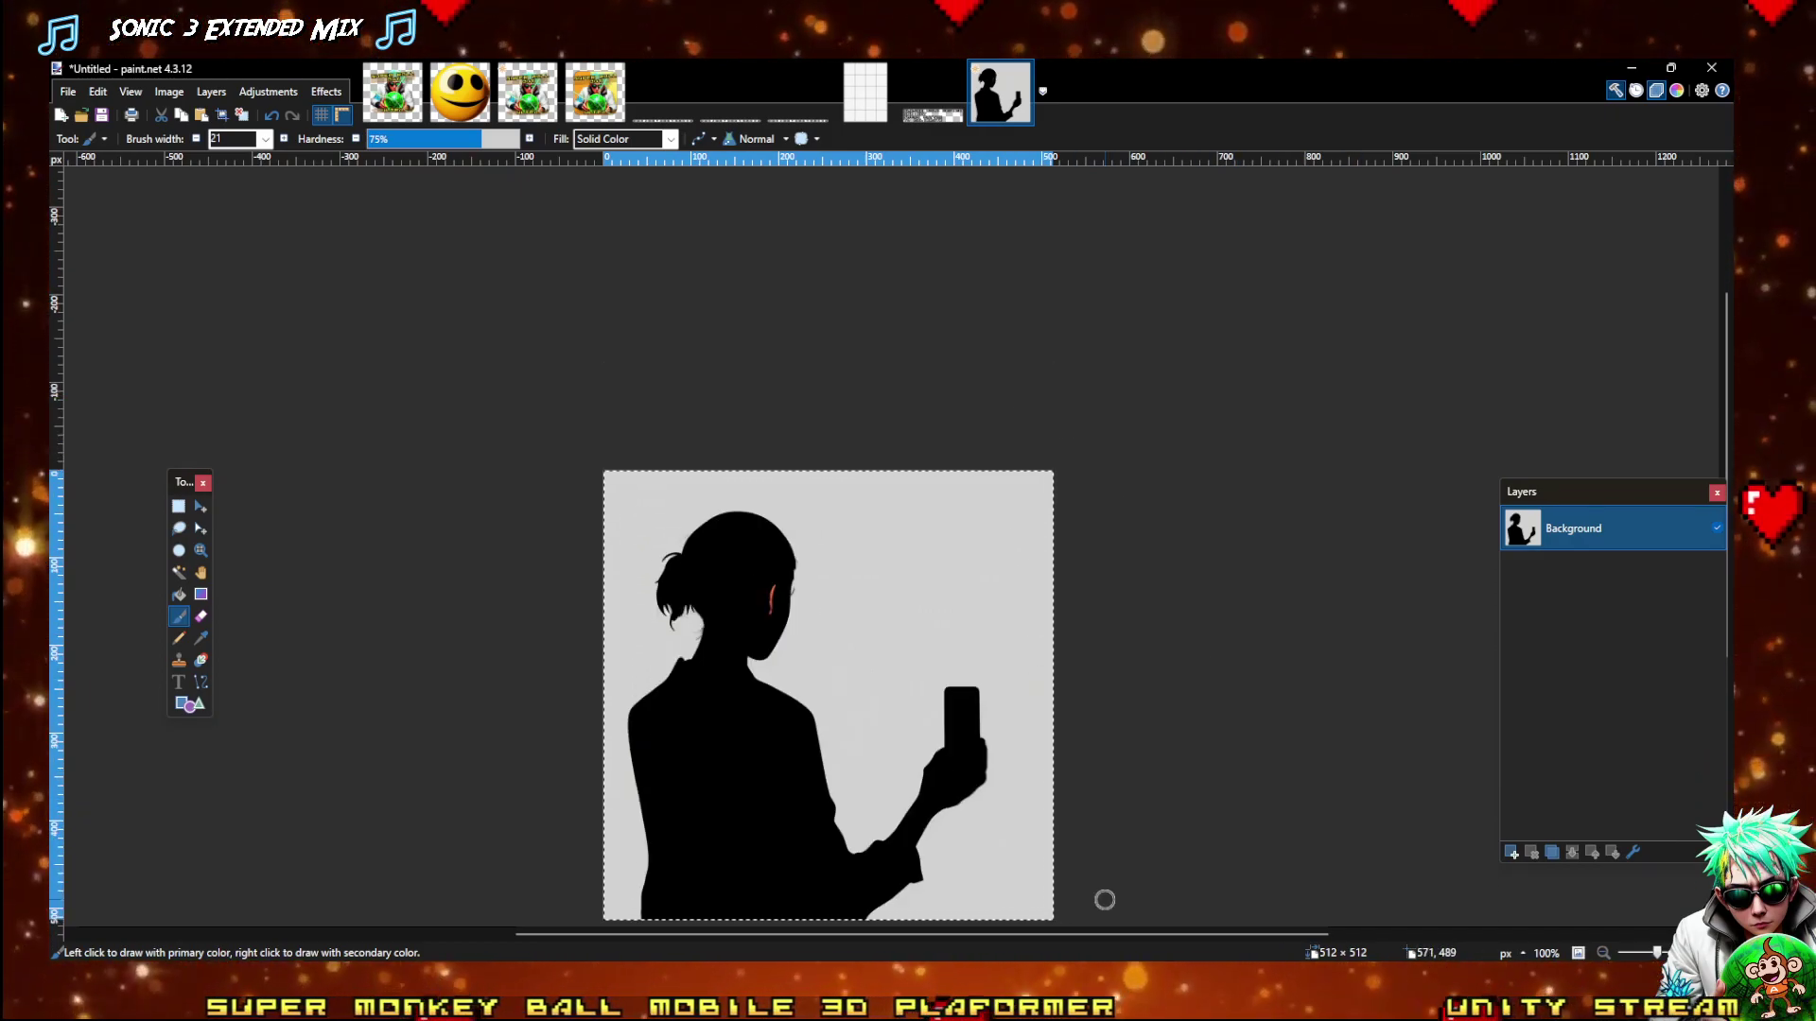
{"action": "scroll", "coordinate": [1105, 899], "scroll_direction": "up", "scroll_amount": 1, "text": "ctrl"}
{"action": "scroll", "coordinate": [1254, 532], "scroll_direction": "down", "scroll_amount": 2}
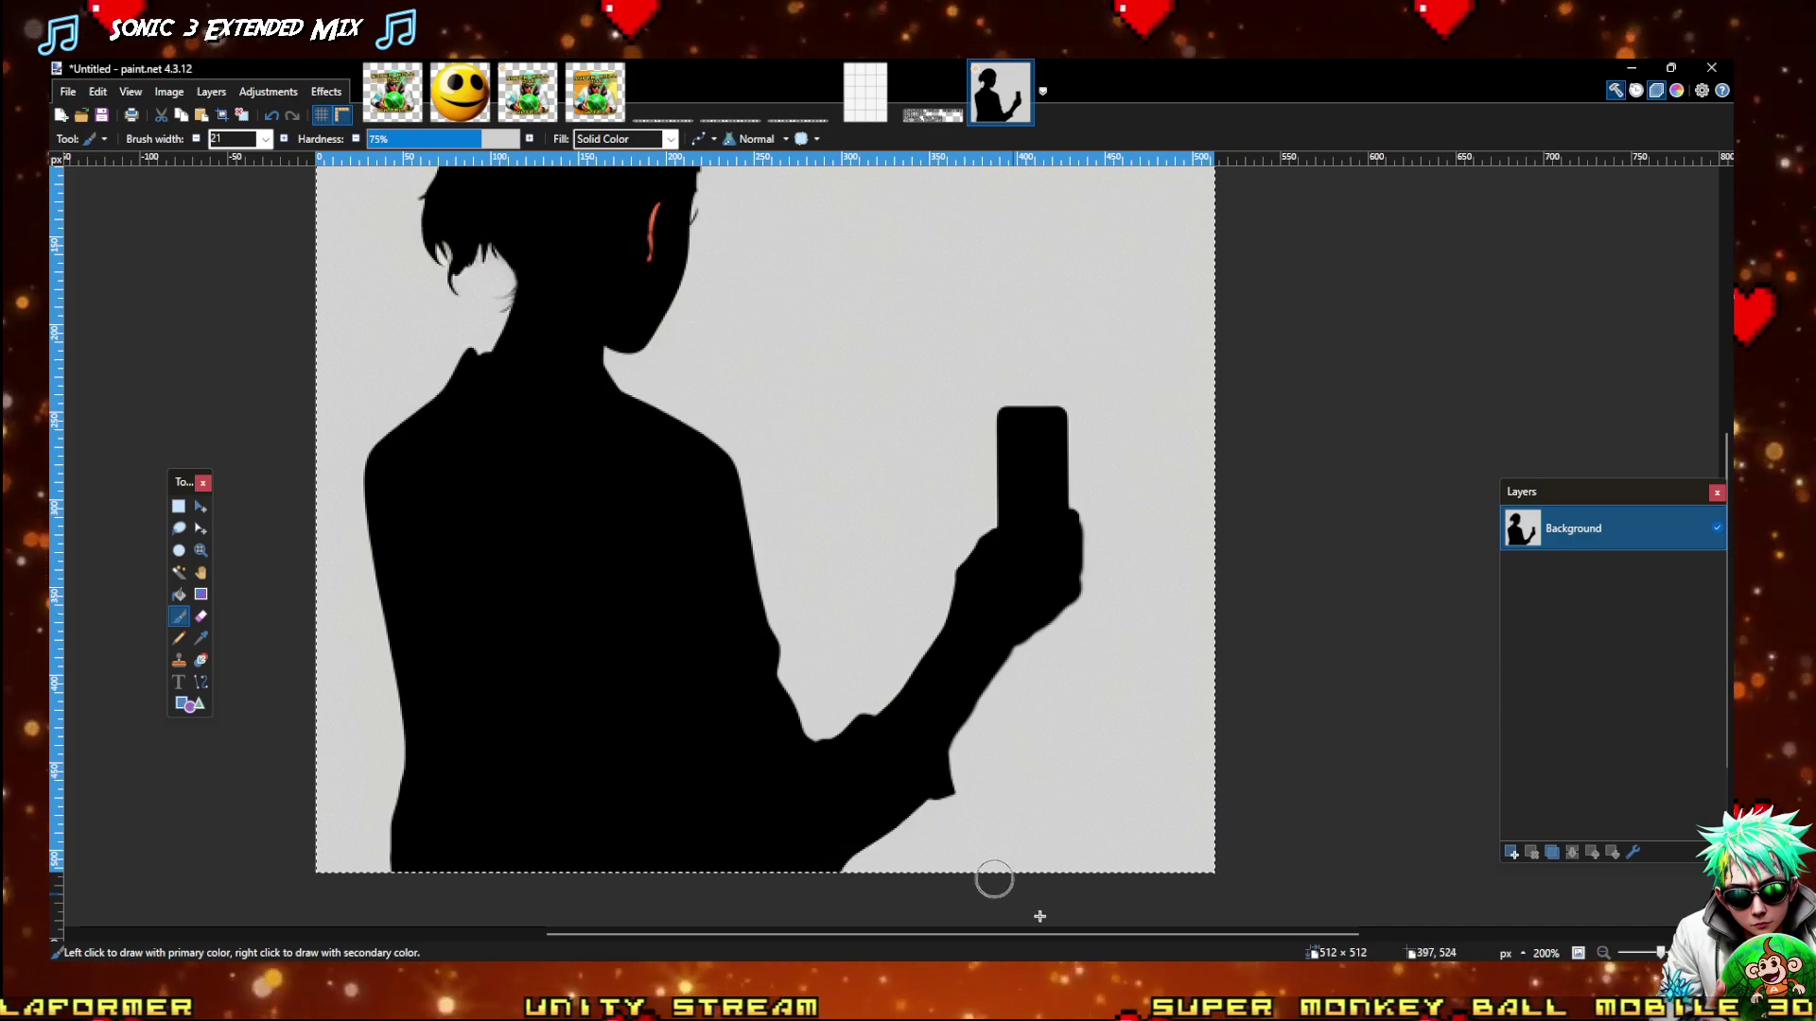
{"action": "scroll", "coordinate": [972, 737], "scroll_direction": "down", "scroll_amount": 2, "text": "ctrl"}
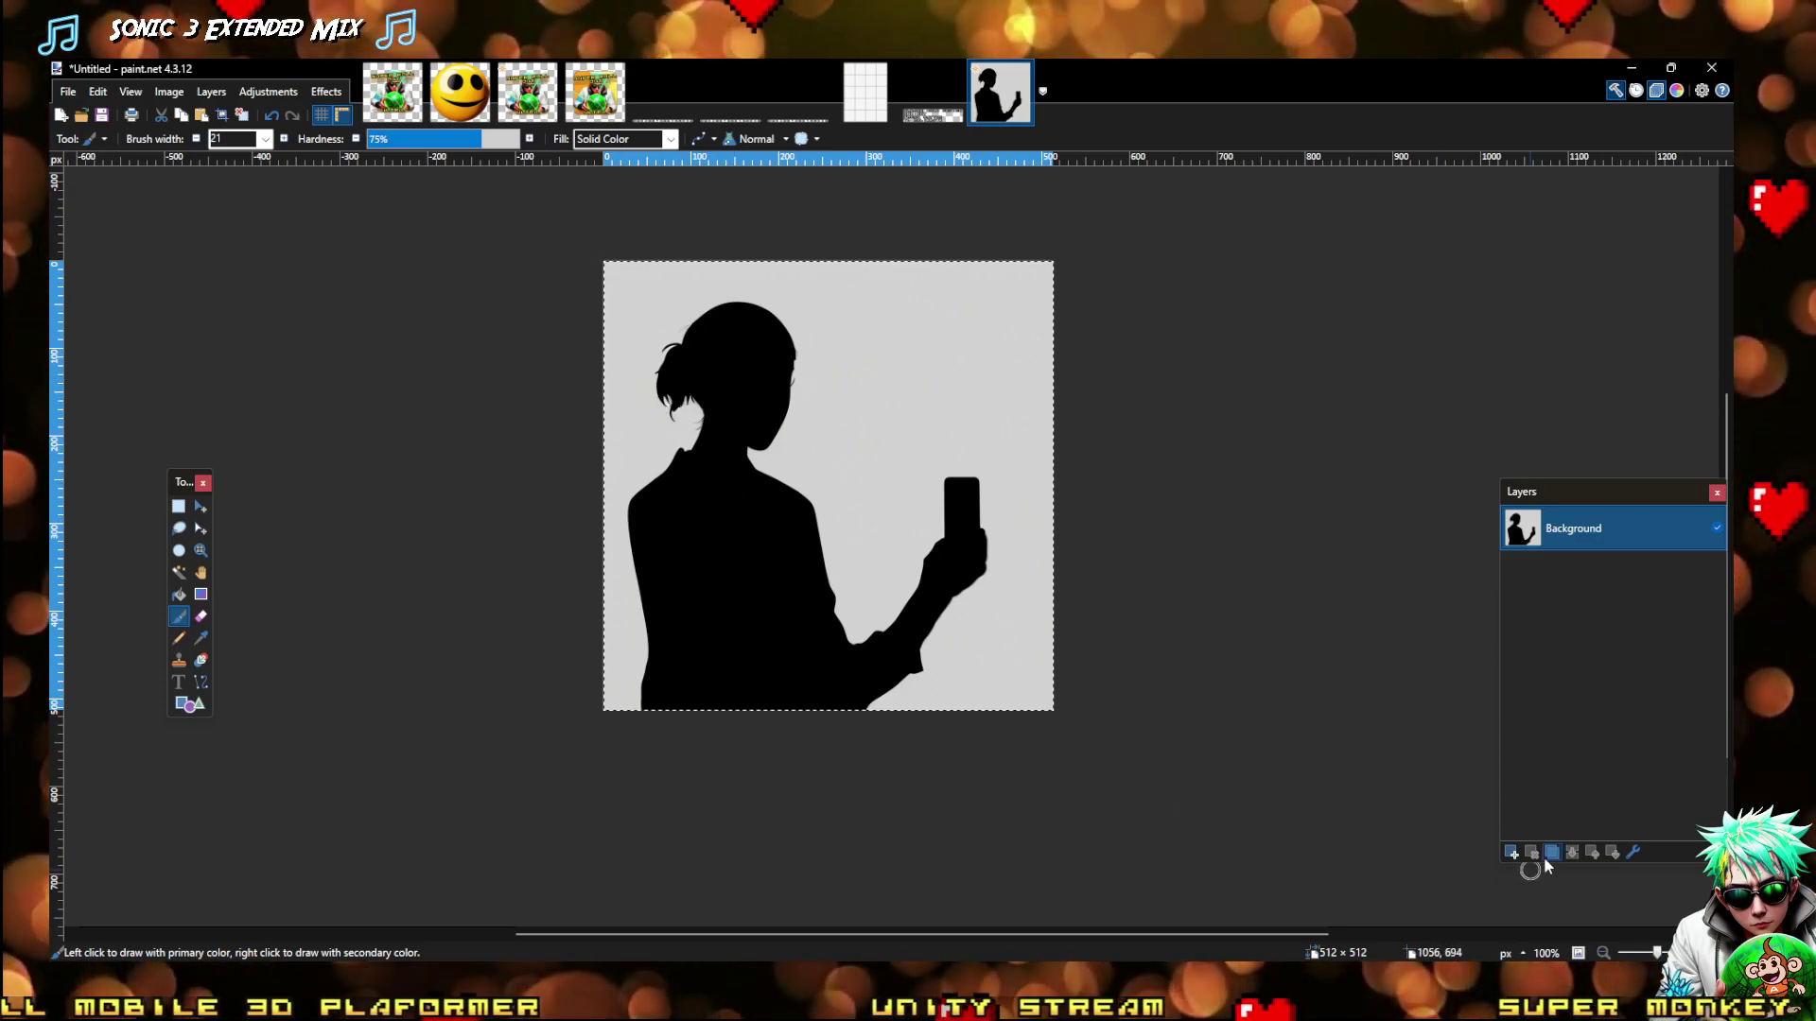
{"action": "key", "text": "ctrl+plus"}
{"action": "key", "text": "ctrl+plus"}
{"action": "key", "text": "ctrl+plus"}
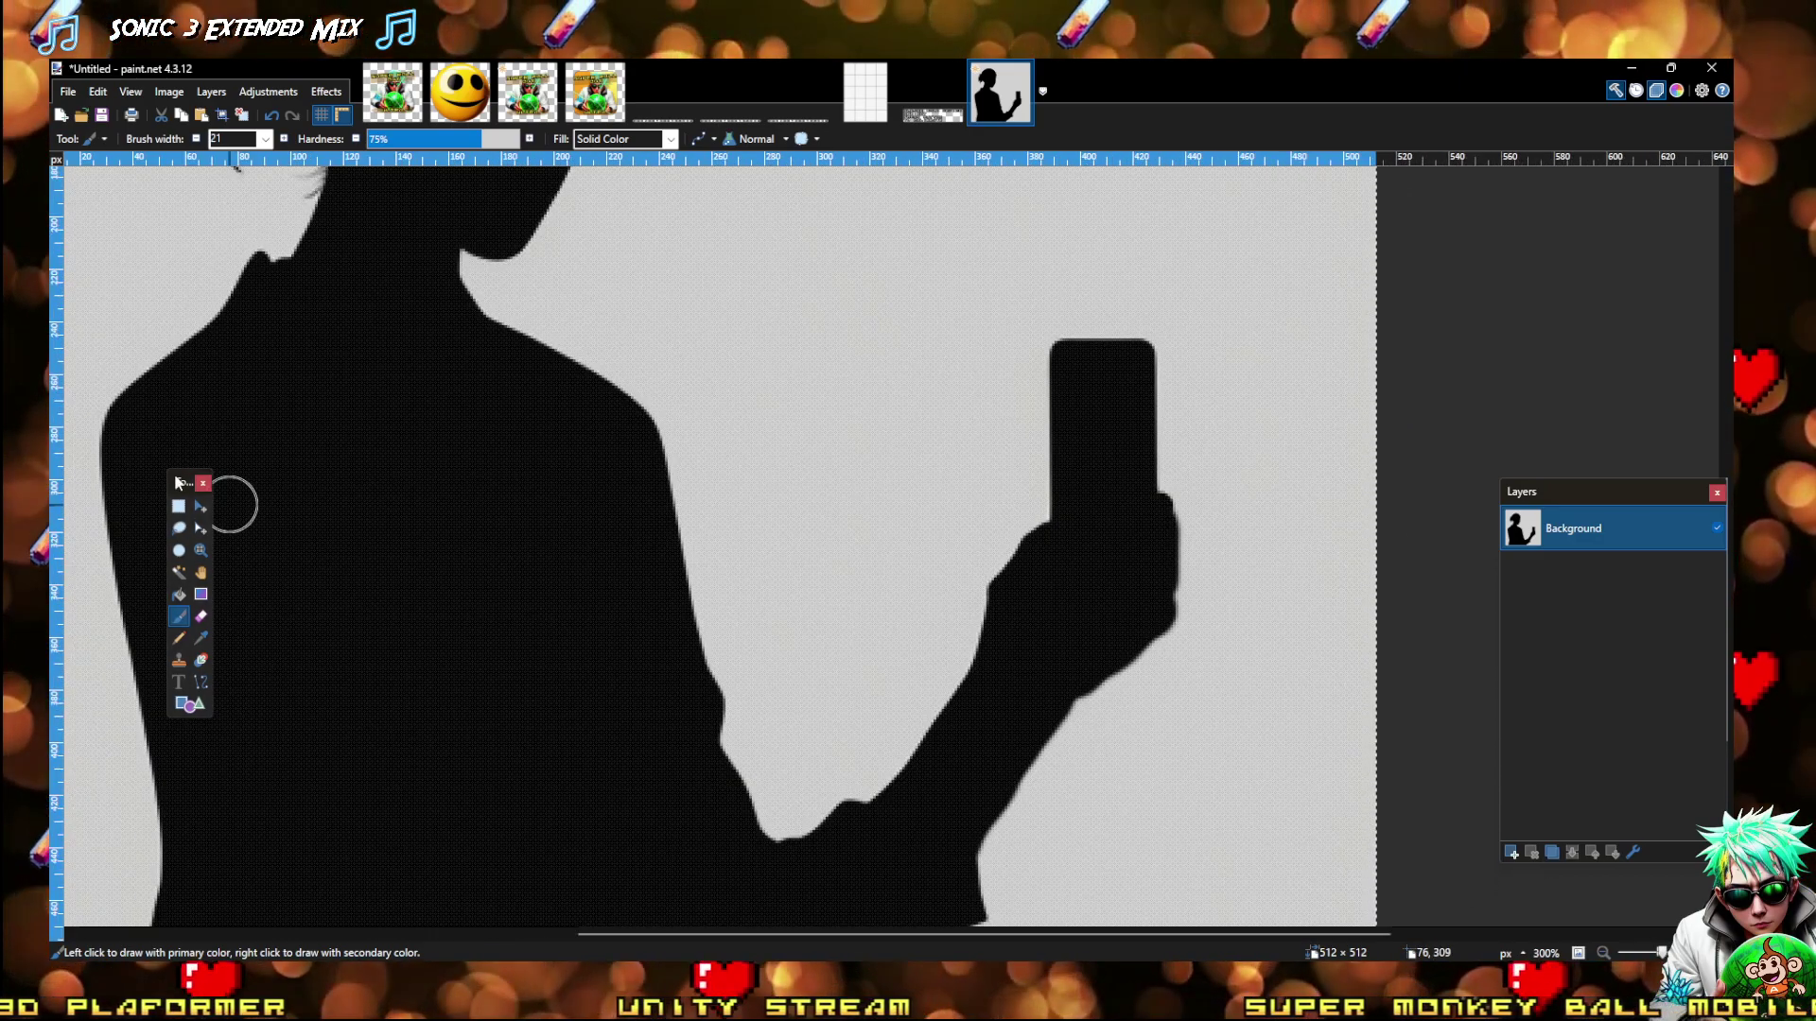
Draw a line from the jaw up into the hair bun with Line/Curve
{"action": "scroll", "coordinate": [498, 489], "scroll_direction": "up", "scroll_amount": 5}
{"action": "left_click", "coordinate": [201, 682]}
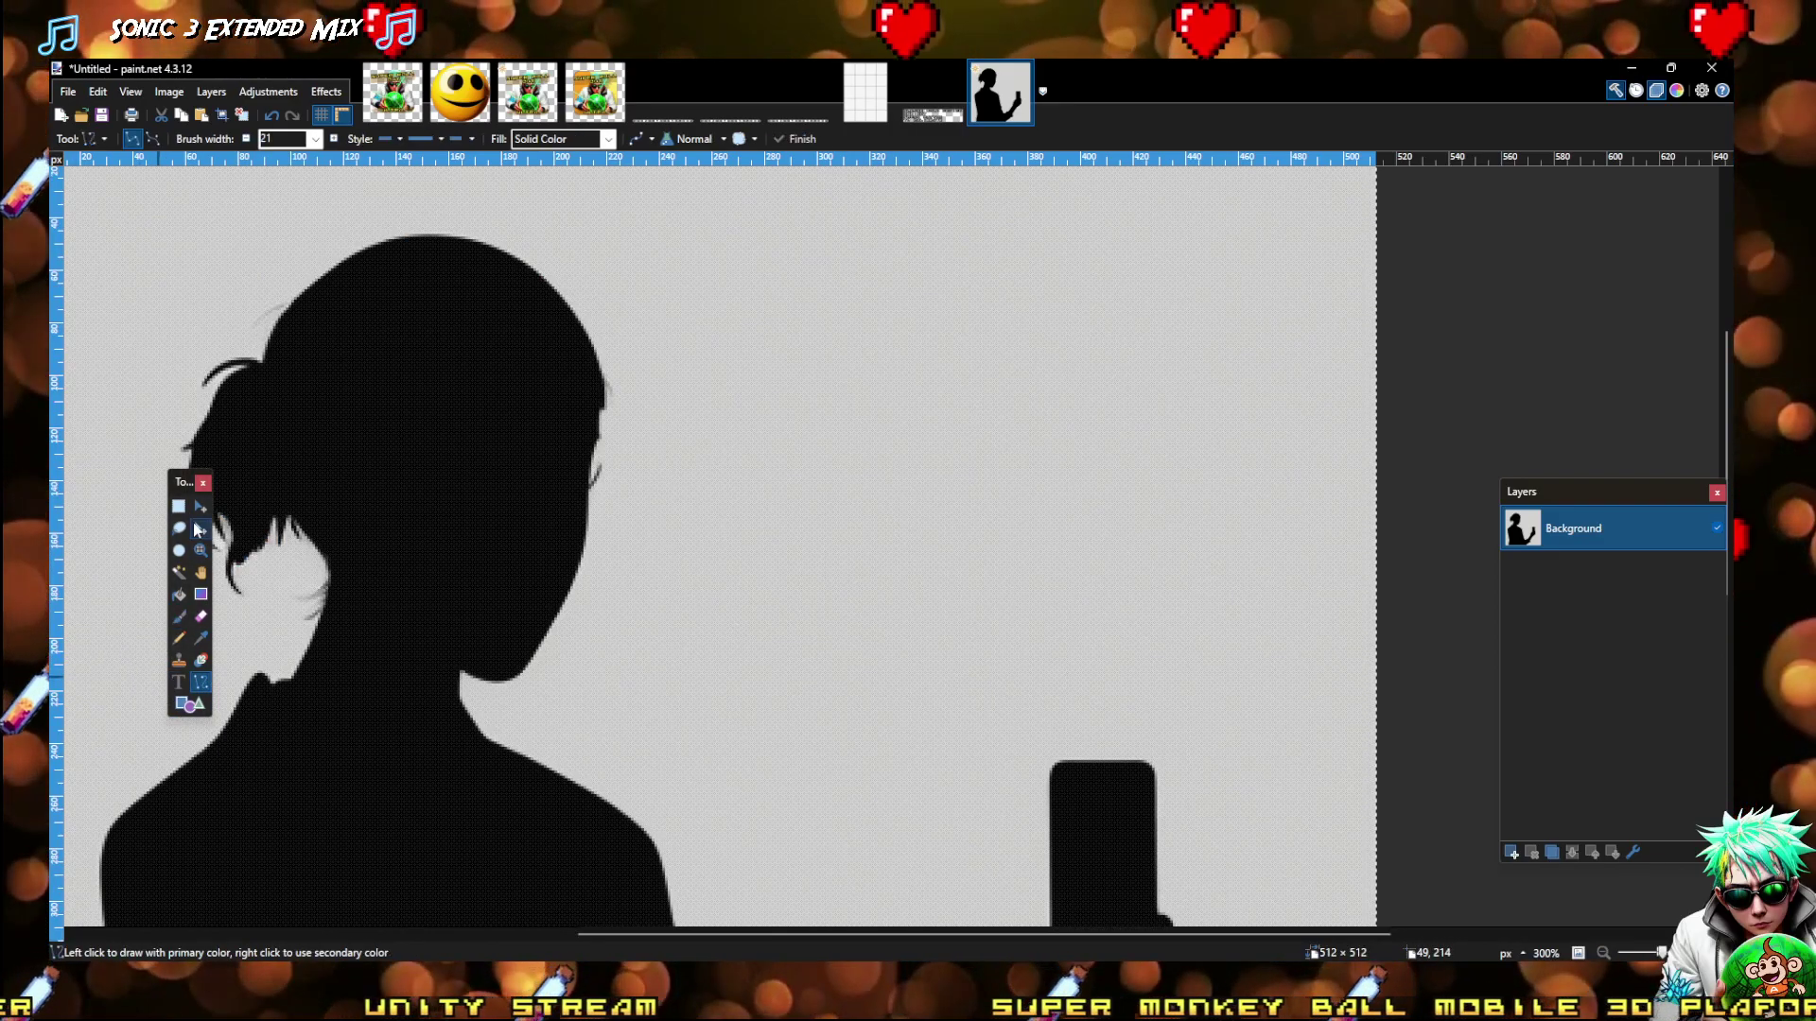
{"action": "left_click_drag", "start_coordinate": [177, 491], "coordinate": [831, 526]}
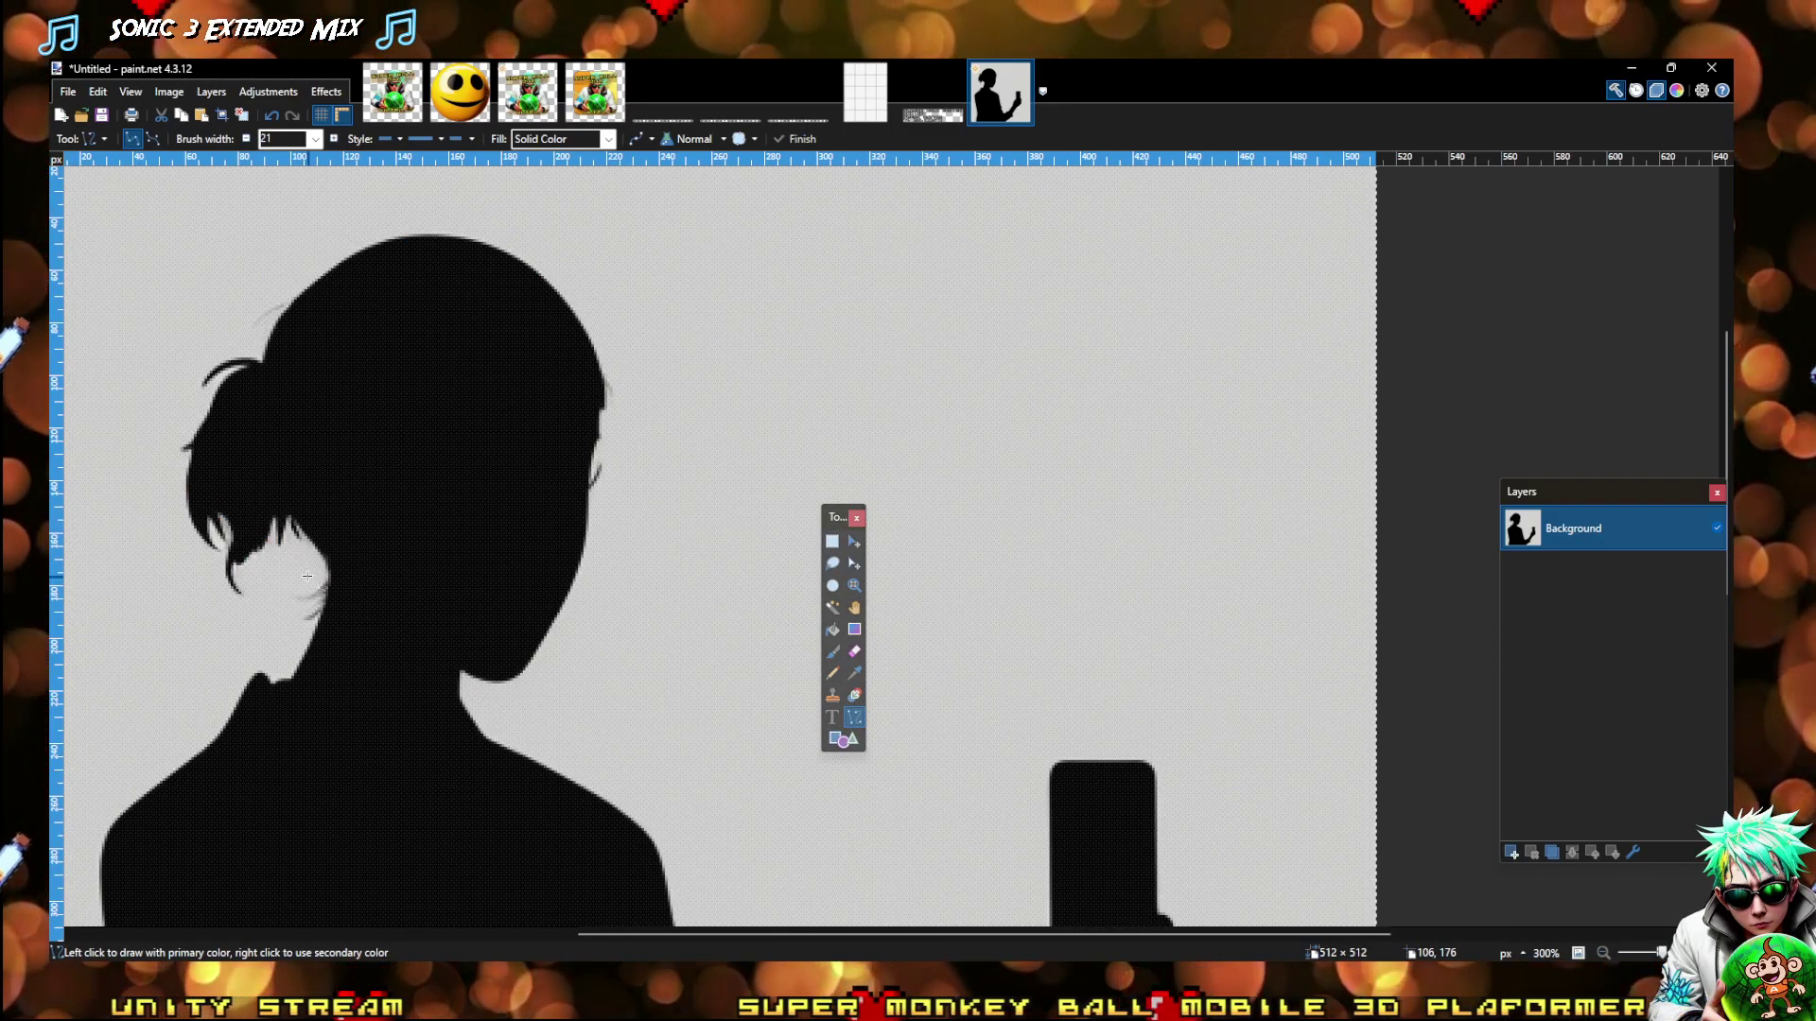
{"action": "left_click_drag", "start_coordinate": [307, 576], "coordinate": [247, 480]}
{"action": "left_click_drag", "start_coordinate": [235, 377], "coordinate": [241, 312]}
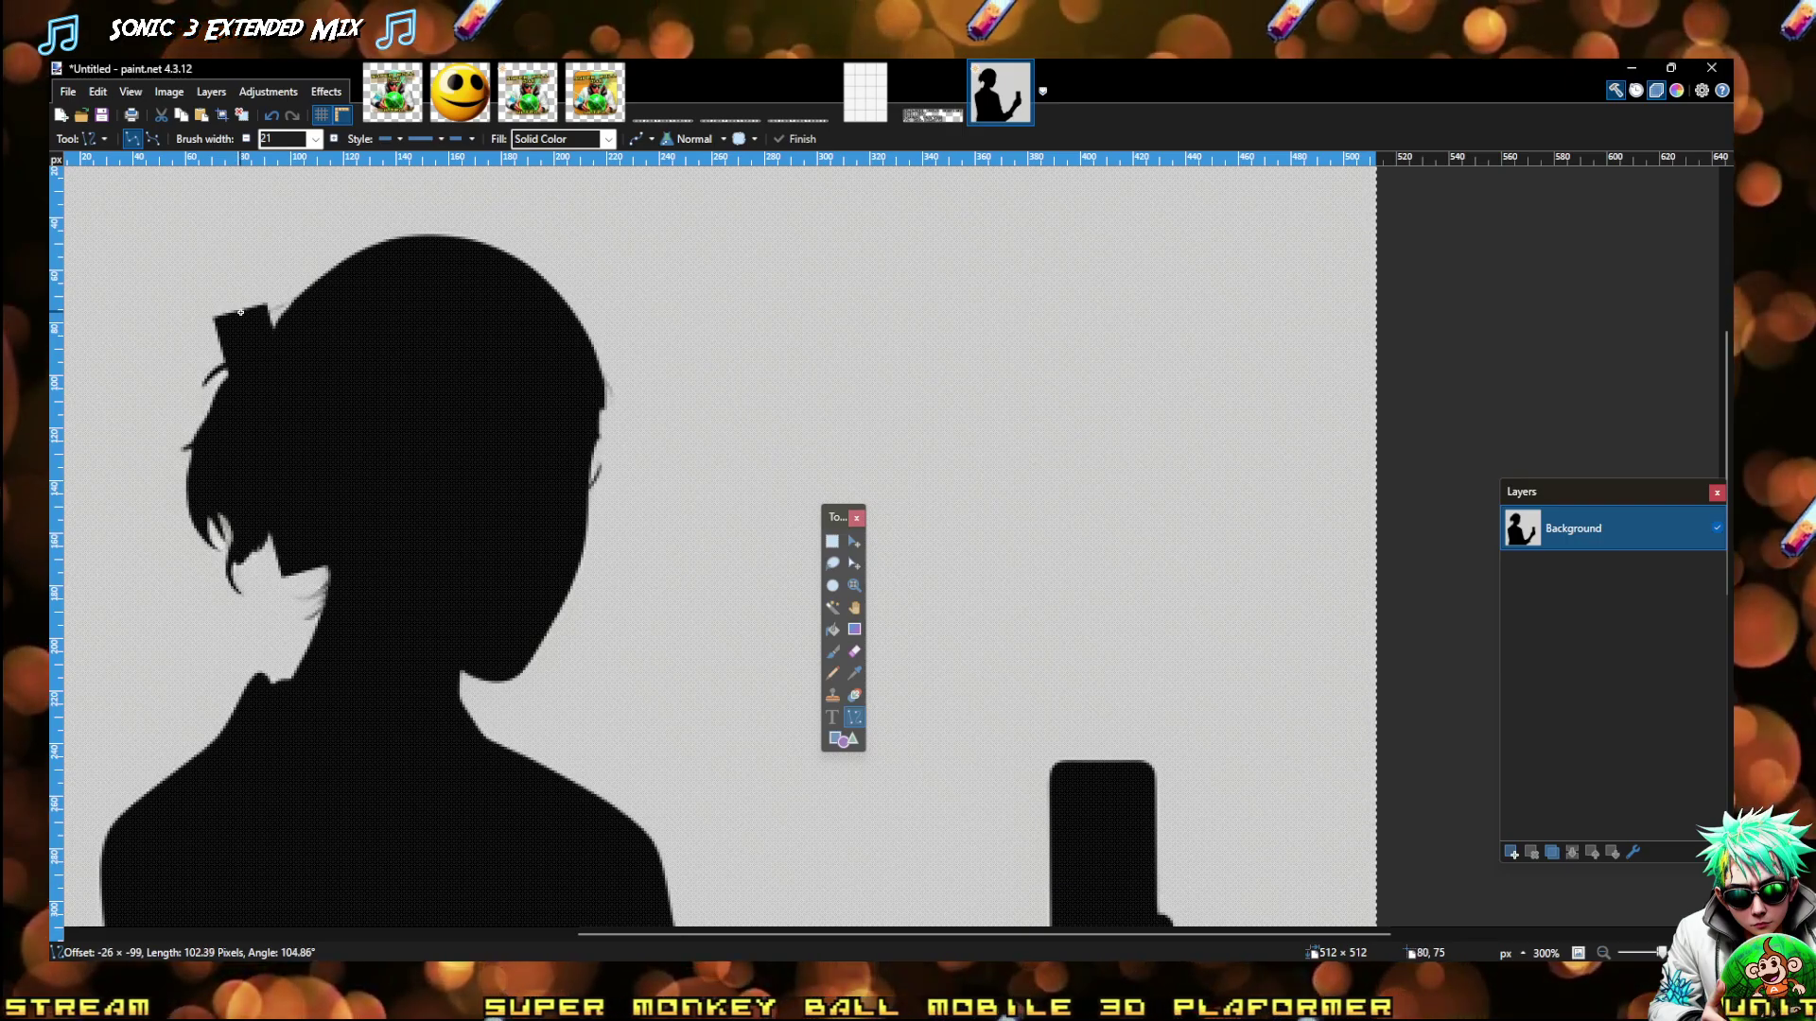
Turn the line white and bend it into an S-curve along the head's back
{"action": "left_click", "coordinate": [1676, 90]}
{"action": "left_click_drag", "start_coordinate": [263, 760], "coordinate": [784, 689]}
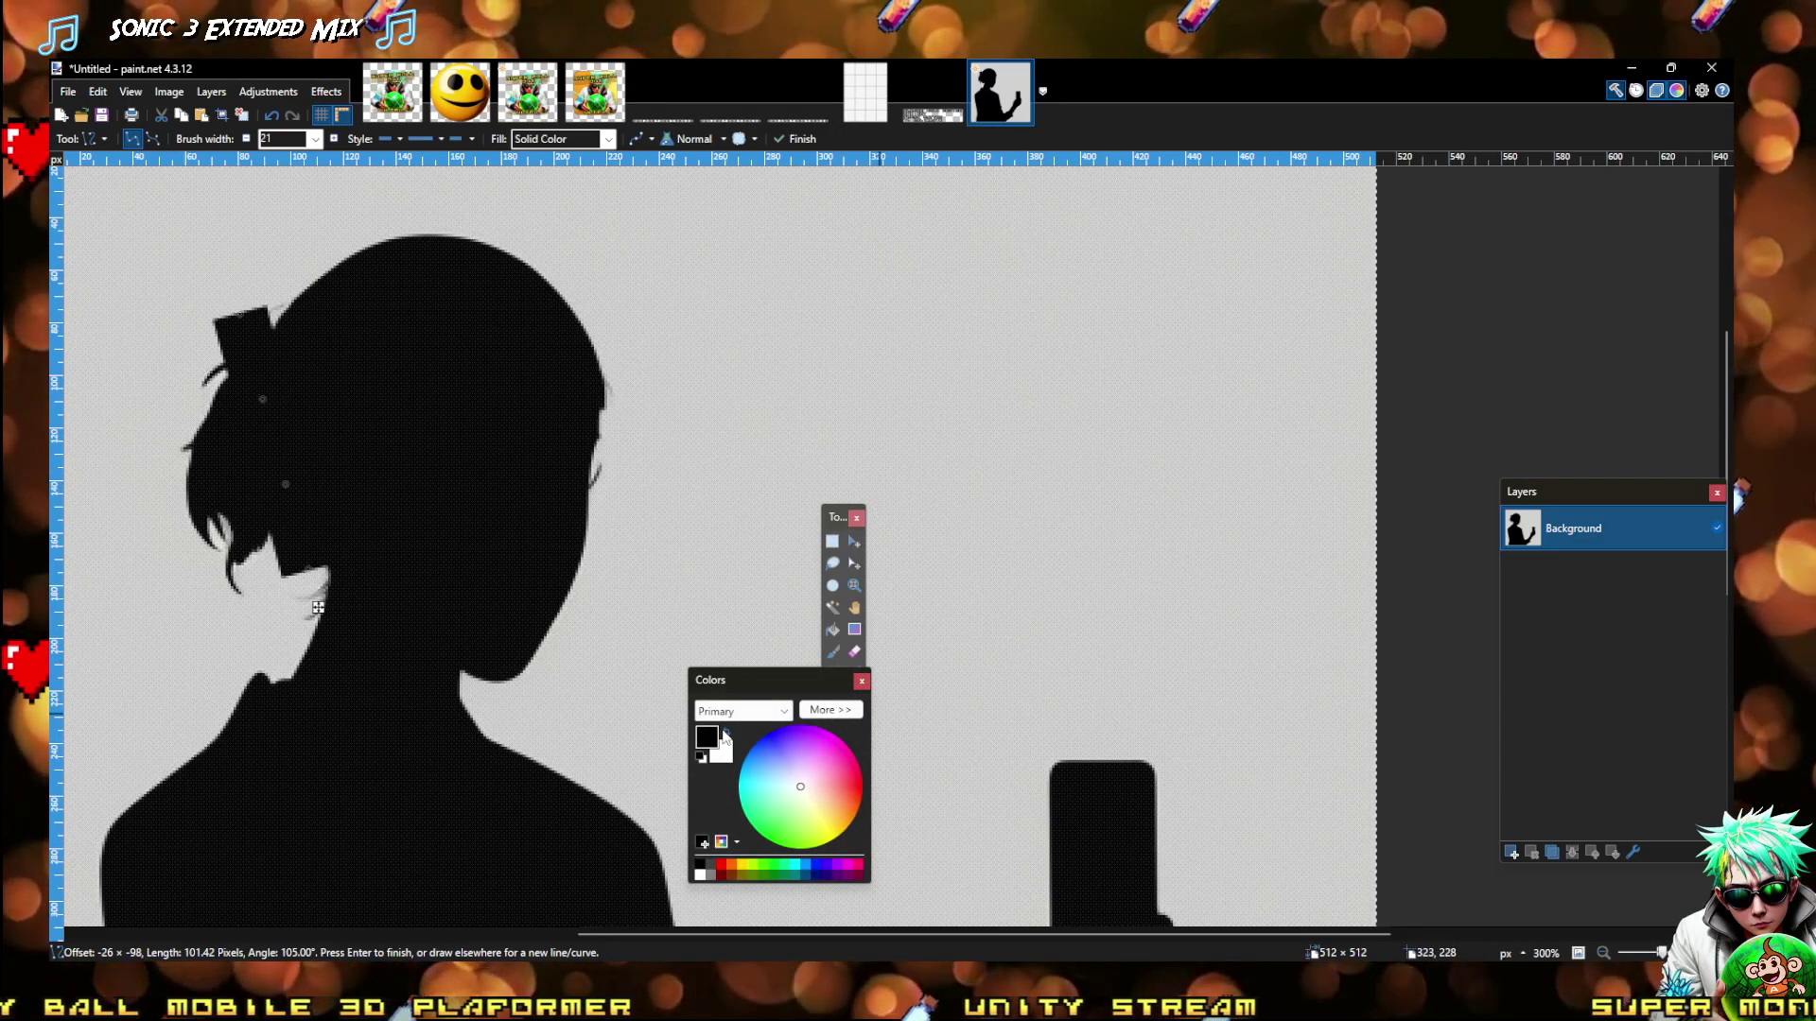
{"action": "left_click", "coordinate": [726, 735]}
{"action": "left_click_drag", "start_coordinate": [262, 398], "coordinate": [238, 407]}
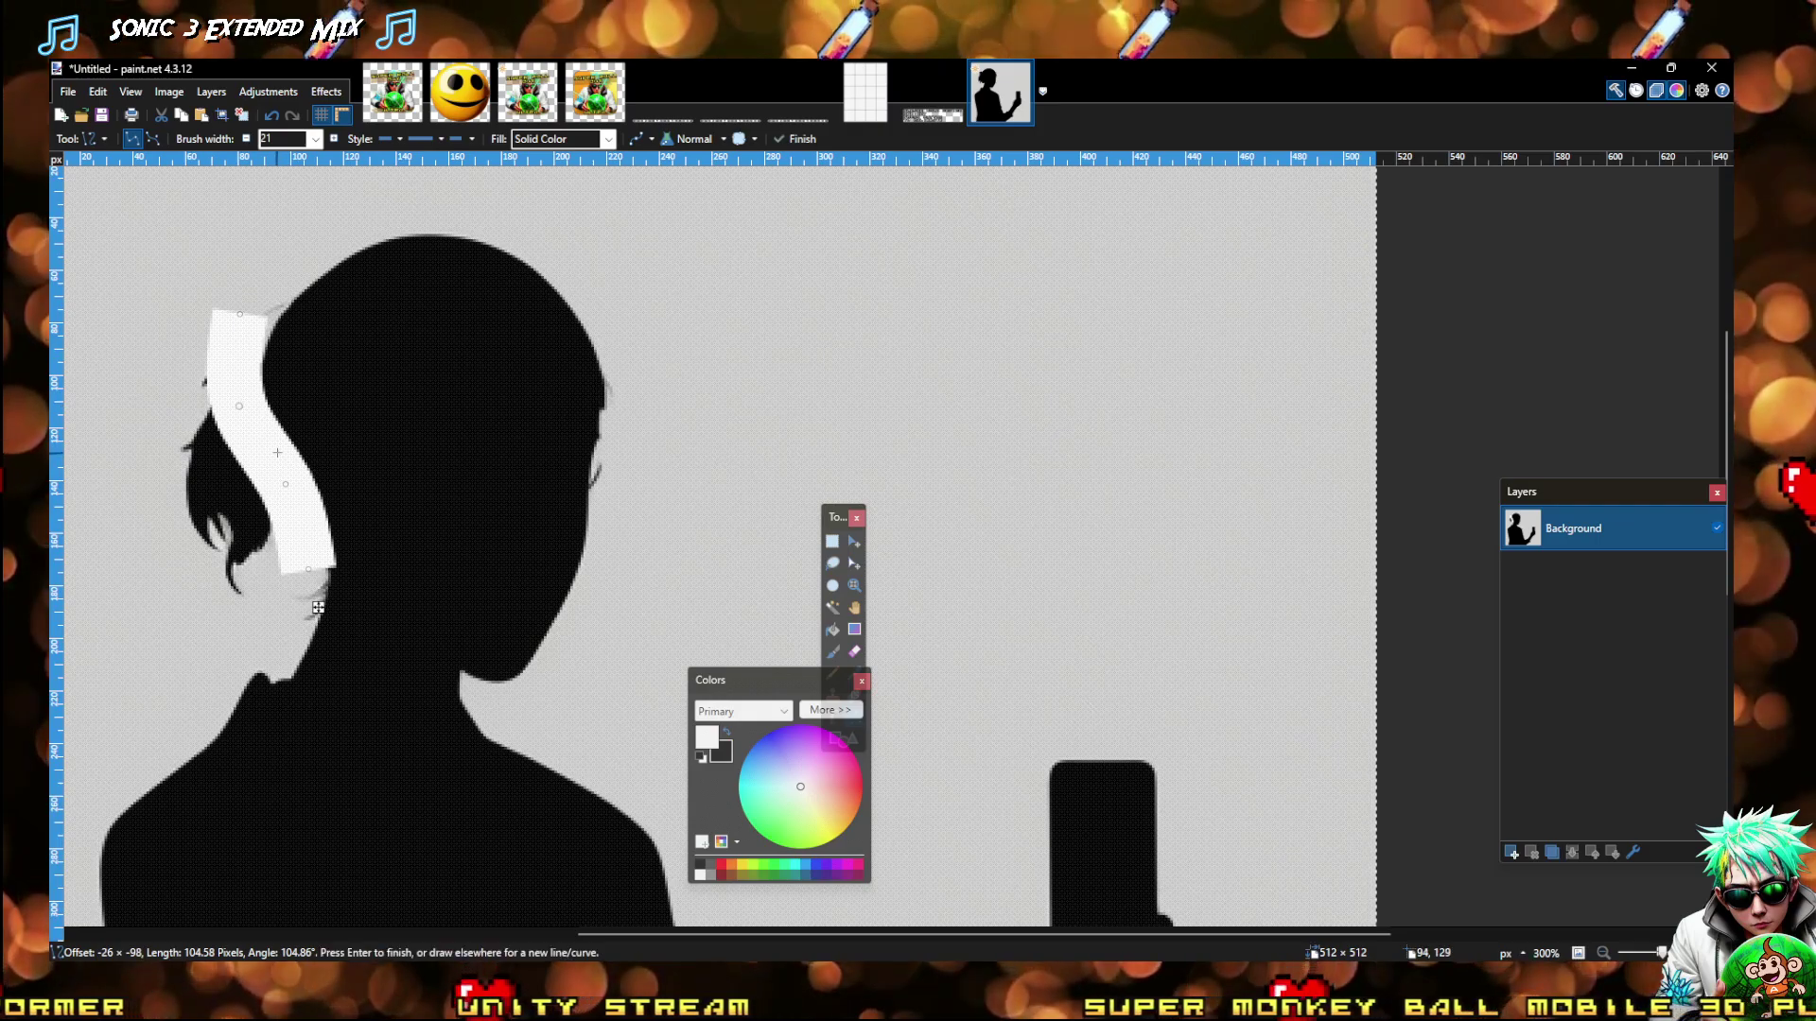
{"action": "mouse_move", "coordinate": [288, 487]}
{"action": "left_mouse_down"}
{"action": "mouse_move", "coordinate": [204, 468]}
{"action": "mouse_move", "coordinate": [255, 497]}
{"action": "left_mouse_up"}
{"action": "left_click_drag", "start_coordinate": [310, 570], "coordinate": [291, 572]}
{"action": "mouse_move", "coordinate": [249, 499]}
{"action": "left_mouse_down"}
{"action": "mouse_move", "coordinate": [226, 497]}
{"action": "mouse_move", "coordinate": [246, 488]}
{"action": "left_mouse_up"}
{"action": "mouse_move", "coordinate": [237, 401]}
{"action": "left_mouse_down"}
{"action": "mouse_move", "coordinate": [197, 402]}
{"action": "mouse_move", "coordinate": [233, 414]}
{"action": "left_mouse_up"}
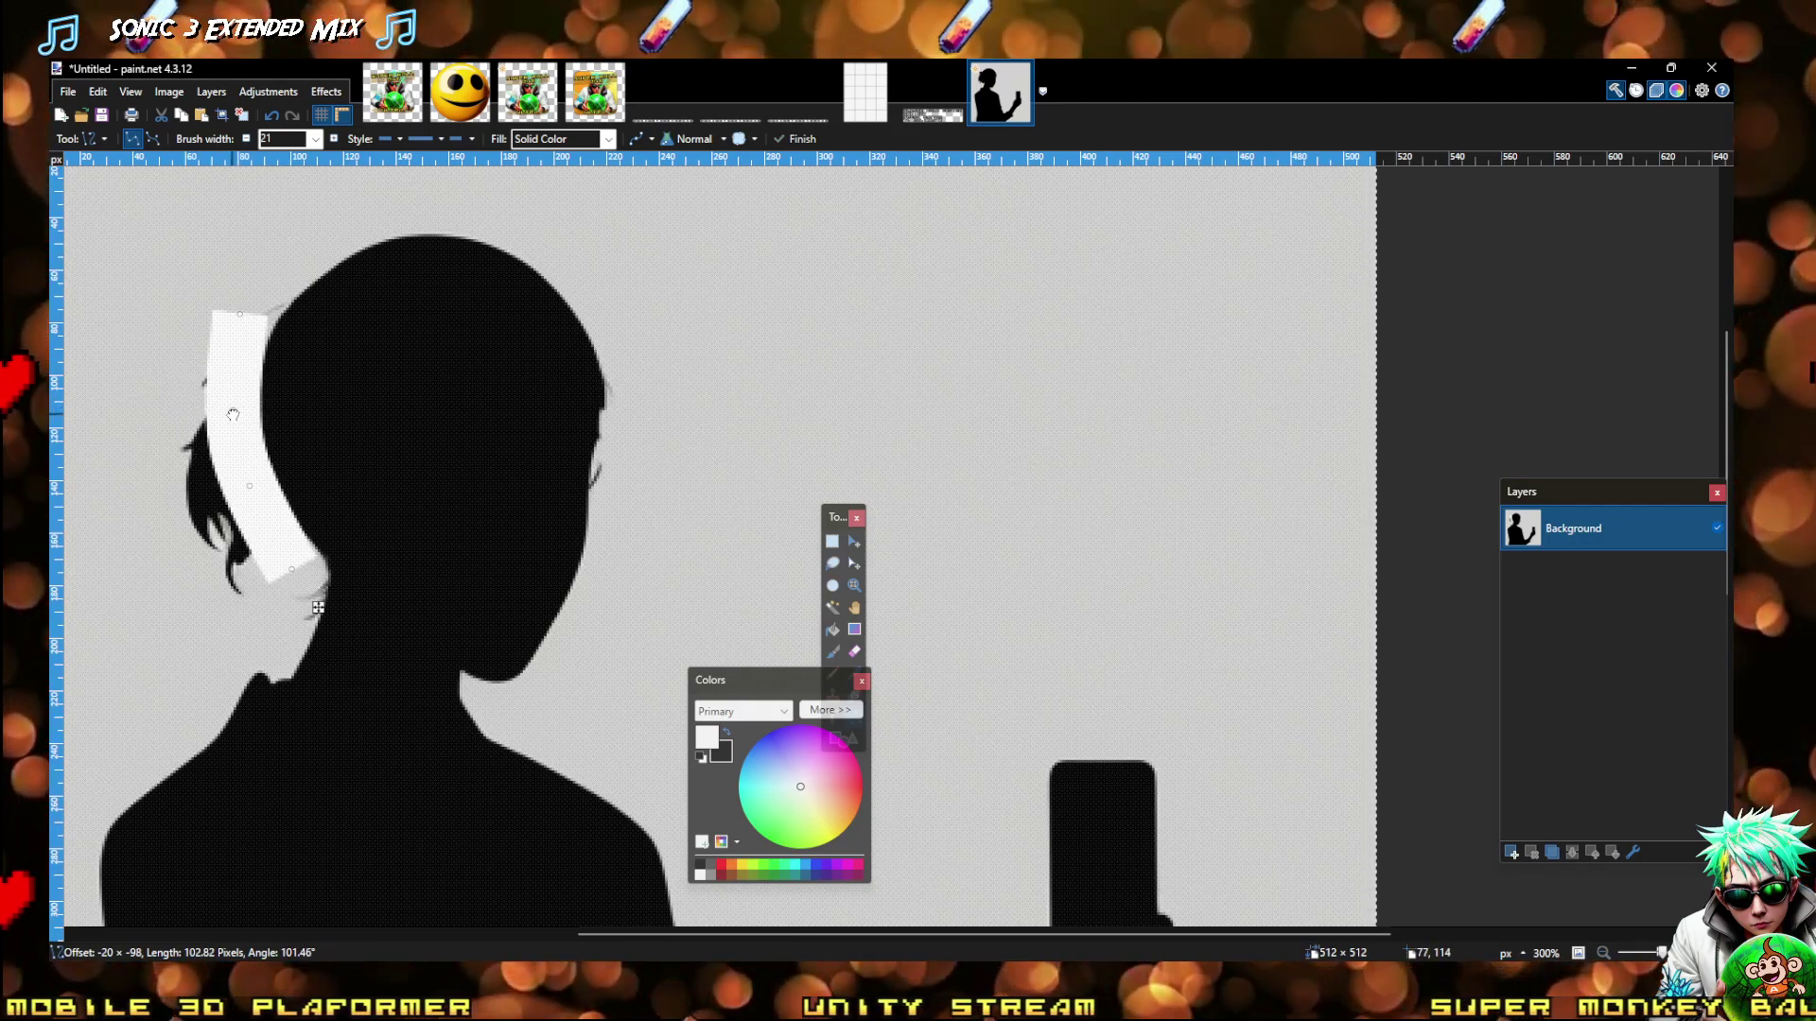
{"action": "left_click_drag", "start_coordinate": [244, 315], "coordinate": [244, 333]}
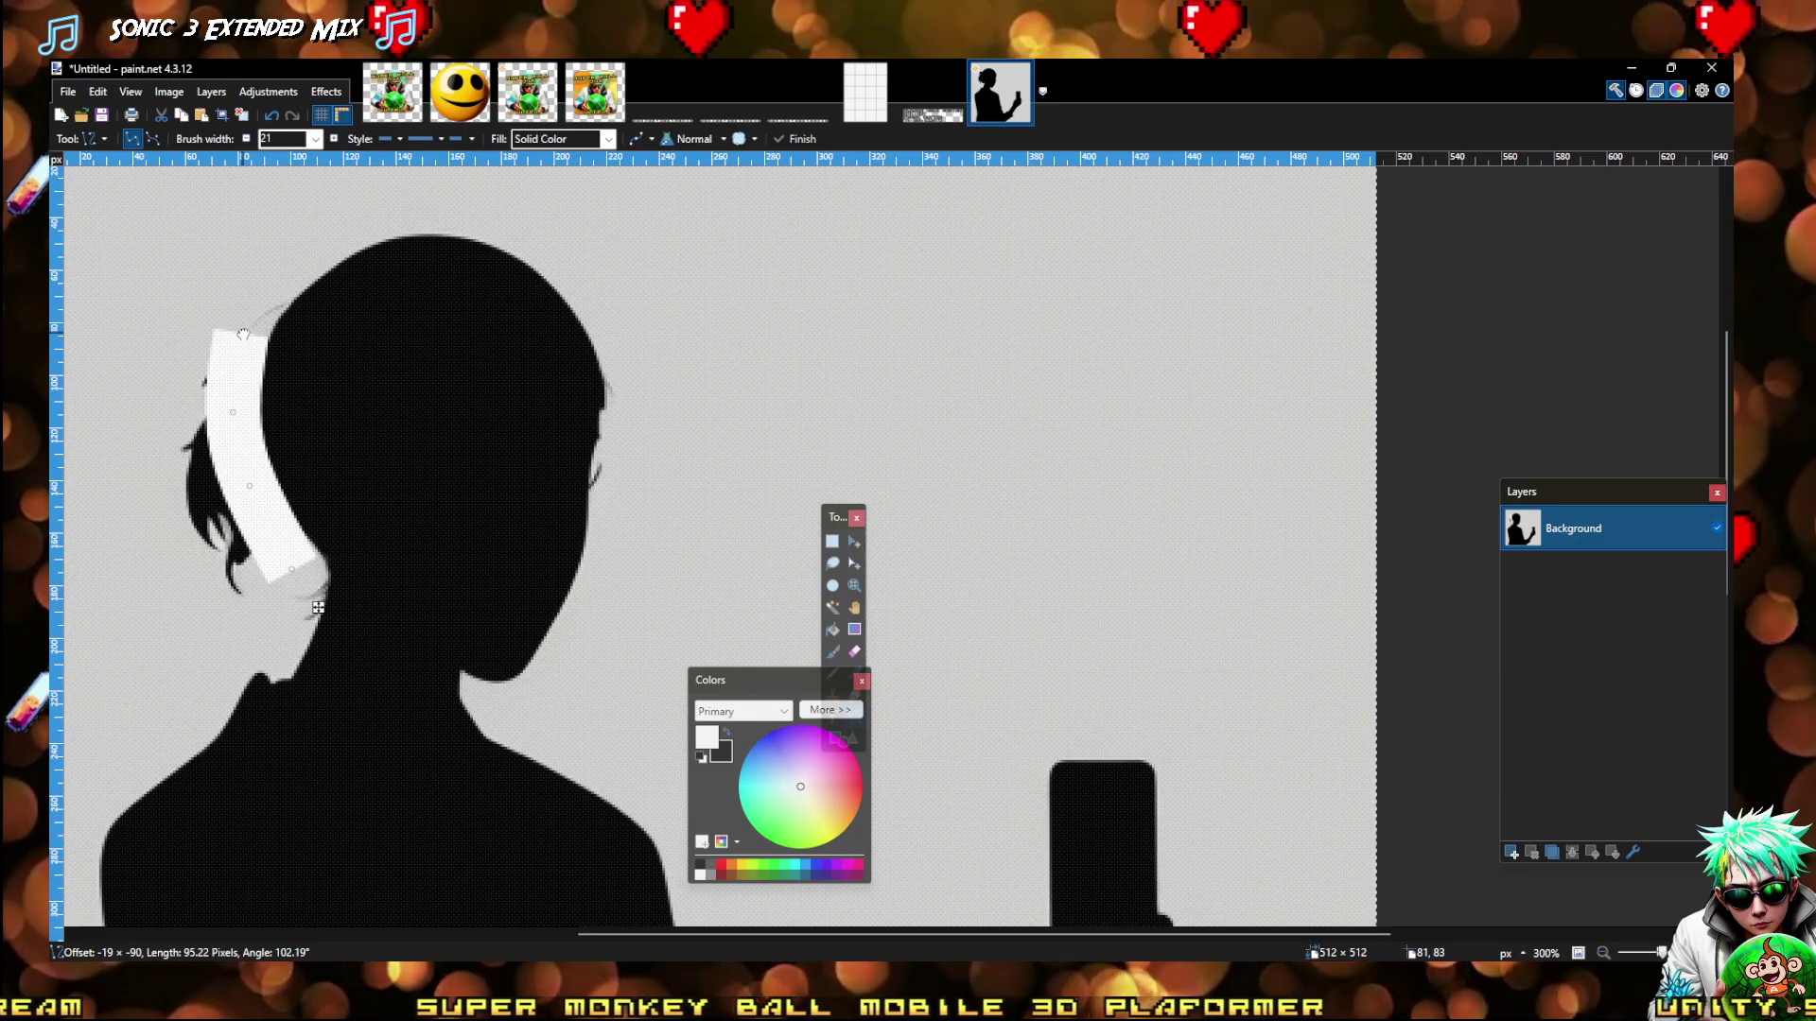
{"action": "left_click_drag", "start_coordinate": [830, 673], "coordinate": [1165, 712]}
Sample the light grey background and flood-fill the white band with it
{"action": "left_click", "coordinate": [854, 674]}
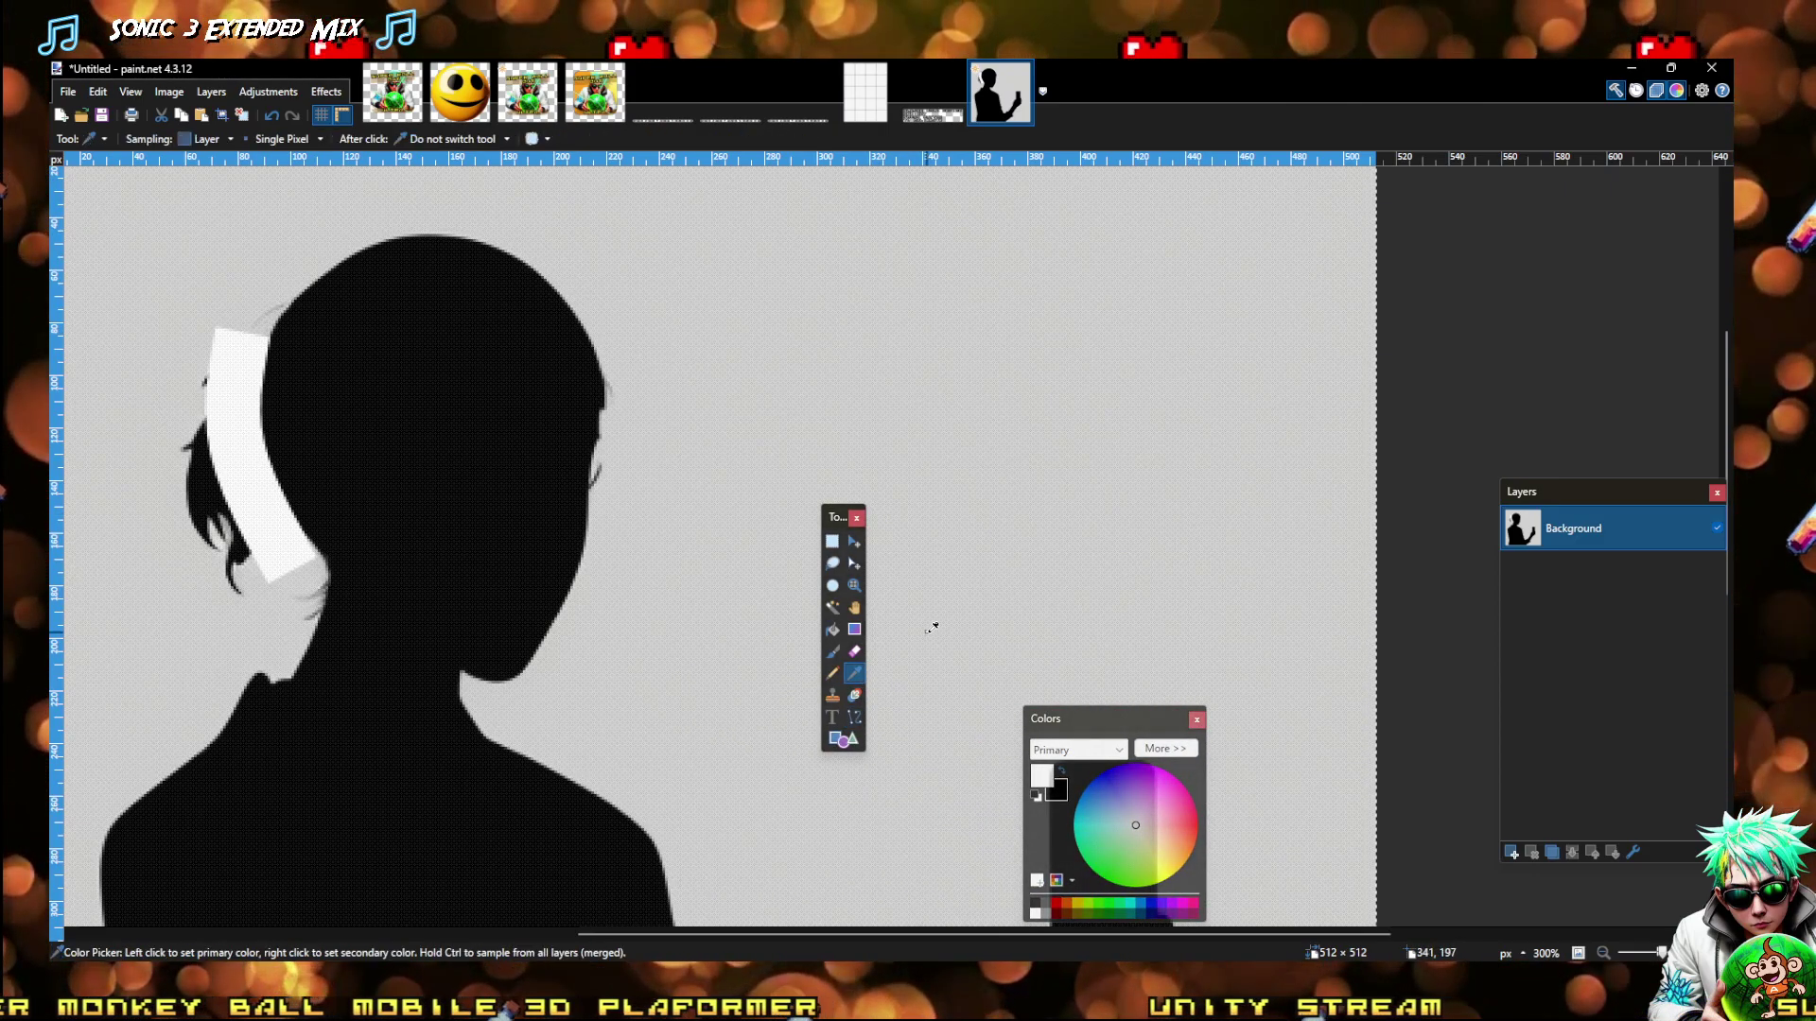
{"action": "left_click", "coordinate": [784, 640]}
{"action": "right_click", "coordinate": [758, 566]}
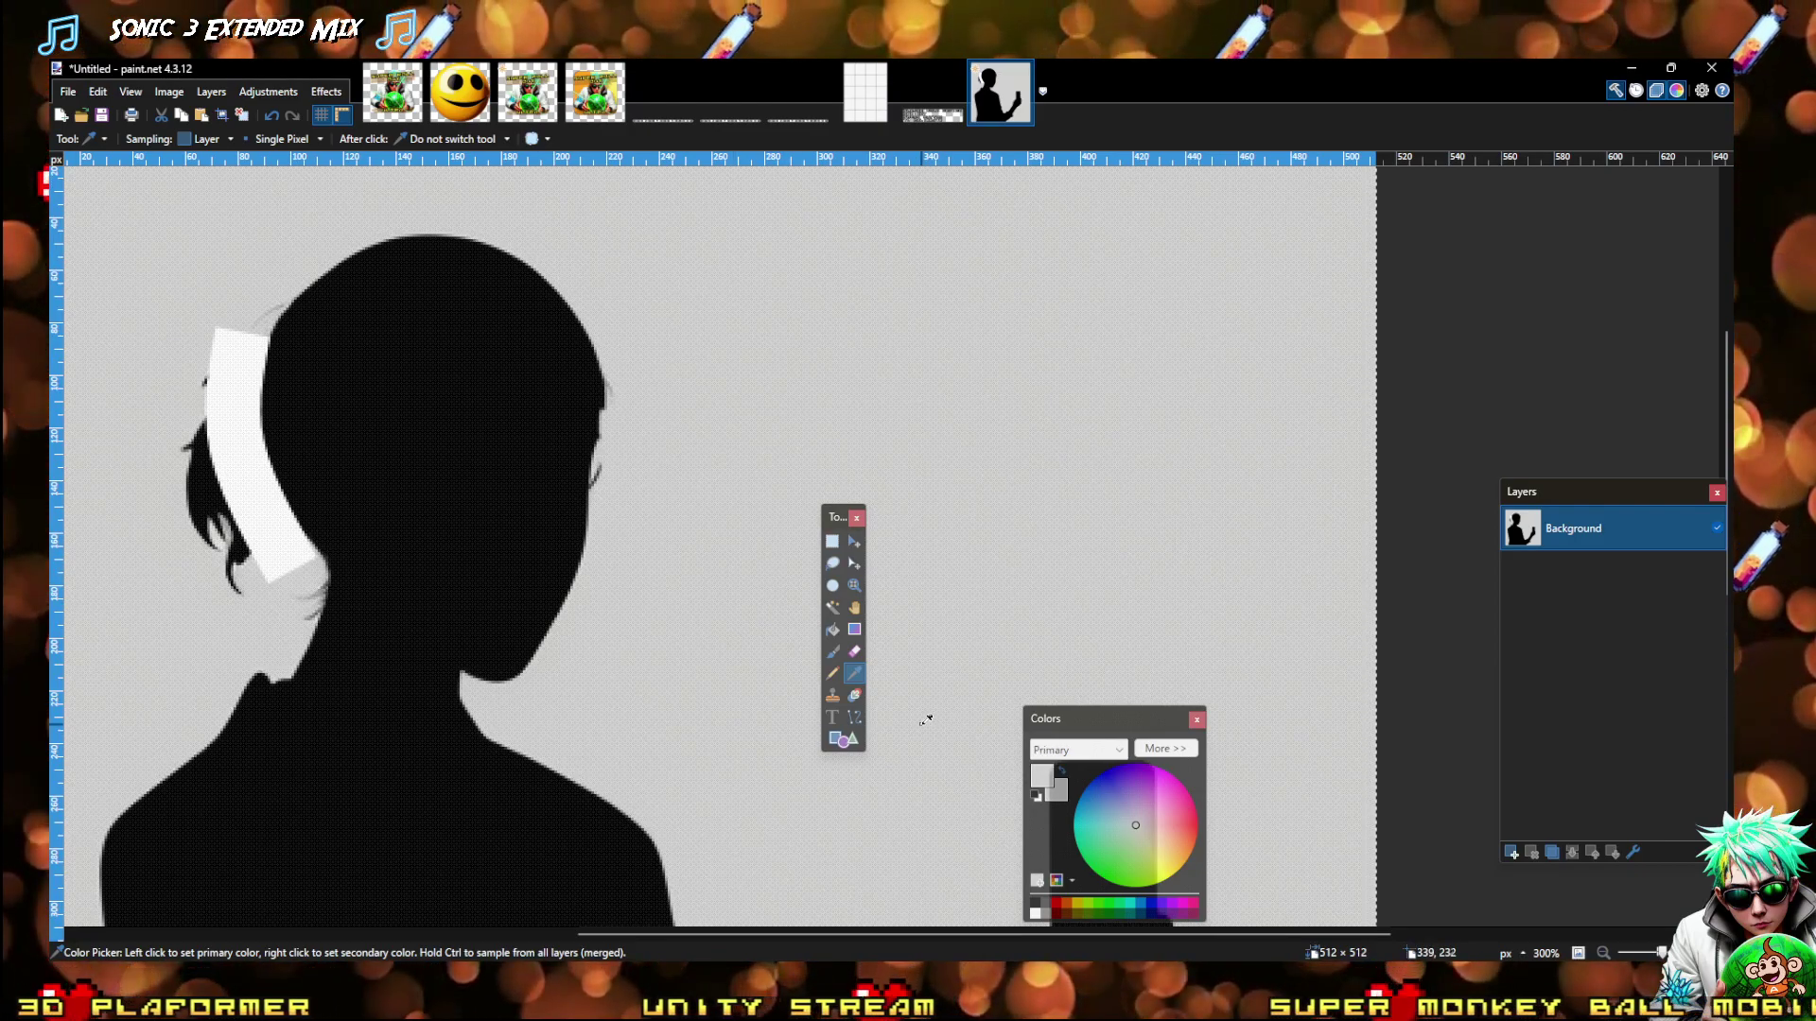
{"action": "left_click", "coordinate": [832, 629]}
{"action": "left_click", "coordinate": [237, 423]}
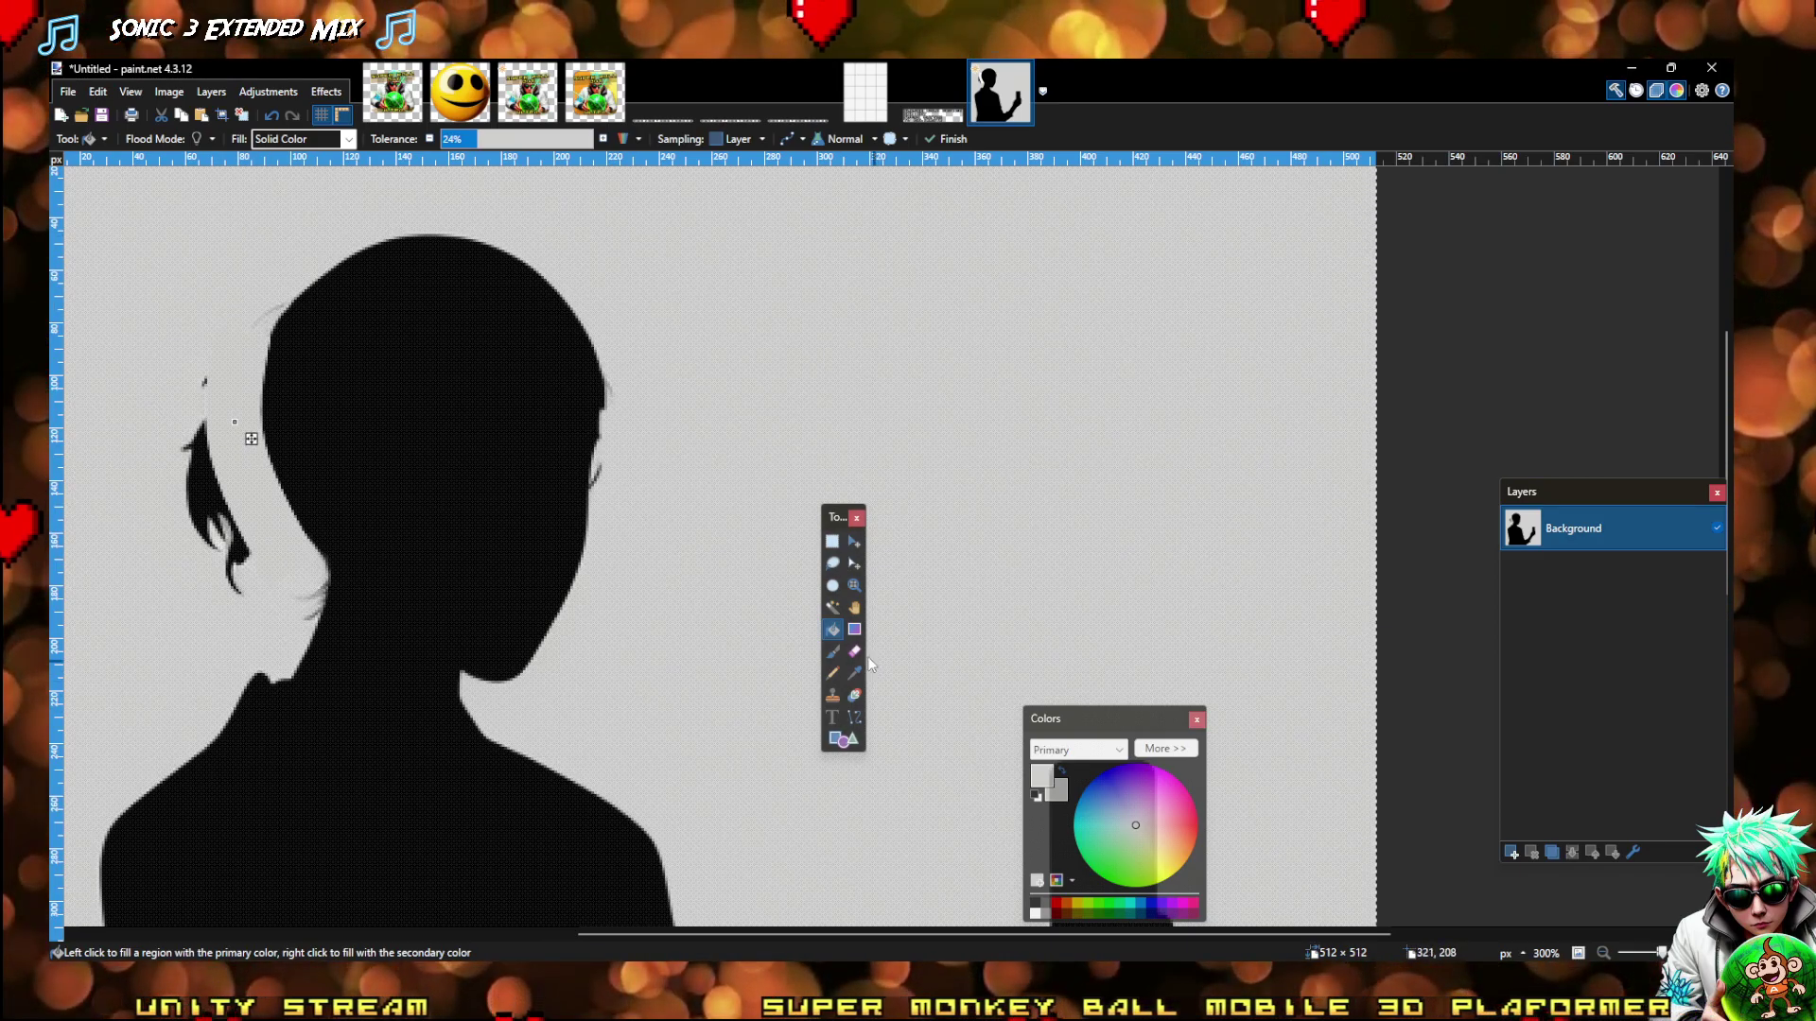
Brush grey over the leftover hair strands beside and atop the head
{"action": "left_click", "coordinate": [833, 650]}
{"action": "mouse_move", "coordinate": [174, 337]}
{"action": "left_mouse_down"}
{"action": "mouse_move", "coordinate": [194, 473]}
{"action": "mouse_move", "coordinate": [236, 548]}
{"action": "mouse_move", "coordinate": [223, 587]}
{"action": "mouse_move", "coordinate": [198, 479]}
{"action": "left_mouse_up"}
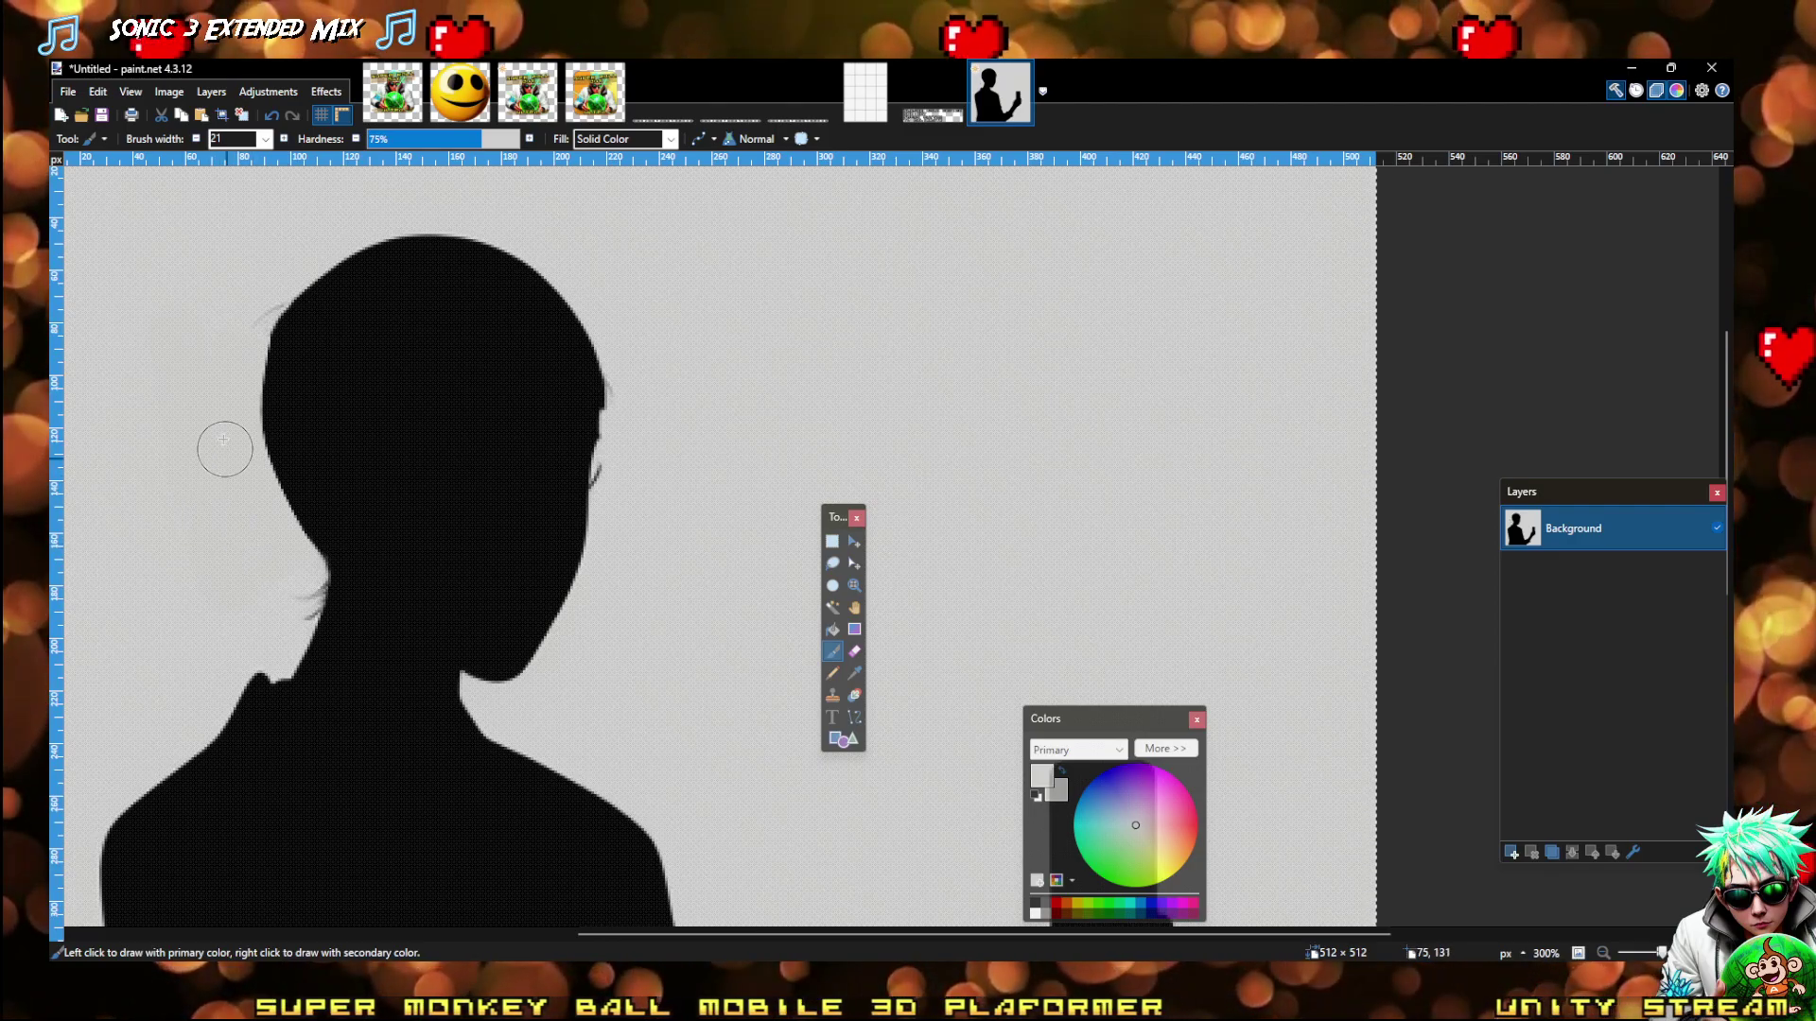
{"action": "left_click_drag", "start_coordinate": [230, 303], "coordinate": [264, 282]}
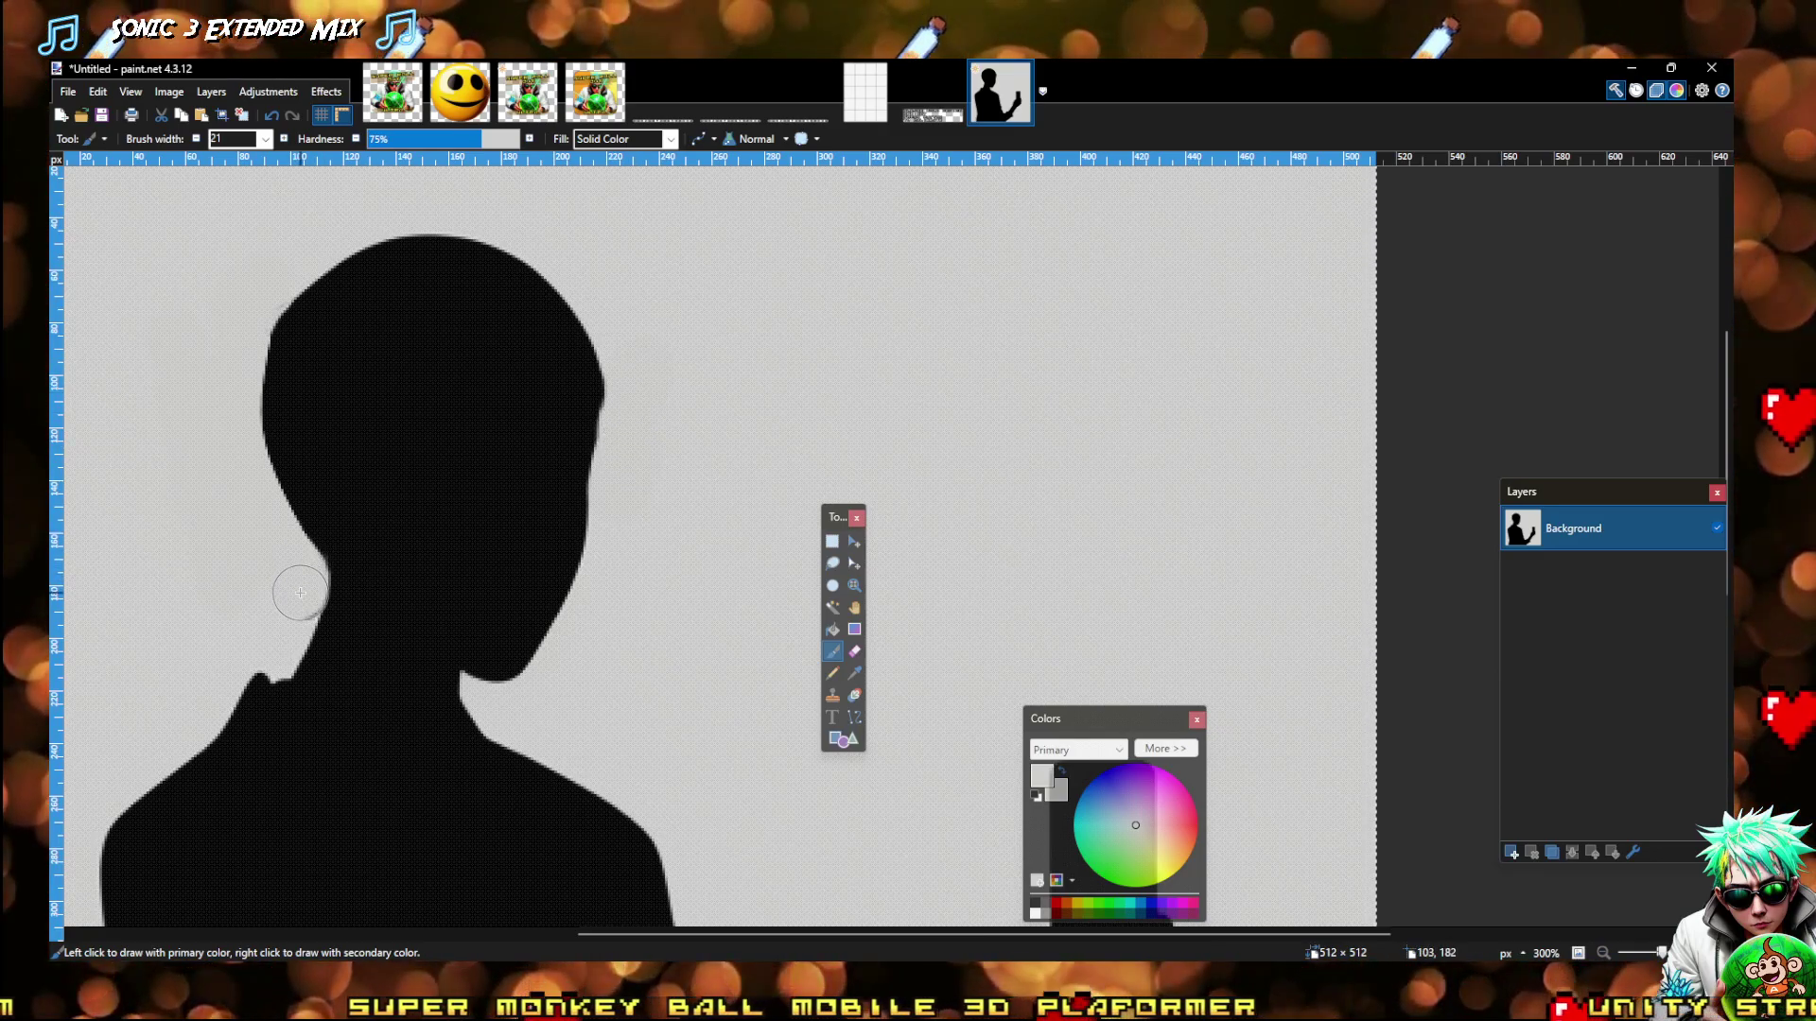
{"action": "left_click", "coordinate": [1603, 952]}
{"action": "scroll", "coordinate": [1108, 661], "scroll_direction": "down", "scroll_amount": 1, "text": "ctrl"}
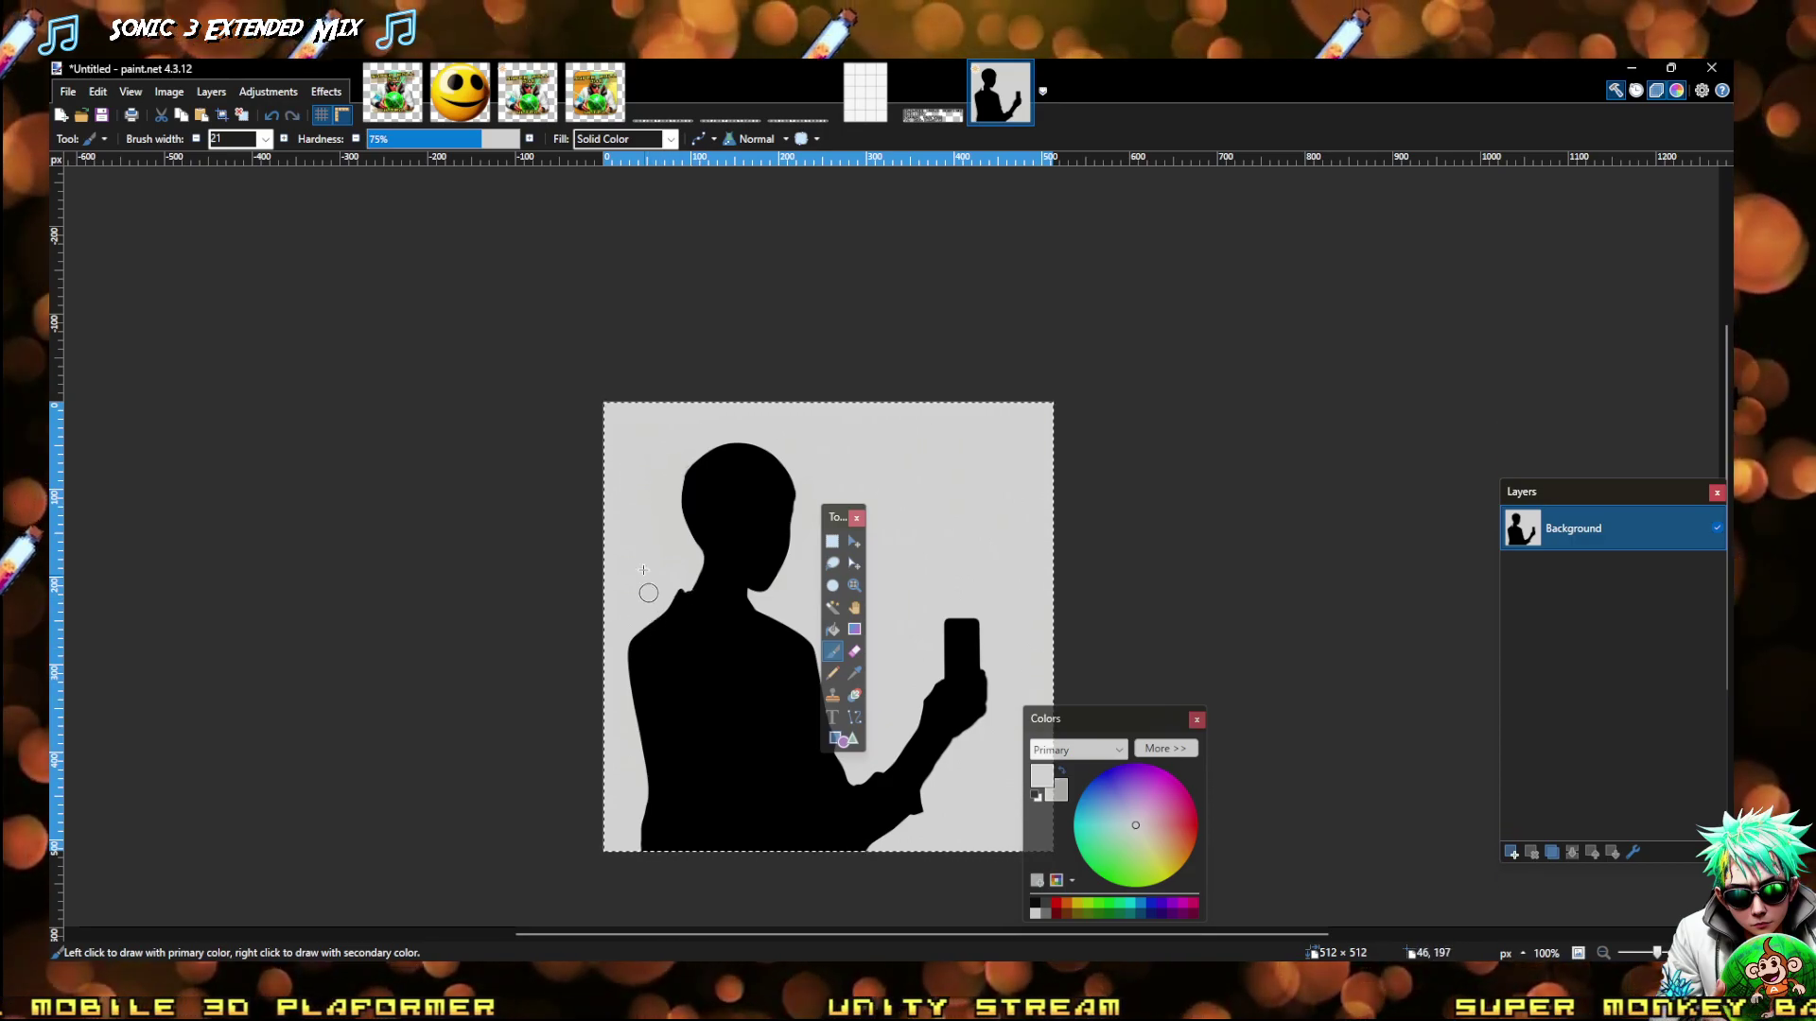
{"action": "left_click", "coordinate": [854, 672]}
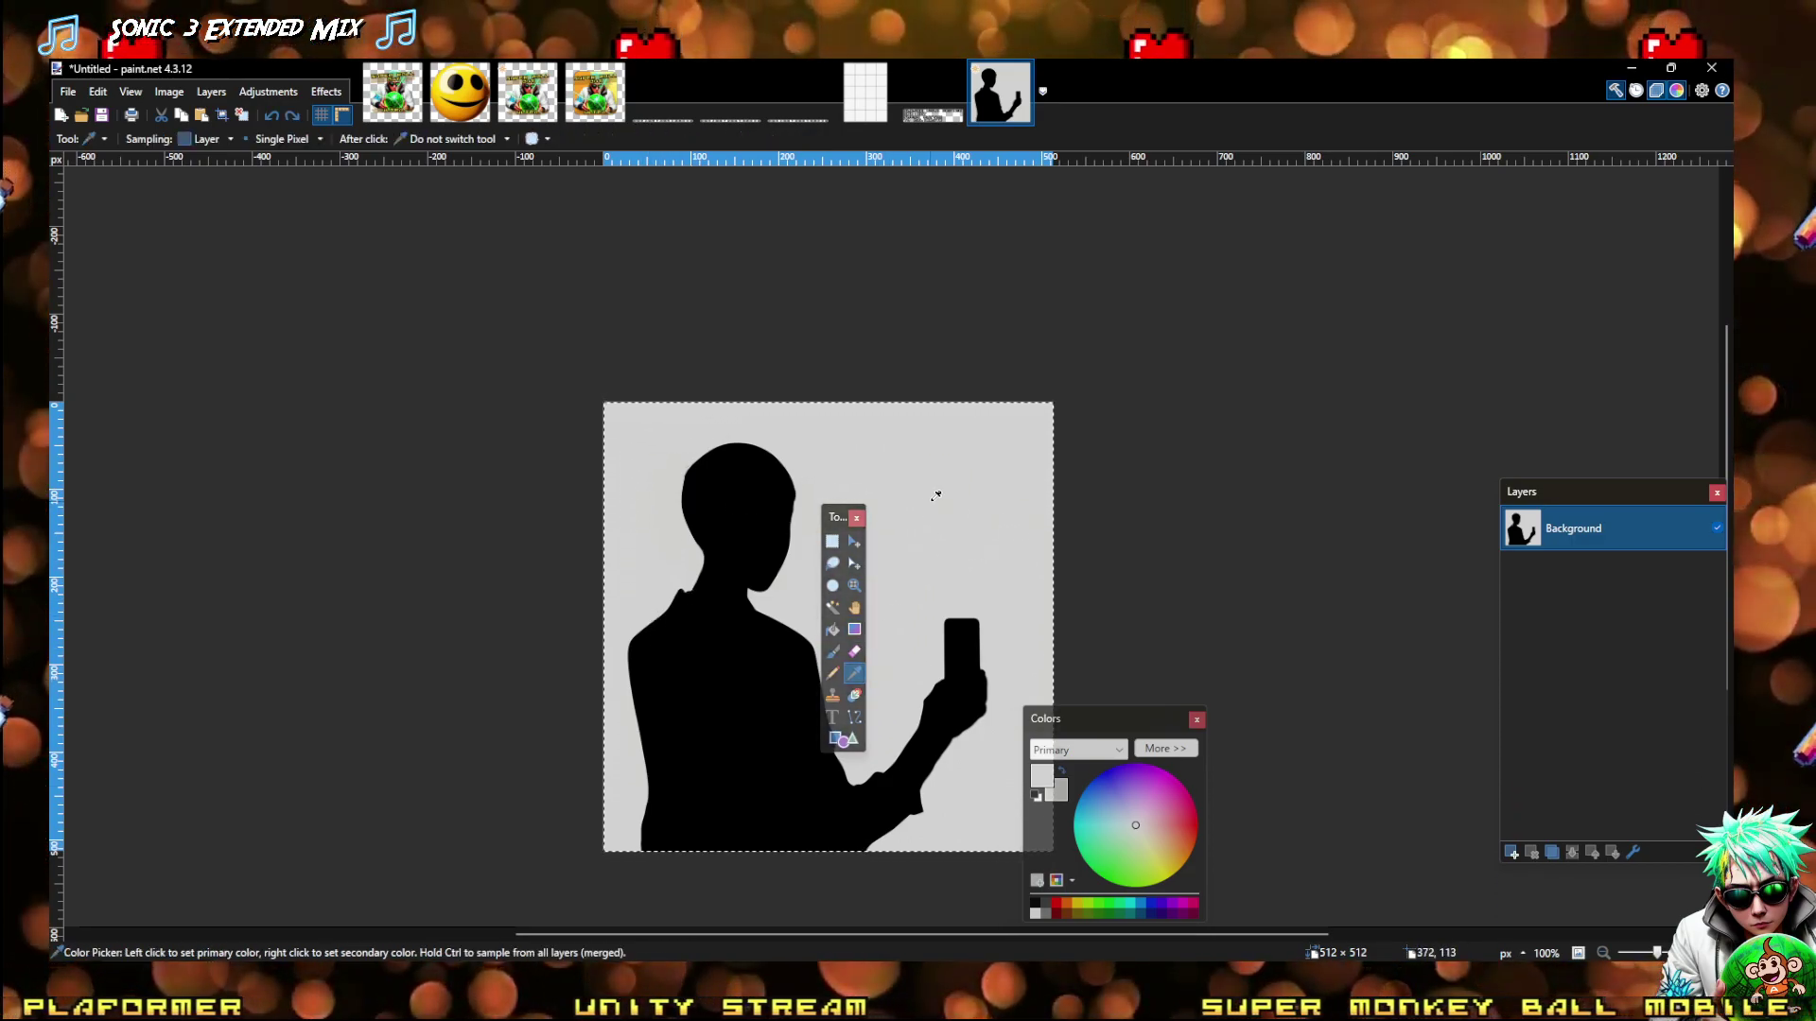
{"action": "left_click", "coordinate": [832, 651]}
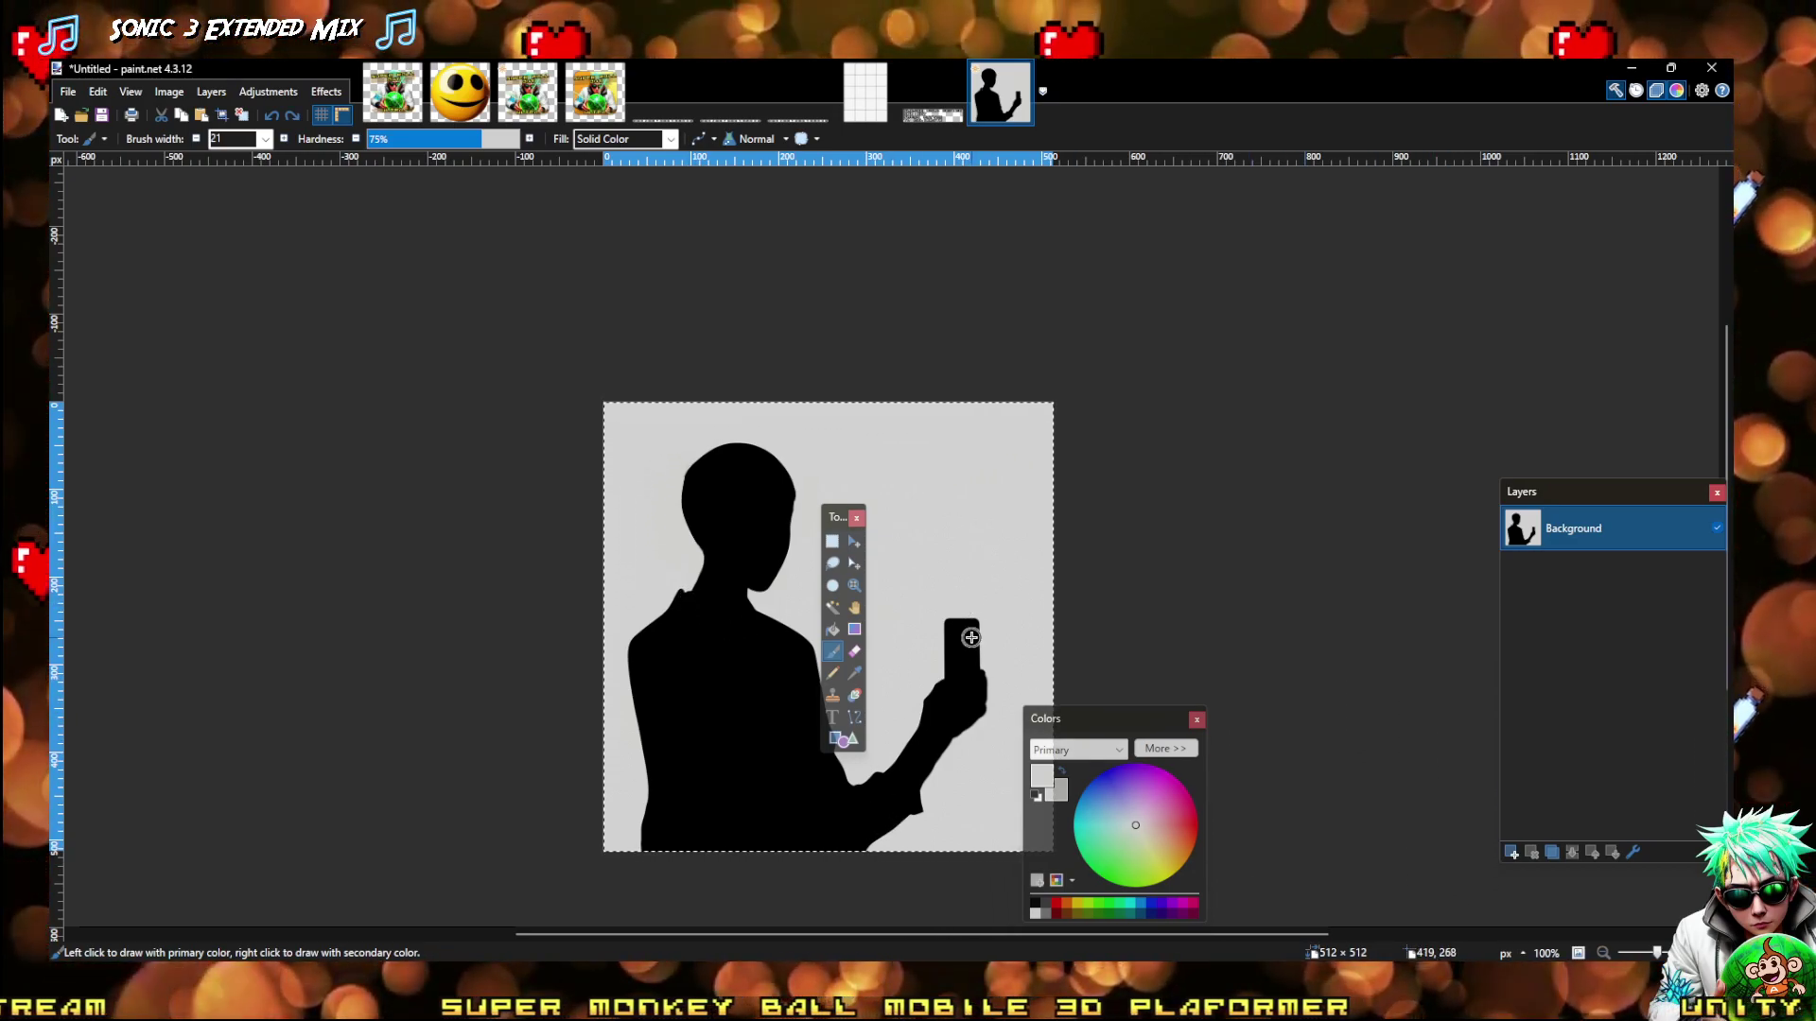
{"action": "left_click", "coordinate": [852, 673]}
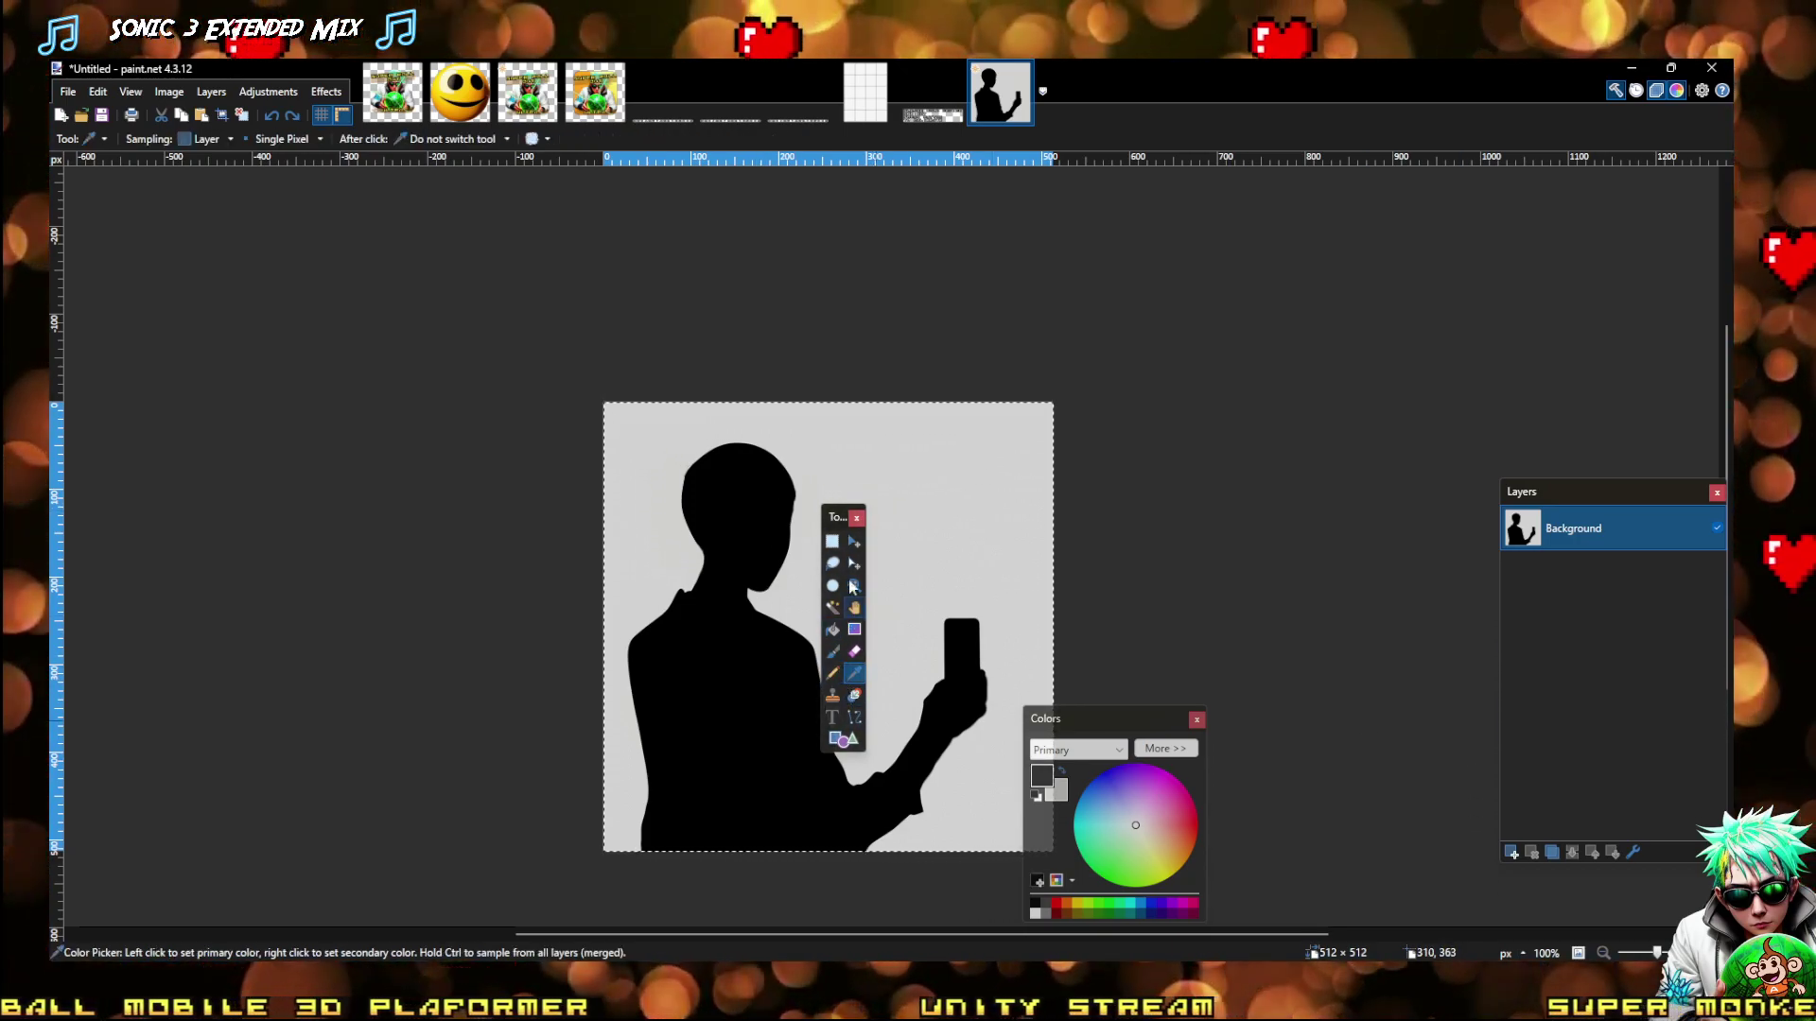
{"action": "left_click_drag", "start_coordinate": [844, 521], "coordinate": [1241, 517]}
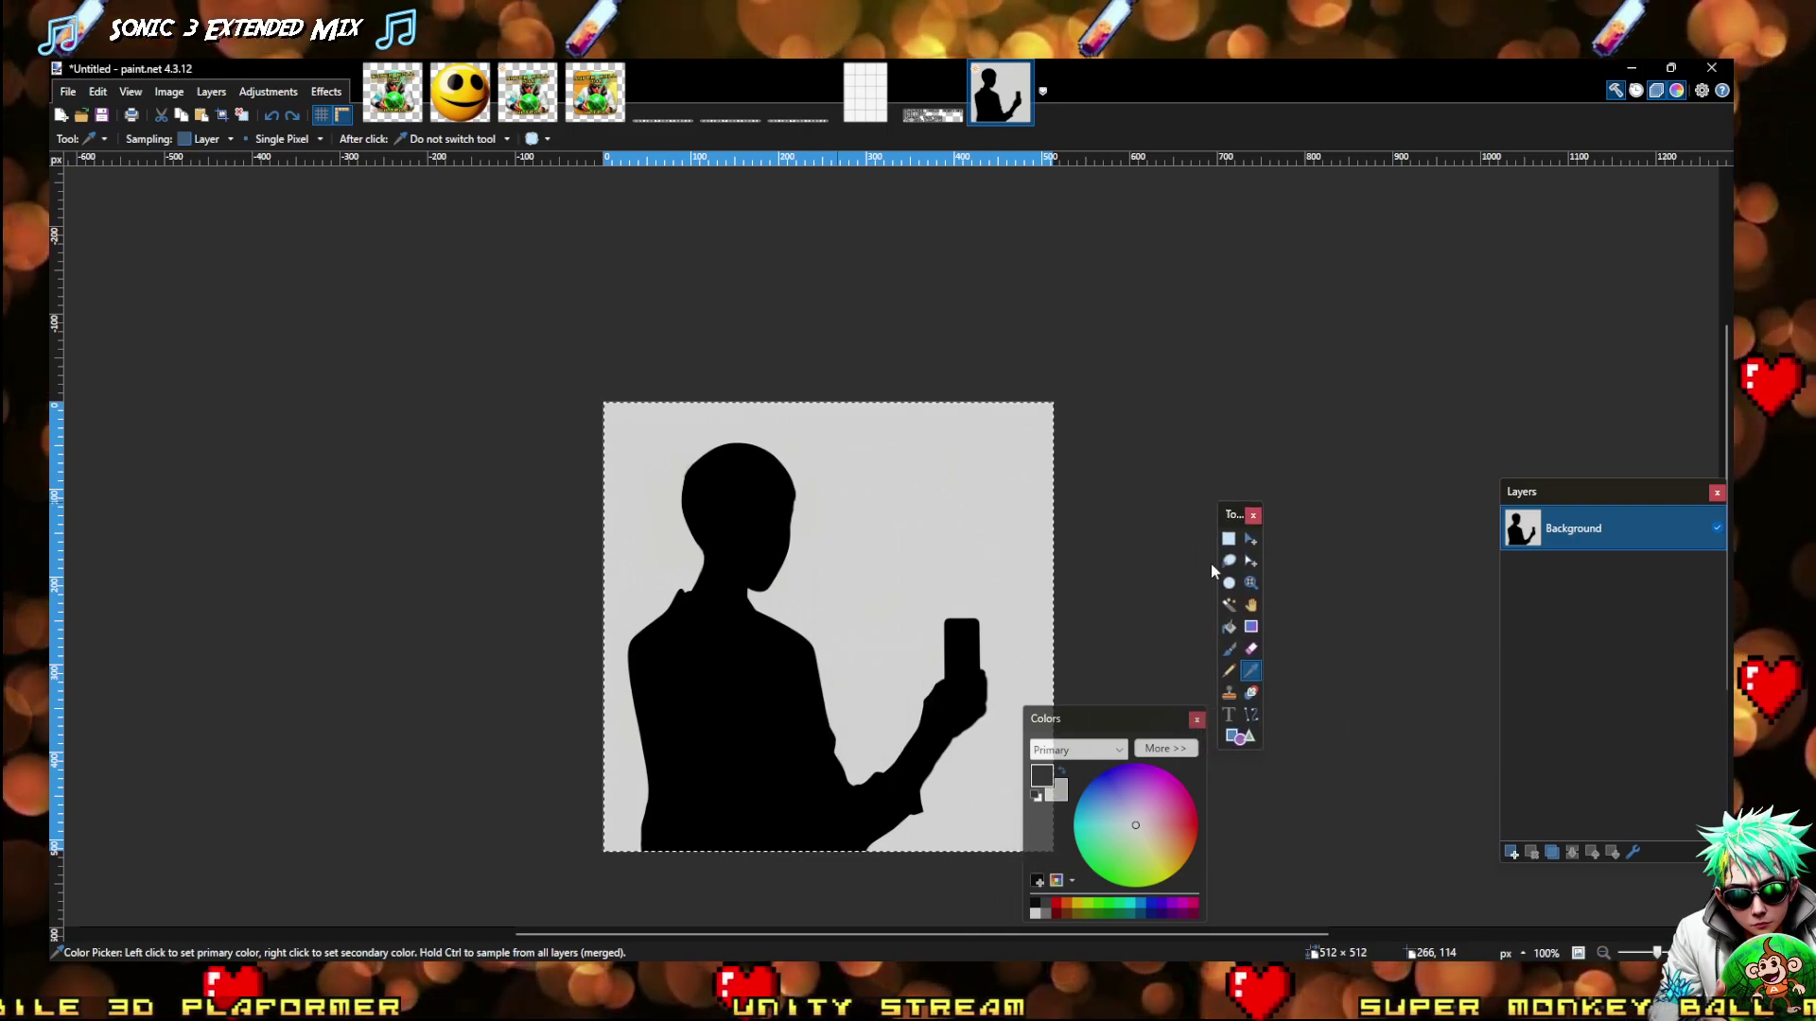
{"action": "left_click", "coordinate": [1228, 649]}
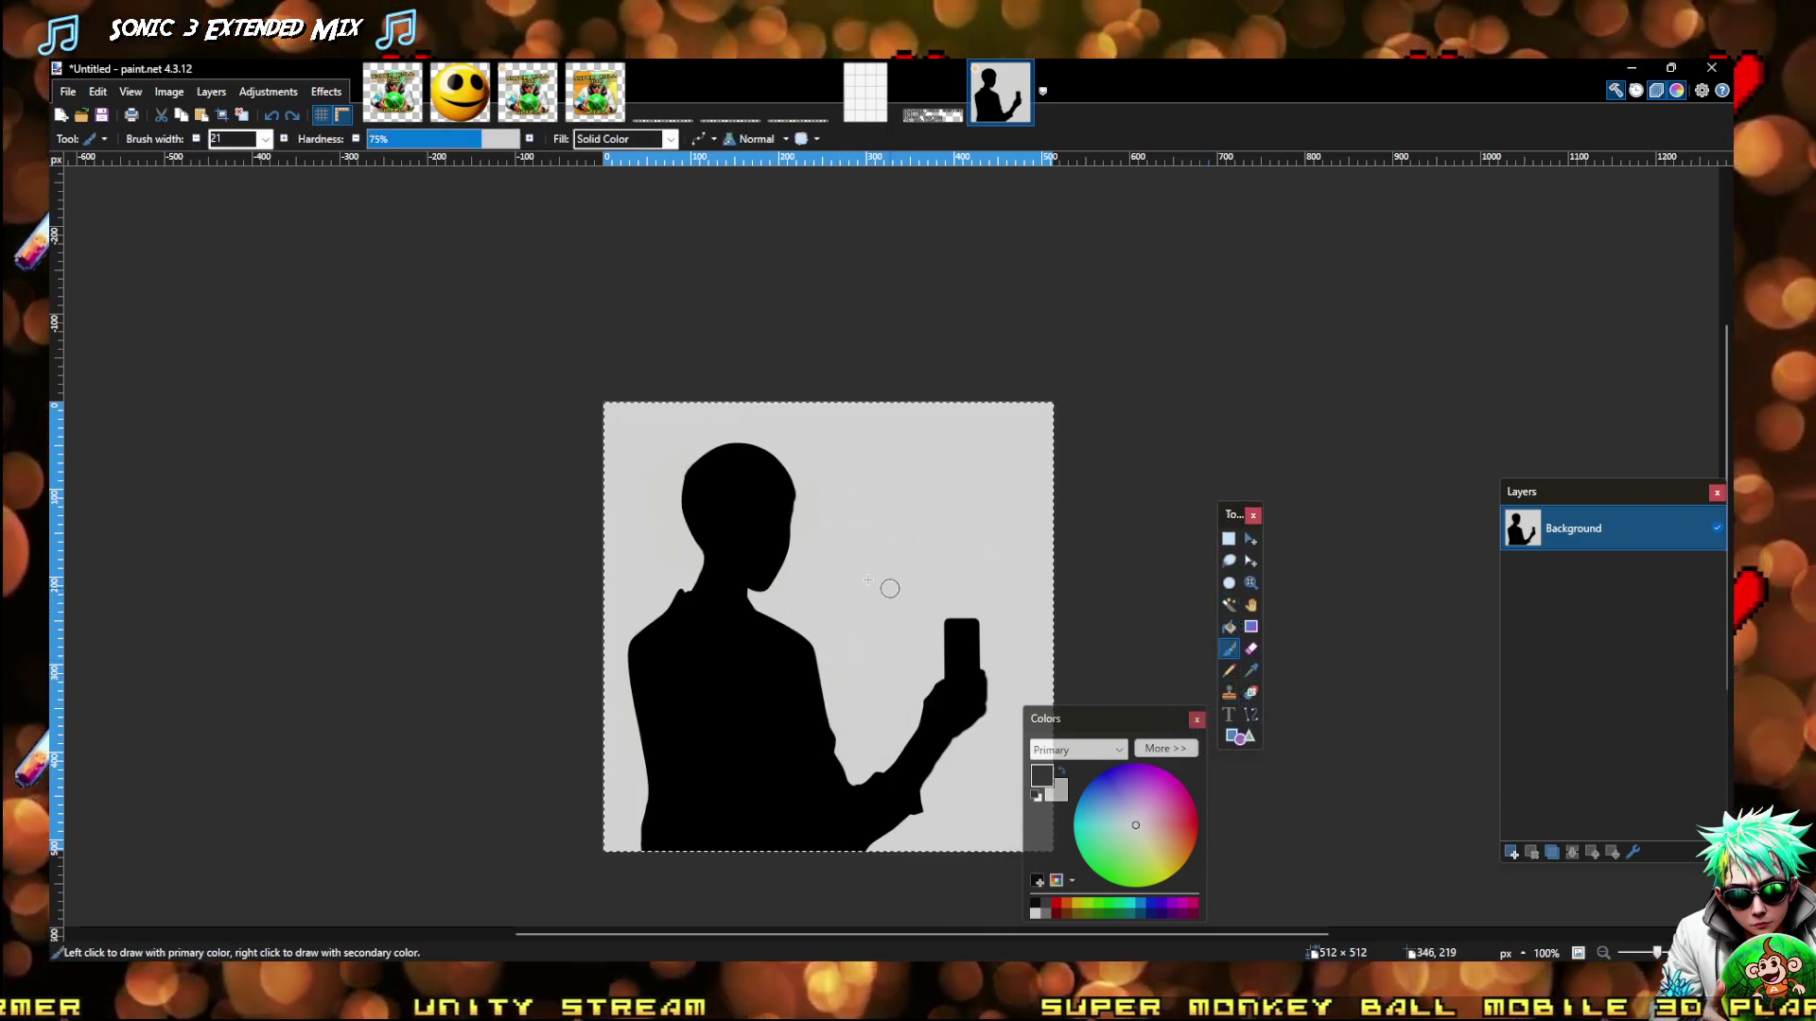
{"action": "mouse_move", "coordinate": [762, 567]}
{"action": "left_mouse_down"}
{"action": "mouse_move", "coordinate": [858, 572]}
{"action": "mouse_move", "coordinate": [820, 564]}
{"action": "mouse_move", "coordinate": [851, 536]}
{"action": "left_mouse_up"}
{"action": "key", "text": "ctrl+z"}
{"action": "key", "text": "ctrl+z"}
{"action": "left_click_drag", "start_coordinate": [769, 583], "coordinate": [824, 605]}
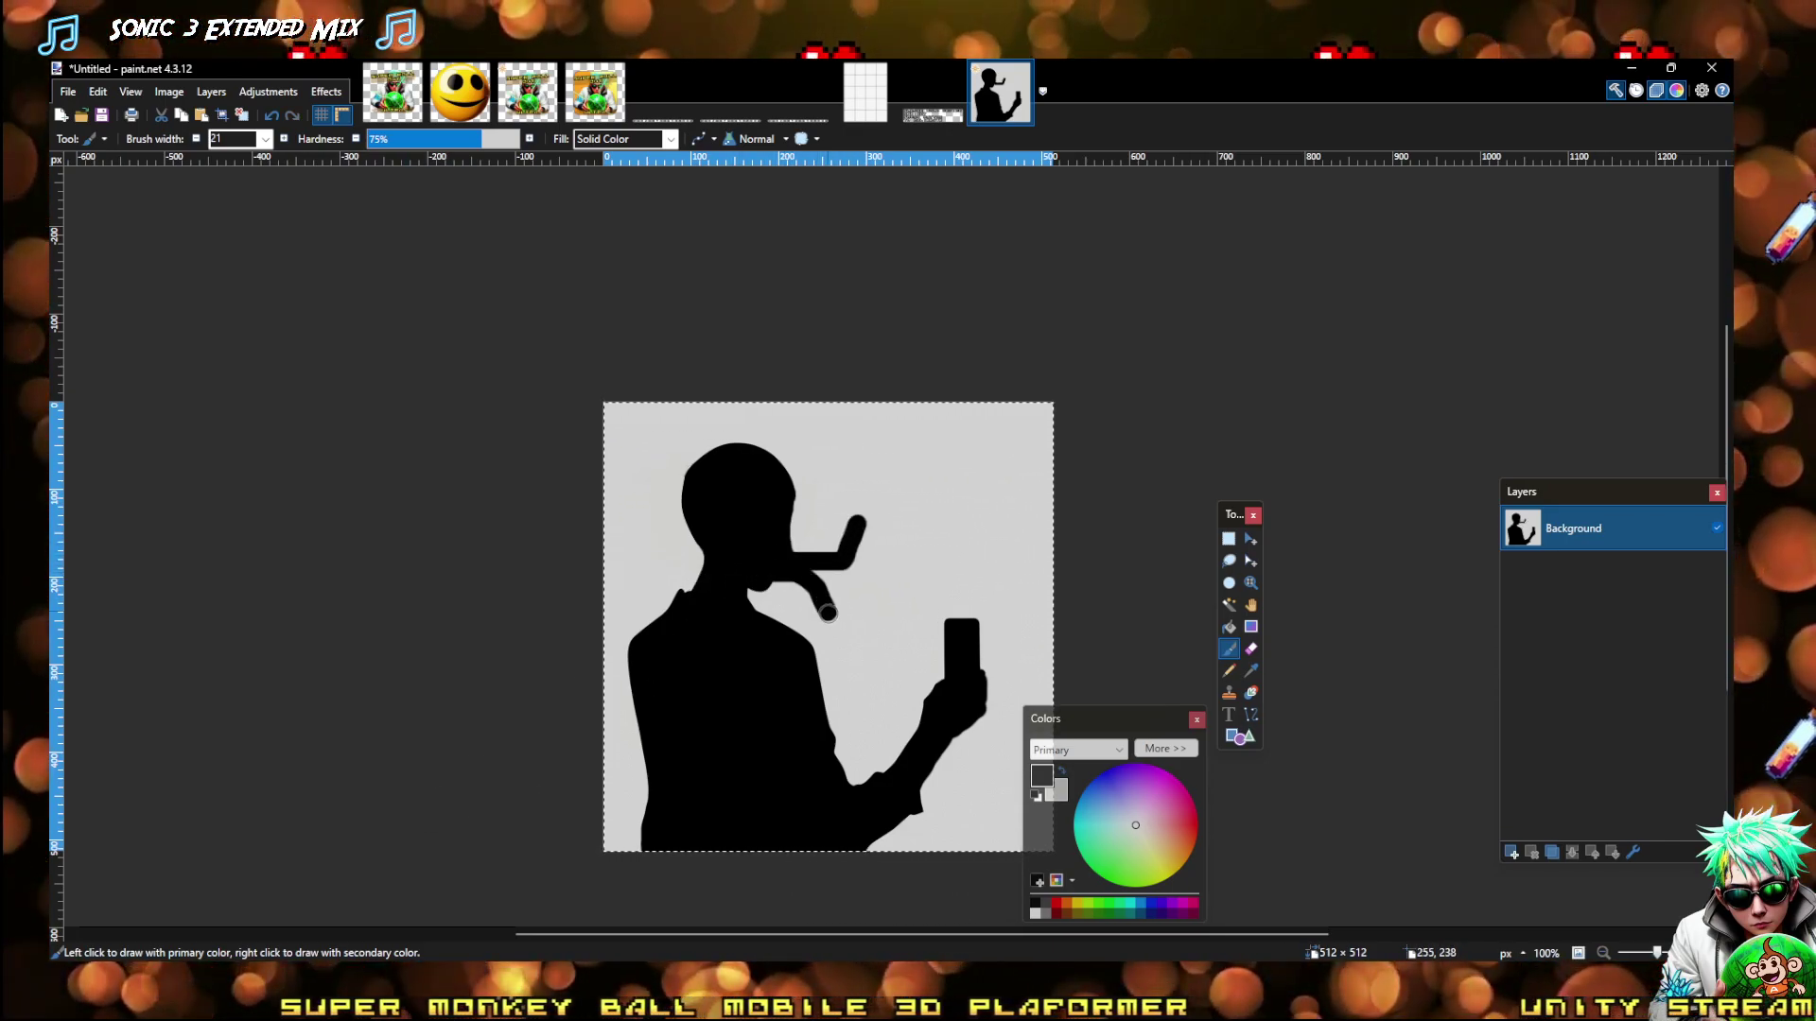
{"action": "right_click_drag", "start_coordinate": [736, 589], "coordinate": [791, 613]}
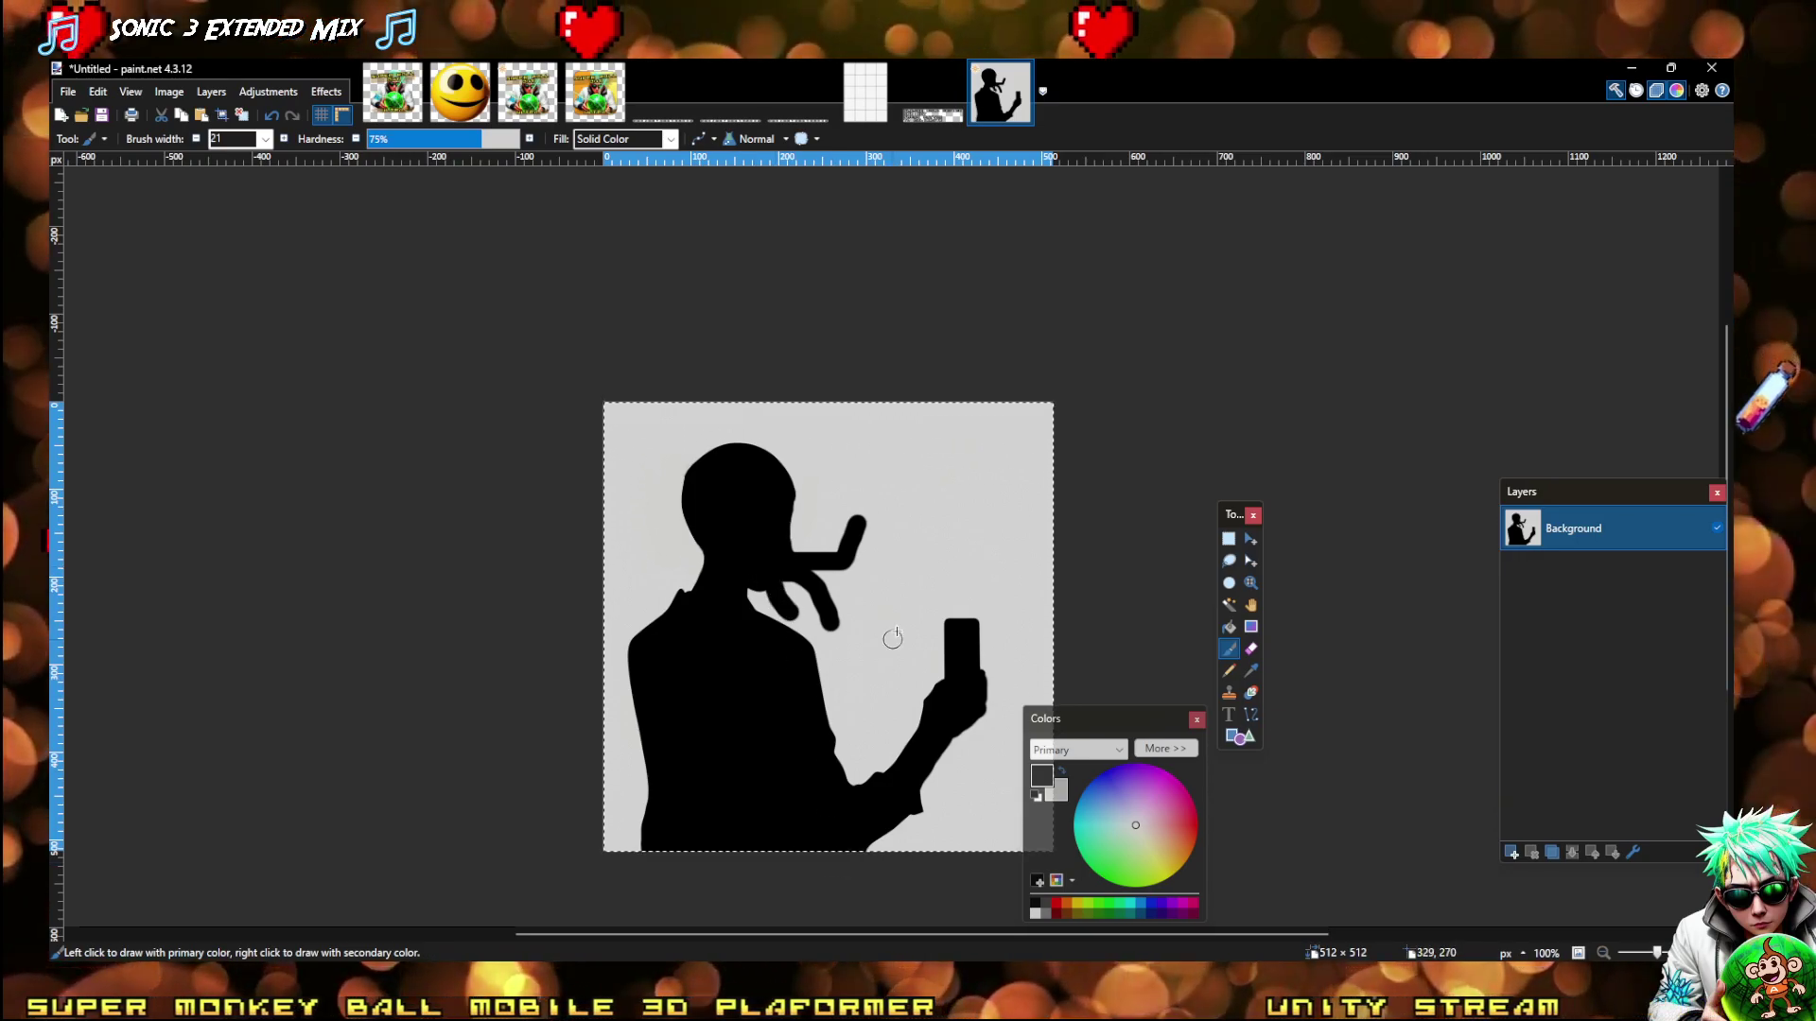
{"action": "key", "text": "ctrl+z"}
{"action": "key", "text": "ctrl+z"}
{"action": "key", "text": "ctrl+z"}
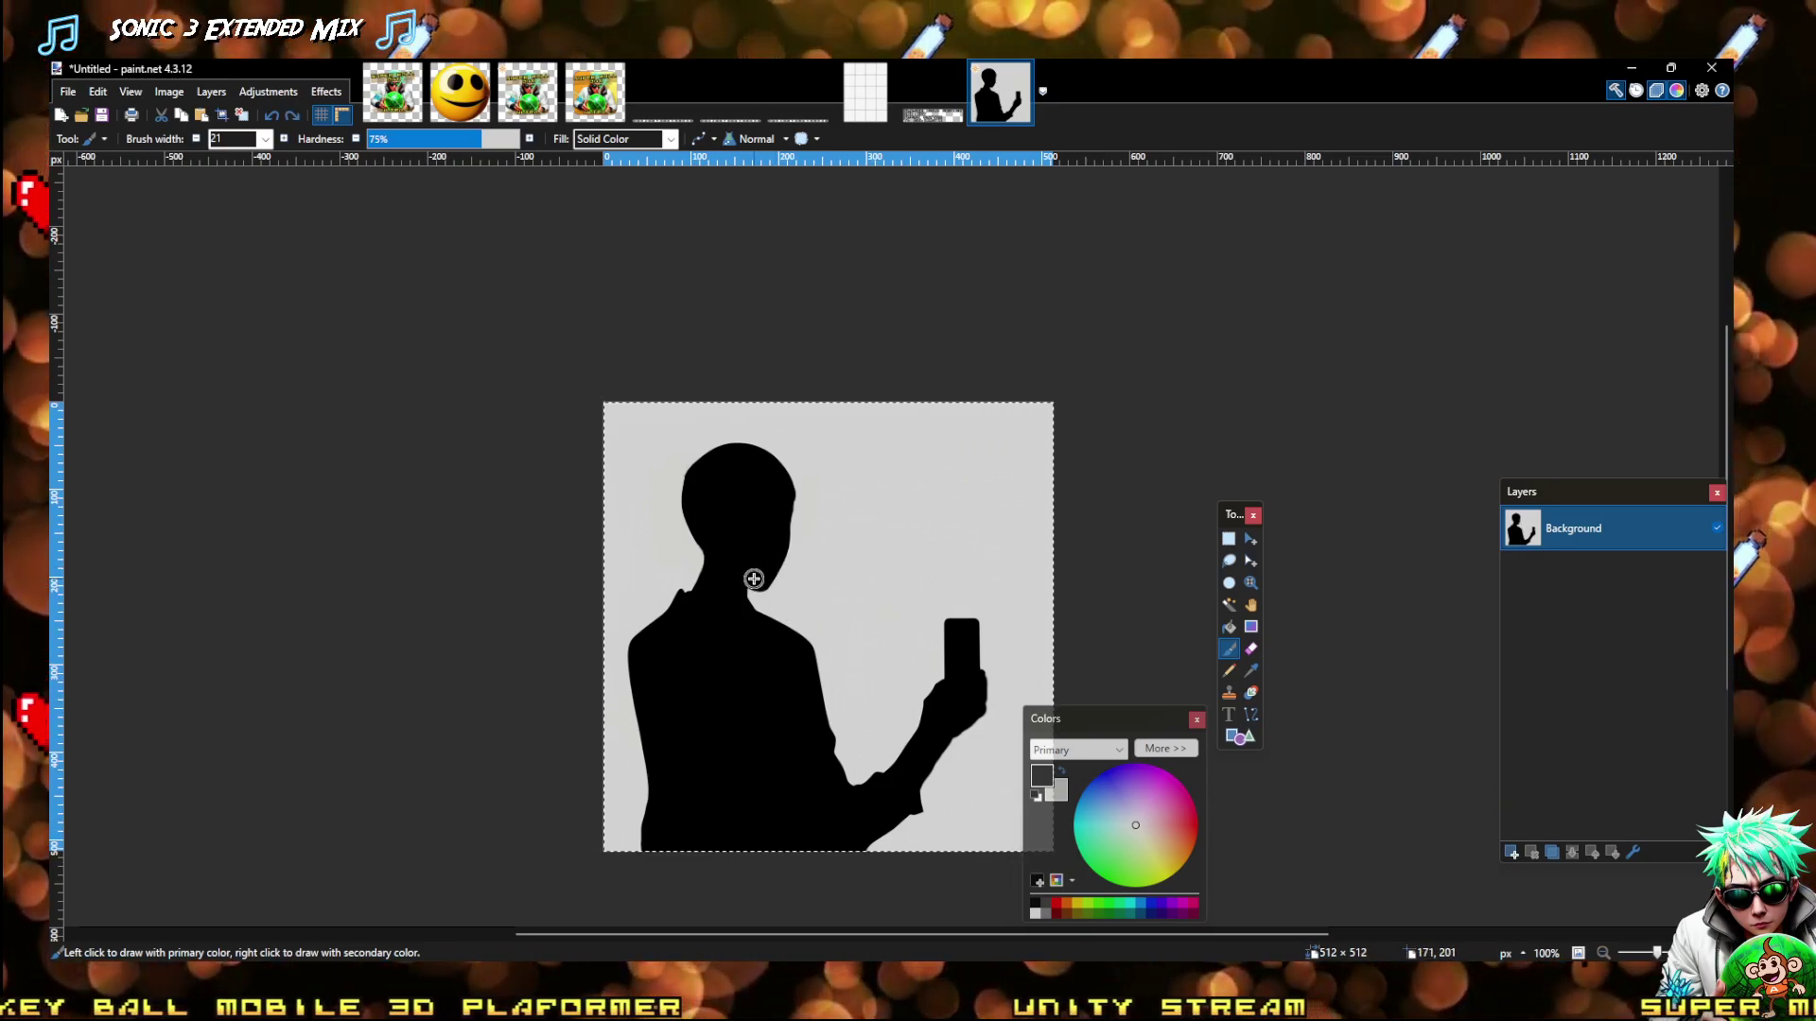
{"action": "key", "text": "ctrl+plus"}
{"action": "key", "text": "ctrl+plus"}
{"action": "key", "text": "ctrl+plus"}
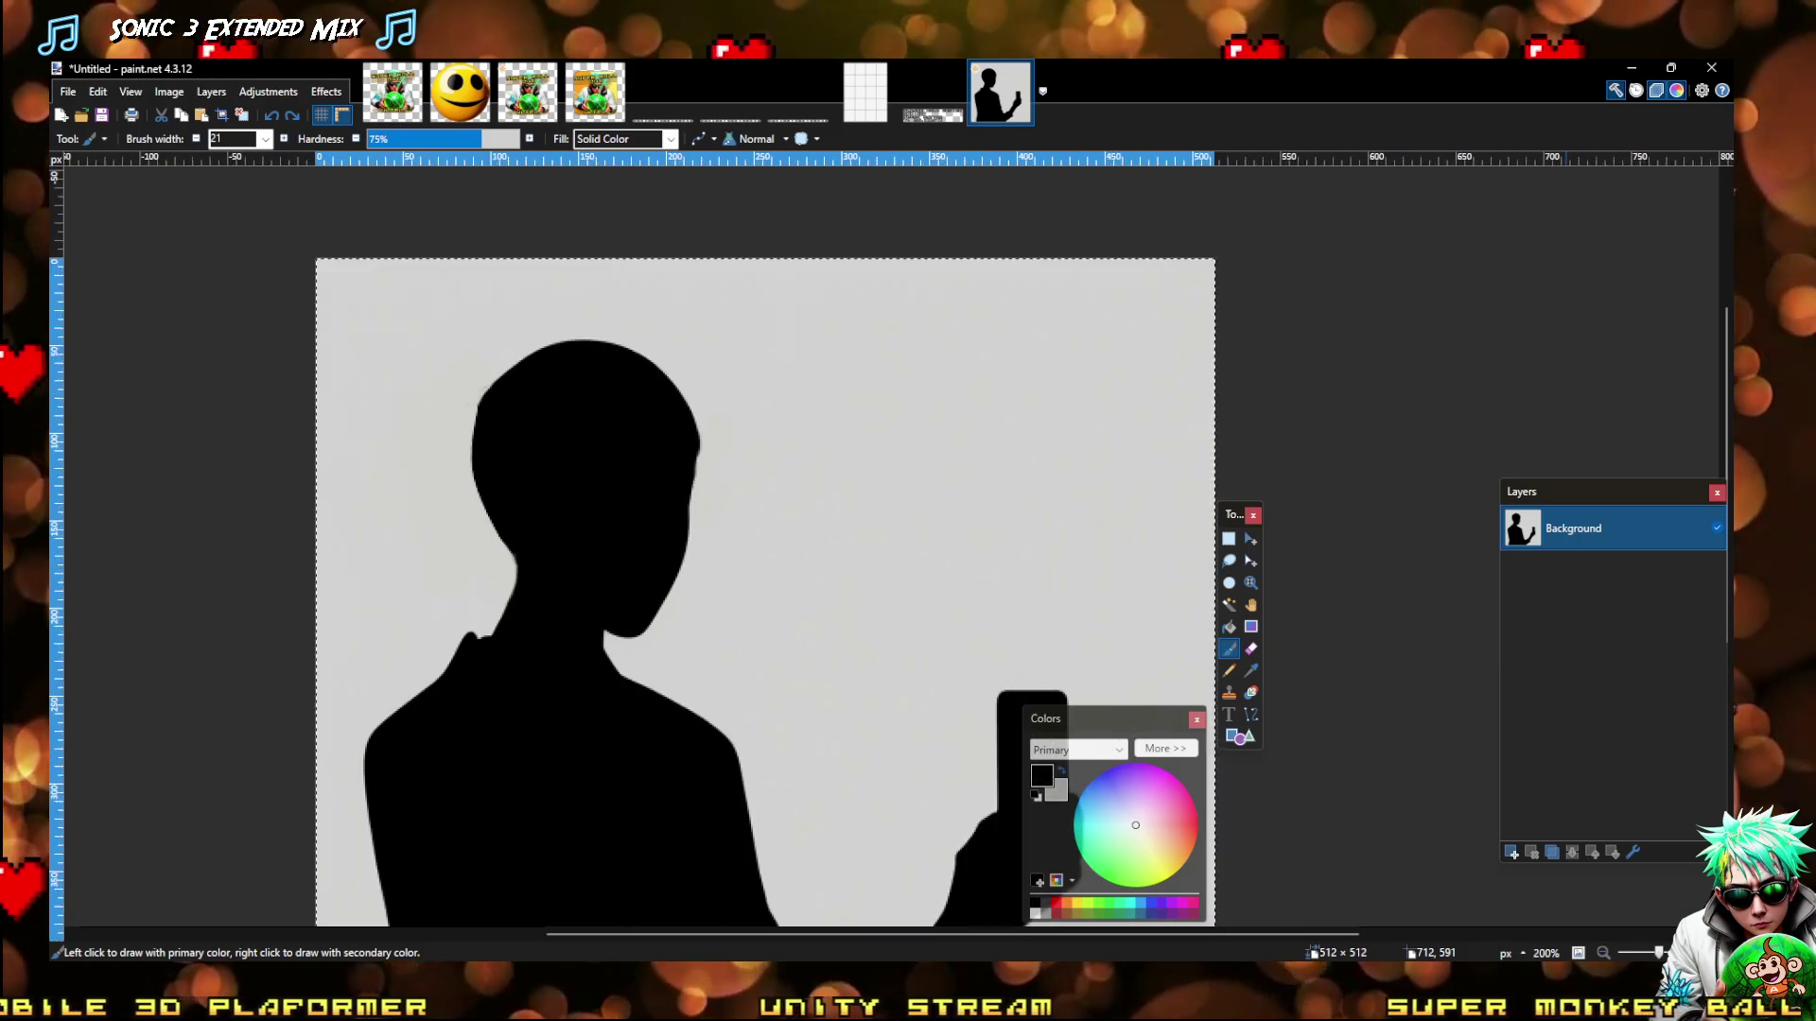
{"action": "mouse_move", "coordinate": [287, 702]}
{"action": "left_mouse_down"}
{"action": "mouse_move", "coordinate": [367, 547]}
{"action": "mouse_move", "coordinate": [284, 652]}
{"action": "mouse_move", "coordinate": [275, 713]}
{"action": "mouse_move", "coordinate": [320, 572]}
{"action": "mouse_move", "coordinate": [320, 608]}
{"action": "mouse_move", "coordinate": [206, 531]}
{"action": "mouse_move", "coordinate": [230, 559]}
{"action": "mouse_move", "coordinate": [84, 612]}
{"action": "left_mouse_up"}
{"action": "key", "text": "z"}
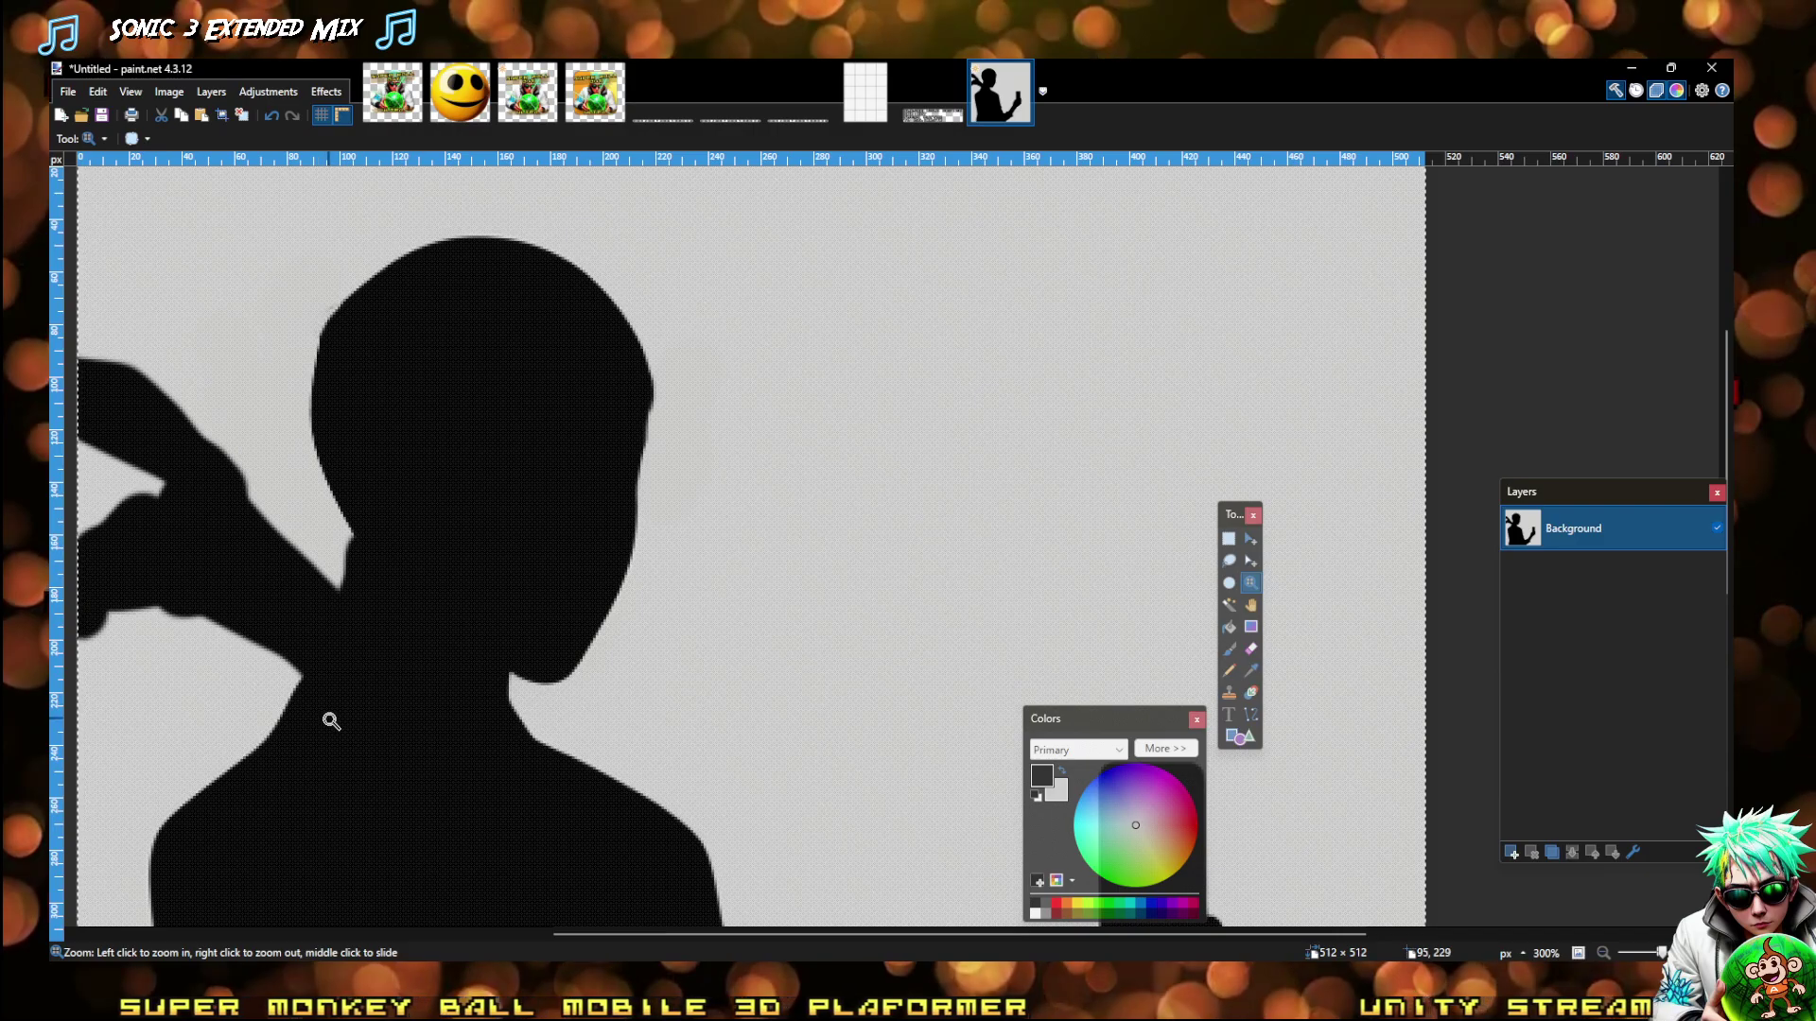
{"action": "key", "text": "ctrl+z"}
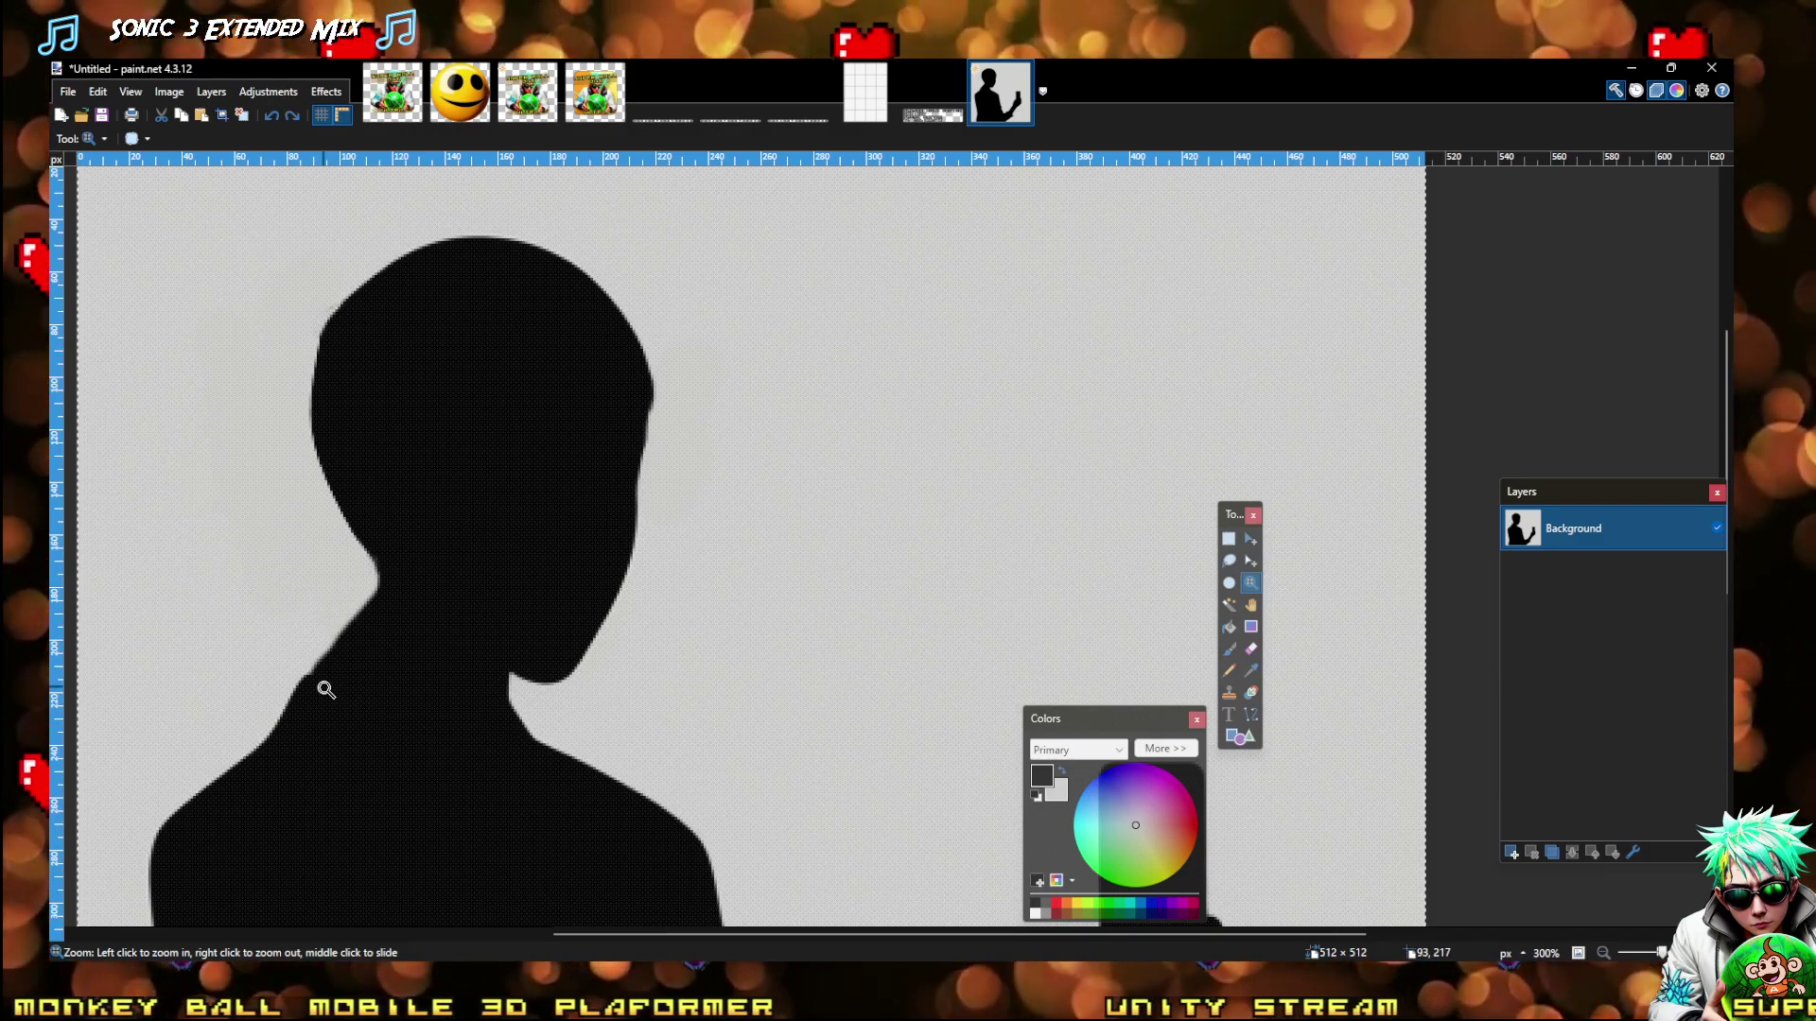
{"action": "key", "text": "b"}
{"action": "scroll", "coordinate": [441, 688], "scroll_direction": "down", "scroll_amount": 5}
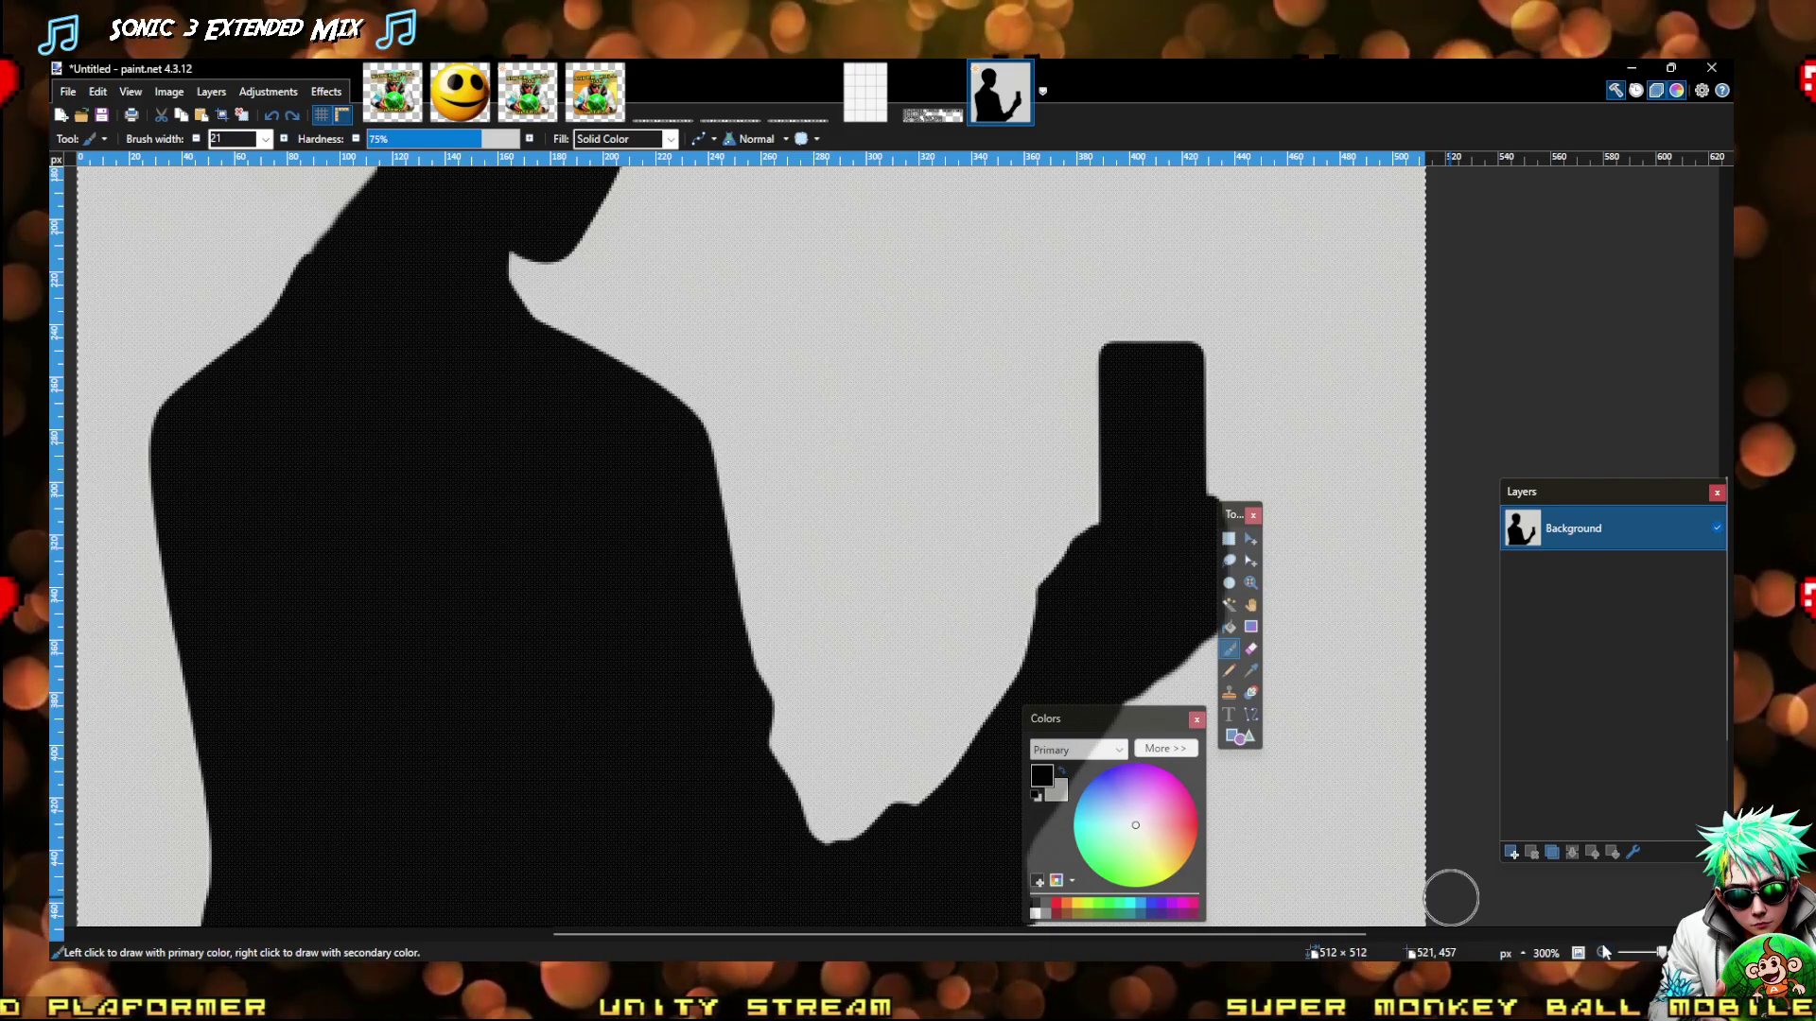
{"action": "scroll", "coordinate": [1265, 783], "scroll_direction": "down", "scroll_amount": 2, "text": "ctrl"}
{"action": "scroll", "coordinate": [1325, 754], "scroll_direction": "up", "scroll_amount": 3}
{"action": "scroll", "coordinate": [1107, 516], "scroll_direction": "down", "scroll_amount": 1}
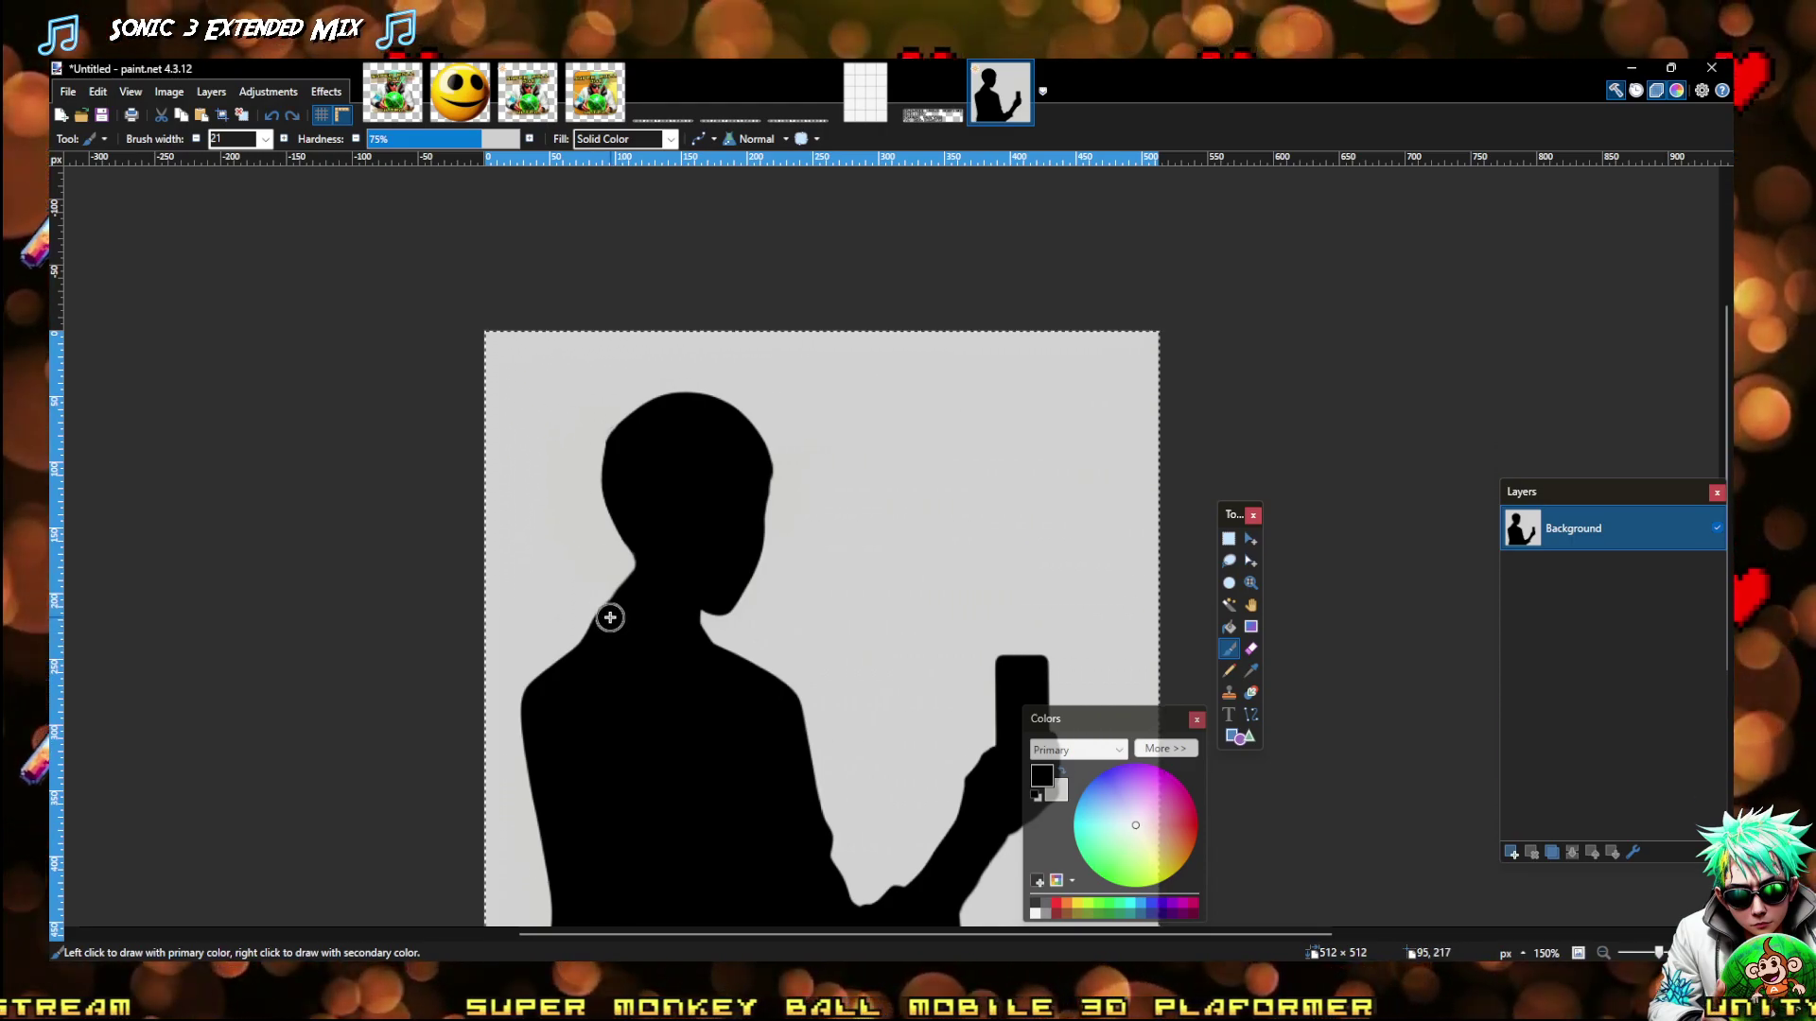
Trace the neck edges in black to smooth the neck and head outline
{"action": "left_click_drag", "start_coordinate": [613, 613], "coordinate": [643, 565]}
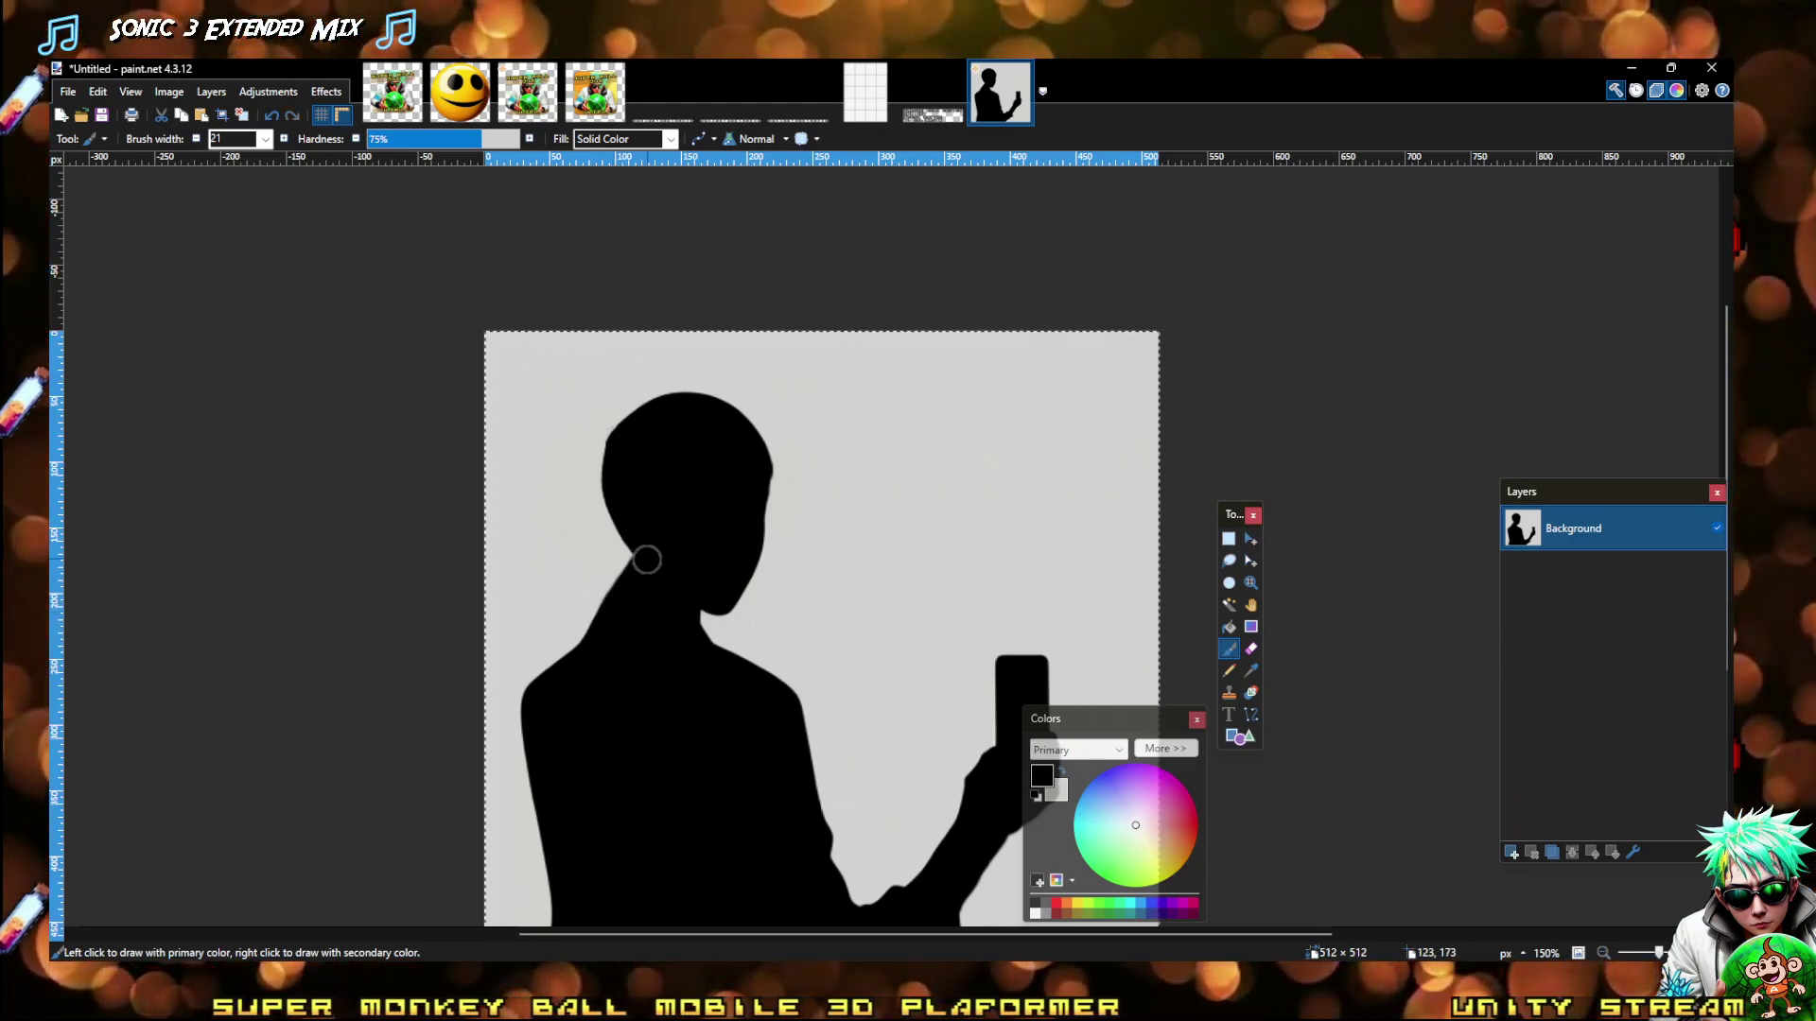
{"action": "mouse_move", "coordinate": [652, 649]}
{"action": "left_mouse_down"}
{"action": "mouse_move", "coordinate": [632, 600]}
{"action": "mouse_move", "coordinate": [616, 608]}
{"action": "mouse_move", "coordinate": [646, 482]}
{"action": "left_mouse_up"}
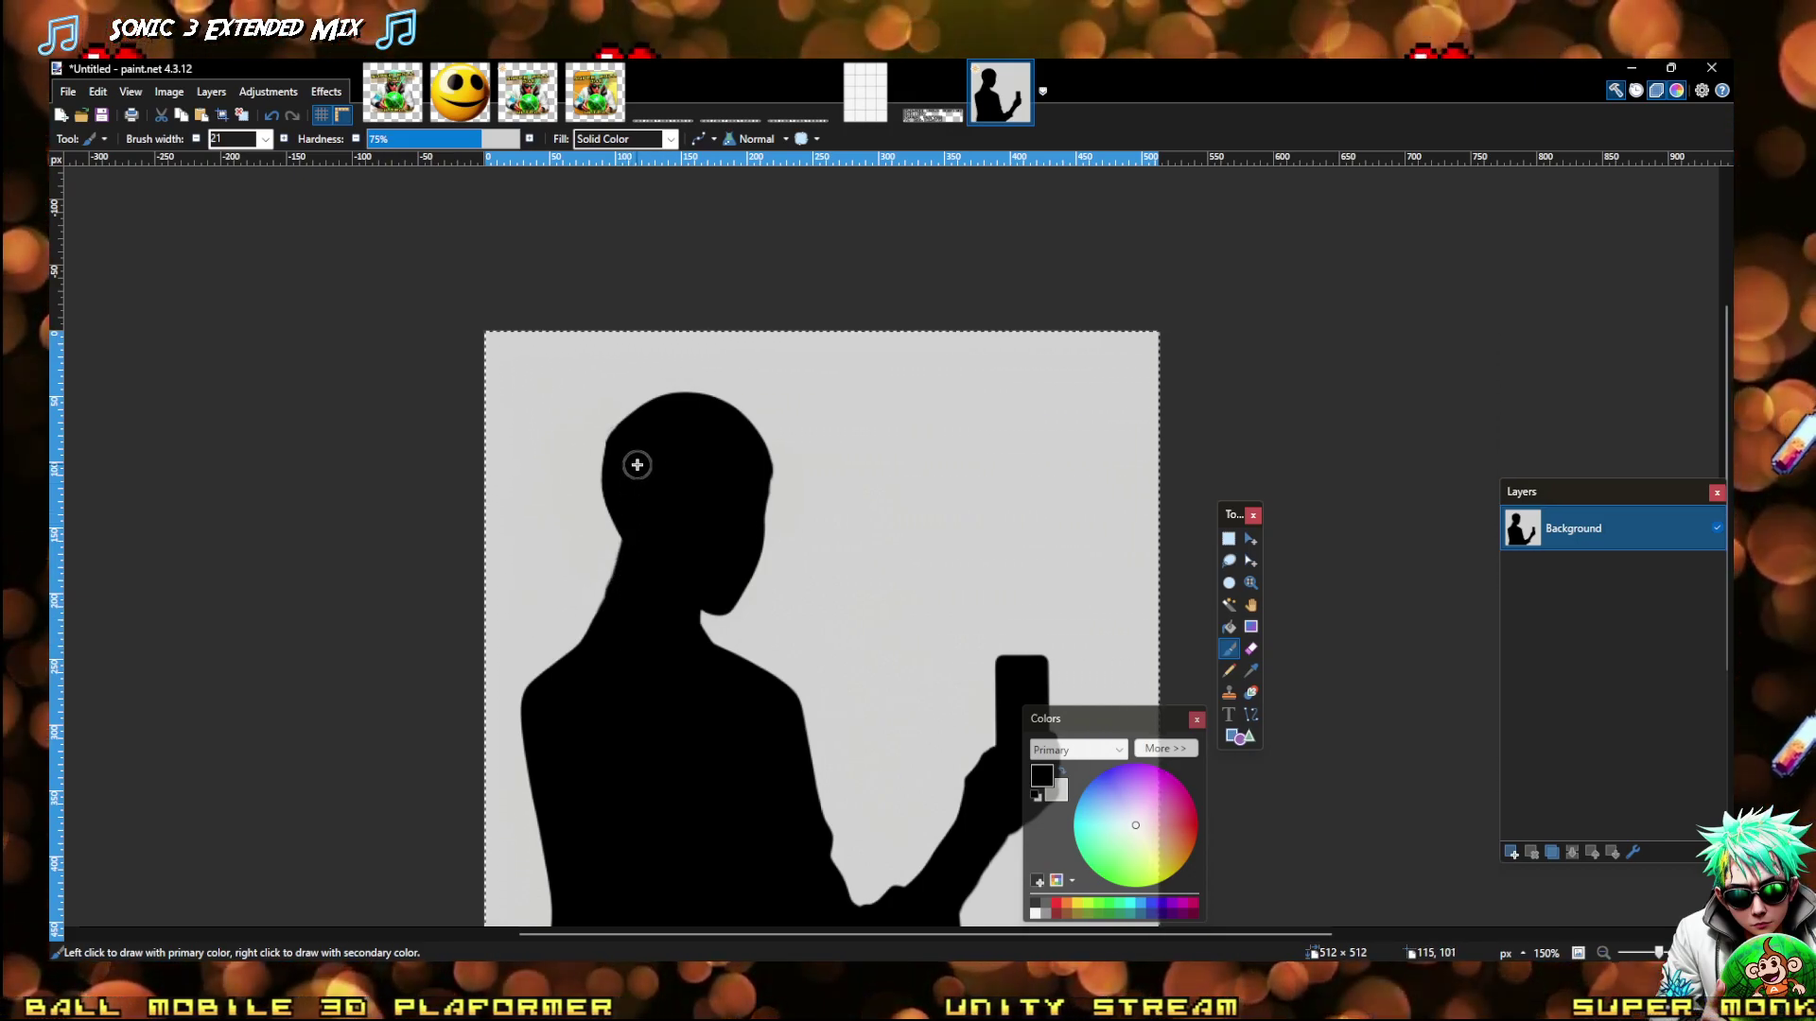
{"action": "left_click_drag", "start_coordinate": [620, 511], "coordinate": [608, 596]}
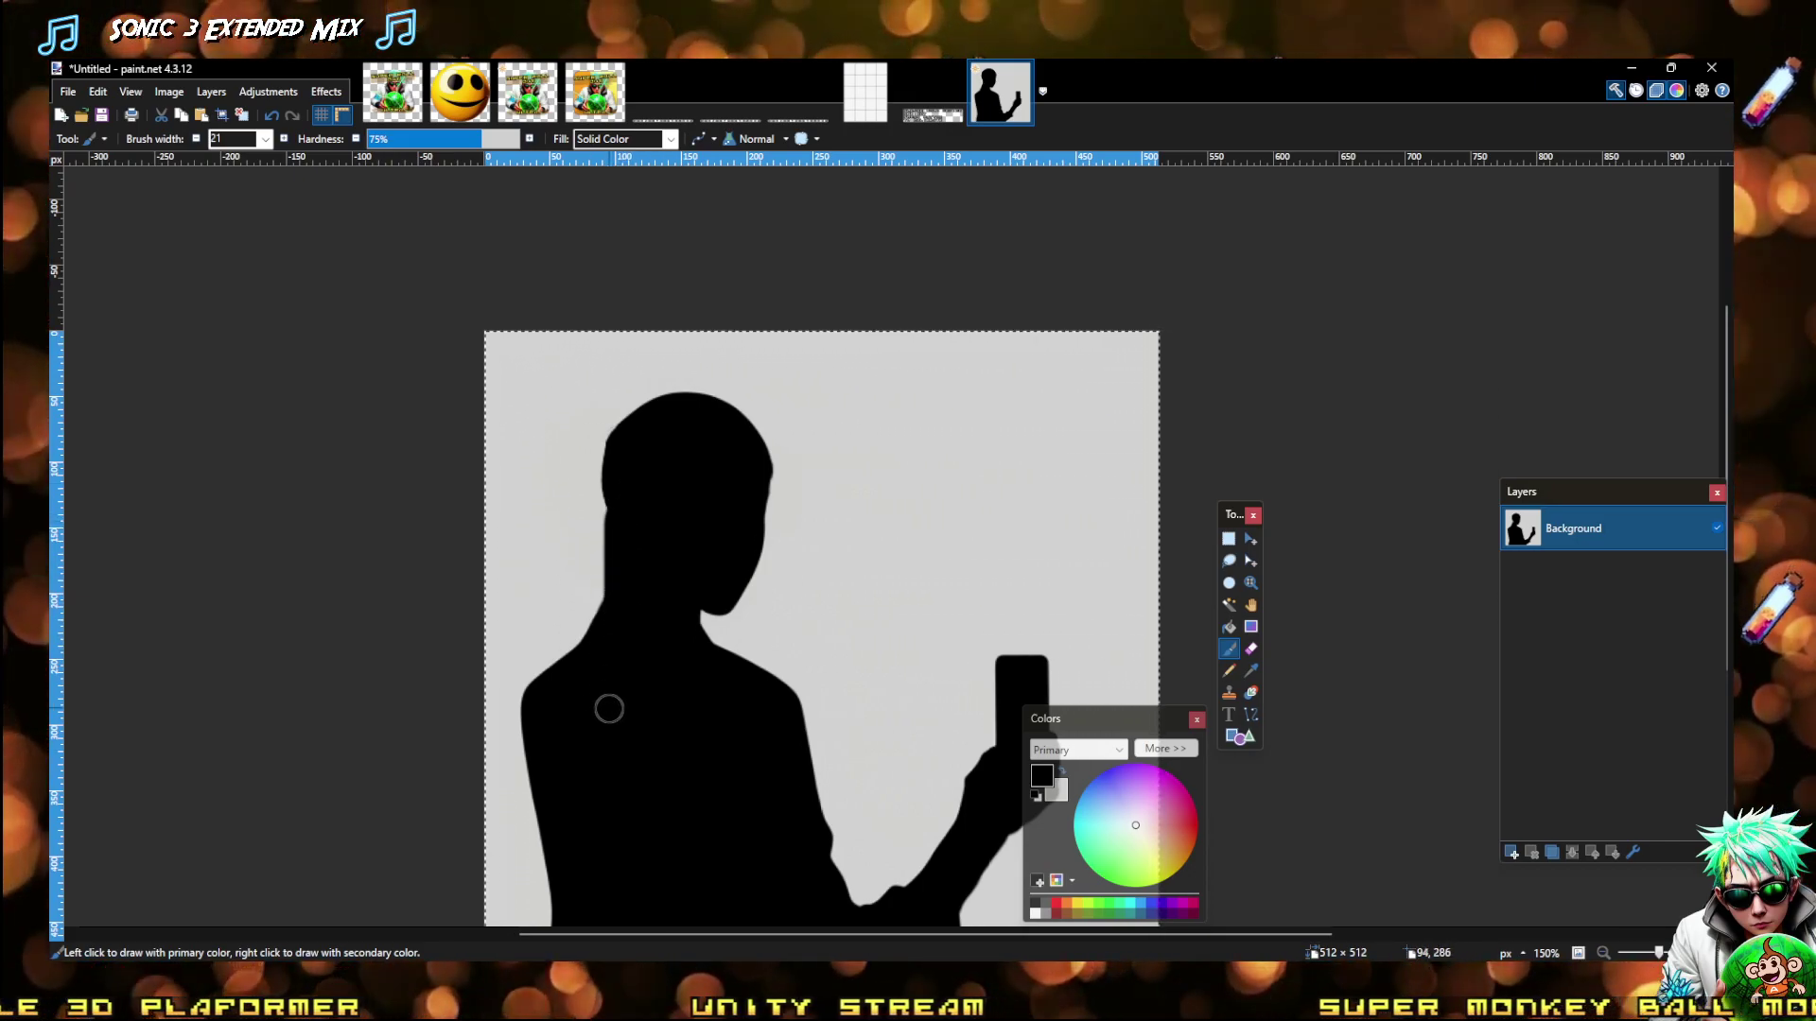
{"action": "left_click_drag", "start_coordinate": [627, 479], "coordinate": [586, 624]}
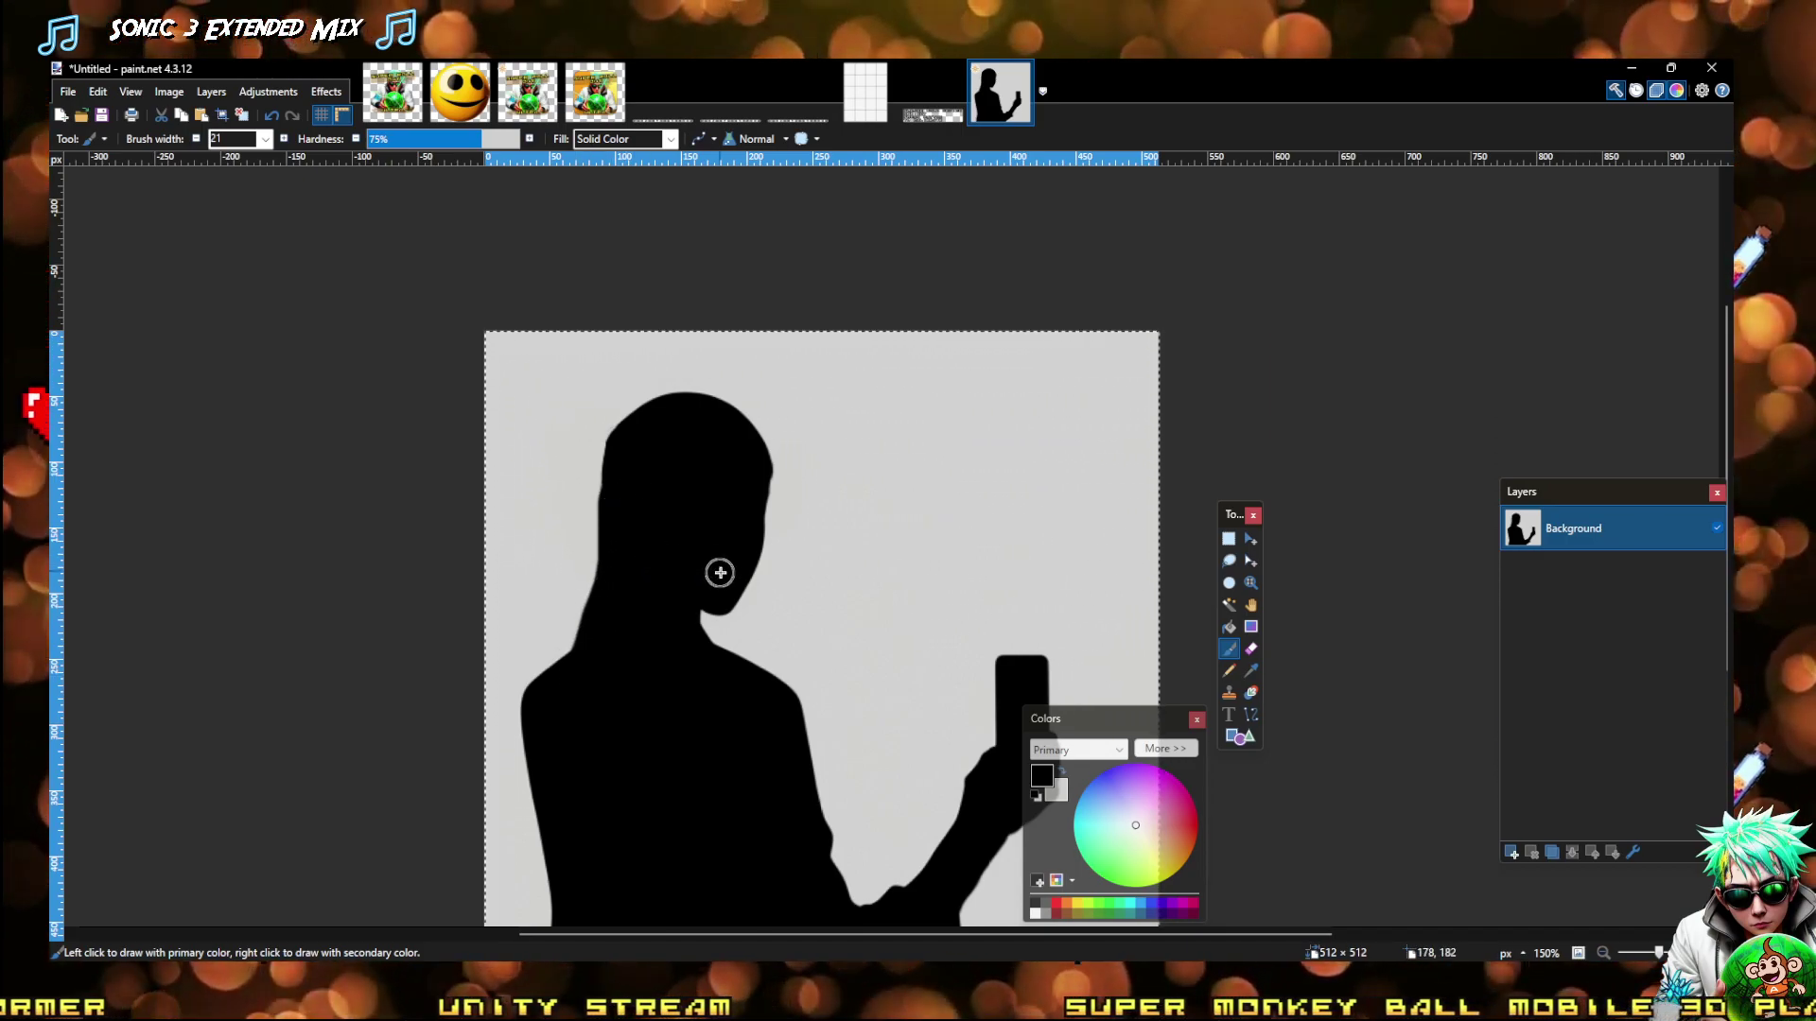
Paint a thick black band over the head to form a cap
{"action": "mouse_move", "coordinate": [615, 558]}
{"action": "left_mouse_down"}
{"action": "mouse_move", "coordinate": [565, 543]}
{"action": "mouse_move", "coordinate": [594, 350]}
{"action": "mouse_move", "coordinate": [816, 452]}
{"action": "mouse_move", "coordinate": [742, 605]}
{"action": "mouse_move", "coordinate": [596, 573]}
{"action": "mouse_move", "coordinate": [585, 416]}
{"action": "mouse_move", "coordinate": [588, 432]}
{"action": "mouse_move", "coordinate": [644, 418]}
{"action": "mouse_move", "coordinate": [639, 398]}
{"action": "mouse_move", "coordinate": [677, 414]}
{"action": "mouse_move", "coordinate": [762, 465]}
{"action": "mouse_move", "coordinate": [766, 501]}
{"action": "mouse_move", "coordinate": [779, 467]}
{"action": "left_mouse_up"}
{"action": "scroll", "coordinate": [757, 586], "scroll_direction": "down", "scroll_amount": 3}
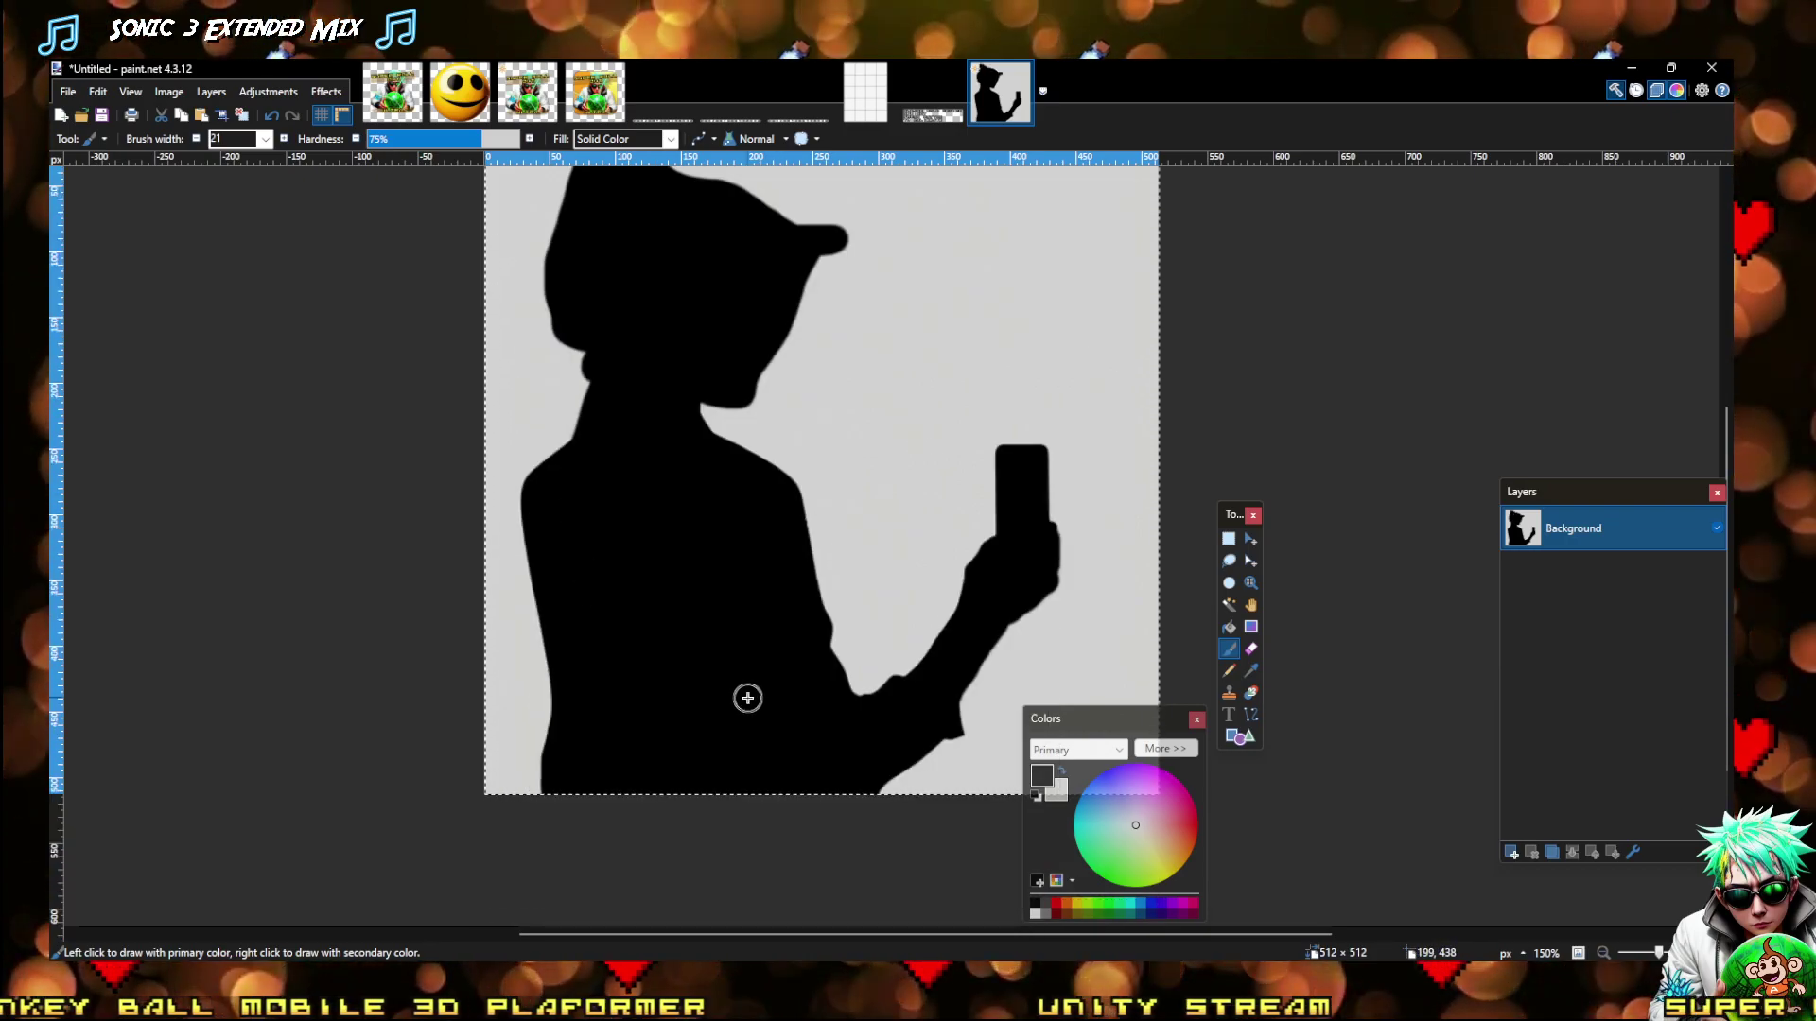
{"action": "scroll", "coordinate": [800, 754], "scroll_direction": "up", "scroll_amount": 3}
{"action": "scroll", "coordinate": [799, 753], "scroll_direction": "down", "scroll_amount": 2}
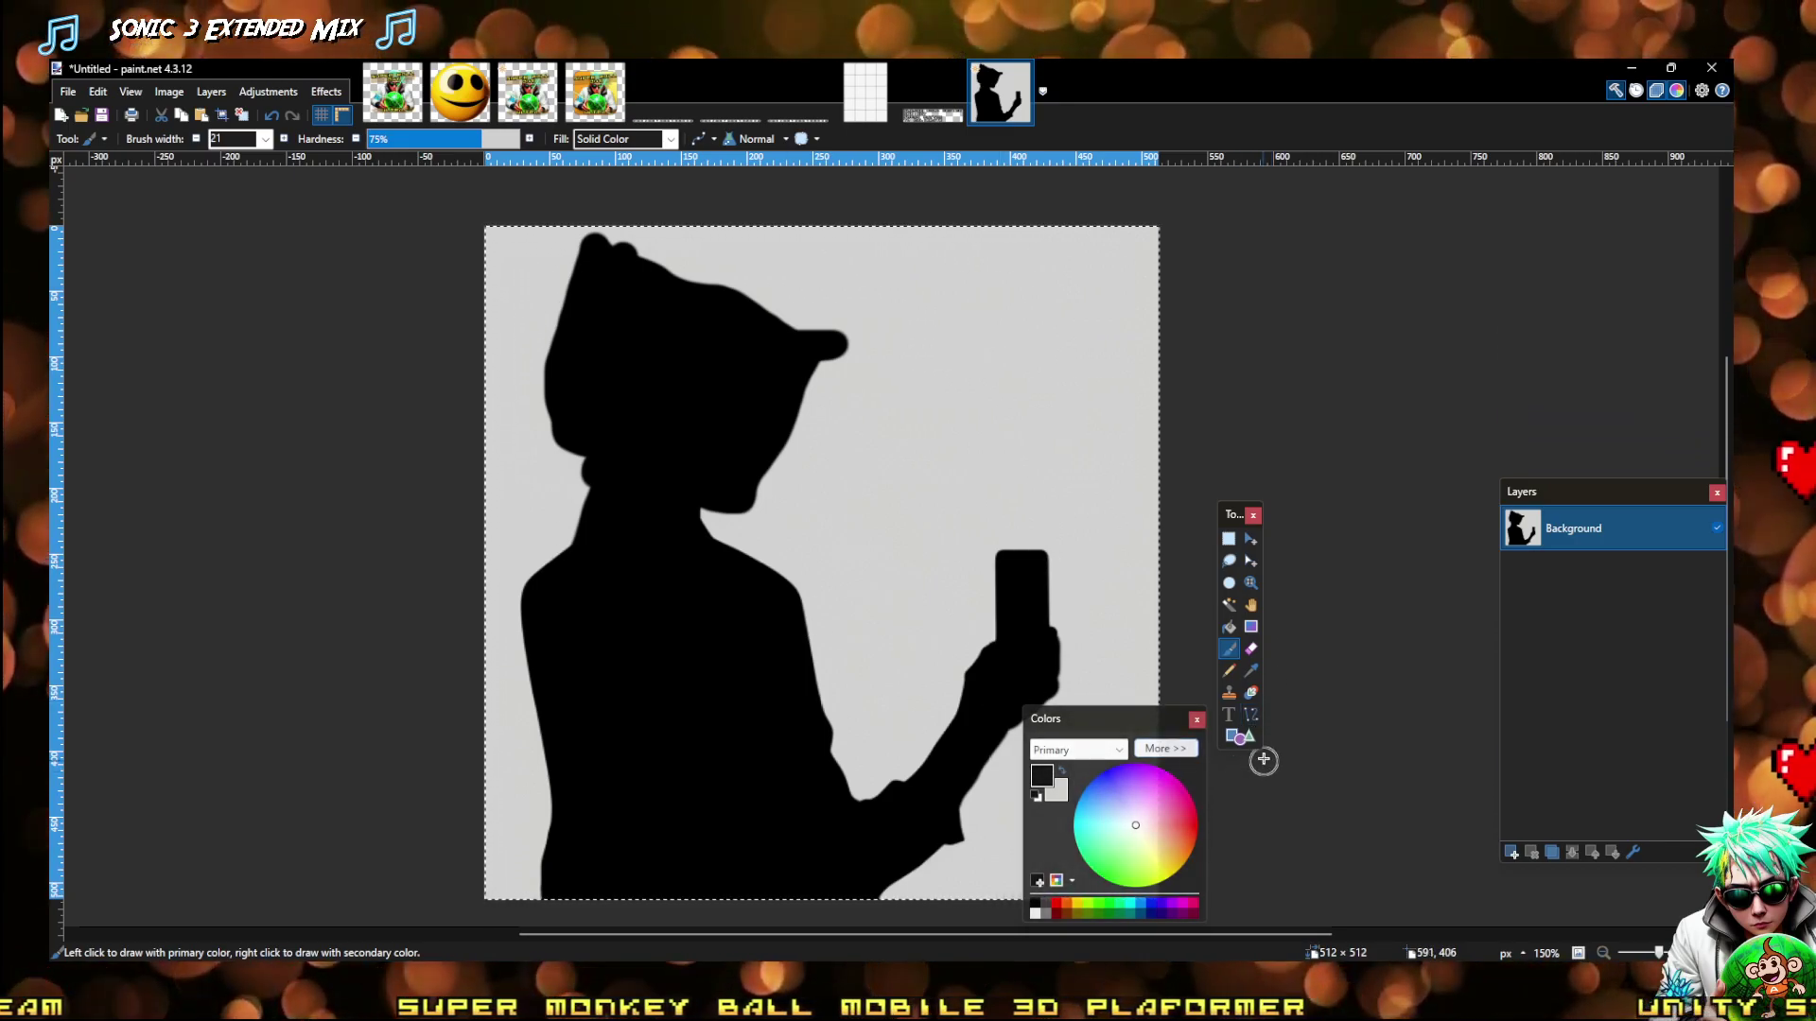
Draw a thick black line from the neck up to form the hat's brim edge
{"action": "left_click", "coordinate": [1250, 715]}
{"action": "left_click_drag", "start_coordinate": [747, 524], "coordinate": [766, 479]}
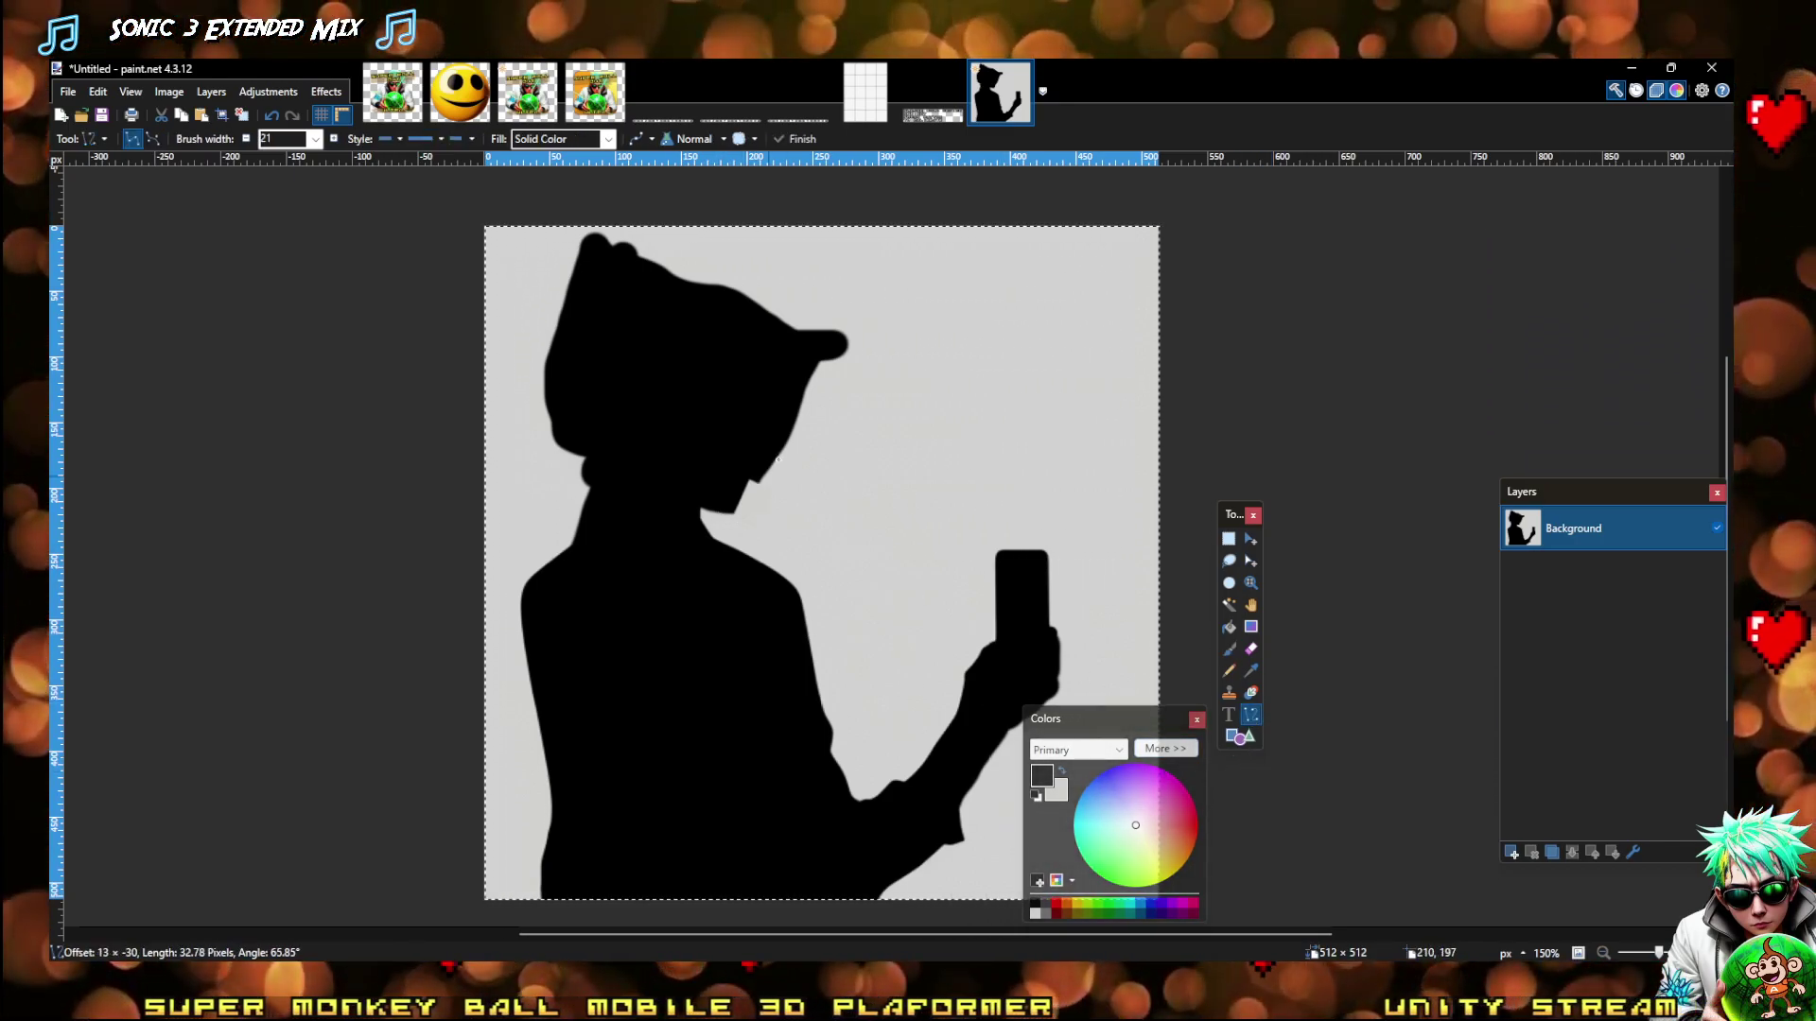
{"action": "left_click_drag", "start_coordinate": [942, 237], "coordinate": [849, 337]}
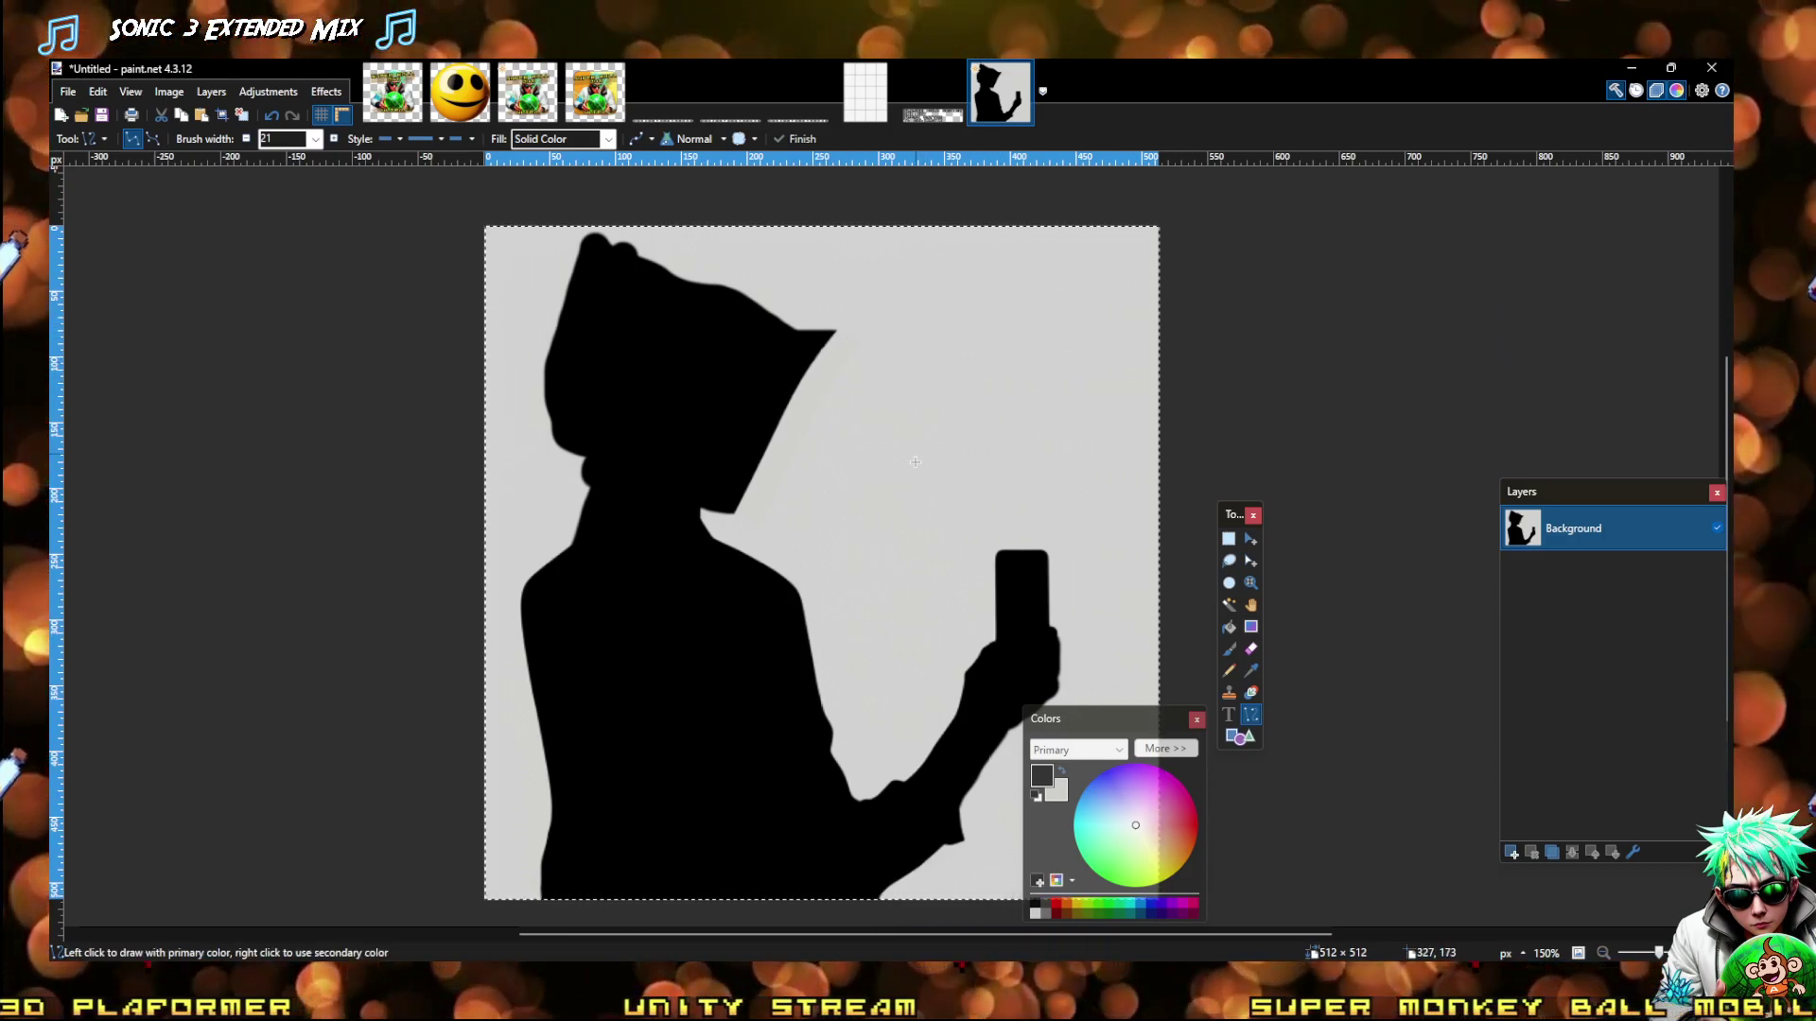
Sample the light grey and Paint Bucket the background beside the figure evenly
{"action": "left_click", "coordinate": [1251, 671]}
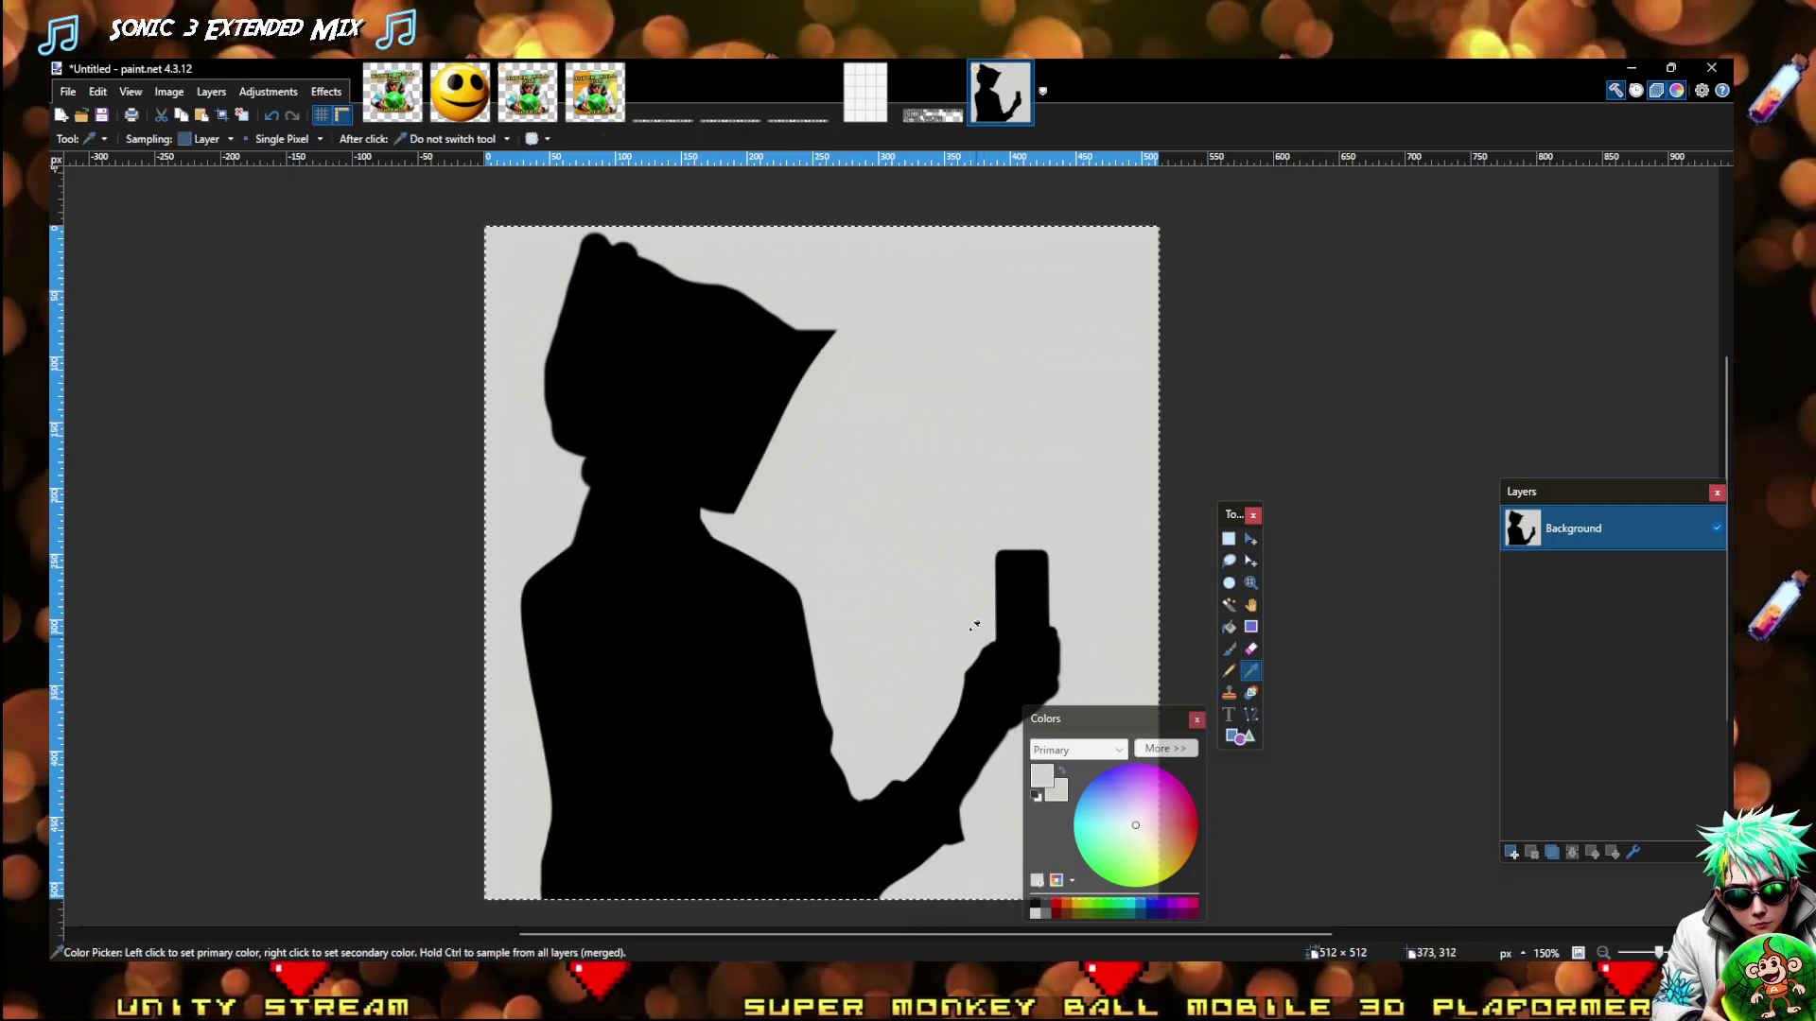
{"action": "left_click", "coordinate": [867, 388]}
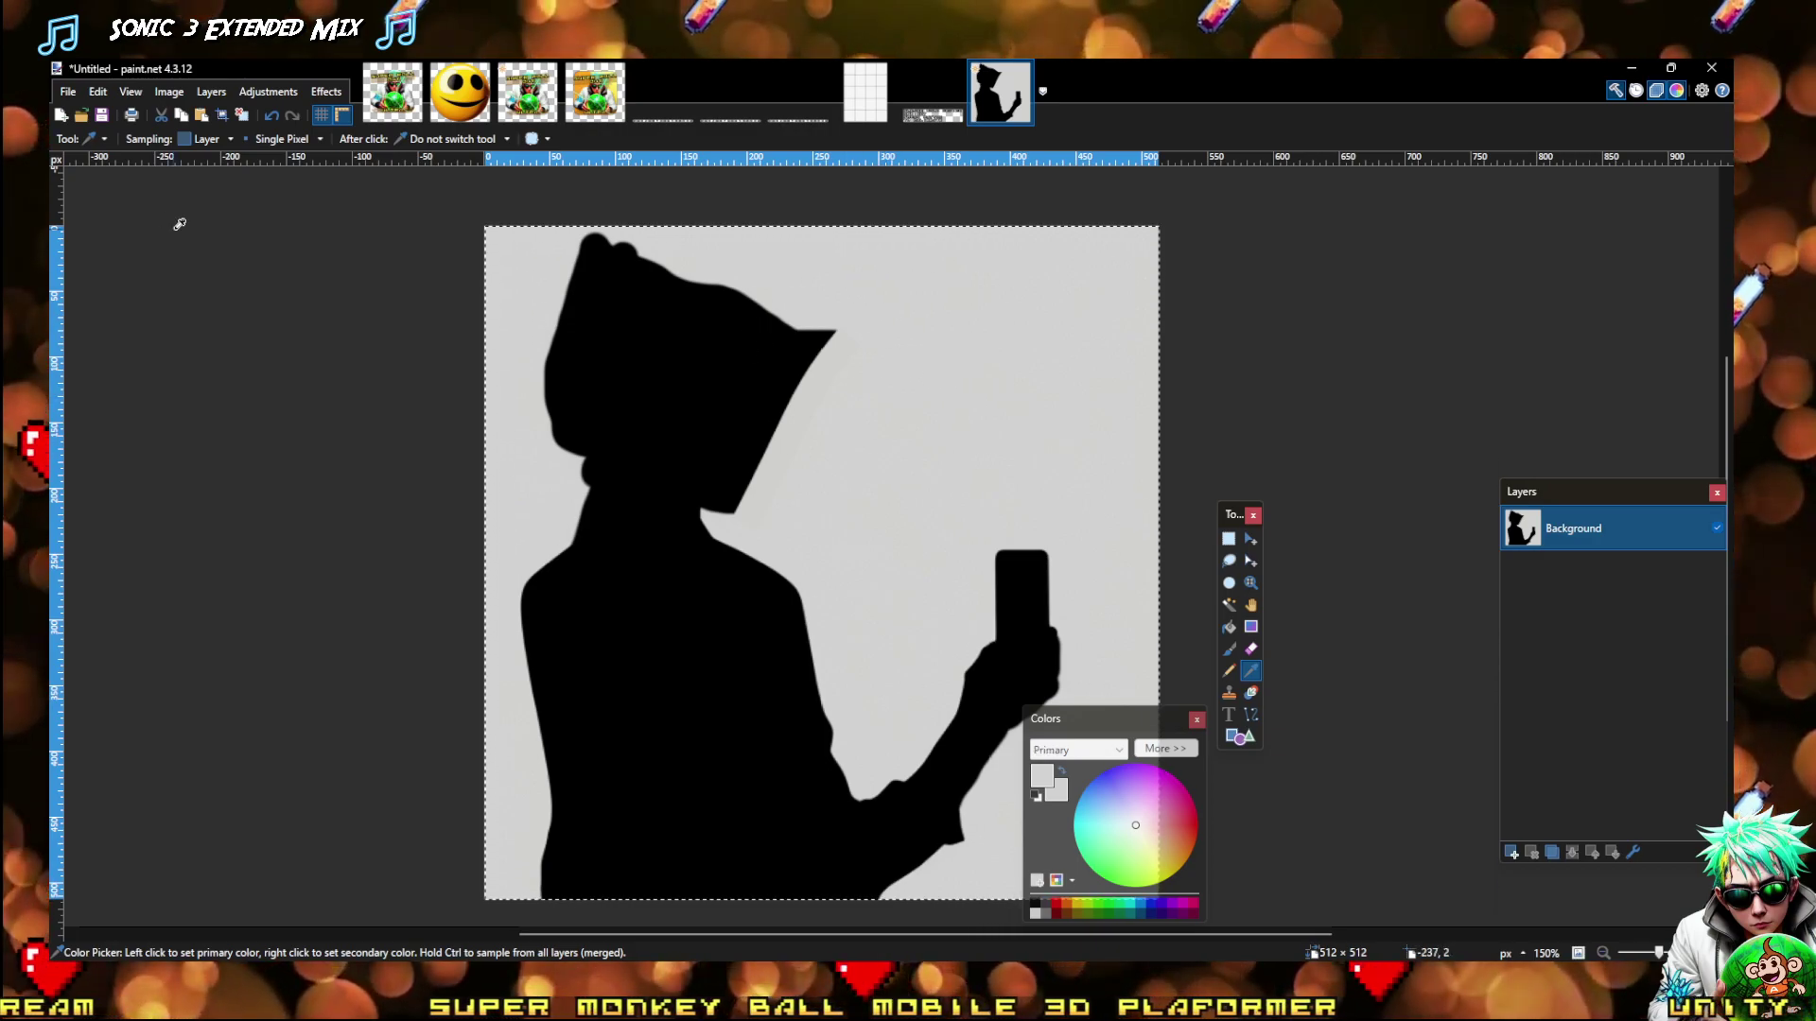
{"action": "left_click", "coordinate": [1228, 627]}
{"action": "left_click", "coordinate": [809, 432]}
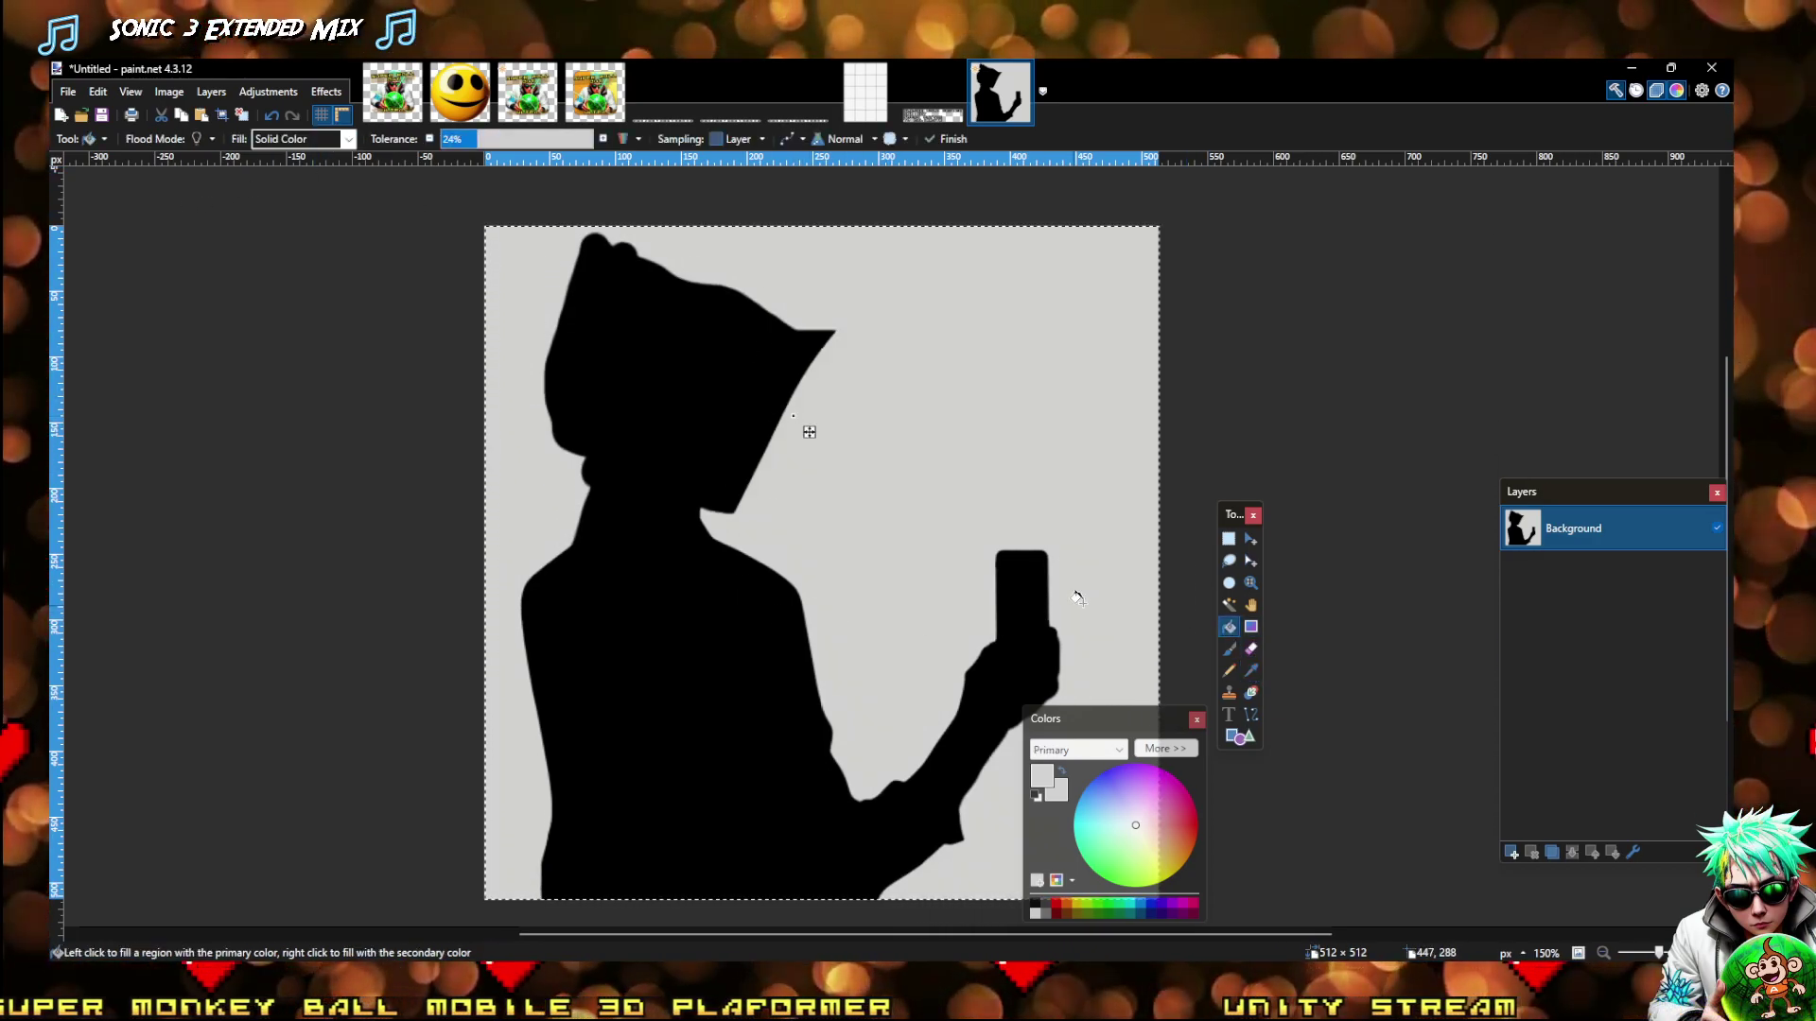
Trim the hood's top and left side into slanted edges with light-grey lines
{"action": "left_click", "coordinate": [1250, 714]}
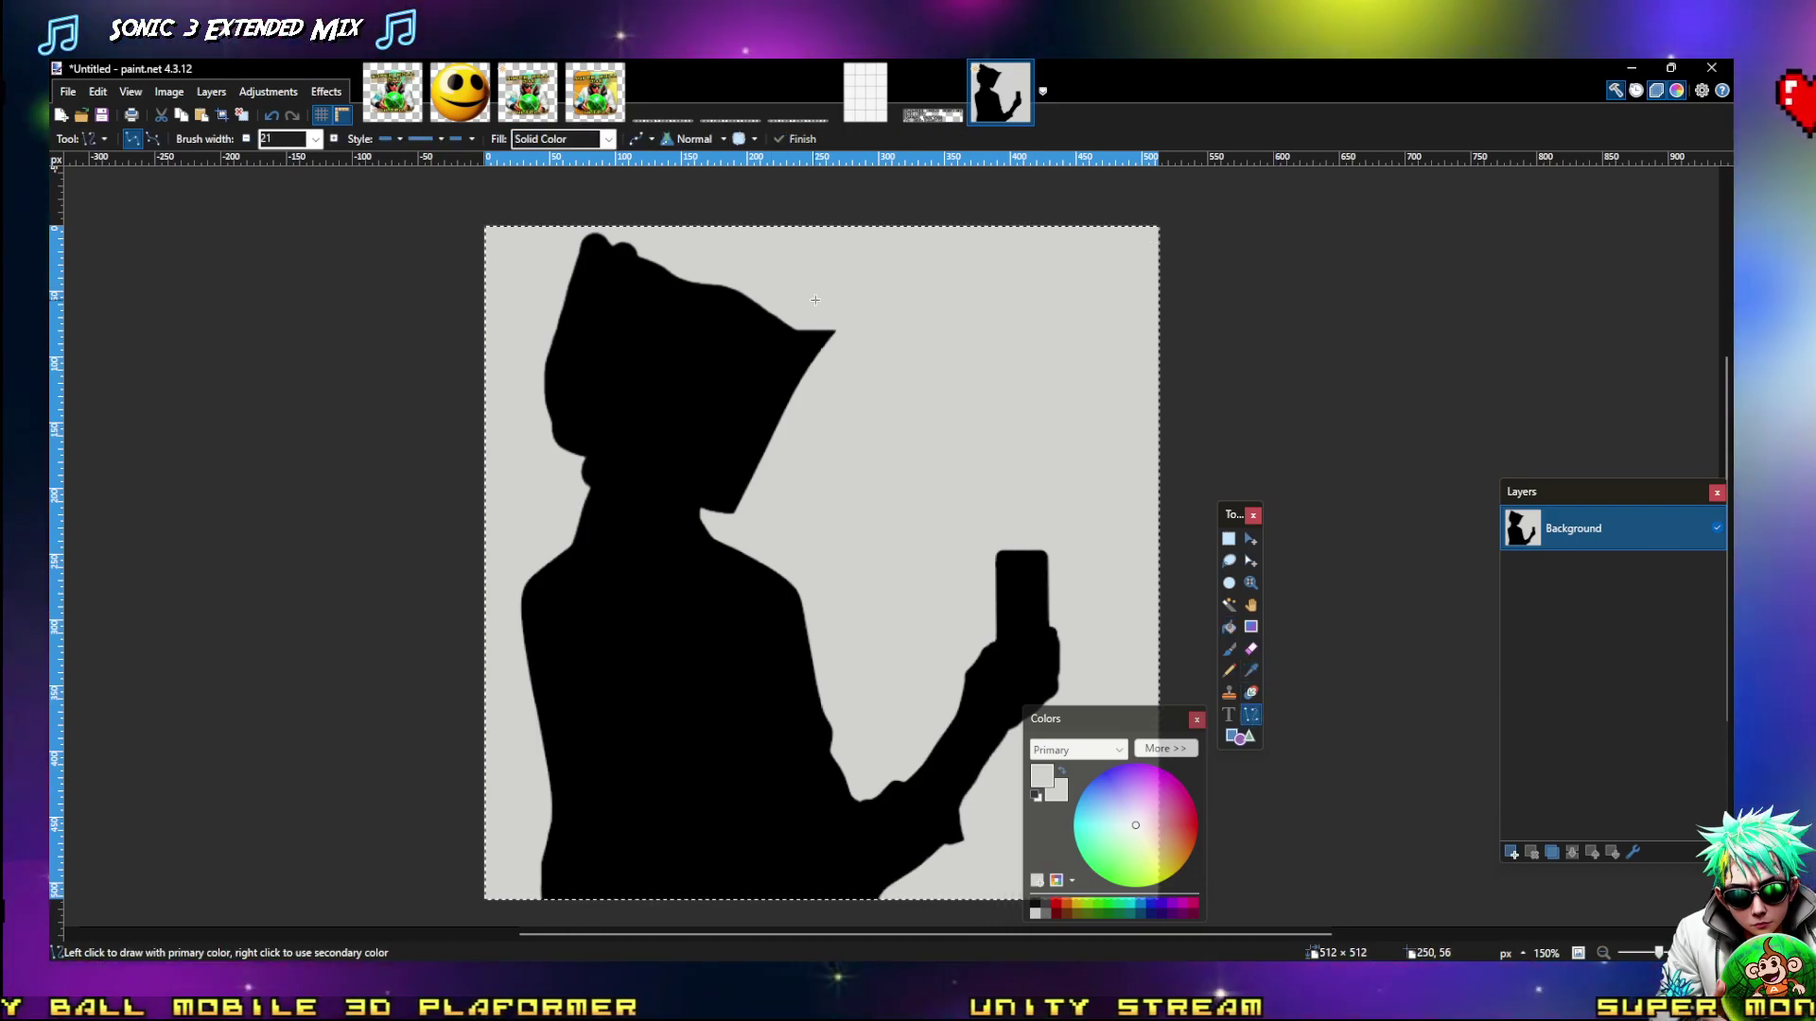
{"action": "left_click_drag", "start_coordinate": [820, 333], "coordinate": [532, 211]}
{"action": "mouse_move", "coordinate": [757, 309]}
{"action": "left_mouse_down"}
{"action": "mouse_move", "coordinate": [747, 284]}
{"action": "mouse_move", "coordinate": [731, 295]}
{"action": "left_mouse_up"}
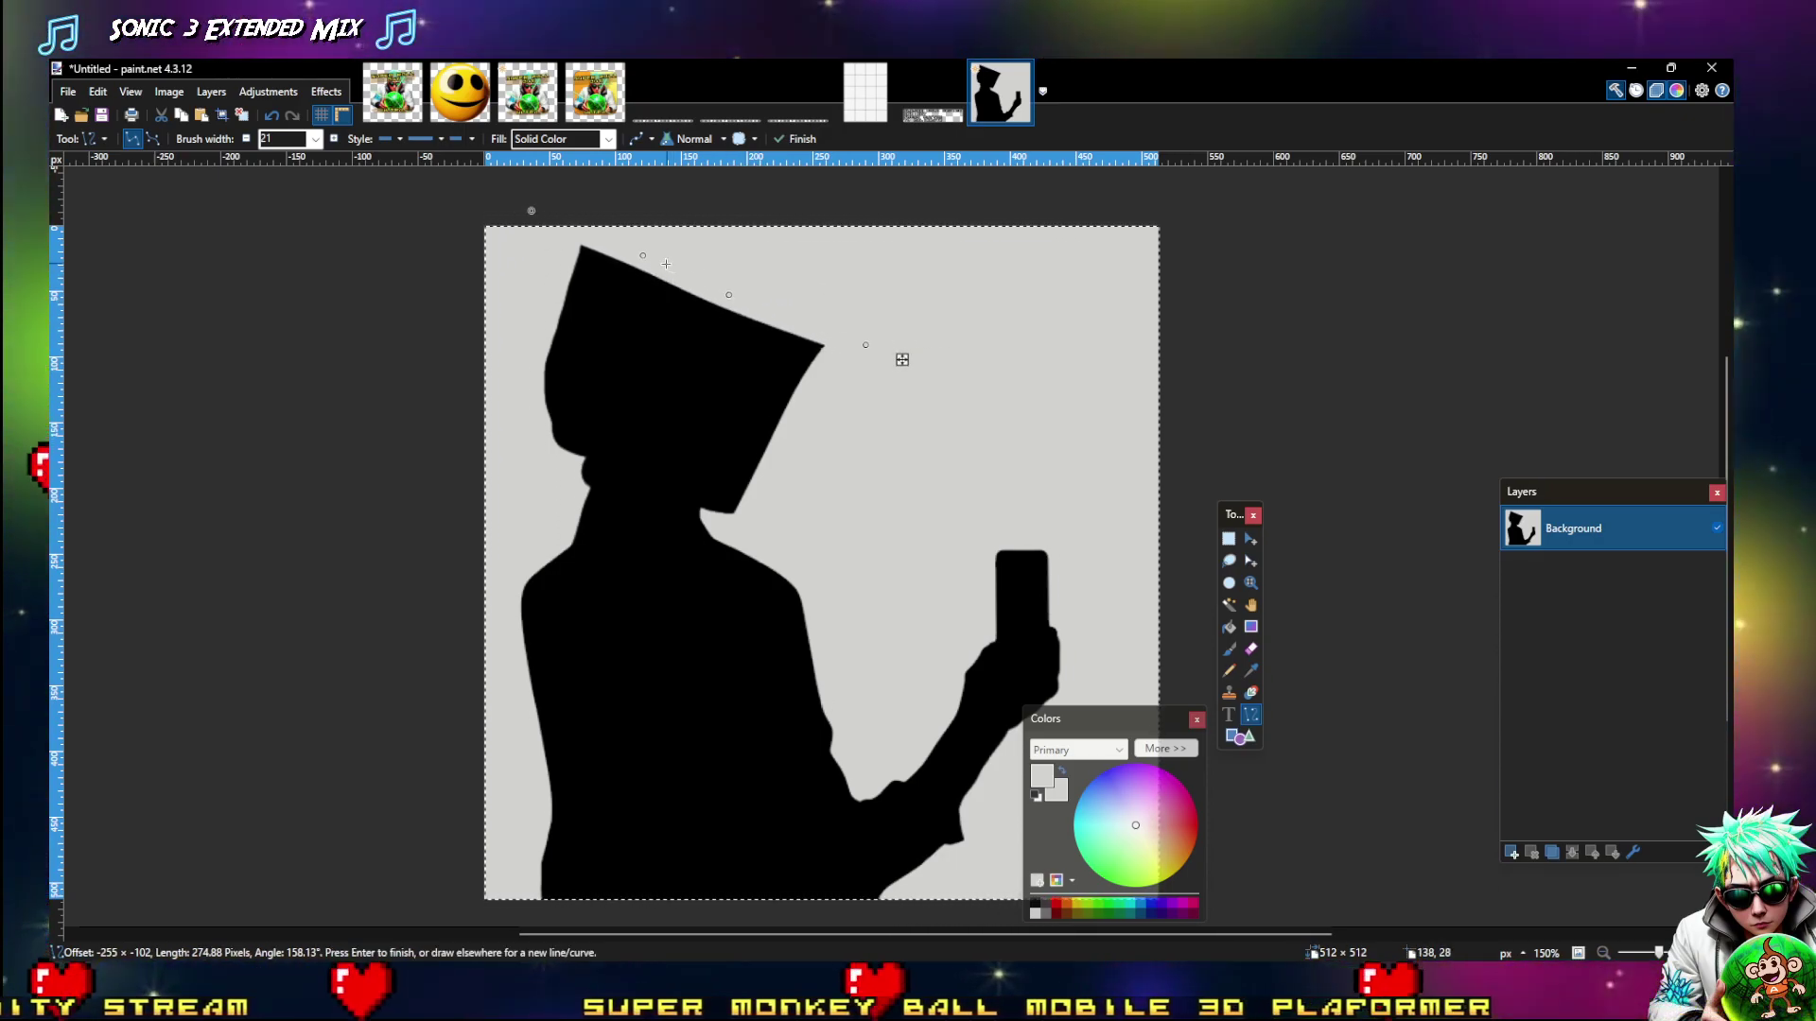
{"action": "mouse_move", "coordinate": [643, 256]}
{"action": "left_mouse_down"}
{"action": "mouse_move", "coordinate": [595, 406]}
{"action": "mouse_move", "coordinate": [620, 237]}
{"action": "left_mouse_up"}
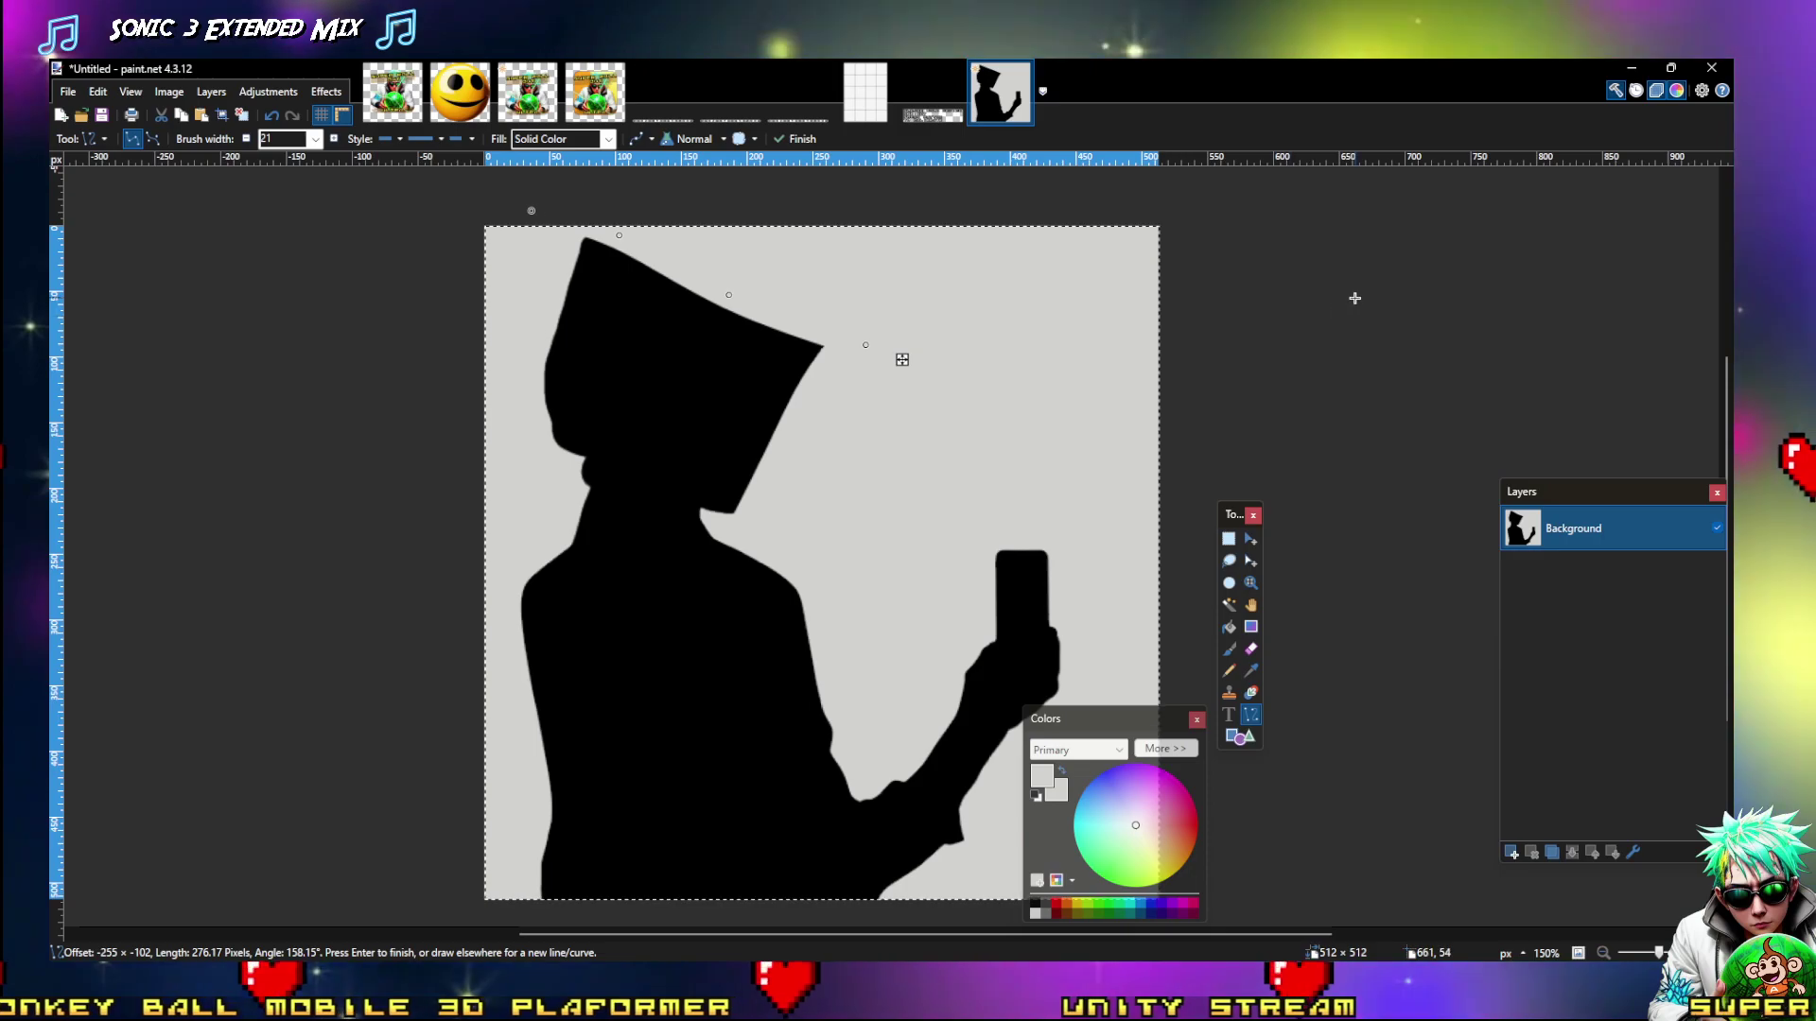
{"action": "key", "text": "Return"}
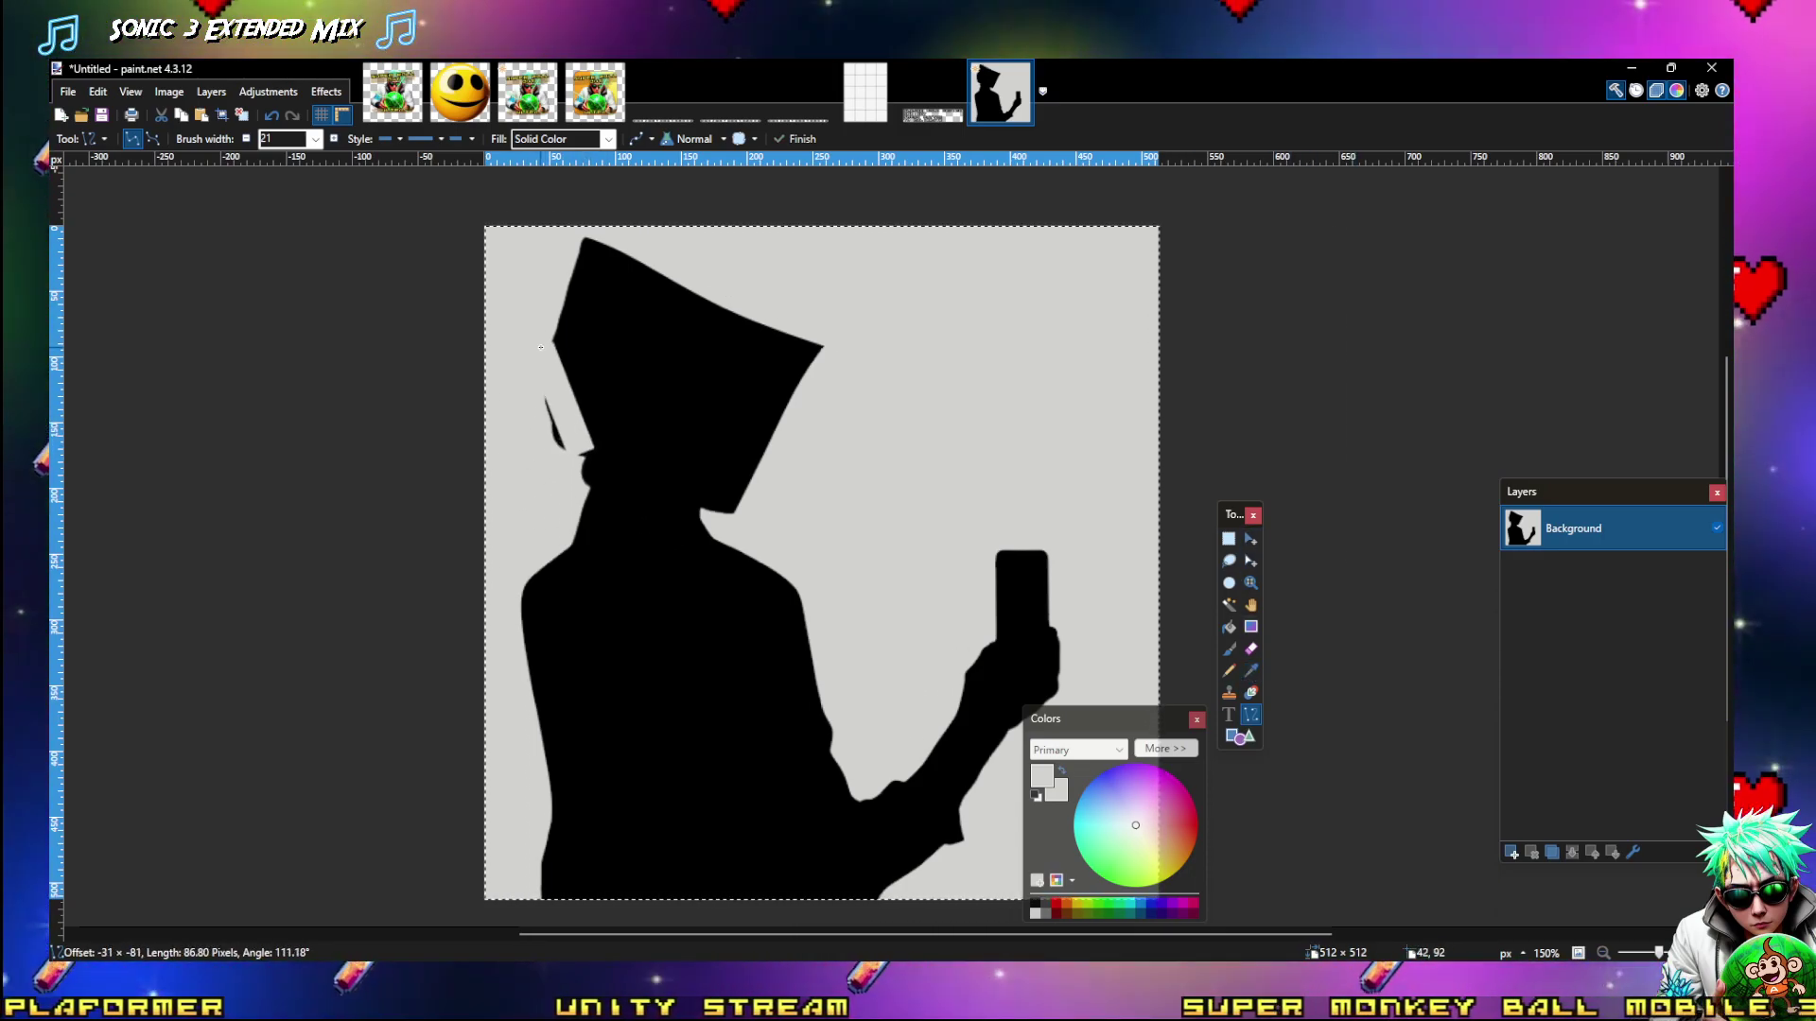
{"action": "left_click_drag", "start_coordinate": [573, 265], "coordinate": [603, 235]}
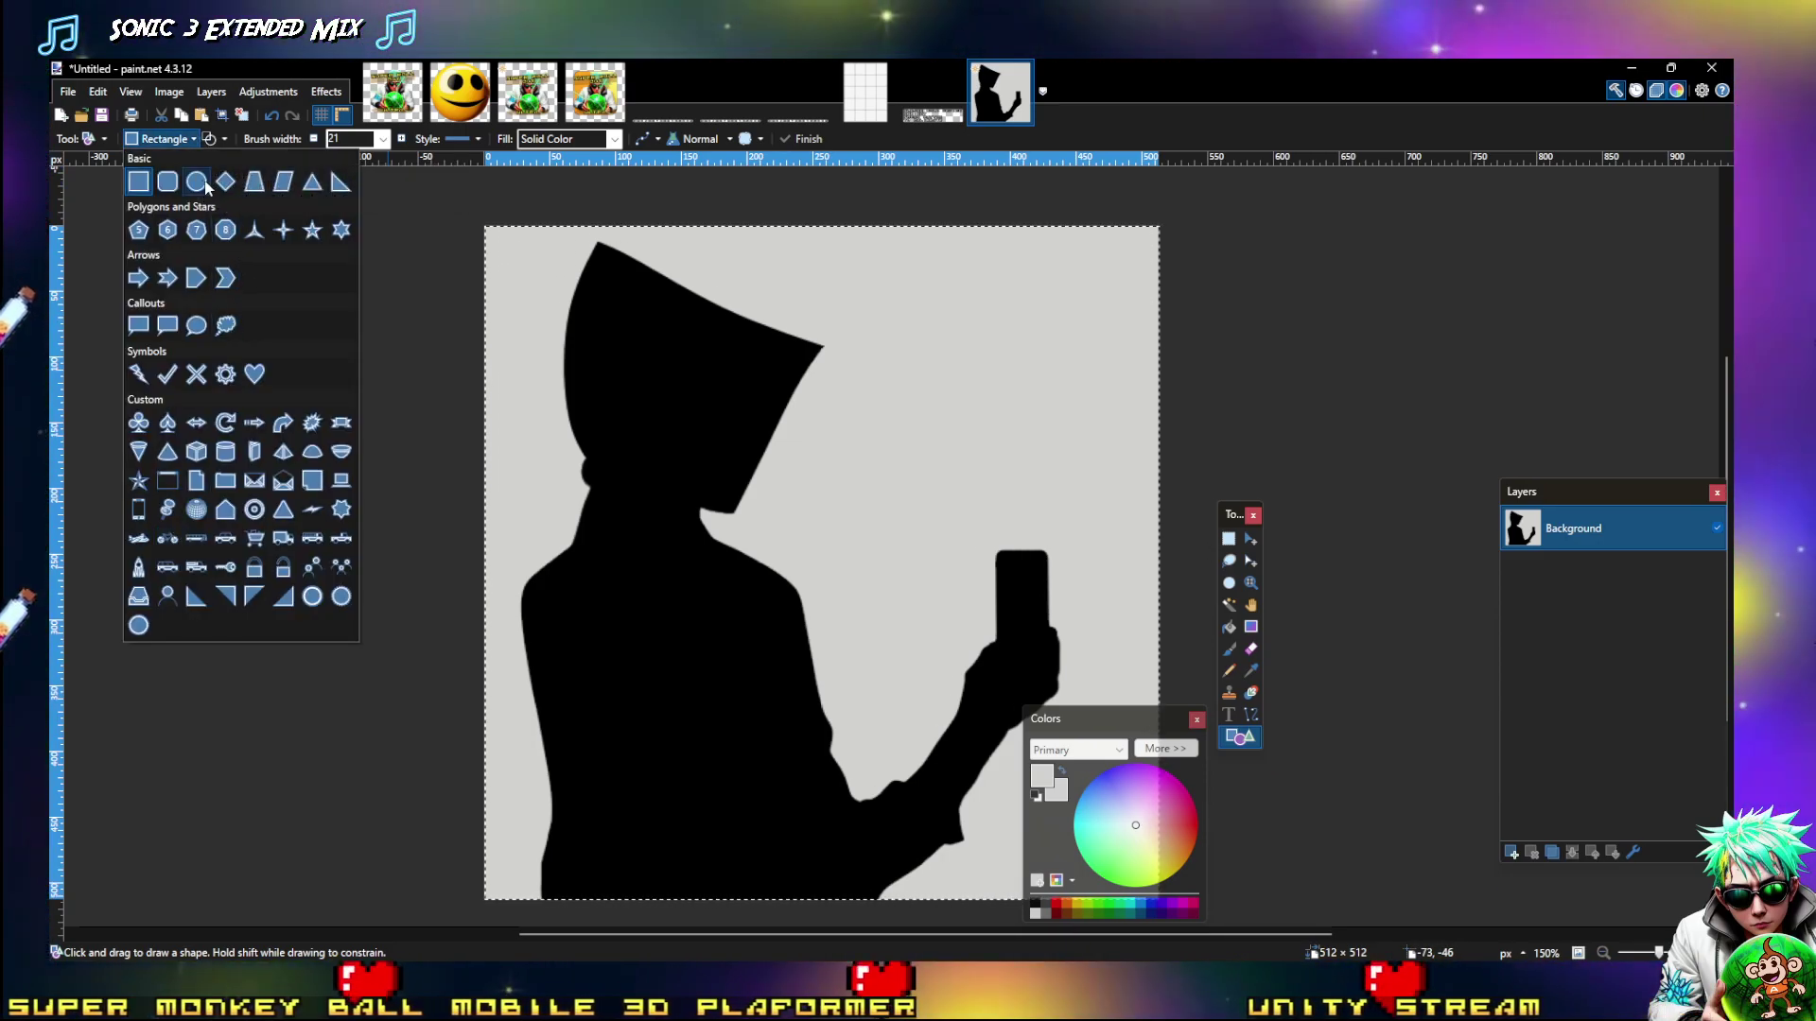
Draw an ellipse on the hood and paint its dark interior light grey
{"action": "left_click", "coordinate": [197, 182]}
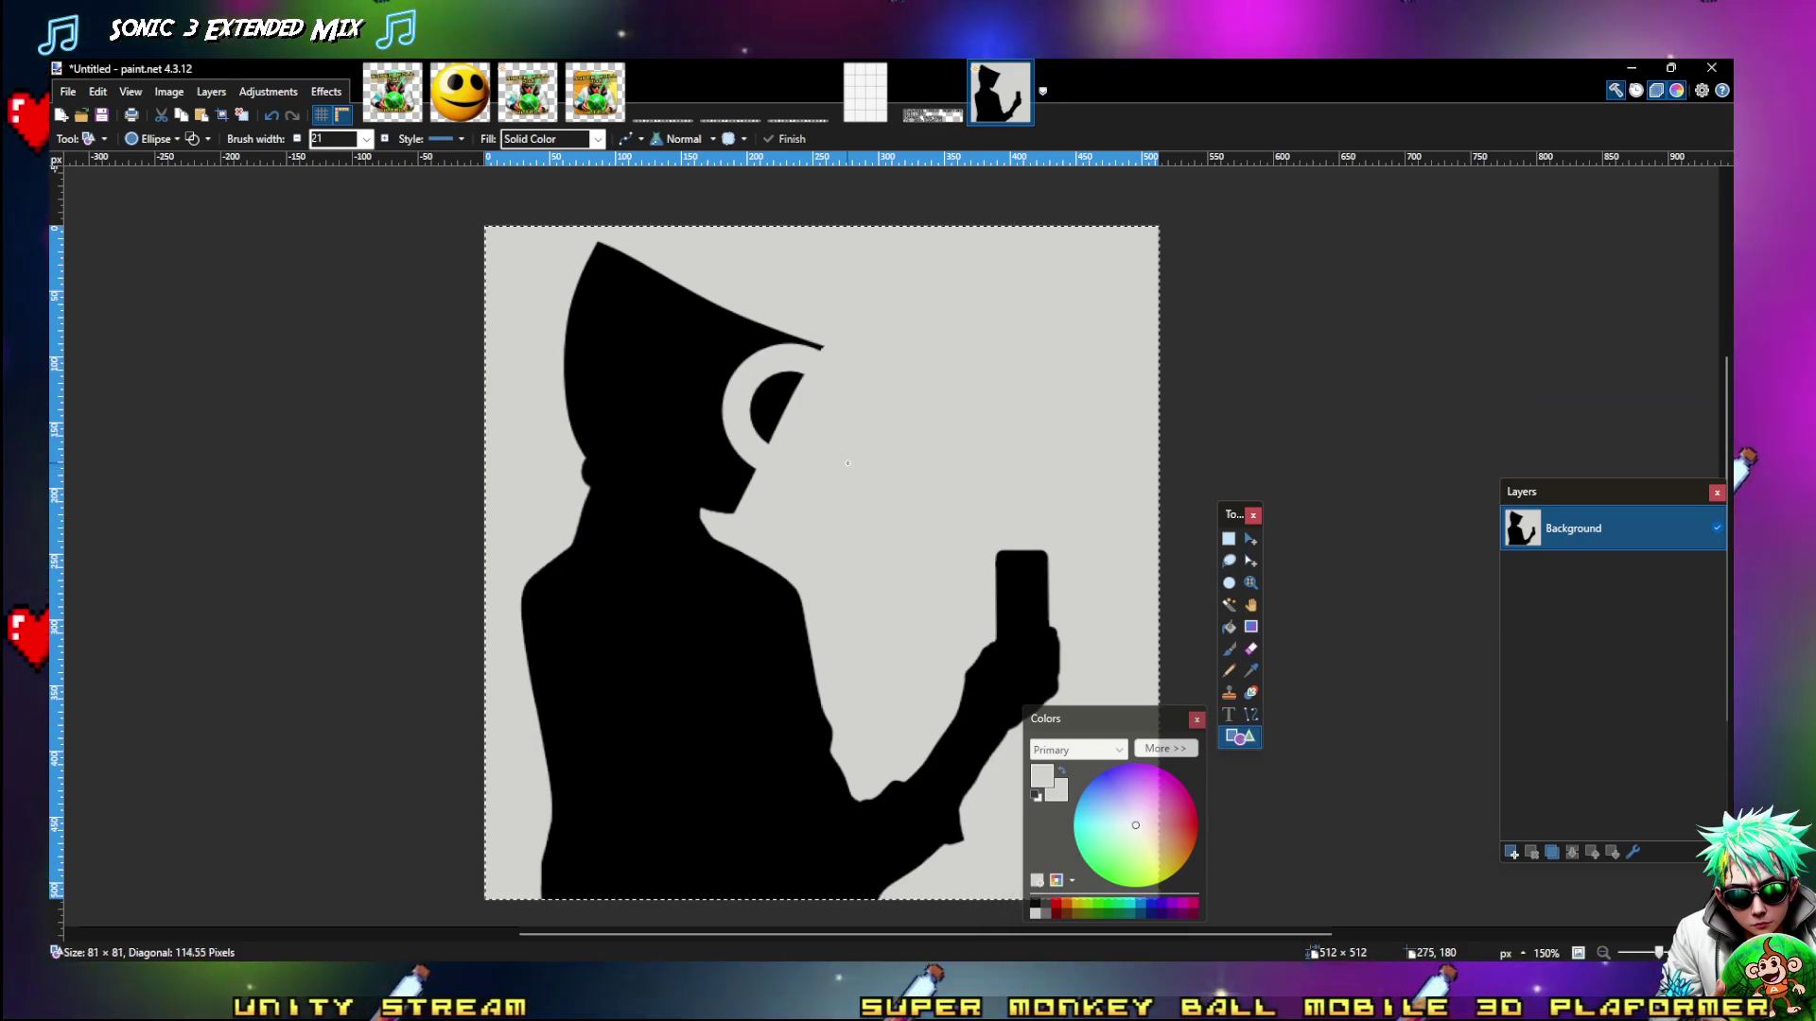
{"action": "left_click", "coordinate": [1229, 605]}
{"action": "left_click", "coordinate": [756, 409]}
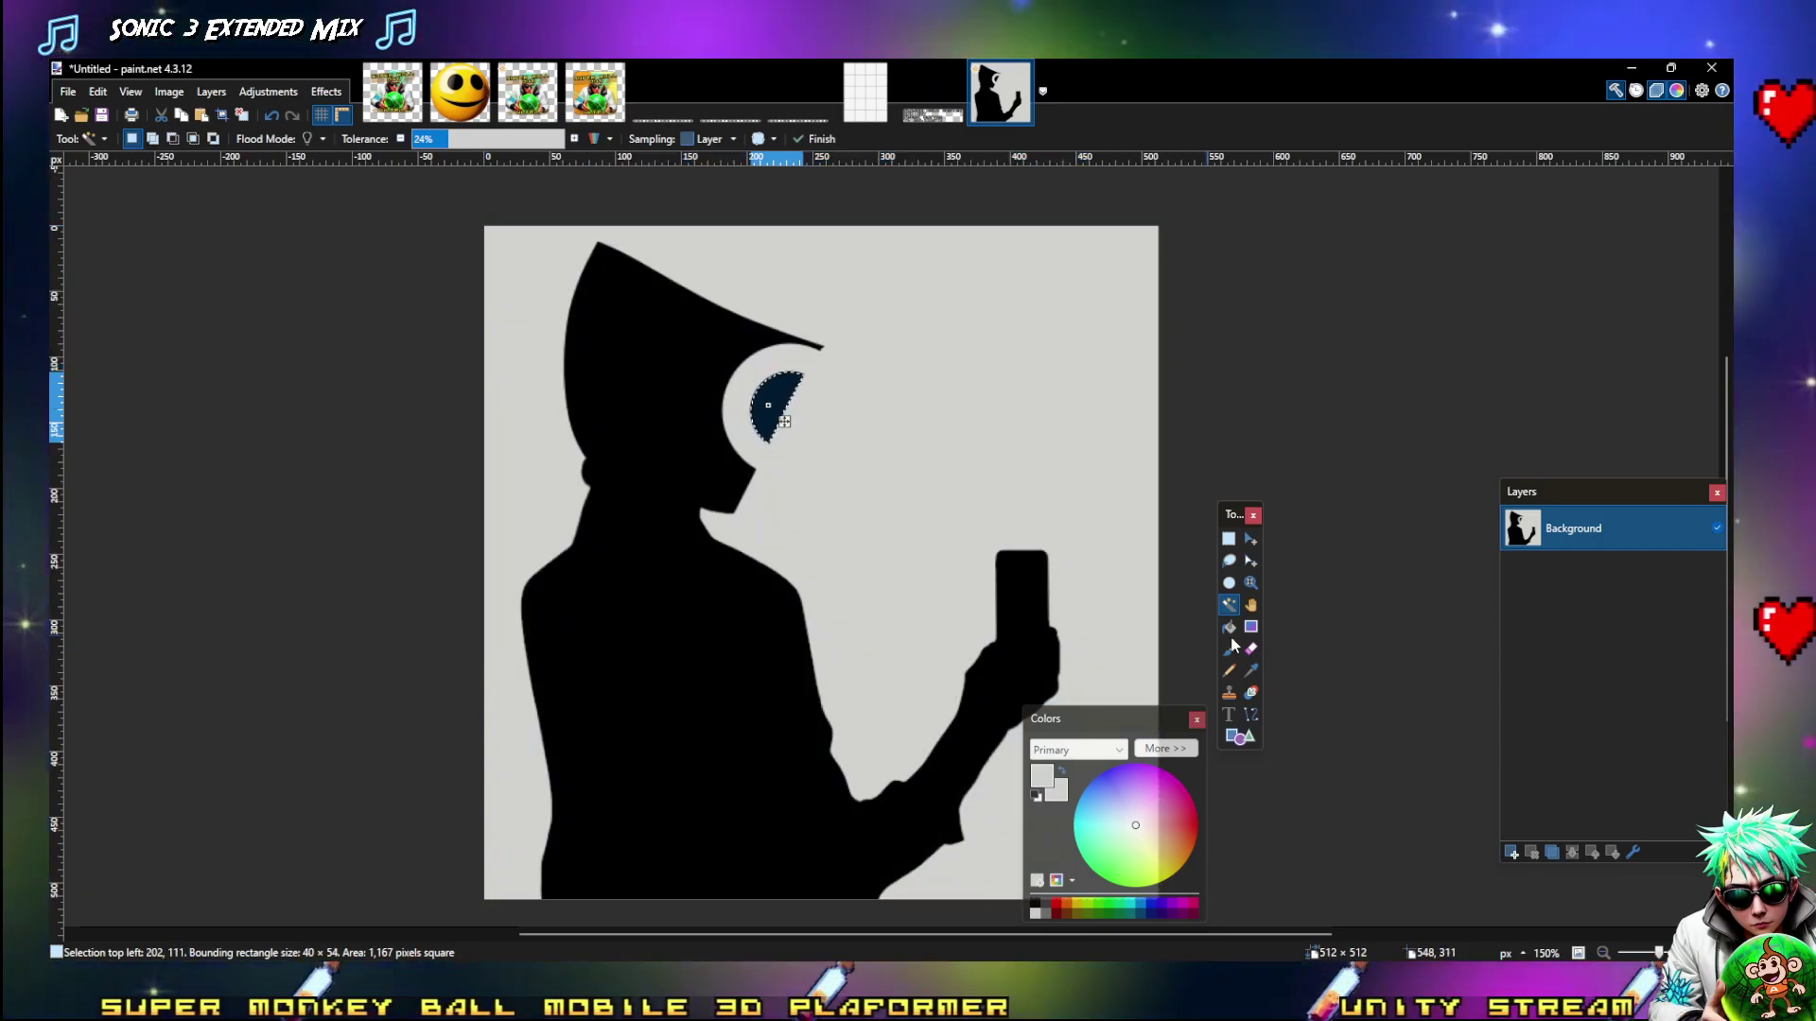
{"action": "left_click", "coordinate": [1230, 650]}
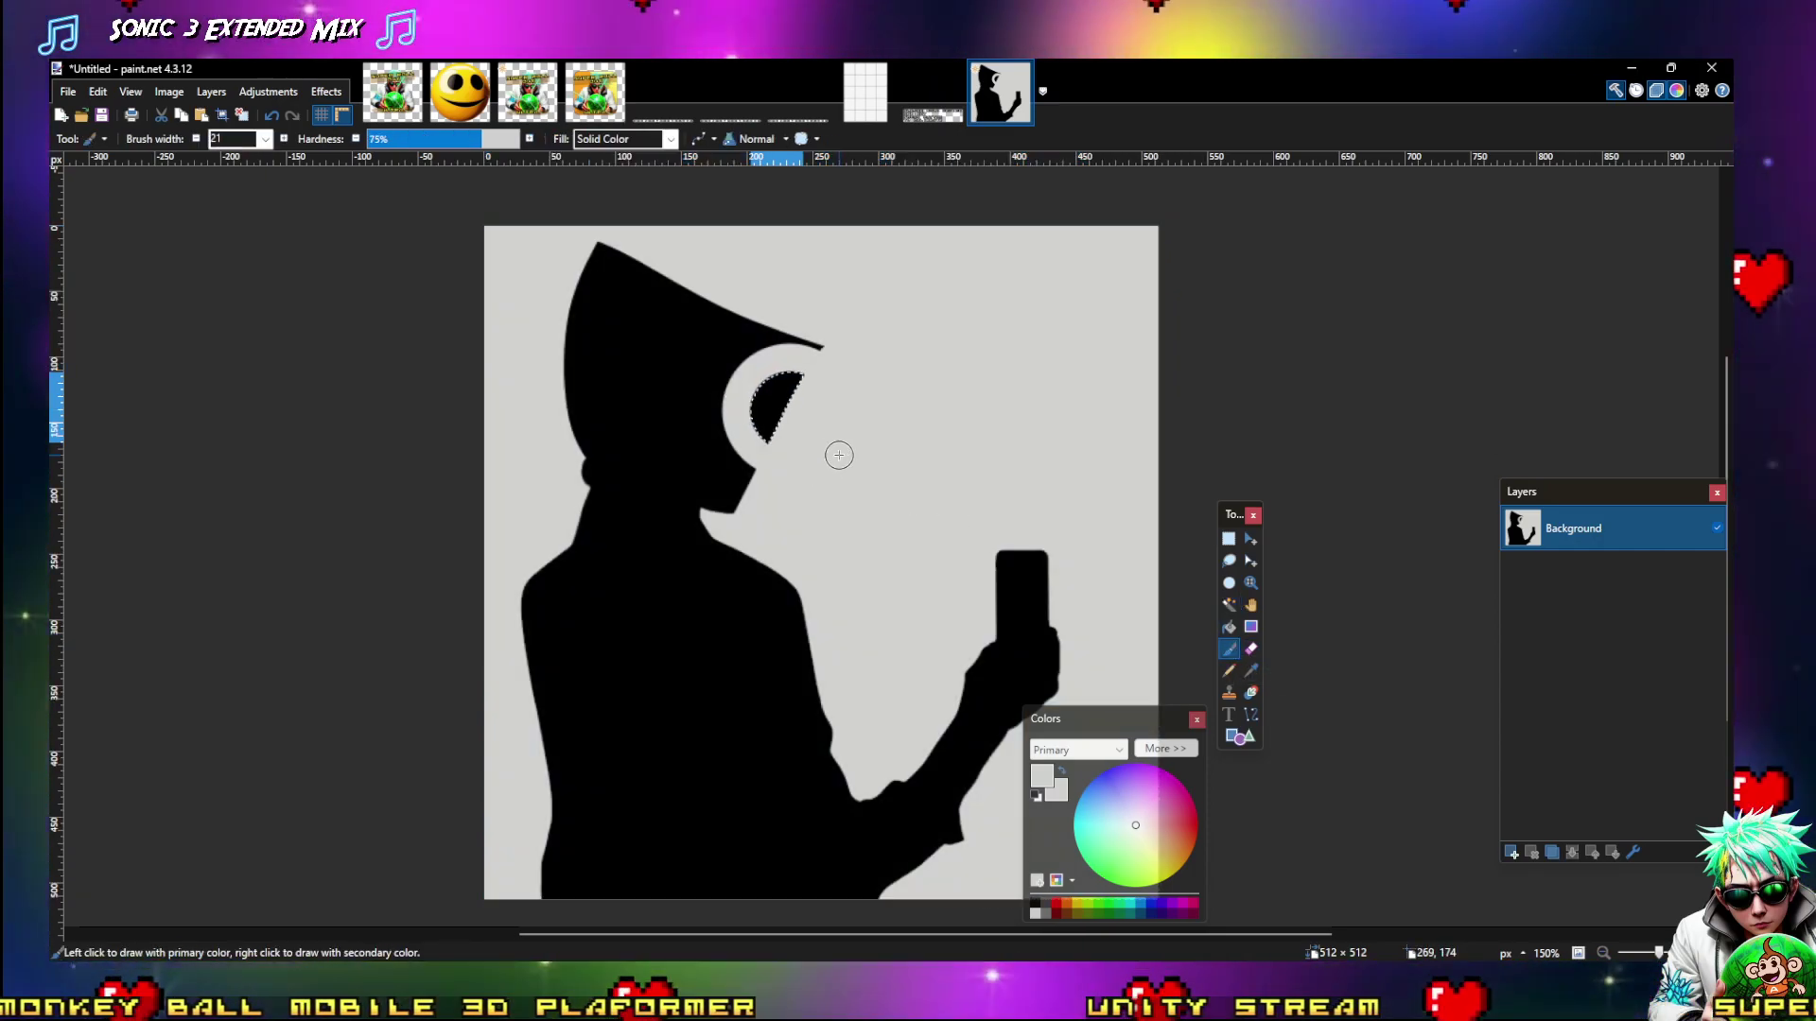
{"action": "left_click_drag", "start_coordinate": [758, 426], "coordinate": [766, 386]}
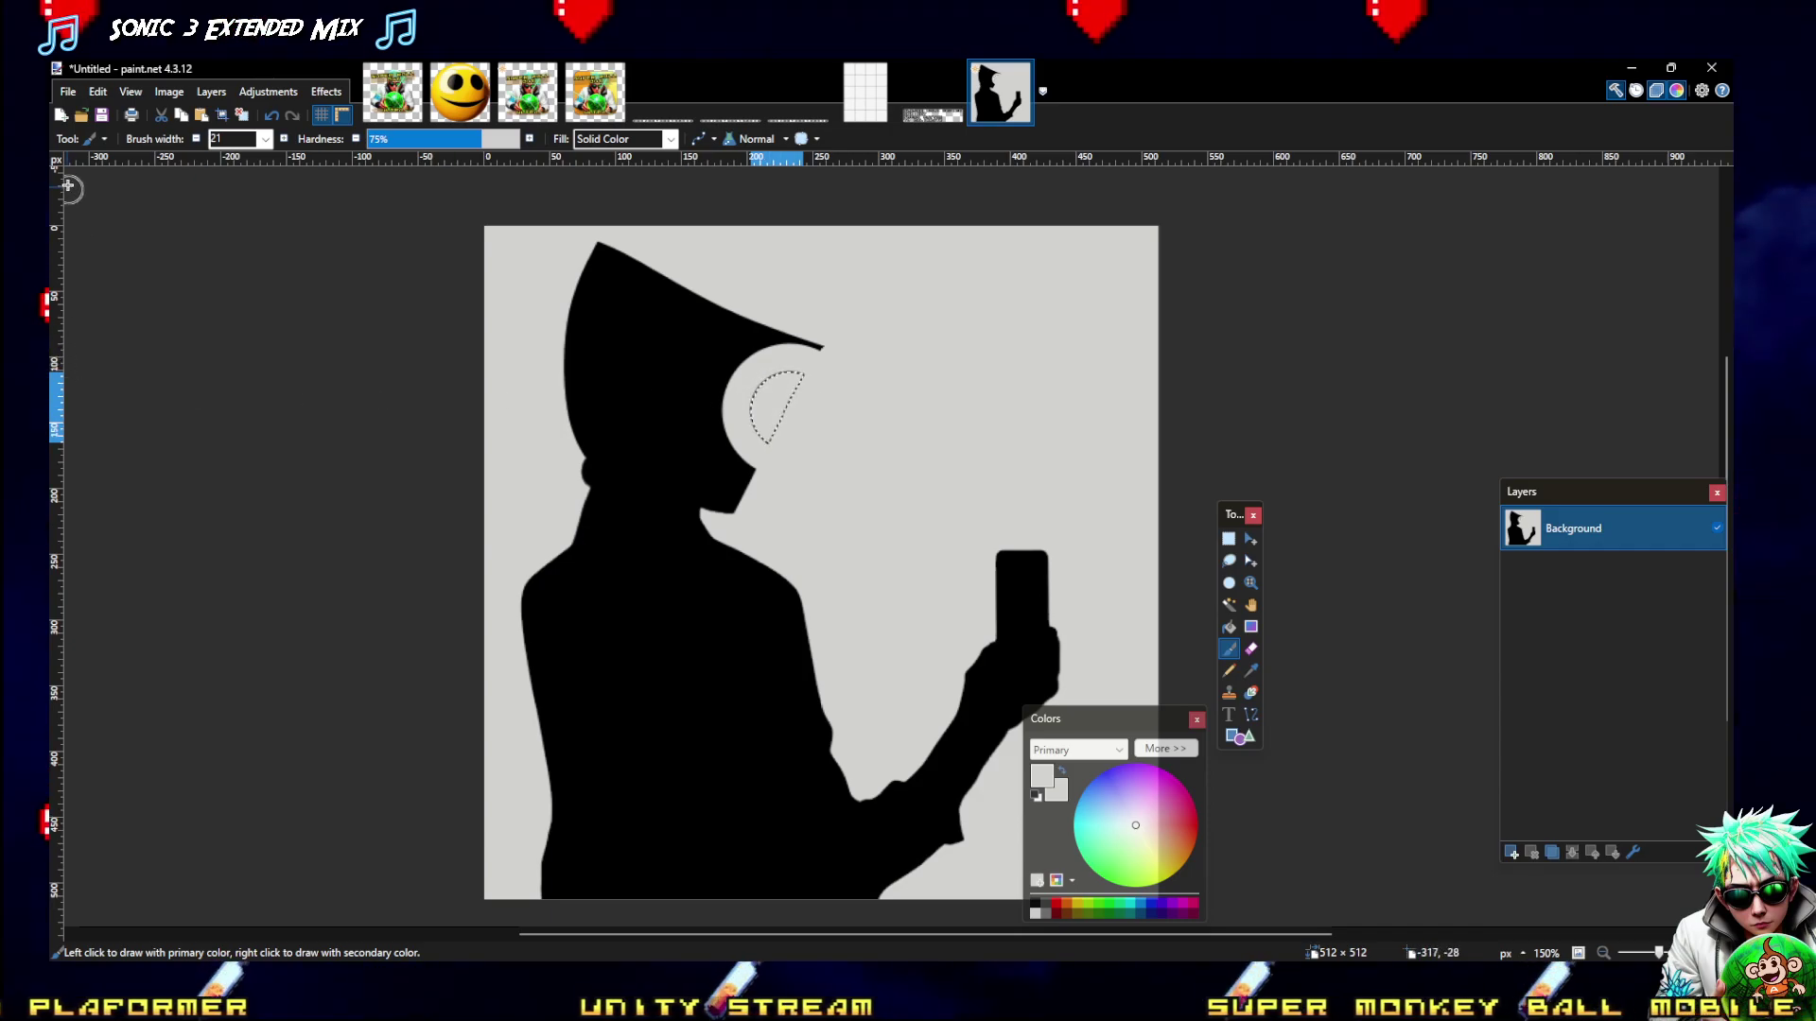
Deselect and paint over the faint line at the circle's edge, then bring up BallIntro.png
{"action": "left_click", "coordinate": [1228, 538]}
{"action": "left_click_drag", "start_coordinate": [972, 444], "coordinate": [975, 444]}
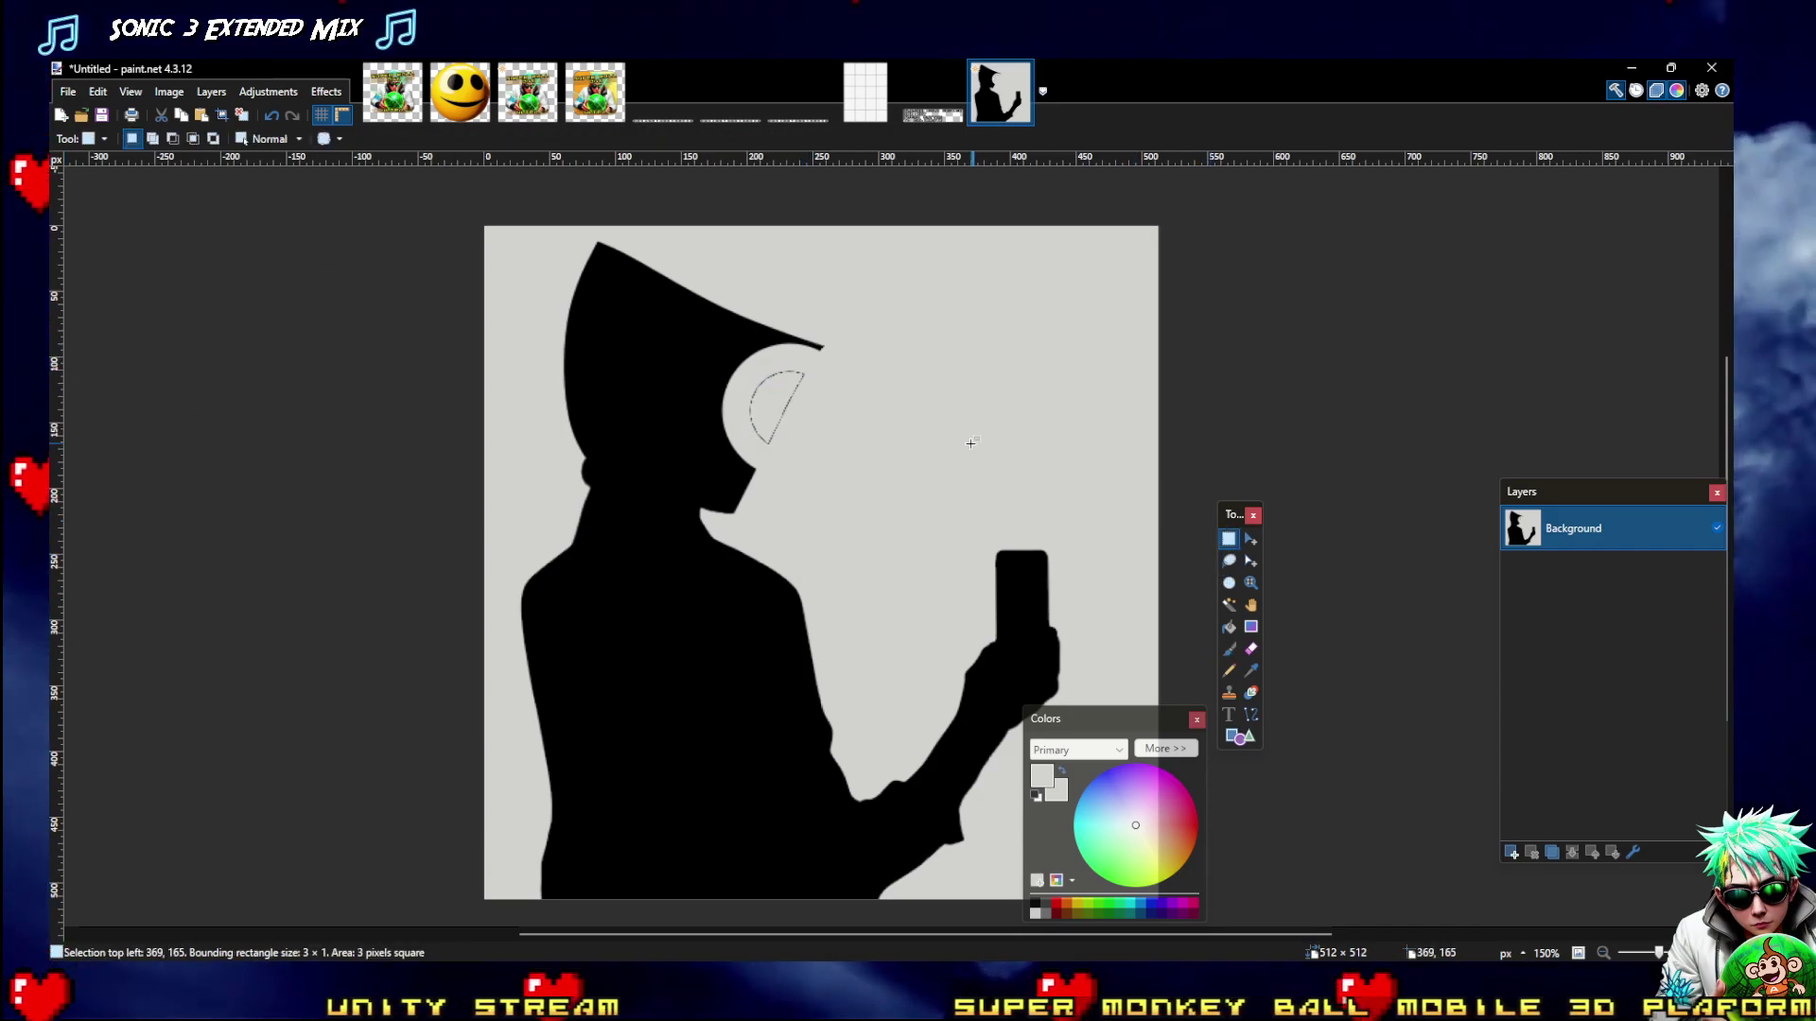
{"action": "key", "text": "b"}
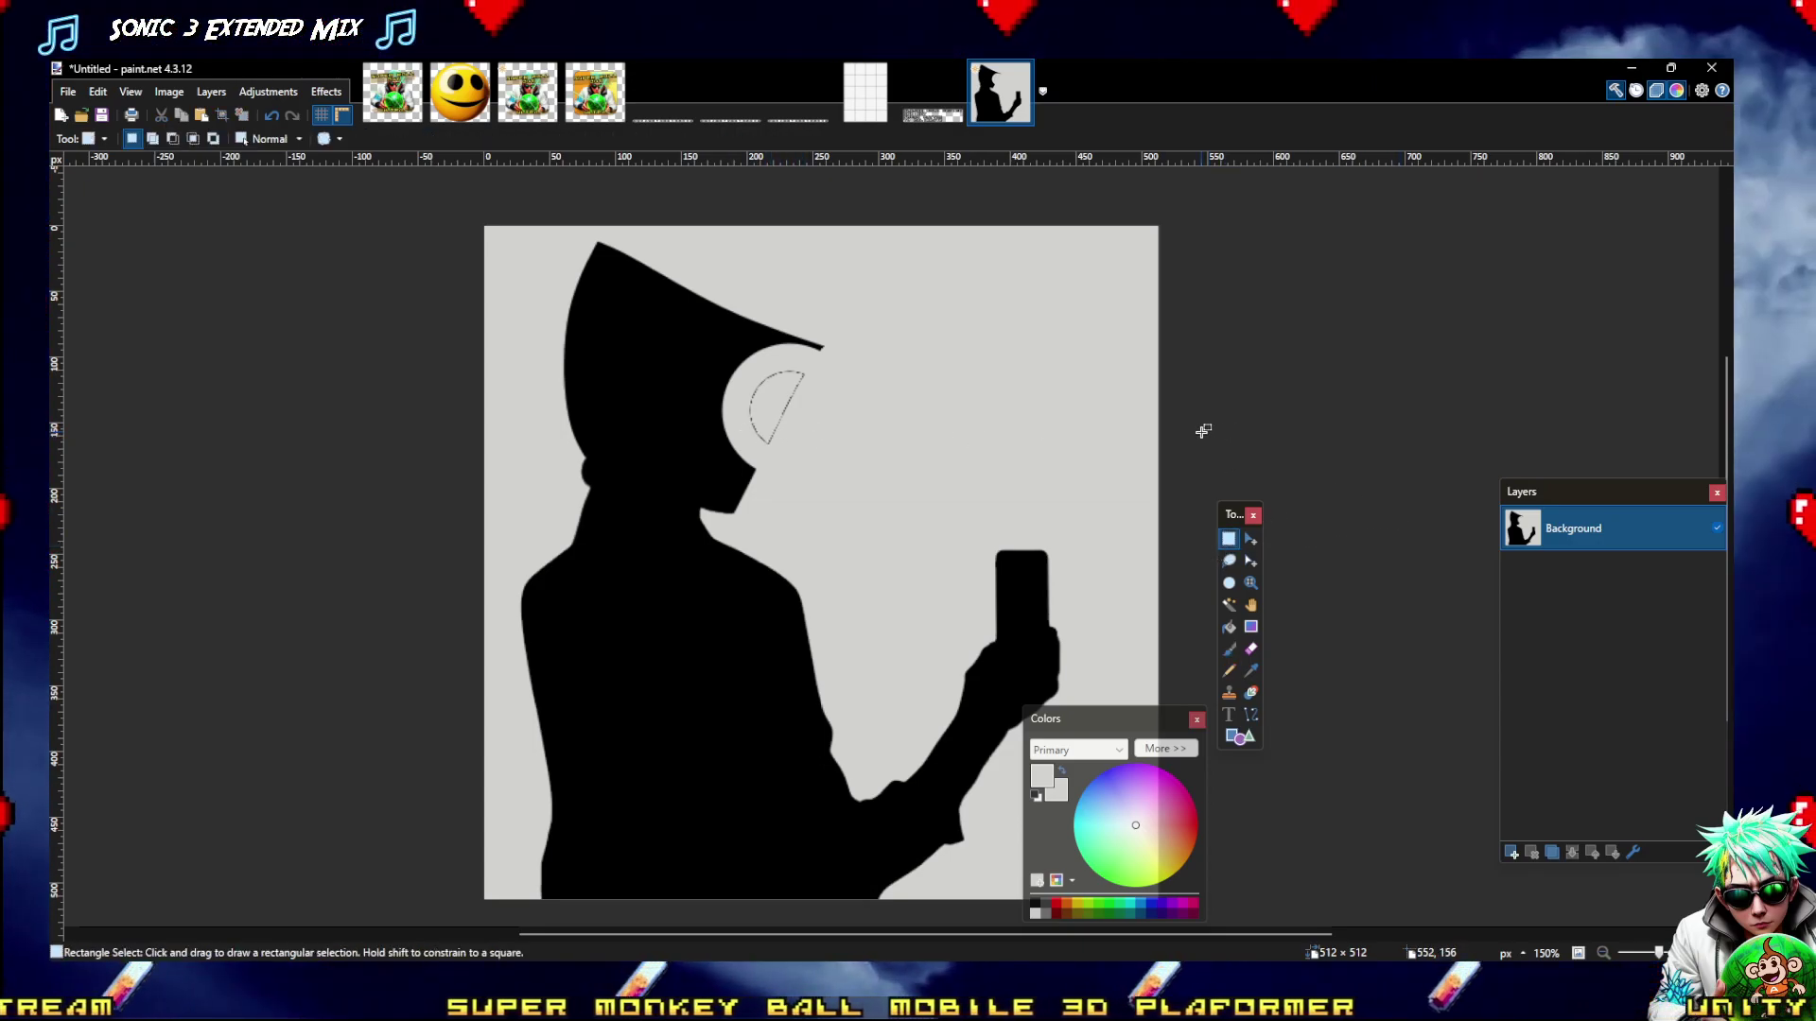
{"action": "left_click_drag", "start_coordinate": [802, 375], "coordinate": [771, 422]}
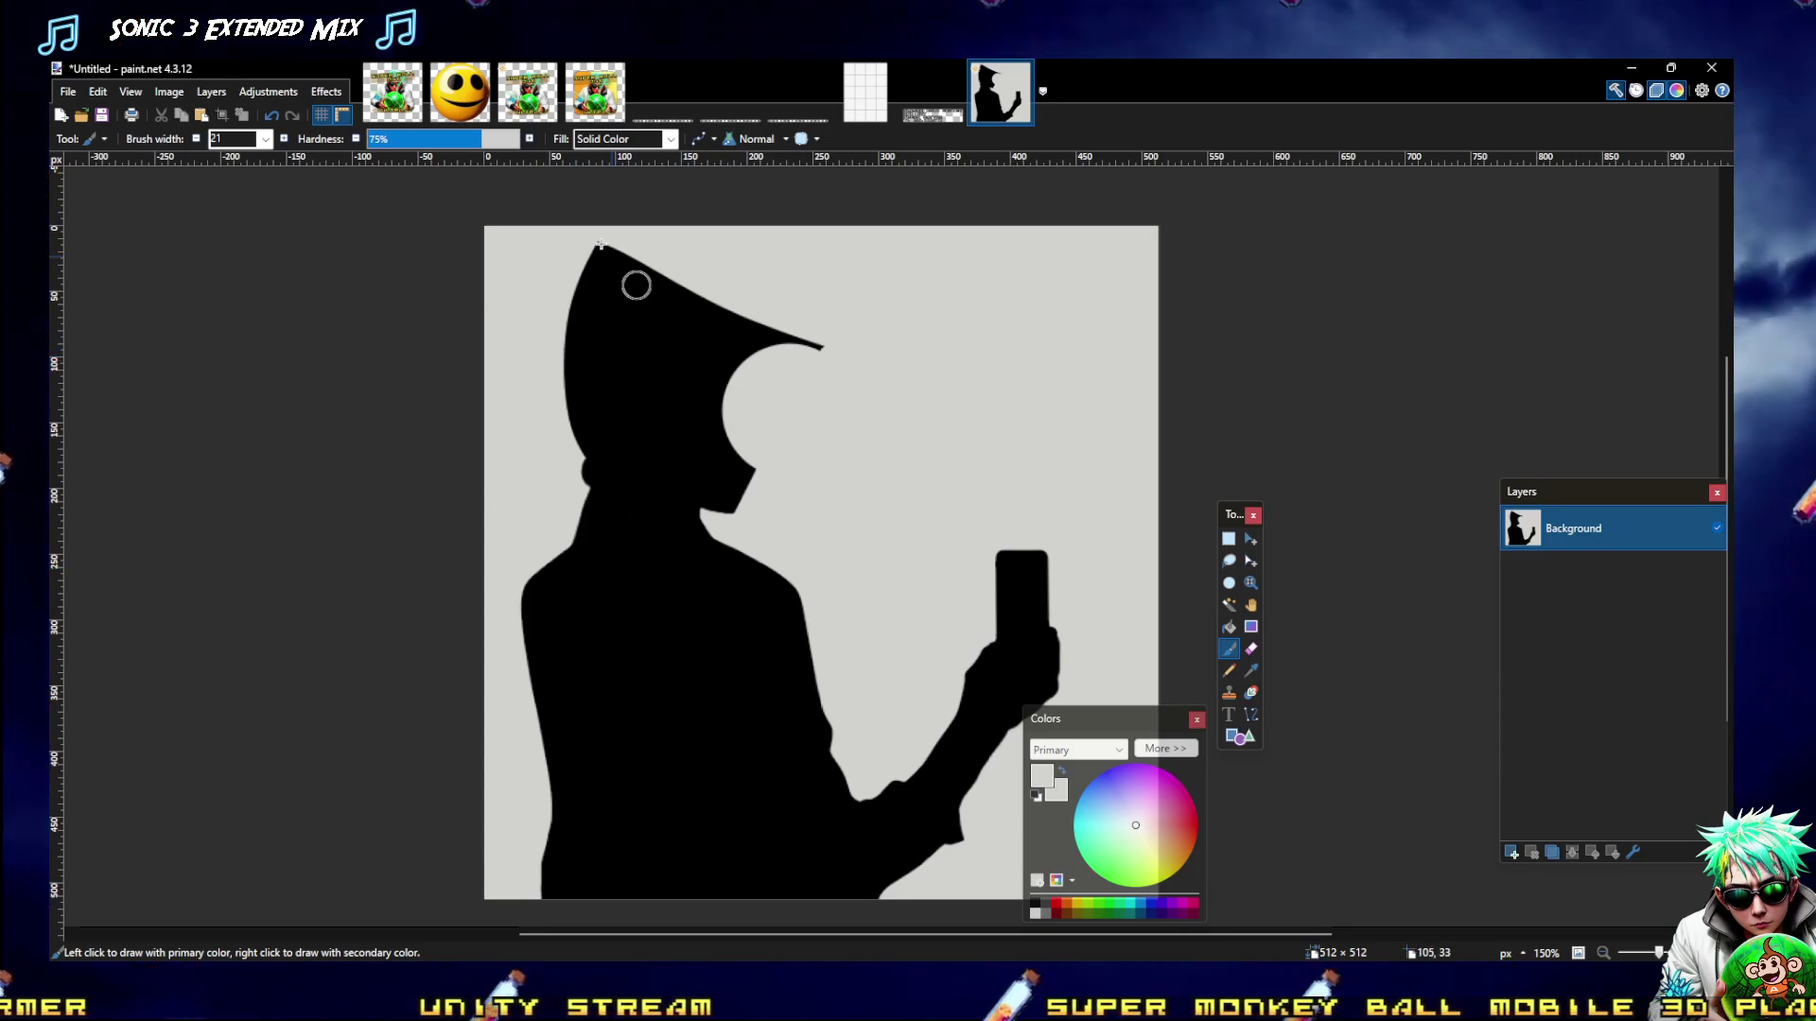
{"action": "left_click", "coordinate": [452, 87]}
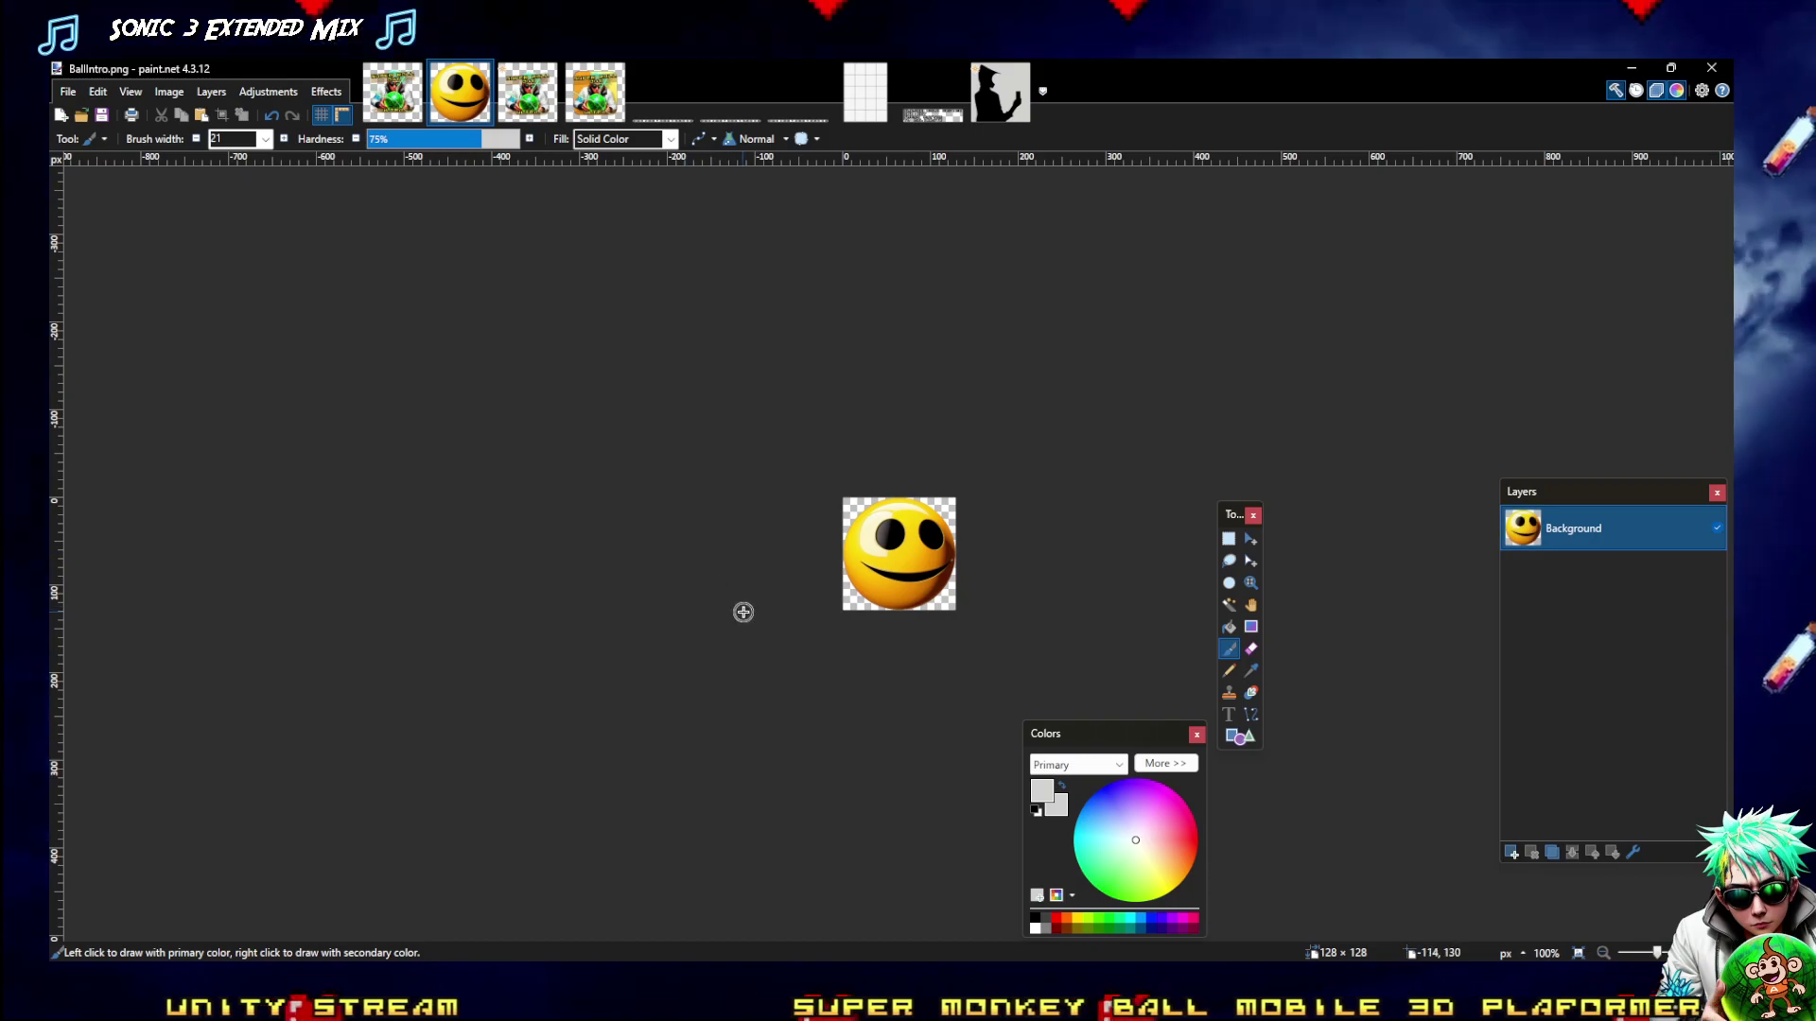
Back on the silhouette, draw a line across the neck and bend it lower
{"action": "left_click", "coordinate": [999, 92]}
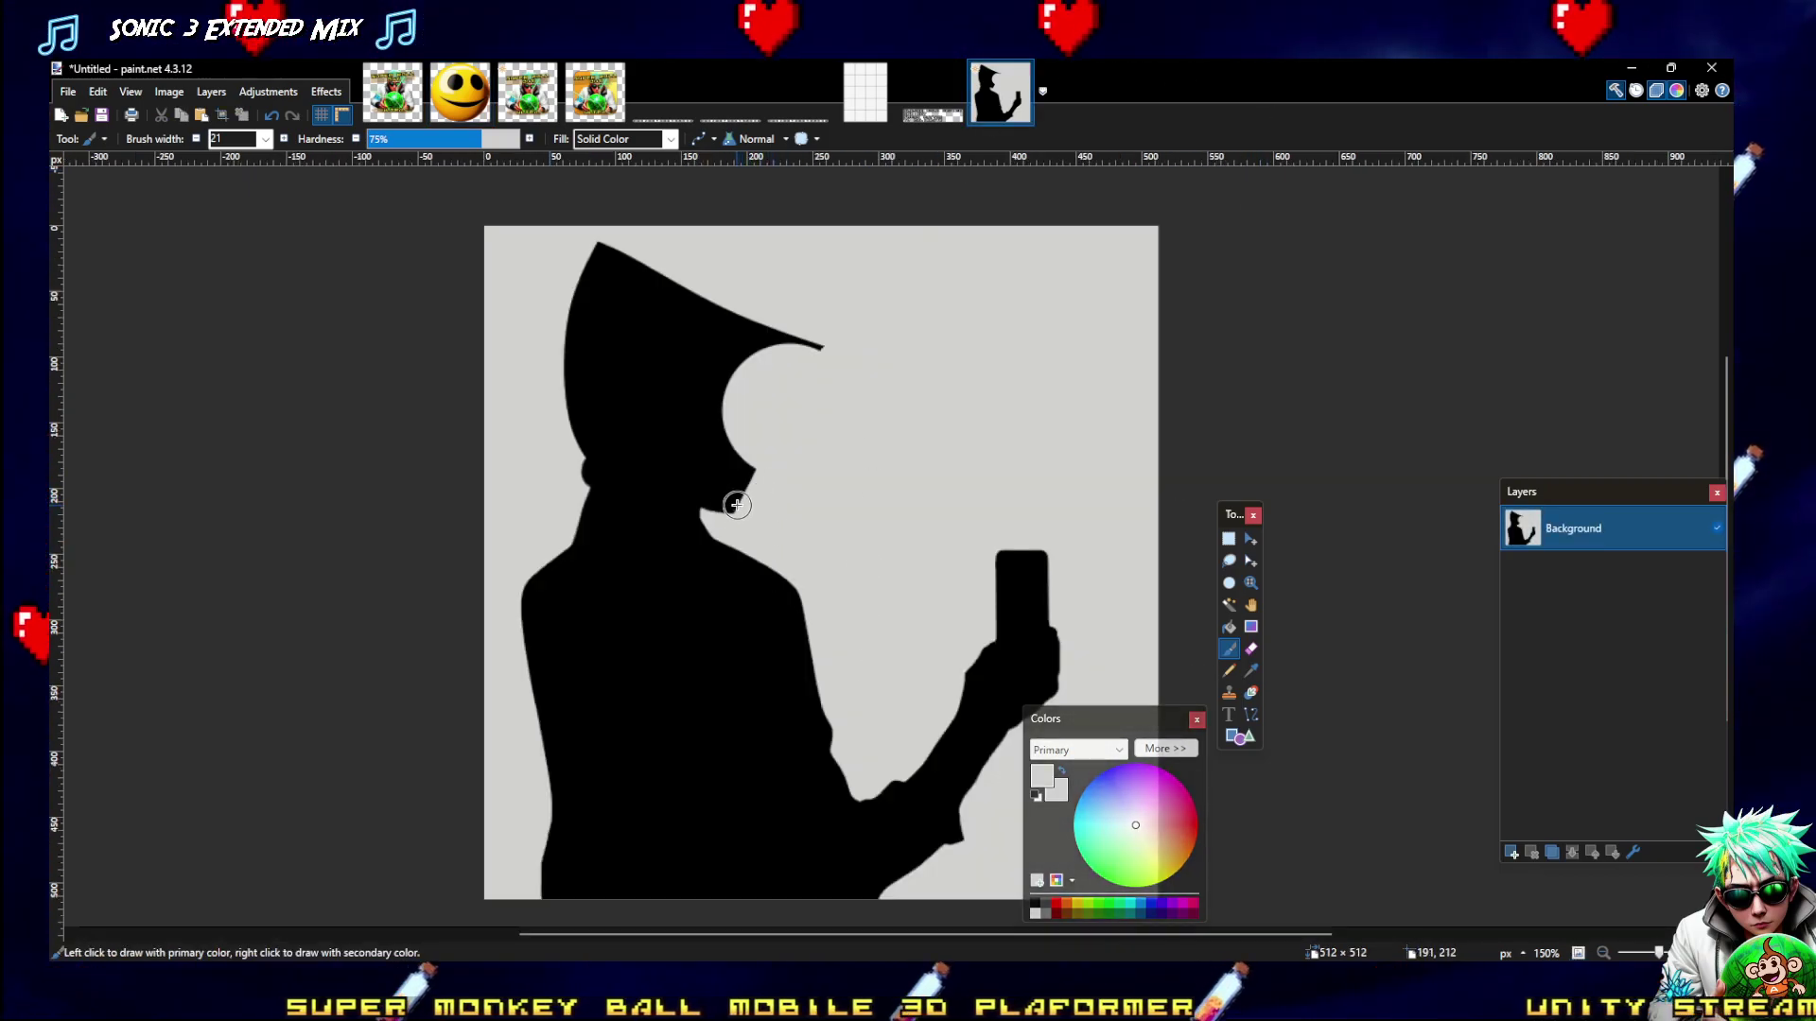
{"action": "left_click_drag", "start_coordinate": [579, 441], "coordinate": [754, 491]}
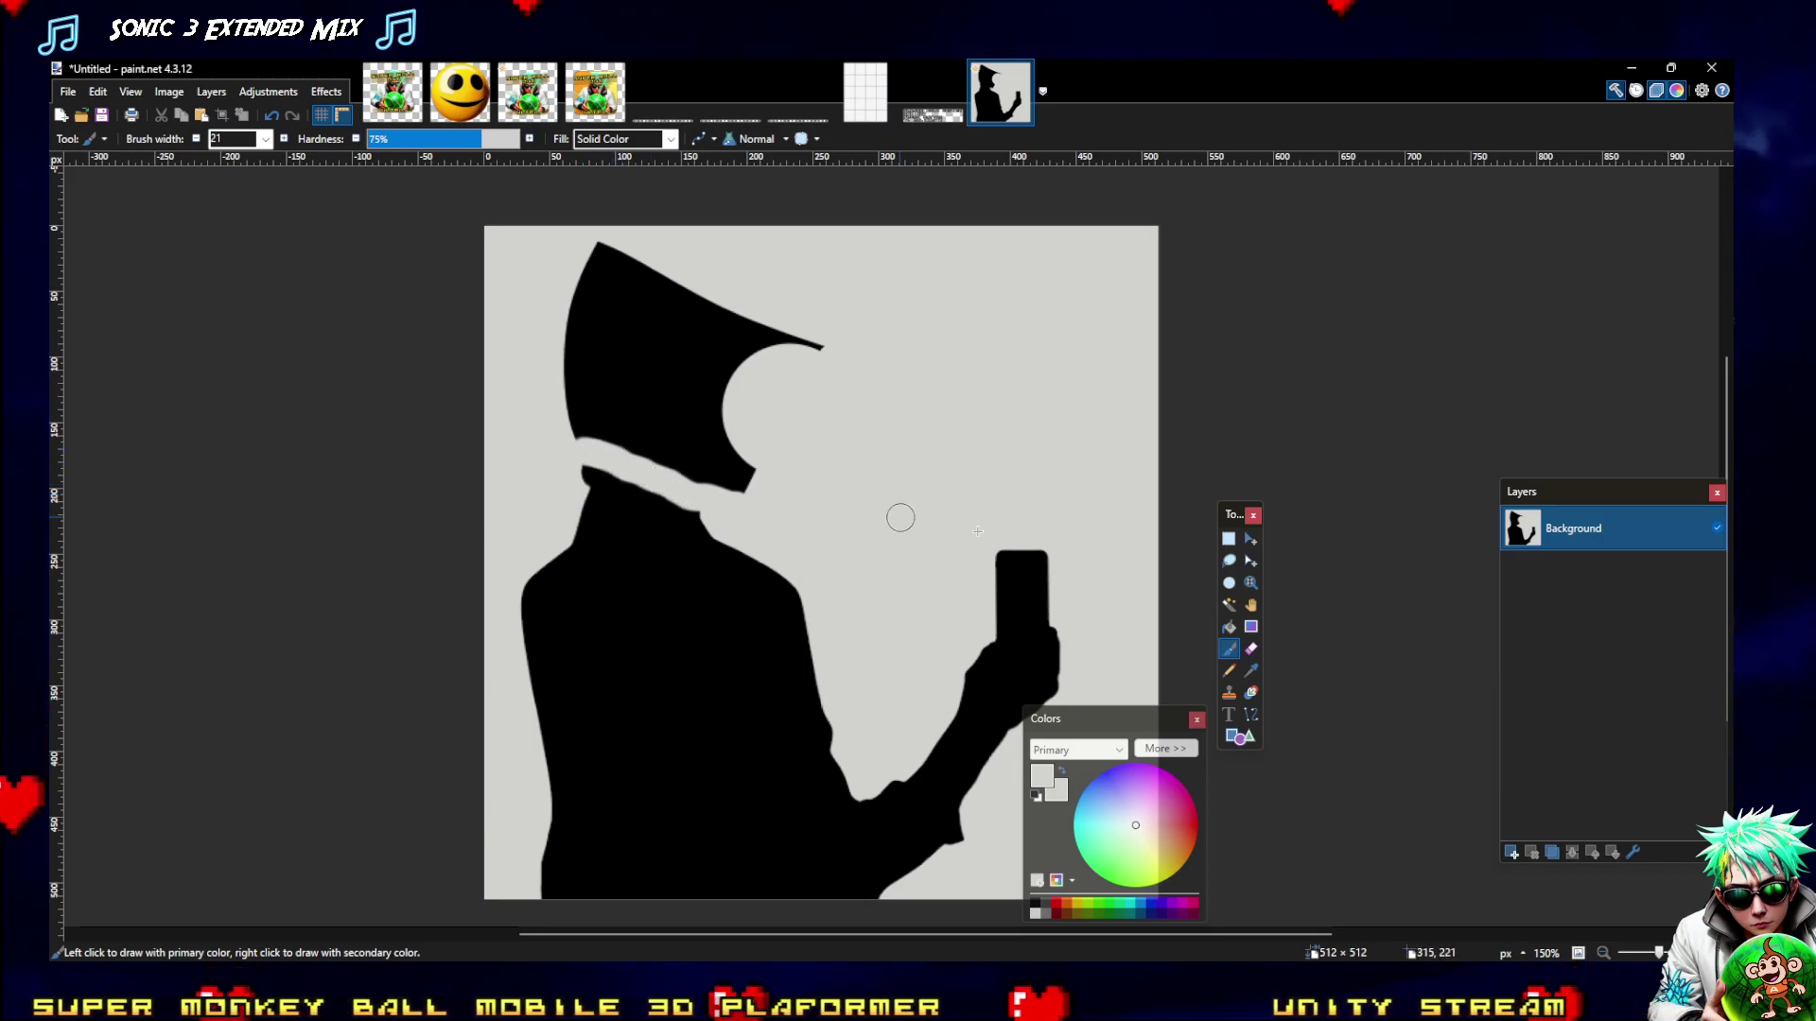
{"action": "key", "text": "ctrl+z"}
{"action": "key", "text": "o"}
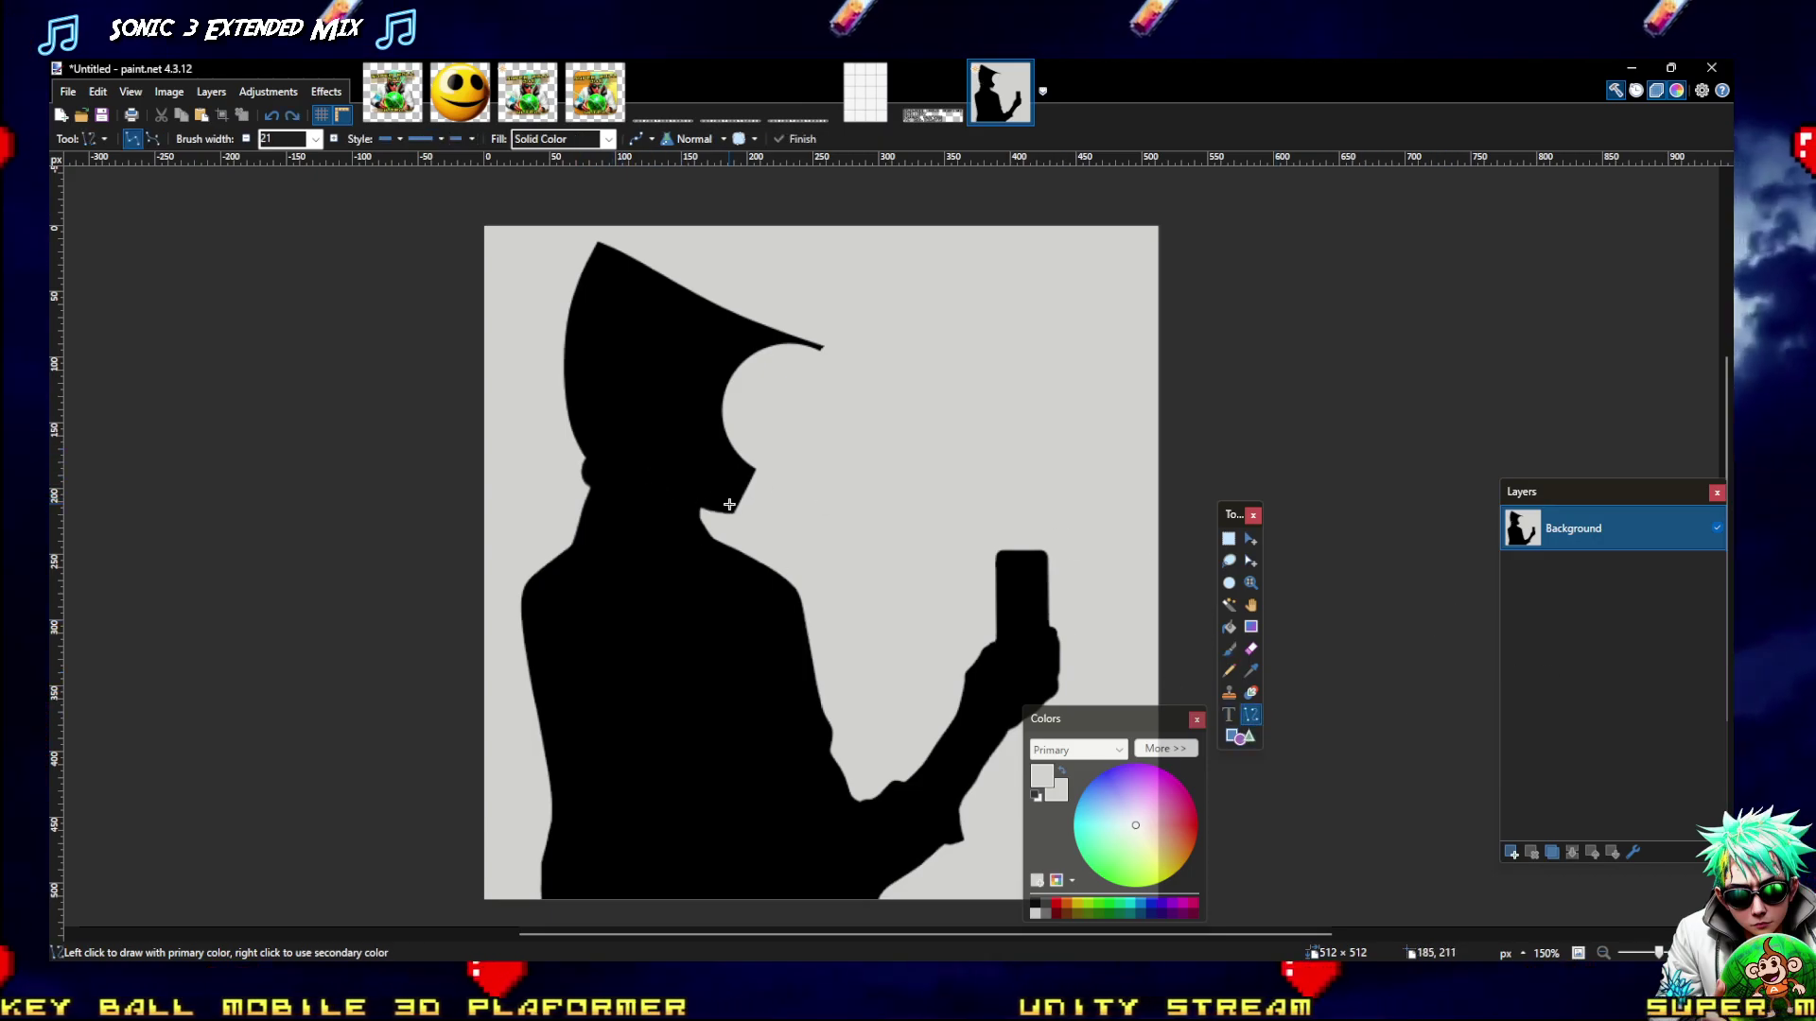
{"action": "mouse_move", "coordinate": [755, 505]}
{"action": "left_mouse_down"}
{"action": "mouse_move", "coordinate": [438, 434]}
{"action": "mouse_move", "coordinate": [512, 437]}
{"action": "mouse_move", "coordinate": [591, 472]}
{"action": "left_mouse_up"}
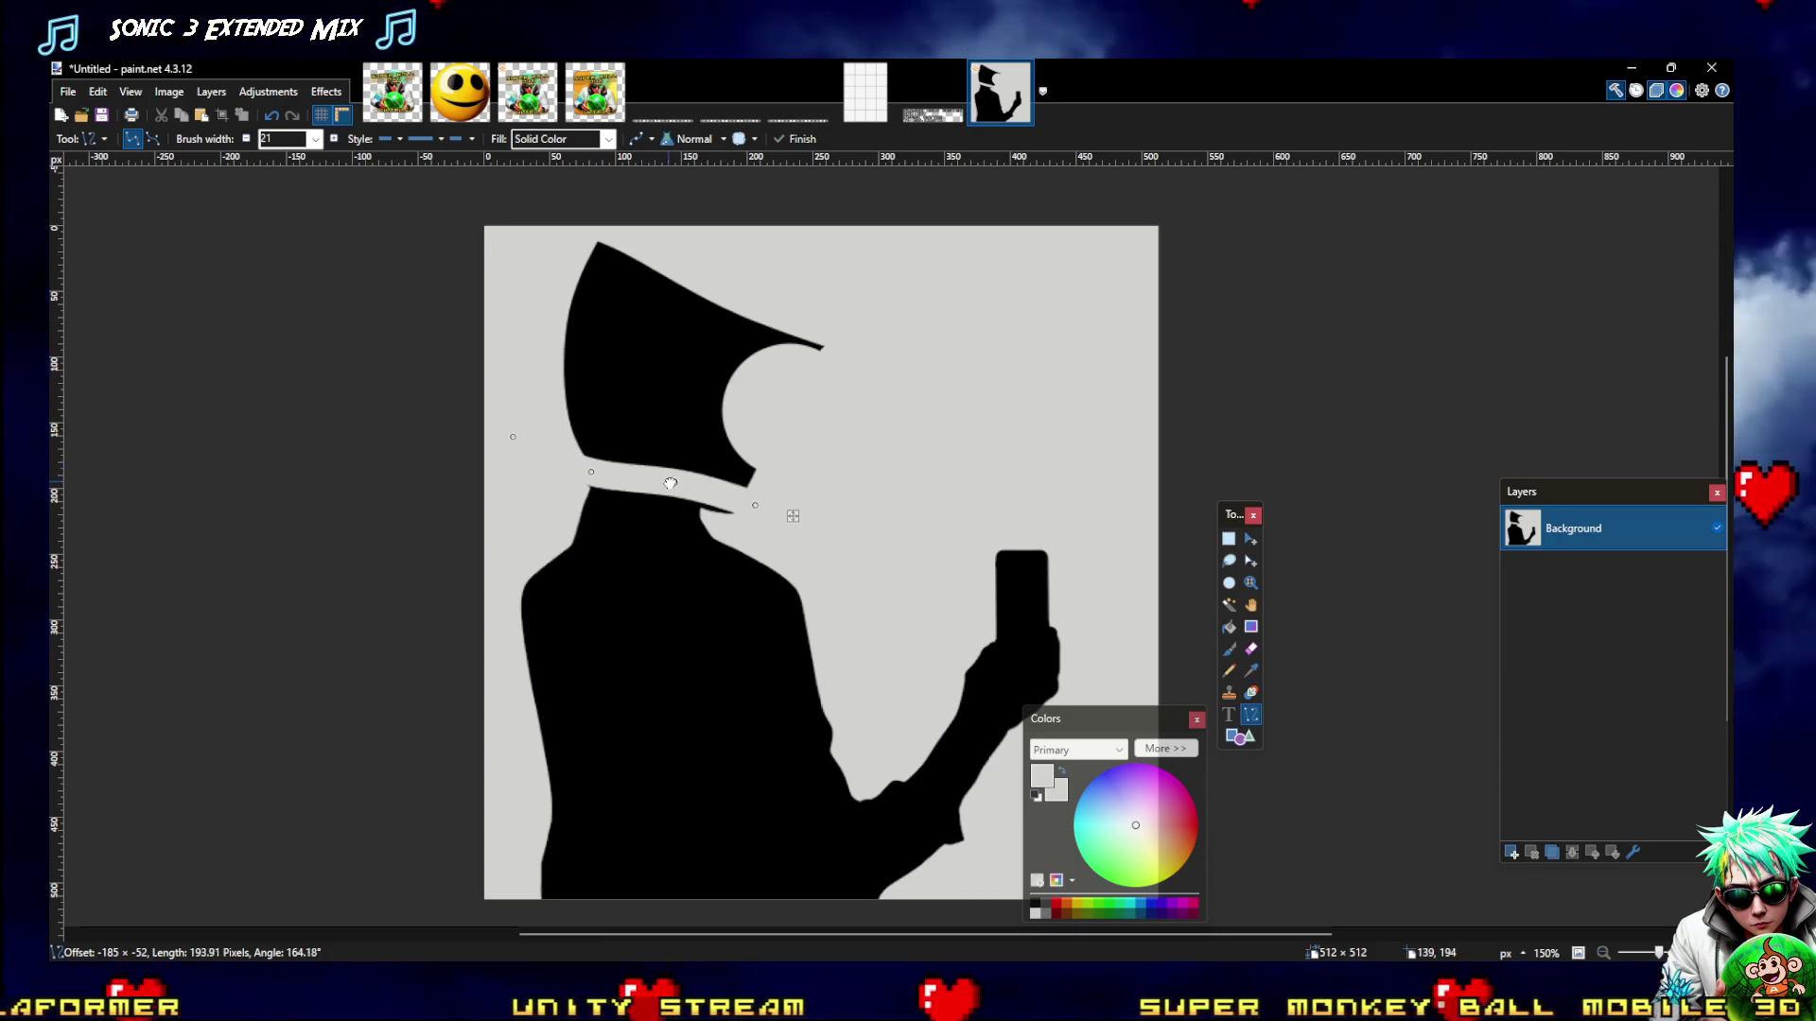
{"action": "left_click_drag", "start_coordinate": [671, 483], "coordinate": [591, 476]}
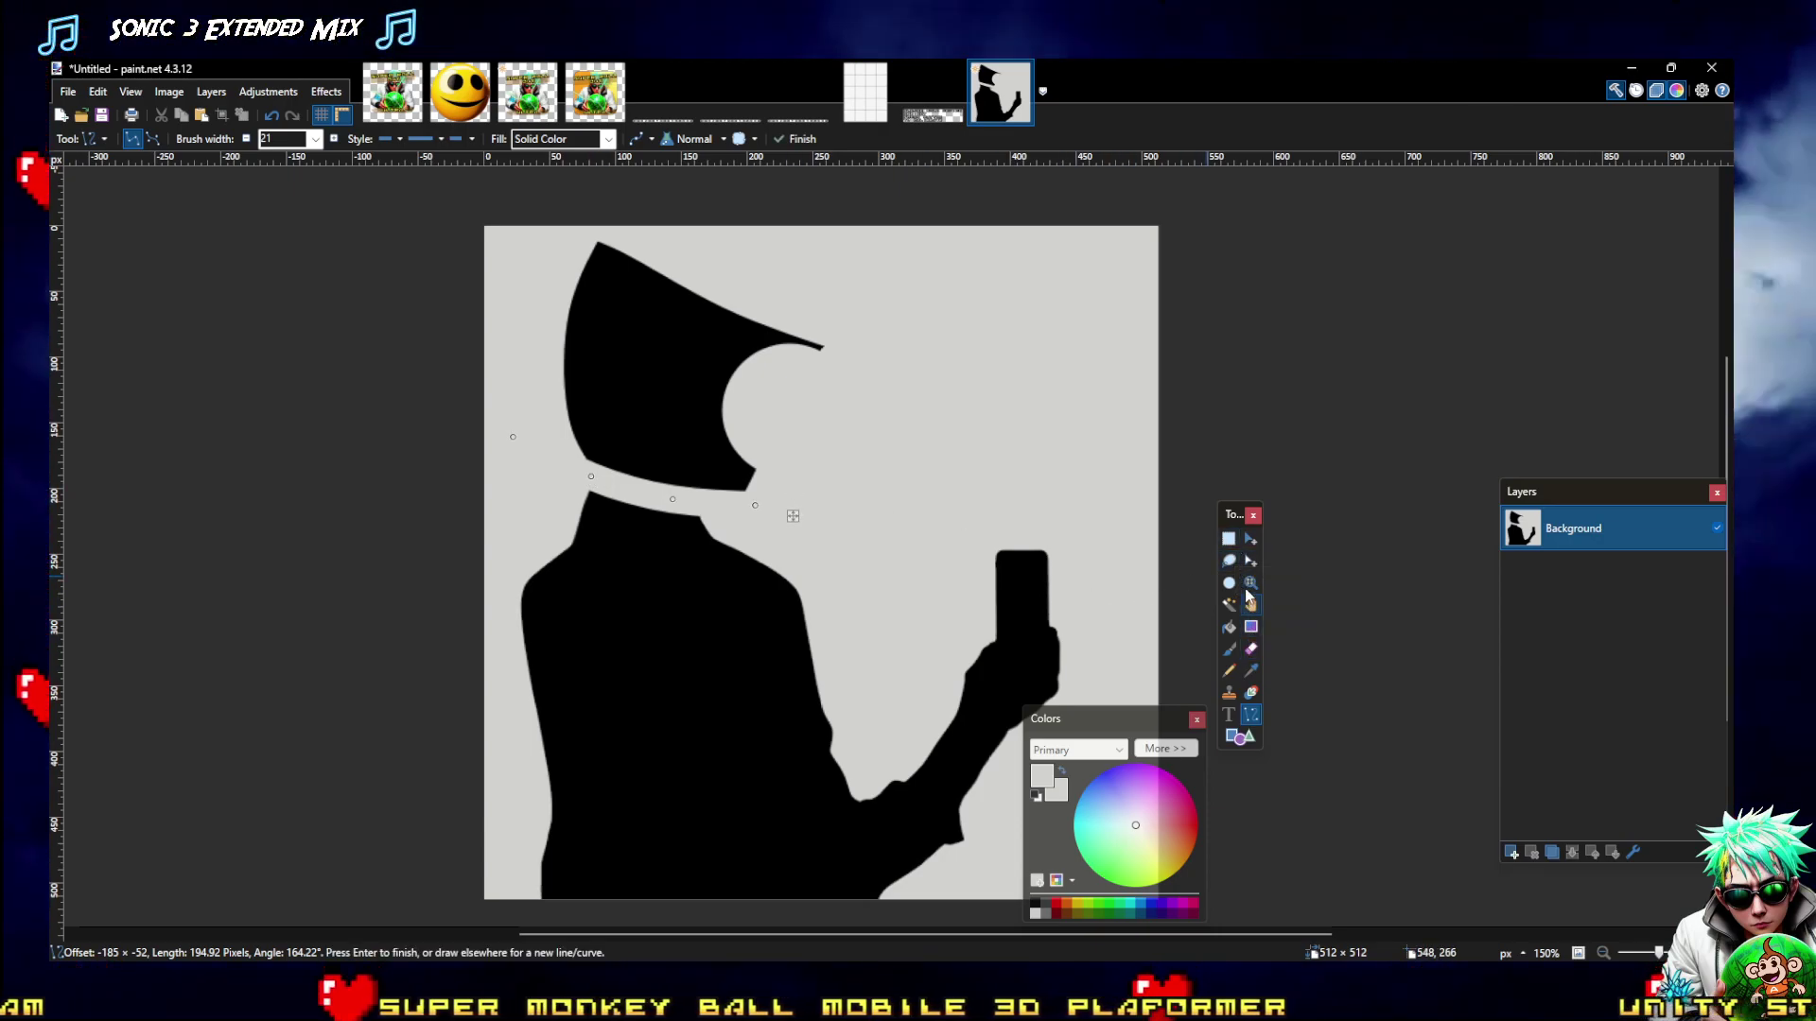
{"action": "left_click", "coordinate": [1229, 649]}
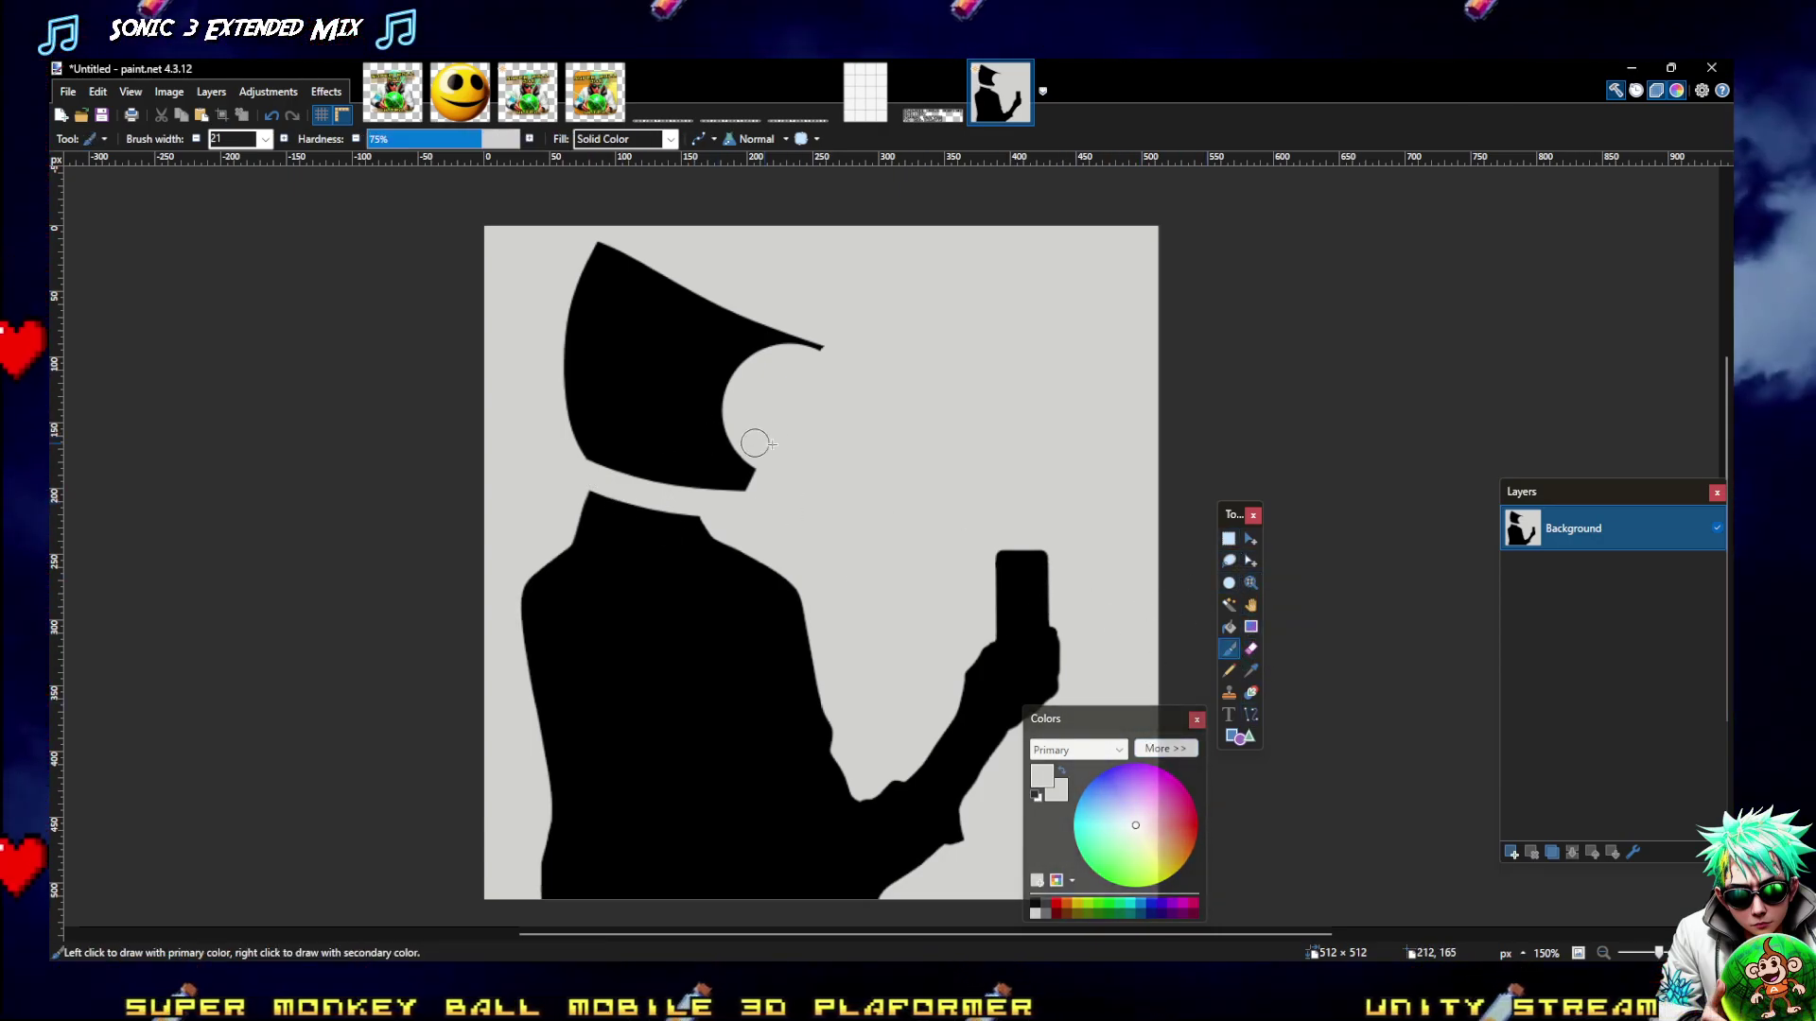
Paint light grey under the black head to widen the neck gap and clean its edges
{"action": "left_click_drag", "start_coordinate": [752, 477], "coordinate": [568, 451]}
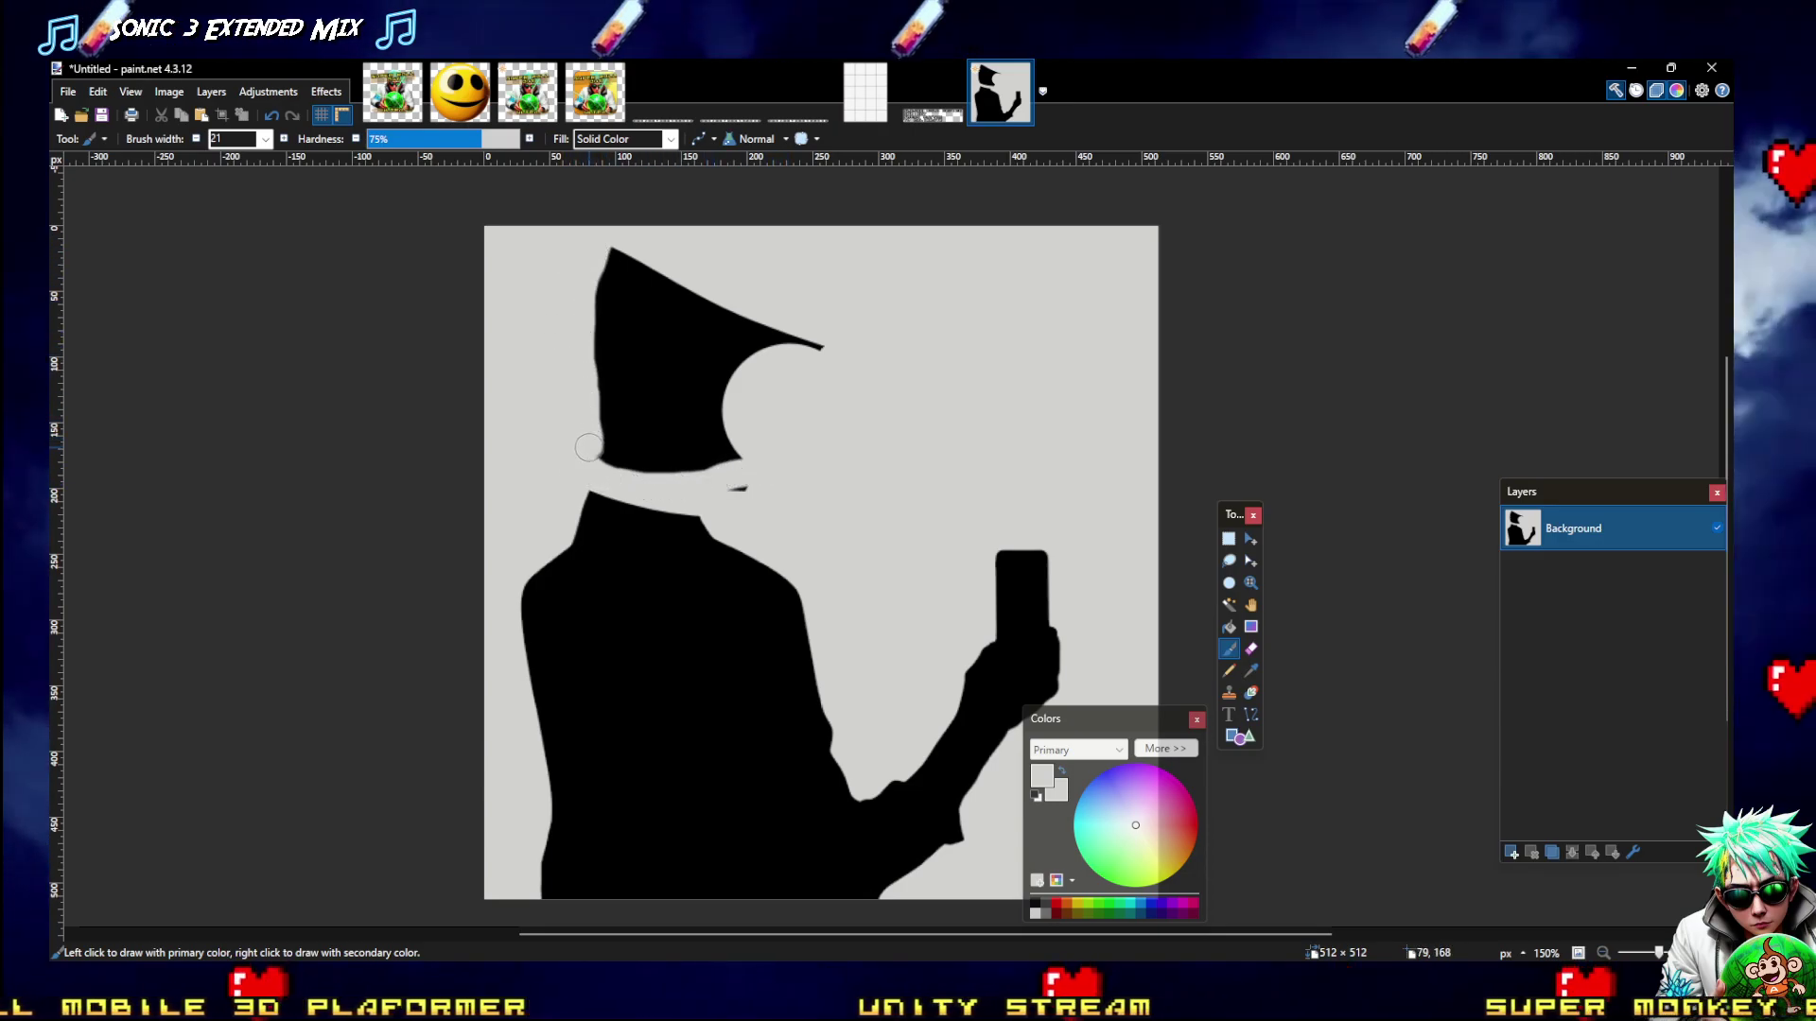
{"action": "left_click_drag", "start_coordinate": [591, 444], "coordinate": [729, 479]}
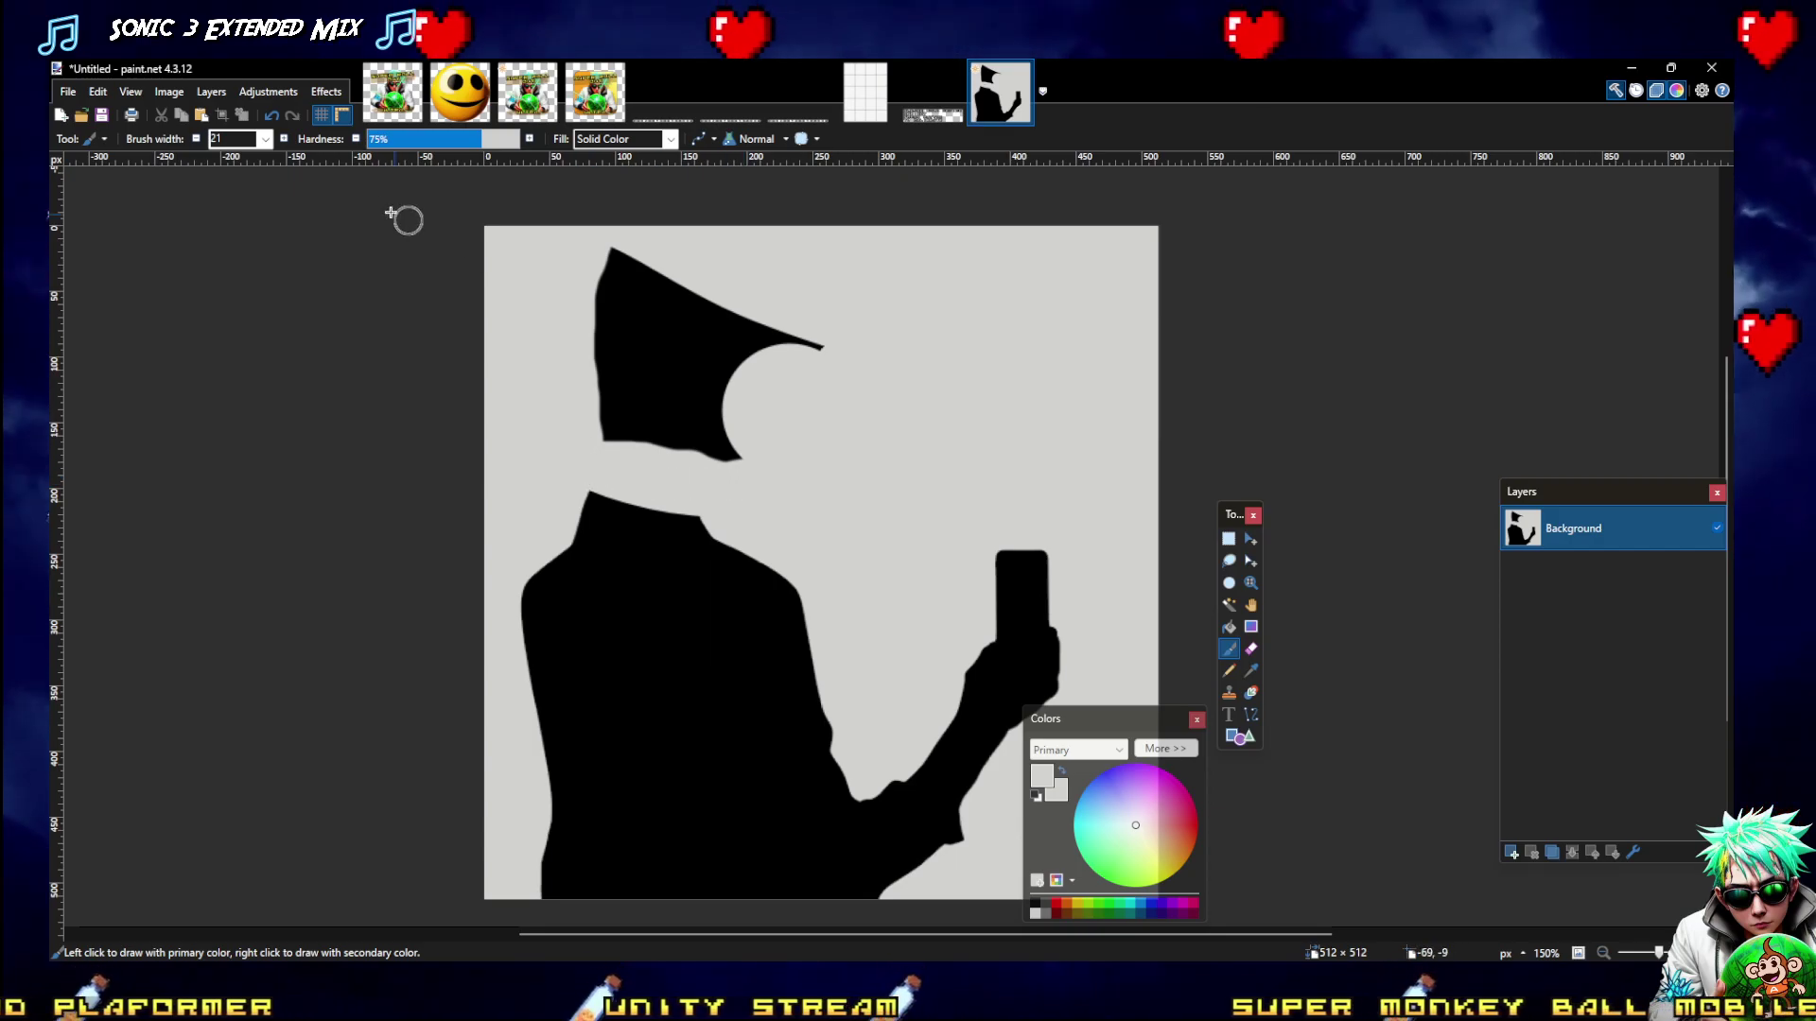
{"action": "left_click", "coordinate": [266, 139]}
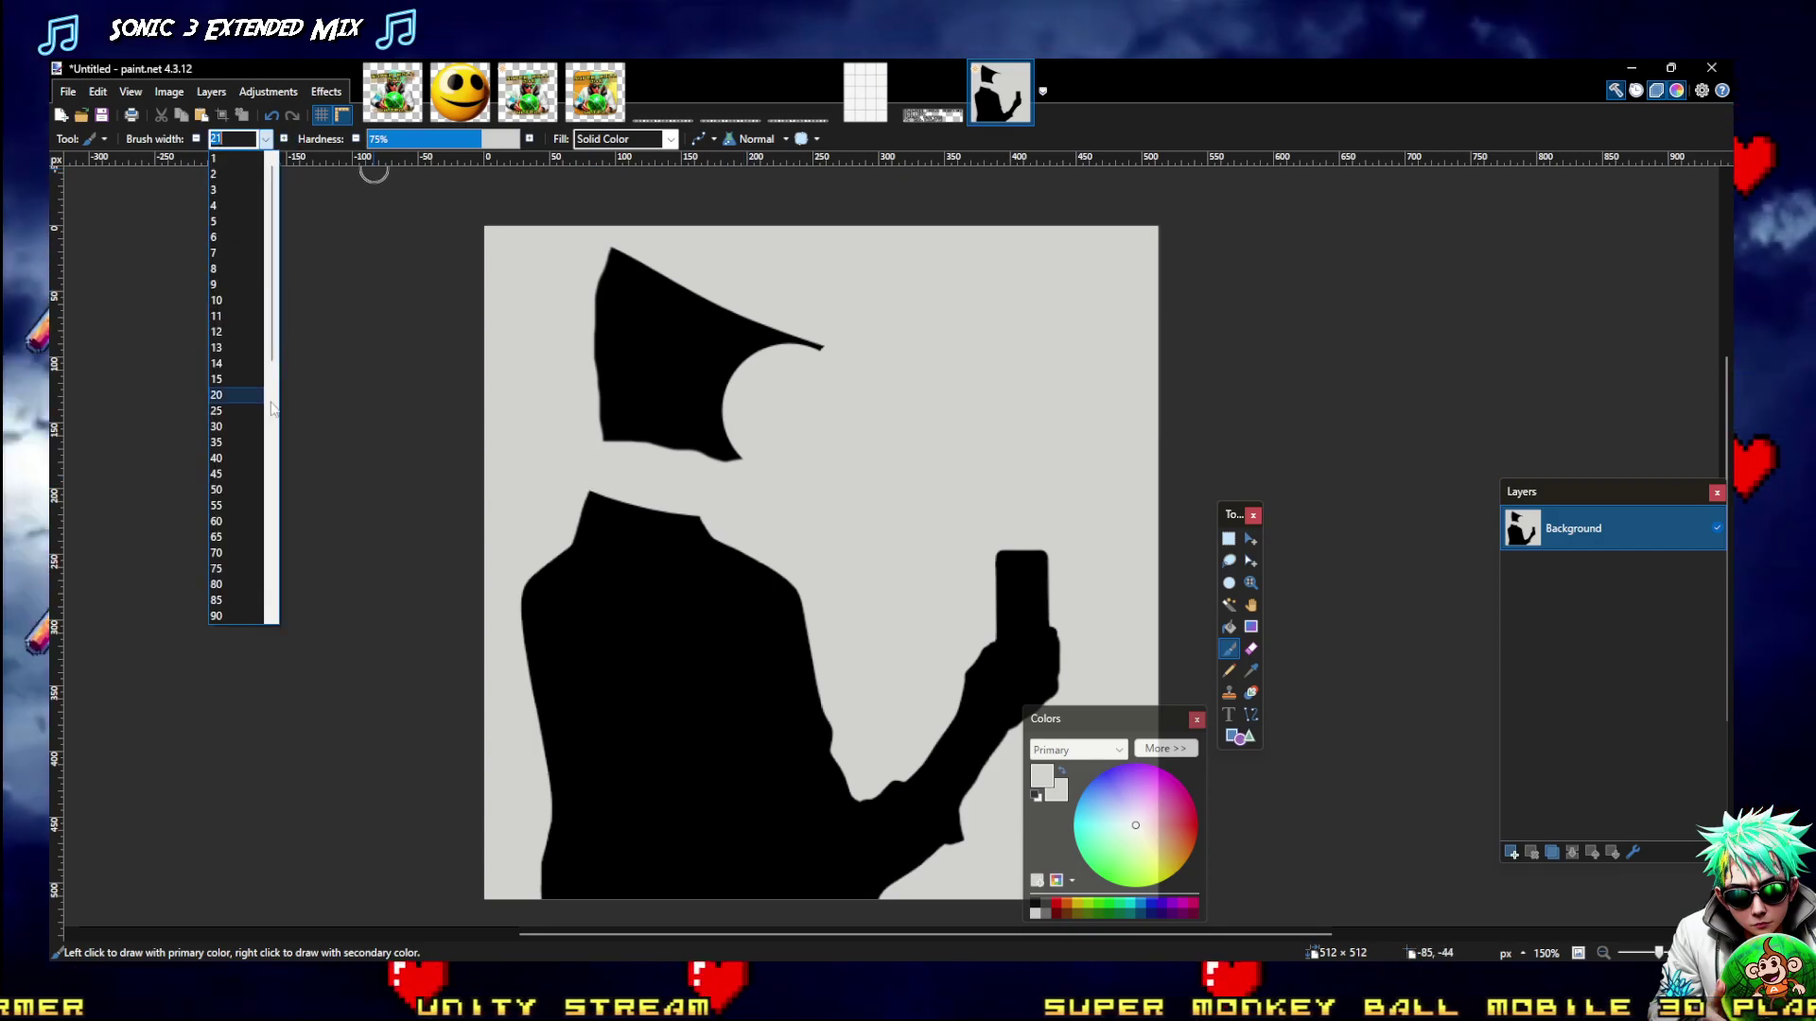
Paint out the black head with an 85-wide brush
{"action": "left_click", "coordinate": [236, 600]}
{"action": "mouse_move", "coordinate": [770, 406]}
{"action": "left_mouse_down"}
{"action": "mouse_move", "coordinate": [730, 433]}
{"action": "mouse_move", "coordinate": [580, 378]}
{"action": "mouse_move", "coordinate": [628, 275]}
{"action": "mouse_move", "coordinate": [750, 365]}
{"action": "mouse_move", "coordinate": [691, 354]}
{"action": "left_mouse_up"}
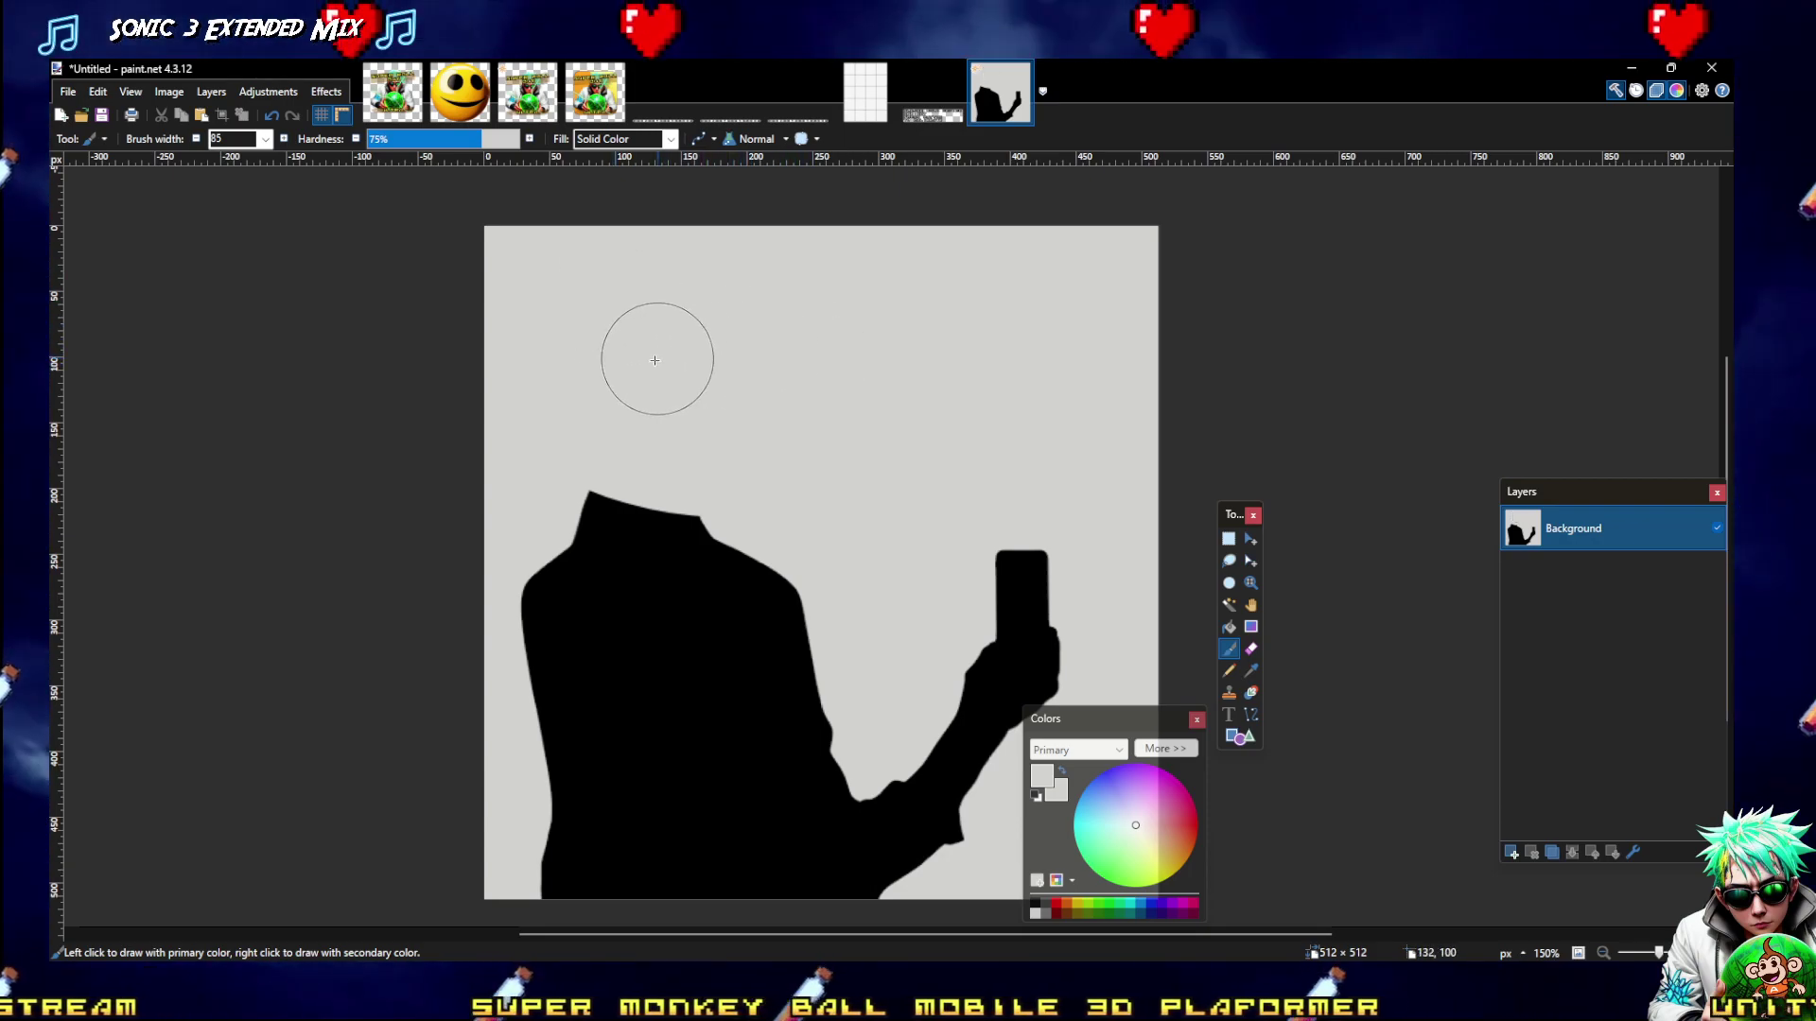
{"action": "key", "text": "ctrl+v"}
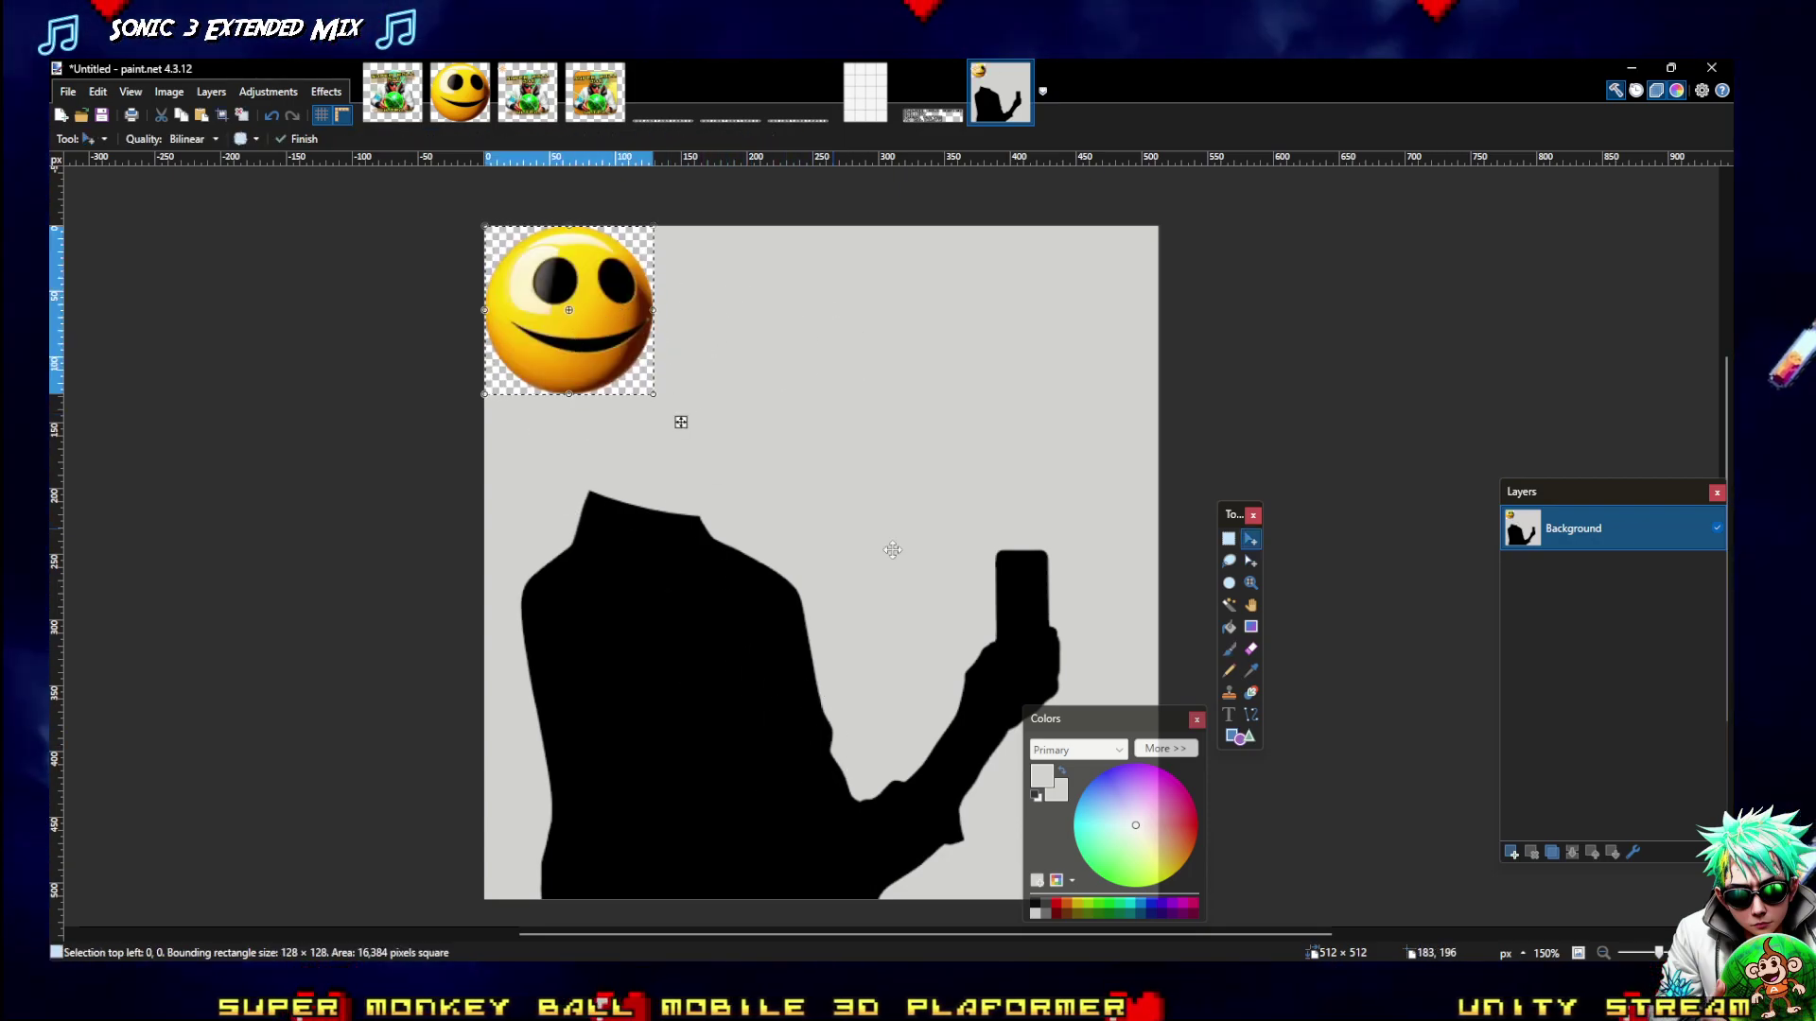
{"action": "key", "text": "ctrl+z"}
Paste the smiley onto a new layer and size it to 229×229 on the neck
{"action": "left_click", "coordinate": [1511, 854]}
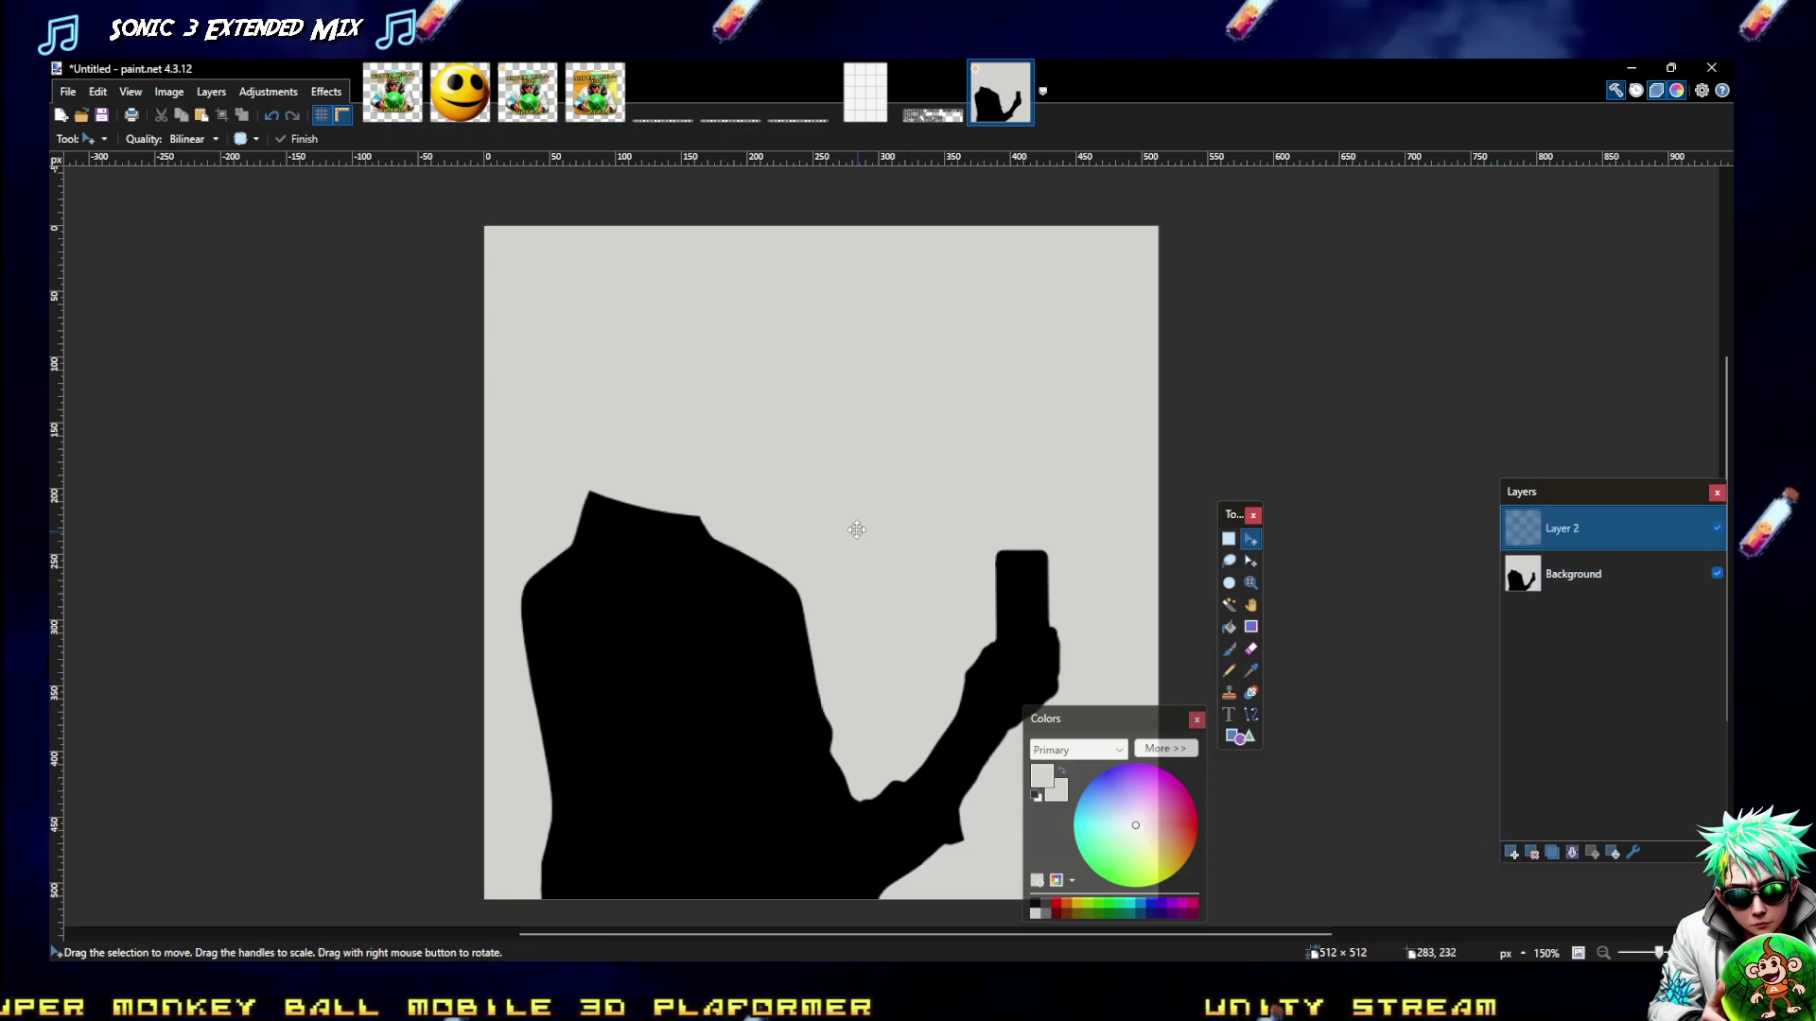
{"action": "key", "text": "ctrl+v"}
{"action": "left_click_drag", "start_coordinate": [677, 417], "coordinate": [814, 473]}
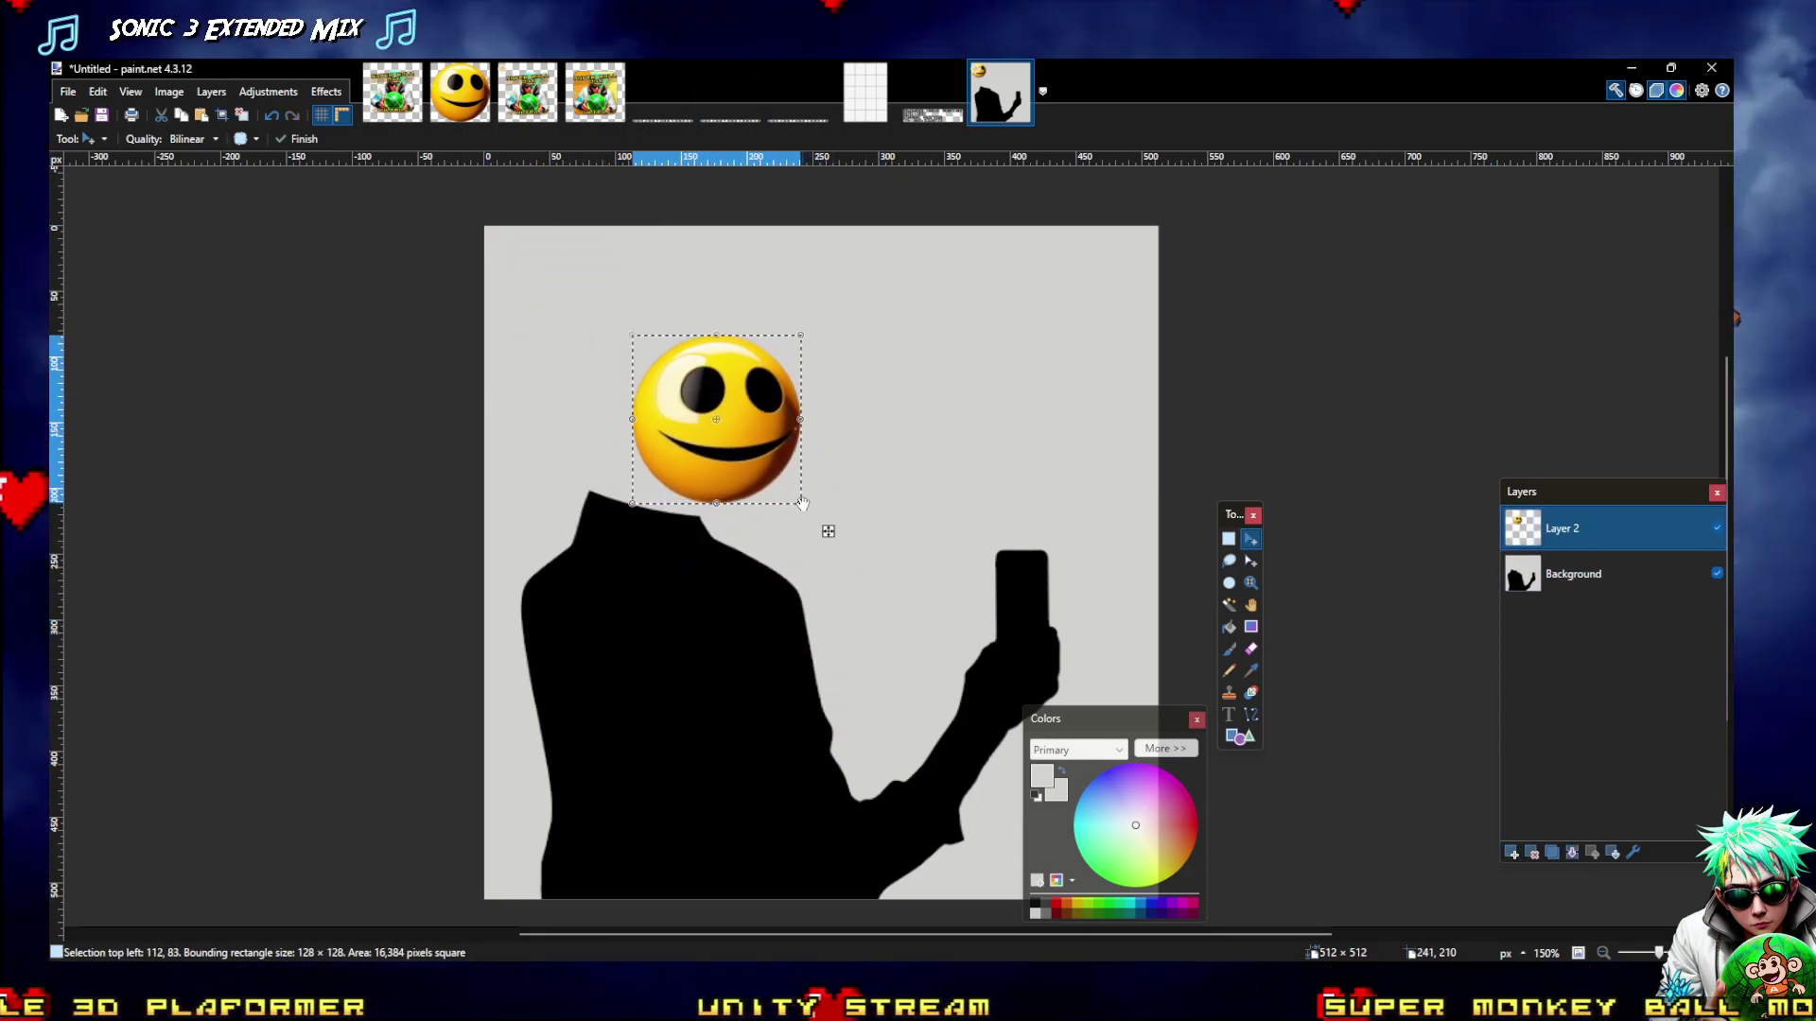
{"action": "left_click_drag", "start_coordinate": [850, 543], "coordinate": [993, 698]}
{"action": "left_click_drag", "start_coordinate": [880, 621], "coordinate": [794, 489]}
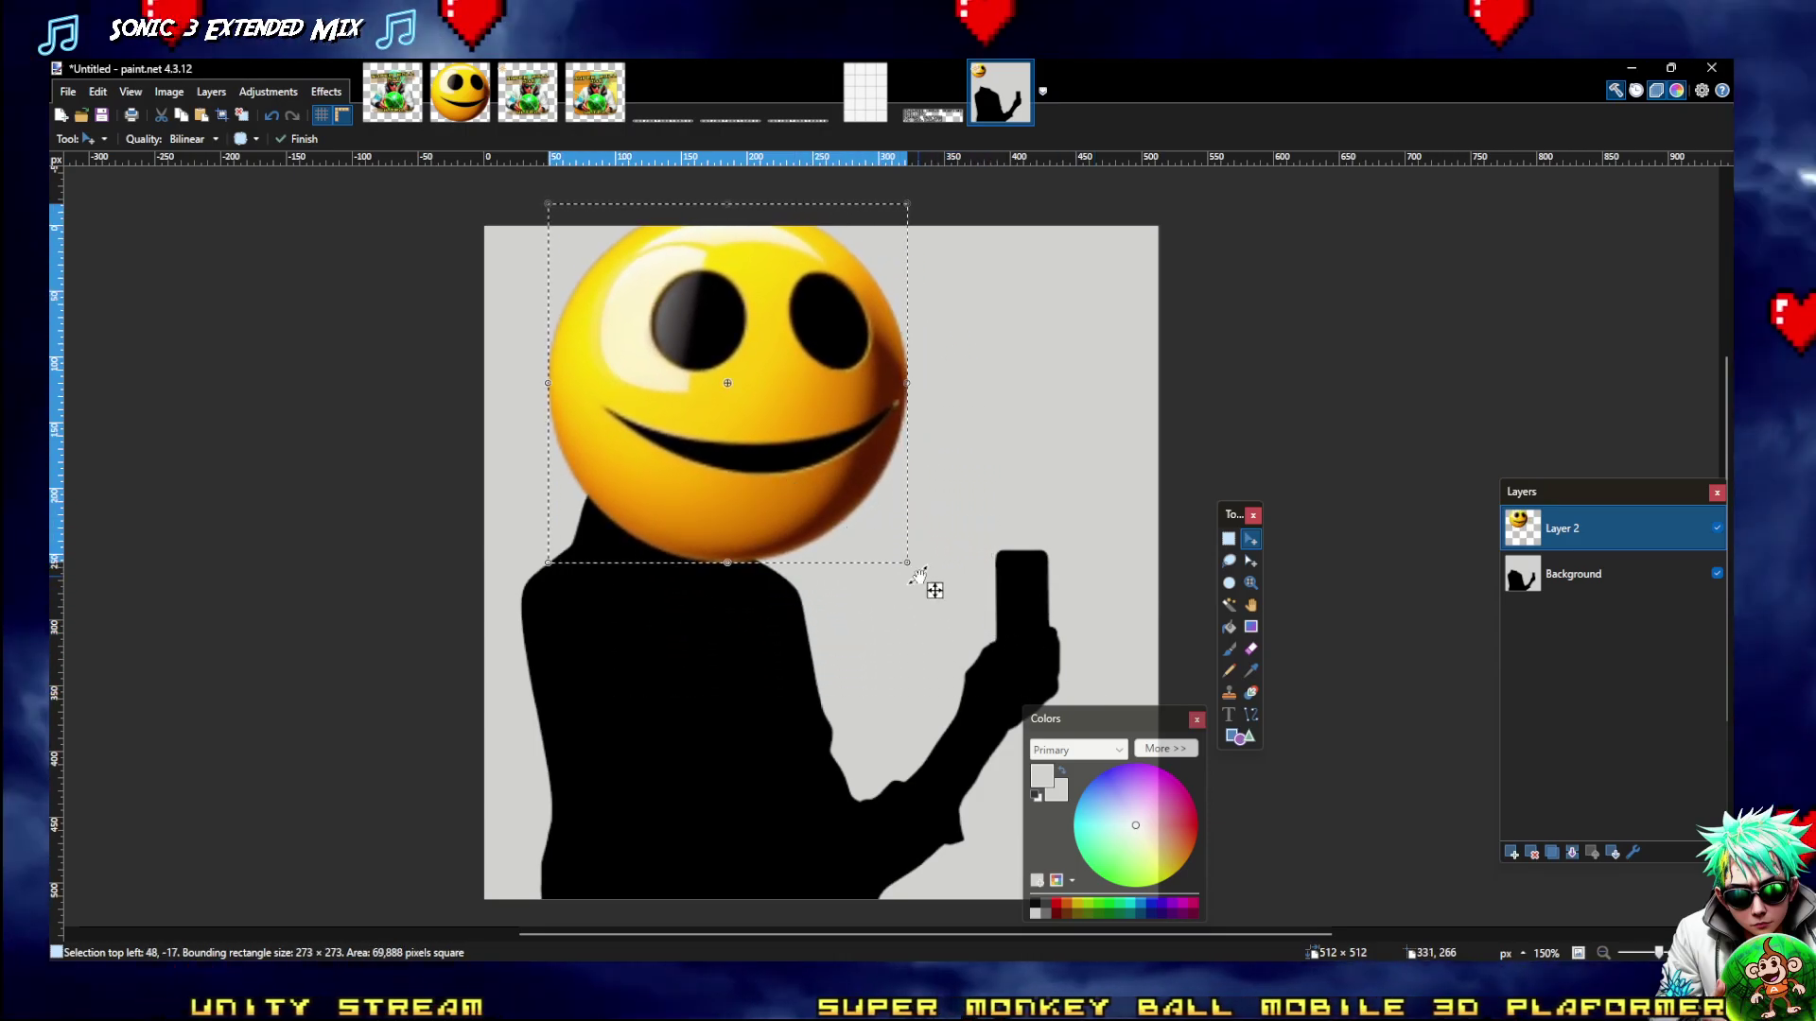
{"action": "left_click_drag", "start_coordinate": [905, 565], "coordinate": [834, 522]}
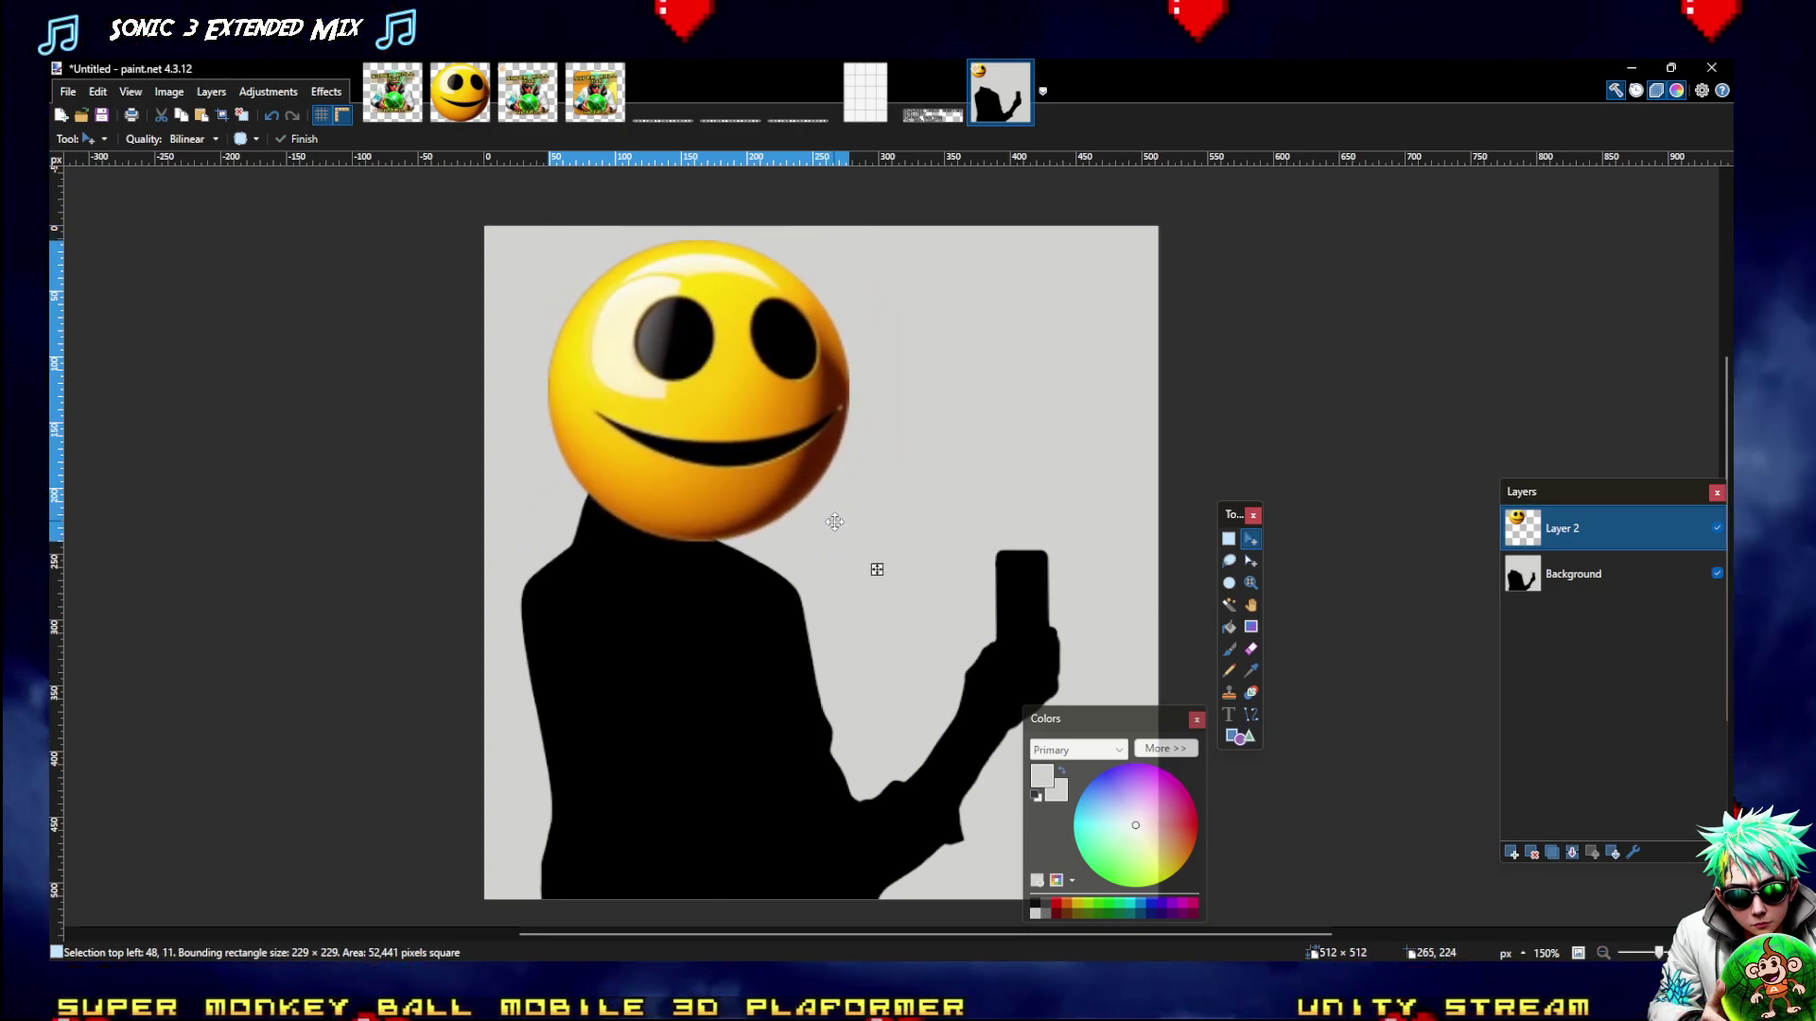
Merge the smiley layer into the Background and select the whole canvas
{"action": "left_click", "coordinate": [1228, 538]}
{"action": "left_click_drag", "start_coordinate": [1123, 724], "coordinate": [1371, 328]}
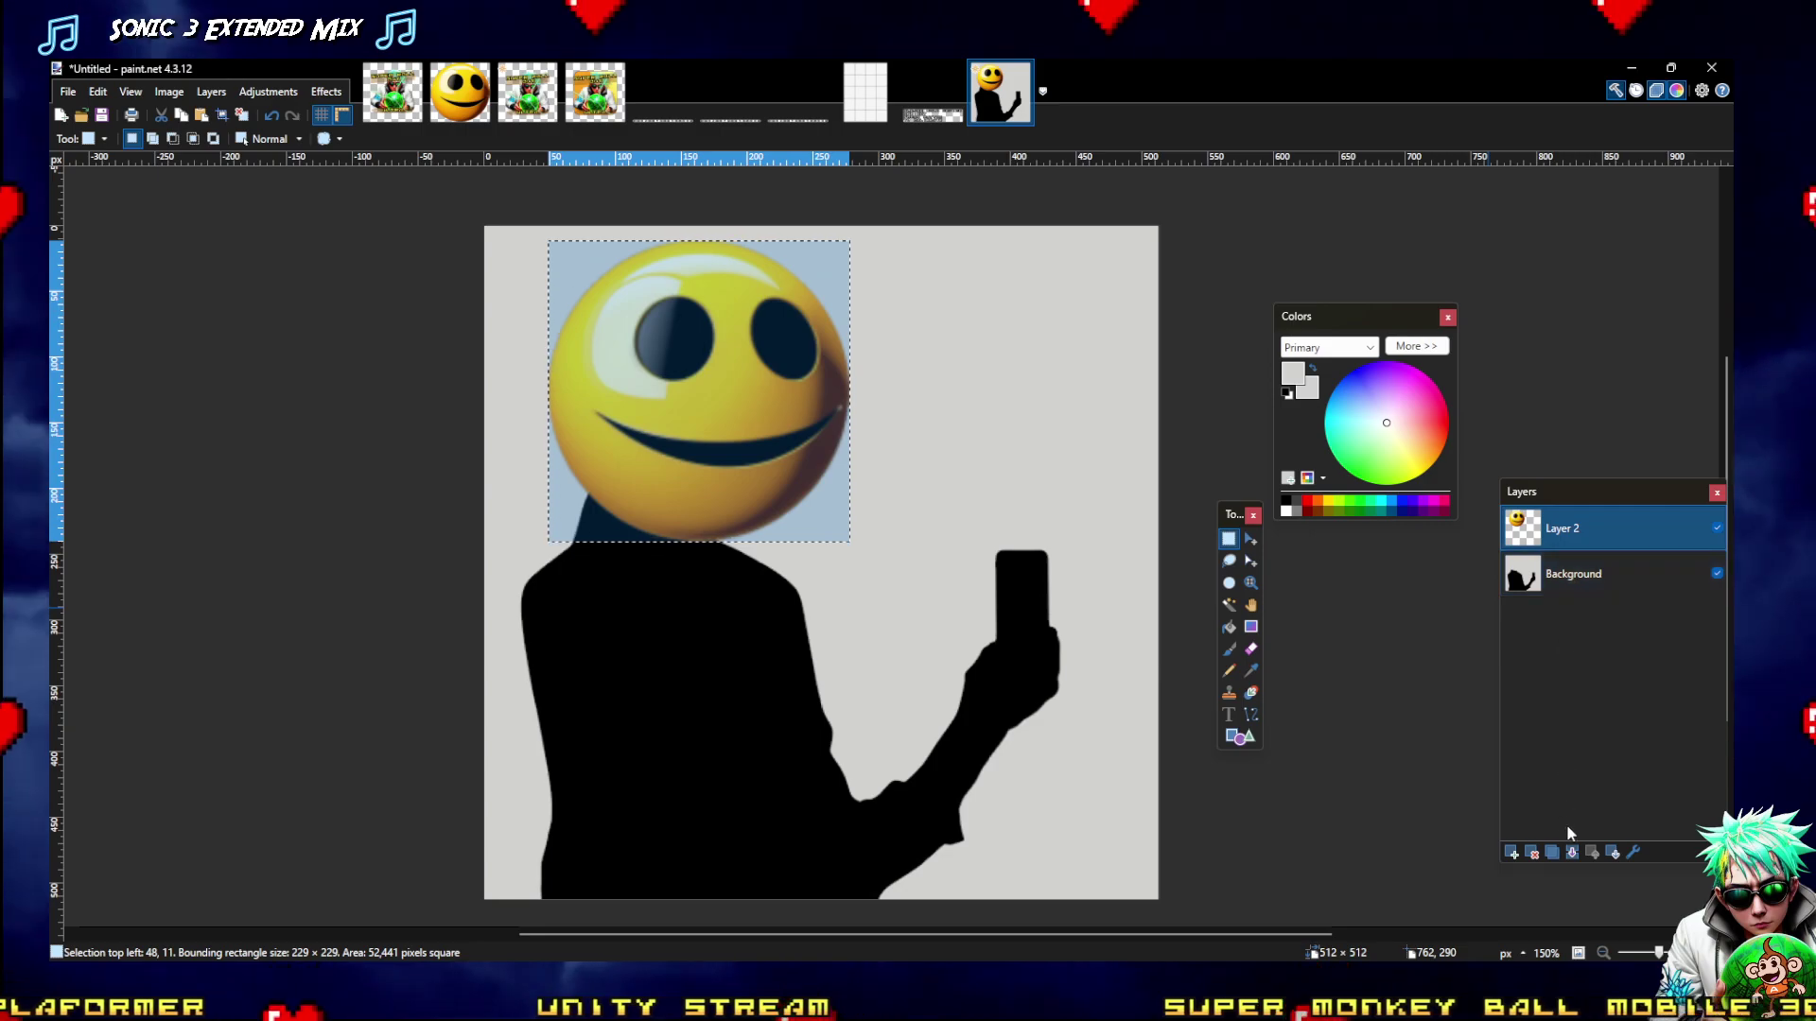
{"action": "key", "text": "ctrl+m"}
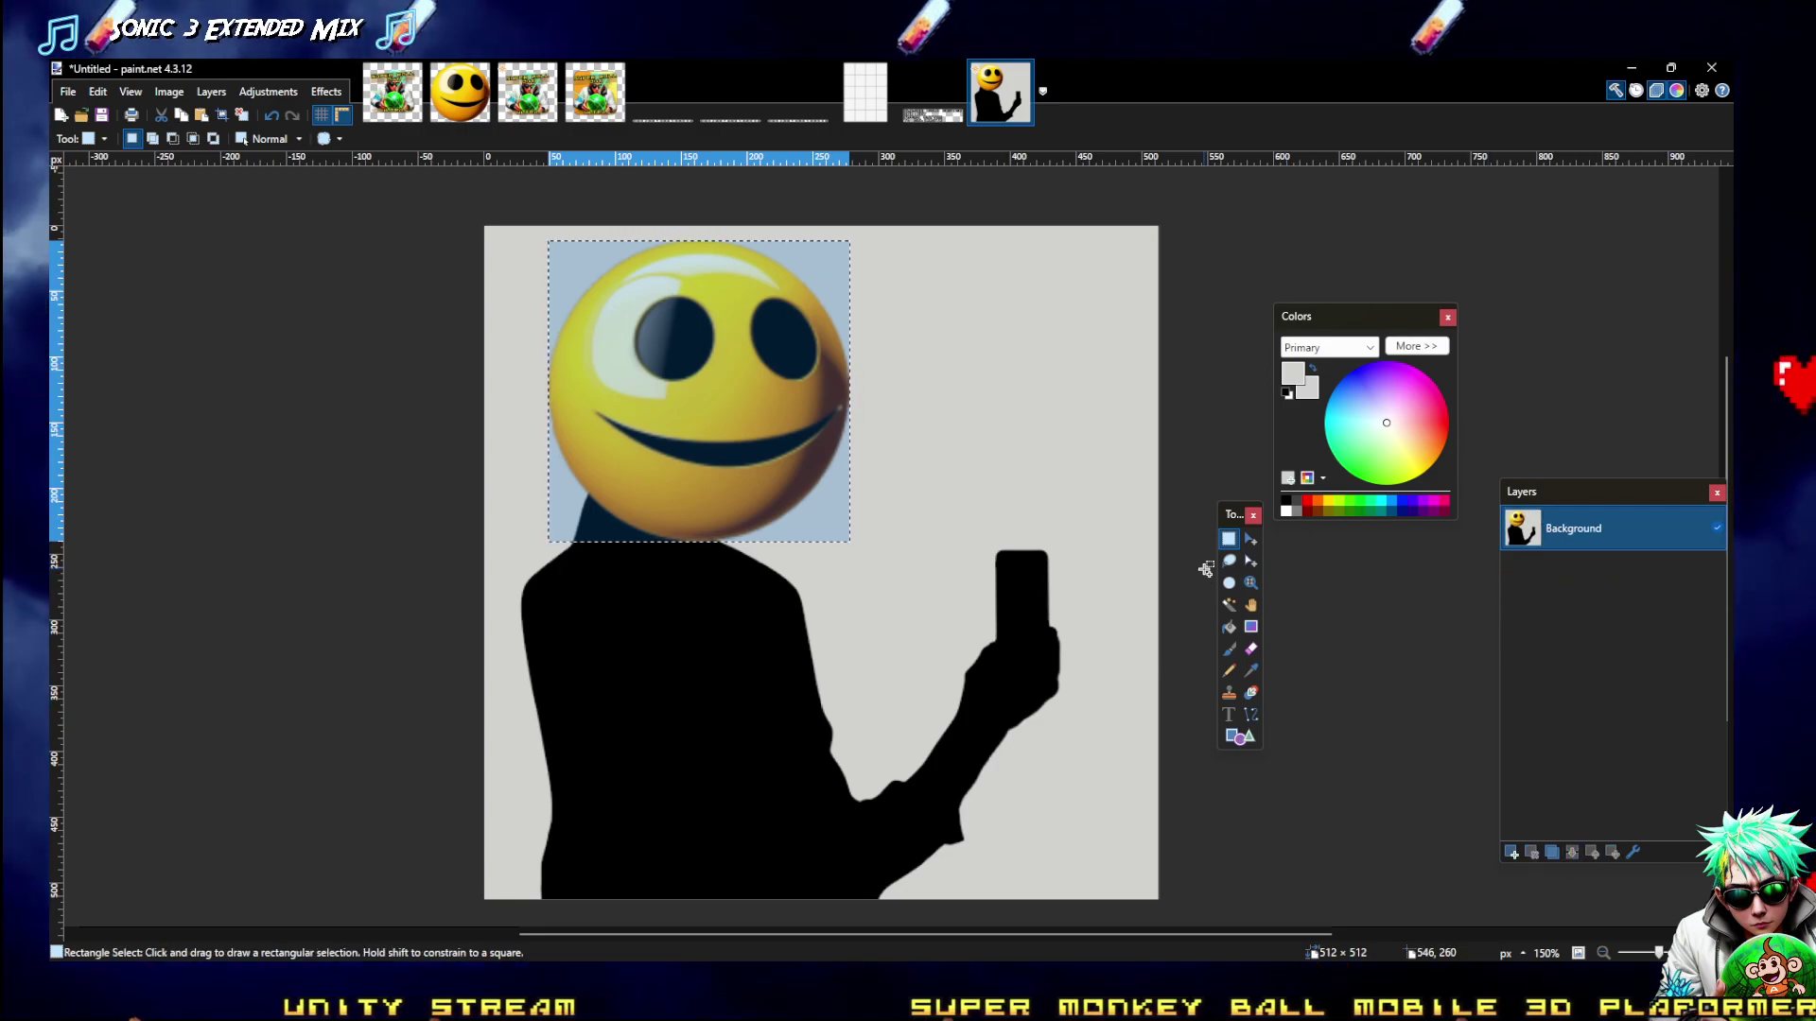
{"action": "key", "text": "ctrl+a"}
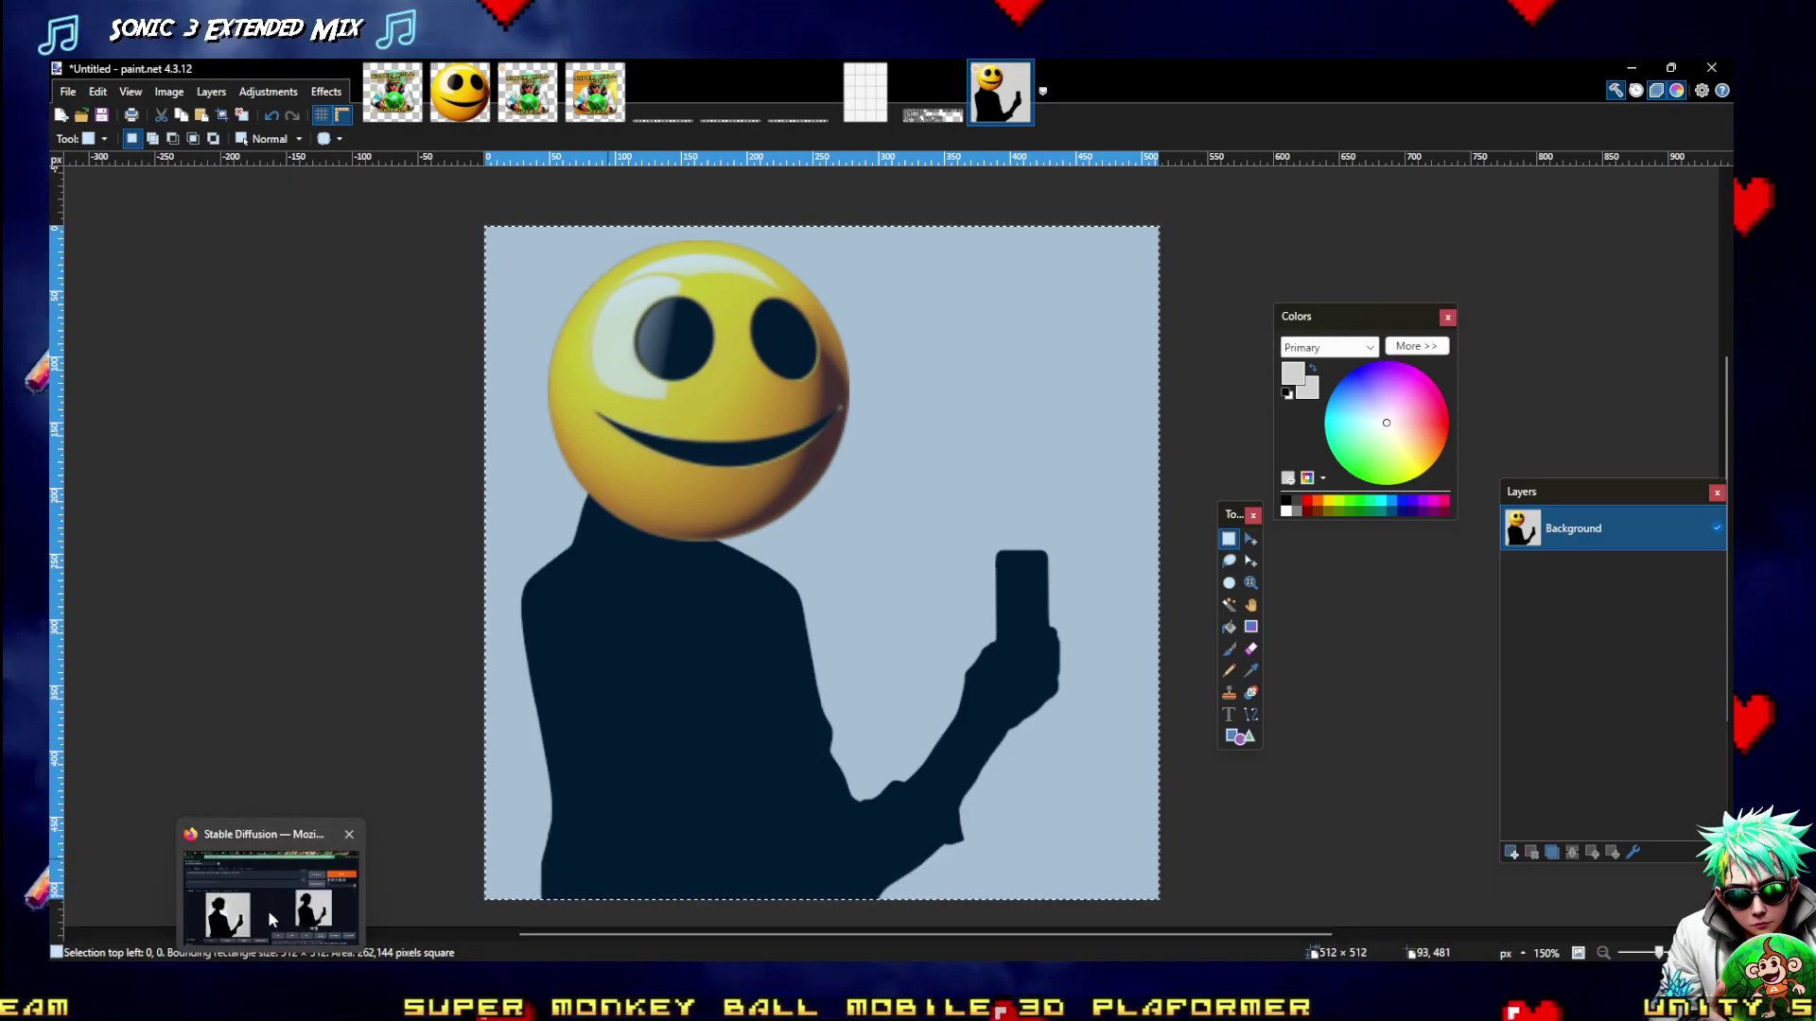
Replace the img2img input with the smiley-head silhouette and generate twice
{"action": "left_click", "coordinate": [272, 921]}
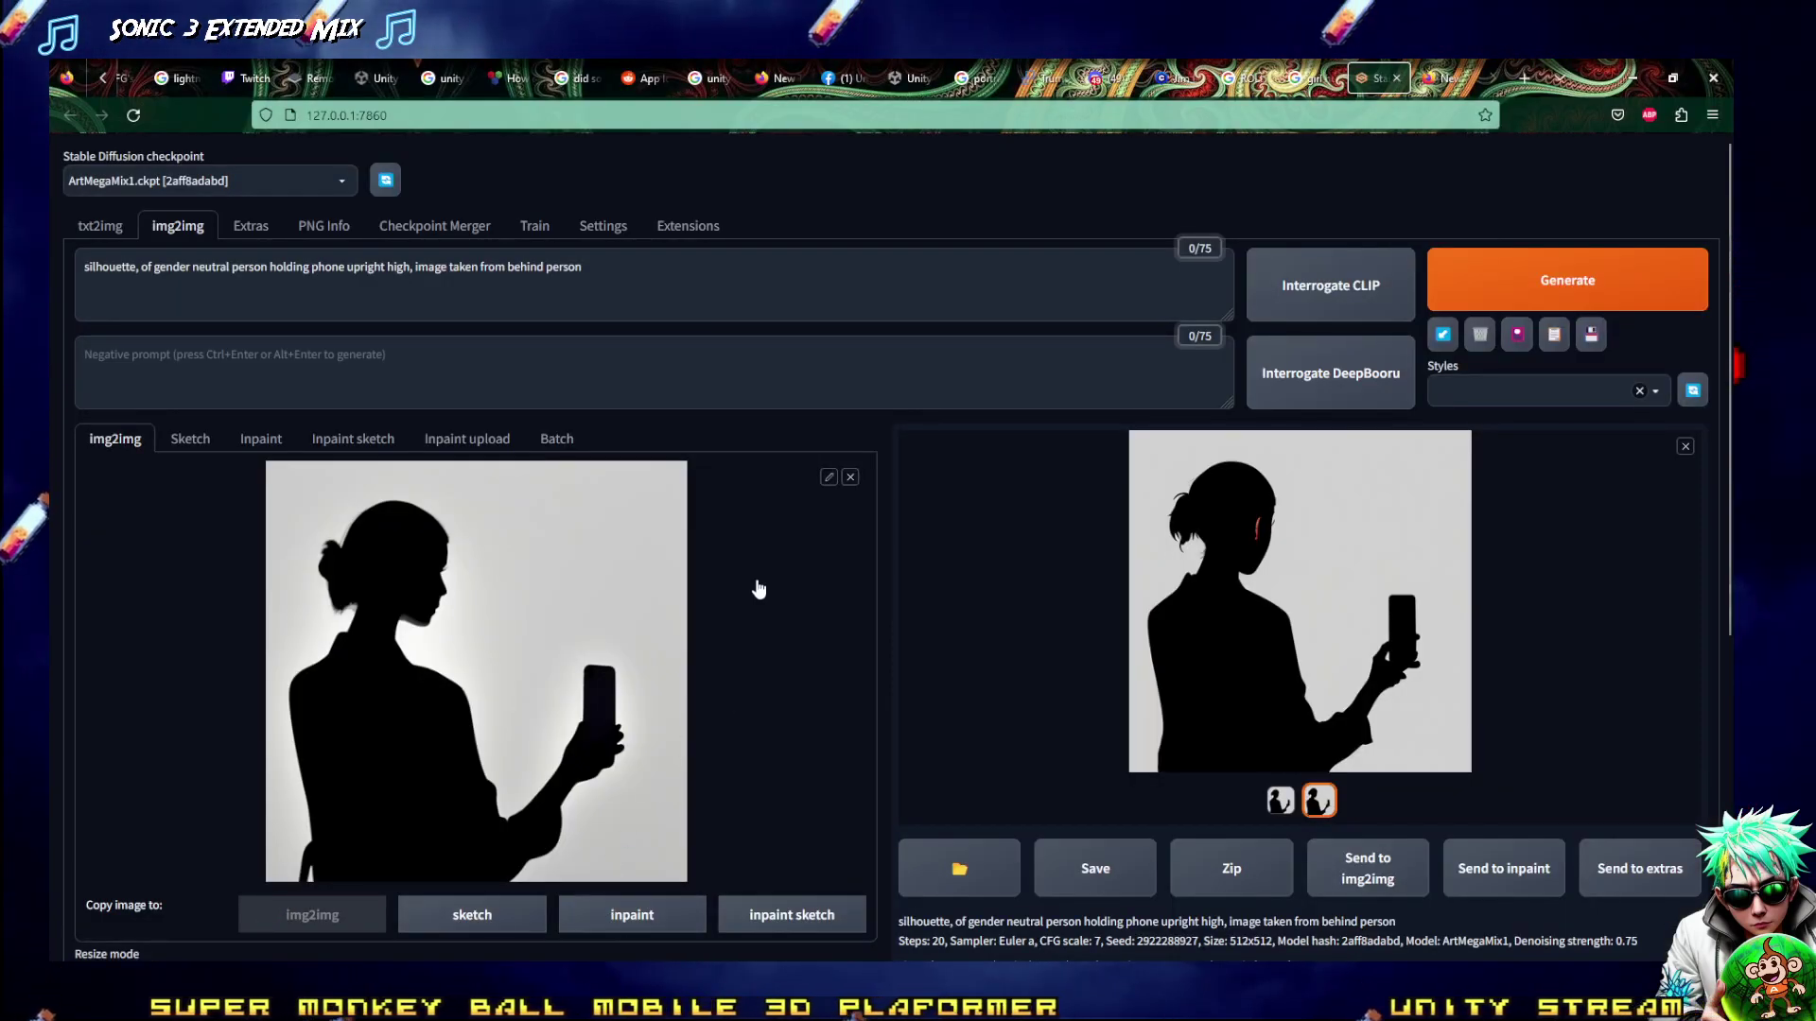
{"action": "left_click", "coordinate": [849, 477]}
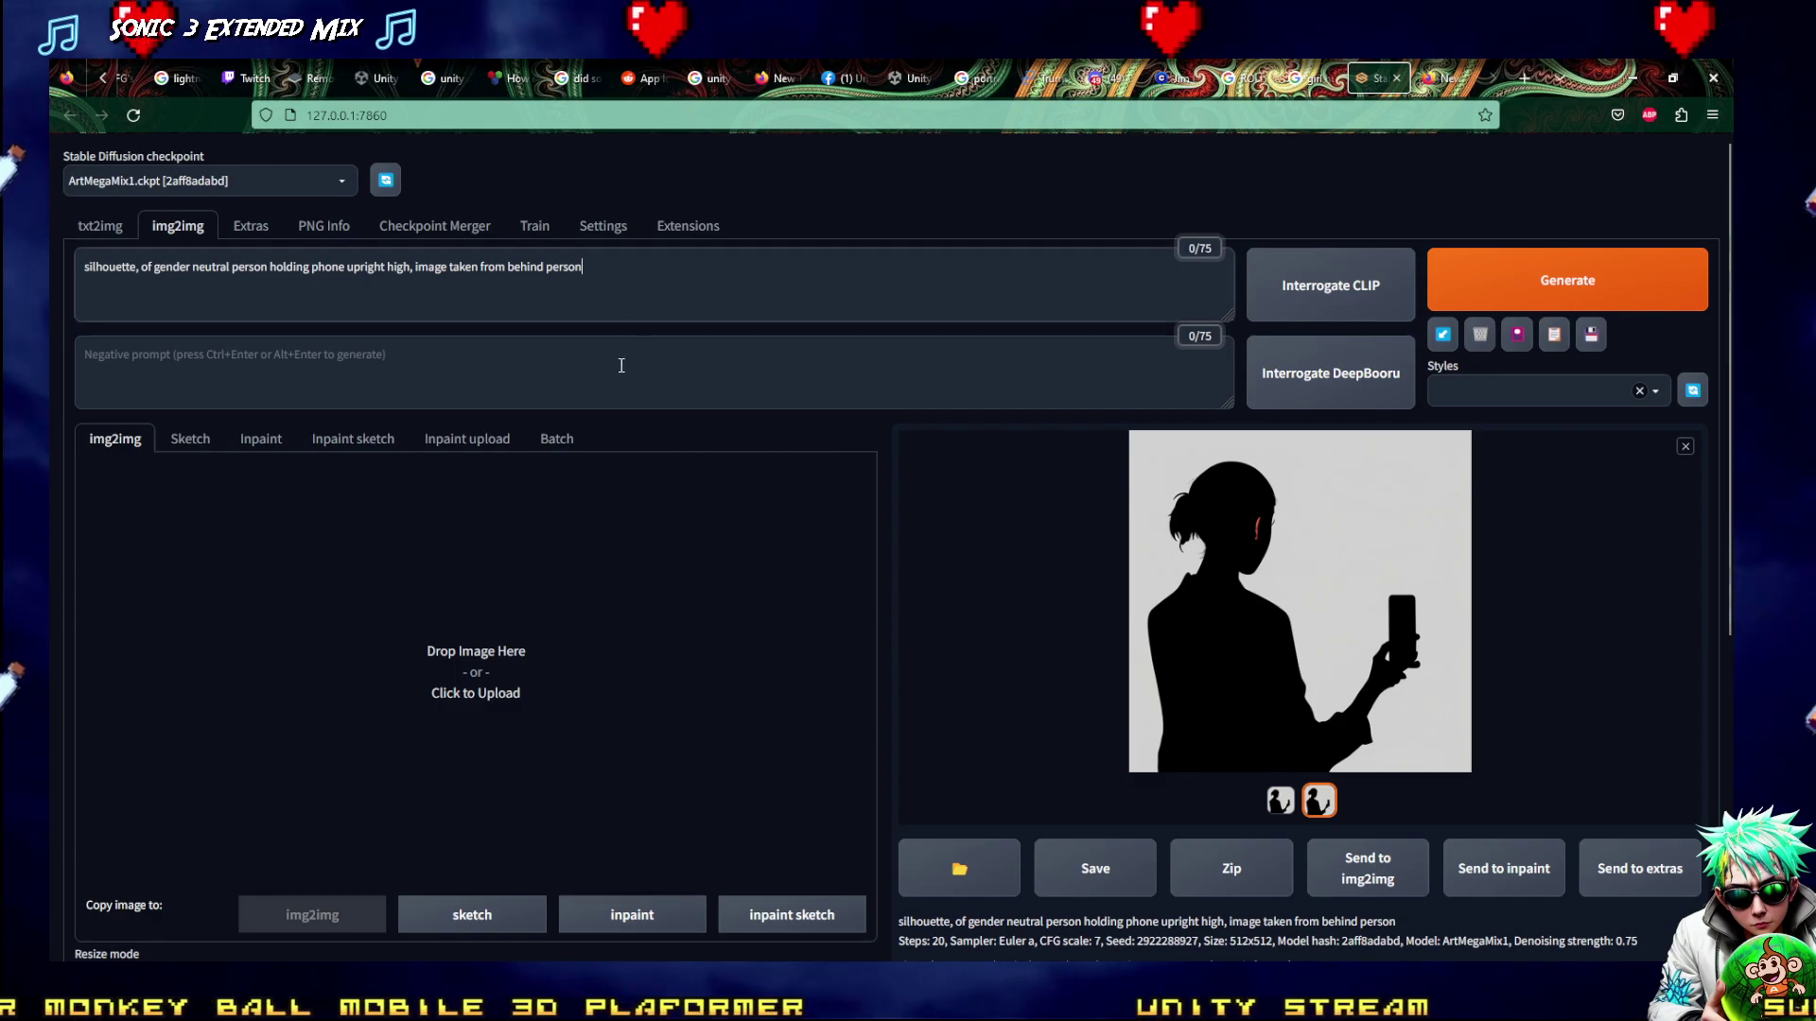
{"action": "key", "text": "ctrl+v"}
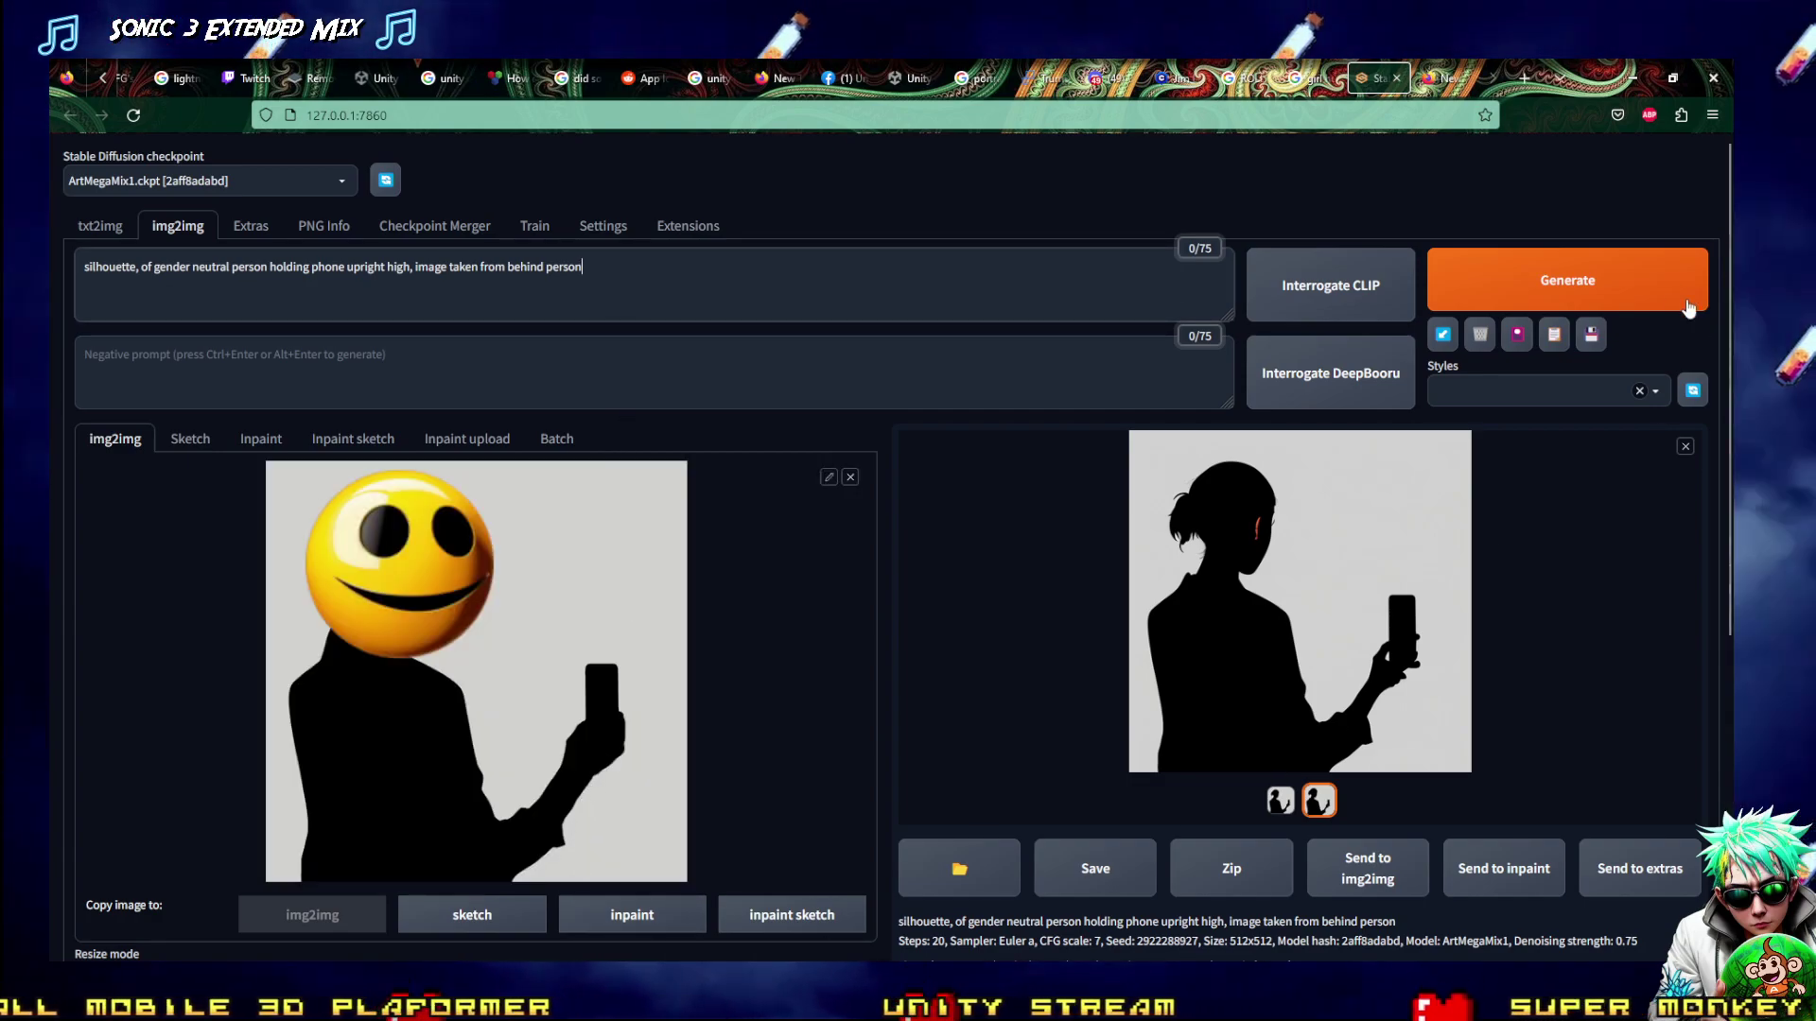
{"action": "left_click", "coordinate": [1585, 295]}
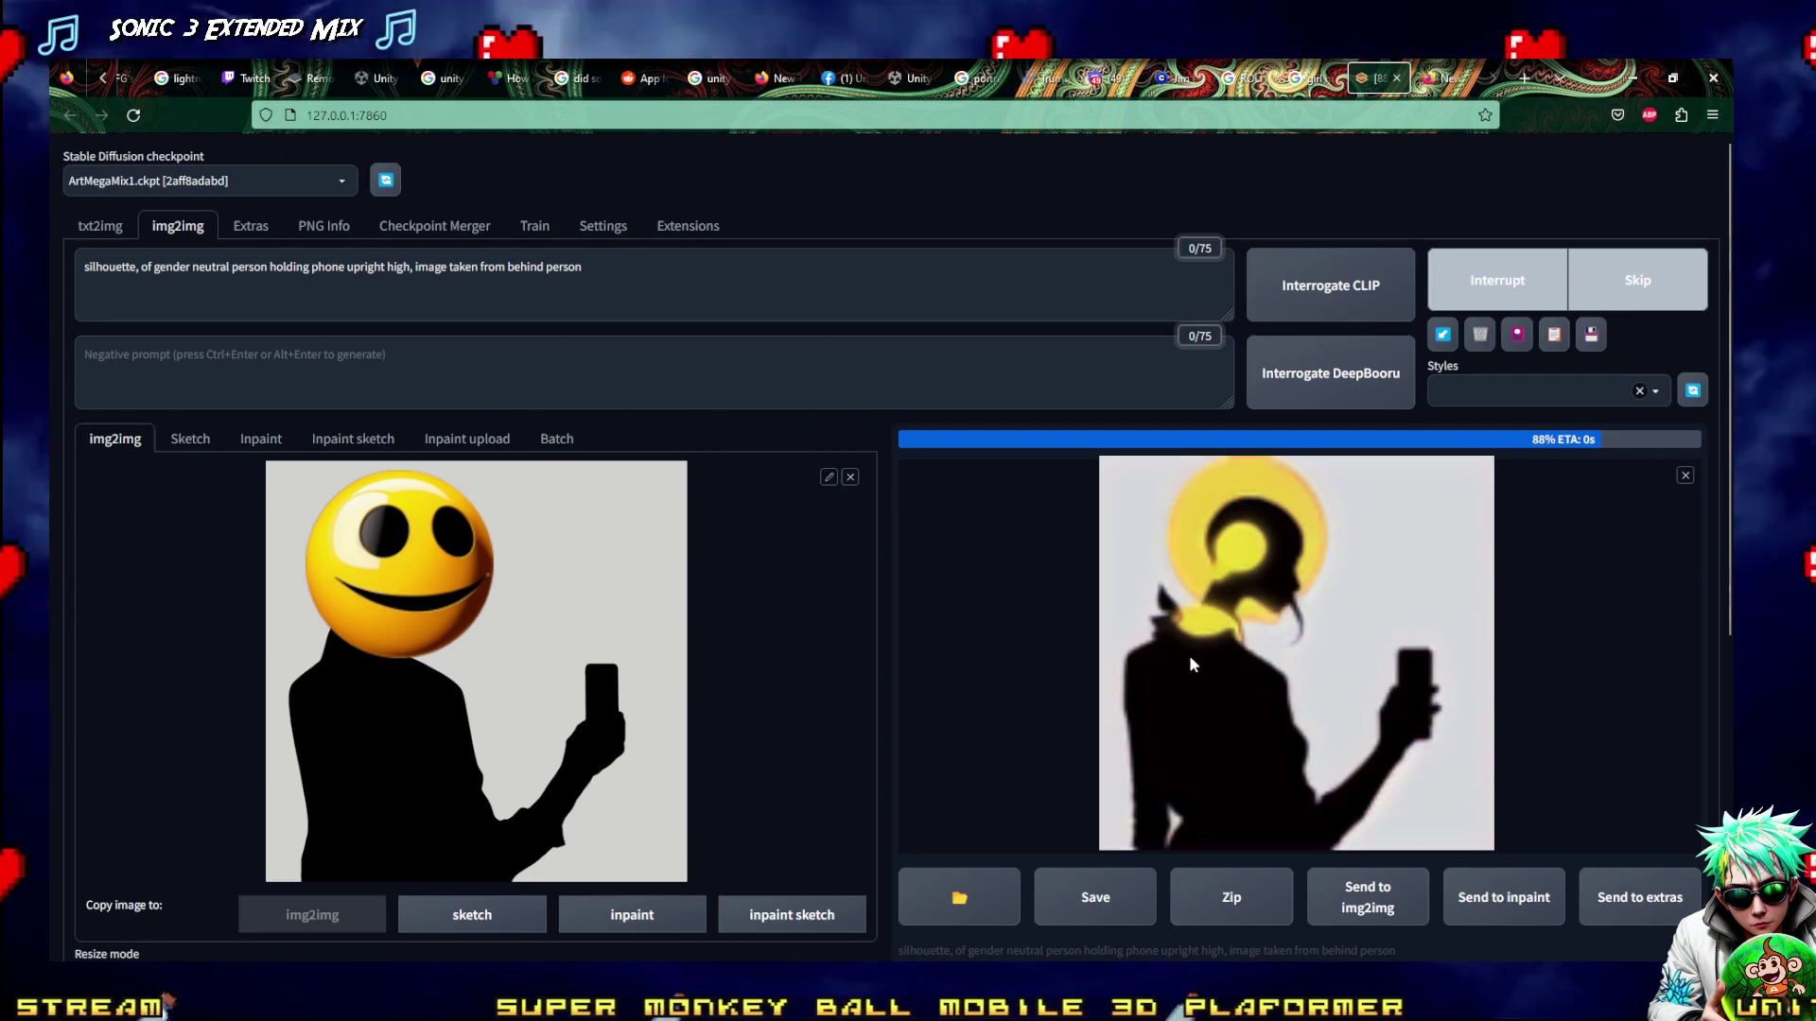
{"action": "left_click", "coordinate": [1513, 296]}
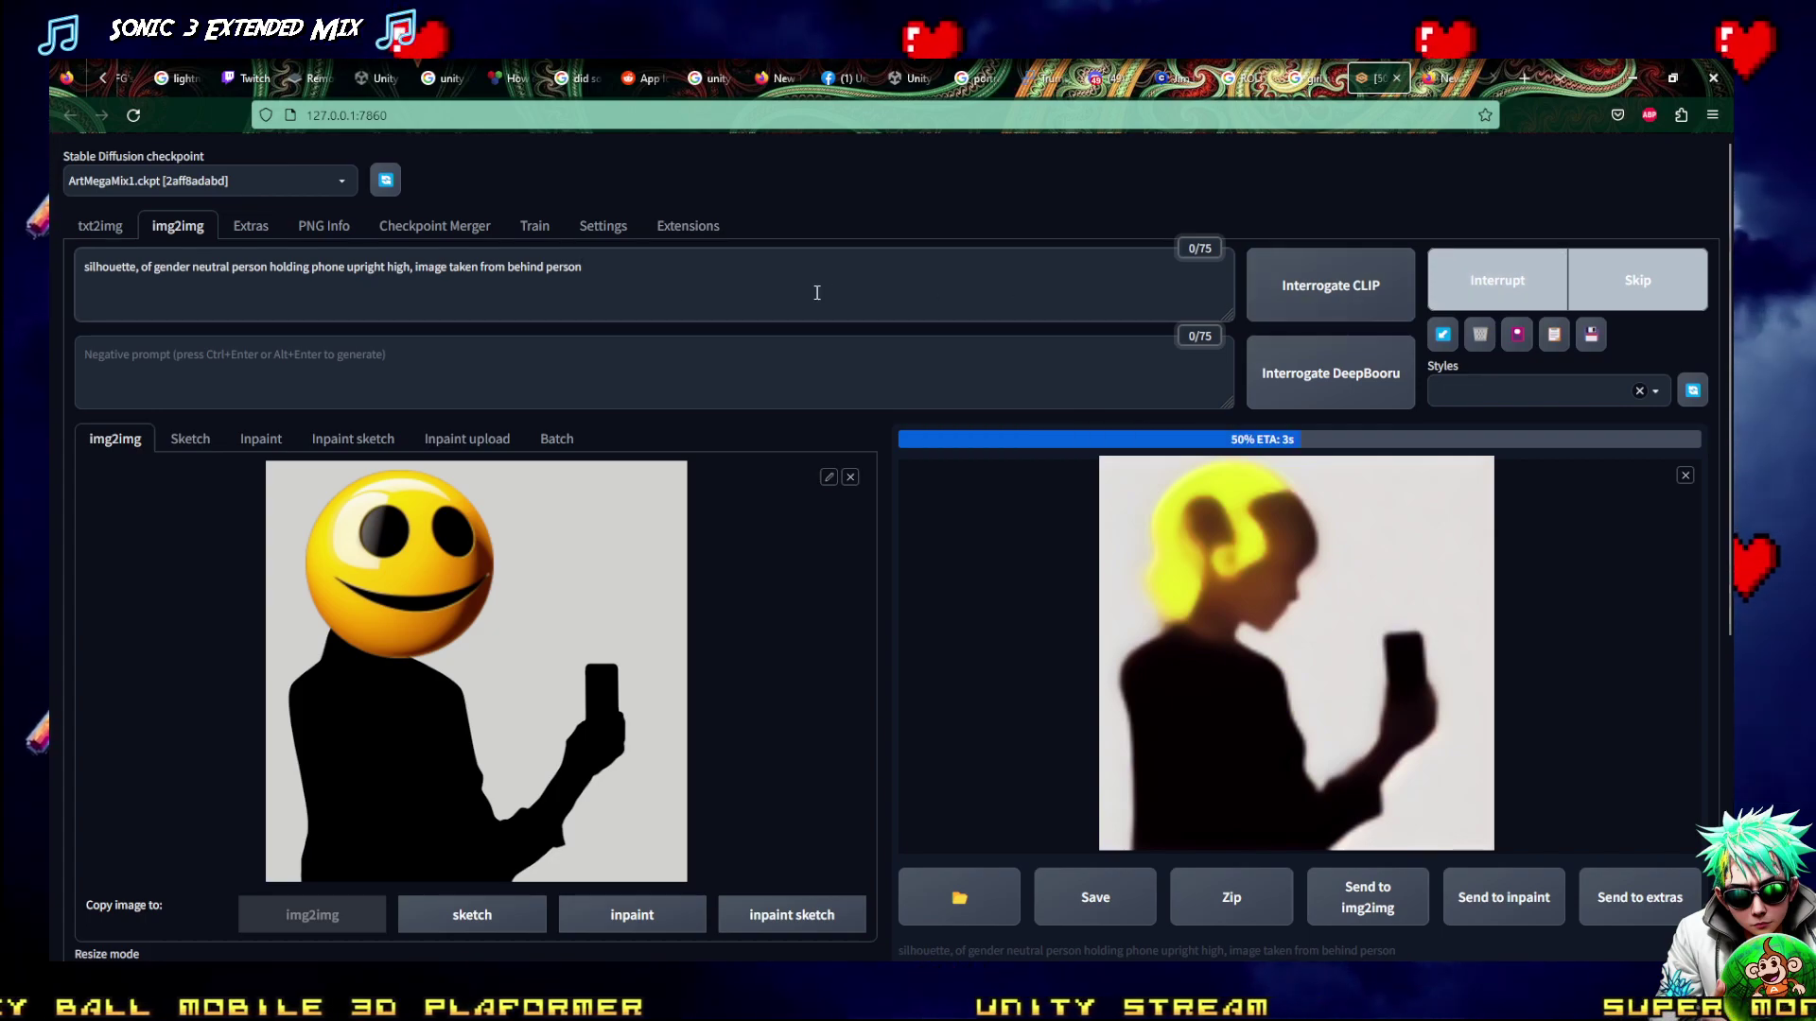
Append ', rollback wallmart smiley head' to the prompt and generate
{"action": "left_click", "coordinate": [786, 275]}
{"action": "type", "text": ","}
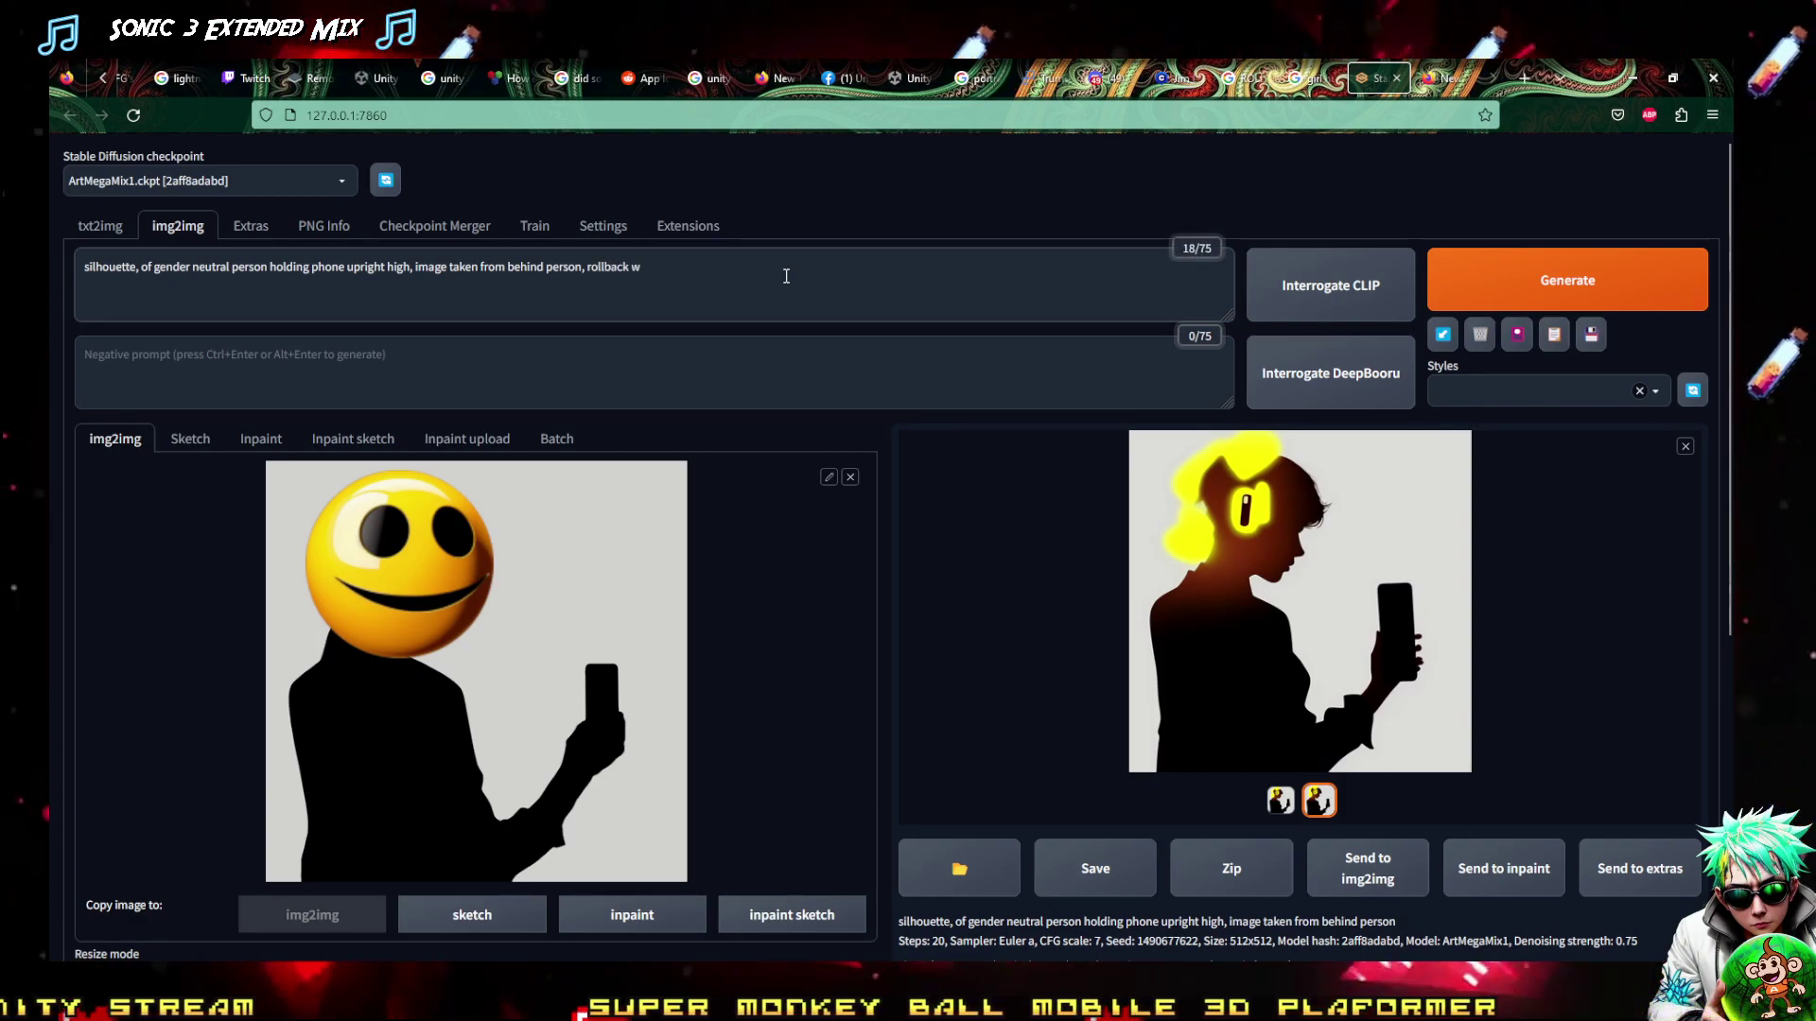
{"action": "type", "text": "rollback wallmart"}
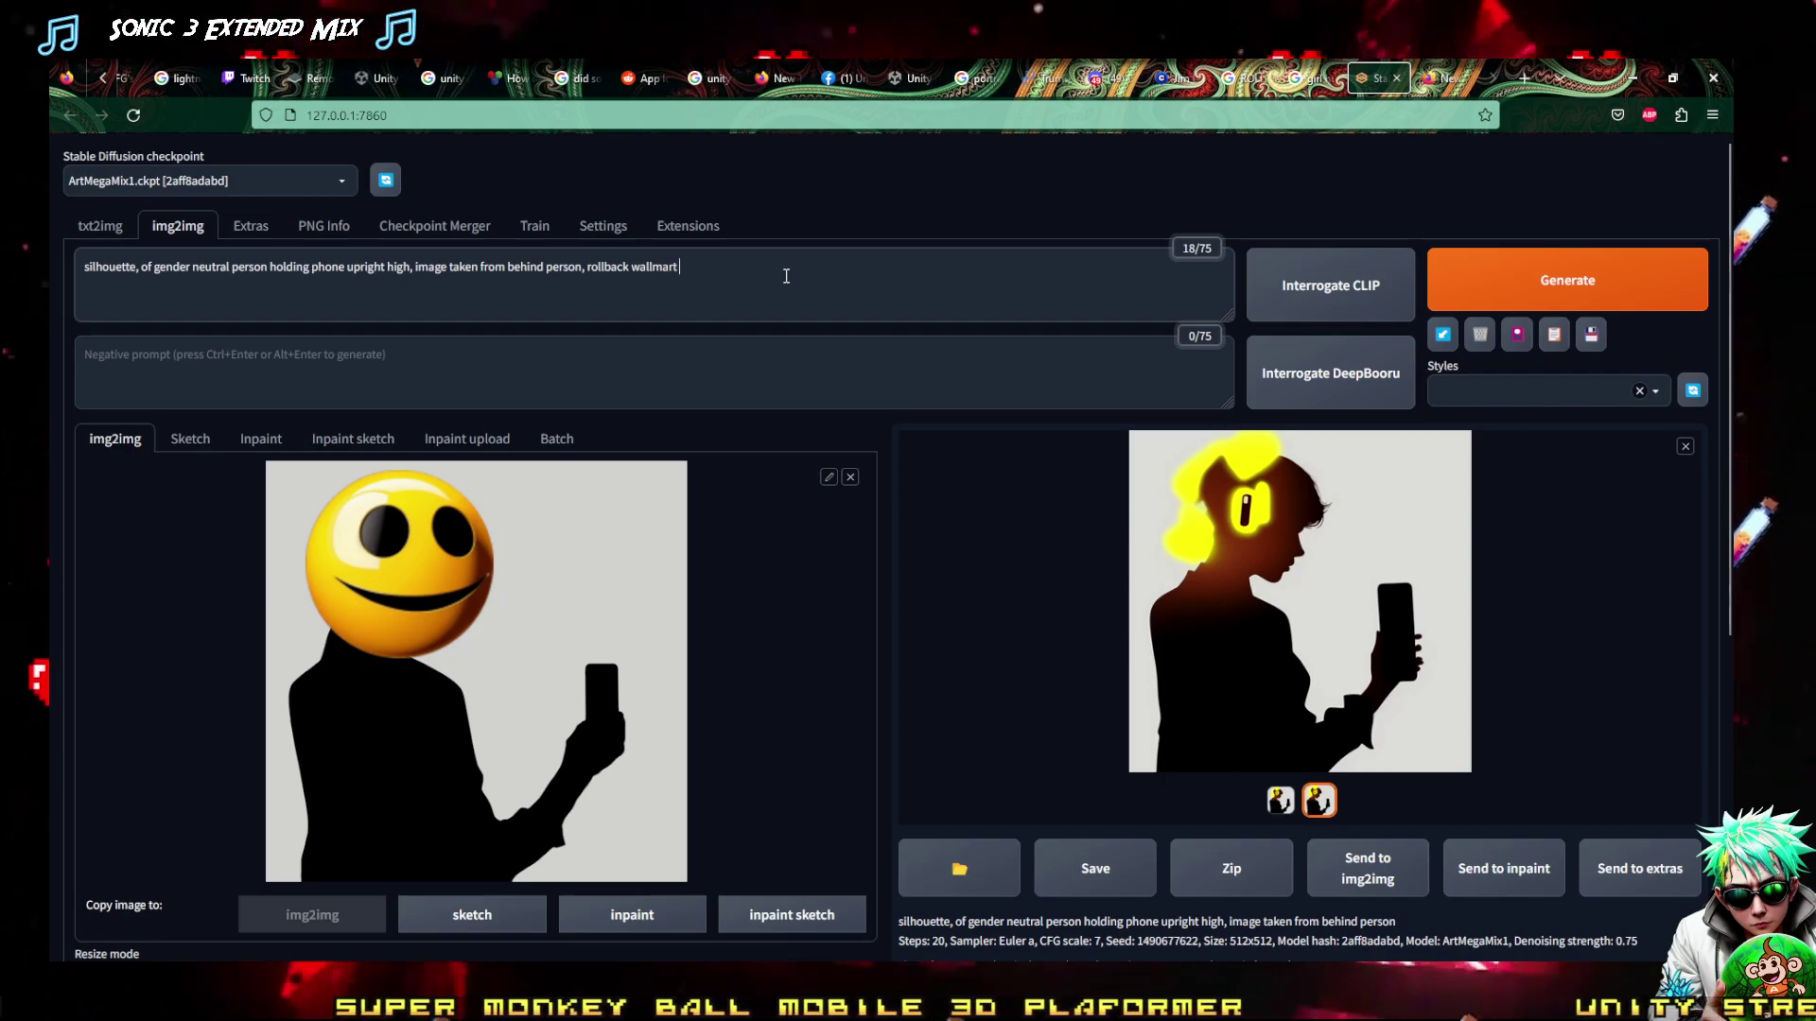
{"action": "type", "text": " smiley head"}
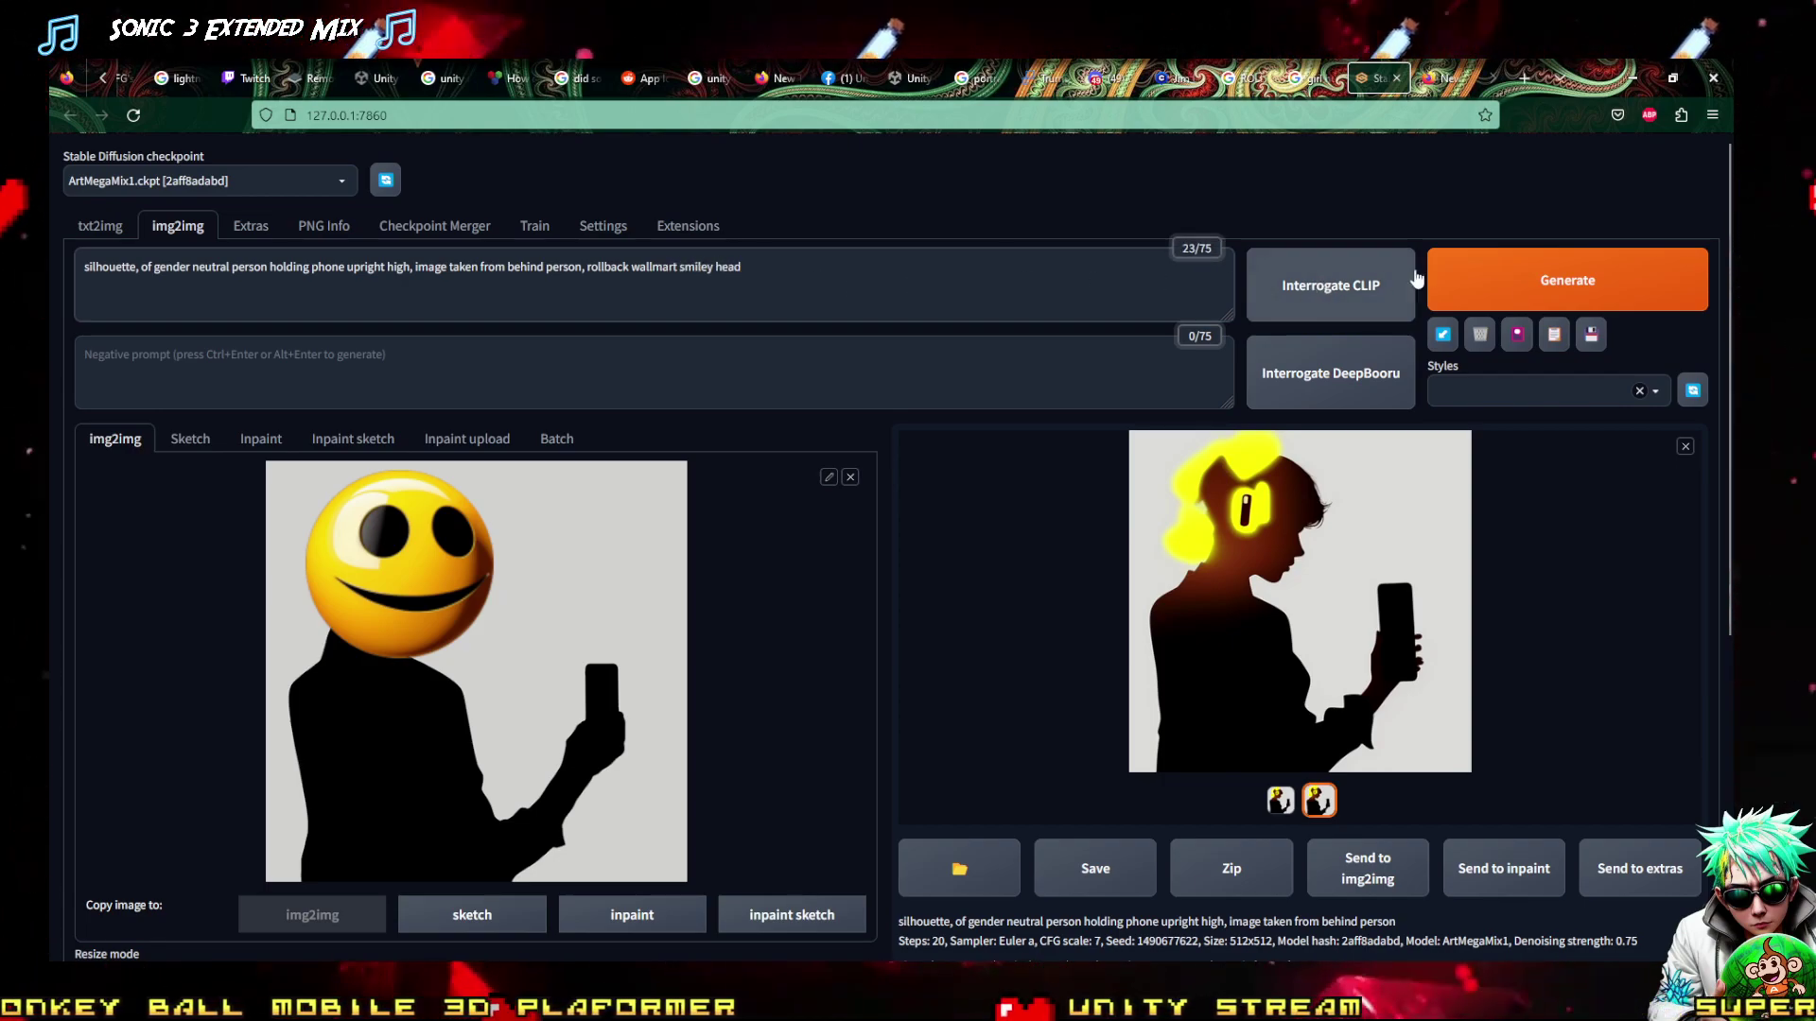
{"action": "left_click", "coordinate": [1503, 281]}
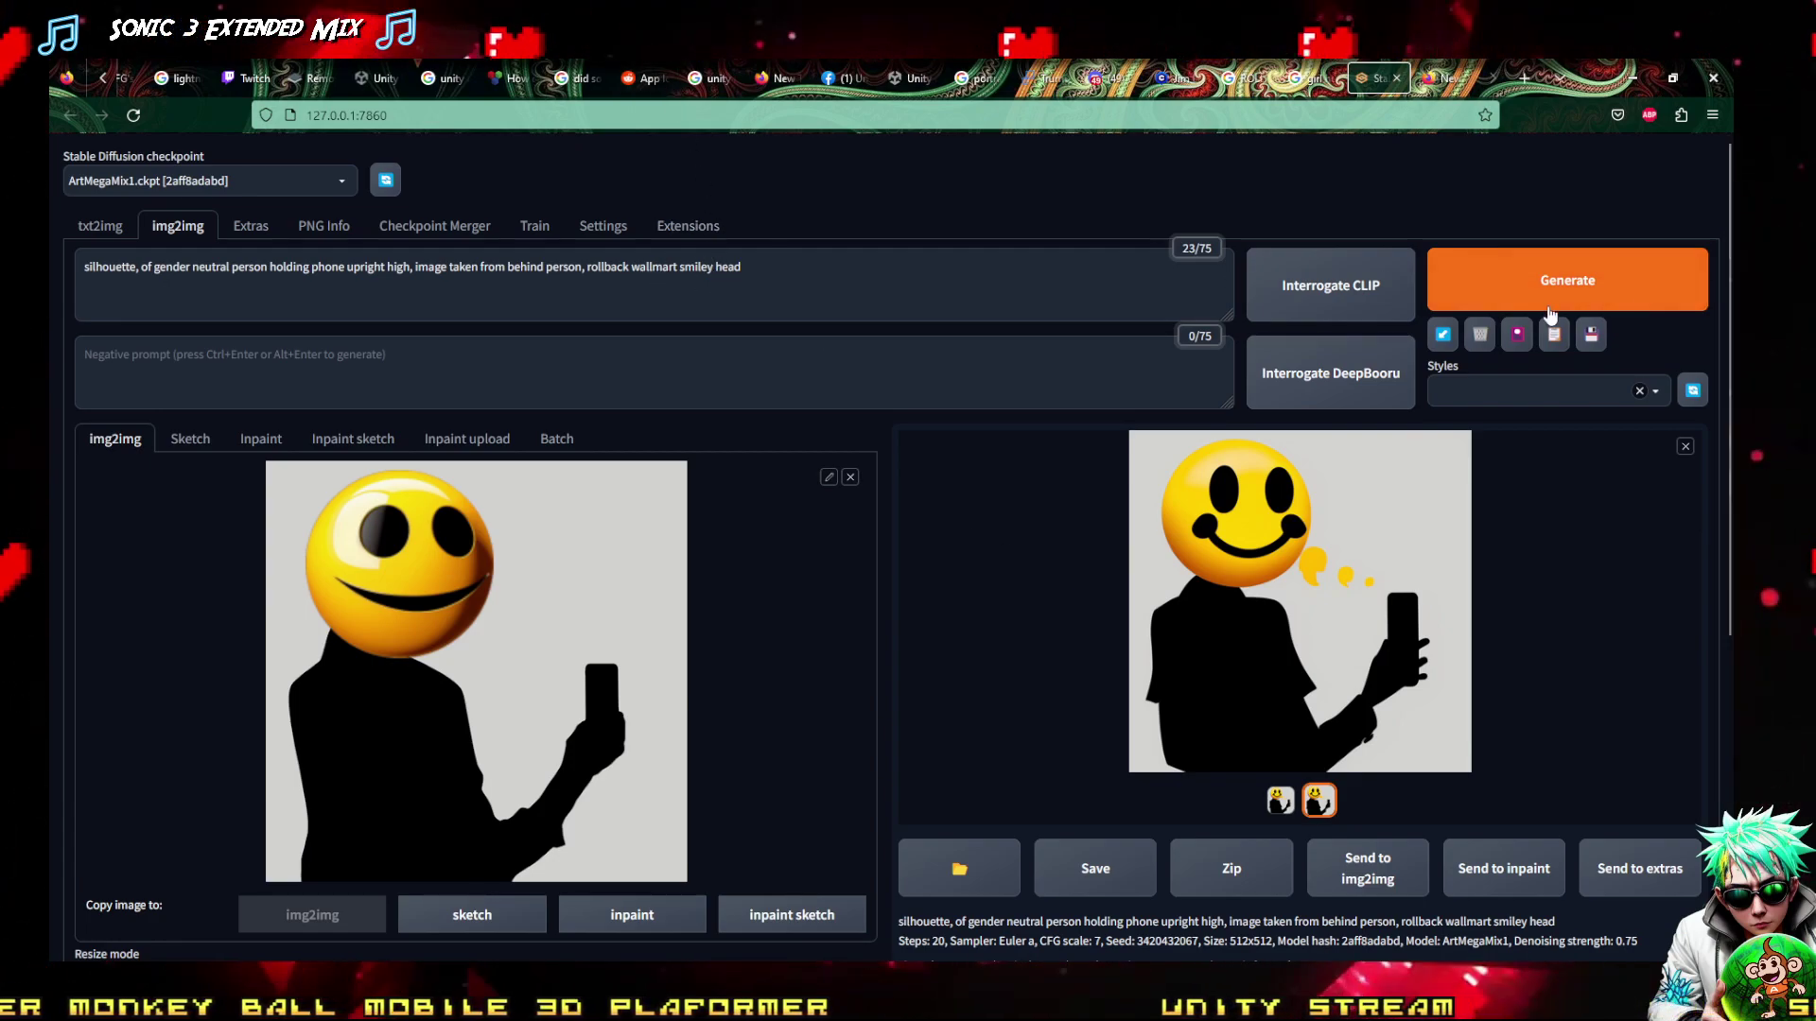
Review the two generated results and generate another image
{"action": "left_click", "coordinate": [1281, 801]}
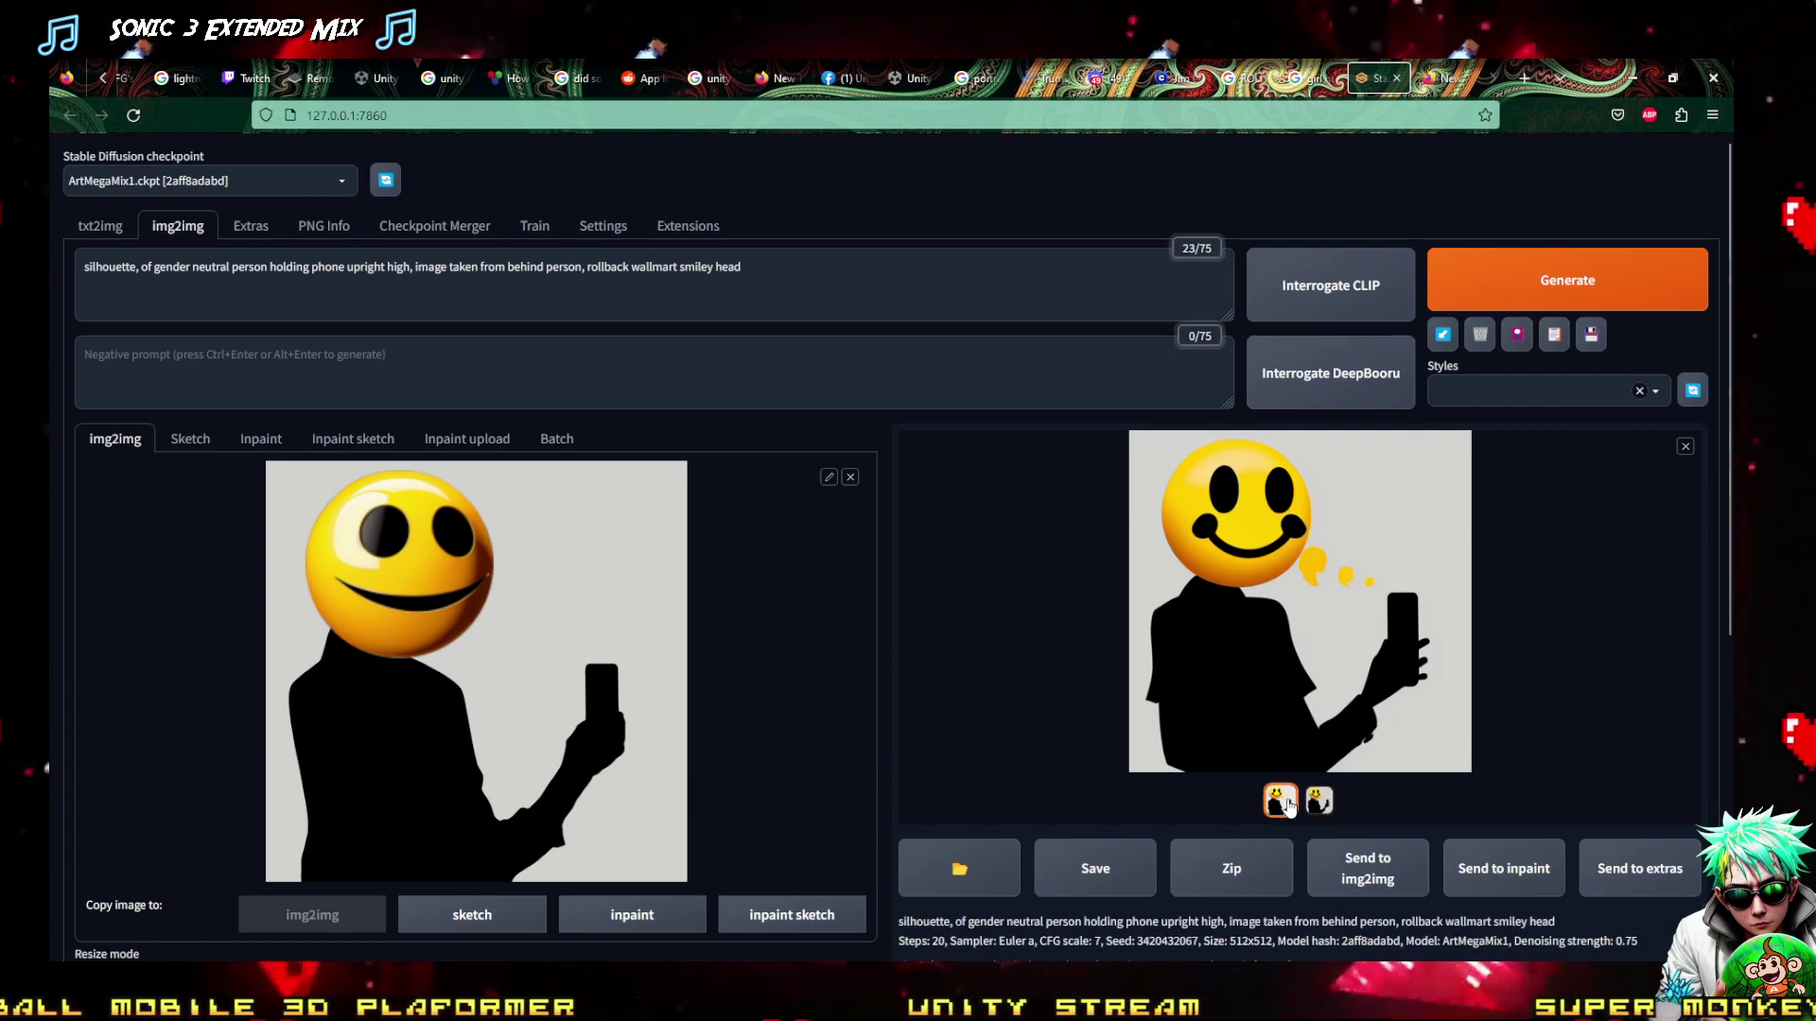
{"action": "left_click", "coordinate": [1317, 802]}
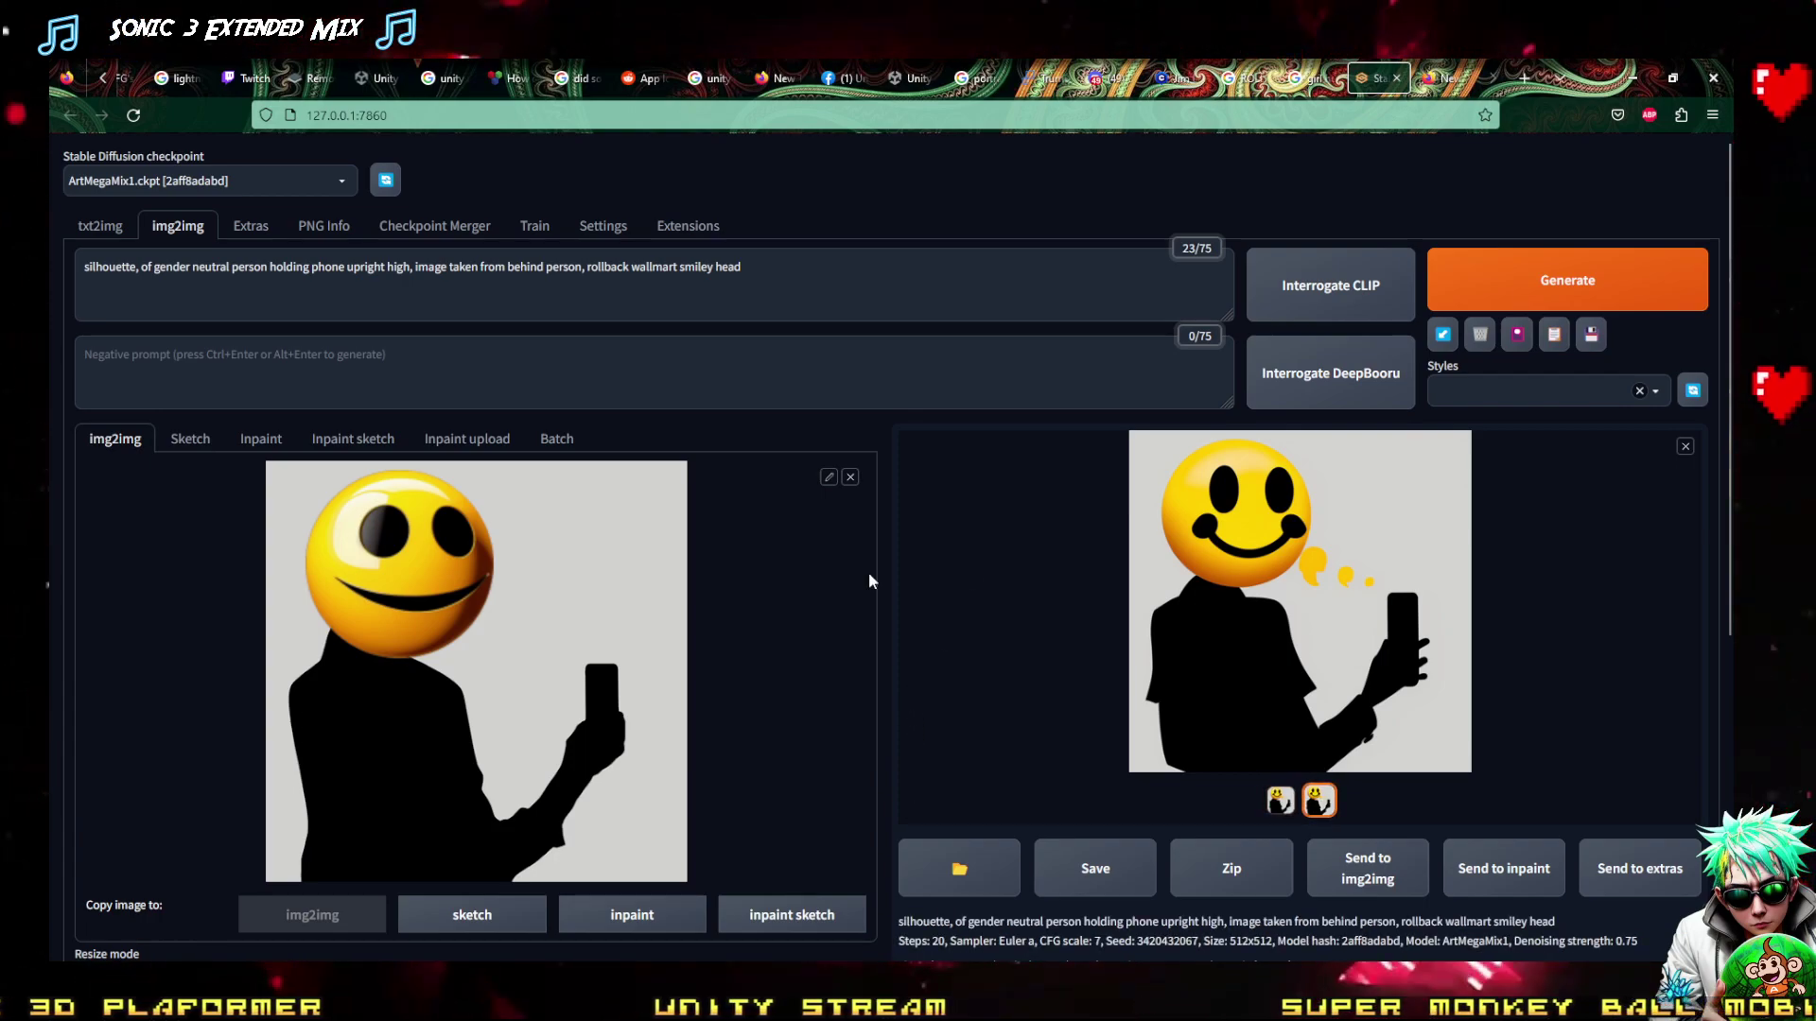
{"action": "left_click", "coordinate": [1519, 275]}
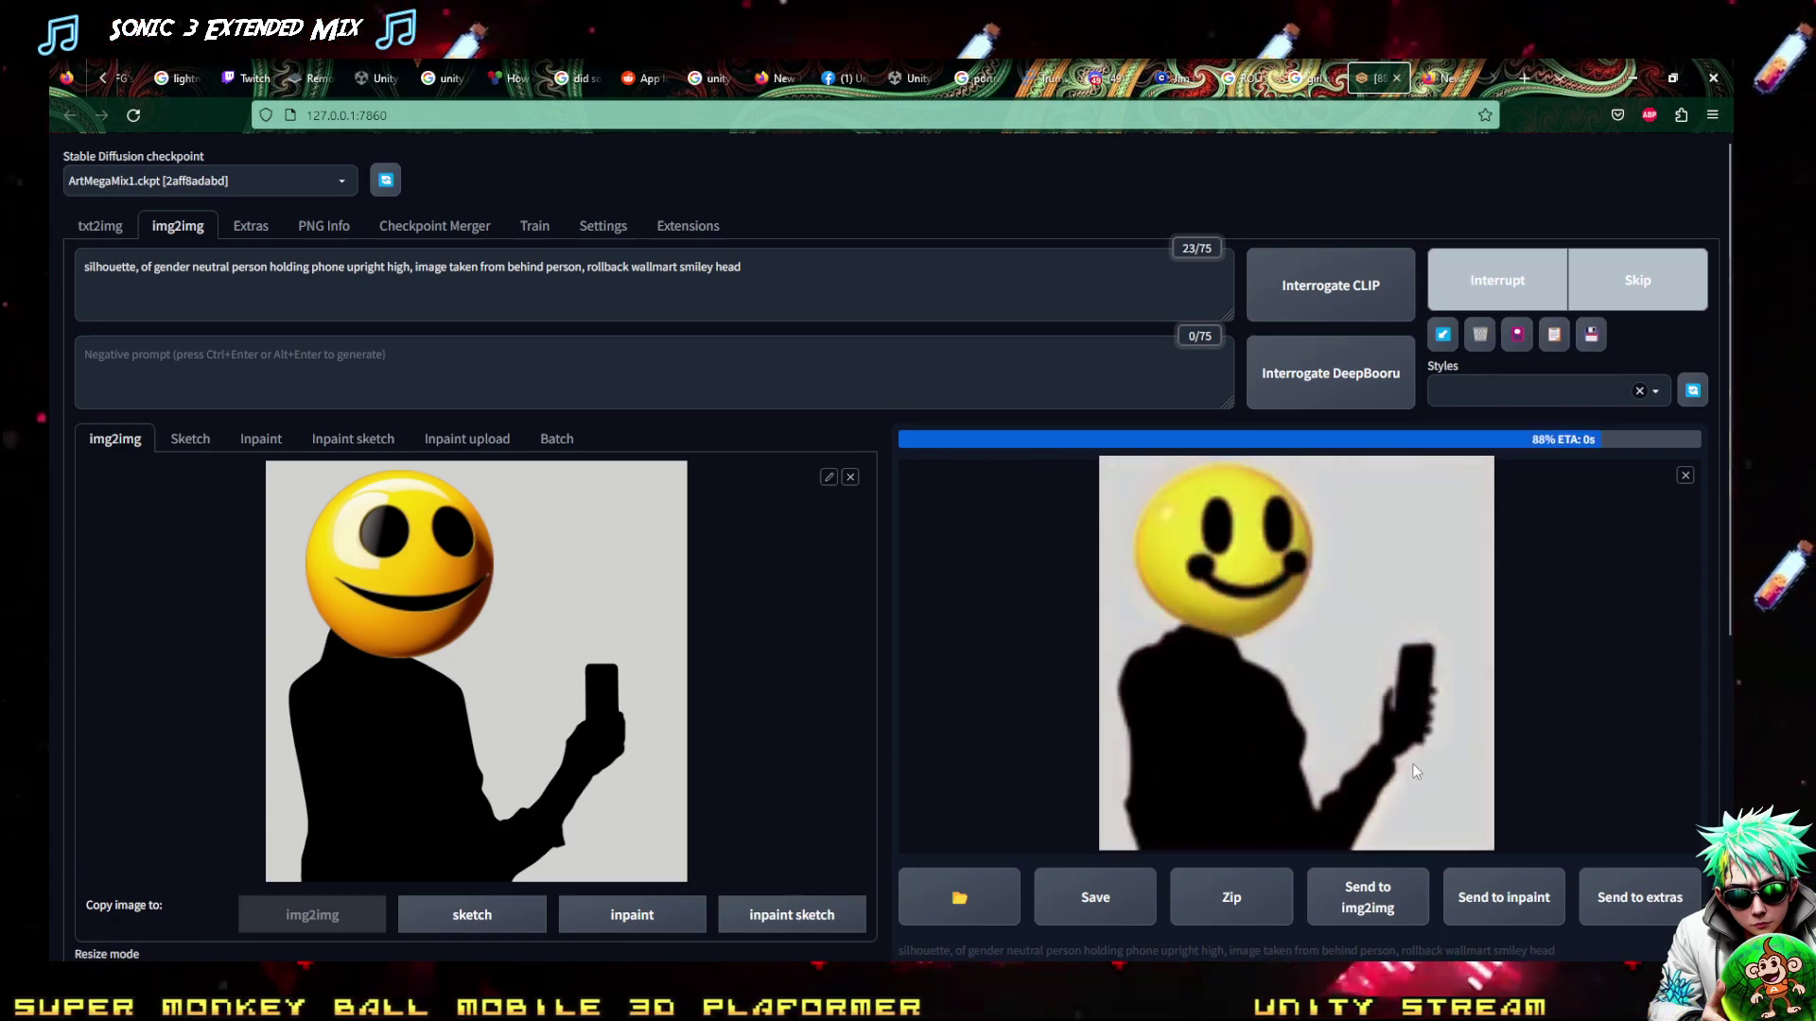
Copy the generated smiley-headed silhouette and return to paint.net
{"action": "right_click", "coordinate": [1349, 628]}
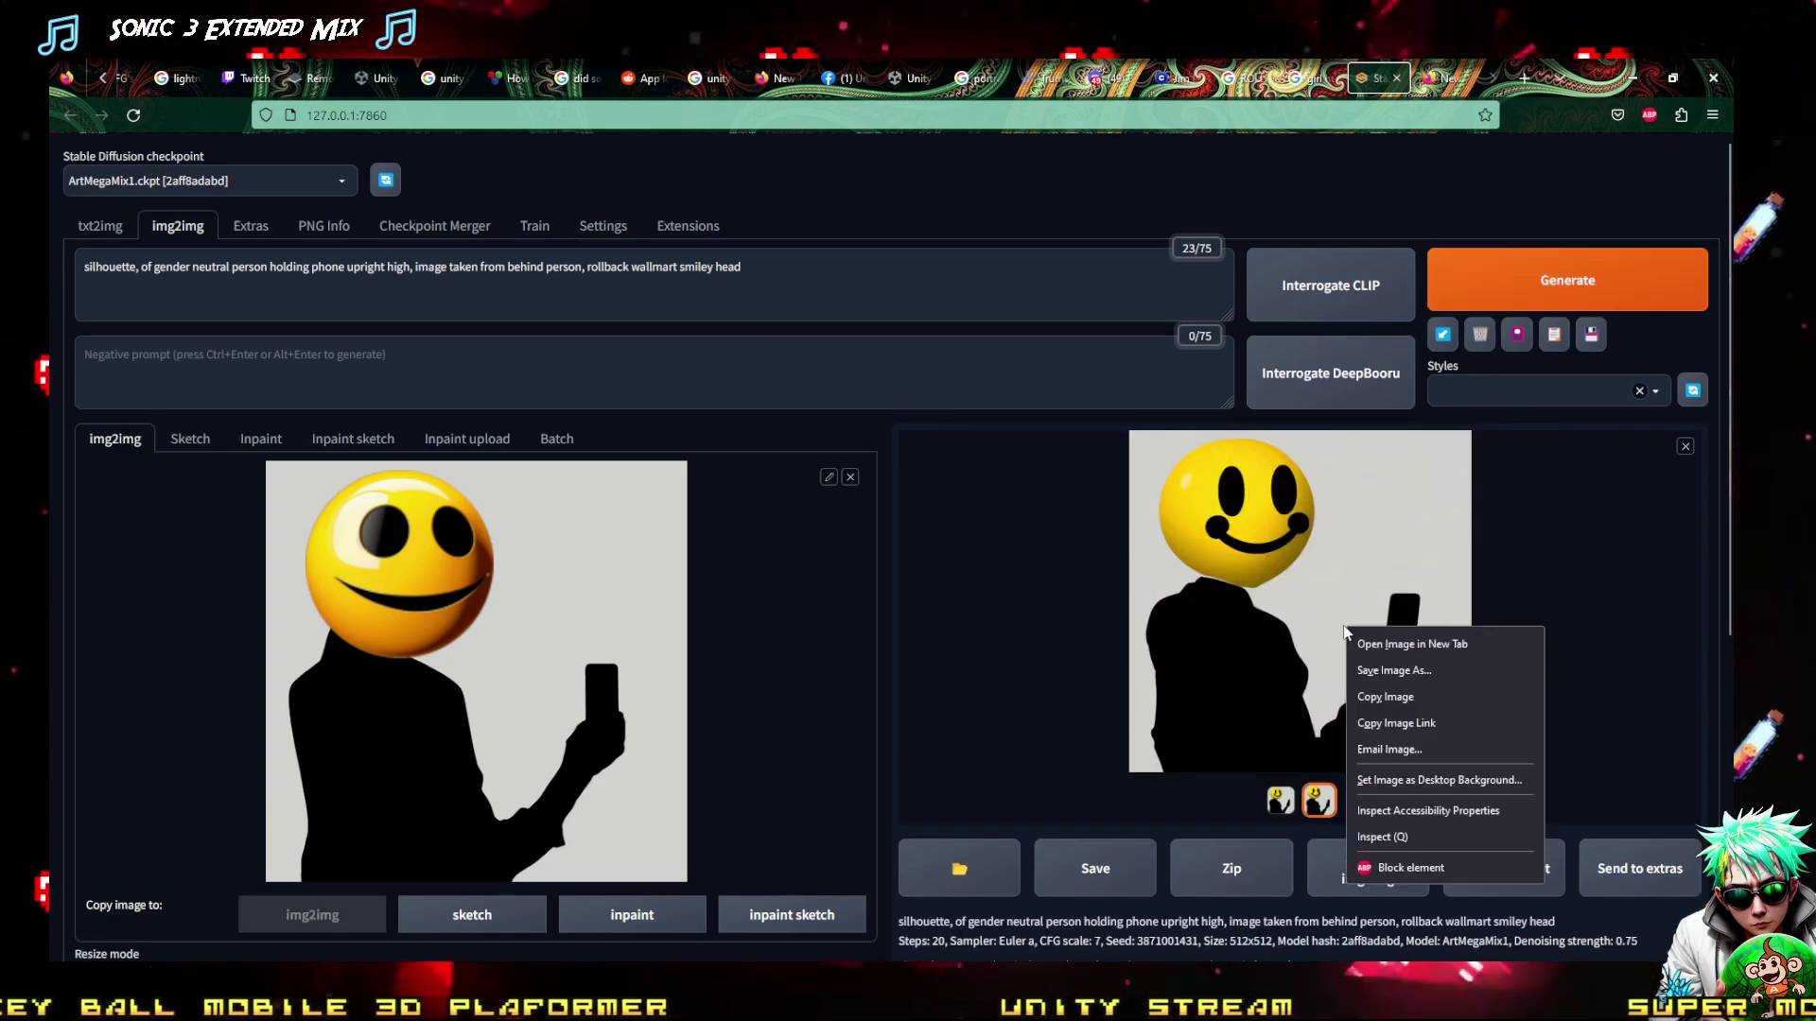
{"action": "left_click", "coordinate": [1394, 698]}
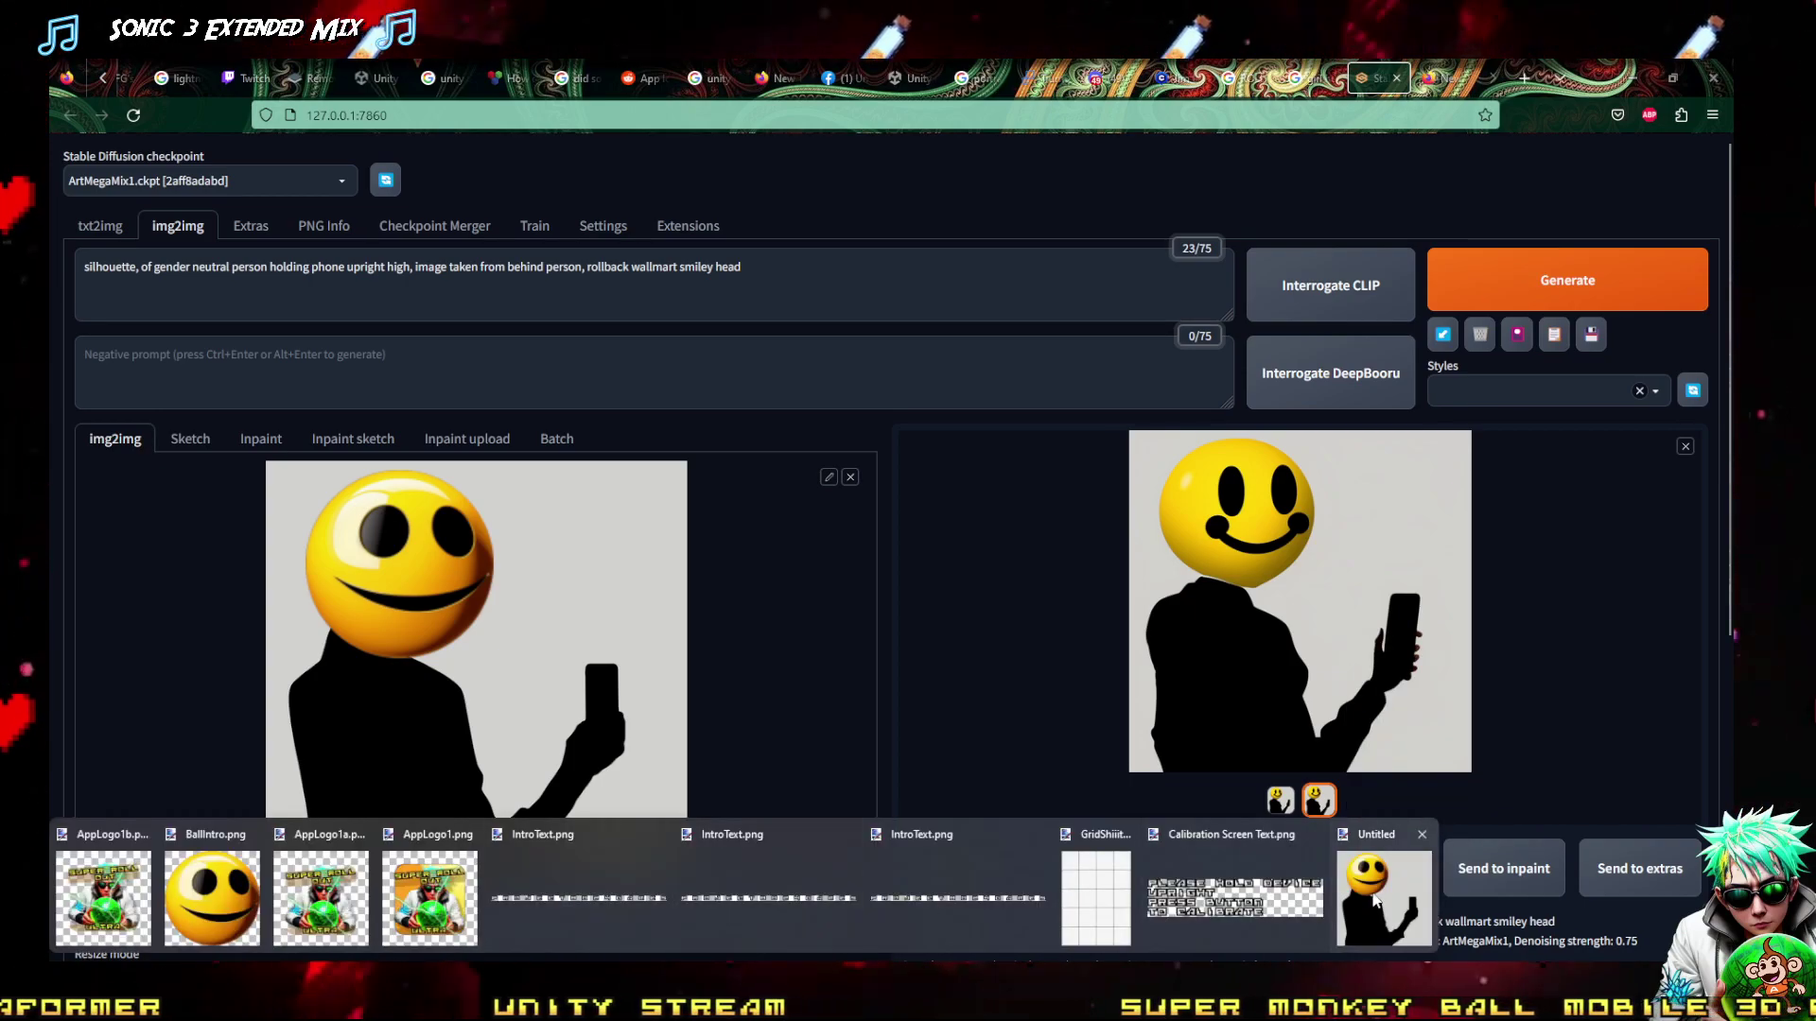
{"action": "left_click", "coordinate": [1301, 870]}
Paste the generated figure and place it on a transparent background using Magic Wand selections
{"action": "key", "text": "ctrl+v"}
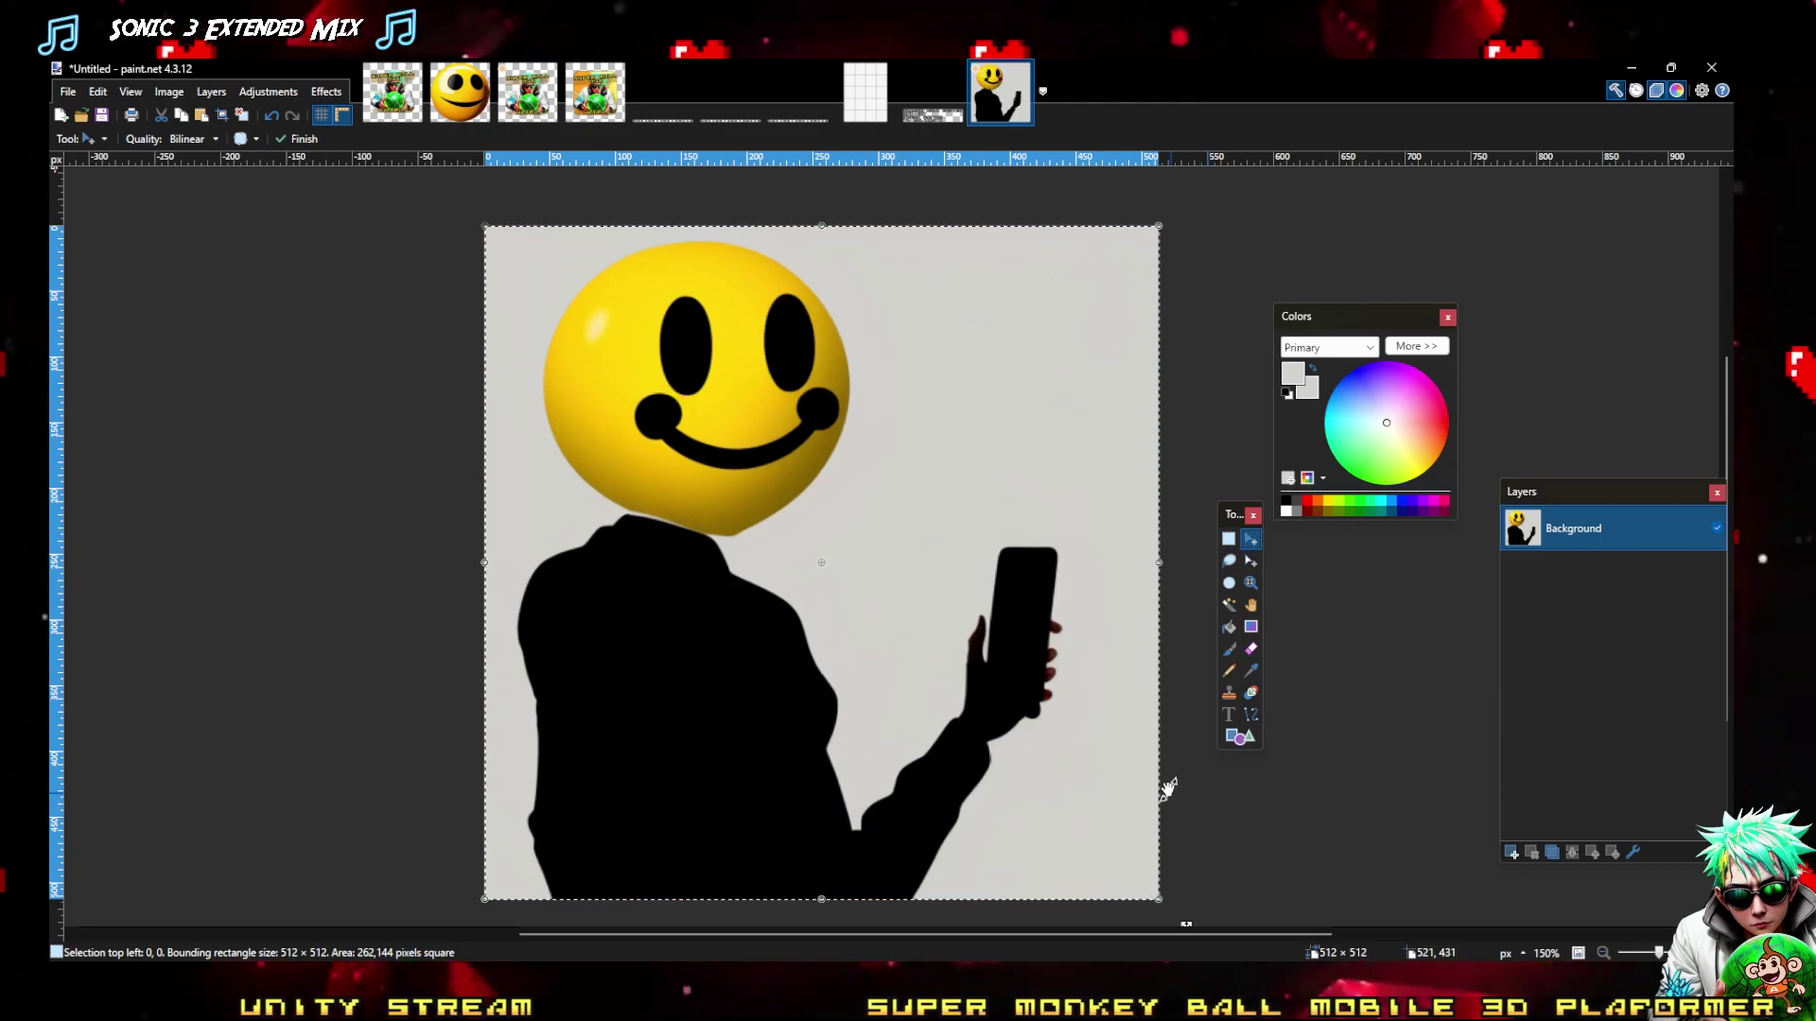
{"action": "left_click", "coordinate": [1228, 604]}
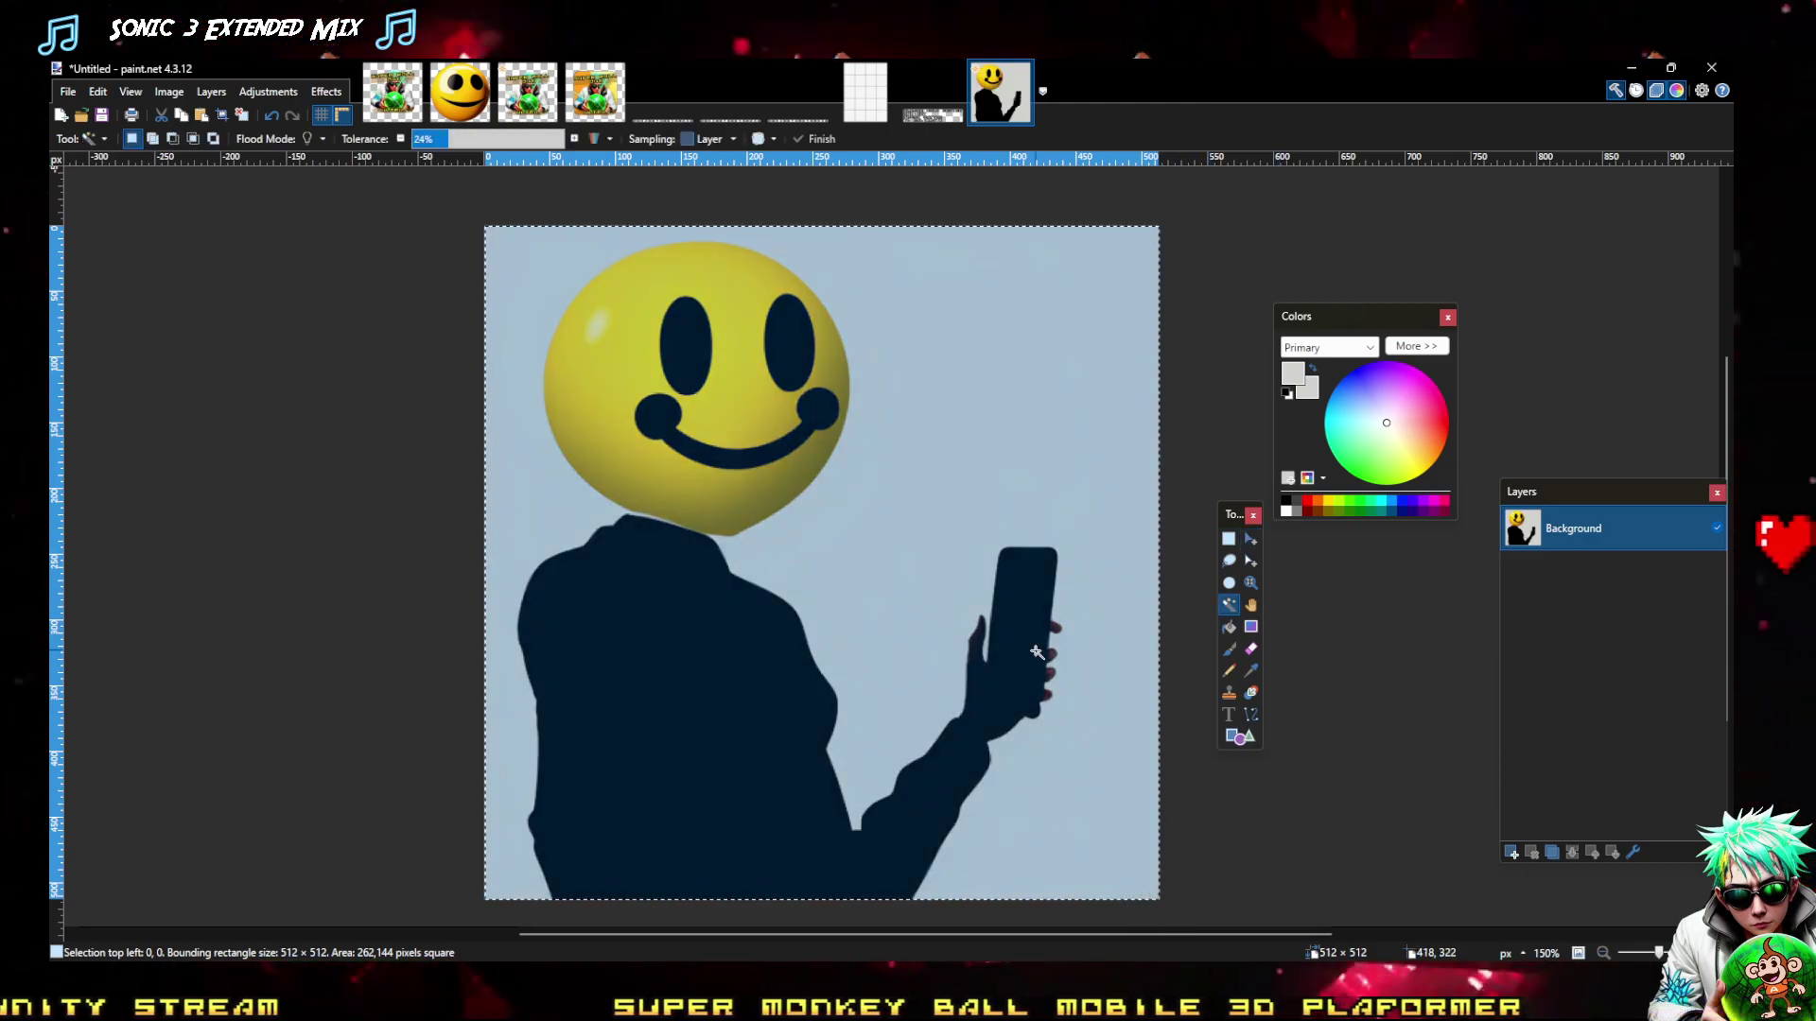
{"action": "left_click", "coordinate": [1066, 681]}
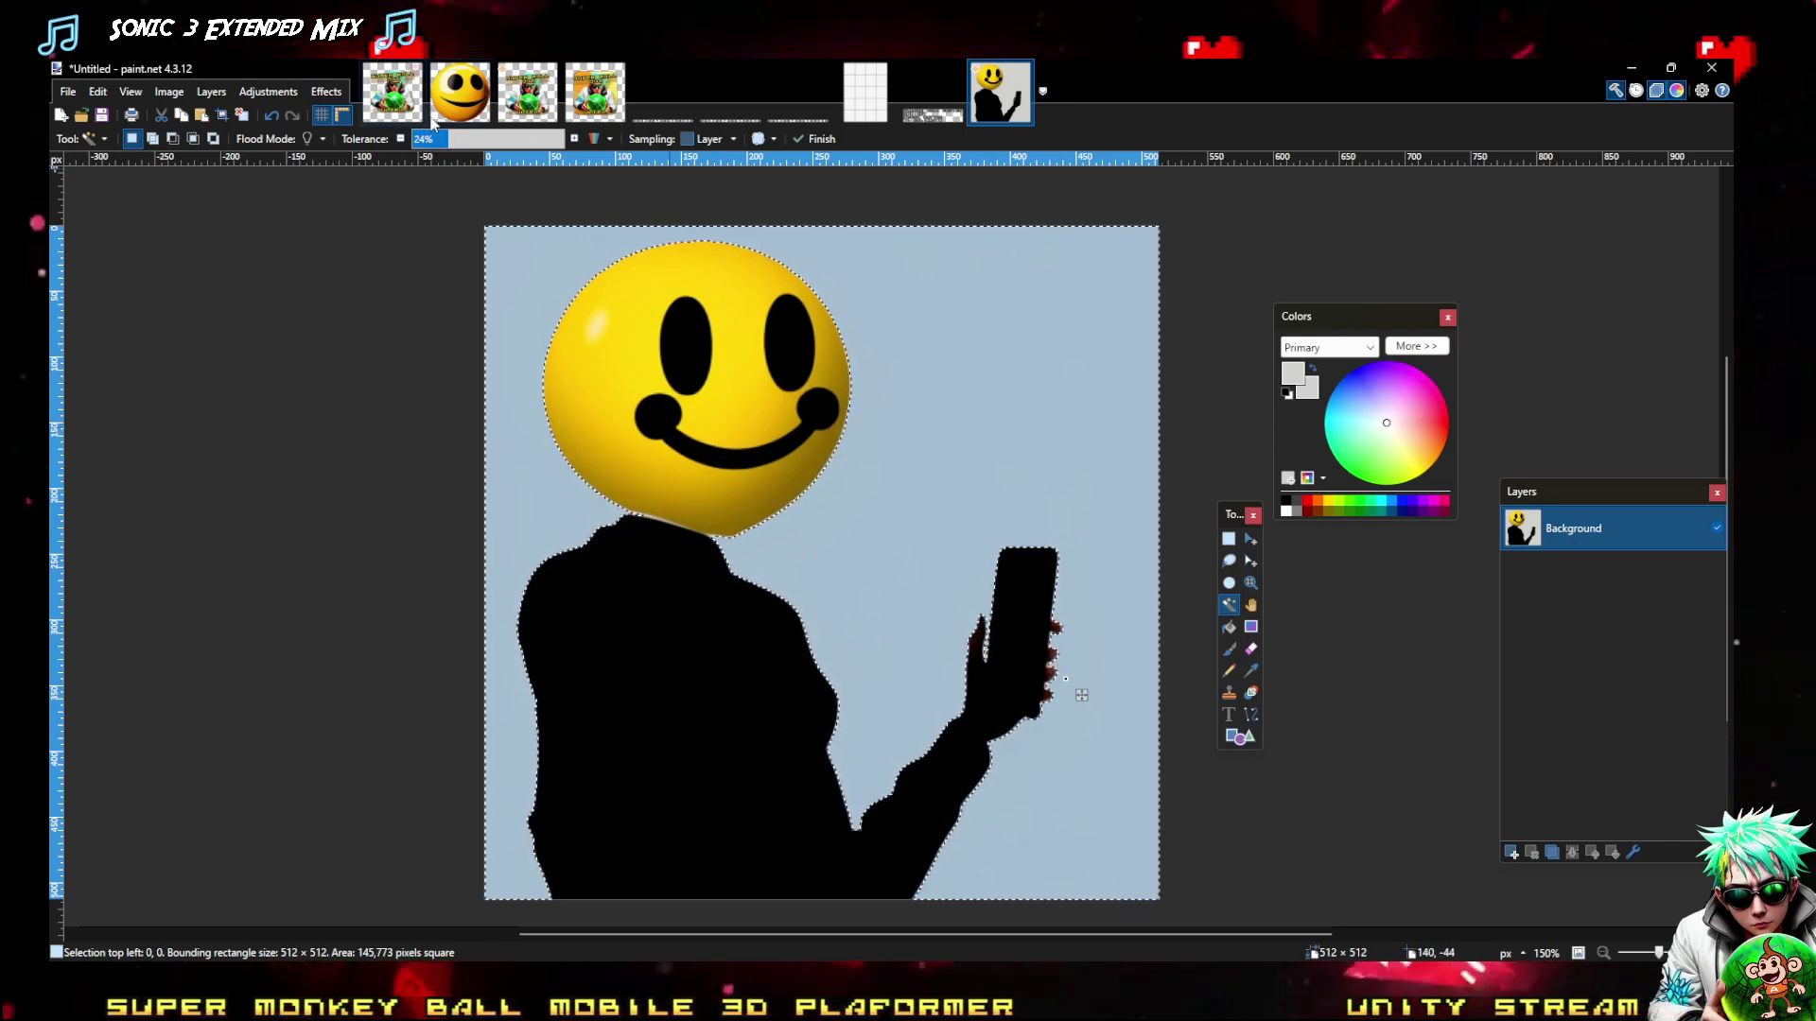
{"action": "left_click_drag", "start_coordinate": [432, 121], "coordinate": [457, 154]}
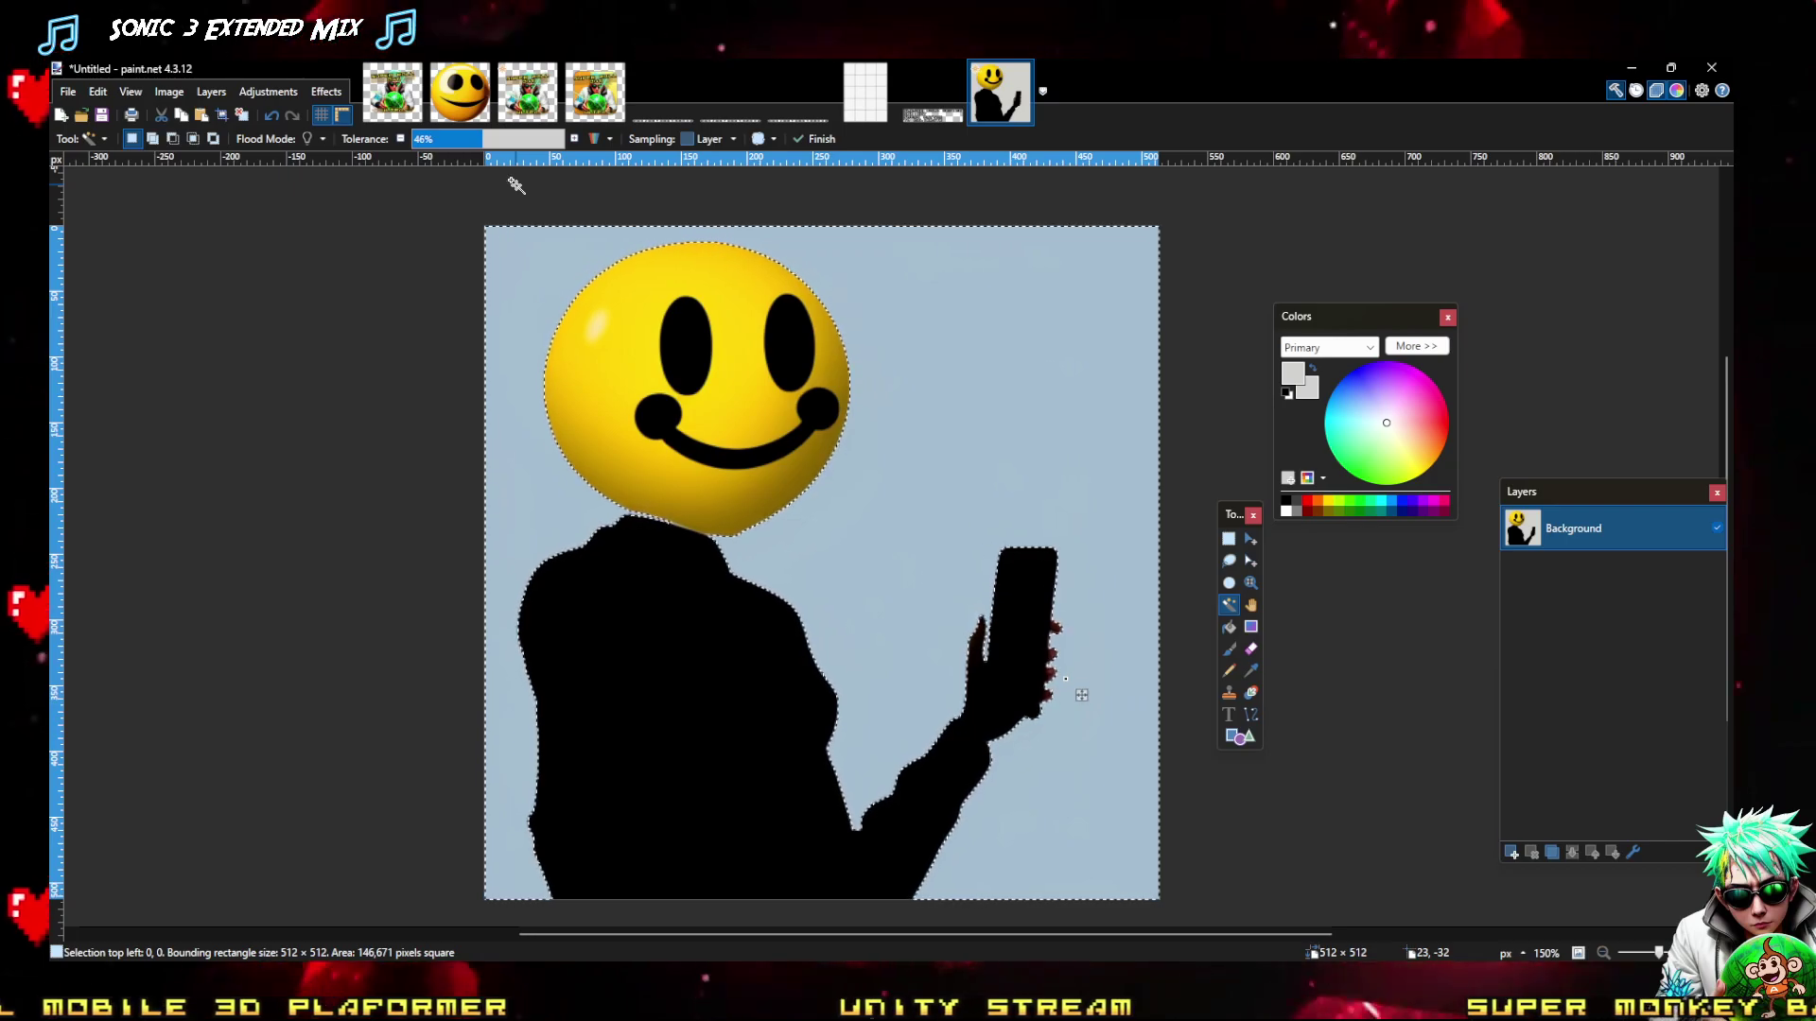
{"action": "key", "text": "ctrl+i"}
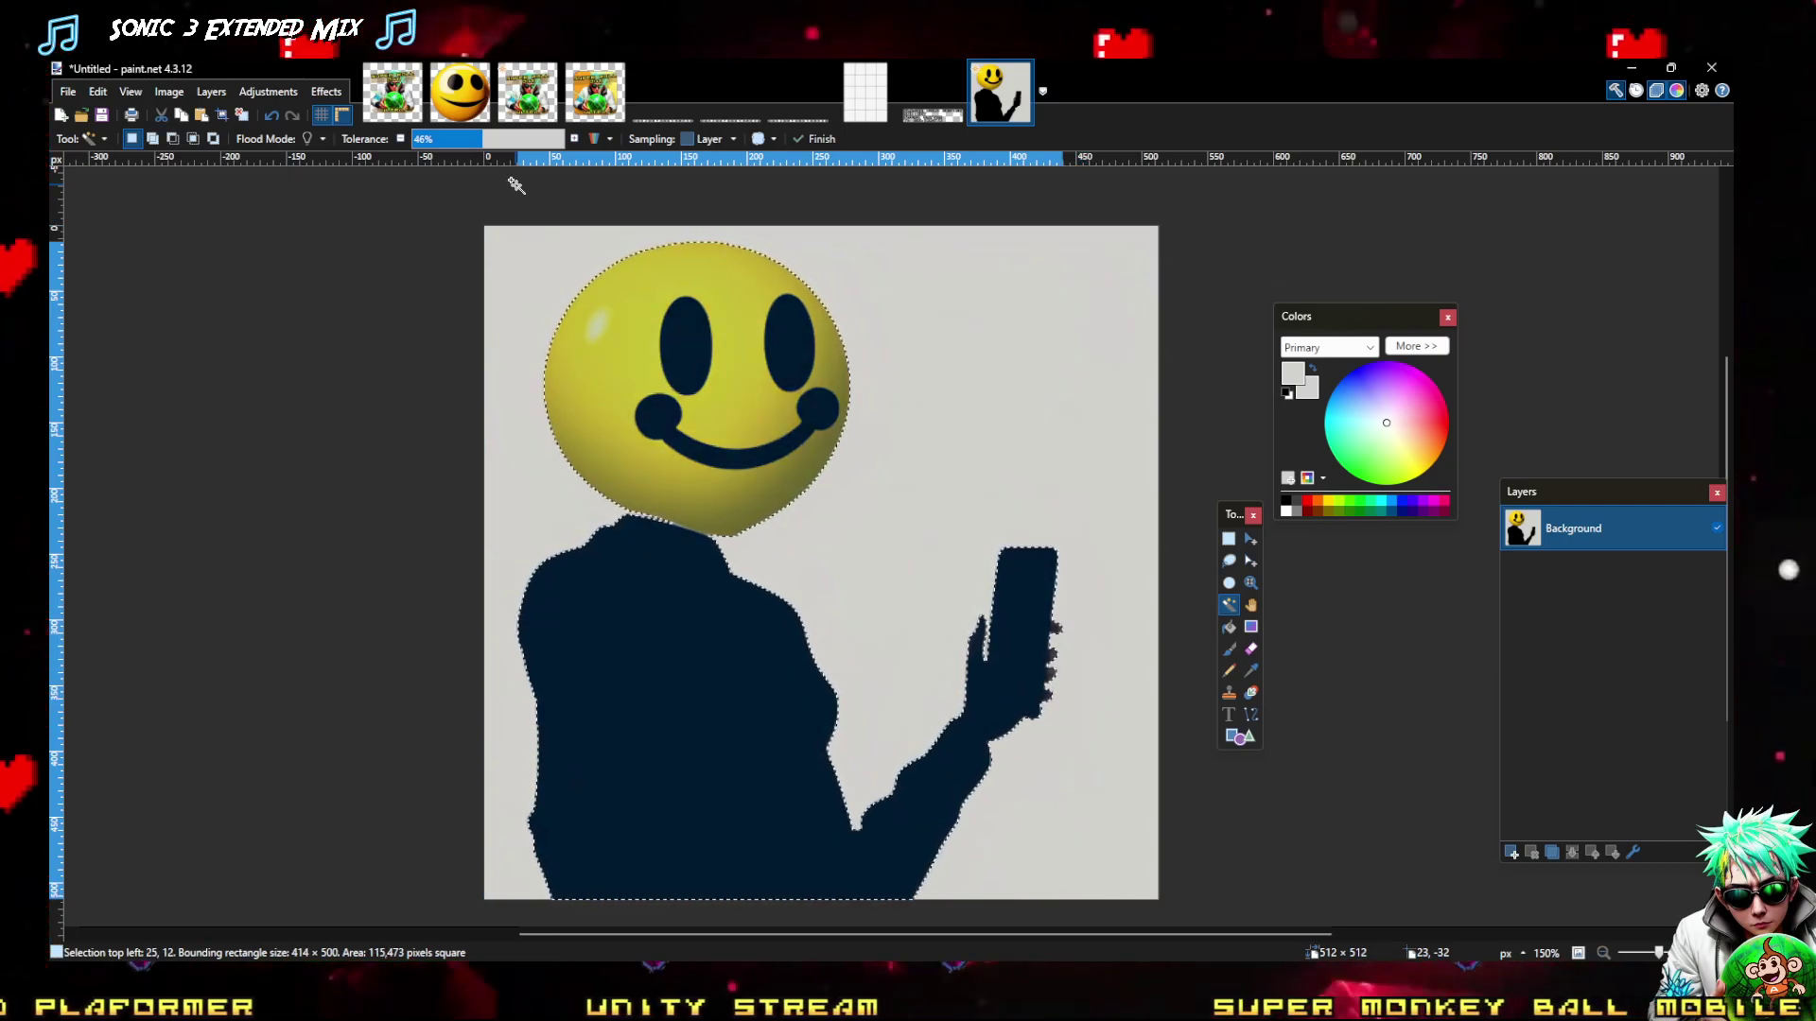
{"action": "key", "text": "Delete"}
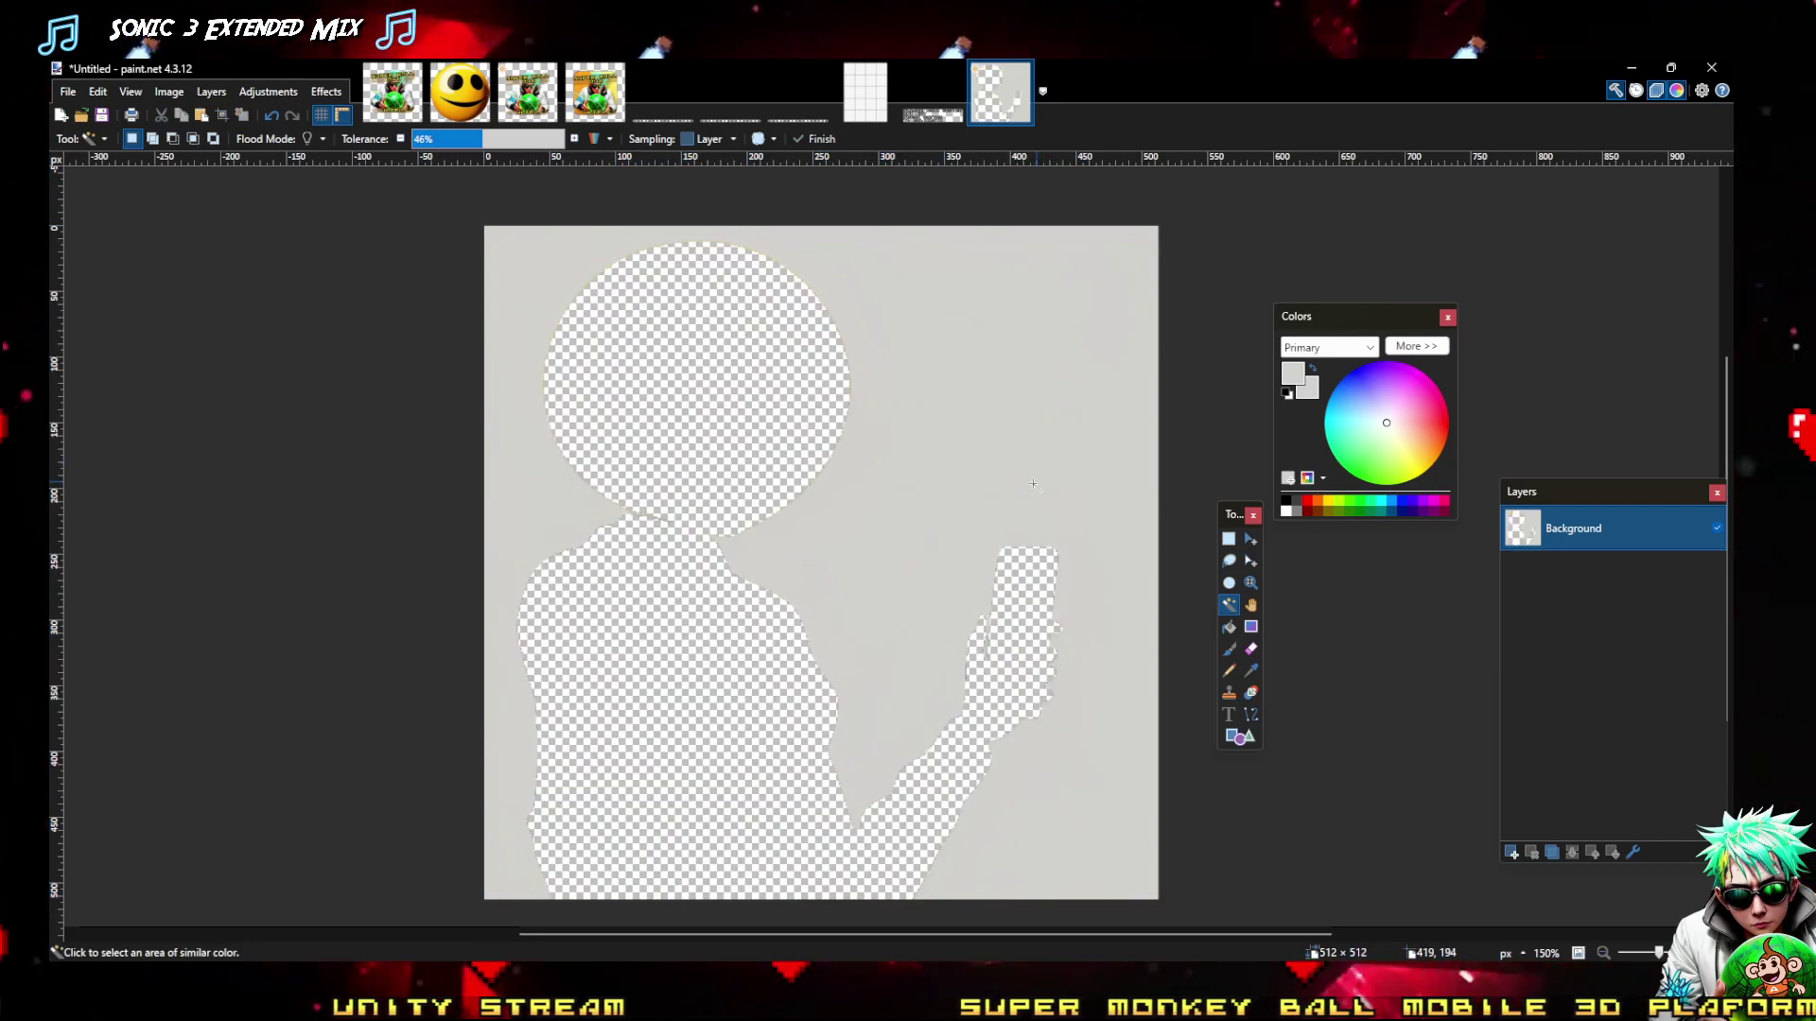
{"action": "left_click", "coordinate": [957, 508]}
{"action": "key", "text": "Delete"}
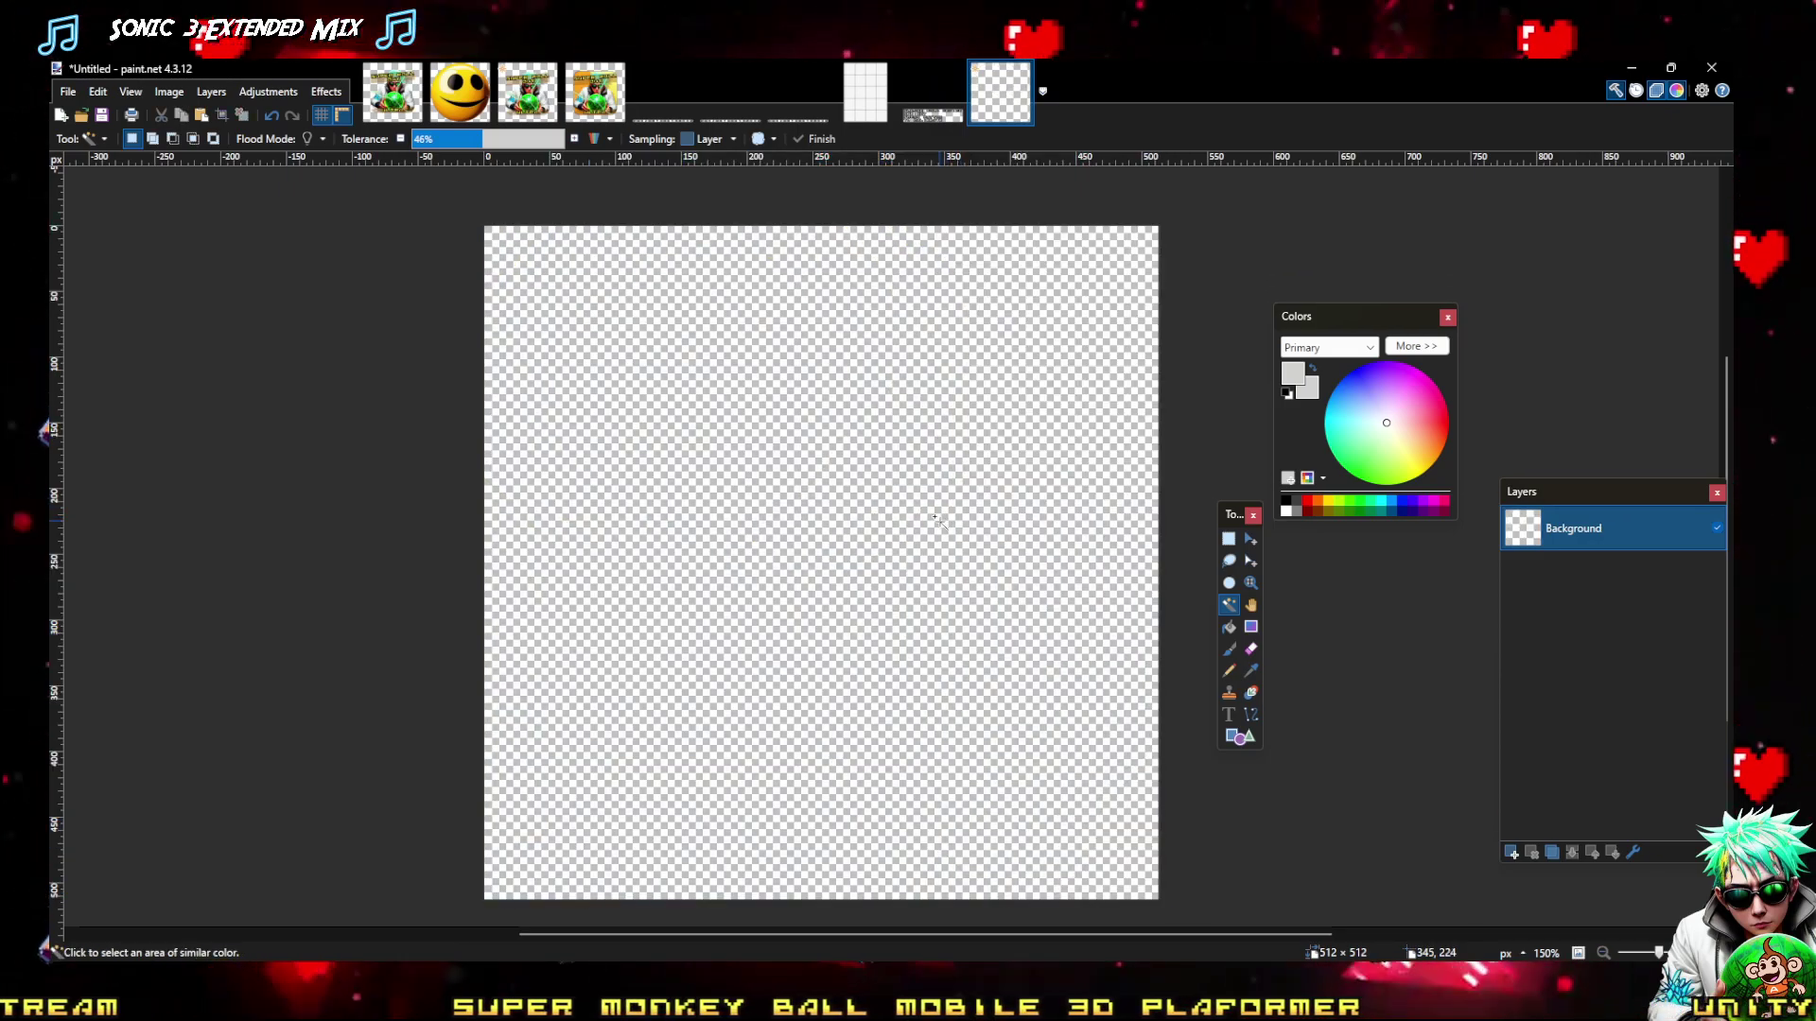
{"action": "key", "text": "ctrl+v"}
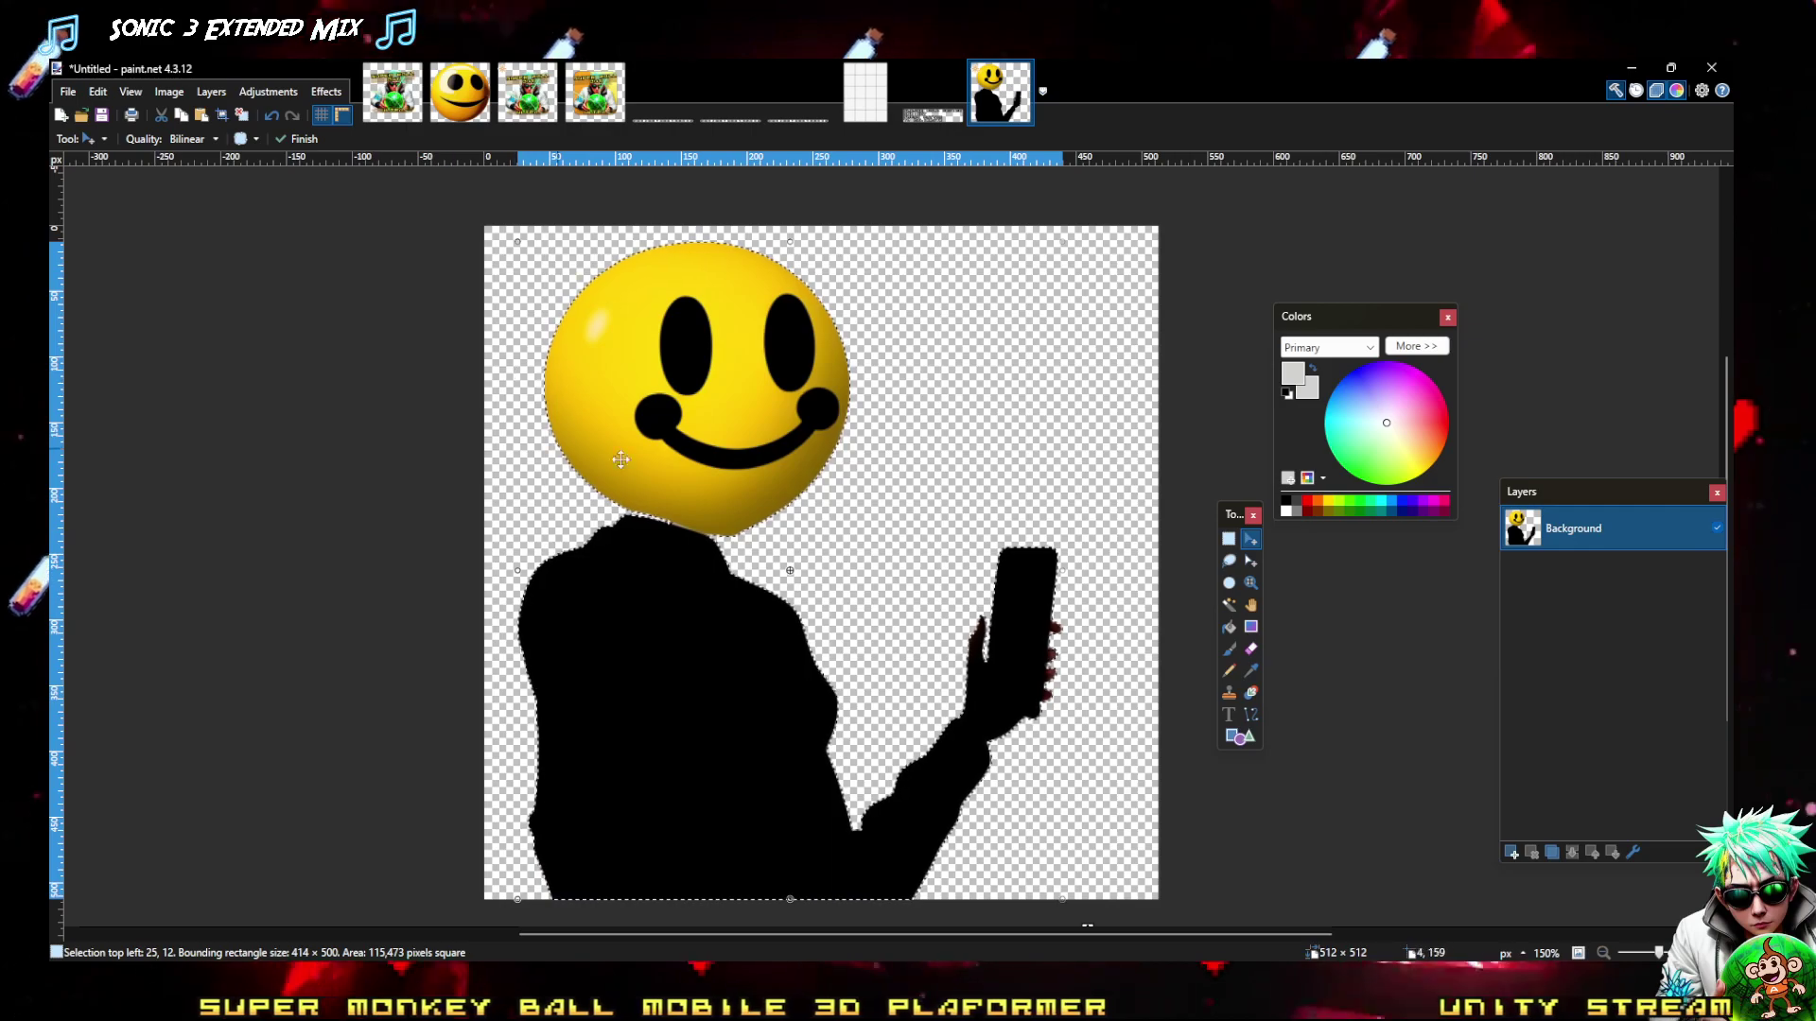
Select the smiley's two eyes and mouth and delete them as holes
{"action": "key", "text": "s"}
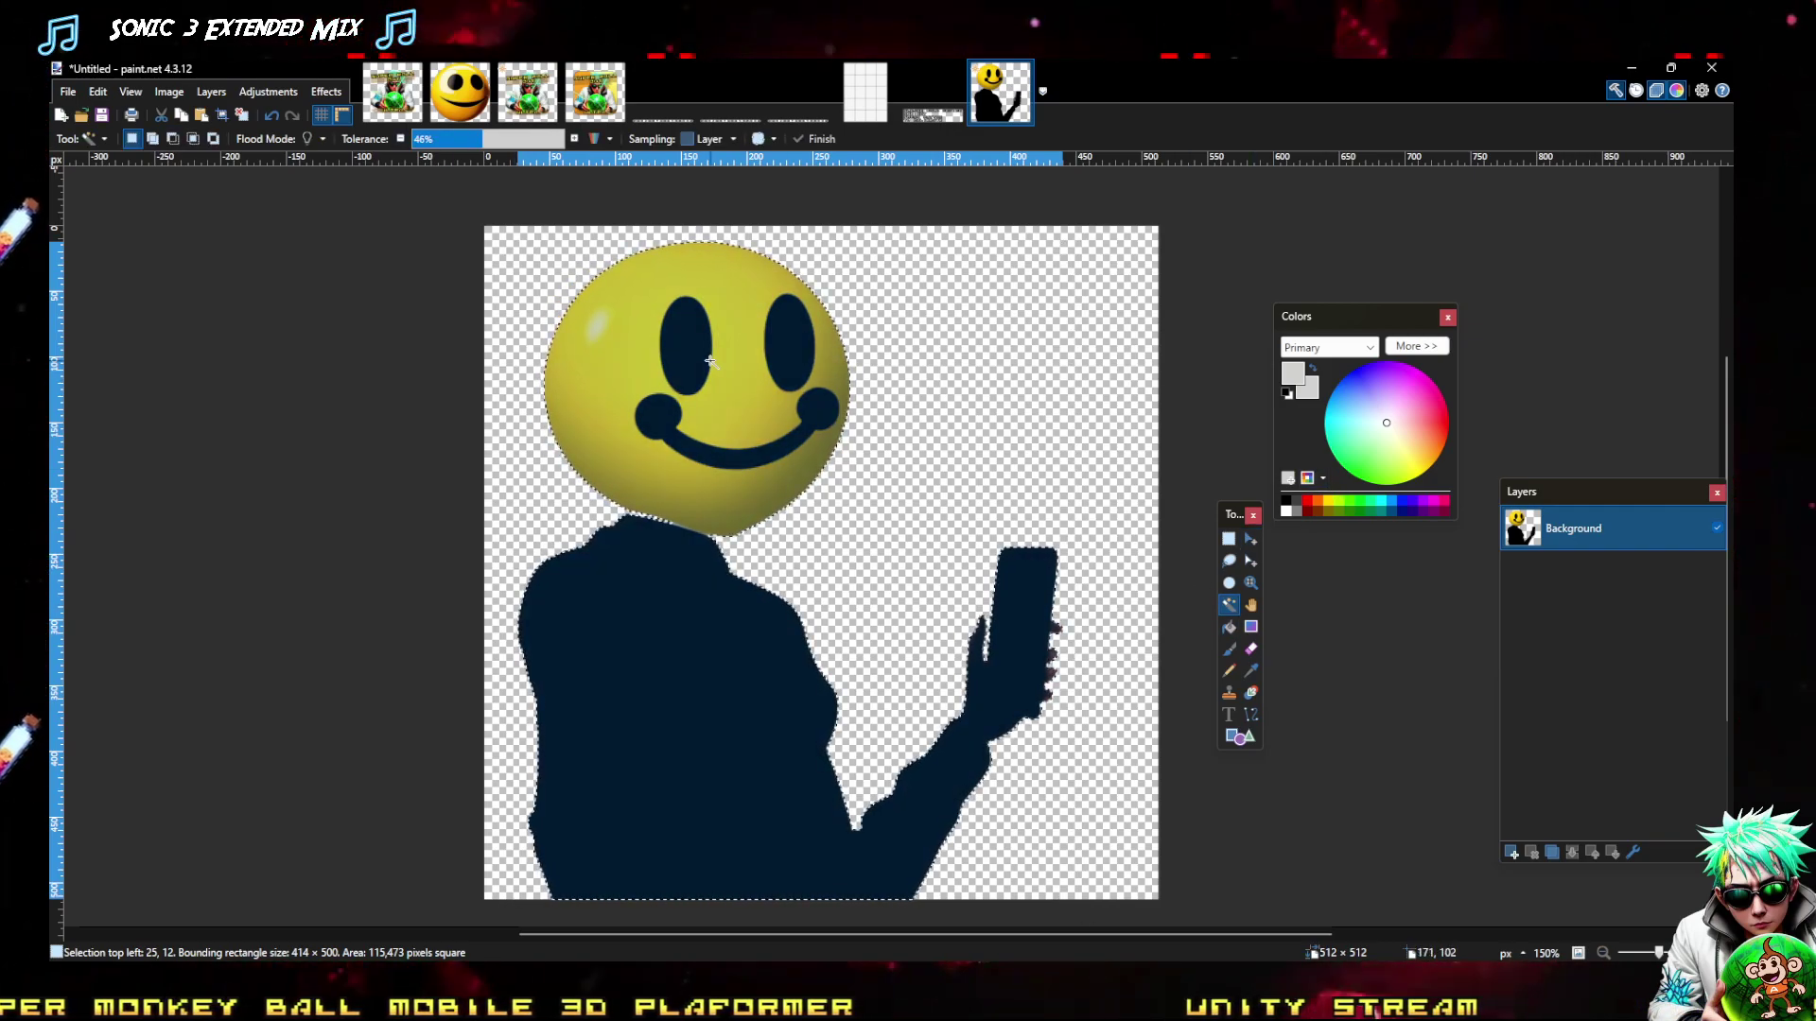
{"action": "left_click", "coordinate": [685, 345]}
{"action": "left_click", "coordinate": [788, 347], "text": "ctrl"}
{"action": "left_click", "coordinate": [716, 455], "text": "ctrl"}
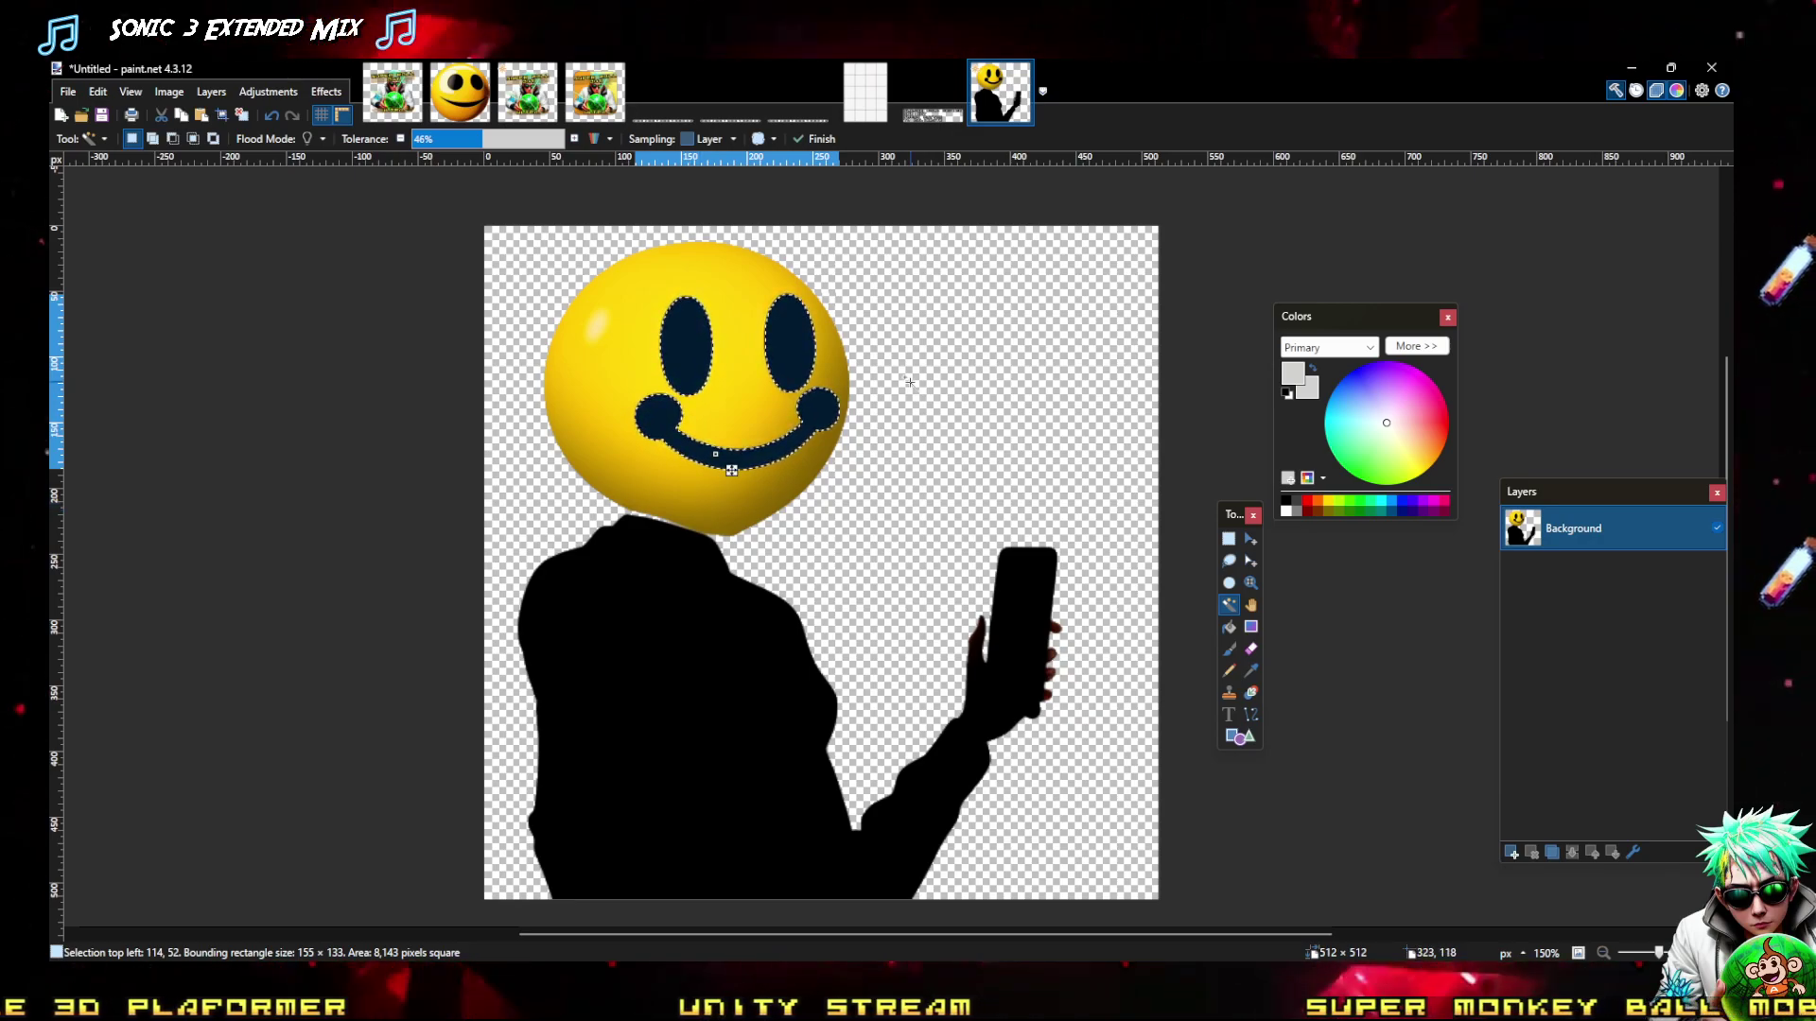
{"action": "key", "text": "Delete"}
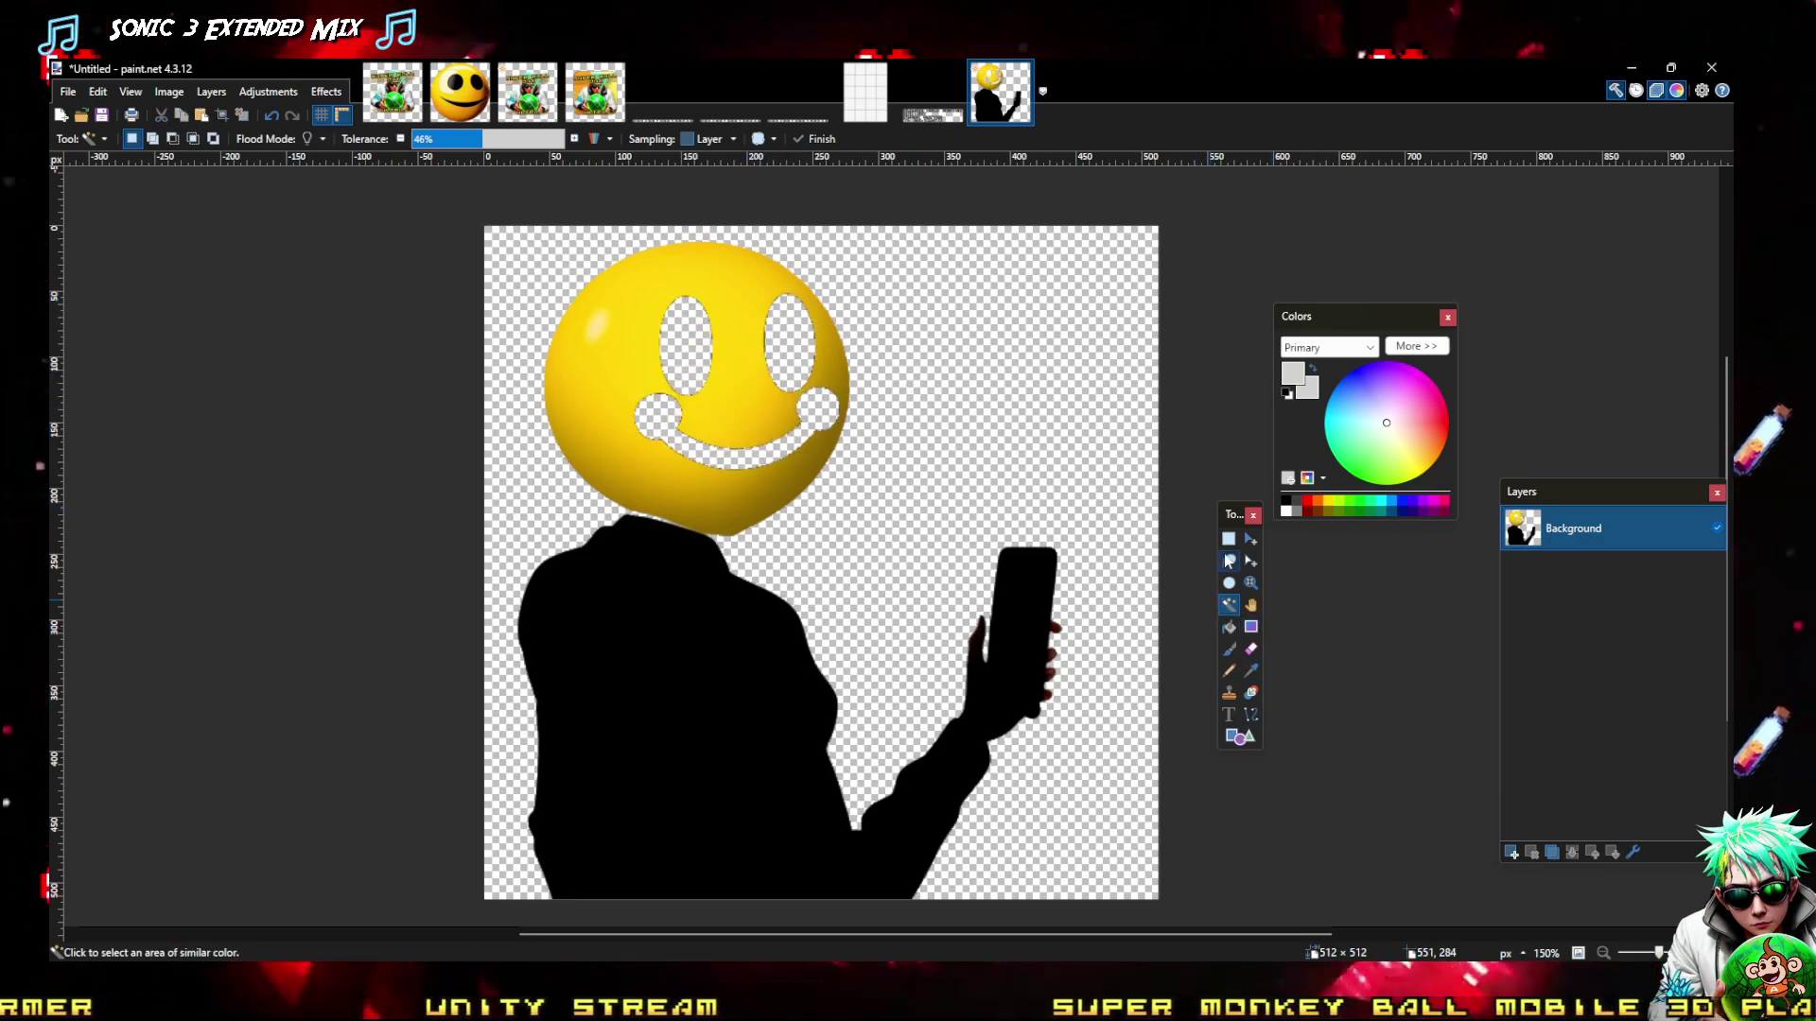
{"action": "left_click", "coordinate": [1510, 853]}
Paste the features onto the new layer and darken the Background to black with Hue/Saturation
{"action": "key", "text": "ctrl+v"}
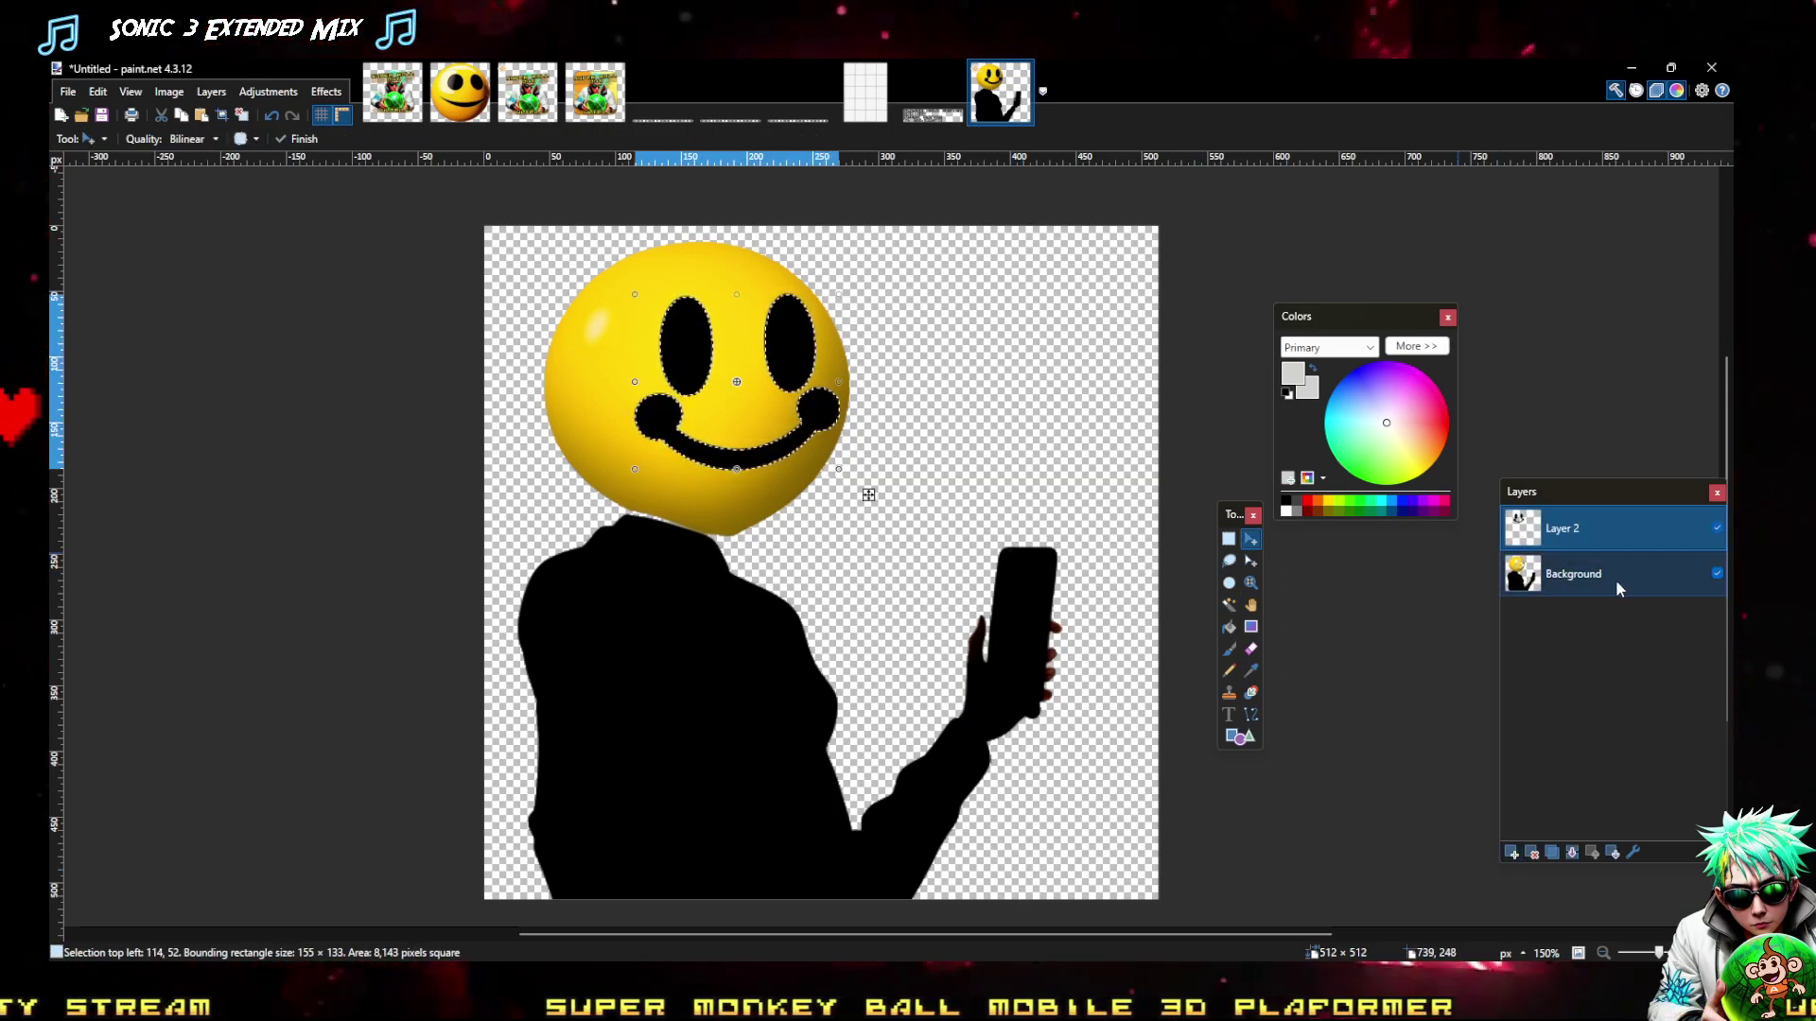
{"action": "left_click", "coordinate": [1618, 588]}
{"action": "key", "text": "ctrl+a"}
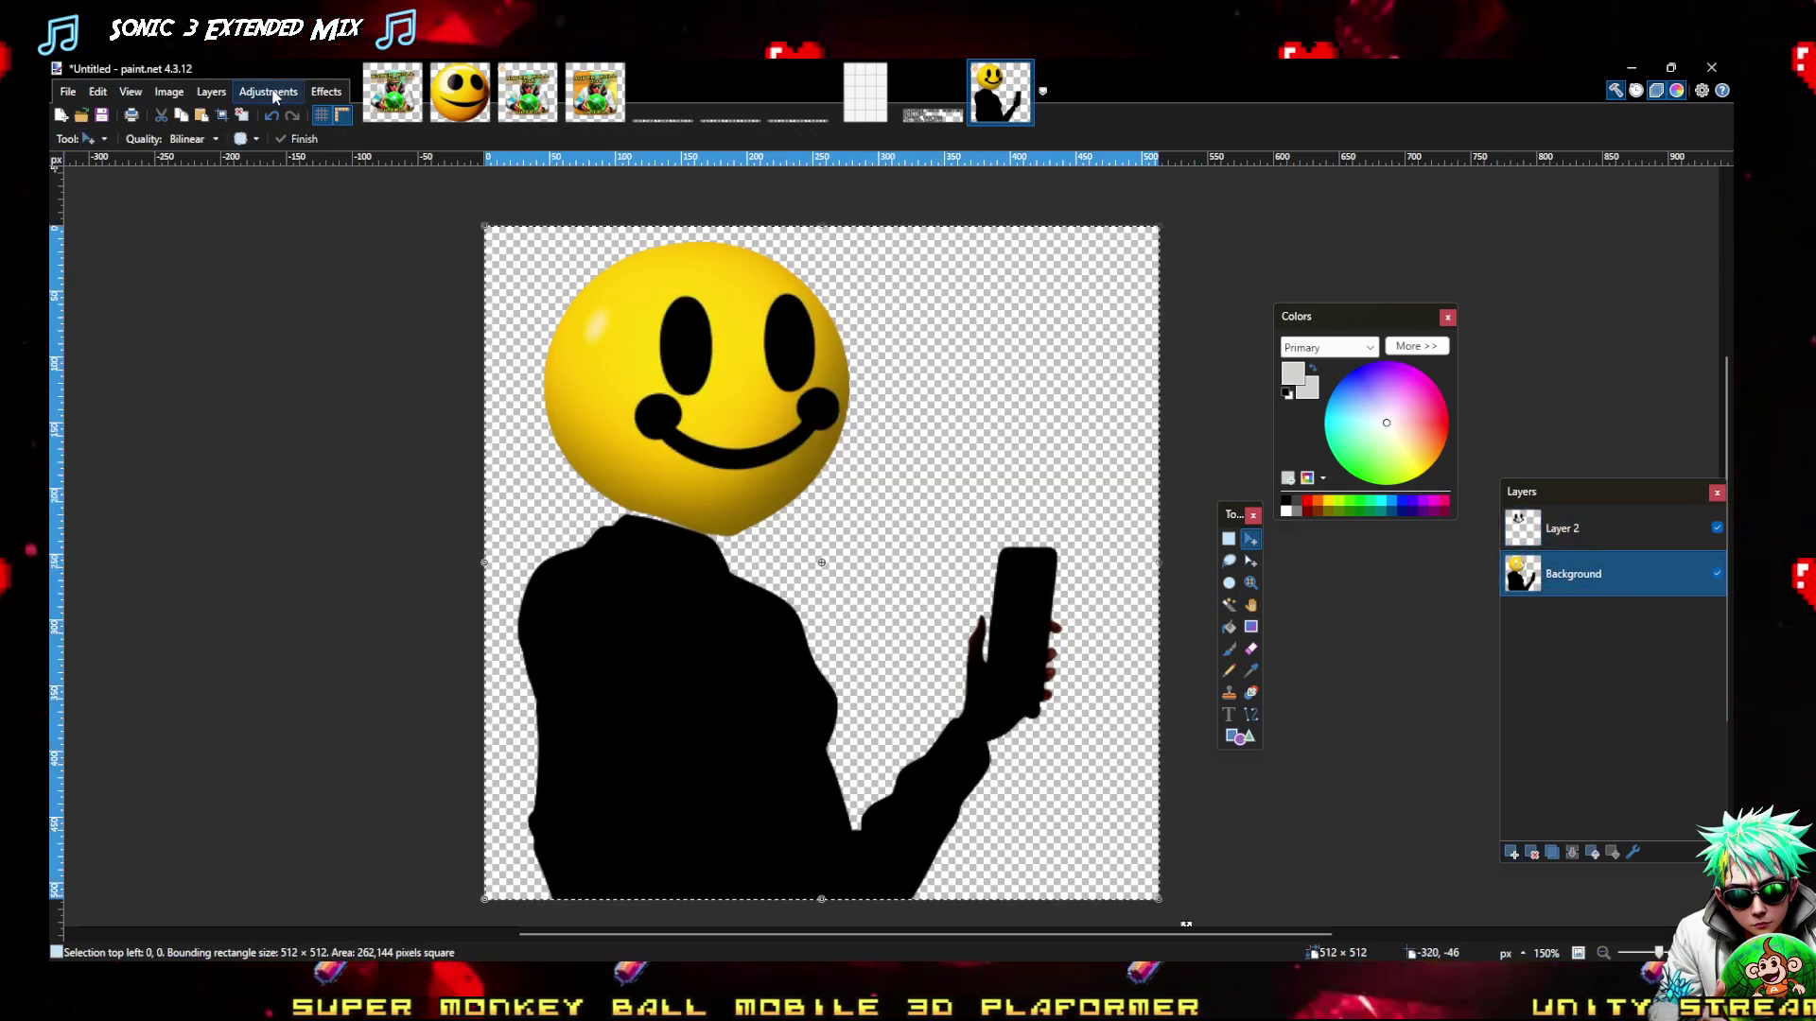
{"action": "left_click", "coordinate": [270, 92]}
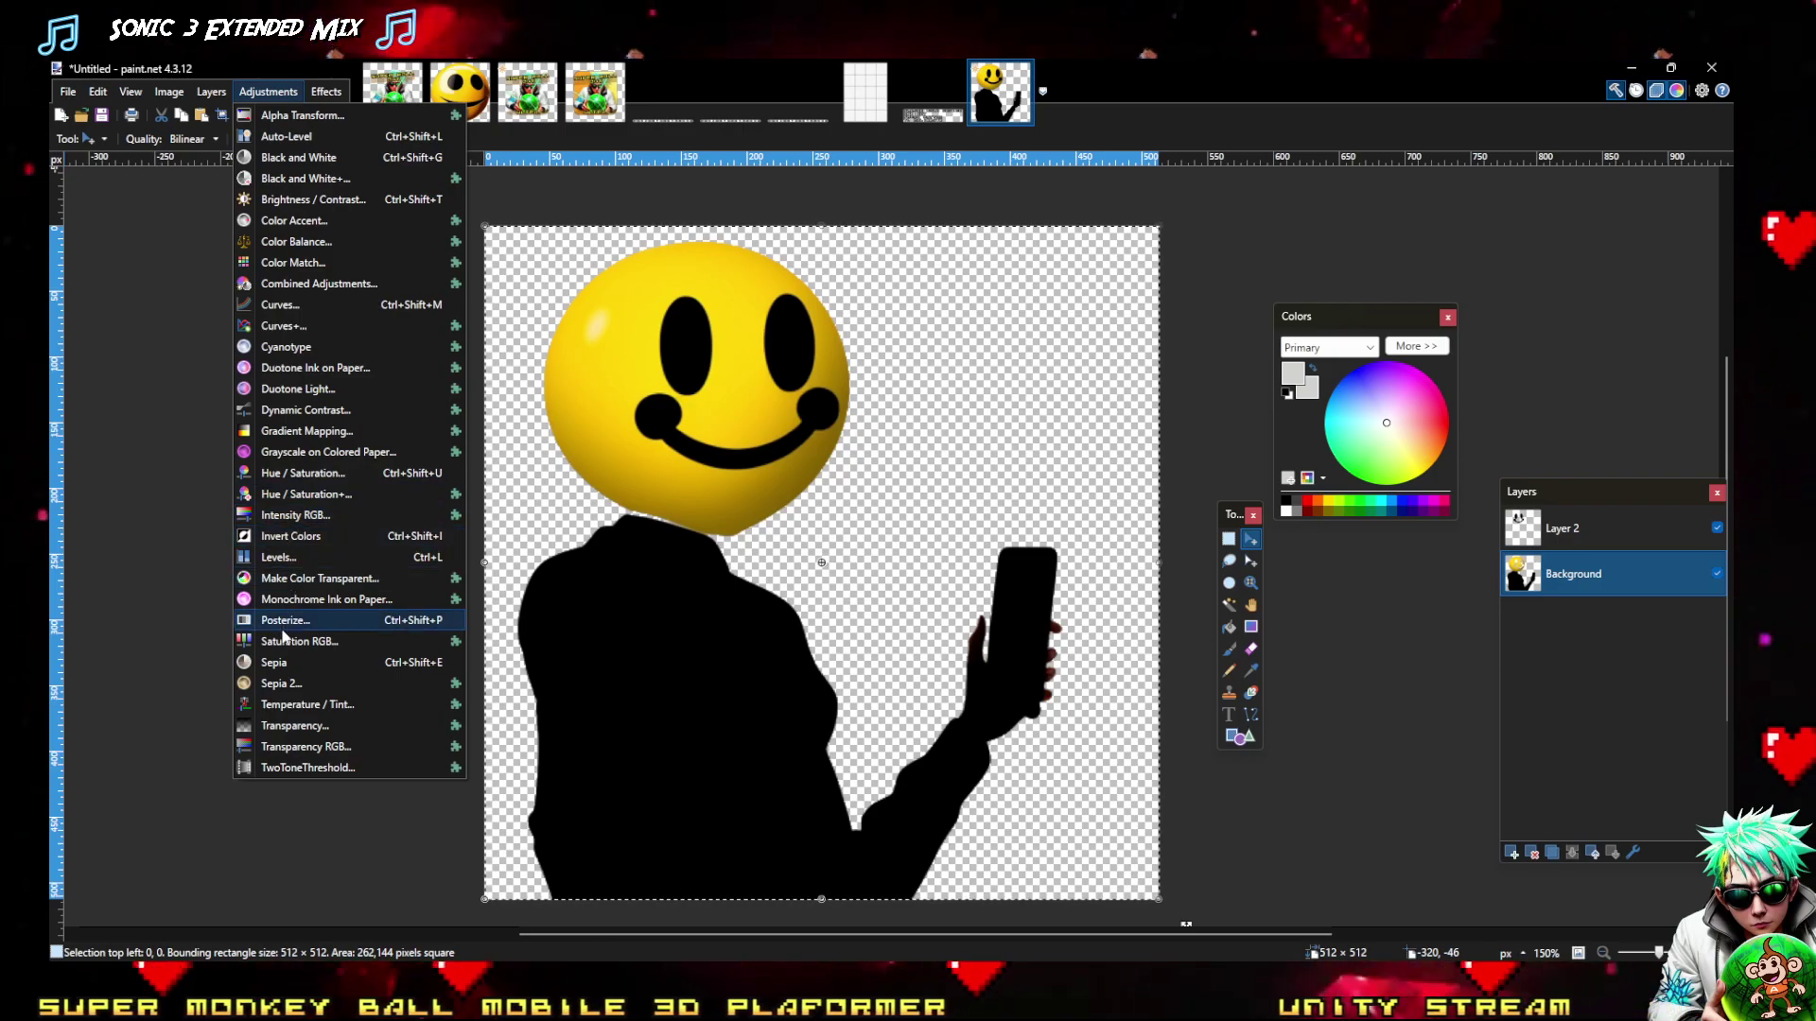
{"action": "left_click", "coordinate": [280, 476]}
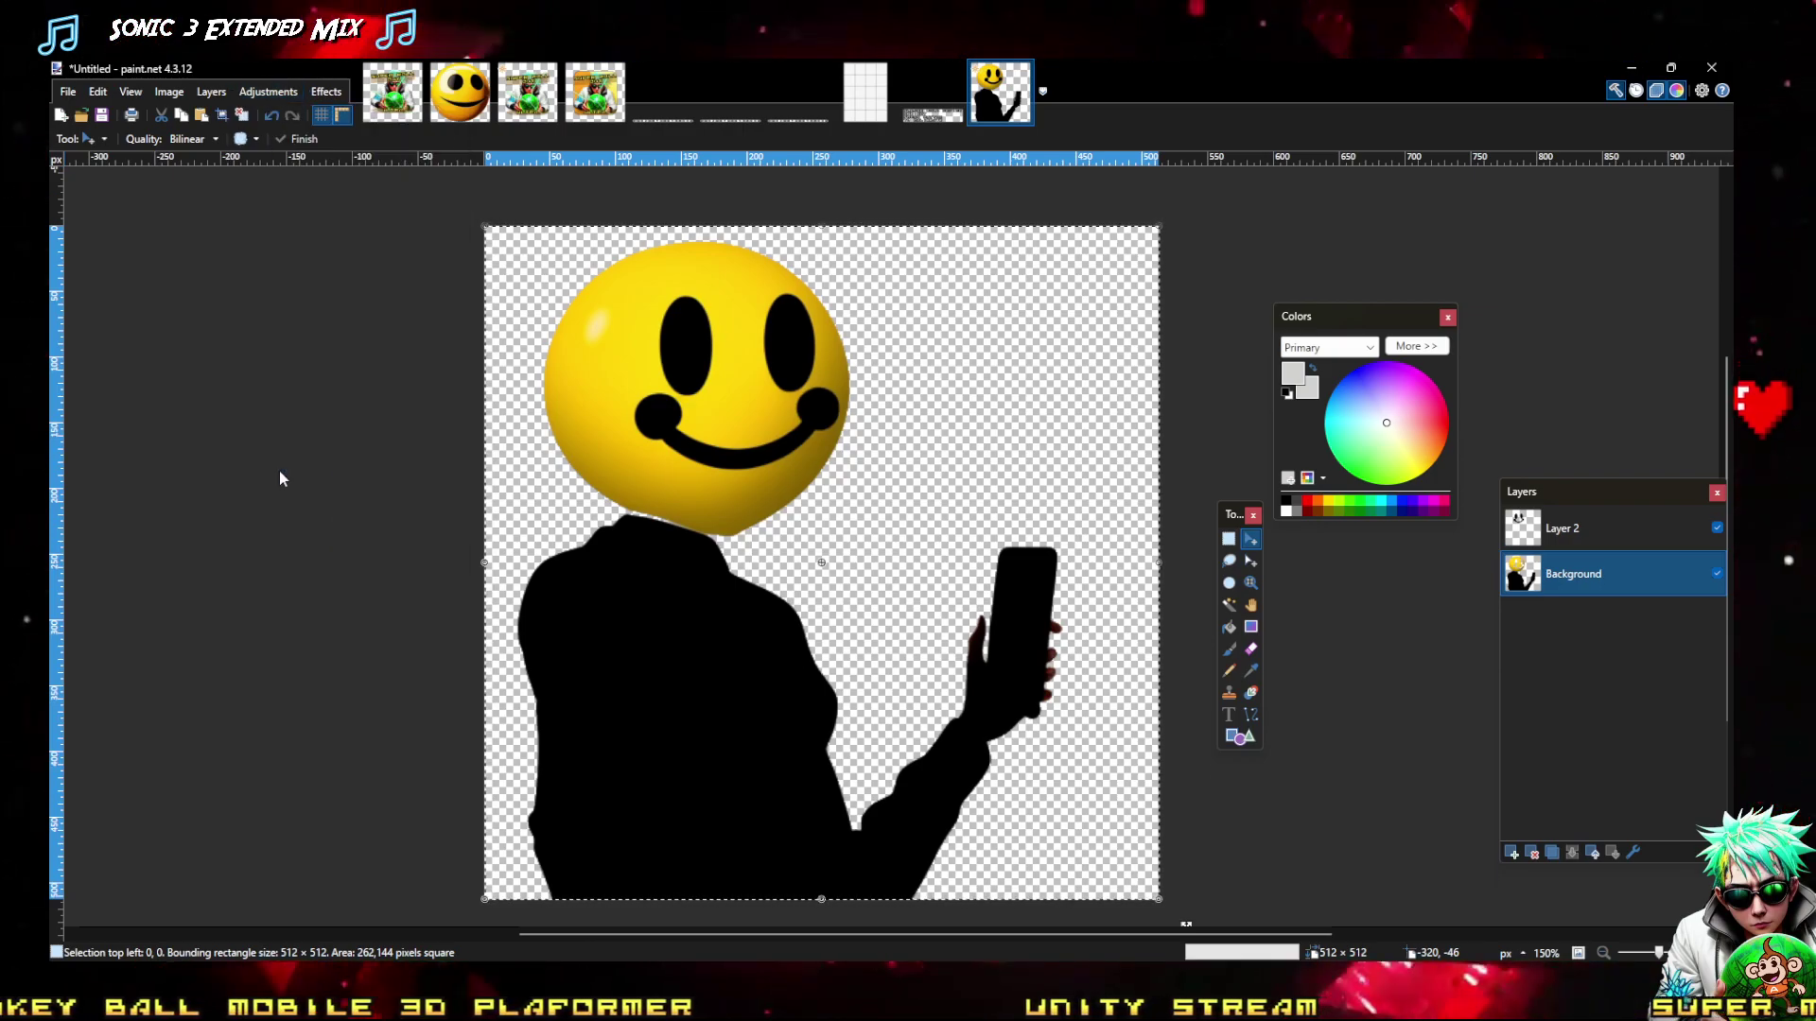
{"action": "left_click_drag", "start_coordinate": [757, 511], "coordinate": [740, 510]}
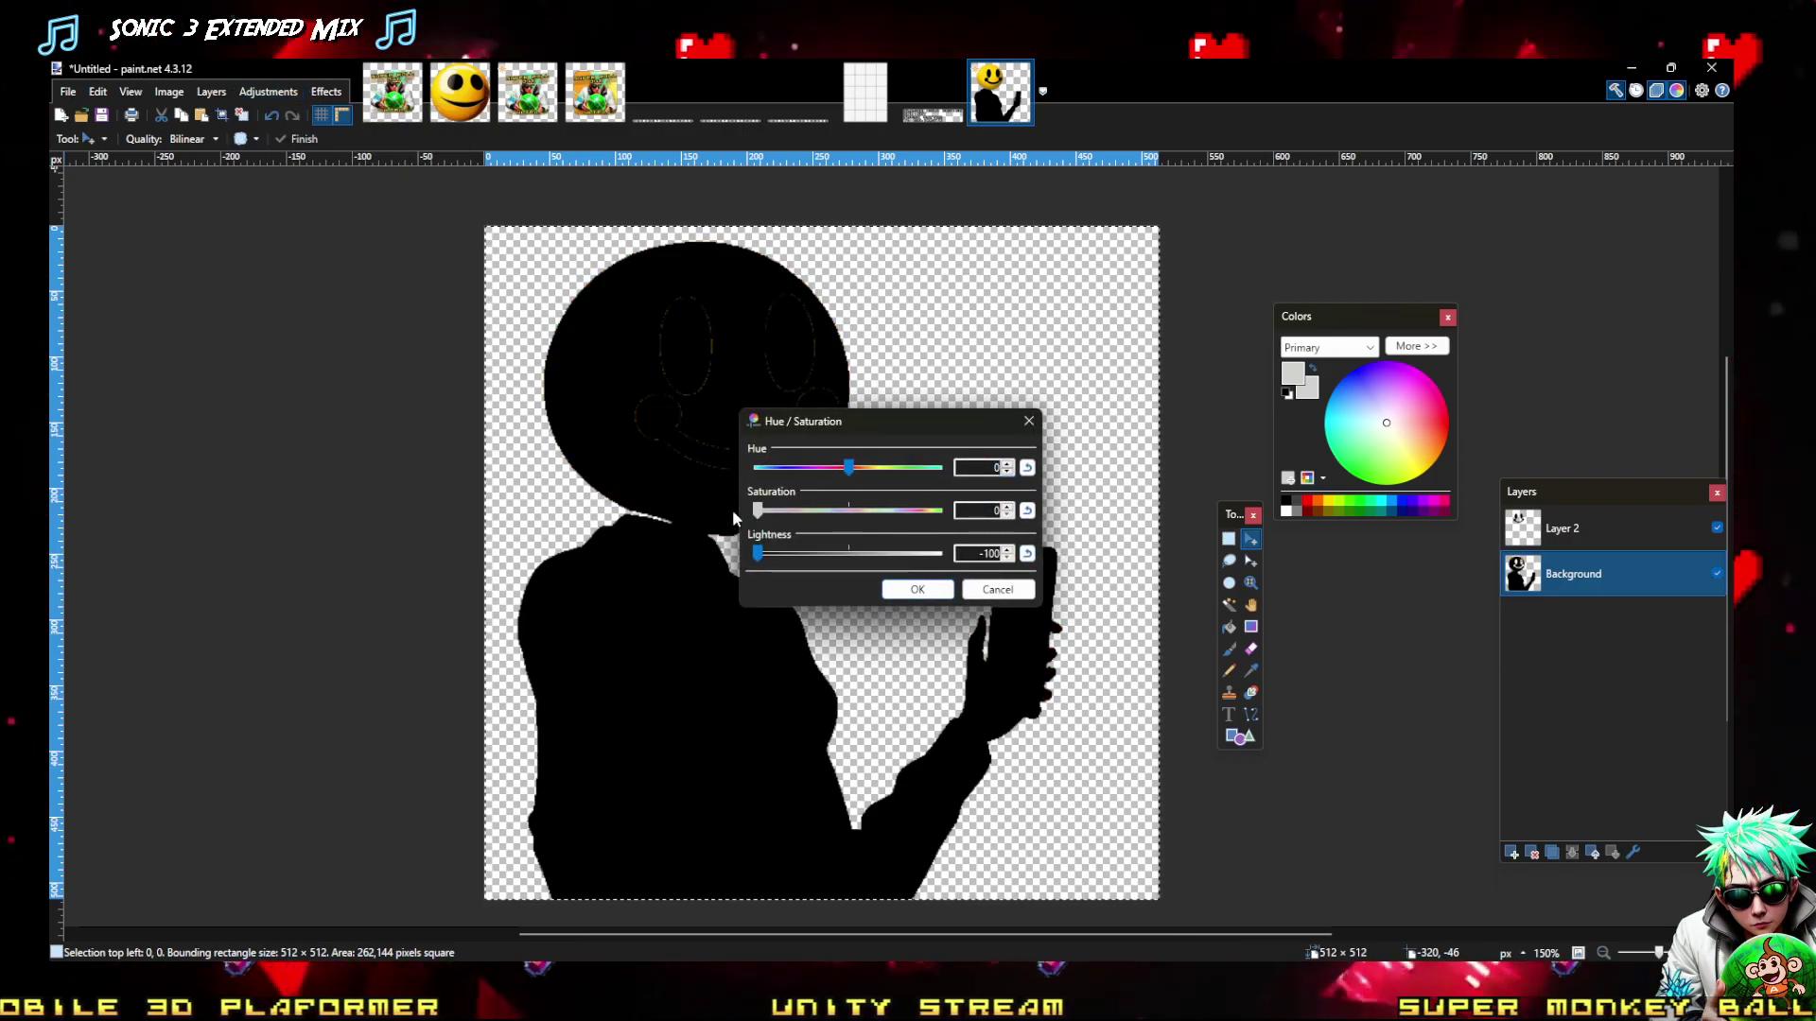
{"action": "left_click", "coordinate": [917, 590]}
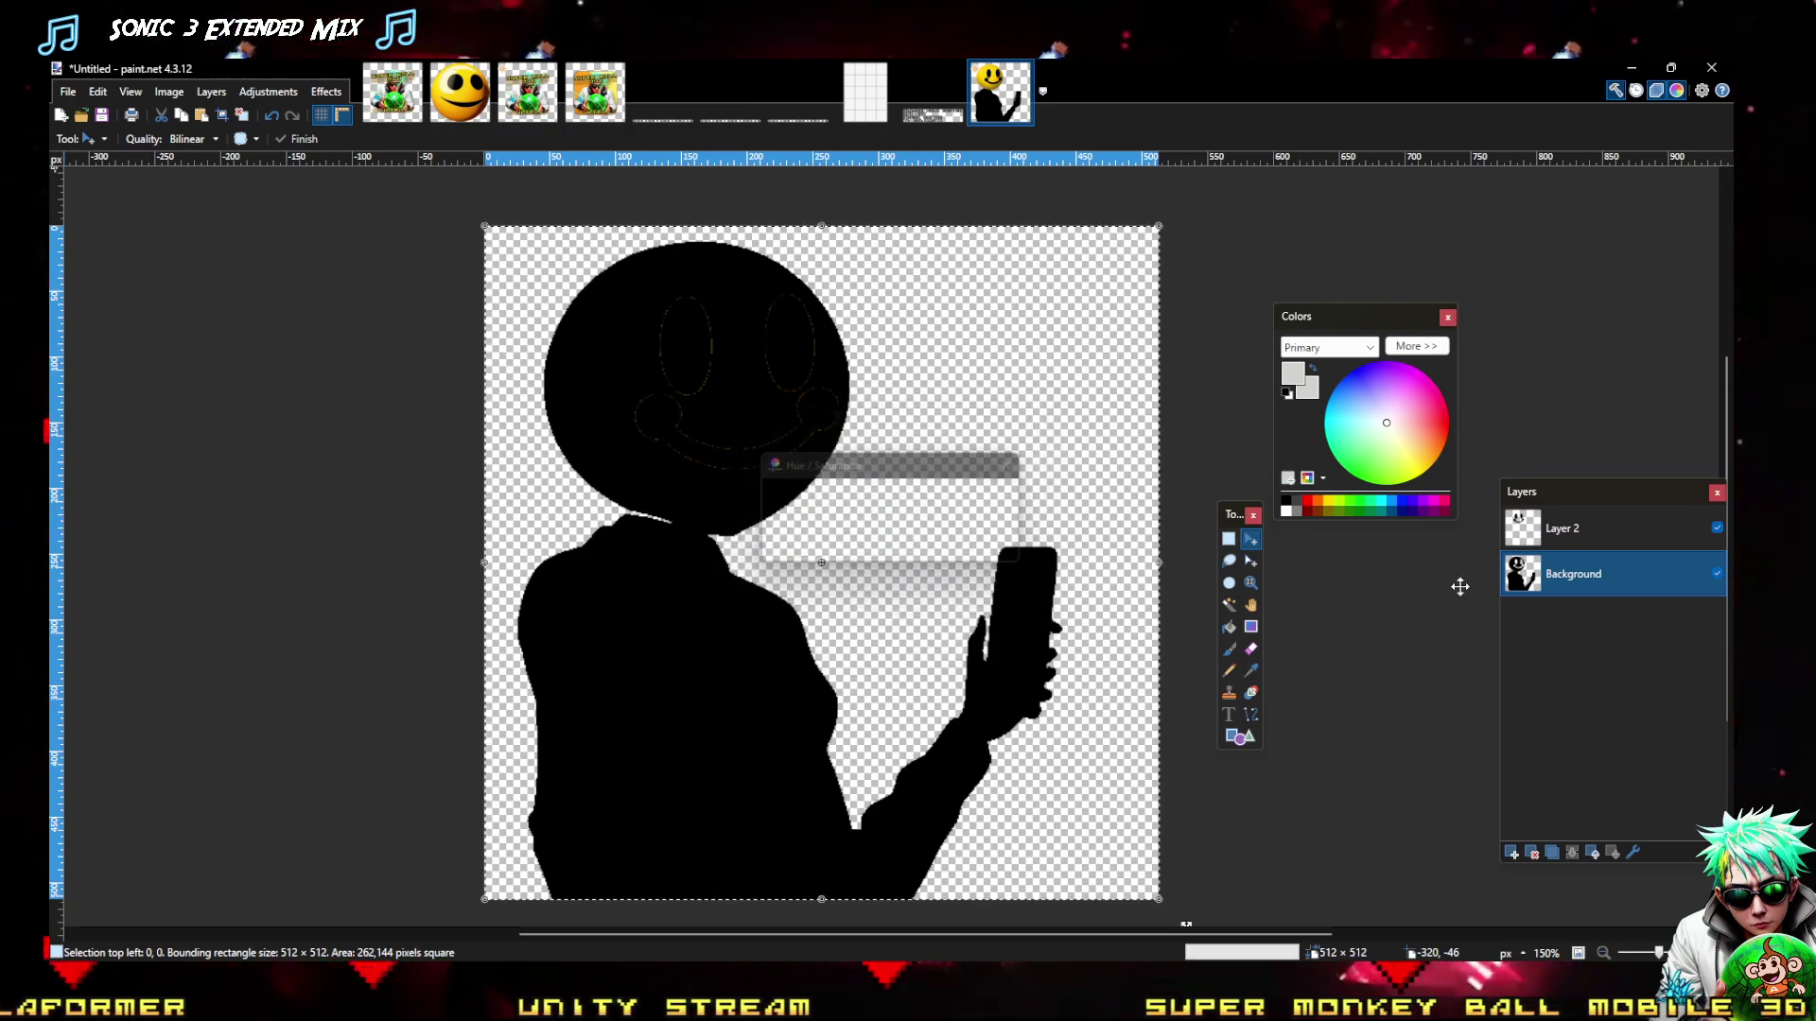
Invert Layer 2's eyes and mouth to white, then remove them with Magic Wand
{"action": "left_click", "coordinate": [1621, 530]}
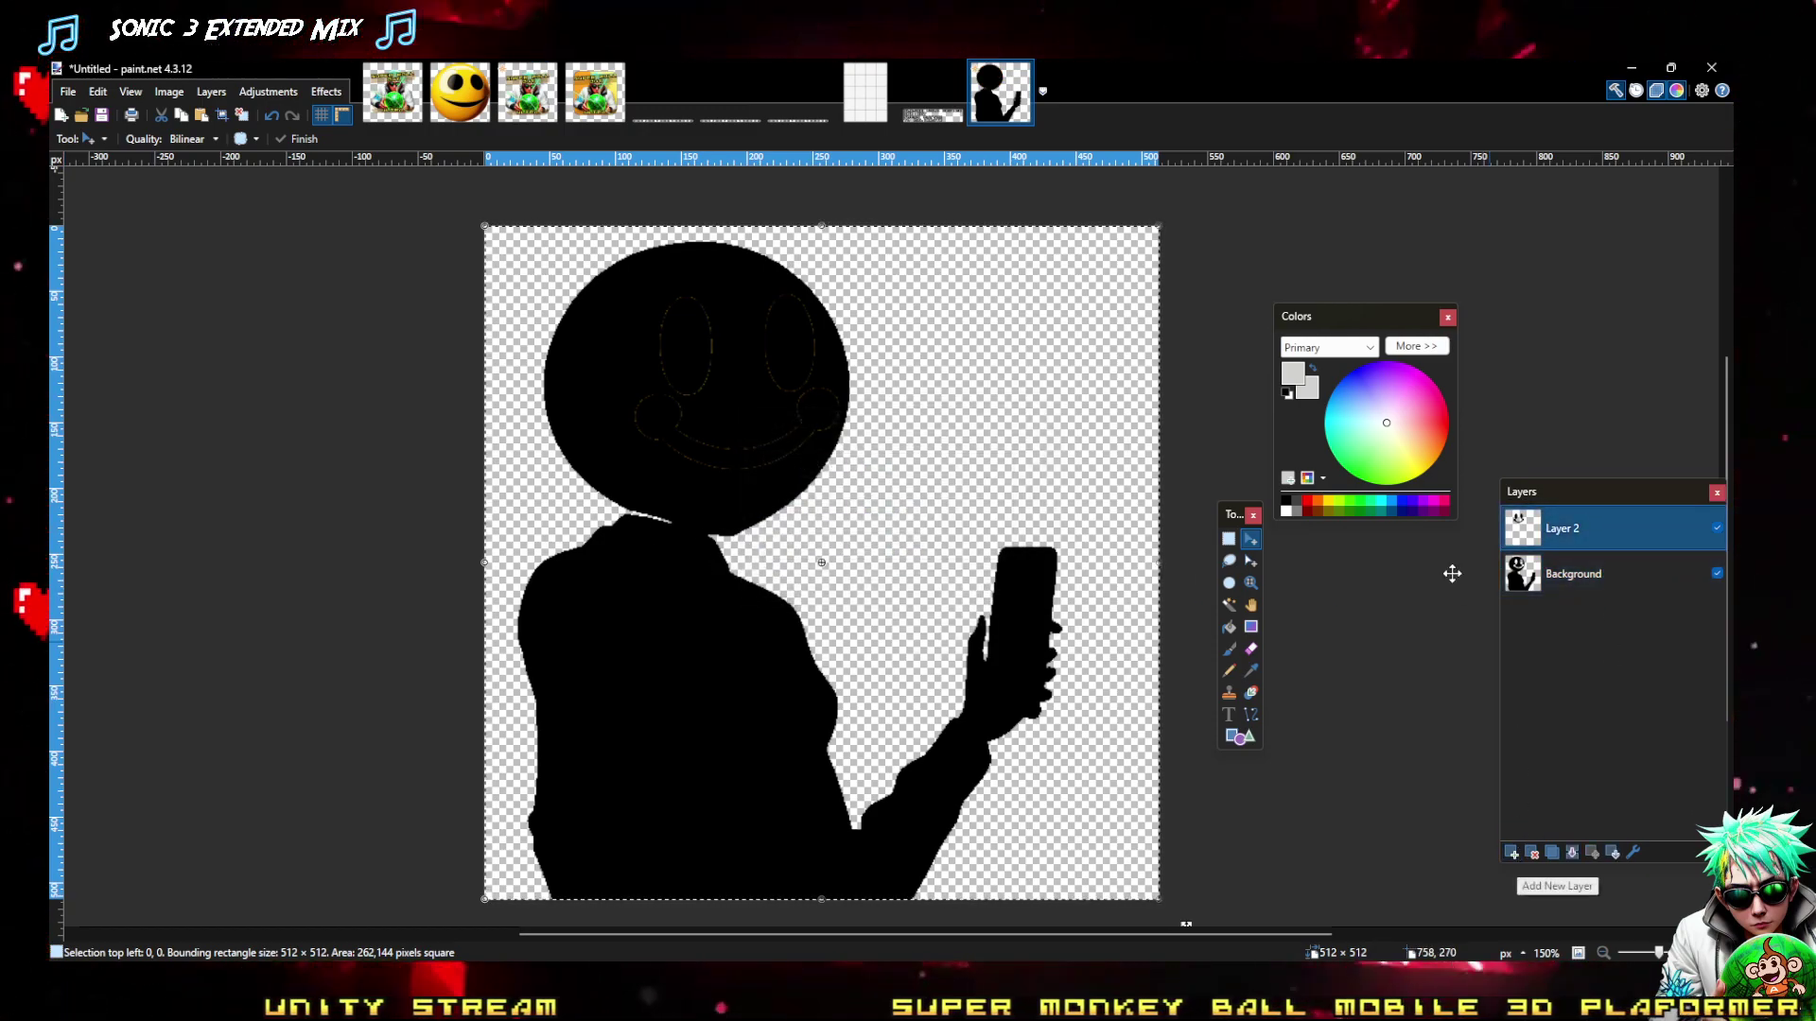
{"action": "left_click", "coordinate": [267, 91]}
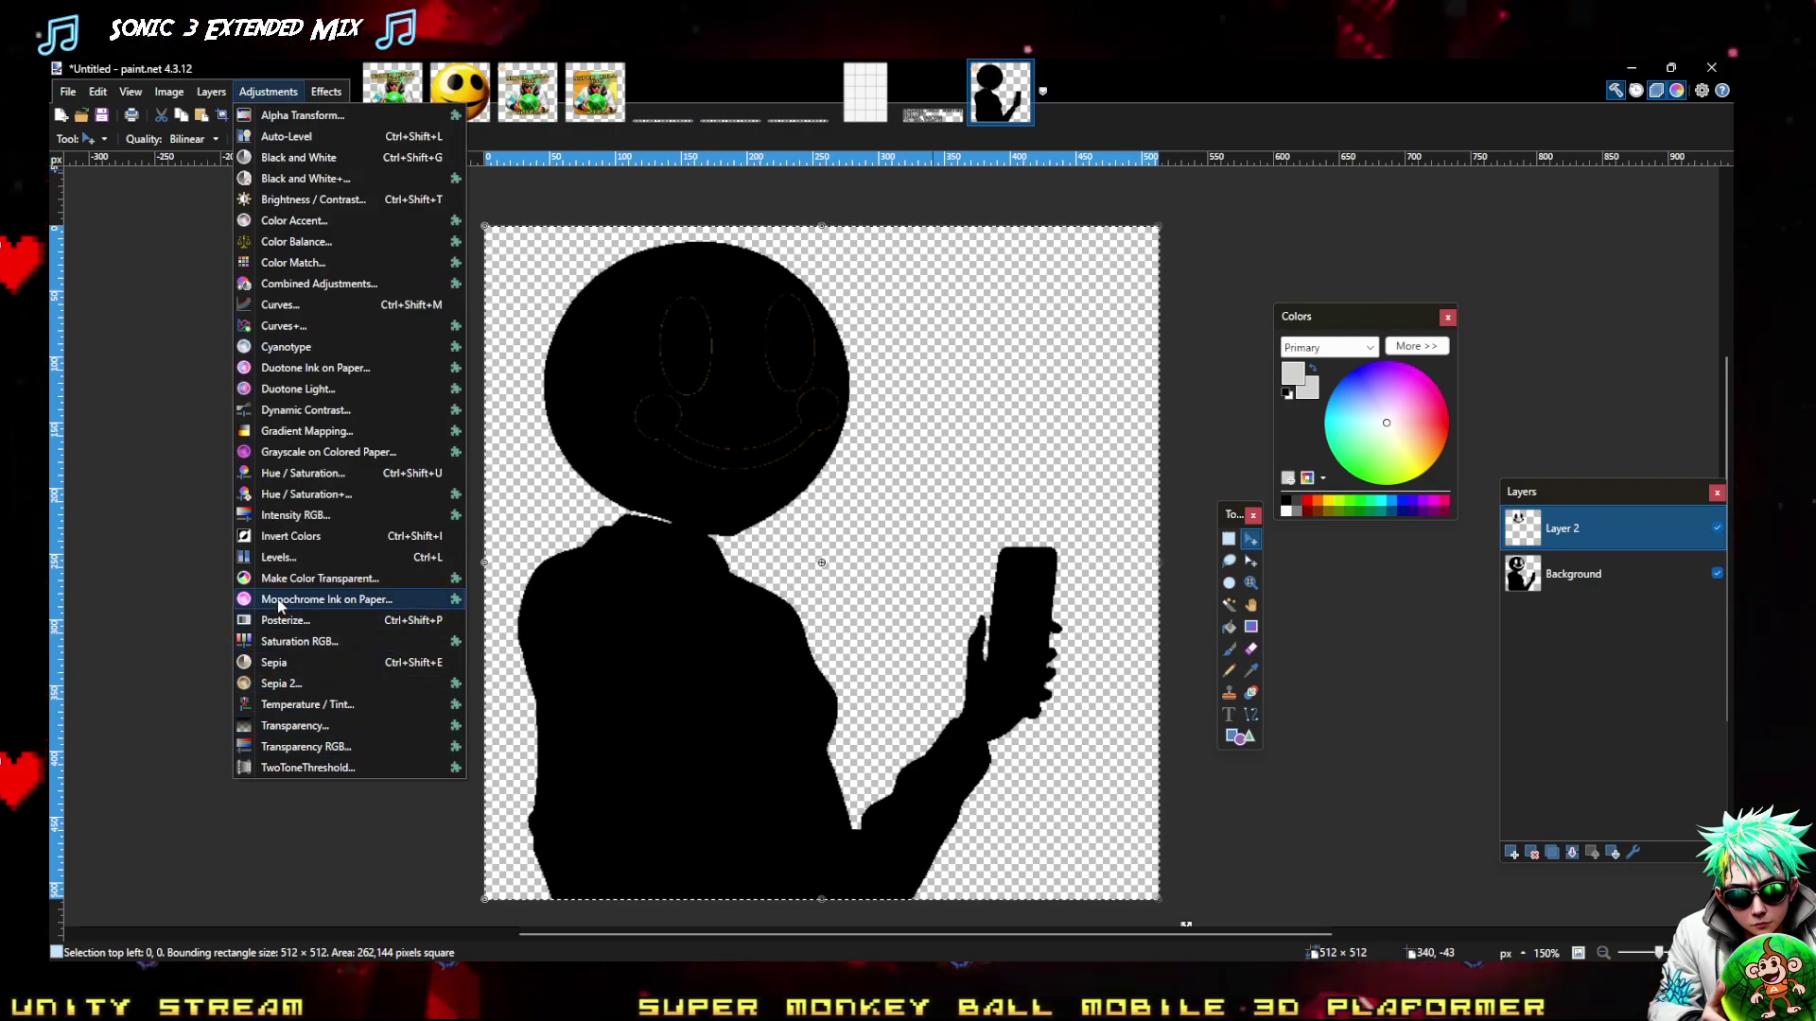
{"action": "left_click", "coordinate": [284, 537]}
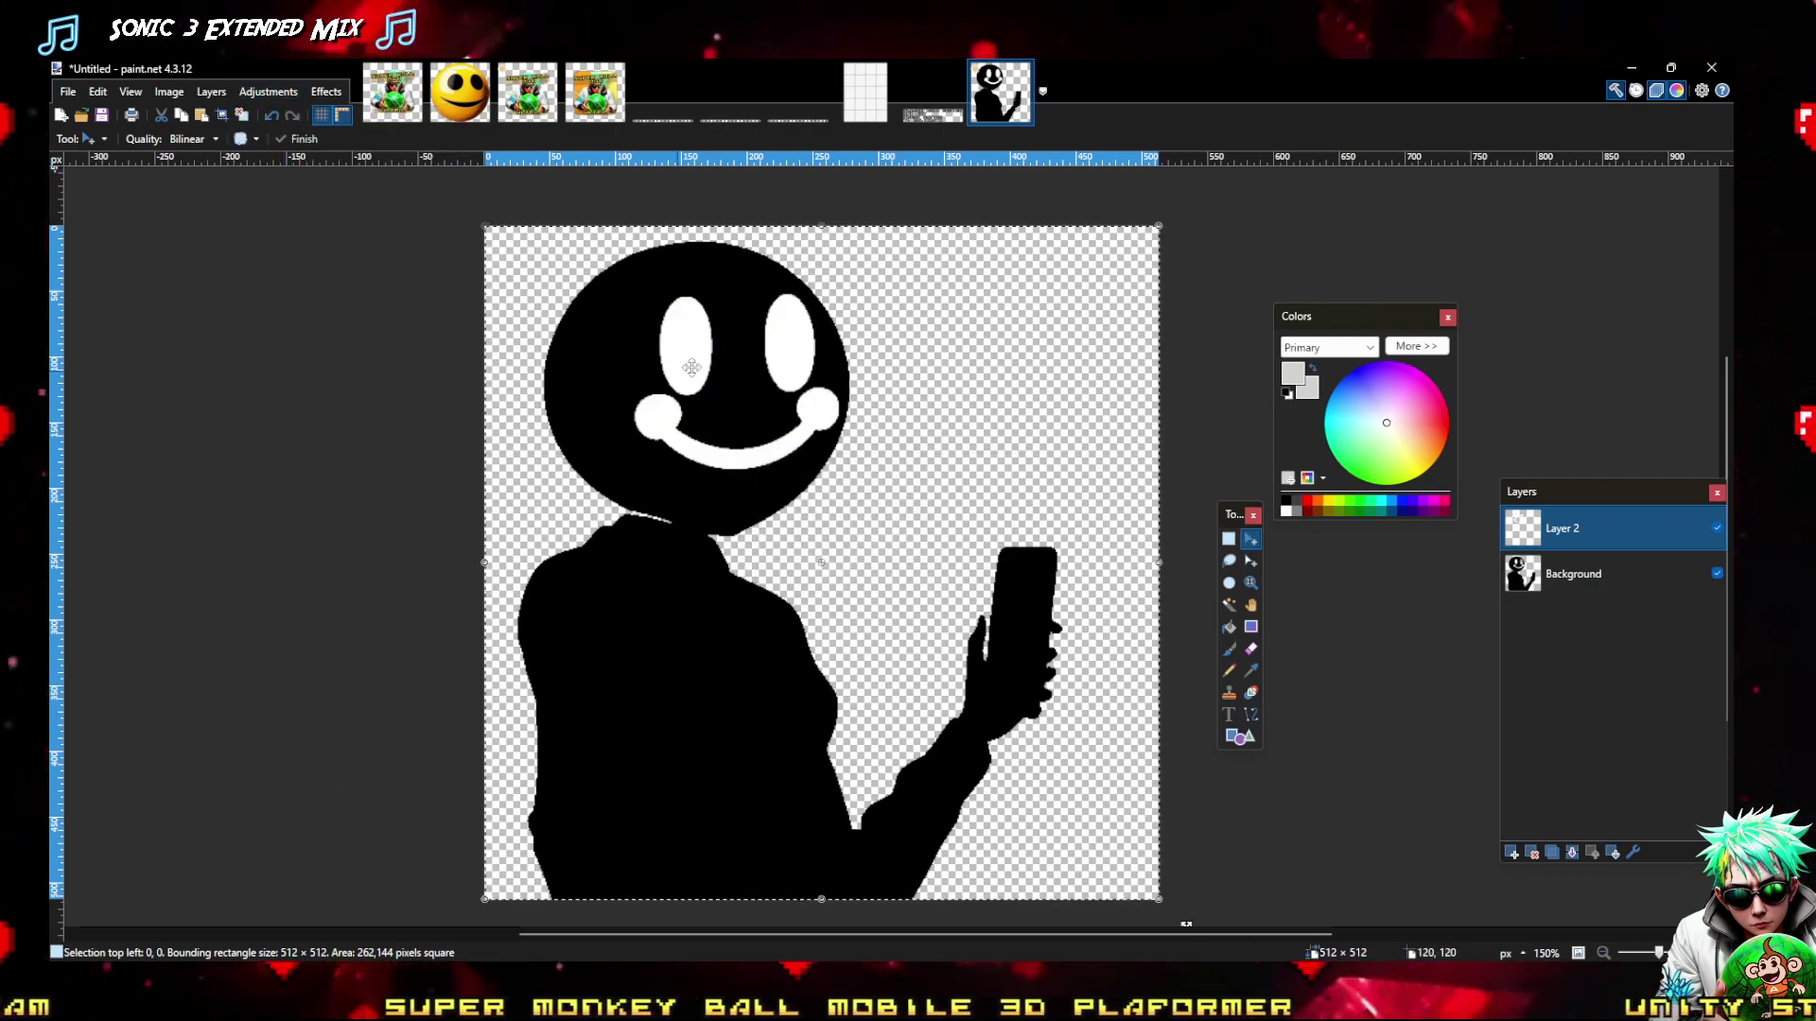
{"action": "key", "text": "s"}
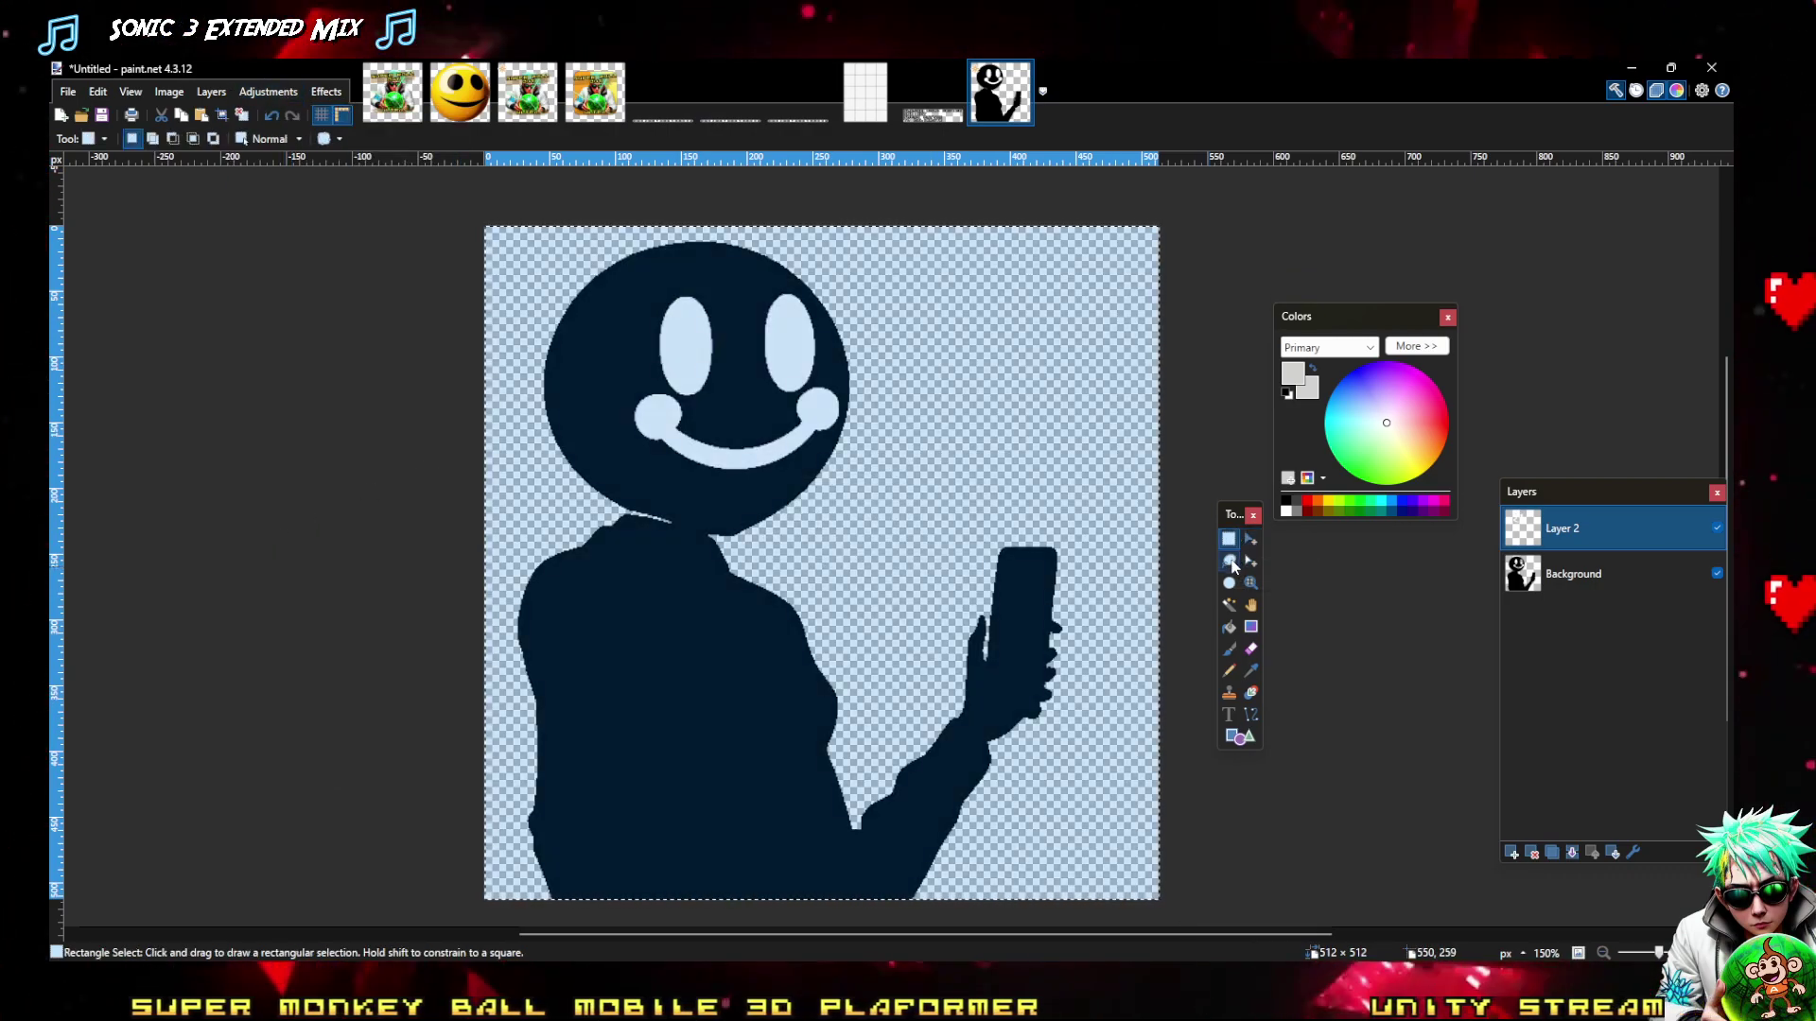
{"action": "left_click", "coordinate": [1229, 605]}
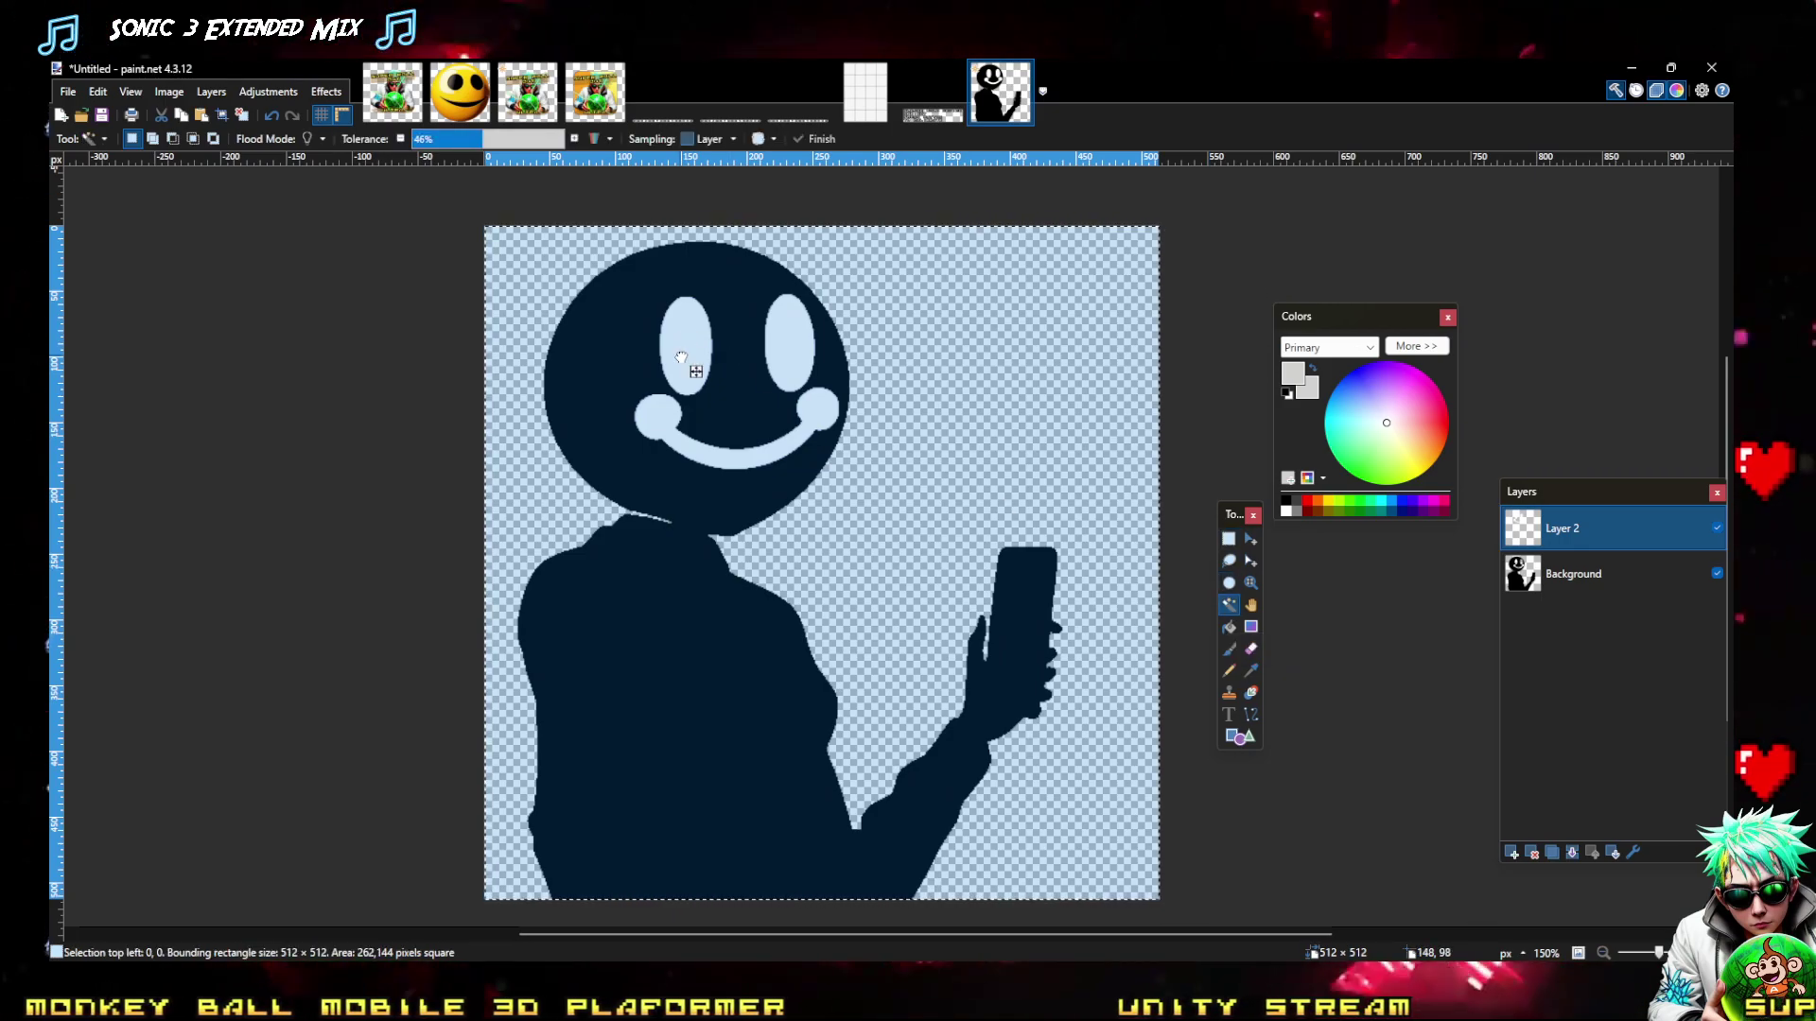
{"action": "left_click", "coordinate": [680, 357]}
{"action": "left_click", "coordinate": [786, 331], "text": "ctrl"}
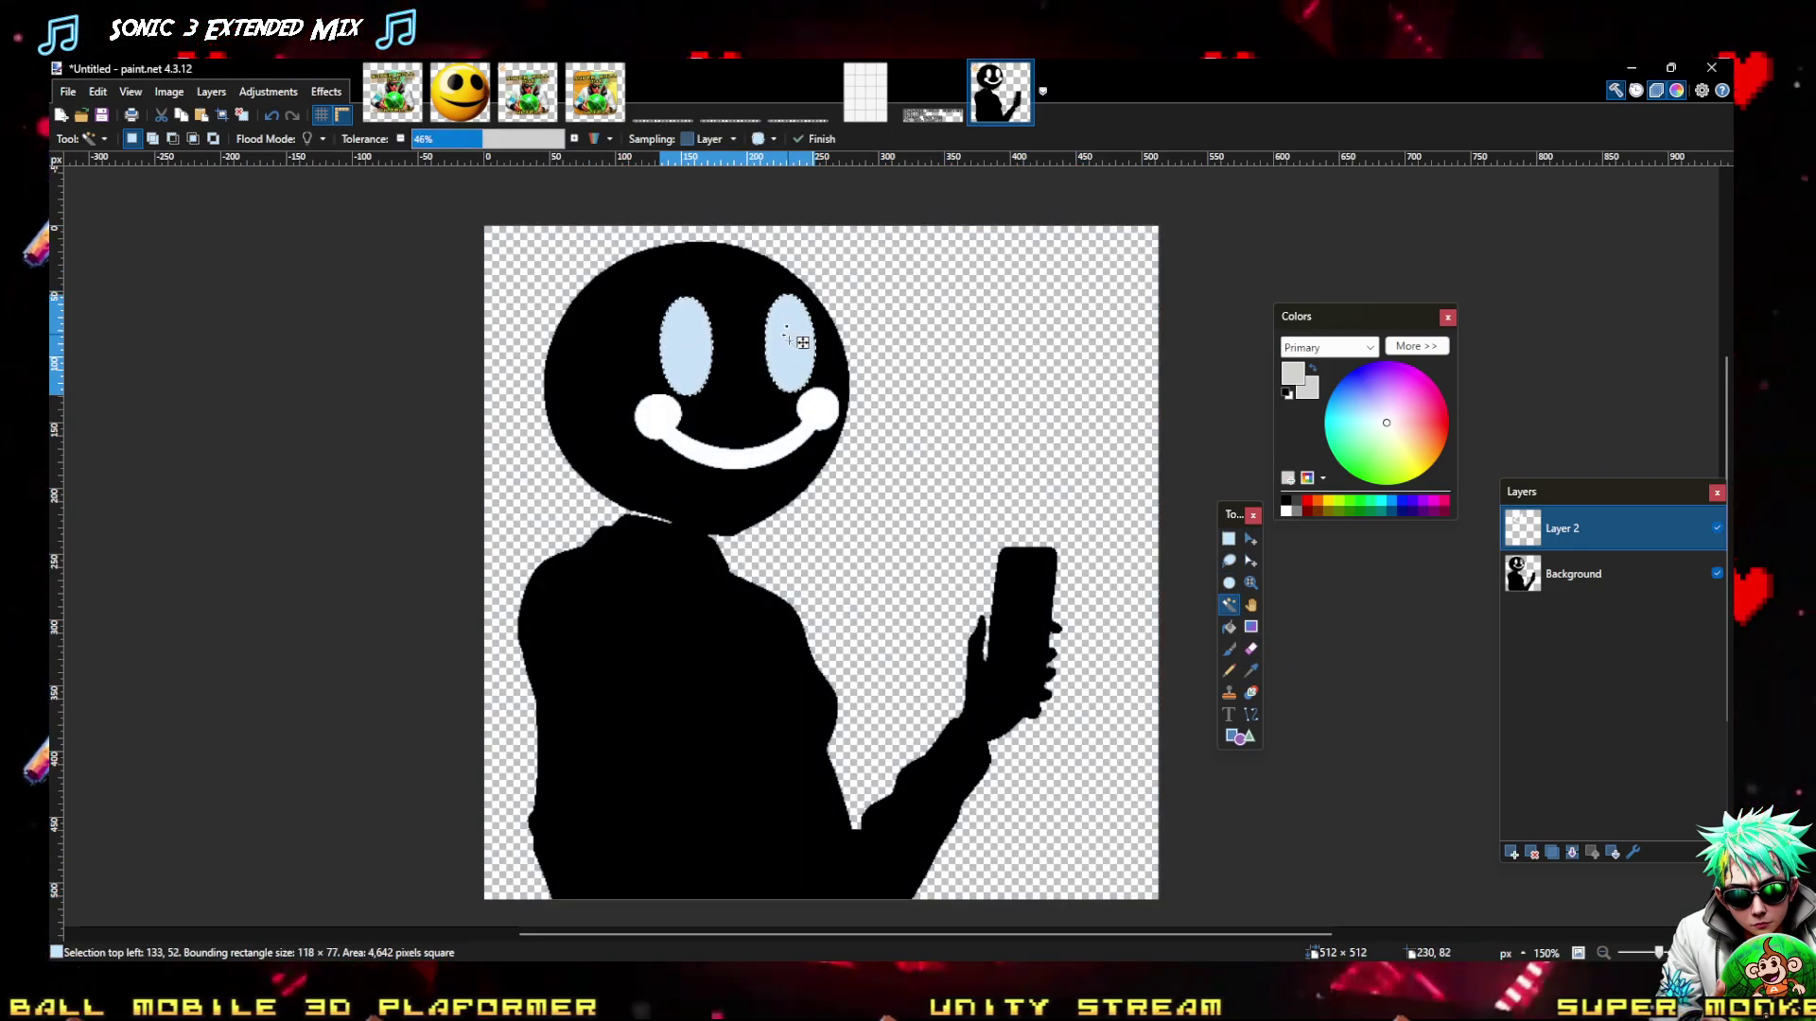
{"action": "left_click", "coordinate": [822, 408], "text": "ctrl"}
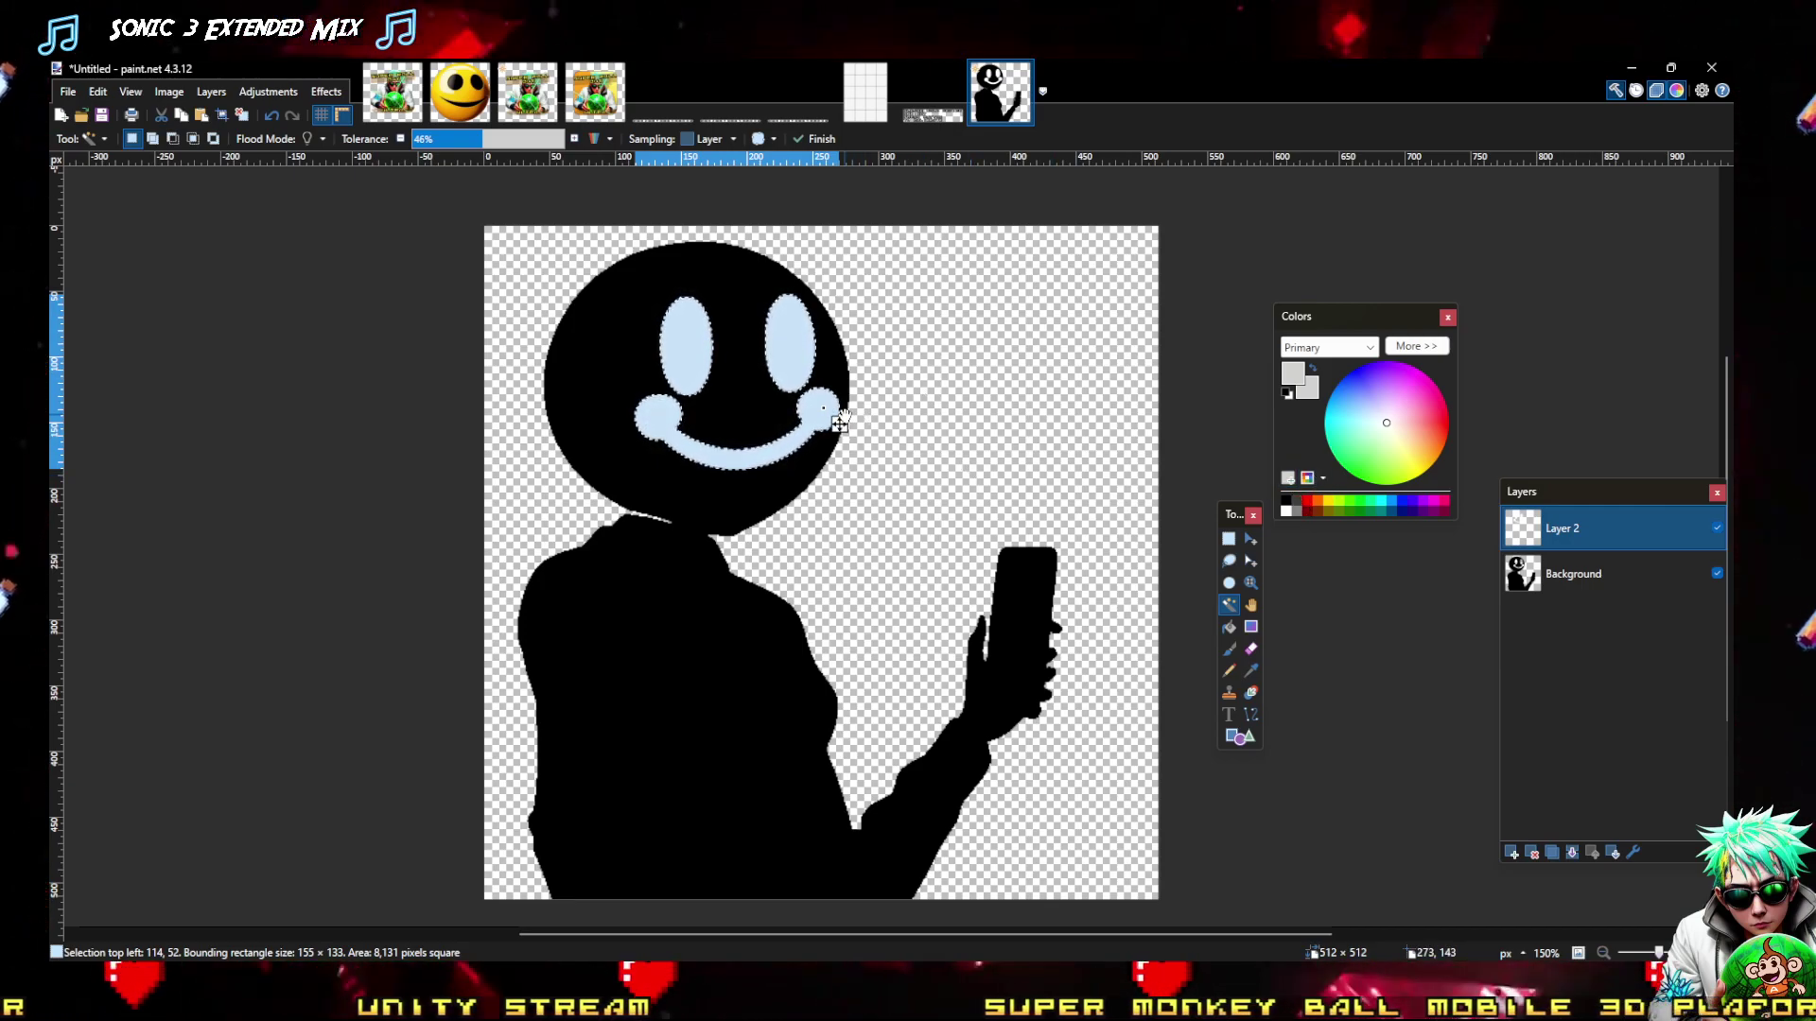
{"action": "key", "text": "ctrl+d"}
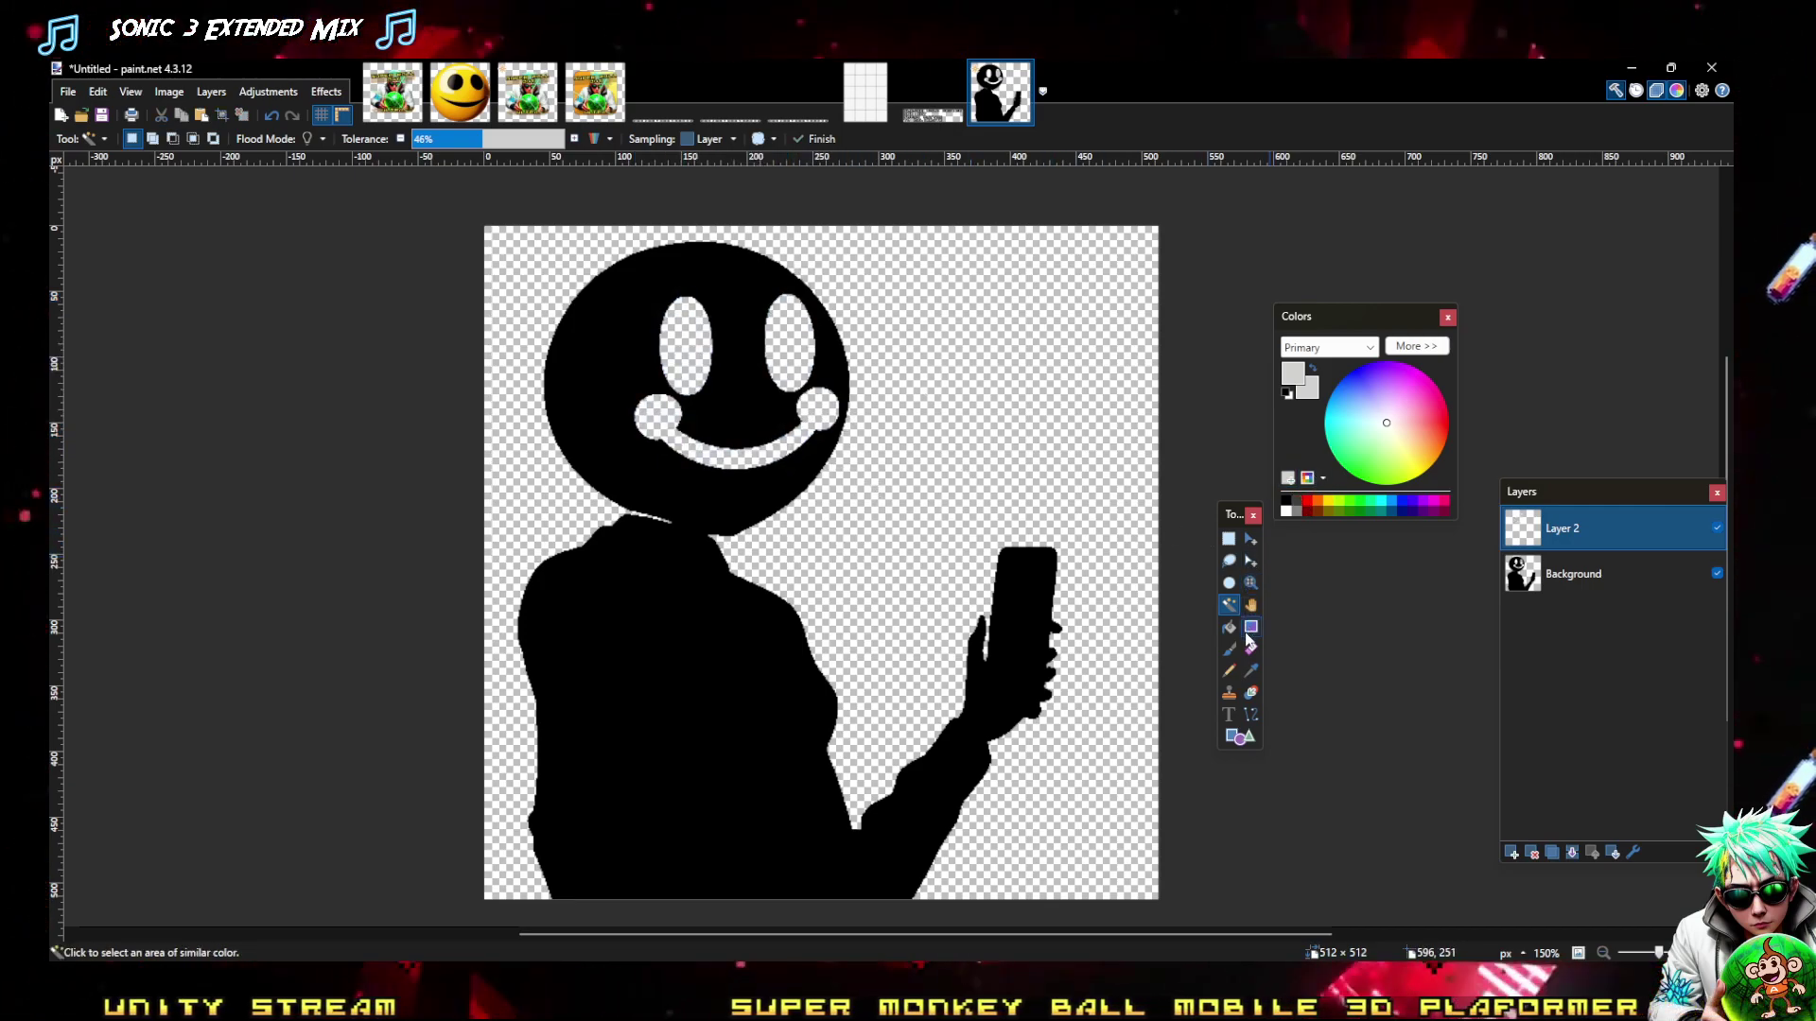
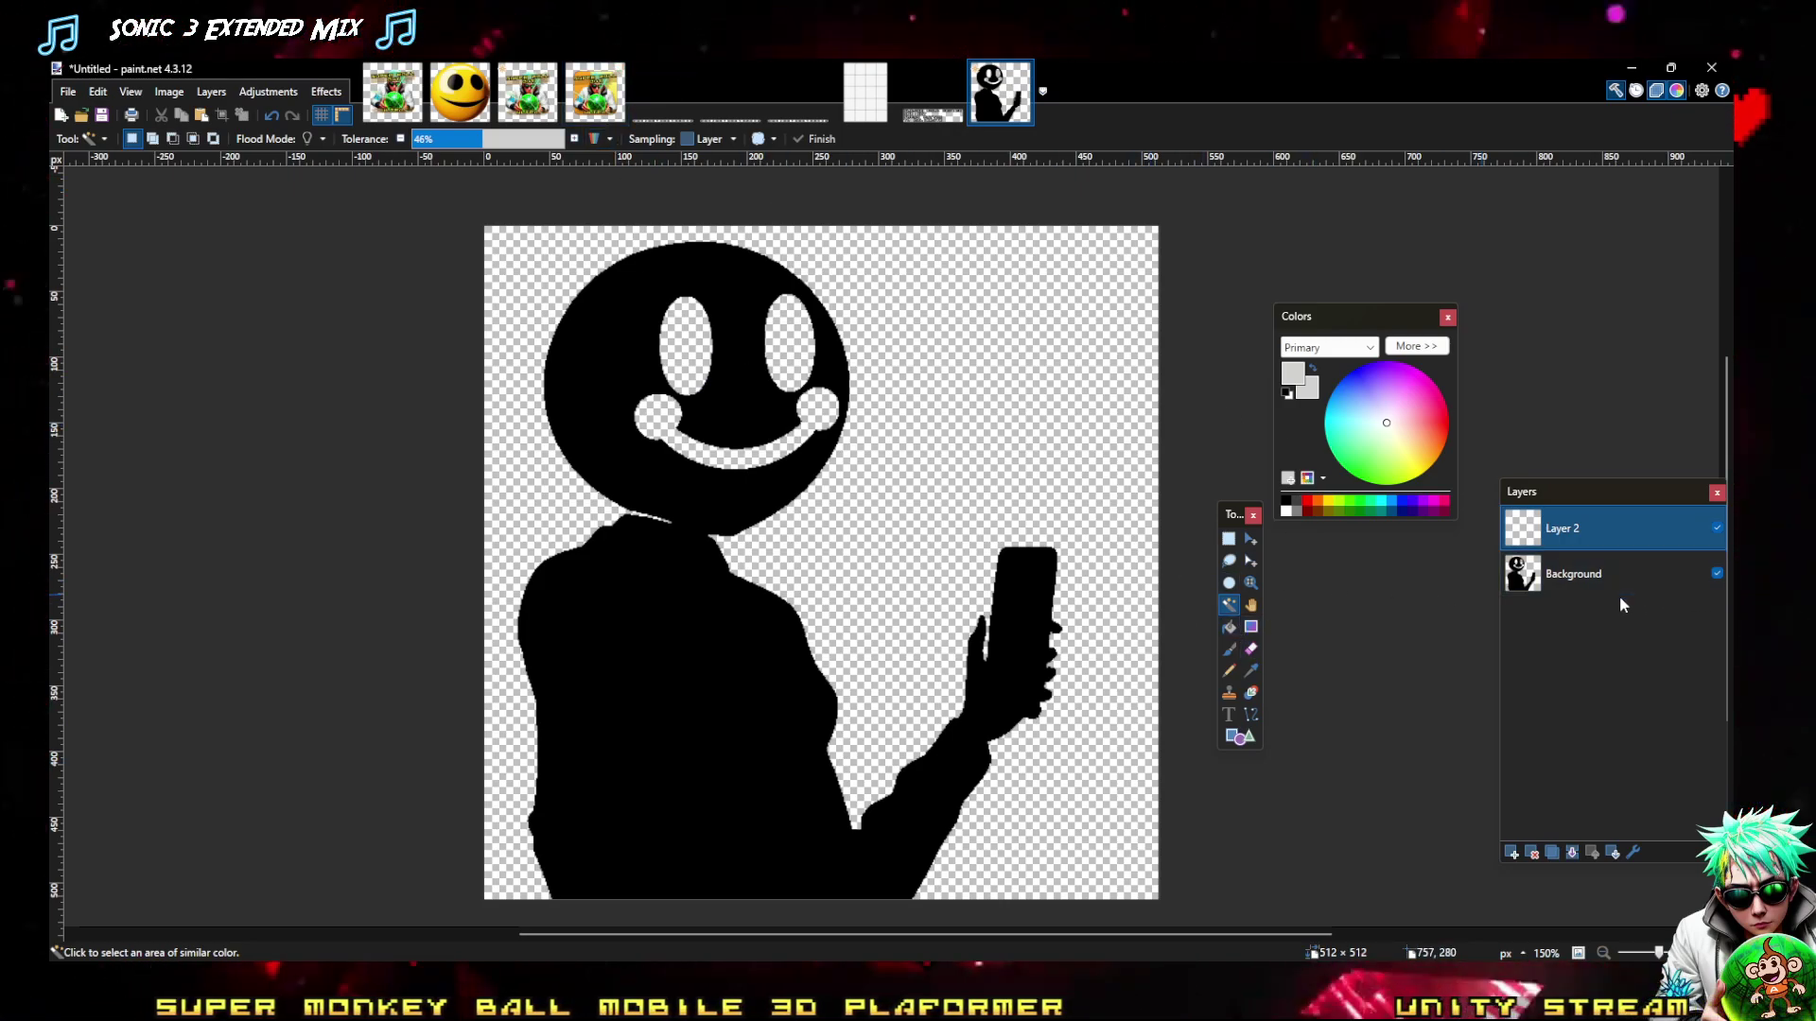
Paste the white eyes-and-smile face onto Layer 2 and keep it selected
{"action": "key", "text": "ctrl+v"}
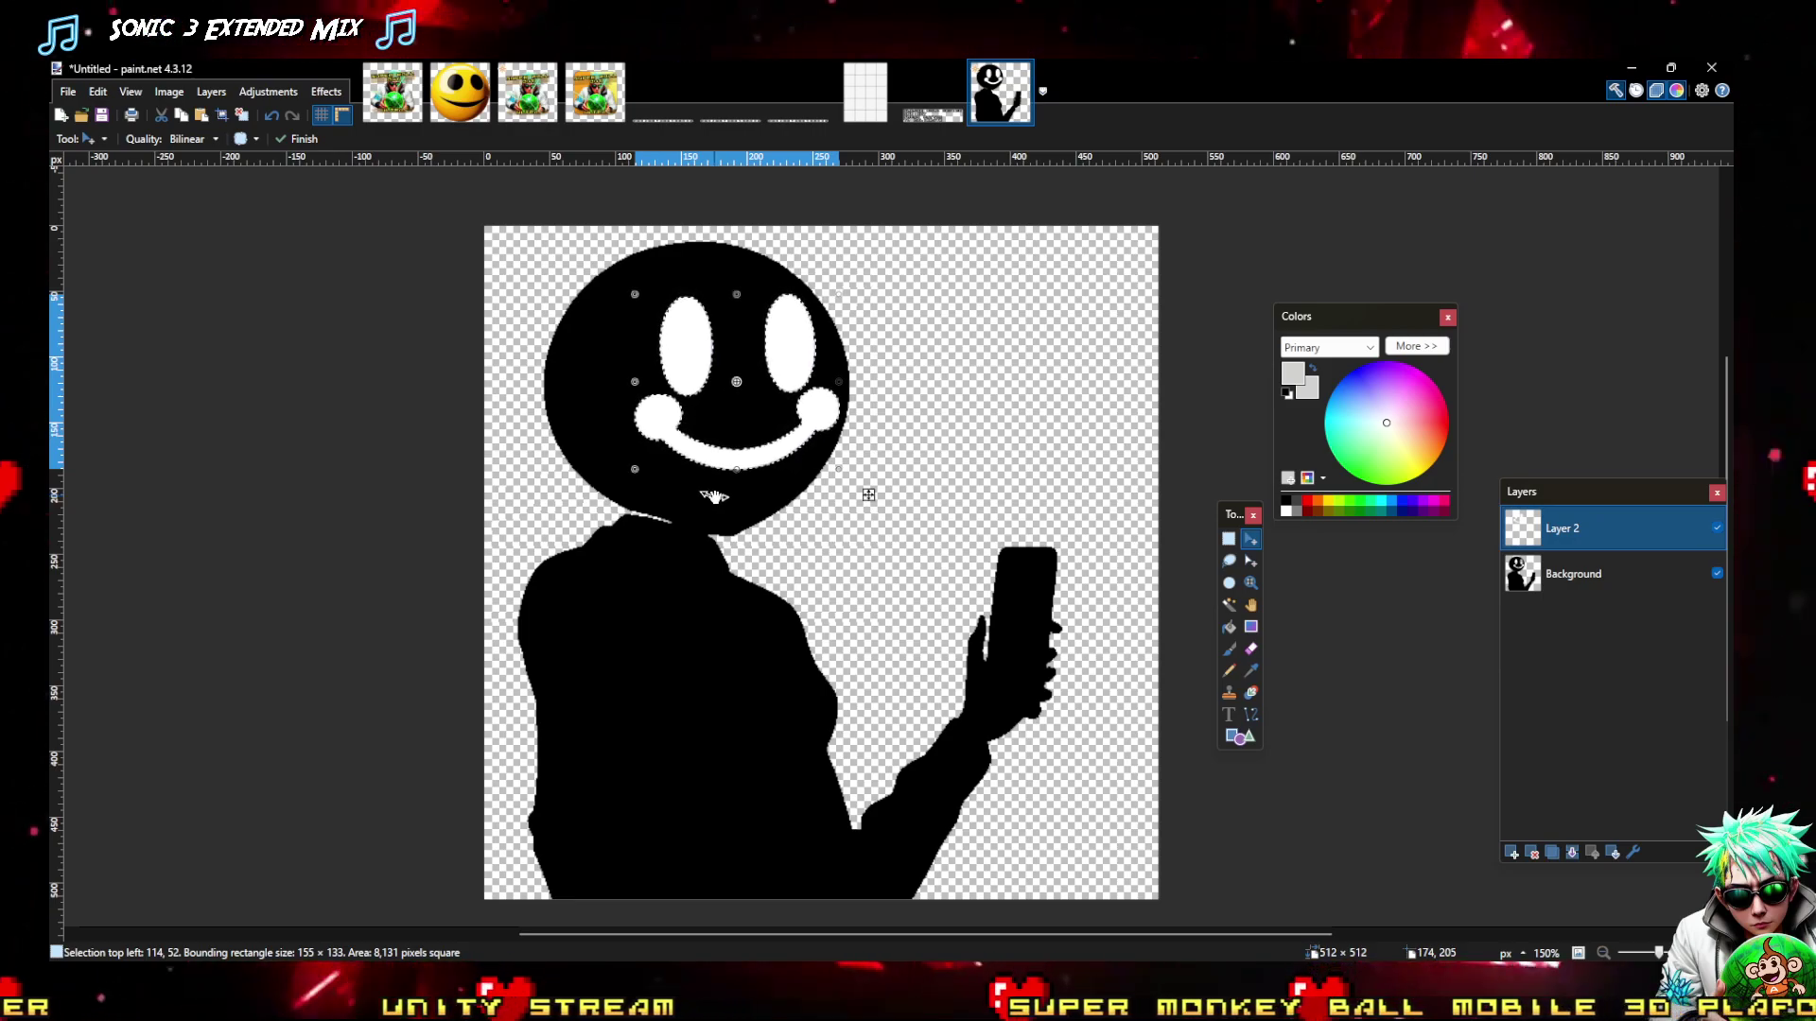
{"action": "key", "text": "ctrl+d"}
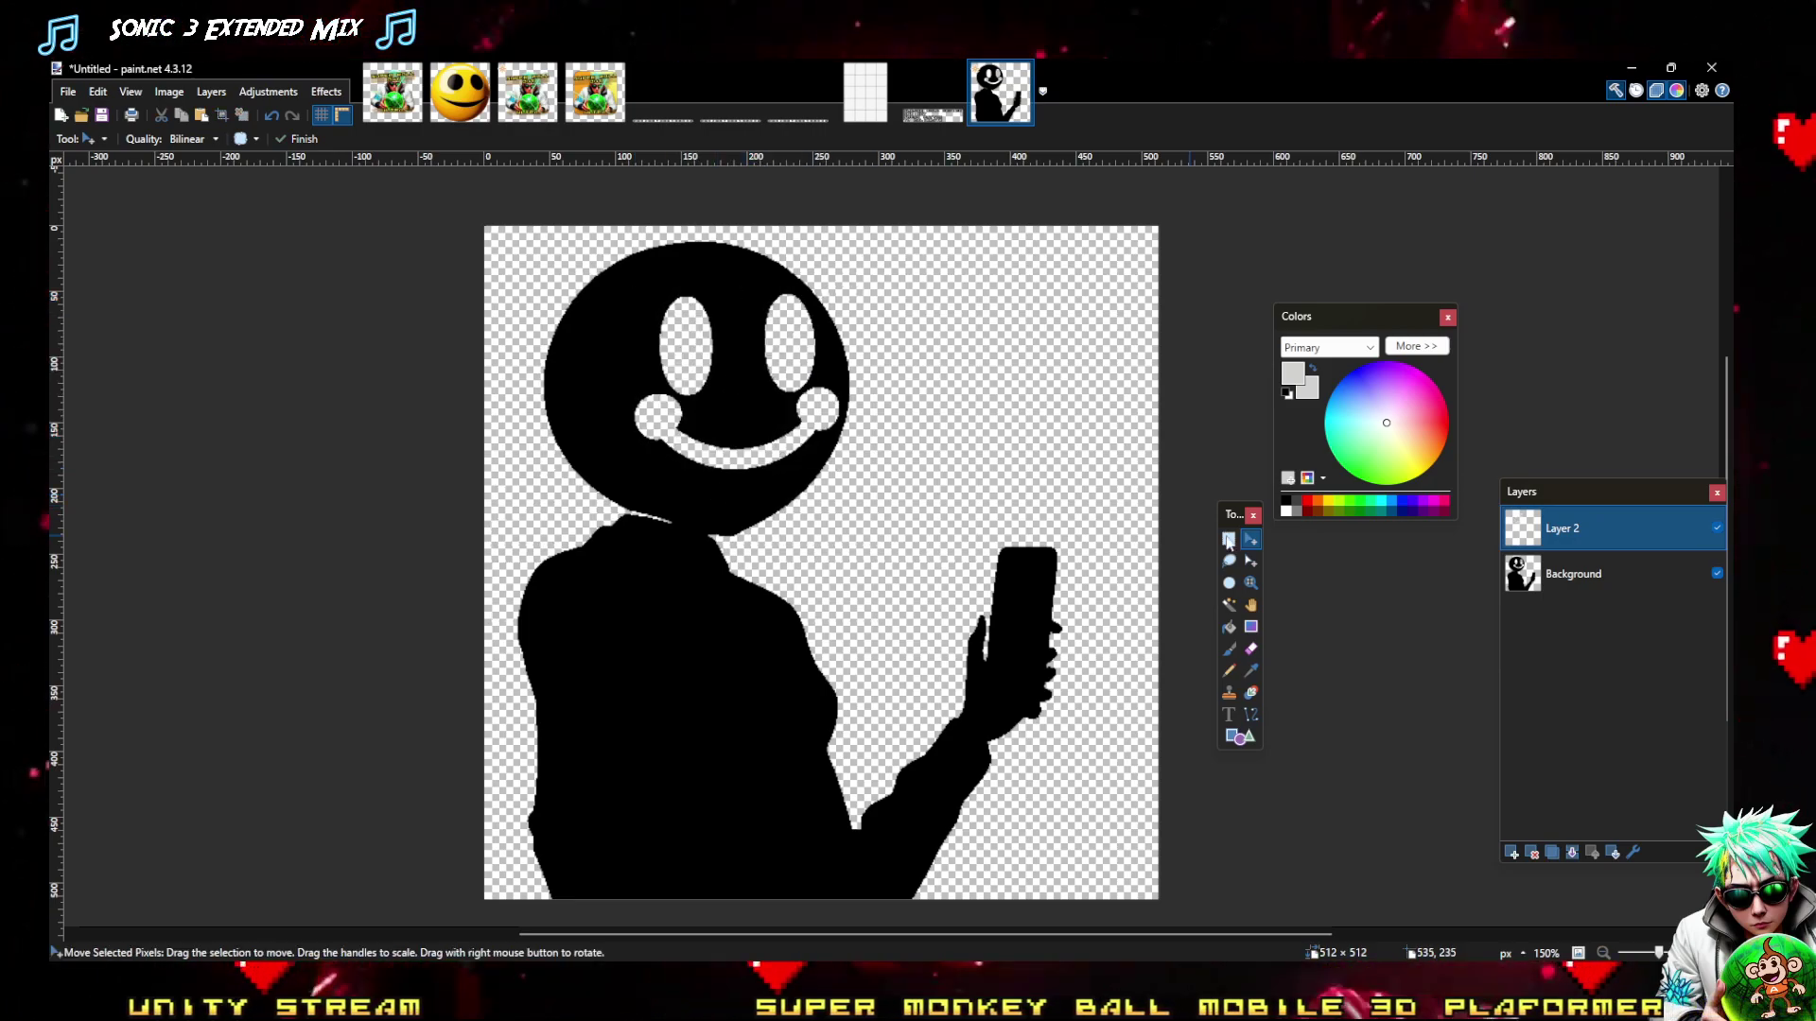
{"action": "key", "text": "ctrl+z"}
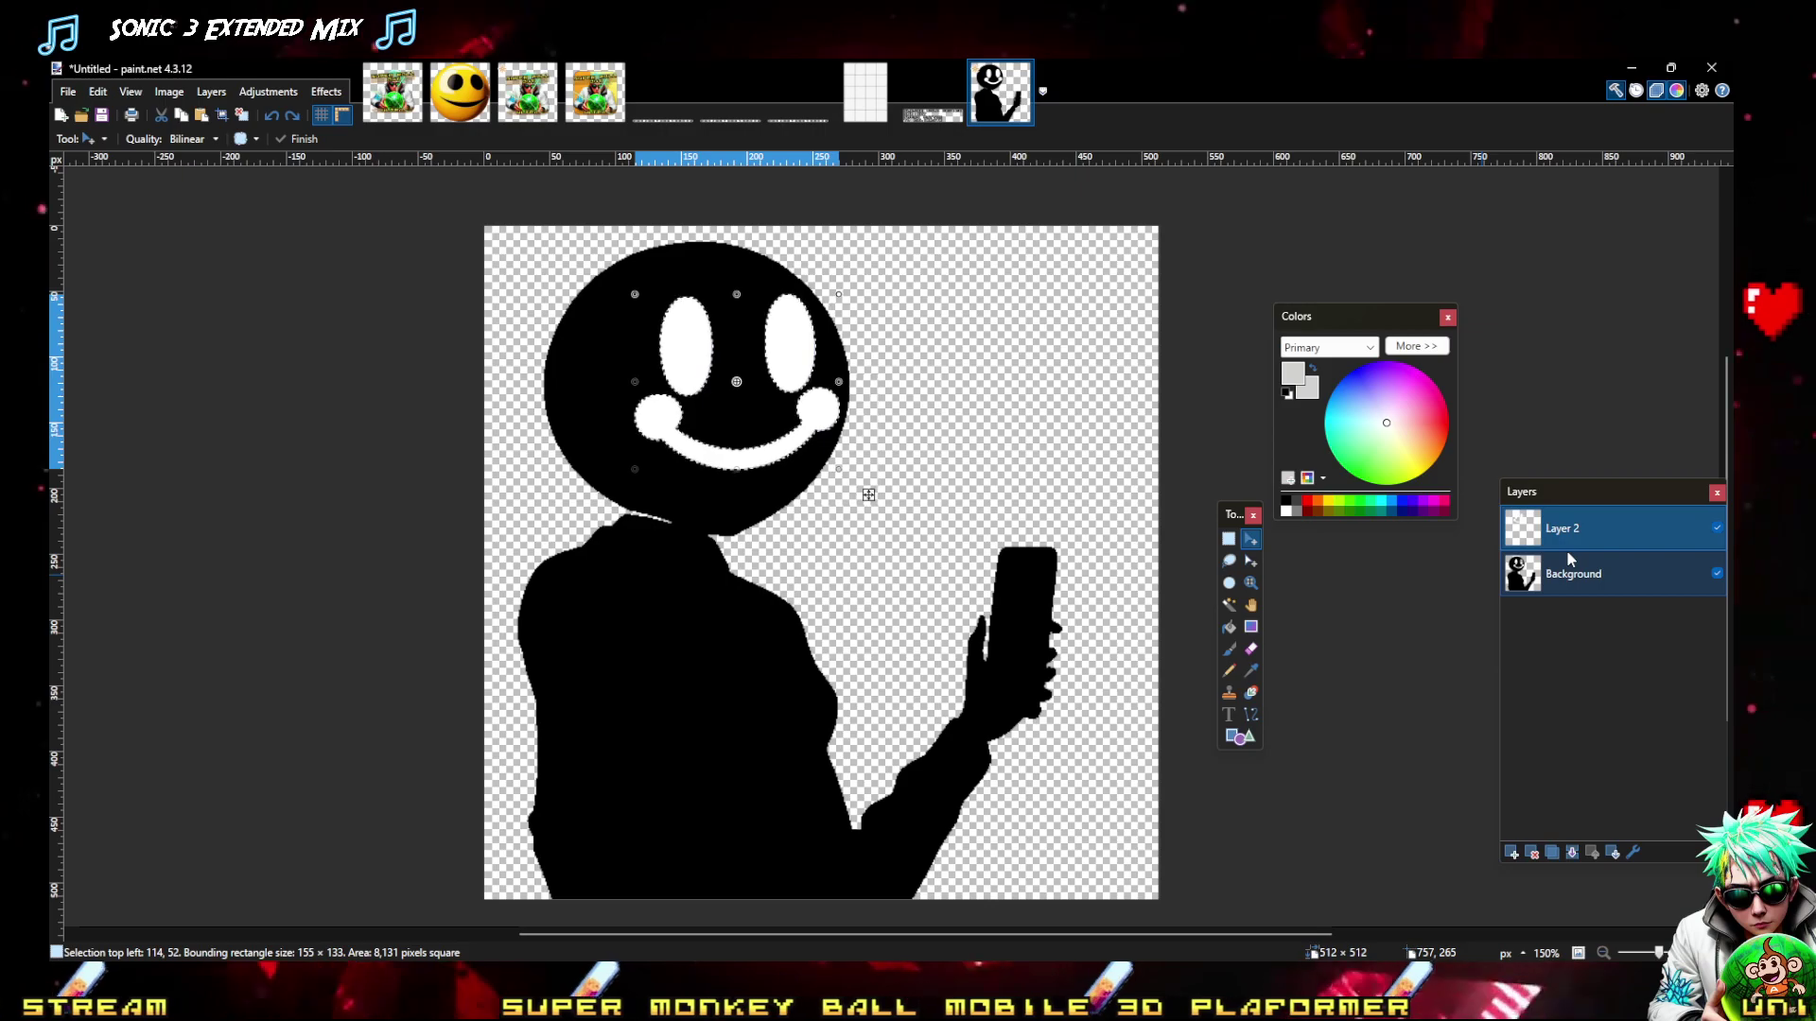
Make Background the active layer, try the Paint Bucket, Rectangle Select and Paintbrush tools, and select all
{"action": "left_click", "coordinate": [1569, 560]}
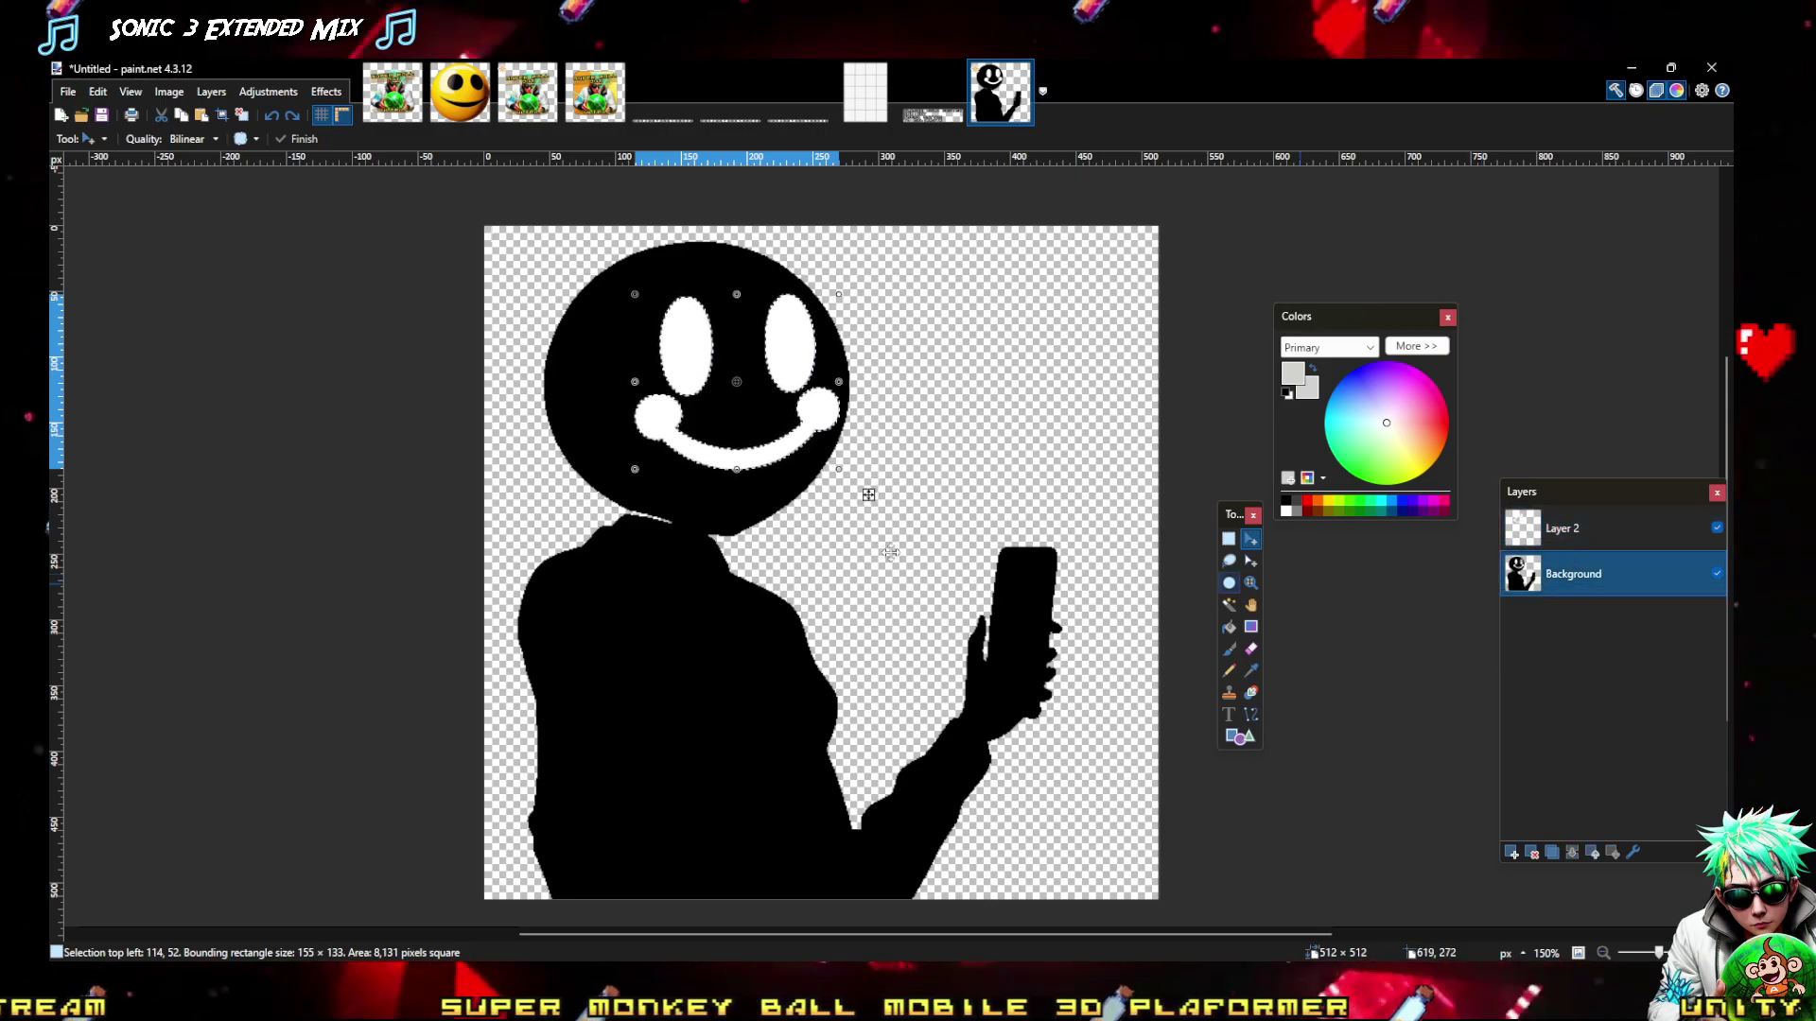
{"action": "left_click", "coordinate": [1228, 629]}
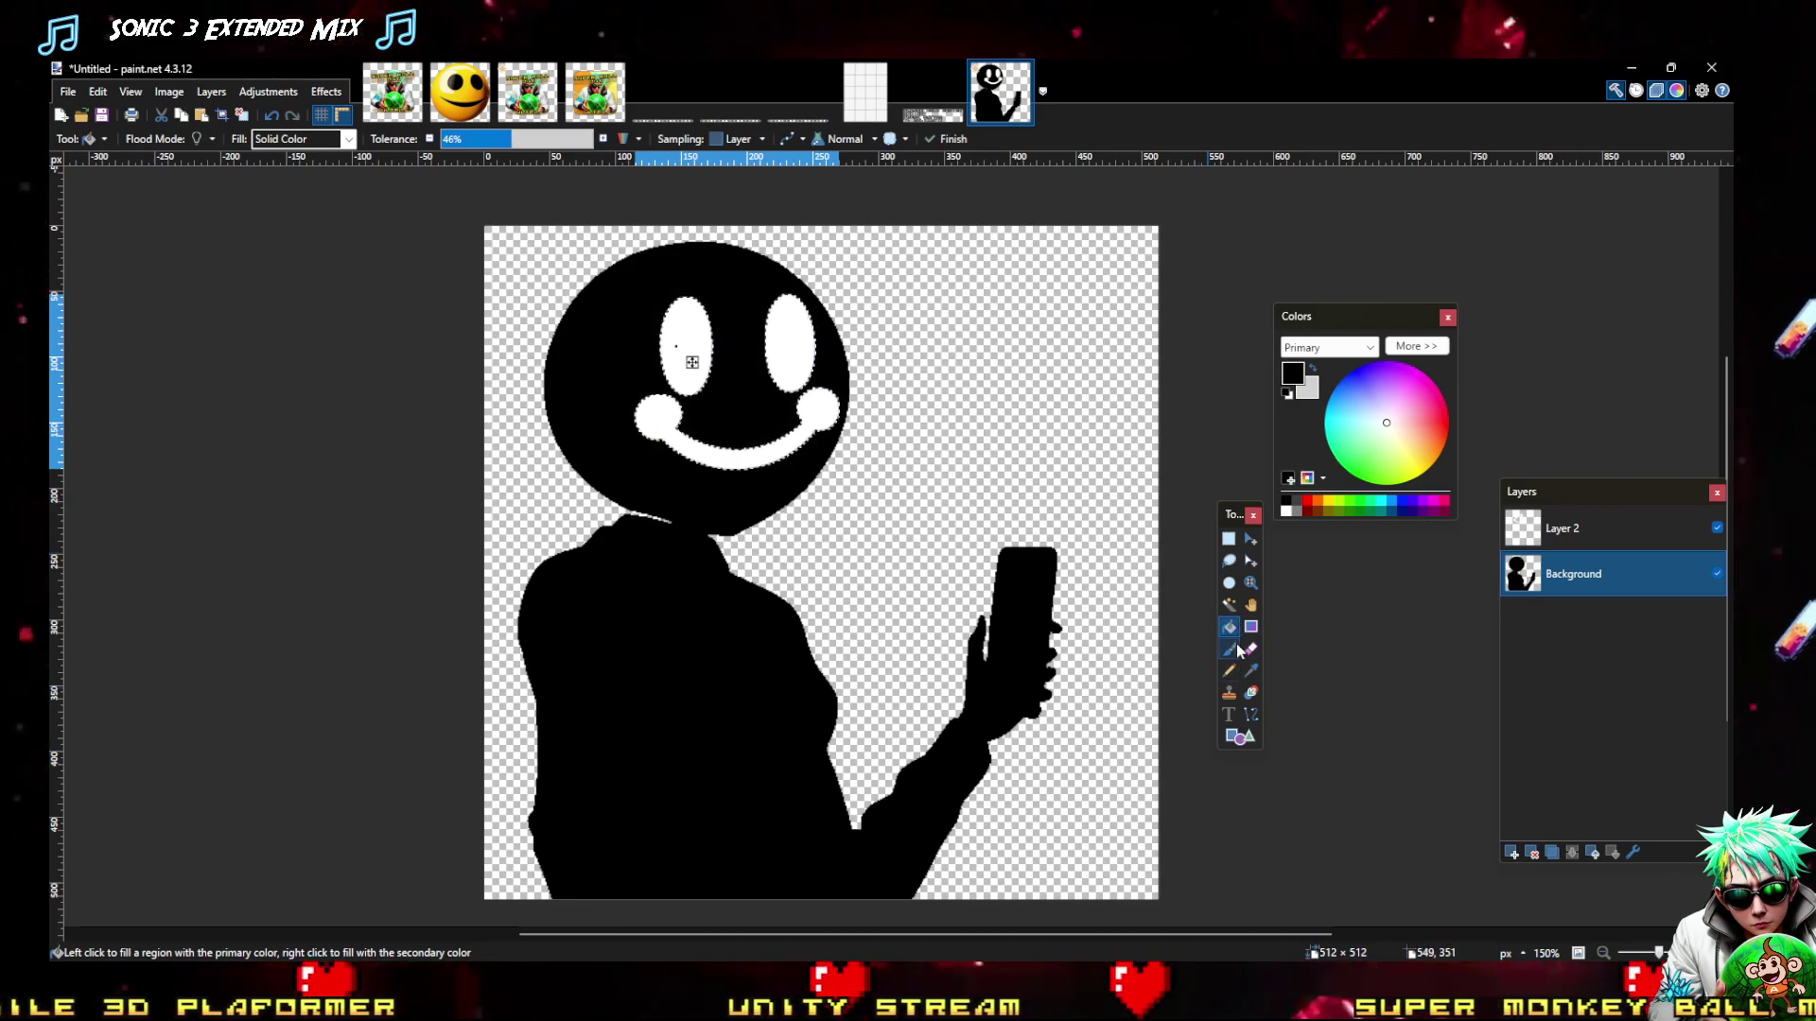
{"action": "left_click", "coordinate": [1229, 539]}
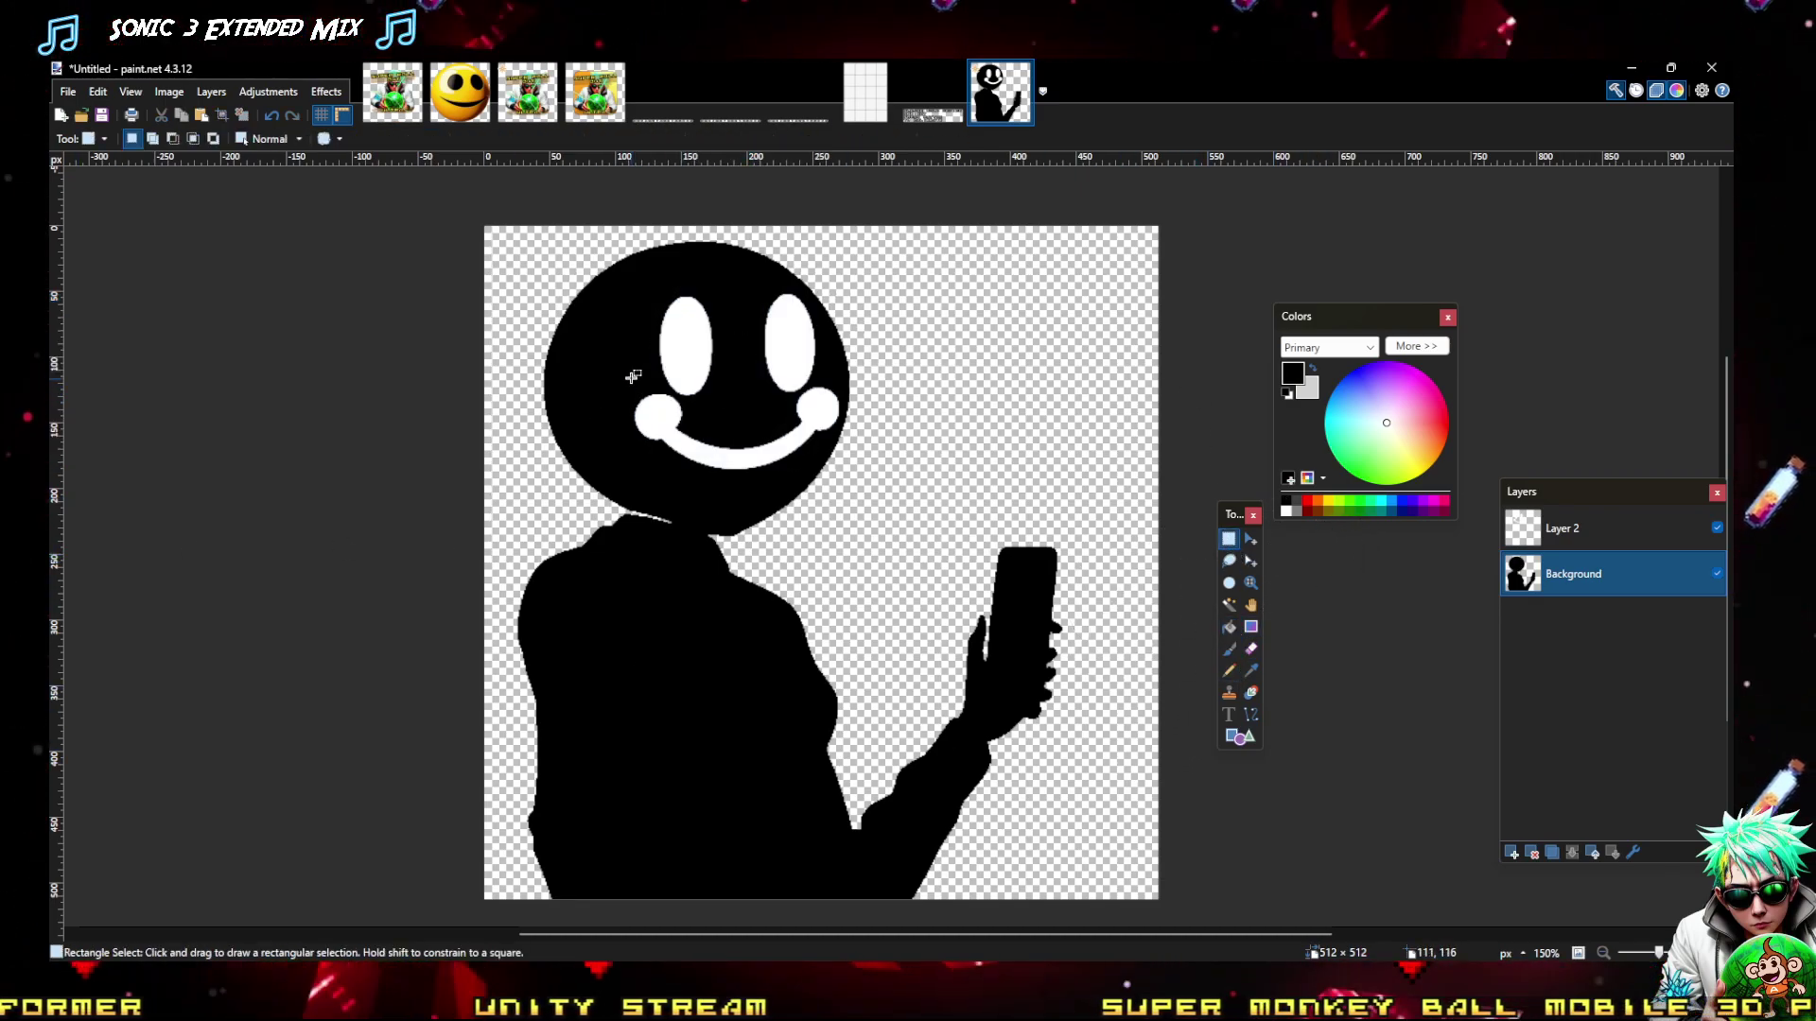
{"action": "key", "text": "b"}
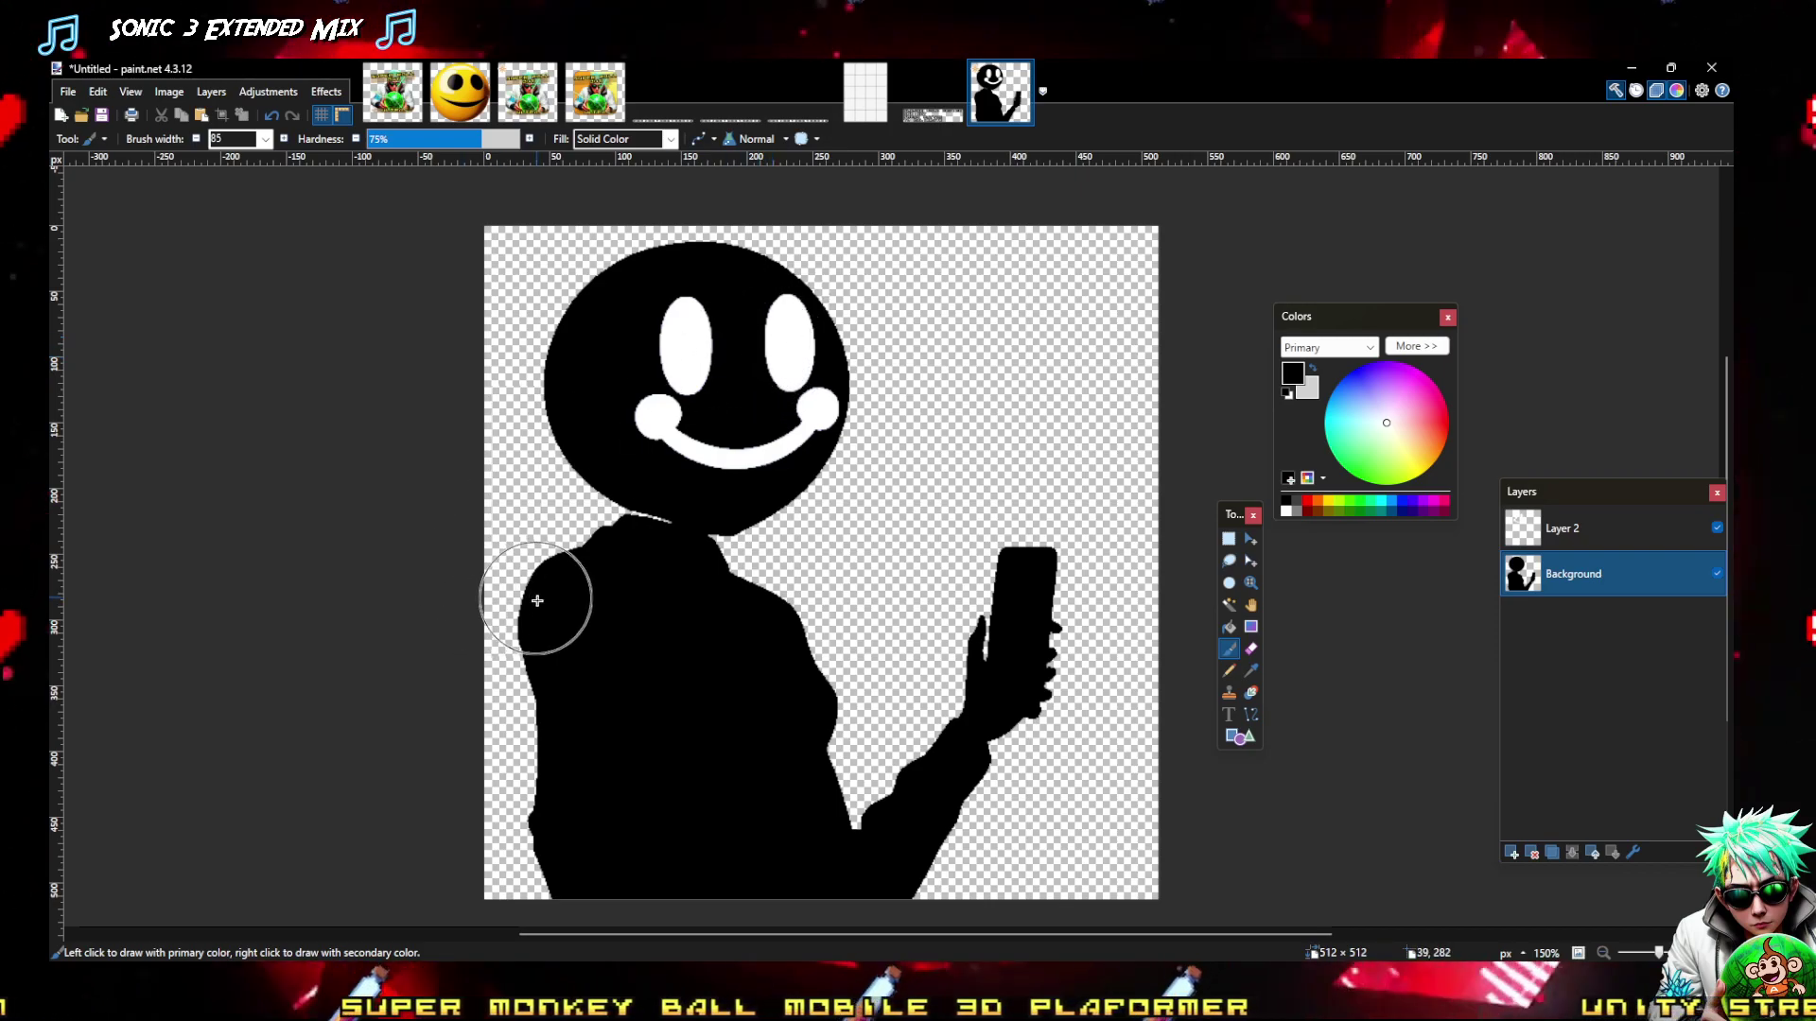
{"action": "left_click_drag", "start_coordinate": [1570, 574], "coordinate": [1558, 641]}
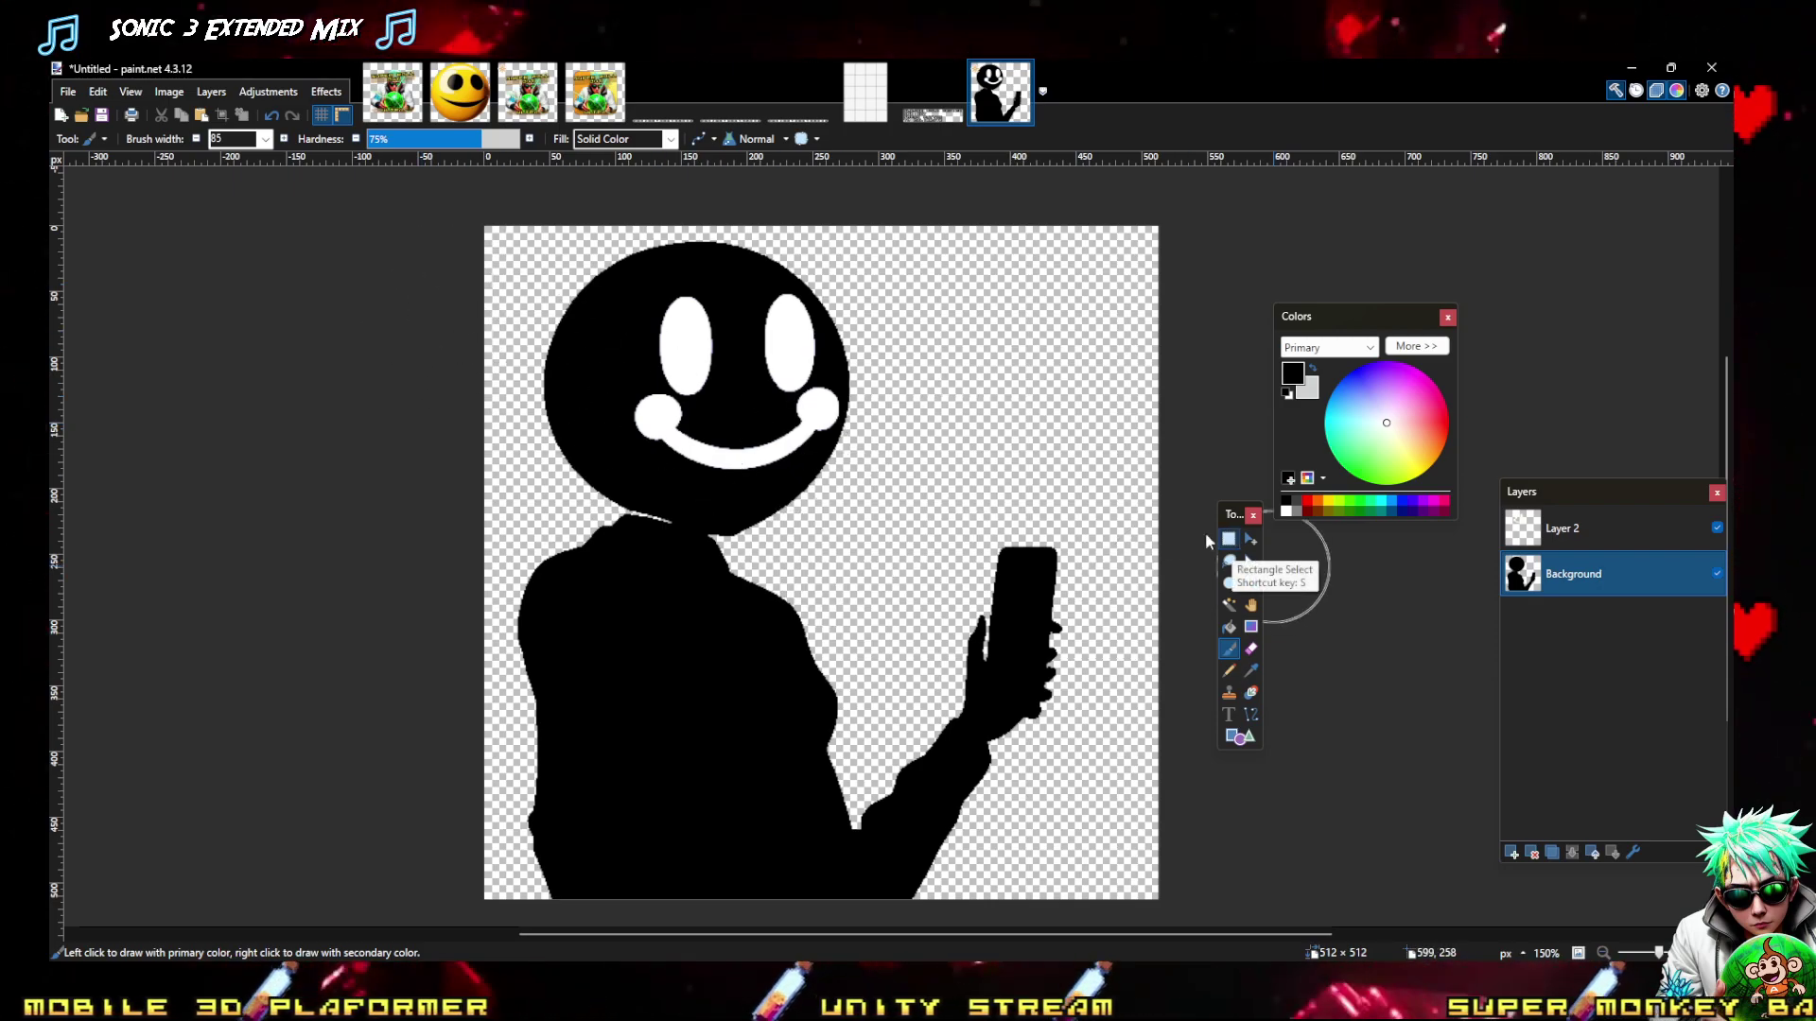
{"action": "key", "text": "ctrl+a"}
Undo an accidental Background resize, then select the whole canvas on Layer 2
{"action": "key", "text": "m"}
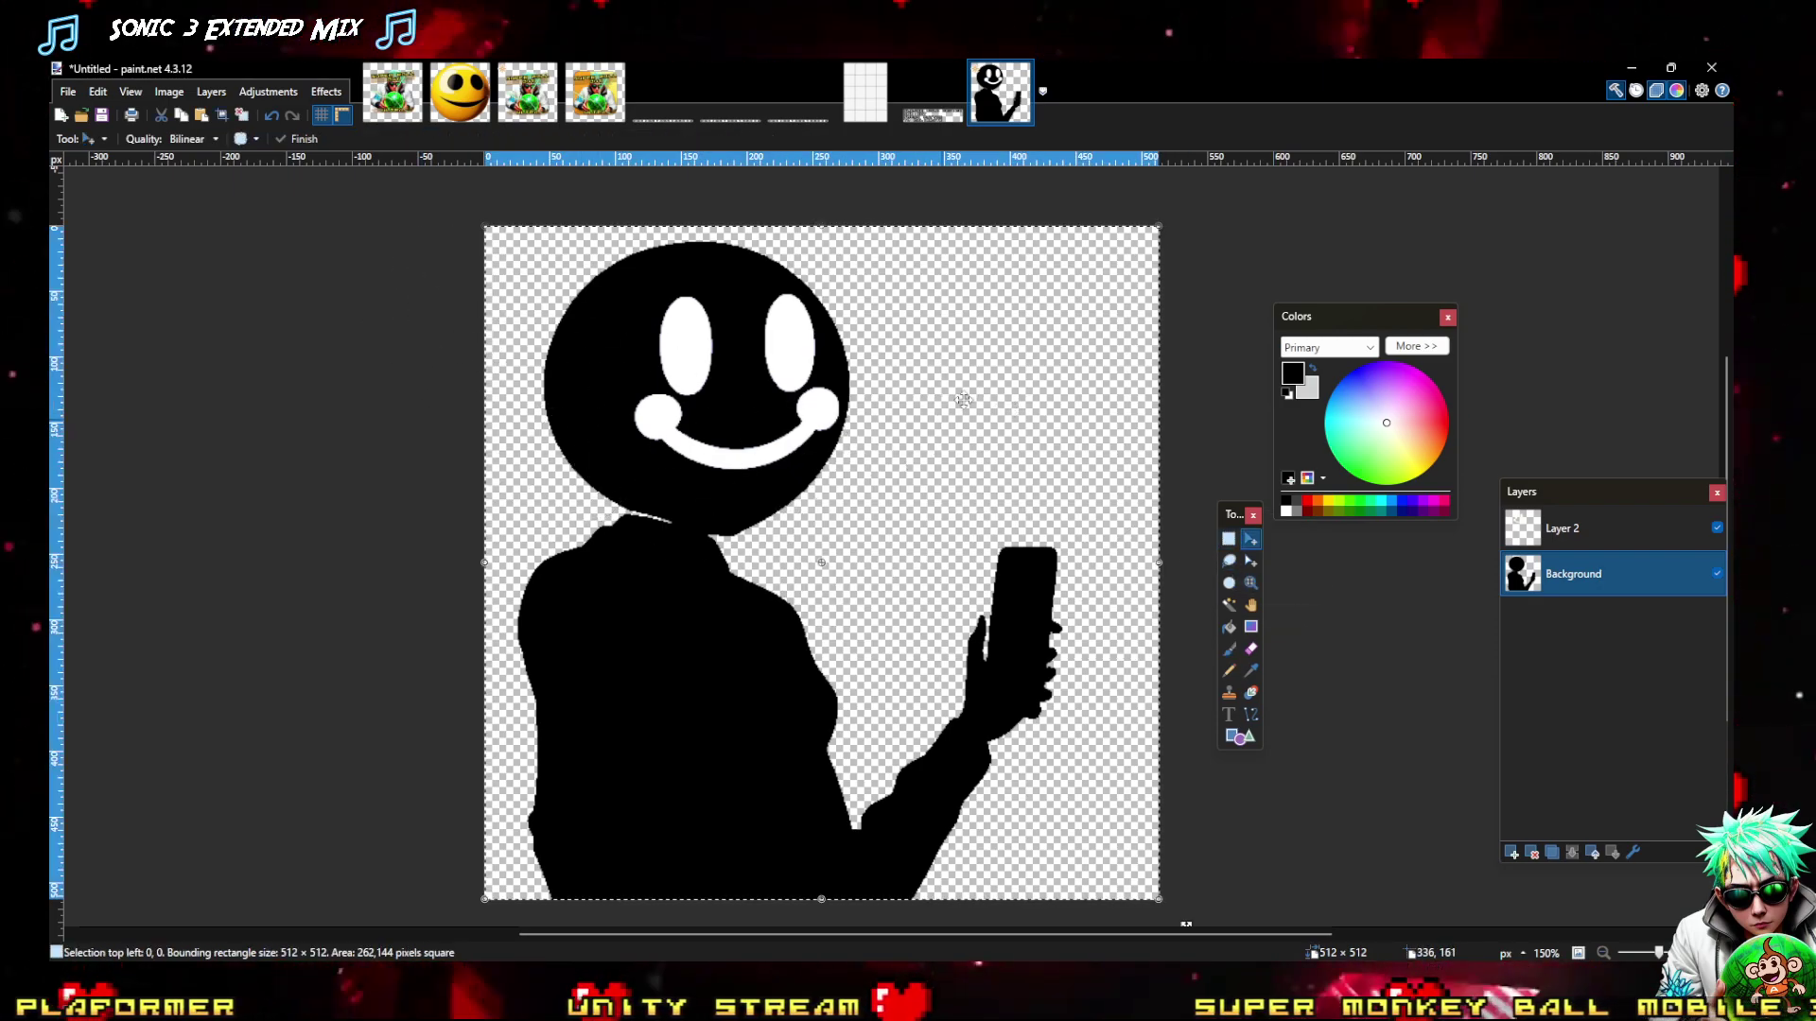
{"action": "left_click_drag", "start_coordinate": [1161, 225], "coordinate": [1041, 425]}
{"action": "key", "text": "ctrl+z"}
{"action": "left_click", "coordinate": [1529, 541]}
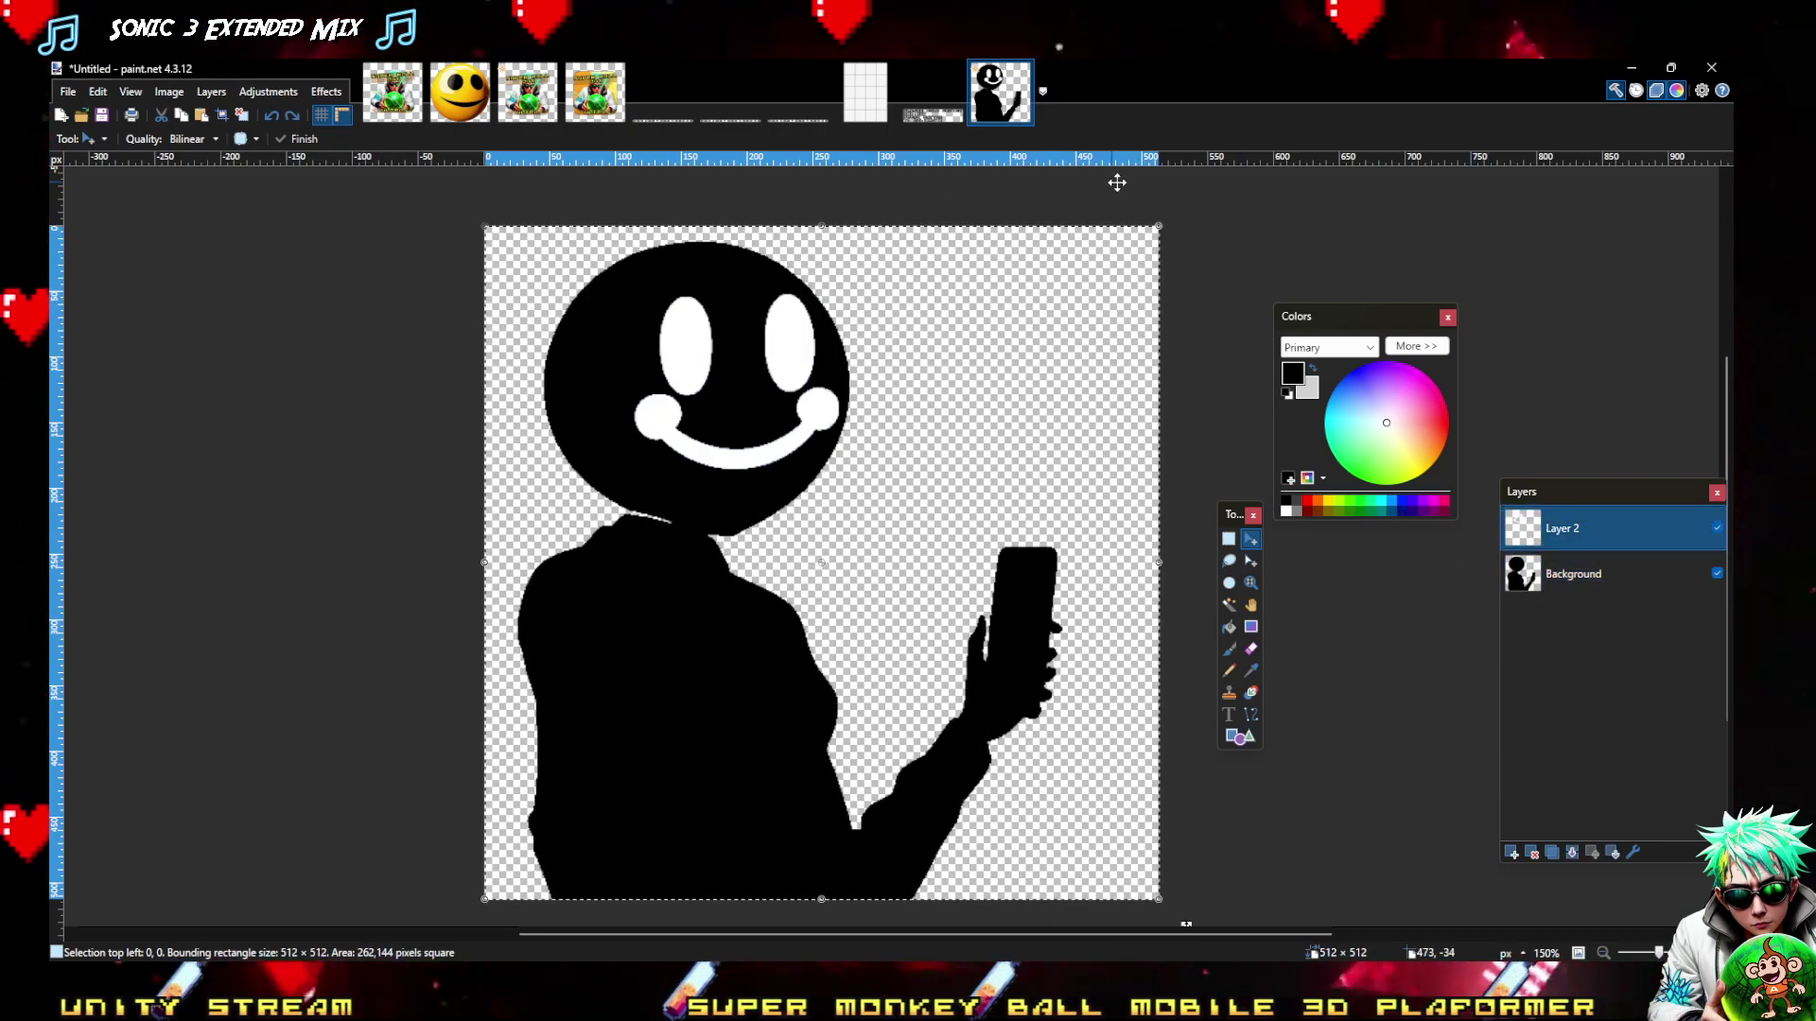
{"action": "key", "text": "ctrl+d"}
{"action": "key", "text": "ctrl+a"}
Try shrinking the face to 285 by 285, moving and rotating it, then undo
{"action": "left_click_drag", "start_coordinate": [1162, 224], "coordinate": [863, 522], "text": "shift"}
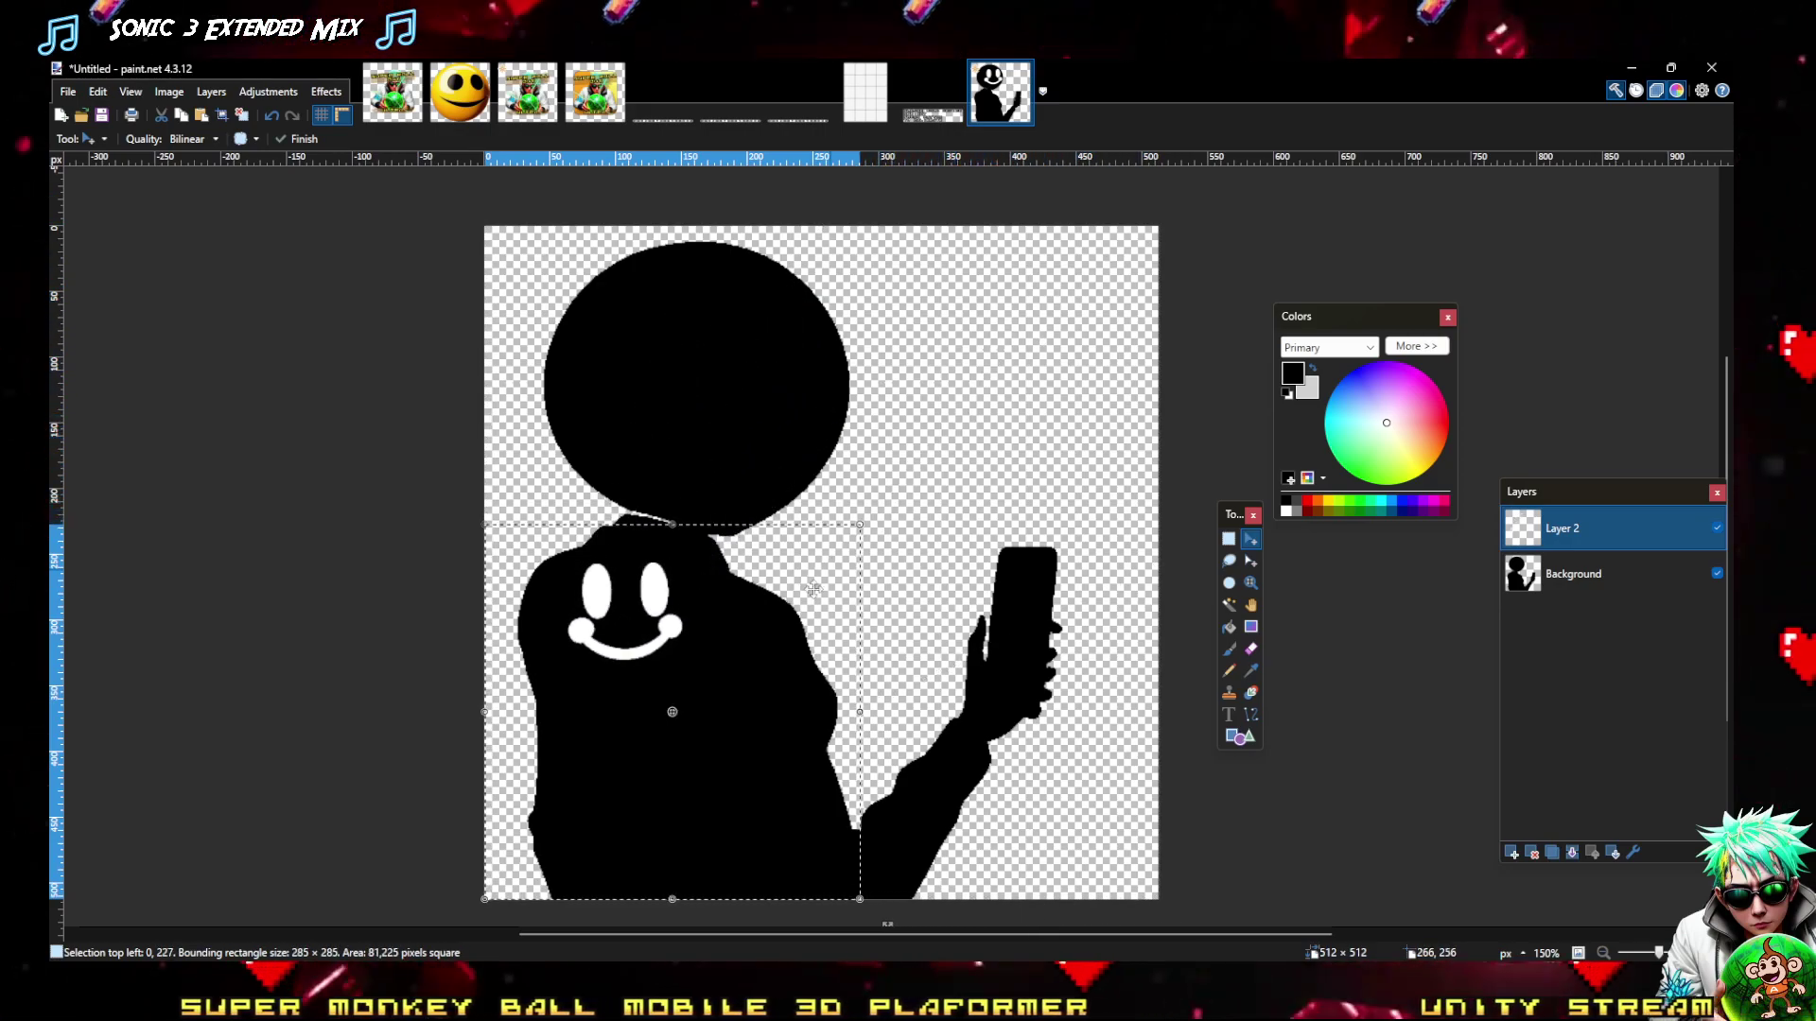
{"action": "left_click_drag", "start_coordinate": [757, 649], "coordinate": [915, 466]}
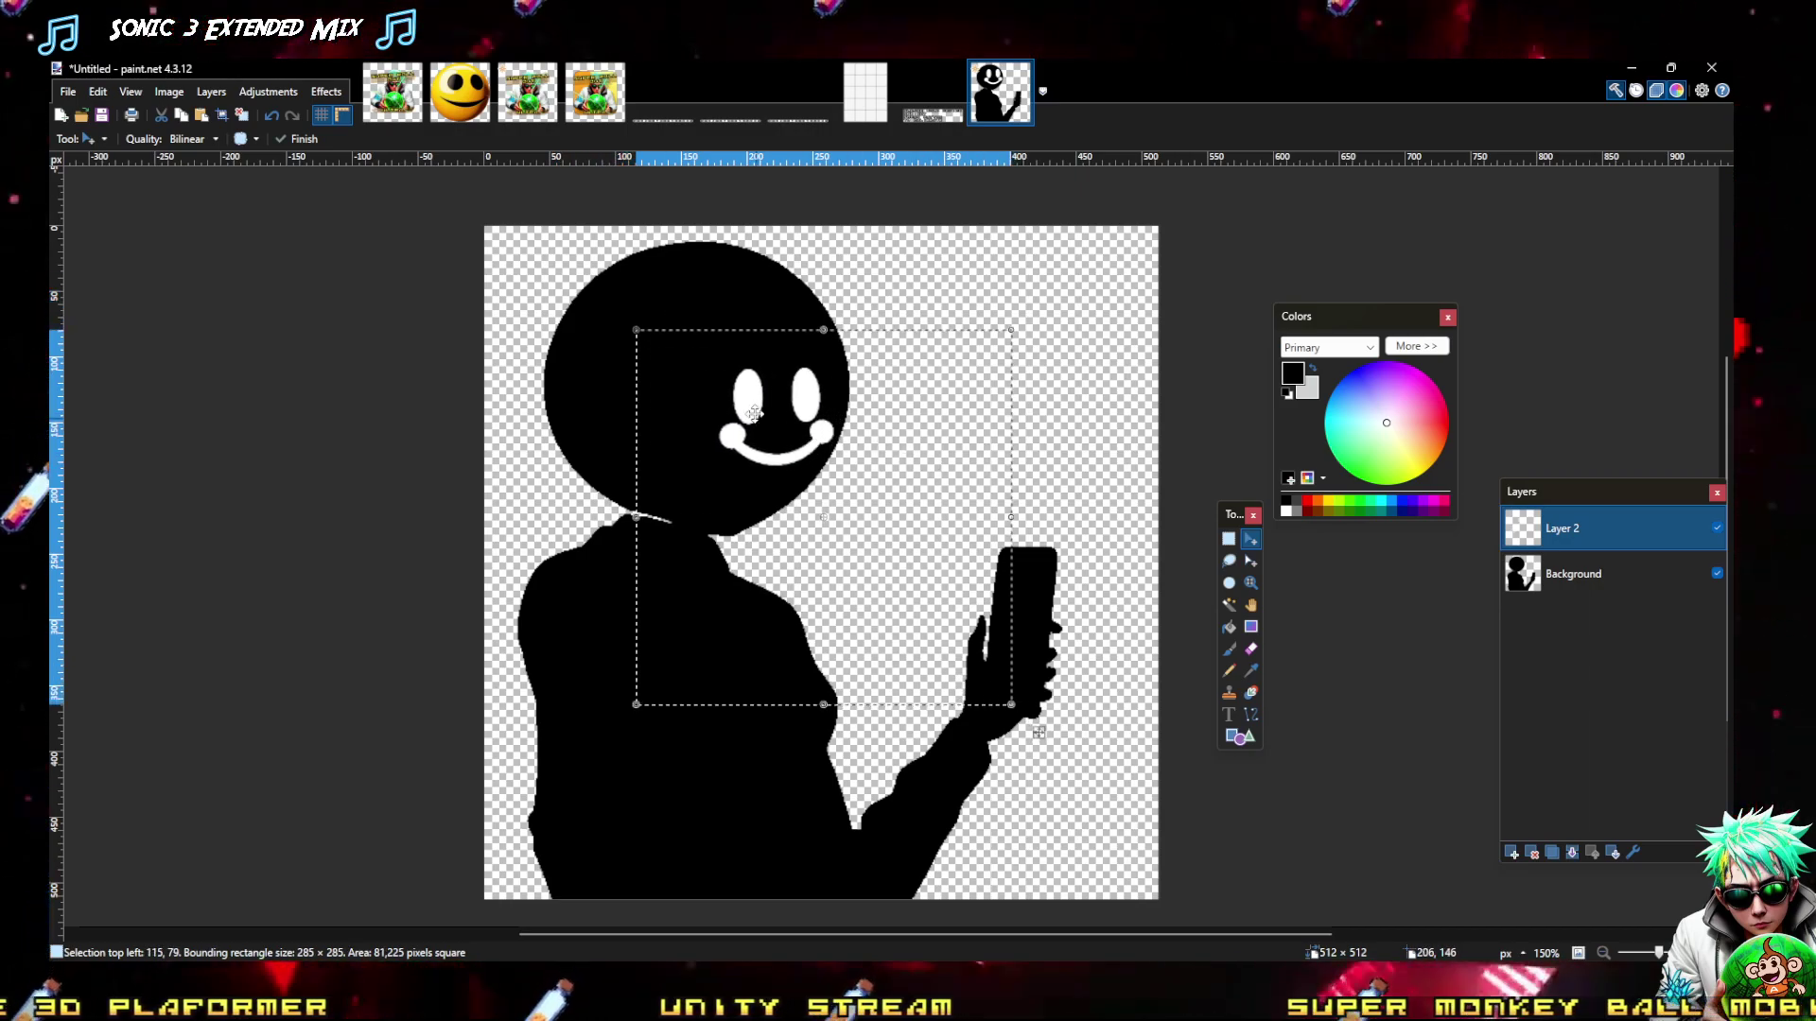
{"action": "left_click_drag", "start_coordinate": [631, 315], "coordinate": [574, 369]}
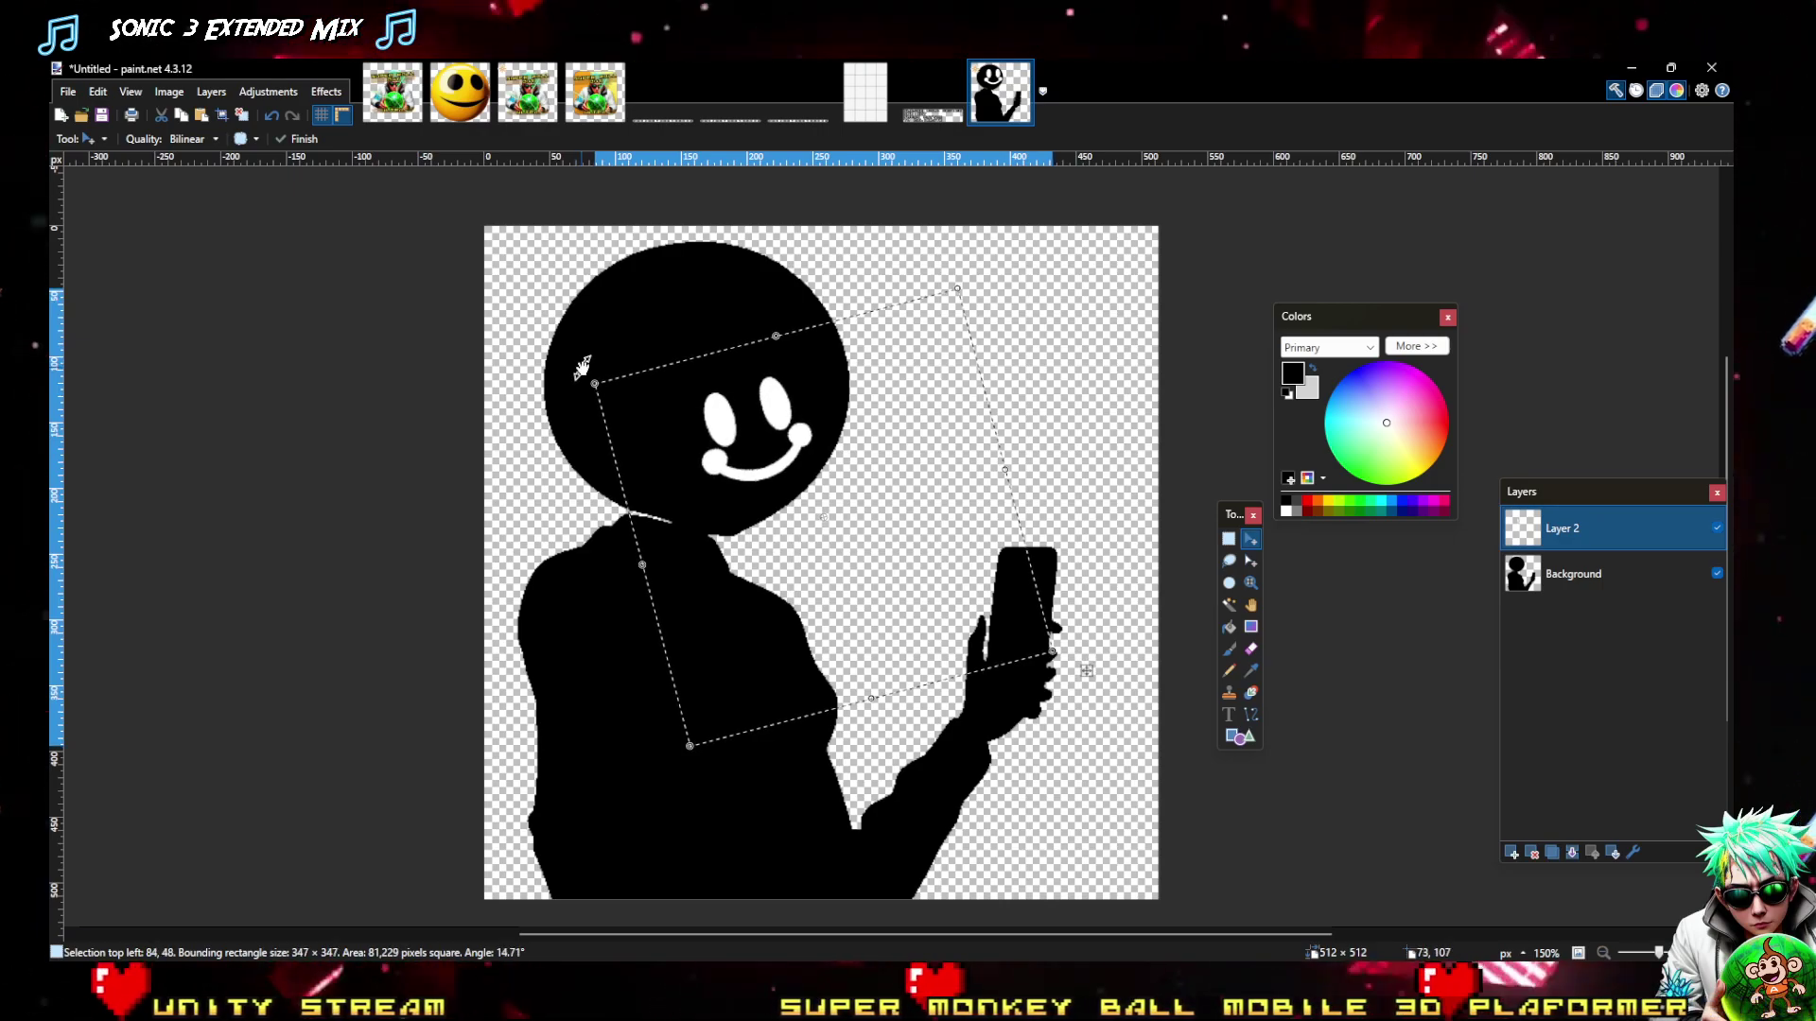
{"action": "key", "text": "ctrl+z"}
{"action": "key", "text": "ctrl+z"}
{"action": "key", "text": "ctrl+z"}
{"action": "key", "text": "ctrl+z"}
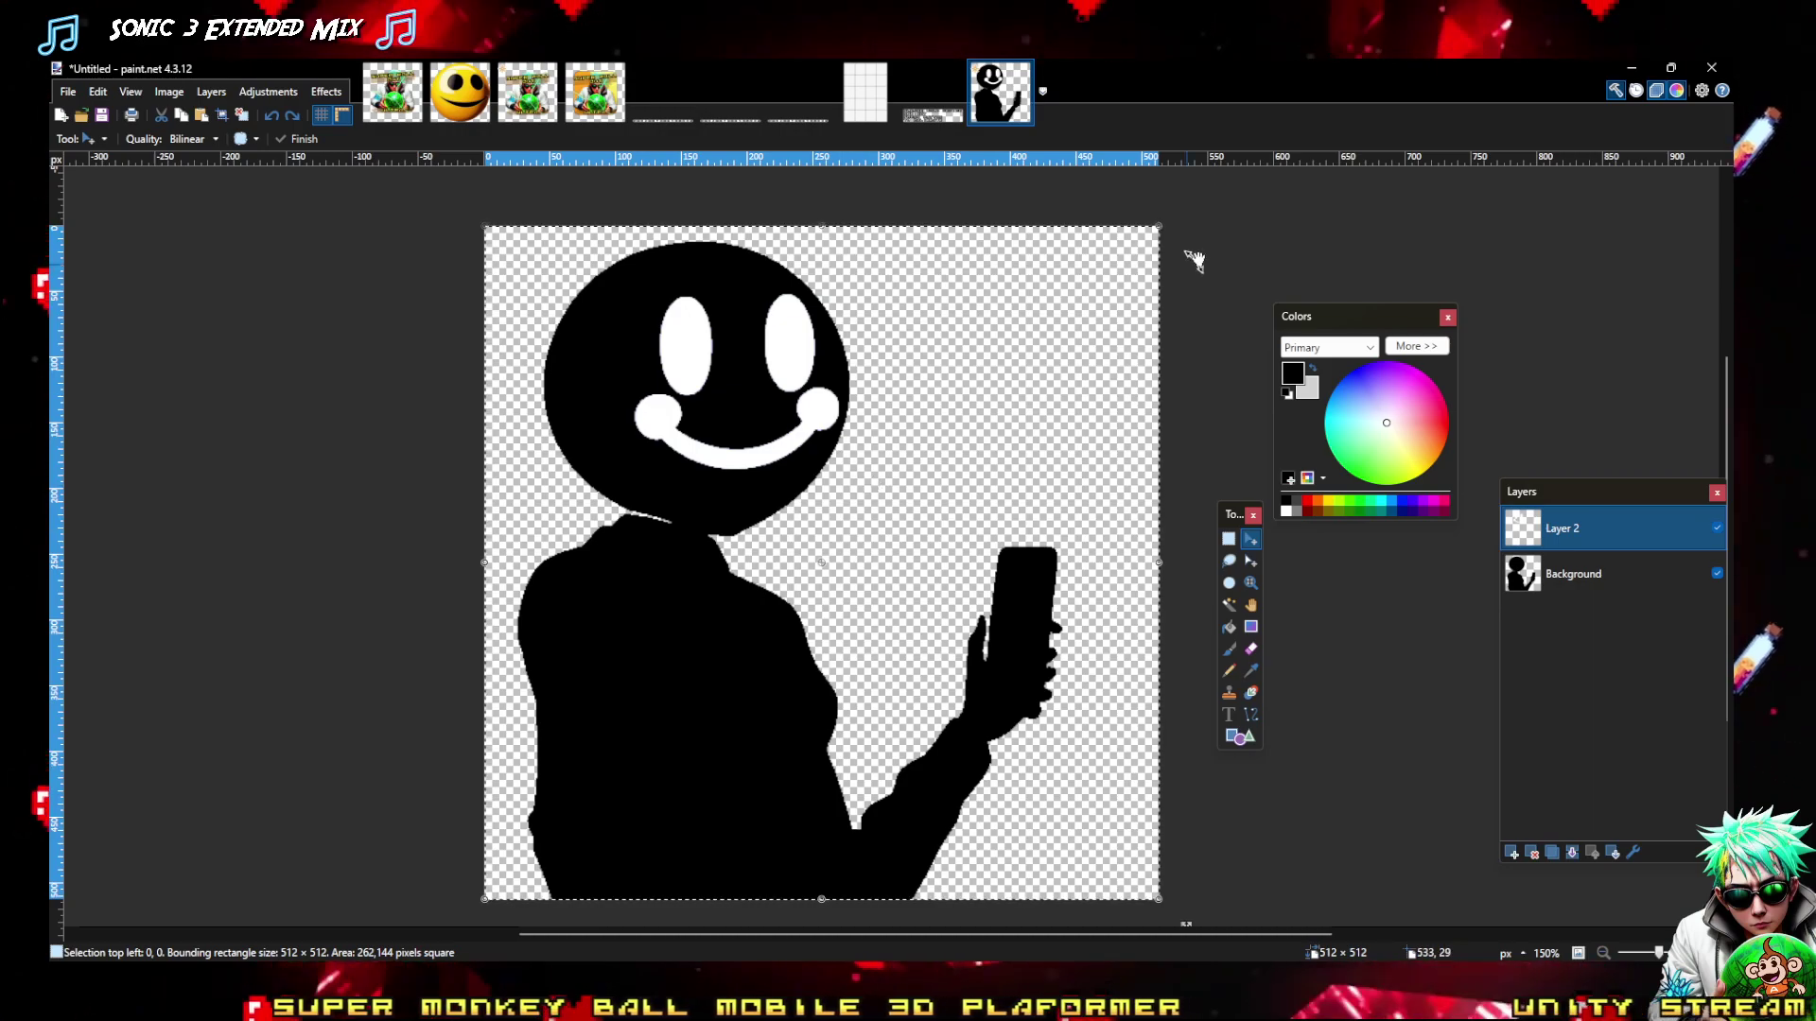
Shrink the face to 424 by 424 and merge Layer 2 down into Background
{"action": "left_click_drag", "start_coordinate": [1158, 227], "coordinate": [1045, 352]}
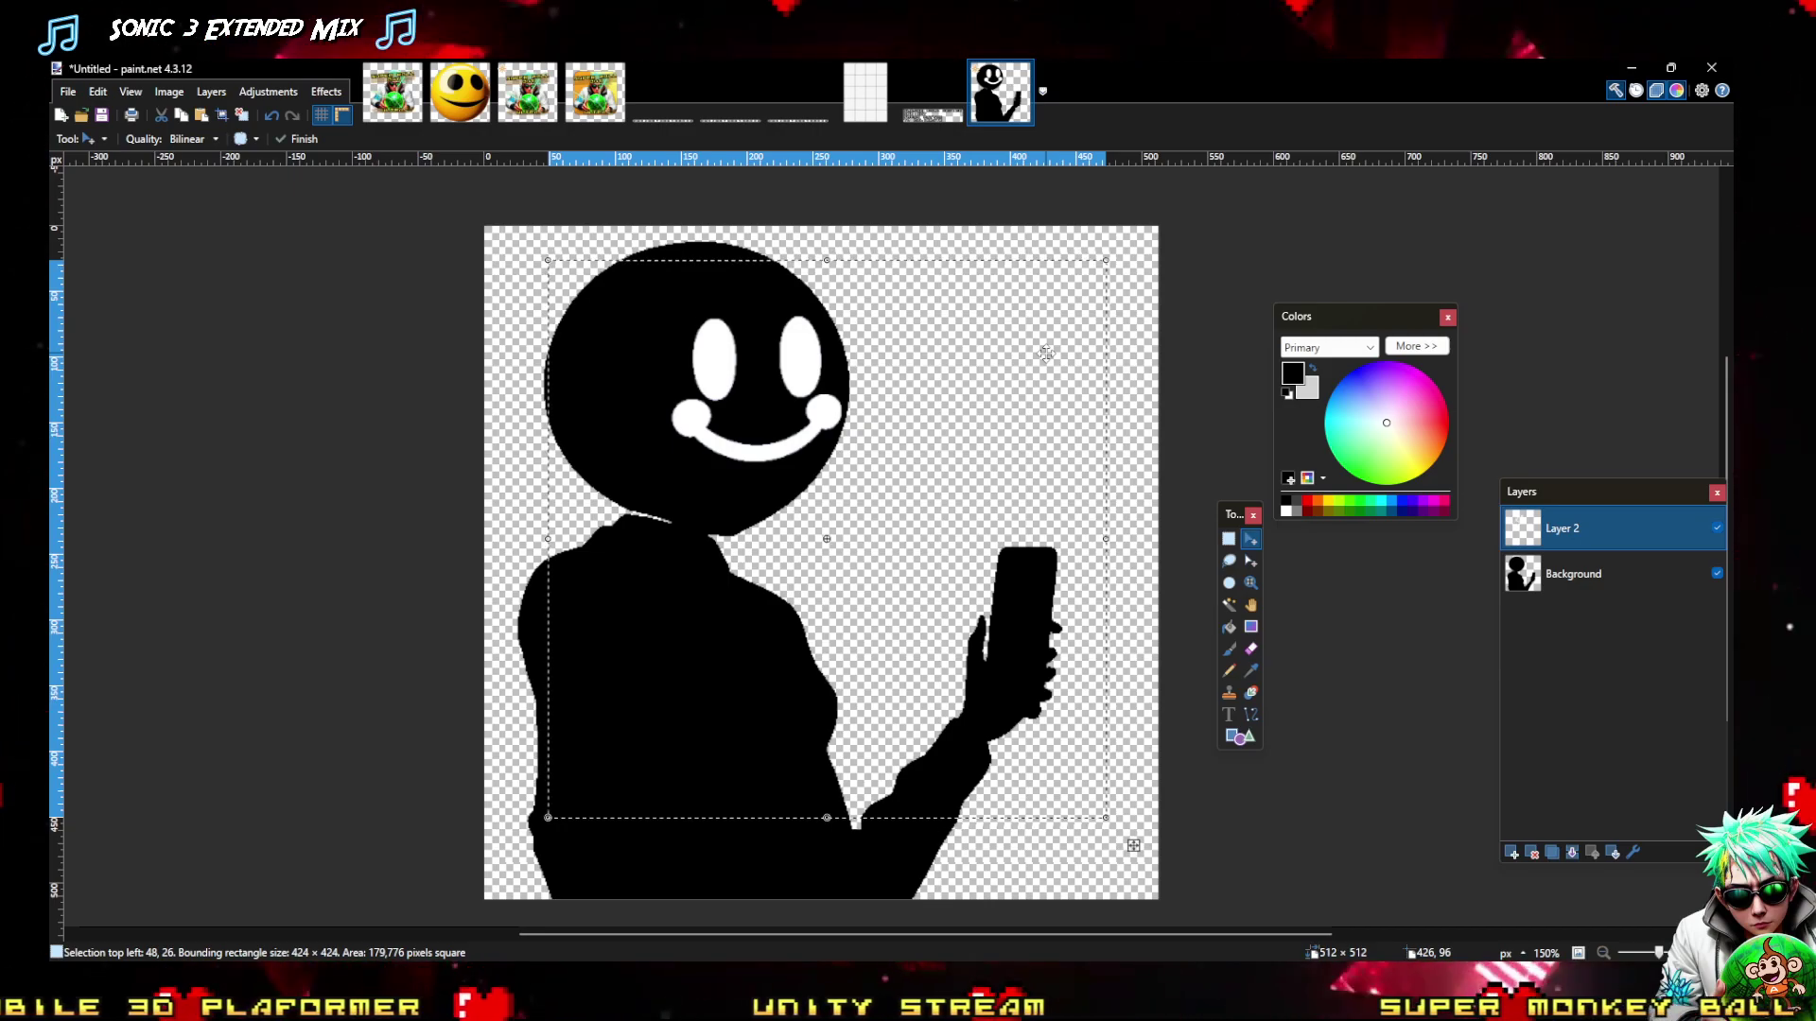
{"action": "left_click", "coordinate": [1228, 538]}
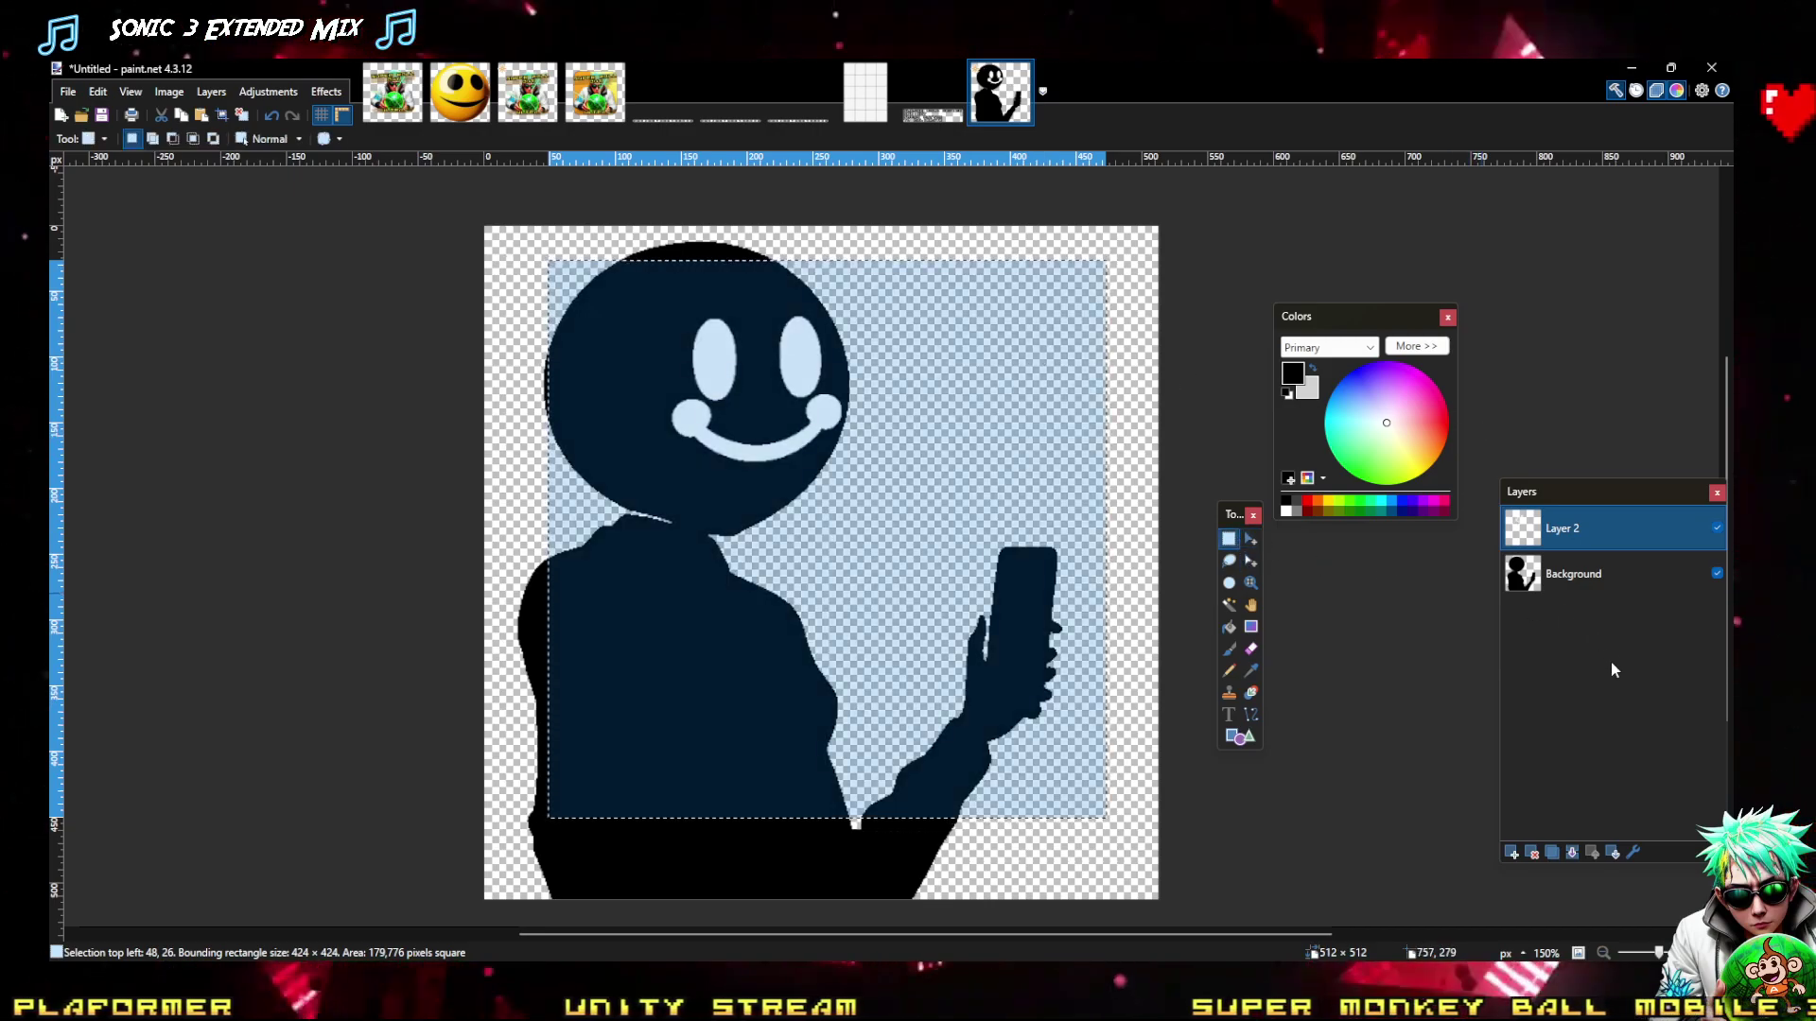
{"action": "left_click", "coordinate": [1570, 849]}
{"action": "key", "text": "ctrl+a"}
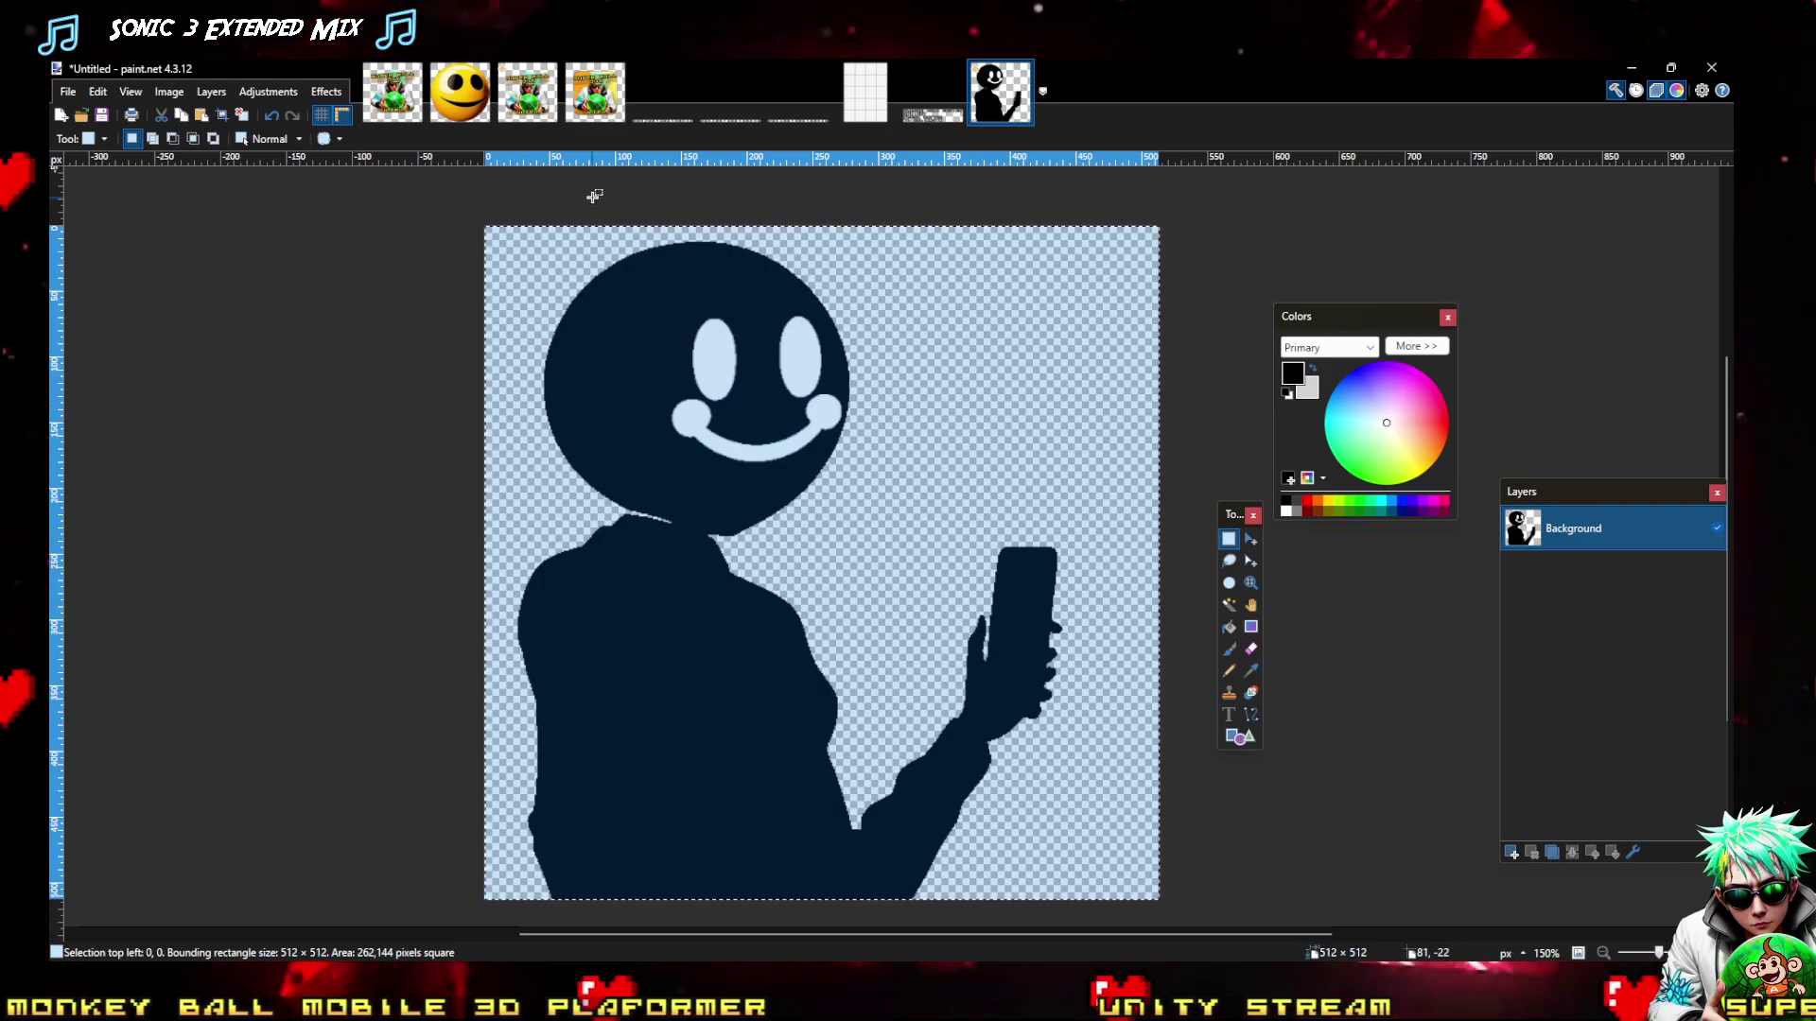
Mirror the image horizontally several times from the Effects list
{"action": "left_click", "coordinate": [342, 95]}
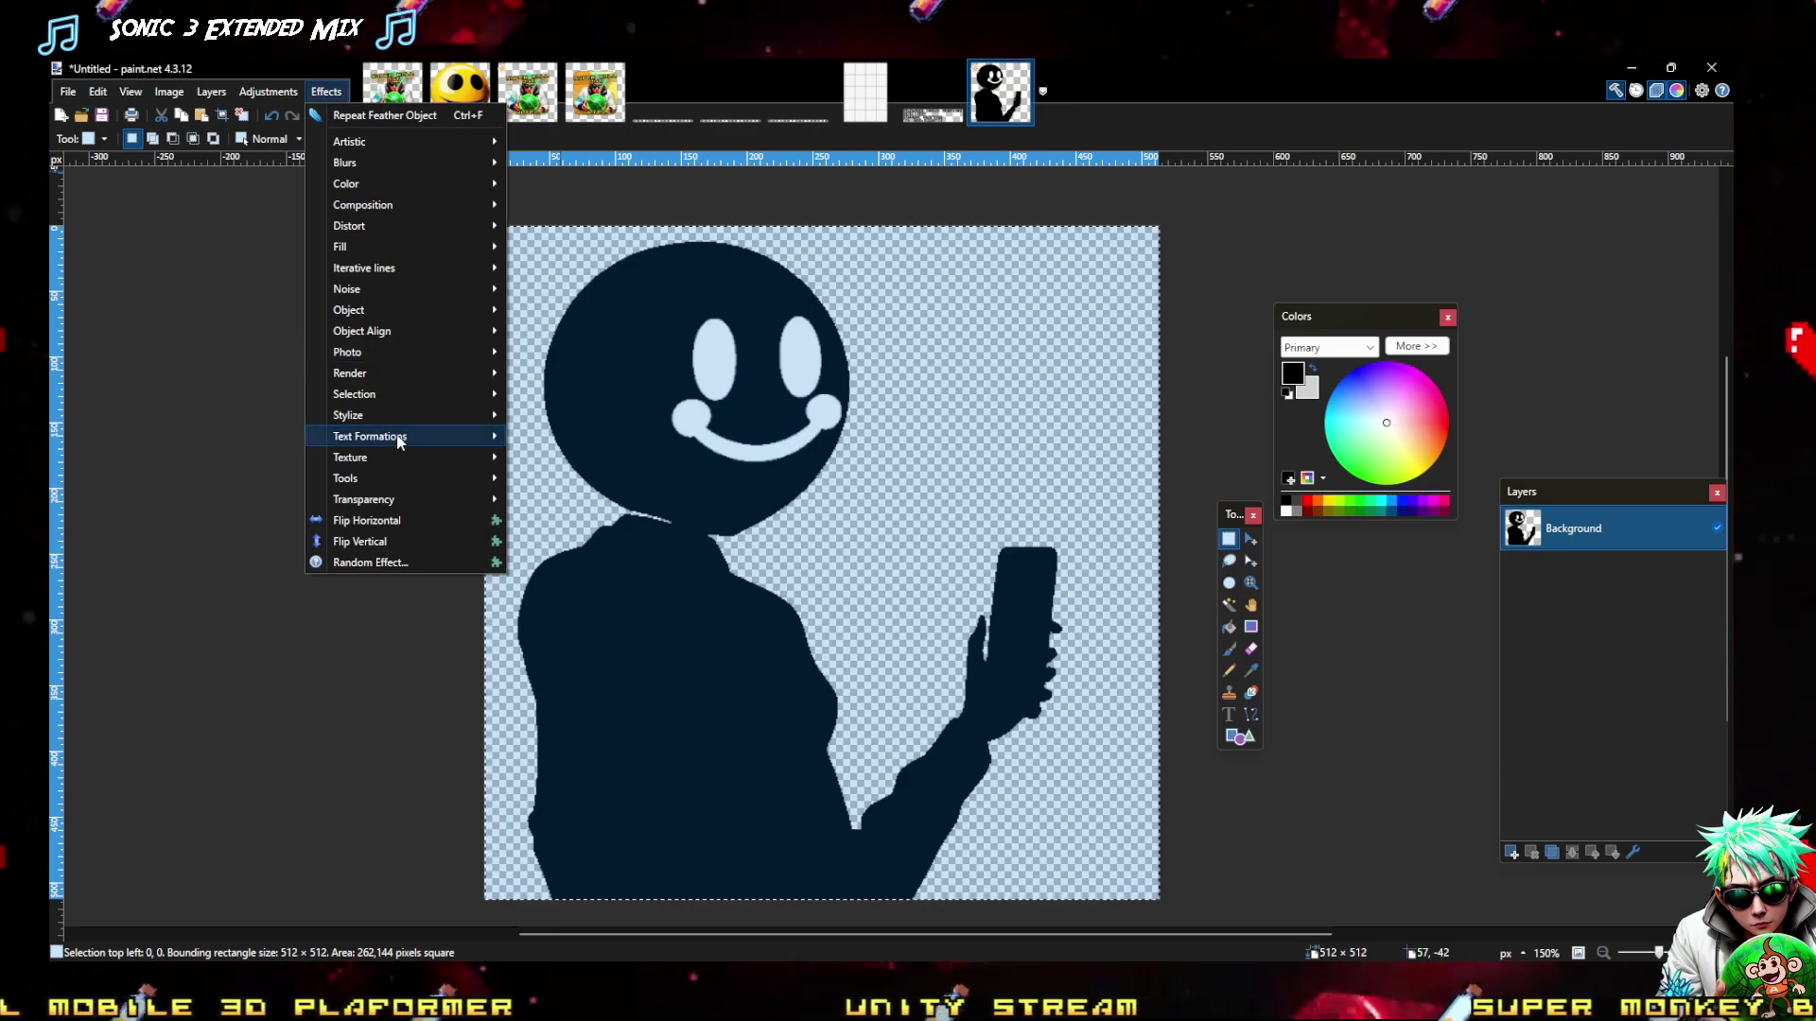
{"action": "mouse_move", "coordinate": [398, 439]}
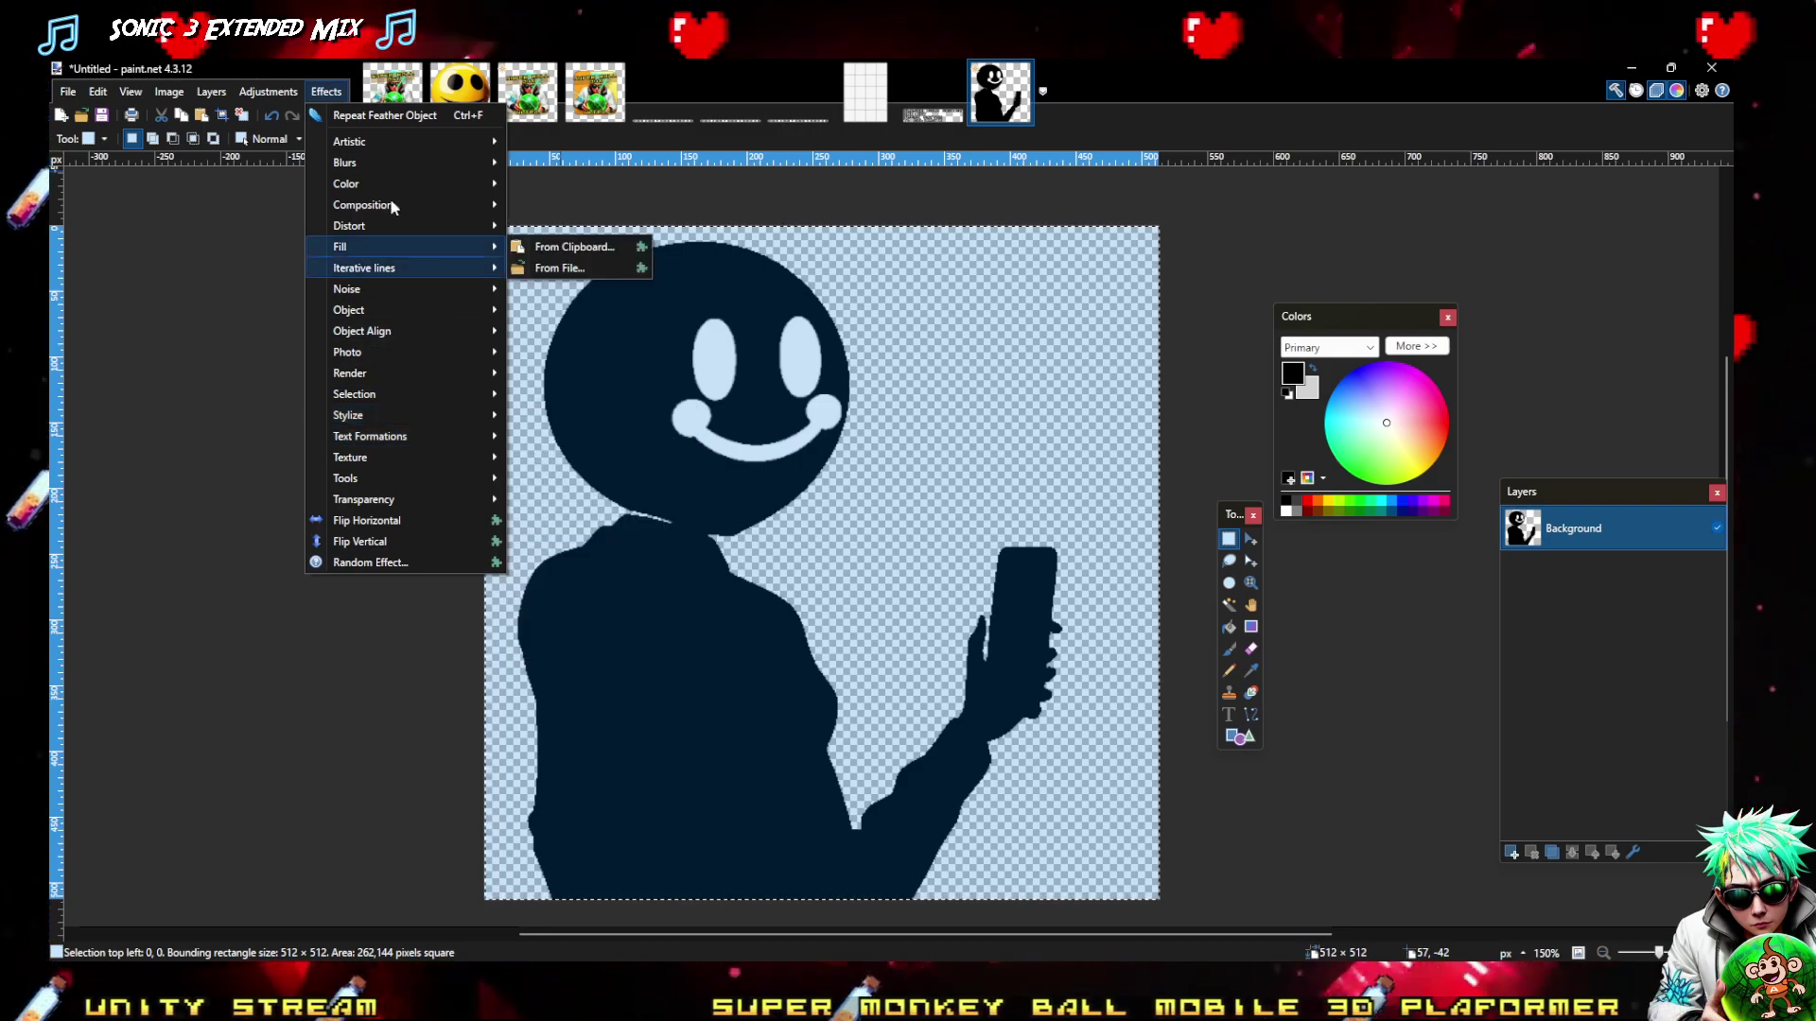
{"action": "left_click", "coordinate": [446, 520]}
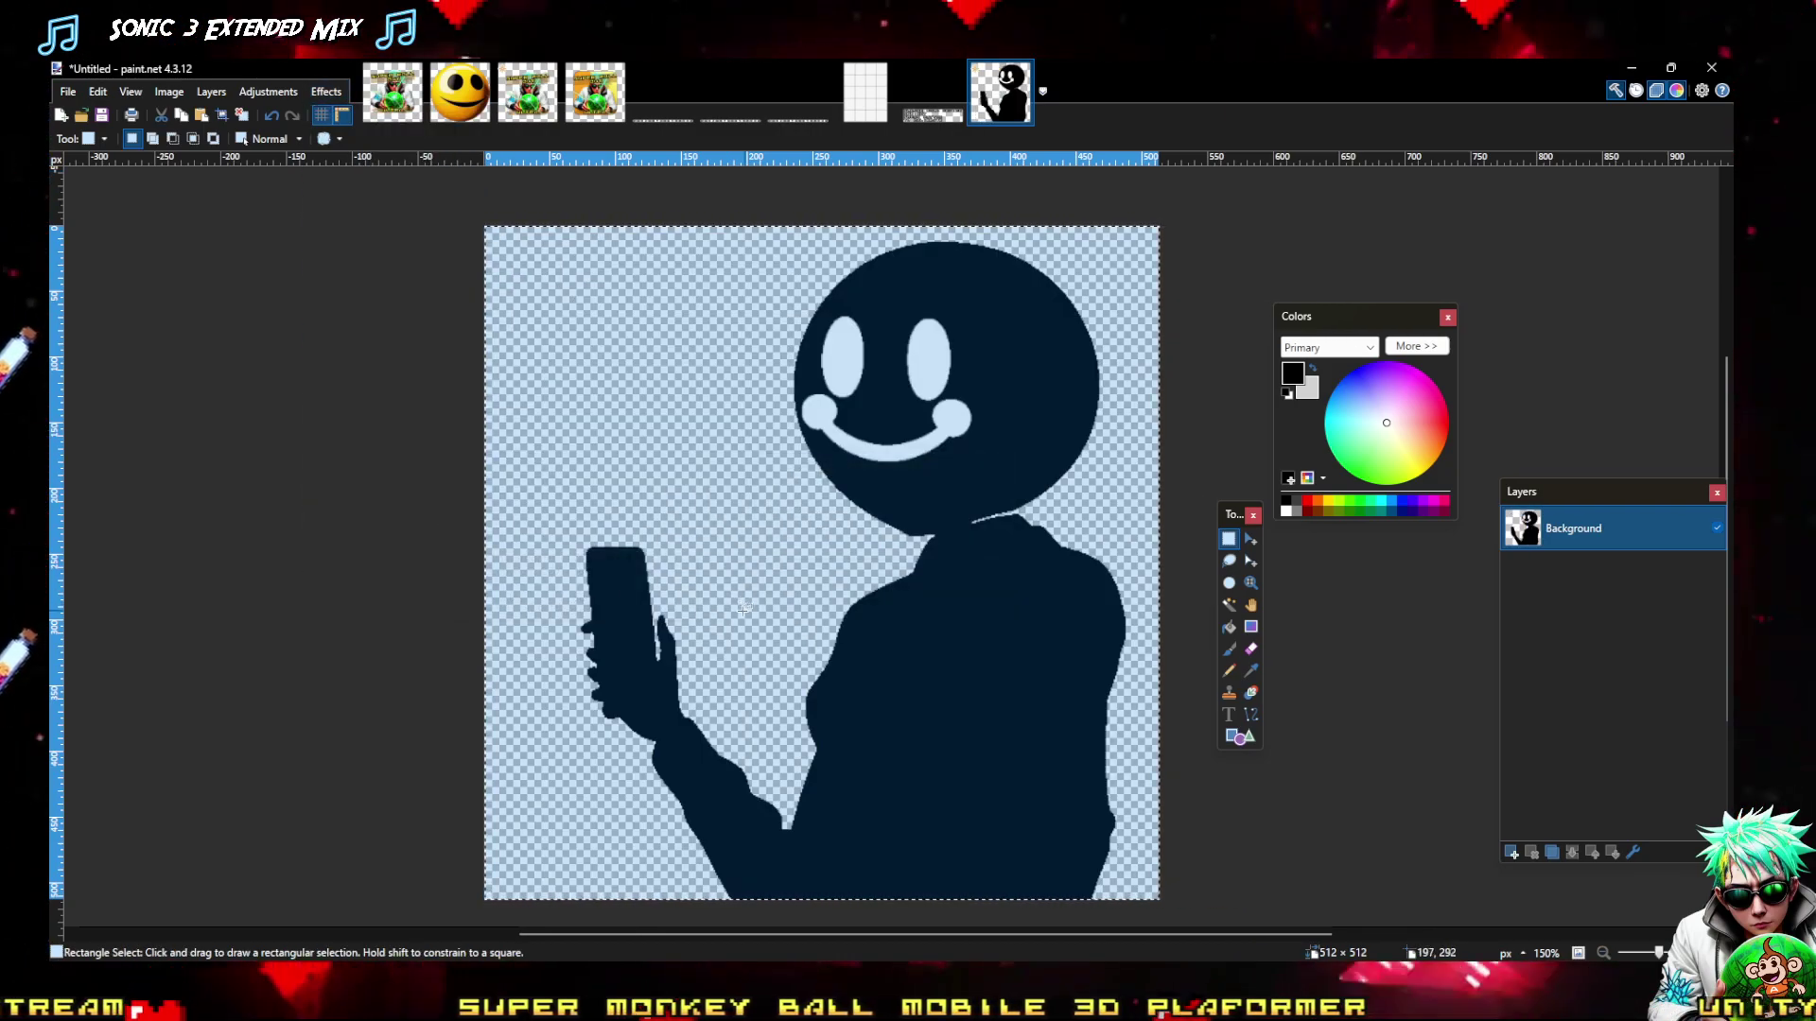
{"action": "left_click", "coordinate": [327, 91]}
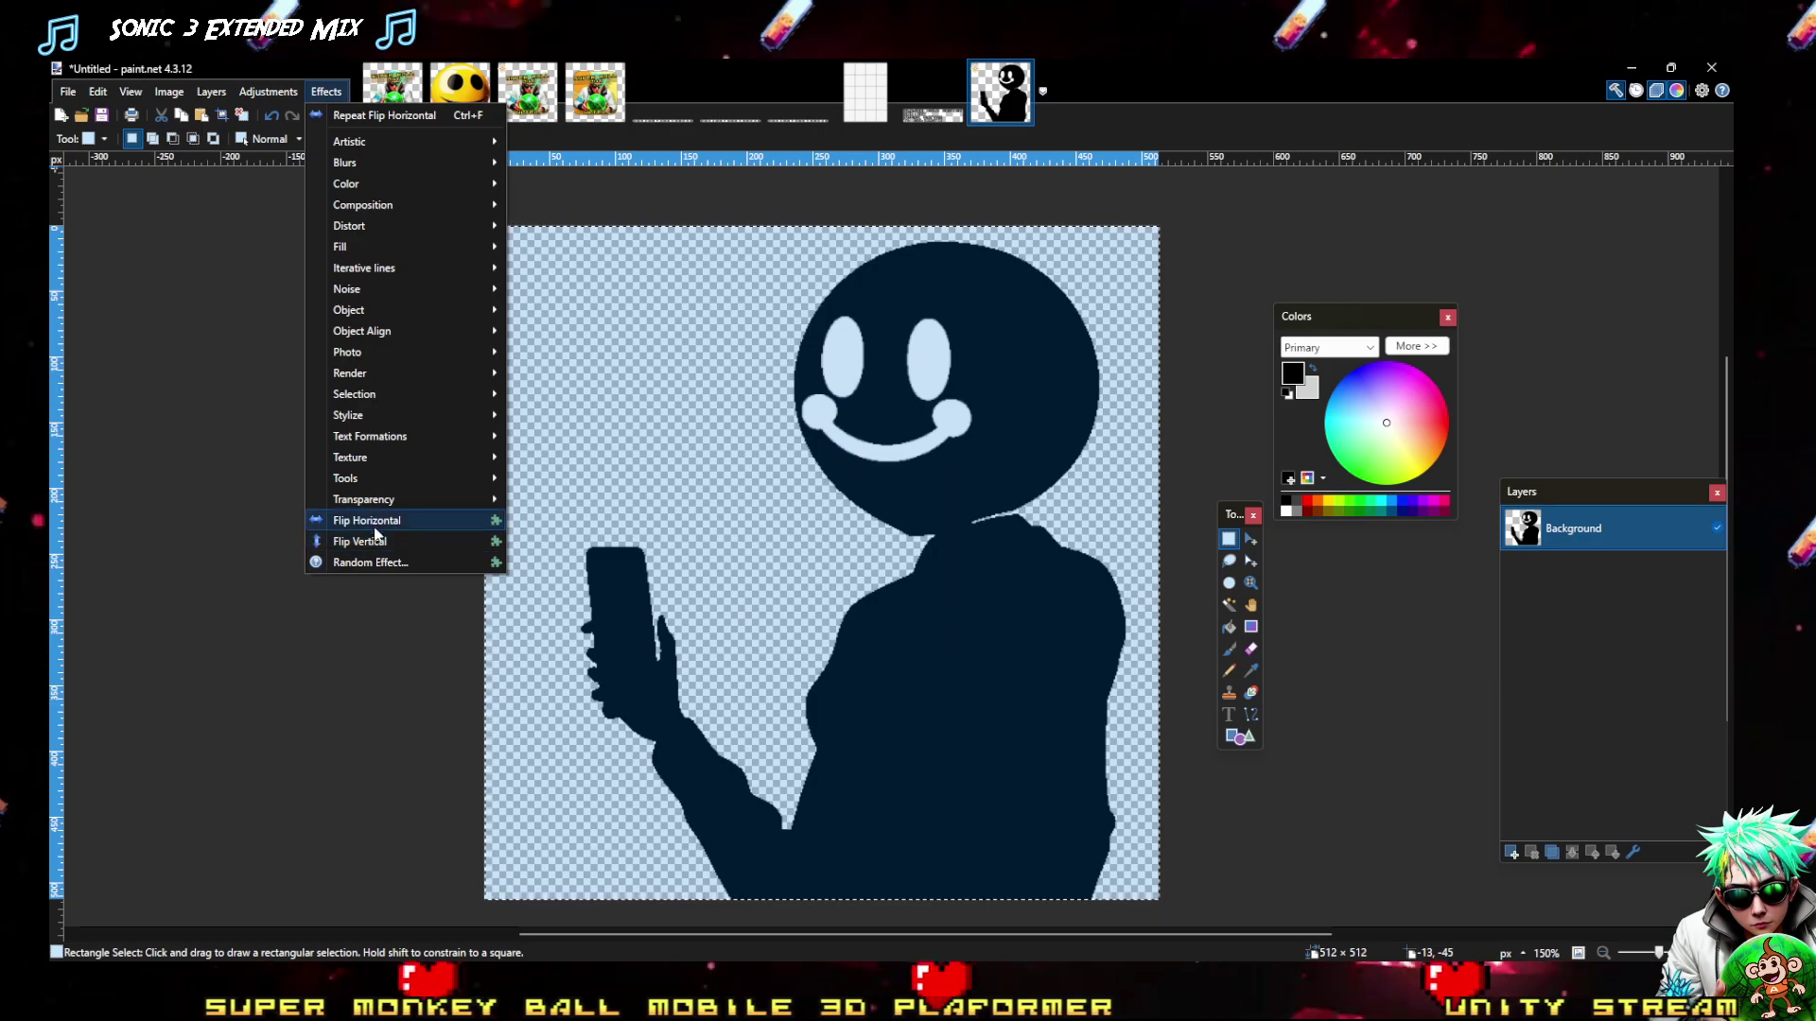
{"action": "left_click", "coordinate": [361, 522]}
{"action": "left_click", "coordinate": [327, 92]}
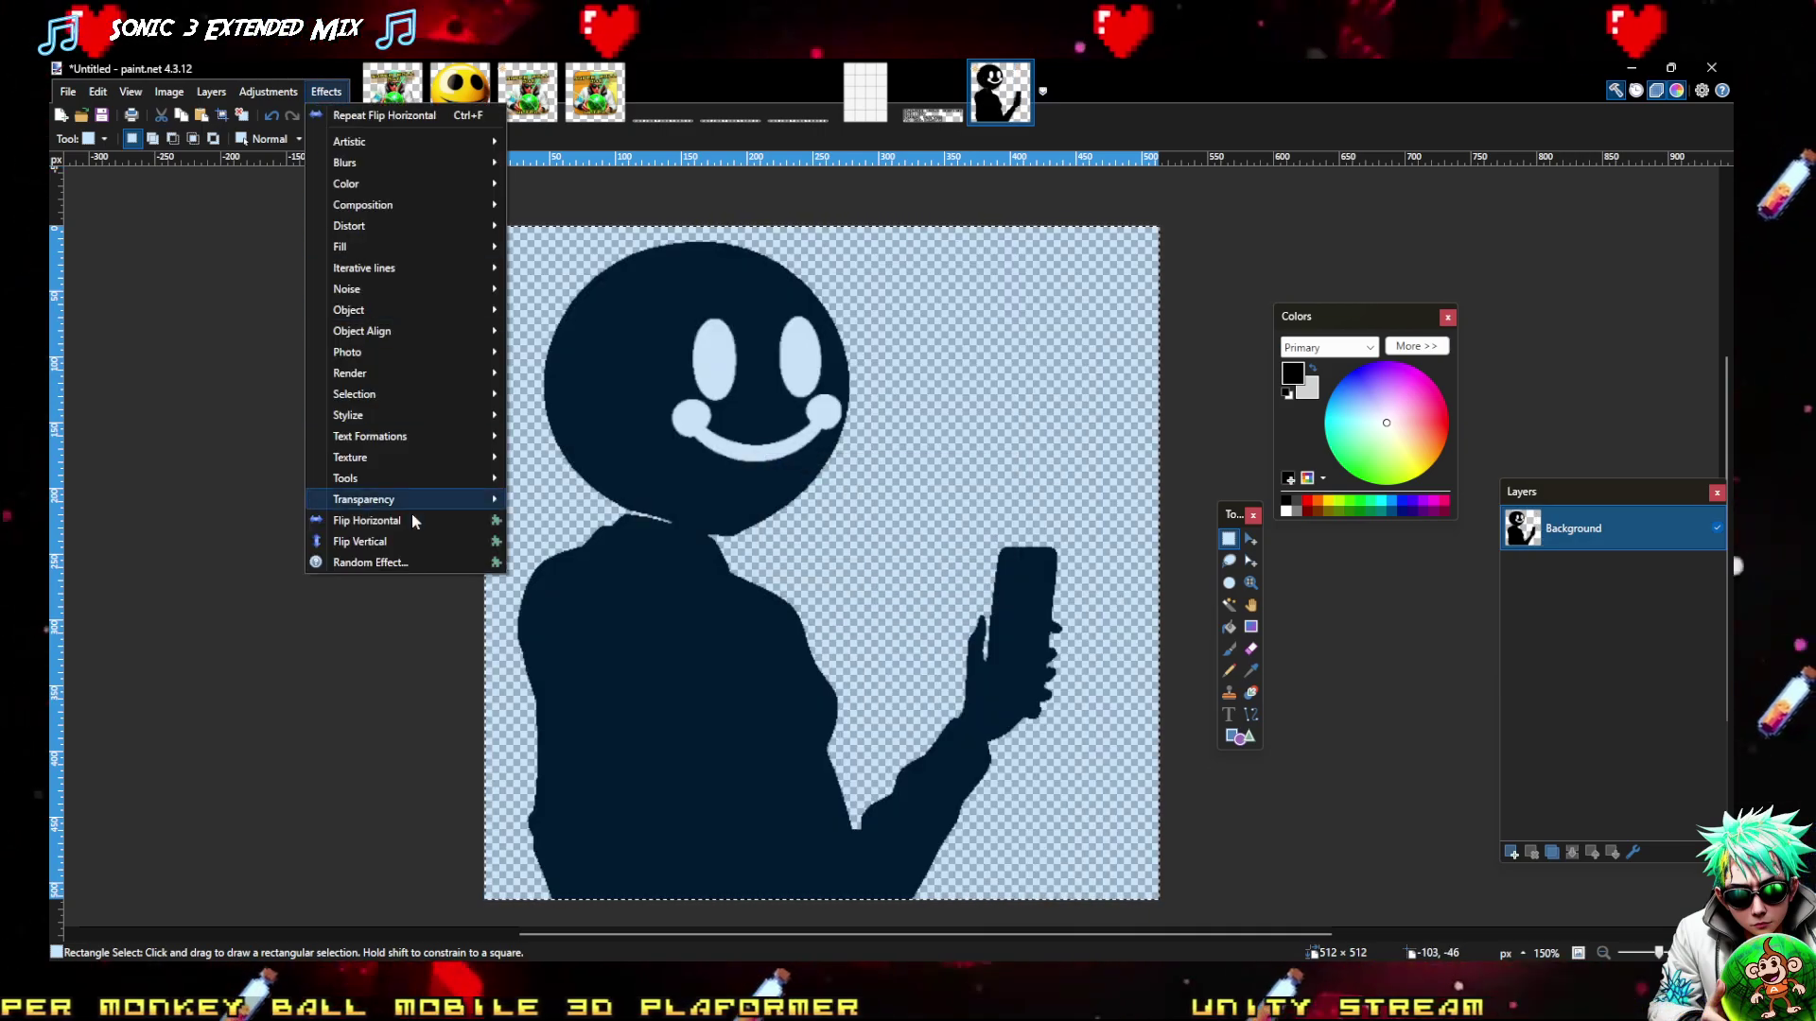
{"action": "left_click", "coordinate": [406, 503]}
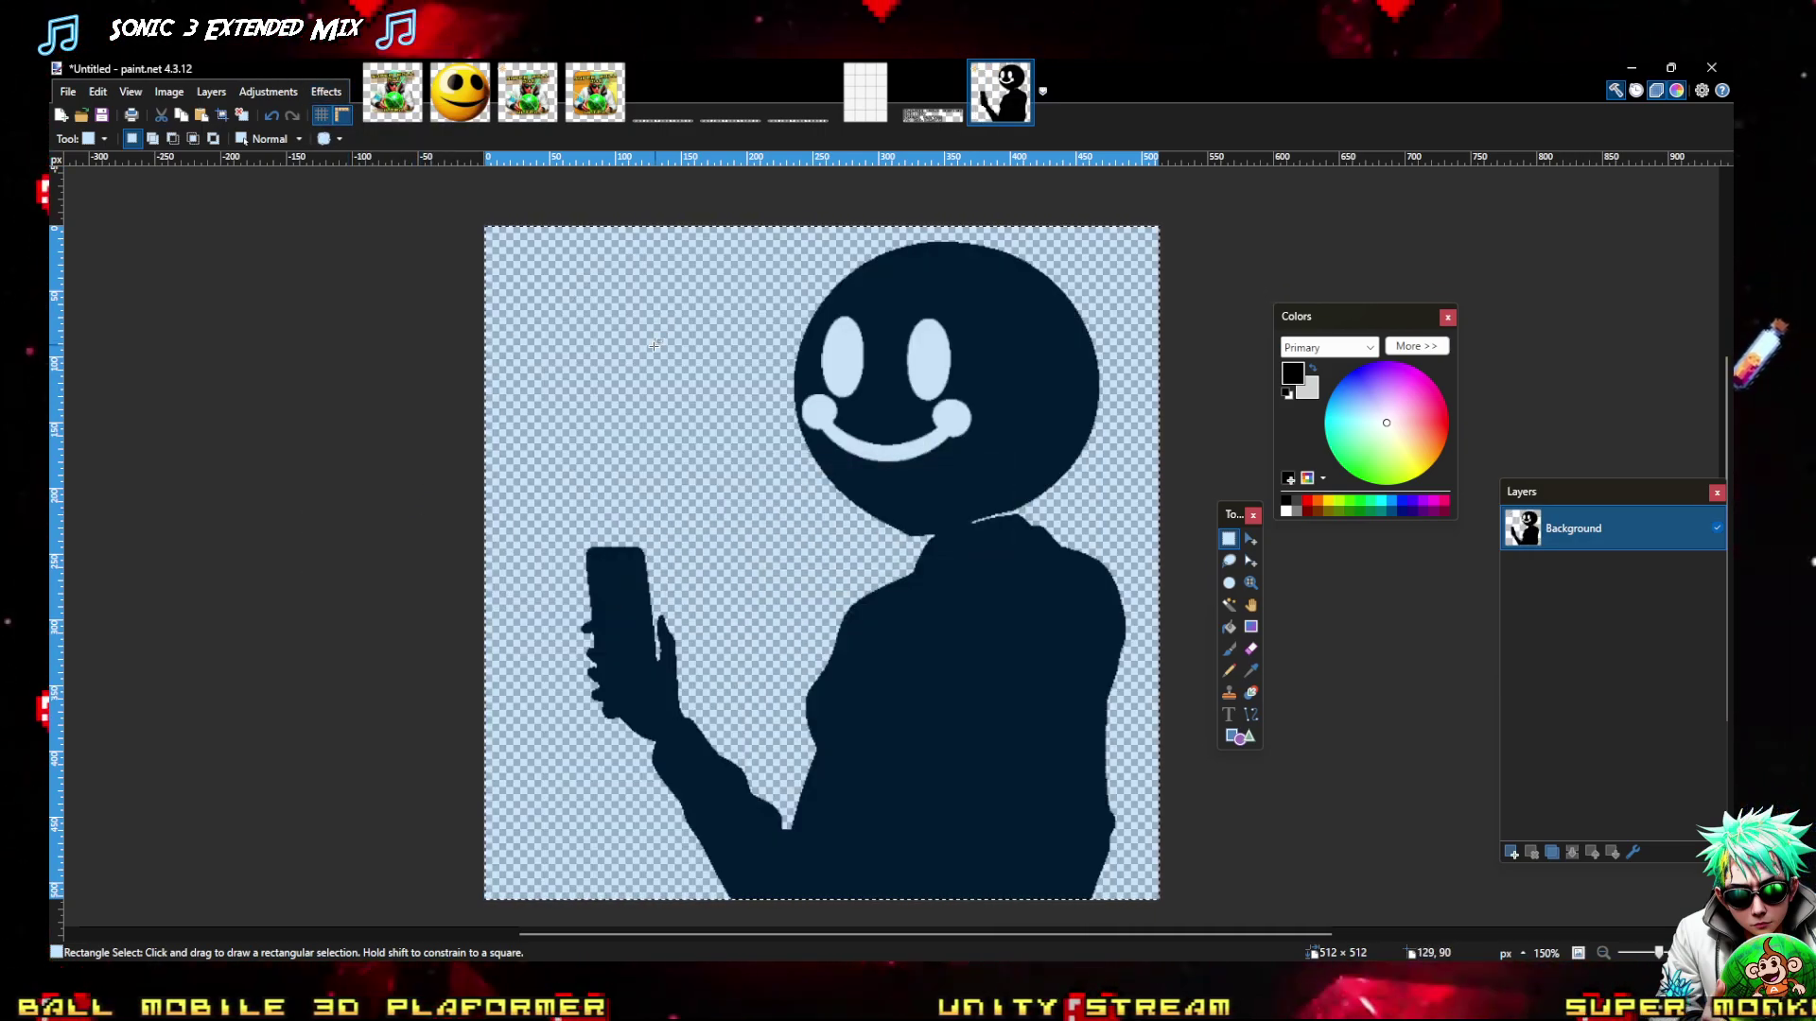
Invert the image's colours, then invert them back to the dark figure
{"action": "left_click", "coordinate": [327, 92]}
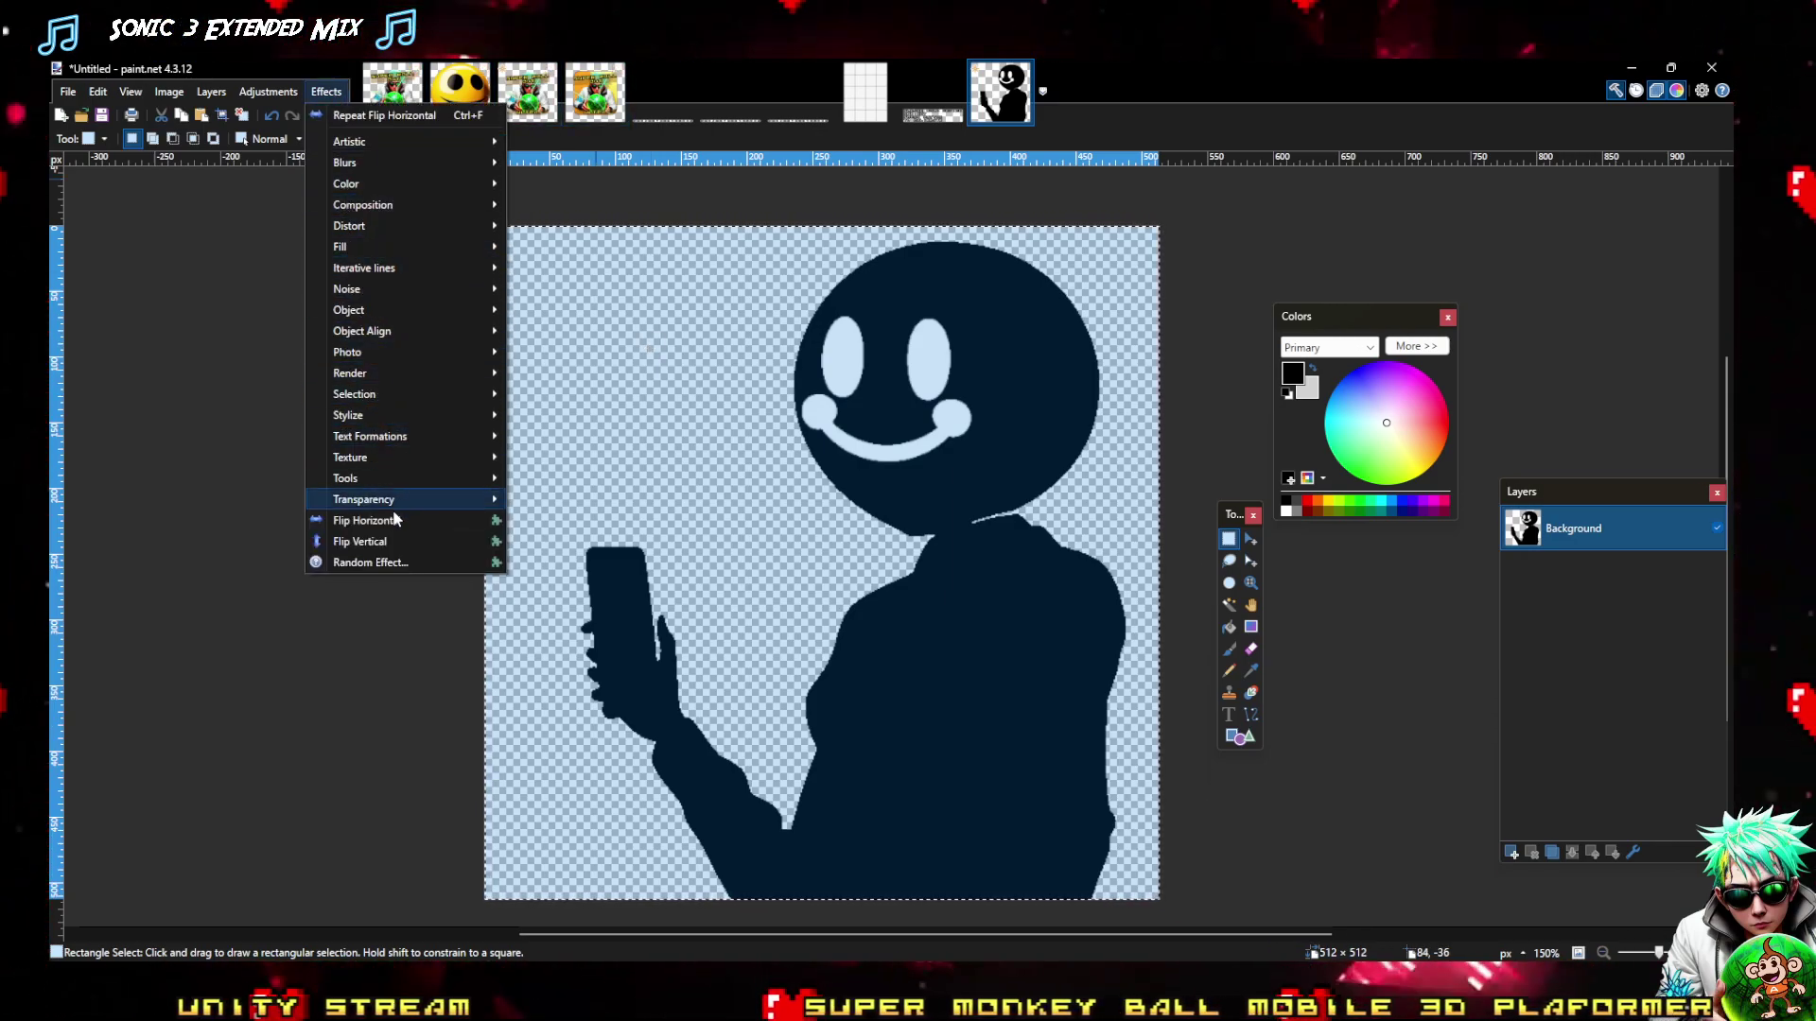
{"action": "mouse_move", "coordinate": [269, 91]}
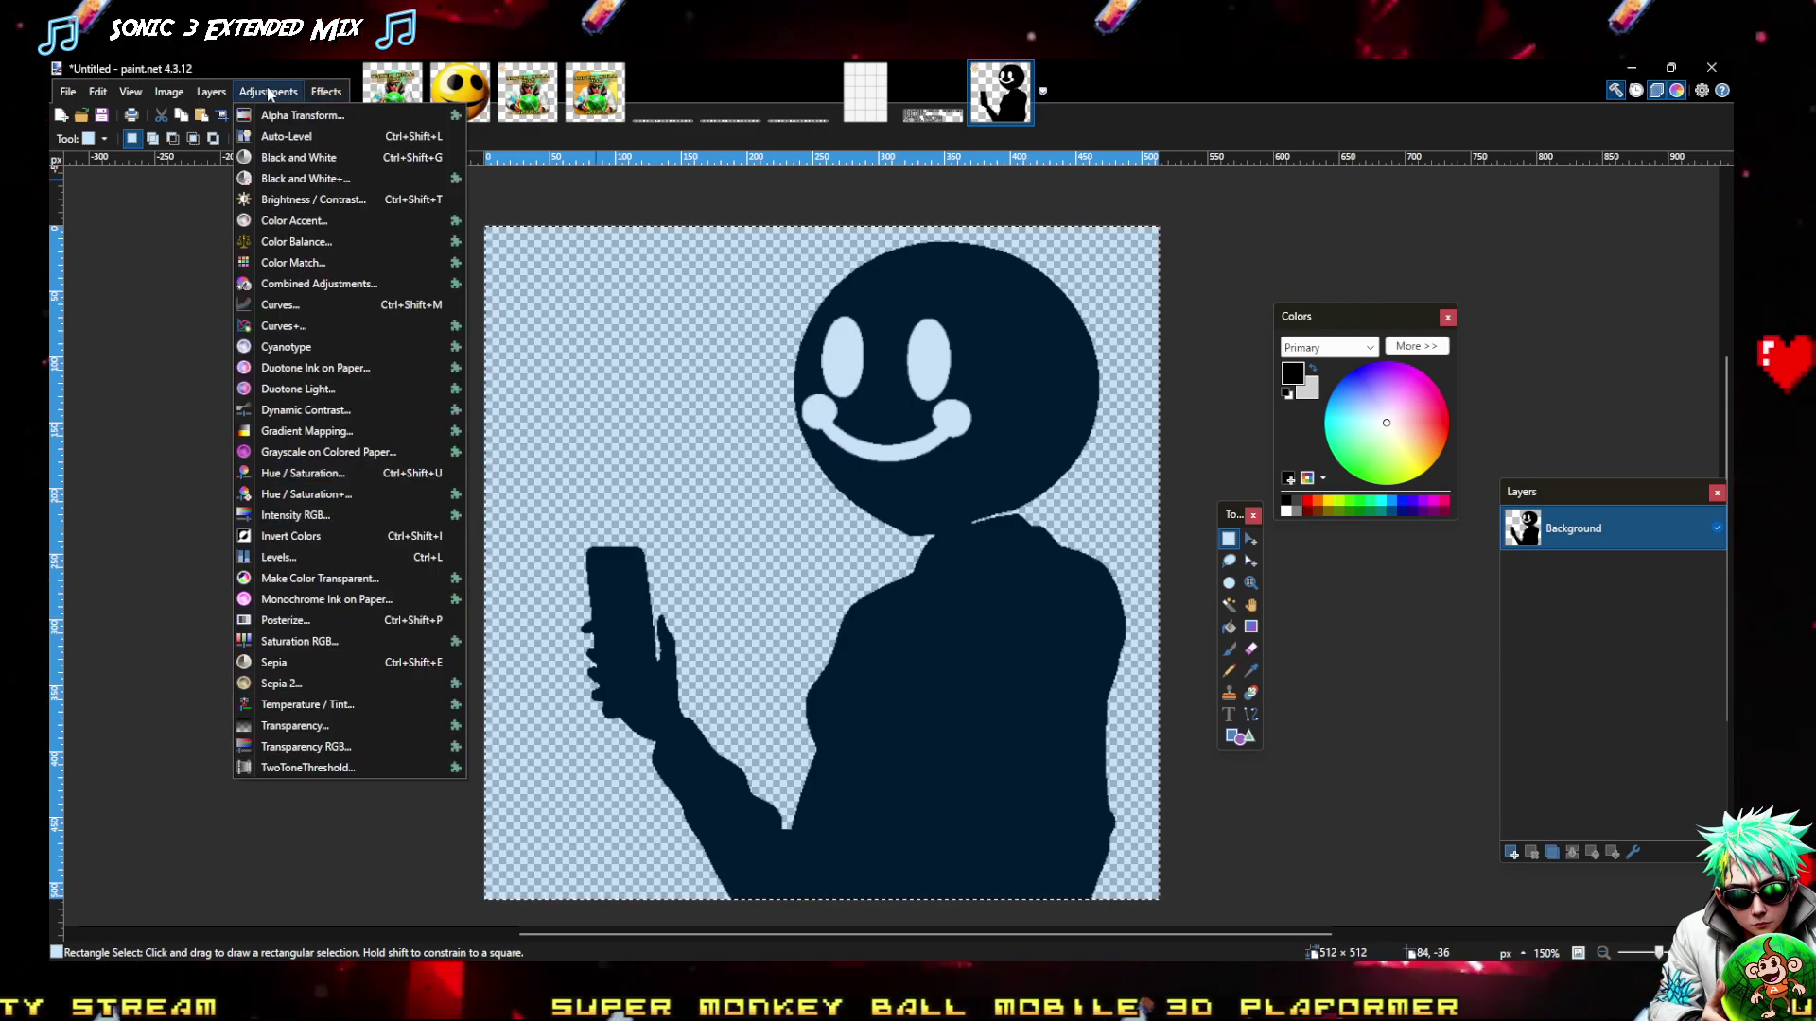
{"action": "left_click", "coordinate": [291, 536]}
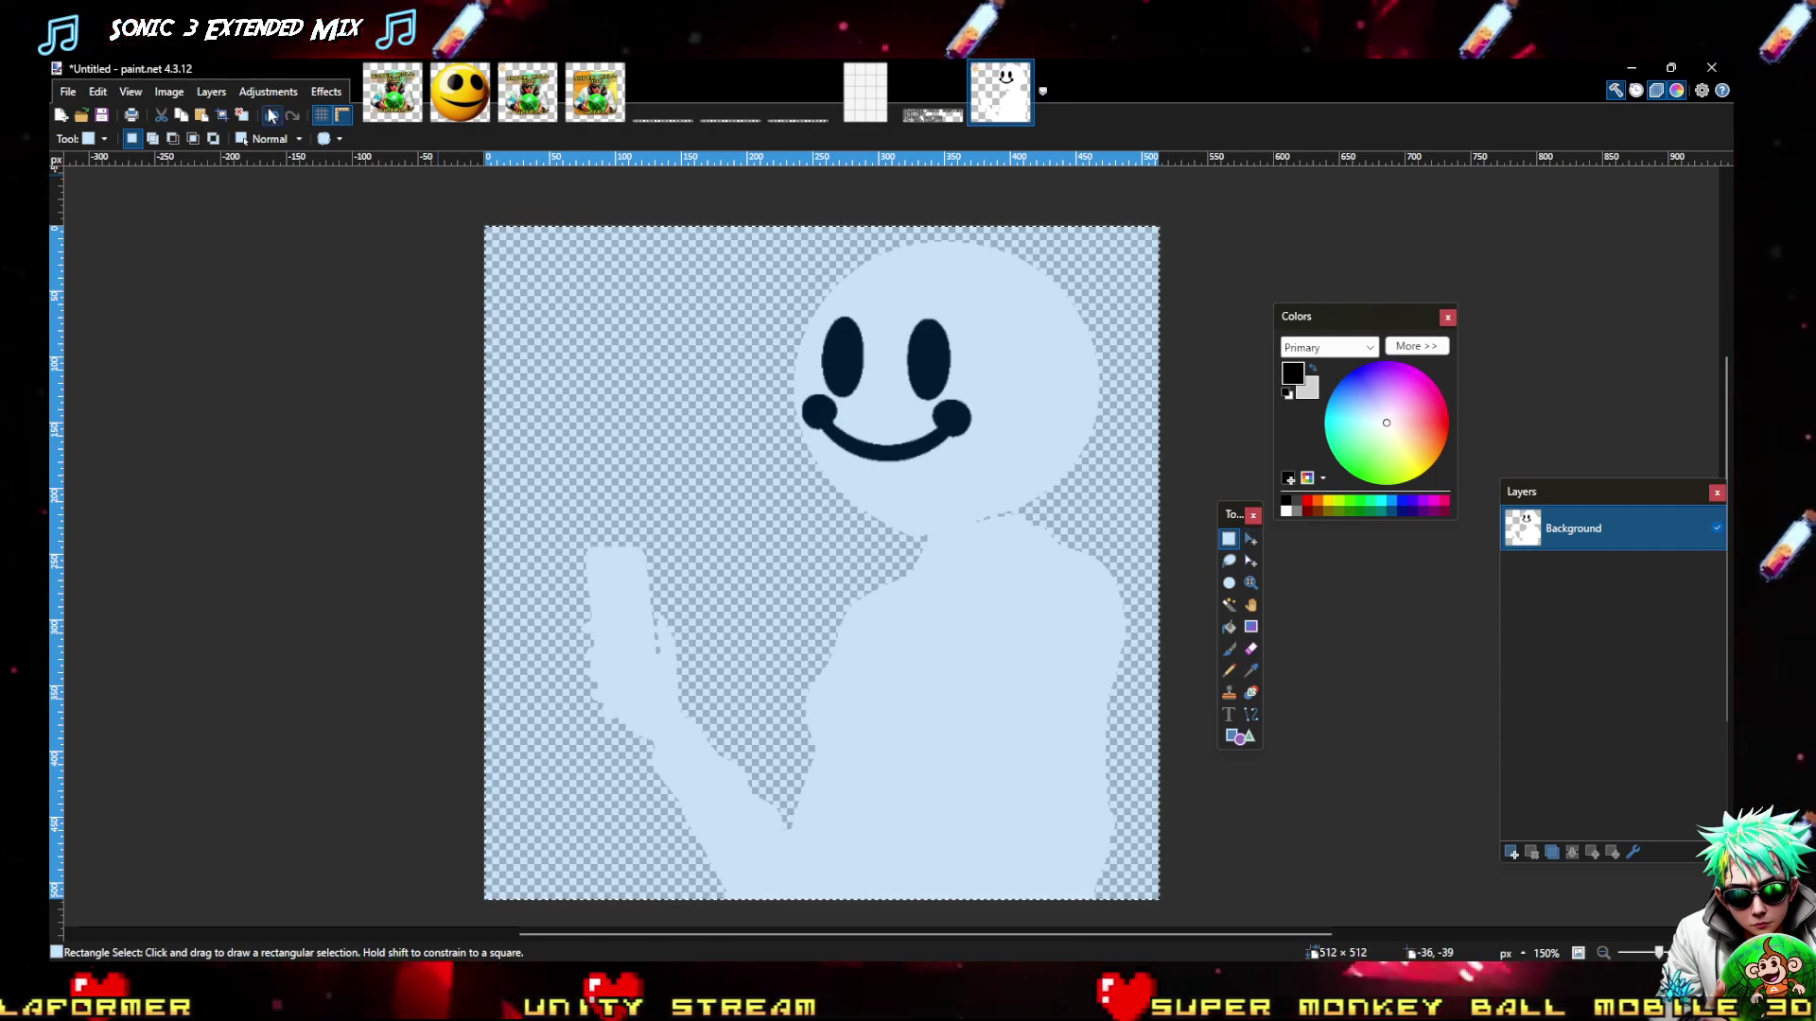
{"action": "left_click", "coordinate": [333, 94]}
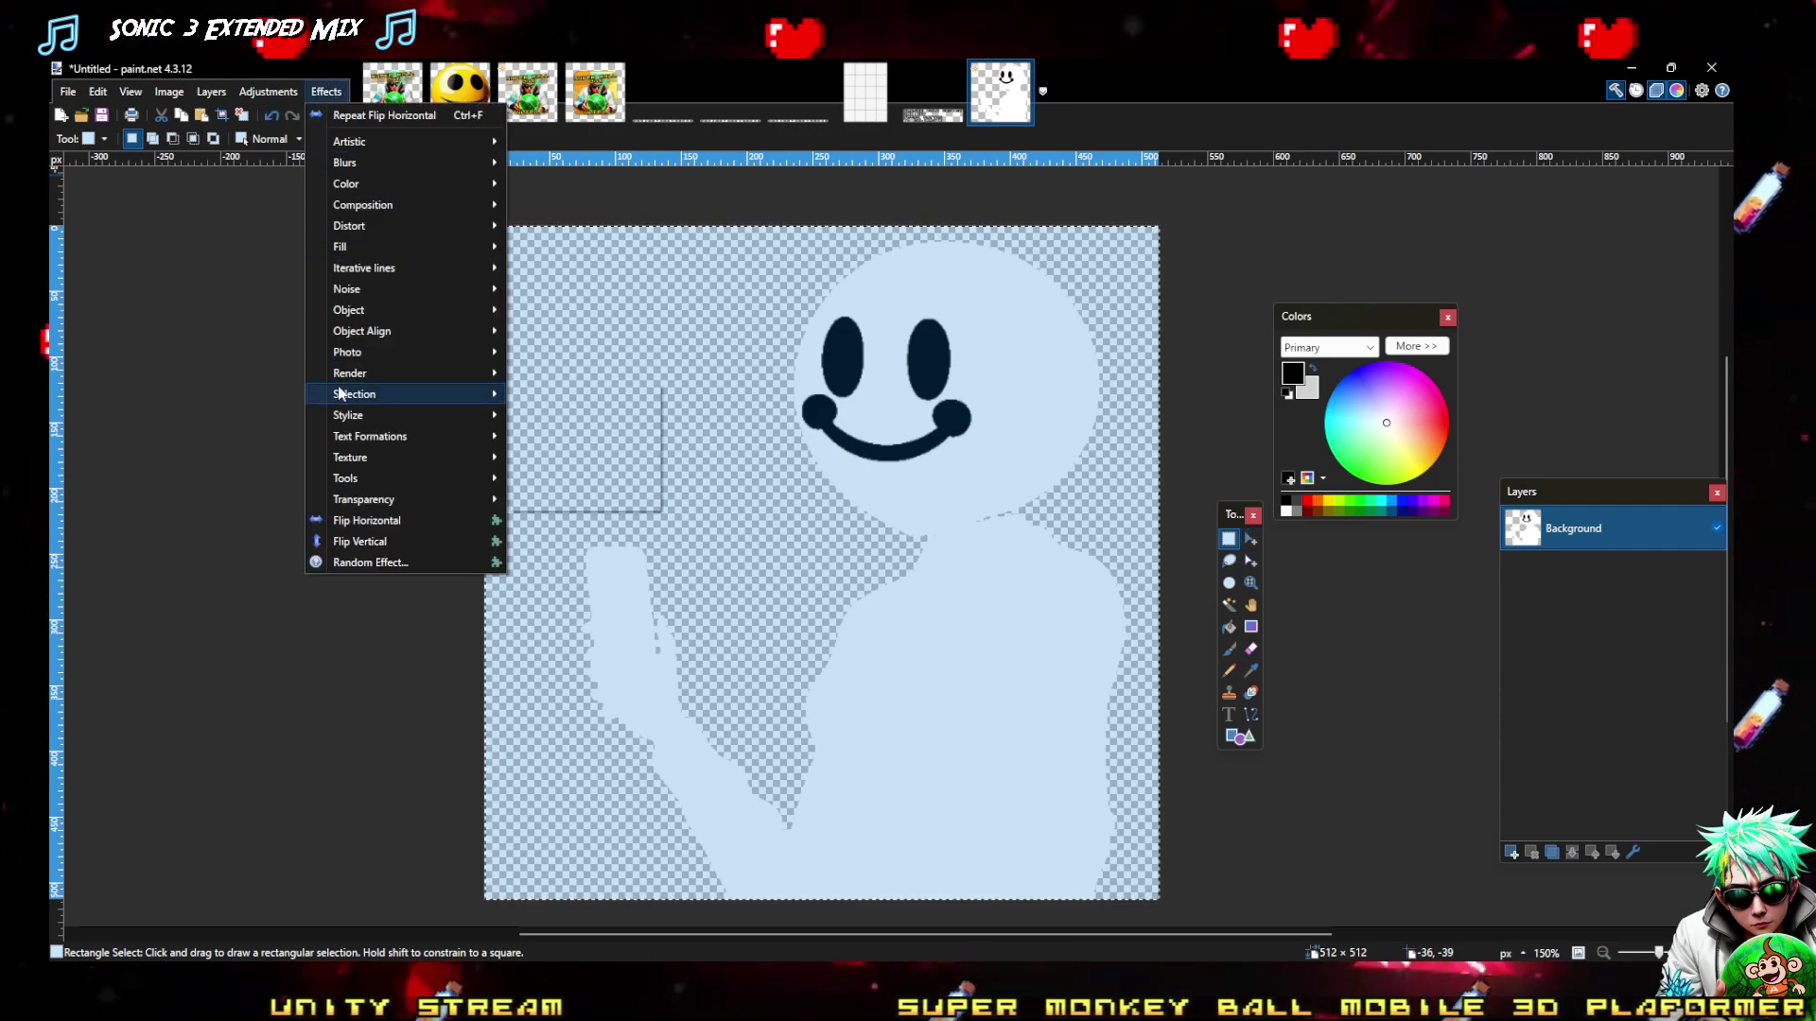
{"action": "mouse_move", "coordinate": [350, 437]}
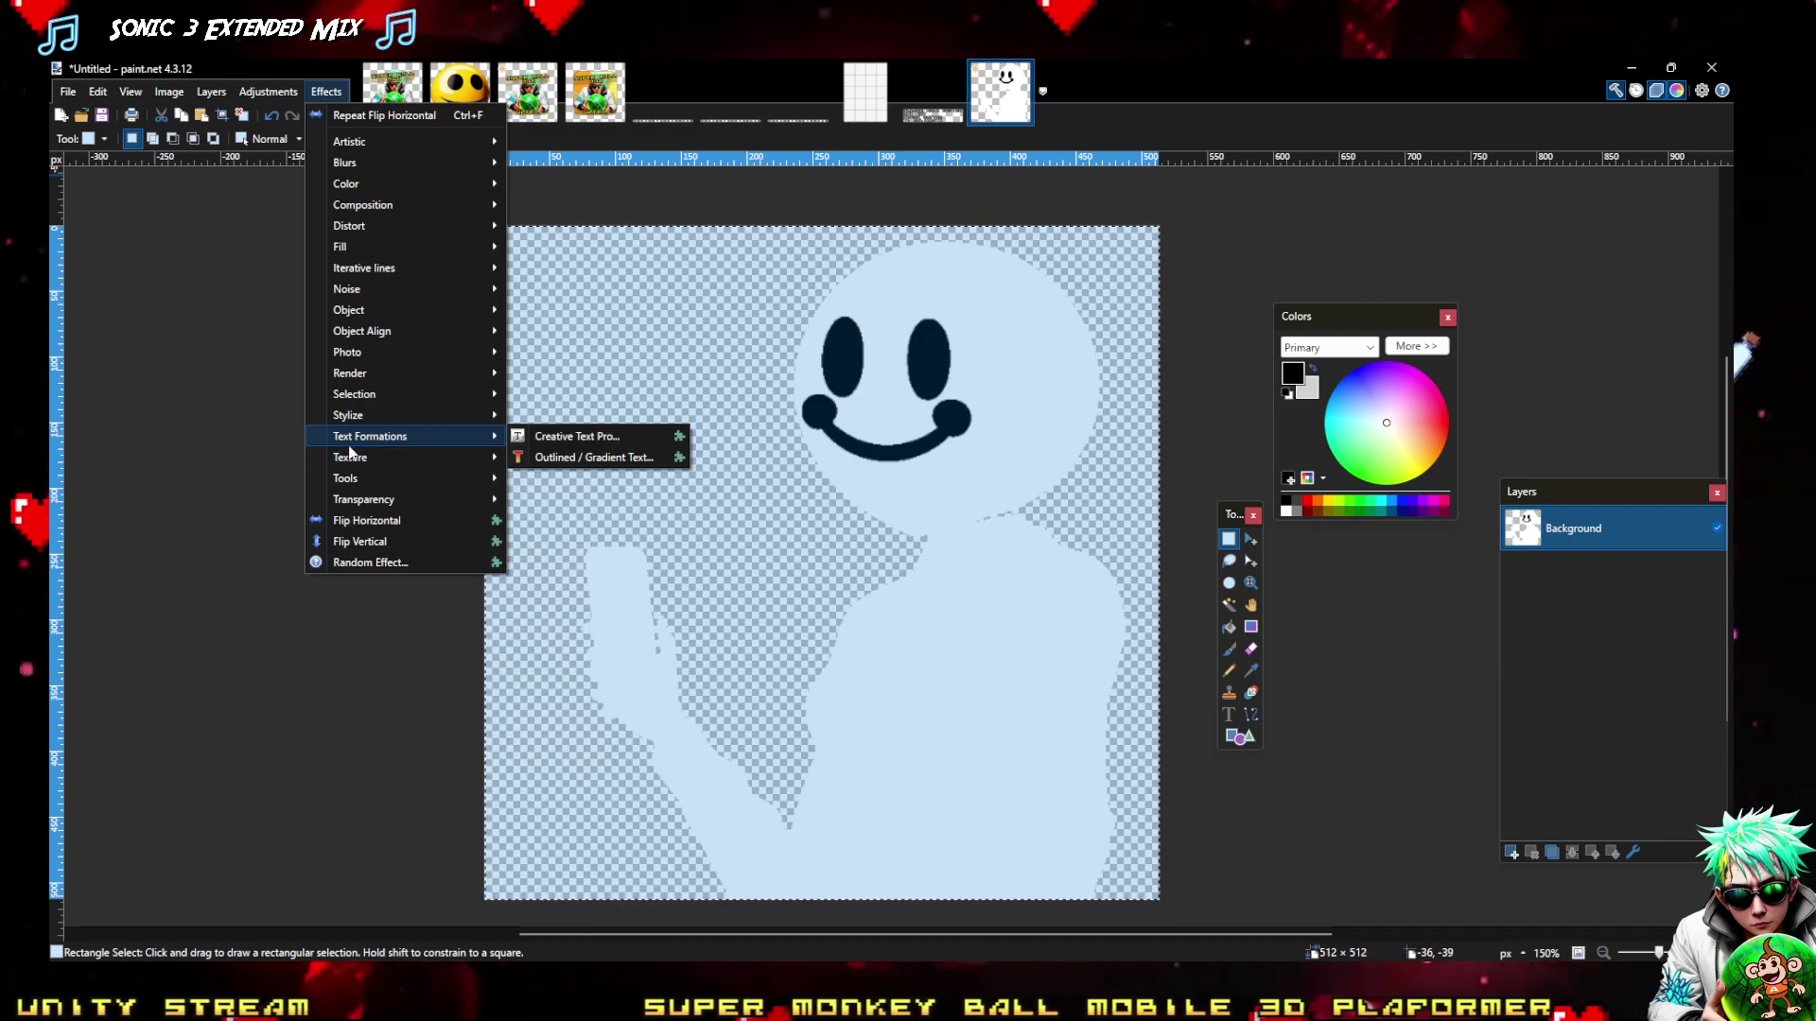
{"action": "mouse_move", "coordinate": [349, 312]}
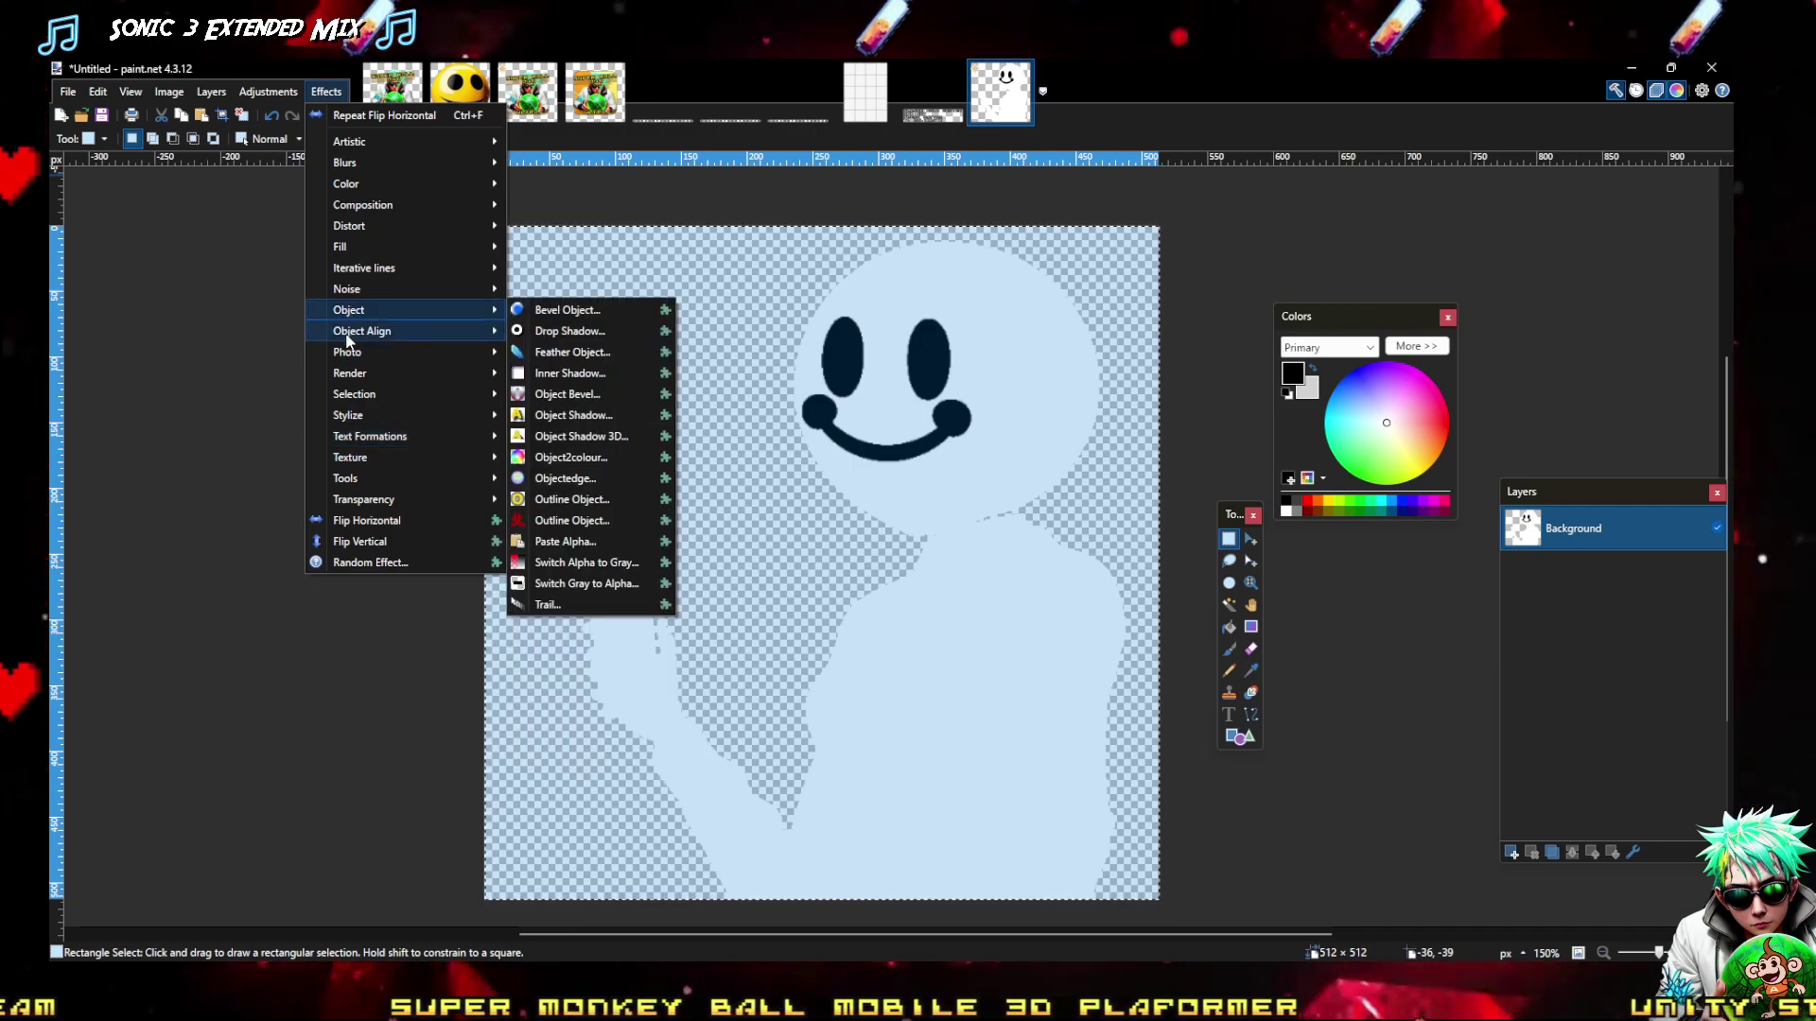
{"action": "mouse_move", "coordinate": [268, 91]}
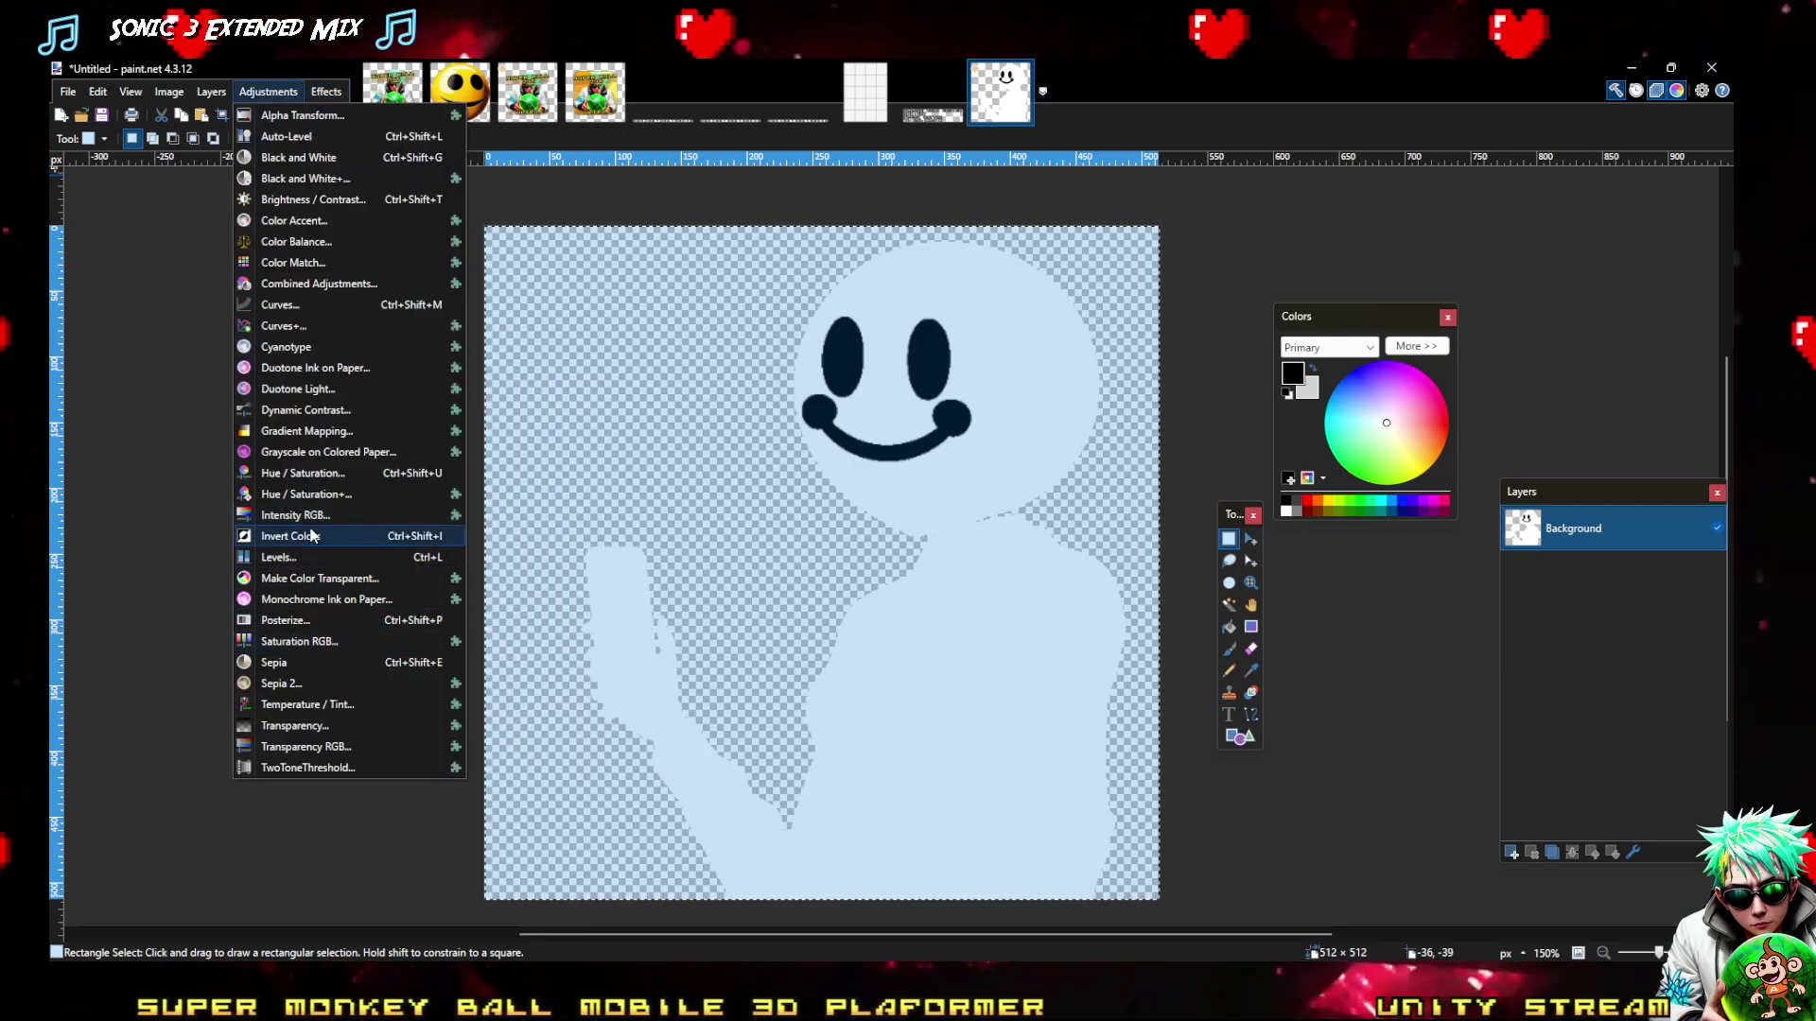
{"action": "left_click", "coordinate": [293, 537]}
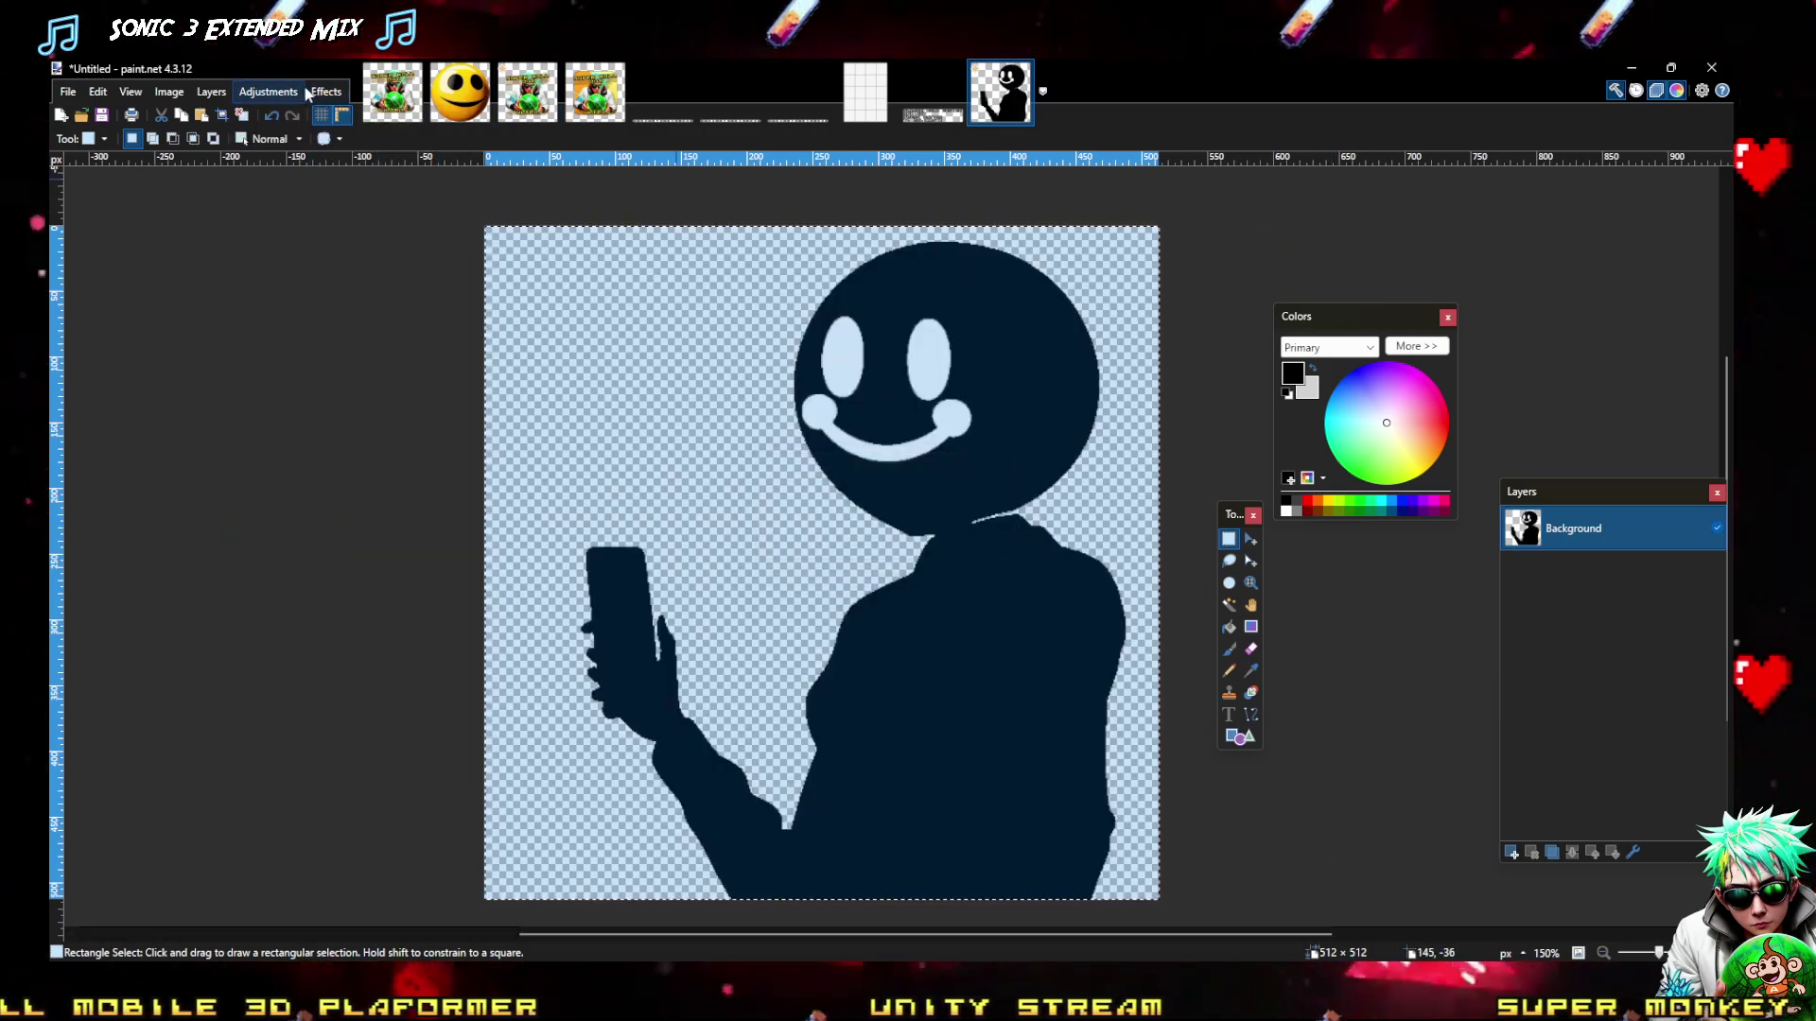
{"action": "left_click", "coordinate": [327, 90]}
Open Drop Shadow, dismiss the plugin update prompt, and move the dialog off the face
{"action": "mouse_move", "coordinate": [346, 309]}
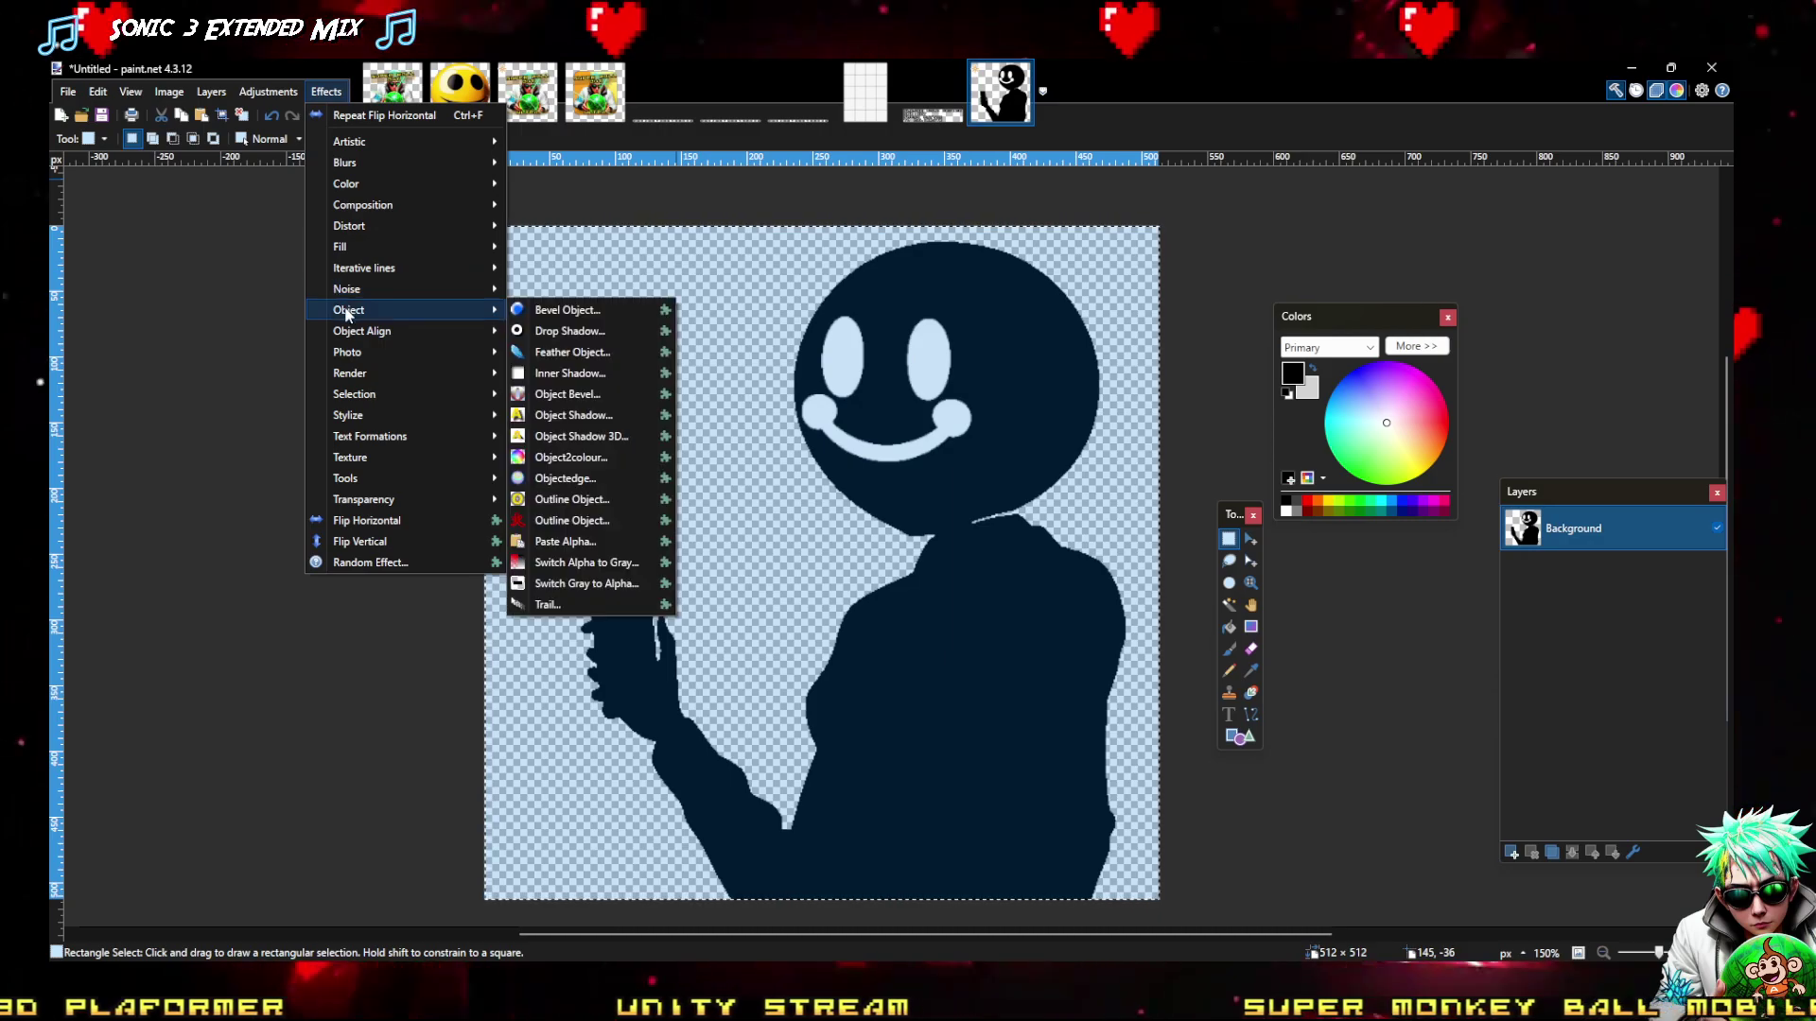
{"action": "left_click", "coordinate": [662, 331]}
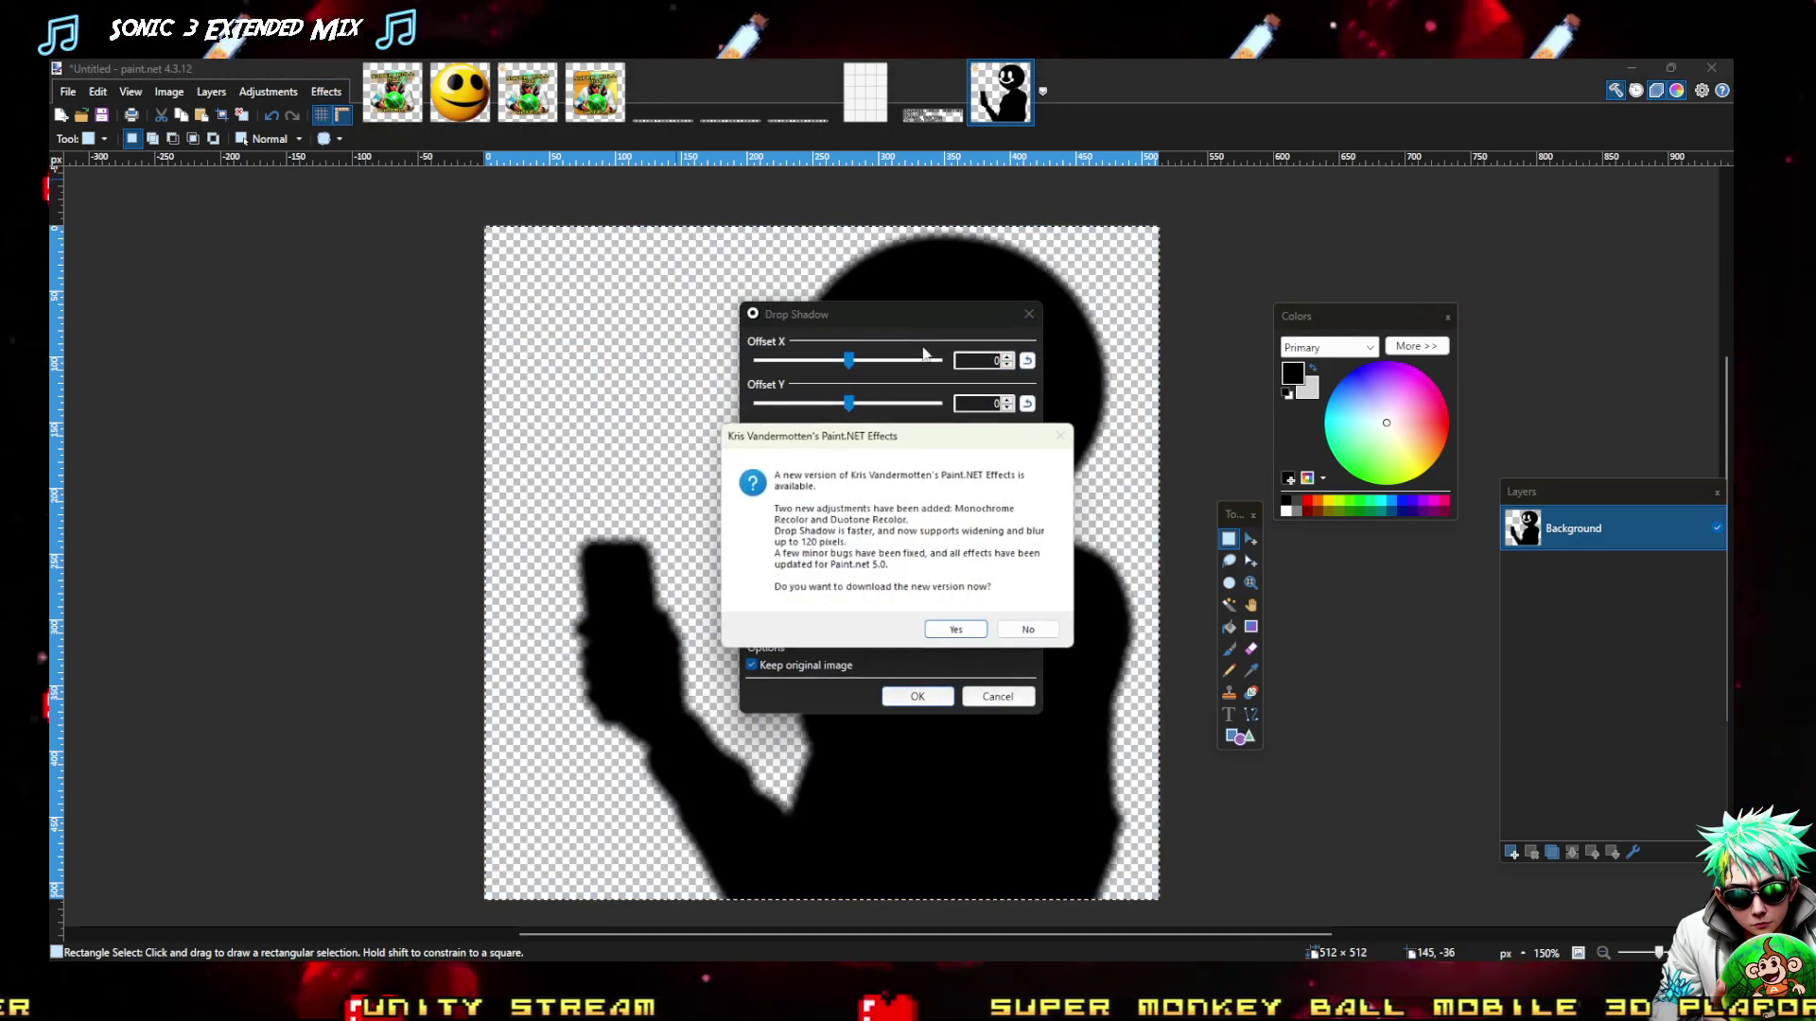
{"action": "left_click", "coordinate": [975, 634]}
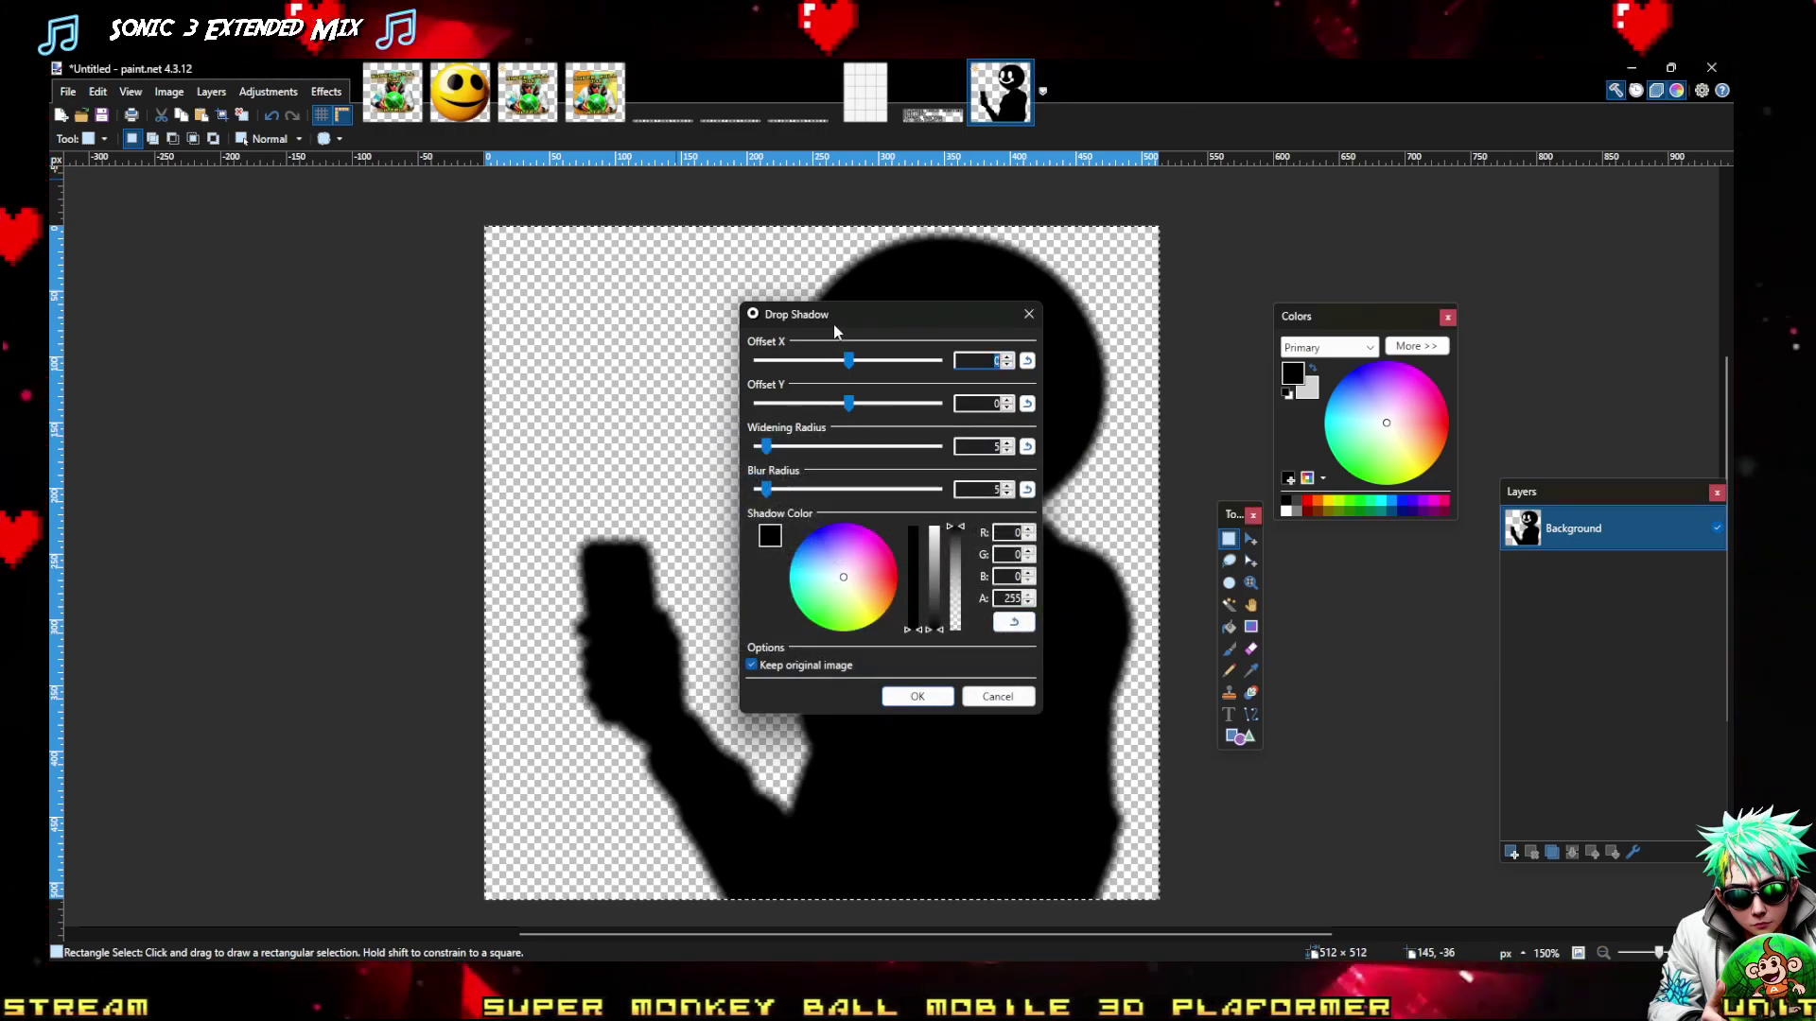
{"action": "left_click_drag", "start_coordinate": [834, 322], "coordinate": [244, 341]}
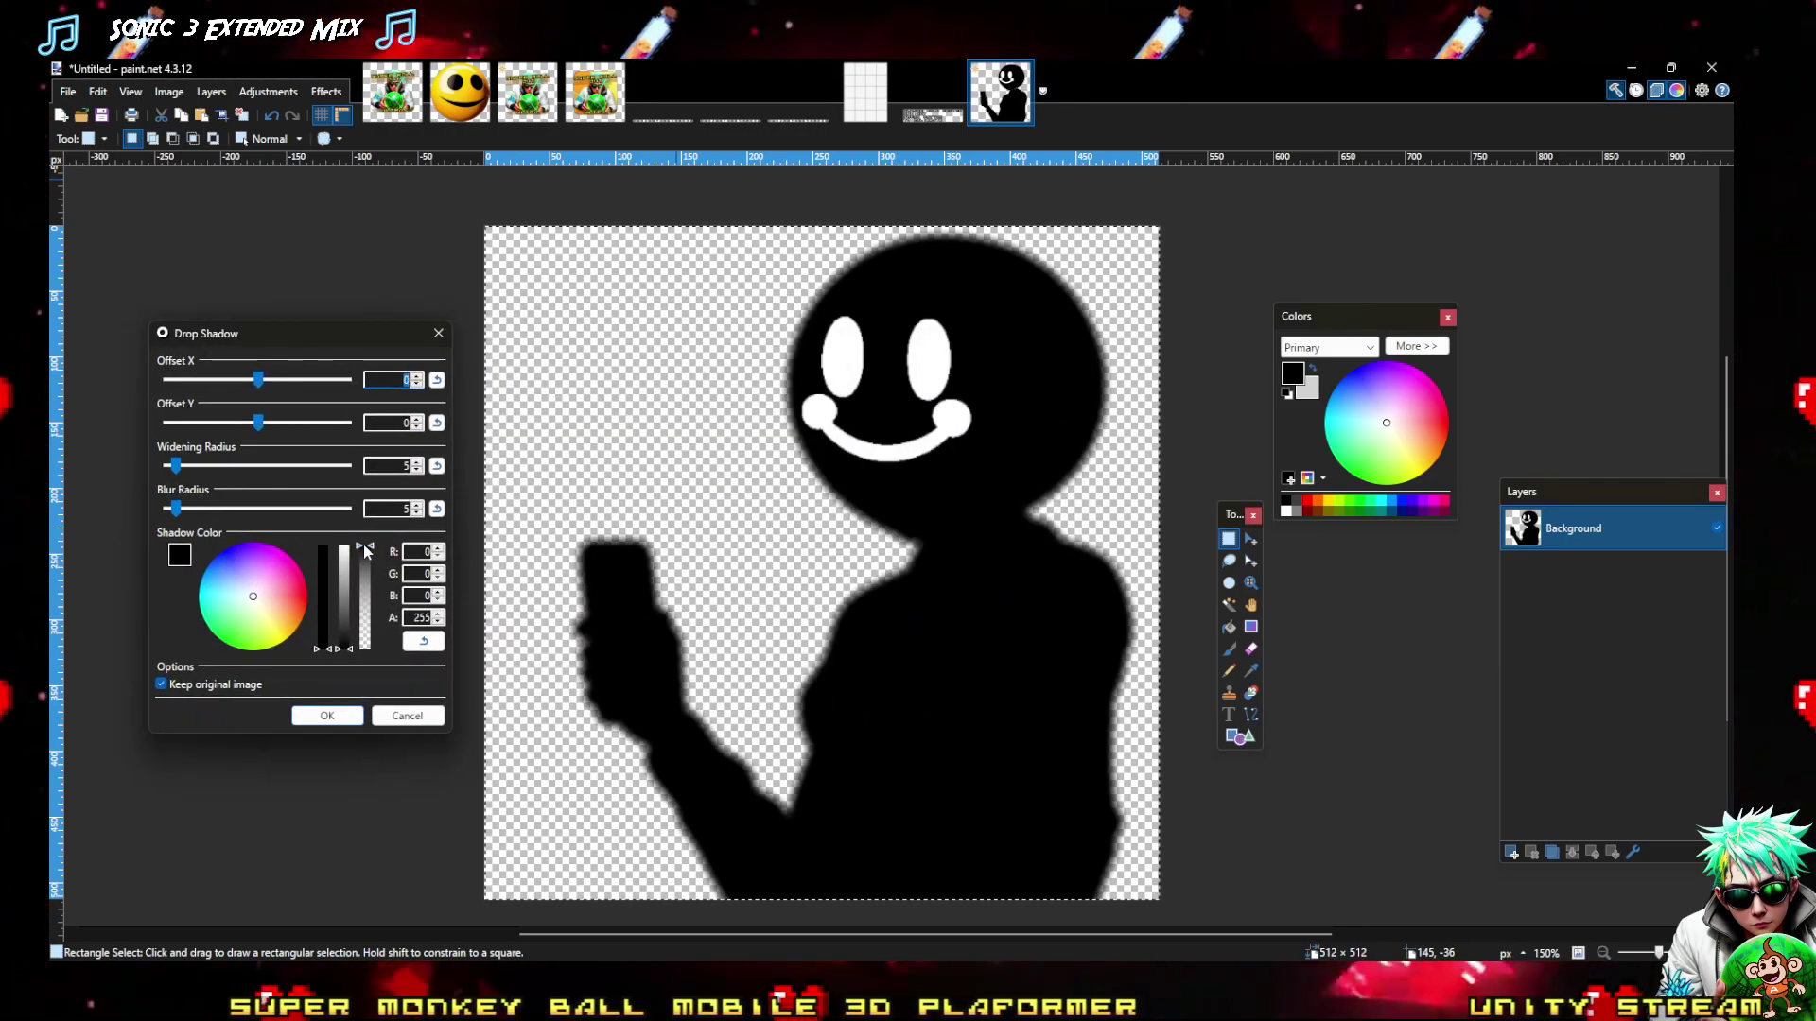
Set the shadow colour to magenta and the widening radius to 9
{"action": "left_click", "coordinate": [281, 550]}
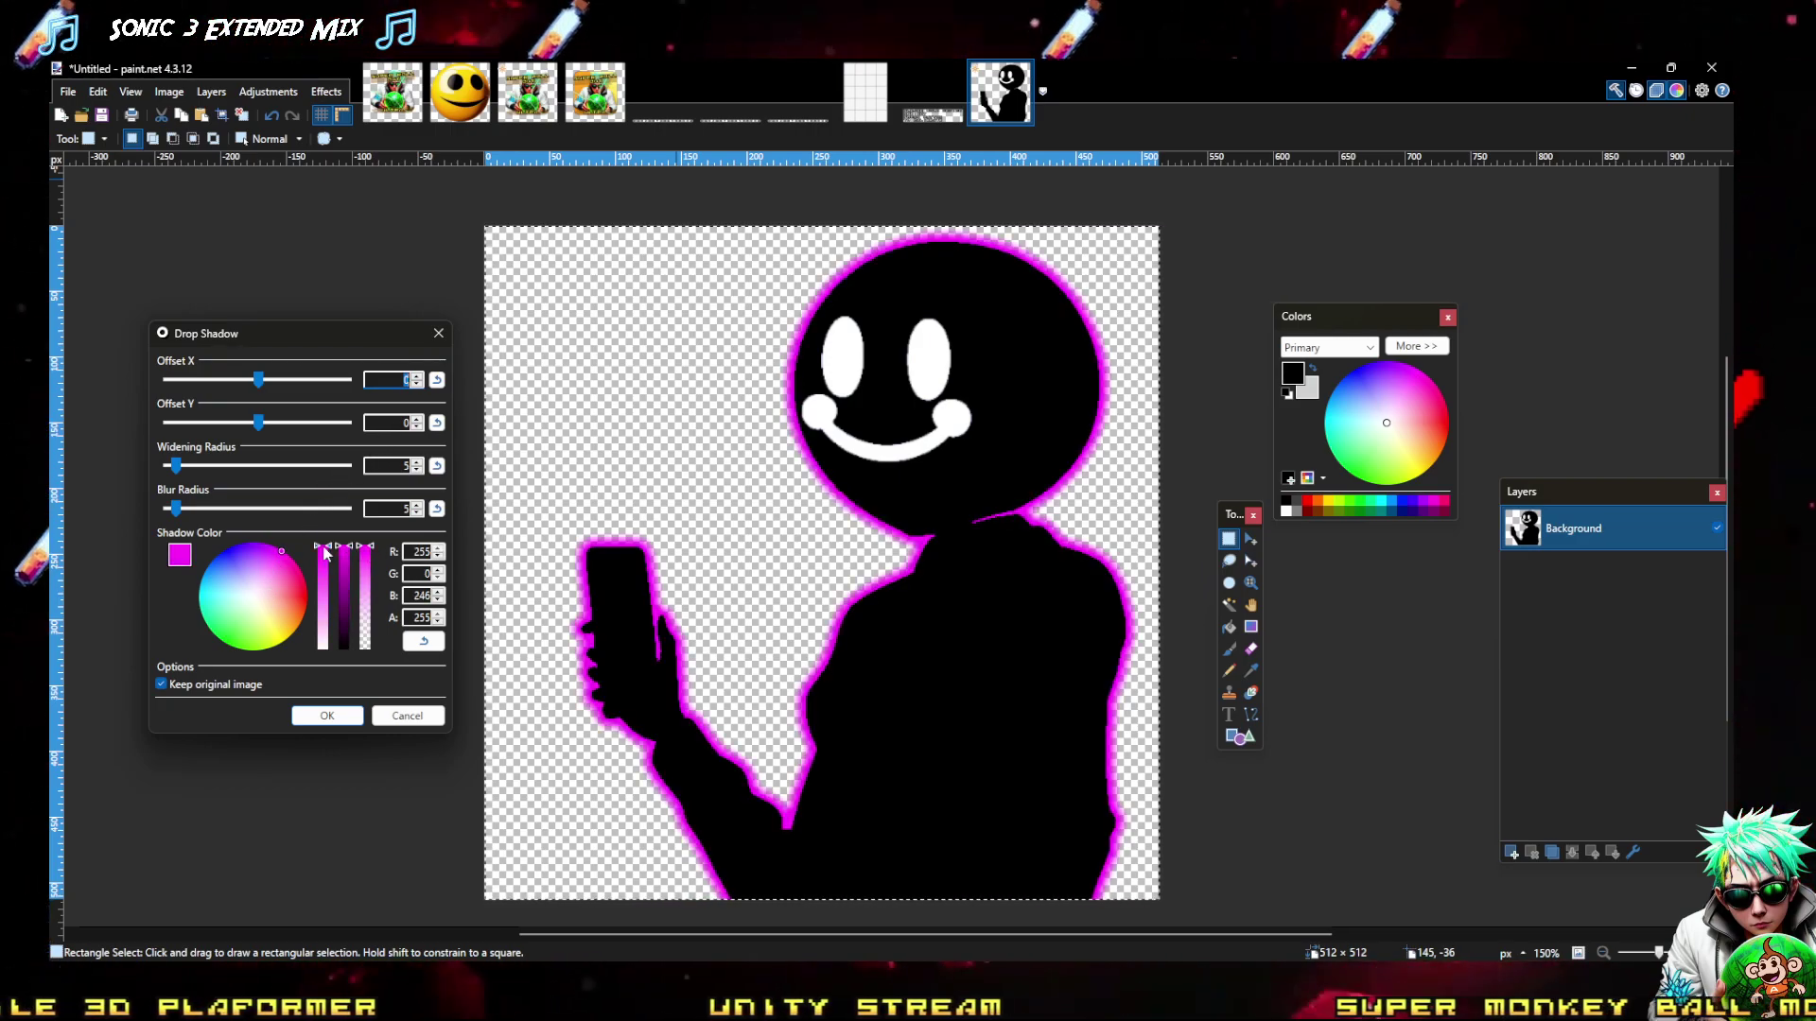
{"action": "left_click_drag", "start_coordinate": [342, 556], "coordinate": [344, 795]}
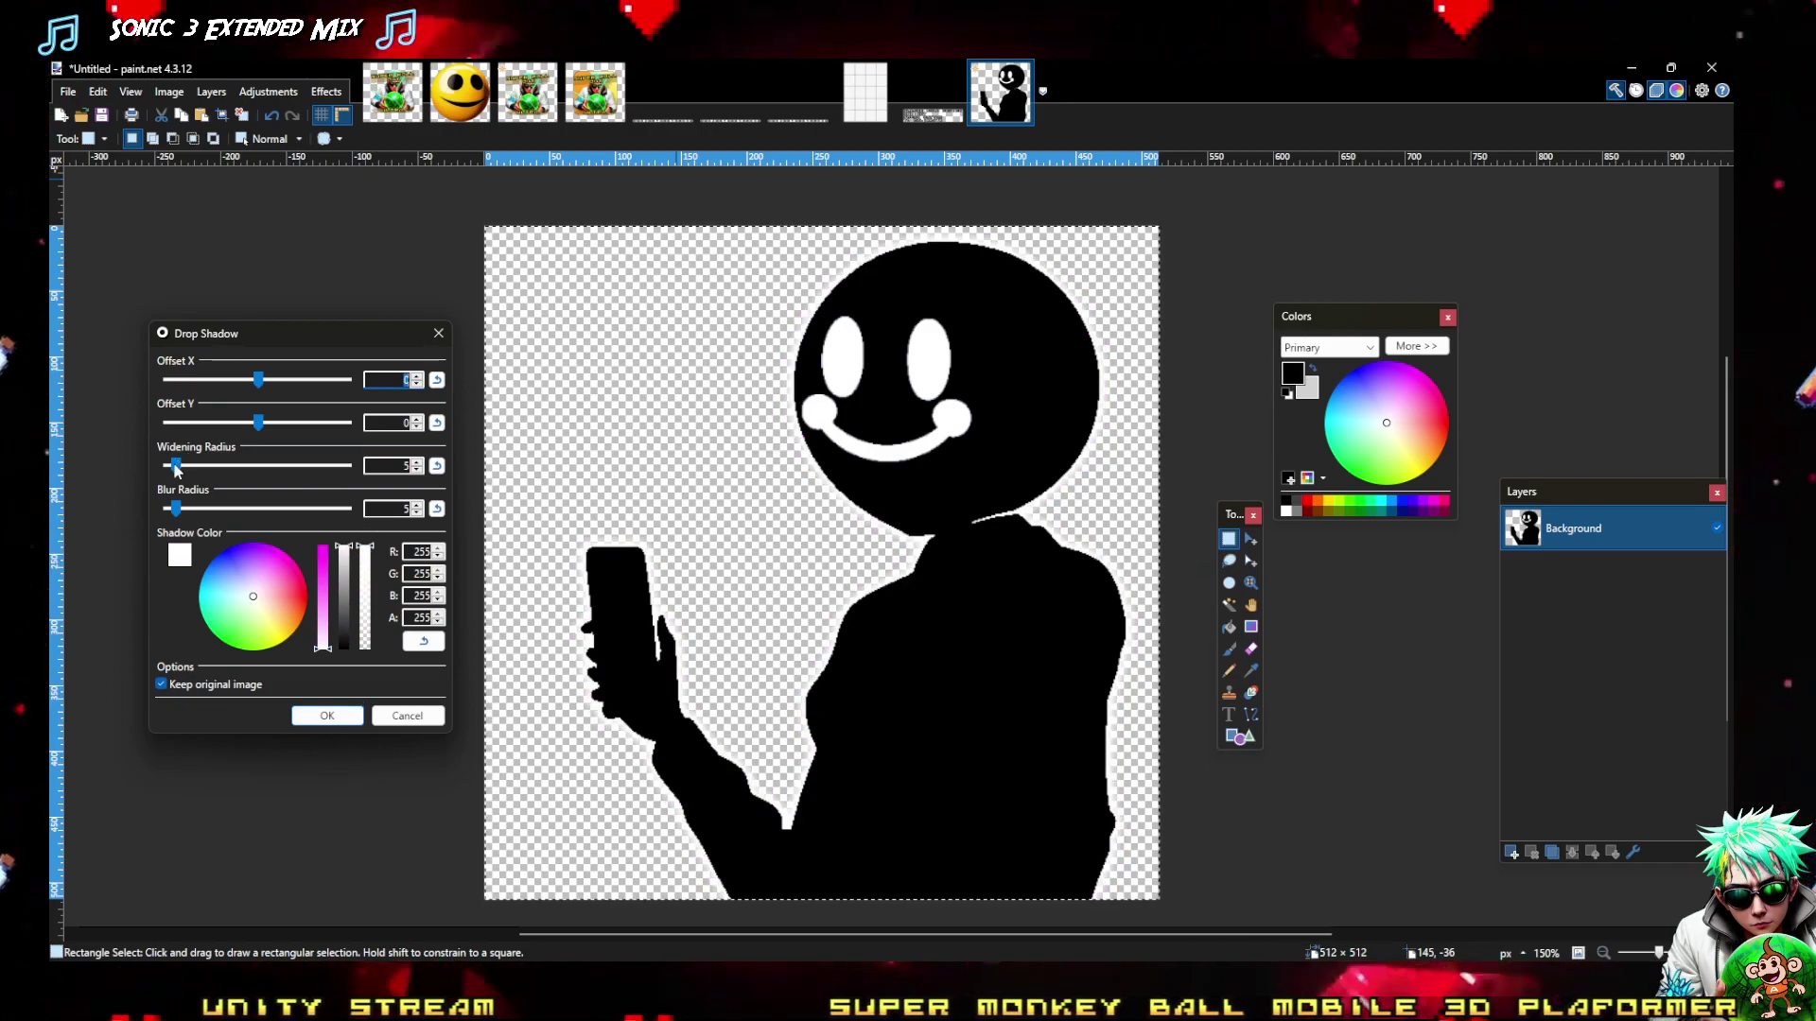
{"action": "mouse_move", "coordinate": [176, 465]}
{"action": "left_mouse_down"}
{"action": "mouse_move", "coordinate": [203, 485]}
{"action": "mouse_move", "coordinate": [219, 466]}
{"action": "left_mouse_up"}
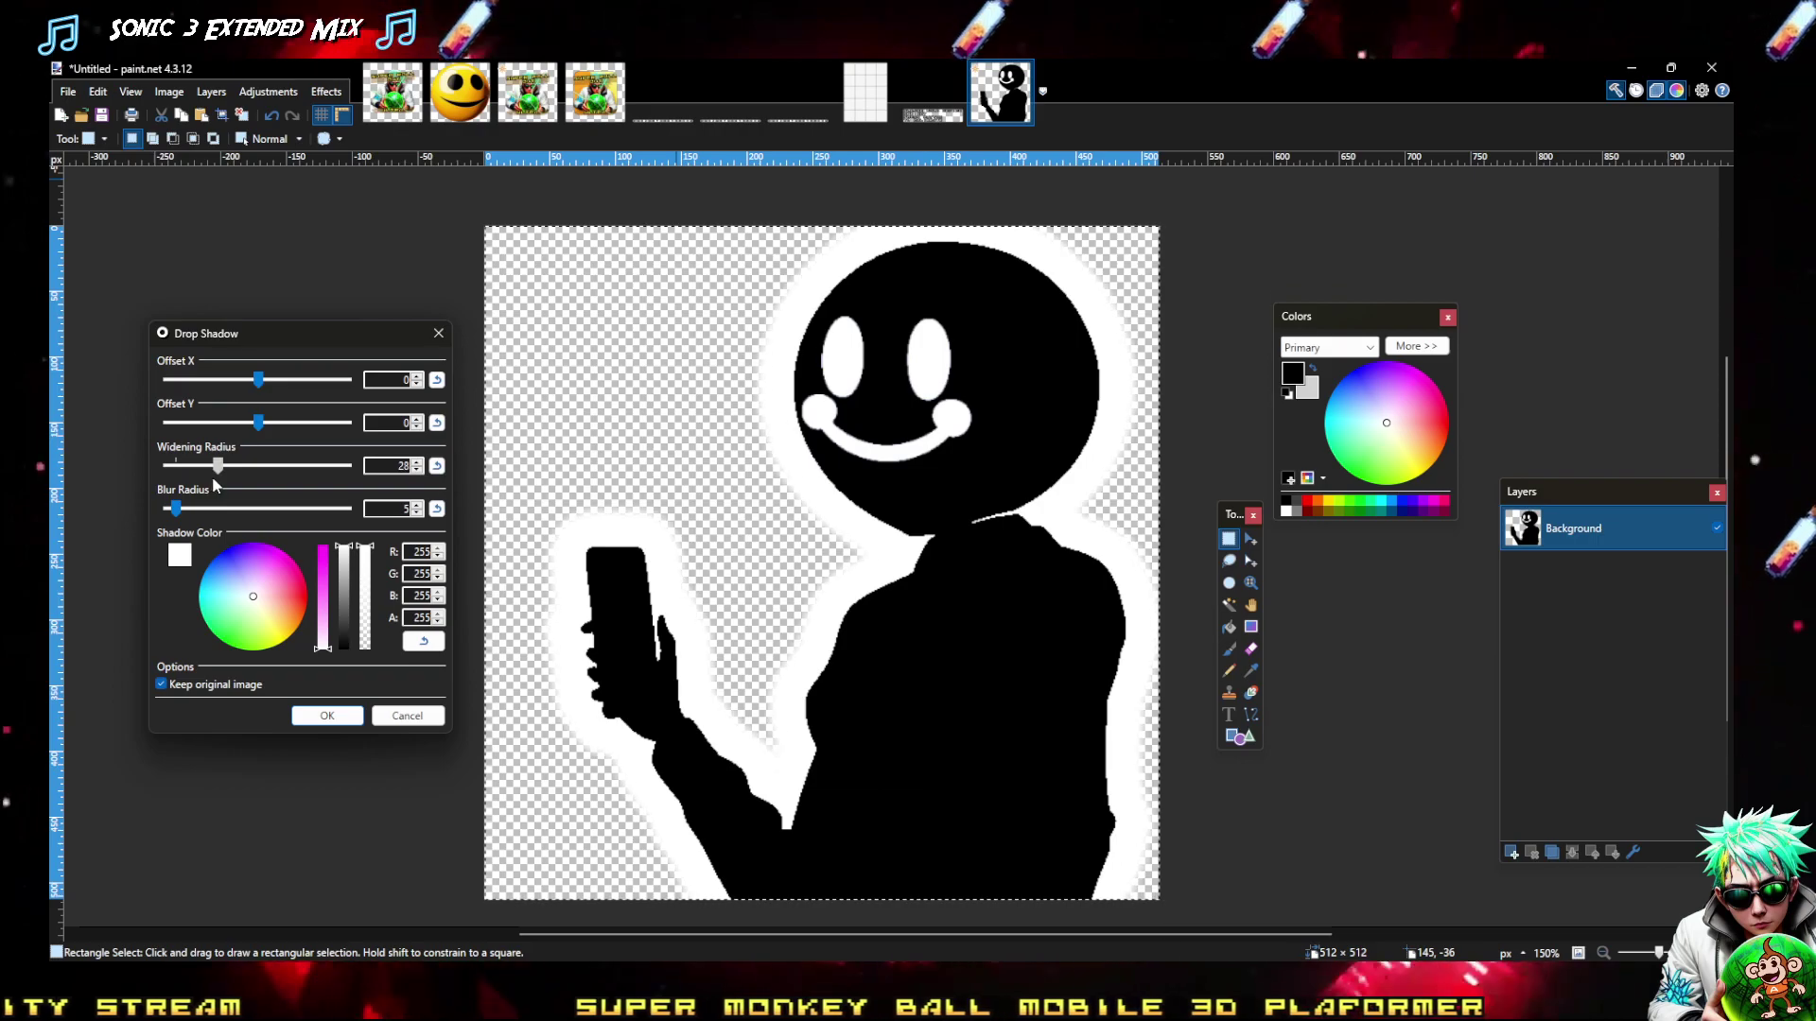
{"action": "left_click", "coordinate": [286, 555]}
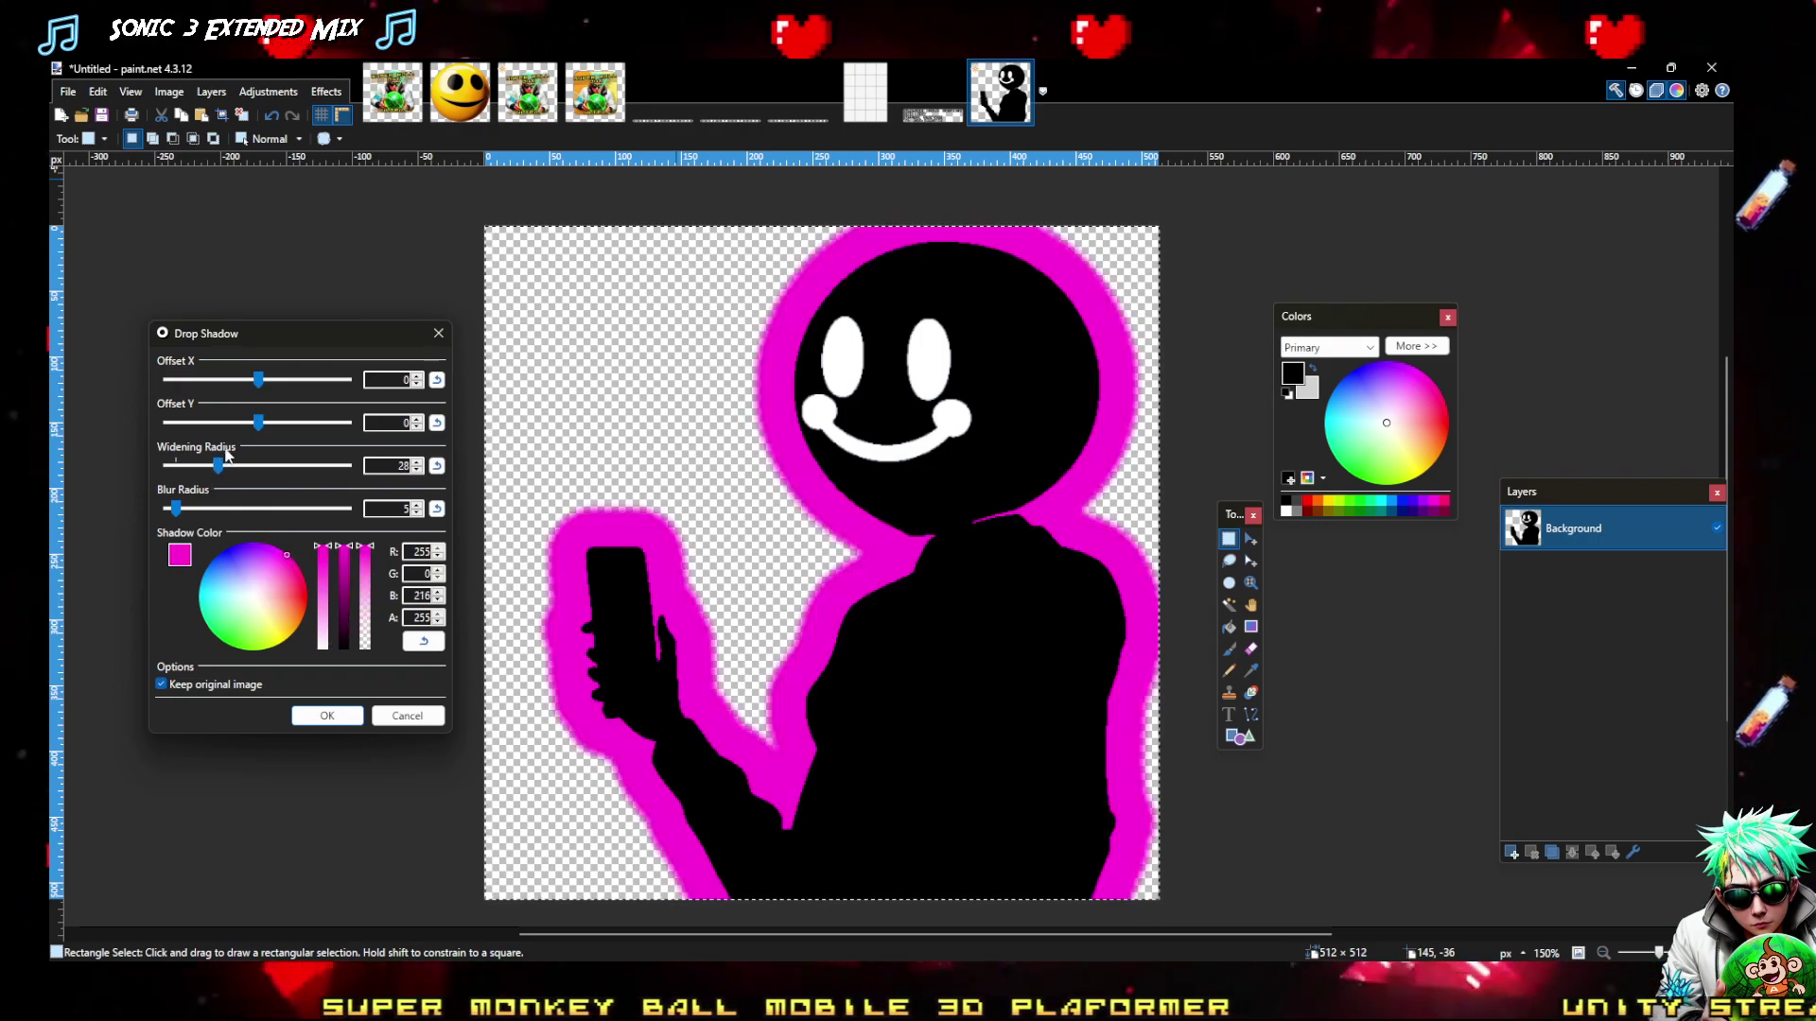
{"action": "left_click_drag", "start_coordinate": [218, 465], "coordinate": [268, 508]}
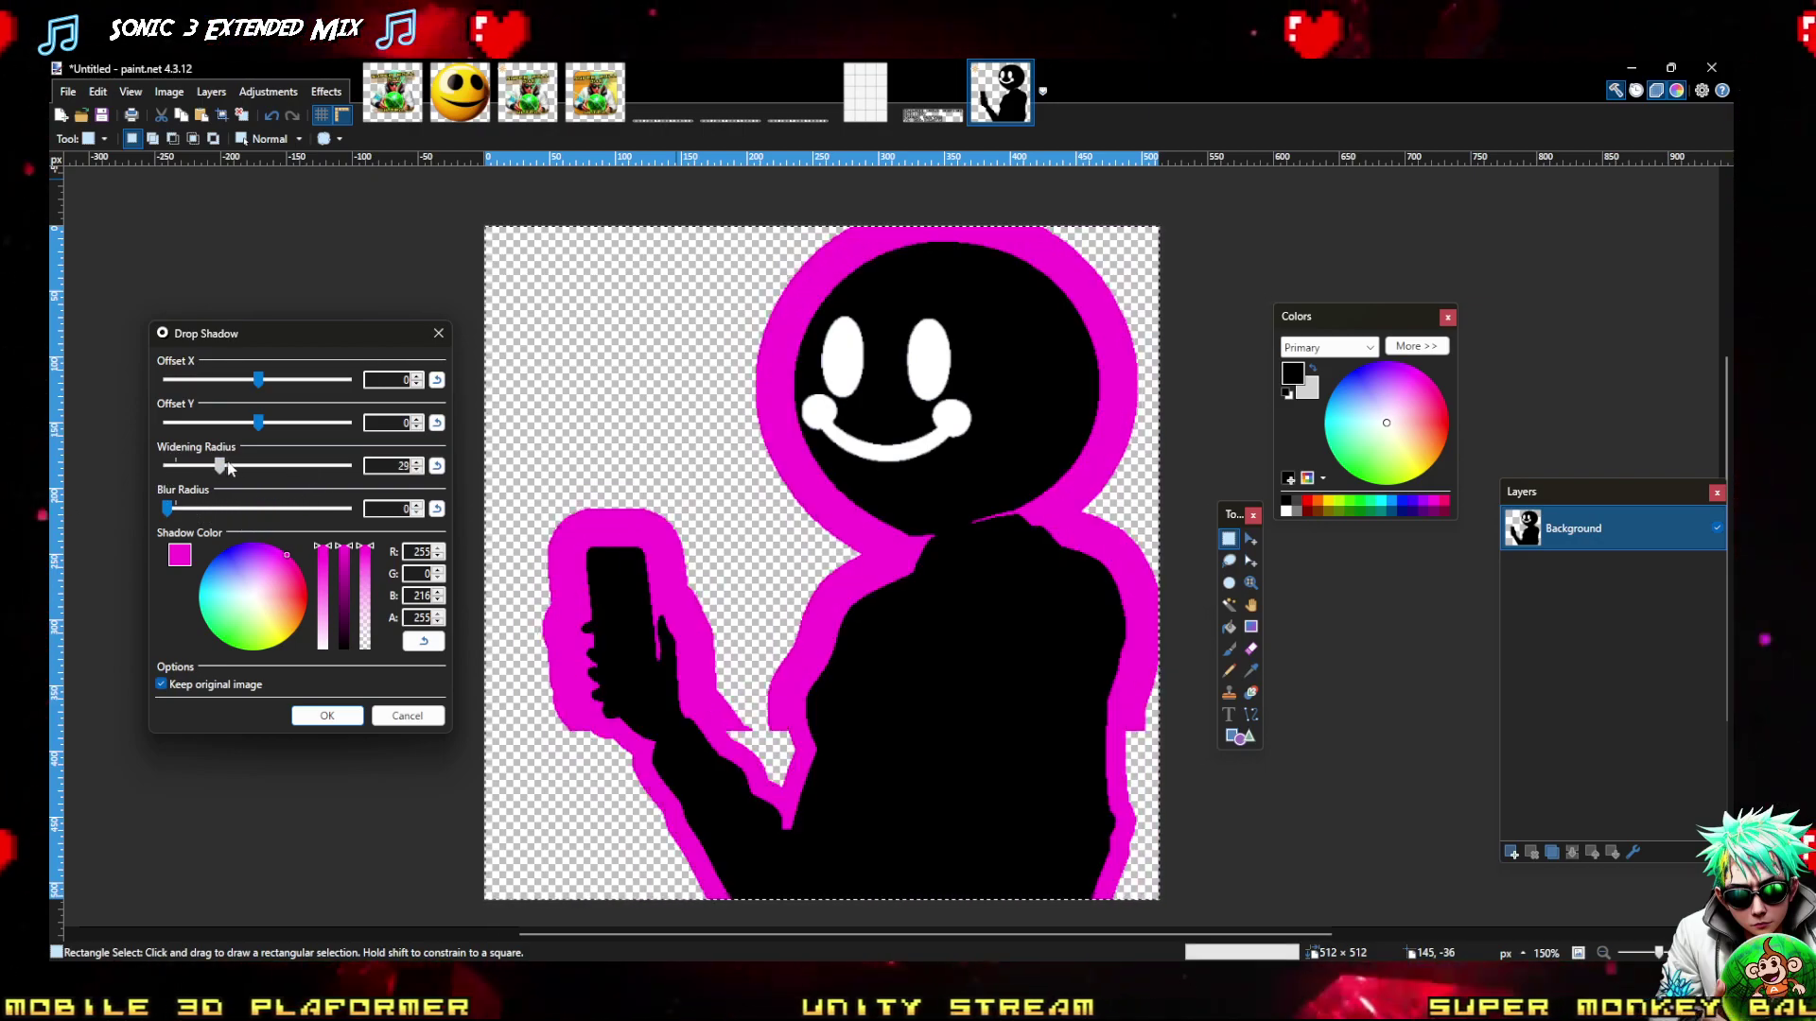
{"action": "left_click_drag", "start_coordinate": [216, 469], "coordinate": [186, 477]}
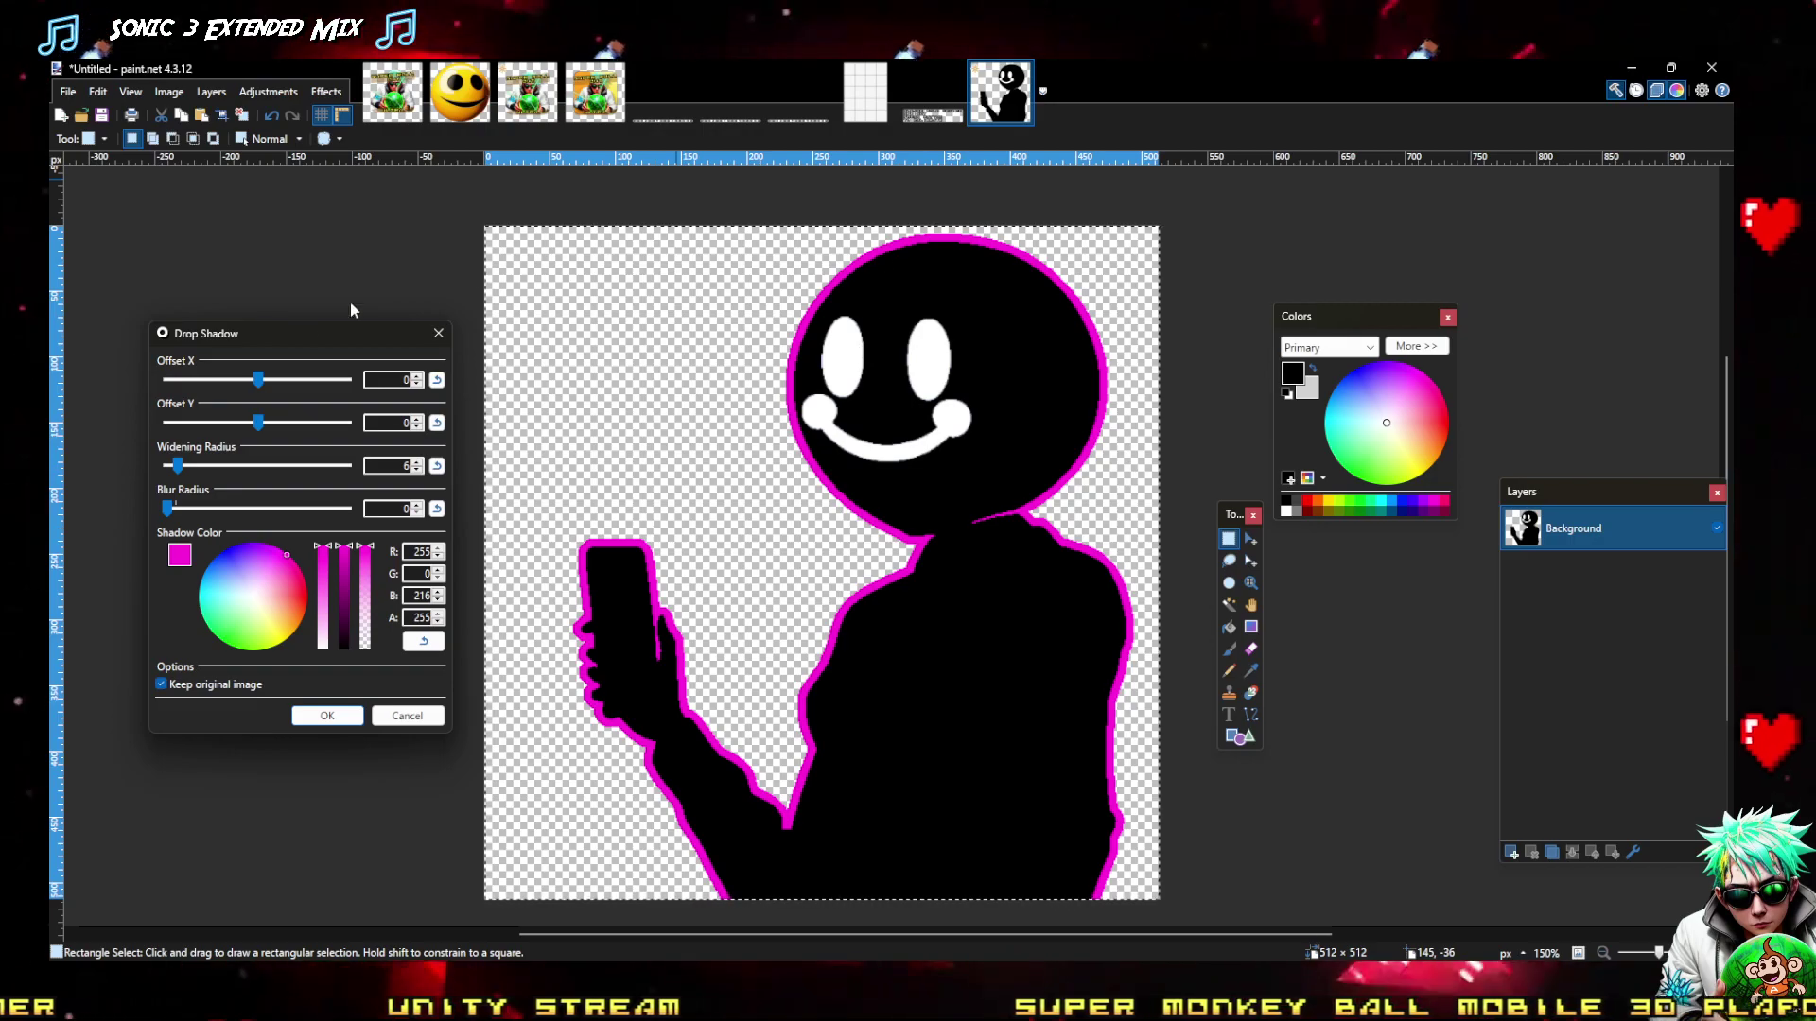
{"action": "left_click_drag", "start_coordinate": [303, 331], "coordinate": [253, 356]}
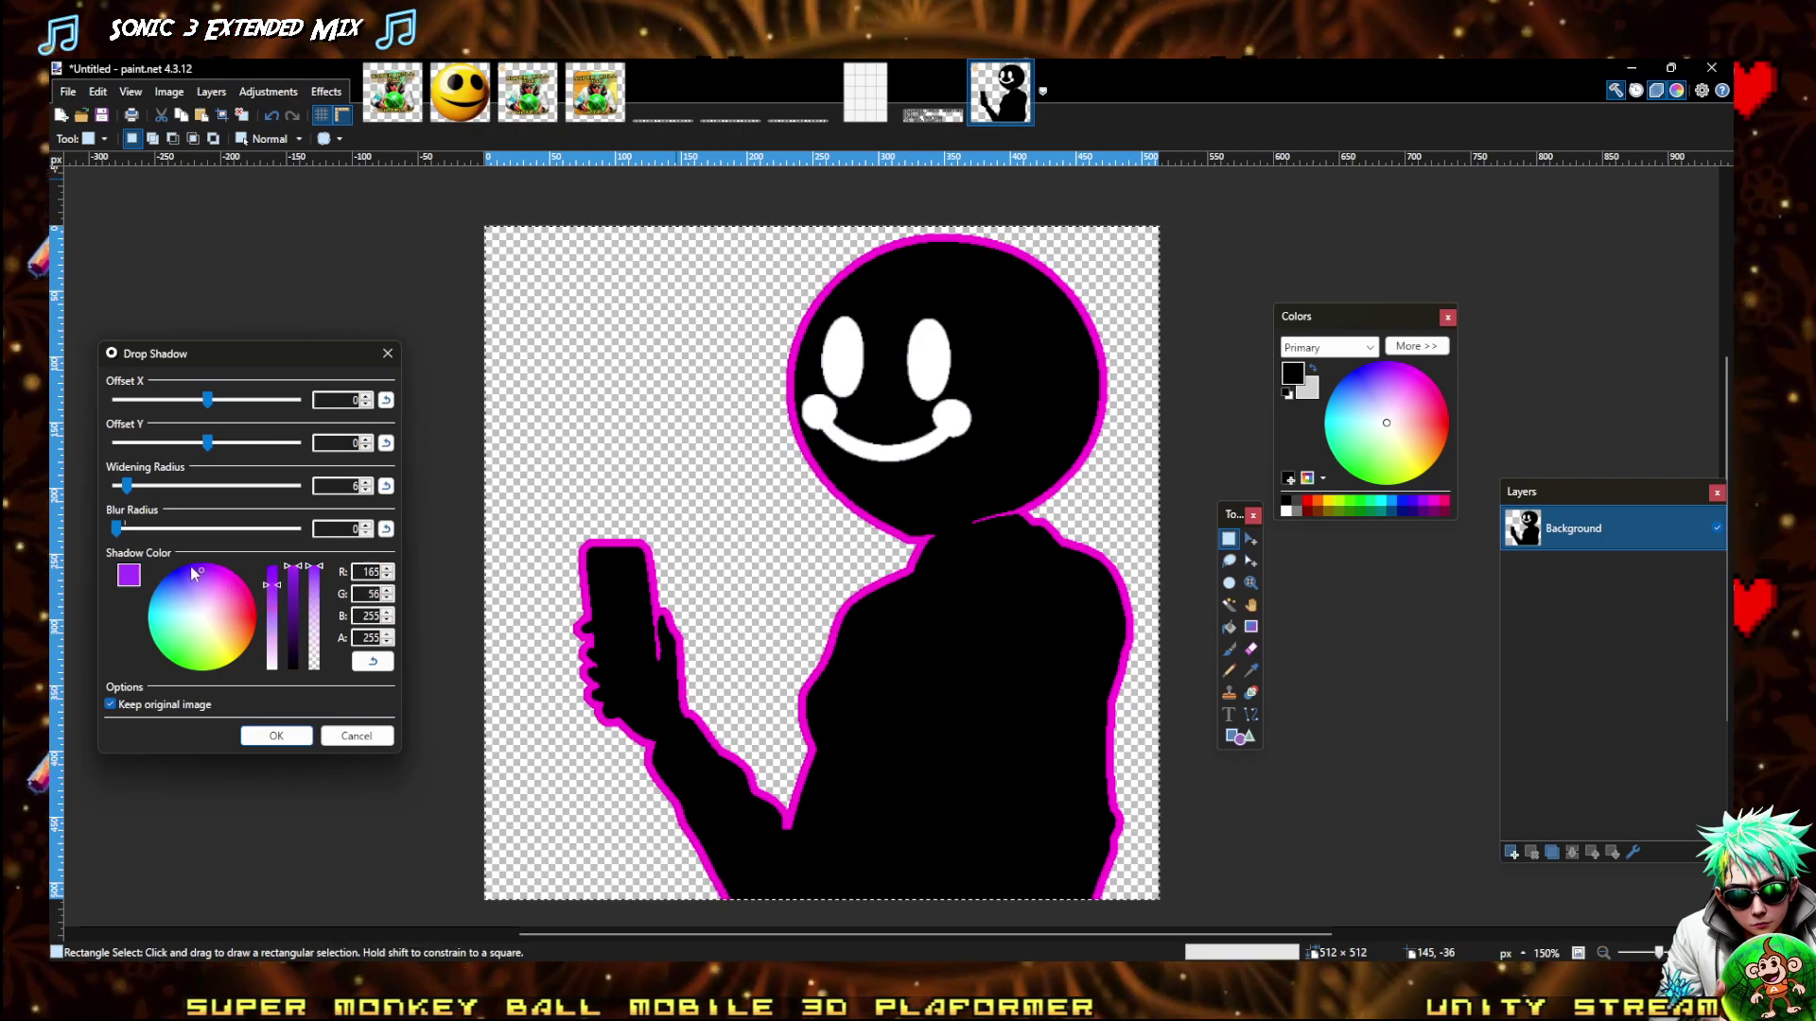
Try several outline colours, then apply a white outline with widening radius 1
{"action": "left_click", "coordinate": [155, 593]}
{"action": "left_click", "coordinate": [175, 652]}
{"action": "mouse_move", "coordinate": [175, 652]}
{"action": "left_mouse_down"}
{"action": "mouse_move", "coordinate": [280, 632]}
{"action": "mouse_move", "coordinate": [248, 553]}
{"action": "mouse_move", "coordinate": [87, 508]}
{"action": "left_mouse_up"}
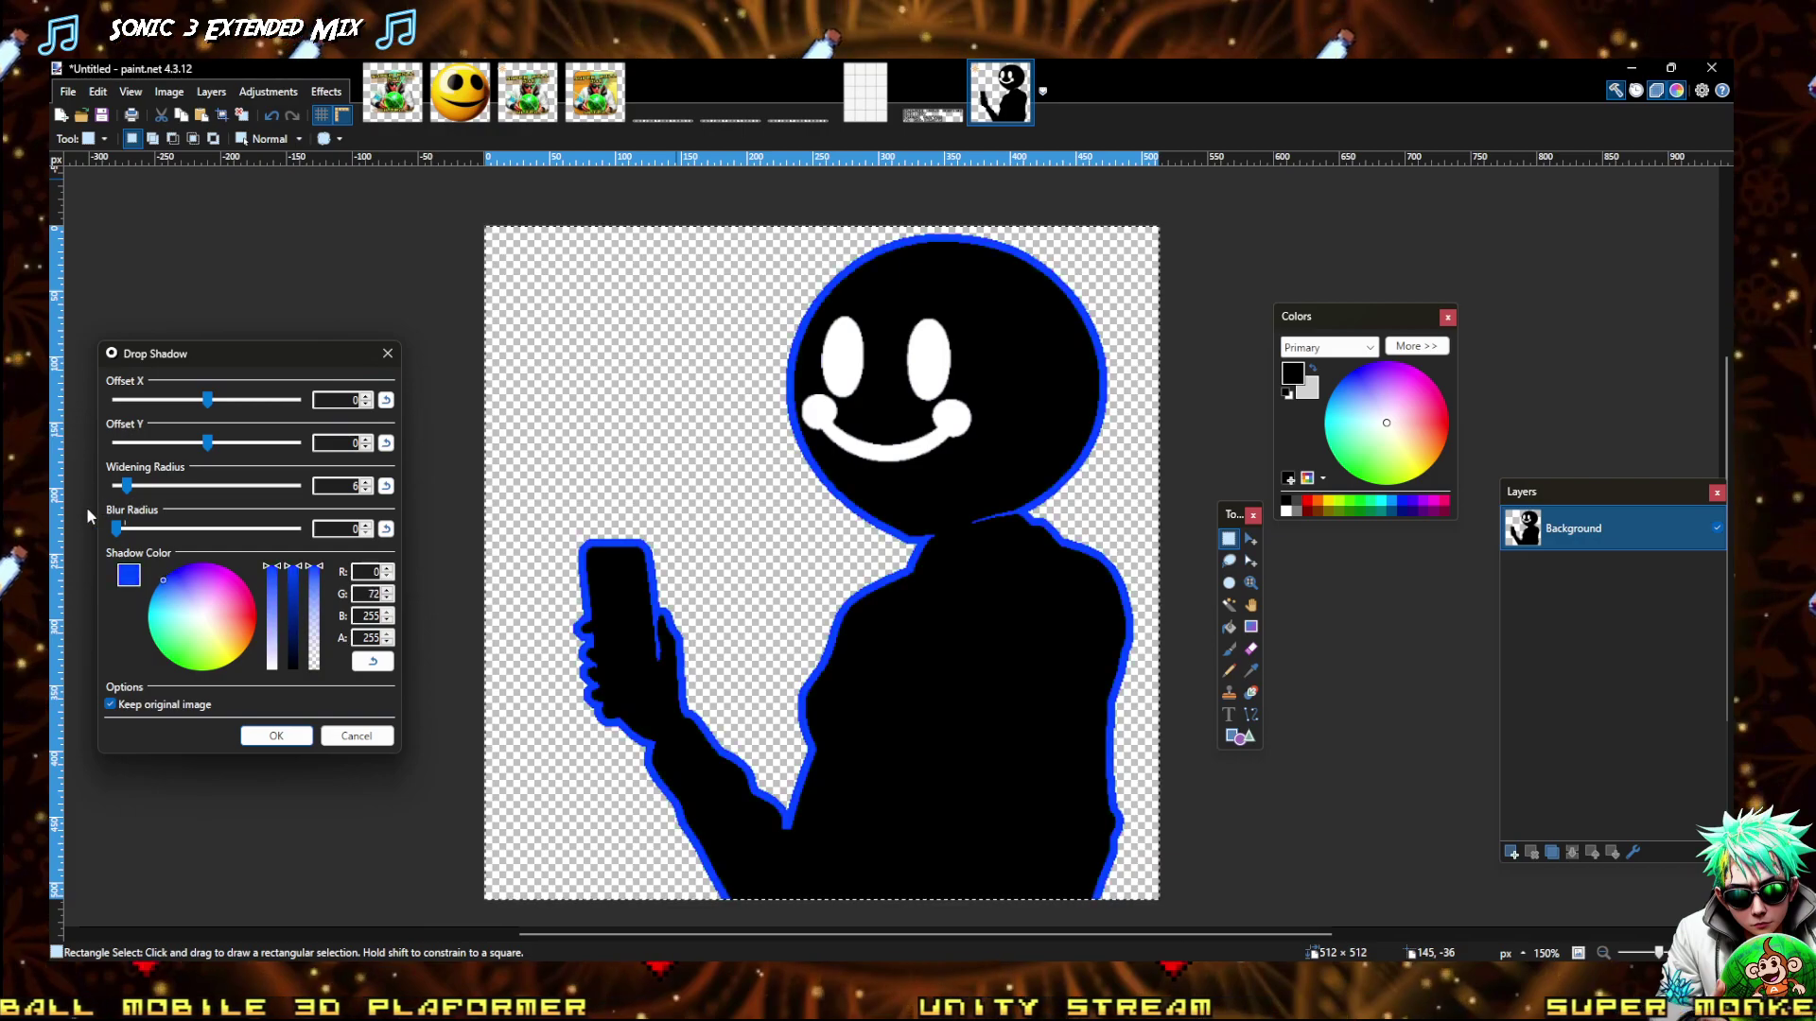
{"action": "left_click", "coordinate": [238, 600]}
{"action": "mouse_move", "coordinate": [238, 600]}
{"action": "left_mouse_down"}
{"action": "mouse_move", "coordinate": [194, 591]}
{"action": "mouse_move", "coordinate": [184, 566]}
{"action": "mouse_move", "coordinate": [309, 758]}
{"action": "left_mouse_up"}
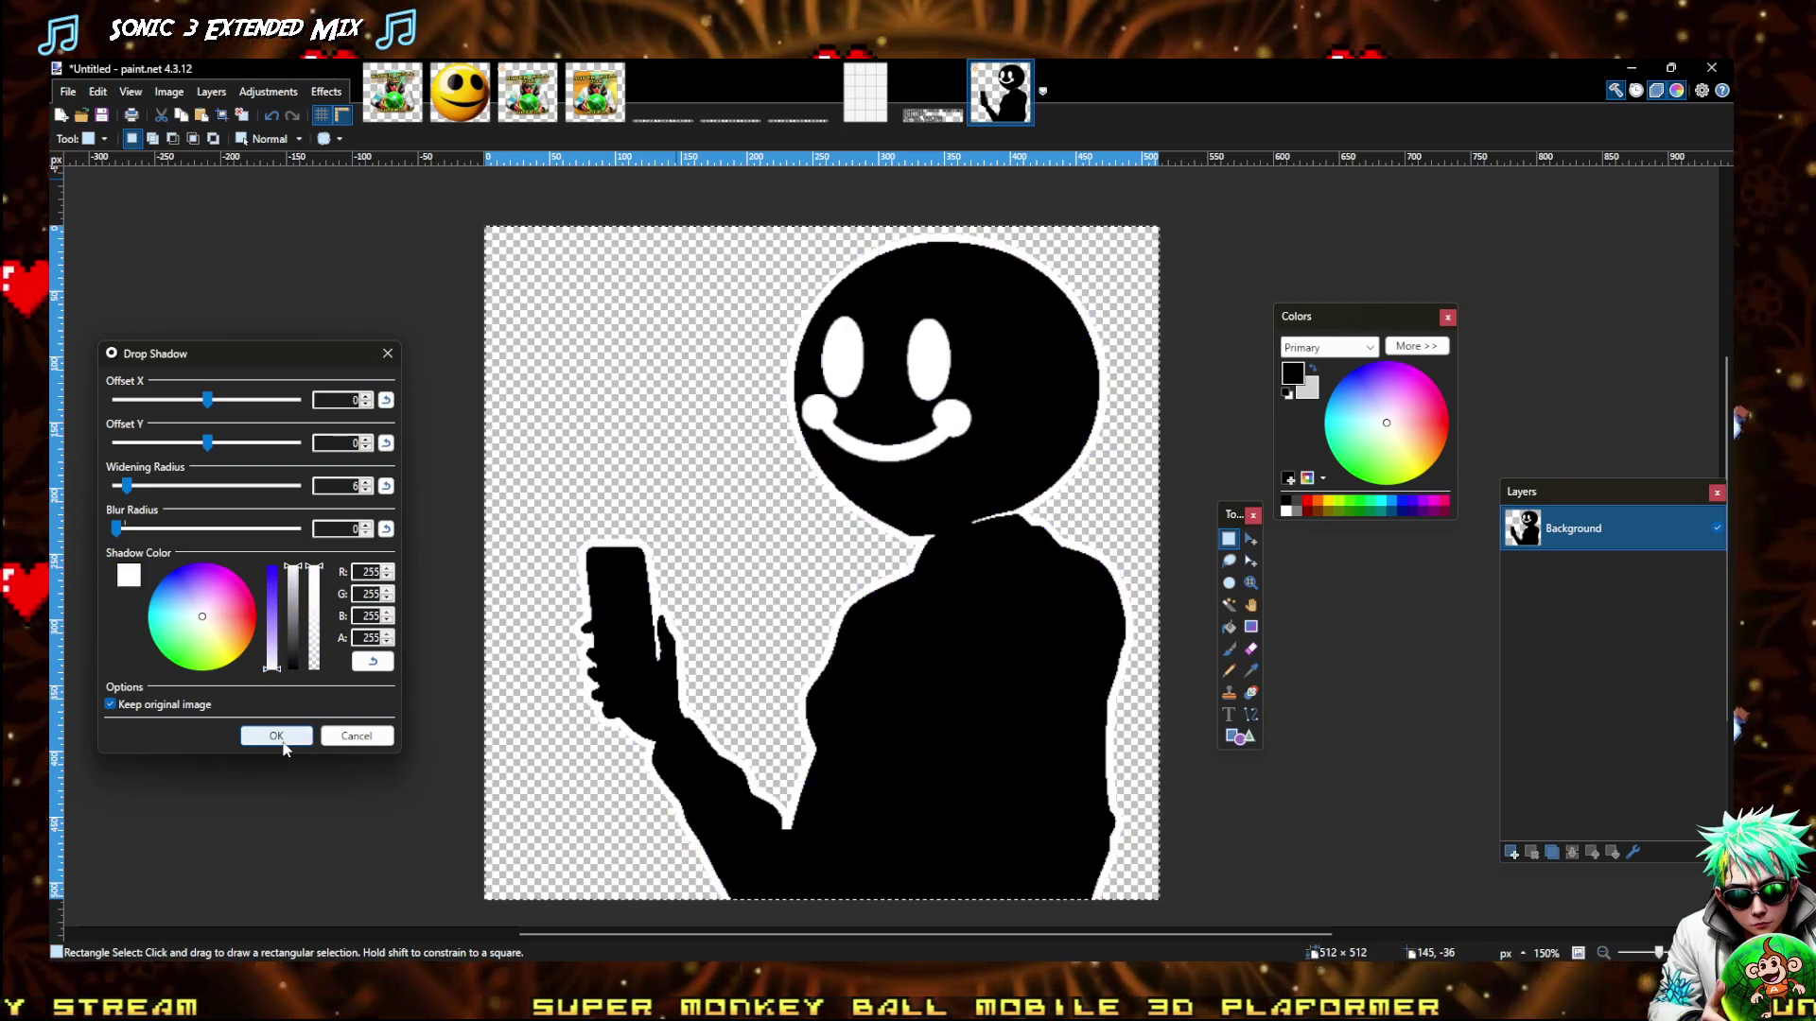
{"action": "left_click_drag", "start_coordinate": [127, 485], "coordinate": [123, 486]}
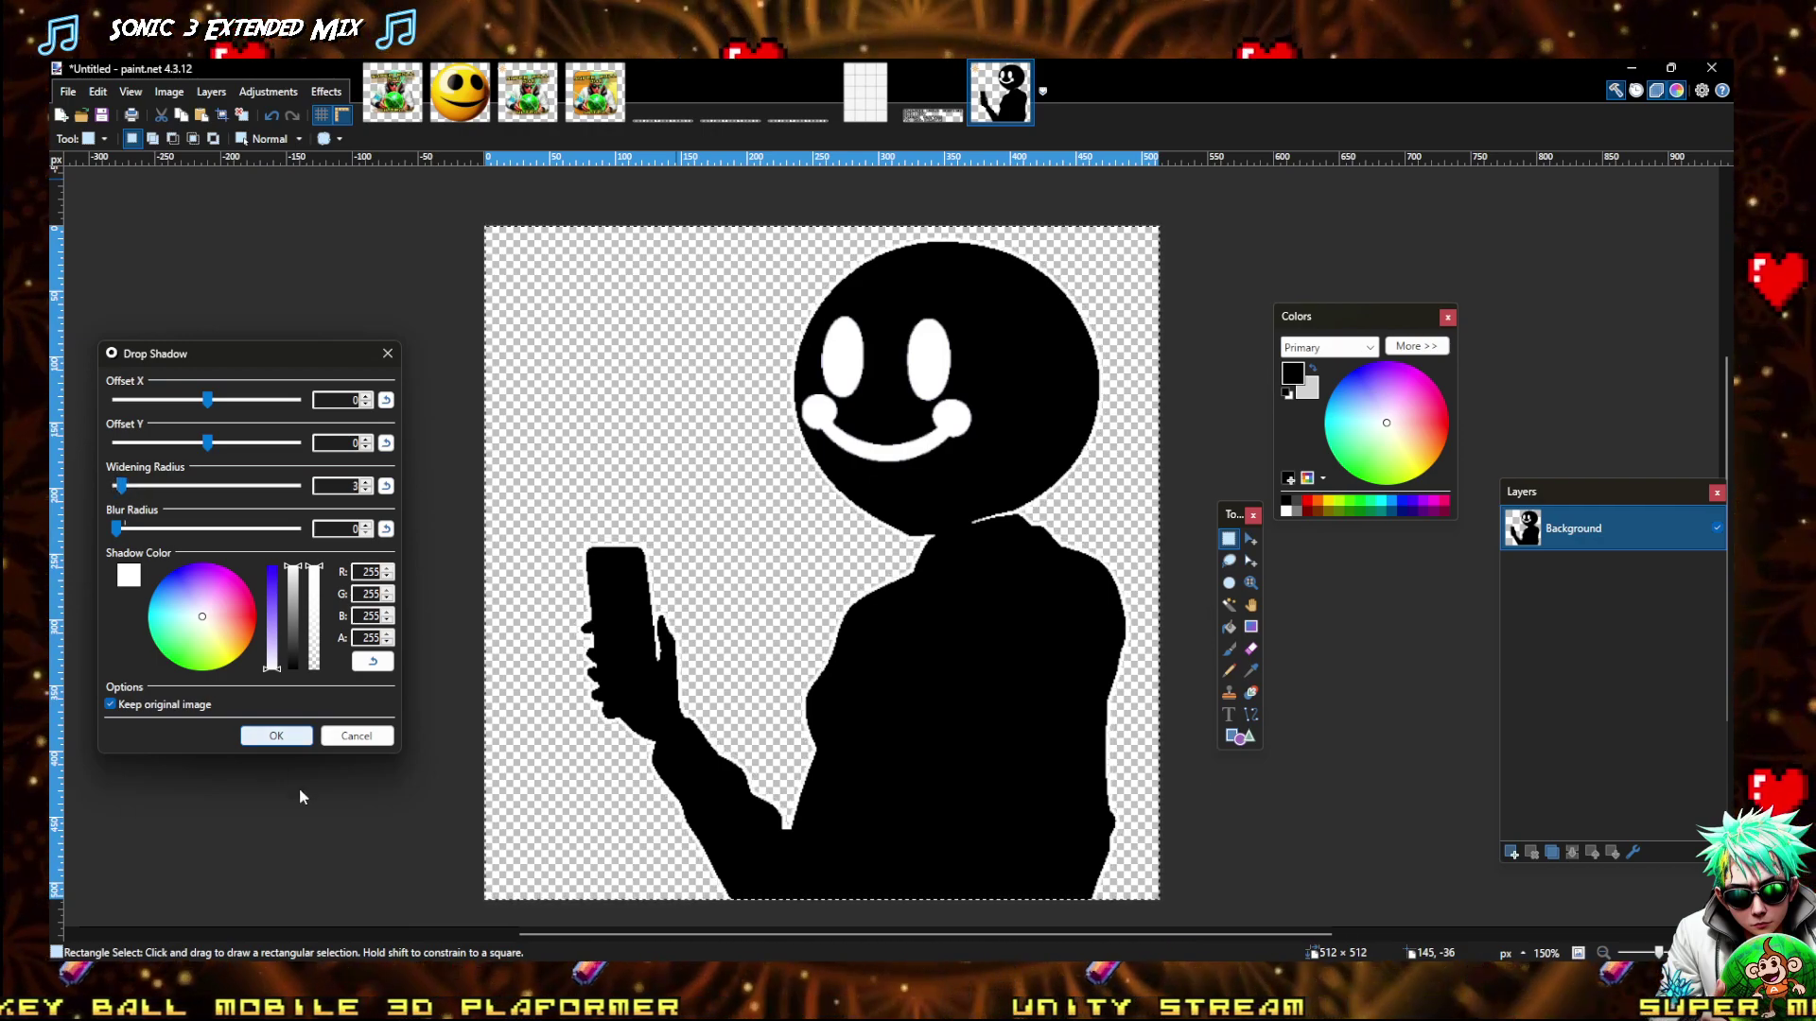
{"action": "left_click", "coordinate": [265, 738]}
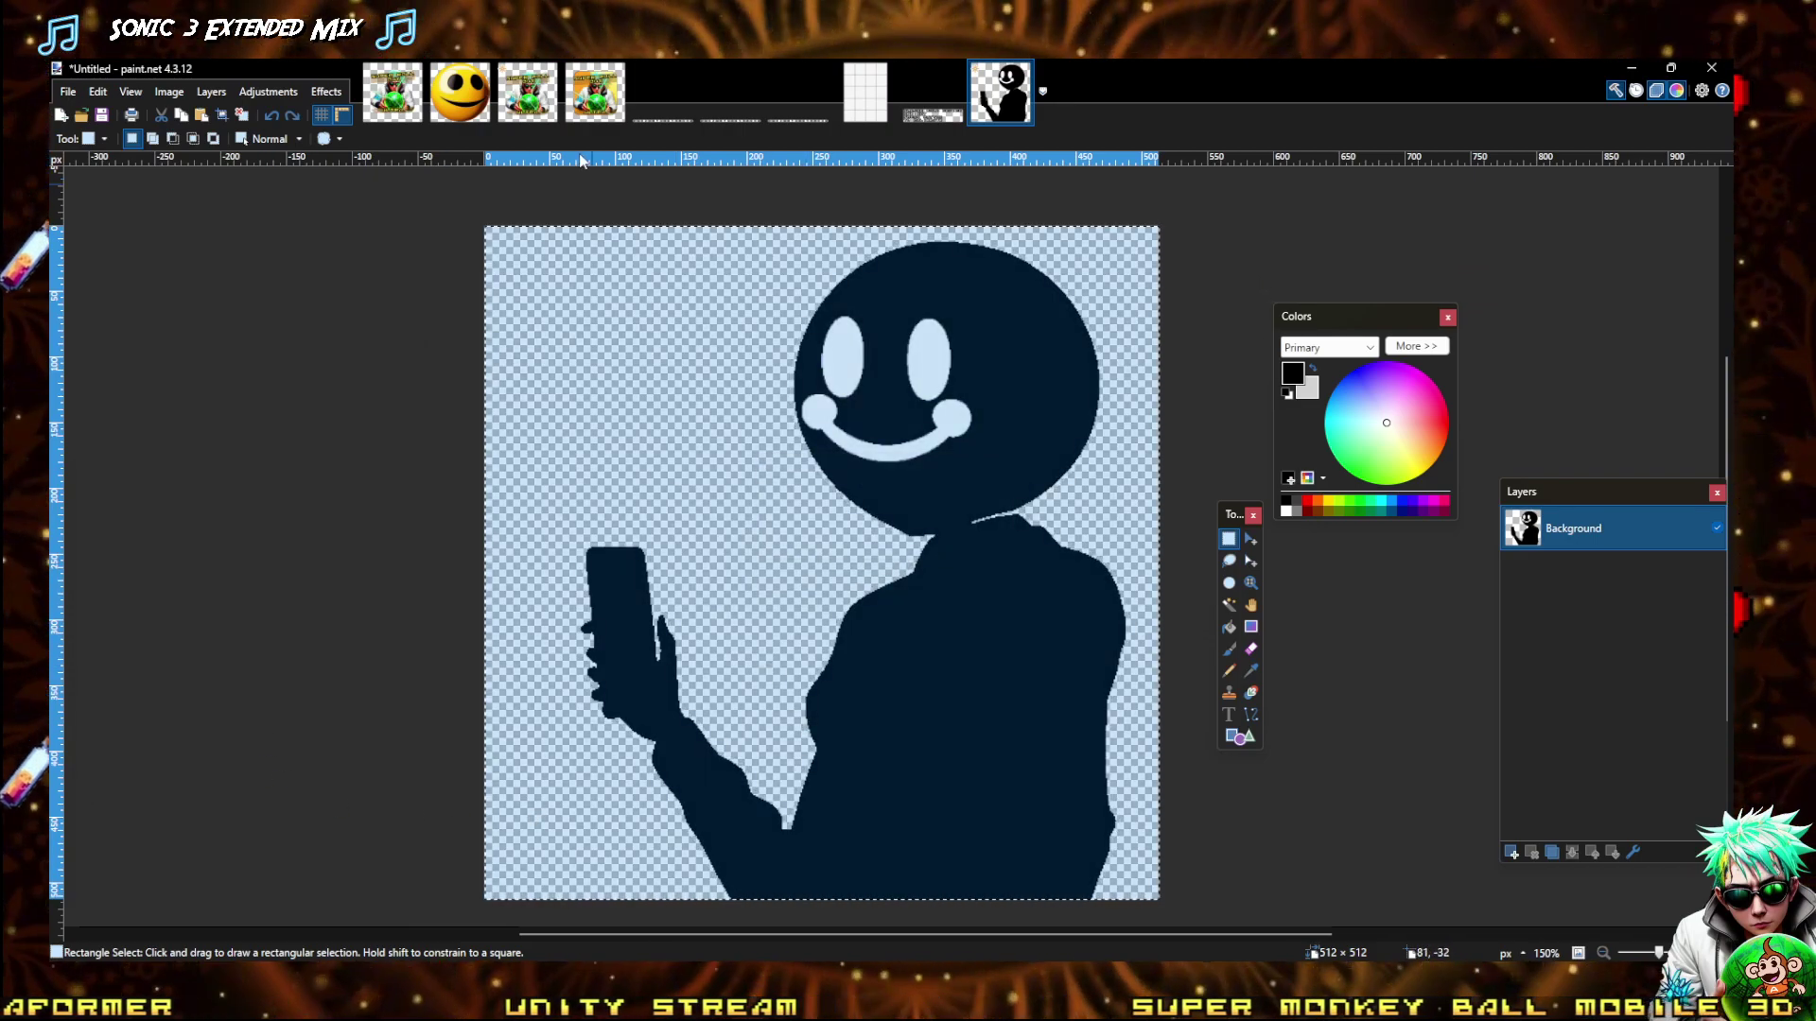
Reapply Drop Shadow in white with a larger widening radius for a thicker outline
{"action": "left_click", "coordinate": [325, 92]}
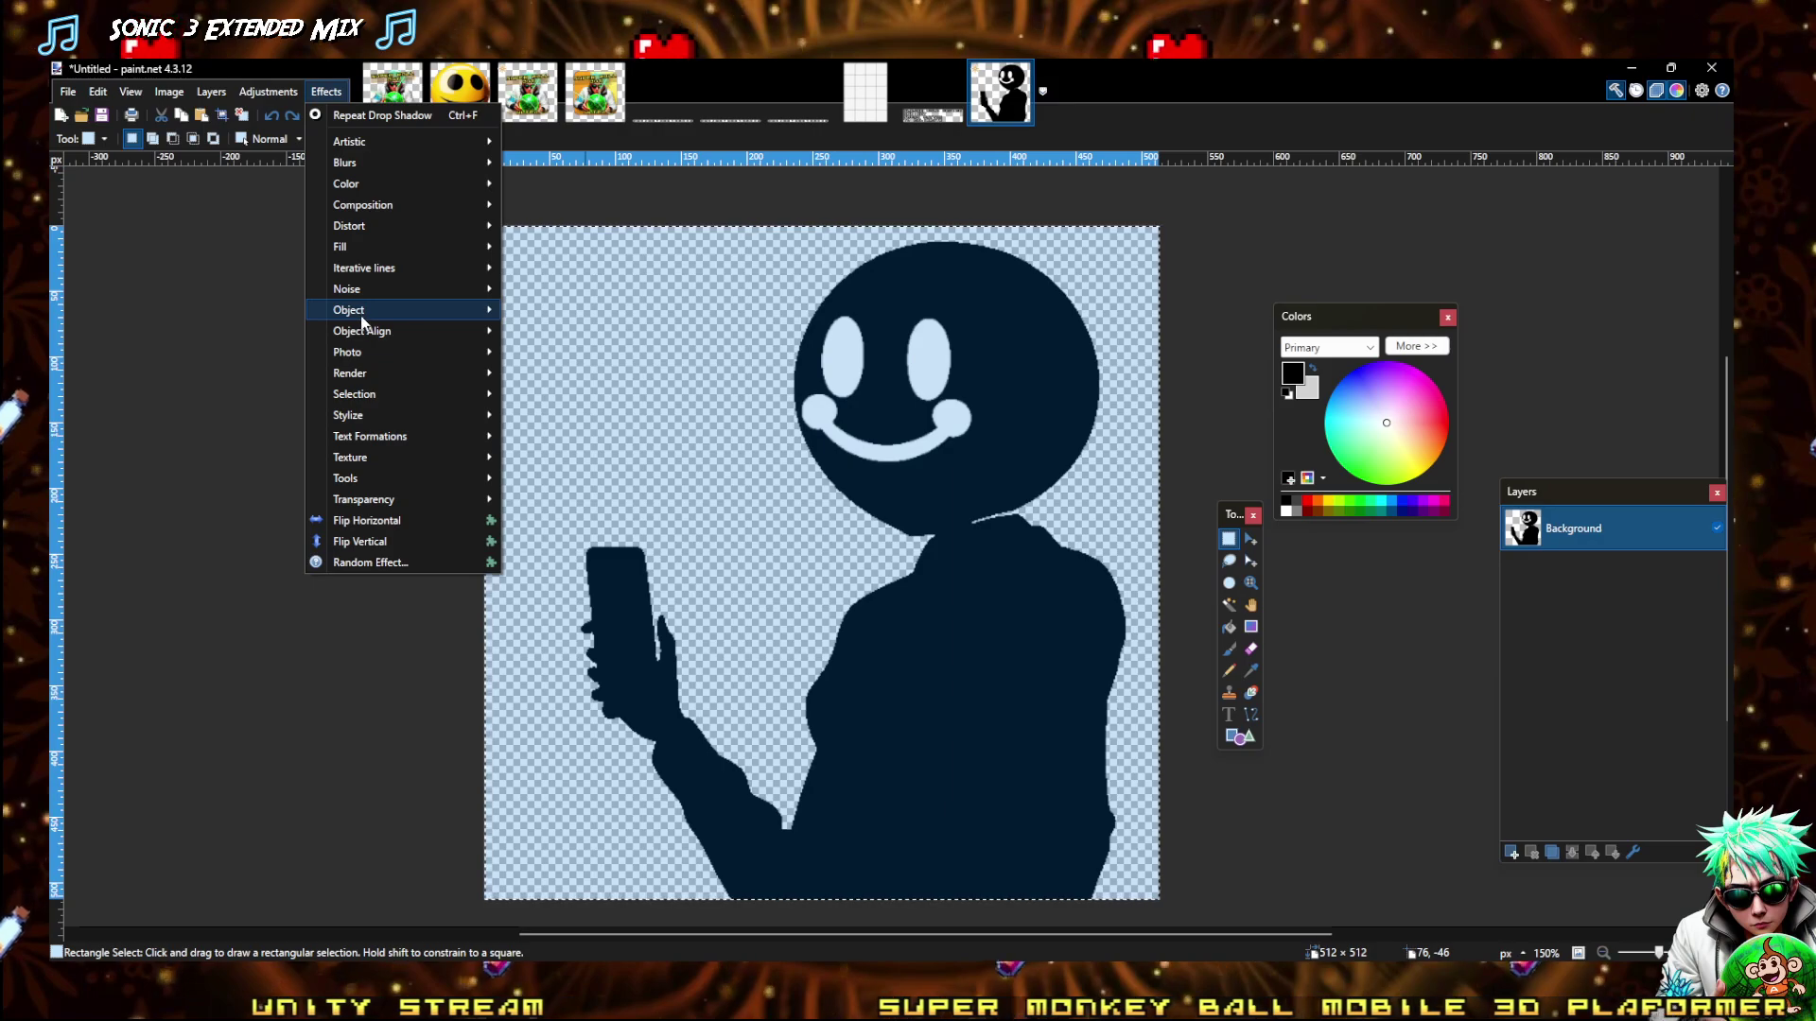
{"action": "mouse_move", "coordinate": [366, 319]}
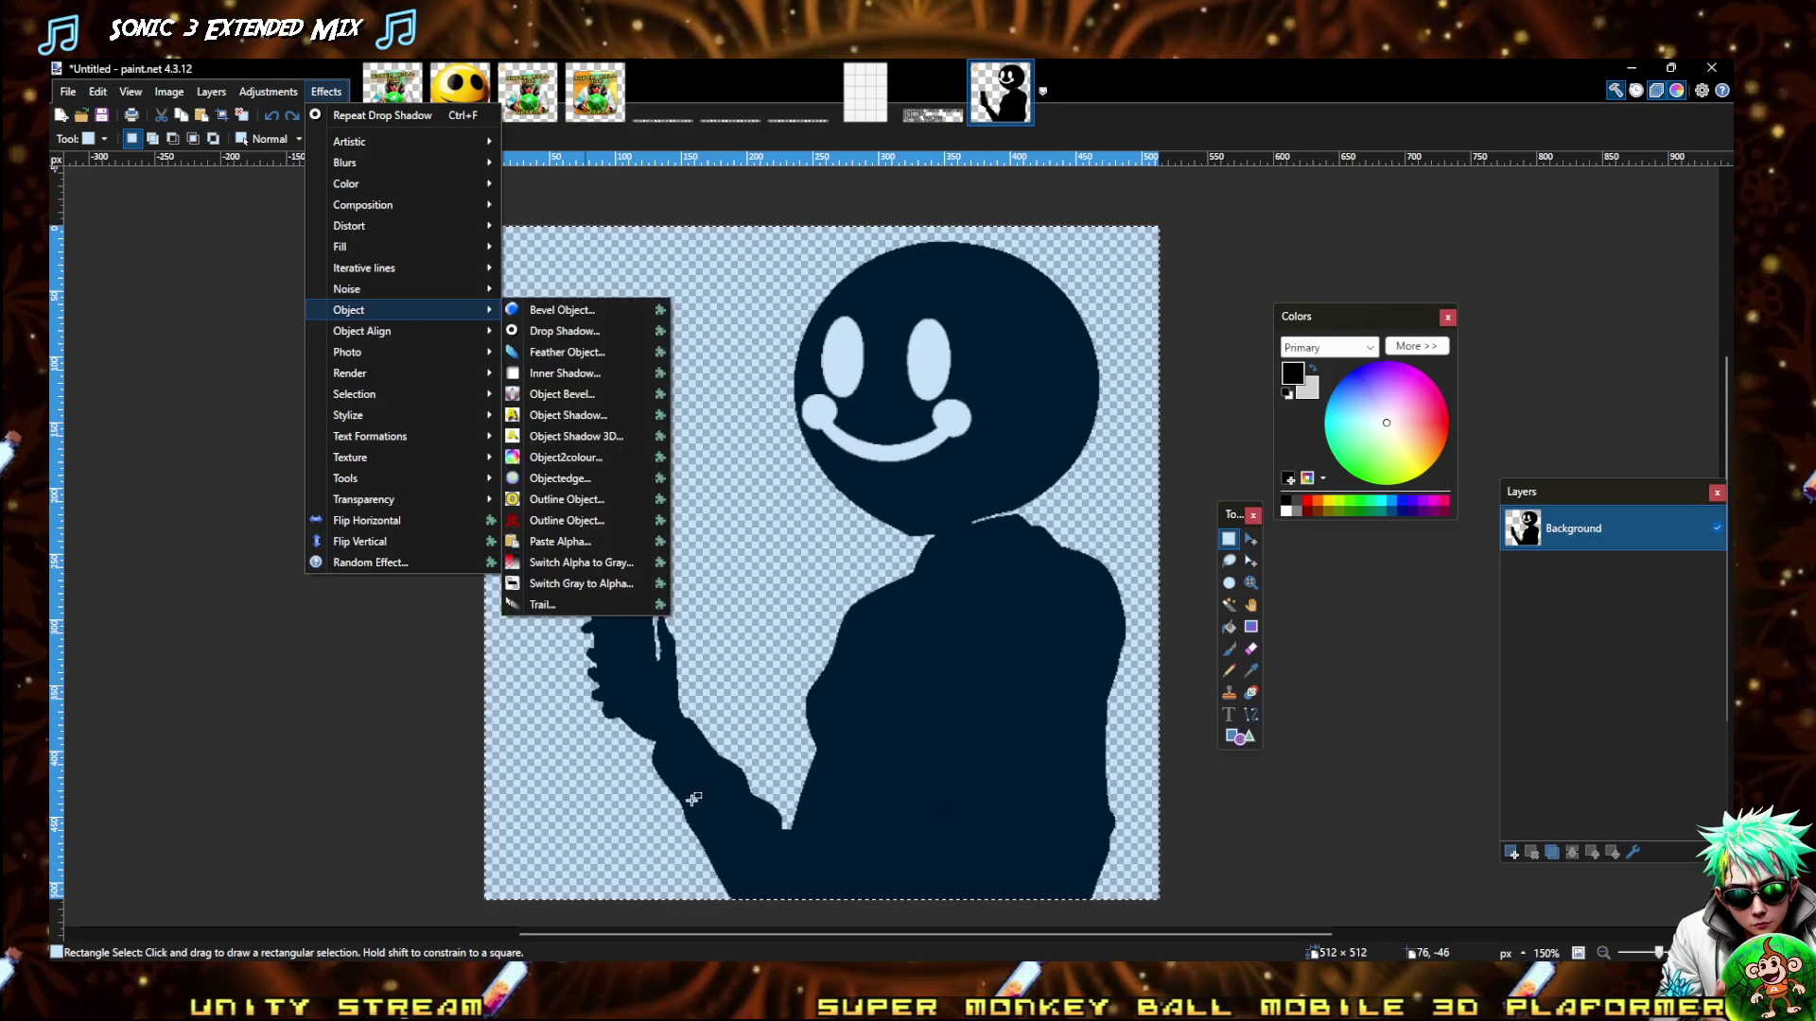
{"action": "left_click", "coordinate": [563, 331]}
{"action": "left_click_drag", "start_coordinate": [906, 315], "coordinate": [316, 409]}
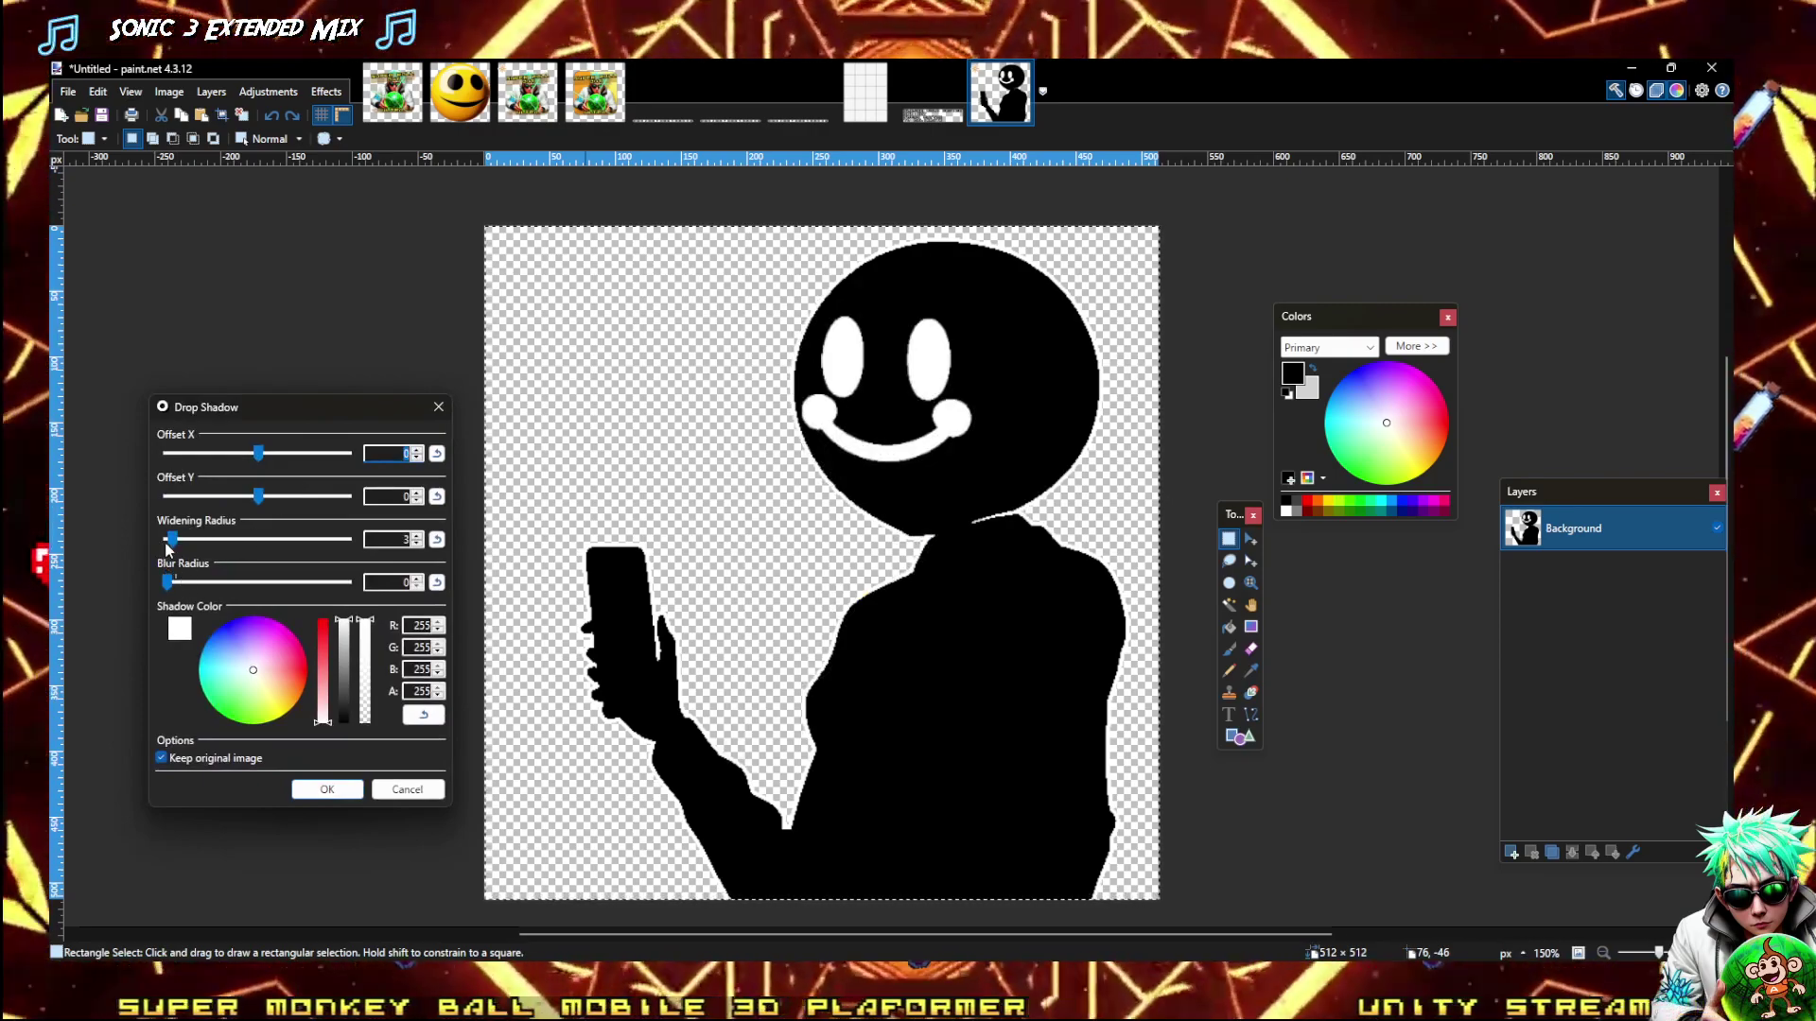
{"action": "left_click_drag", "start_coordinate": [179, 543], "coordinate": [185, 541]}
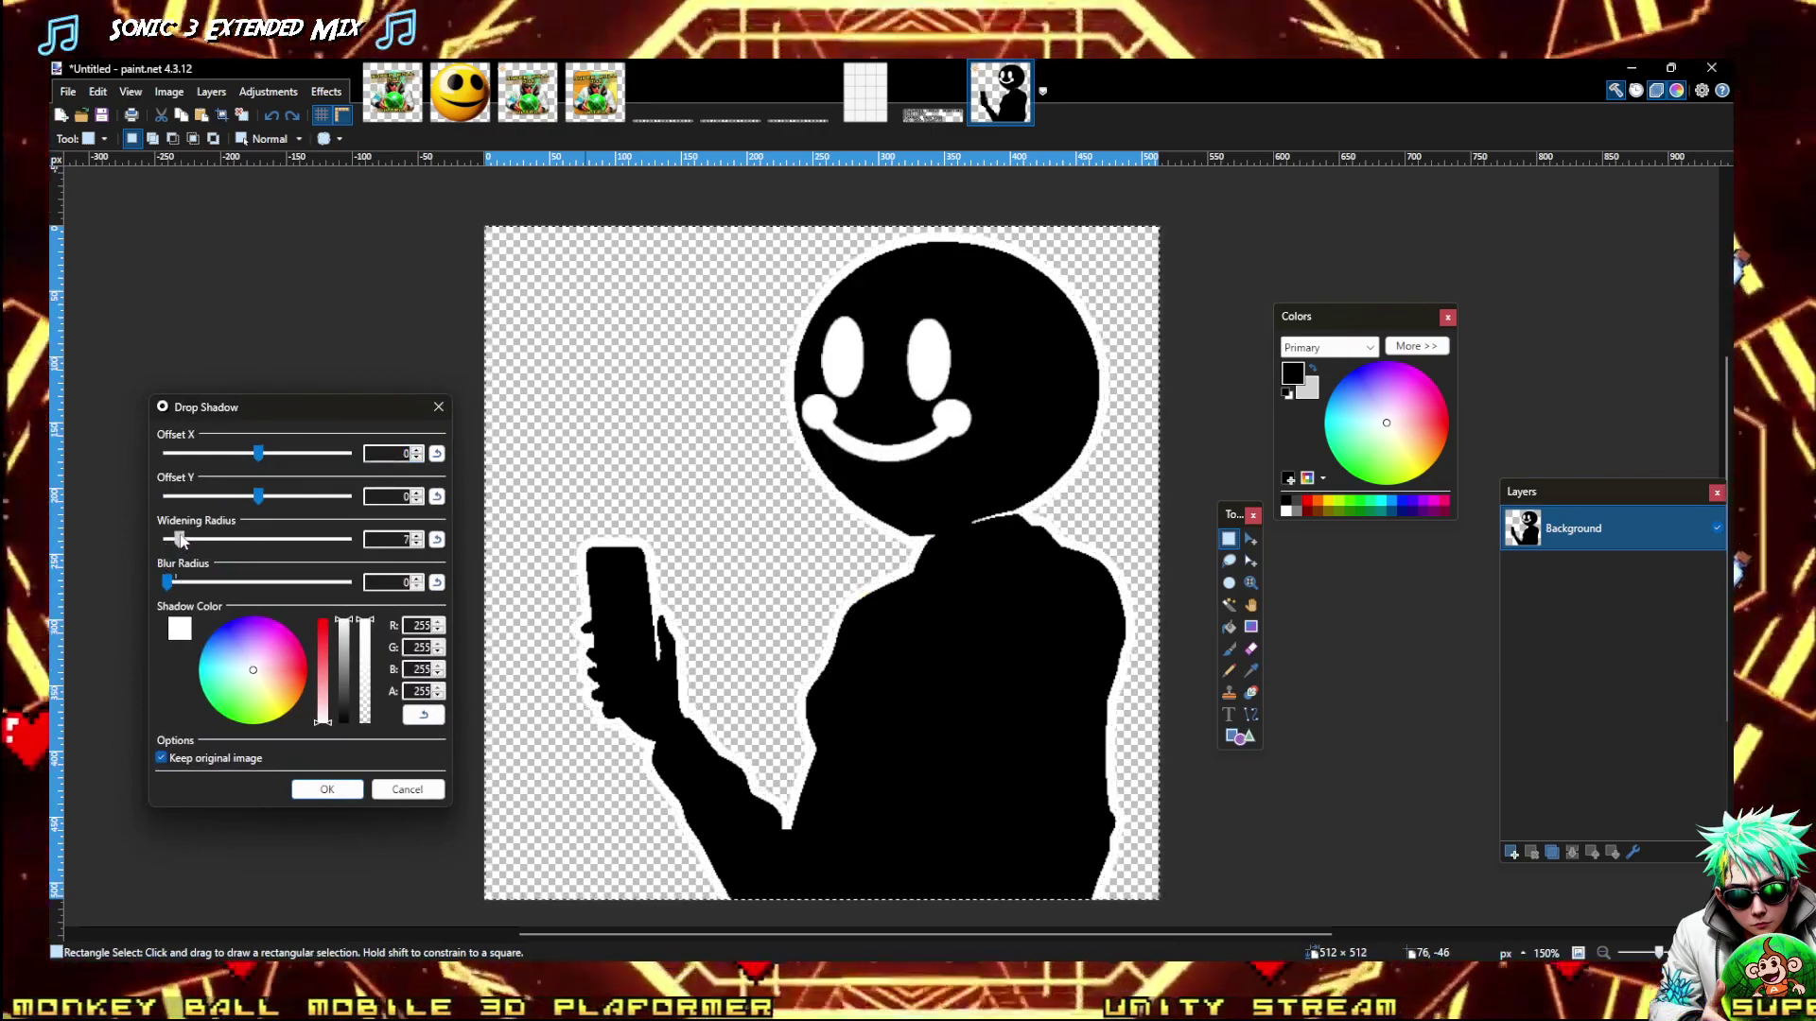
{"action": "mouse_move", "coordinate": [180, 539]}
{"action": "left_mouse_down"}
{"action": "mouse_move", "coordinate": [332, 537]}
{"action": "mouse_move", "coordinate": [190, 540]}
{"action": "mouse_move", "coordinate": [208, 561]}
{"action": "mouse_move", "coordinate": [181, 567]}
{"action": "left_mouse_up"}
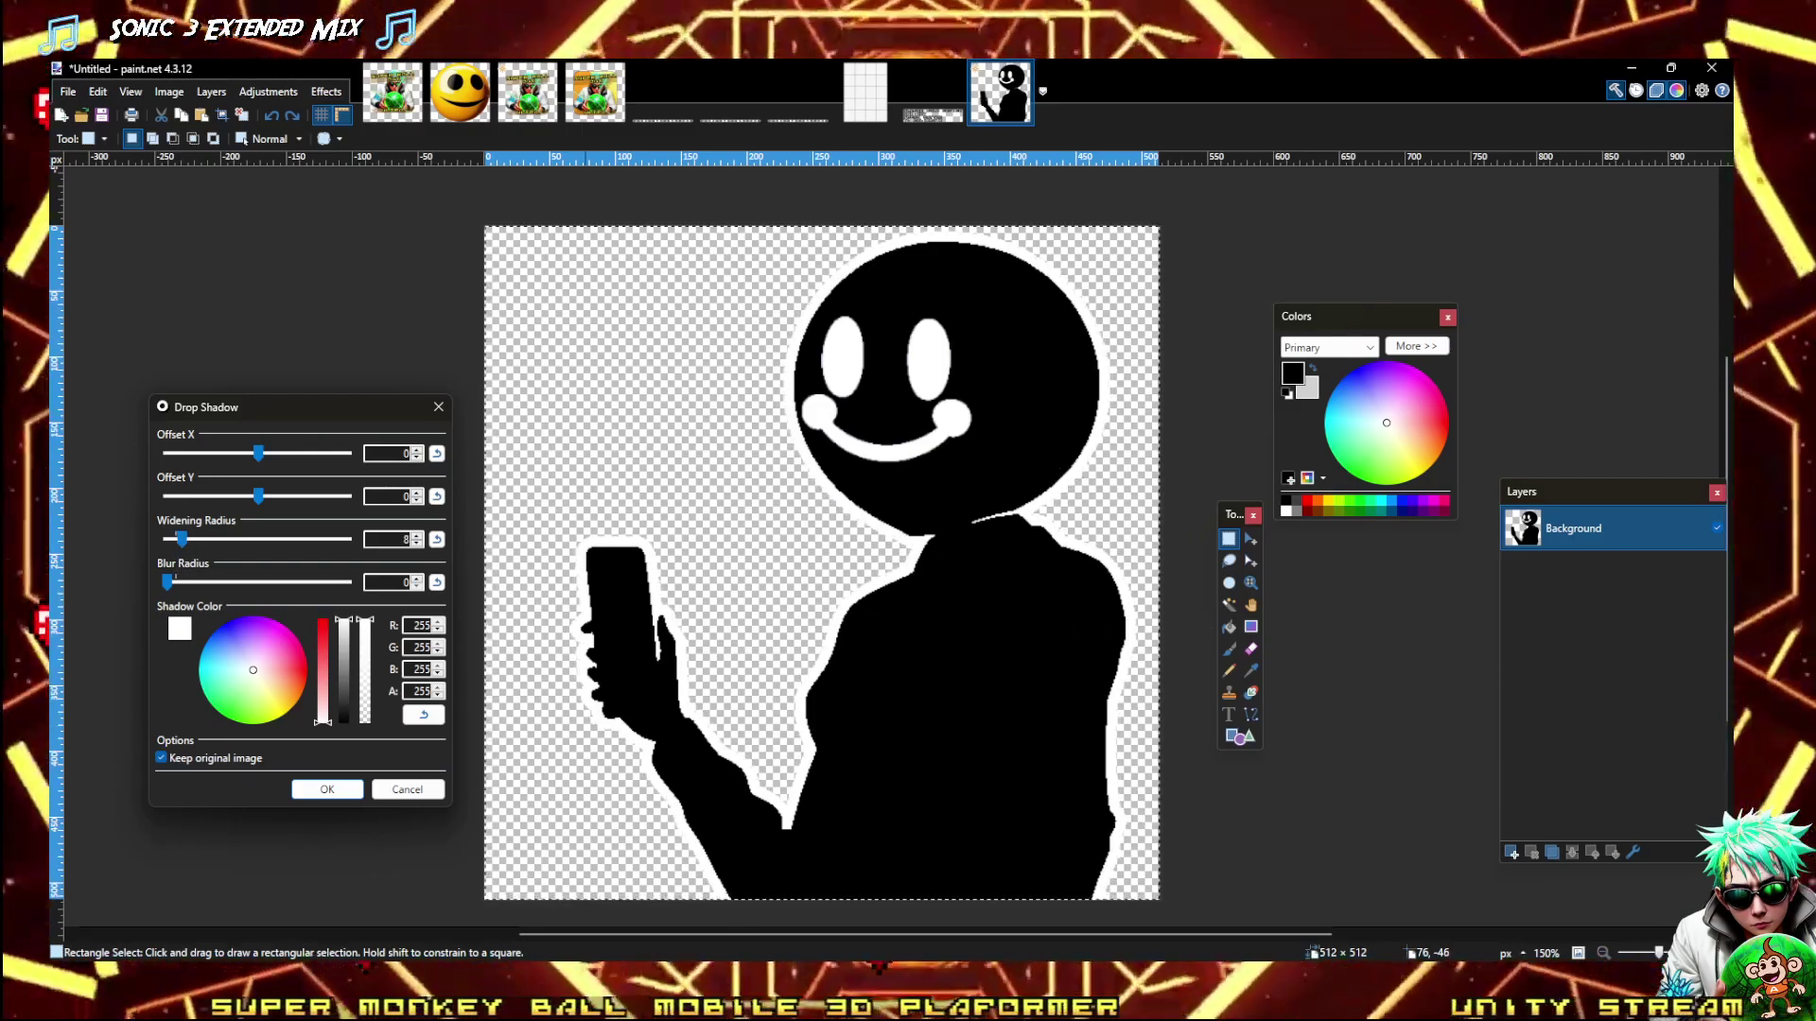
{"action": "left_click", "coordinate": [358, 788]}
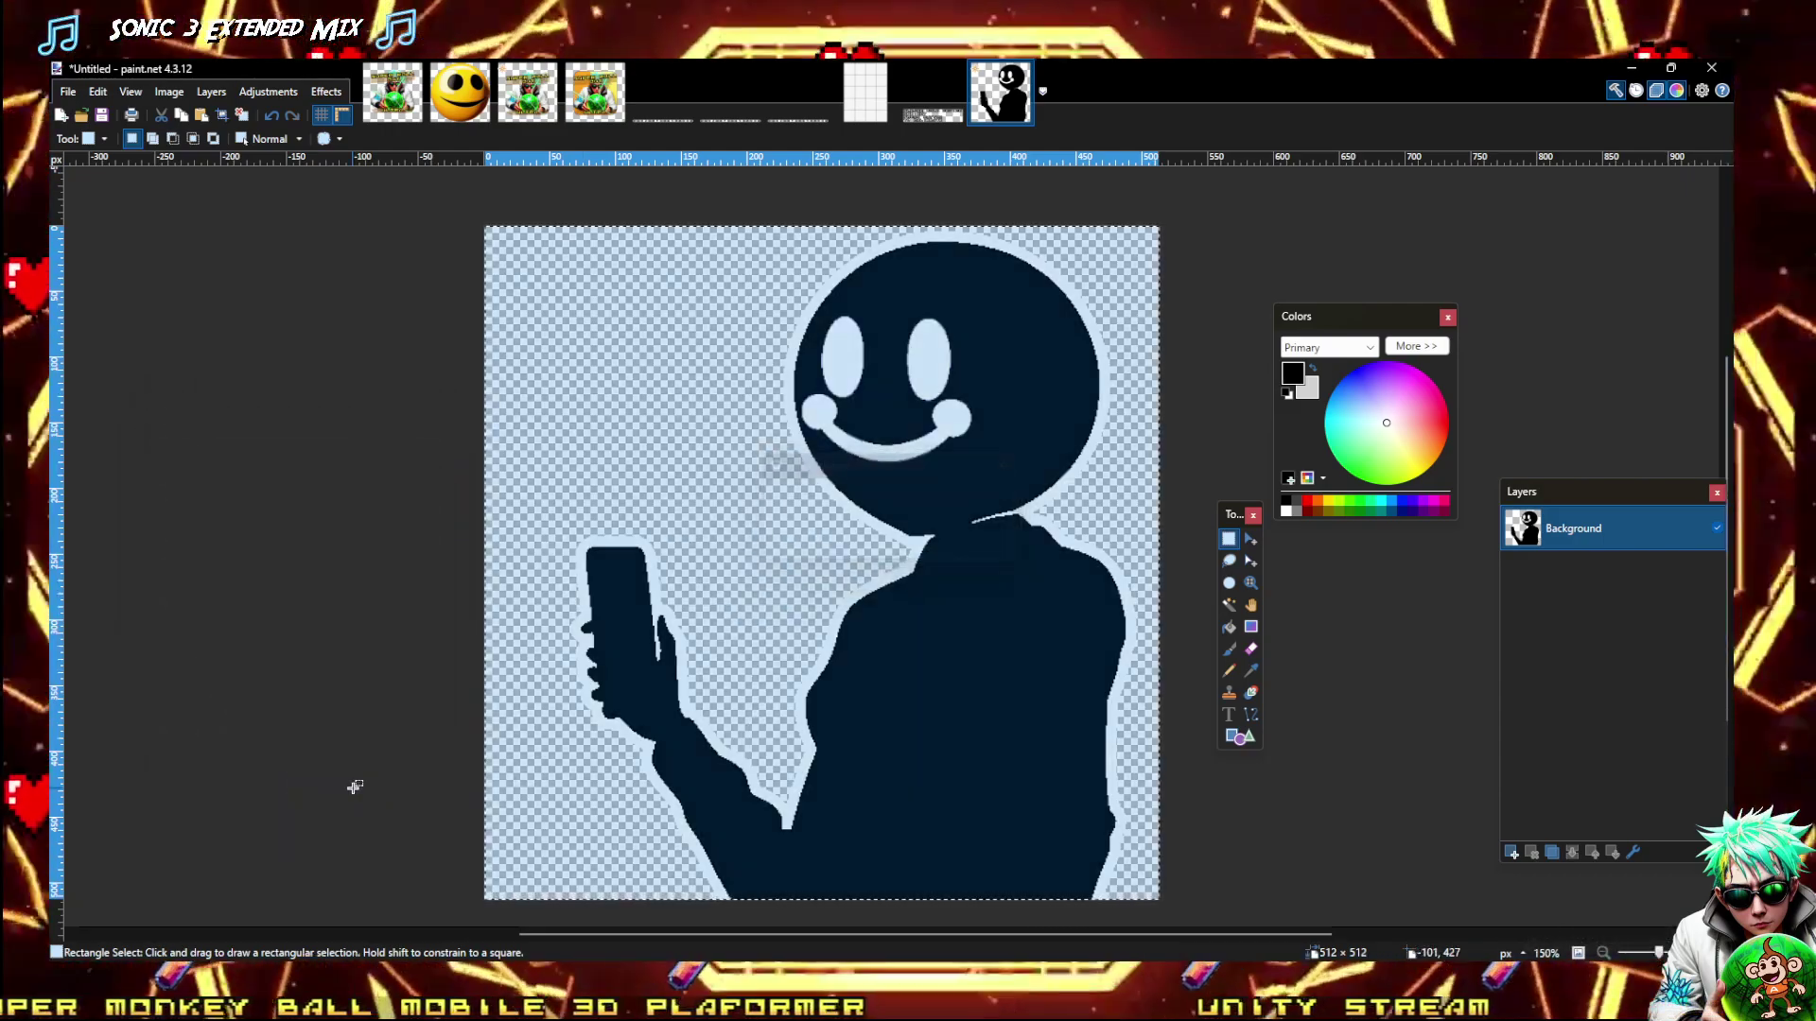
Zoom in on the neck, select the 5×7 transparent gap in the outline, then zoom out
{"action": "scroll", "coordinate": [896, 545], "scroll_direction": "up", "scroll_amount": 9, "text": "ctrl"}
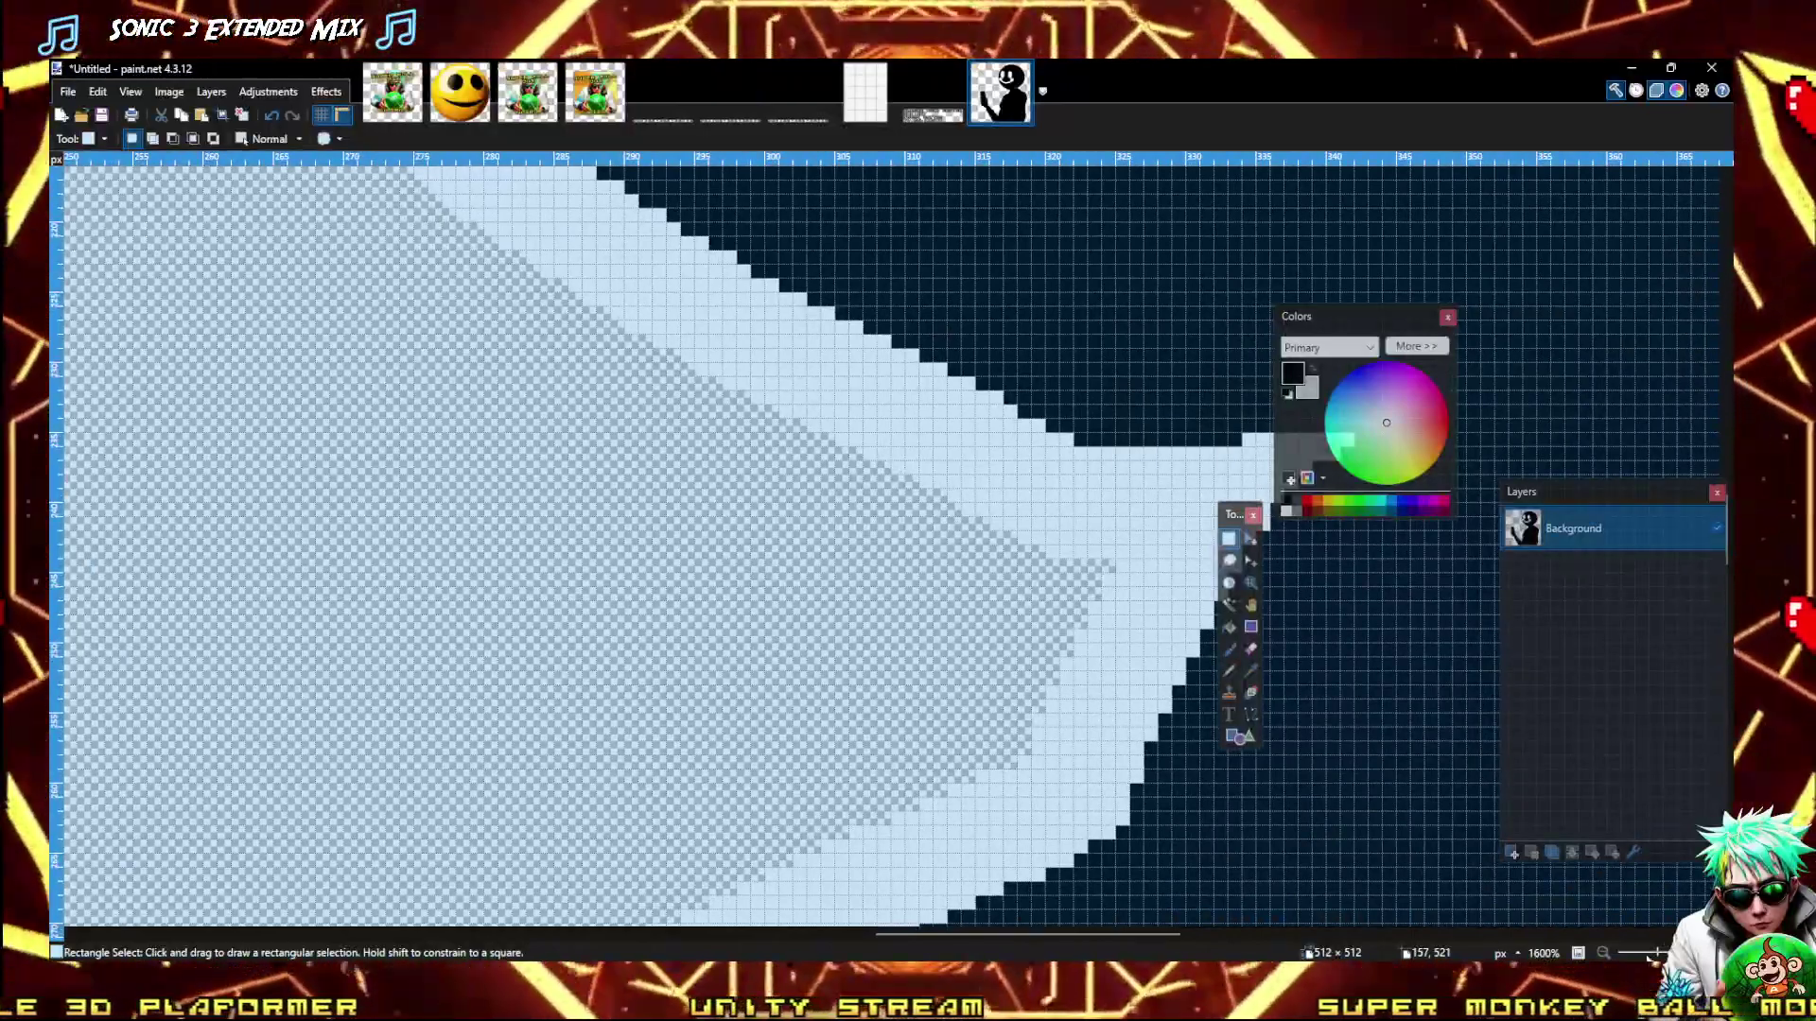
{"action": "left_click_drag", "start_coordinate": [1075, 431], "coordinate": [1116, 839]}
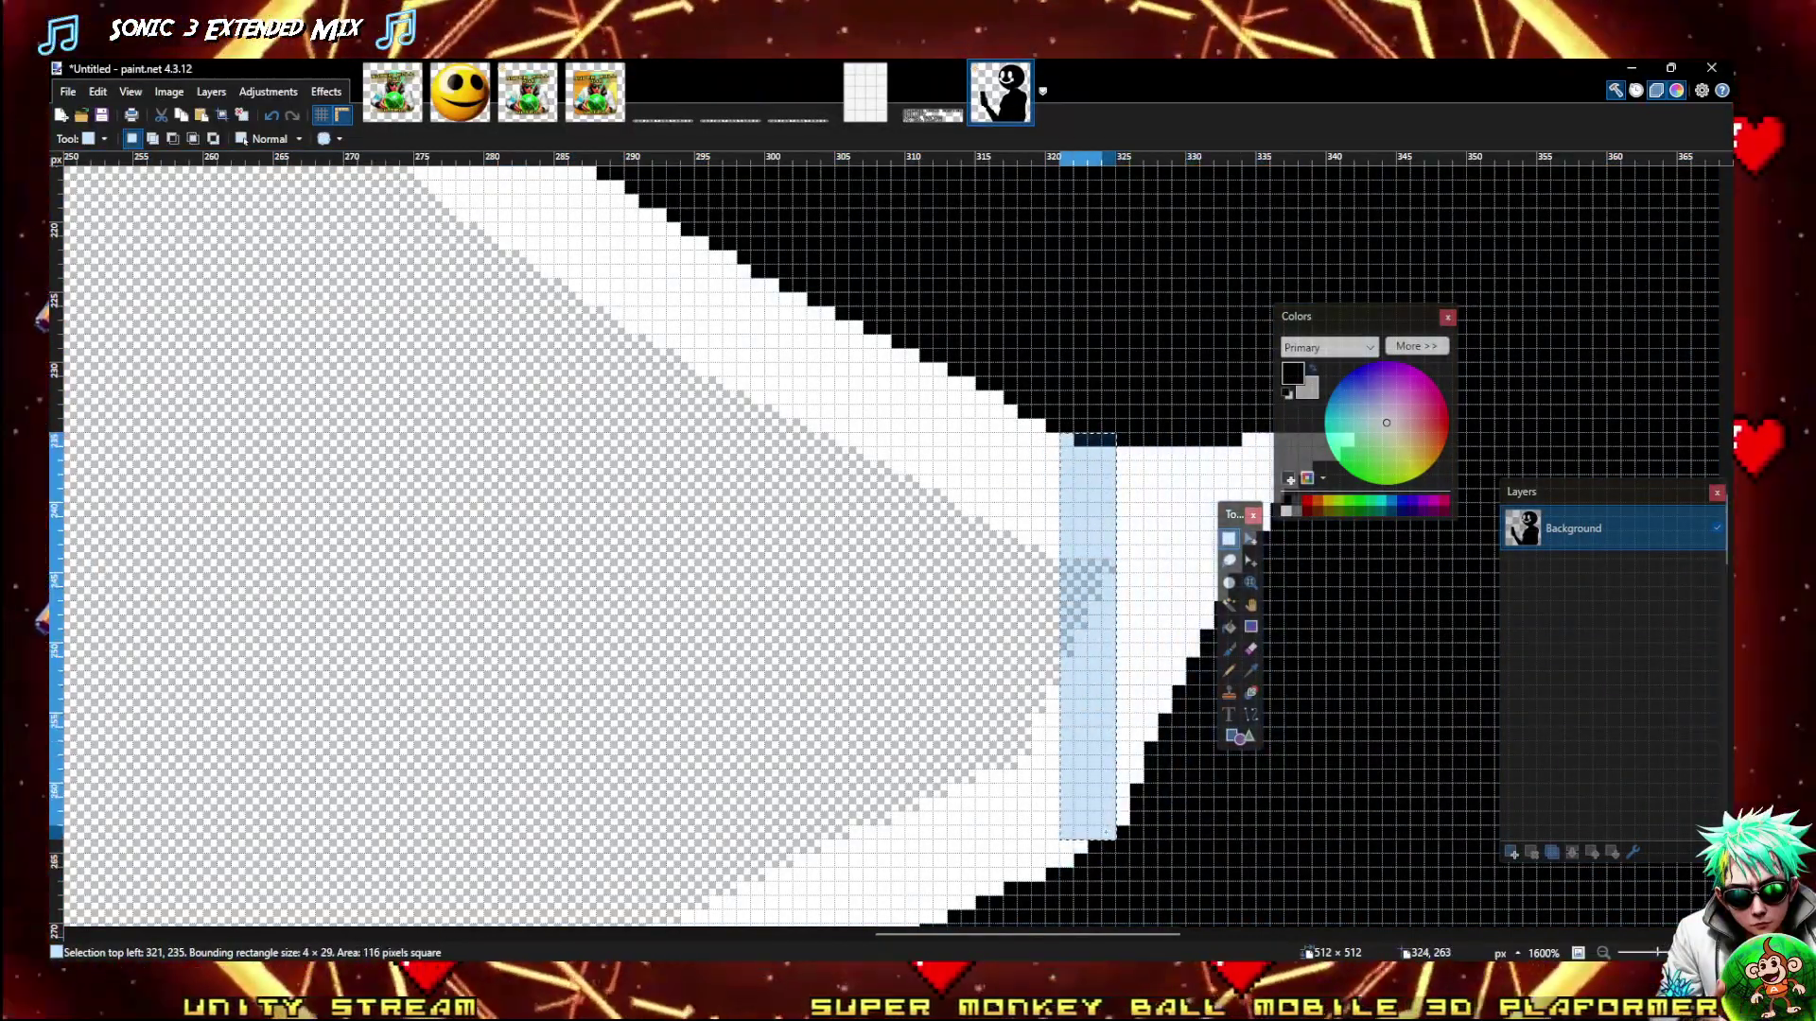
{"action": "left_click_drag", "start_coordinate": [1101, 713], "coordinate": [1036, 615]}
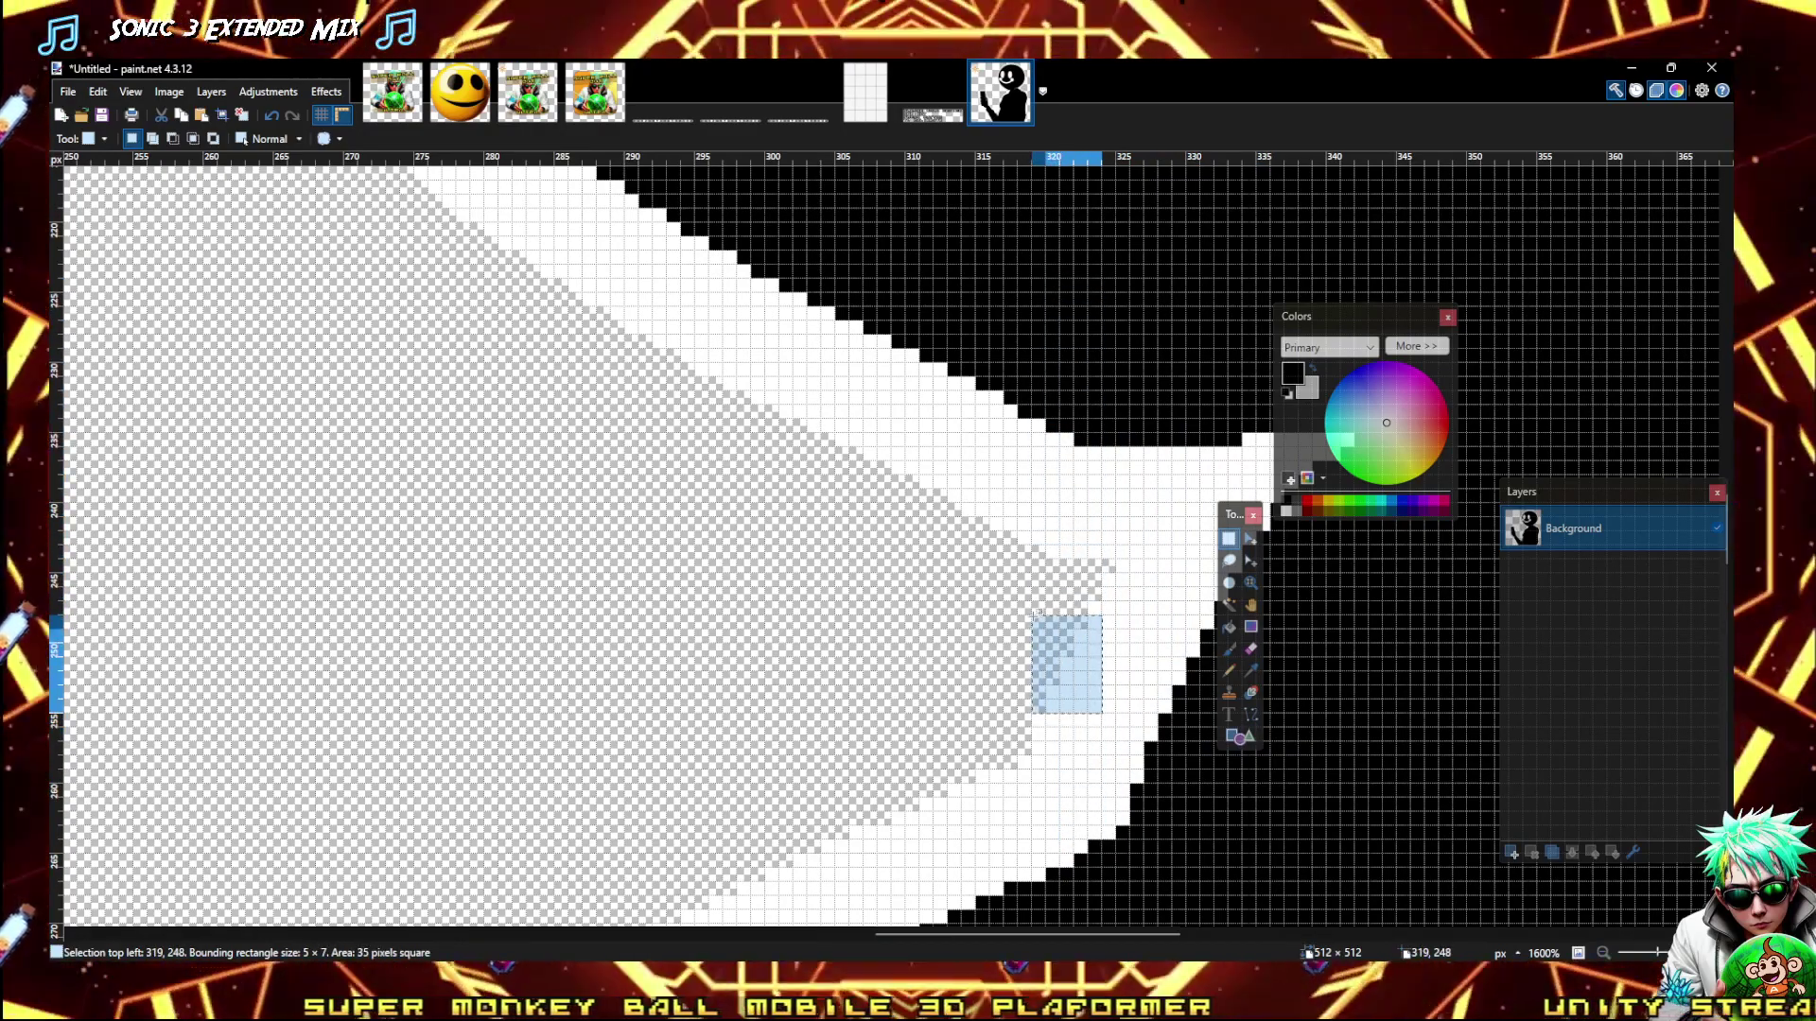
{"action": "scroll", "coordinate": [914, 562], "scroll_direction": "down", "scroll_amount": 8, "text": "ctrl"}
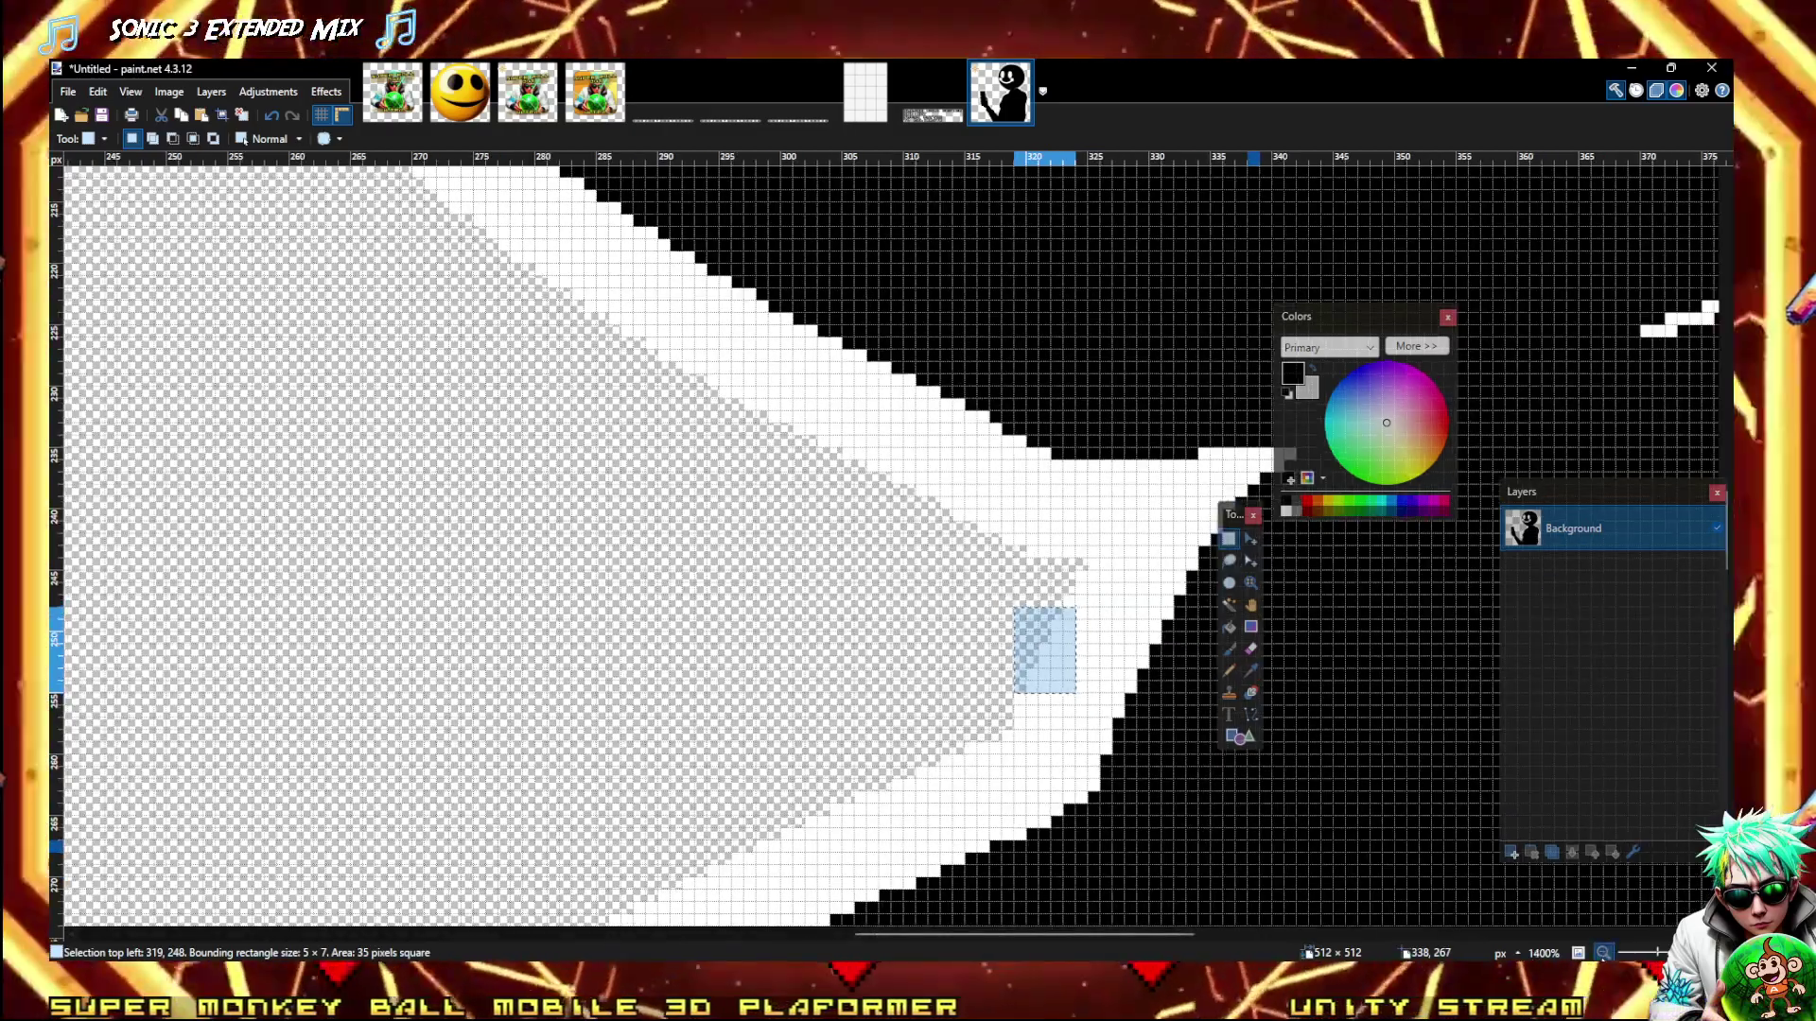
{"action": "scroll", "coordinate": [914, 562], "scroll_direction": "down", "scroll_amount": 2, "text": "ctrl"}
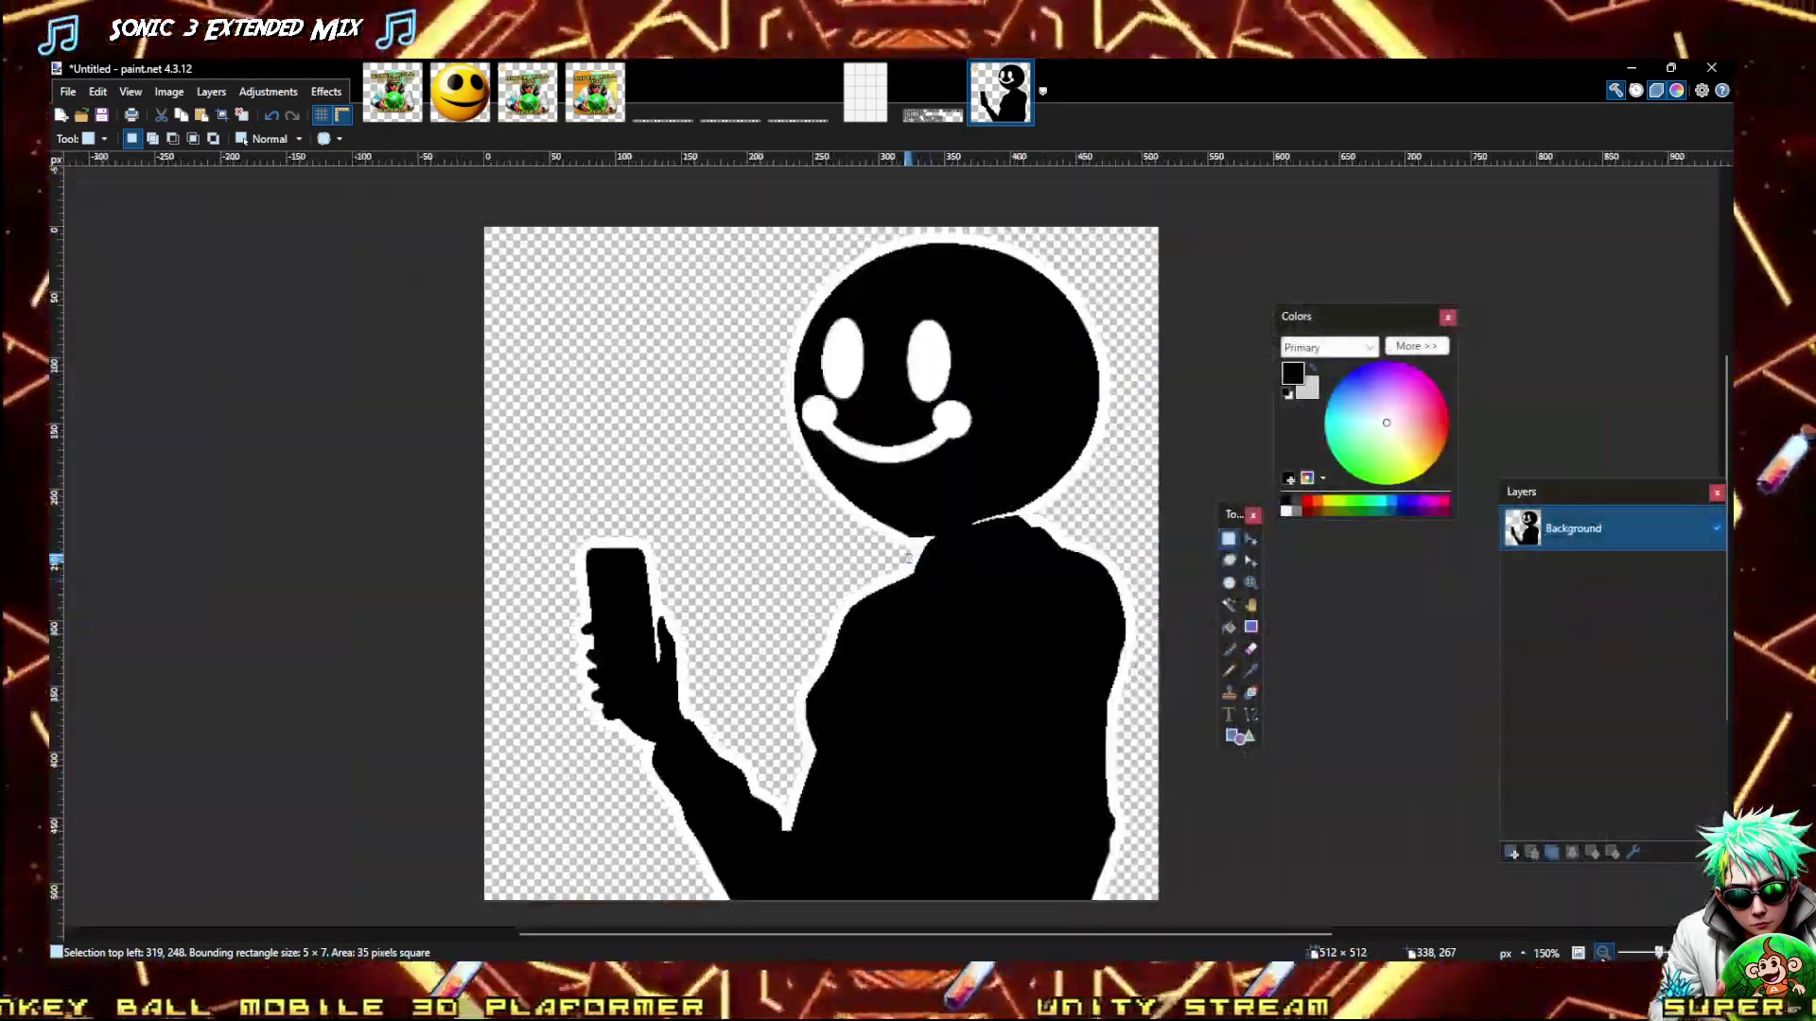
{"action": "scroll", "coordinate": [903, 556], "scroll_direction": "up", "scroll_amount": 10, "text": "ctrl"}
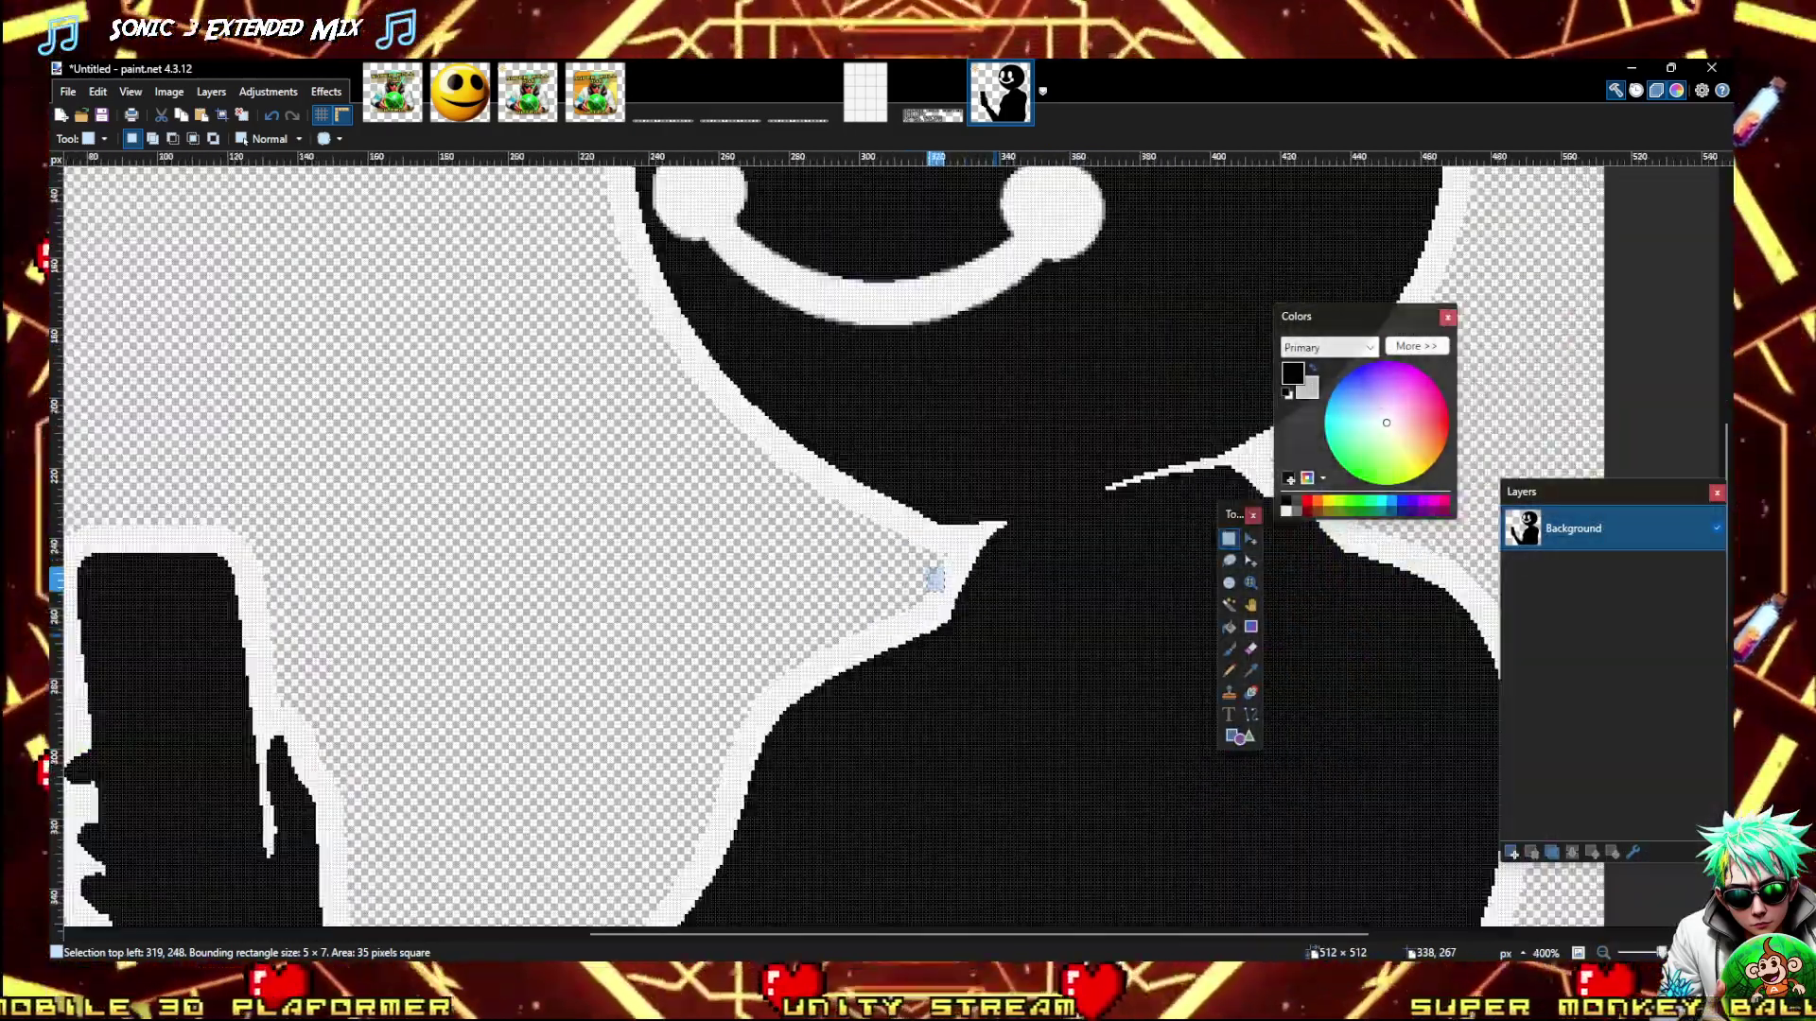
{"action": "scroll", "coordinate": [903, 556], "scroll_direction": "up", "scroll_amount": 1, "text": "ctrl"}
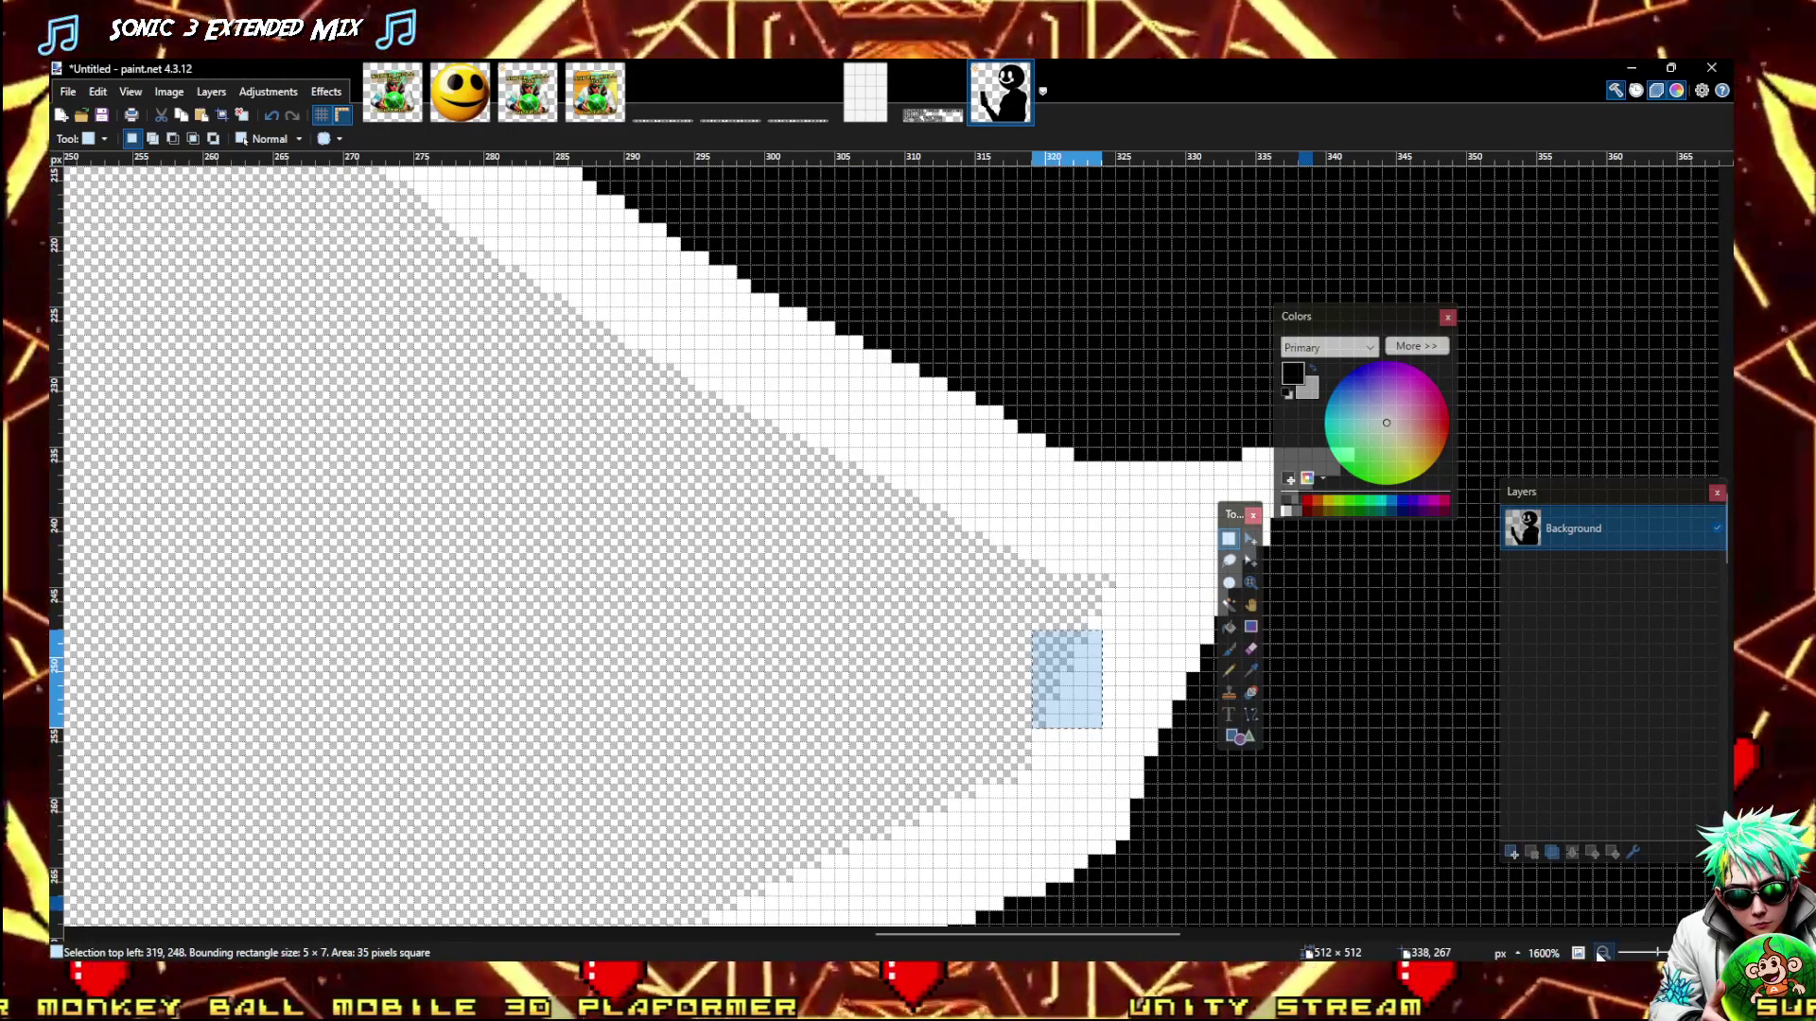
{"action": "scroll", "coordinate": [912, 564], "scroll_direction": "down", "scroll_amount": 7, "text": "ctrl"}
{"action": "scroll", "coordinate": [913, 563], "scroll_direction": "down", "scroll_amount": 1, "text": "ctrl"}
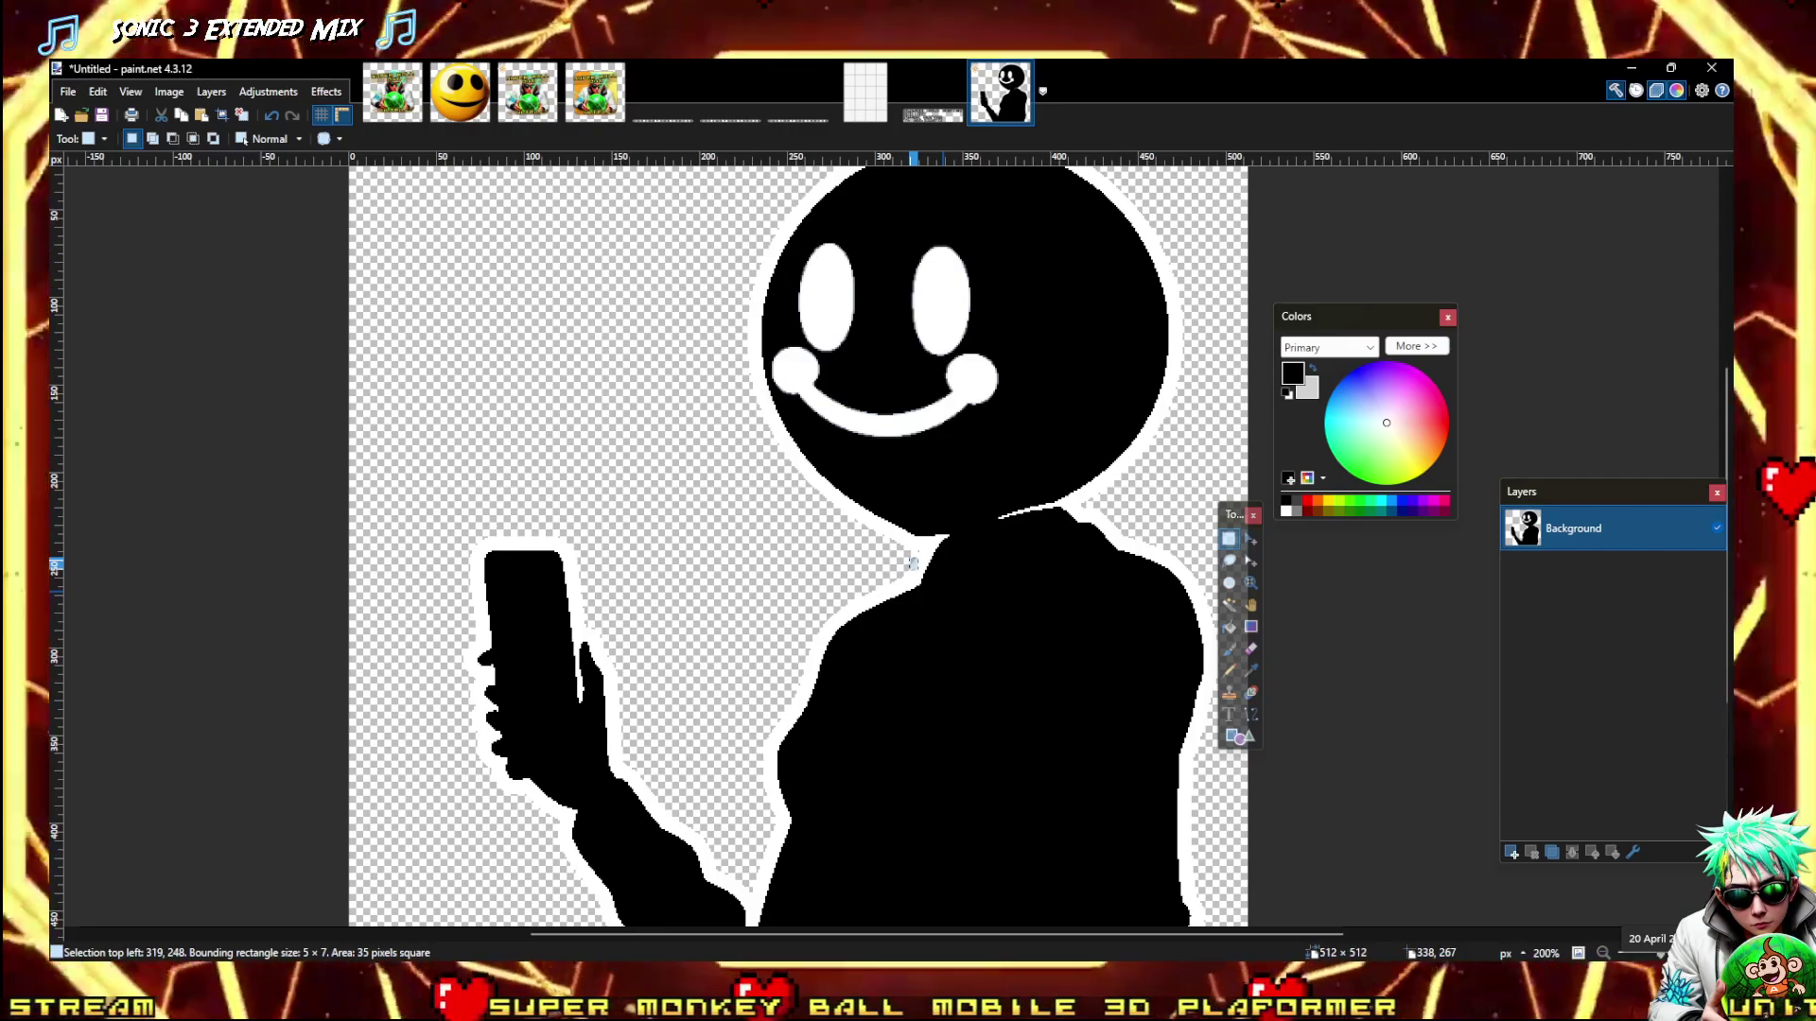
{"action": "left_click", "coordinate": [1606, 954]}
{"action": "left_click", "coordinate": [1606, 954]}
{"action": "left_click", "coordinate": [1679, 953]}
{"action": "left_click", "coordinate": [1679, 953]}
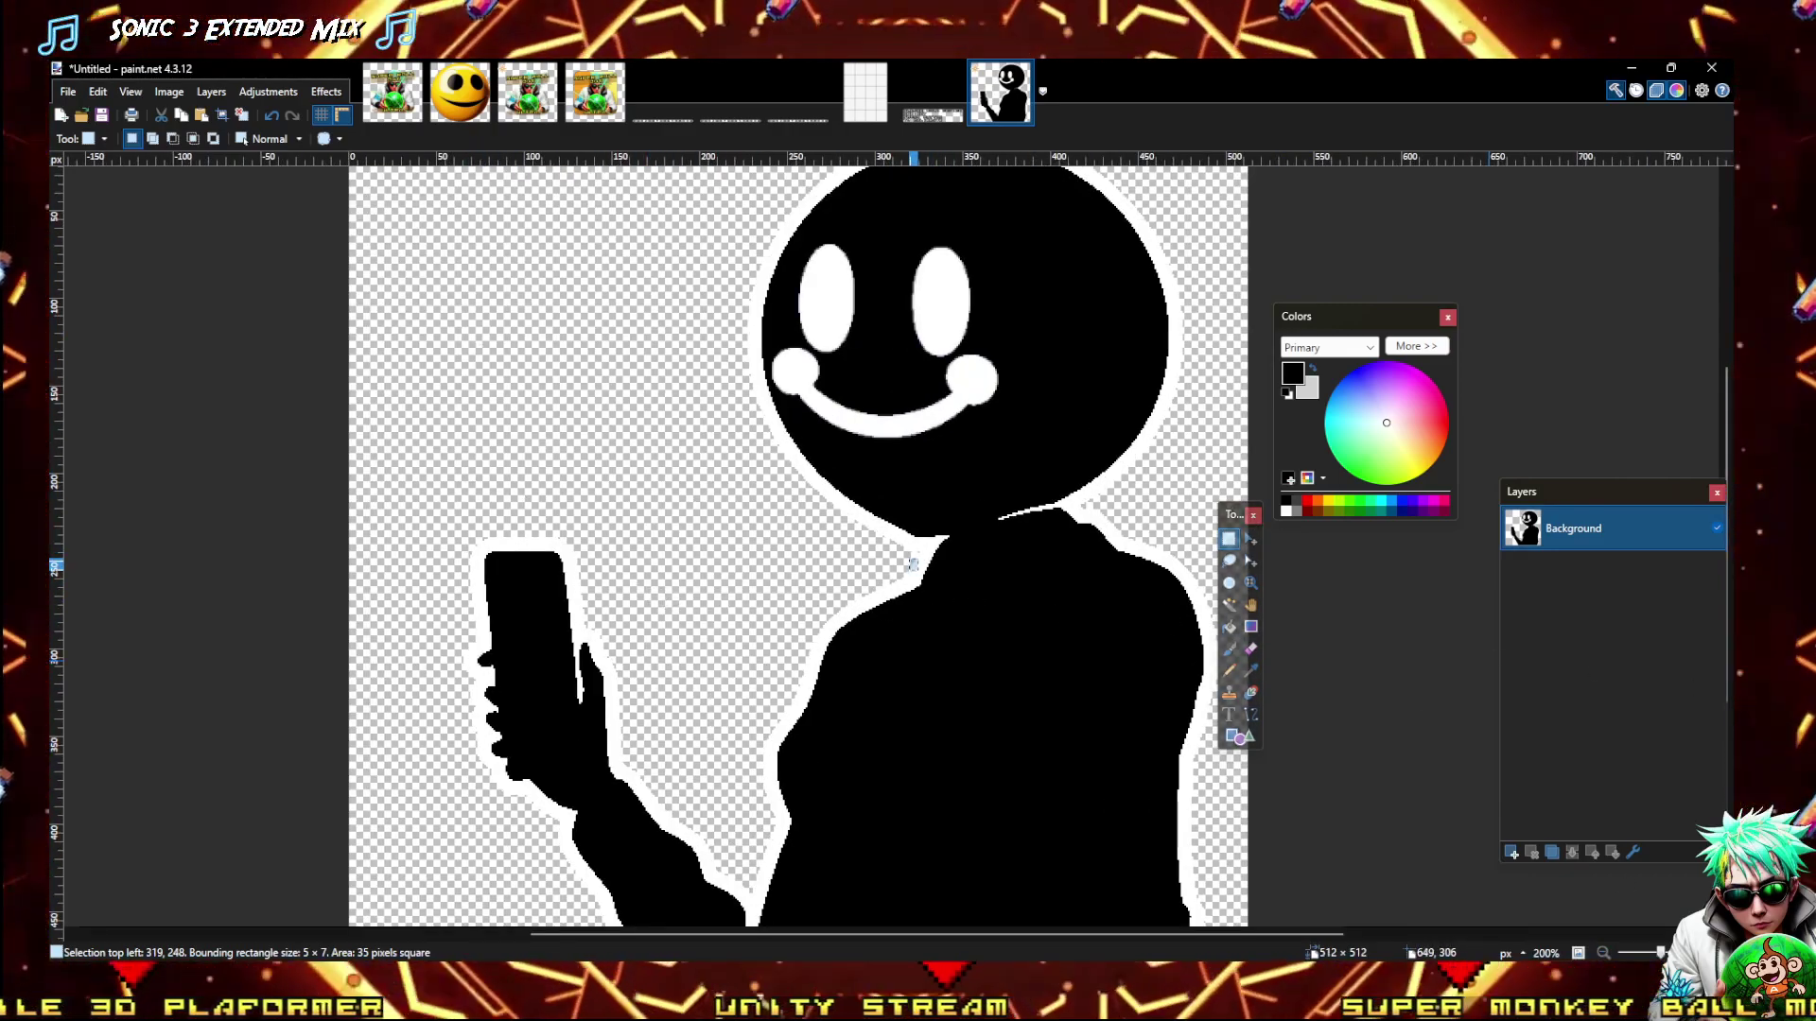
{"action": "key", "text": "ctrl+plus"}
{"action": "key", "text": "ctrl+plus"}
{"action": "key", "text": "ctrl+plus"}
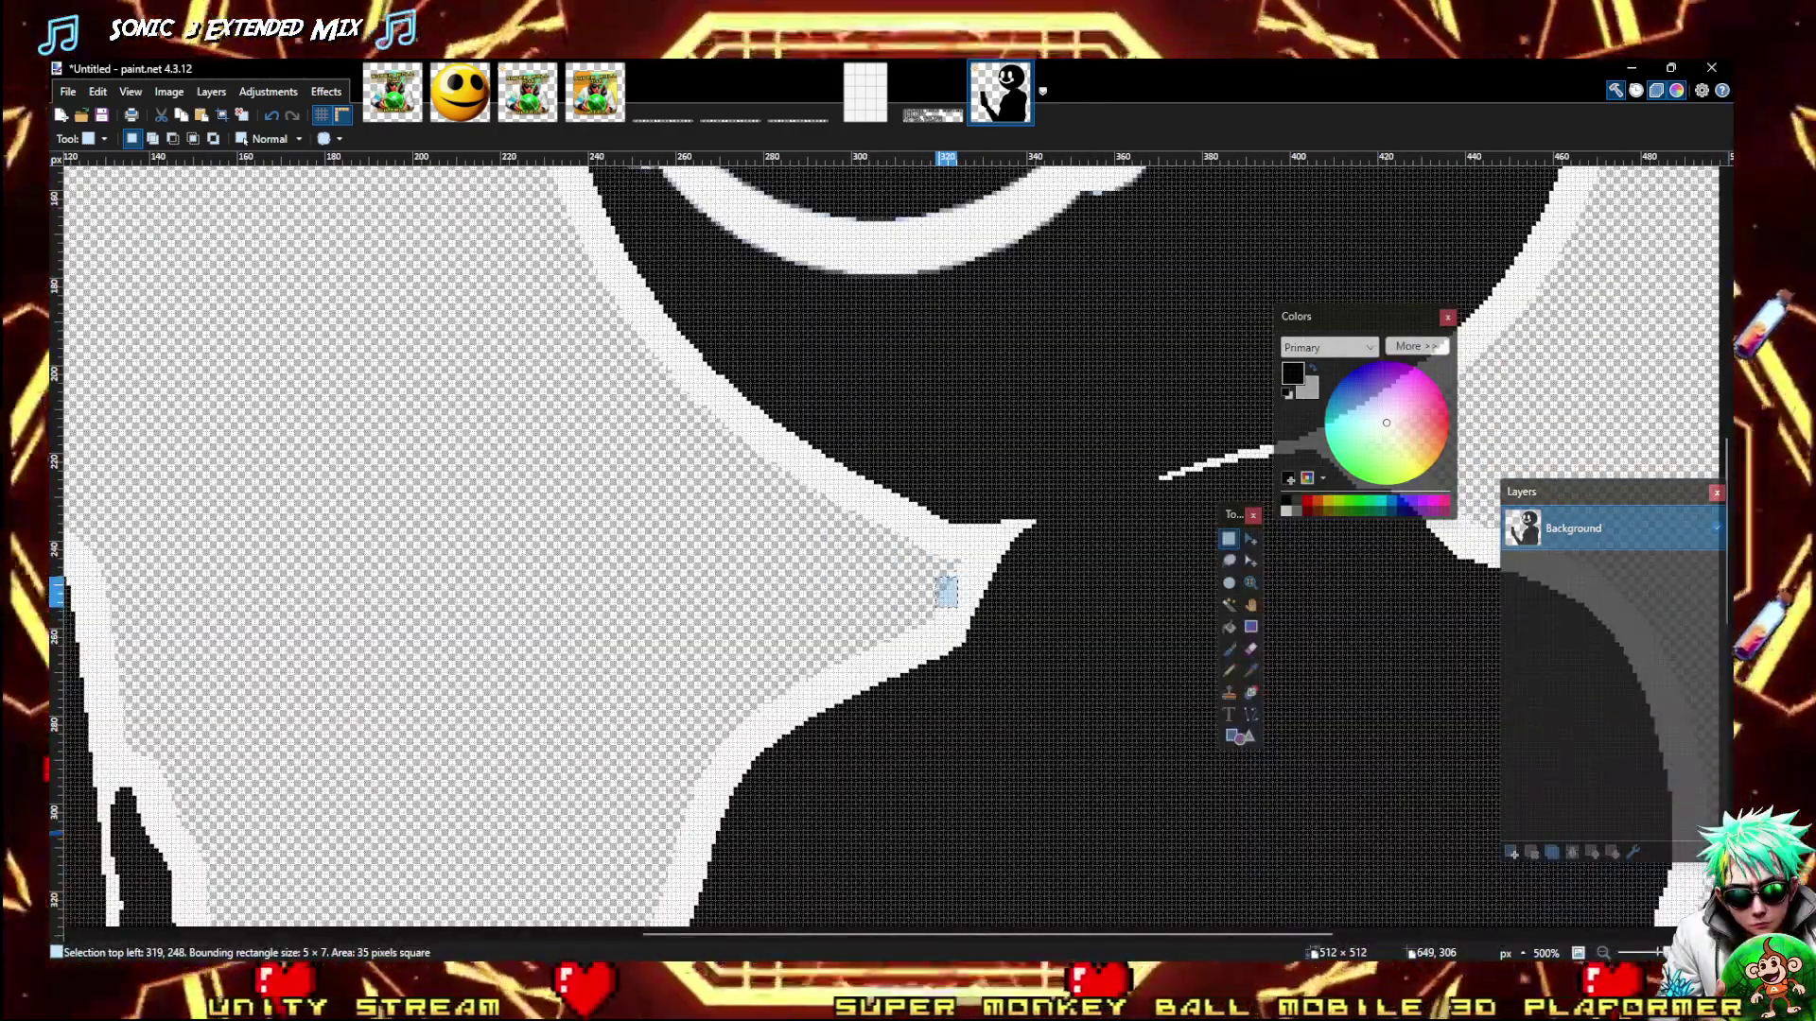
{"action": "key", "text": "ctrl+minus"}
{"action": "key", "text": "ctrl+minus"}
{"action": "key", "text": "ctrl+minus"}
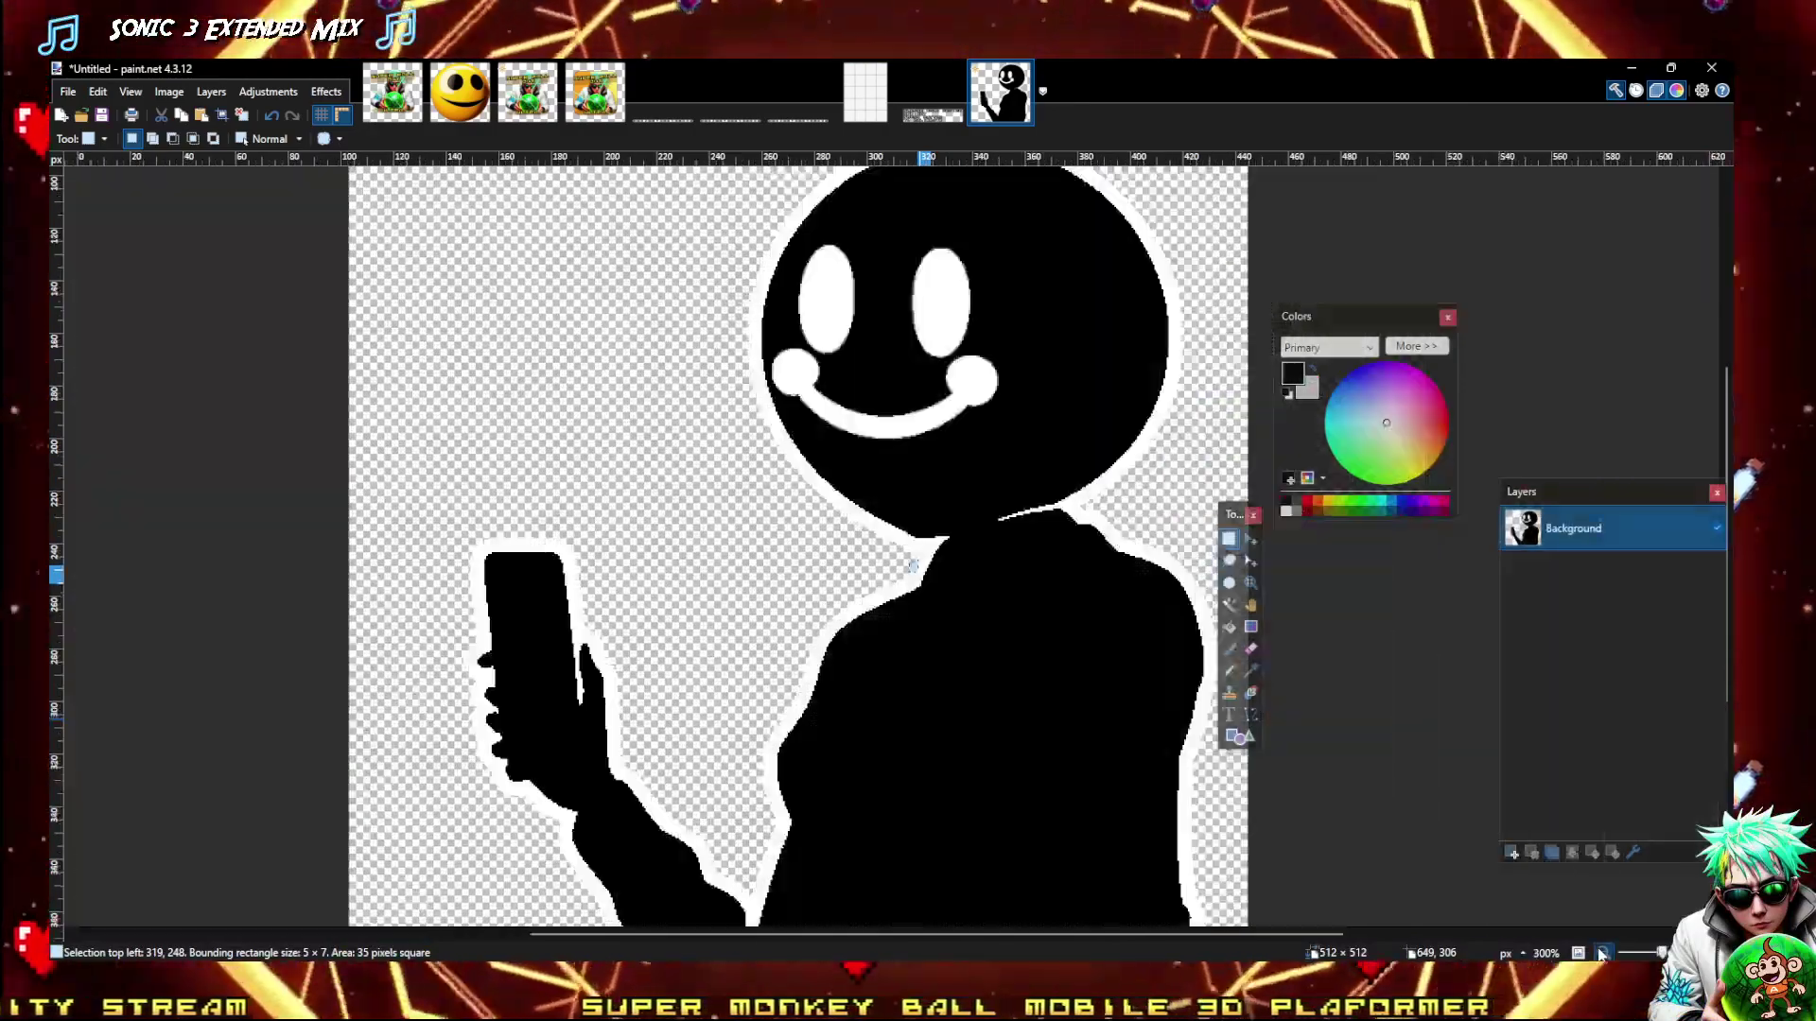
{"action": "scroll", "coordinate": [1611, 887], "scroll_direction": "up", "scroll_amount": 5}
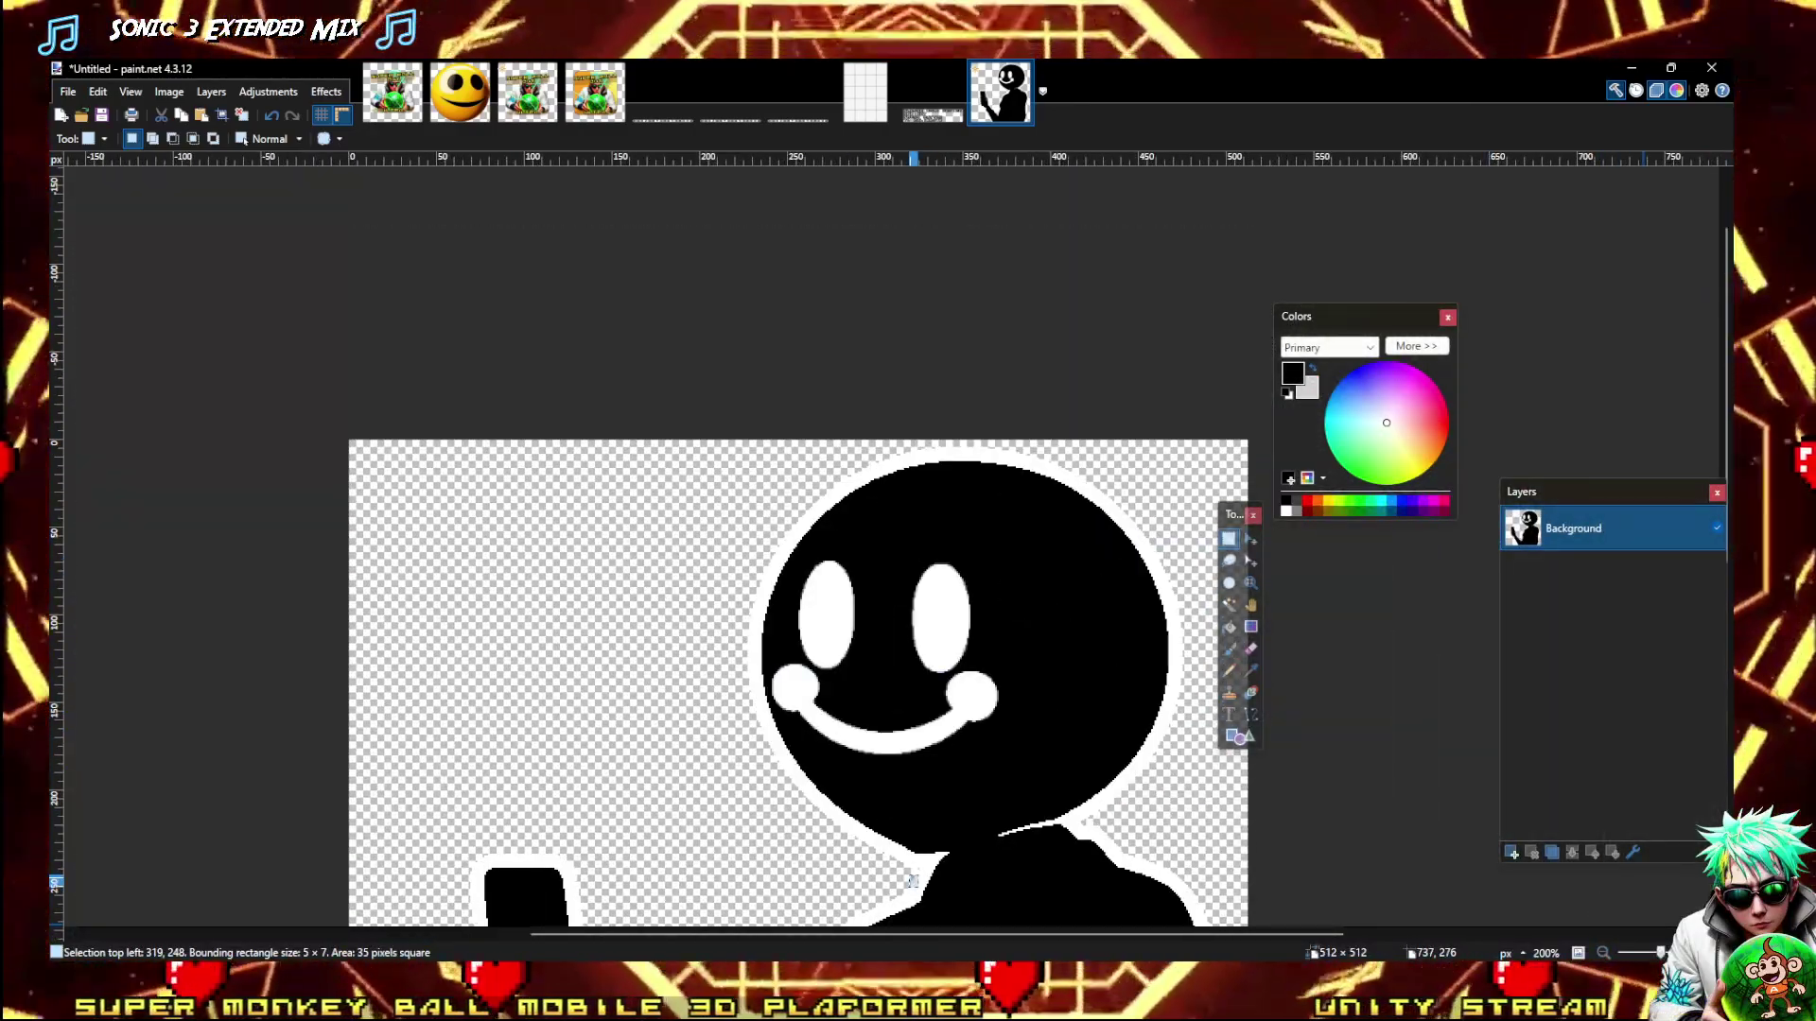
{"action": "key", "text": "ctrl+plus"}
{"action": "key", "text": "ctrl+plus"}
{"action": "key", "text": "ctrl+plus"}
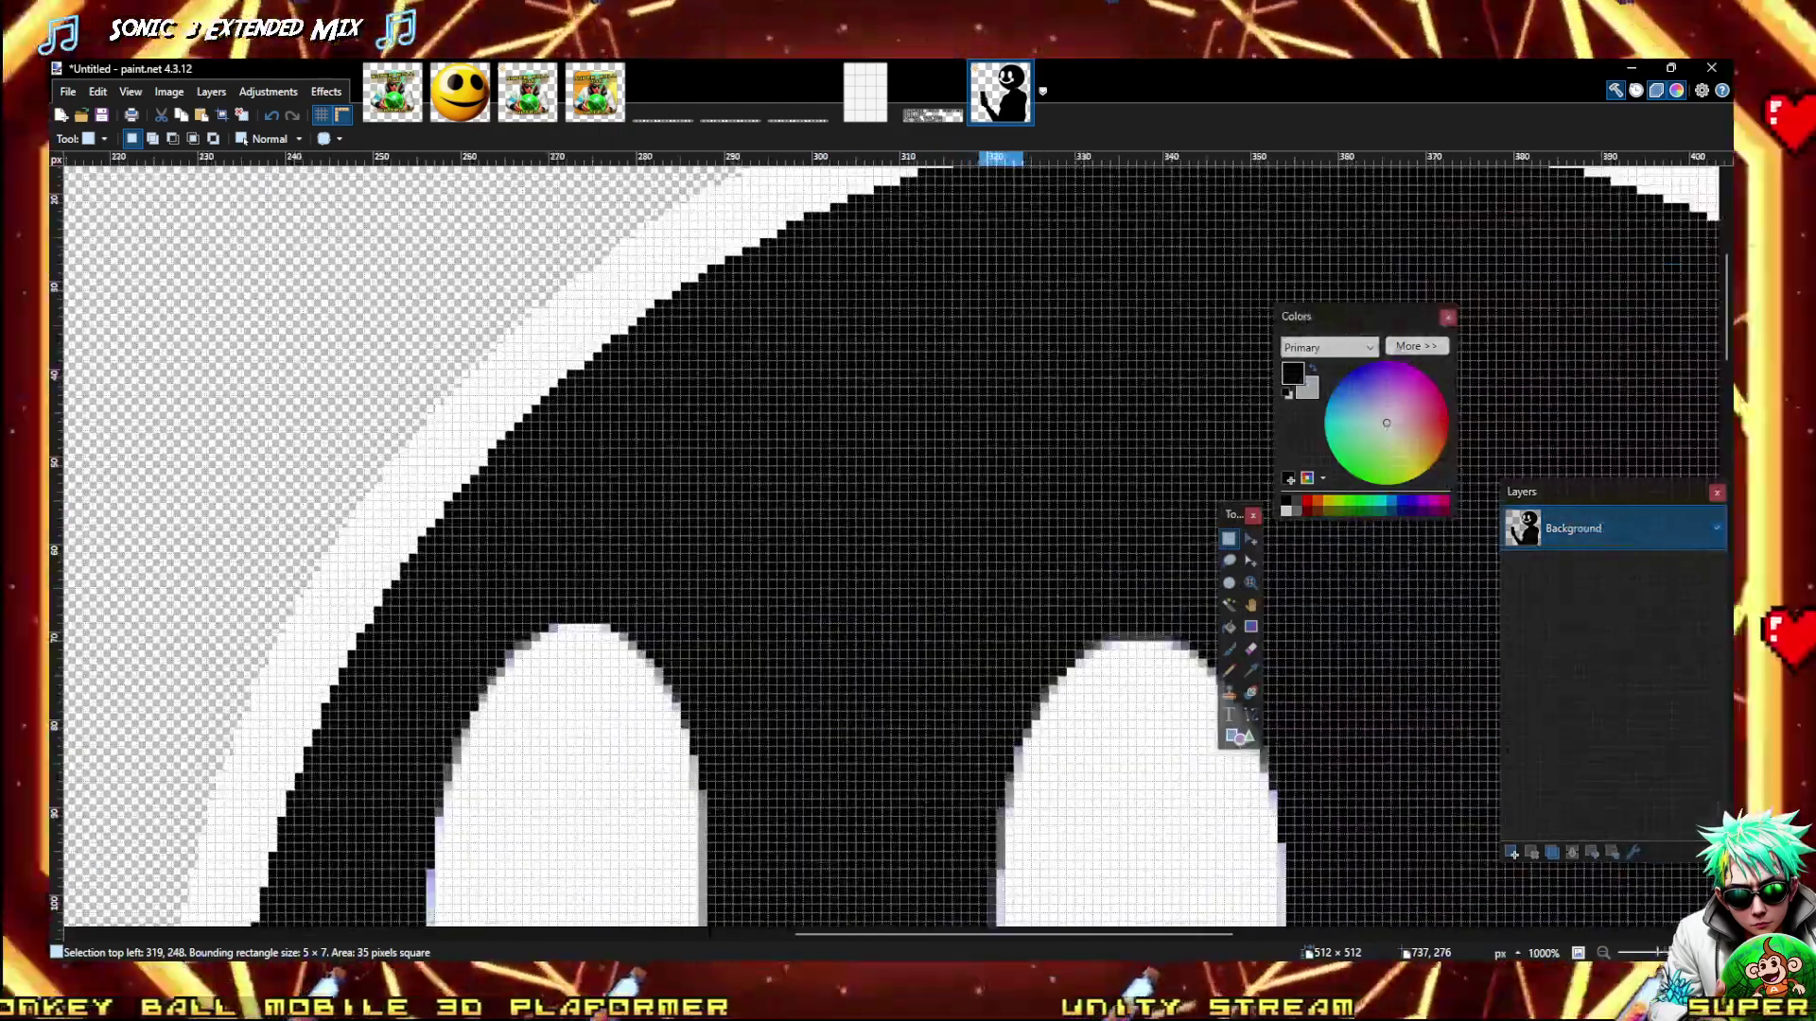
{"action": "scroll", "coordinate": [1276, 765], "scroll_direction": "down", "scroll_amount": 10}
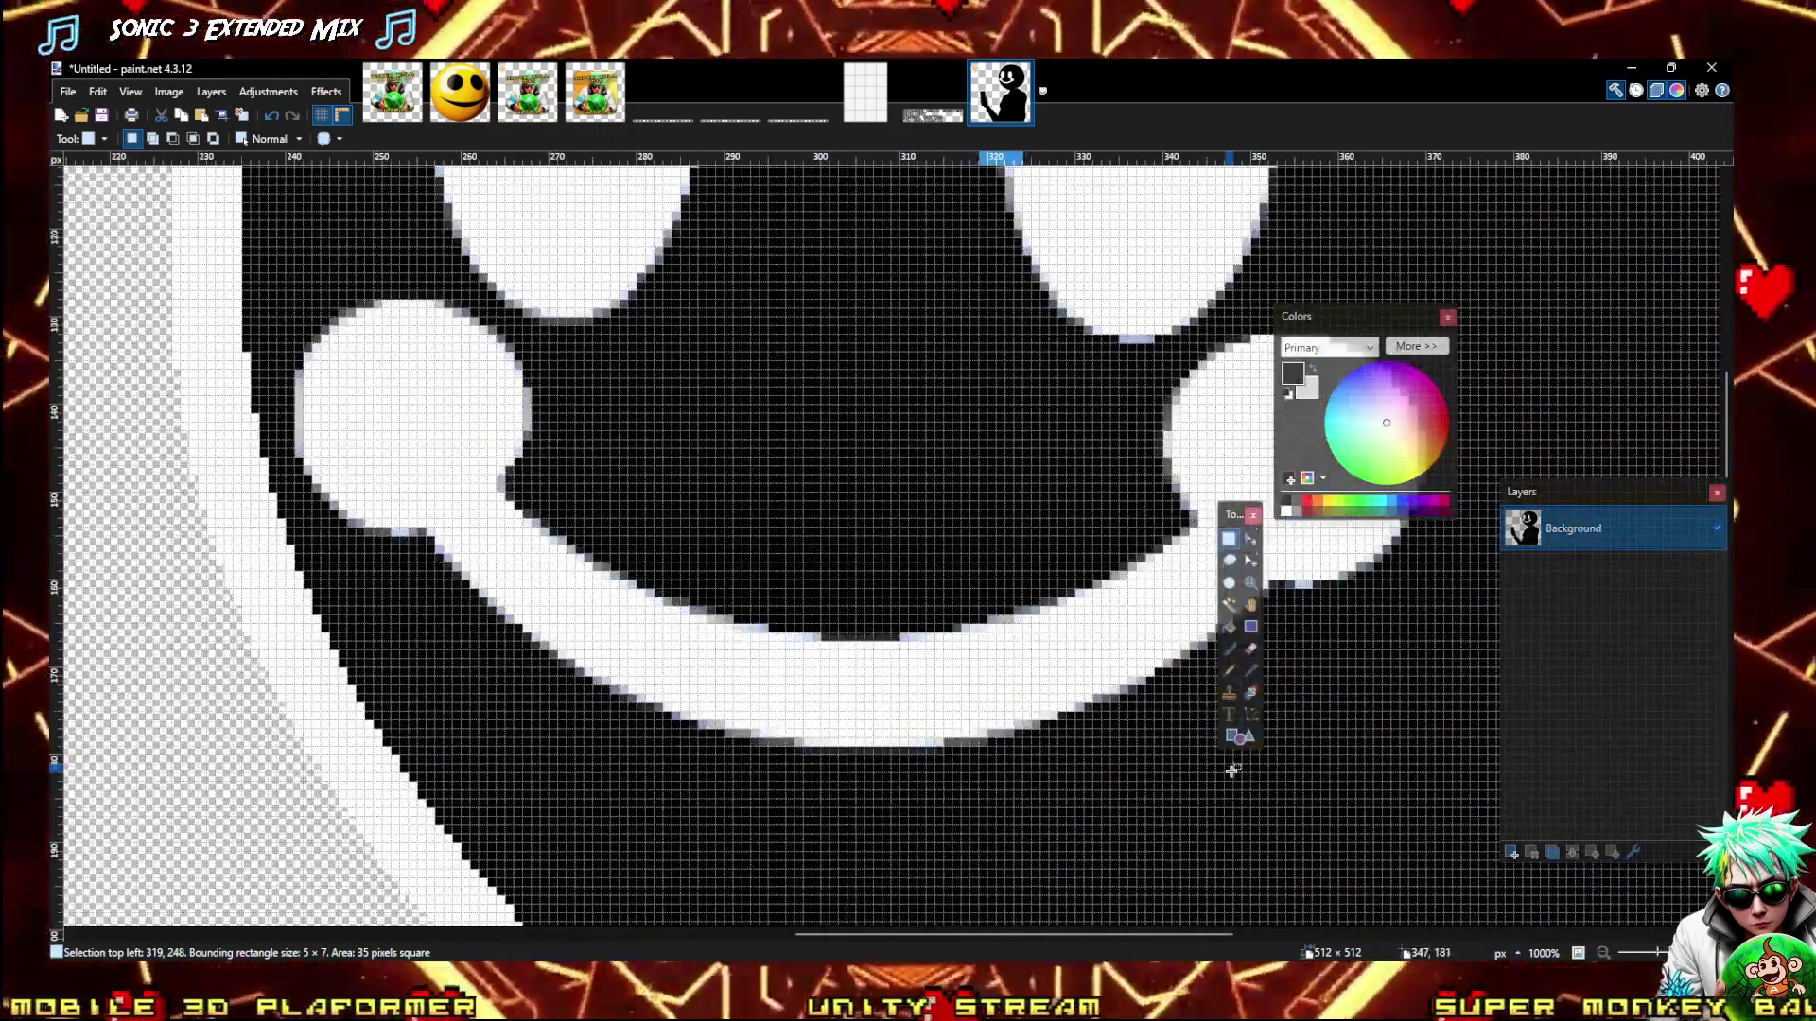
{"action": "left_click", "coordinate": [1602, 953]}
{"action": "left_click", "coordinate": [1602, 952]}
{"action": "left_click", "coordinate": [1602, 952]}
{"action": "left_click", "coordinate": [1602, 952]}
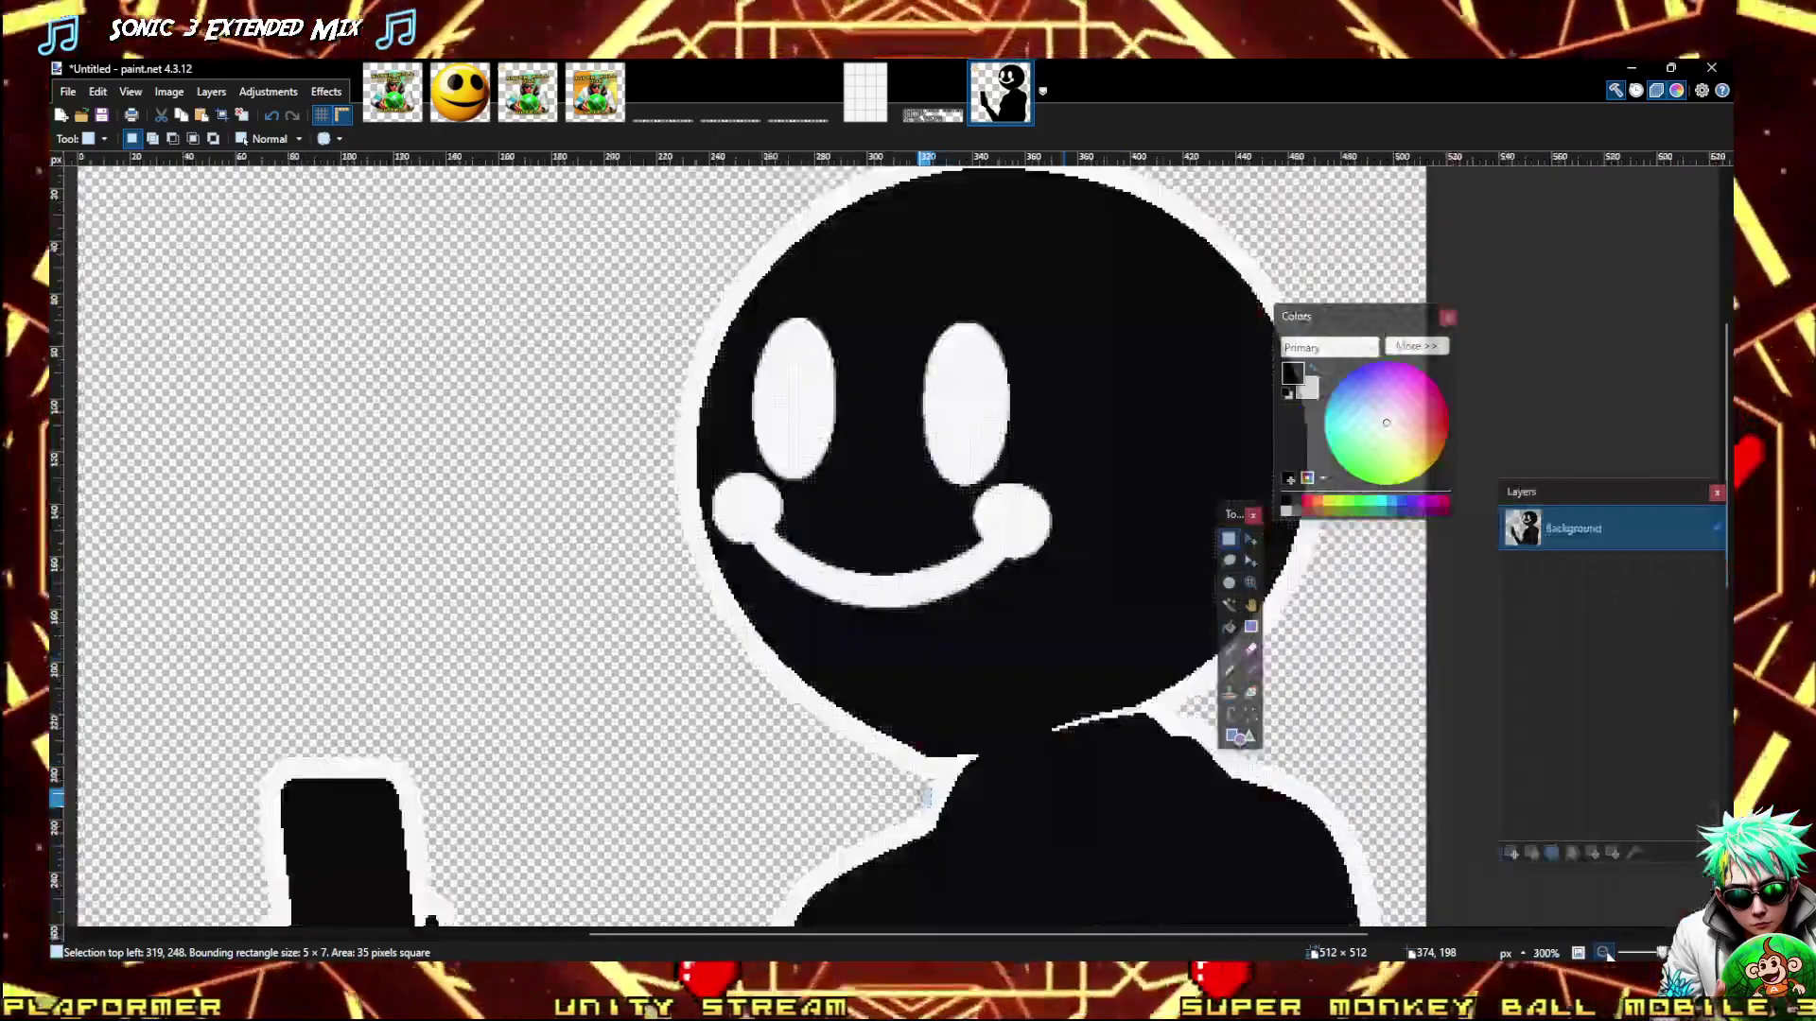
{"action": "left_click", "coordinate": [1602, 952]}
{"action": "left_click", "coordinate": [1602, 952]}
{"action": "left_click", "coordinate": [1603, 952]}
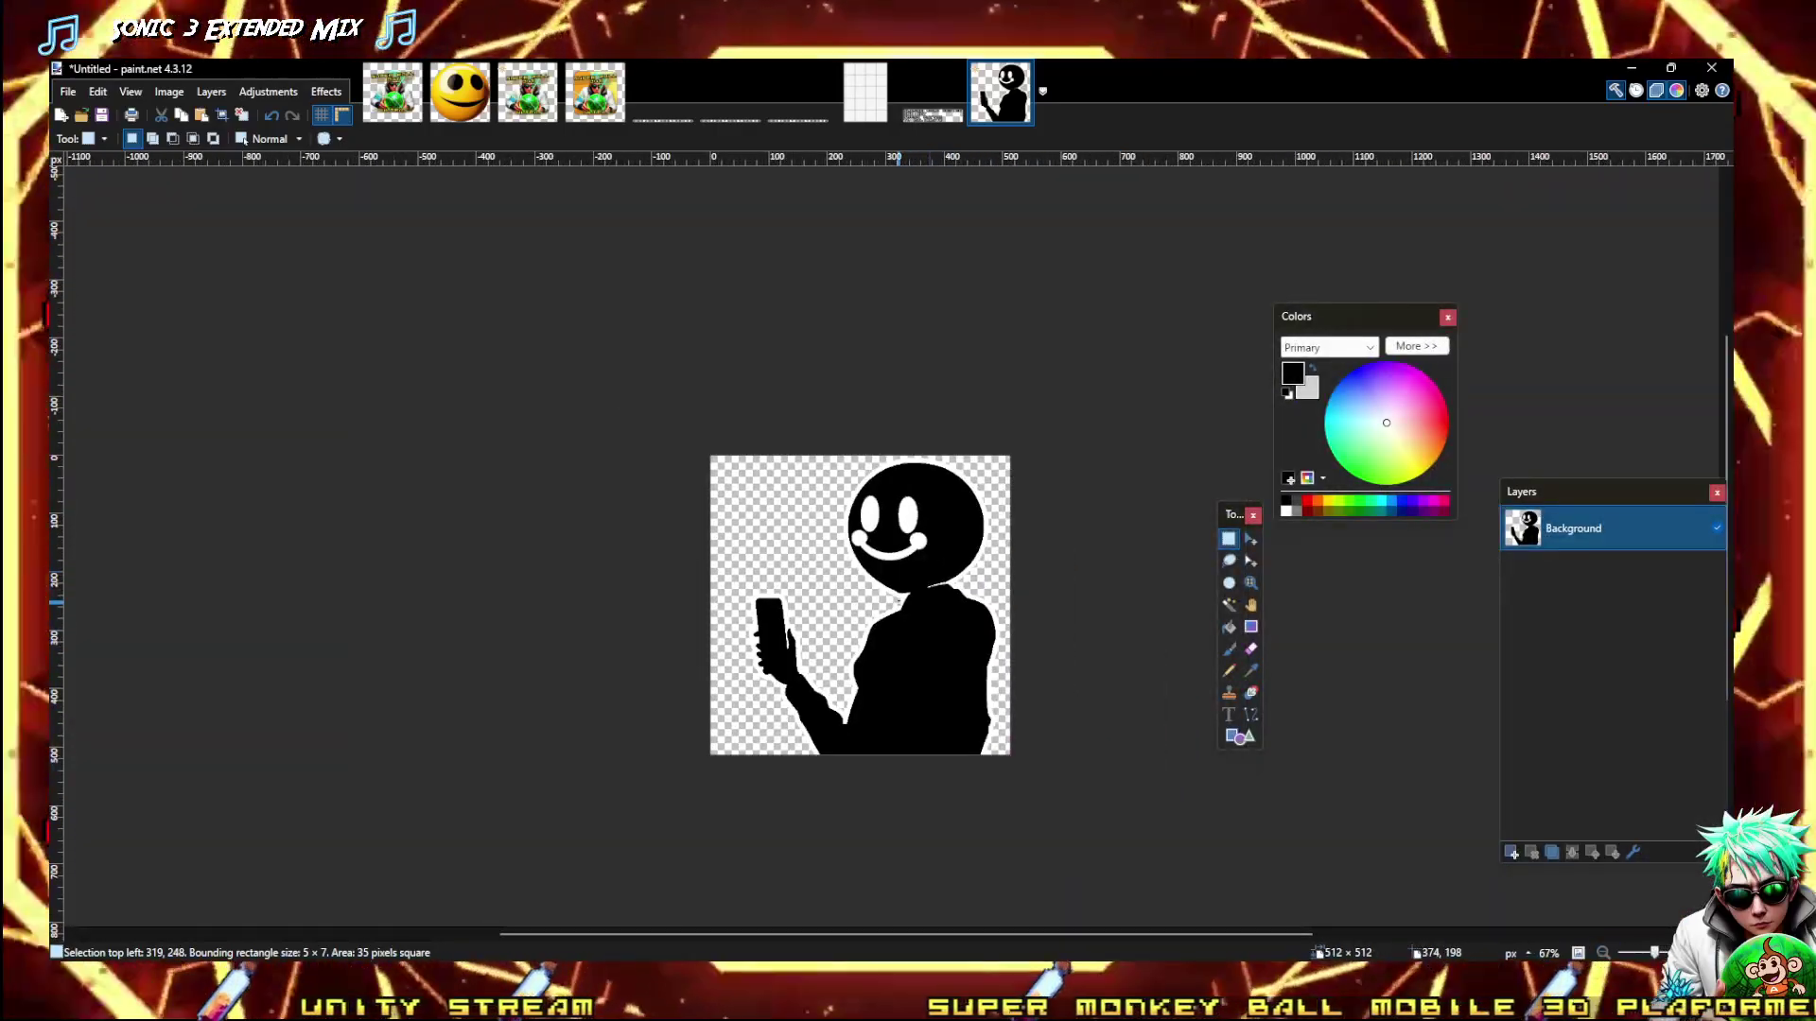
{"action": "scroll", "coordinate": [928, 572], "scroll_direction": "up", "scroll_amount": 3, "text": "ctrl"}
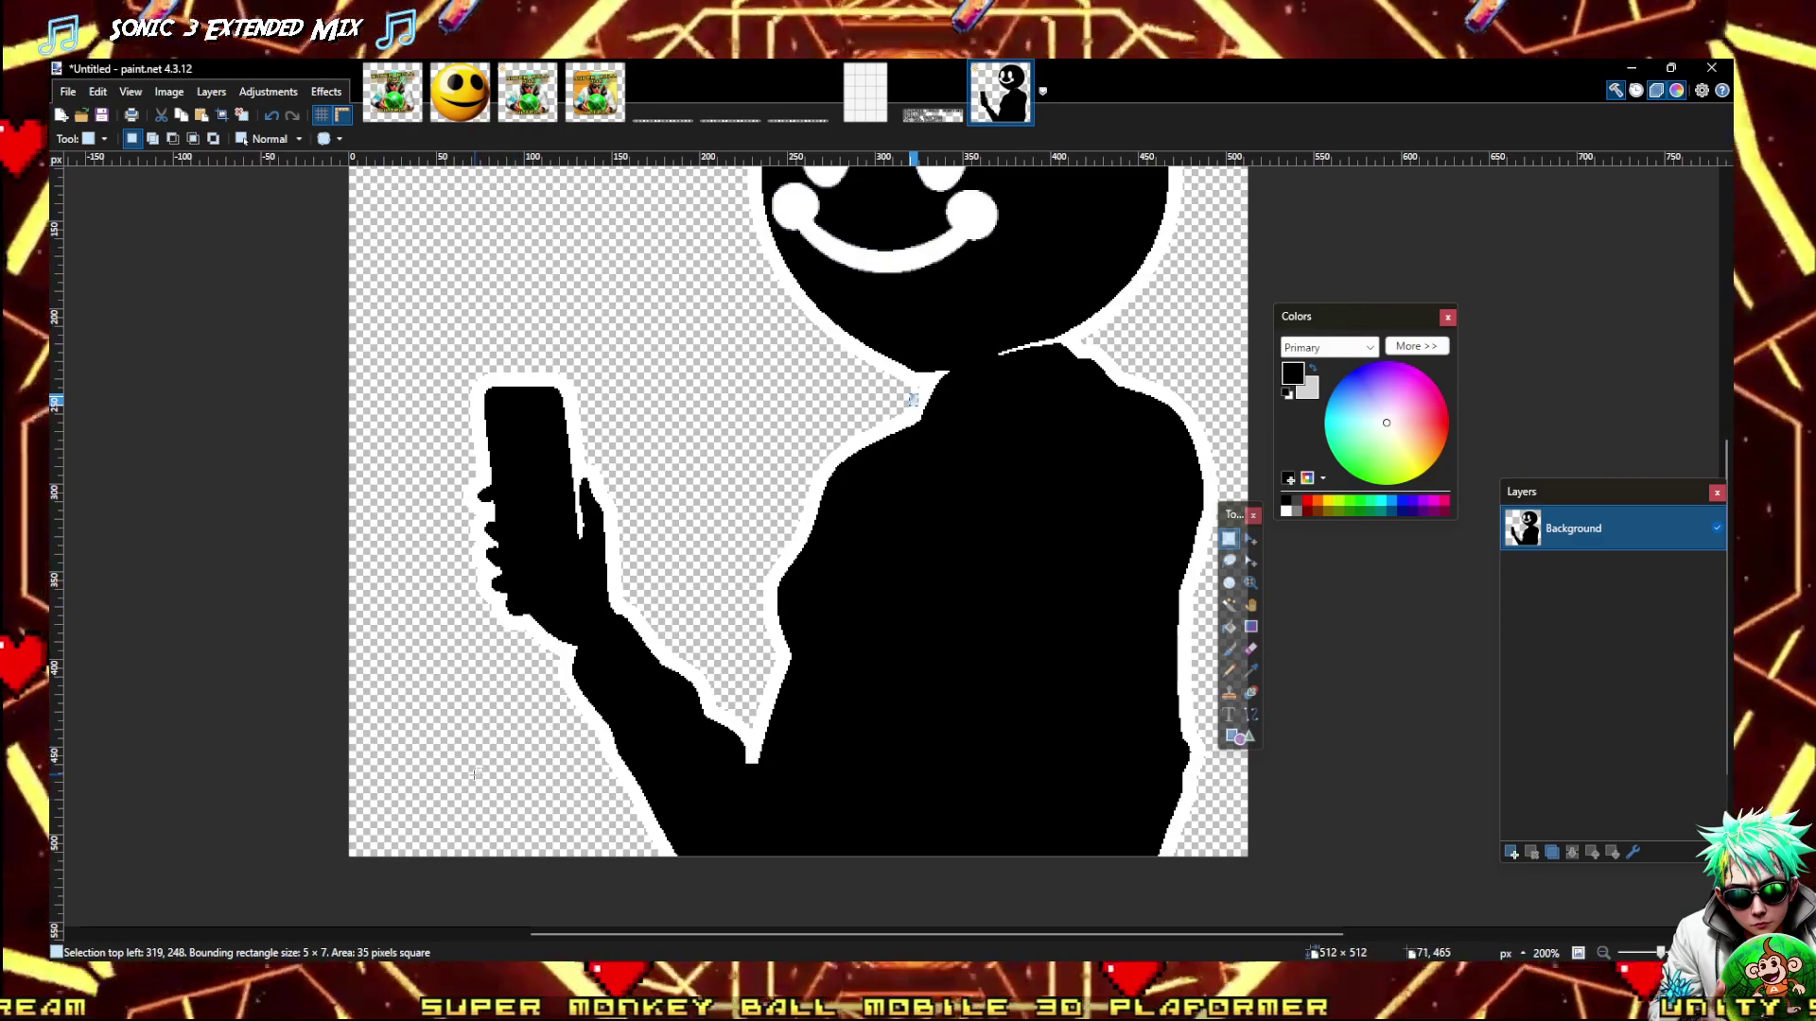
{"action": "mouse_move", "coordinate": [426, 974]}
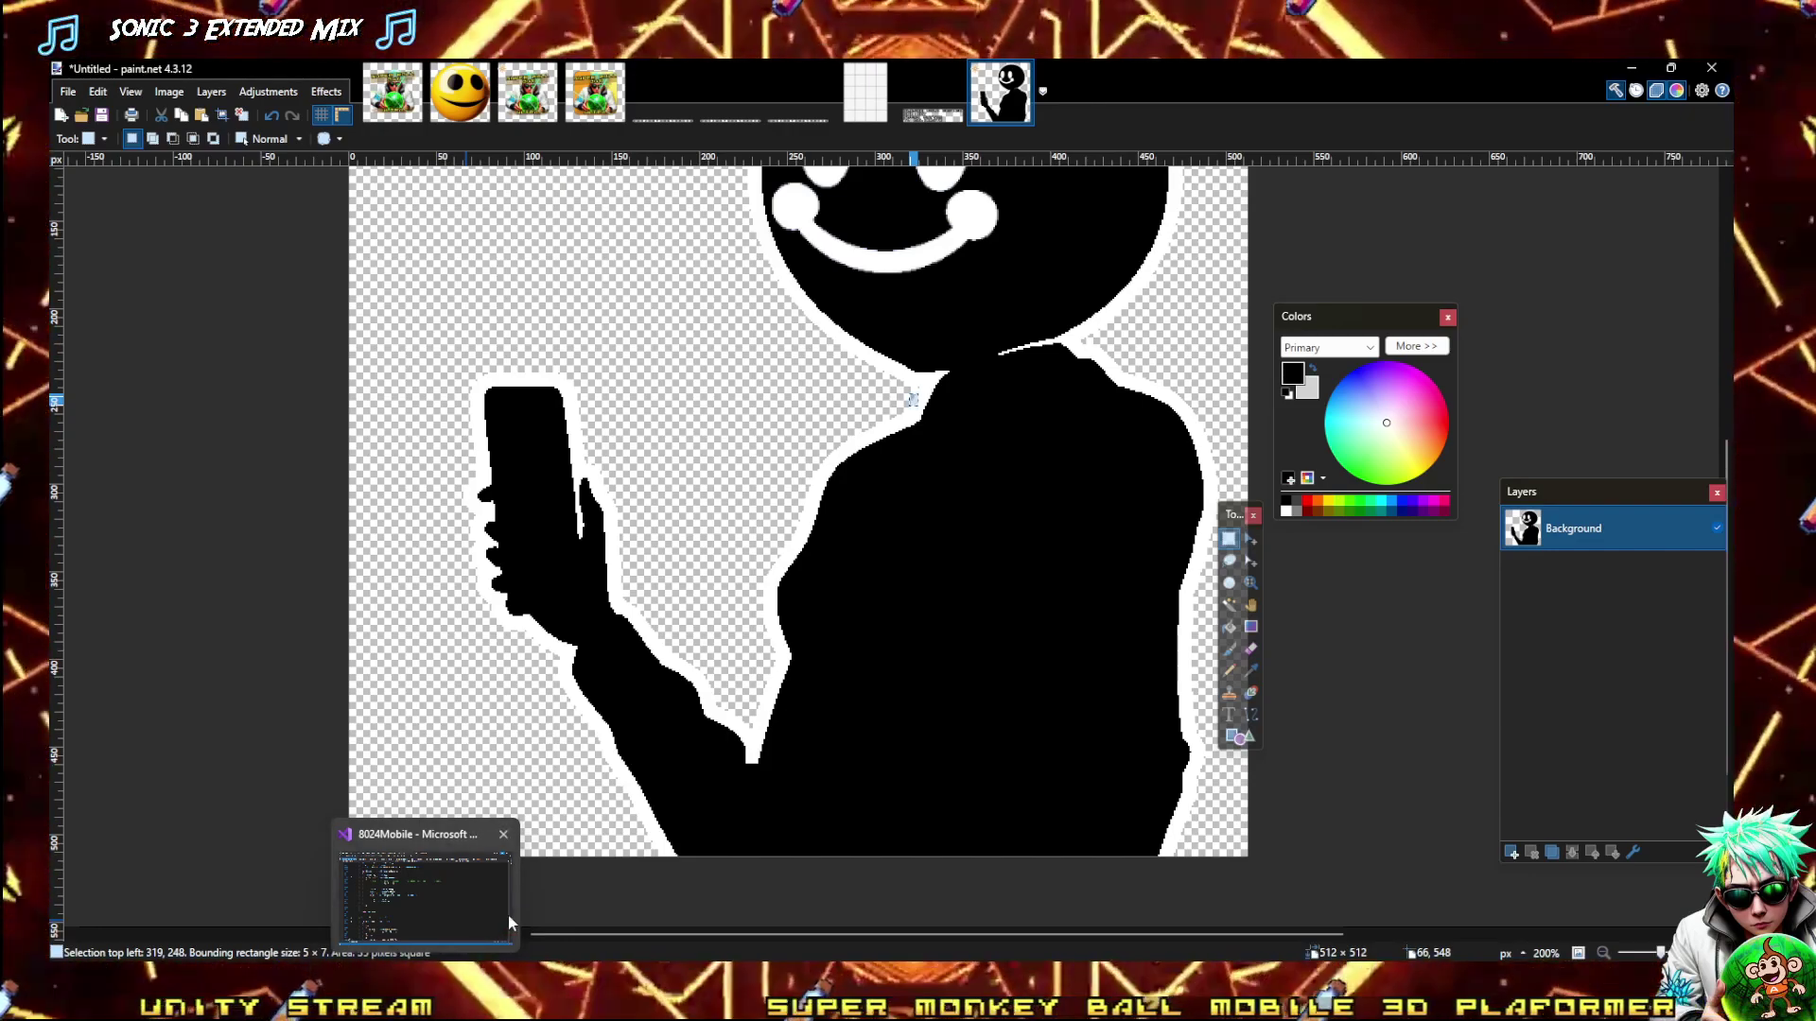
{"action": "scroll", "coordinate": [465, 454], "scroll_direction": "up", "scroll_amount": 3}
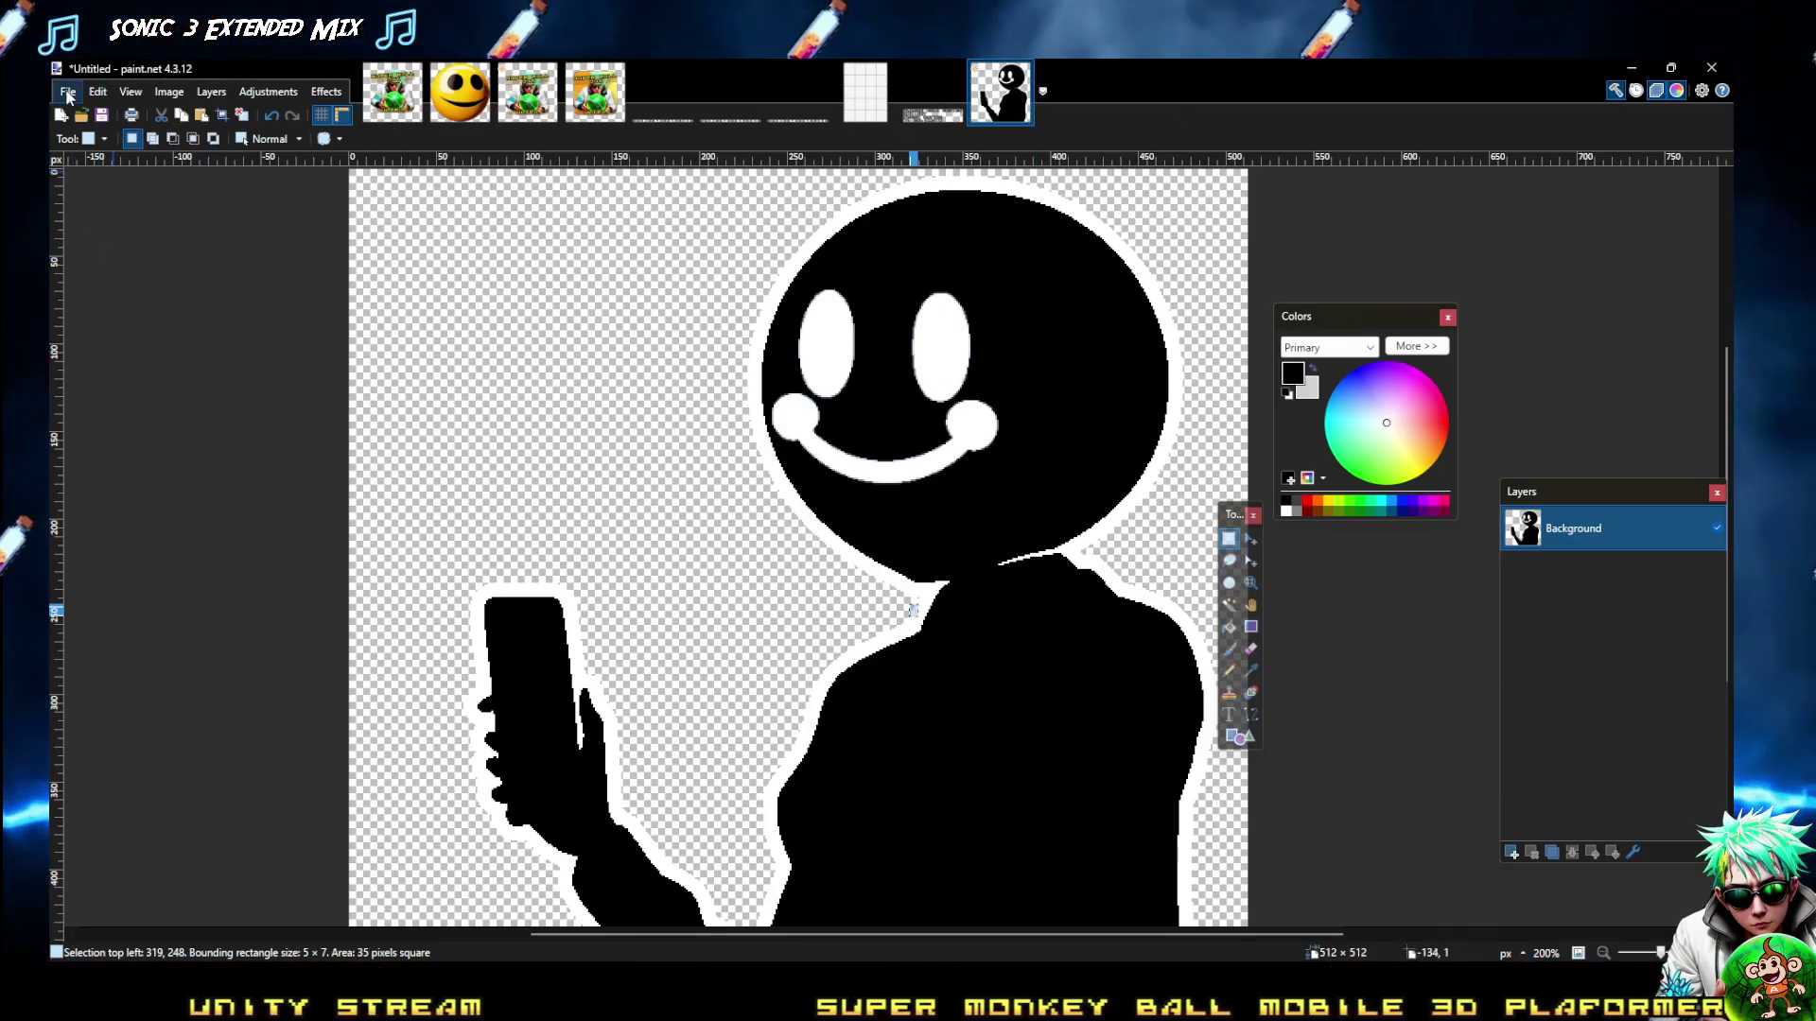
Zoom out to 67% and select the entire 512×512 image
{"action": "left_click", "coordinate": [68, 94]}
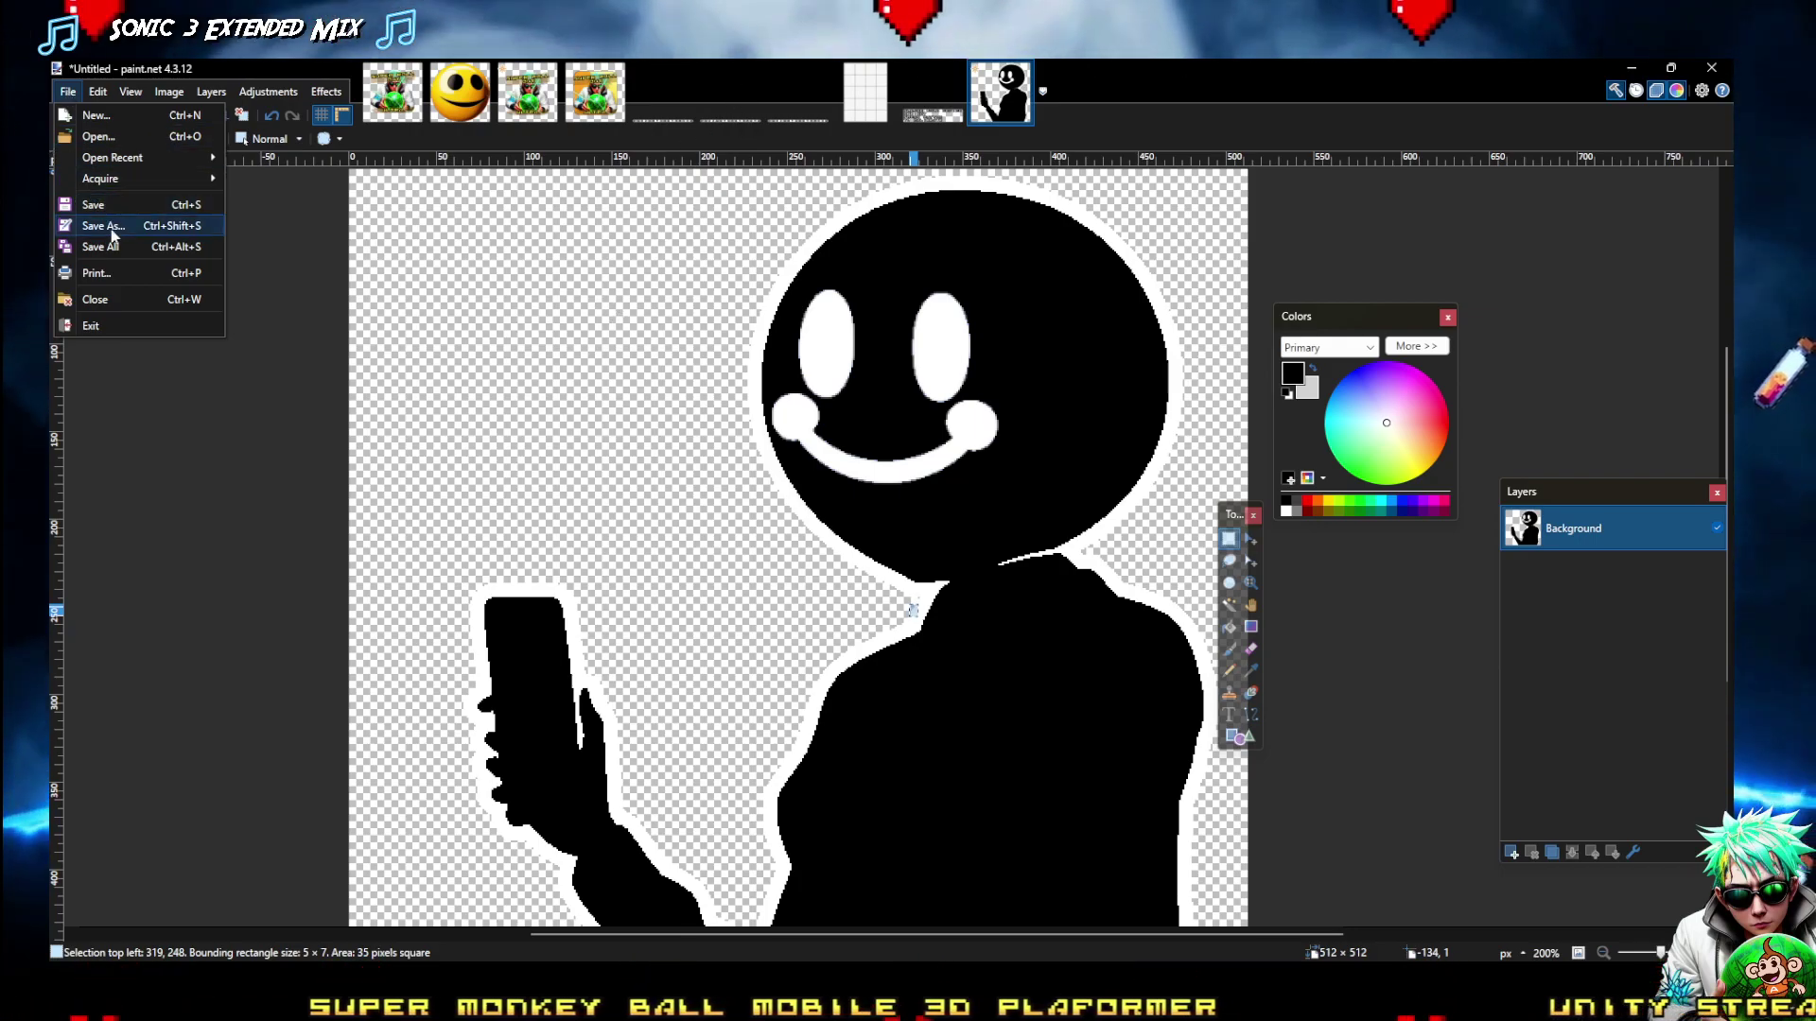
{"action": "key", "text": "Escape"}
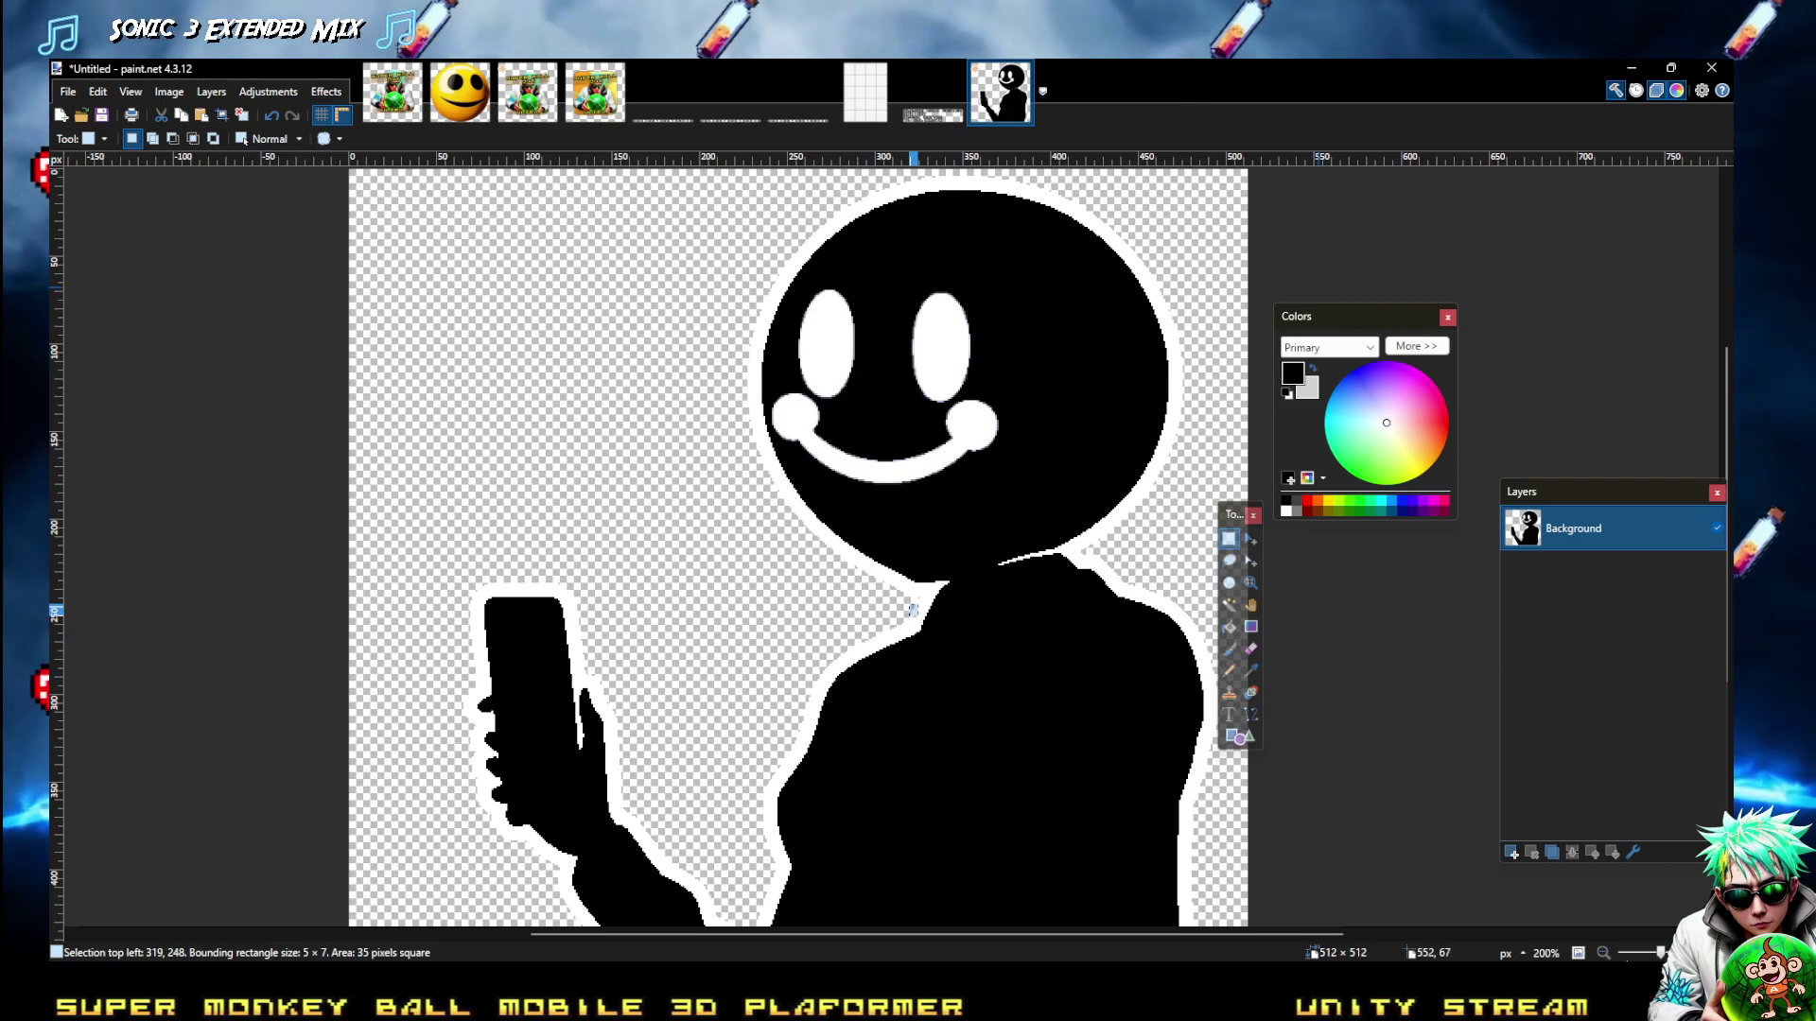
{"action": "scroll", "coordinate": [627, 564], "scroll_direction": "down", "scroll_amount": 5, "text": "ctrl"}
{"action": "key", "text": "ctrl+a"}
Resize the image to 256 × 265 pixels with aspect ratio unlocked
{"action": "left_click", "coordinate": [169, 92]}
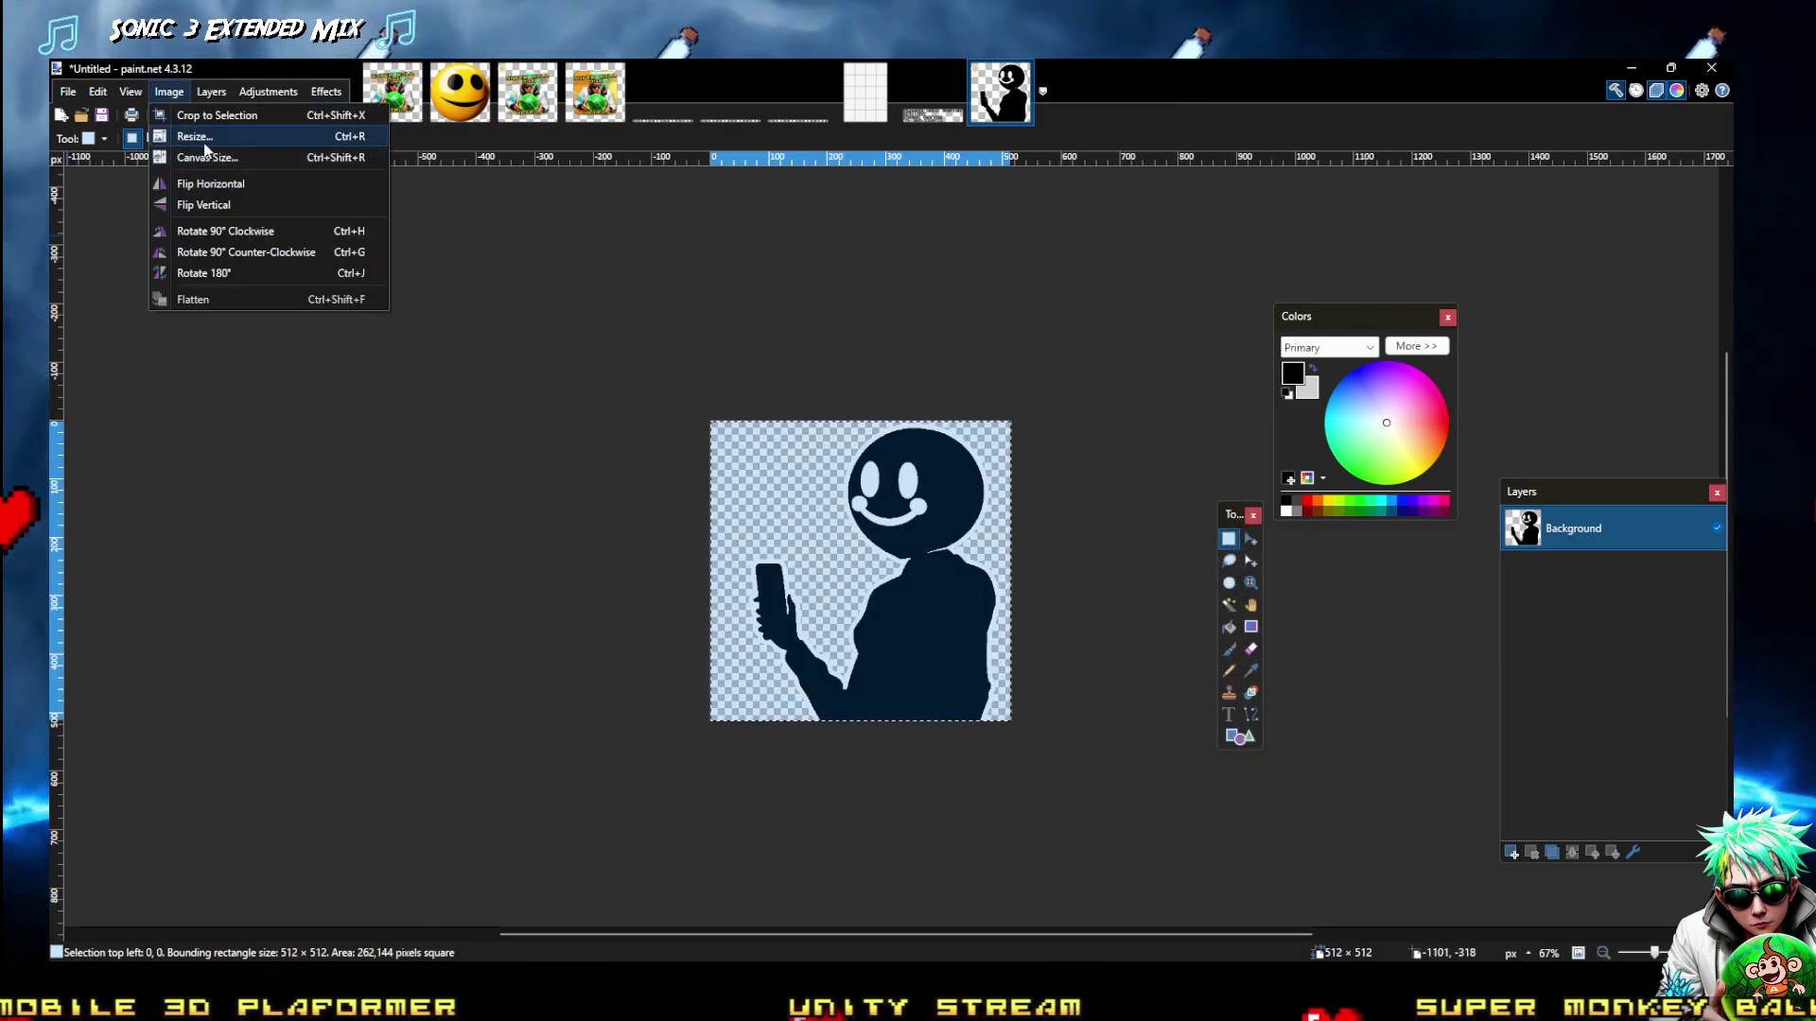
{"action": "left_click", "coordinate": [193, 136]}
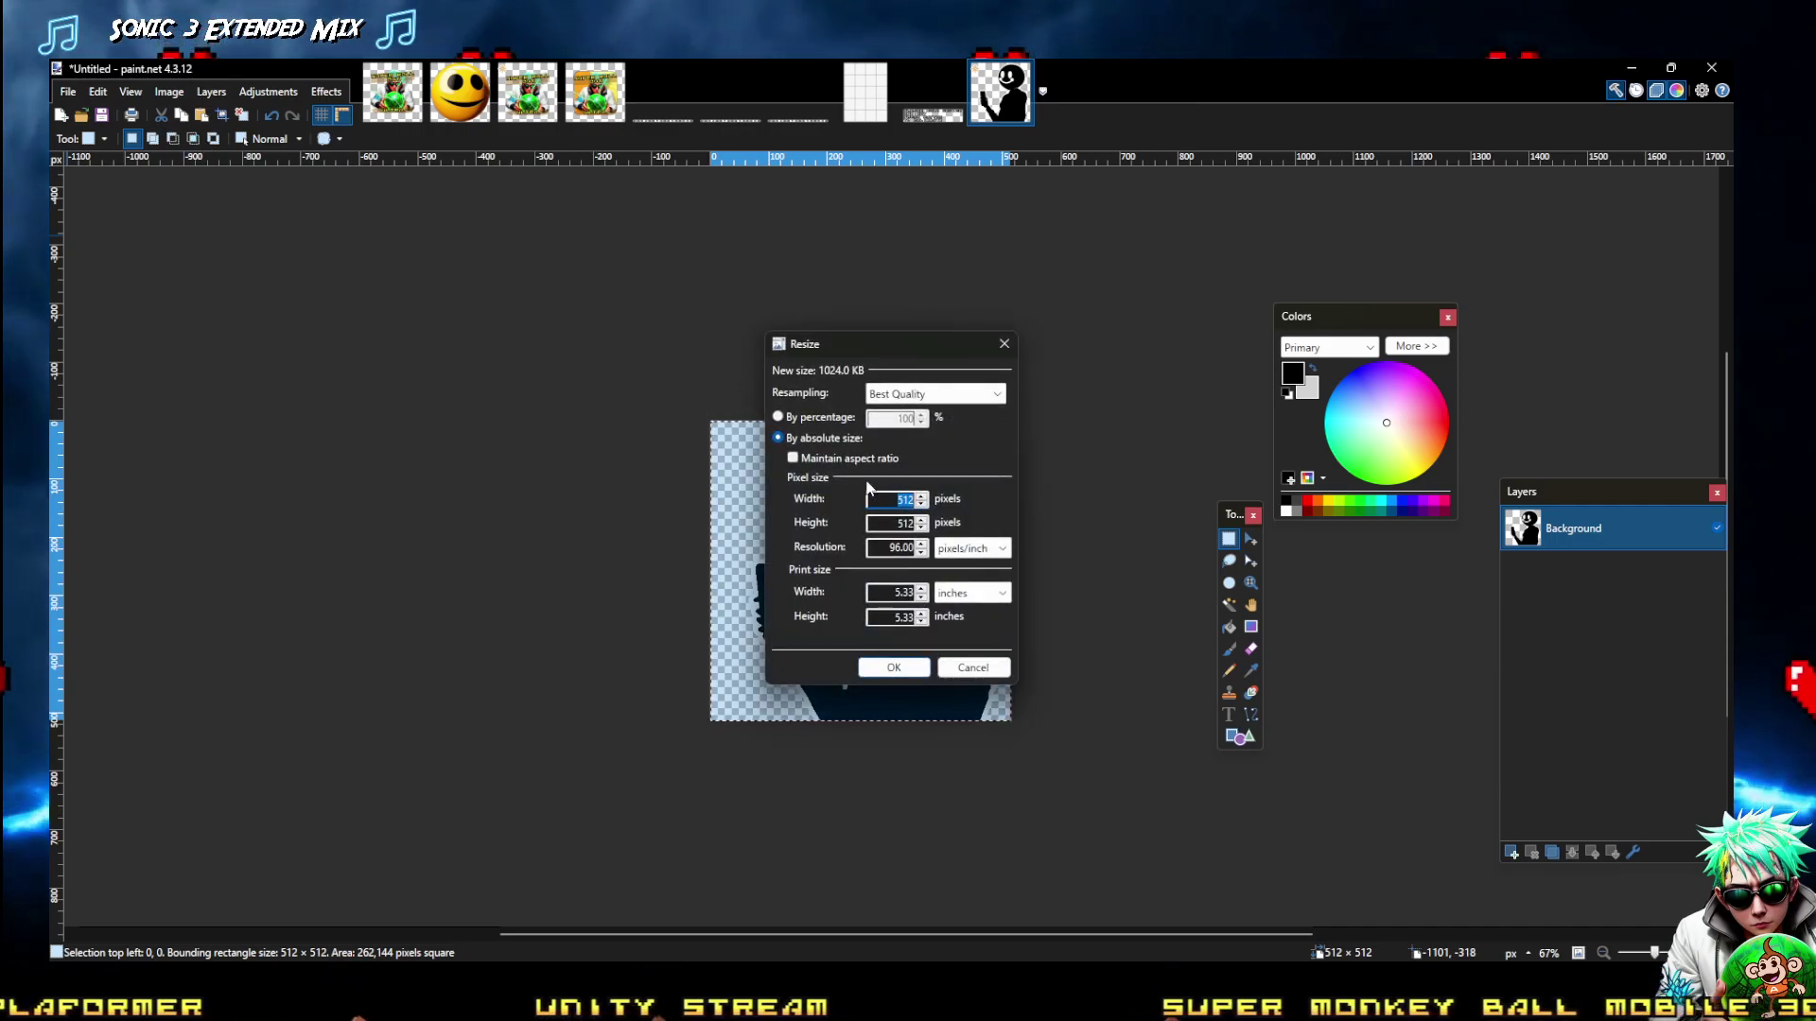
{"action": "type", "text": "256"}
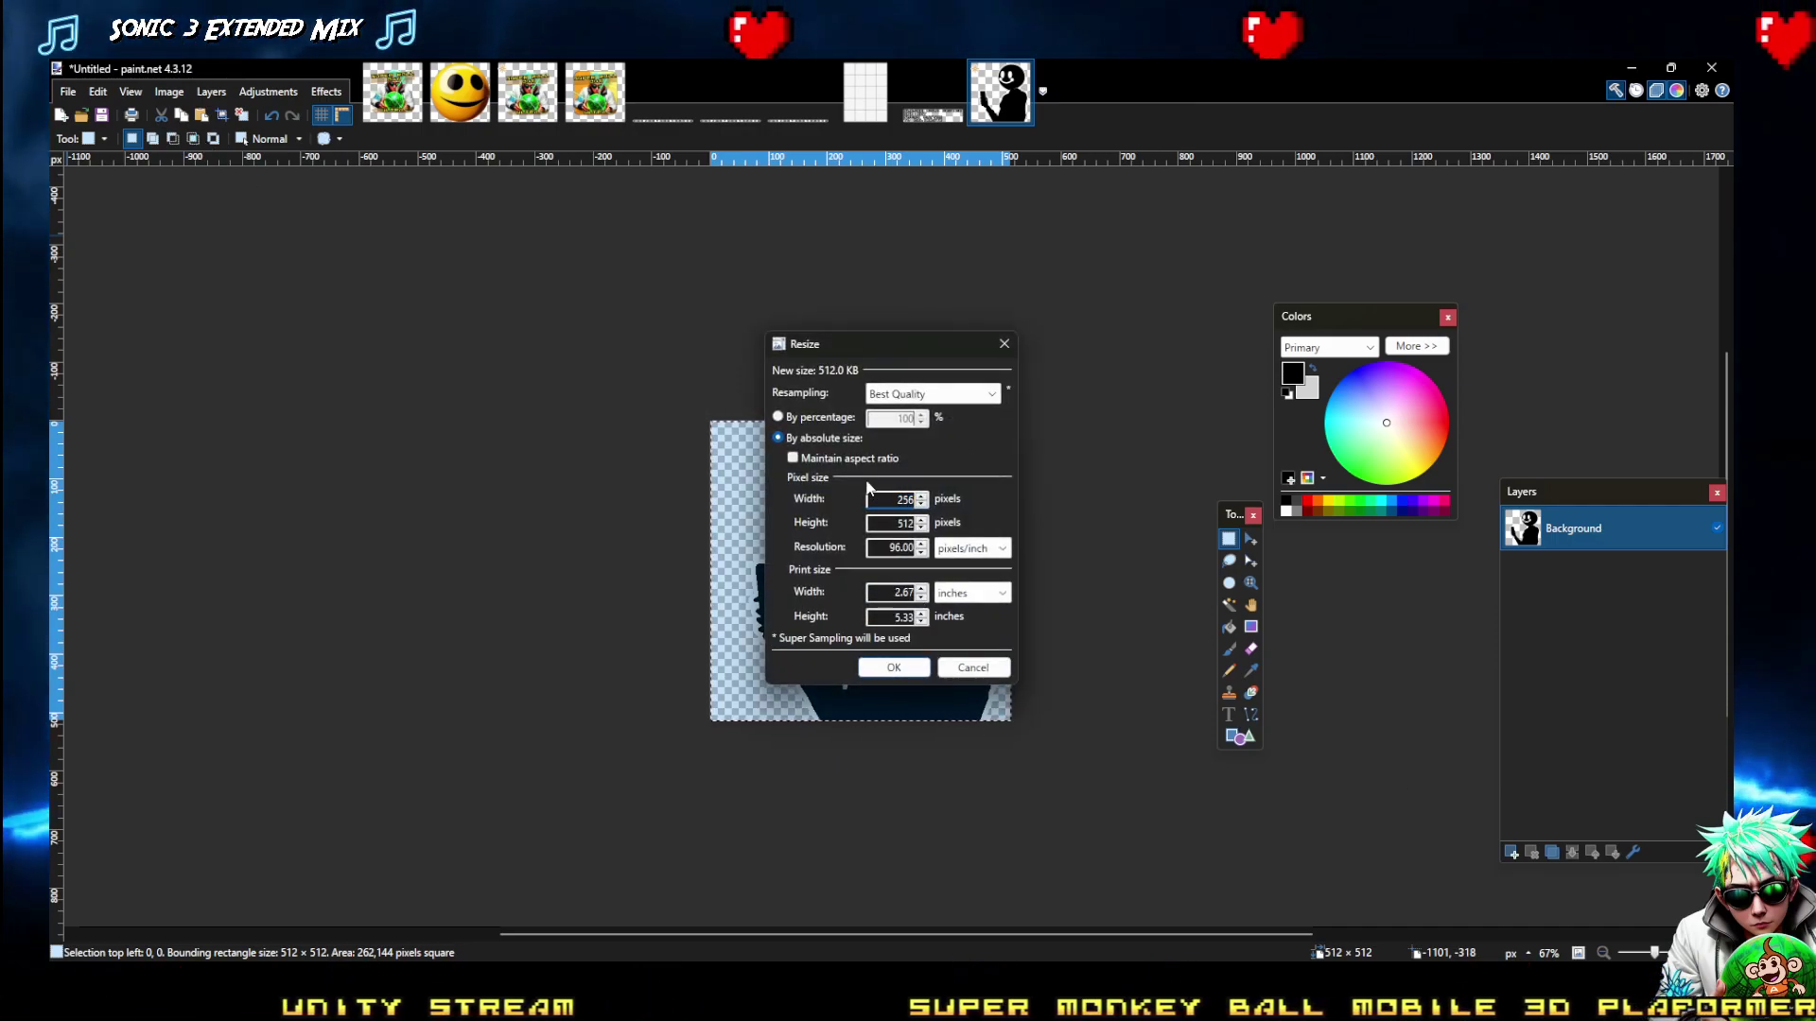
{"action": "key", "text": "Tab"}
{"action": "type", "text": "265"}
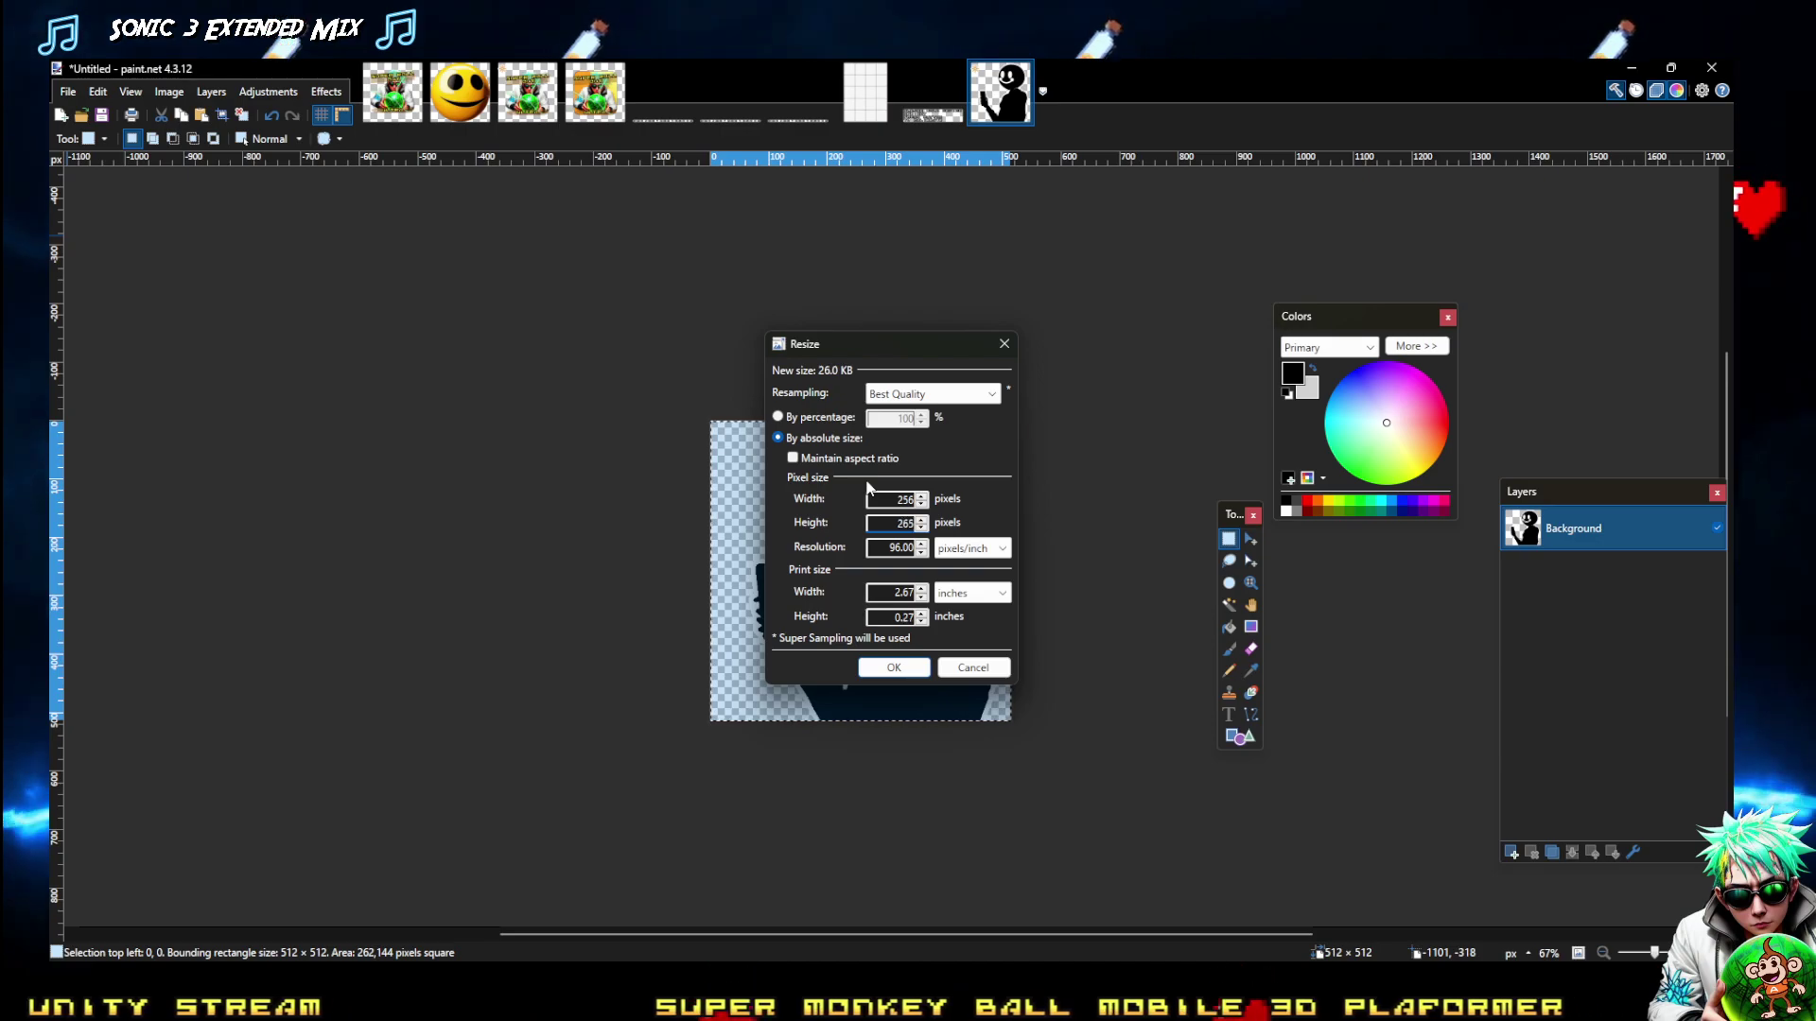
{"action": "left_click", "coordinate": [892, 668]}
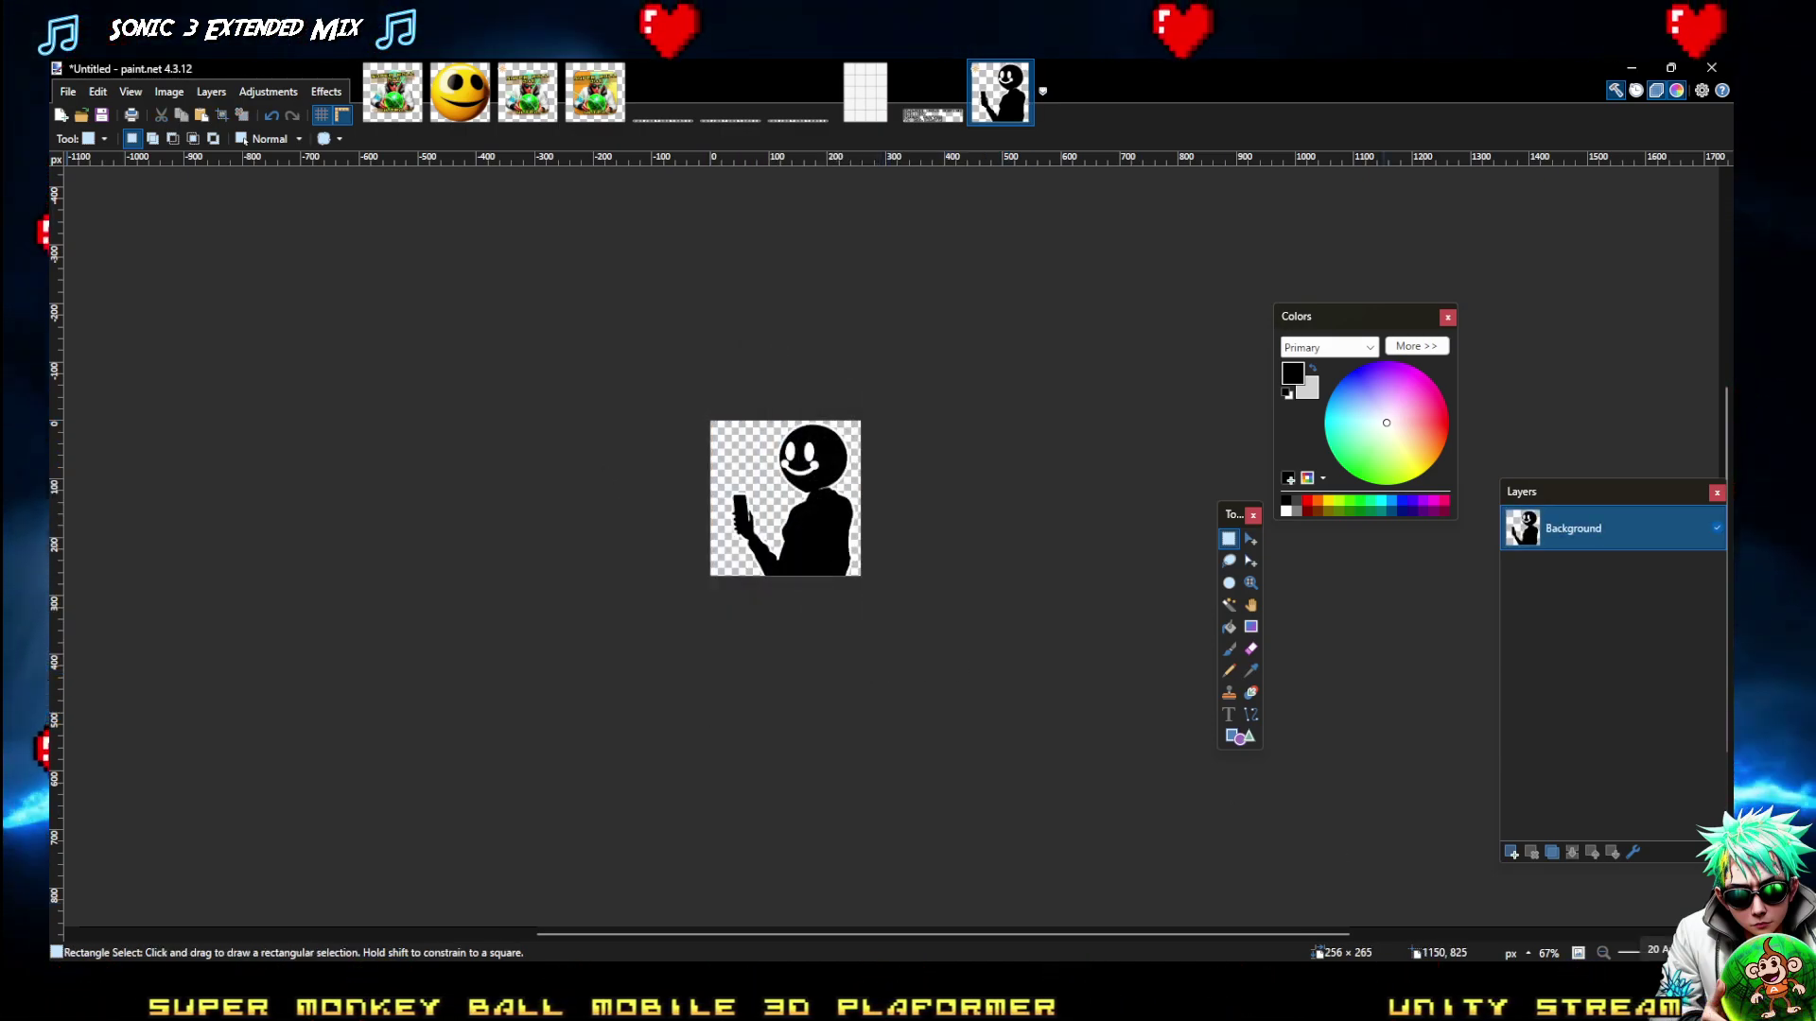
{"action": "key", "text": "ctrl+s"}
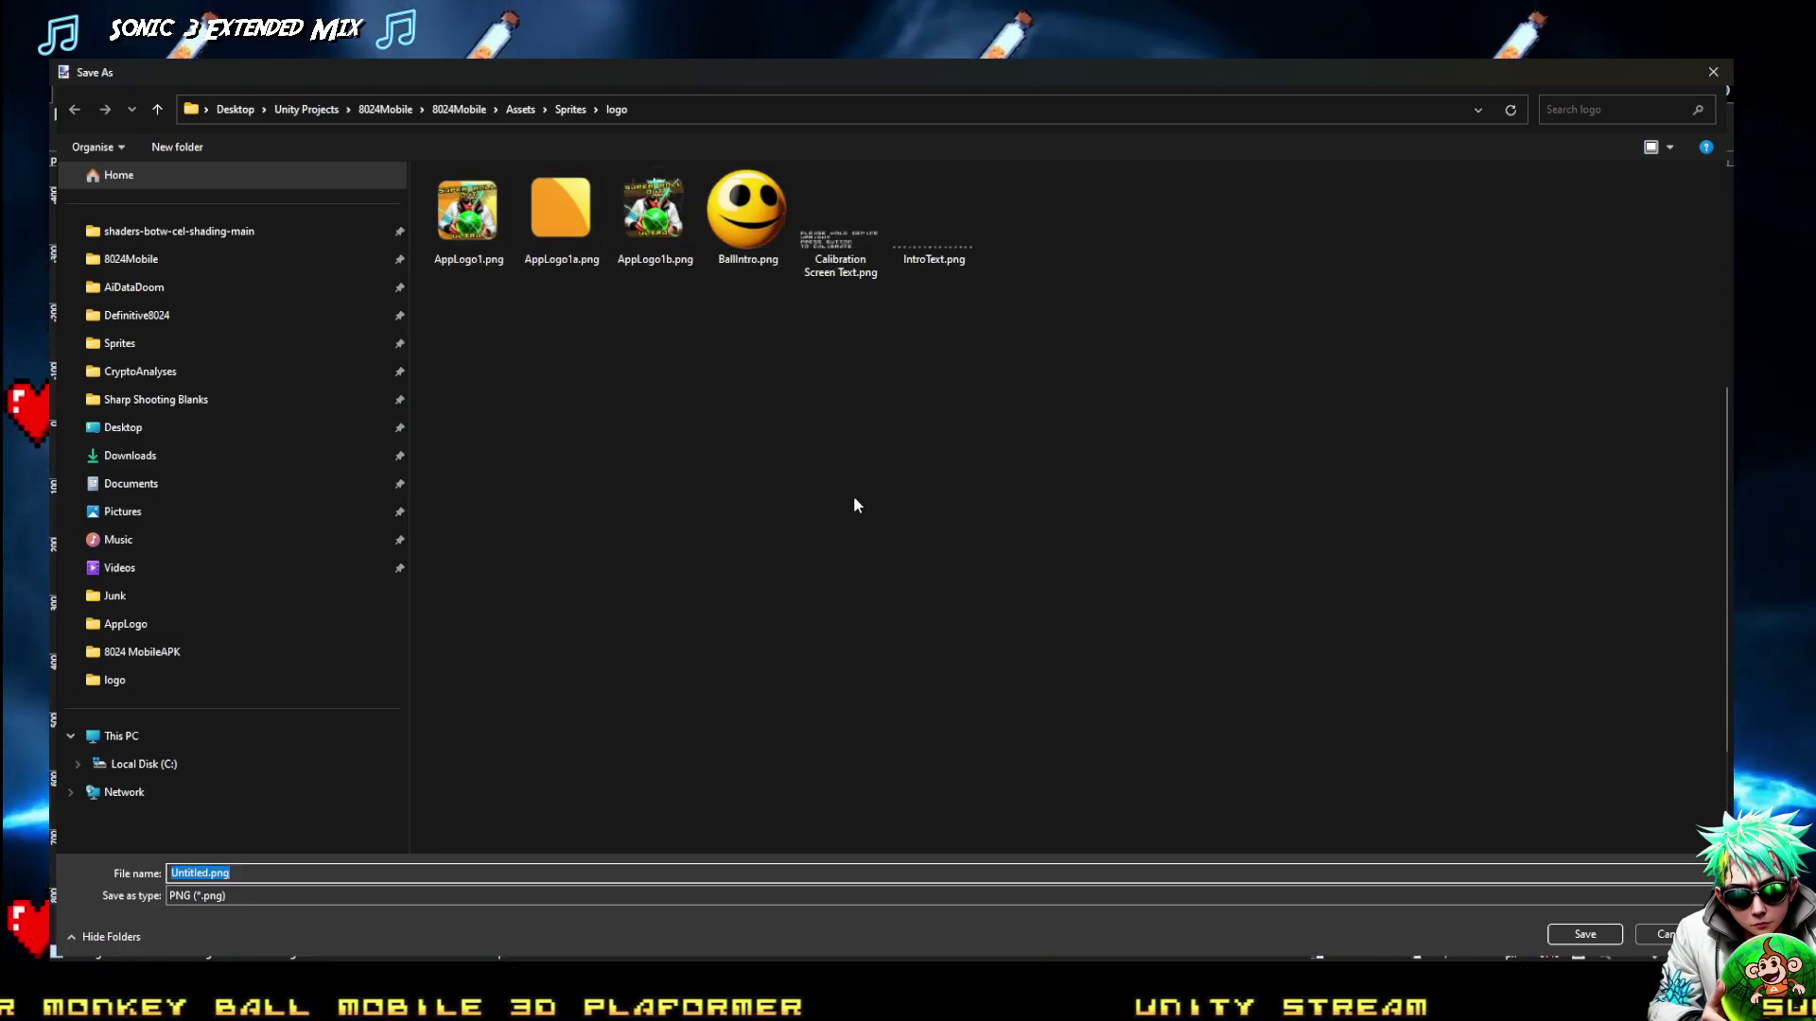
Save the image as CaliMan.png in Assets/Sprites/logo, confirming the PNG settings
{"action": "type", "text": "Ca"}
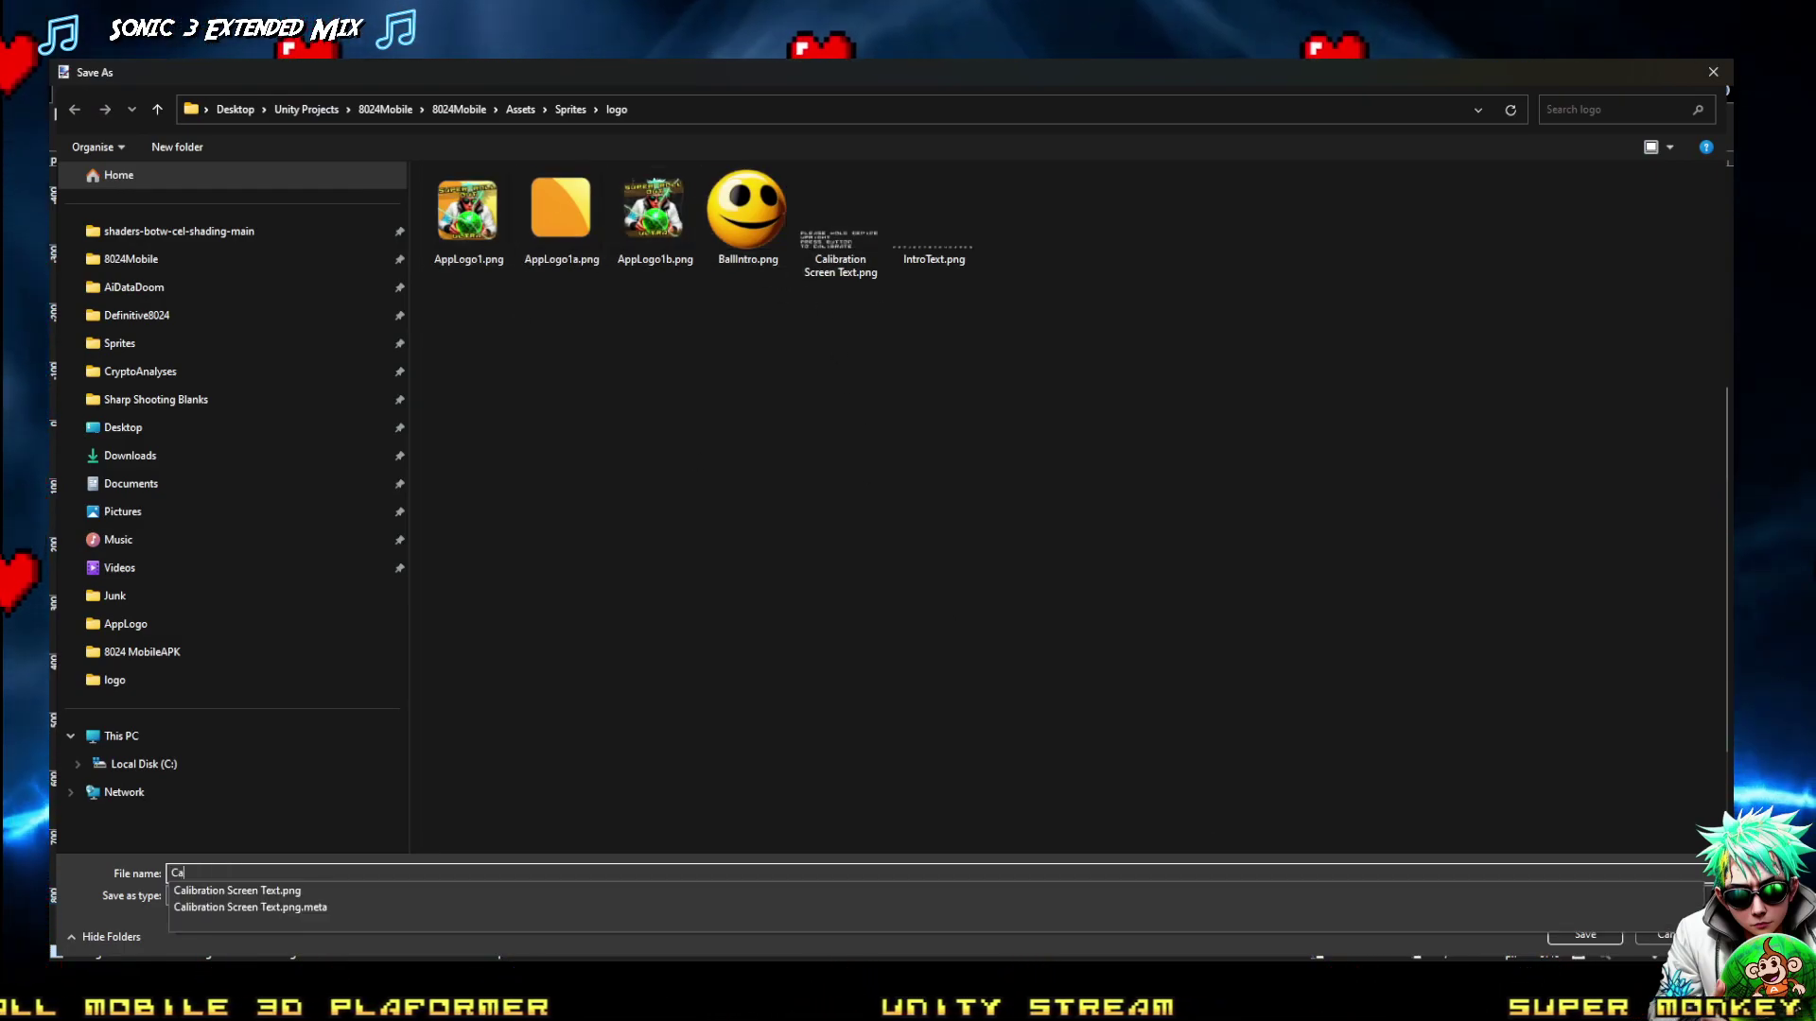
{"action": "type", "text": "l"}
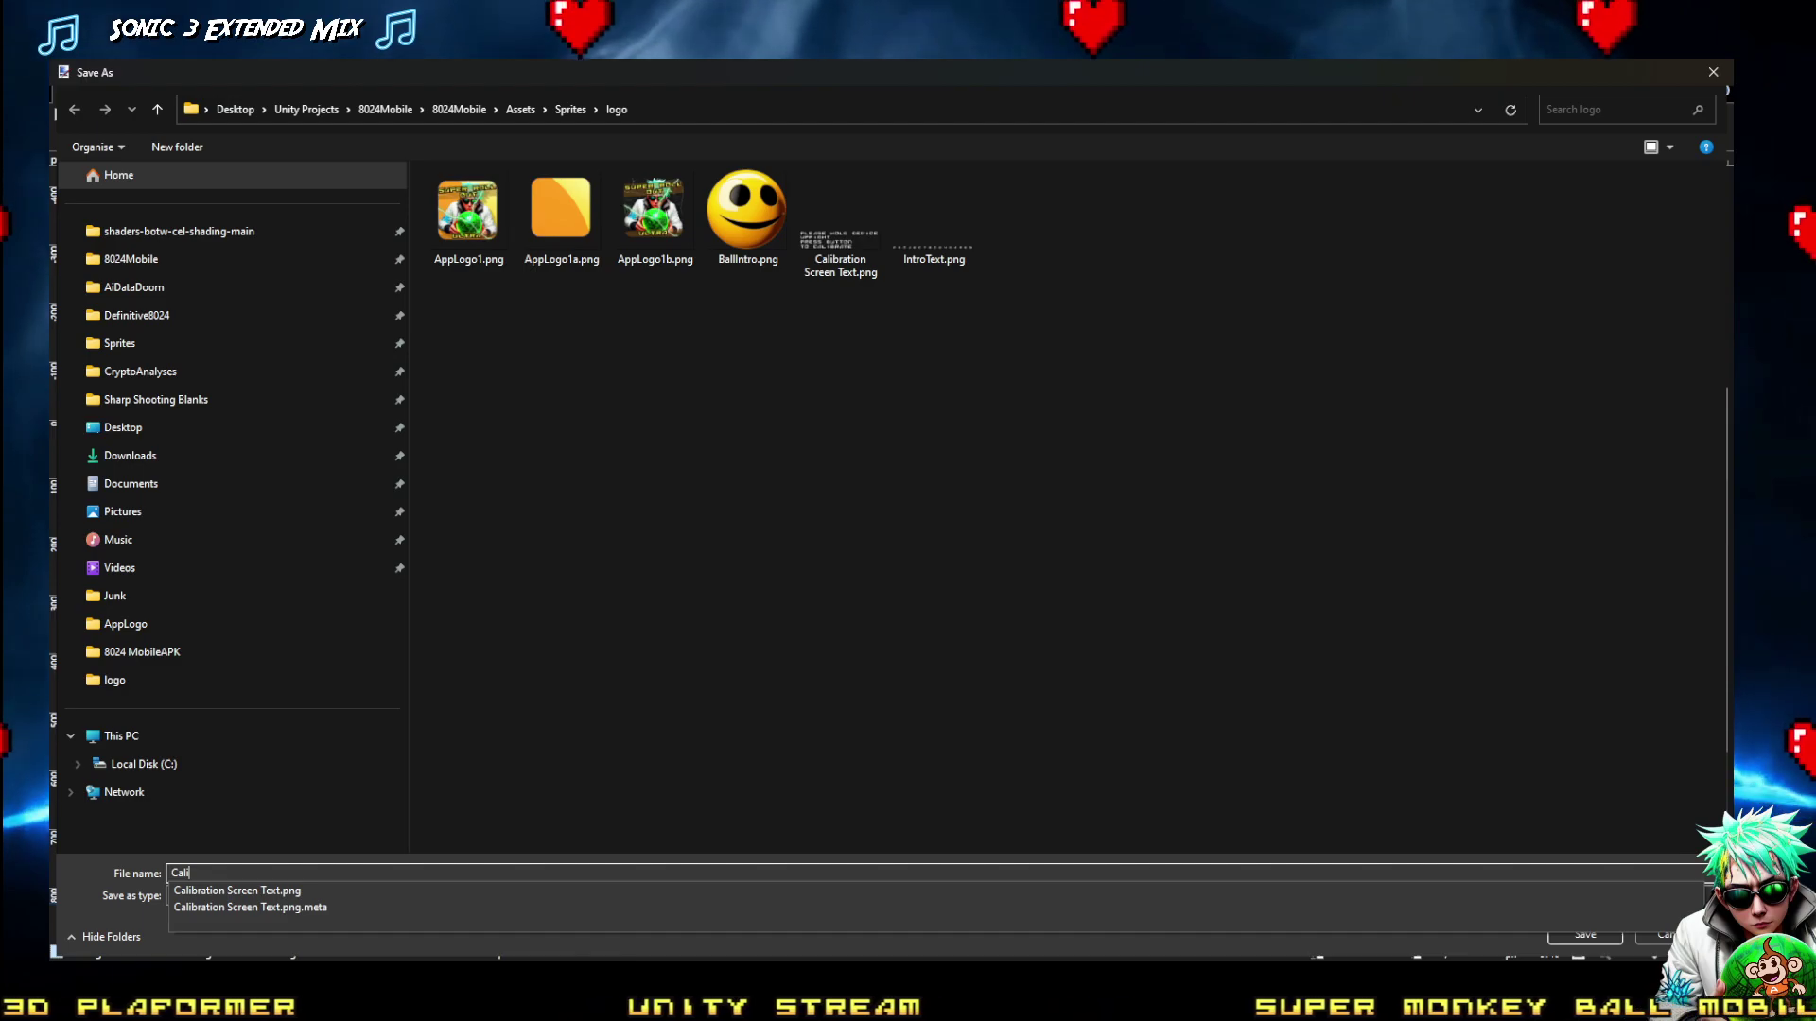
{"action": "type", "text": "iMa n"}
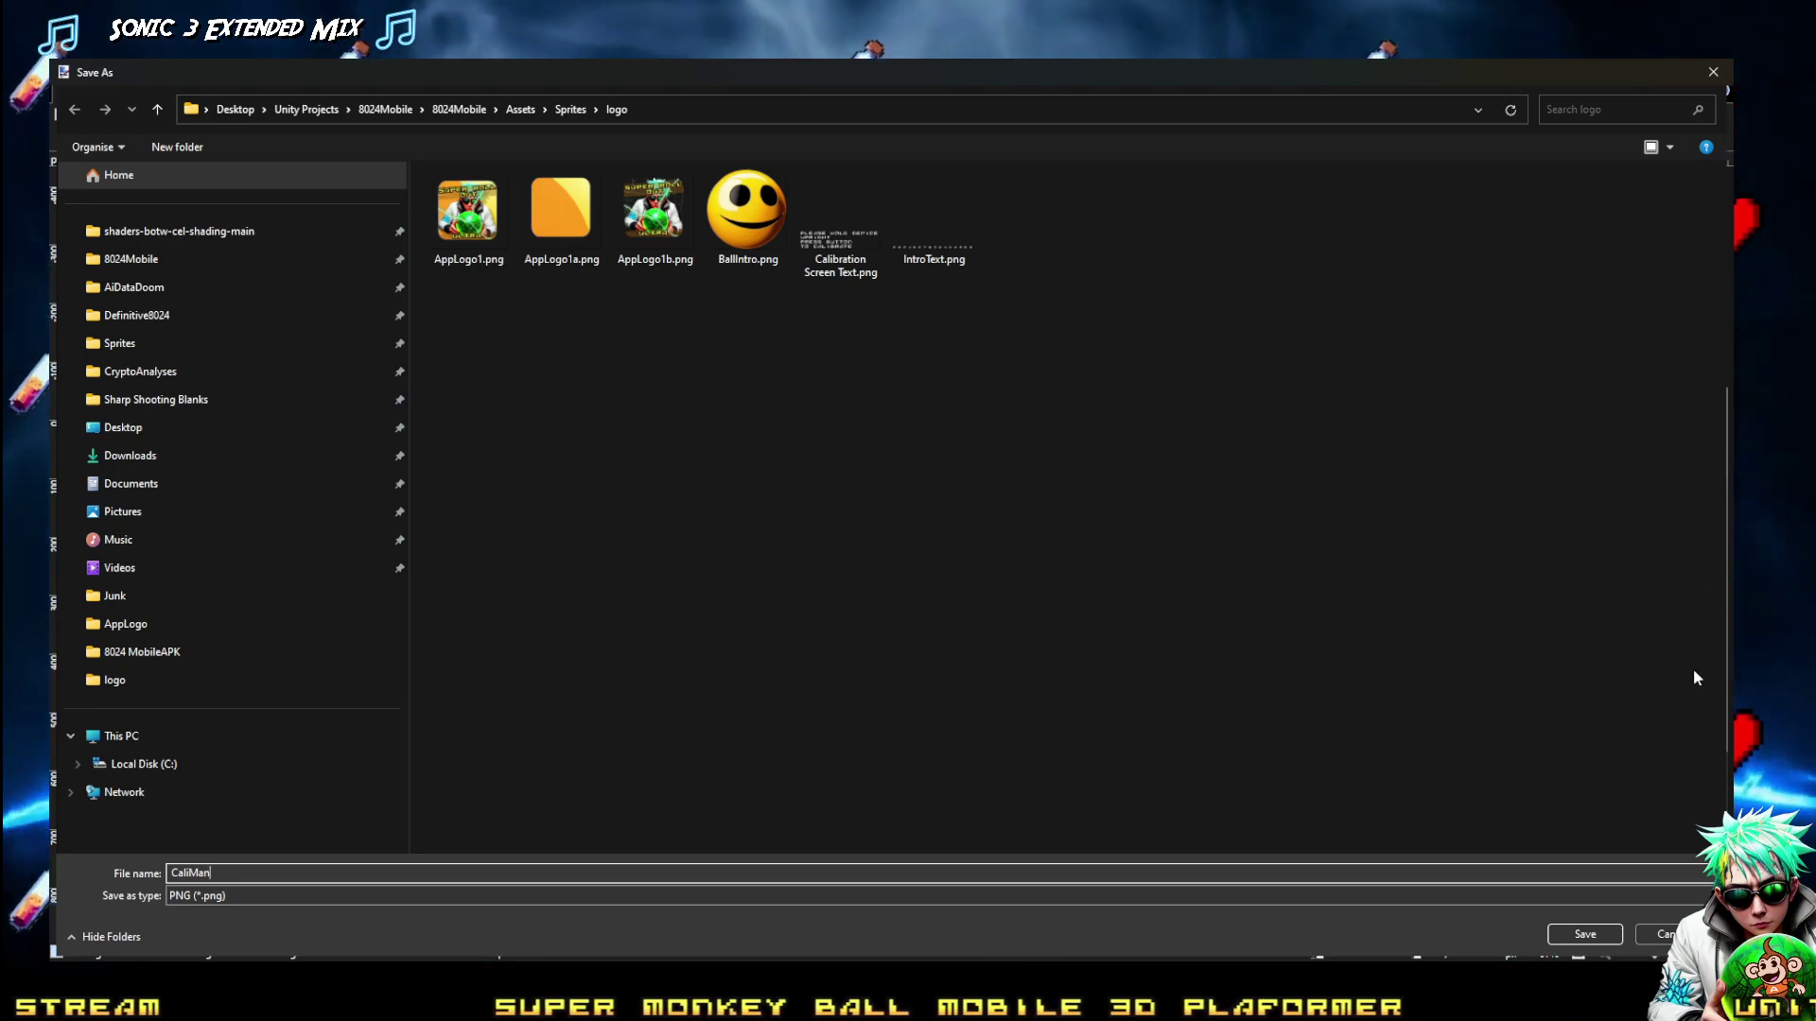
{"action": "left_click", "coordinate": [1585, 934]}
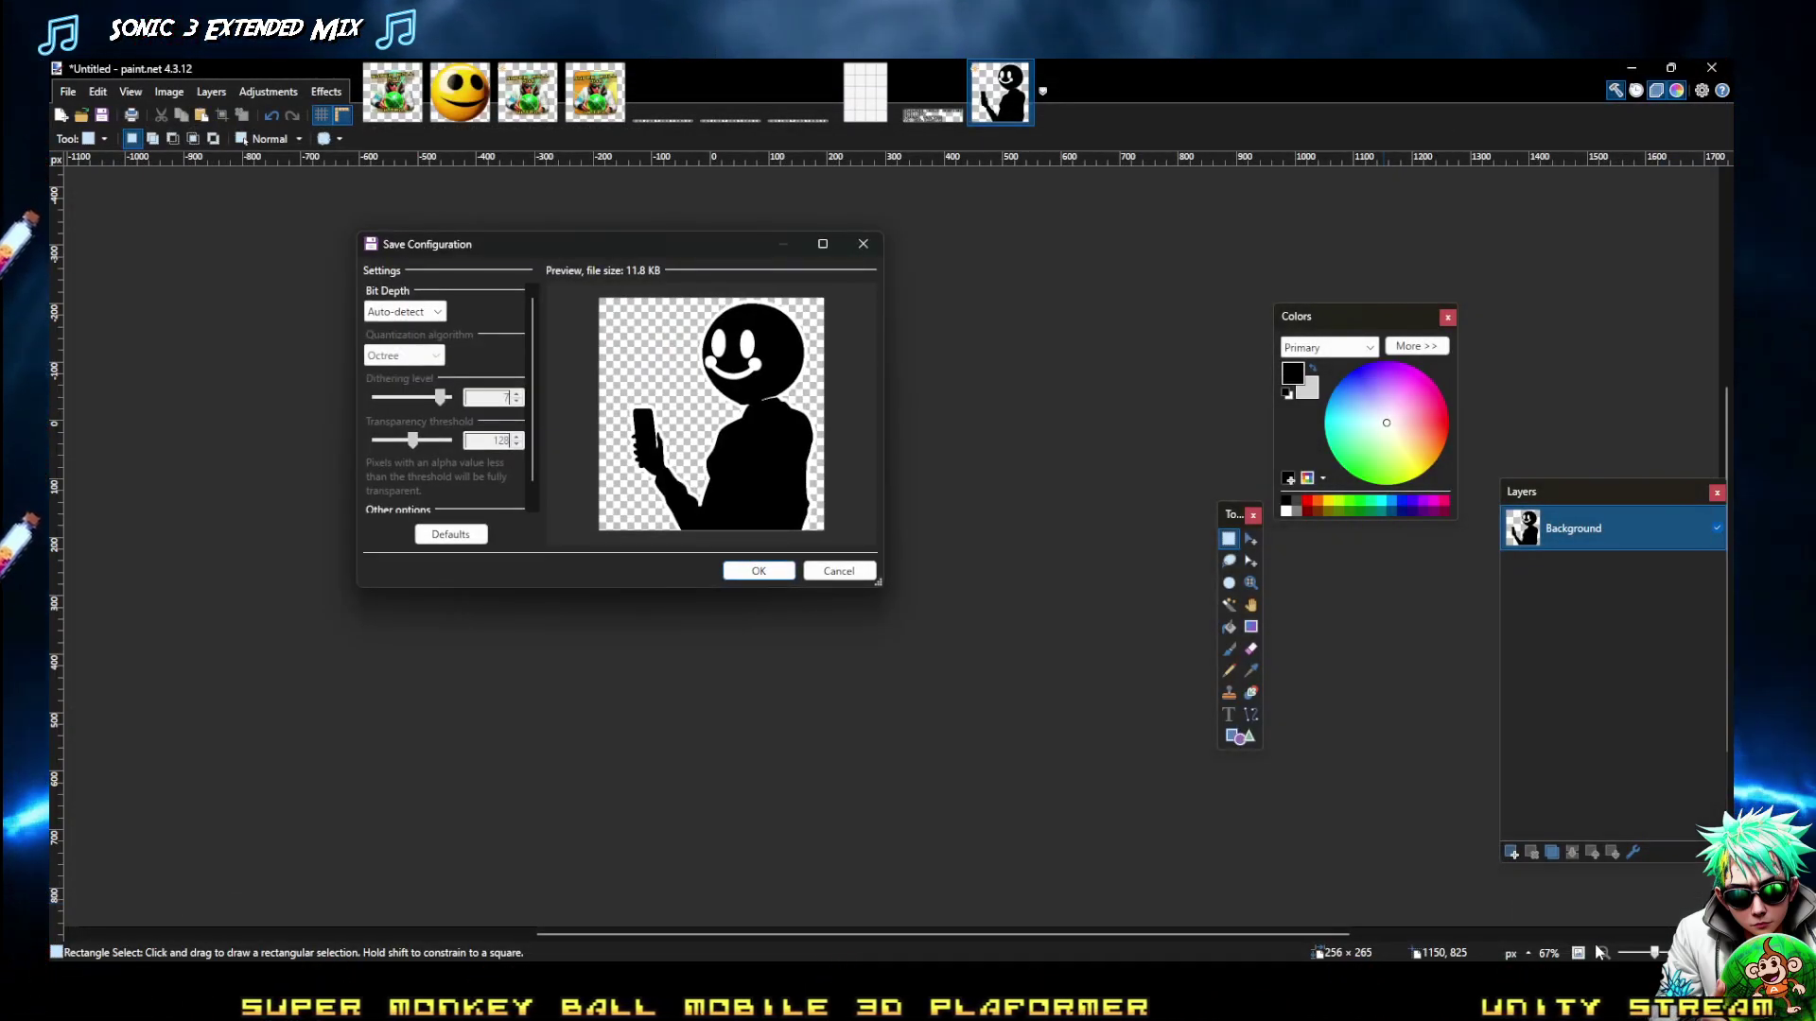
{"action": "left_click", "coordinate": [757, 571]}
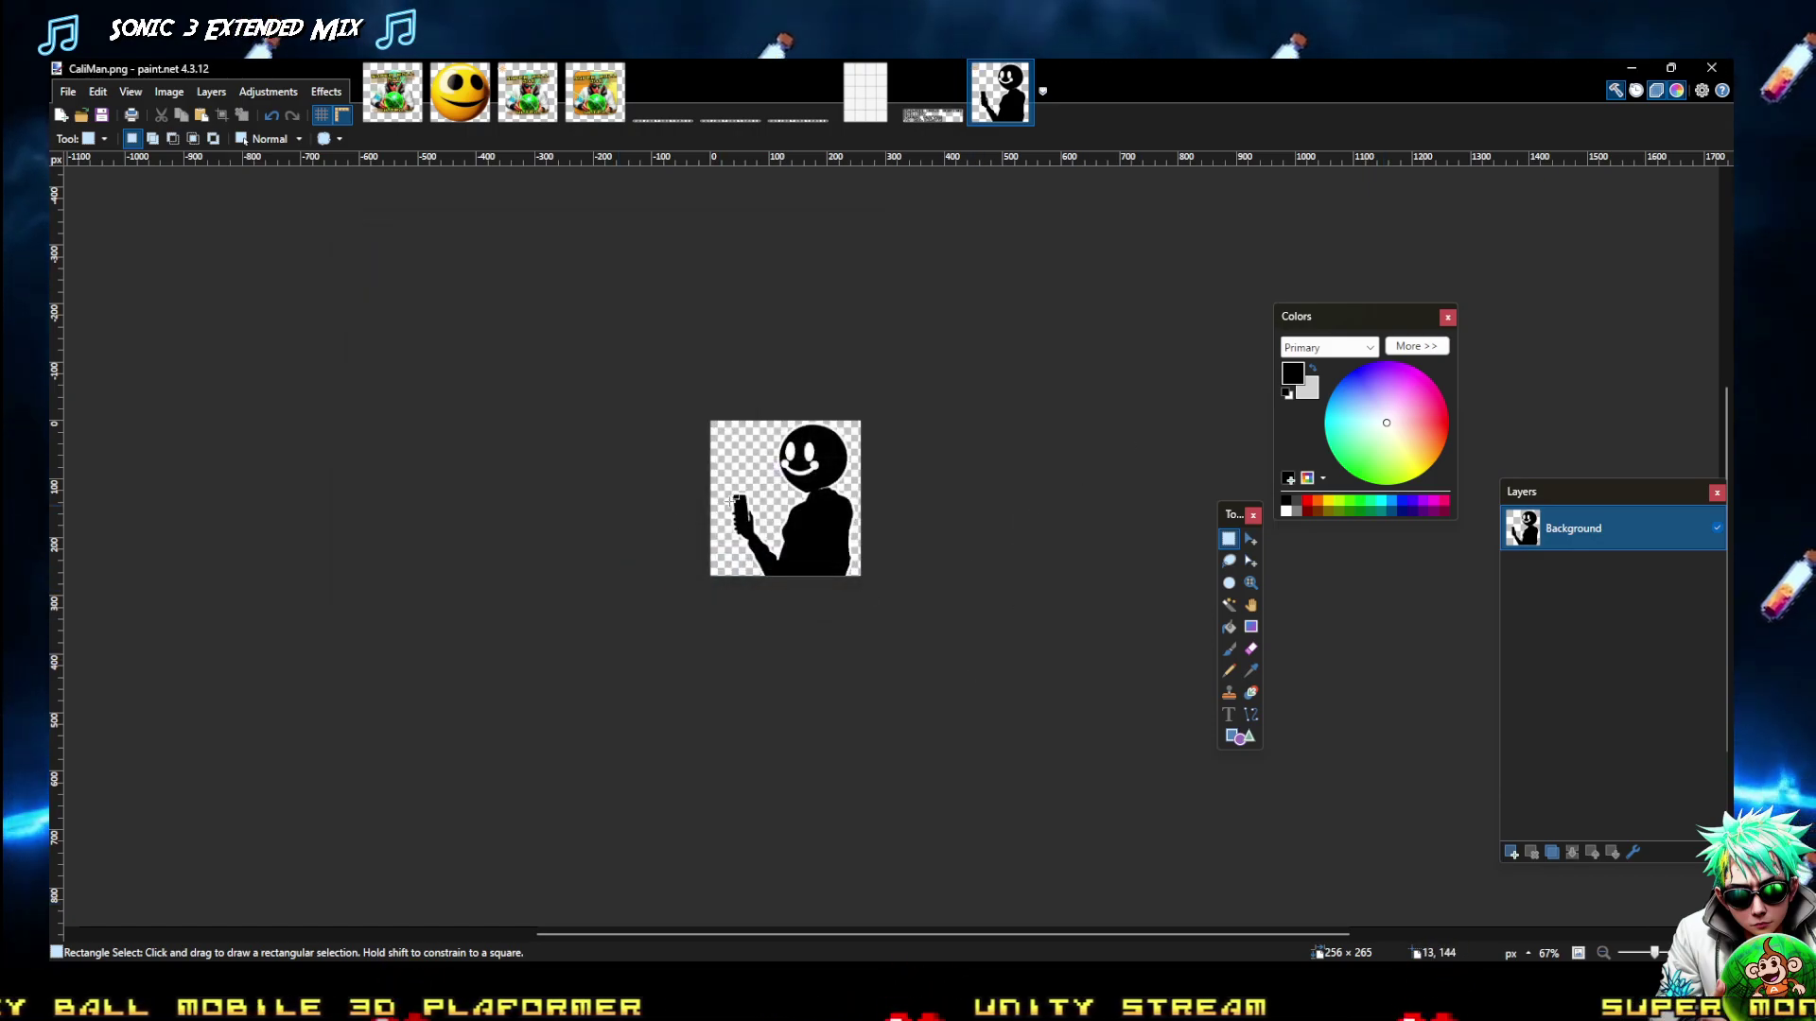
Minimise the image editor and Firefox, then switch back to the Unity editor with 08IntroNew
{"action": "left_click", "coordinate": [1625, 68]}
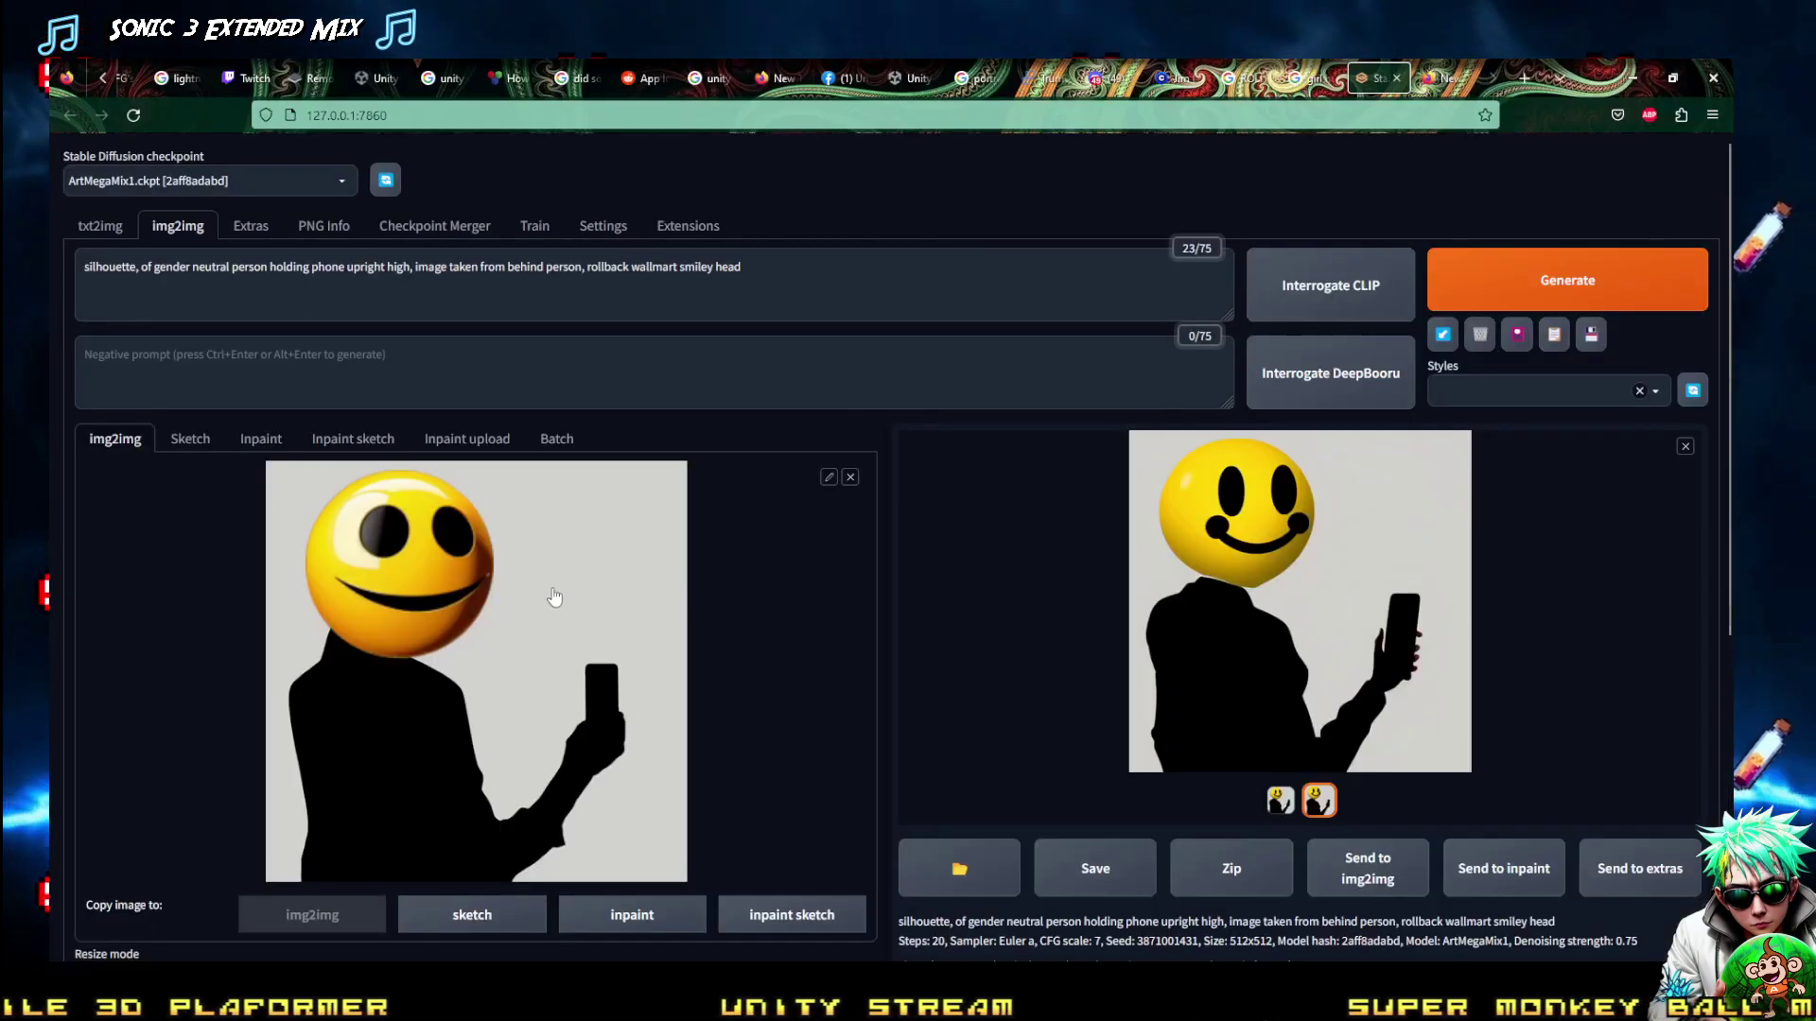
{"action": "left_click", "coordinate": [1698, 66]}
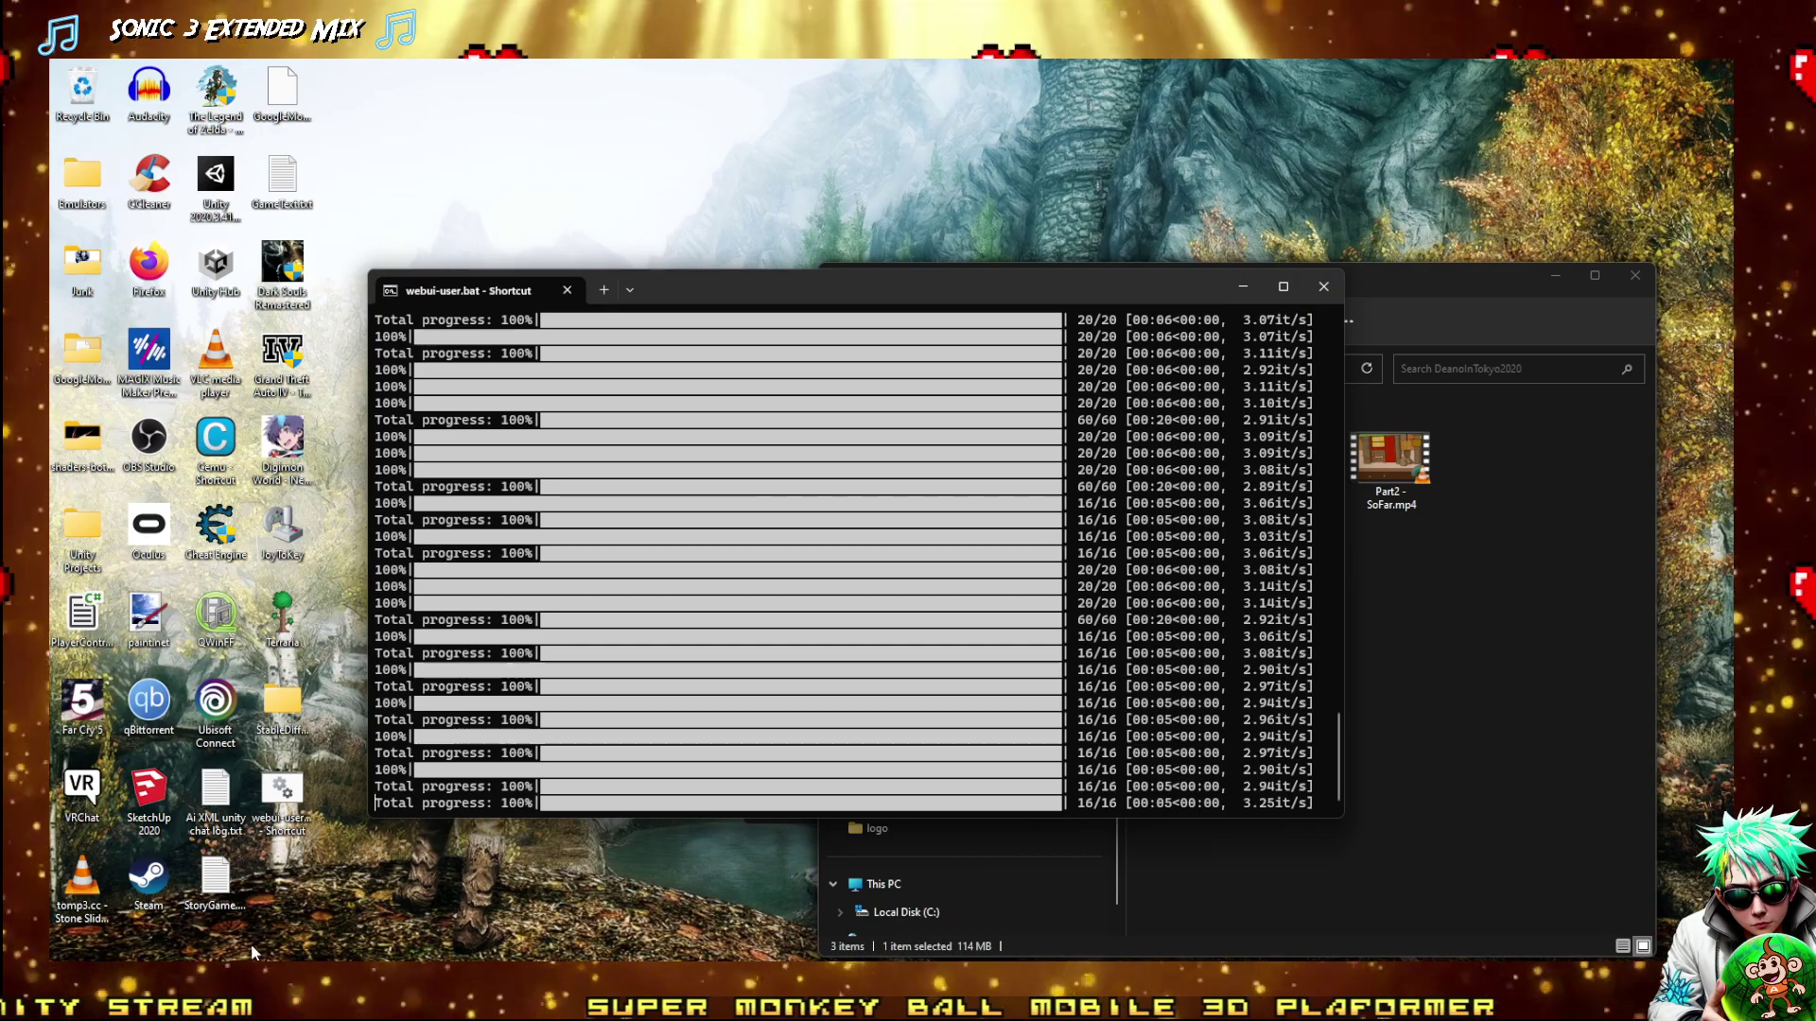
{"action": "key", "text": "alt+Tab"}
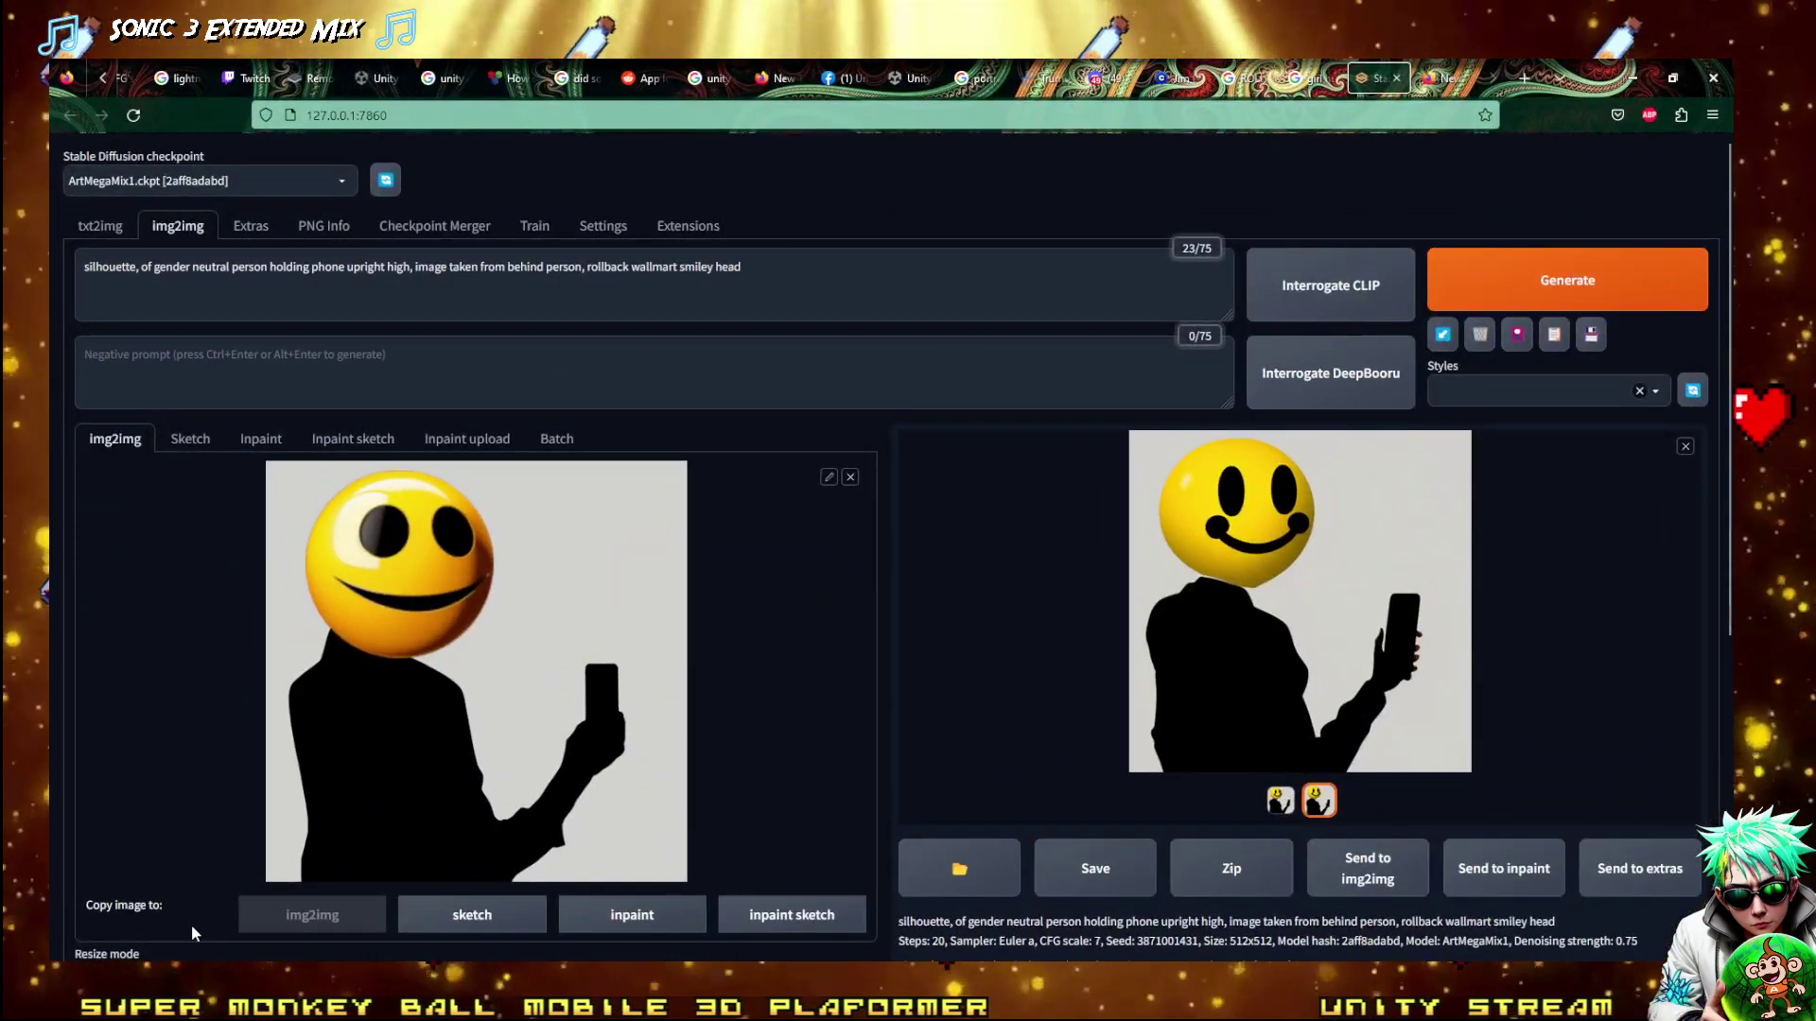
{"action": "key", "text": "alt+Tab"}
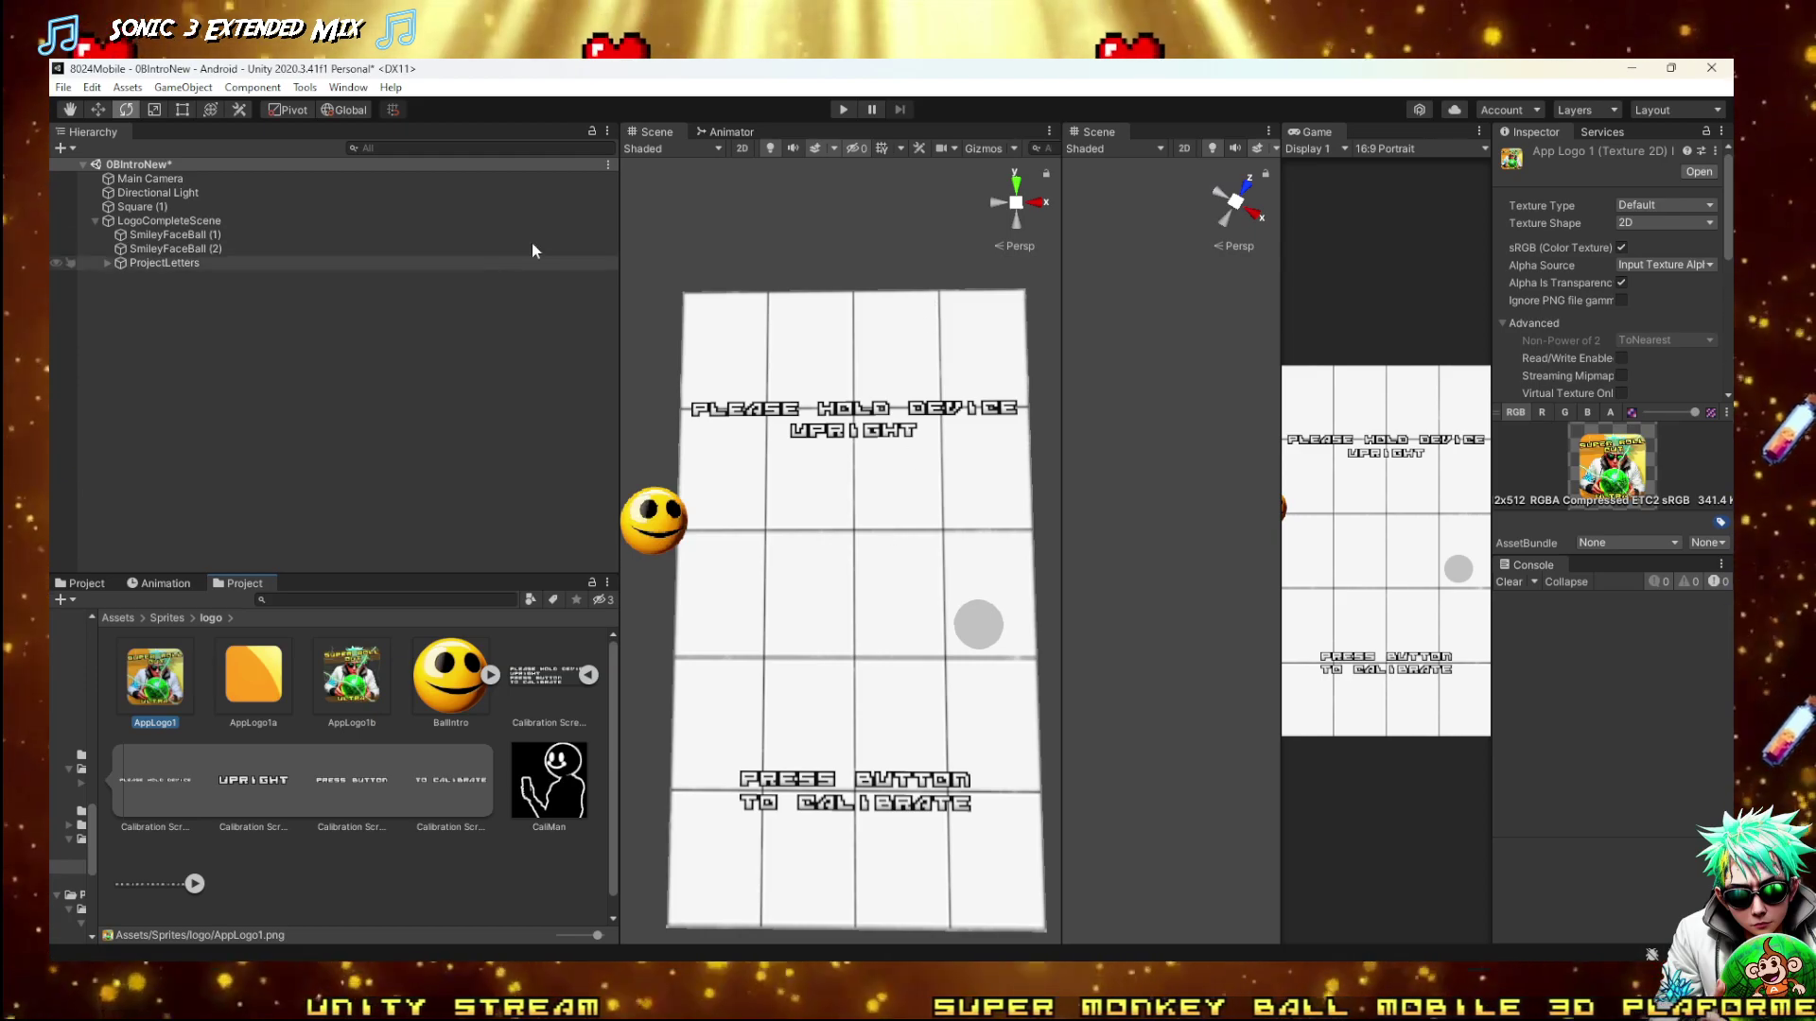
Widen the scene view and duplicate CalibrationText (4) under ProjectLetters into CalibrationText (5)
{"action": "left_click", "coordinate": [563, 783]}
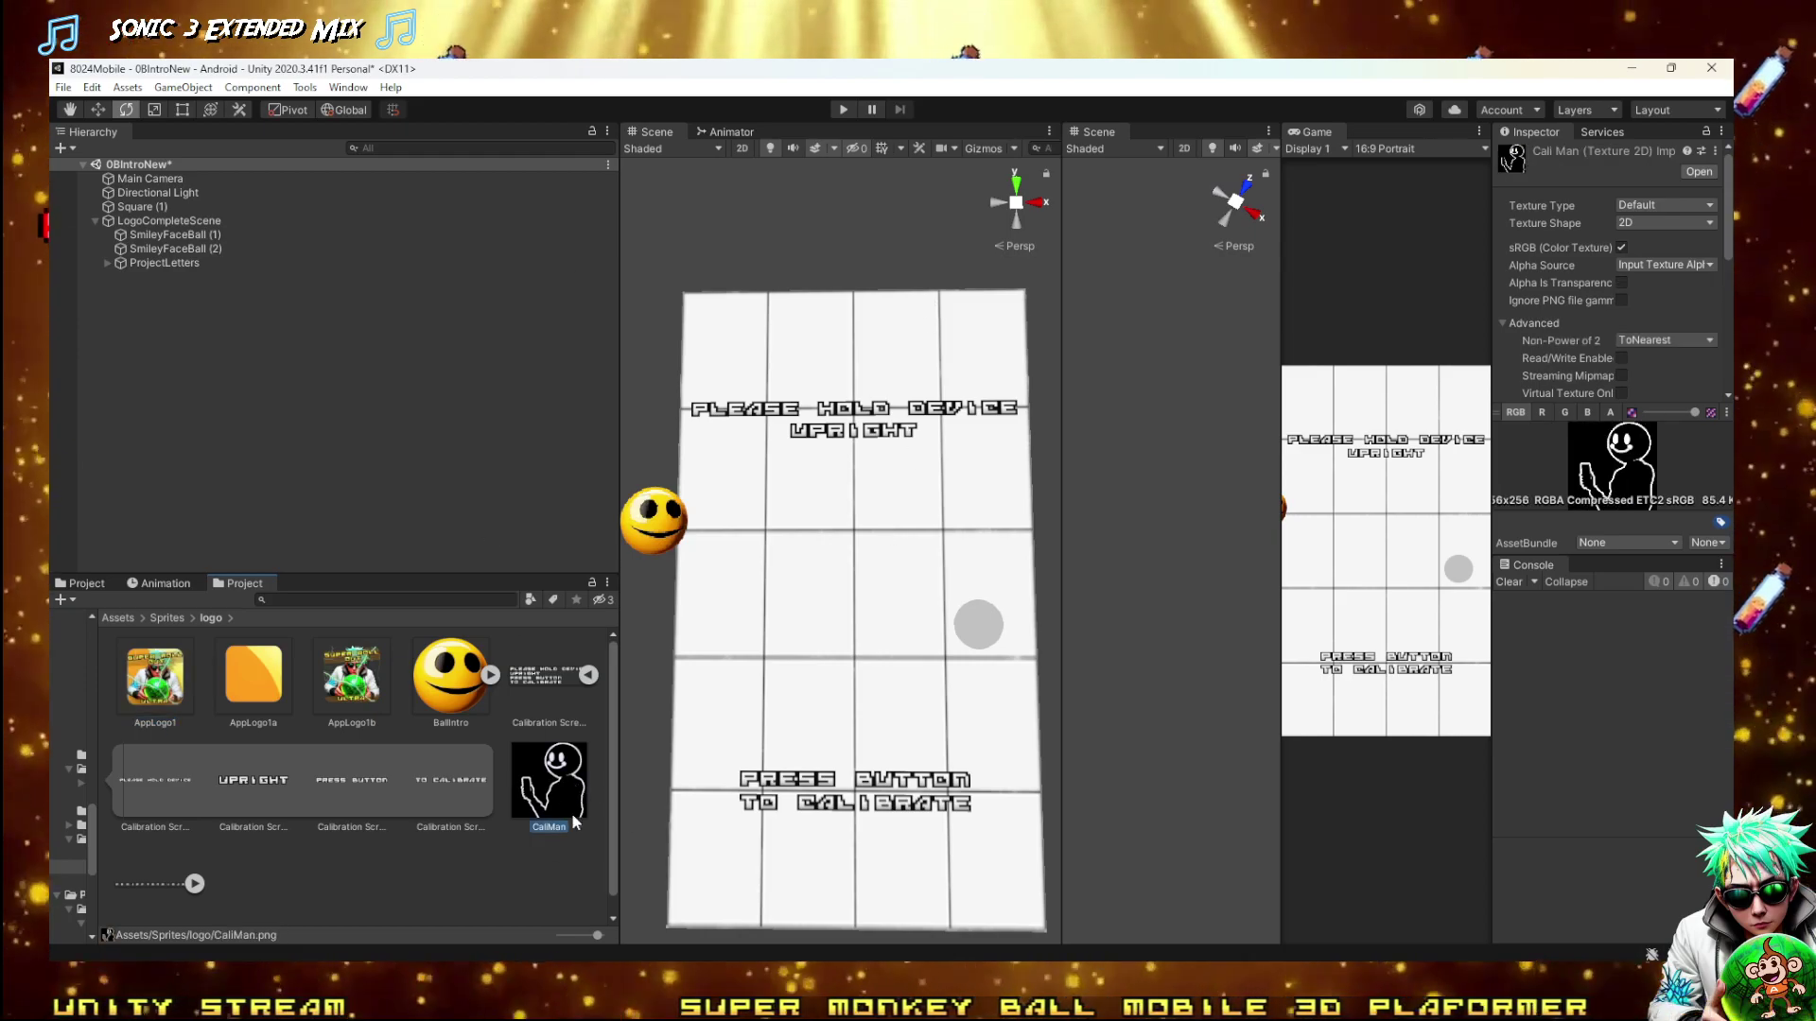
{"action": "left_click", "coordinate": [170, 263]}
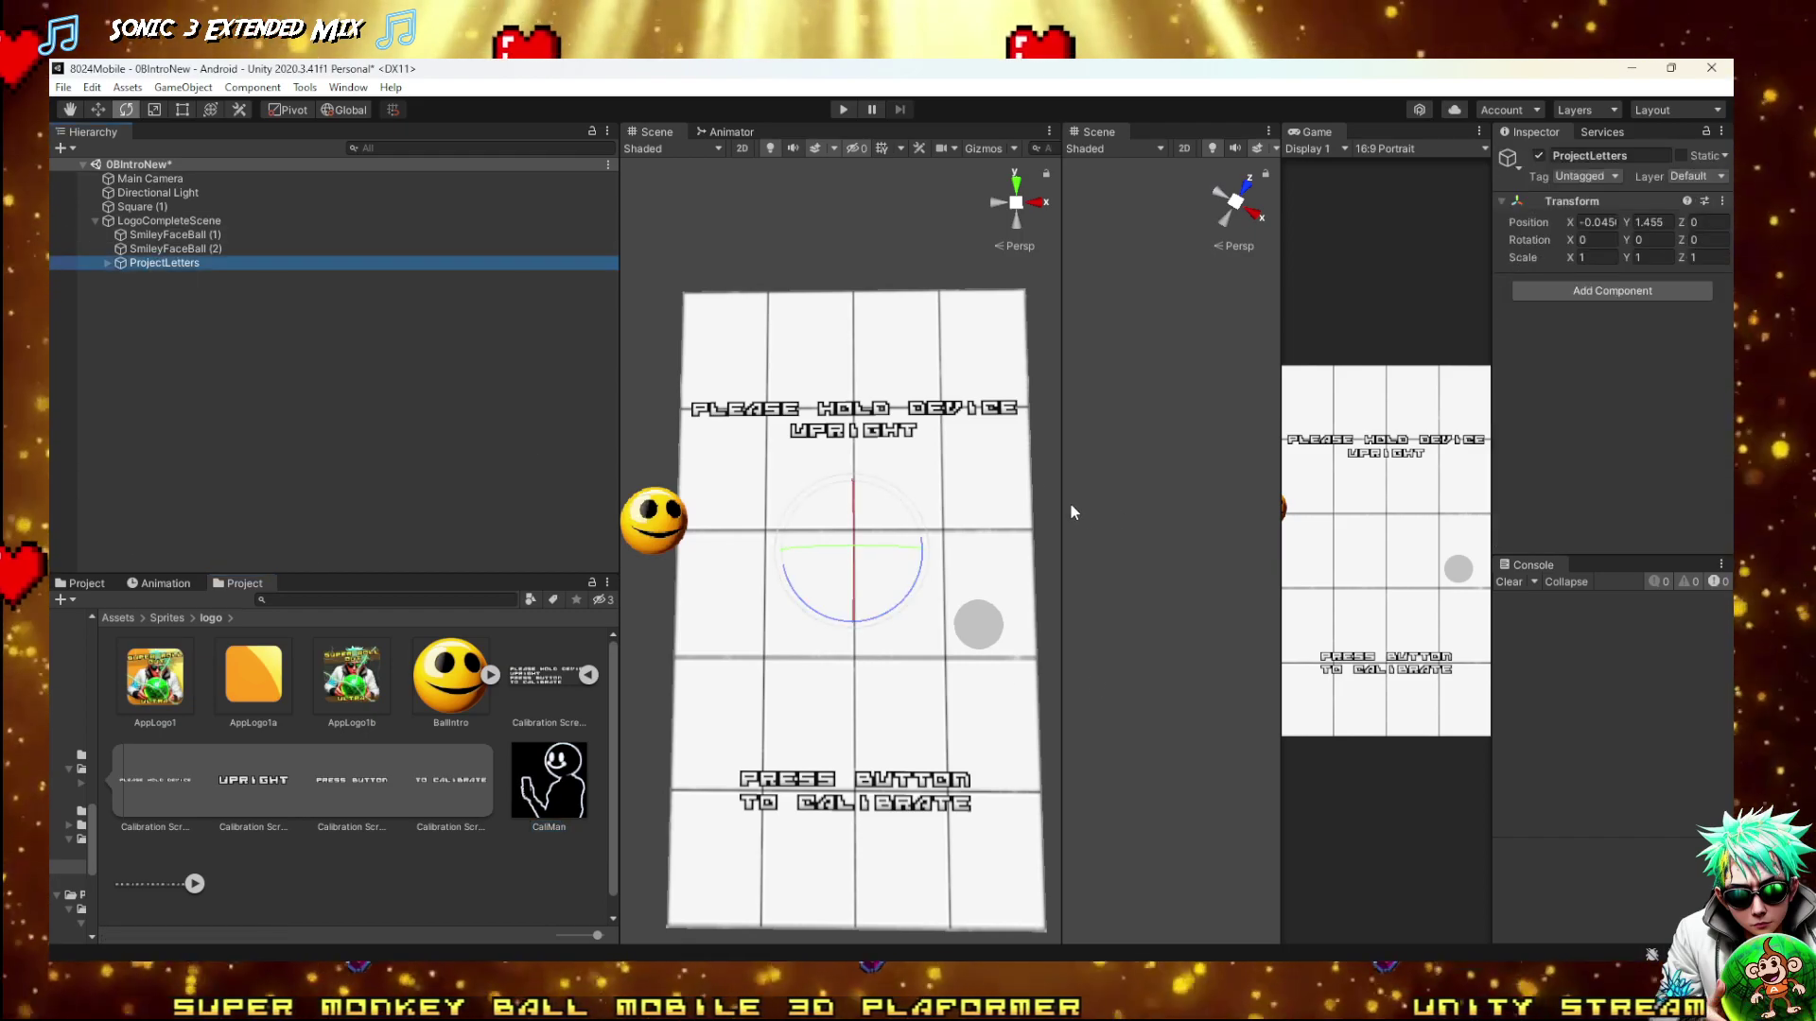
{"action": "left_click_drag", "start_coordinate": [1061, 507], "coordinate": [1225, 507]}
{"action": "left_click_drag", "start_coordinate": [619, 378], "coordinate": [397, 378]}
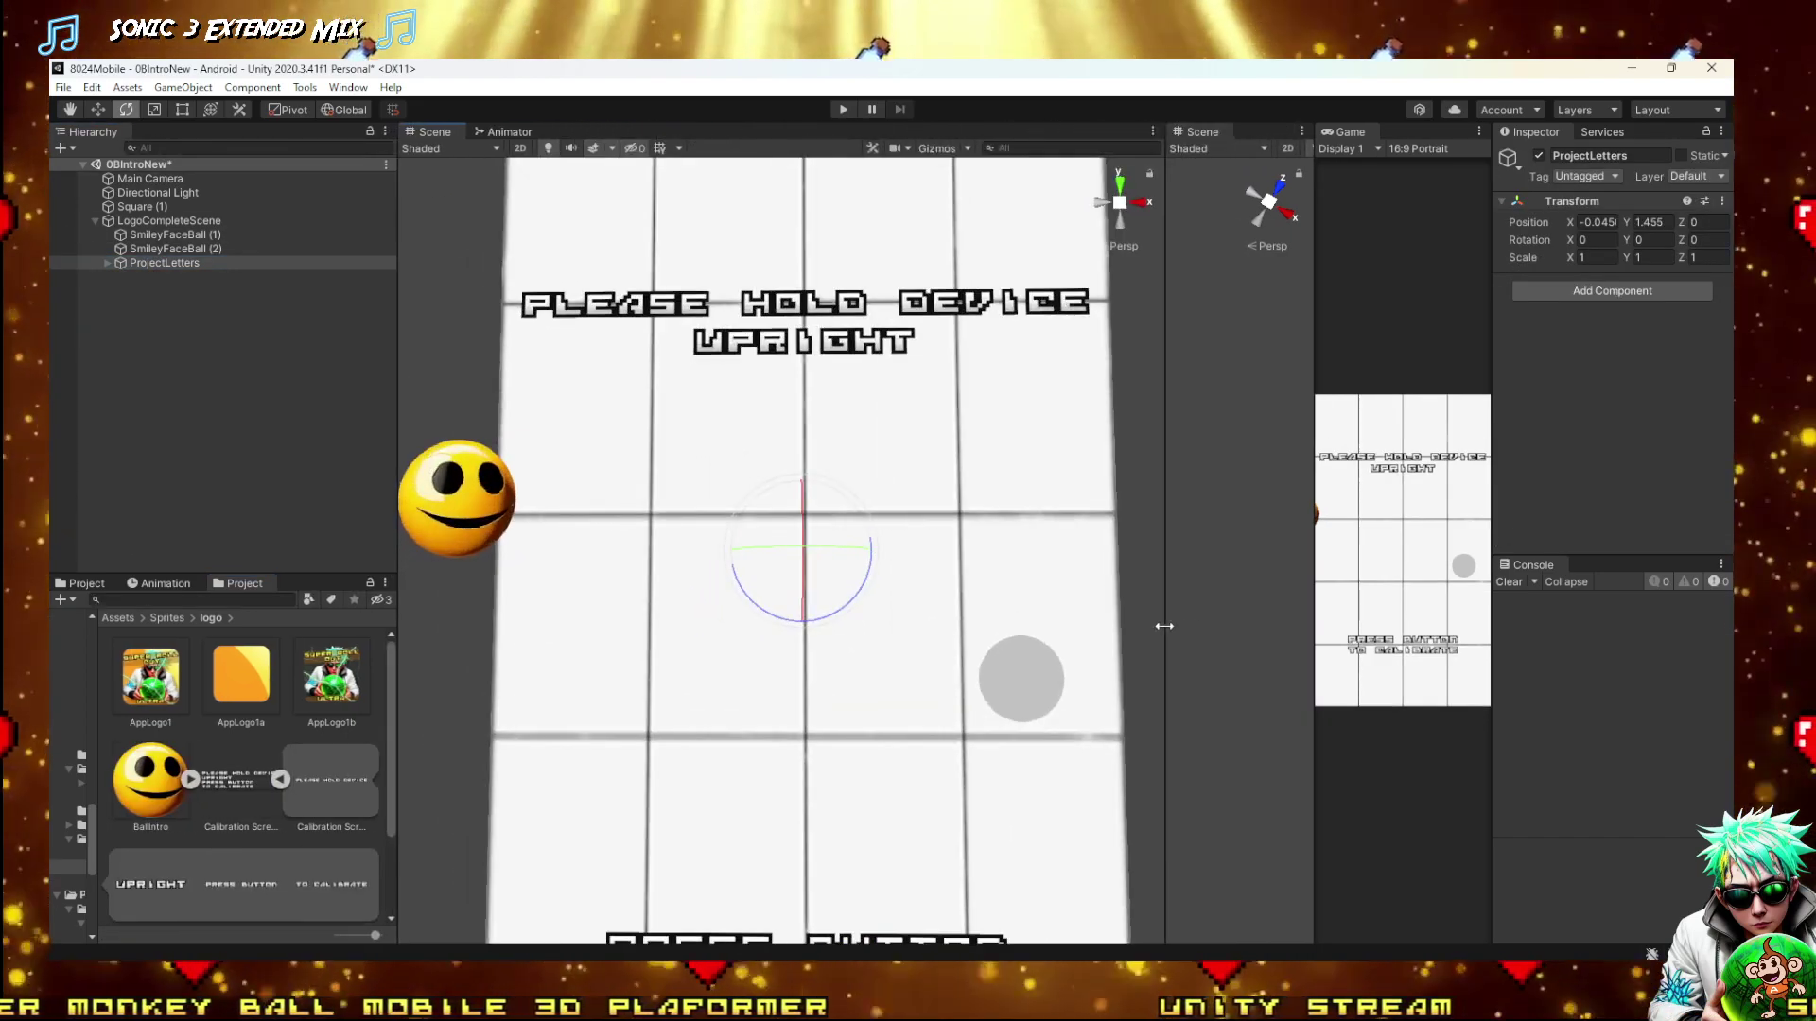
{"action": "scroll", "coordinate": [643, 761], "scroll_direction": "down", "scroll_amount": 2}
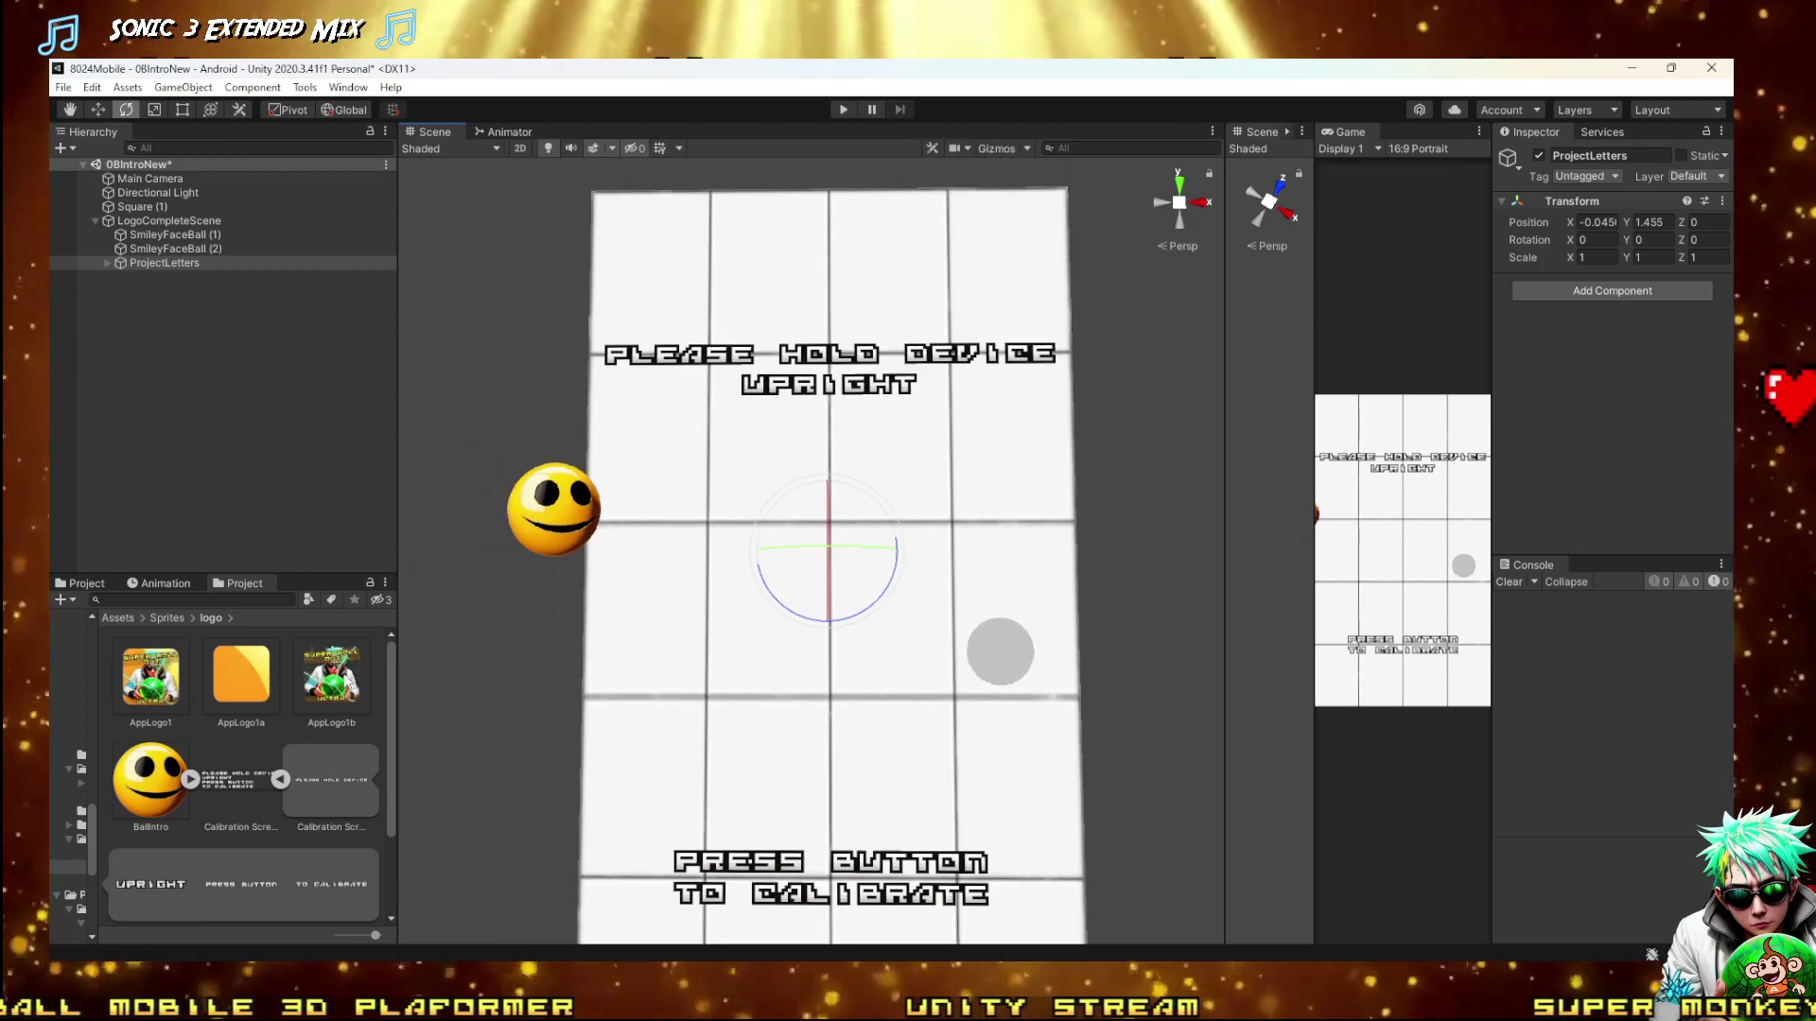
{"action": "left_click", "coordinate": [138, 264]}
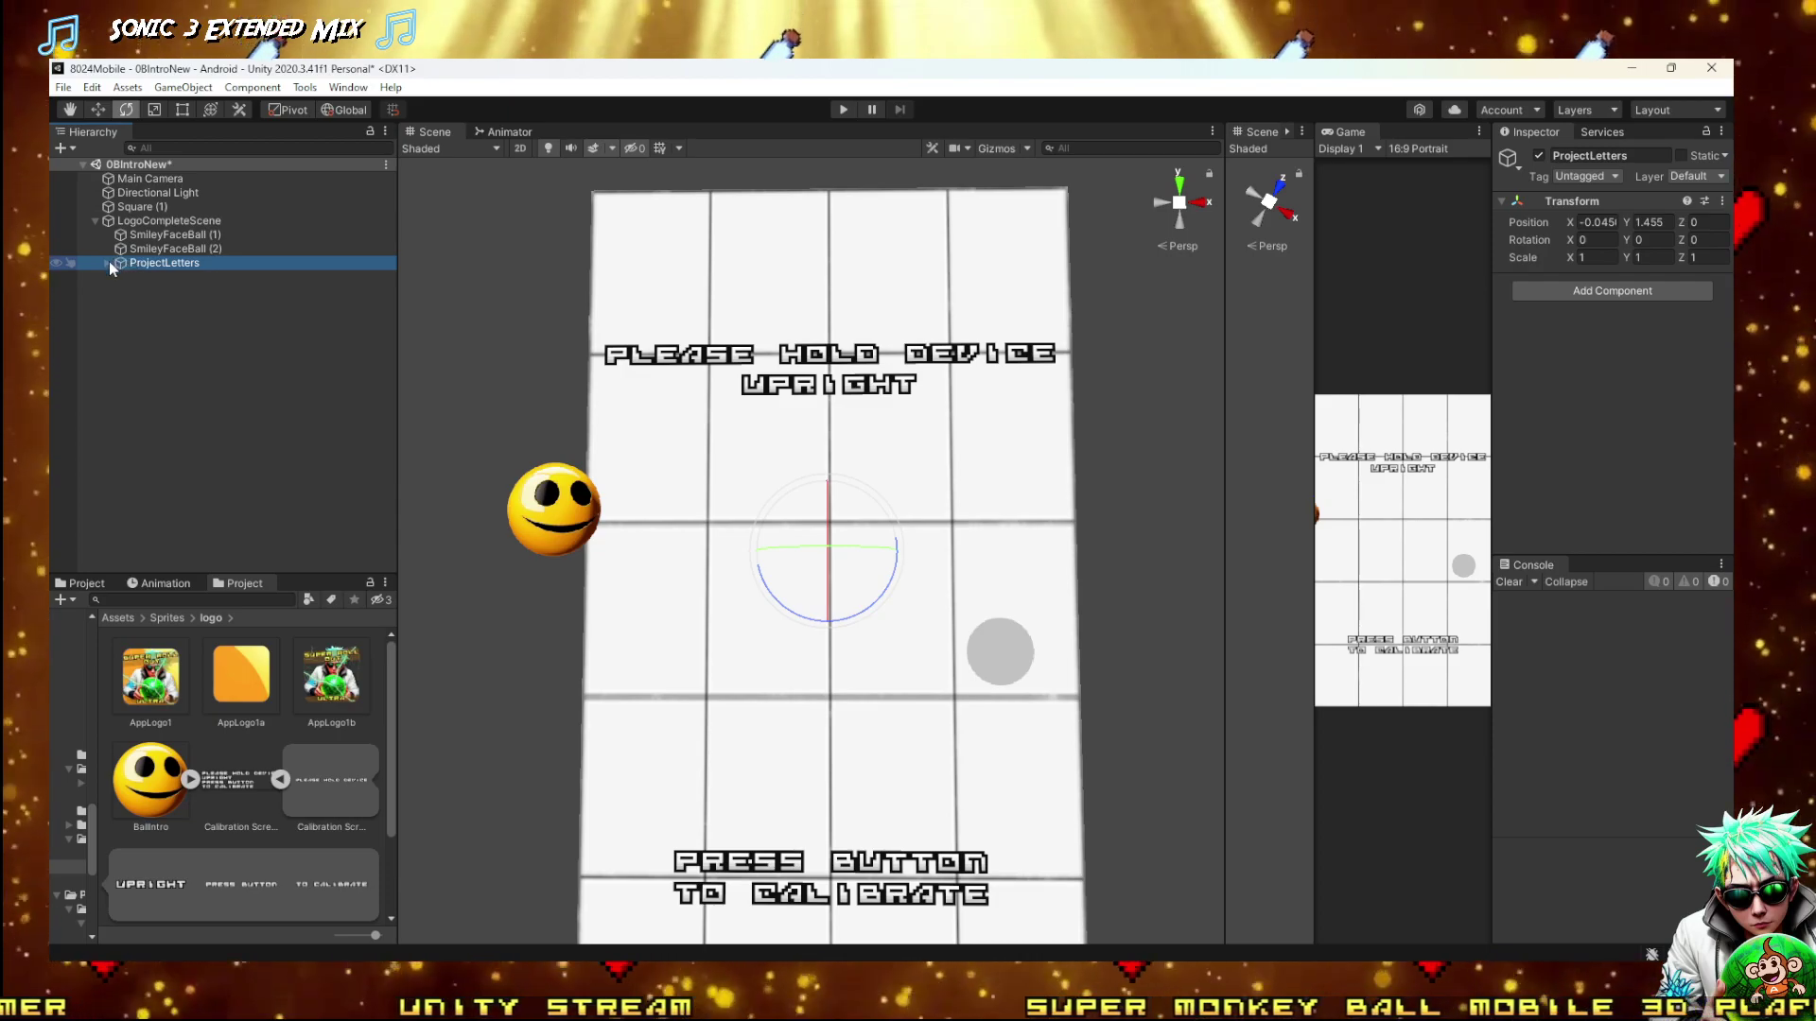
{"action": "left_click", "coordinate": [107, 263]}
{"action": "left_click", "coordinate": [178, 322]}
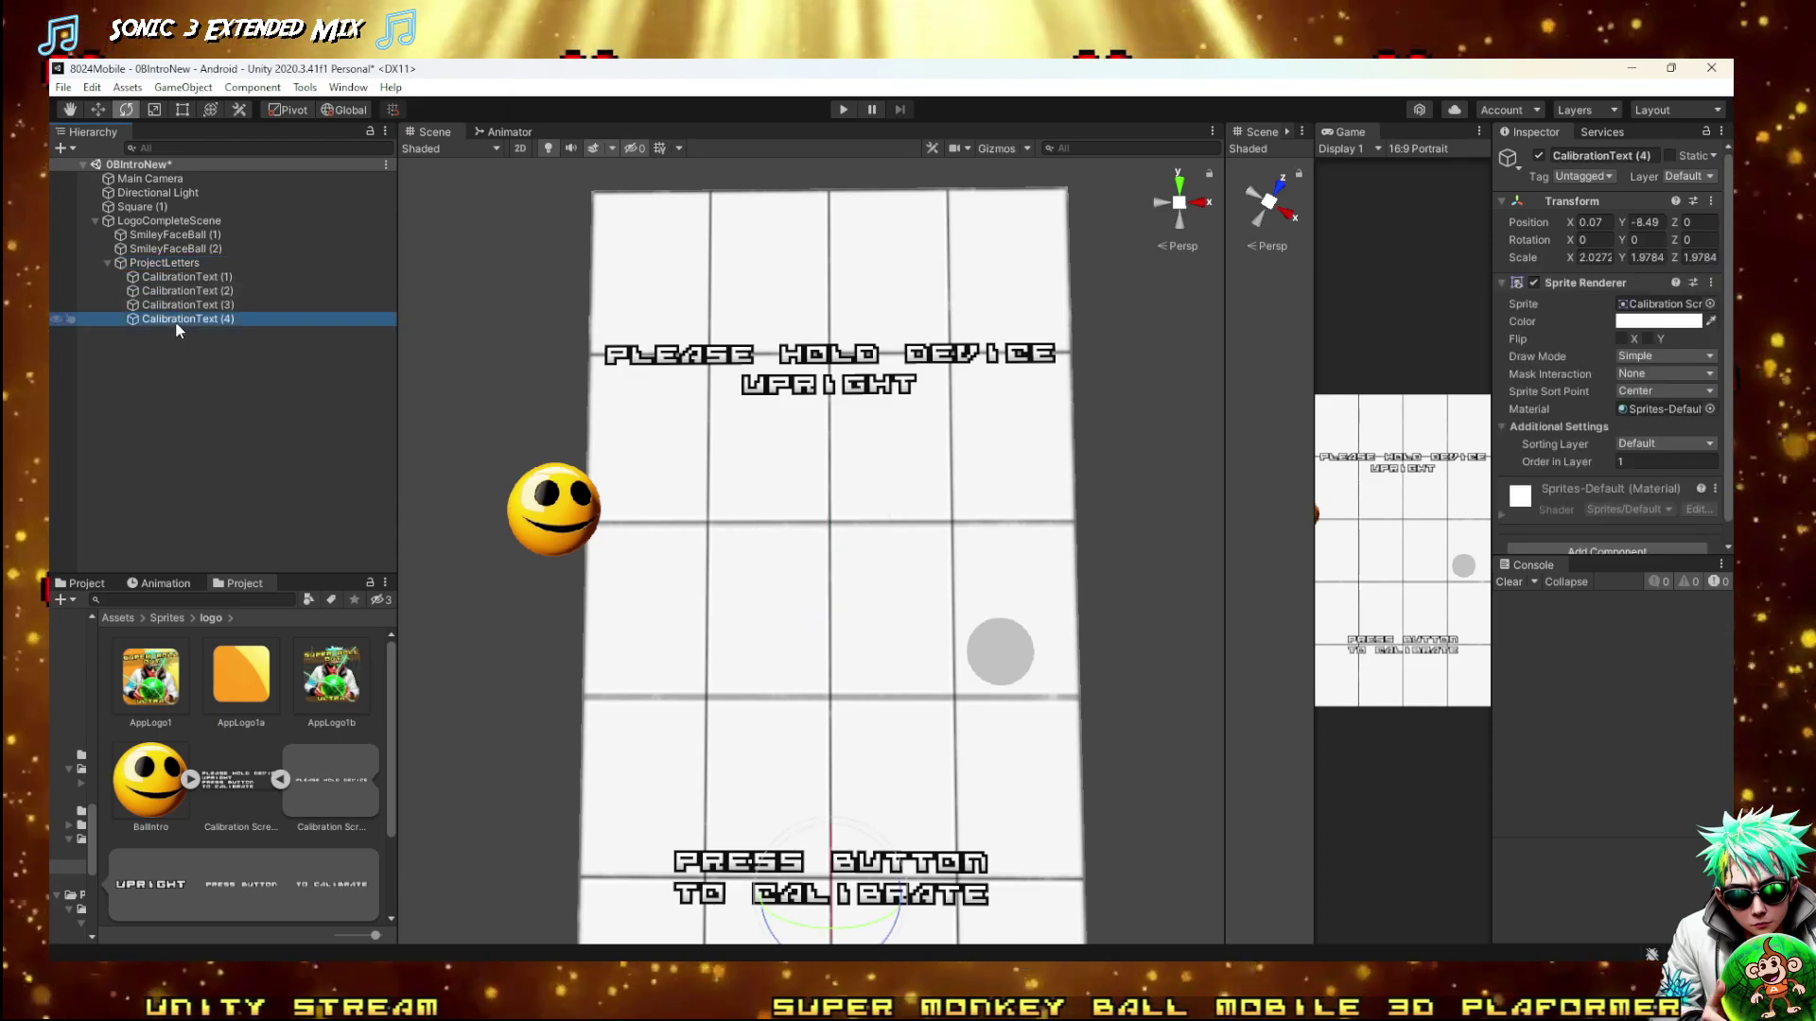
{"action": "key", "text": "ctrl+d"}
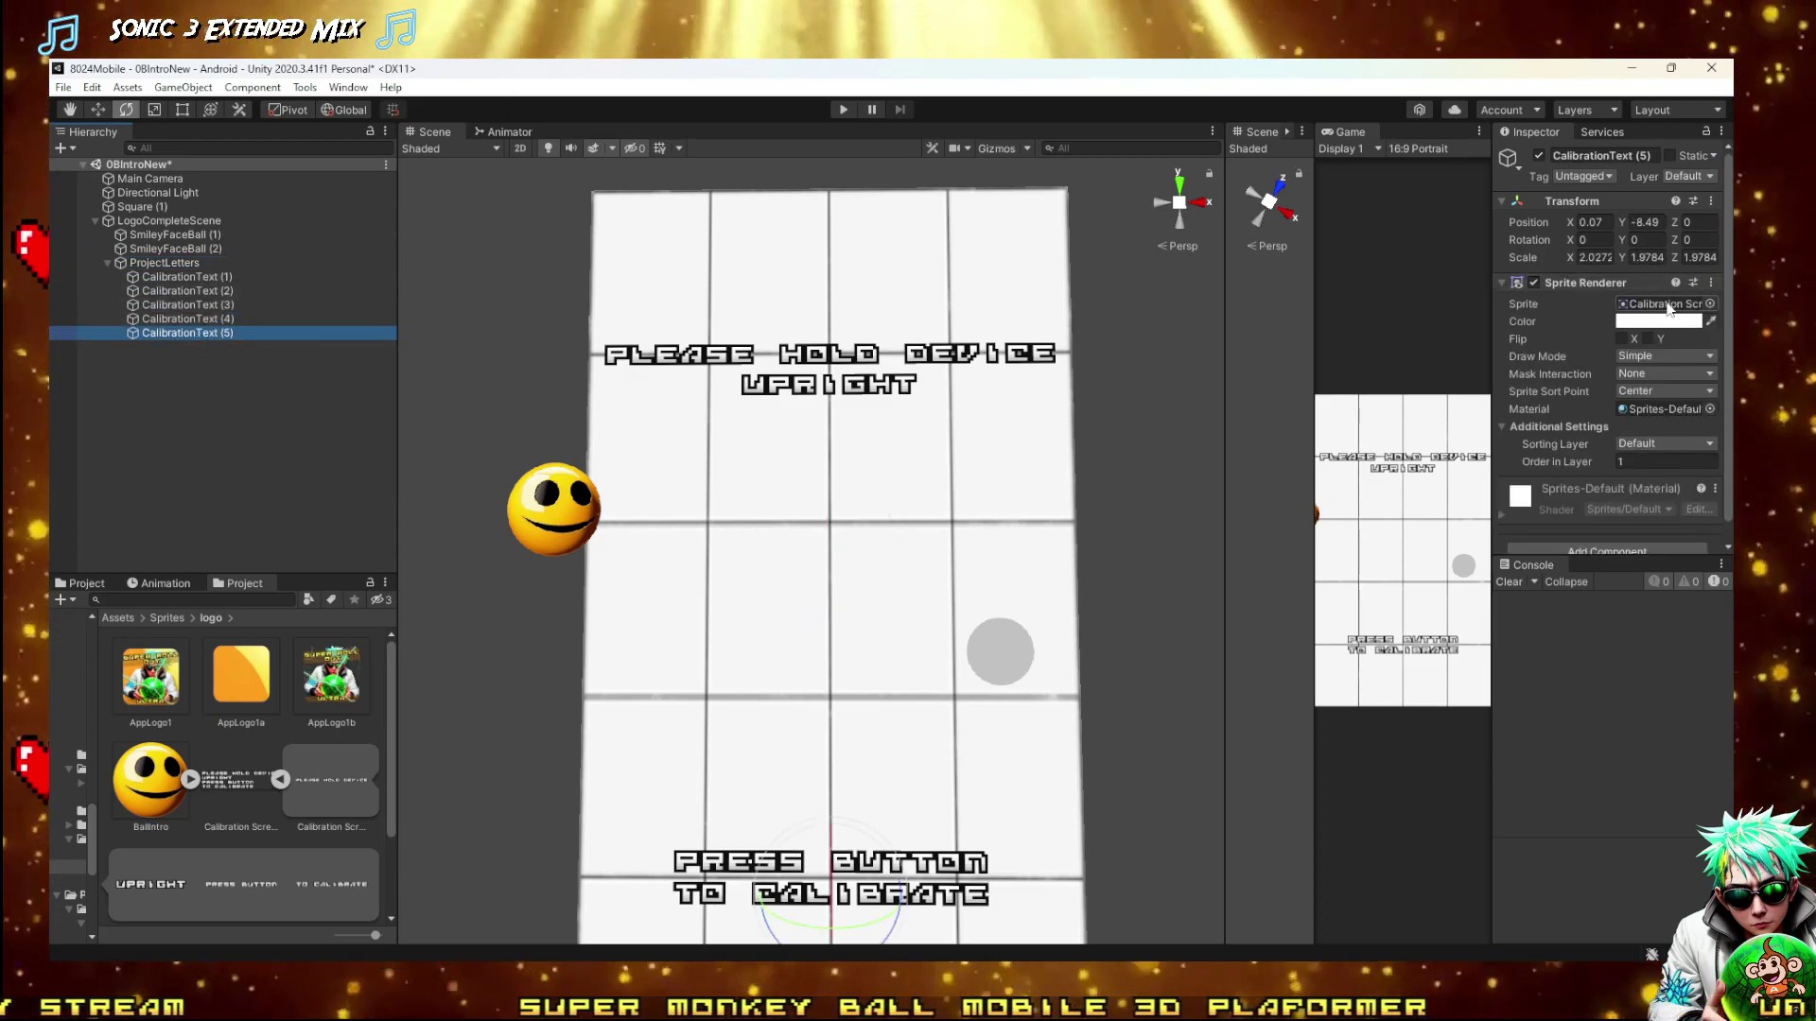
Select the CaliMan image to show its texture import settings in the Inspector
{"action": "scroll", "coordinate": [236, 757], "scroll_direction": "down", "scroll_amount": 2}
{"action": "left_click_drag", "start_coordinate": [150, 865], "coordinate": [1659, 296]}
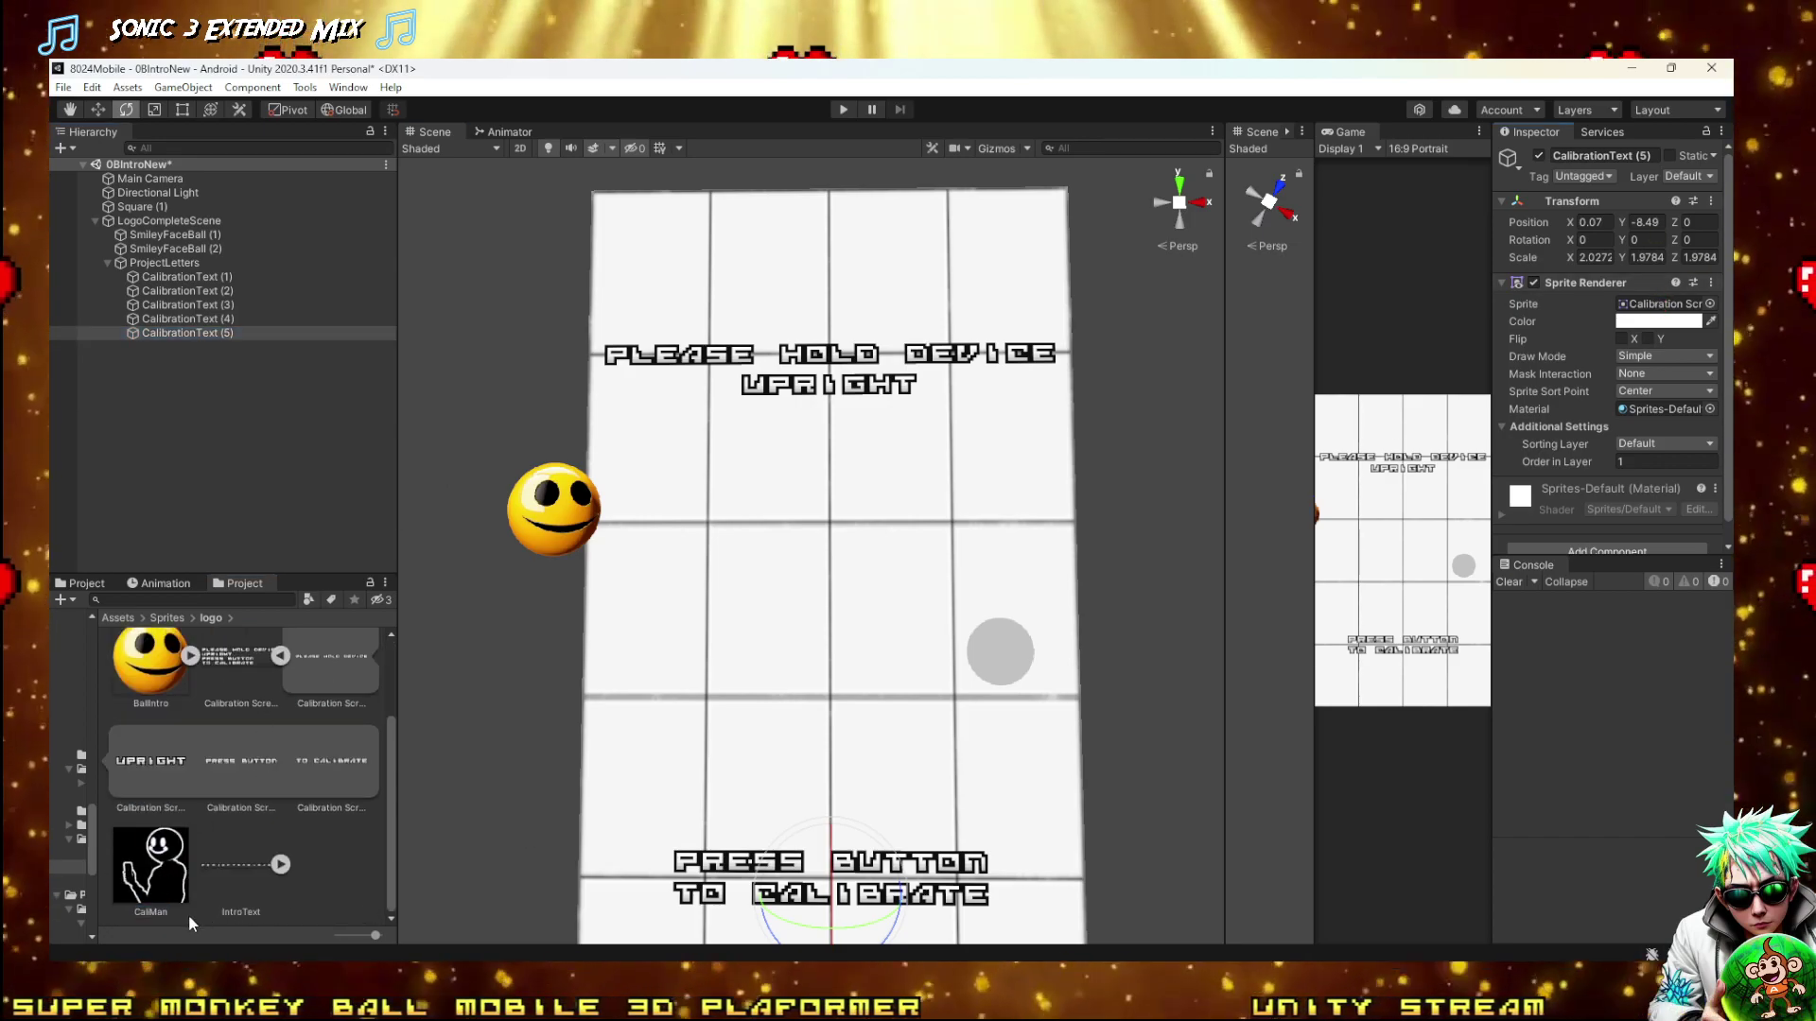
{"action": "left_click", "coordinate": [142, 867]}
Set CaliMan to Sprite (2D and UI), Single sprite mode, Point (no filter), and apply
{"action": "left_click", "coordinate": [1654, 204]}
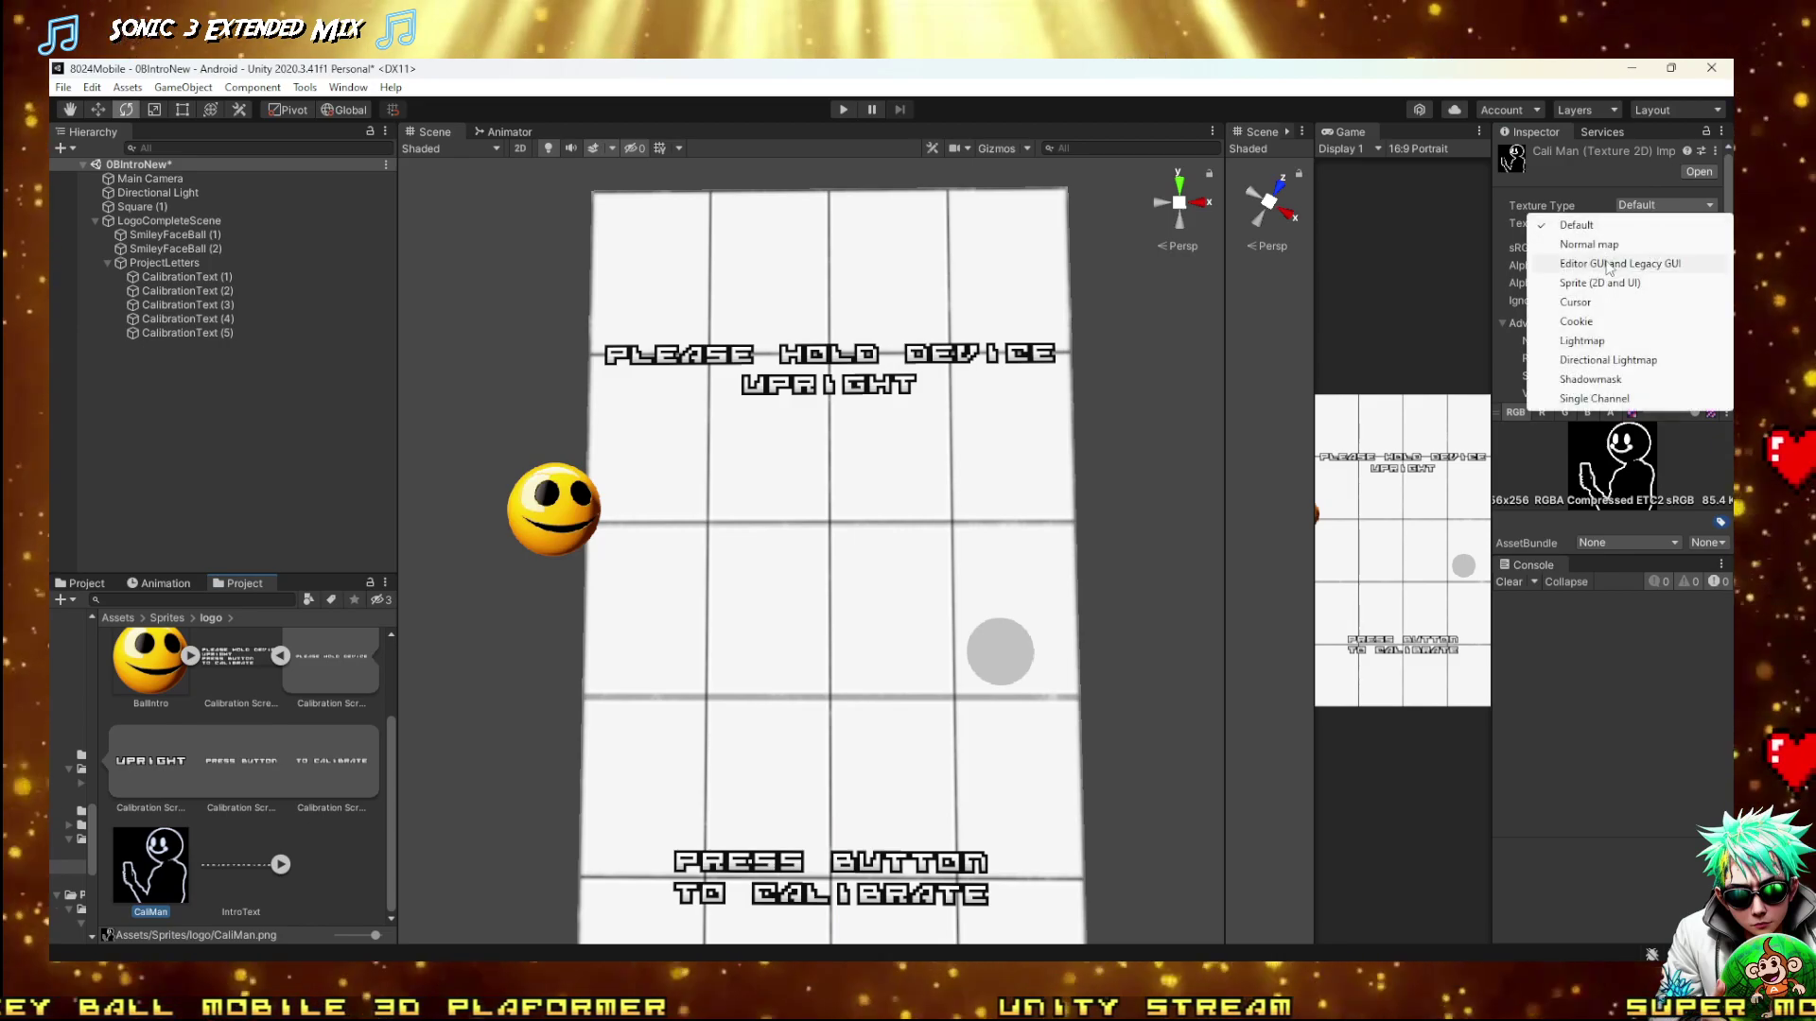
{"action": "left_click", "coordinate": [1599, 283]}
{"action": "left_click", "coordinate": [1659, 248]}
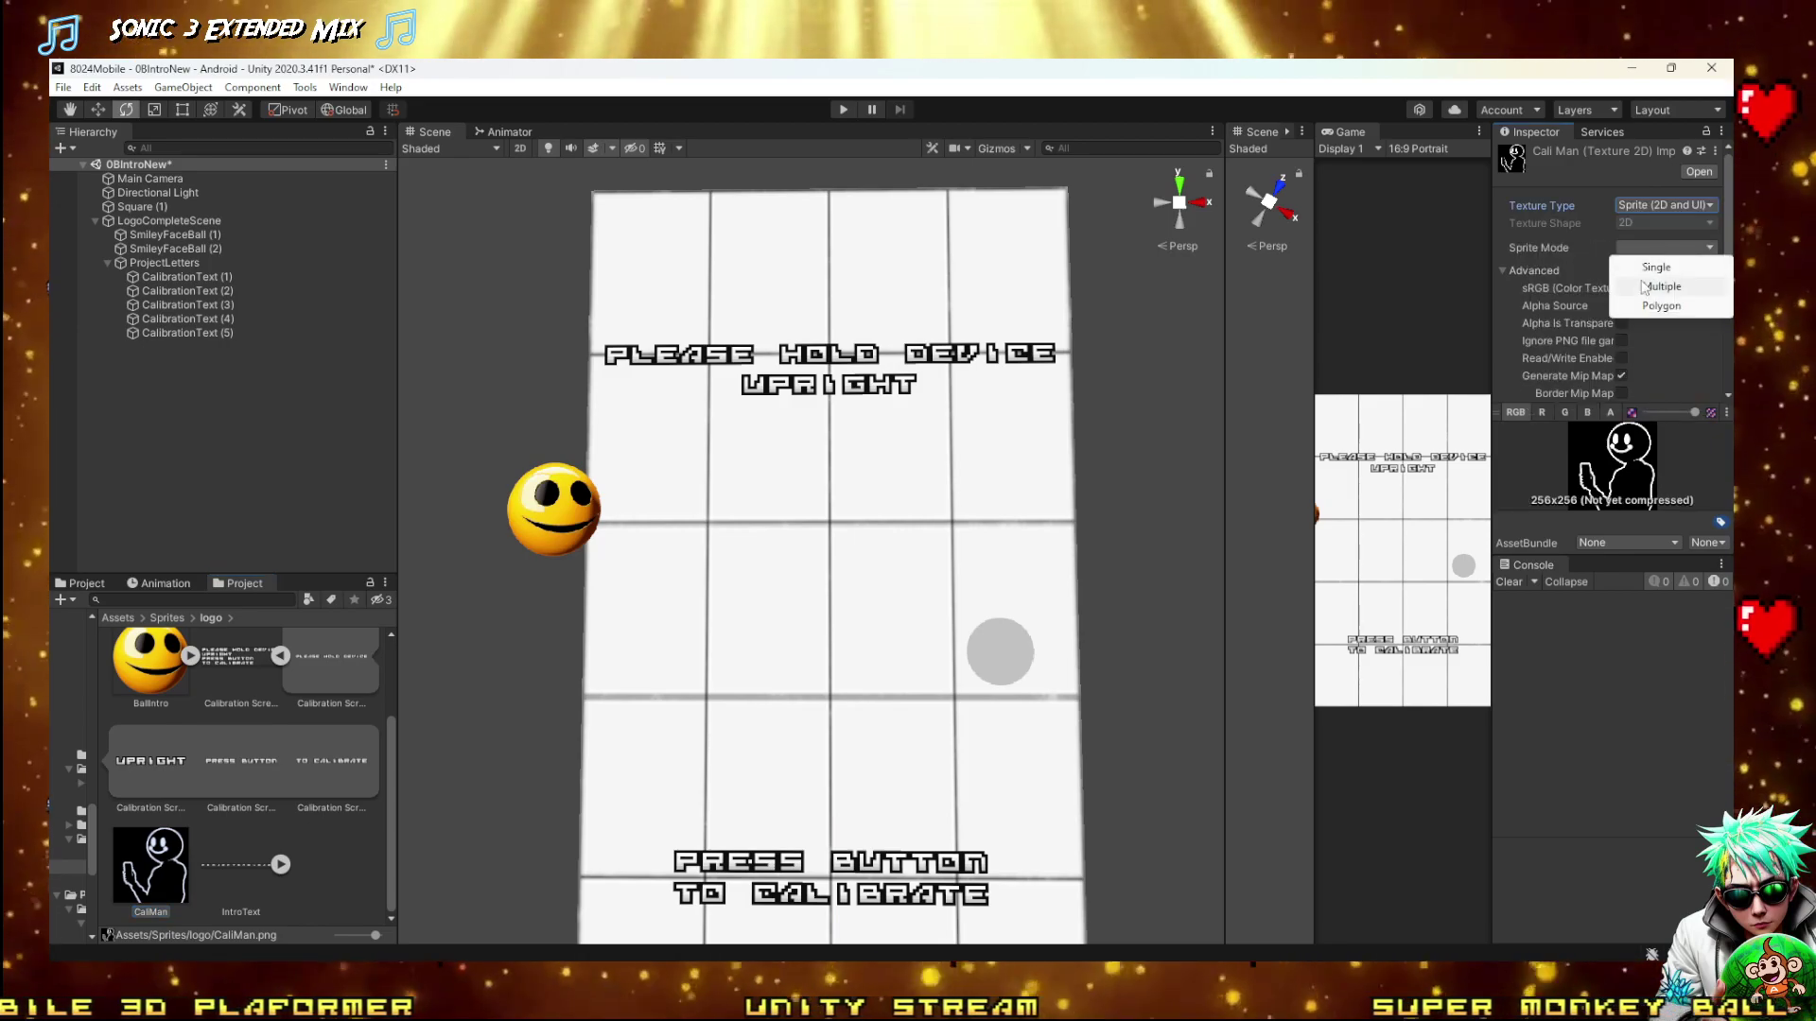
{"action": "left_click", "coordinate": [1644, 268]}
{"action": "scroll", "coordinate": [1636, 305], "scroll_direction": "down", "scroll_amount": 3}
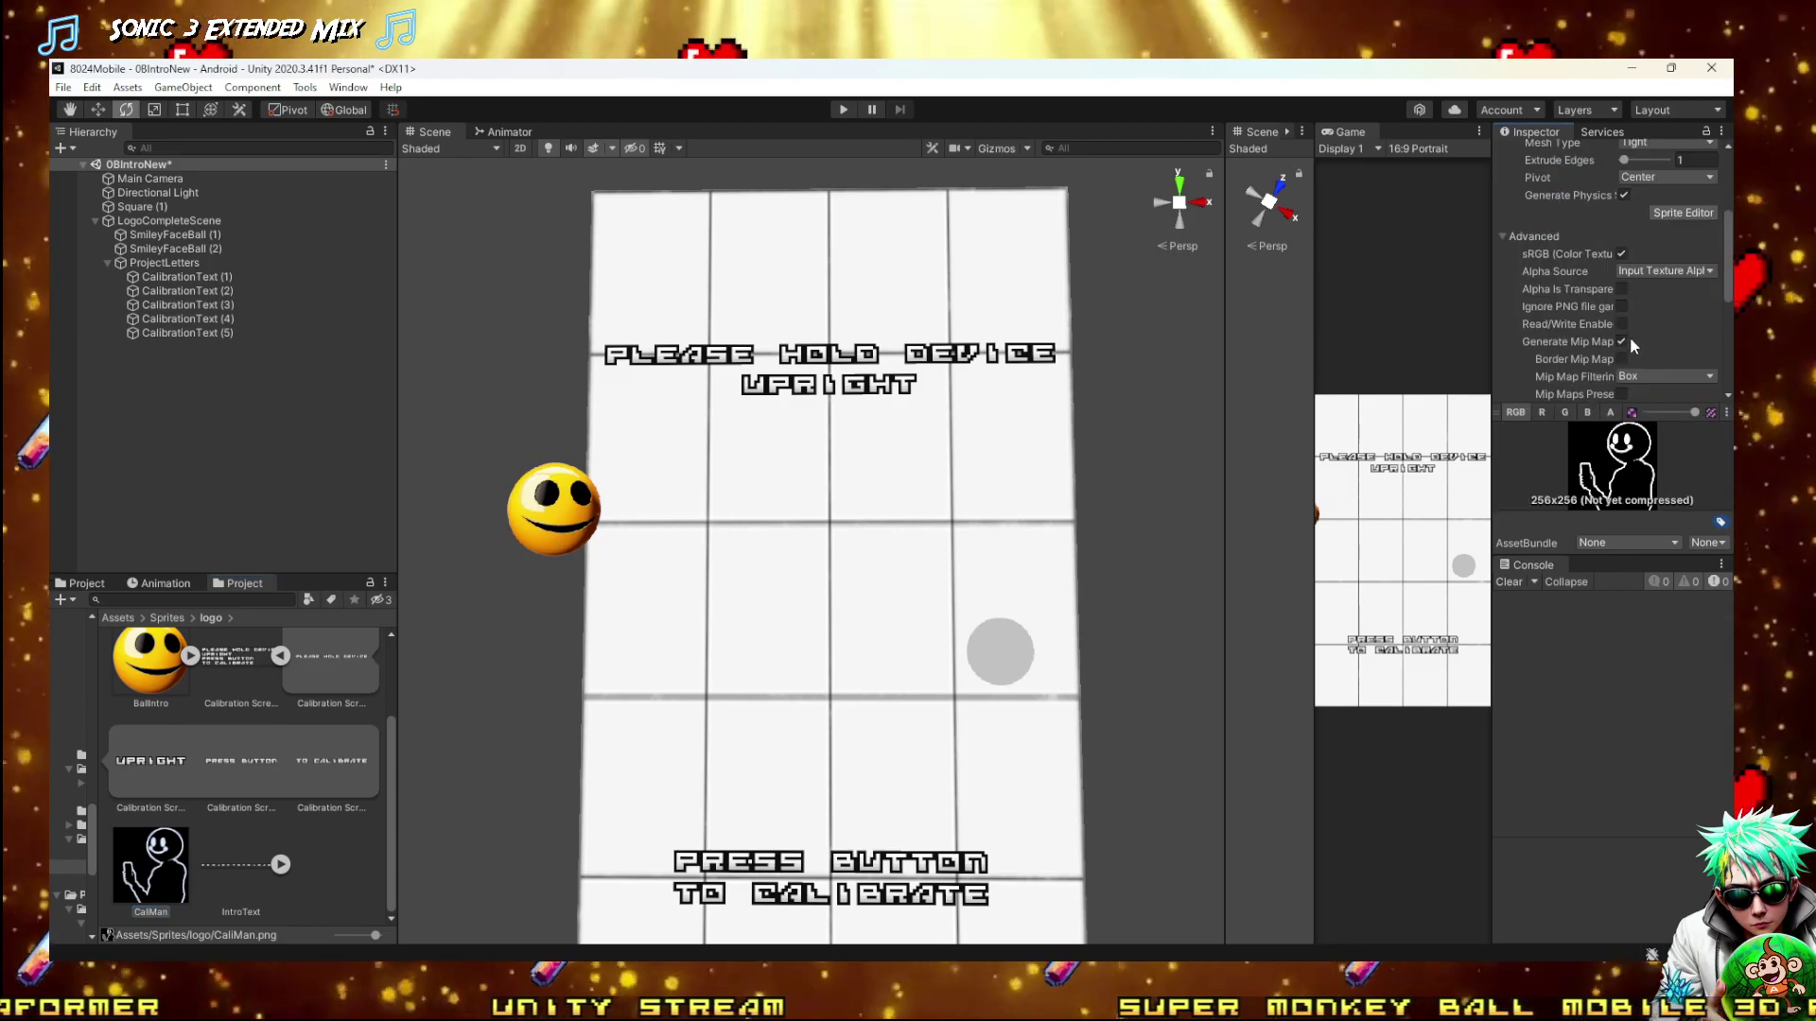
{"action": "scroll", "coordinate": [1630, 287], "scroll_direction": "down", "scroll_amount": 3}
{"action": "left_click", "coordinate": [1653, 296]}
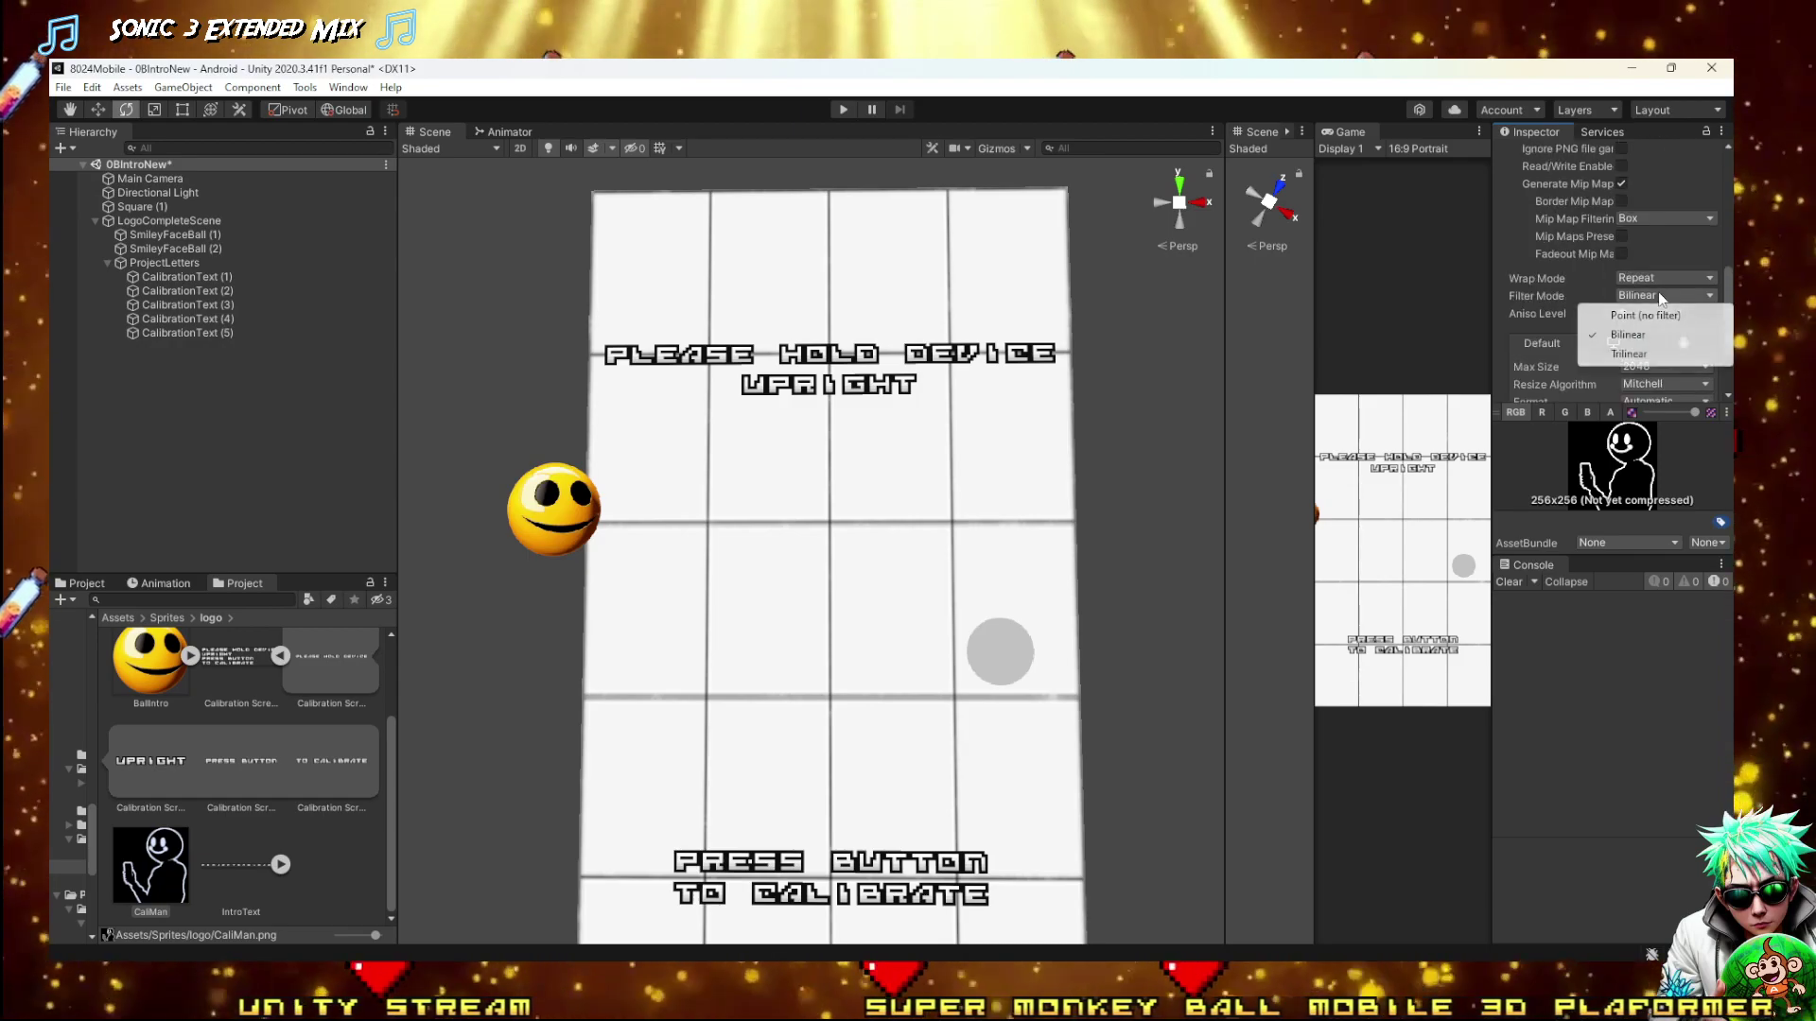
{"action": "left_click", "coordinate": [1644, 316]}
{"action": "scroll", "coordinate": [1662, 327], "scroll_direction": "down", "scroll_amount": 2}
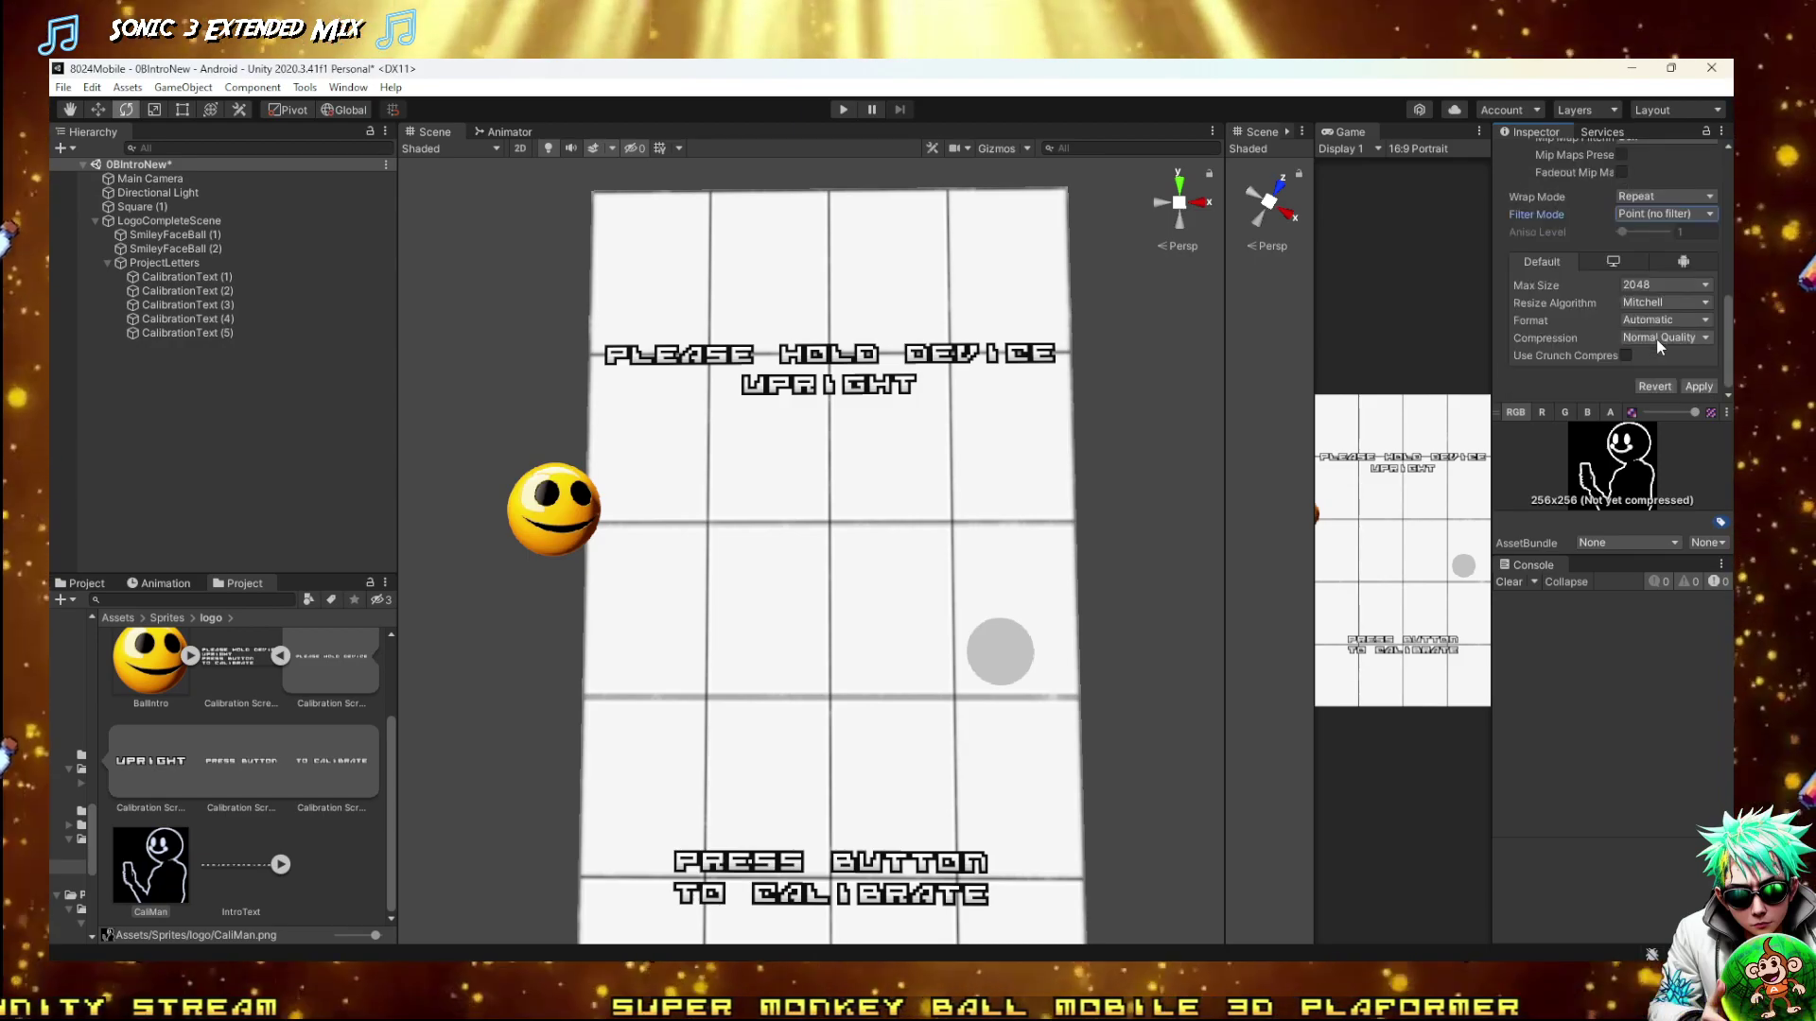
{"action": "left_click", "coordinate": [1703, 387]}
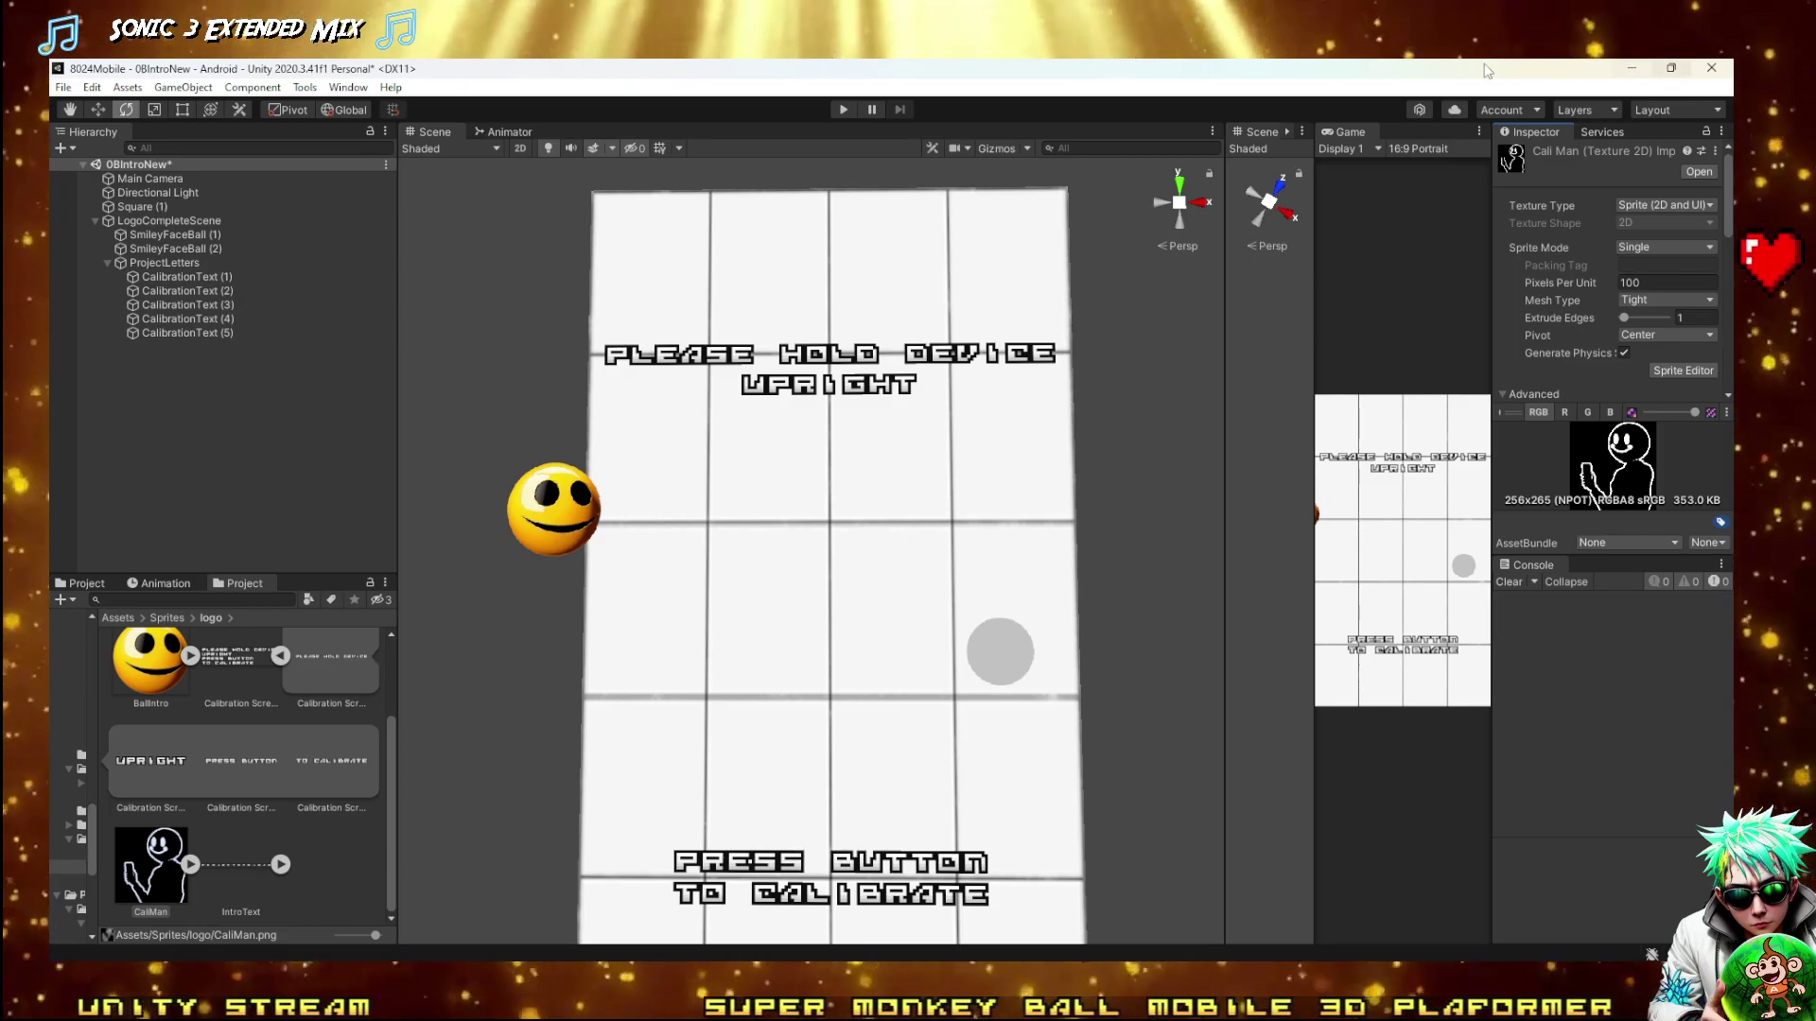
Expand the CaliMan asset to reveal its sprite, then switch to Firefox
{"action": "left_click_drag", "start_coordinate": [856, 430], "coordinate": [868, 371], "text": "alt"}
{"action": "scroll", "coordinate": [868, 371], "scroll_direction": "up", "scroll_amount": 5}
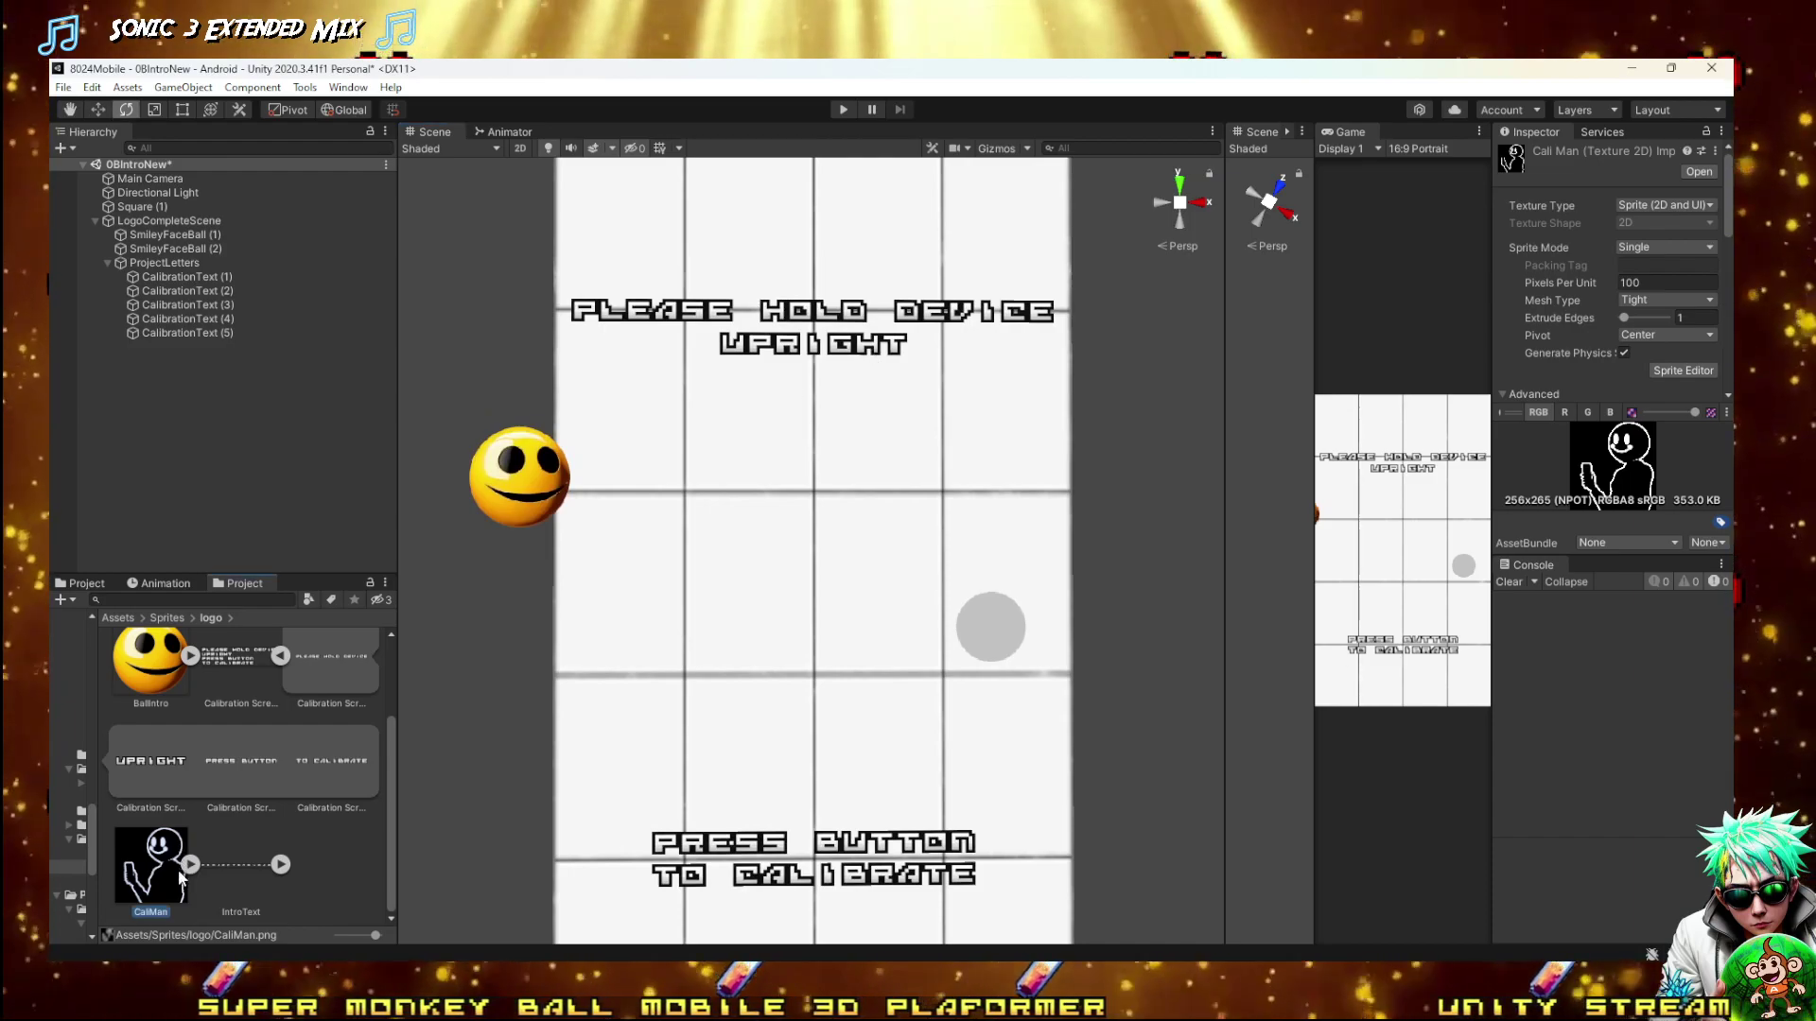
{"action": "left_click", "coordinate": [190, 864]}
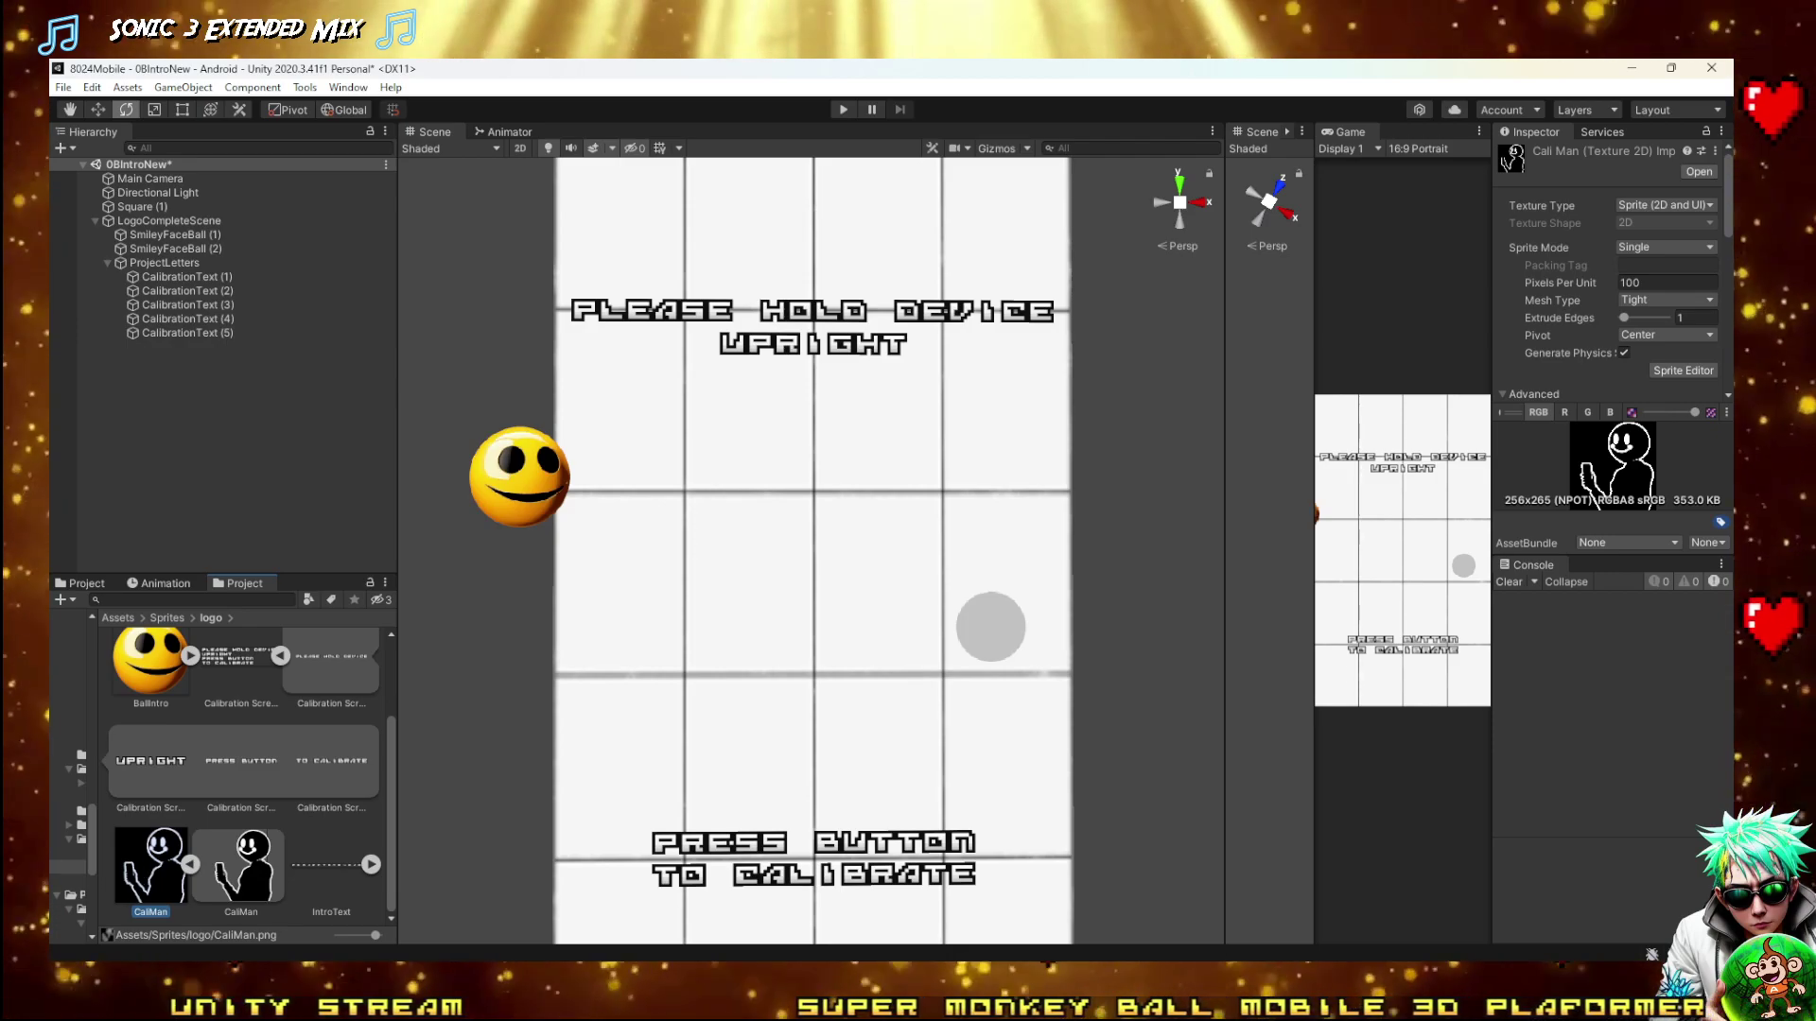
{"action": "key", "text": "alt+Tab"}
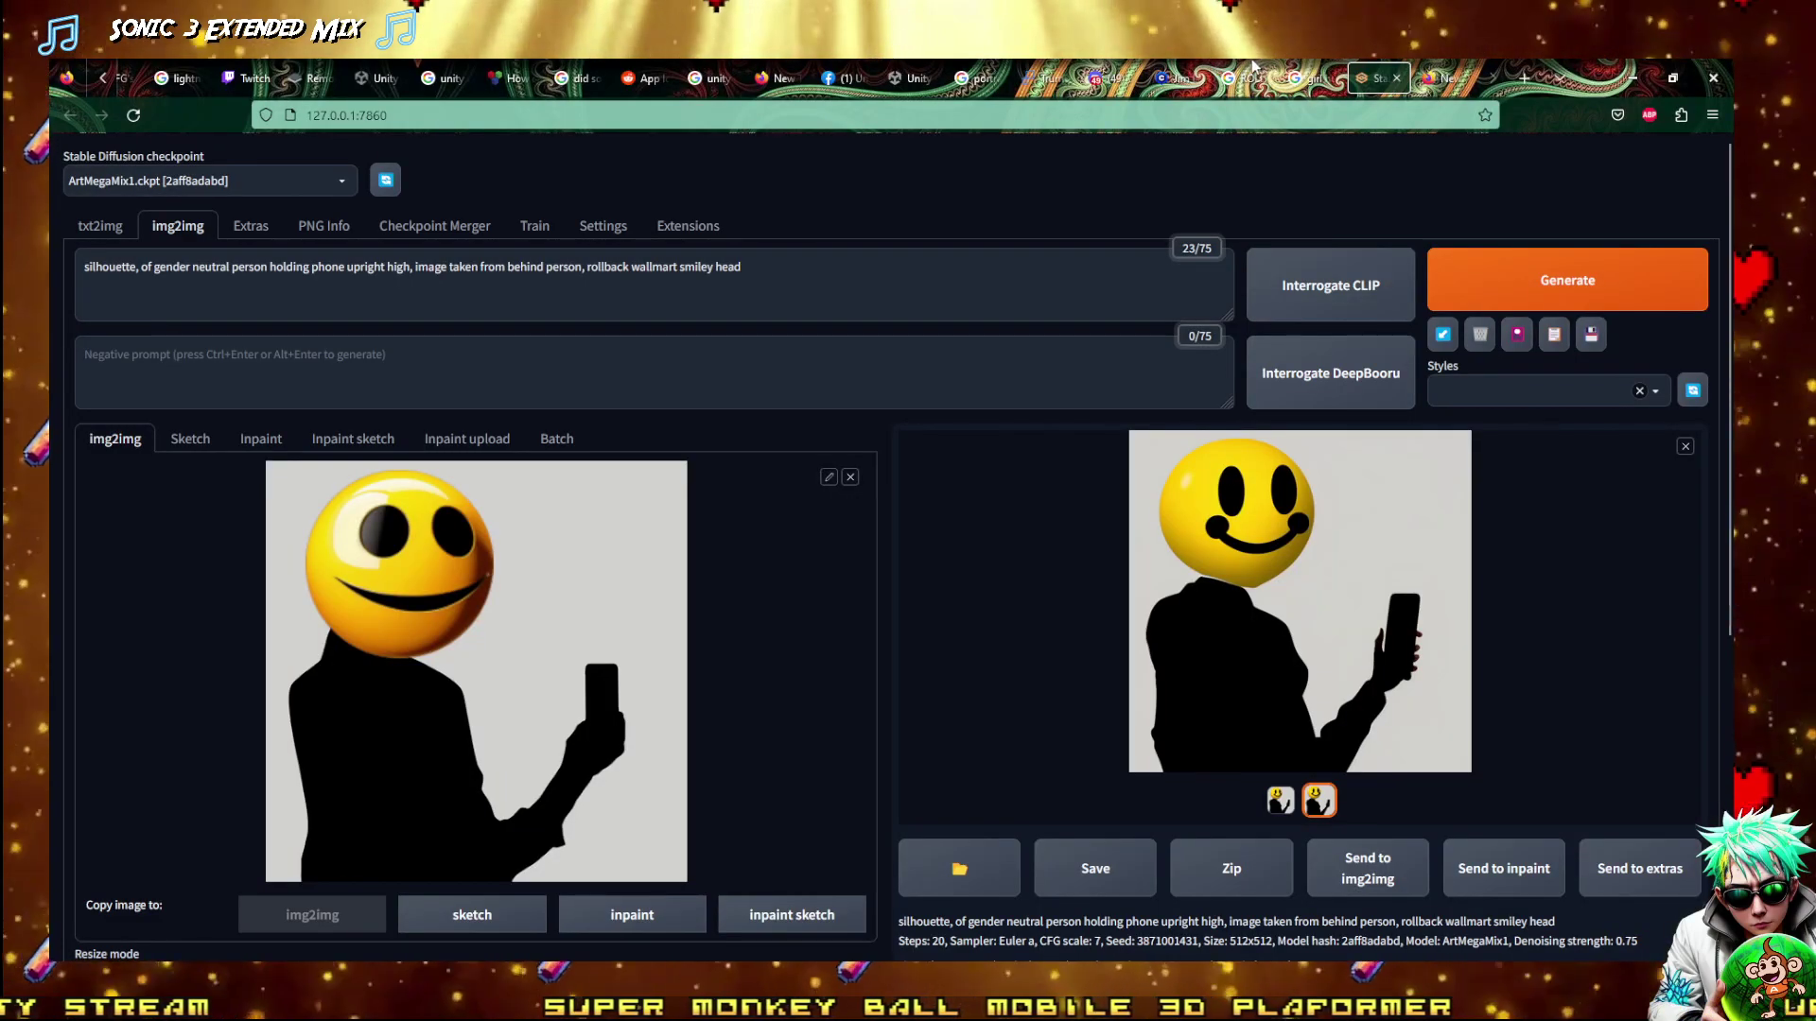
View the 'ROLLBACK WALMART' Google Images results, then return to Unity
{"action": "left_click", "coordinate": [1263, 68]}
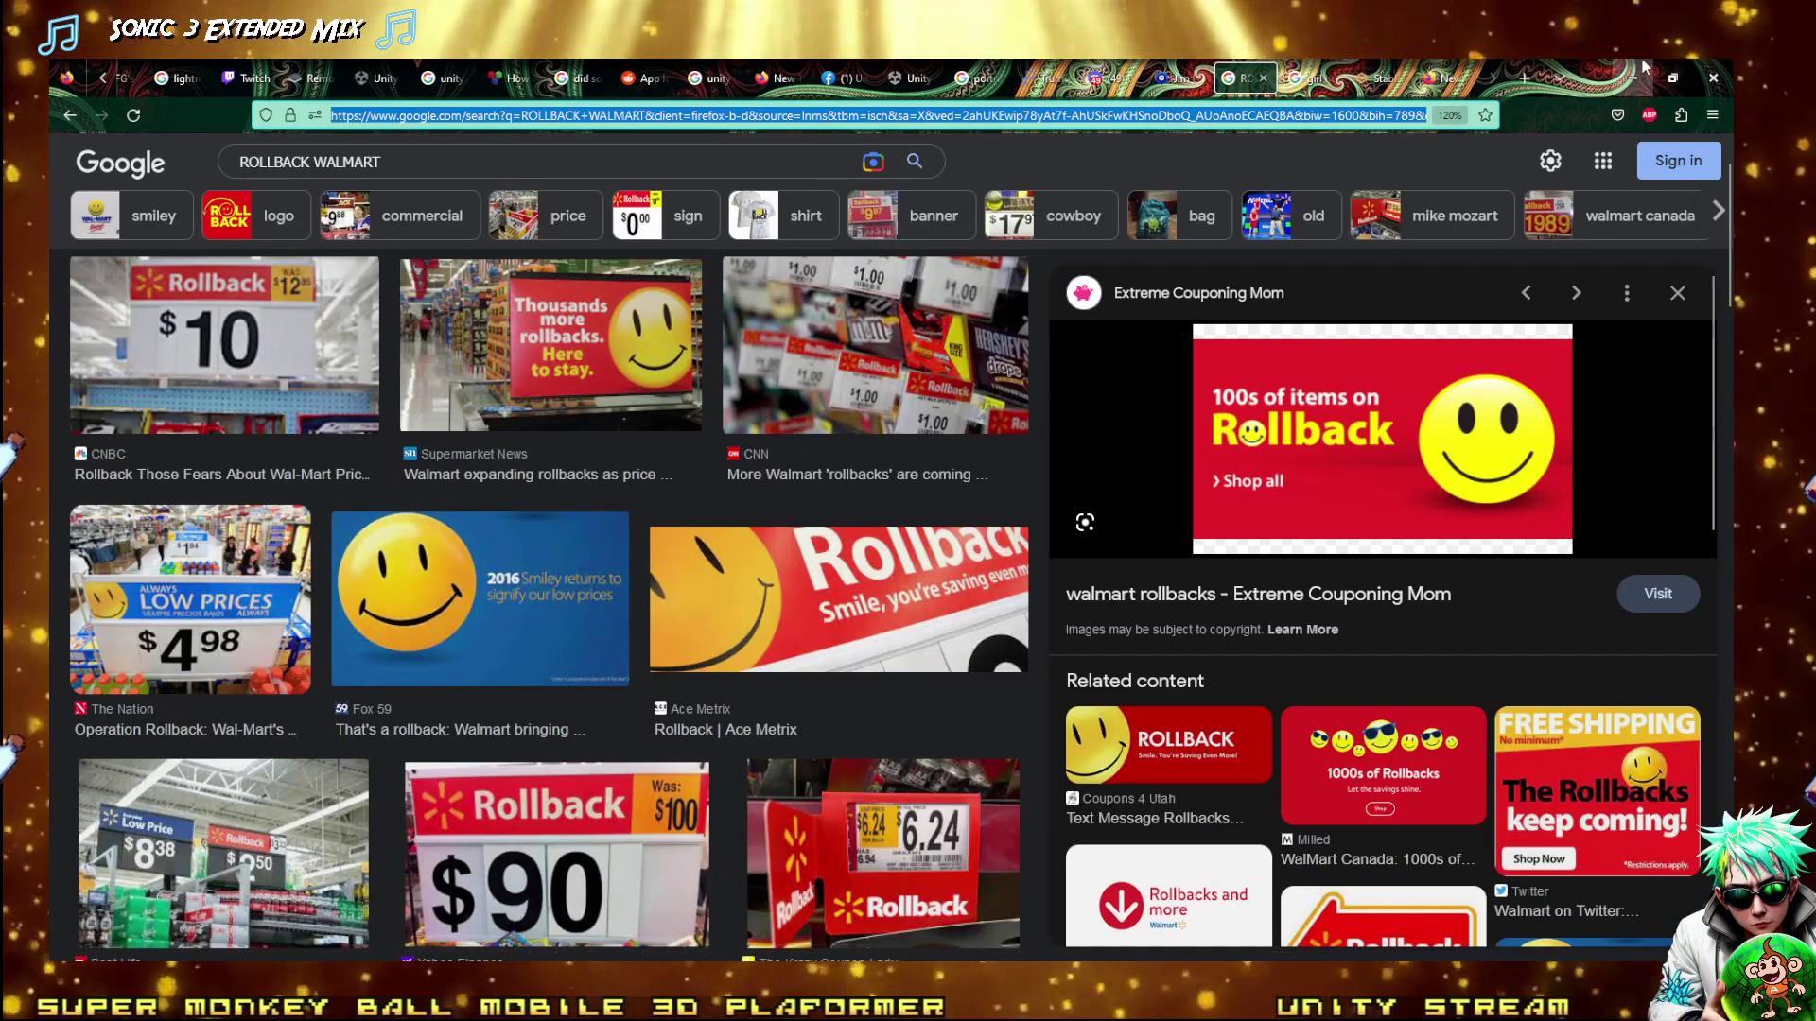
{"action": "key", "text": "alt+Tab"}
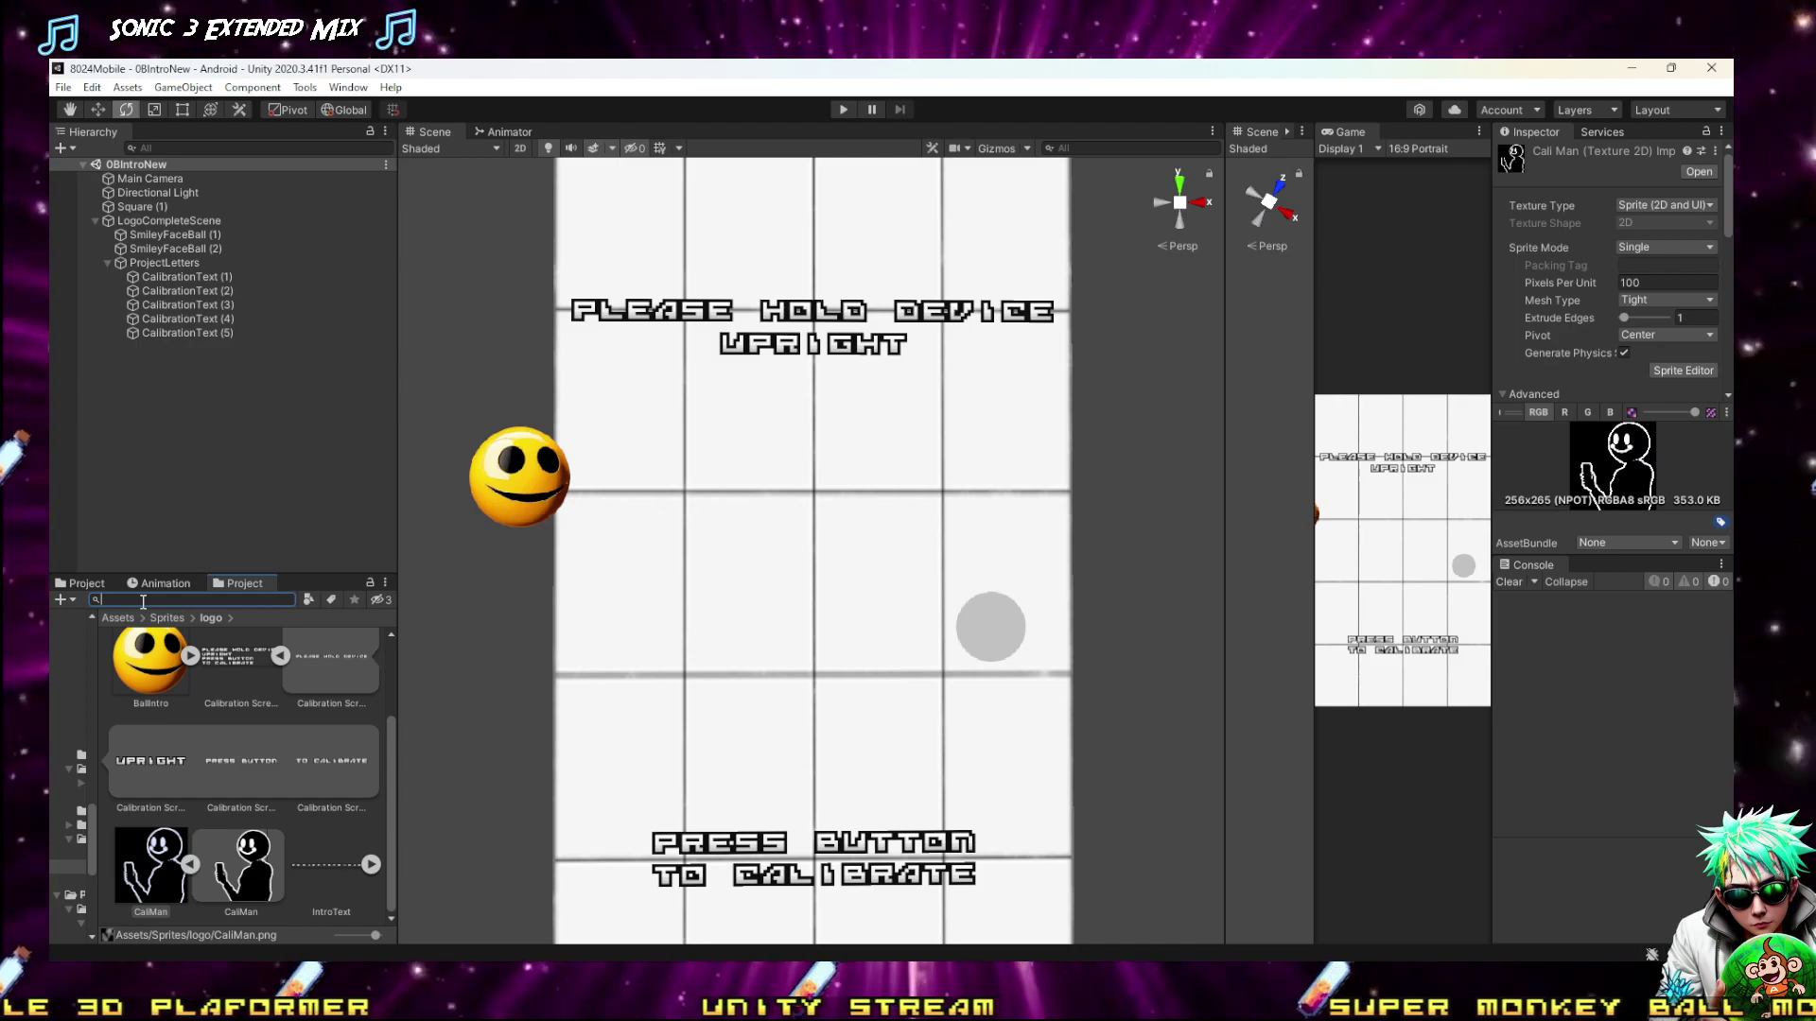
Search the Project window for 'menu' and open the MenuNew scene
{"action": "type", "text": "u"}
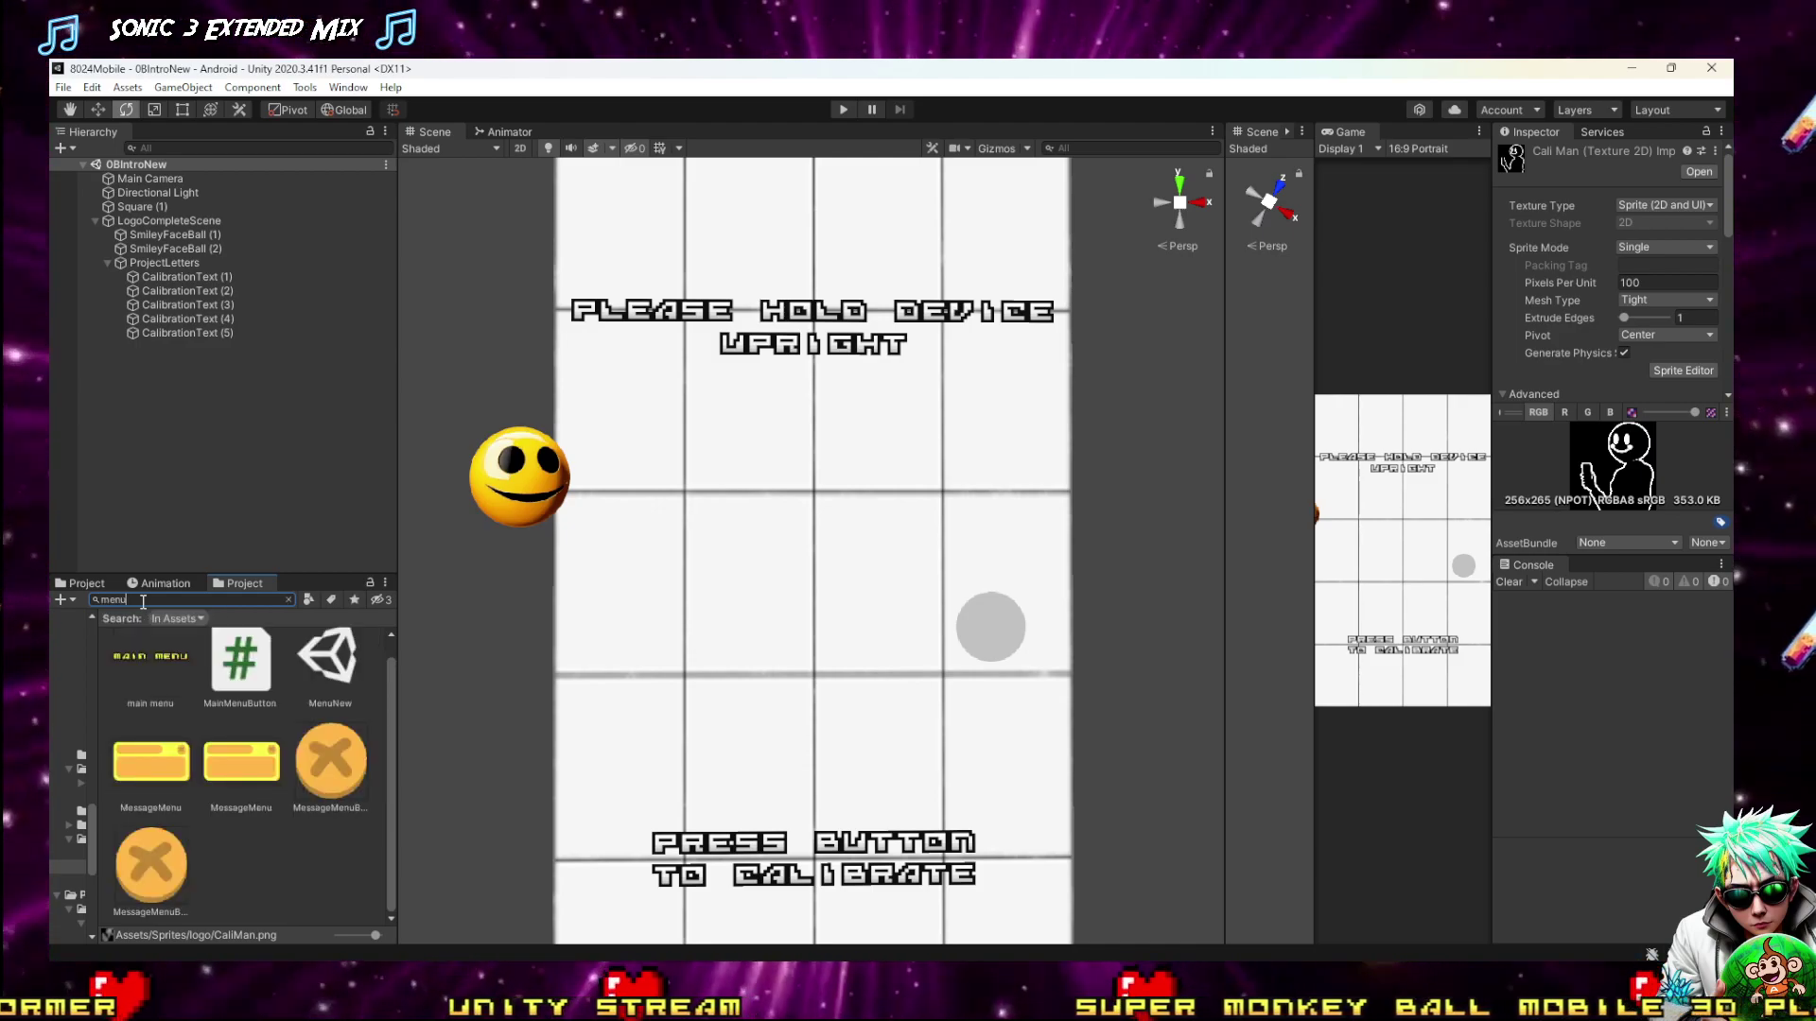
{"action": "left_click", "coordinate": [328, 728]}
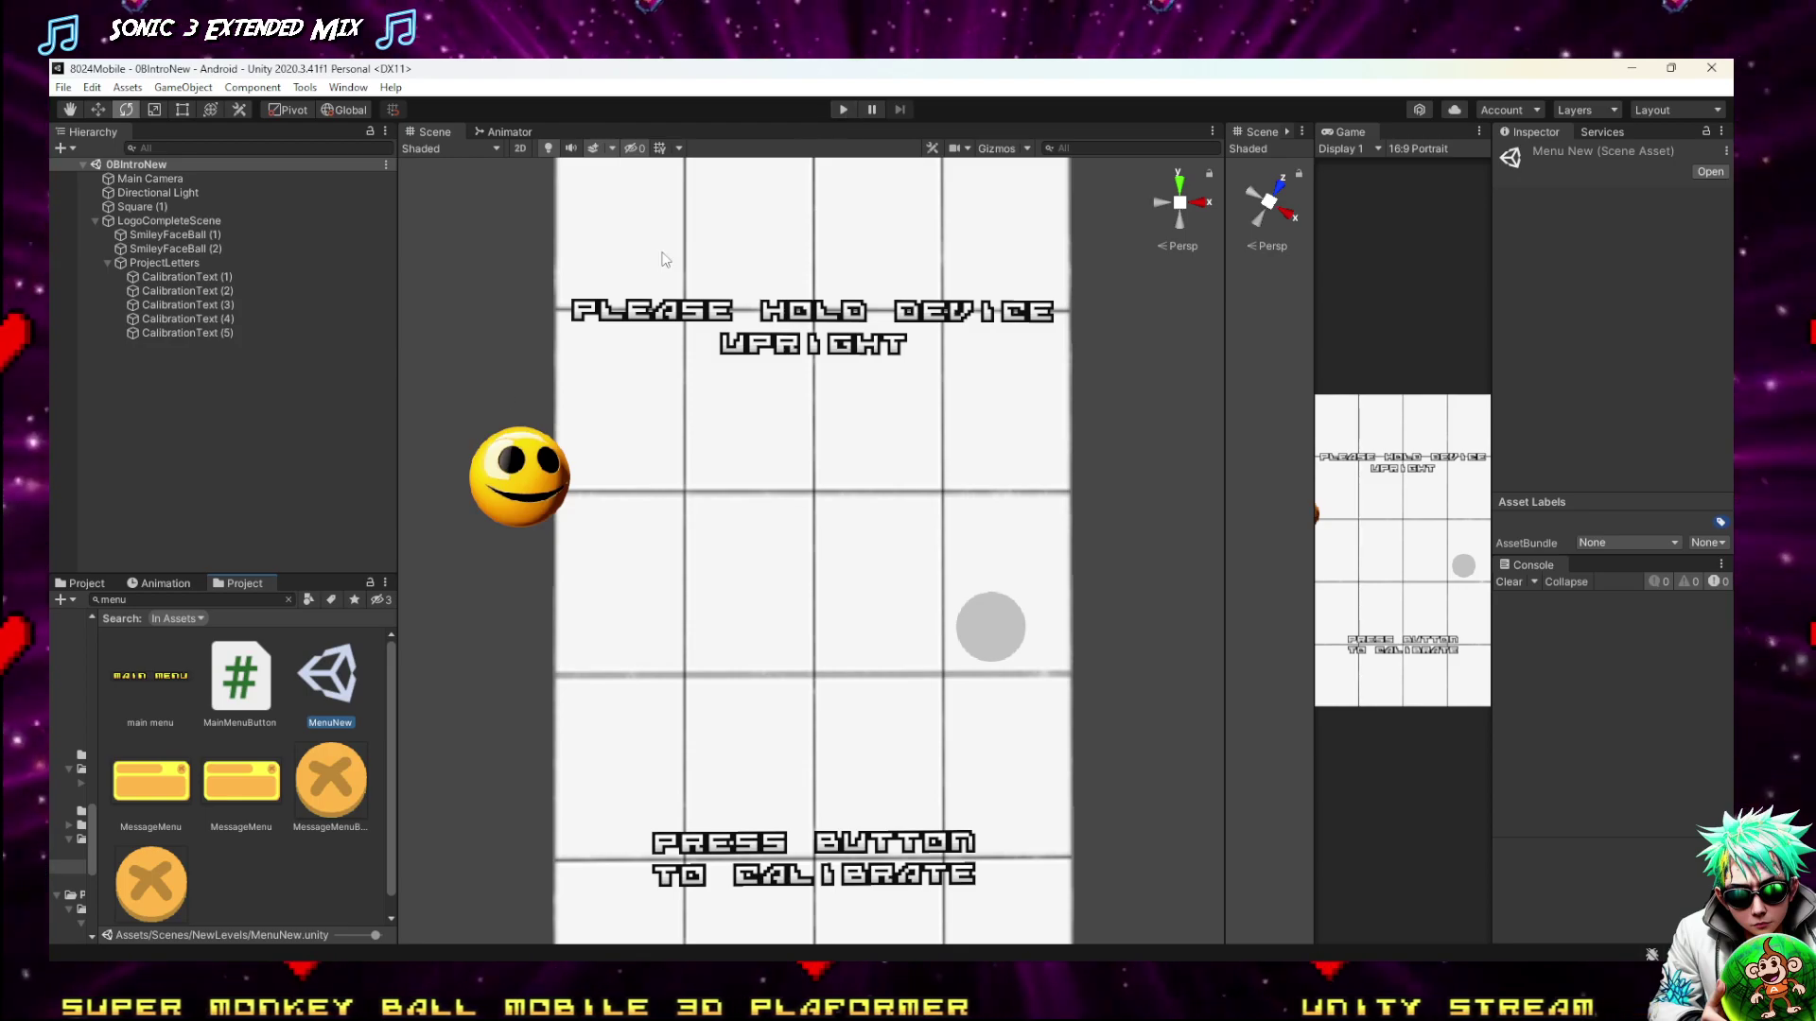
{"action": "double_click", "coordinate": [345, 682]}
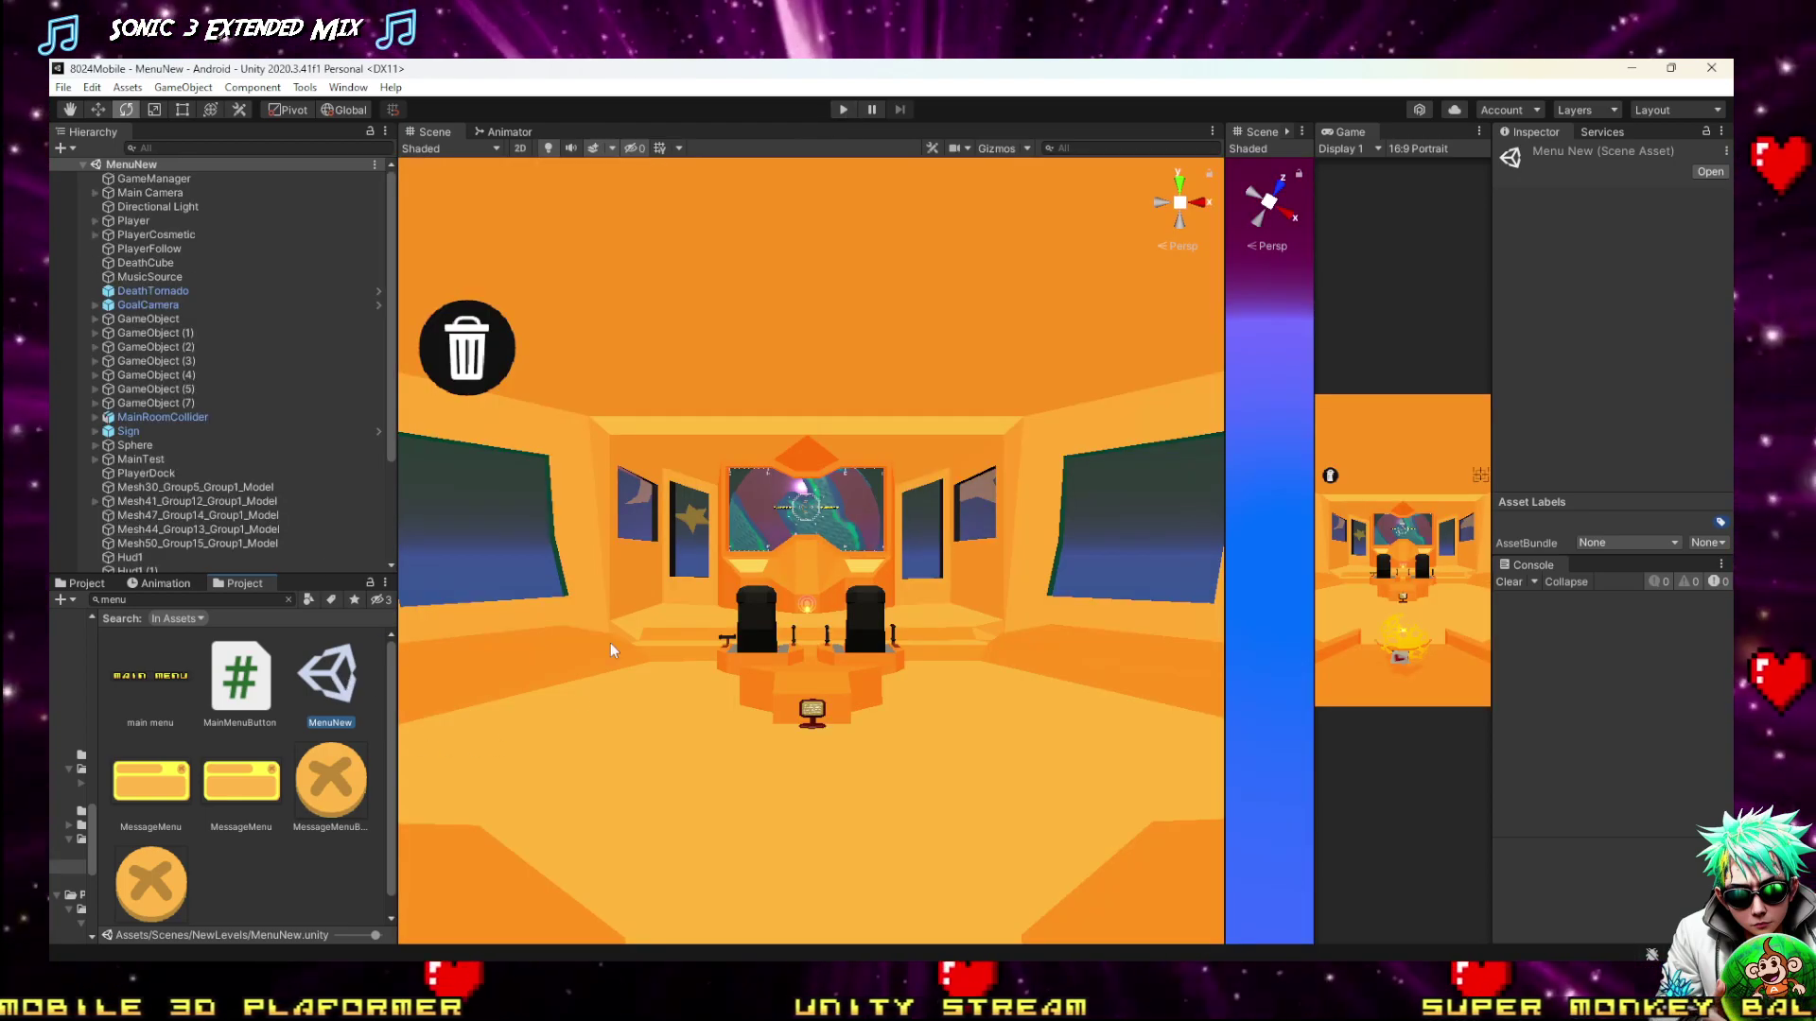
Shrink the scene view to widen the Game view, then switch to Firefox
{"action": "left_click_drag", "start_coordinate": [1227, 467], "coordinate": [428, 530]}
{"action": "left_click_drag", "start_coordinate": [1313, 557], "coordinate": [518, 558]}
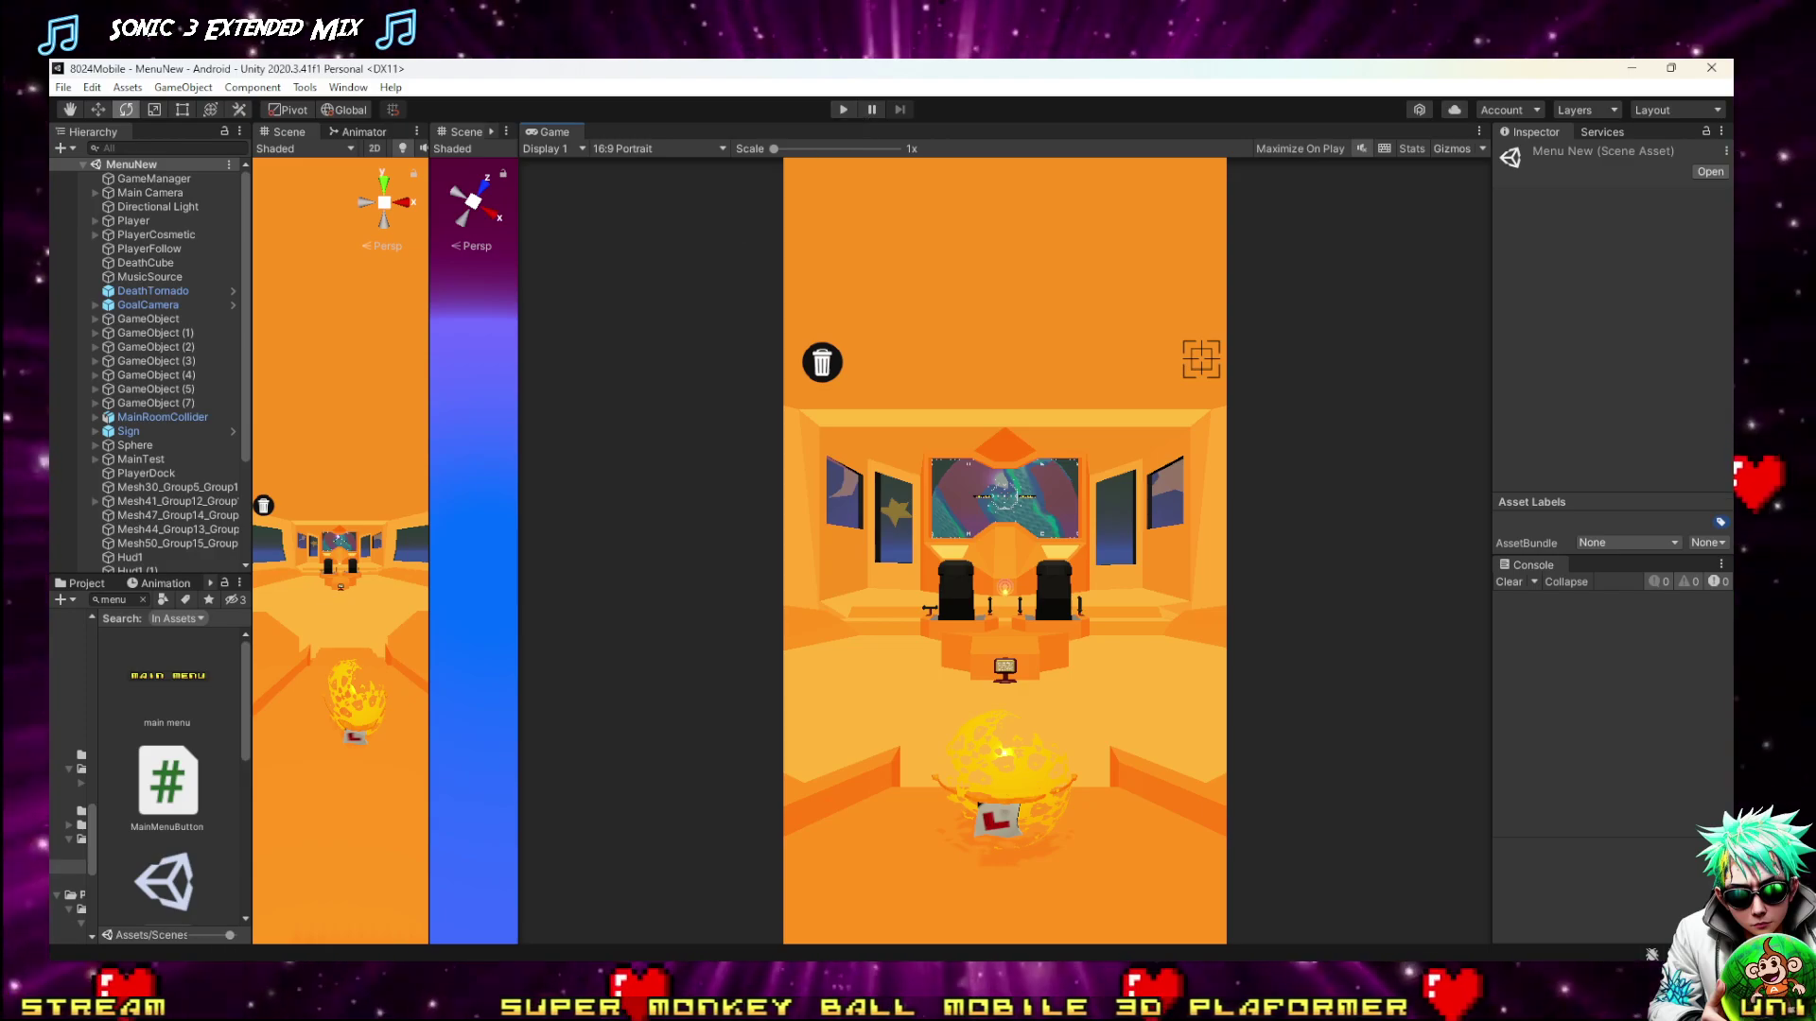
{"action": "key", "text": "alt+Tab"}
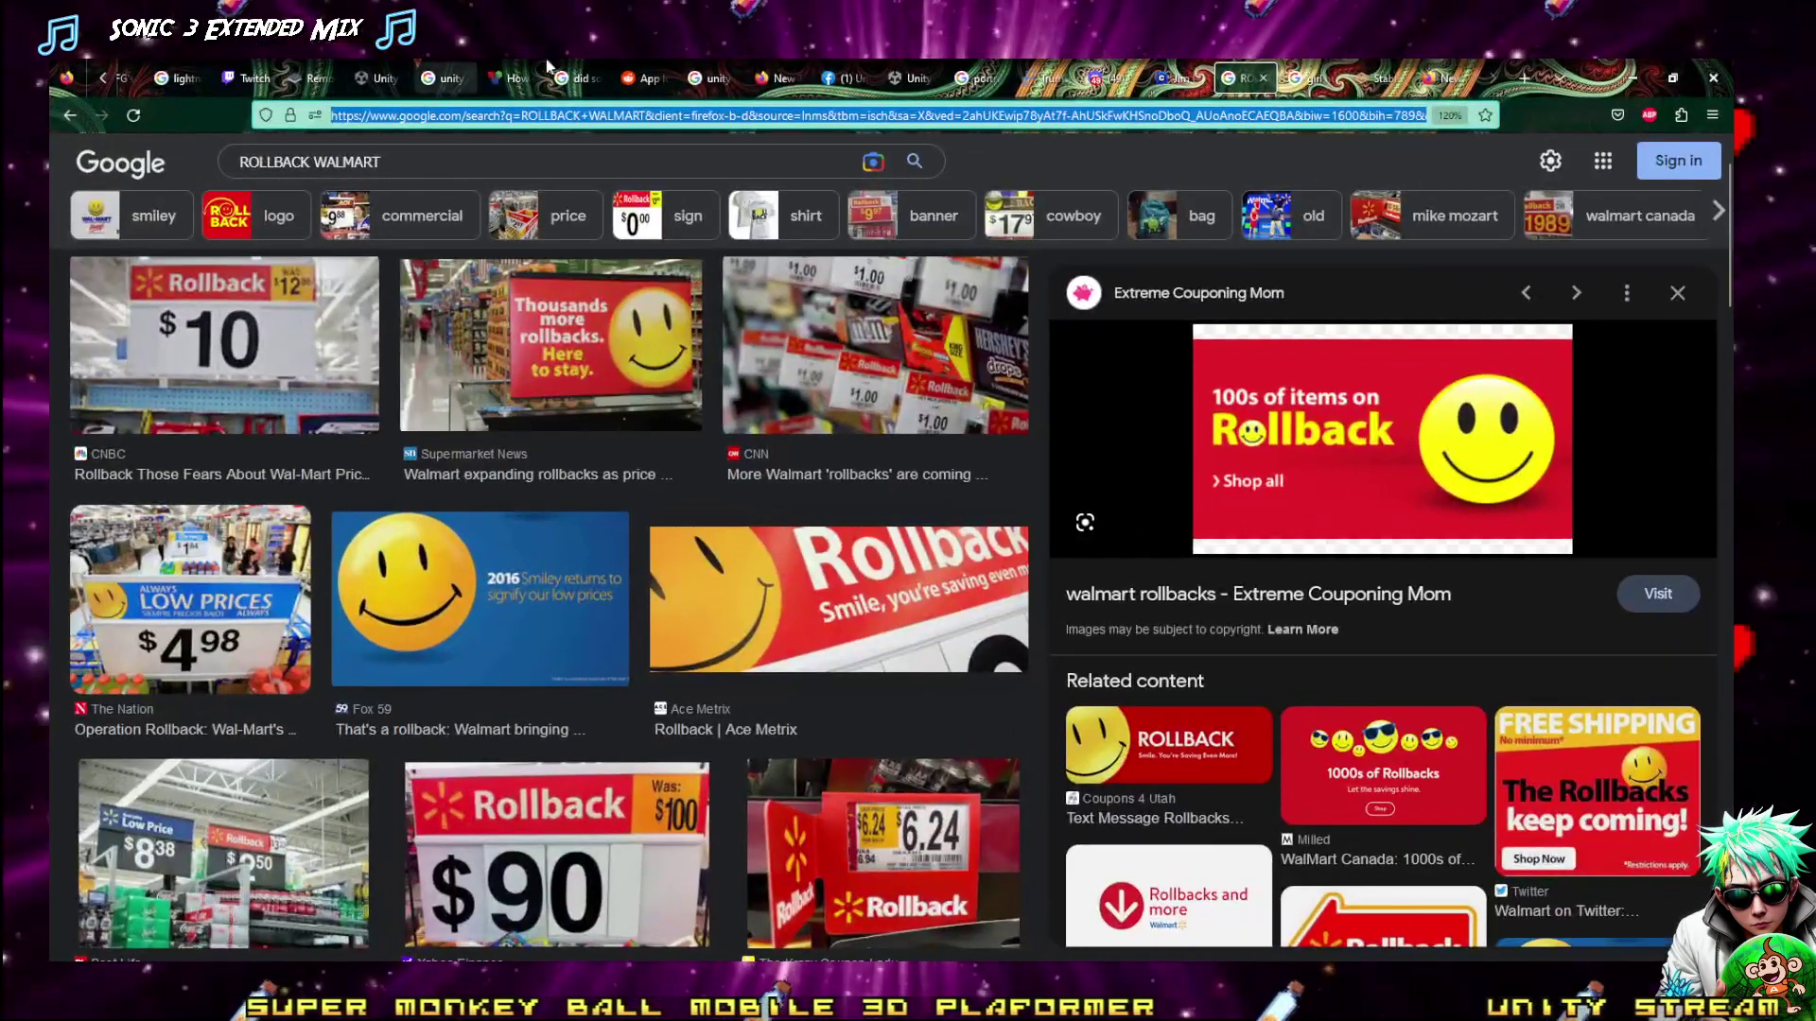
Switch to the khinsider Dragon Ball Z soundtrack tab, then return to Unity
{"action": "scroll", "coordinate": [82, 81], "scroll_direction": "up", "scroll_amount": 5}
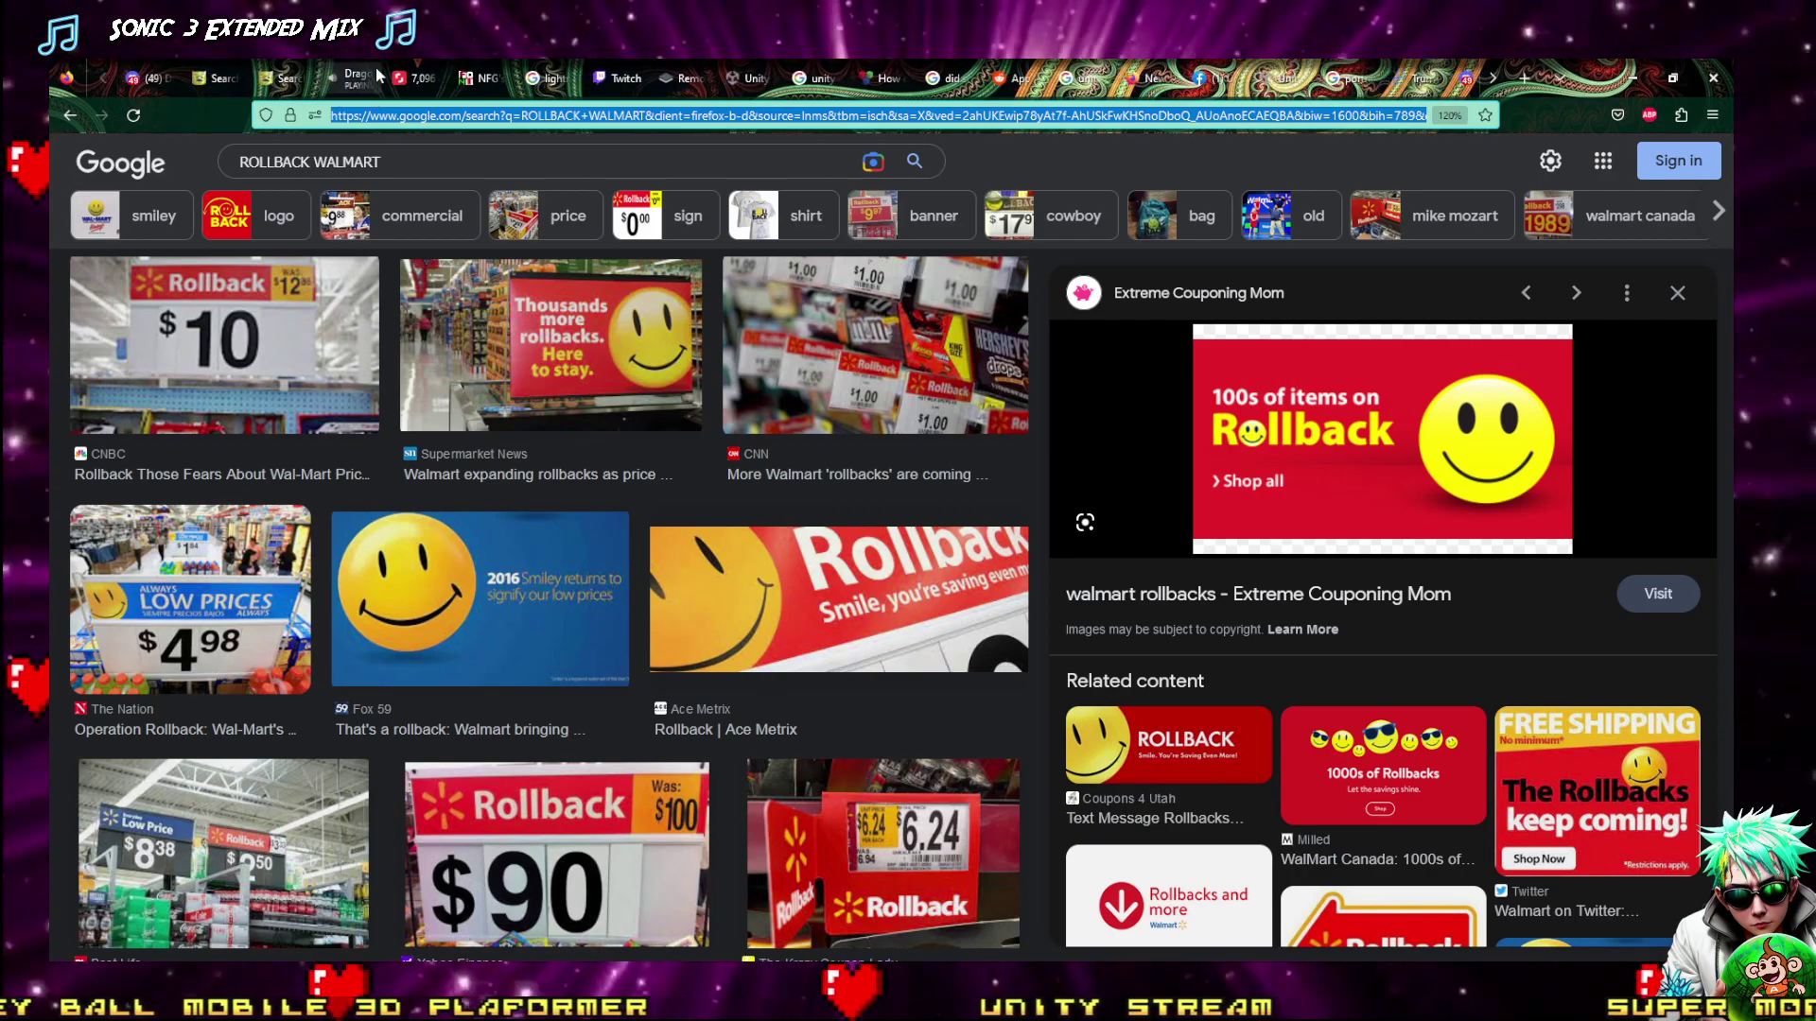
{"action": "left_click", "coordinate": [357, 77]}
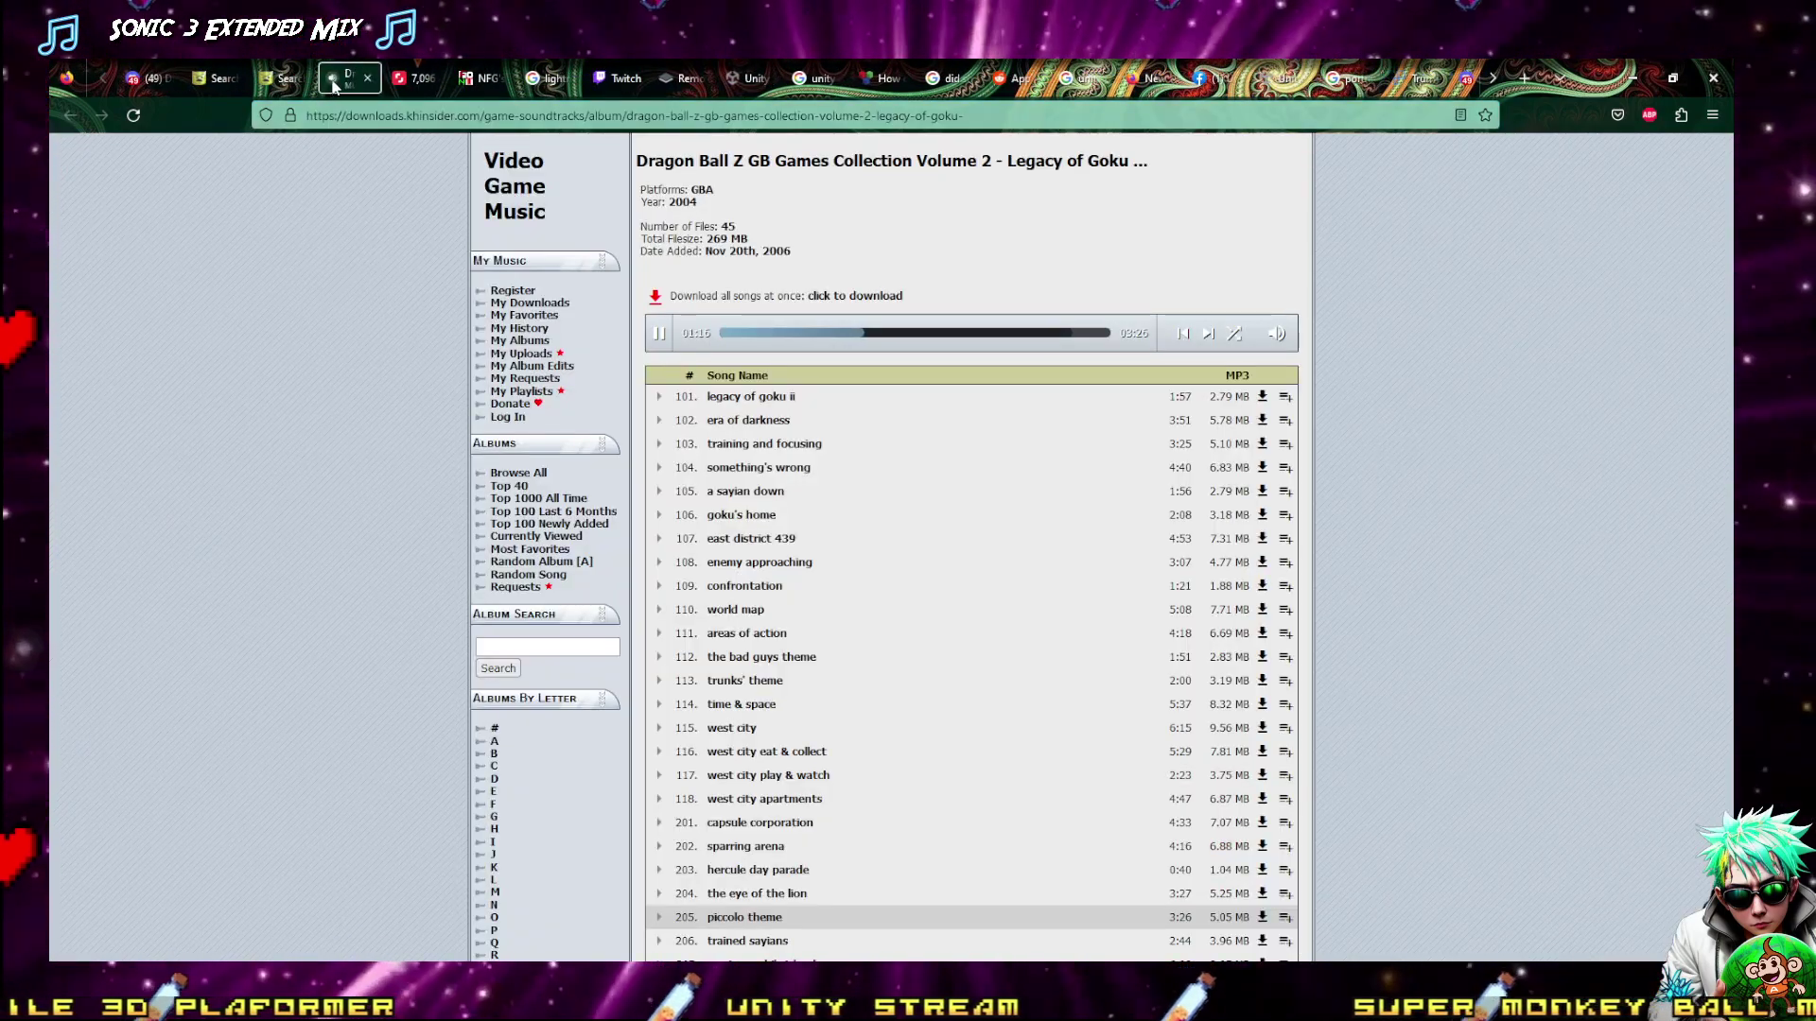
{"action": "key", "text": "alt+Tab"}
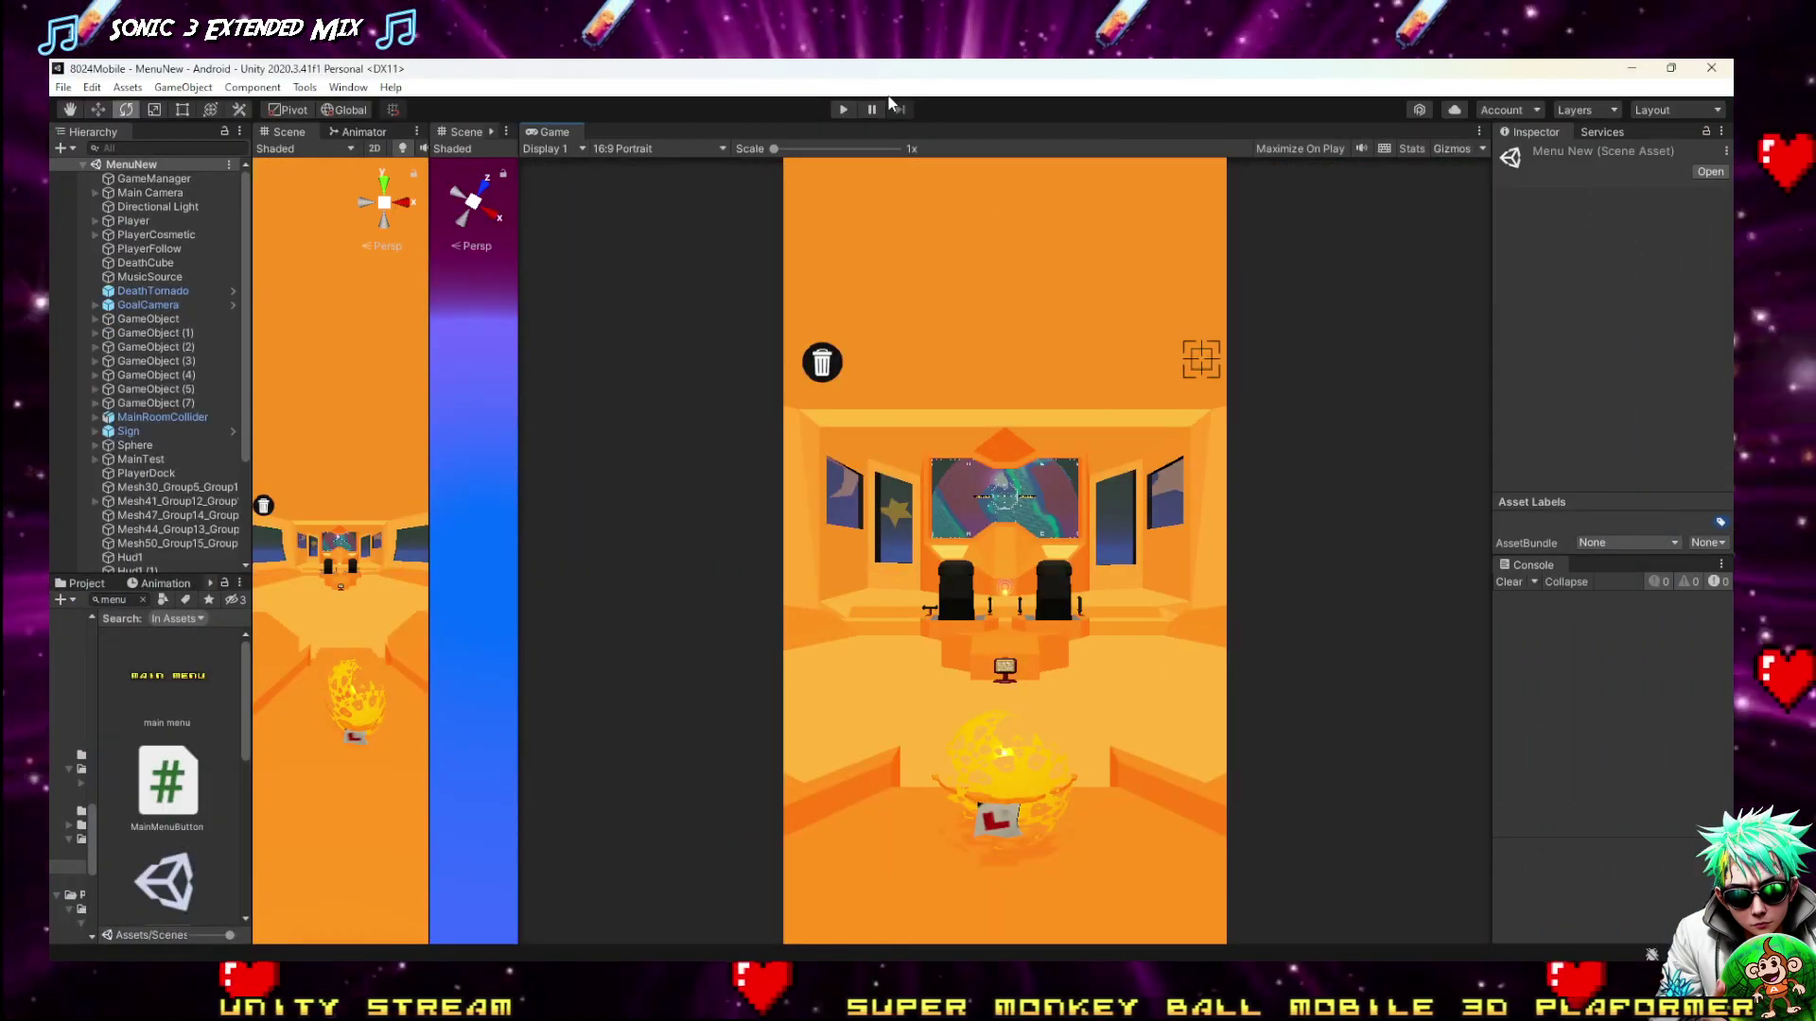
Start Play mode, maximize the Game view, and roll the marble off its pedestal with W
{"action": "left_click", "coordinate": [843, 110]}
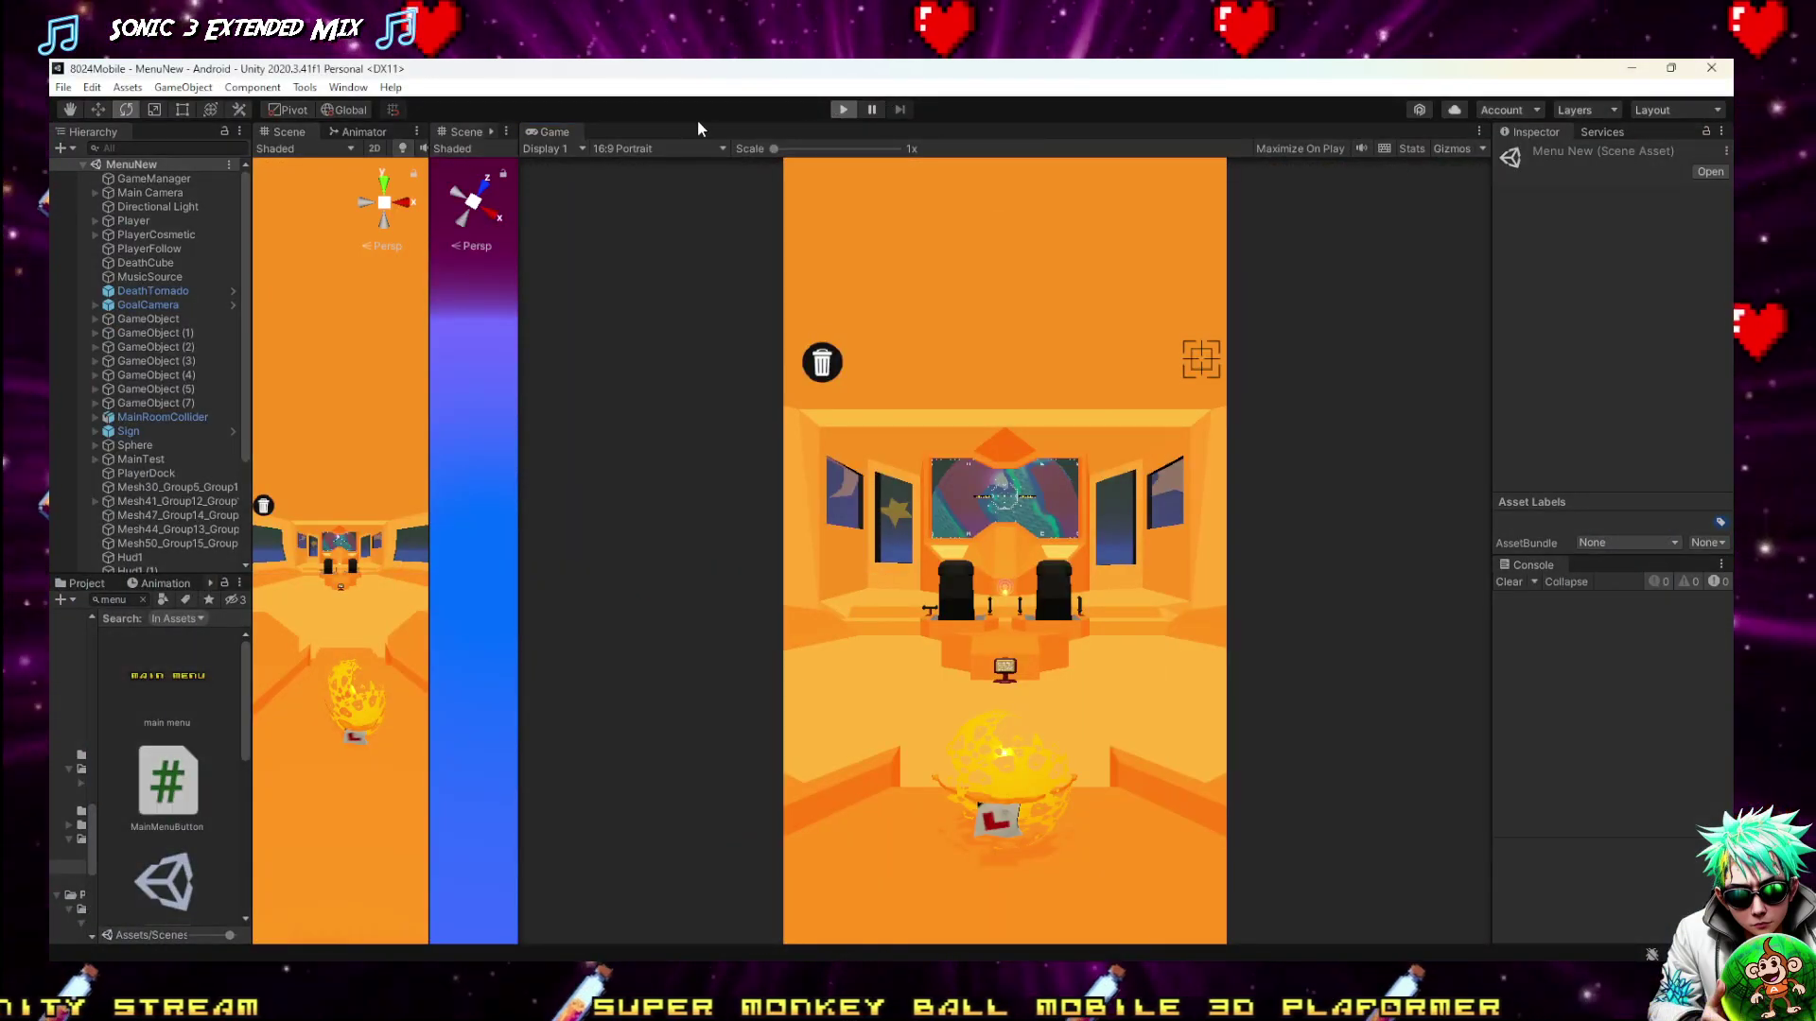
{"action": "right_click", "coordinate": [564, 133]}
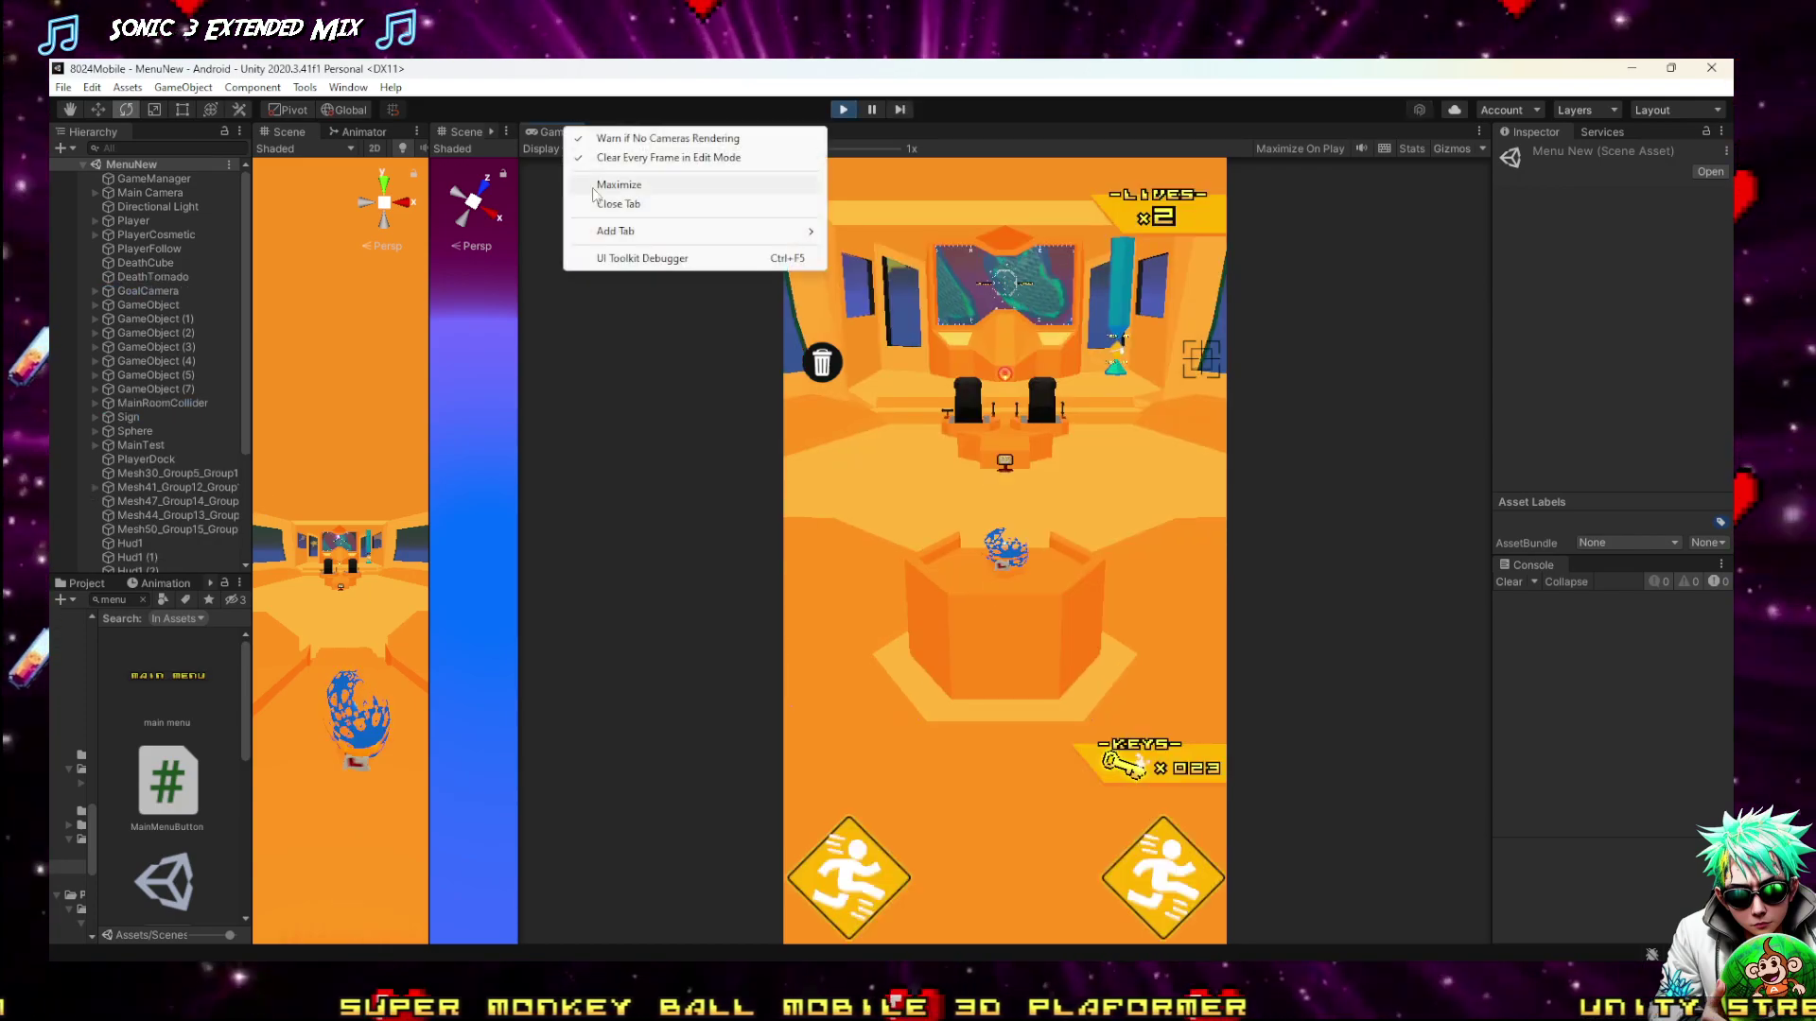
{"action": "left_click", "coordinate": [614, 187]}
{"action": "key", "text": "w"}
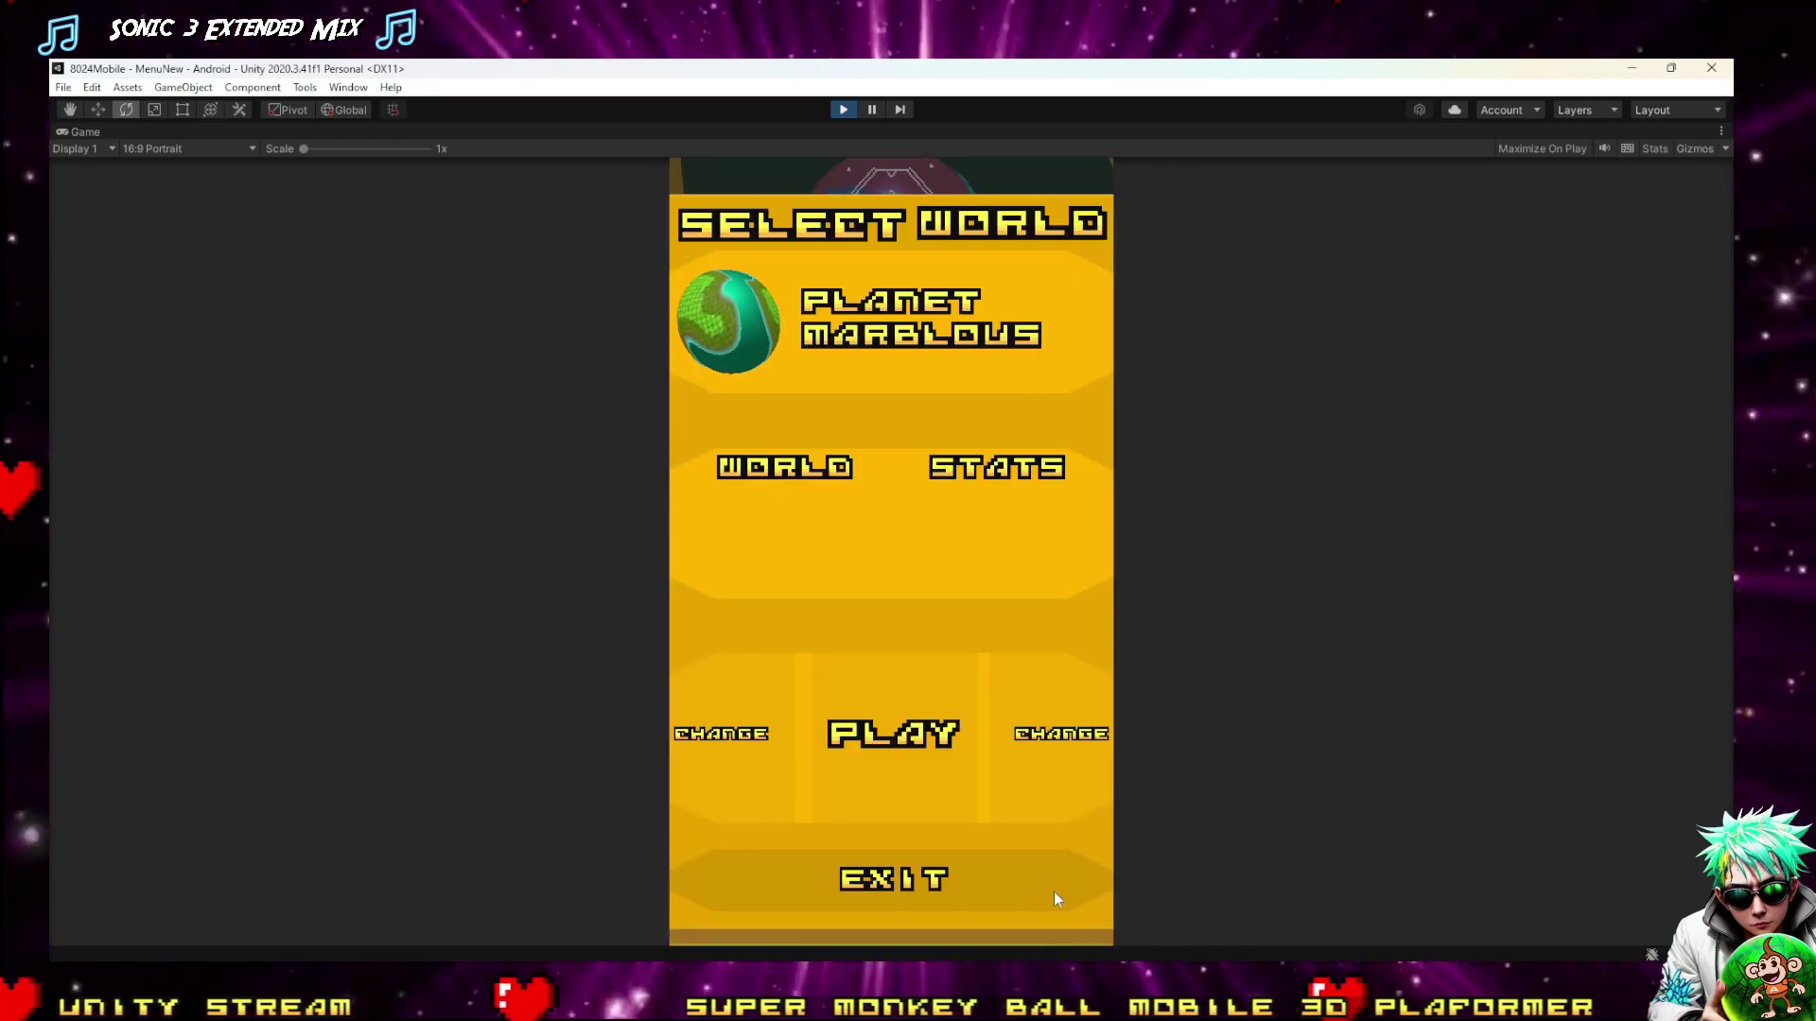
Cycle back to Planet Marblous, play its level rolling with W and D, then stop
{"action": "left_click", "coordinate": [1054, 748]}
{"action": "left_click", "coordinate": [738, 754]}
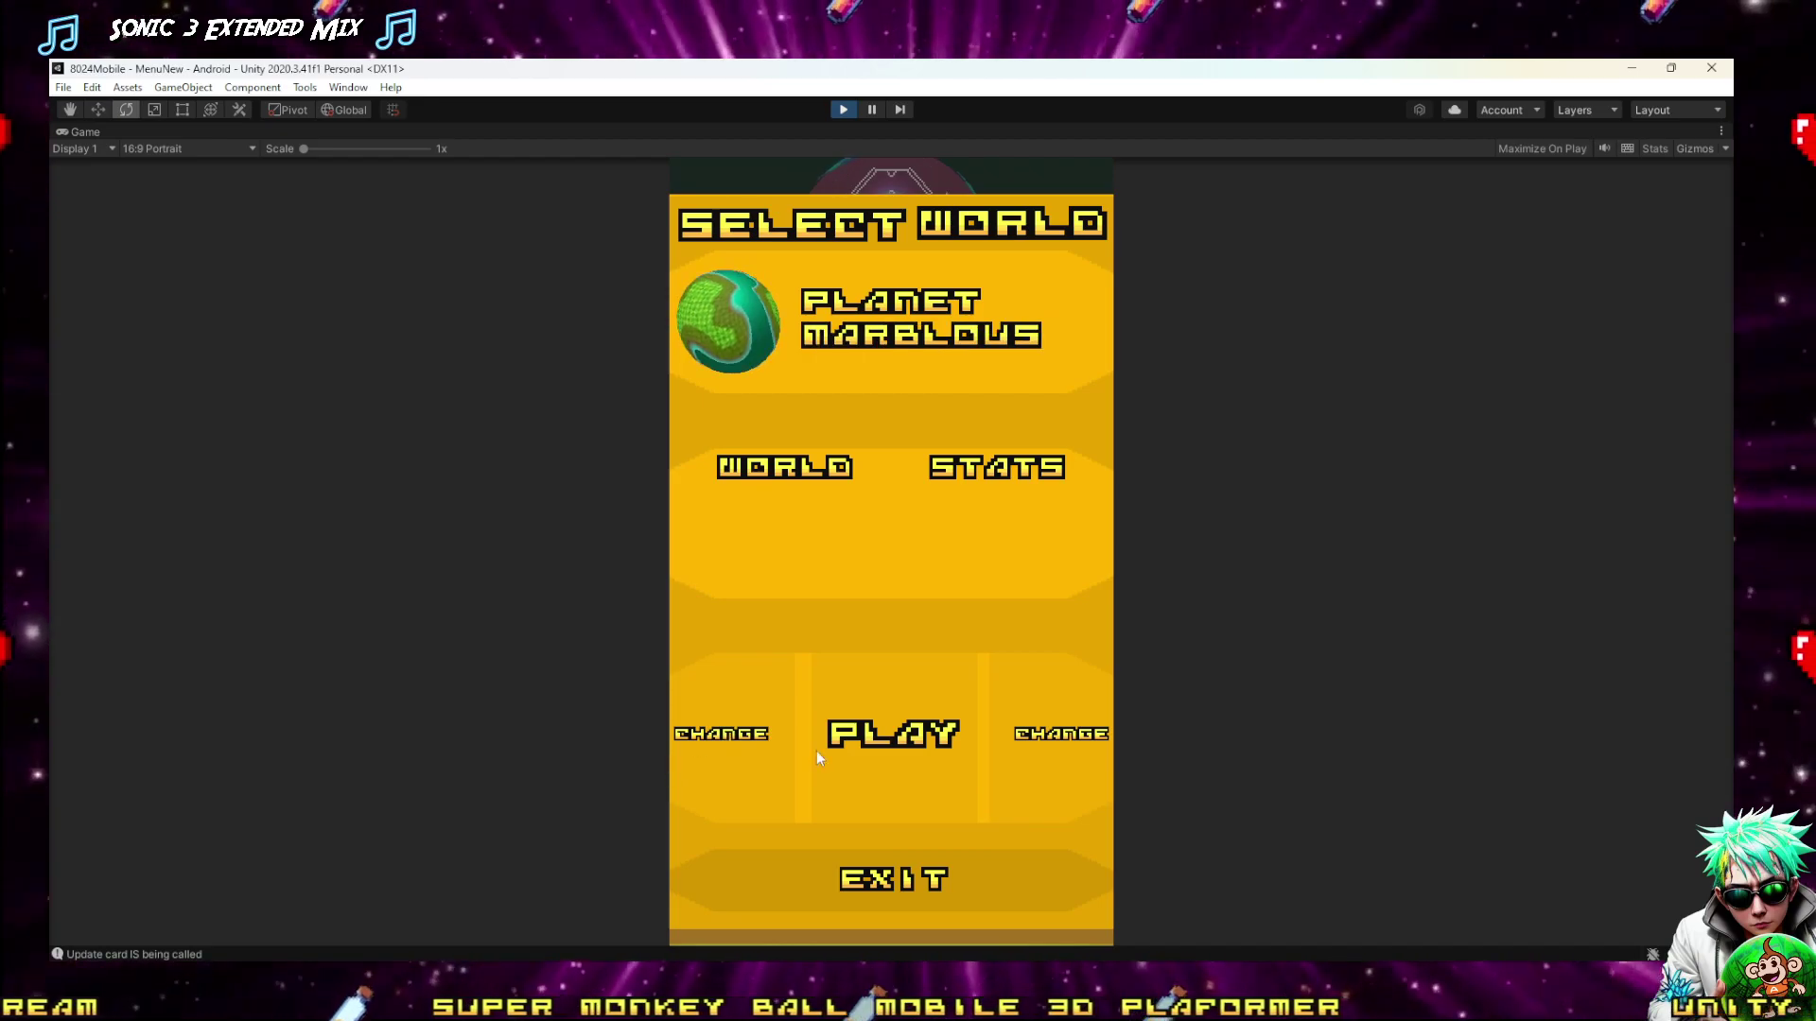
{"action": "left_click", "coordinate": [949, 774]}
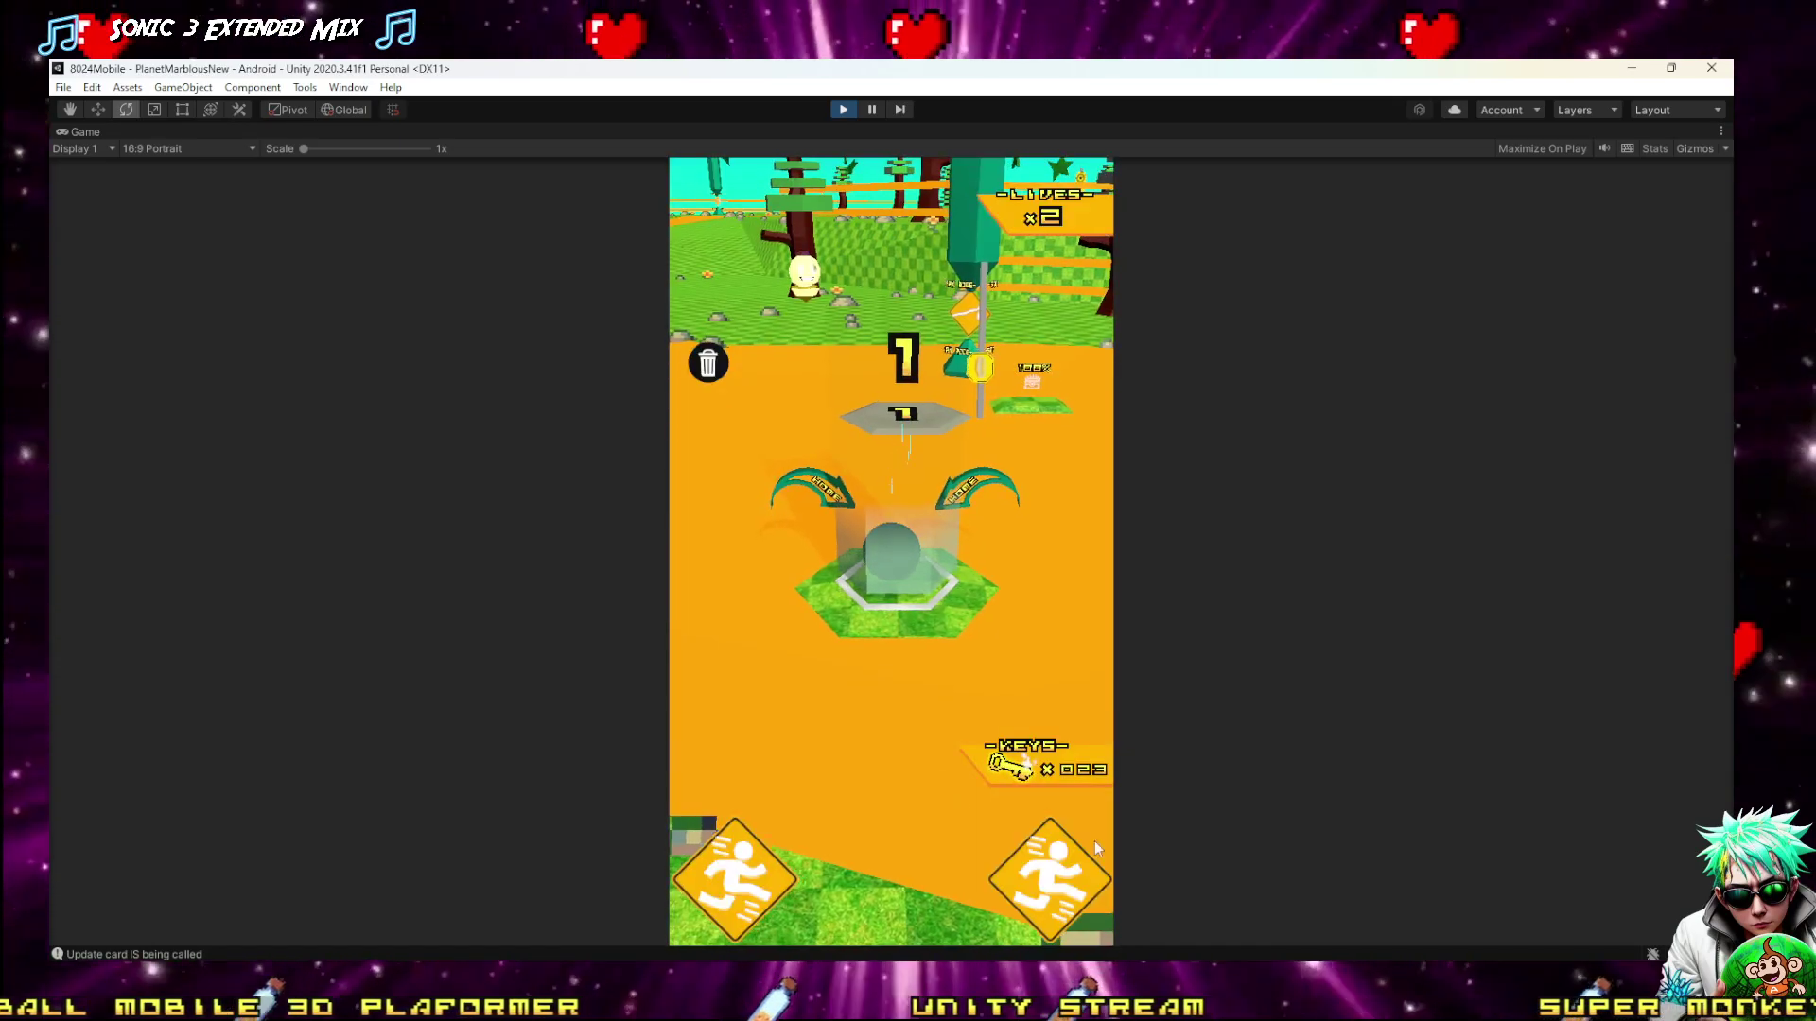
{"action": "key", "text": "w"}
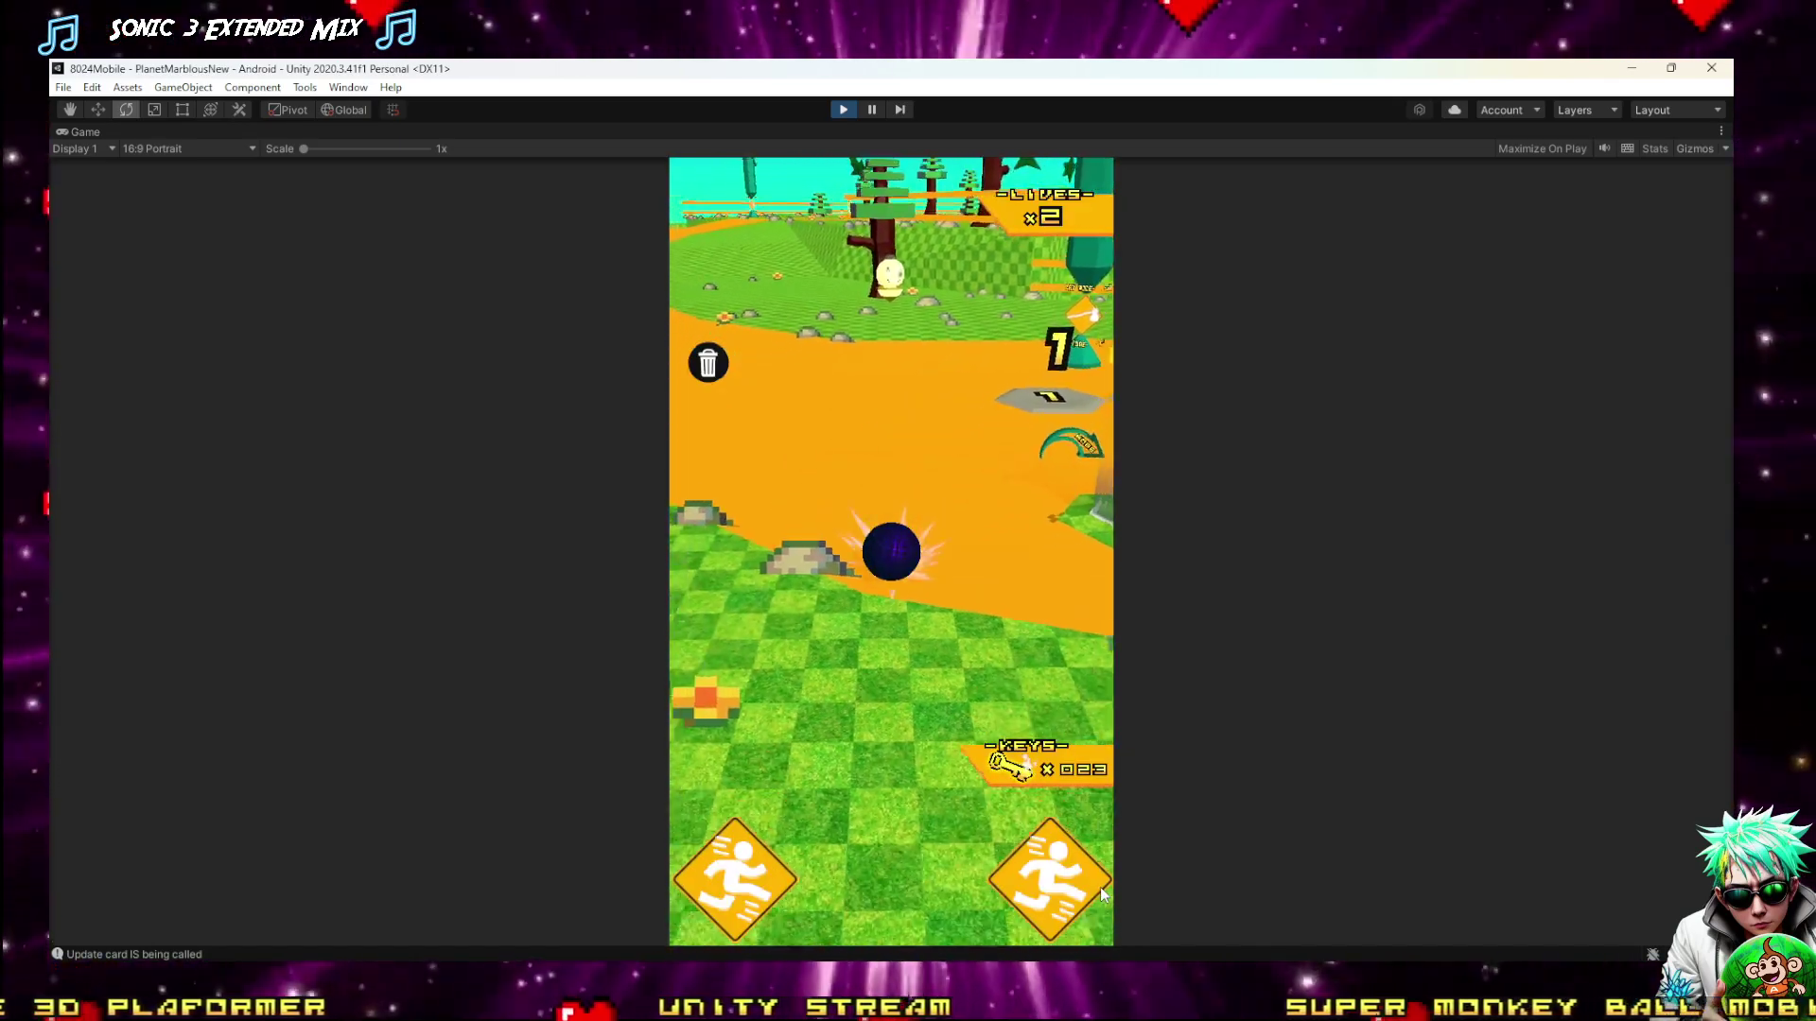
{"action": "key", "text": "d"}
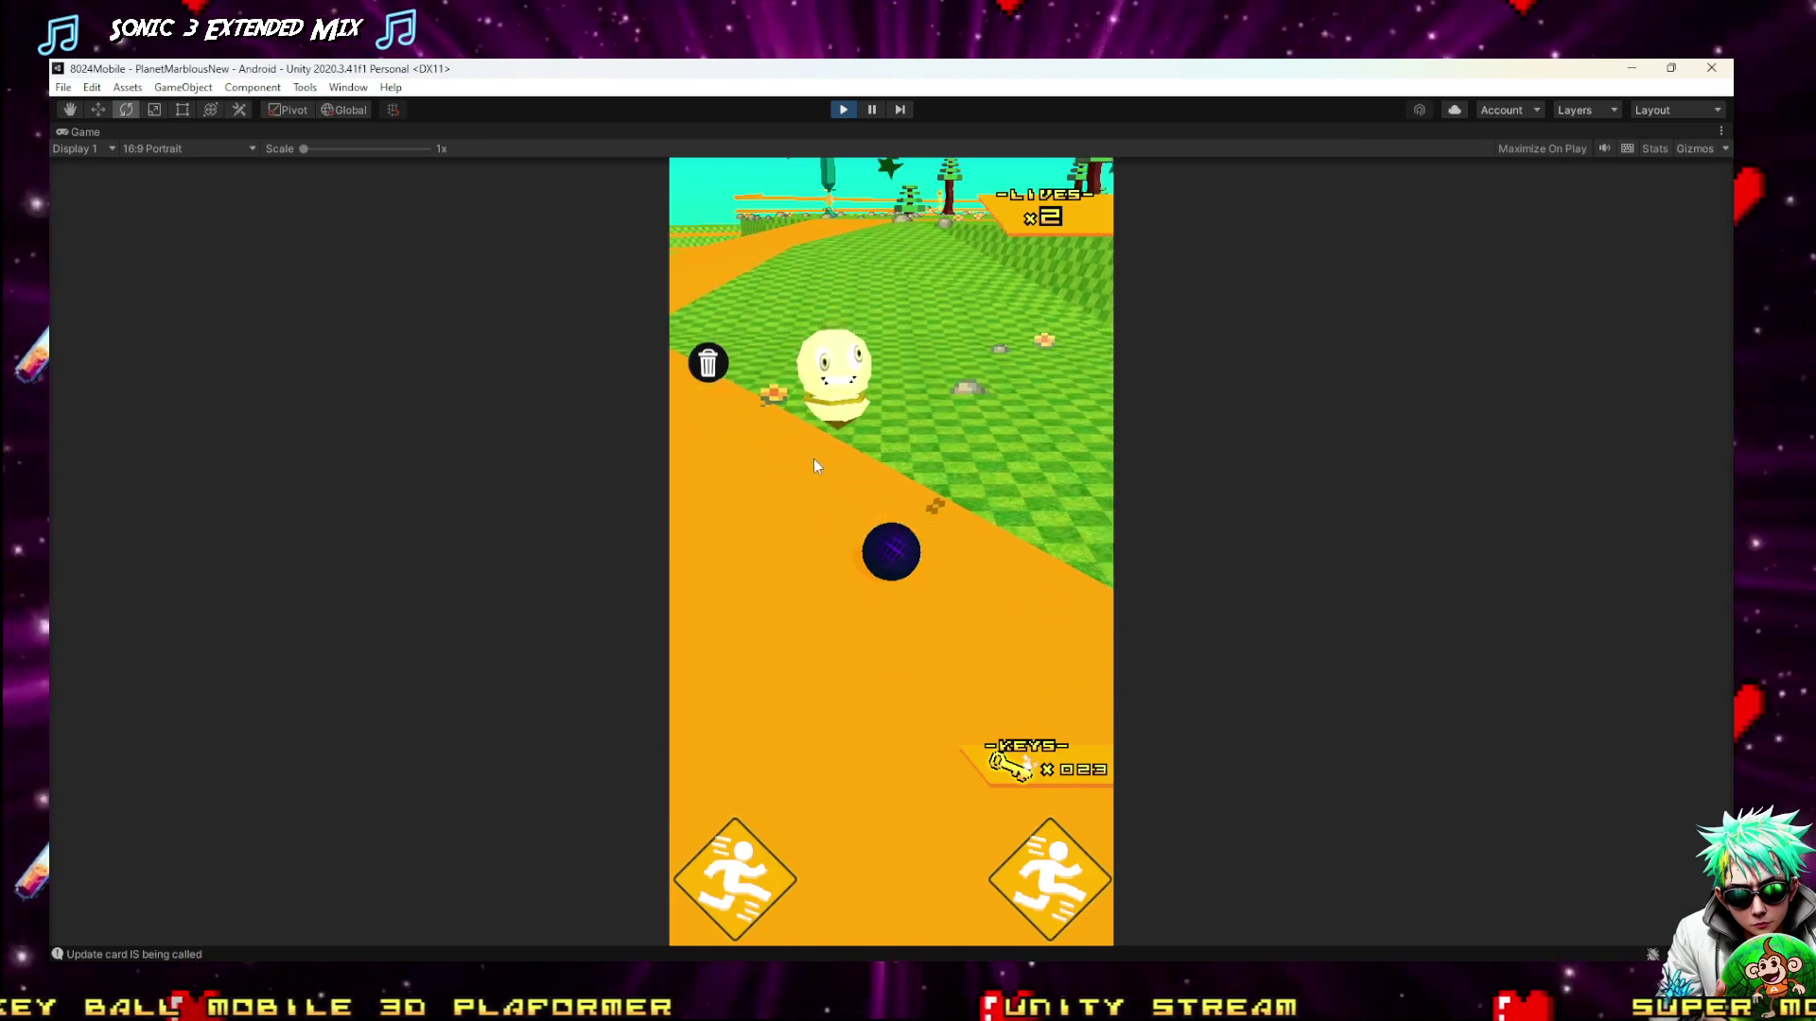
{"action": "left_click", "coordinate": [849, 110]}
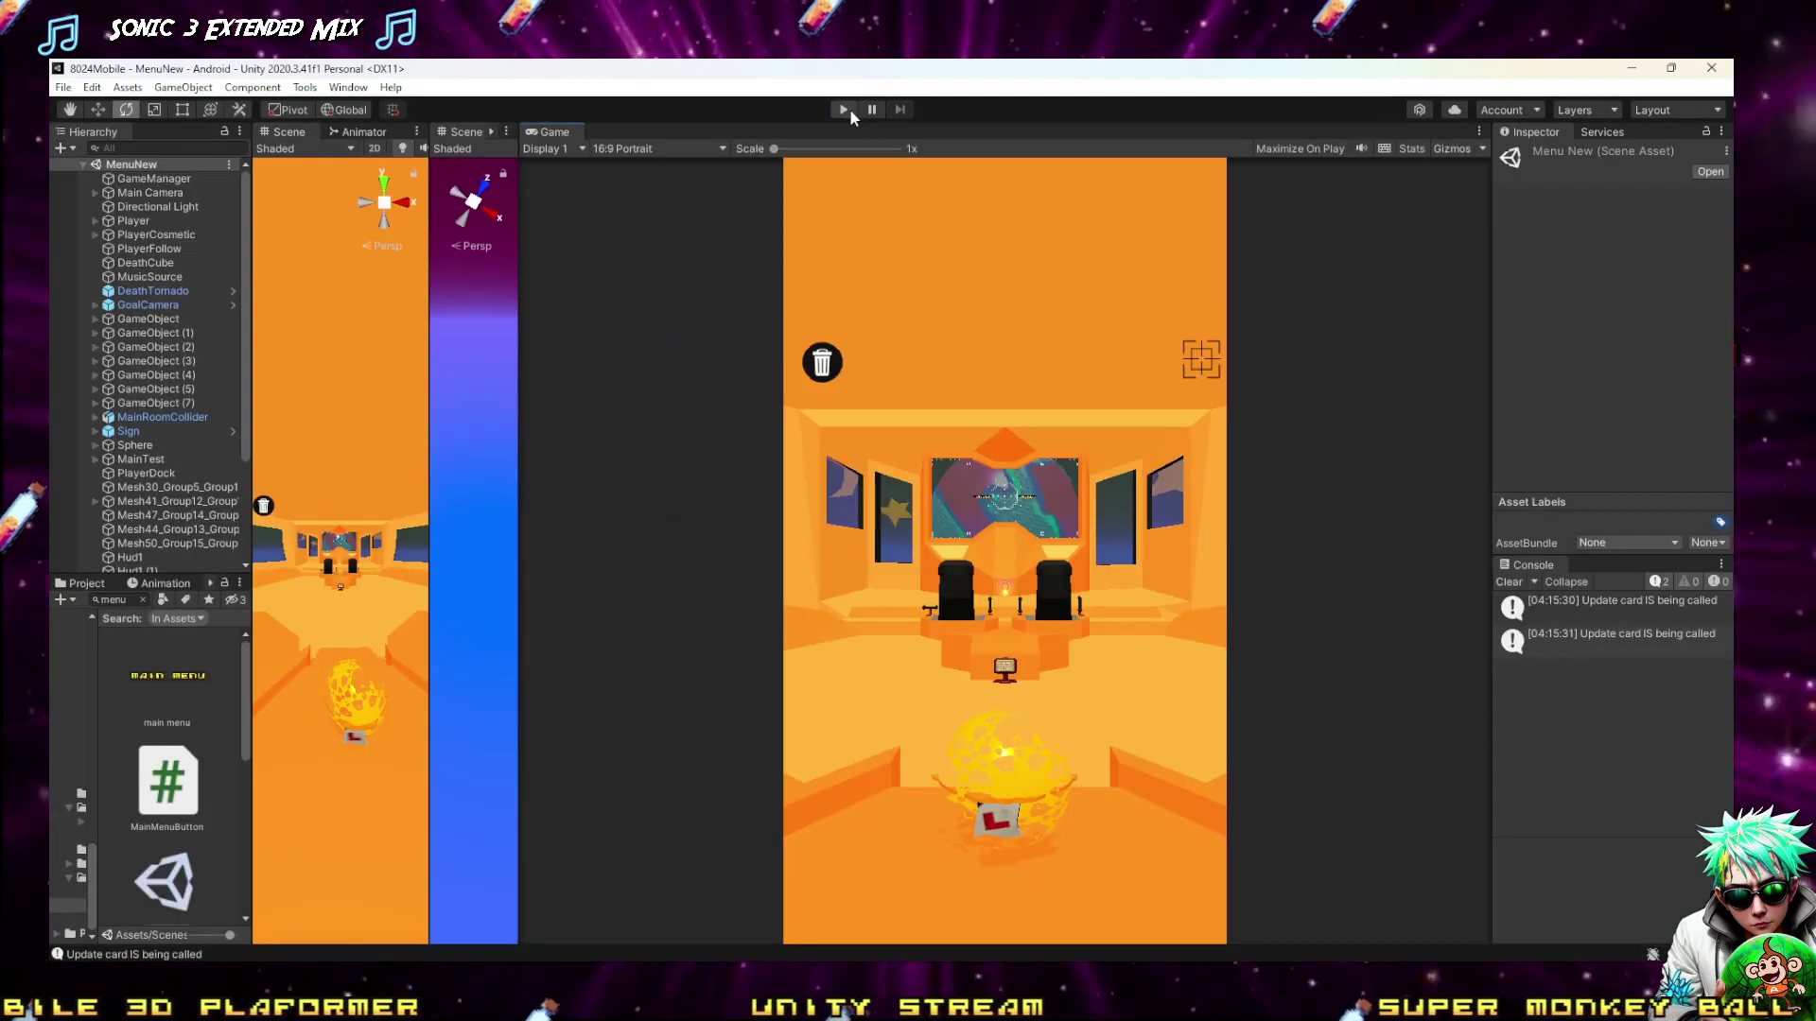
Start, stop, and restart Play mode, then play on until Special1New loads
{"action": "left_click", "coordinate": [842, 110]}
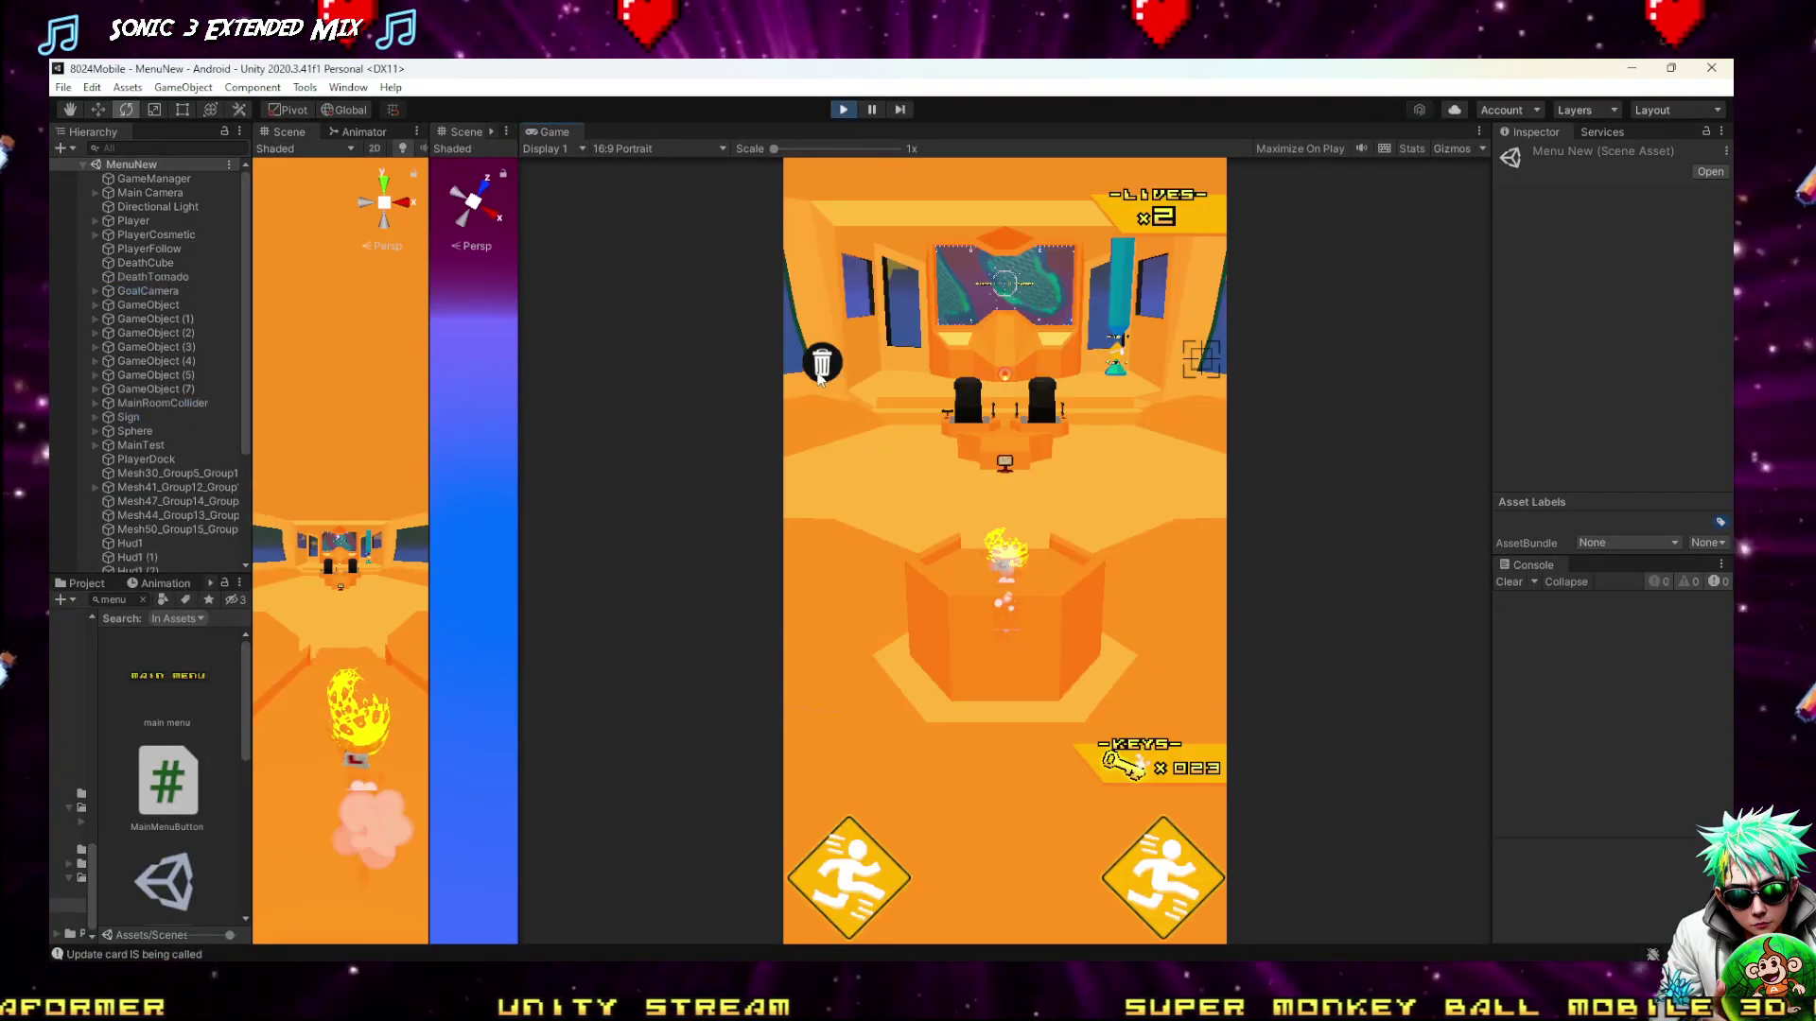
{"action": "left_click", "coordinate": [838, 113]}
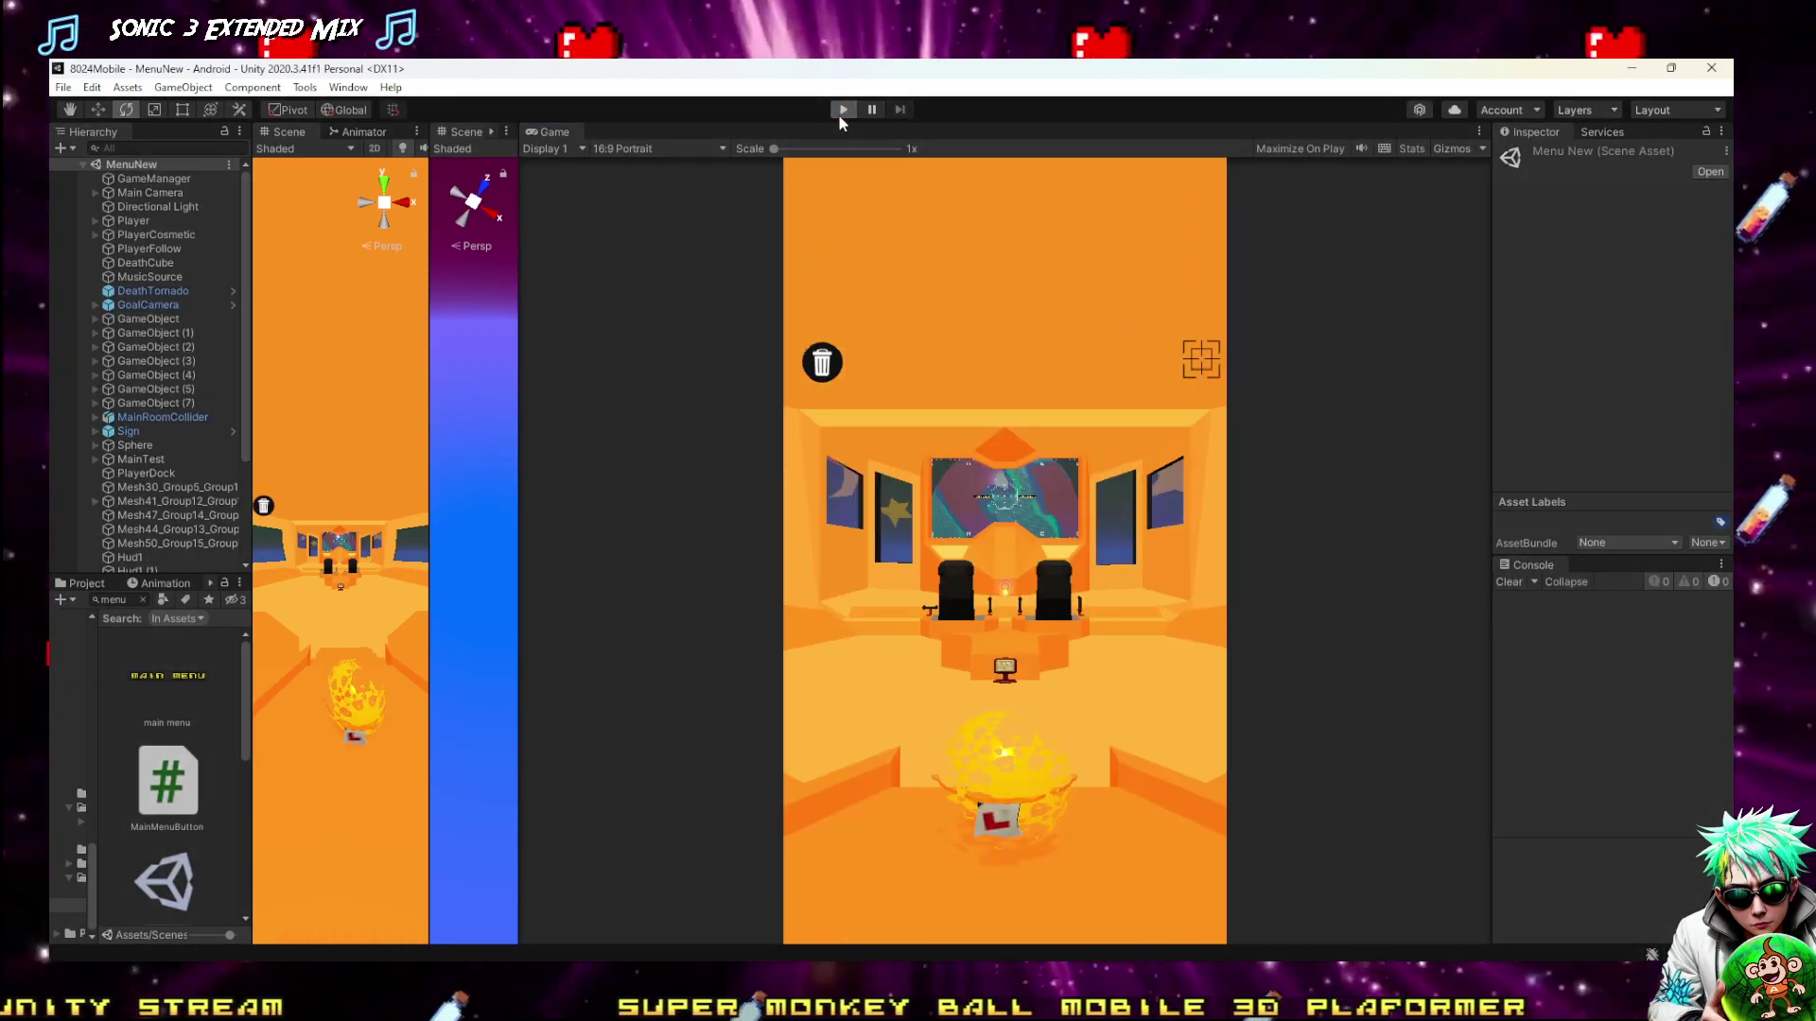
{"action": "left_click", "coordinate": [840, 112]}
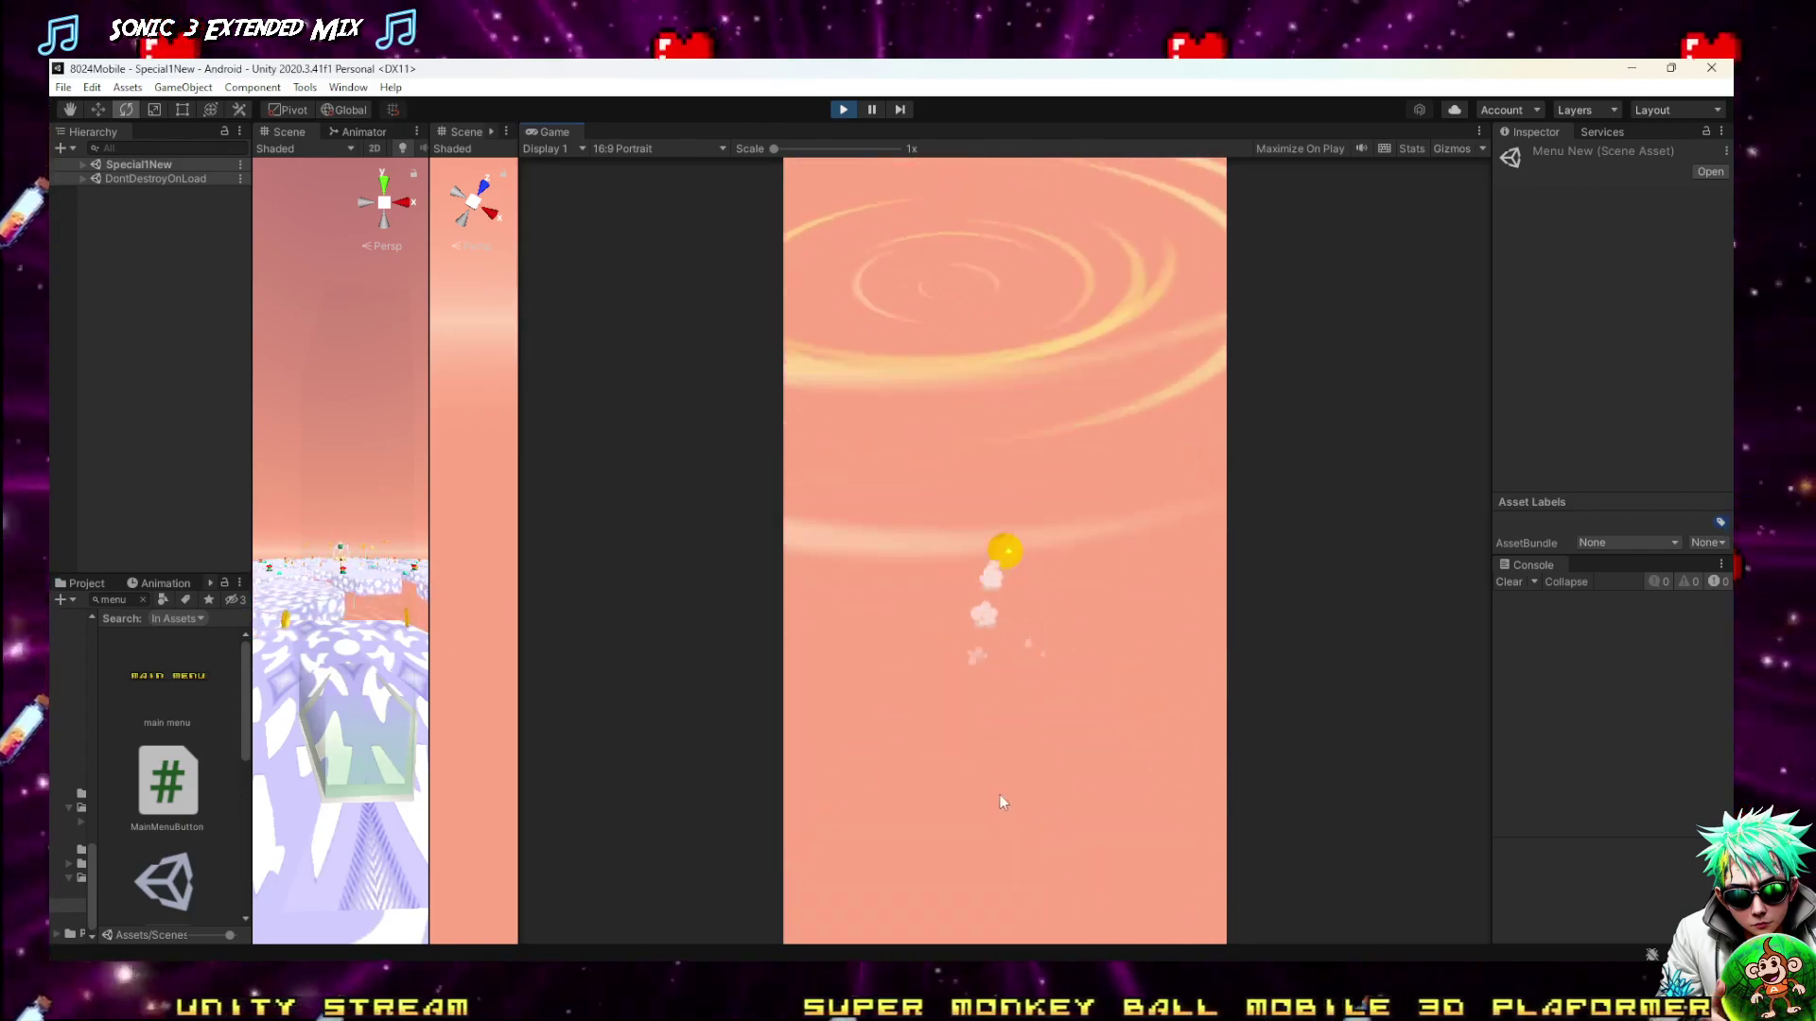
Return to the menu, enter Planet Marblous, and start Level 1, rolling the ball forward
{"action": "left_click", "coordinate": [1085, 851]}
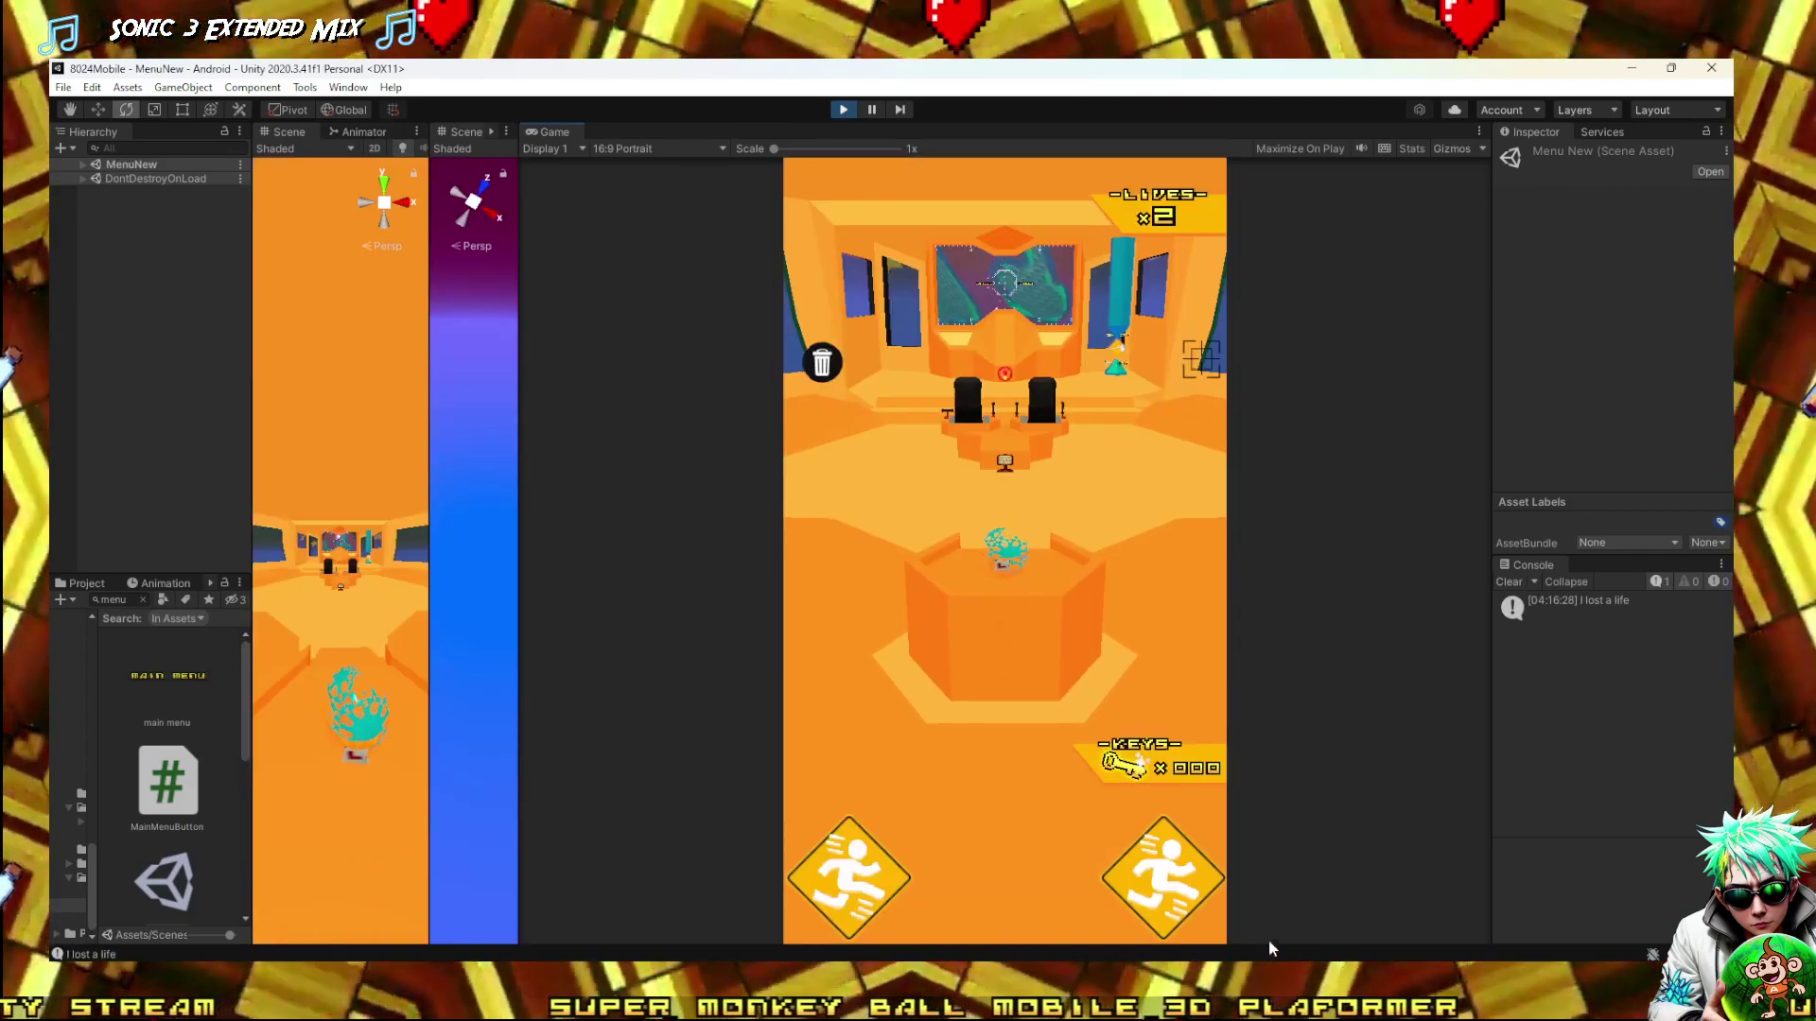
{"action": "left_click", "coordinate": [1171, 897]}
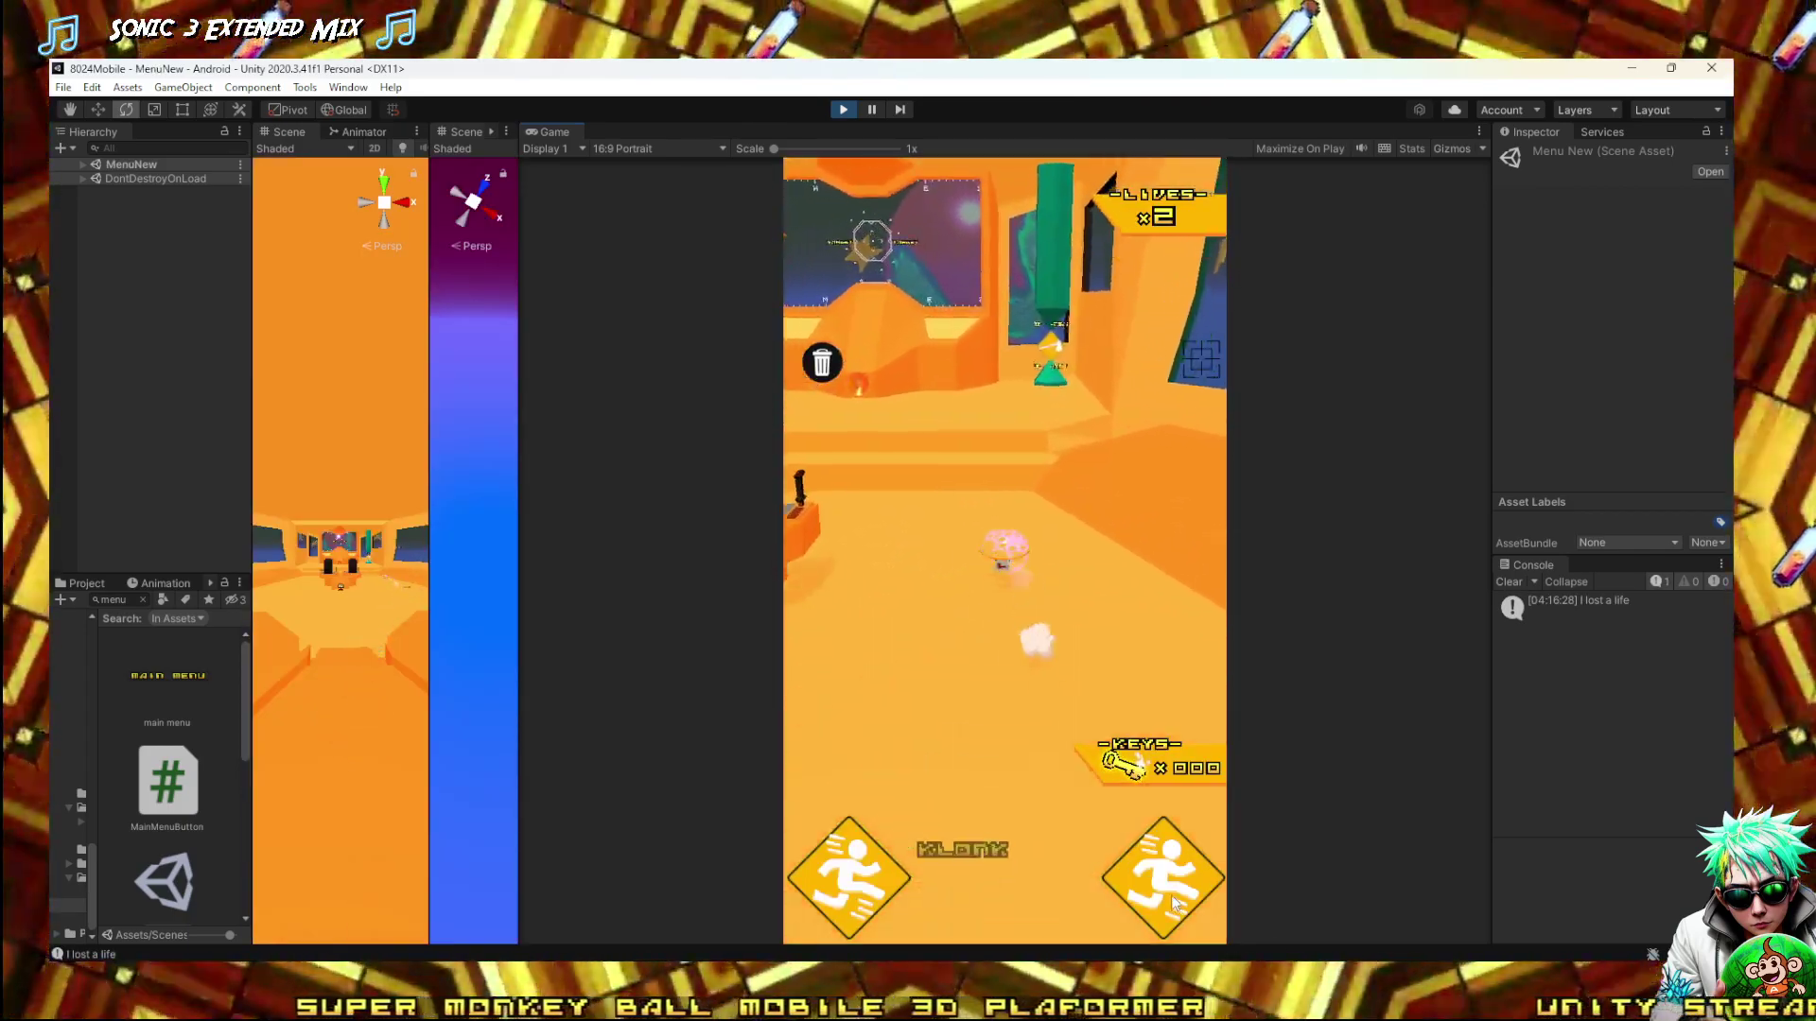
{"action": "left_click", "coordinate": [1040, 747]}
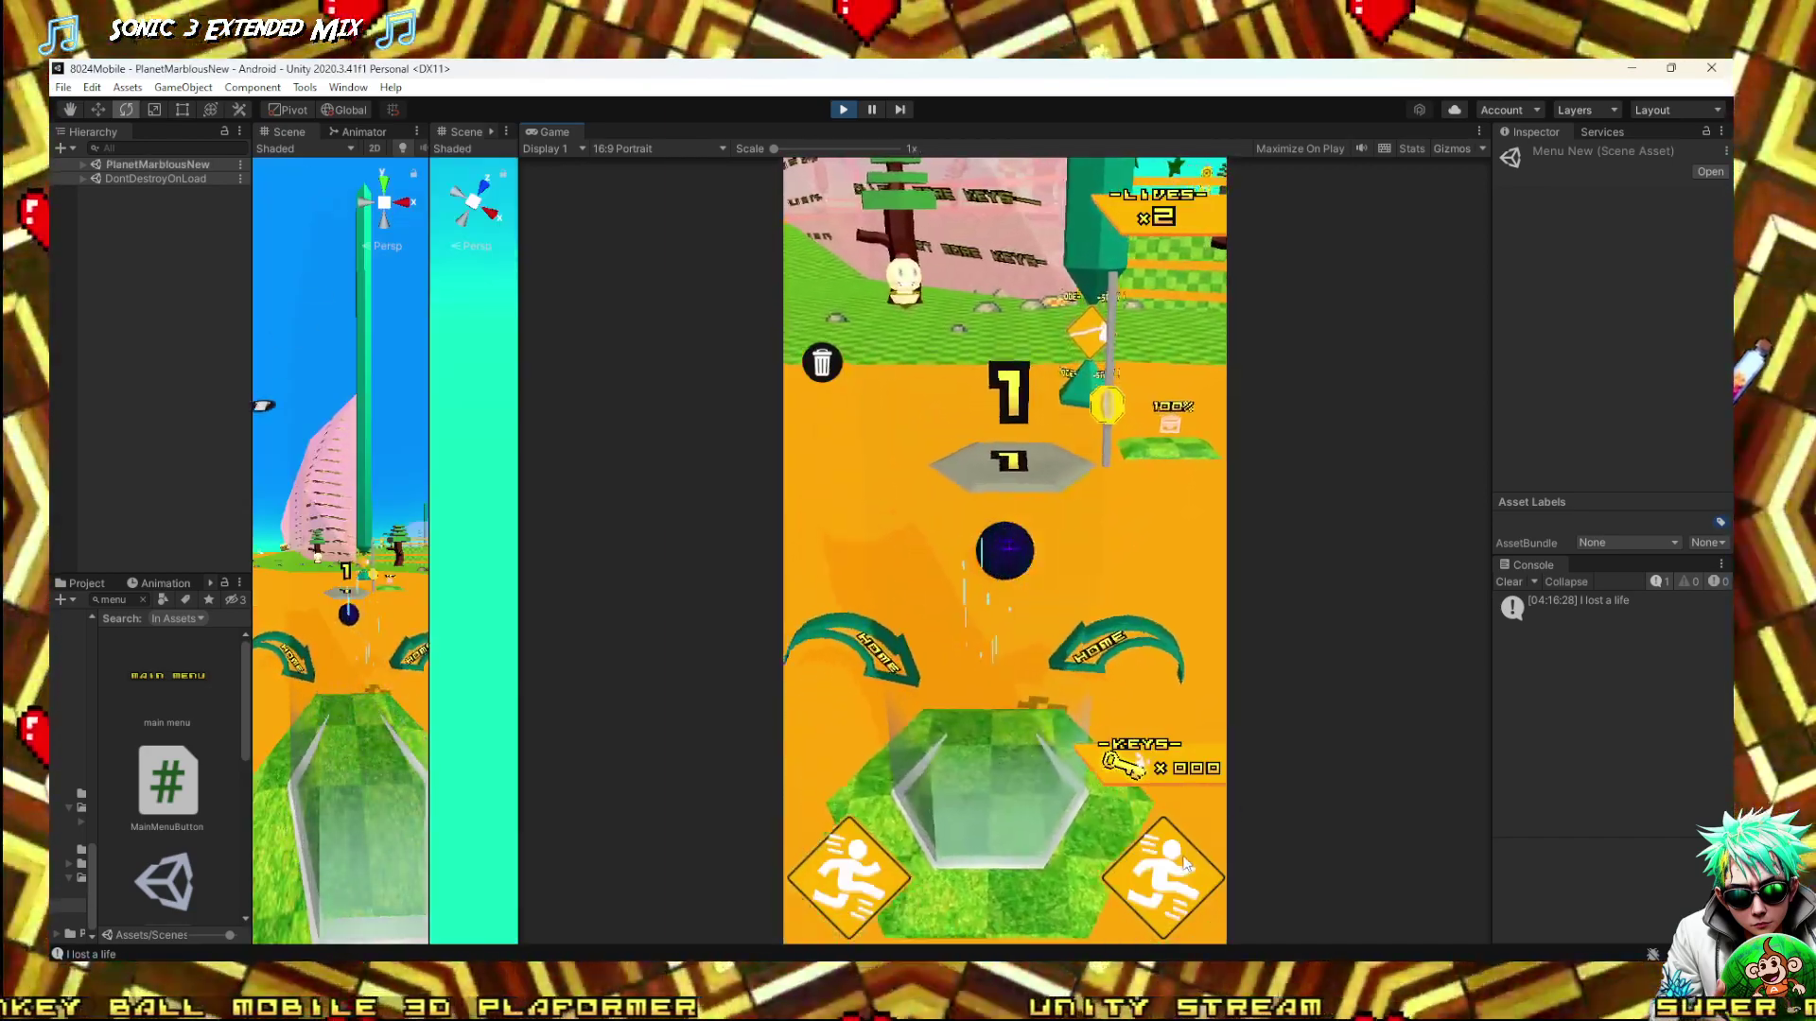
{"action": "left_click", "coordinate": [1186, 862]}
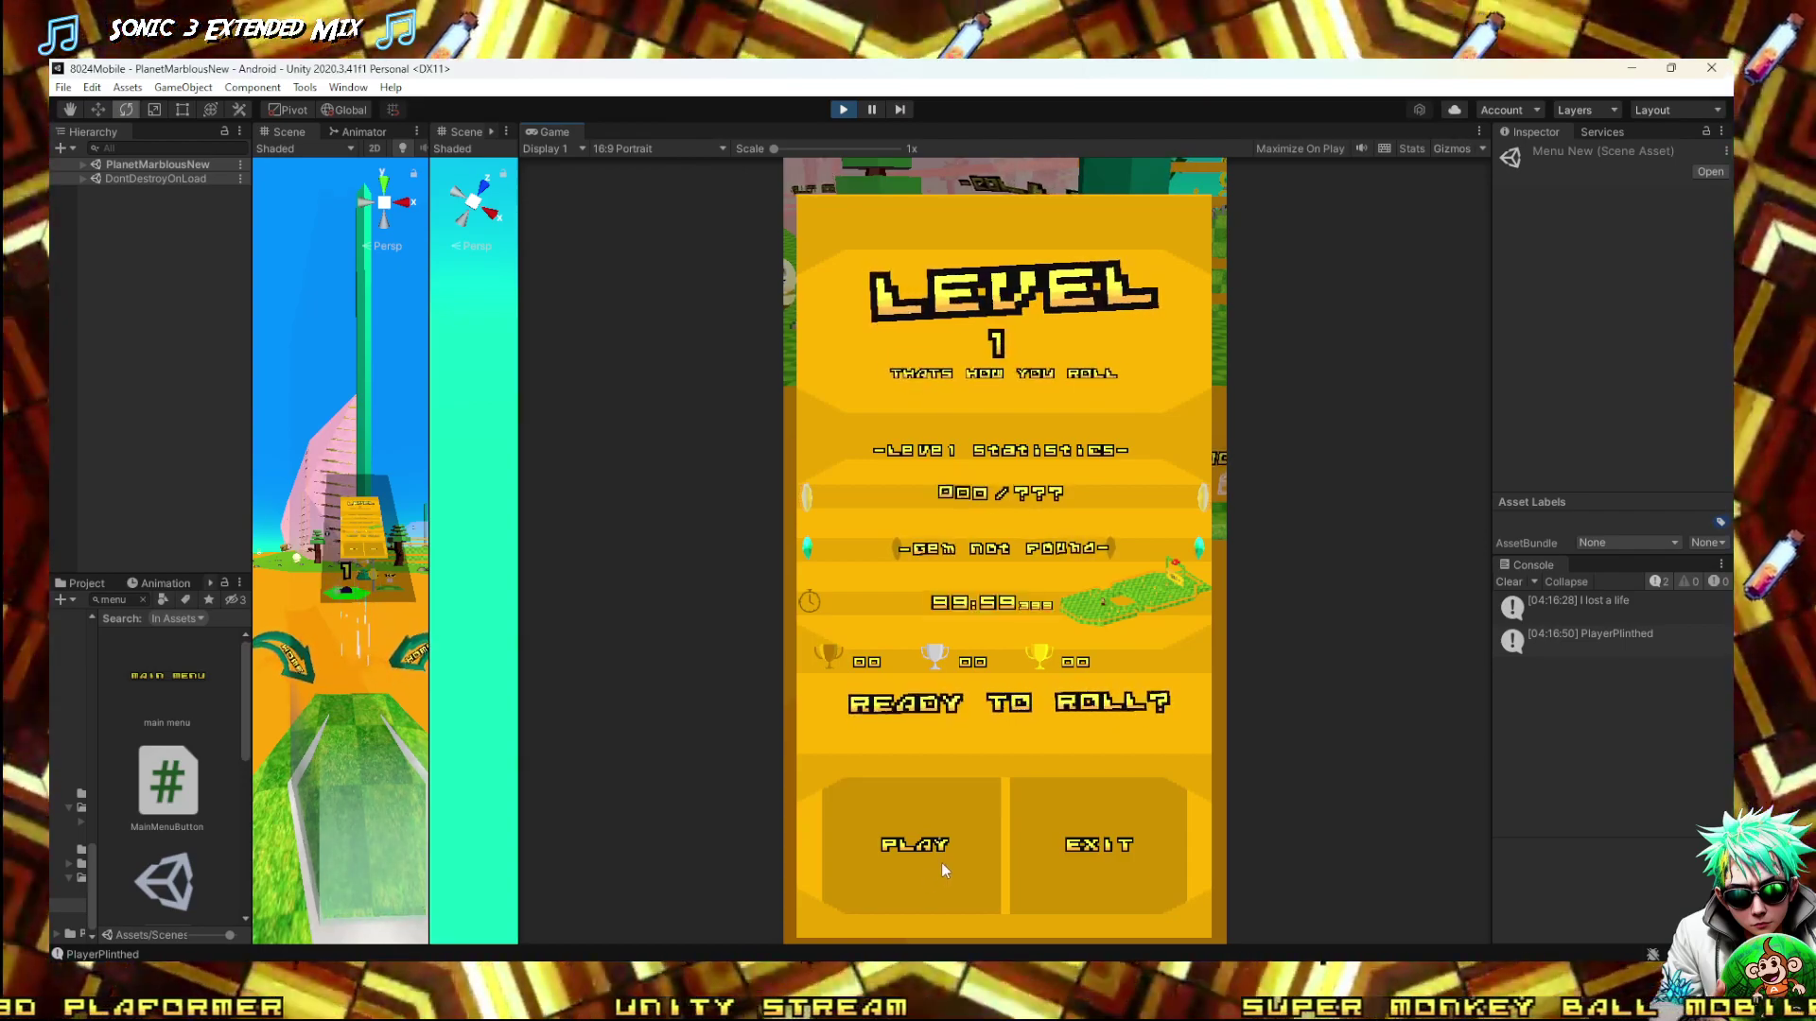
{"action": "left_click", "coordinate": [942, 866]}
{"action": "key", "text": "Up"}
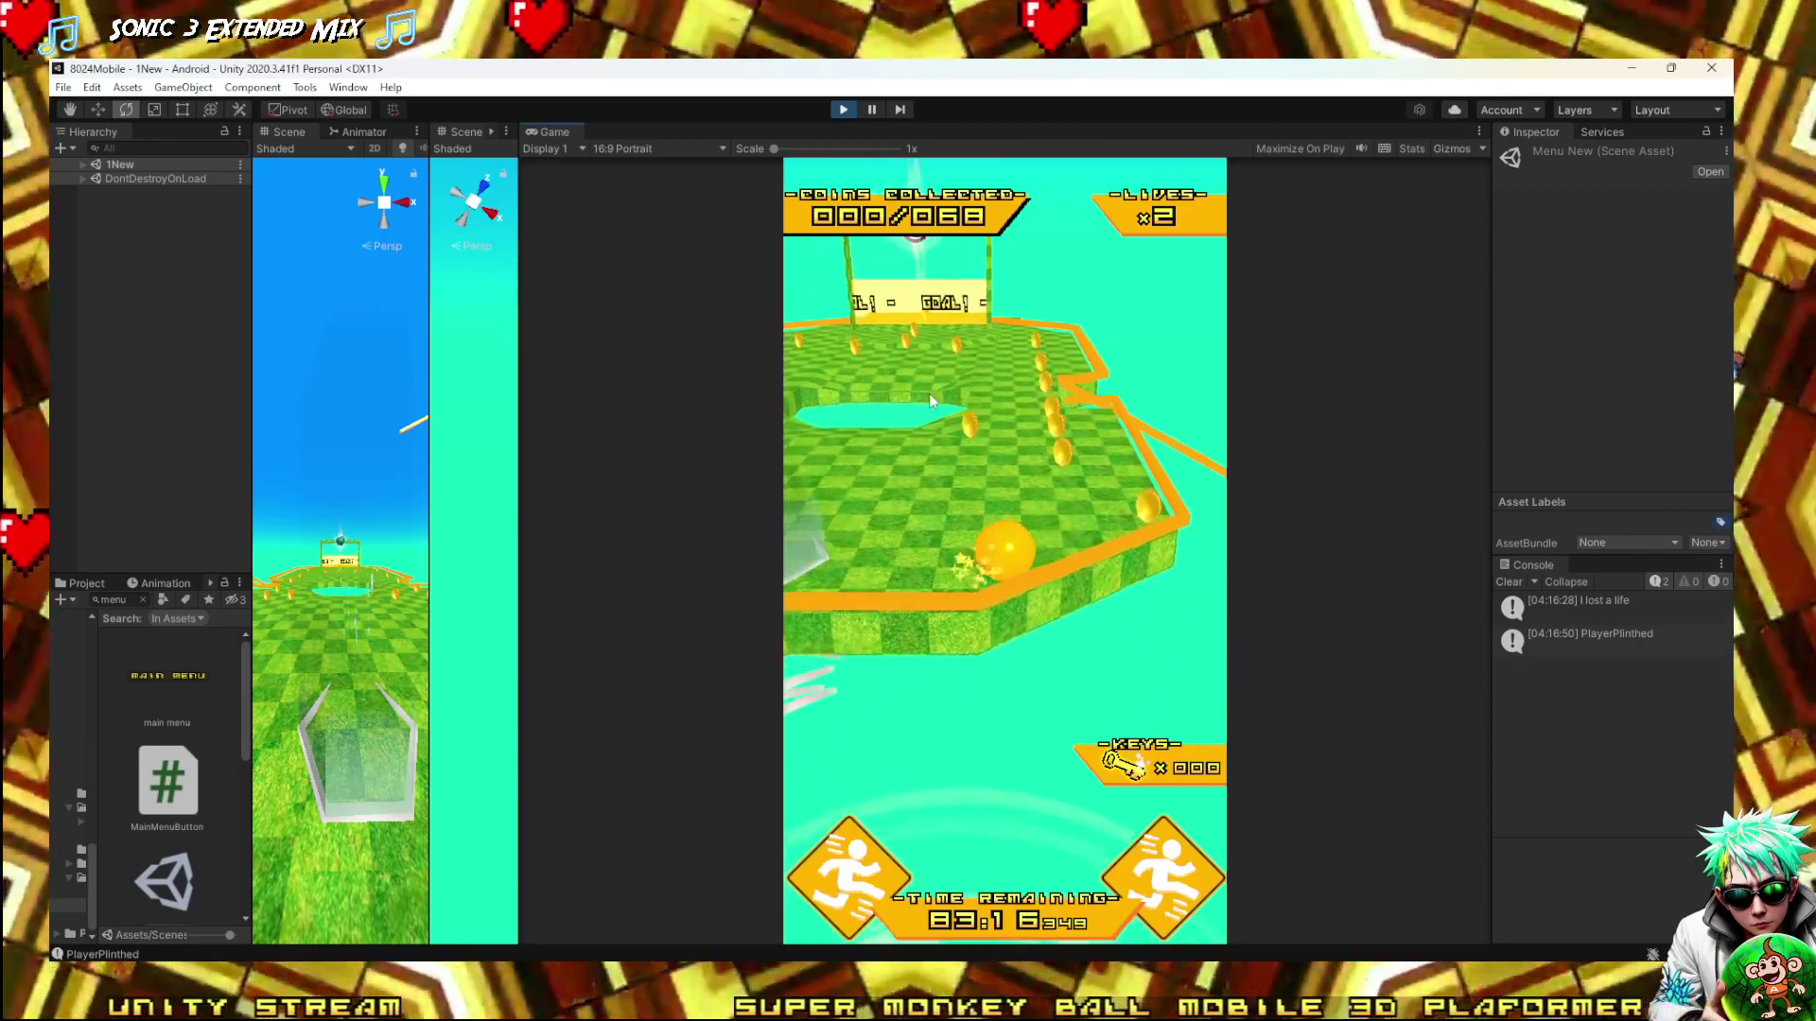
Roll the marble along Level 1's coin line until it falls, then retry
{"action": "key", "text": "Right"}
{"action": "key", "text": "Up"}
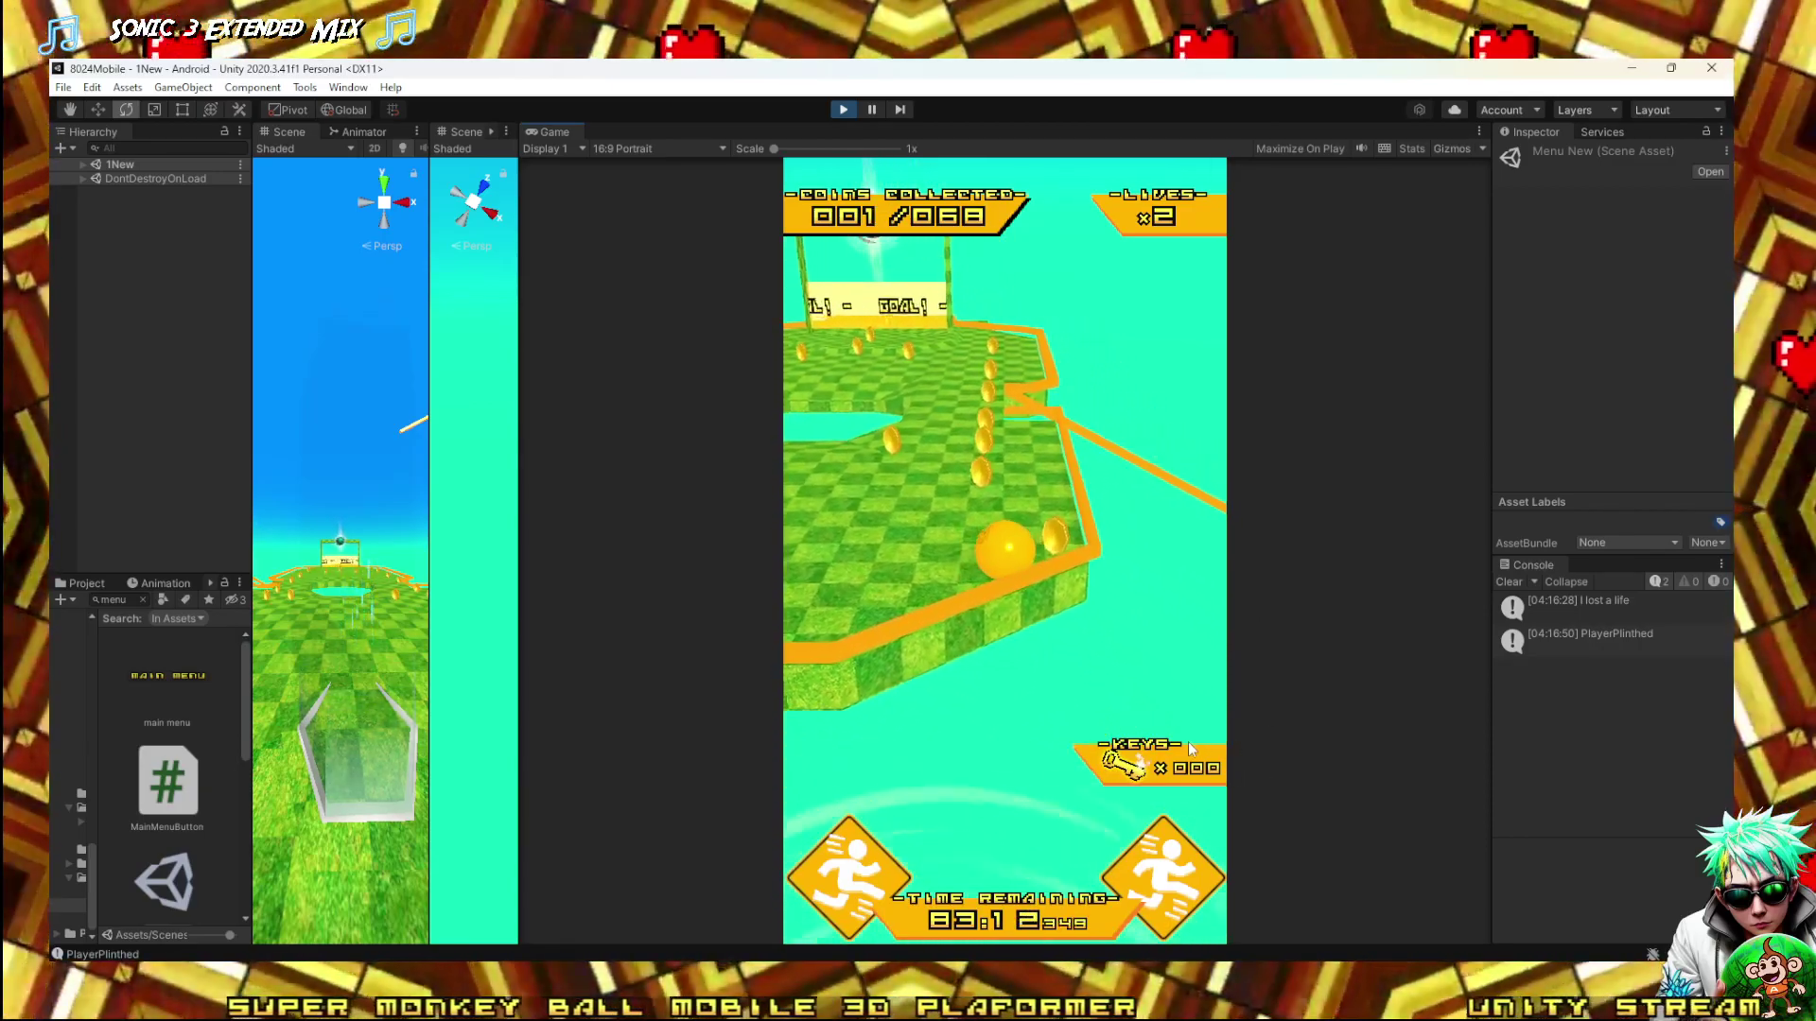
{"action": "key", "text": "Up"}
{"action": "key", "text": "Up"}
{"action": "key", "text": "Up"}
{"action": "key", "text": "Up"}
{"action": "key", "text": "Up"}
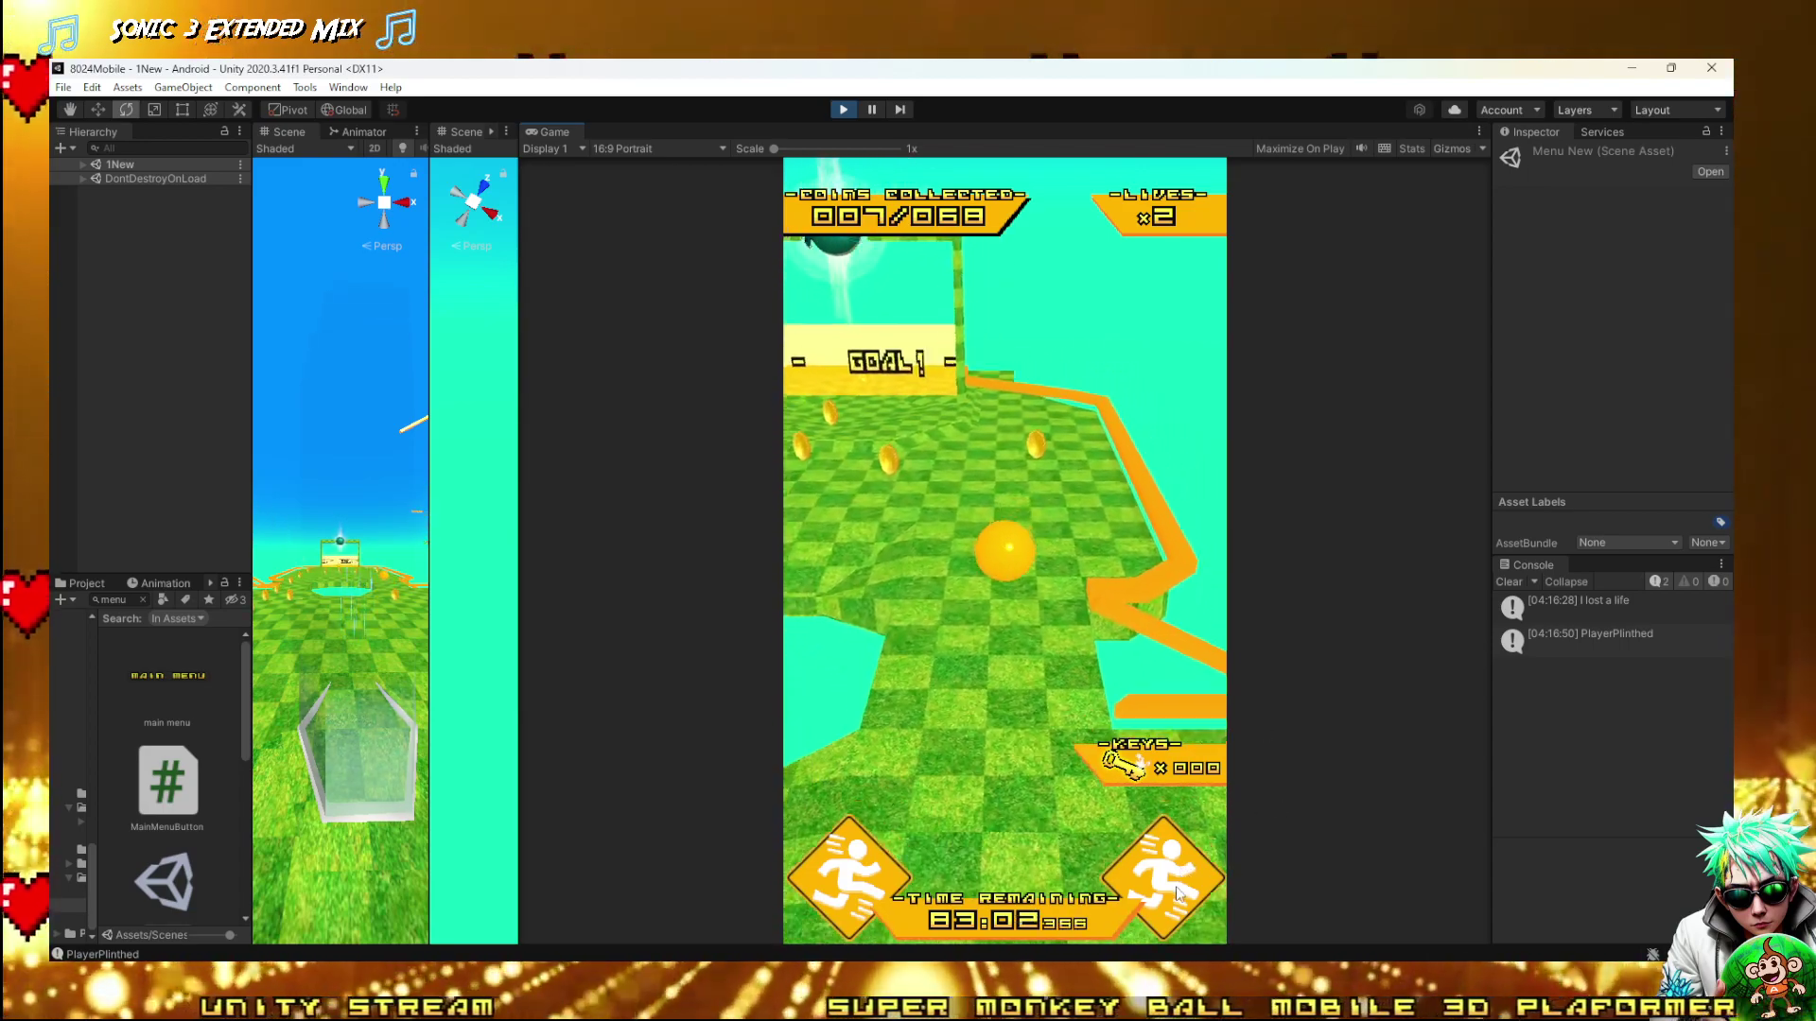
{"action": "key", "text": "Up"}
{"action": "key", "text": "Up"}
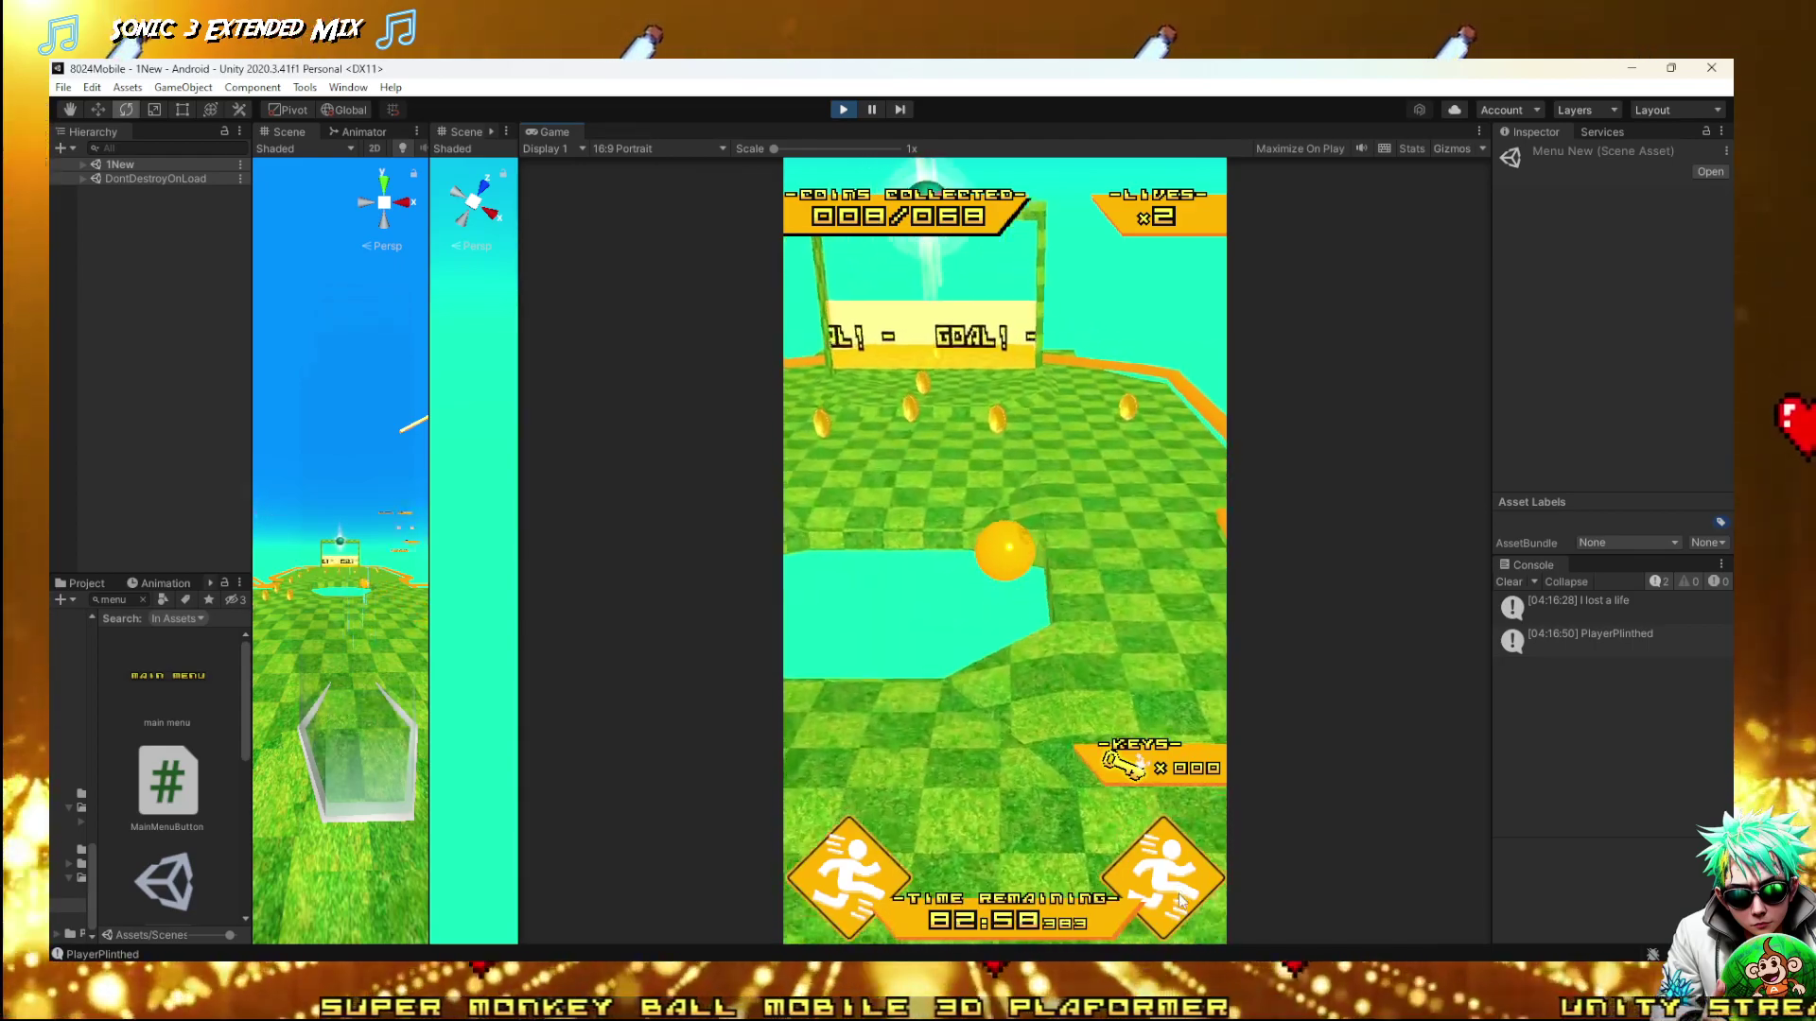
{"action": "key", "text": "Up"}
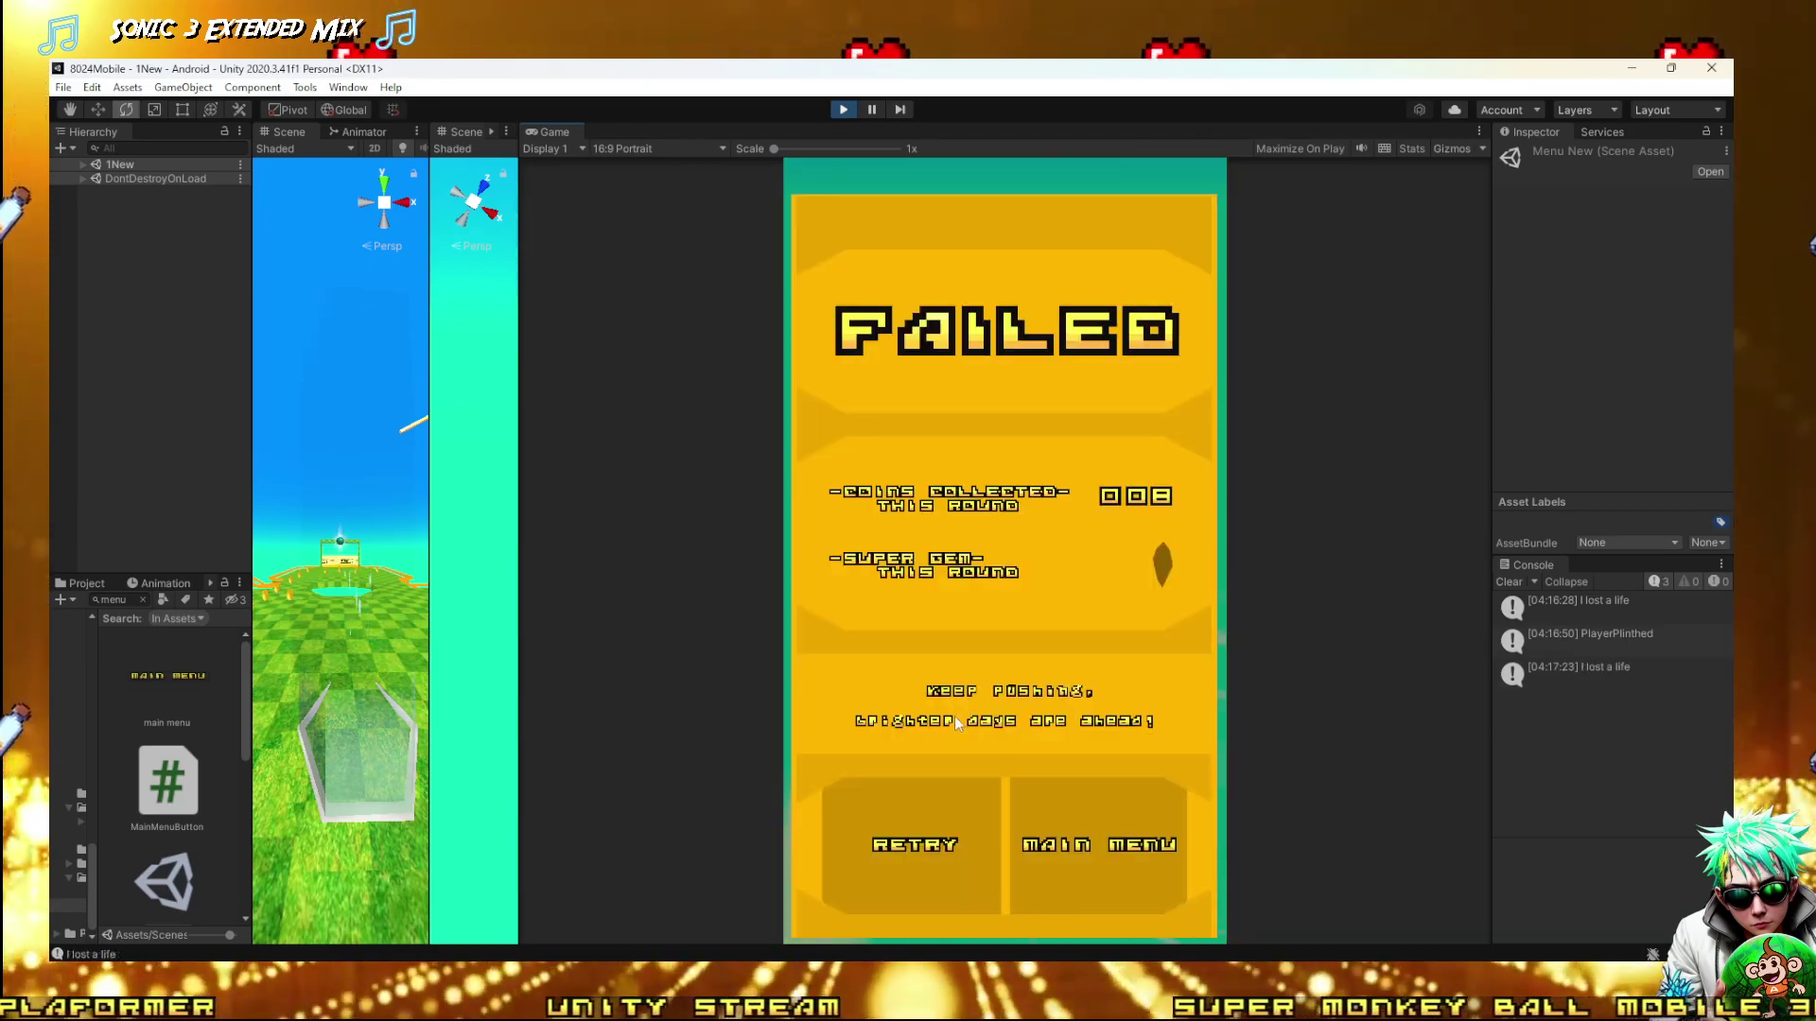
{"action": "left_click", "coordinate": [938, 847]}
Ride the orange rails collecting coins until Game Over at 49 of 68 coins, then retry
{"action": "key", "text": "Up"}
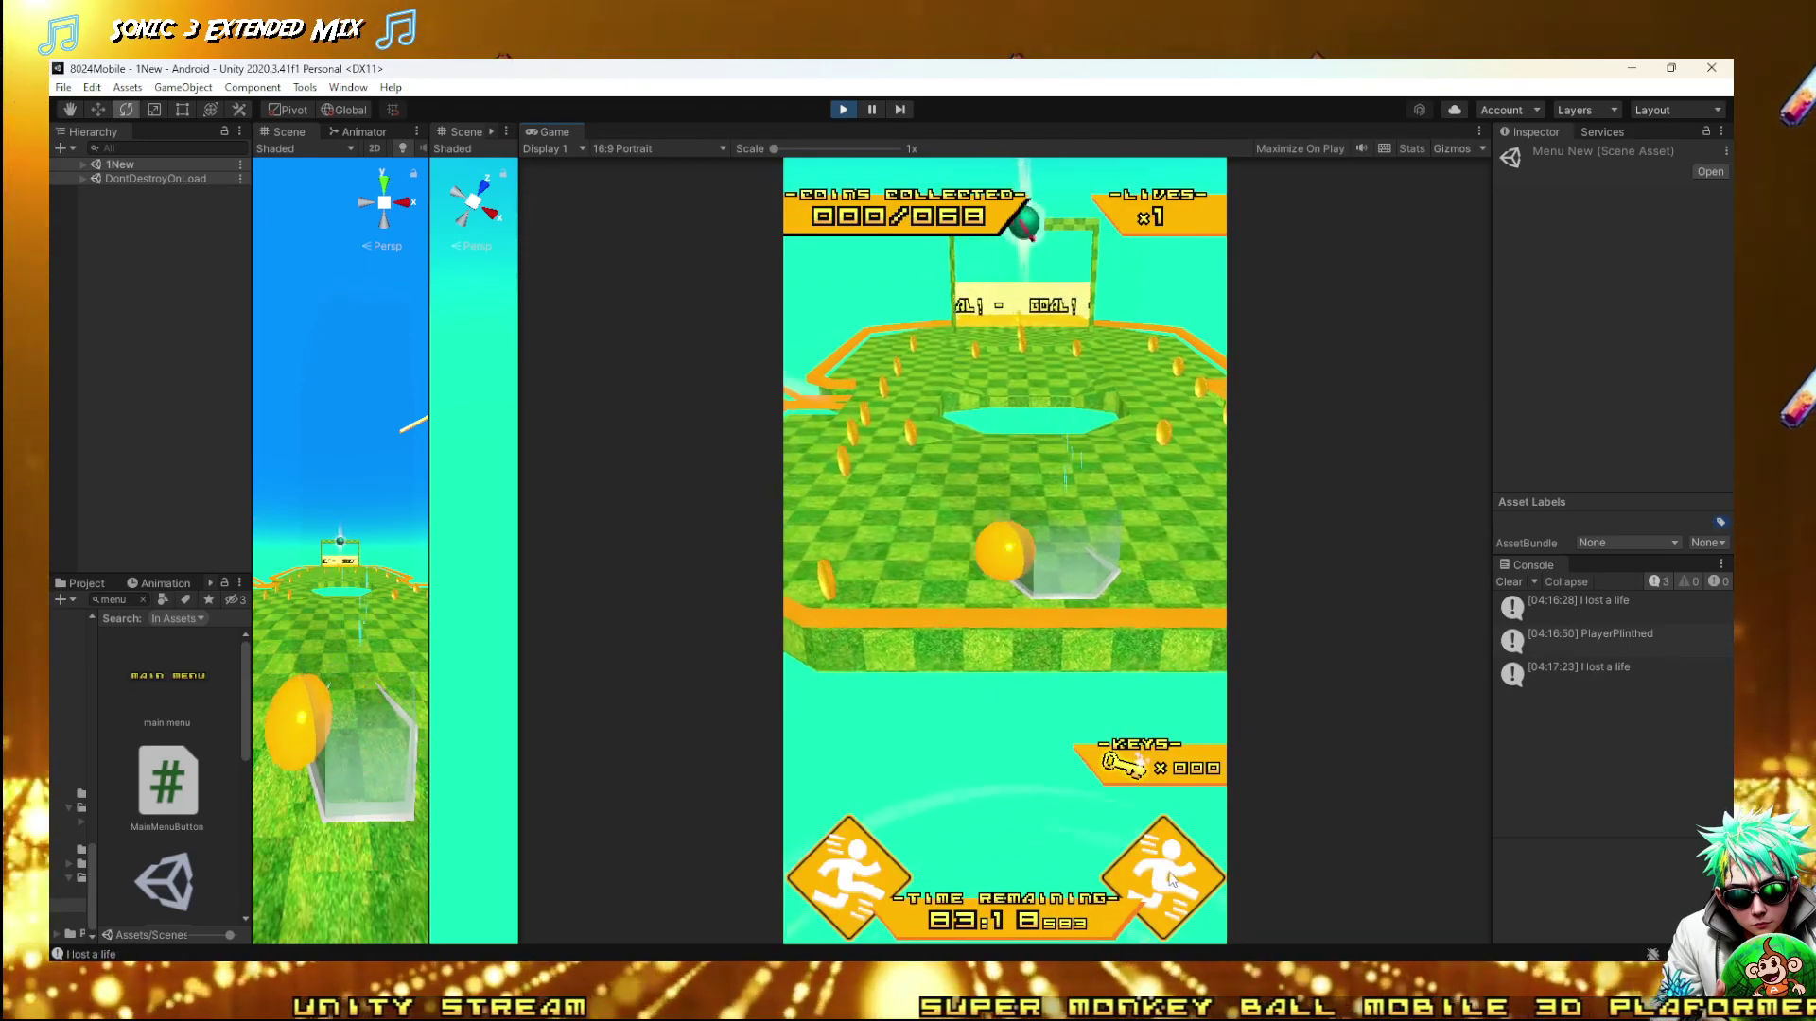
{"action": "key", "text": "Up"}
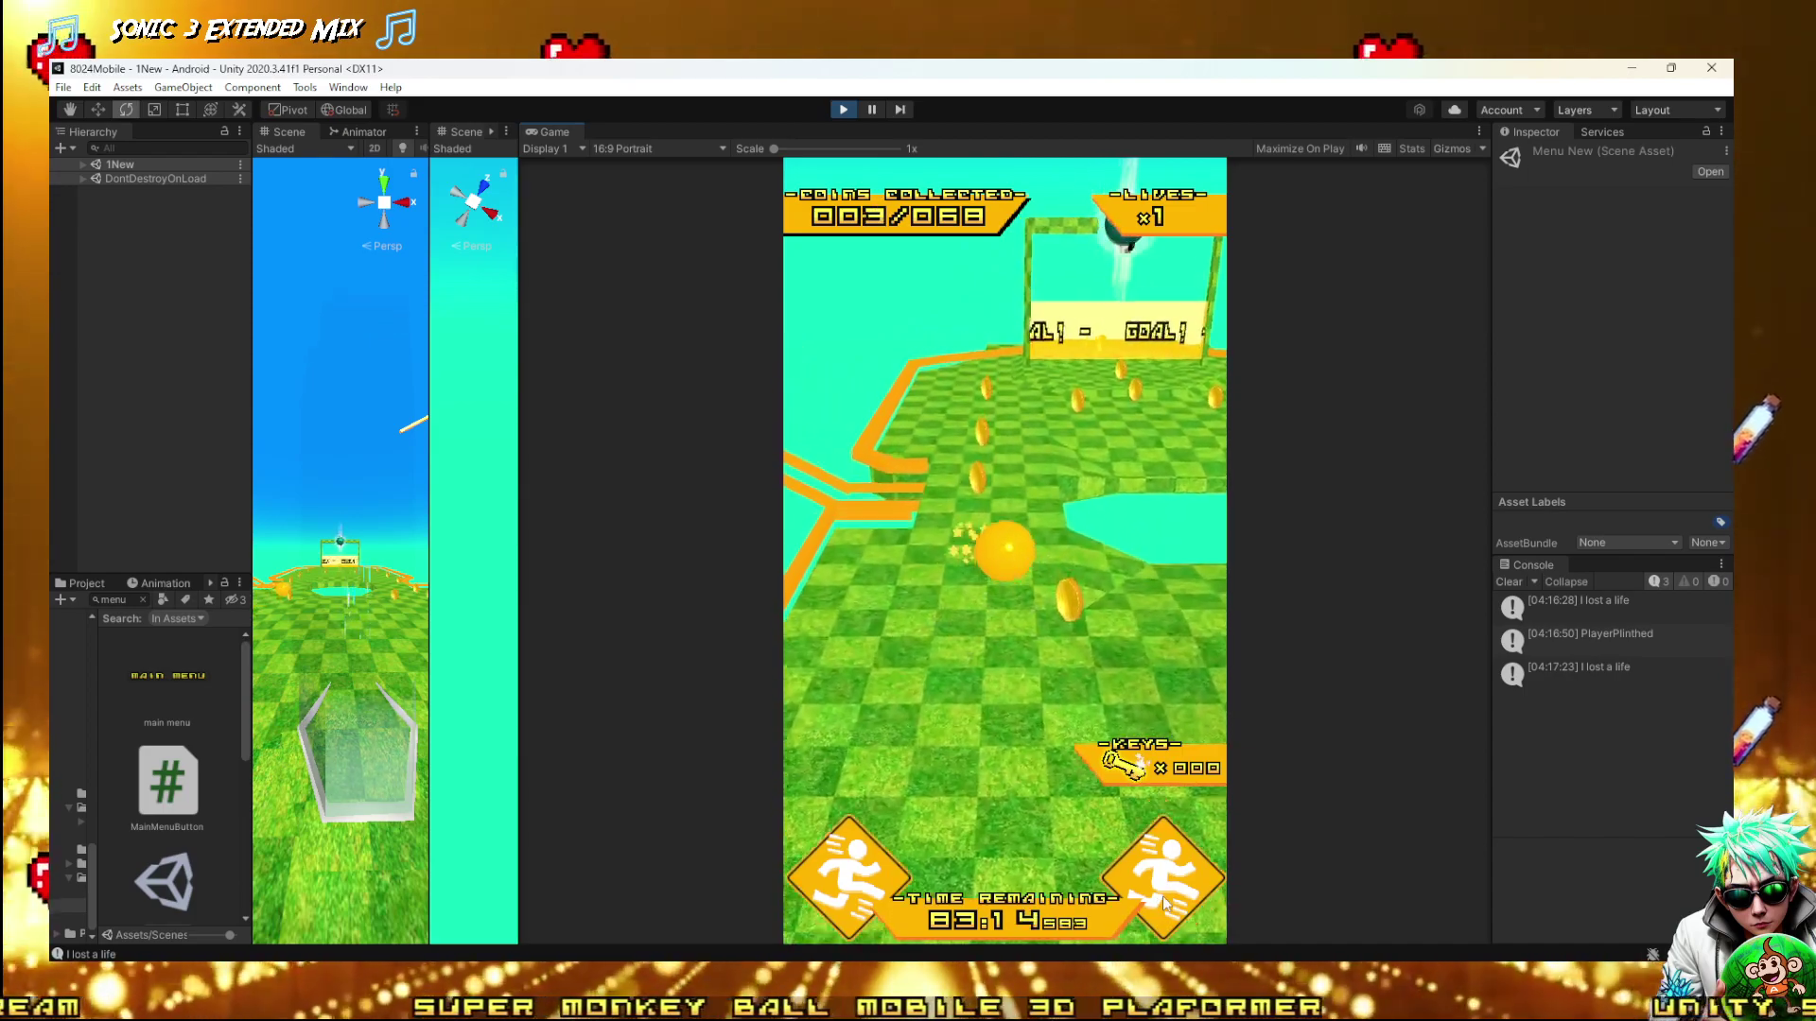
{"action": "key", "text": "Up"}
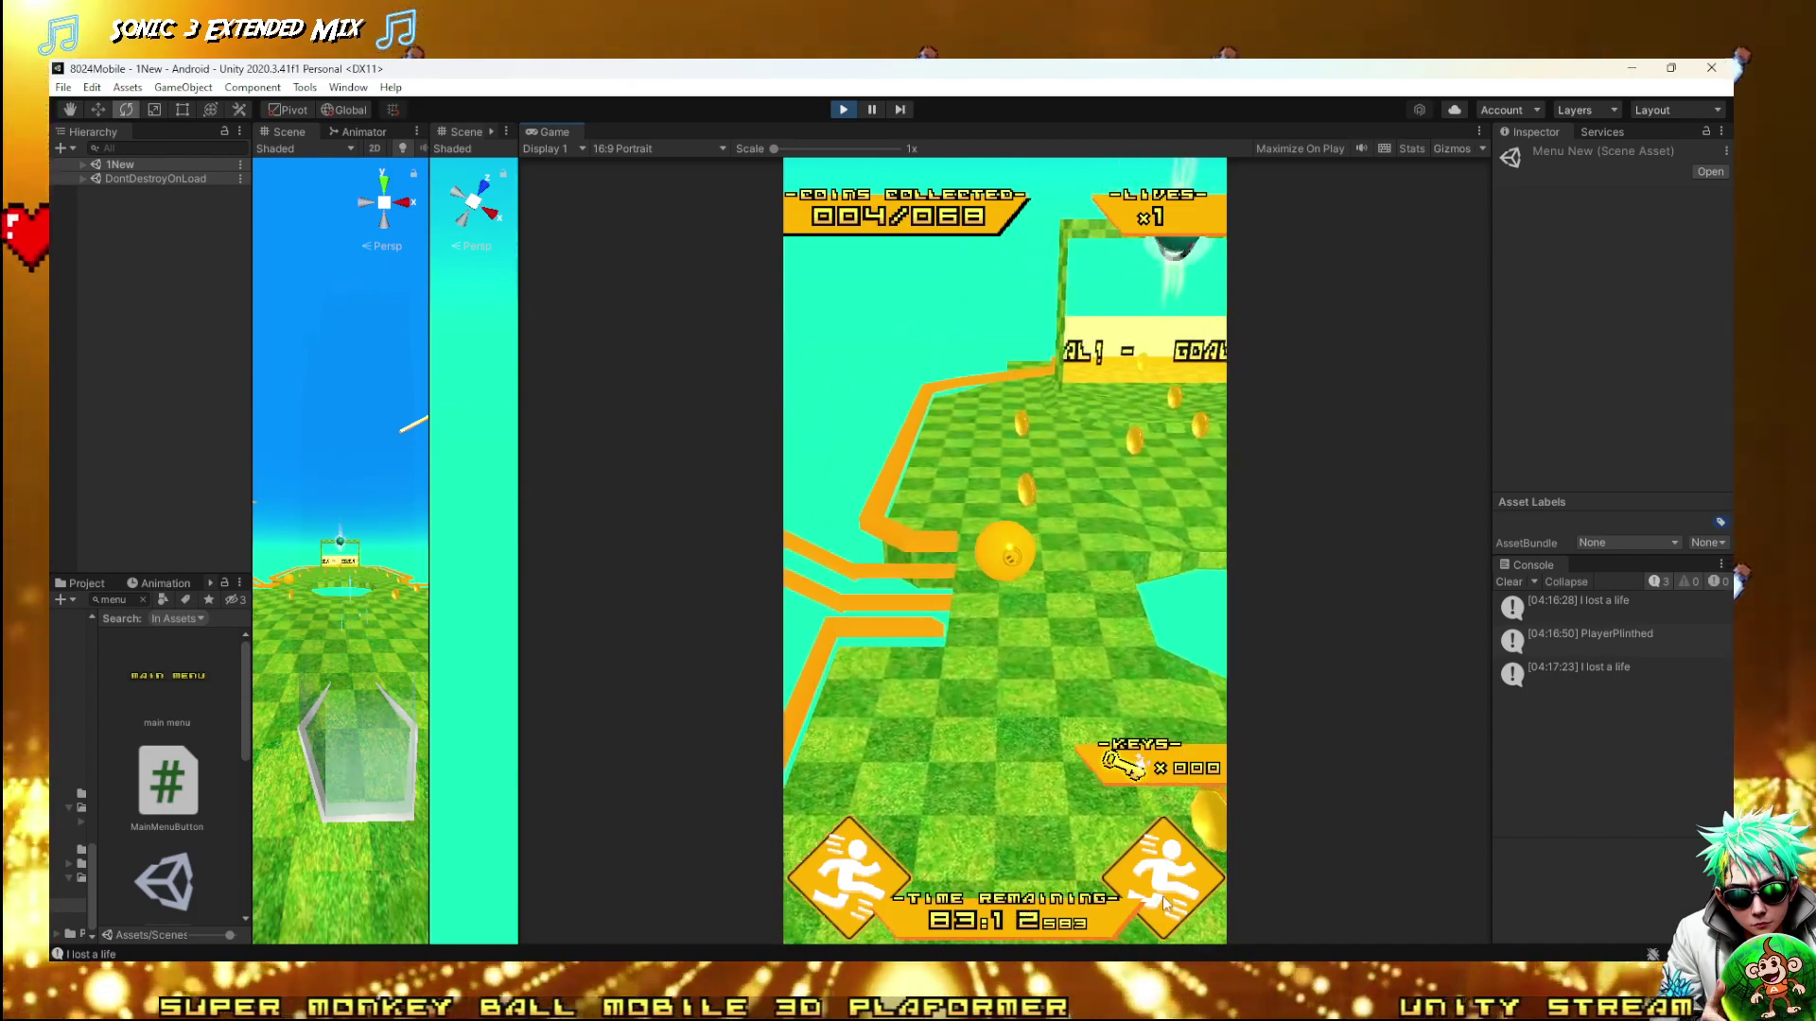
{"action": "key", "text": "Up"}
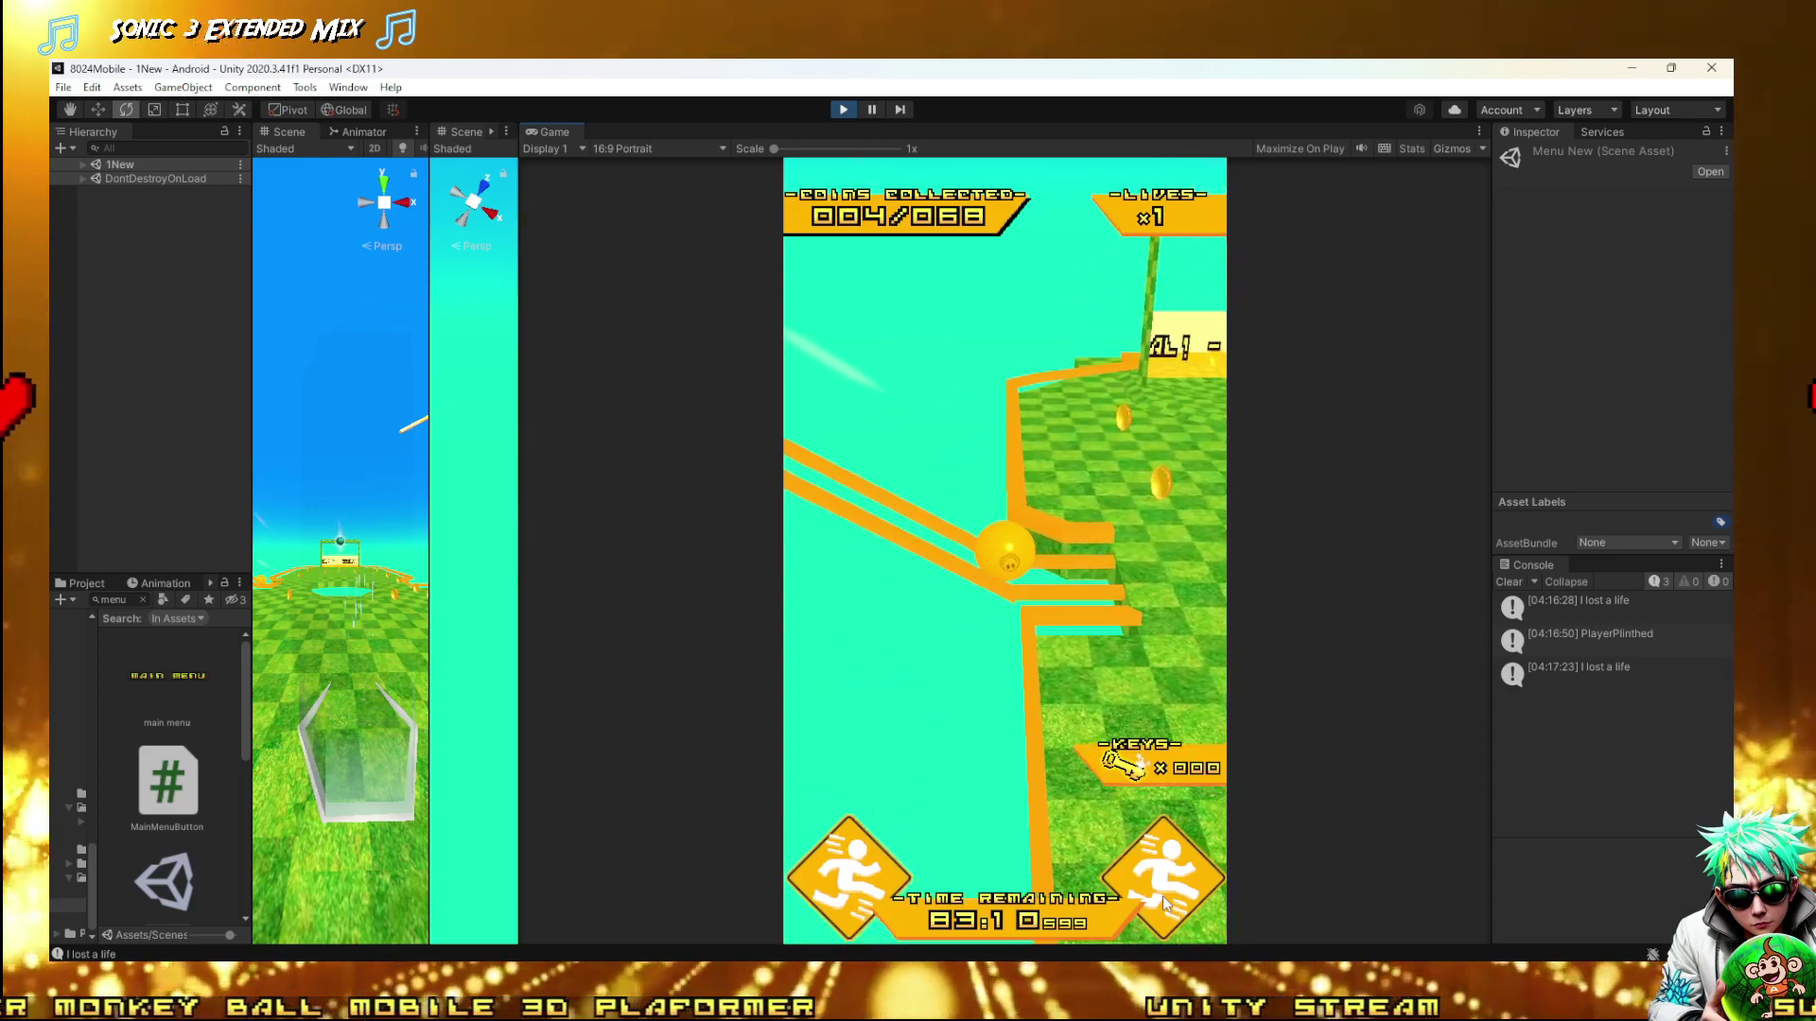
{"action": "key", "text": "Up"}
{"action": "key", "text": "Up"}
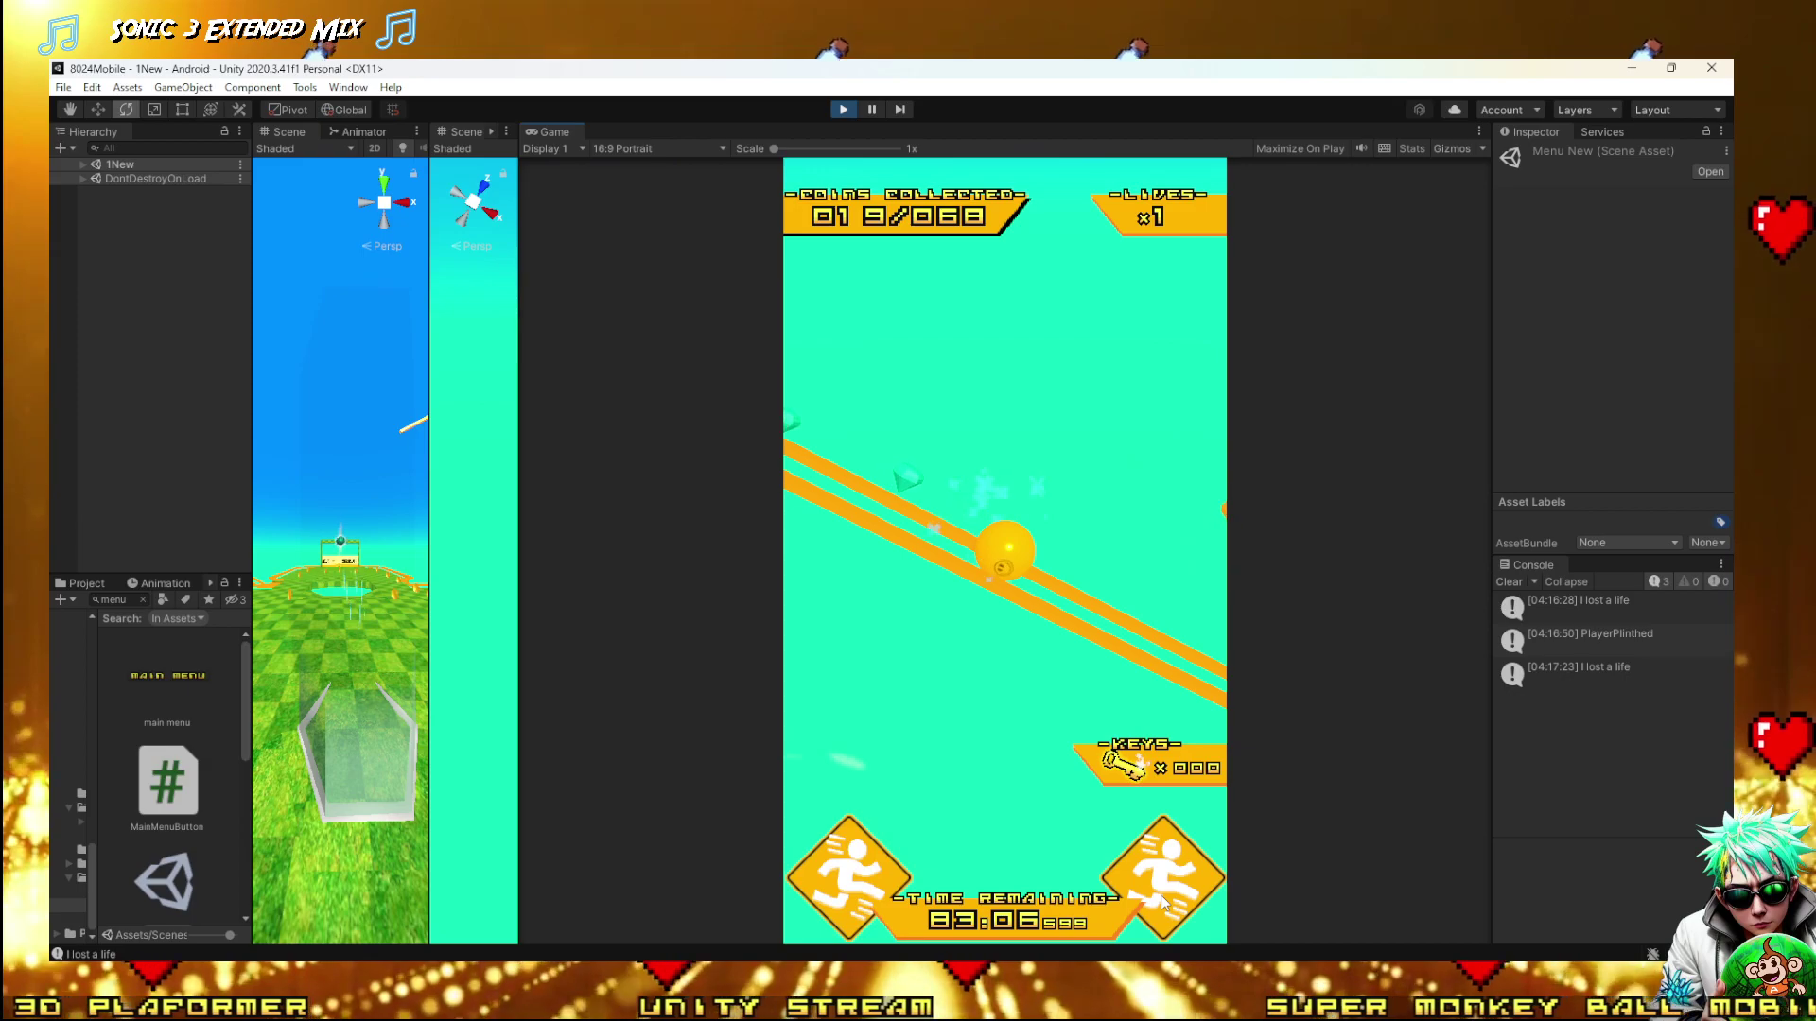
{"action": "key", "text": "Up"}
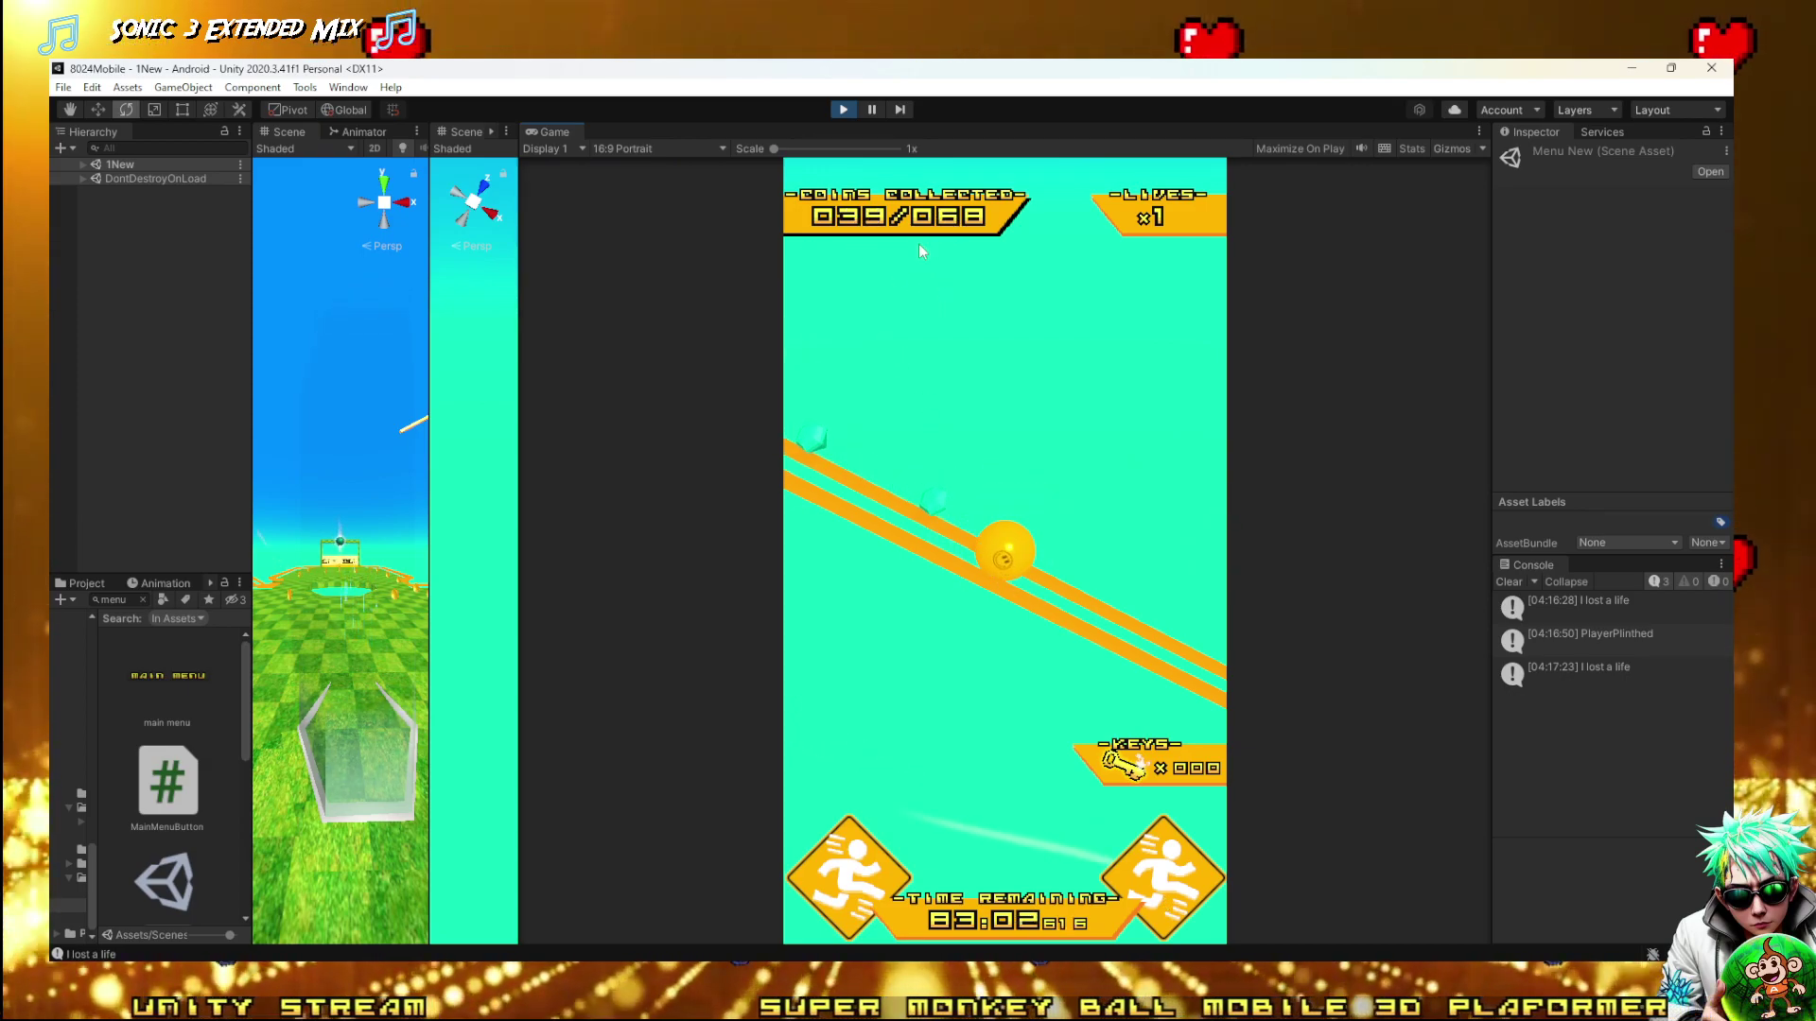
{"action": "key", "text": "Up"}
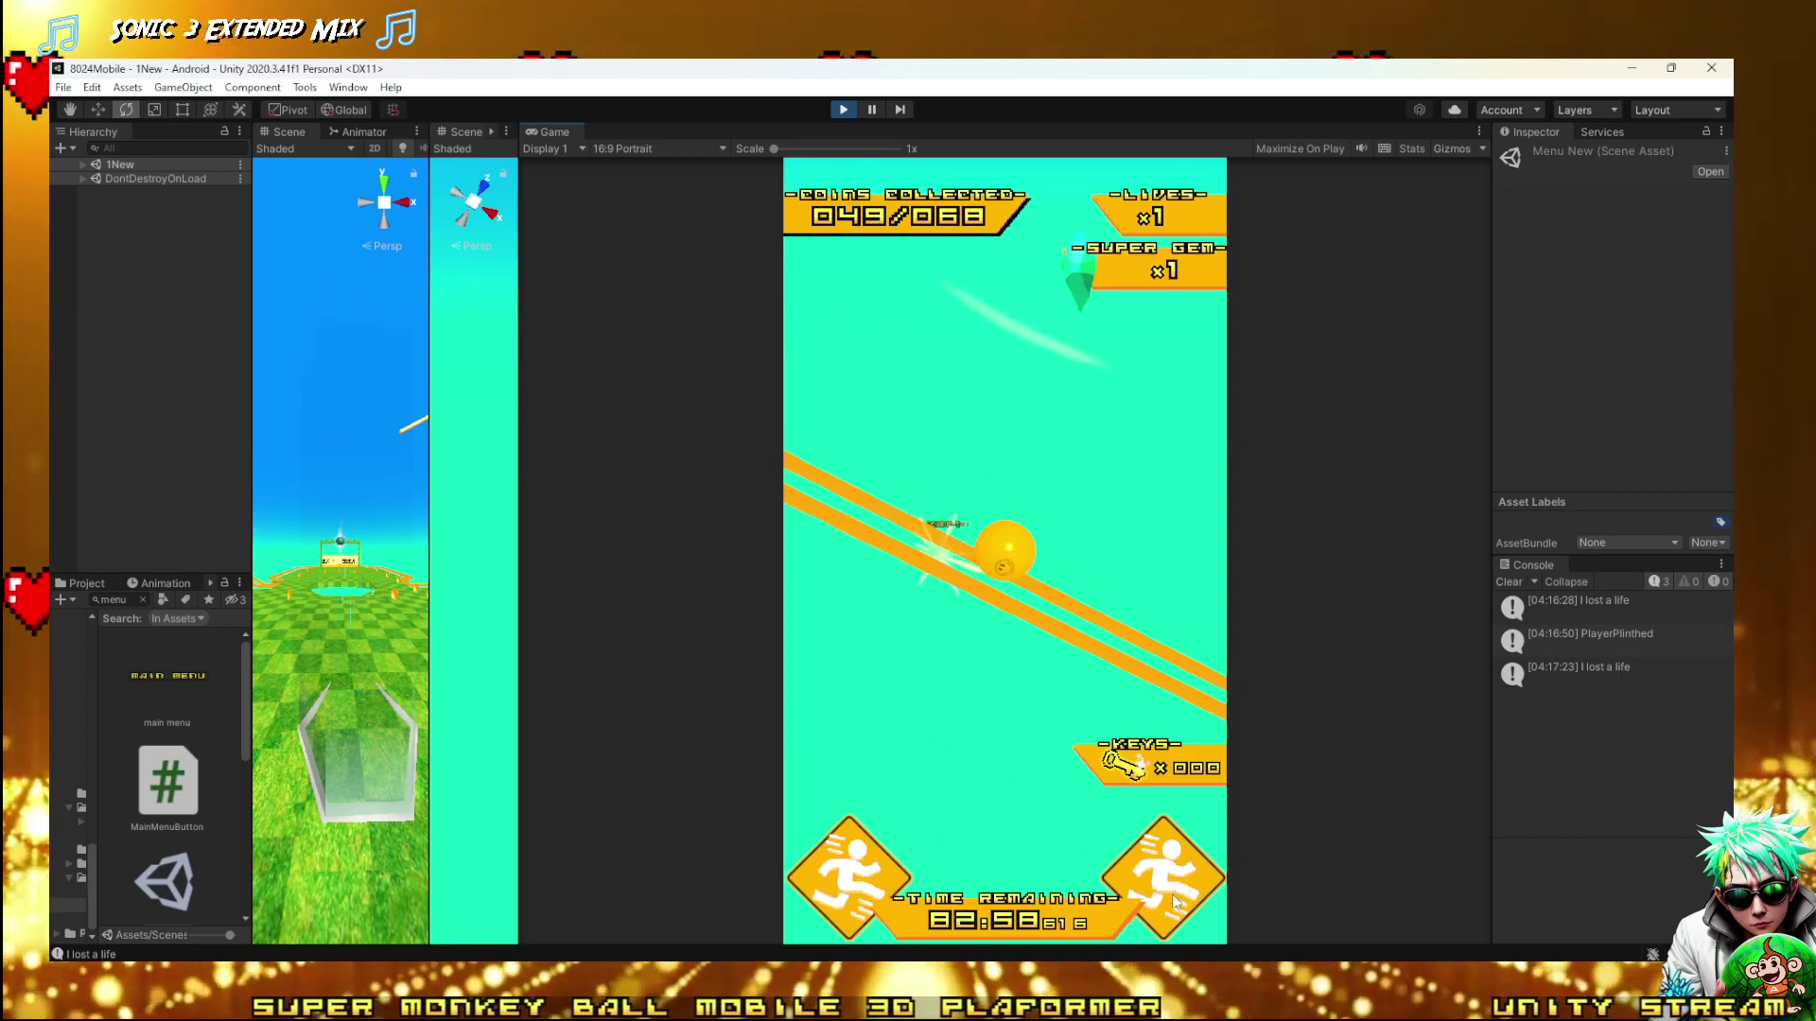
{"action": "key", "text": "Up"}
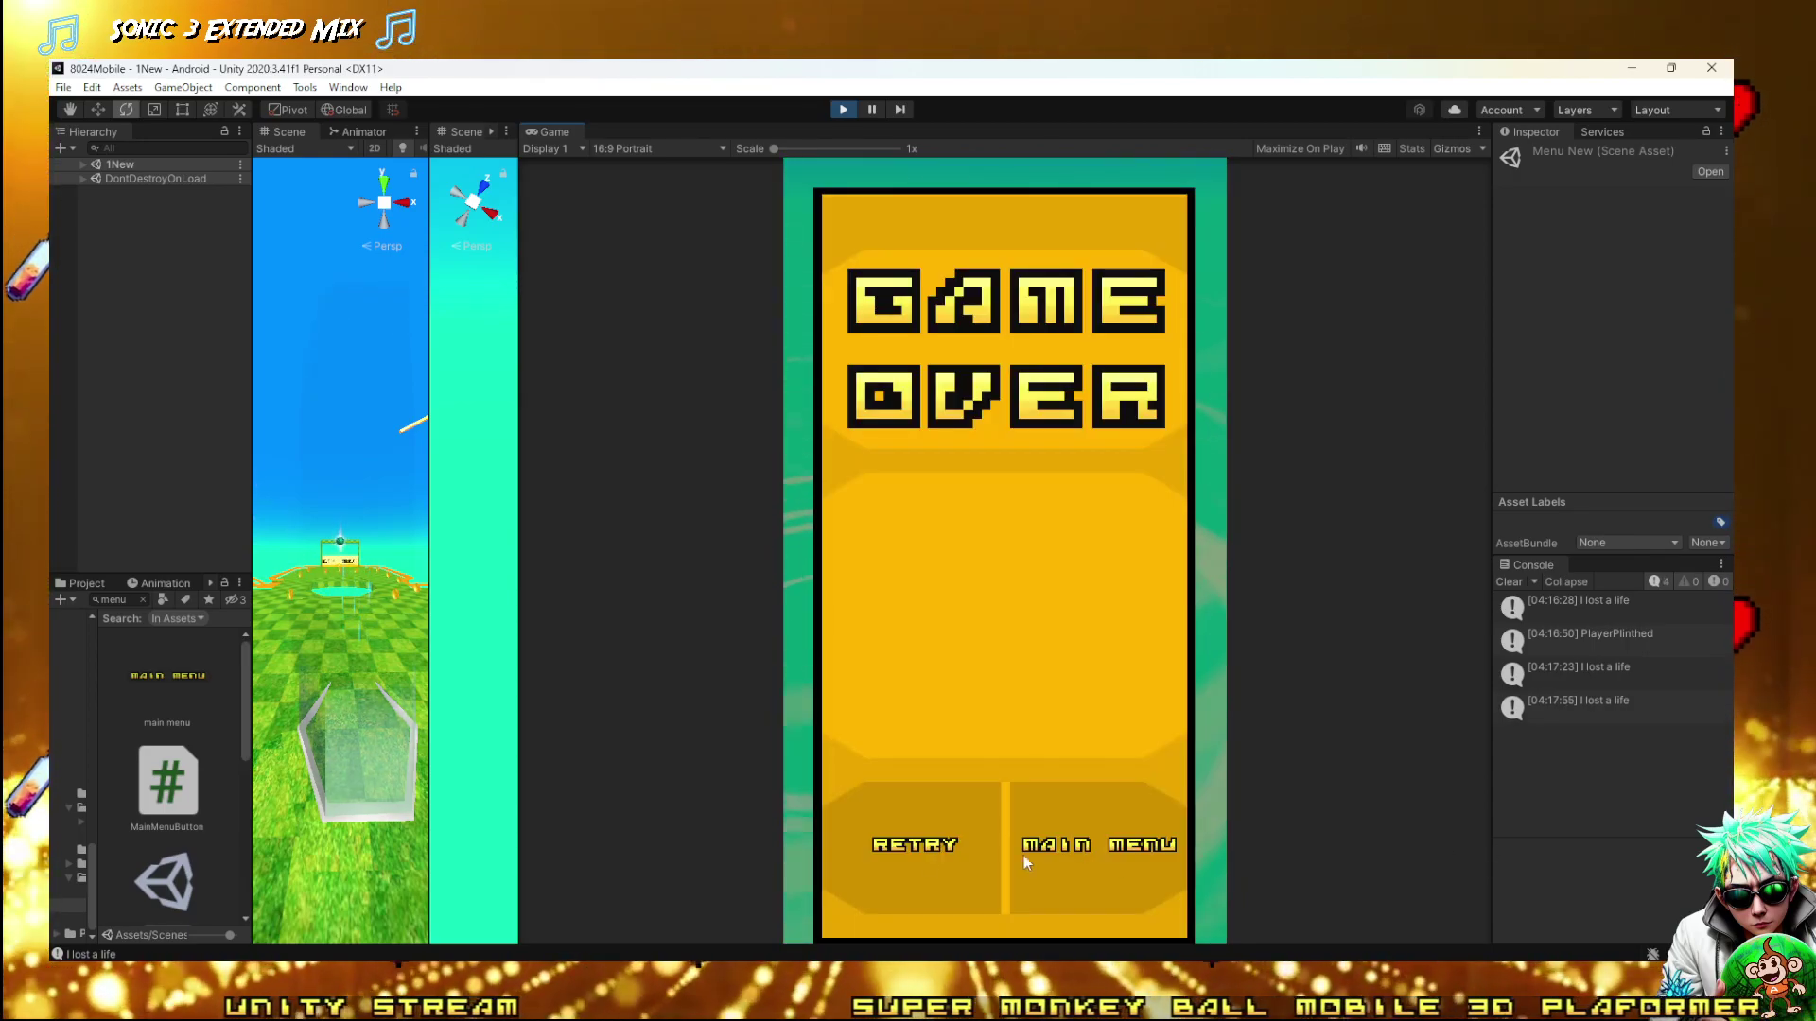
{"action": "left_click", "coordinate": [859, 854]}
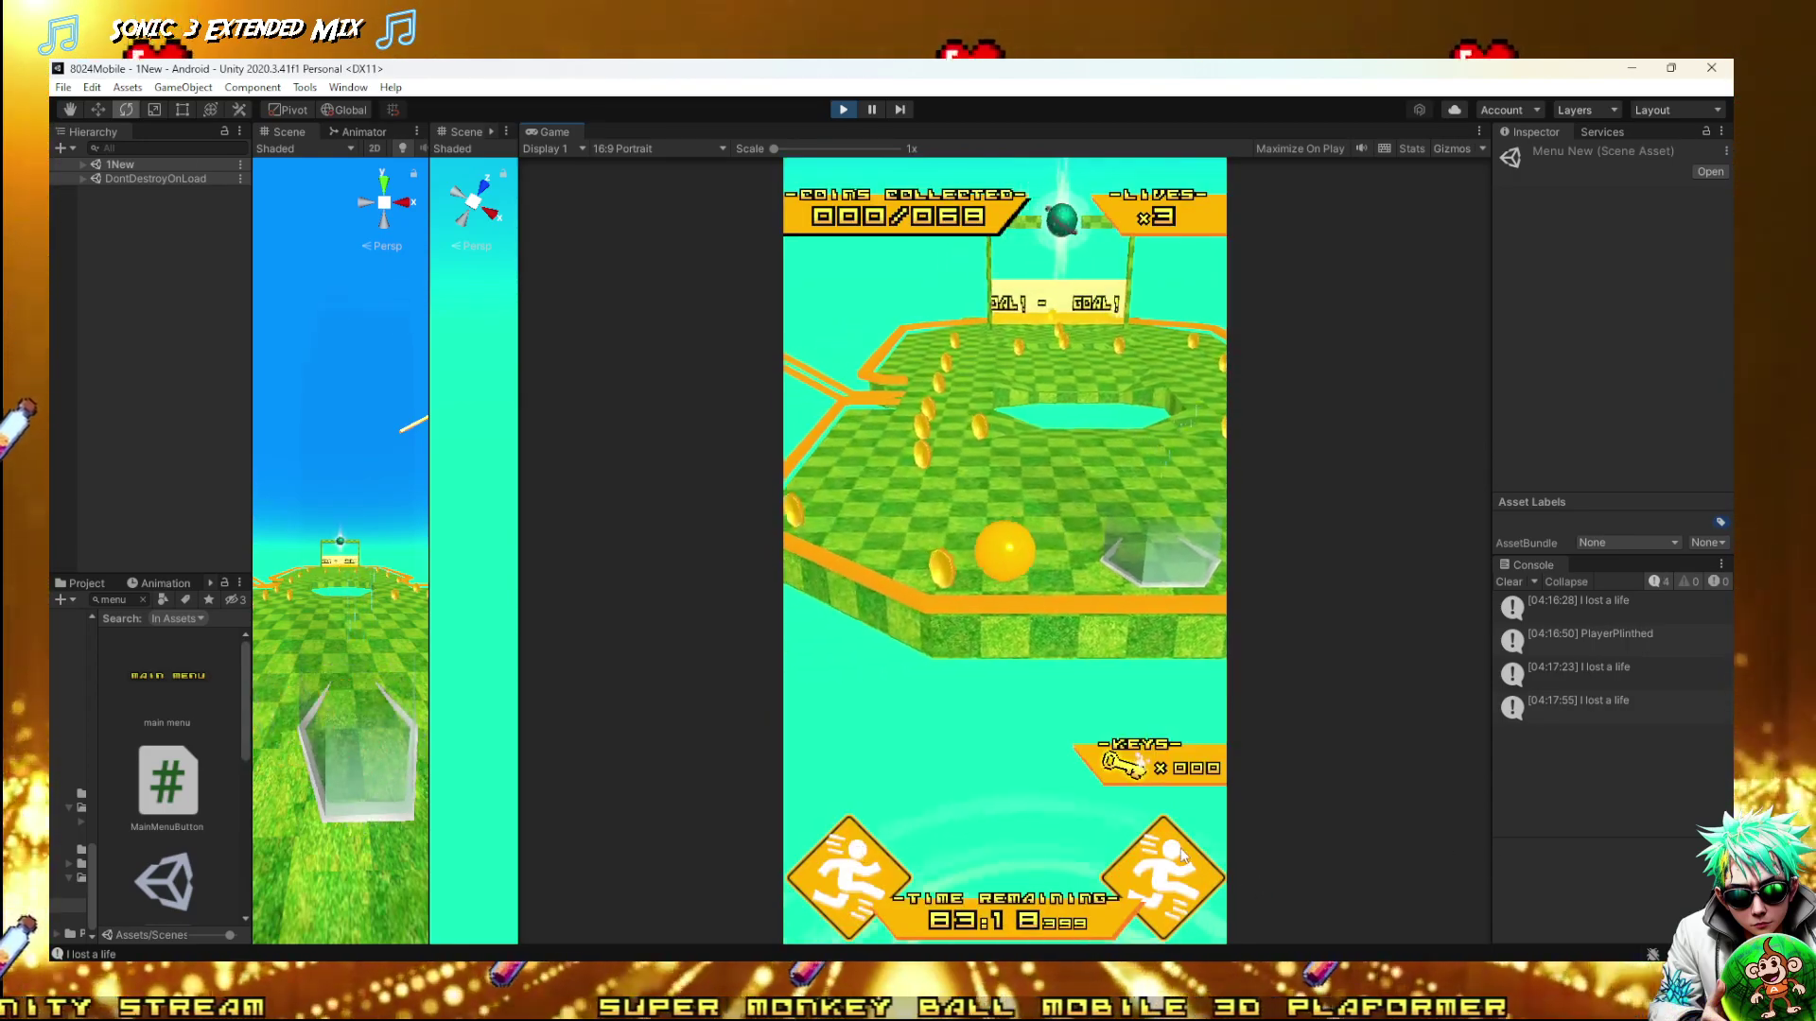
Dash out of the spawn cage, clear Level 1 with a key, then return to Planet Marblous
{"action": "left_click", "coordinate": [1182, 856]}
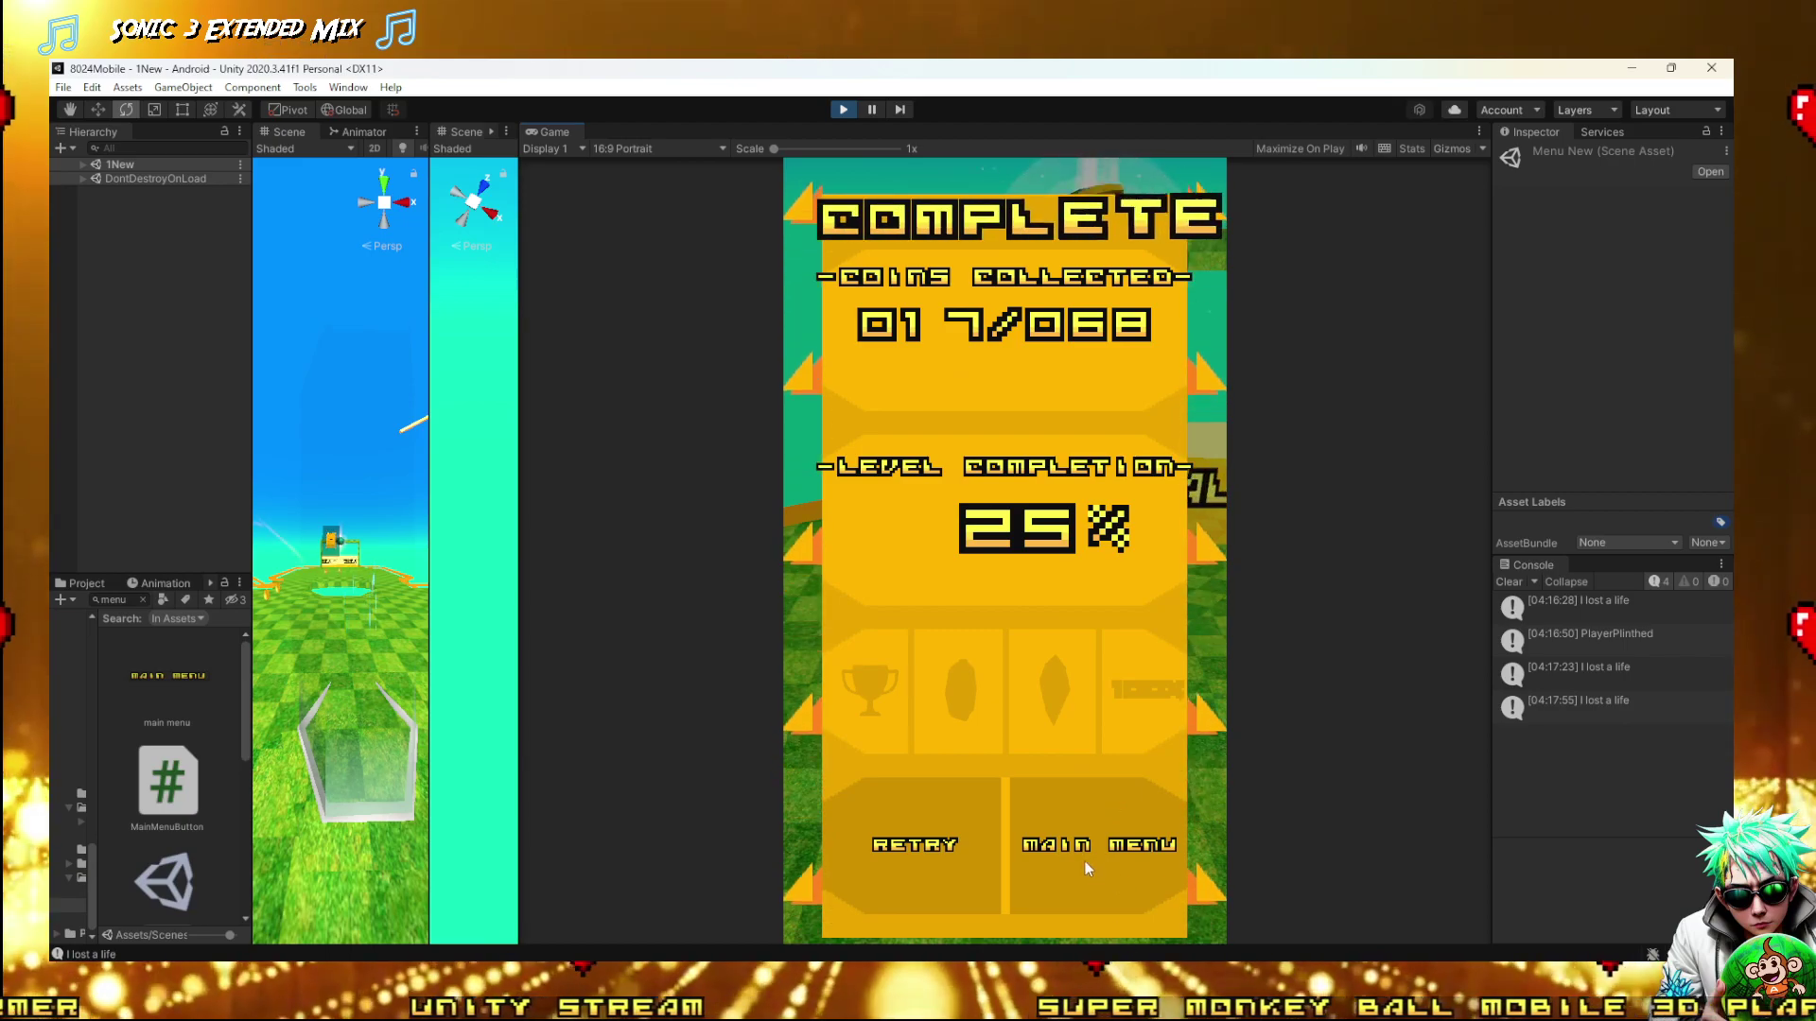
{"action": "left_click", "coordinate": [956, 831]}
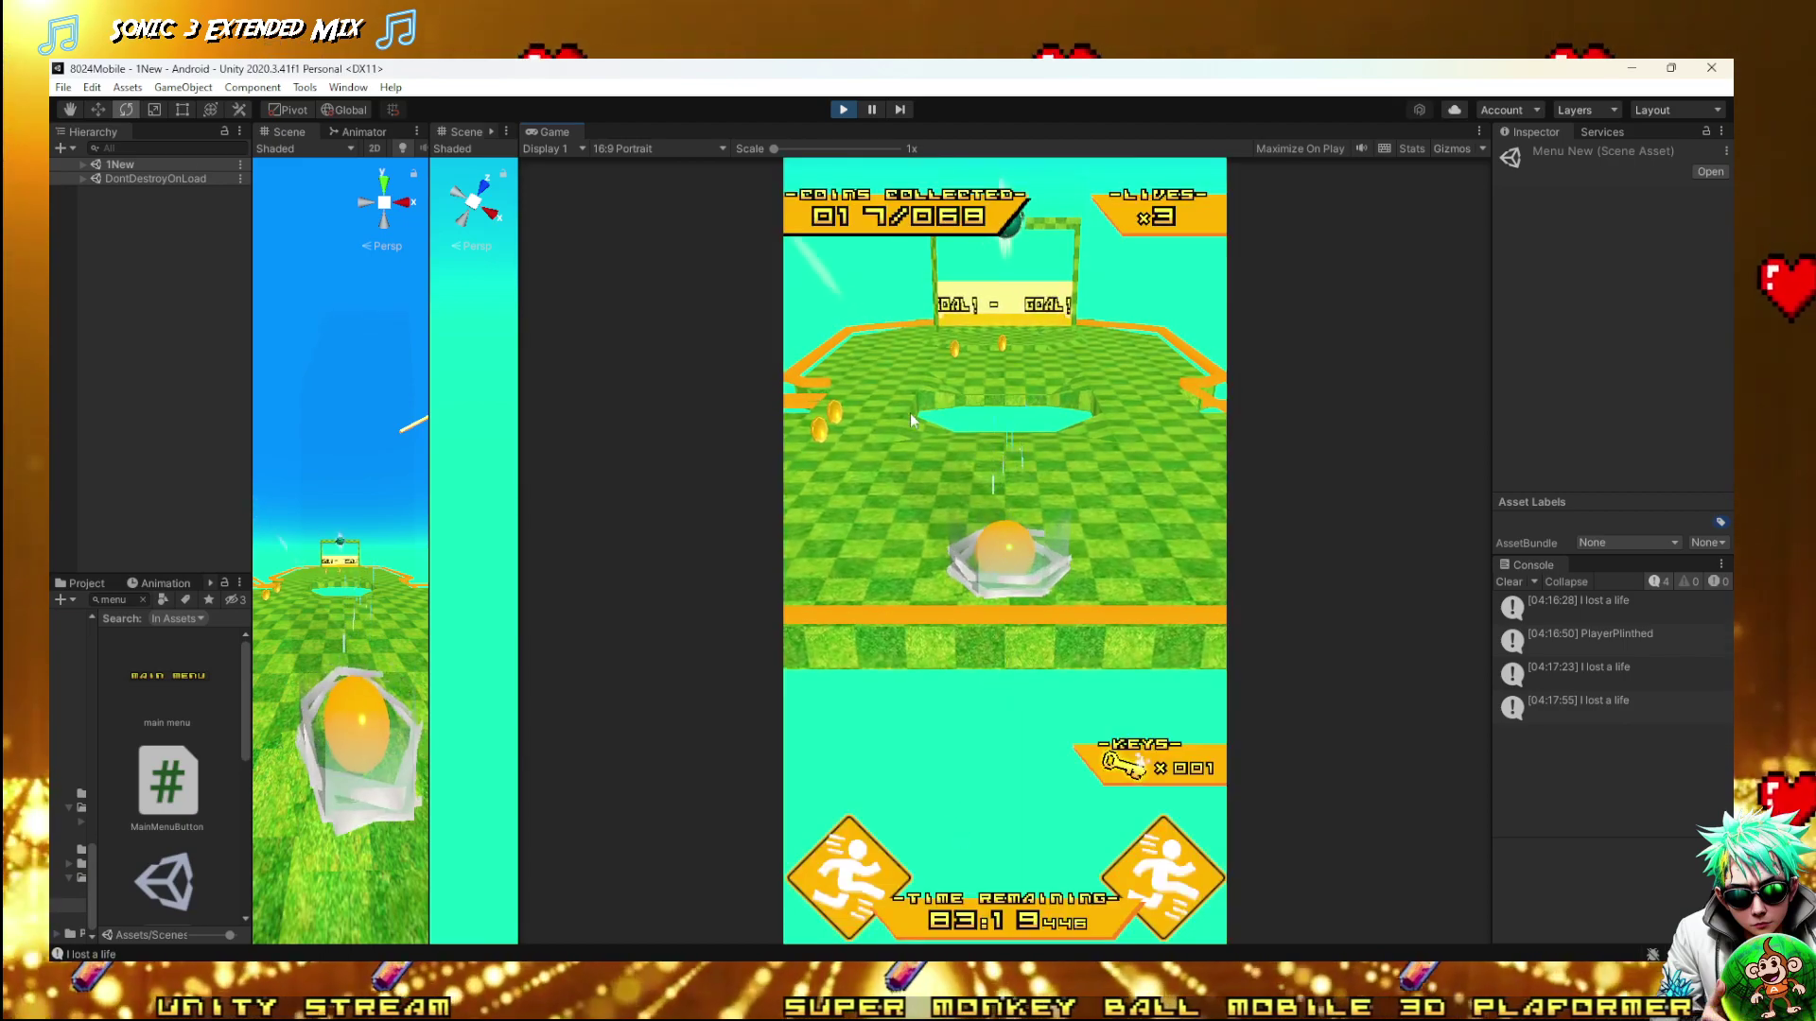
{"action": "key", "text": "Up"}
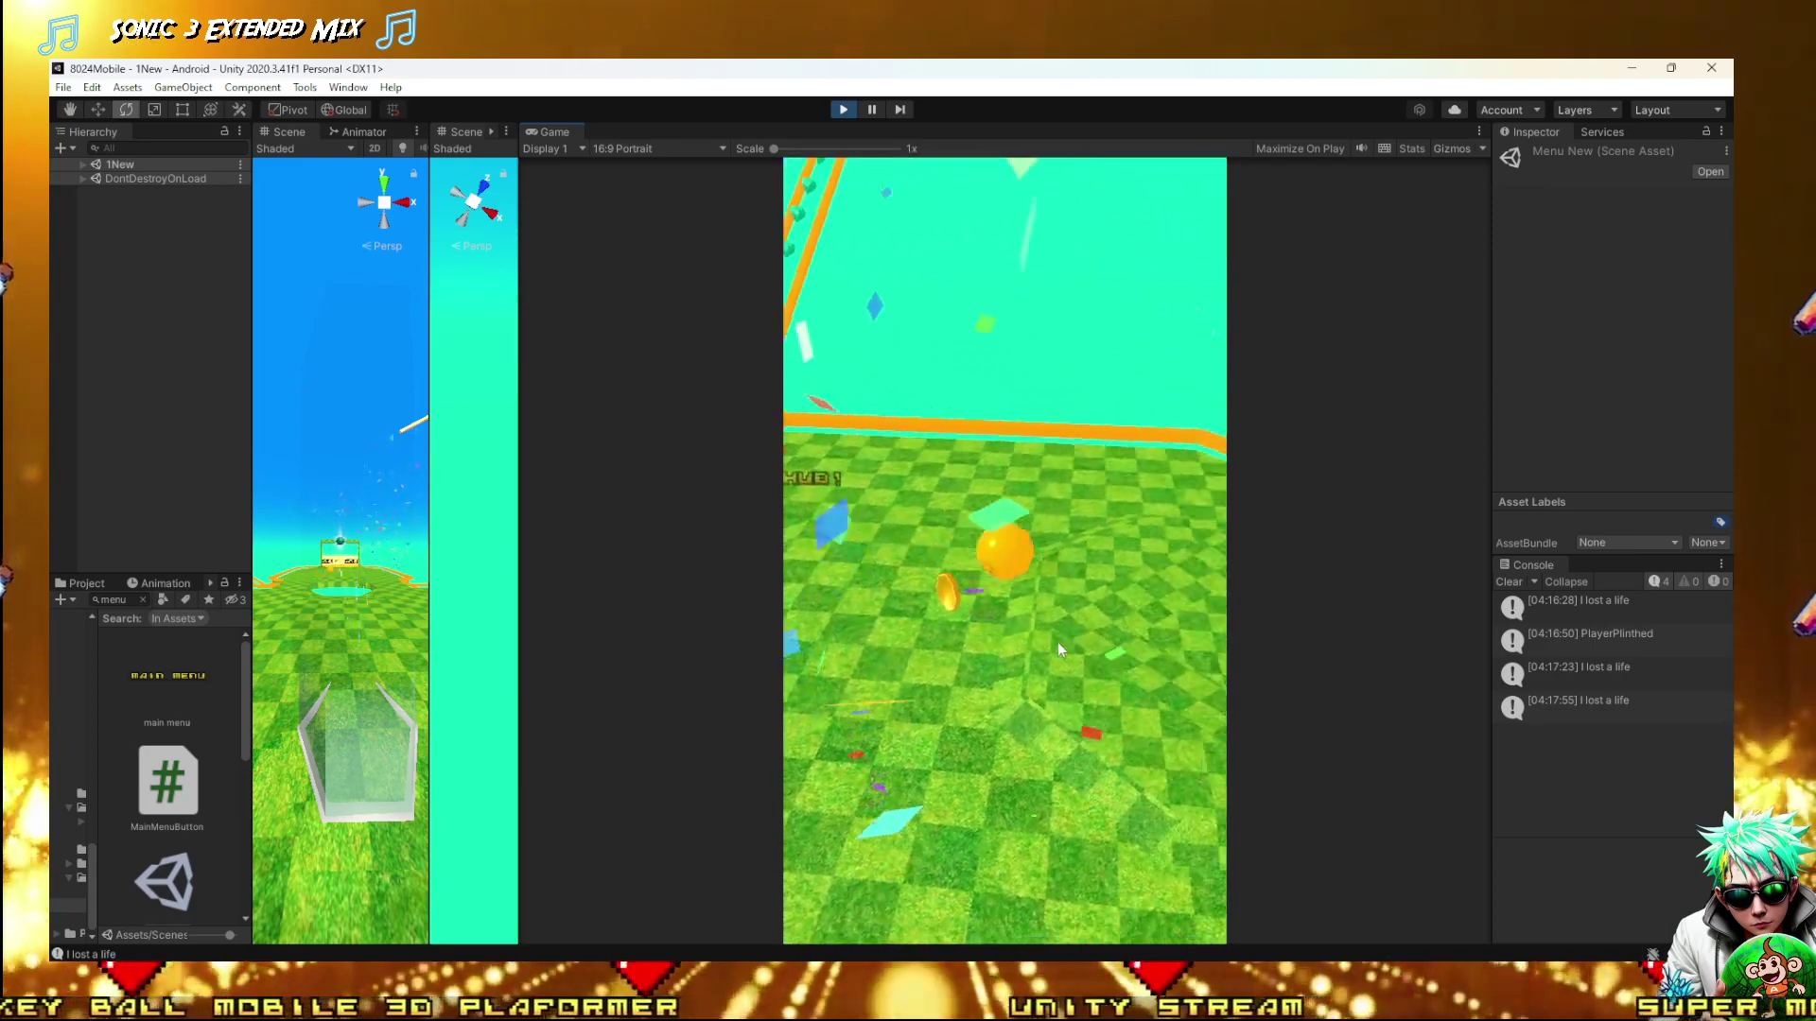
{"action": "left_click", "coordinate": [1108, 818]}
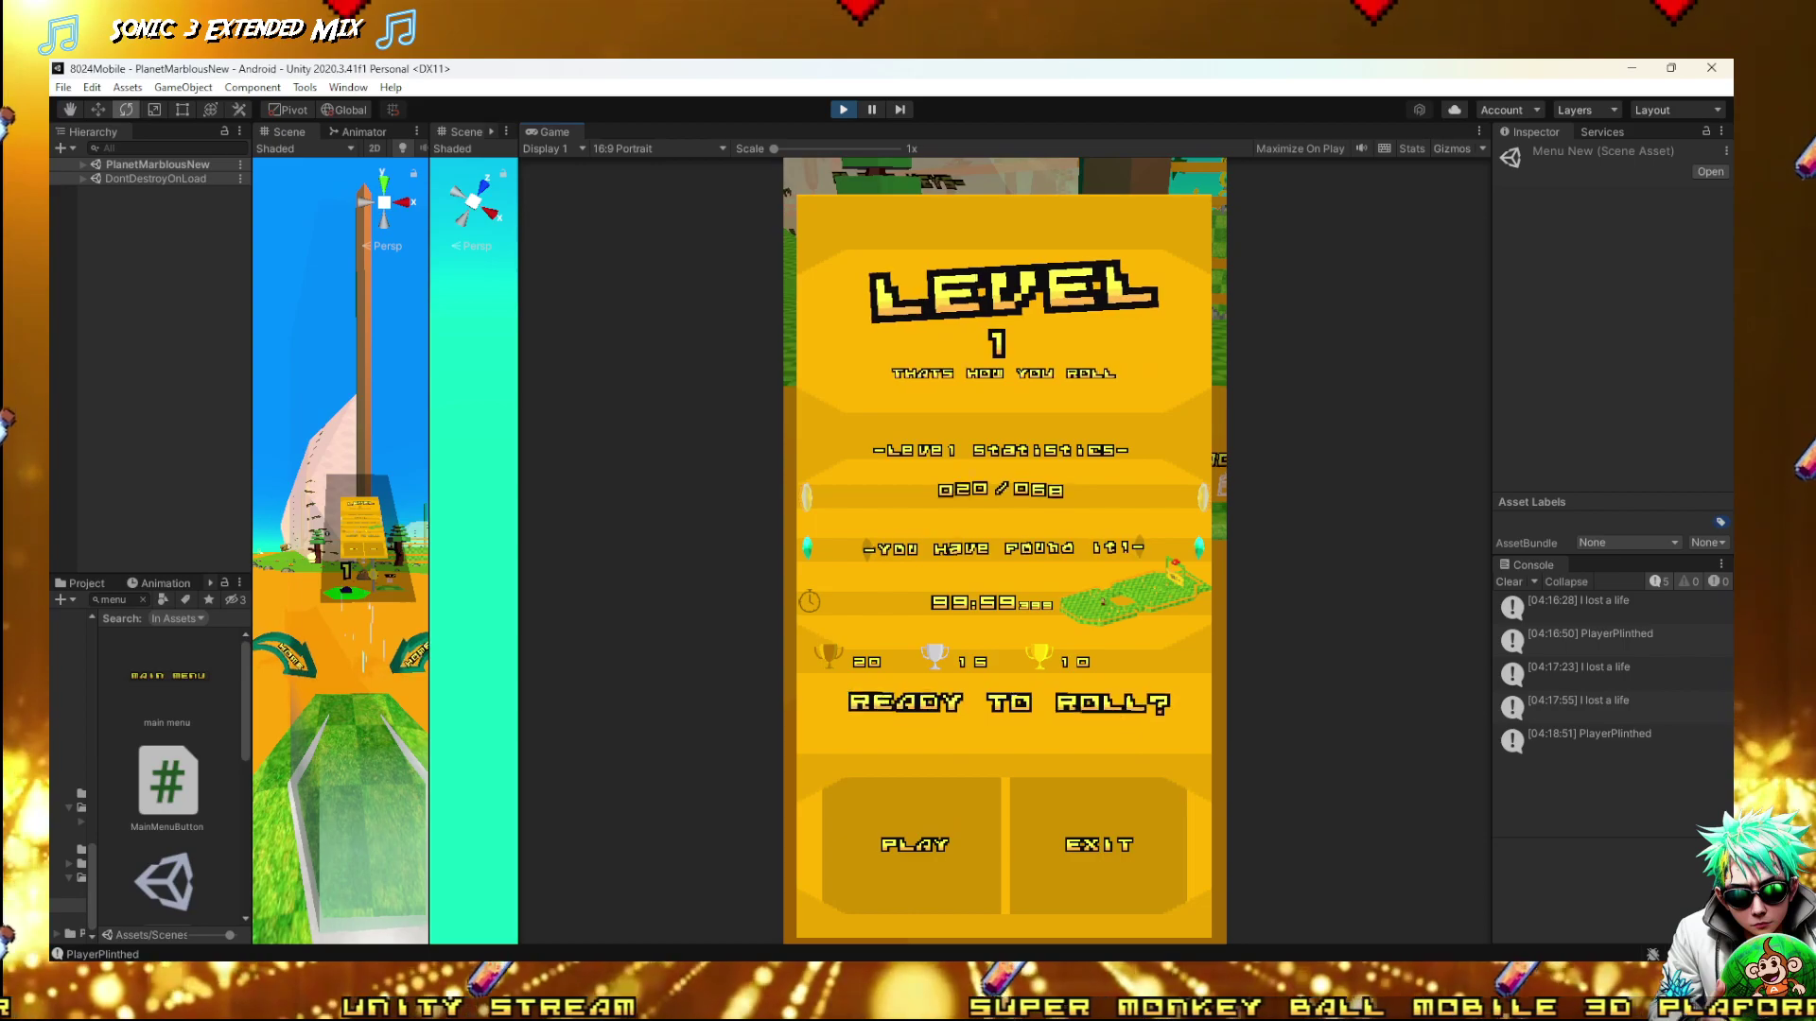
Glance at the soundtrack page in Firefox and return to the Unity editor
{"action": "key", "text": "alt+Tab"}
{"action": "key", "text": "alt+Tab"}
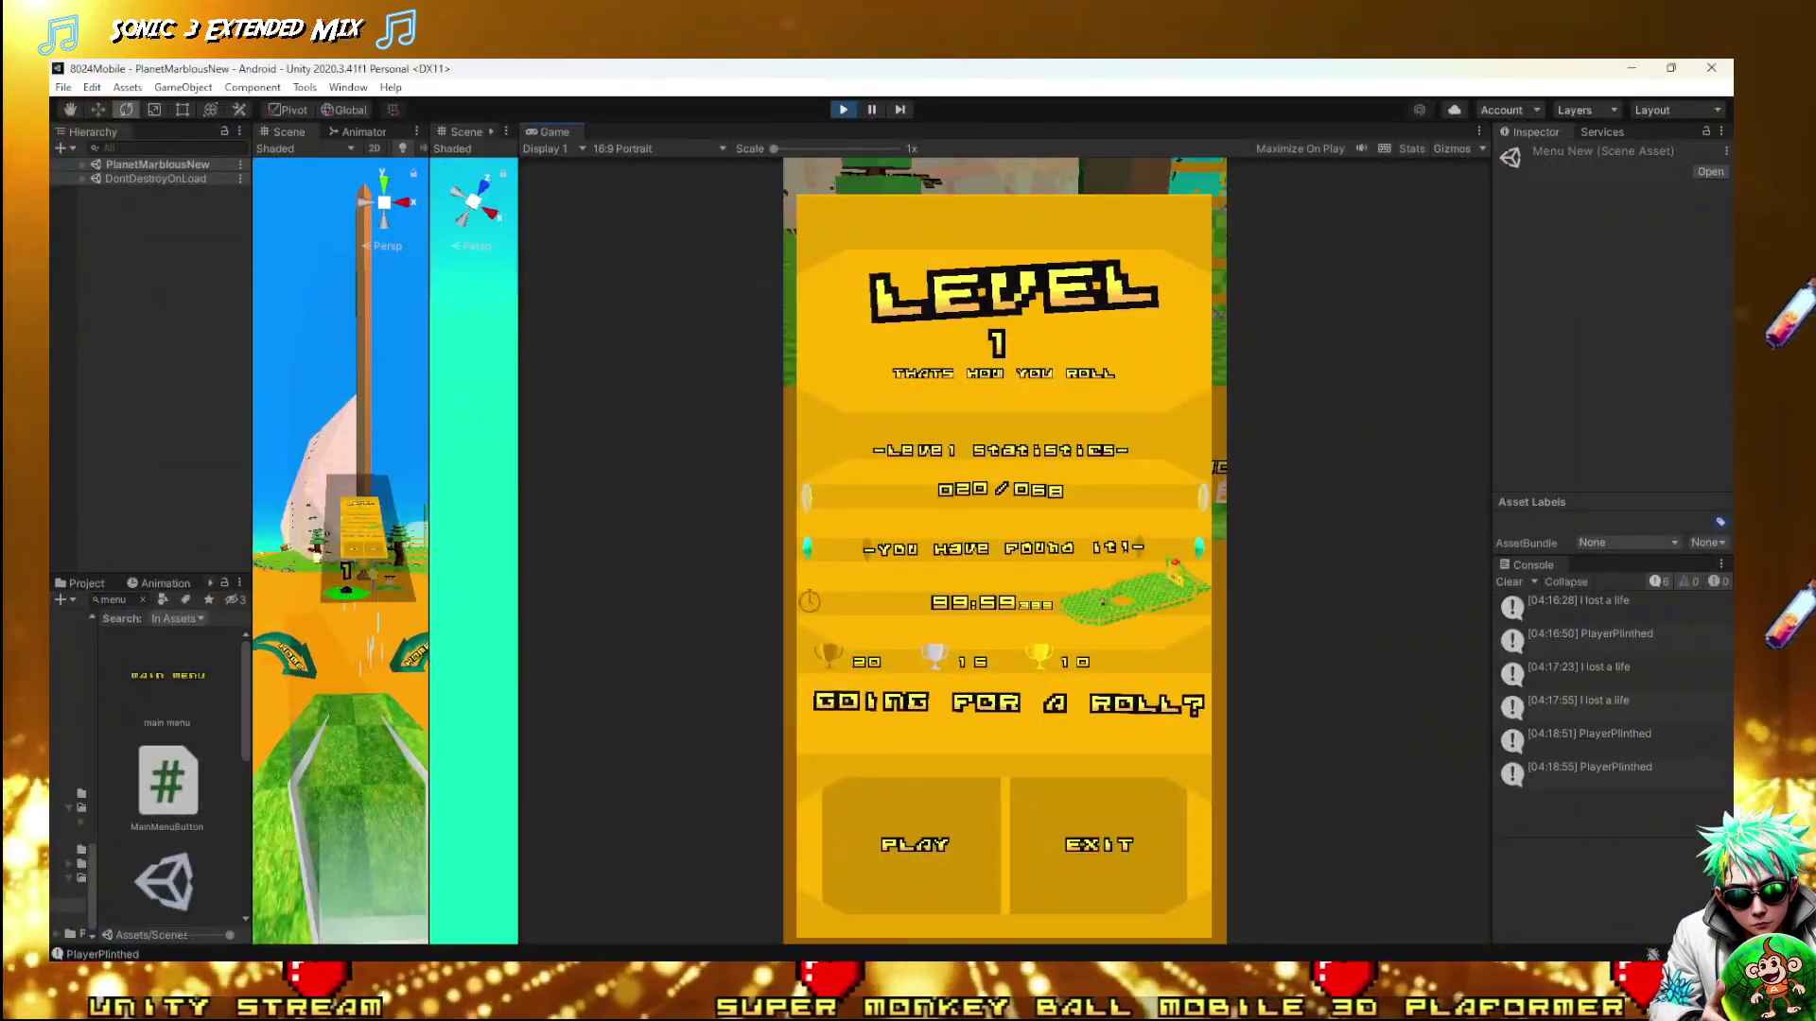
{"action": "key", "text": "alt+Tab"}
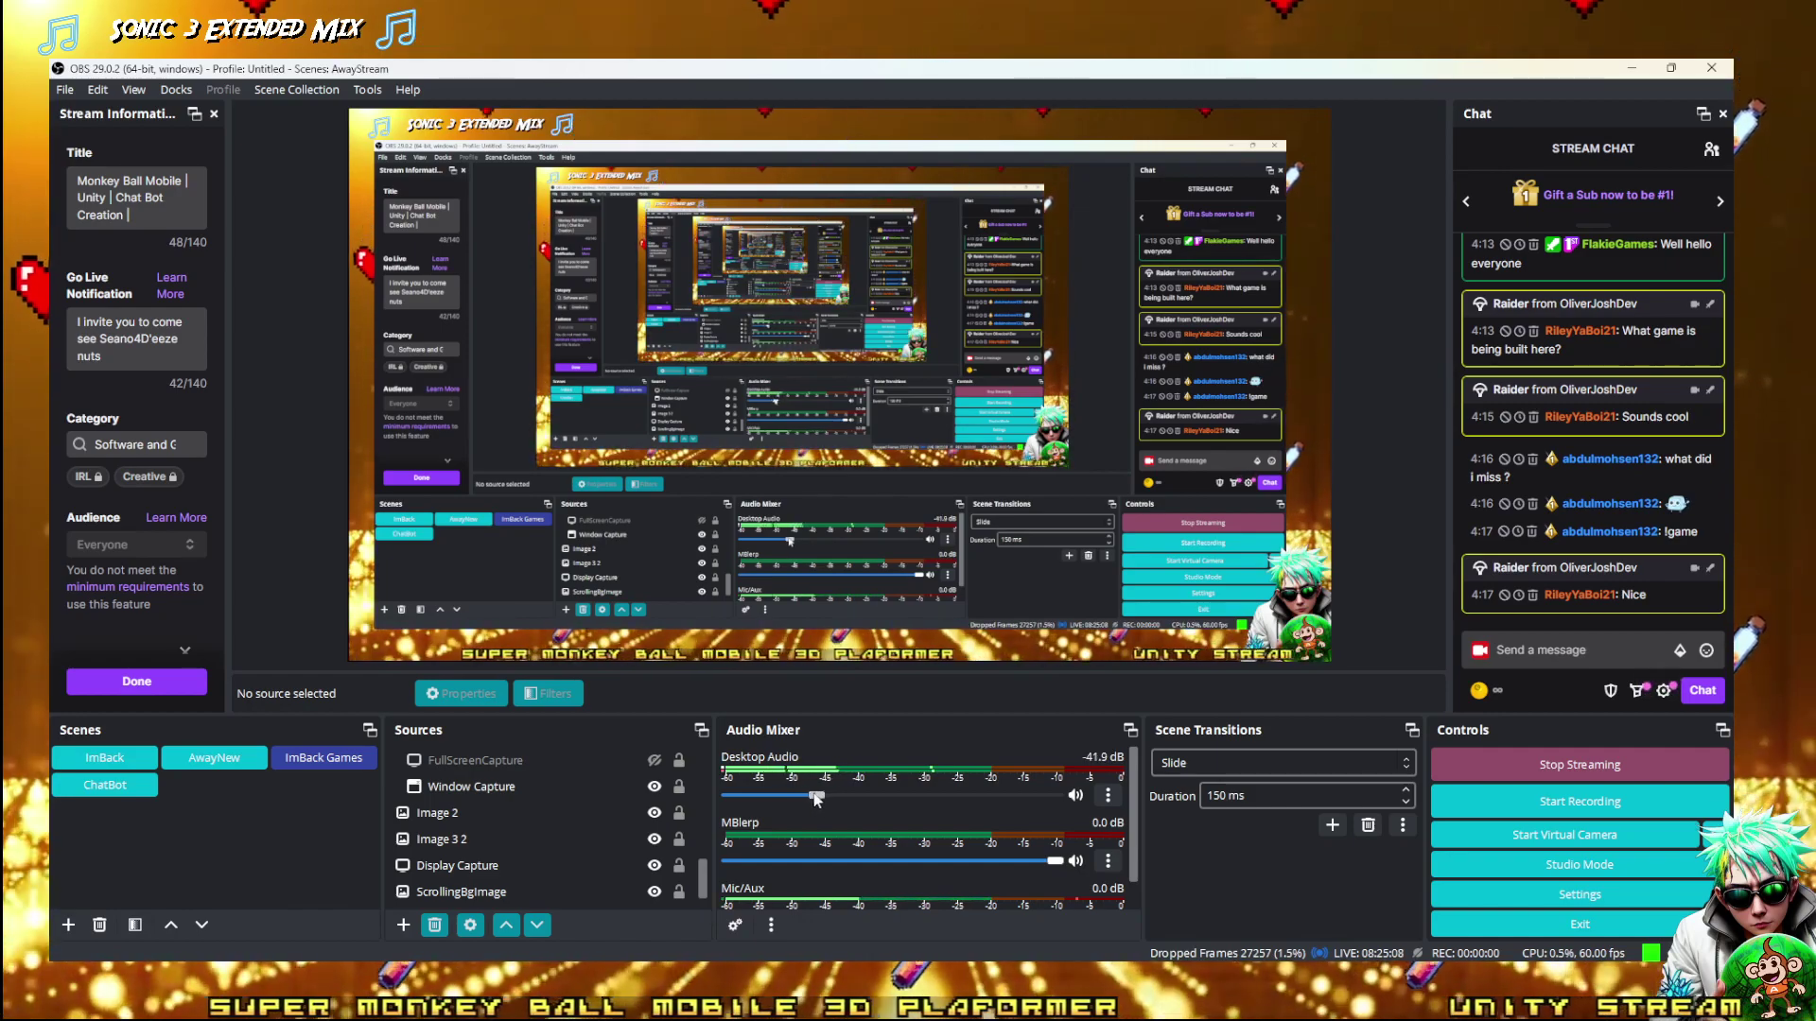
{"action": "left_click", "coordinate": [1632, 67]}
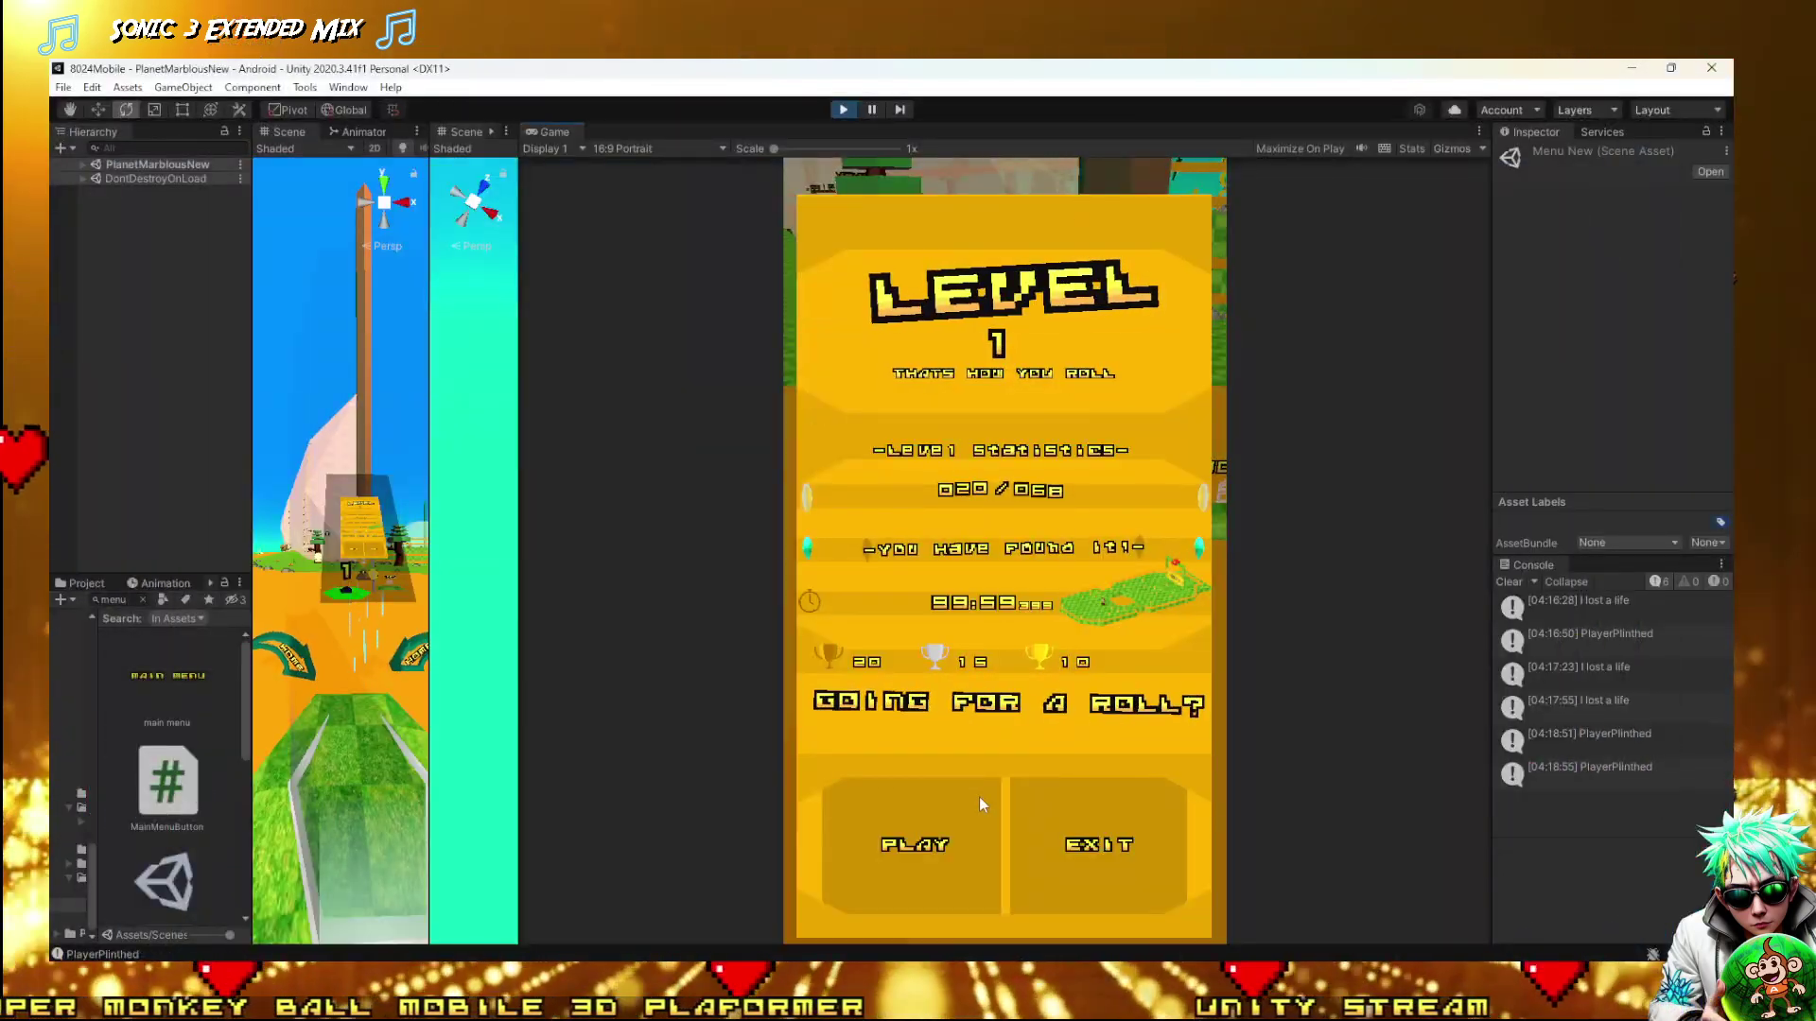
Race Level 1 in Time Attack, retrying to beat 00:05 with a 00:03 run, then exit
{"action": "left_click", "coordinate": [959, 844]}
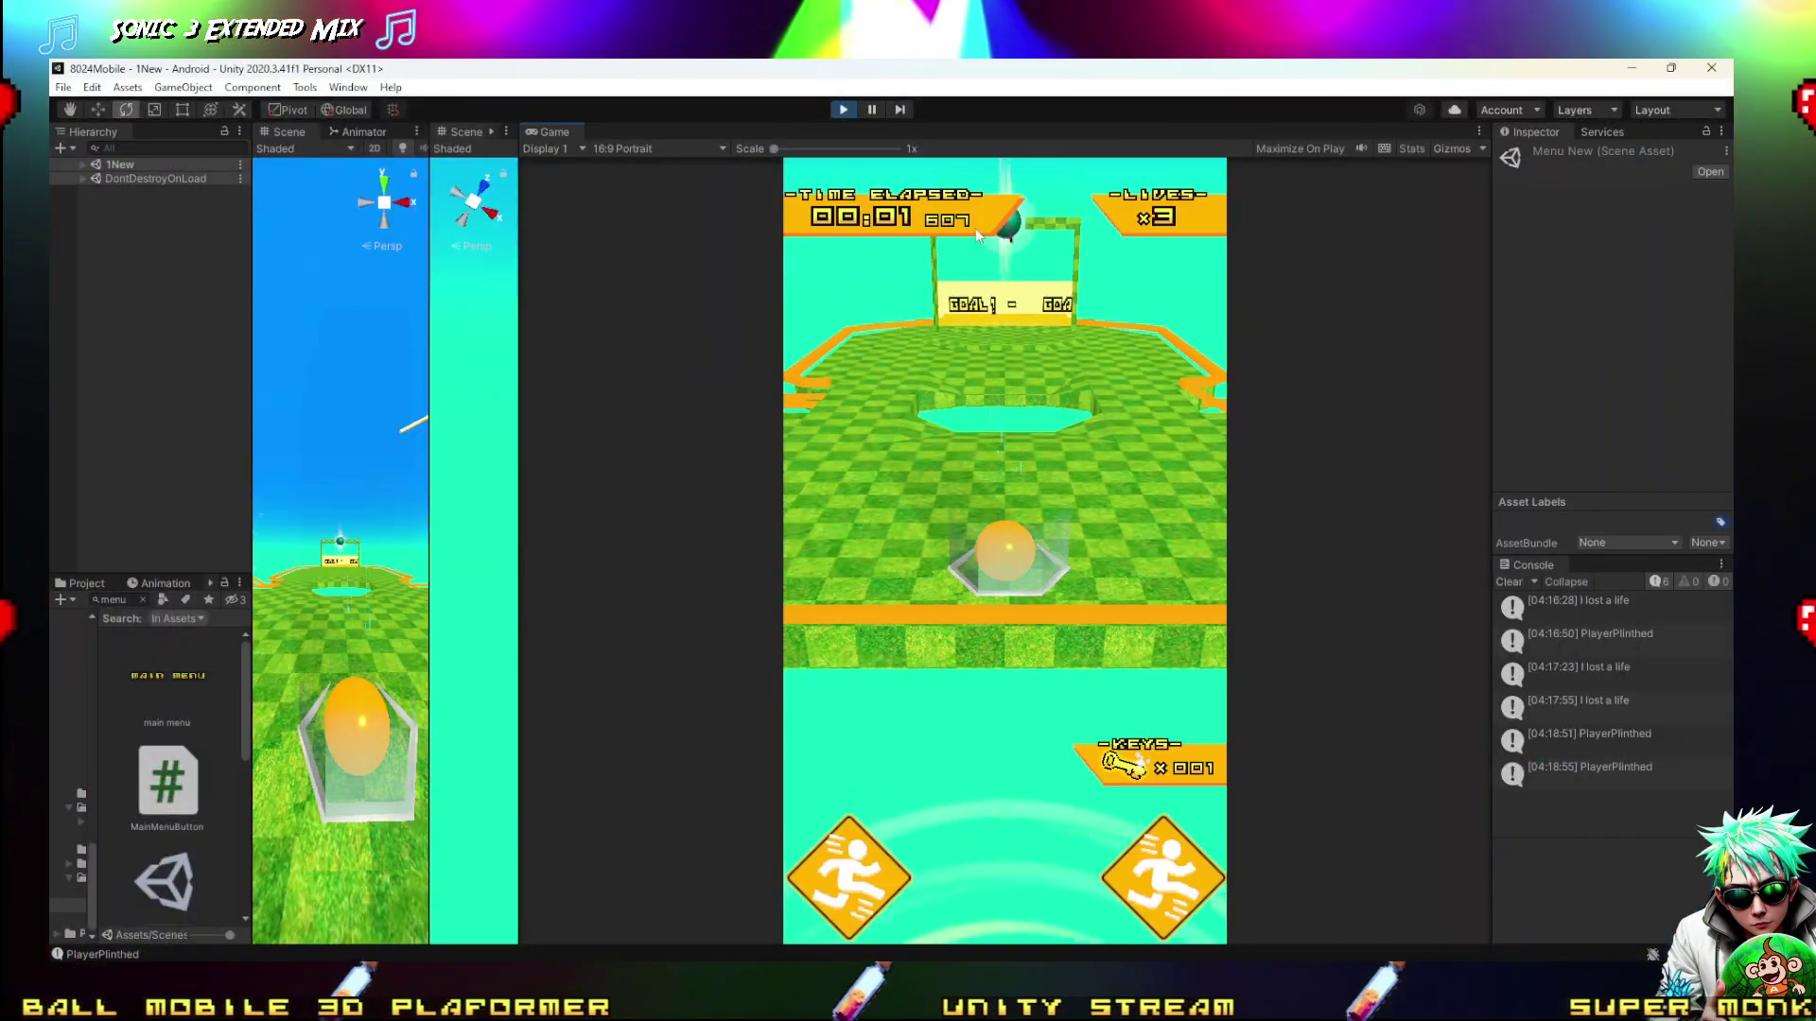
{"action": "key", "text": "Up"}
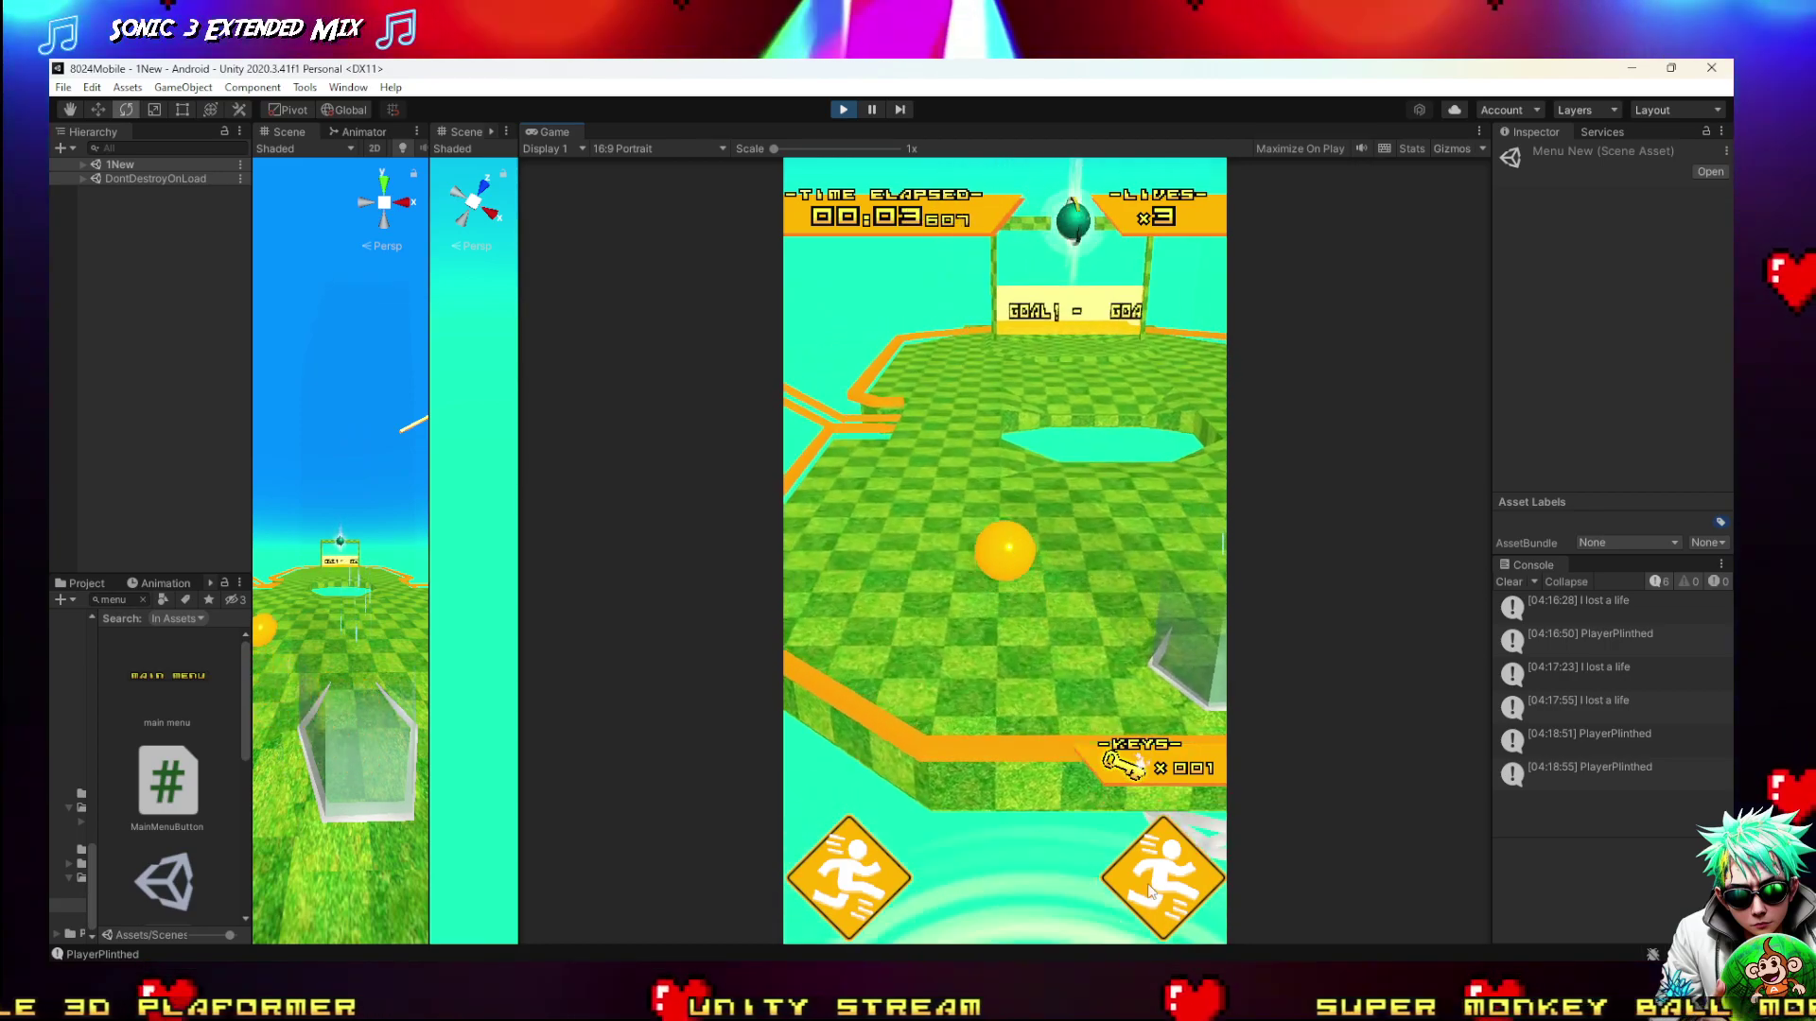
{"action": "key", "text": "Up"}
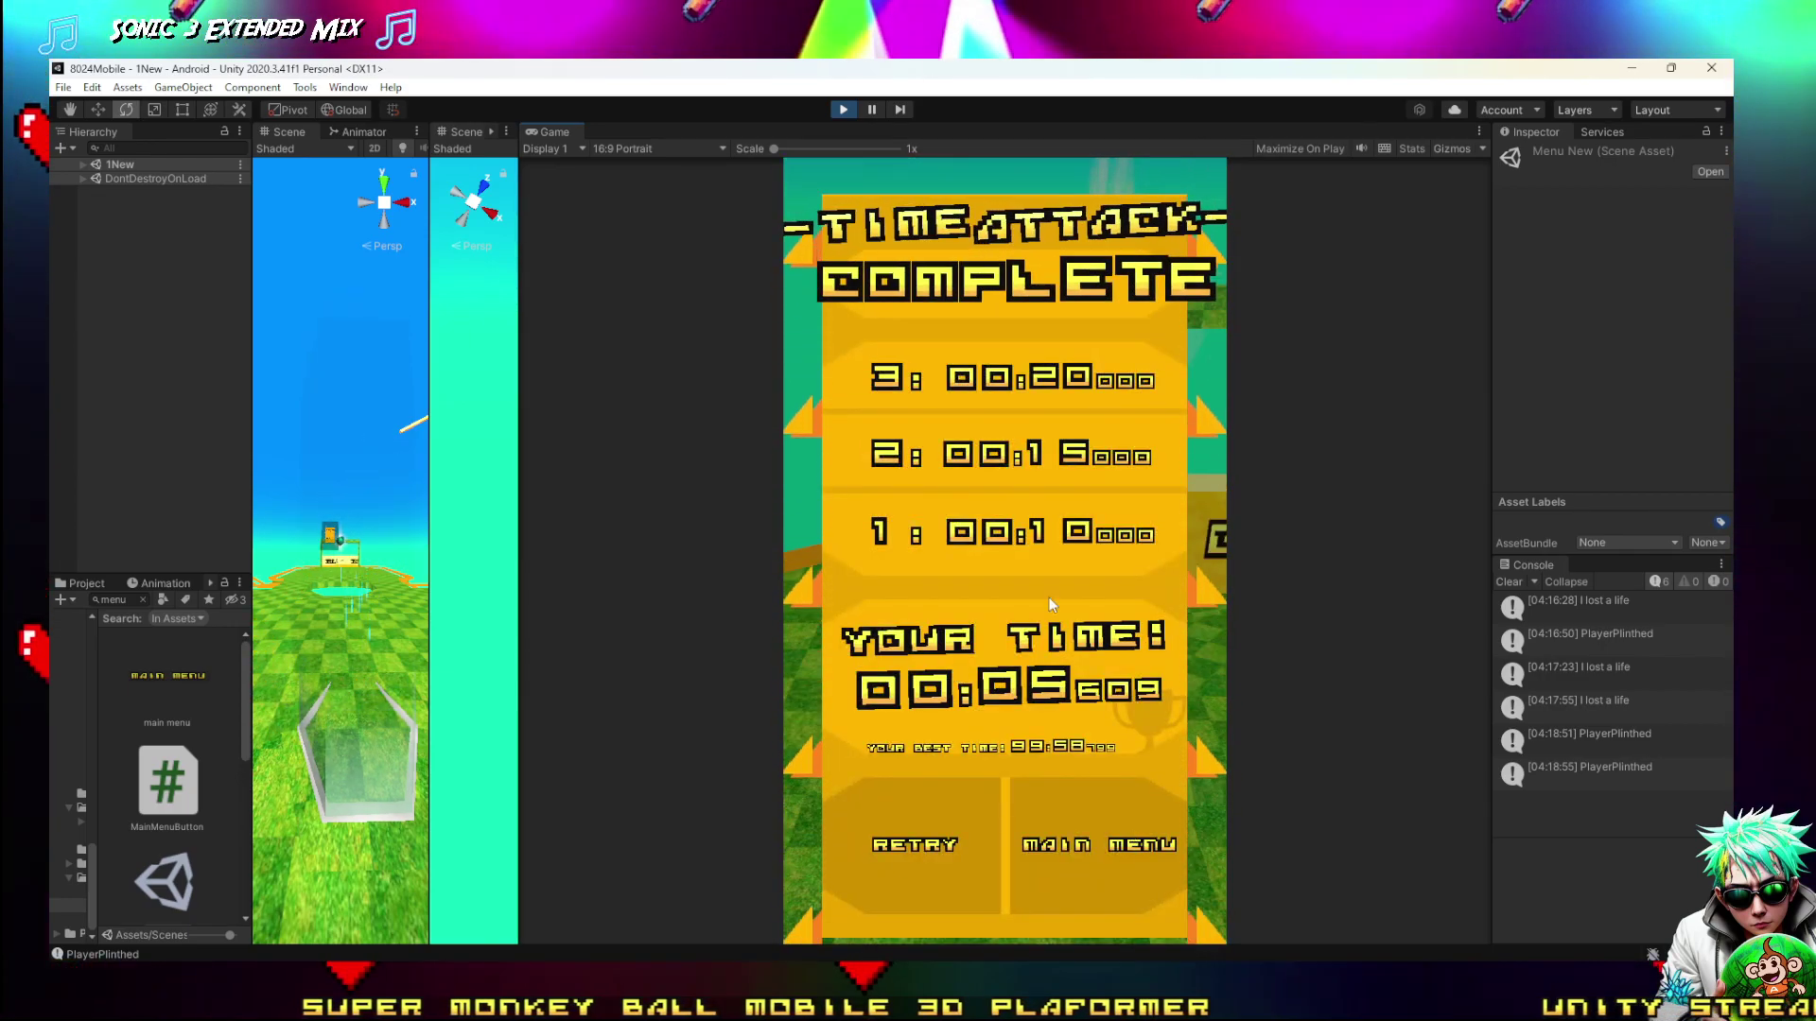
{"action": "left_click", "coordinate": [955, 845]}
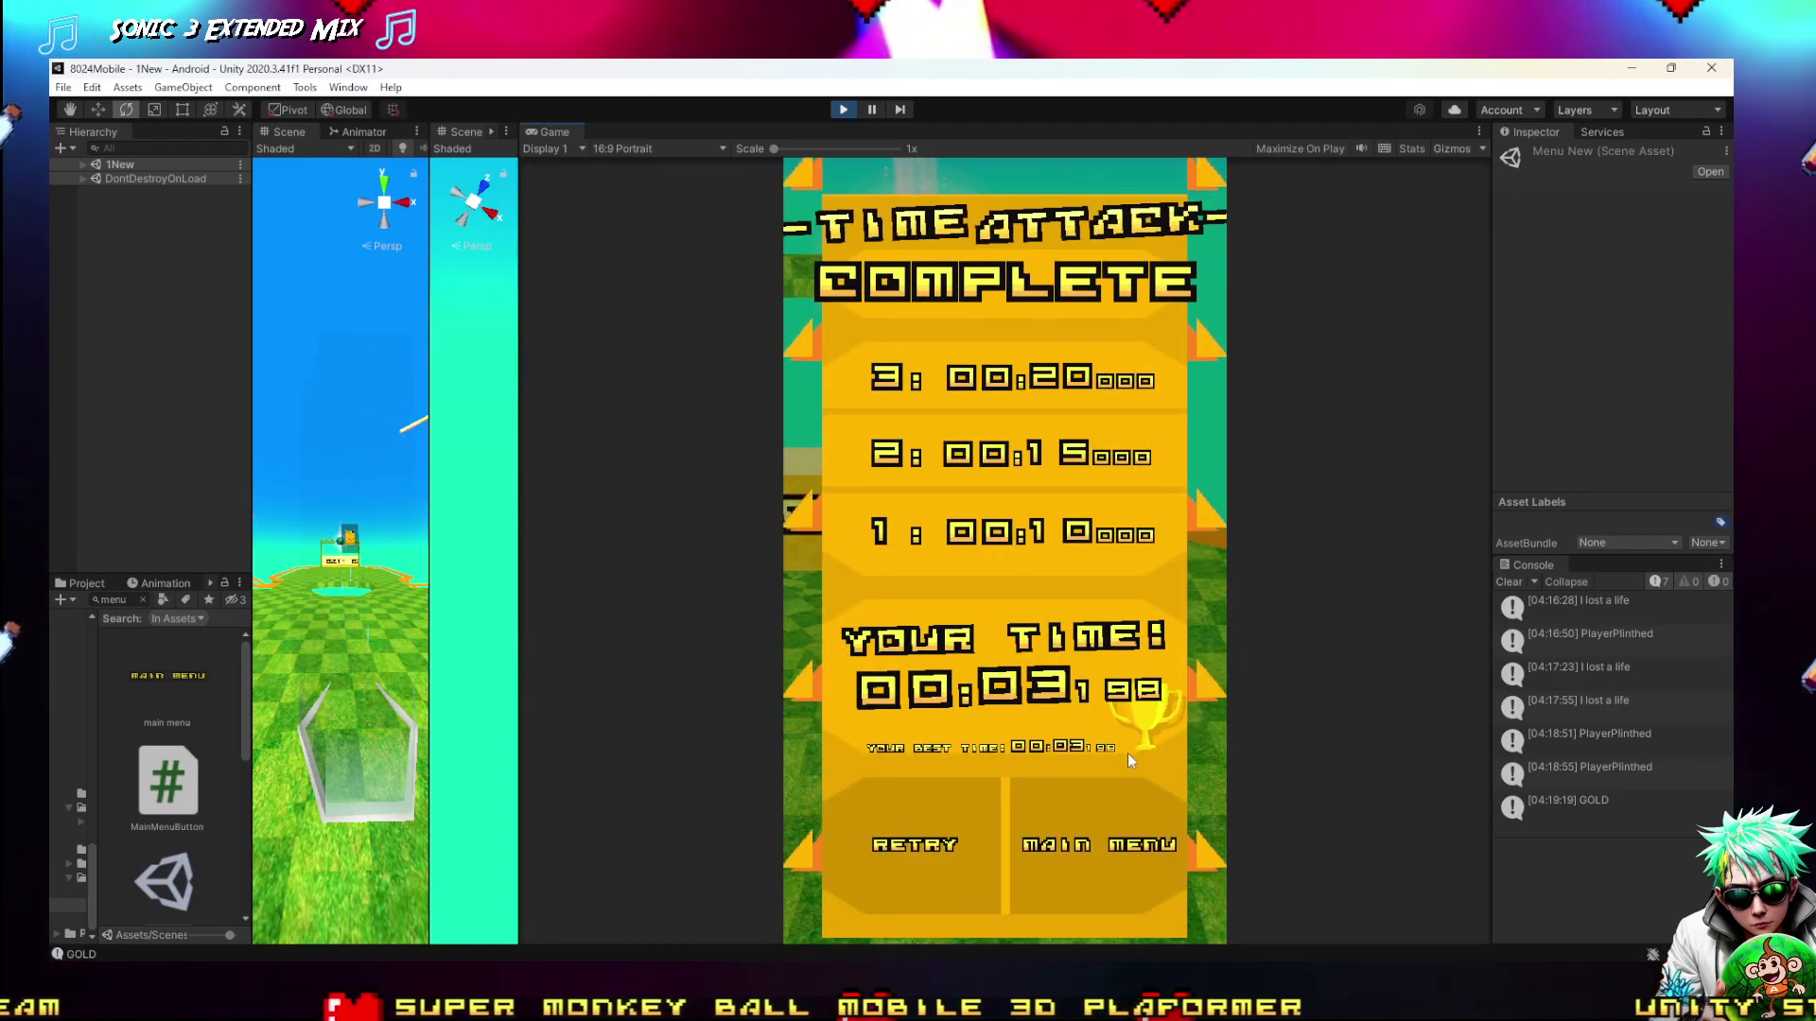
{"action": "left_click", "coordinate": [1134, 877]}
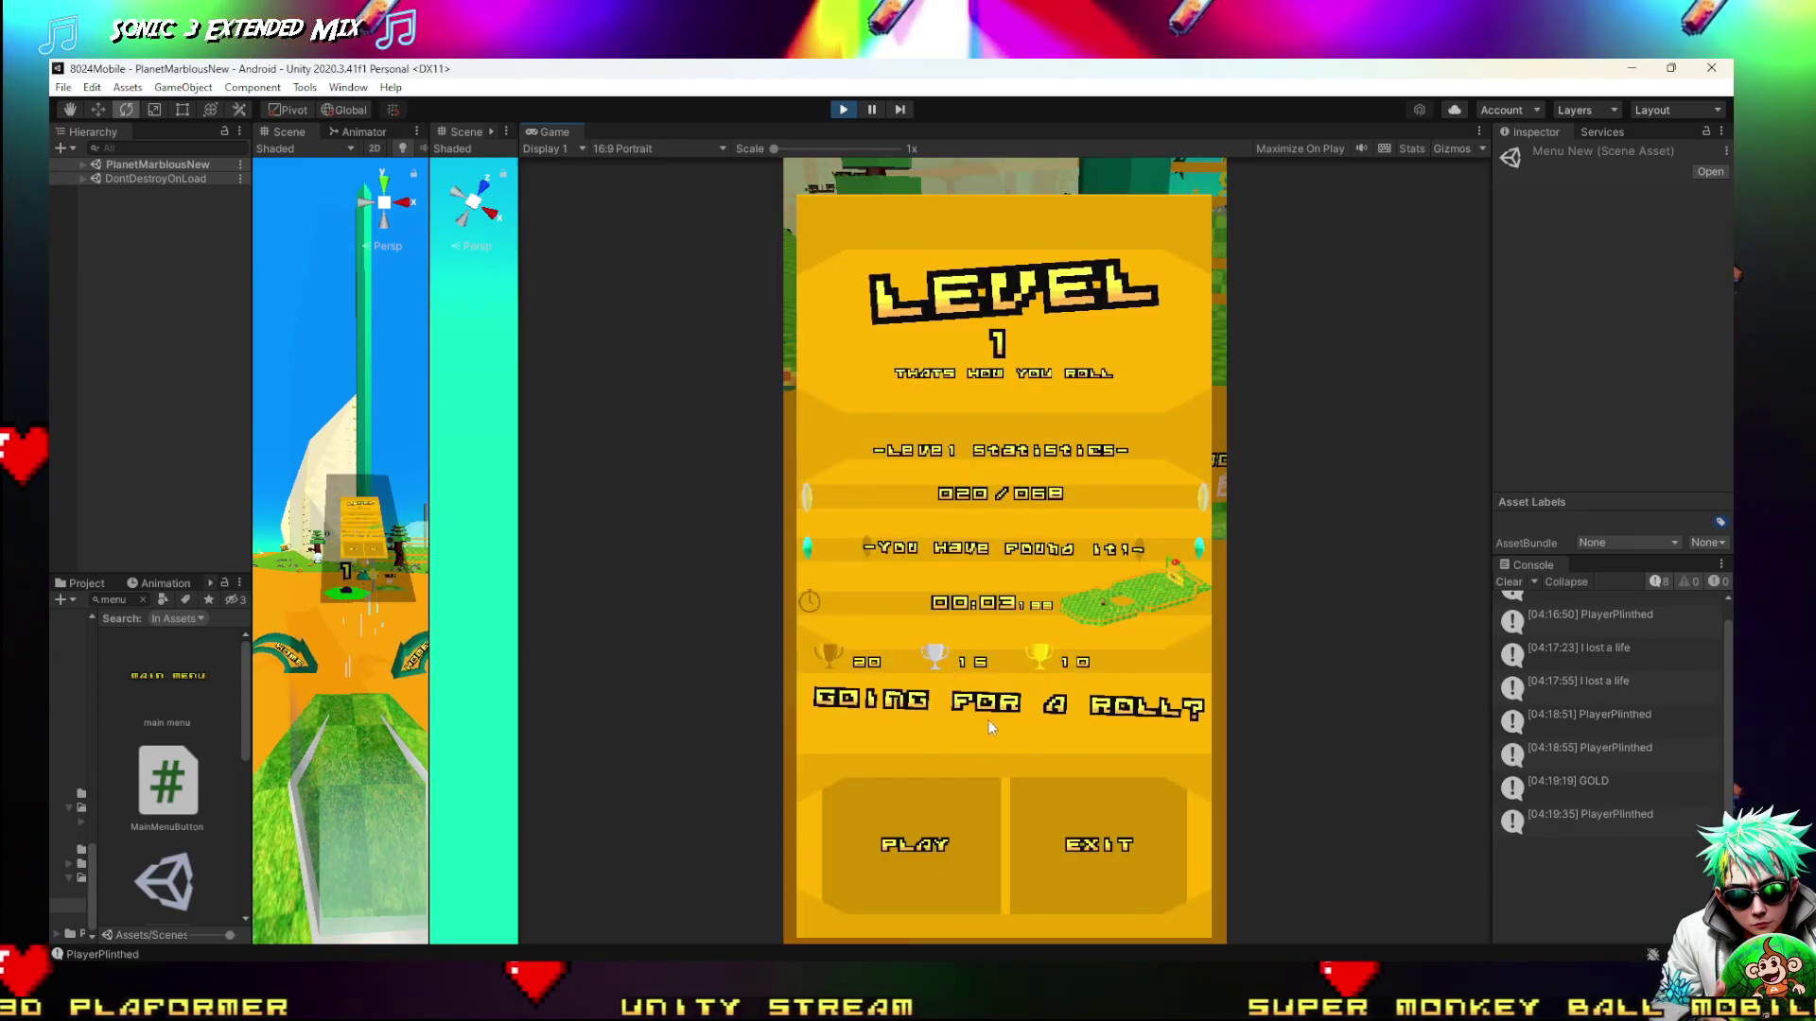
Replay Level 1 collecting all 68 coins for 100%, unlocking the C Rank Card, then exit
{"action": "left_click", "coordinate": [928, 870]}
{"action": "key", "text": "Up"}
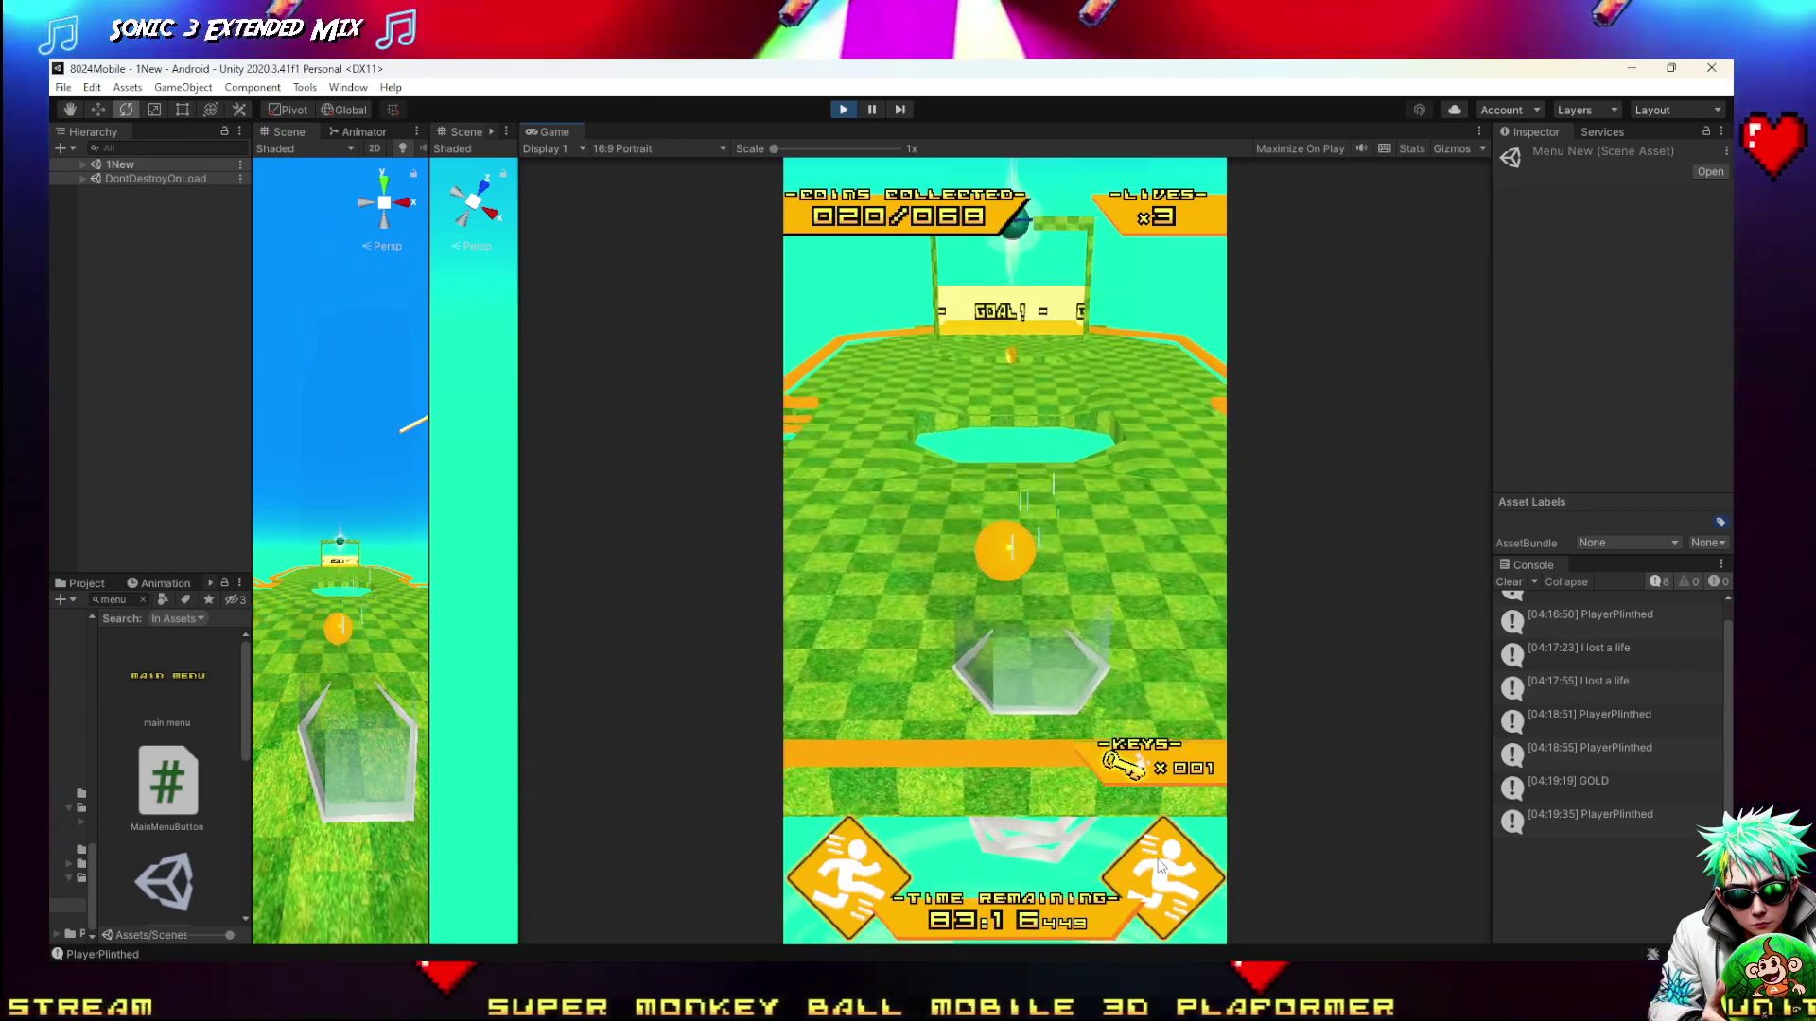
{"action": "key", "text": "Right"}
{"action": "key", "text": "Right"}
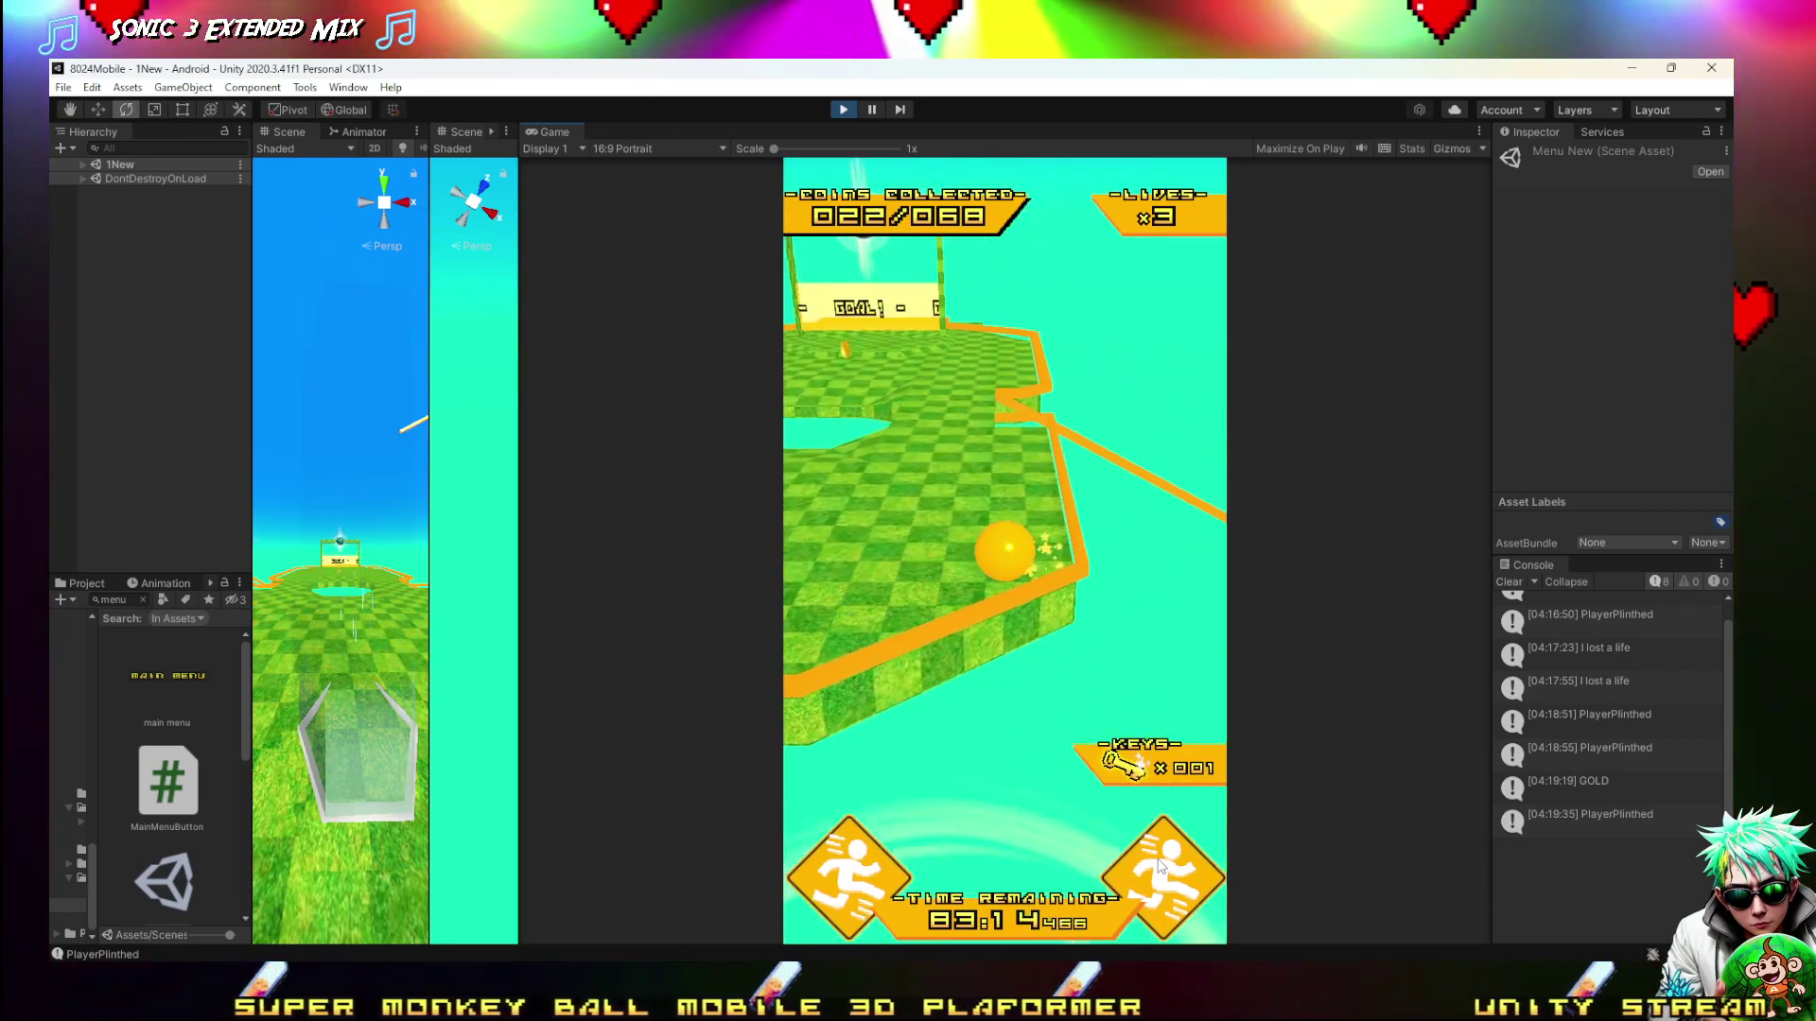
{"action": "key", "text": "Left"}
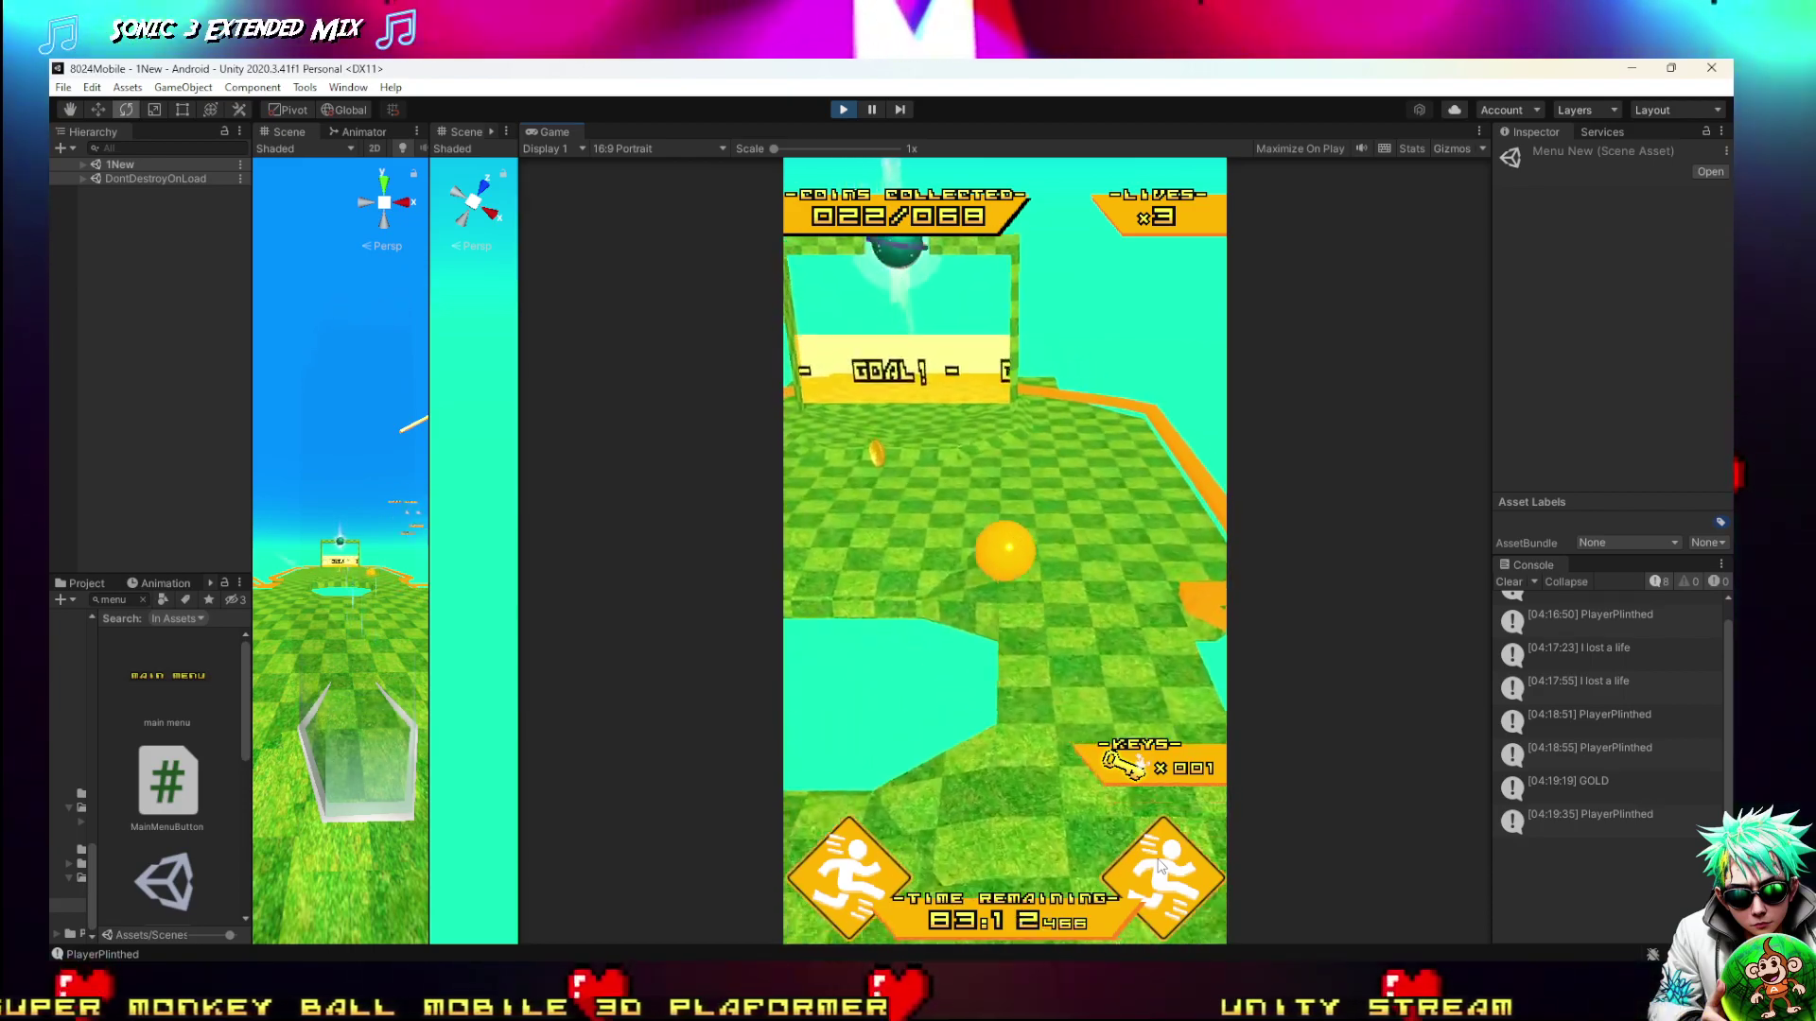
{"action": "key", "text": "Left"}
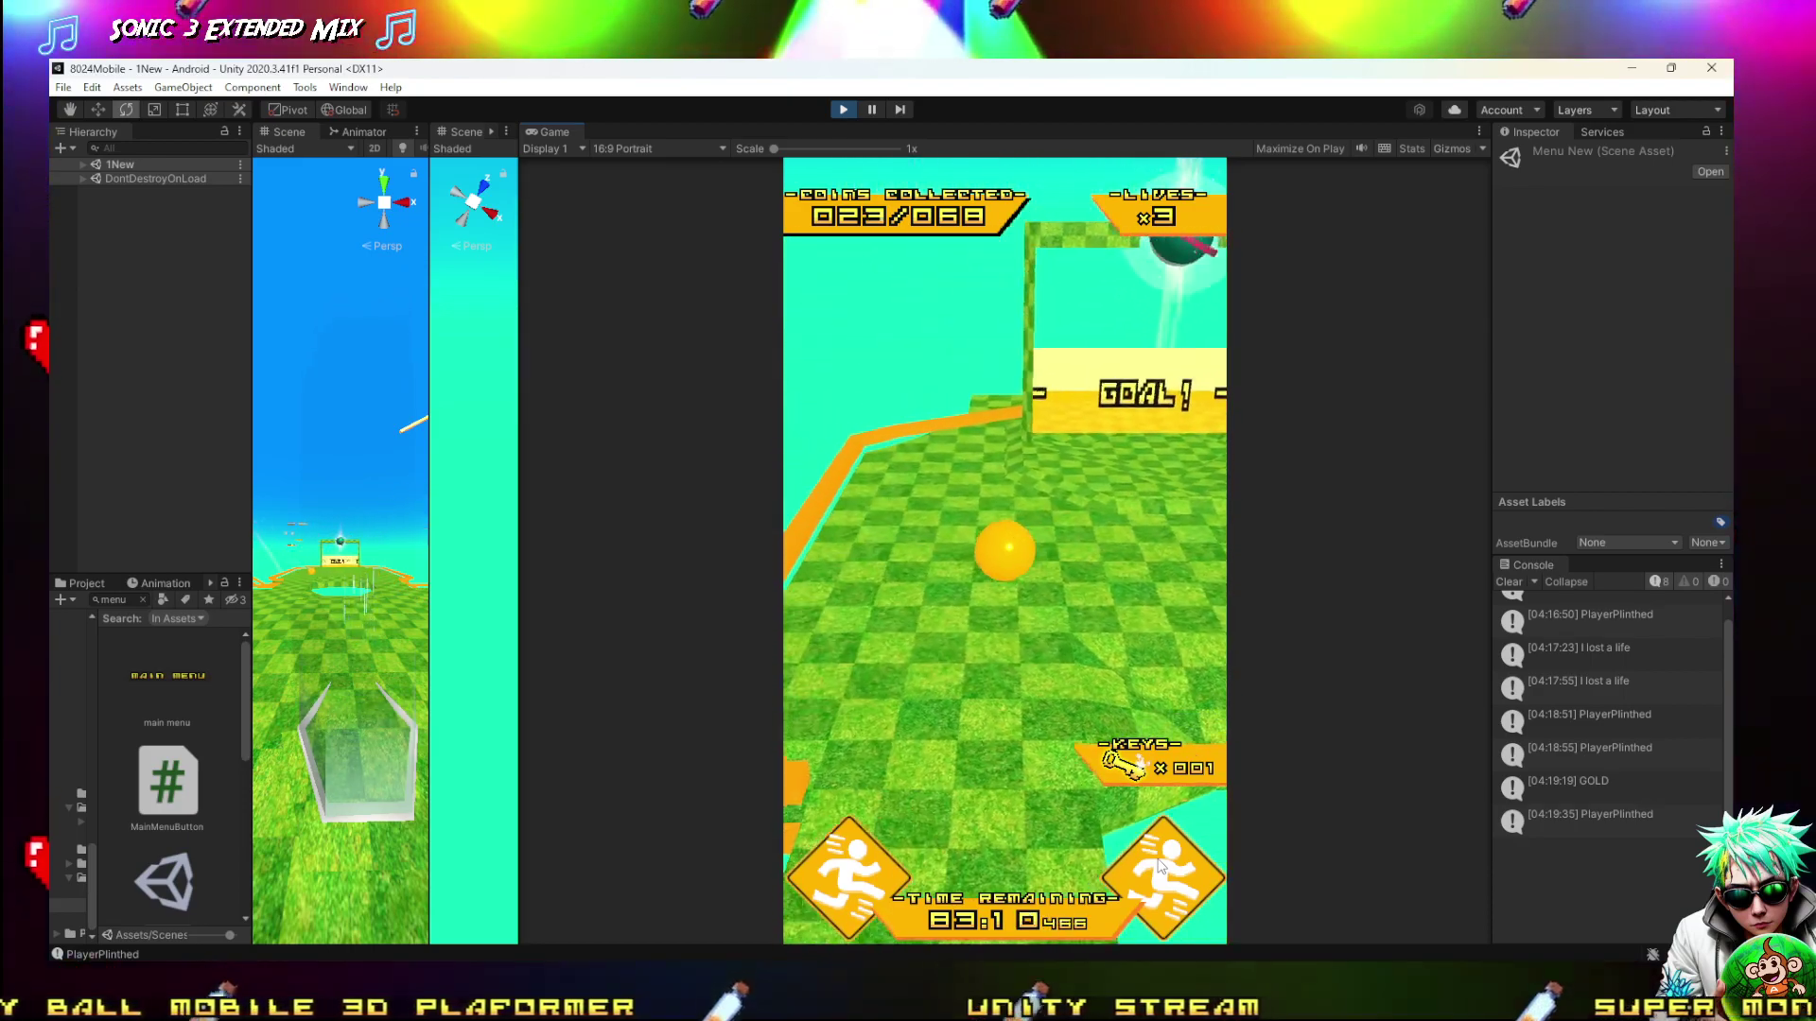
{"action": "key", "text": "Up"}
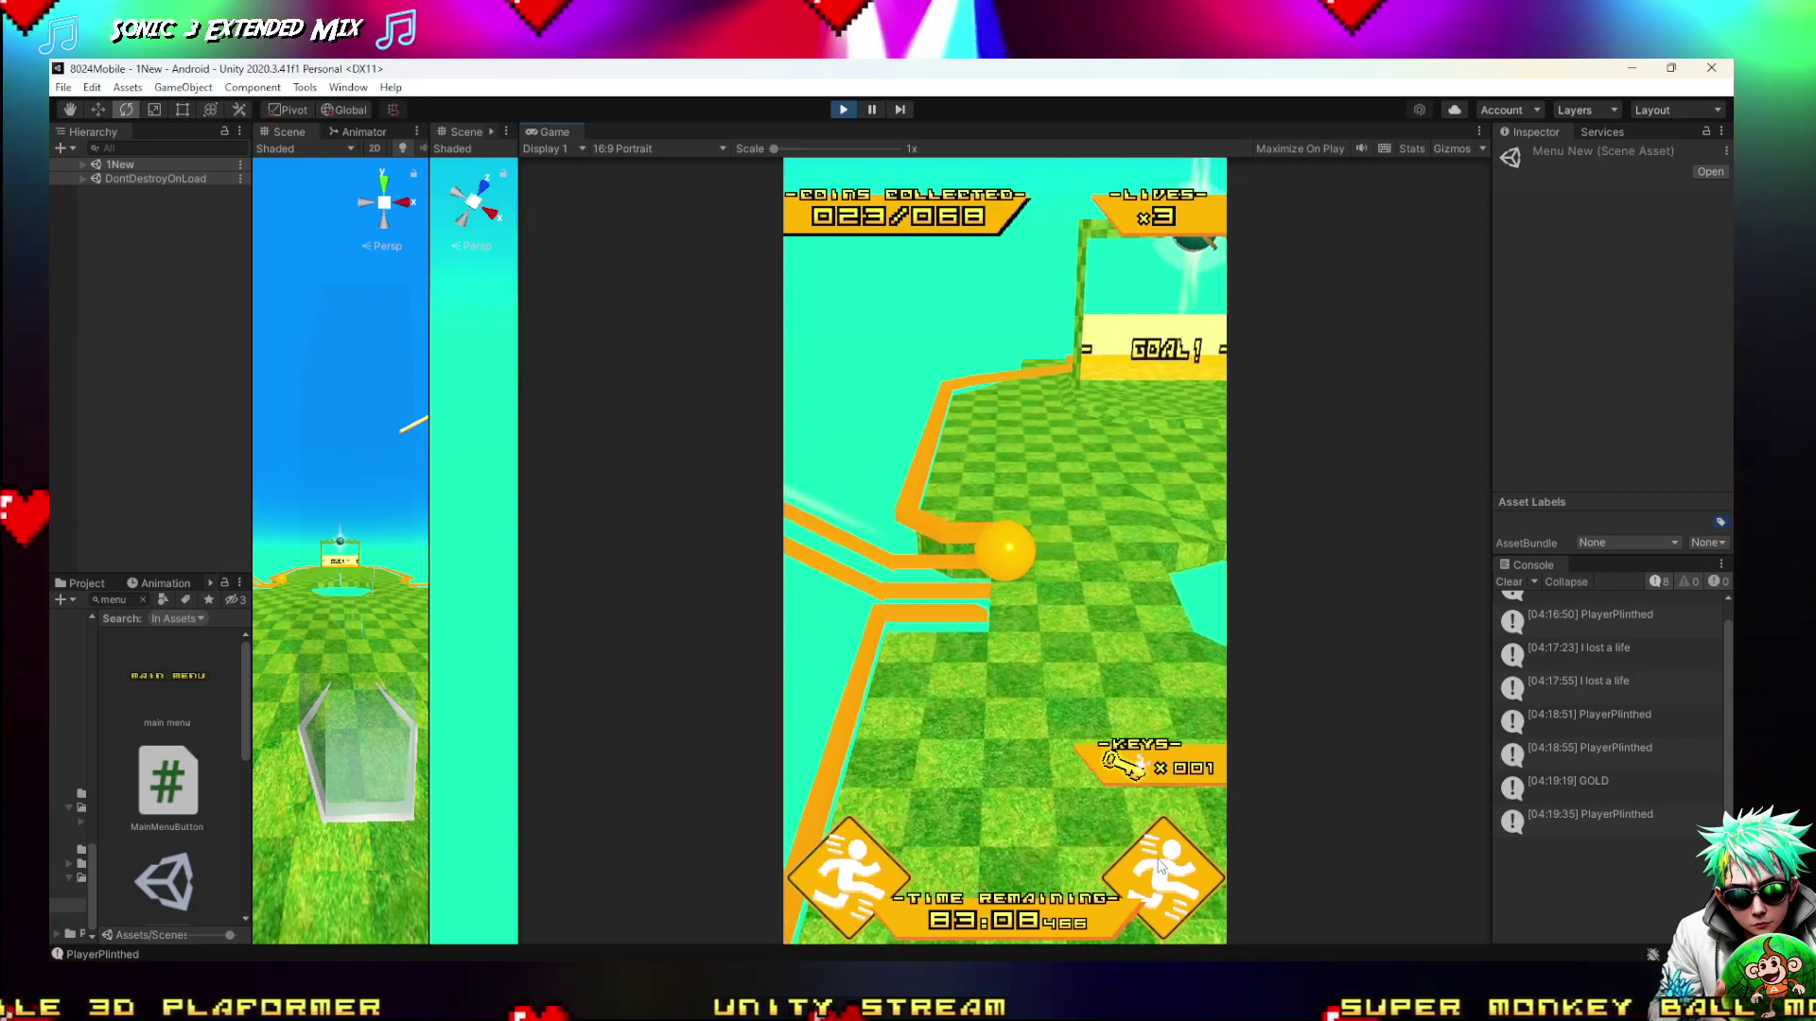
{"action": "key", "text": "Left"}
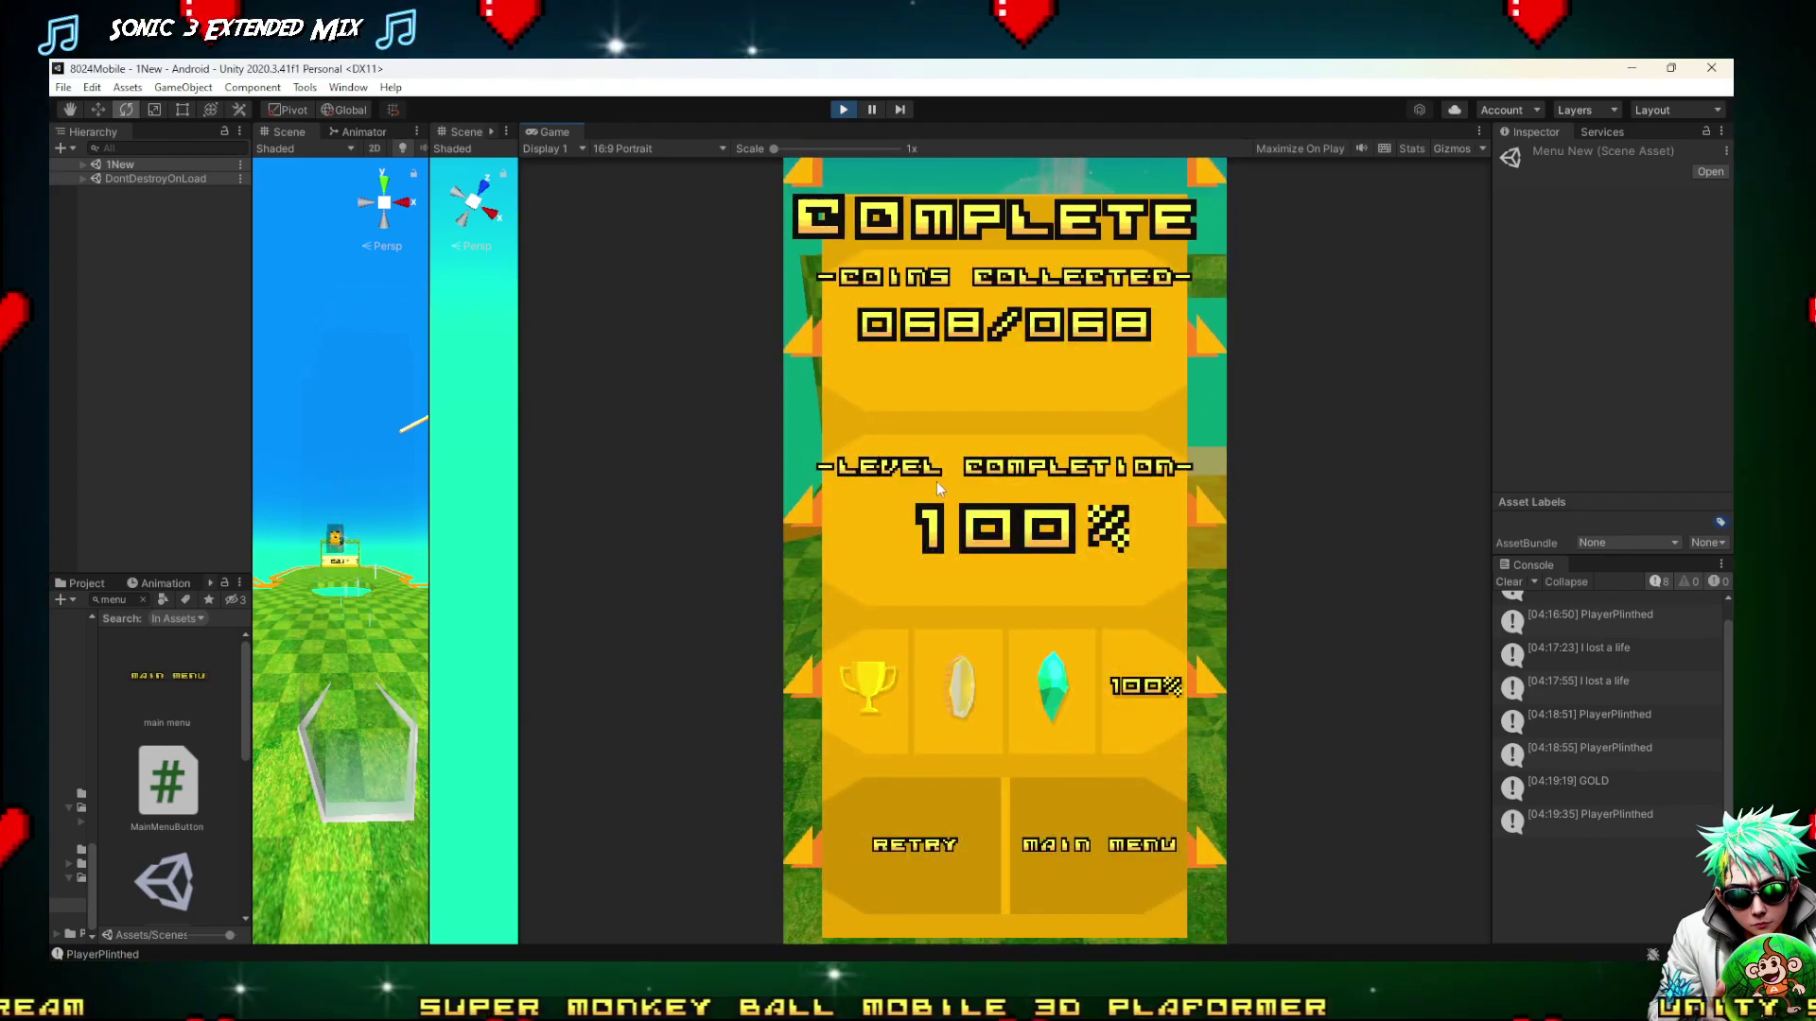
{"action": "left_click", "coordinate": [1123, 874]}
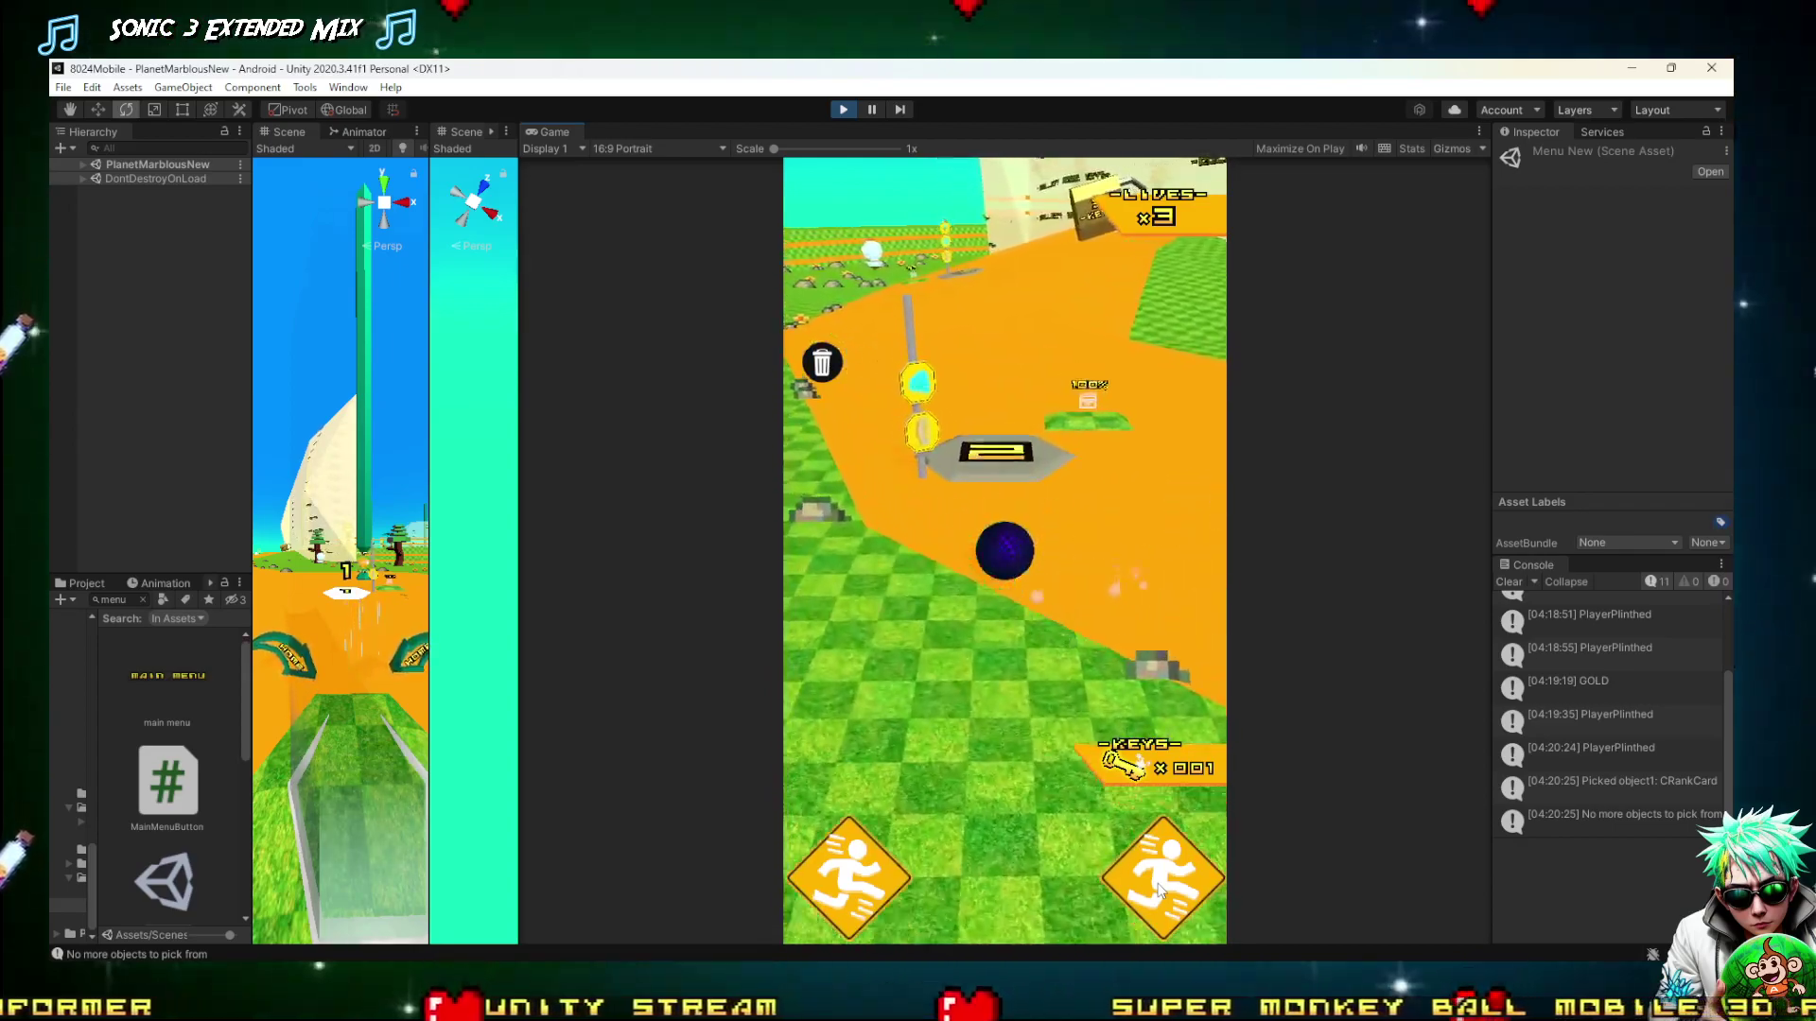
Clear levels 2 and 3, returning to the hub with 3 keys held
{"action": "left_click", "coordinate": [972, 827]}
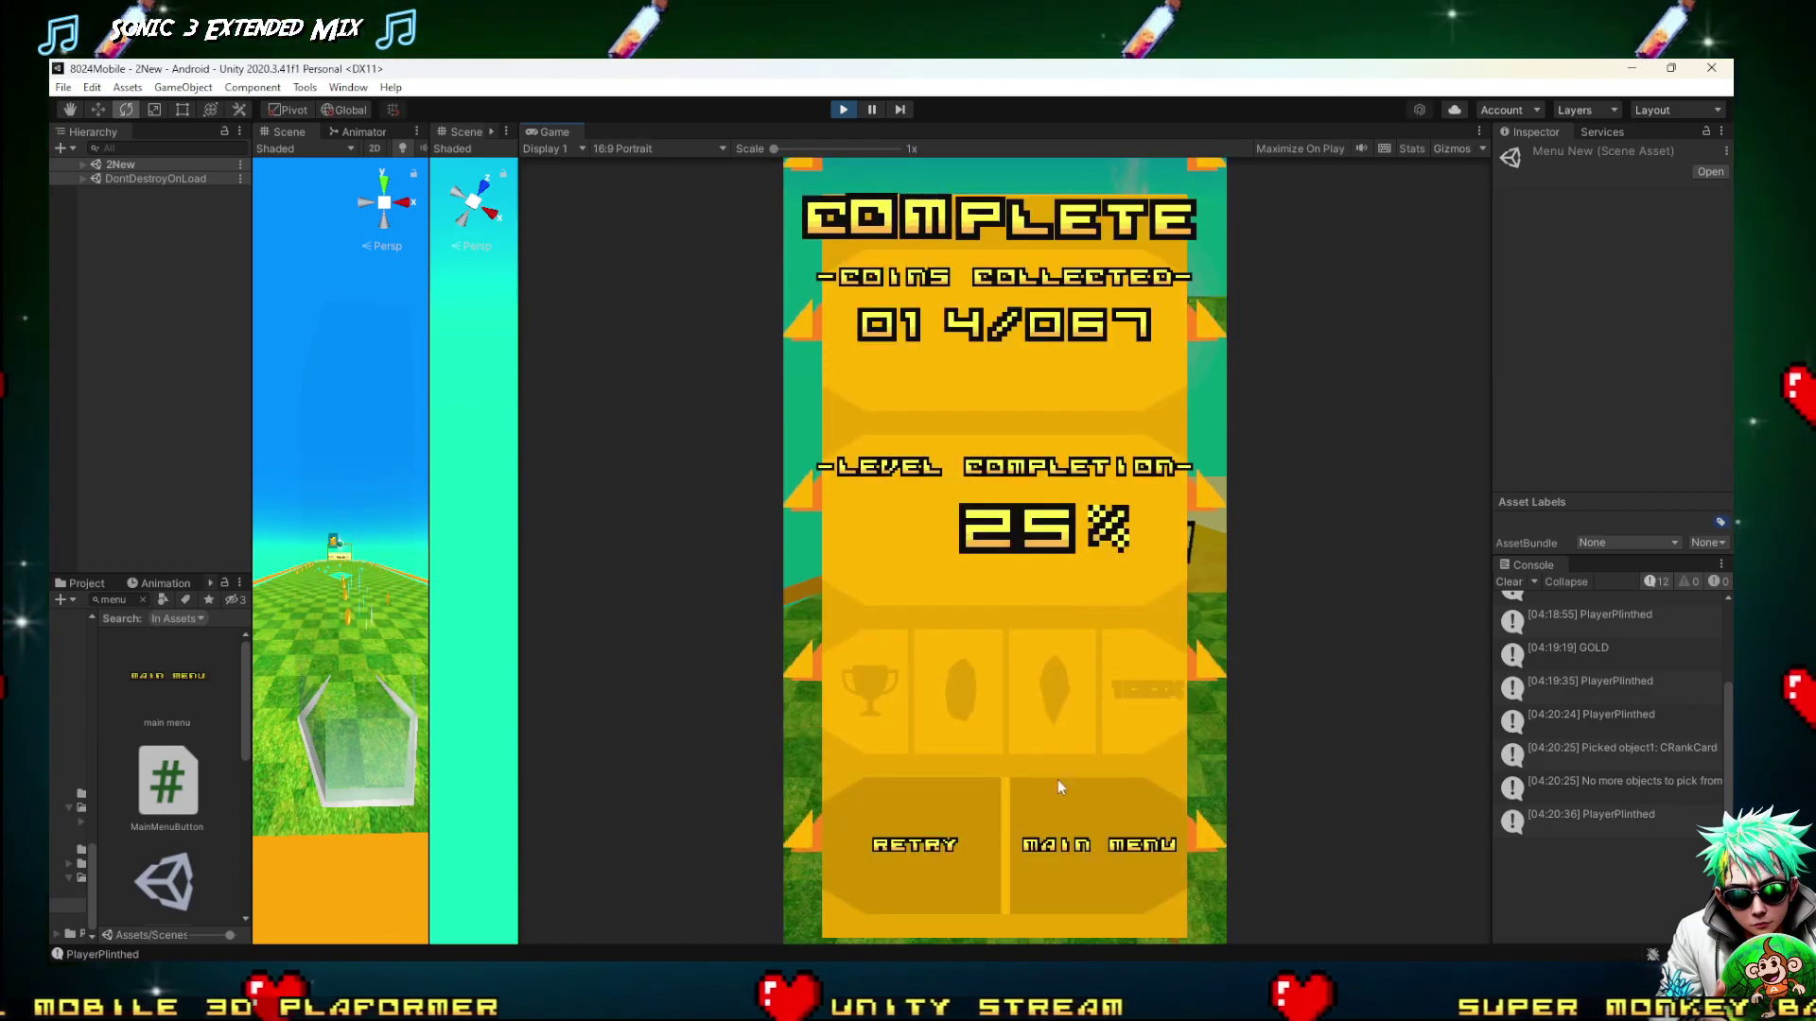
{"action": "left_click", "coordinate": [1076, 785]}
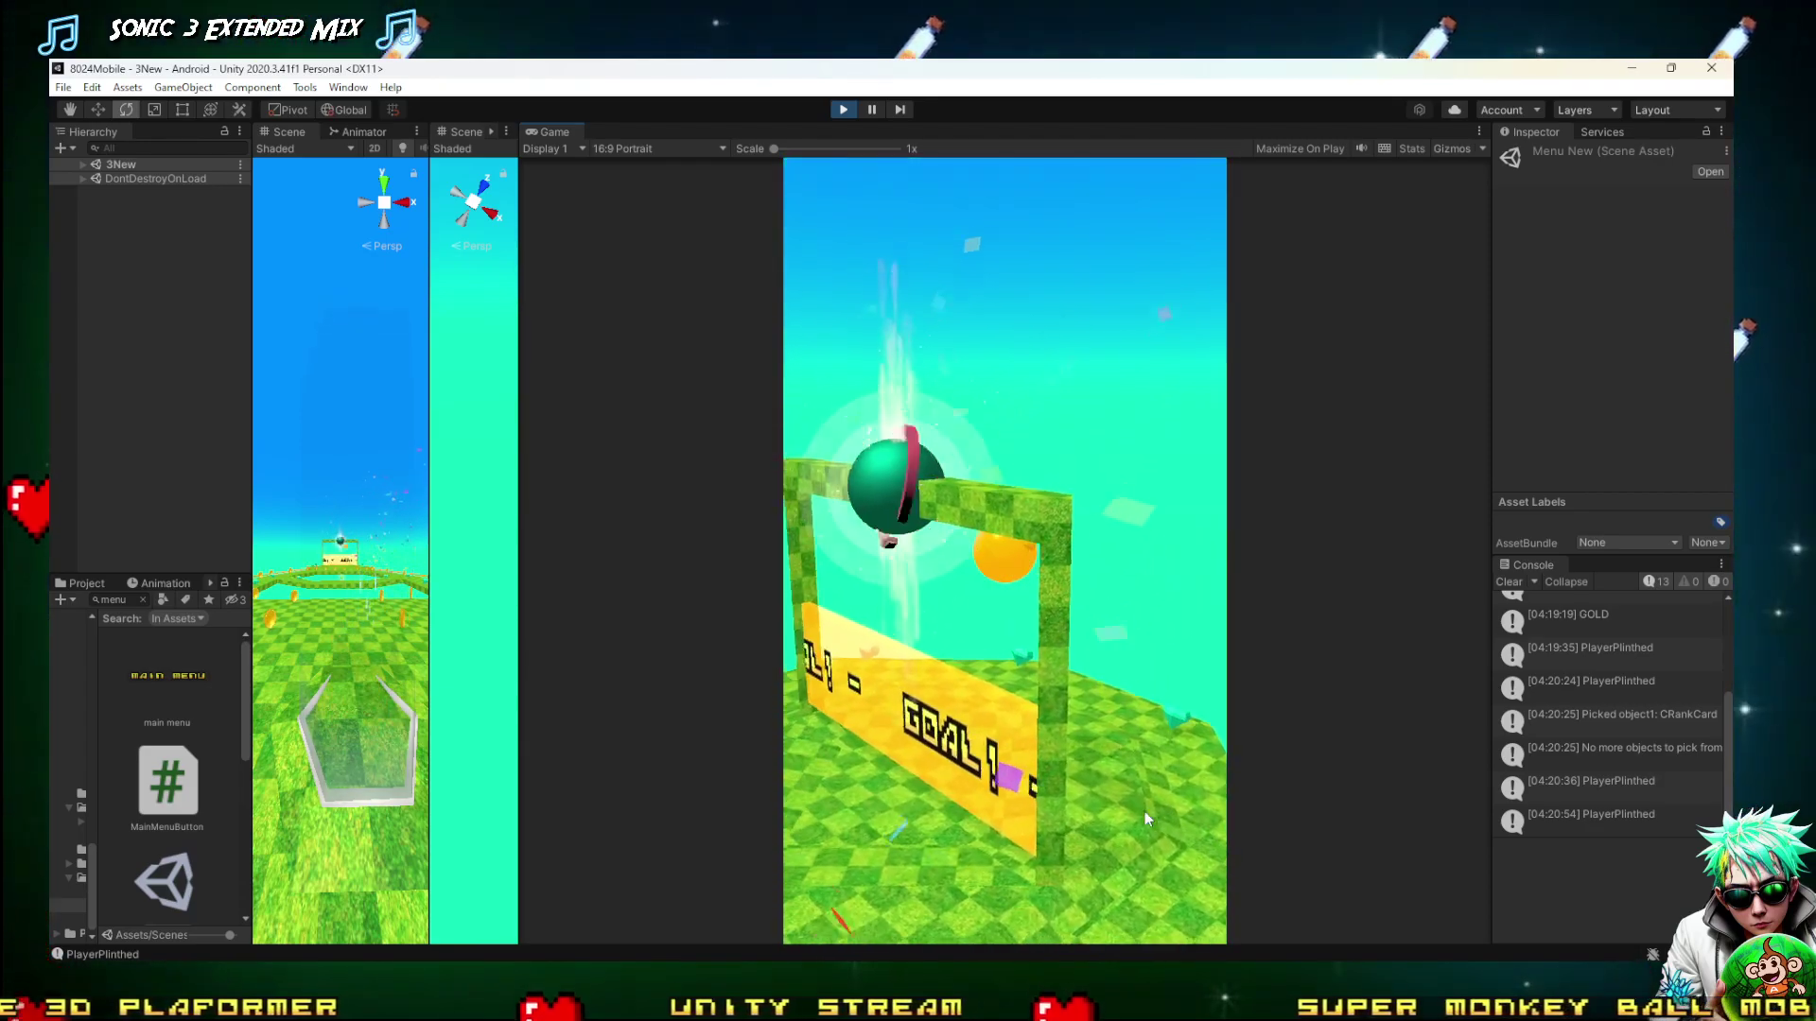
{"action": "left_click", "coordinate": [1078, 883]}
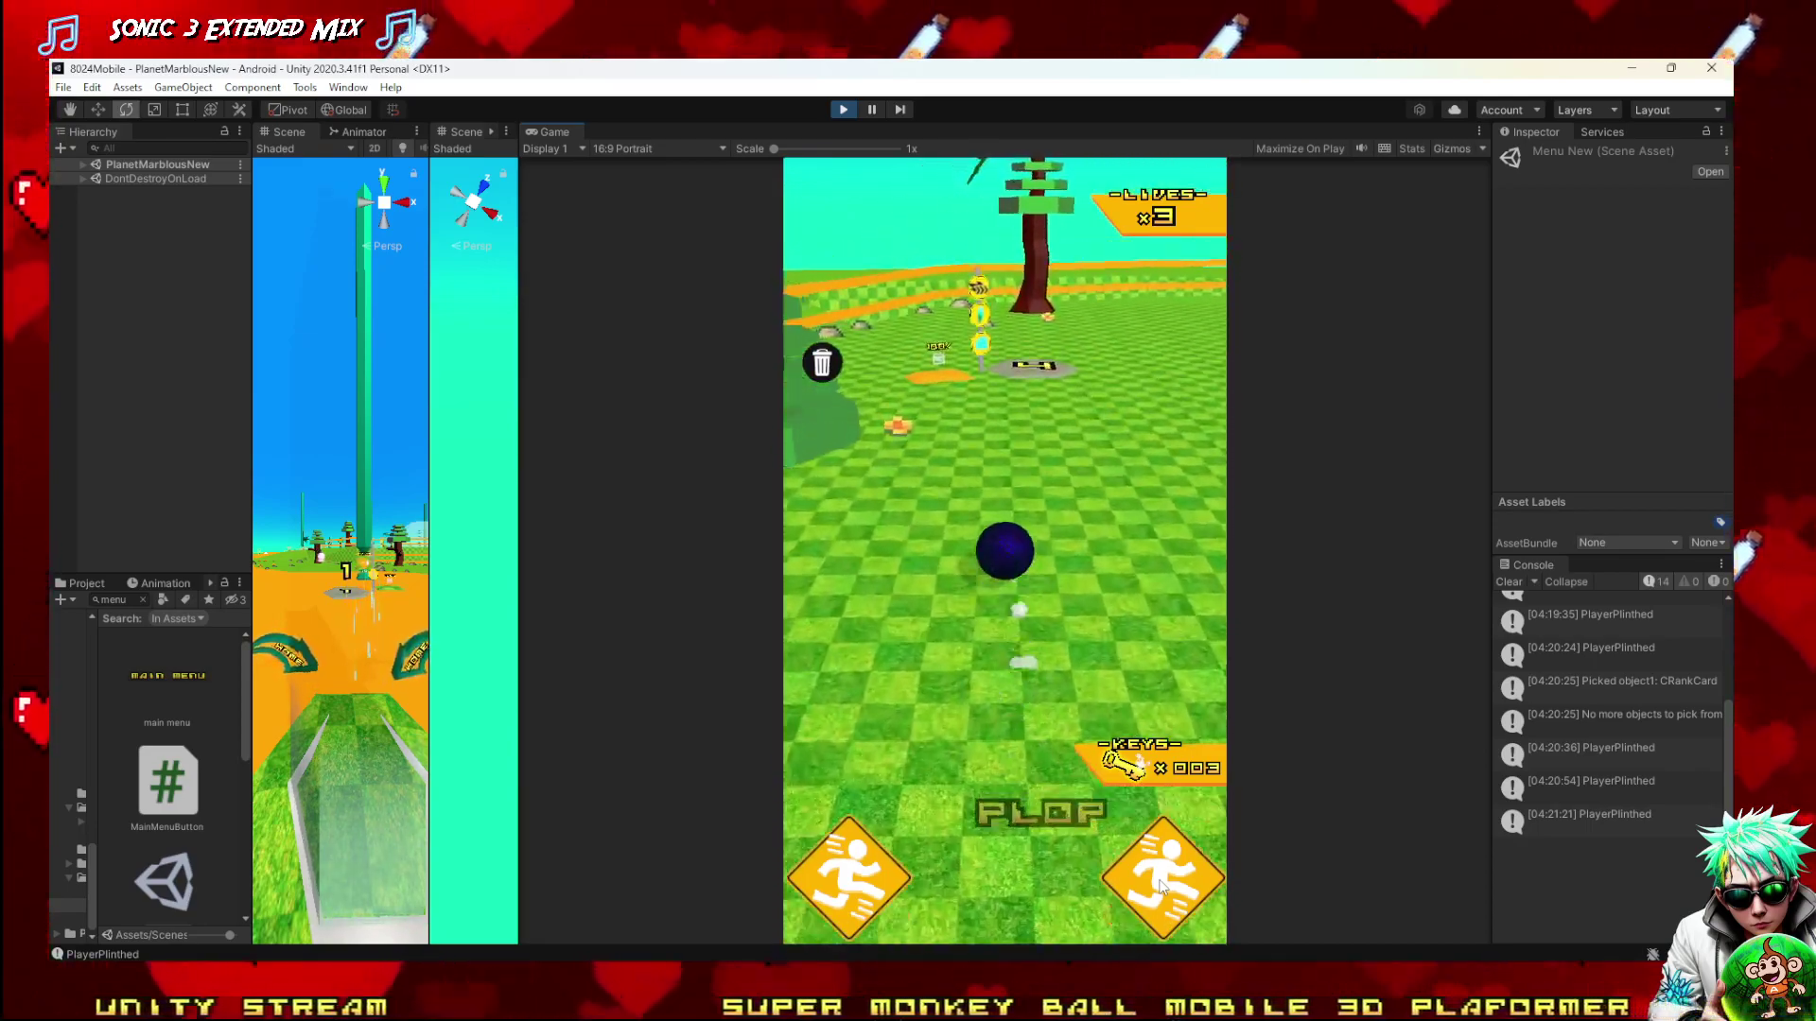
Clear level 4 after two retries, then roll onto the Level 5 'Ball of Fury' pad
{"action": "left_click", "coordinate": [883, 815]}
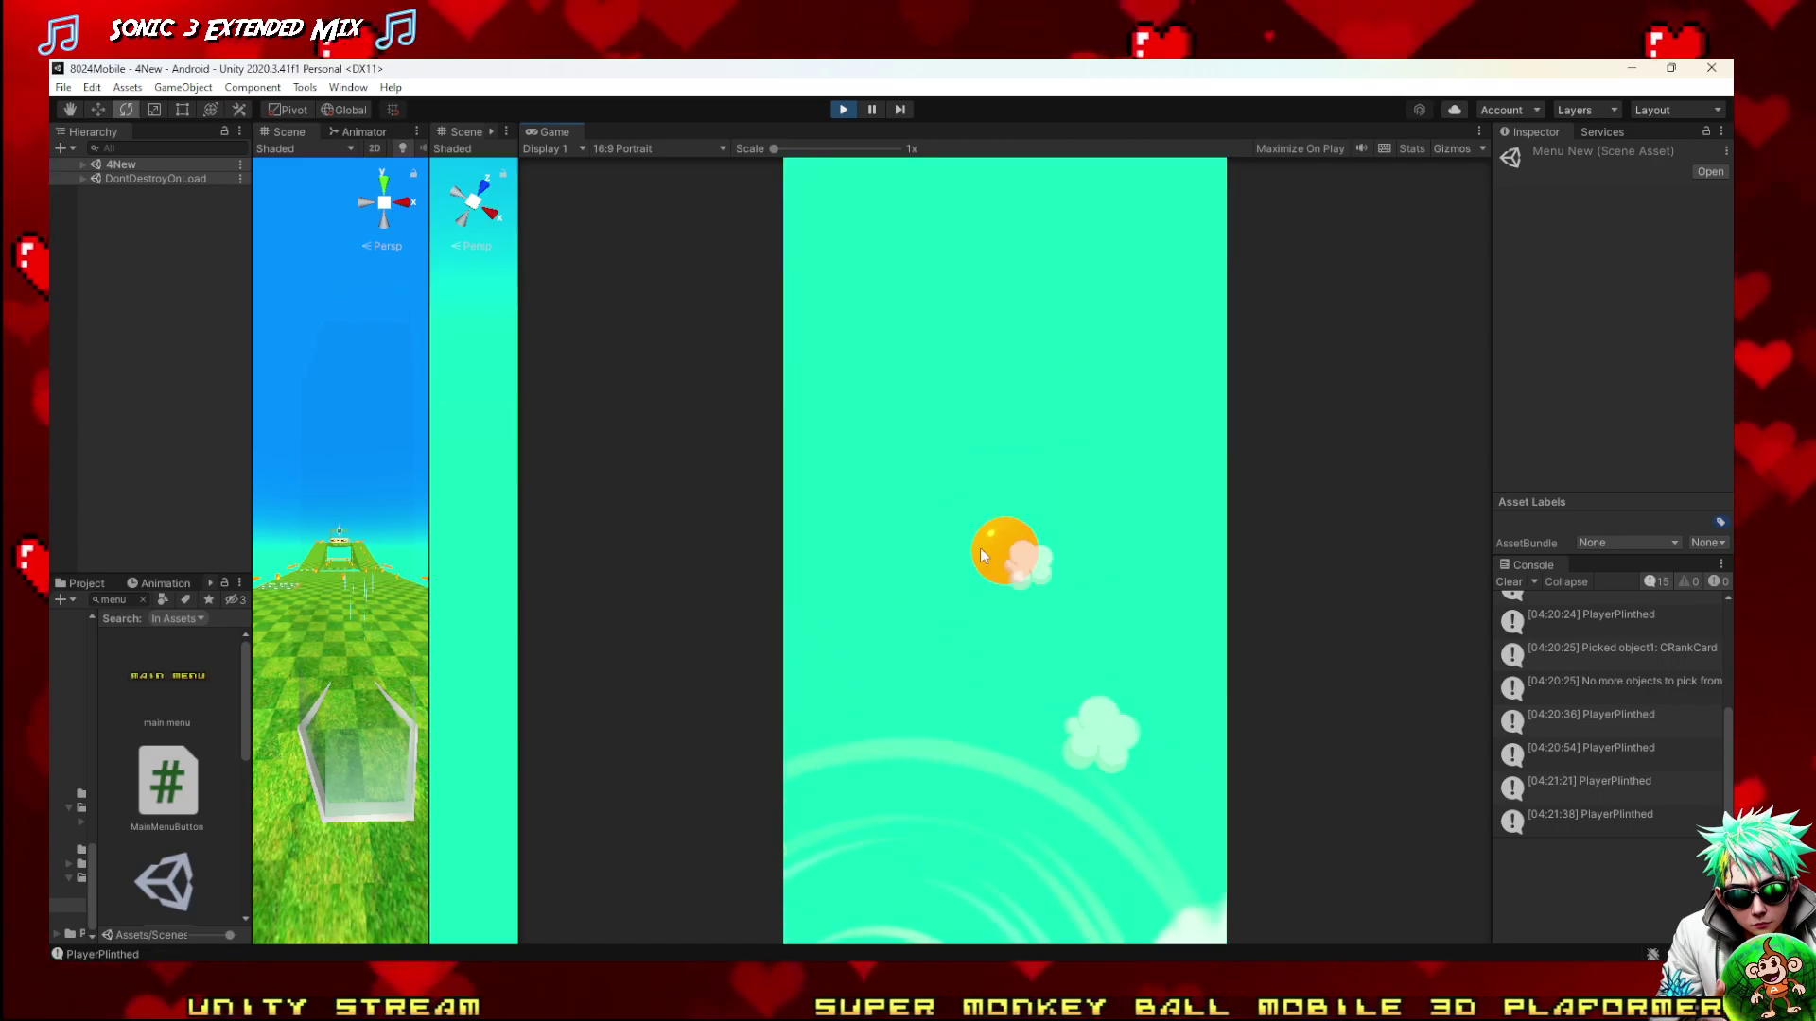
{"action": "left_click", "coordinate": [941, 857]}
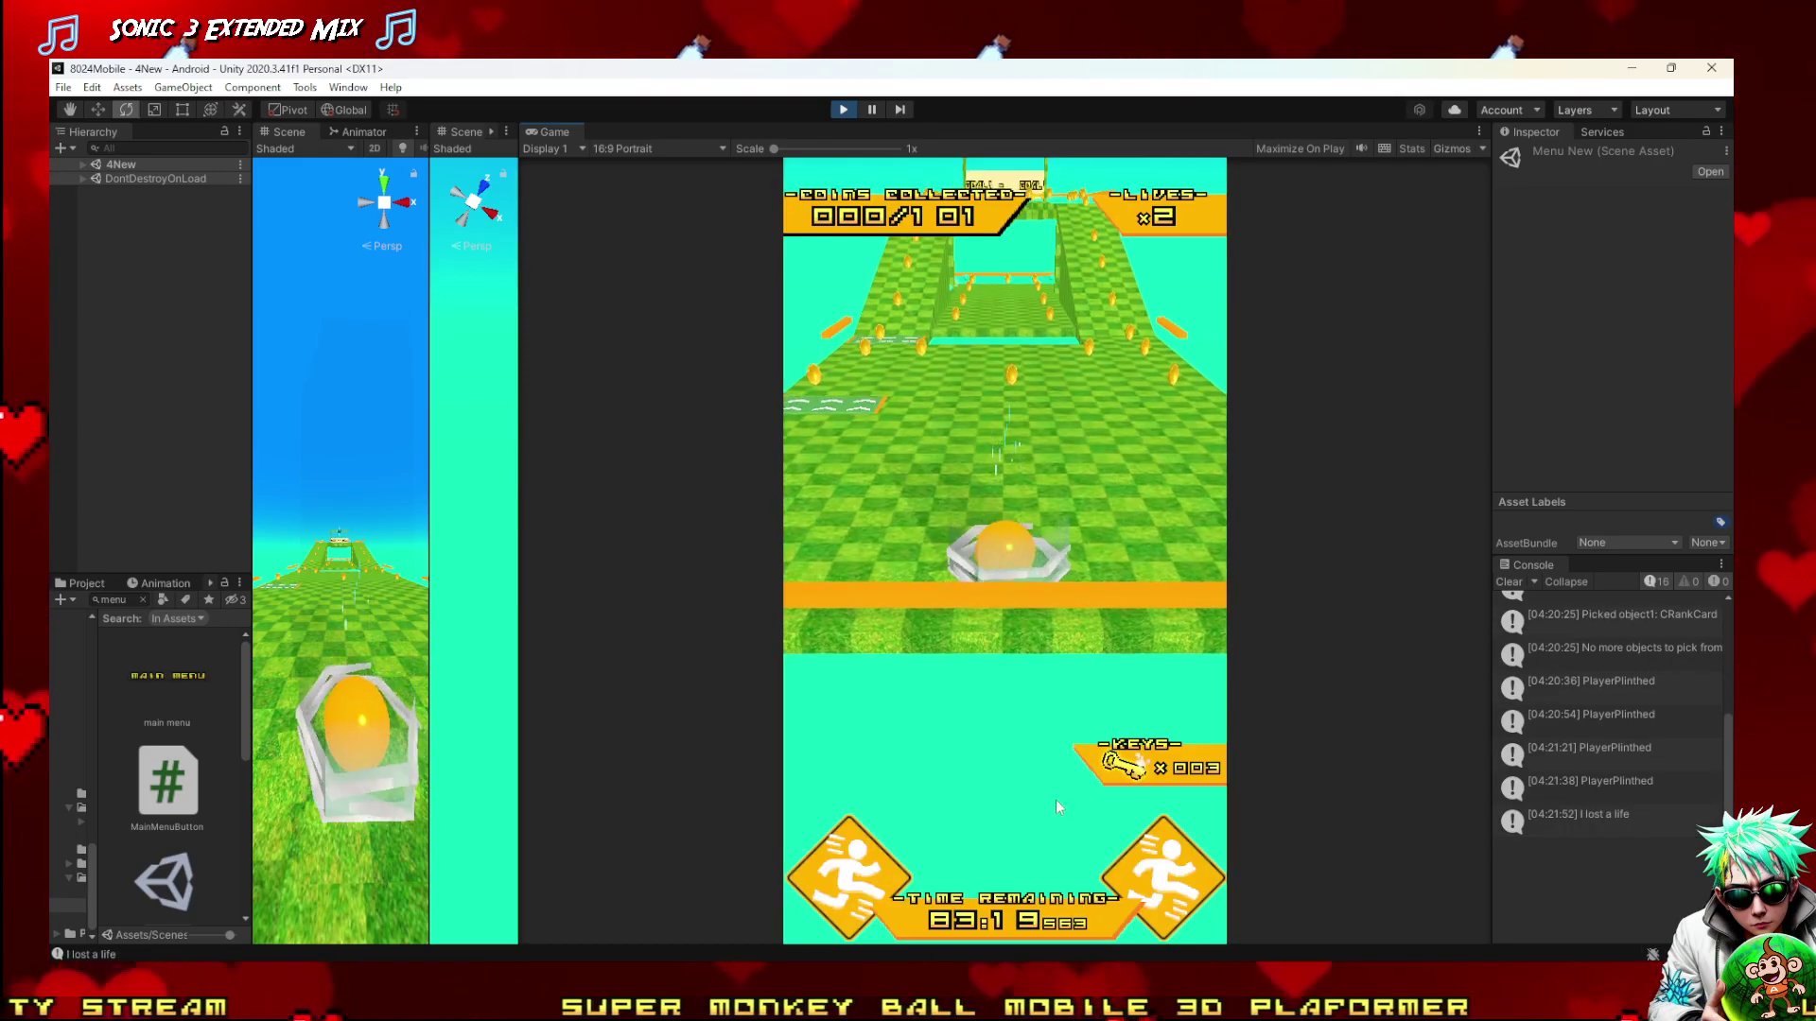
{"action": "key", "text": "Up"}
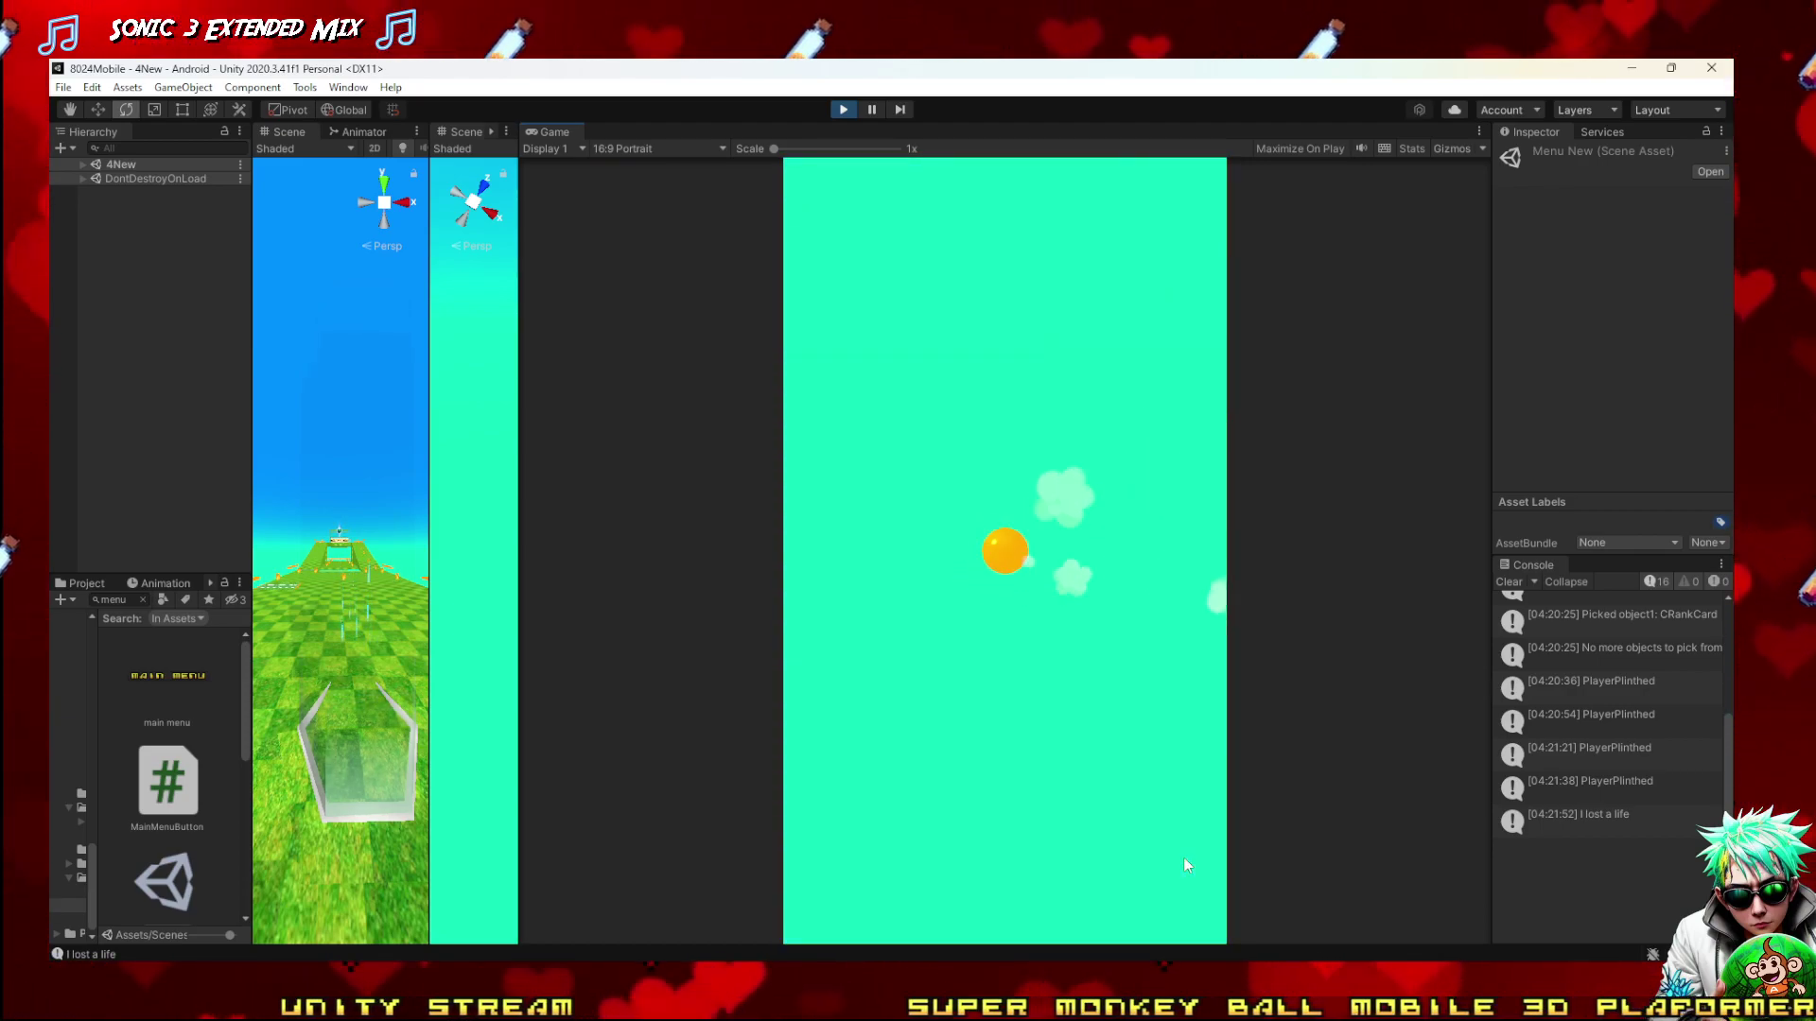
{"action": "left_click", "coordinate": [908, 870]}
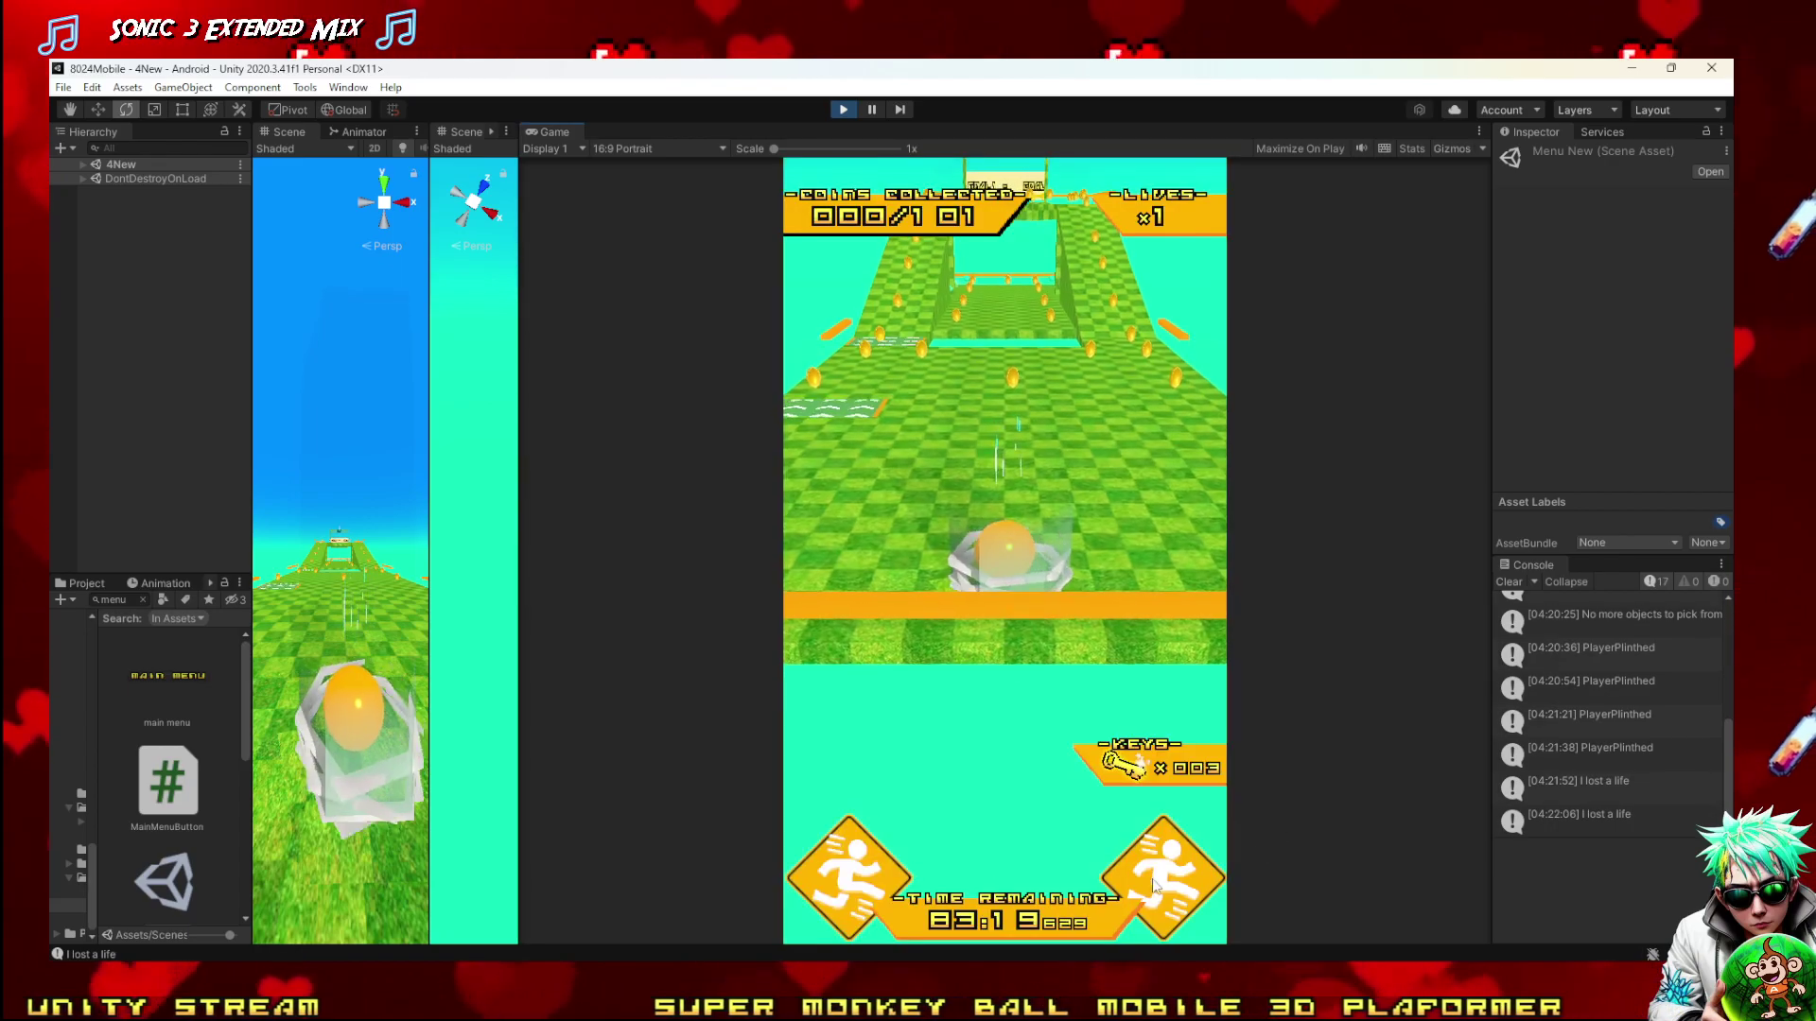
{"action": "key", "text": "Up"}
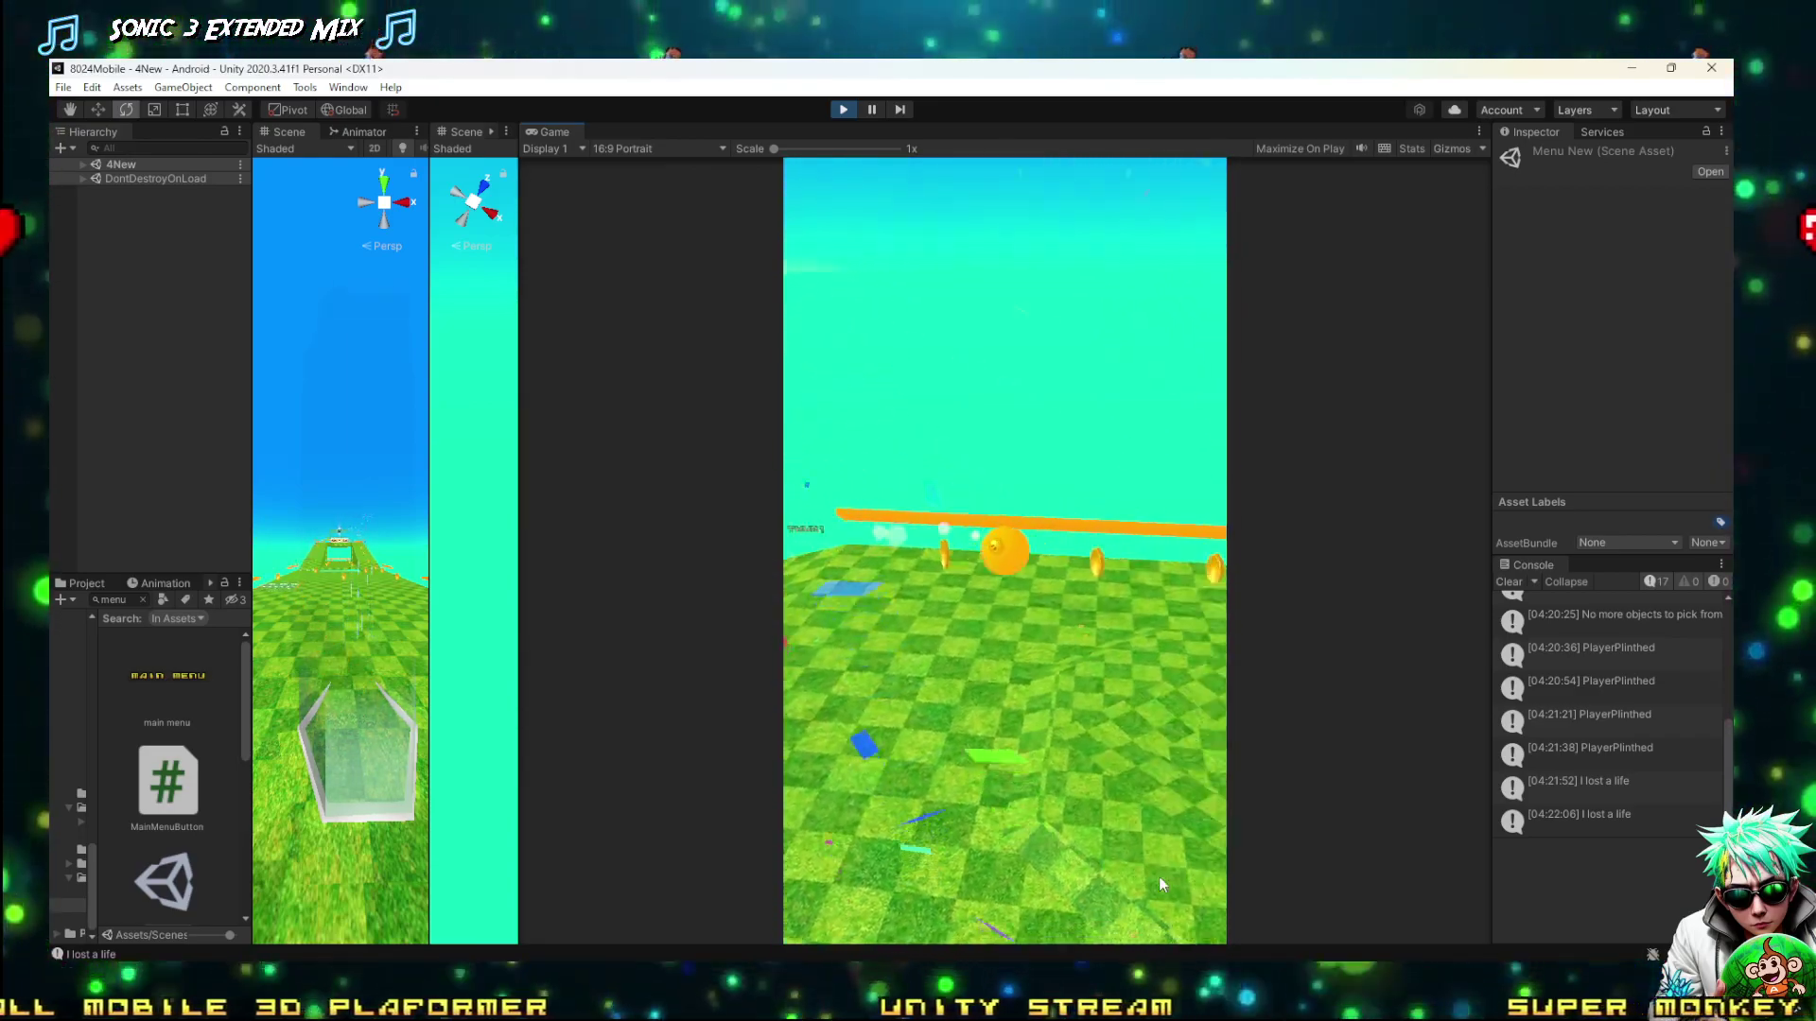
{"action": "left_click", "coordinate": [1145, 849]}
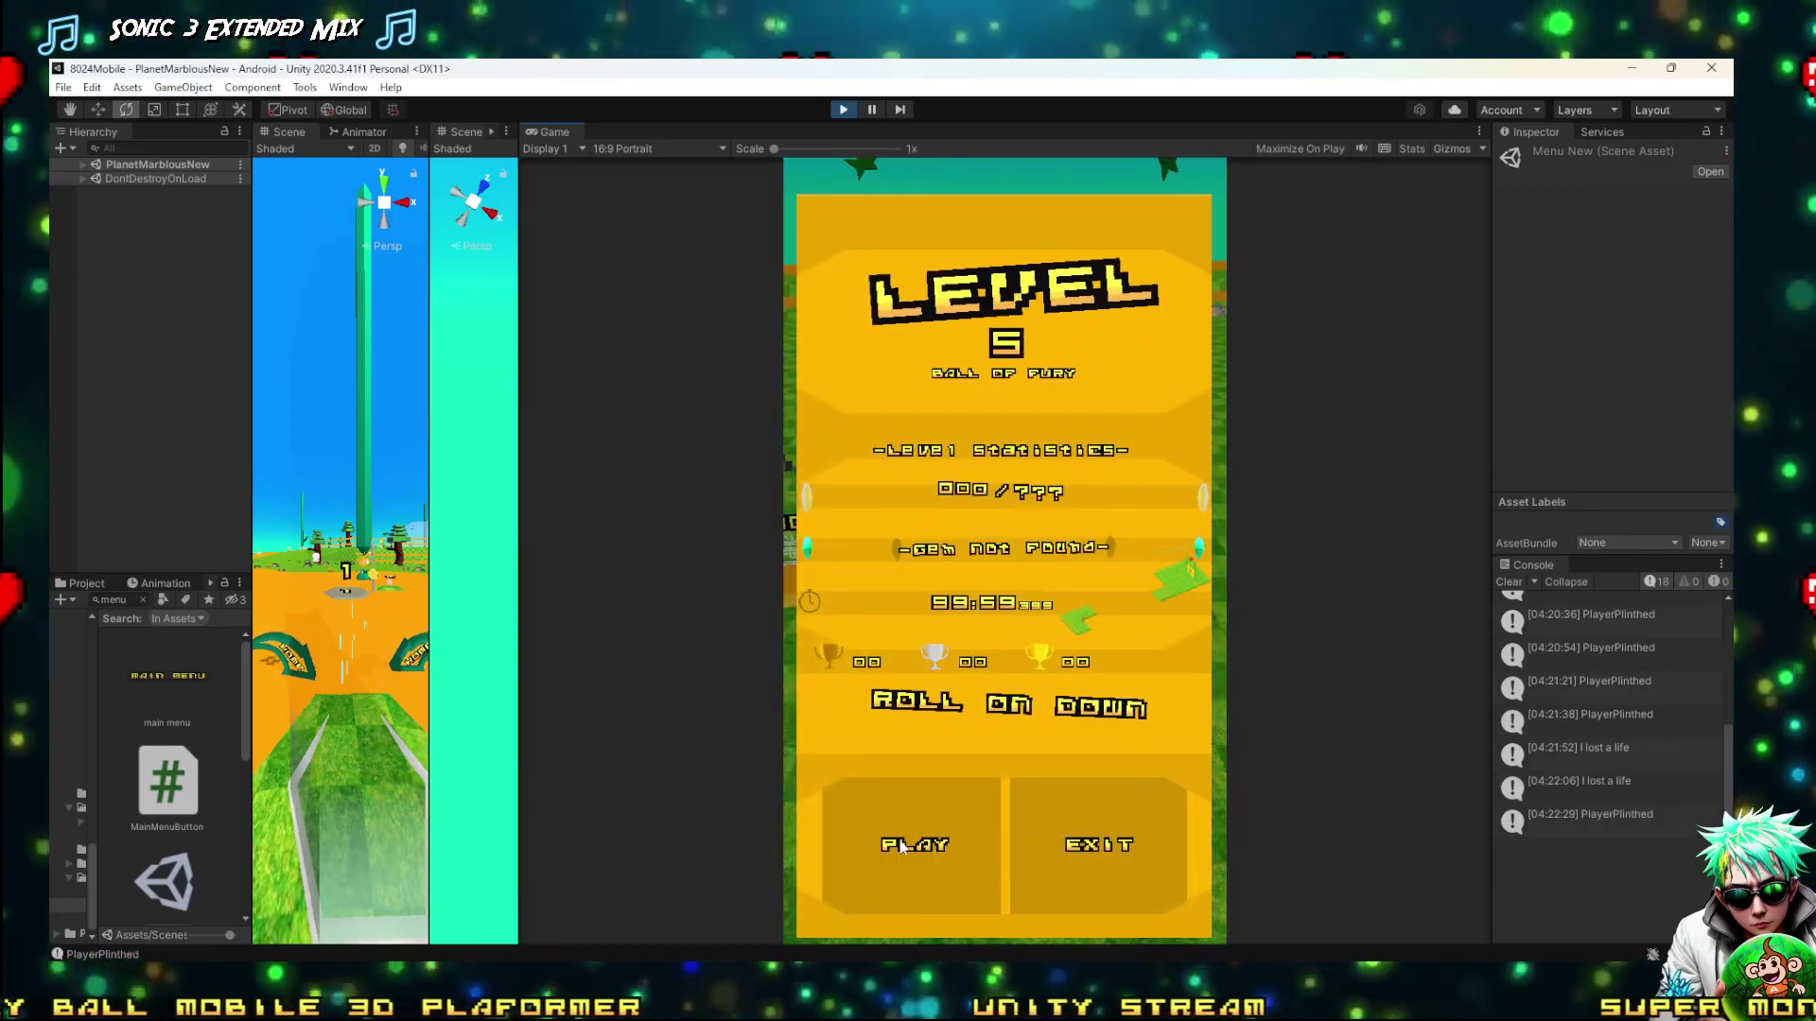
Clear level 5 using the jump button after a game over, returning with five keys
{"action": "left_click", "coordinate": [1155, 860]}
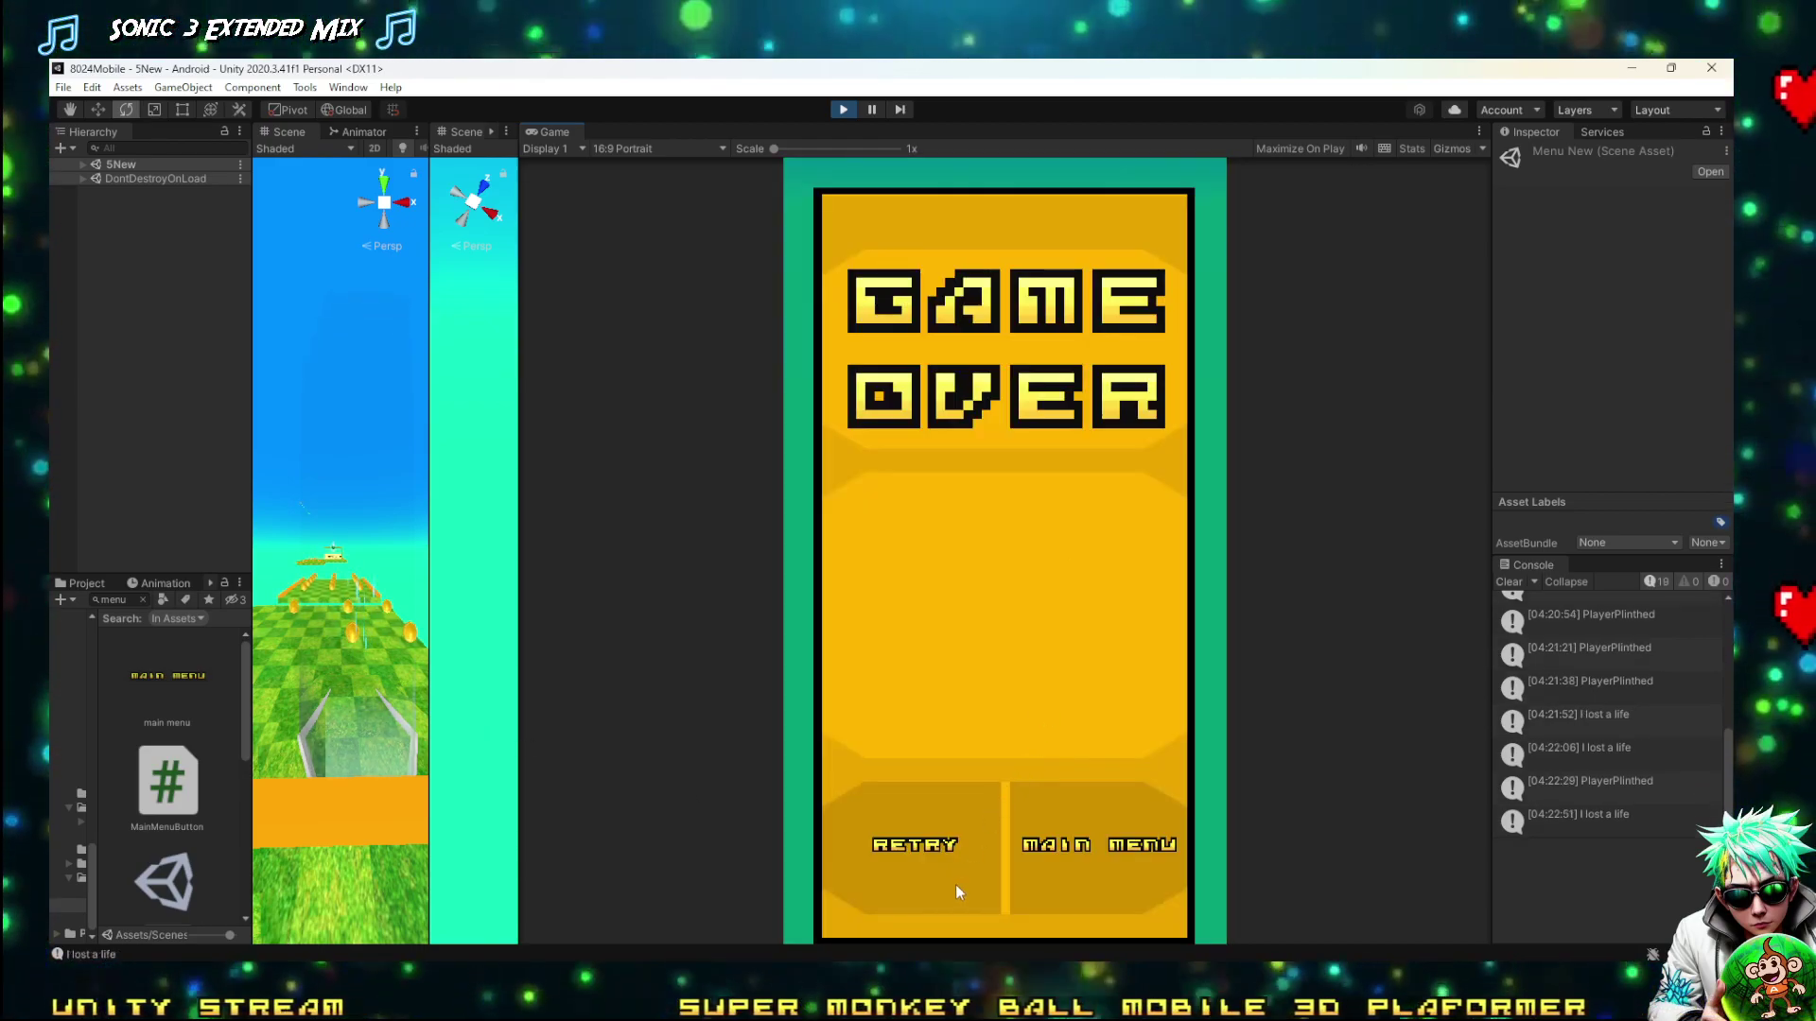
{"action": "left_click", "coordinate": [955, 883]}
{"action": "left_click", "coordinate": [1184, 863]}
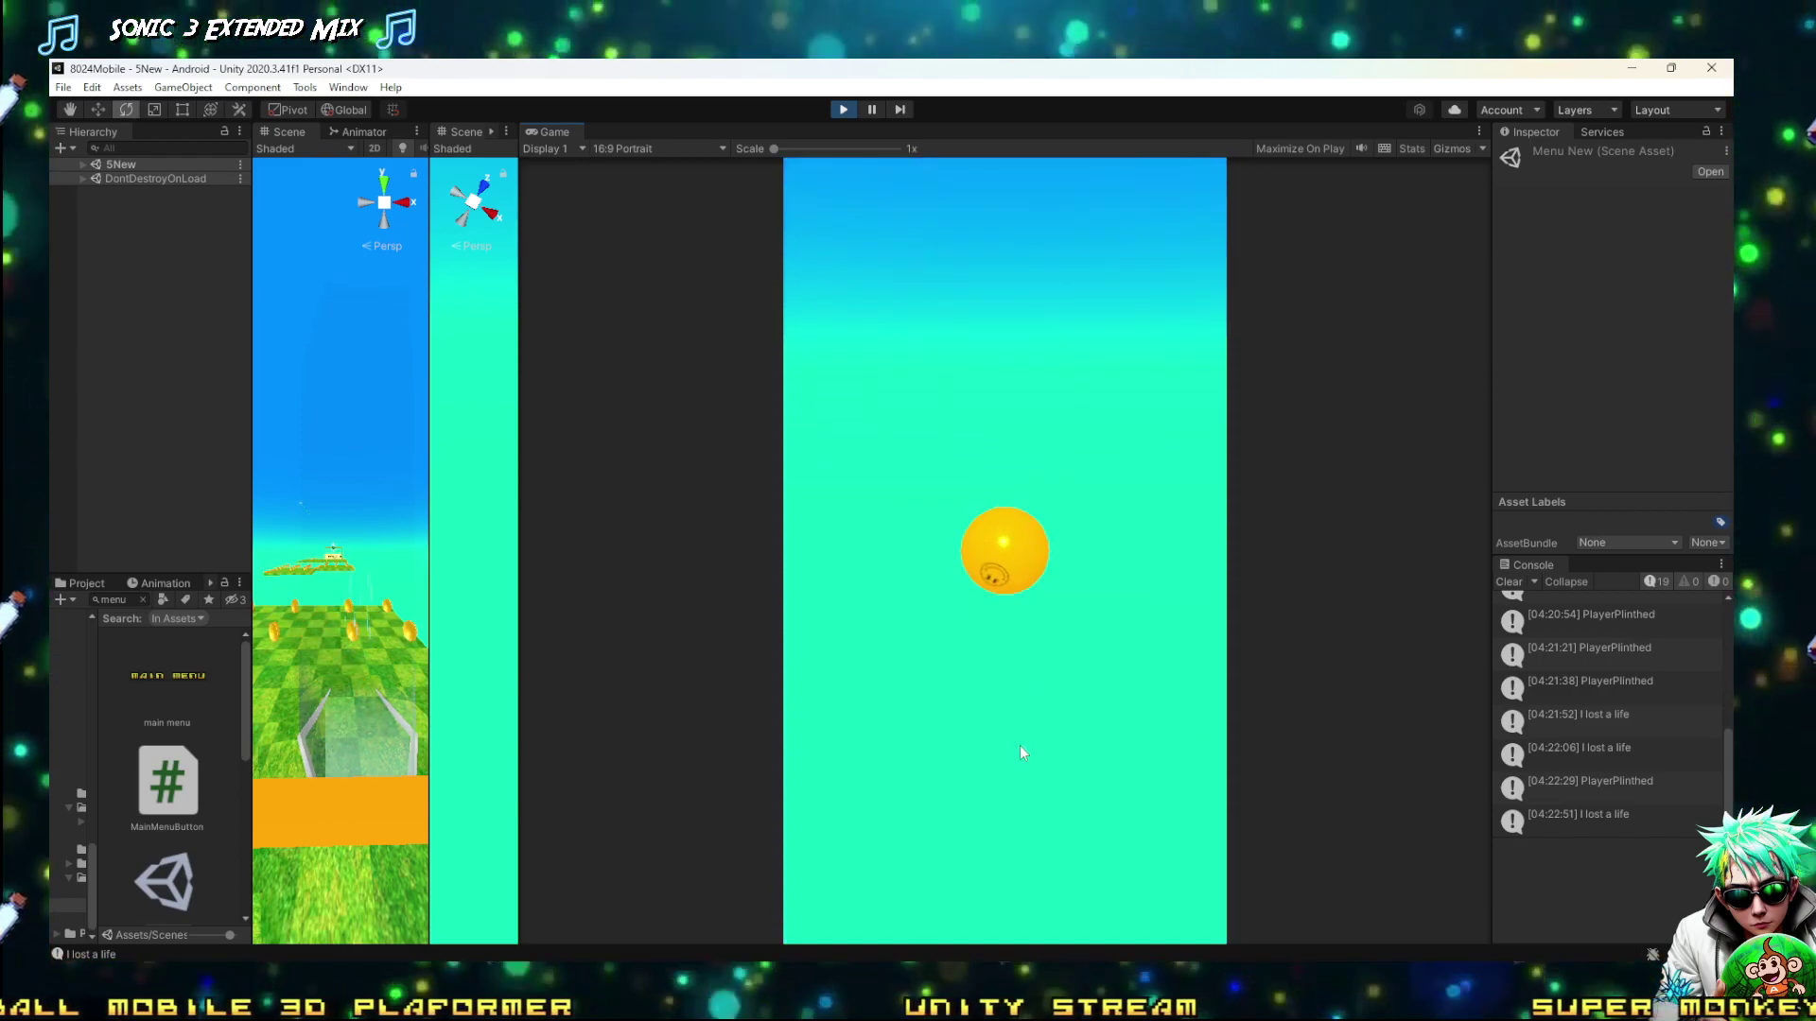
{"action": "left_click", "coordinate": [916, 842]}
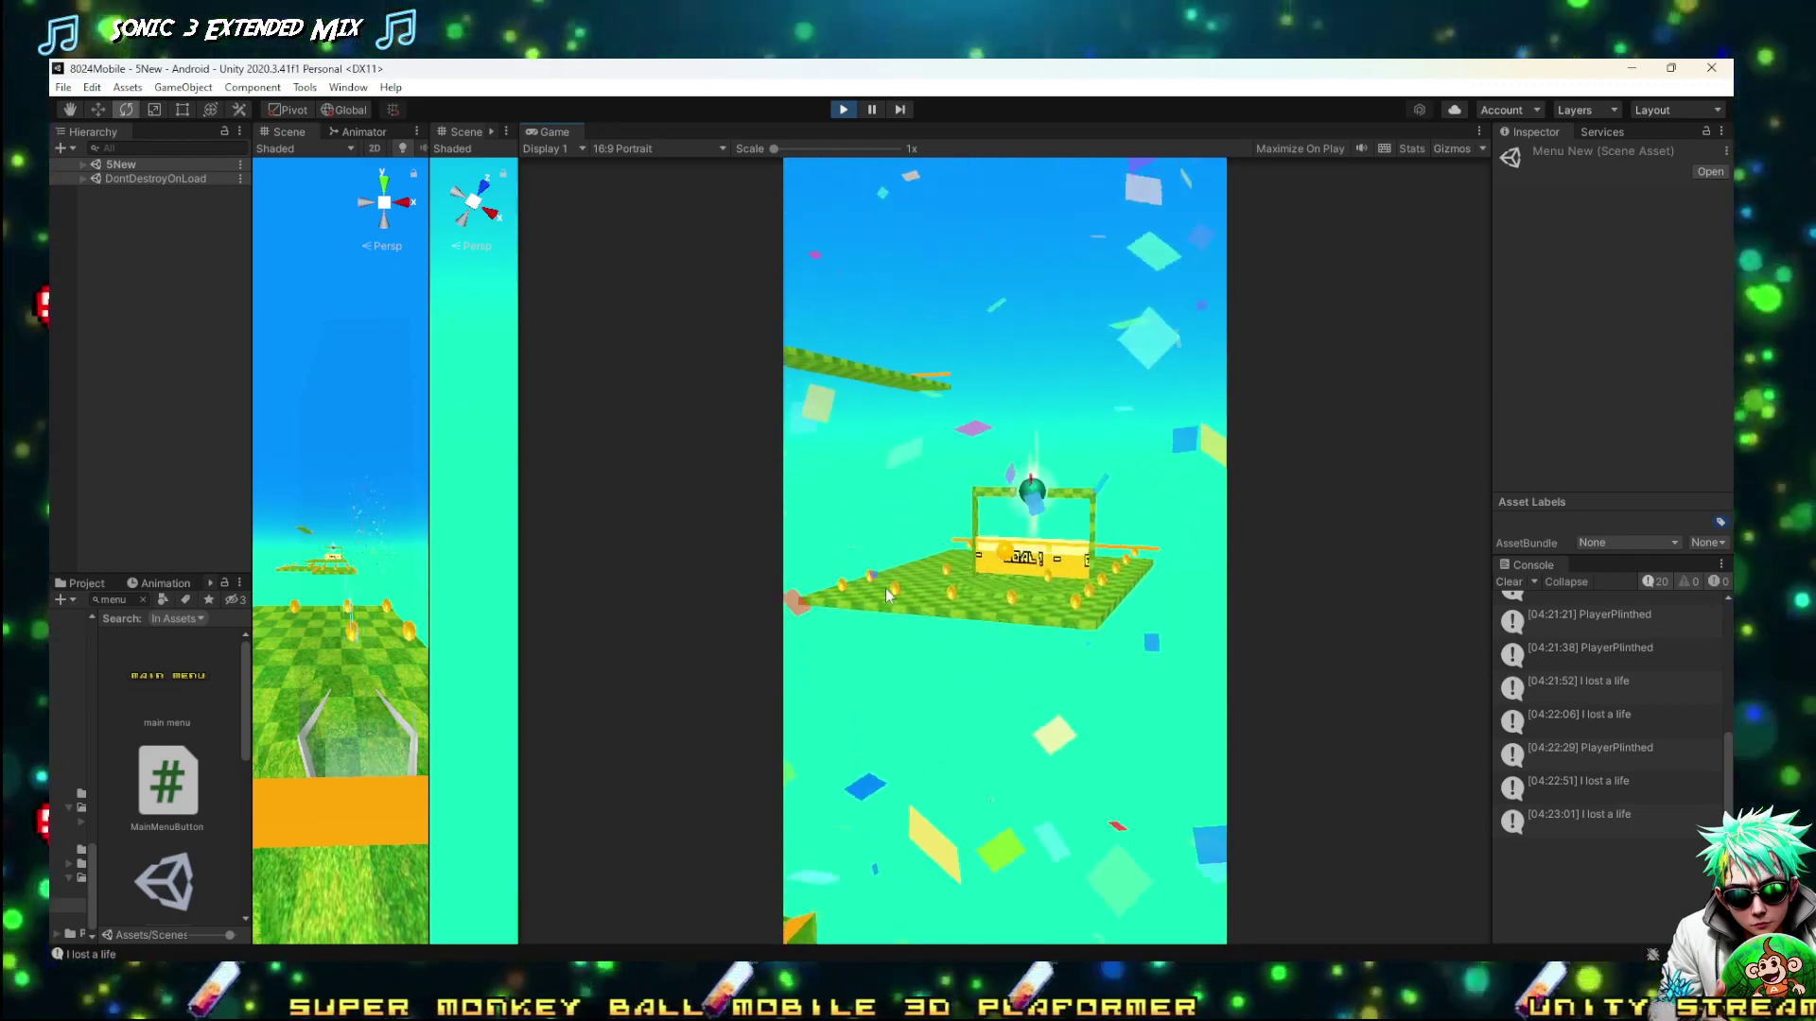
{"action": "left_click", "coordinate": [1050, 865]}
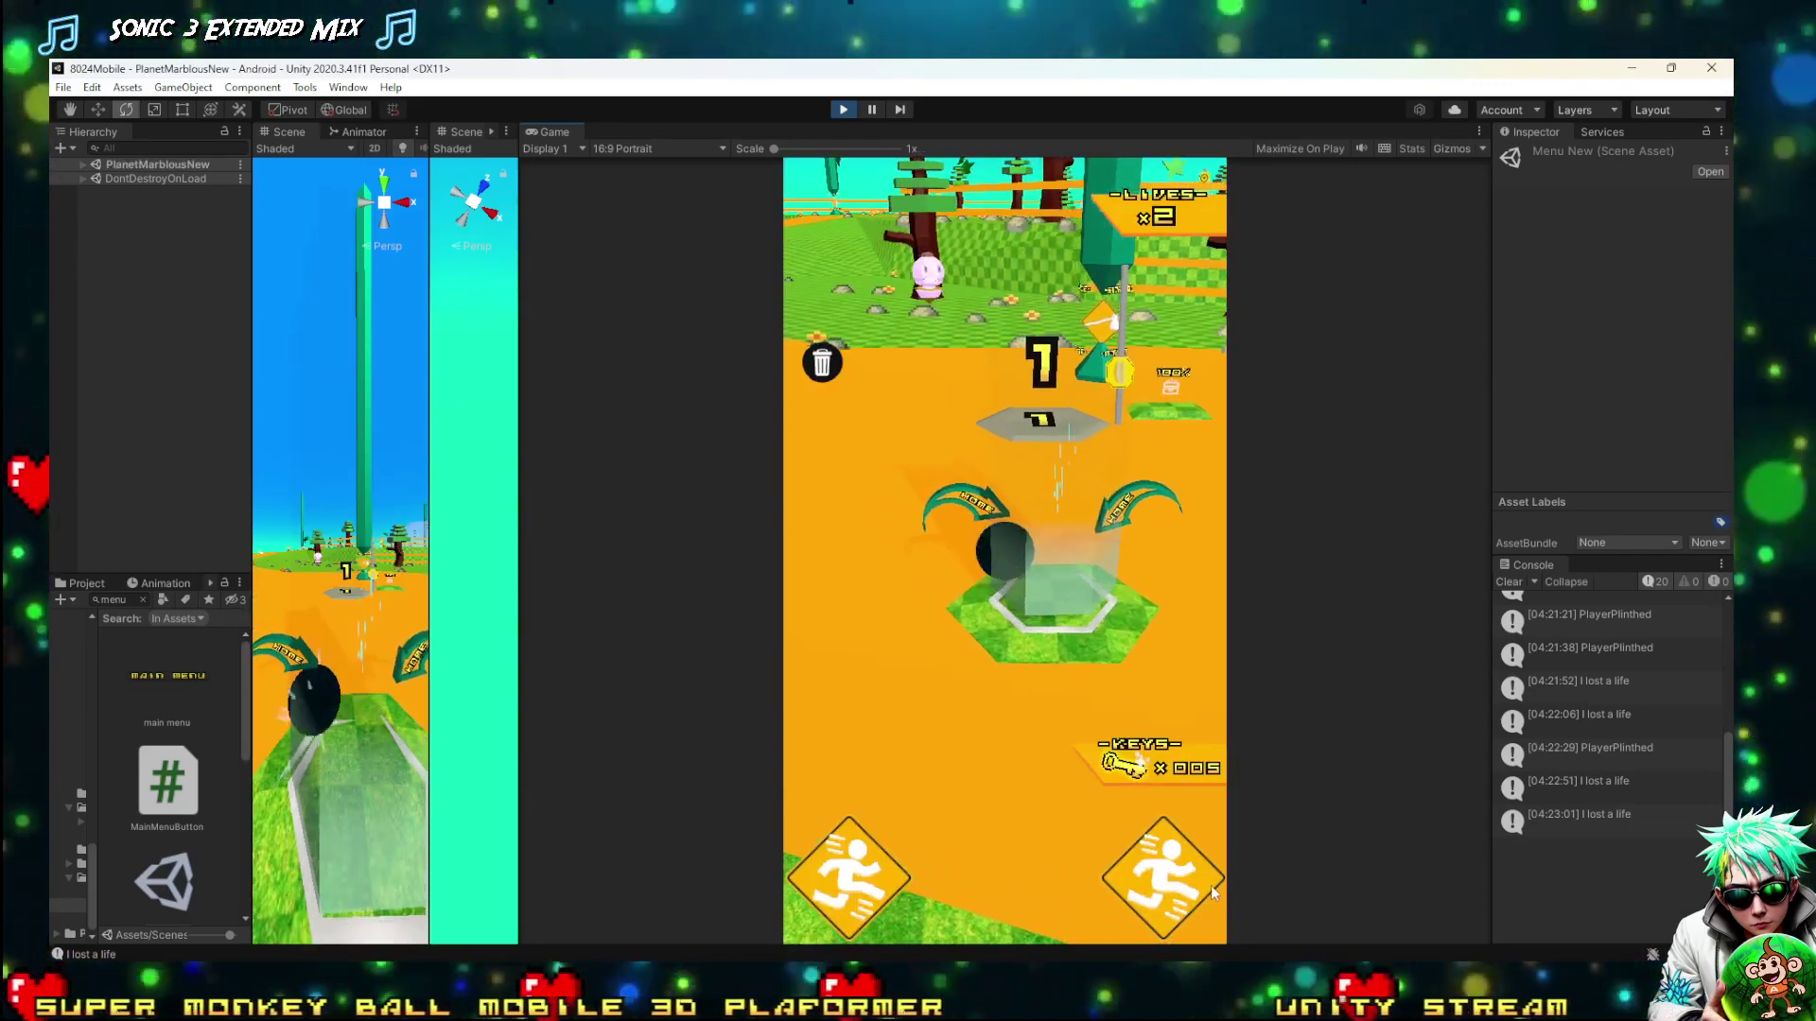
Search the Project for 'boss', widen the panel, and open the PlanetMarblousBossNew scene
{"action": "left_click", "coordinate": [1210, 884]}
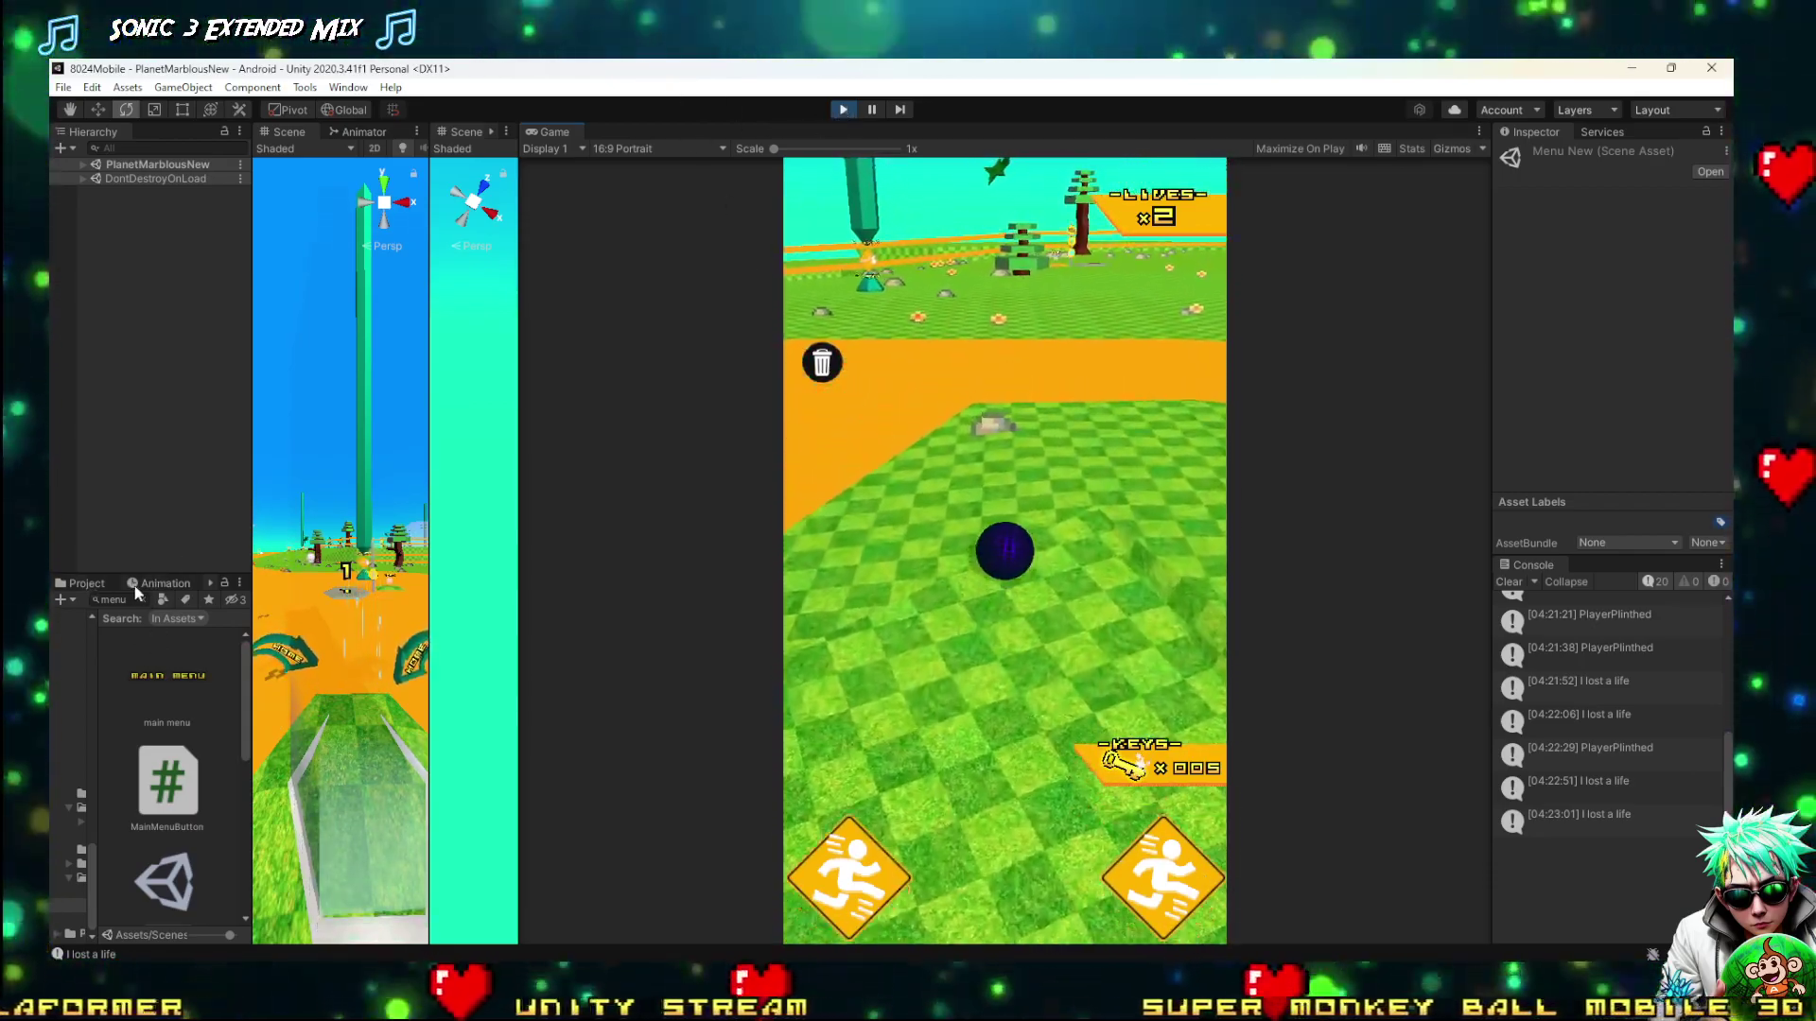
{"action": "left_click", "coordinate": [142, 599]}
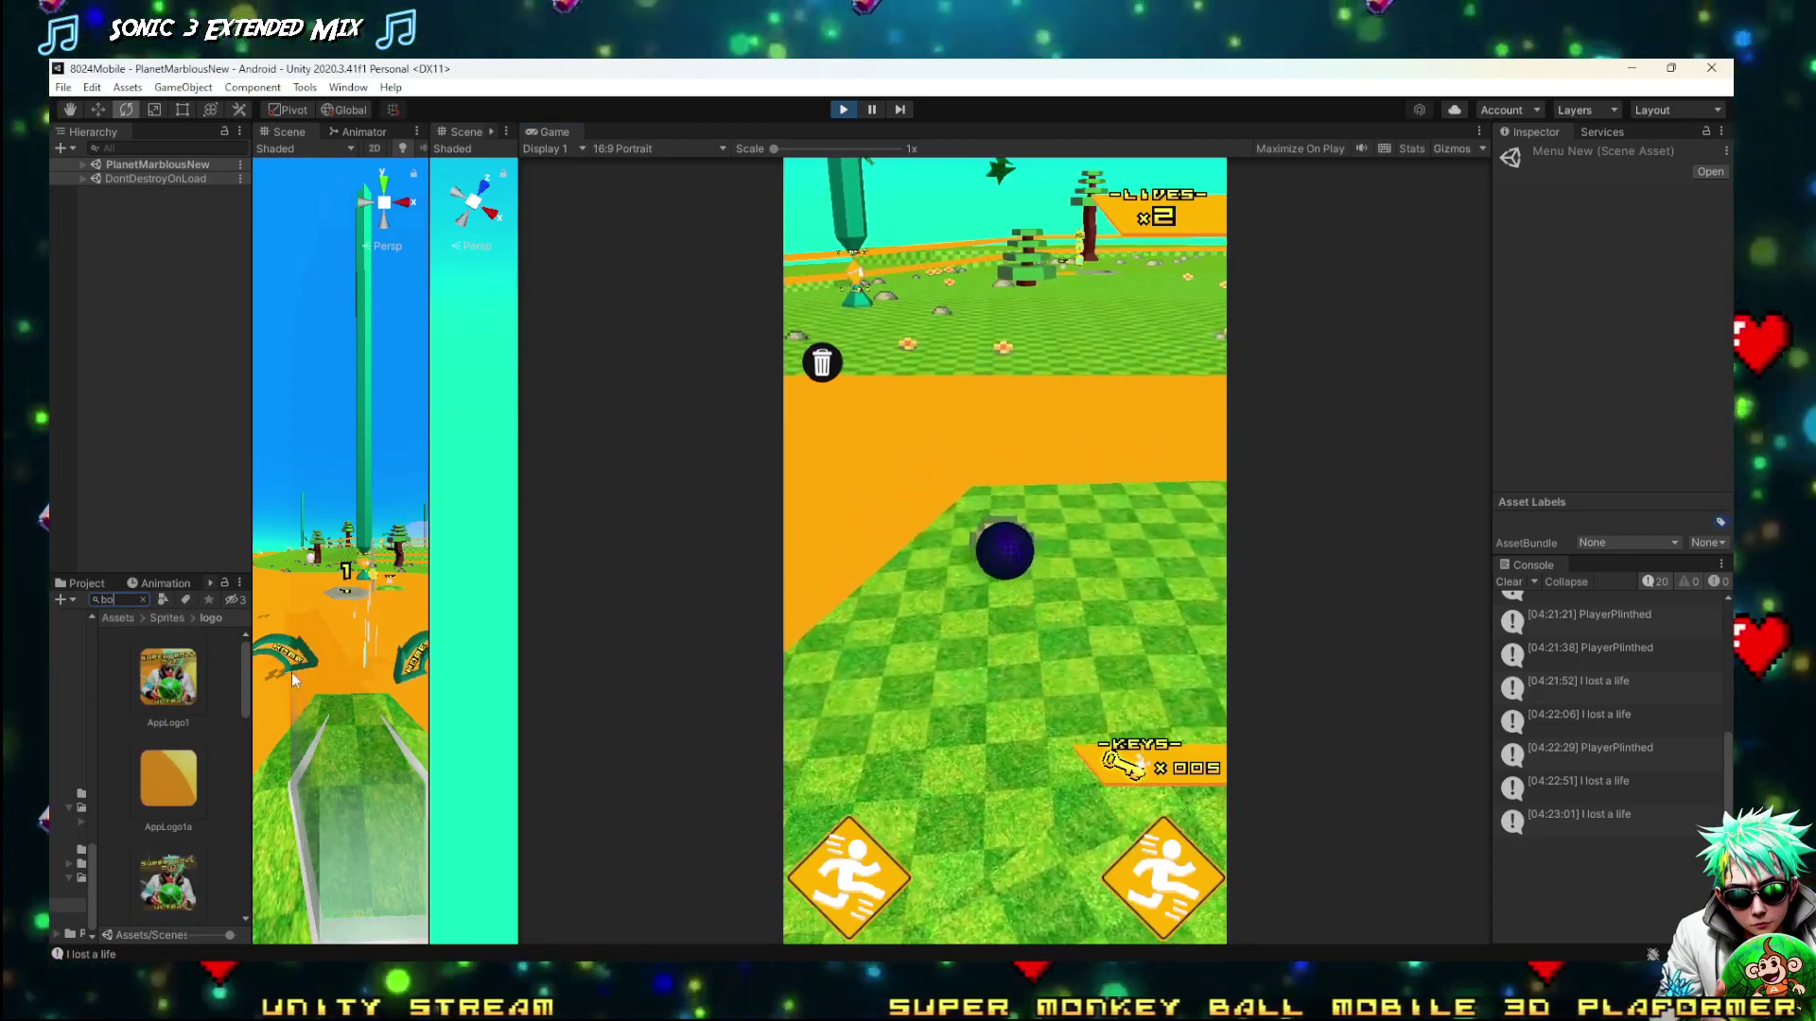
{"action": "type", "text": "boss"}
{"action": "scroll", "coordinate": [174, 824], "scroll_direction": "down", "scroll_amount": 3}
{"action": "scroll", "coordinate": [170, 825], "scroll_direction": "down", "scroll_amount": 5}
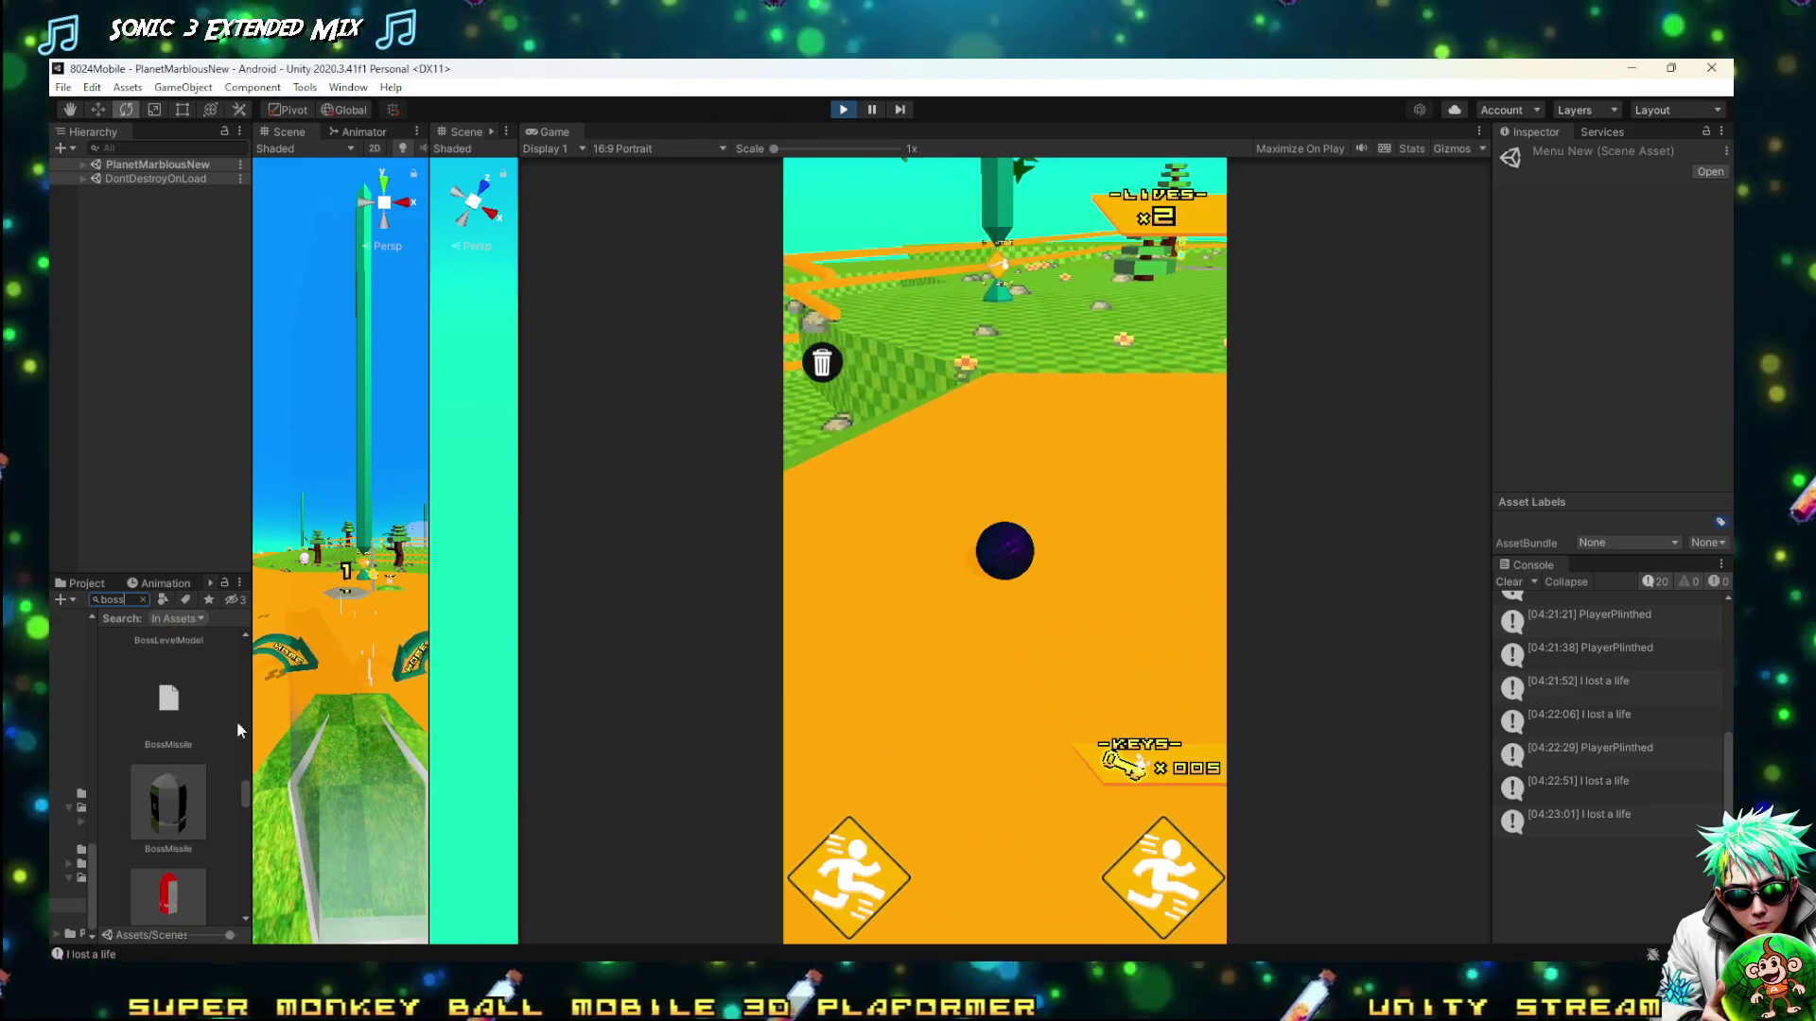
{"action": "left_click_drag", "start_coordinate": [252, 728], "coordinate": [537, 743]}
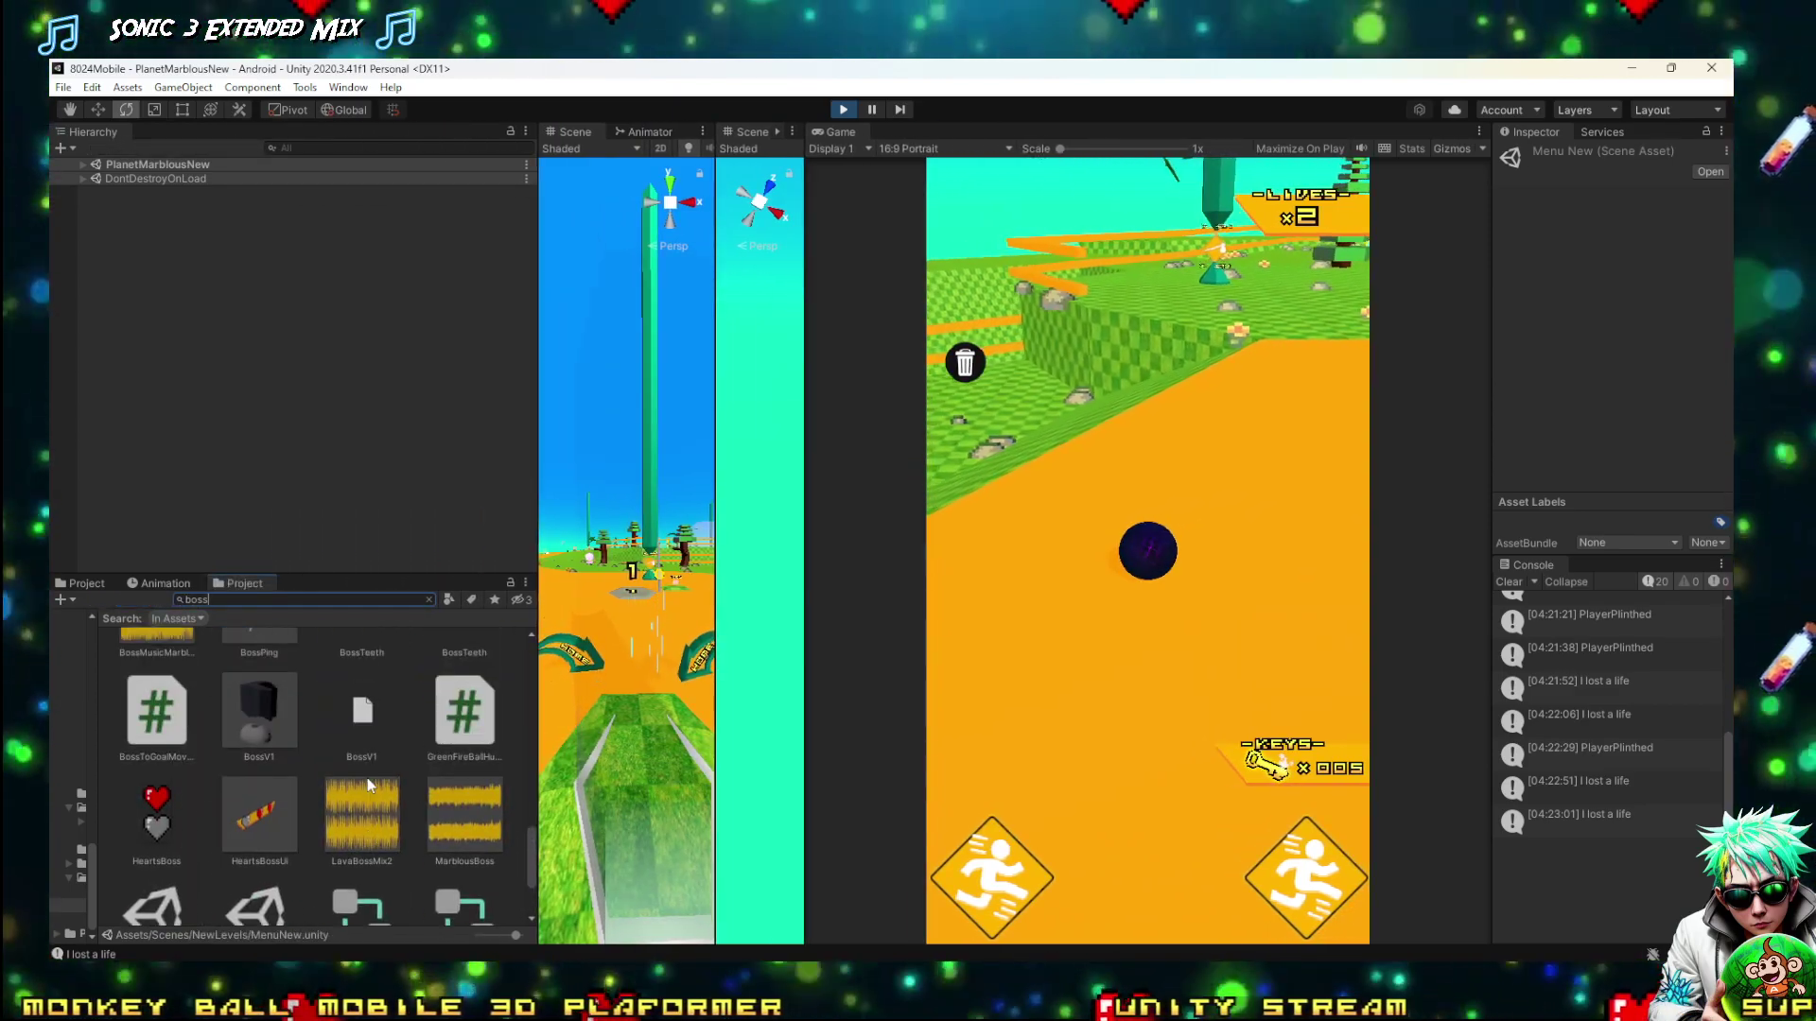
{"action": "left_click", "coordinate": [284, 789]}
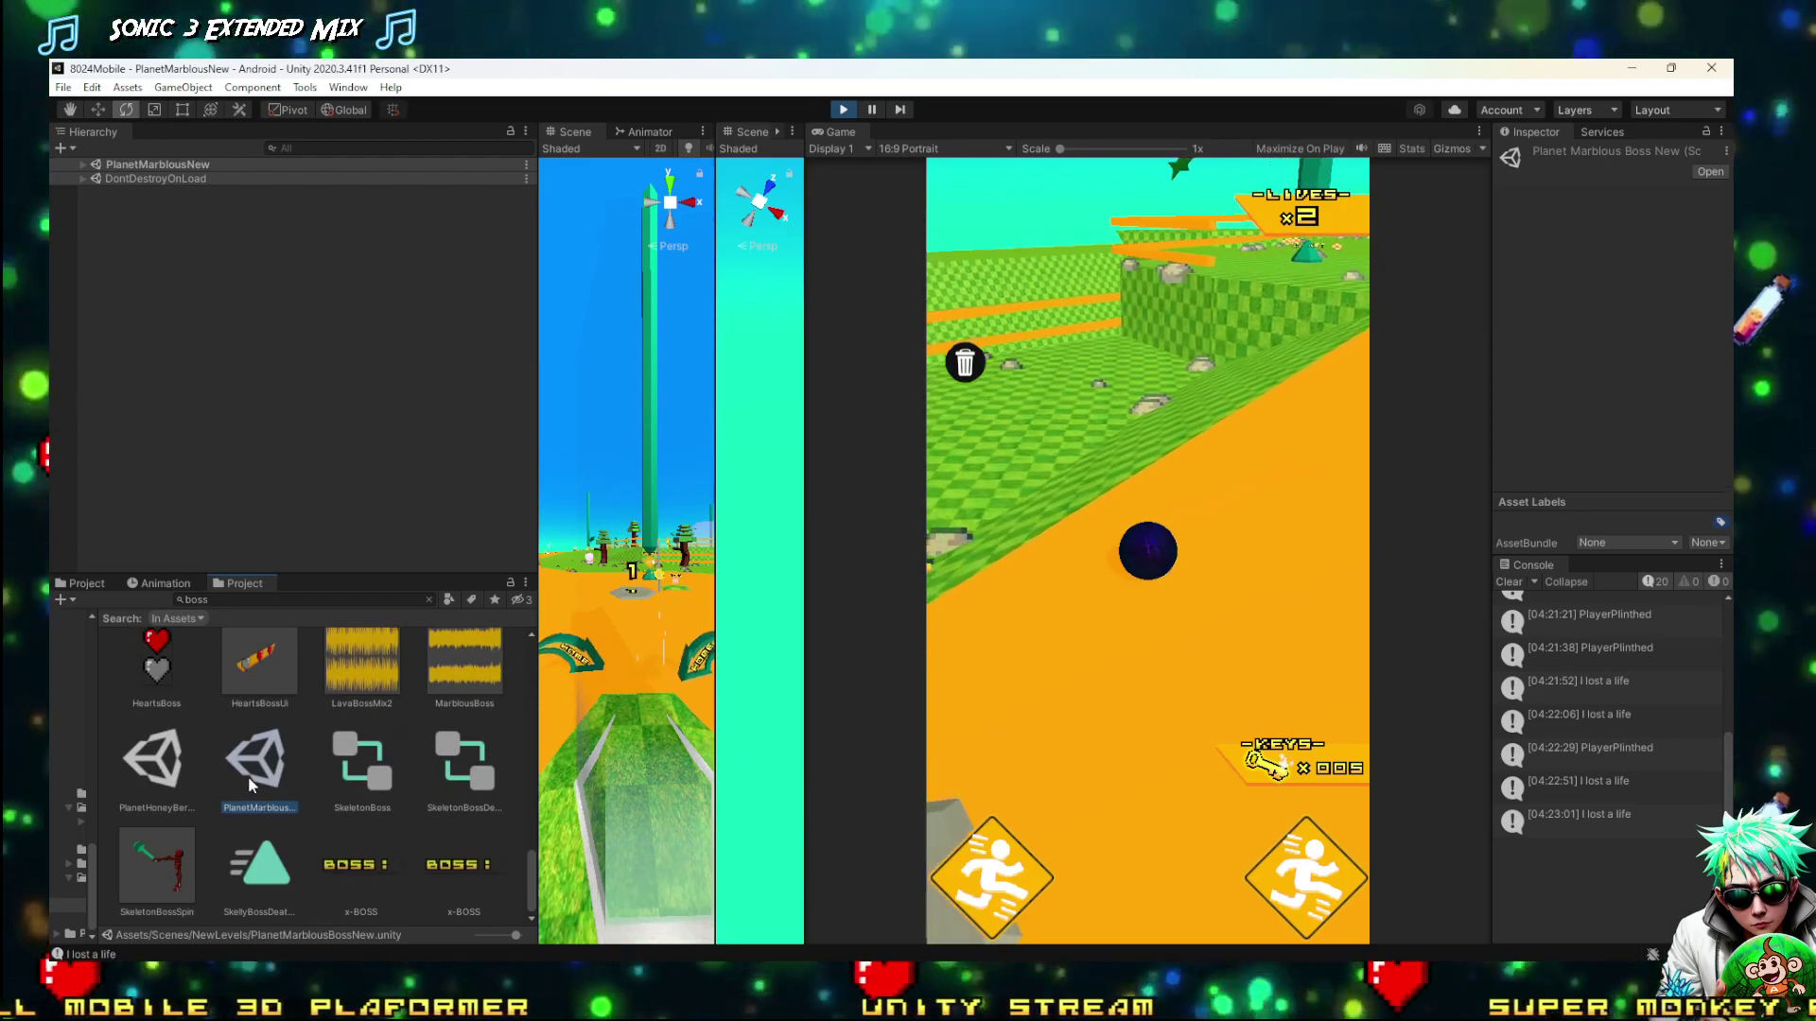
{"action": "double_click", "coordinate": [248, 775]}
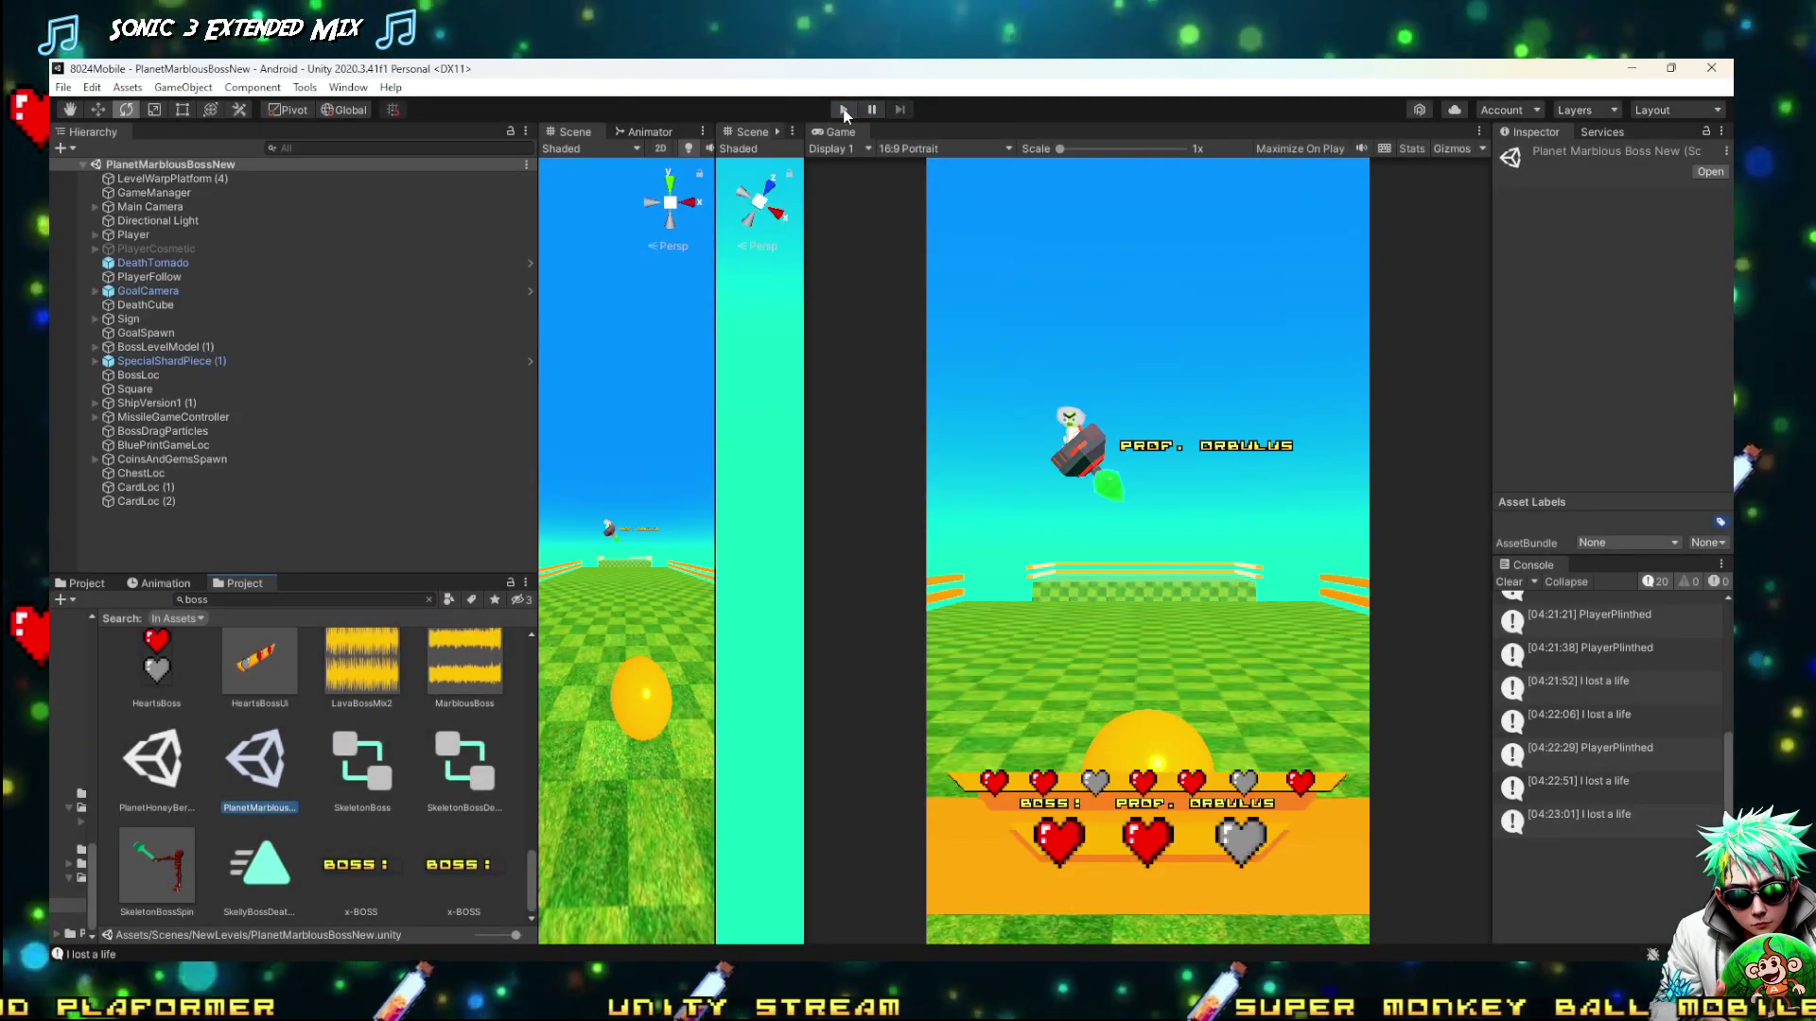
Briefly test-play the boss scene, hitting a NullReferenceException, then select the PlanetMarblousNew hub scene
{"action": "left_click", "coordinate": [843, 110]}
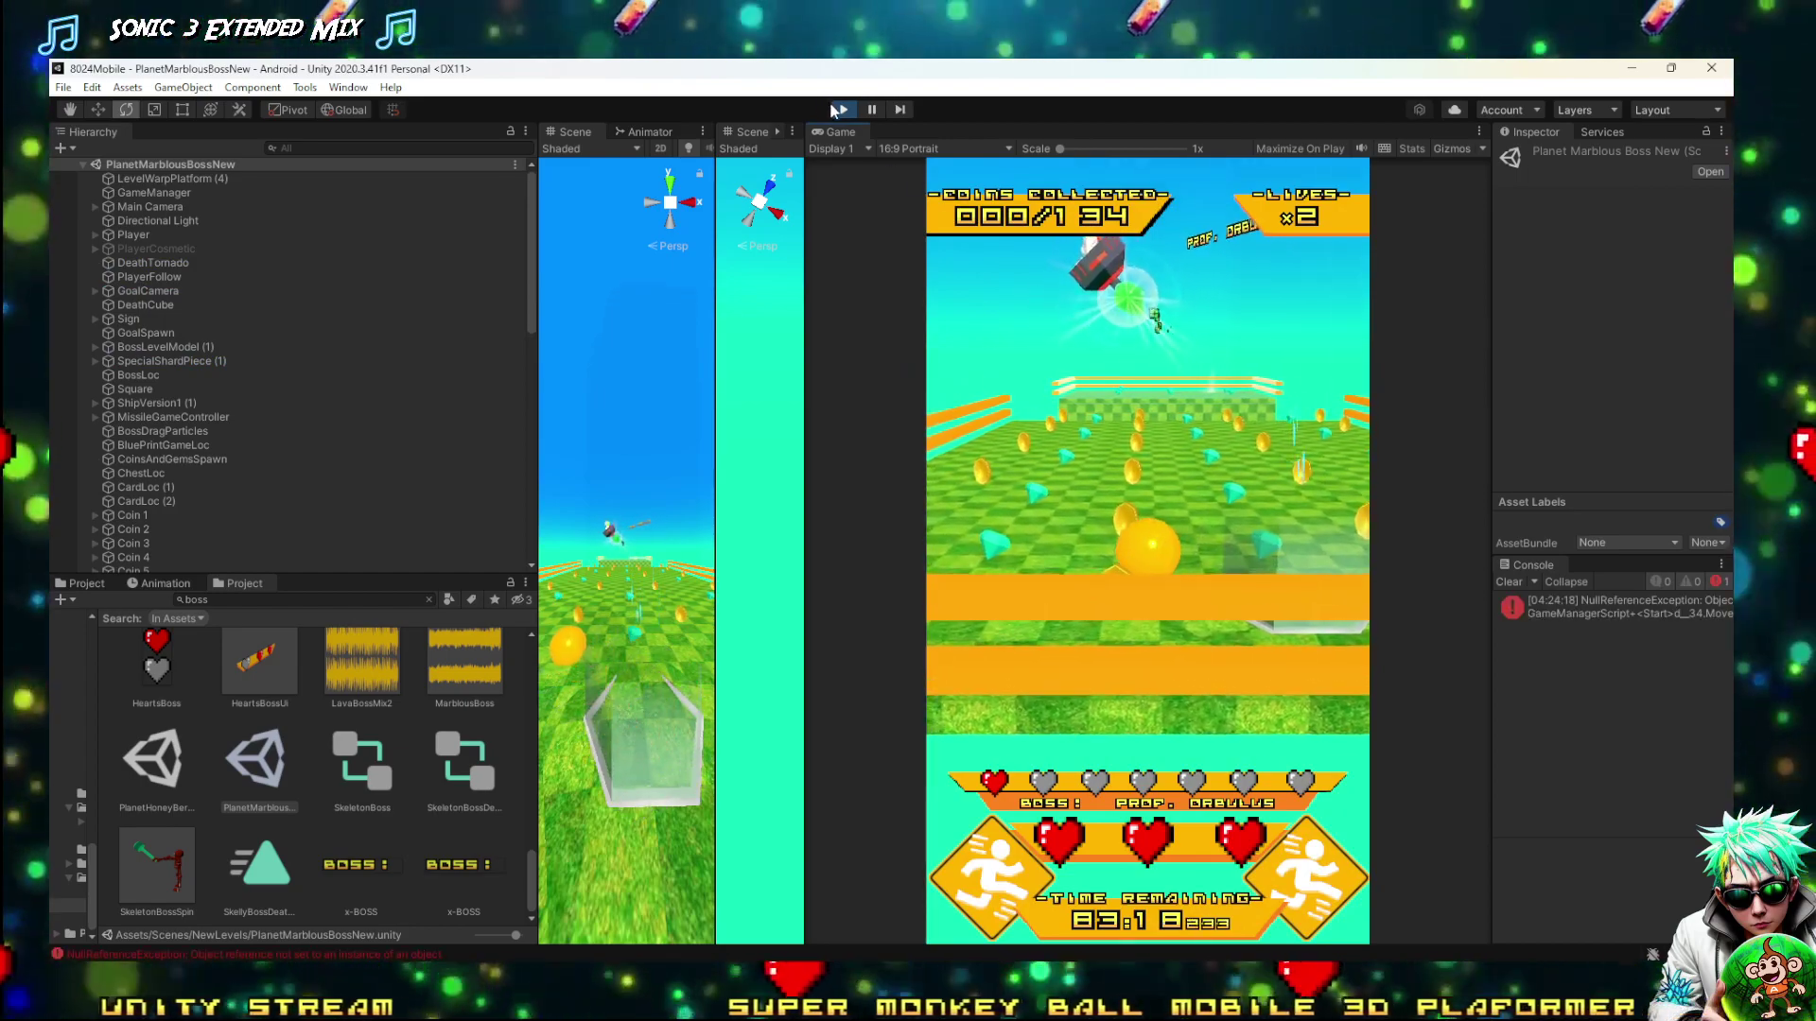
{"action": "left_click", "coordinate": [838, 111]}
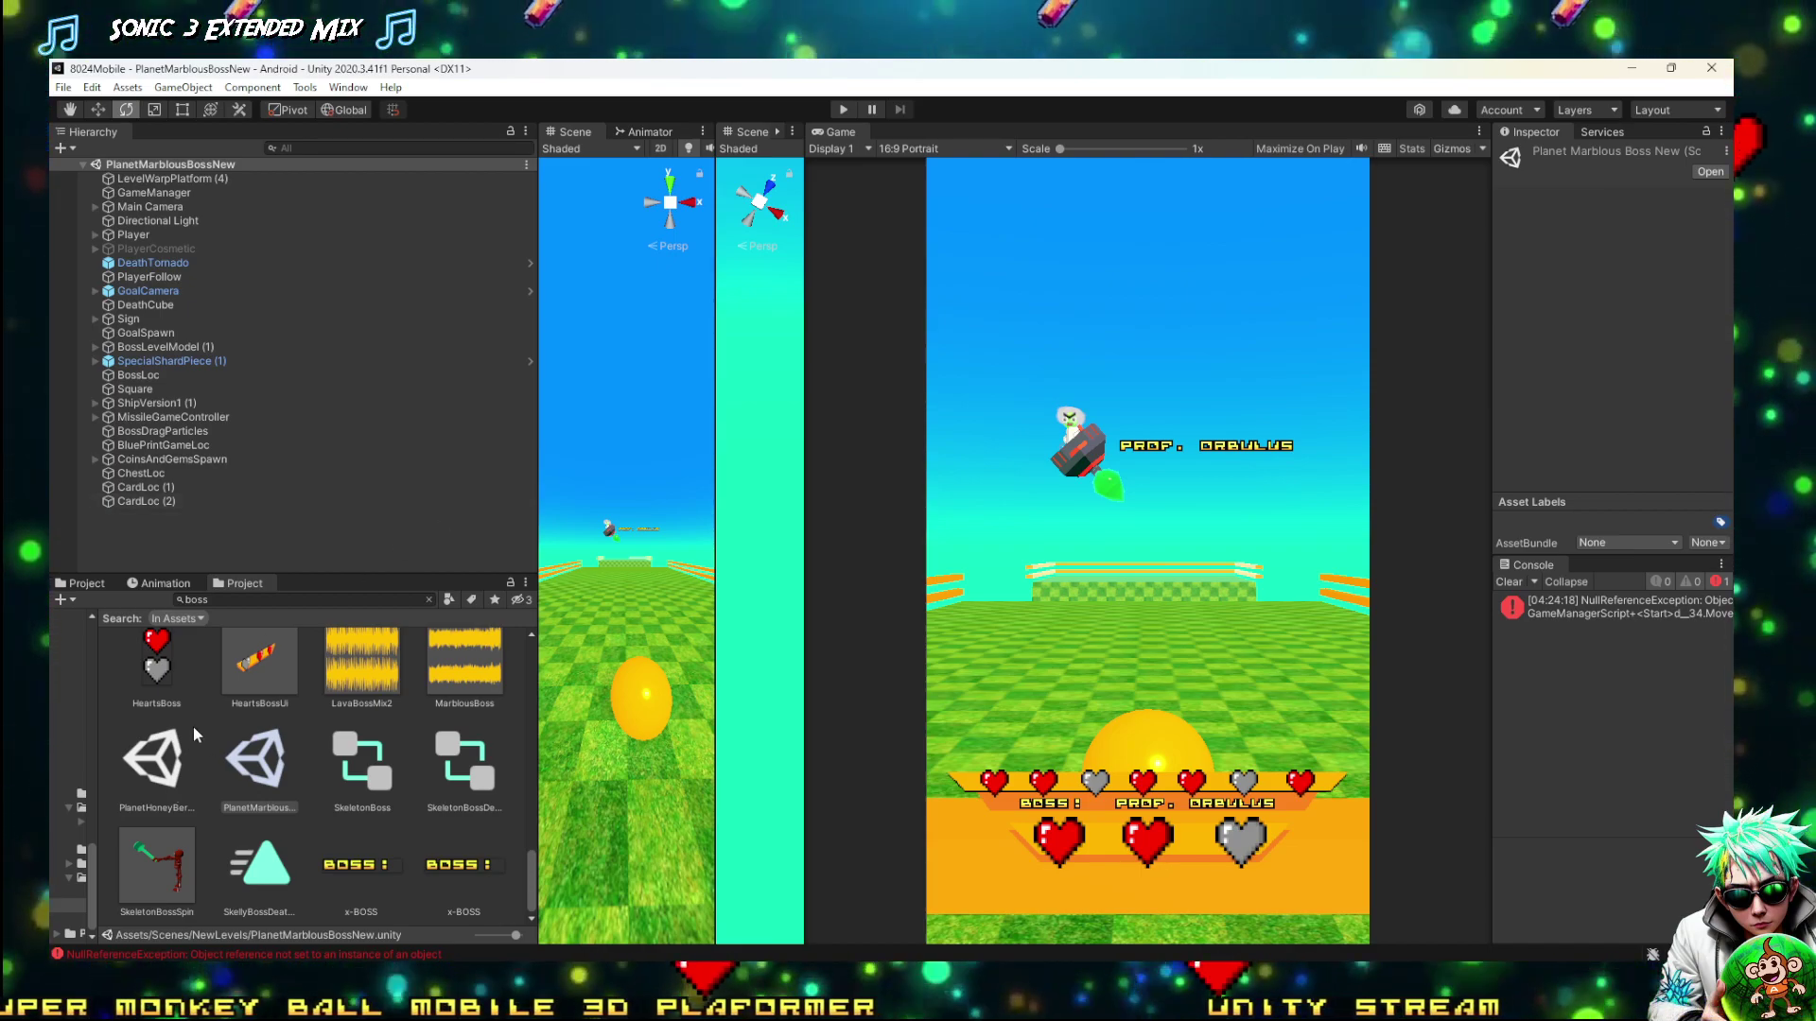
{"action": "scroll", "coordinate": [193, 727], "scroll_direction": "up", "scroll_amount": 4}
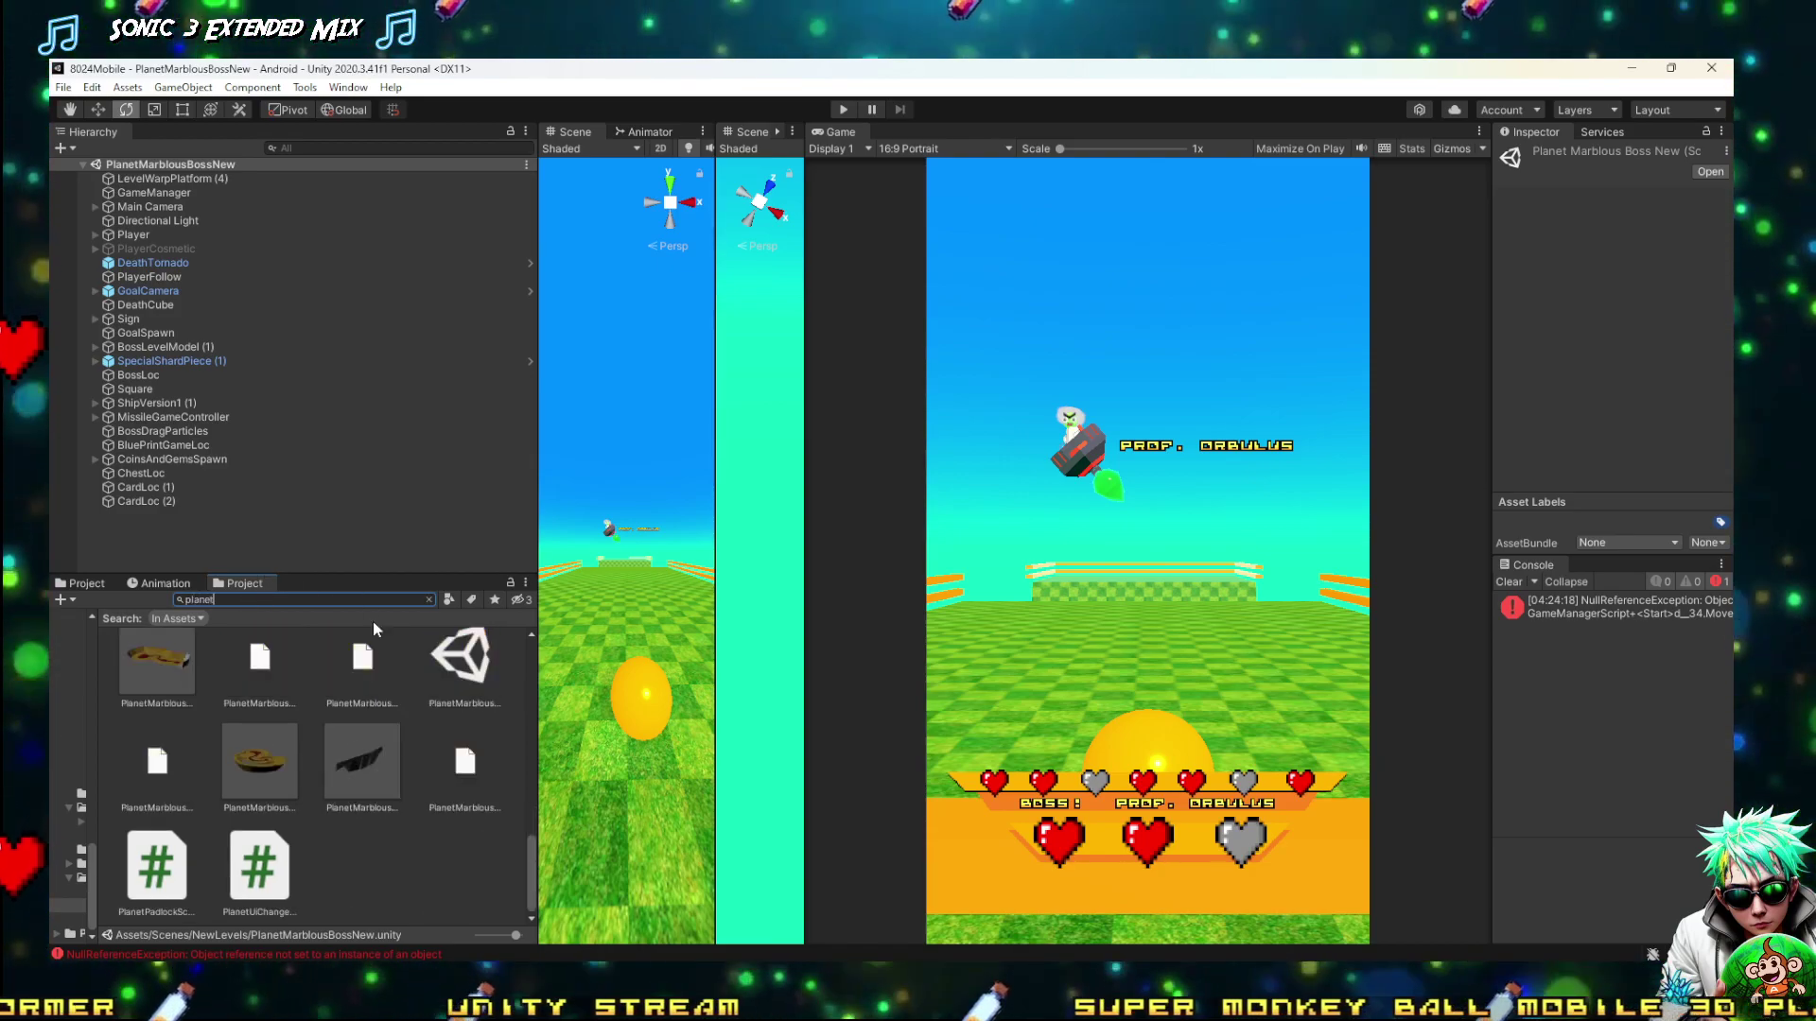
{"action": "scroll", "coordinate": [417, 718], "scroll_direction": "up", "scroll_amount": 4}
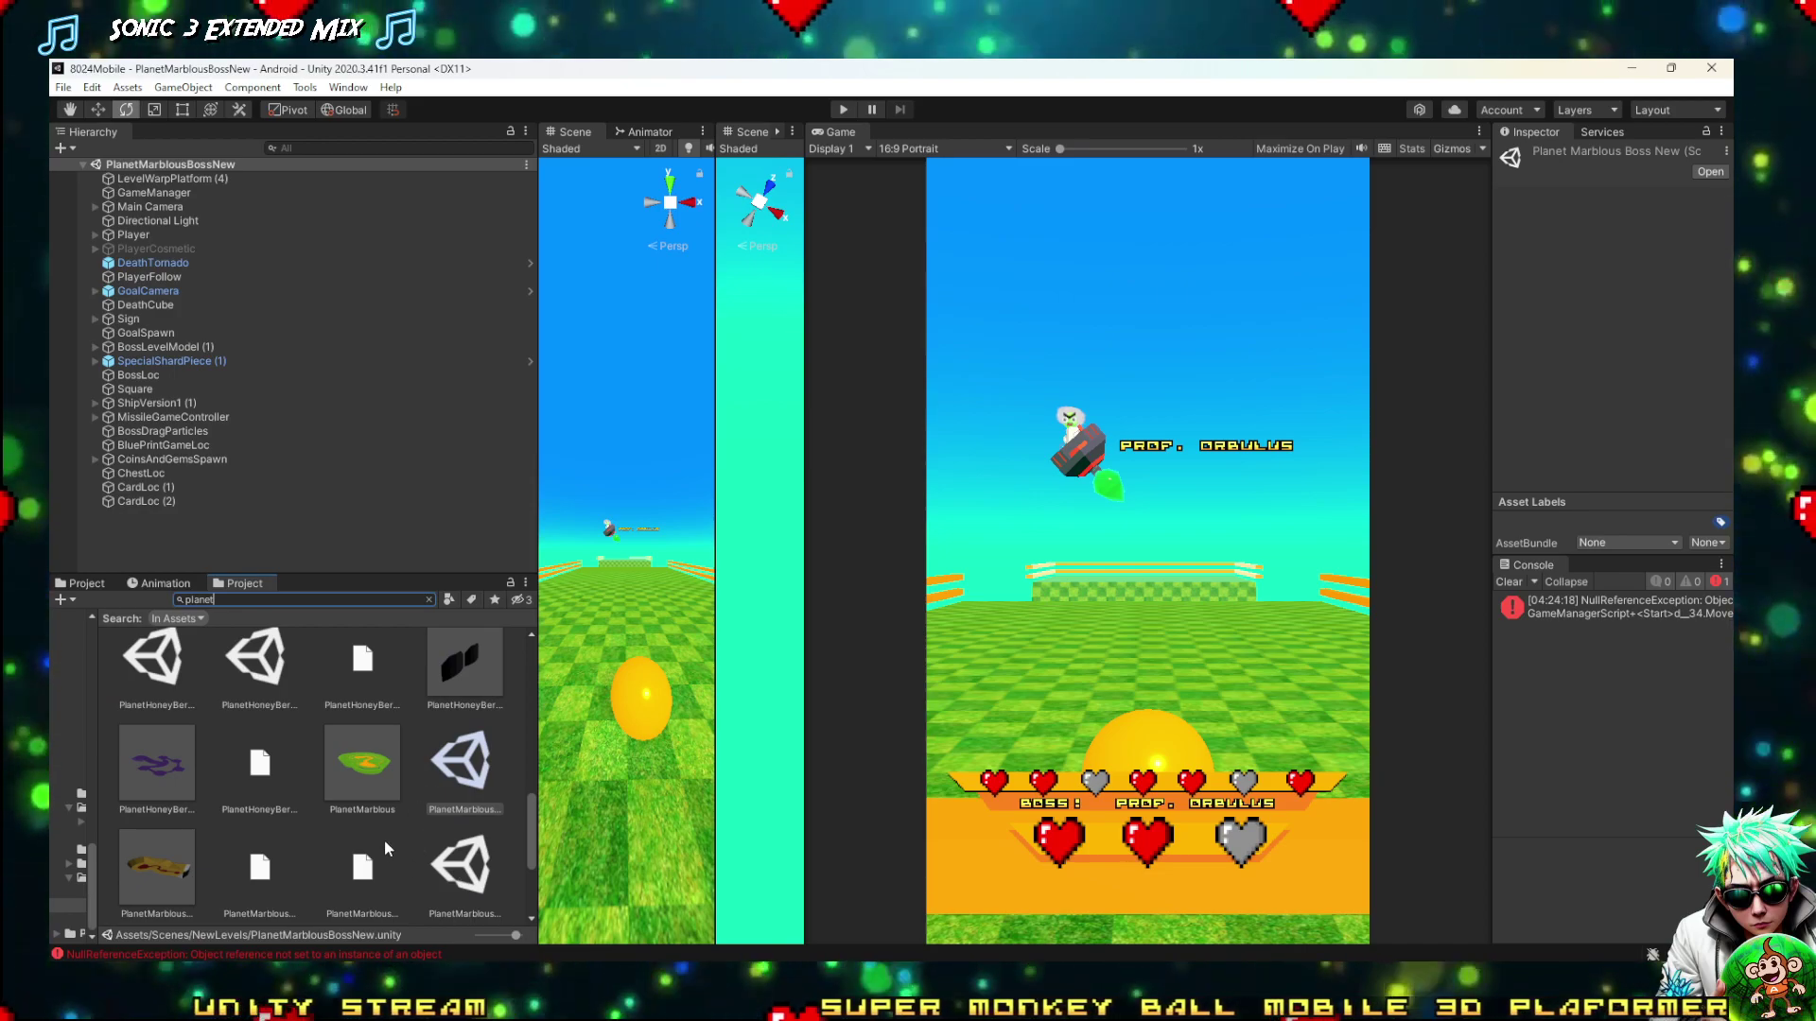
{"action": "left_click", "coordinate": [469, 887]}
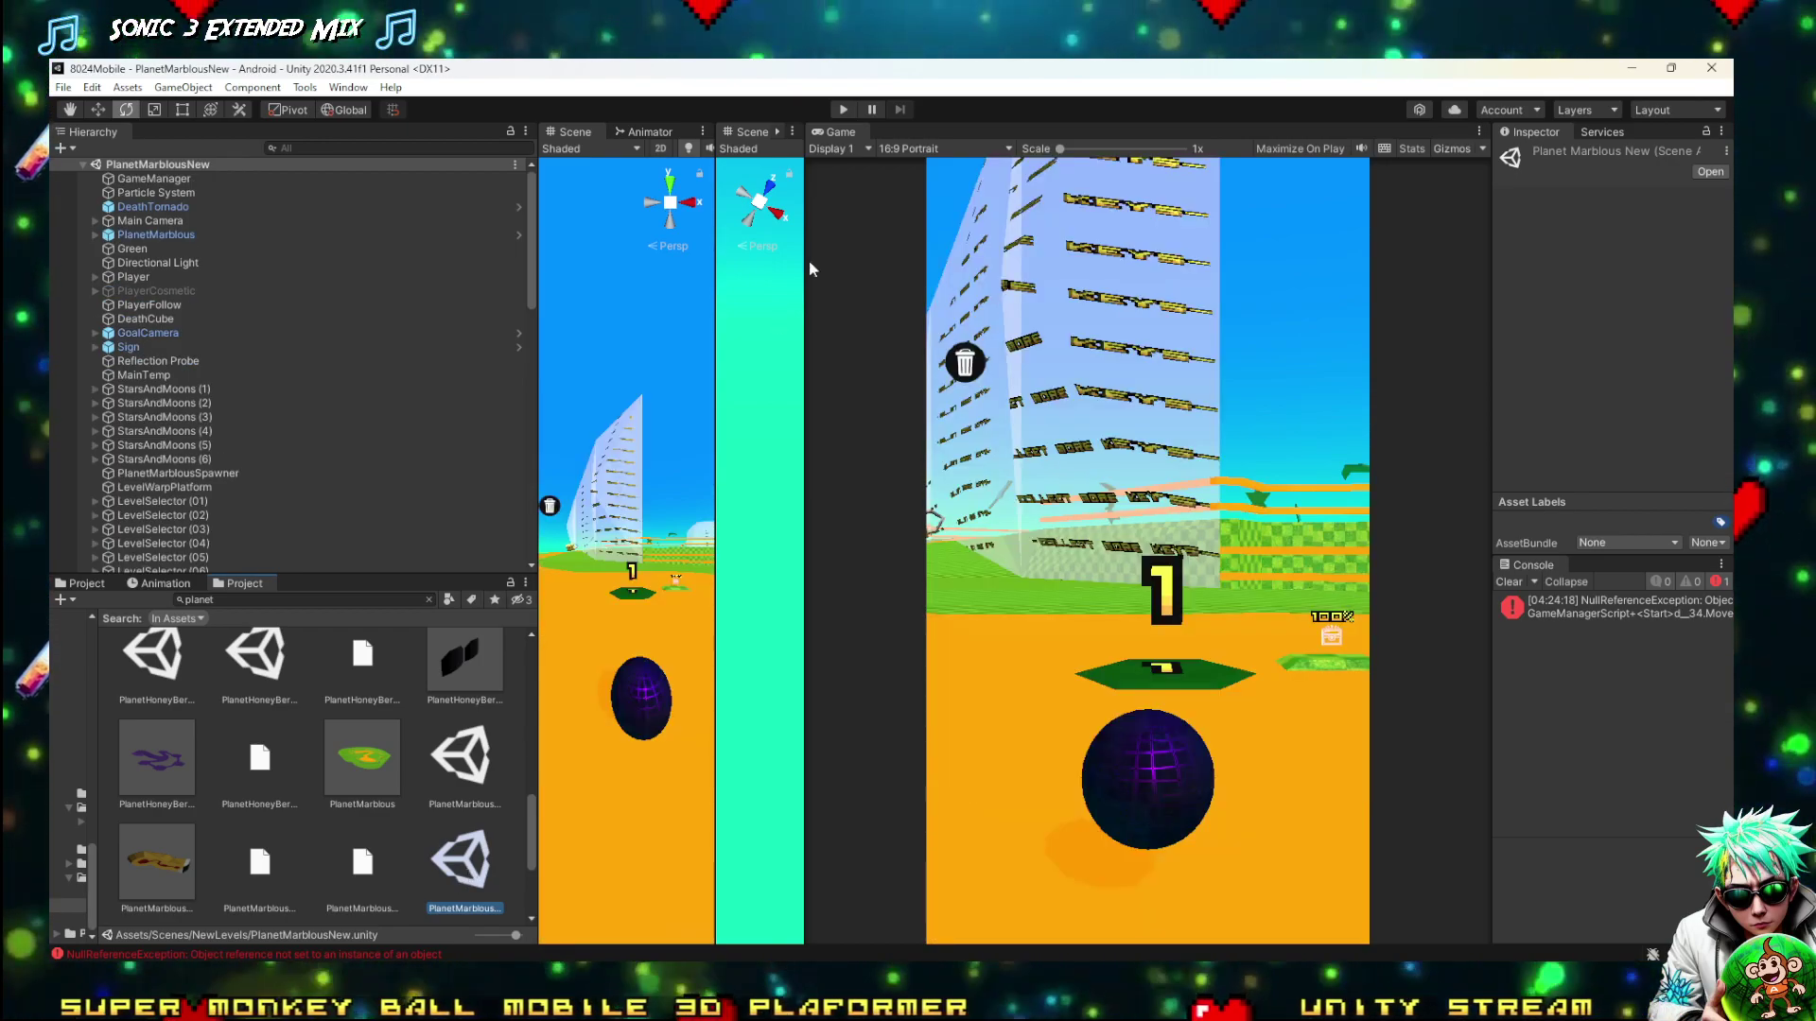
Enter Planet Marblous from world select, finish level 10New with 21/237 coins, return to hub
{"action": "left_click", "coordinate": [841, 110]}
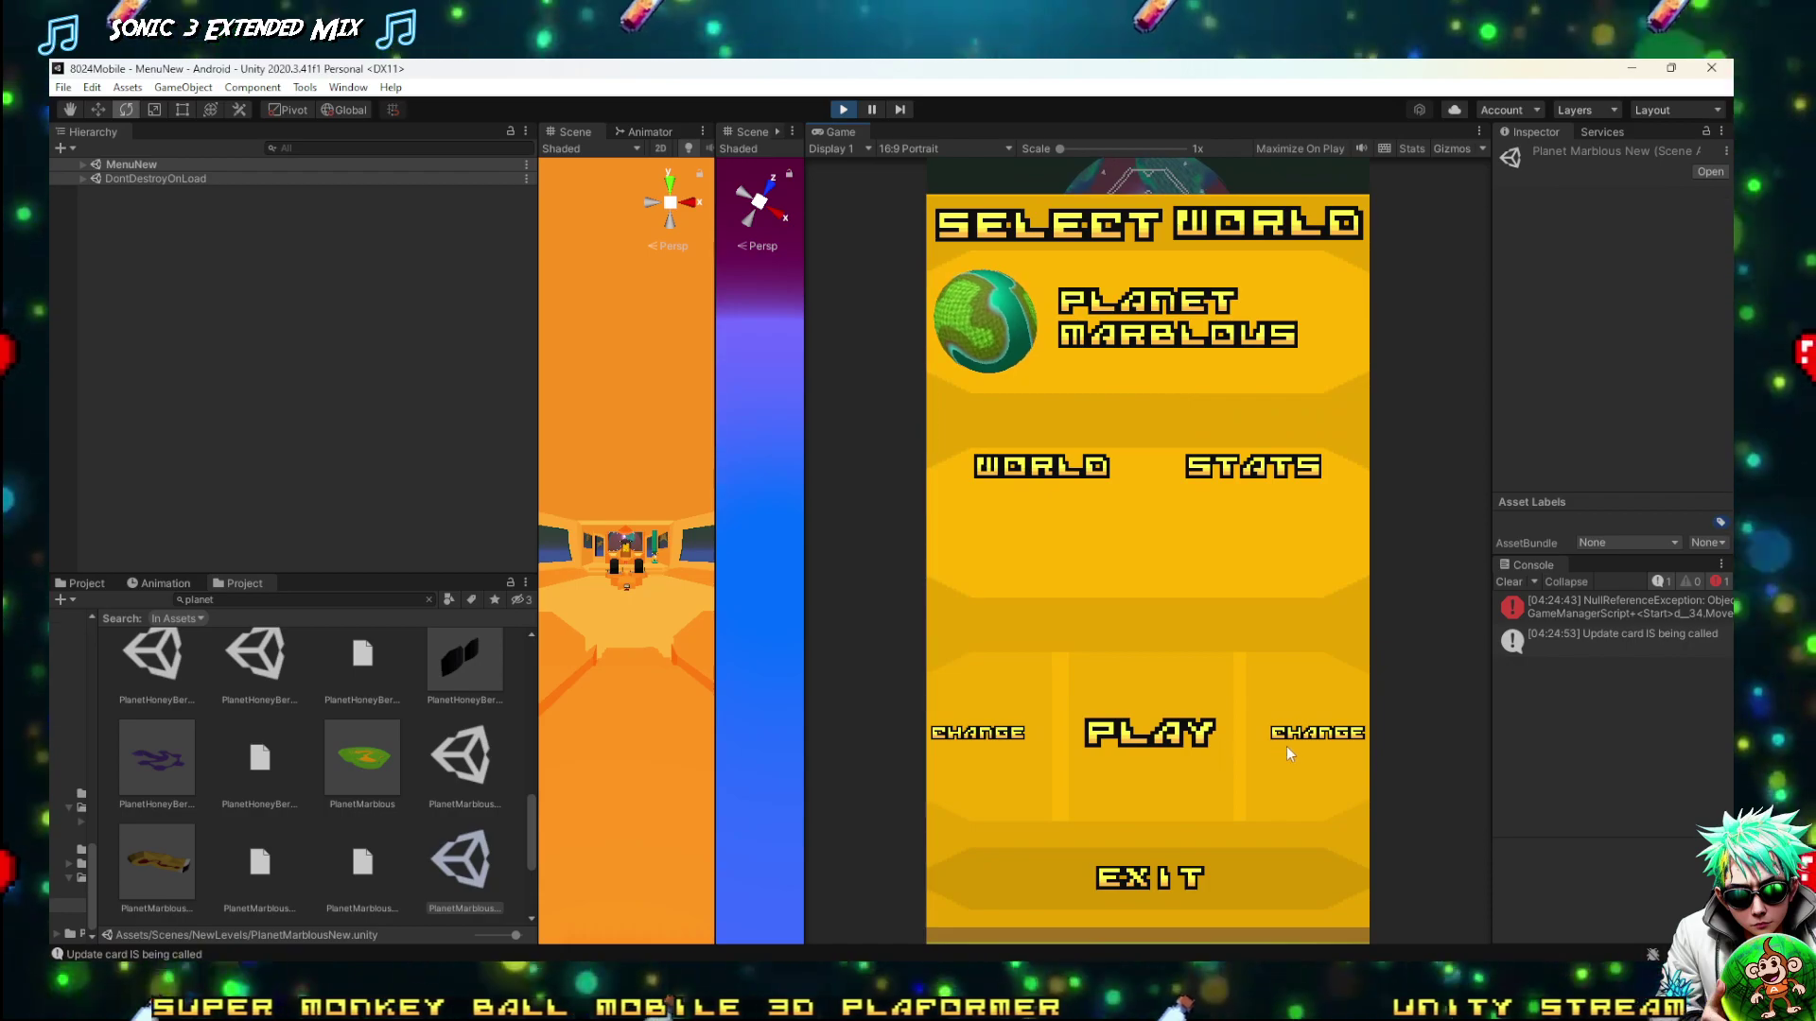
{"action": "left_click", "coordinate": [1139, 736]}
{"action": "left_click", "coordinate": [1302, 909]}
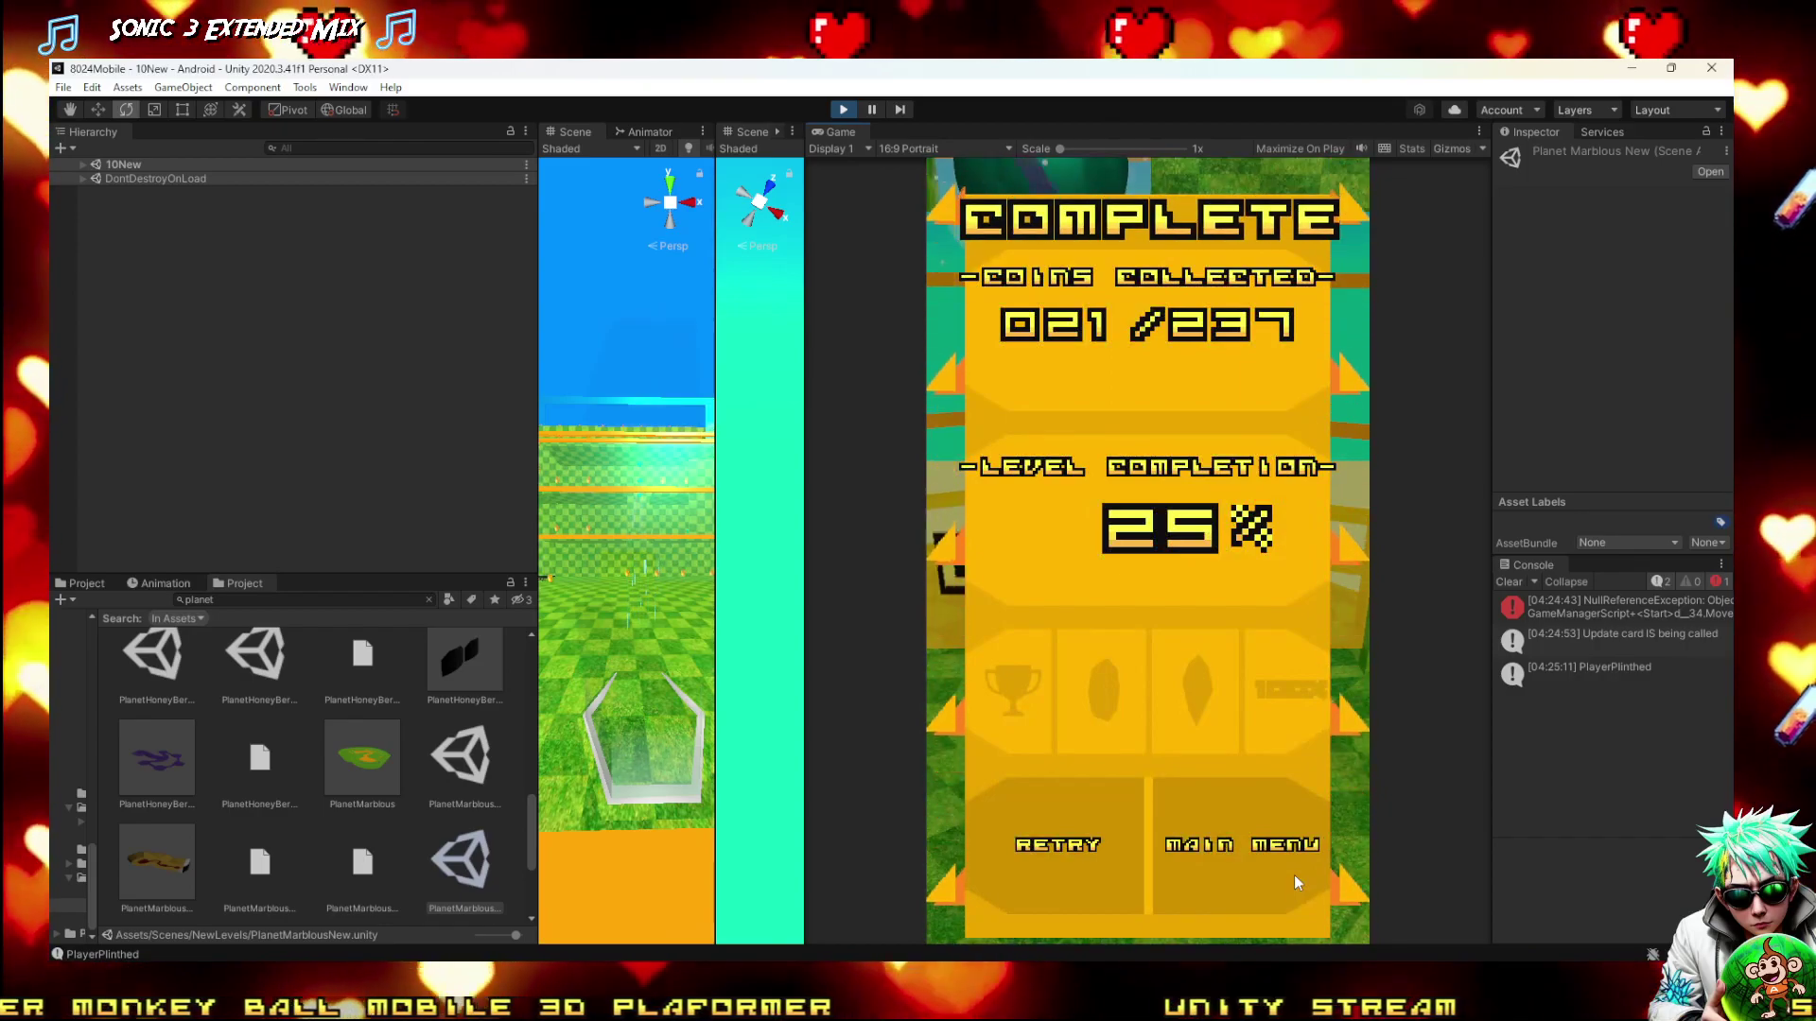
{"action": "left_click", "coordinate": [1265, 817]}
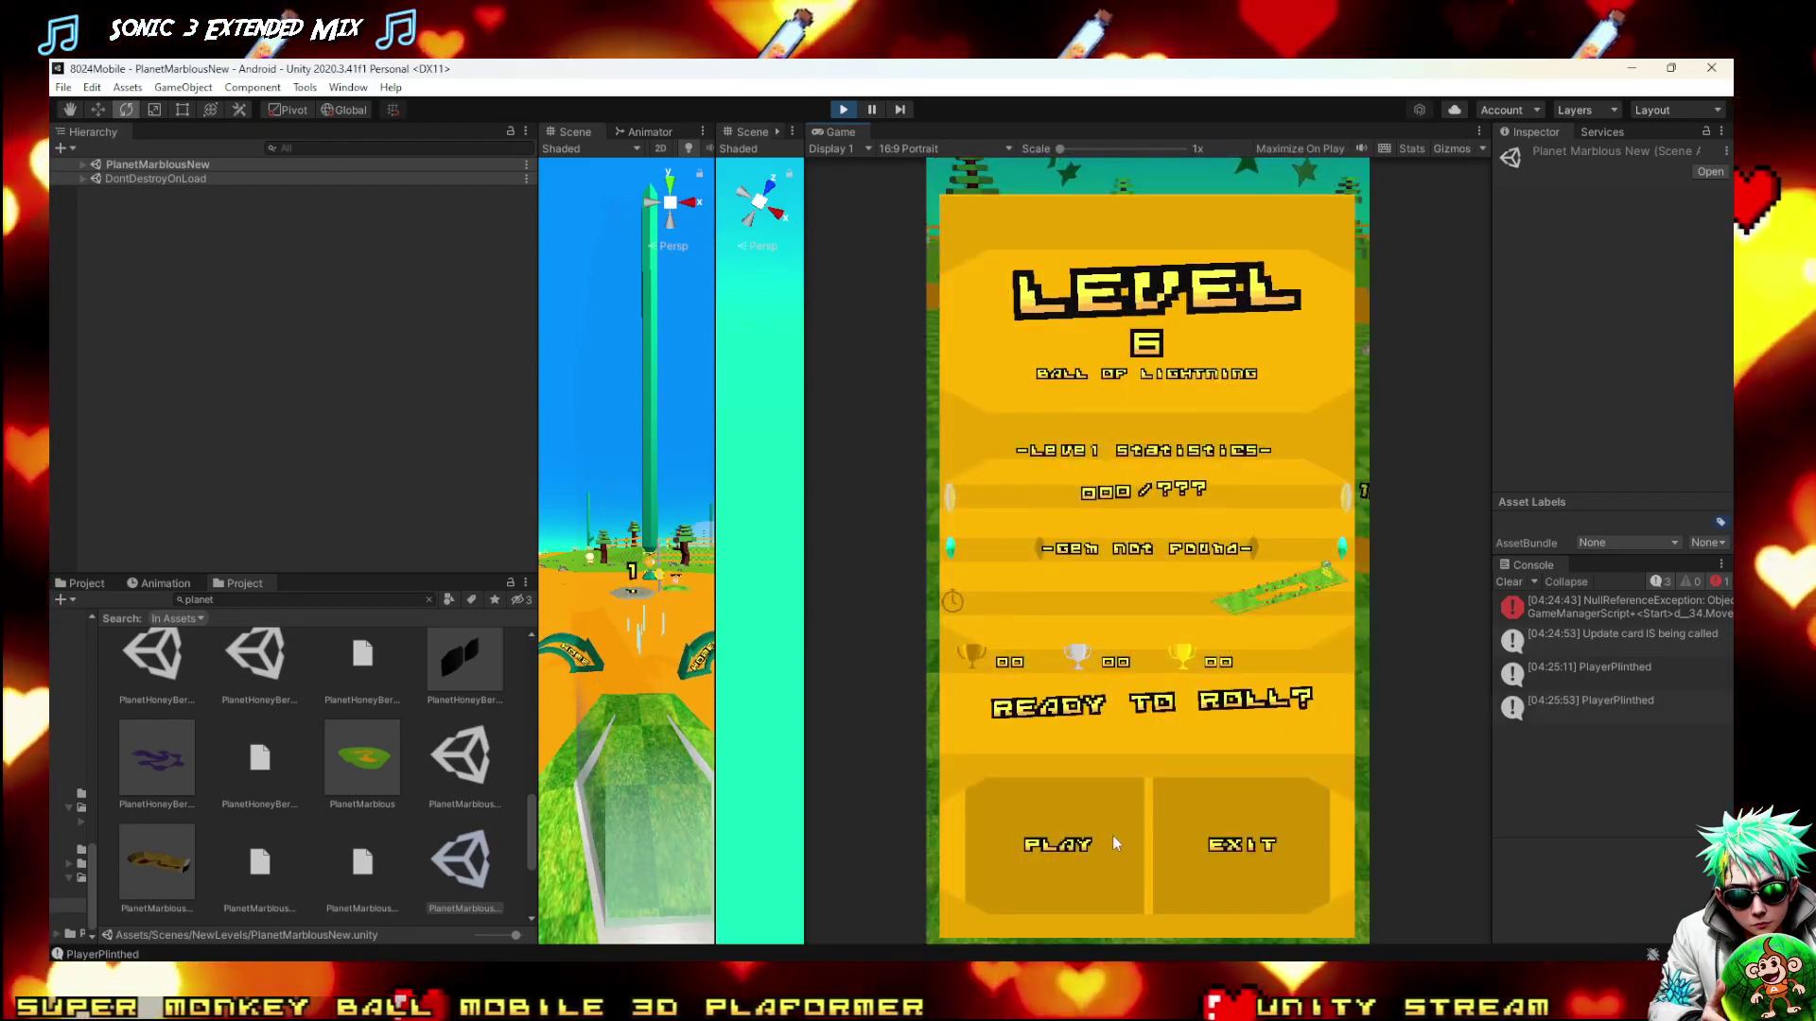
Clear level 6 'Ball of Lightning' with 32 of 118 coins, then start level 7
{"action": "left_click", "coordinate": [1119, 843]}
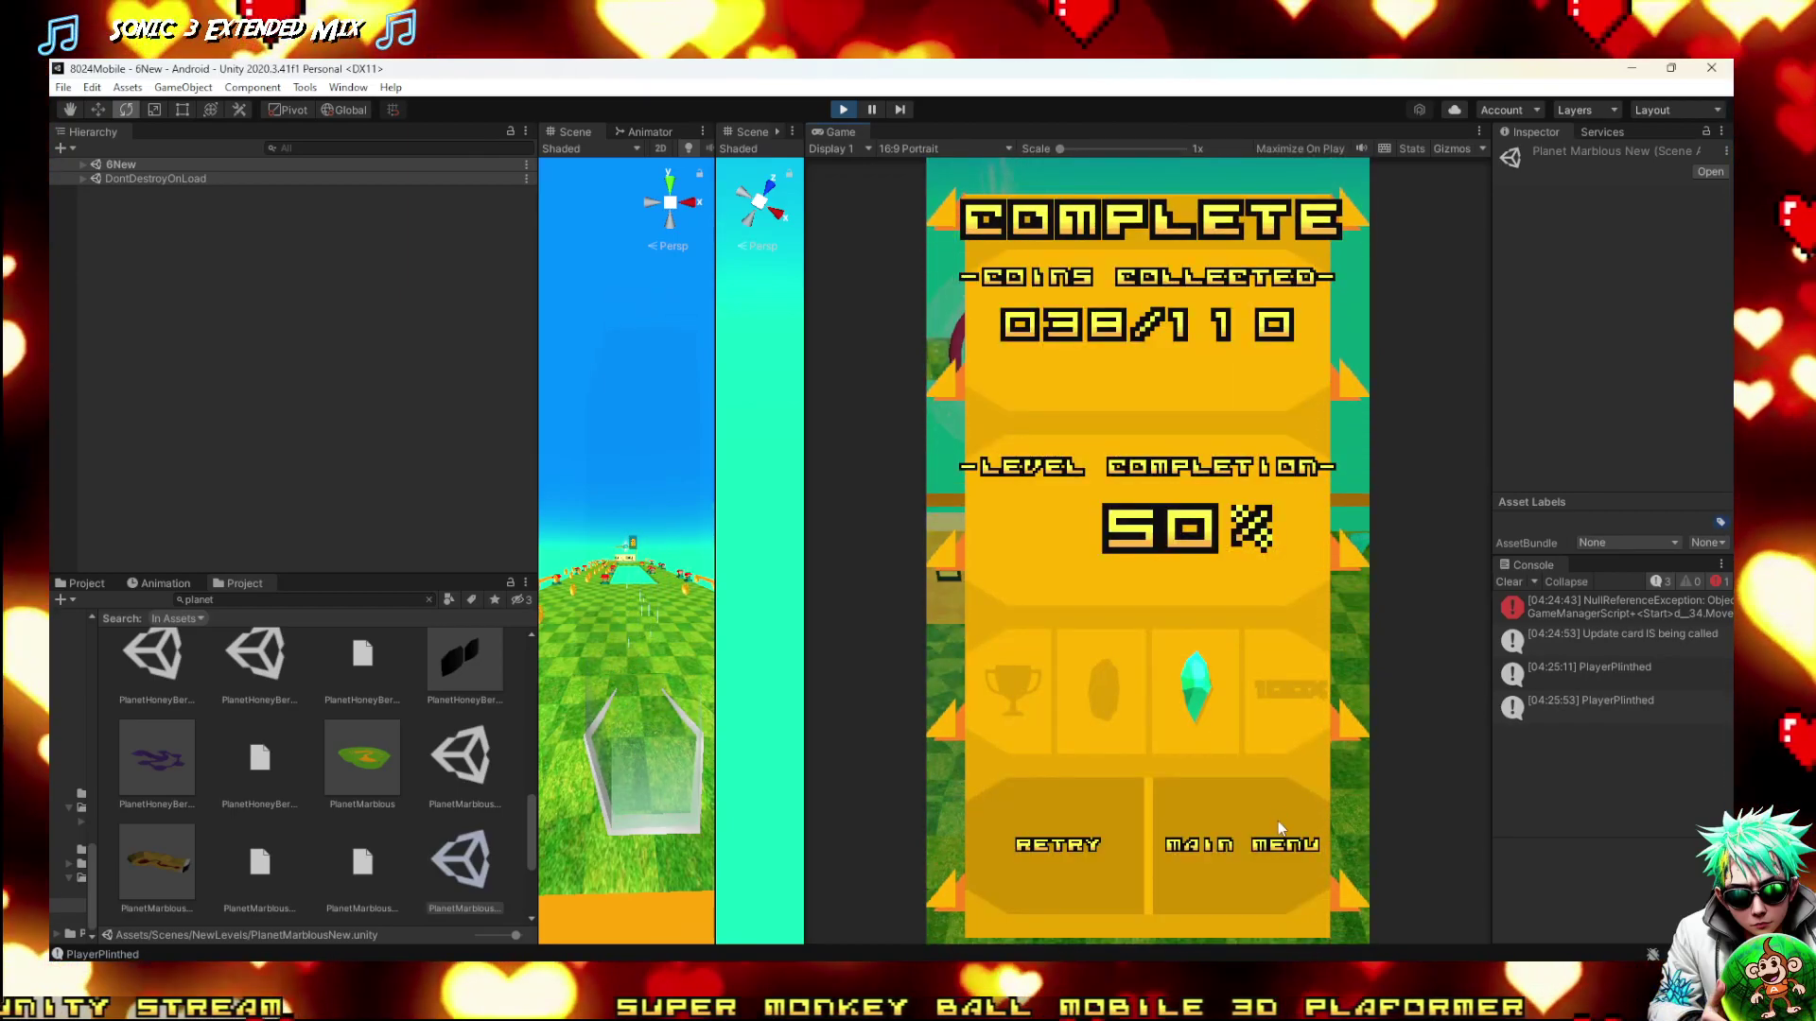
{"action": "left_click", "coordinate": [1279, 828]}
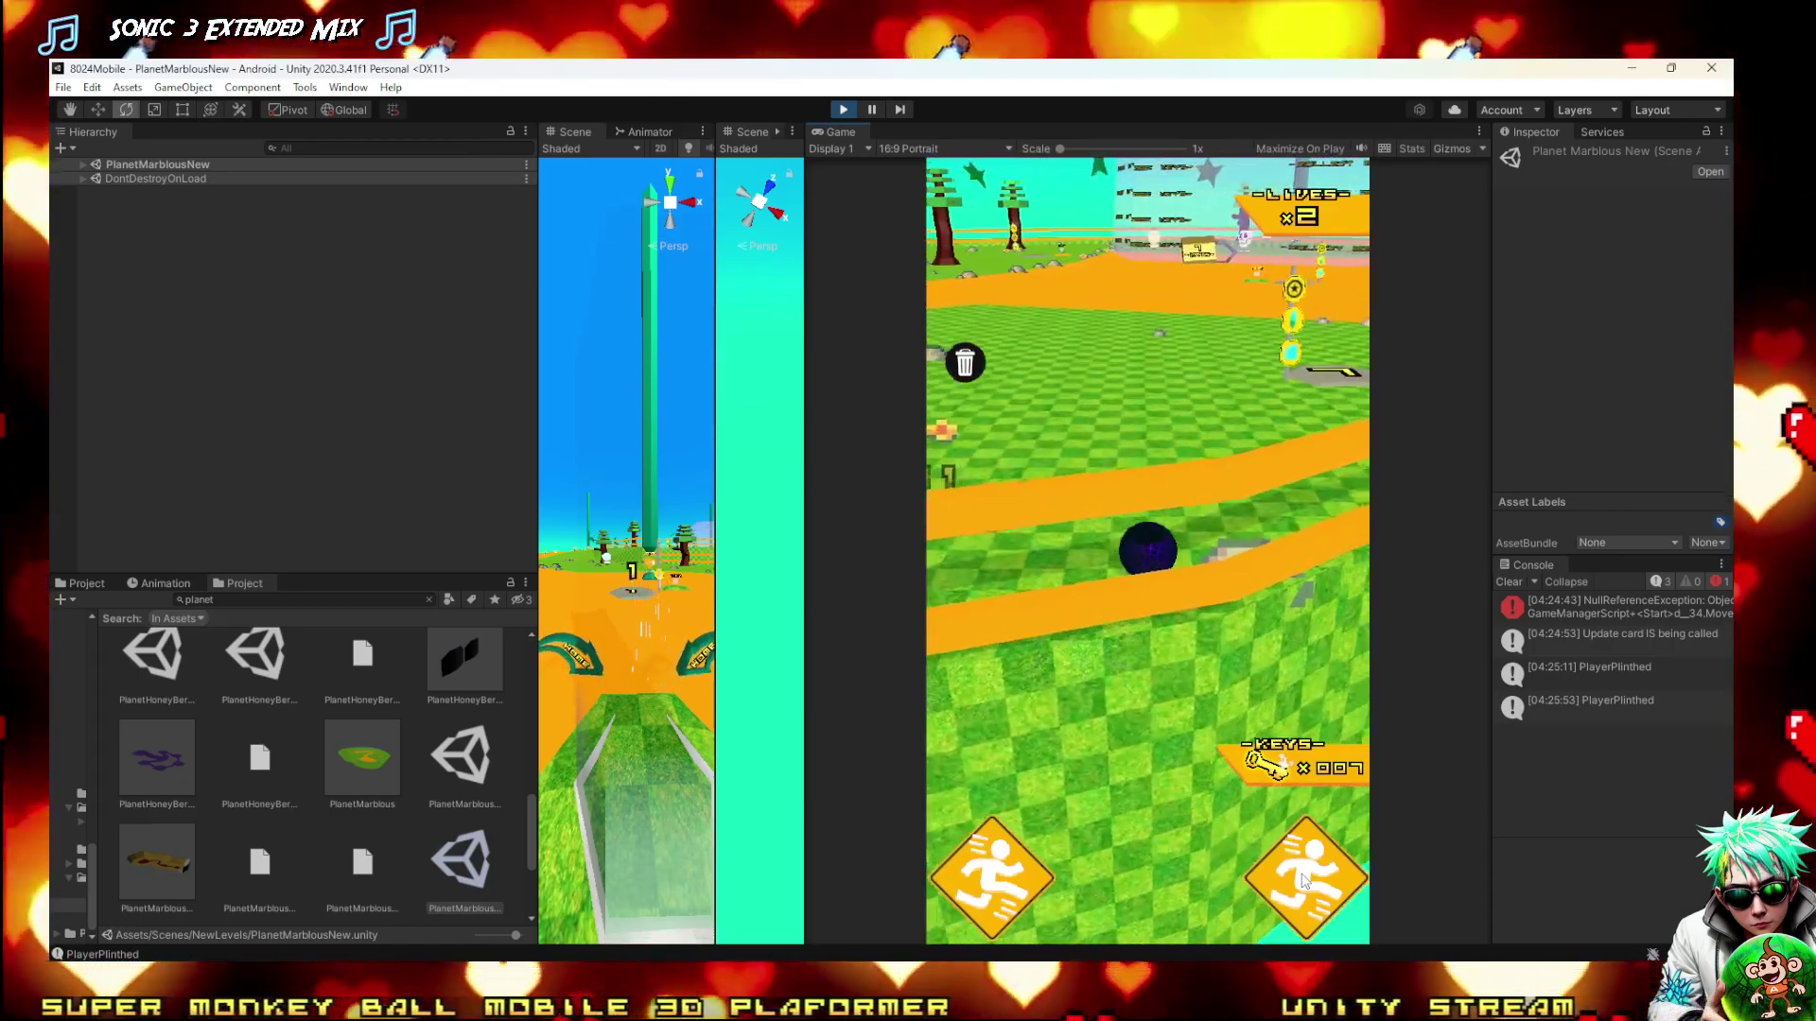
{"action": "left_click", "coordinate": [1076, 787]}
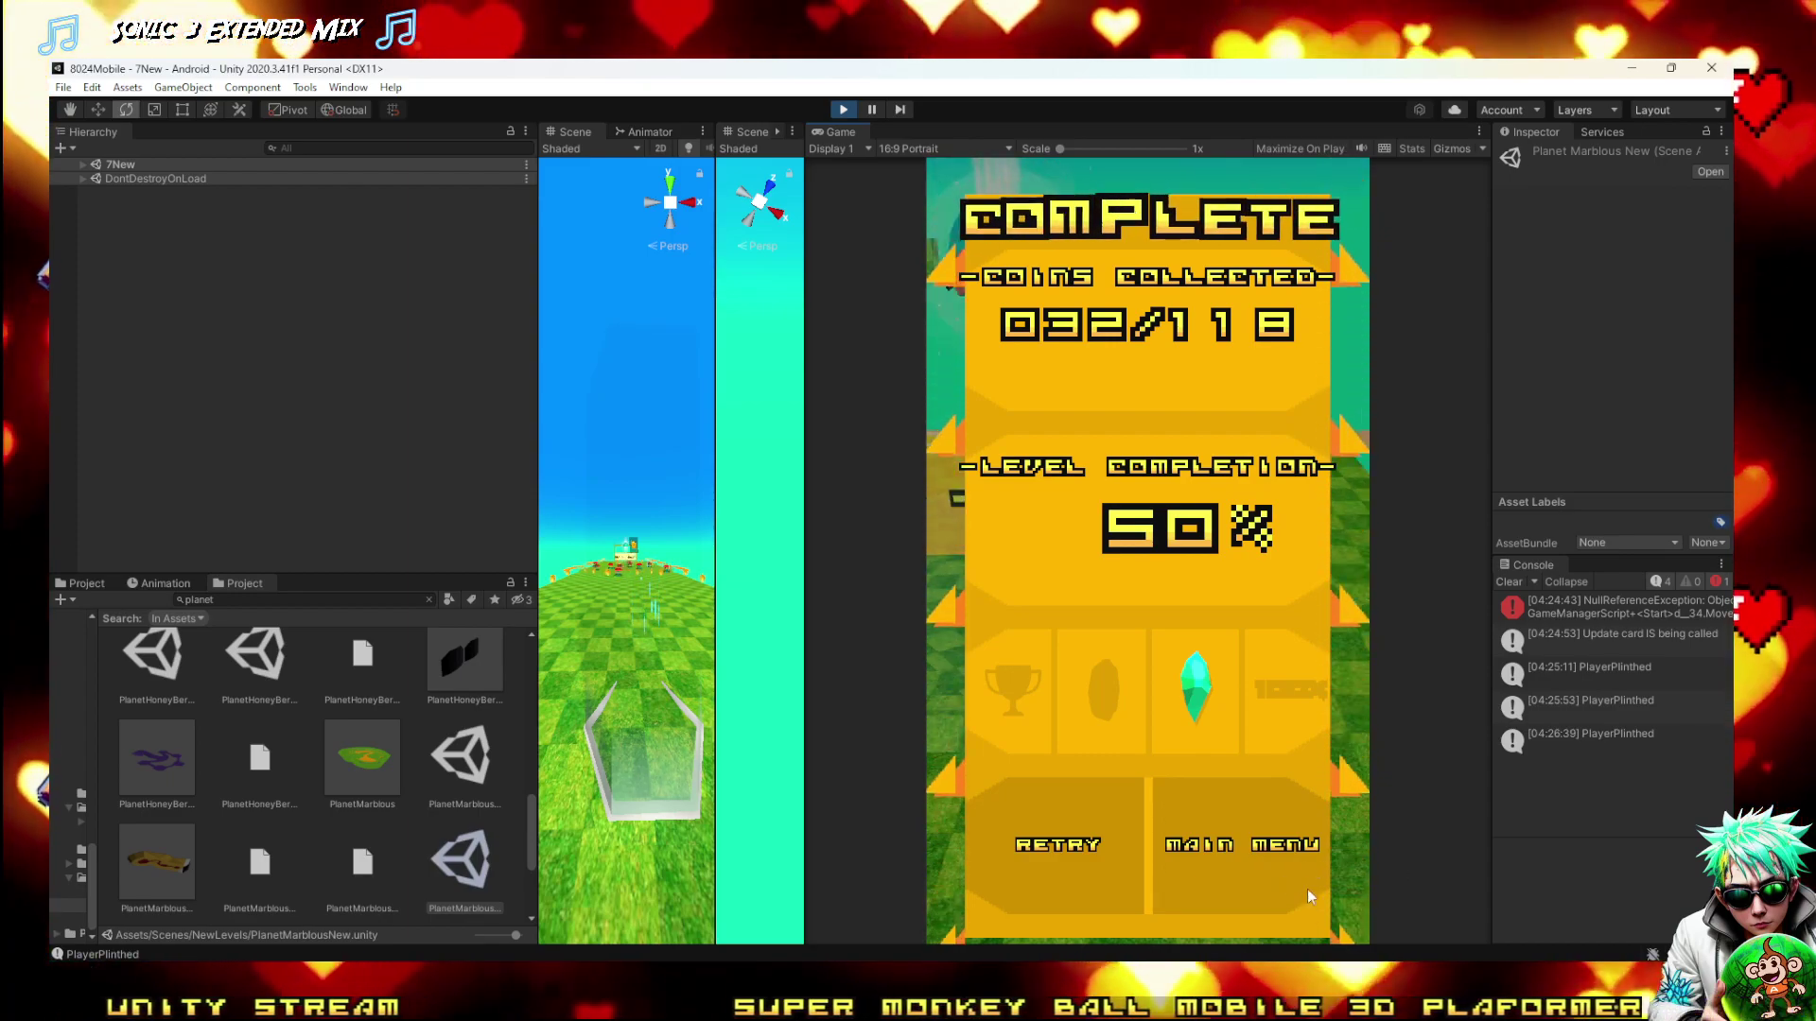
Return from level 7 to the hub, play level 8 to its 10-of-136-coin results, and exit to the hub
{"action": "left_click", "coordinate": [1269, 858]}
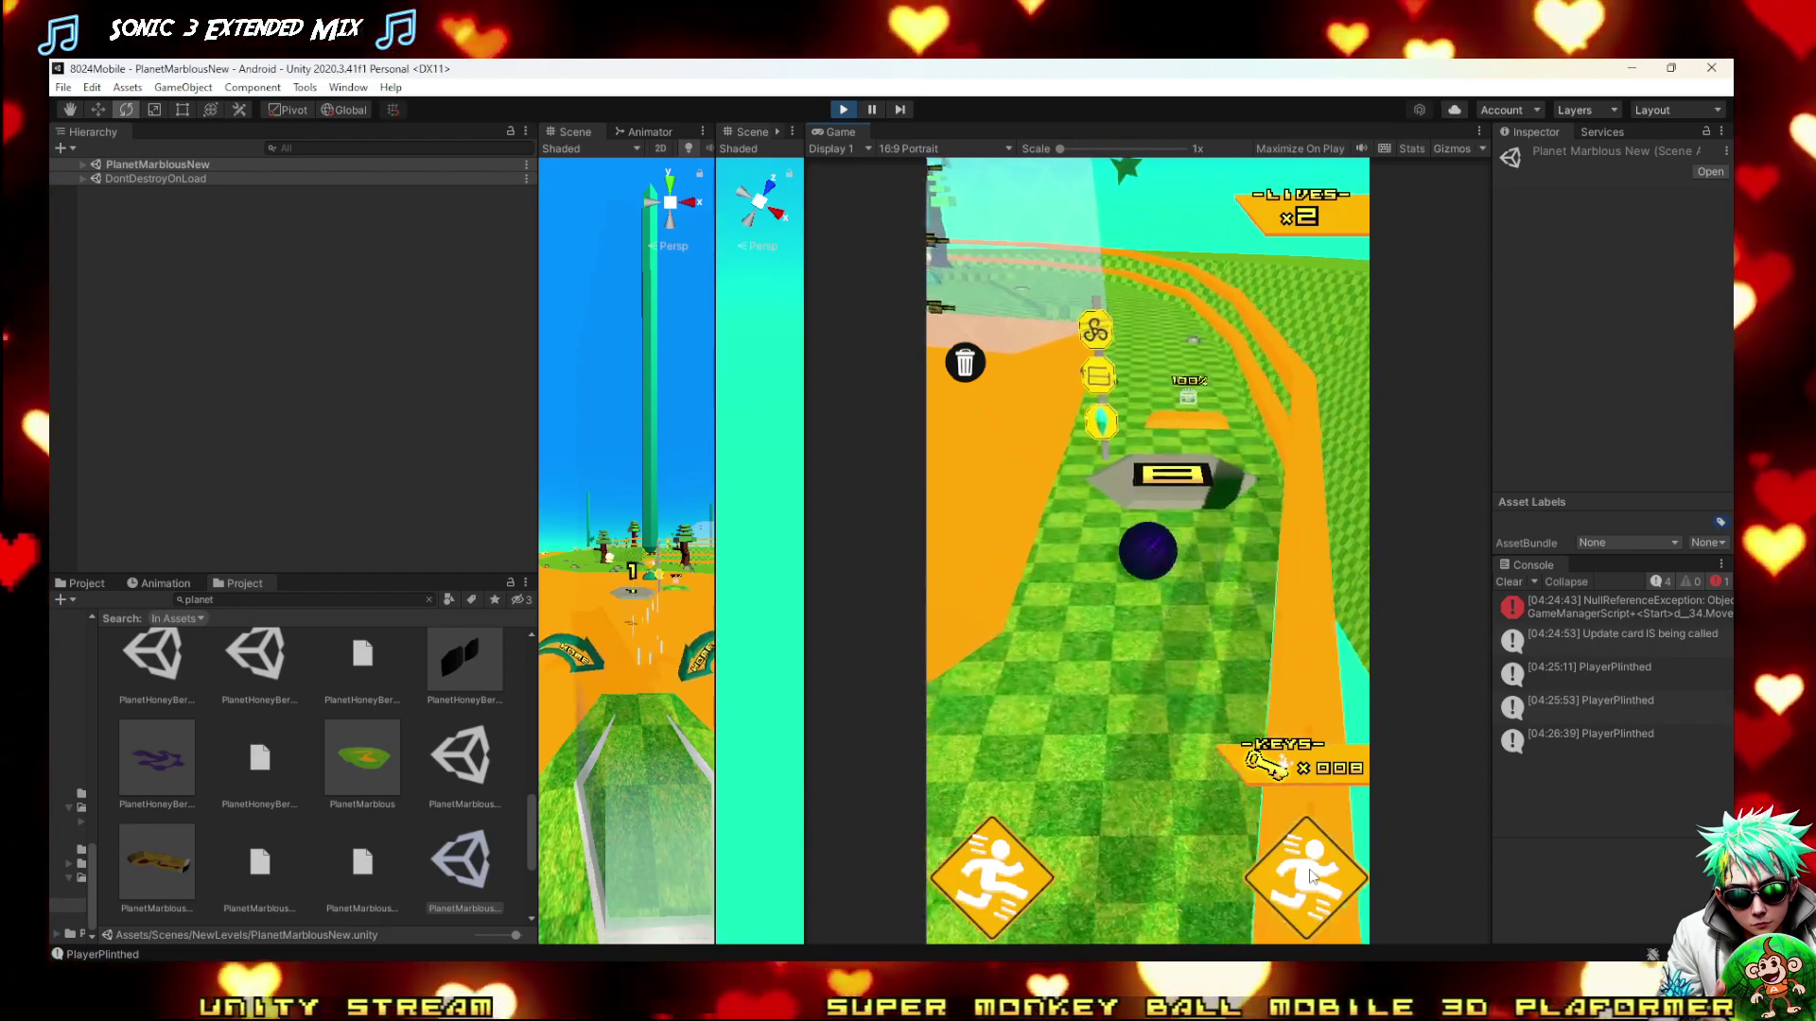
{"action": "left_click", "coordinate": [1037, 893]}
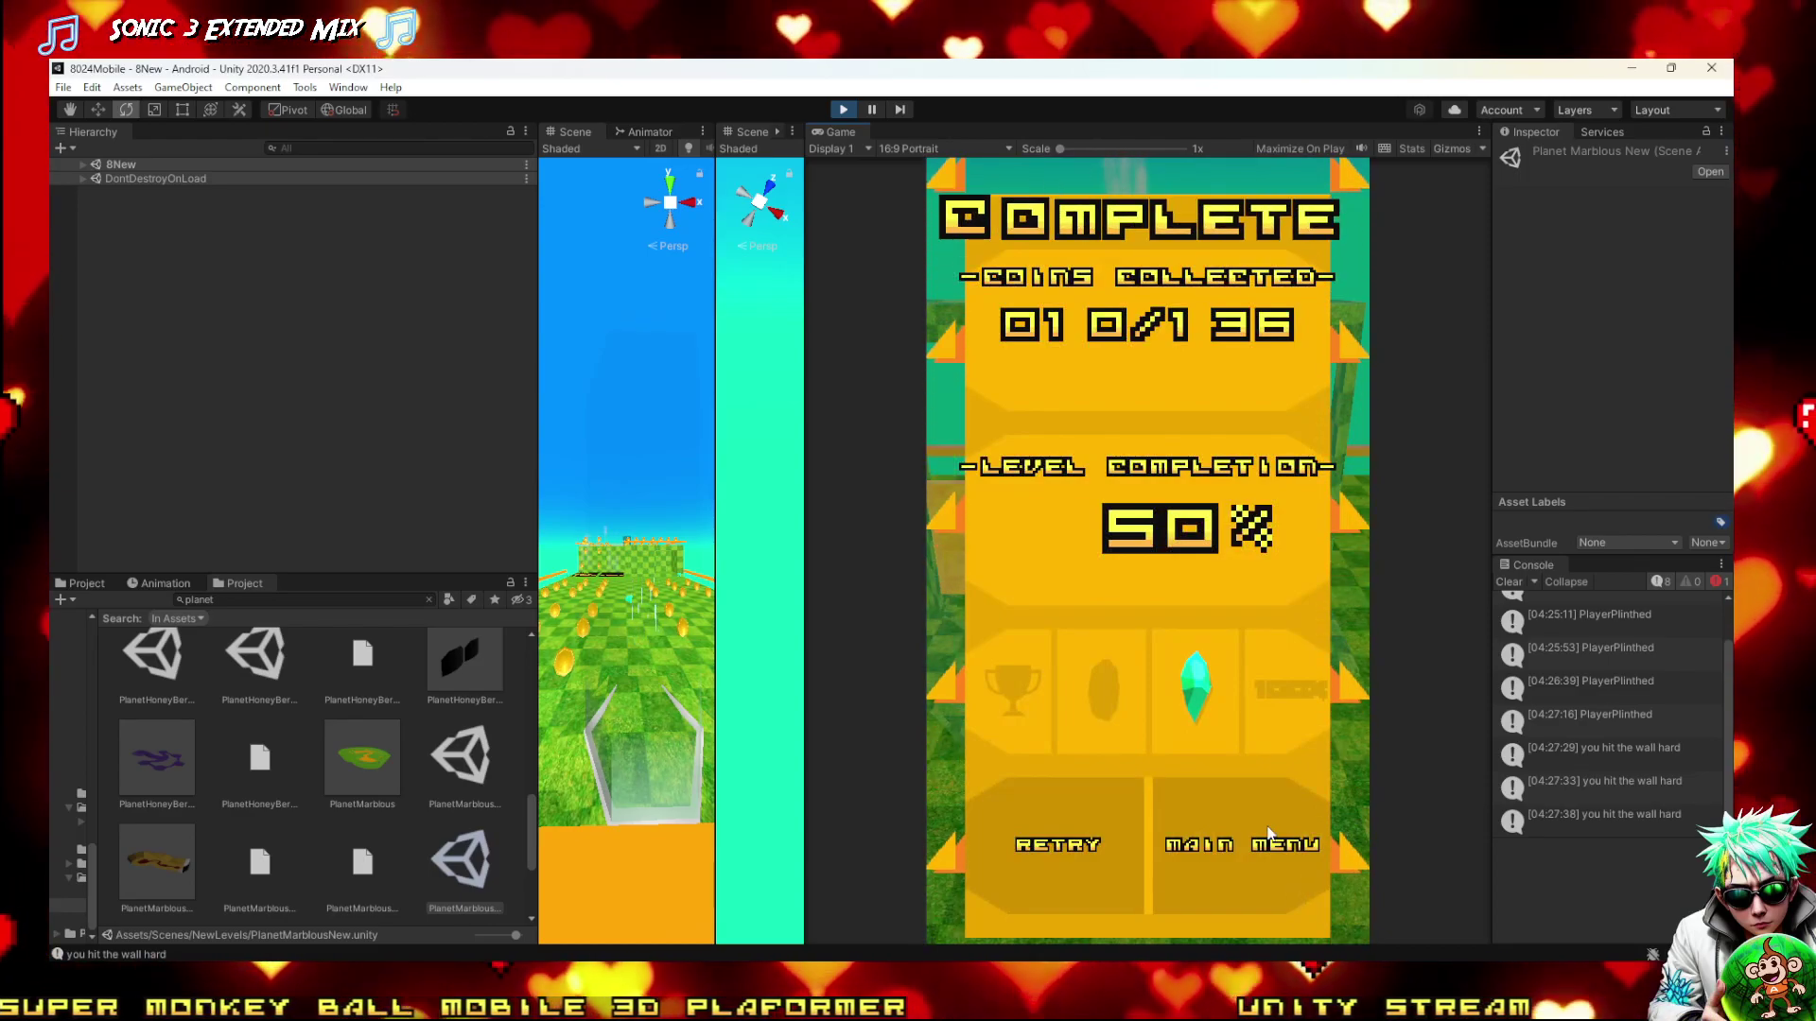
{"action": "left_click", "coordinate": [1319, 842]}
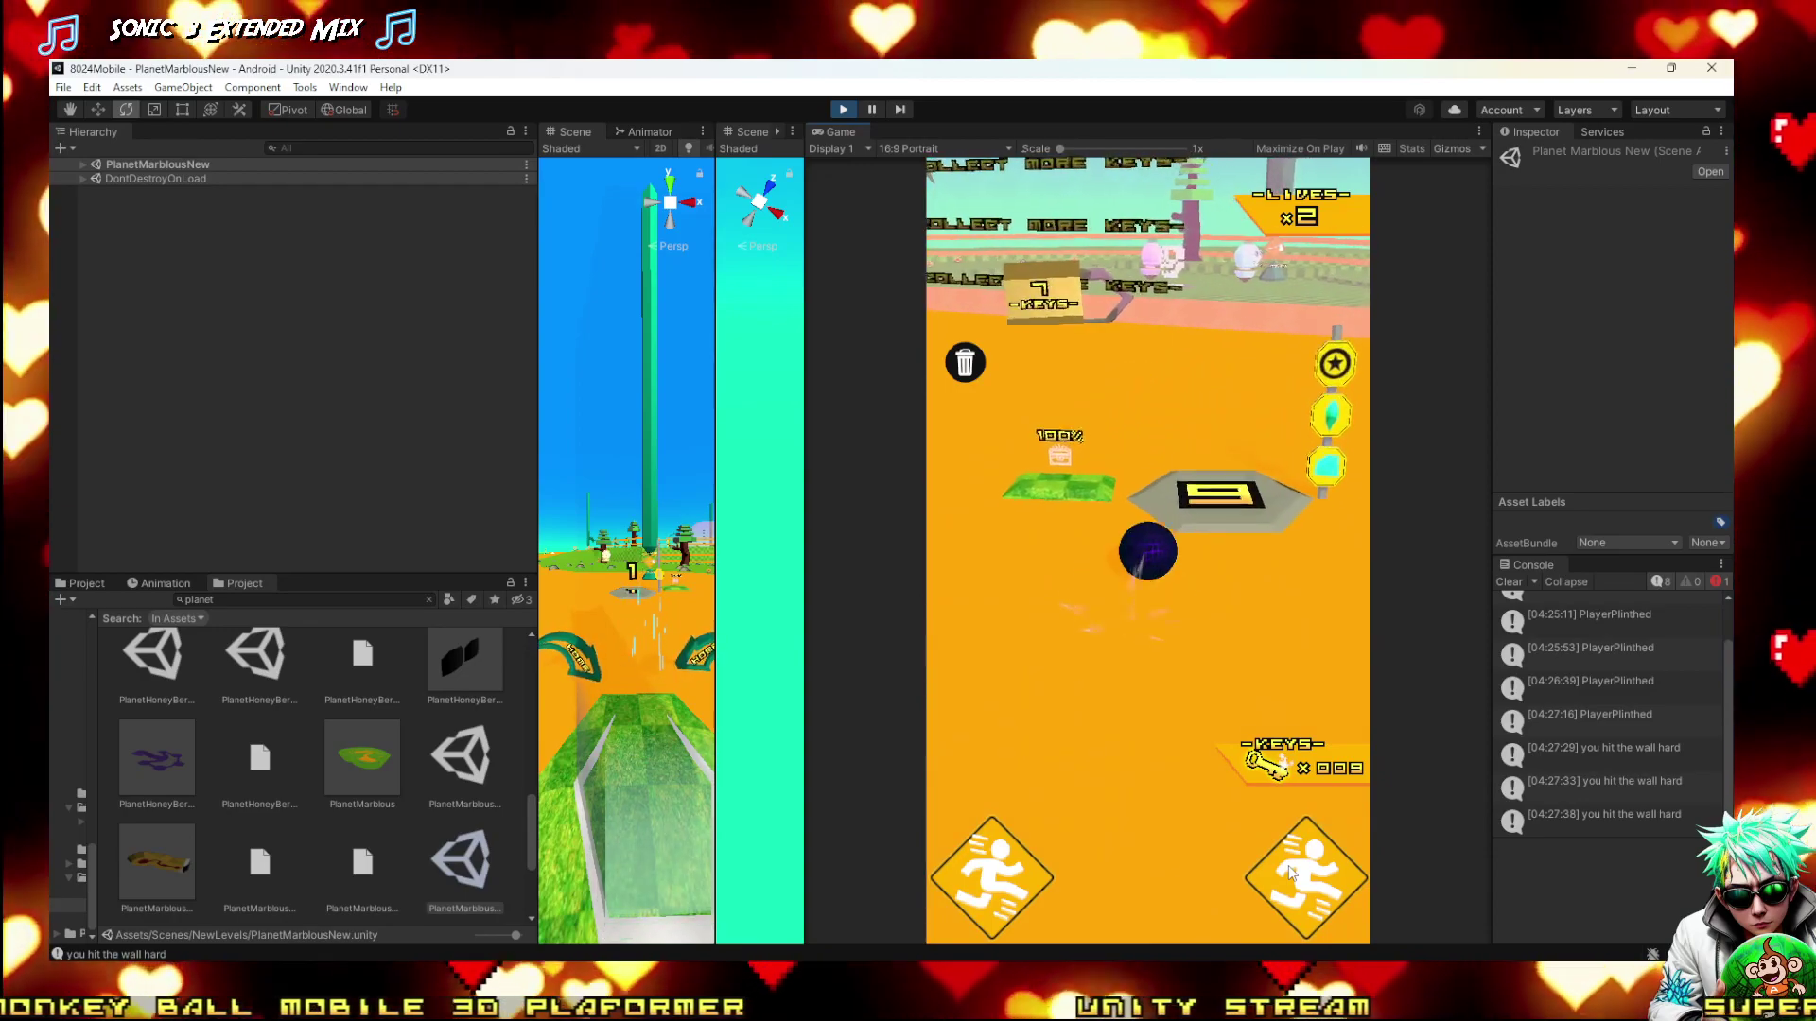
Clear level 9 on the retry by rolling forward onto the platform, then return to the hub
{"action": "left_click", "coordinate": [1108, 835]}
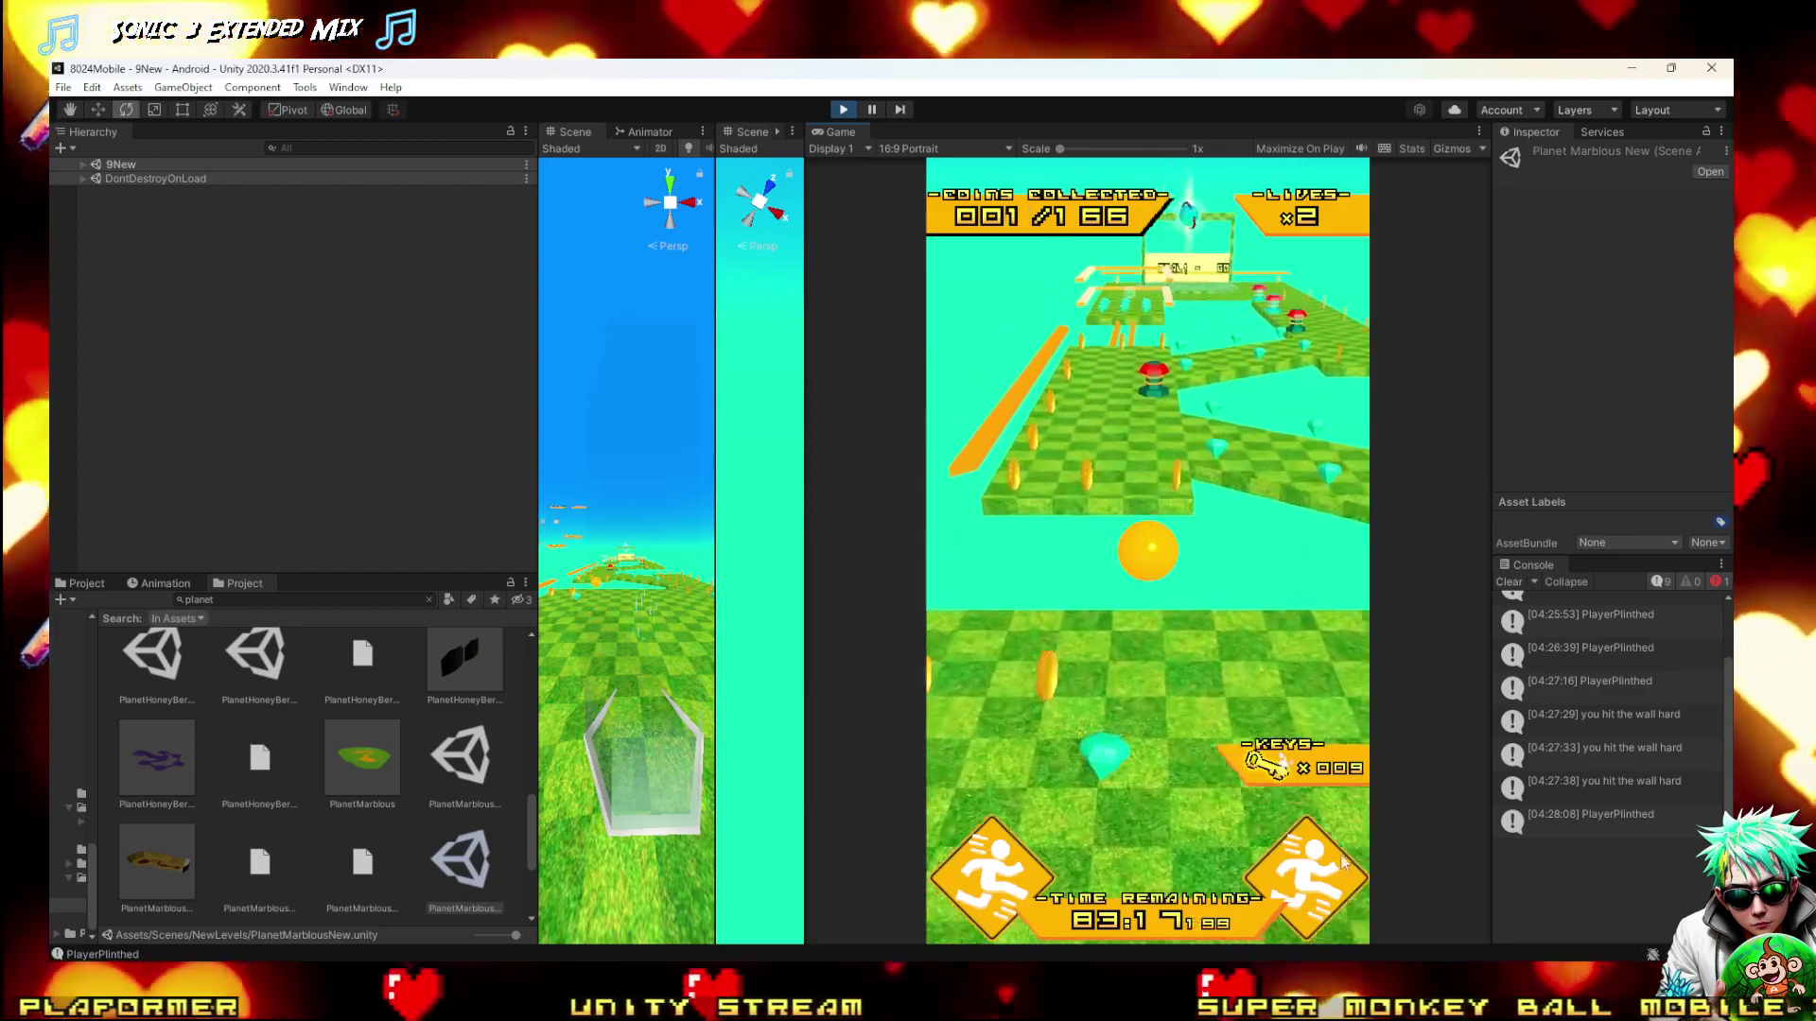
{"action": "left_click", "coordinate": [1339, 864]}
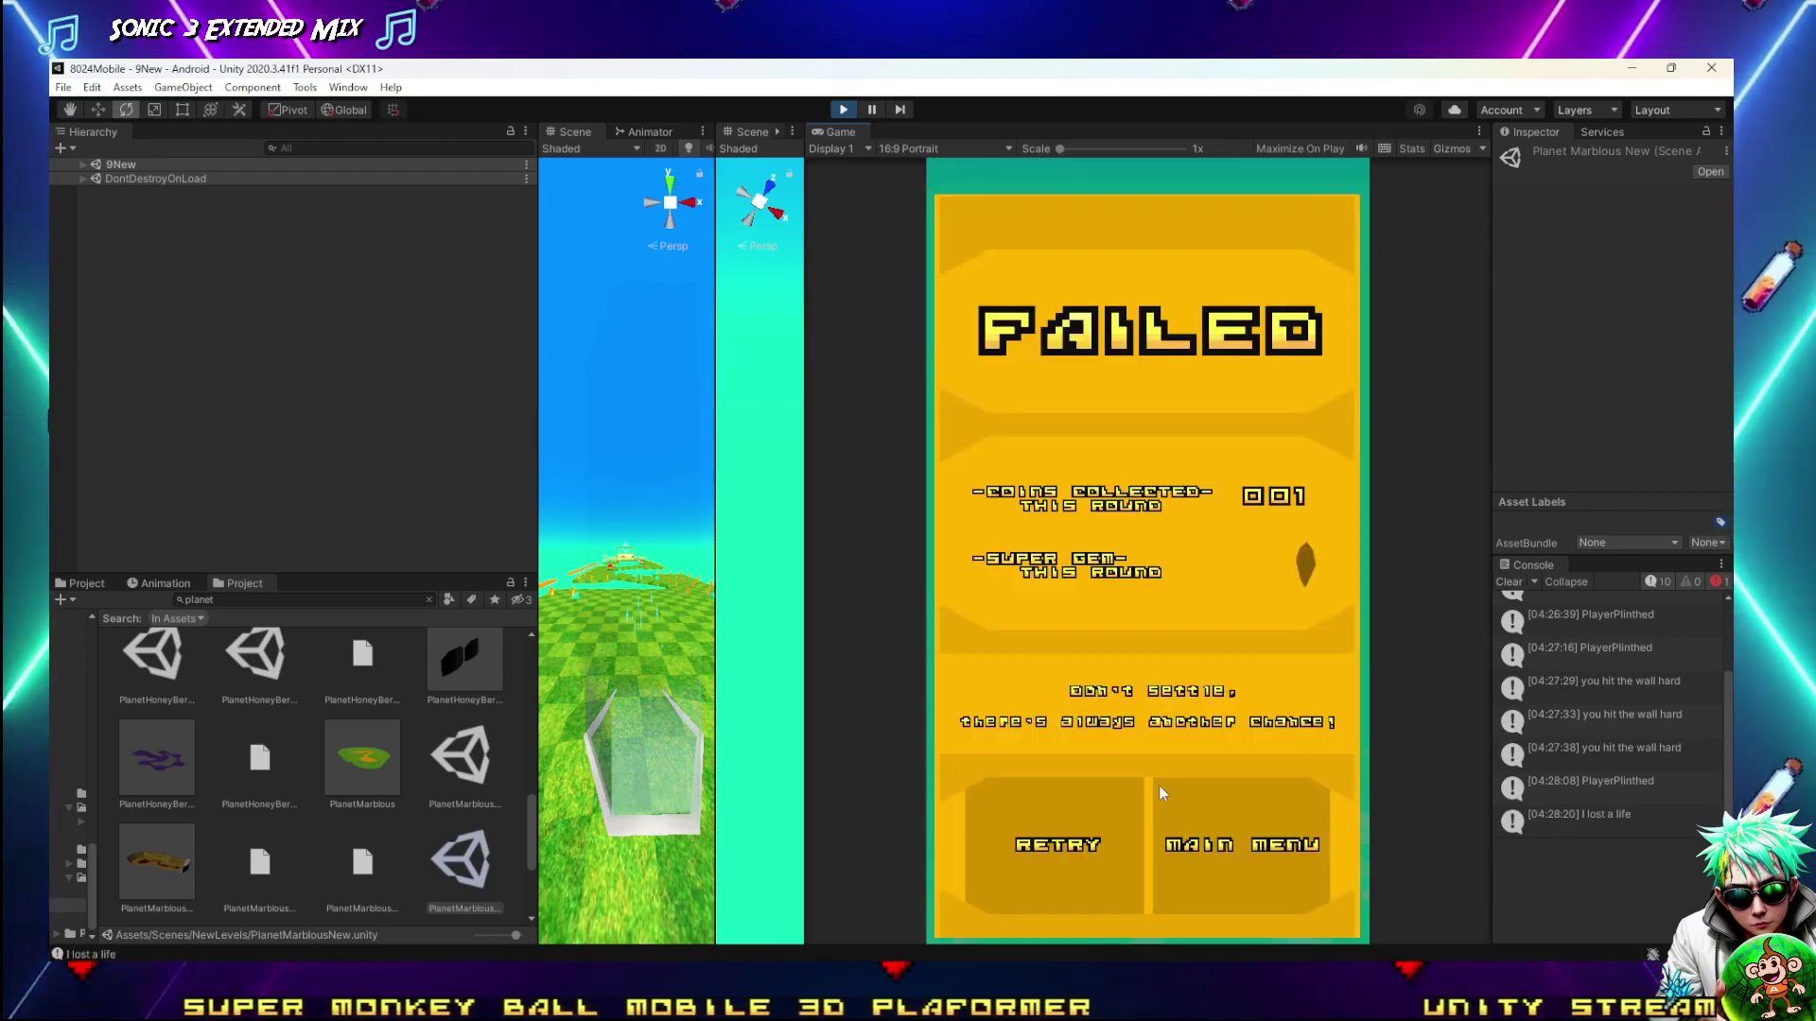
{"action": "left_click", "coordinate": [1115, 875]}
{"action": "key", "text": "Up"}
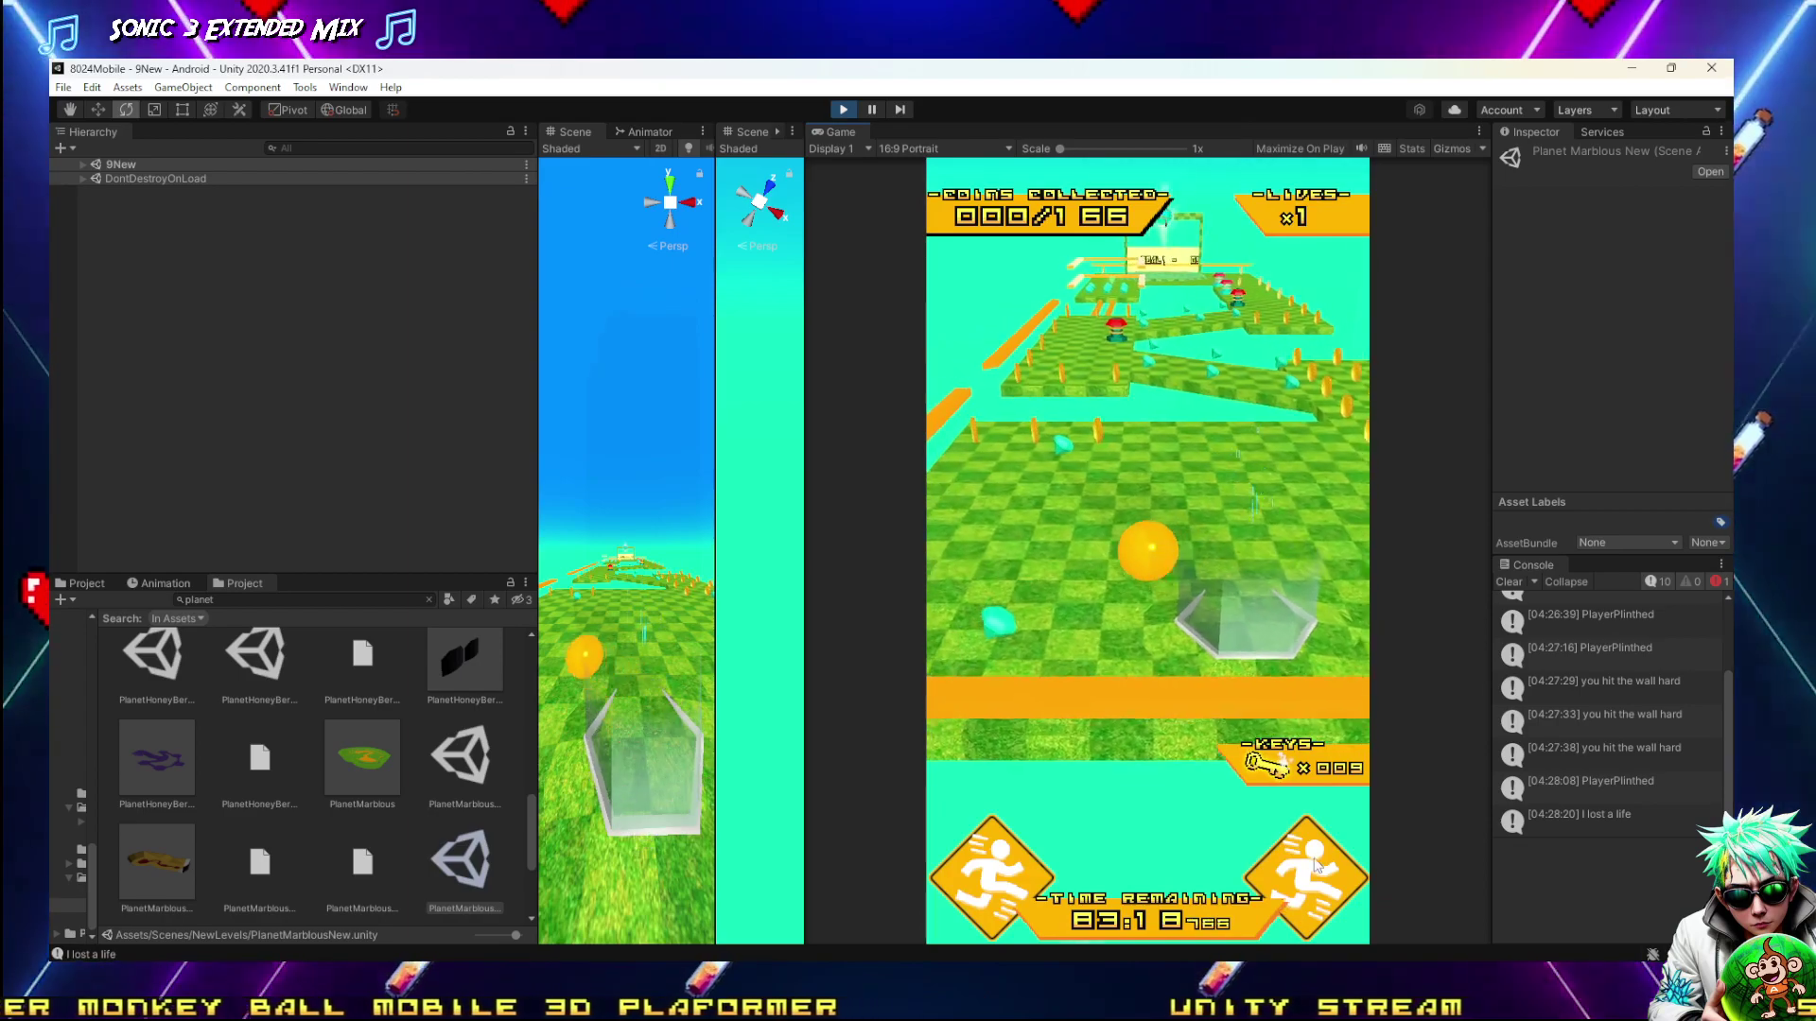
{"action": "key", "text": "Up"}
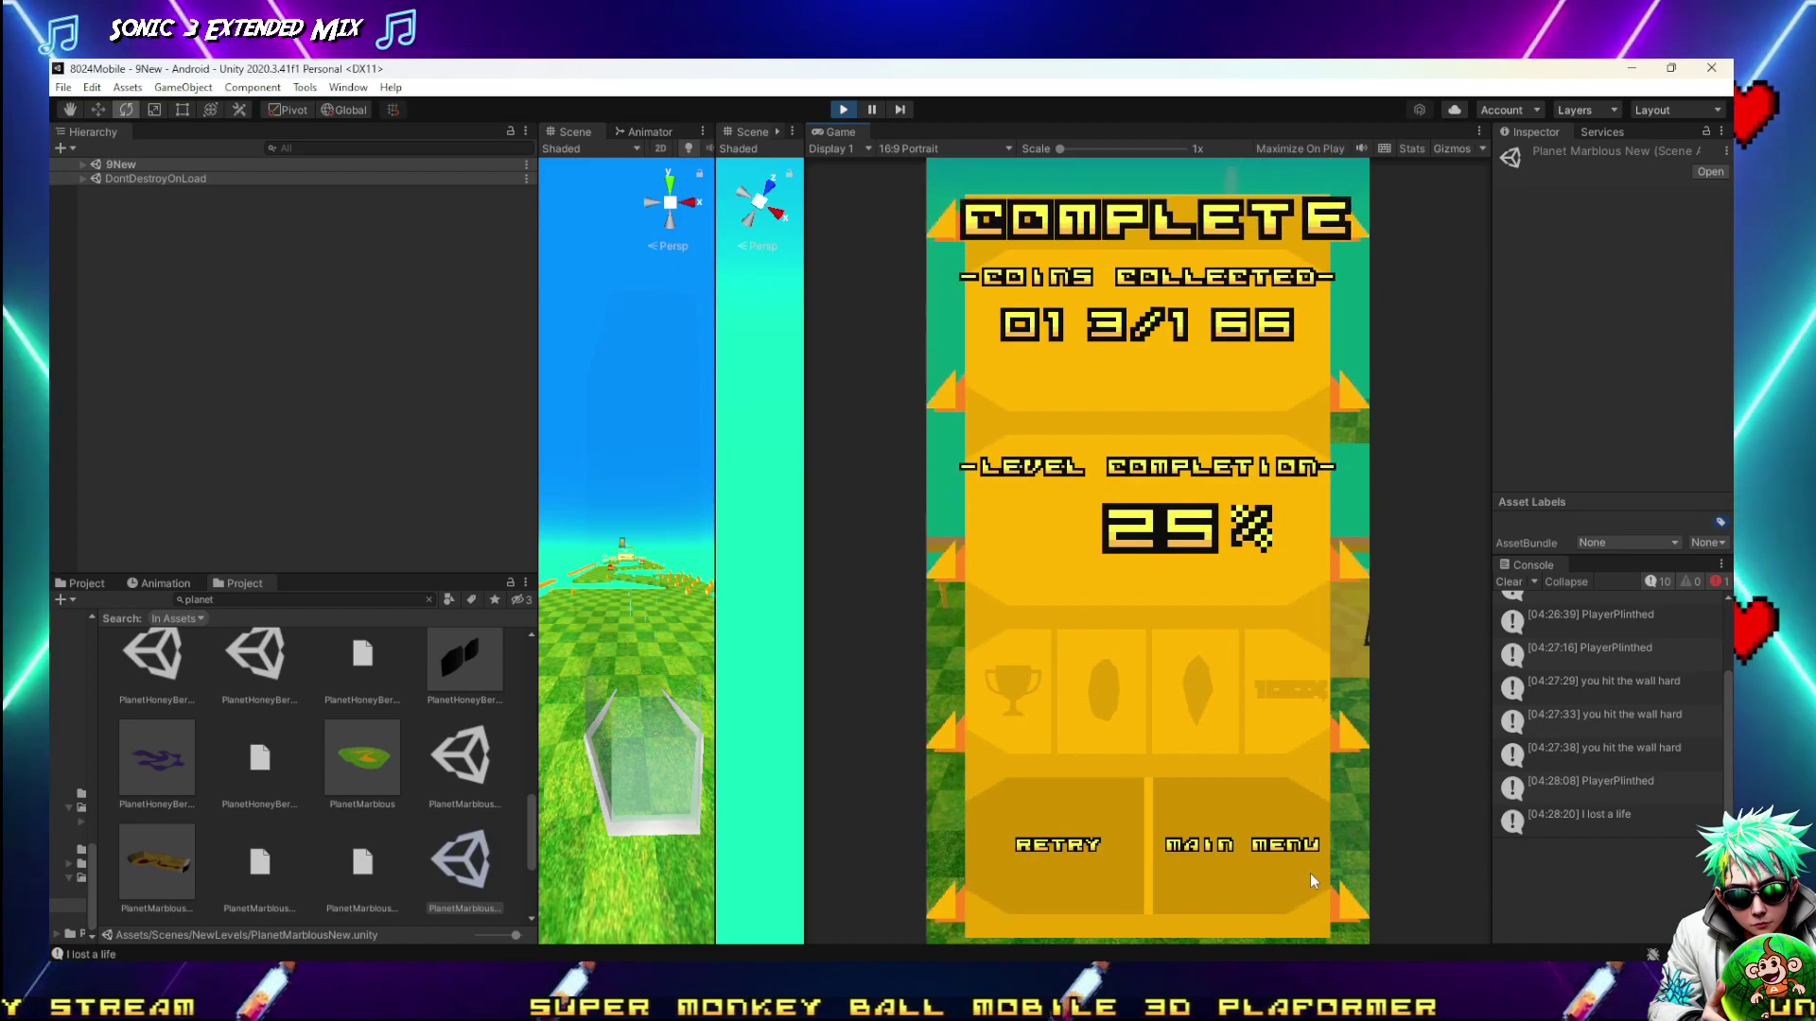
{"action": "left_click", "coordinate": [1229, 881]}
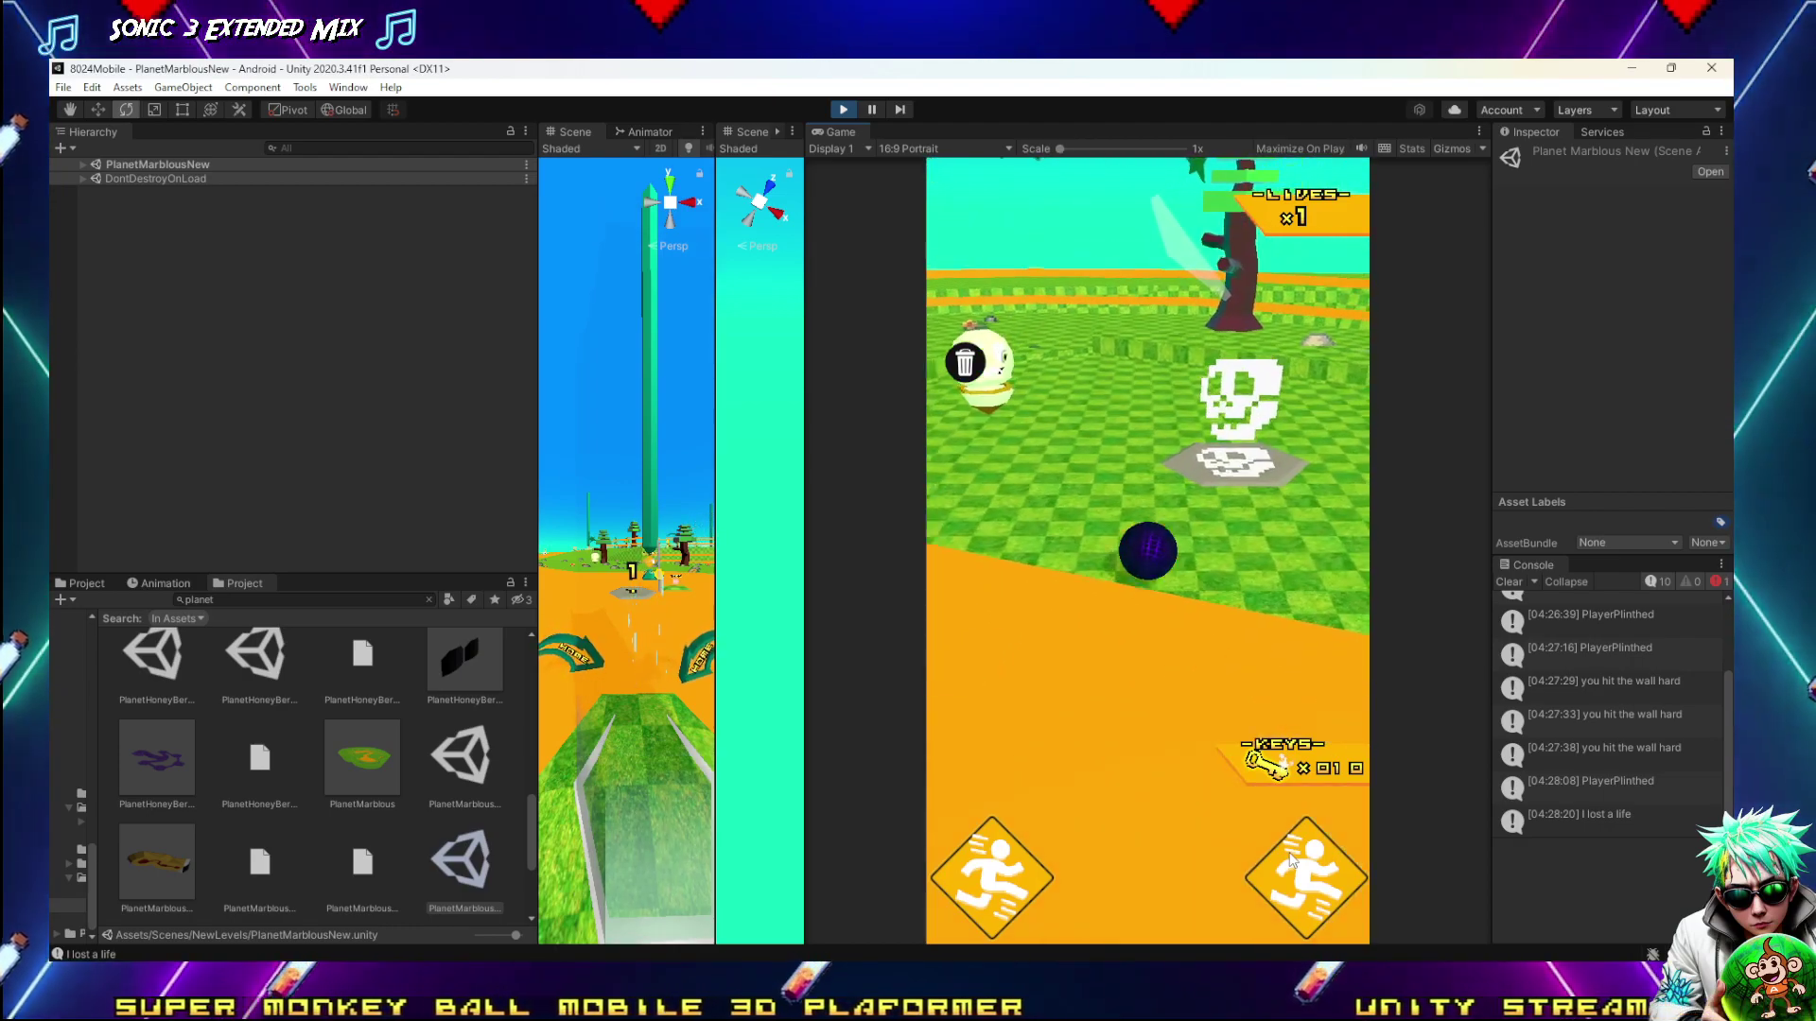
Play the Planet Marblous boss level to its goal and continue to Select World
{"action": "left_click", "coordinate": [1209, 889]}
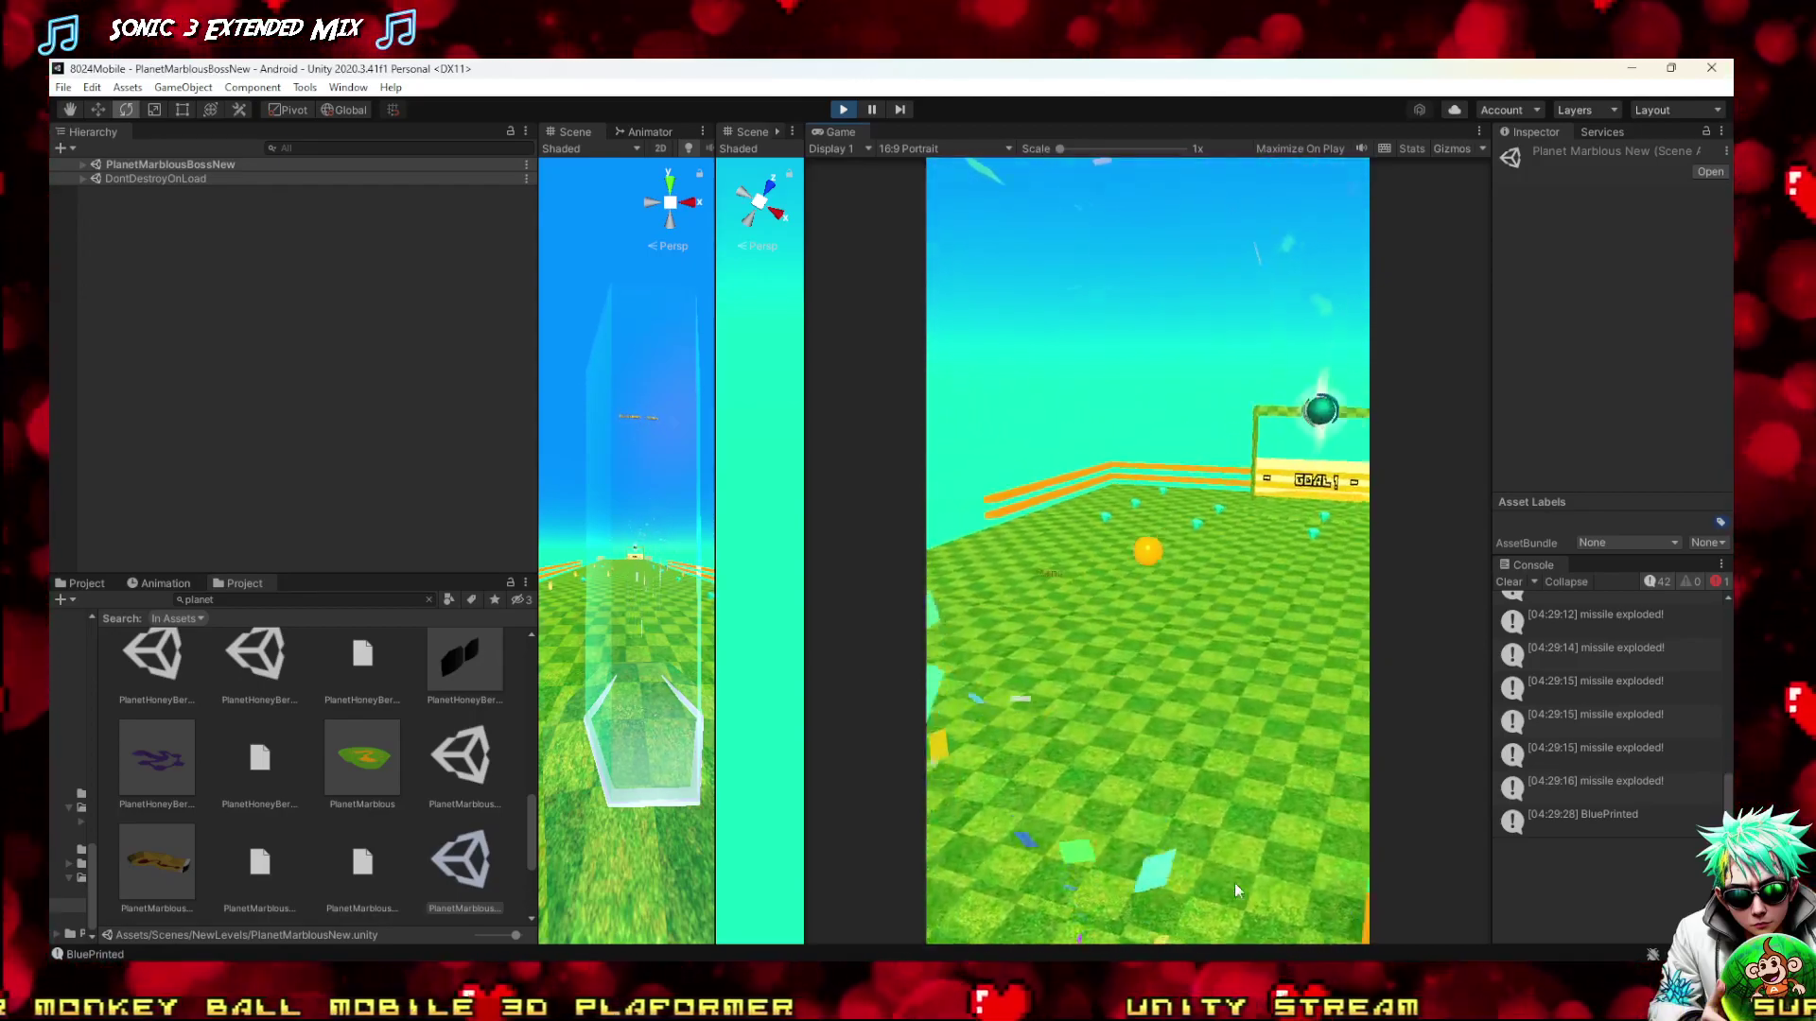
{"action": "left_click", "coordinate": [1229, 853]}
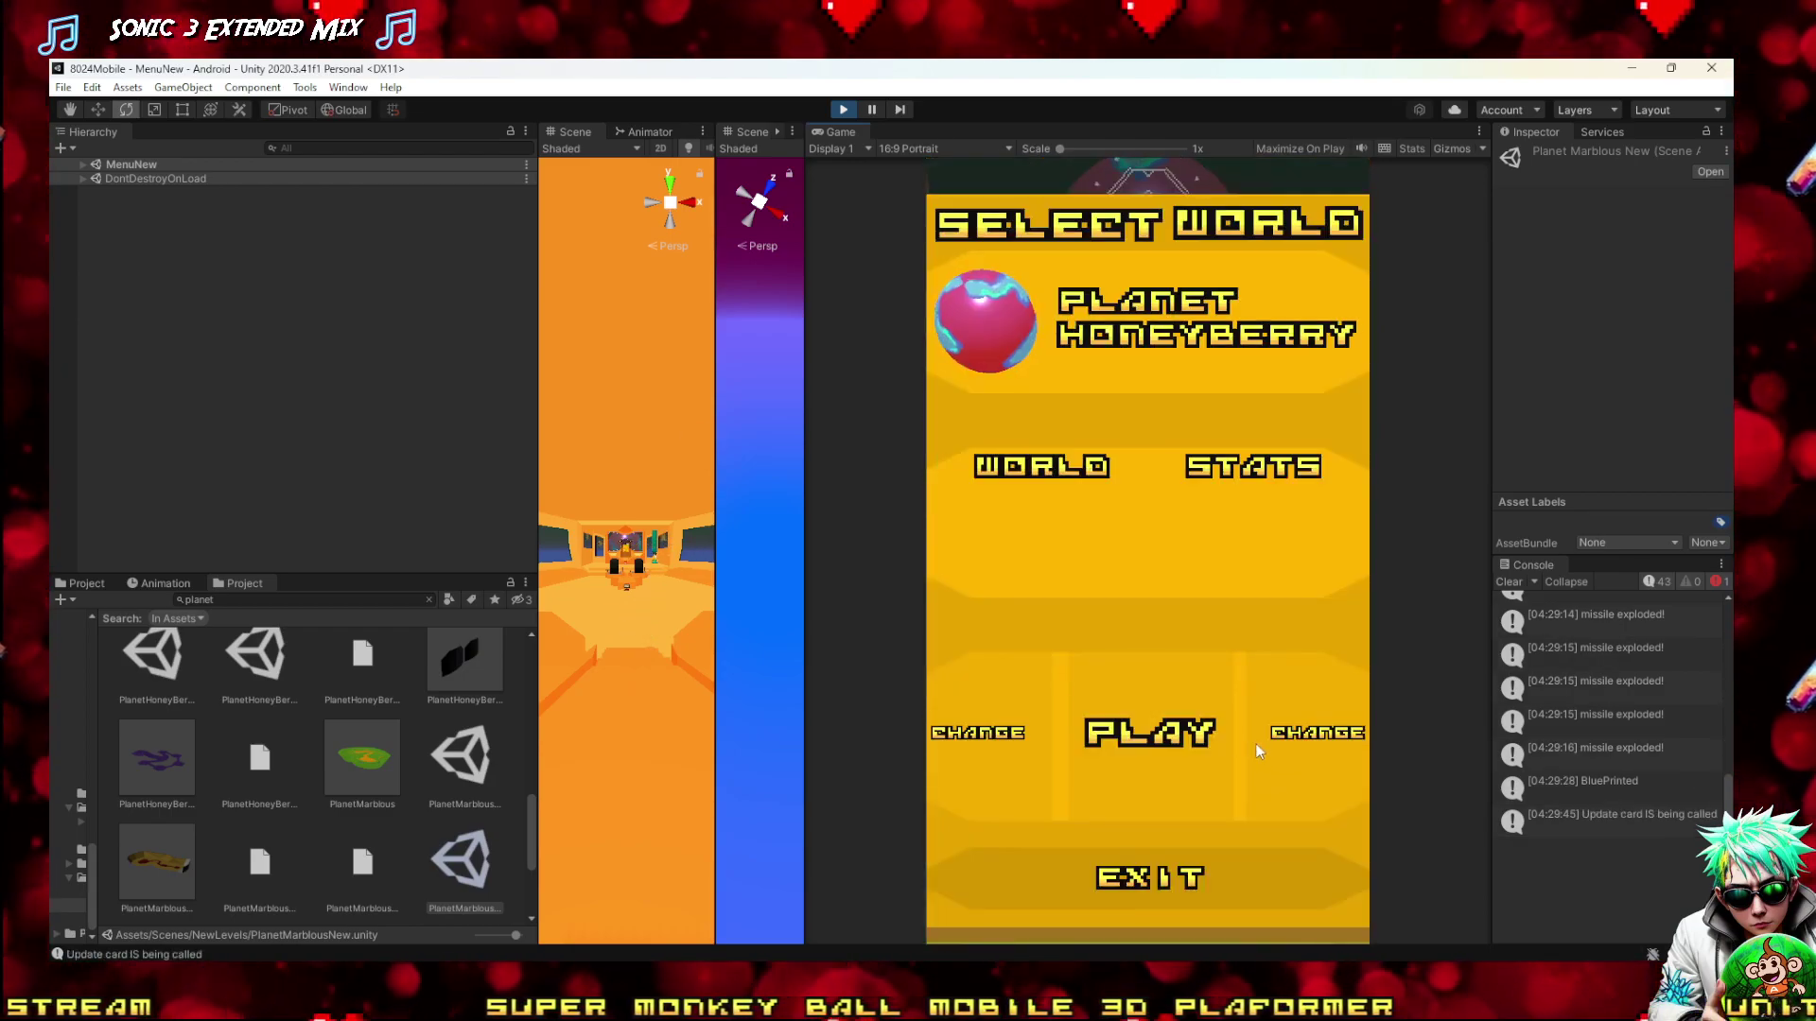
Enter Planet Honeyberry and start level 12, rolling forward onto the rail
{"action": "left_click", "coordinate": [1196, 768]}
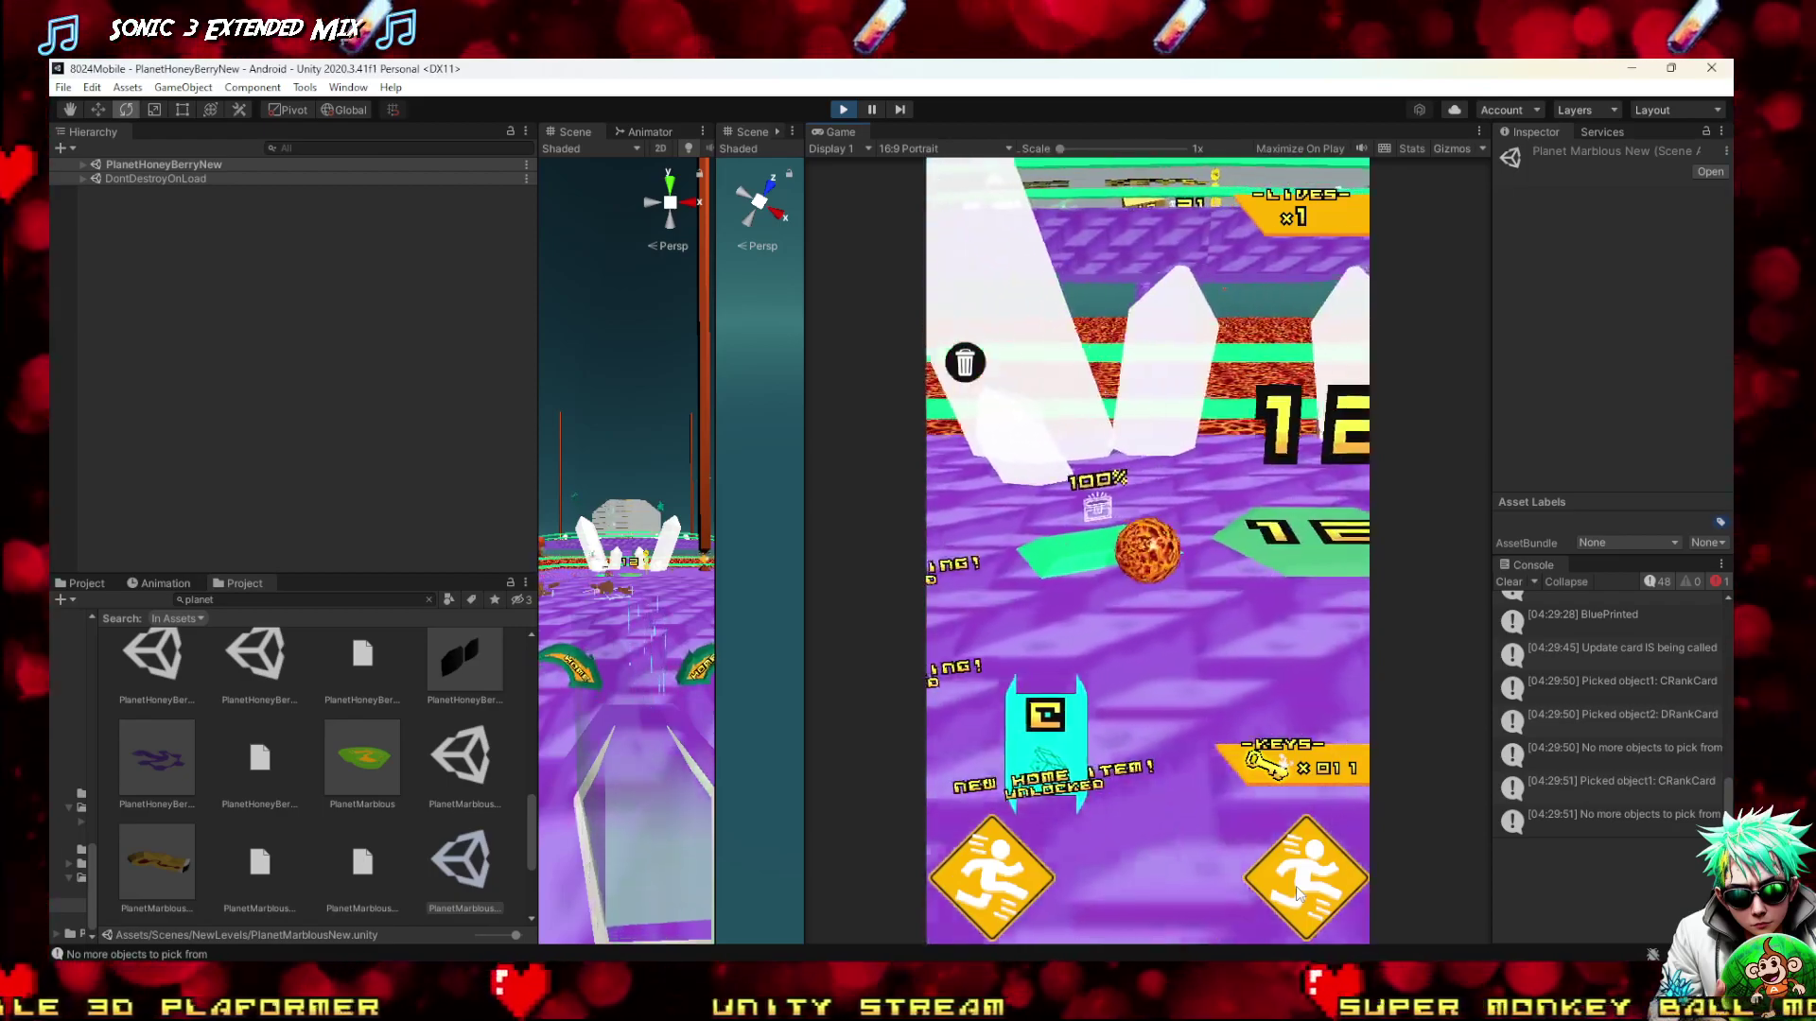
{"action": "left_click", "coordinate": [1274, 877]}
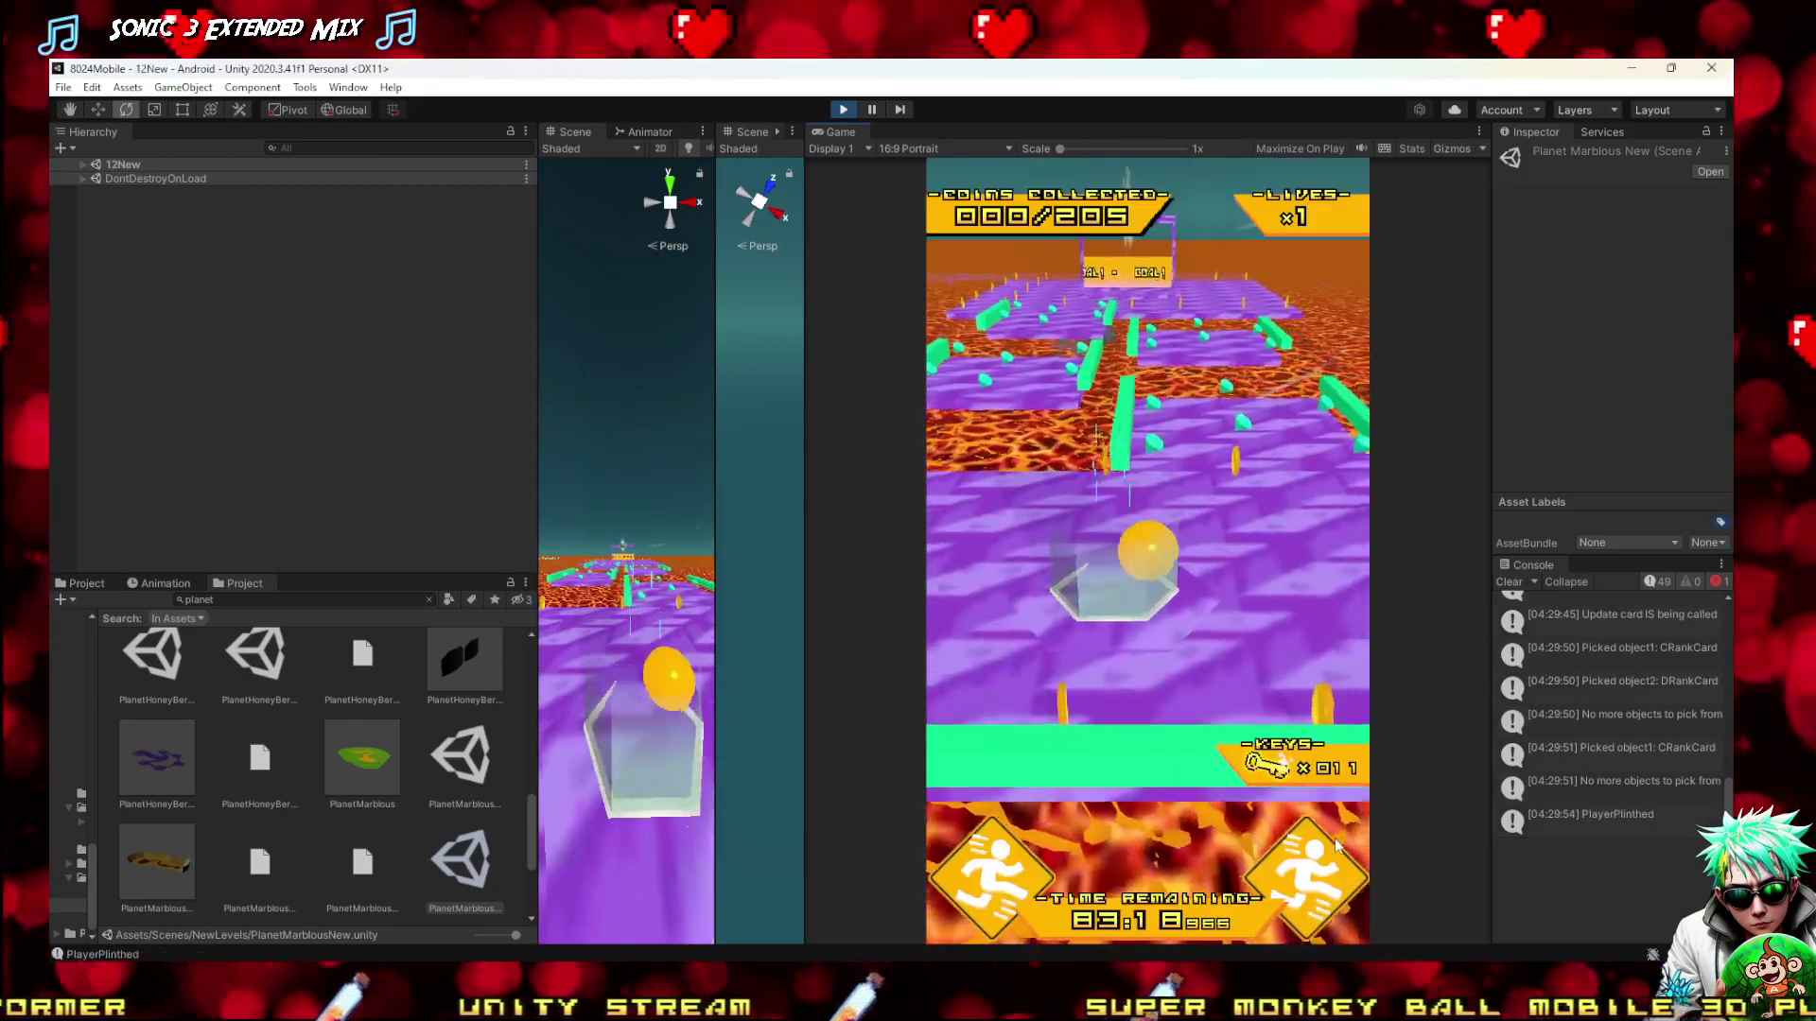
{"action": "key", "text": "Up"}
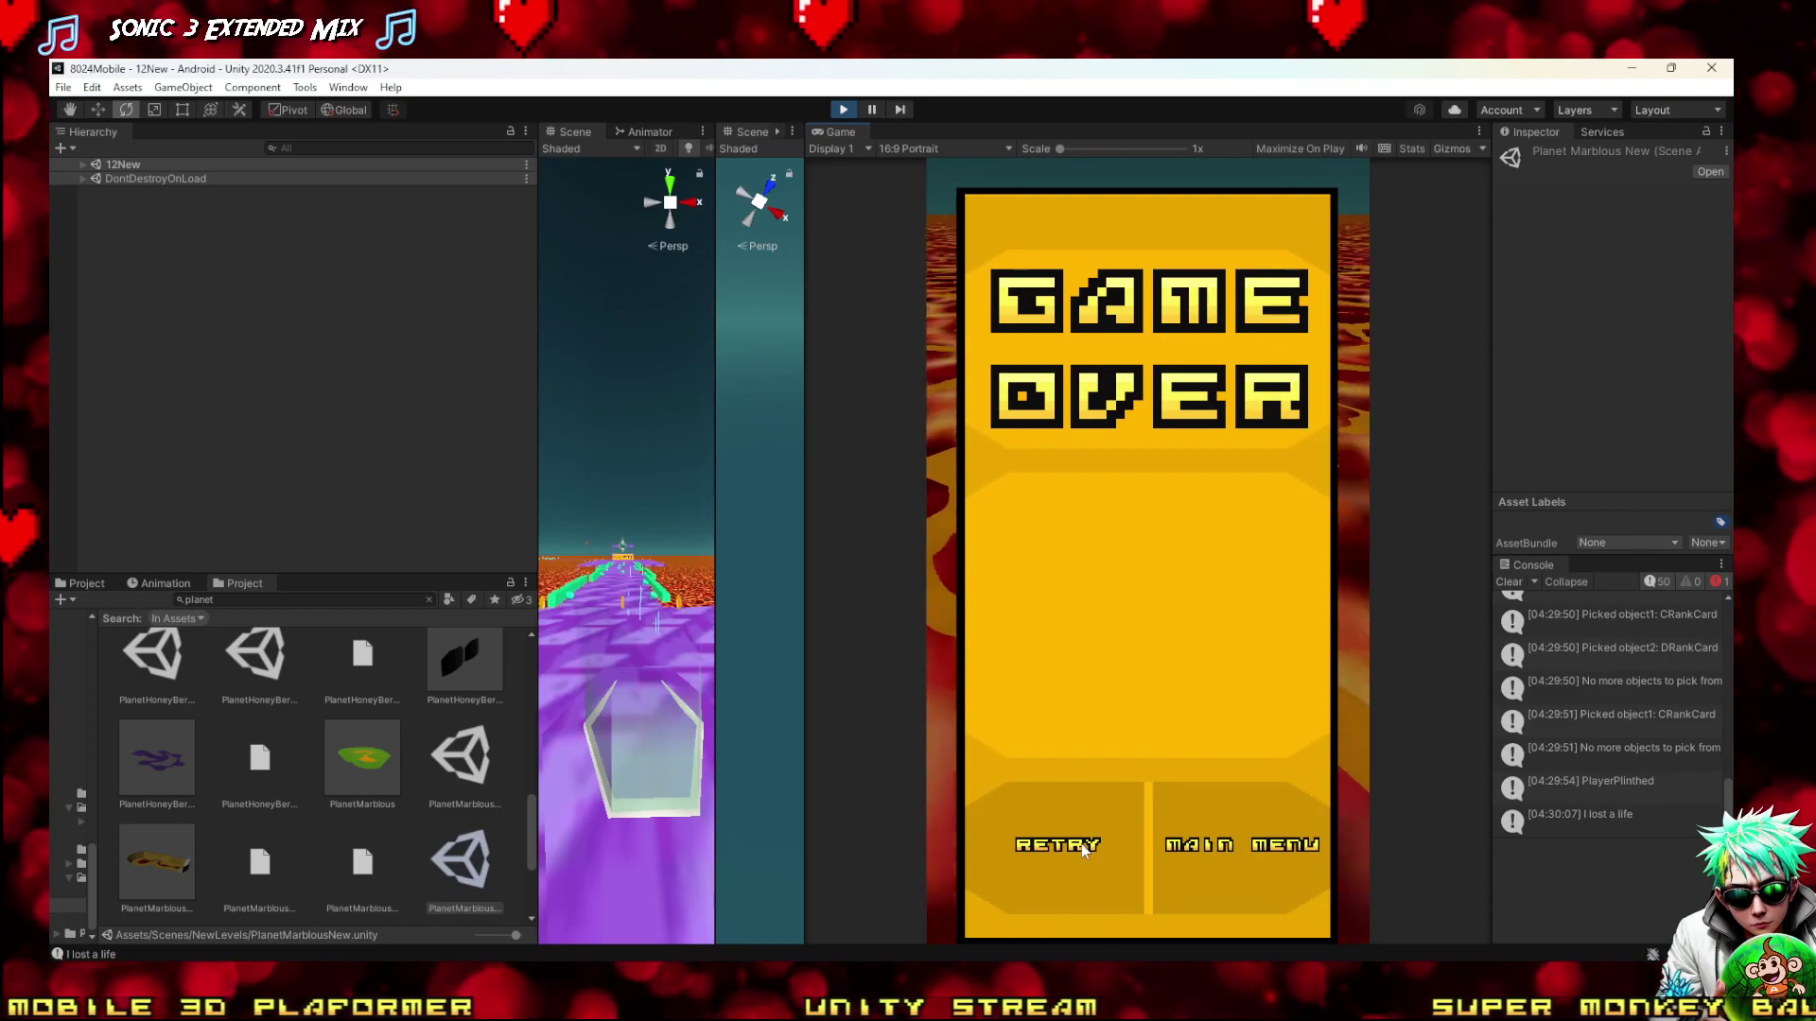
Retry level 12 after the game over and roll forward collecting coins out over the lava
{"action": "left_click", "coordinate": [1081, 843]}
{"action": "key", "text": "Up"}
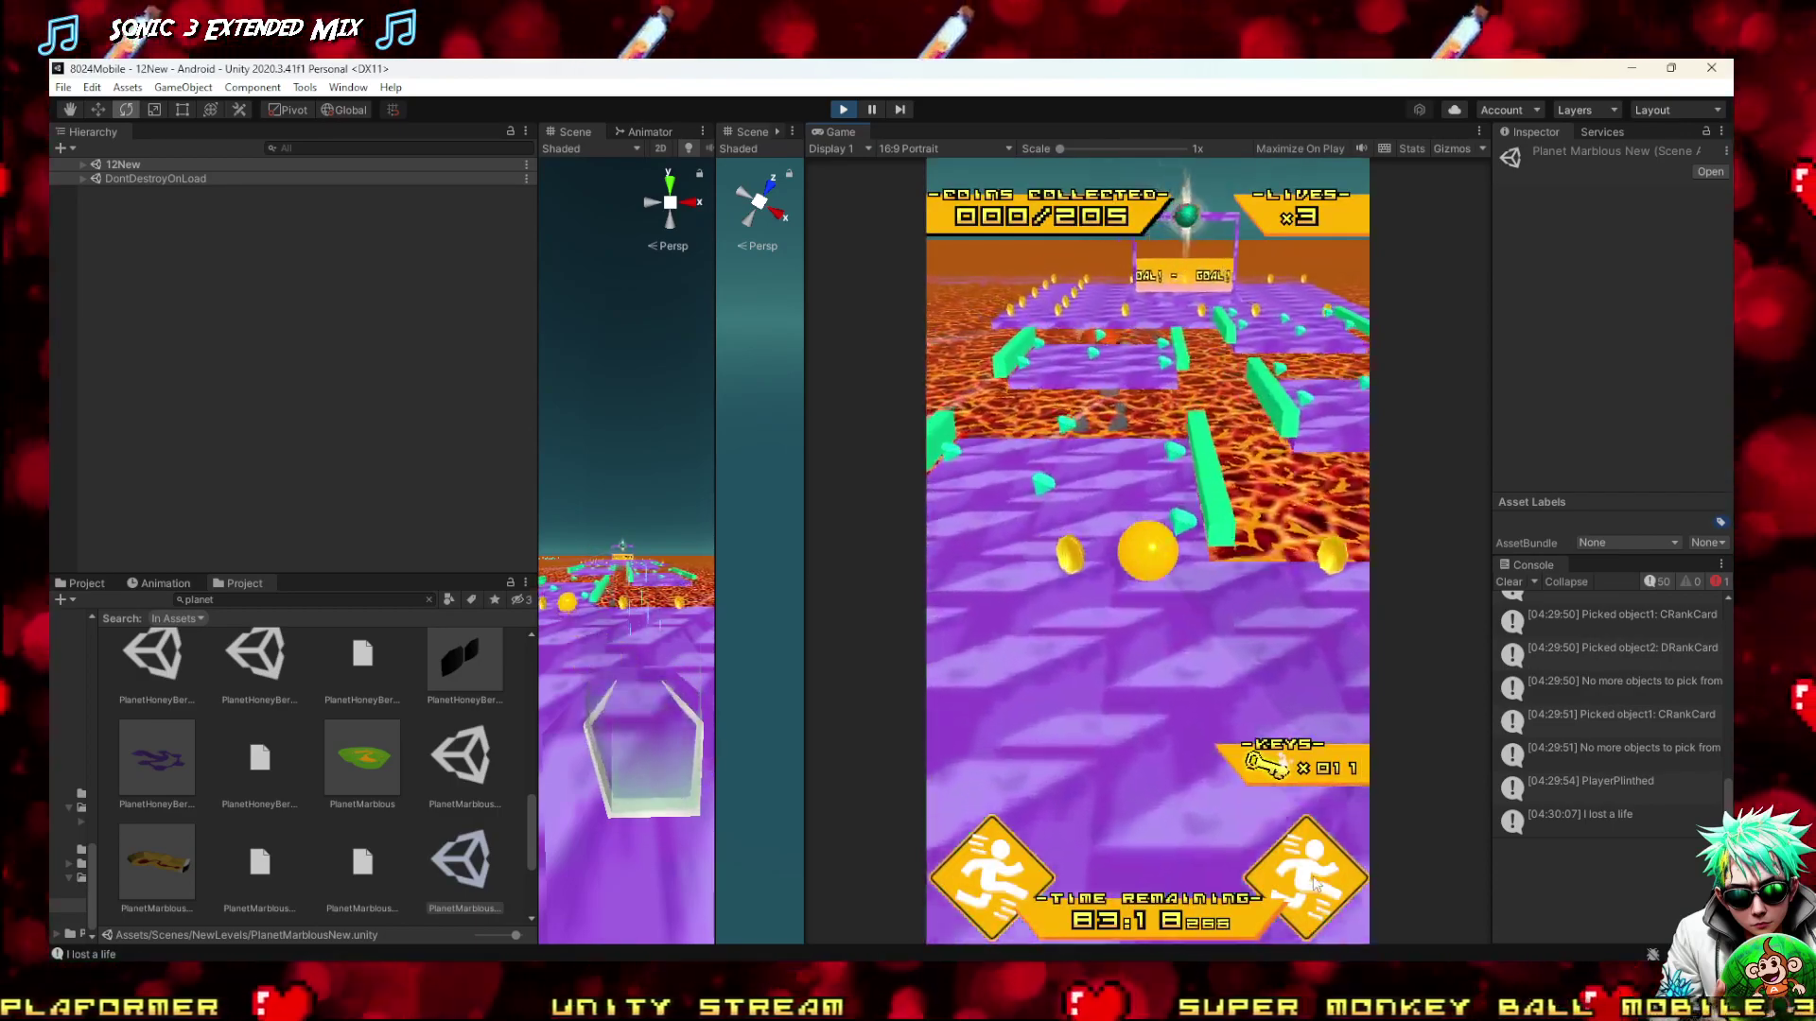
{"action": "key", "text": "Up"}
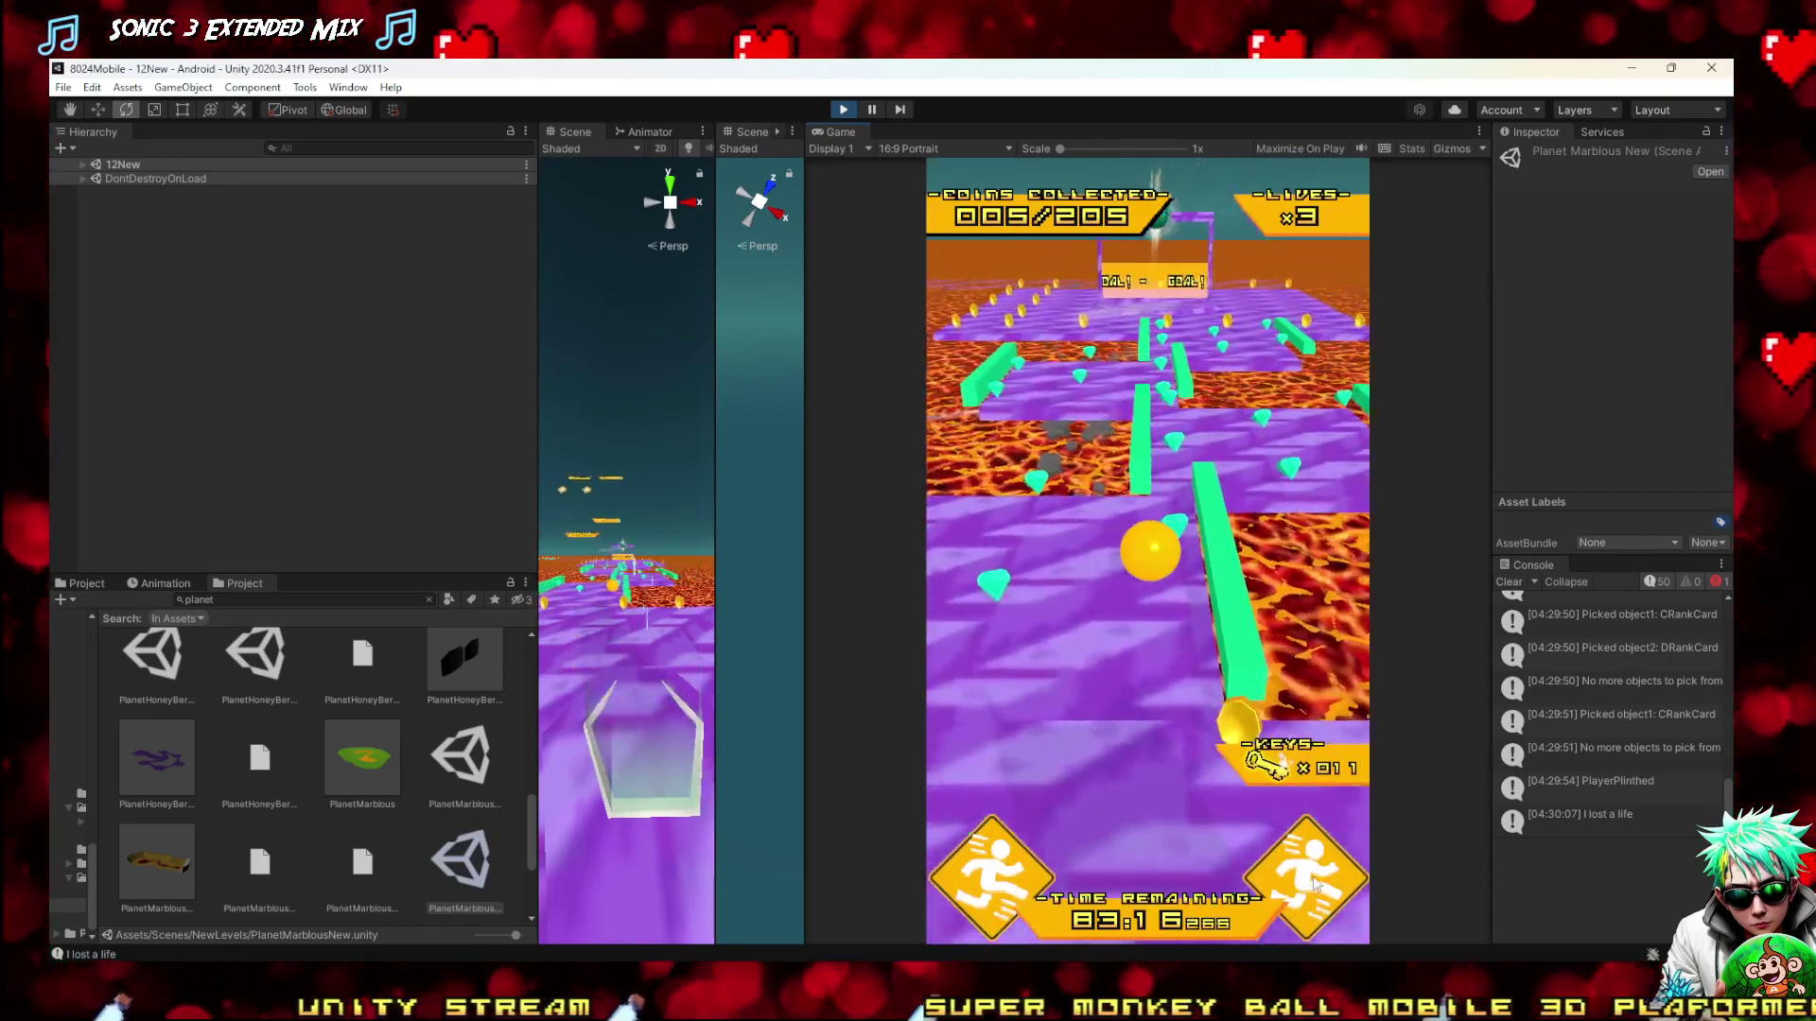
{"action": "key", "text": "Up"}
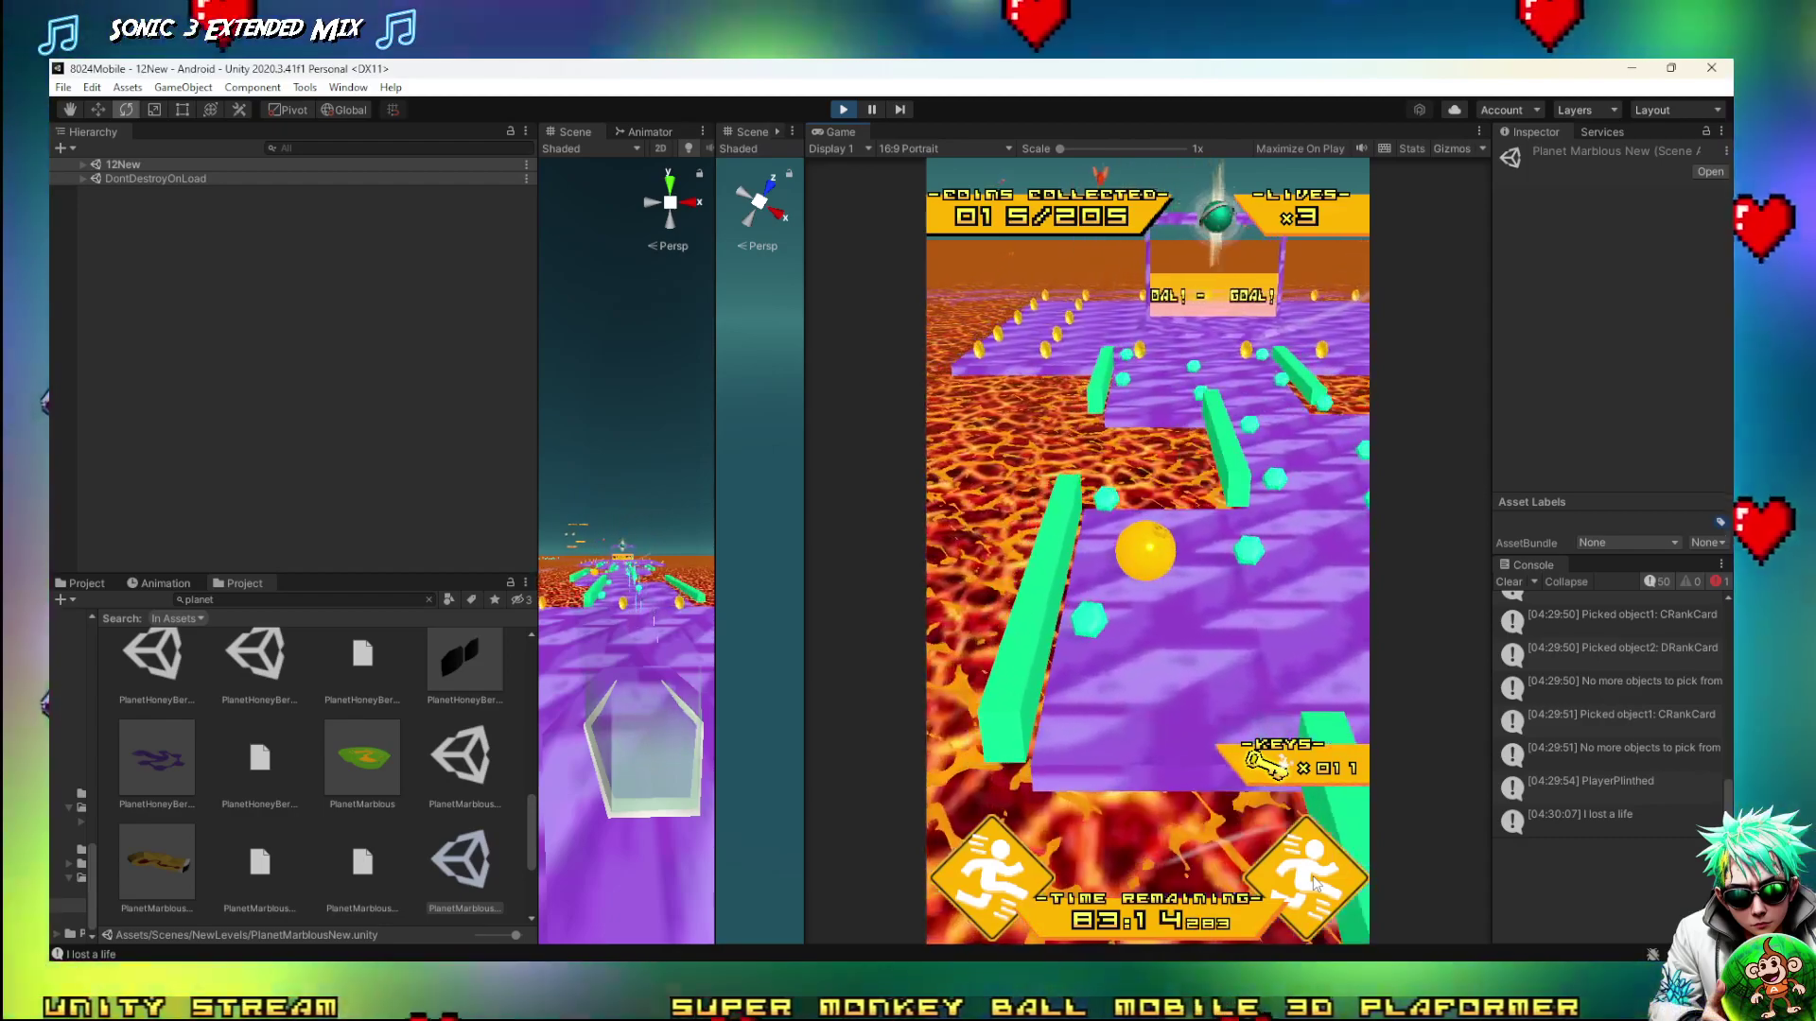
{"action": "key", "text": "Up"}
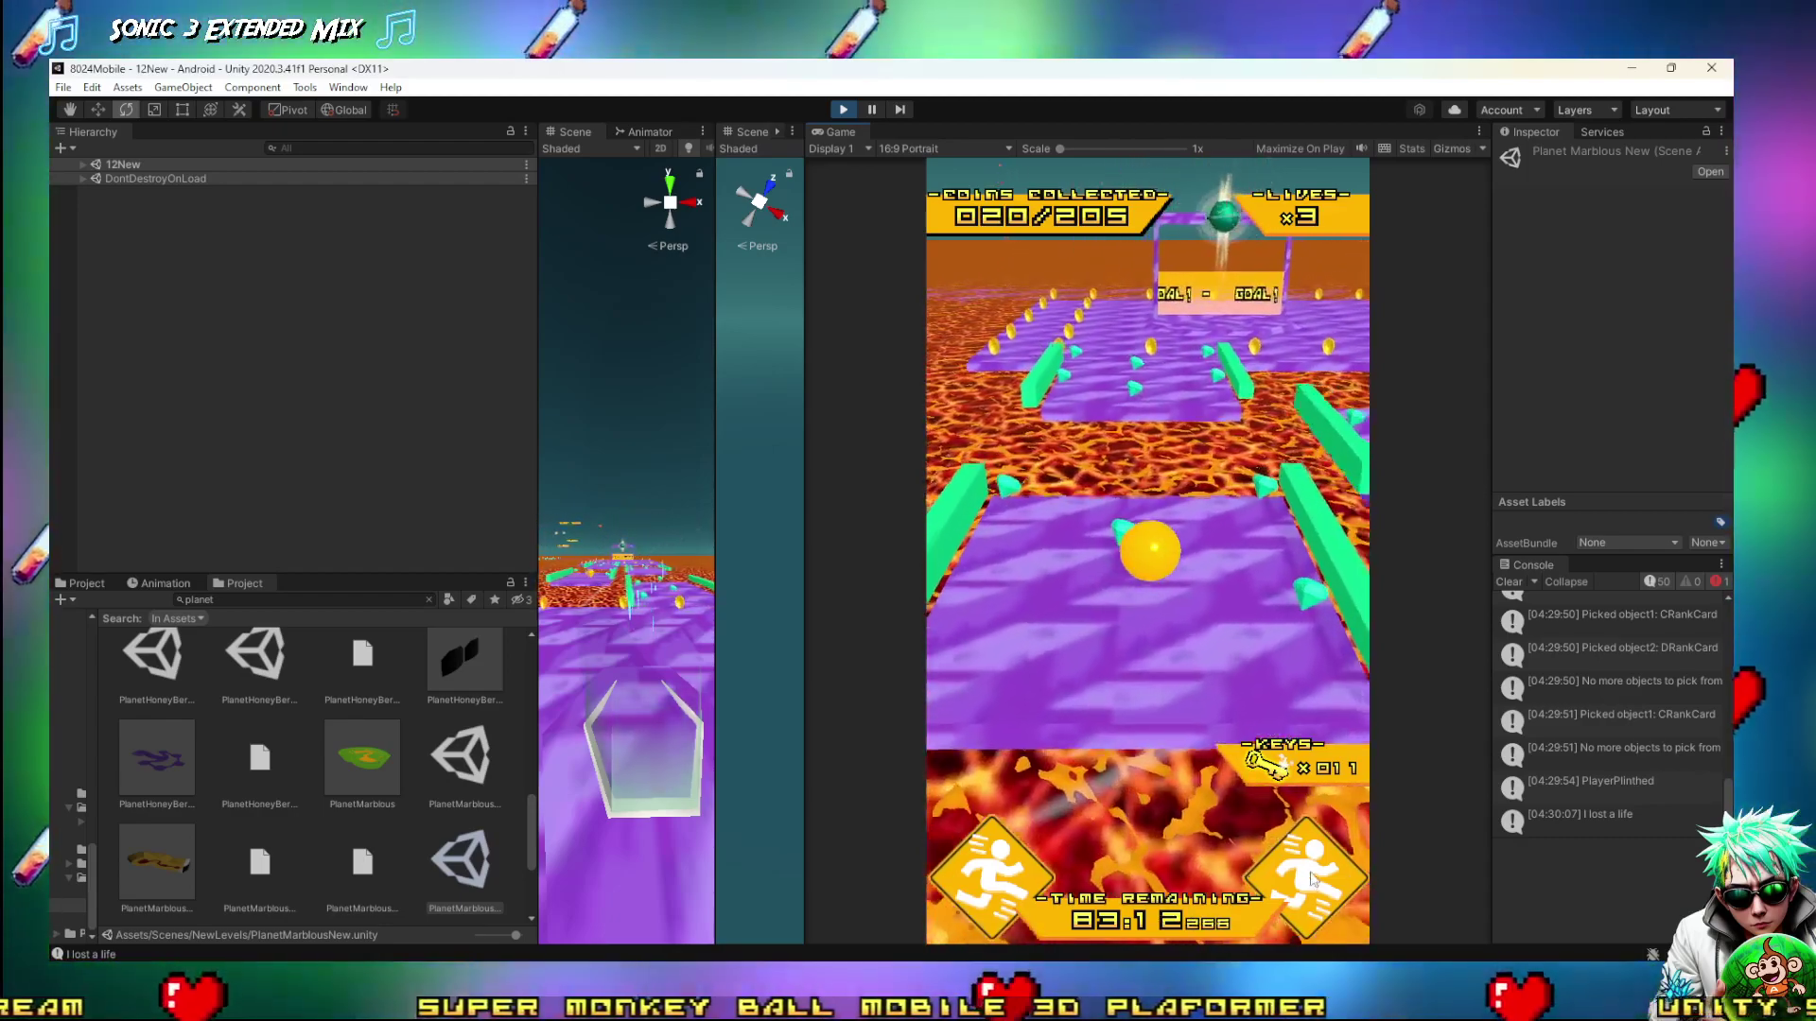
{"action": "key", "text": "Up"}
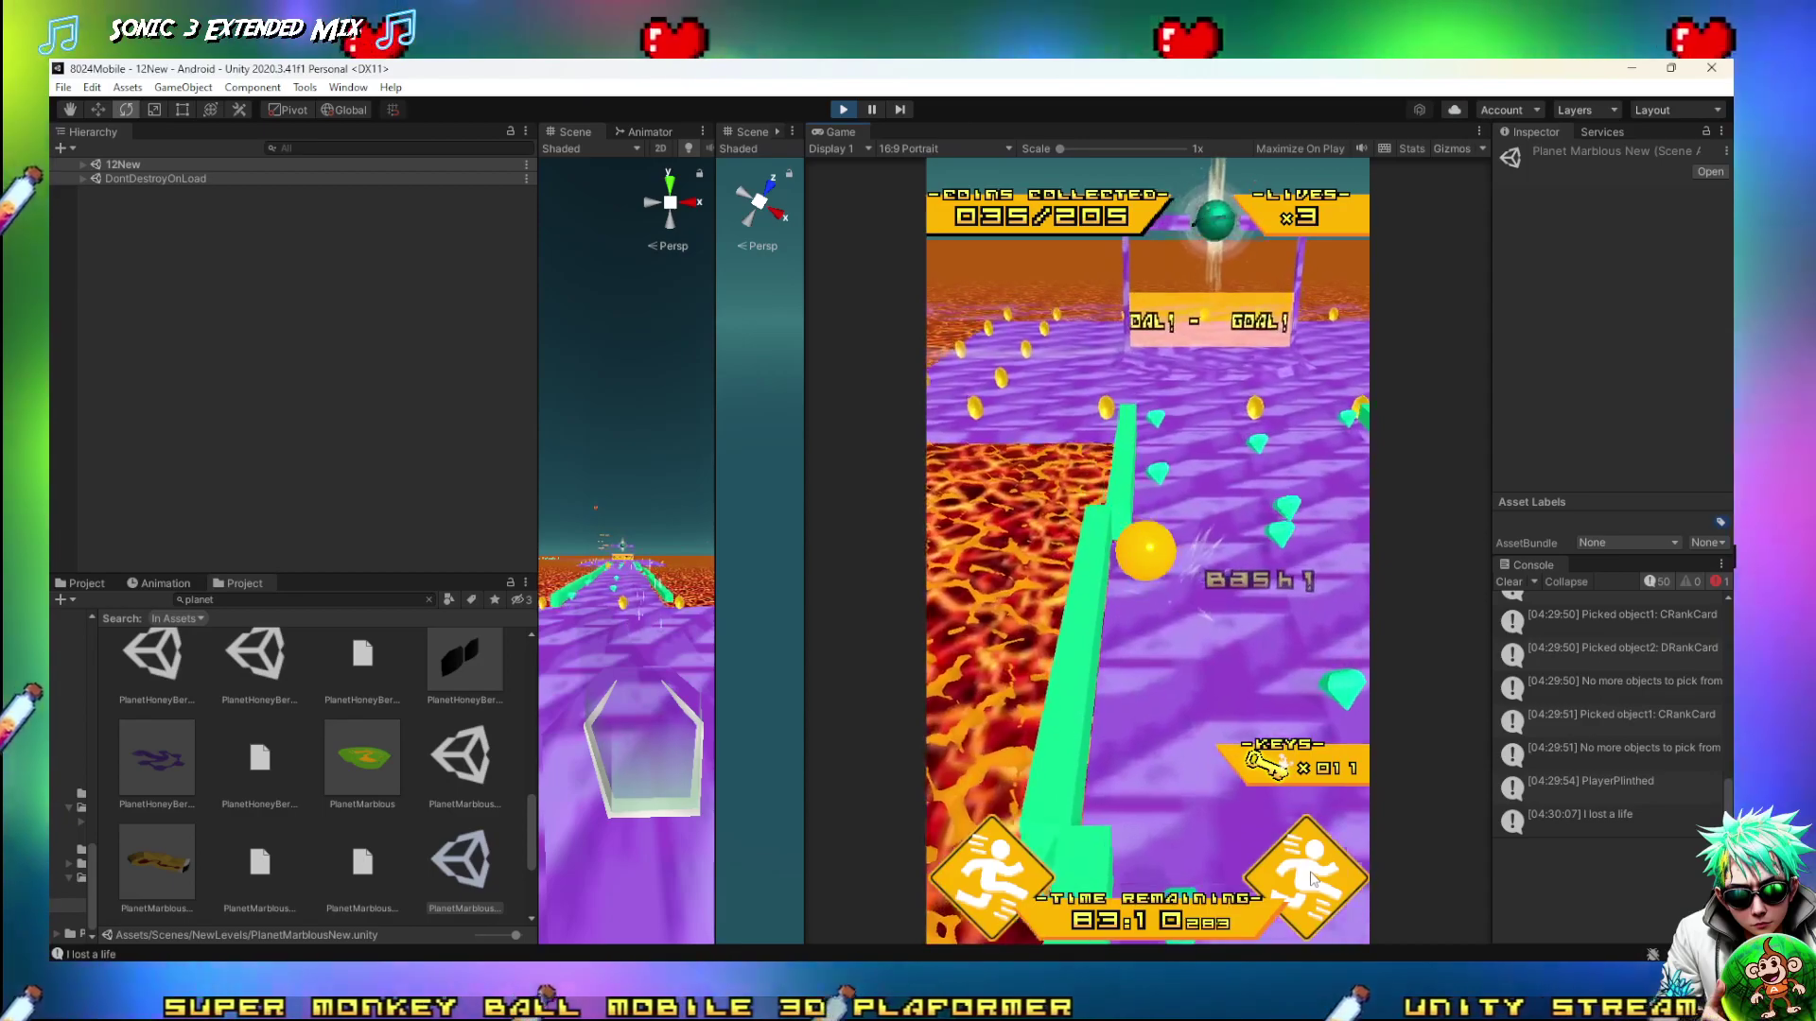
{"action": "key", "text": "Up"}
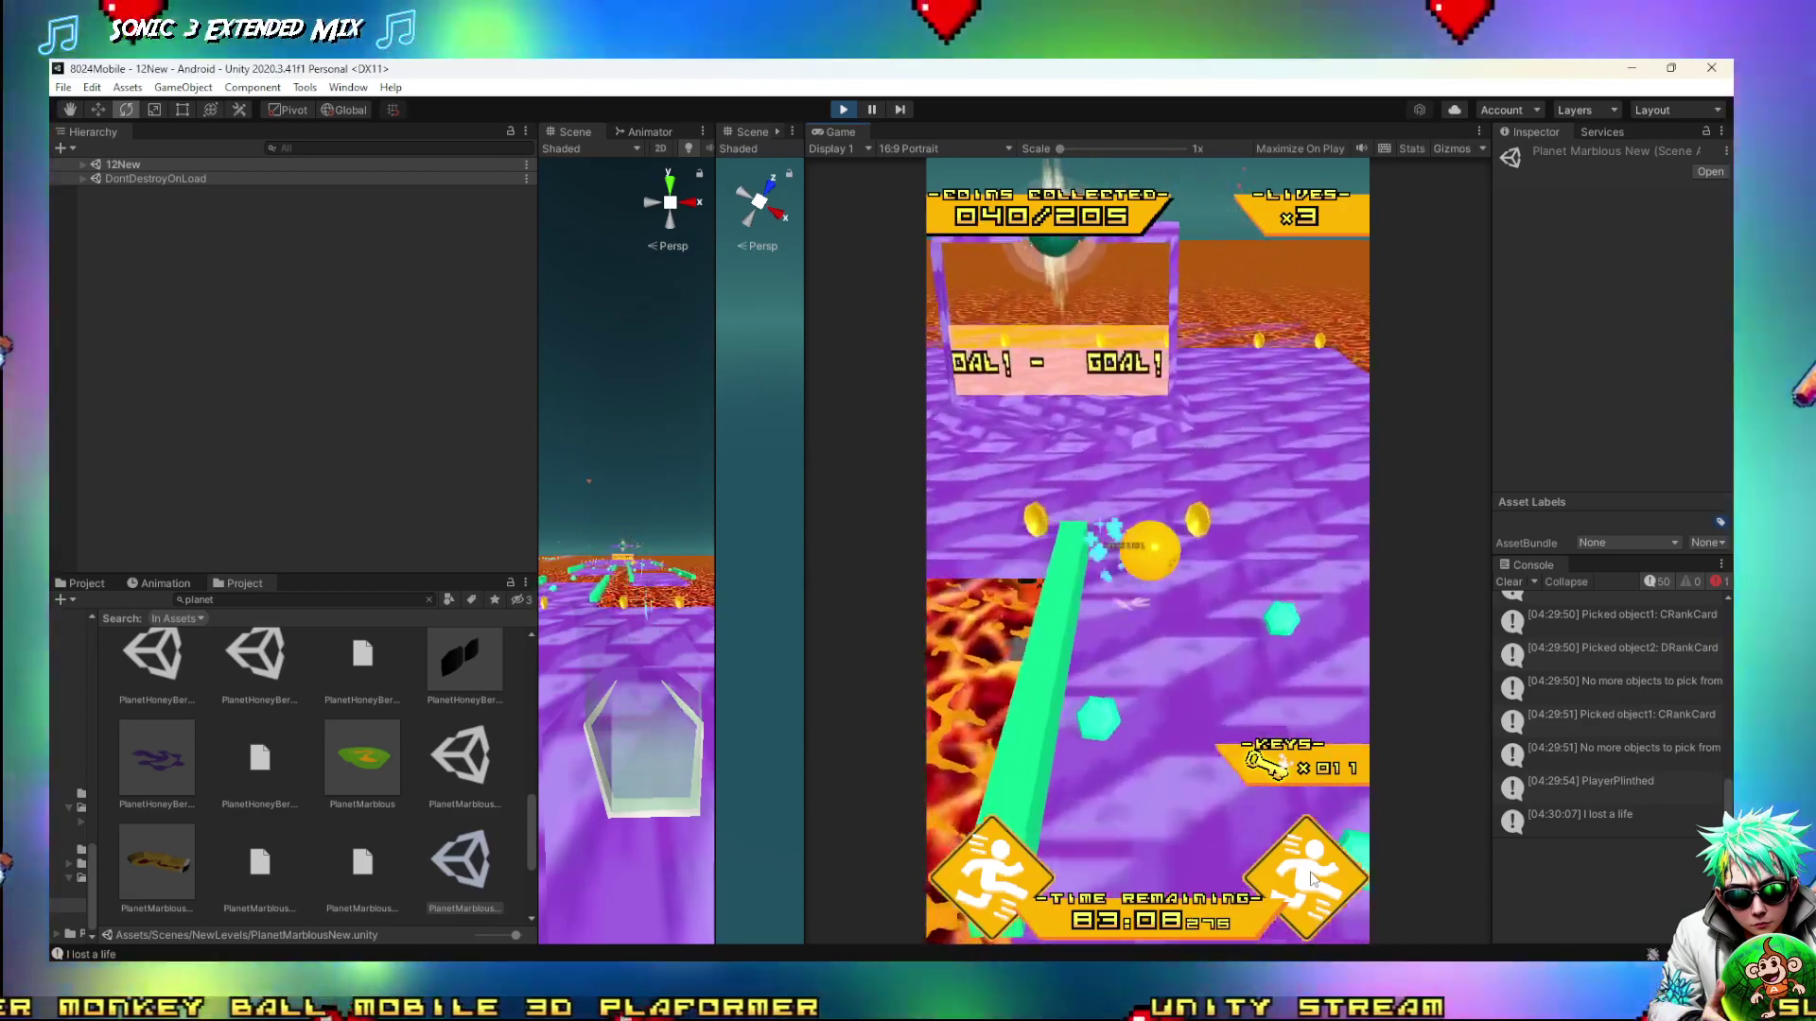
{"action": "key", "text": "Up"}
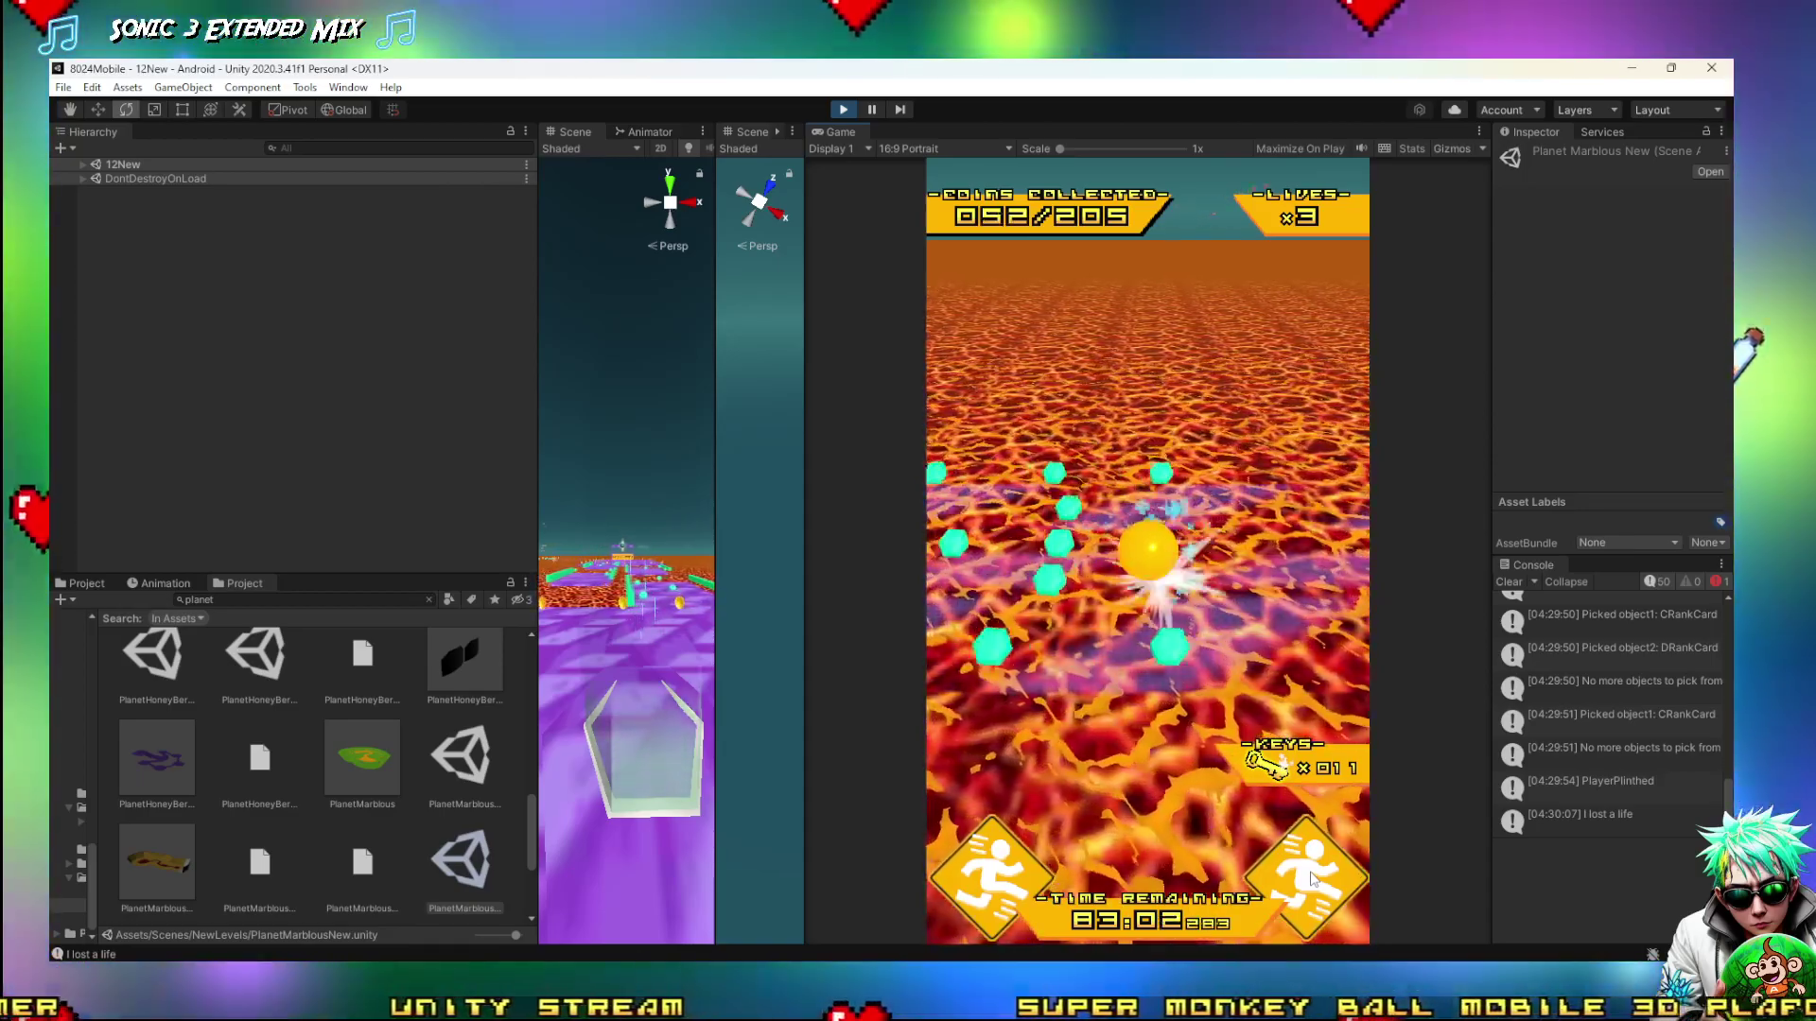
Roll across the purple platforms through the goal gate, then exit the results
{"action": "key", "text": "Up"}
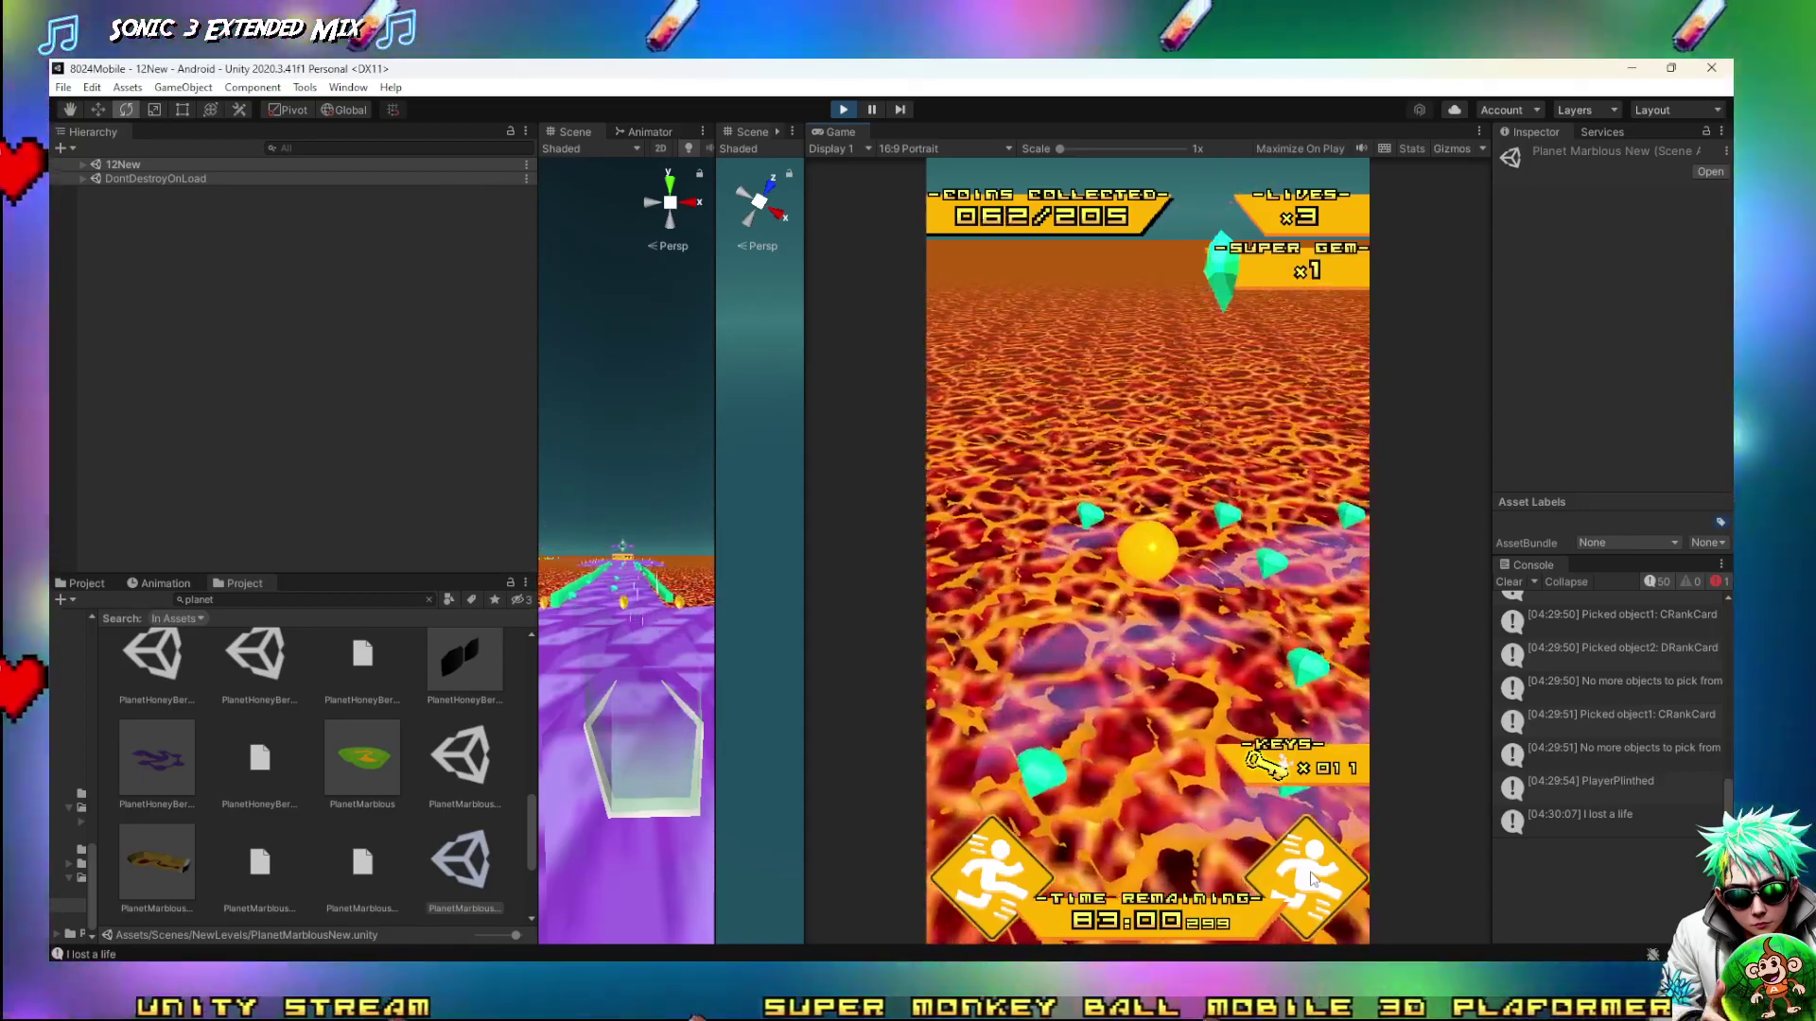
{"action": "key", "text": "Up"}
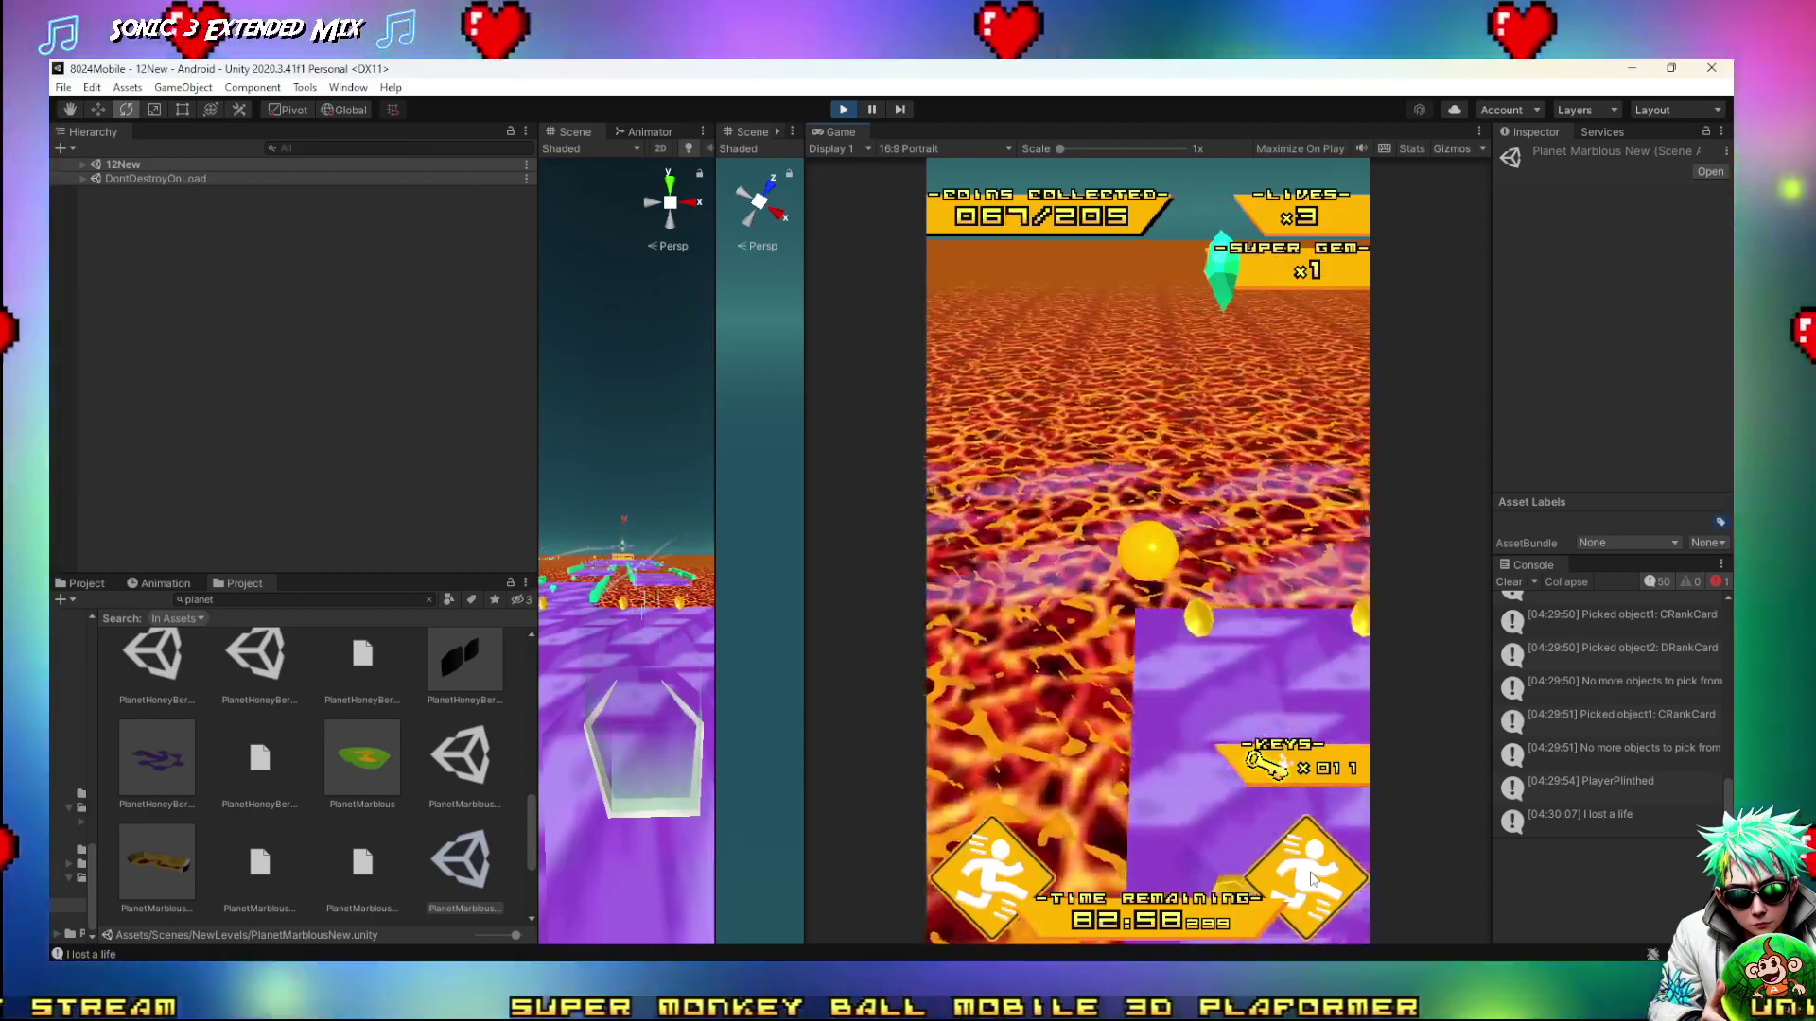
{"action": "key", "text": "Up"}
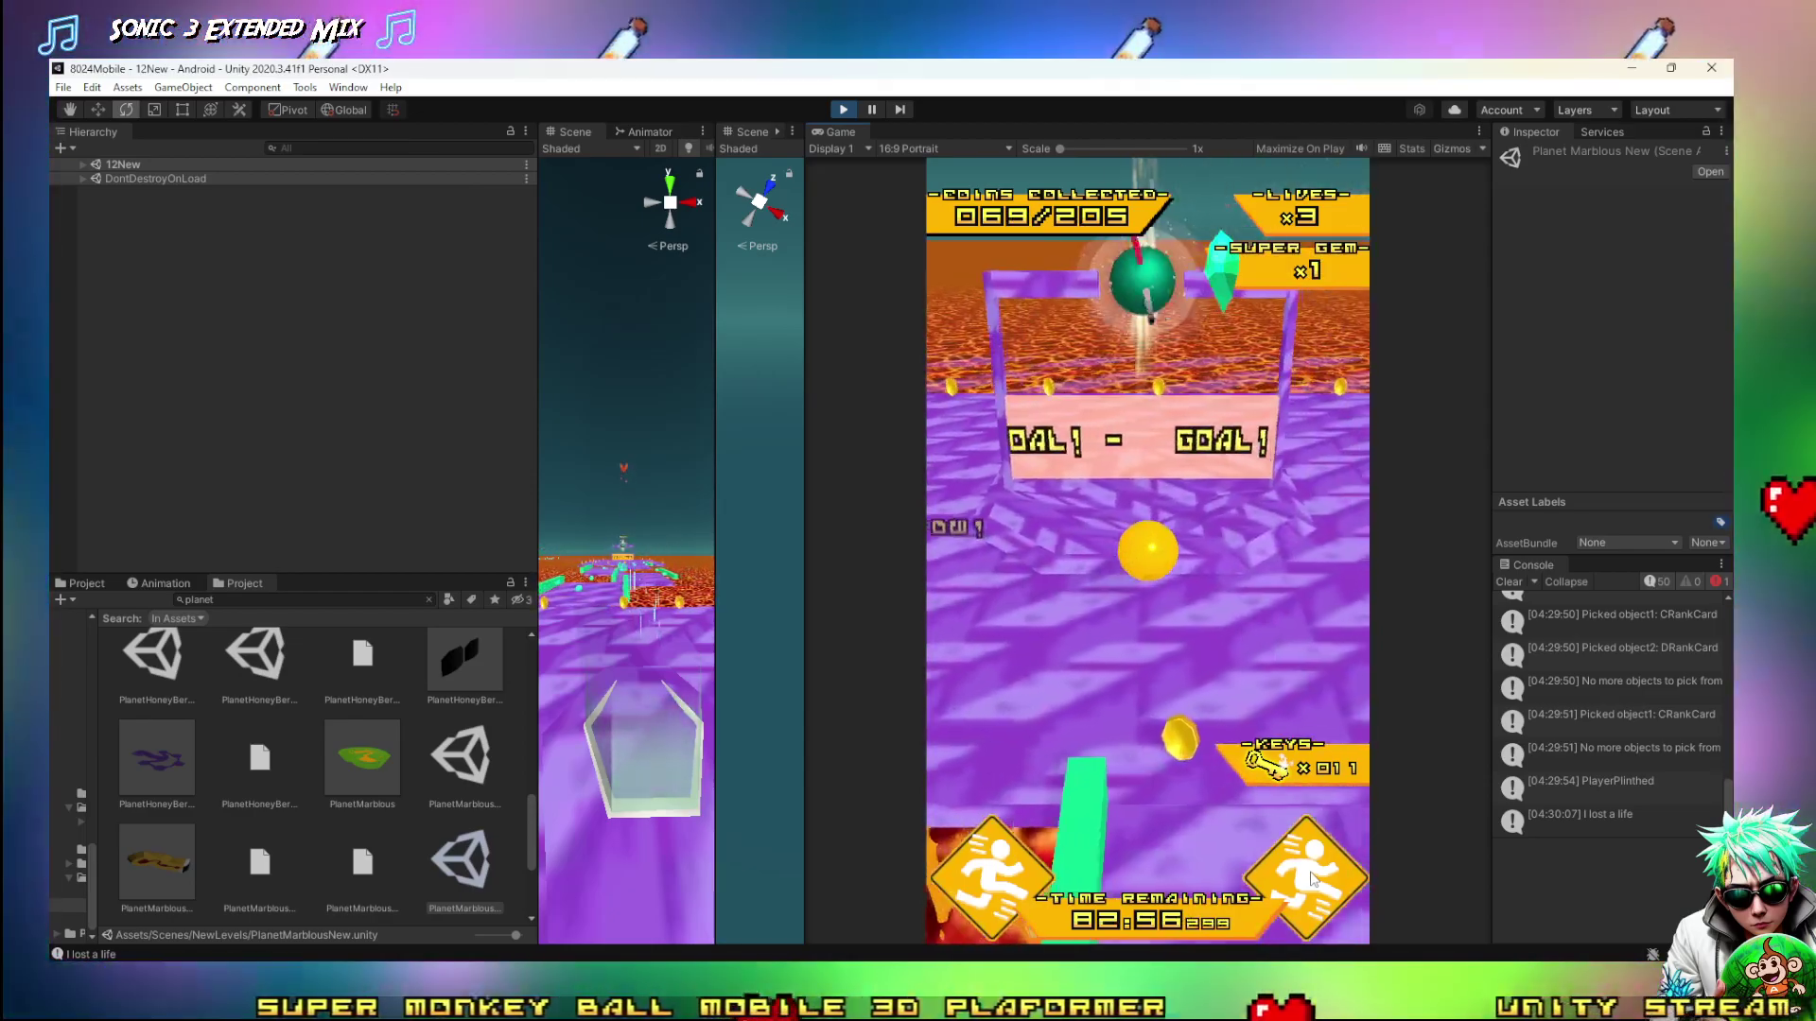
{"action": "key", "text": "Up"}
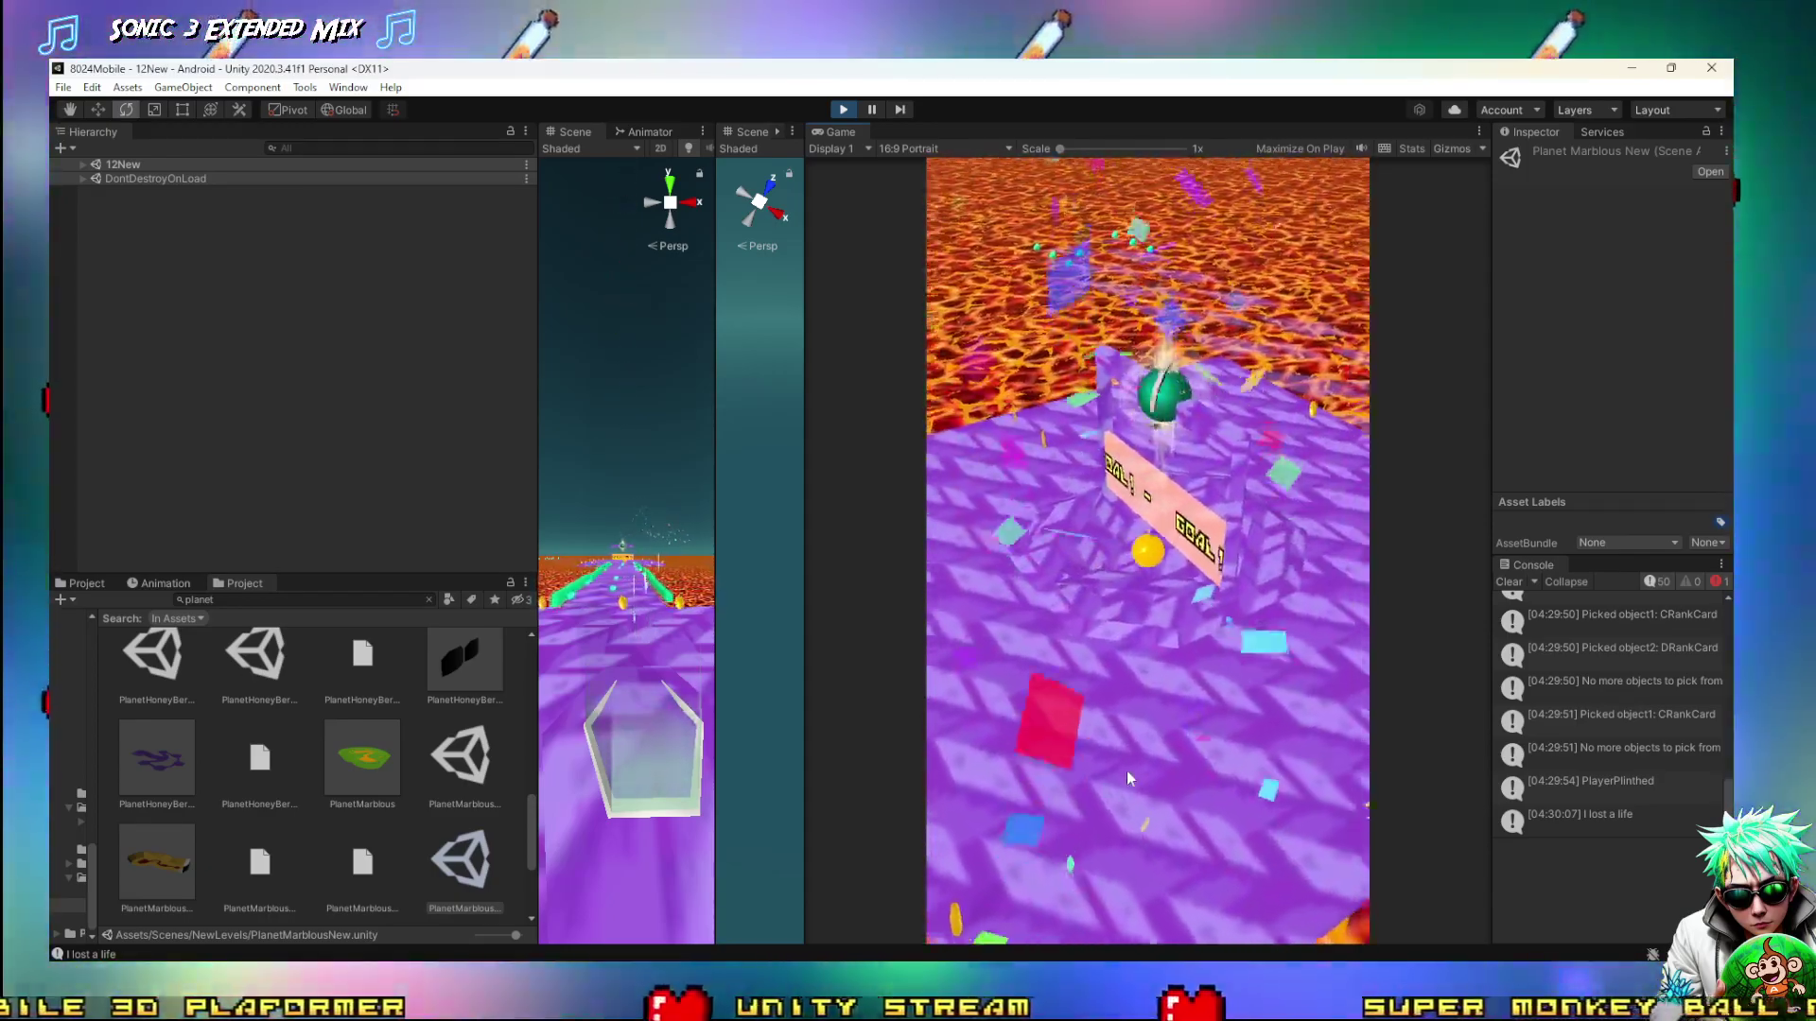
{"action": "left_click", "coordinate": [1121, 904]}
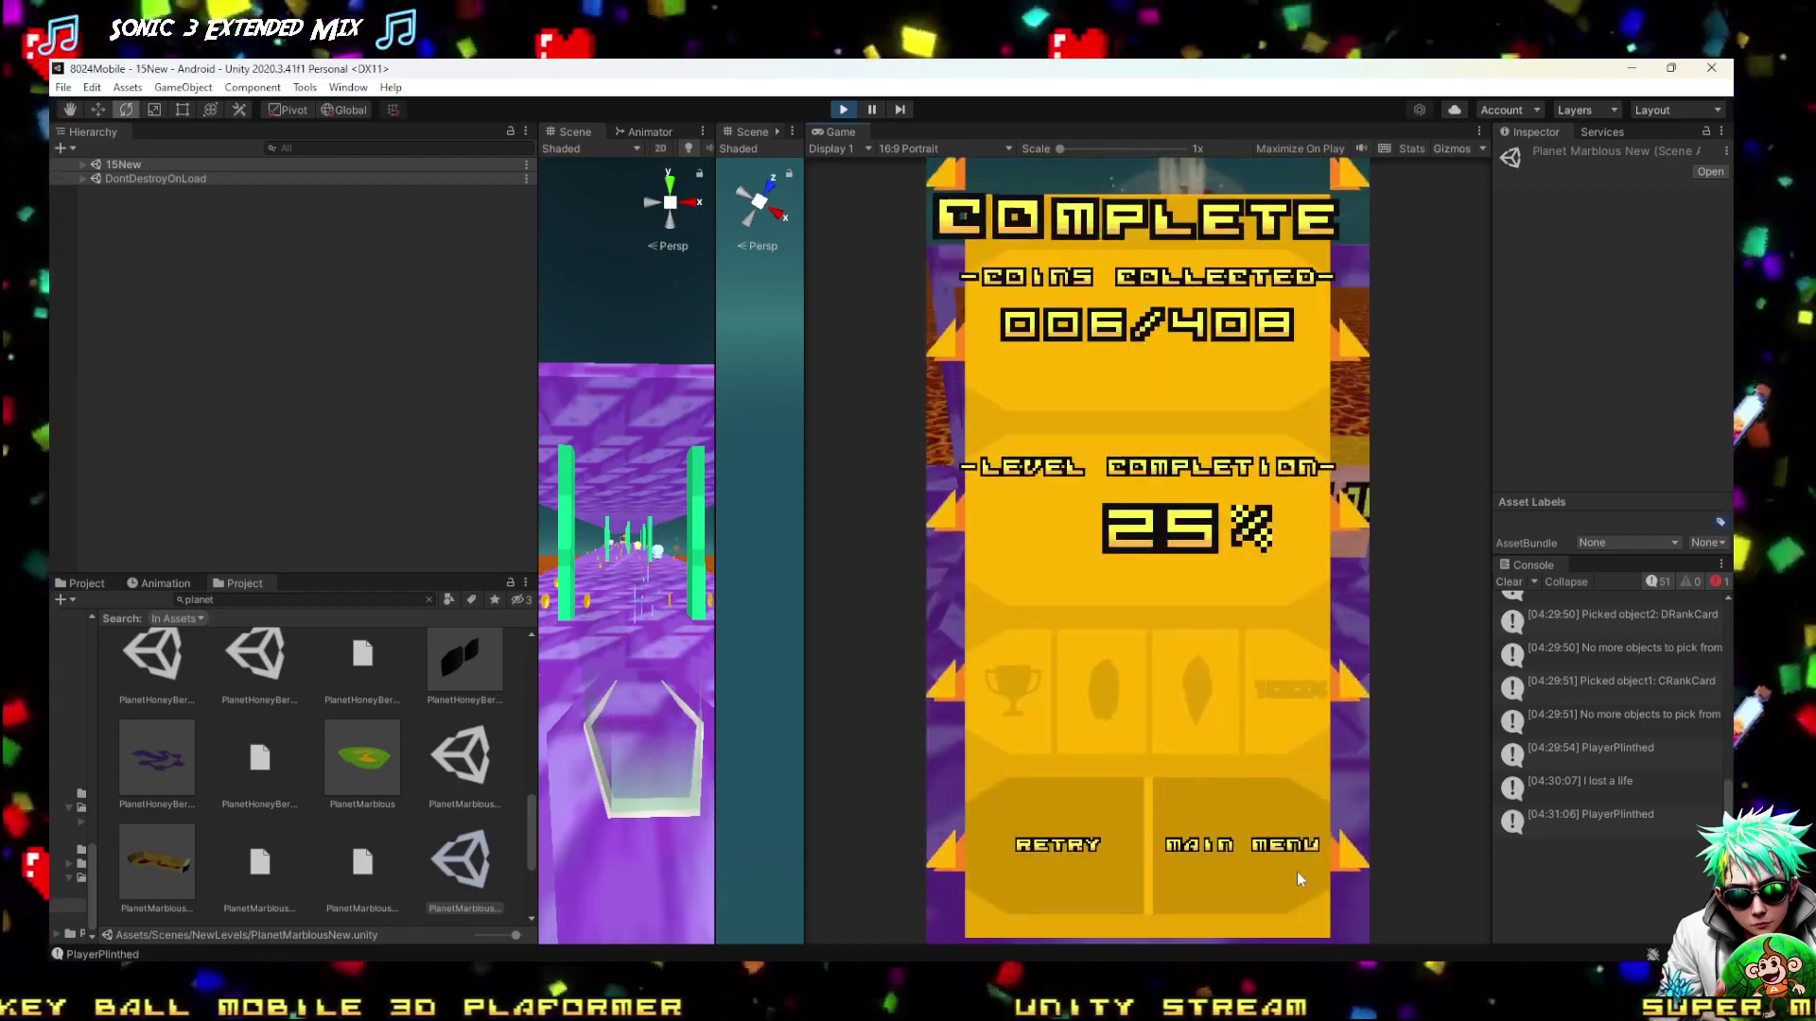
Exit the level 15 results to the Honeyberry hub and start Level 13 'Ball-istic Bridge'
{"action": "left_click", "coordinate": [1217, 838]}
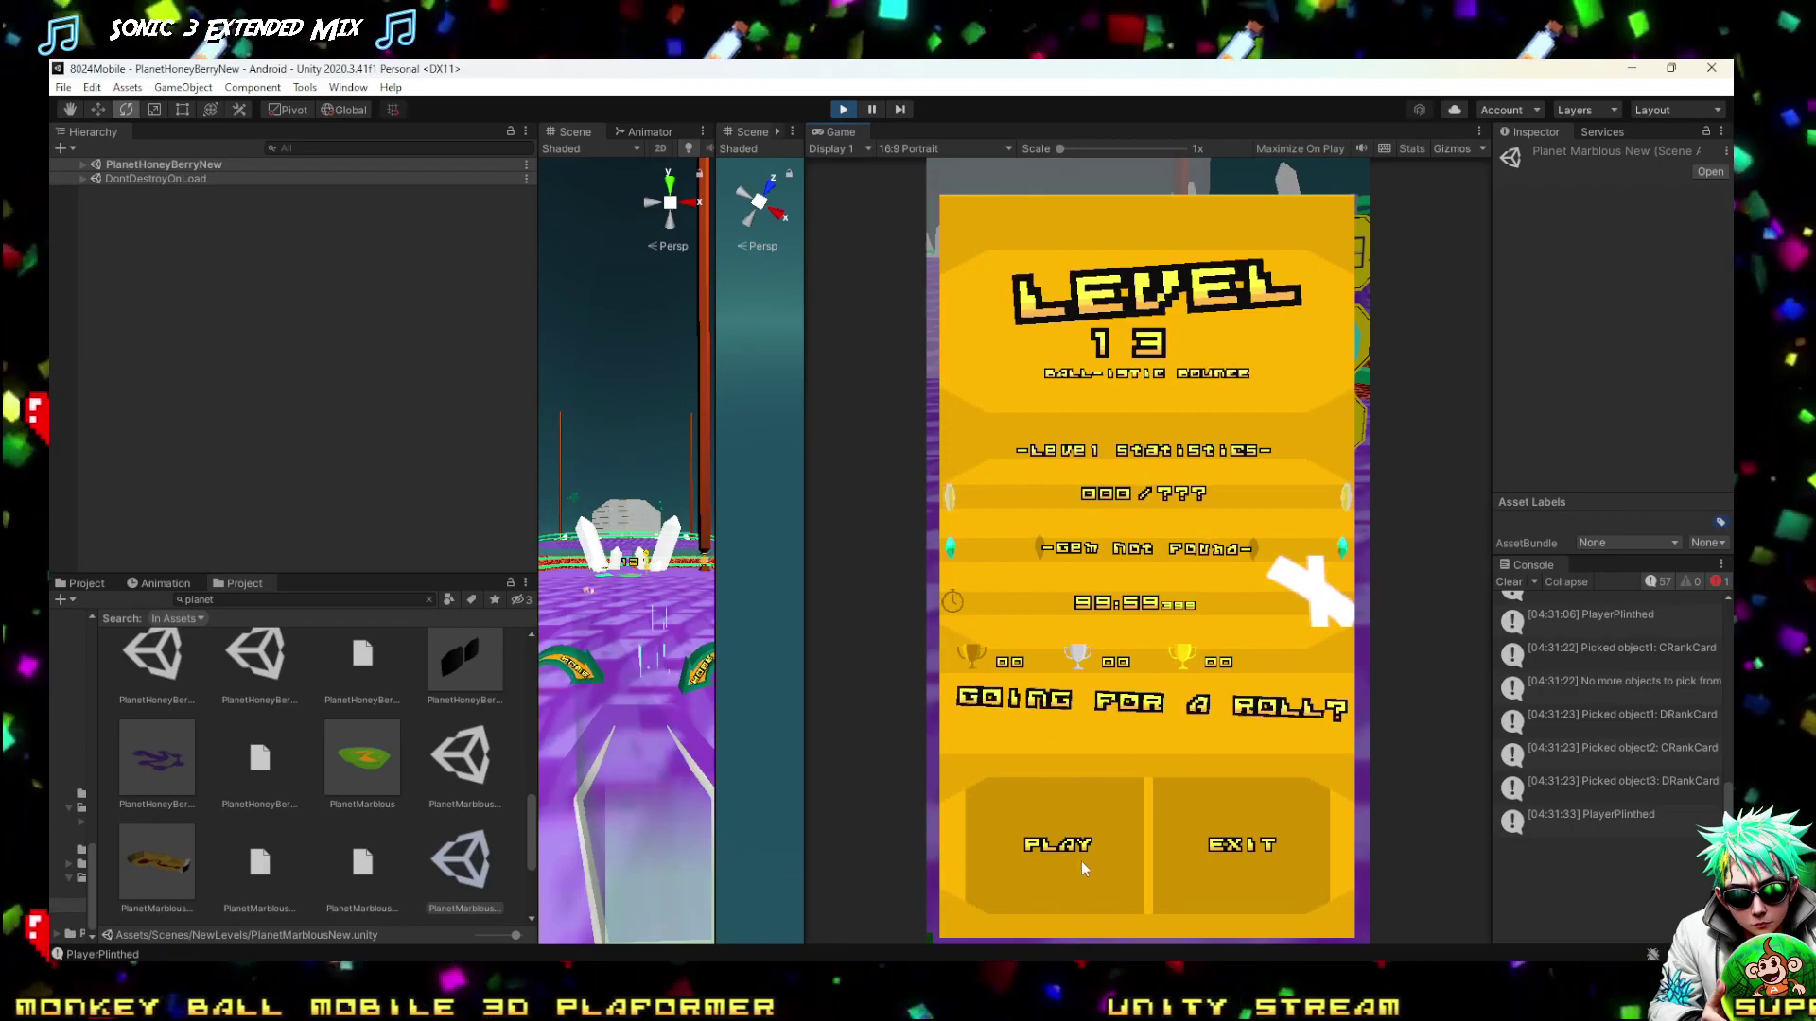
{"action": "left_click", "coordinate": [1081, 861]}
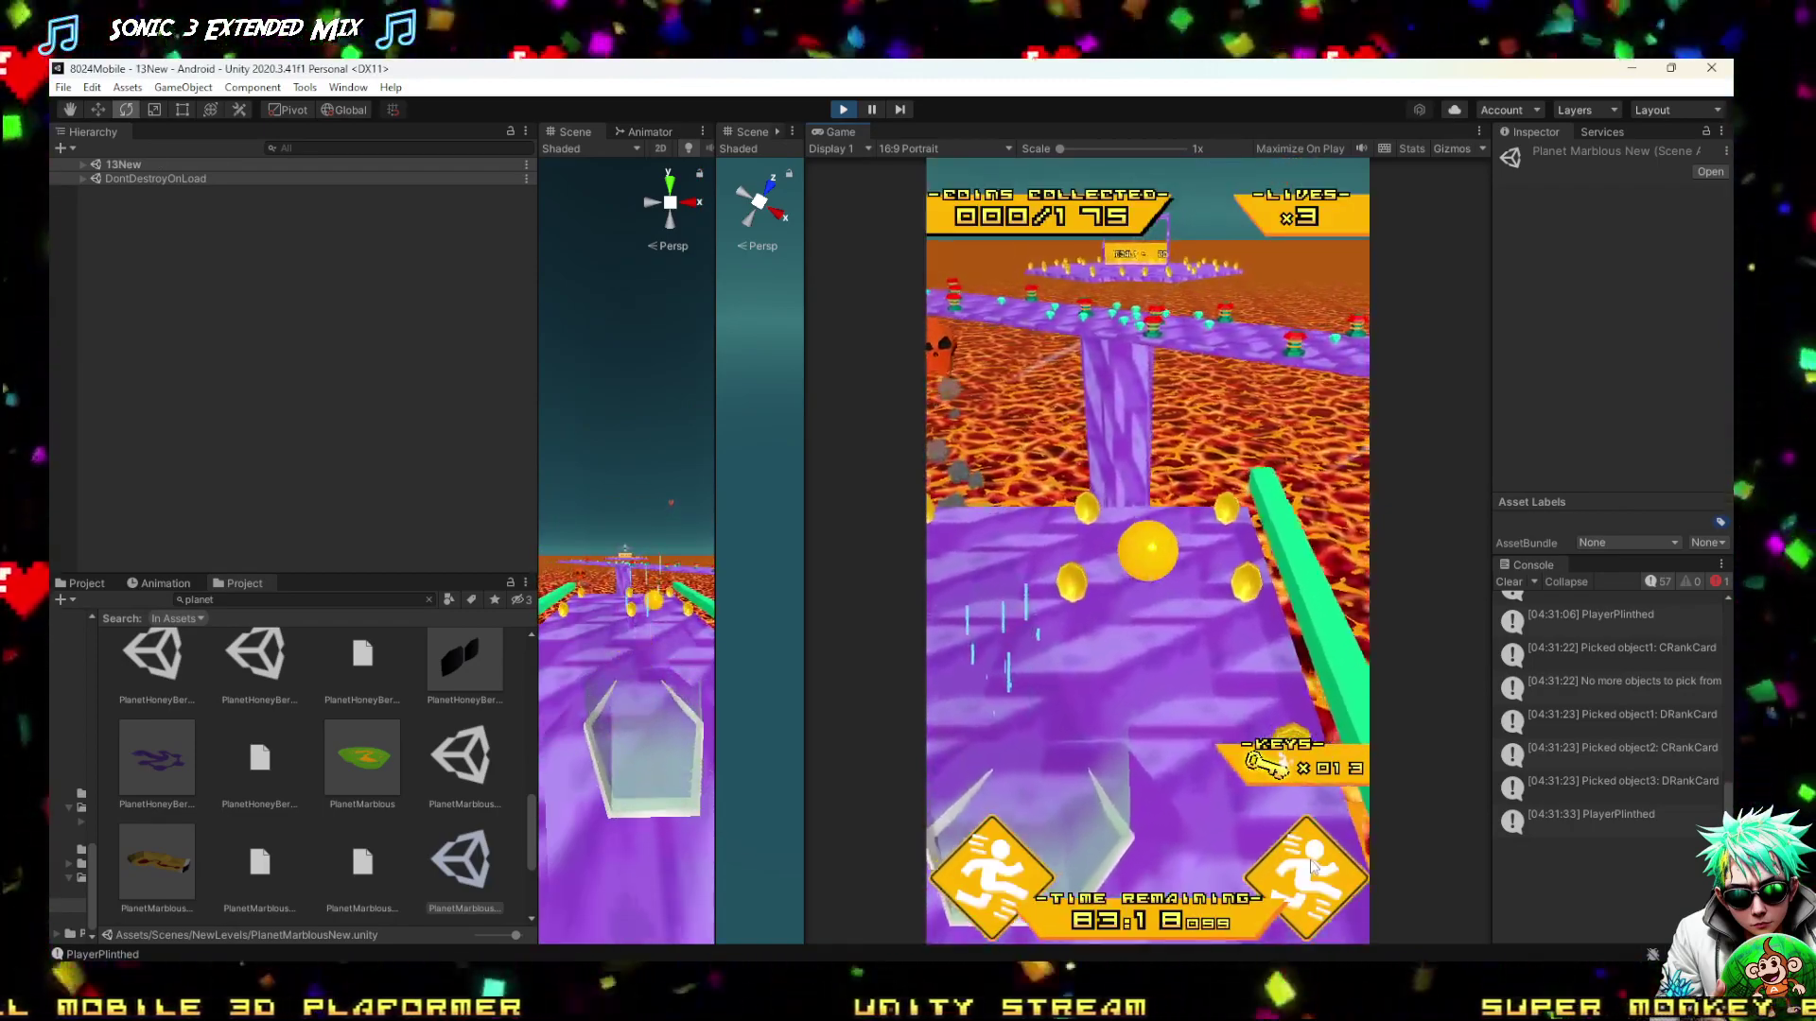
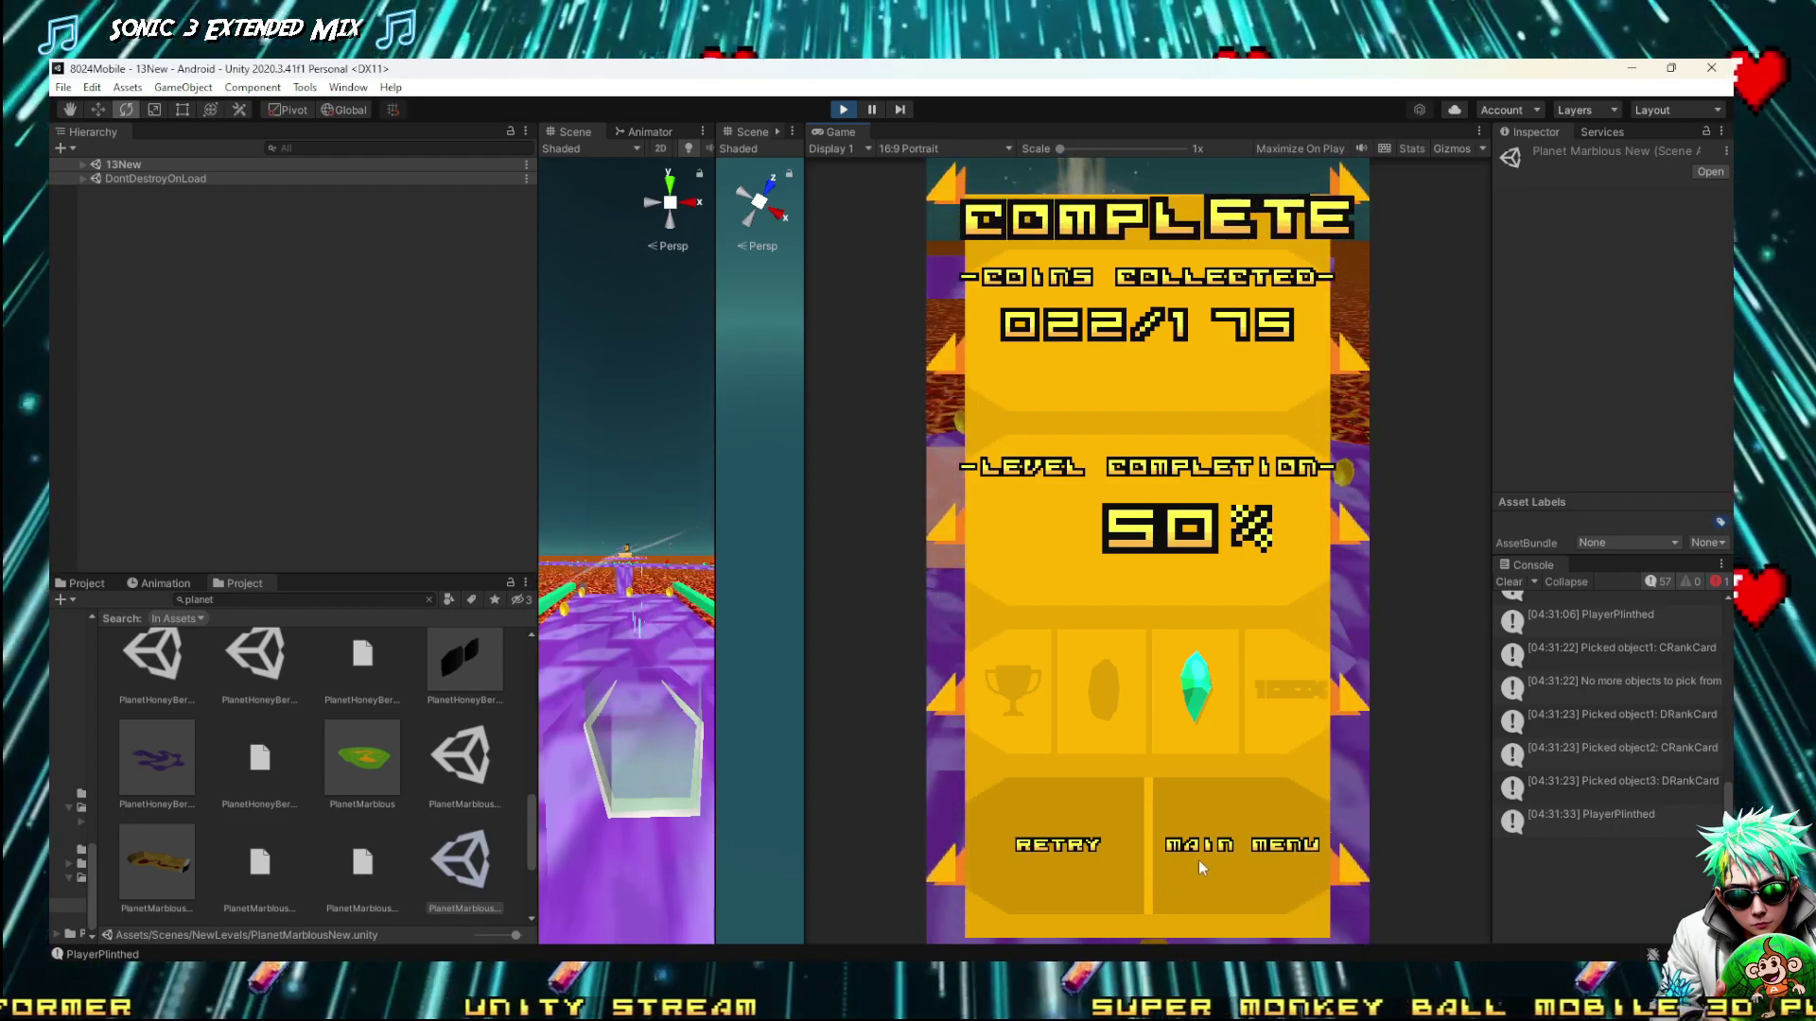
Return from the level 13 results to the hub and roll the ball to the Level 15 portal
{"action": "left_click", "coordinate": [1199, 863]}
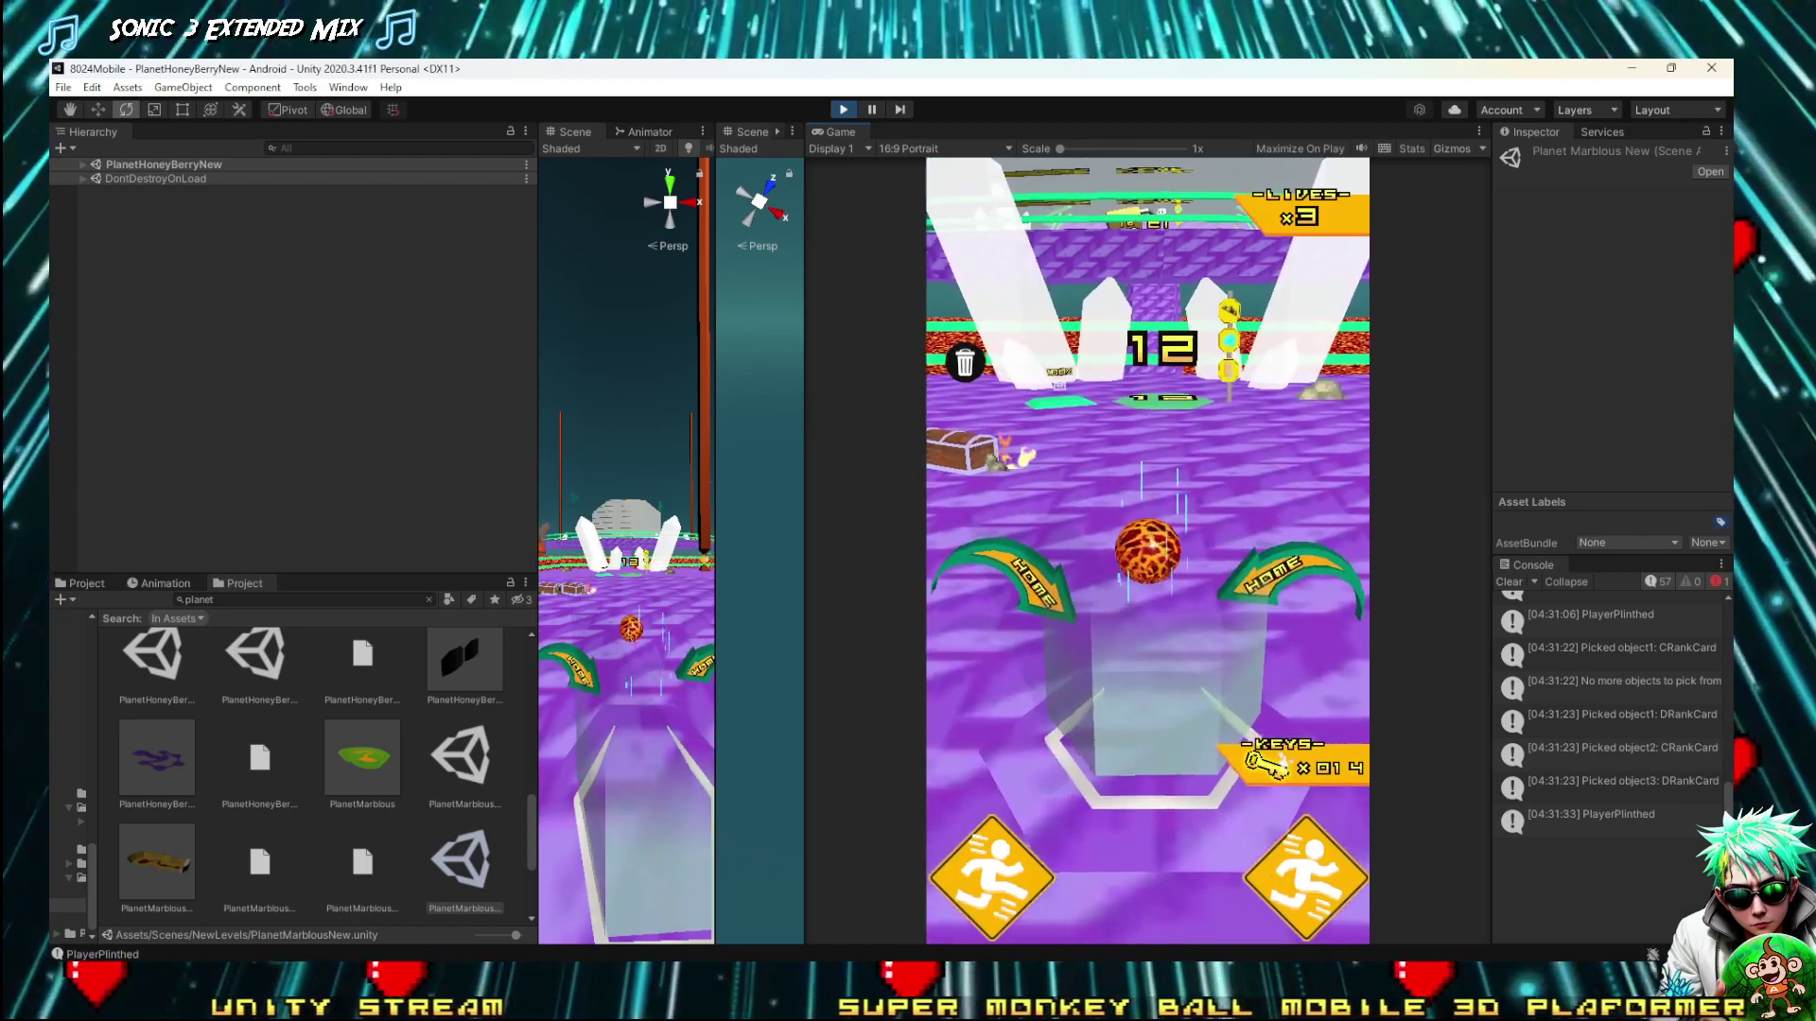
{"action": "key", "text": "Up"}
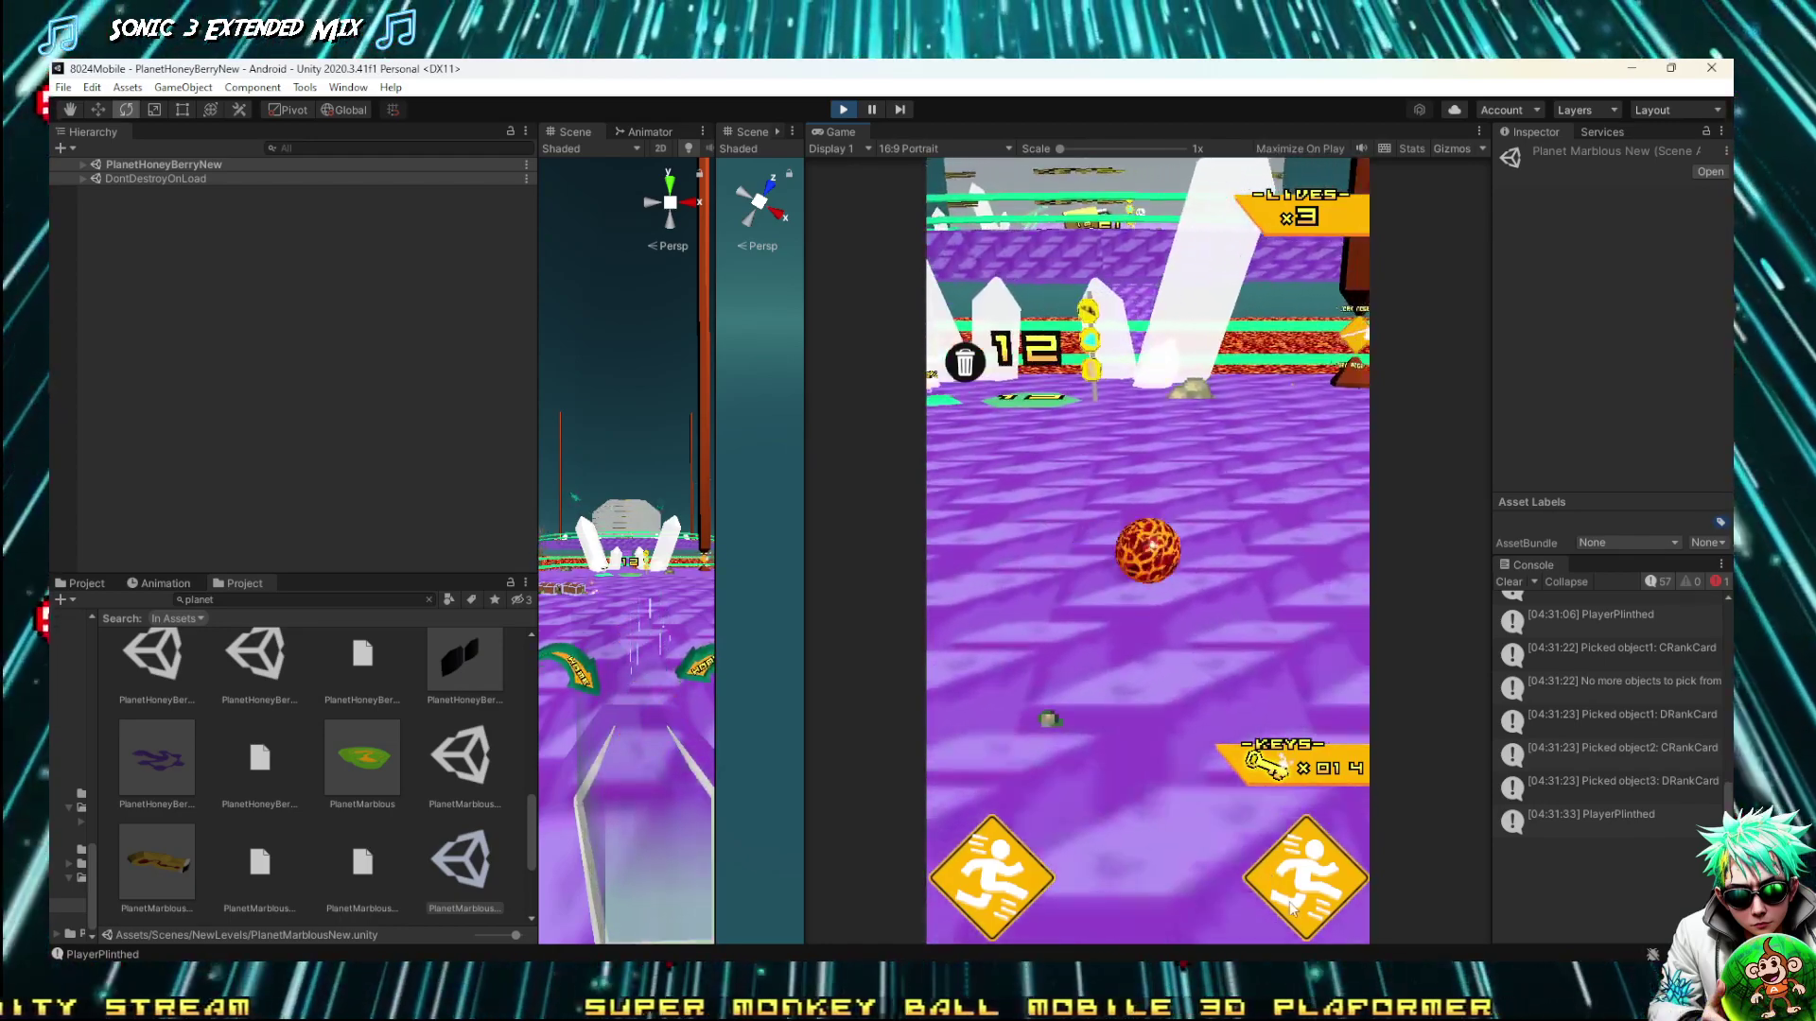
{"action": "key", "text": "Right"}
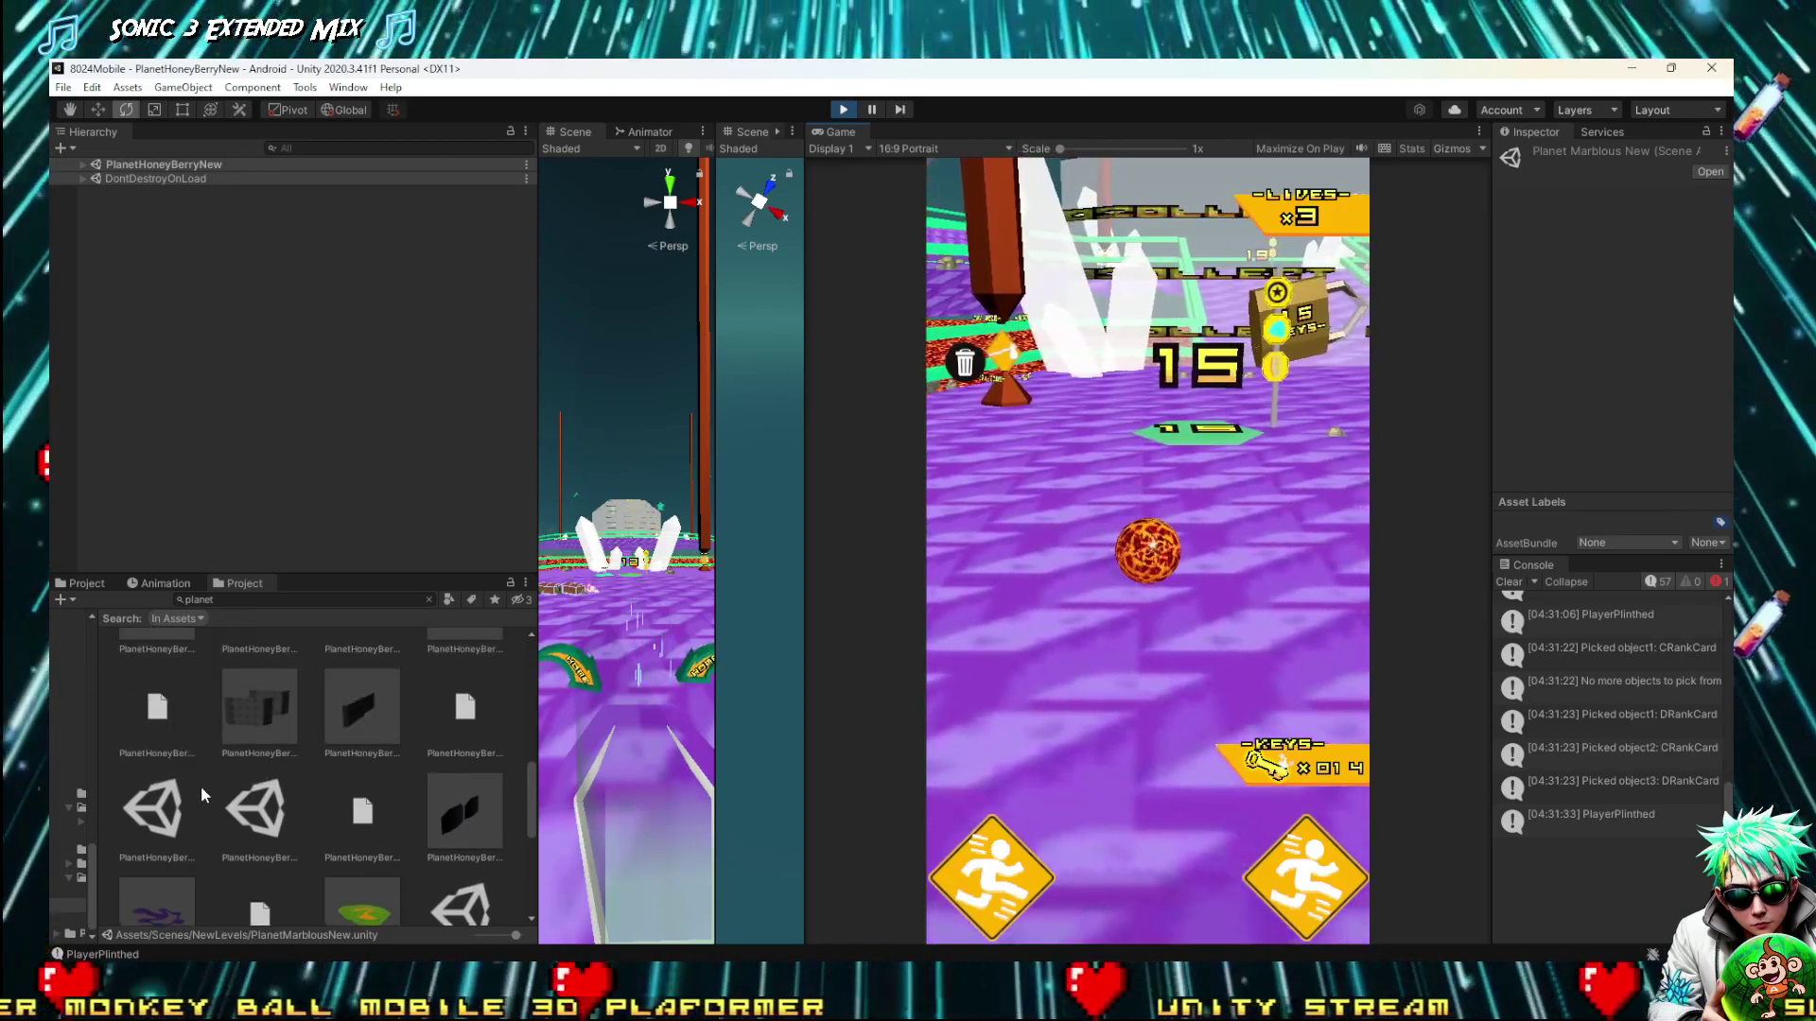
{"action": "scroll", "coordinate": [331, 783], "scroll_direction": "down", "scroll_amount": 2}
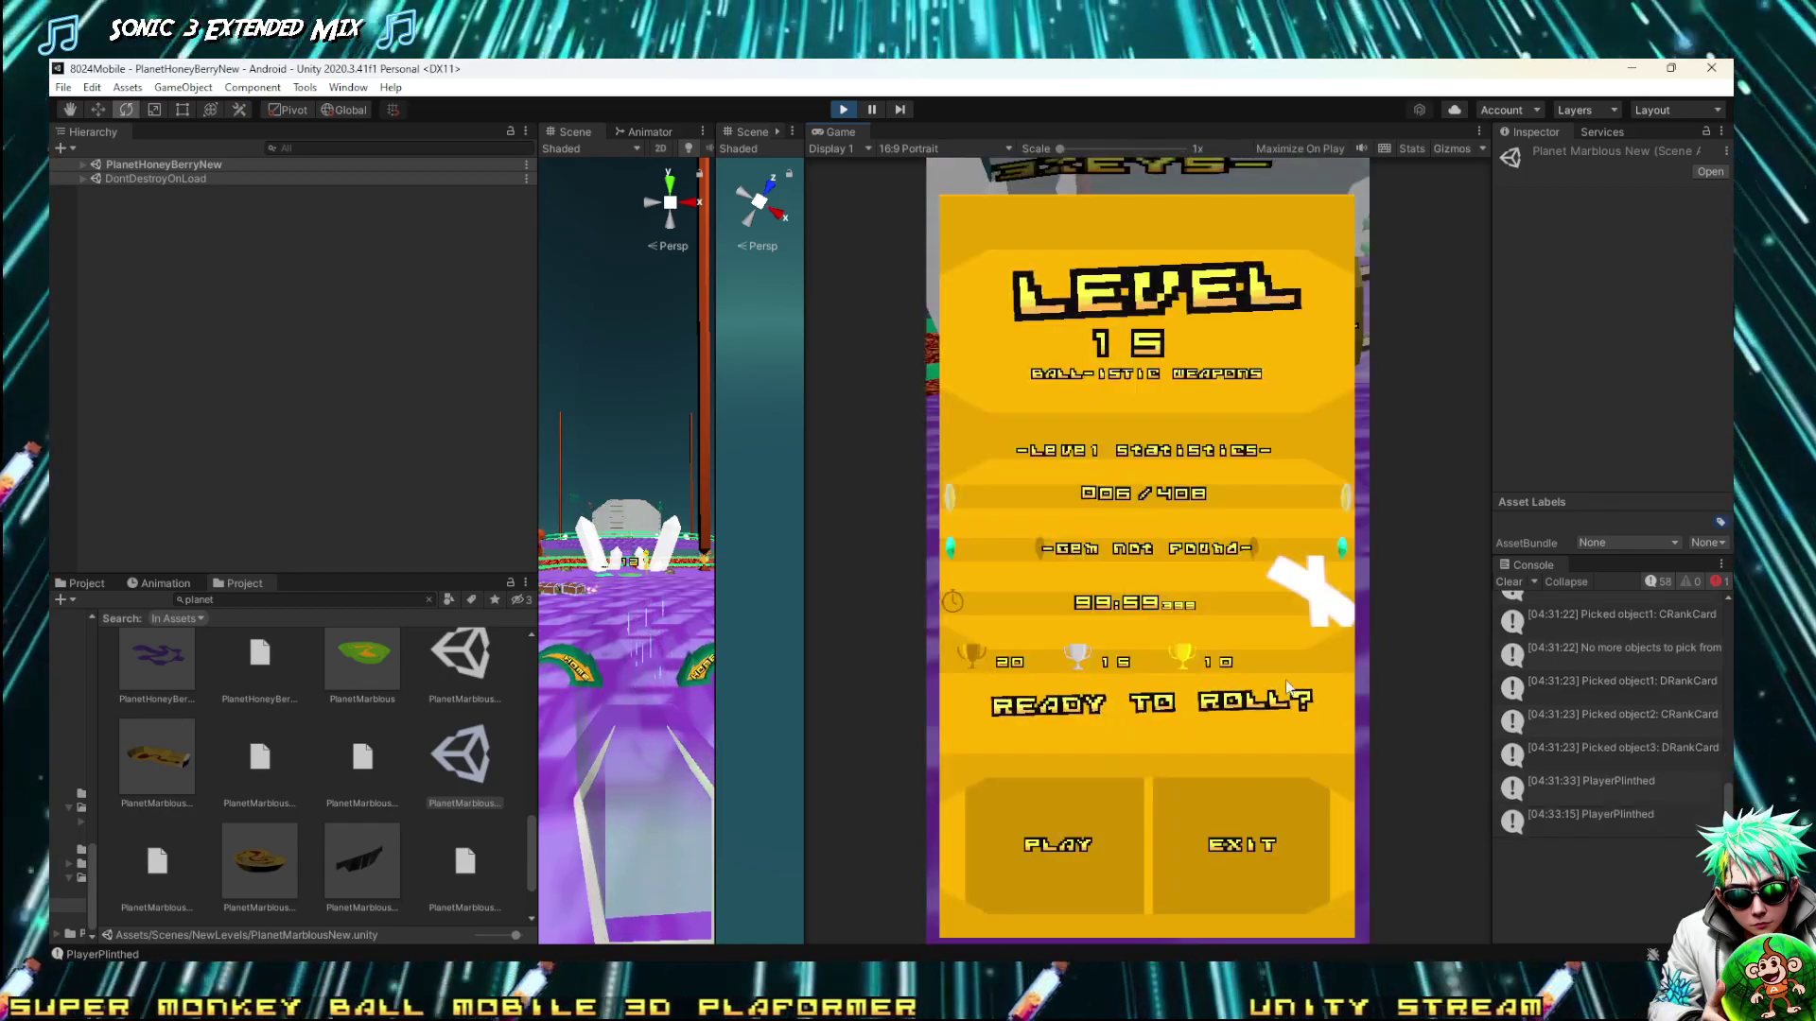
Play level 15 until it fails with 030 coins, then return to the hub
{"action": "left_click", "coordinate": [1087, 813]}
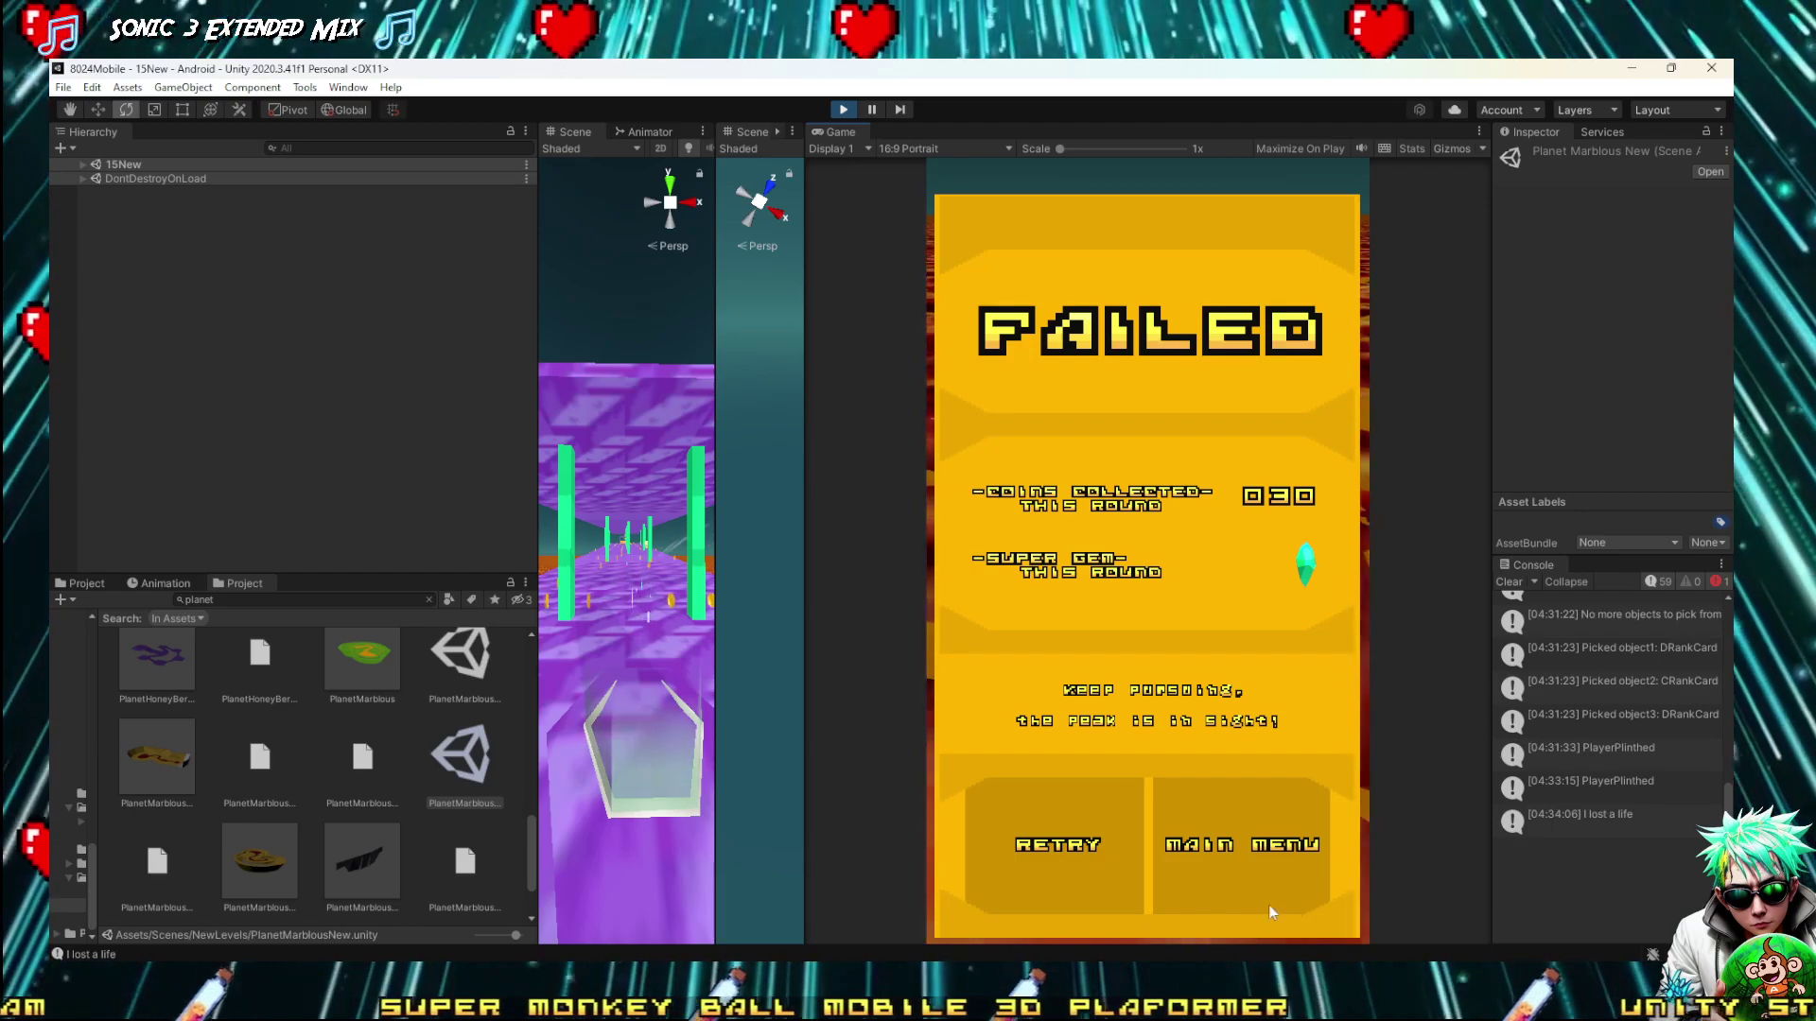
{"action": "left_click", "coordinate": [1269, 906]}
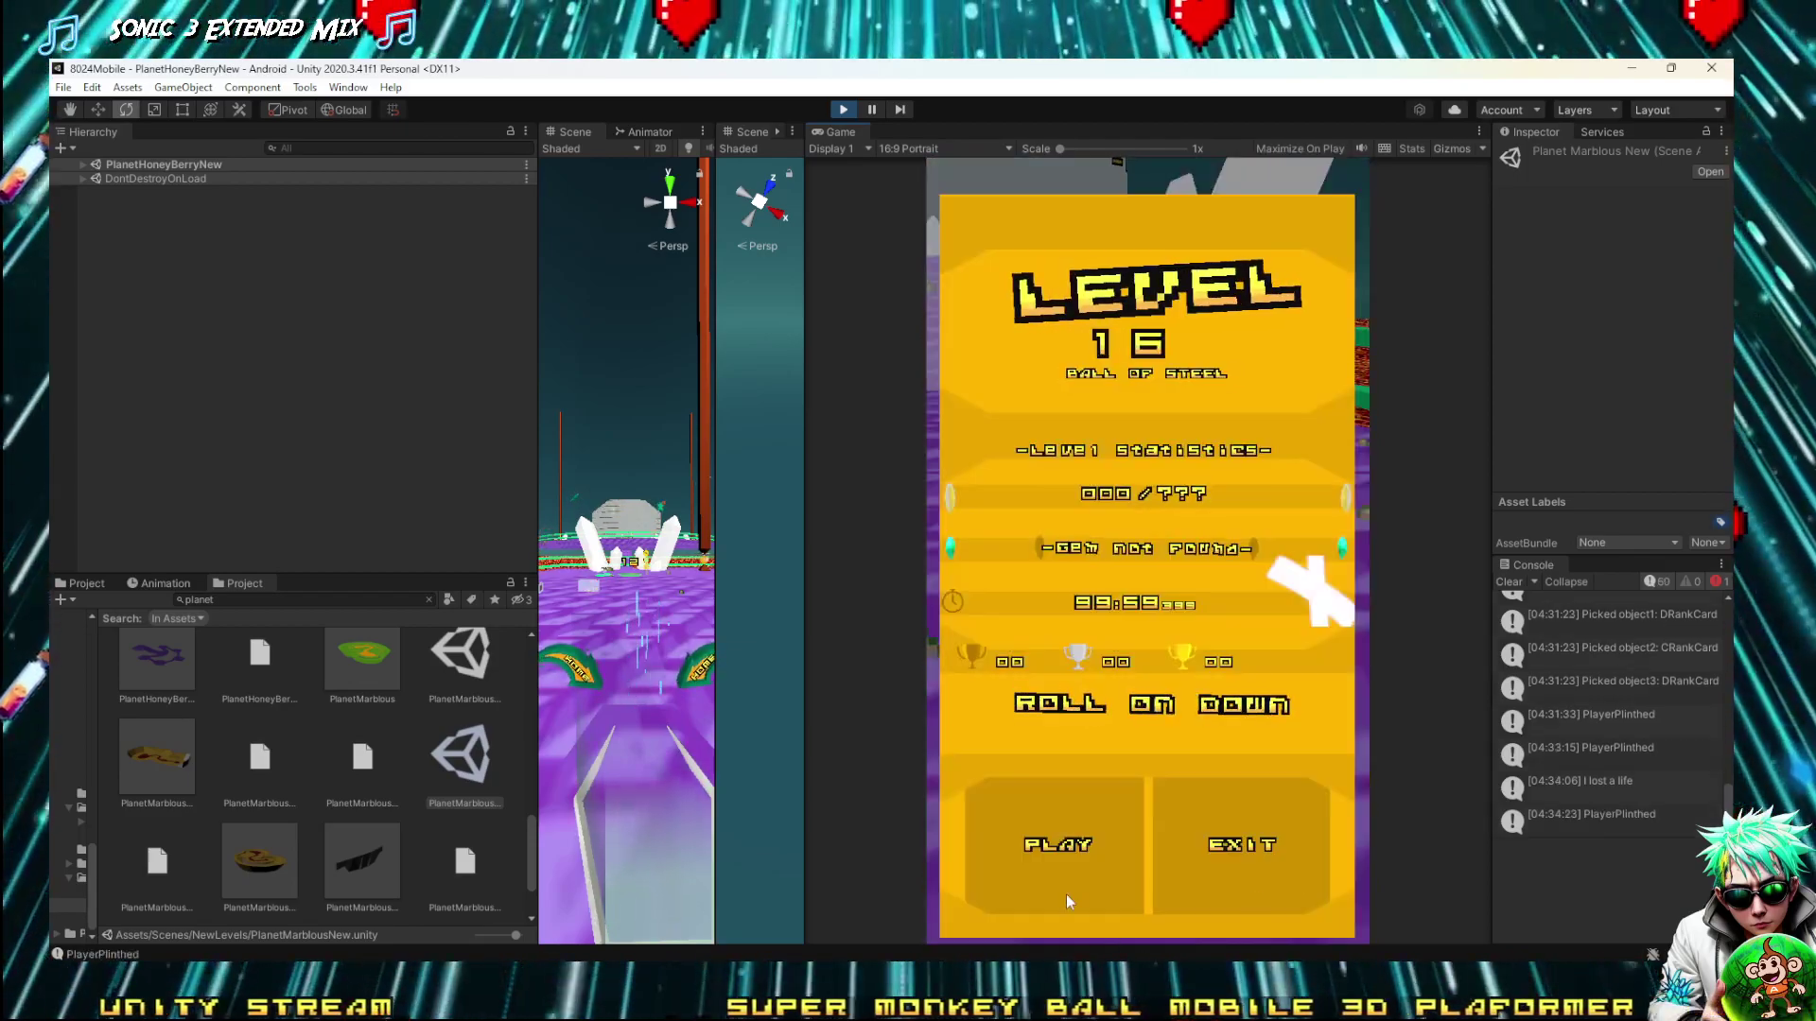
Start level 16 from its card and play it to completion at 50%
{"action": "left_click", "coordinate": [1065, 880]}
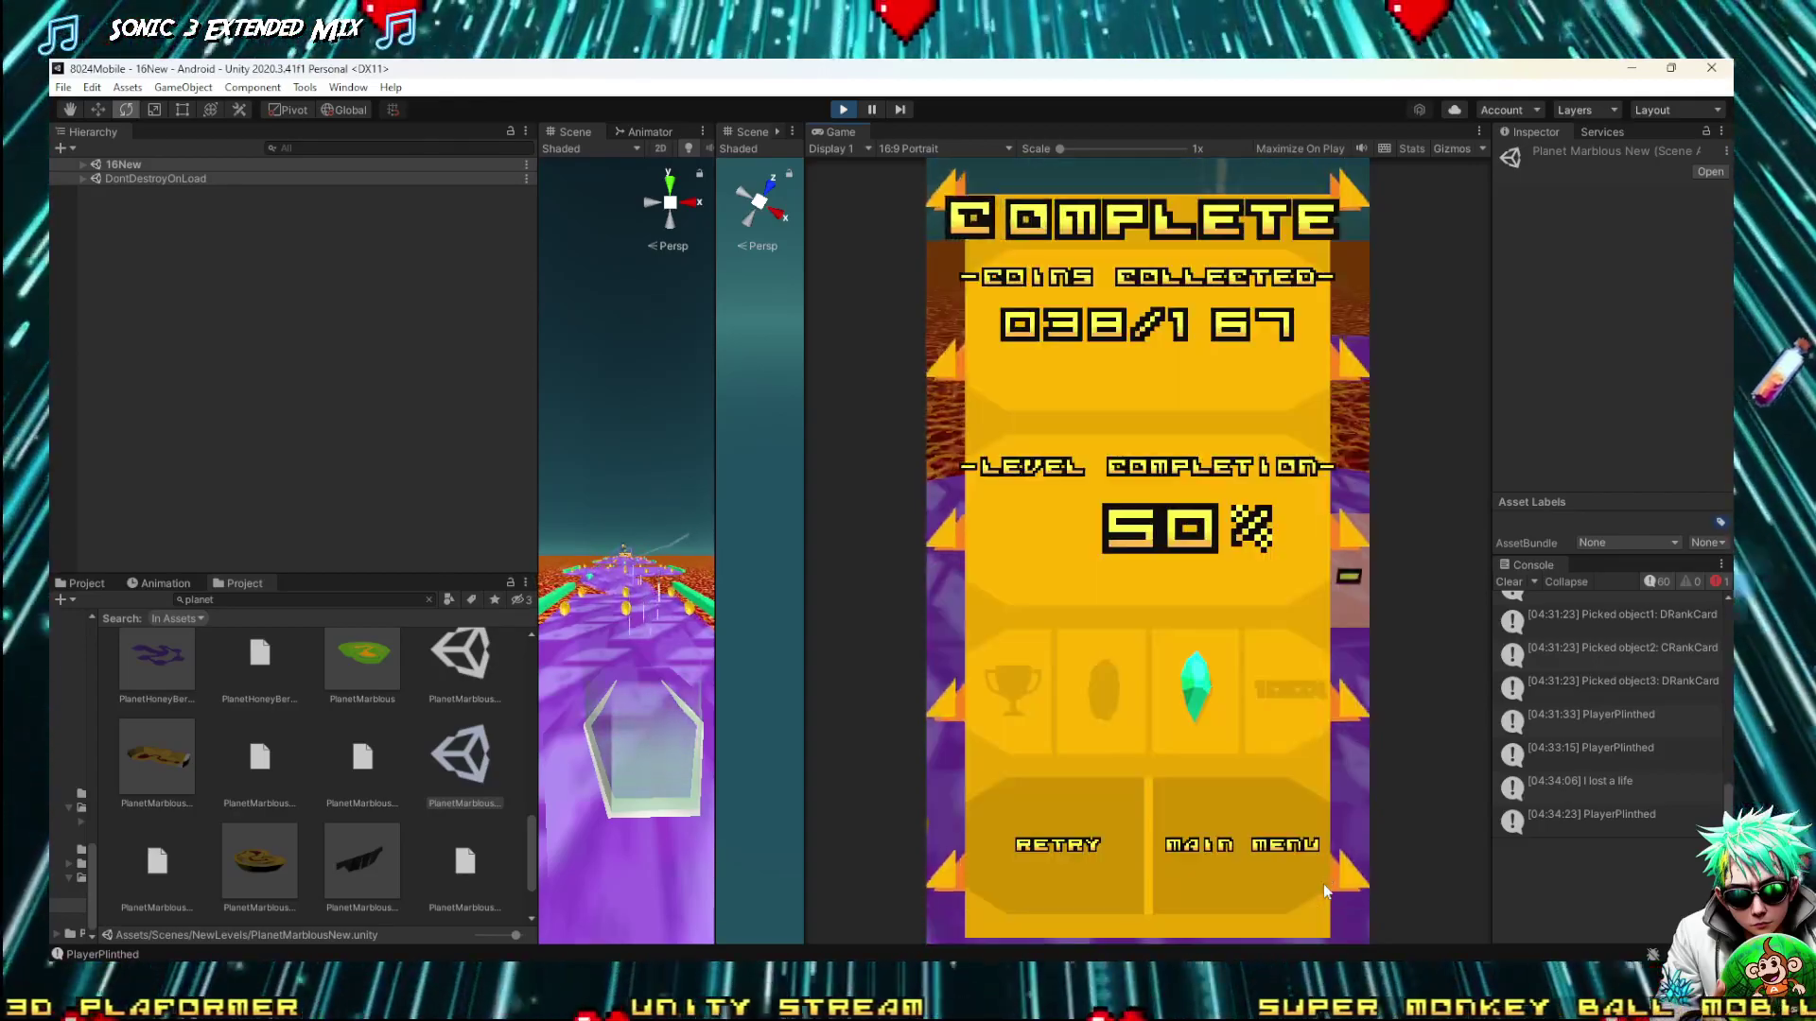
Roll from the hub into level 17, smash the box and dash until it fails with 002 coins
{"action": "left_click", "coordinate": [1234, 885]}
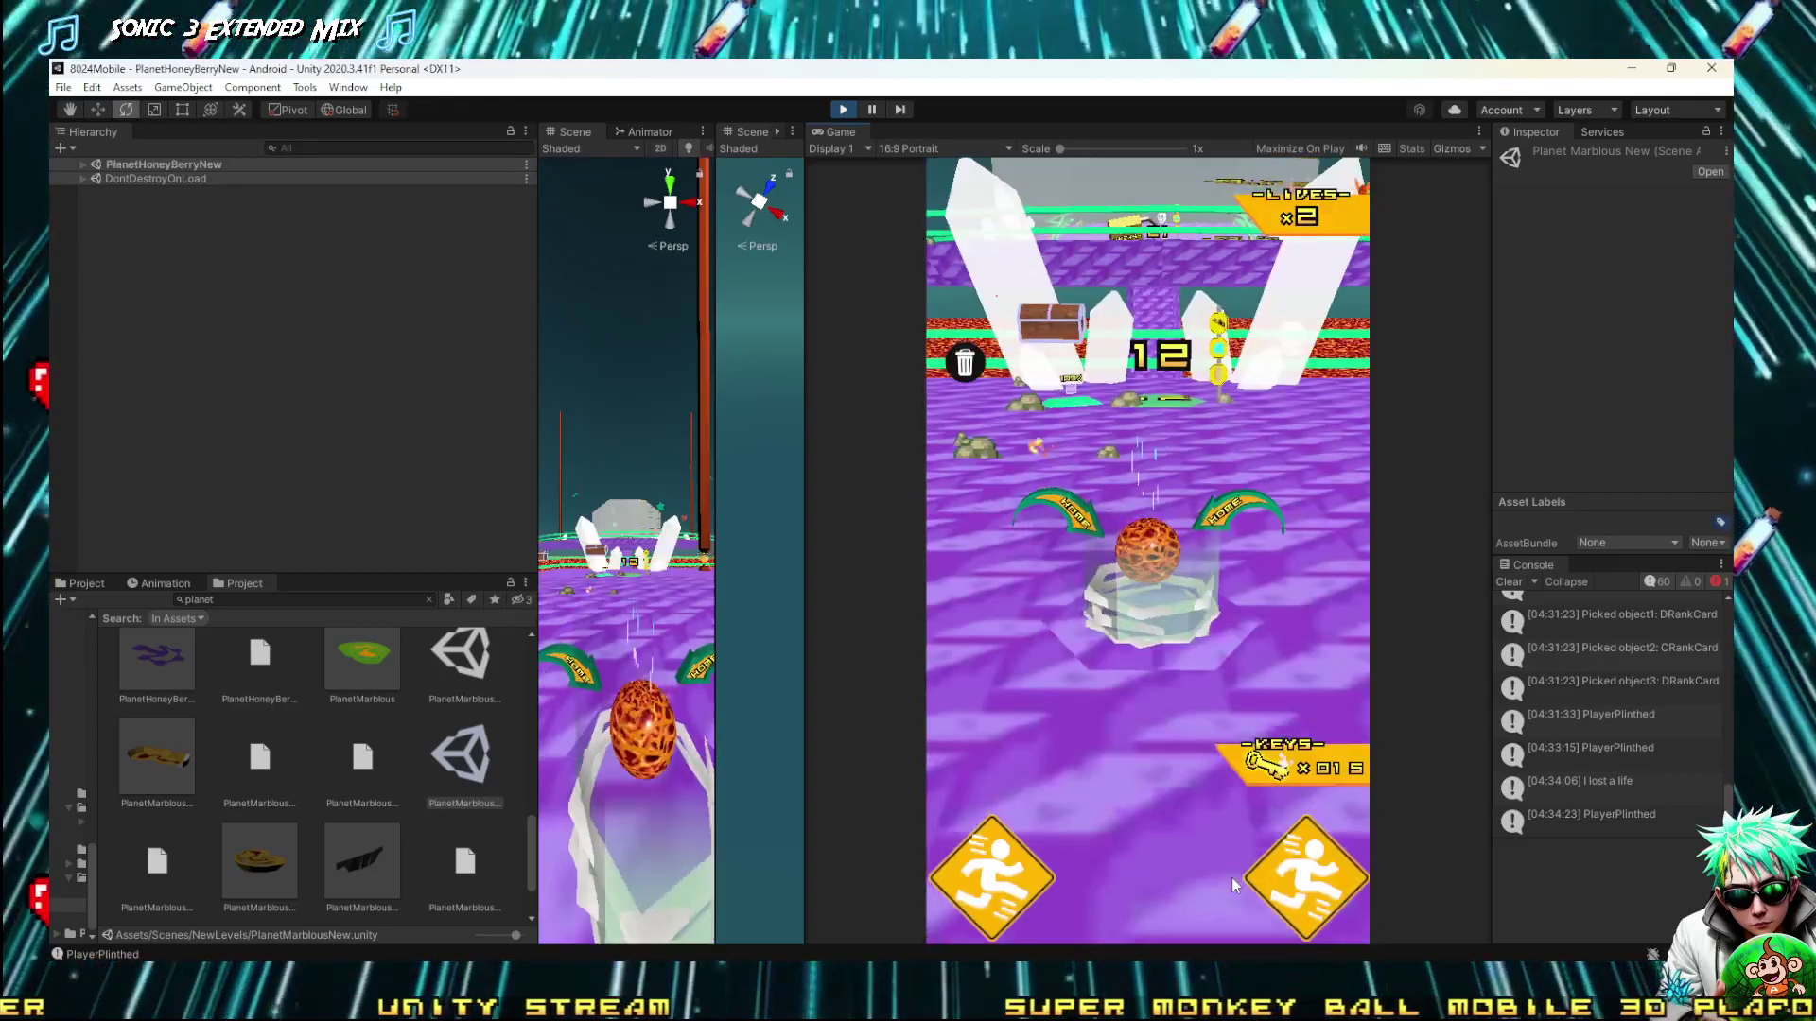
{"action": "key", "text": "Up"}
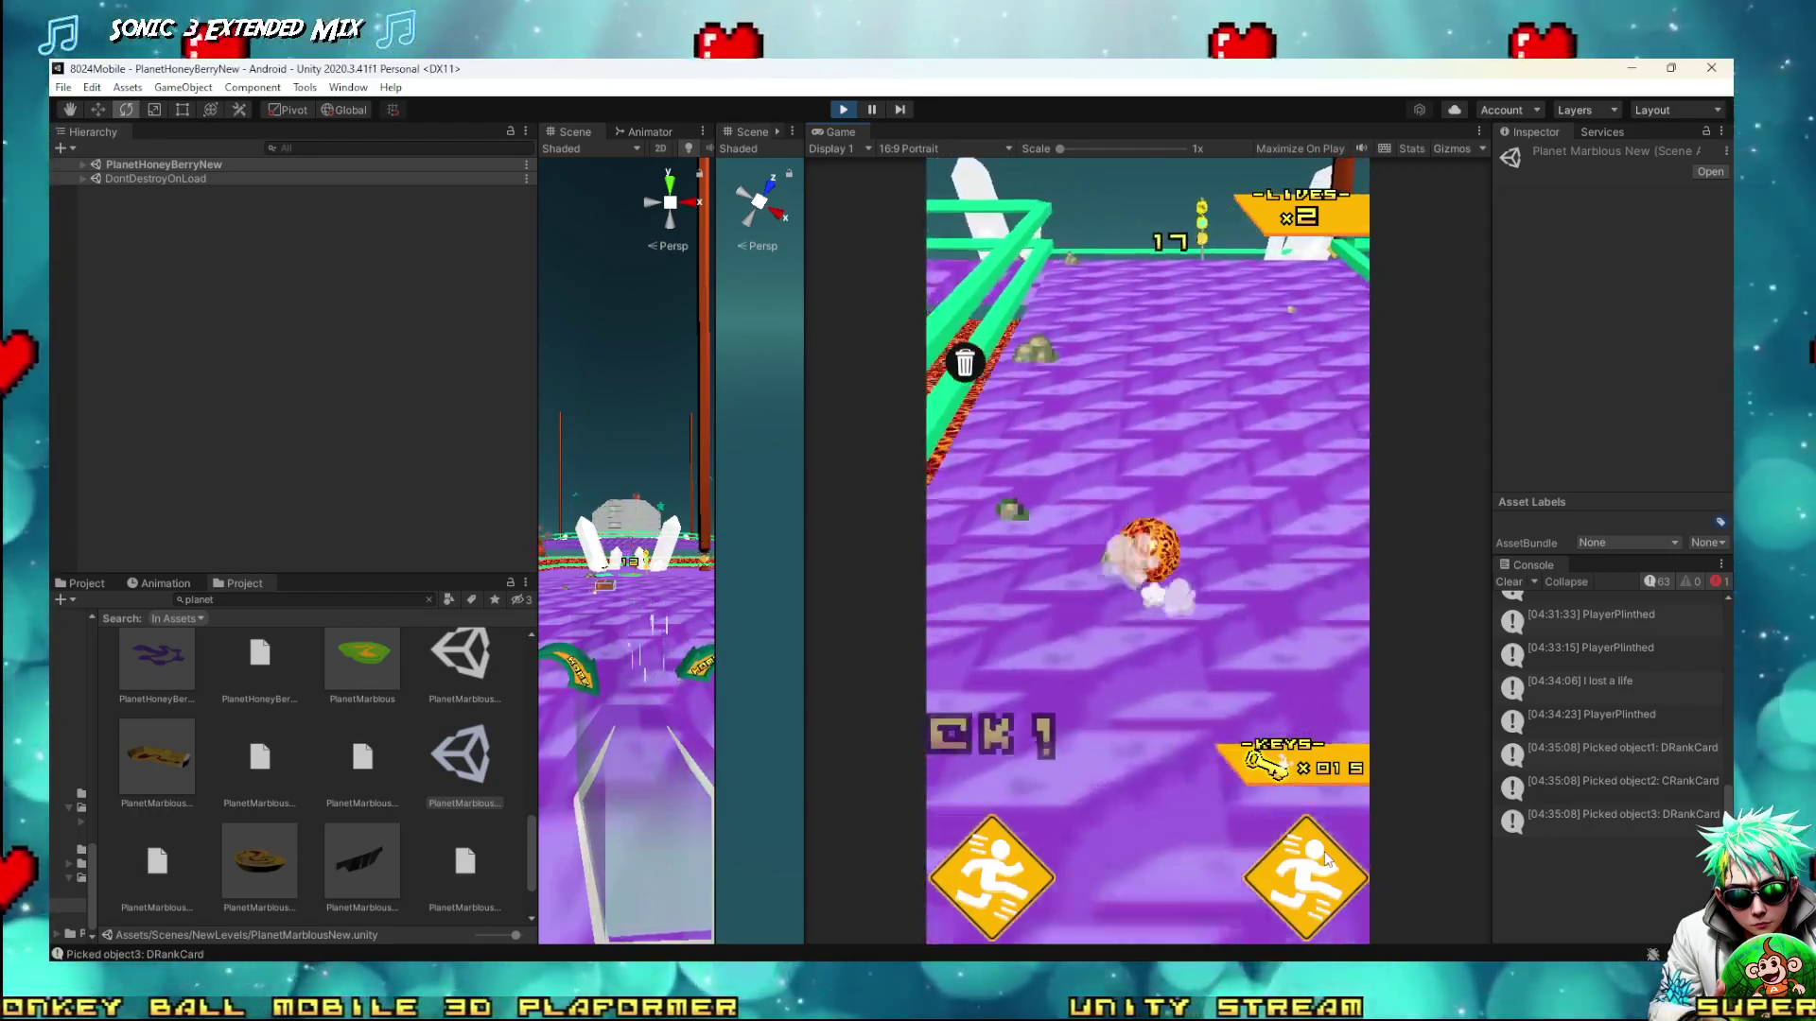
{"action": "left_click", "coordinate": [1324, 851]}
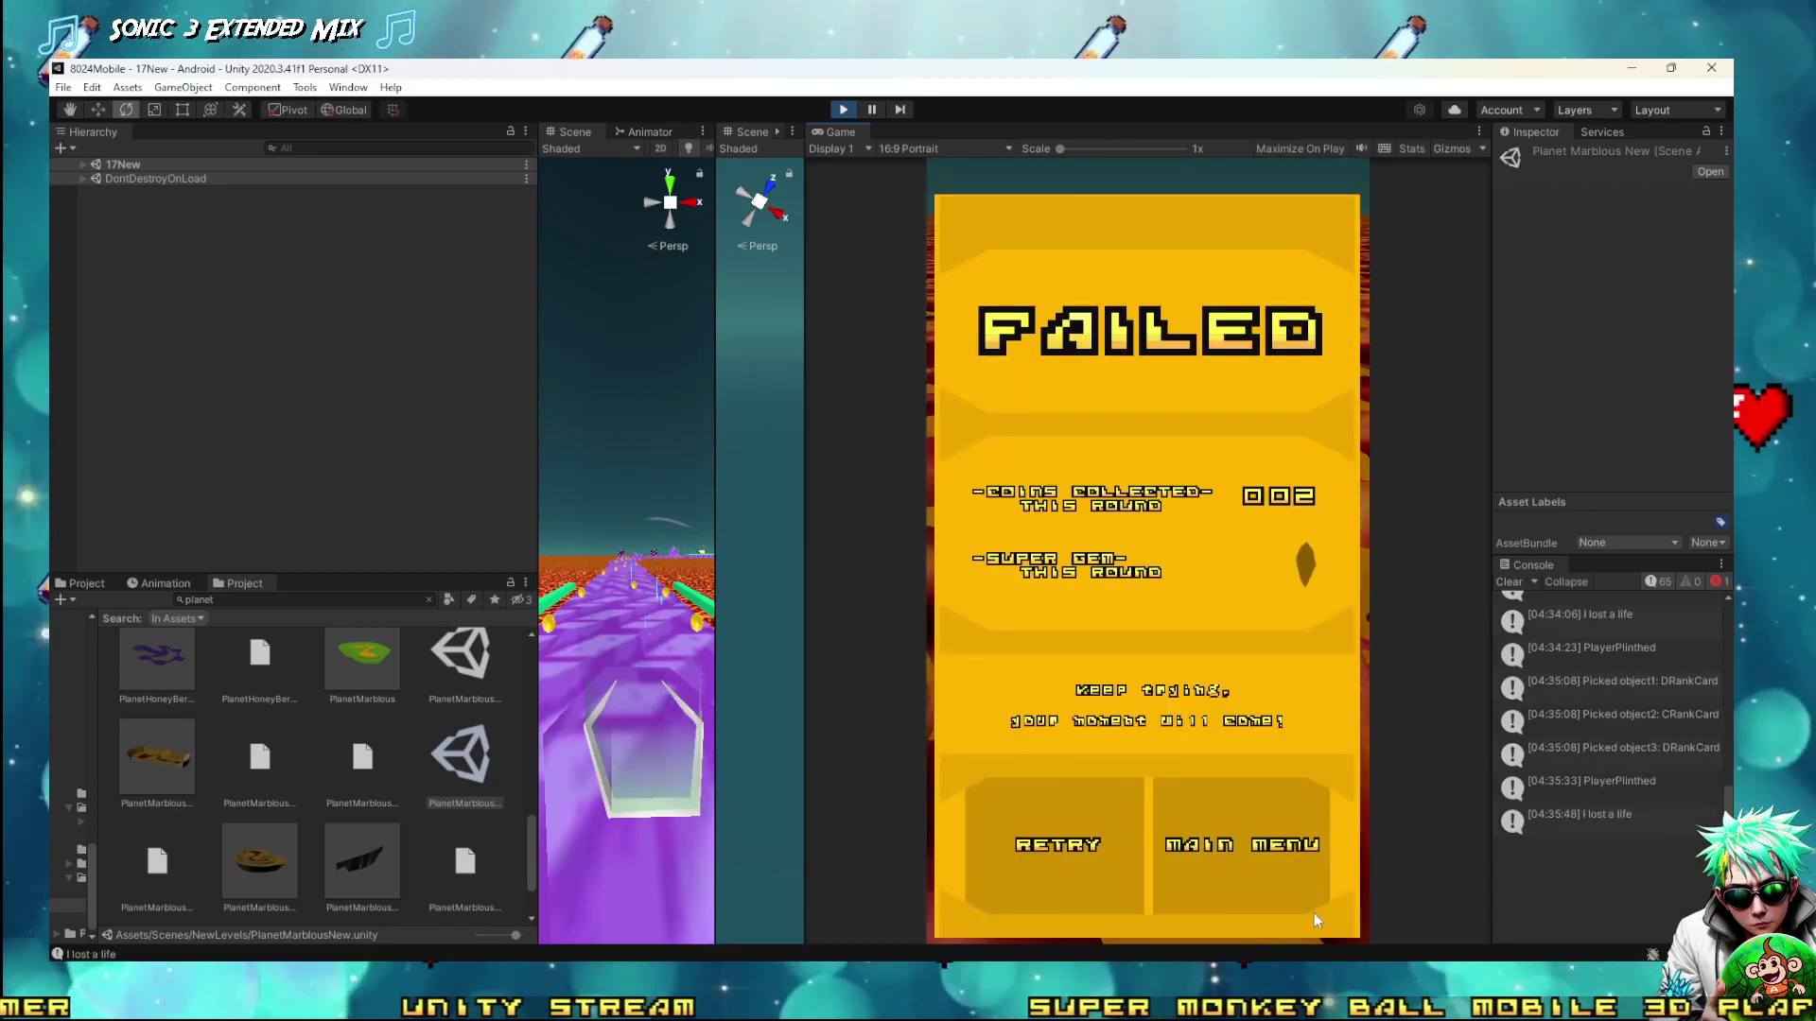
Re-enter level 17 from the hub and retry it after game over
{"action": "left_click", "coordinate": [1223, 877]}
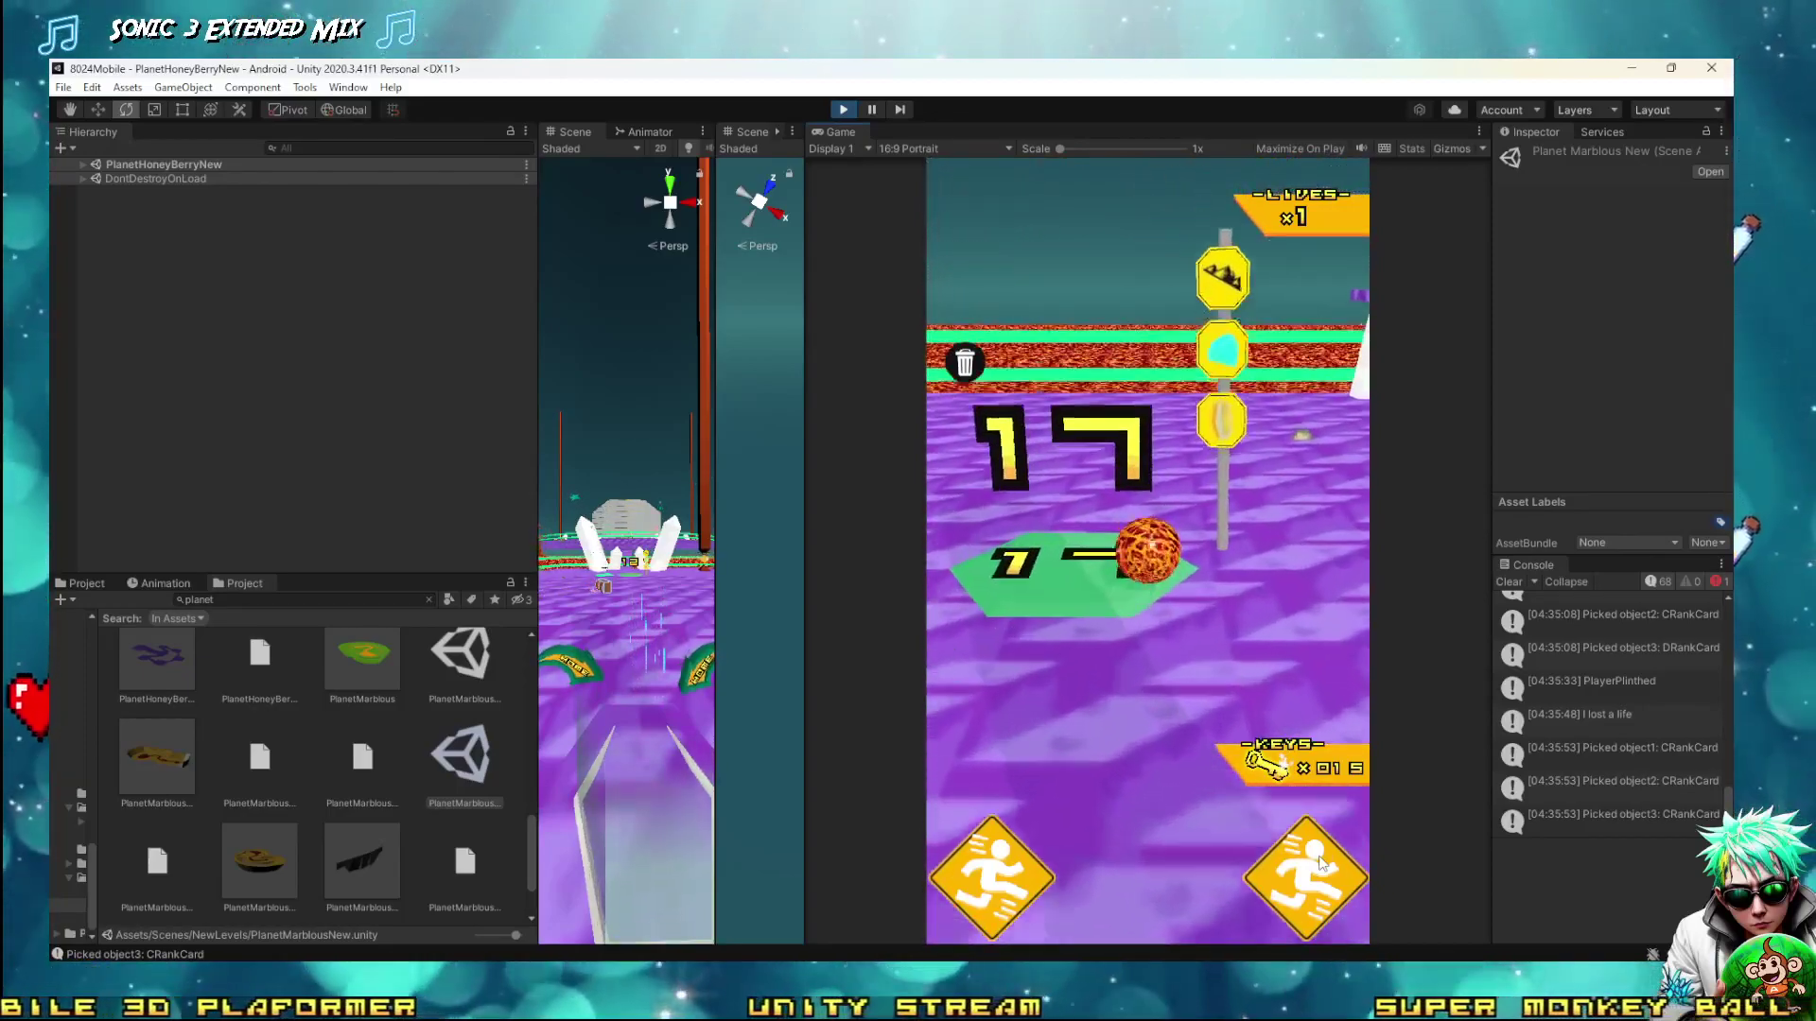
{"action": "left_click", "coordinate": [1233, 794]}
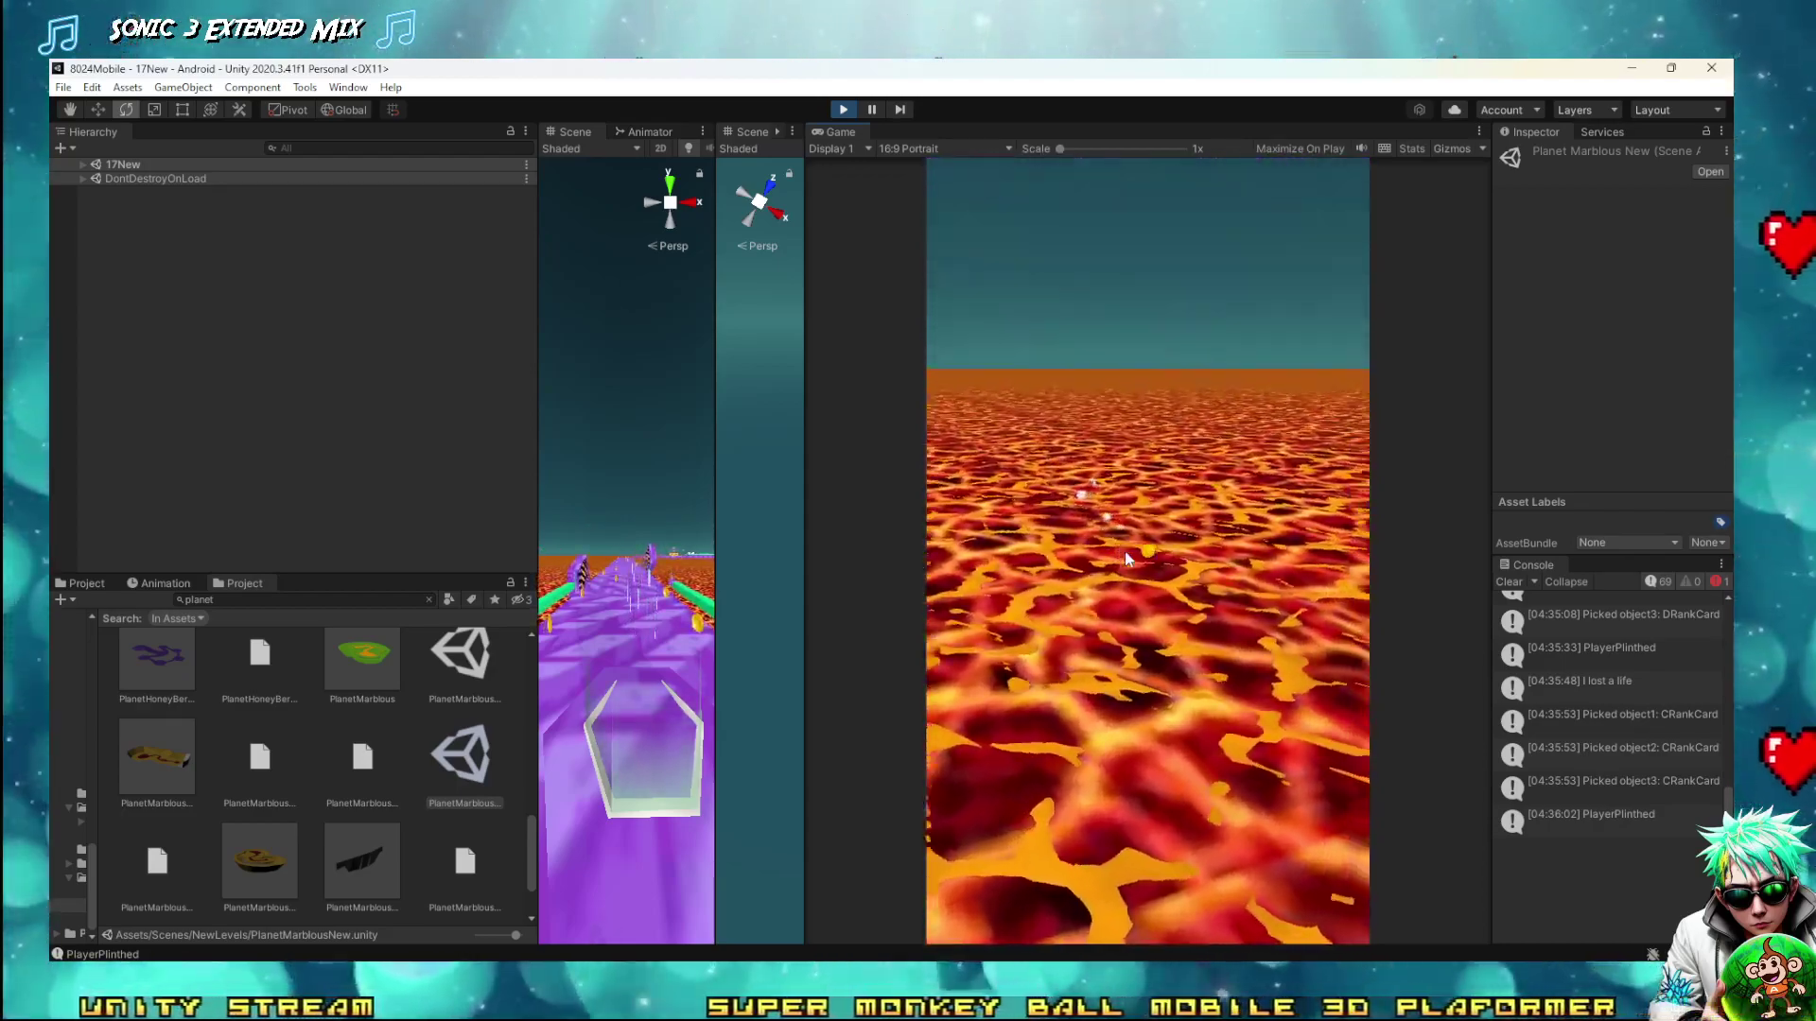
{"action": "left_click", "coordinate": [1080, 898]}
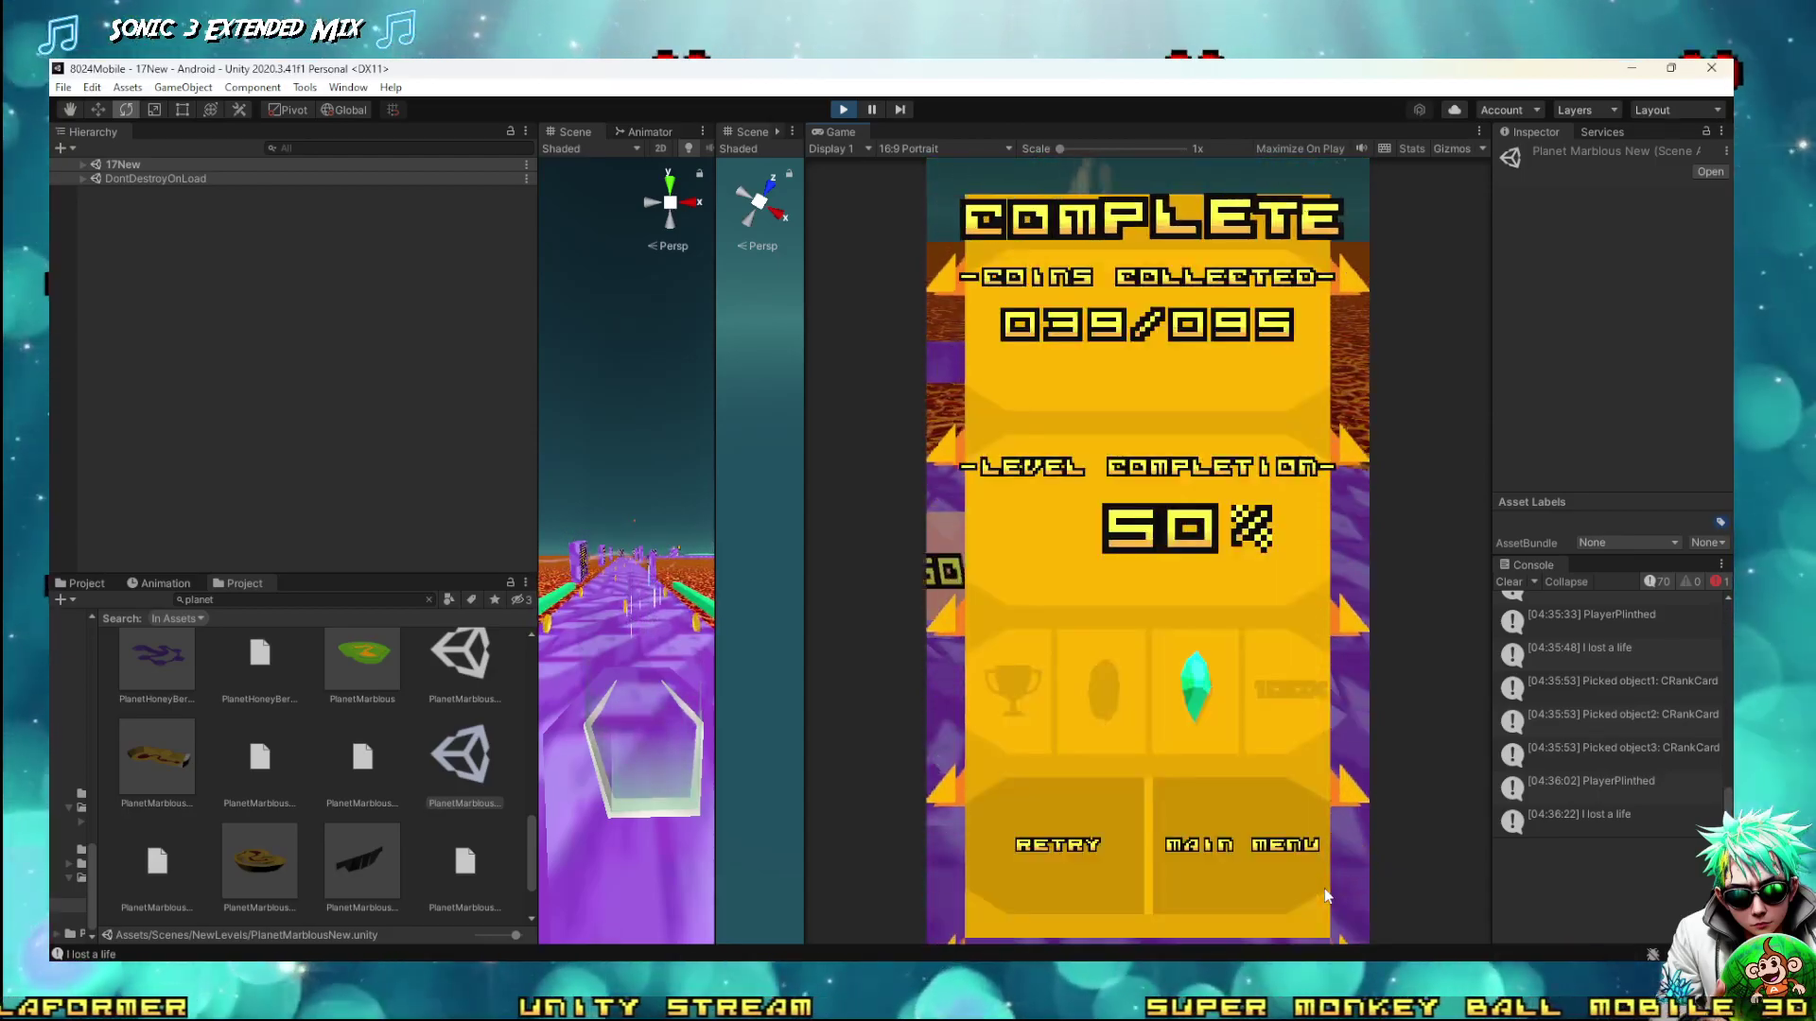
Leave level 17's 039/095-coin results and roll through the hub to the Level 19 portal
{"action": "left_click", "coordinate": [1212, 822]}
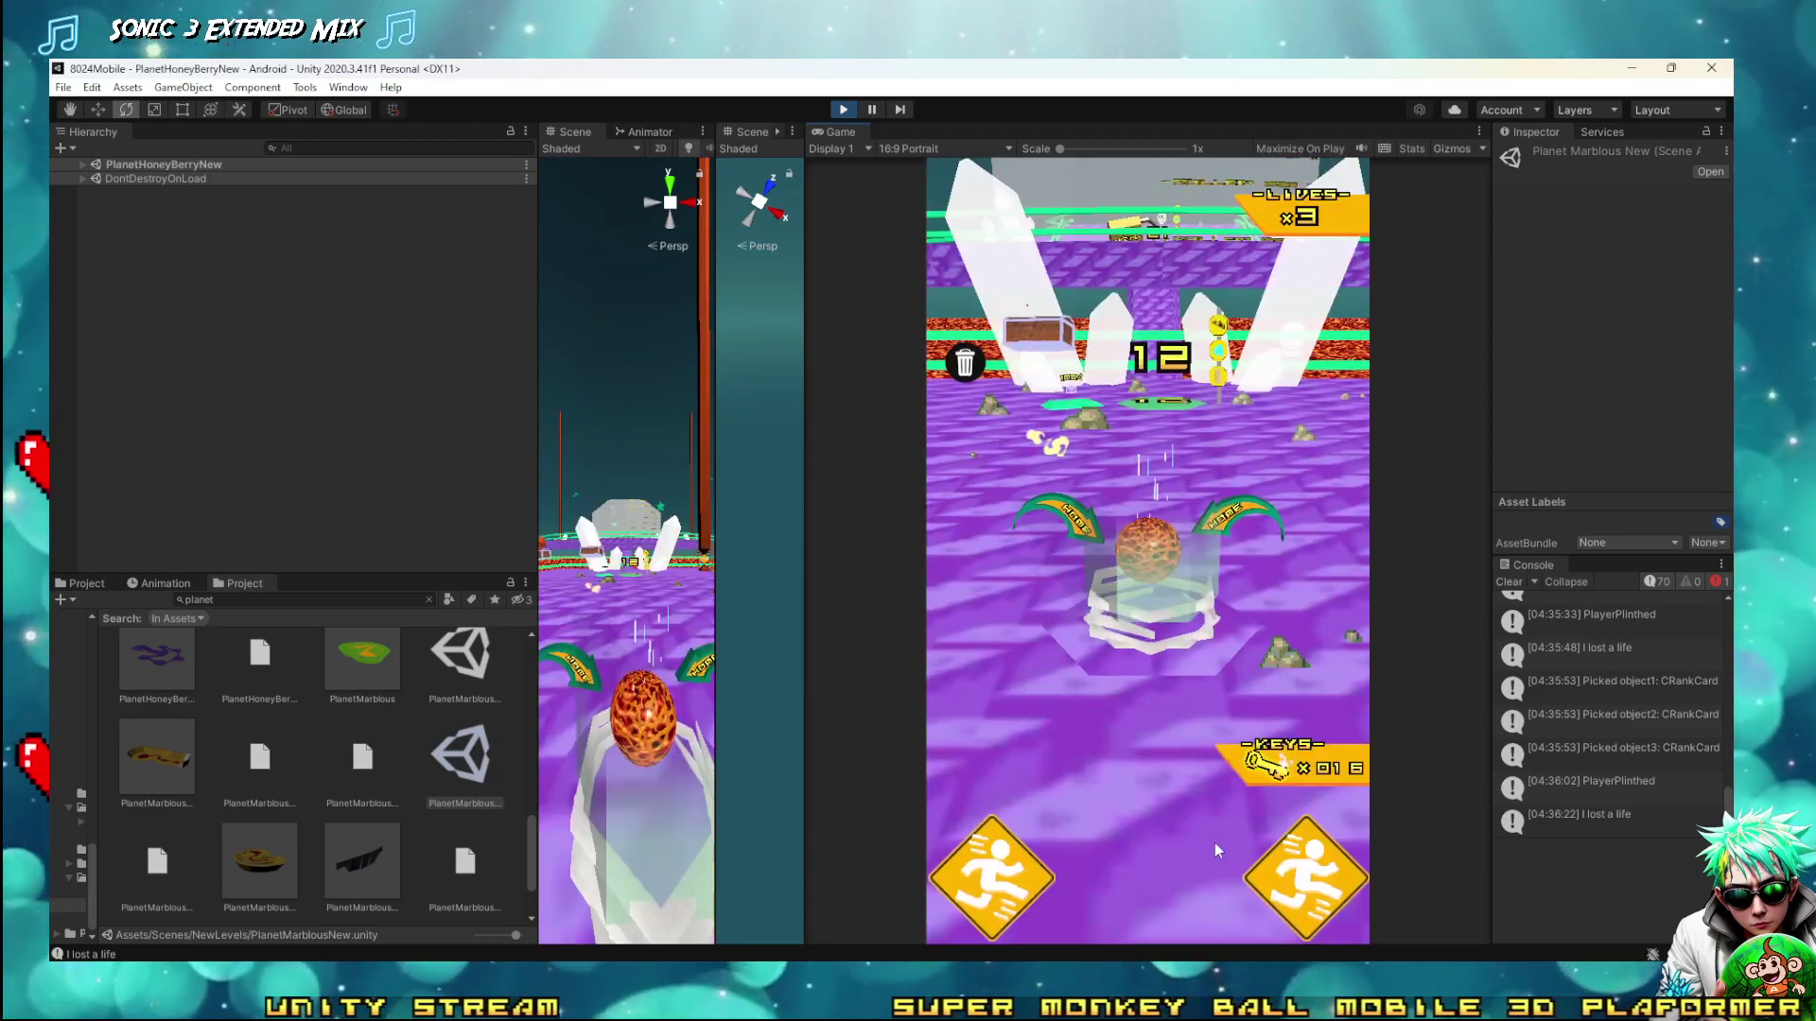
{"action": "key", "text": "Up"}
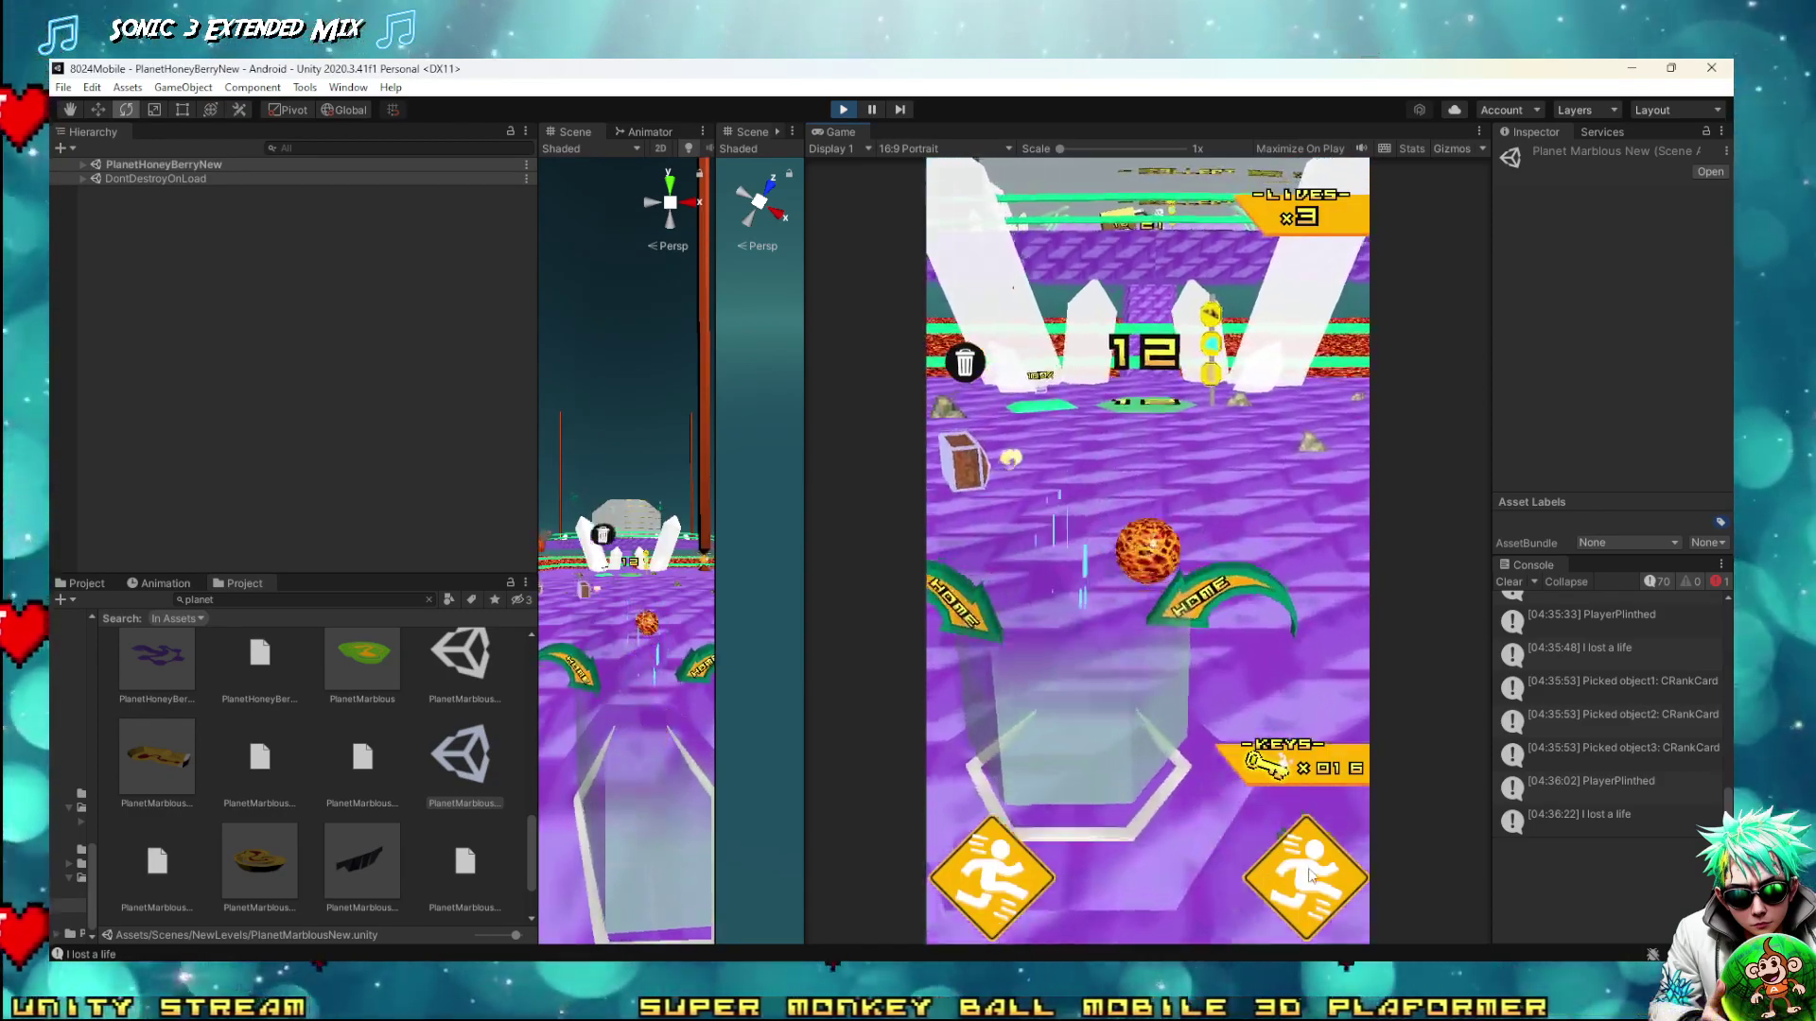
{"action": "key", "text": "Up"}
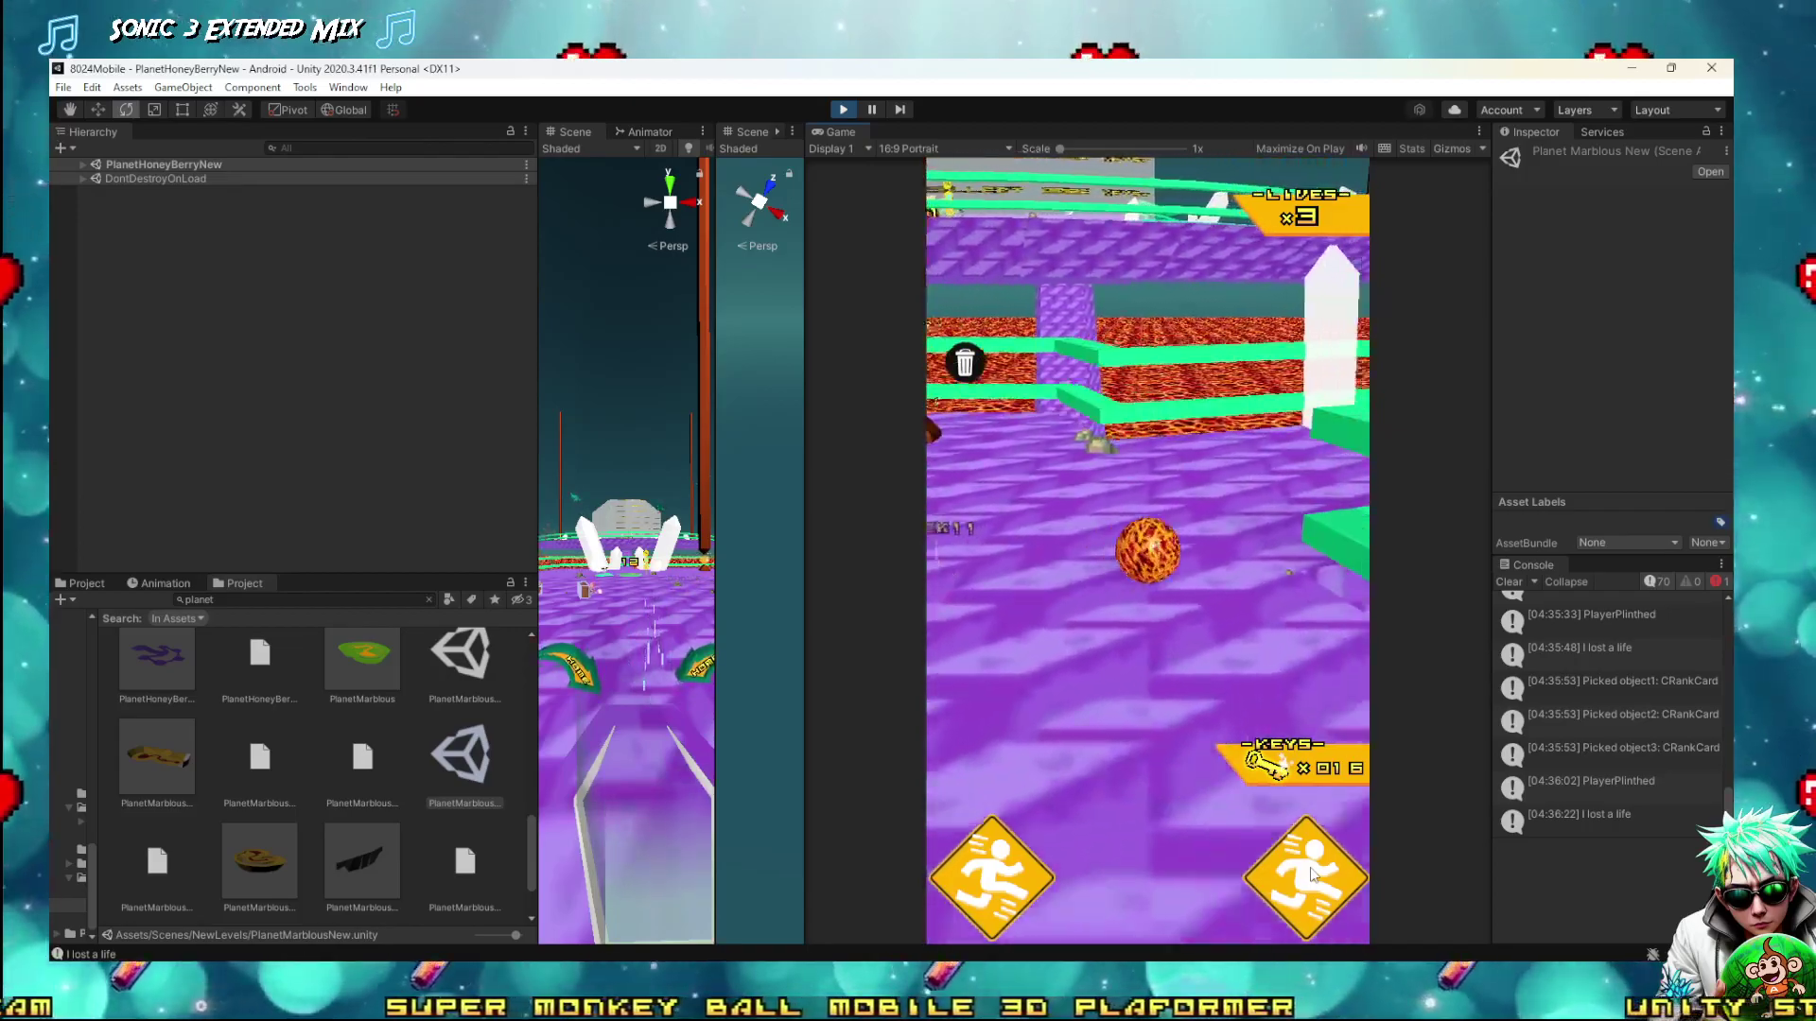
{"action": "key", "text": "Up"}
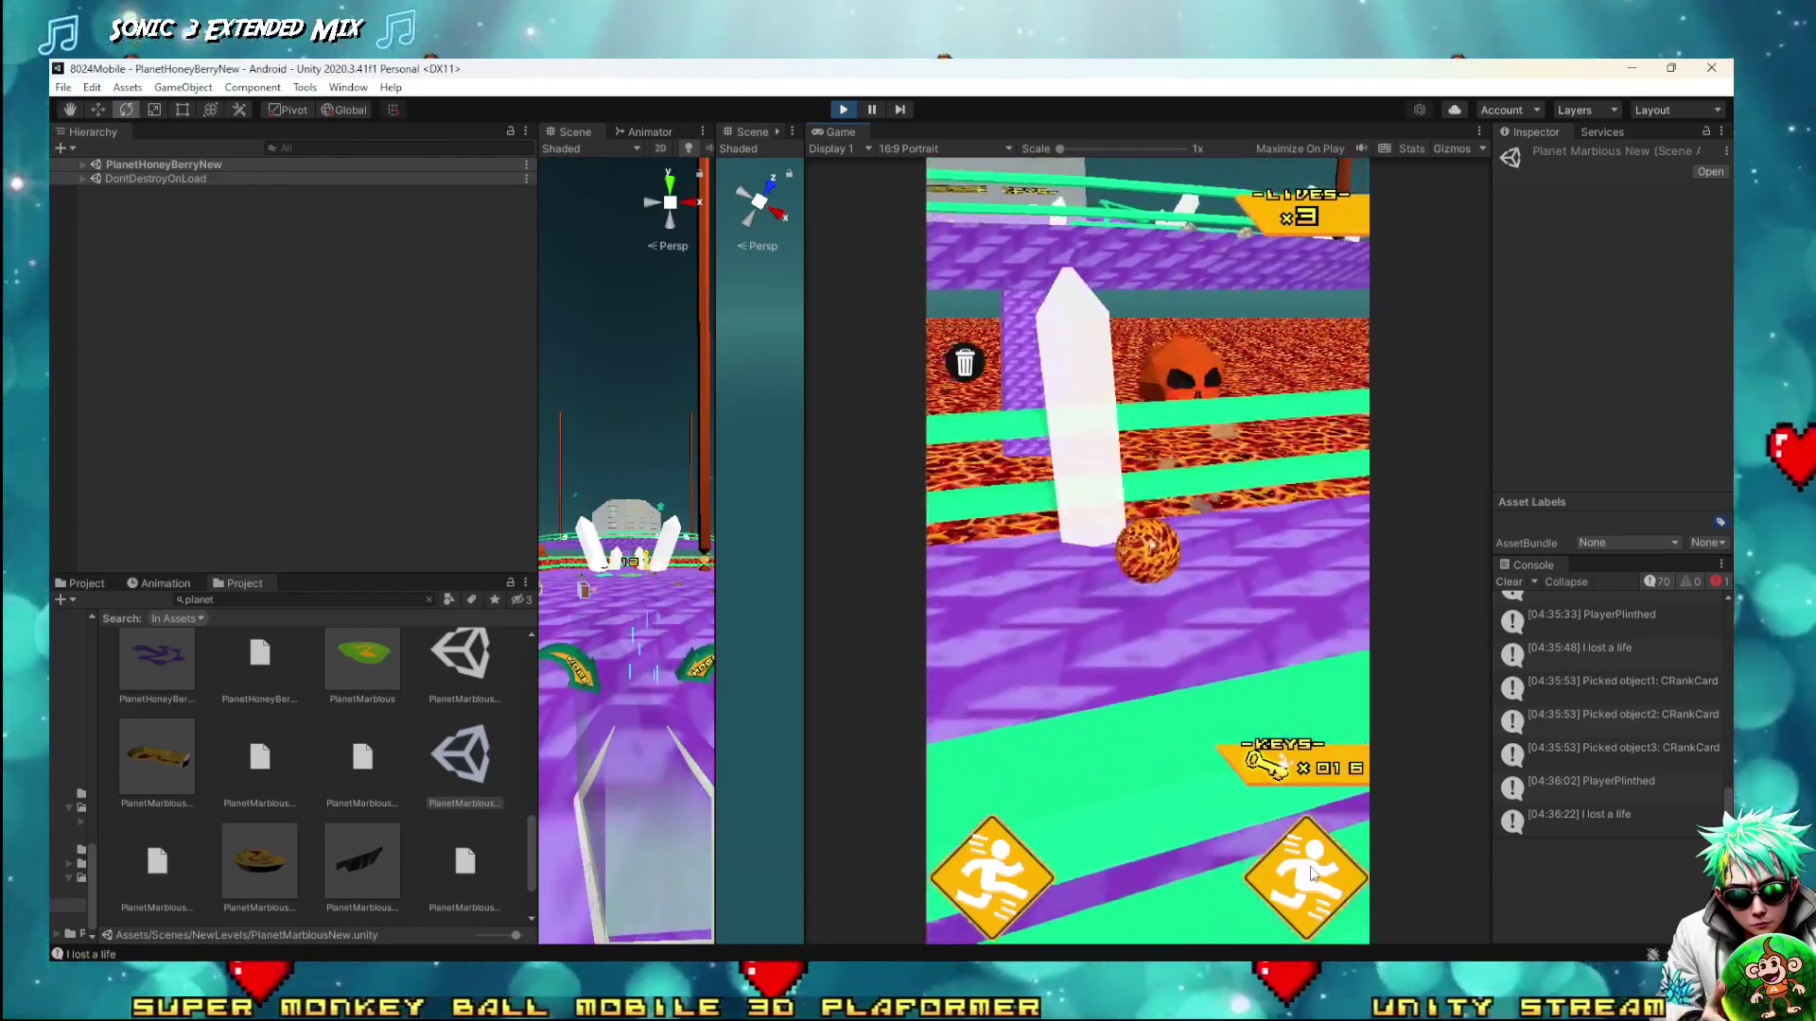
{"action": "key", "text": "Right"}
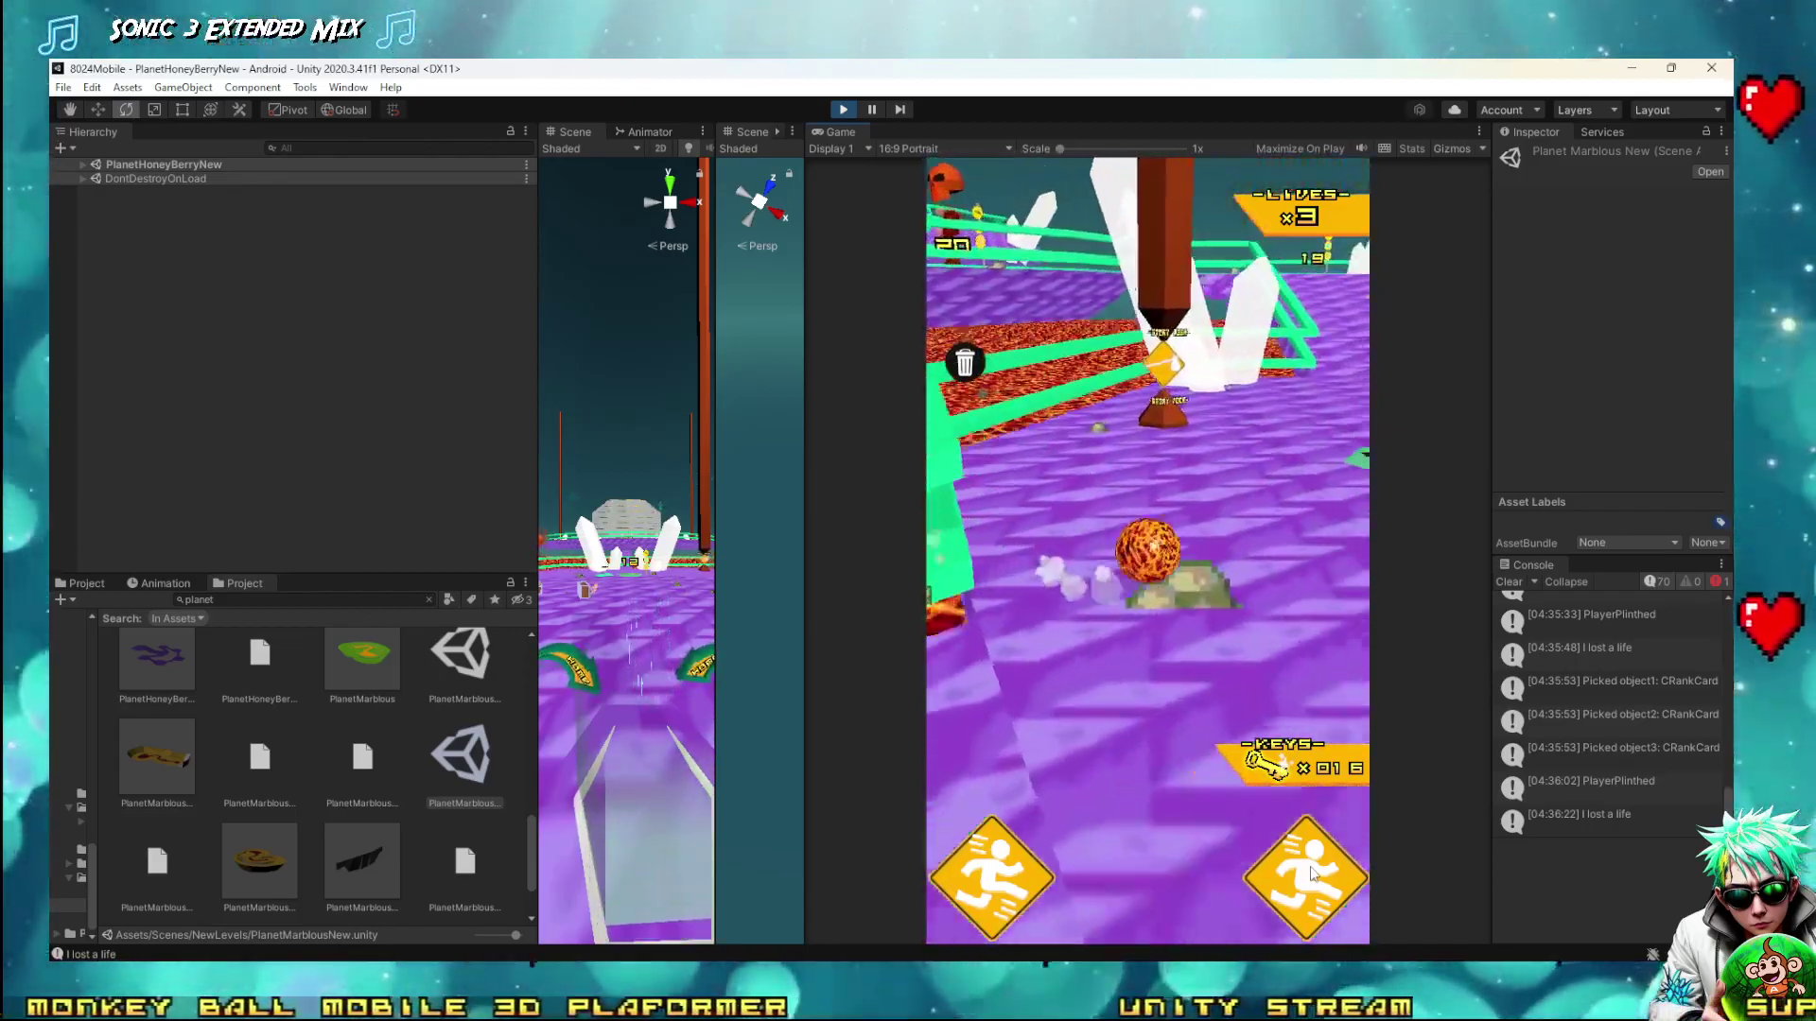
{"action": "key", "text": "Left"}
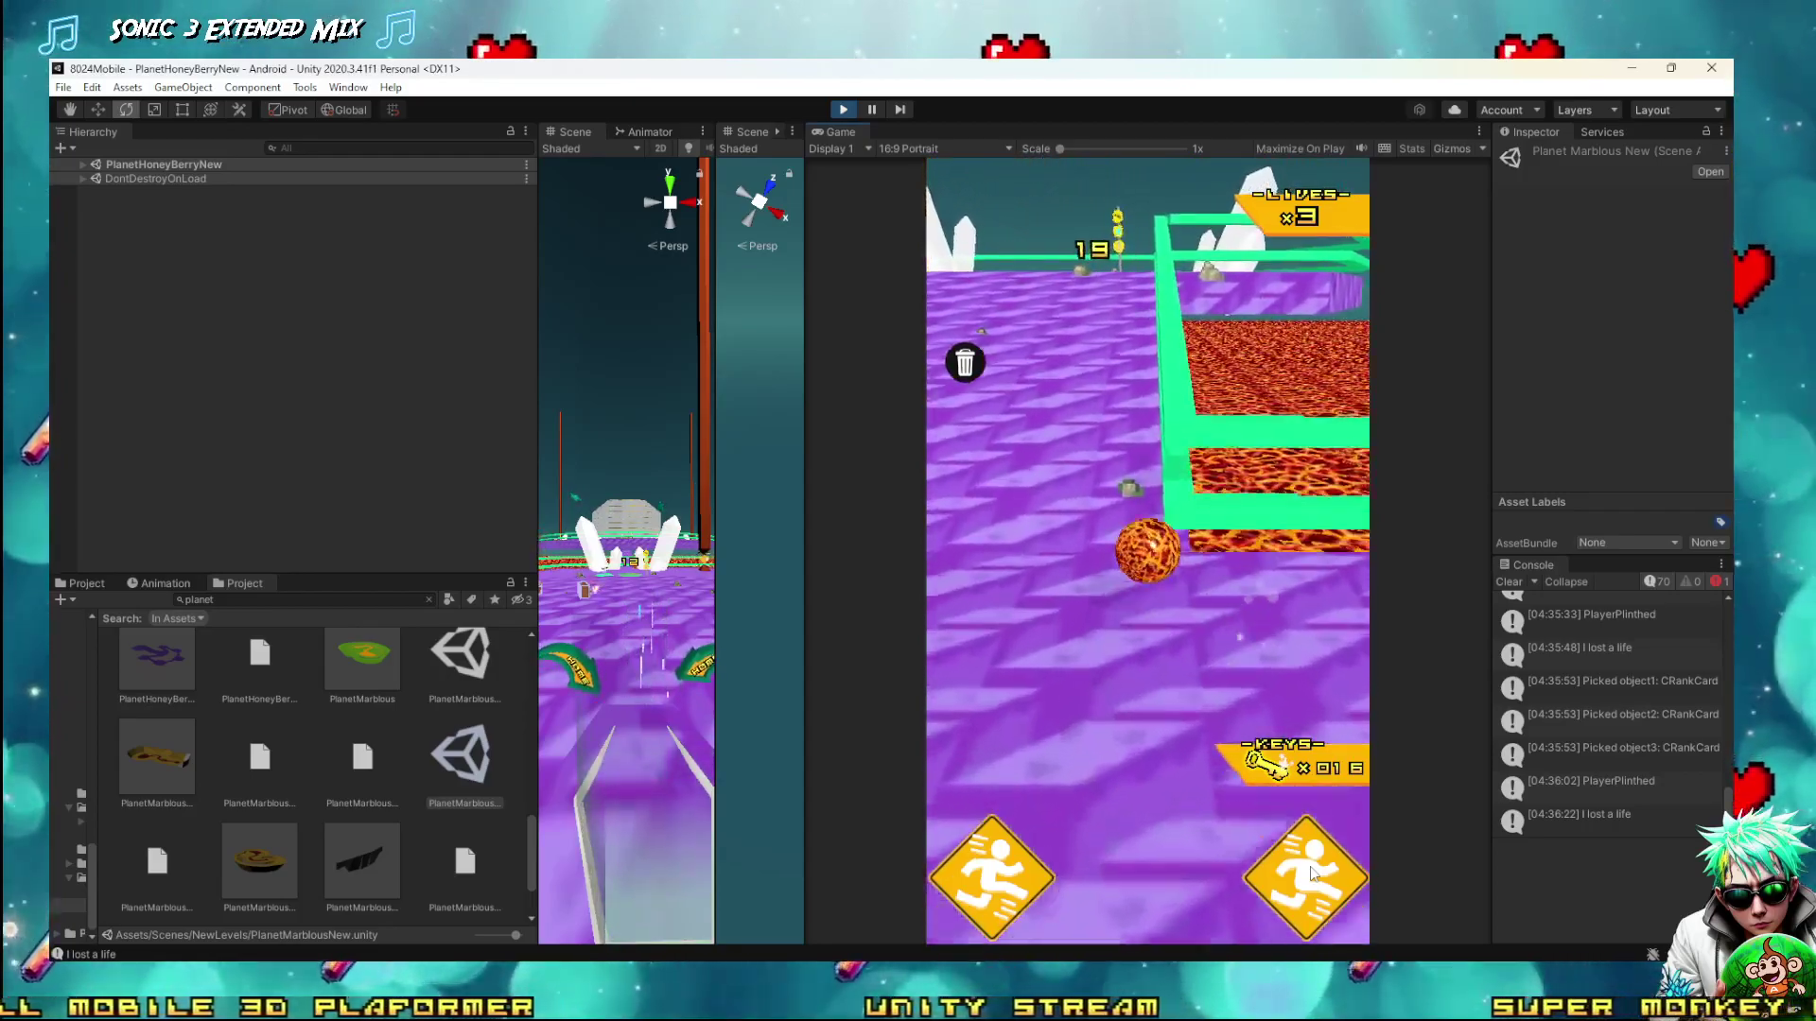
{"action": "key", "text": "Left"}
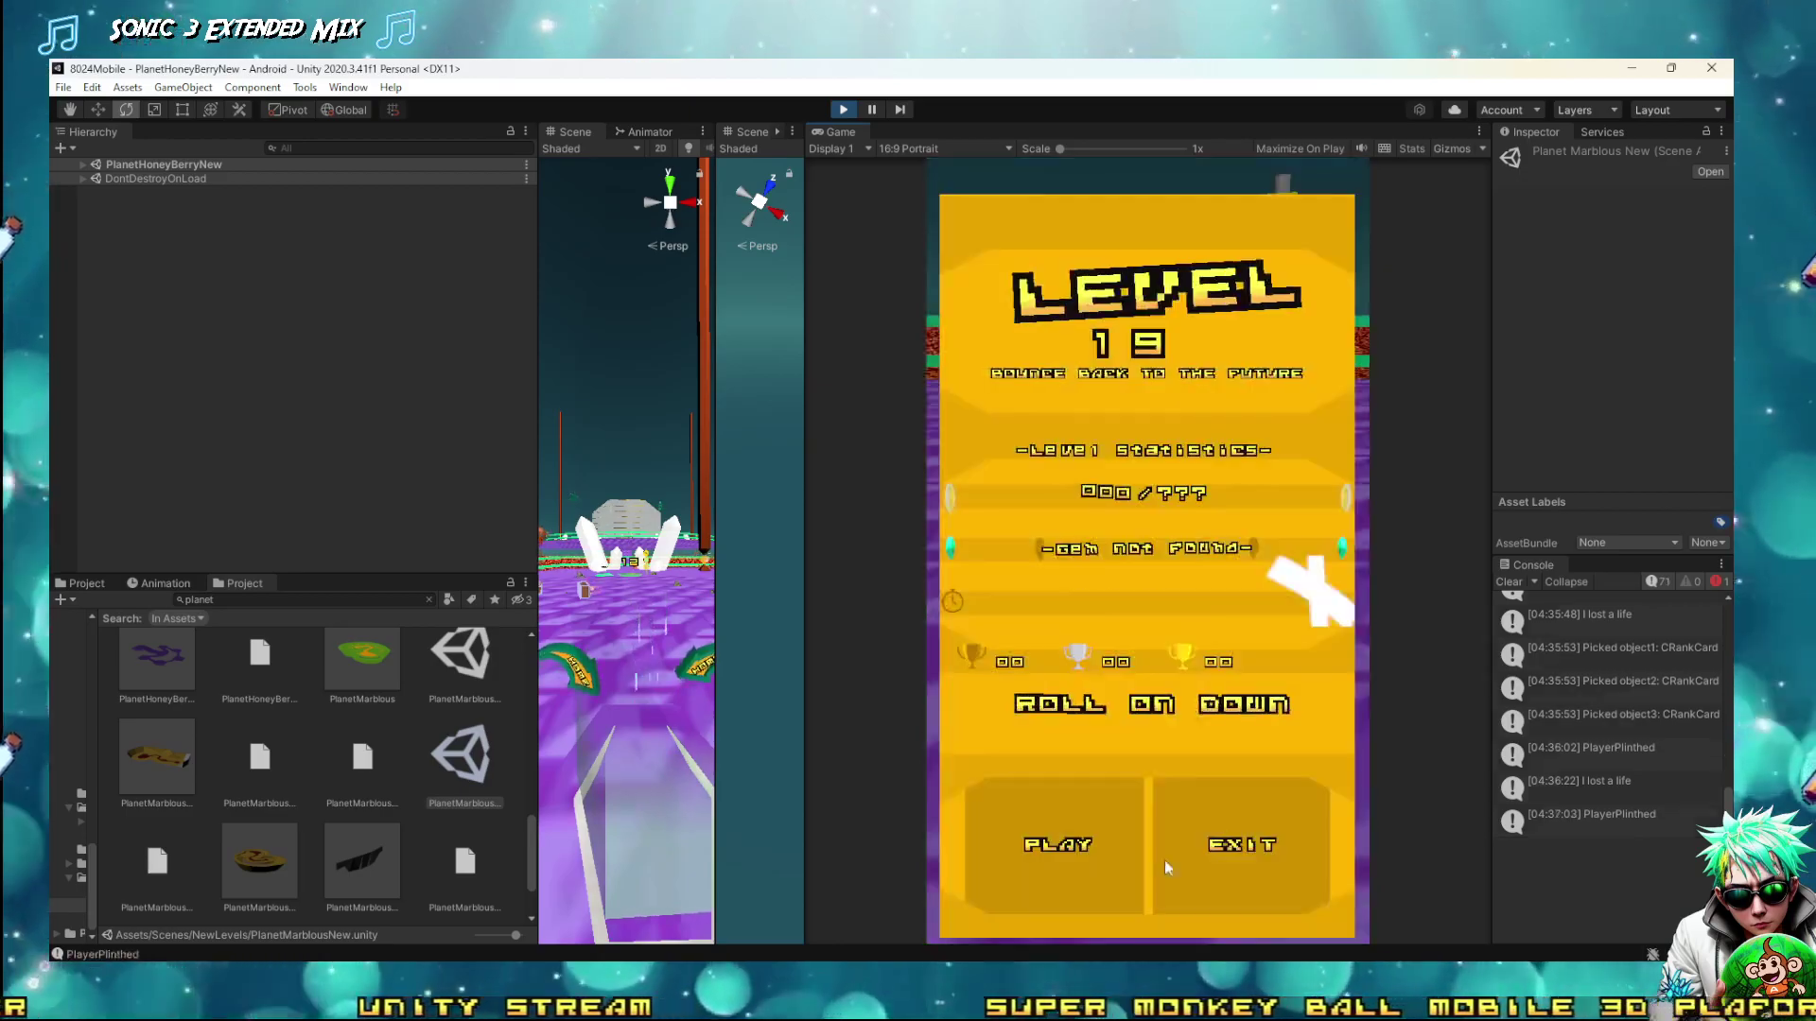
Roll through level 19 to the goal with 023/137 coins, then return to the hub
{"action": "left_click", "coordinate": [1186, 851]}
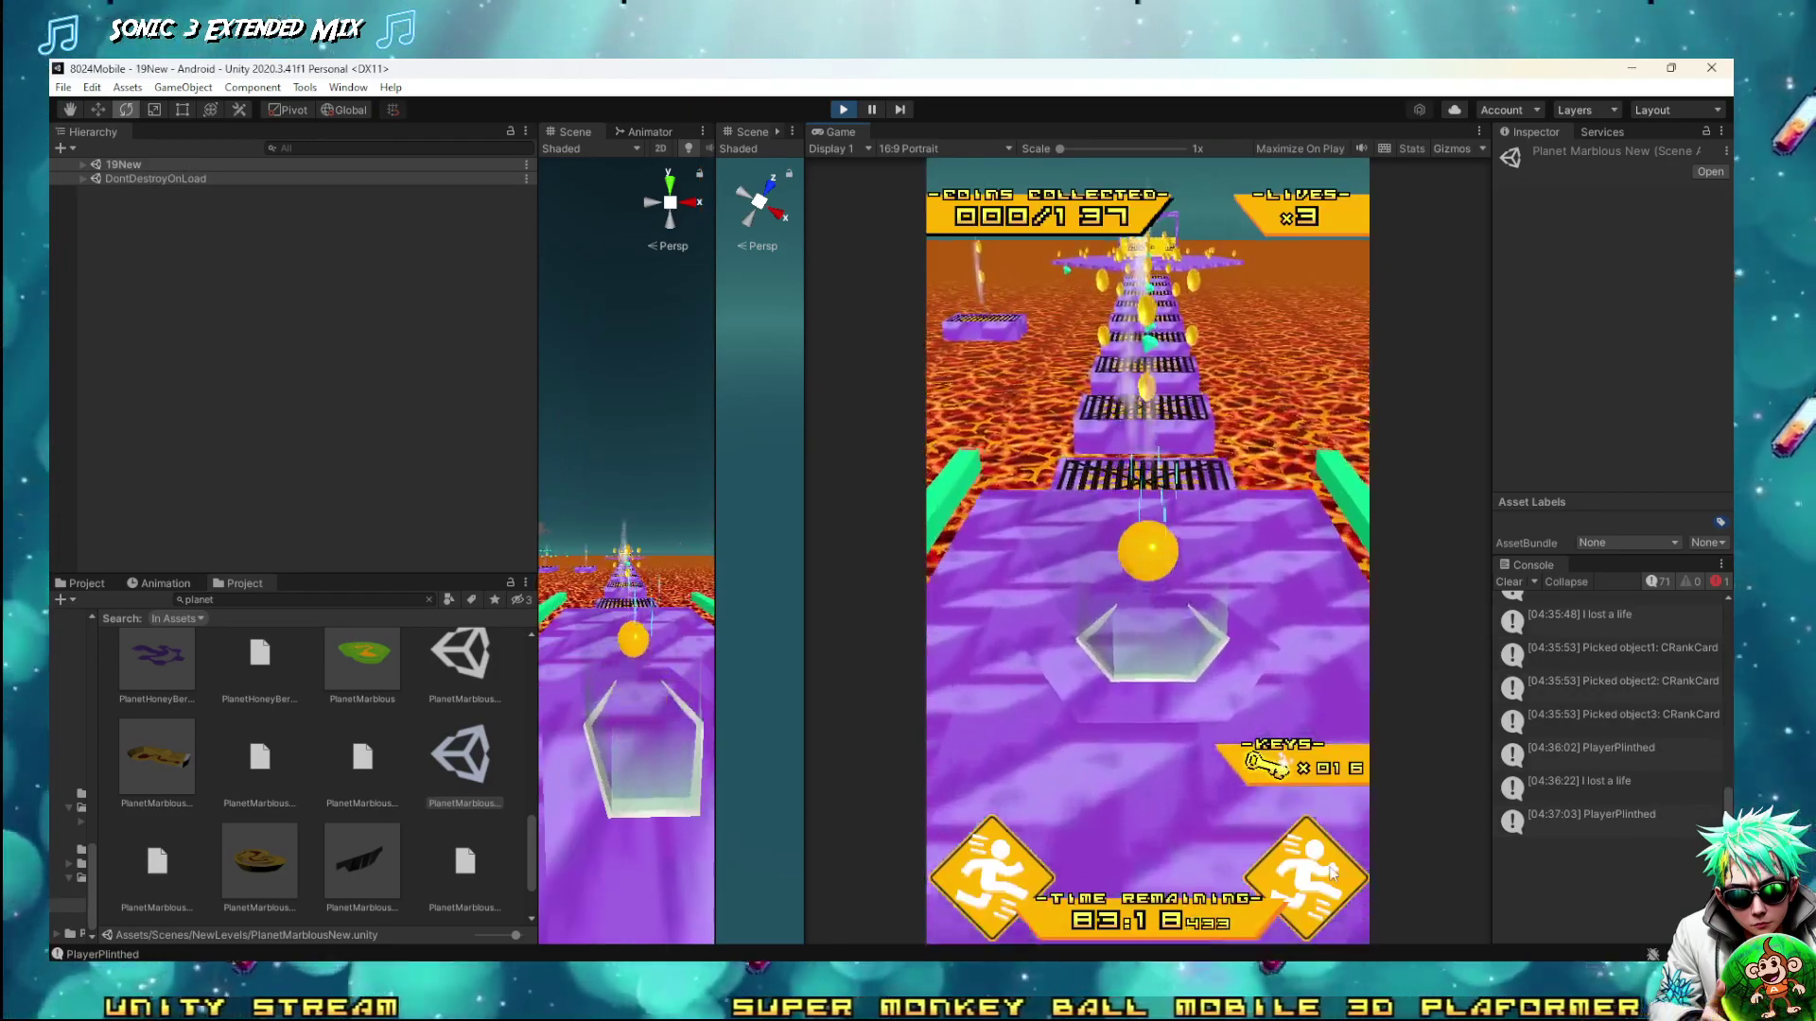
{"action": "key", "text": "Up"}
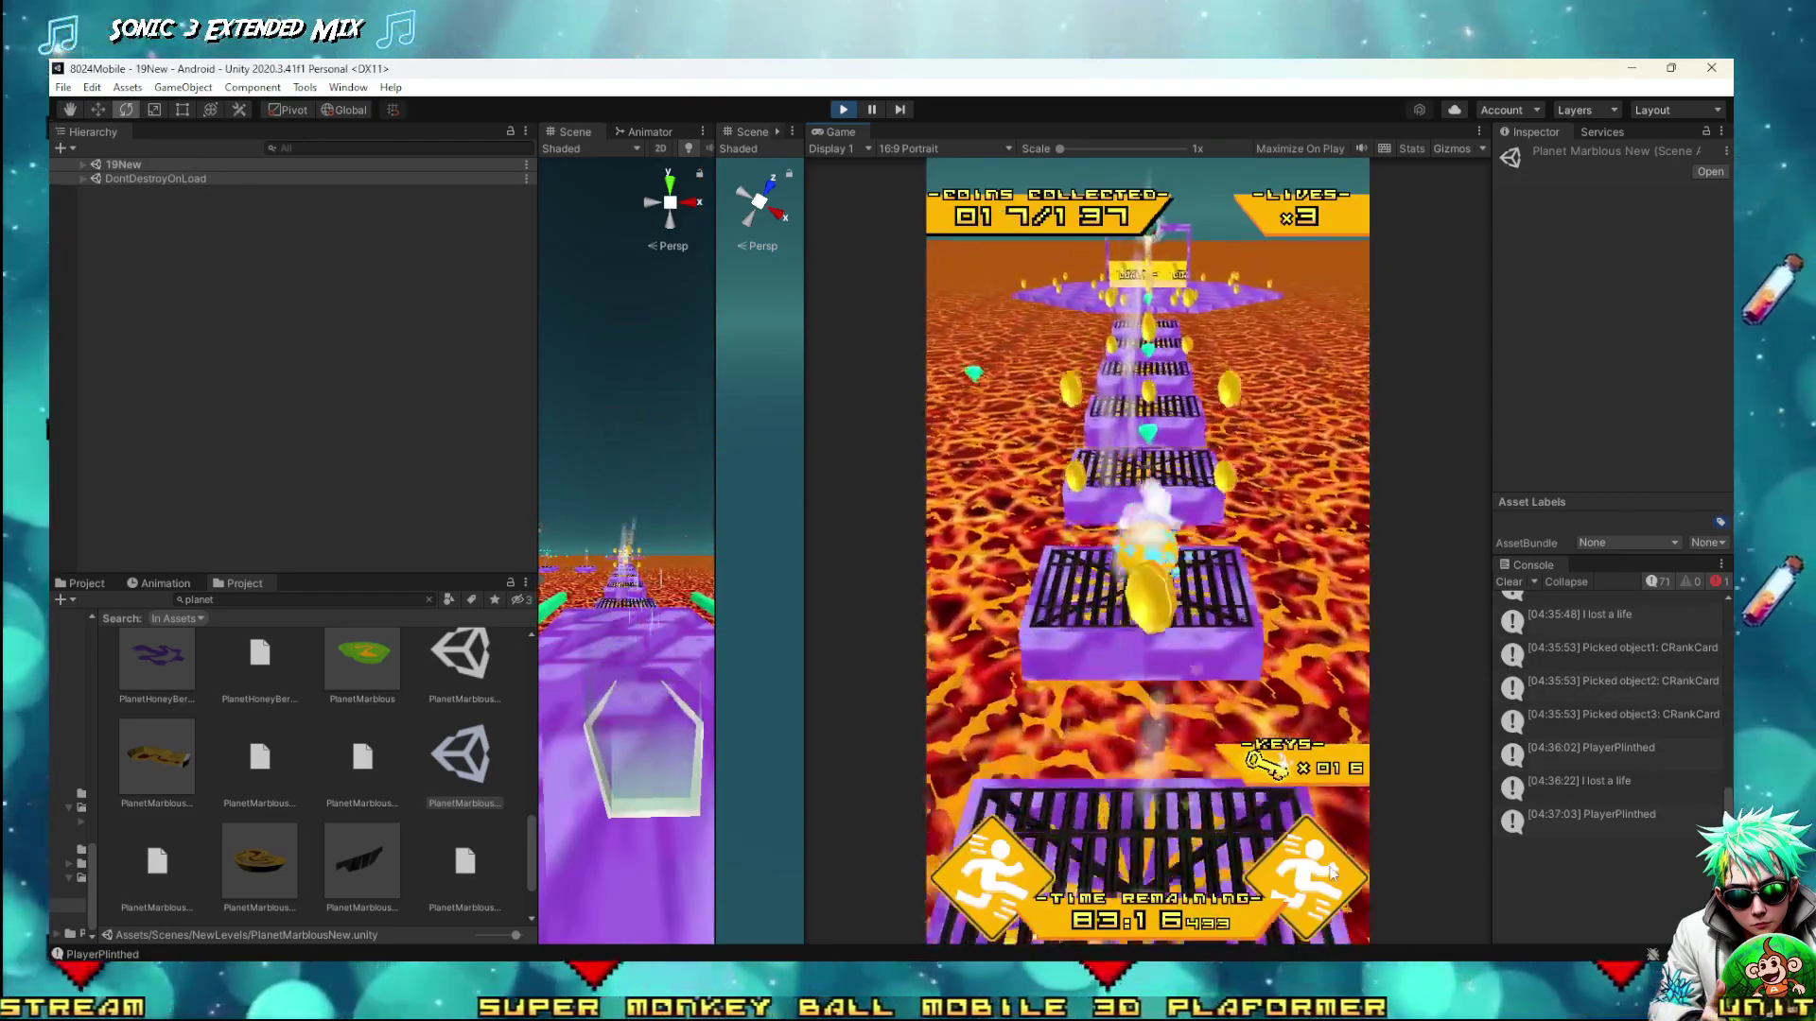
{"action": "key", "text": "Up"}
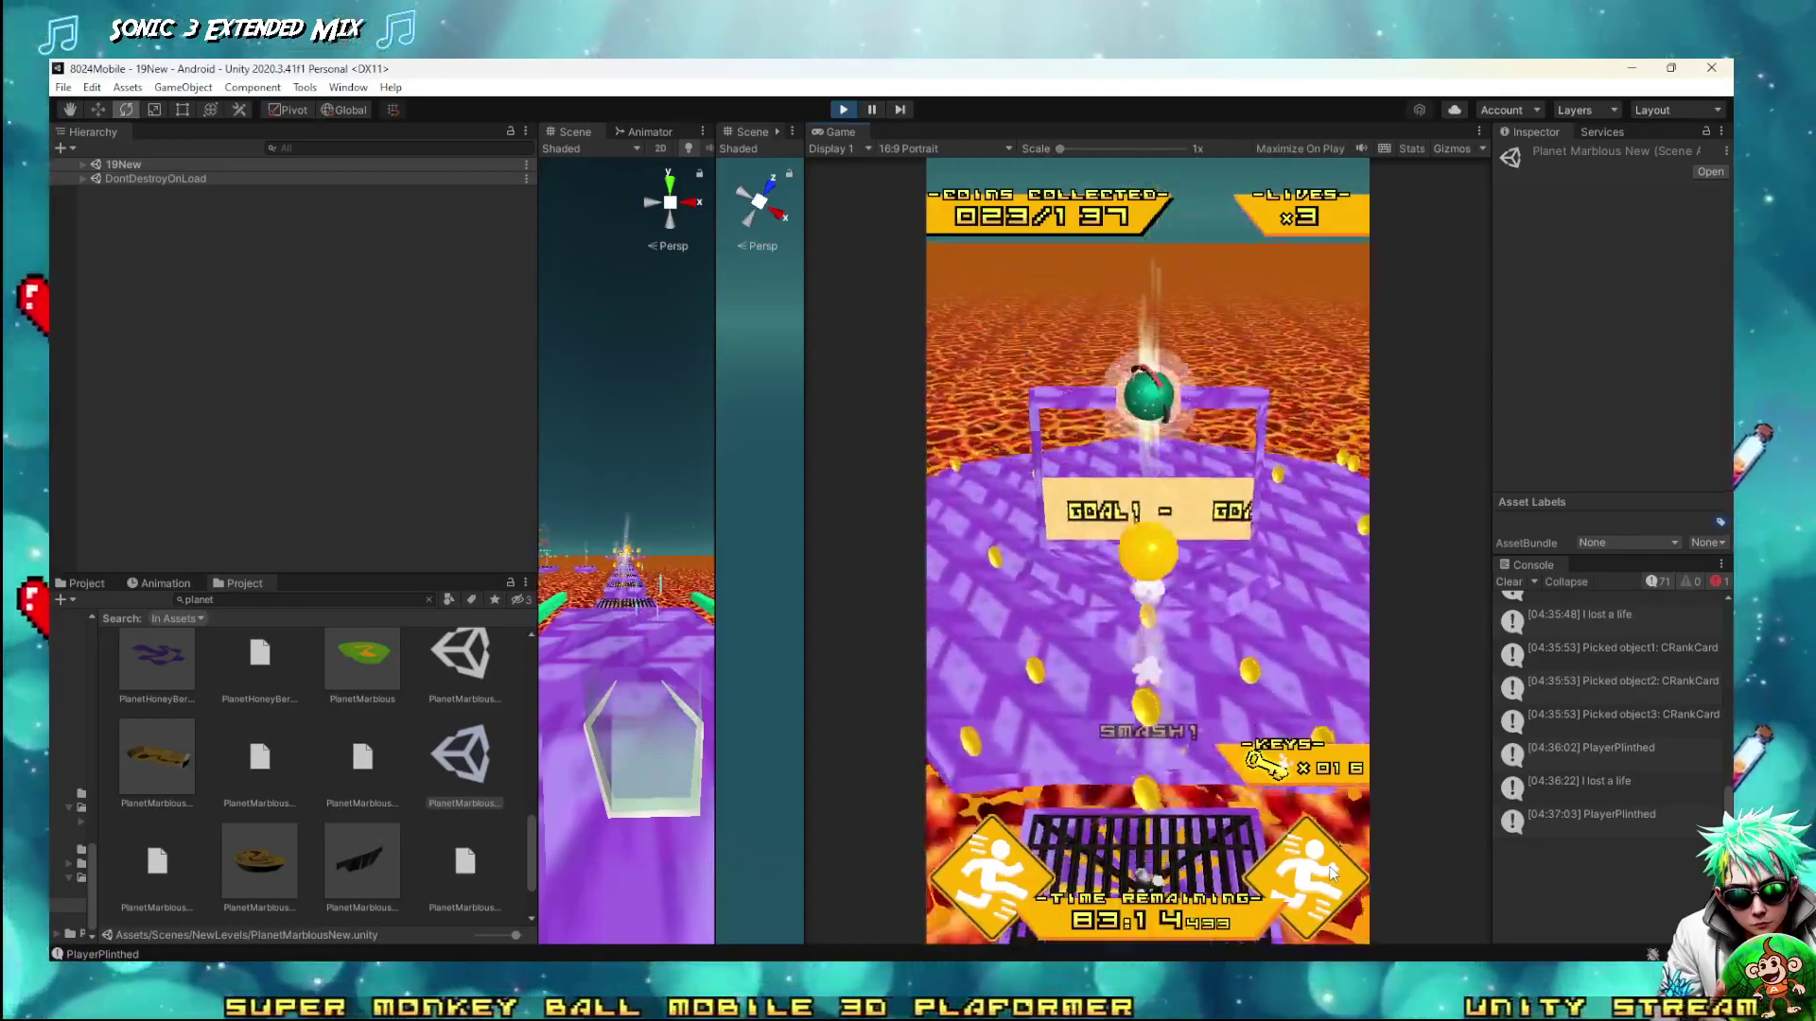
{"action": "key", "text": "Up"}
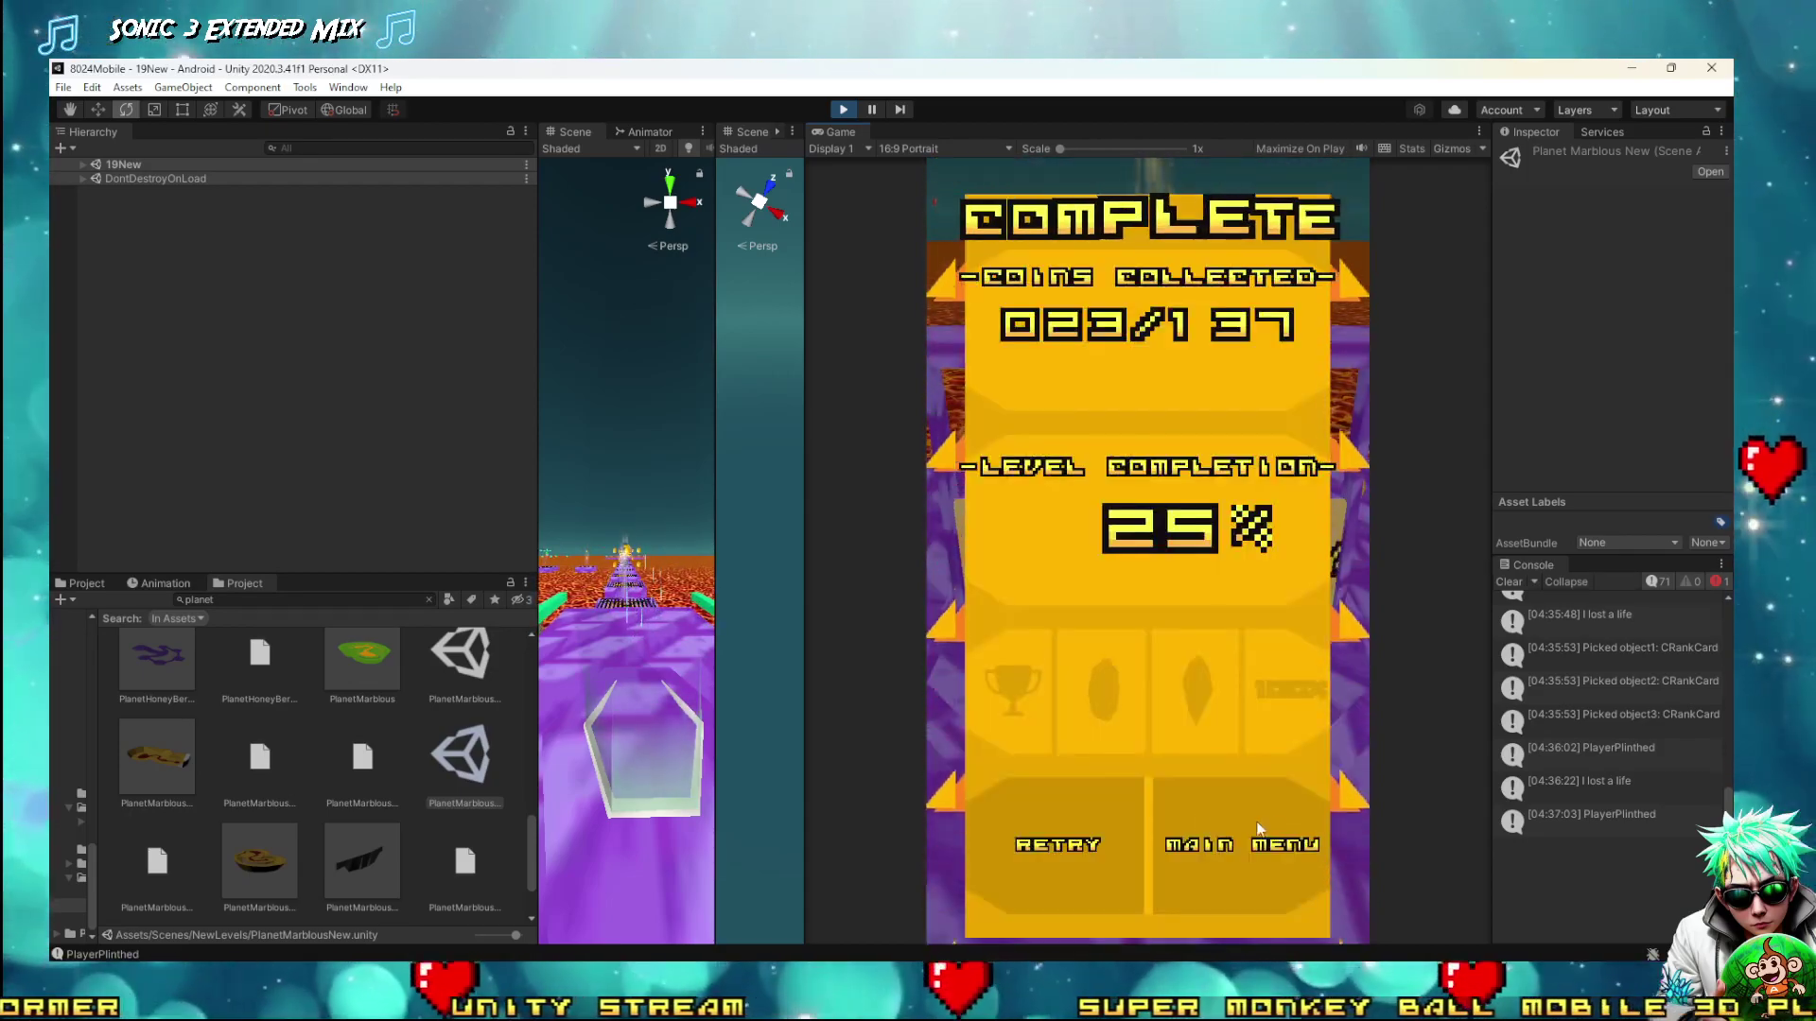
{"action": "left_click", "coordinate": [1203, 838]}
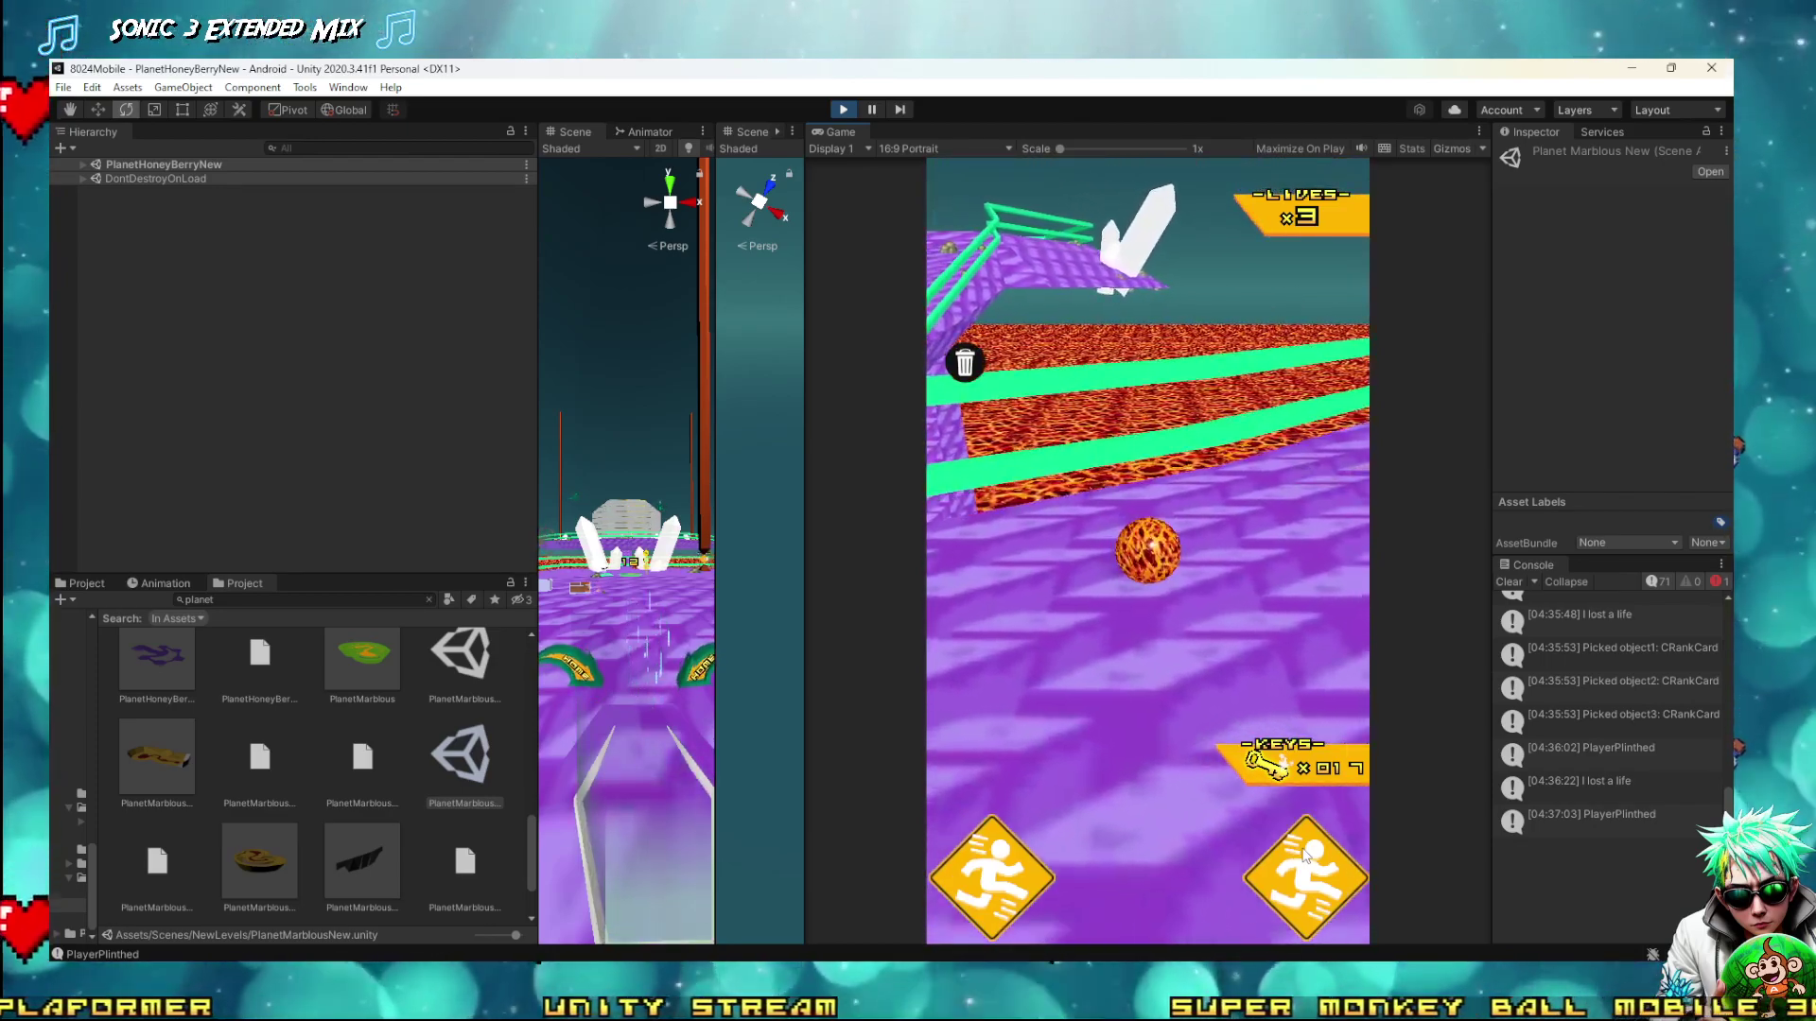
Start level 20 and steer the marble along the coin lanes to the lava level's goal
{"action": "left_click", "coordinate": [1088, 845]}
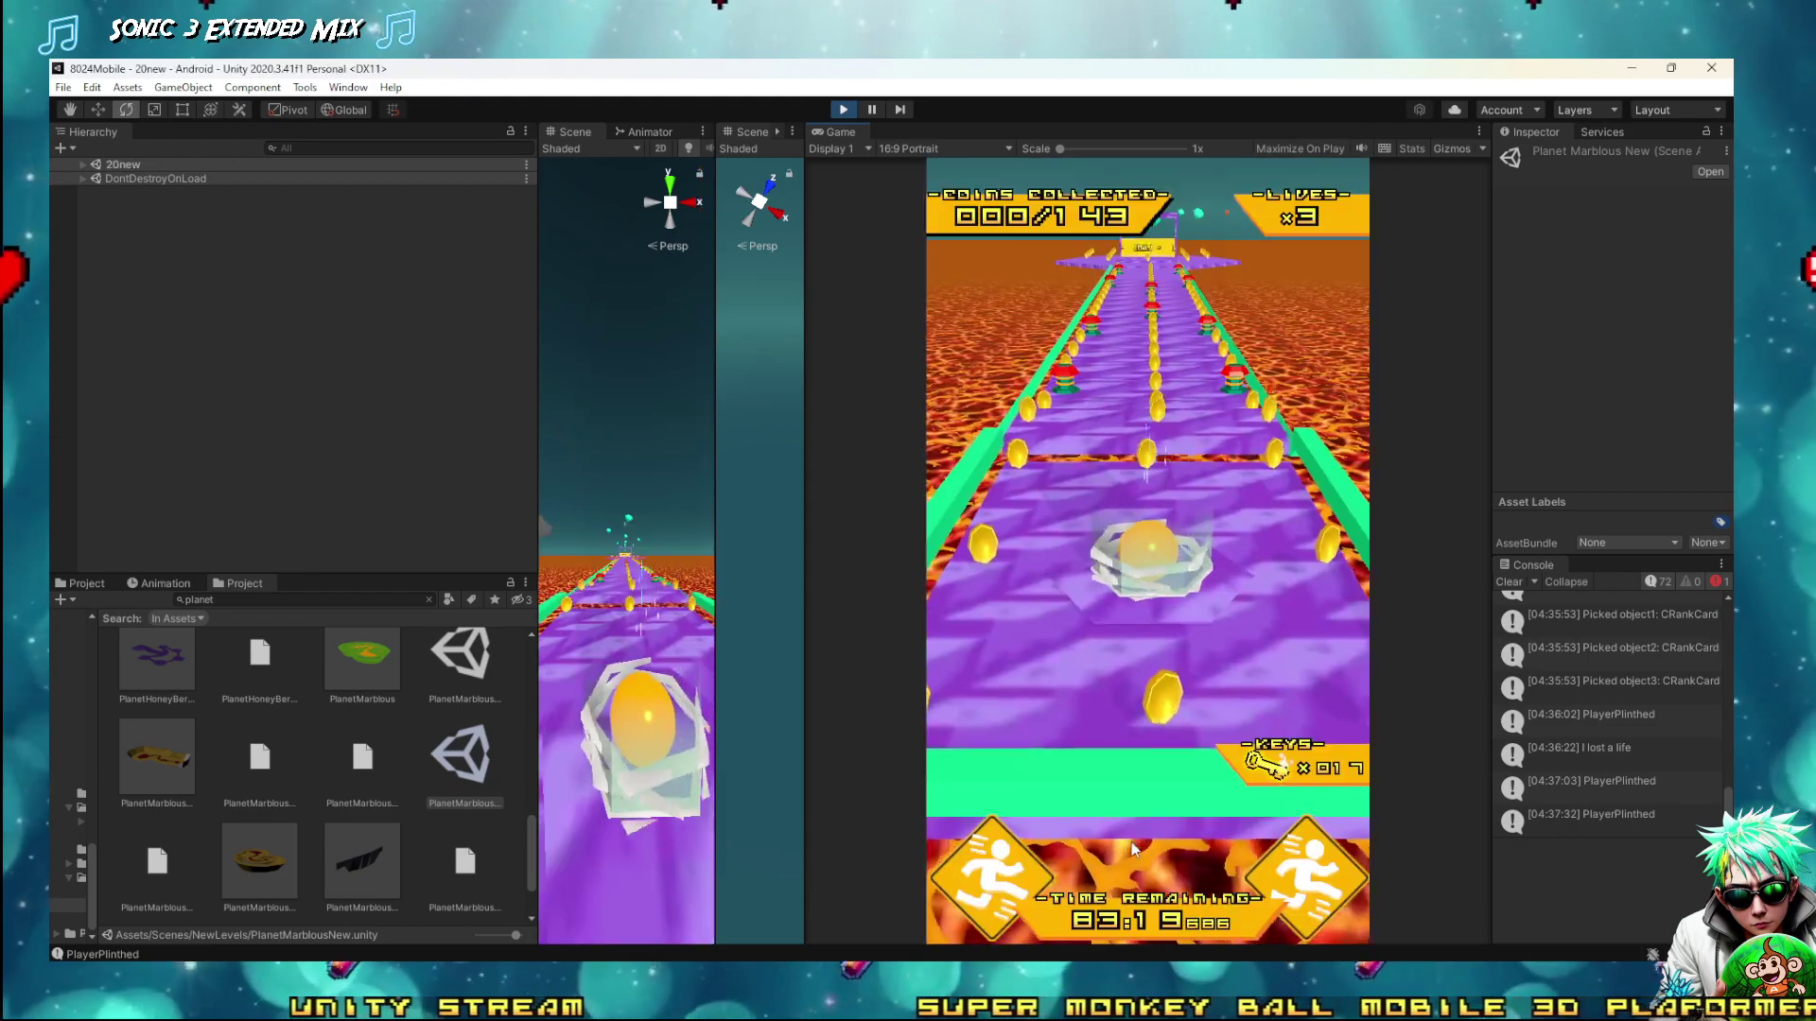
{"action": "key", "text": "Up"}
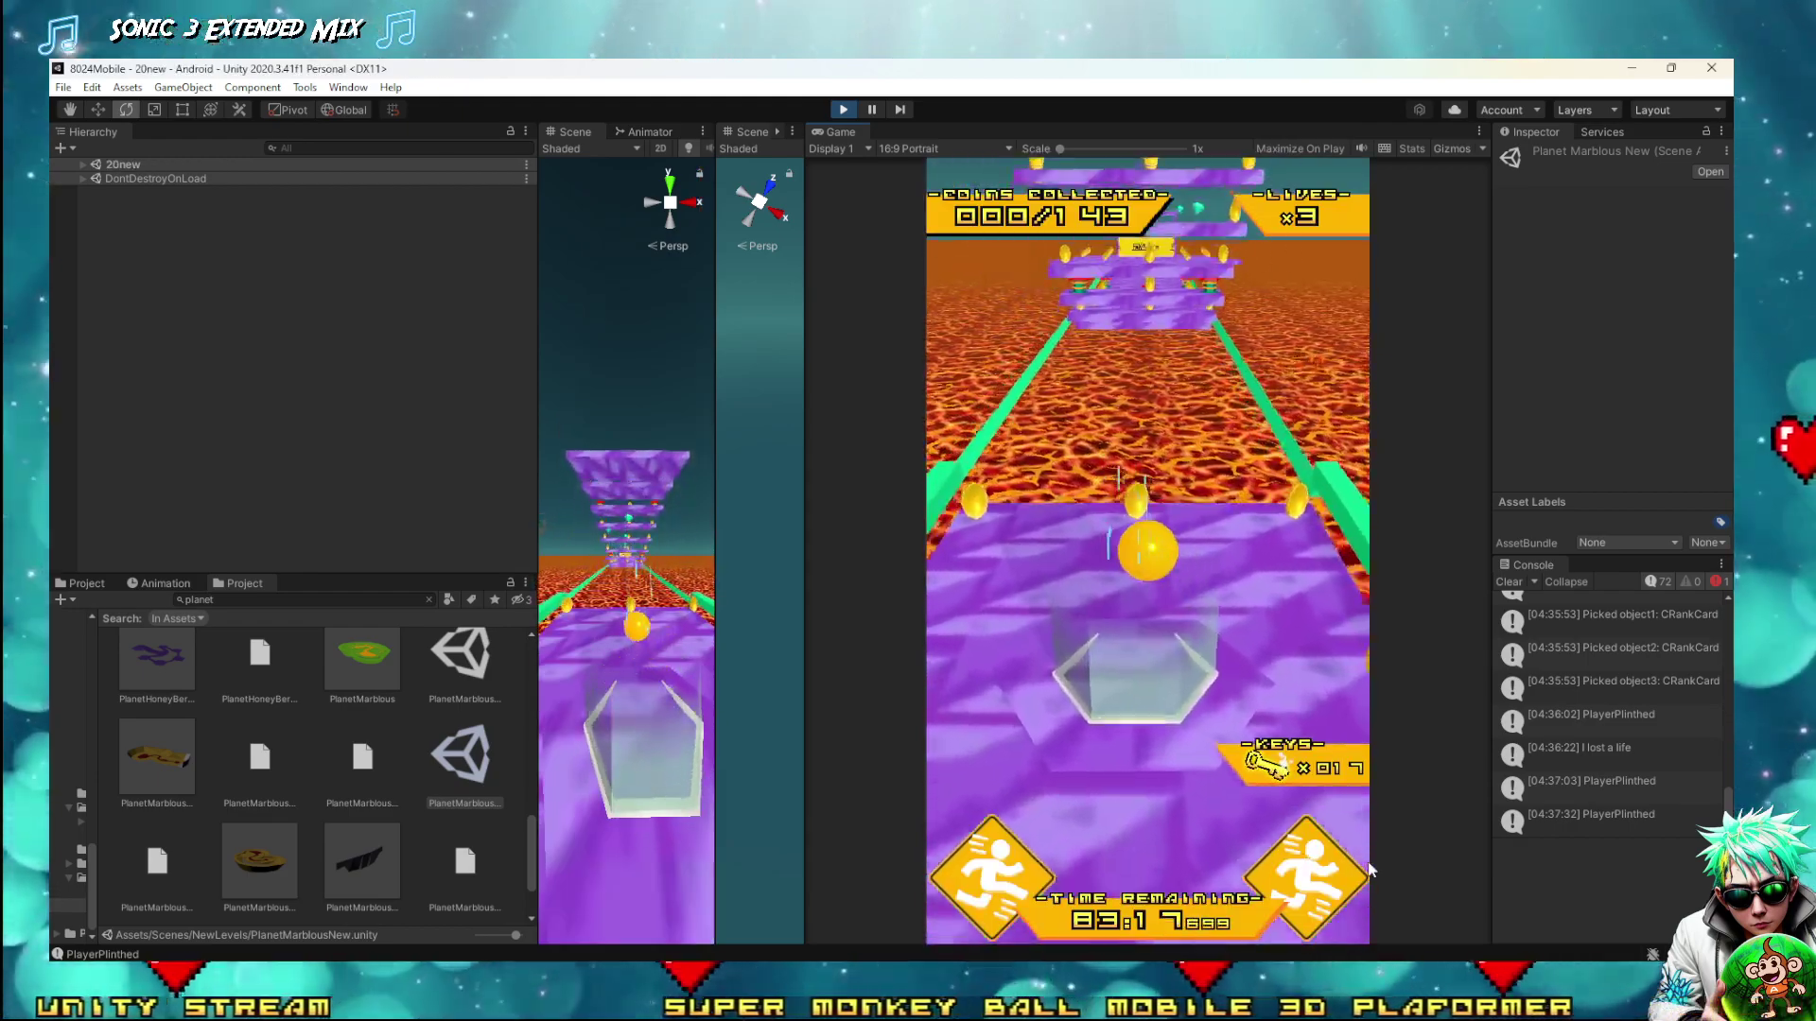
{"action": "key", "text": "Up"}
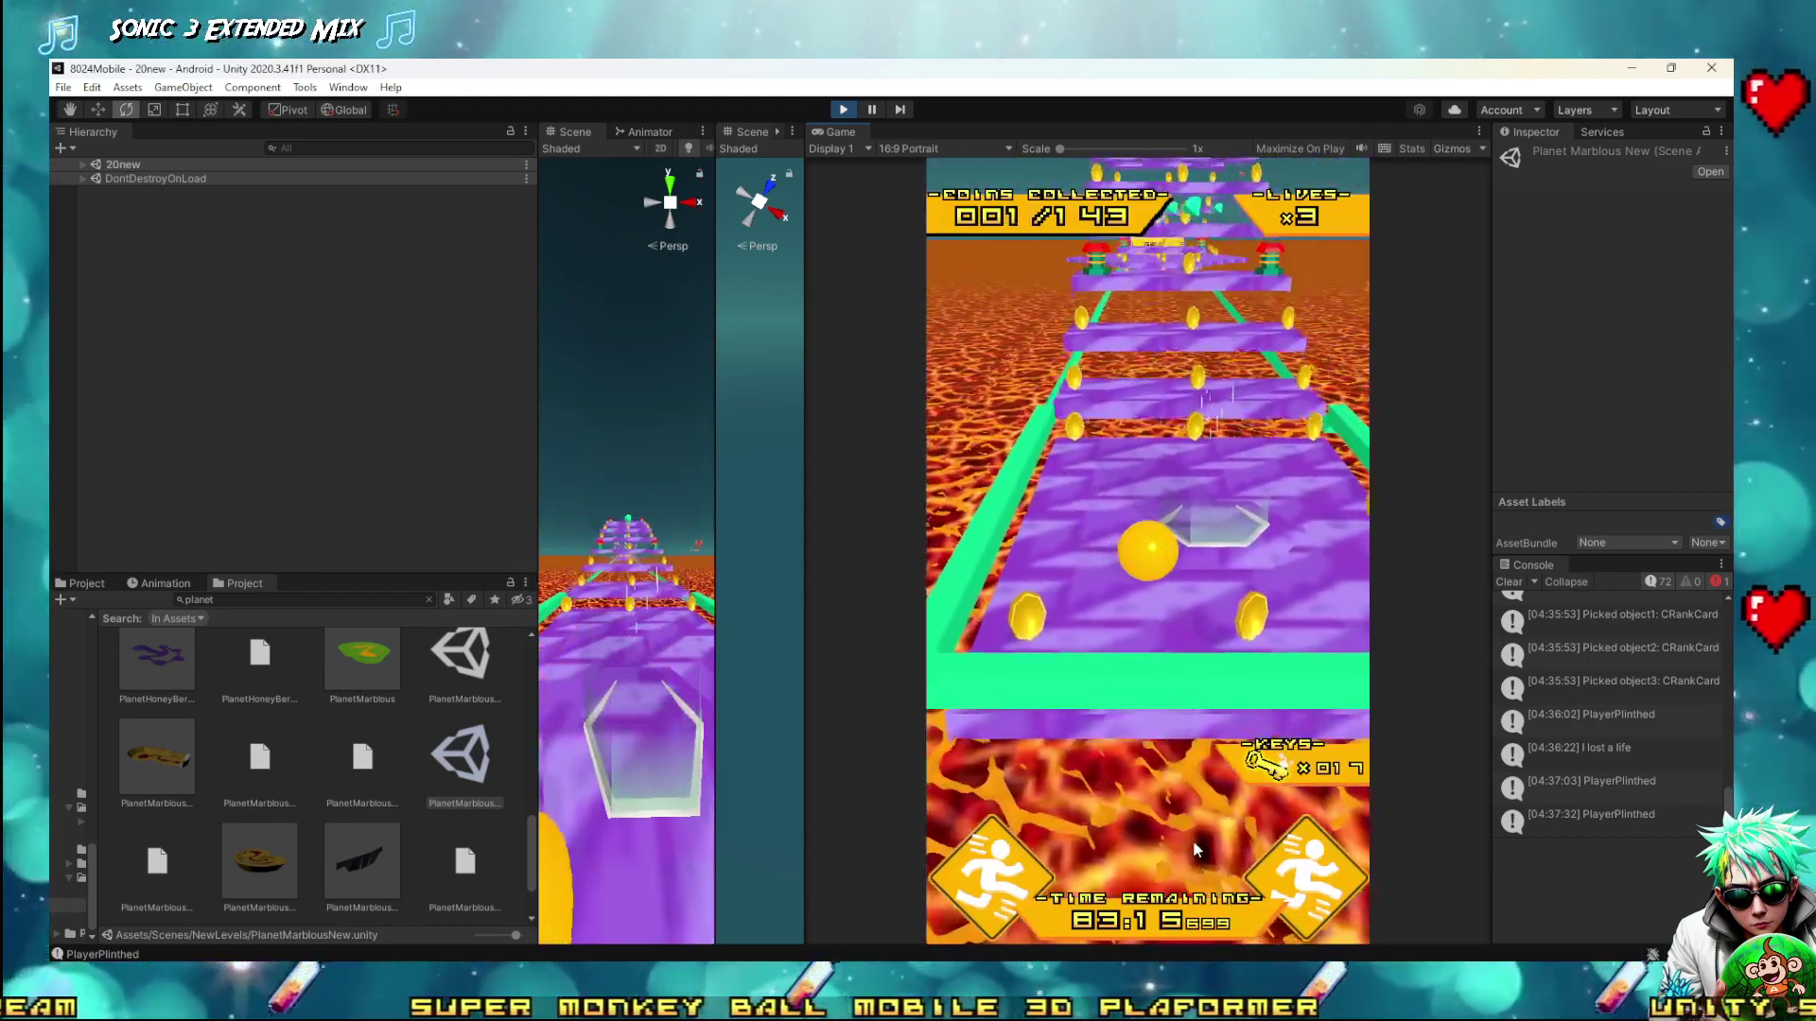
{"action": "key", "text": "Up"}
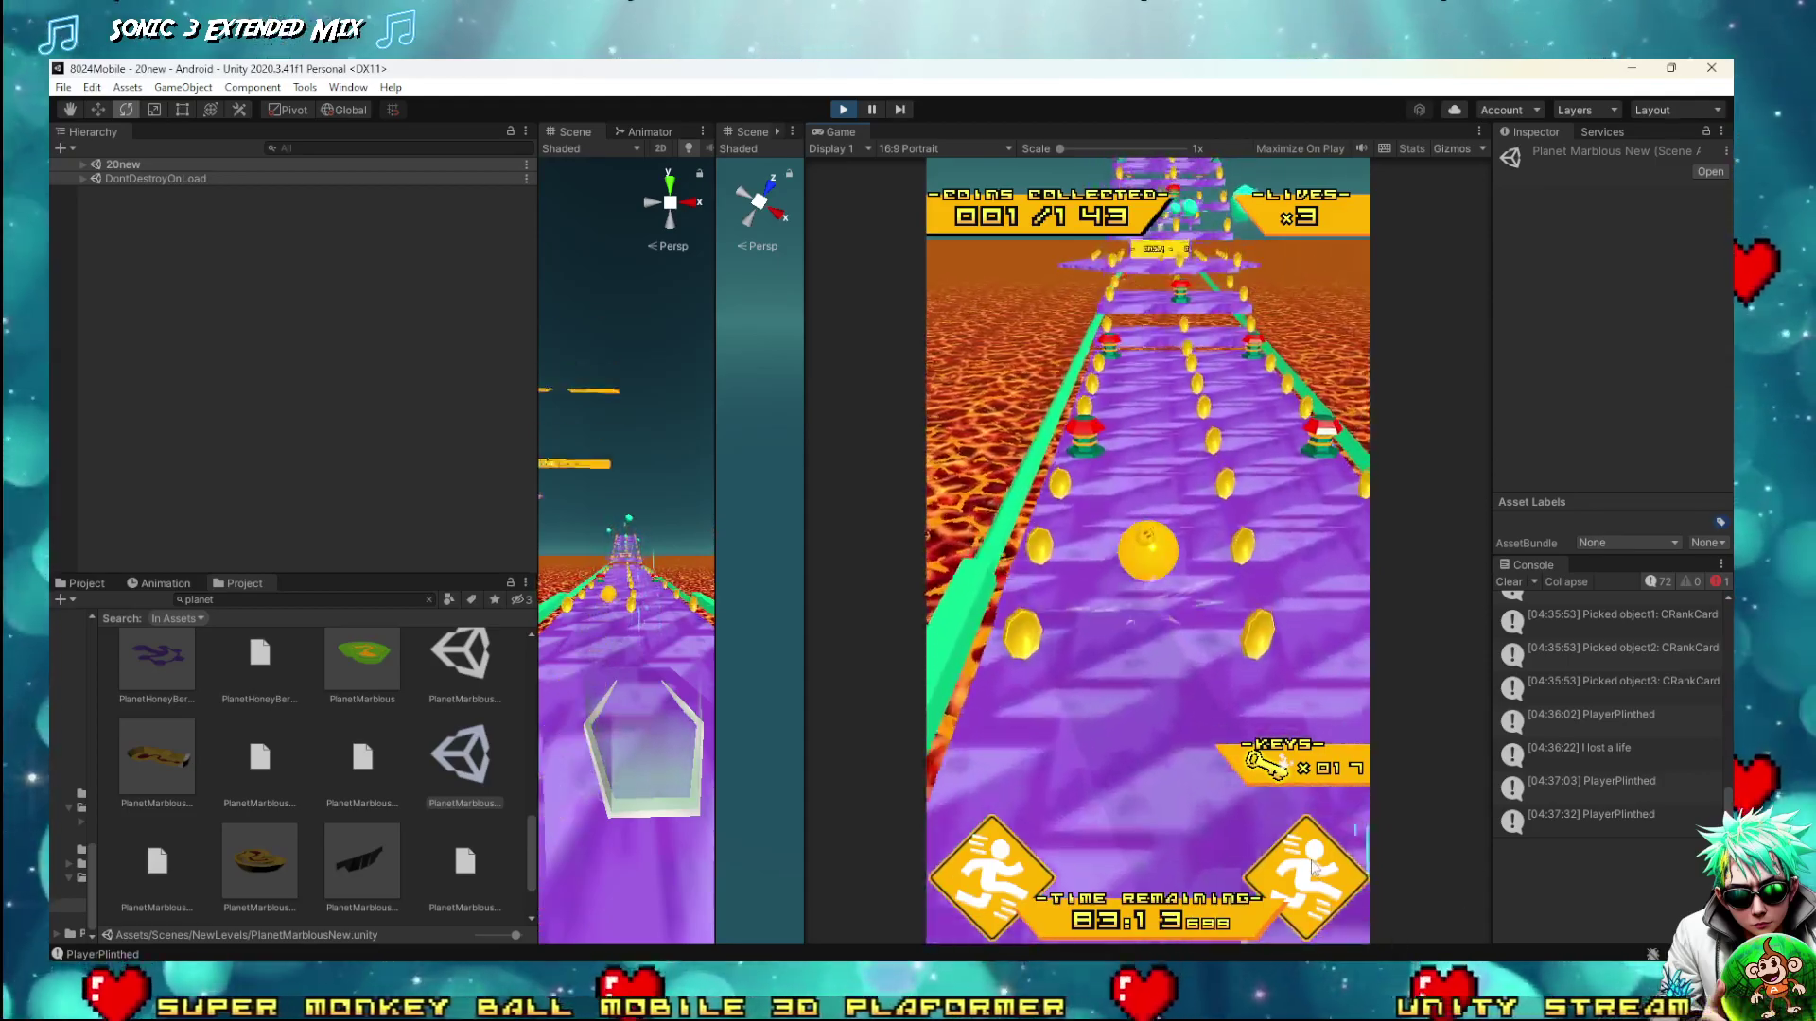
{"action": "key", "text": "Up"}
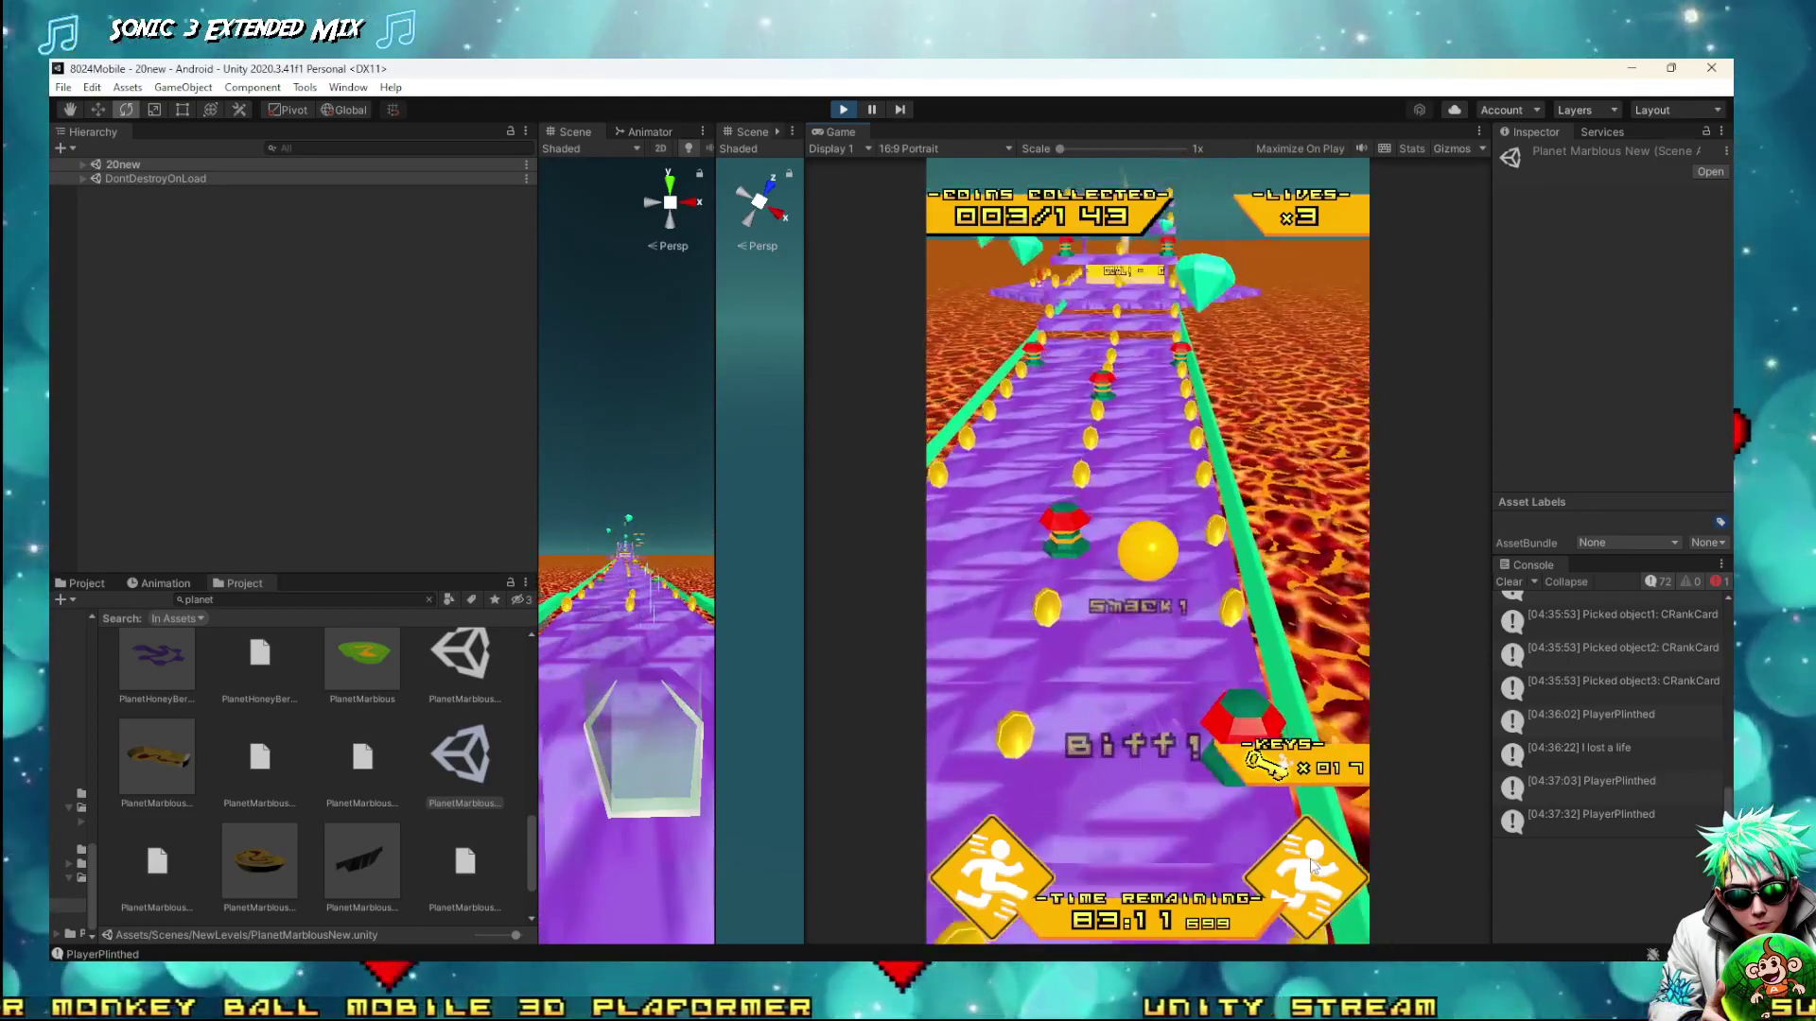
{"action": "key", "text": "Up"}
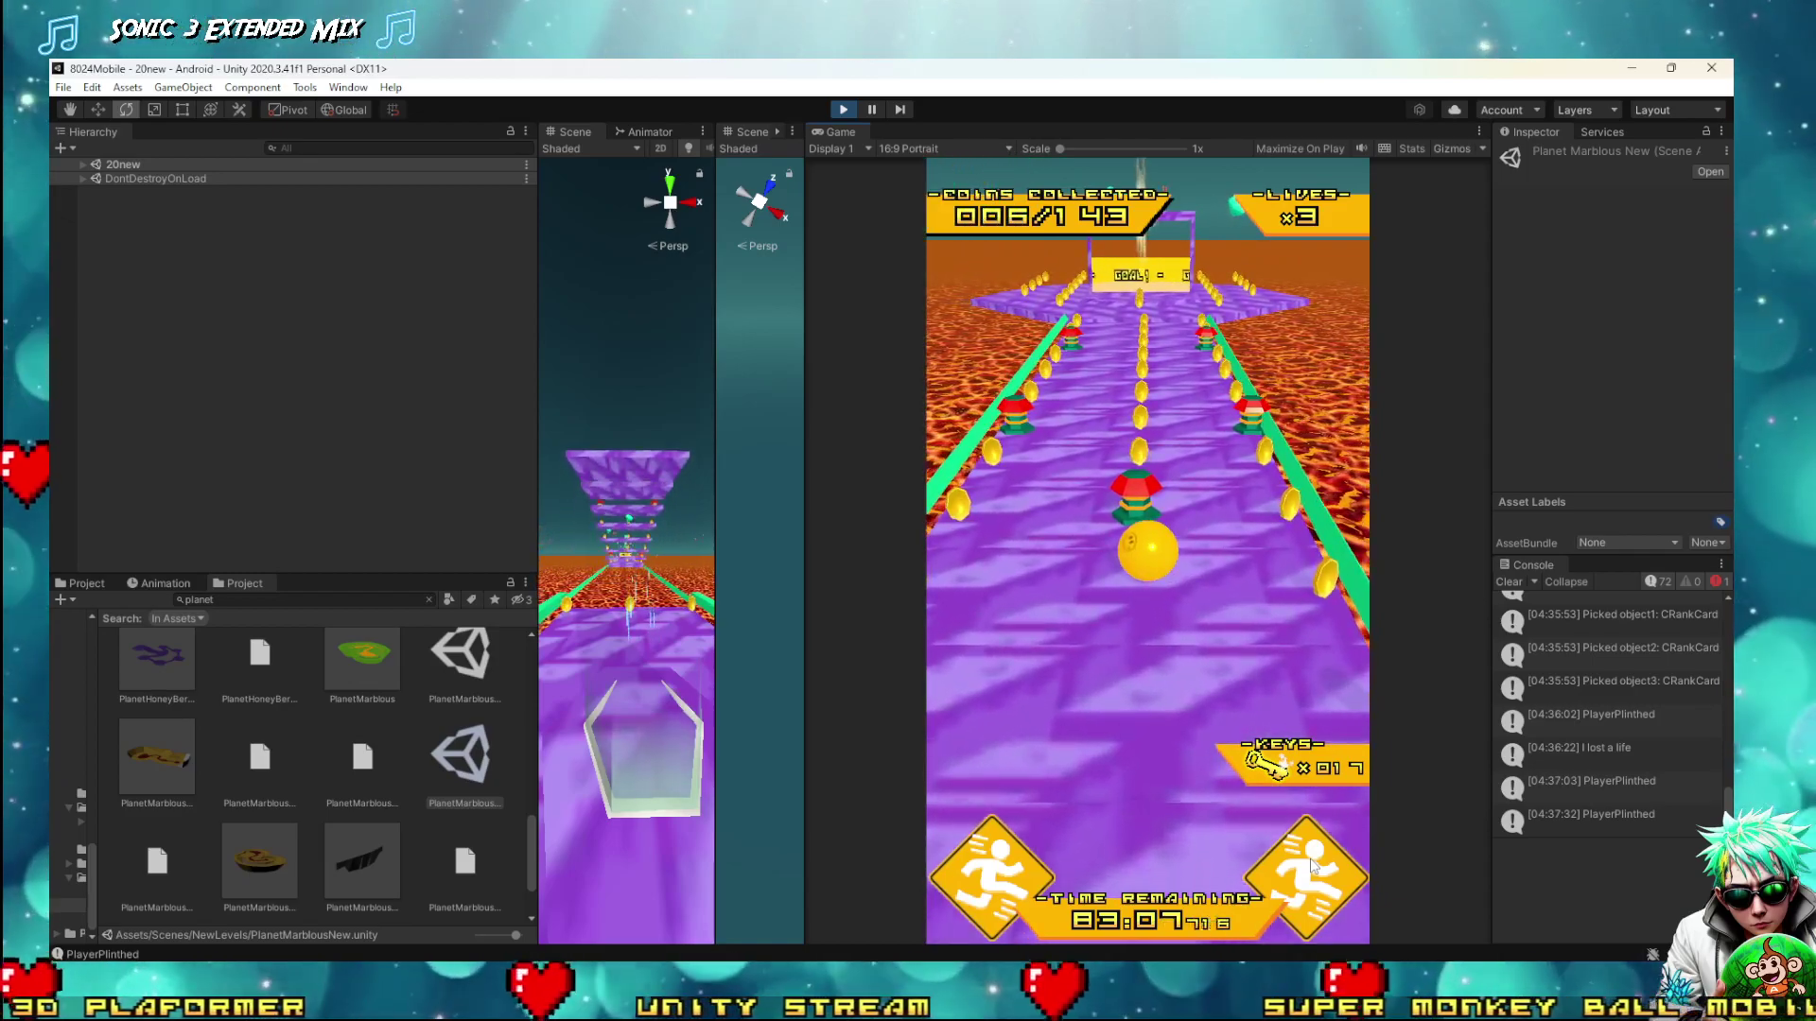
{"action": "key", "text": "Up"}
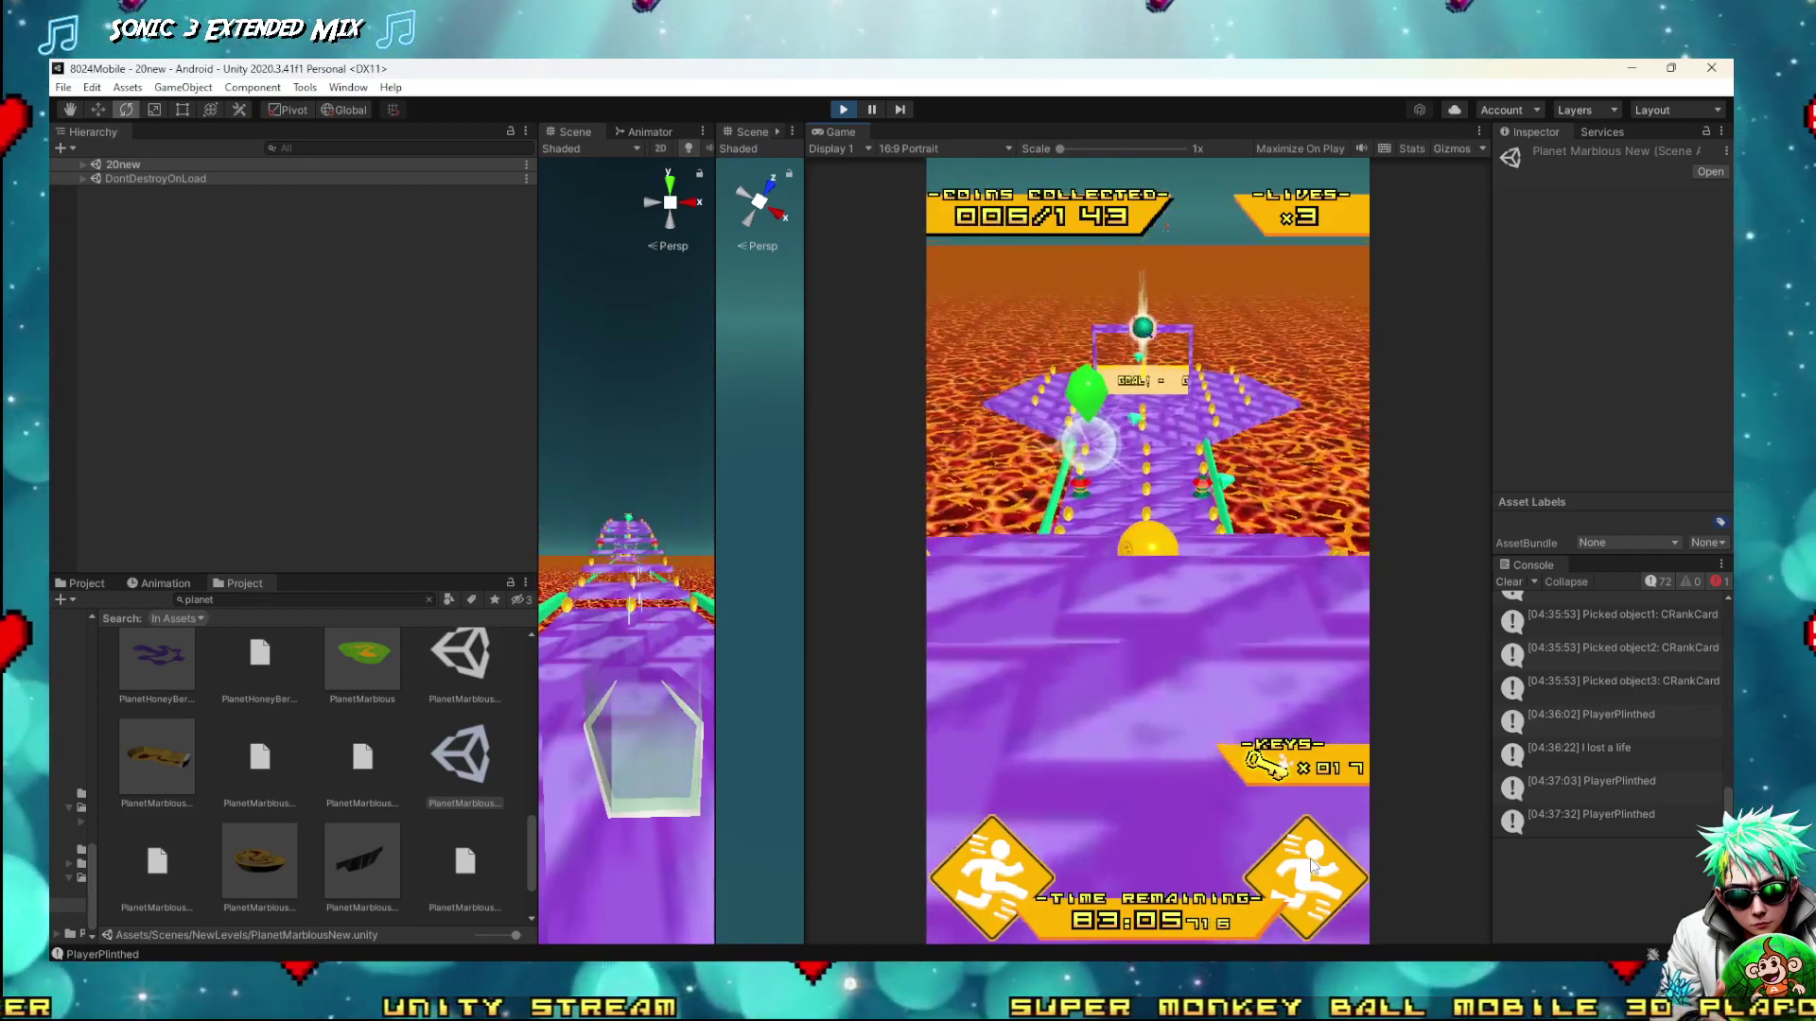
{"action": "key", "text": "Up"}
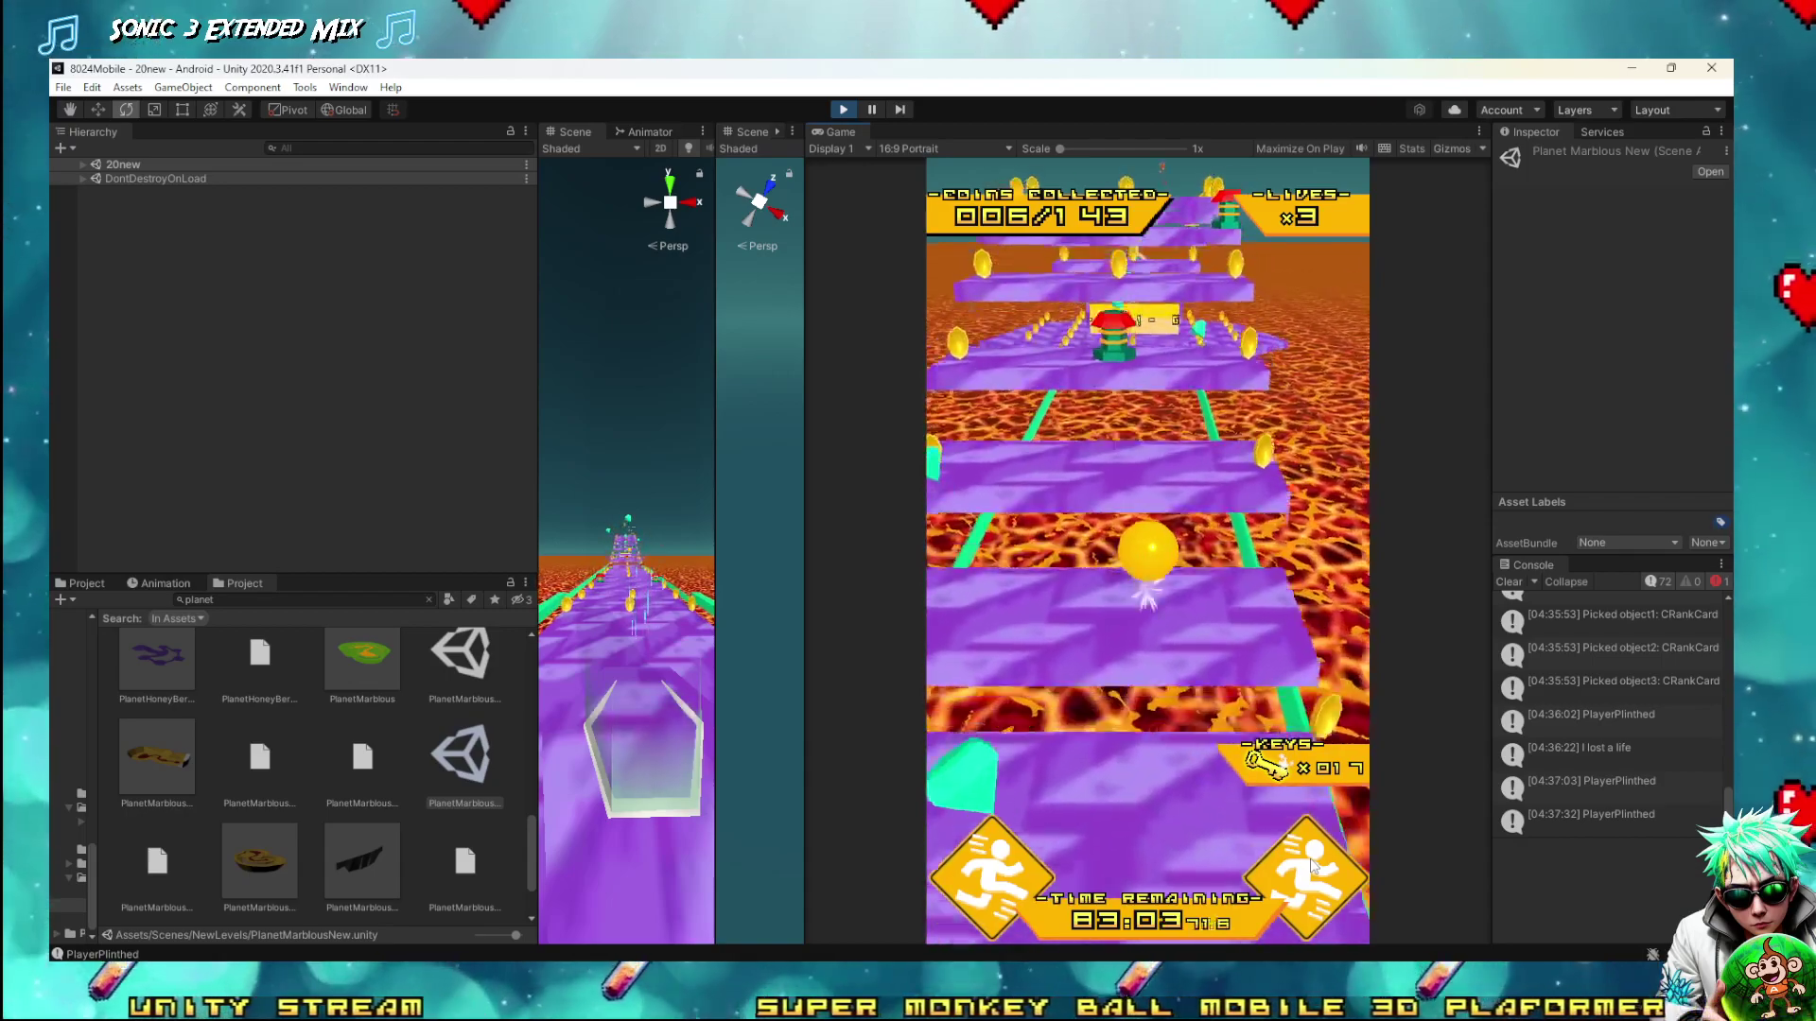
{"action": "key", "text": "Up"}
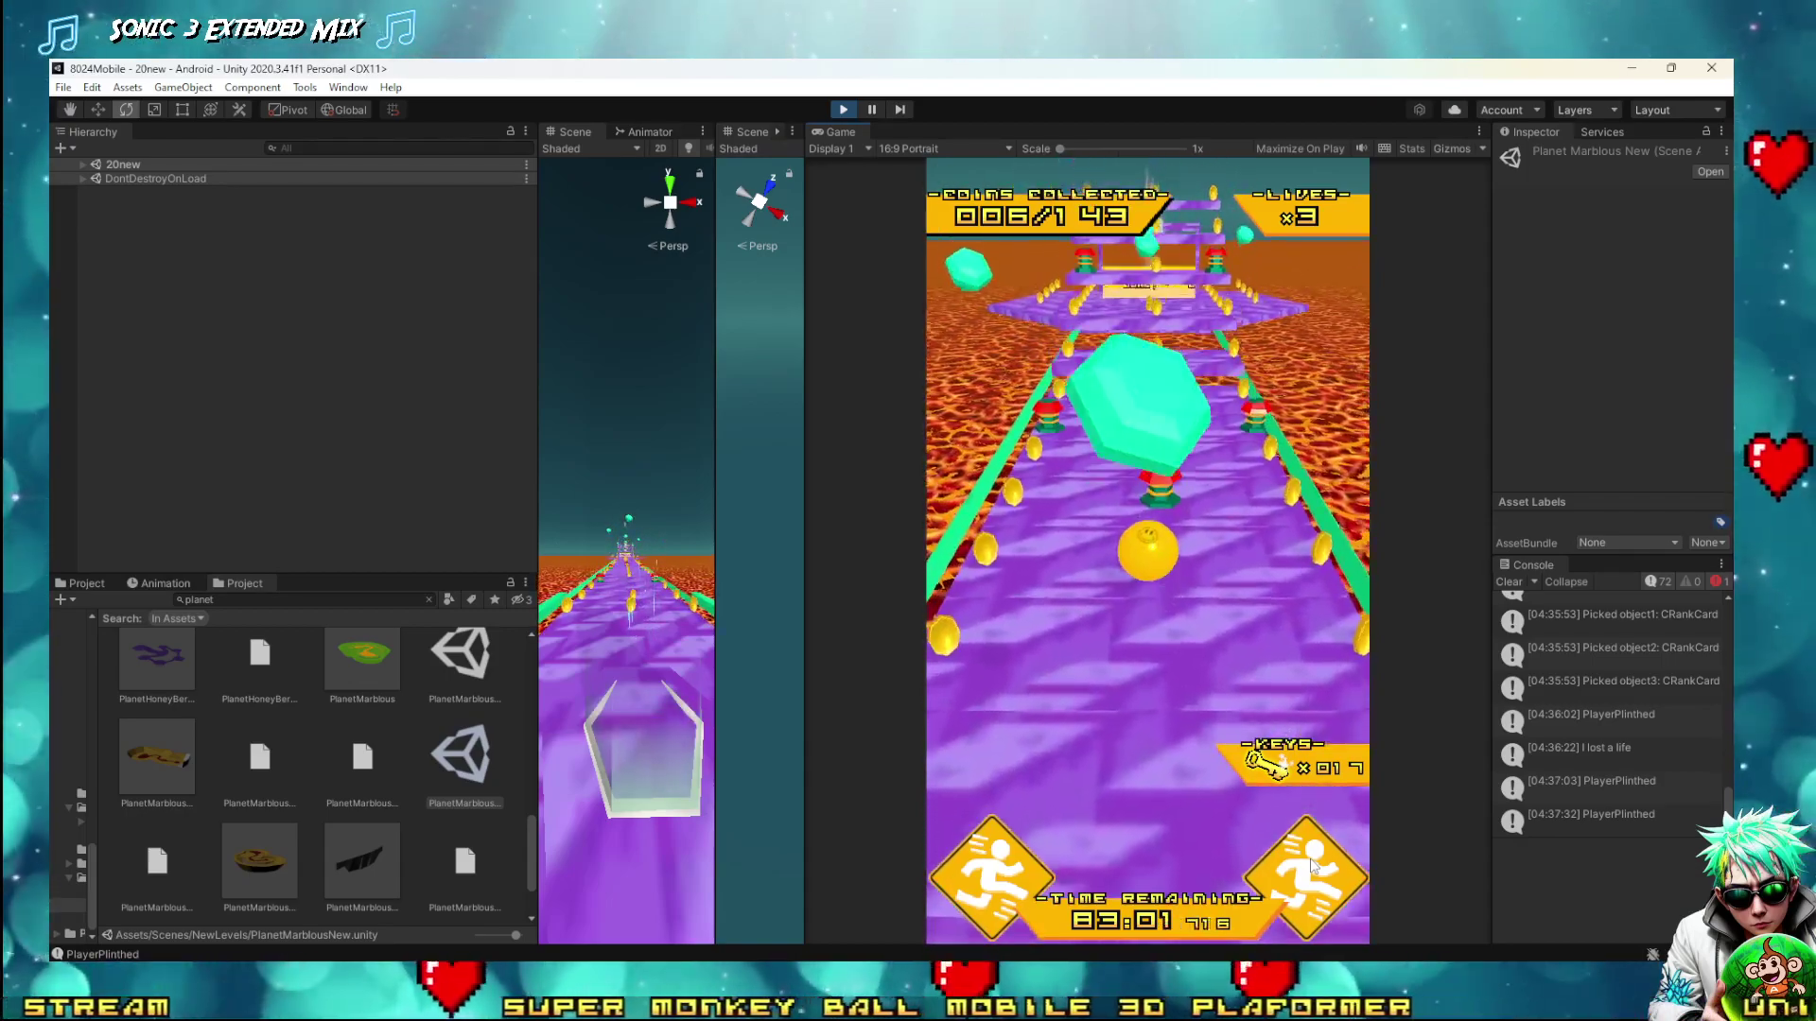
{"action": "key", "text": "Up"}
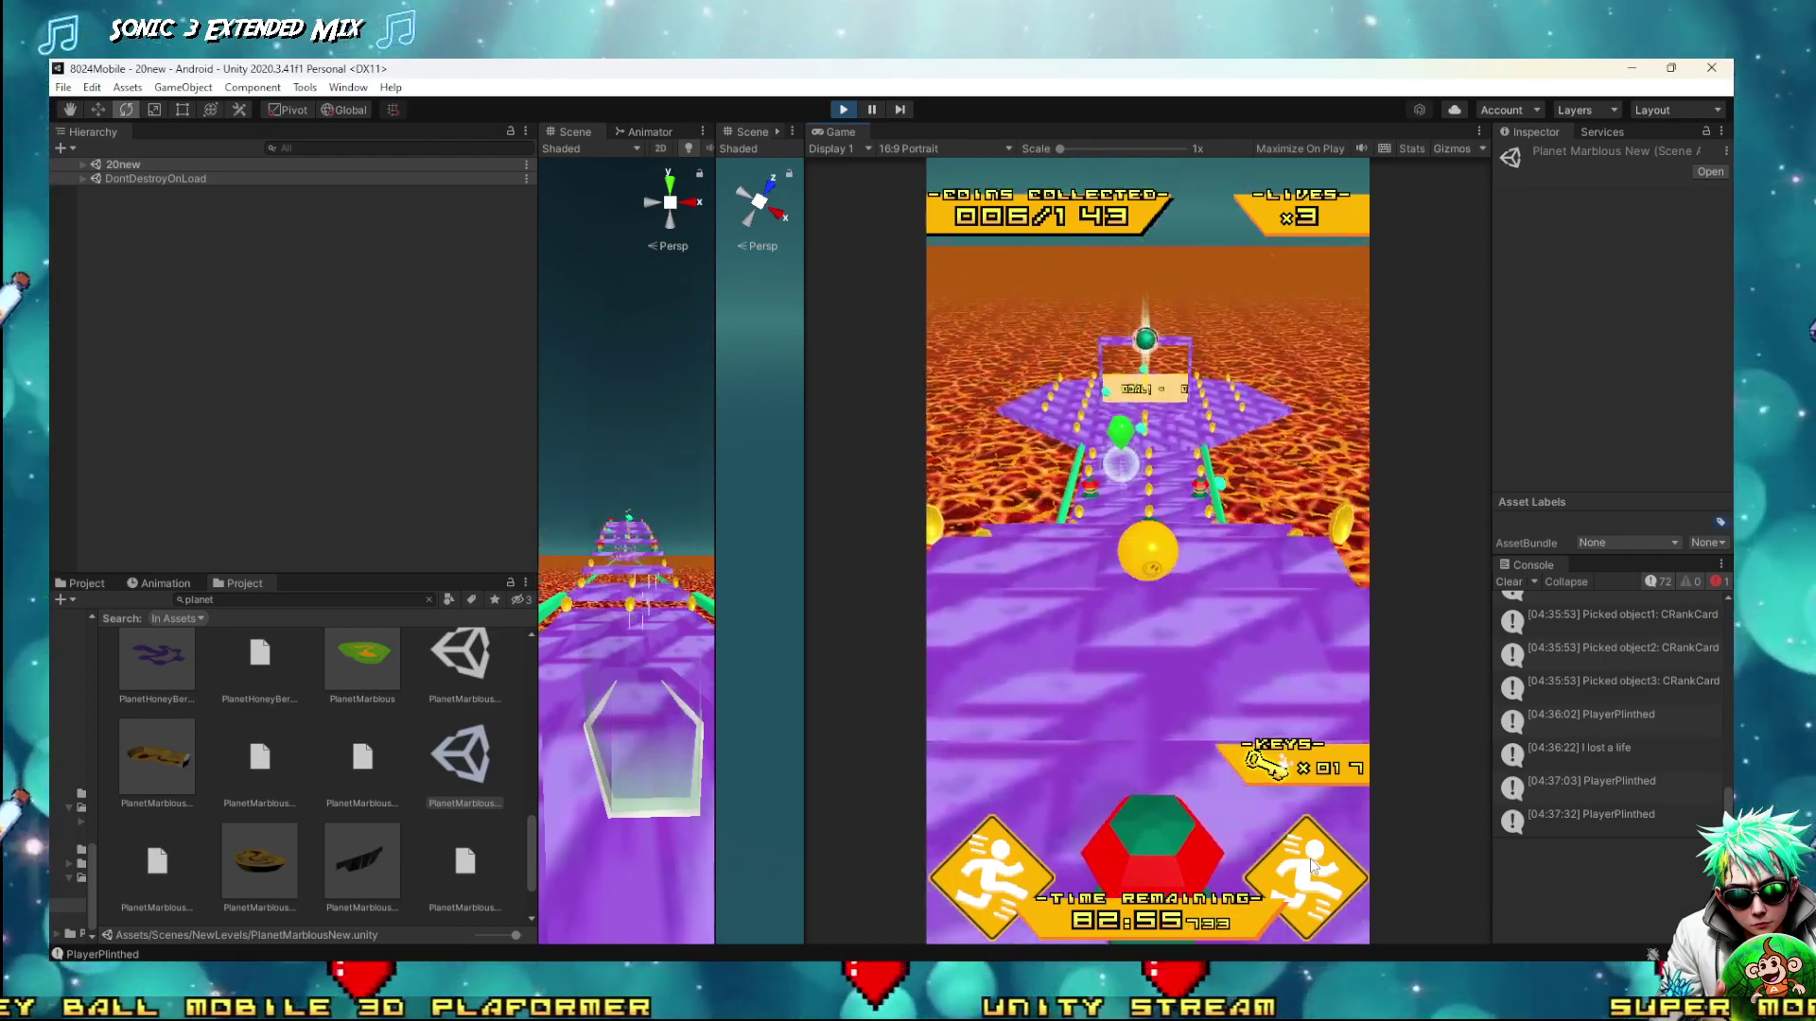
{"action": "key", "text": "Down"}
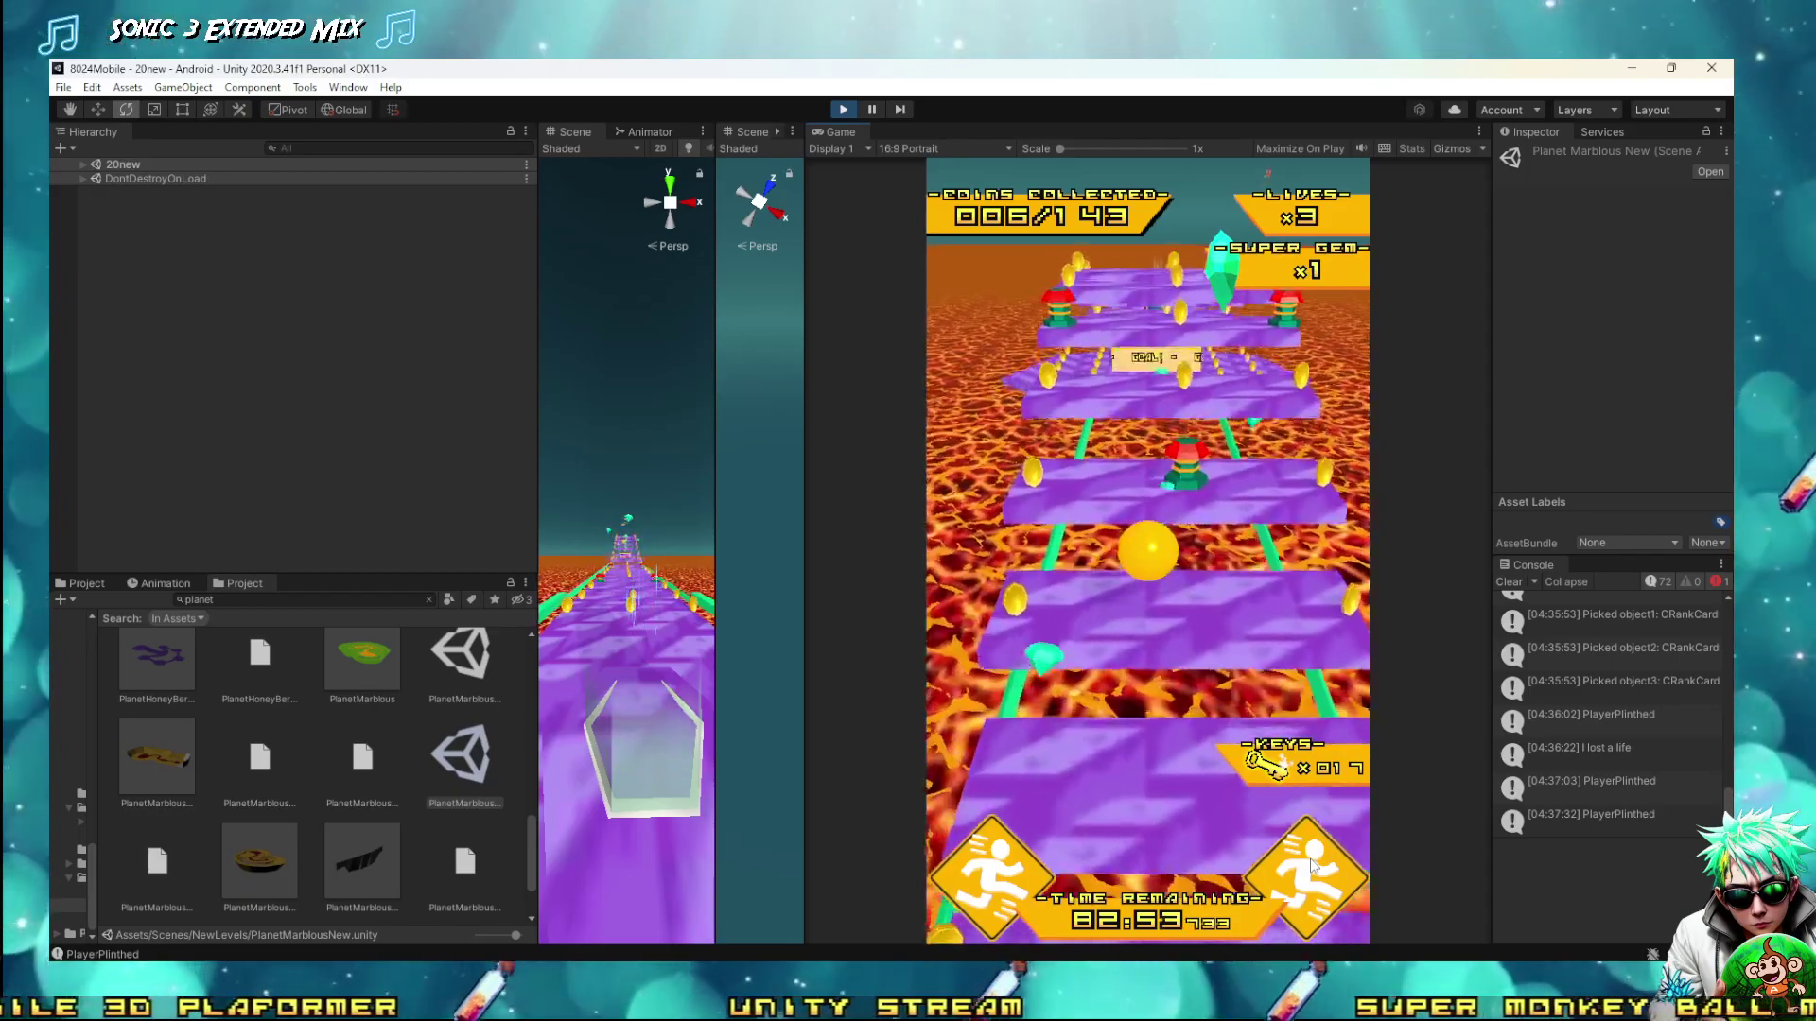
{"action": "key", "text": "Up"}
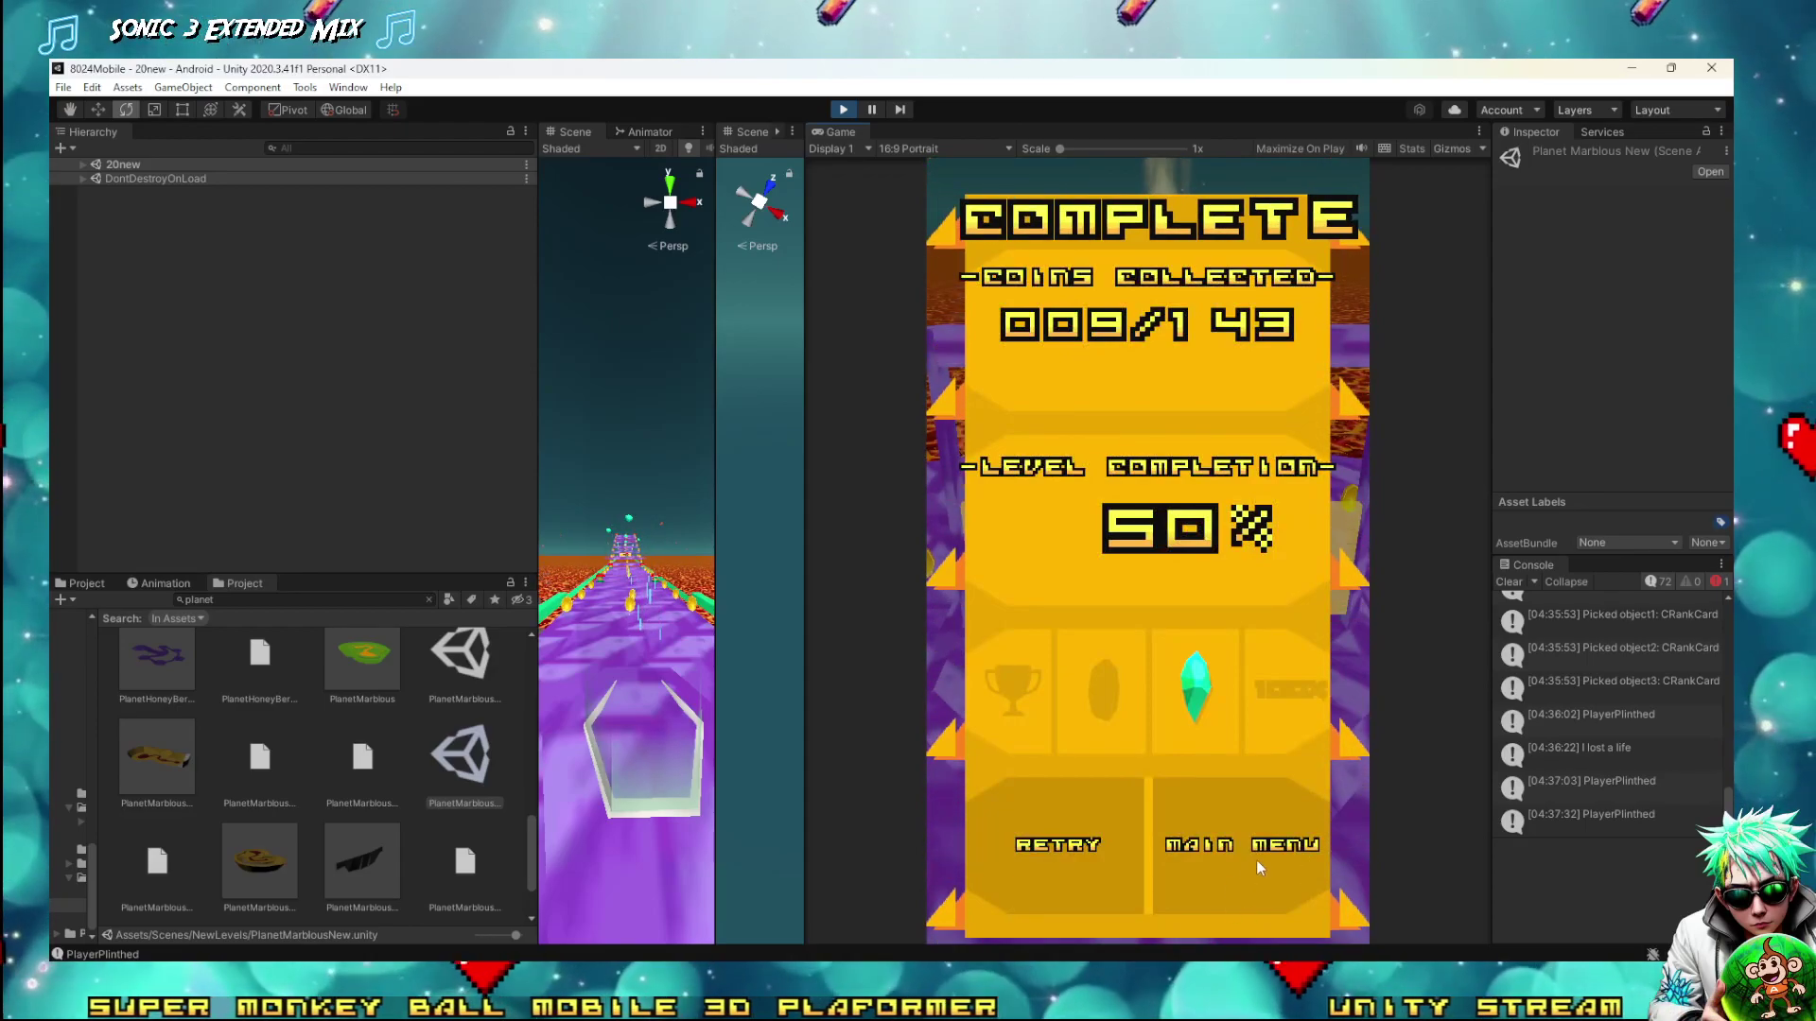
Leave the results and start the Prof. Marblus boss level from its card
{"action": "left_click", "coordinate": [1255, 859]}
{"action": "key", "text": "Up"}
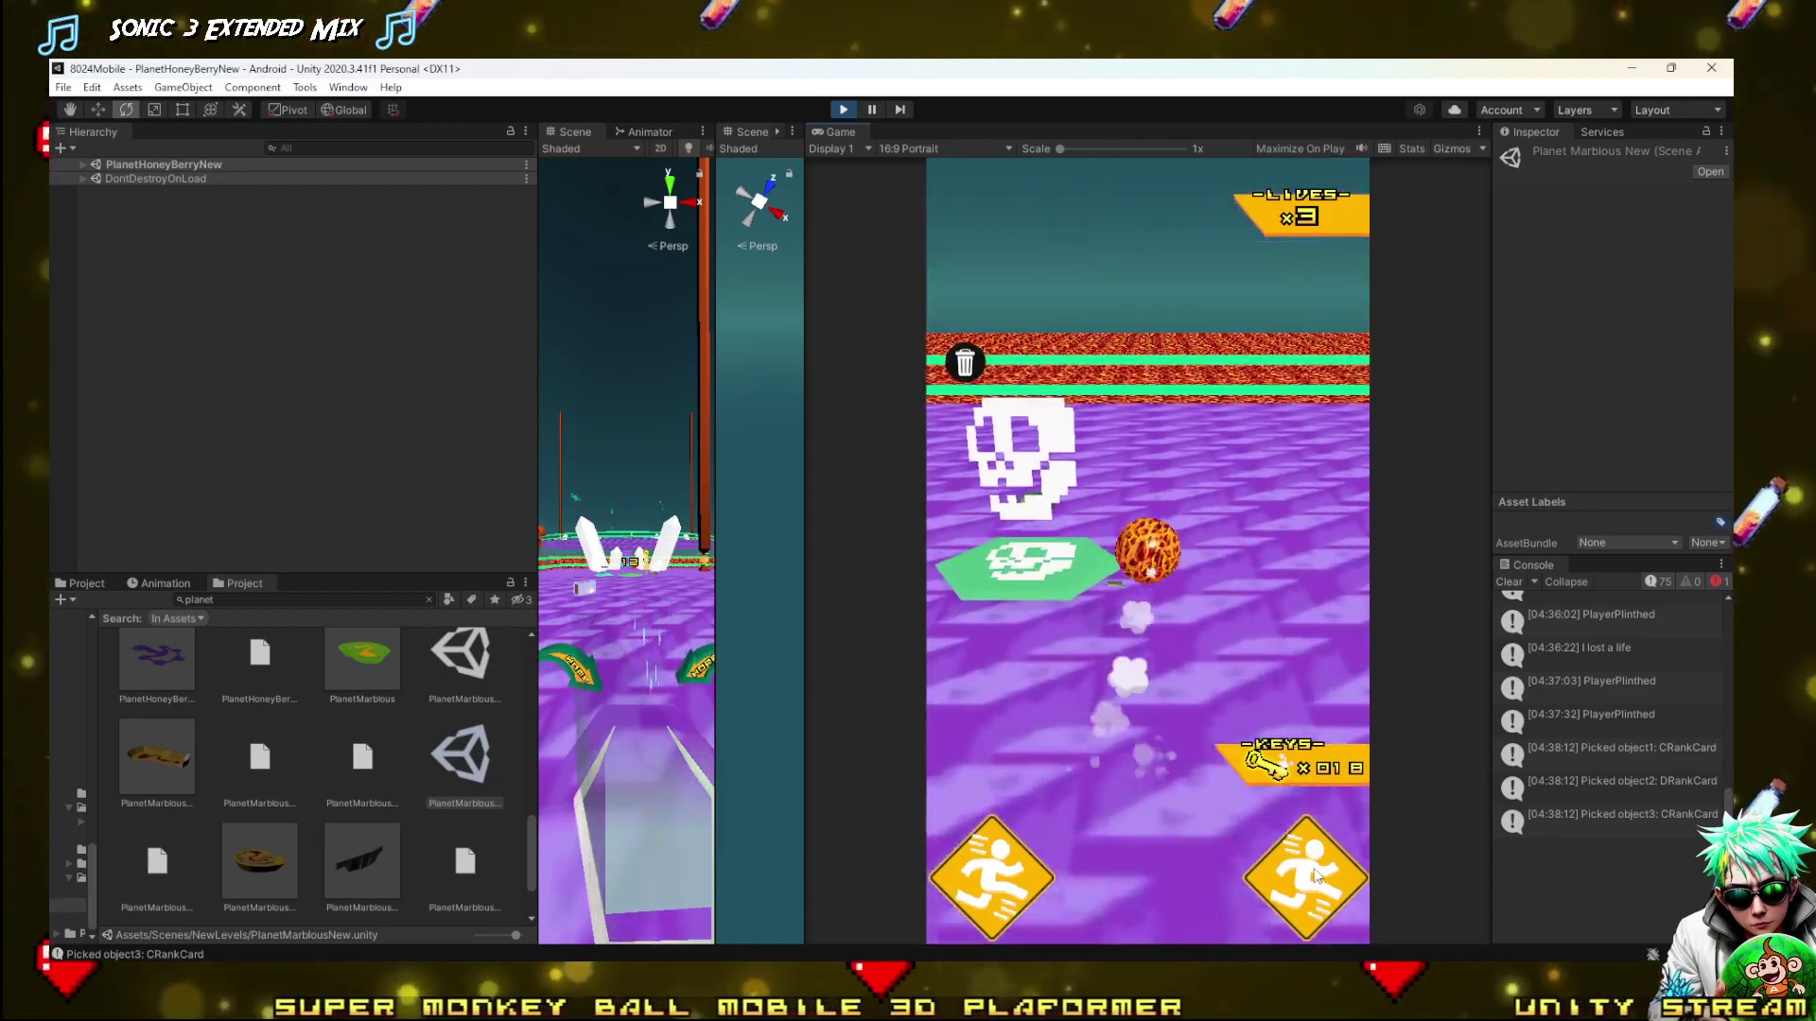
{"action": "left_click", "coordinate": [1088, 854]}
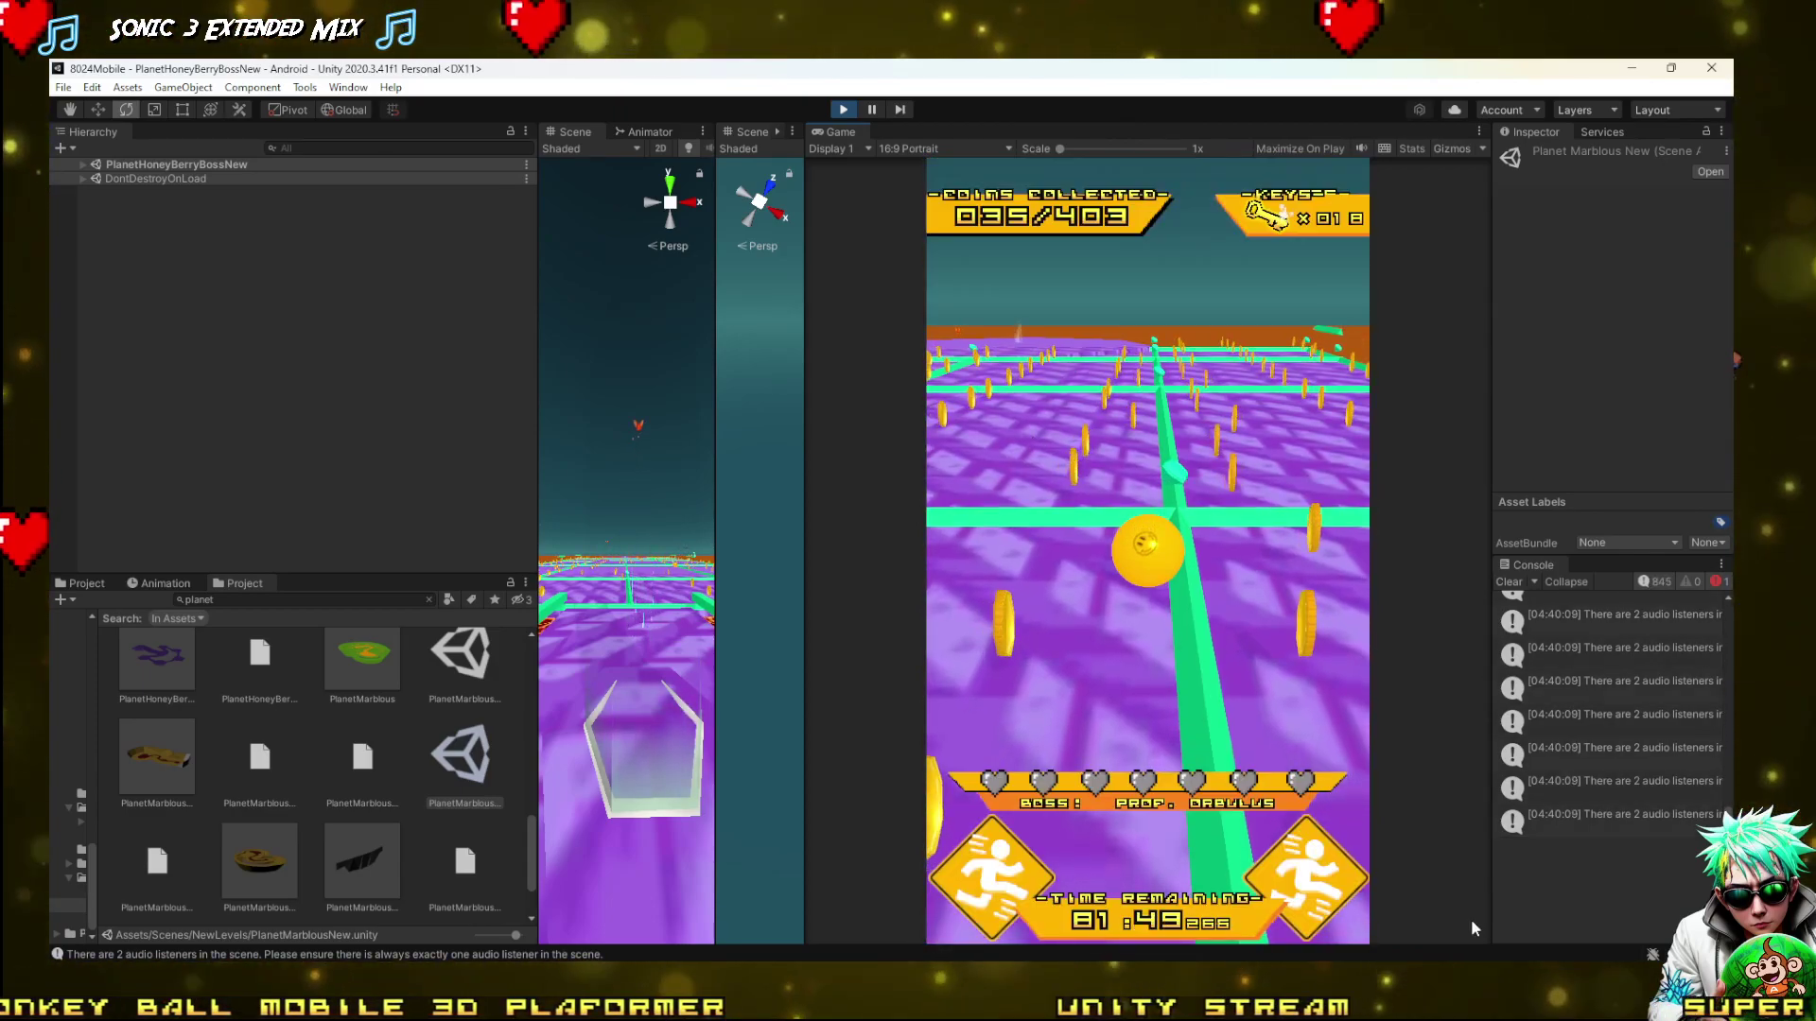
Roll the ball across the boss arena collecting coins toward the treasure chest
{"action": "key", "text": "Up"}
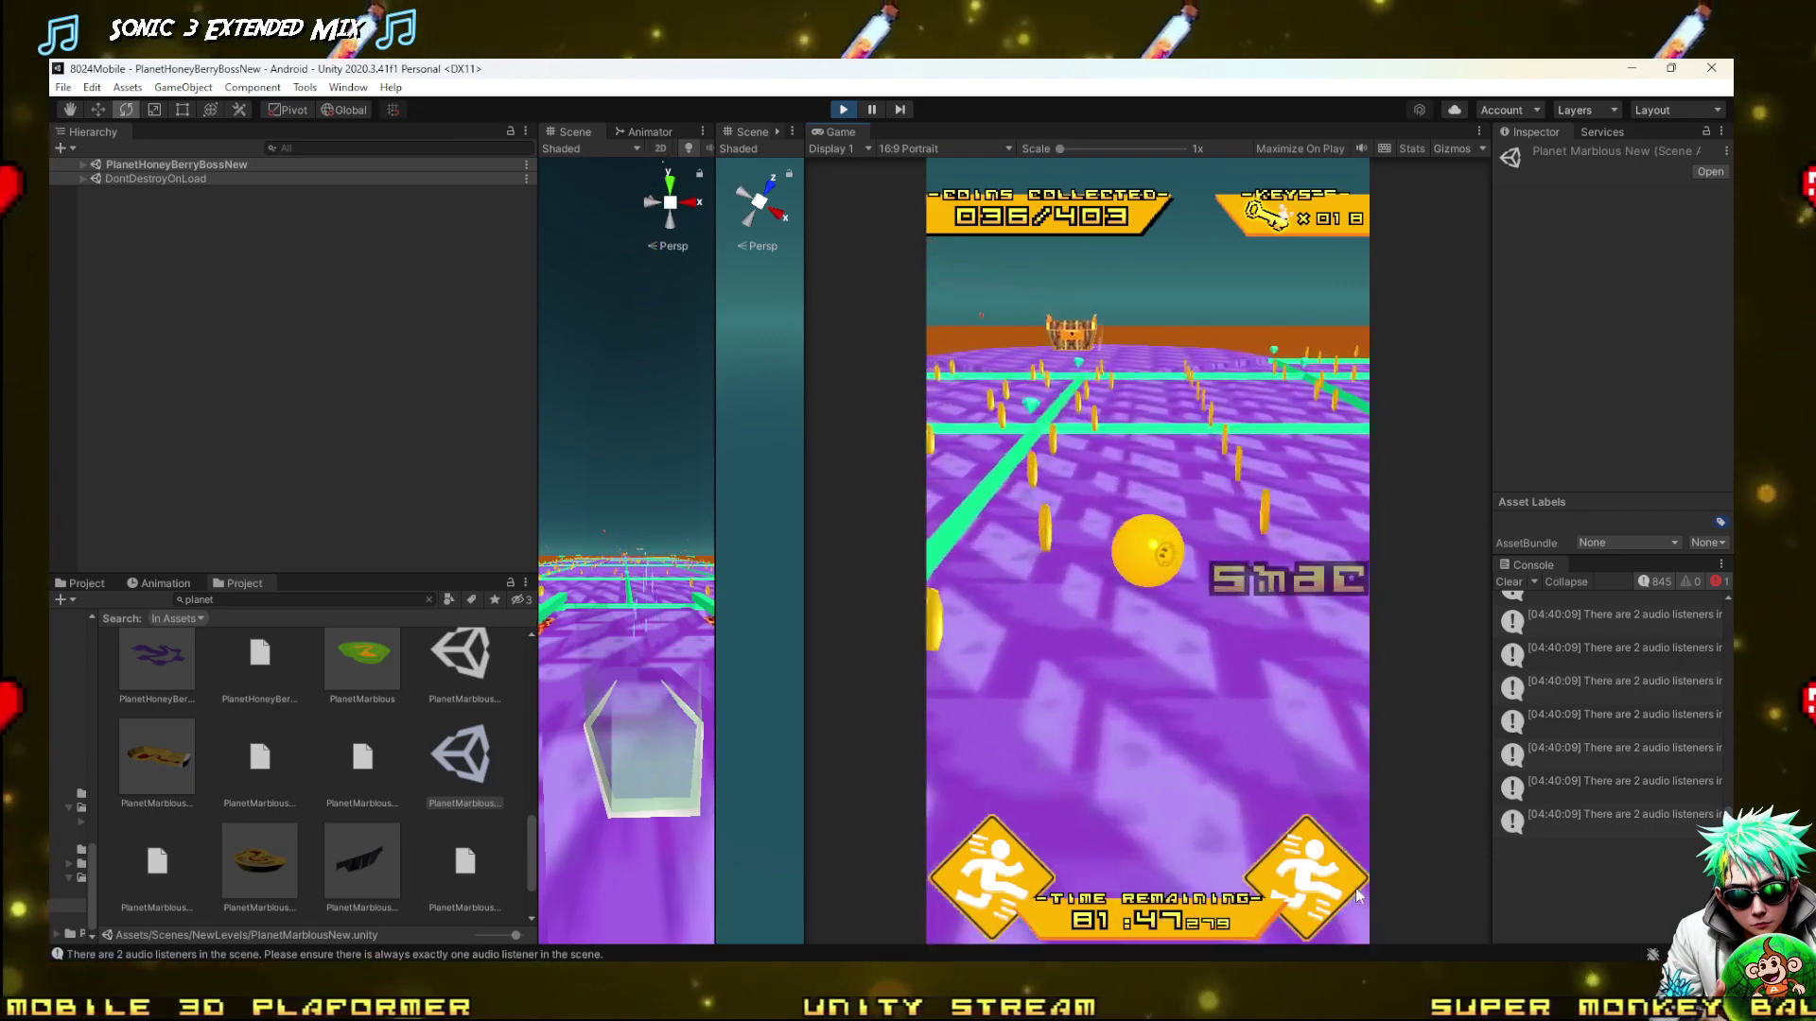
{"action": "key", "text": "Up"}
{"action": "key", "text": "Up"}
{"action": "key", "text": "Up"}
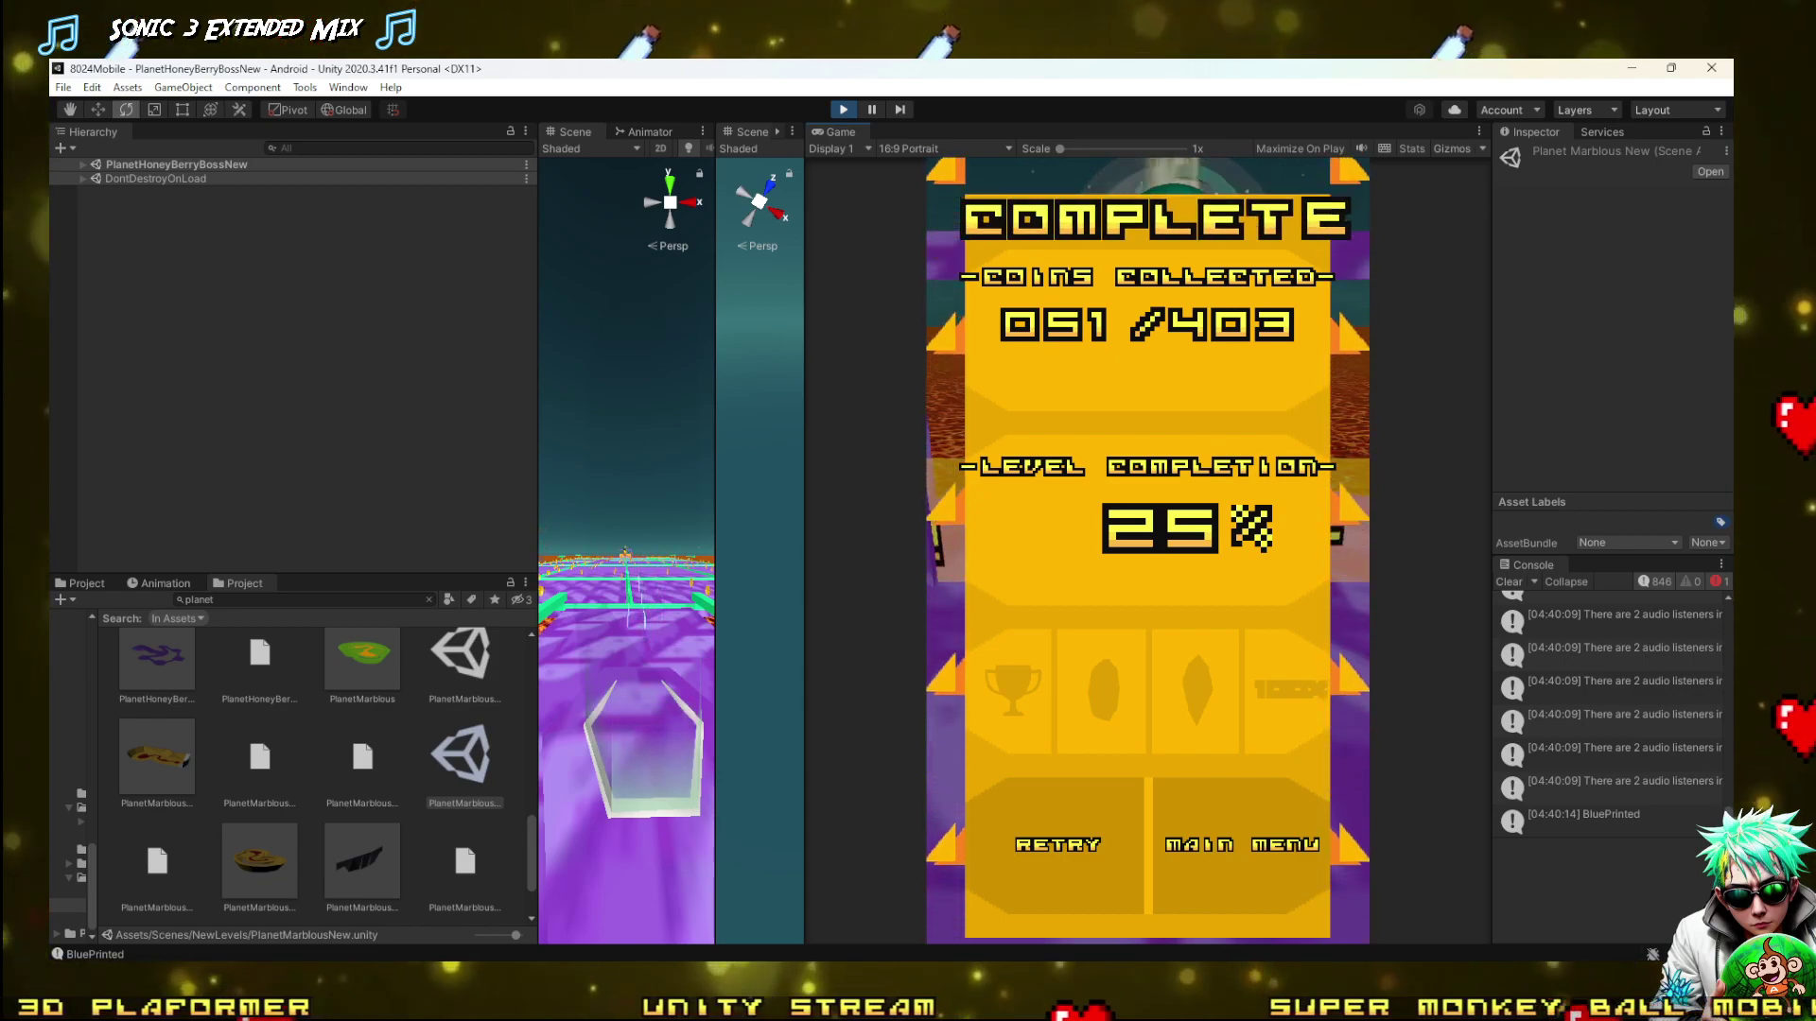
Return to the hub, roll to level 20 and start playing it
{"action": "left_click", "coordinate": [1194, 870]}
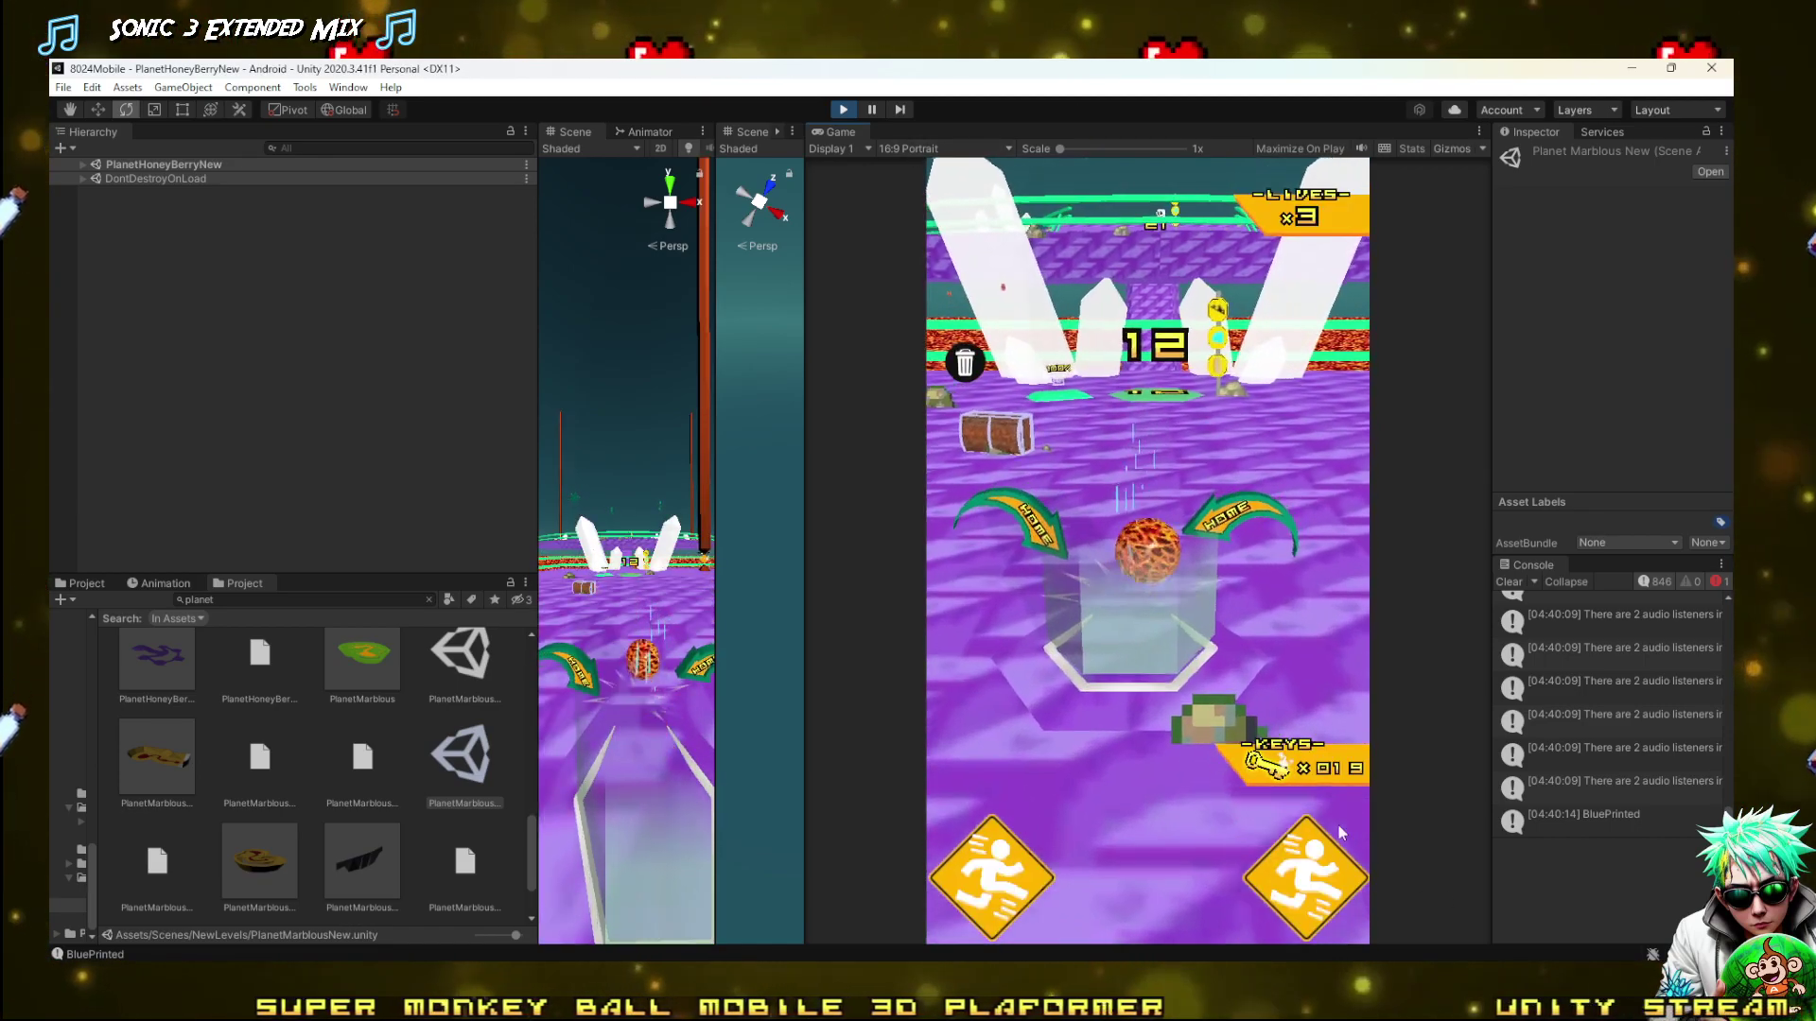
{"action": "key", "text": "Up"}
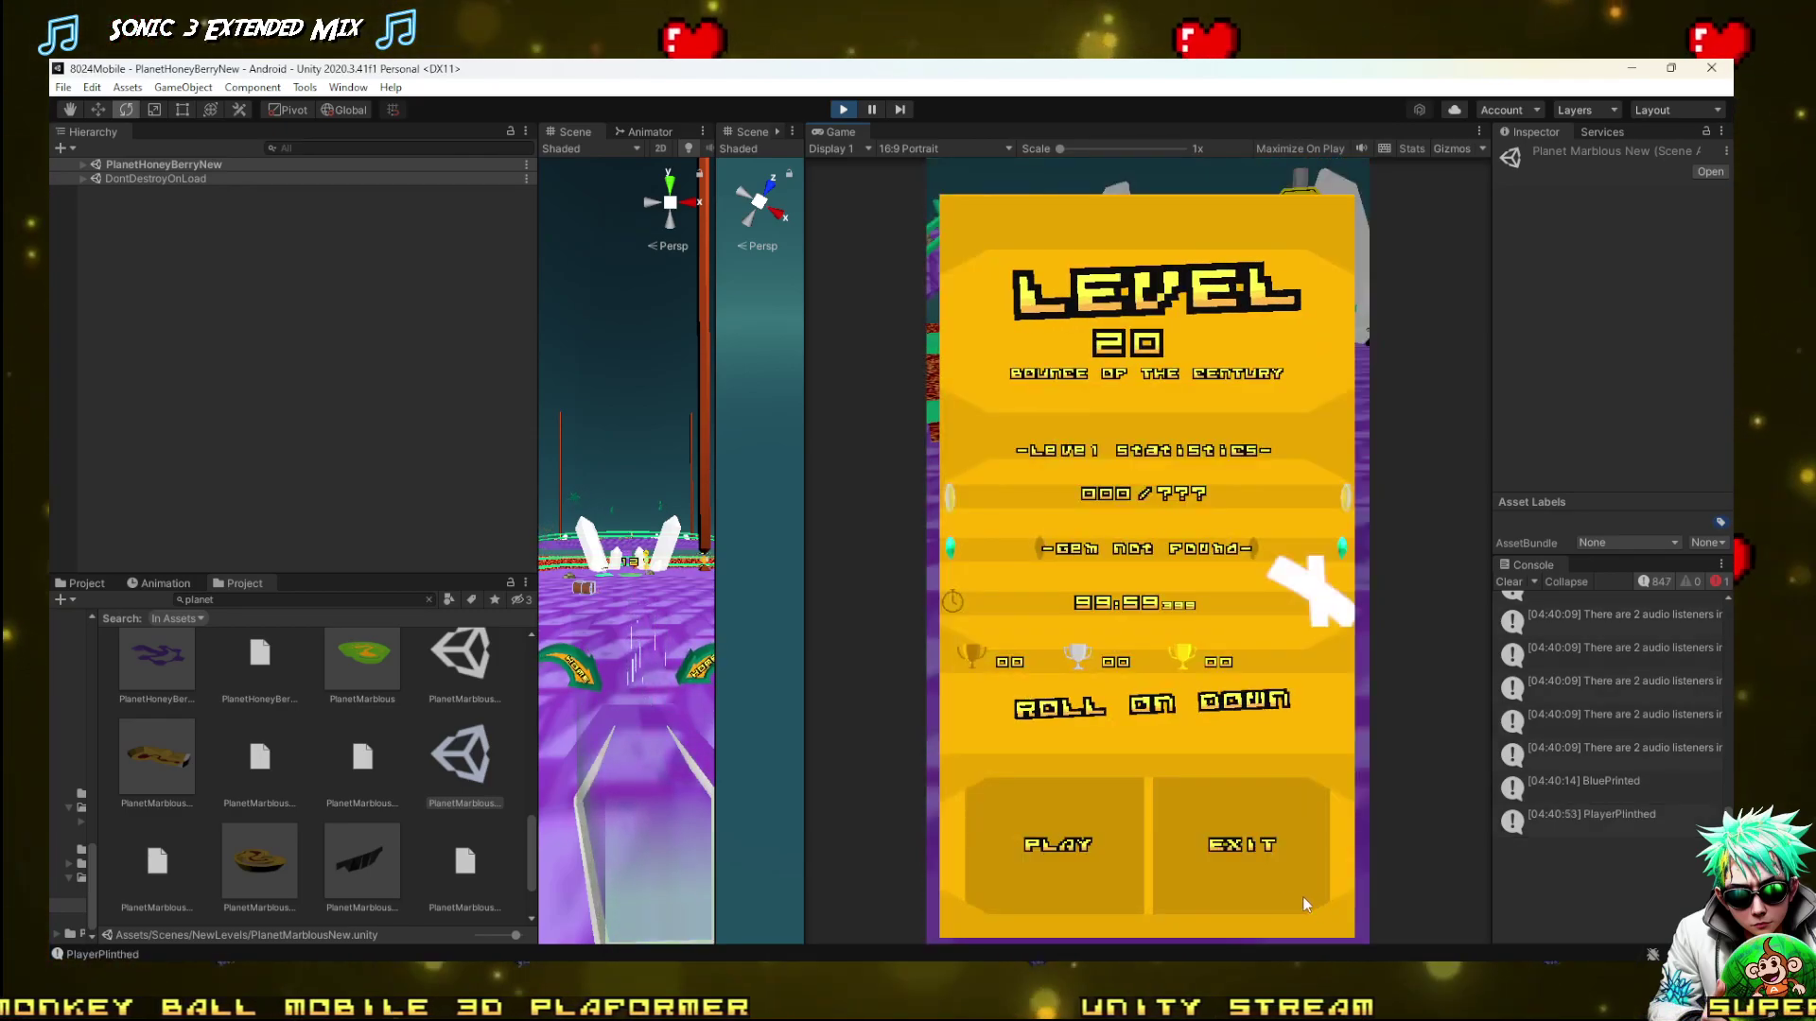
{"action": "left_click", "coordinate": [1122, 878]}
{"action": "left_click", "coordinate": [1286, 866]}
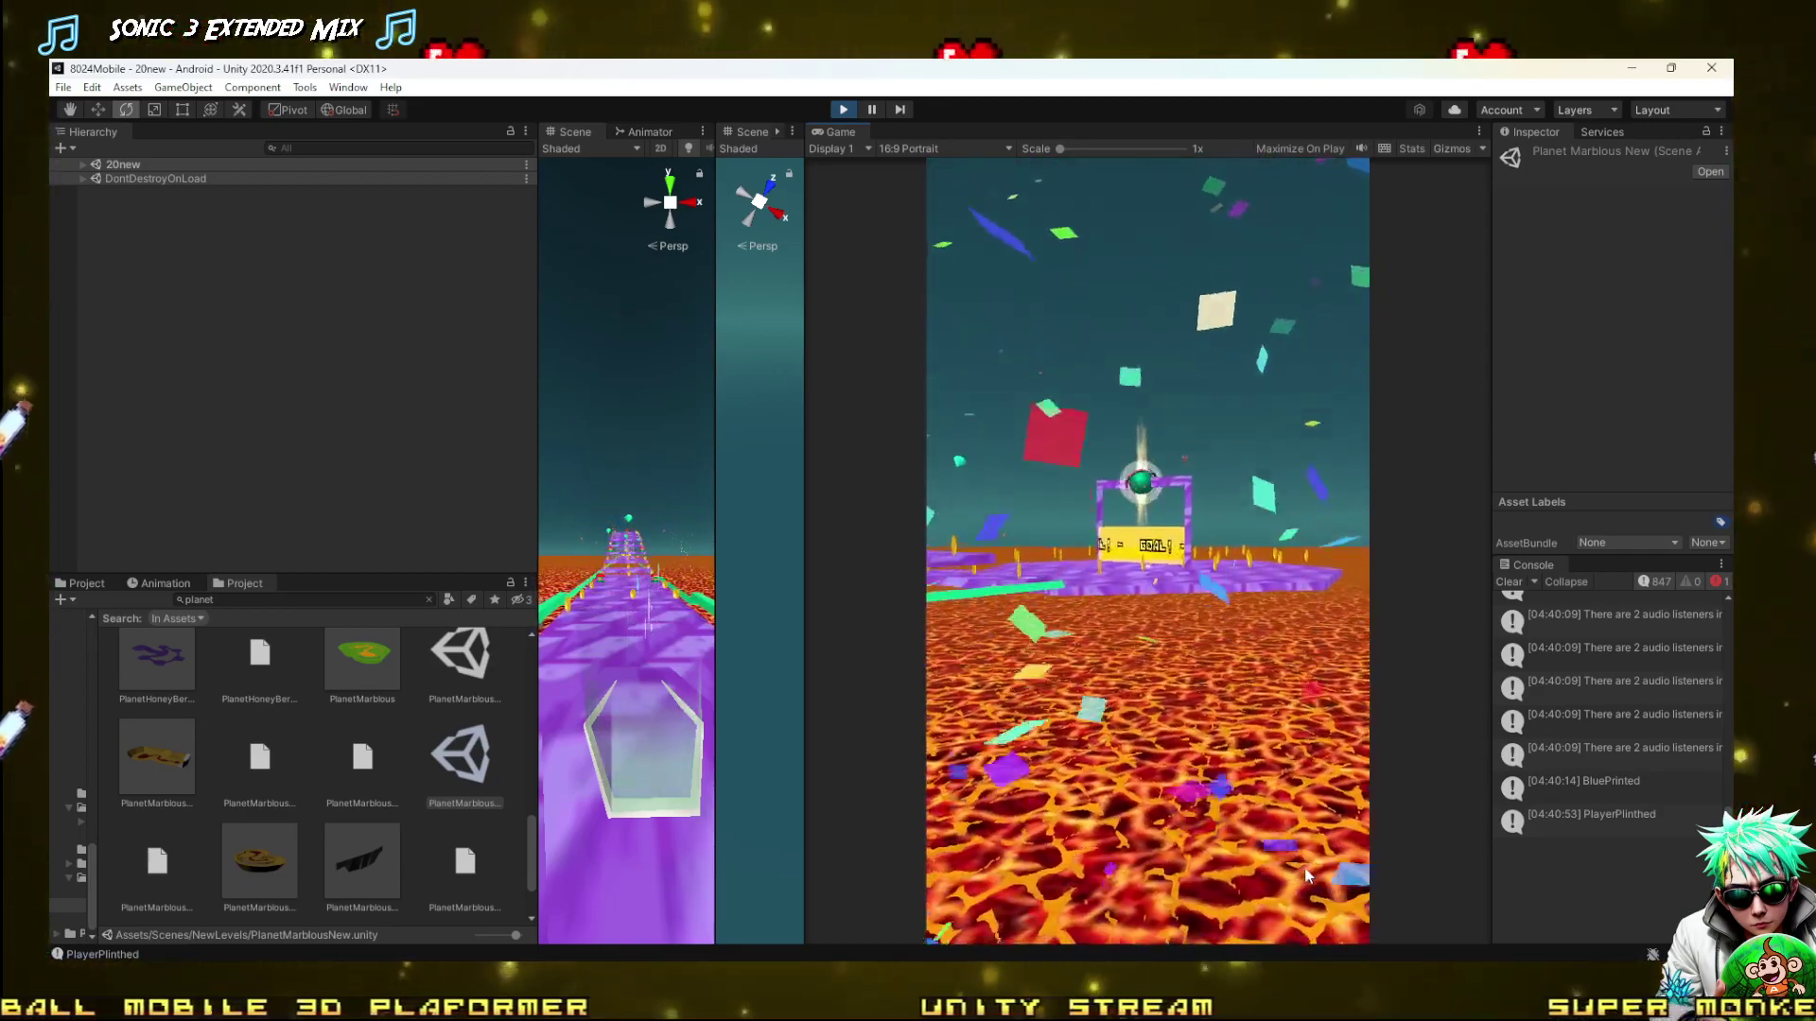
Play level 18 to completion with 013/104 coins and 50%, then return to the hub
{"action": "left_click", "coordinate": [1269, 866]}
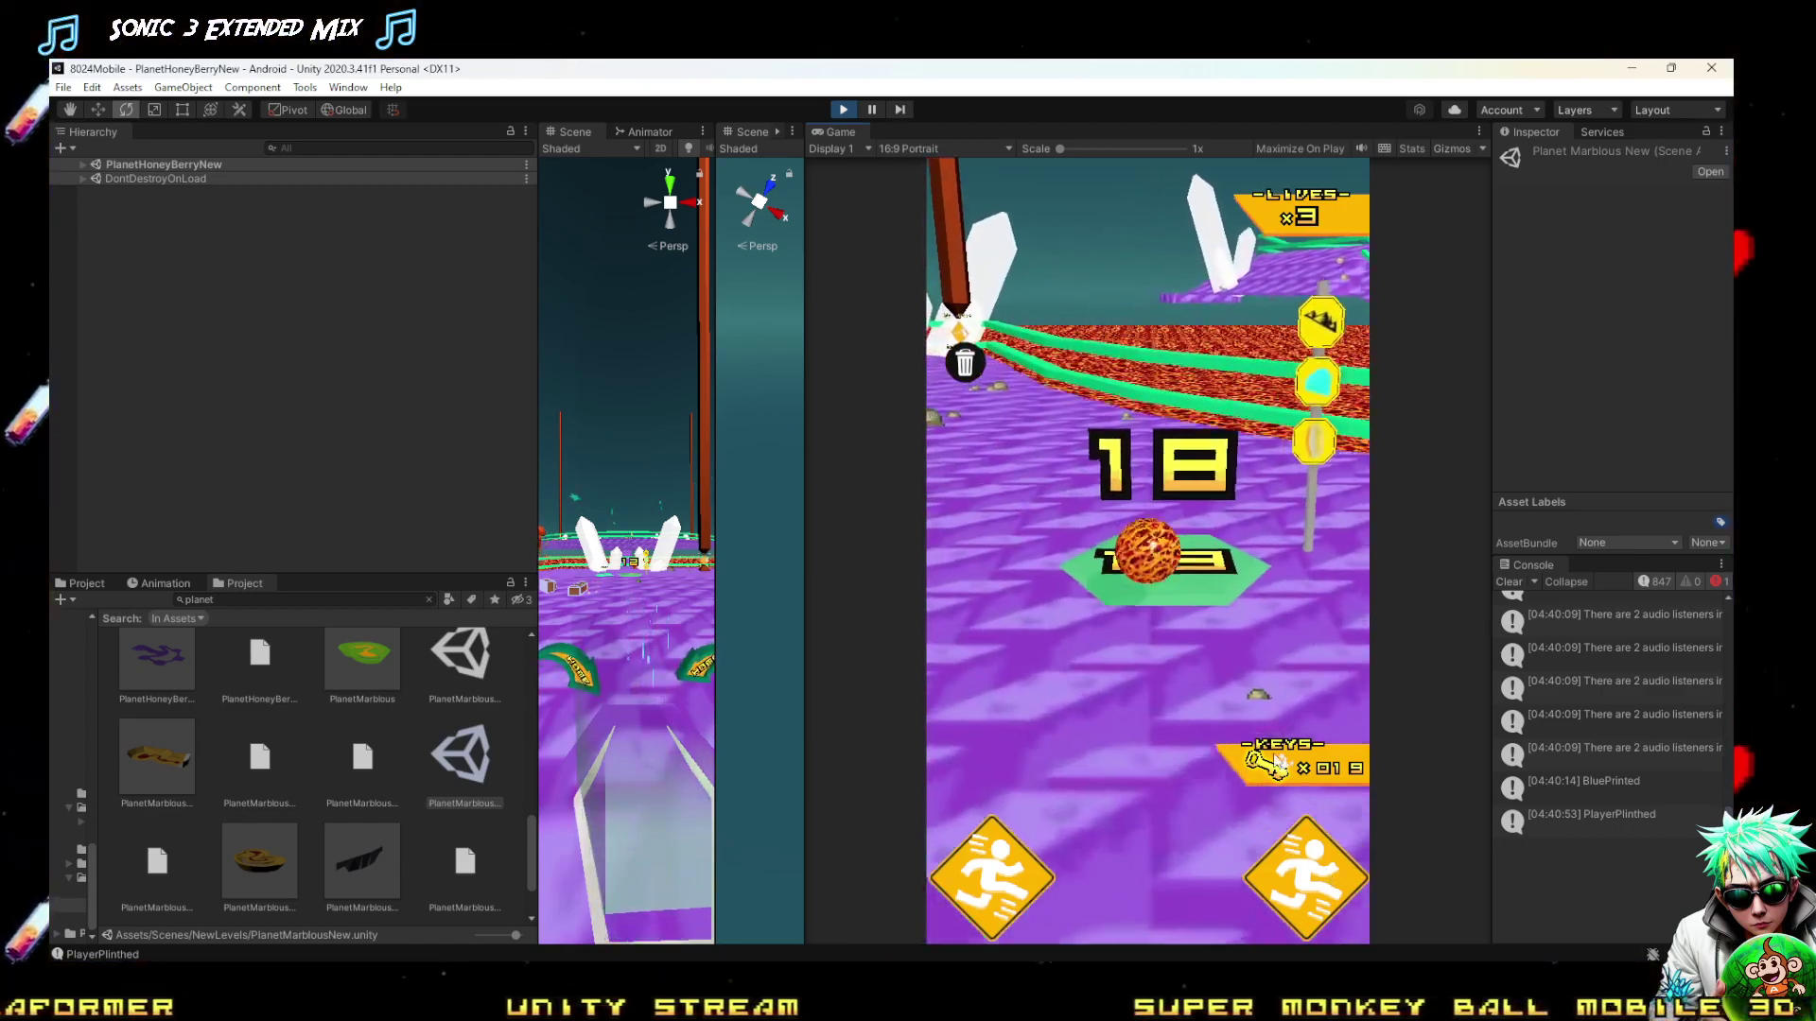
{"action": "left_click", "coordinate": [1021, 788]}
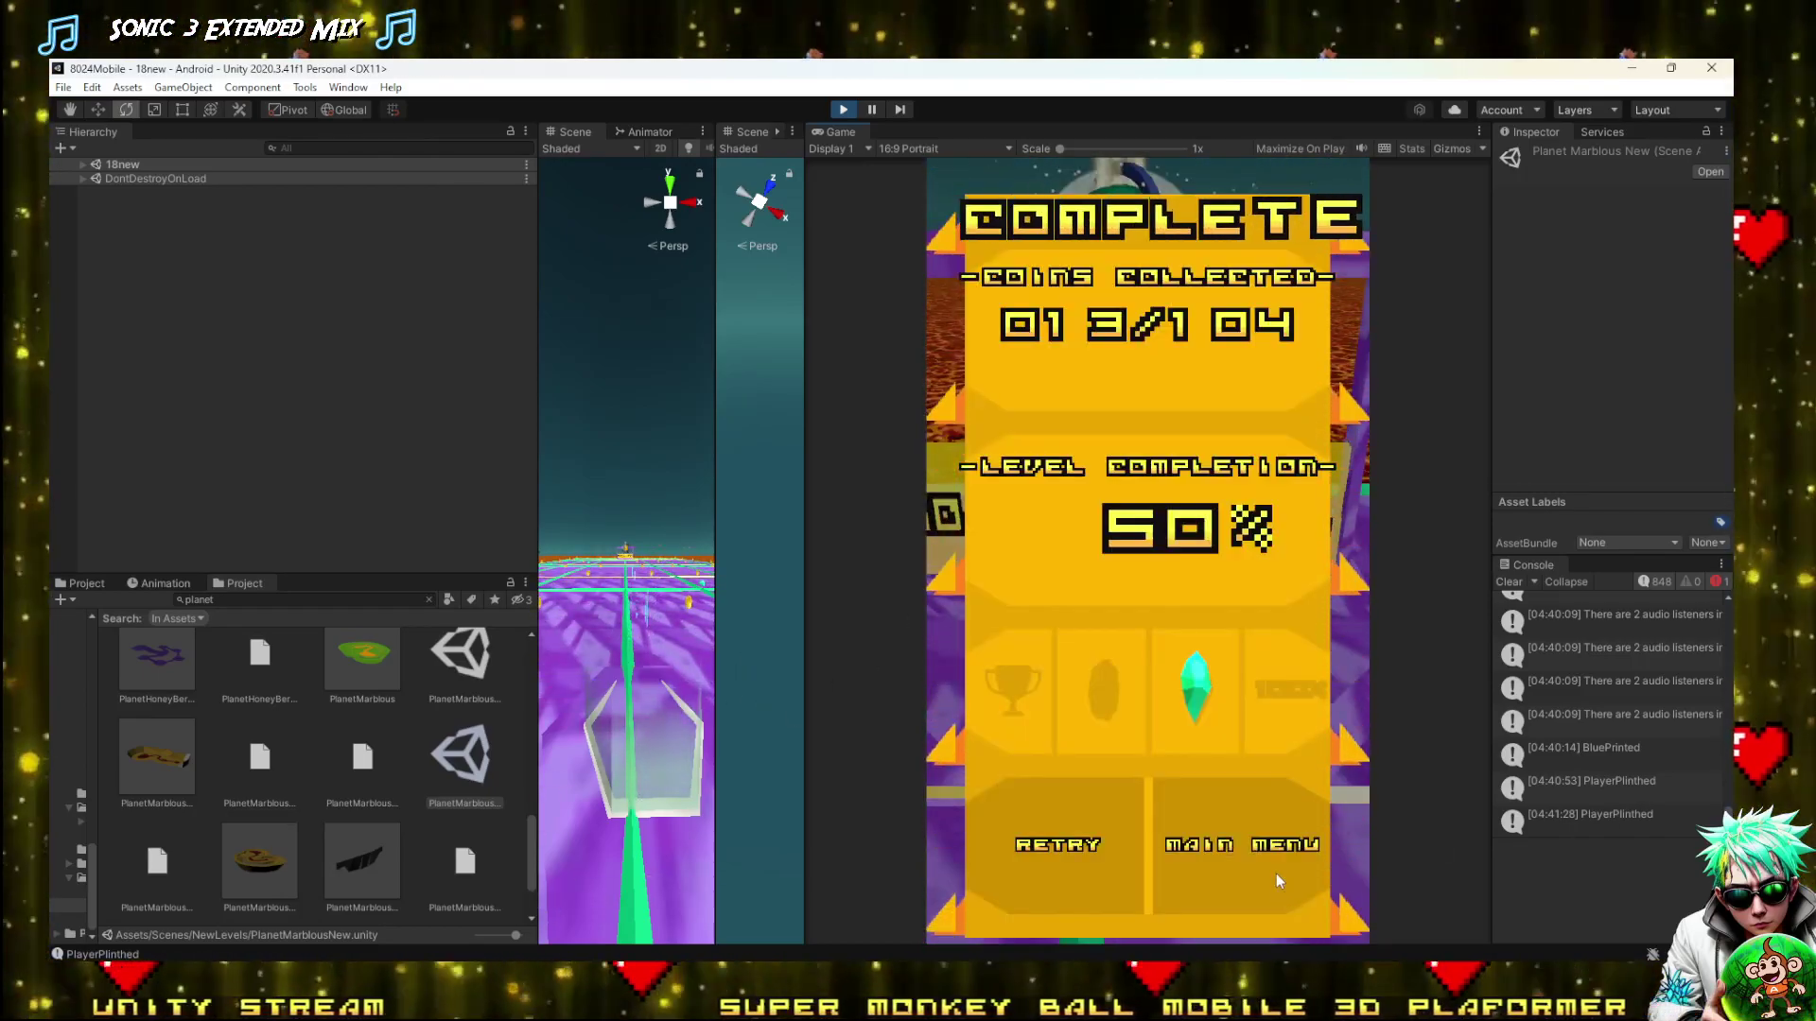
{"action": "left_click", "coordinate": [1276, 879]}
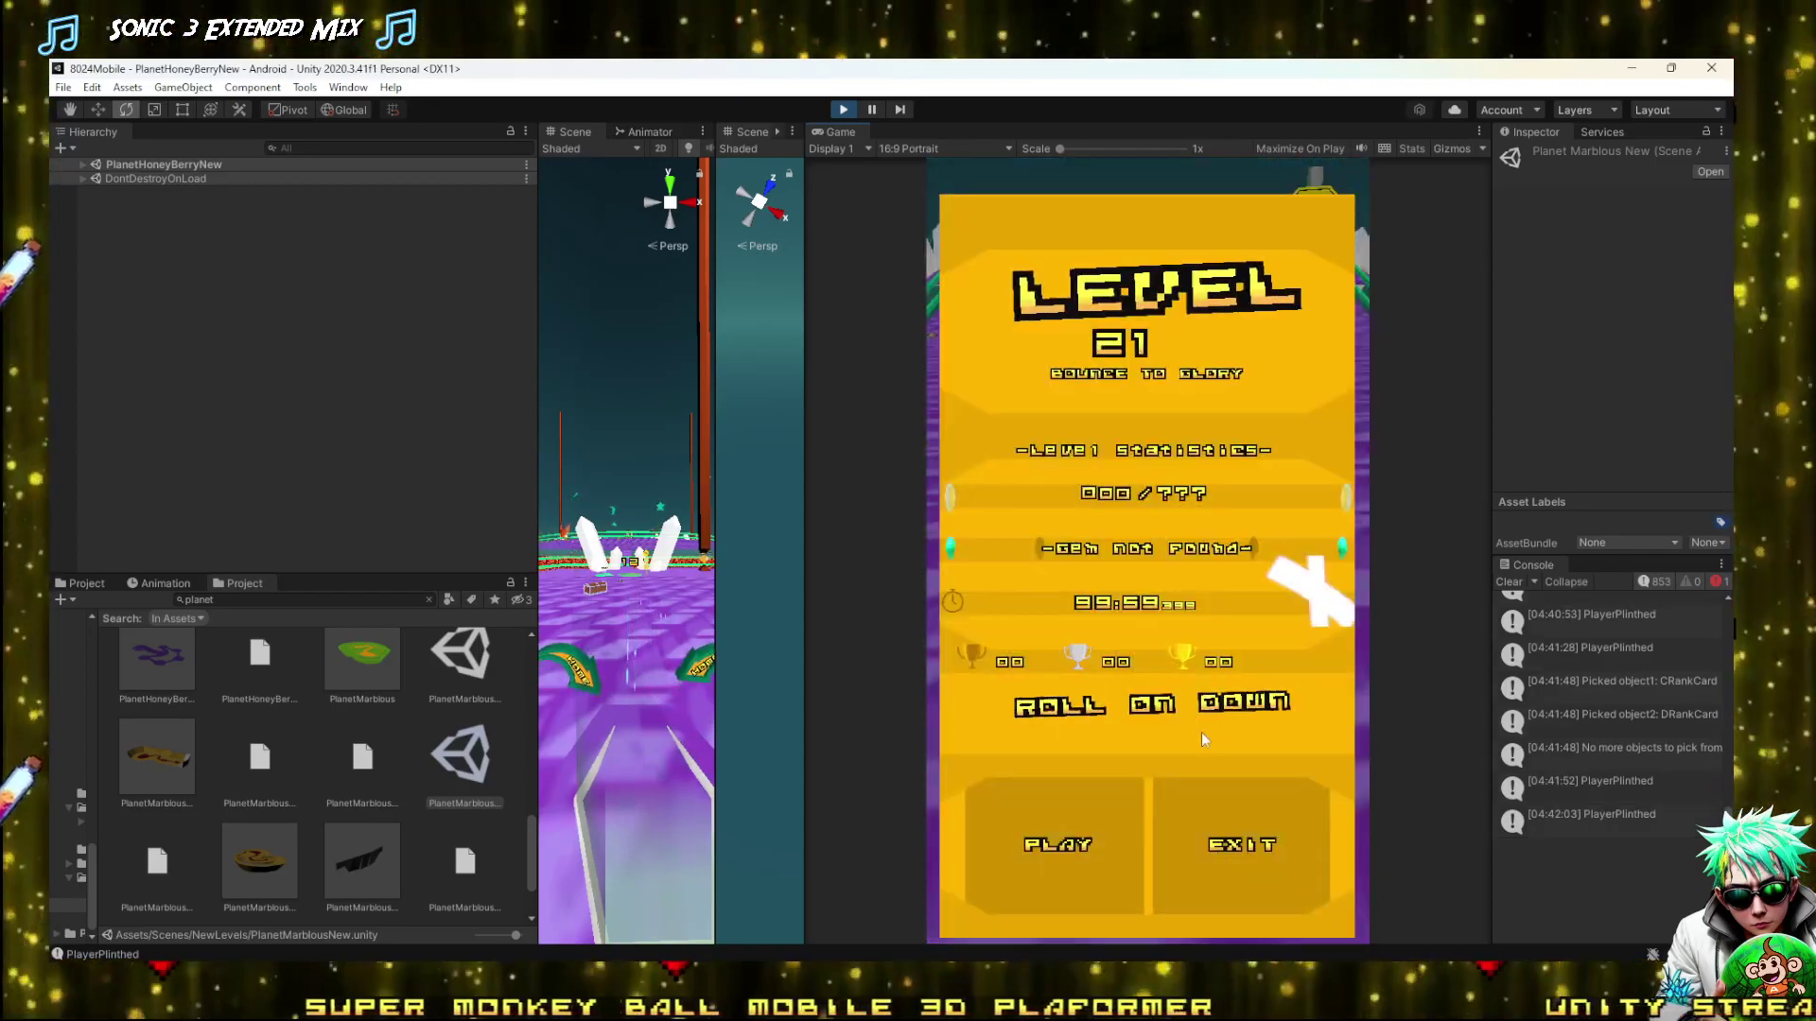
Play level 21, retrying after lava falls, then leave the 035/063-coin results screen
{"action": "left_click", "coordinate": [1065, 905]}
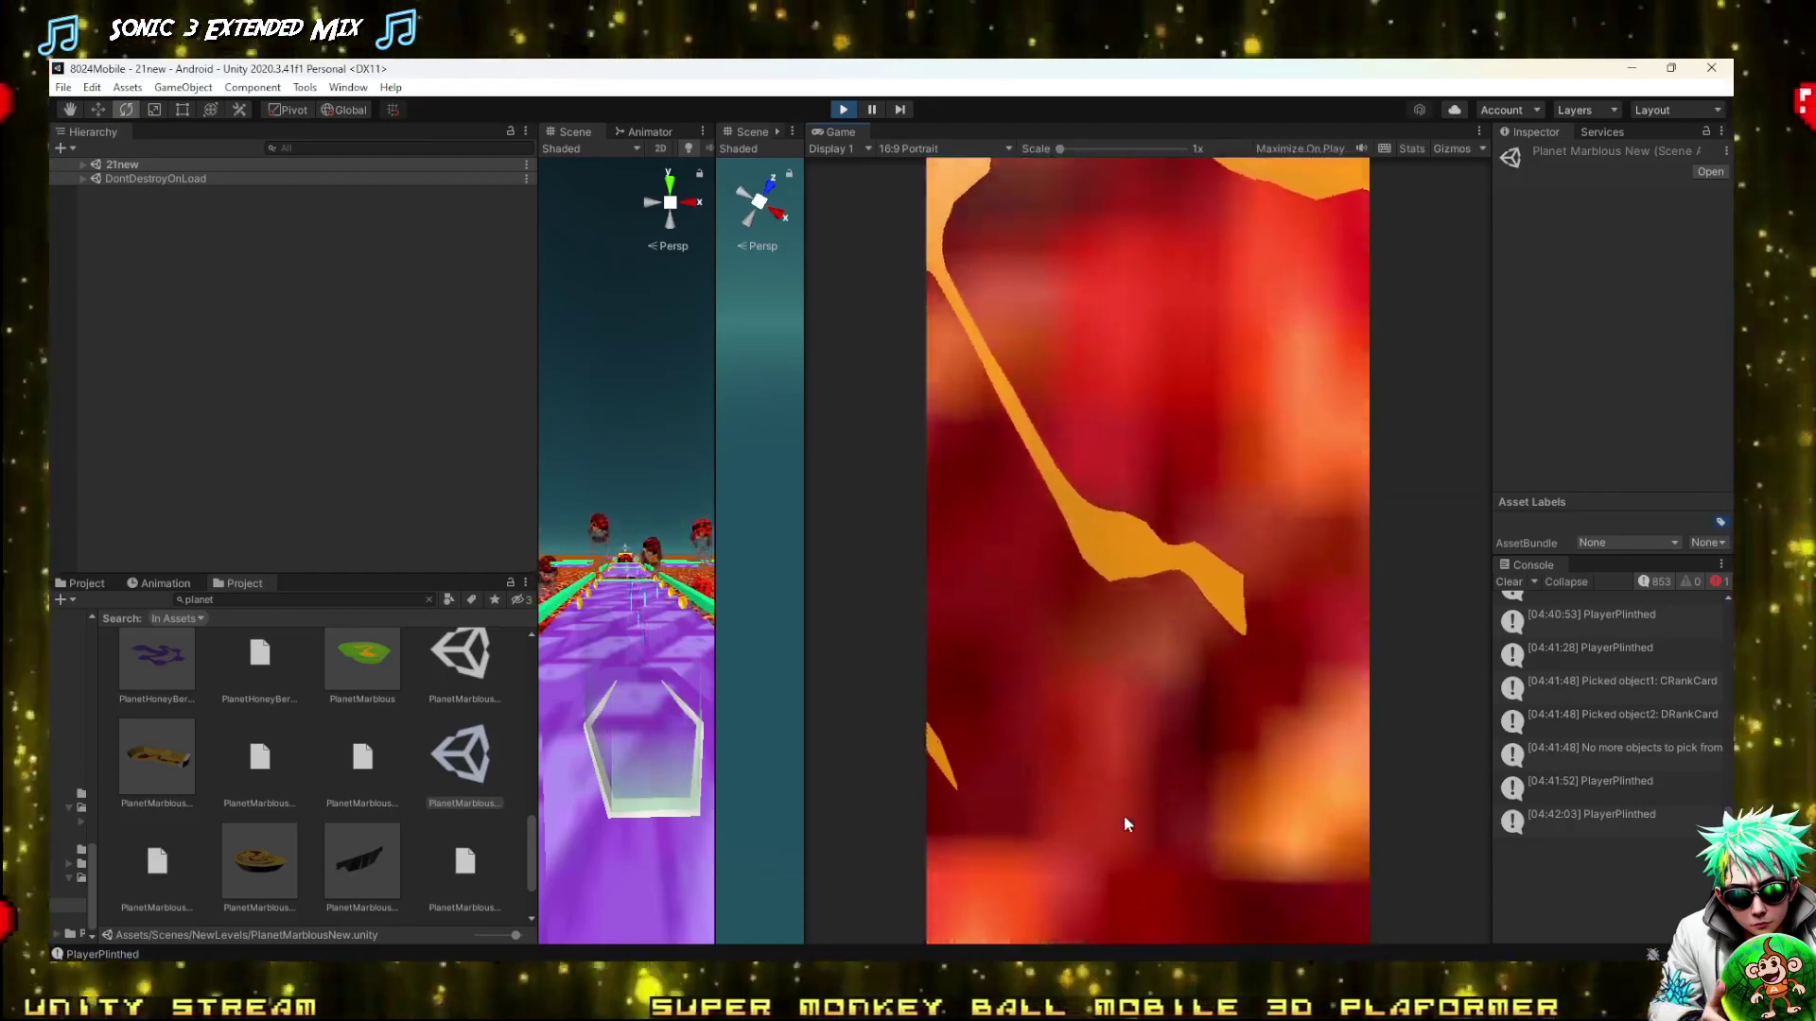
{"action": "left_click", "coordinate": [1110, 785]}
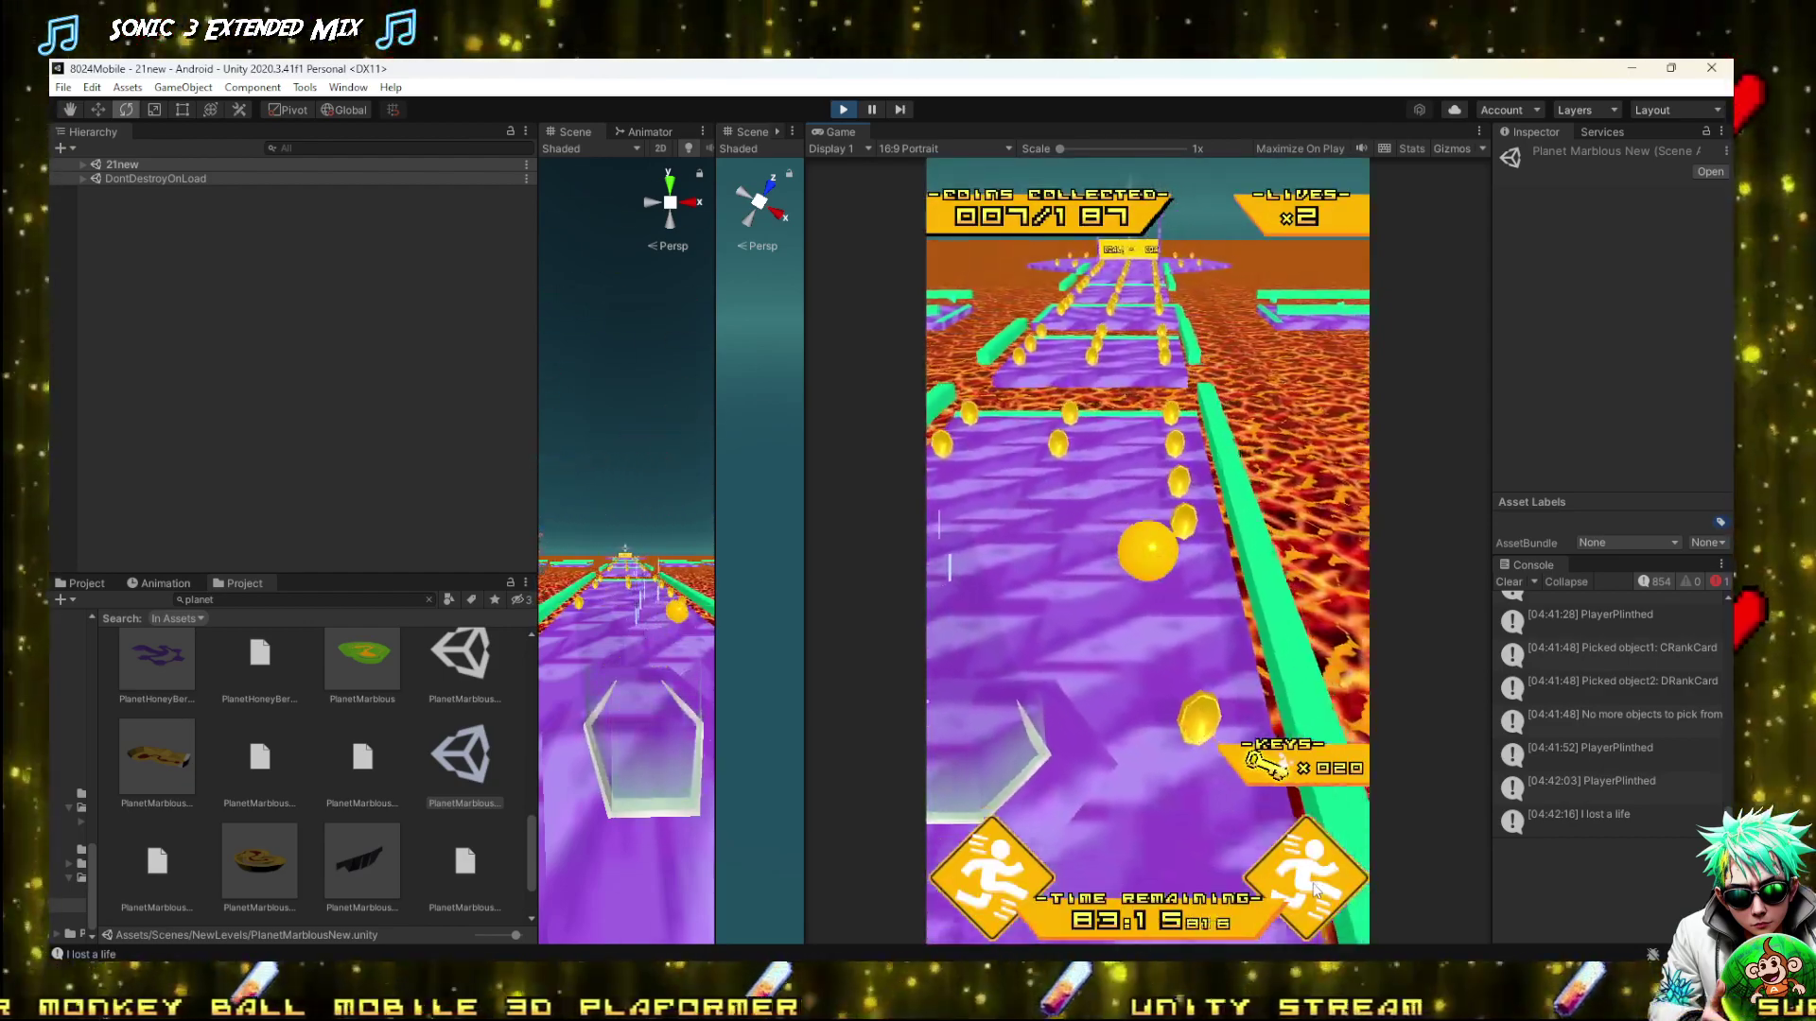
{"action": "left_click", "coordinate": [1312, 883]}
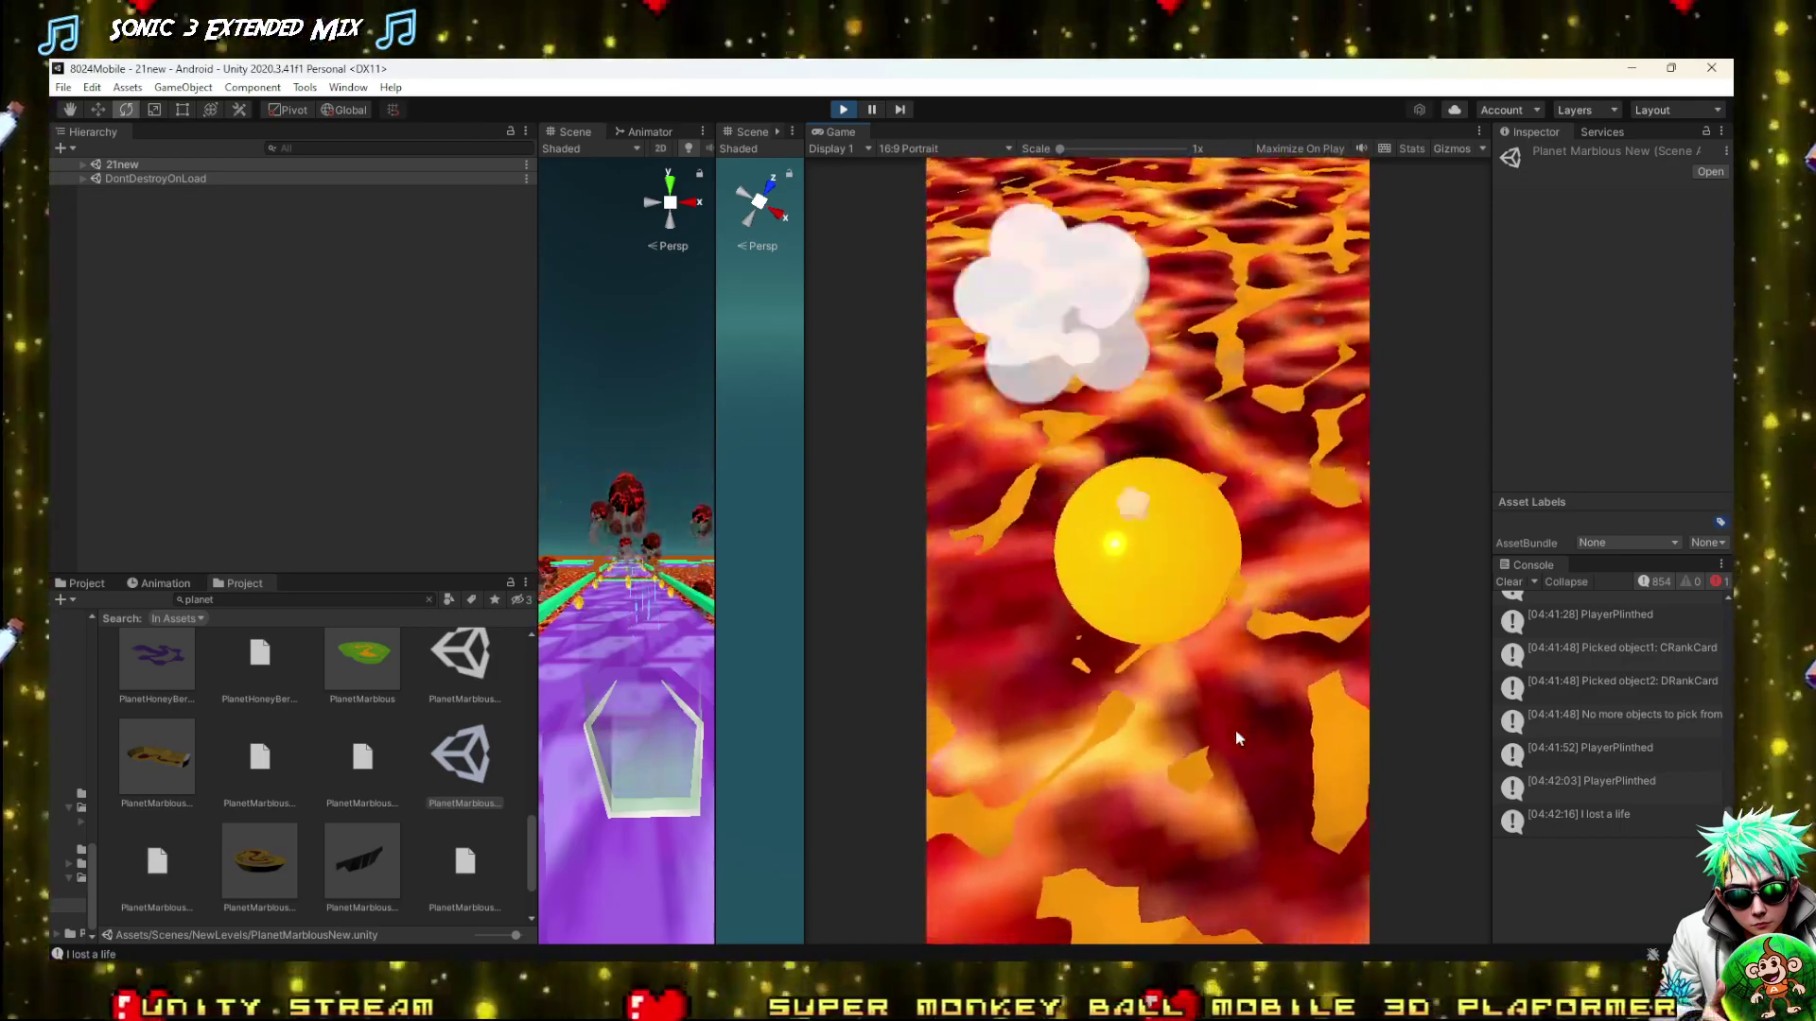
{"action": "left_click", "coordinate": [1187, 825]}
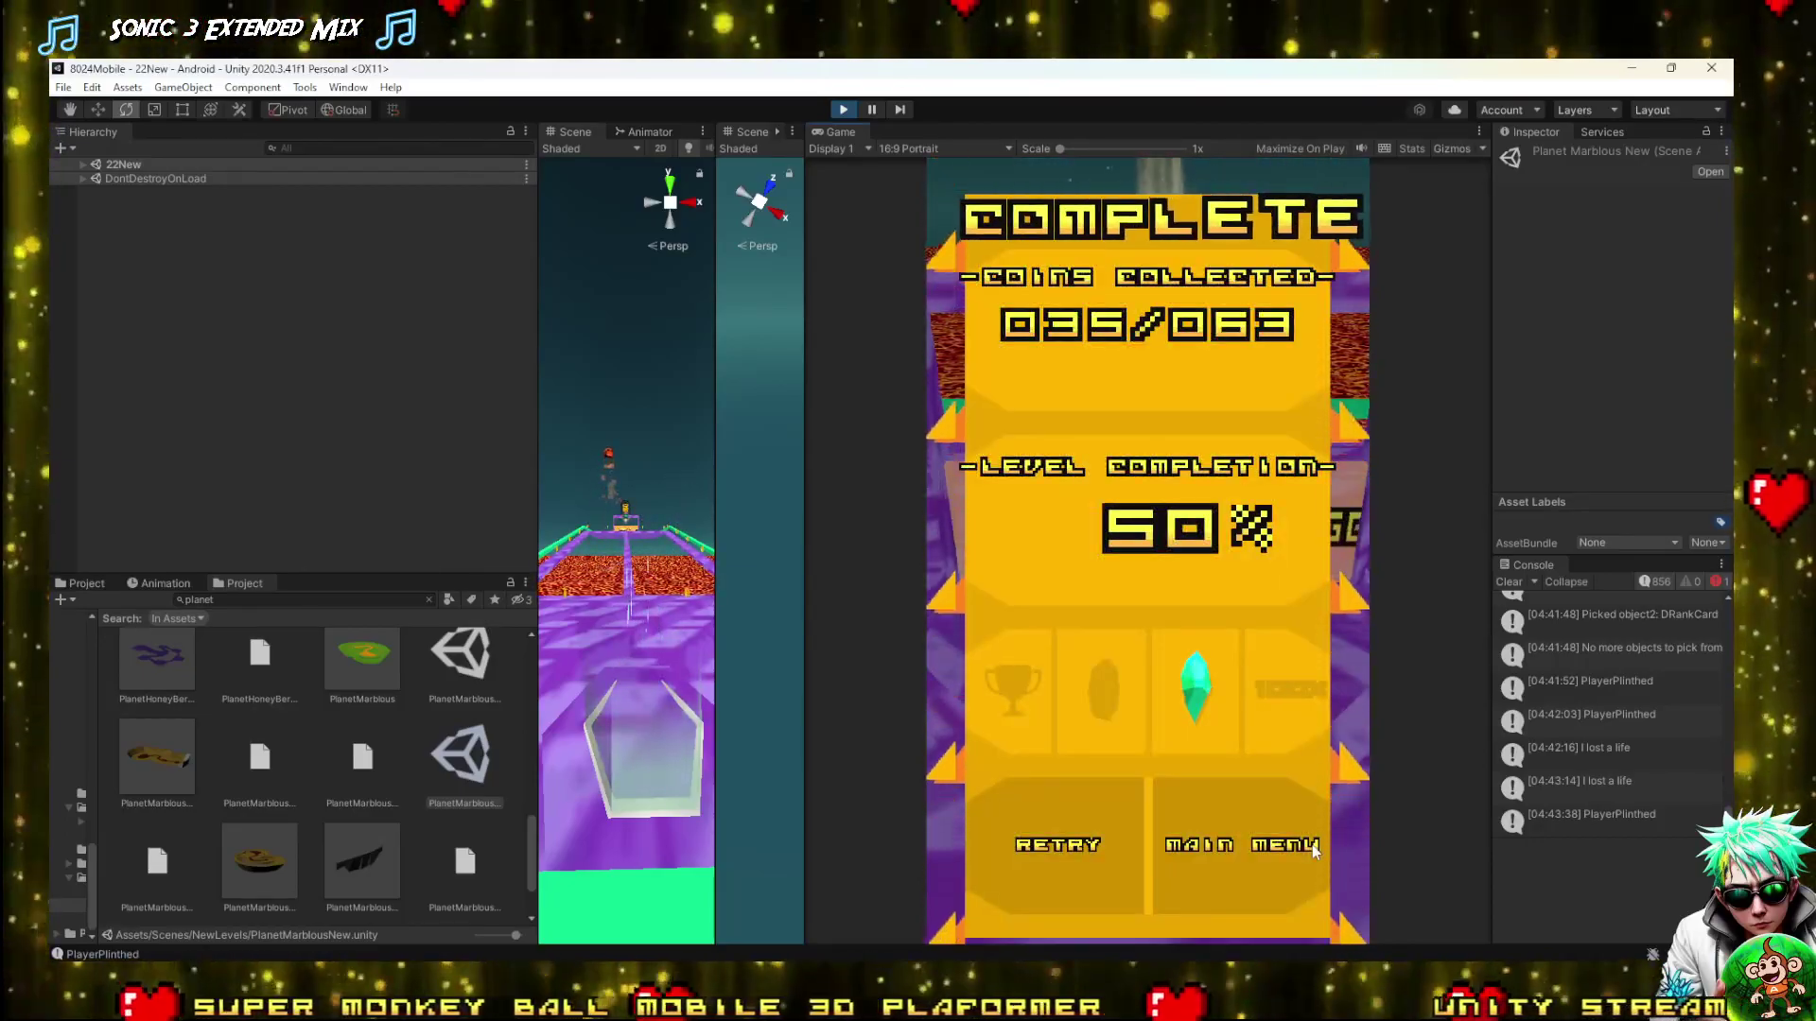
{"action": "left_click", "coordinate": [1299, 845]}
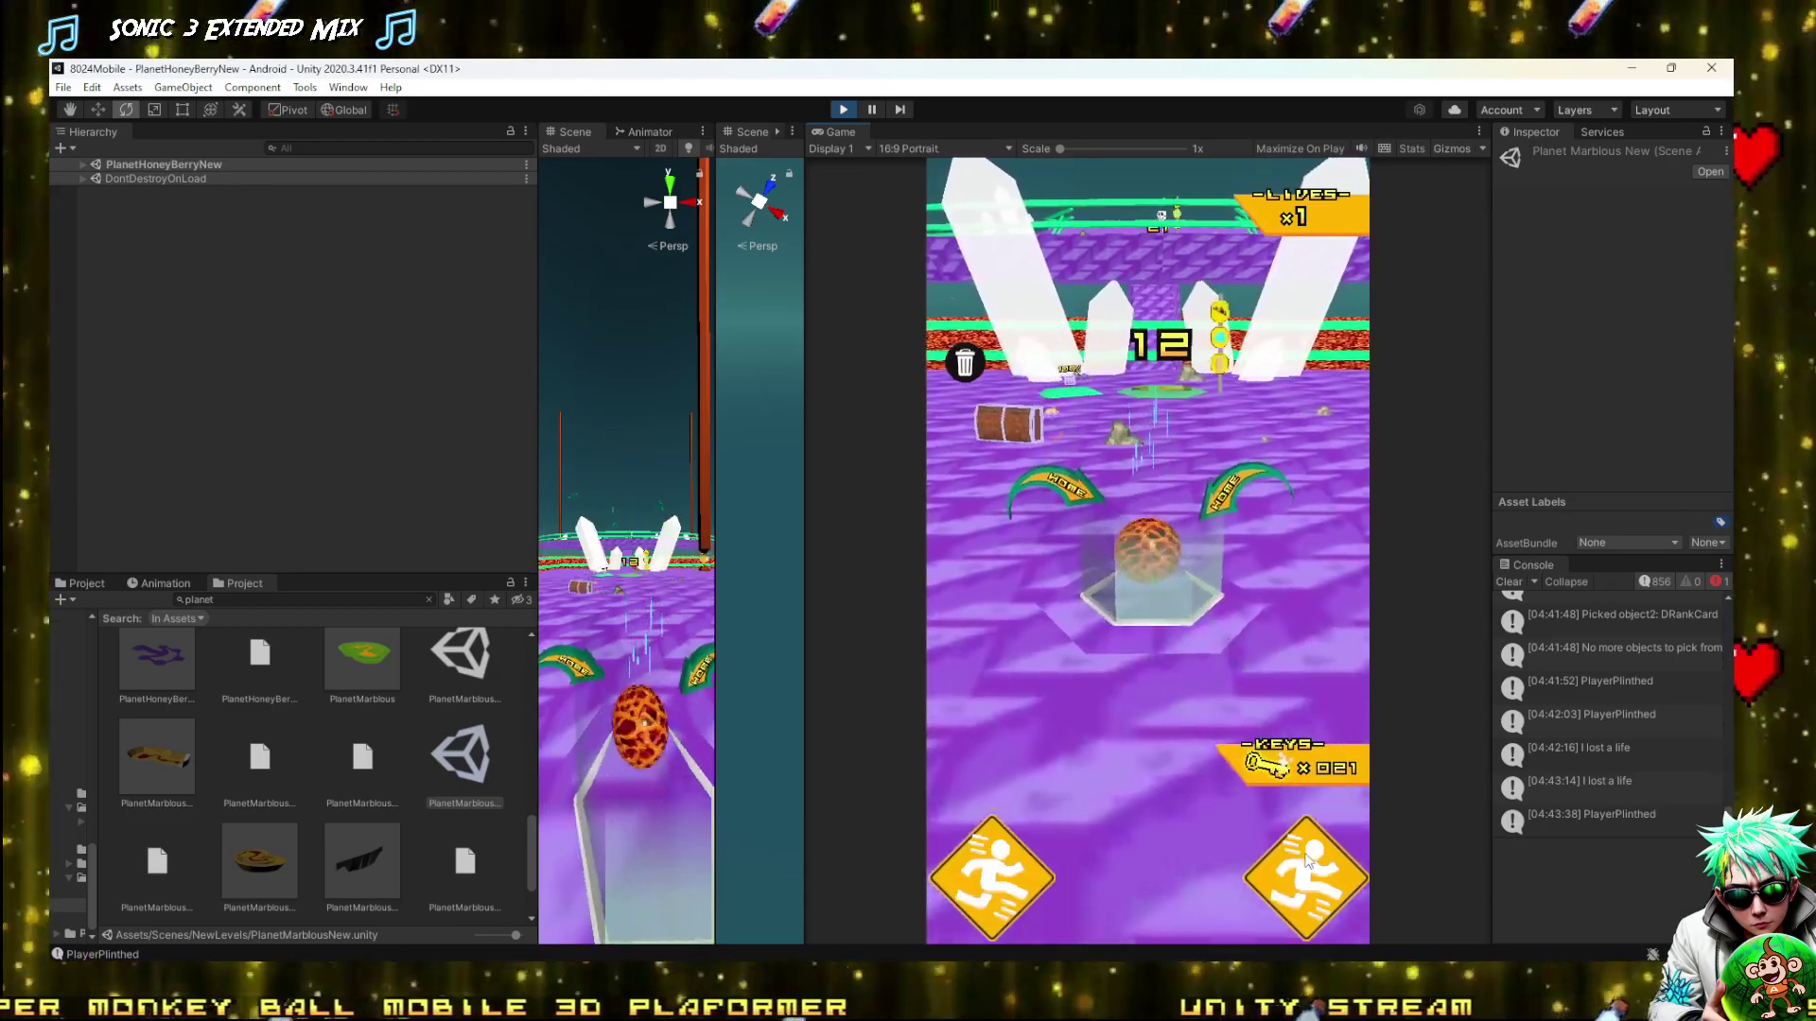
Roll the marble forward with the Up arrow across the green strips, lava and purple floor
{"action": "key", "text": "Up"}
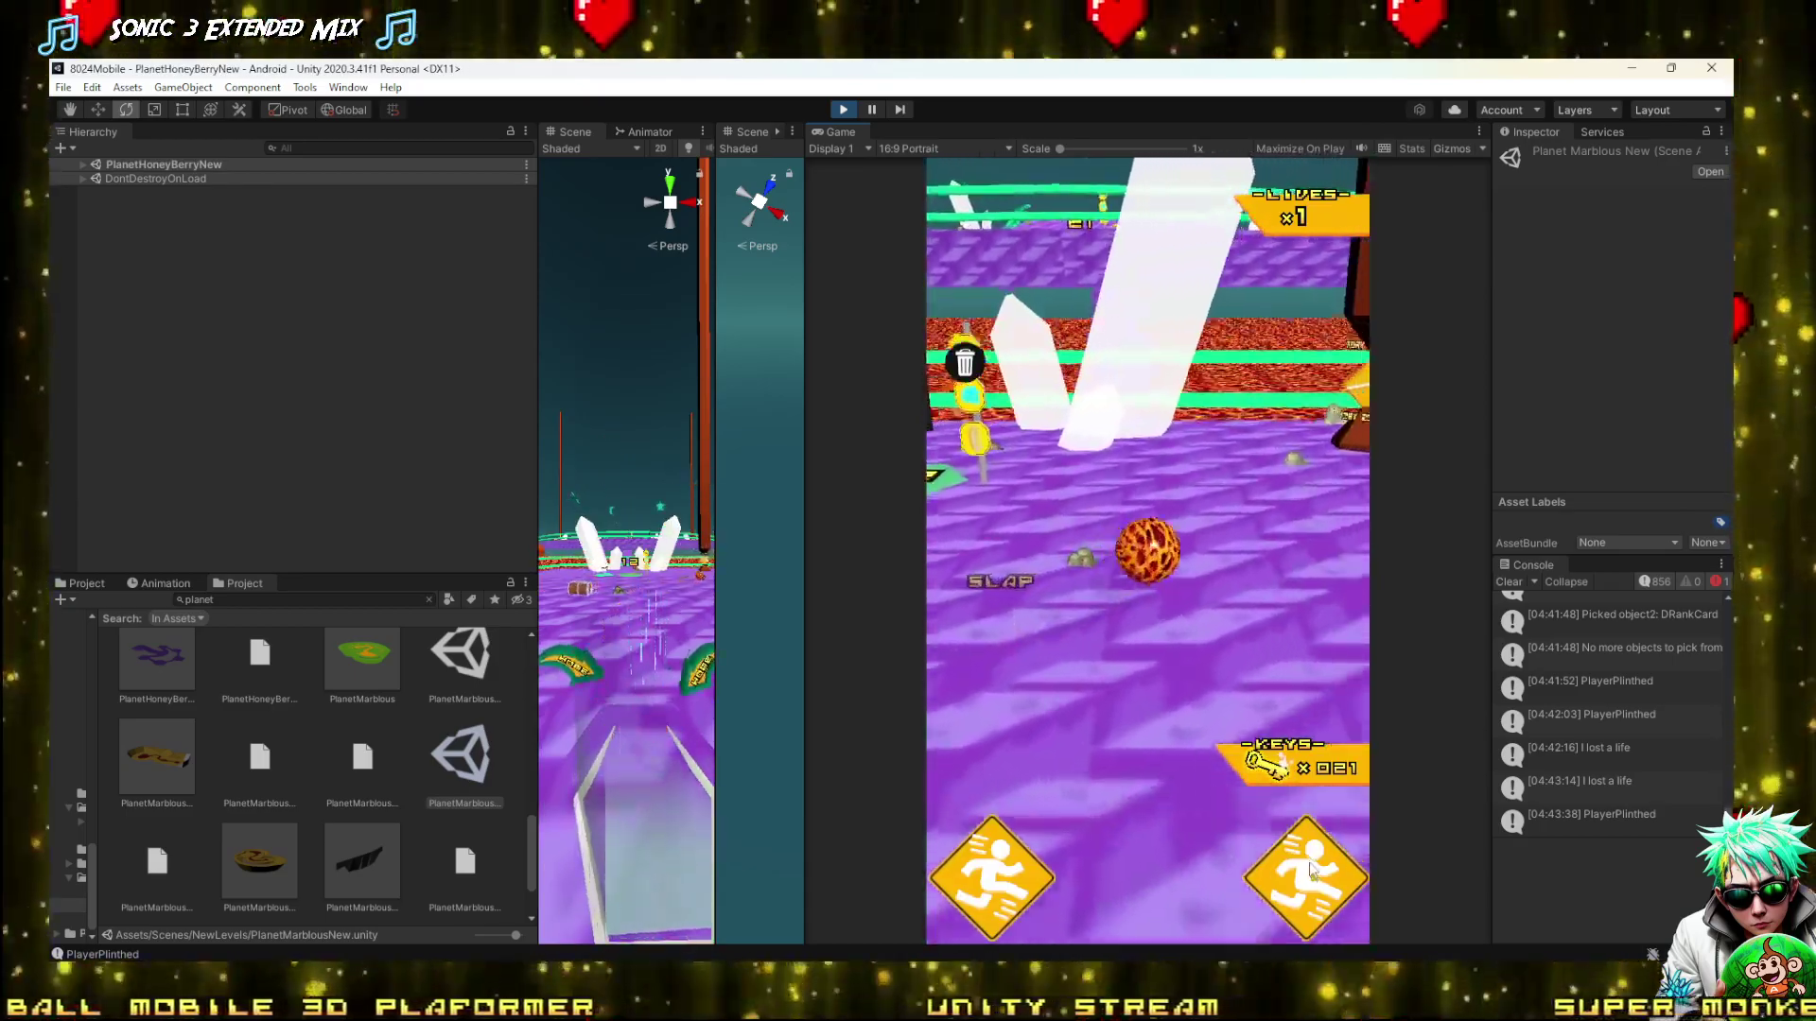
{"action": "key", "text": "Up"}
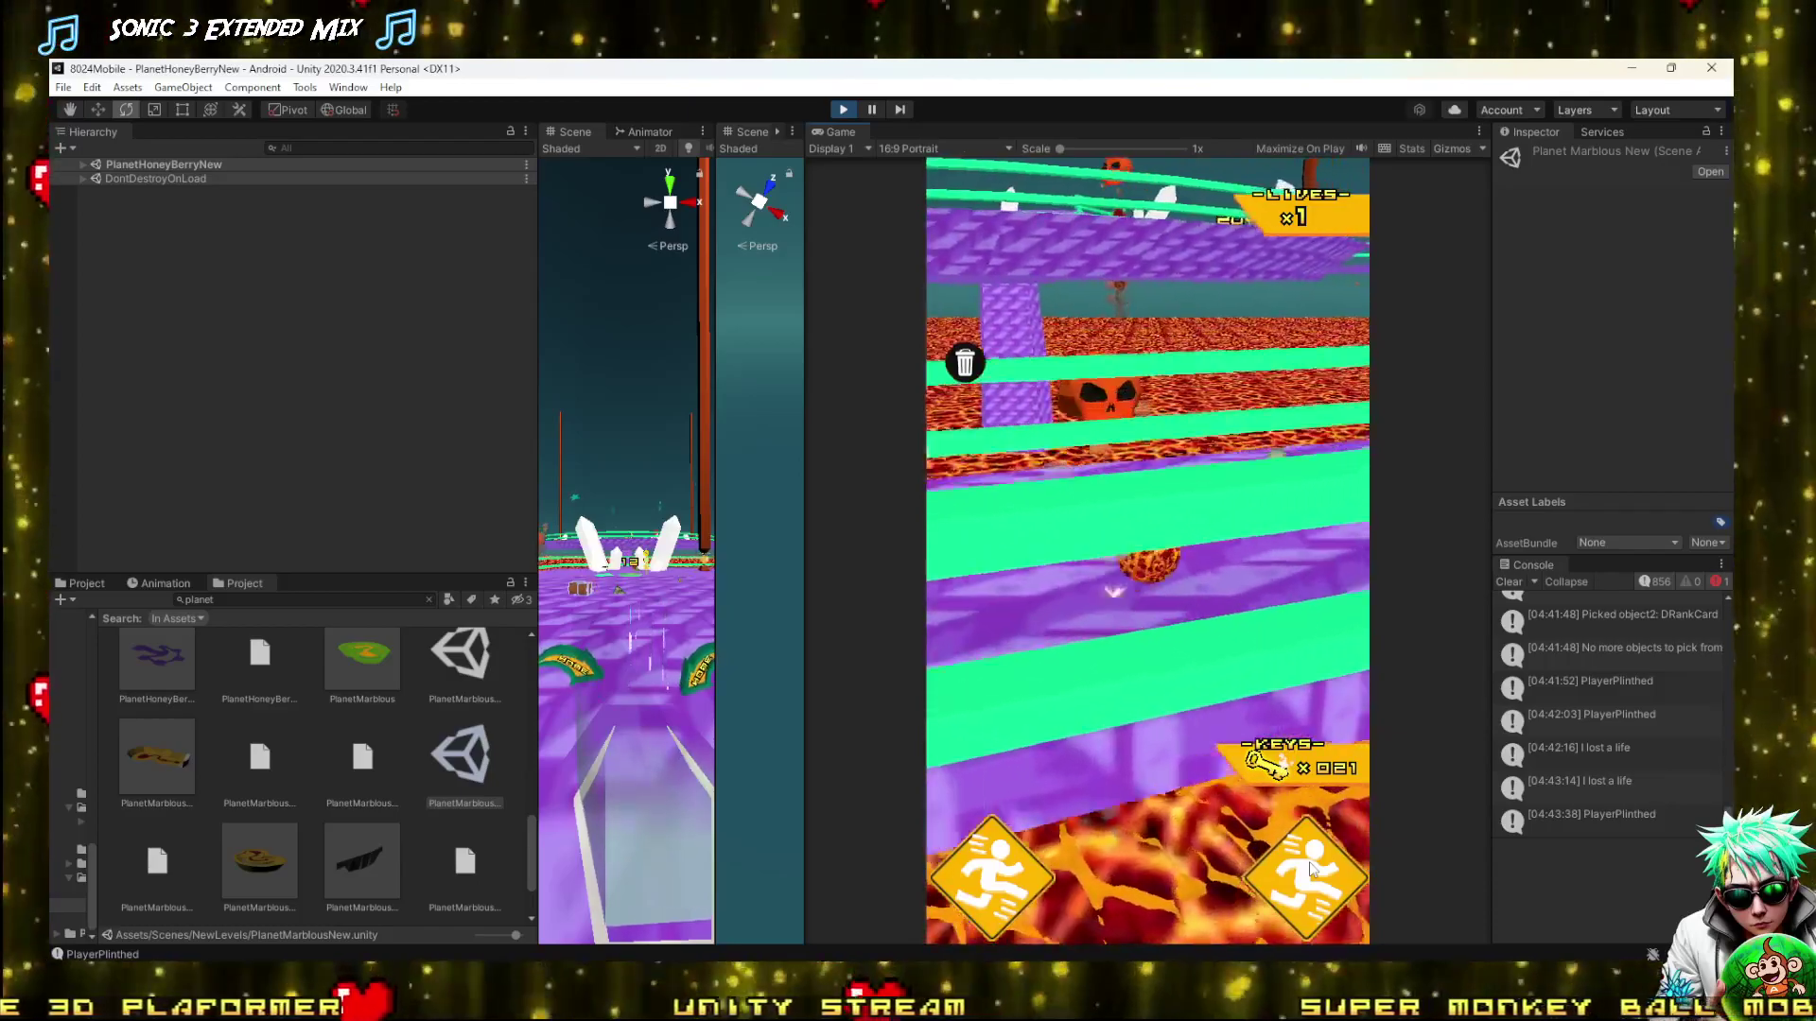
{"action": "key", "text": "Up"}
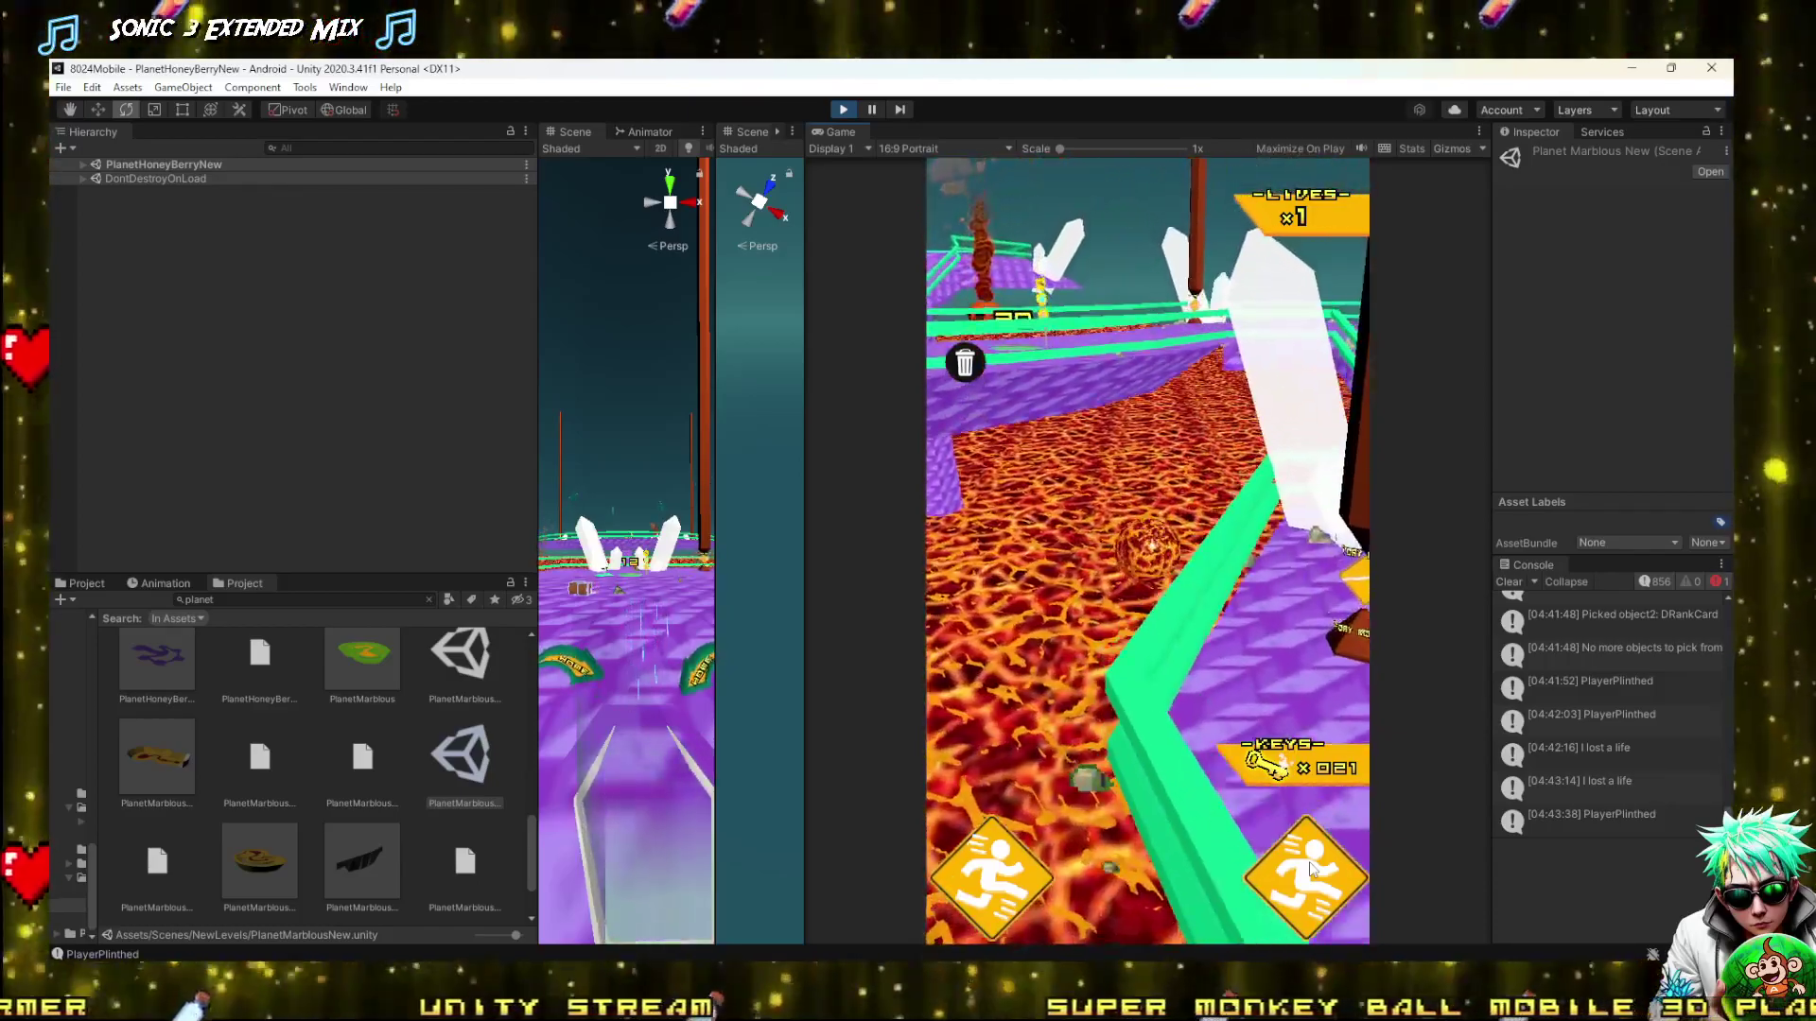
{"action": "key", "text": "Up"}
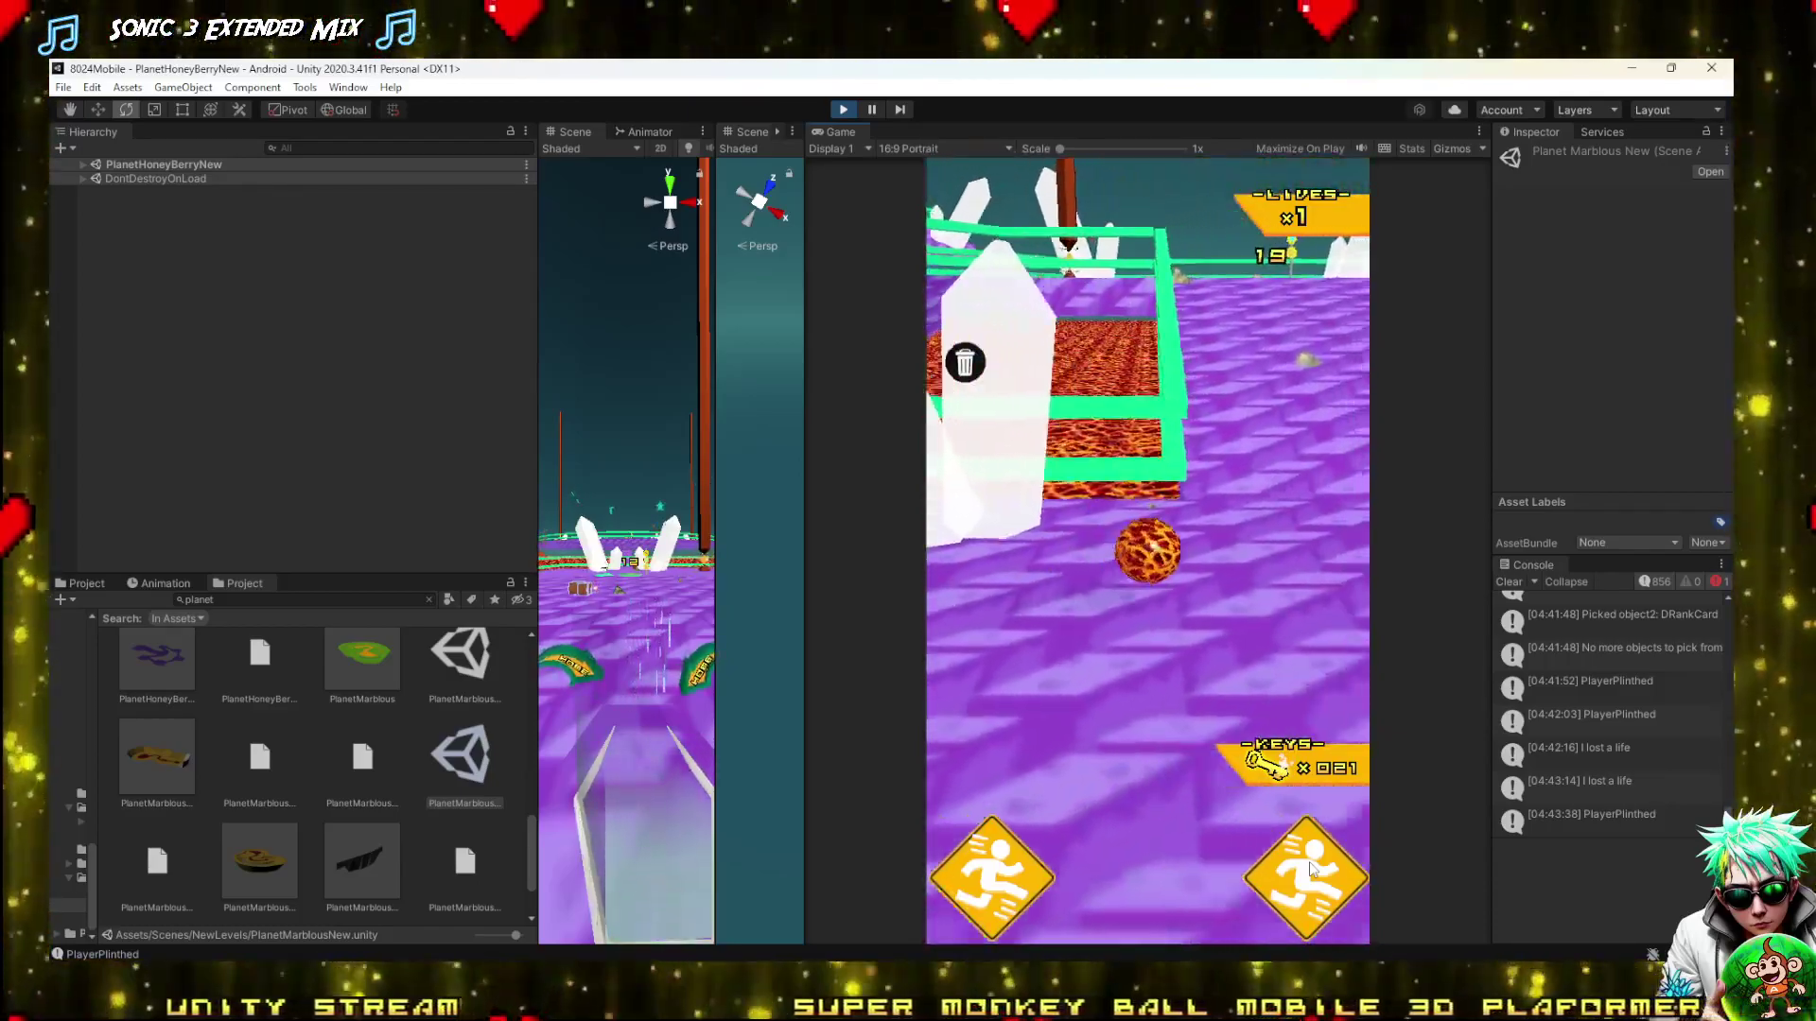
{"action": "key", "text": "Up"}
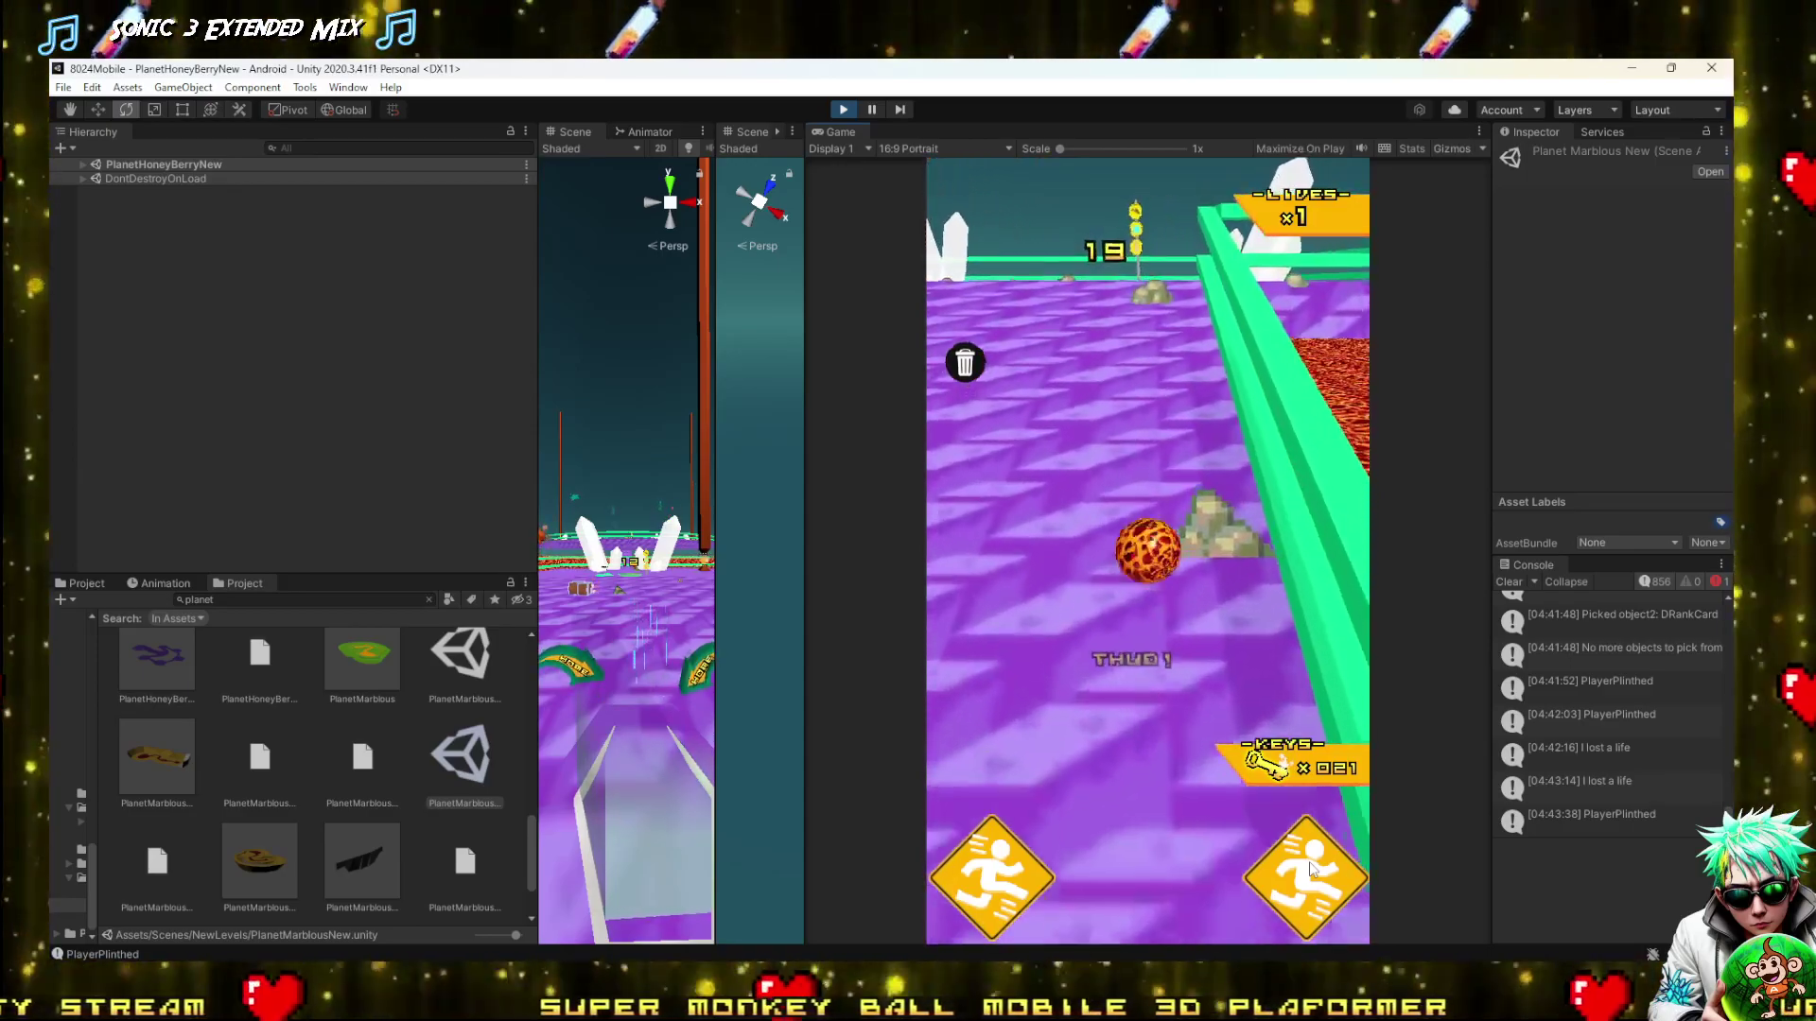
{"action": "key", "text": "Up"}
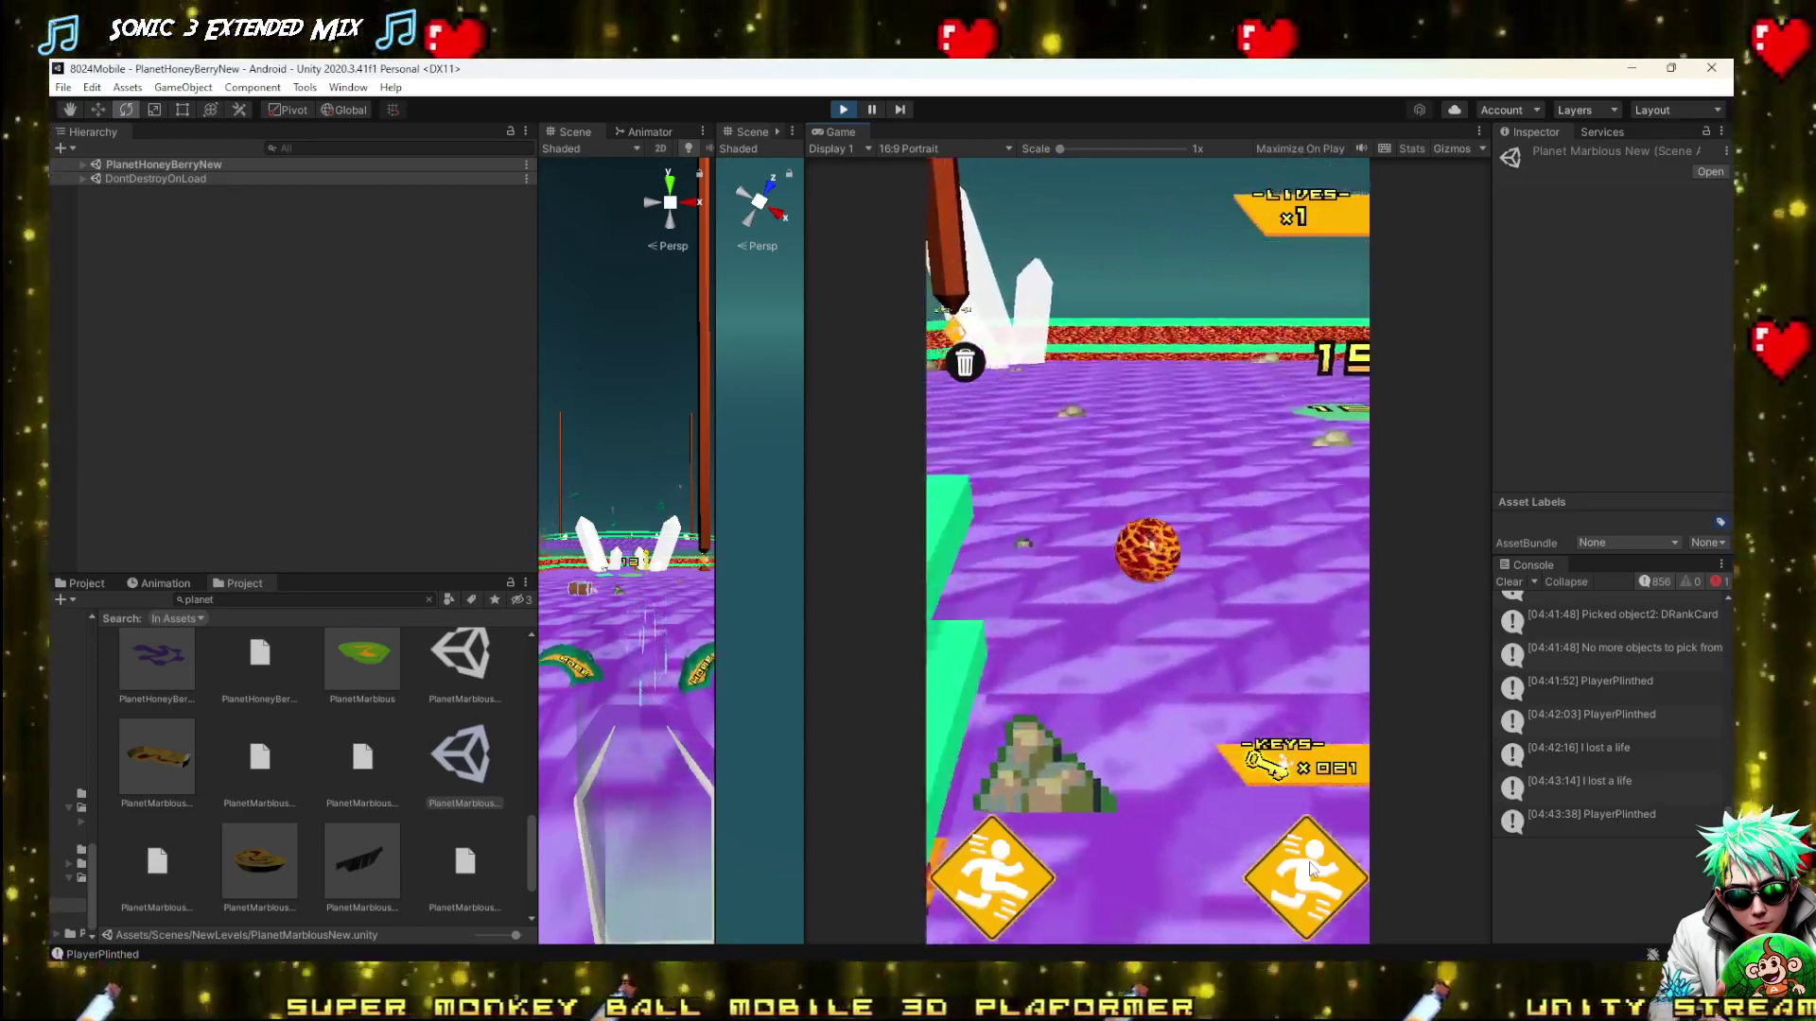
{"action": "key", "text": "Up"}
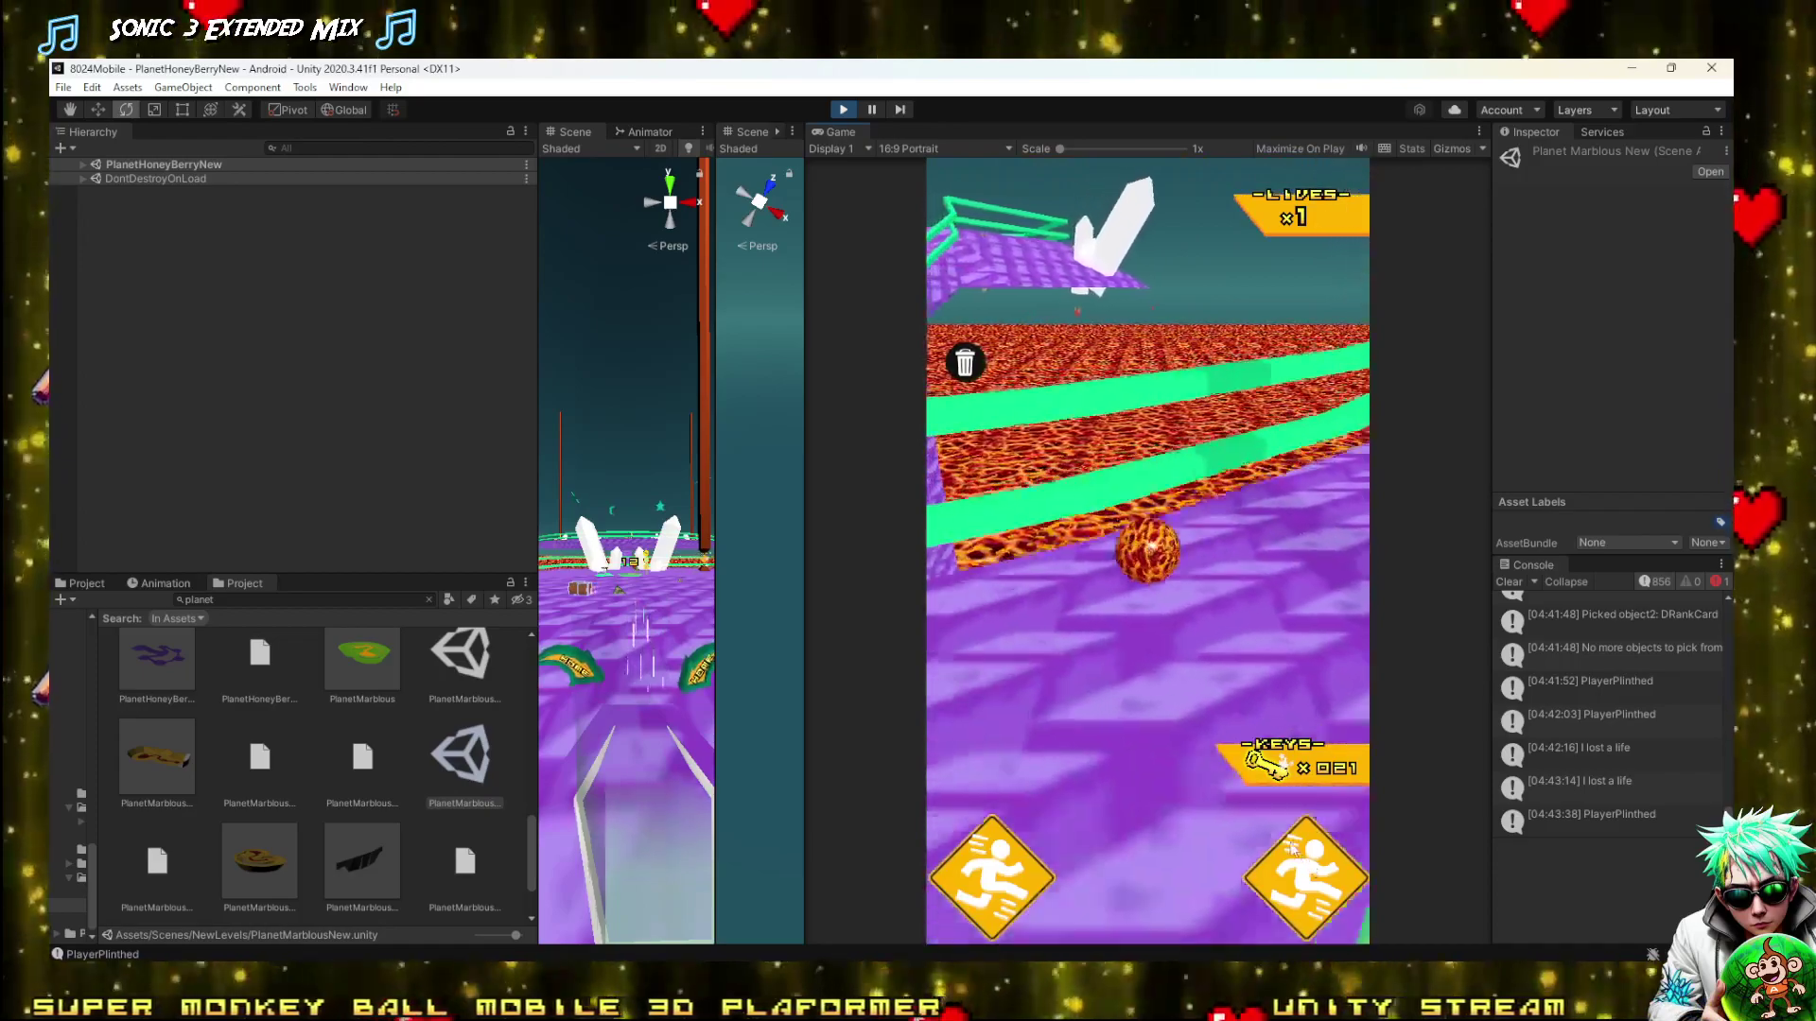
{"action": "key", "text": "Up"}
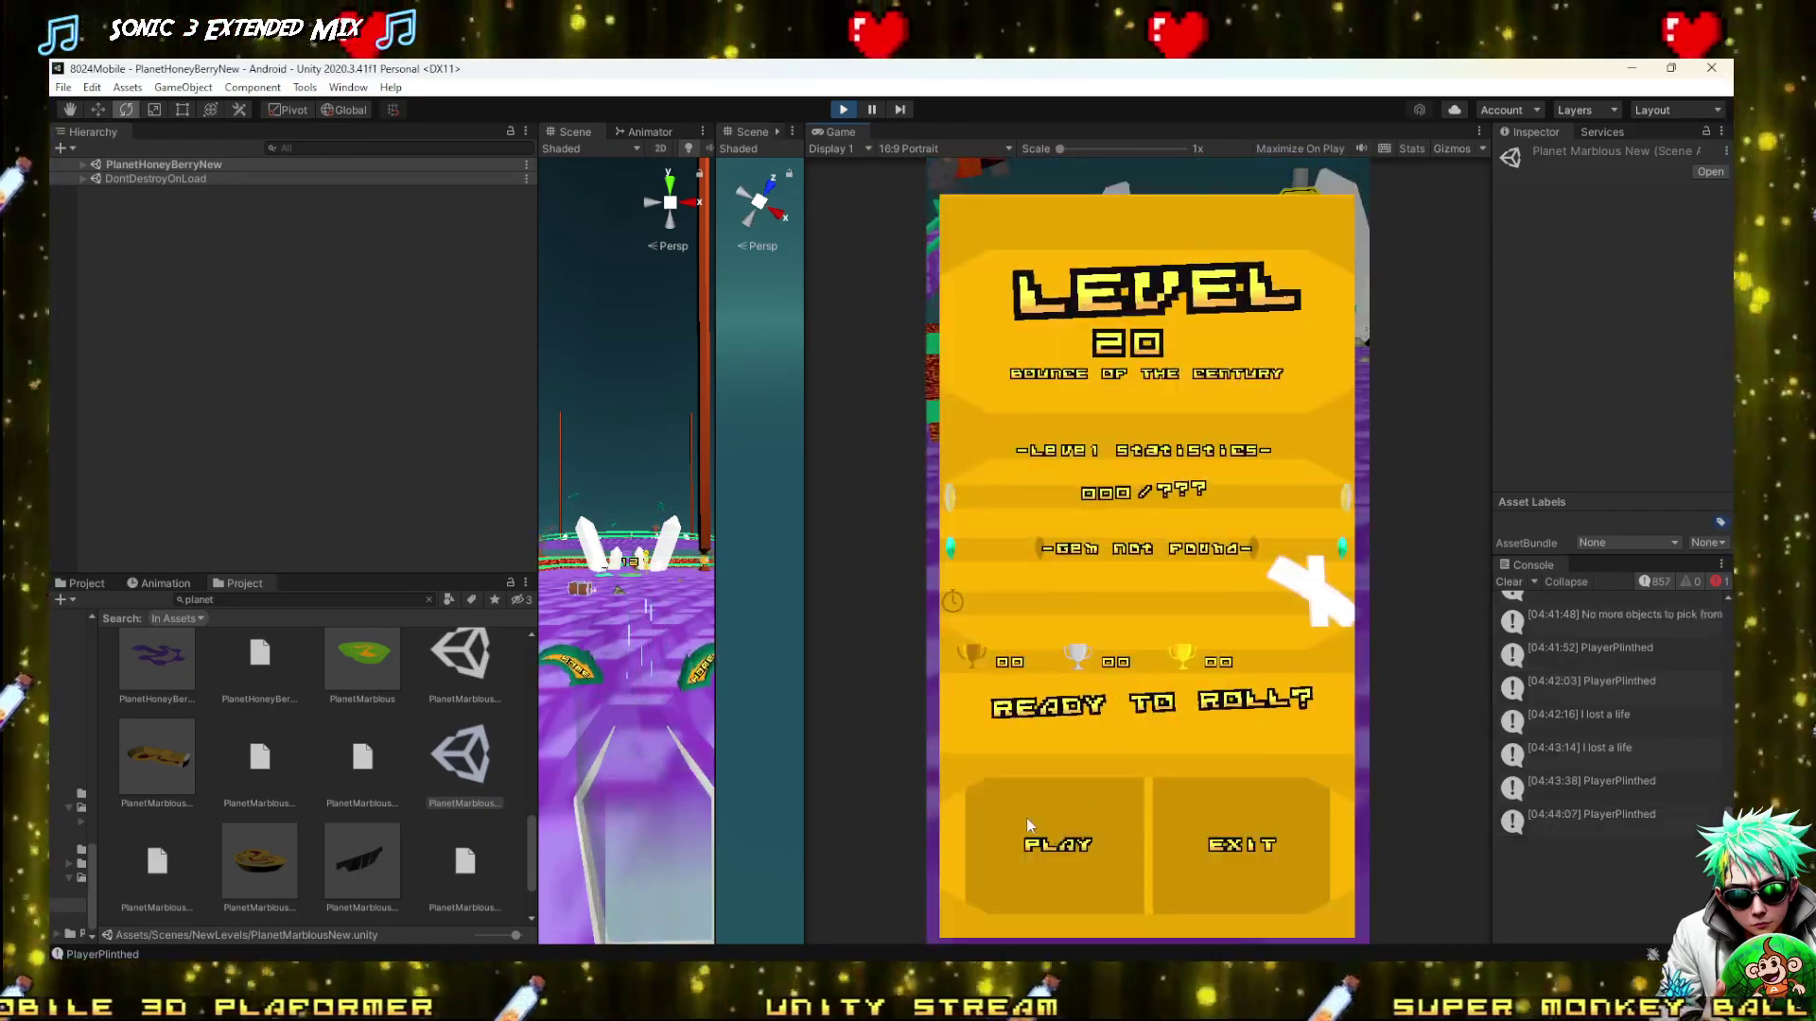
Start level 20, roll forward collecting coins until Game Over, then return to the main menu
{"action": "left_click", "coordinate": [1028, 824]}
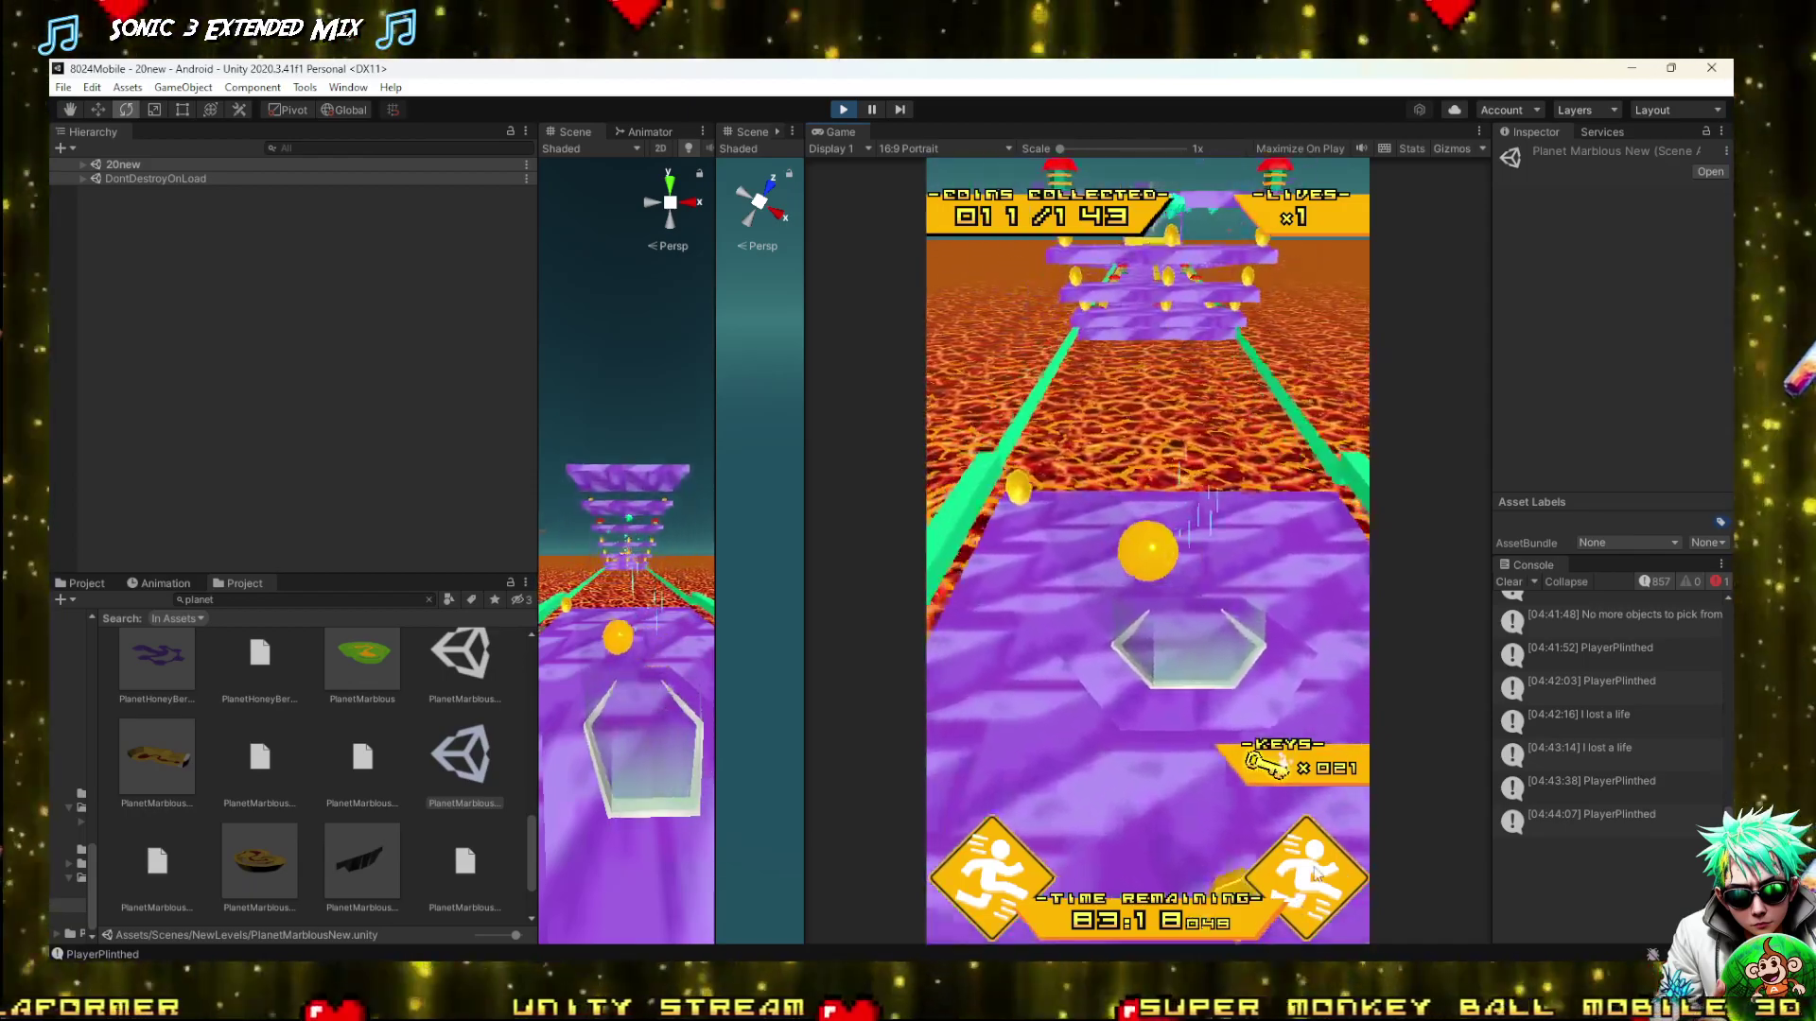
{"action": "key", "text": "Up"}
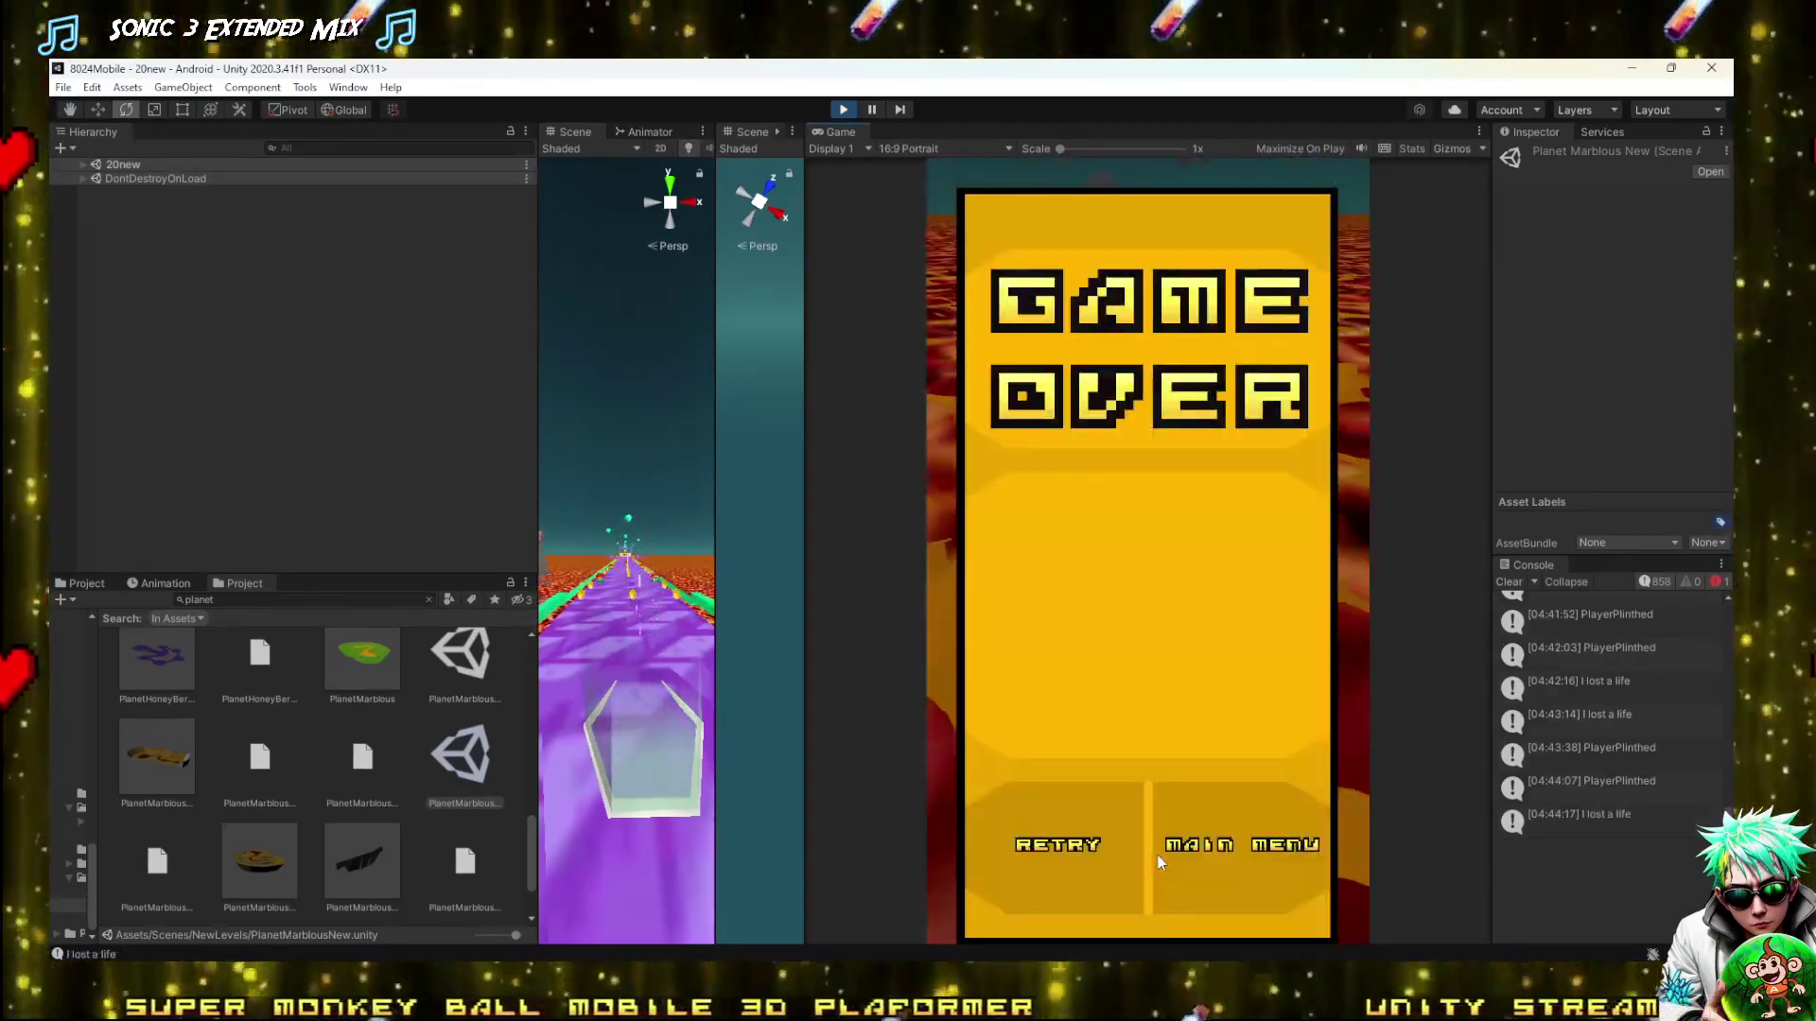
{"action": "left_click", "coordinate": [1250, 849]}
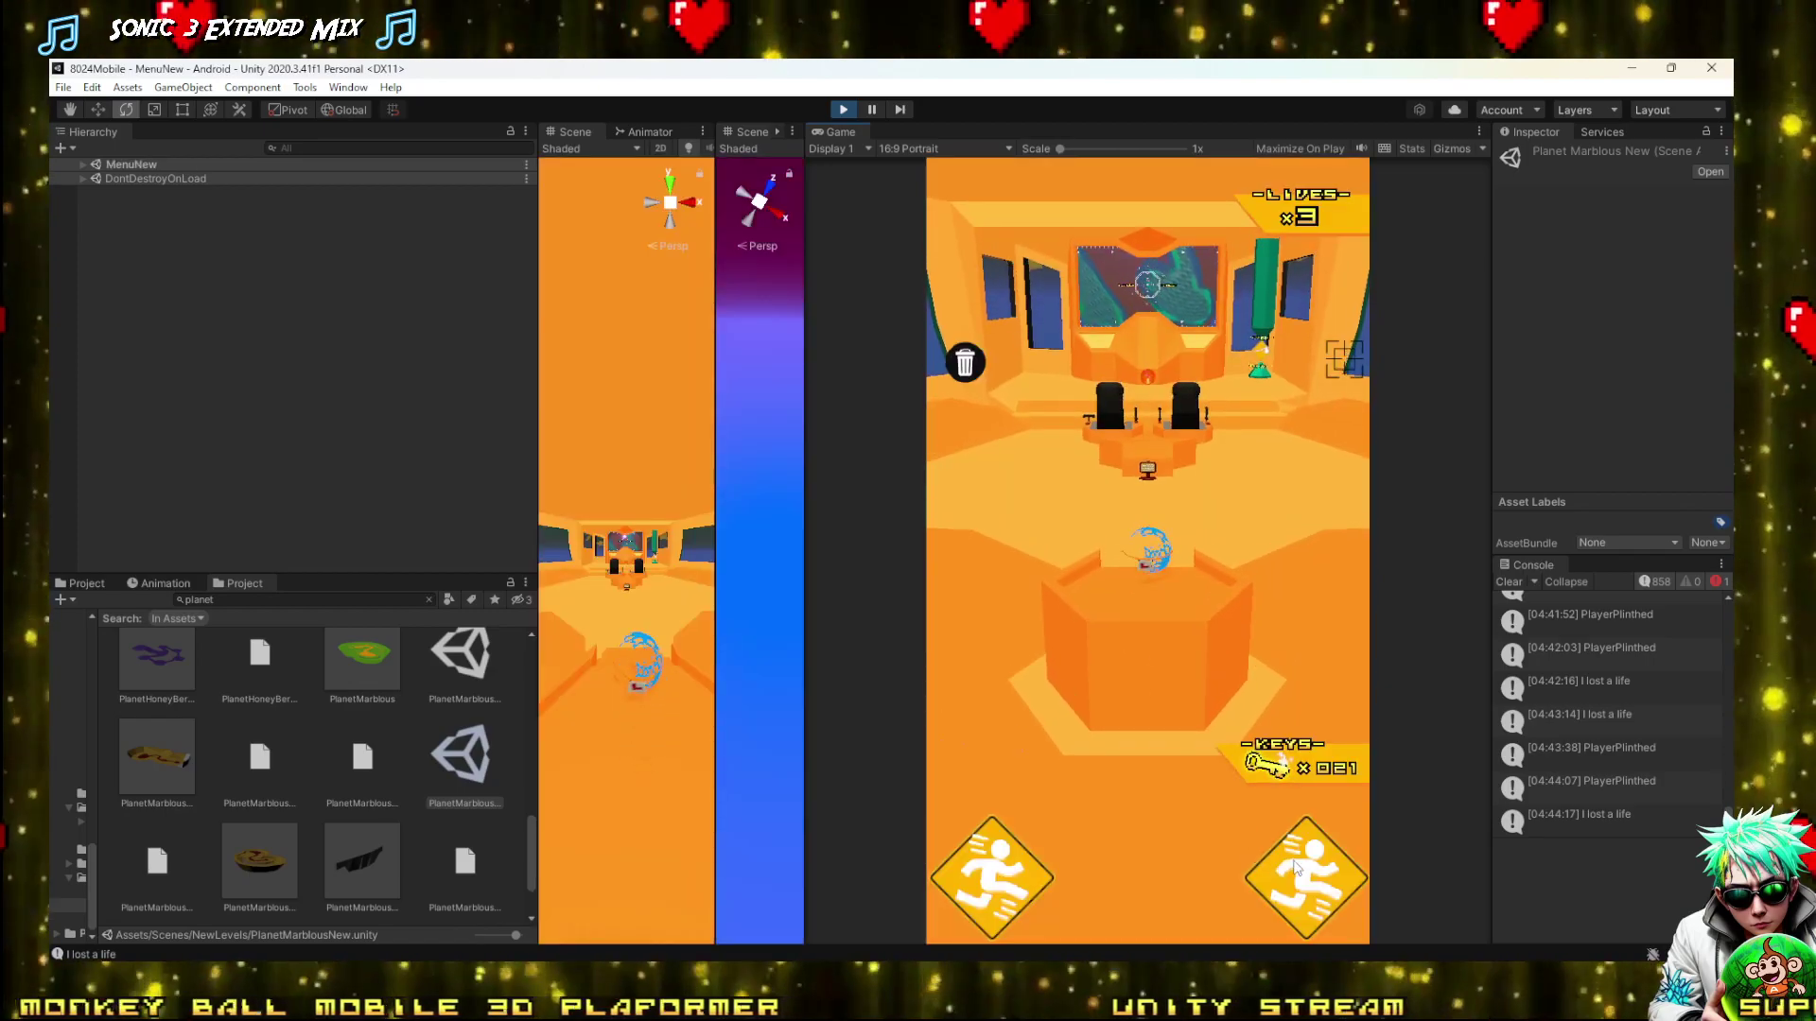
Cycle through the marble choices to the white marble and start a level with it
{"action": "left_click", "coordinate": [1297, 868]}
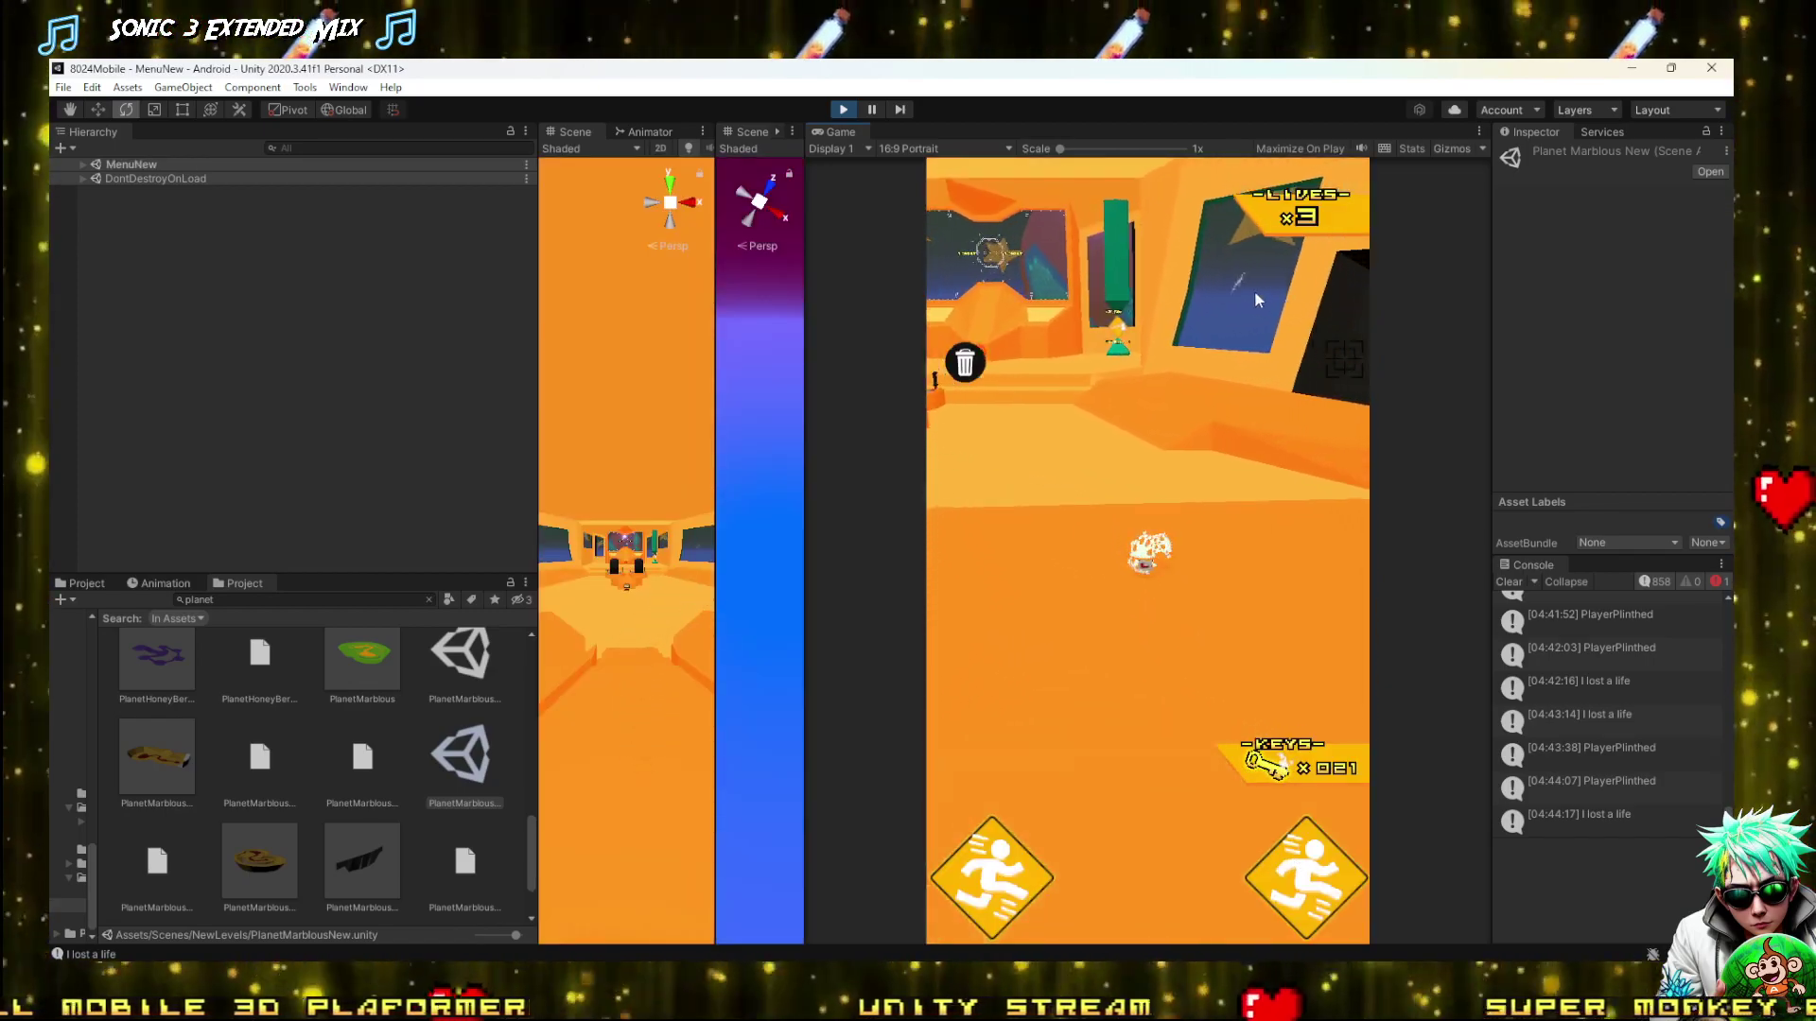
{"action": "left_click", "coordinate": [1322, 898]}
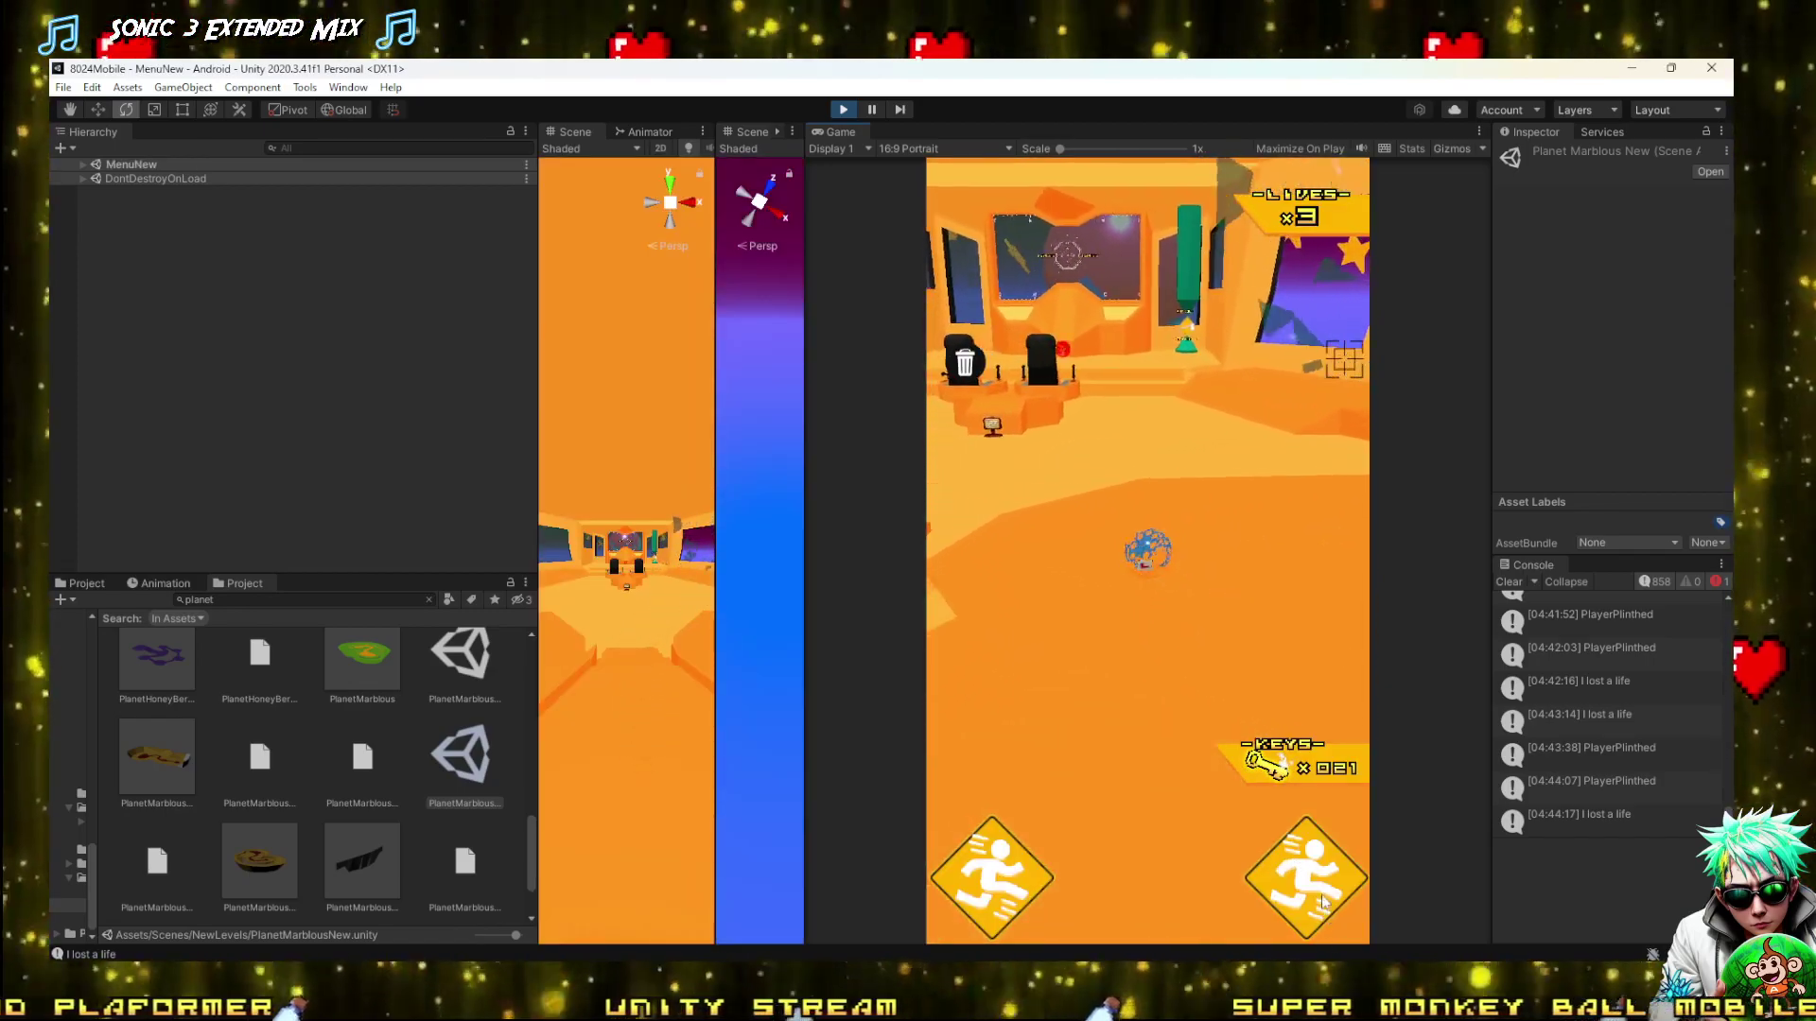
{"action": "left_click", "coordinate": [1320, 892]}
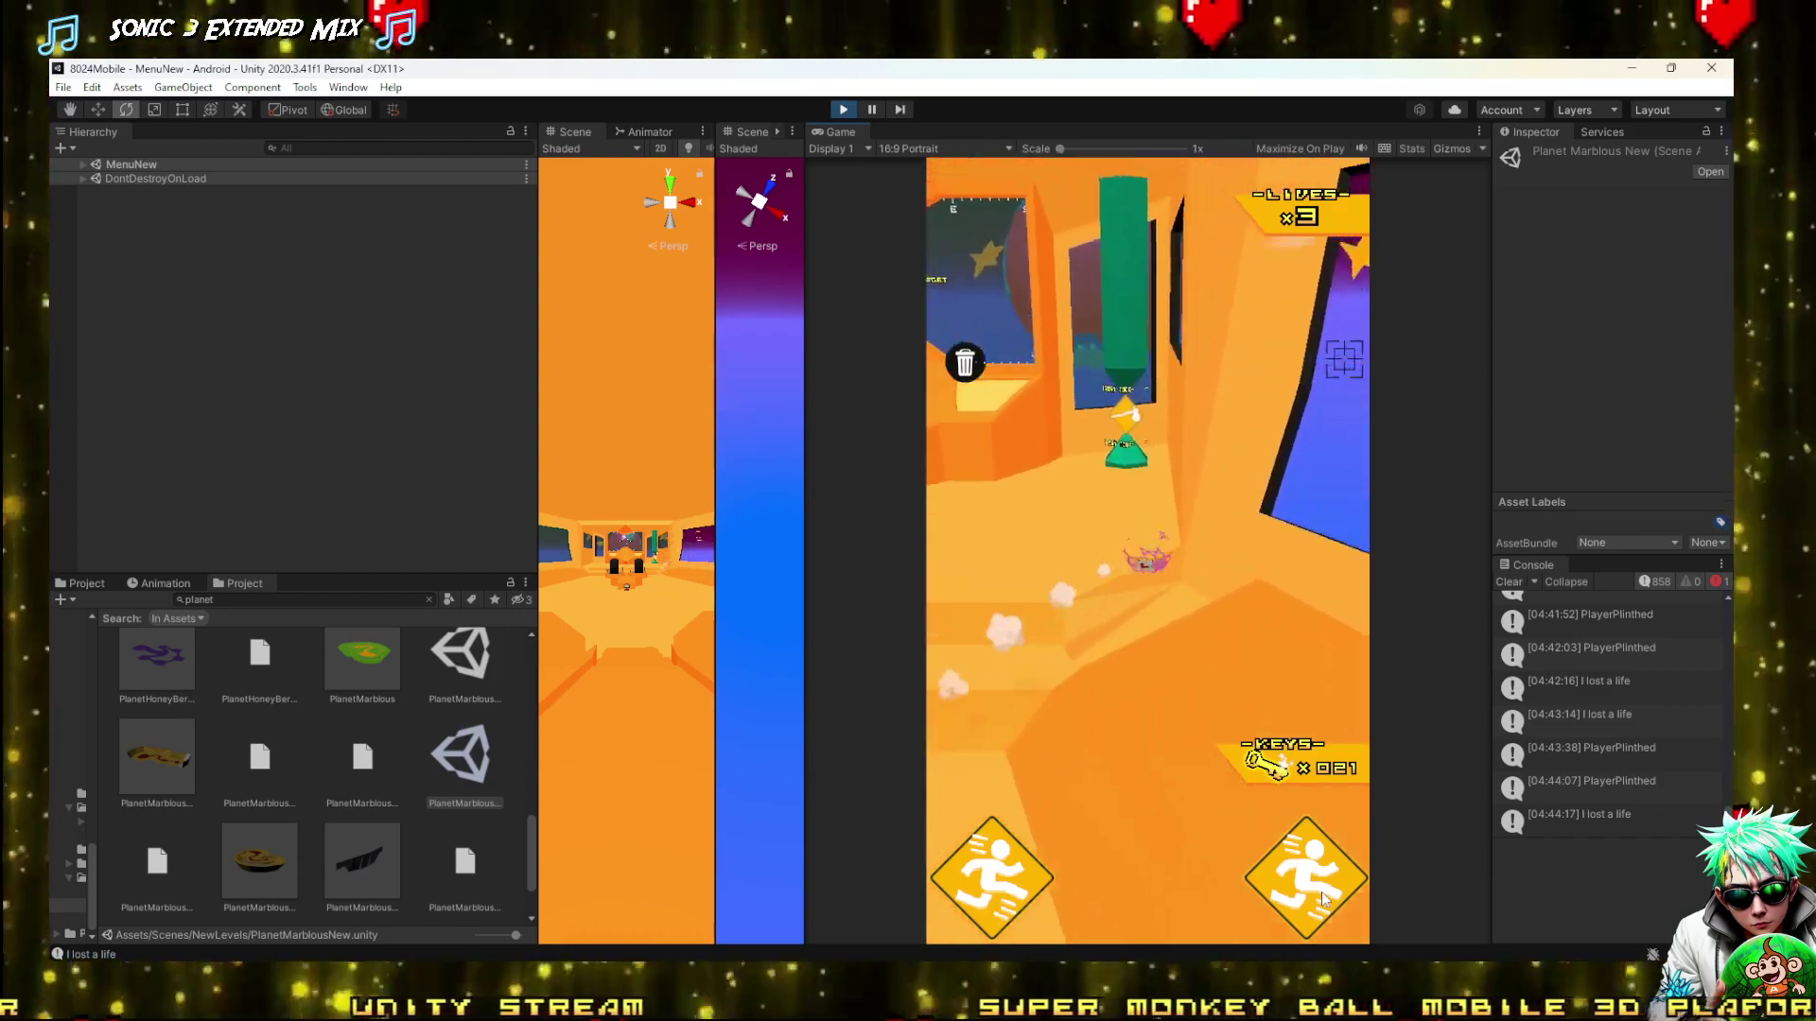
{"action": "left_click", "coordinate": [1320, 893]}
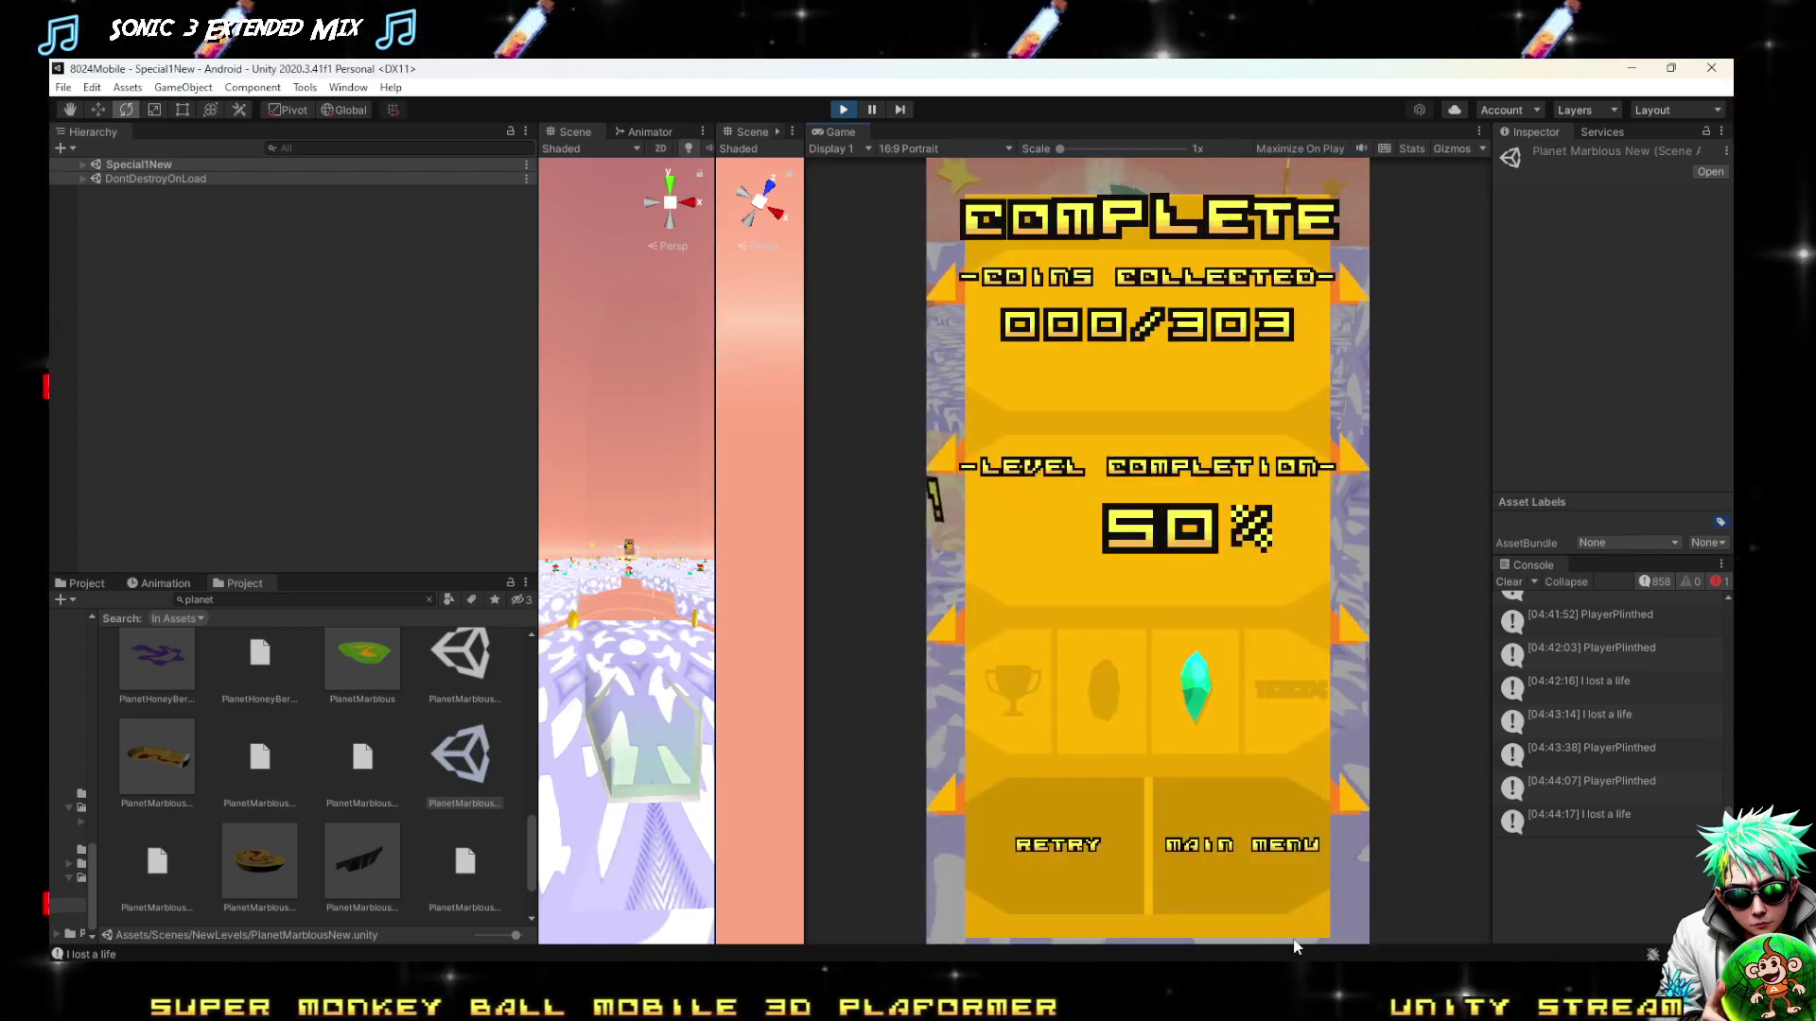
Return from the completed level to the menu, enter PlanetMarblousNew, then stop play mode
{"action": "left_click", "coordinate": [1253, 860]}
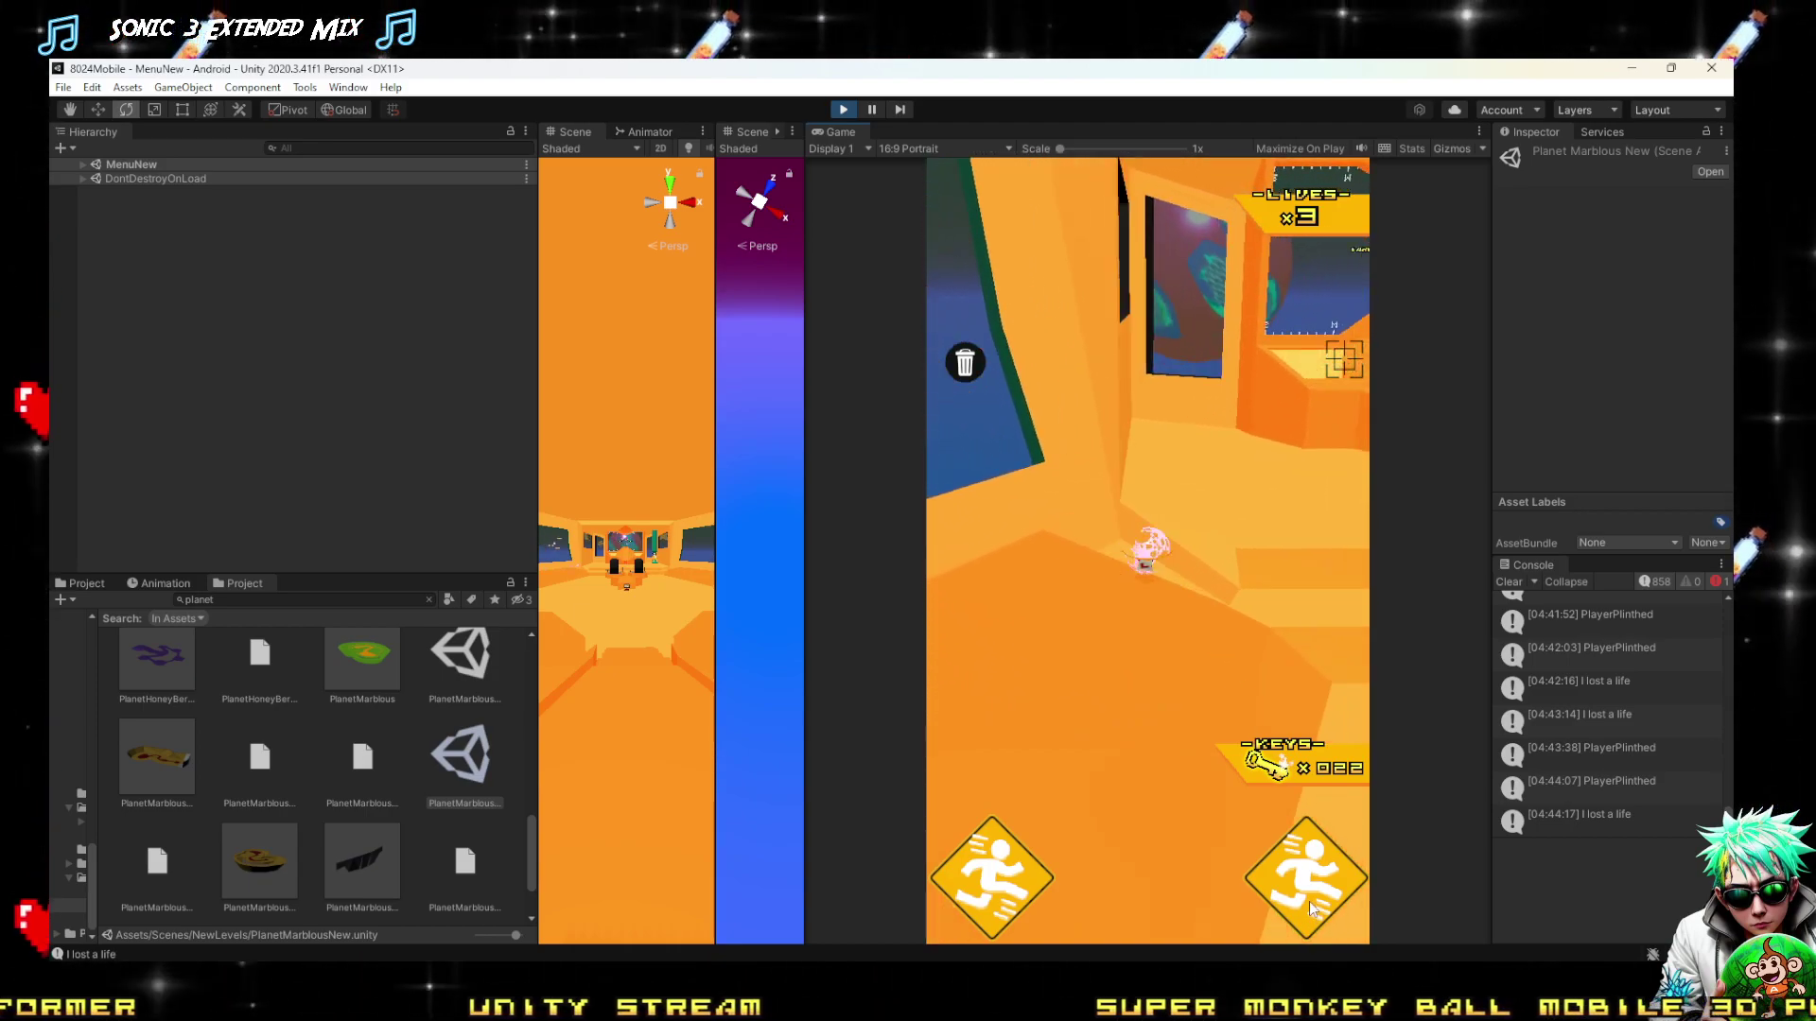
{"action": "left_click", "coordinate": [1149, 732]}
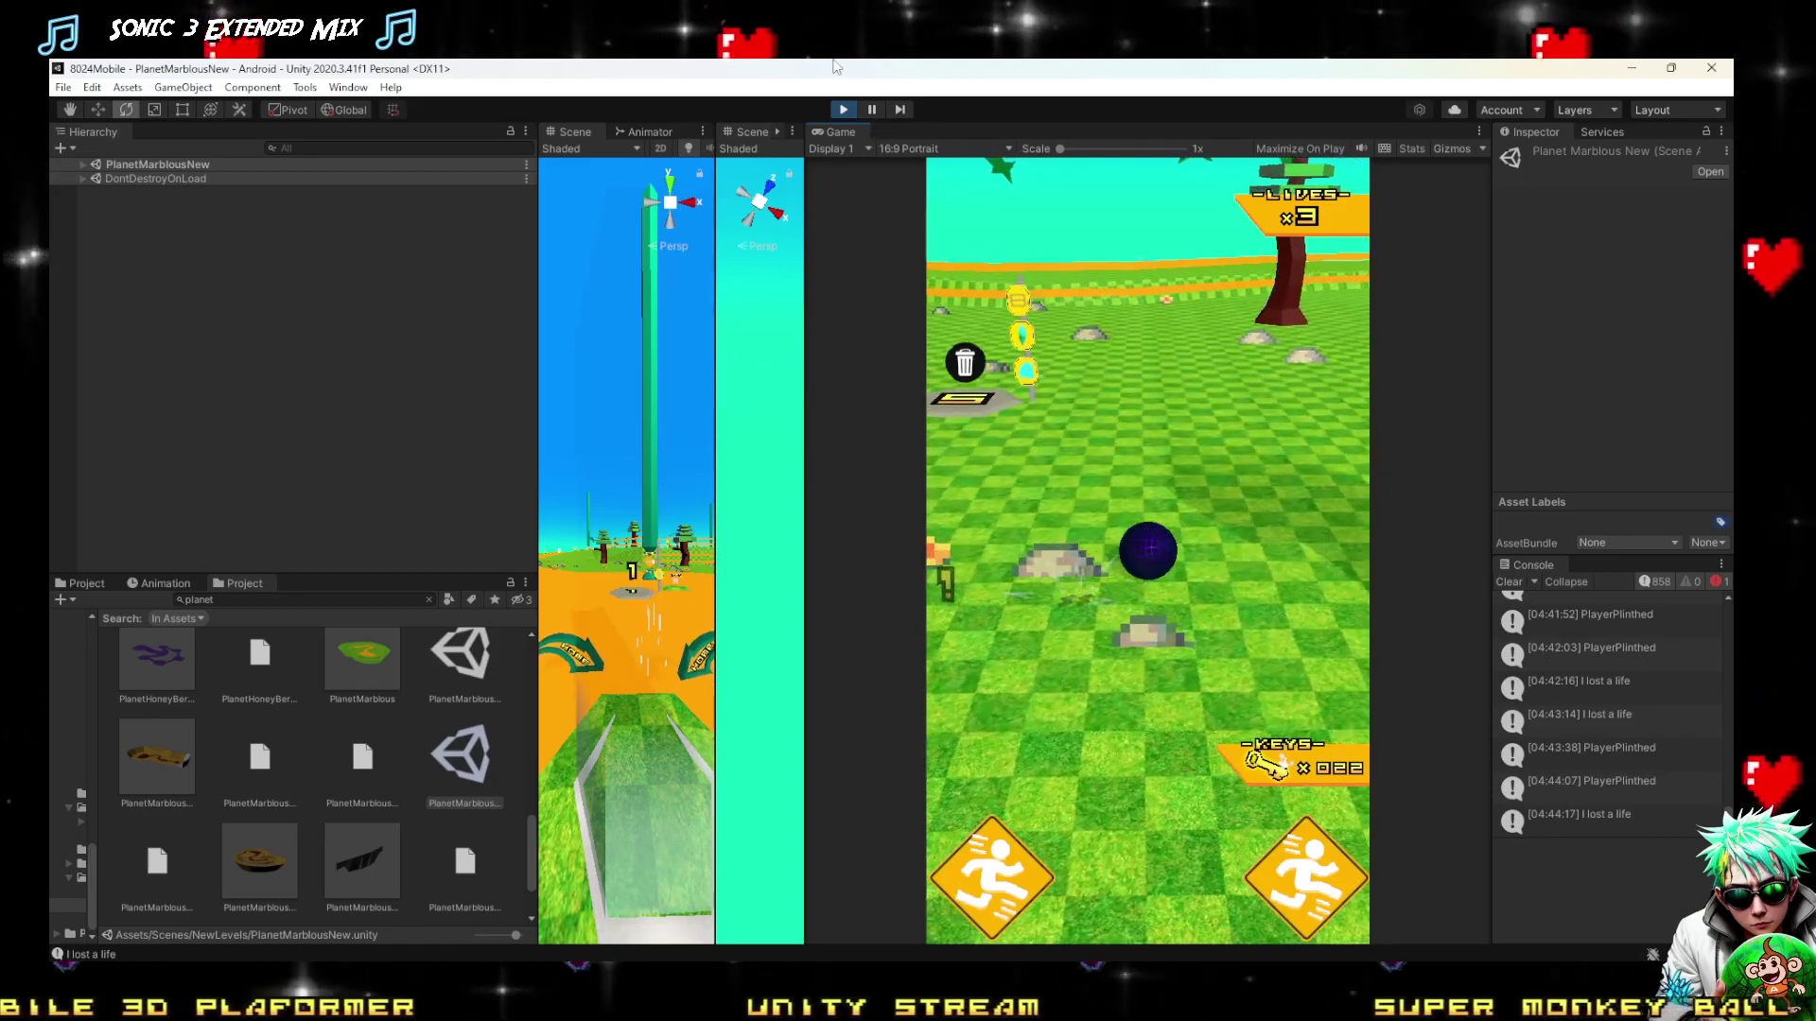
{"action": "left_click", "coordinate": [844, 110]}
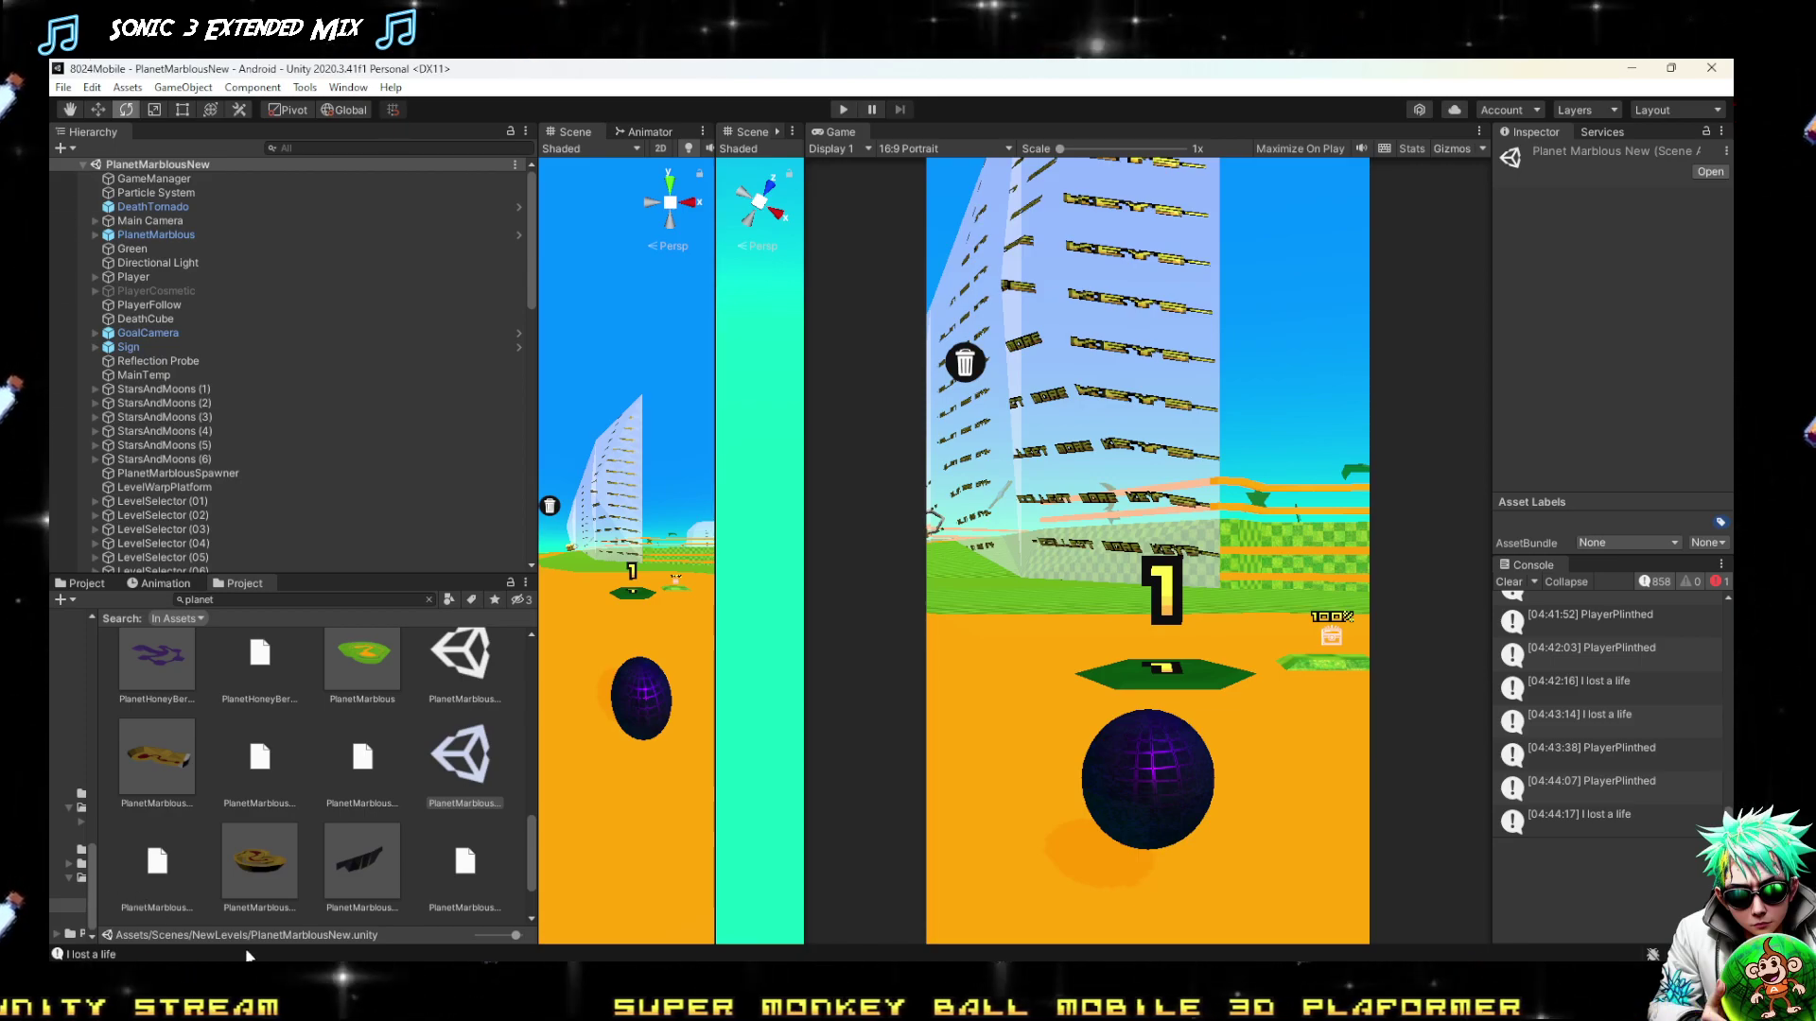
{"action": "key", "text": "alt+Tab"}
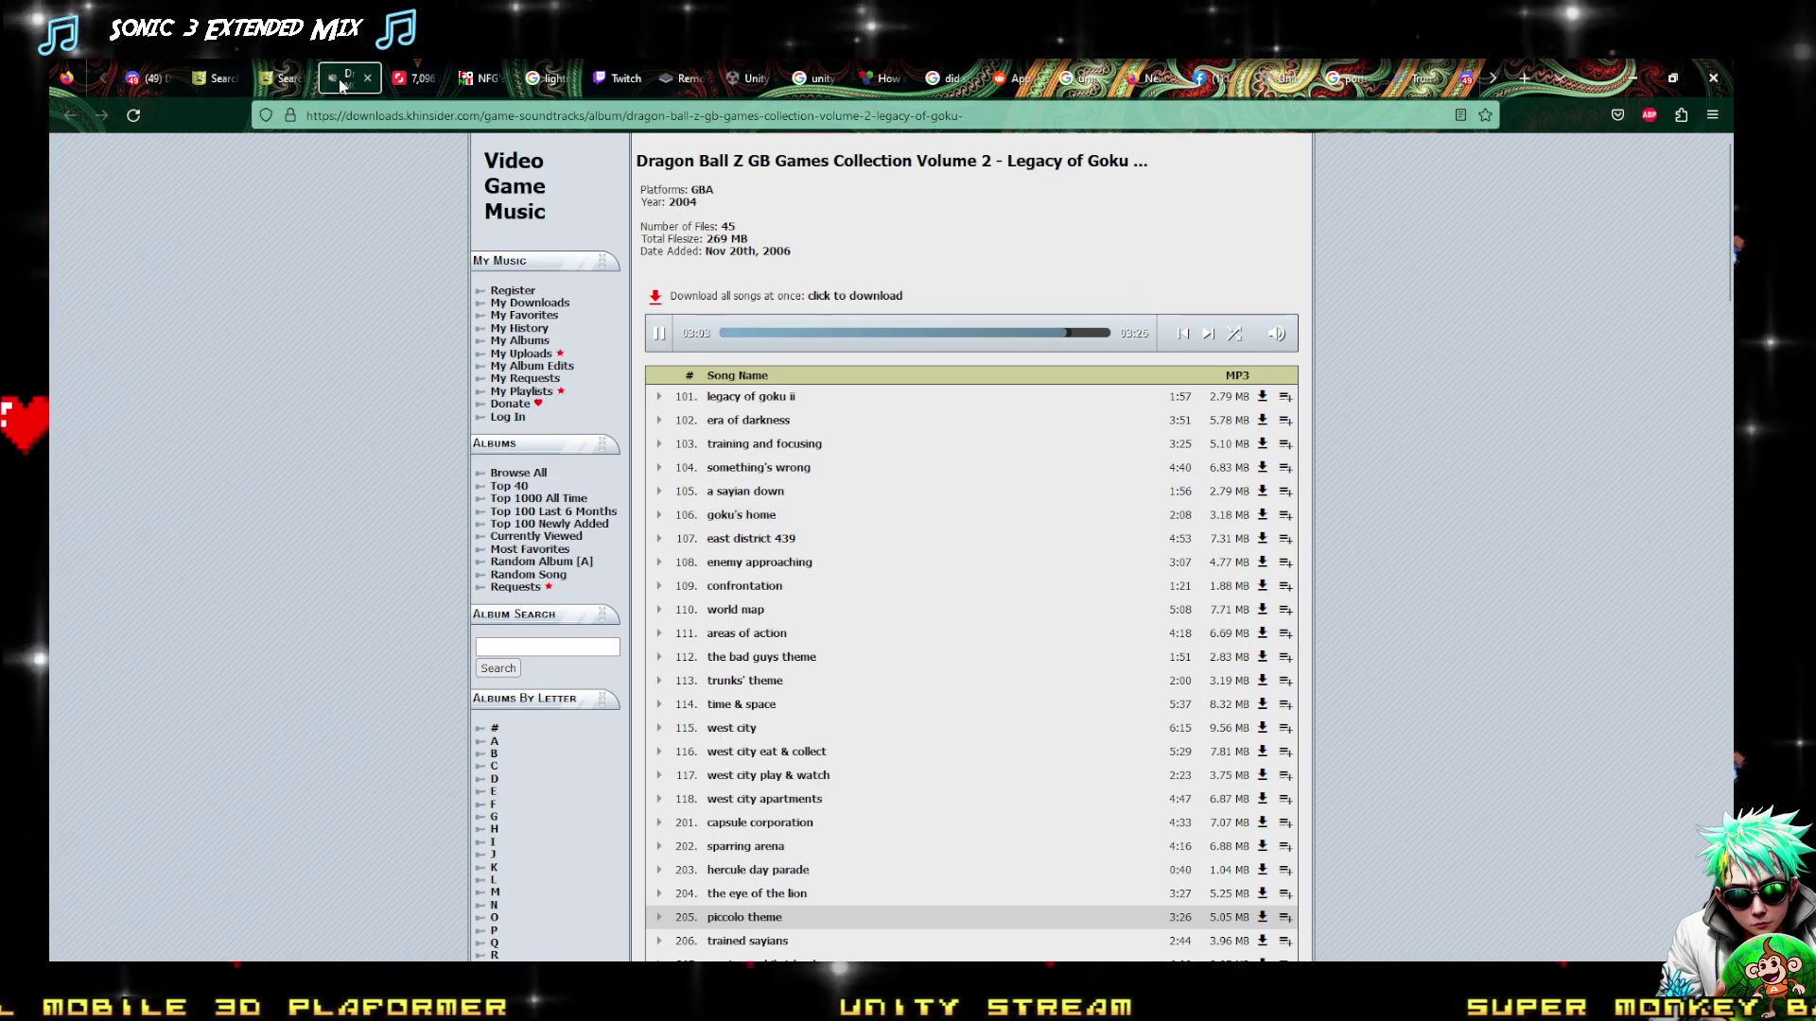
Widen the scene views and show the Project browser with the 'intro' search results
{"action": "key", "text": "alt+Tab"}
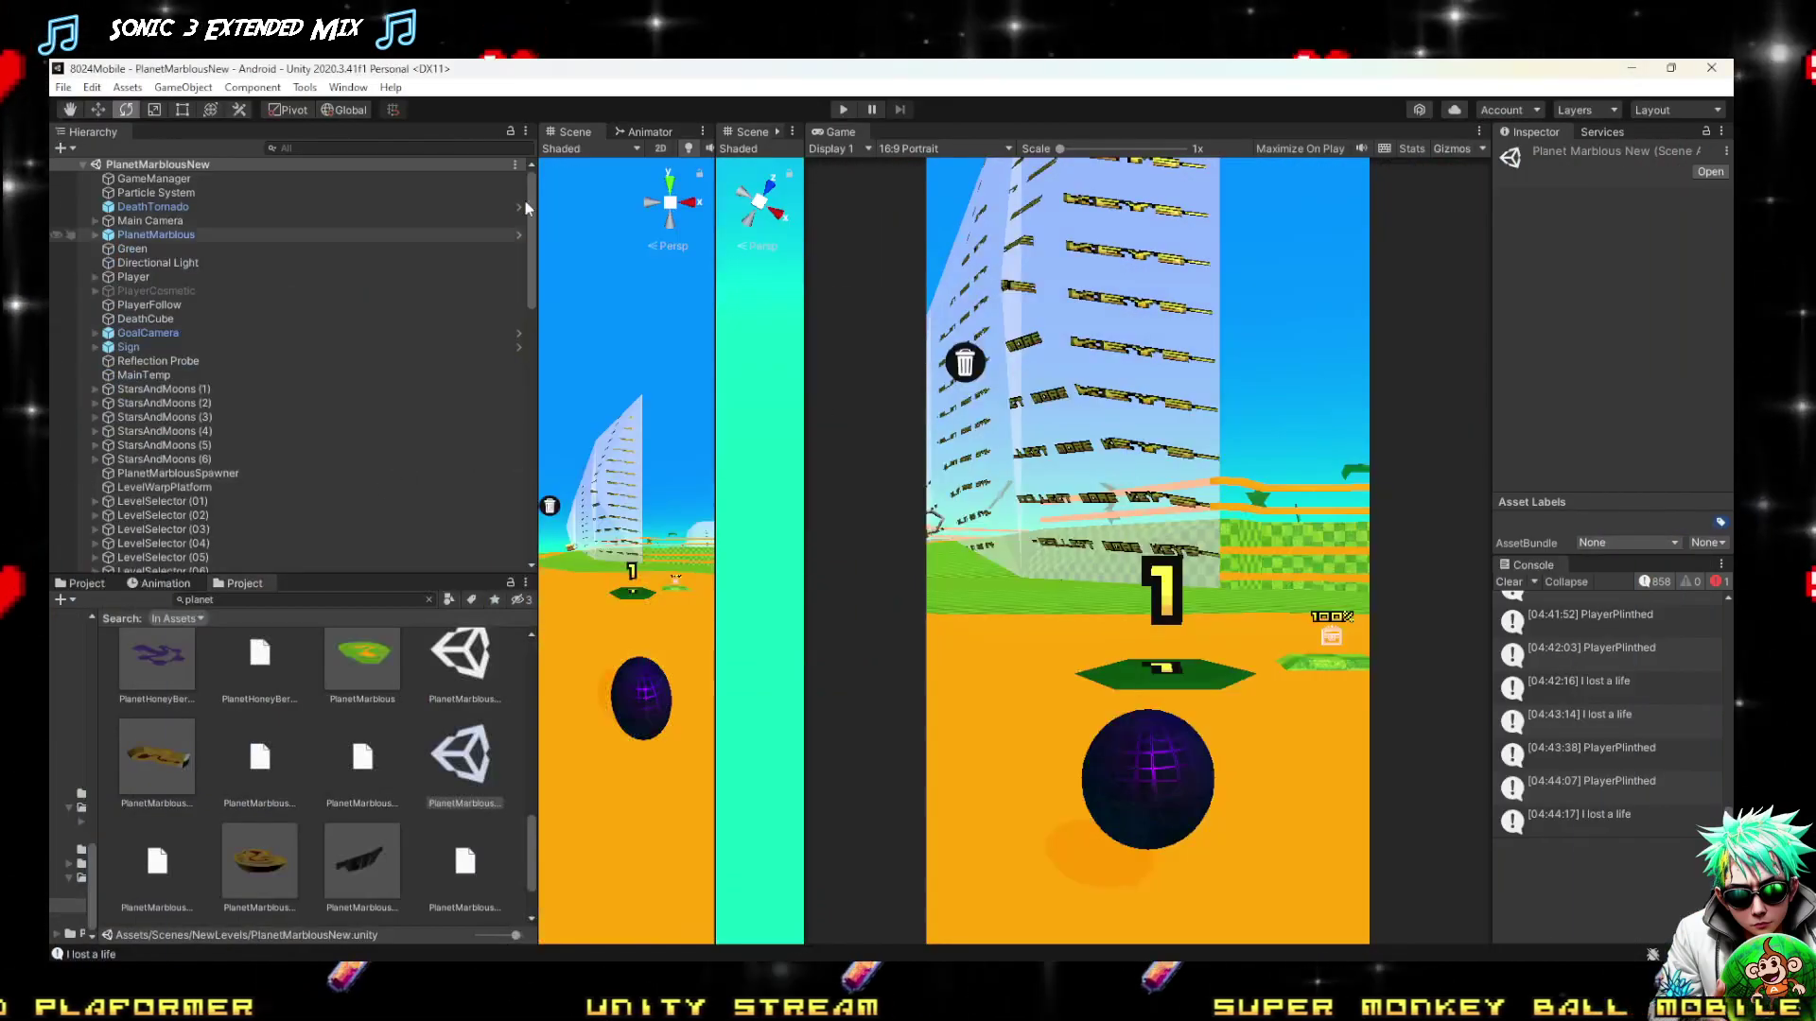
{"action": "left_click_drag", "start_coordinate": [715, 366], "coordinate": [783, 366]}
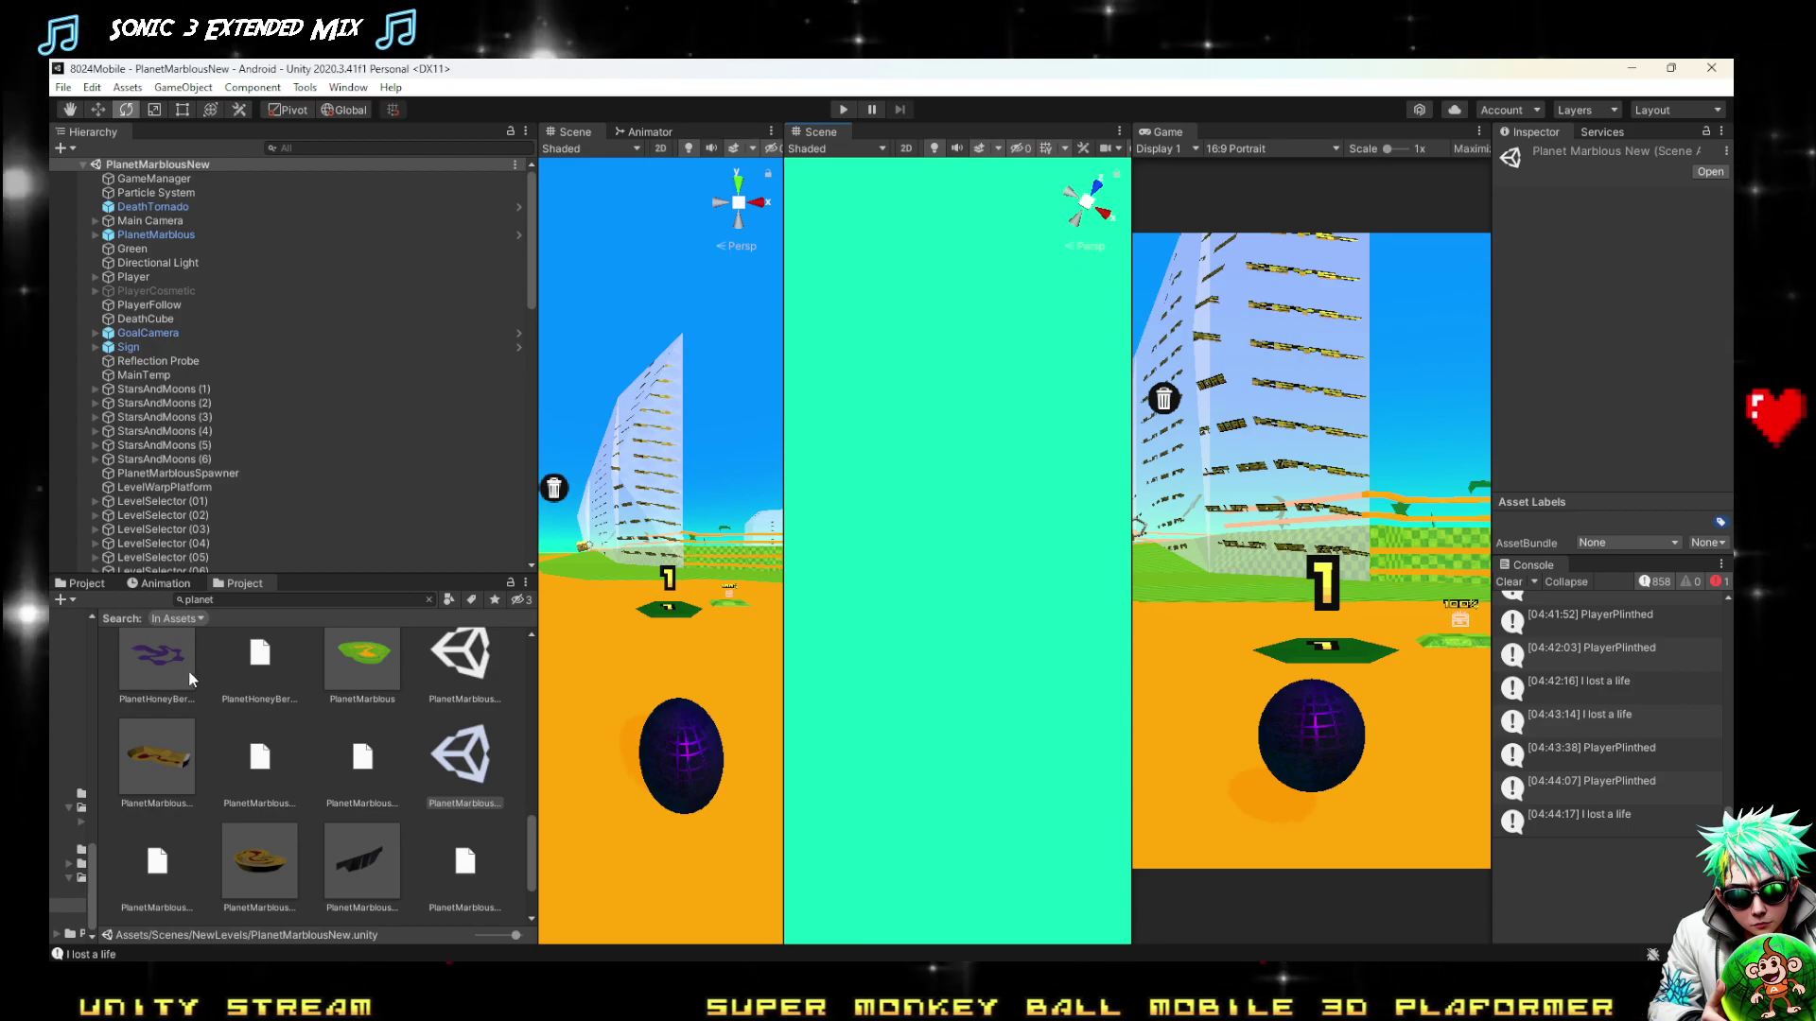
{"action": "left_click", "coordinate": [100, 588]}
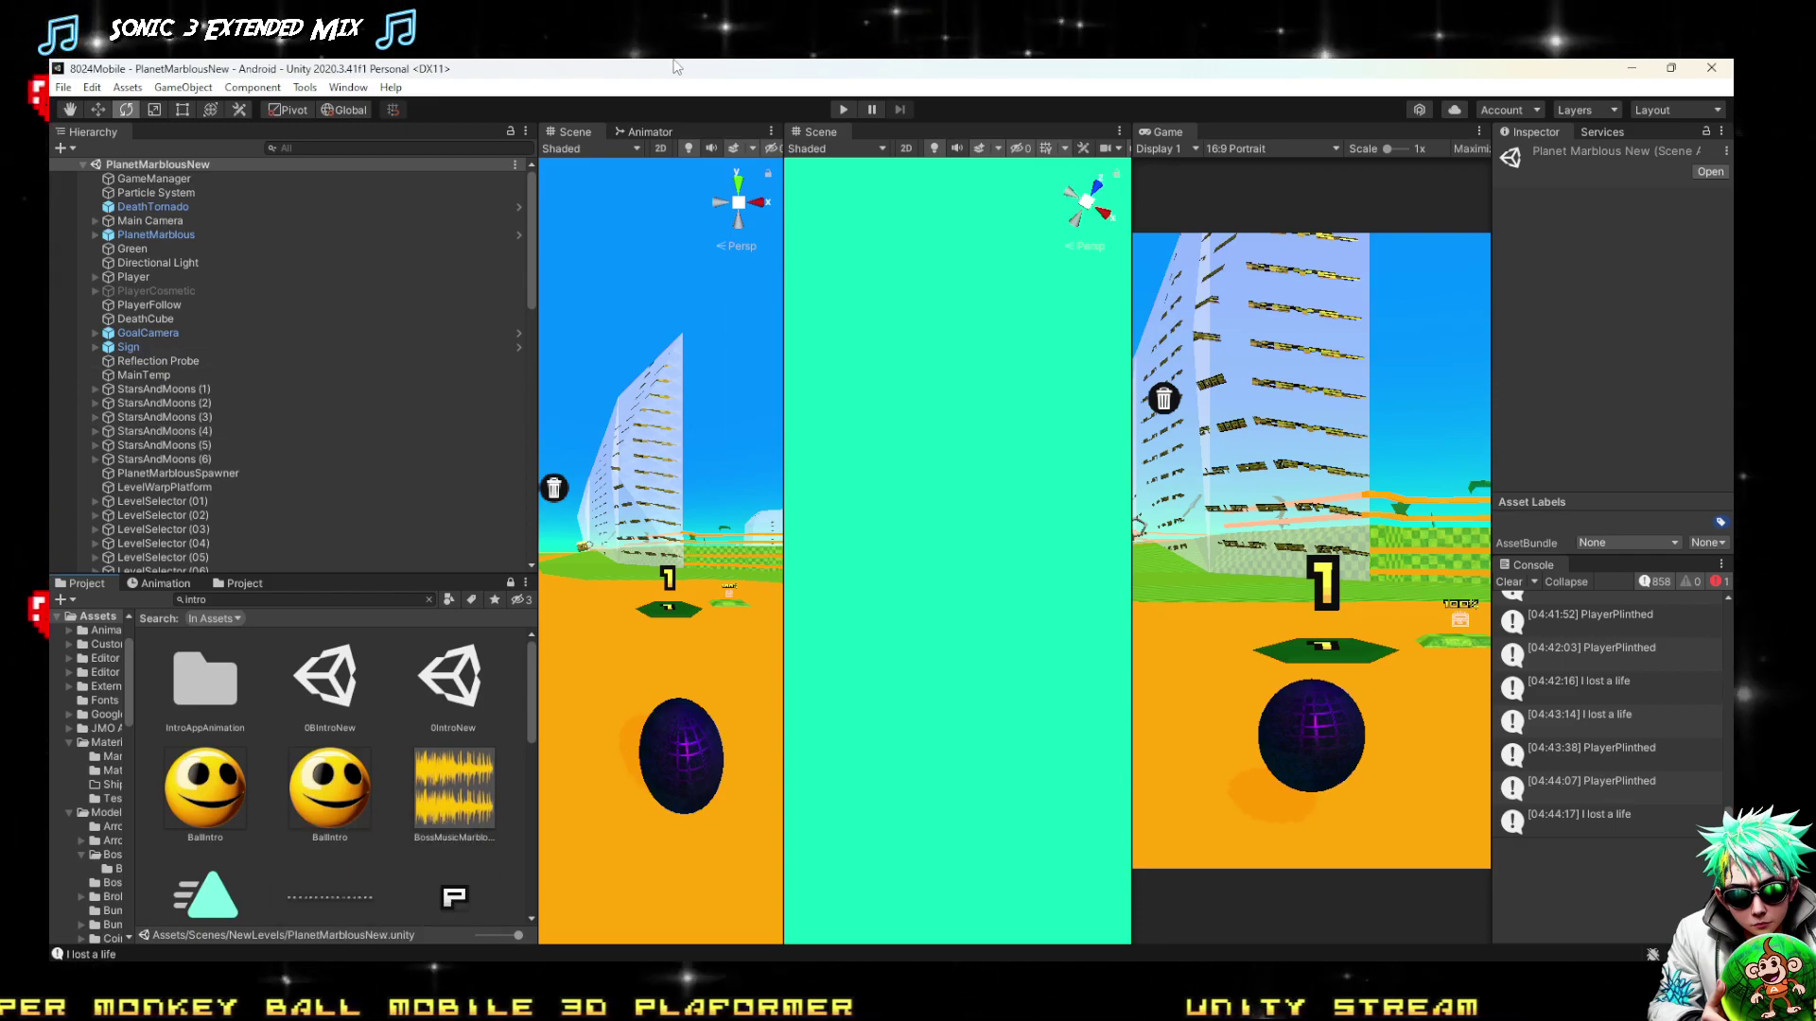
{"action": "scroll", "coordinate": [183, 707], "scroll_direction": "down", "scroll_amount": 3}
{"action": "scroll", "coordinate": [173, 757], "scroll_direction": "up", "scroll_amount": 3}
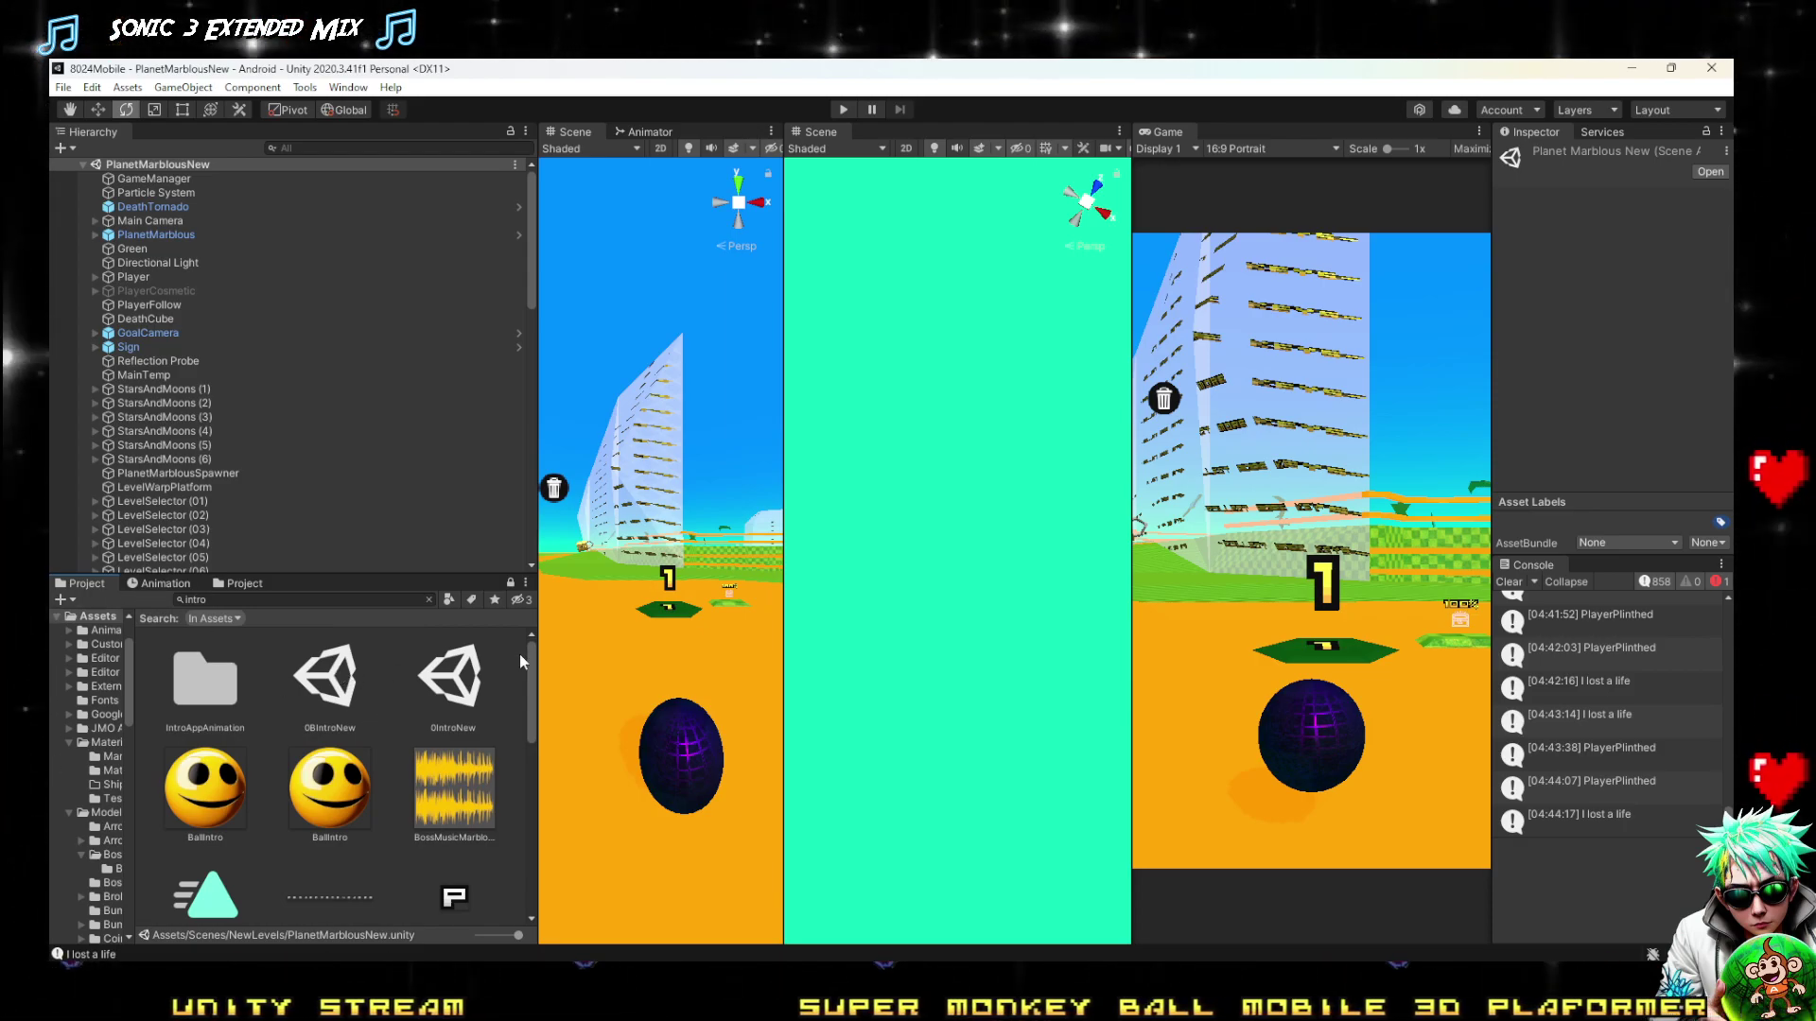
Open the 0IntroNew scene and widen the Game view showing the PROJECT 8024 GAMES logo
{"action": "double_click", "coordinate": [472, 663]}
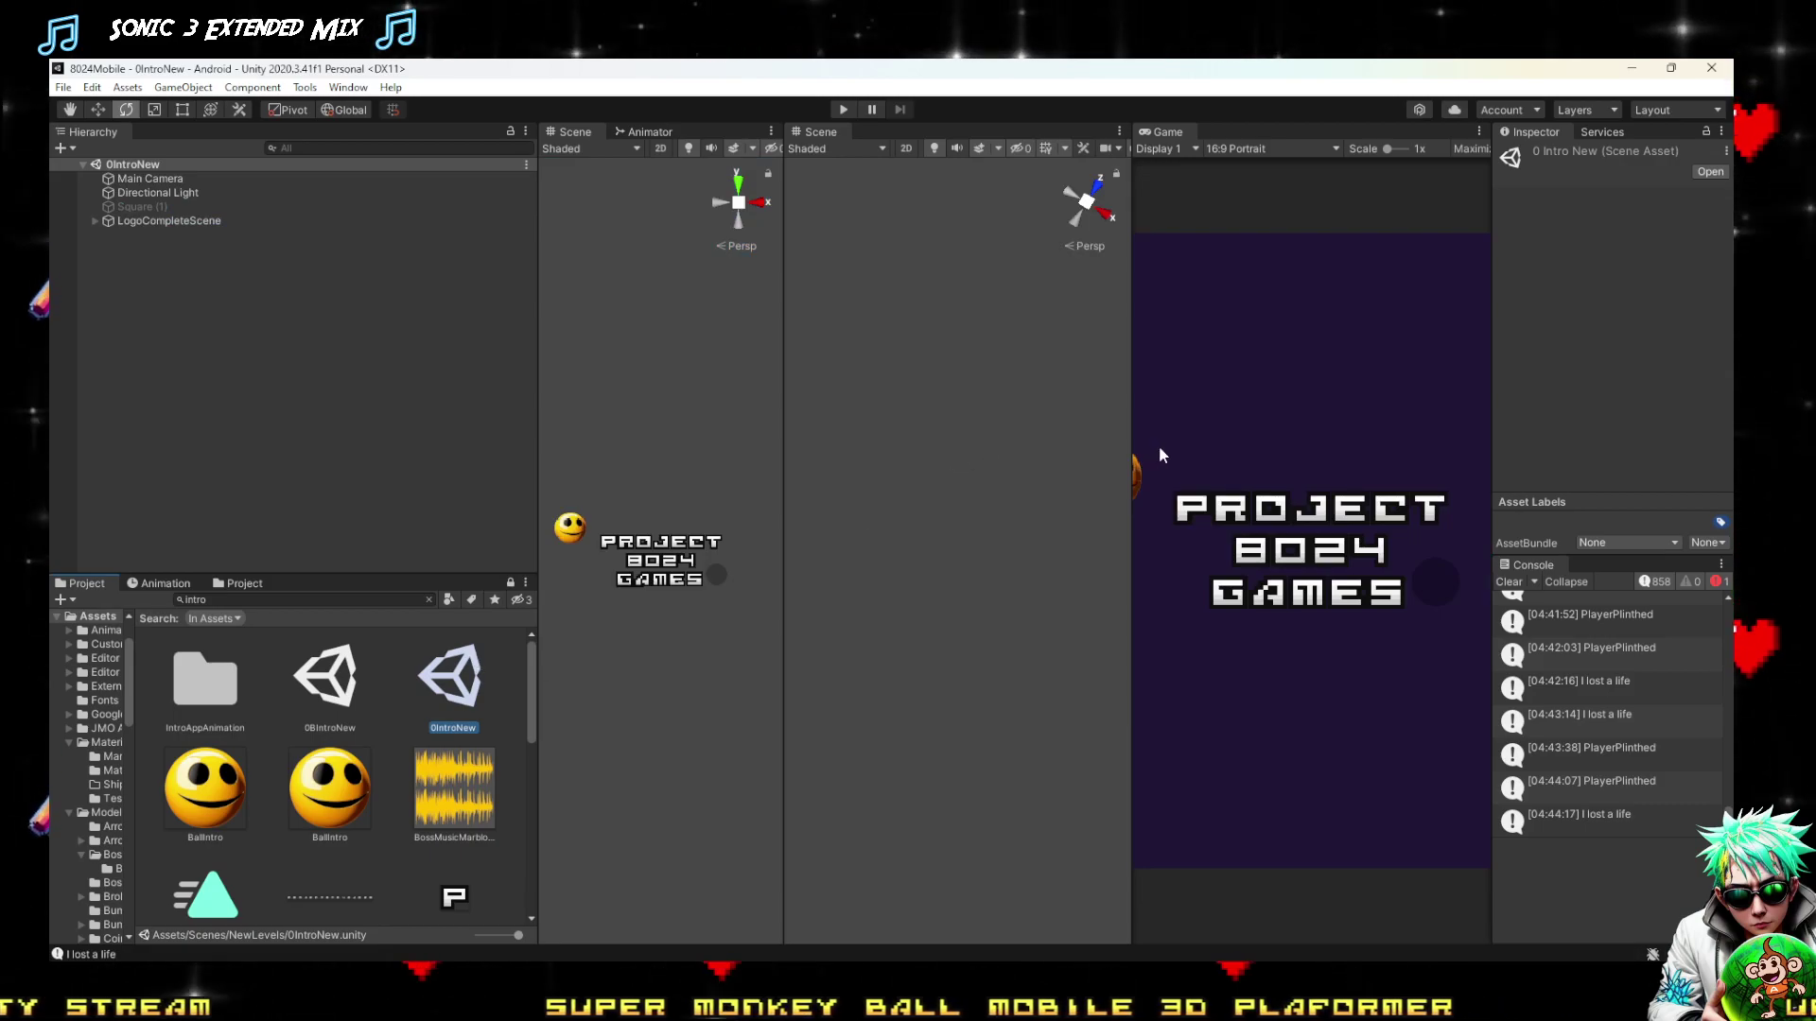
{"action": "left_click_drag", "start_coordinate": [1132, 473], "coordinate": [784, 523]}
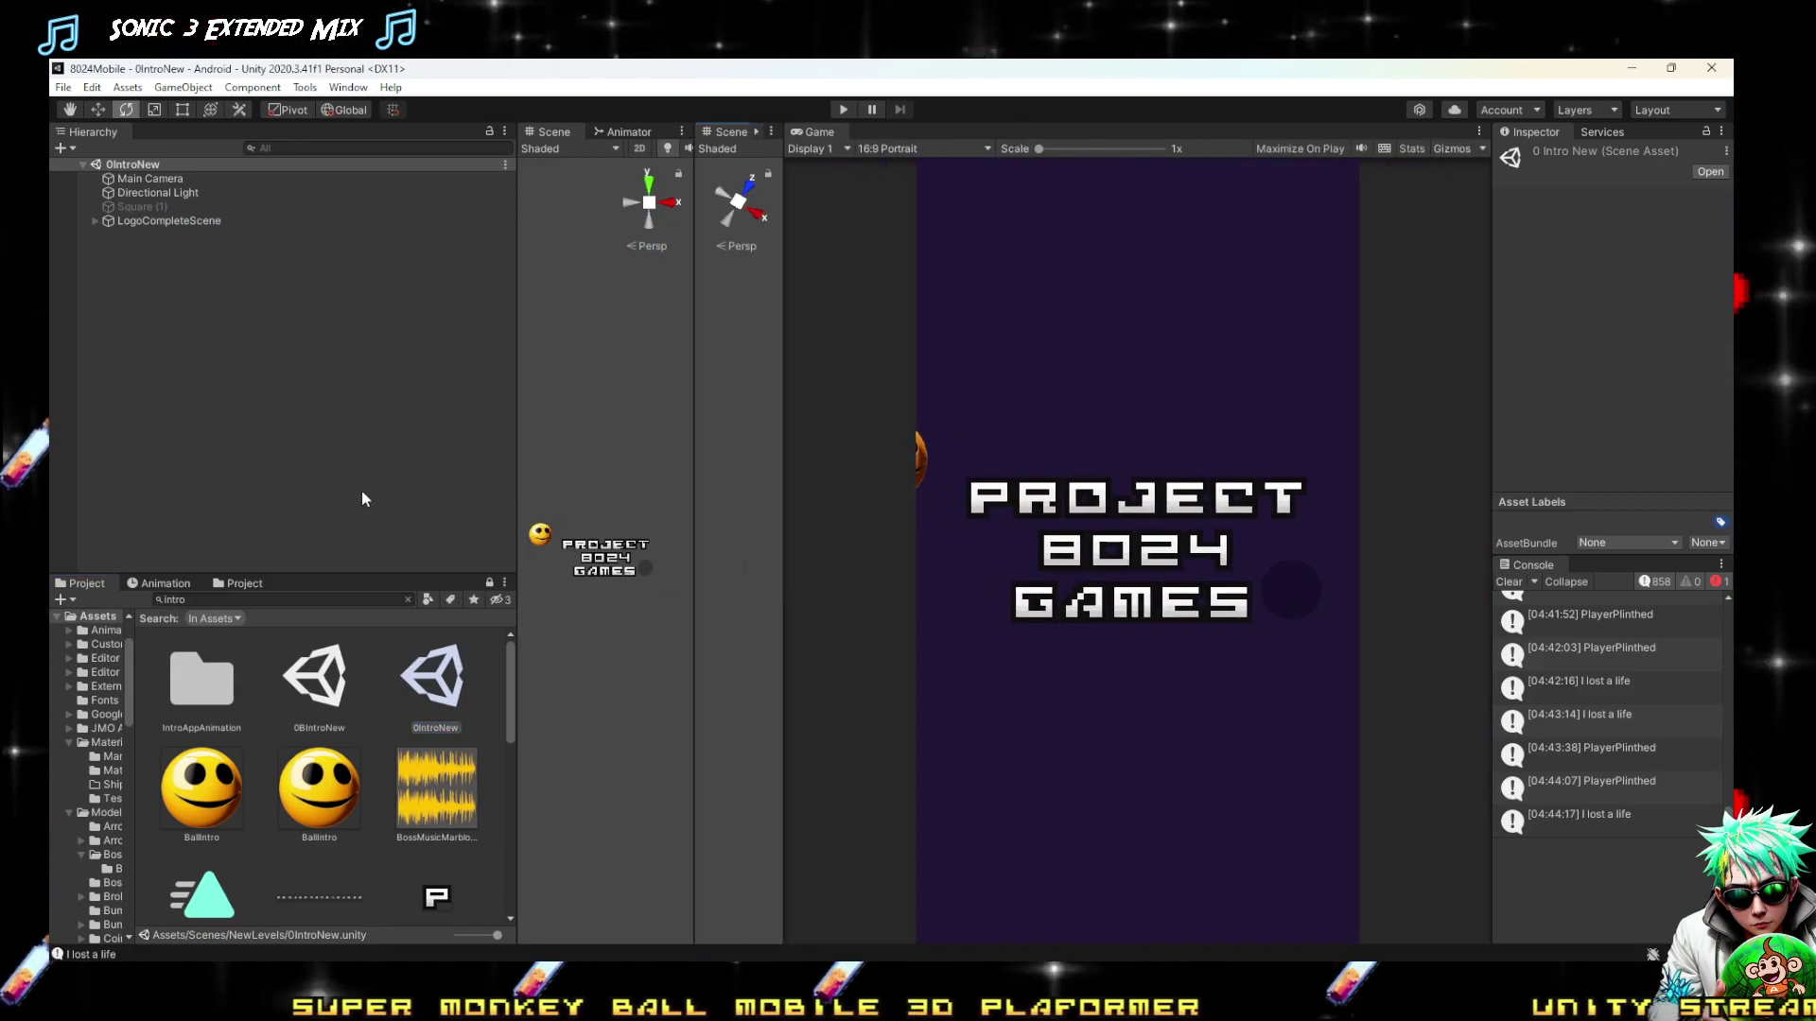
Open the 0BIntroNew calibration scene and expand LogoCompleteScene in the Hierarchy
{"action": "double_click", "coordinate": [319, 675]}
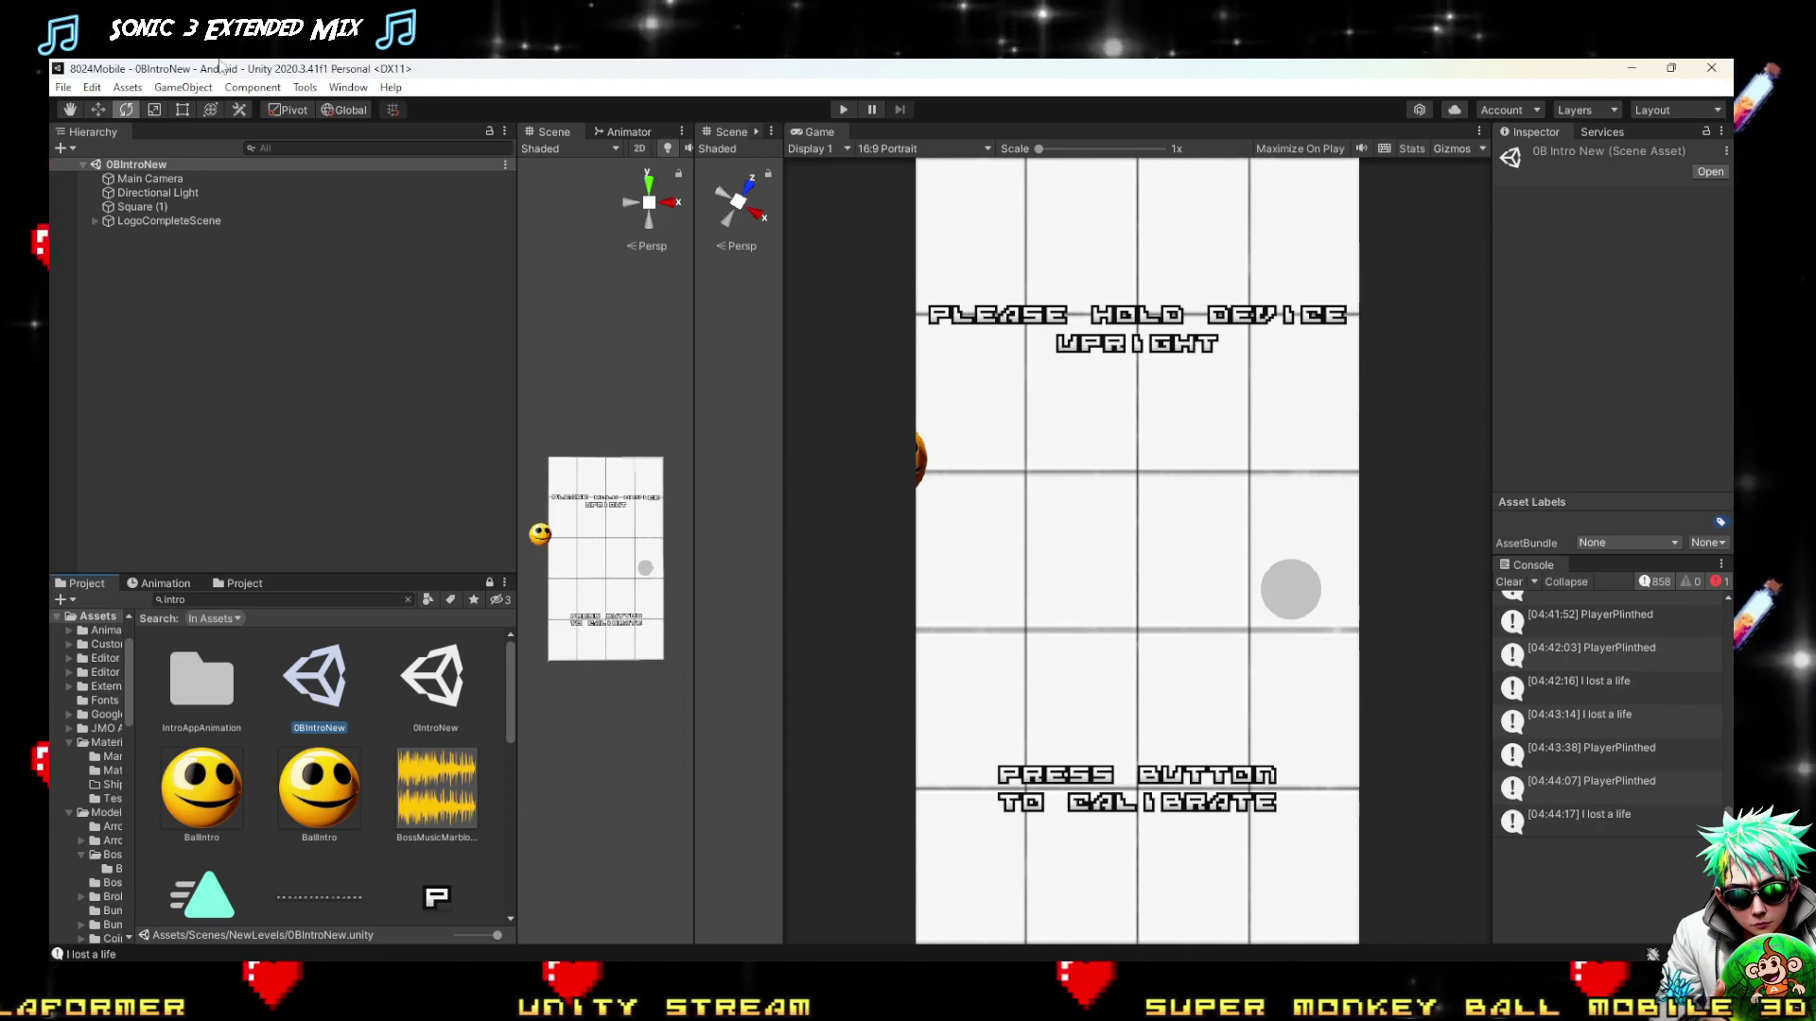
{"action": "left_click", "coordinate": [97, 224]}
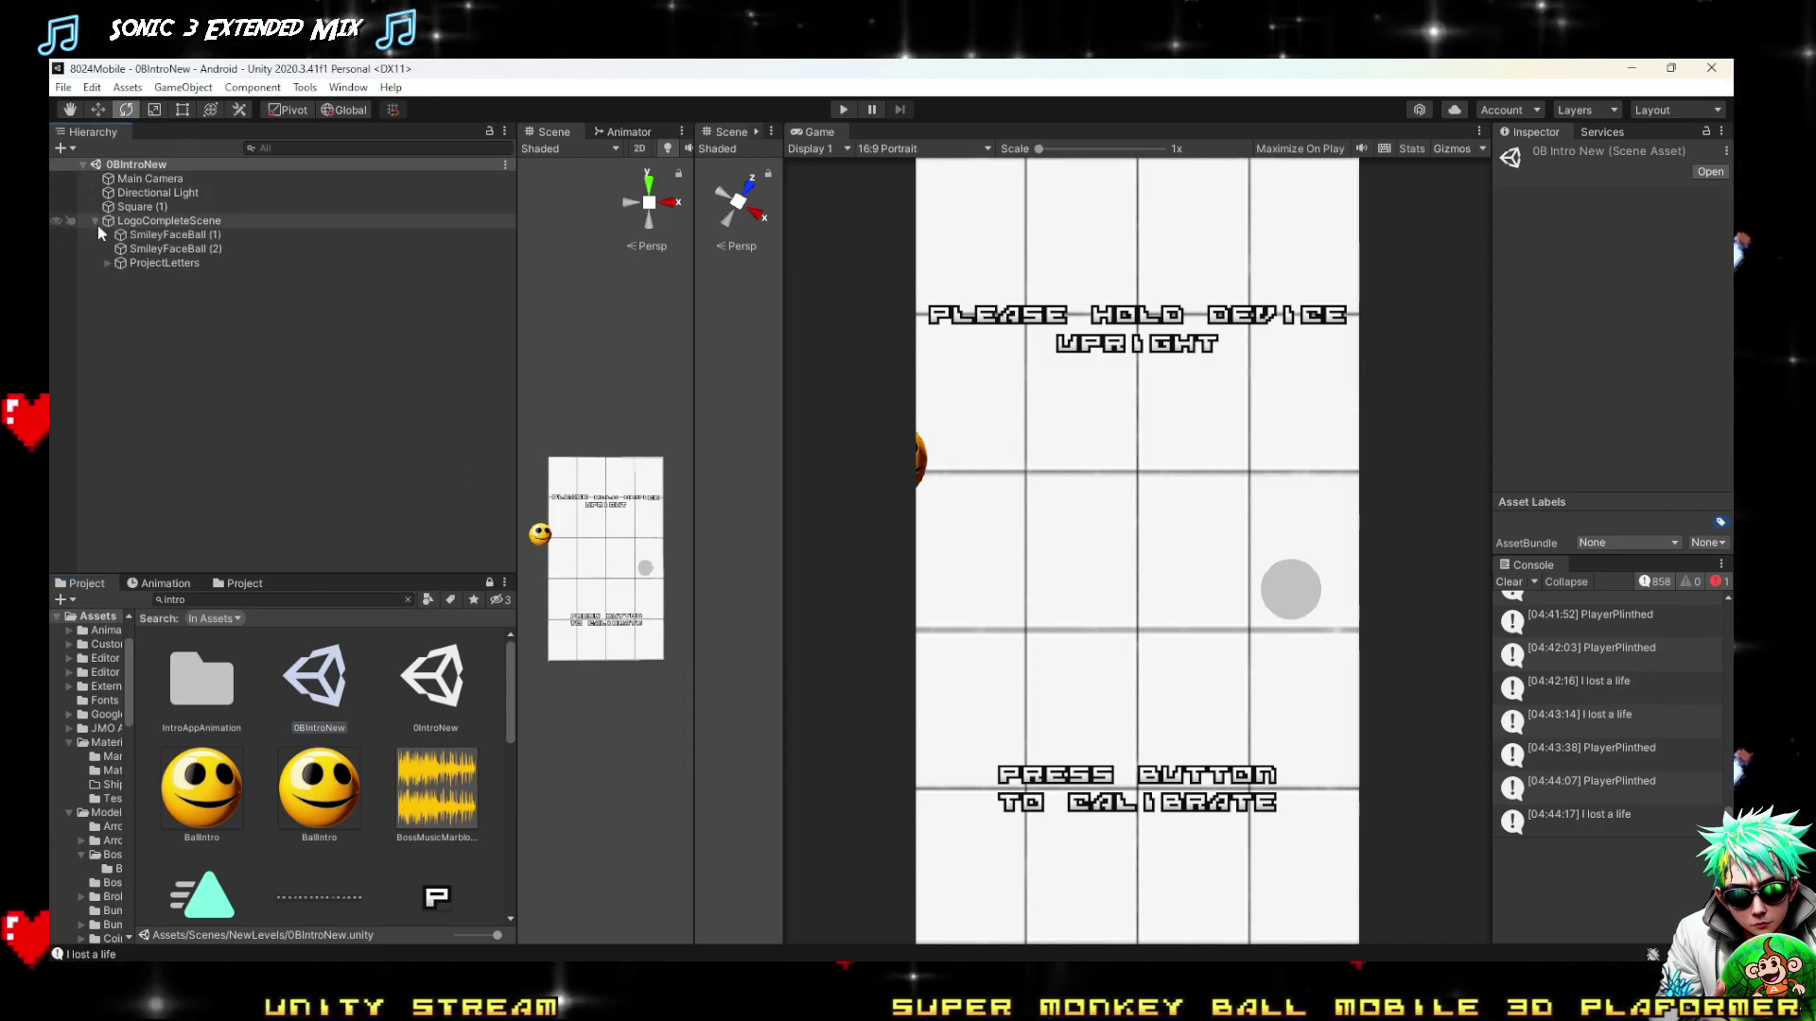
{"action": "scroll", "coordinate": [253, 745], "scroll_direction": "down", "scroll_amount": 10}
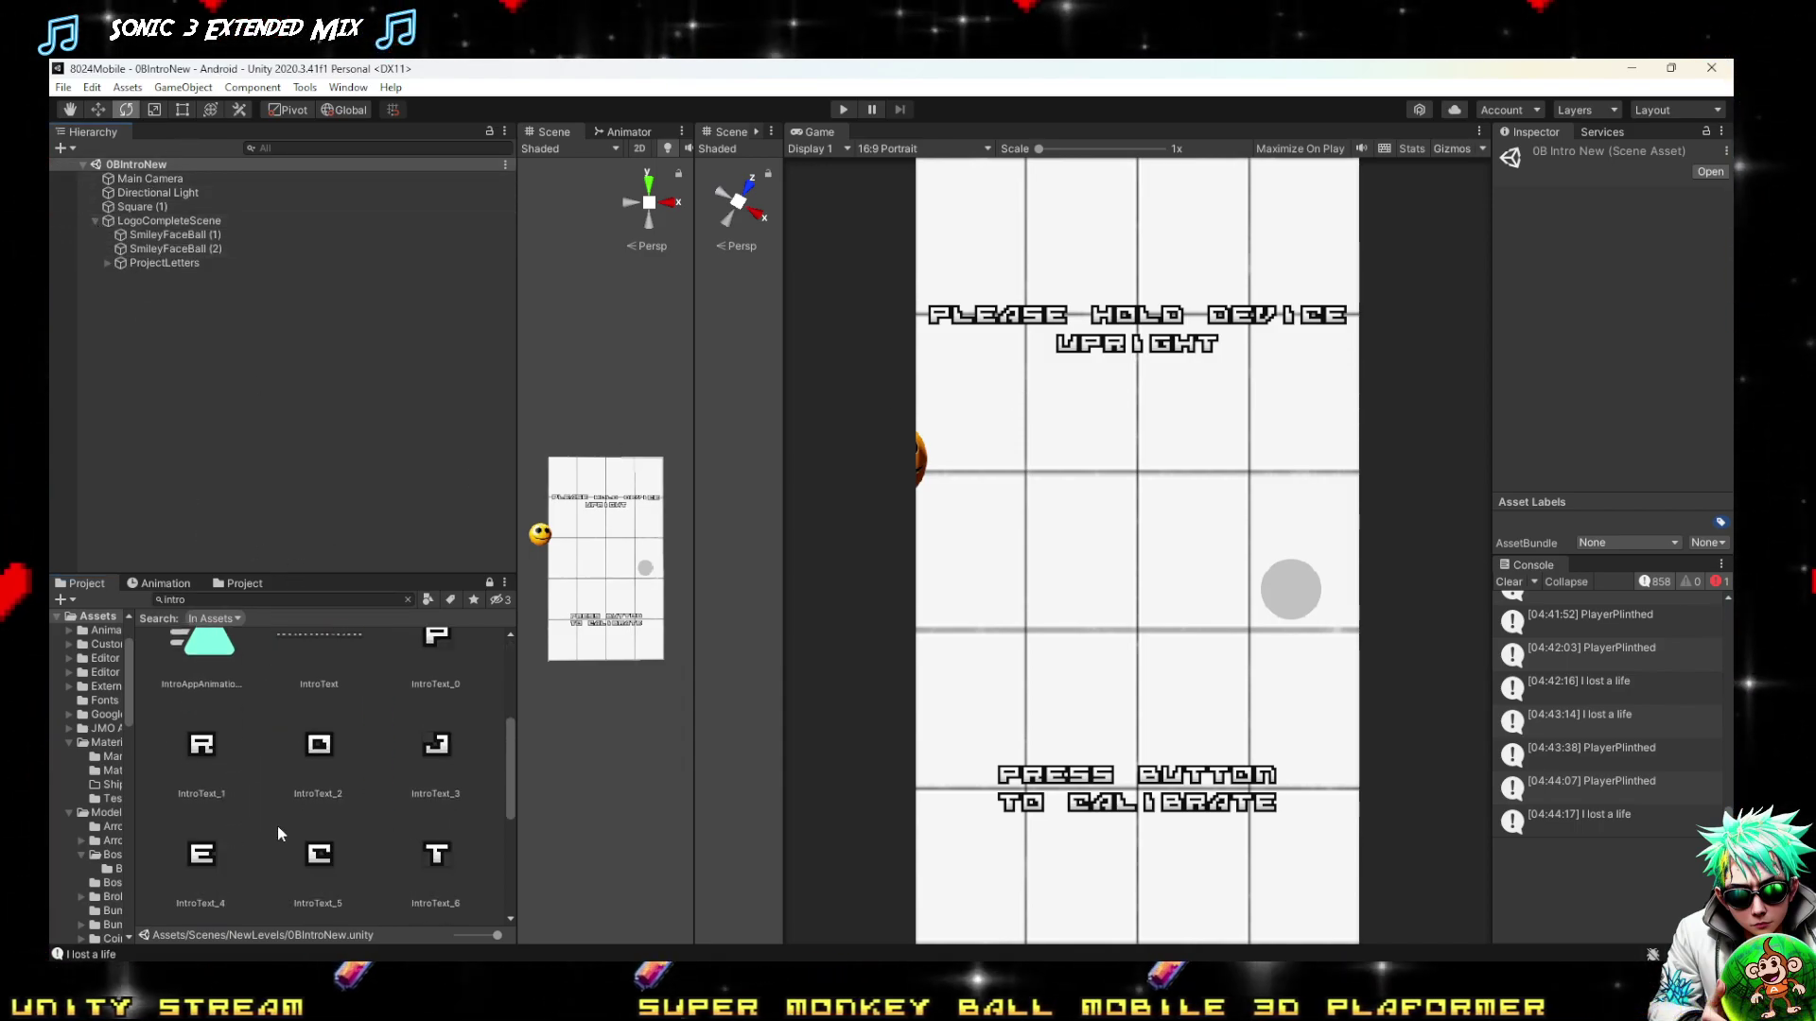
{"action": "scroll", "coordinate": [280, 832], "scroll_direction": "up", "scroll_amount": 10}
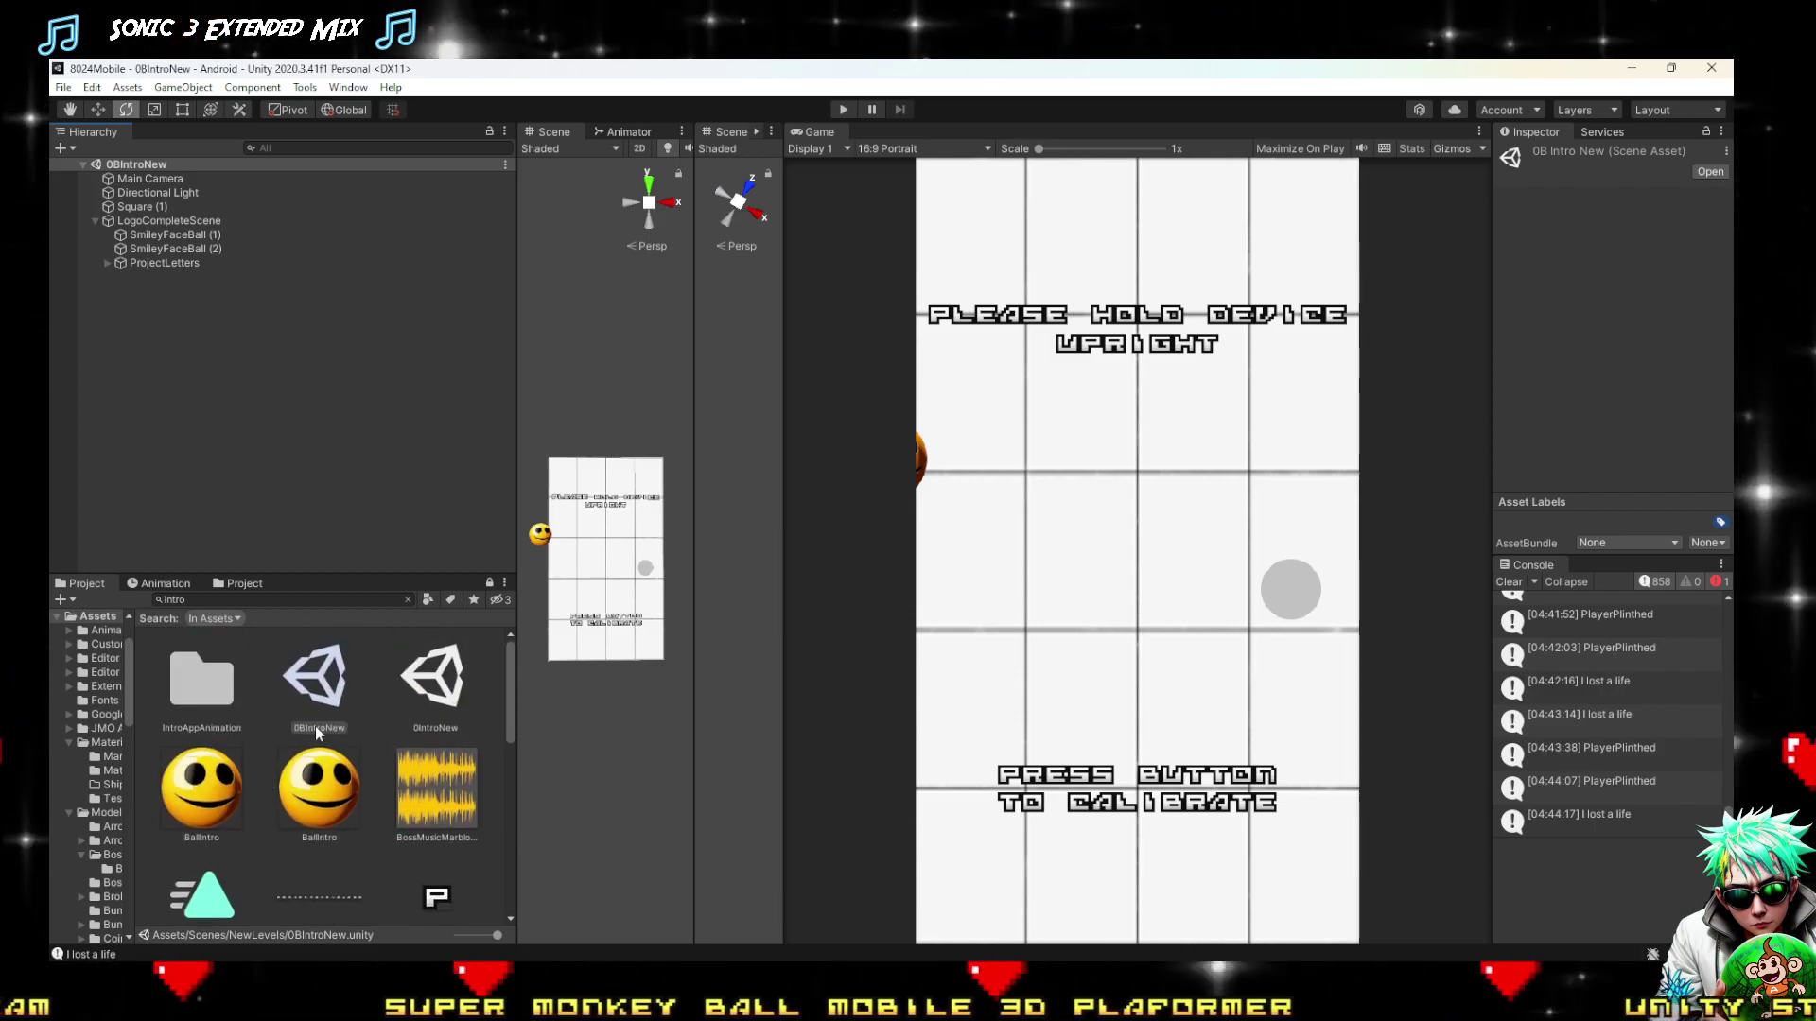
{"action": "scroll", "coordinate": [343, 730], "scroll_direction": "up", "scroll_amount": 2}
Browse the IntroAppAnimation, ShopText and BatAnimation folders, then go back up to Assets
{"action": "double_click", "coordinate": [202, 673]}
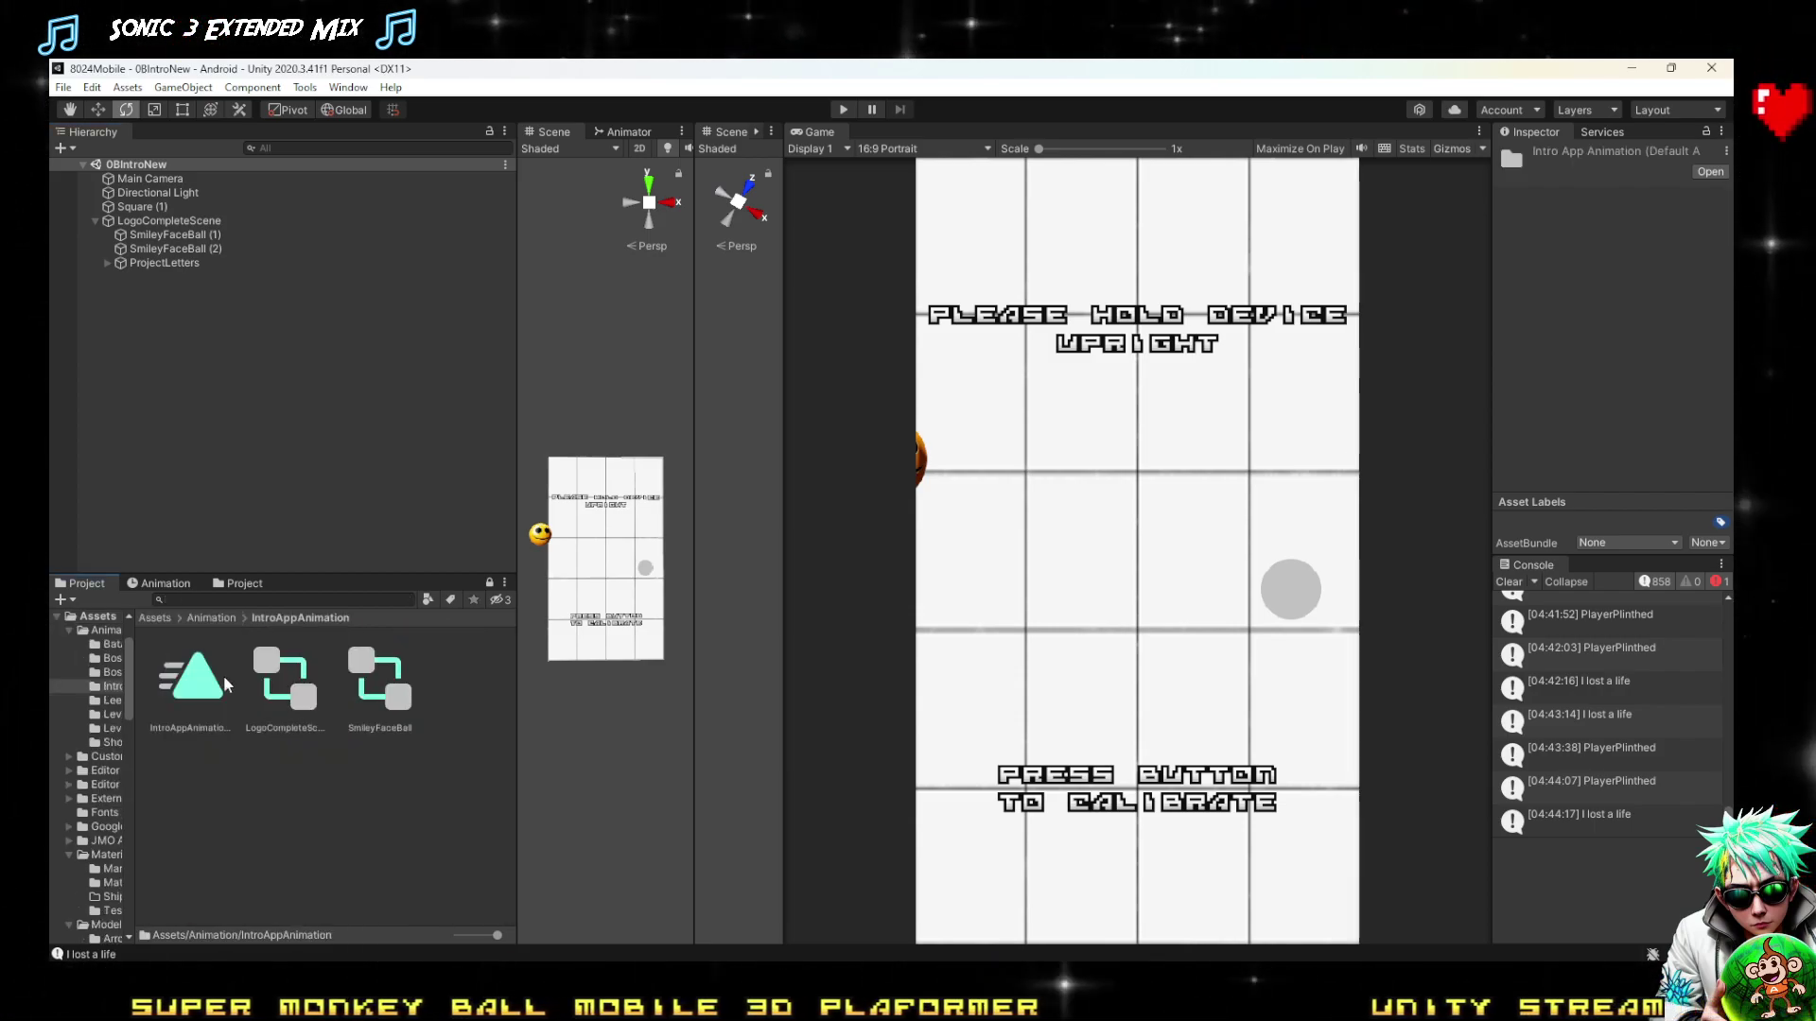
{"action": "left_click", "coordinate": [208, 617]}
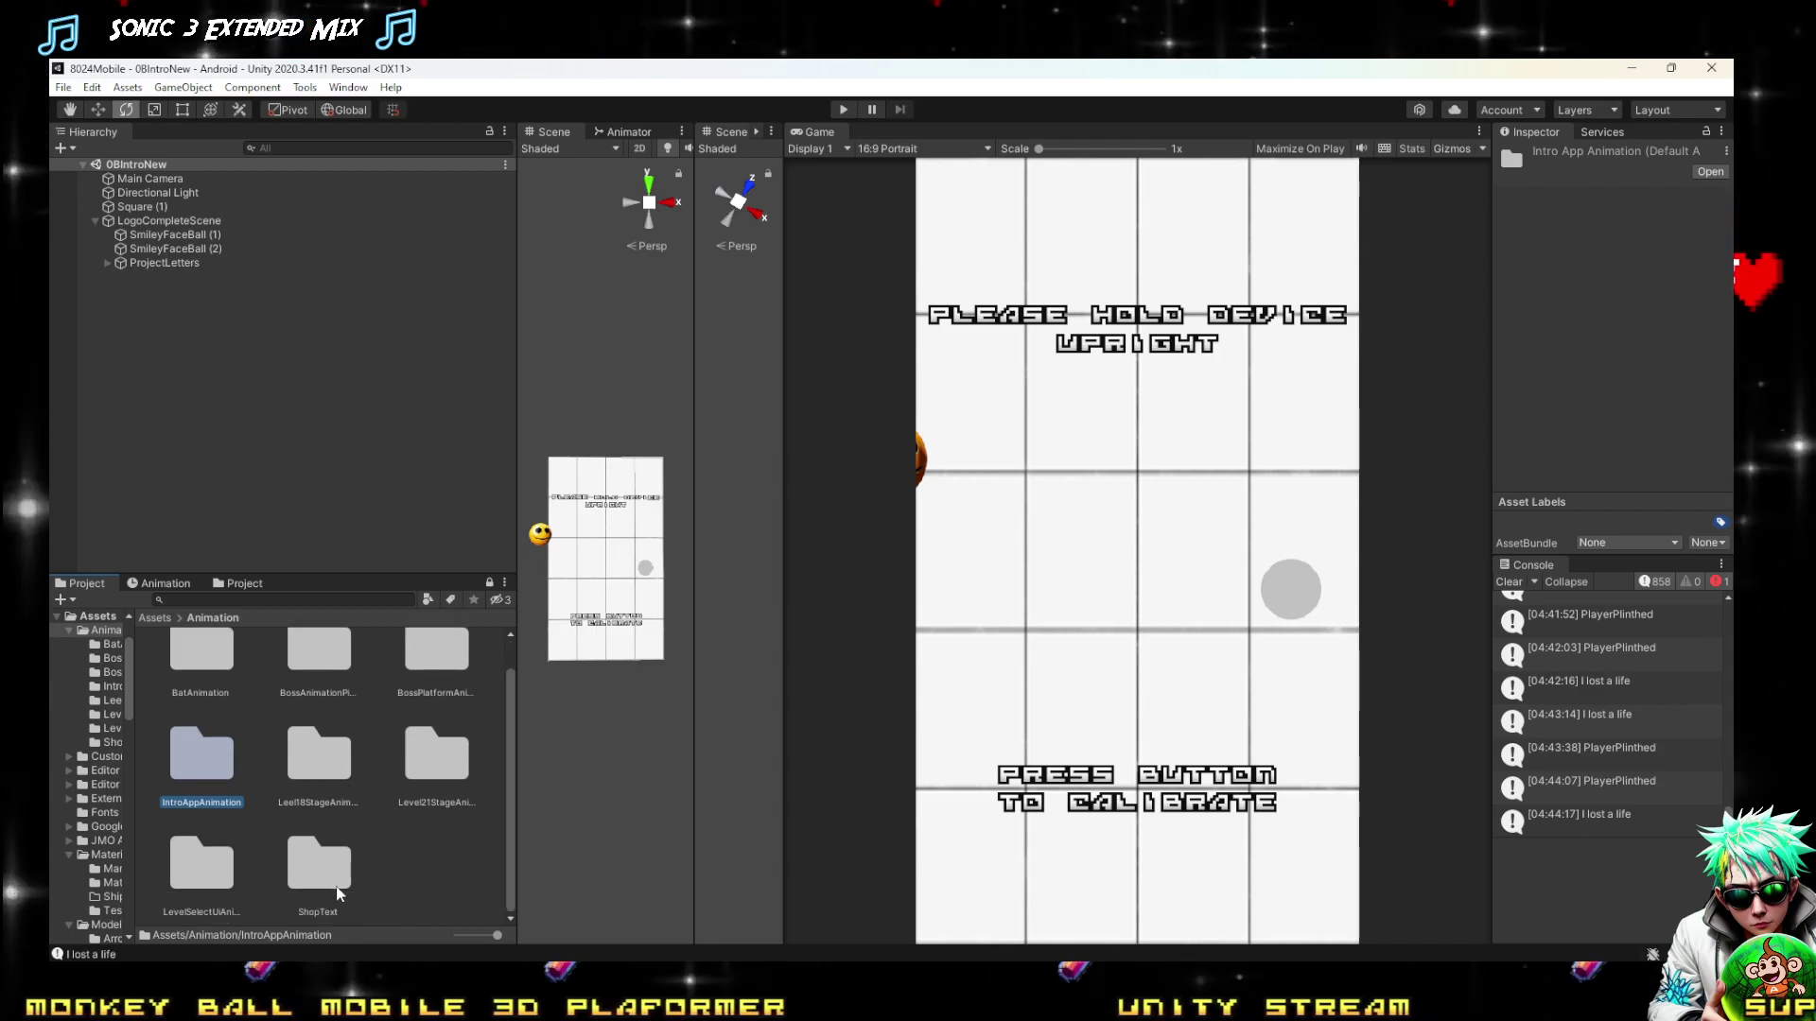
{"action": "double_click", "coordinate": [337, 885]}
{"action": "left_click", "coordinate": [199, 619]}
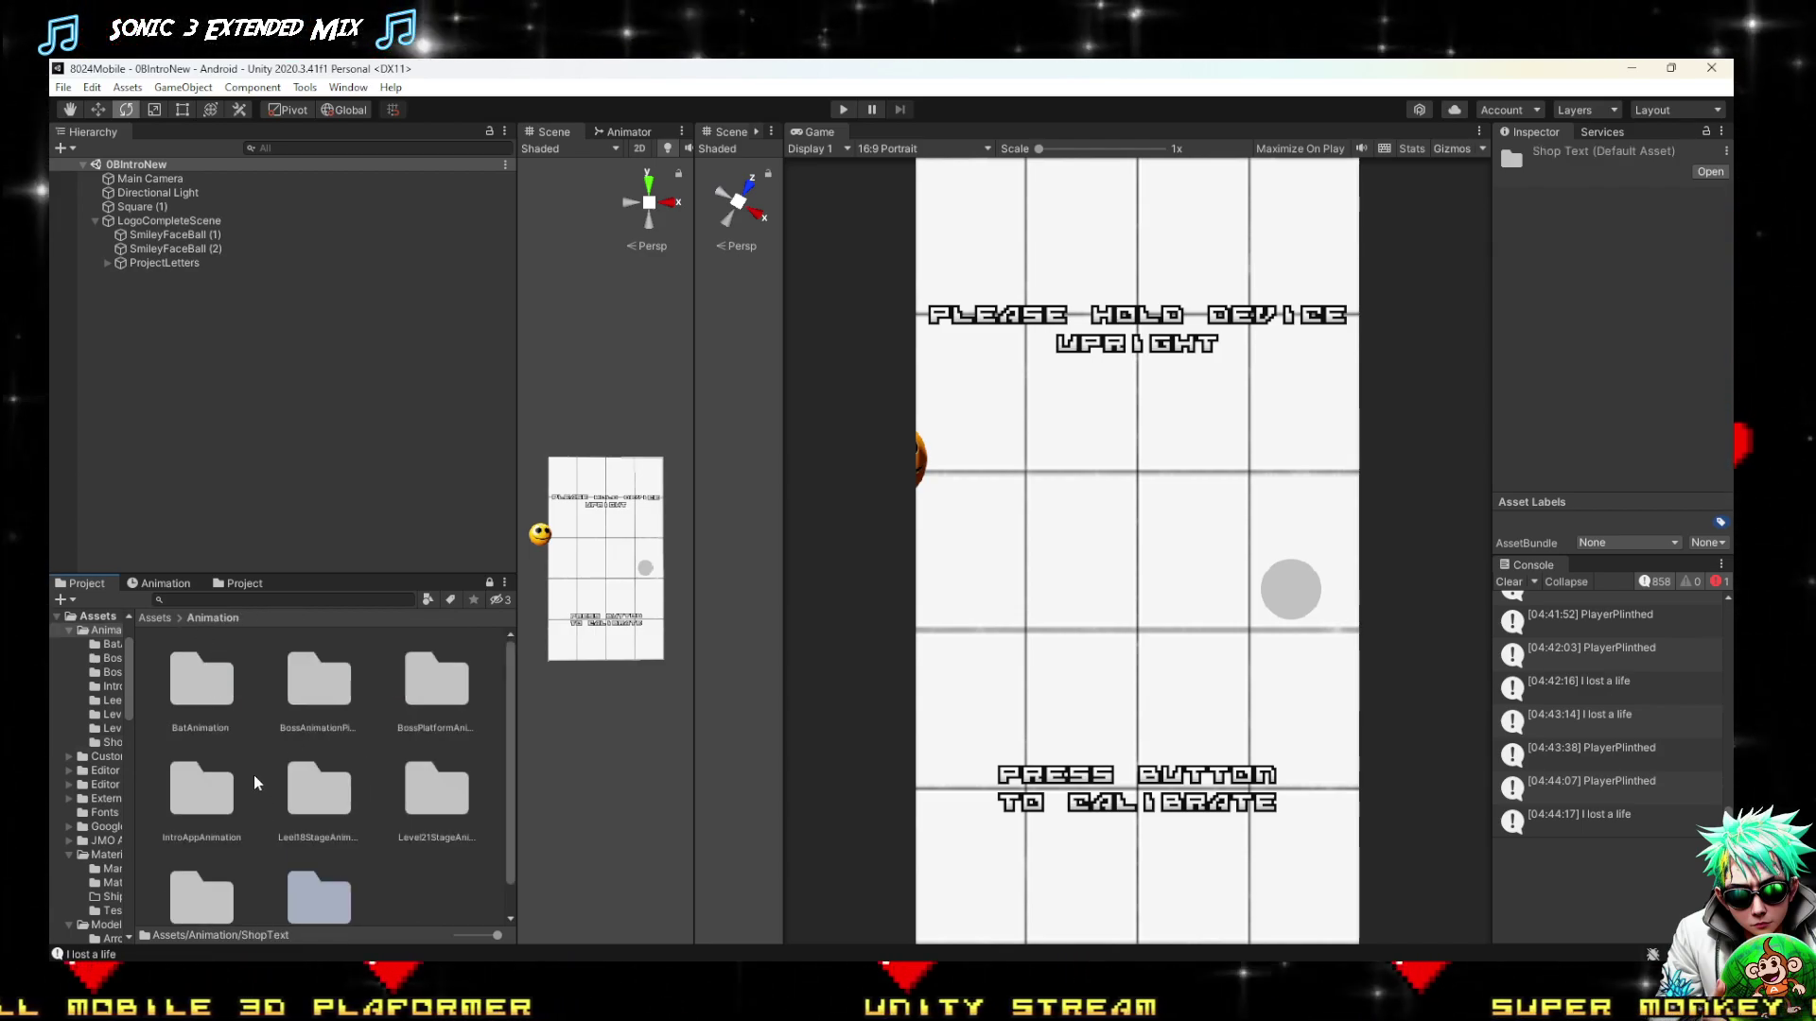
{"action": "double_click", "coordinate": [200, 674]}
{"action": "left_click", "coordinate": [212, 618]}
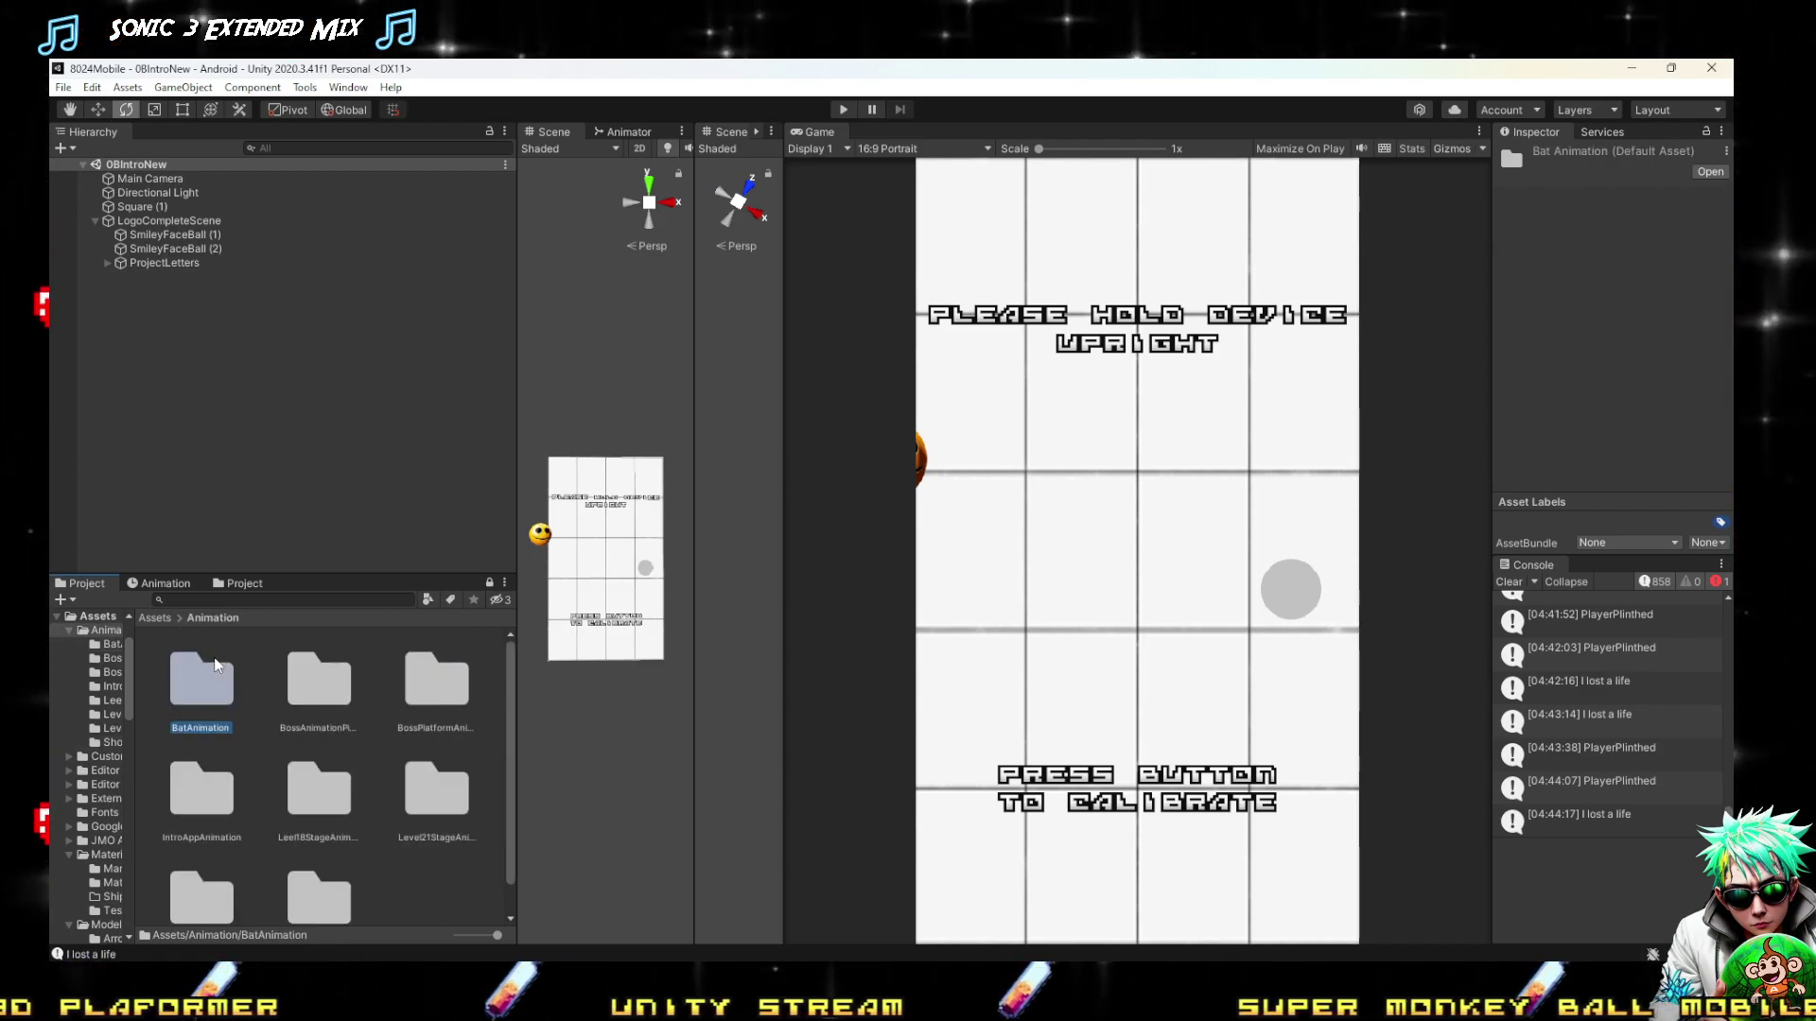
{"action": "key", "text": "BackSpace"}
{"action": "scroll", "coordinate": [369, 815], "scroll_direction": "down", "scroll_amount": 5}
Search the project for 'LOGO', open the logo sprites folder, and select ProjectLetters
{"action": "left_click_drag", "start_coordinate": [516, 662], "coordinate": [936, 662]}
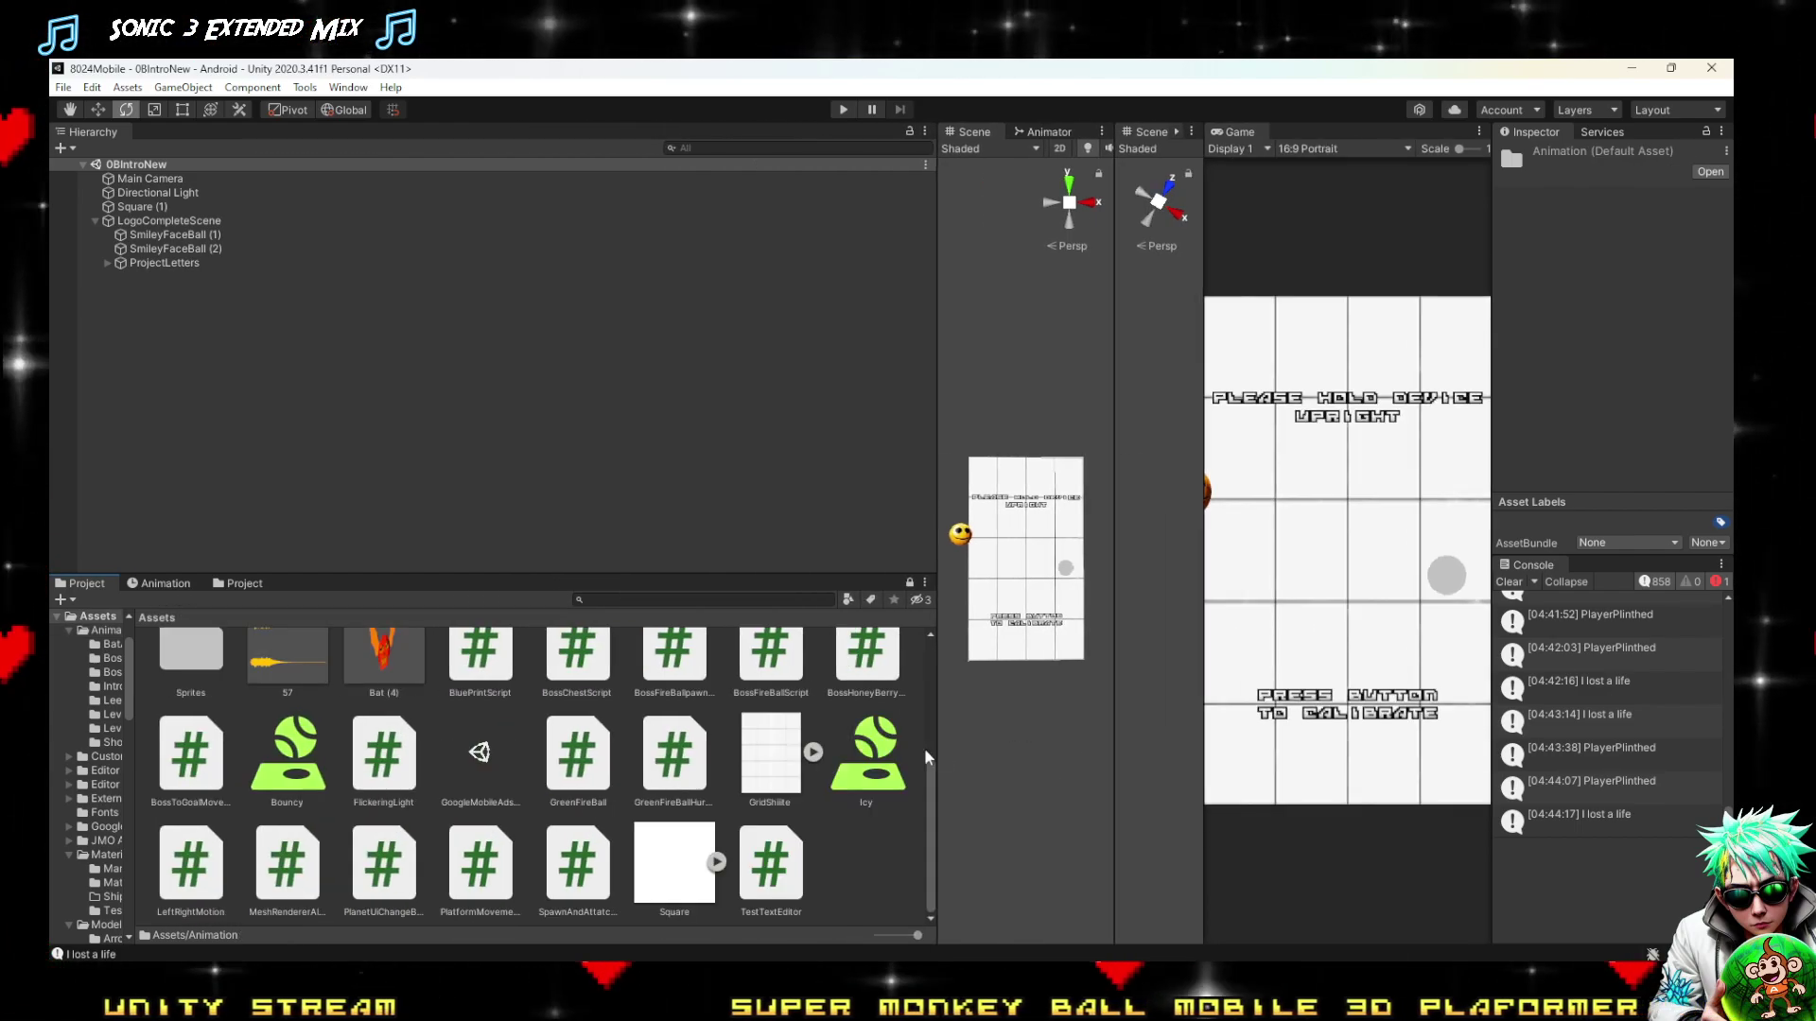
{"action": "left_click", "coordinate": [674, 599]}
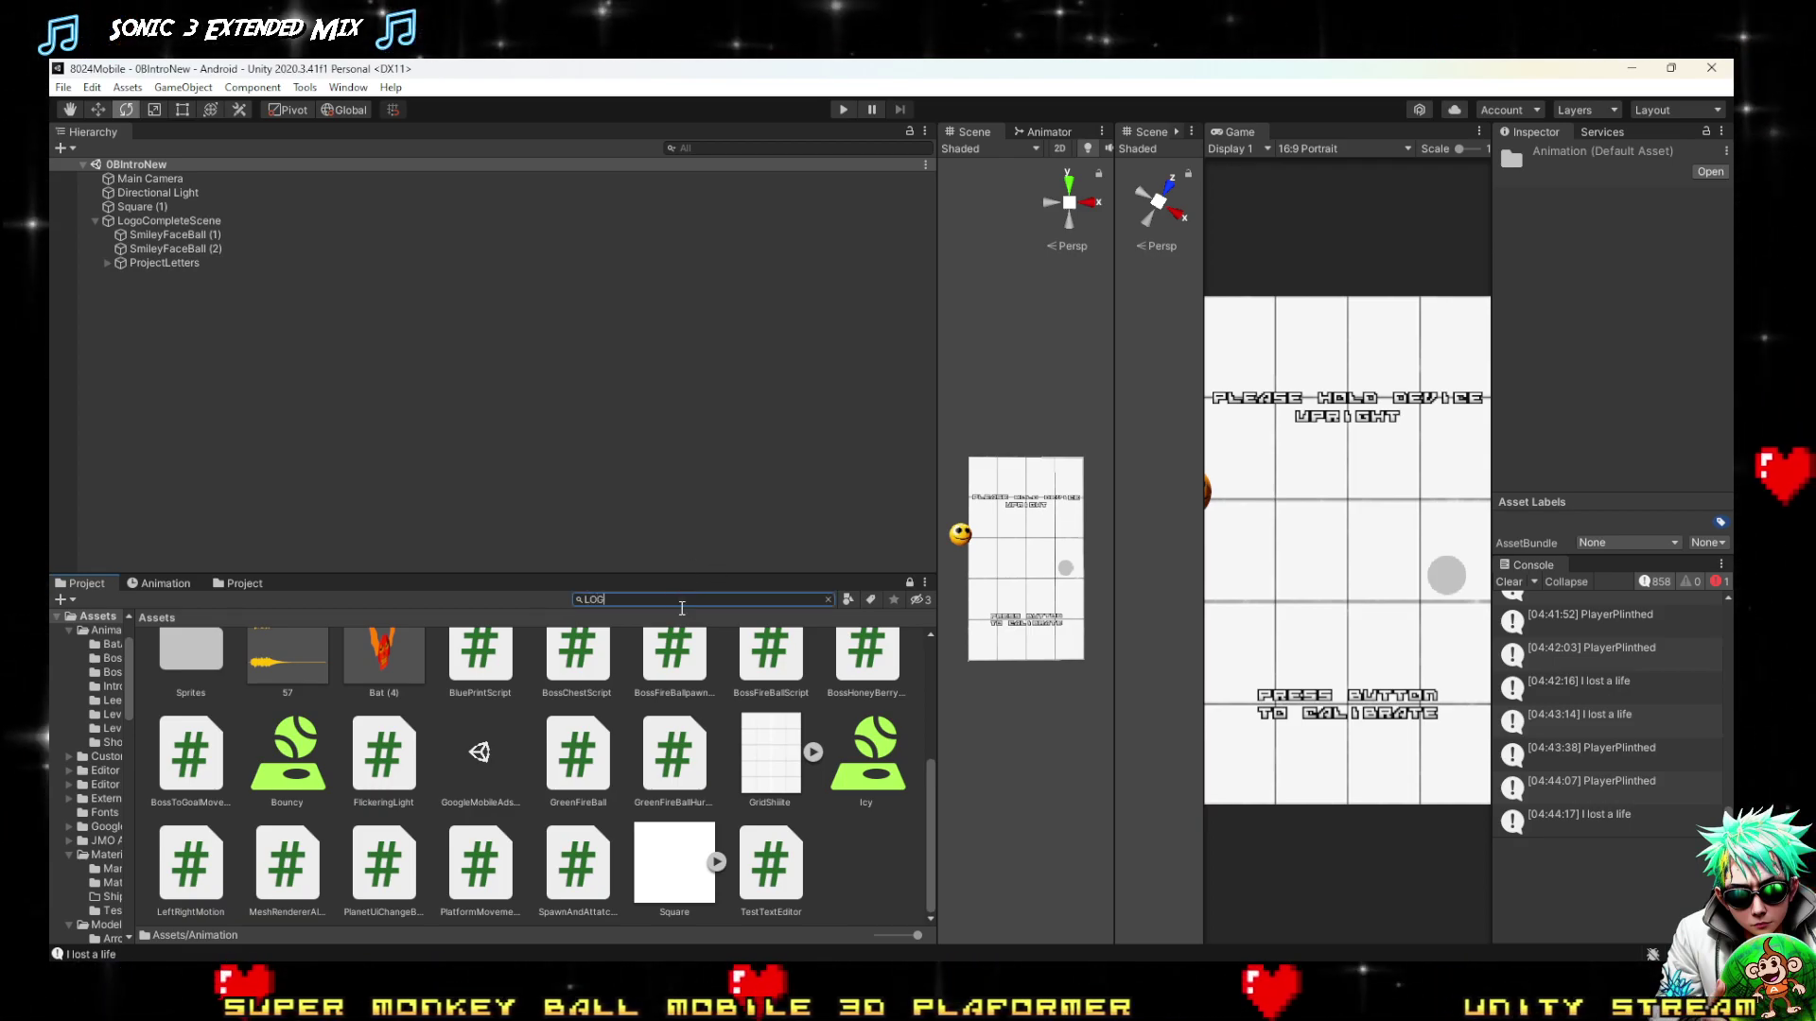
{"action": "type", "text": "LOGO"}
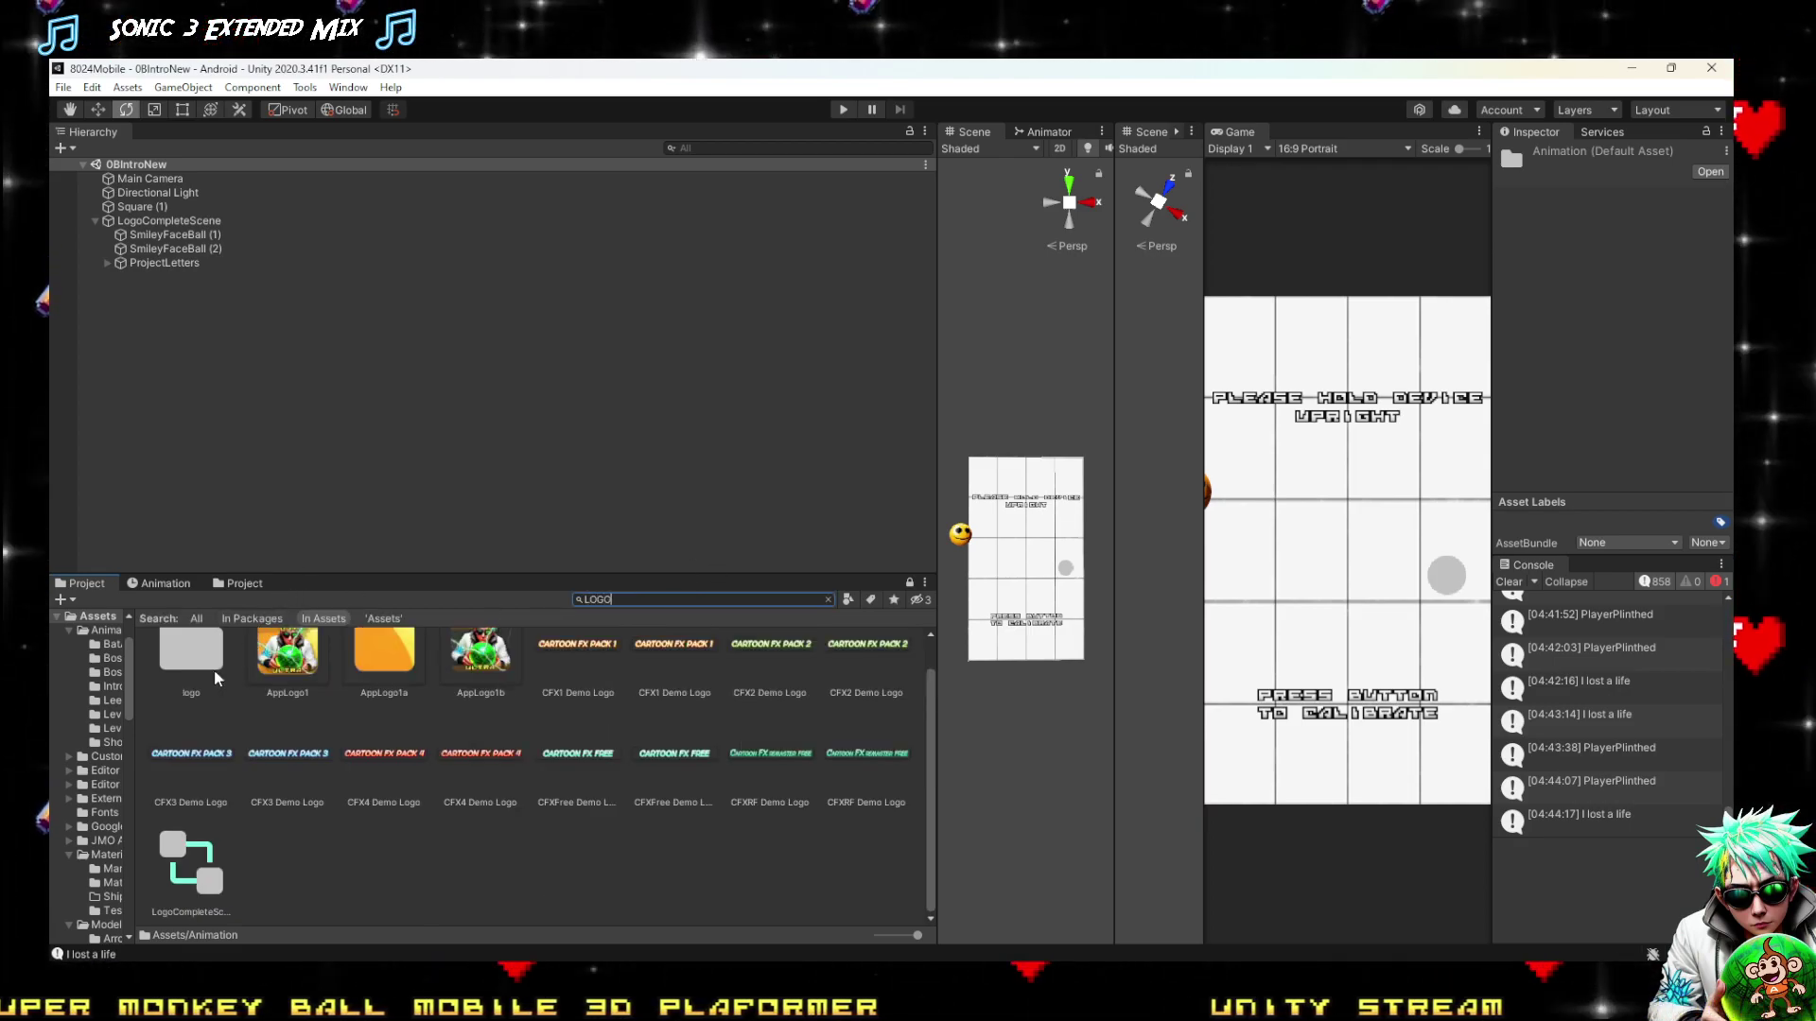
{"action": "double_click", "coordinate": [191, 650]}
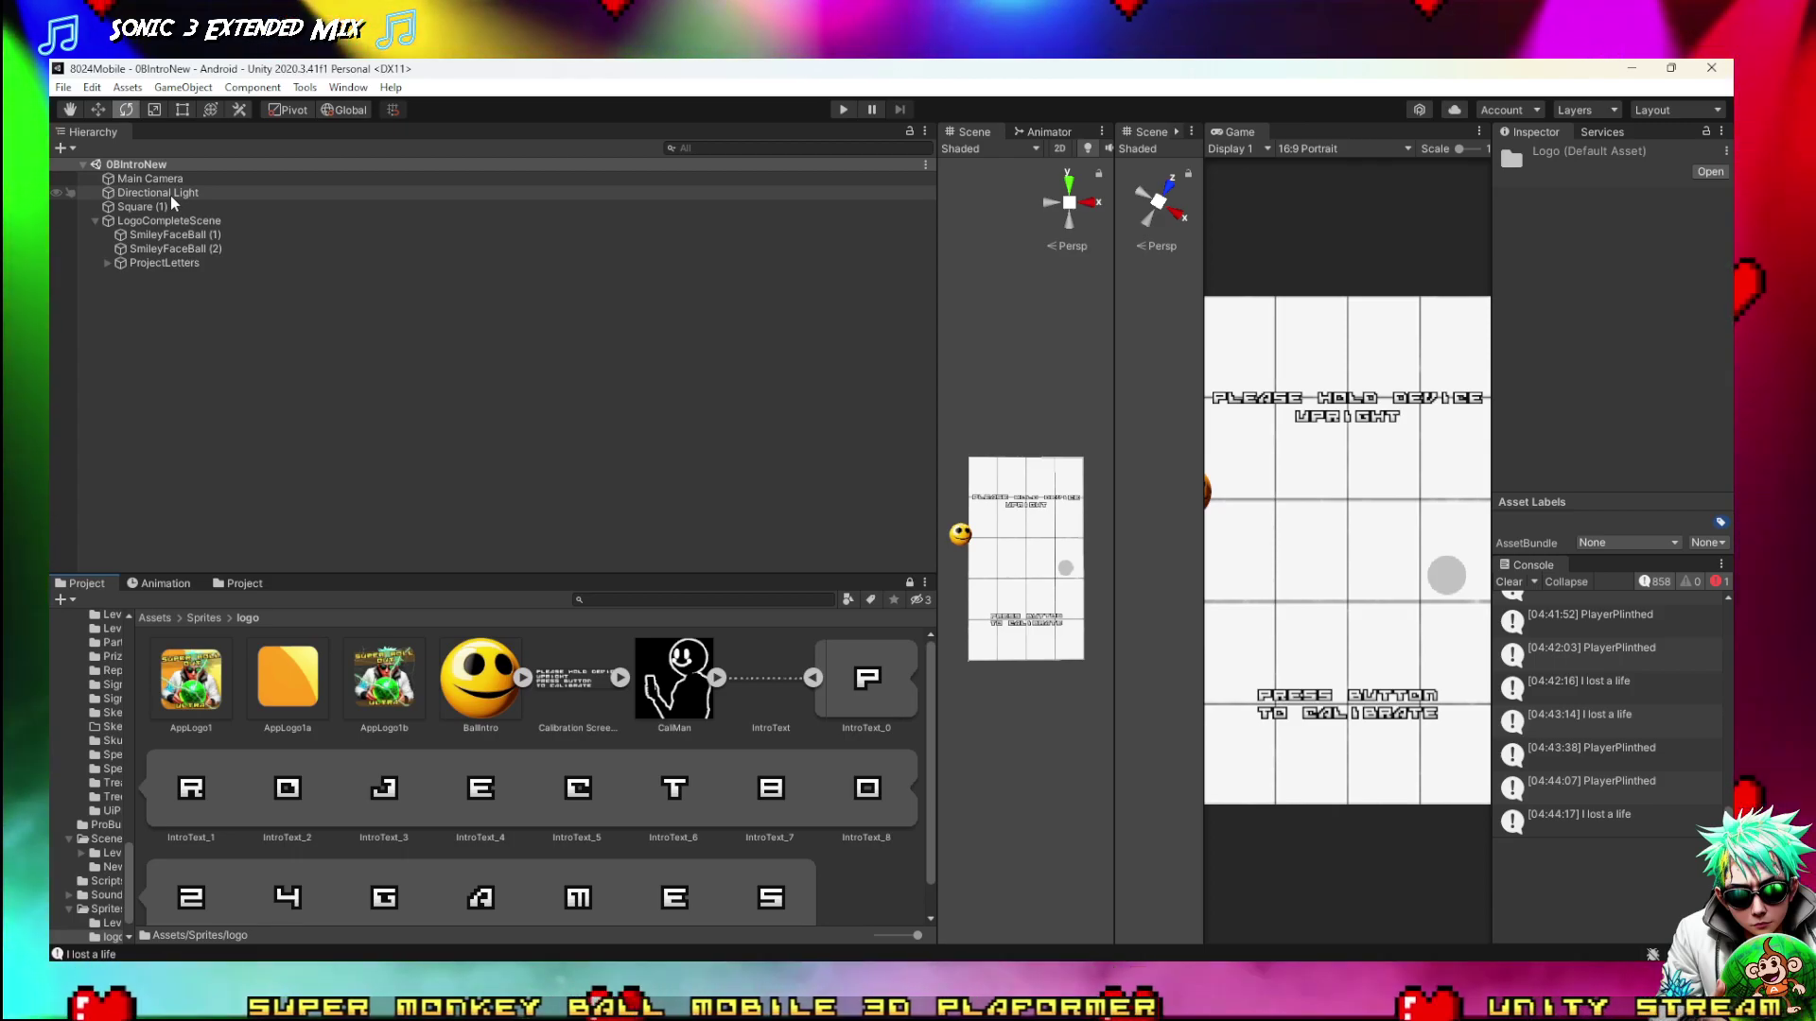
{"action": "left_click", "coordinate": [156, 265]}
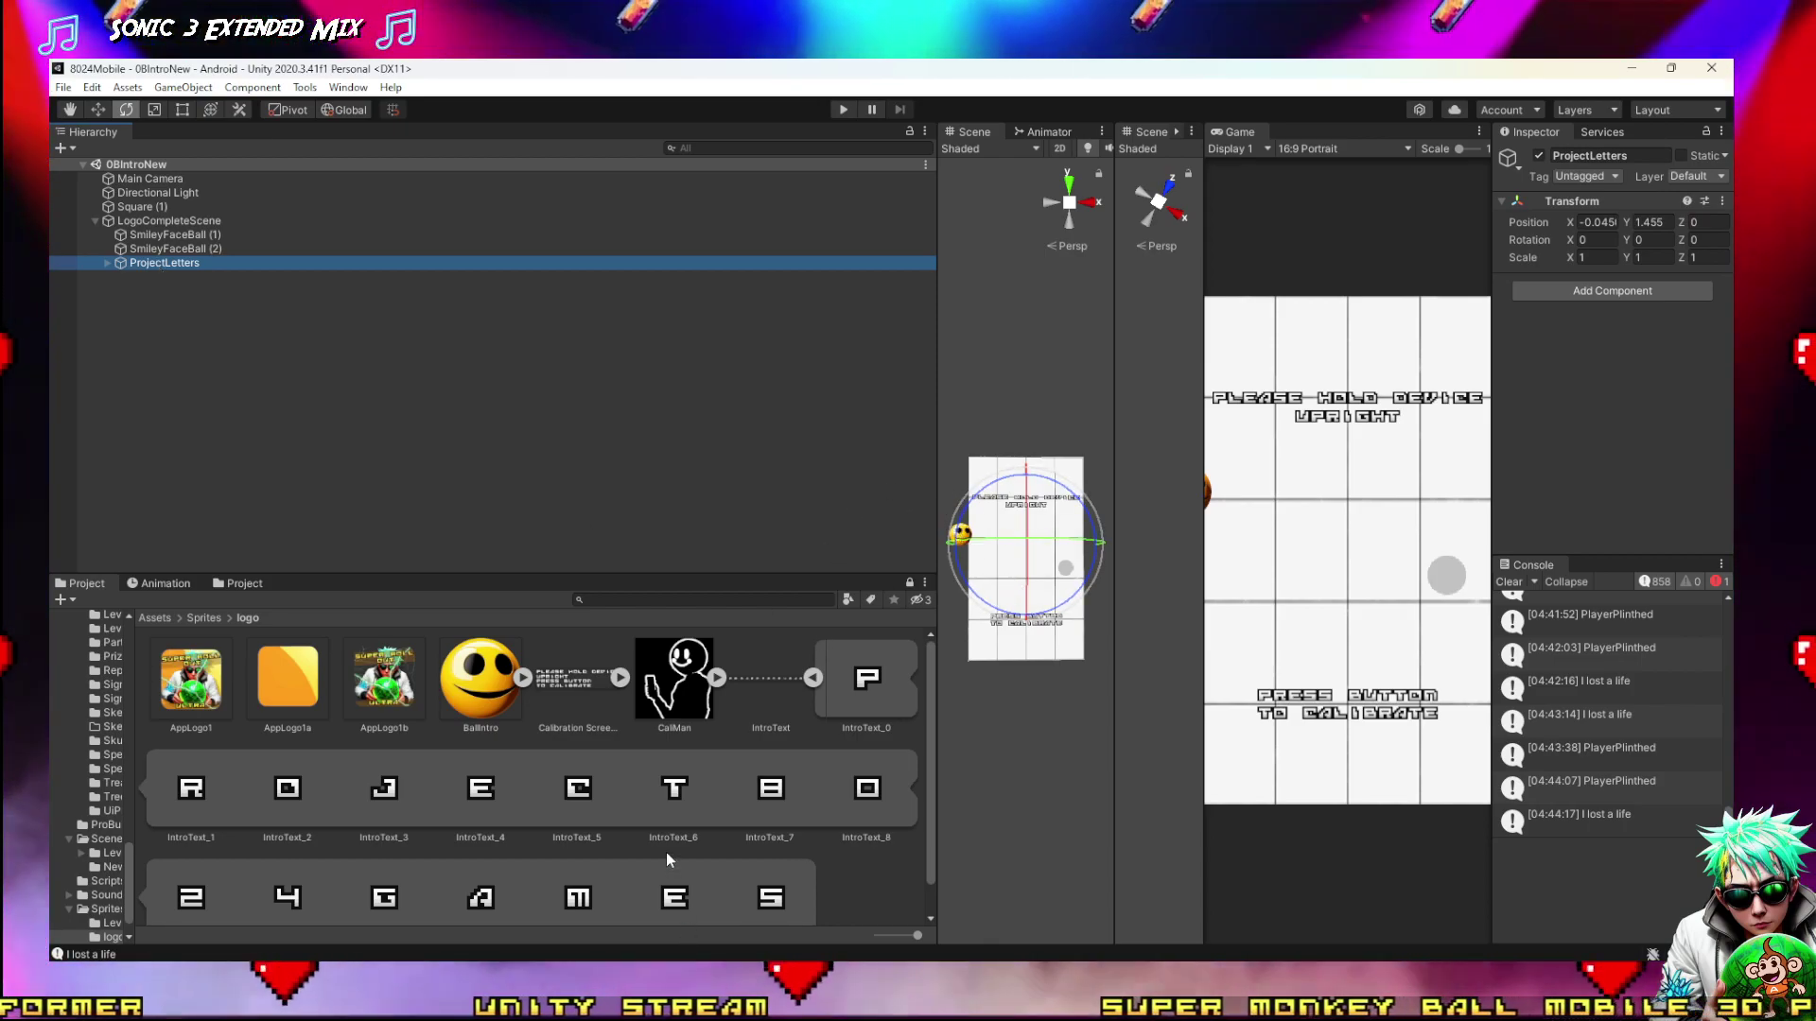
{"action": "key", "text": "alt+Tab"}
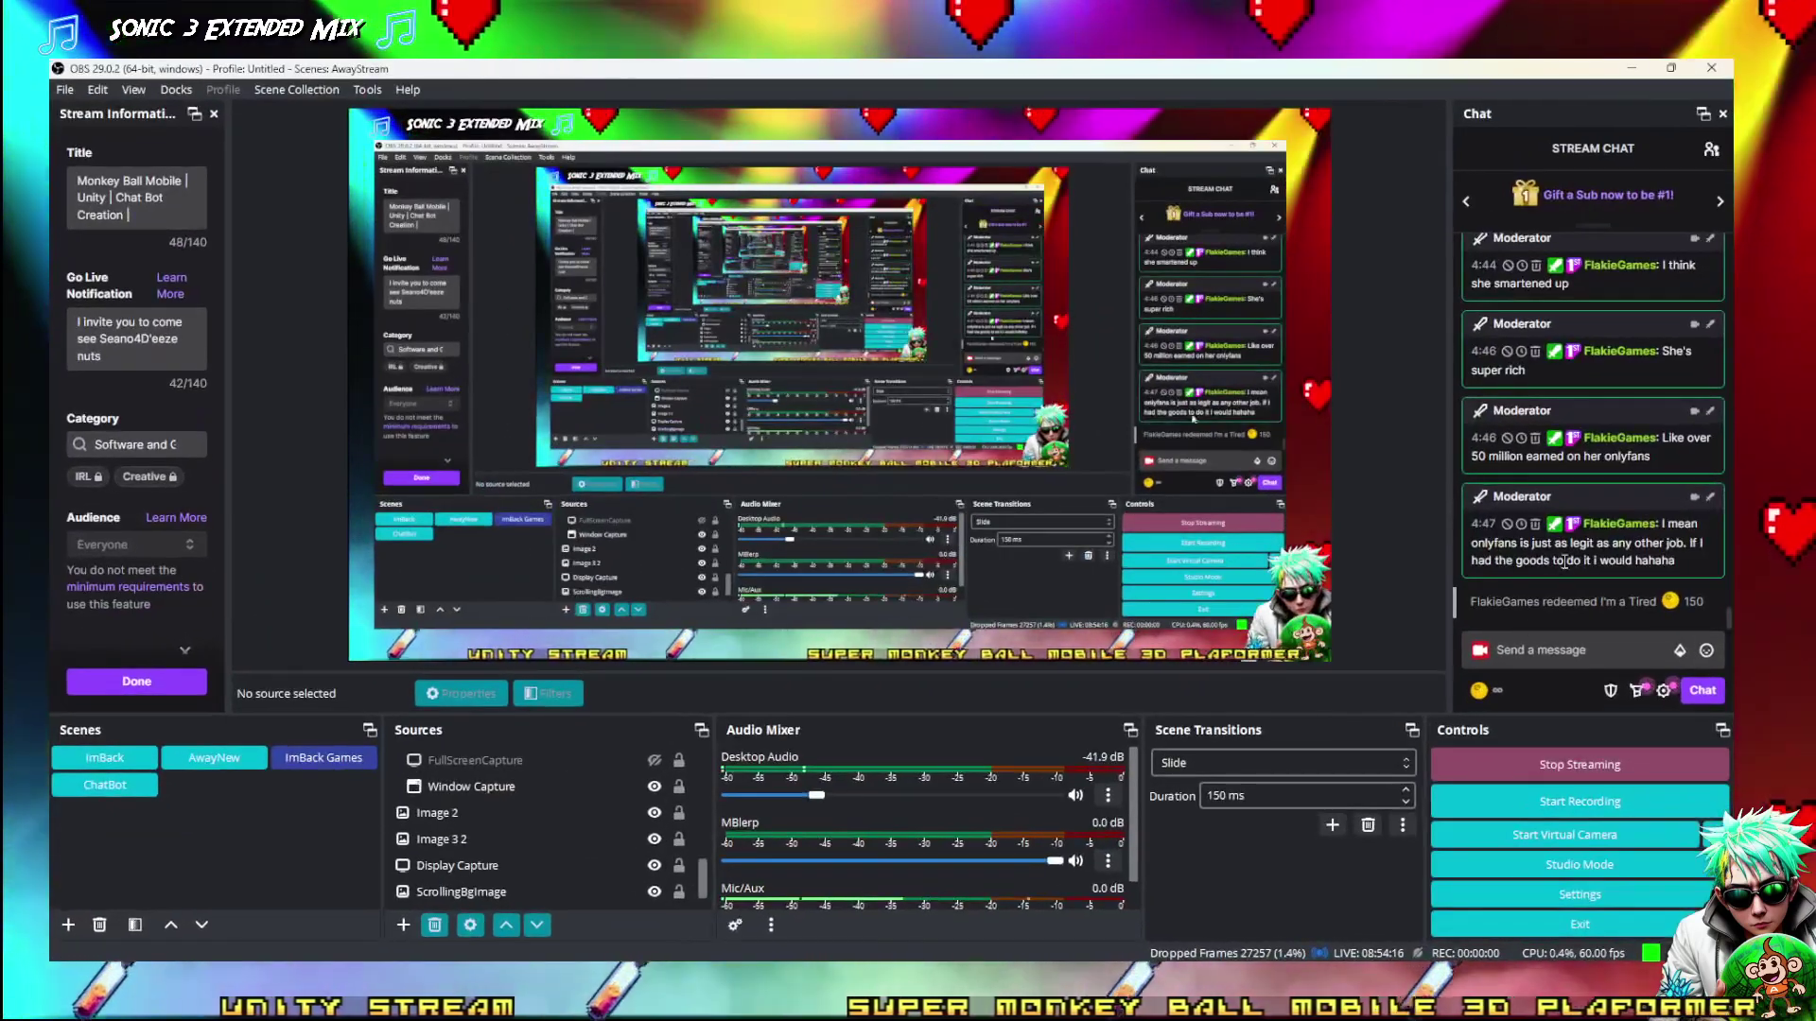
{"action": "key", "text": "alt+Tab"}
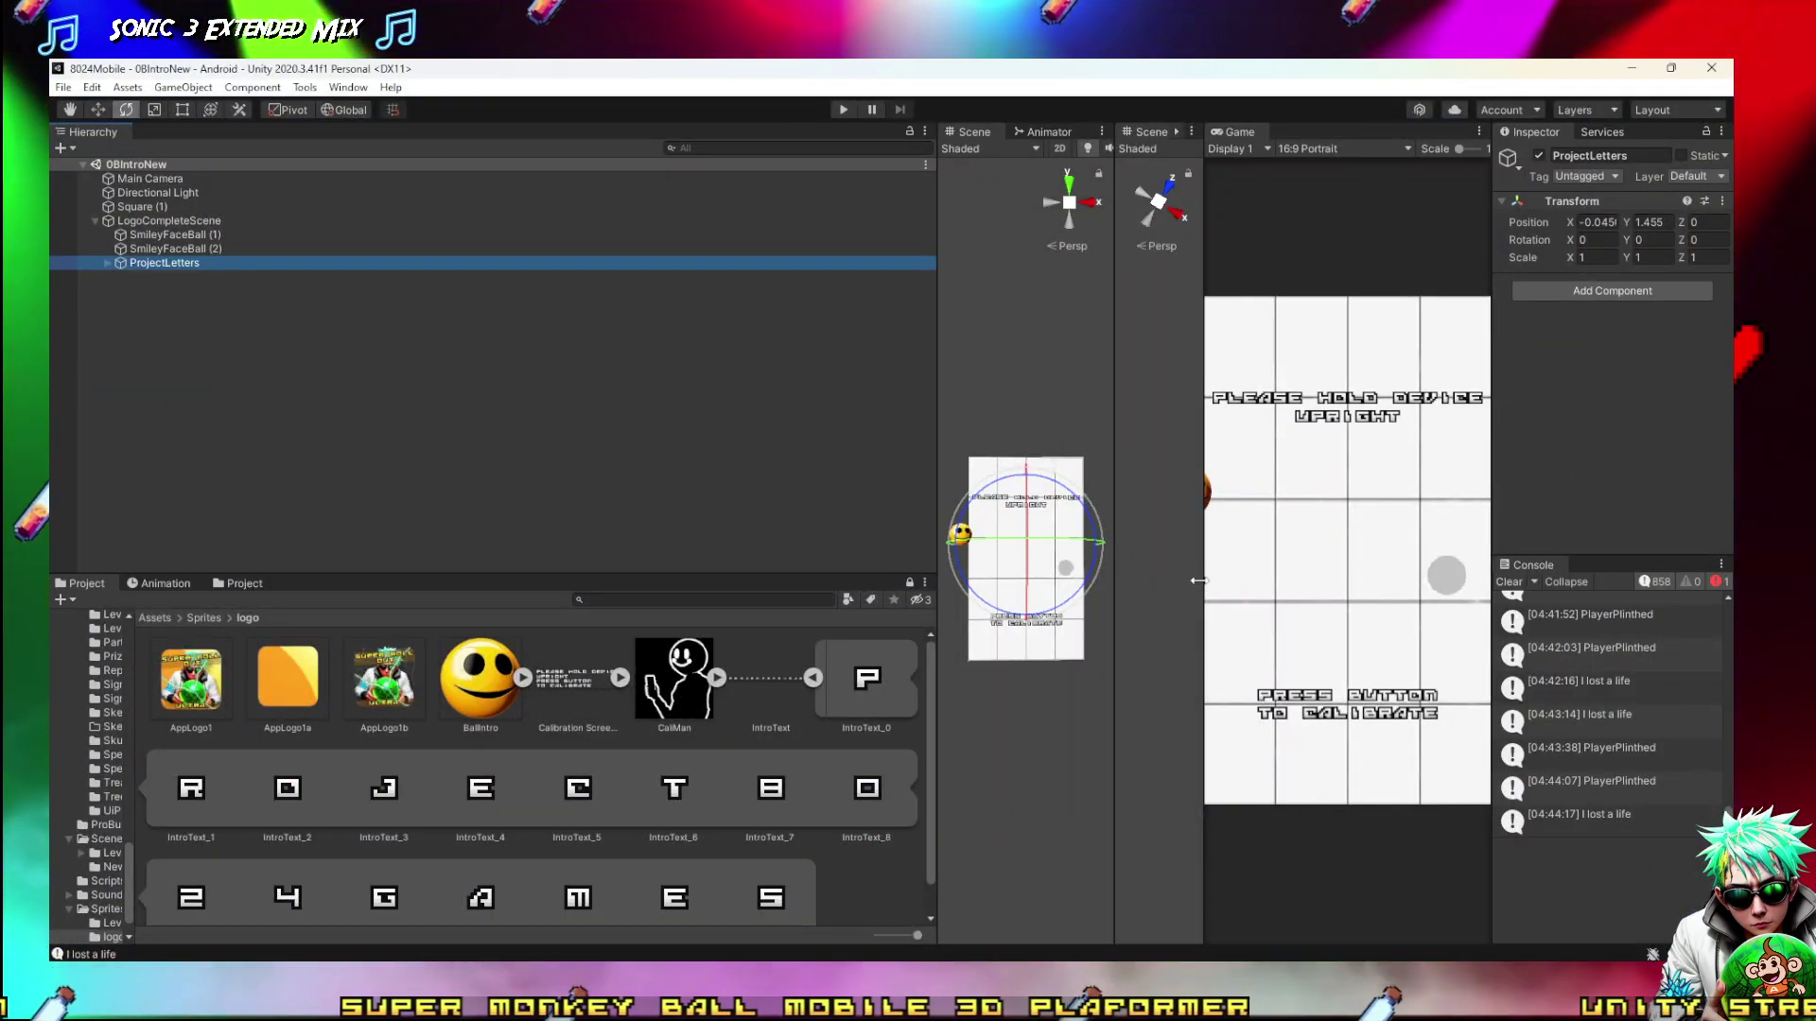
Drag the Scene/Game splitter left so the Game view gets more width
{"action": "left_click_drag", "start_coordinate": [1205, 582], "coordinate": [1093, 600]}
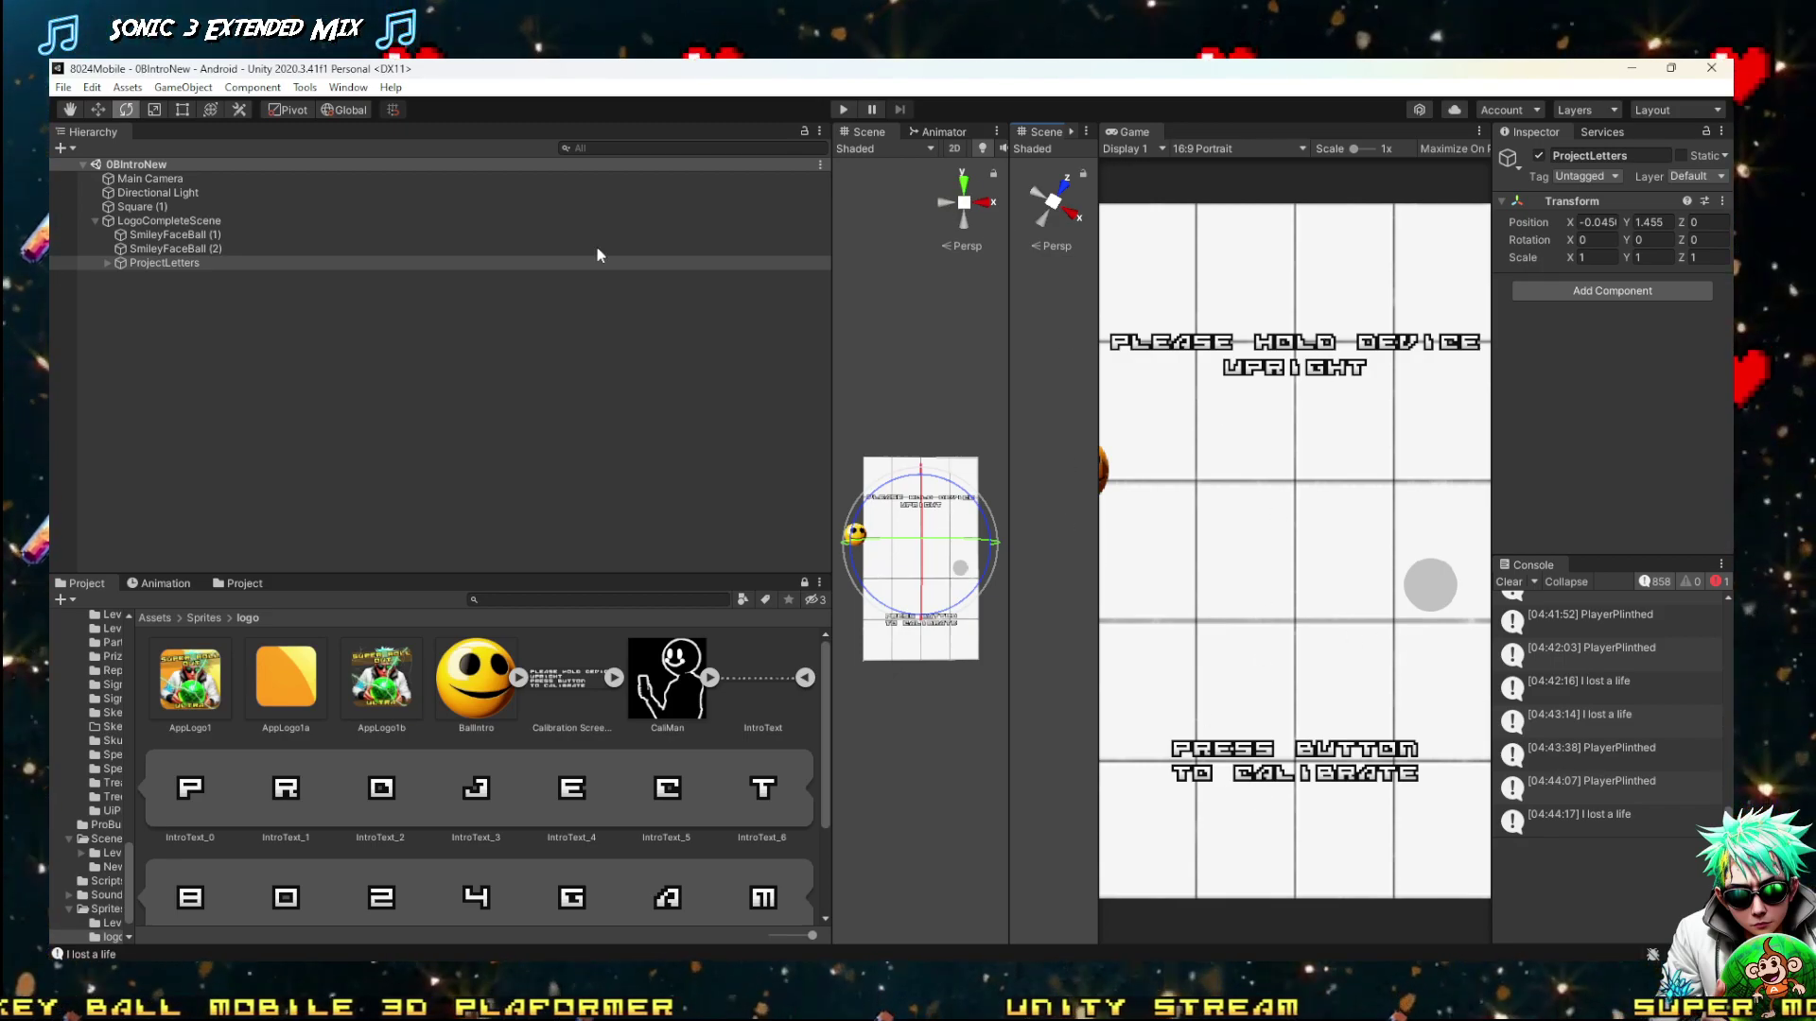
Select CalibrationText (1) and (2) under ProjectLetters and move them upward
{"action": "left_click", "coordinate": [107, 263]}
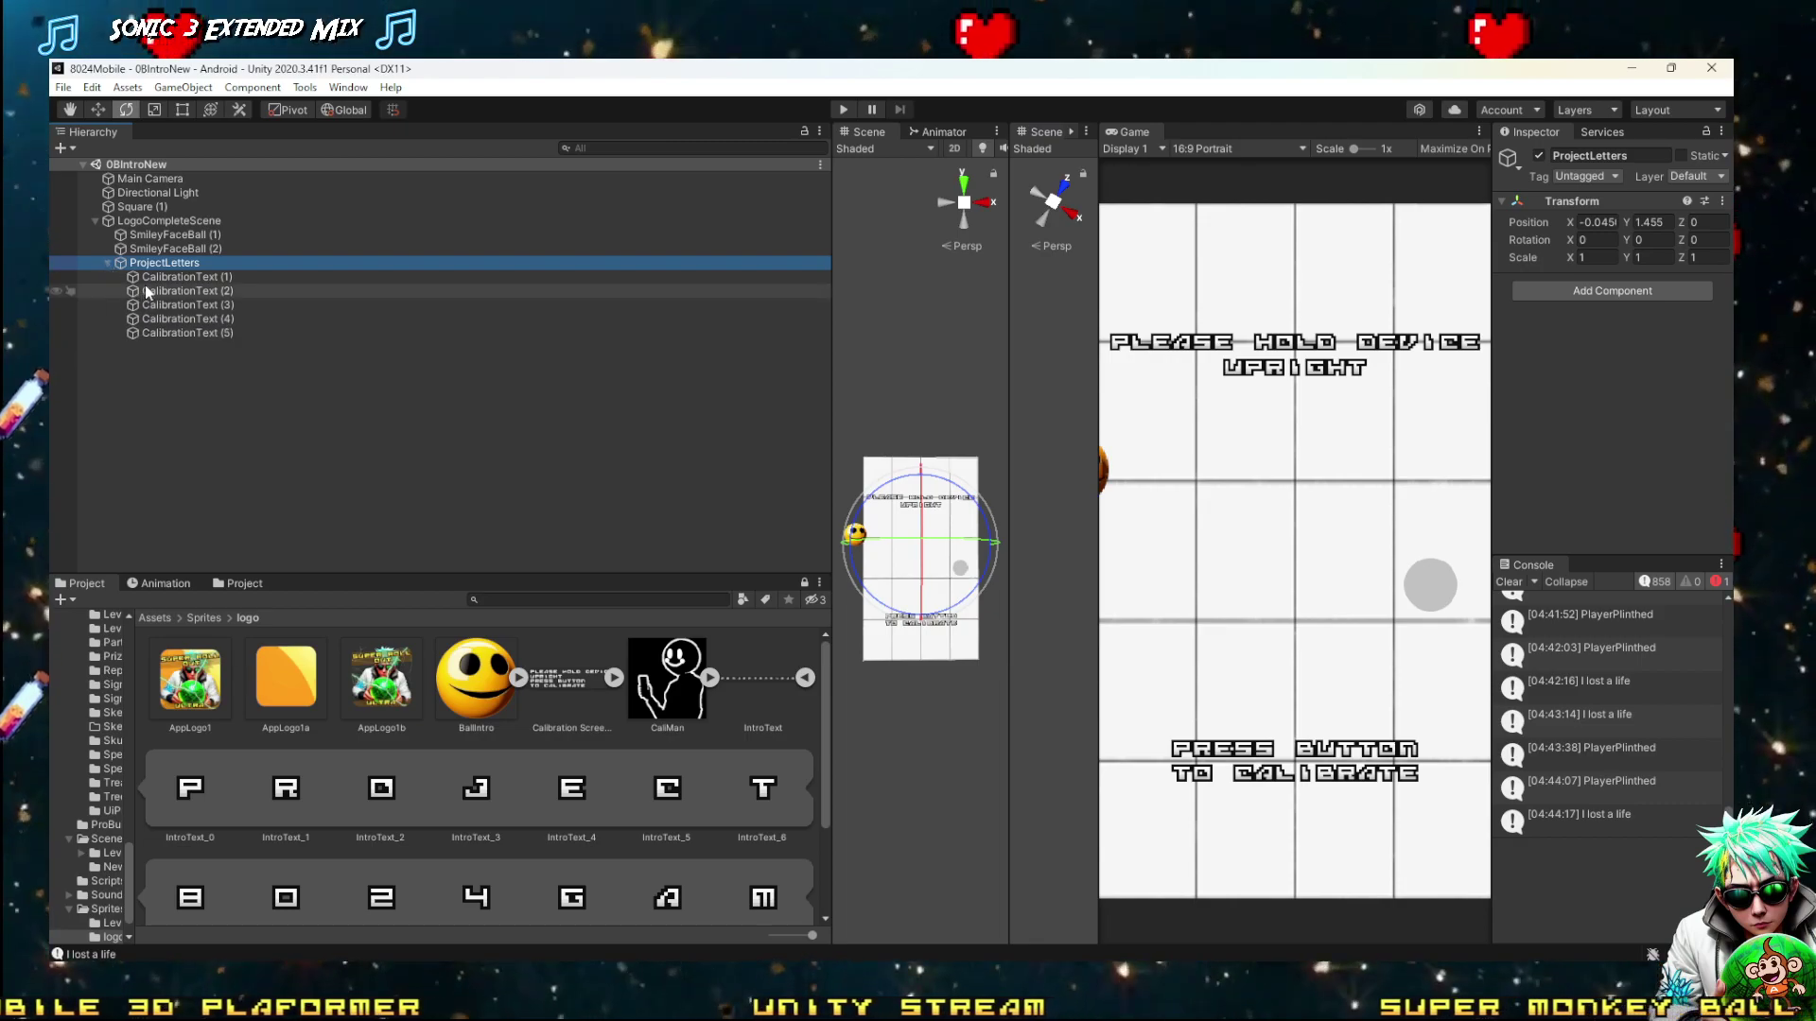
{"action": "left_click", "coordinate": [148, 278]}
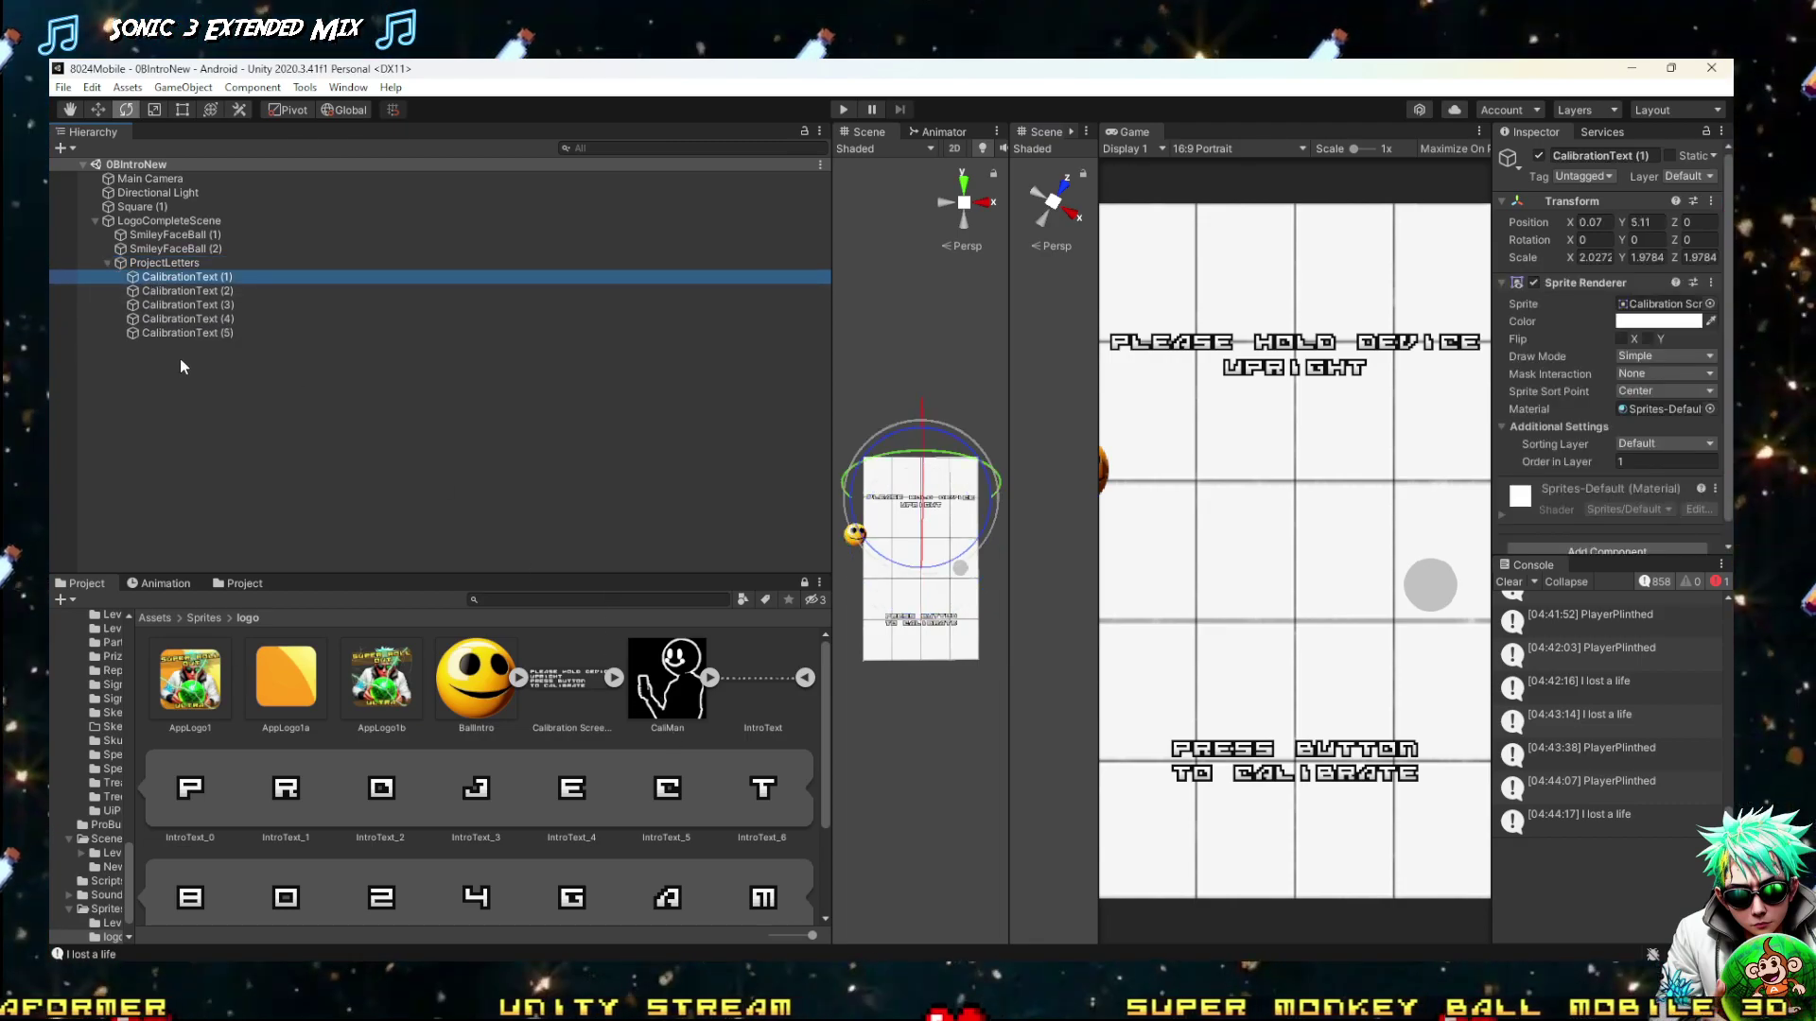
{"action": "left_click", "coordinate": [180, 291], "text": "shift"}
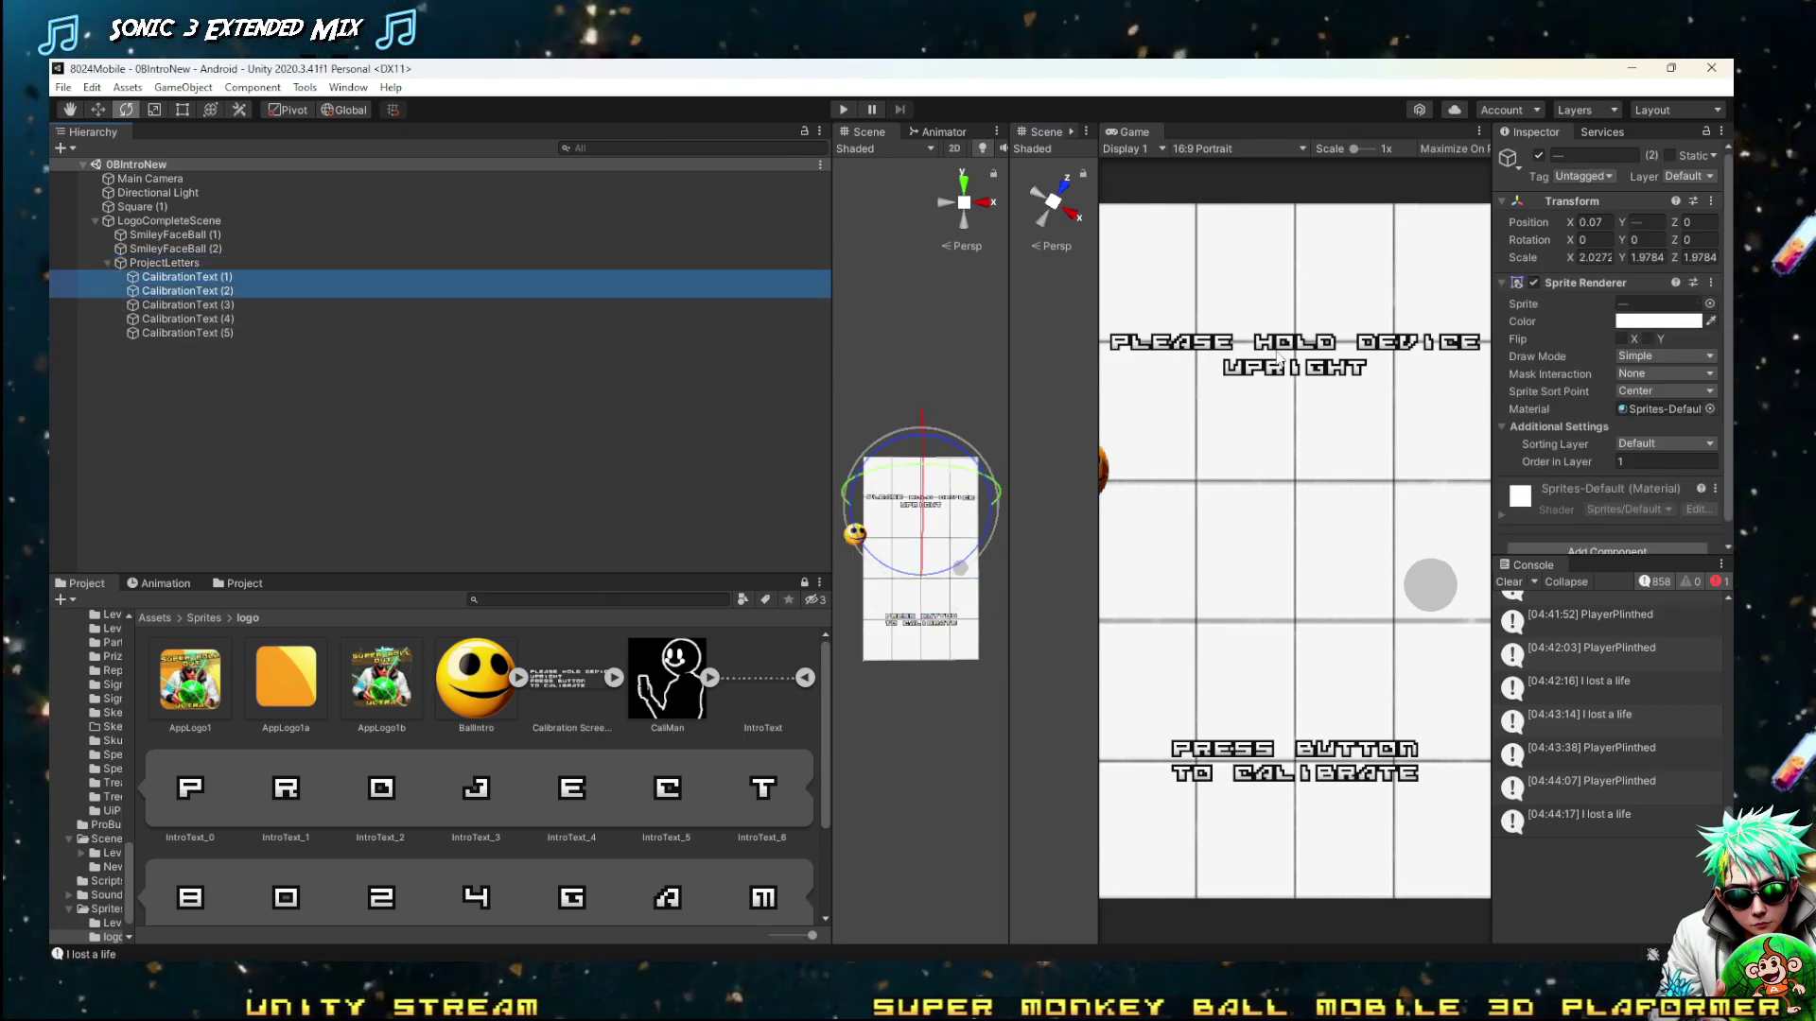
{"action": "key", "text": "w"}
{"action": "left_click", "coordinate": [922, 438]}
{"action": "left_click_drag", "start_coordinate": [922, 438], "coordinate": [923, 491]}
{"action": "key", "text": "f"}
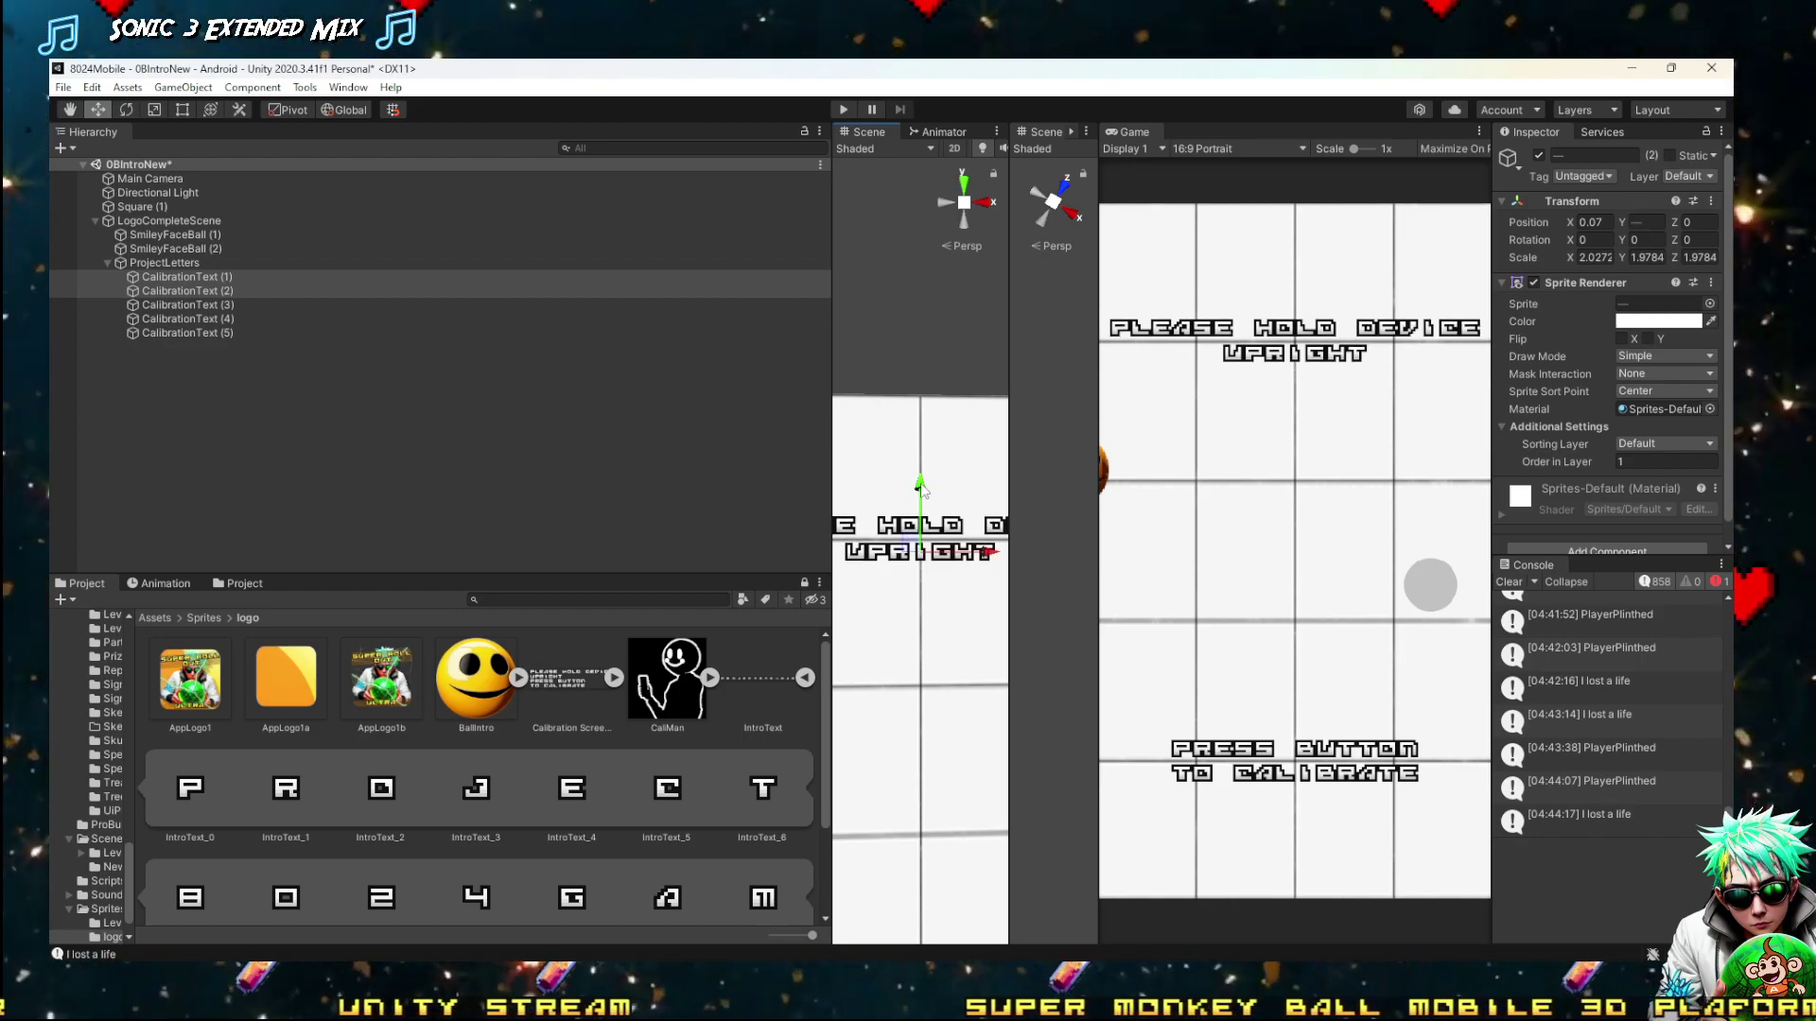
Fine-tune the calibration text's vertical position and widen the Scene view panel
{"action": "scroll", "coordinate": [918, 500], "scroll_direction": "up", "scroll_amount": 3}
{"action": "left_click_drag", "start_coordinate": [921, 492], "coordinate": [922, 489]}
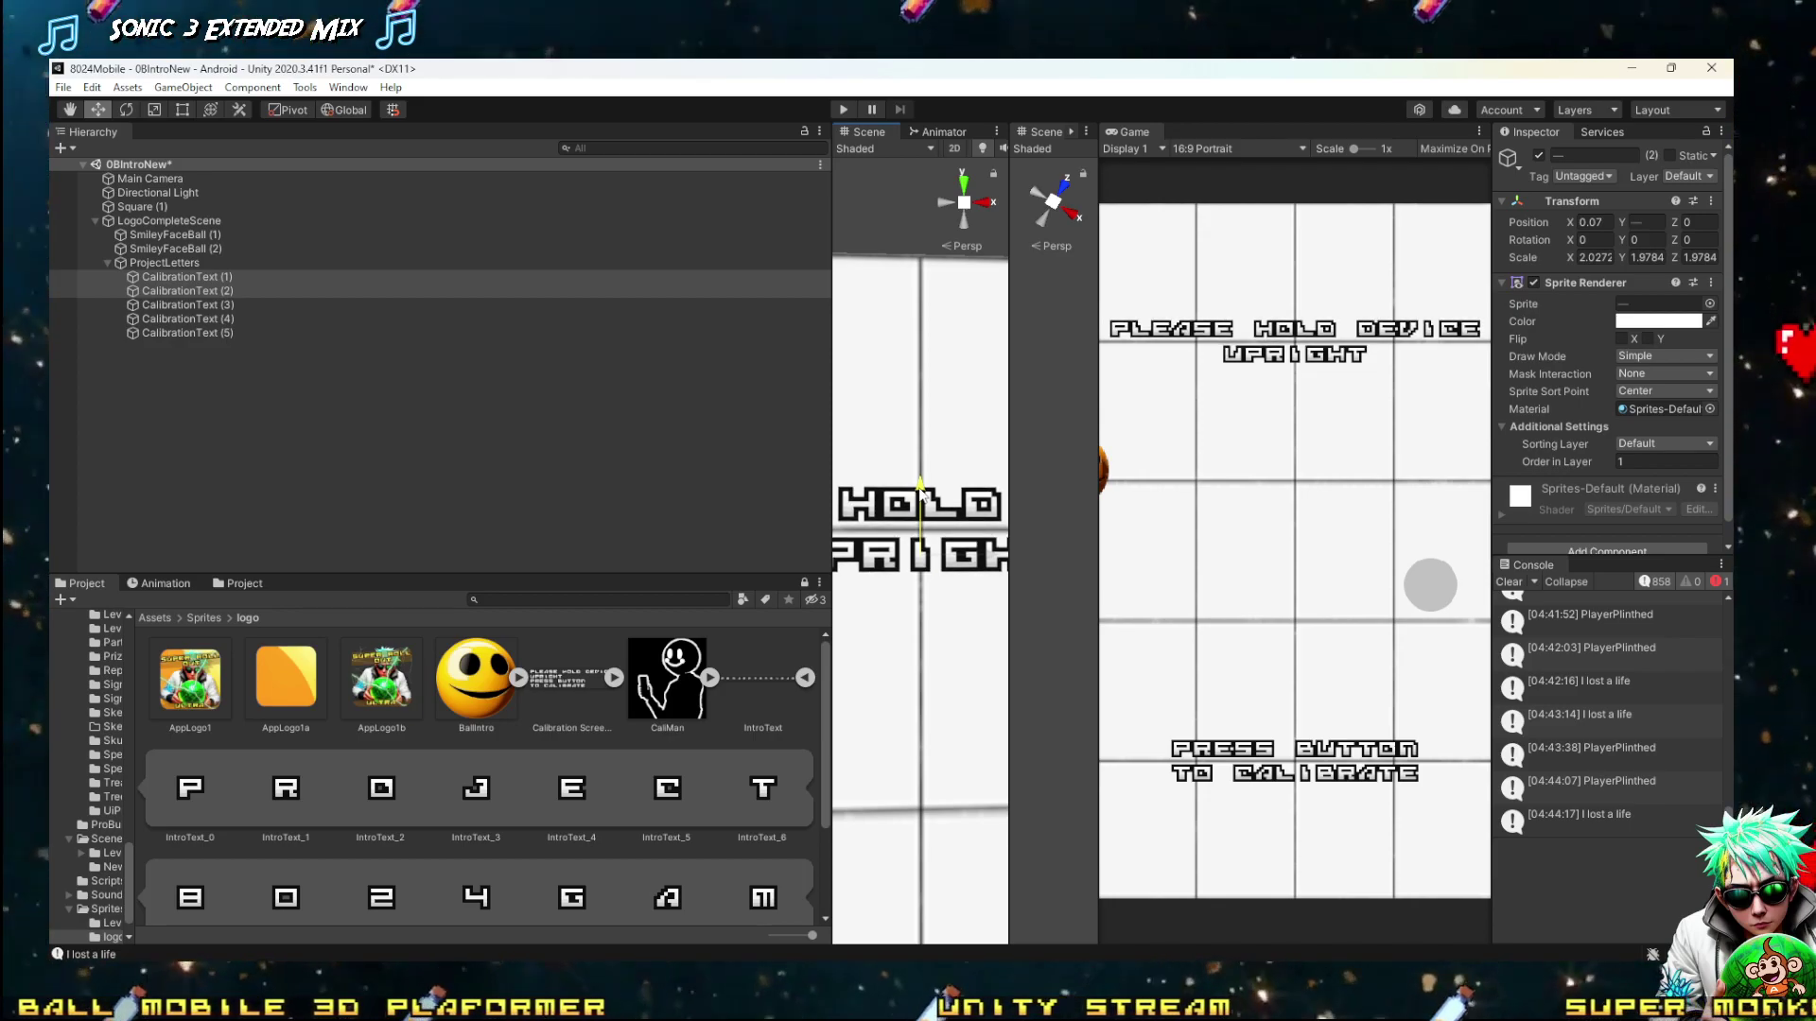
{"action": "left_click_drag", "start_coordinate": [922, 491], "coordinate": [922, 492]}
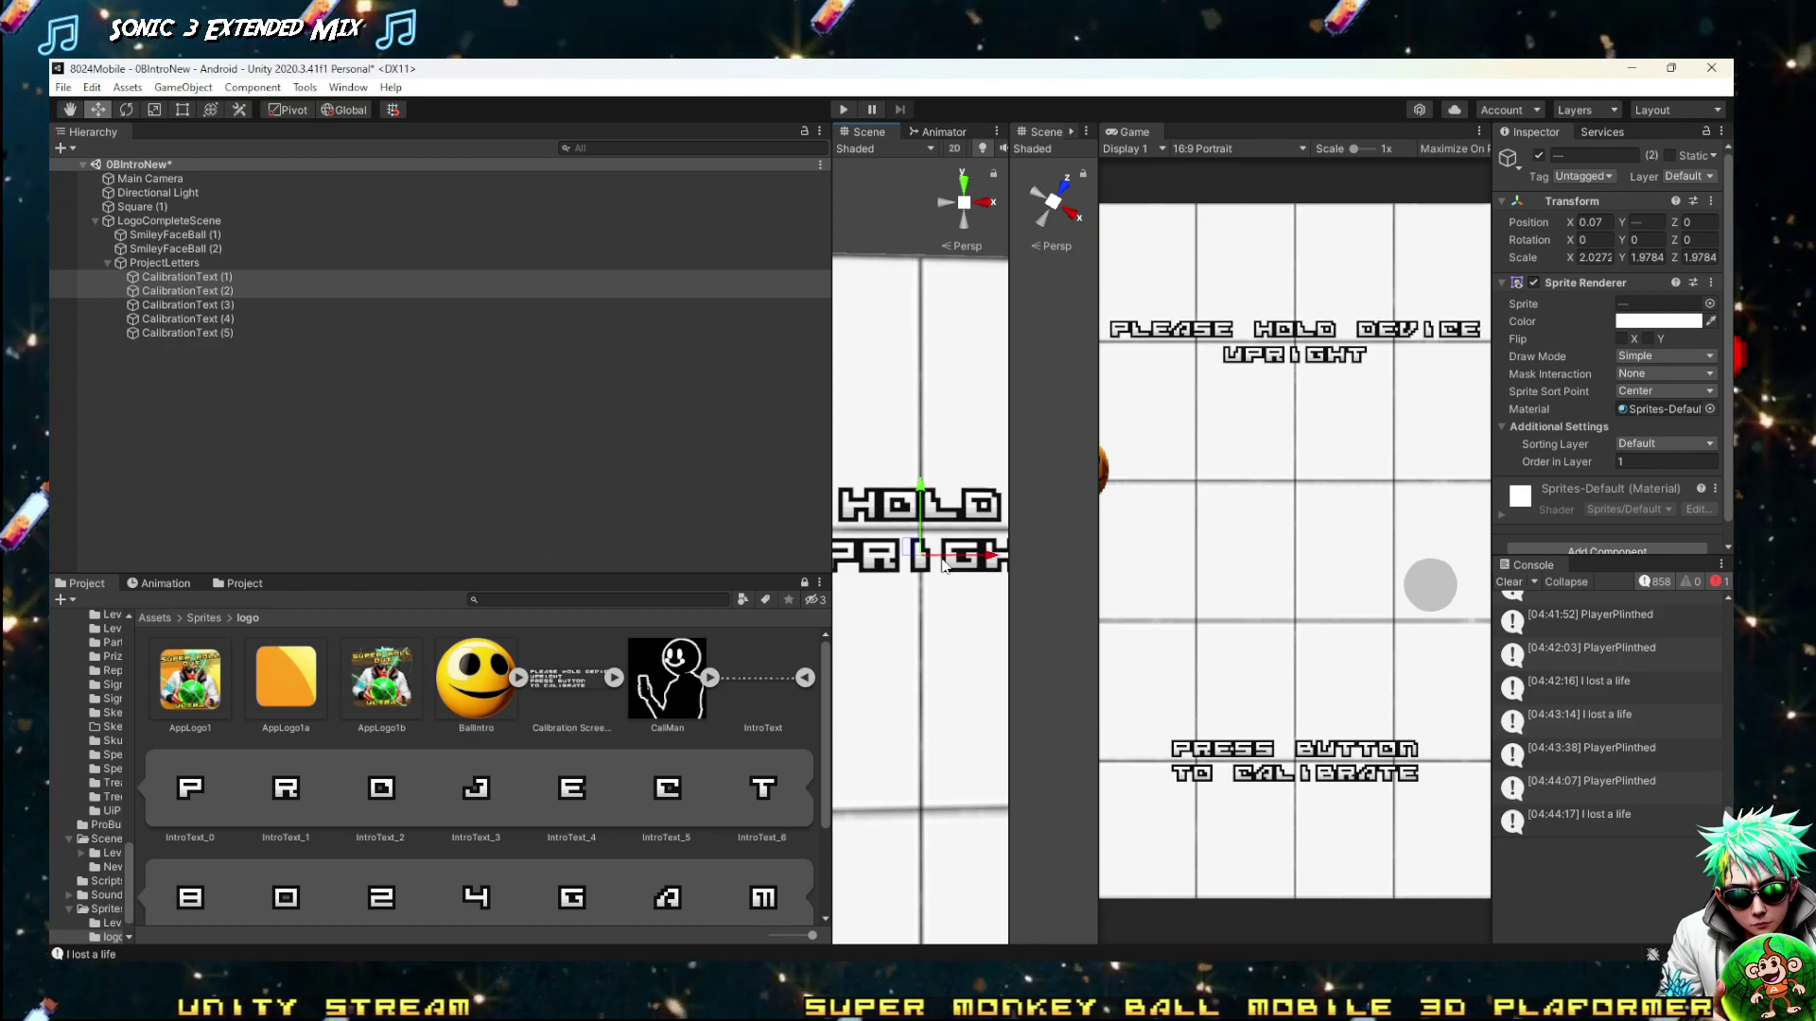
{"action": "scroll", "coordinate": [936, 558], "scroll_direction": "up", "scroll_amount": 8}
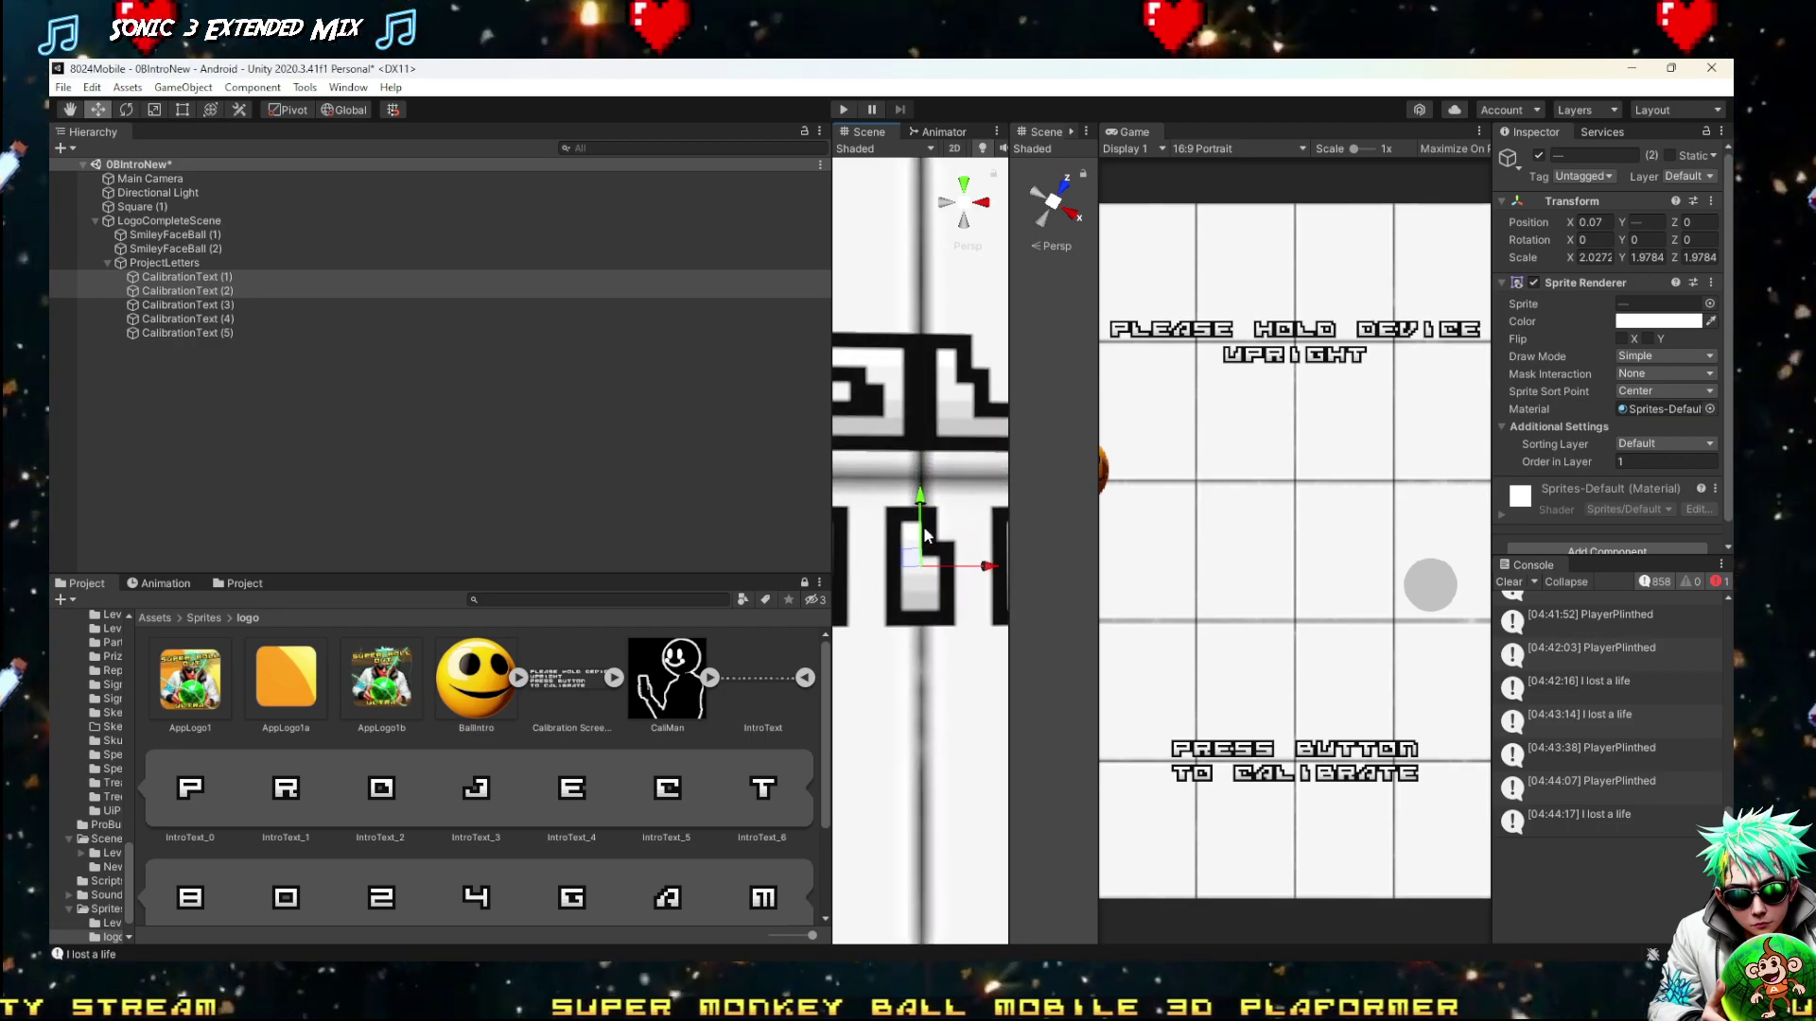
{"action": "scroll", "coordinate": [925, 535], "scroll_direction": "up", "scroll_amount": 4}
{"action": "scroll", "coordinate": [925, 535], "scroll_direction": "down", "scroll_amount": 5}
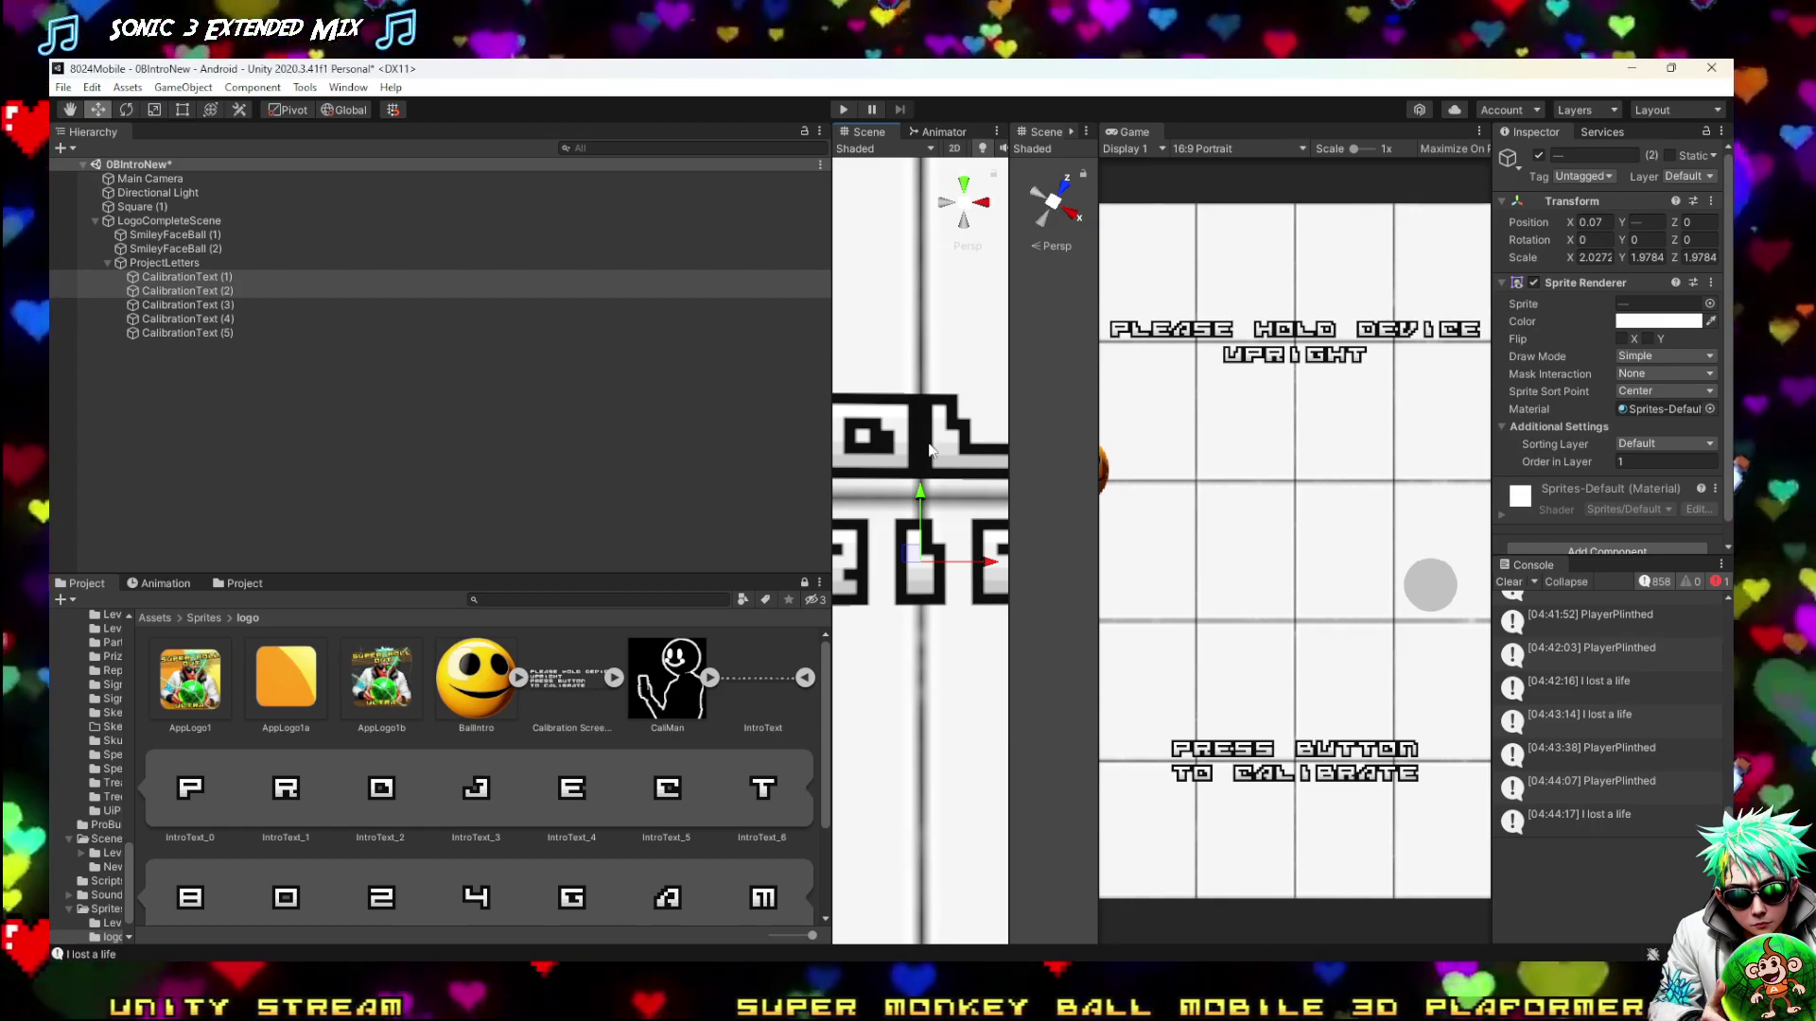
{"action": "scroll", "coordinate": [473, 775], "scroll_direction": "down", "scroll_amount": 3}
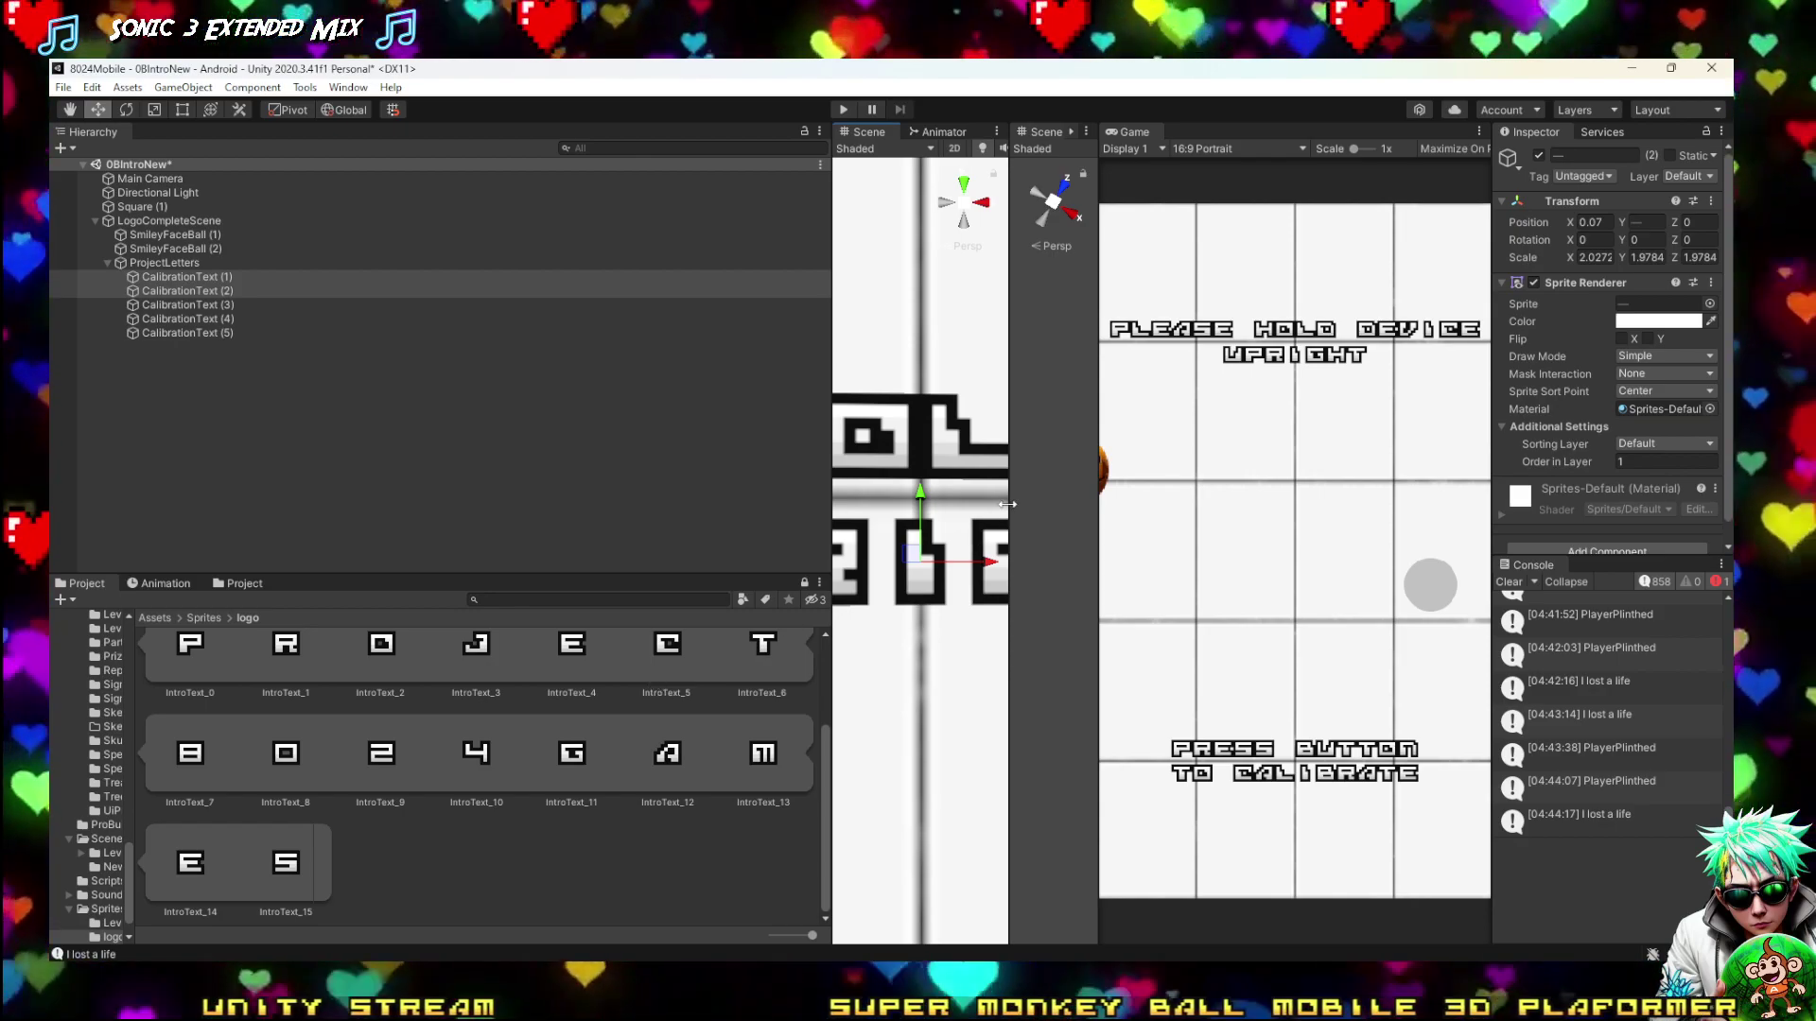
{"action": "left_click_drag", "start_coordinate": [1006, 504], "coordinate": [1225, 504]}
{"action": "scroll", "coordinate": [919, 509], "scroll_direction": "down", "scroll_amount": 6}
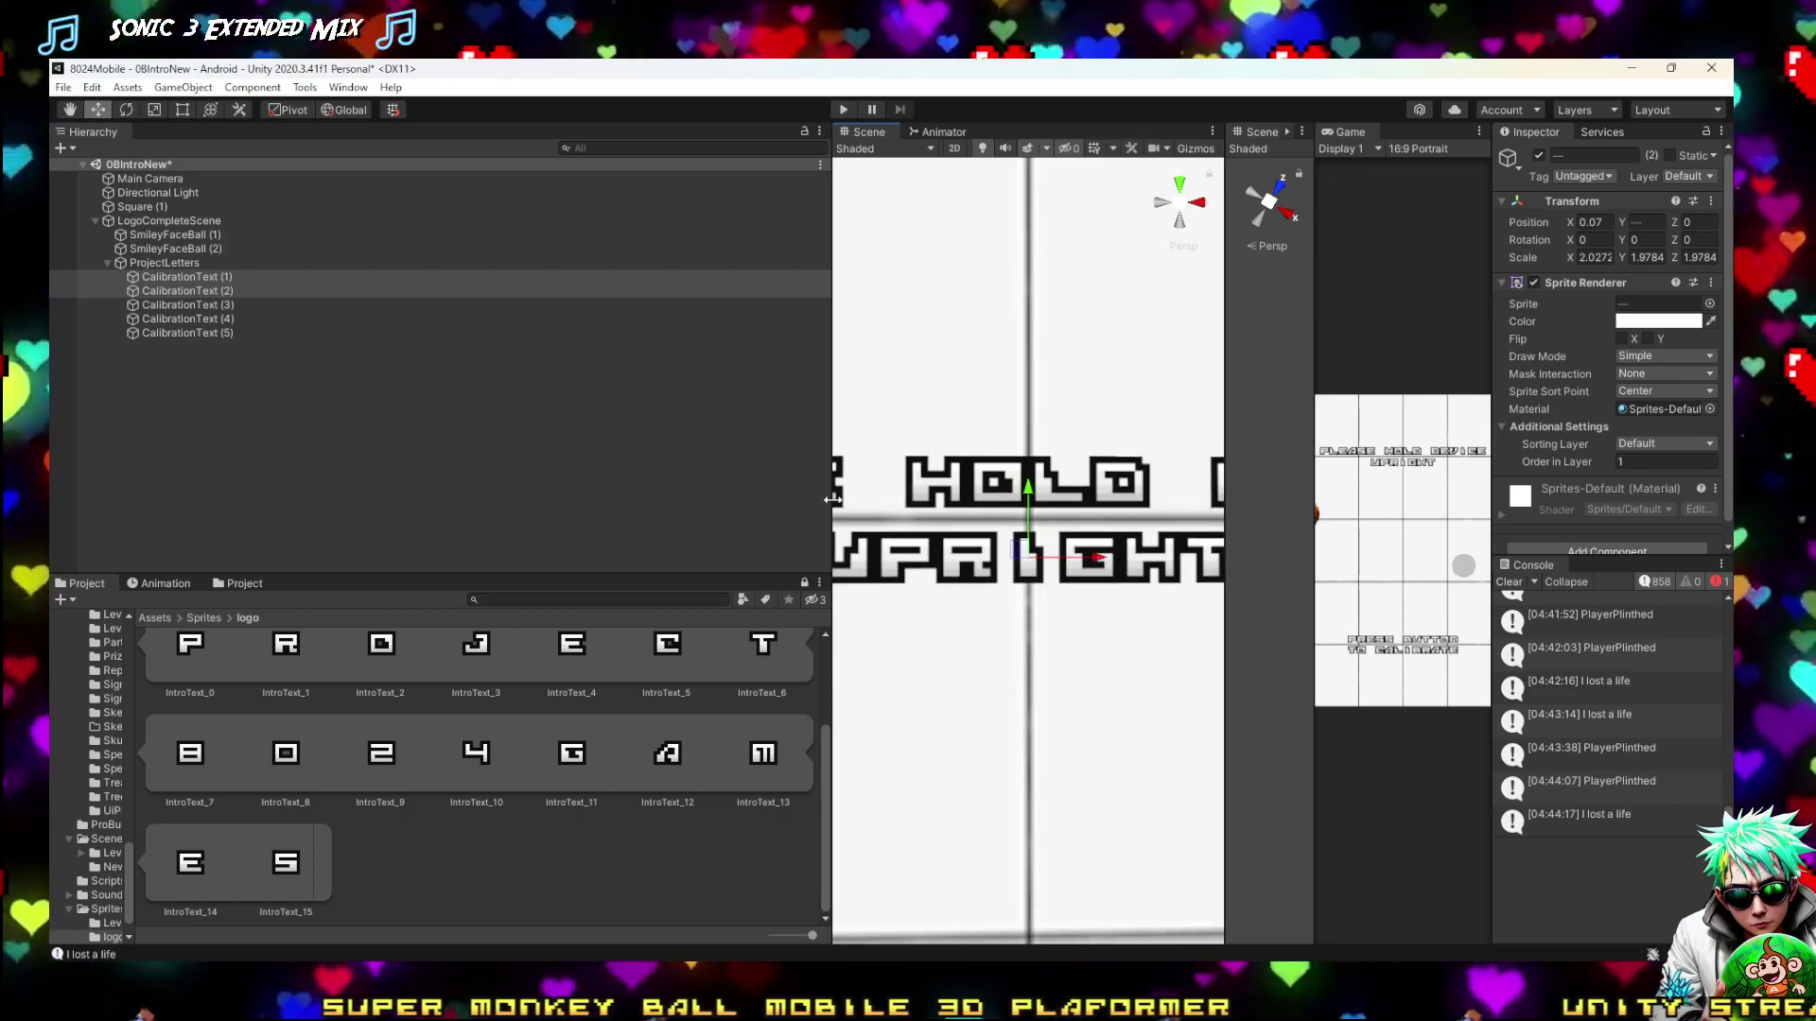
{"action": "left_click_drag", "start_coordinate": [832, 499], "coordinate": [560, 499]}
{"action": "scroll", "coordinate": [346, 775], "scroll_direction": "up", "scroll_amount": 3}
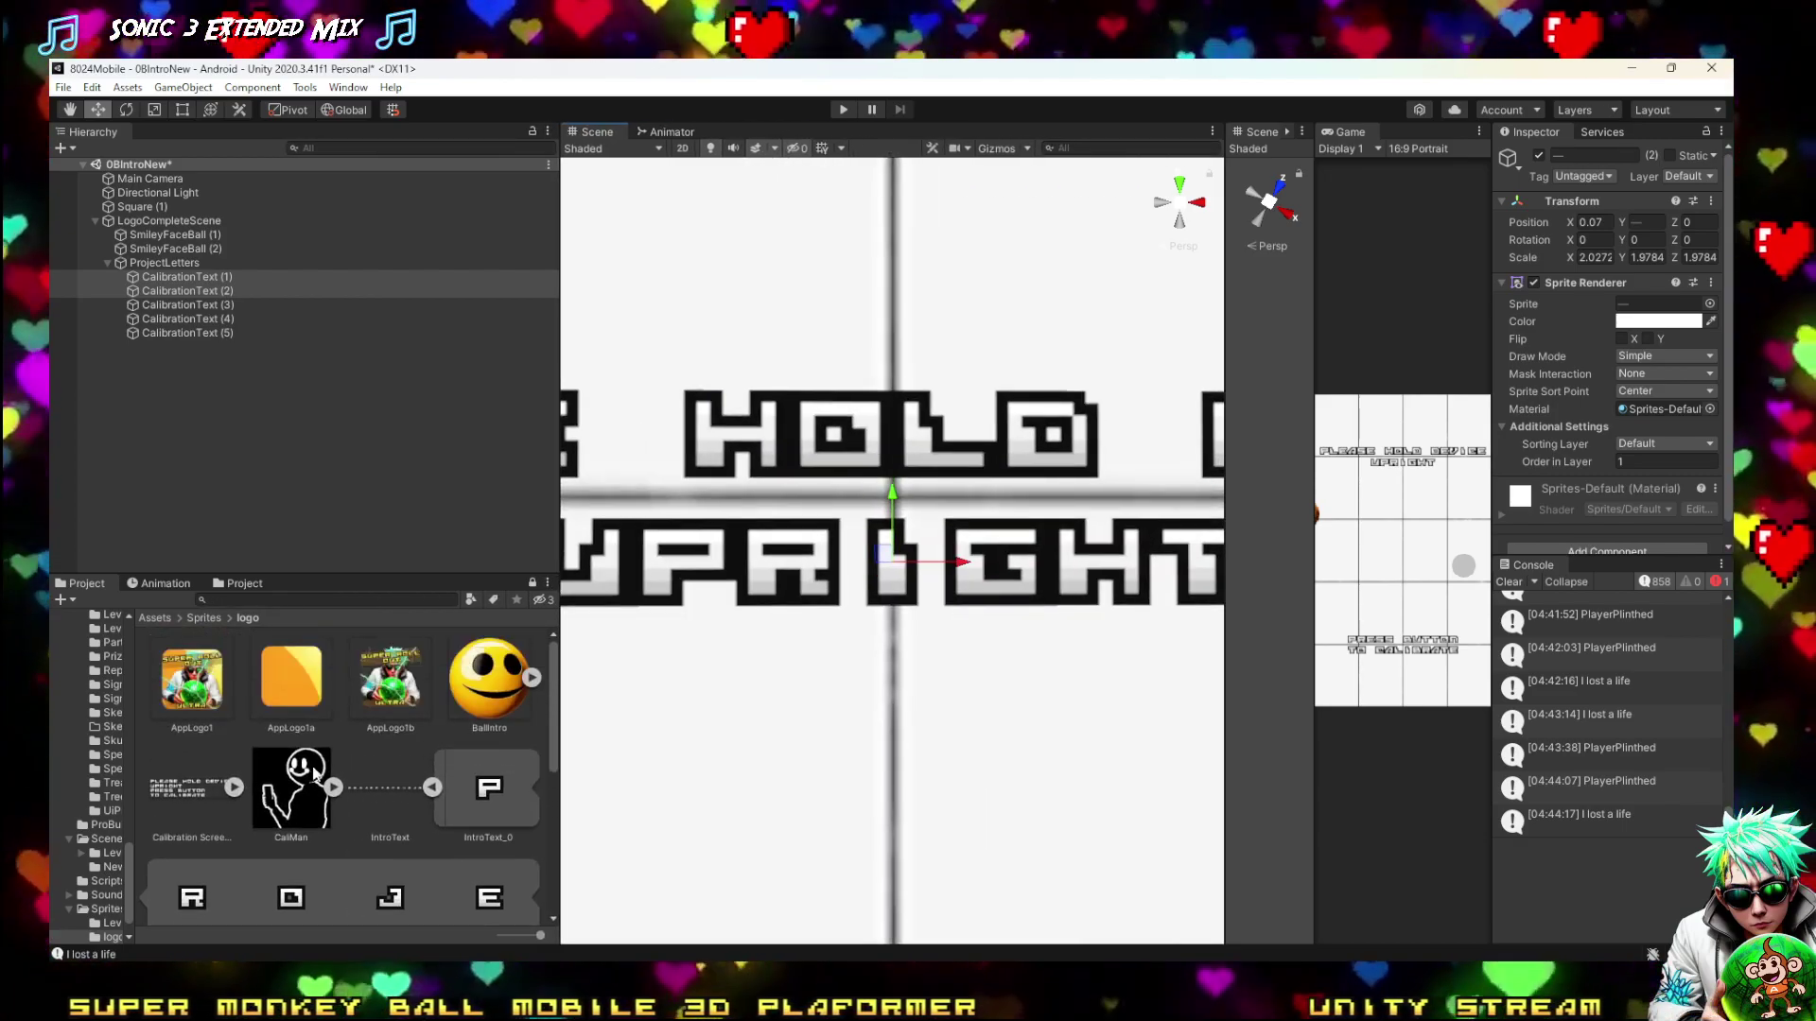
Move CalibrationText (5) to mid-screen and assign the CaliMan sprite to it
{"action": "left_click", "coordinate": [319, 771]}
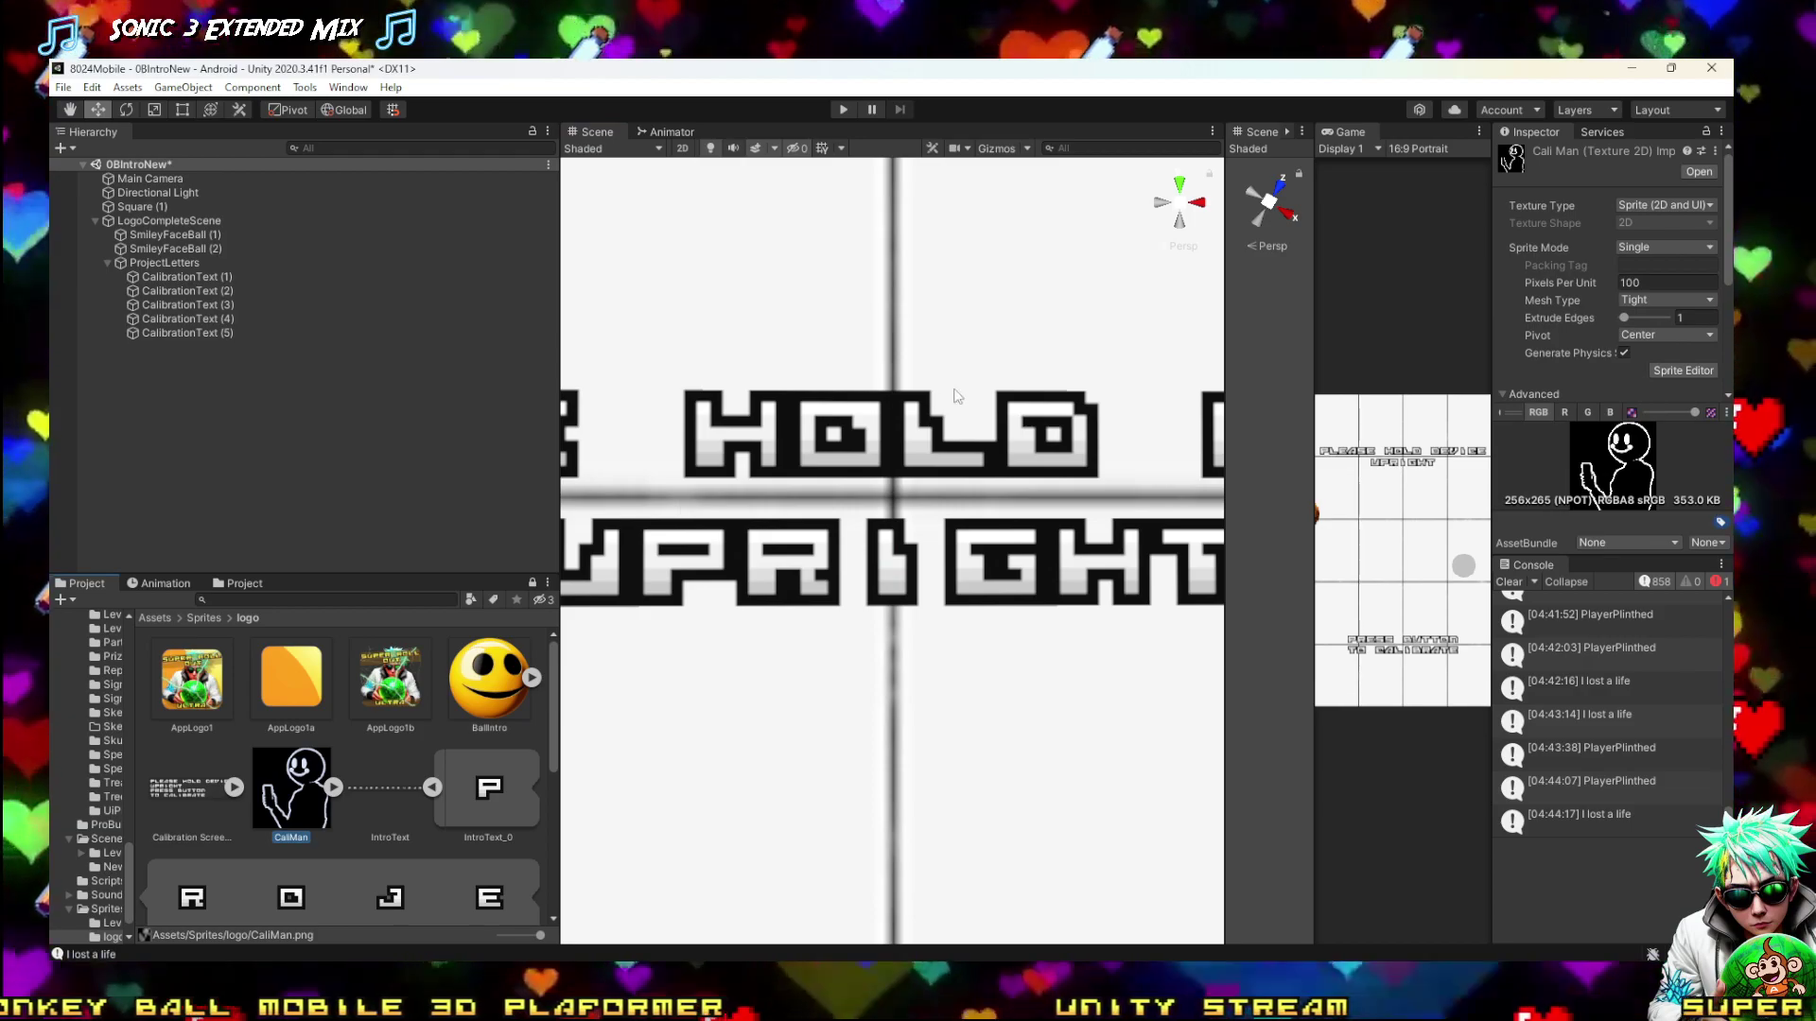
{"action": "scroll", "coordinate": [932, 397], "scroll_direction": "down", "scroll_amount": 8}
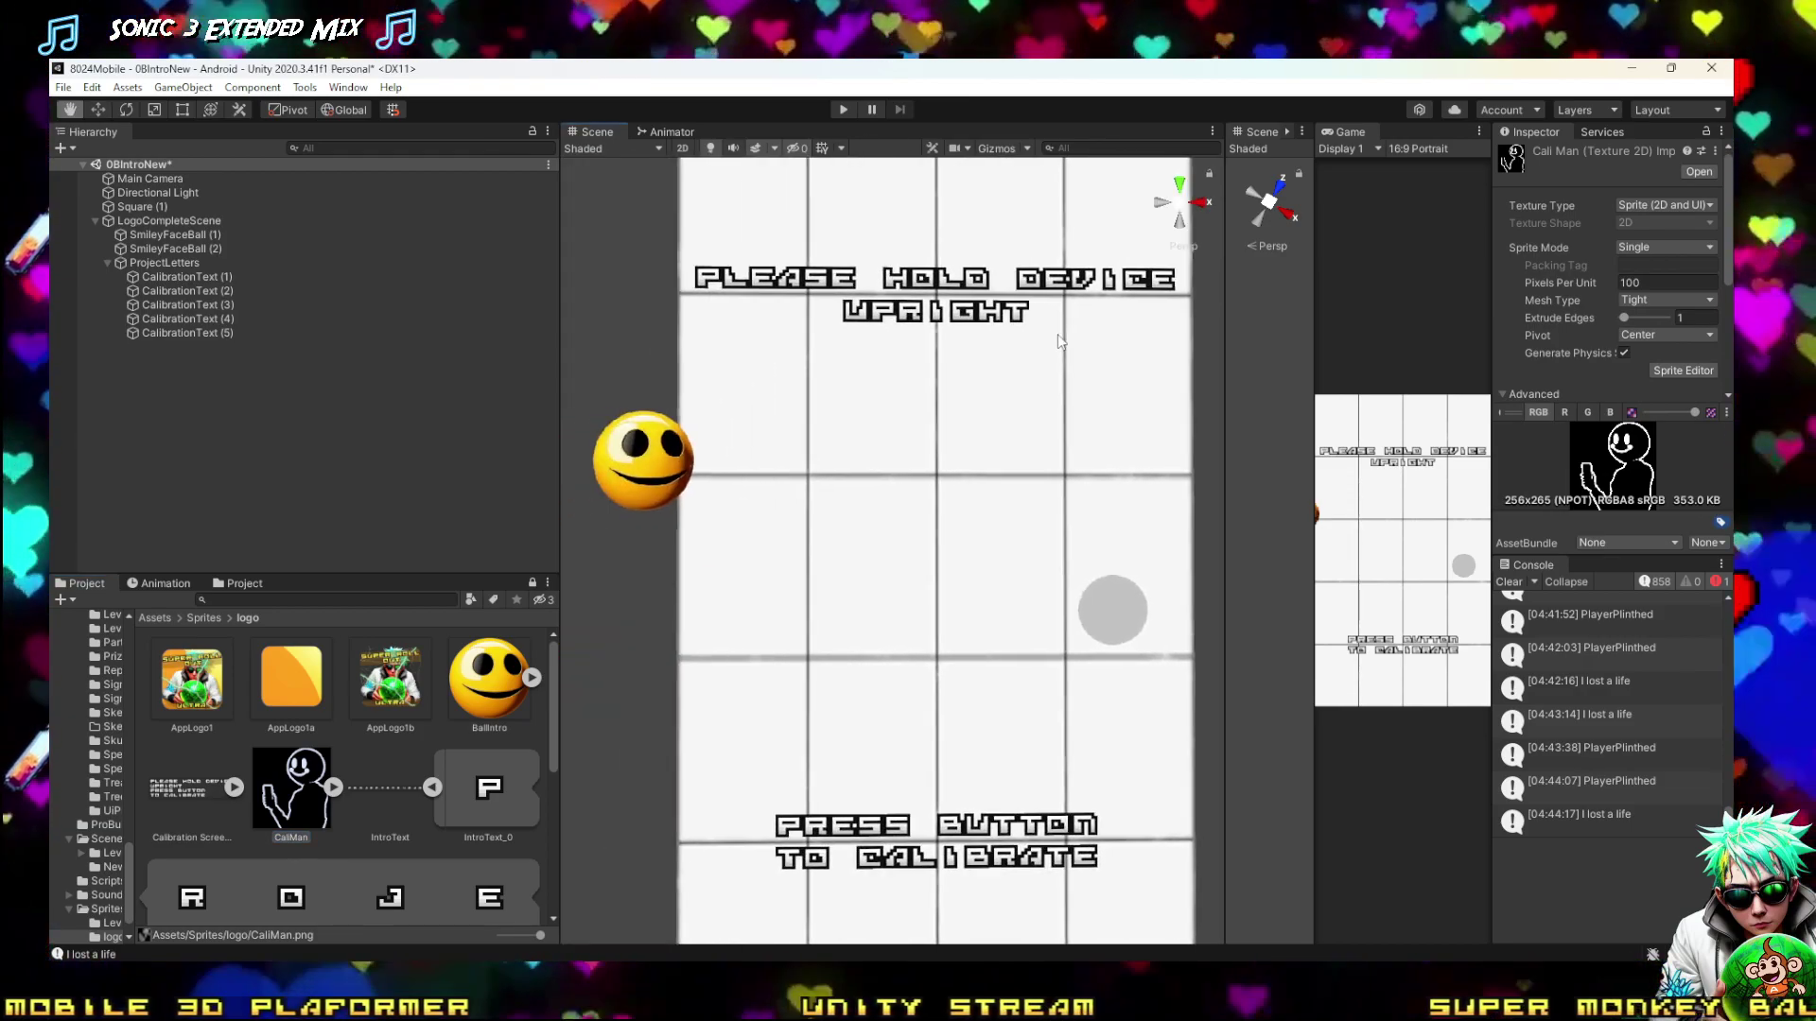
{"action": "middle_click_drag", "start_coordinate": [1059, 340], "coordinate": [998, 346]}
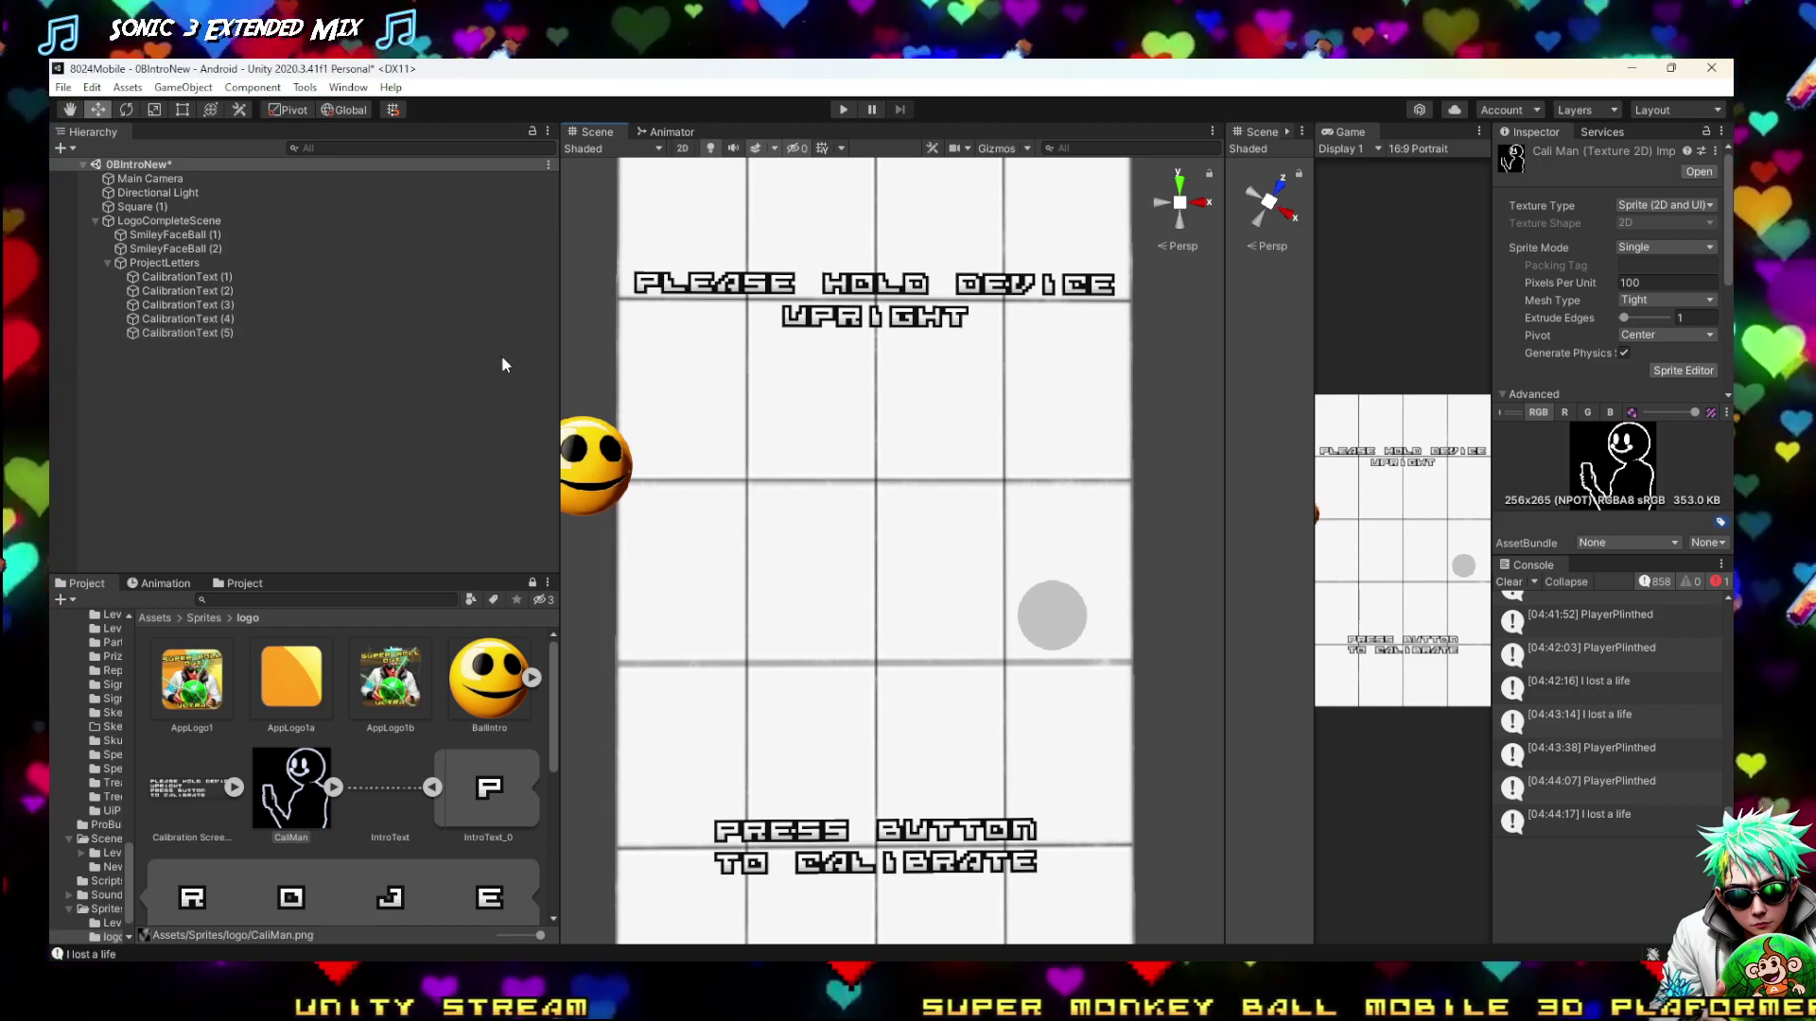
{"action": "left_click", "coordinate": [190, 334]}
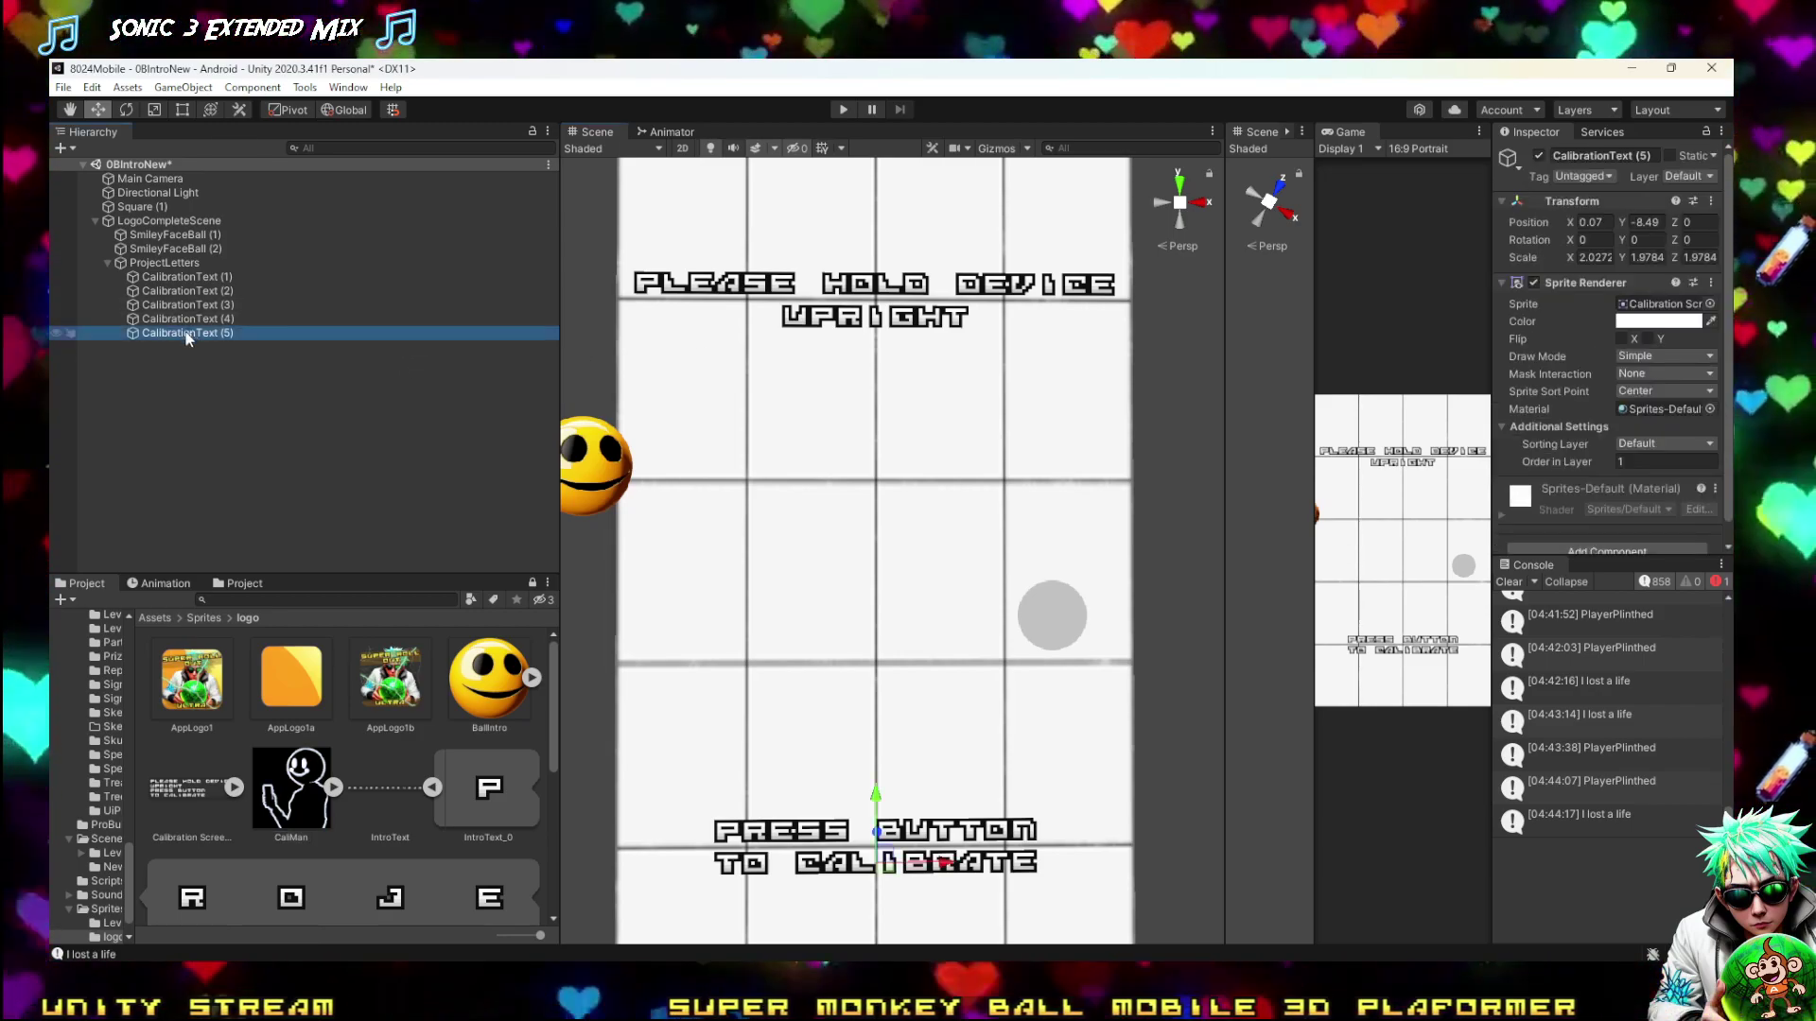
{"action": "scroll", "coordinate": [862, 723], "scroll_direction": "down", "scroll_amount": 2}
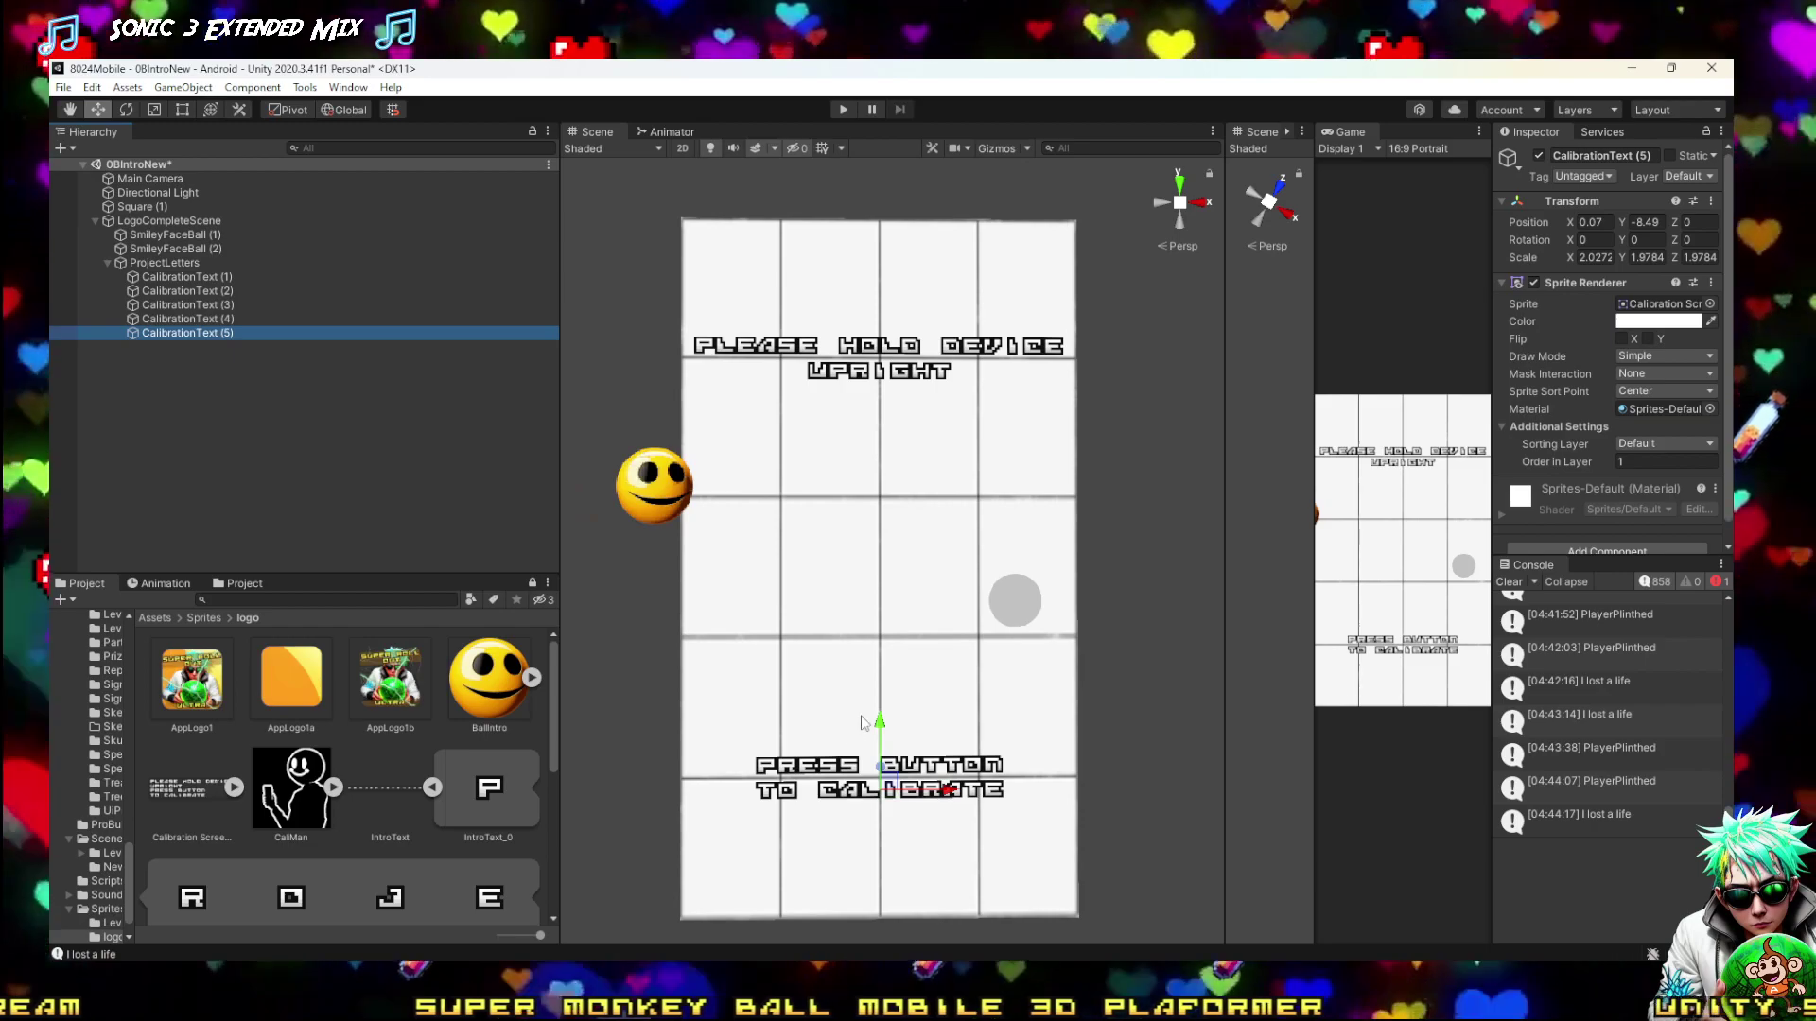
{"action": "left_click_drag", "start_coordinate": [862, 724], "coordinate": [862, 503]}
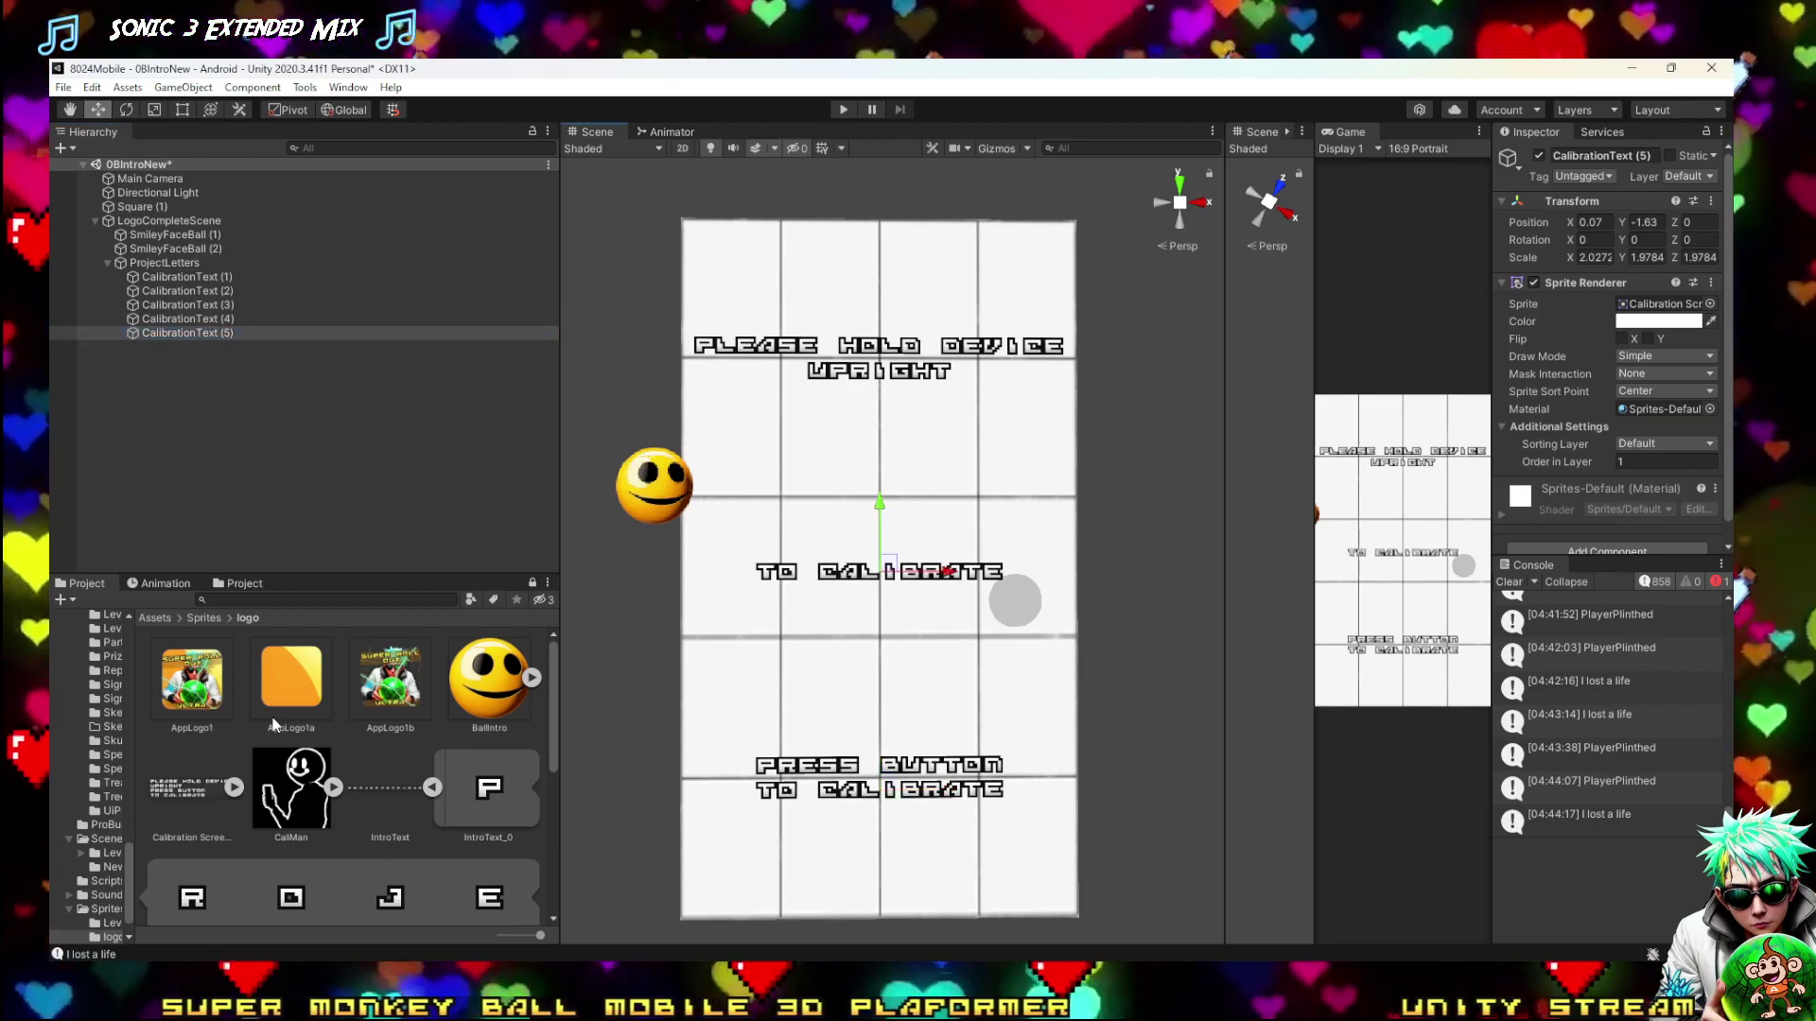
{"action": "left_click_drag", "start_coordinate": [293, 799], "coordinate": [1664, 303]}
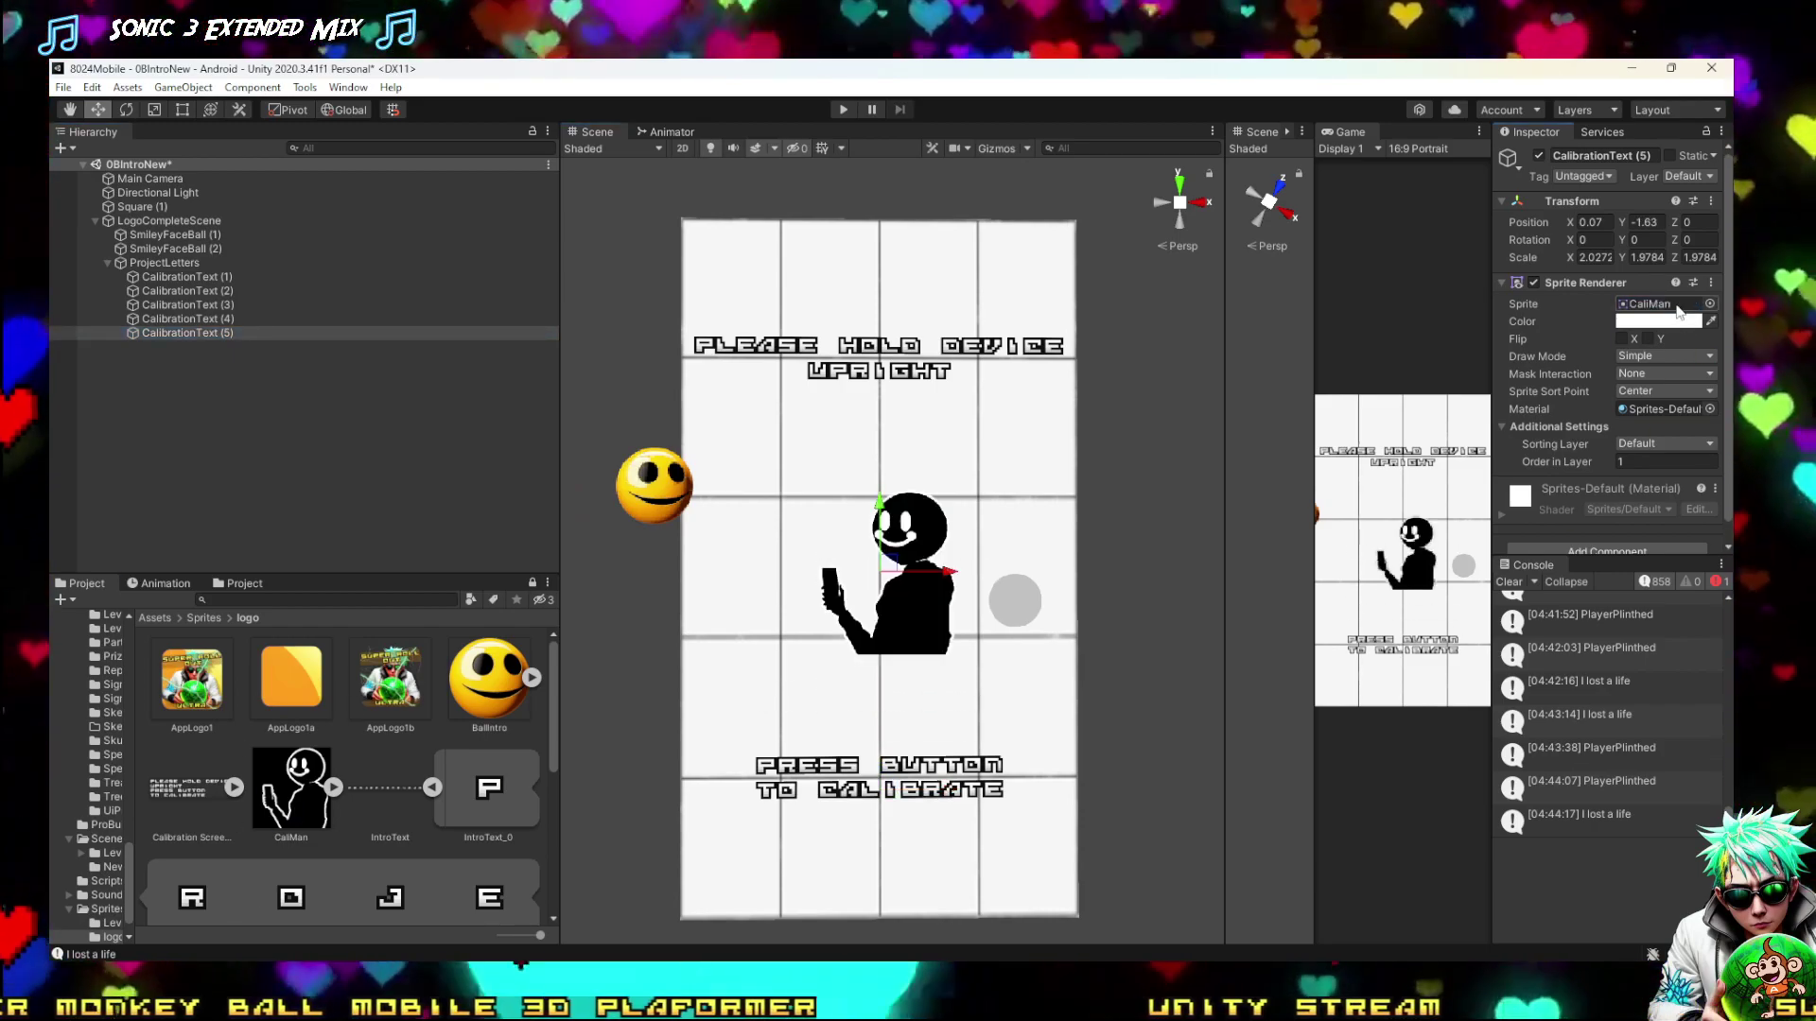
Review the CaliMan texture's import settings, then select the CaliMan figure in the scene
{"action": "left_click", "coordinate": [300, 793]}
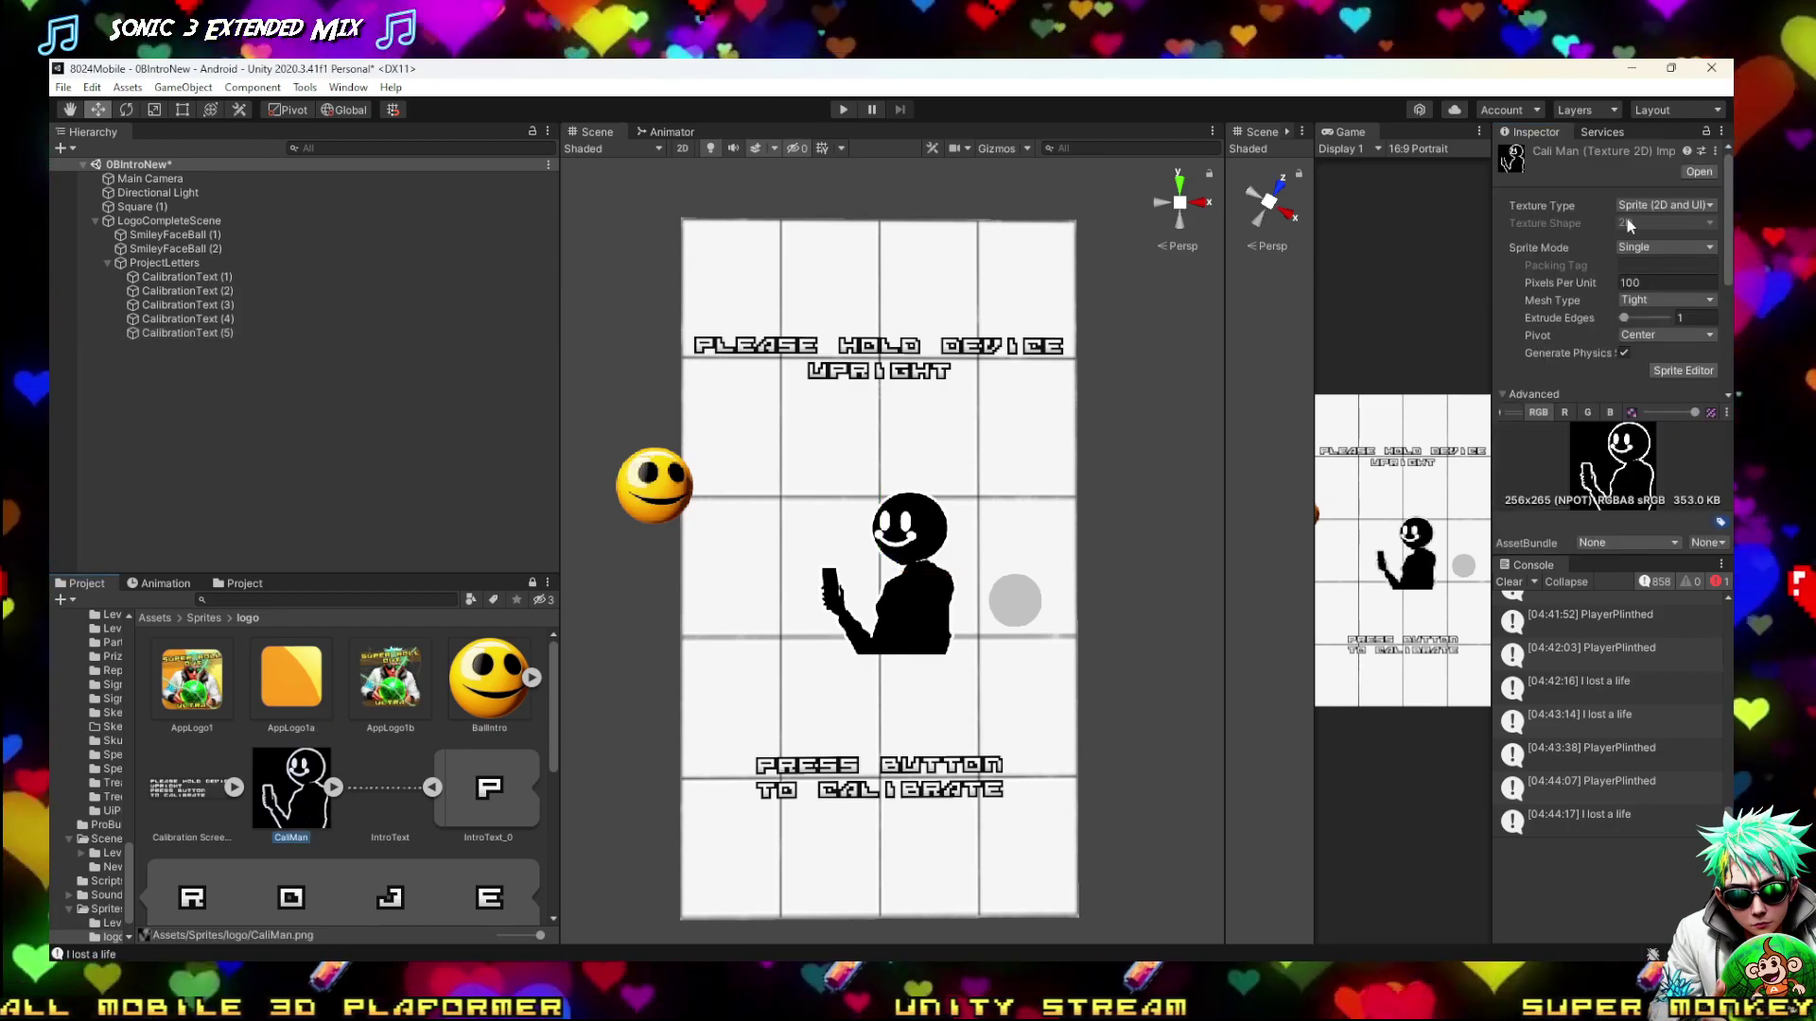
{"action": "scroll", "coordinate": [1627, 305], "scroll_direction": "down", "scroll_amount": 4}
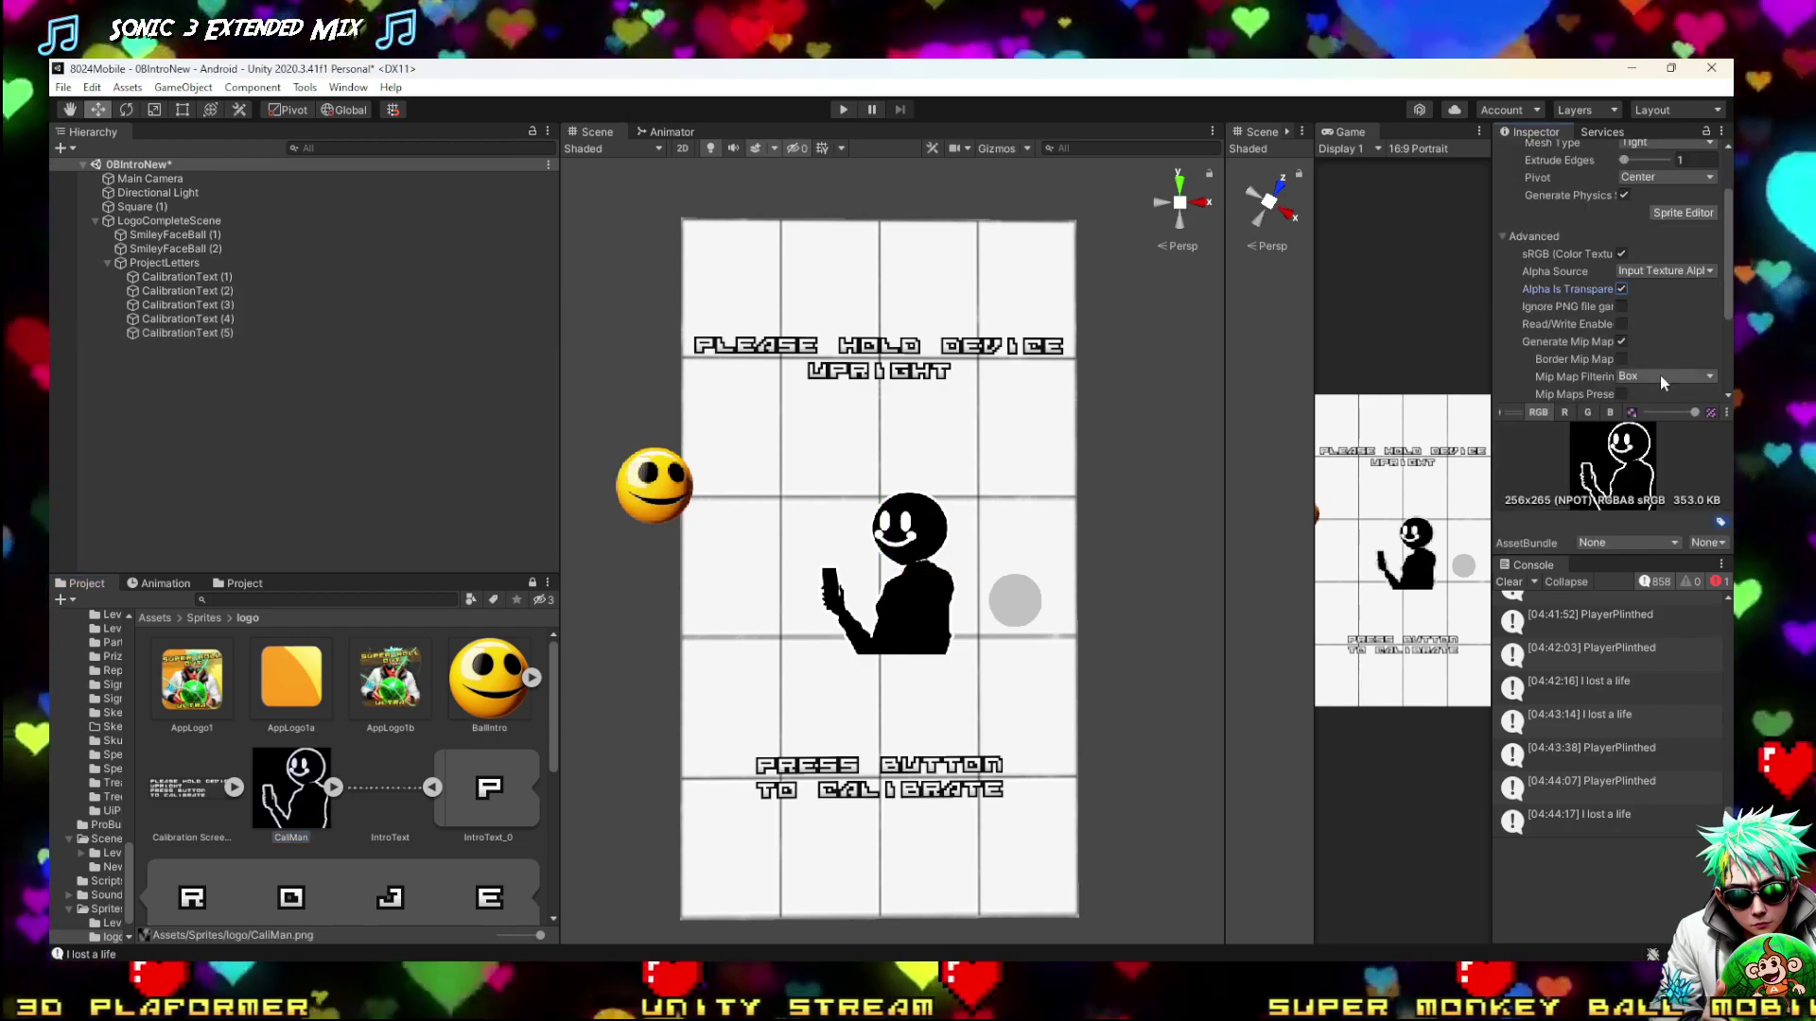
{"action": "scroll", "coordinate": [1660, 376], "scroll_direction": "down", "scroll_amount": 7}
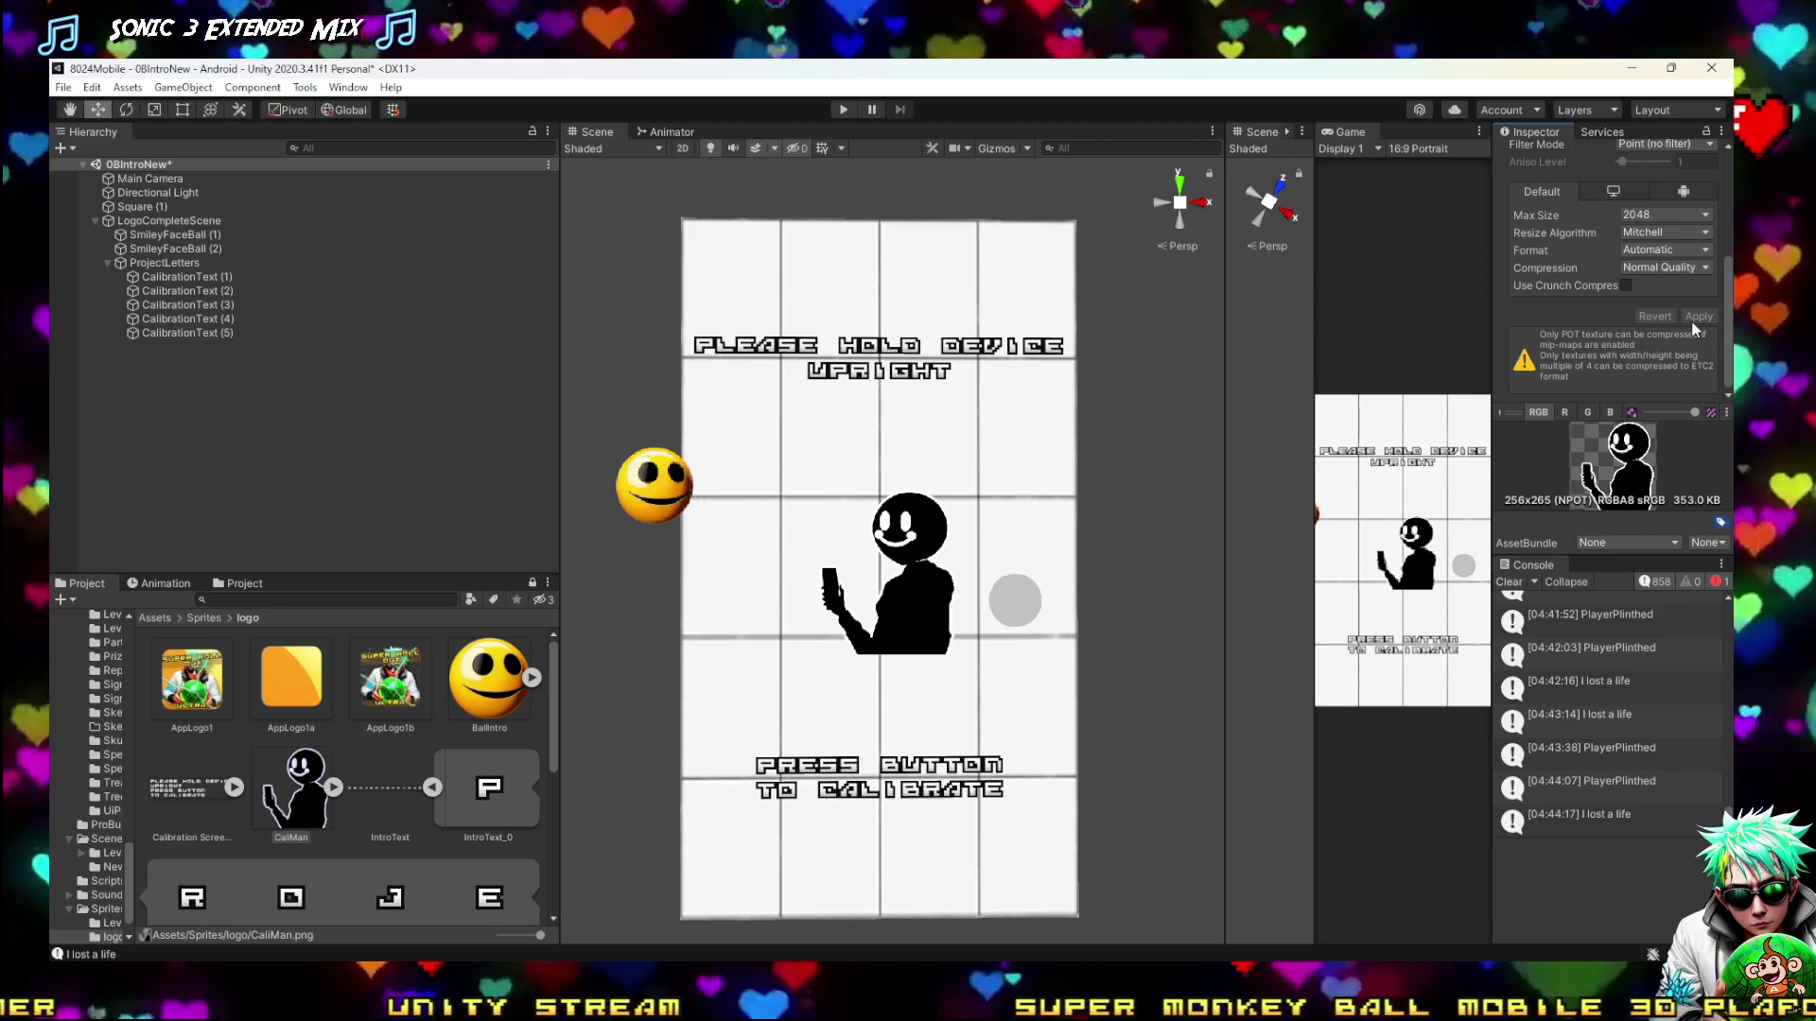
{"action": "scroll", "coordinate": [1666, 321], "scroll_direction": "up", "scroll_amount": 10}
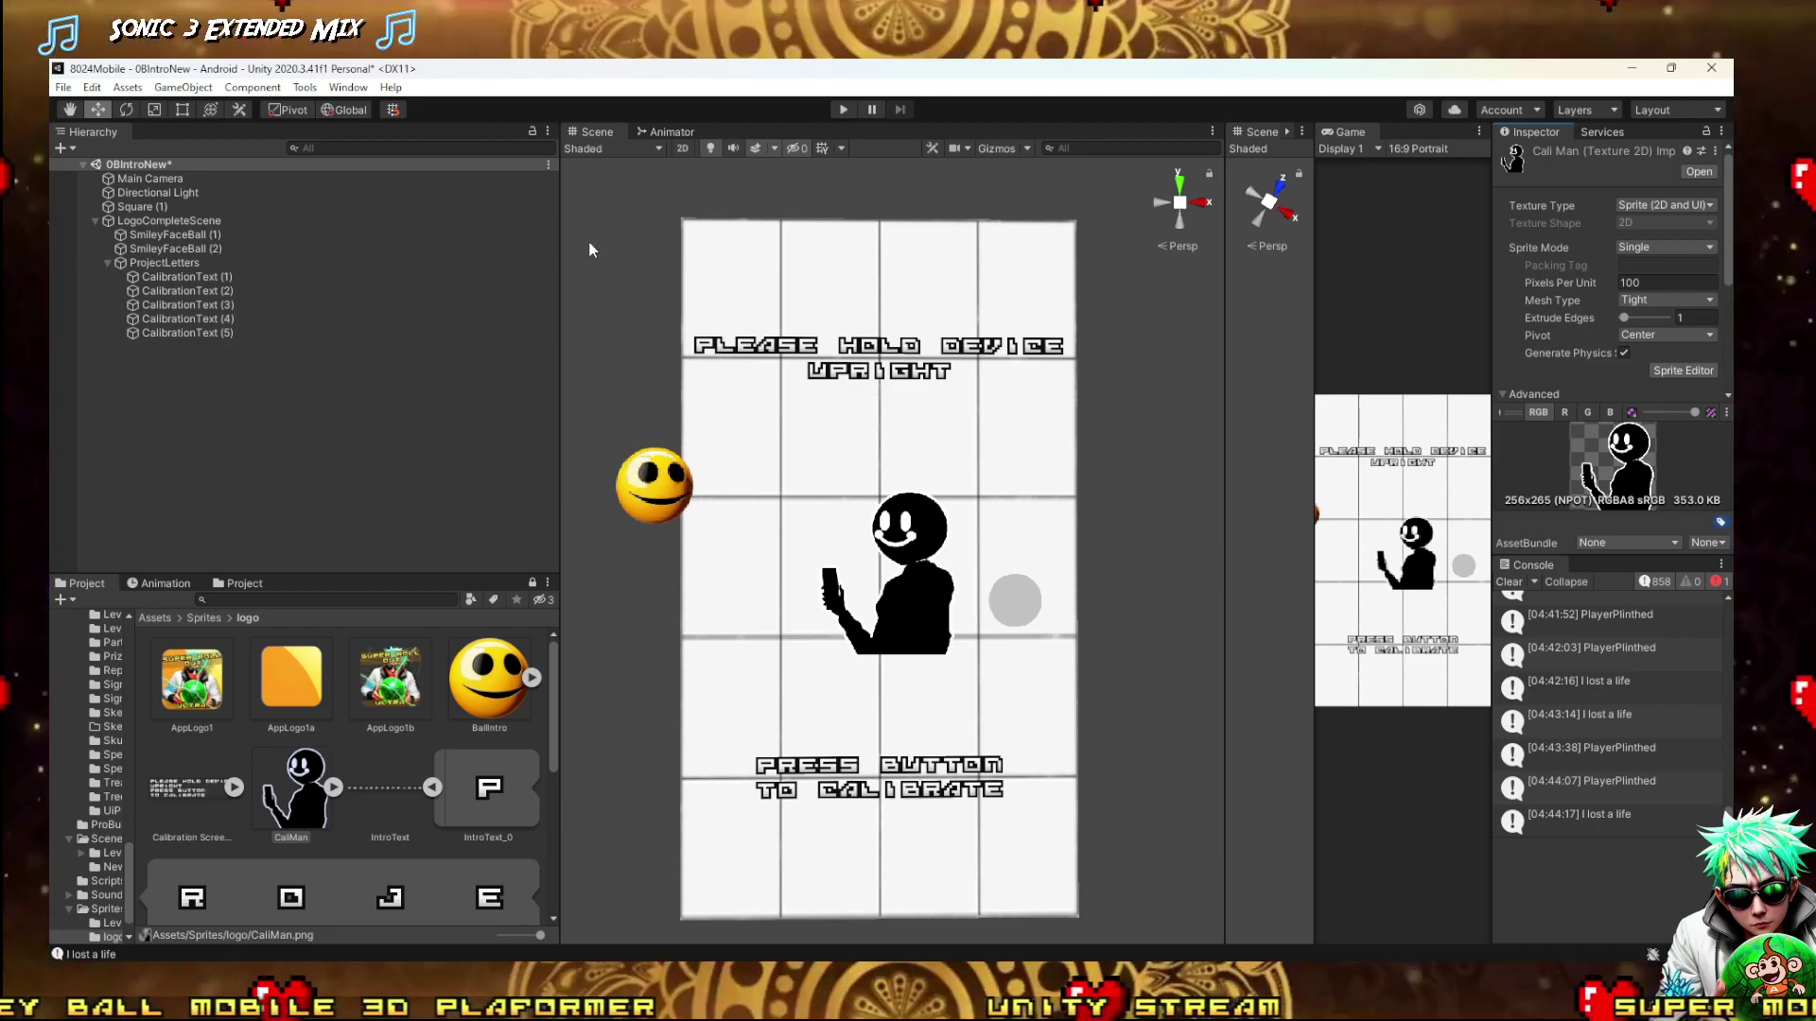
{"action": "left_click", "coordinate": [924, 632]}
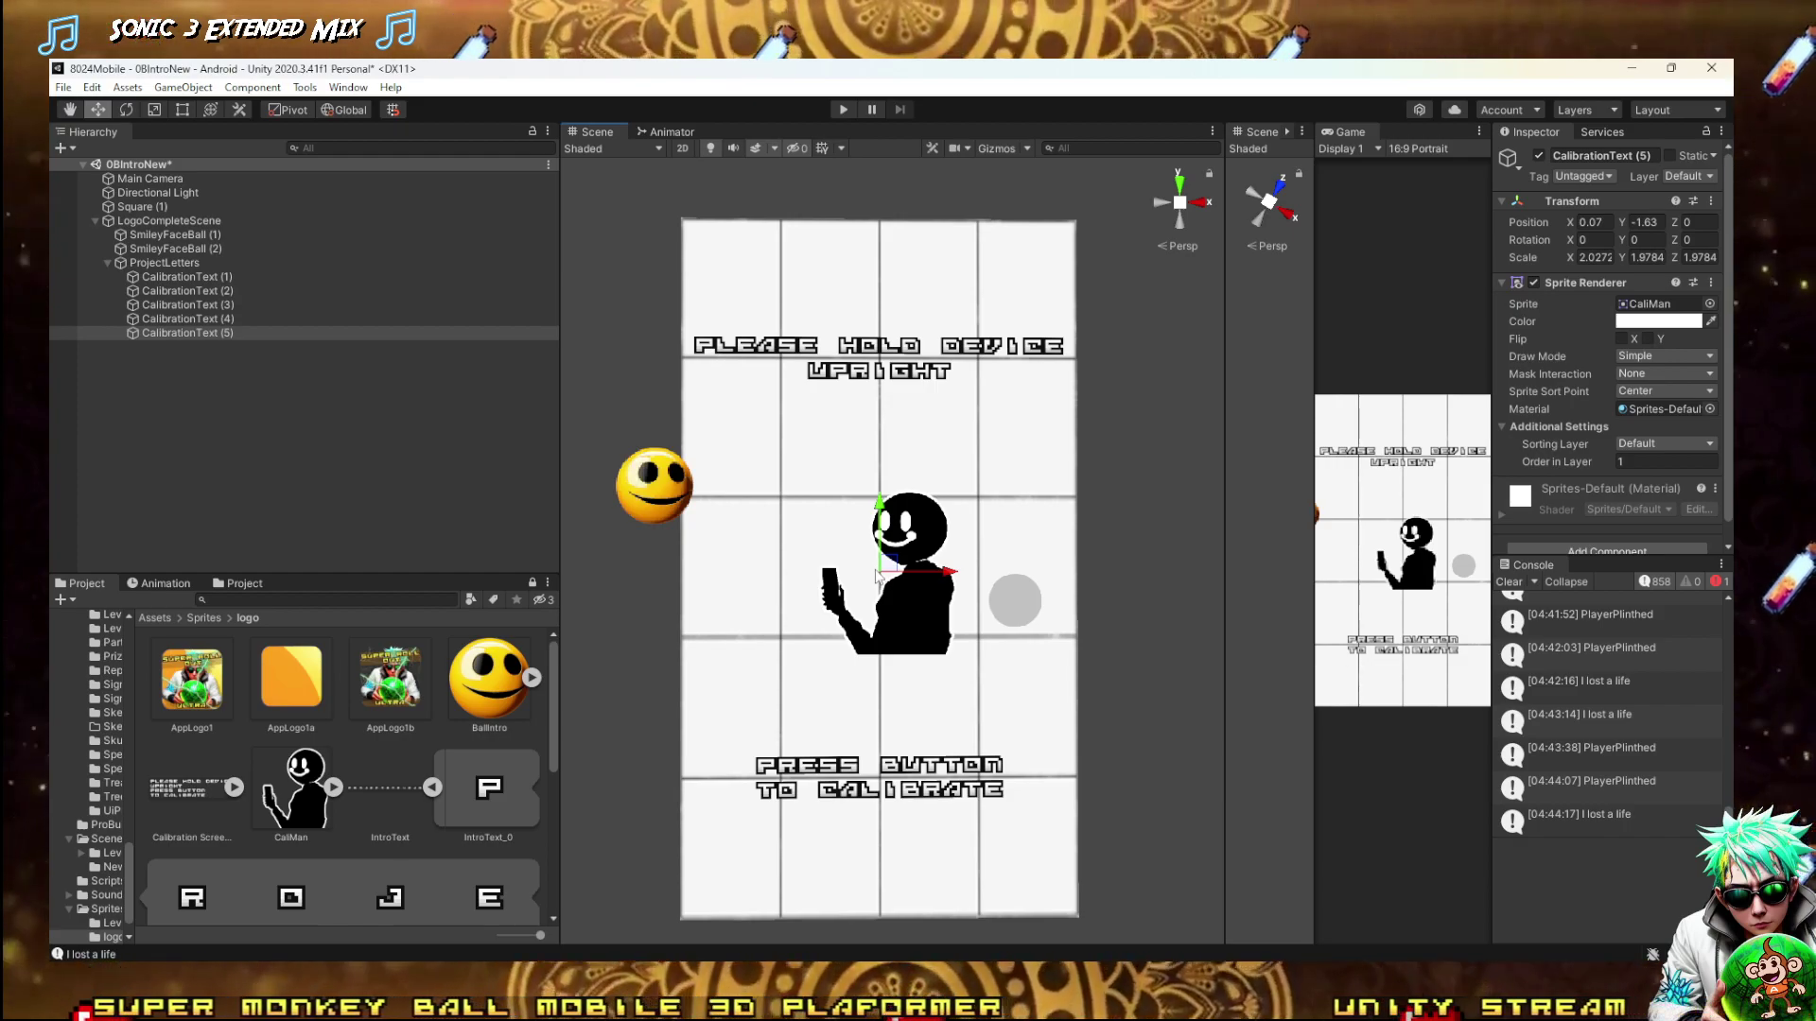
Scale the CaliMan figure up to about 3.74 × 3.65 and nudge it slightly left
{"action": "key", "text": "e"}
{"action": "key", "text": "r"}
{"action": "left_click_drag", "start_coordinate": [880, 572], "coordinate": [935, 516]}
{"action": "left_click", "coordinate": [932, 517]}
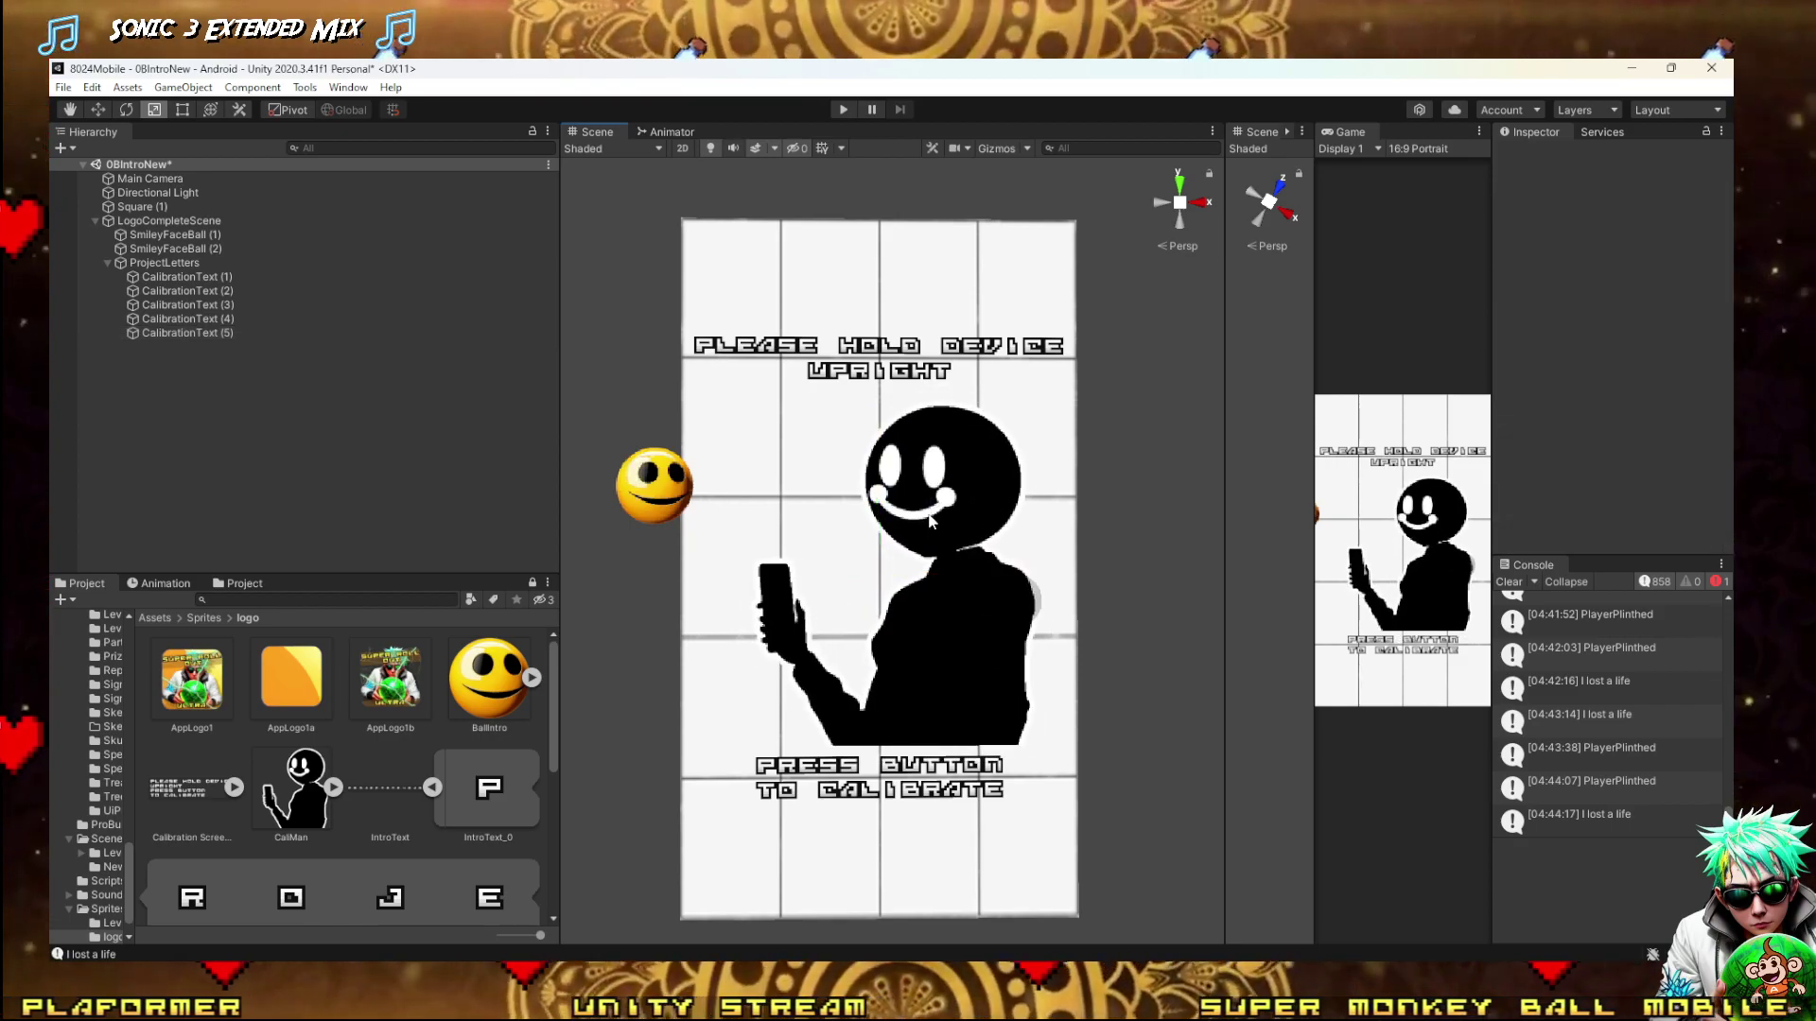
{"action": "left_click", "coordinate": [948, 625]}
{"action": "left_click_drag", "start_coordinate": [878, 574], "coordinate": [910, 574]}
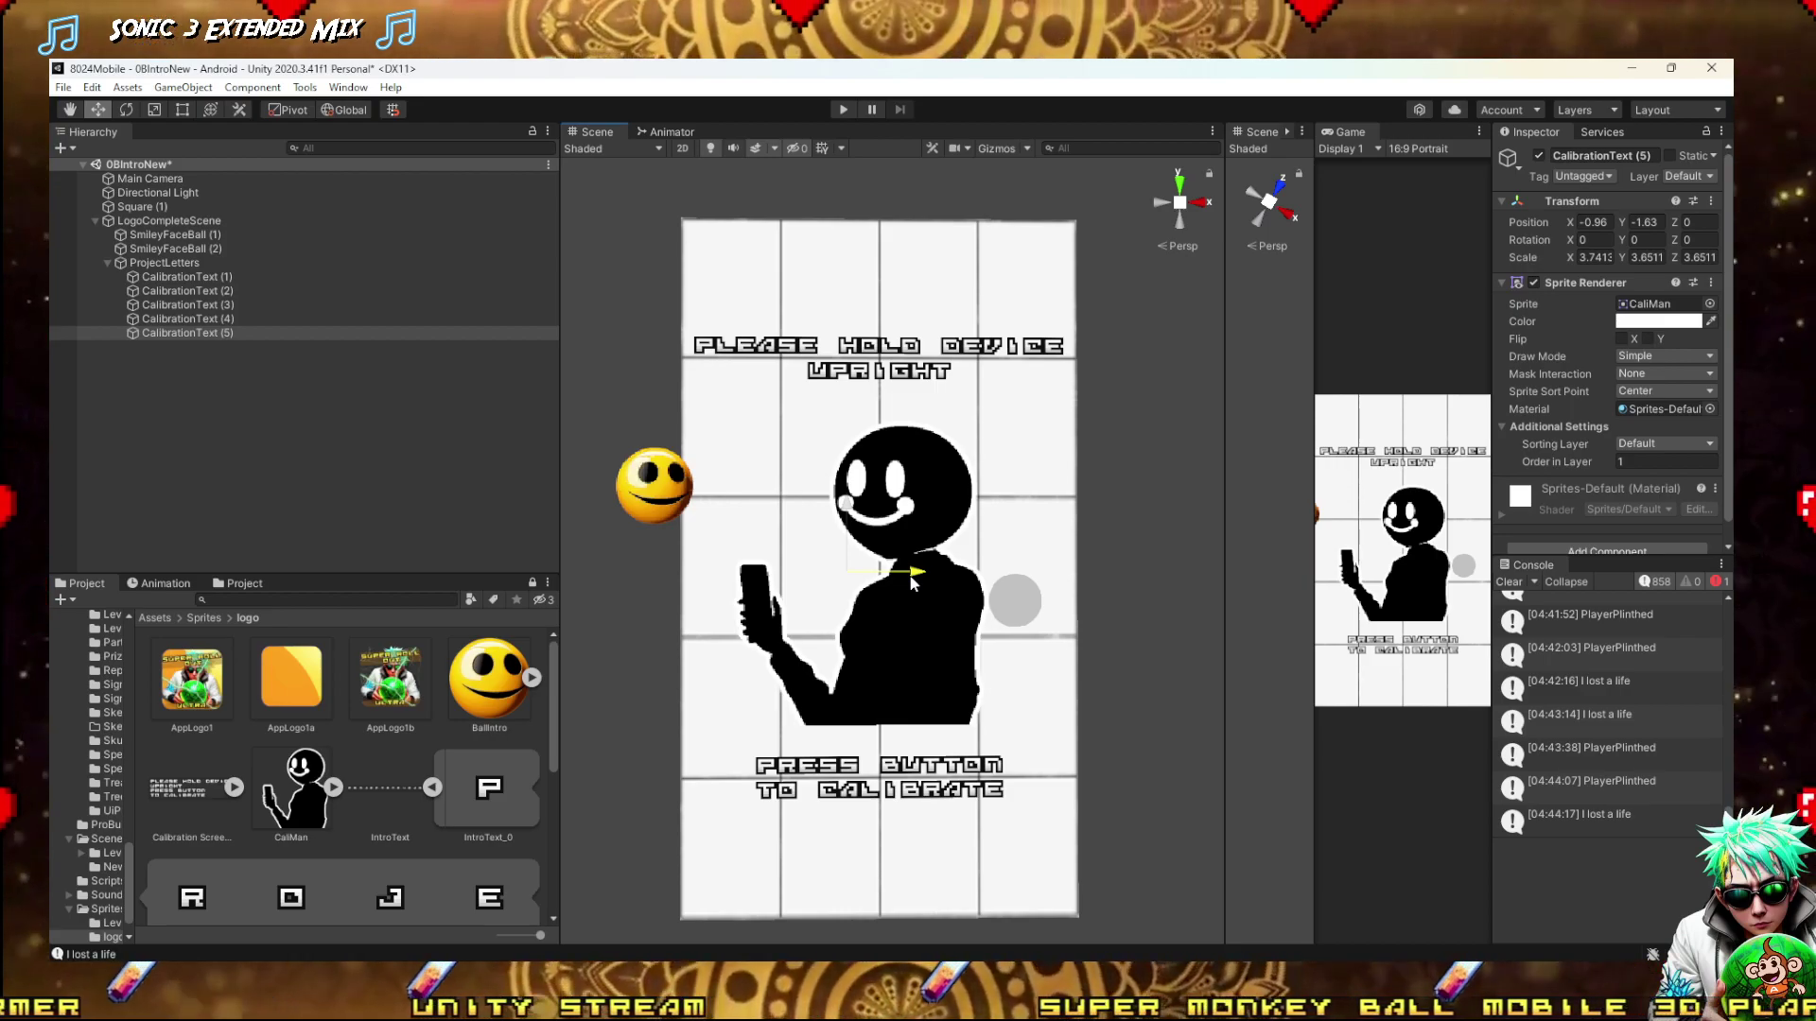
{"action": "left_click_drag", "start_coordinate": [910, 577], "coordinate": [902, 589]}
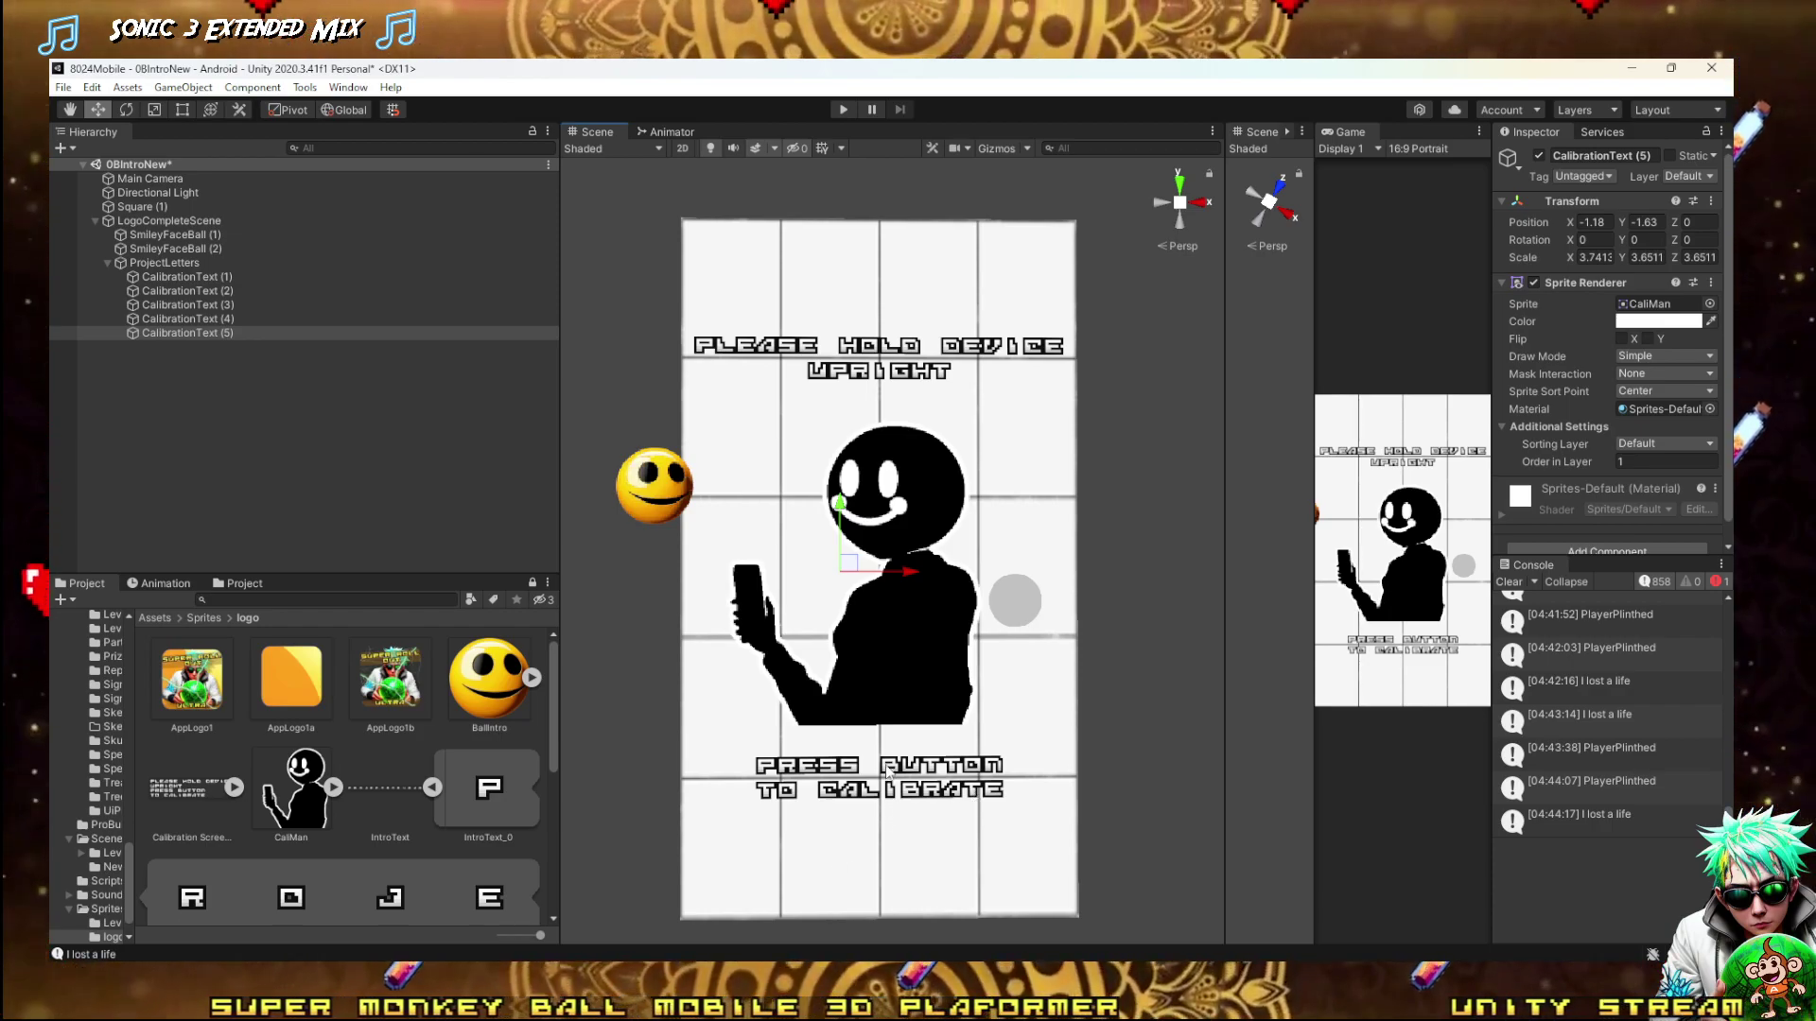
Check CalibrationText (1)–(3) and their sprite without changes, then expand the Calibration Screen Text sprite's slices
{"action": "left_click", "coordinate": [165, 276]}
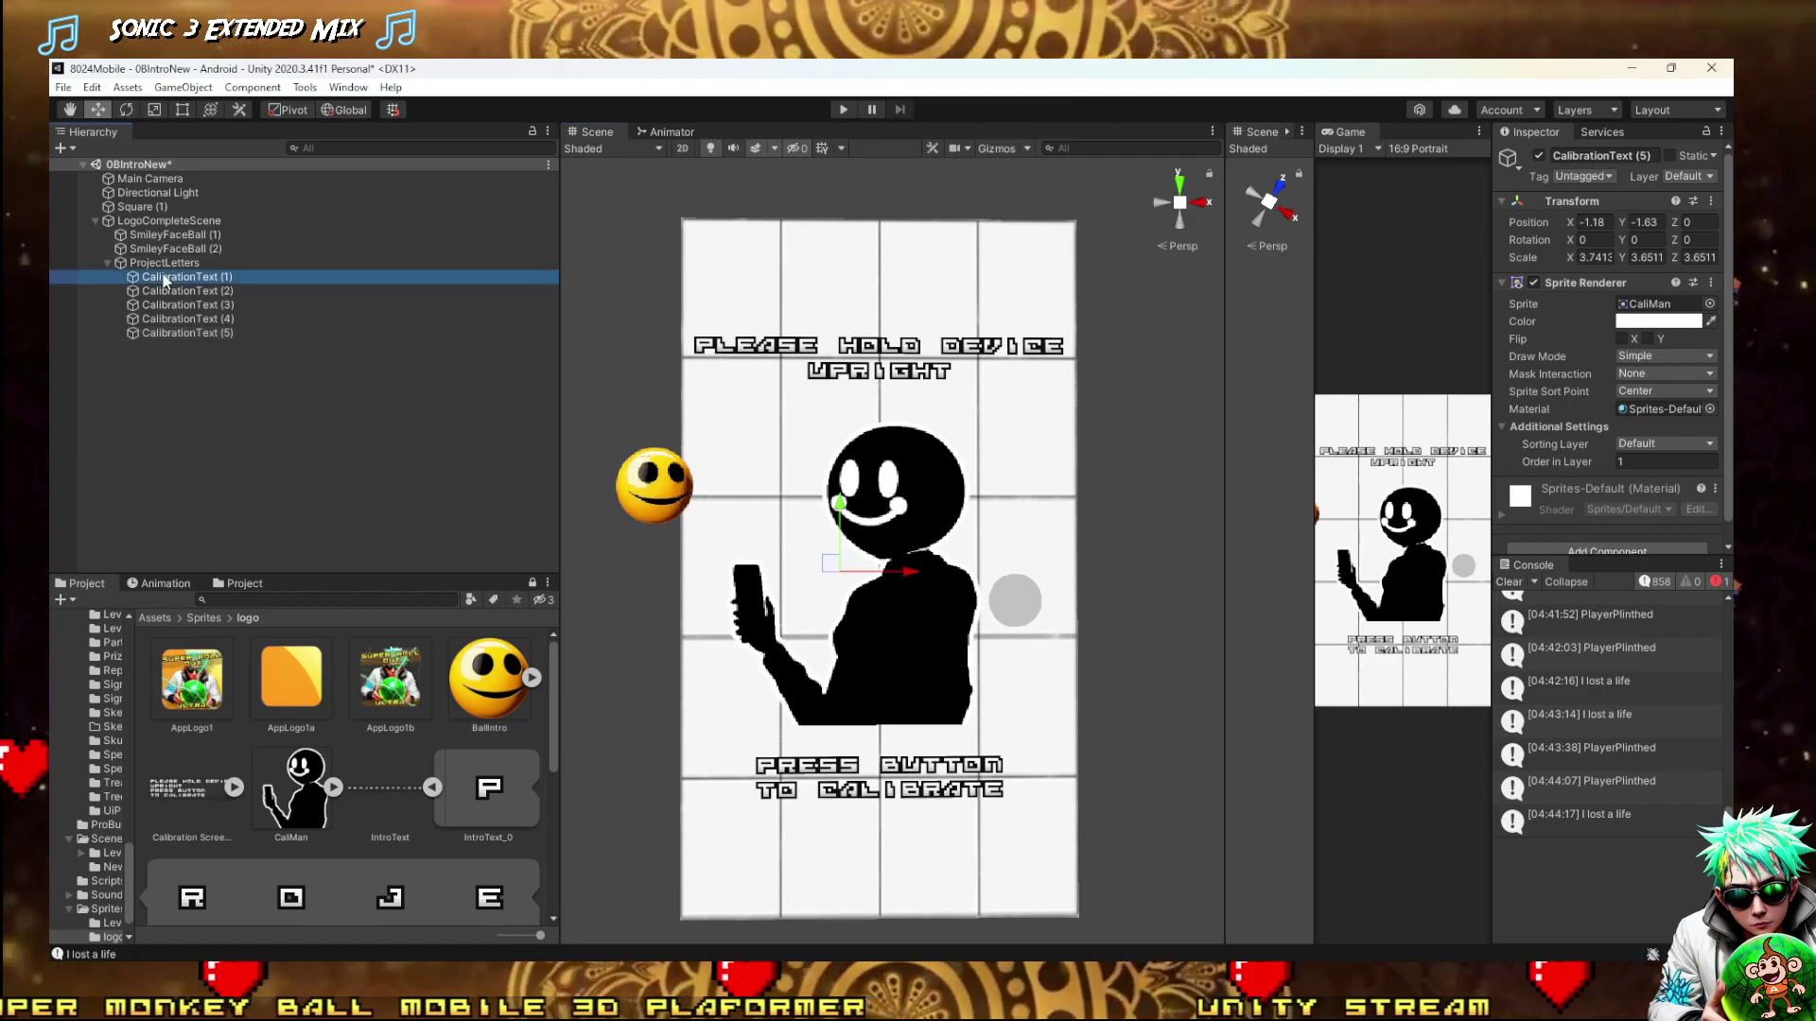
{"action": "left_click", "coordinate": [818, 770]}
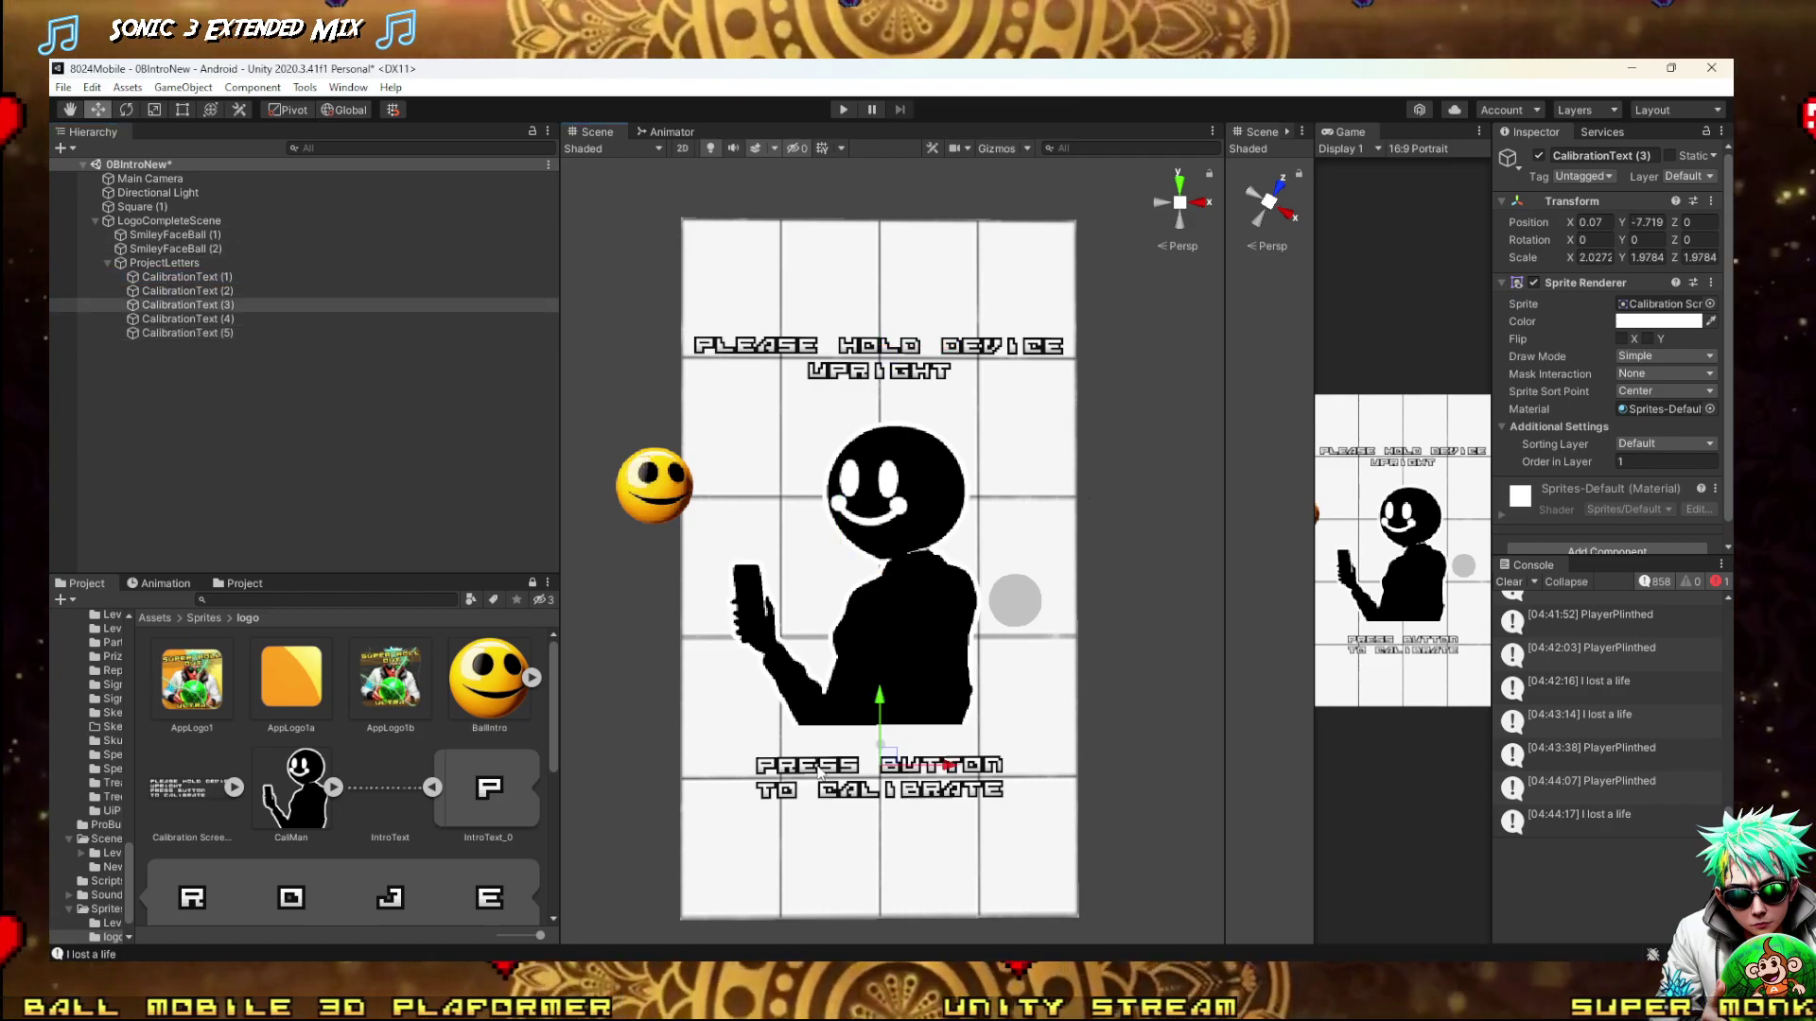
{"action": "left_click", "coordinate": [217, 304]}
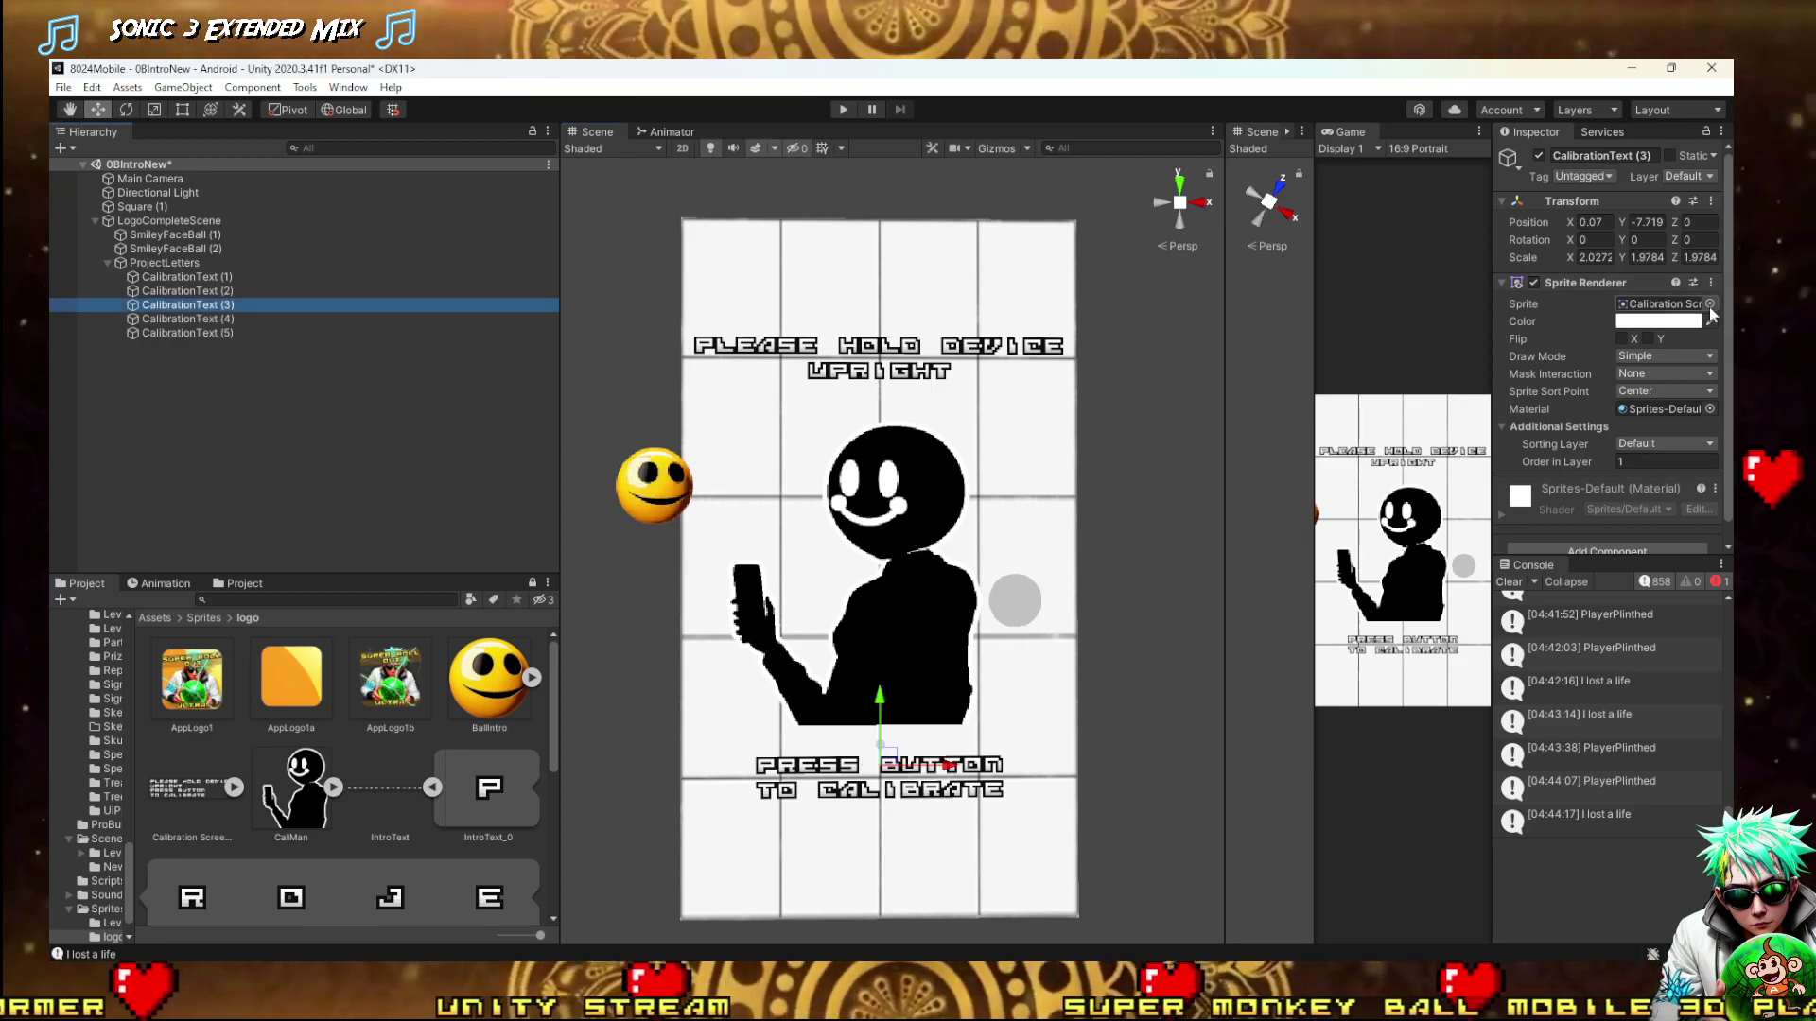
{"action": "left_click", "coordinate": [1710, 305]}
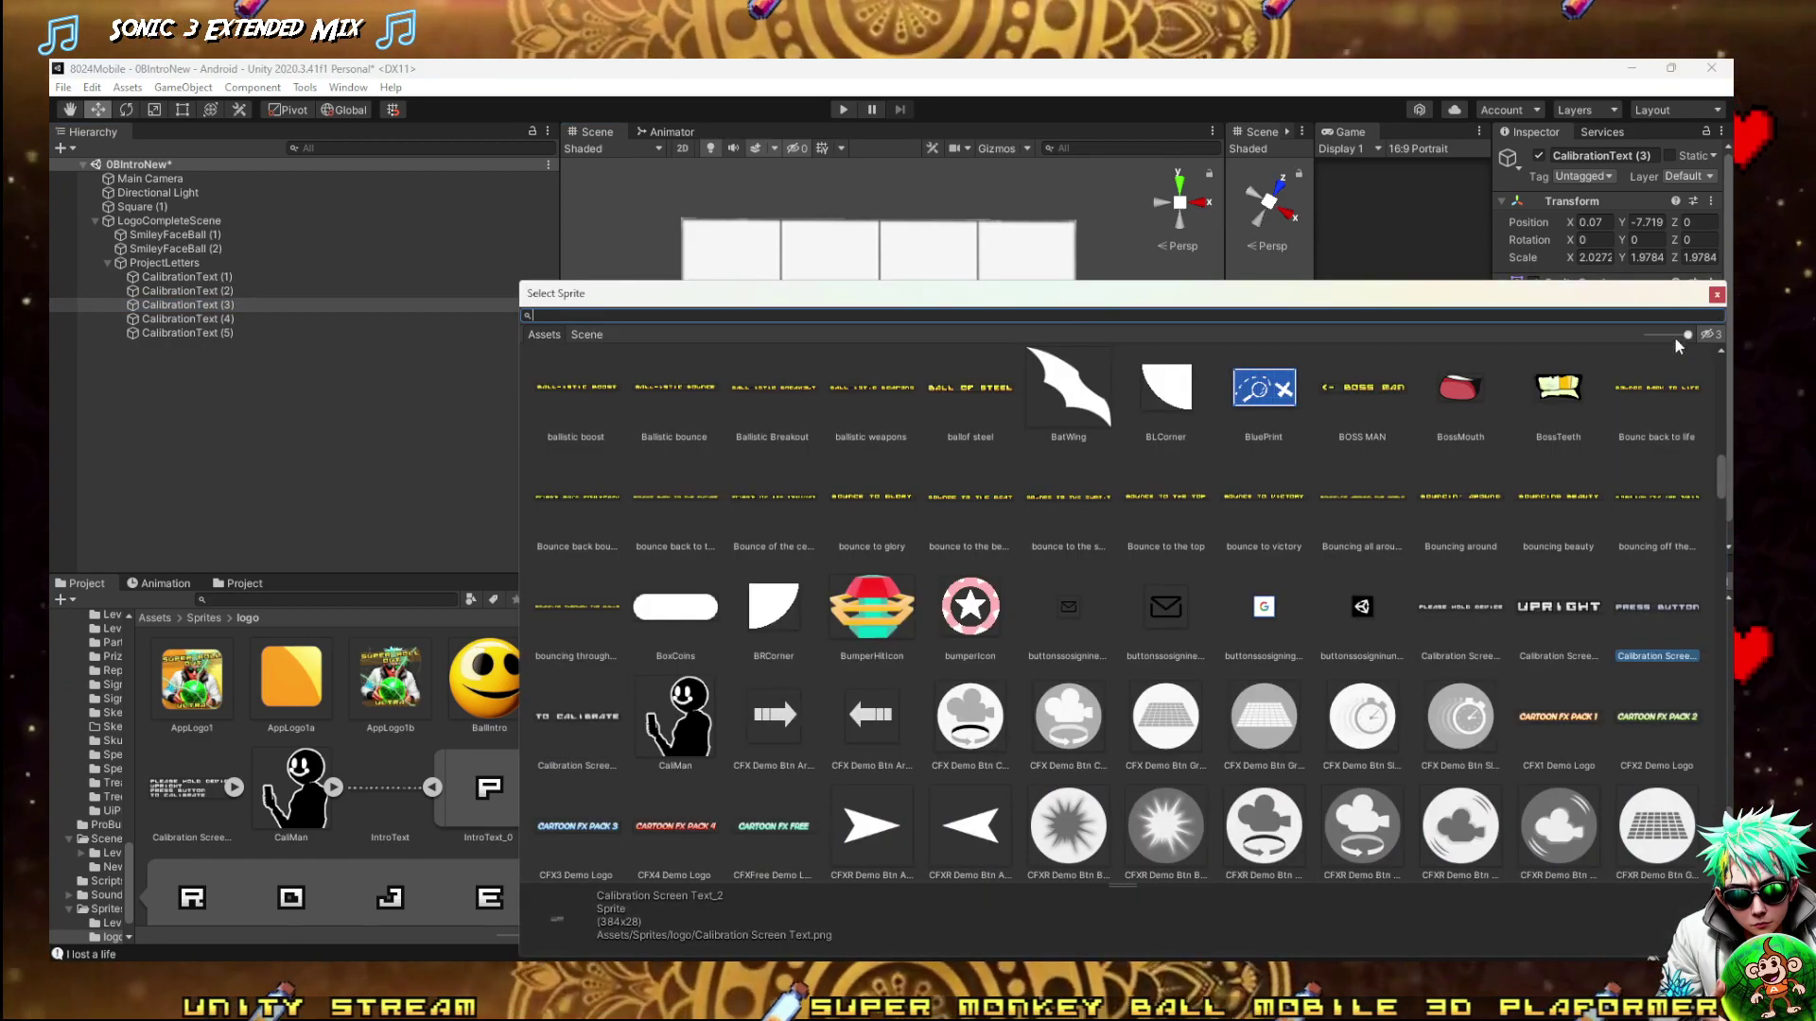
{"action": "left_click", "coordinate": [1716, 296]}
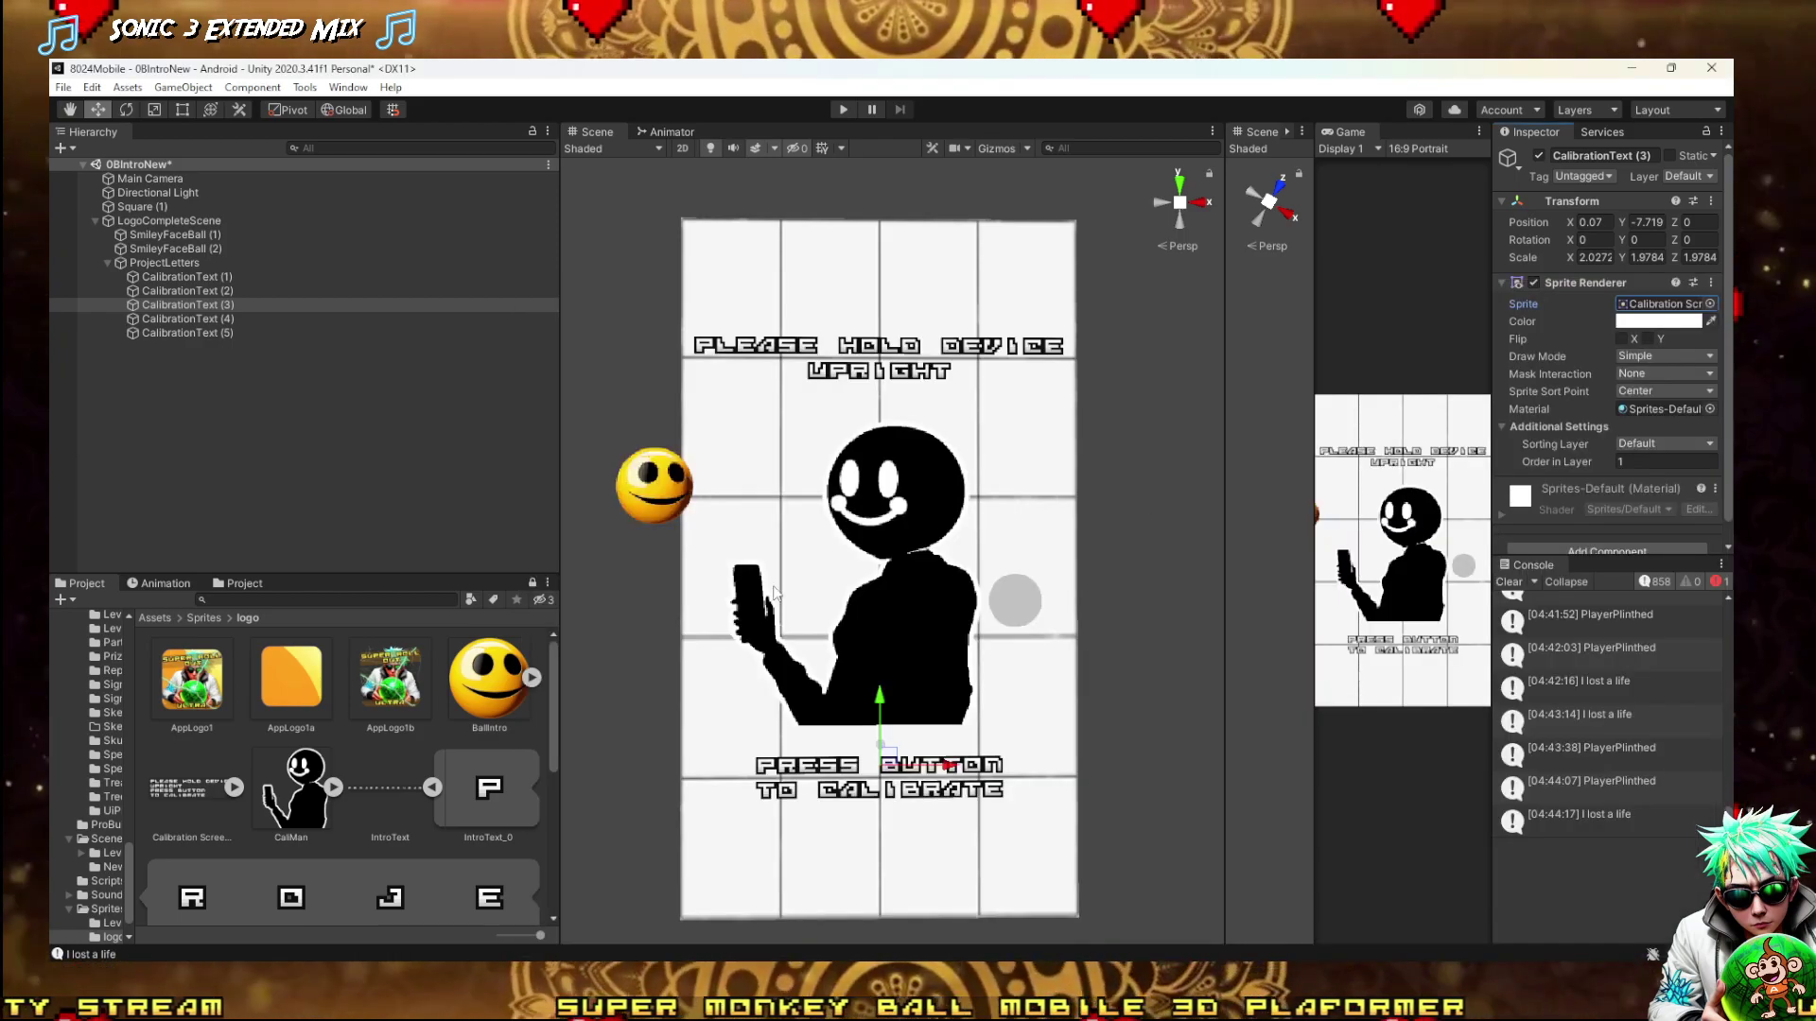
{"action": "left_click", "coordinate": [194, 292]}
{"action": "left_click", "coordinate": [186, 304]}
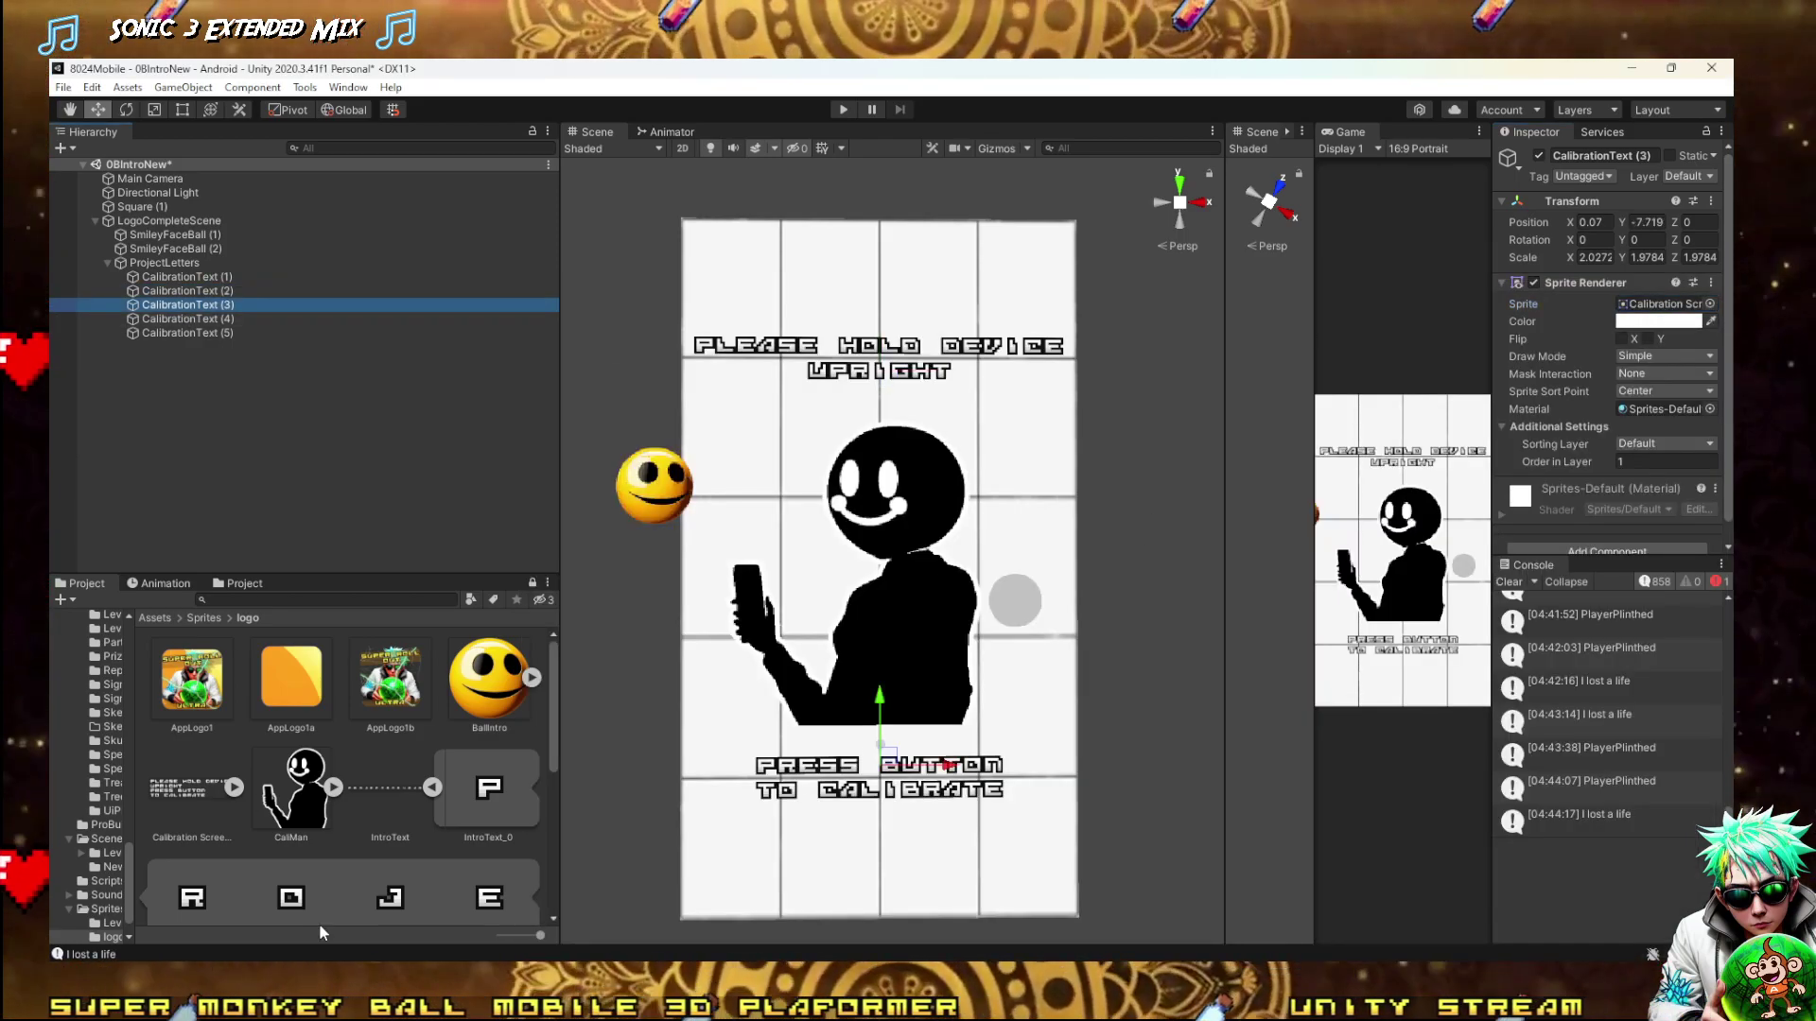
{"action": "left_click", "coordinate": [235, 788]}
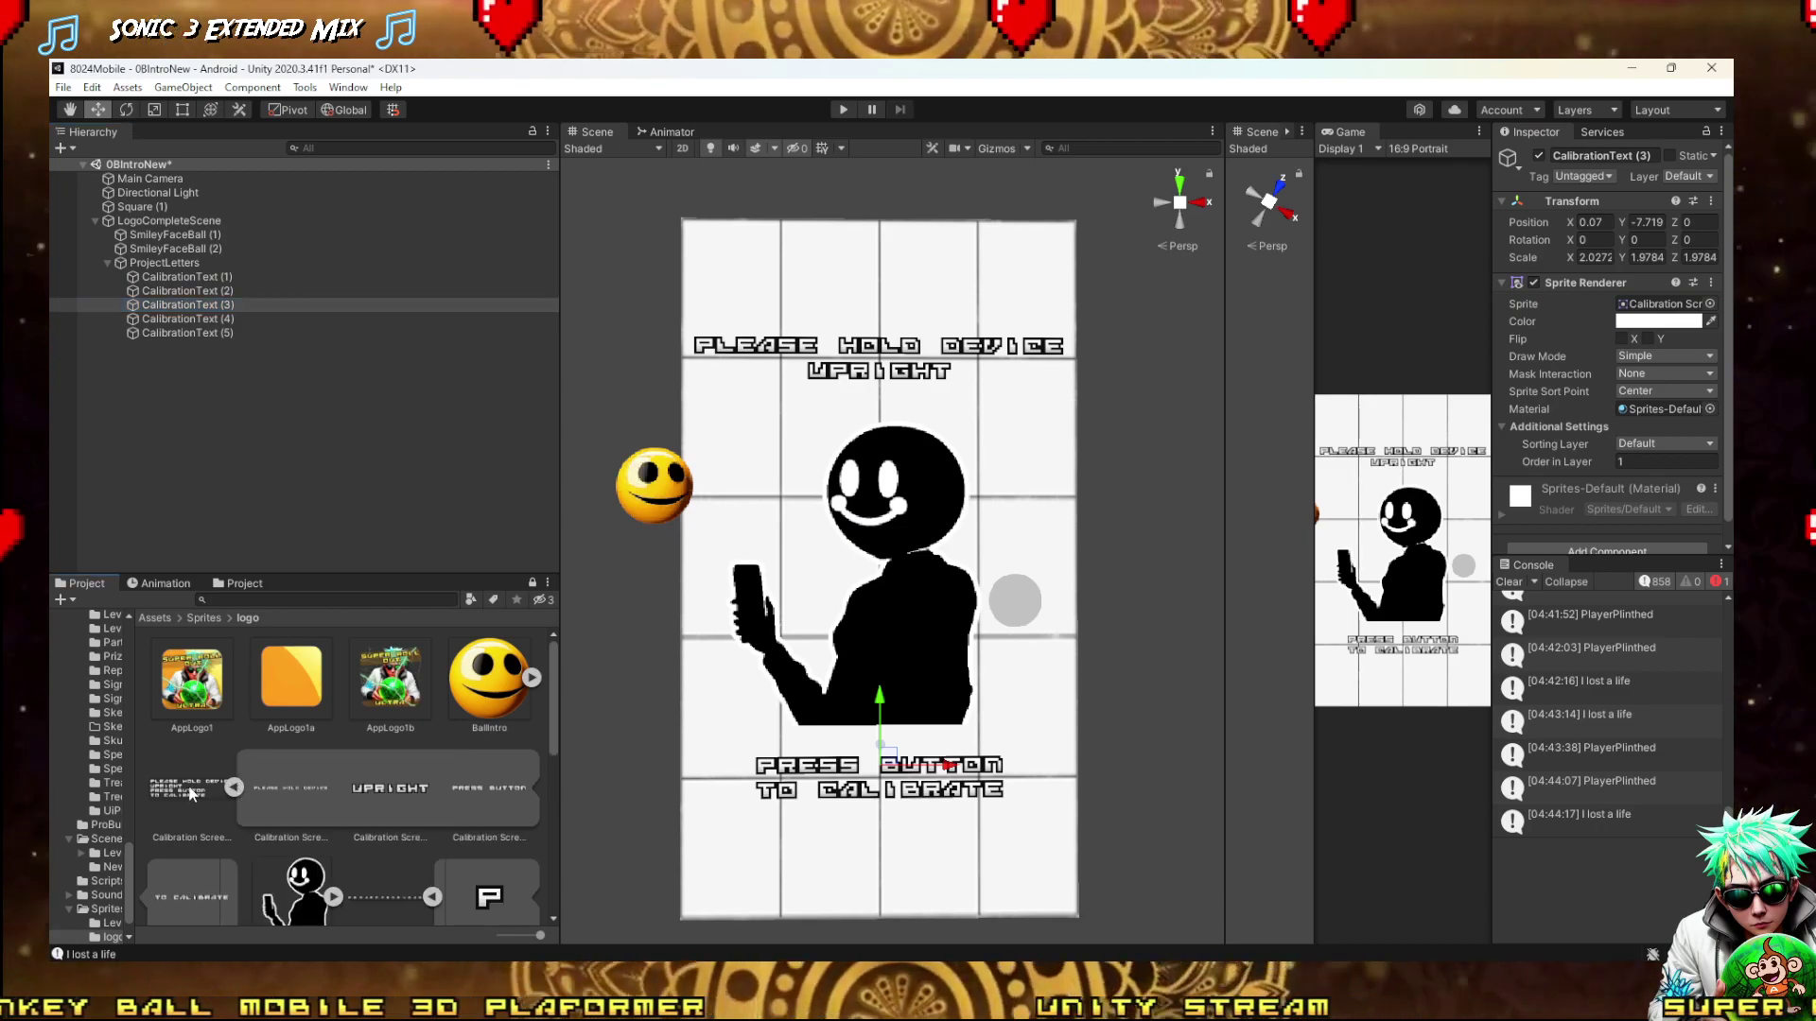
In the Sprite Editor, slice a trimmed 192 × 28 BUTTON sprite from the Calibration Screen Text sheet and apply it
{"action": "left_click", "coordinate": [191, 789]}
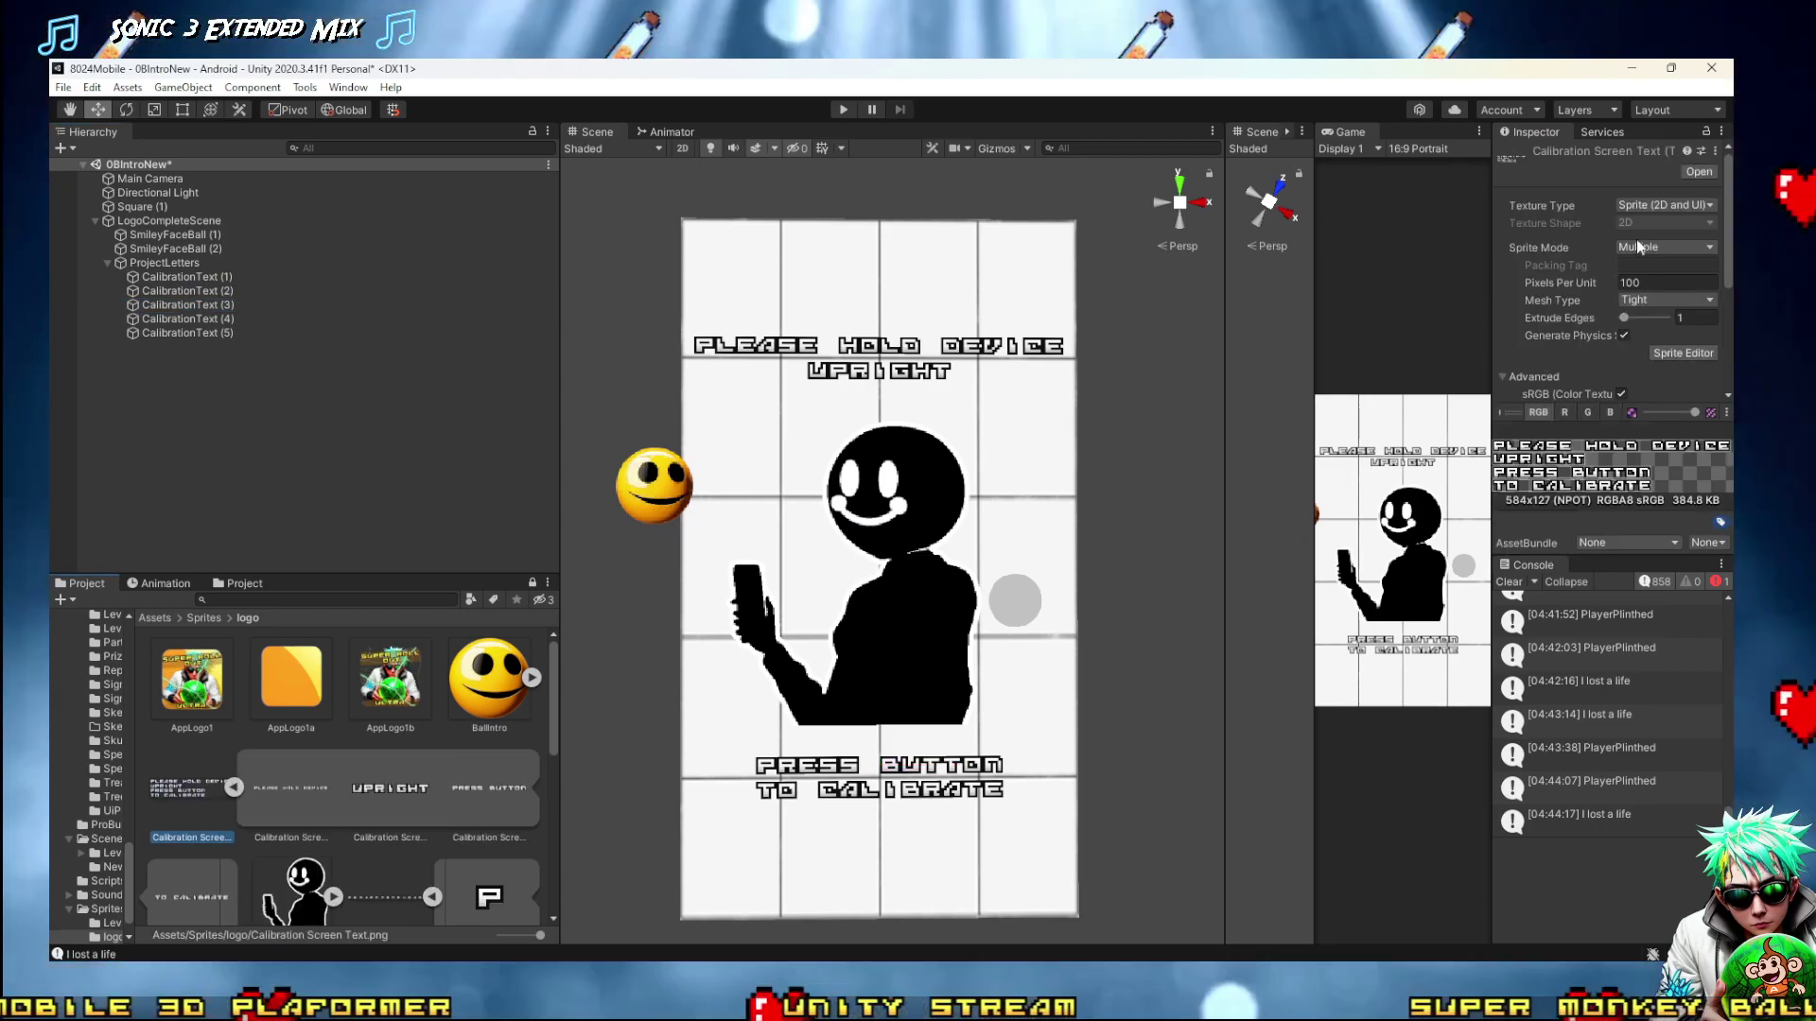
{"action": "left_click", "coordinate": [1681, 354]}
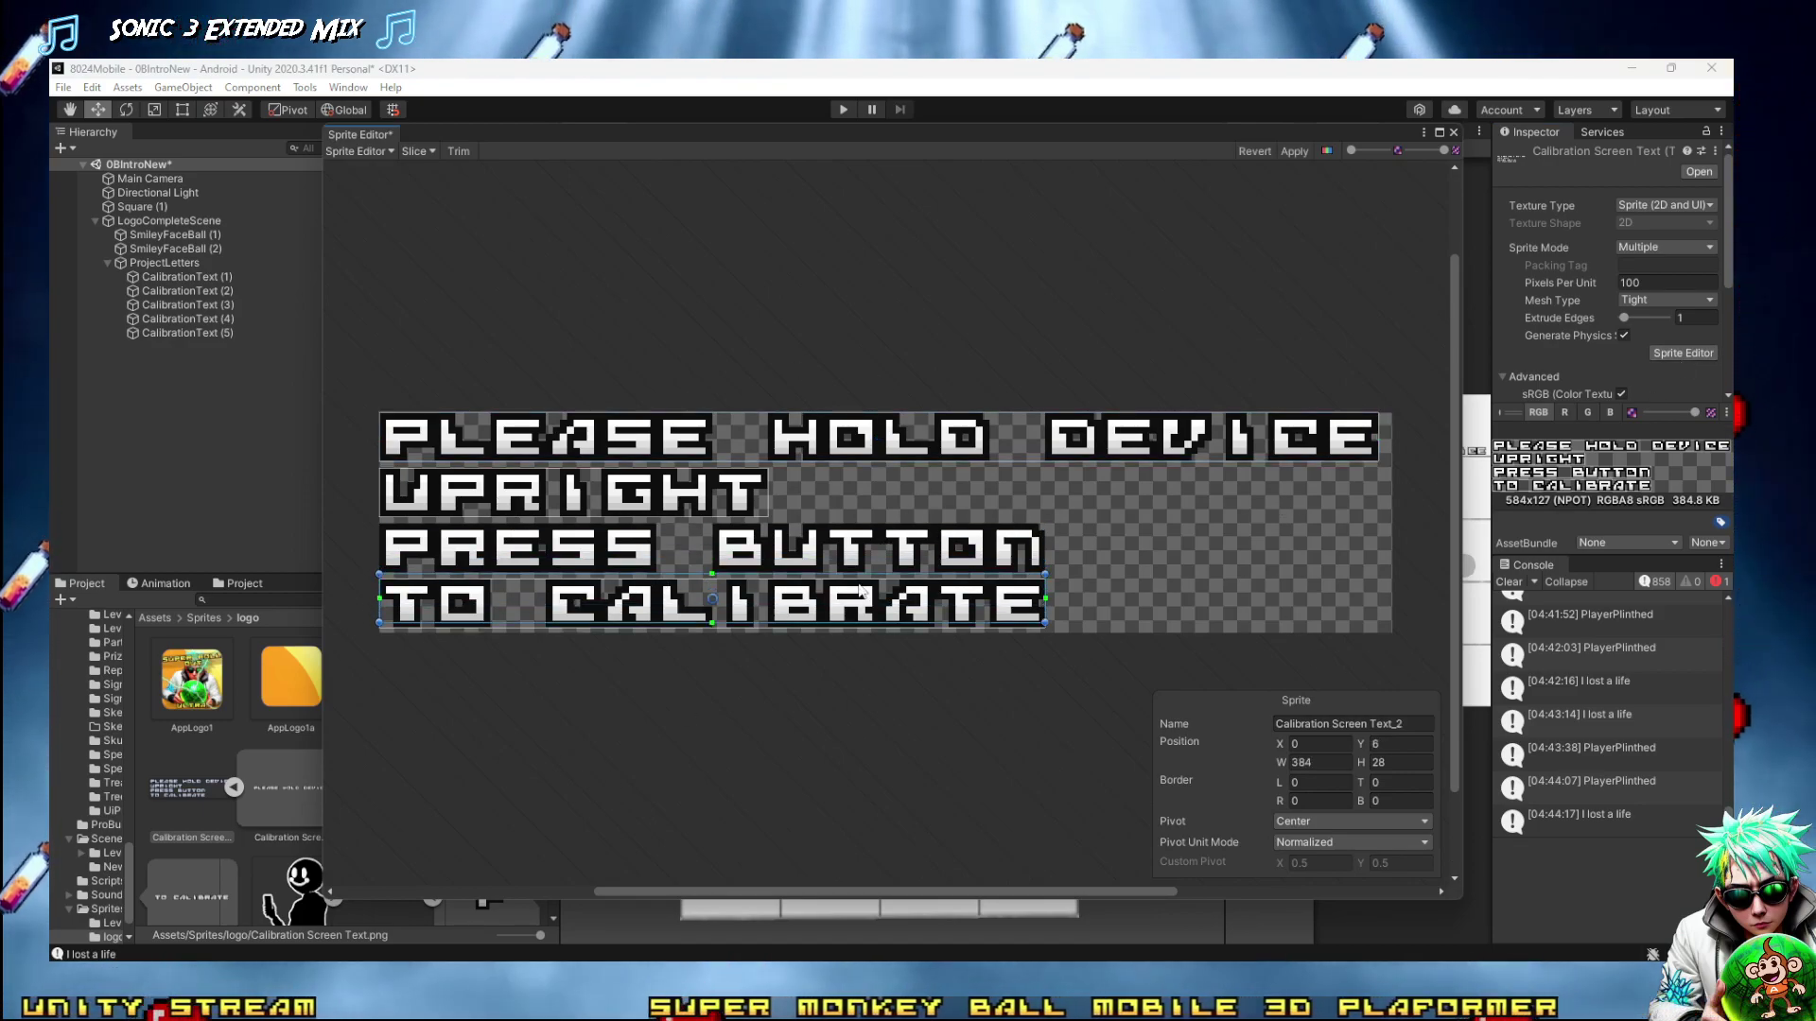
{"action": "left_click", "coordinate": [1081, 531]}
{"action": "left_click_drag", "start_coordinate": [1078, 525], "coordinate": [705, 572]}
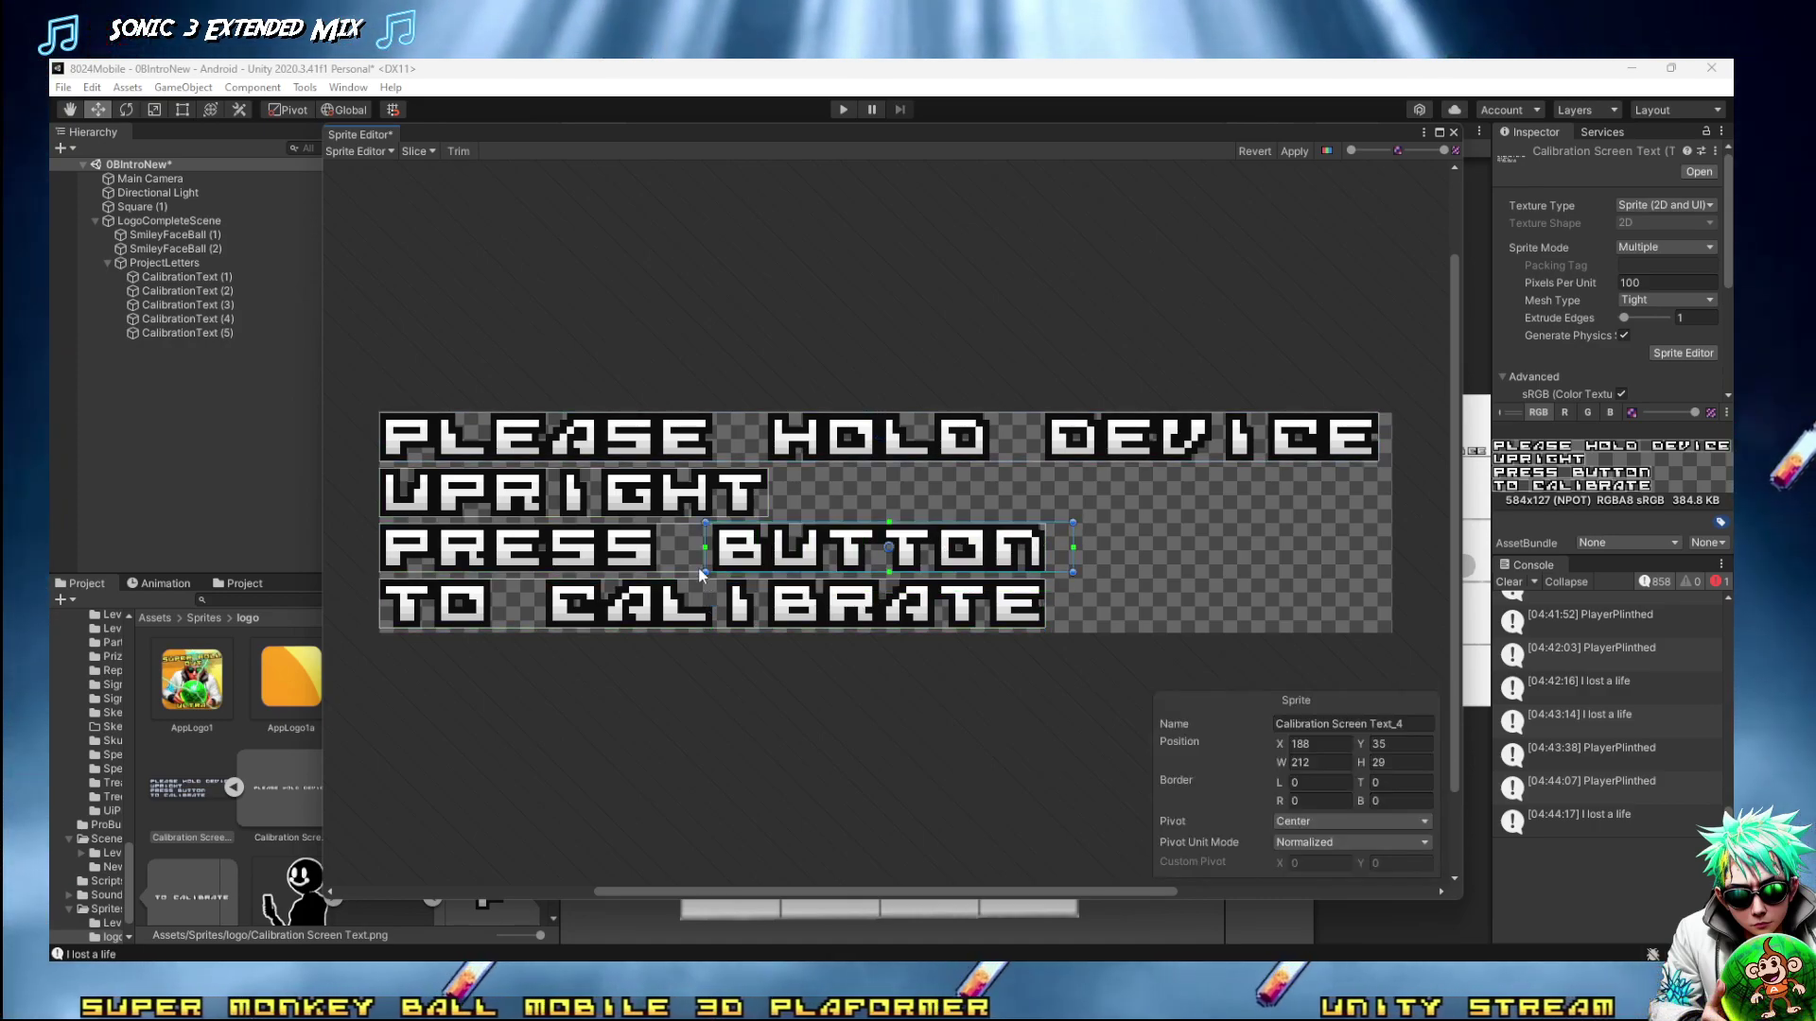
{"action": "left_click", "coordinate": [459, 151]}
{"action": "left_click", "coordinate": [1293, 151]}
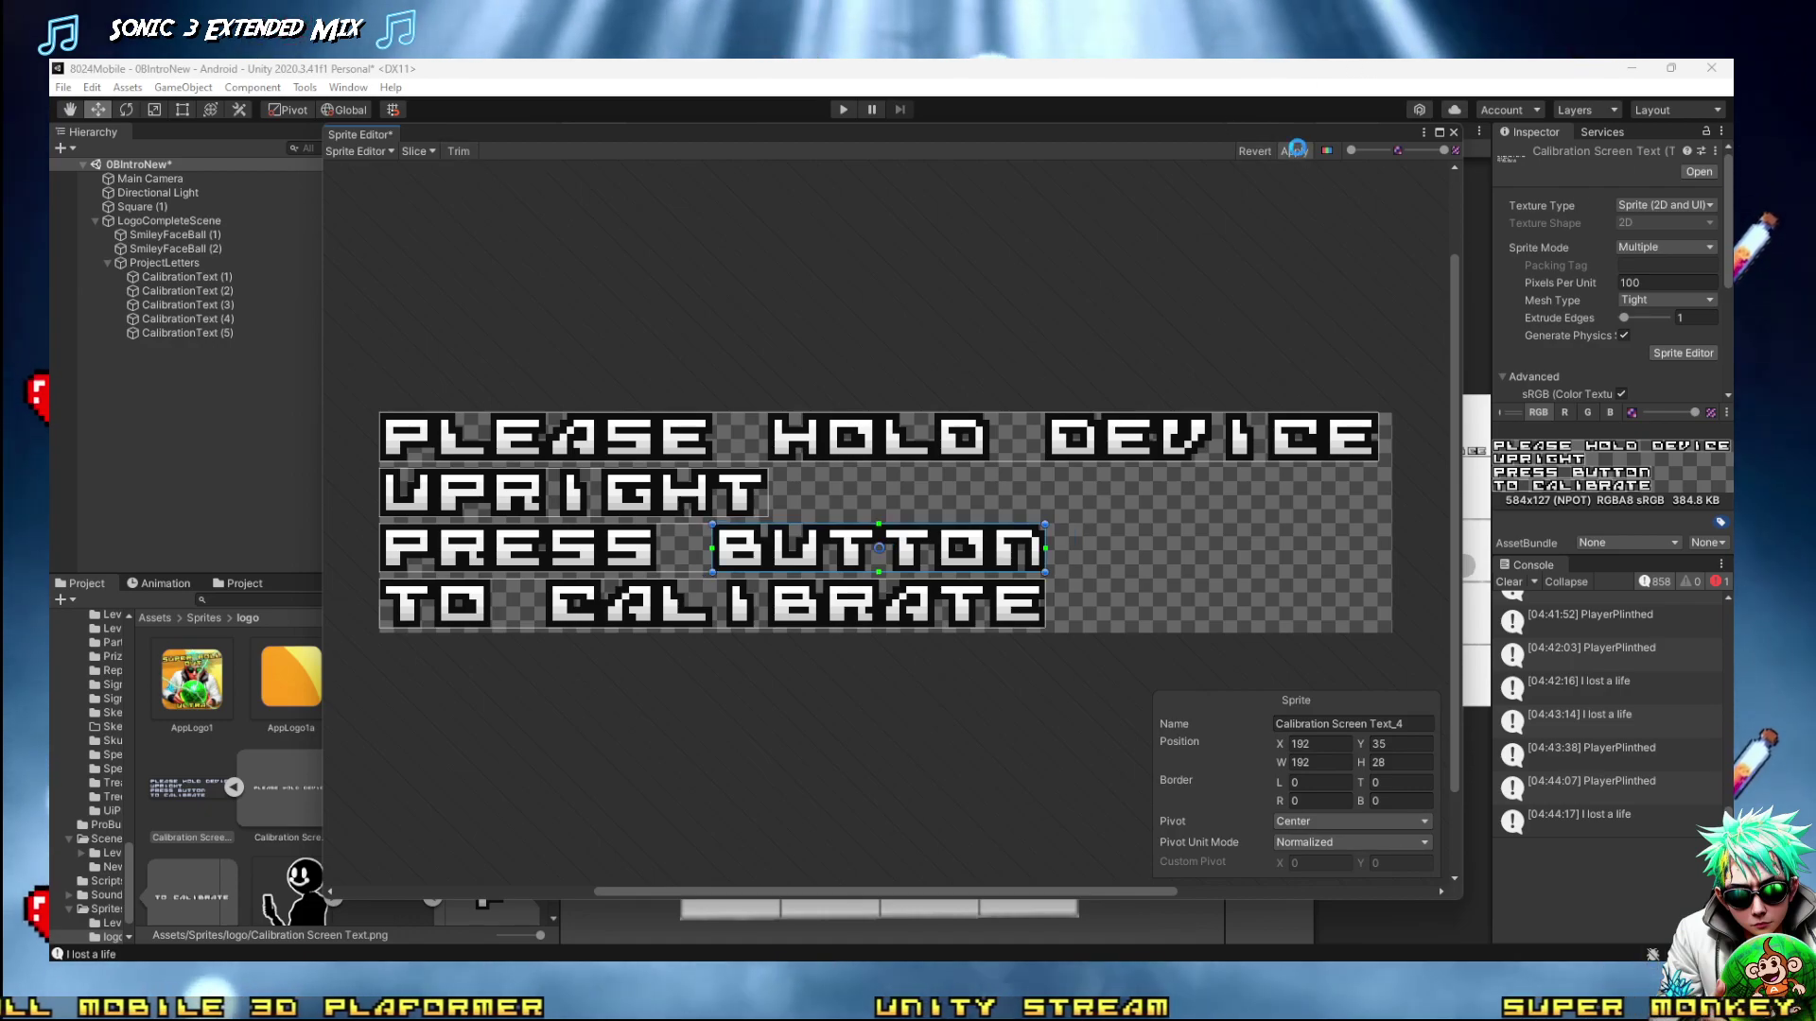
{"action": "left_click", "coordinate": [1454, 132]}
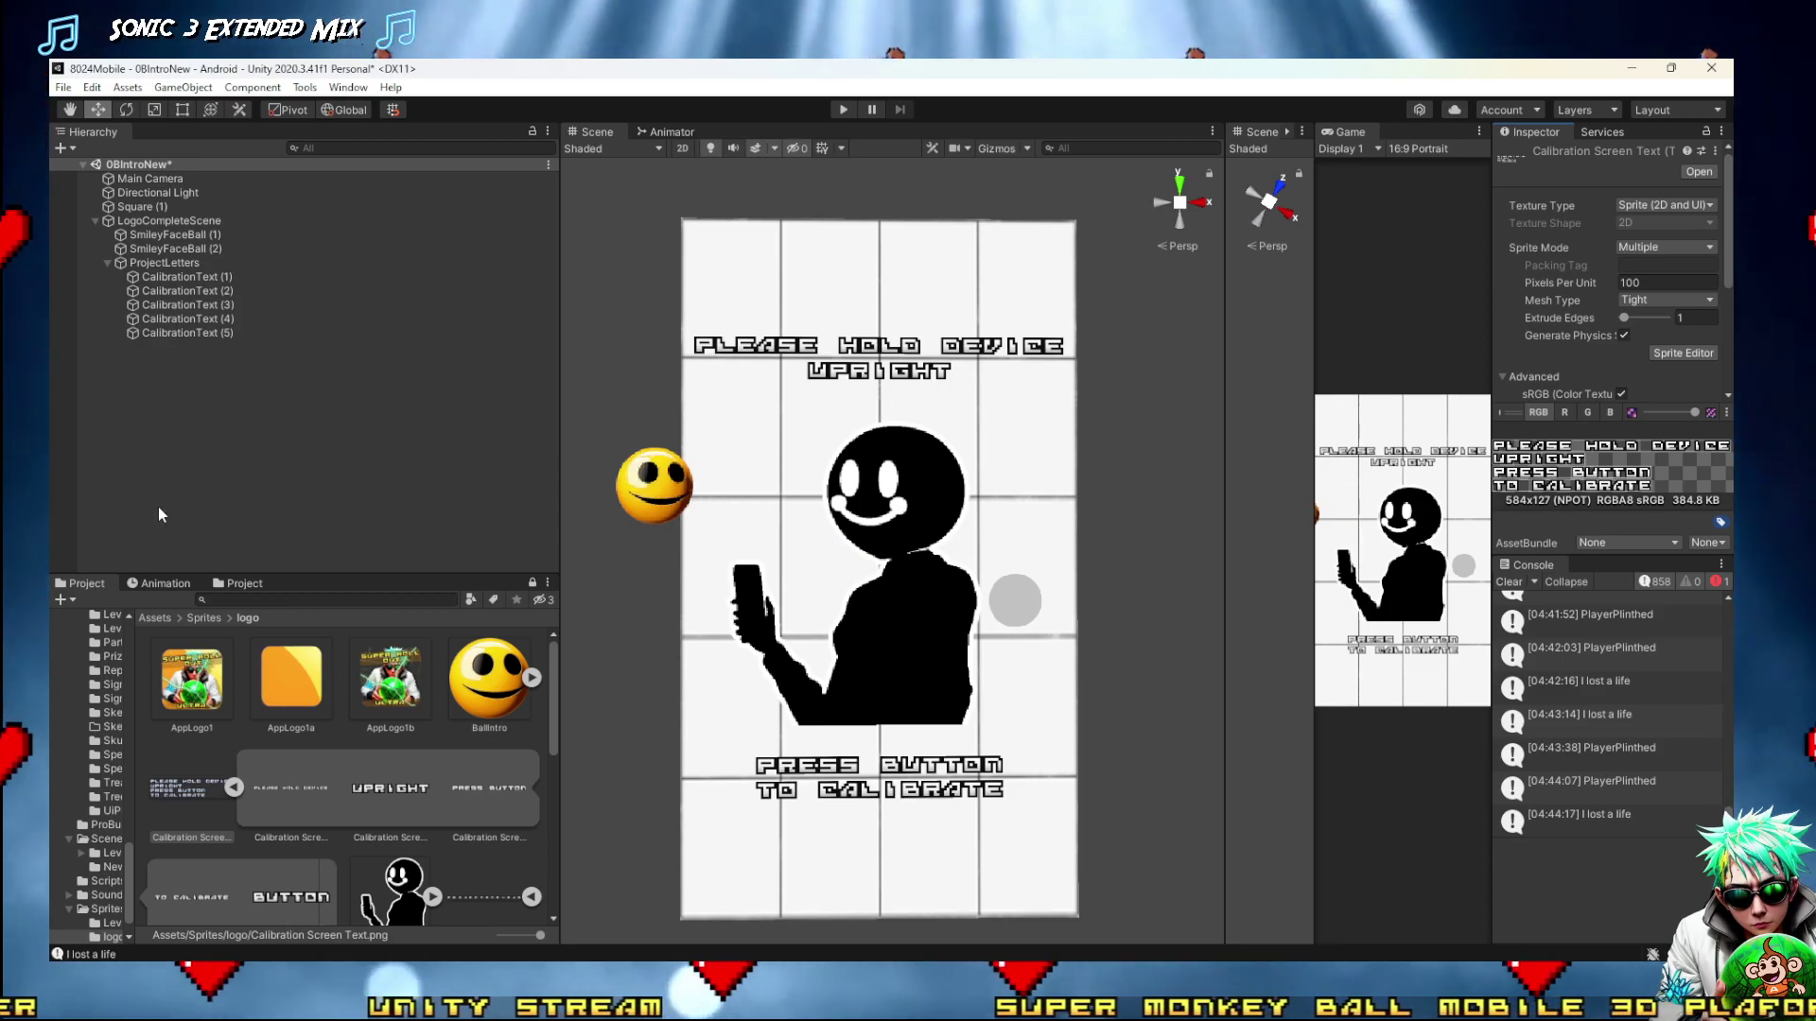
Drop the BUTTON sprite into the scene and delete it, then rename CalibrationText (5) to CalibrationDude (5)
{"action": "left_click_drag", "start_coordinate": [290, 888], "coordinate": [887, 854]}
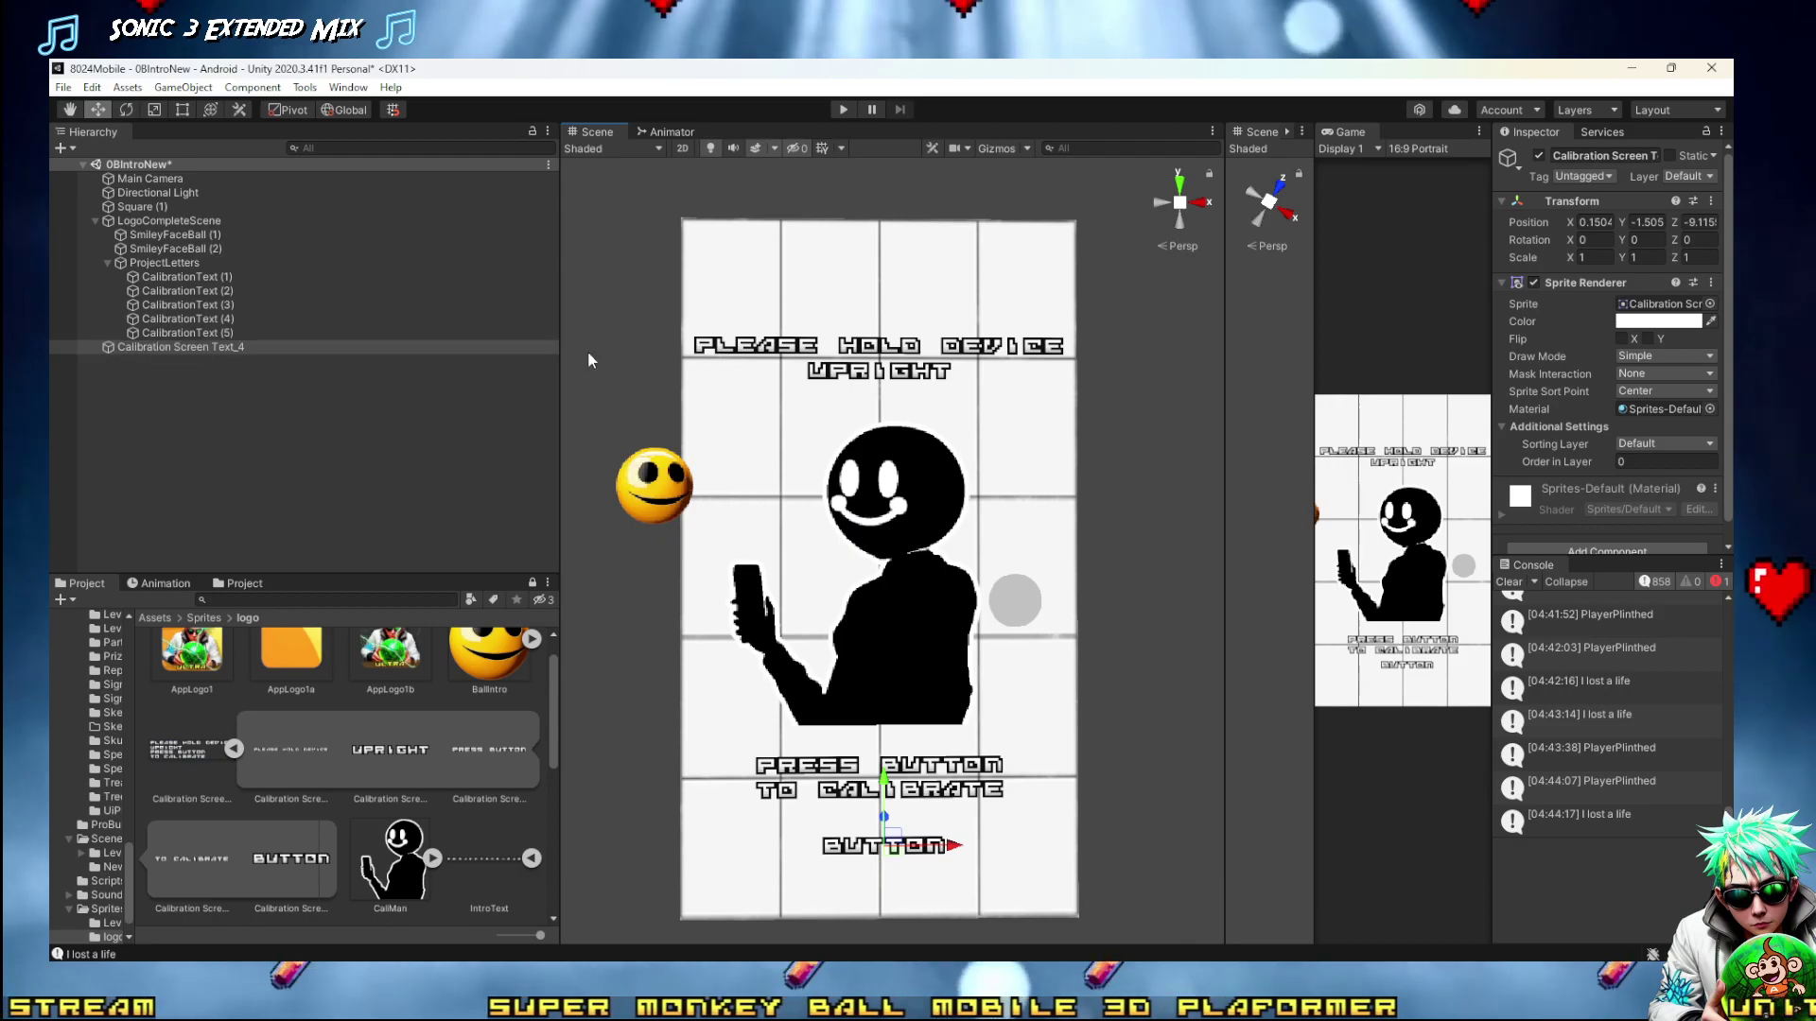
{"action": "key", "text": "Delete"}
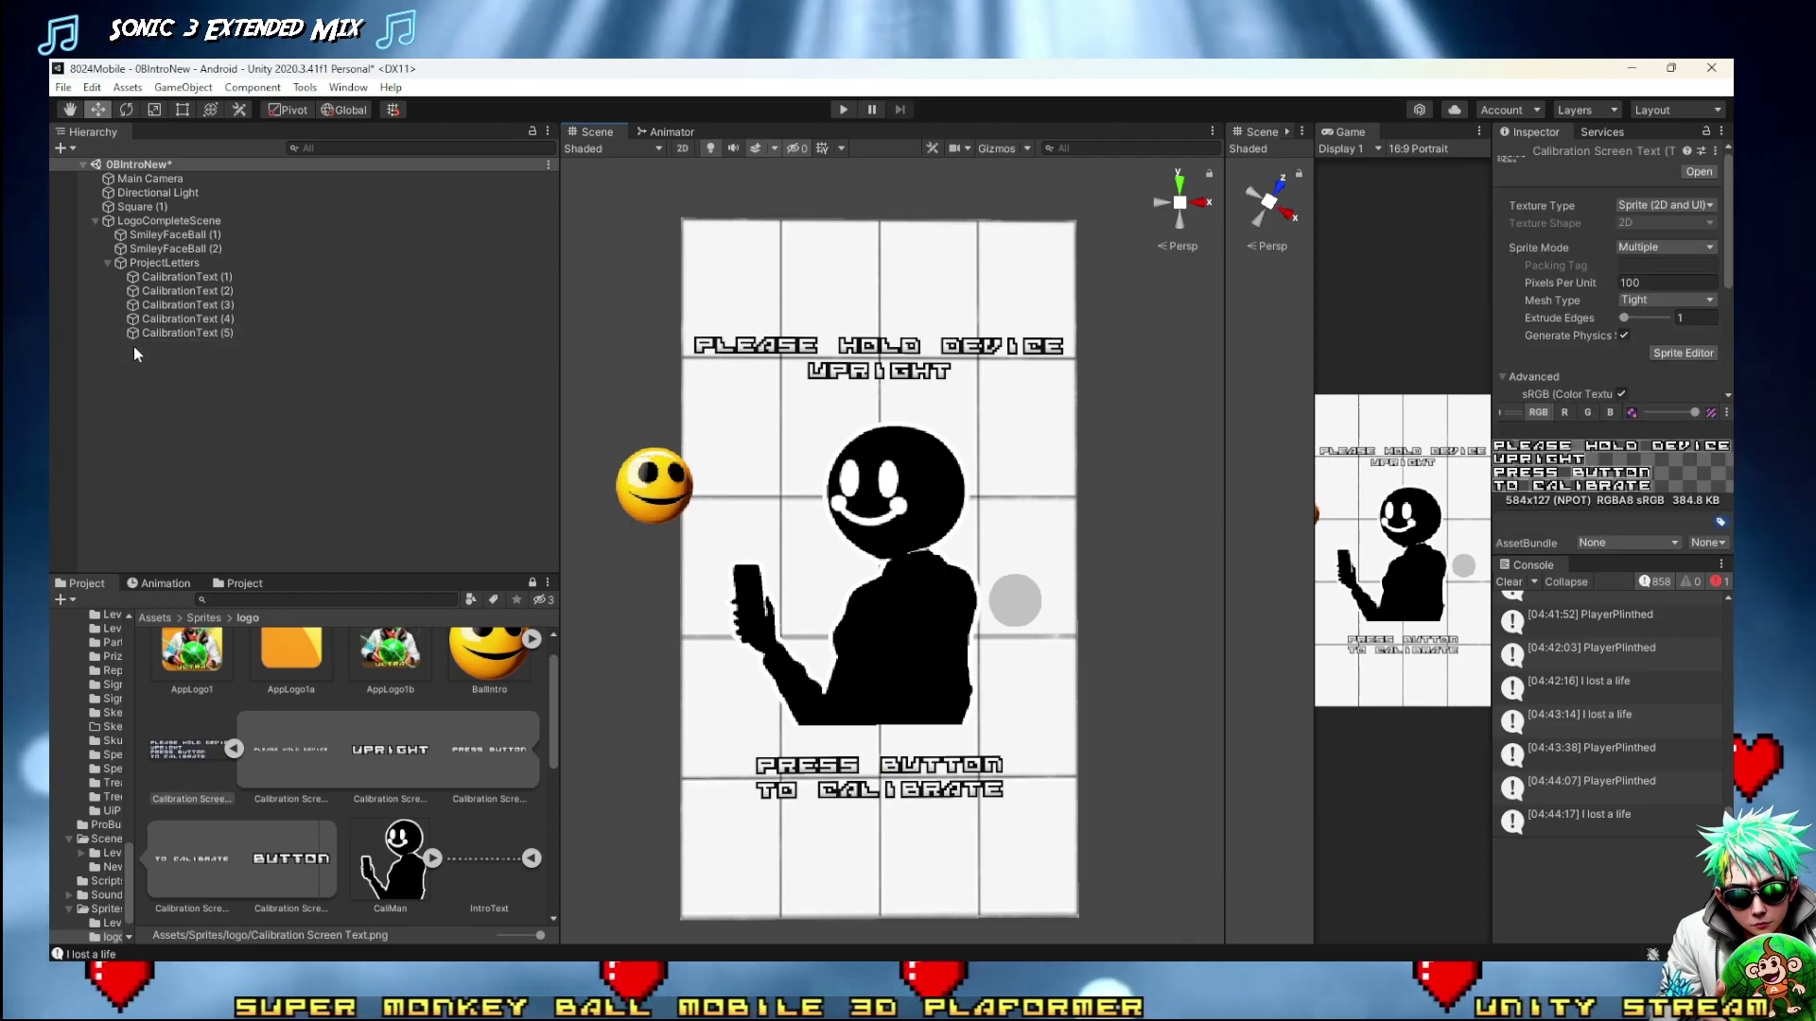
{"action": "left_click", "coordinate": [156, 333]}
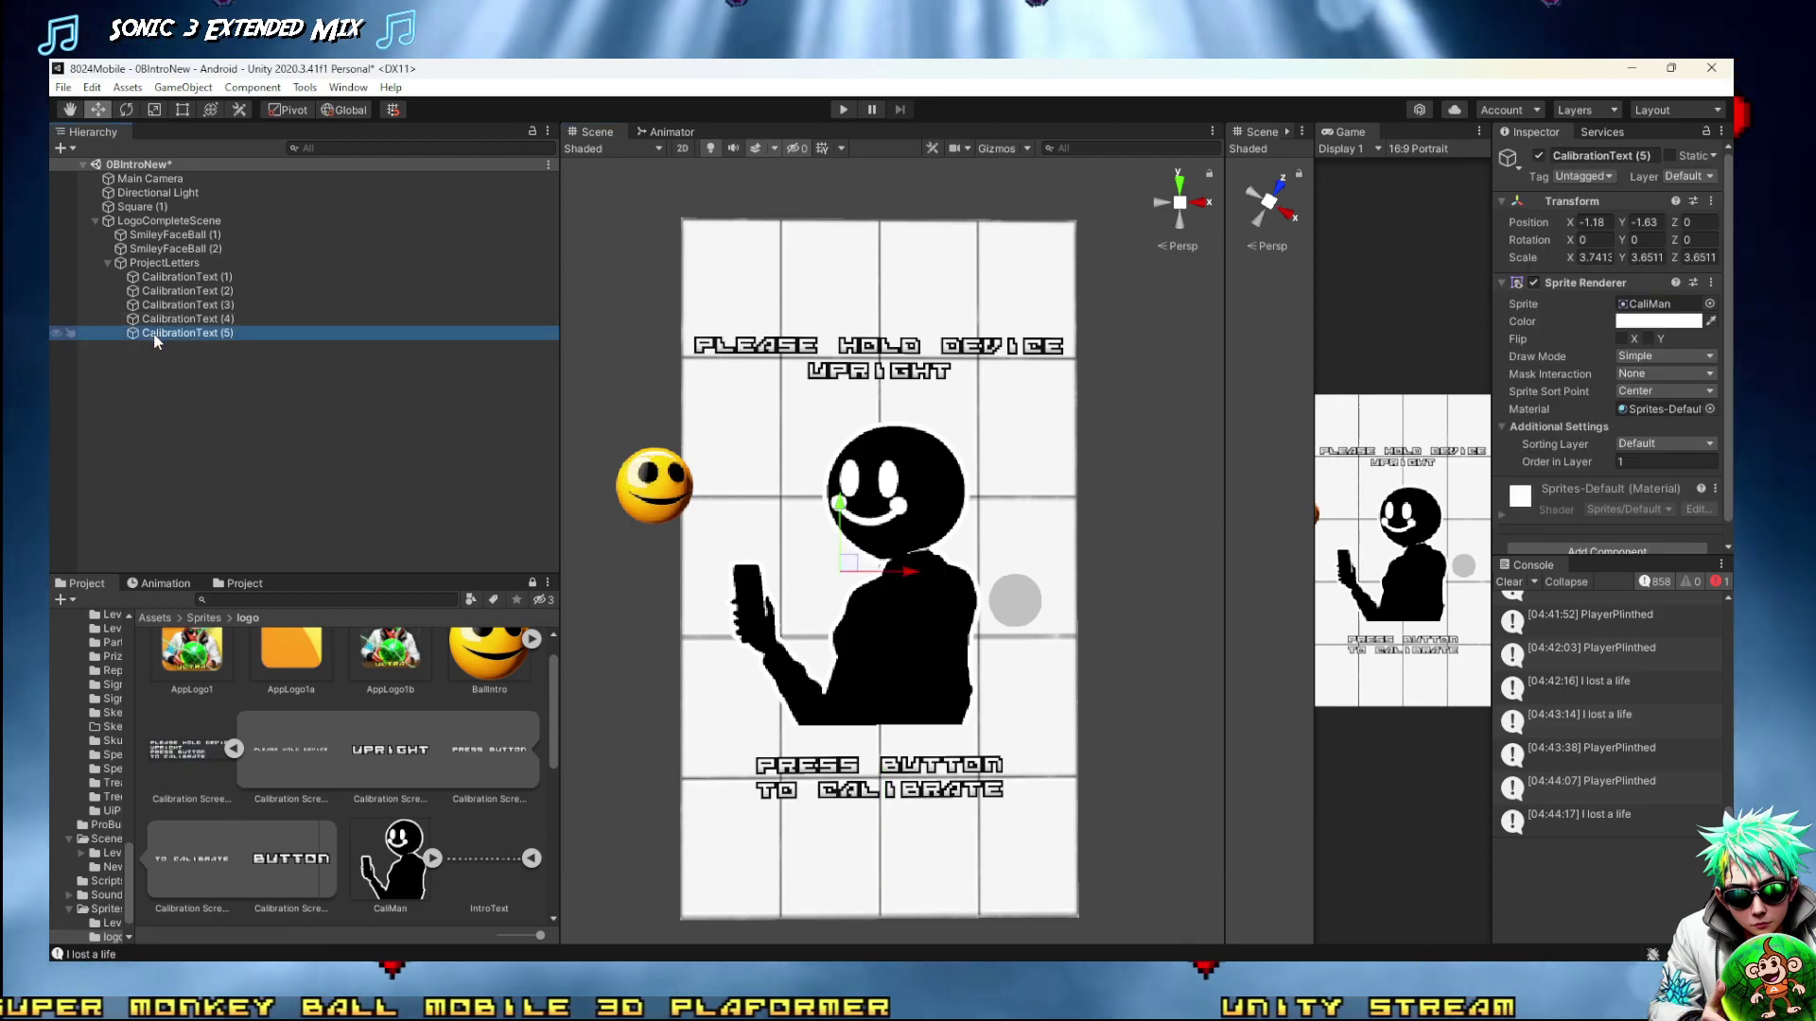
{"action": "left_click", "coordinate": [159, 333]}
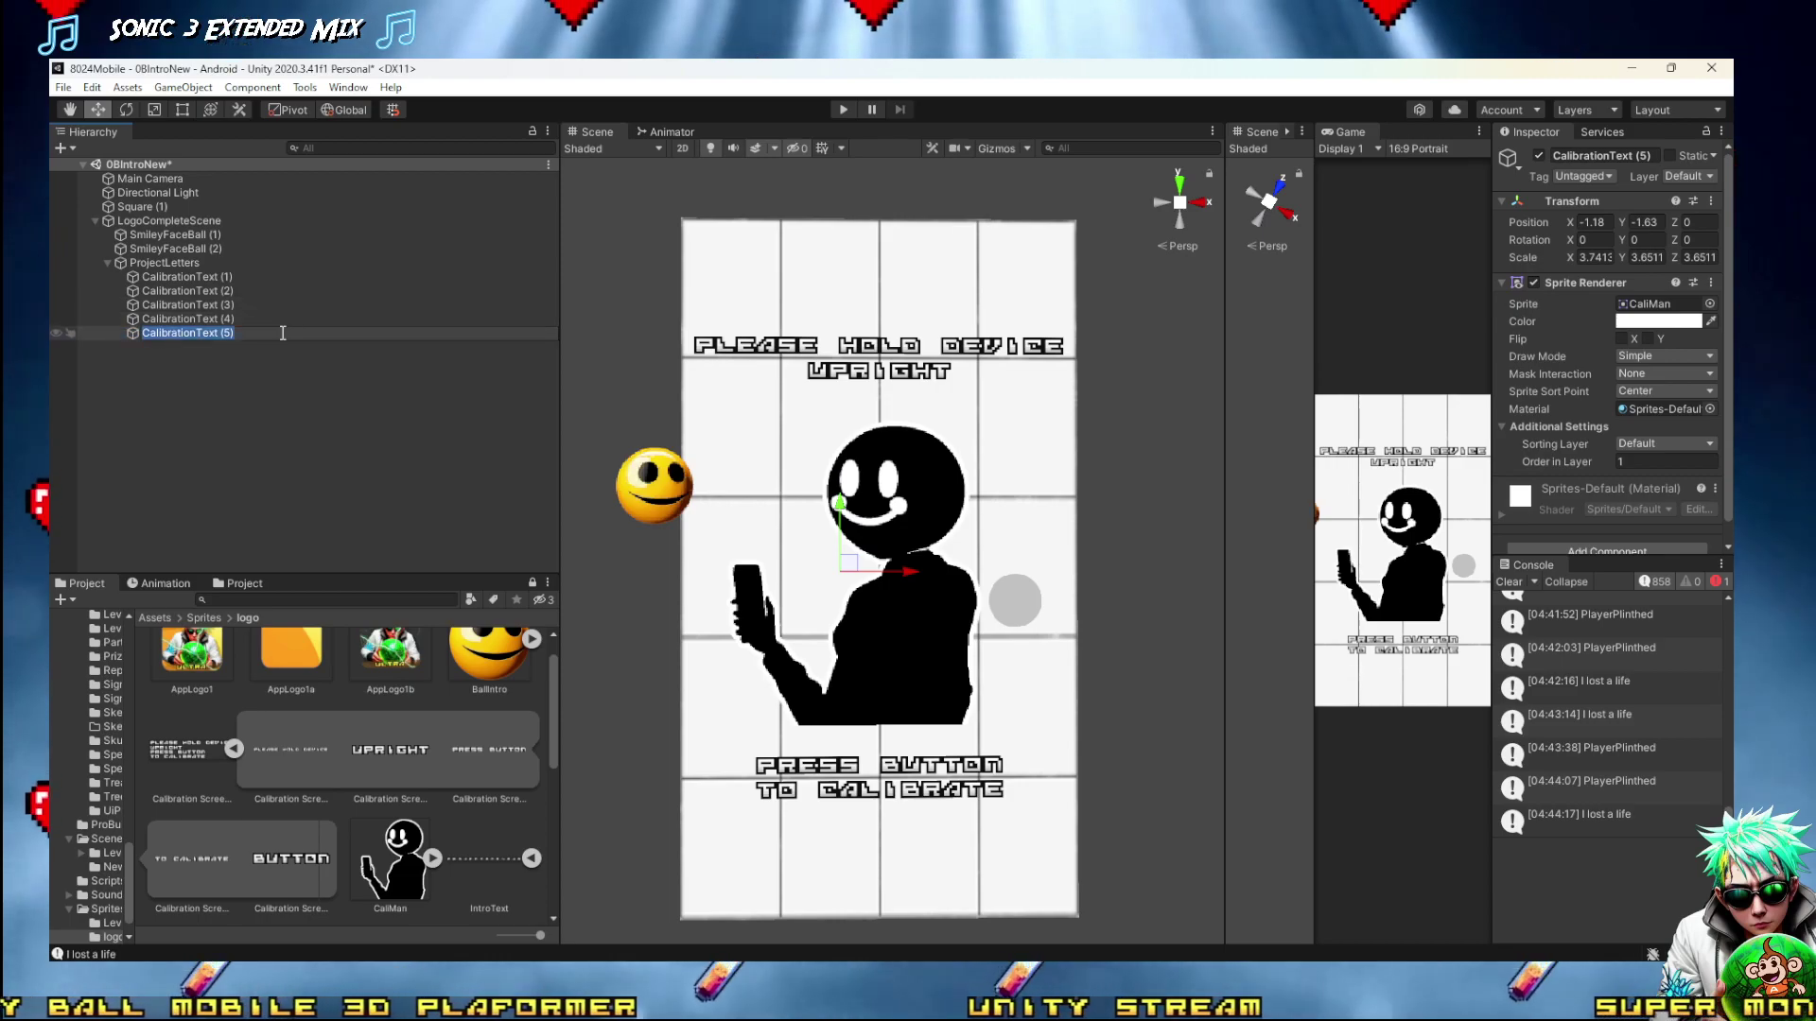
{"action": "double_click", "coordinate": [196, 336]}
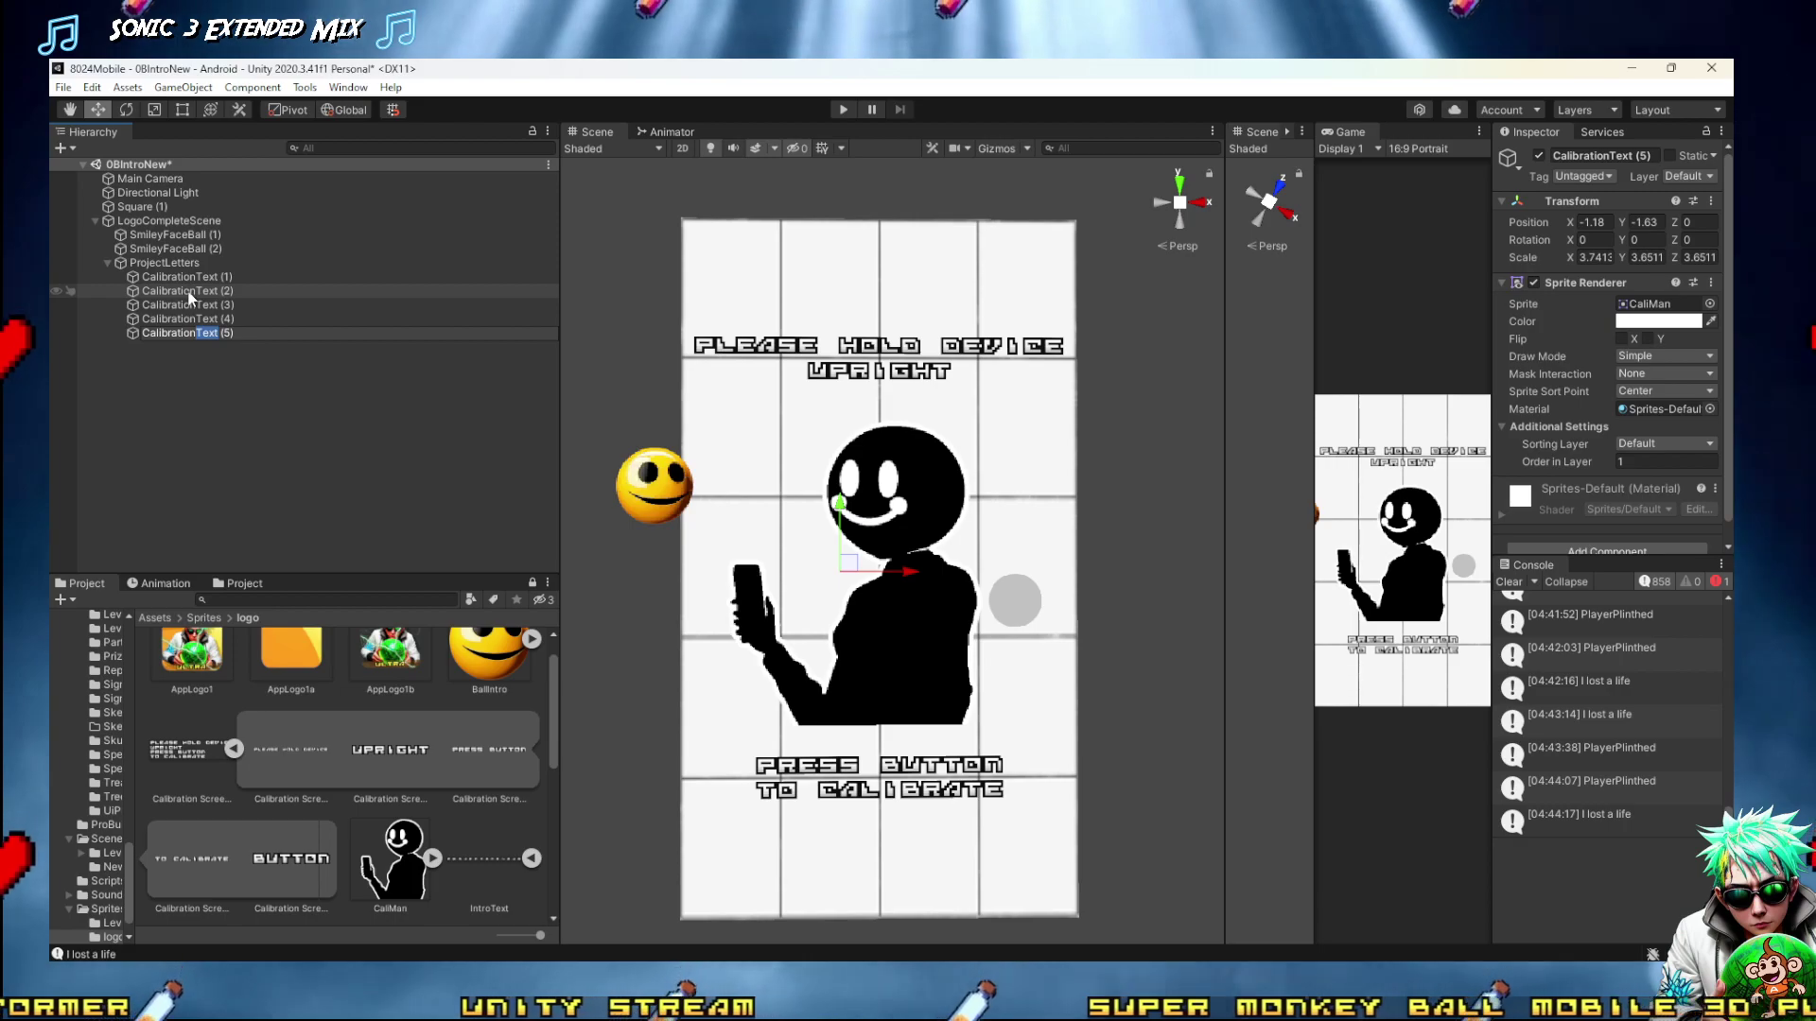
{"action": "type", "text": "Dude"}
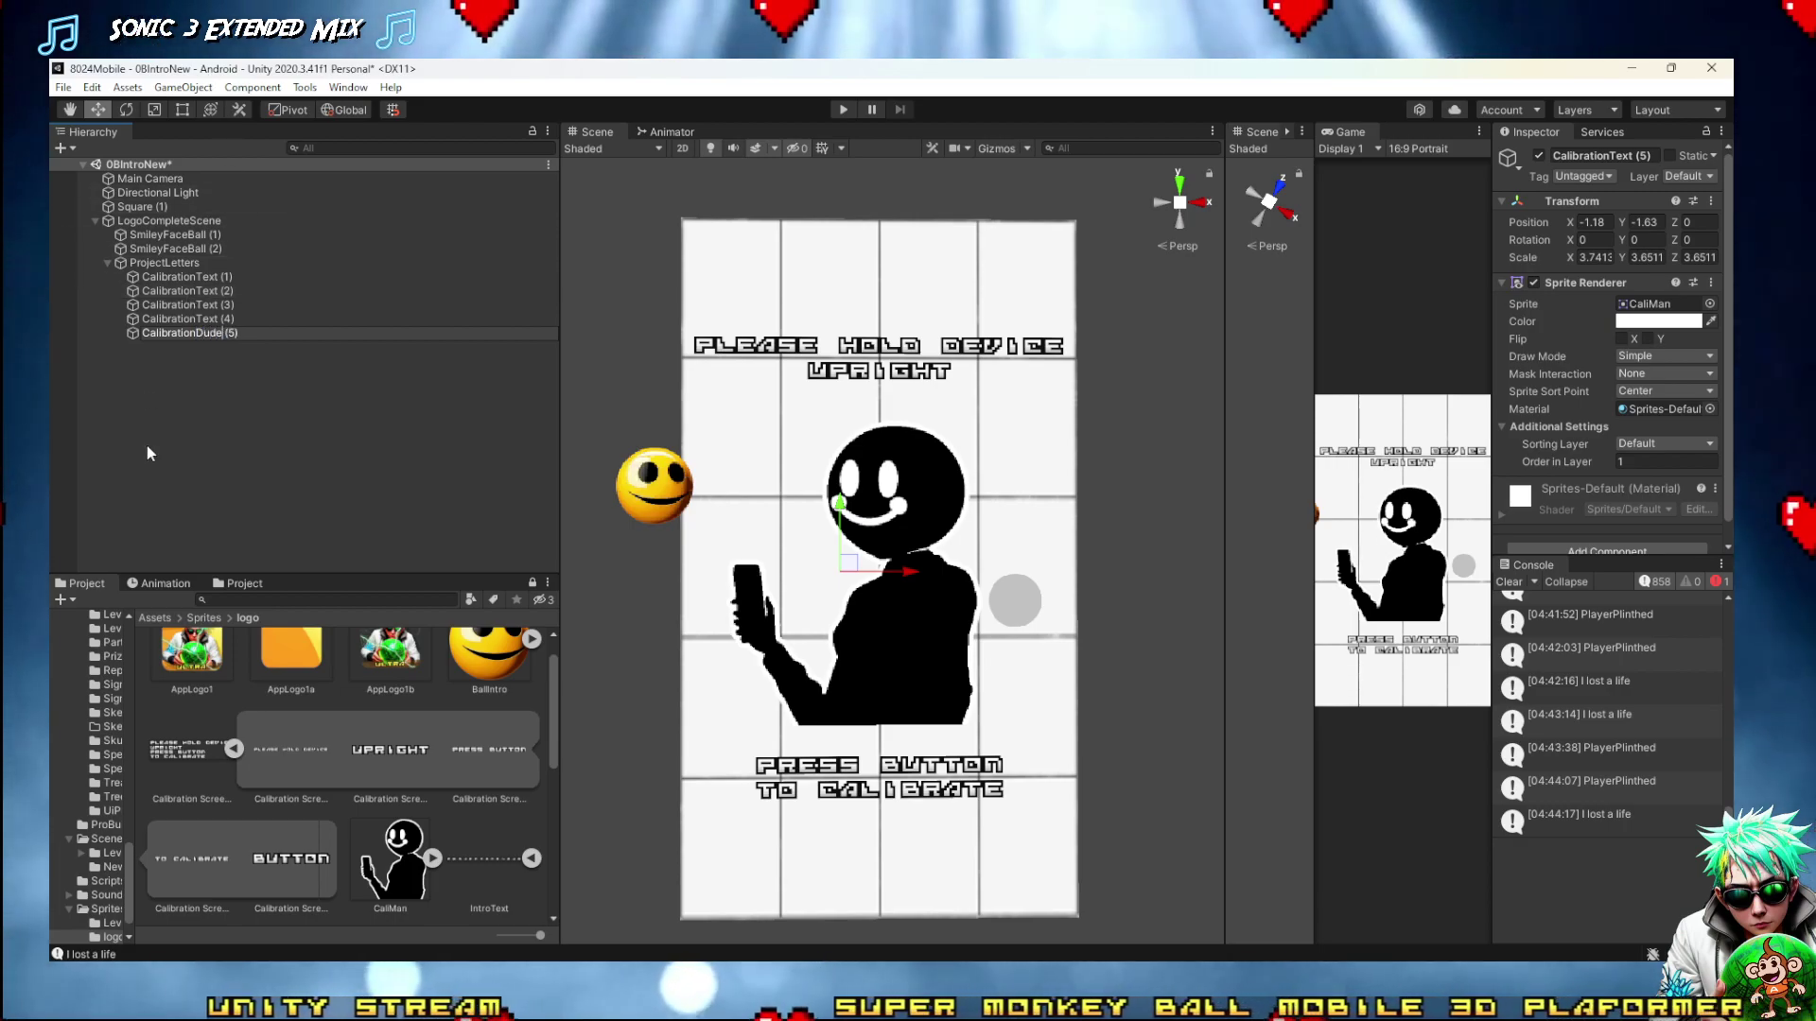
{"action": "left_click", "coordinate": [156, 483]}
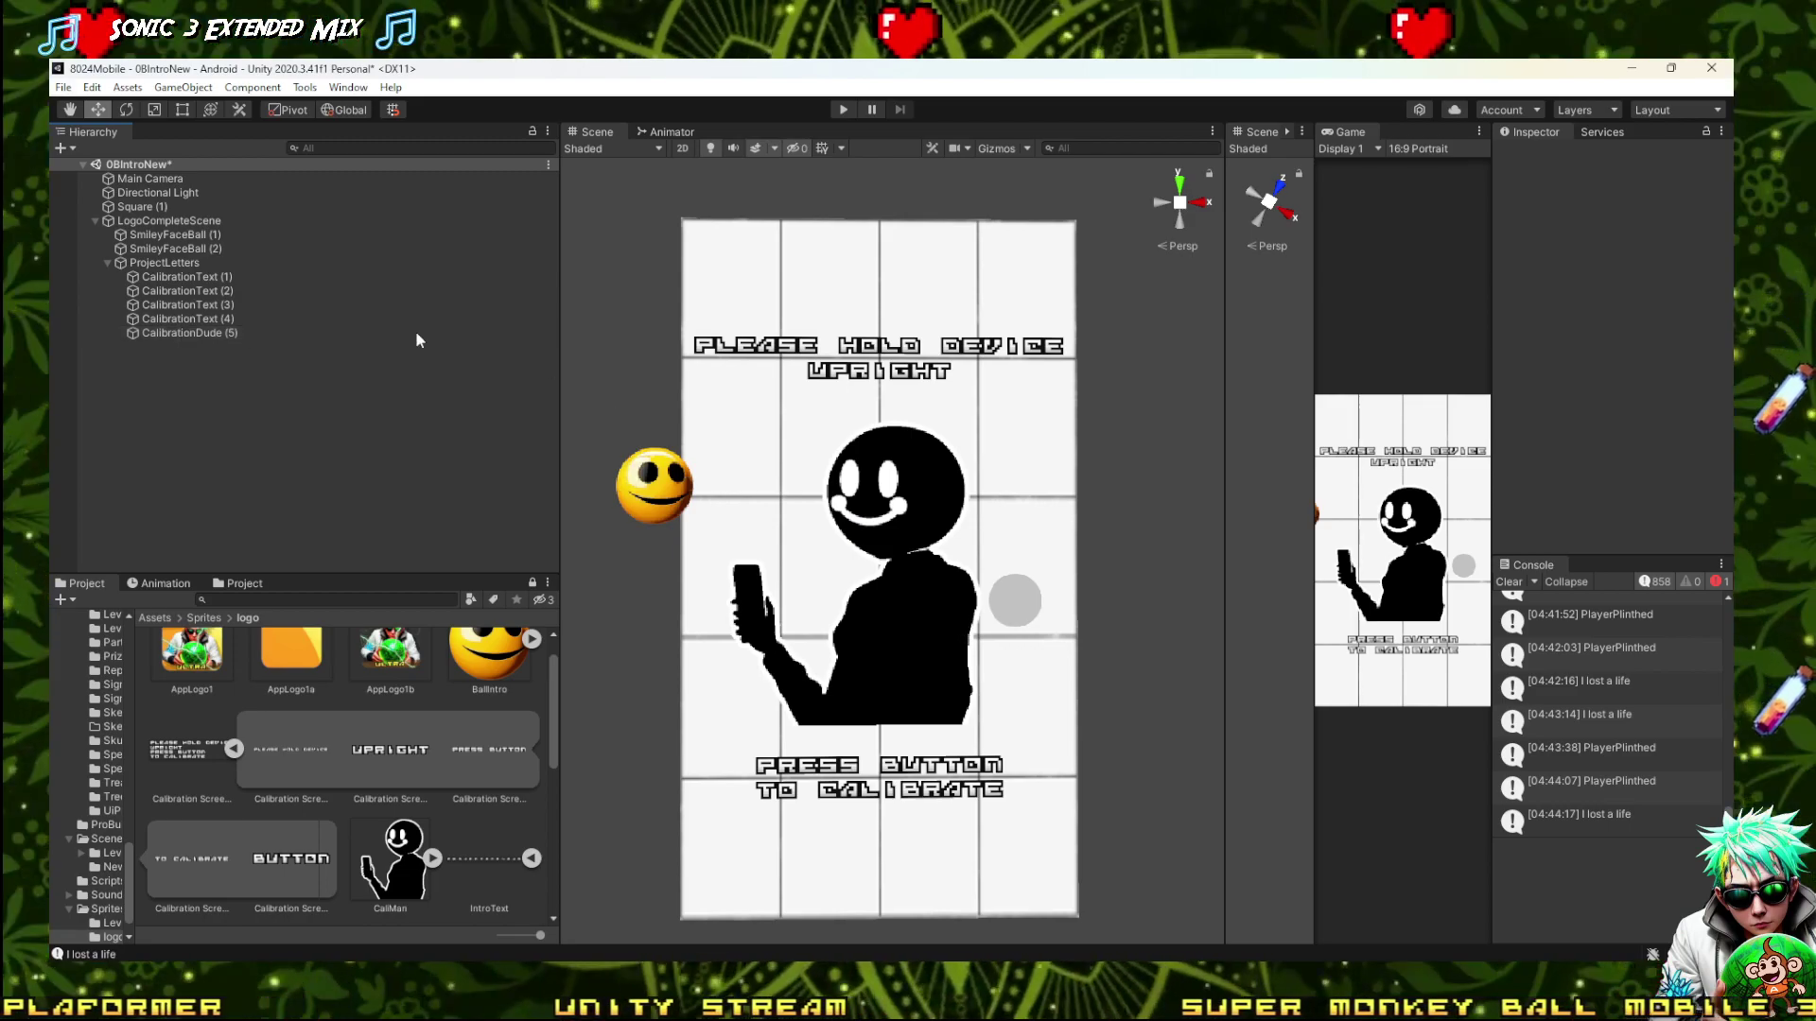
Lower the Square (1) grid backdrop's Sprite Renderer colour alpha to 2 so it is nearly transparent
{"action": "left_click", "coordinate": [148, 208]}
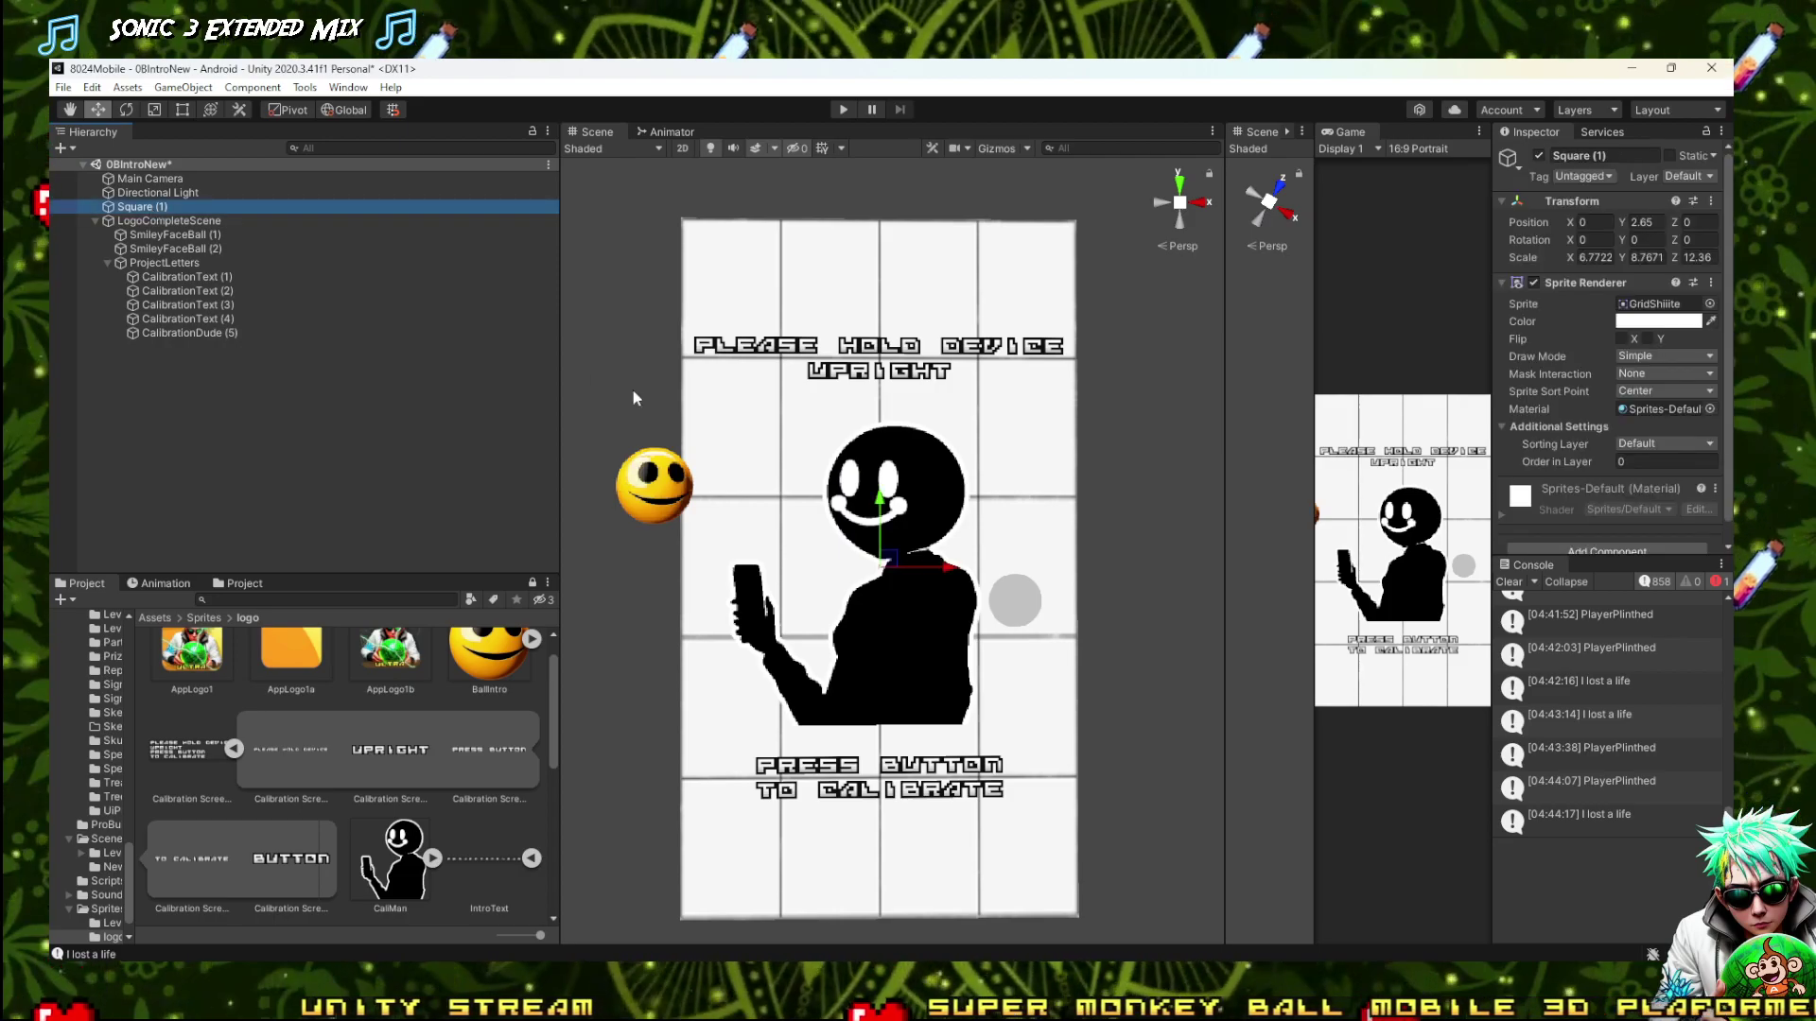
{"action": "left_click_drag", "start_coordinate": [880, 502], "coordinate": [880, 495]}
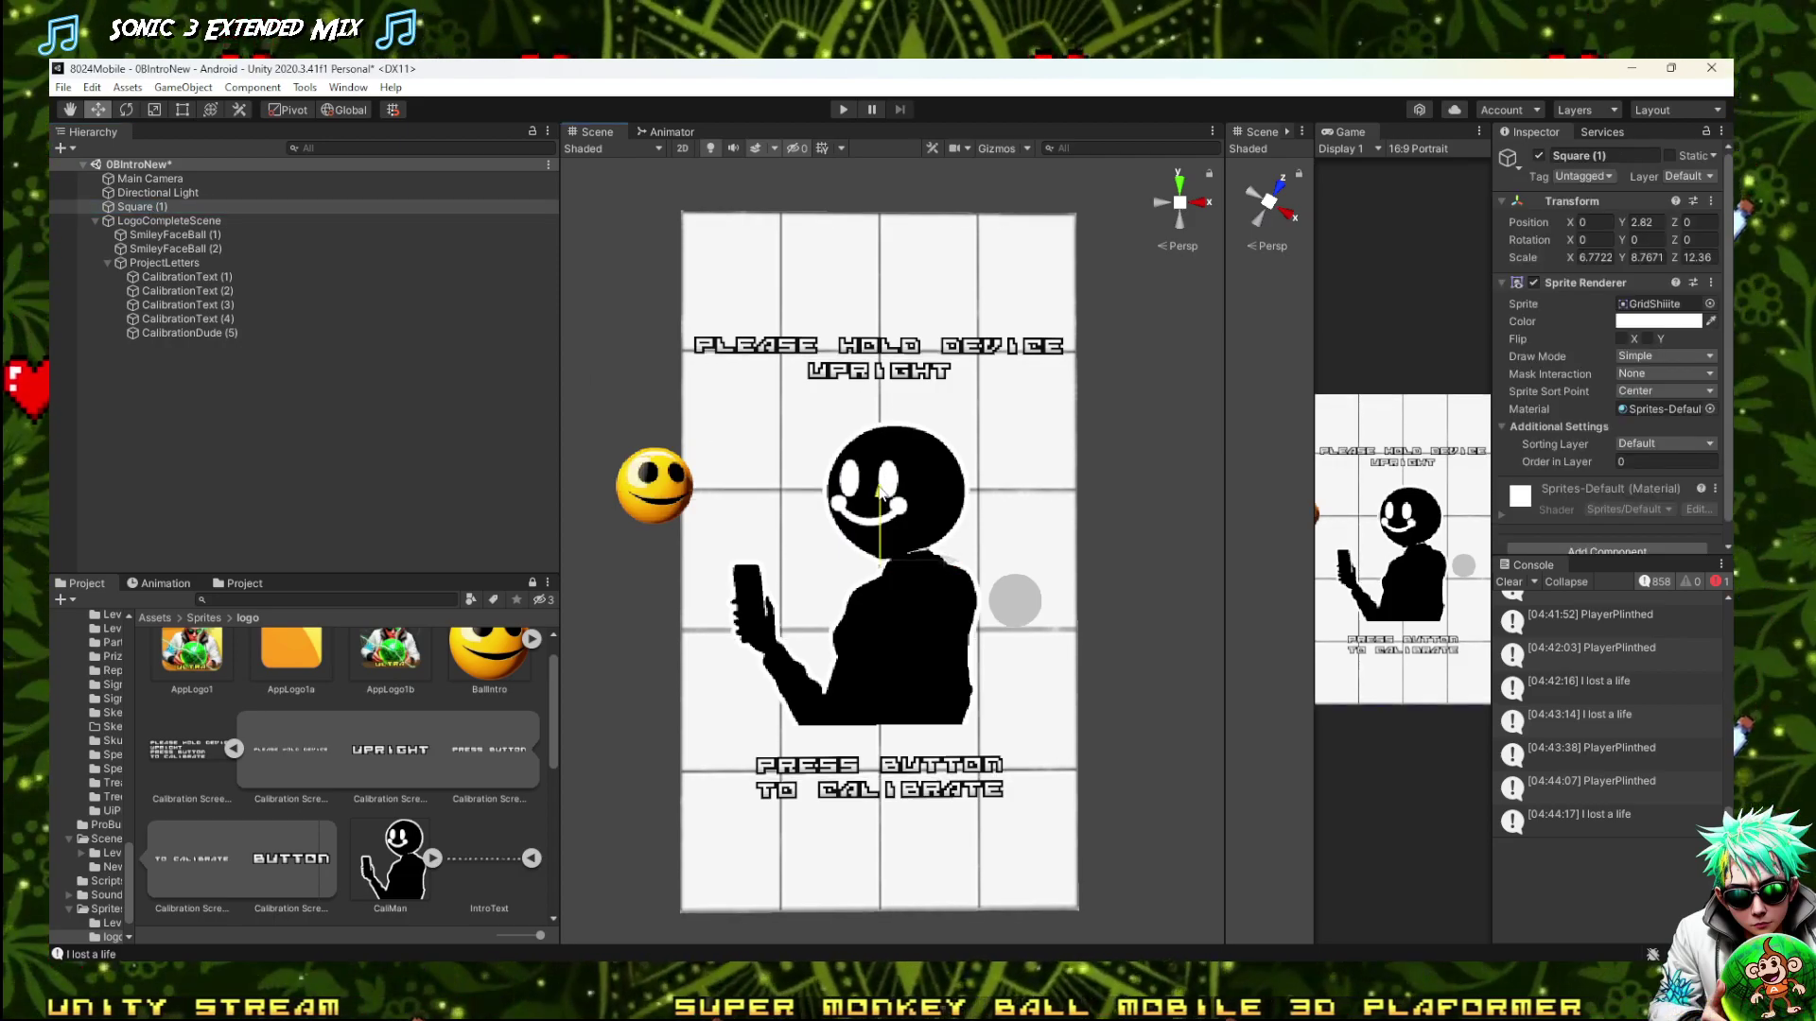
{"action": "key", "text": "ctrl+z"}
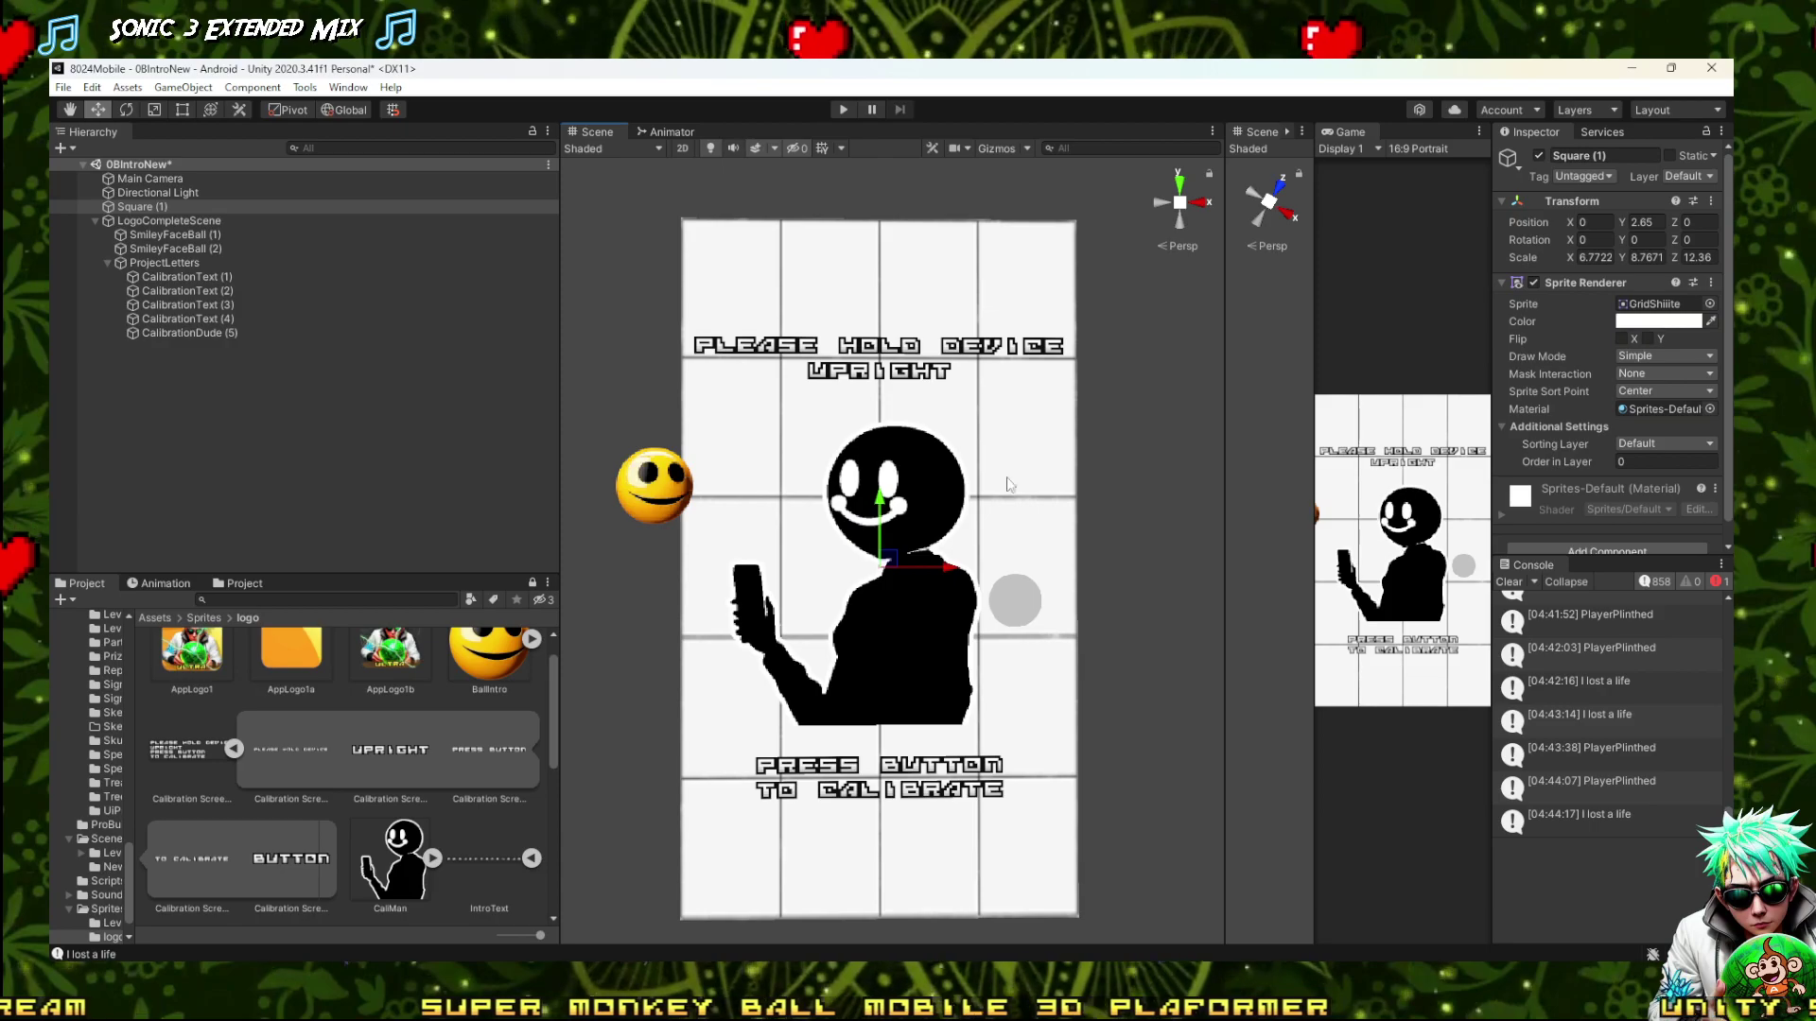
{"action": "left_click", "coordinate": [1637, 324]}
{"action": "left_click_drag", "start_coordinate": [1625, 662], "coordinate": [1550, 669]}
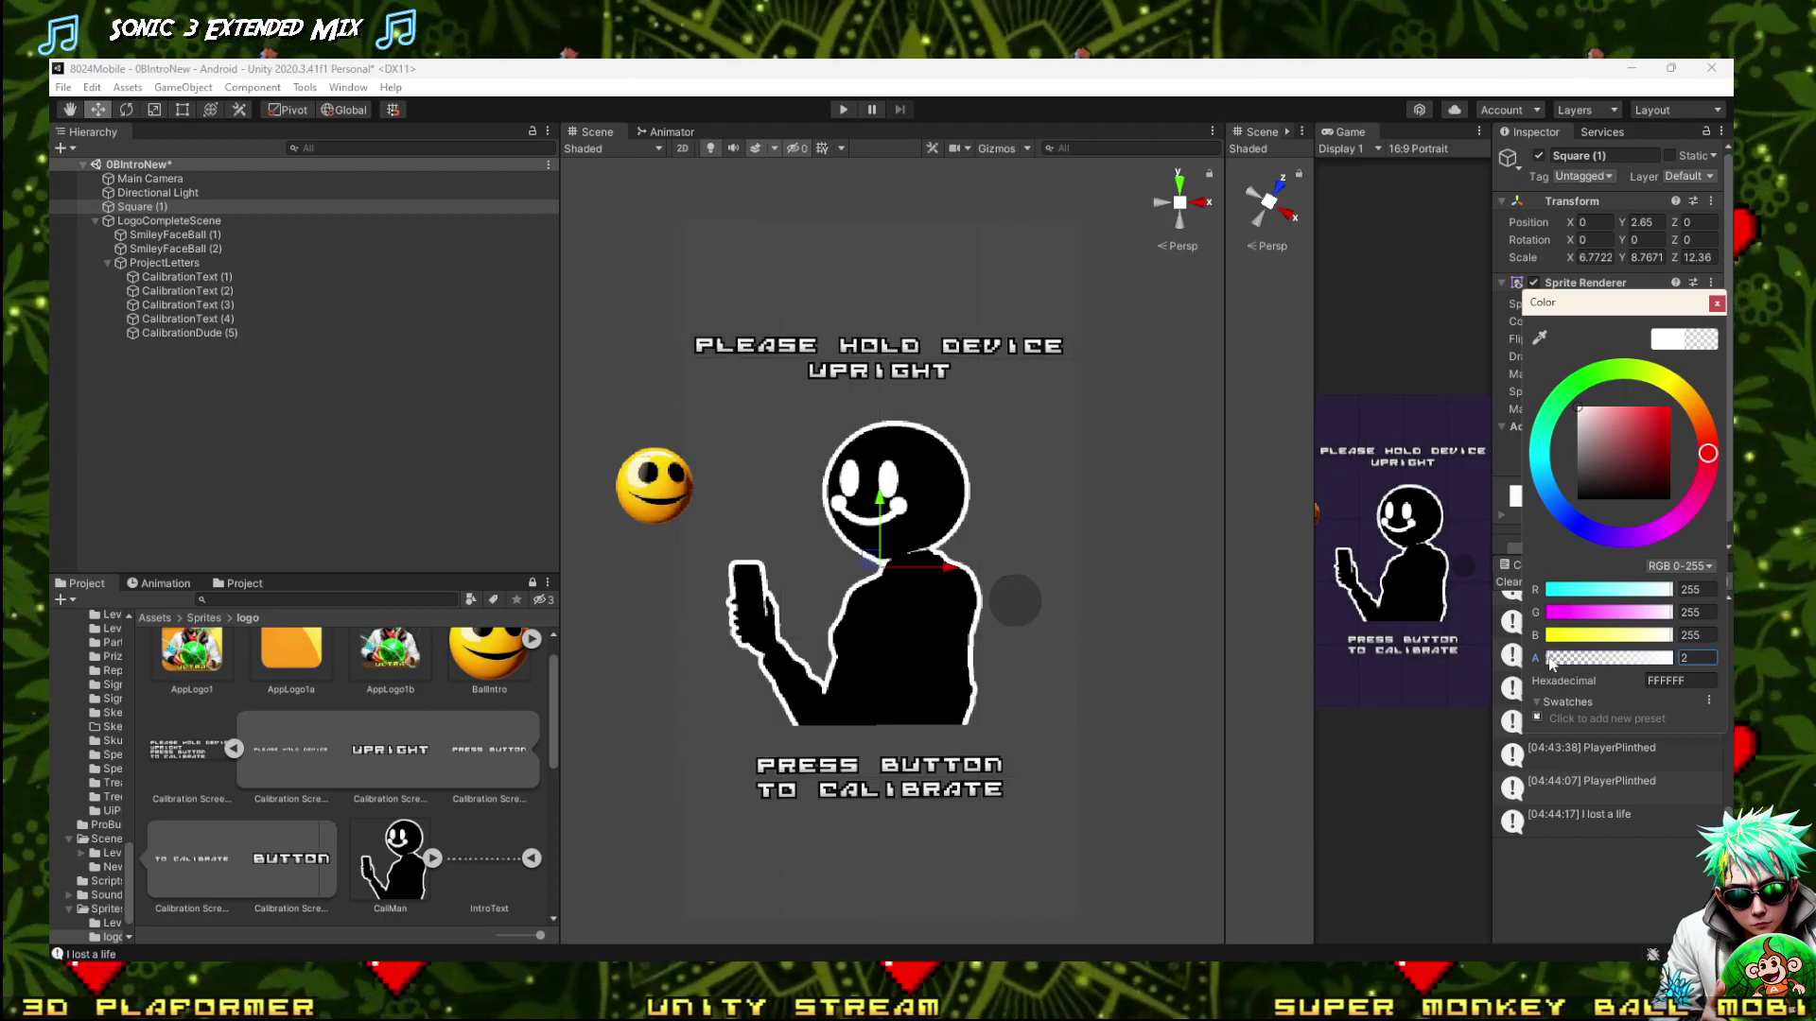
{"action": "left_click", "coordinate": [1125, 352]}
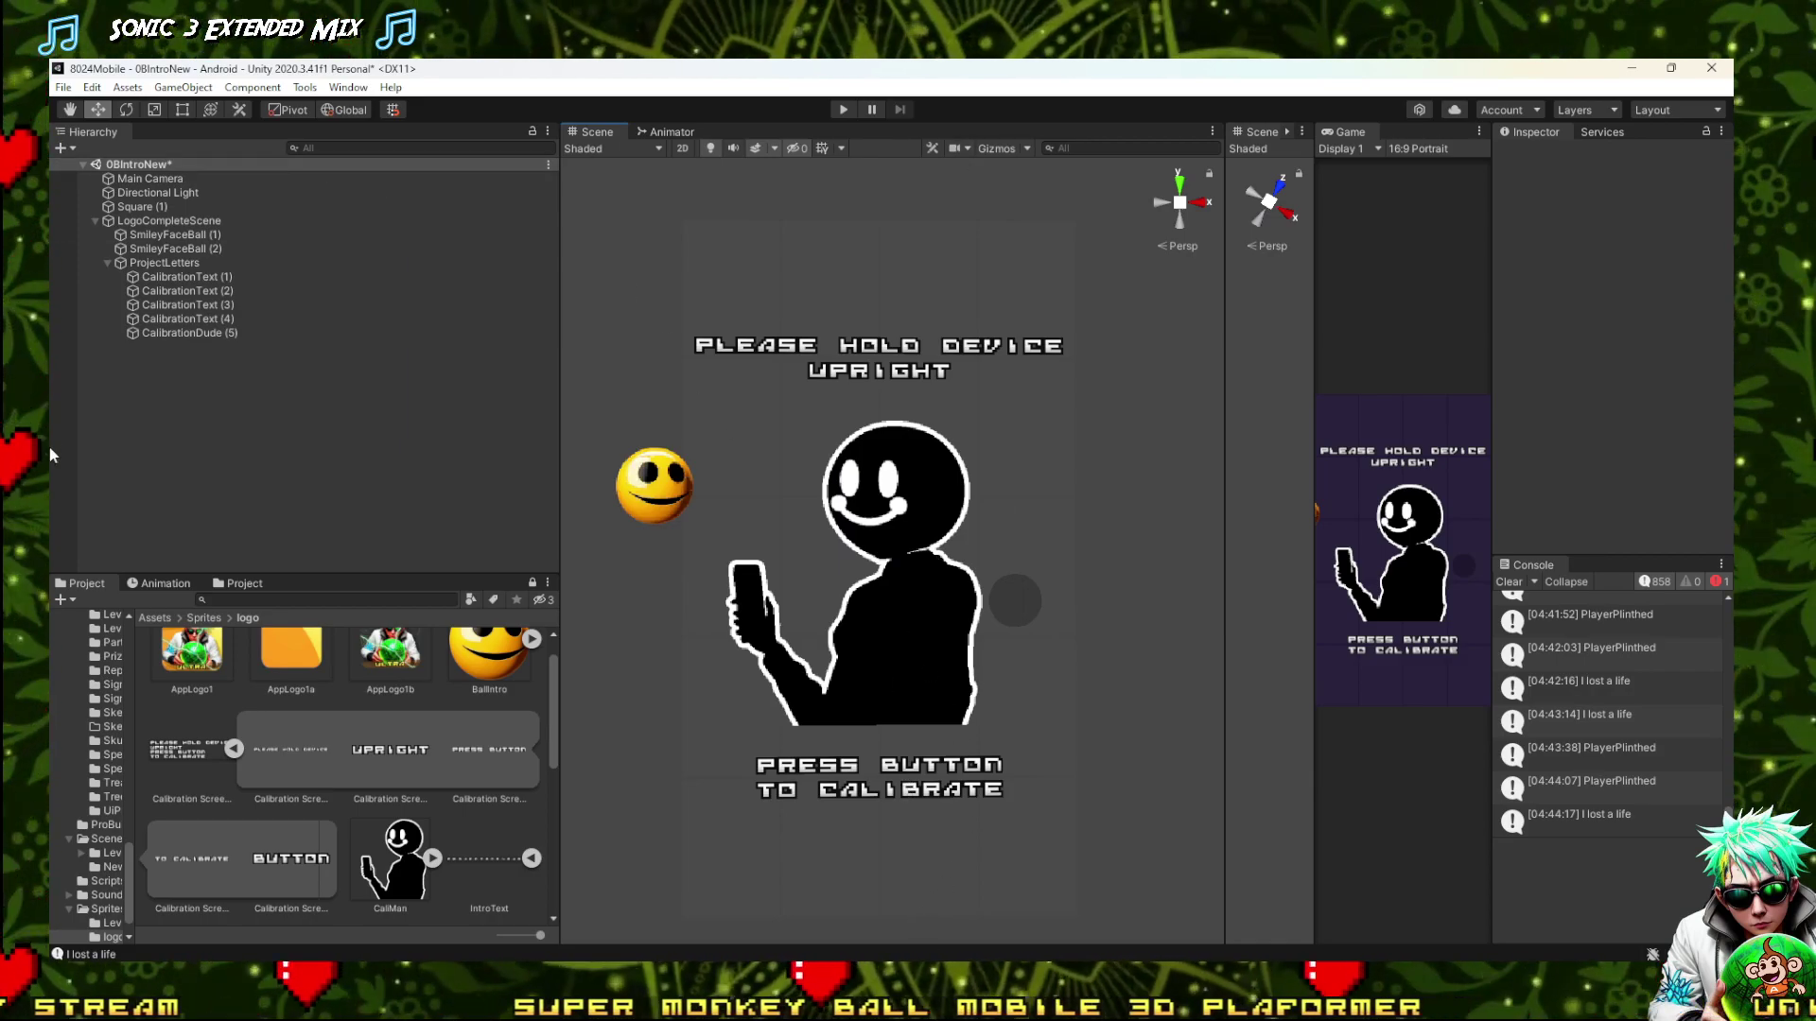
{"action": "left_click", "coordinate": [169, 235]}
Put the smiley ball below the calibrate text, flip CaliMan on X, shift it to X 0.84, and widen the Game view
{"action": "left_click", "coordinate": [169, 249], "text": "ctrl"}
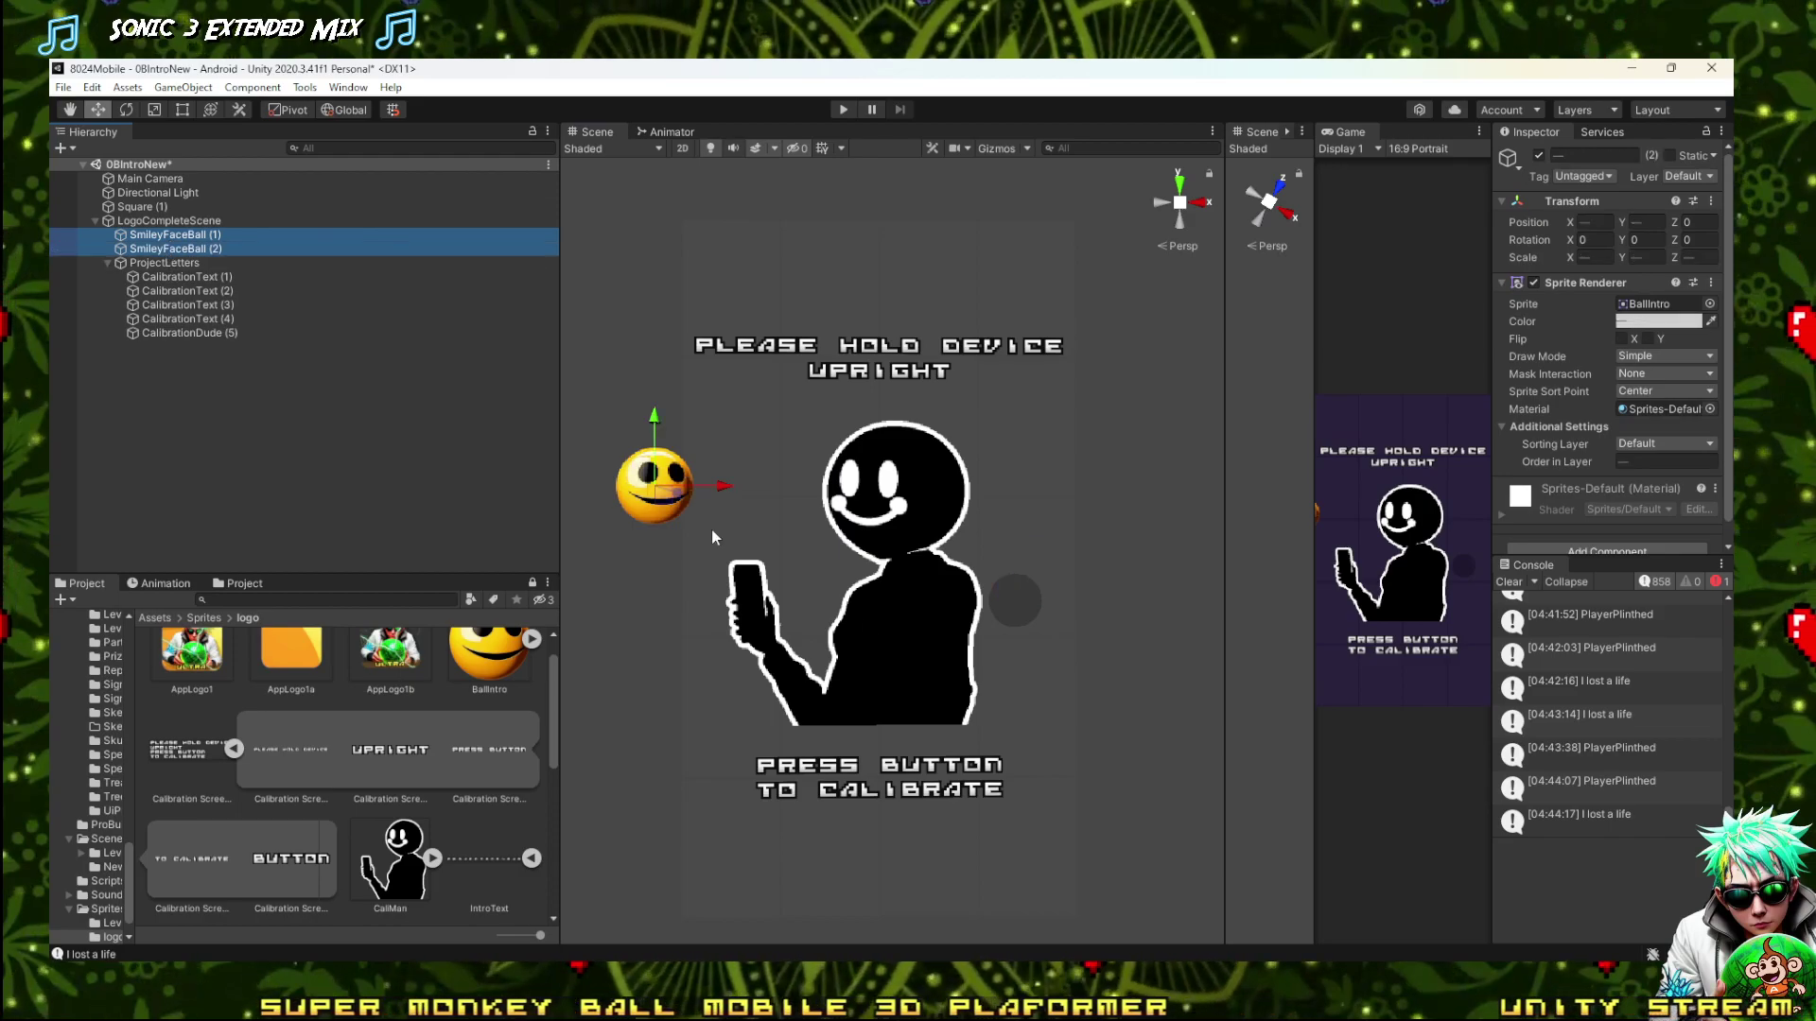
{"action": "left_click_drag", "start_coordinate": [664, 487], "coordinate": [892, 866]}
{"action": "left_click", "coordinate": [895, 438]}
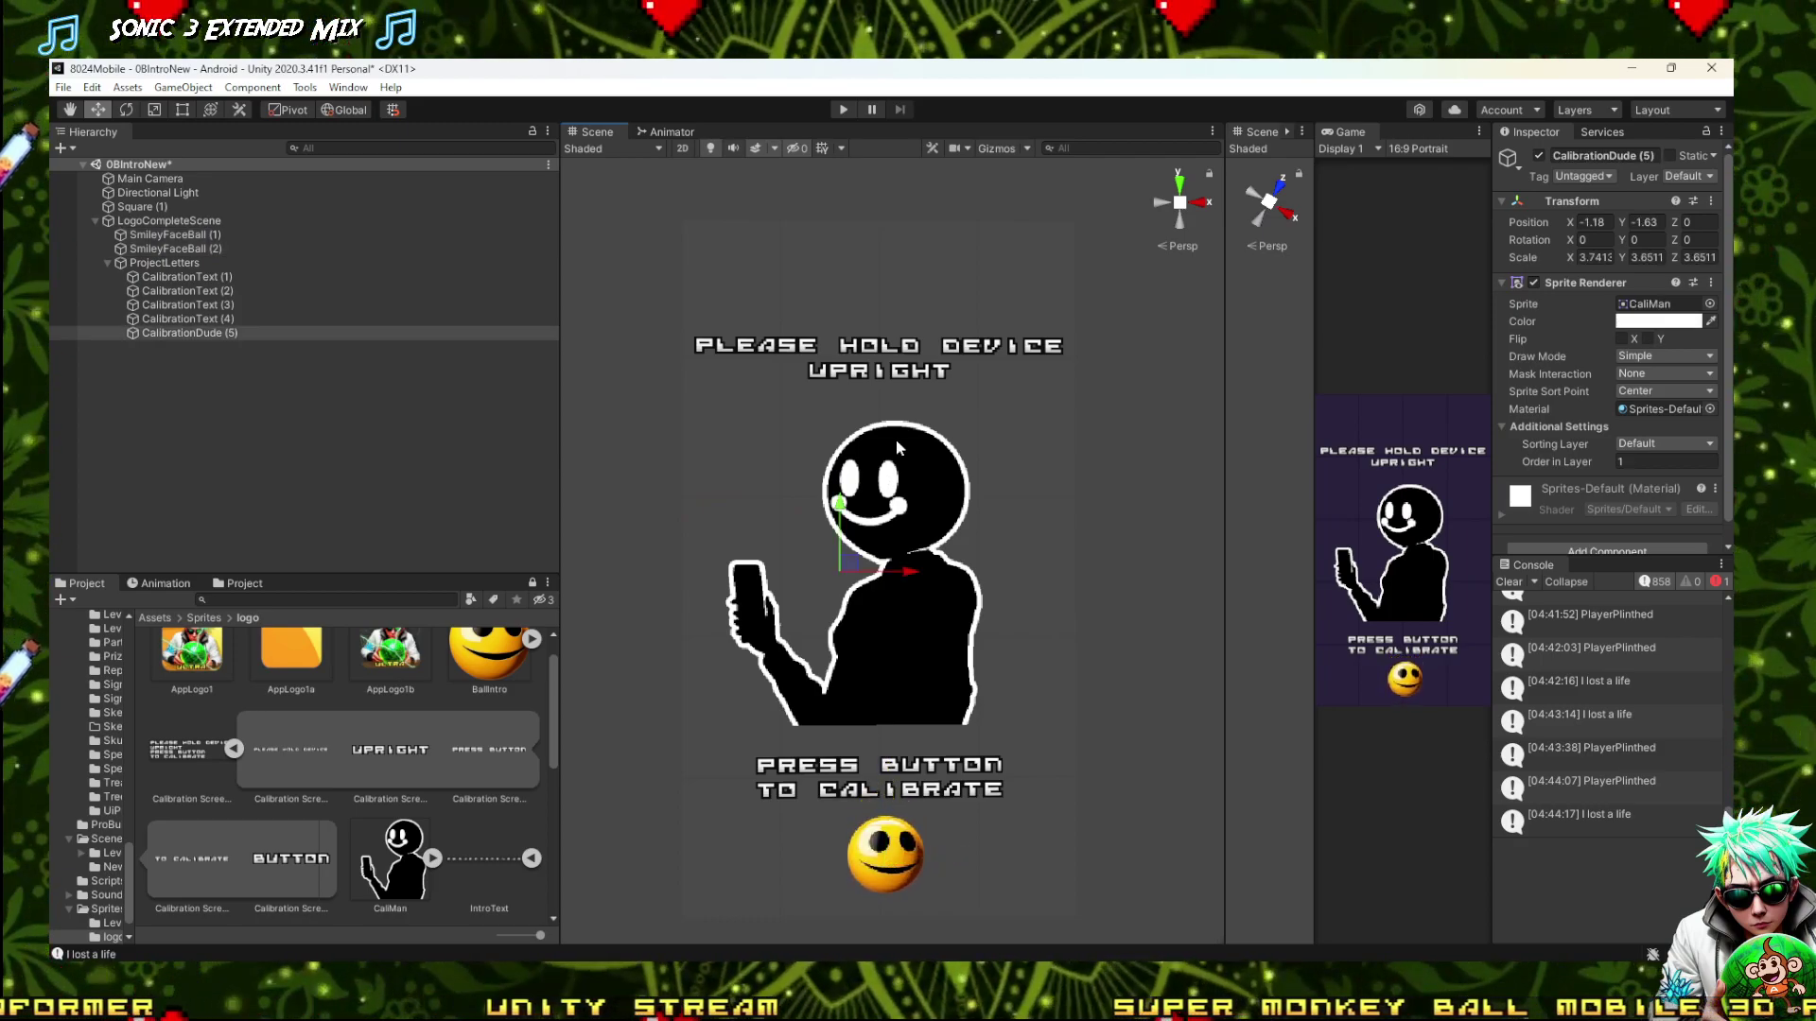
{"action": "left_click", "coordinate": [1622, 338]}
{"action": "left_click_drag", "start_coordinate": [929, 574], "coordinate": [979, 583]}
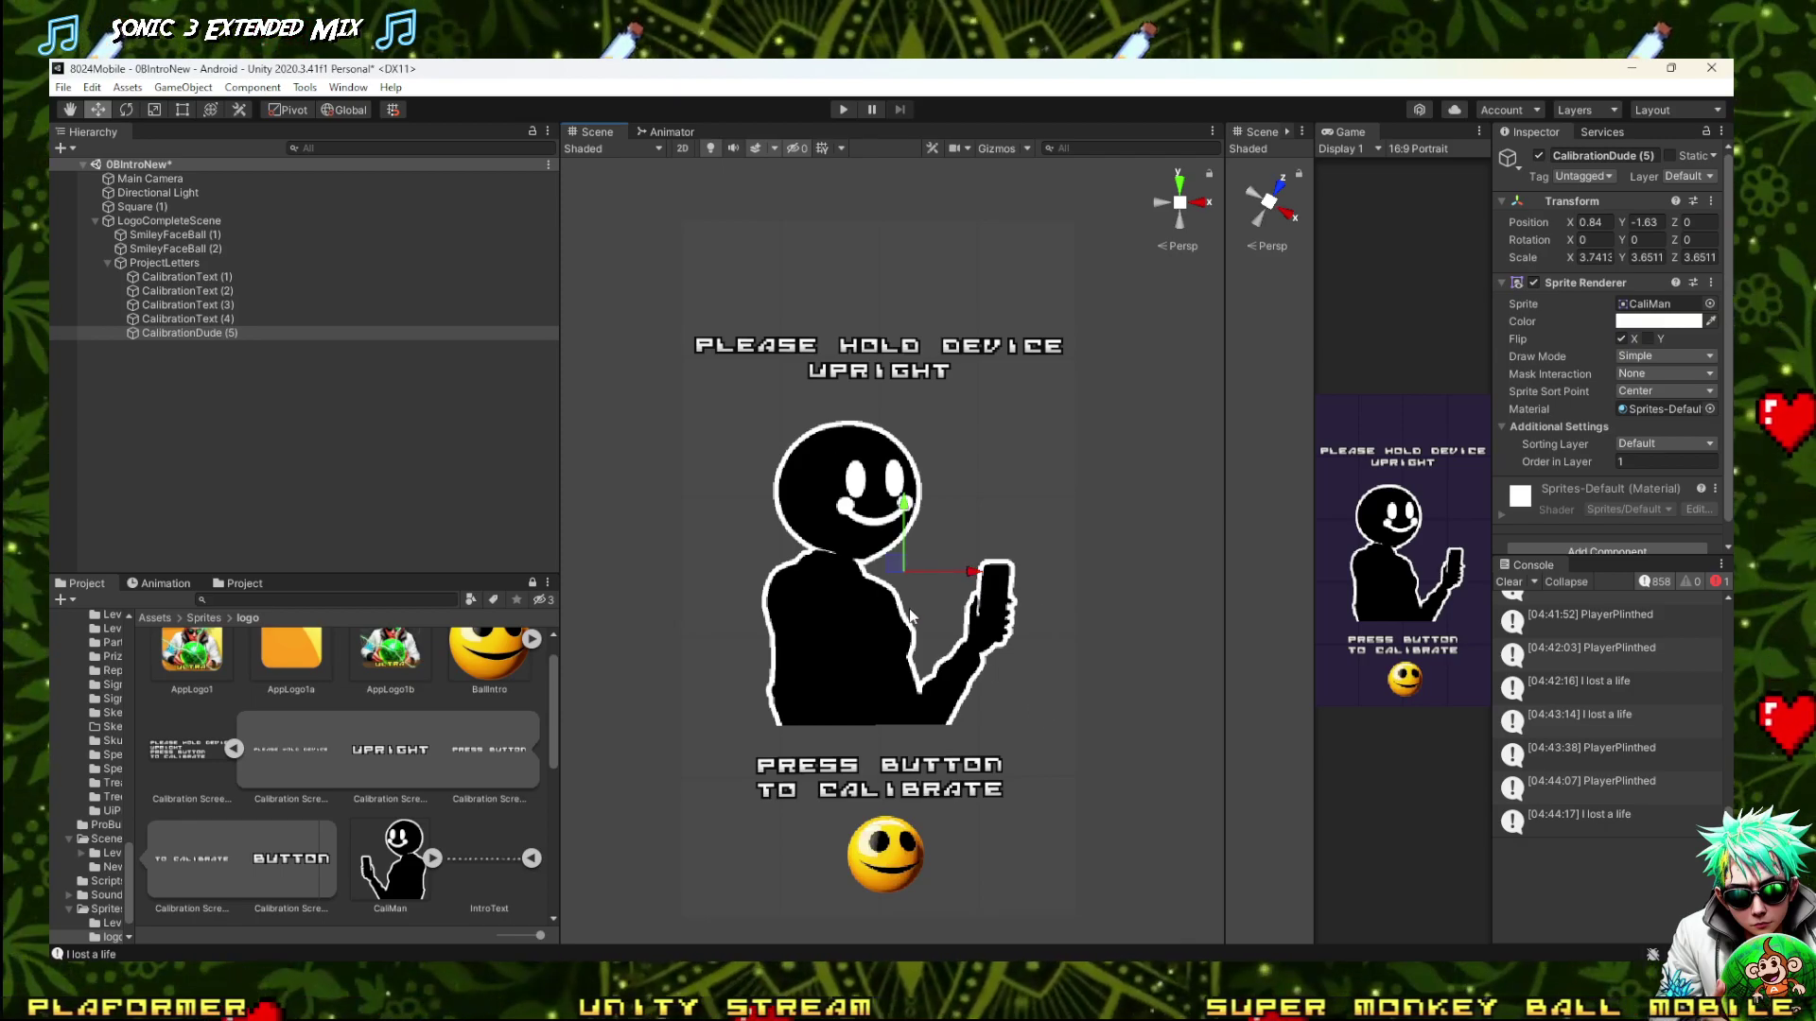
{"action": "left_click_drag", "start_coordinate": [1314, 442], "coordinate": [936, 546]}
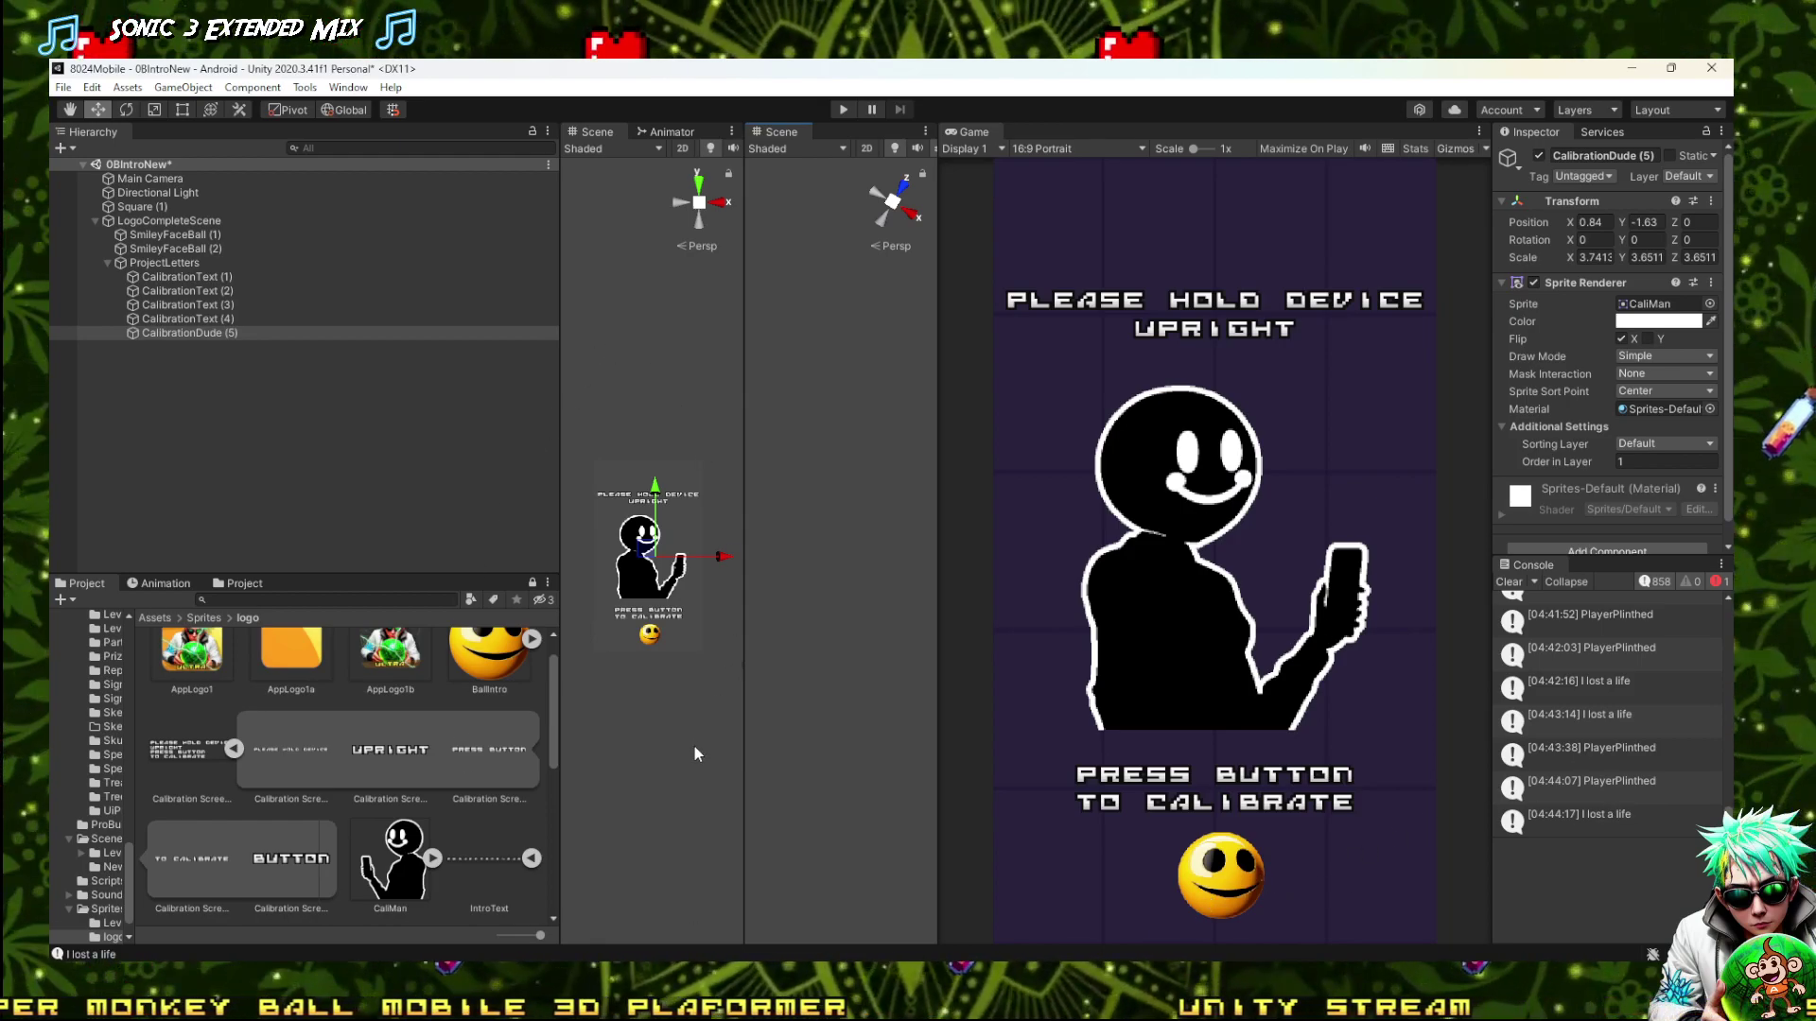
Scale SmileyFaceBall (1) up to about 2.24, nudge it into place, then shift both smiley balls slightly left
{"action": "left_click", "coordinate": [650, 636]}
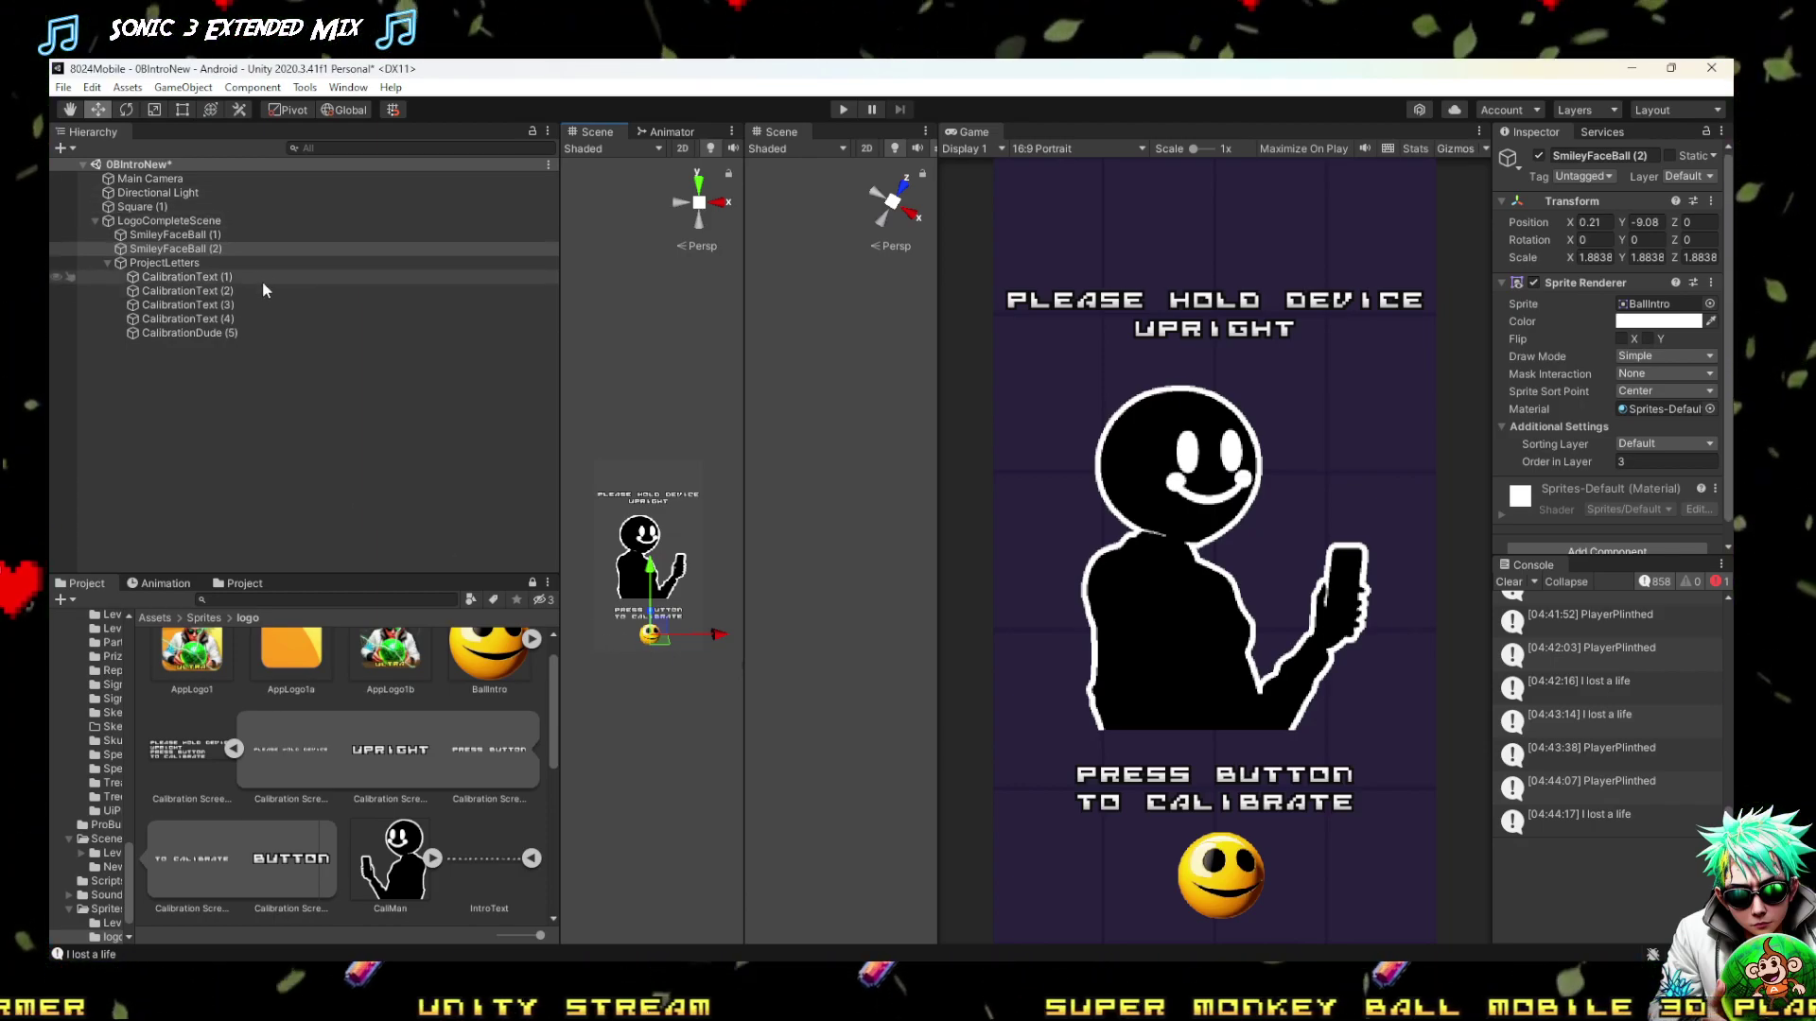
{"action": "left_click", "coordinate": [597, 545]}
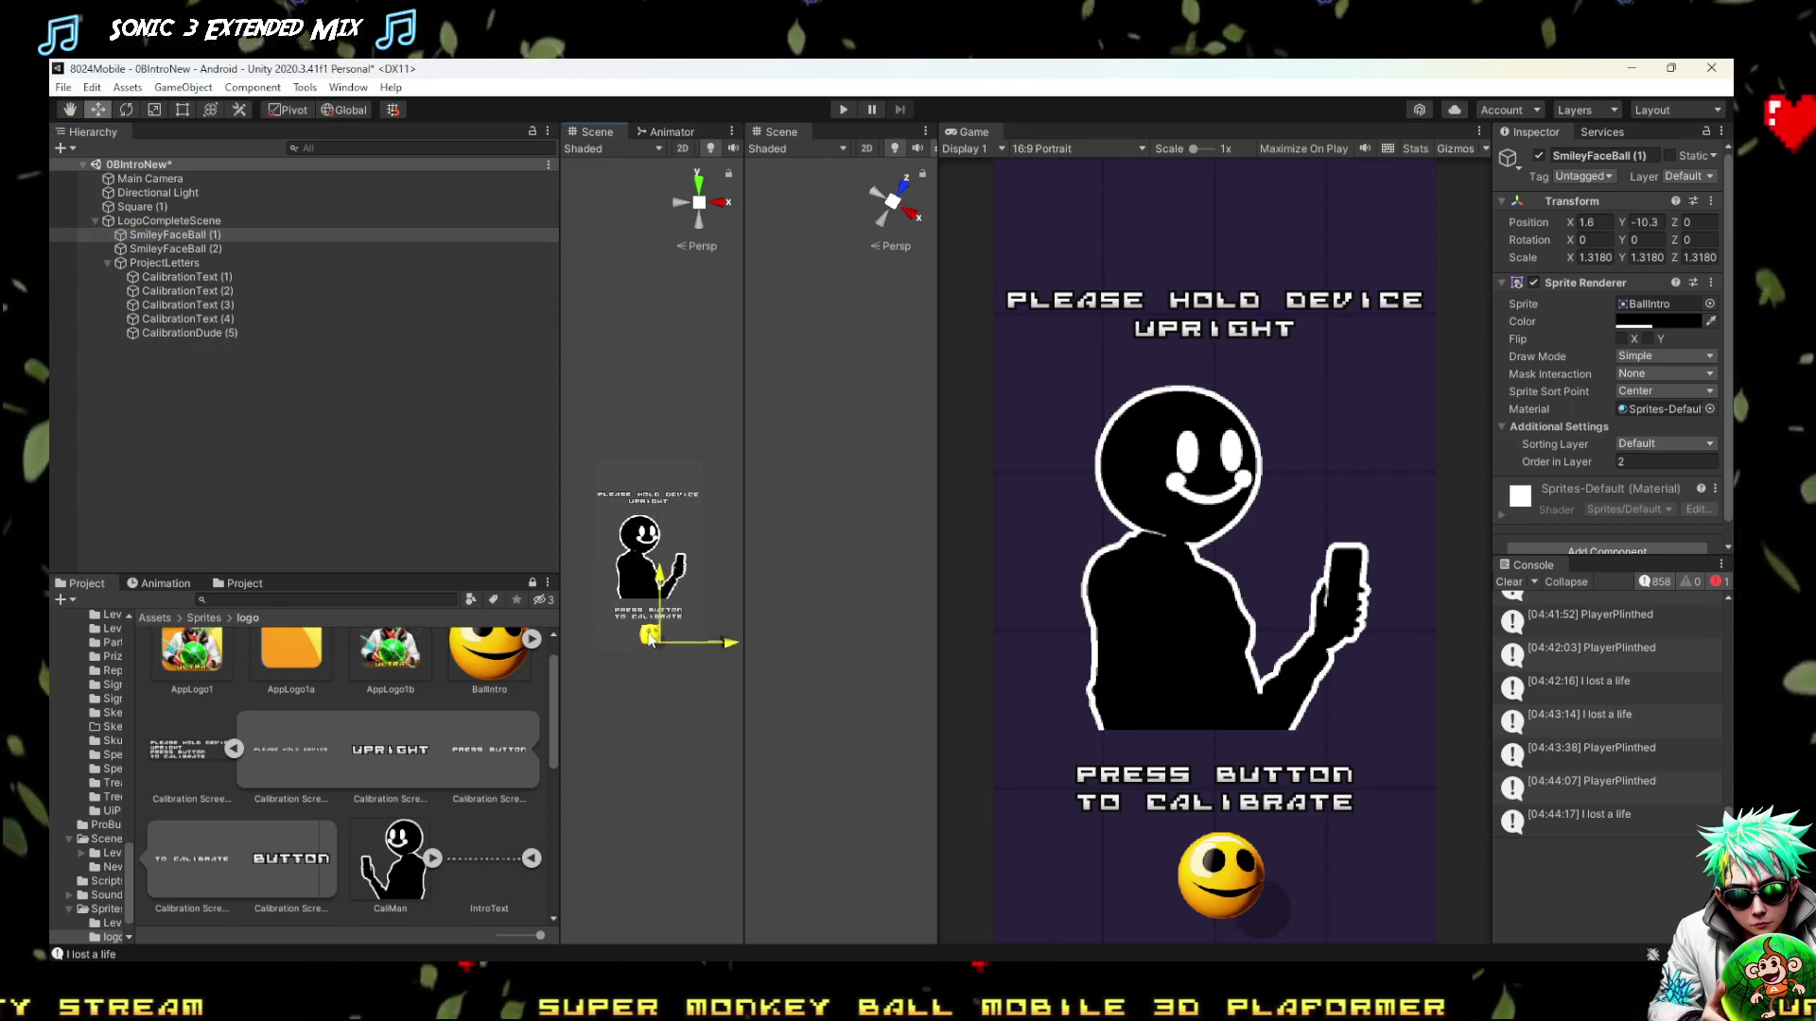
{"action": "left_click_drag", "start_coordinate": [641, 631], "coordinate": [637, 632]}
{"action": "key", "text": "f"}
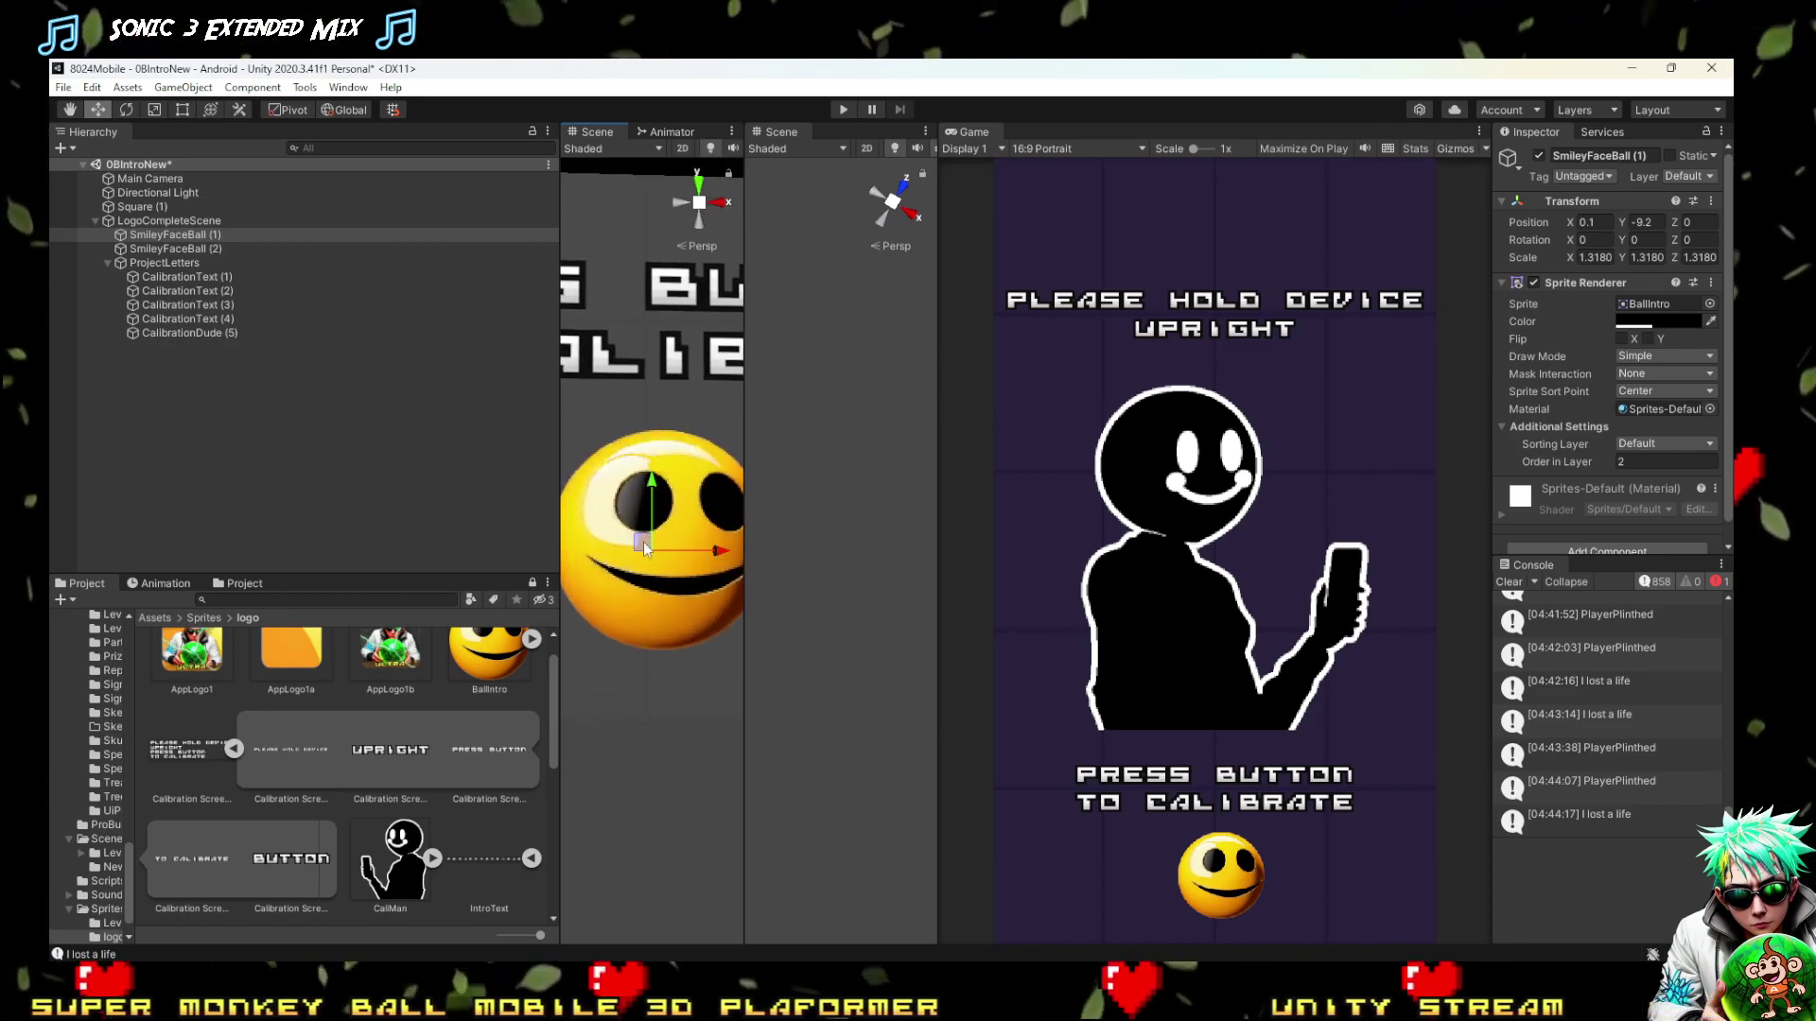
{"action": "key", "text": "r"}
{"action": "left_click_drag", "start_coordinate": [652, 546], "coordinate": [702, 526]}
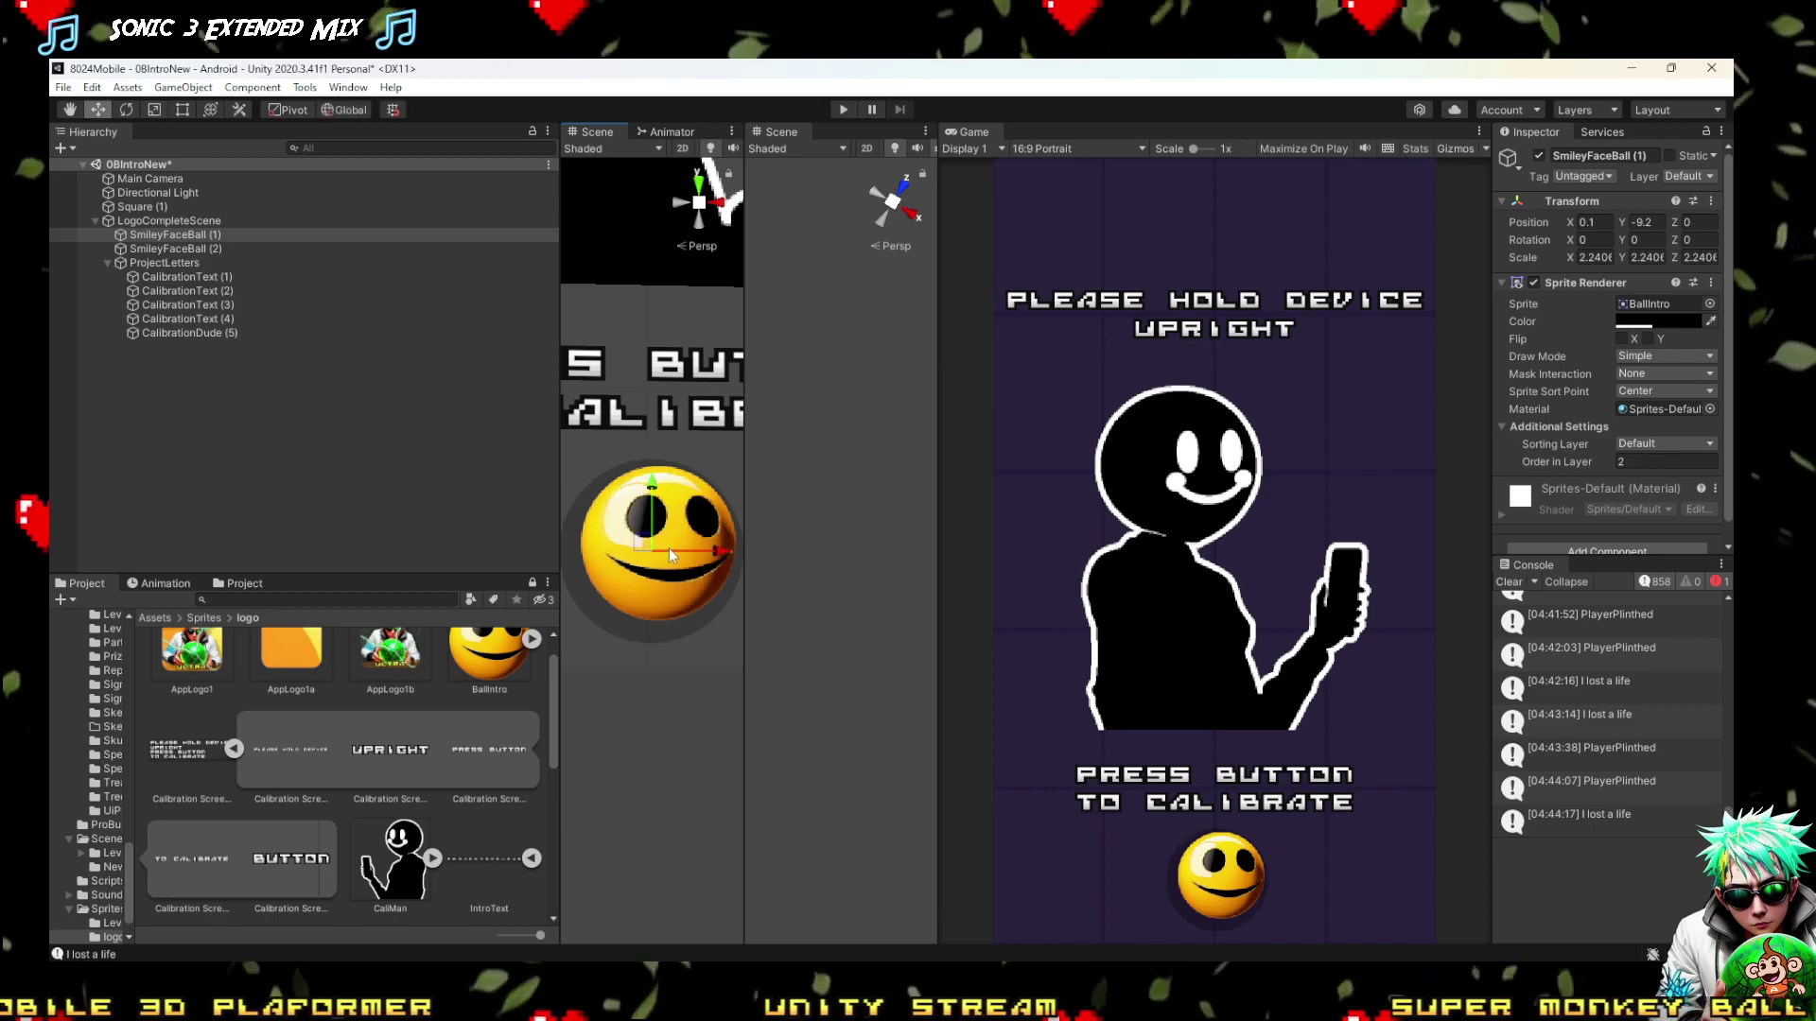
{"action": "mouse_move", "coordinate": [641, 537]}
{"action": "left_mouse_down"}
{"action": "mouse_move", "coordinate": [663, 539]}
{"action": "mouse_move", "coordinate": [649, 531]}
{"action": "left_mouse_up"}
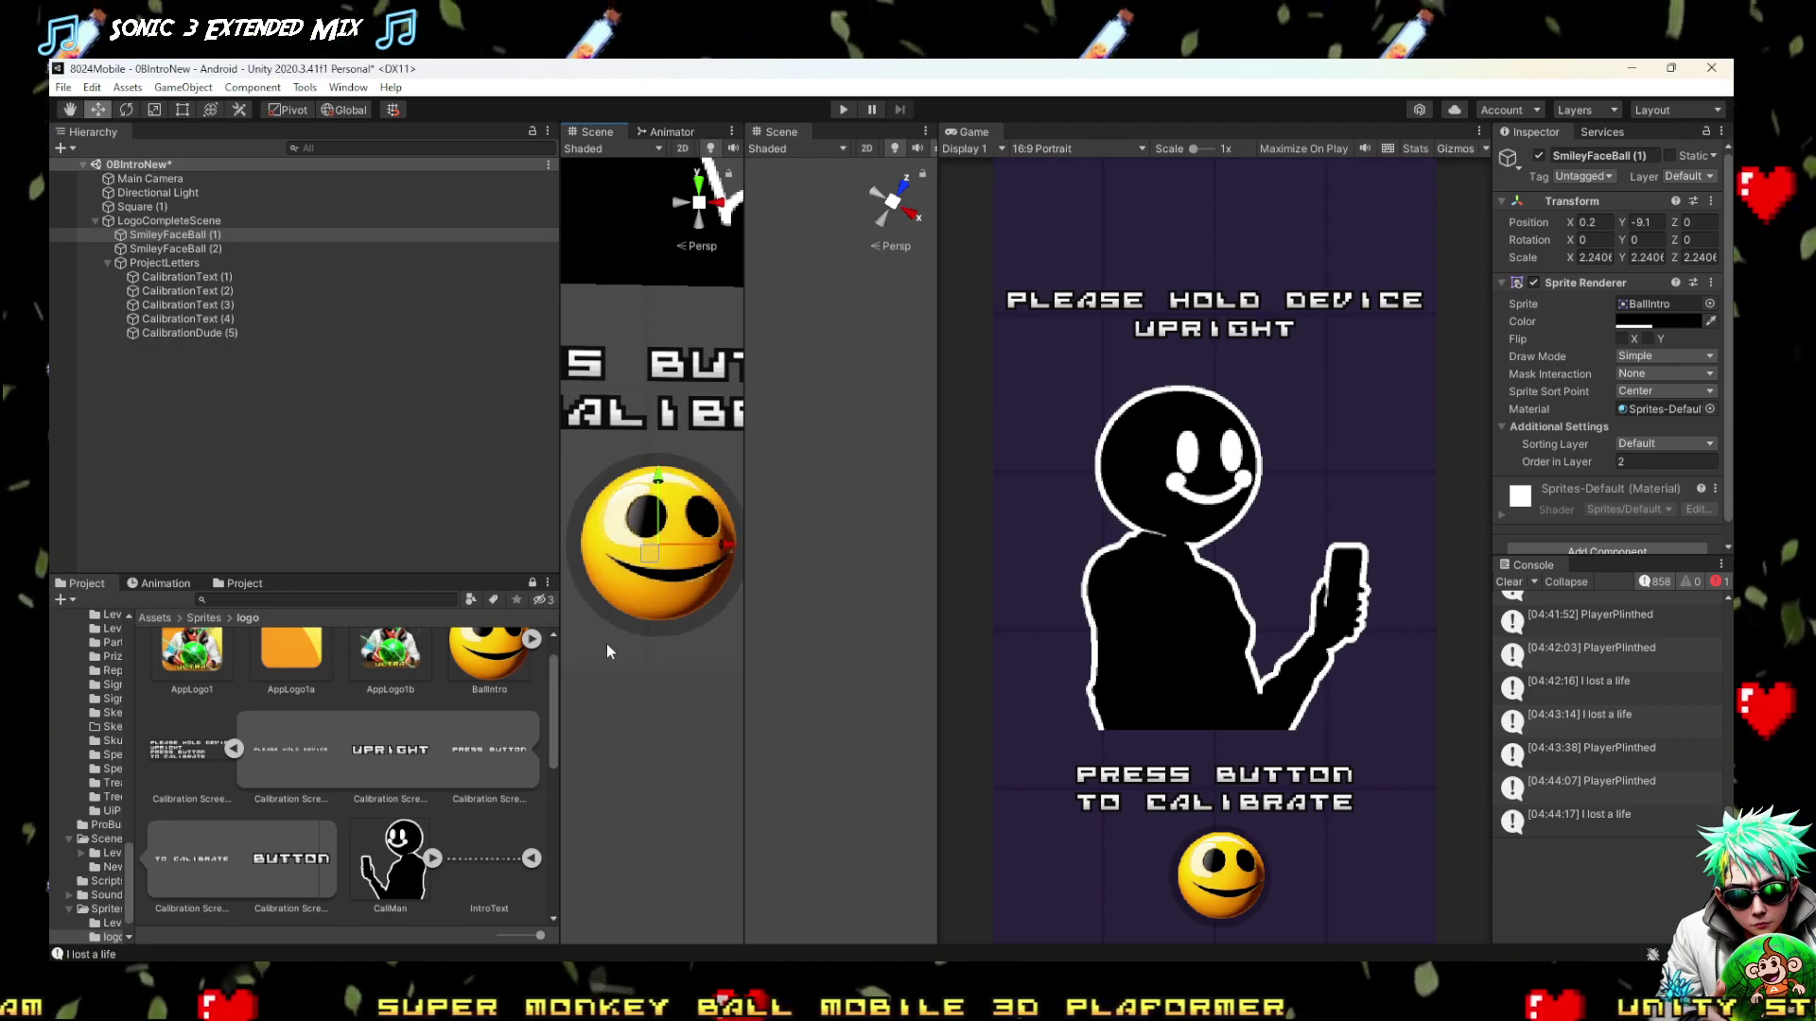
{"action": "left_click", "coordinate": [171, 248], "text": "shift"}
{"action": "left_click_drag", "start_coordinate": [726, 545], "coordinate": [716, 546]}
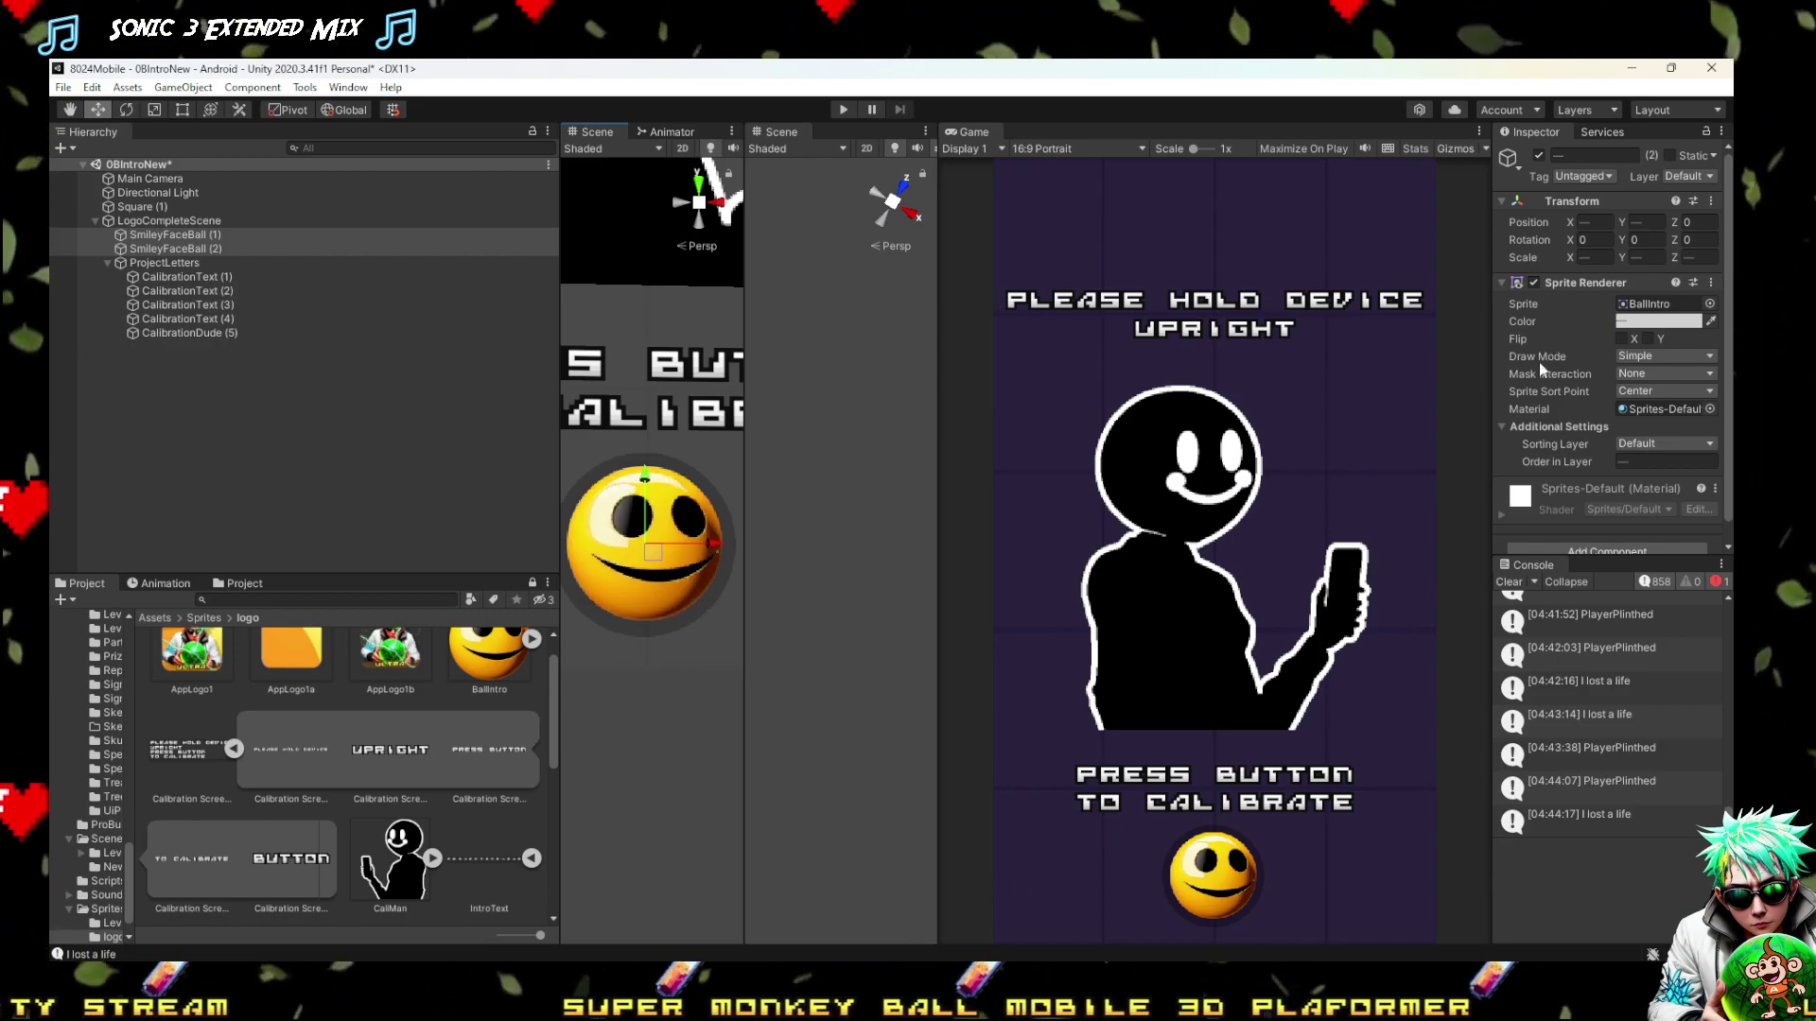
Search Google for 'blueprint vector' in a new Firefox tab
{"action": "mouse_move", "coordinate": [271, 1002]}
{"action": "left_click", "coordinate": [272, 894]}
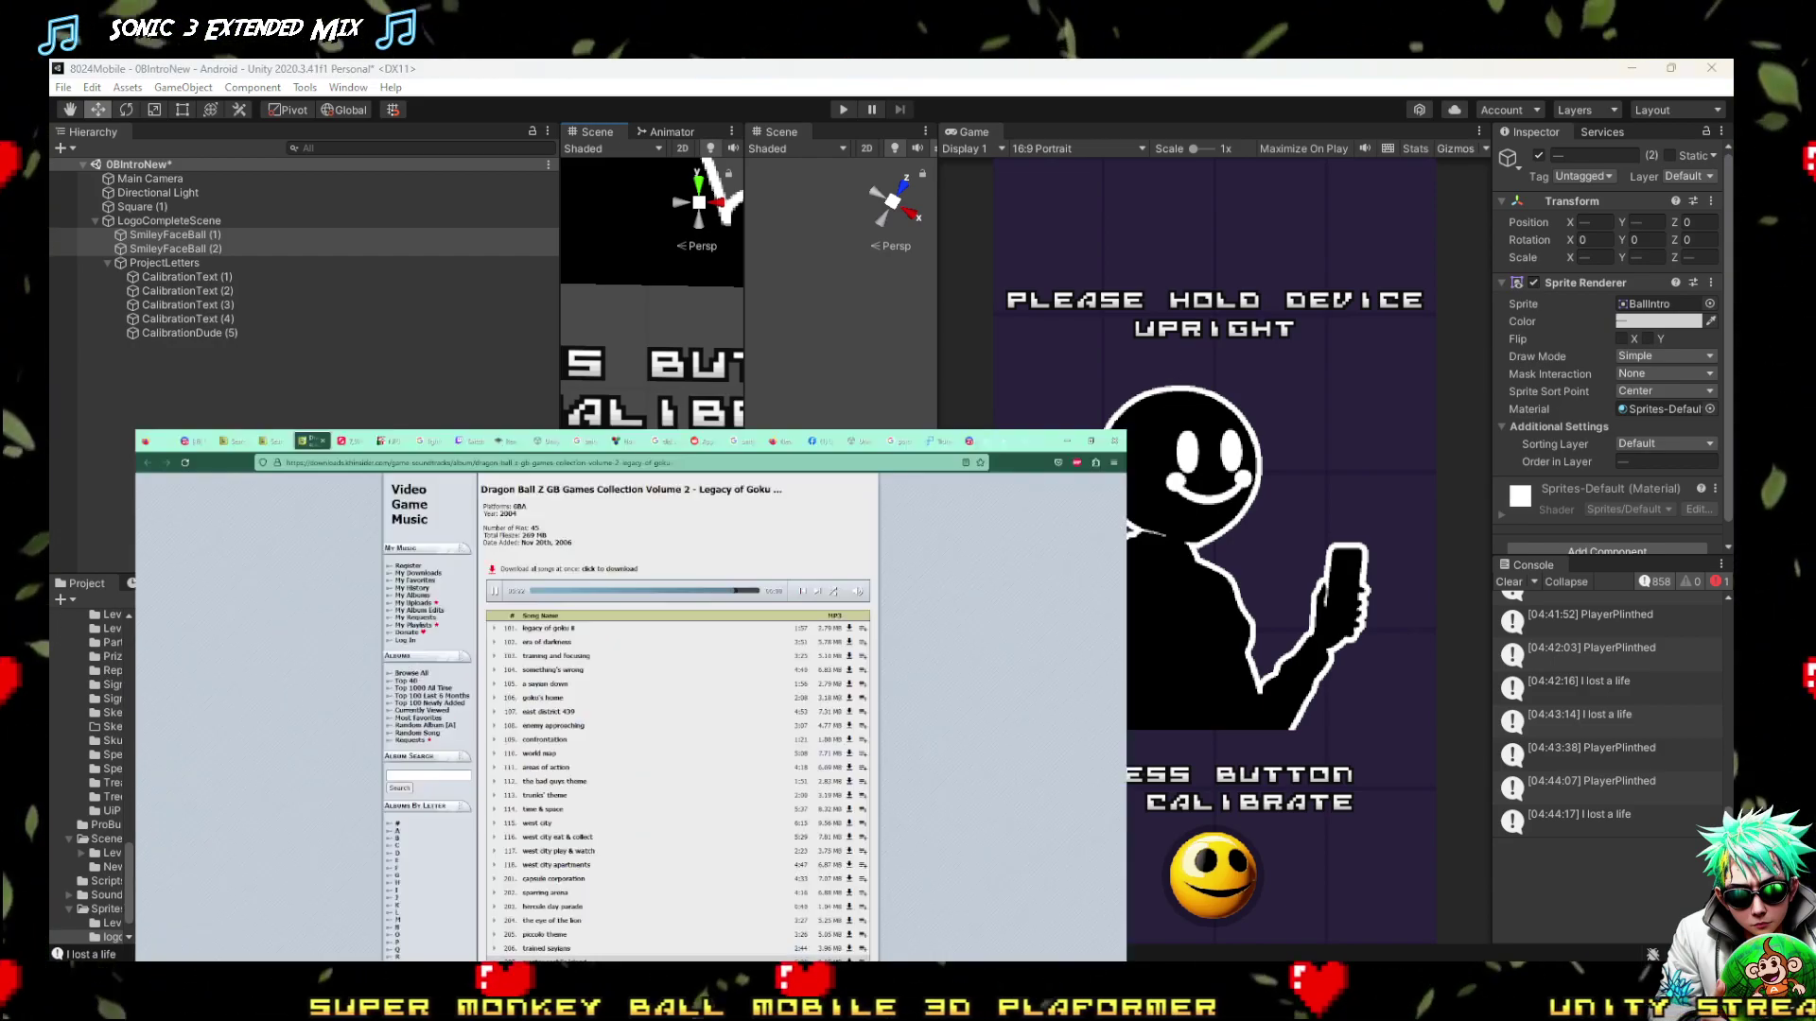
{"action": "left_click", "coordinate": [1522, 80]}
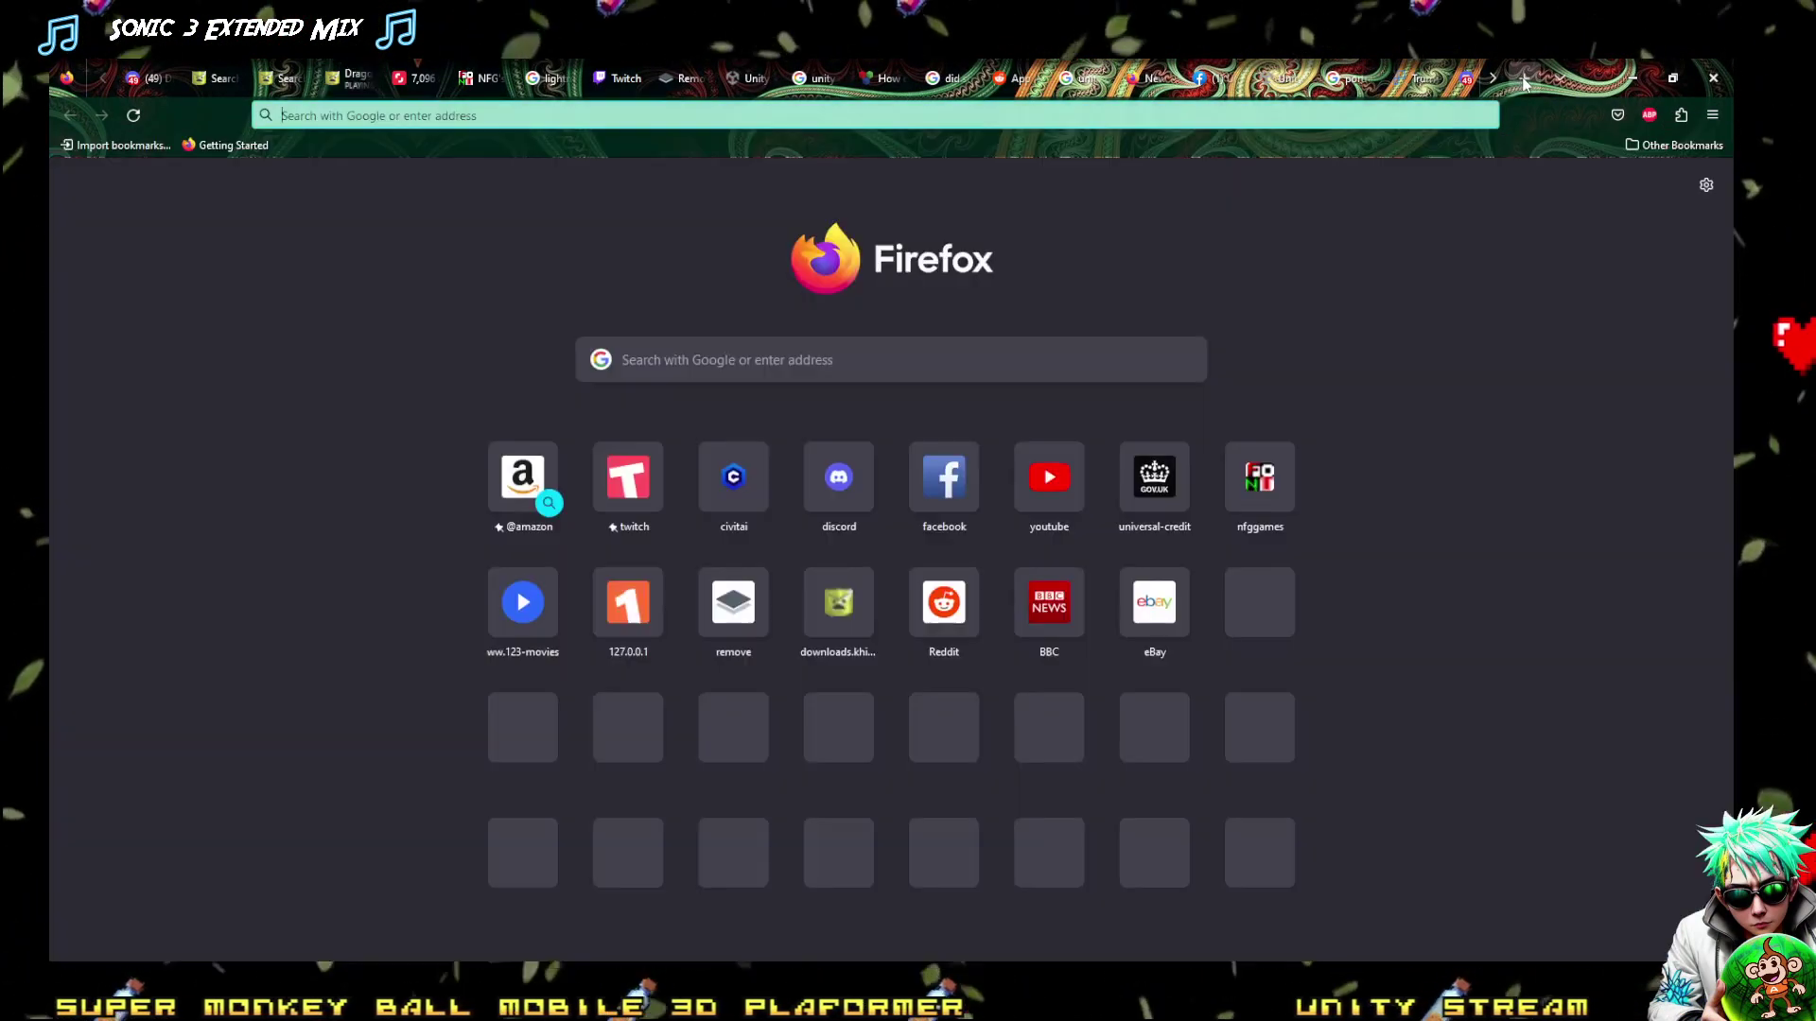
{"action": "left_click", "coordinate": [916, 112]}
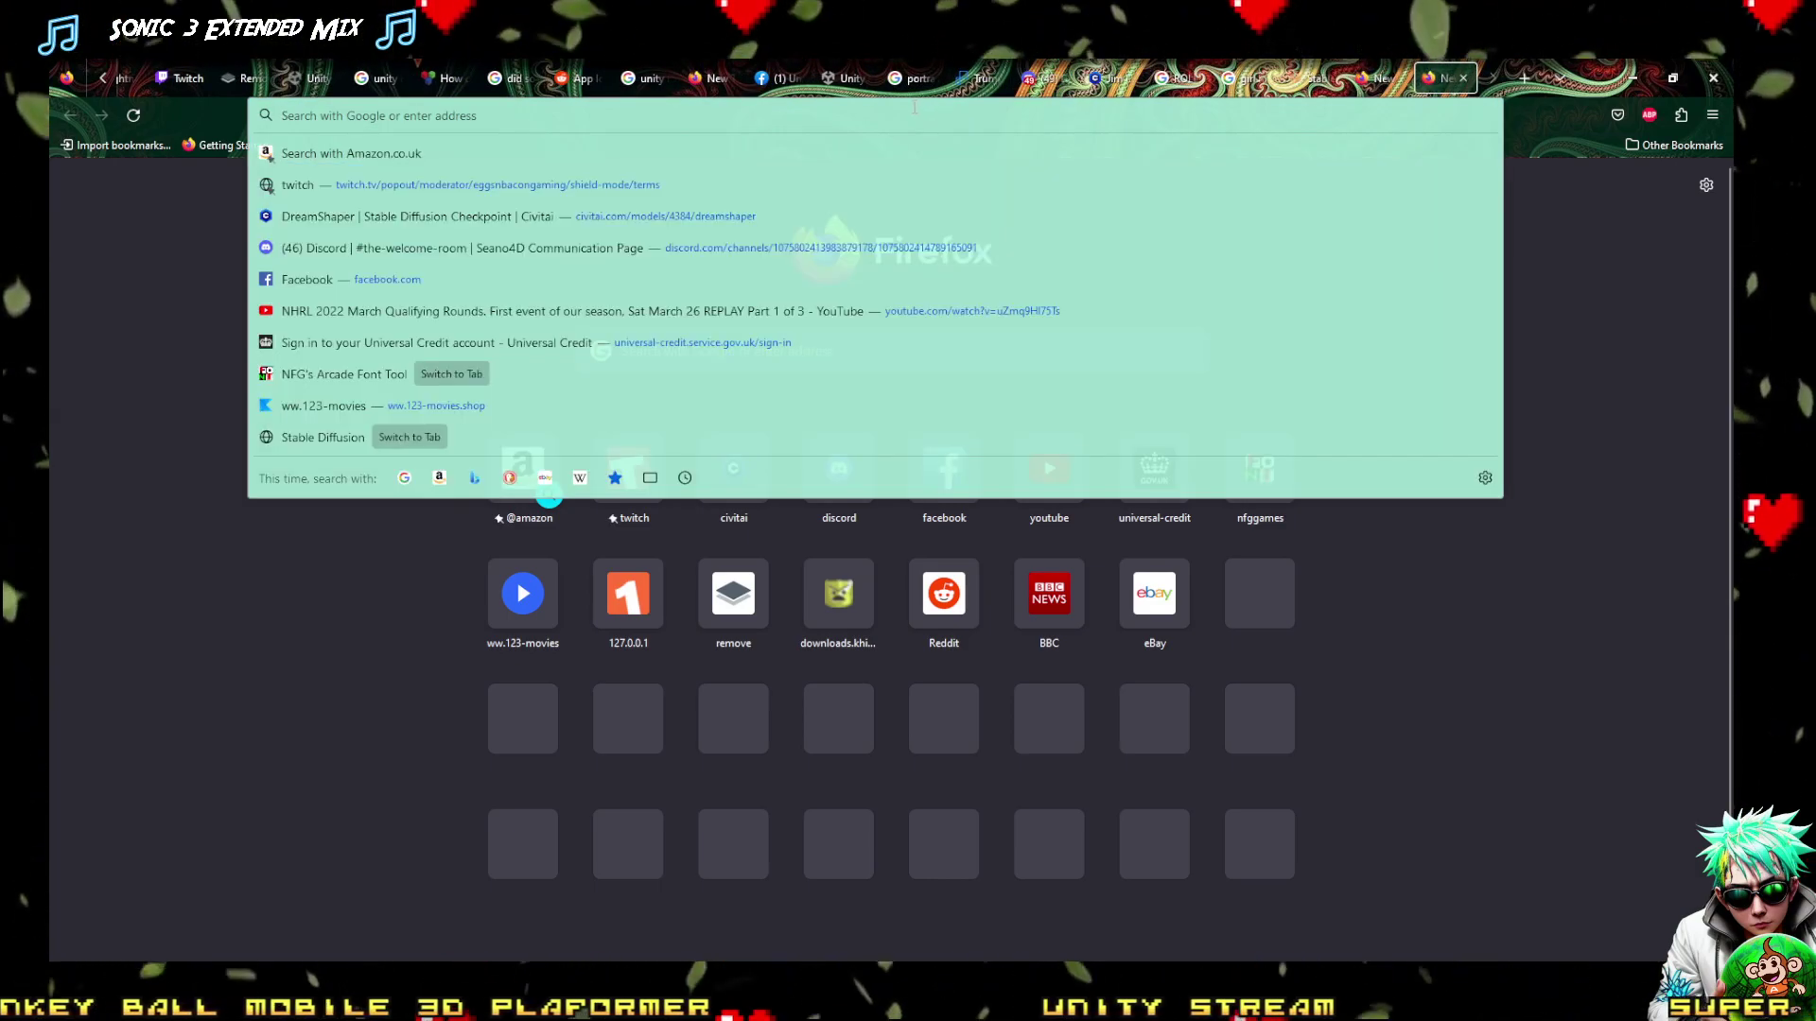
{"action": "type", "text": "blueprint vector"}
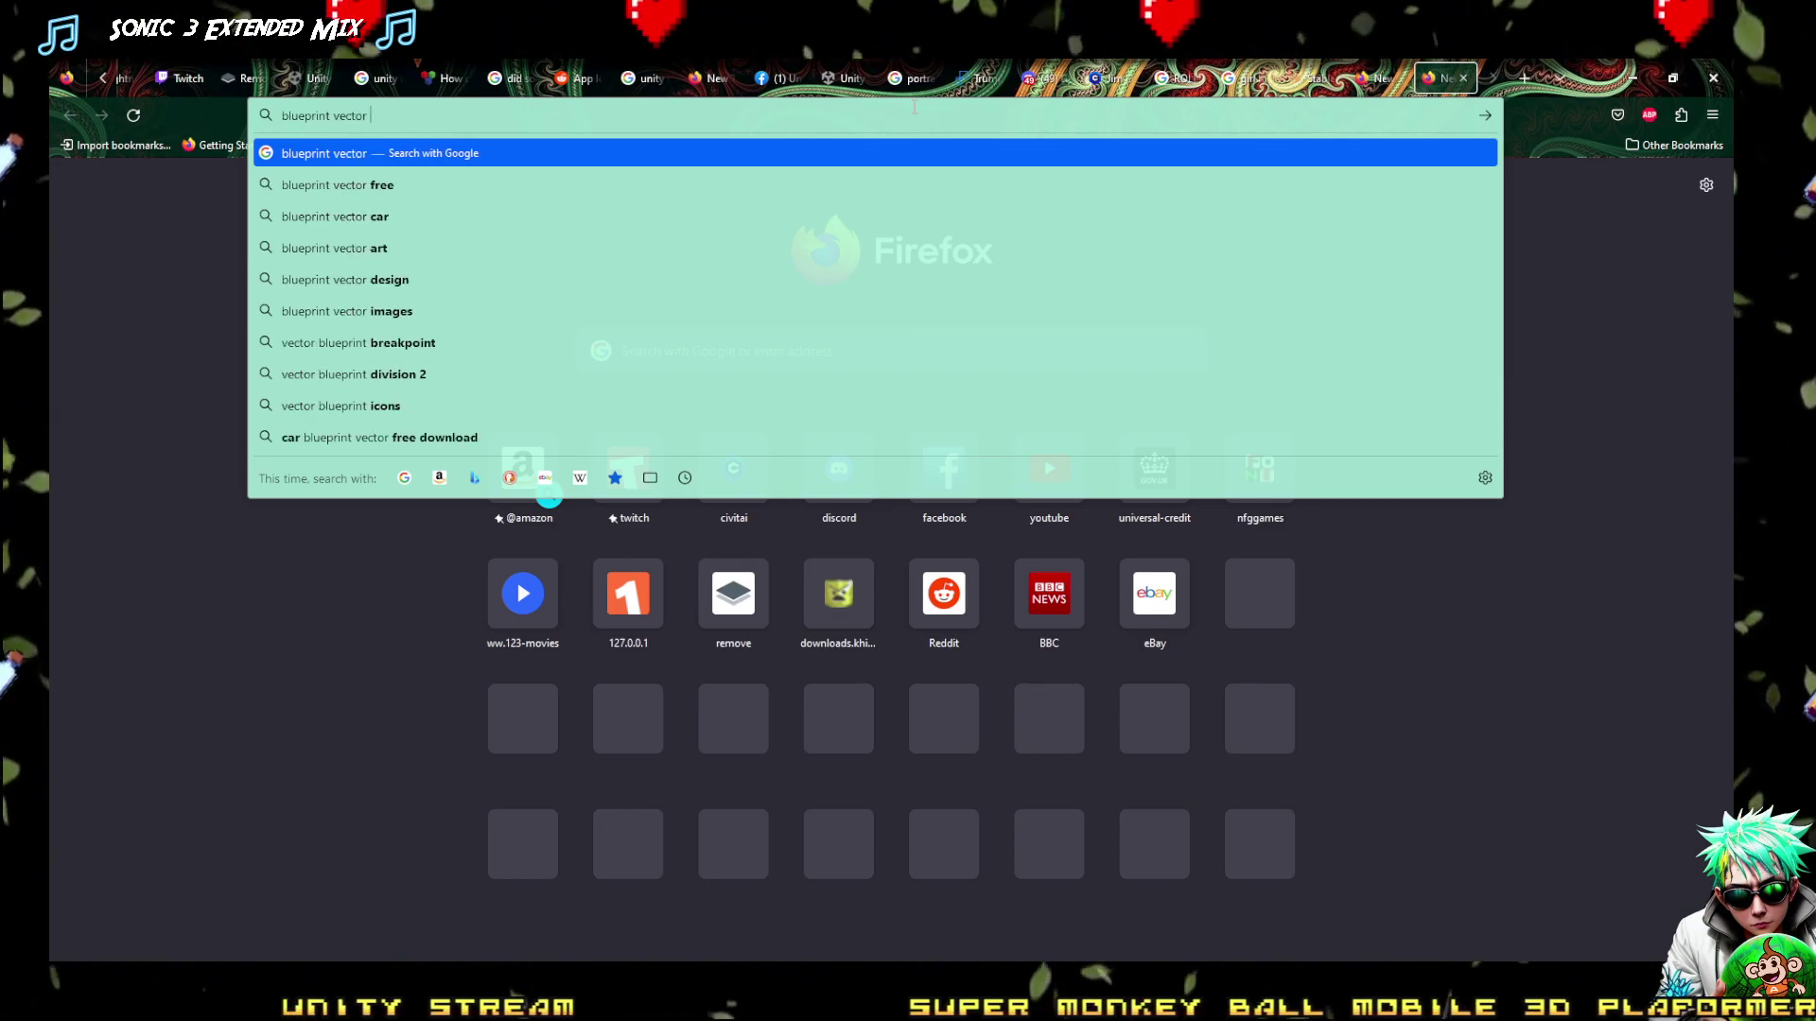
{"action": "key", "text": "Return"}
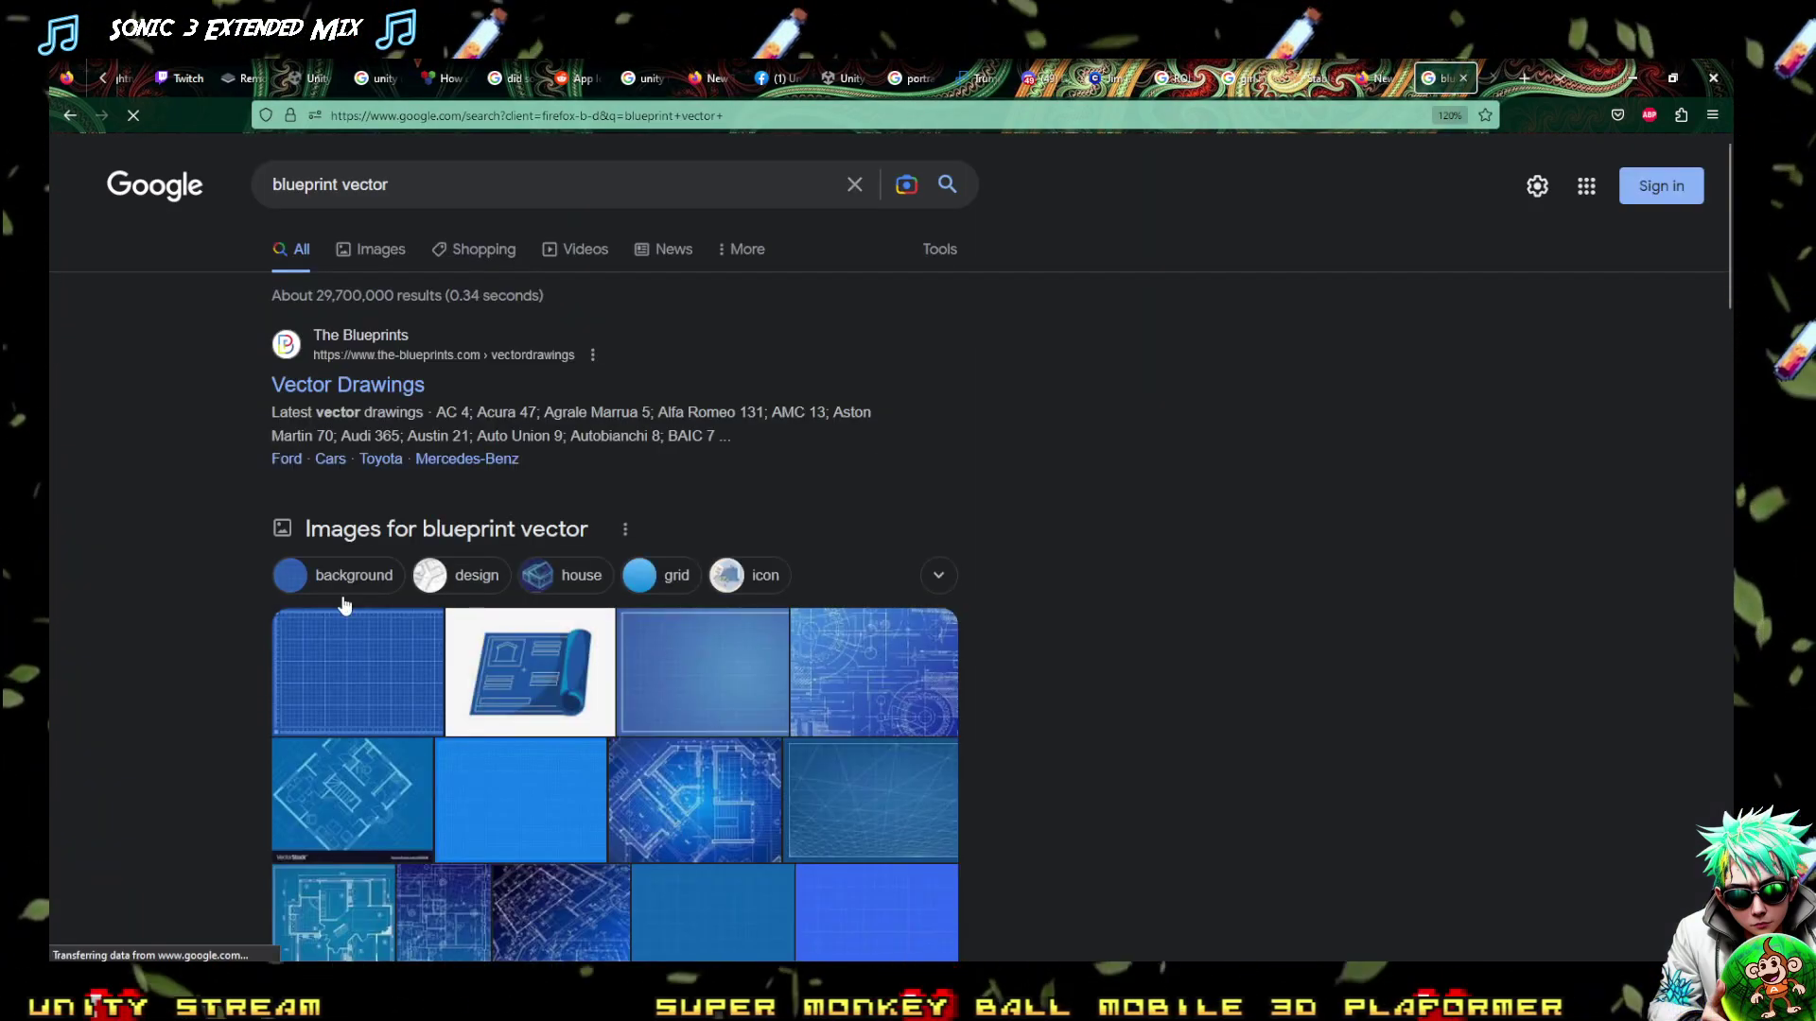
Browse the blueprint vector results, then return to paint.net
{"action": "scroll", "coordinate": [360, 610], "scroll_direction": "down", "scroll_amount": 4}
{"action": "scroll", "coordinate": [303, 558], "scroll_direction": "up", "scroll_amount": 3}
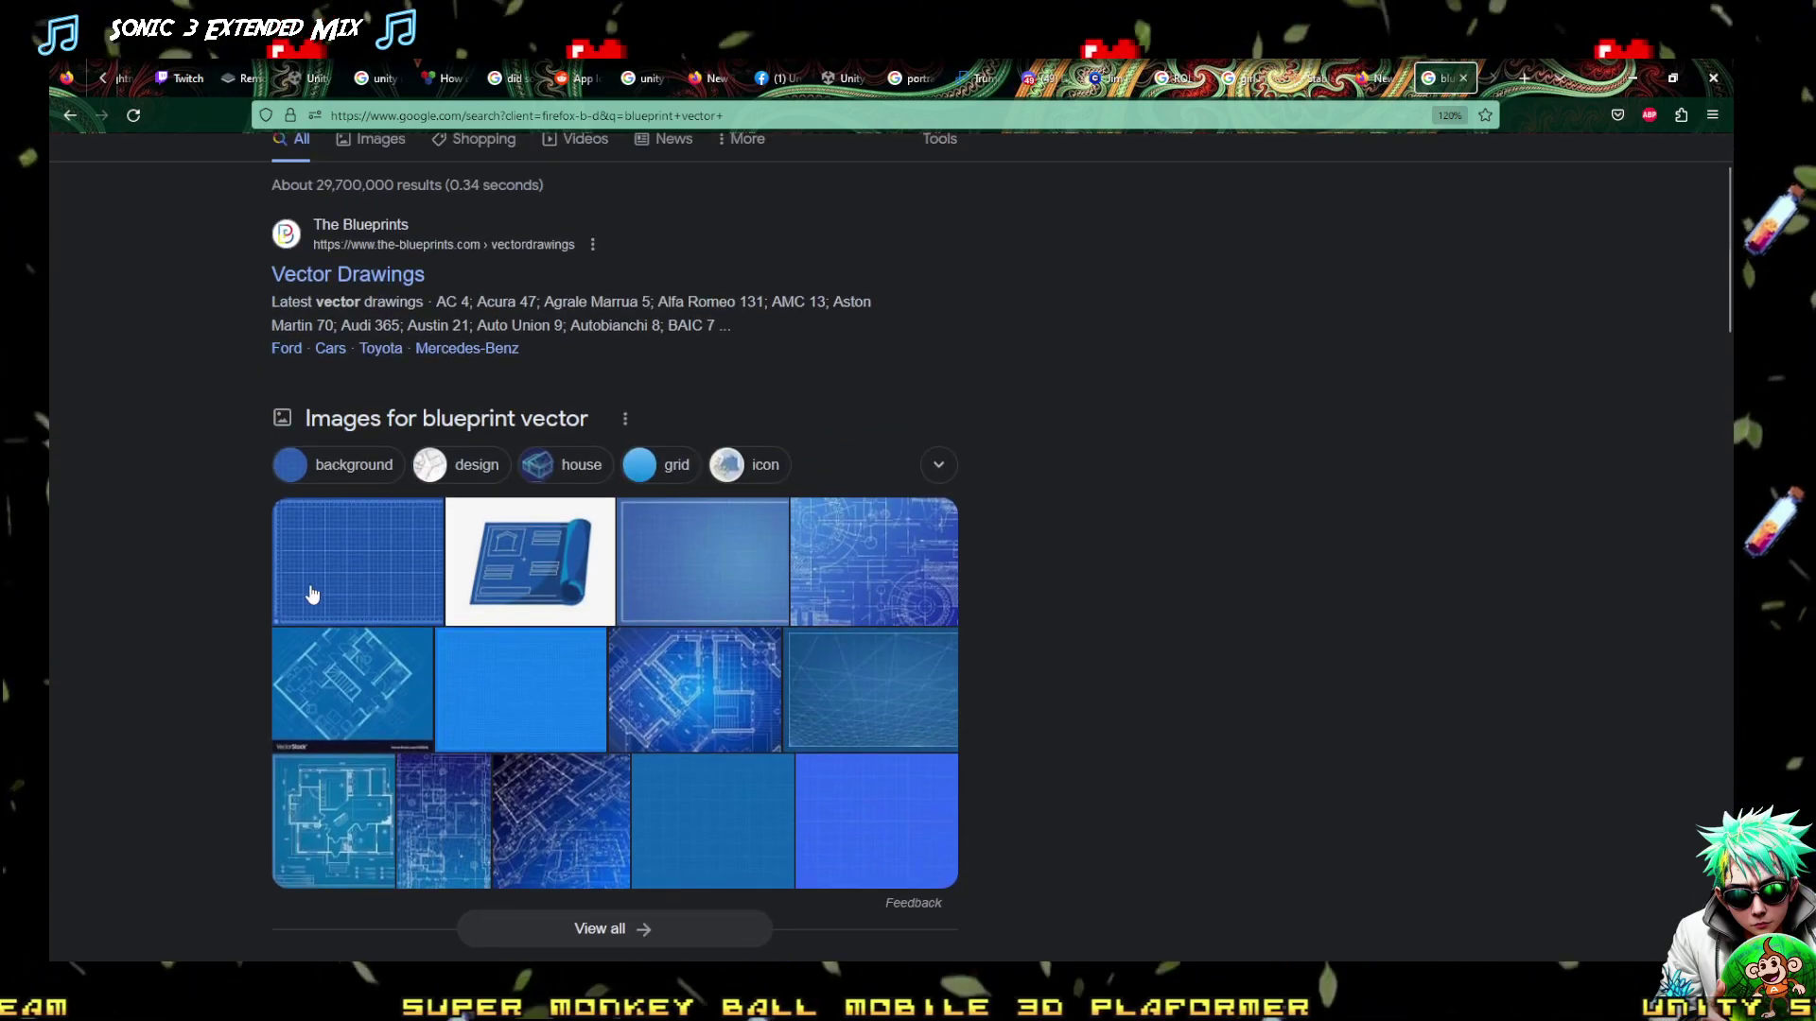
{"action": "scroll", "coordinate": [457, 616], "scroll_direction": "up", "scroll_amount": 1}
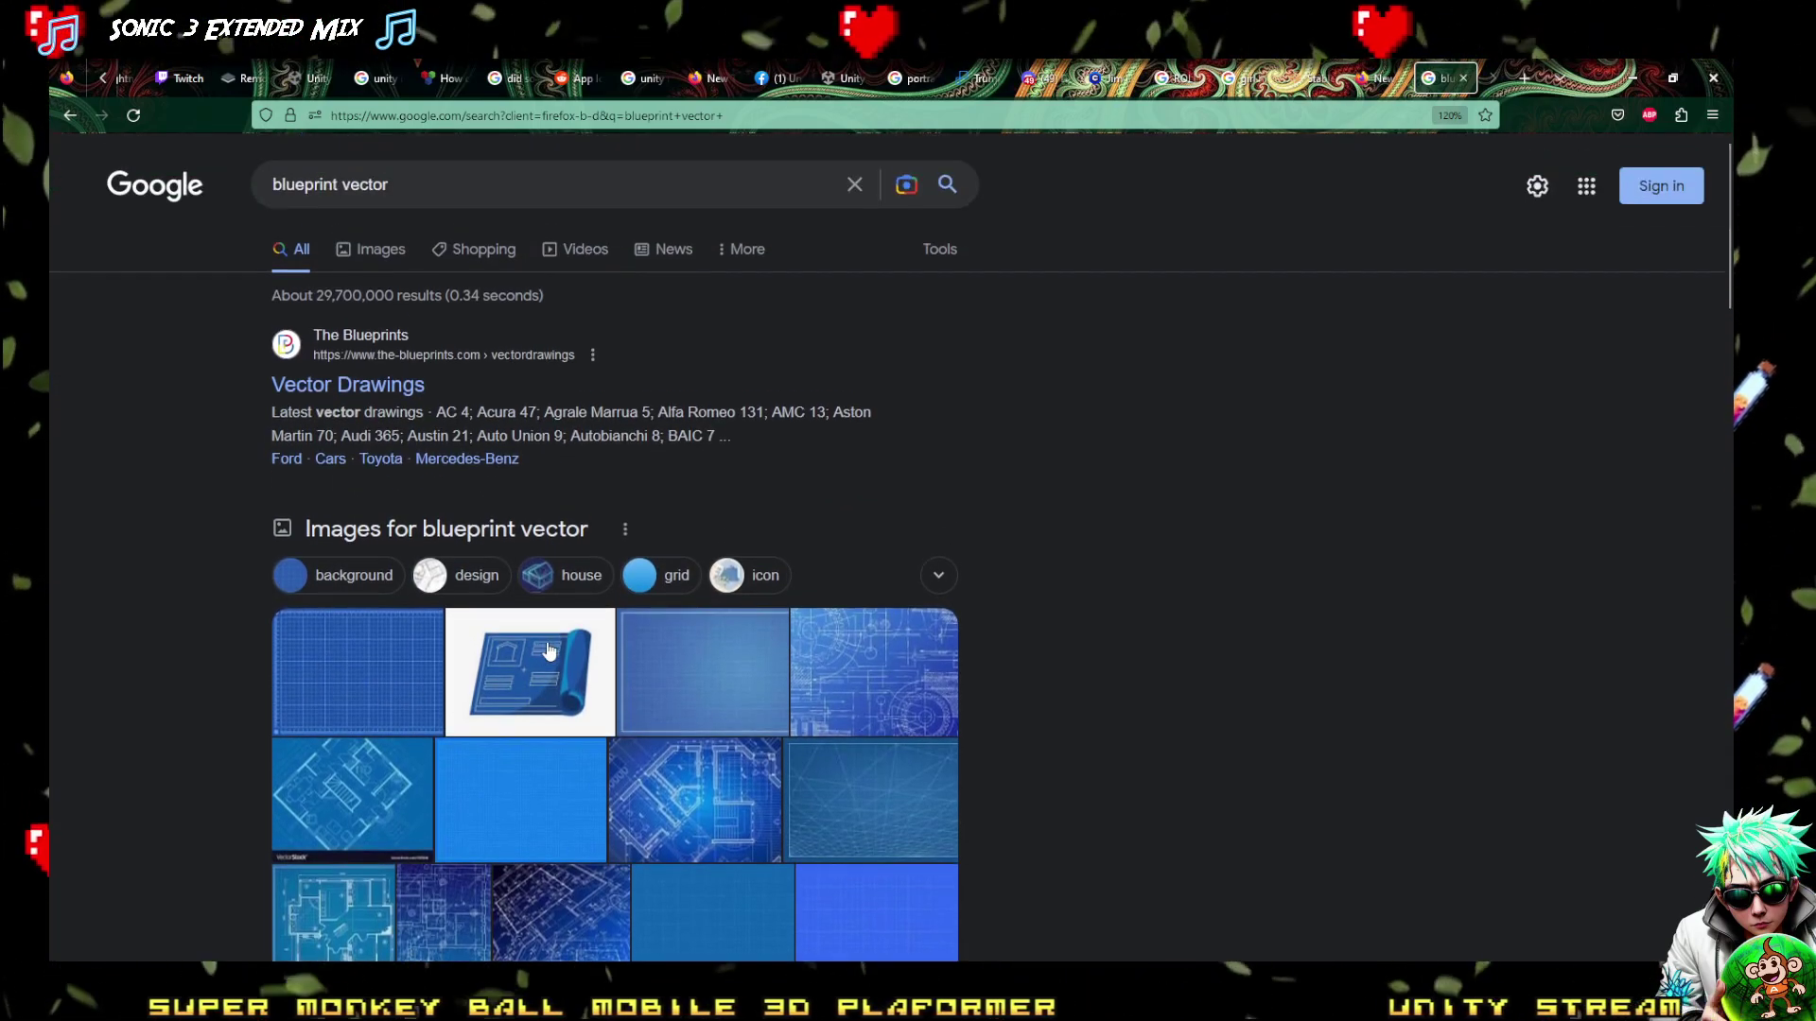
{"action": "mouse_move", "coordinate": [743, 974]}
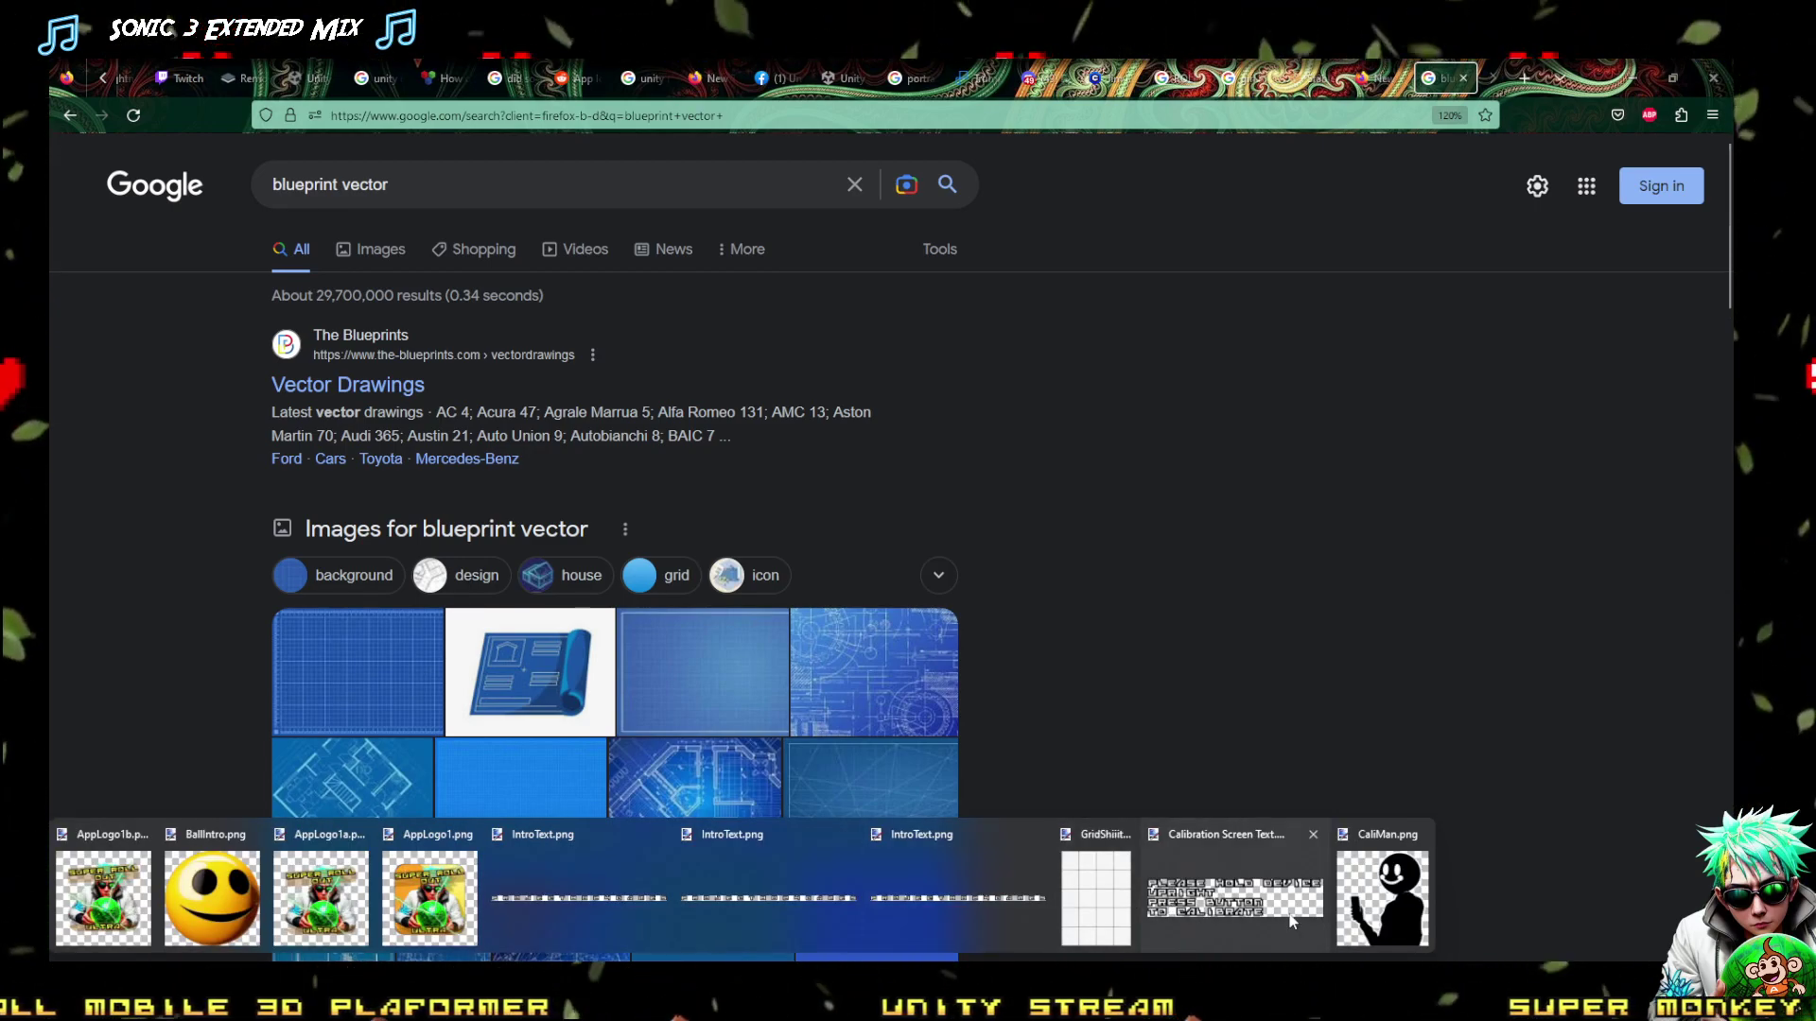
{"action": "key", "text": "alt+Tab"}
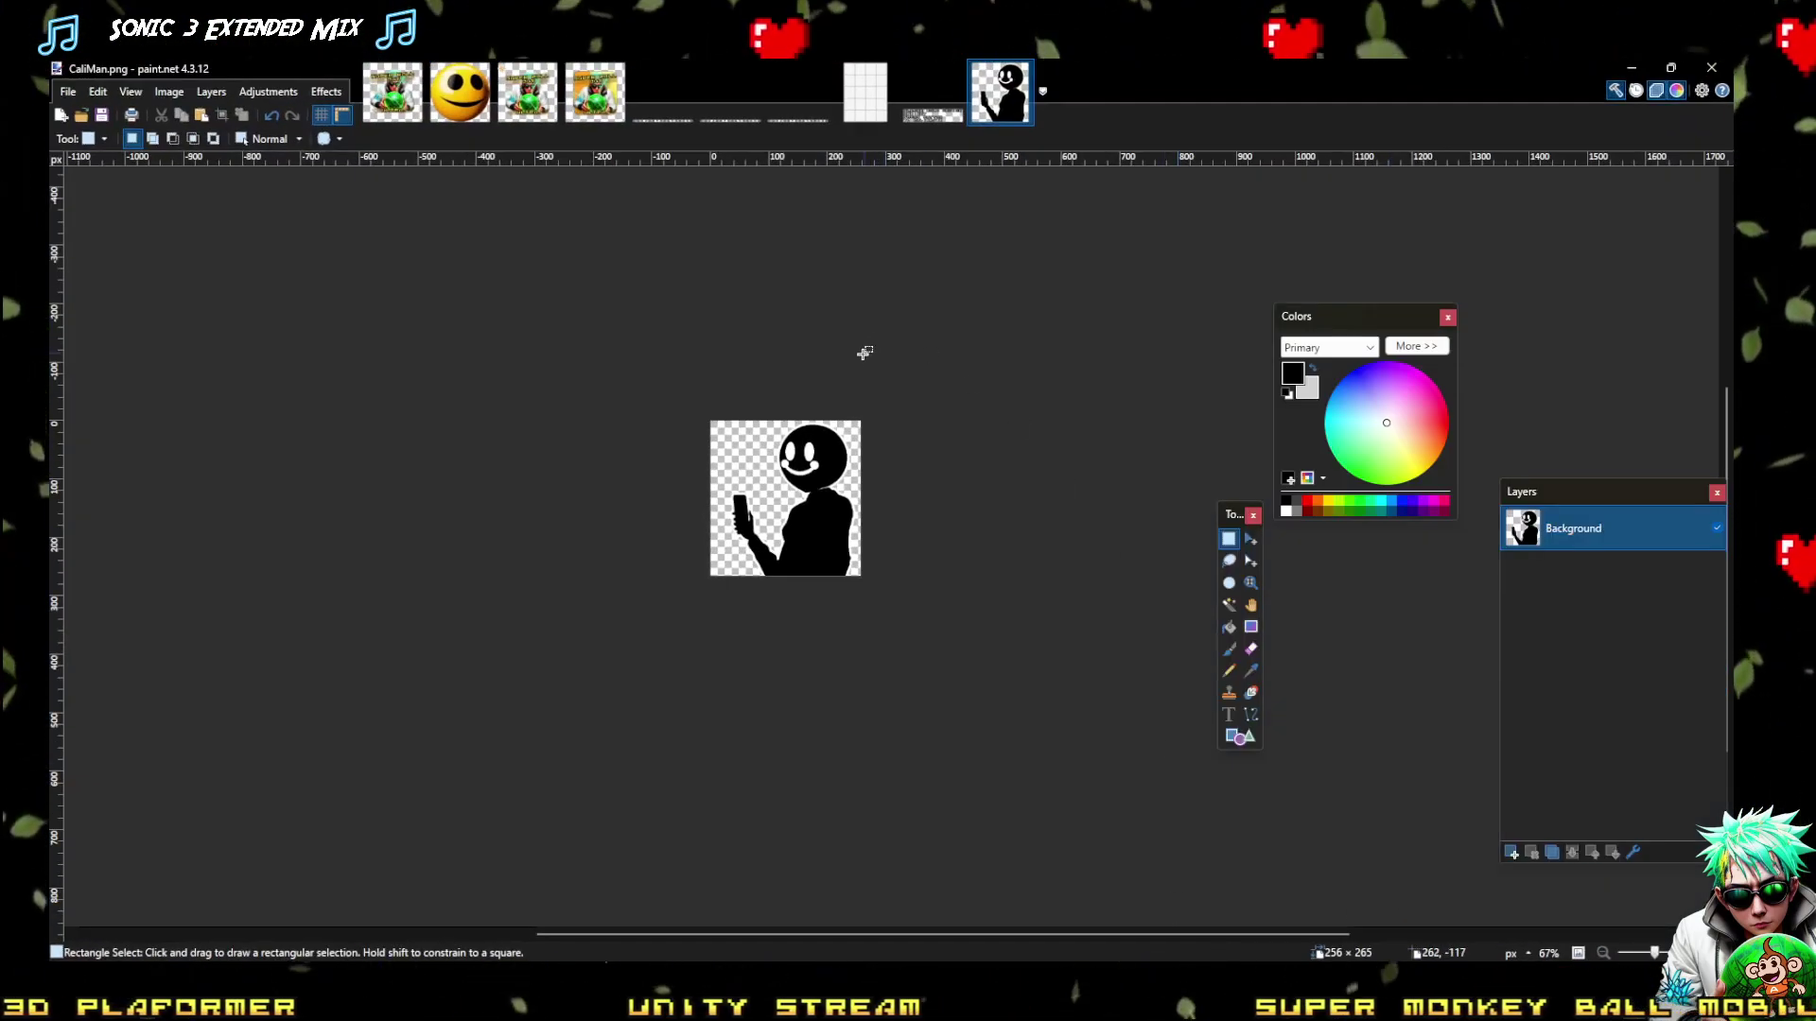
Clear GridShiiite.png to transparency and draw an ellipse across it with the Shapes tool
{"action": "left_click", "coordinate": [841, 92]}
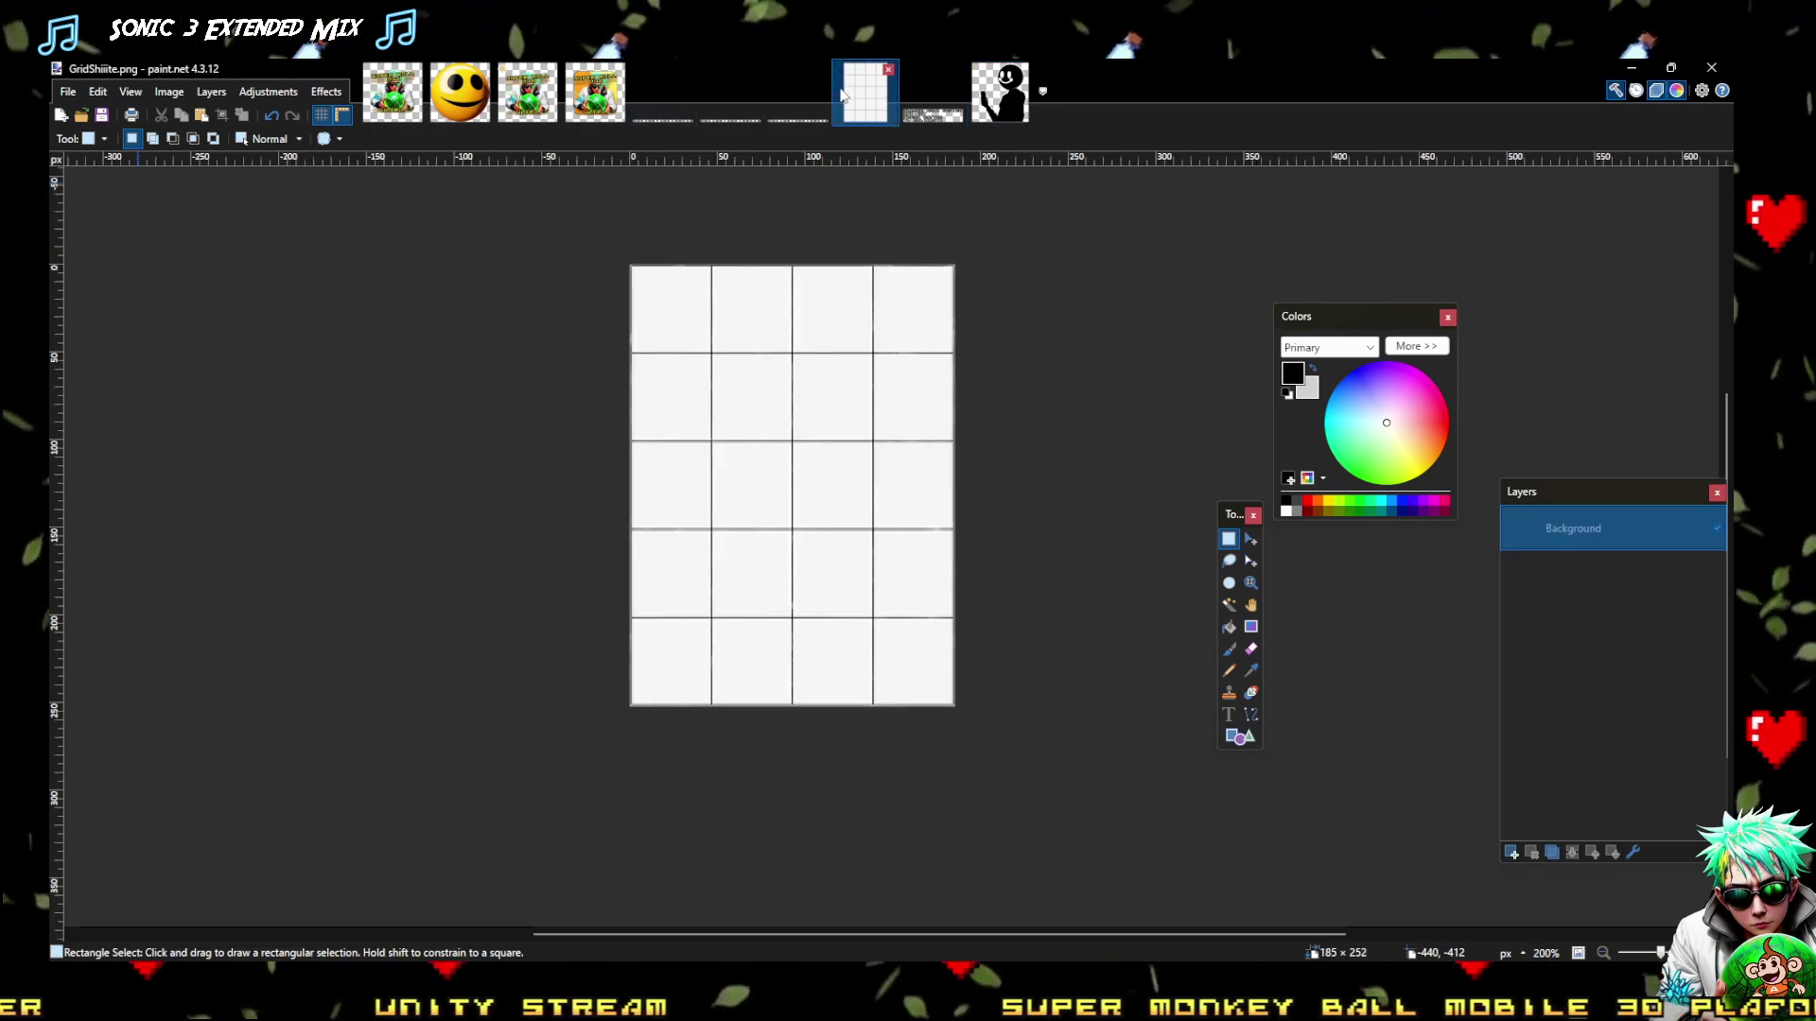
{"action": "key", "text": "ctrl+a"}
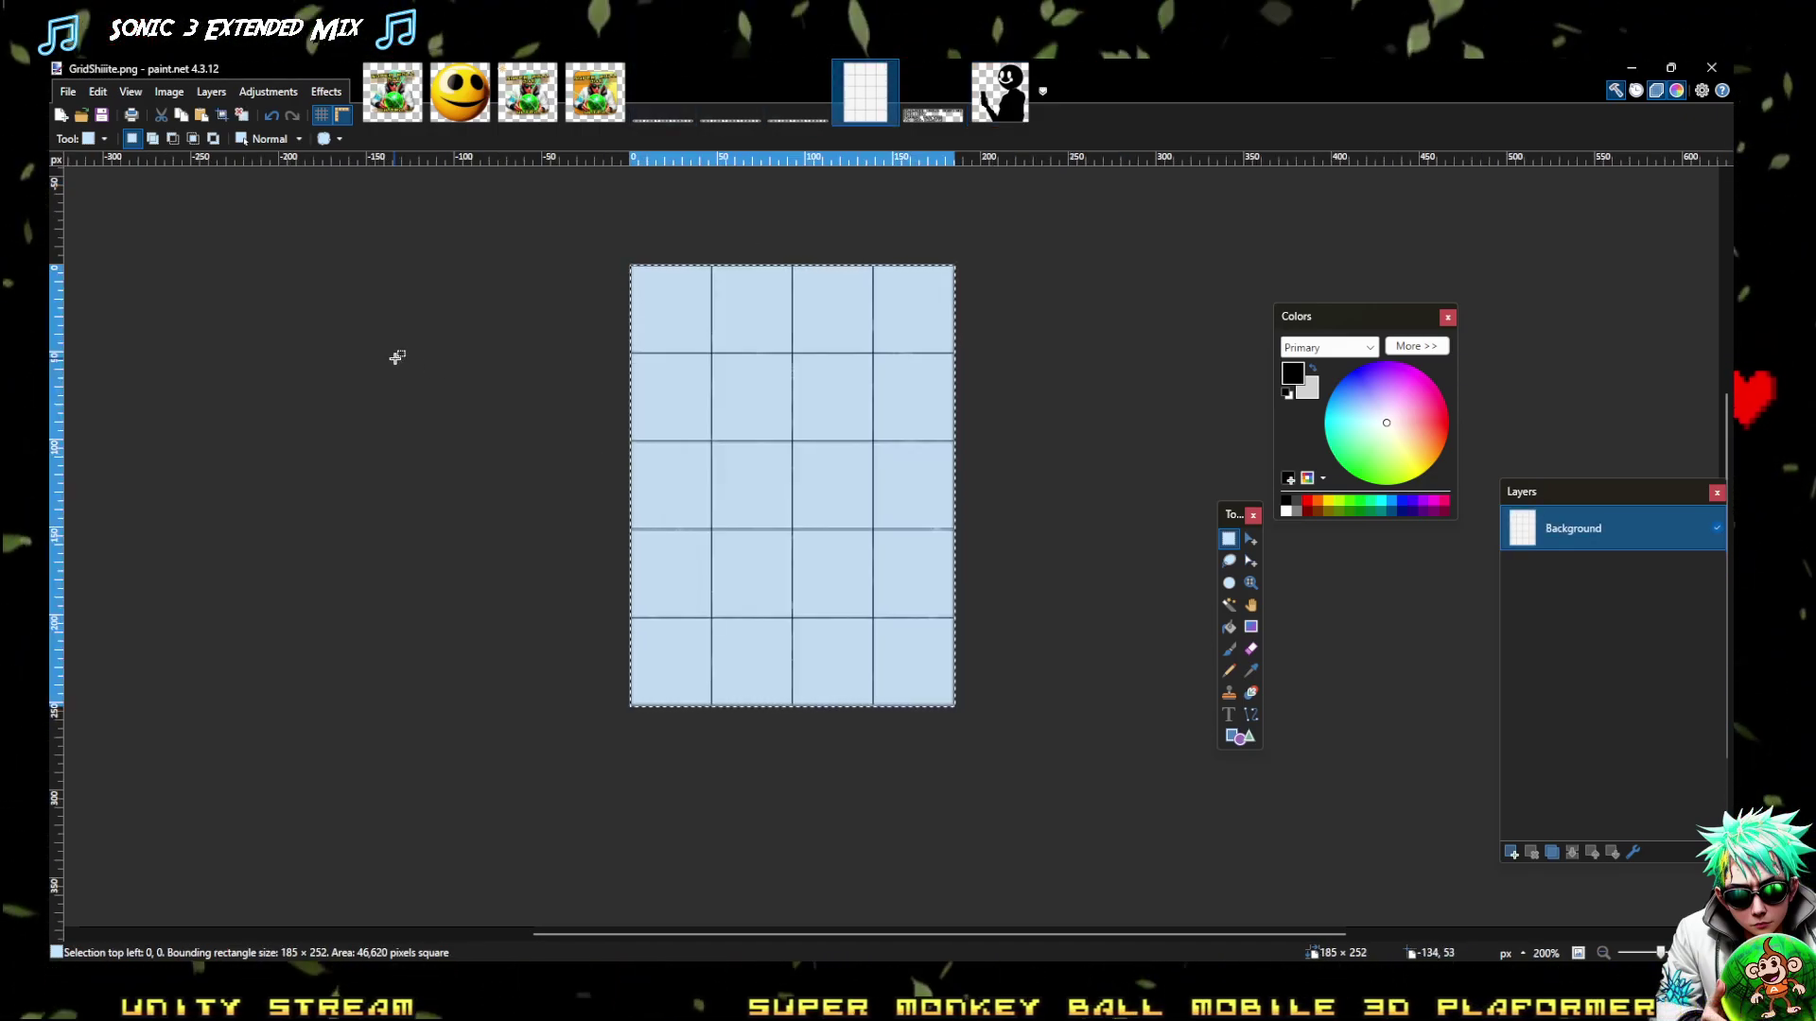
{"action": "key", "text": "Delete"}
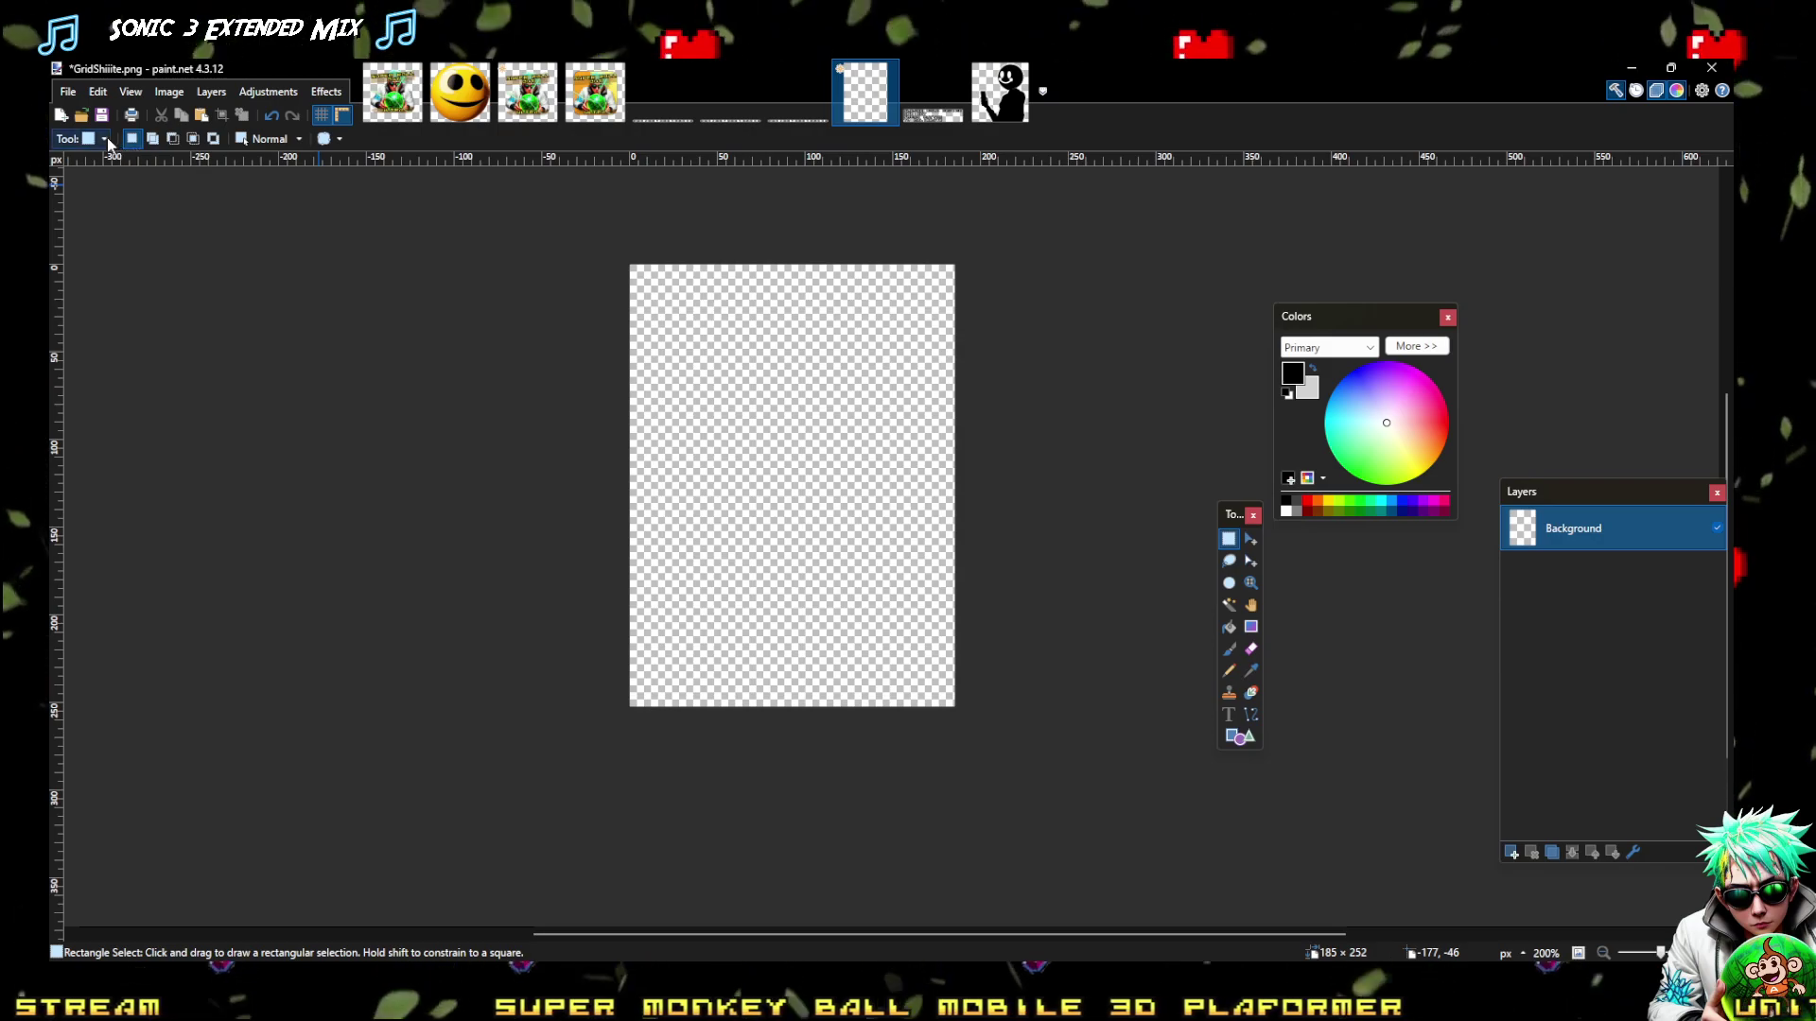
{"action": "left_click", "coordinate": [104, 139]}
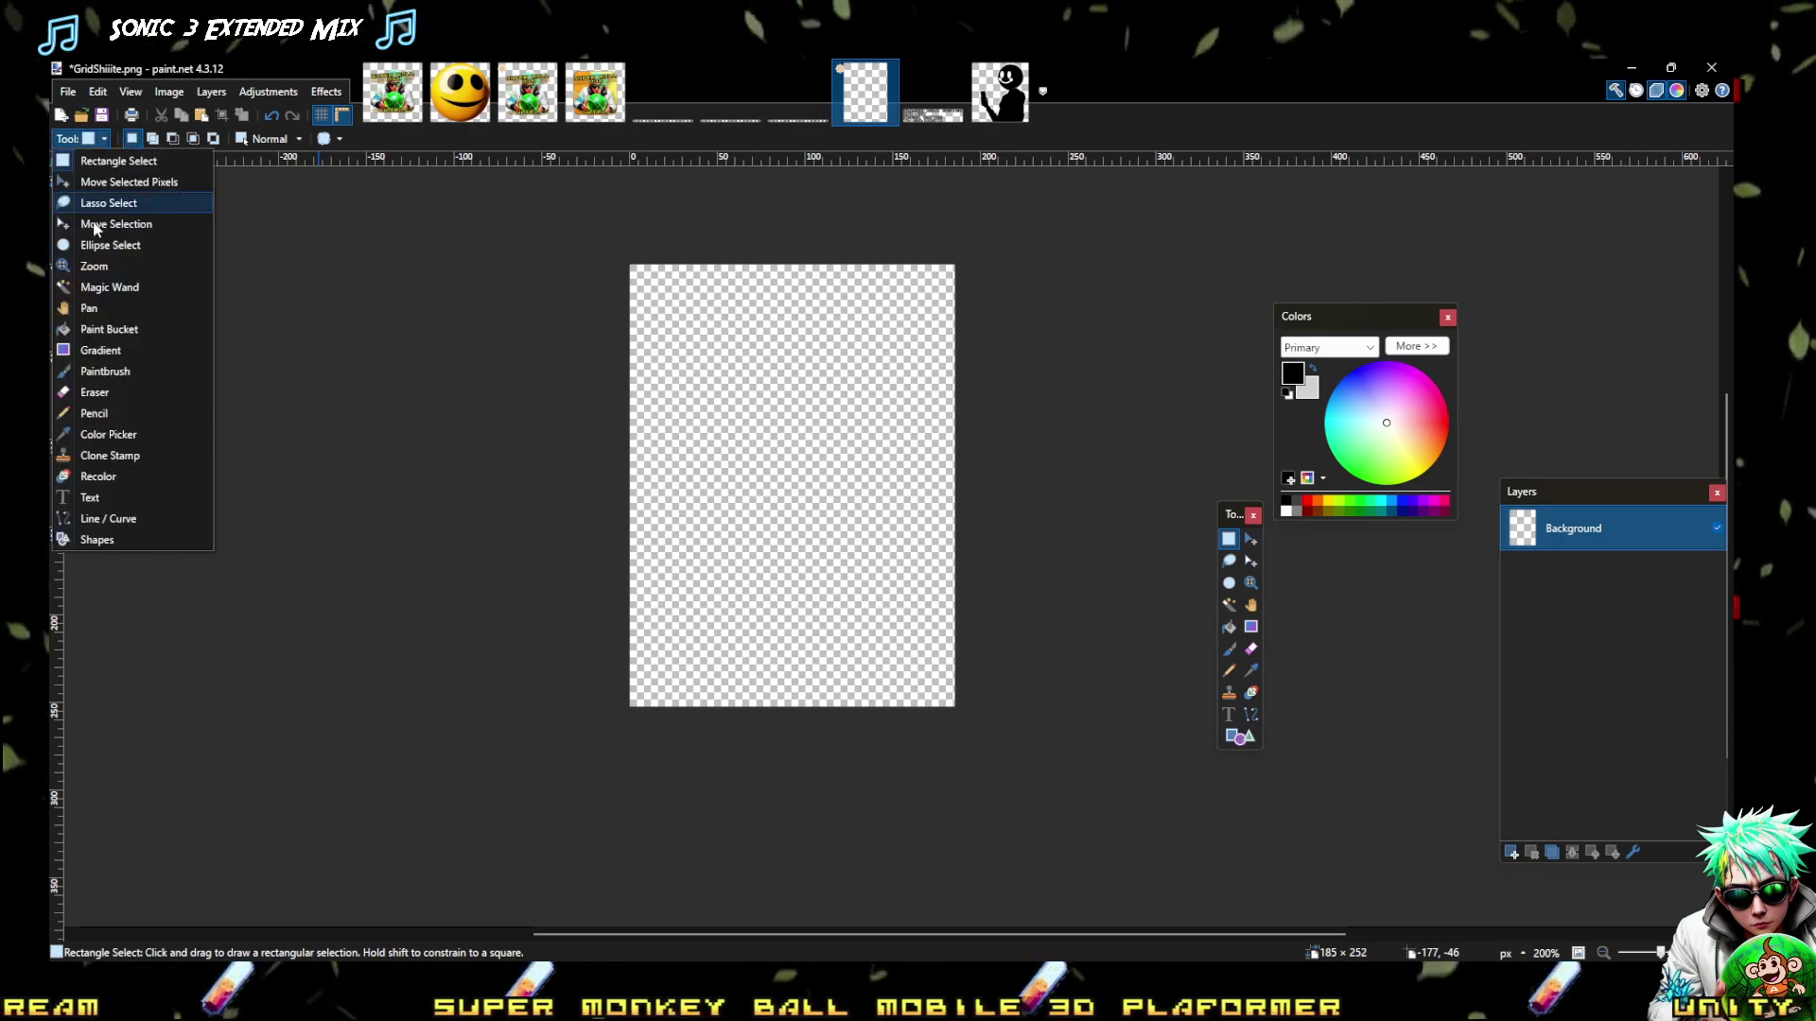
{"action": "left_click", "coordinate": [97, 539]}
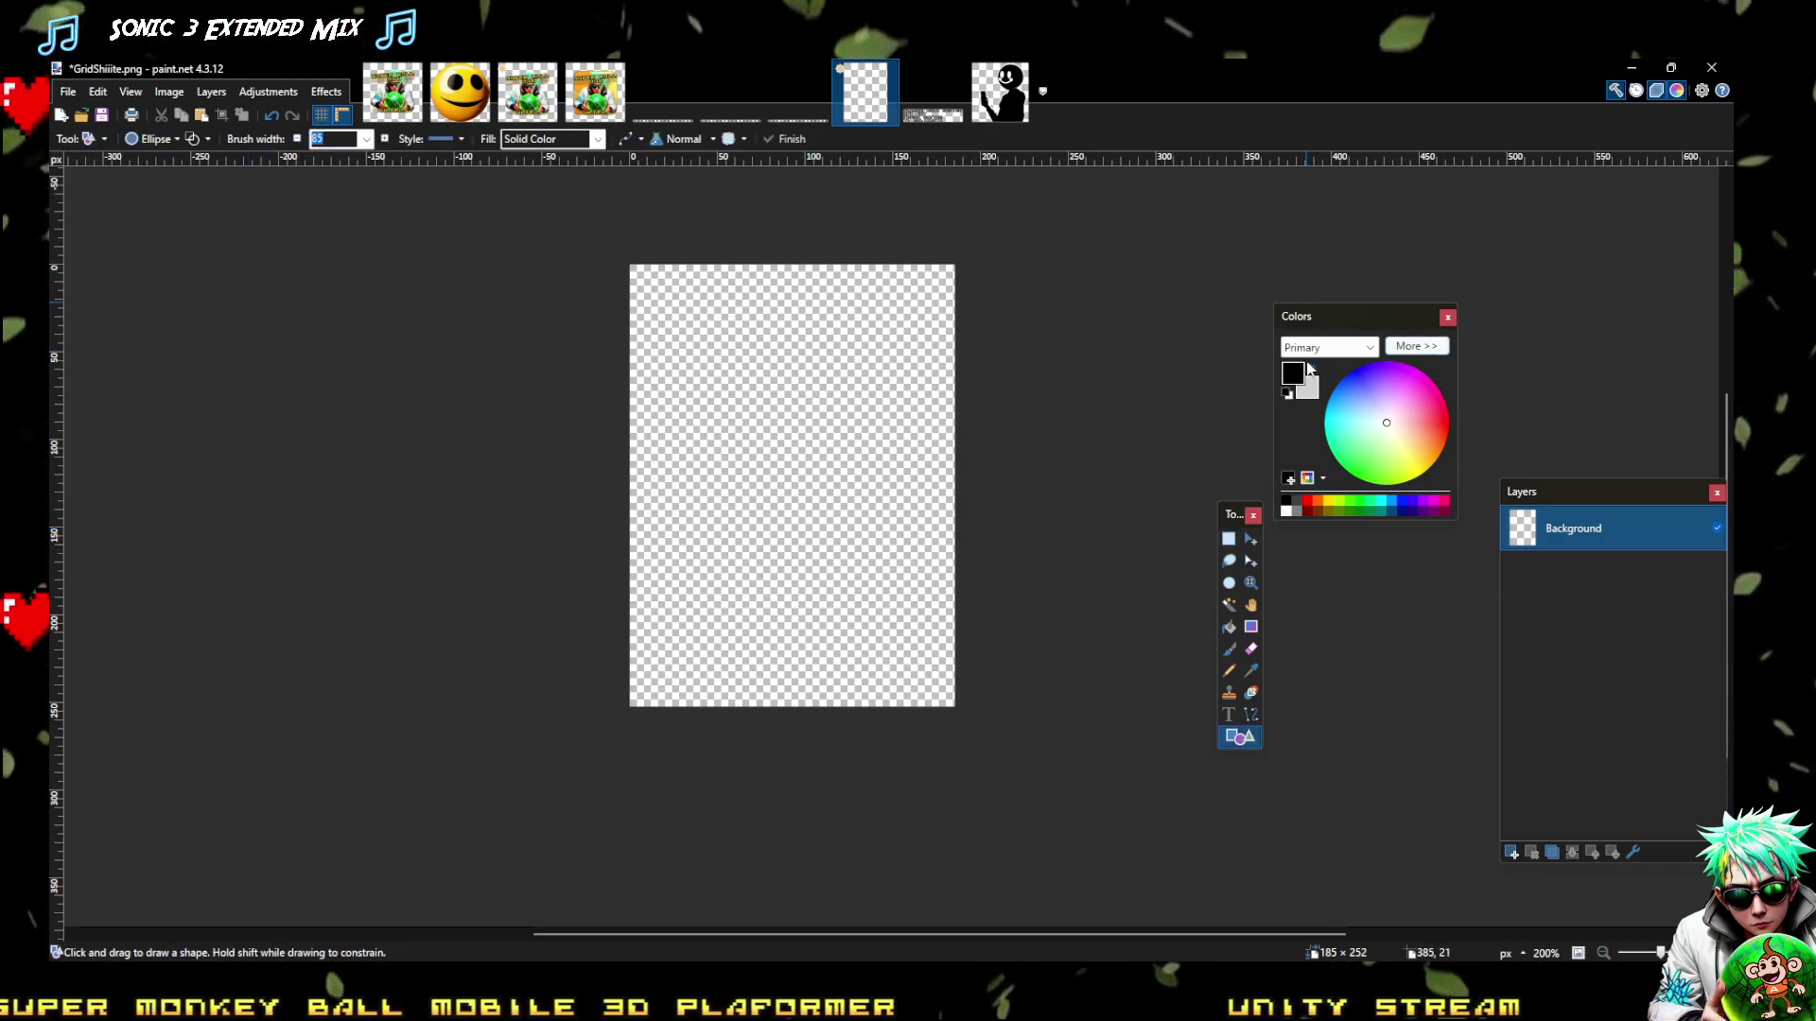
{"action": "left_click_drag", "start_coordinate": [636, 267], "coordinate": [958, 677]}
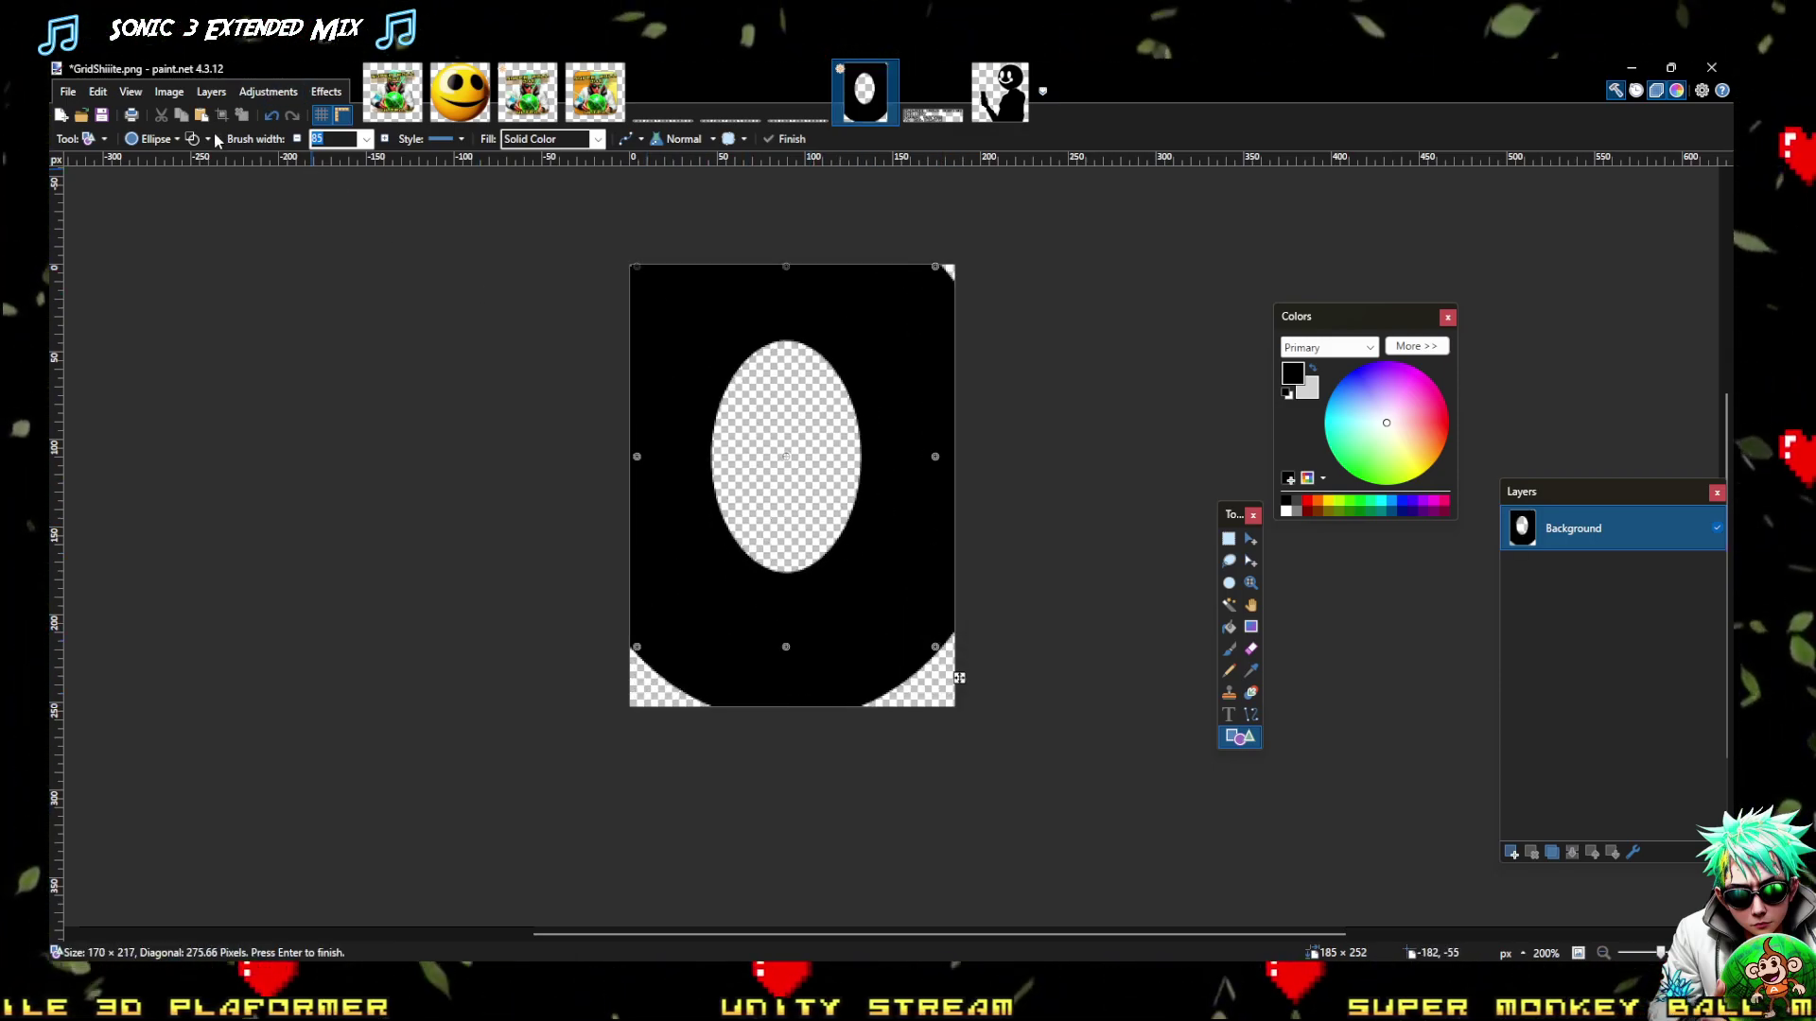
Draw a rectangle just inside the canvas edges with a 5-pixel brush width instead
{"action": "left_click", "coordinate": [166, 139]}
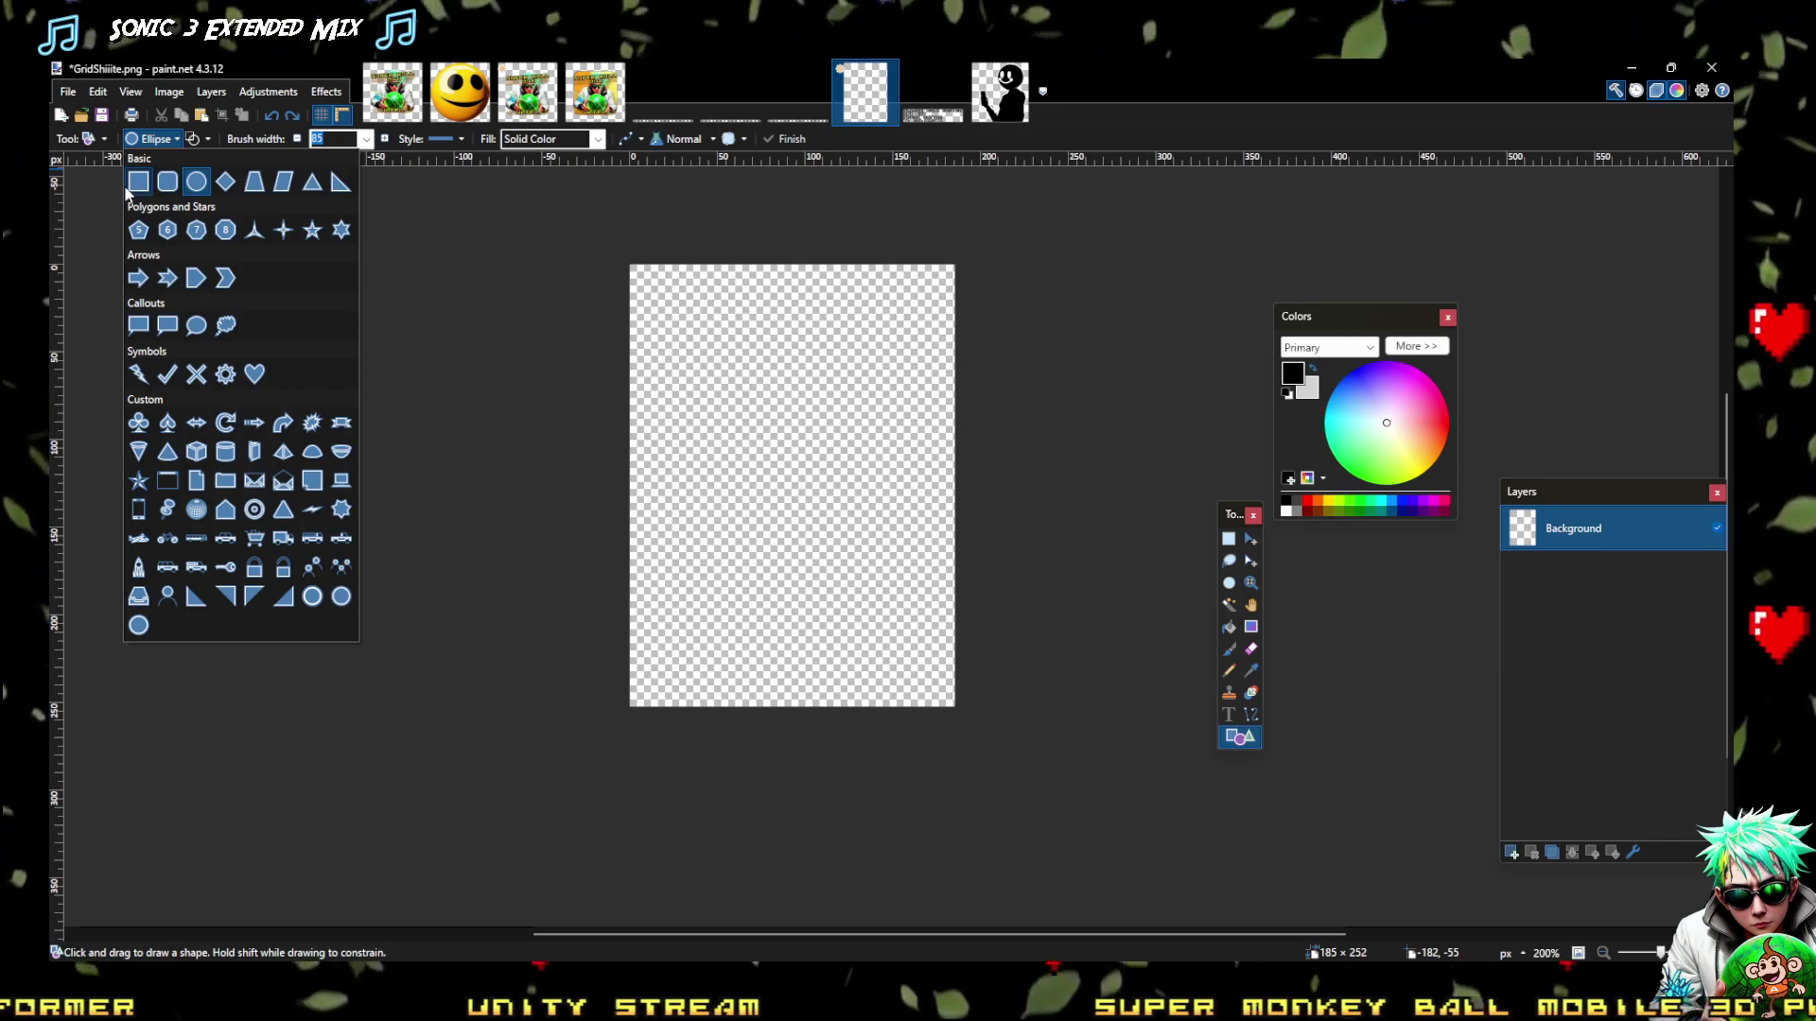
{"action": "left_click", "coordinate": [140, 184]}
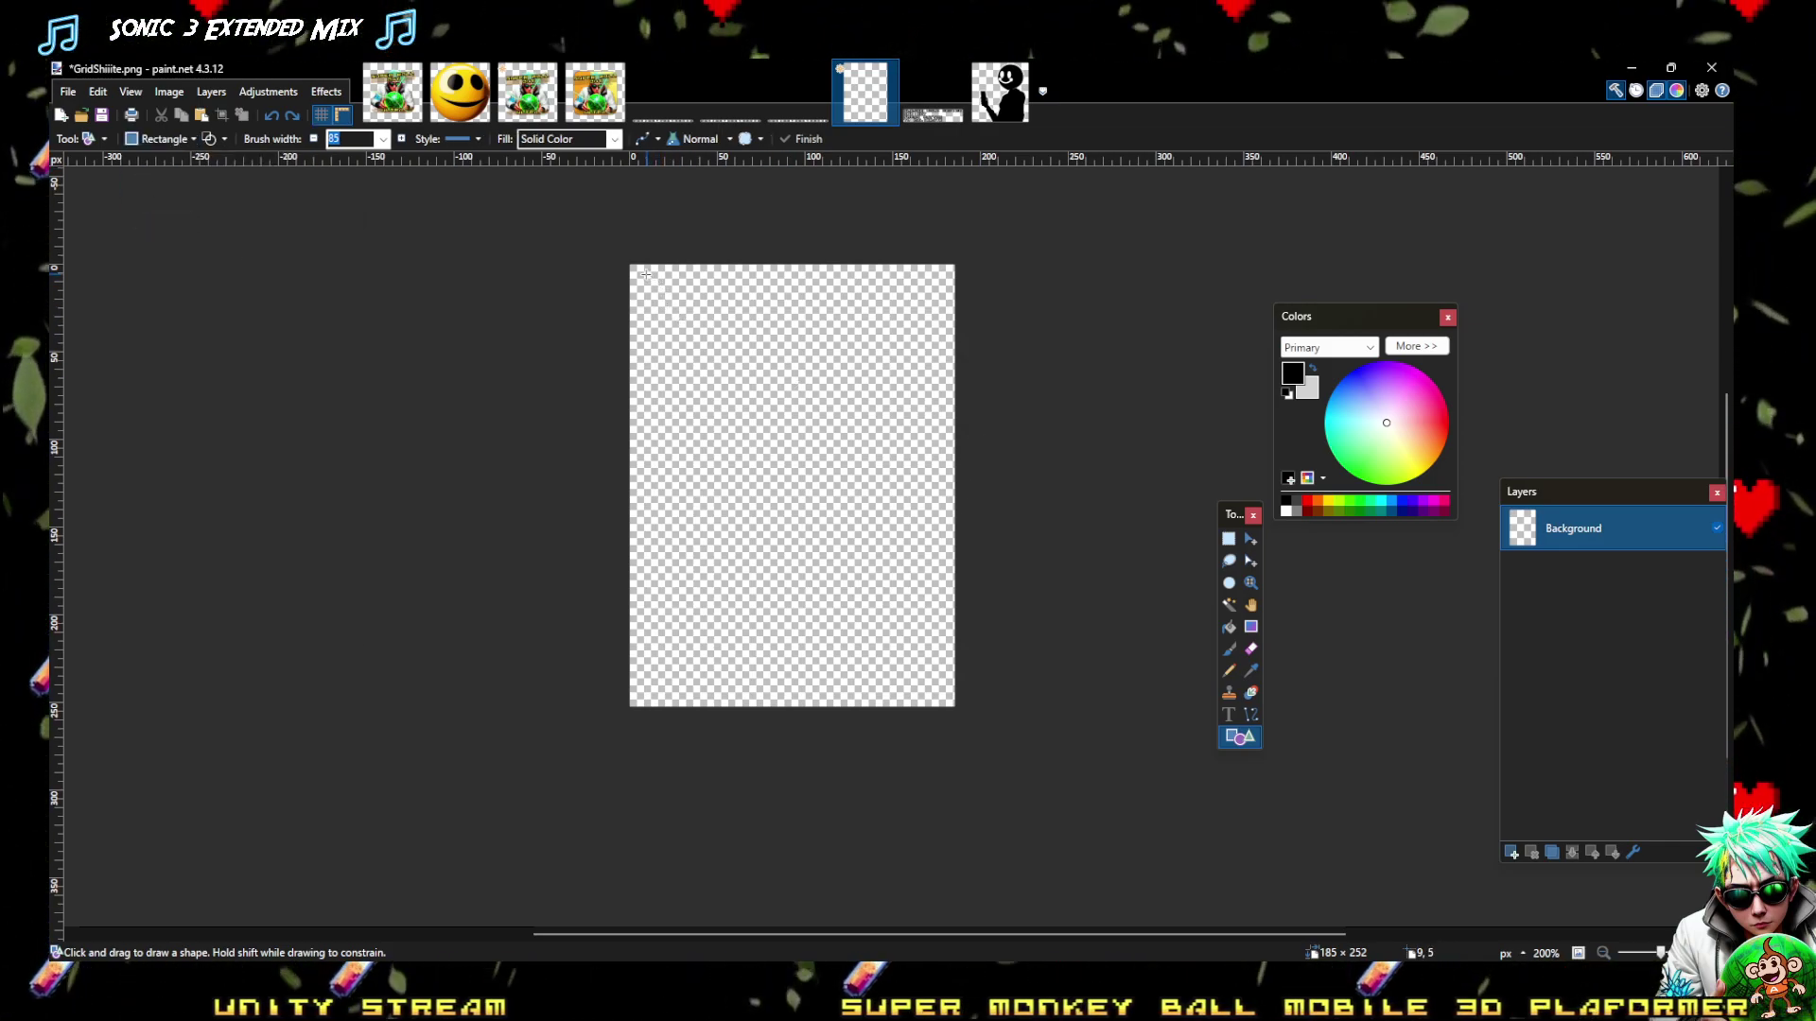
{"action": "left_click_drag", "start_coordinate": [662, 286], "coordinate": [948, 701]}
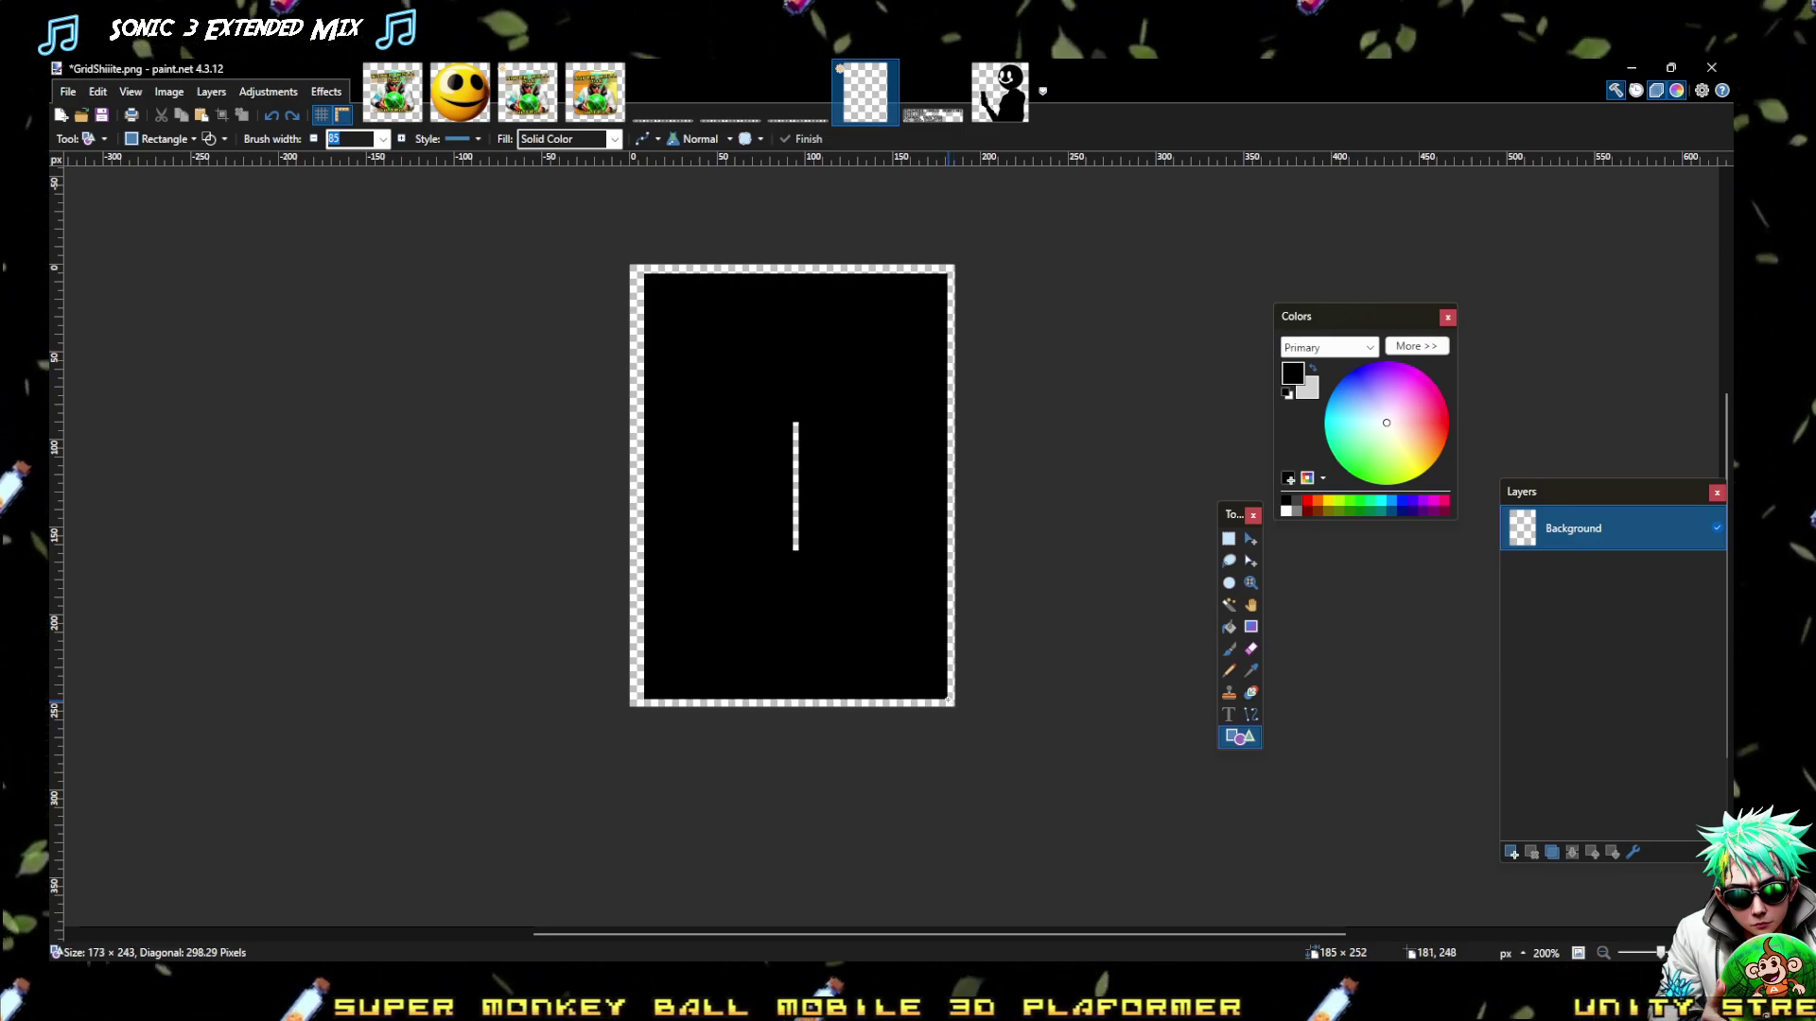
{"action": "left_click", "coordinate": [383, 139]}
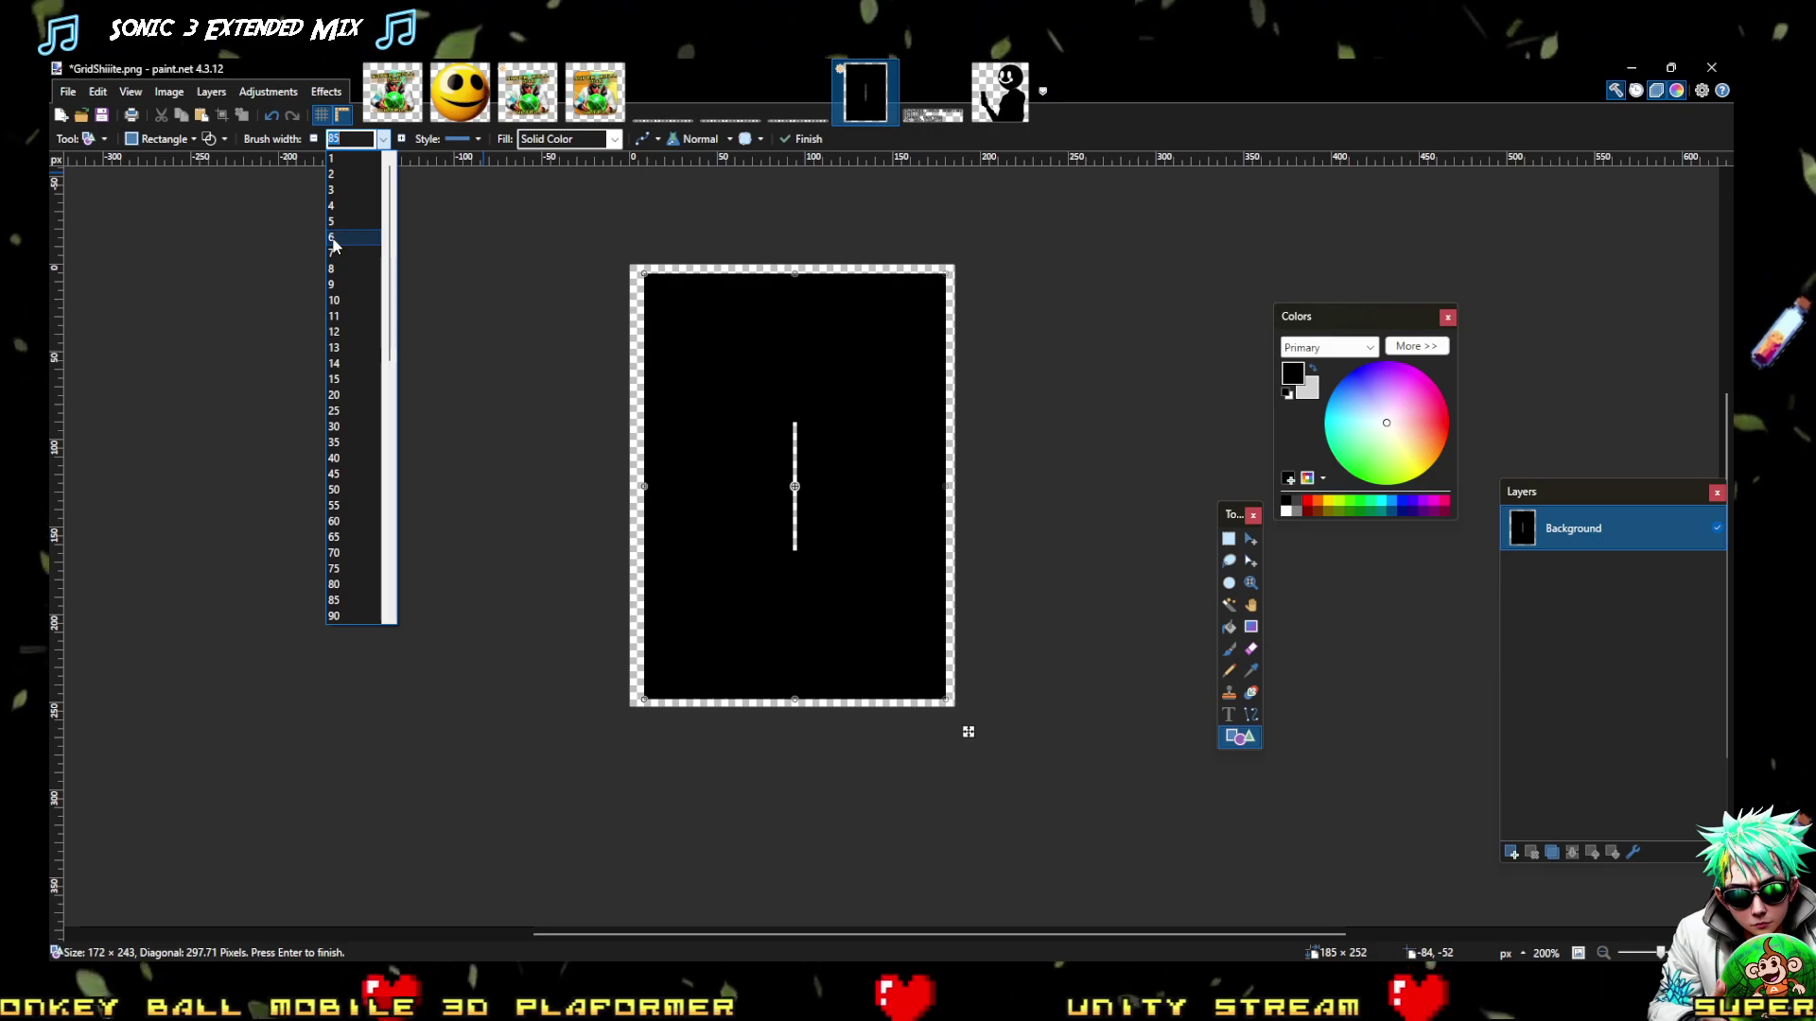
{"action": "left_click", "coordinate": [332, 223]}
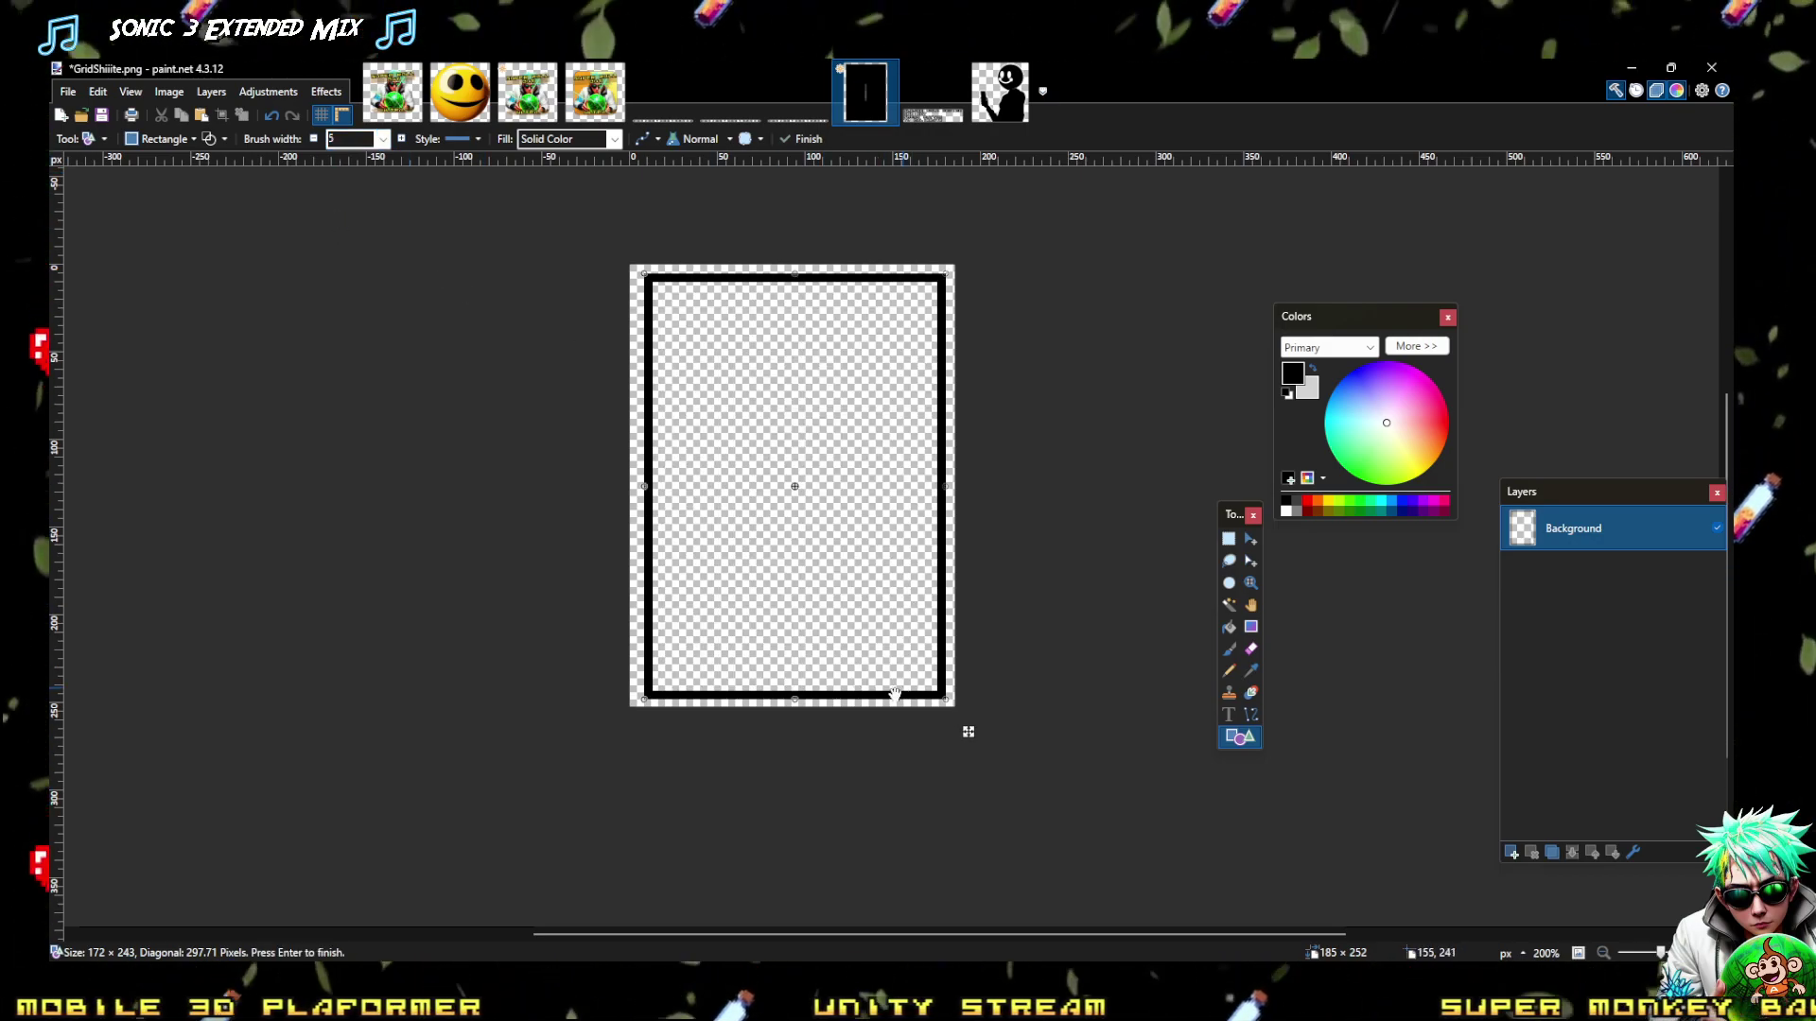
{"action": "left_click_drag", "start_coordinate": [644, 699], "coordinate": [641, 701]}
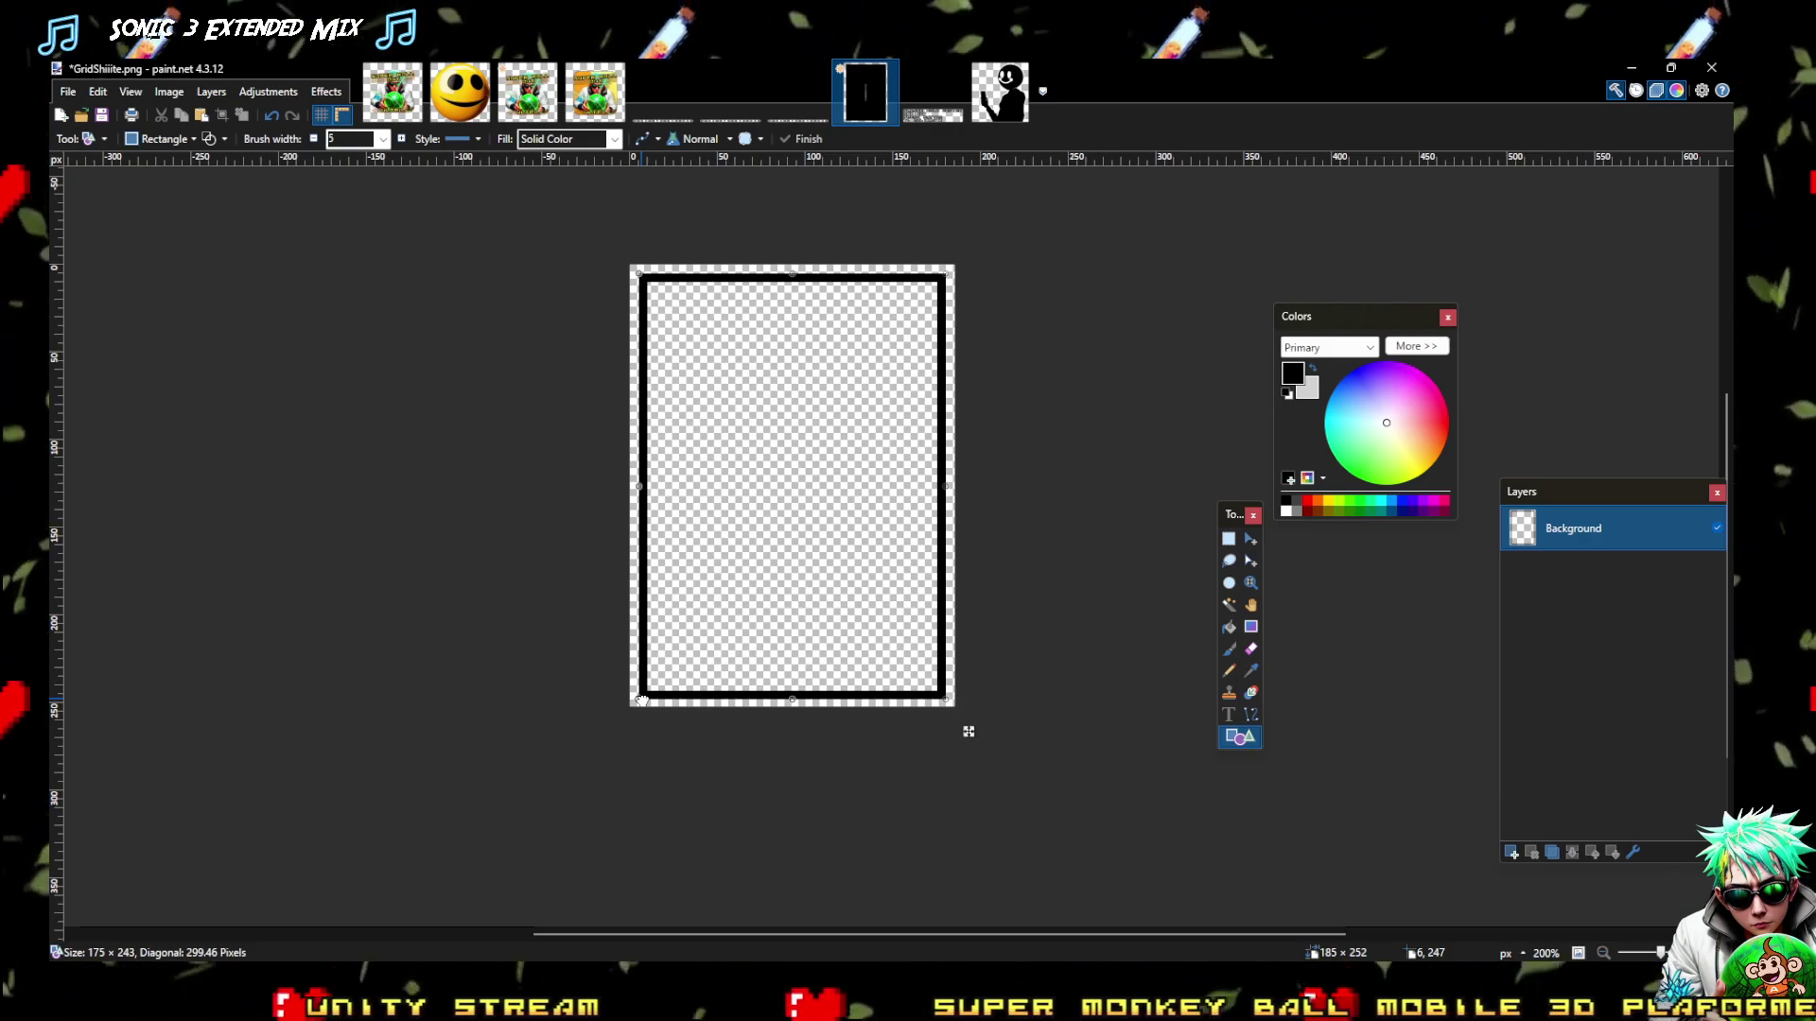
Cycle the rectangle outline's dash styles until it settles on a dash-dot pattern
{"action": "left_click", "coordinate": [469, 141]}
{"action": "left_click", "coordinate": [468, 142]}
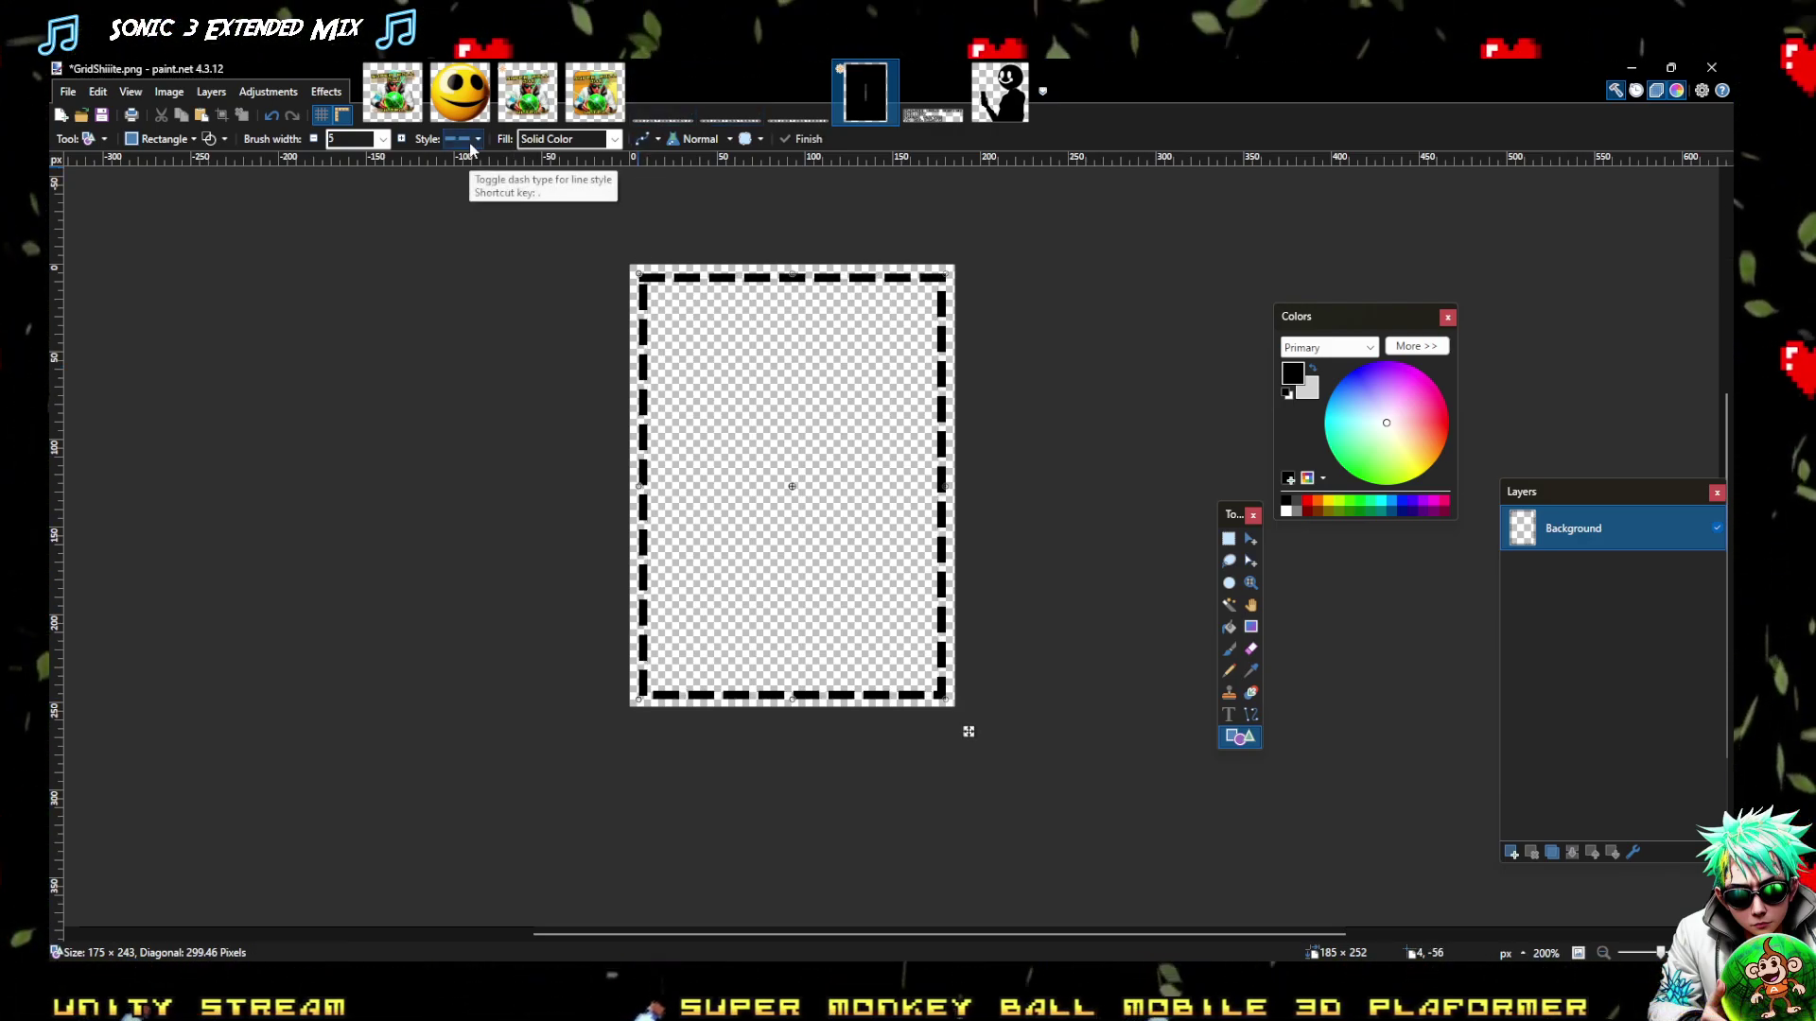
{"action": "left_click", "coordinate": [469, 144]}
{"action": "left_click", "coordinate": [469, 143]}
{"action": "left_click", "coordinate": [469, 143]}
{"action": "left_click", "coordinate": [469, 144]}
{"action": "left_click", "coordinate": [470, 143]}
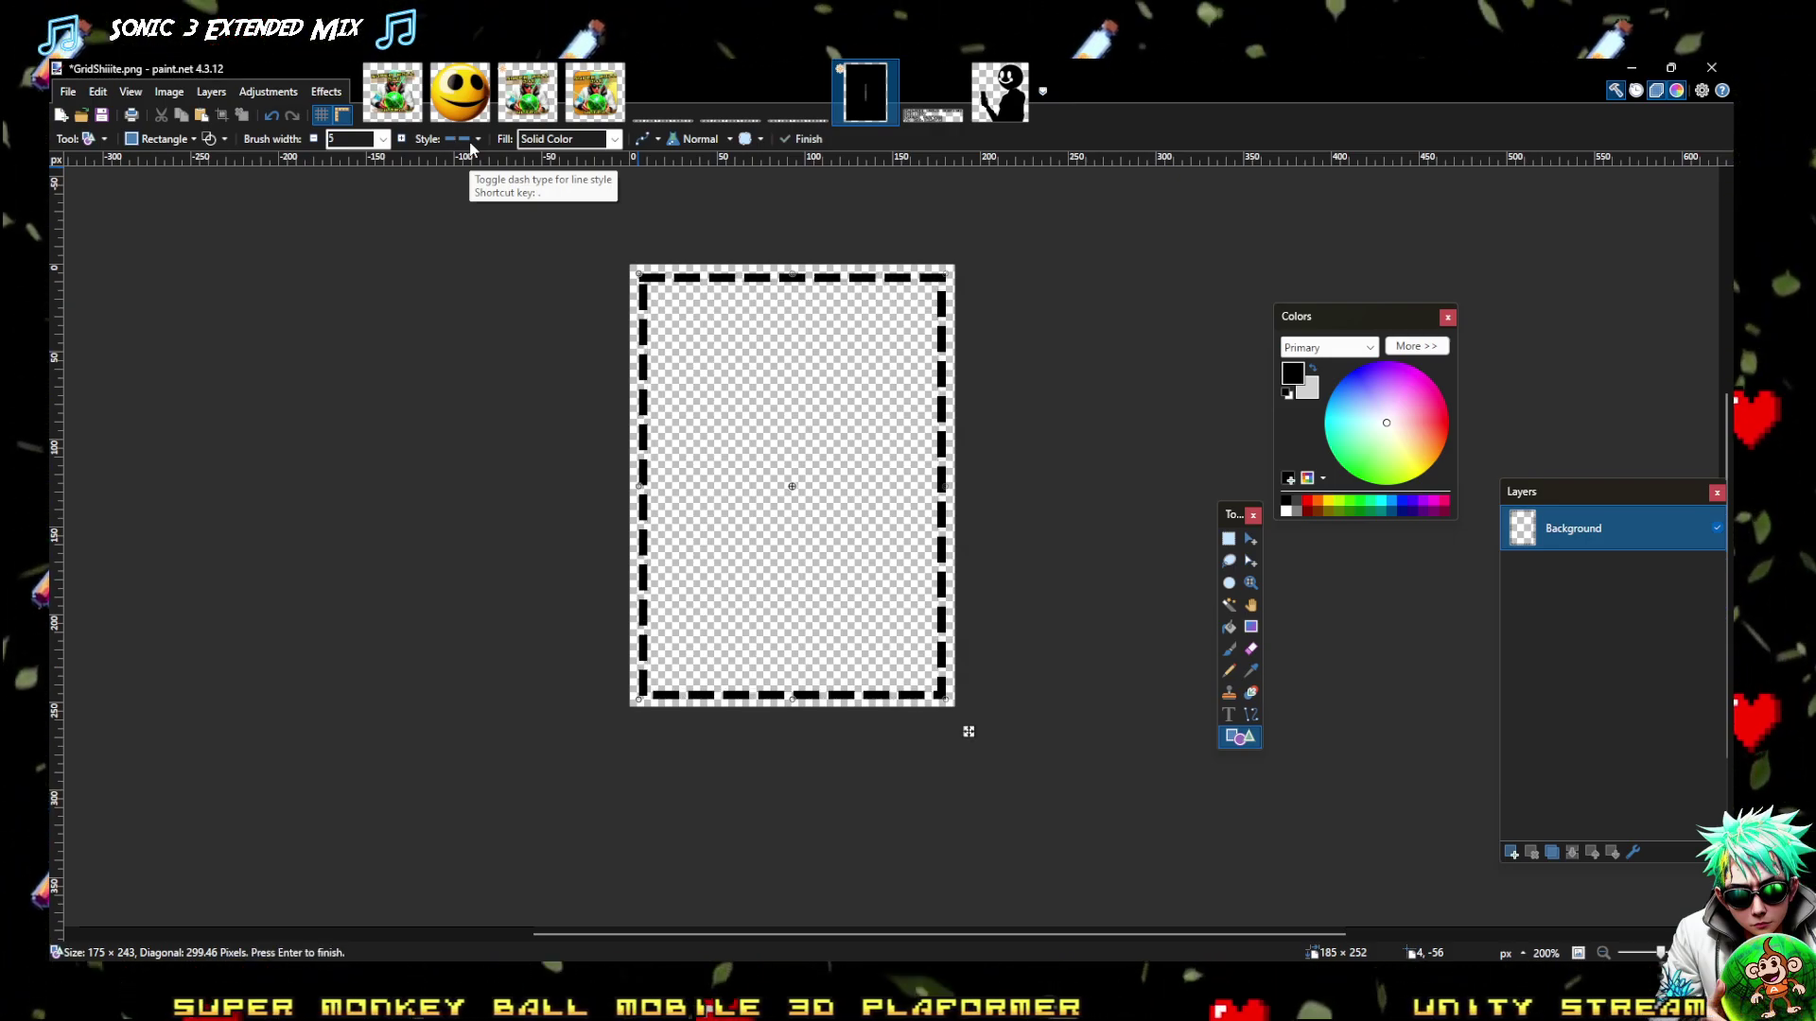
{"action": "left_click", "coordinate": [470, 144]}
{"action": "left_click", "coordinate": [470, 144]}
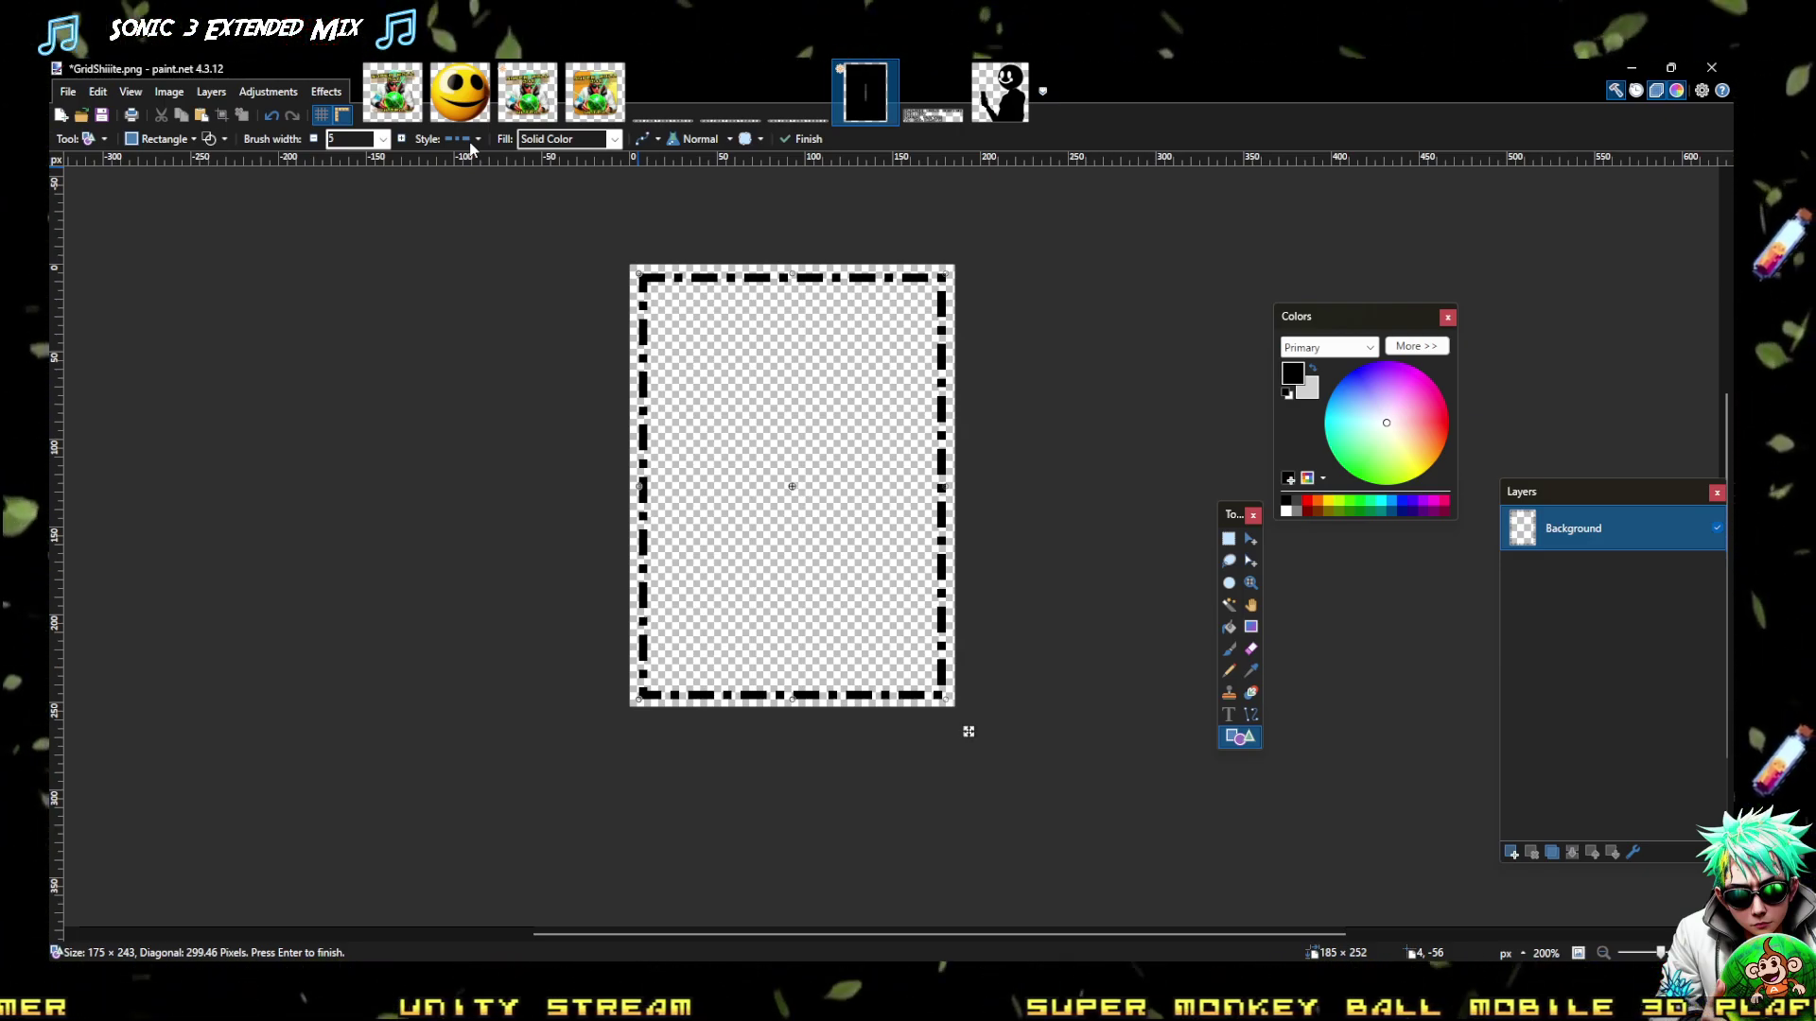
{"action": "left_click", "coordinate": [470, 144]}
{"action": "left_click", "coordinate": [470, 143]}
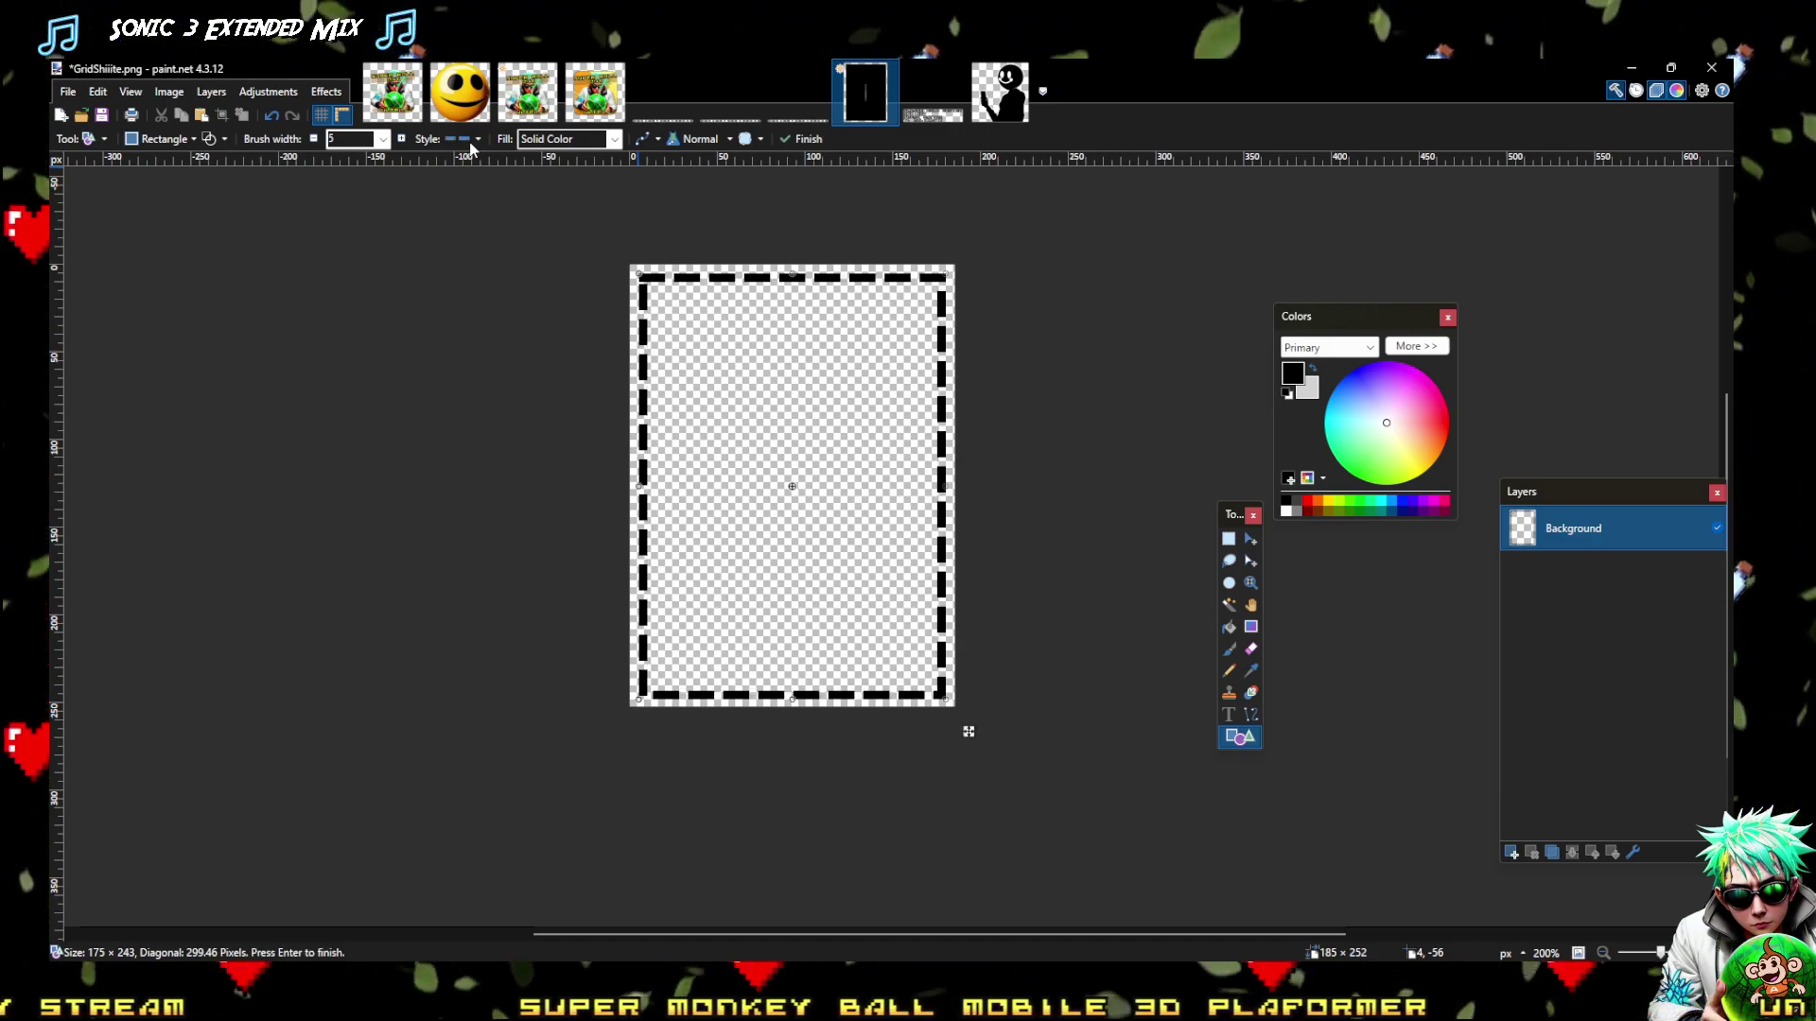
{"action": "left_click", "coordinate": [470, 144]}
{"action": "left_click", "coordinate": [470, 144]}
{"action": "left_click", "coordinate": [470, 143]}
{"action": "left_click", "coordinate": [470, 144]}
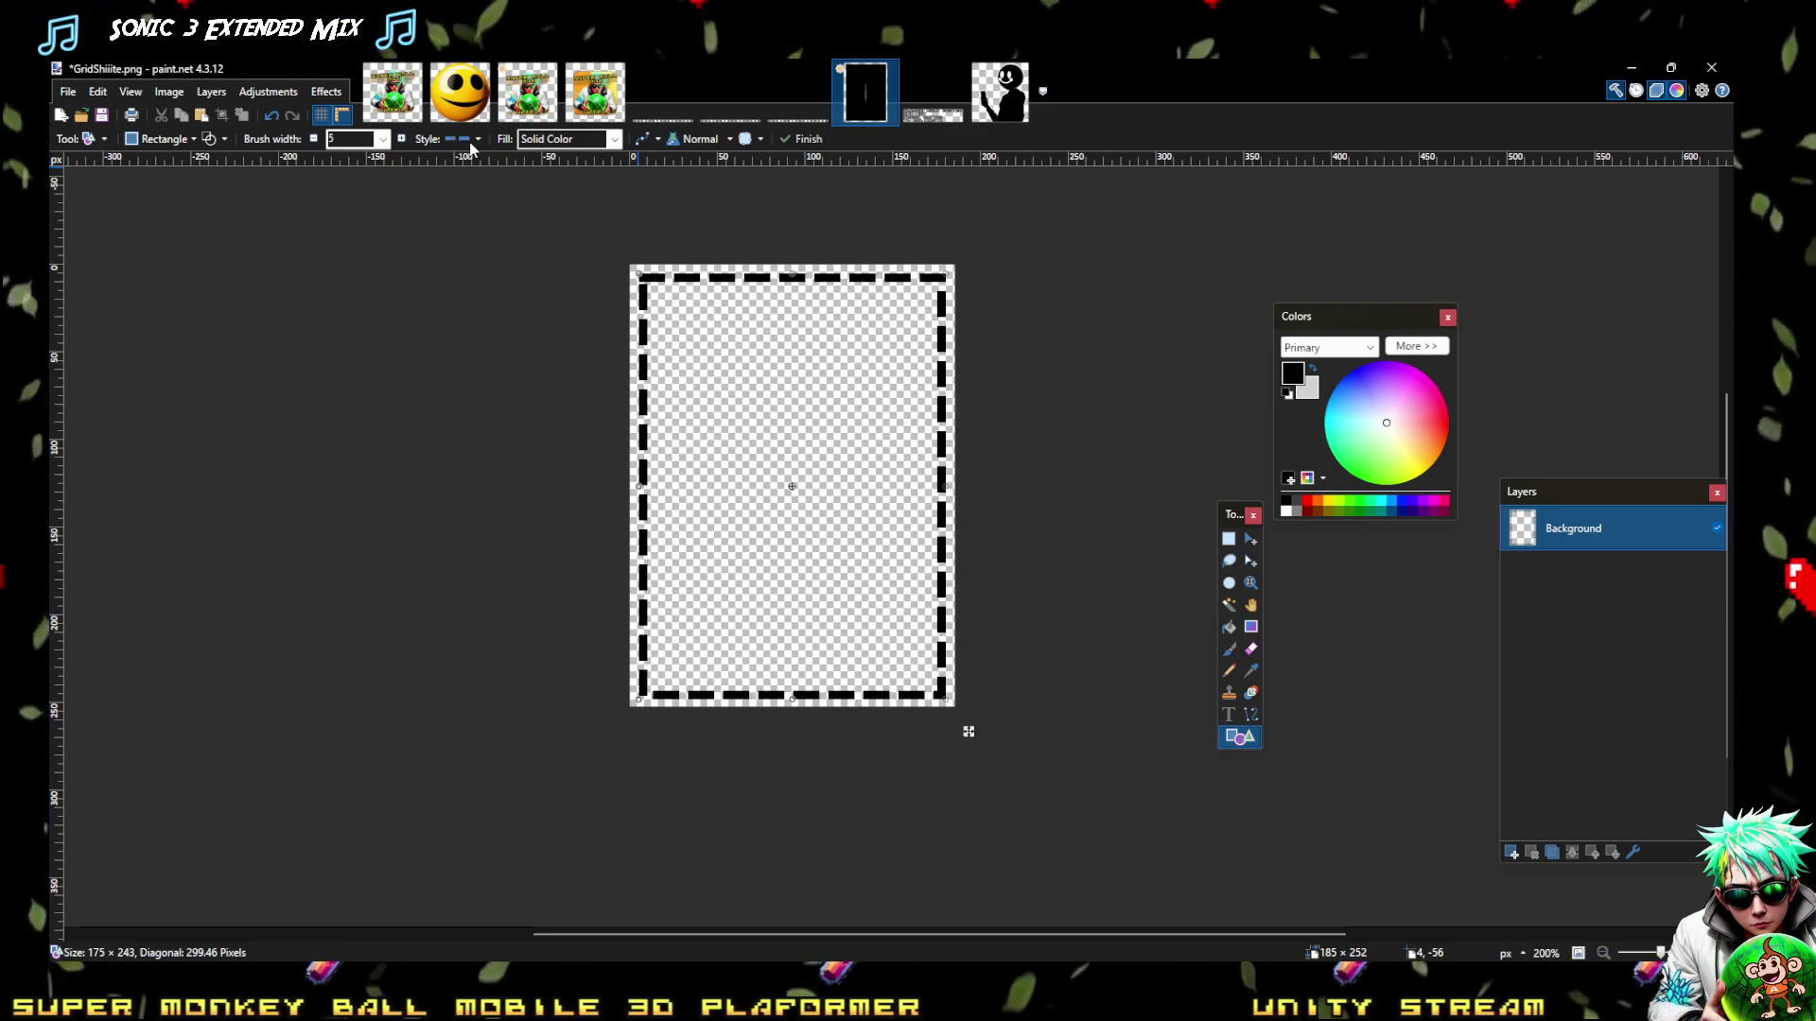
{"action": "left_click", "coordinate": [470, 144]}
{"action": "left_click", "coordinate": [470, 144]}
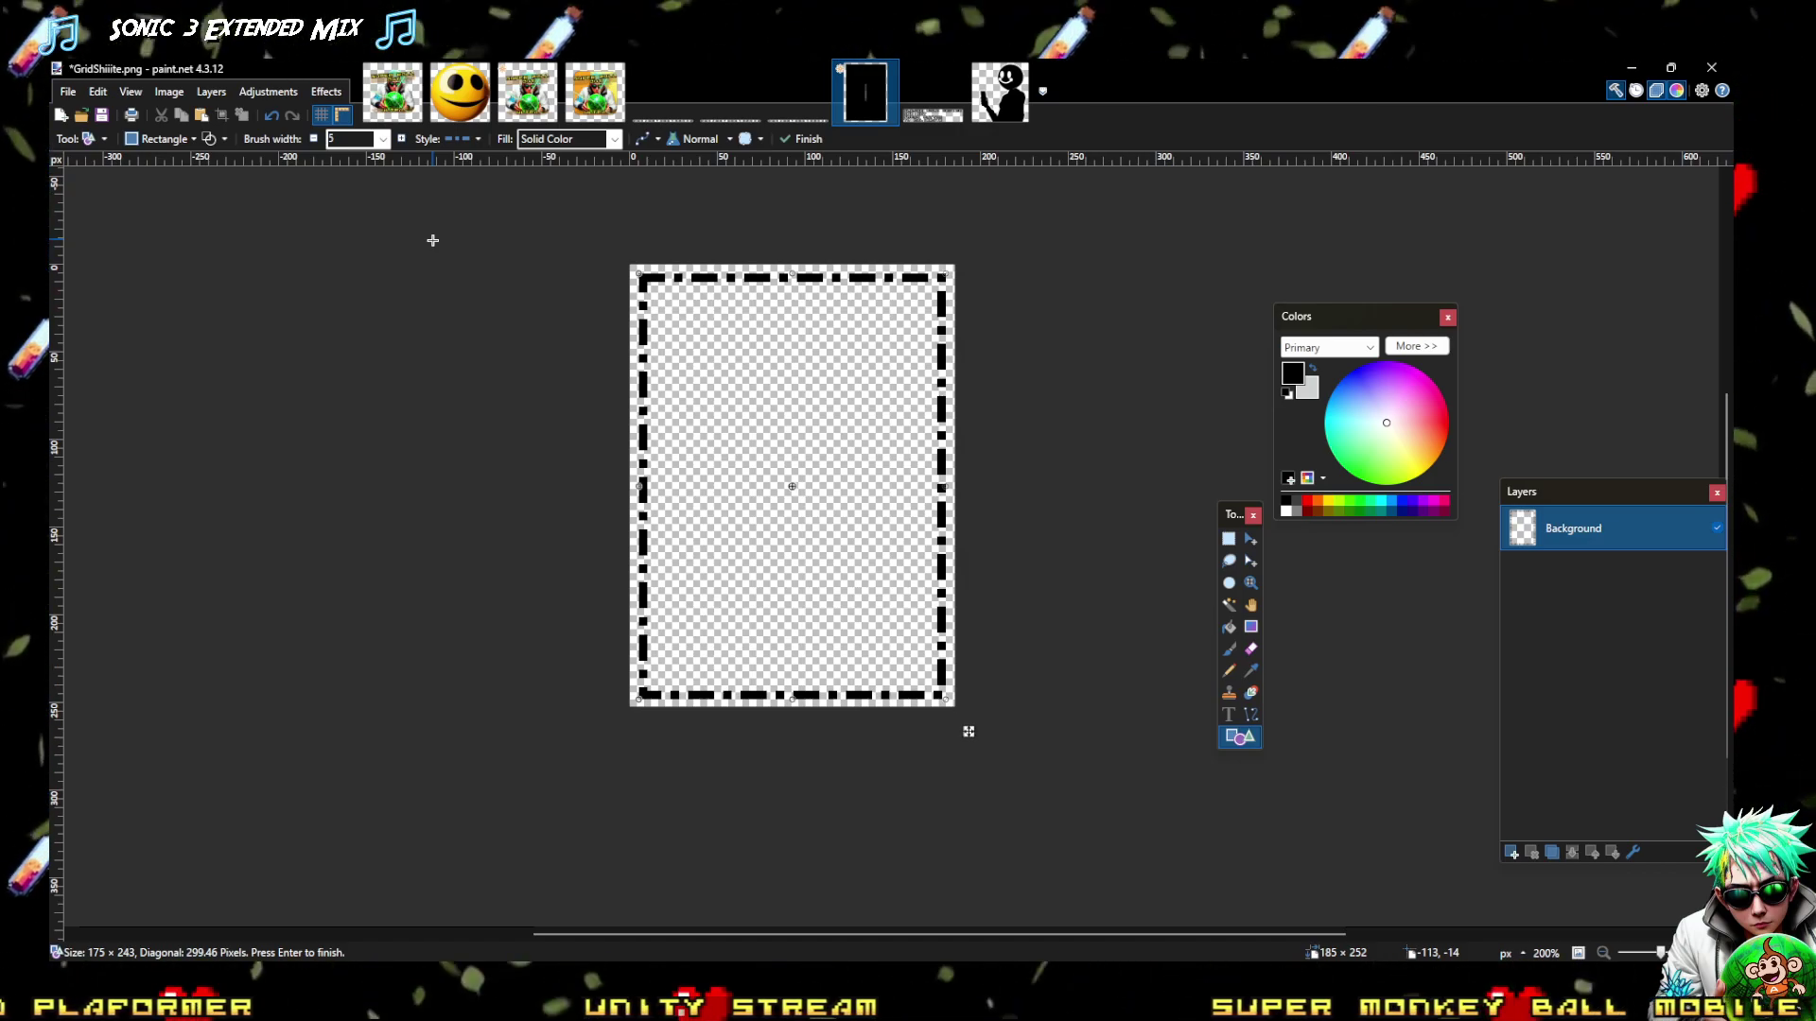
Turn the dash-dot border from black to white by inverting the whole canvas's colours
{"action": "left_click", "coordinate": [274, 91]}
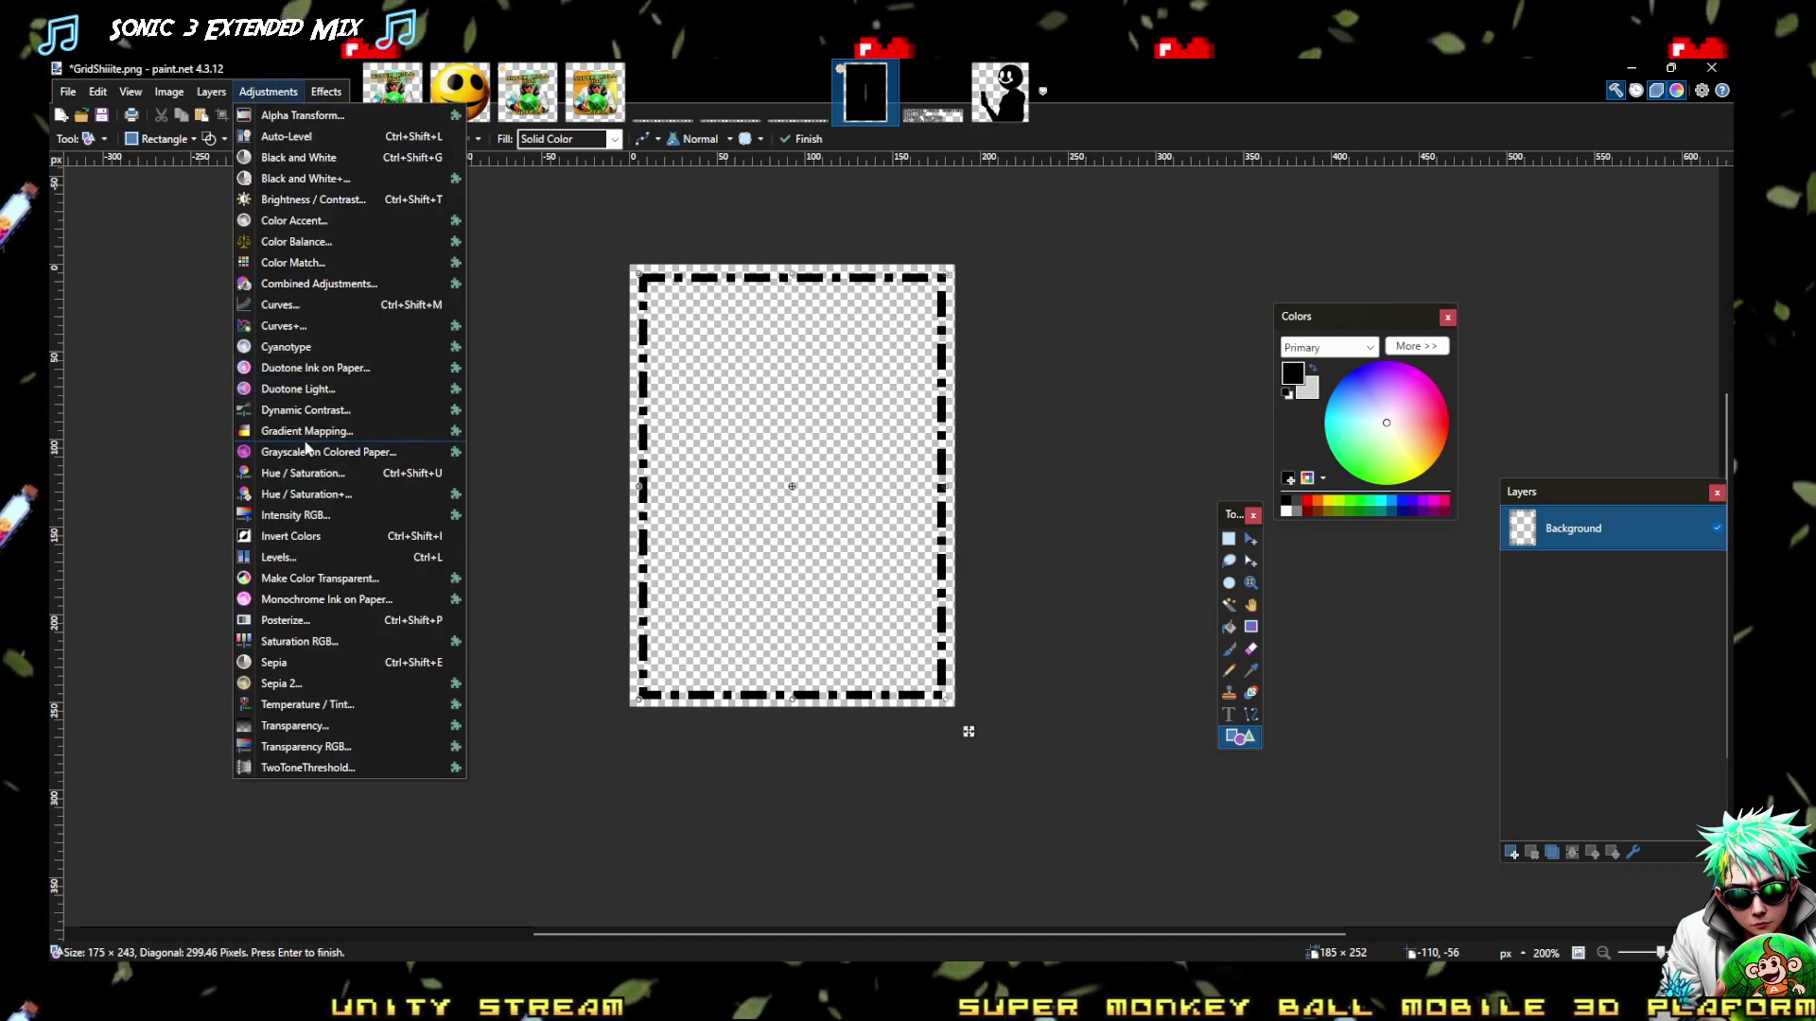
{"action": "left_click", "coordinate": [296, 473]}
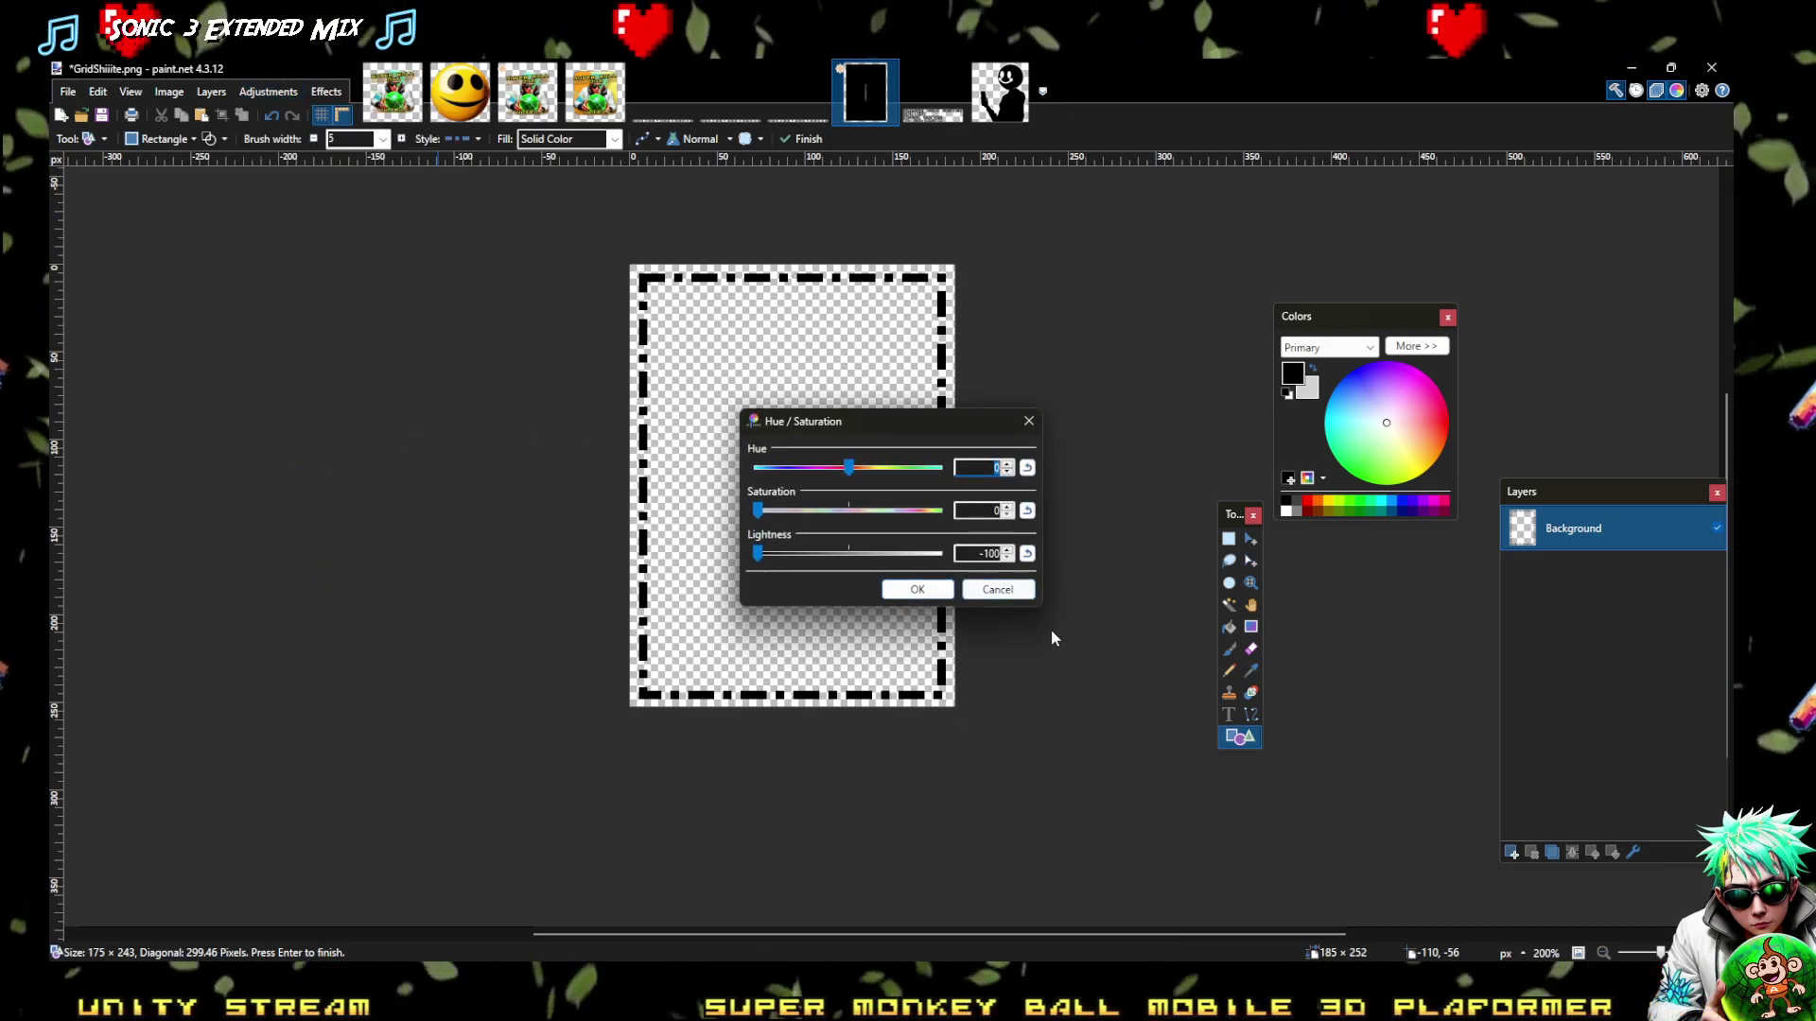
{"action": "left_click", "coordinate": [992, 584]}
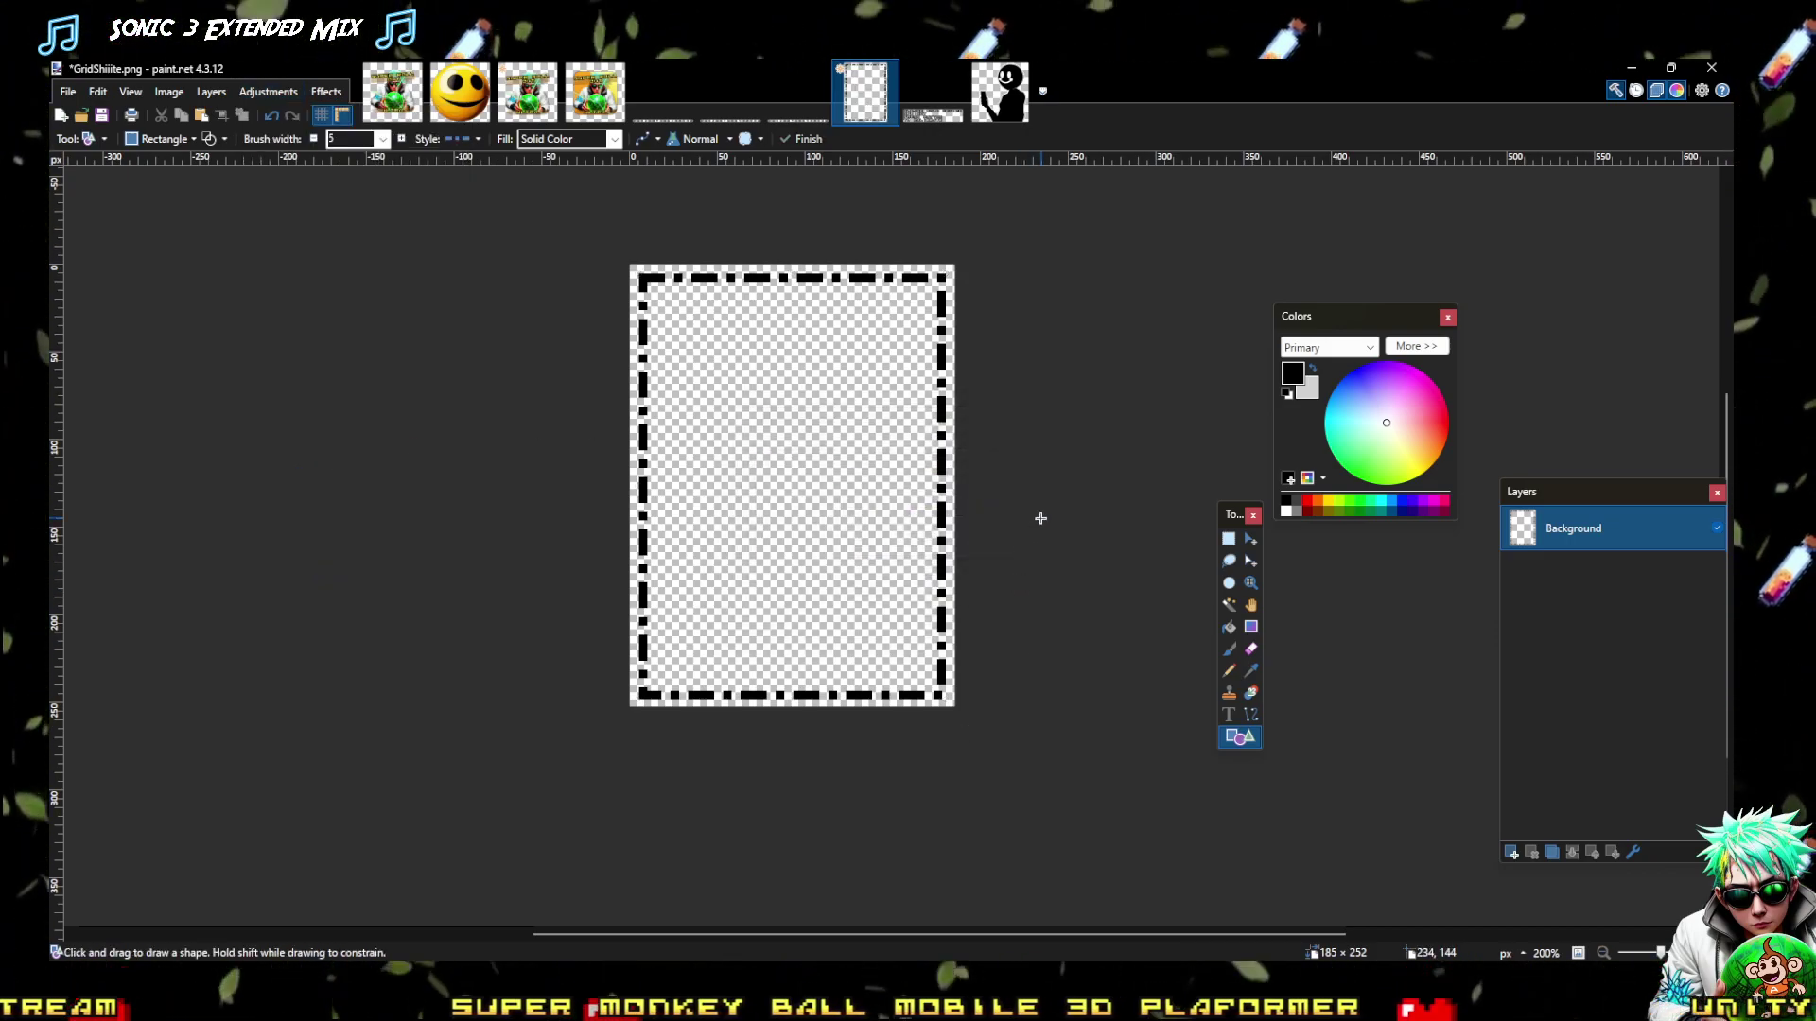
{"action": "key", "text": "ctrl+a"}
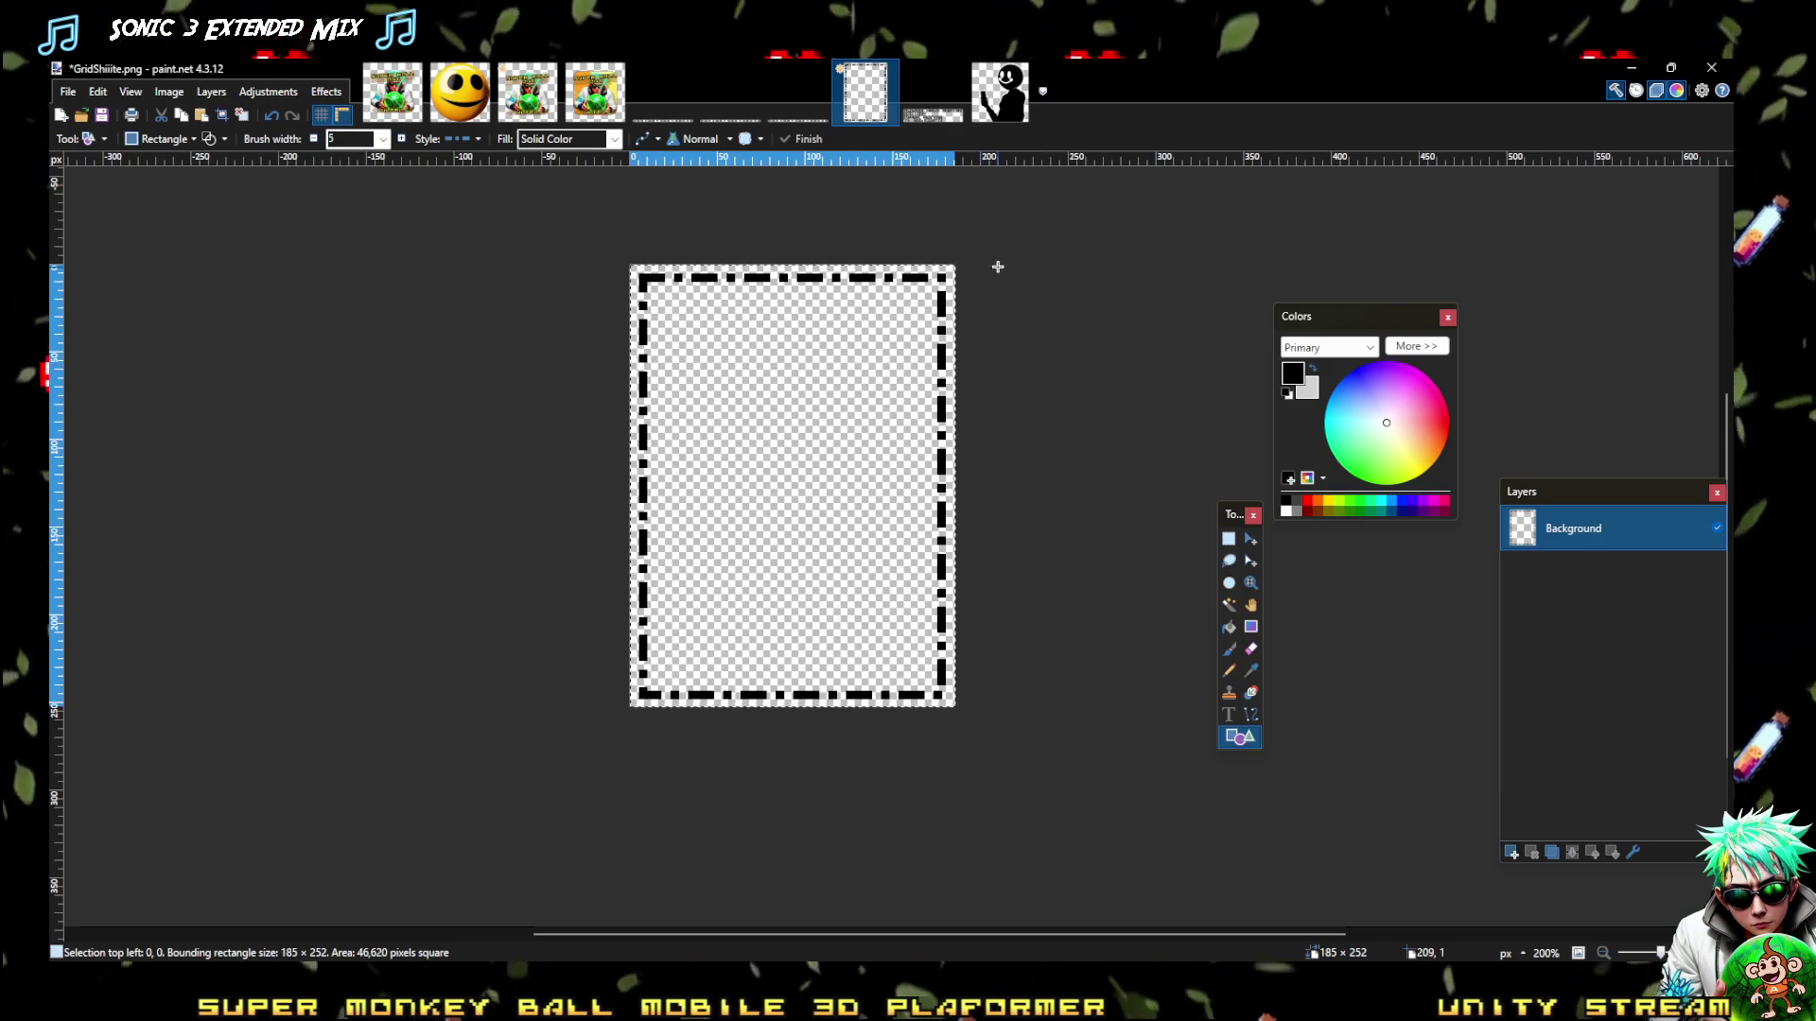
{"action": "key", "text": "ctrl+d"}
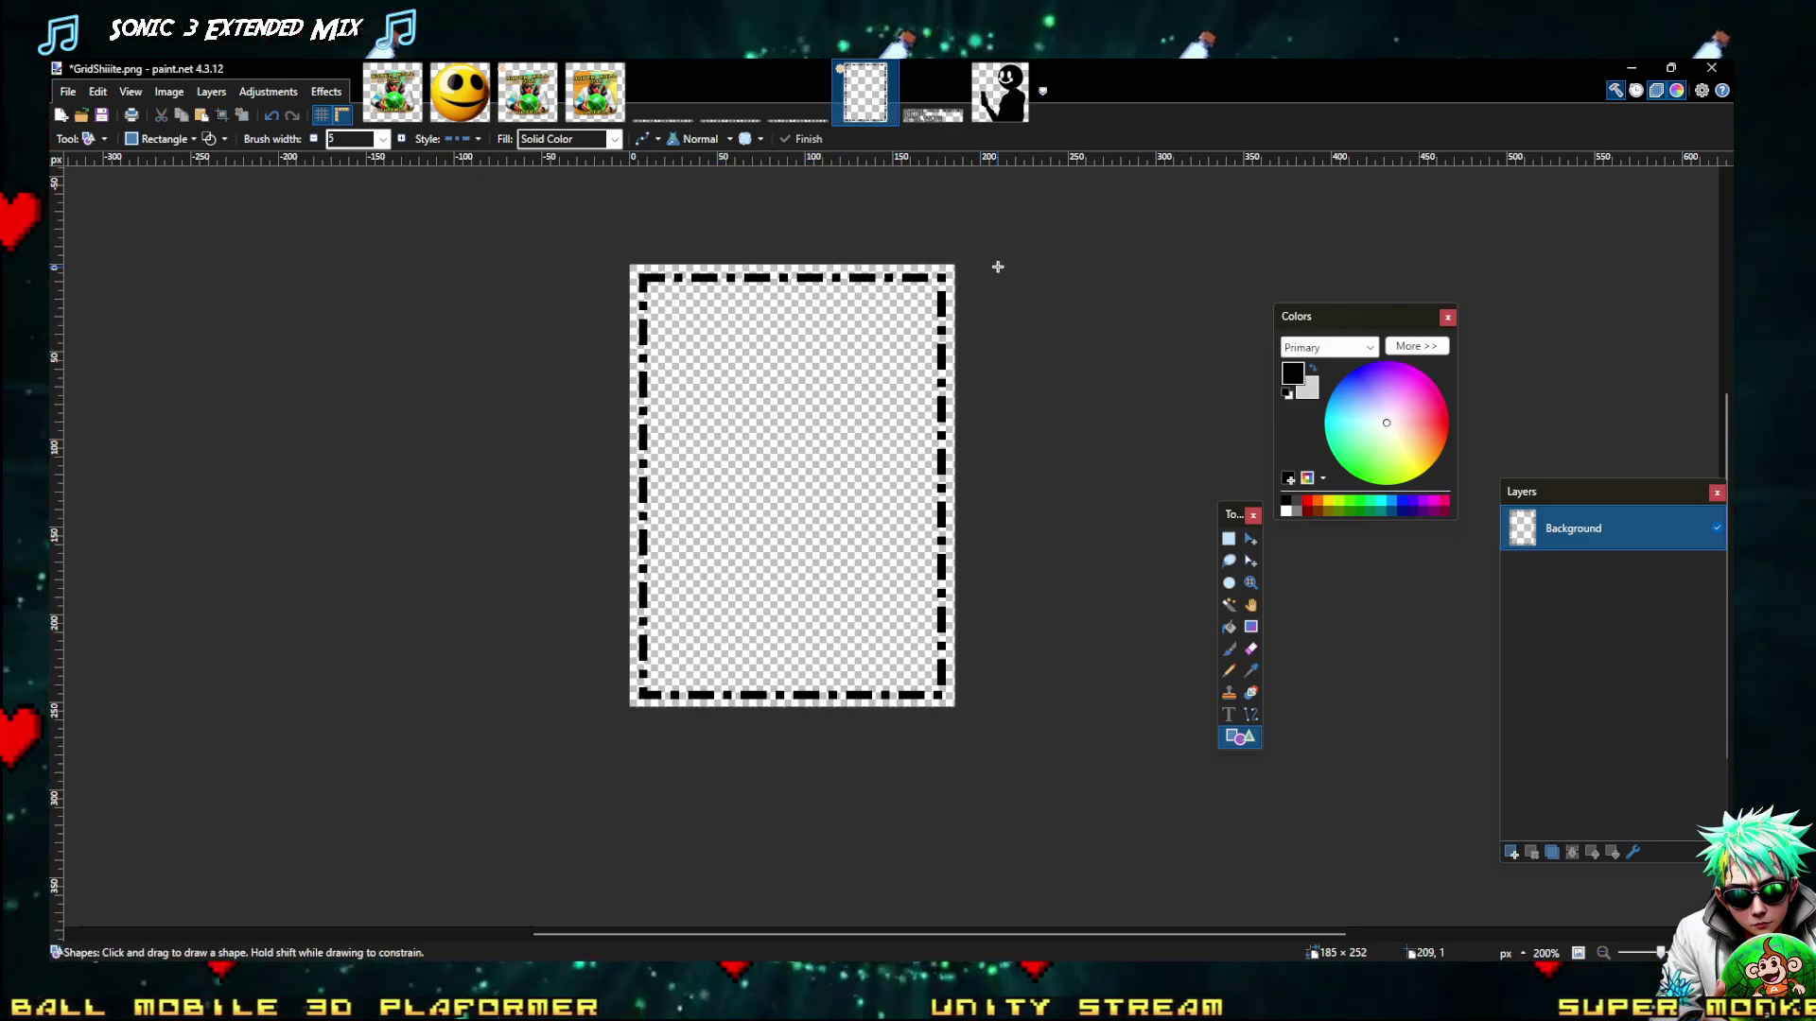
{"action": "key", "text": "ctrl+a"}
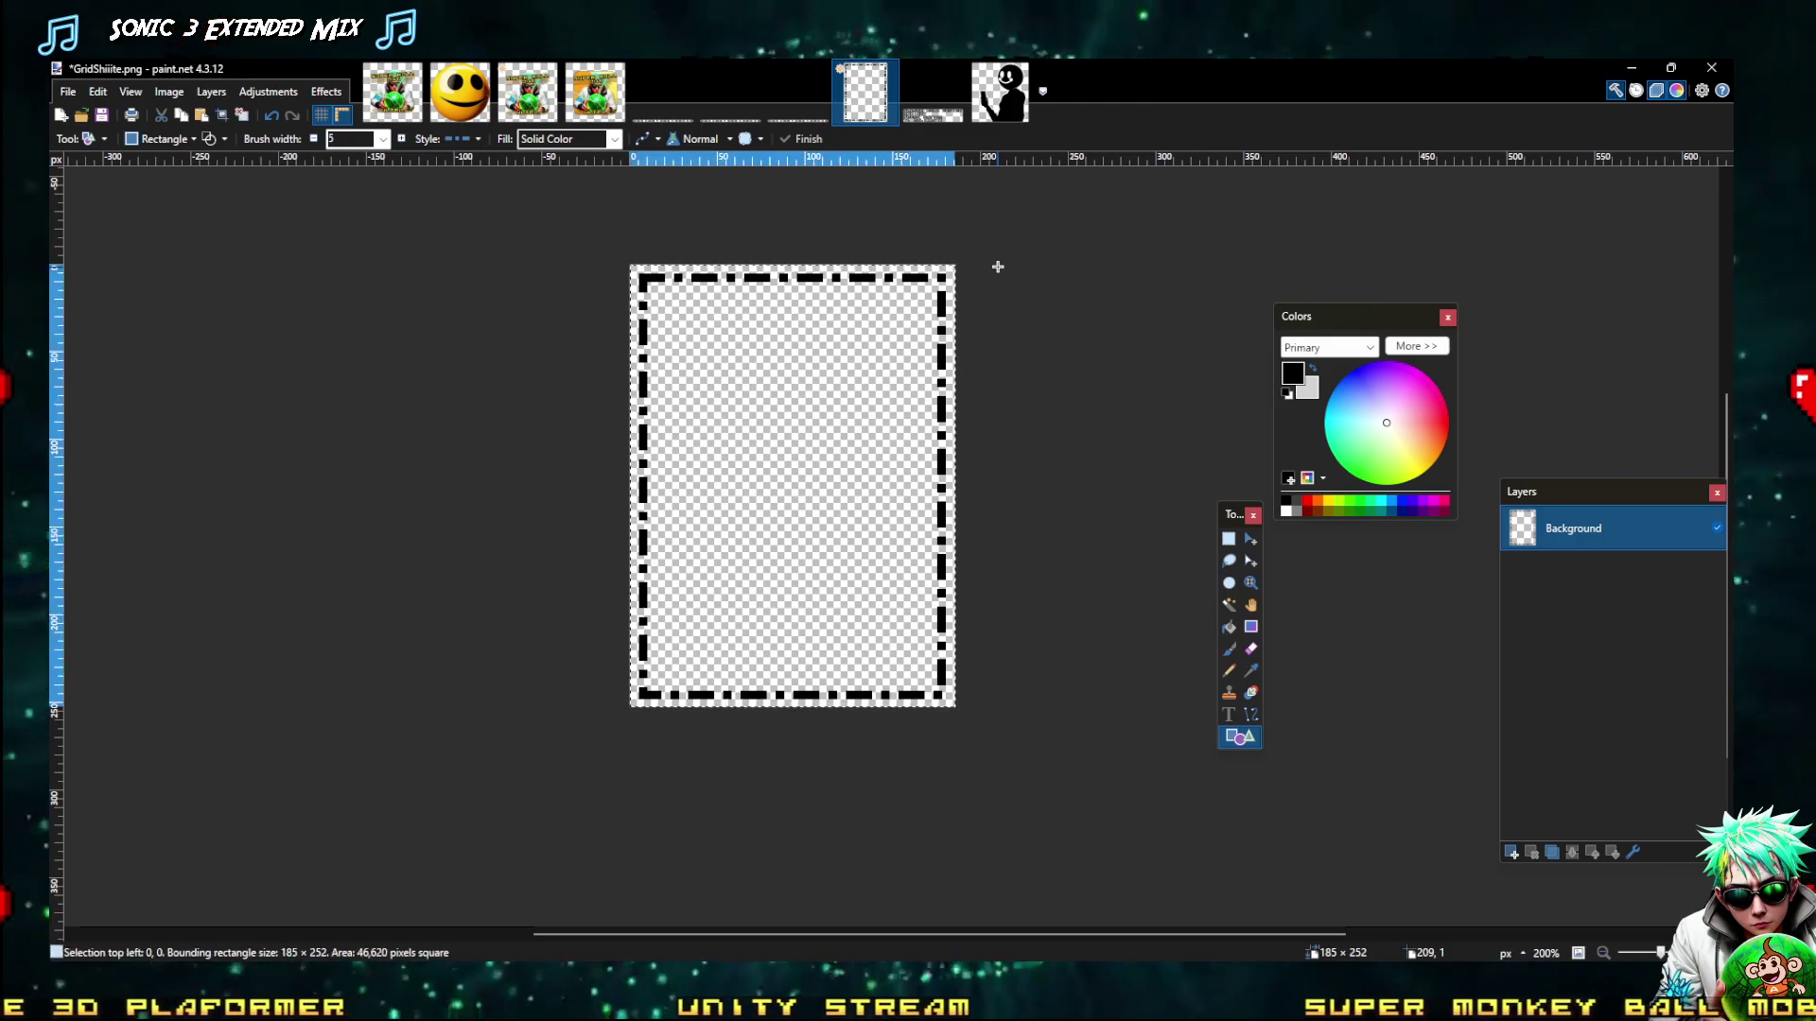
{"action": "key", "text": "Delete"}
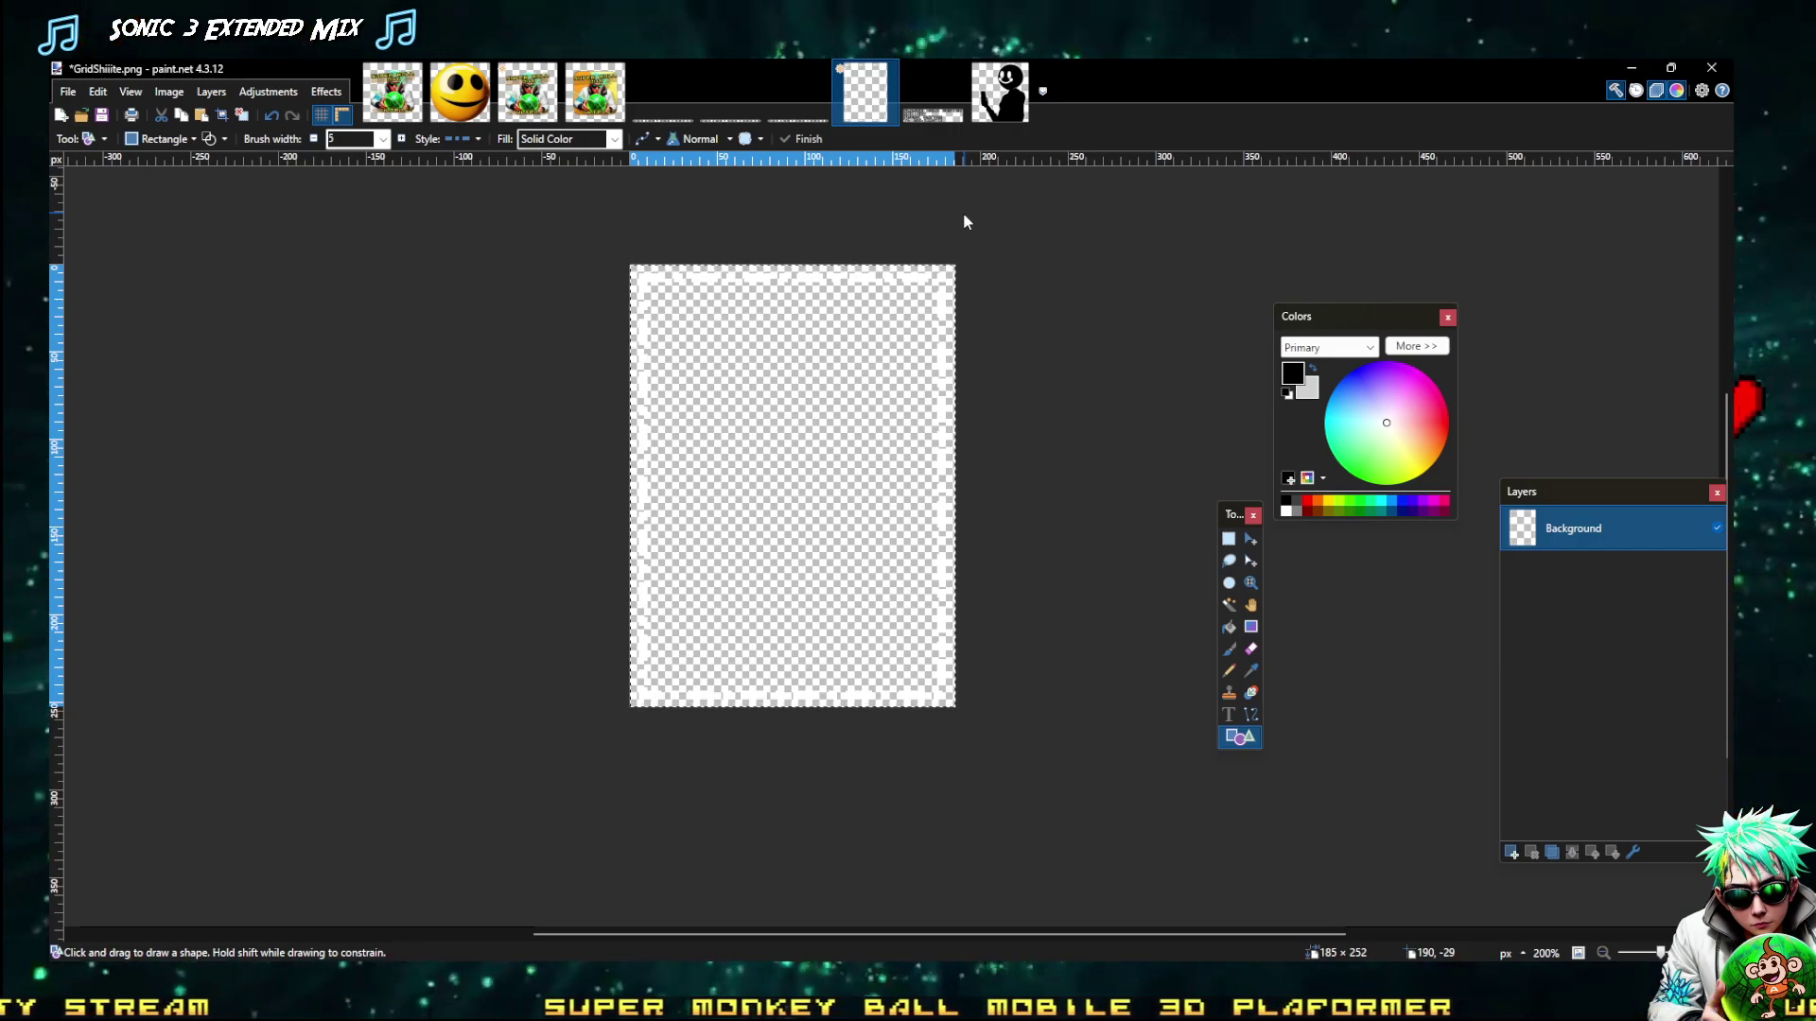
{"action": "key", "text": "ctrl+shift+s"}
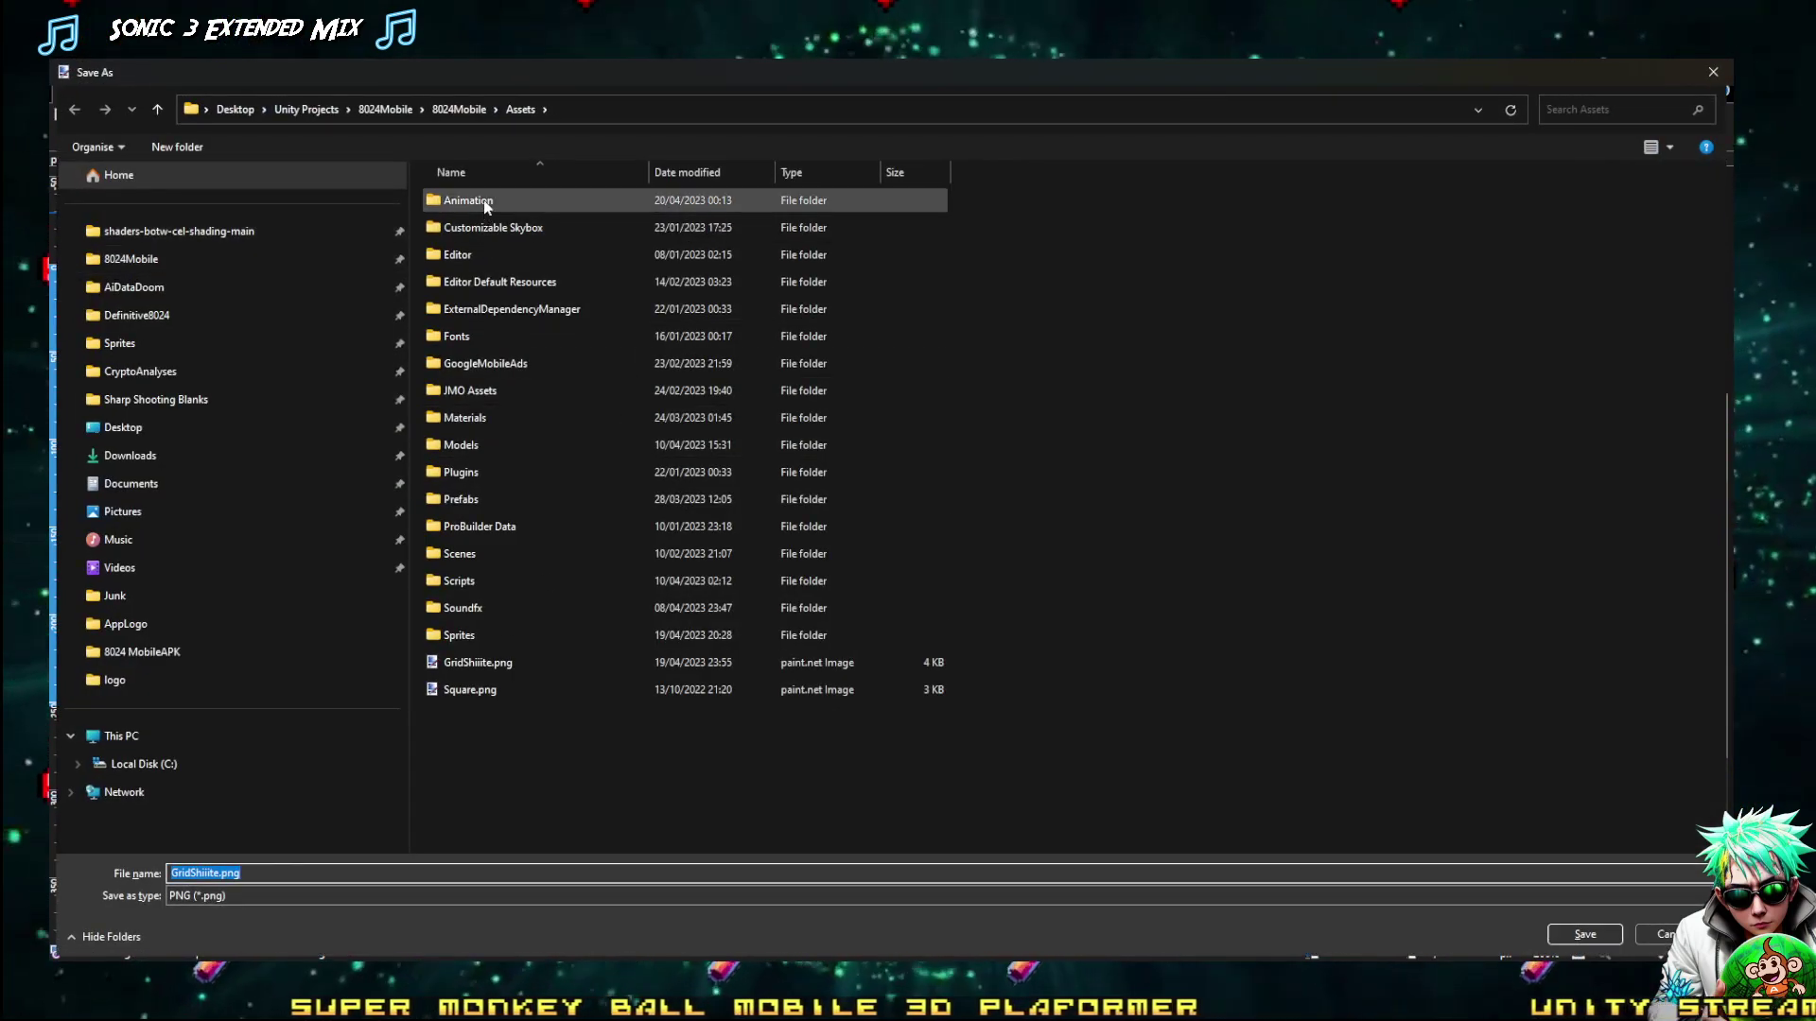
Save the image as CaliManGrid.png in the project's Sprites logo folder
{"action": "double_click", "coordinate": [448, 632]}
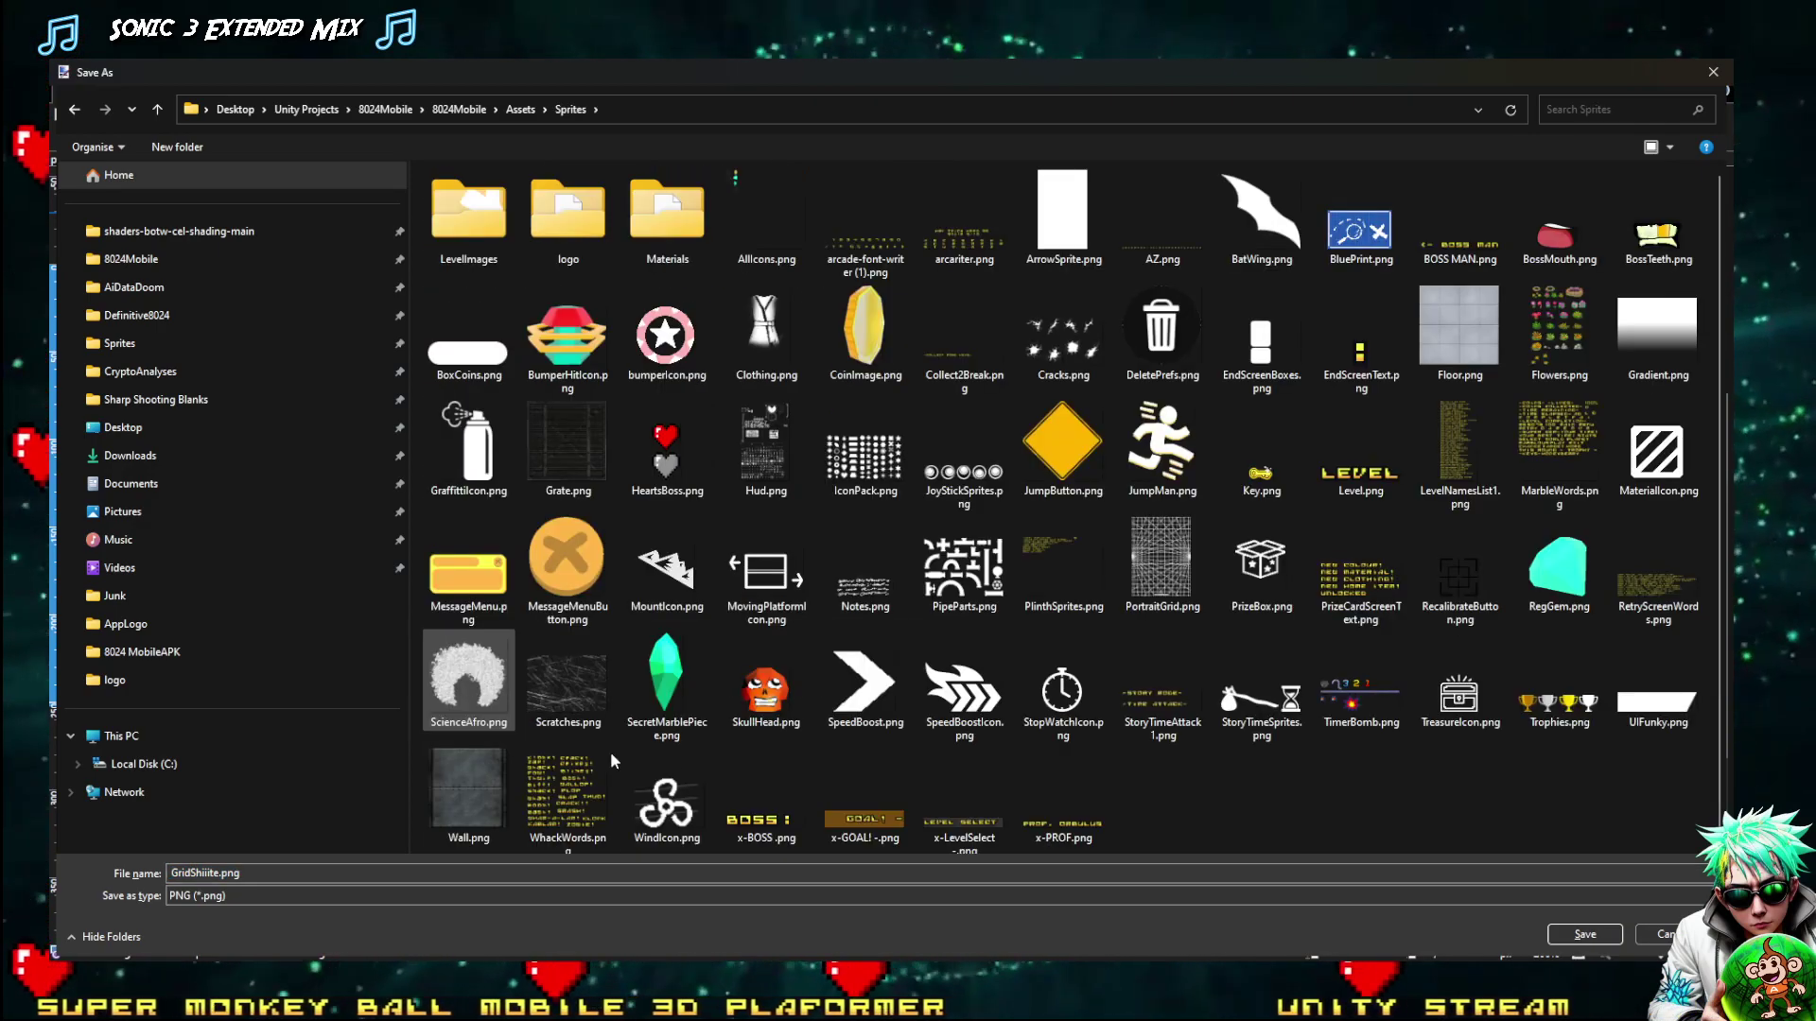
{"action": "double_click", "coordinate": [527, 206]}
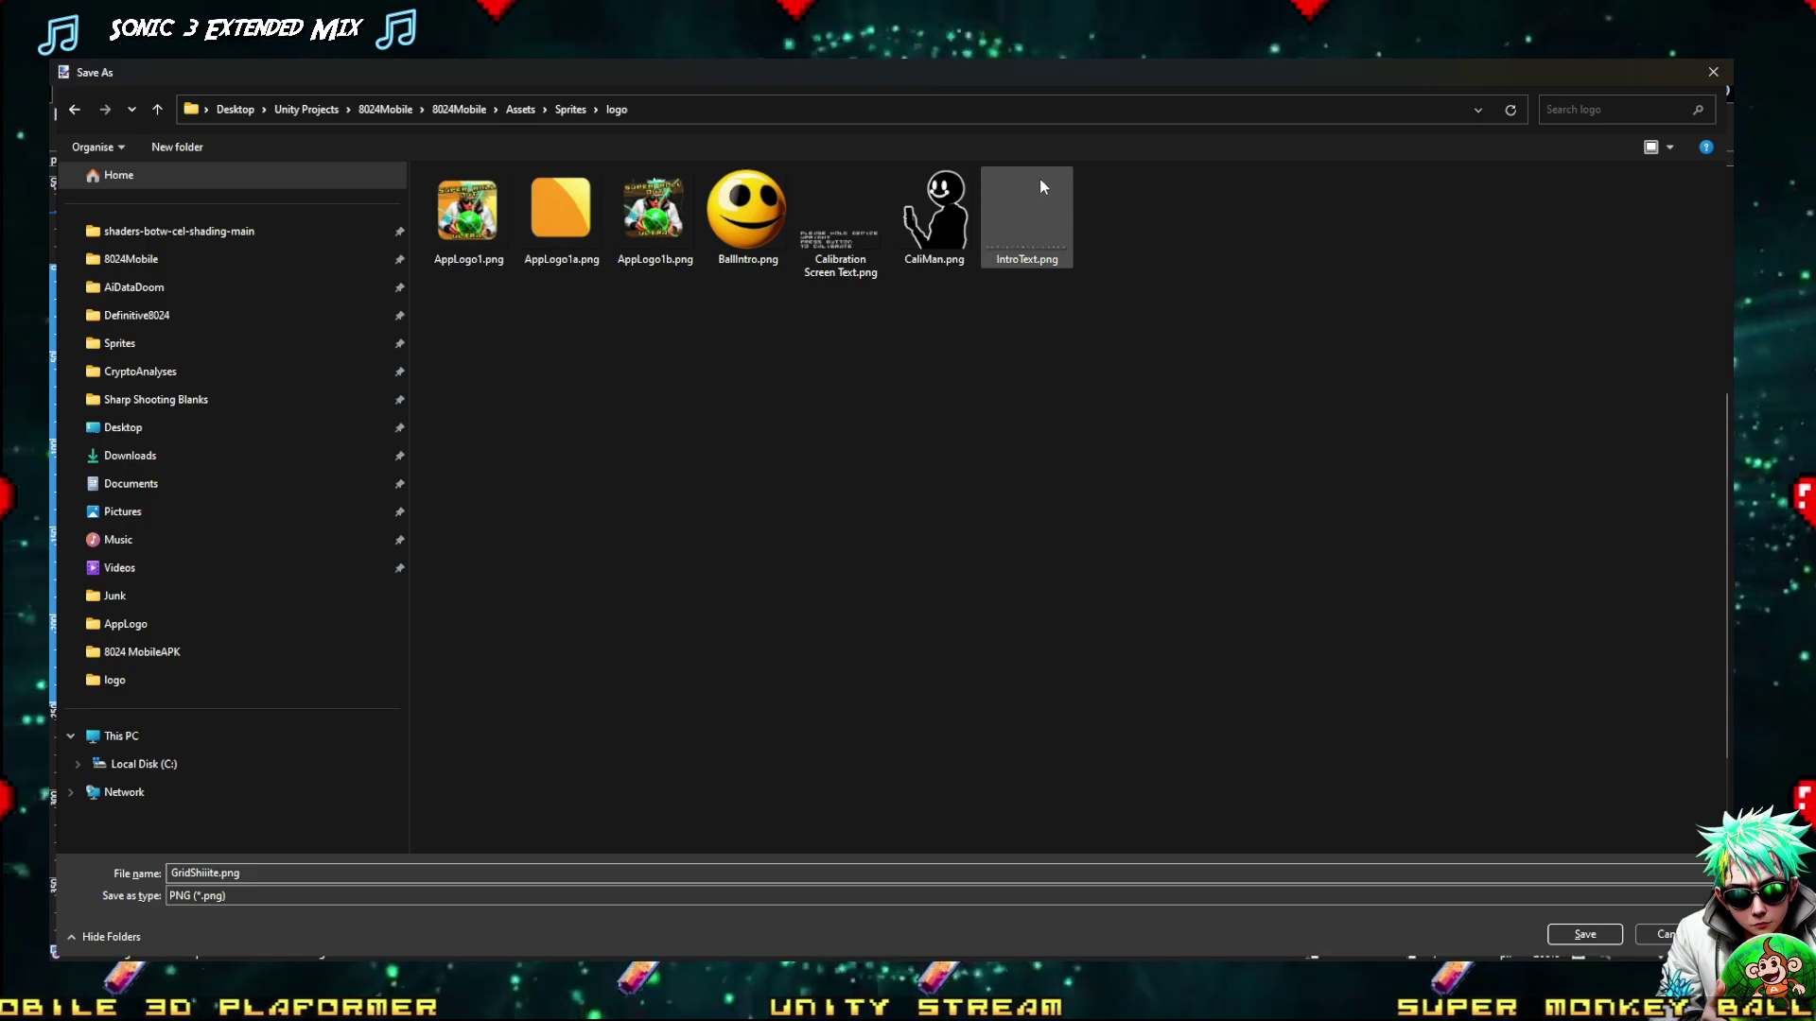
{"action": "left_click", "coordinate": [935, 213]}
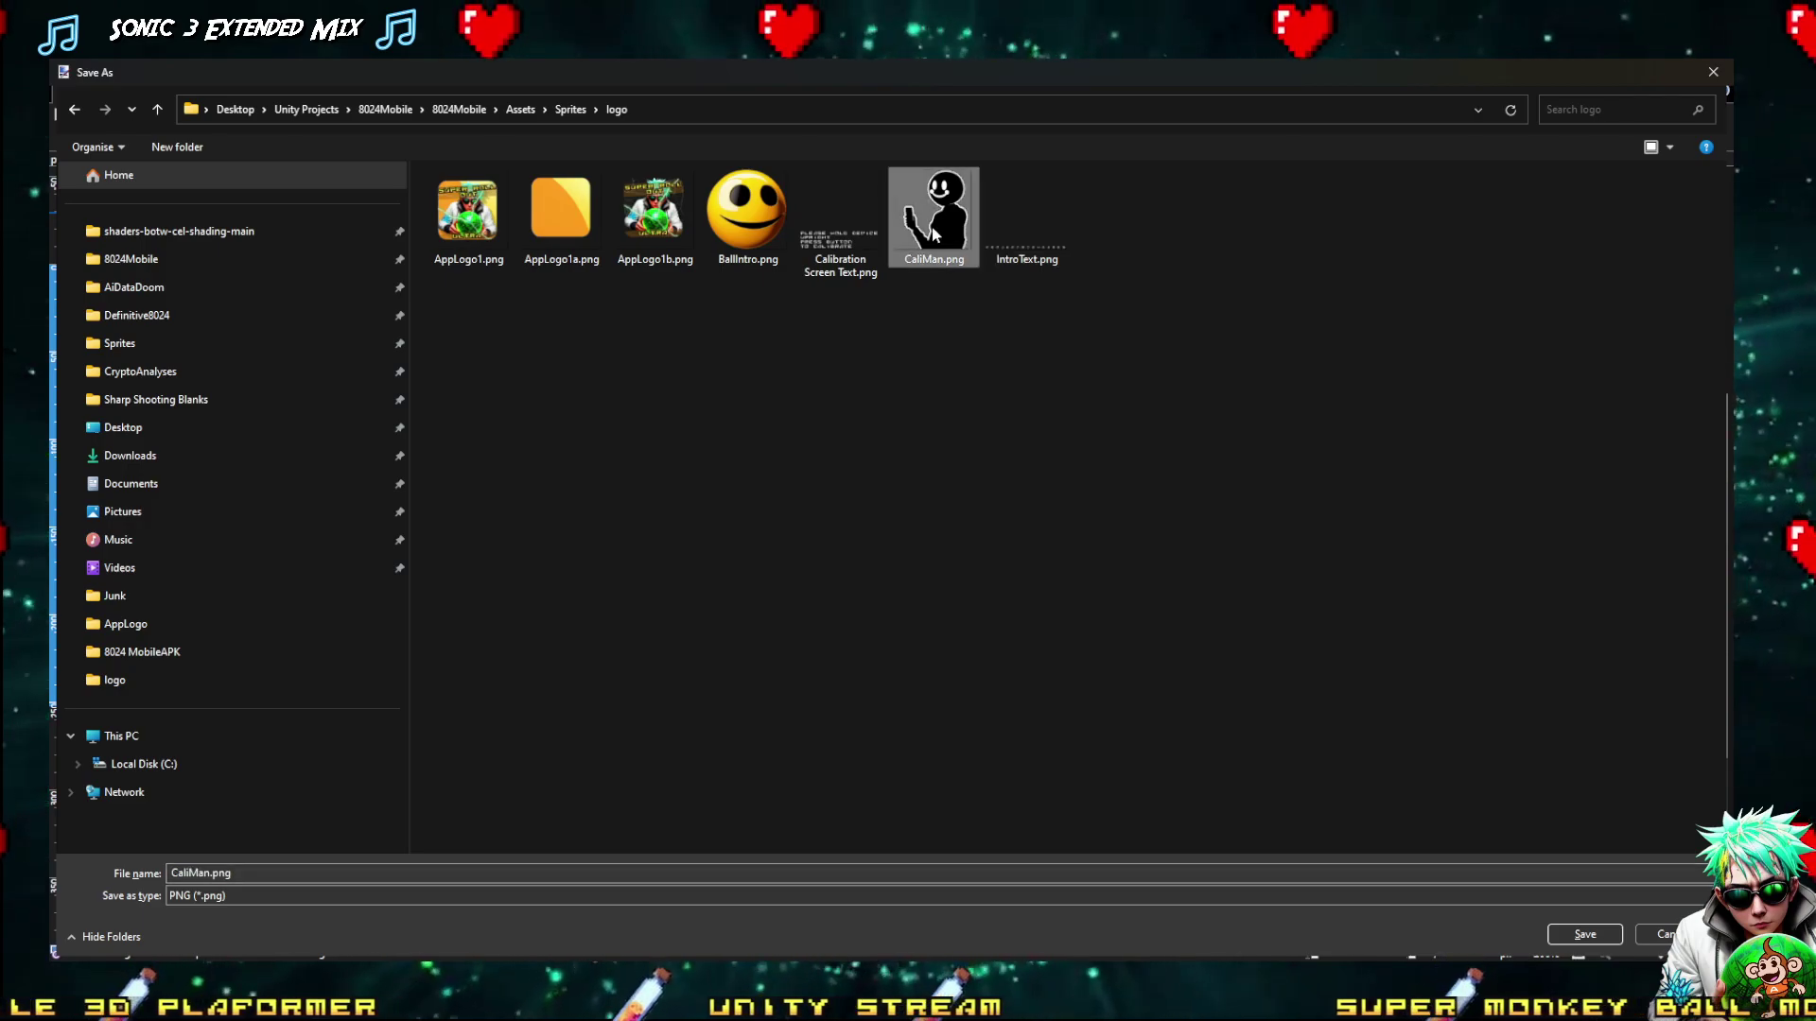
{"action": "left_click", "coordinate": [216, 877]}
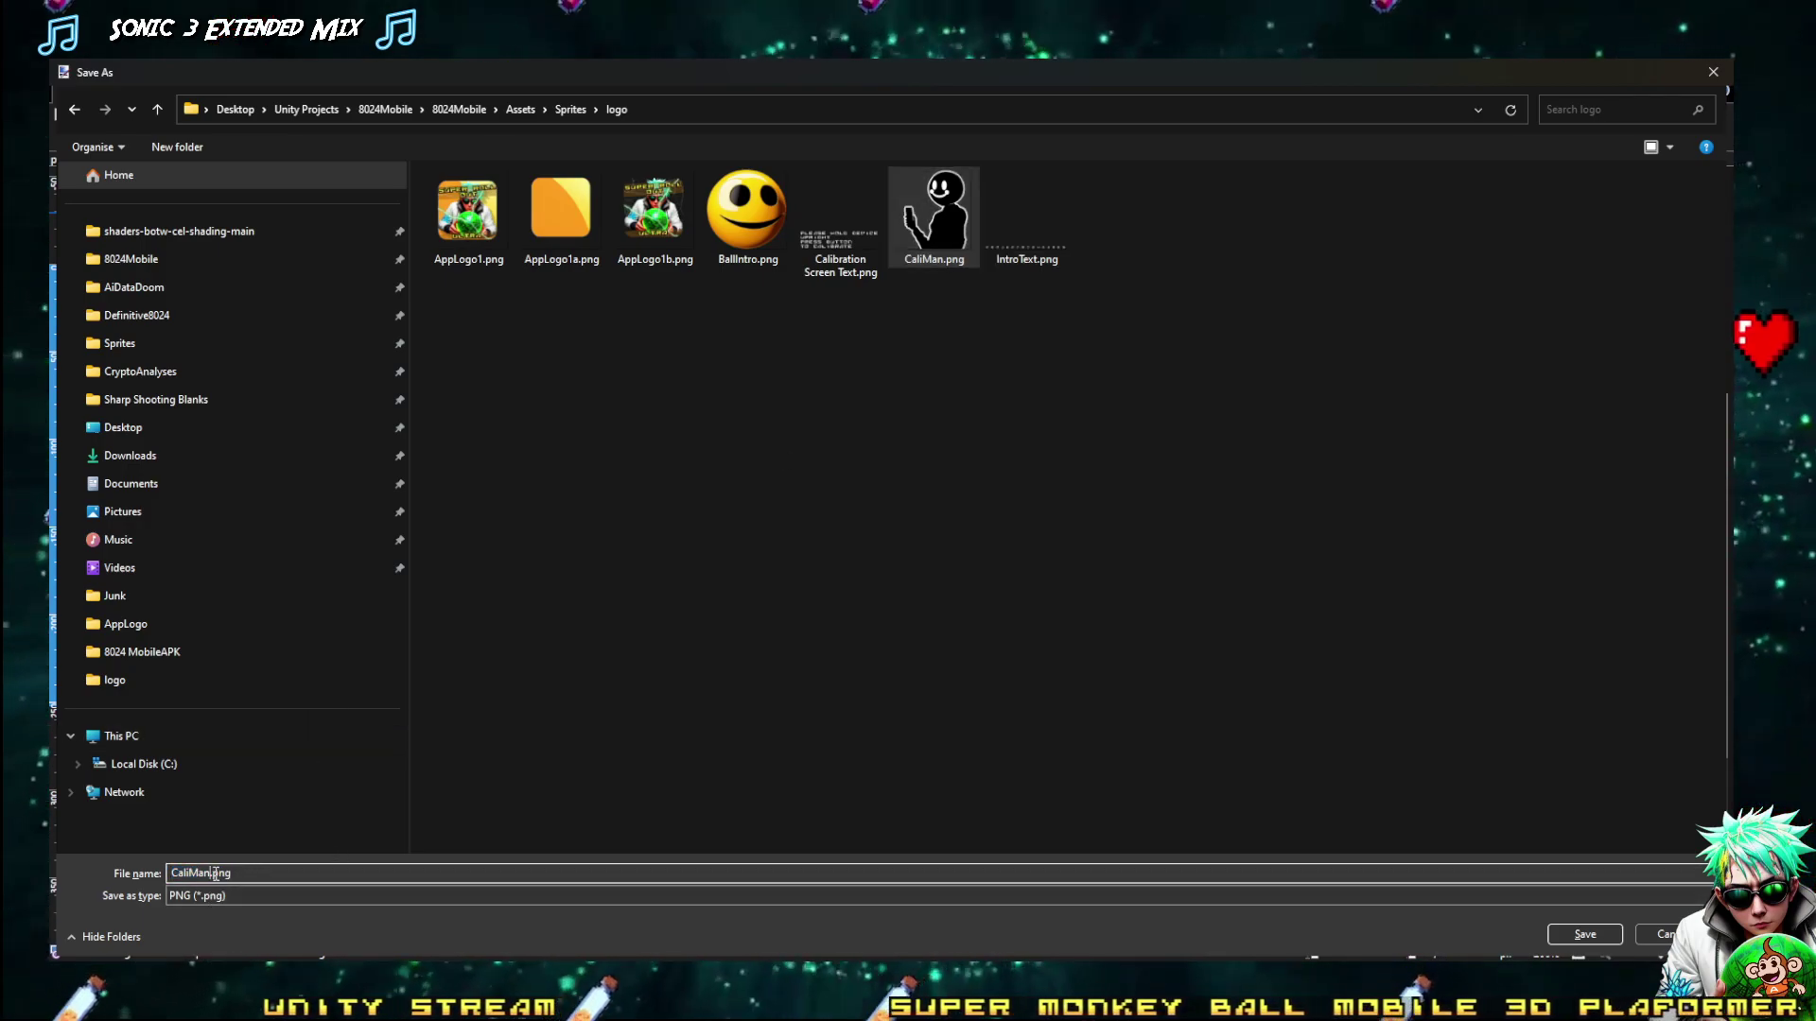
{"action": "type", "text": "Grid"}
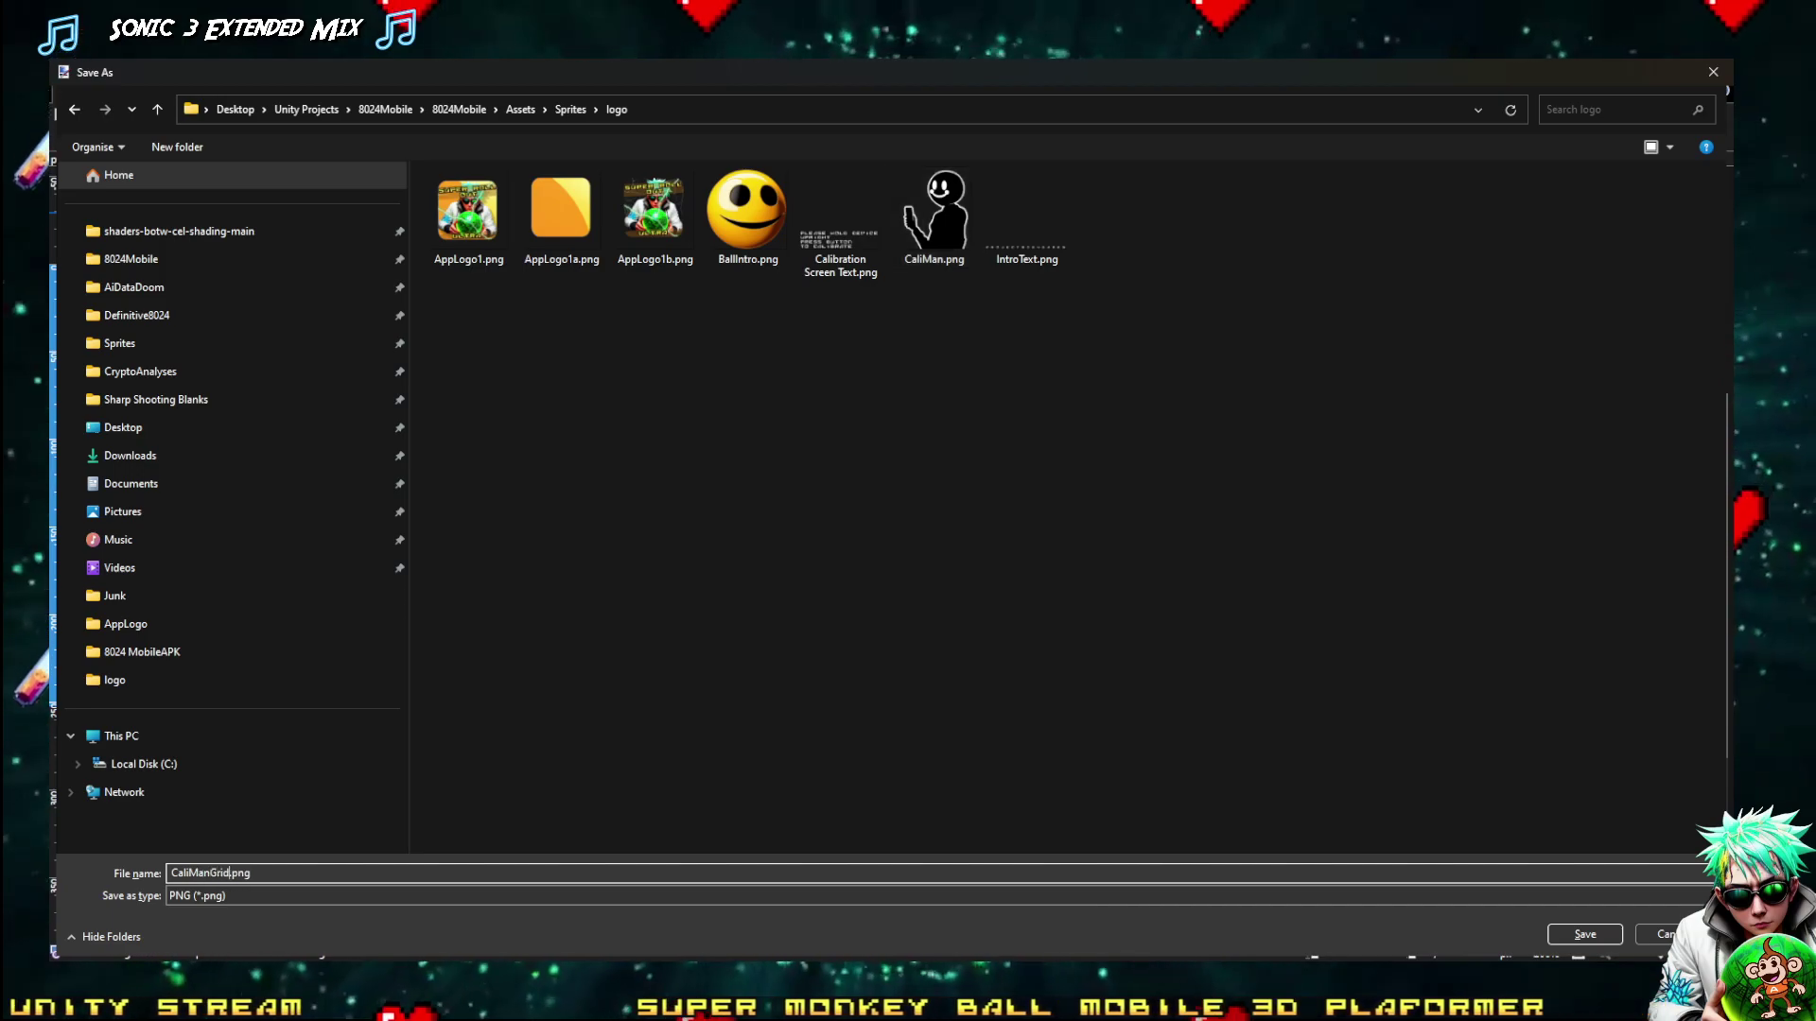
{"action": "left_click", "coordinate": [1586, 935]}
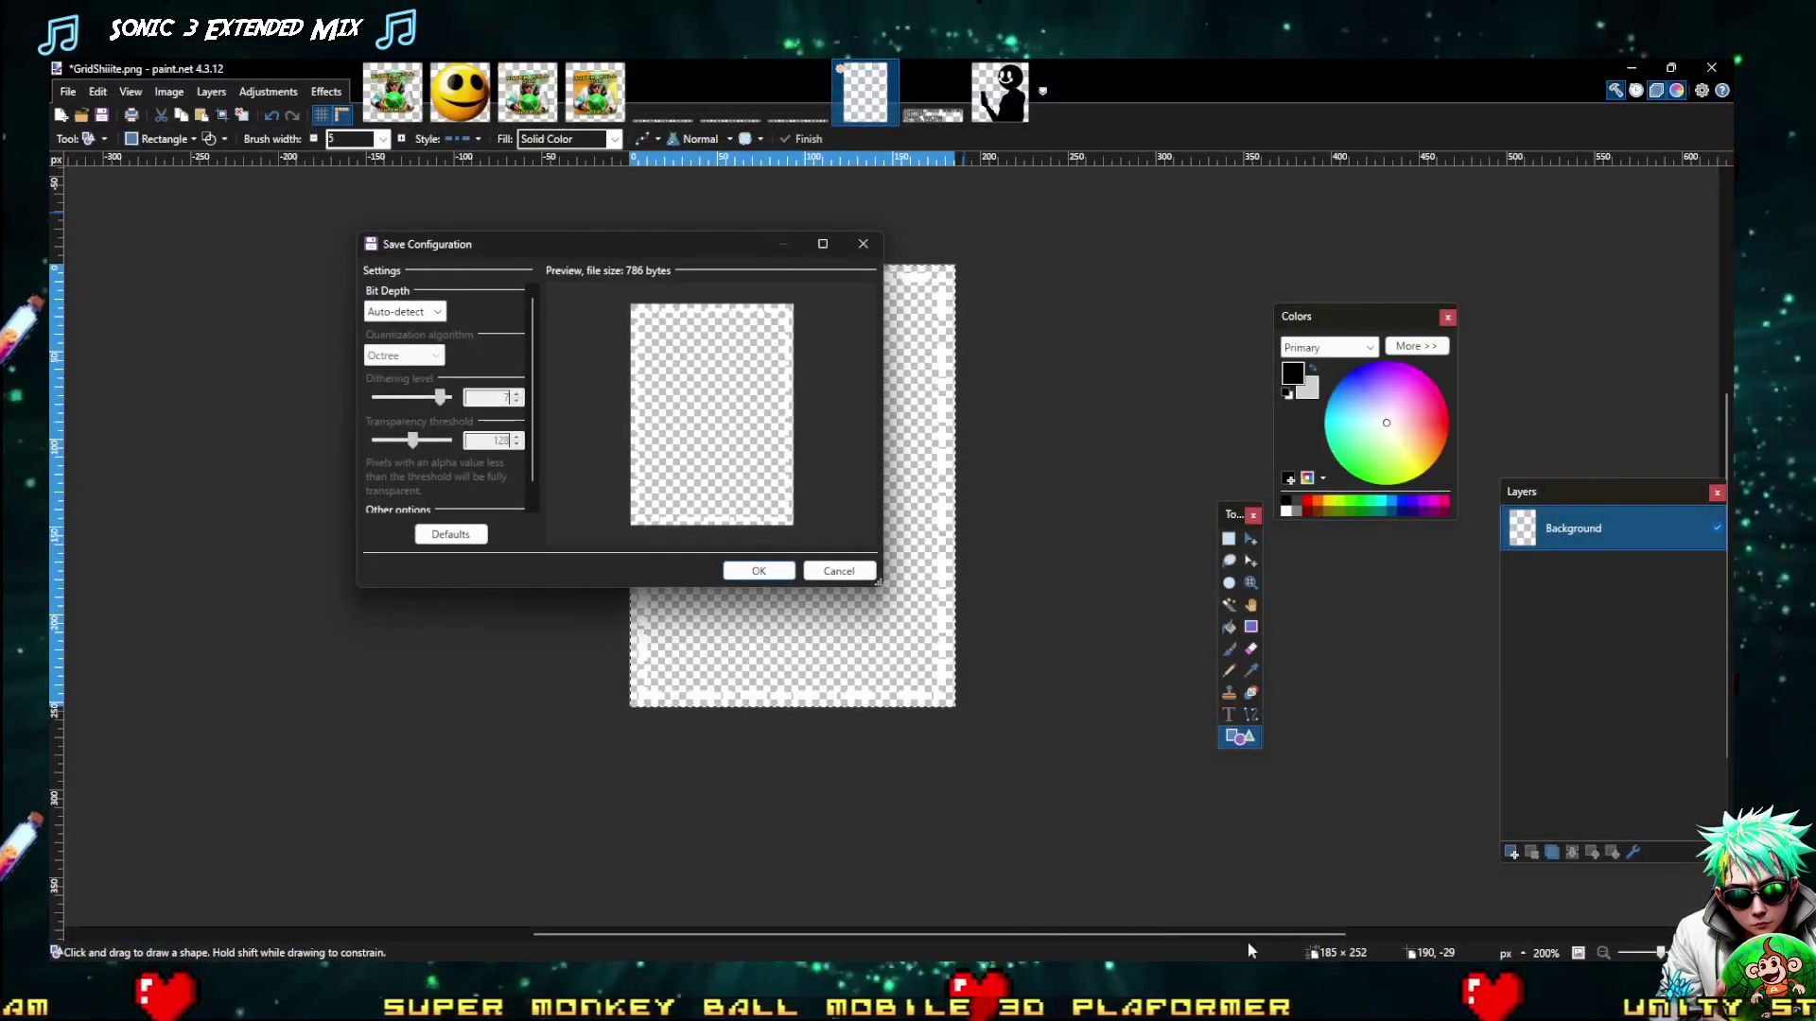
{"action": "left_click", "coordinate": [758, 570]}
{"action": "key", "text": "ctrl+shift+s"}
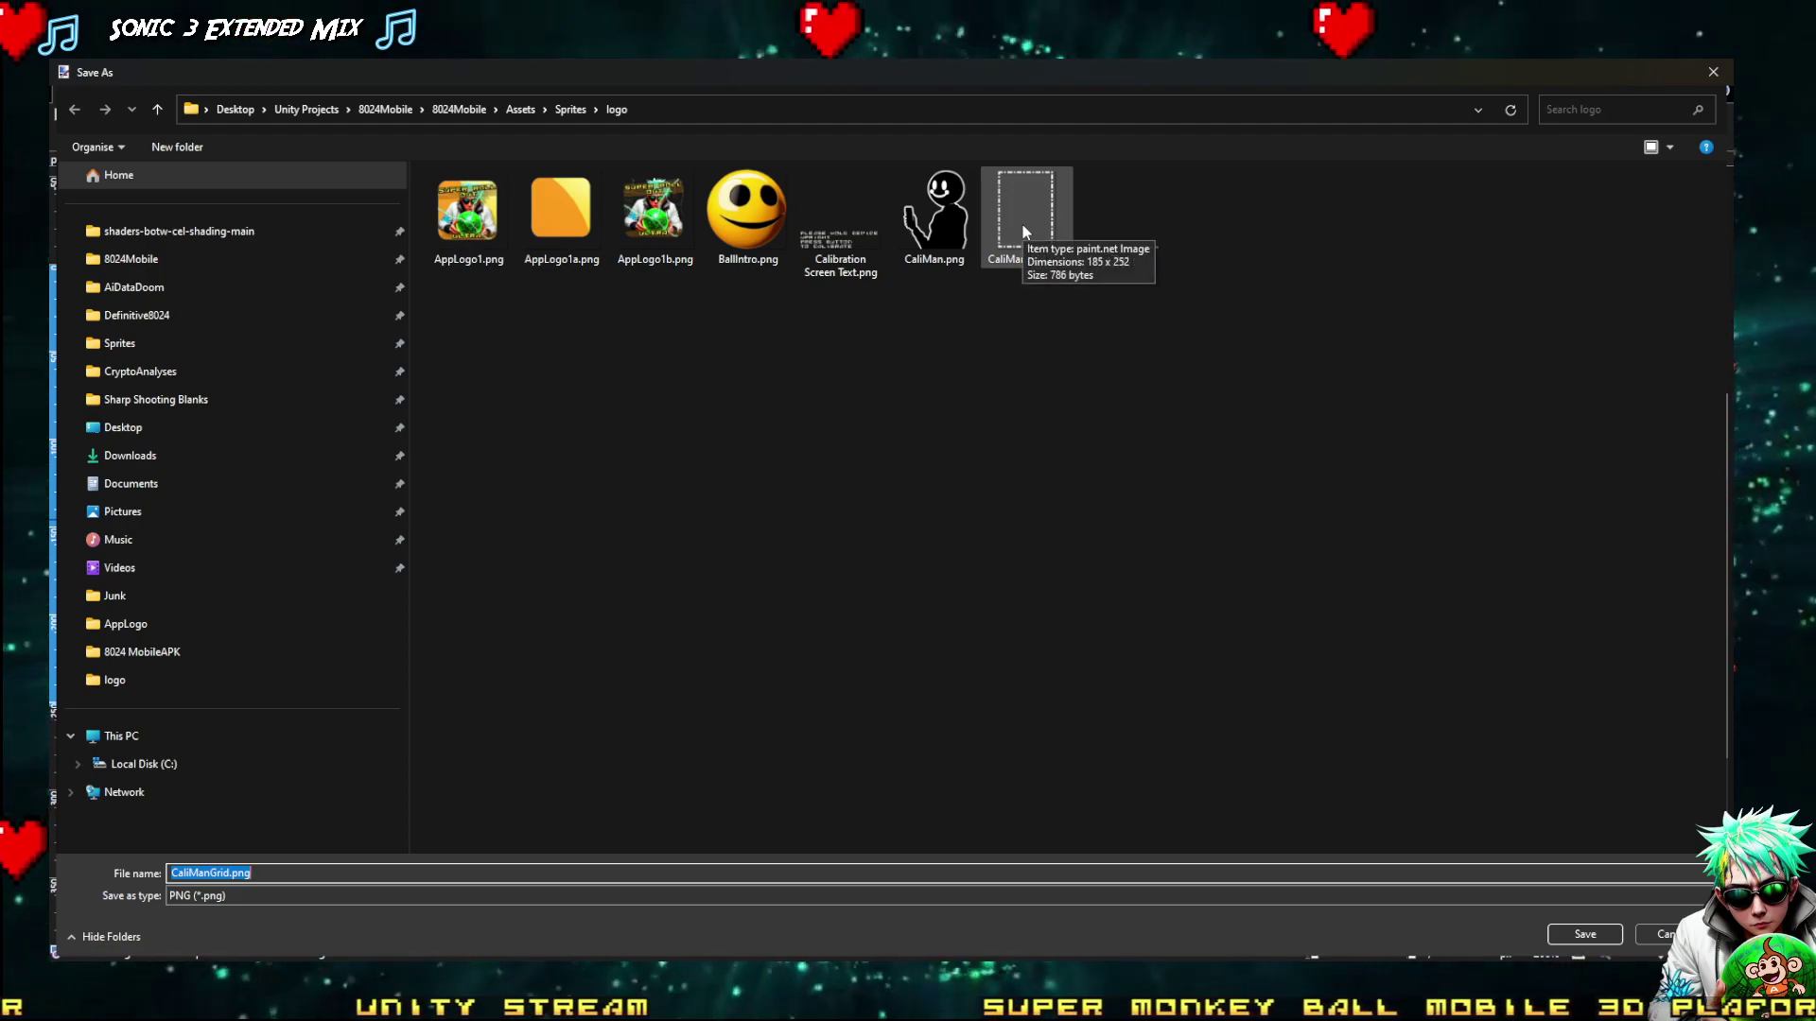
{"action": "left_click", "coordinate": [1712, 72]}
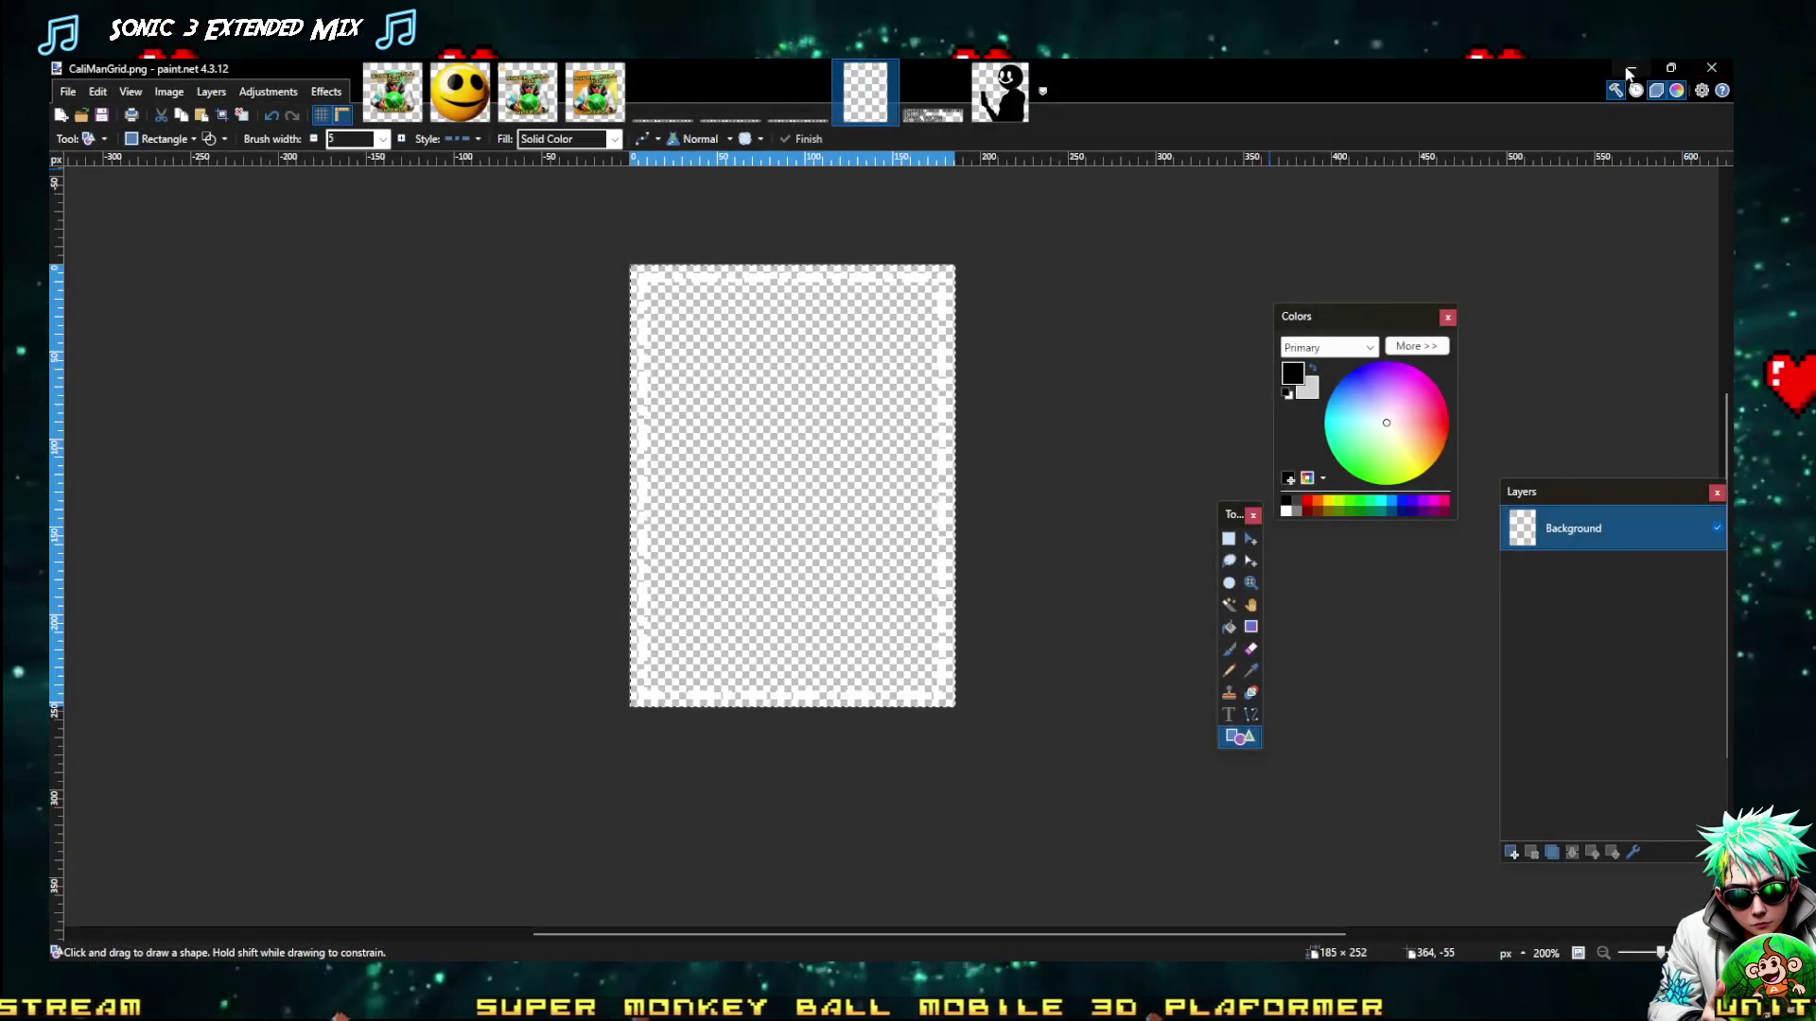
{"action": "key", "text": "alt+Tab"}
Set the CaliManGrid texture's Filter Mode to Point (no filter)
{"action": "left_click", "coordinate": [1629, 73]}
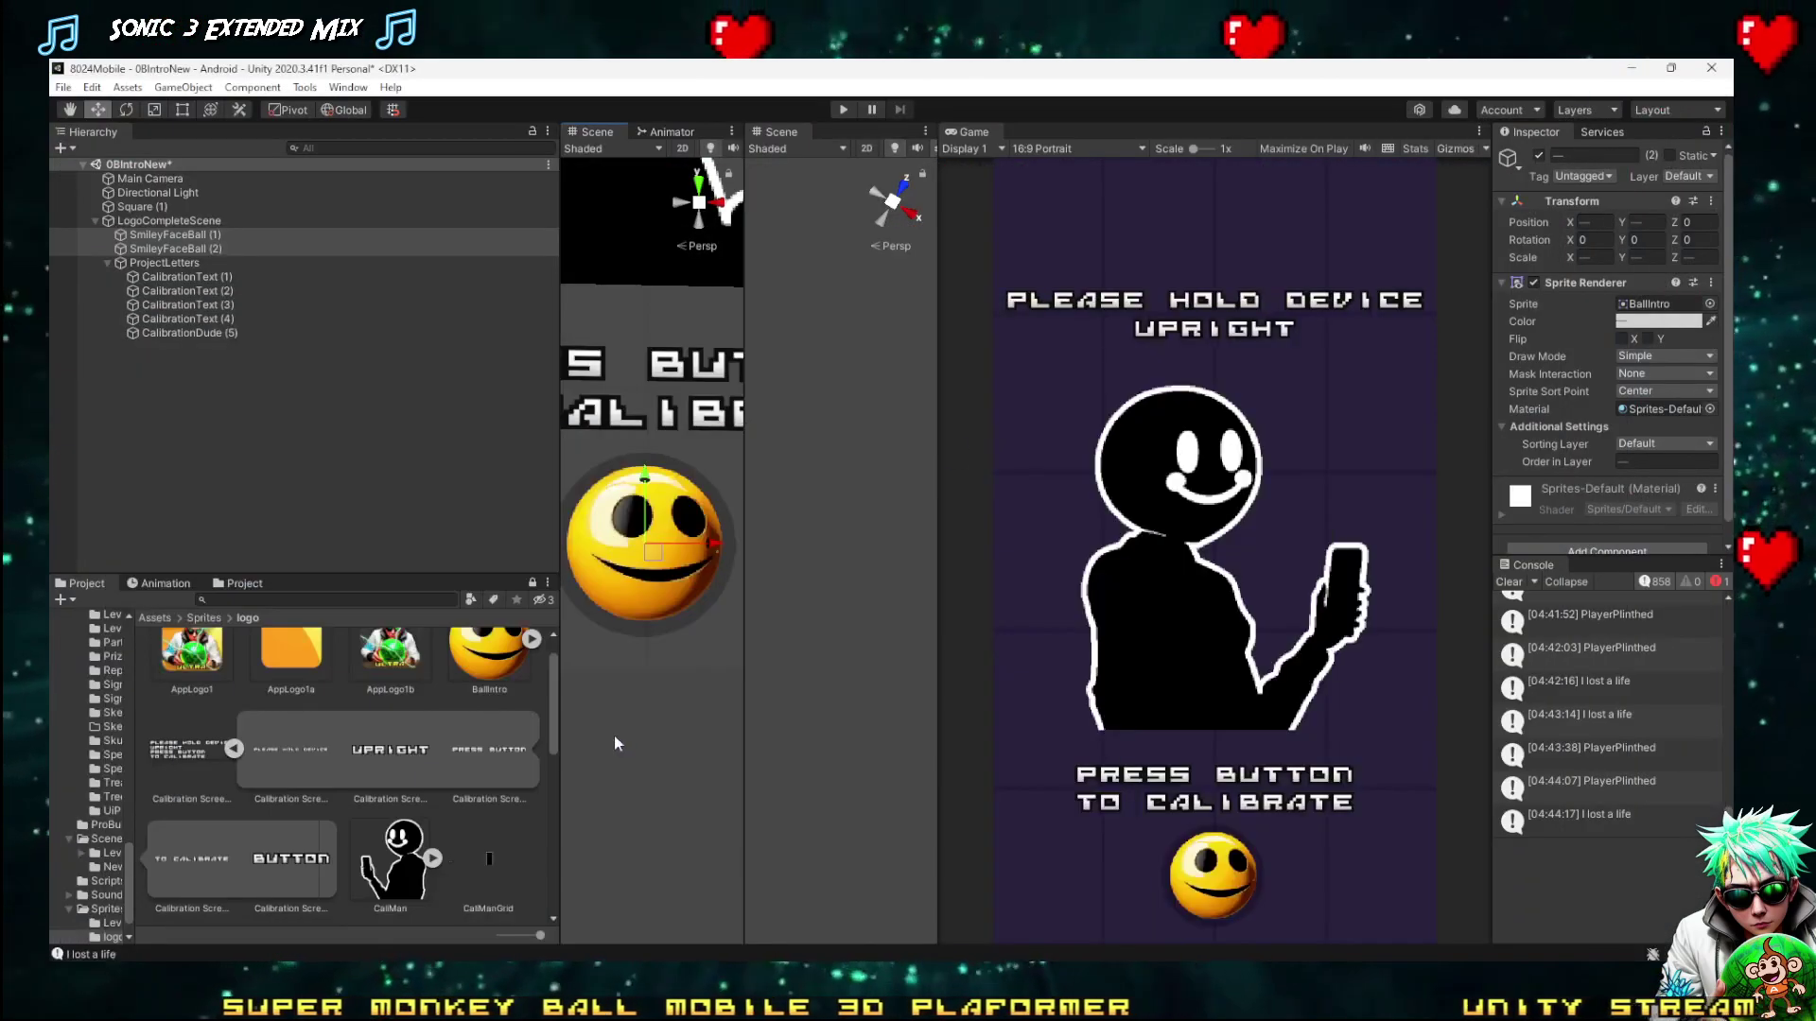
{"action": "scroll", "coordinate": [611, 673], "scroll_direction": "down", "scroll_amount": 3}
{"action": "scroll", "coordinate": [610, 788], "scroll_direction": "down", "scroll_amount": 3}
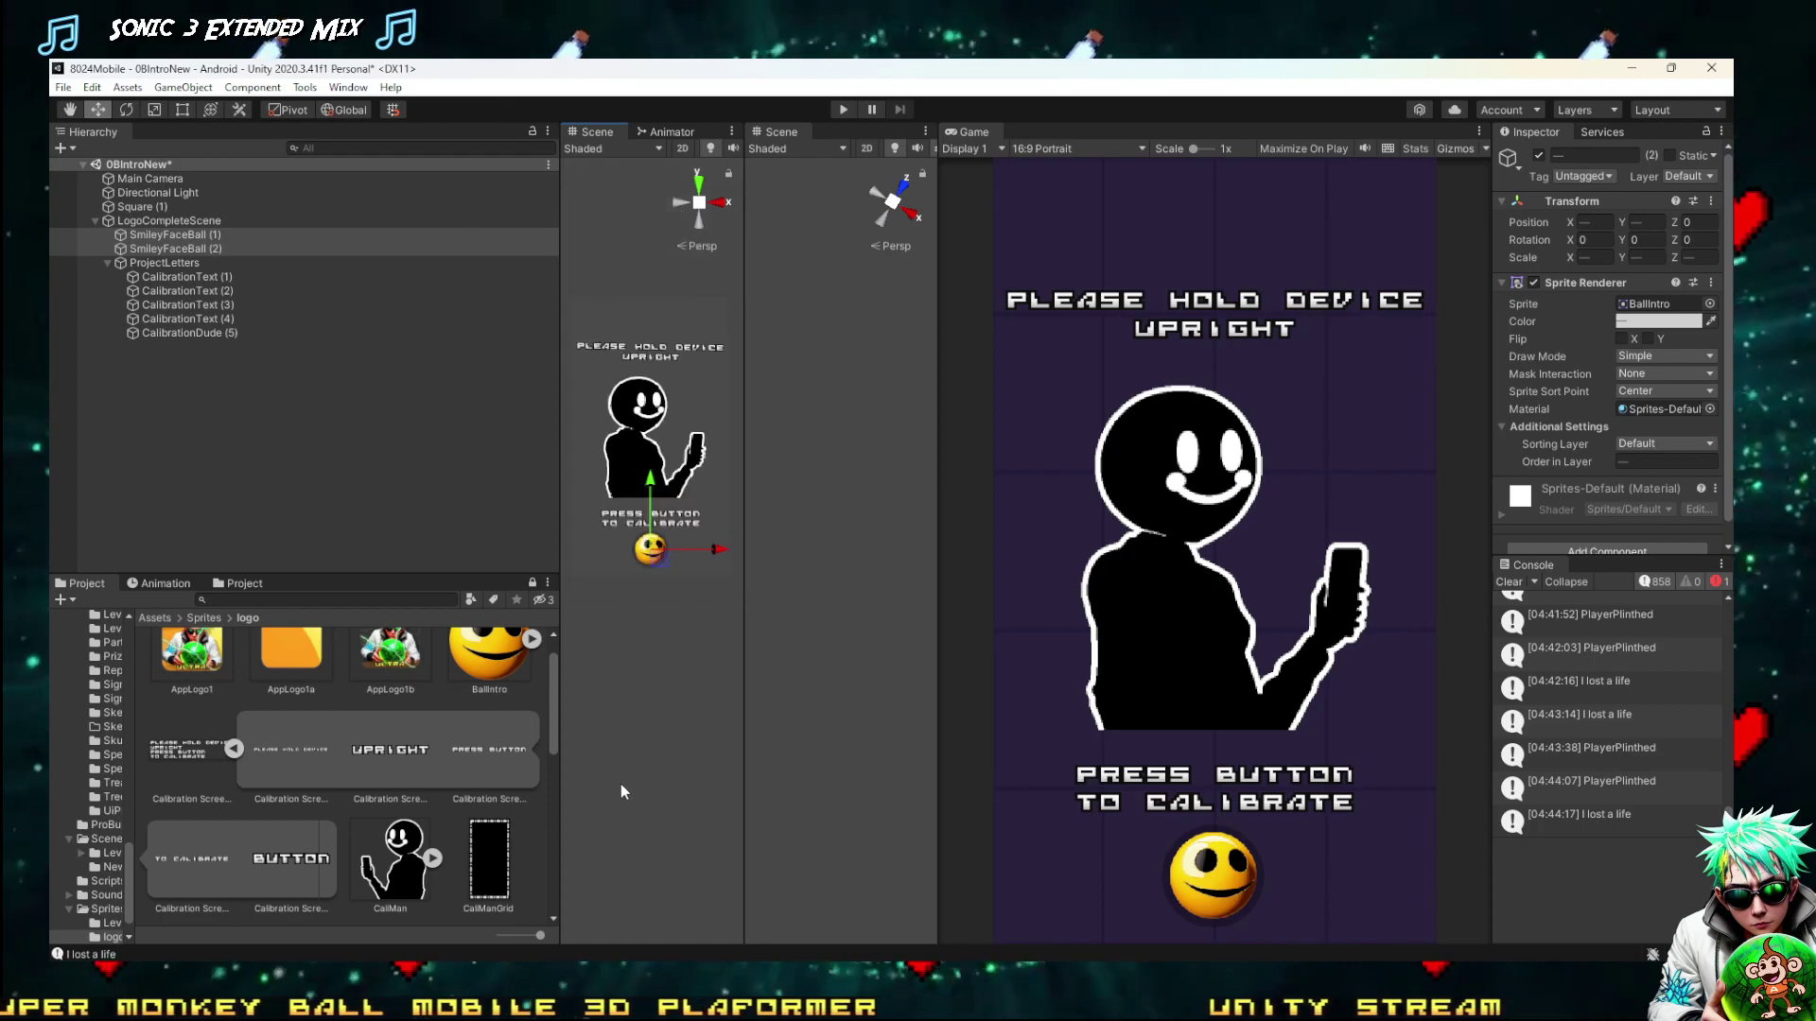
{"action": "left_click", "coordinate": [502, 864]}
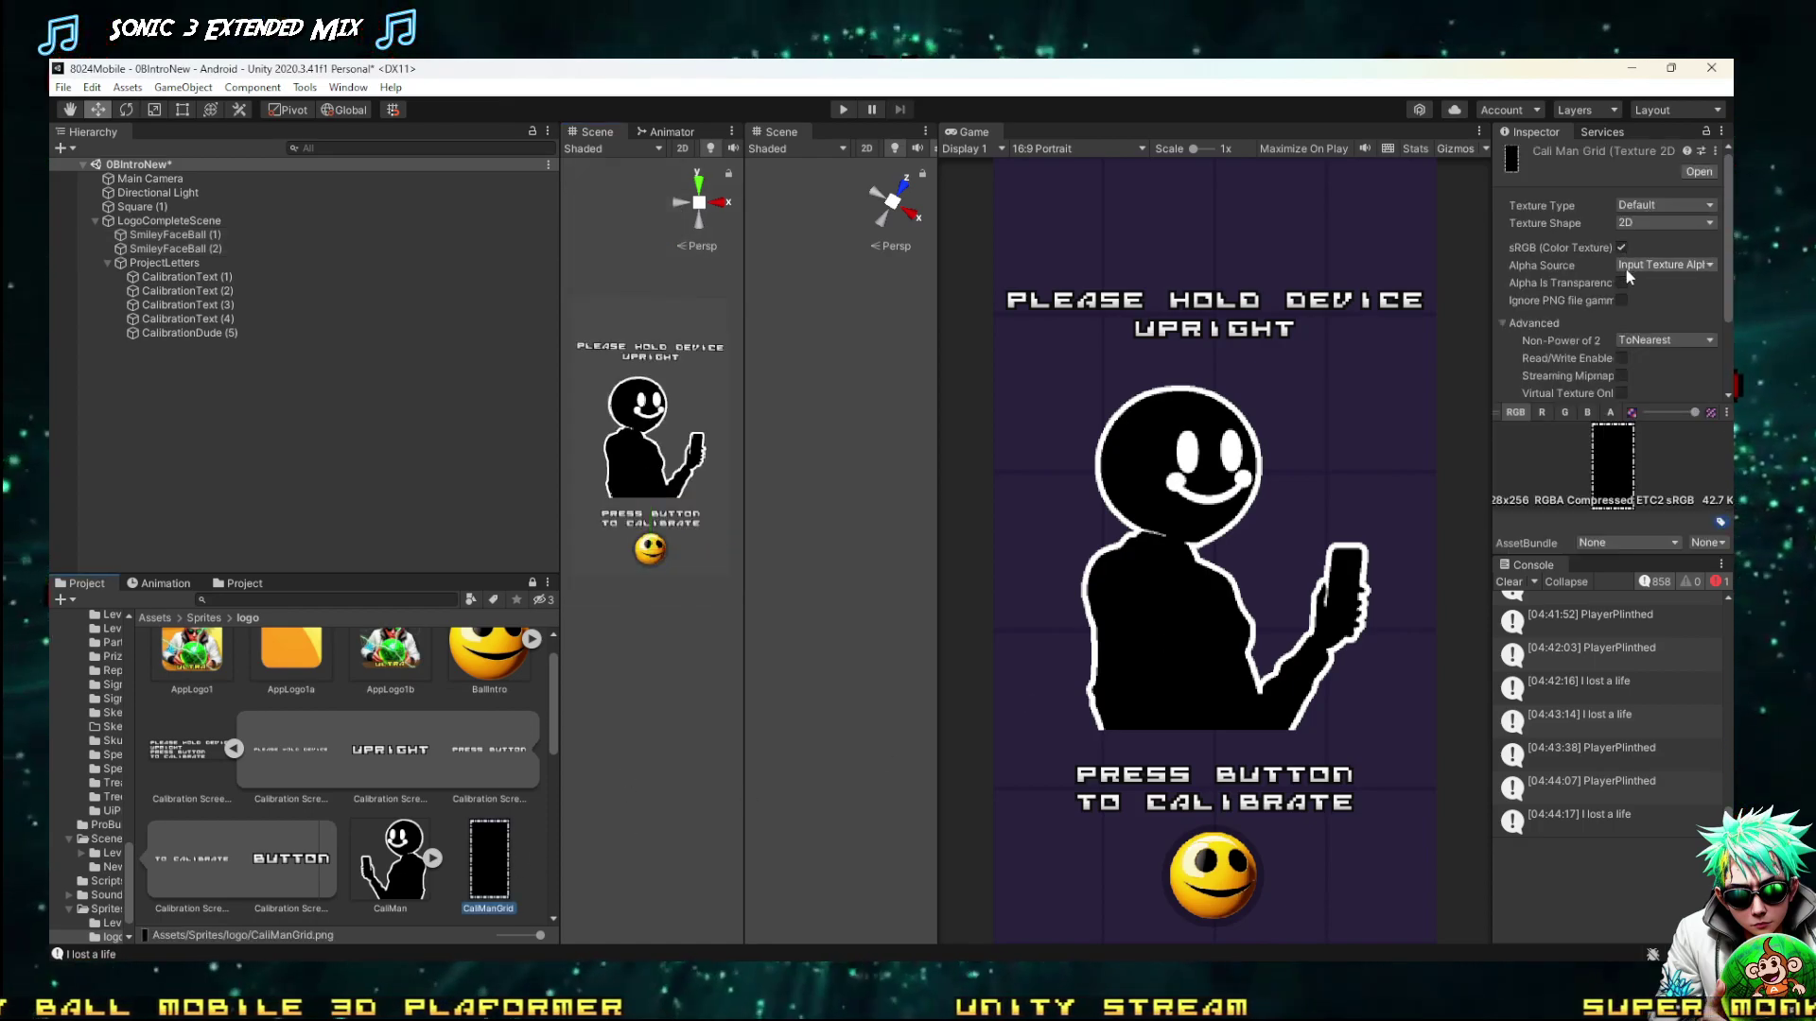
{"action": "scroll", "coordinate": [1649, 217], "scroll_direction": "down", "scroll_amount": 5}
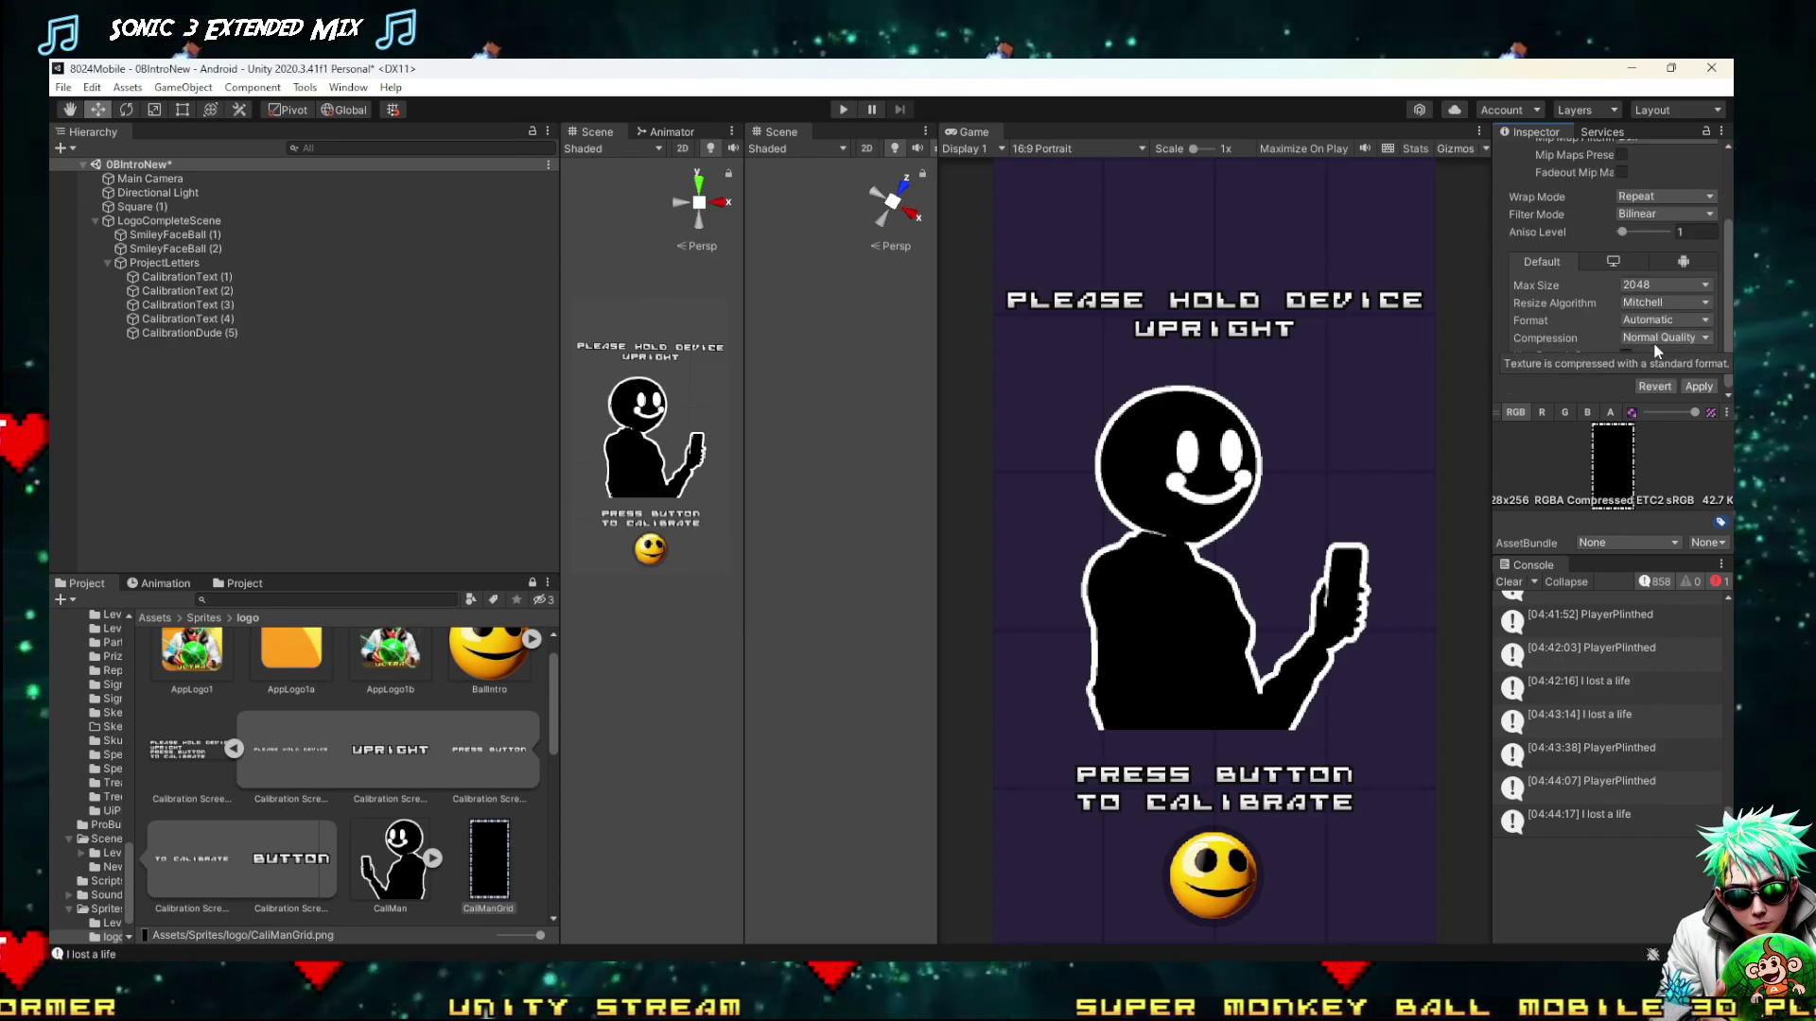
{"action": "scroll", "coordinate": [1671, 236], "scroll_direction": "up", "scroll_amount": 3}
{"action": "left_click", "coordinate": [1667, 371]}
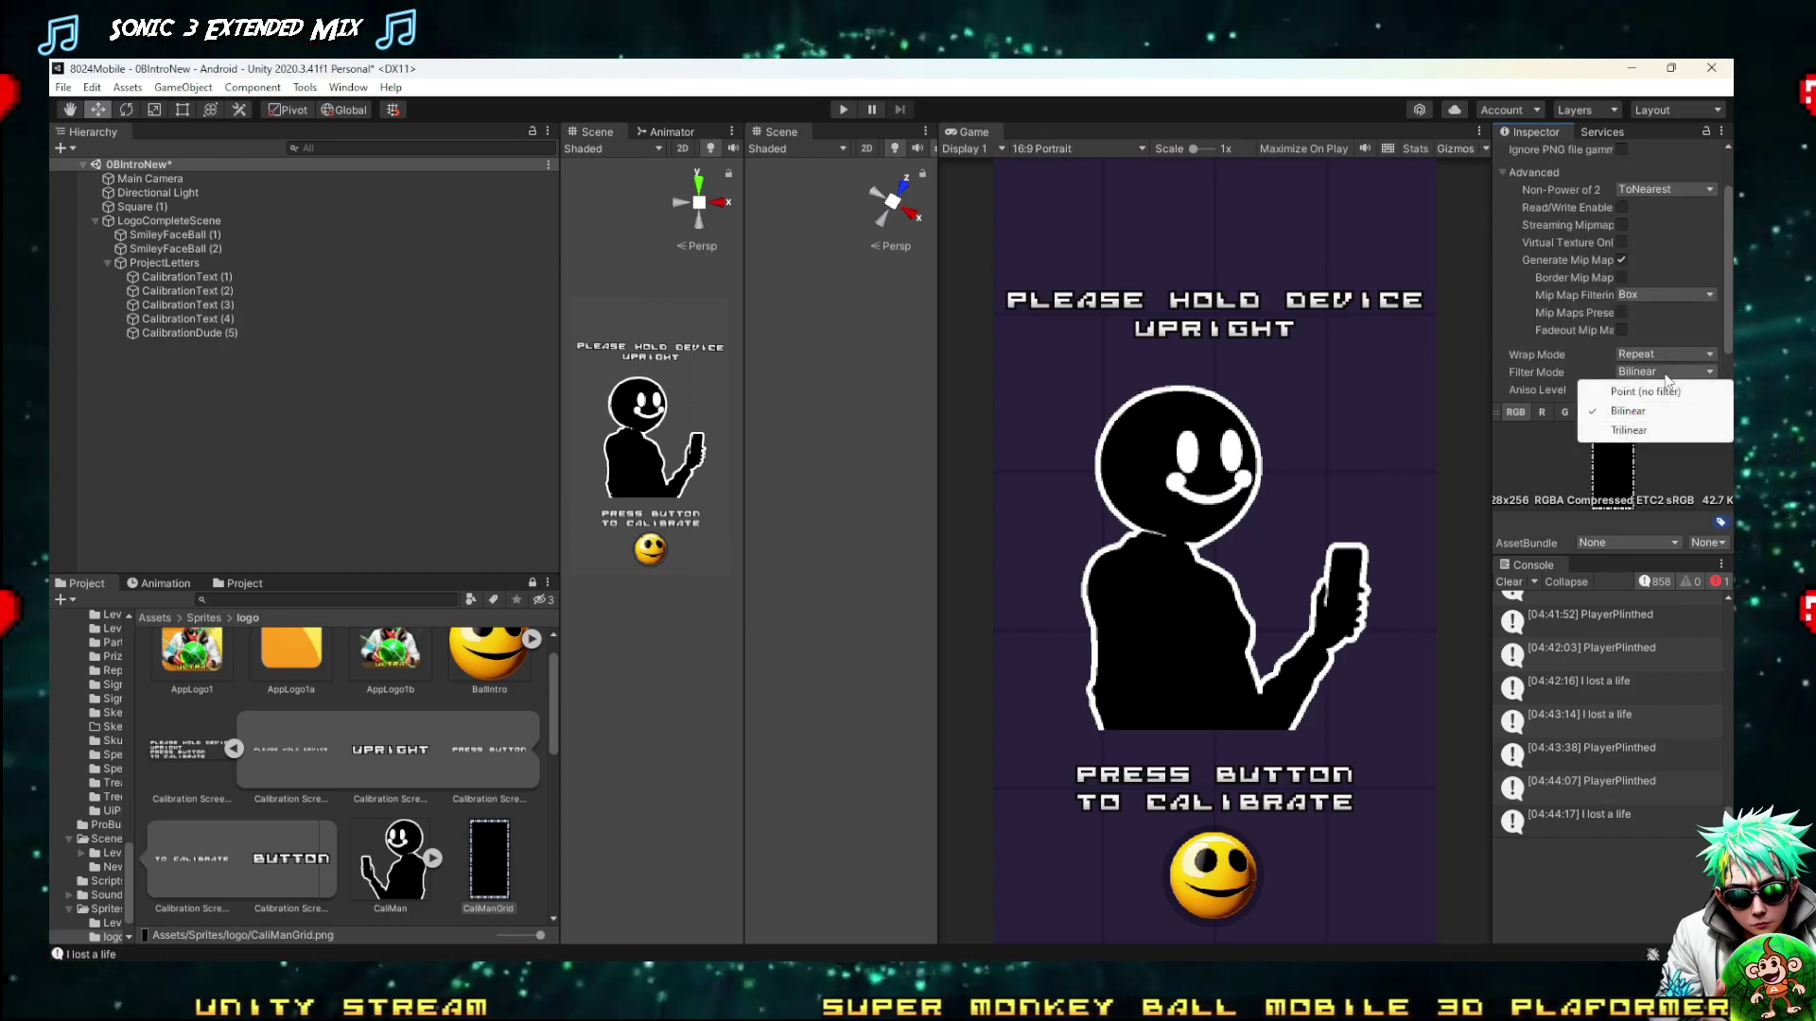
{"action": "left_click", "coordinate": [1619, 391]}
Change CaliManGrid's Texture Type to Sprite (2D and UI) and apply the import settings
{"action": "scroll", "coordinate": [1629, 337], "scroll_direction": "up", "scroll_amount": 3}
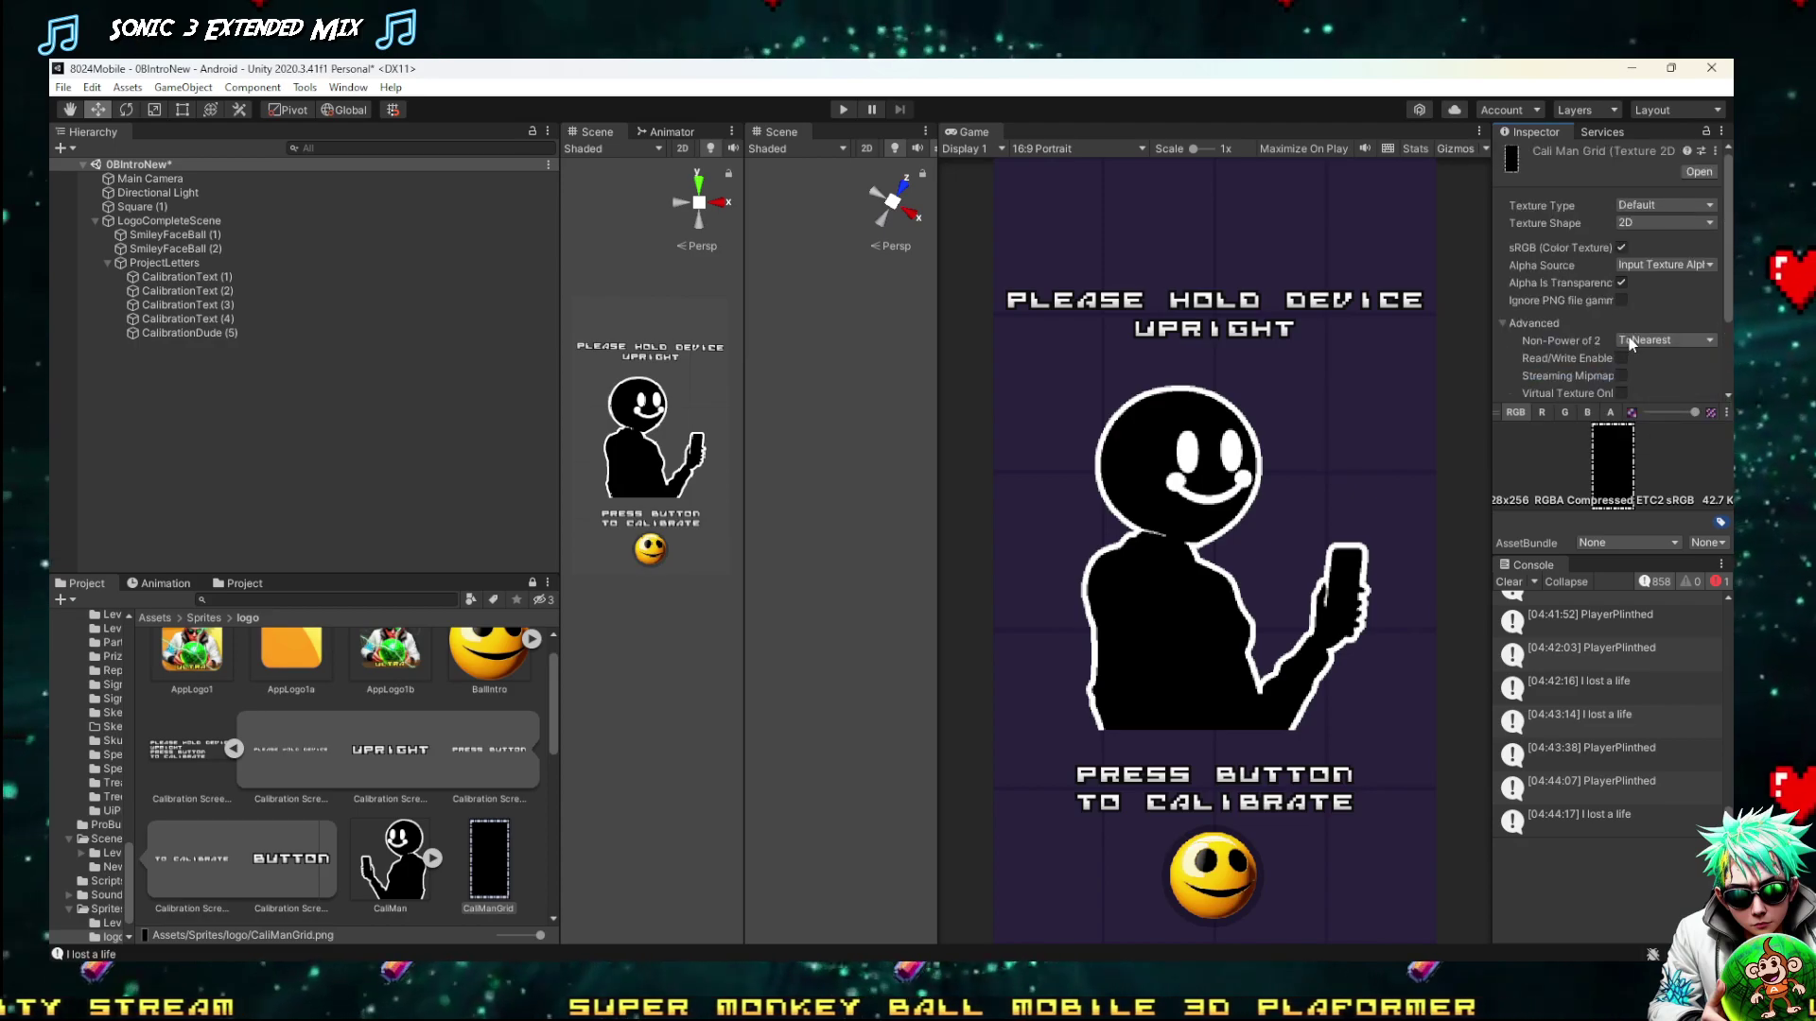
{"action": "scroll", "coordinate": [1641, 246], "scroll_direction": "down", "scroll_amount": 5}
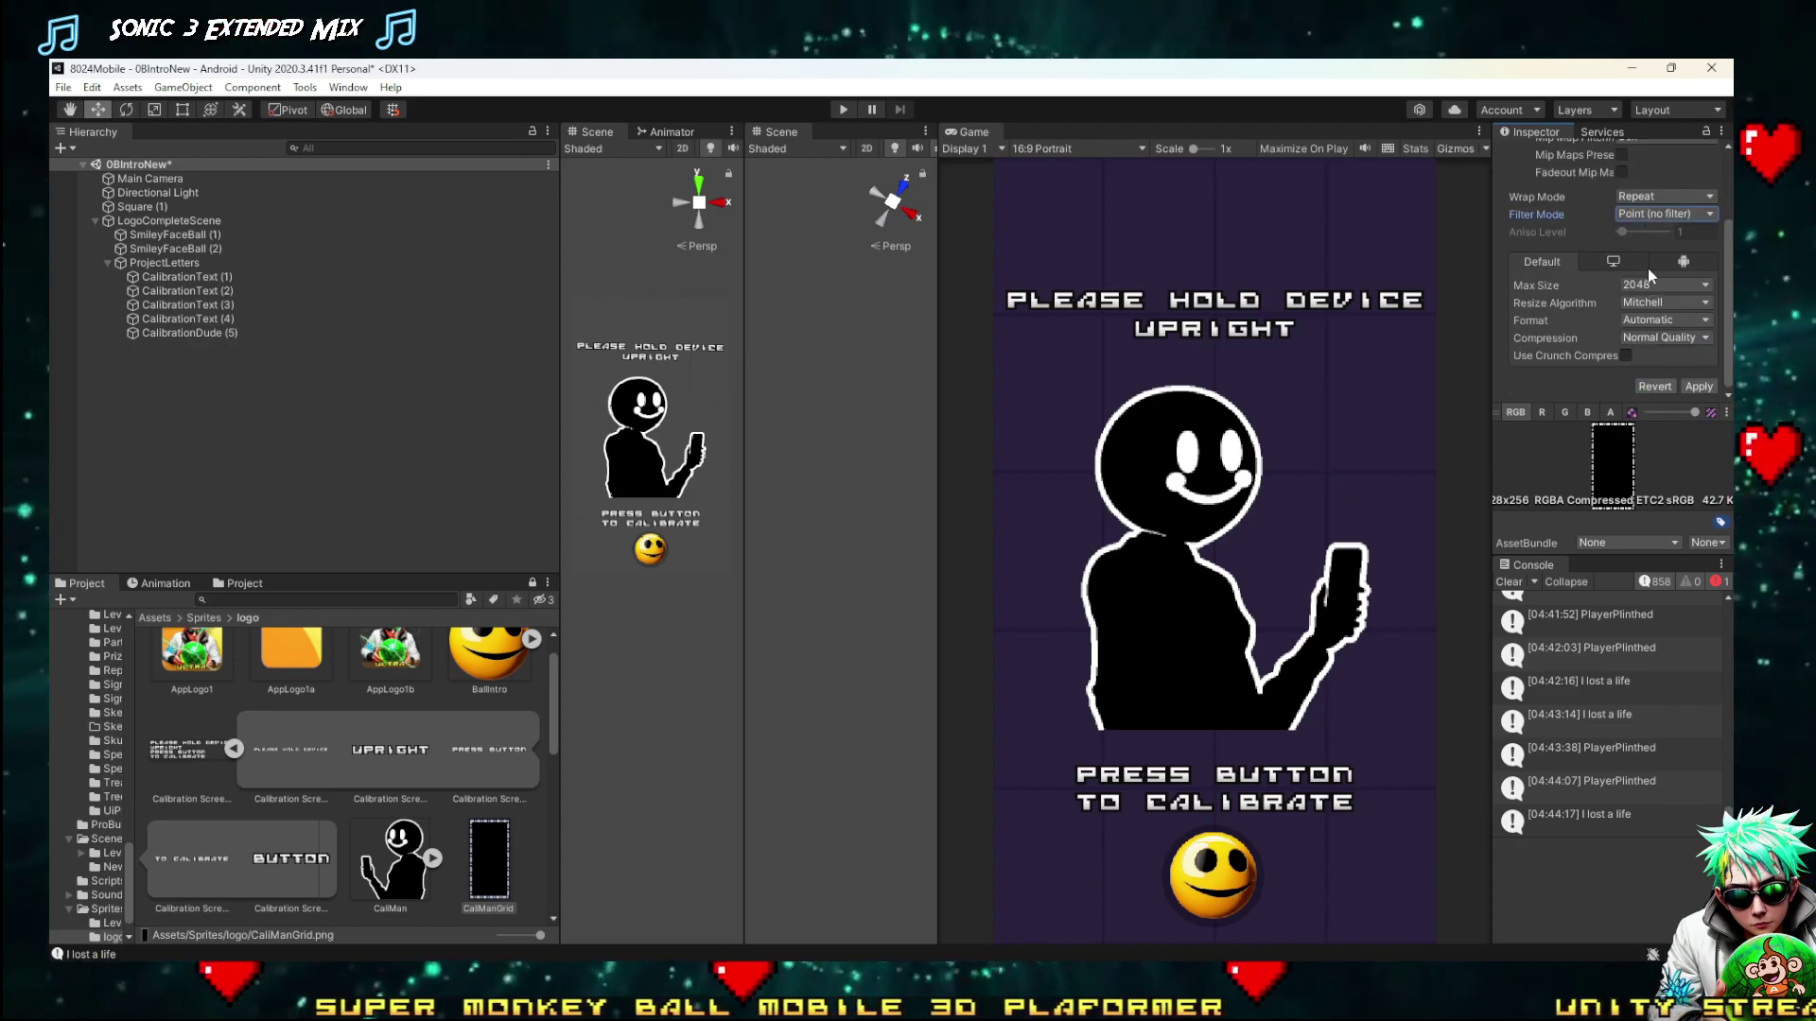
{"action": "scroll", "coordinate": [1665, 326], "scroll_direction": "up", "scroll_amount": 5}
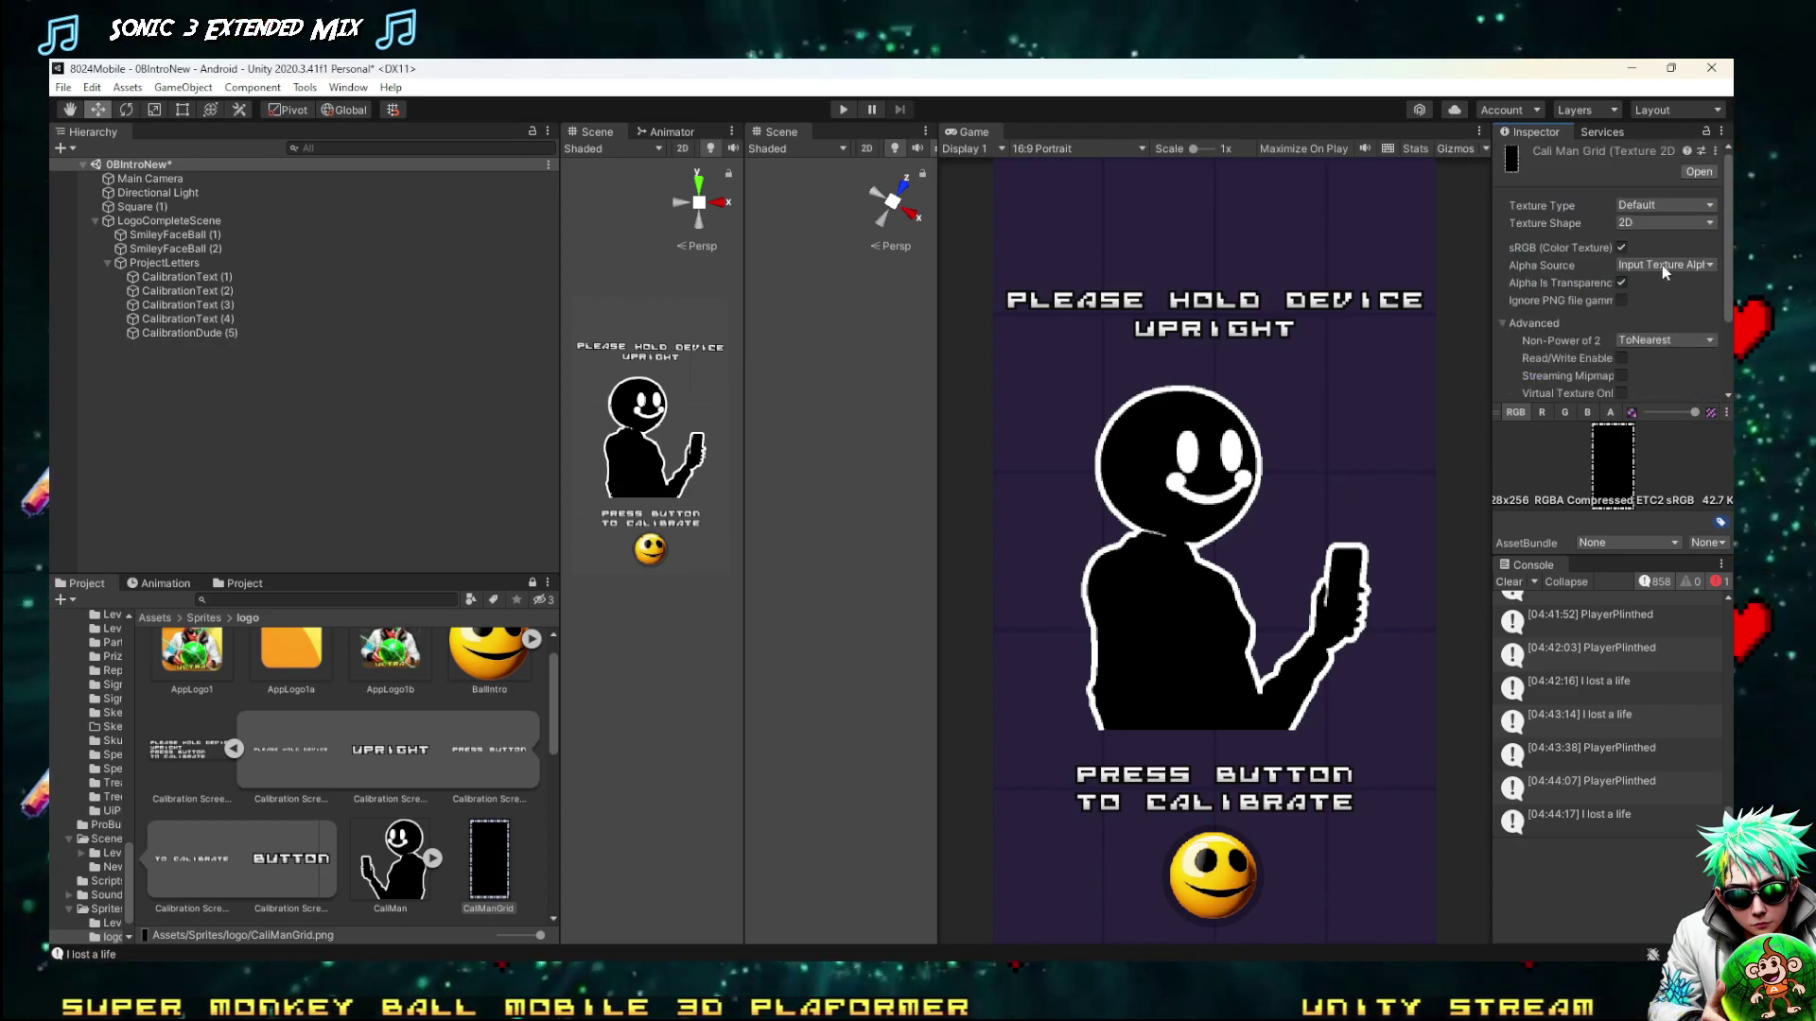
{"action": "left_click", "coordinate": [1659, 205]}
{"action": "left_click", "coordinate": [1603, 285]}
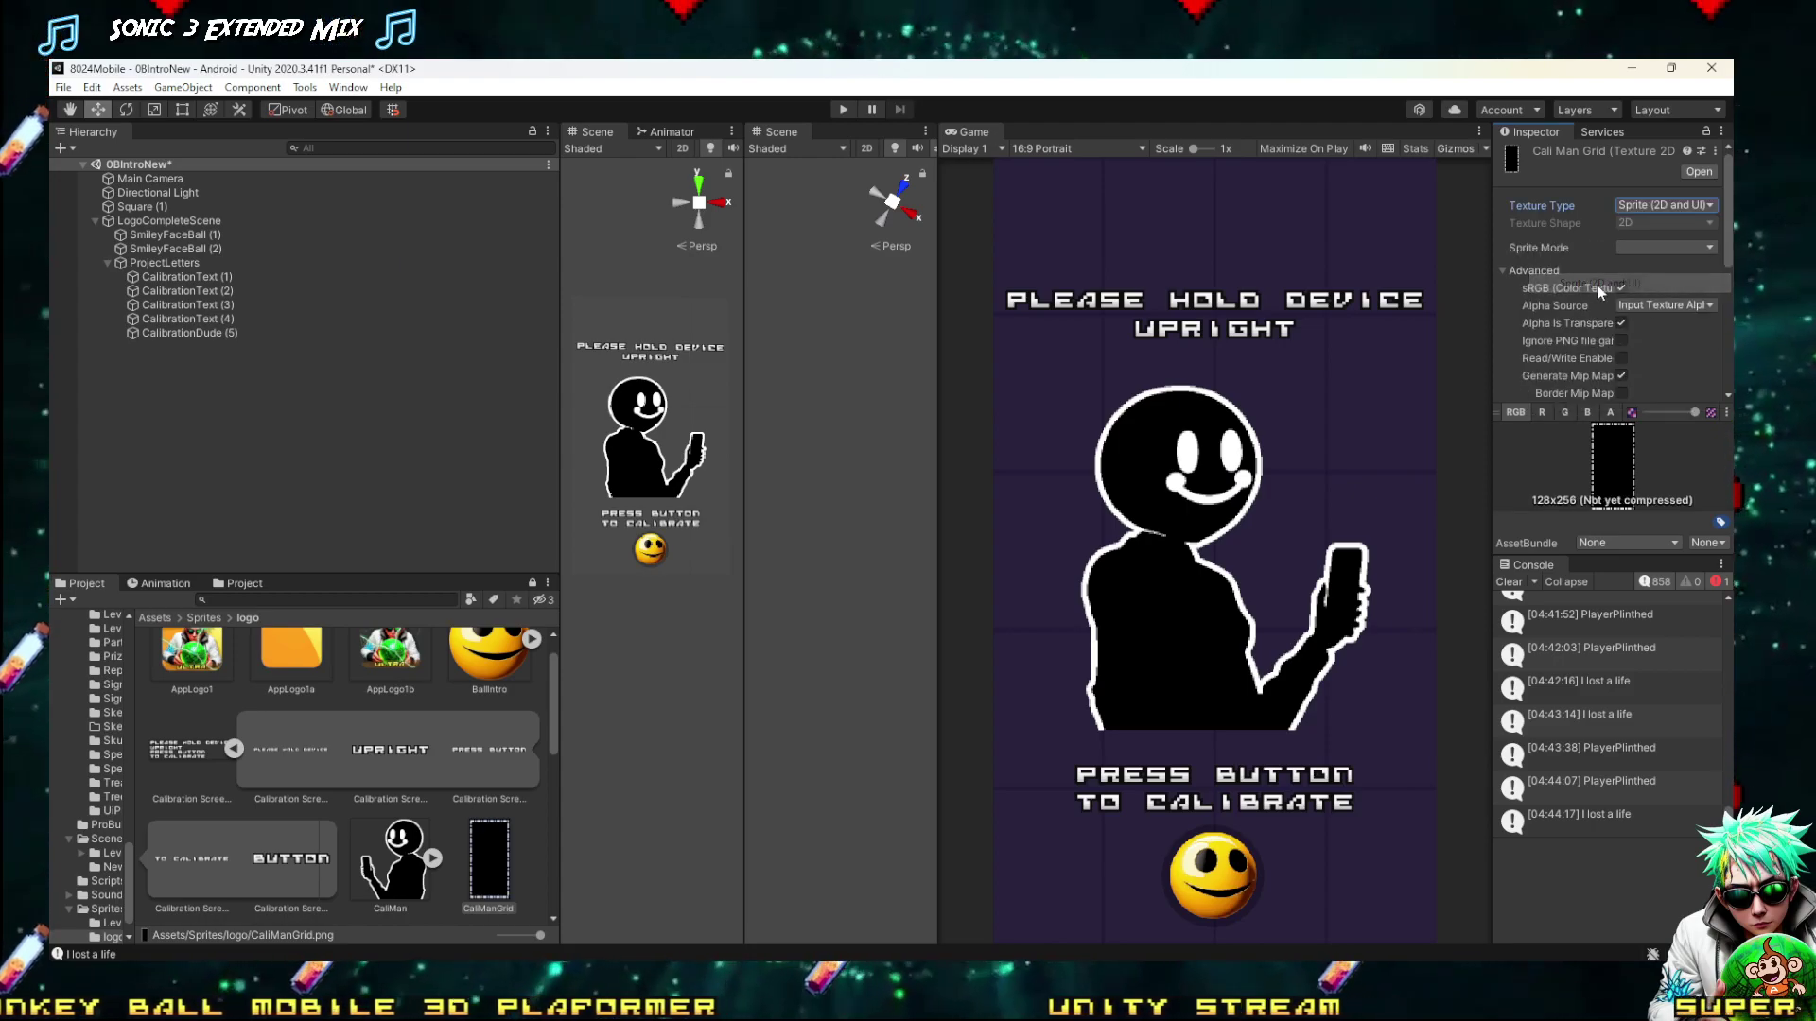
{"action": "scroll", "coordinate": [1664, 388], "scroll_direction": "down", "scroll_amount": 3}
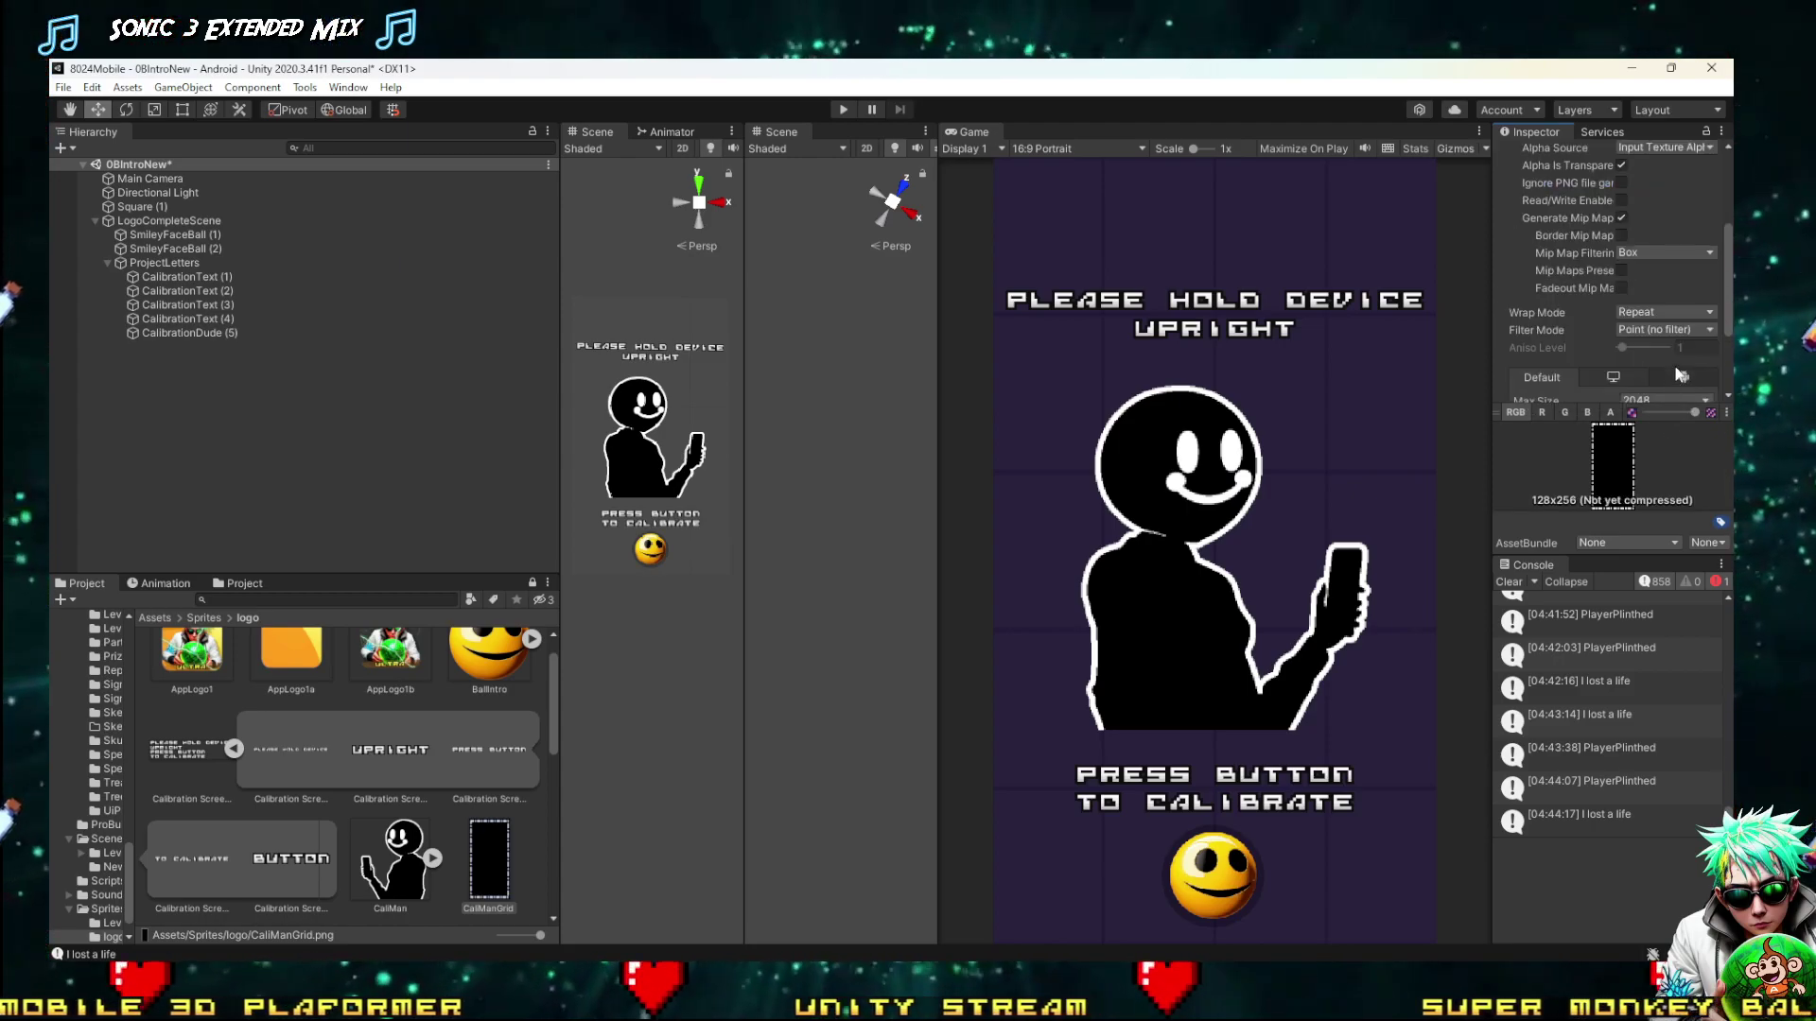
{"action": "scroll", "coordinate": [1680, 377], "scroll_direction": "down", "scroll_amount": 3}
{"action": "left_click", "coordinate": [1698, 386]}
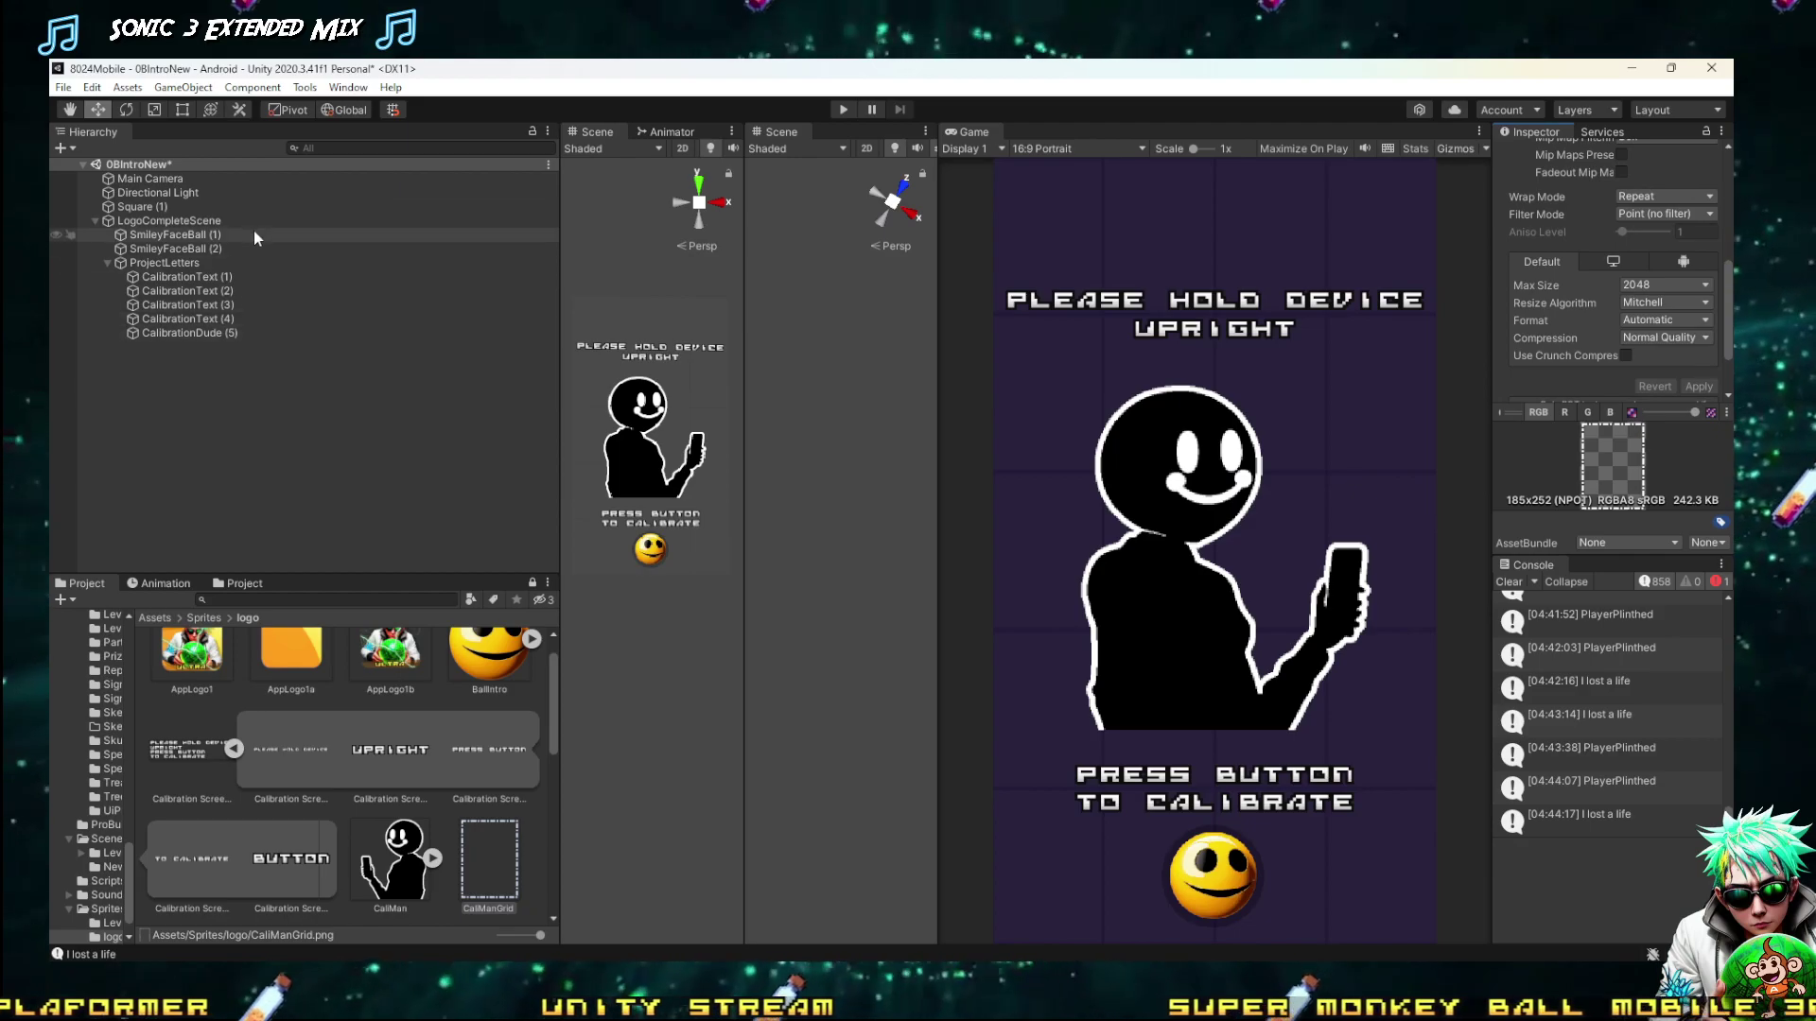
Duplicate Square (1) and begin renaming the new Square (2) copy
{"action": "left_click", "coordinate": [180, 208]}
{"action": "key", "text": "ctrl+d"}
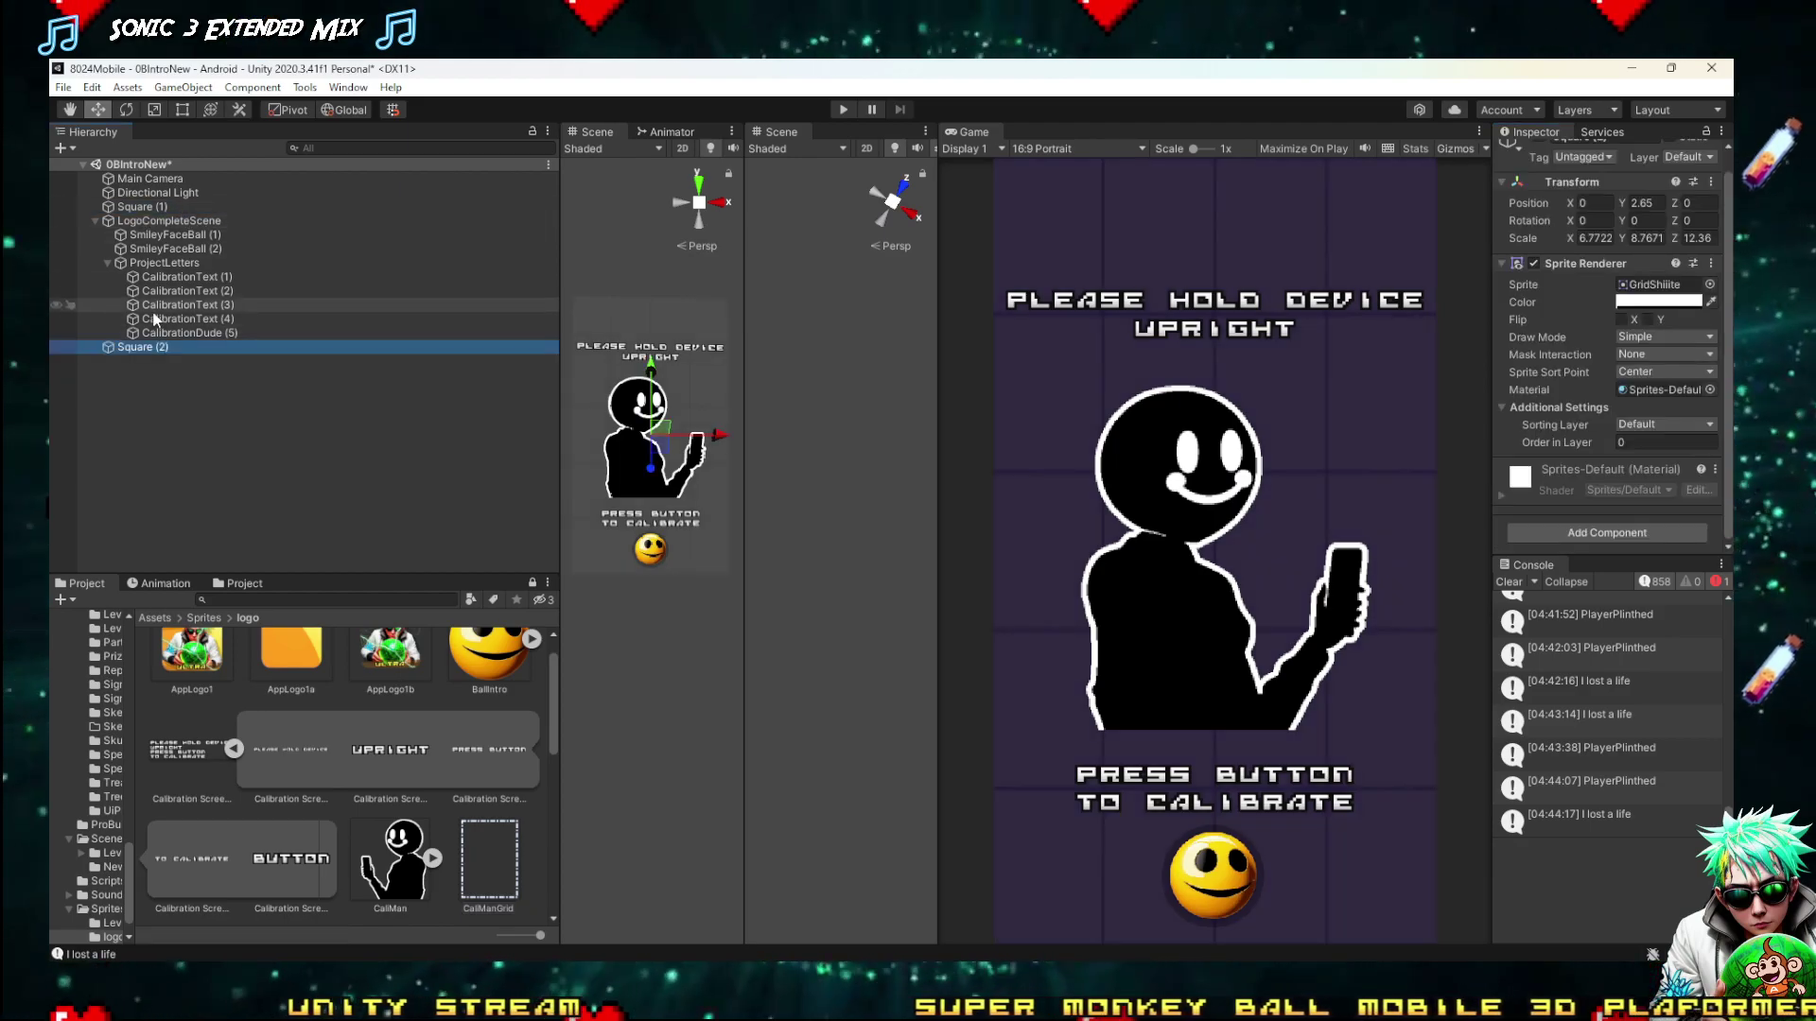
{"action": "left_click", "coordinate": [145, 347]}
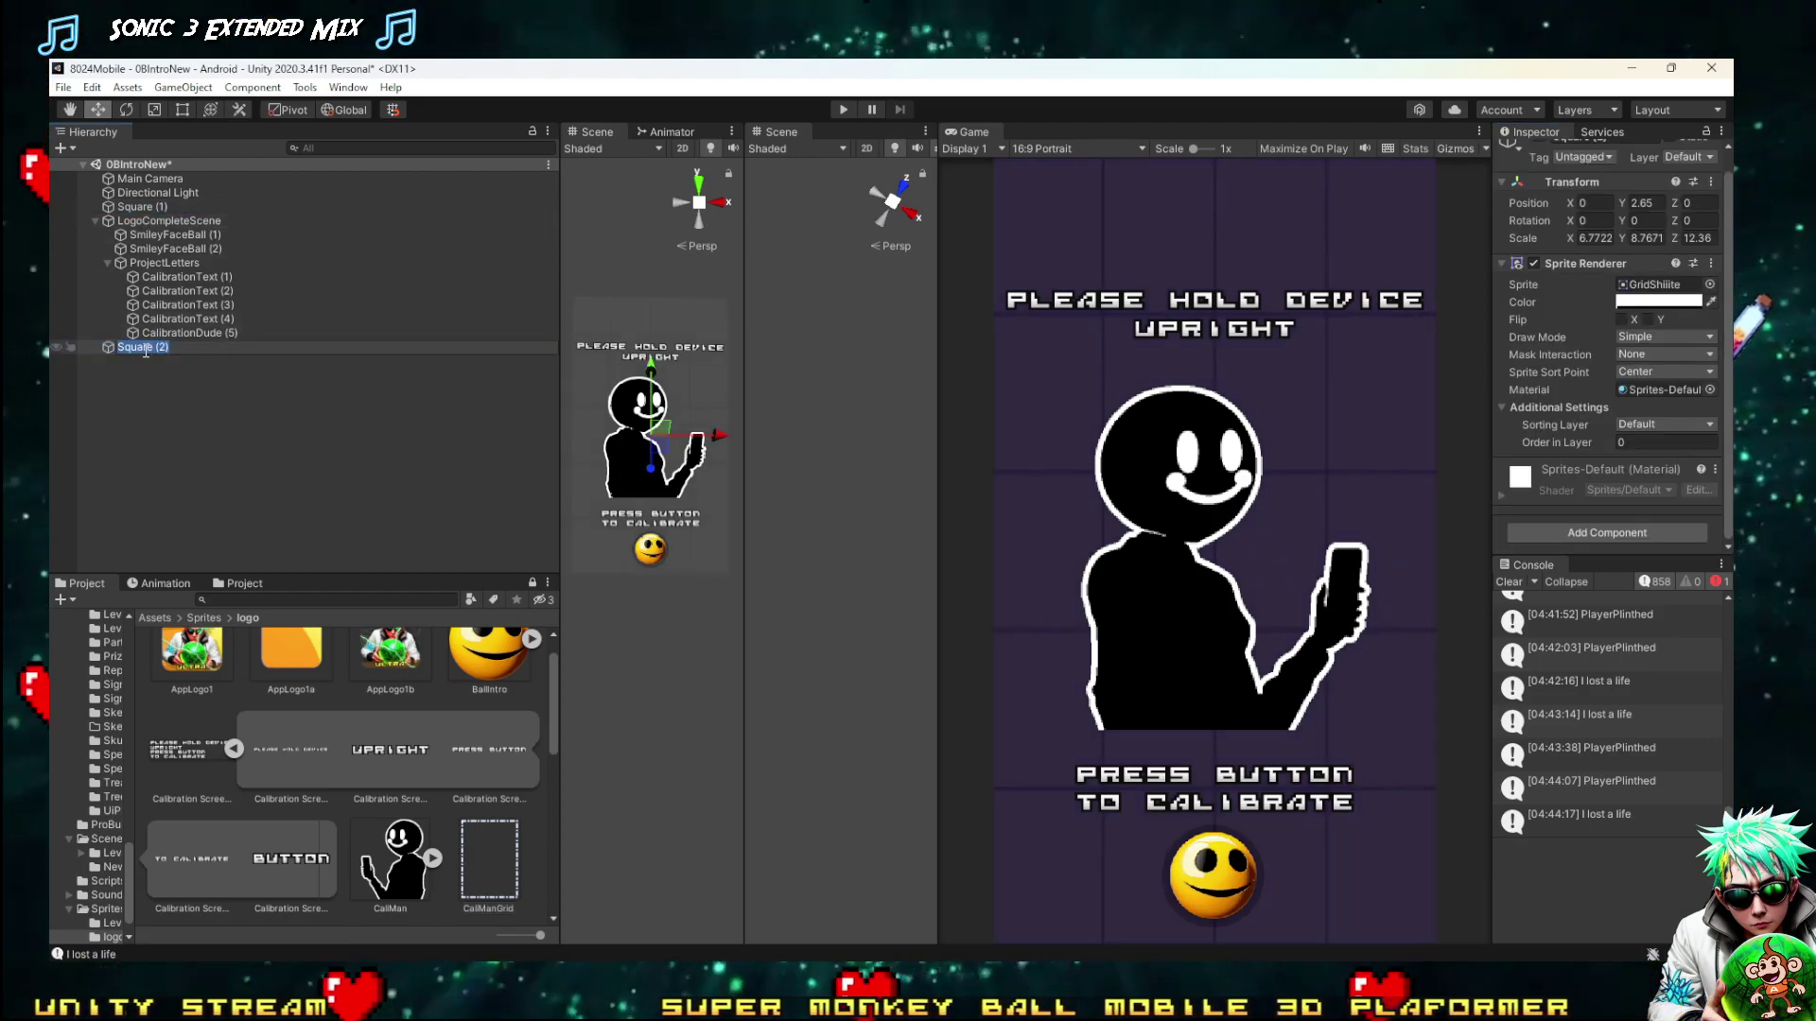
{"action": "type", "text": "Gari"}
{"action": "key", "text": "BackSpace"}
{"action": "key", "text": "BackSpace"}
{"action": "key", "text": "BackSpace"}
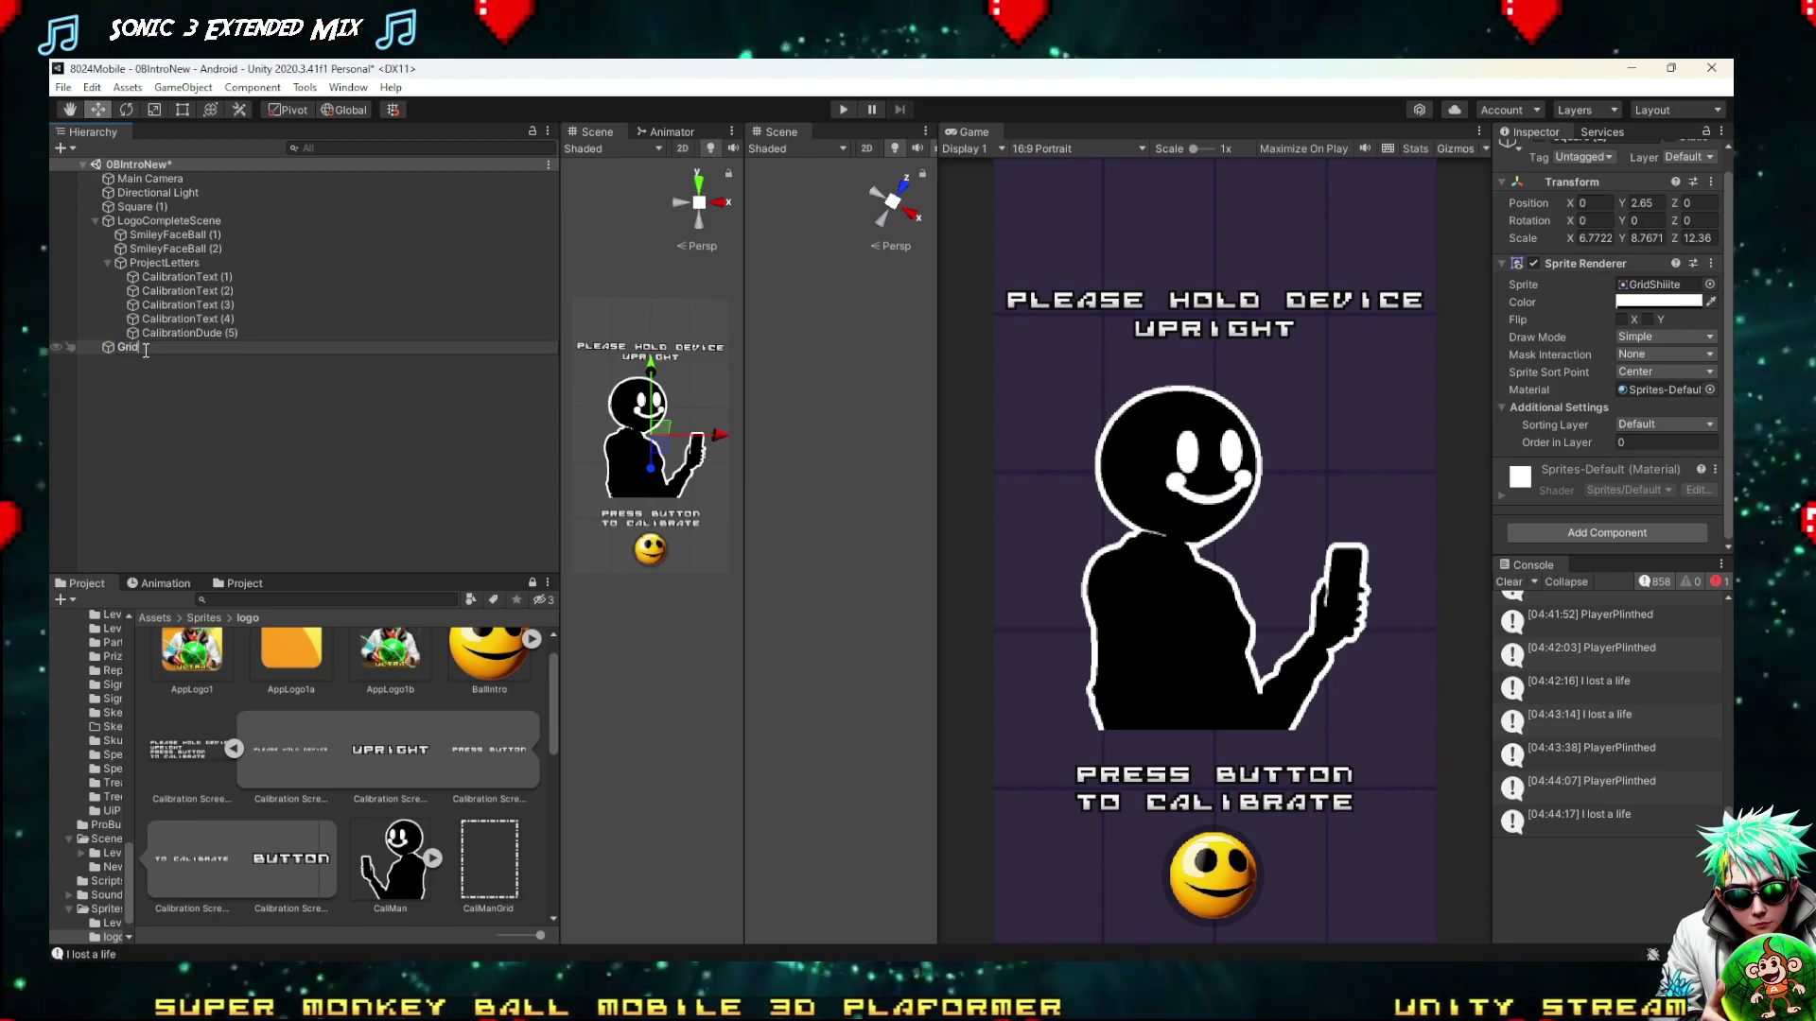
Name the duplicate Grid, place it below Square (1), and assign the CaliManGrid sprite
{"action": "key", "text": "Return"}
{"action": "left_click_drag", "start_coordinate": [146, 350], "coordinate": [145, 221]}
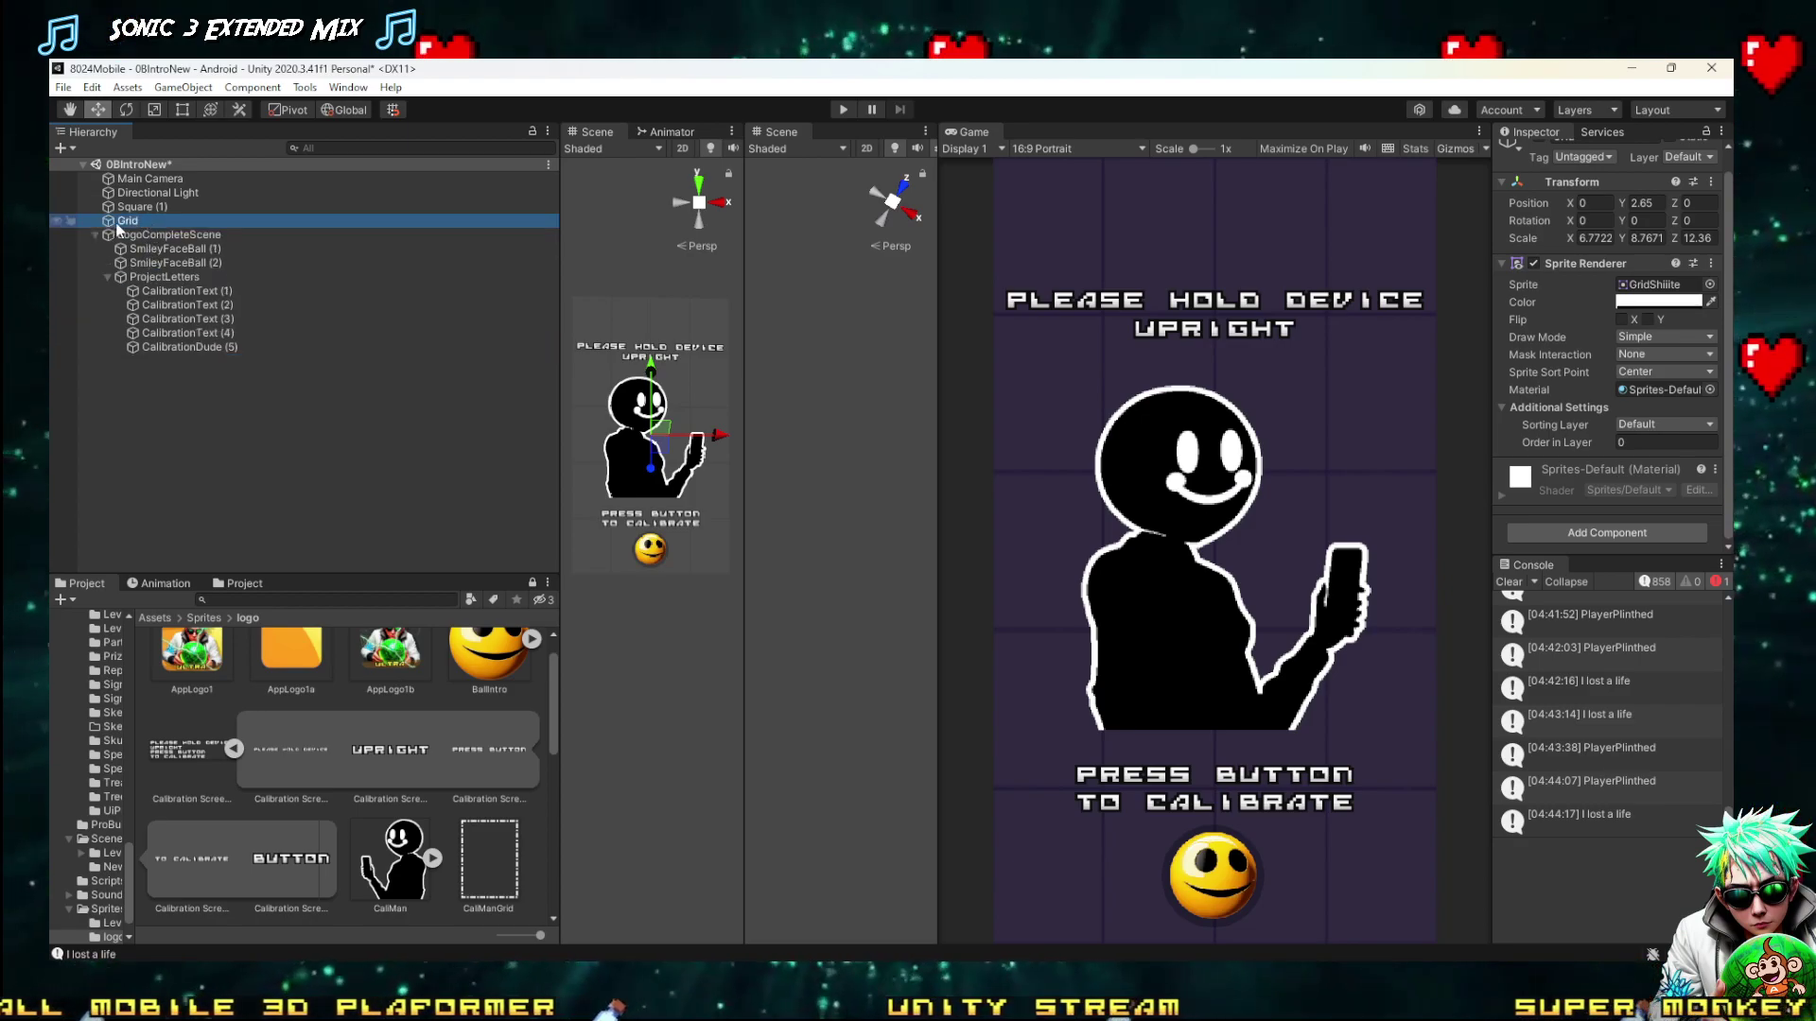
{"action": "left_click_drag", "start_coordinate": [488, 860], "coordinate": [586, 796]}
{"action": "left_click_drag", "start_coordinate": [1637, 320], "coordinate": [1646, 296]}
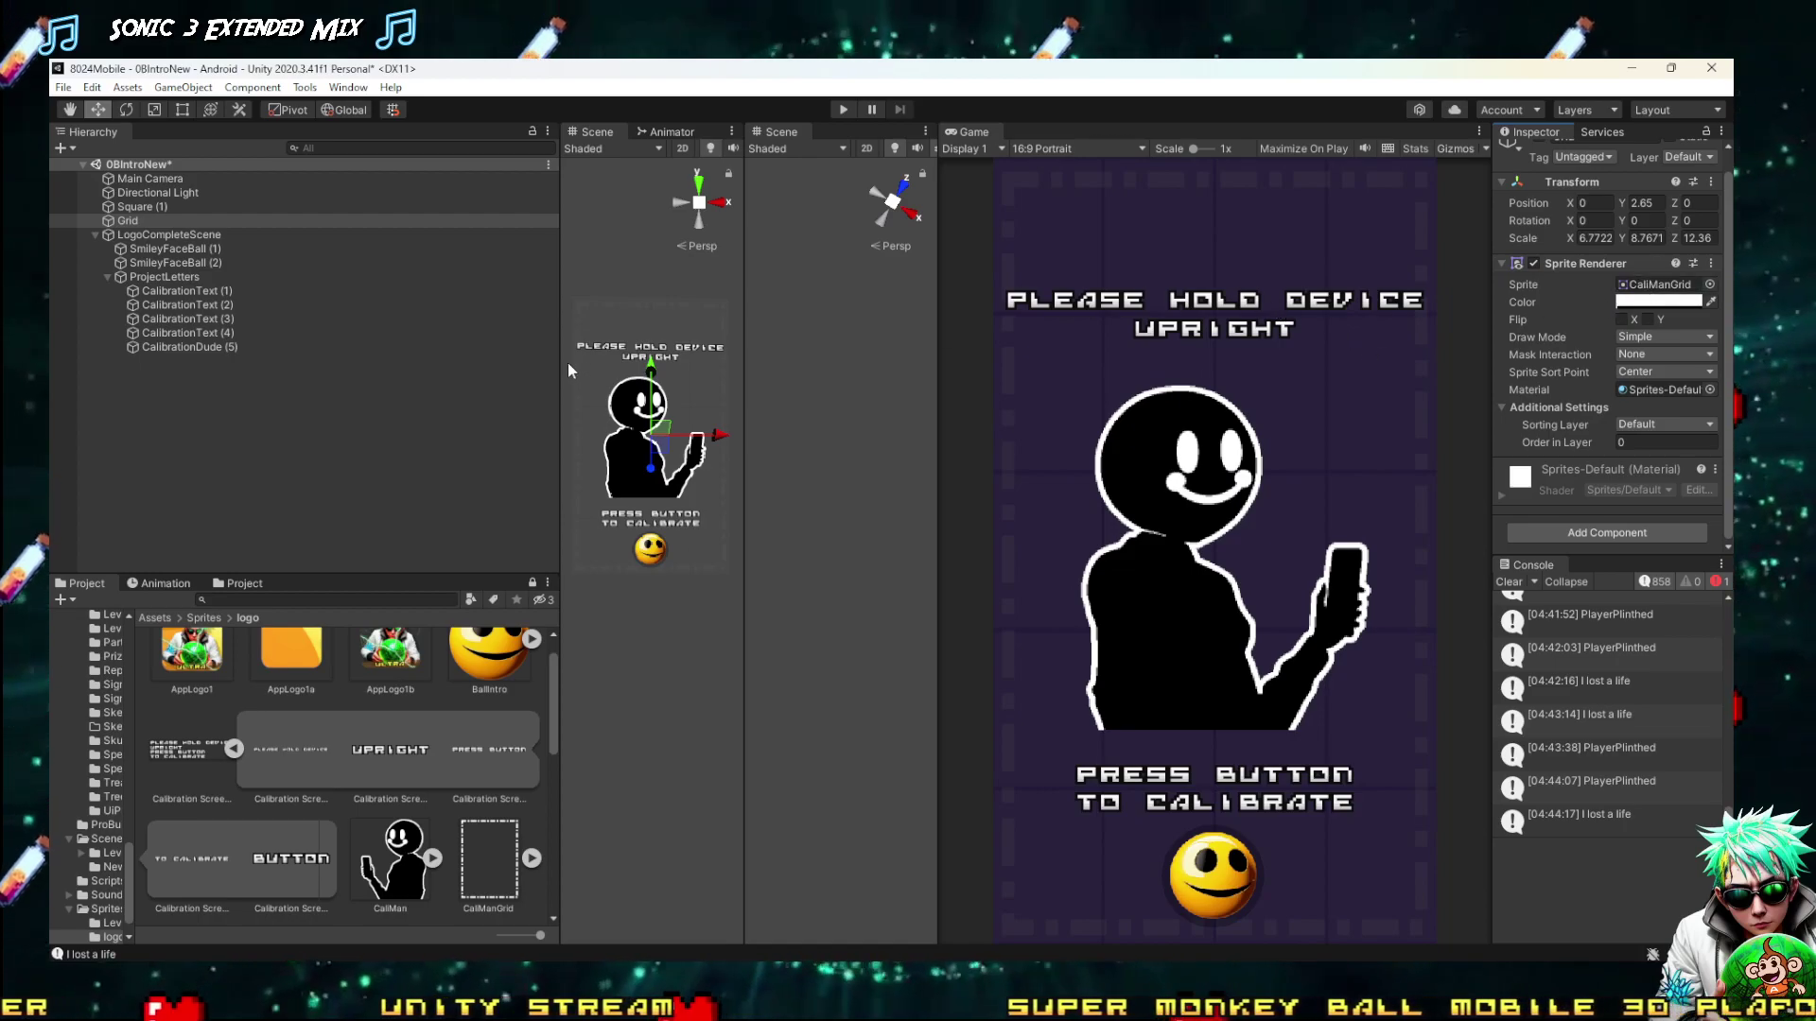
Select the five calibration objects and switch the handle to Center pivot, undoing two trial shrinks
{"action": "left_click", "coordinate": [157, 293]}
{"action": "left_click", "coordinate": [162, 346], "text": "shift"}
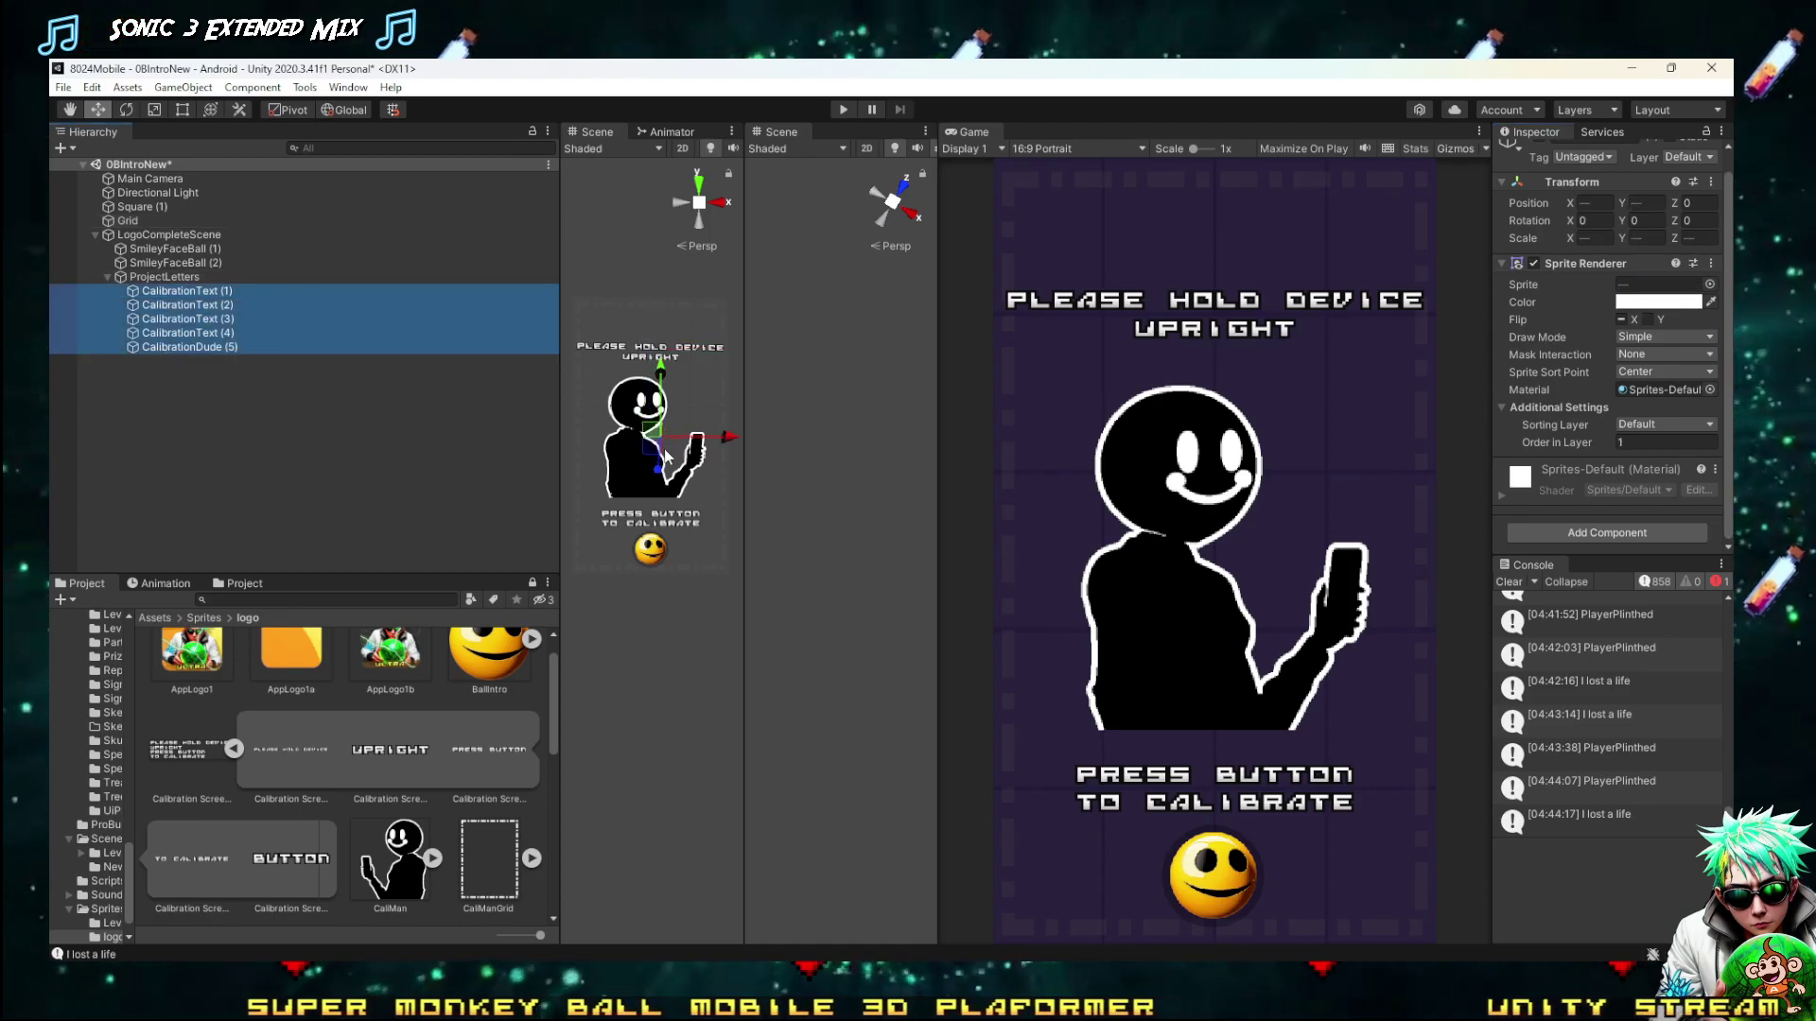
{"action": "left_click", "coordinate": [162, 277]}
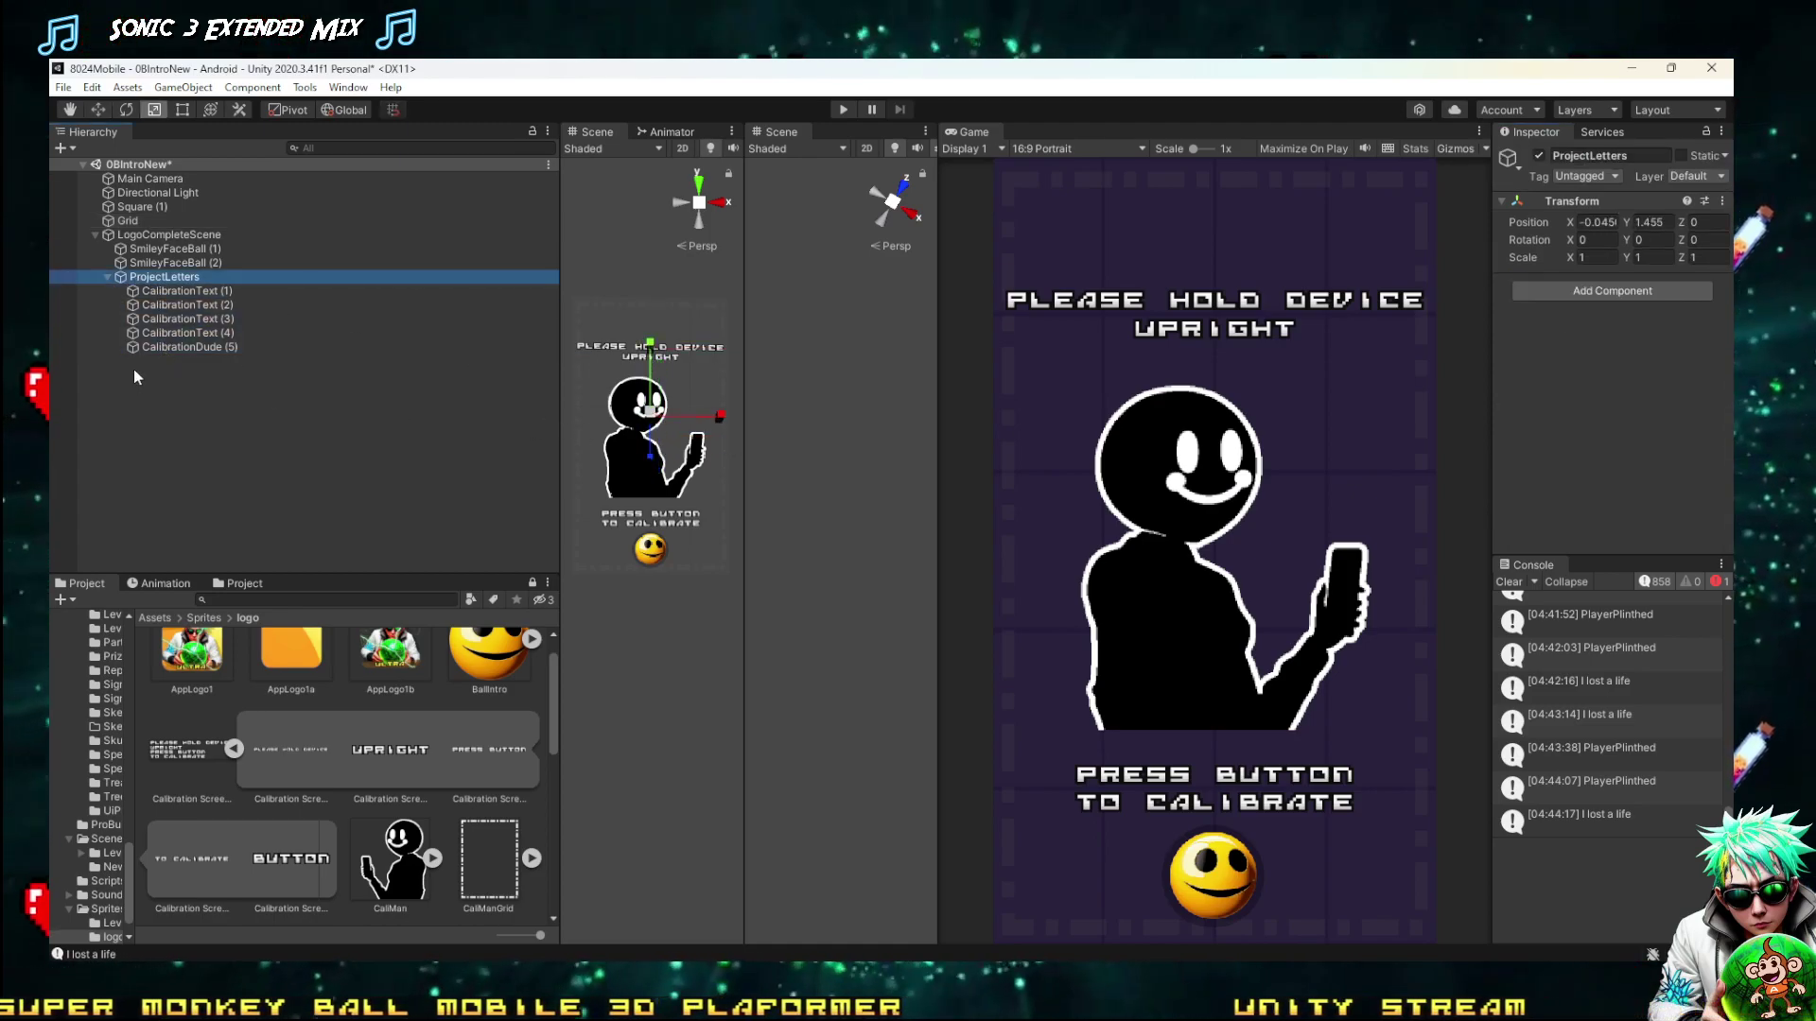
{"action": "left_click", "coordinate": [168, 291]}
{"action": "left_click", "coordinate": [171, 346], "text": "shift"}
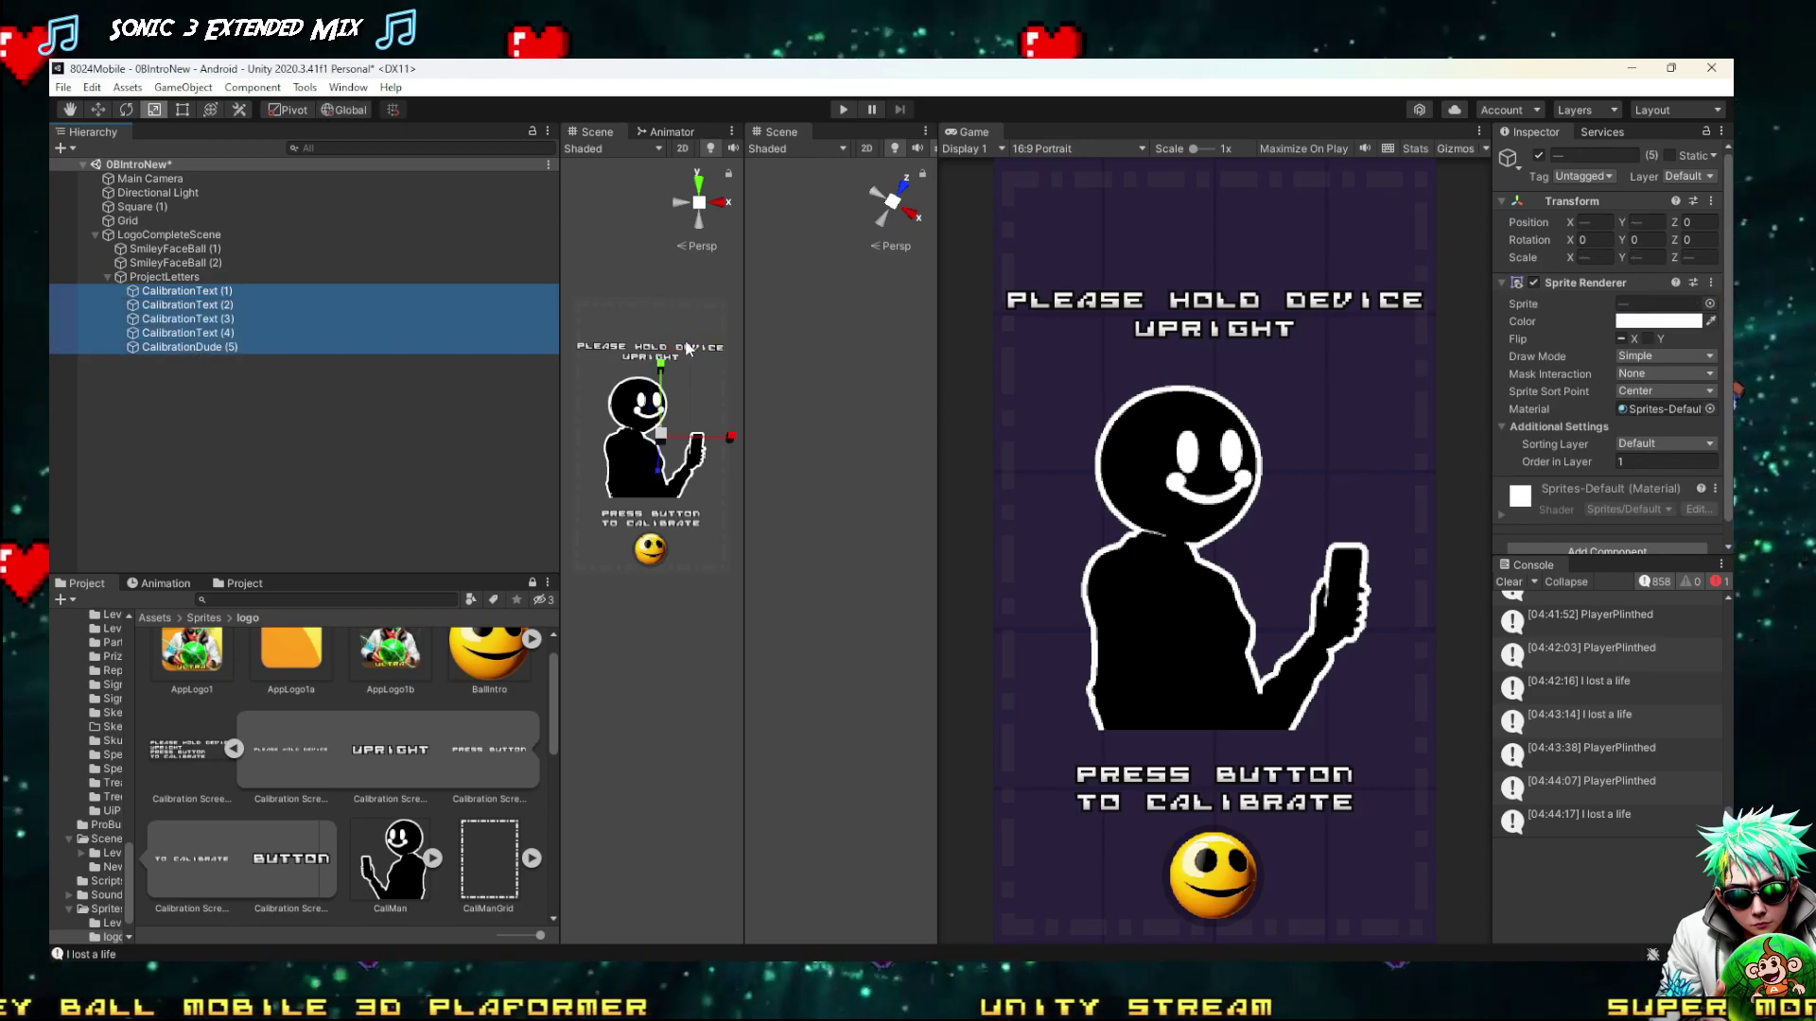
{"action": "left_click_drag", "start_coordinate": [662, 439], "coordinate": [142, 161]}
{"action": "key", "text": "ctrl+z"}
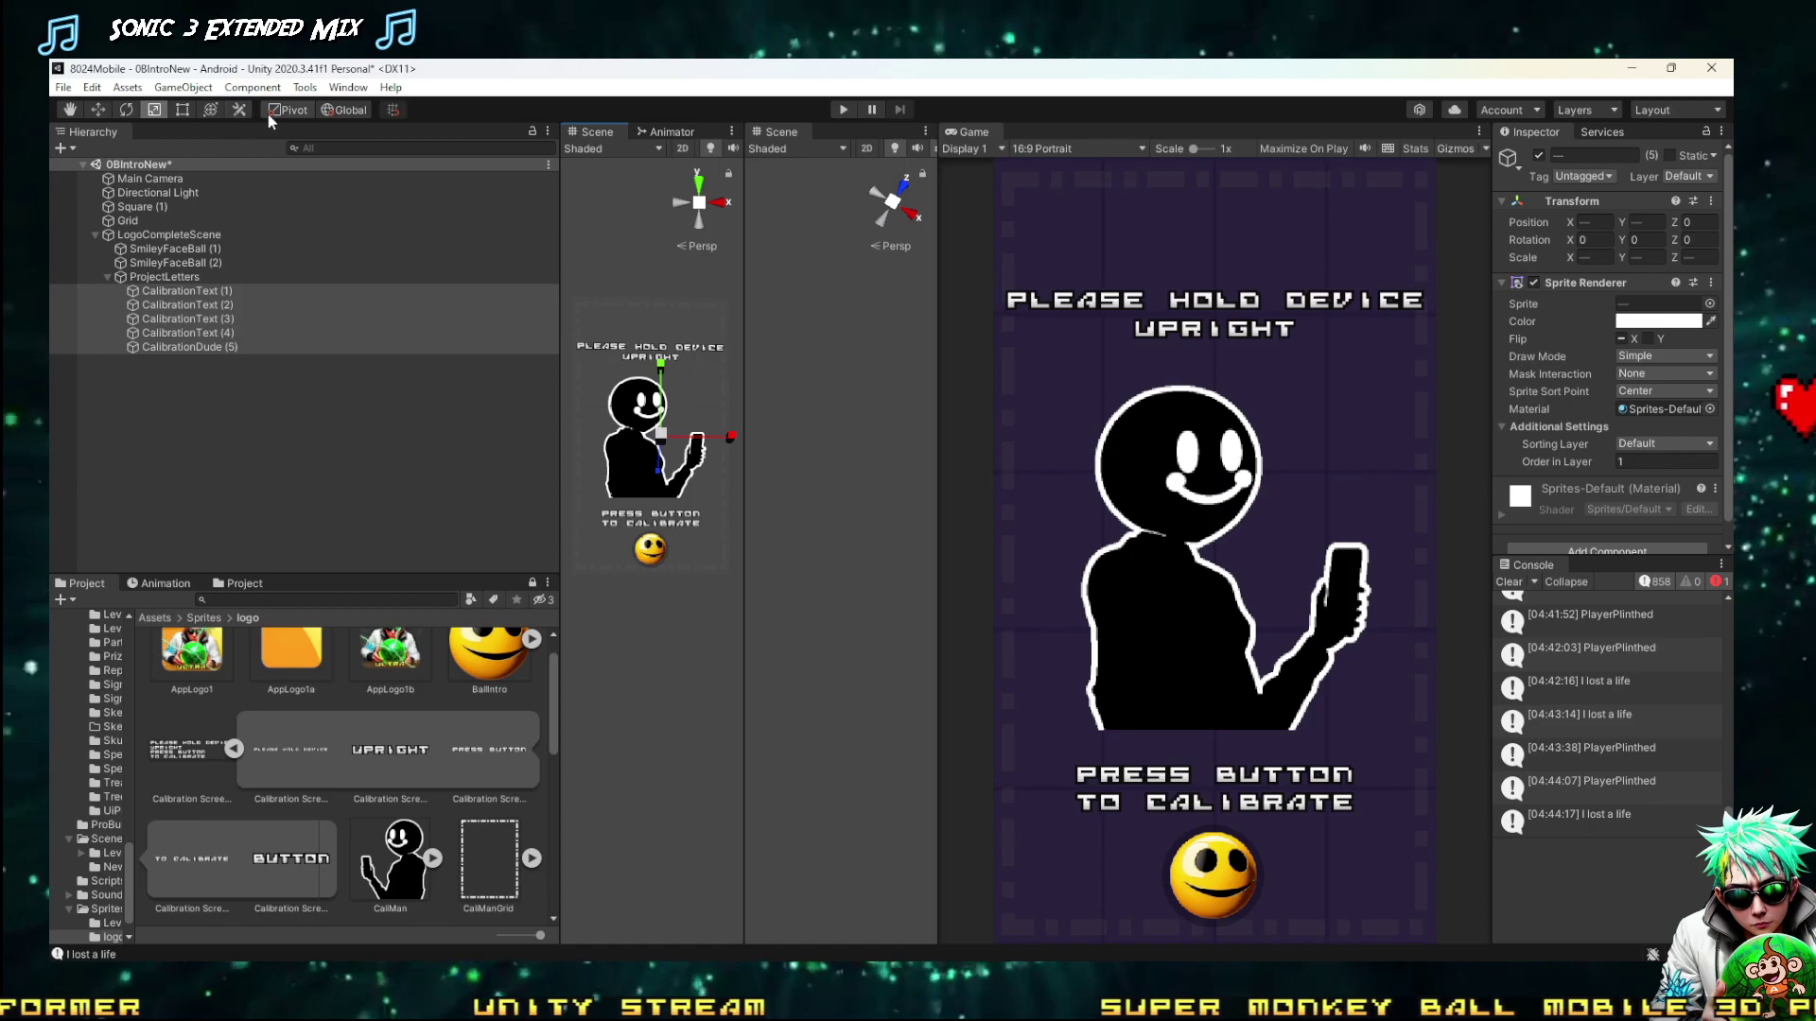
{"action": "left_click", "coordinate": [287, 109]}
{"action": "left_click_drag", "start_coordinate": [650, 433], "coordinate": [655, 473]}
{"action": "key", "text": "ctrl+z"}
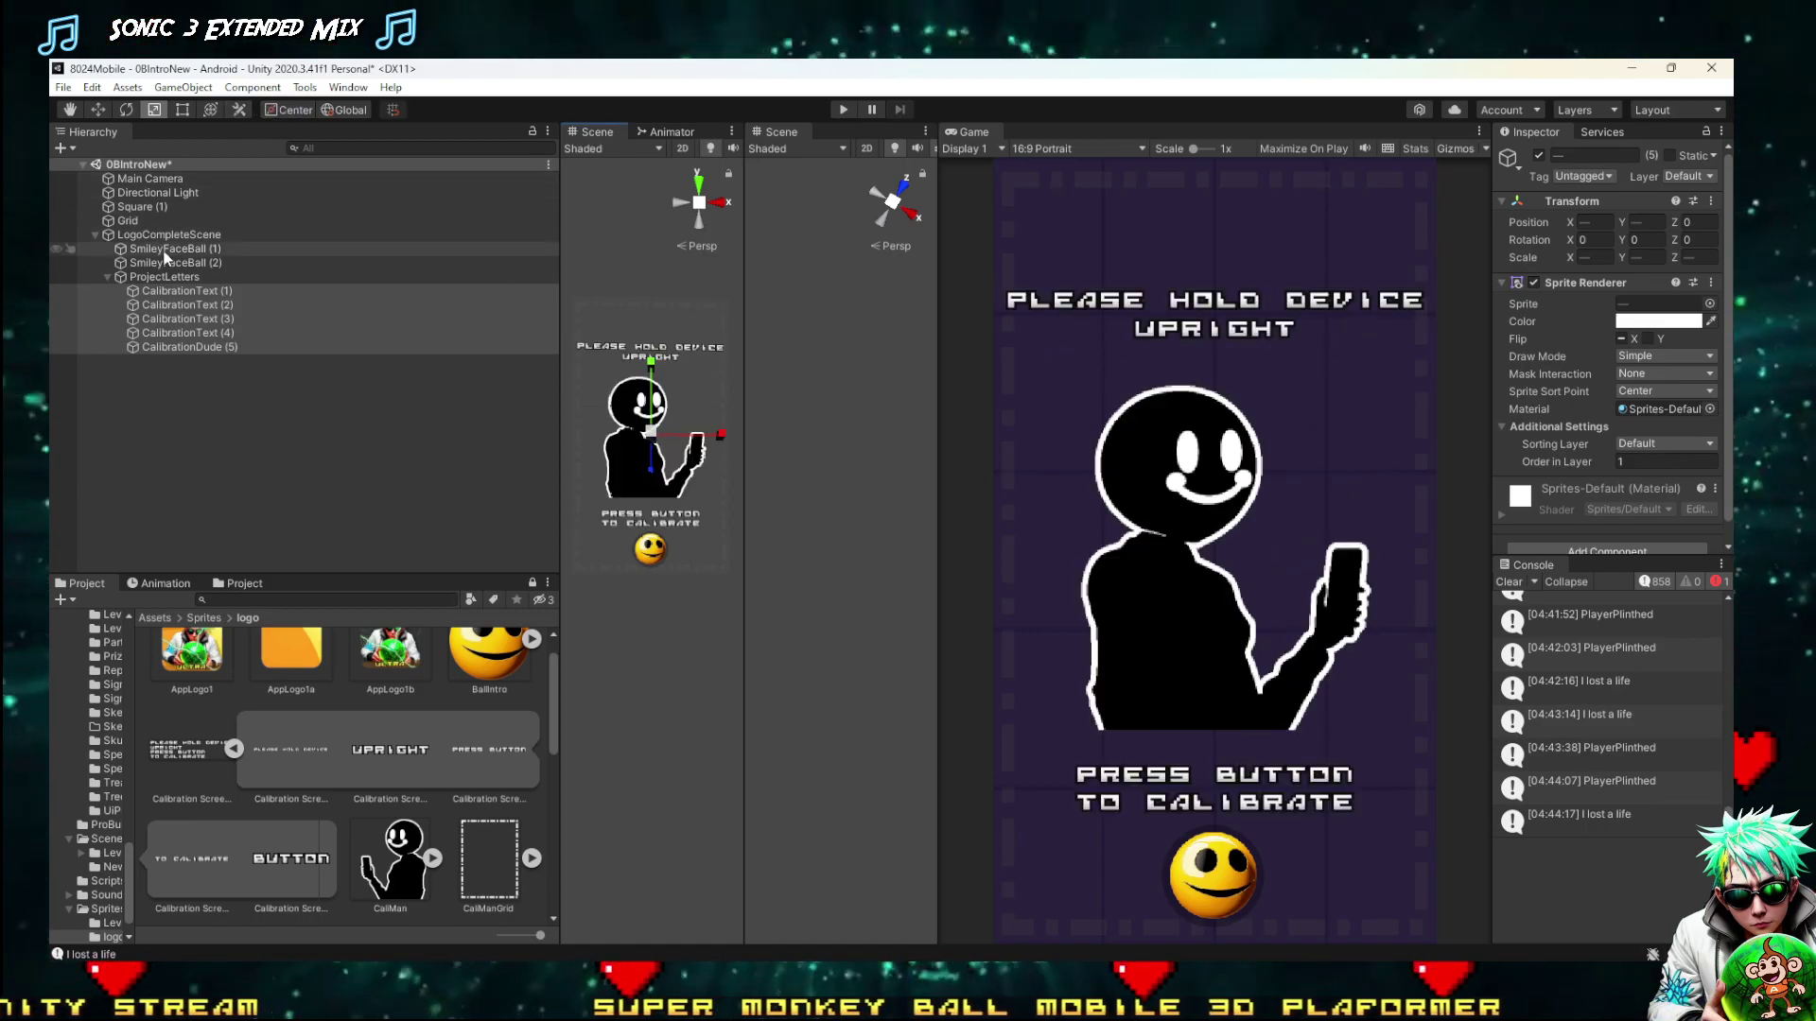
Shrink the five calibration texts and figure slightly and move them higher
{"action": "left_click", "coordinate": [157, 250]}
{"action": "left_click", "coordinate": [157, 260], "text": "ctrl"}
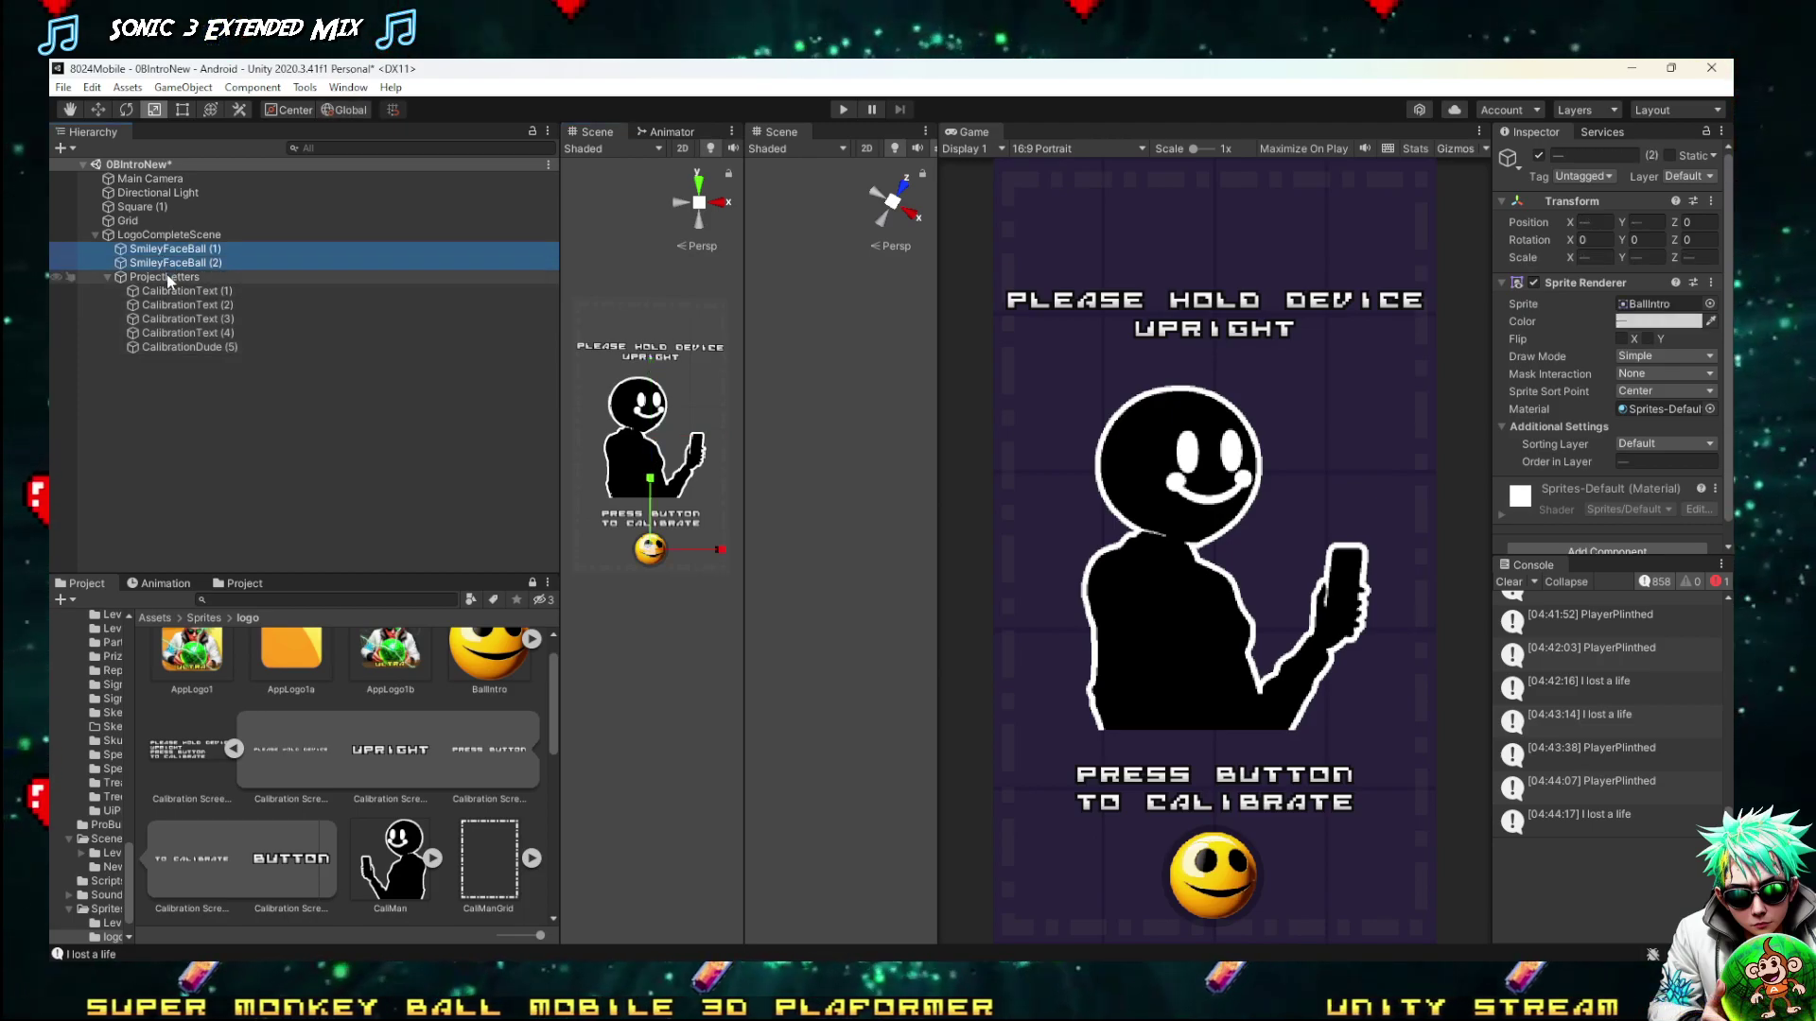
{"action": "left_click", "coordinate": [175, 291]}
{"action": "left_click", "coordinate": [185, 347], "text": "shift"}
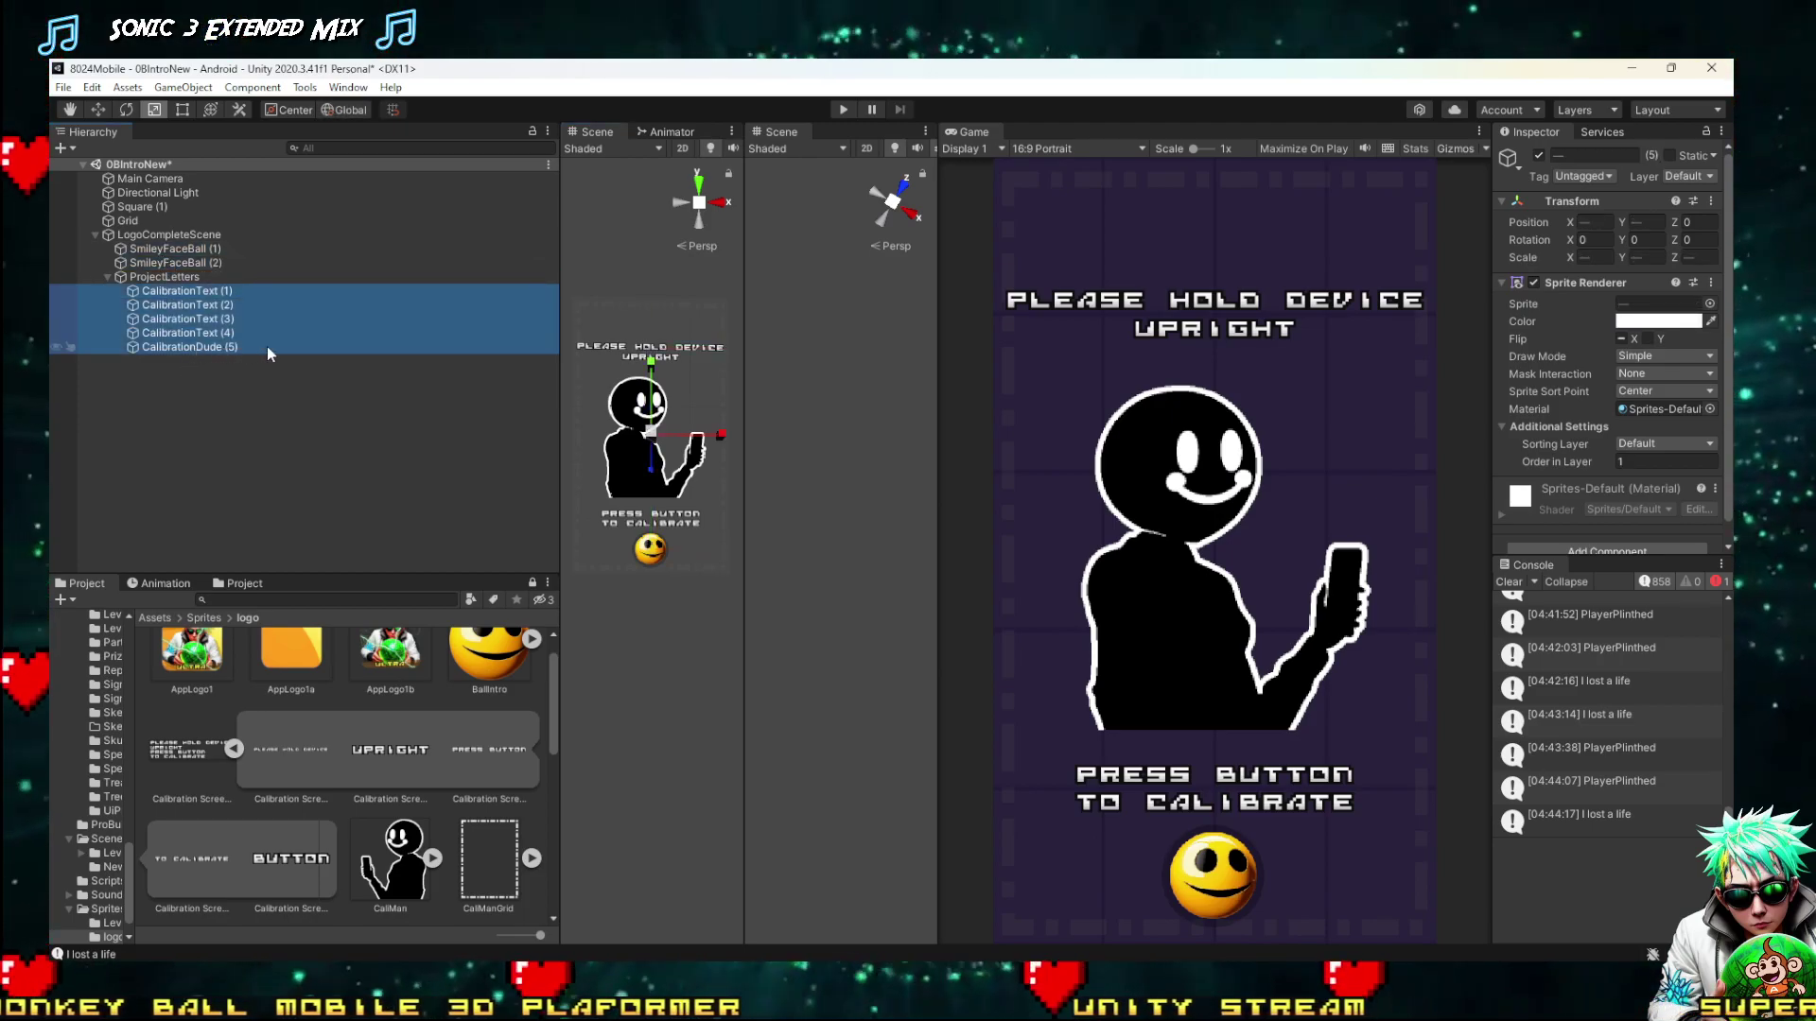
{"action": "left_click_drag", "start_coordinate": [650, 433], "coordinate": [657, 444]}
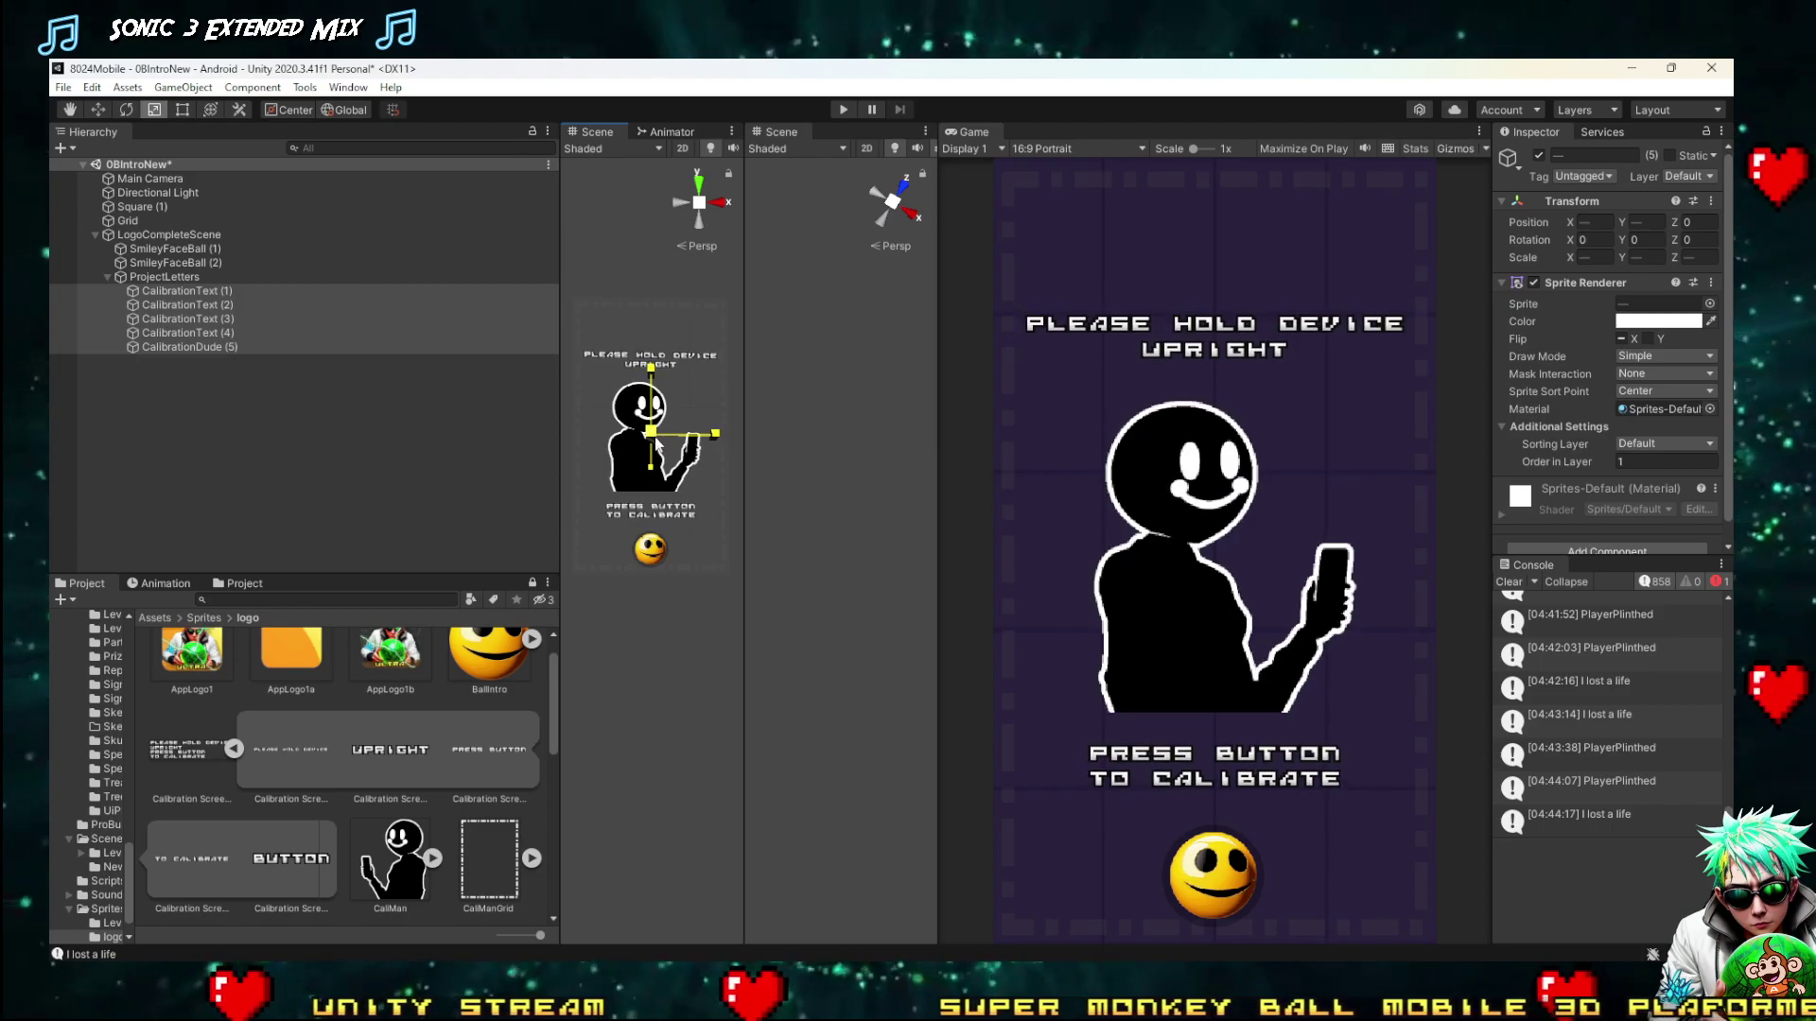
{"action": "left_click_drag", "start_coordinate": [649, 366], "coordinate": [652, 356]}
Nudge the calibration group slightly down and to the right in the enlarged Scene view
{"action": "scroll", "coordinate": [936, 407], "scroll_direction": "up", "scroll_amount": 2}
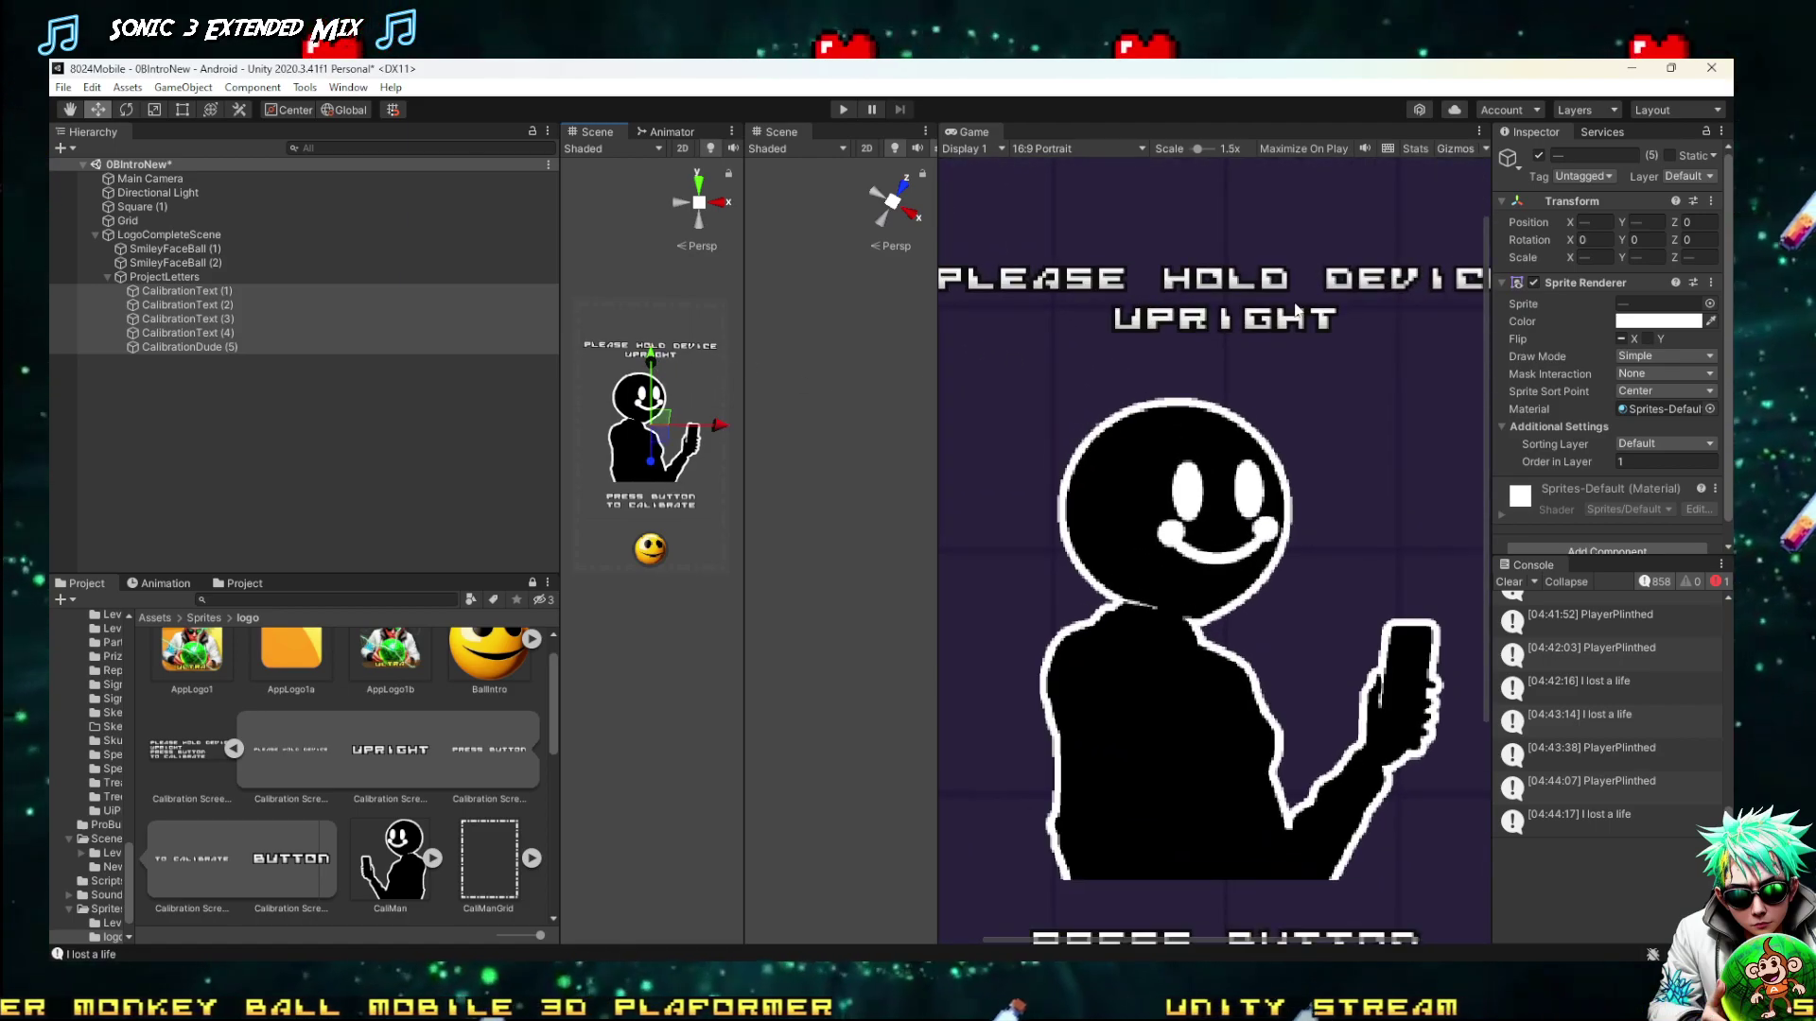
{"action": "scroll", "coordinate": [736, 390], "scroll_direction": "up", "scroll_amount": 2}
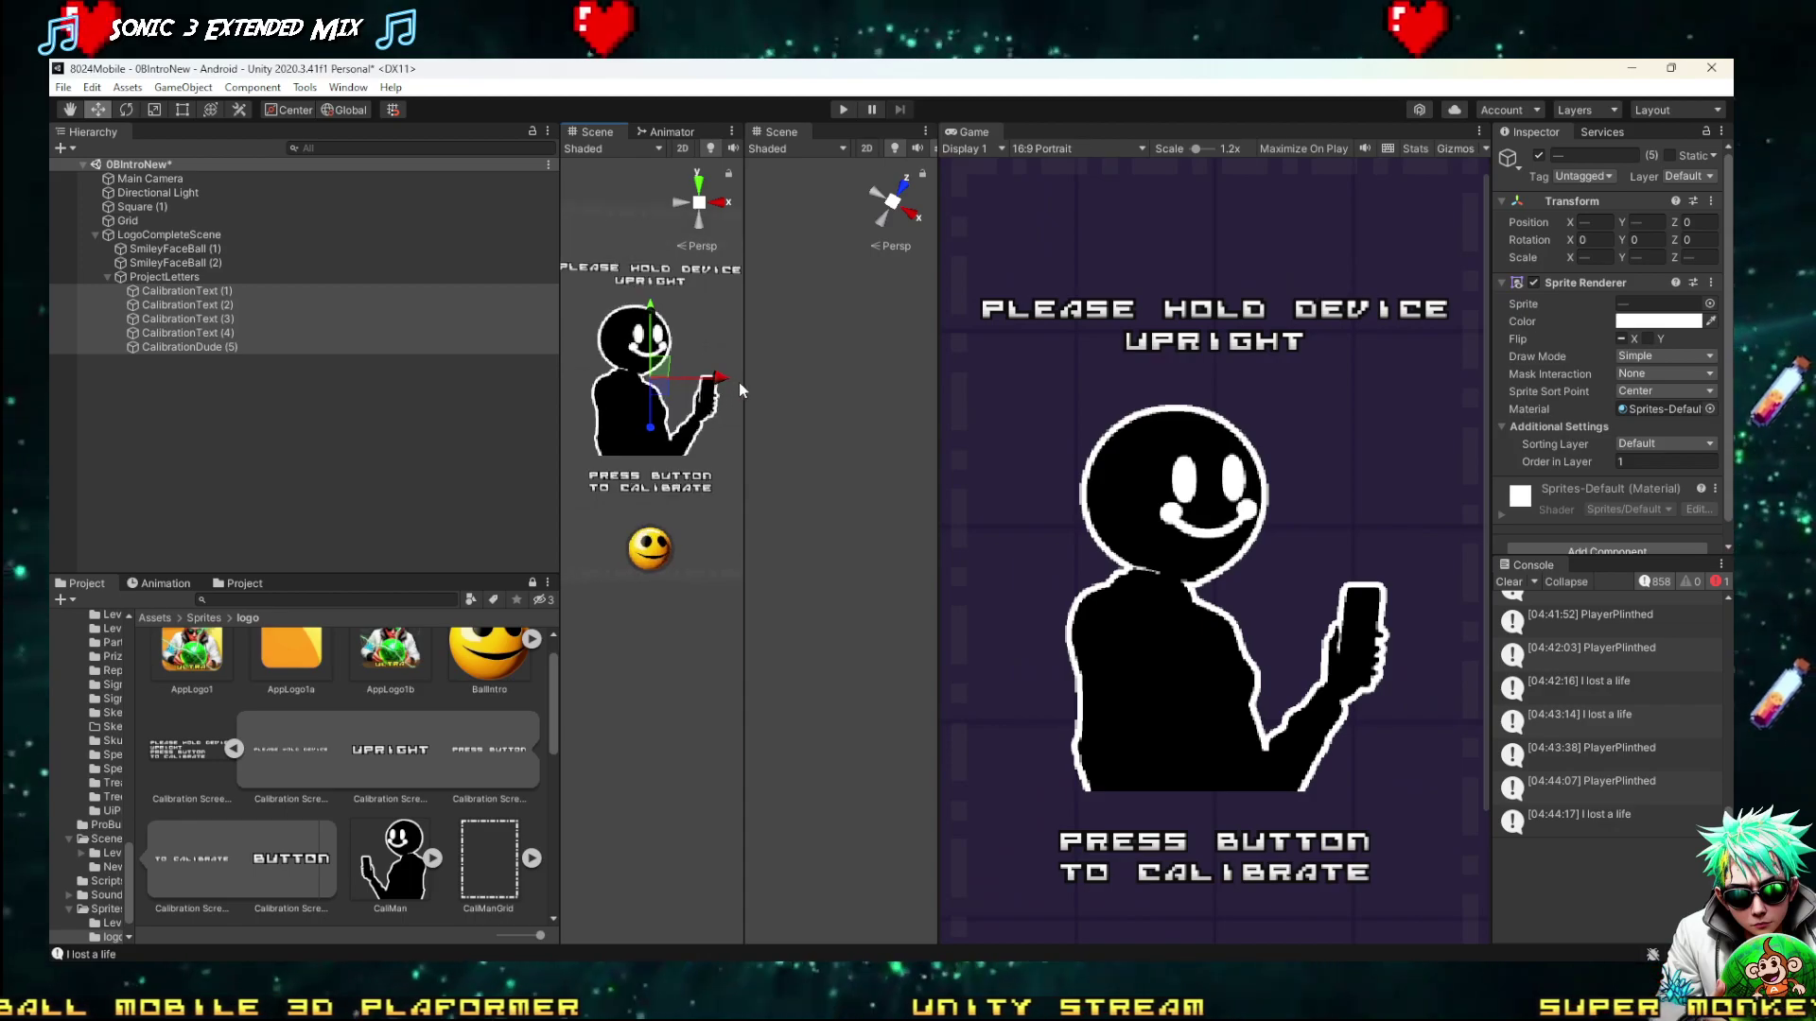
{"action": "left_click_drag", "start_coordinate": [745, 391], "coordinate": [1225, 454]}
{"action": "scroll", "coordinate": [974, 445], "scroll_direction": "up", "scroll_amount": 3}
{"action": "scroll", "coordinate": [966, 567], "scroll_direction": "down", "scroll_amount": 1}
{"action": "scroll", "coordinate": [922, 522], "scroll_direction": "down", "scroll_amount": 2}
{"action": "middle_click_drag", "start_coordinate": [922, 522], "coordinate": [864, 702]}
{"action": "scroll", "coordinate": [865, 701], "scroll_direction": "up", "scroll_amount": 1}
{"action": "scroll", "coordinate": [830, 413], "scroll_direction": "down", "scroll_amount": 1}
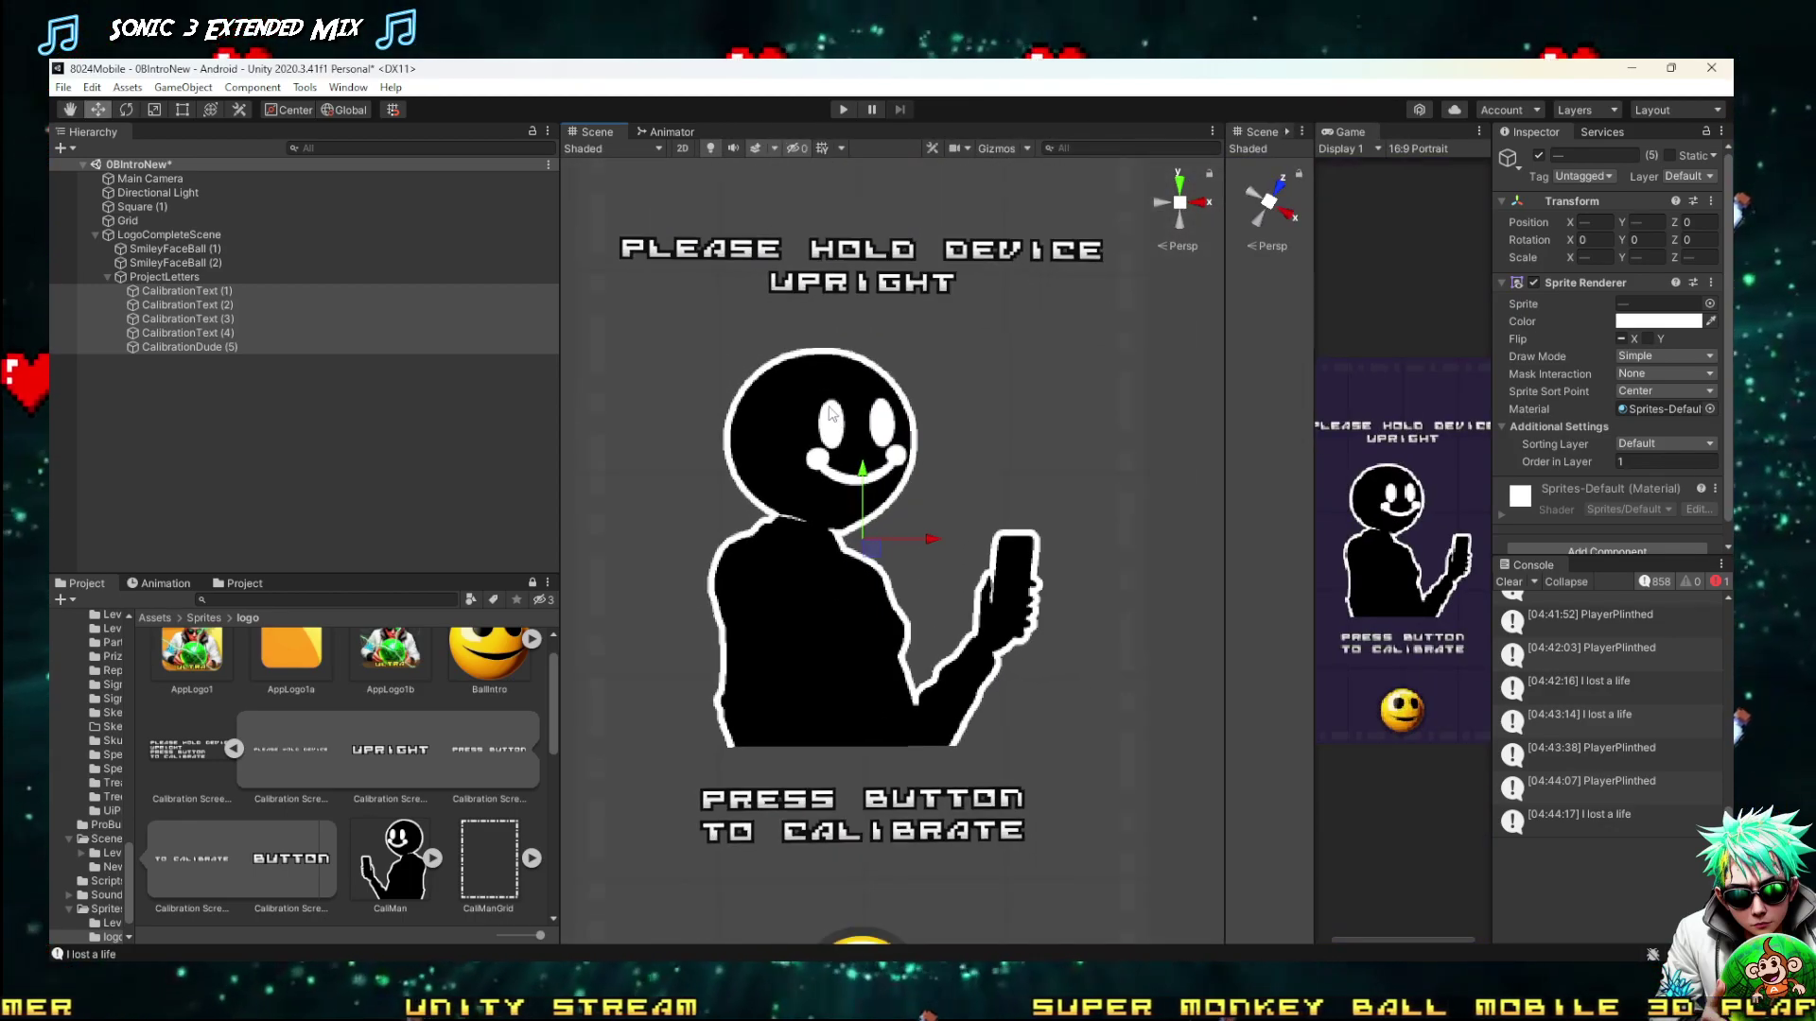
{"action": "left_click_drag", "start_coordinate": [863, 477], "coordinate": [868, 480]}
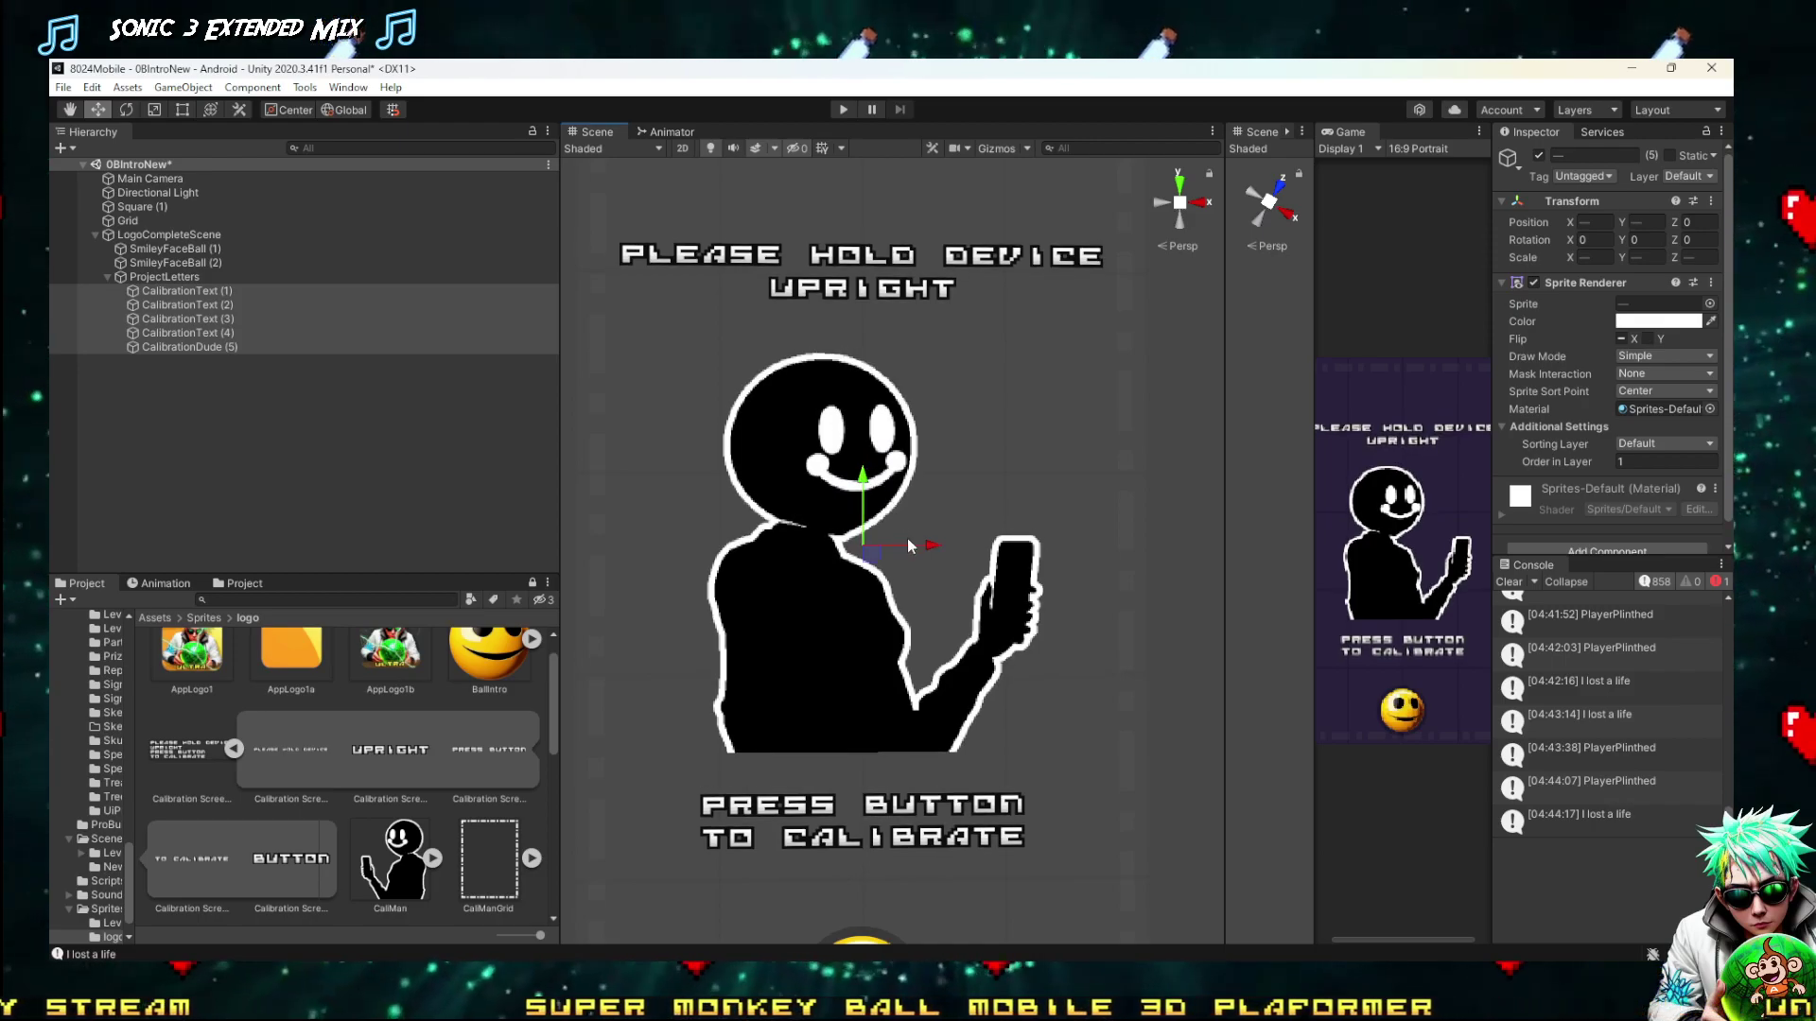
{"action": "left_click_drag", "start_coordinate": [931, 548], "coordinate": [932, 549]}
{"action": "left_click_drag", "start_coordinate": [862, 476], "coordinate": [873, 475]}
Lower CalibrationText (3) and (4) toward the smiley ball and widen the Game view
{"action": "scroll", "coordinate": [874, 536], "scroll_direction": "down", "scroll_amount": 2}
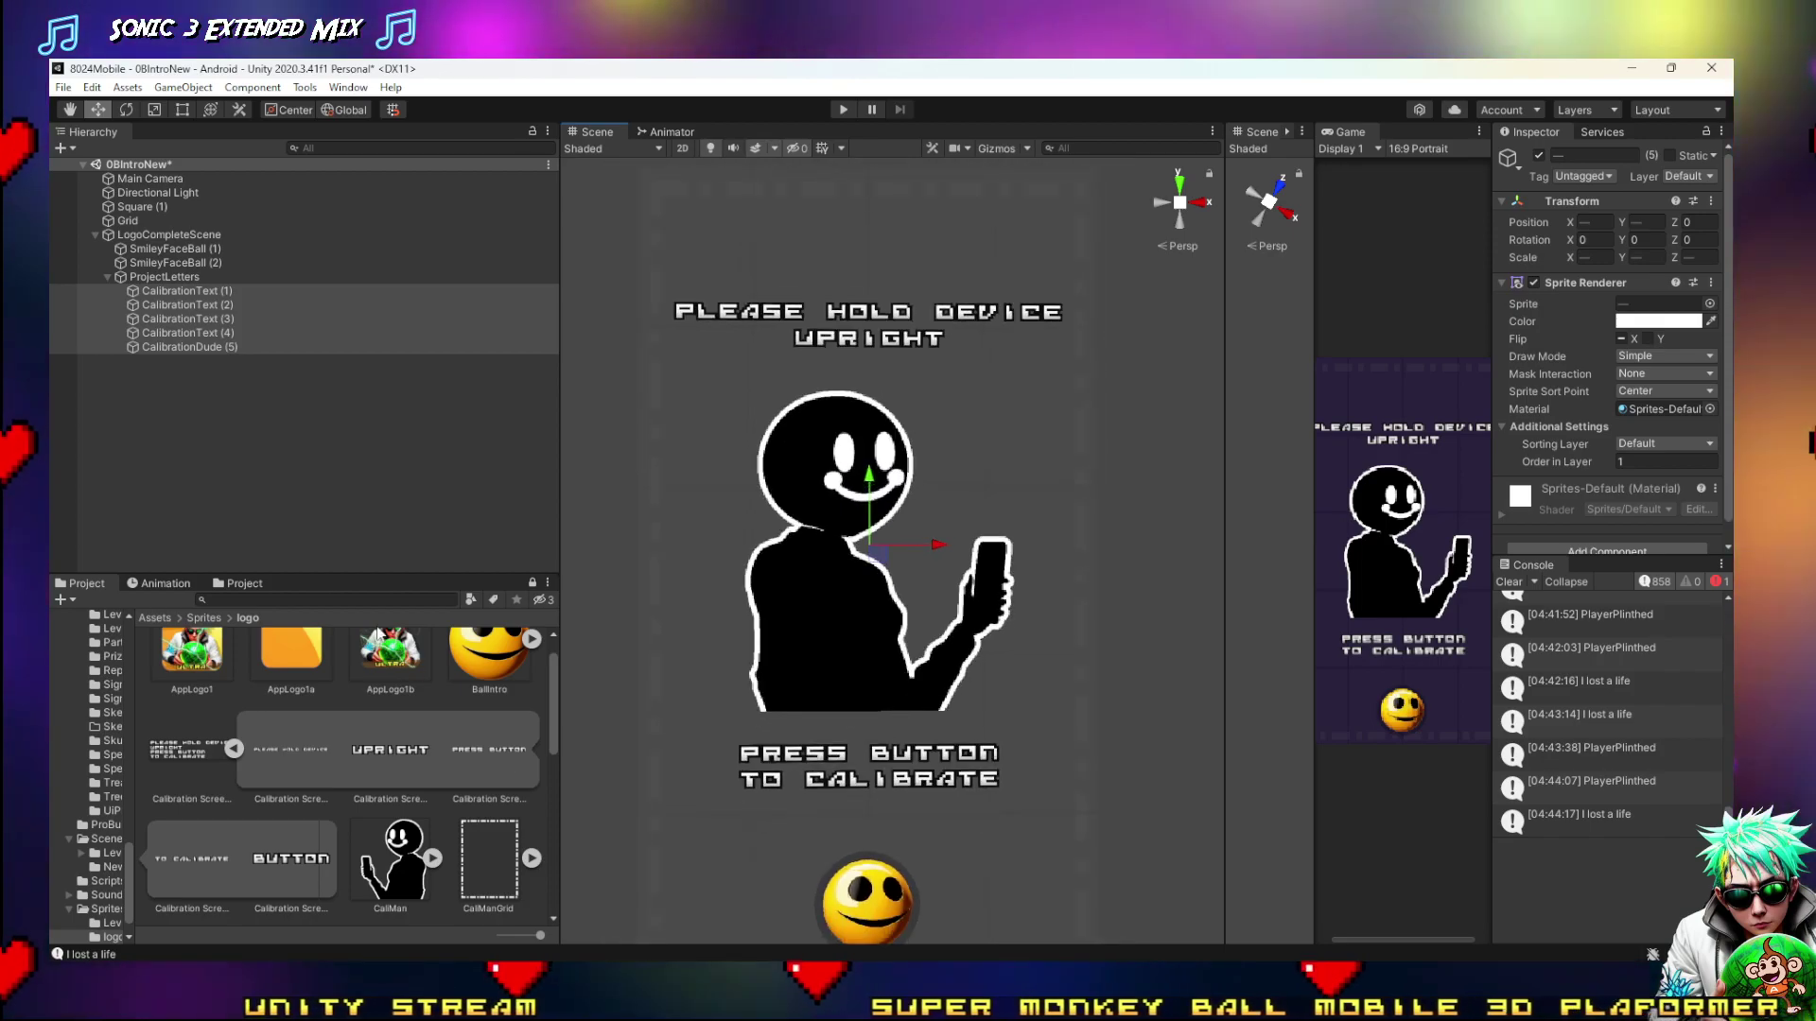
{"action": "left_click", "coordinate": [184, 348]}
{"action": "left_click", "coordinate": [187, 333]}
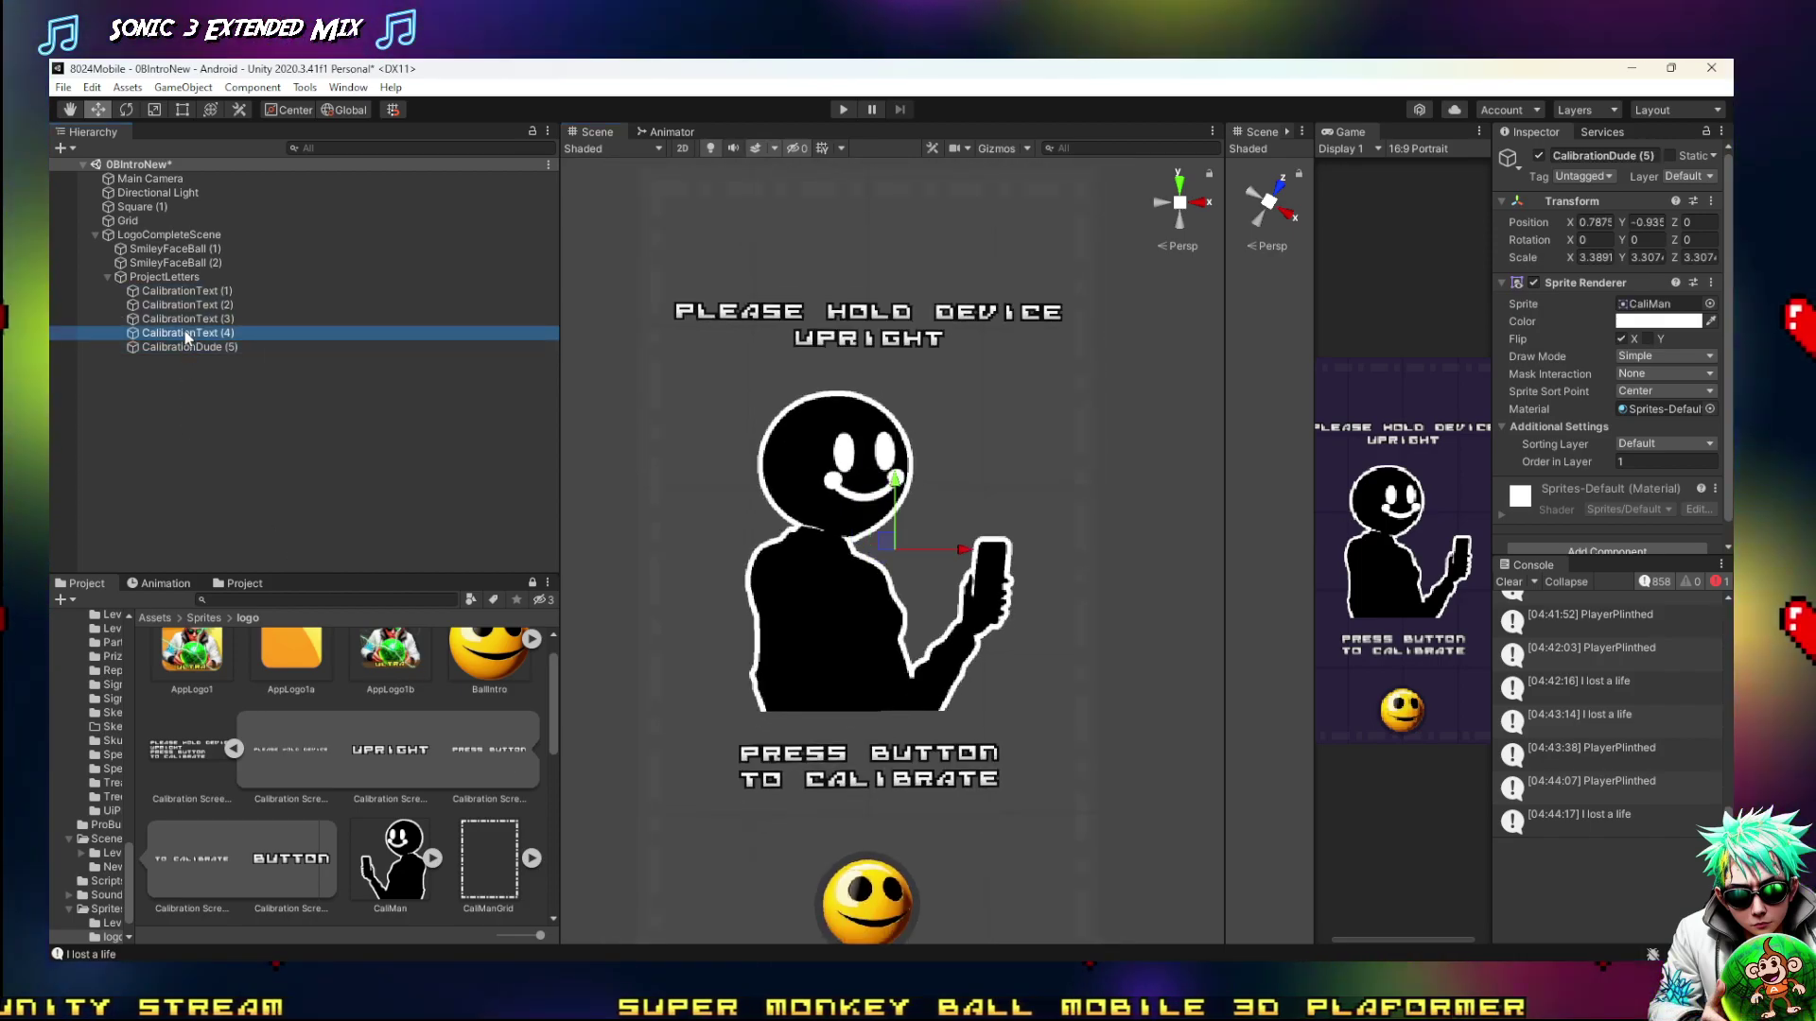
{"action": "left_click", "coordinate": [189, 319], "text": "shift"}
{"action": "left_click_drag", "start_coordinate": [876, 689], "coordinate": [877, 734]}
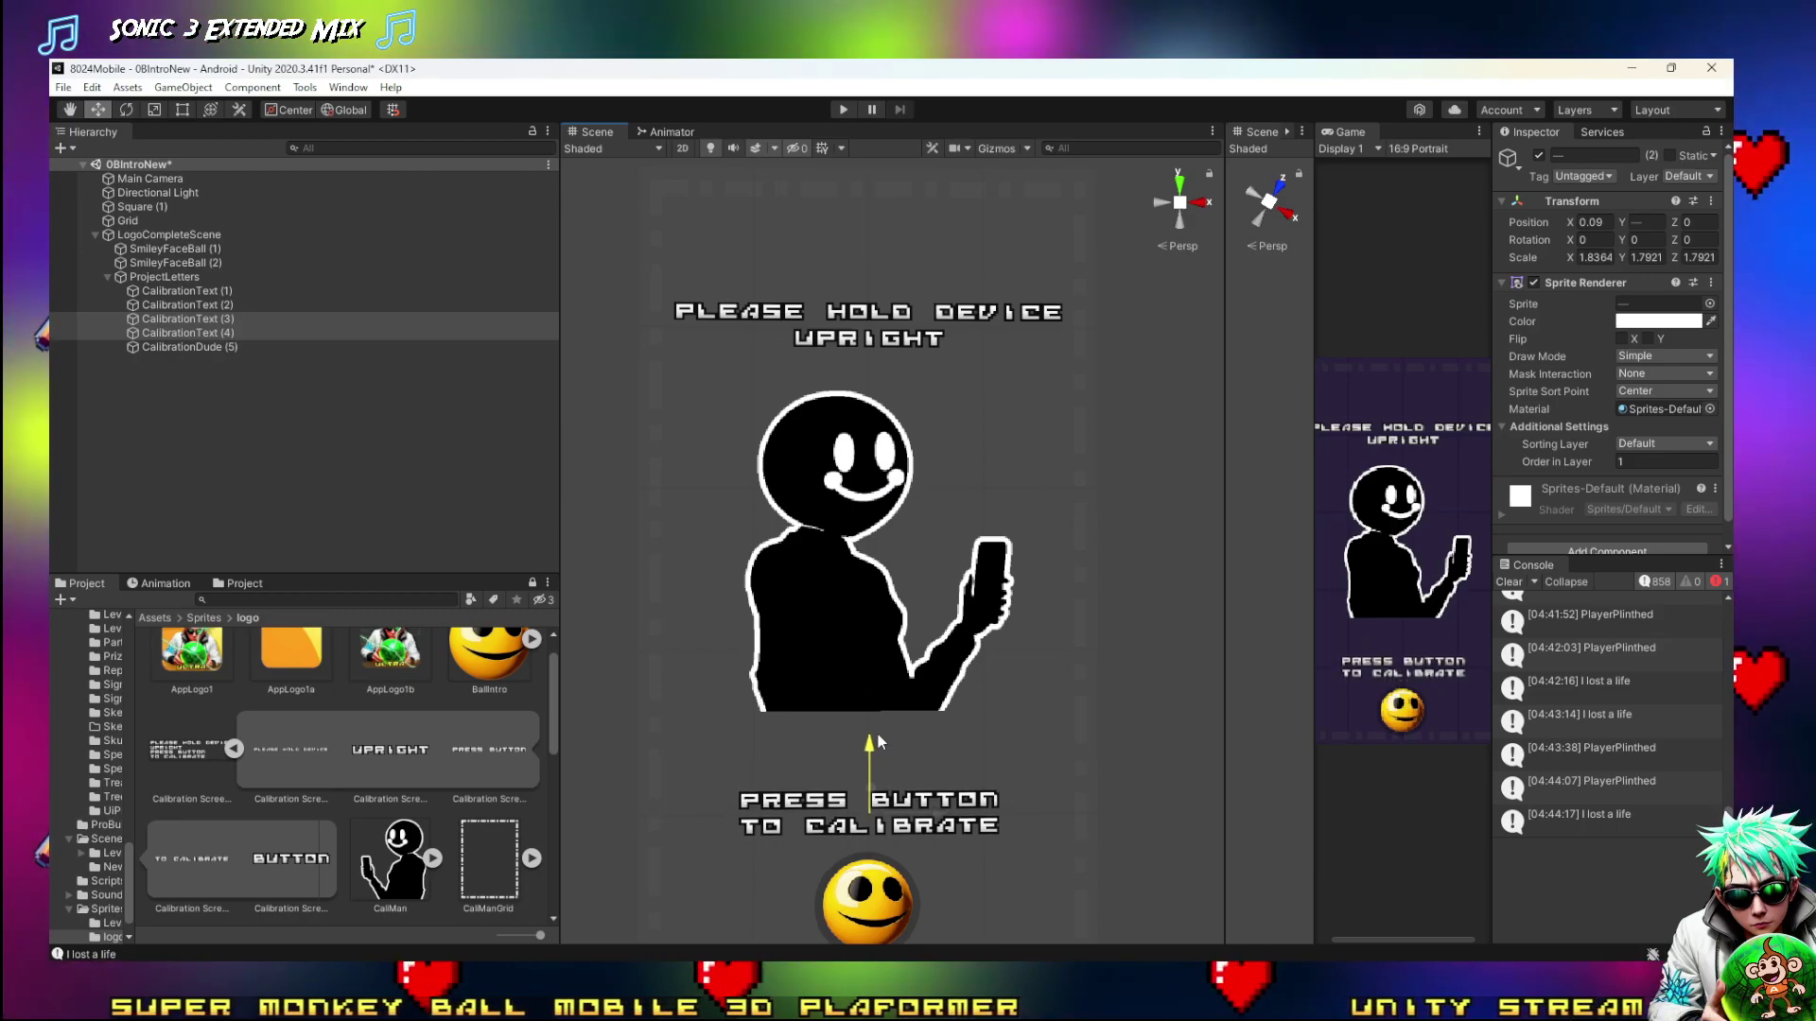
{"action": "left_click_drag", "start_coordinate": [1315, 505], "coordinate": [900, 501]}
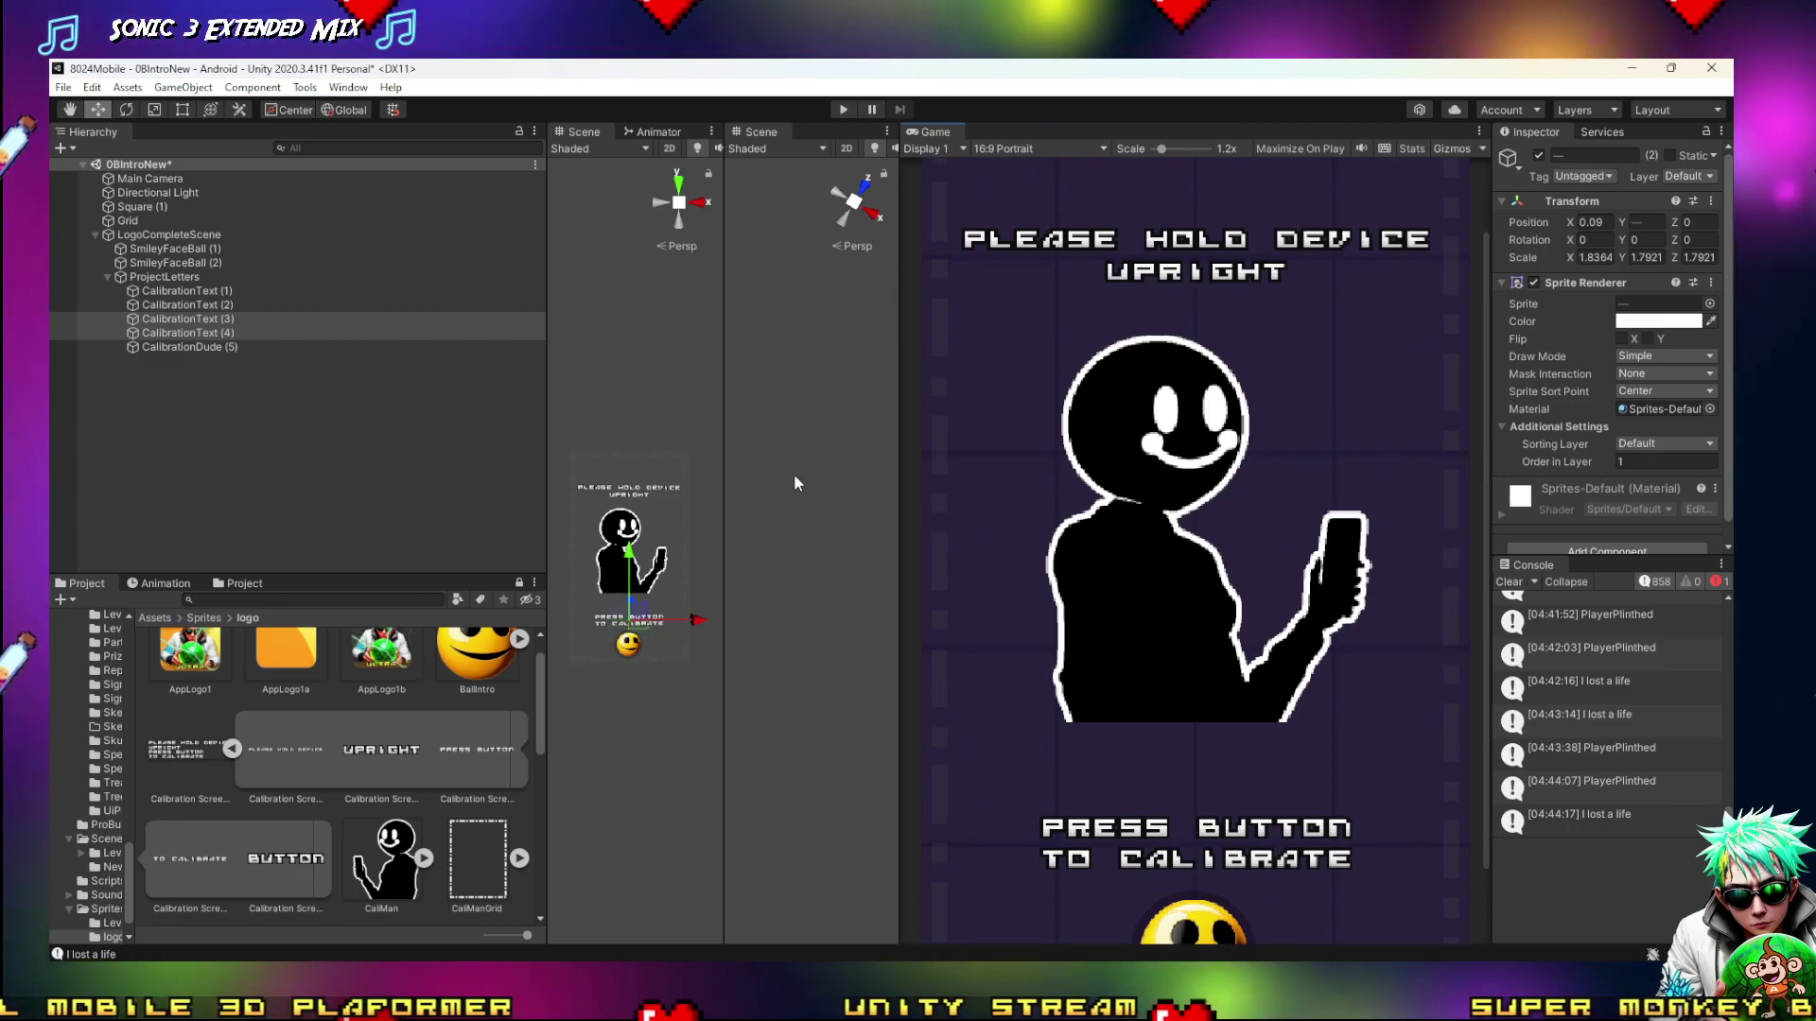
Nudge SmileyFaceBall (1) and (2) slightly upward
{"action": "scroll", "coordinate": [1020, 332], "scroll_direction": "down", "scroll_amount": 2}
{"action": "scroll", "coordinate": [660, 687], "scroll_direction": "up", "scroll_amount": 2}
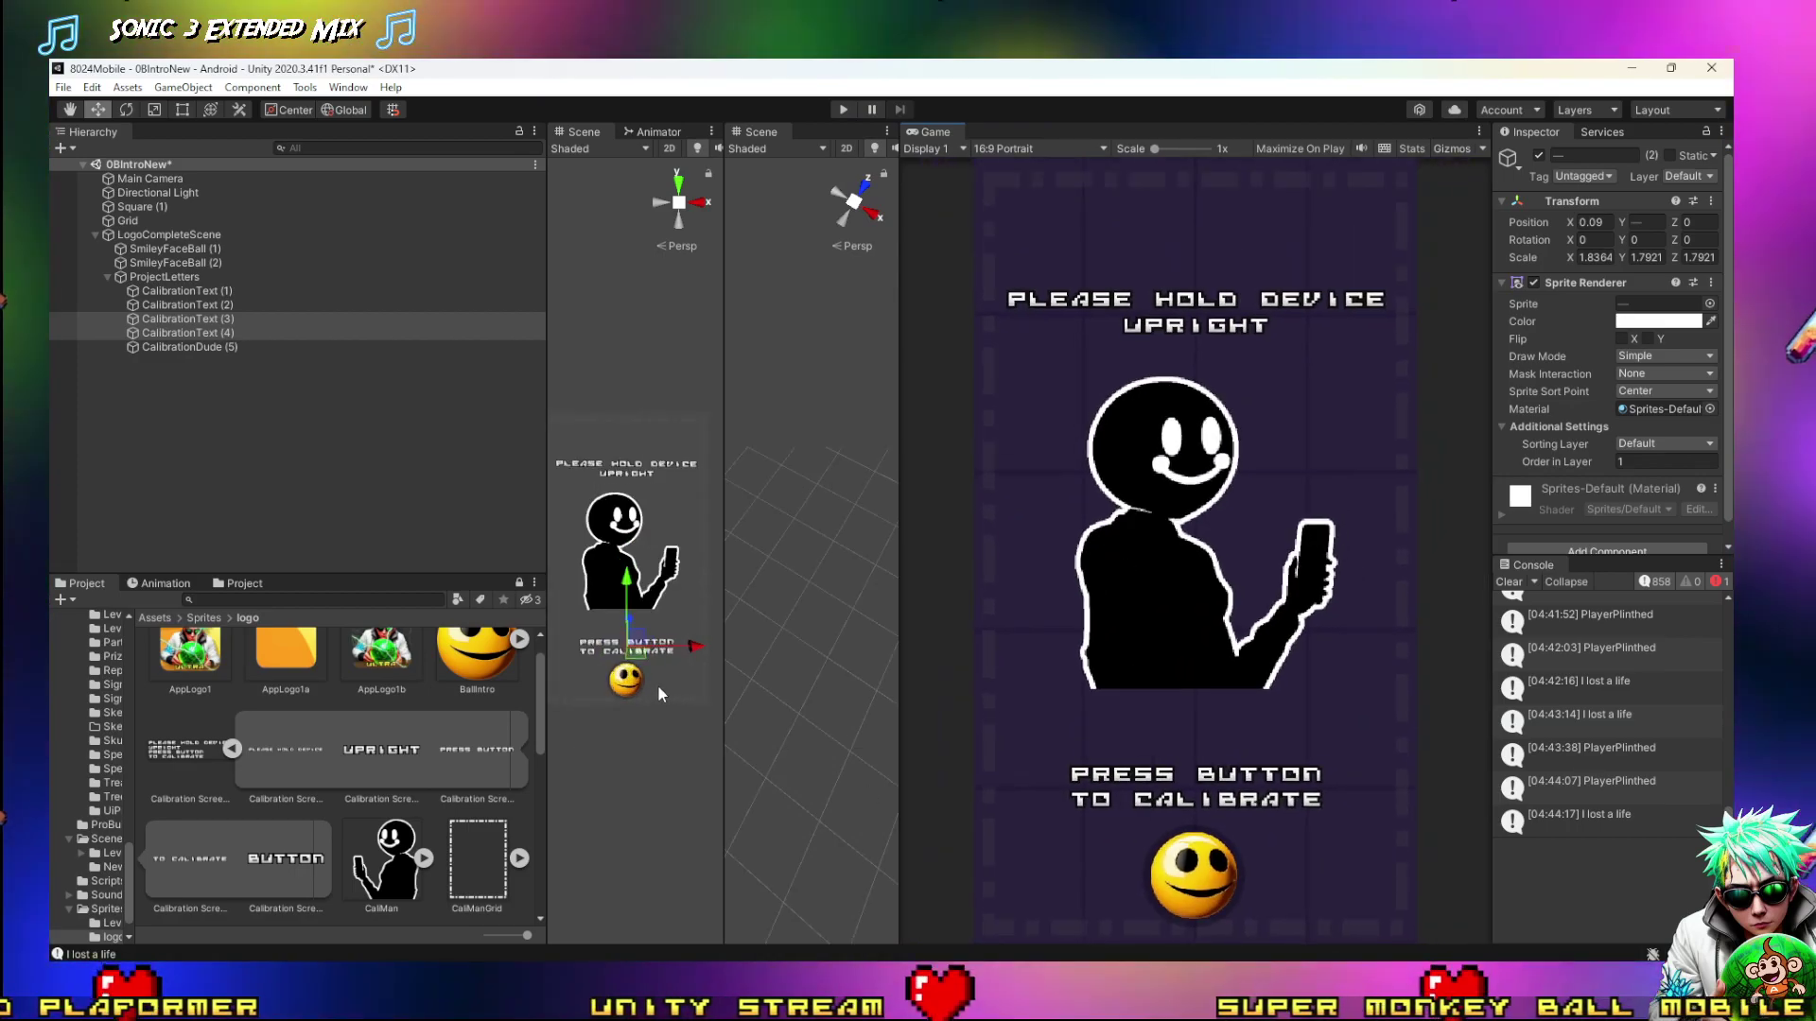
{"action": "scroll", "coordinate": [660, 687], "scroll_direction": "up", "scroll_amount": 2}
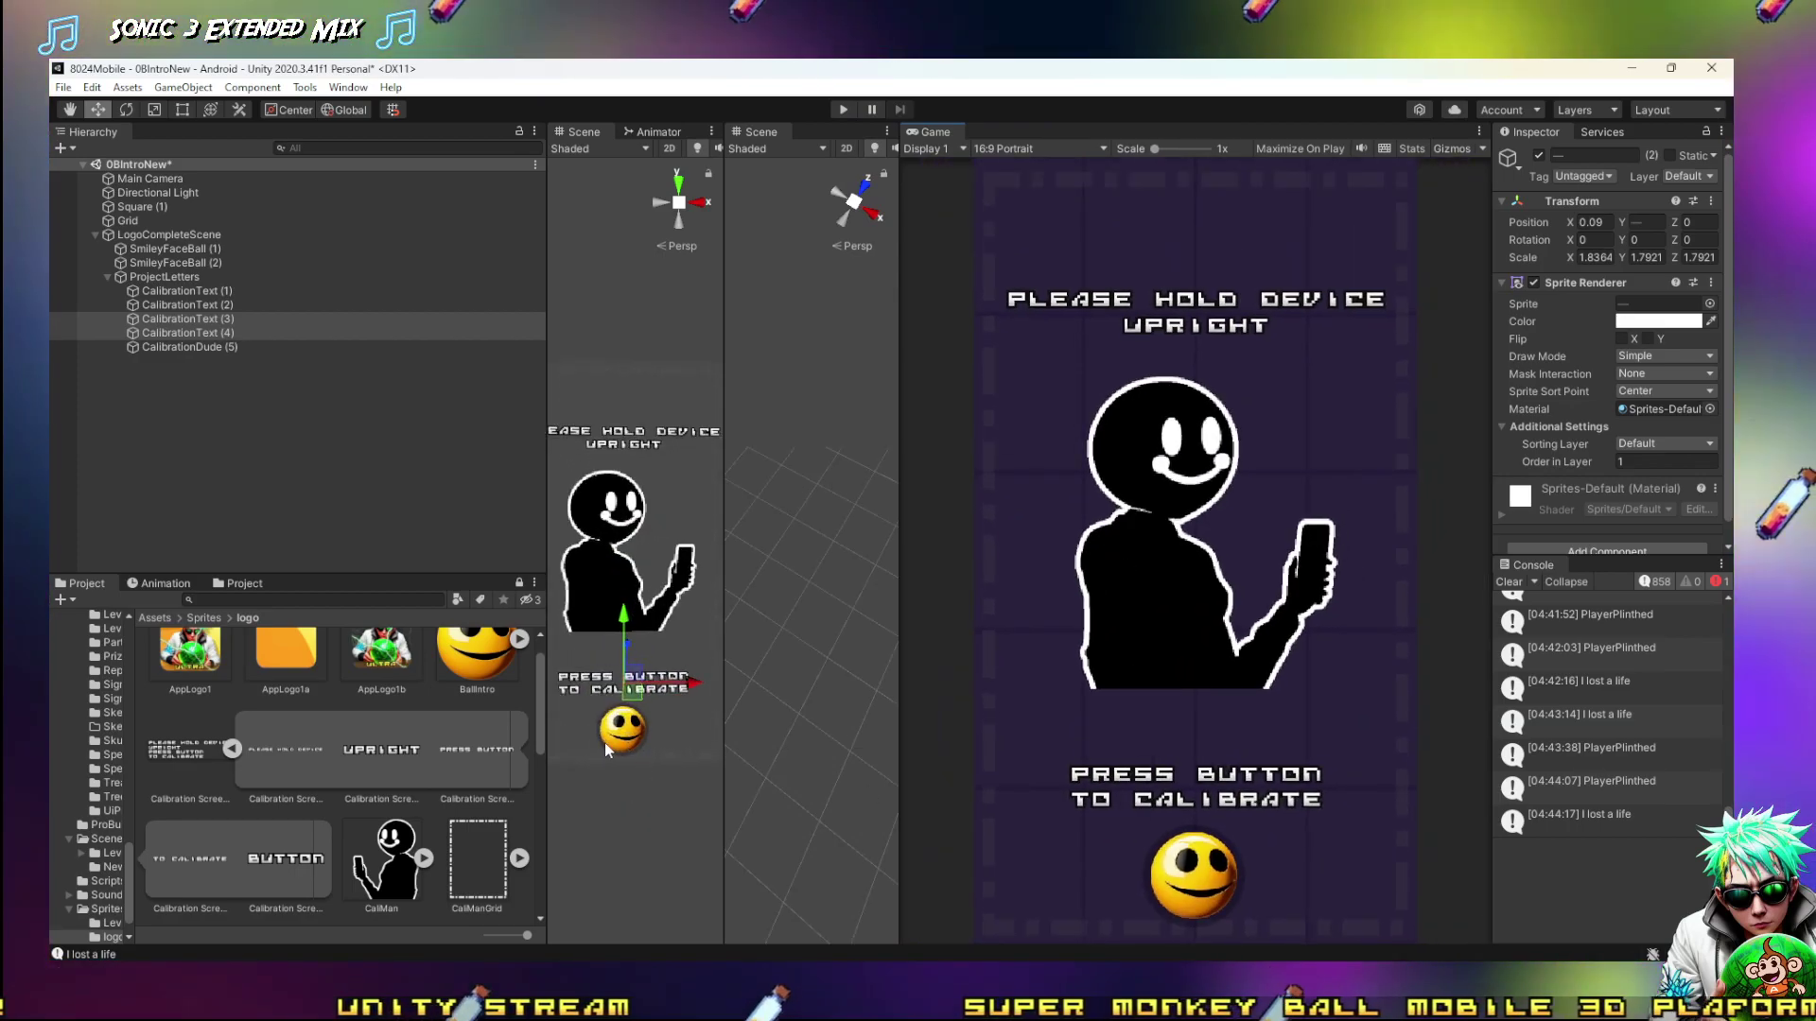
{"action": "scroll", "coordinate": [620, 795], "scroll_direction": "up", "scroll_amount": 2}
{"action": "scroll", "coordinate": [703, 739], "scroll_direction": "up", "scroll_amount": 1}
{"action": "left_click_drag", "start_coordinate": [725, 740], "coordinate": [837, 738]}
{"action": "middle_click_drag", "start_coordinate": [715, 778], "coordinate": [715, 730]}
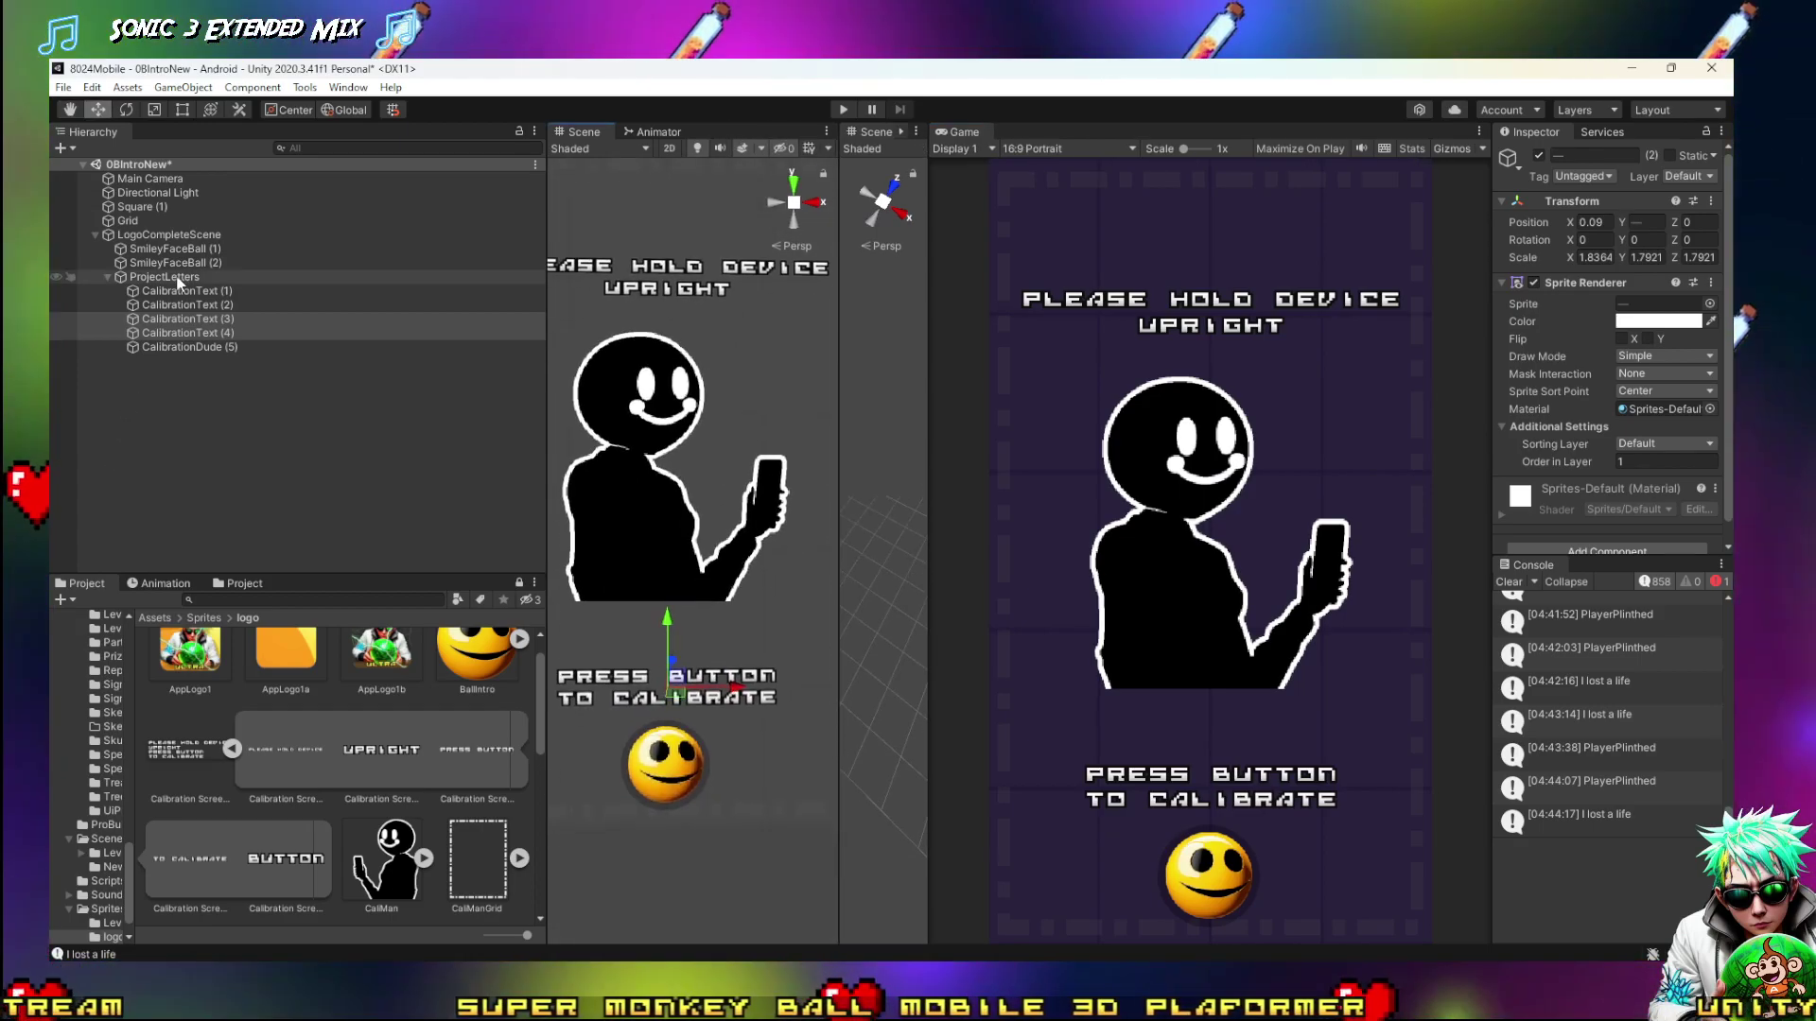
{"action": "left_click", "coordinate": [170, 249]}
{"action": "left_click", "coordinate": [188, 262], "text": "shift"}
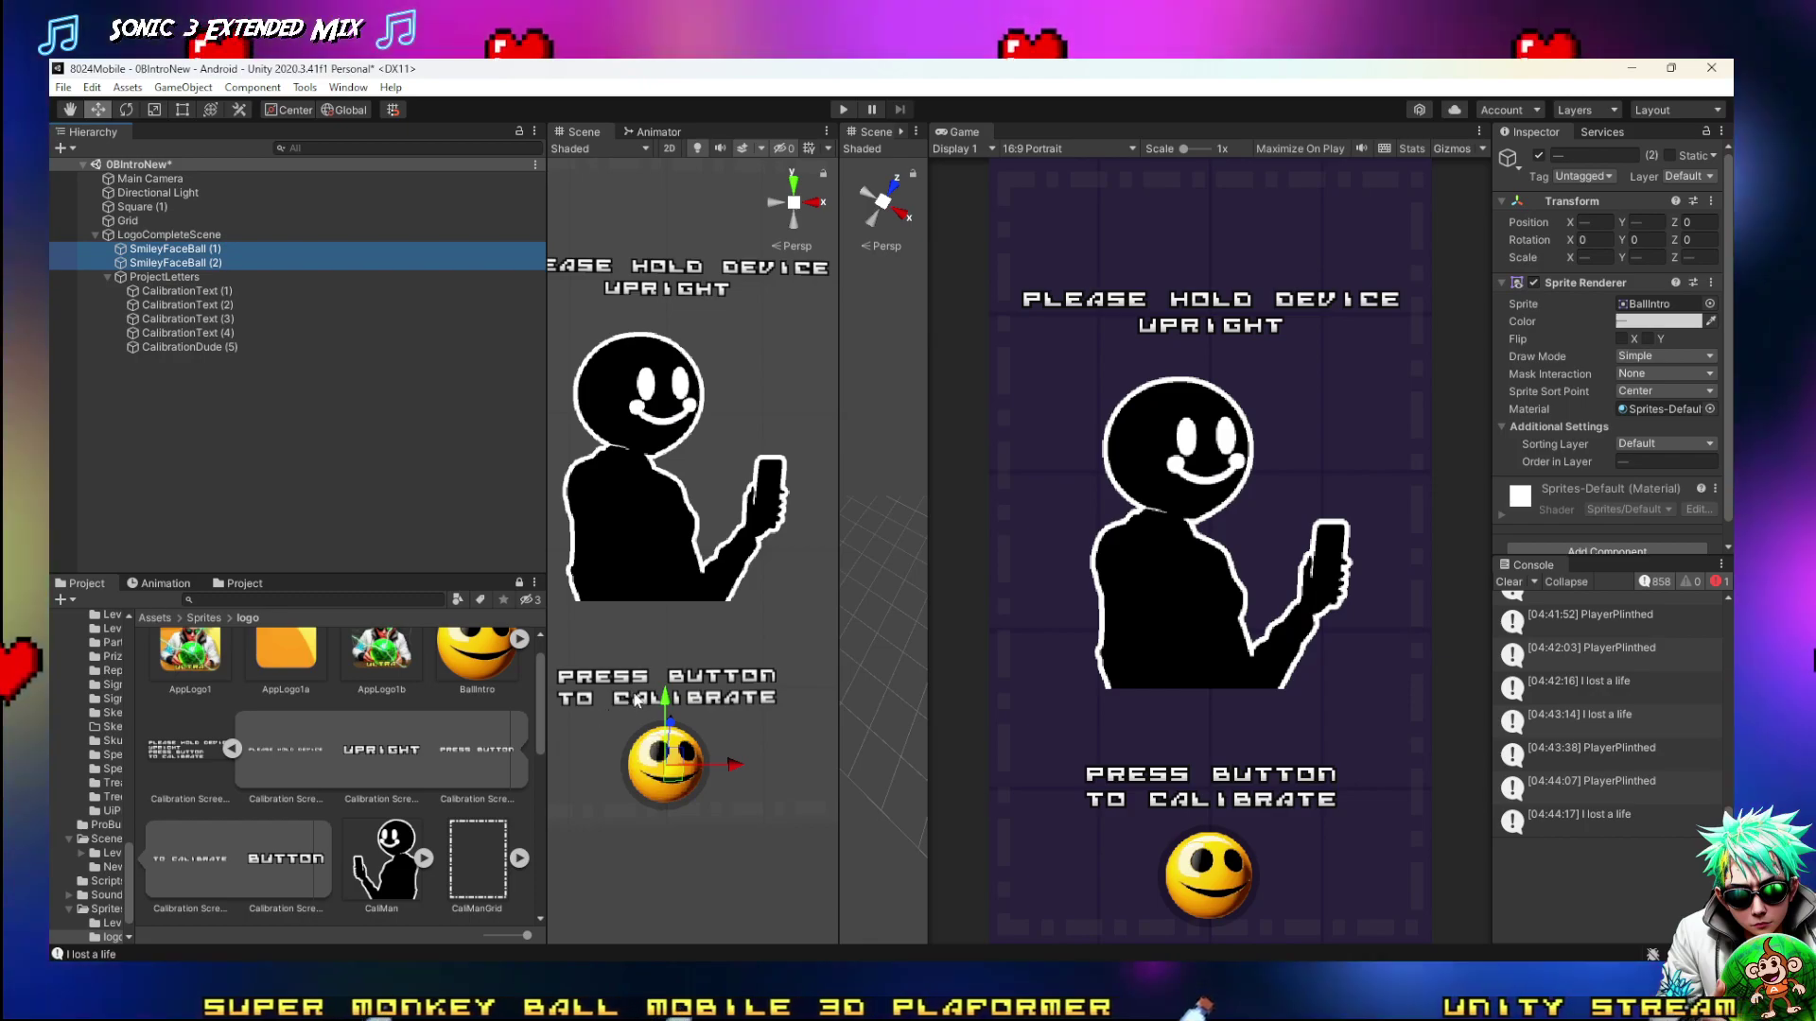
{"action": "left_click_drag", "start_coordinate": [665, 698], "coordinate": [665, 686]}
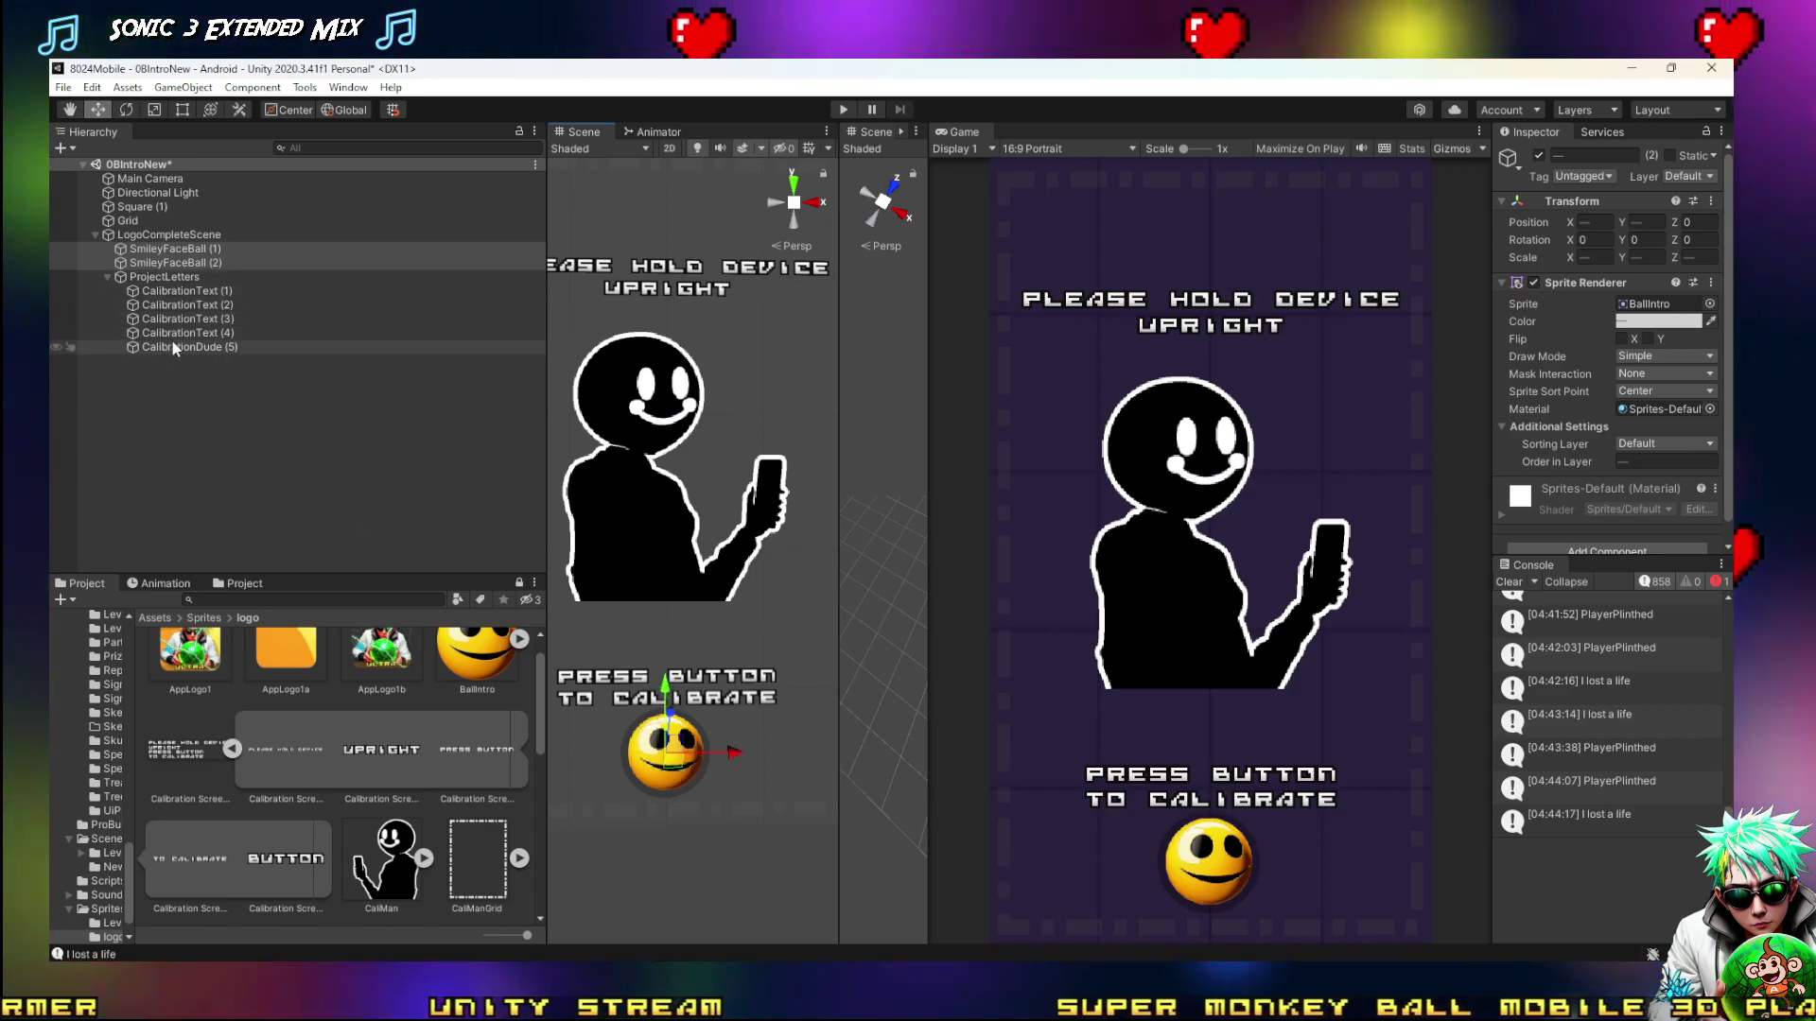
Raise CalibrationText (3) and (4) slightly, then move the whole calibration group up
{"action": "left_click", "coordinate": [178, 344]}
{"action": "left_click", "coordinate": [180, 332]}
{"action": "left_click", "coordinate": [182, 319], "text": "shift"}
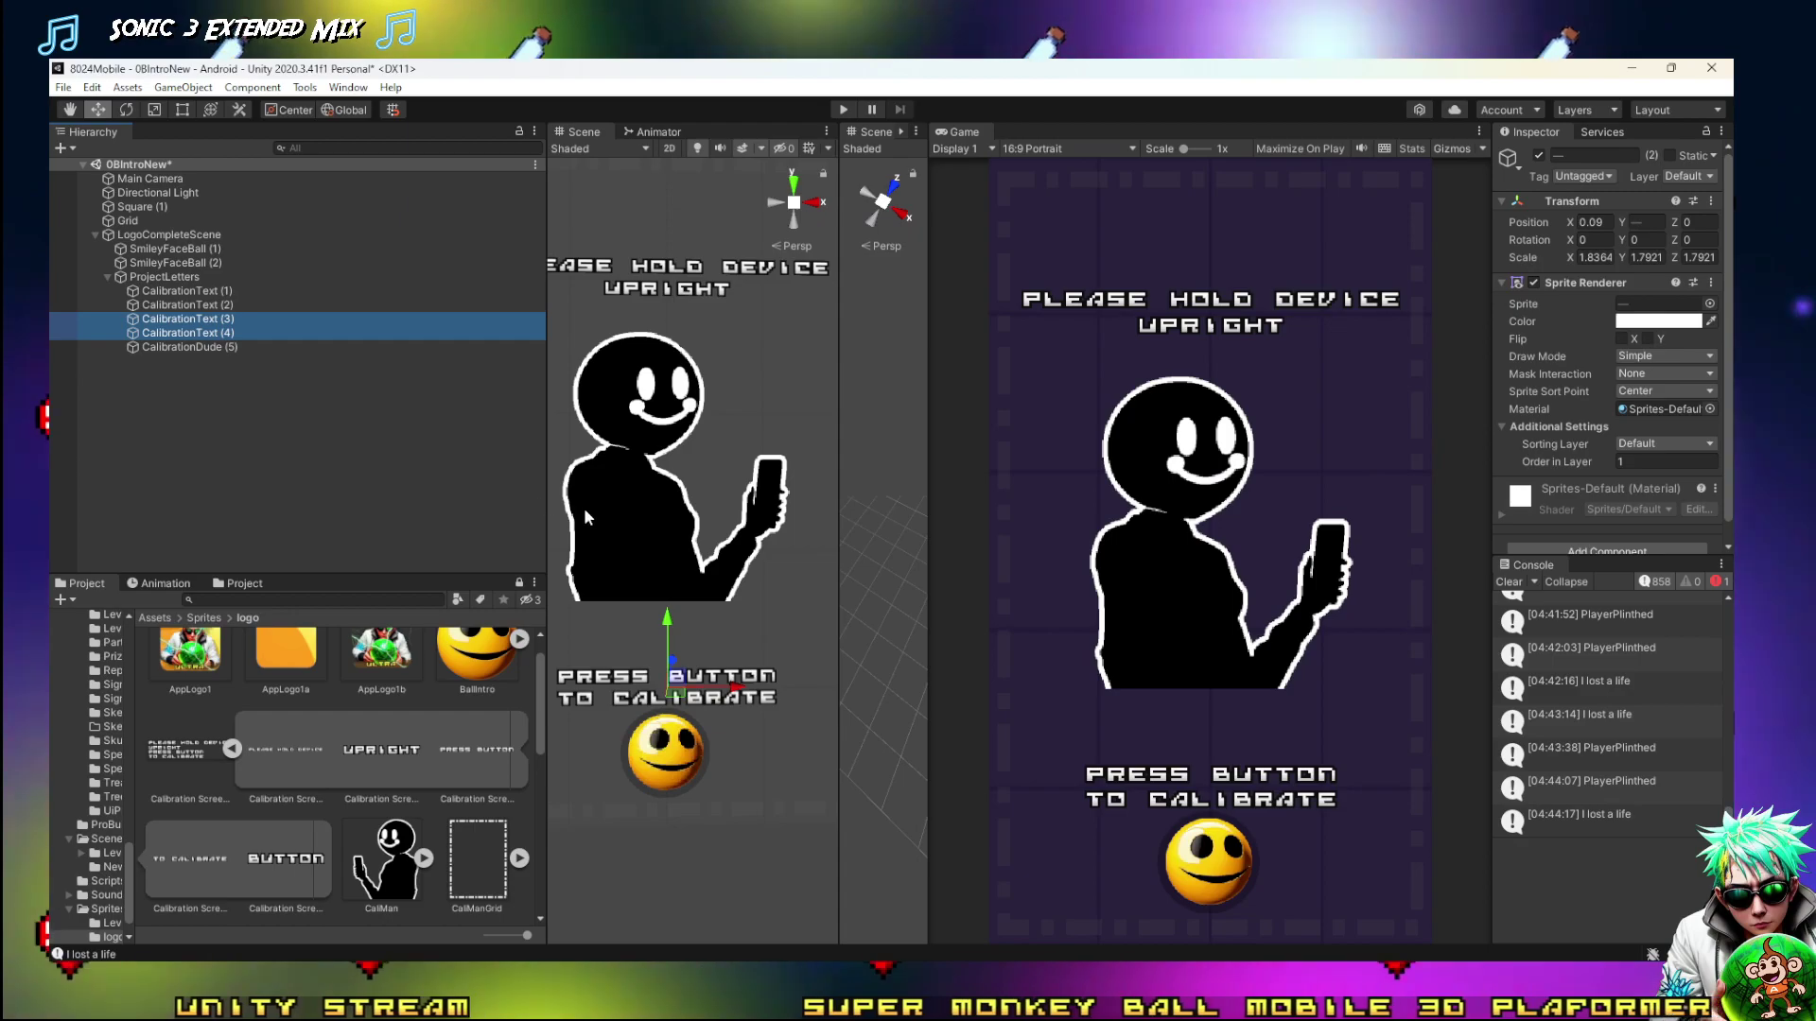
{"action": "left_click_drag", "start_coordinate": [668, 619], "coordinate": [667, 614]}
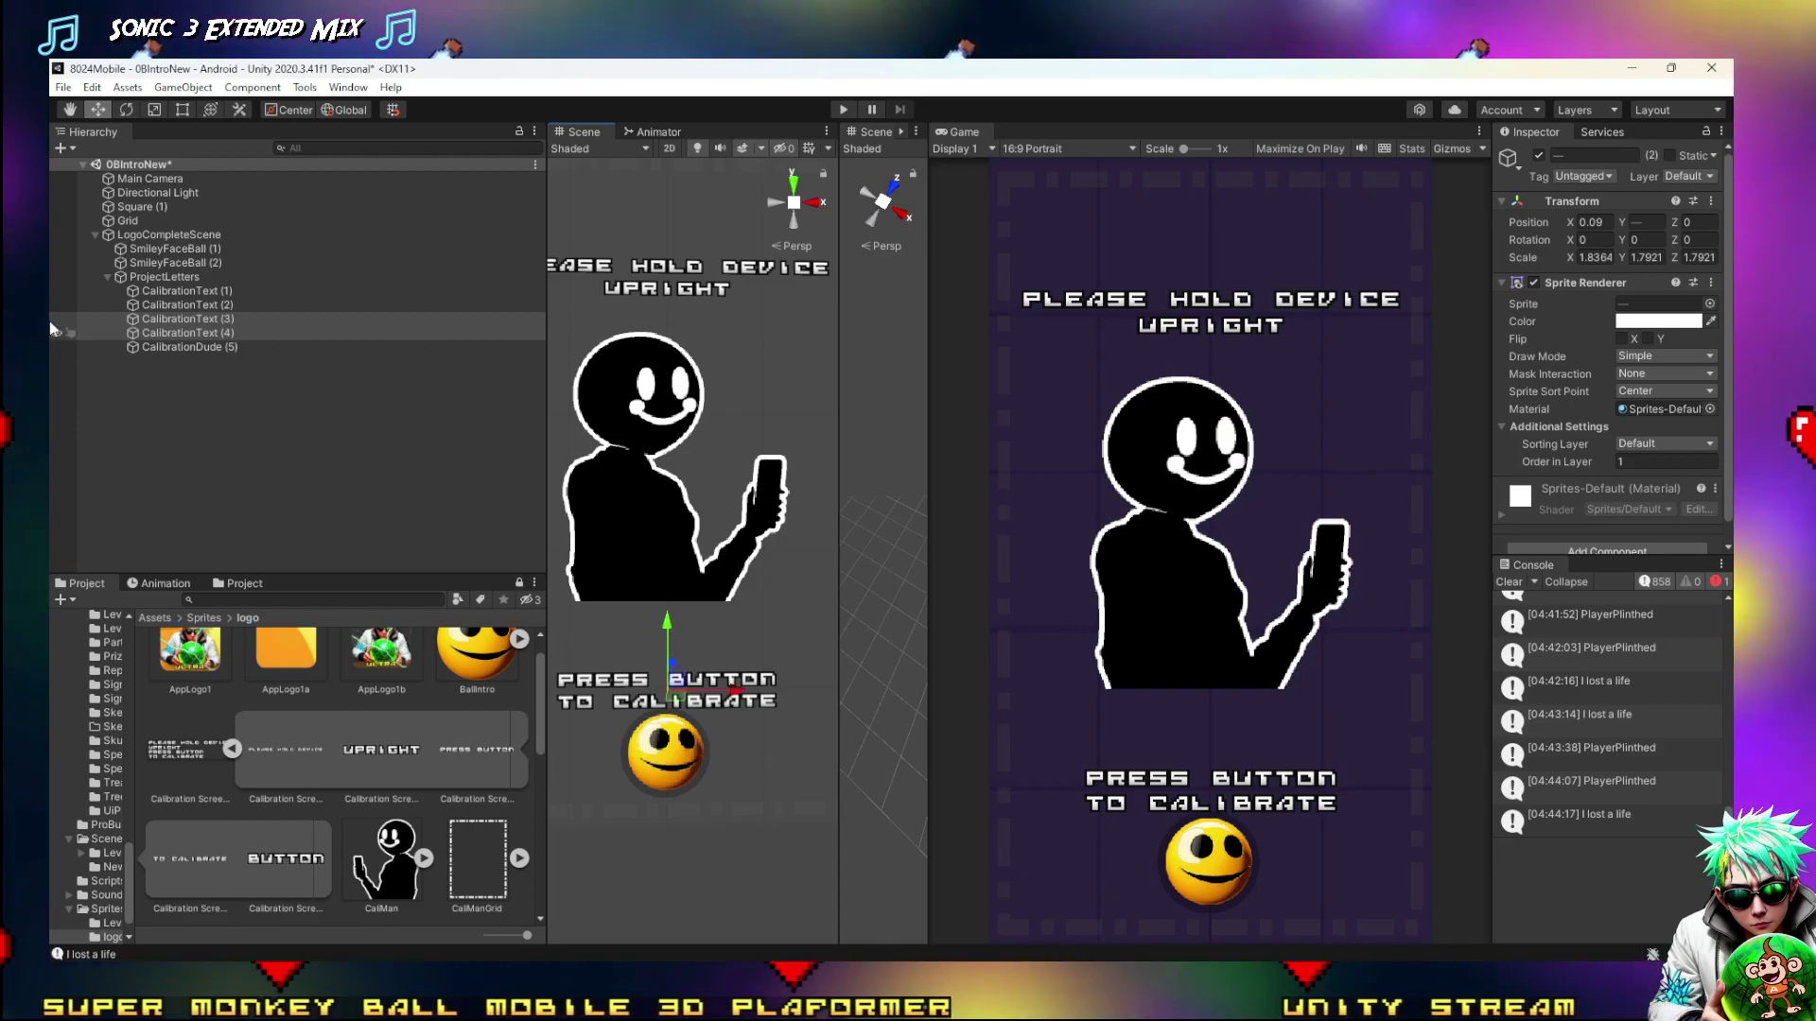
{"action": "left_click", "coordinate": [180, 291]}
{"action": "left_click", "coordinate": [191, 346], "text": "shift"}
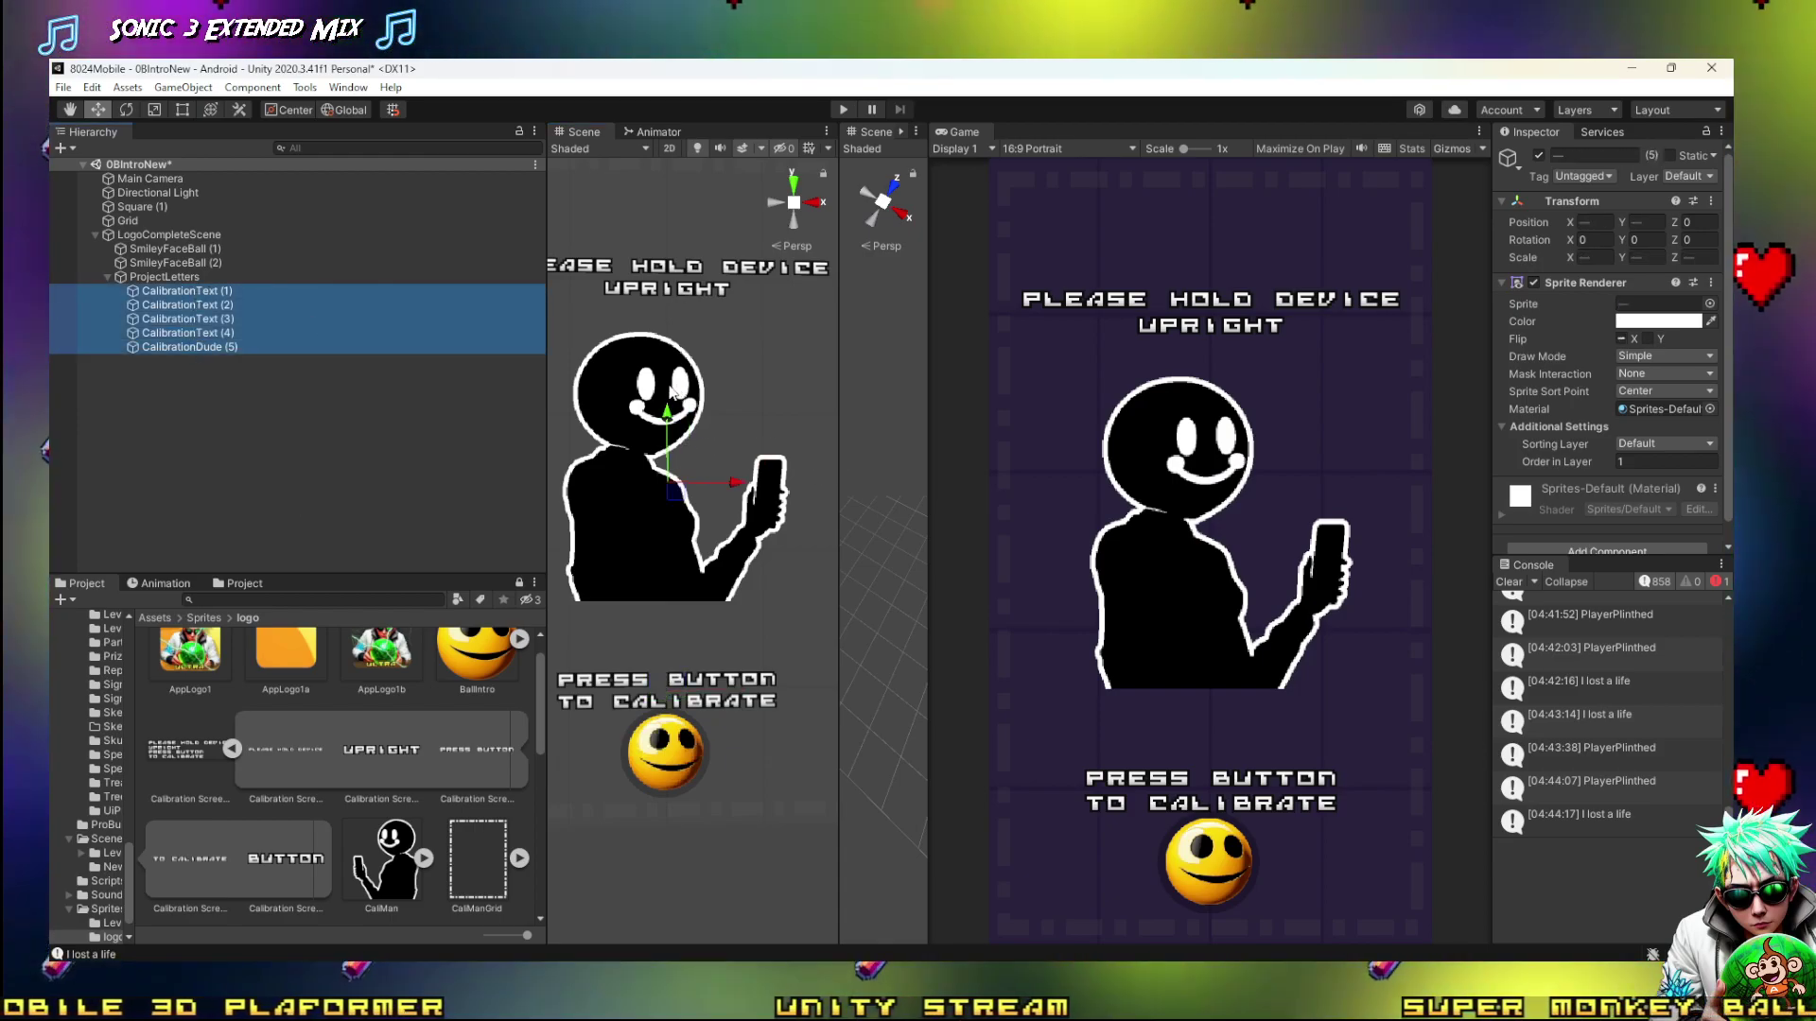
{"action": "mouse_move", "coordinate": [671, 425]}
{"action": "left_mouse_down"}
{"action": "mouse_move", "coordinate": [678, 348]}
{"action": "mouse_move", "coordinate": [671, 400]}
{"action": "left_mouse_up"}
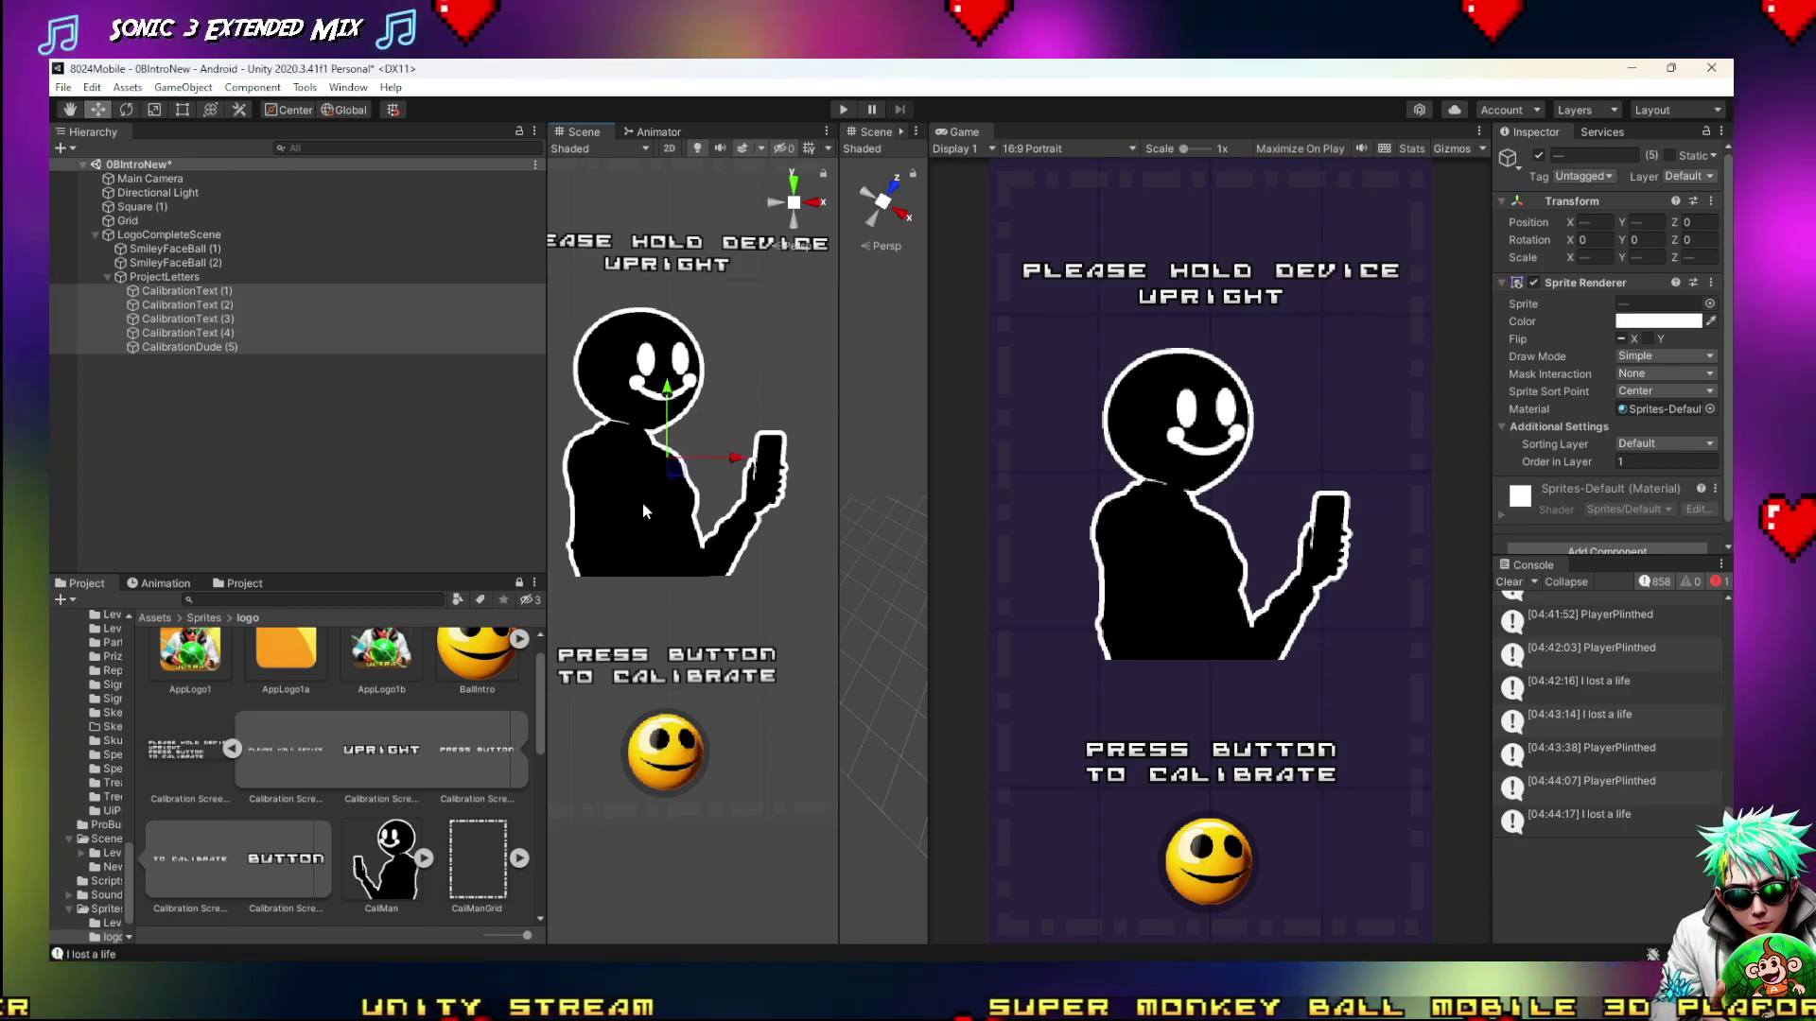
Lower the CaliMan figure and the CalibrationText (1) lines closer together
{"action": "left_click", "coordinate": [643, 577]}
{"action": "left_click", "coordinate": [608, 445]}
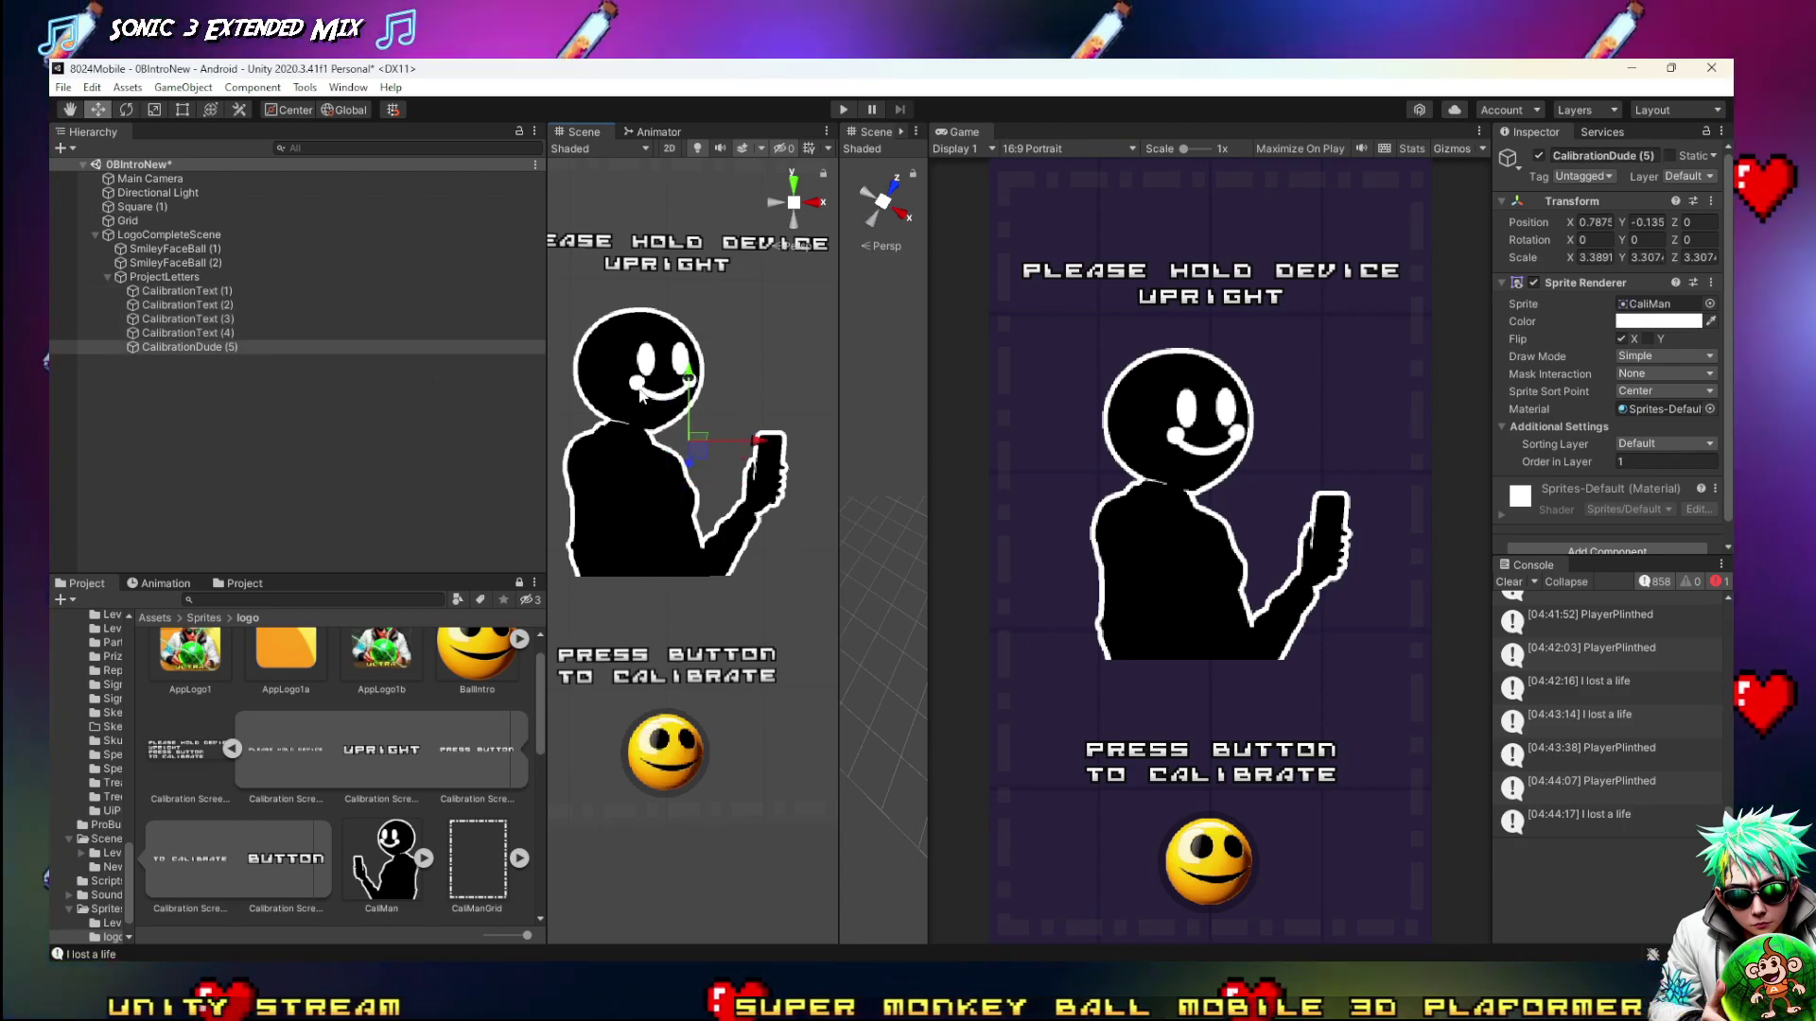
{"action": "left_click_drag", "start_coordinate": [689, 381], "coordinate": [690, 384]}
{"action": "left_click_drag", "start_coordinate": [689, 382], "coordinate": [690, 410]}
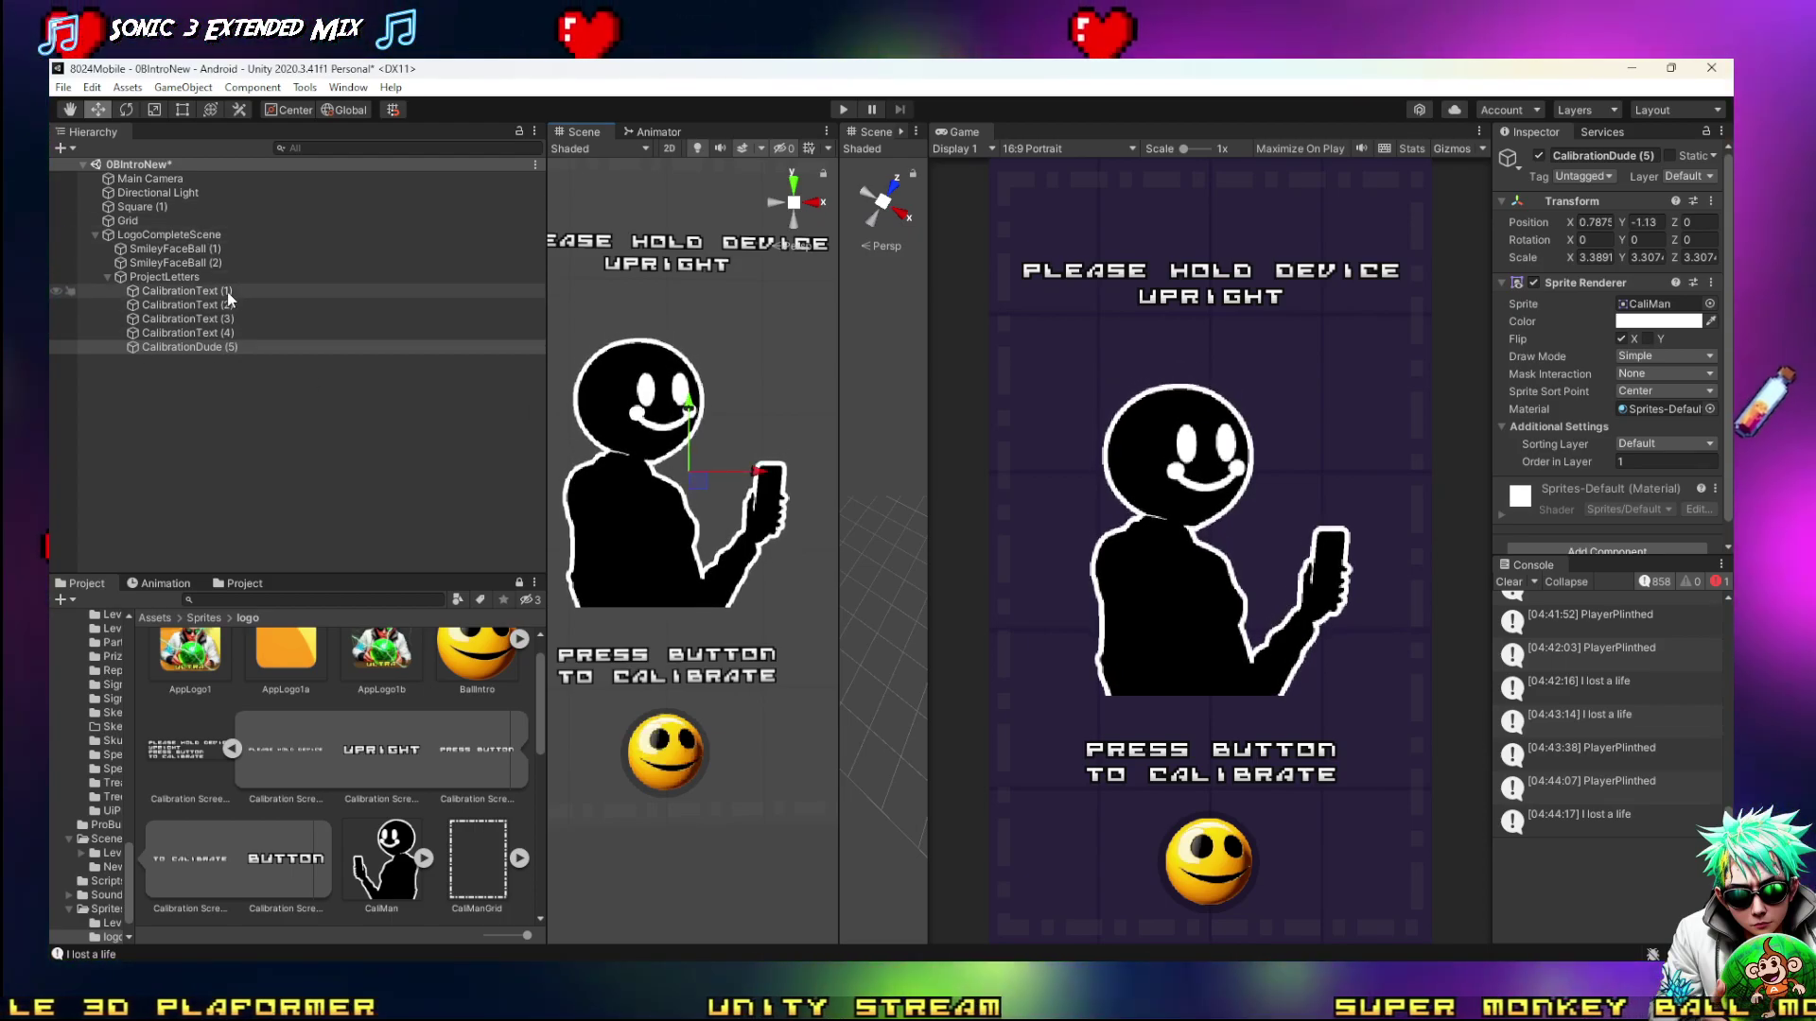
{"action": "left_click", "coordinate": [223, 291]}
{"action": "left_click_drag", "start_coordinate": [669, 190], "coordinate": [668, 216]}
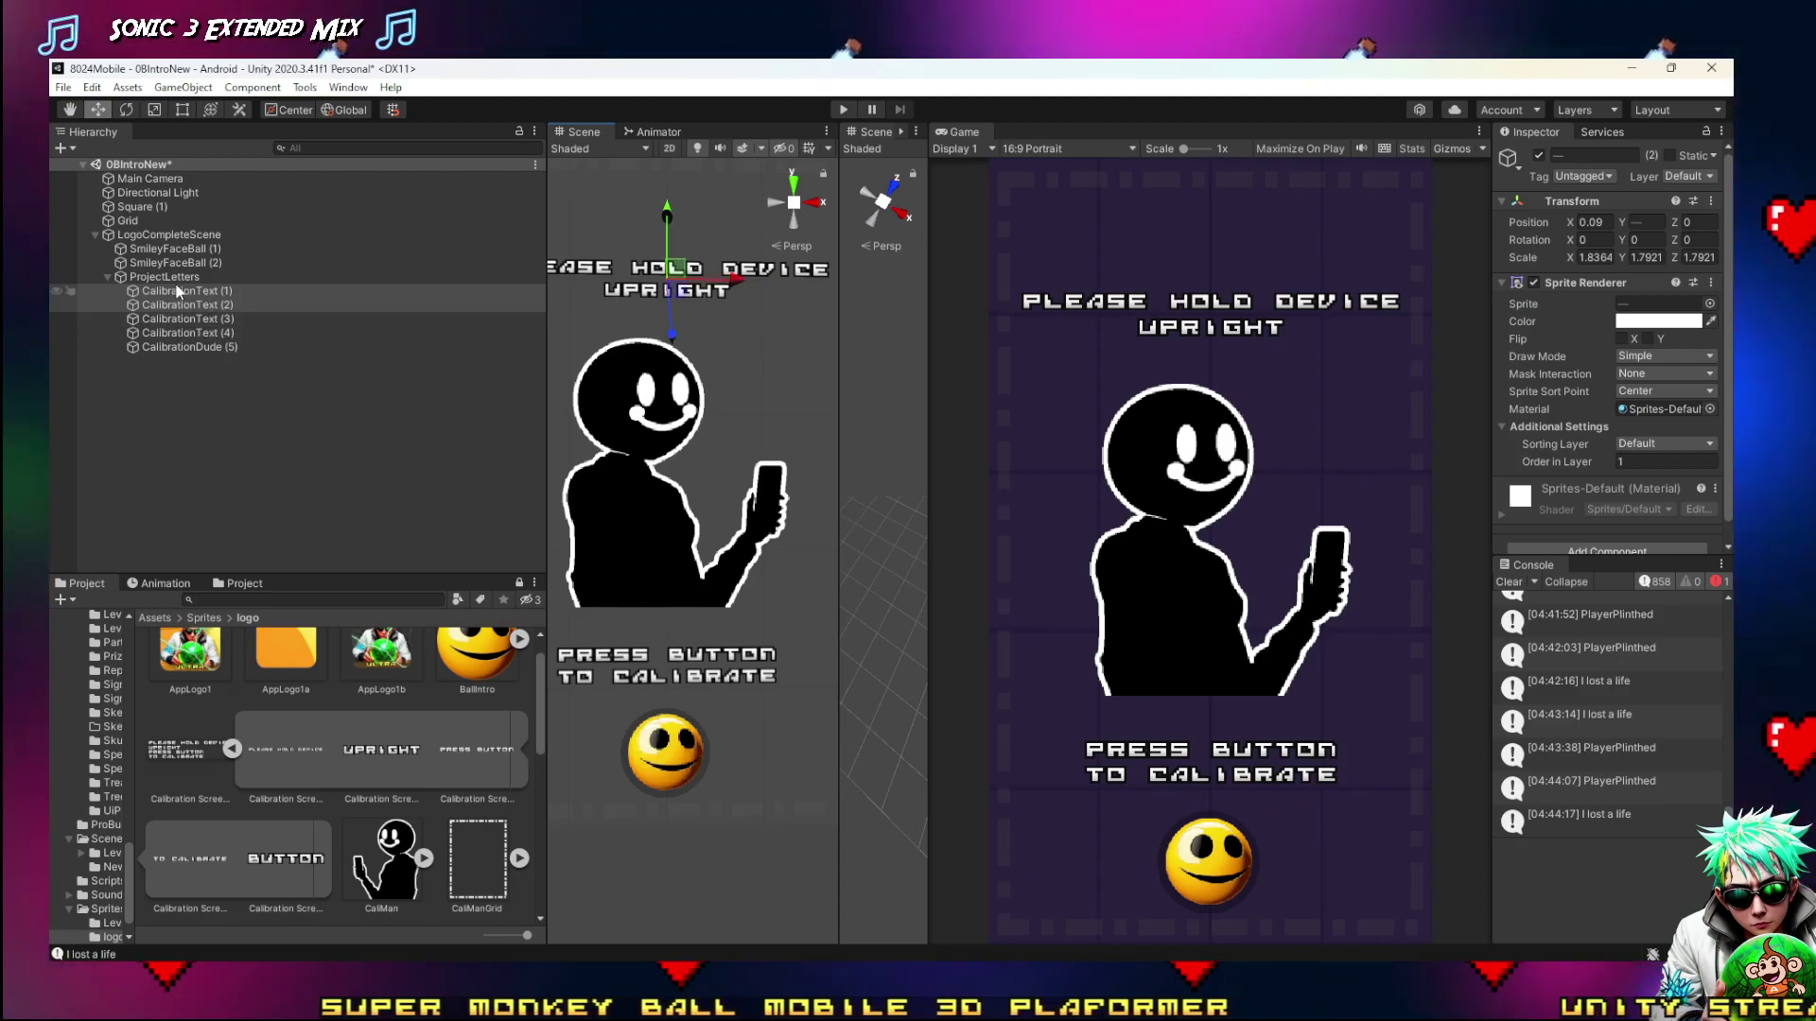
{"action": "left_click", "coordinate": [161, 276]}
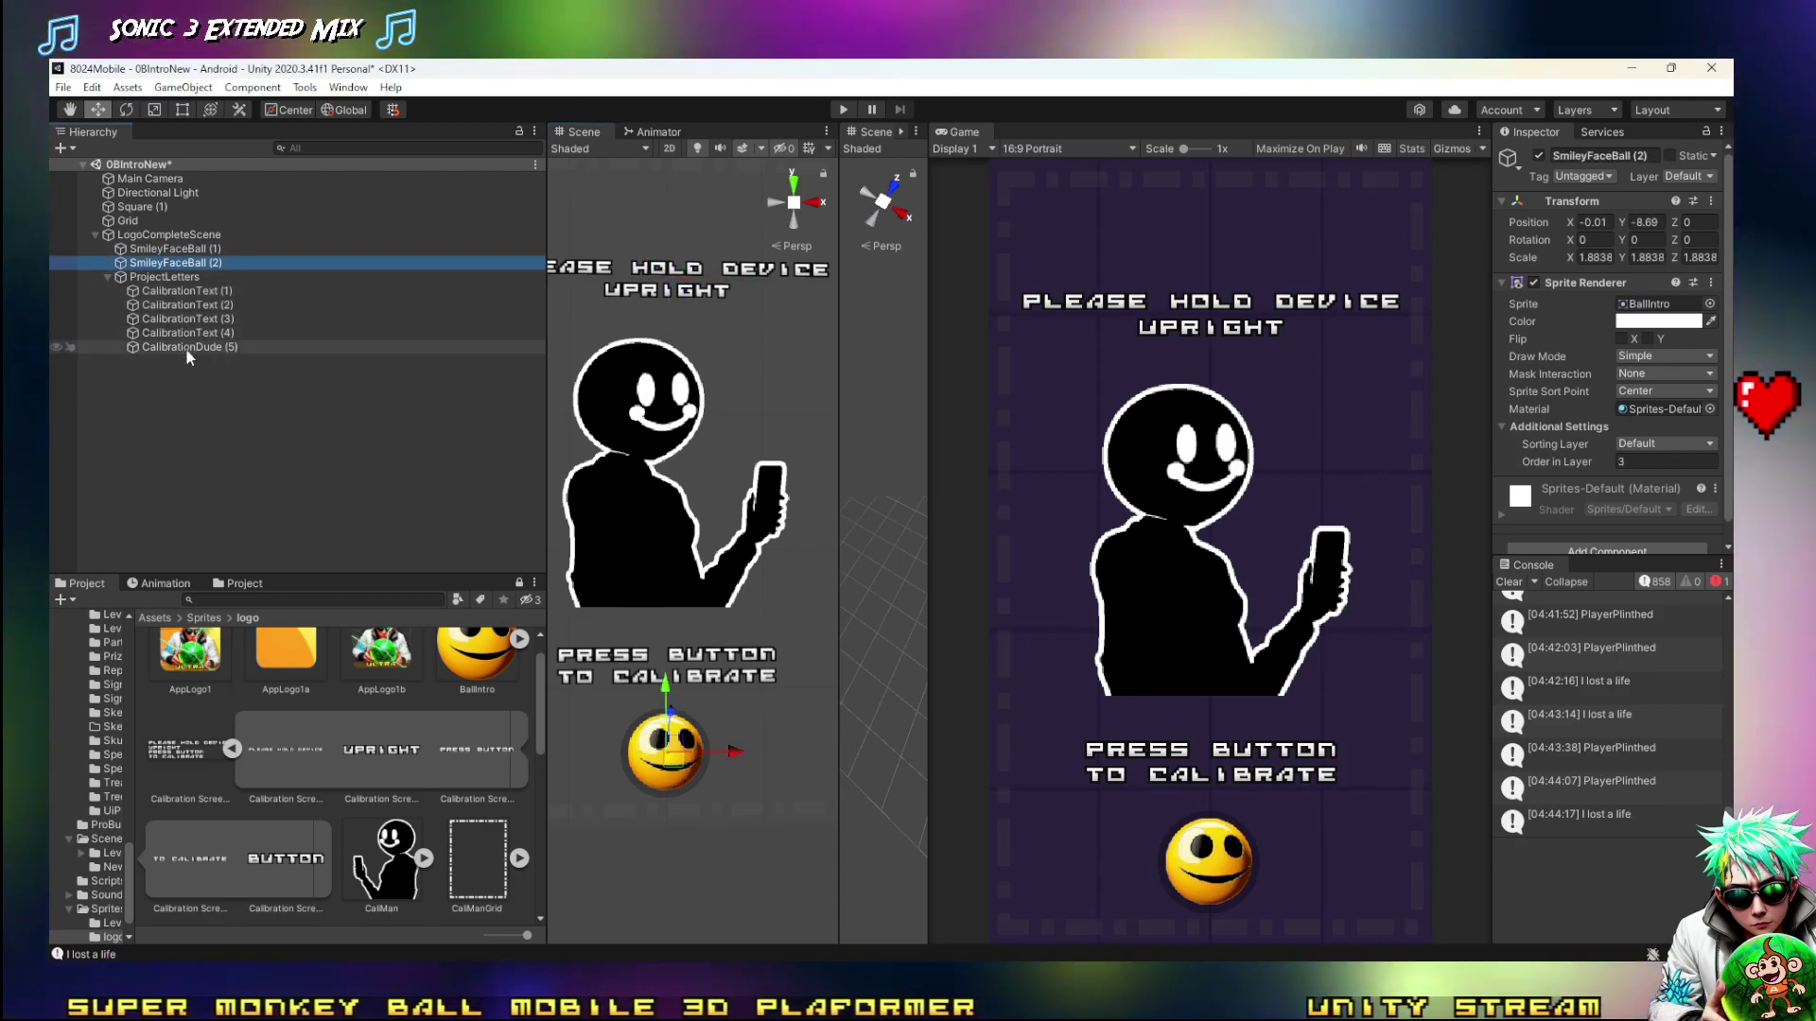
{"action": "left_click", "coordinate": [186, 348]}
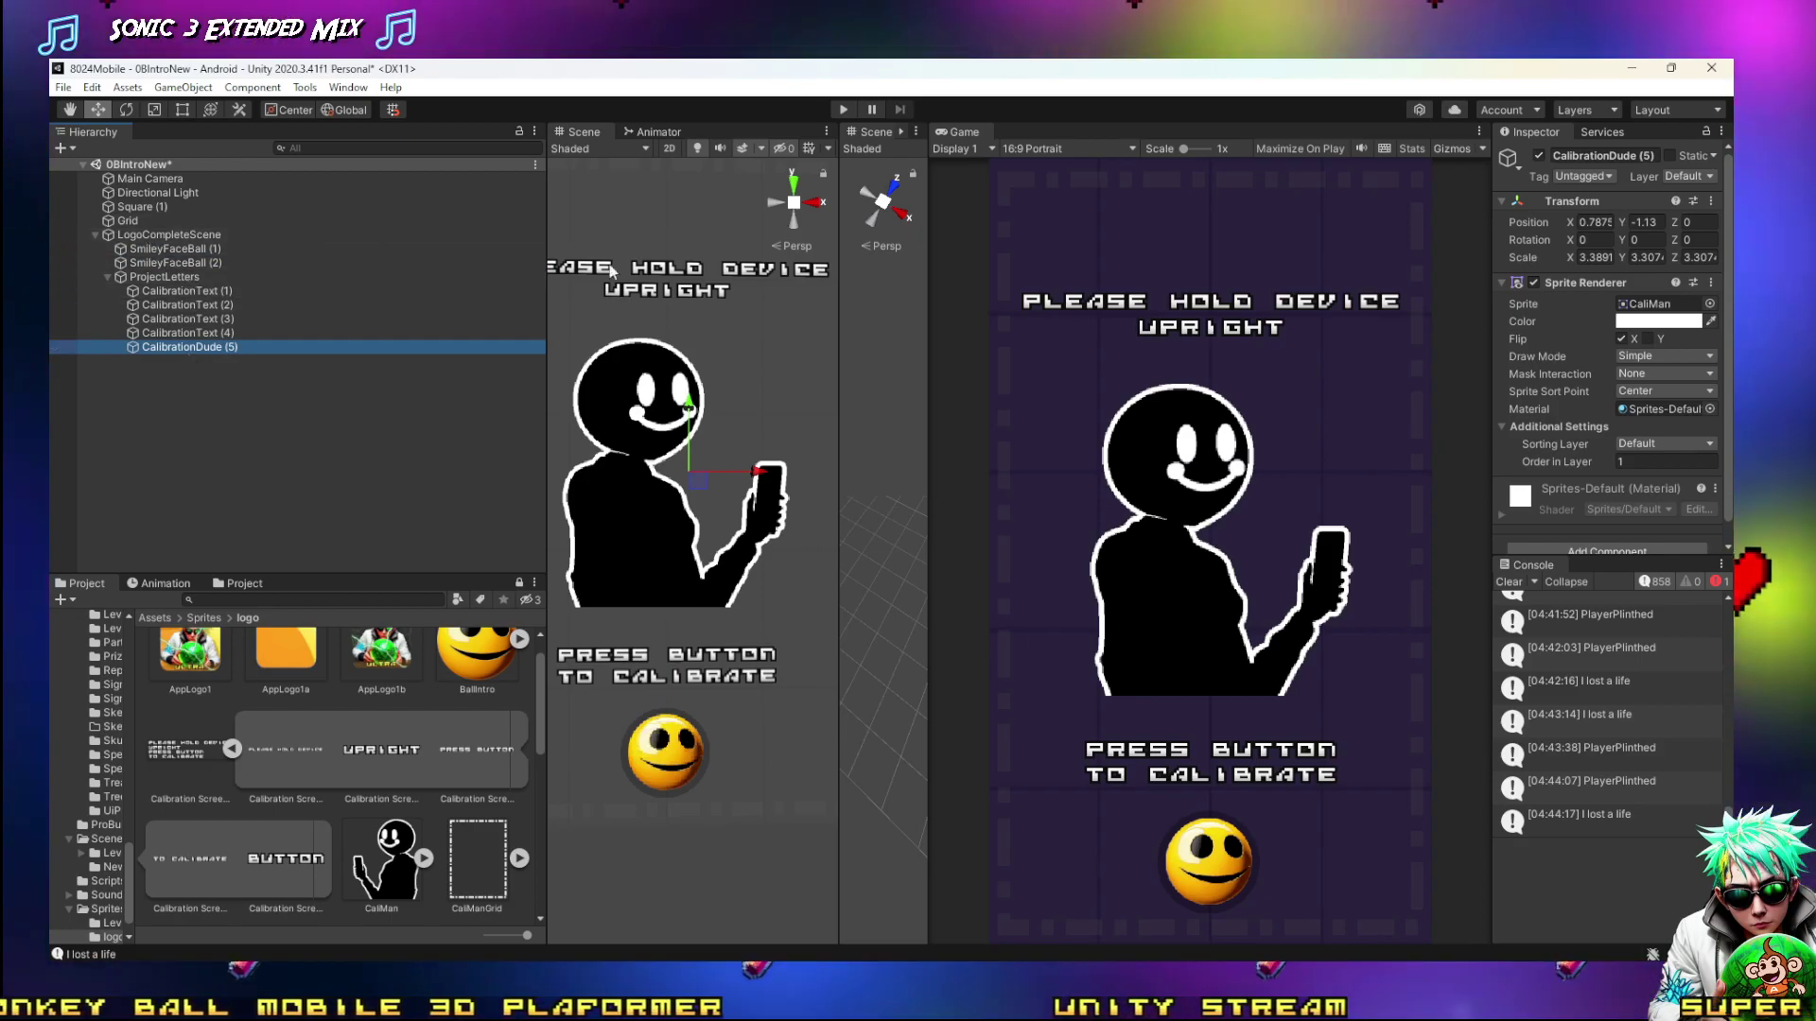
{"action": "scroll", "coordinate": [804, 586], "scroll_direction": "down", "scroll_amount": 2}
{"action": "scroll", "coordinate": [804, 586], "scroll_direction": "down", "scroll_amount": 2}
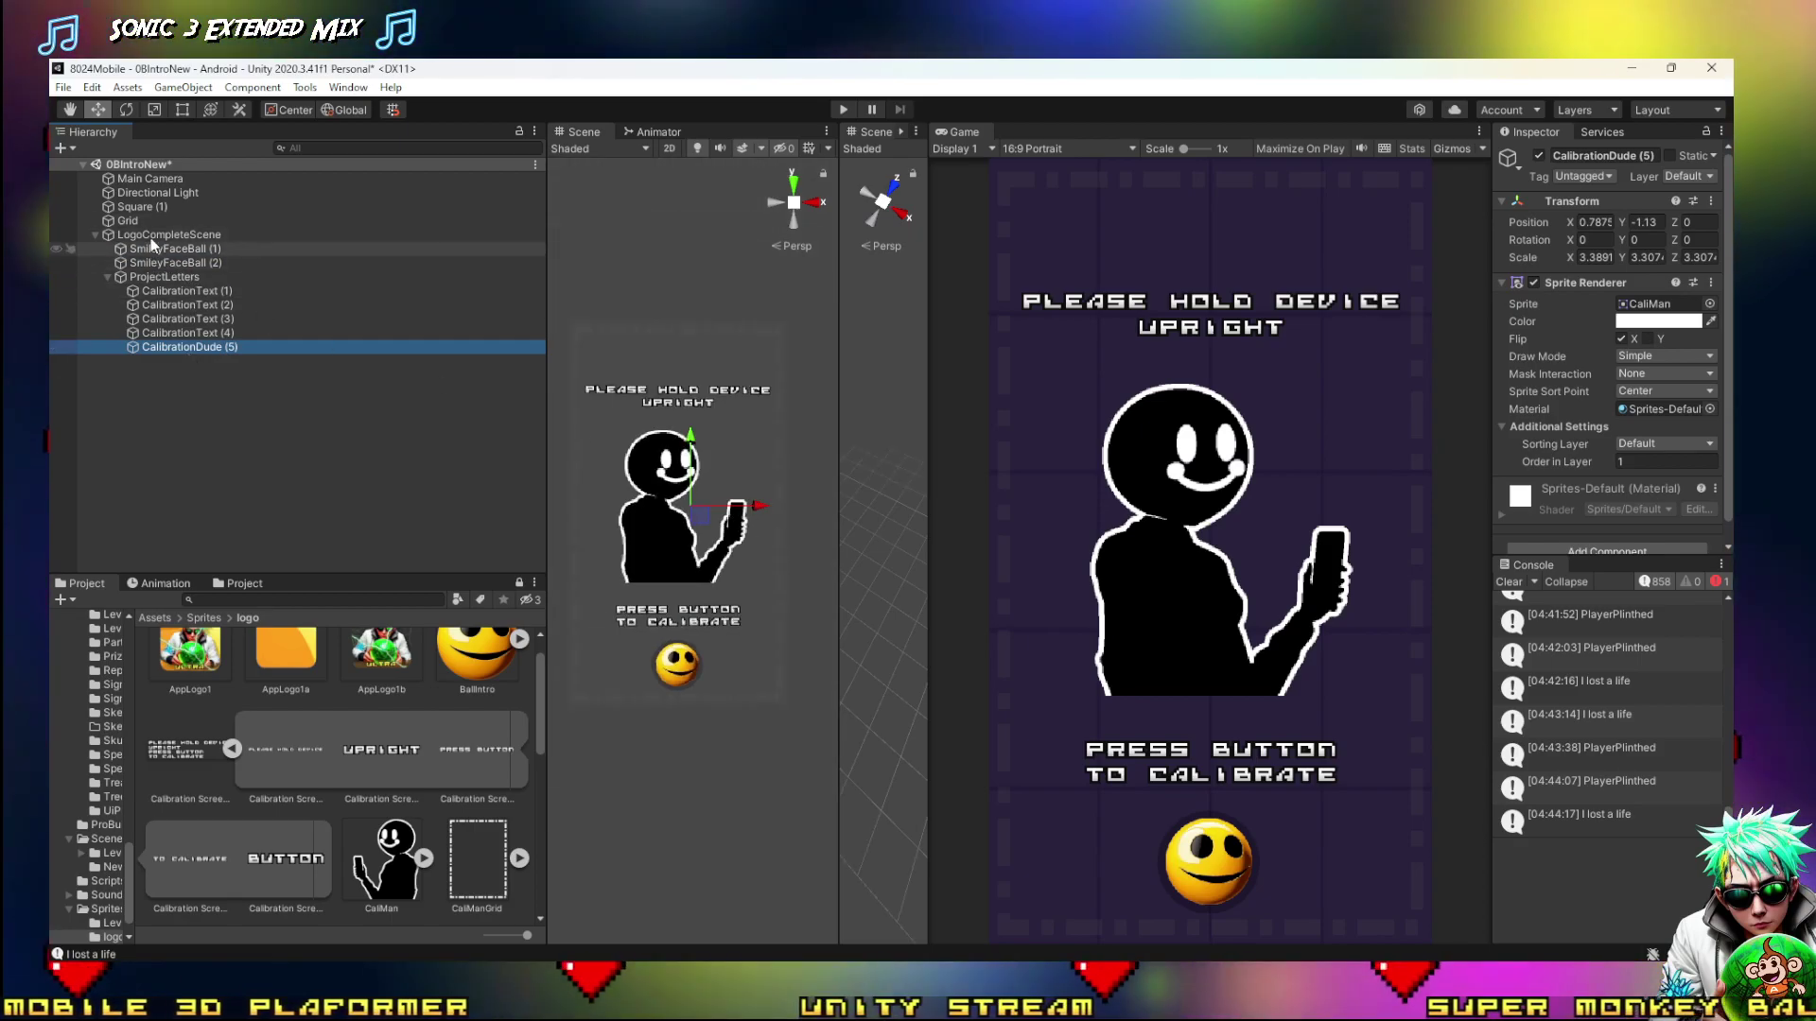
Raise the Grid sprite colour's alpha so its white dashed border frames the screen
{"action": "left_click", "coordinate": [137, 222]}
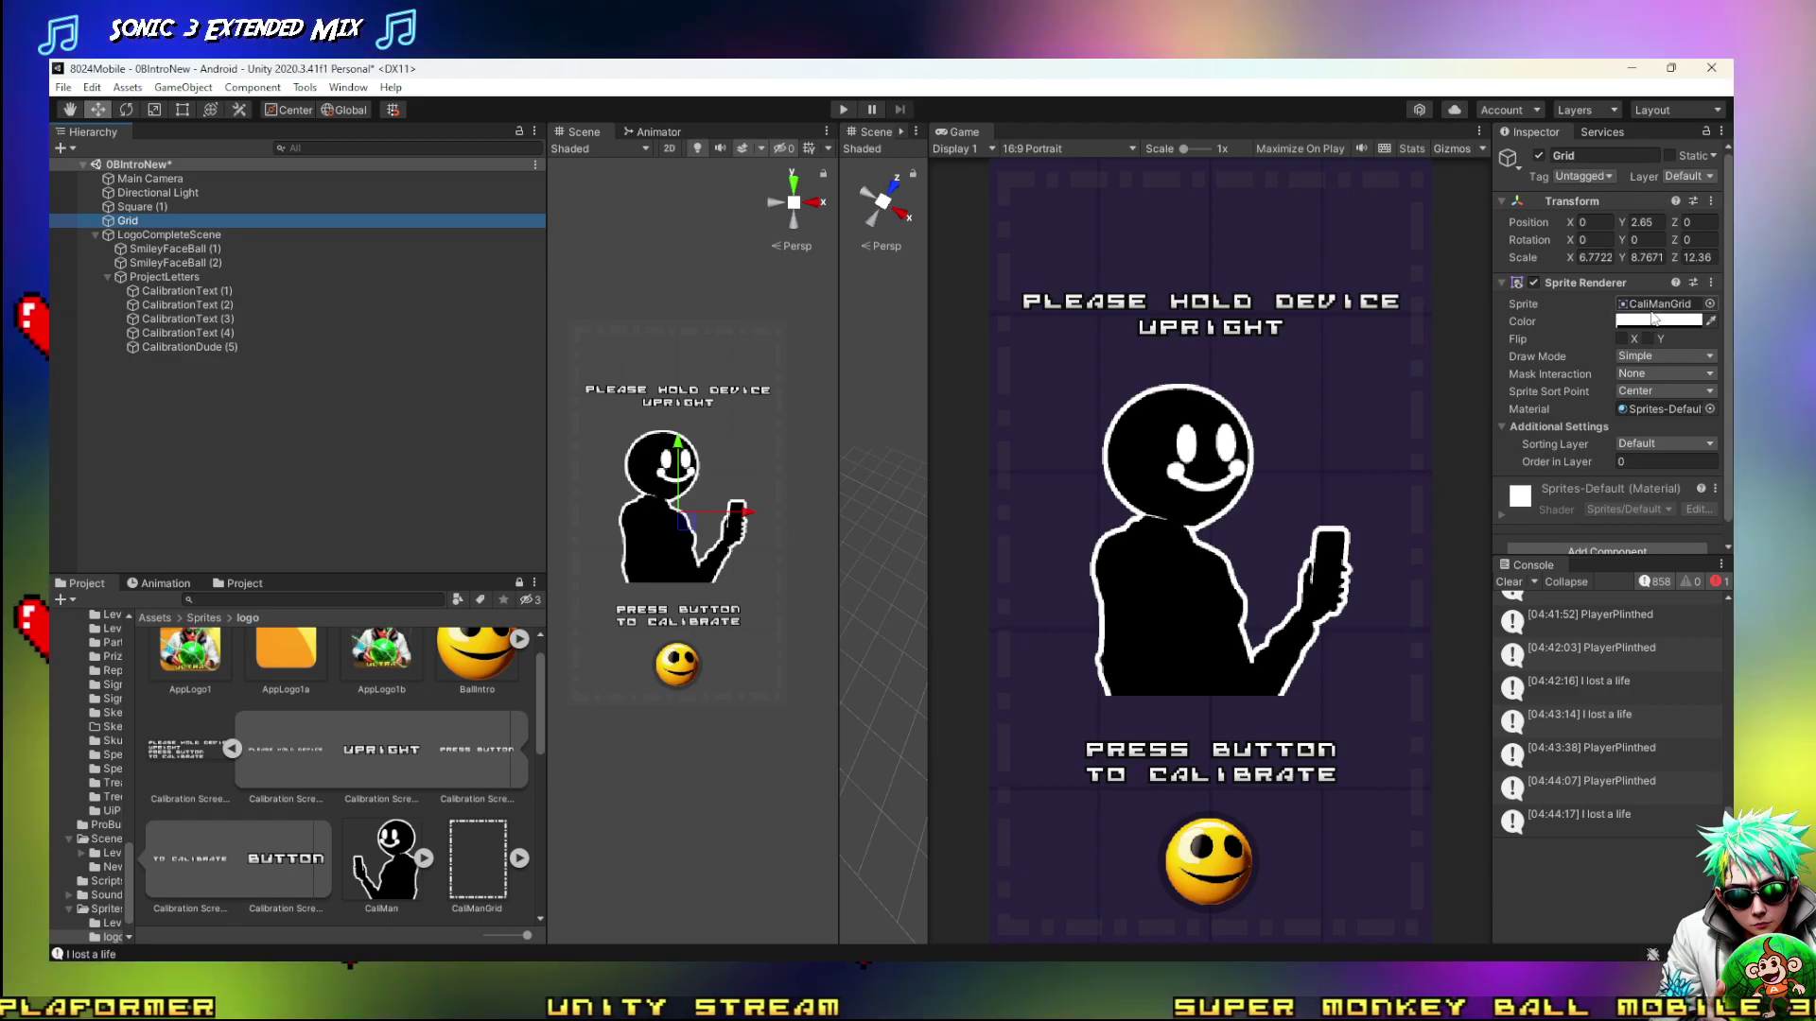
{"action": "left_click", "coordinate": [1664, 323]}
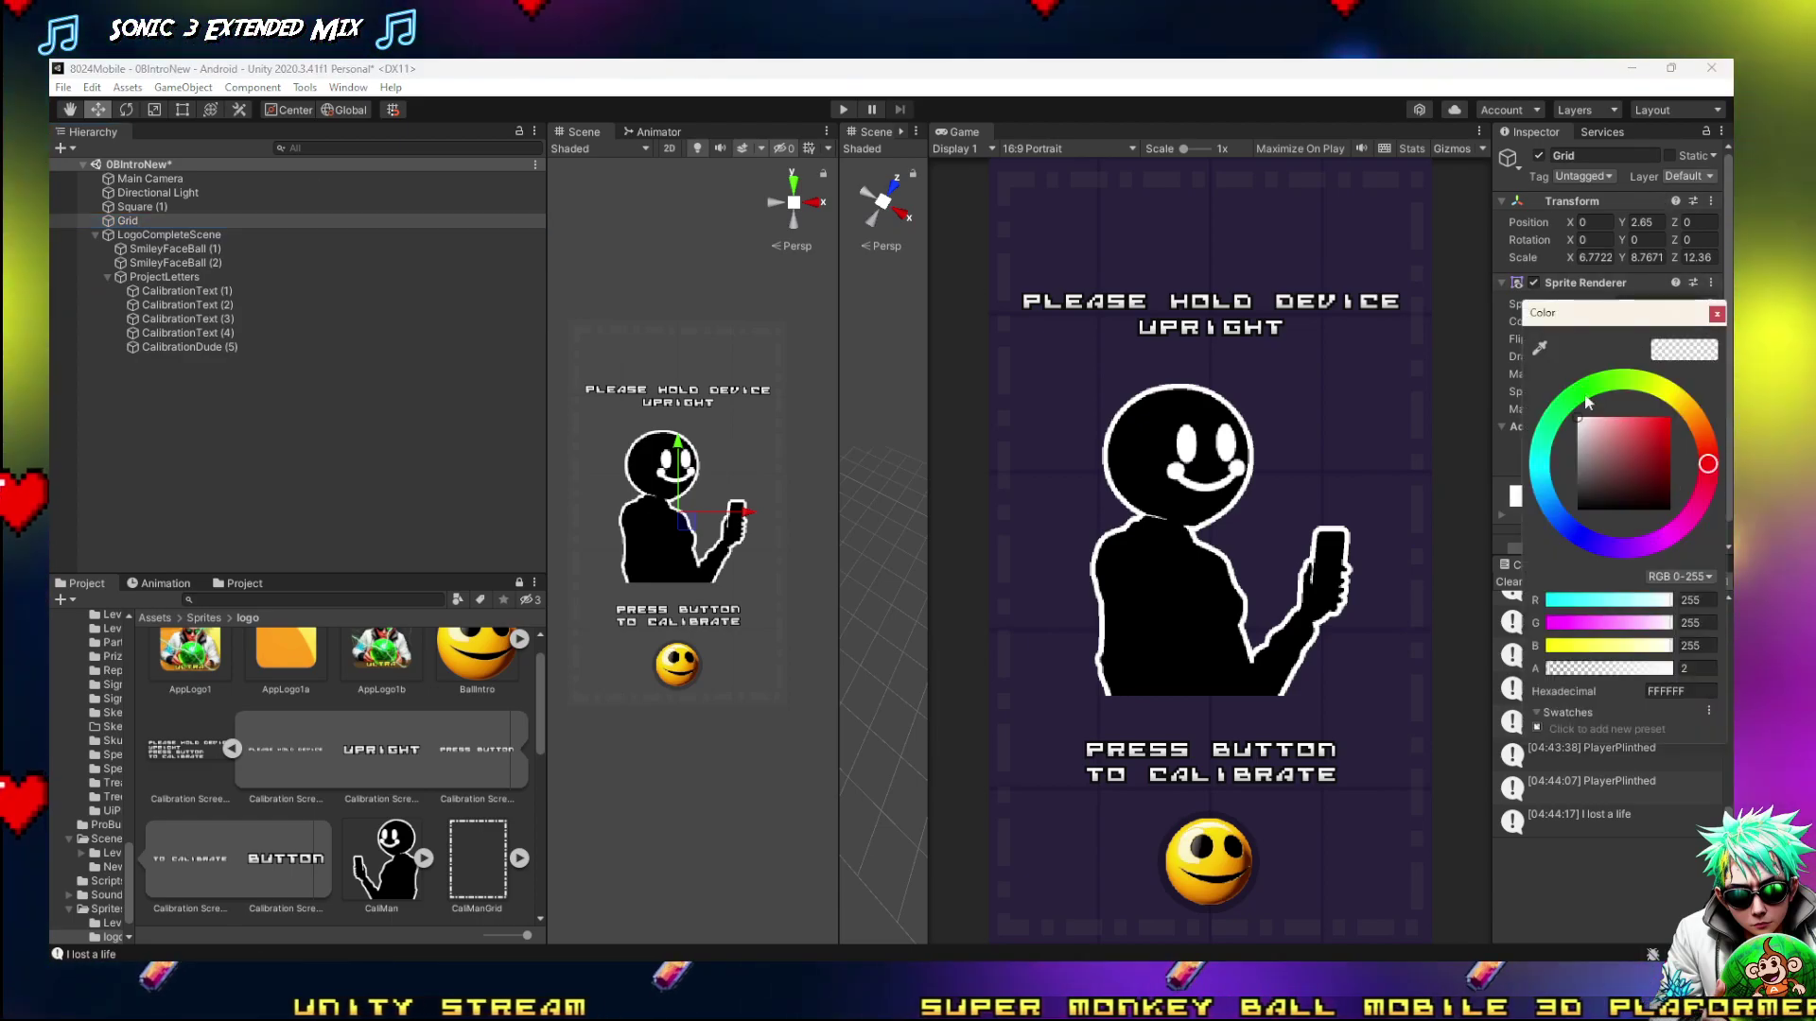
{"action": "mouse_move", "coordinate": [1577, 675]}
{"action": "left_mouse_down"}
{"action": "mouse_move", "coordinate": [1632, 679]}
{"action": "mouse_move", "coordinate": [1594, 675]}
{"action": "left_mouse_up"}
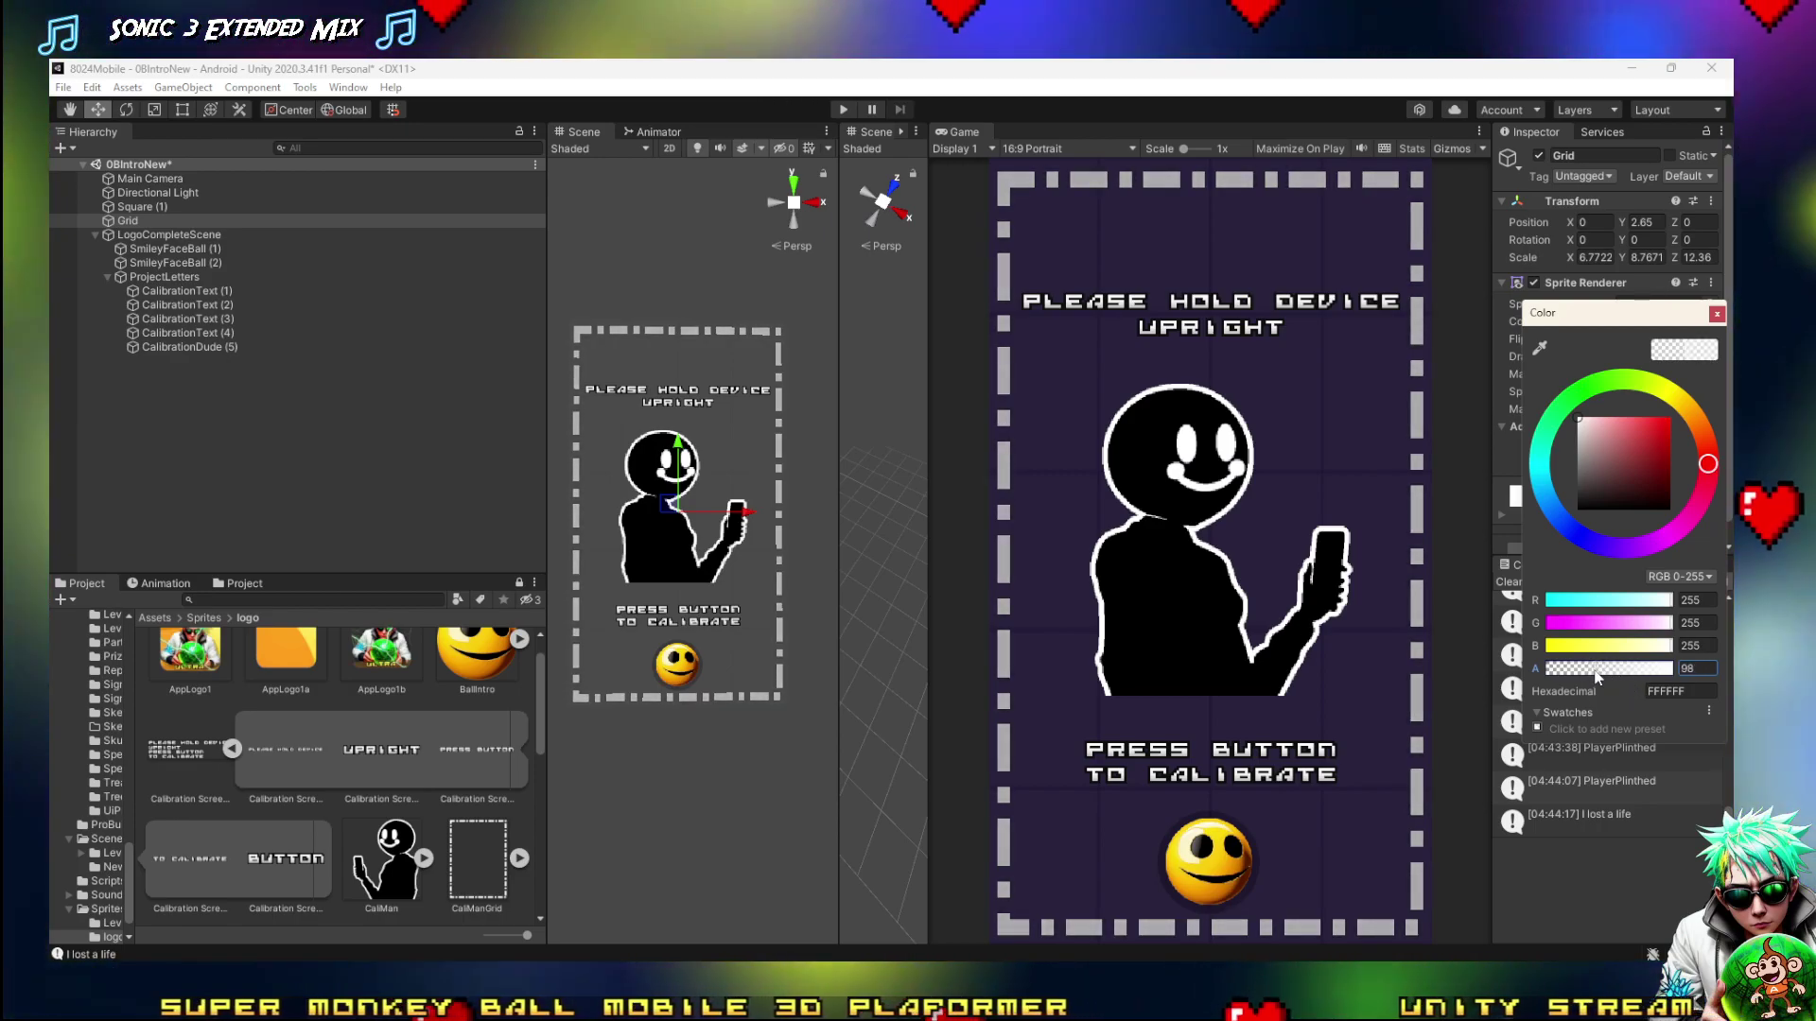
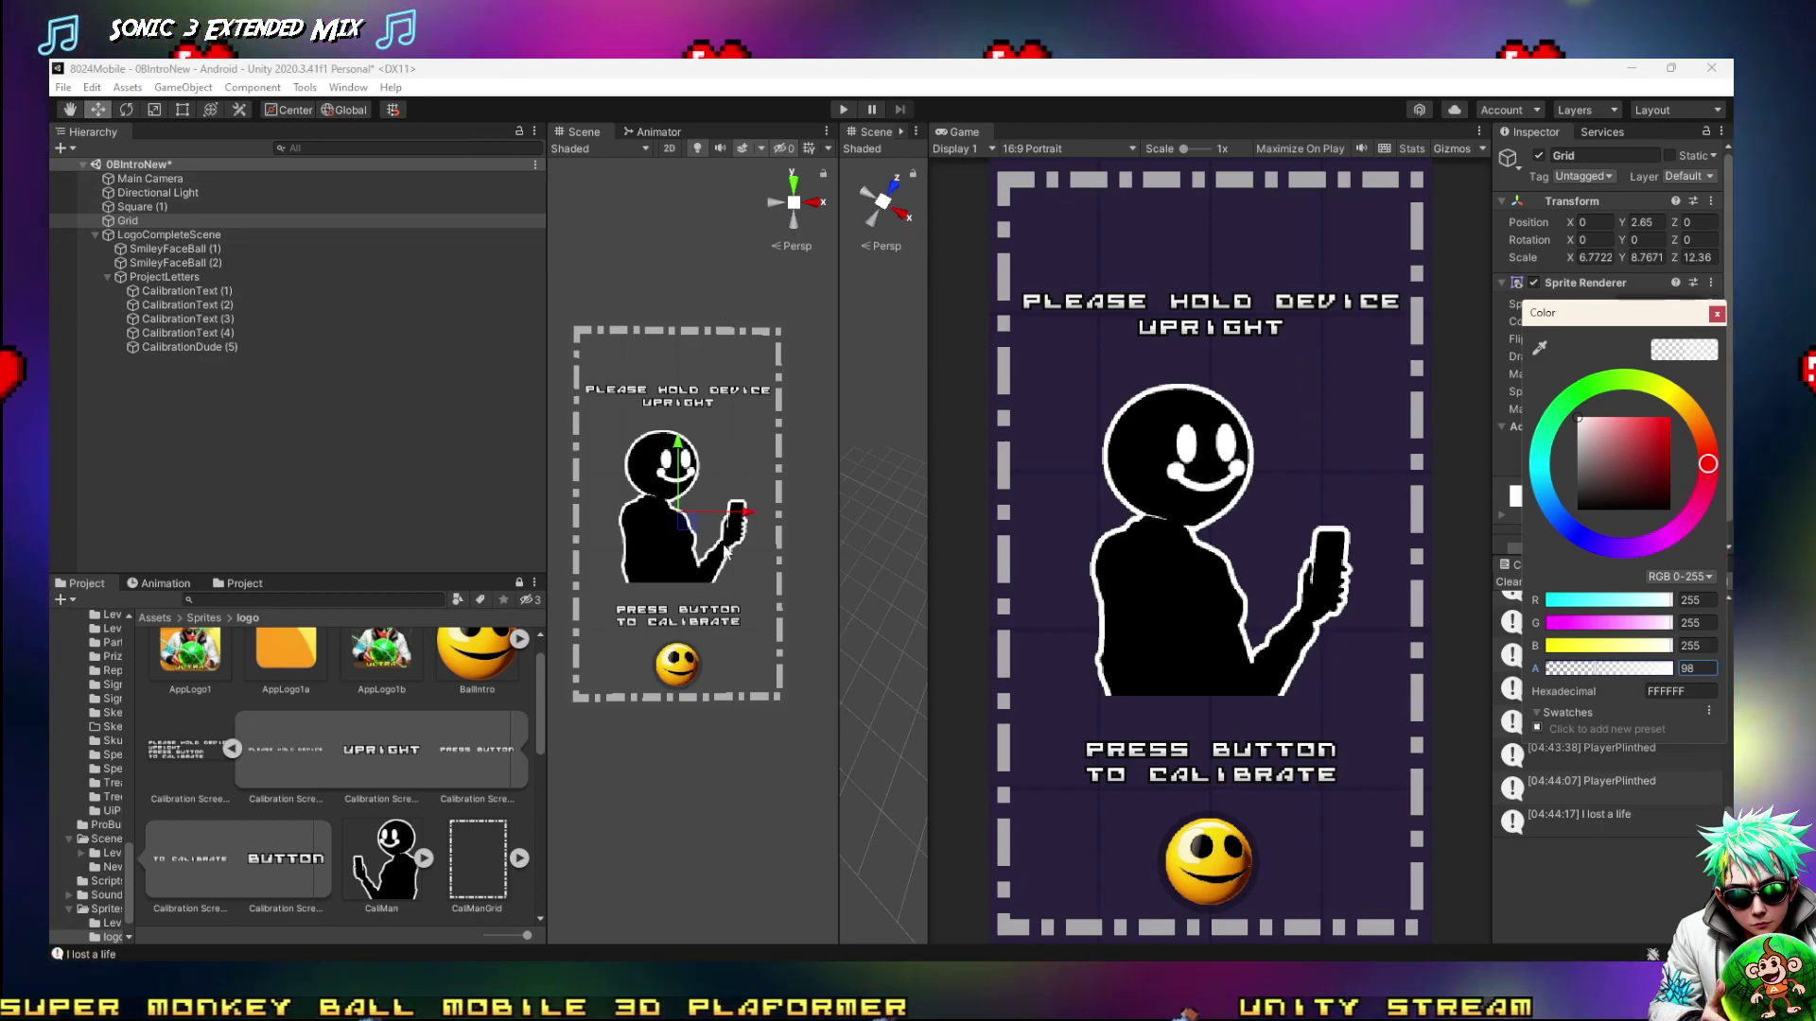
Pan and zoom the Scene view to reposition the calibration layout and widen the Scene panel
{"action": "middle_click_drag", "start_coordinate": [808, 541], "coordinate": [803, 631]}
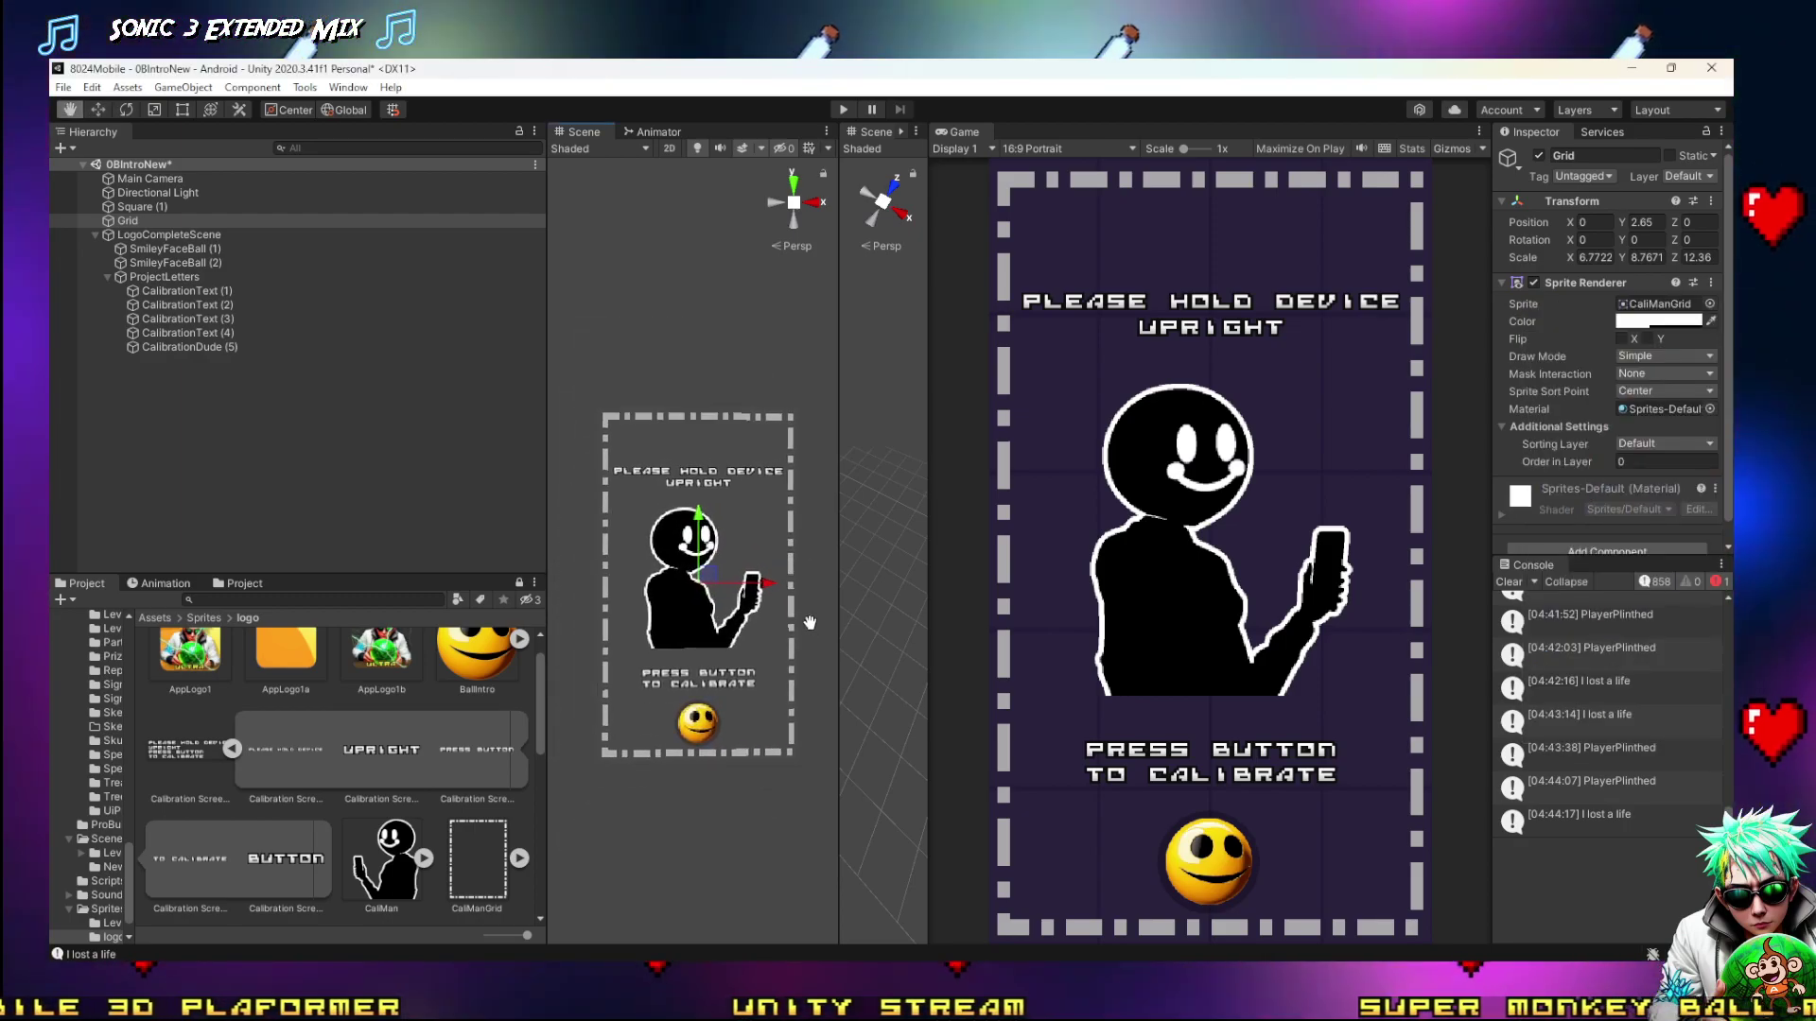
{"action": "scroll", "coordinate": [802, 633], "scroll_direction": "up", "scroll_amount": 1}
{"action": "scroll", "coordinate": [827, 576], "scroll_direction": "up", "scroll_amount": 1}
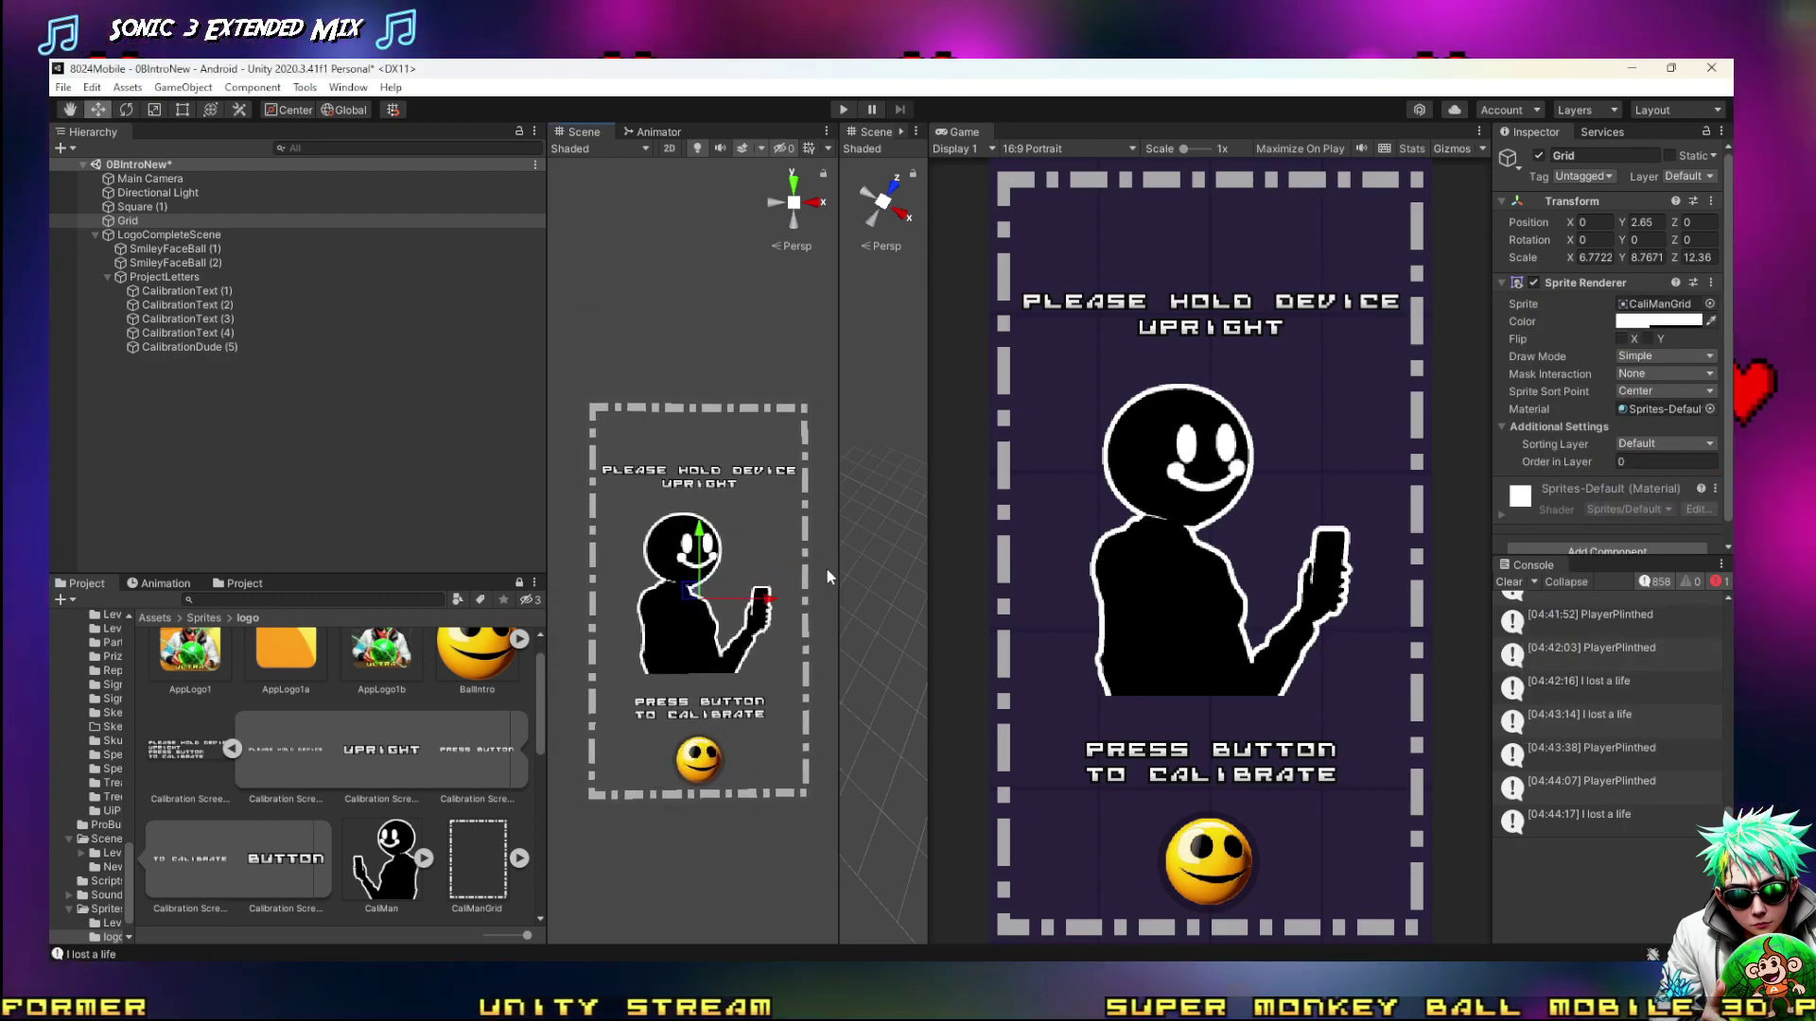
{"action": "left_click_drag", "start_coordinate": [839, 570], "coordinate": [1225, 567]}
{"action": "scroll", "coordinate": [785, 503], "scroll_direction": "down", "scroll_amount": 2}
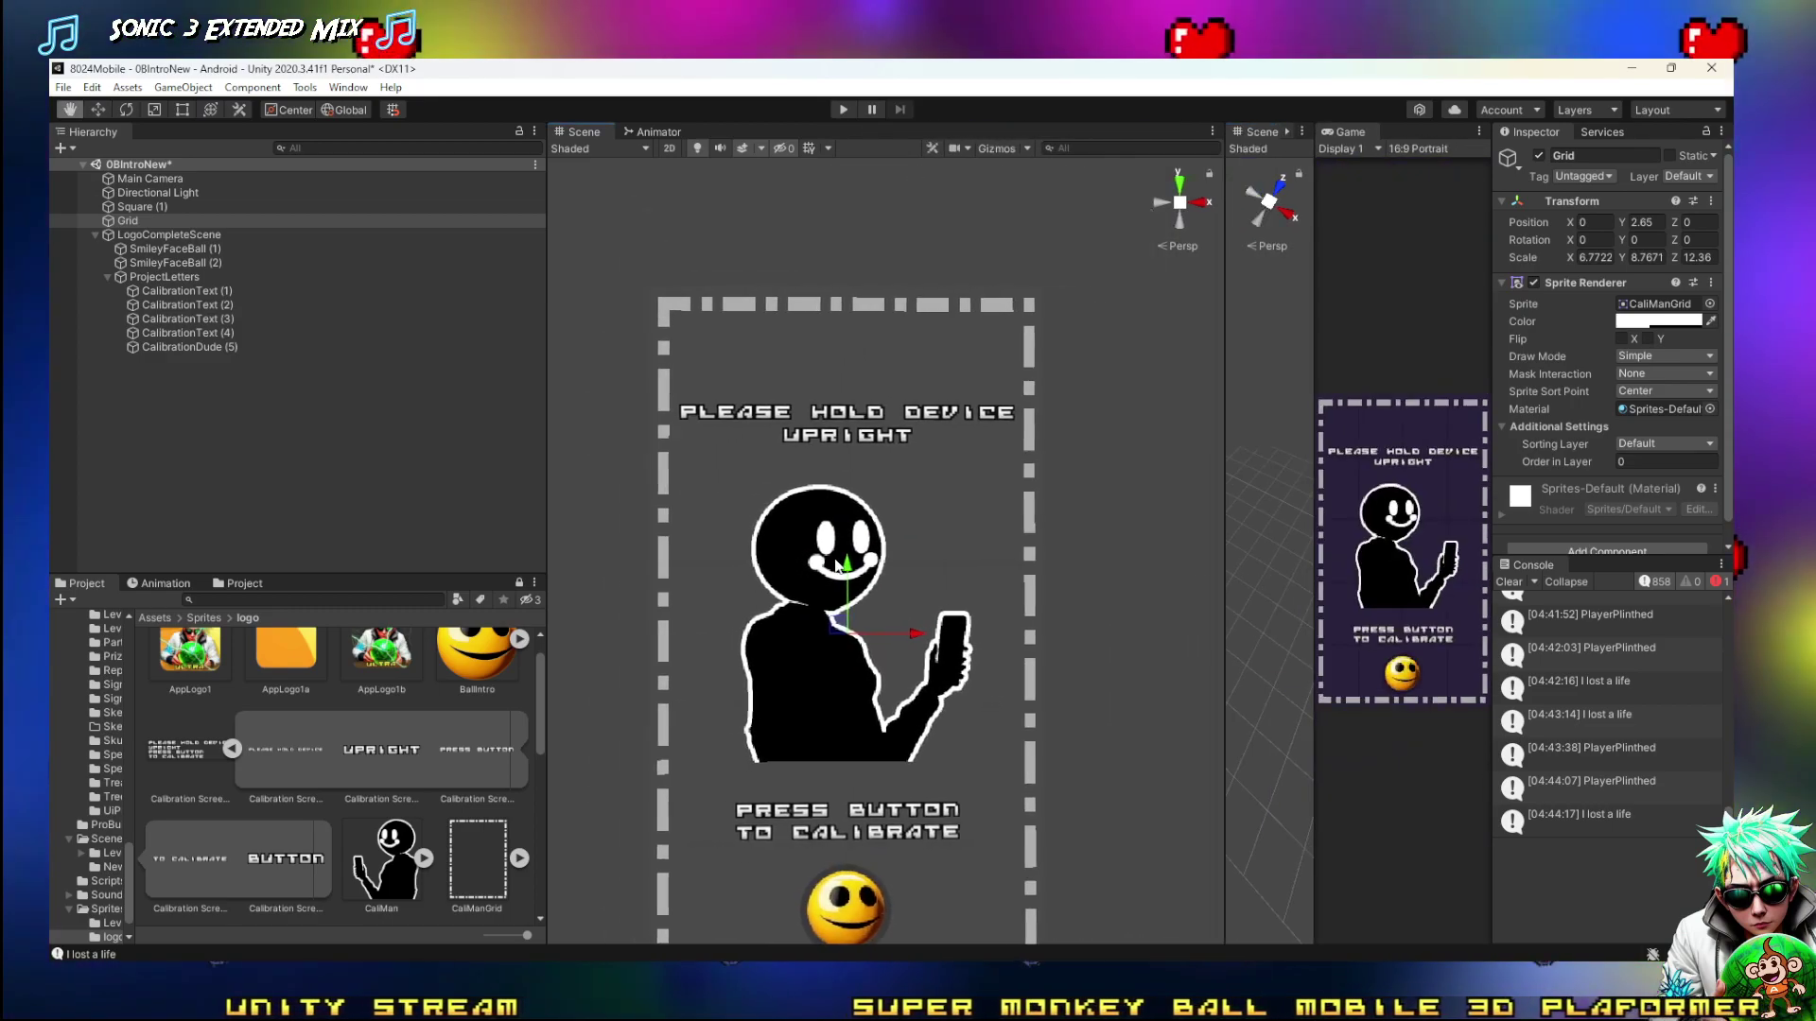
{"action": "middle_click_drag", "start_coordinate": [785, 503], "coordinate": [793, 437]}
Try stretching the Grid wider on X, undo it, and widen the Game preview
{"action": "left_click_drag", "start_coordinate": [878, 508], "coordinate": [884, 523]}
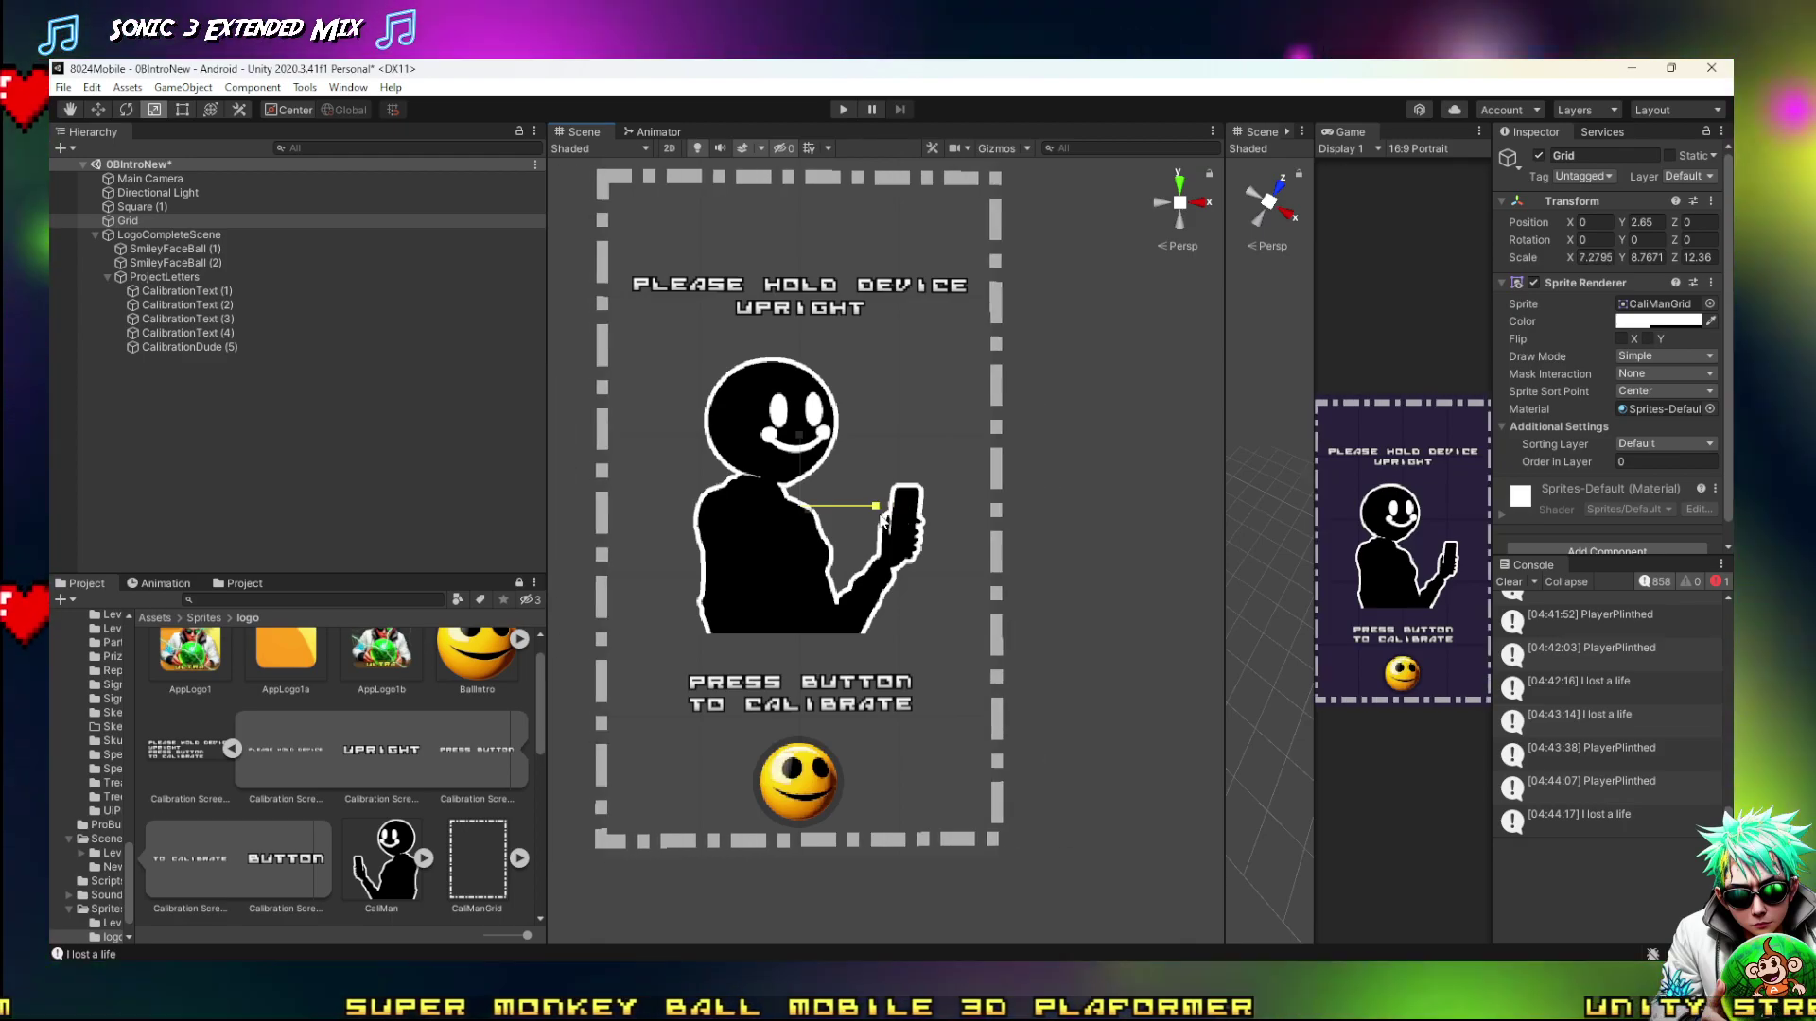
{"action": "key", "text": "ctrl+z"}
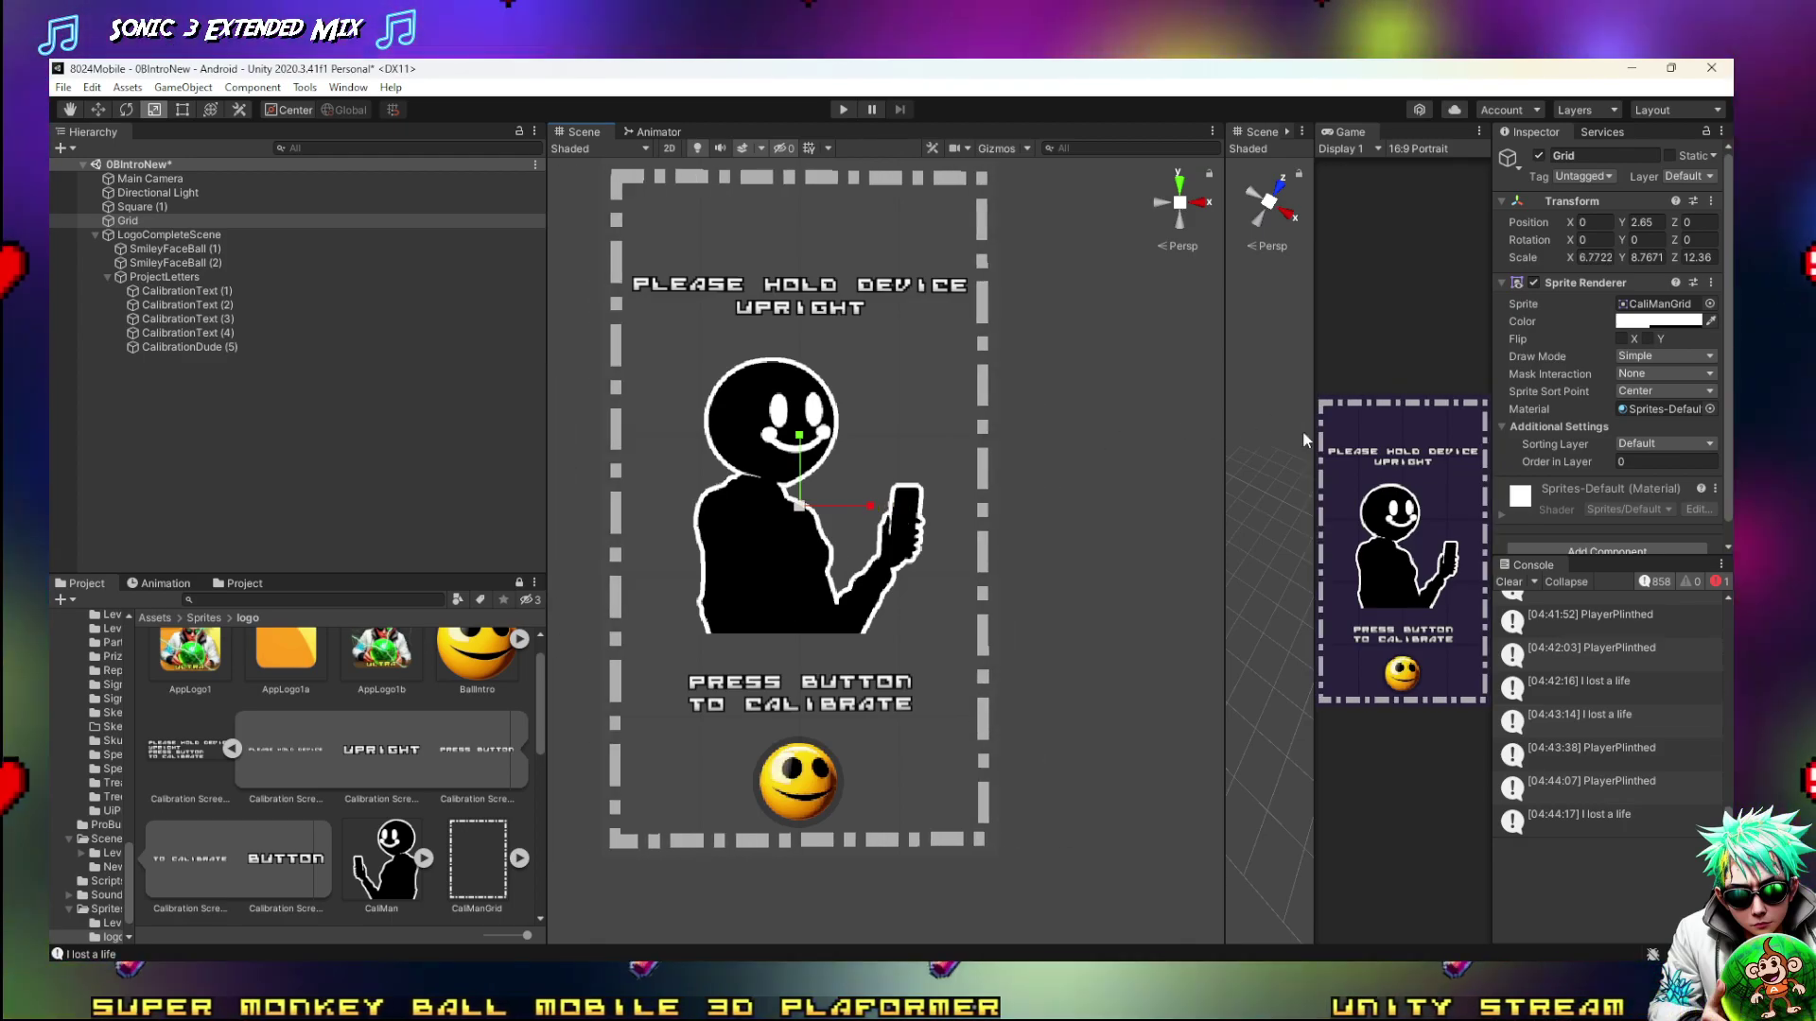
{"action": "left_click_drag", "start_coordinate": [1226, 445], "coordinate": [630, 521]}
{"action": "left_click_drag", "start_coordinate": [1314, 476], "coordinate": [665, 523]}
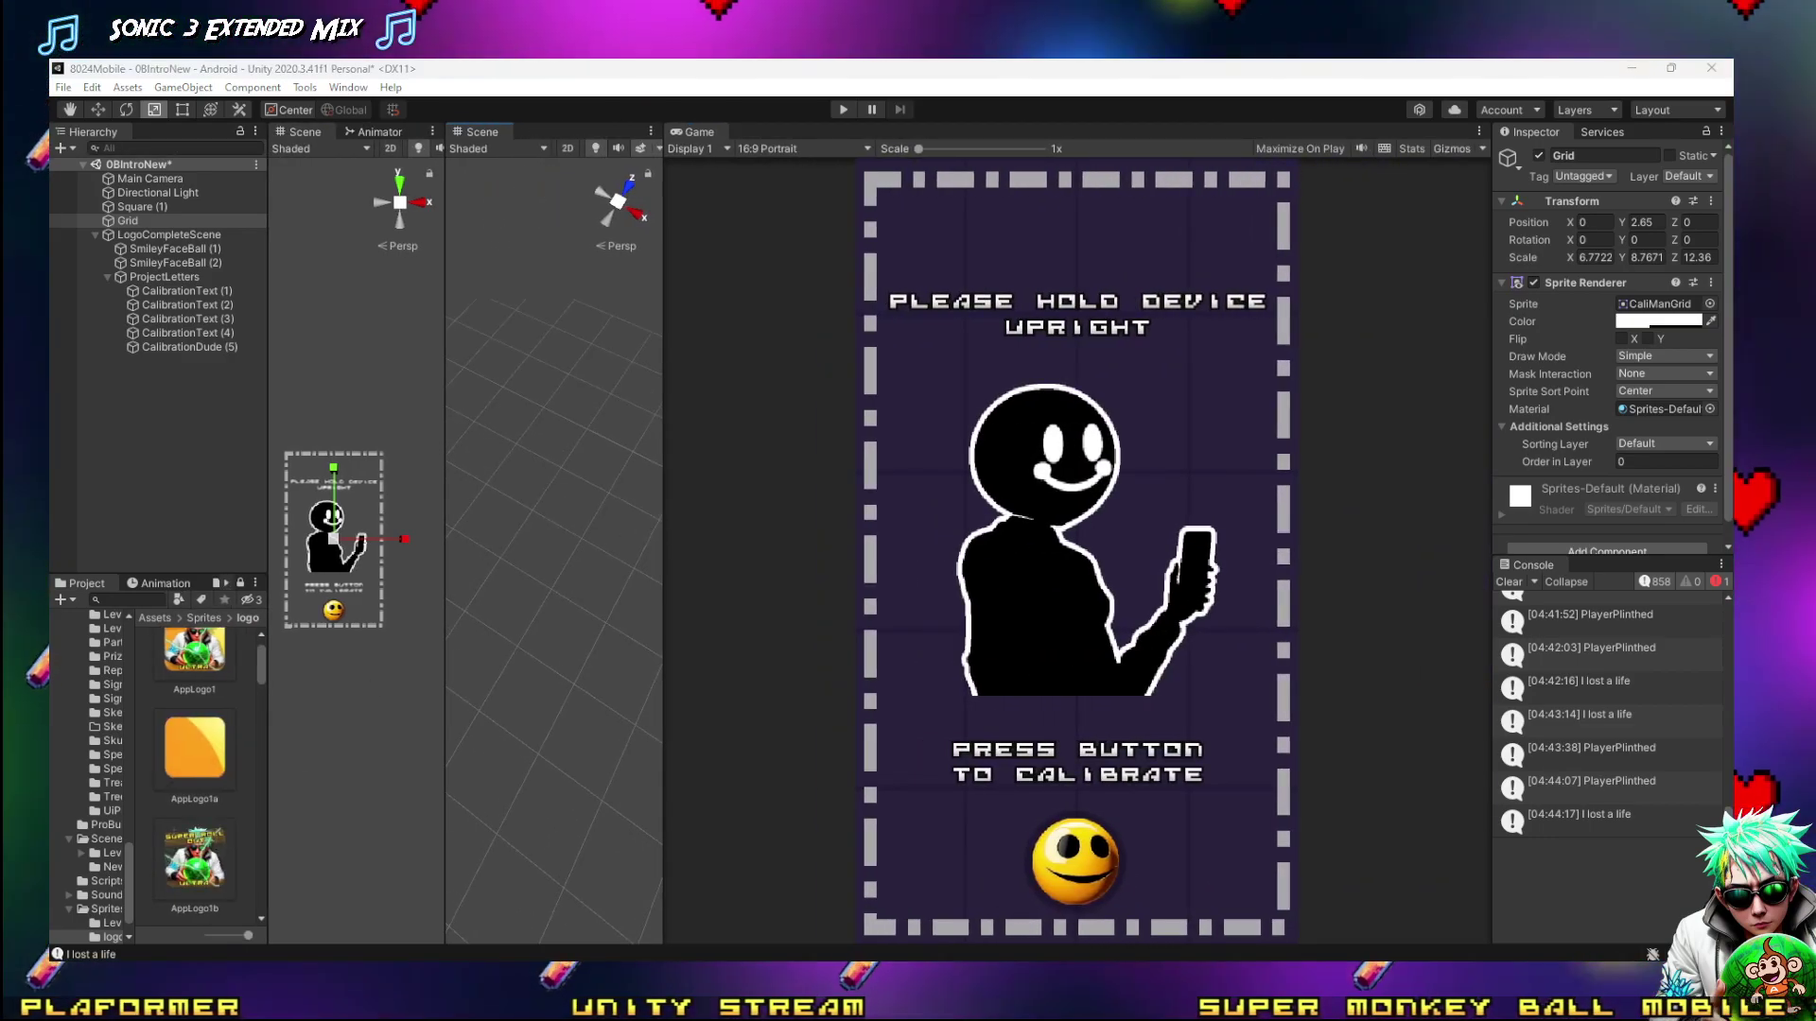
Bring up CaliManGrid.png in paint.net and erase its old dashed border
{"action": "mouse_move", "coordinate": [793, 1004]}
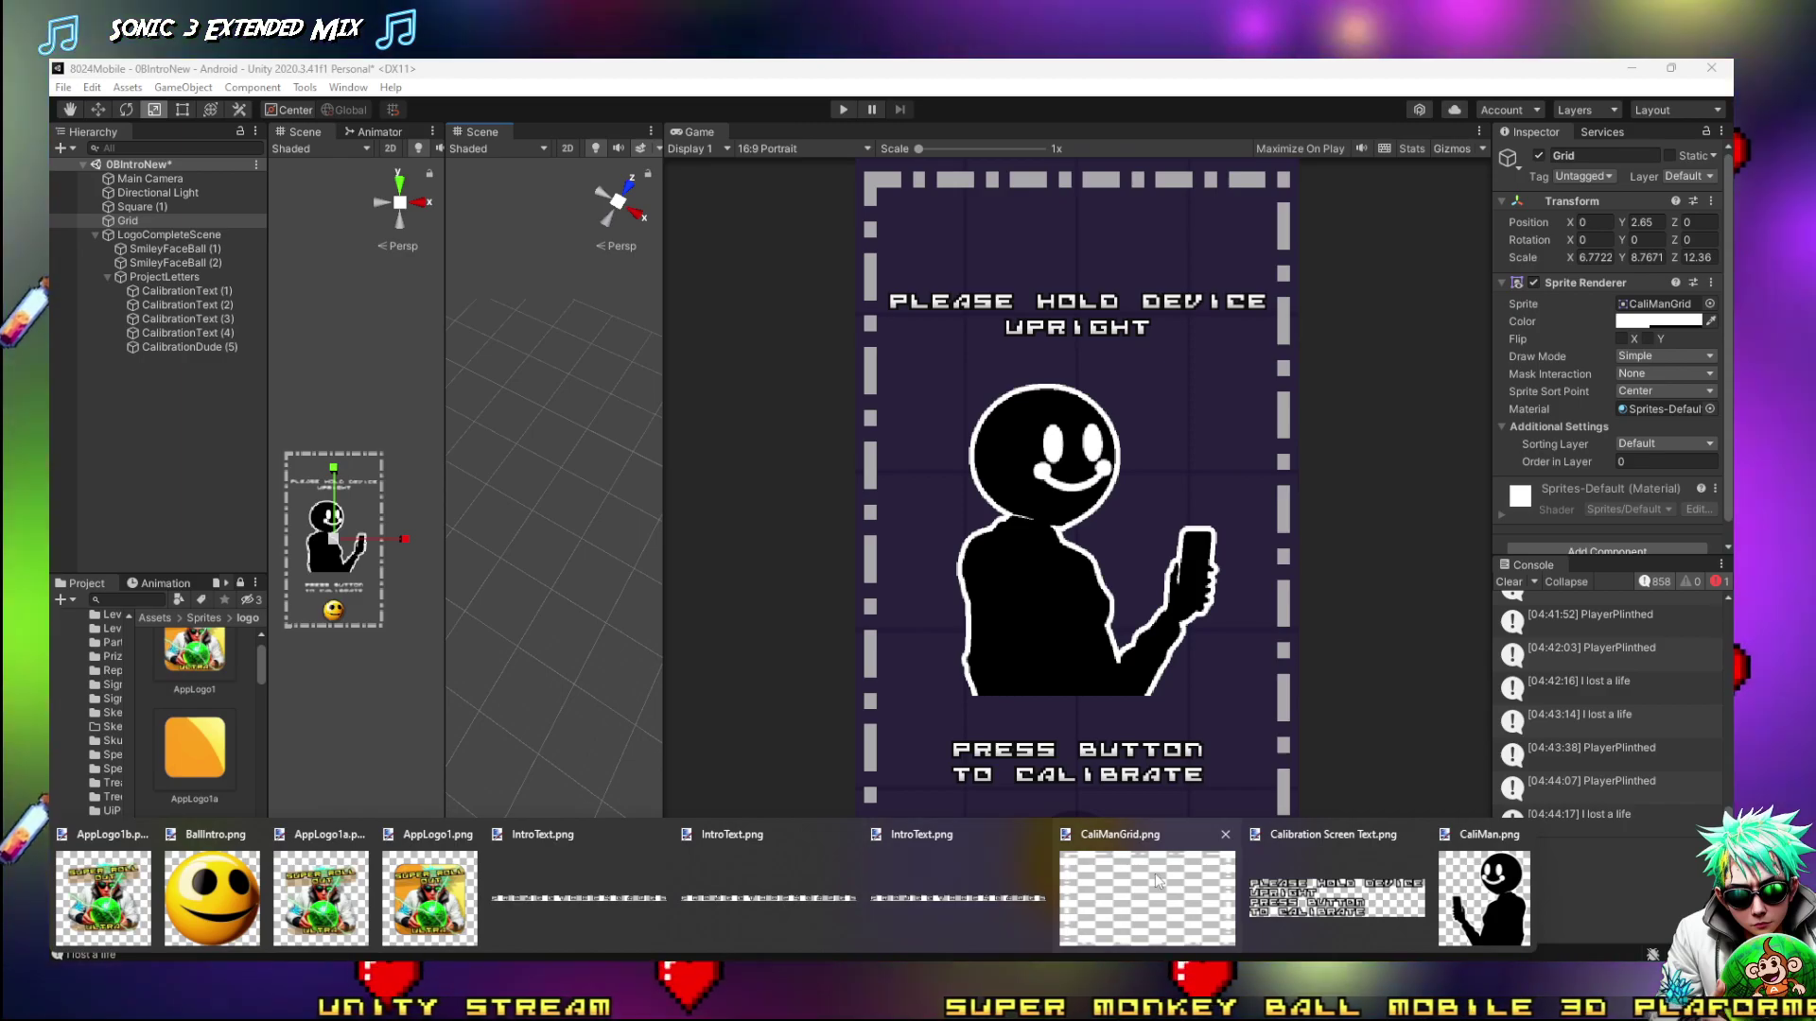
{"action": "left_click", "coordinate": [1155, 872]}
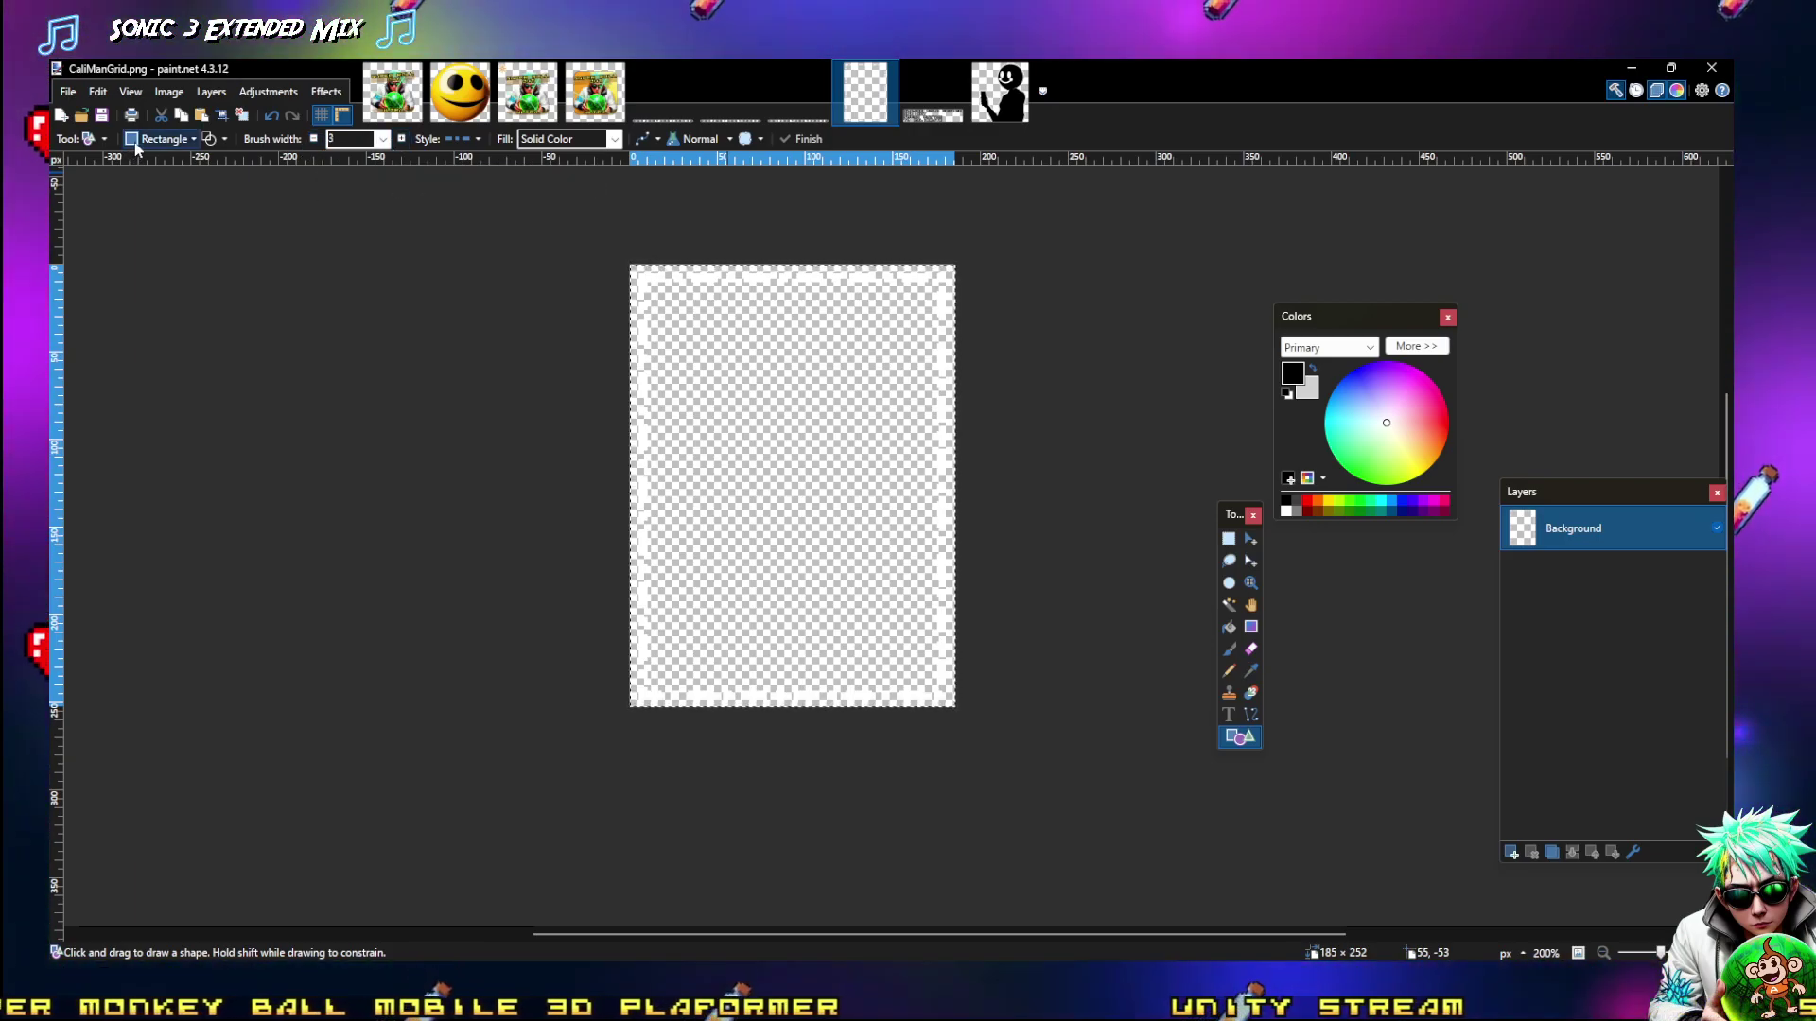
{"action": "key", "text": "ctrl+d"}
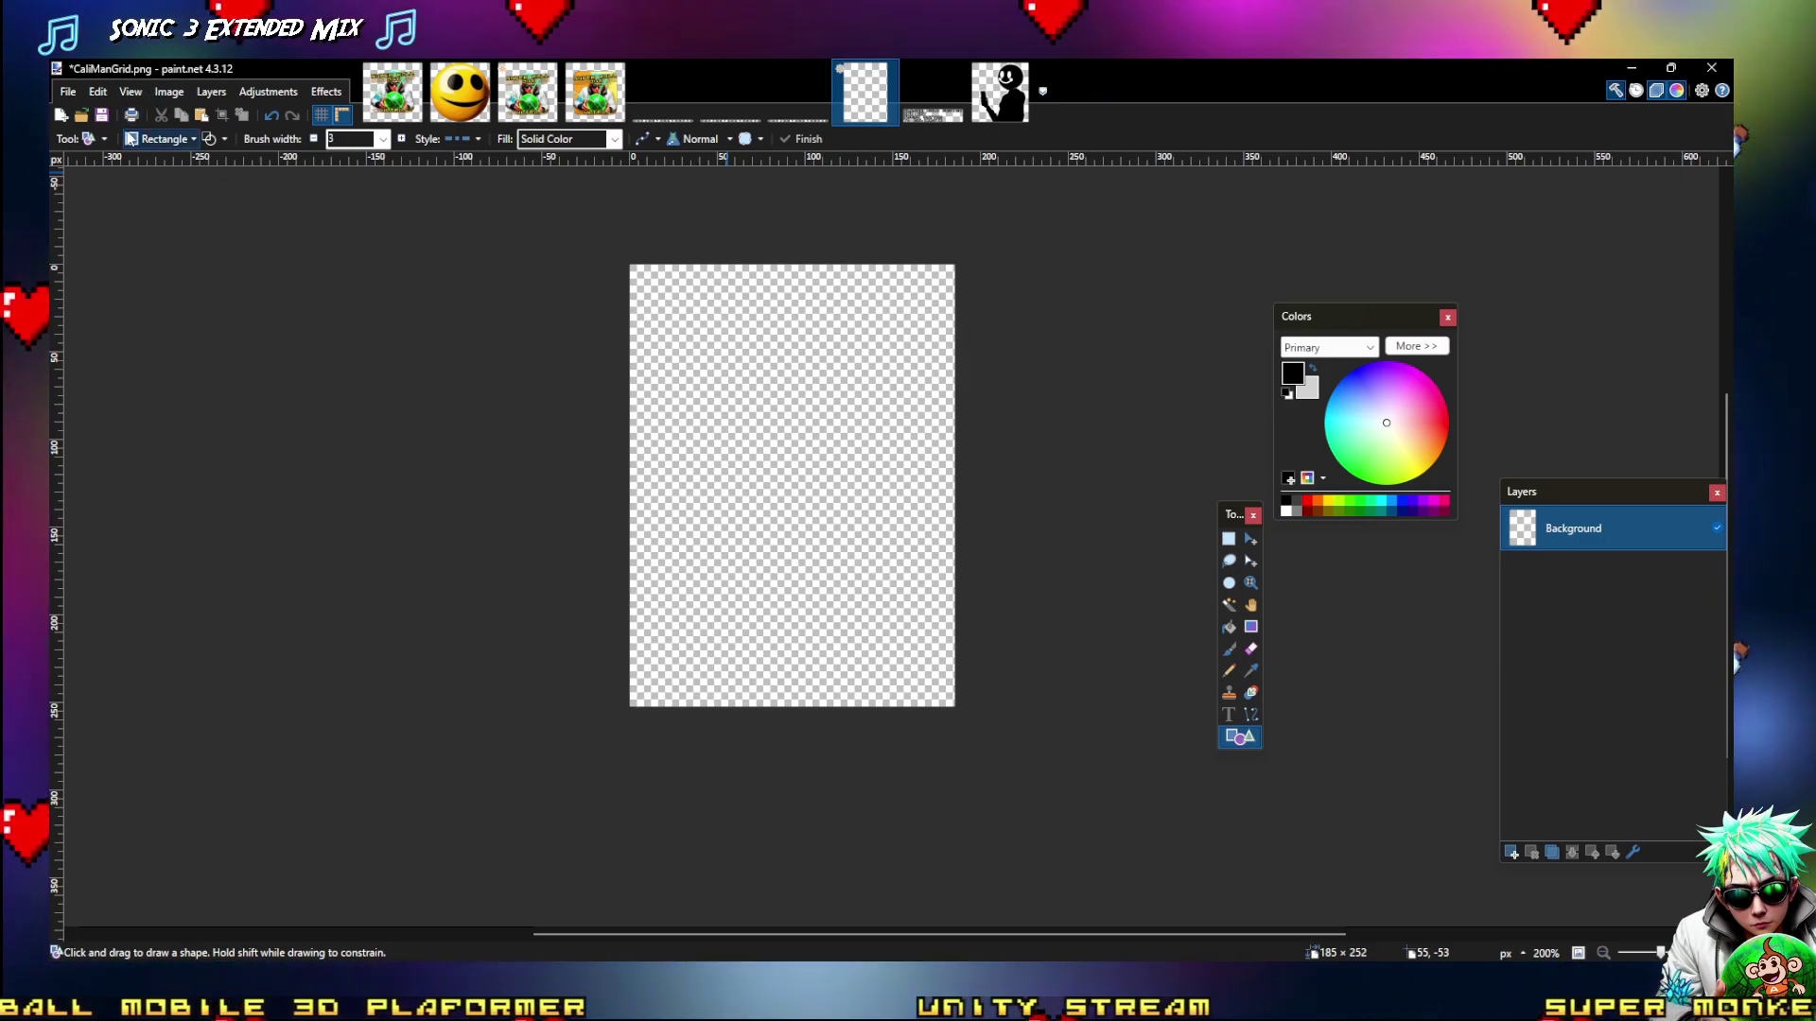
Draw a white dashed rectangle outline around the canvas edge, save the image, and minimize paint.net
{"action": "left_click", "coordinate": [1311, 368]}
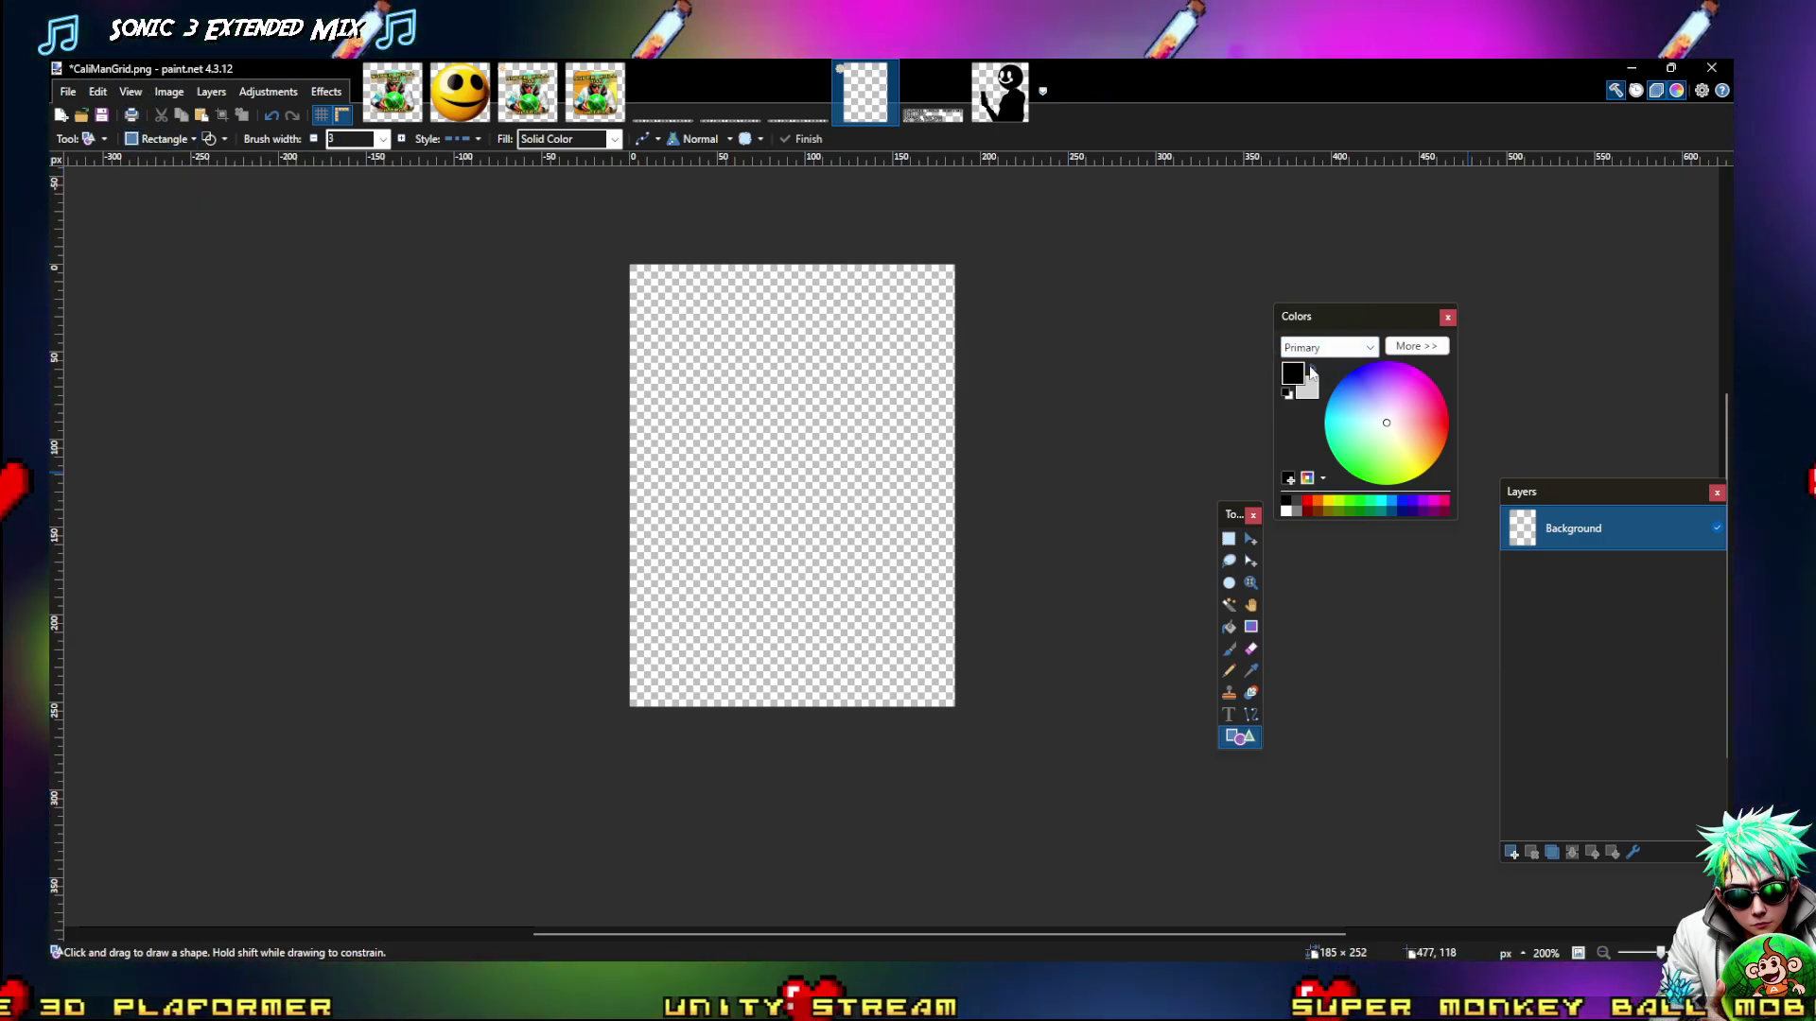
{"action": "left_click_drag", "start_coordinate": [639, 270], "coordinate": [949, 700]}
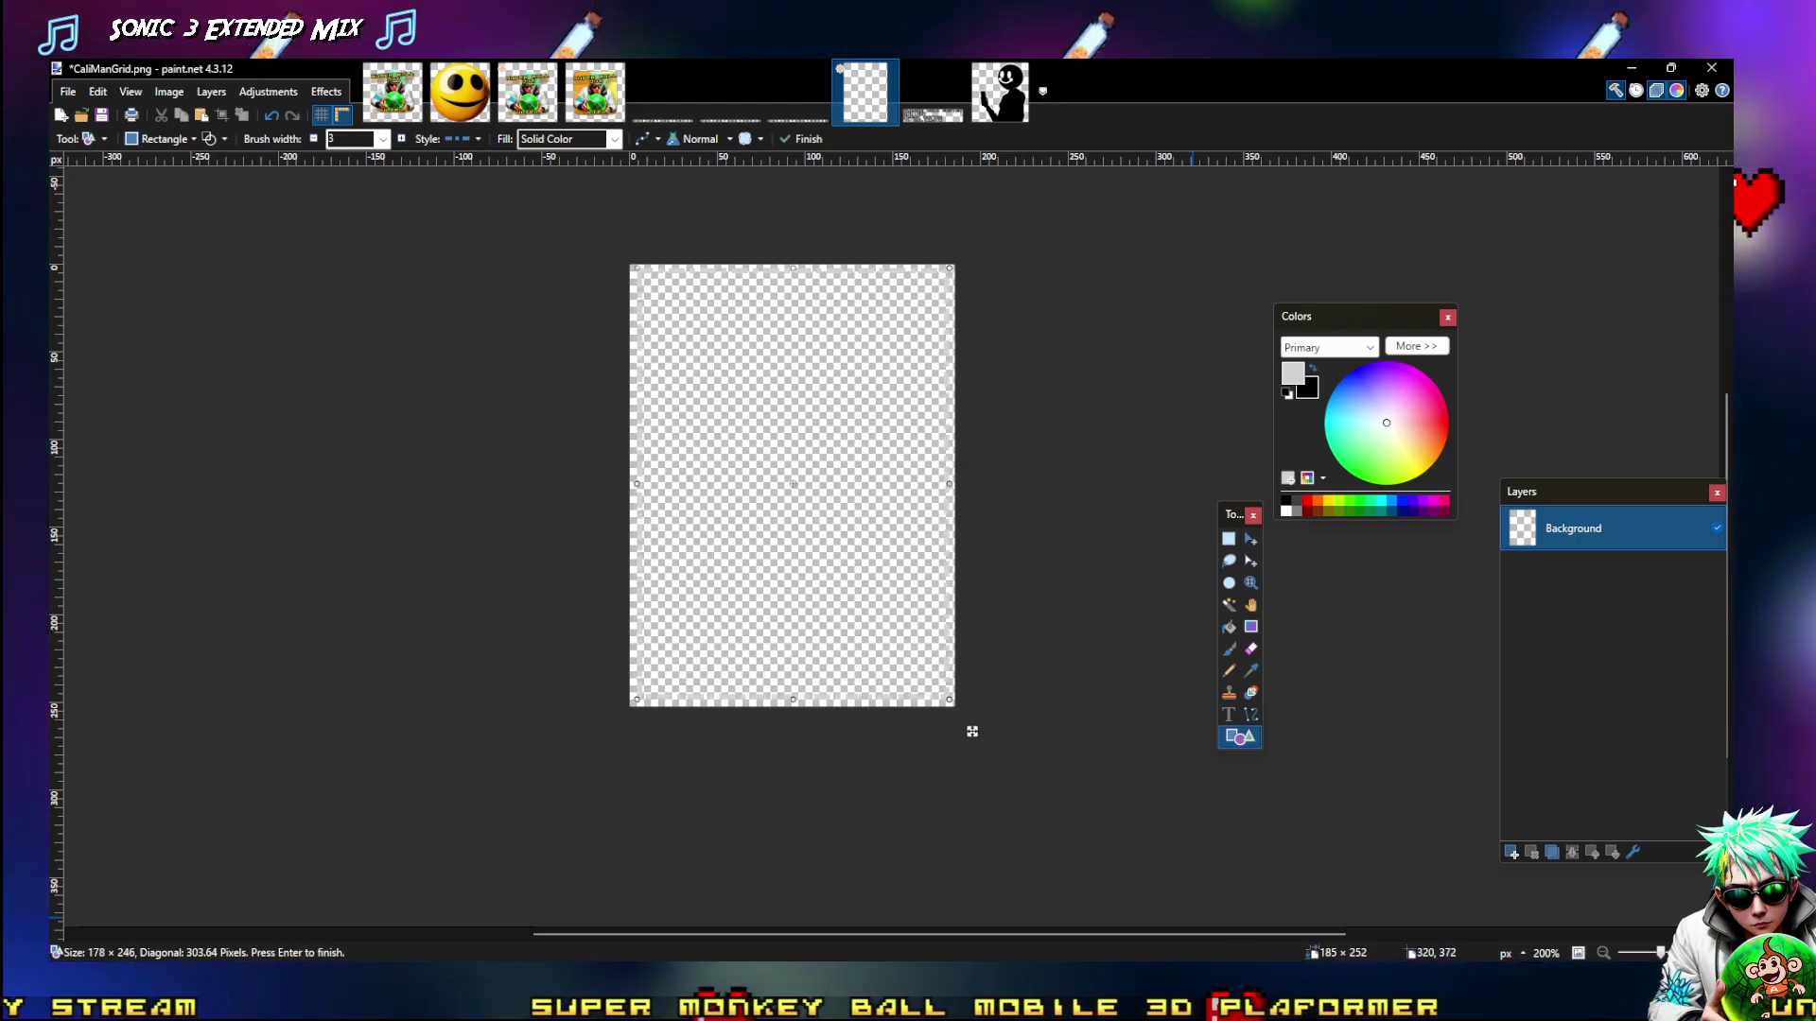
{"action": "scroll", "coordinate": [794, 484], "scroll_direction": "up", "scroll_amount": 2, "text": "ctrl"}
{"action": "scroll", "coordinate": [835, 563], "scroll_direction": "up", "scroll_amount": 1, "text": "ctrl"}
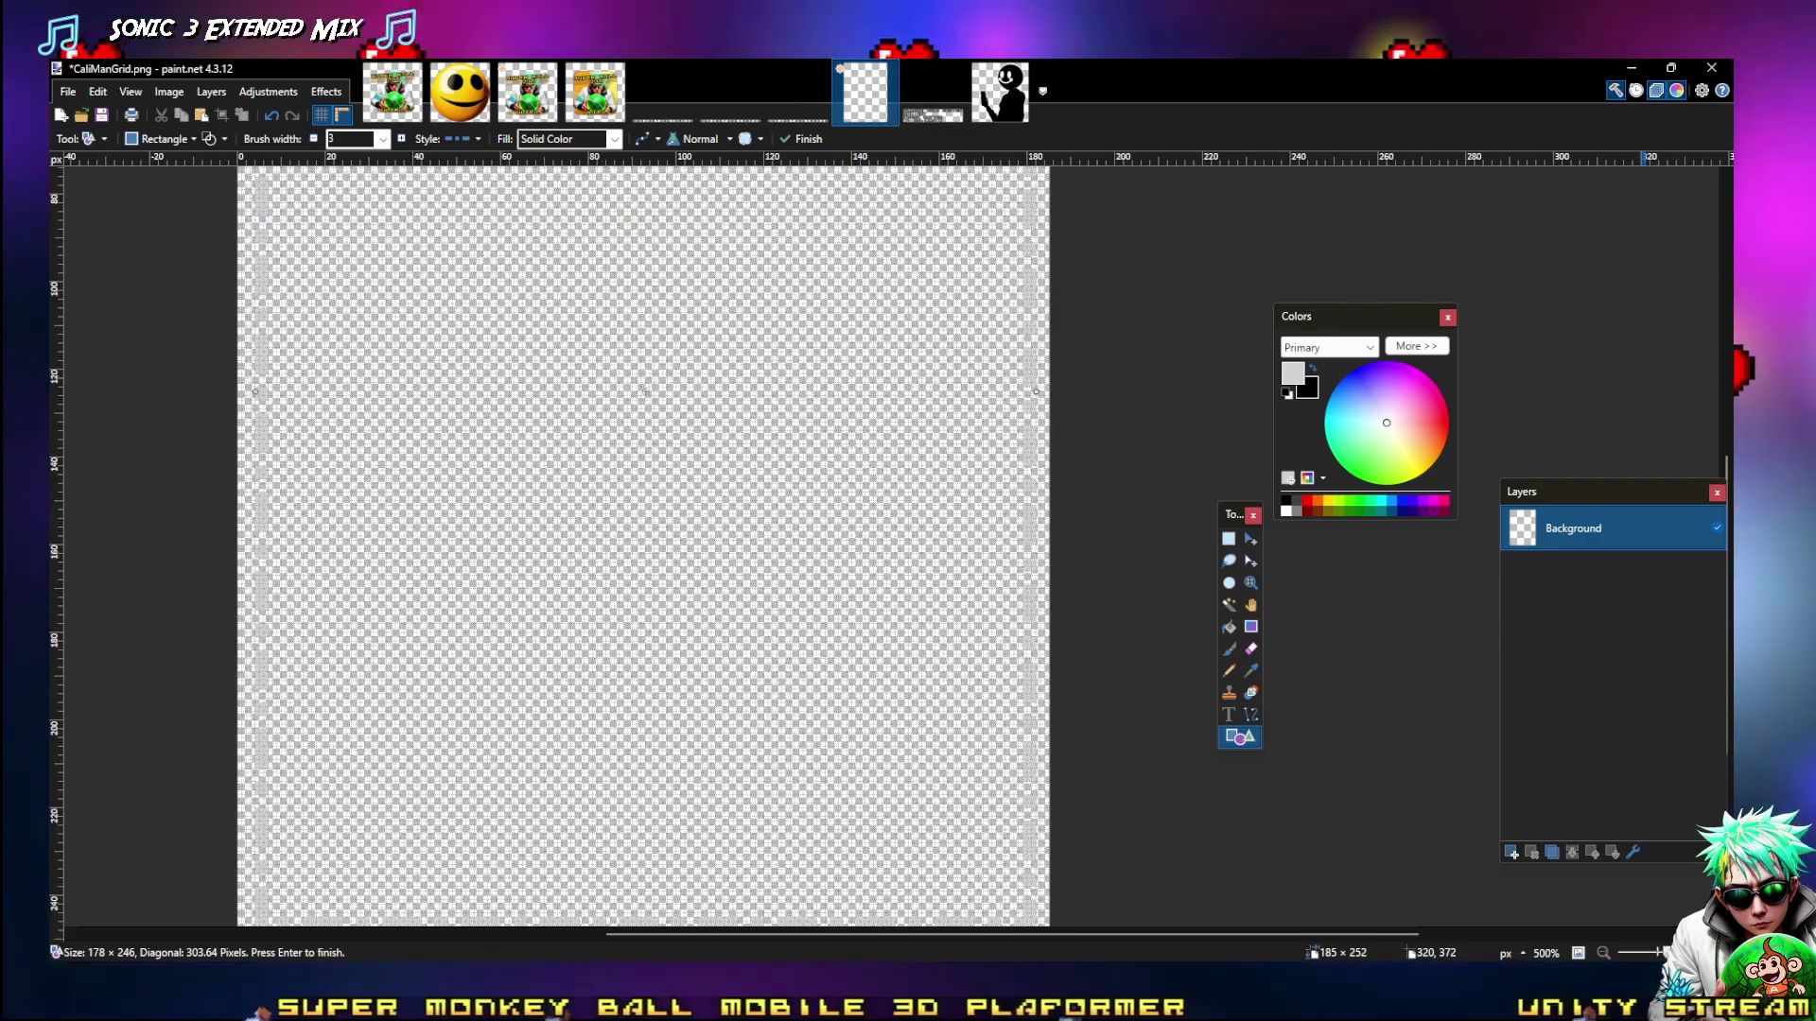
{"action": "scroll", "coordinate": [968, 734], "scroll_direction": "down", "scroll_amount": 3, "text": "ctrl"}
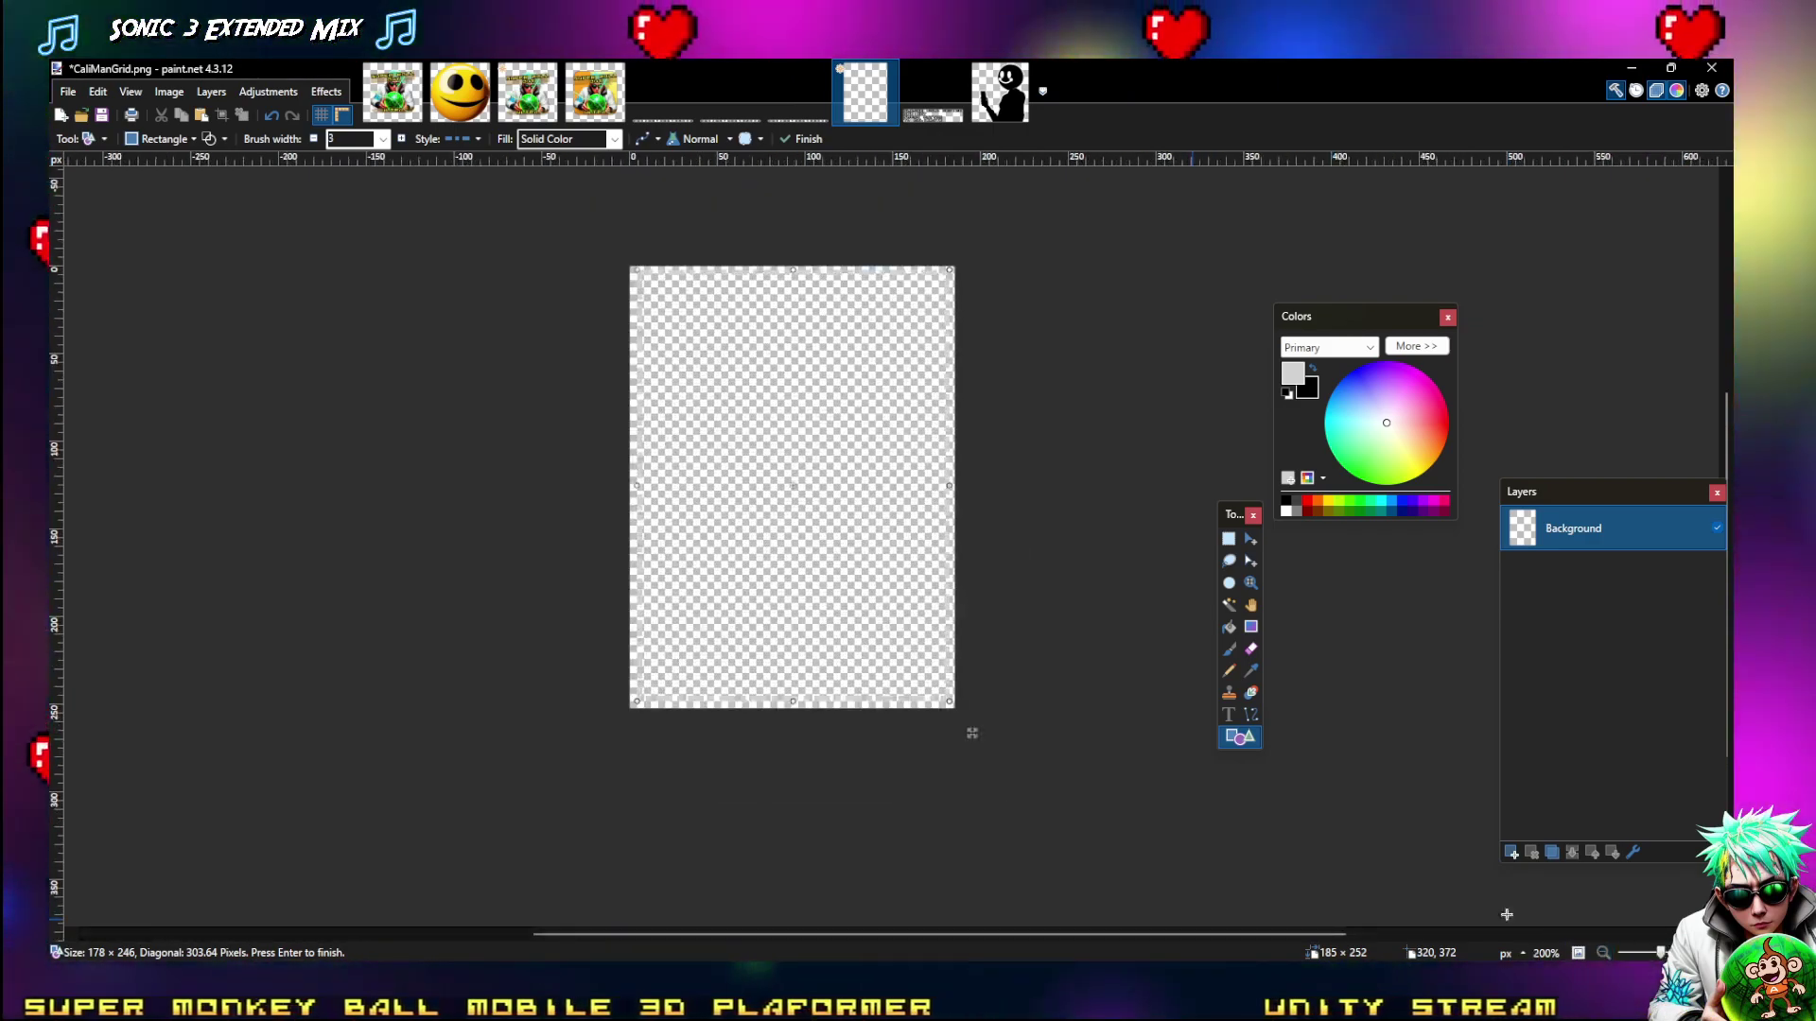
{"action": "key", "text": "ctrl+a"}
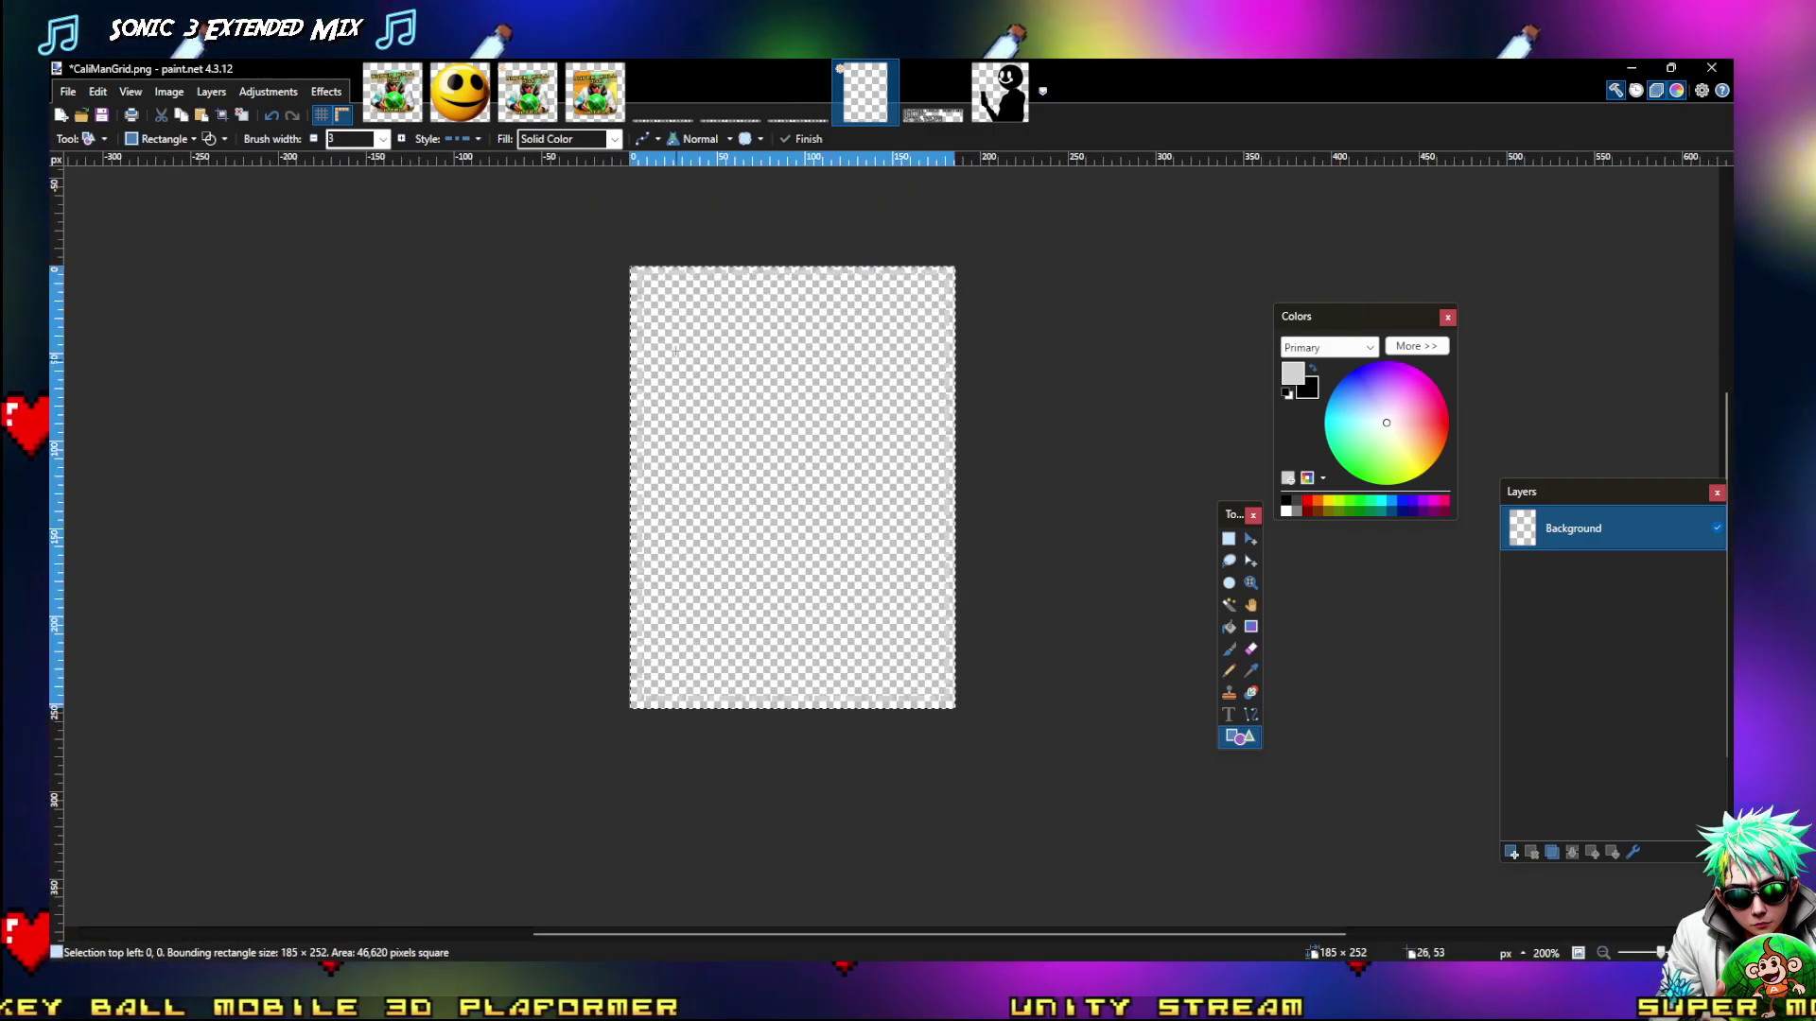
{"action": "key", "text": "ctrl+s"}
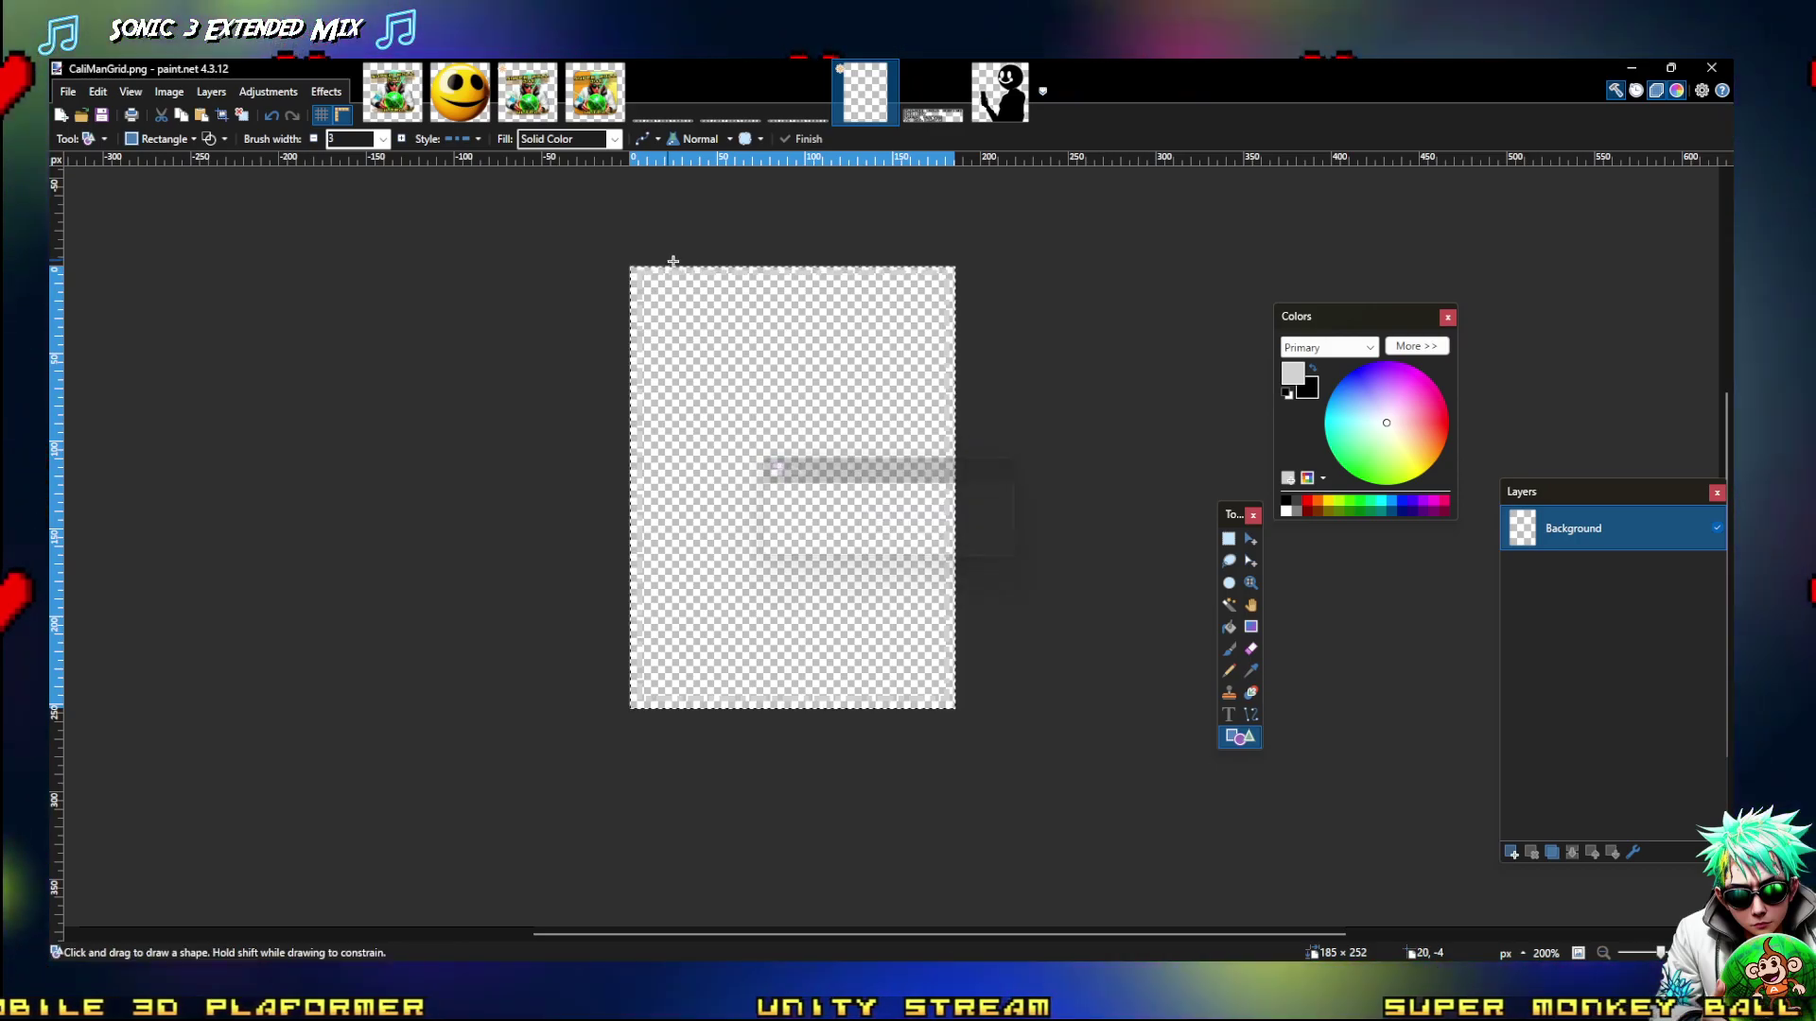
{"action": "left_click", "coordinate": [1627, 68]}
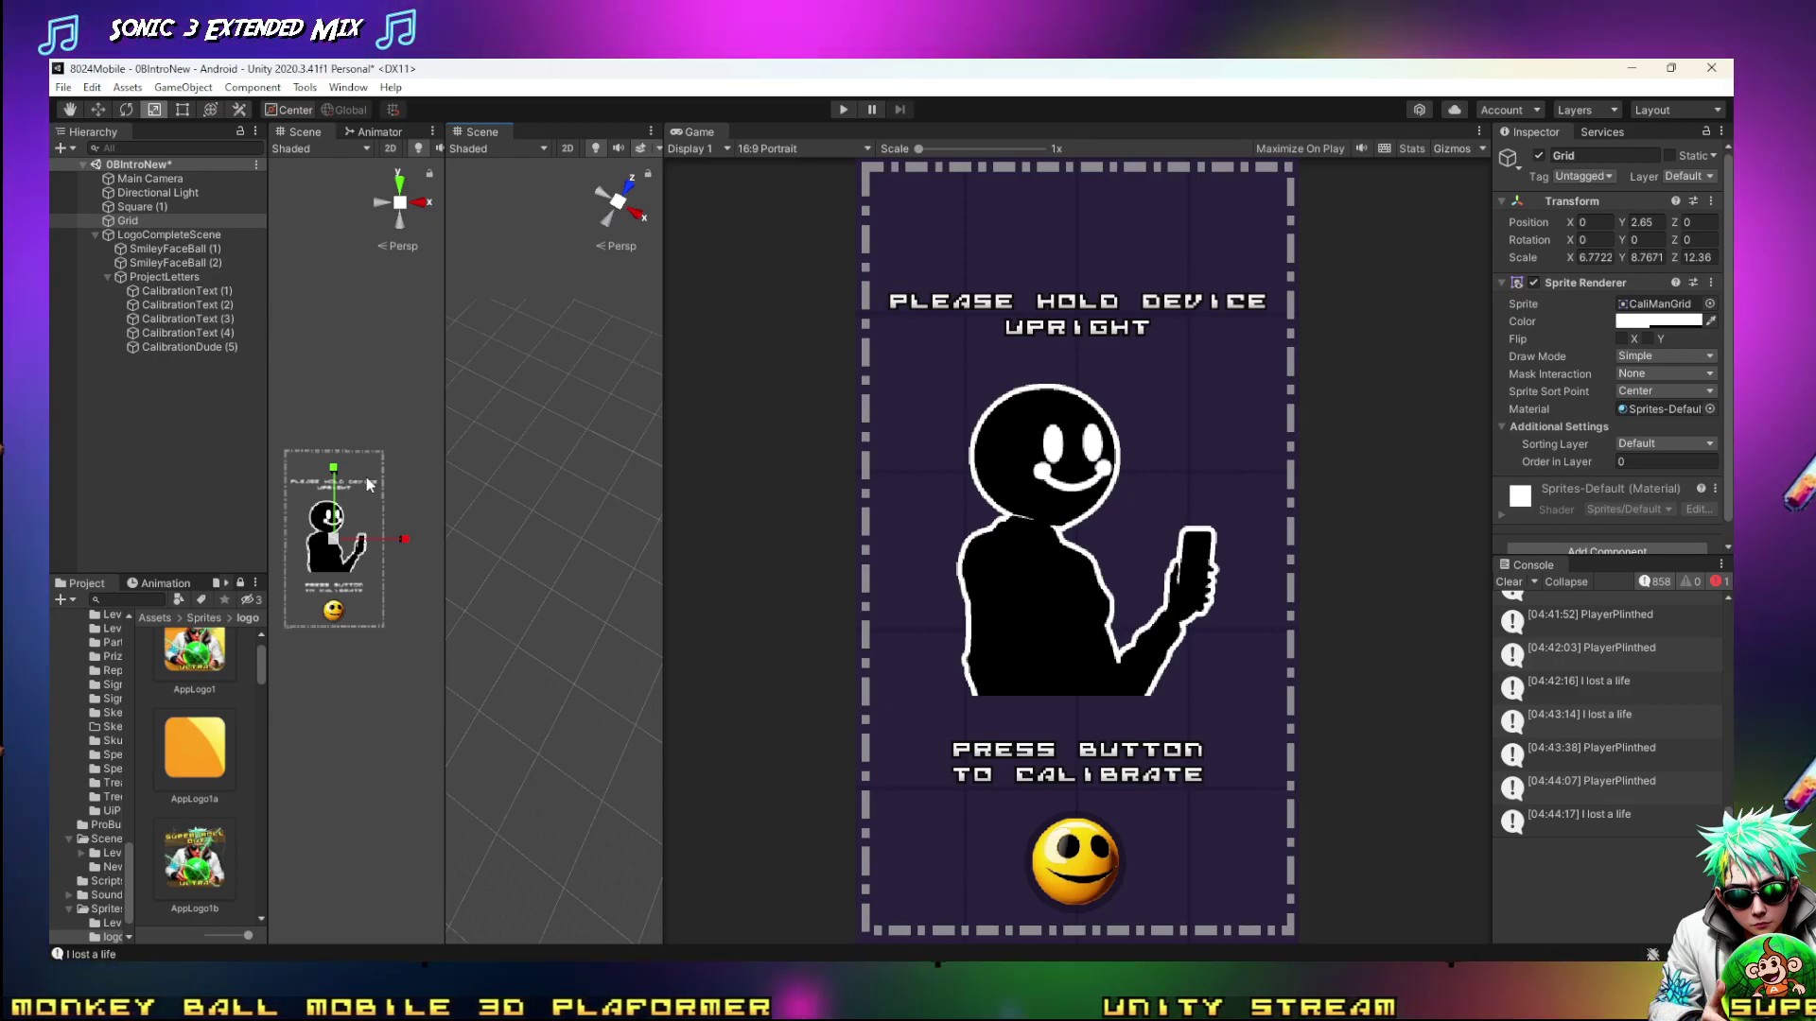
Resize the Scene and Game panels to view the redrawn border and deselect the Grid
{"action": "left_click_drag", "start_coordinate": [441, 374], "coordinate": [999, 522]}
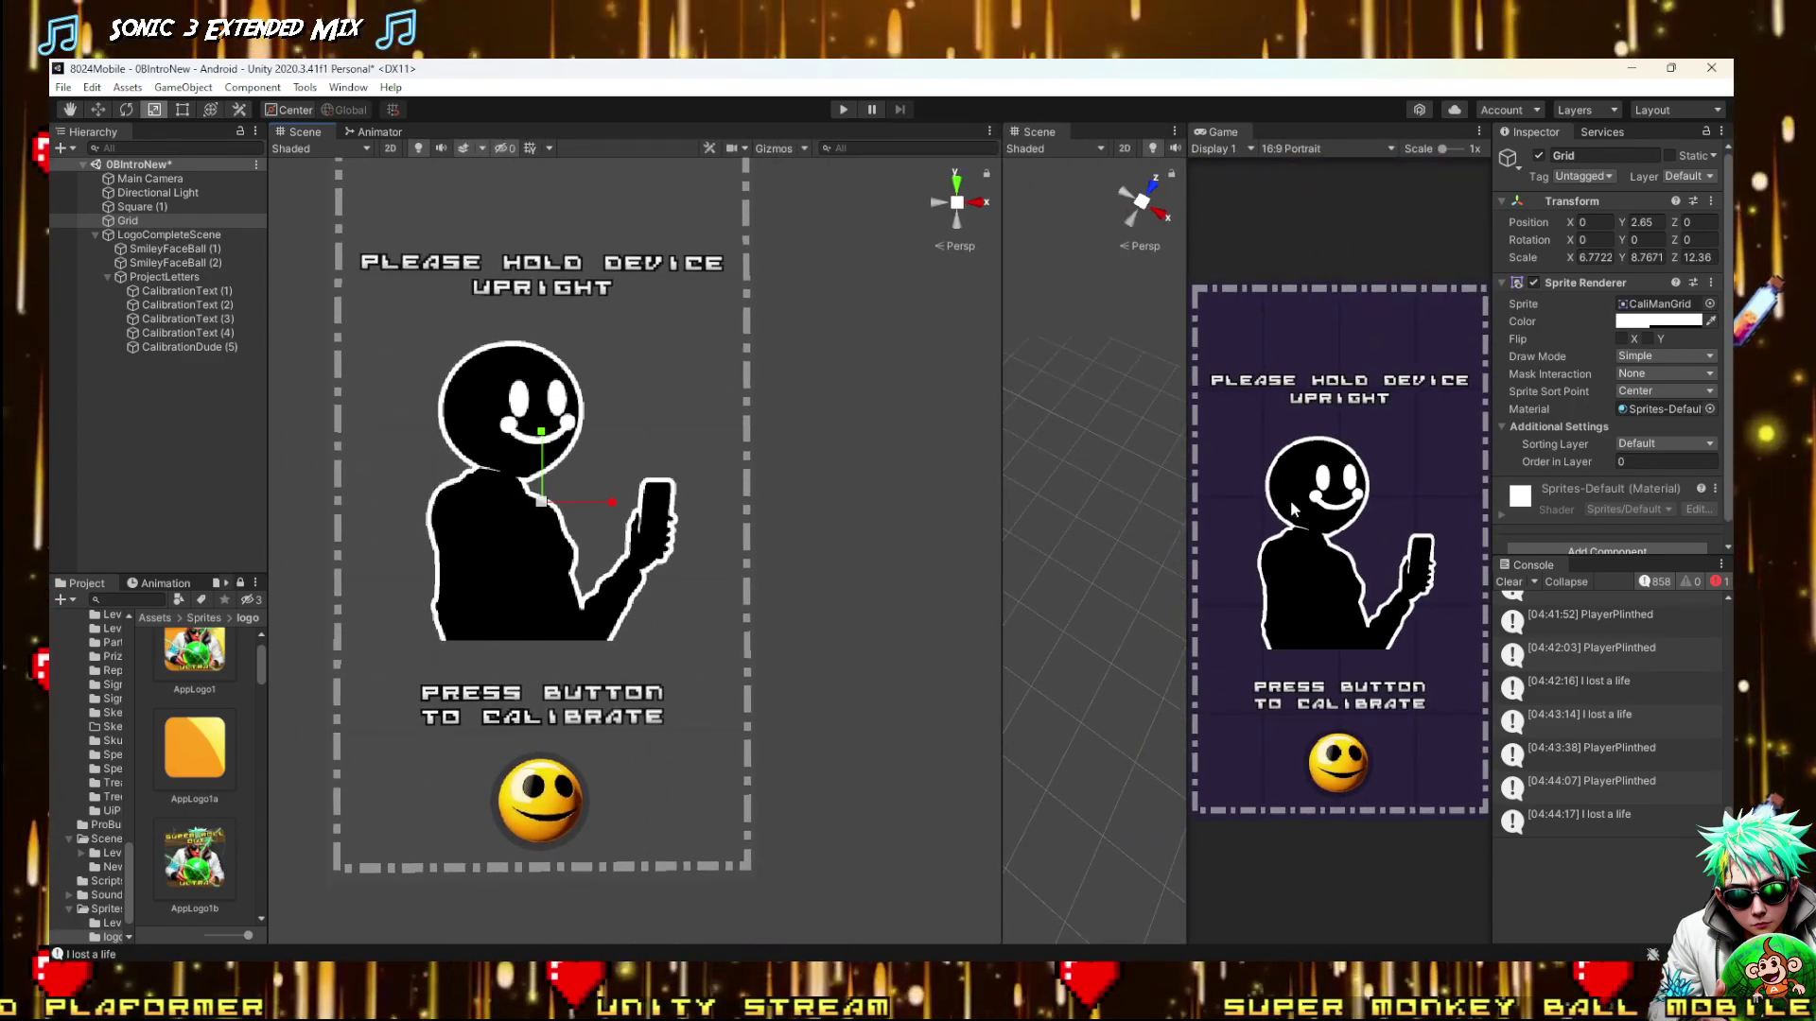
{"action": "scroll", "coordinate": [771, 568], "scroll_direction": "up", "scroll_amount": 1}
{"action": "scroll", "coordinate": [768, 588], "scroll_direction": "down", "scroll_amount": 3}
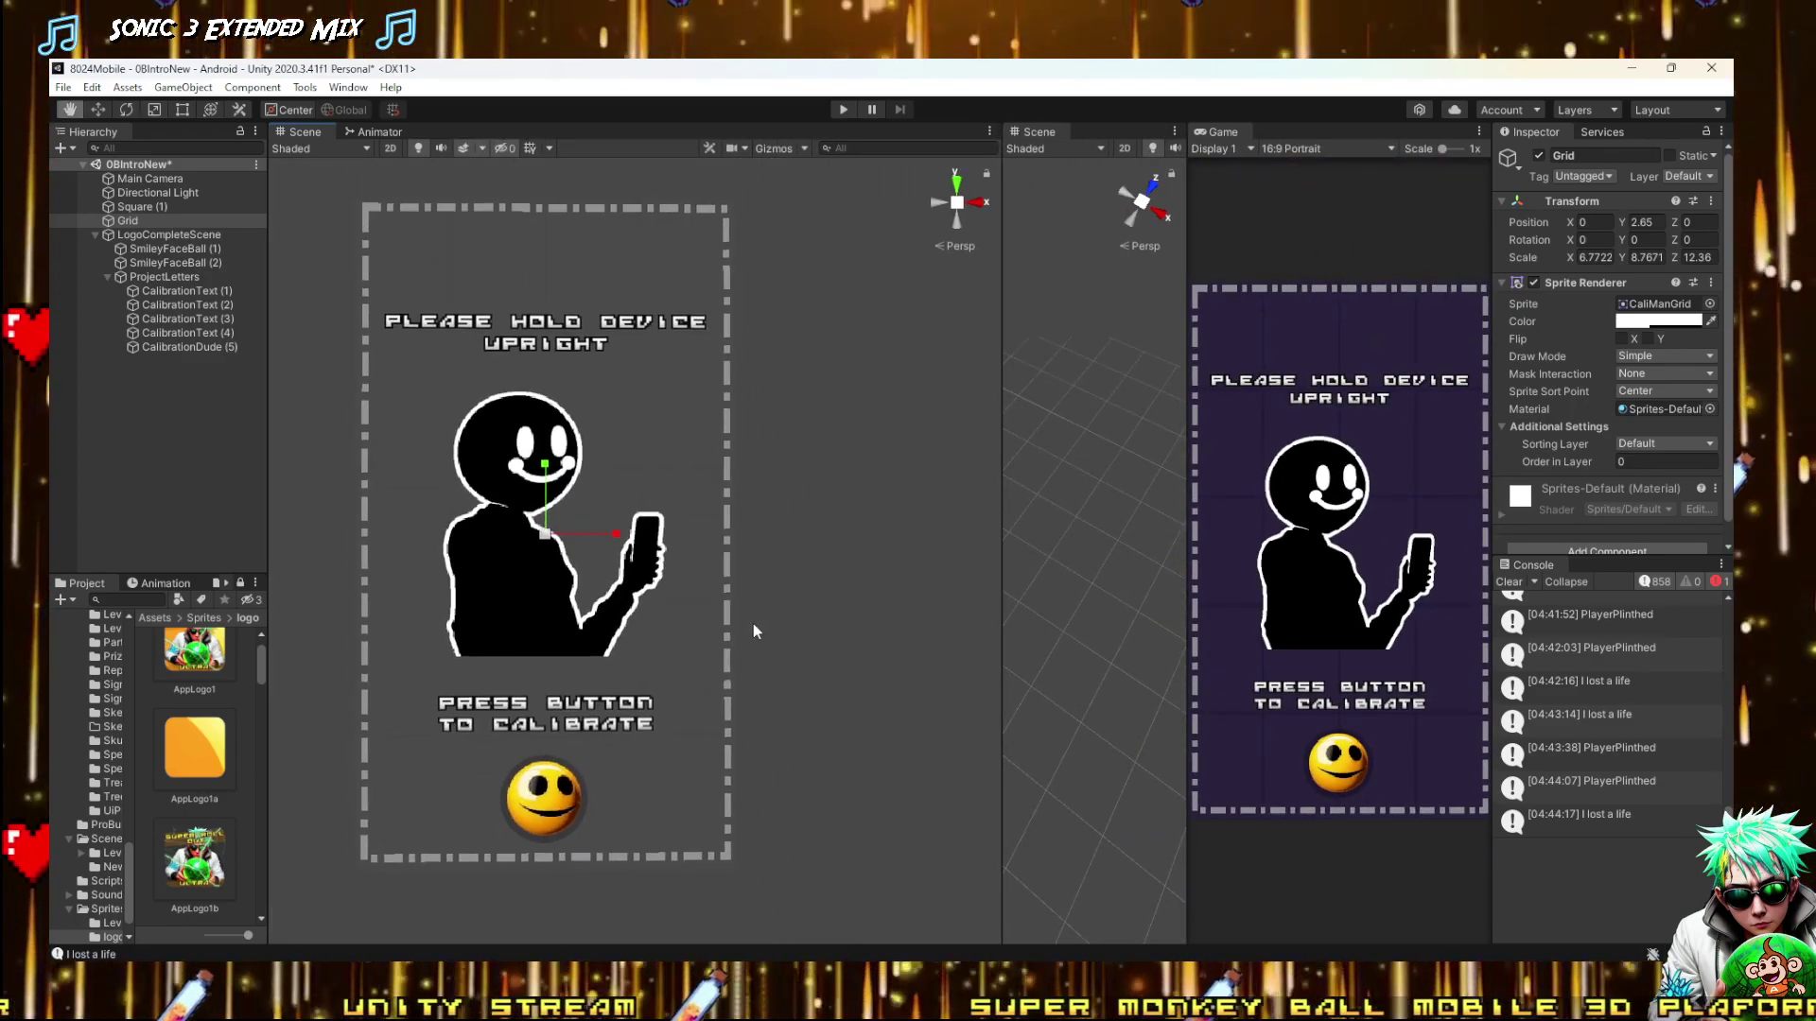
{"action": "left_click_drag", "start_coordinate": [1003, 470], "coordinate": [804, 574]}
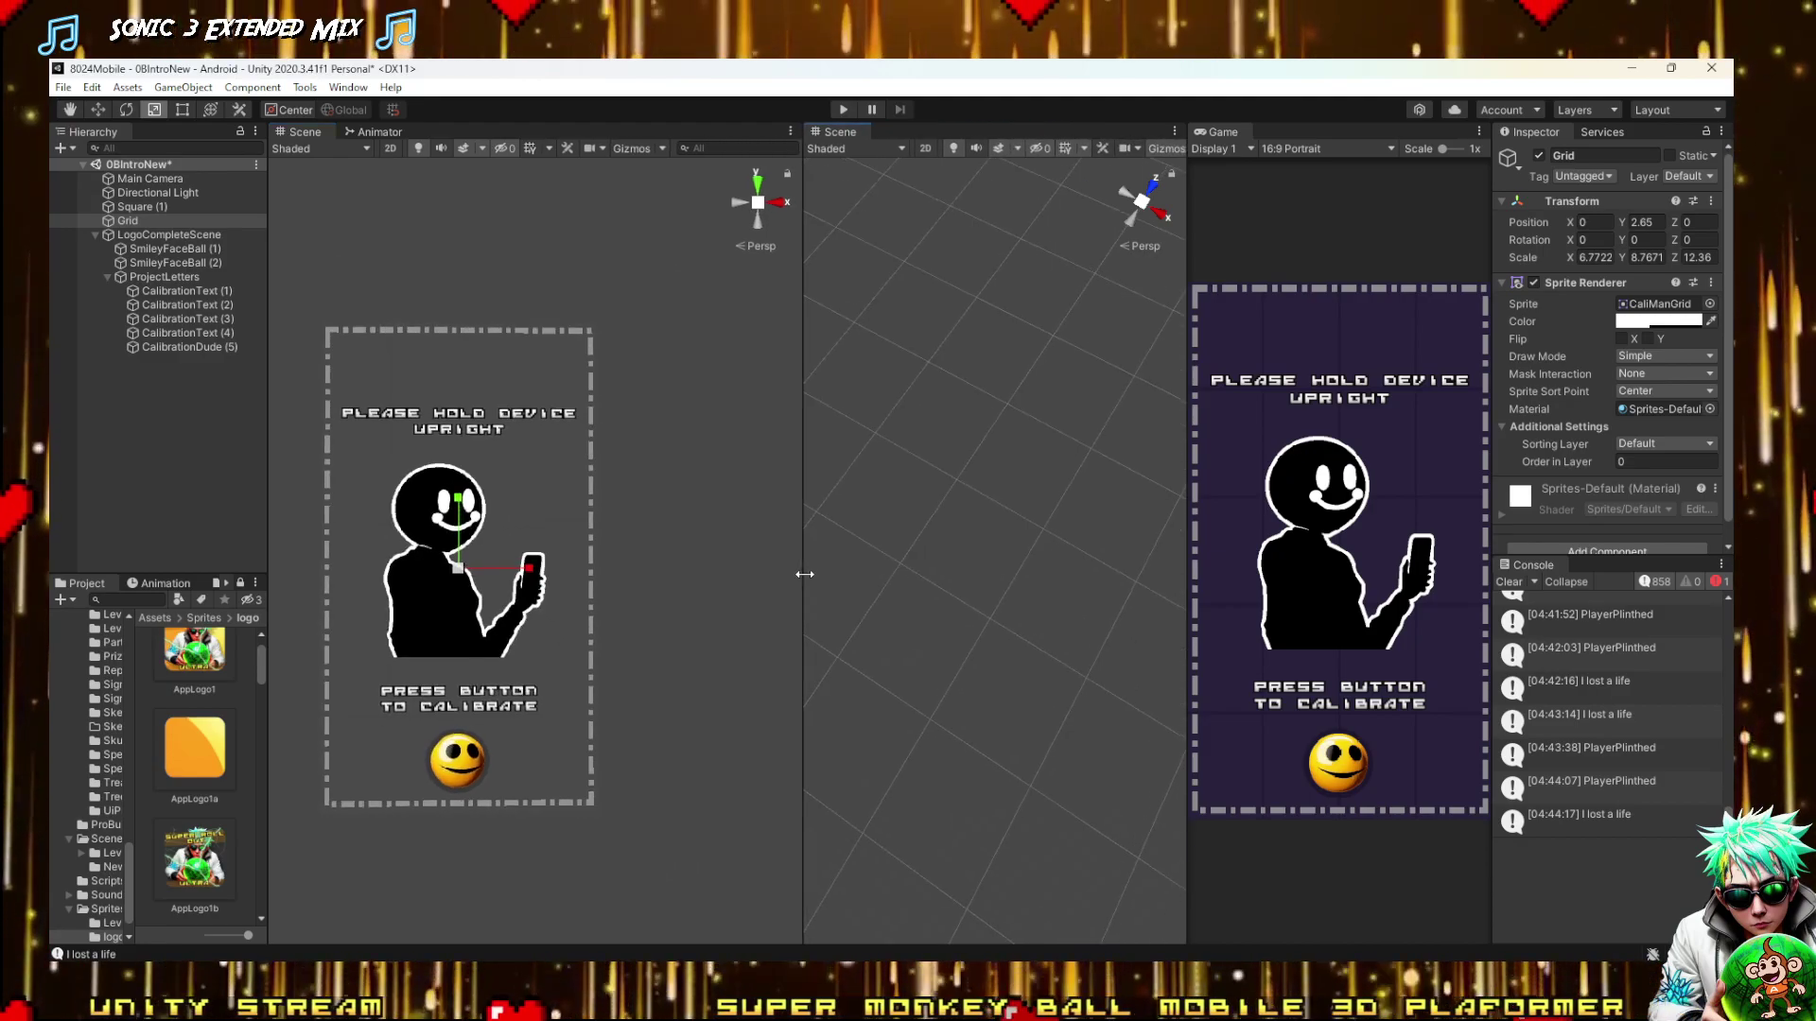
{"action": "left_click_drag", "start_coordinate": [1185, 530], "coordinate": [823, 506]}
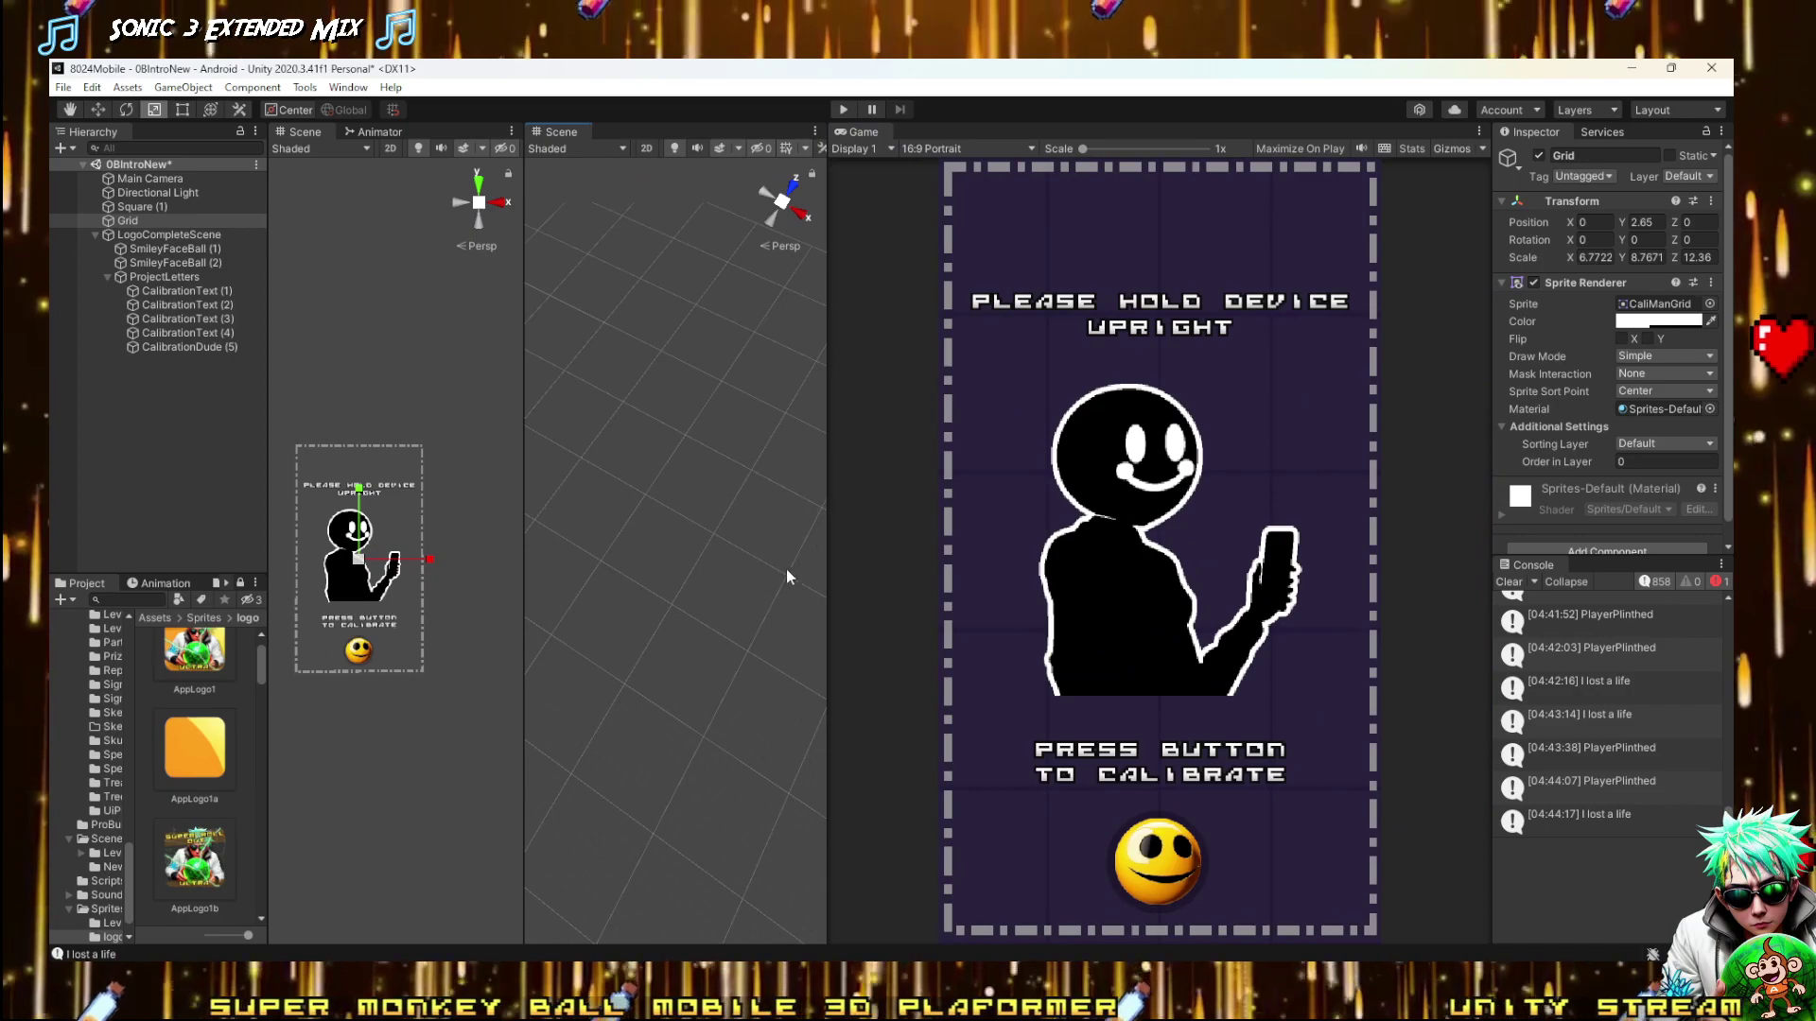
{"action": "left_click_drag", "start_coordinate": [531, 507], "coordinate": [736, 624]}
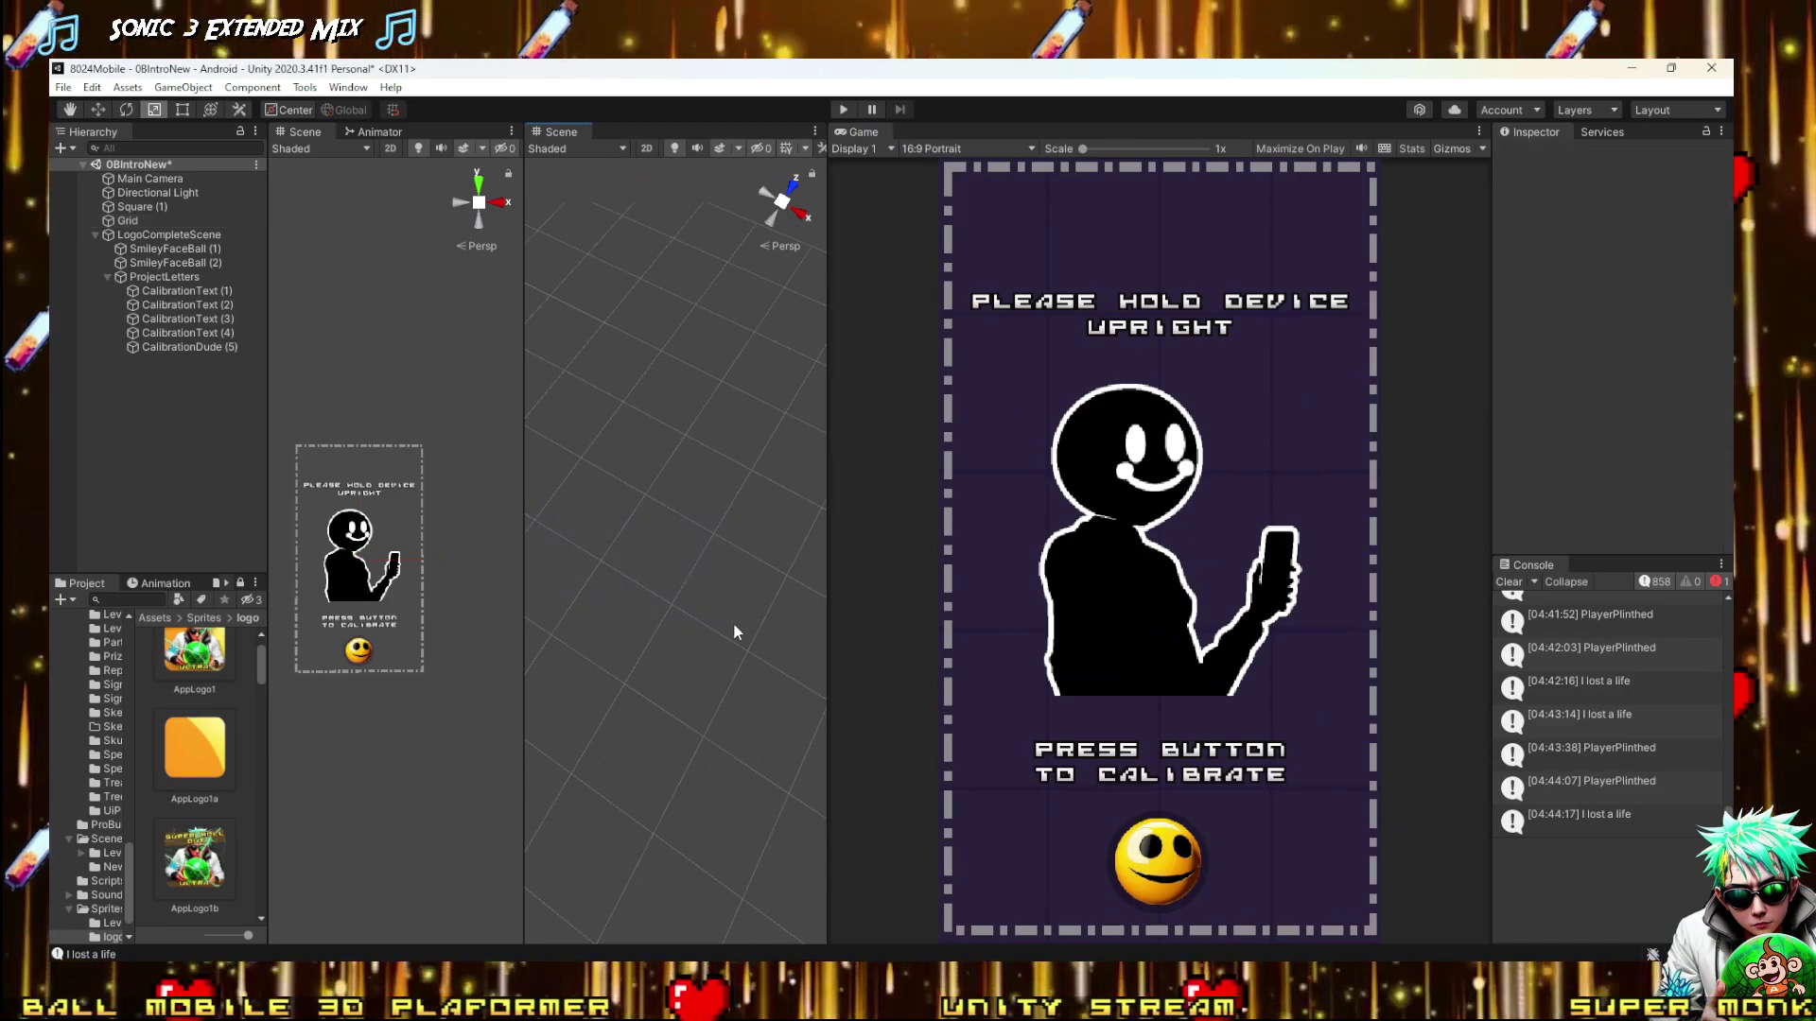
Readjust the Scene and Game panel widths and clear all Console messages
{"action": "left_click_drag", "start_coordinate": [524, 570], "coordinate": [846, 582]}
{"action": "scroll", "coordinate": [757, 610], "scroll_direction": "down", "scroll_amount": 3}
{"action": "scroll", "coordinate": [650, 694], "scroll_direction": "up", "scroll_amount": 2}
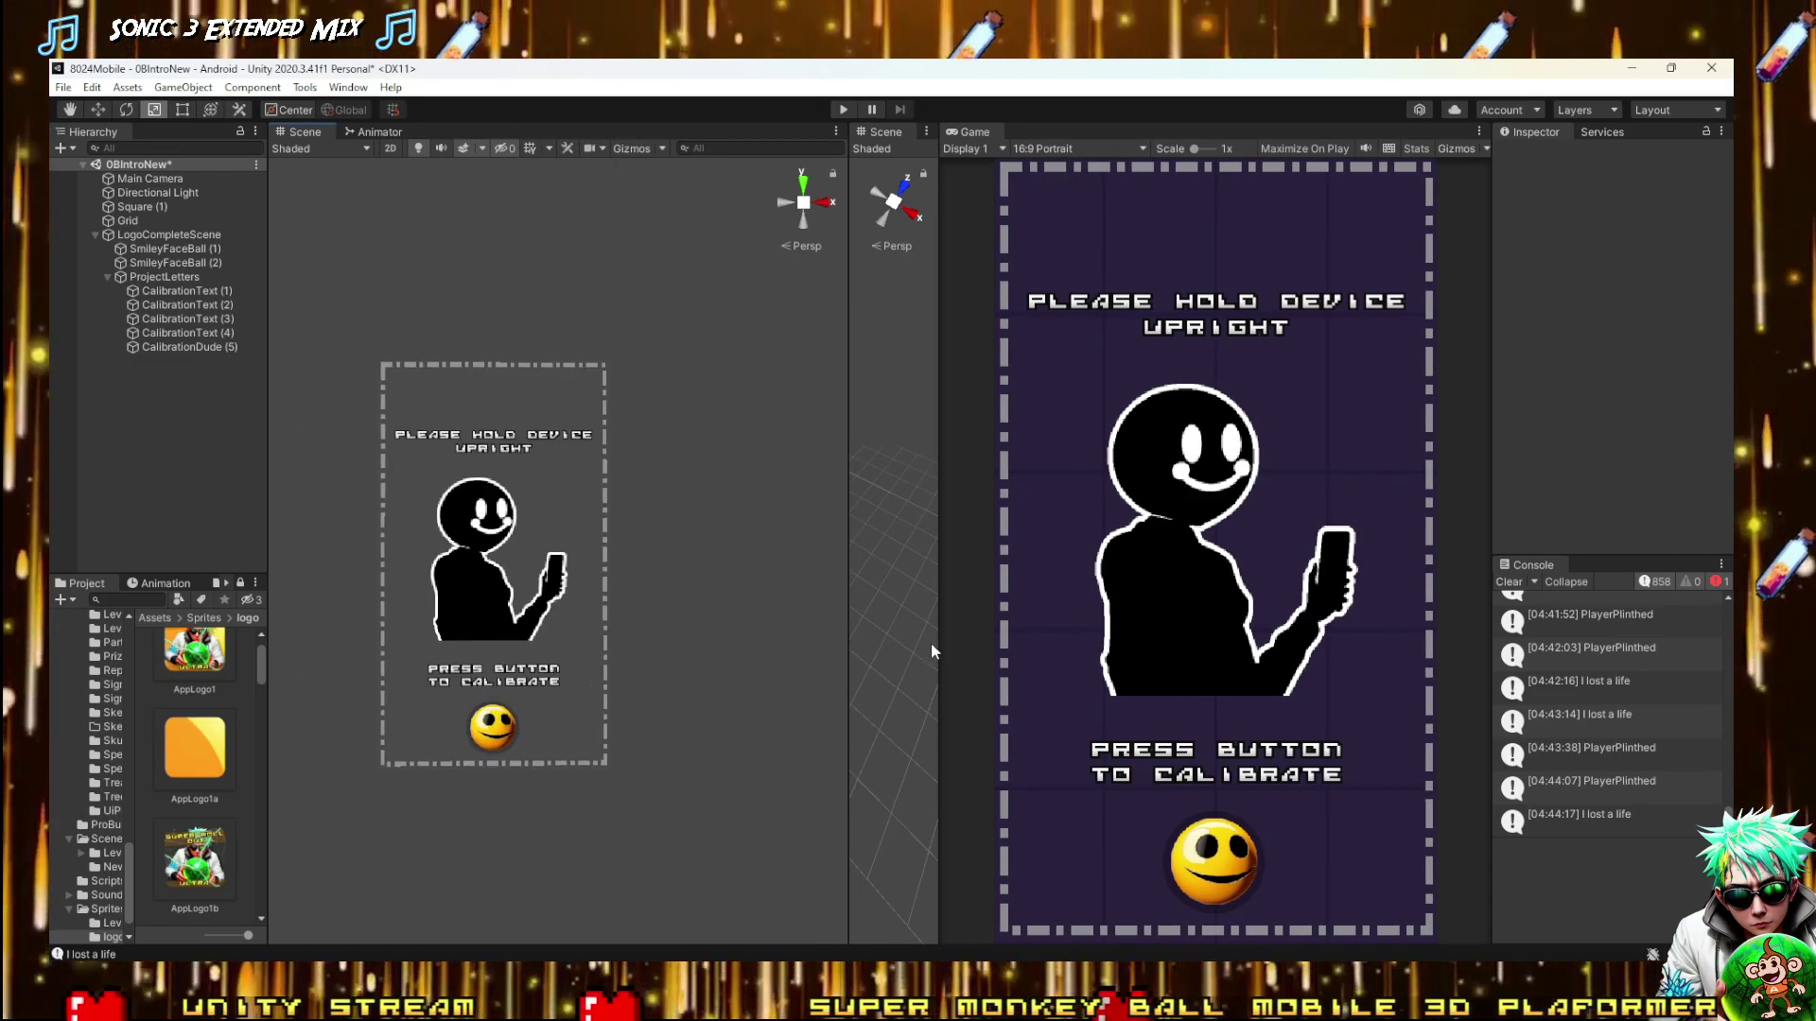
{"action": "left_click_drag", "start_coordinate": [936, 645], "coordinate": [752, 674]}
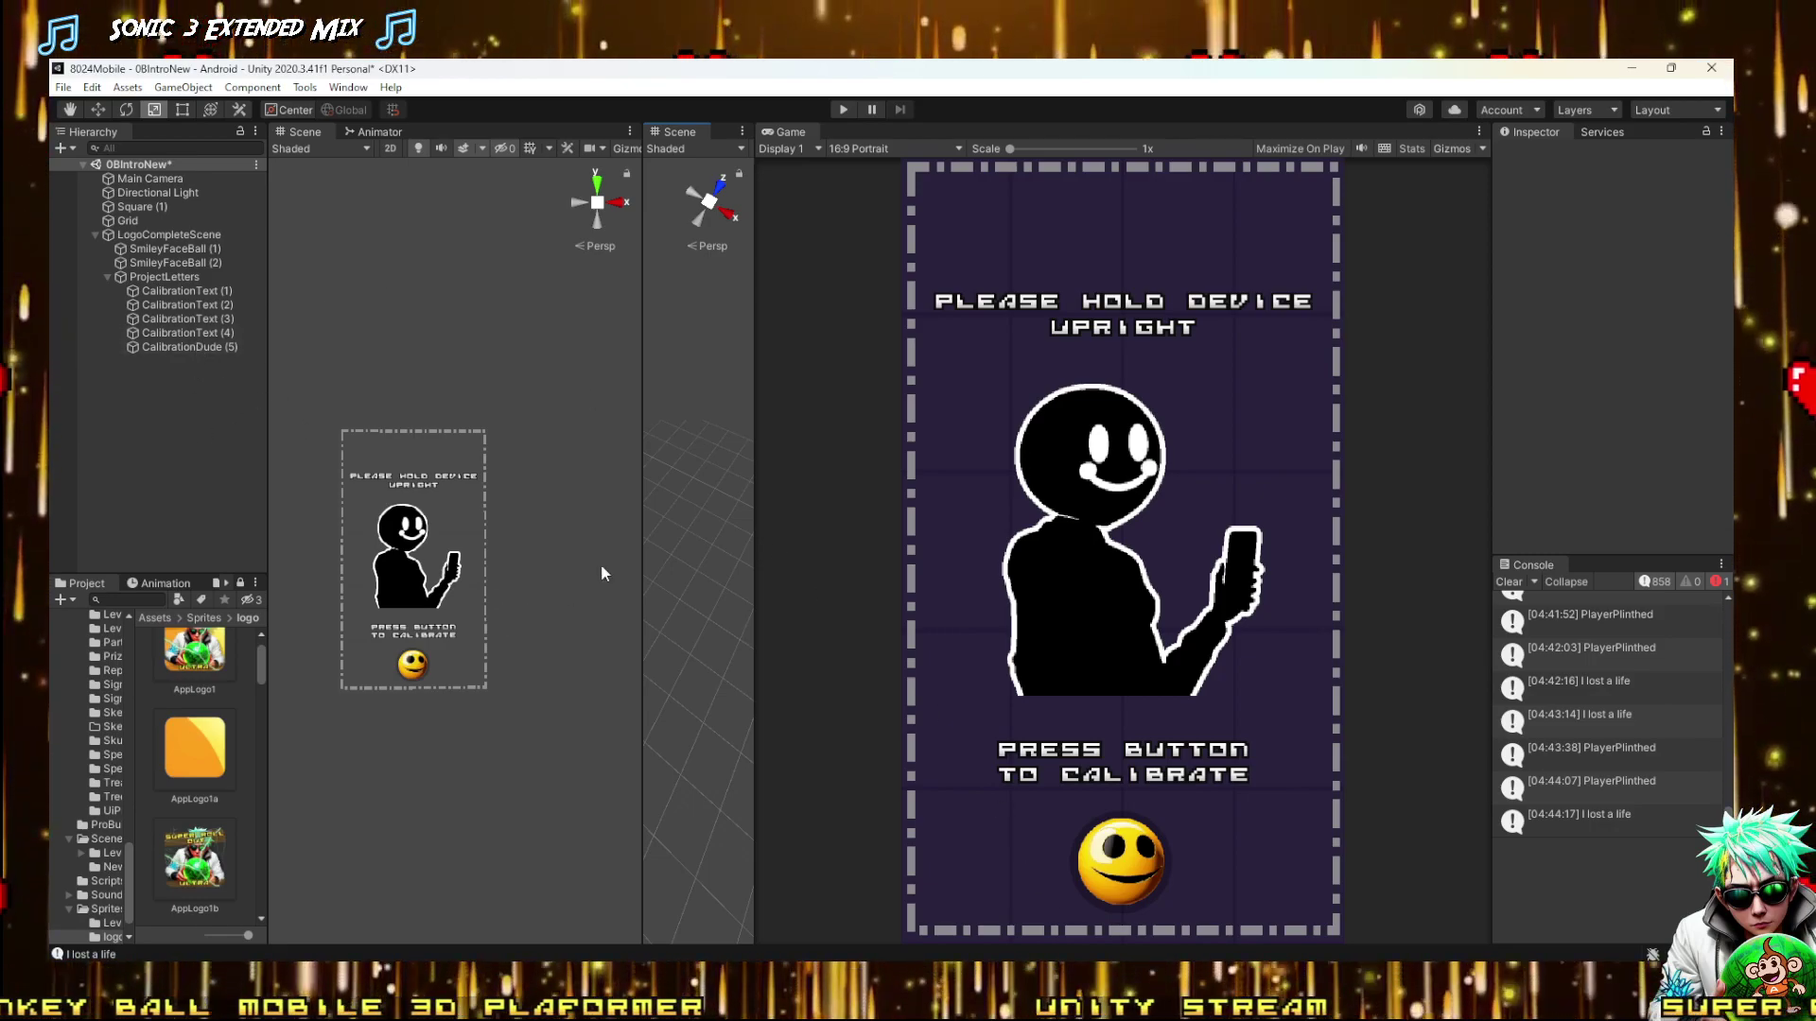
{"action": "left_click_drag", "start_coordinate": [643, 605], "coordinate": [782, 710]}
{"action": "scroll", "coordinate": [621, 787], "scroll_direction": "up", "scroll_amount": 1}
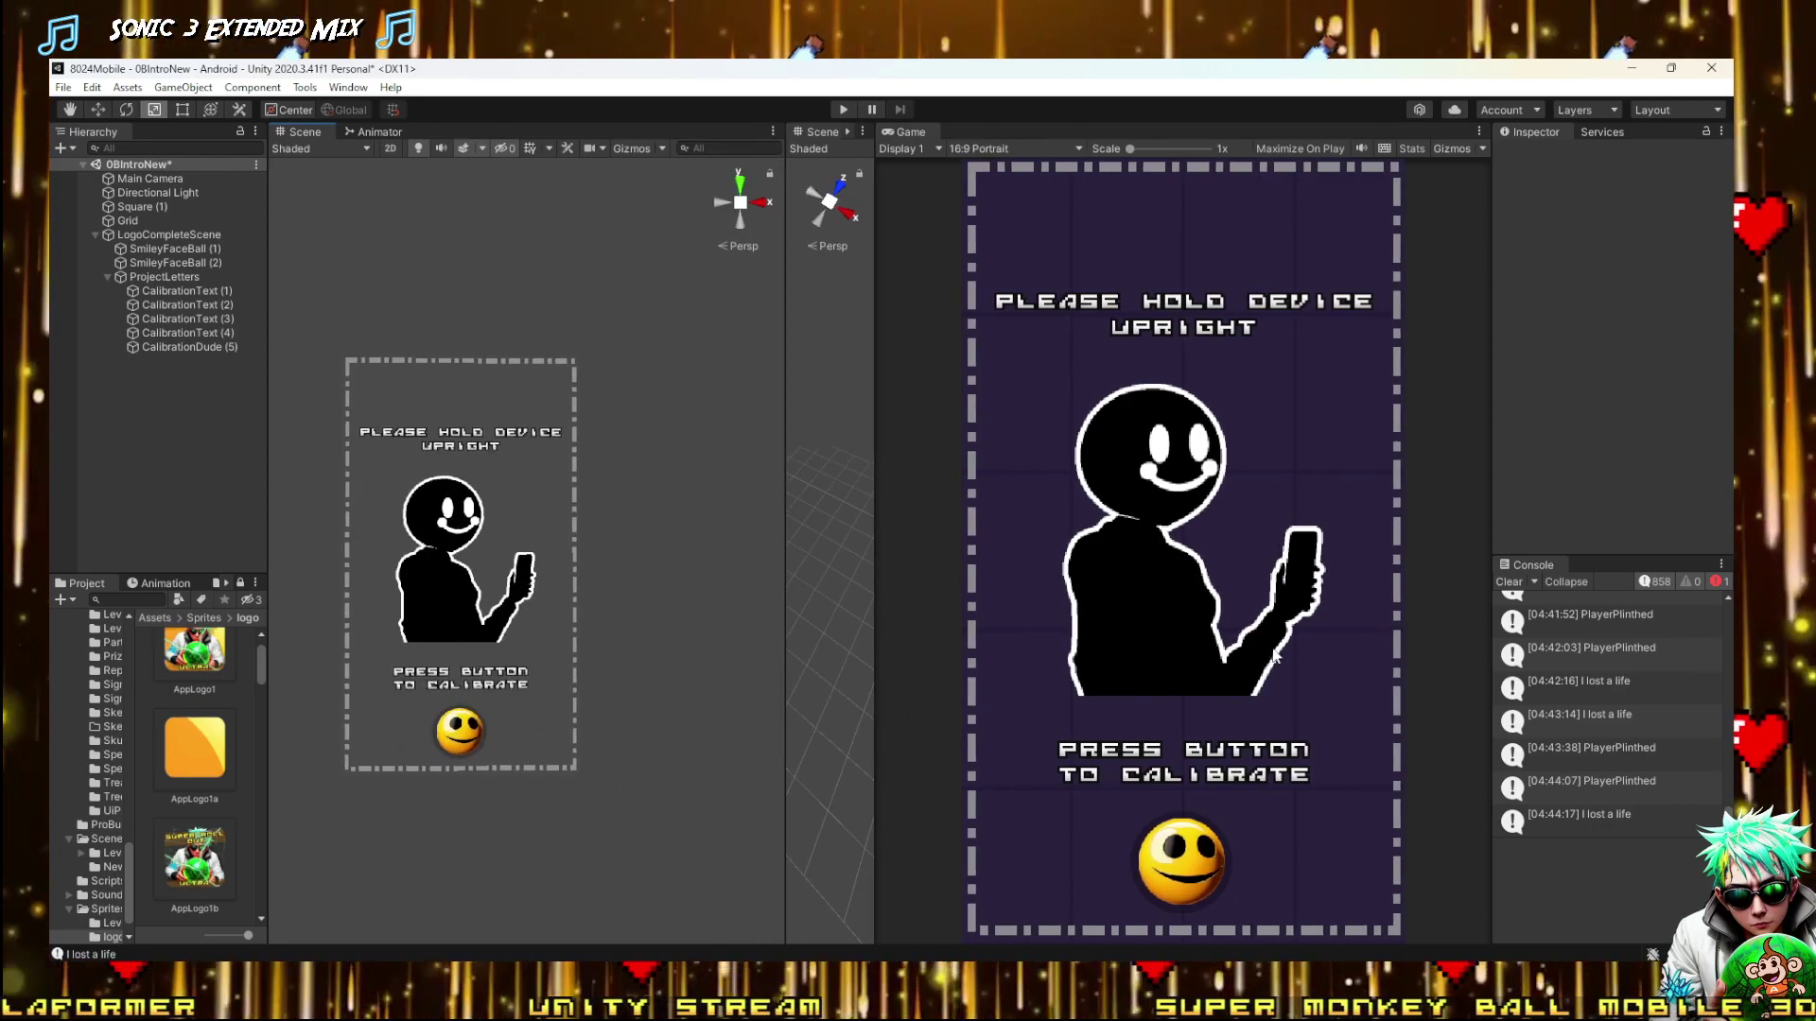
{"action": "left_click", "coordinate": [1508, 582]}
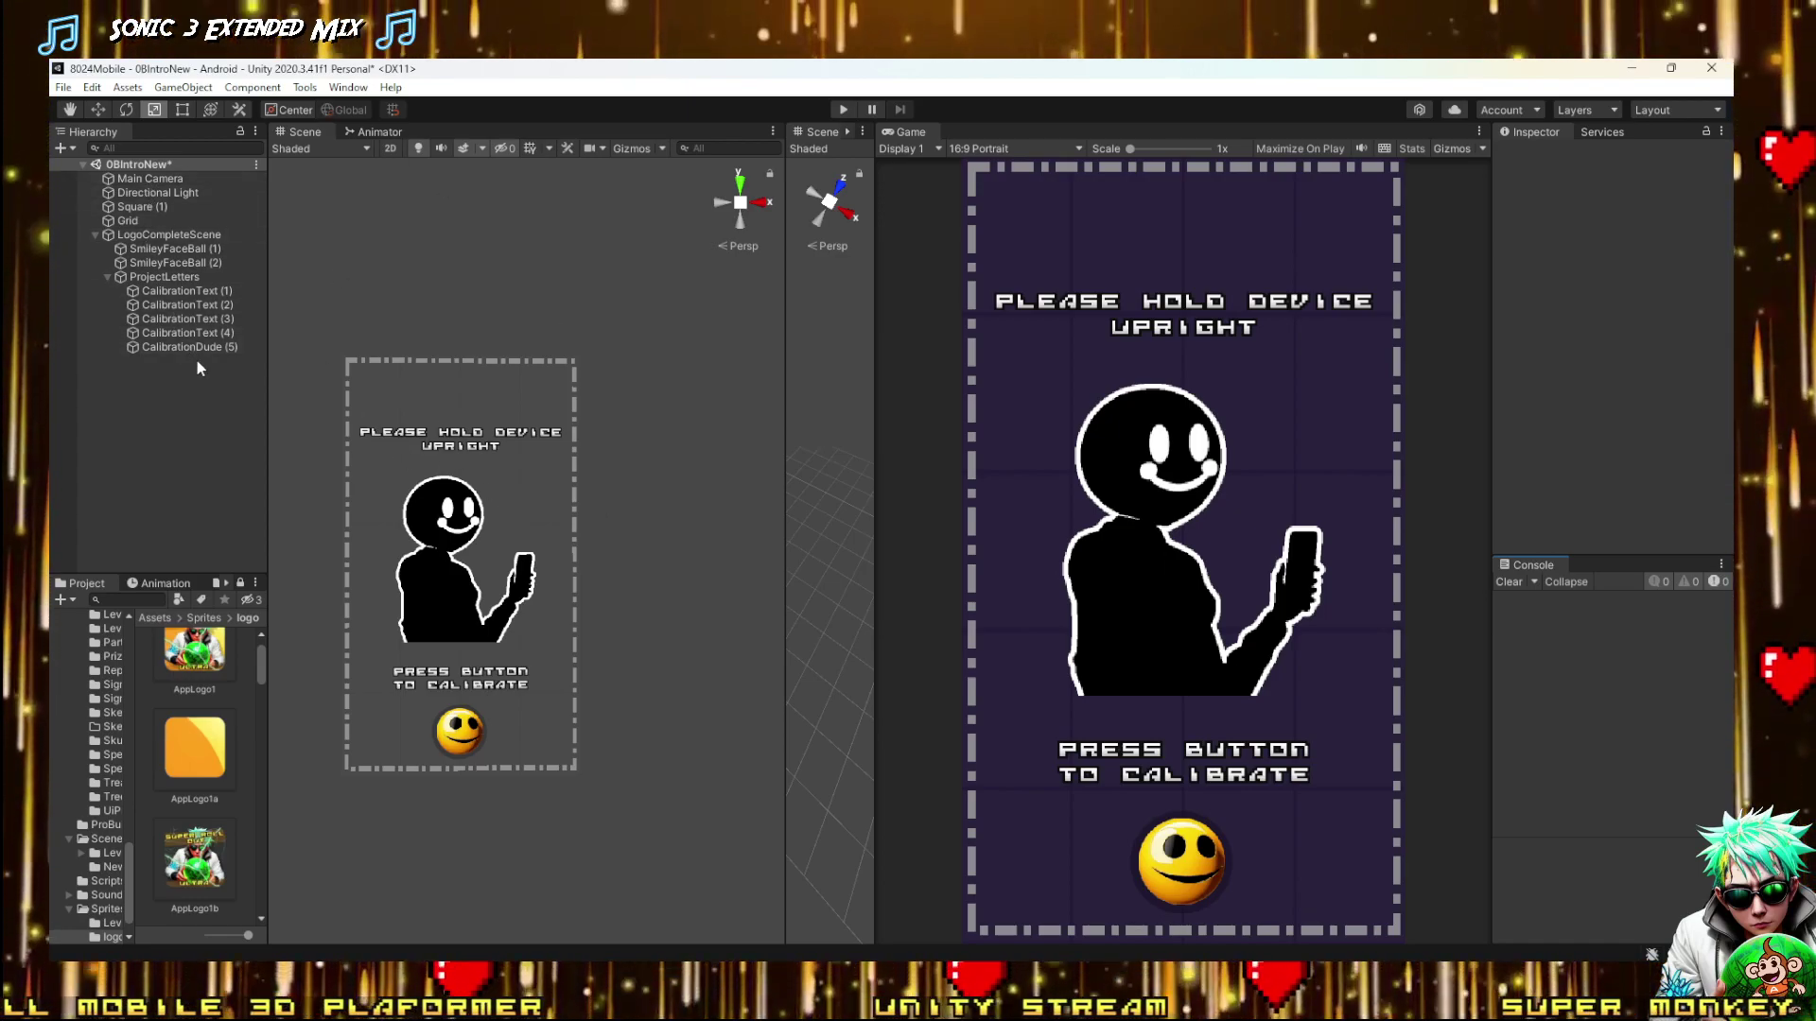
{"action": "mouse_move", "coordinate": [464, 993]}
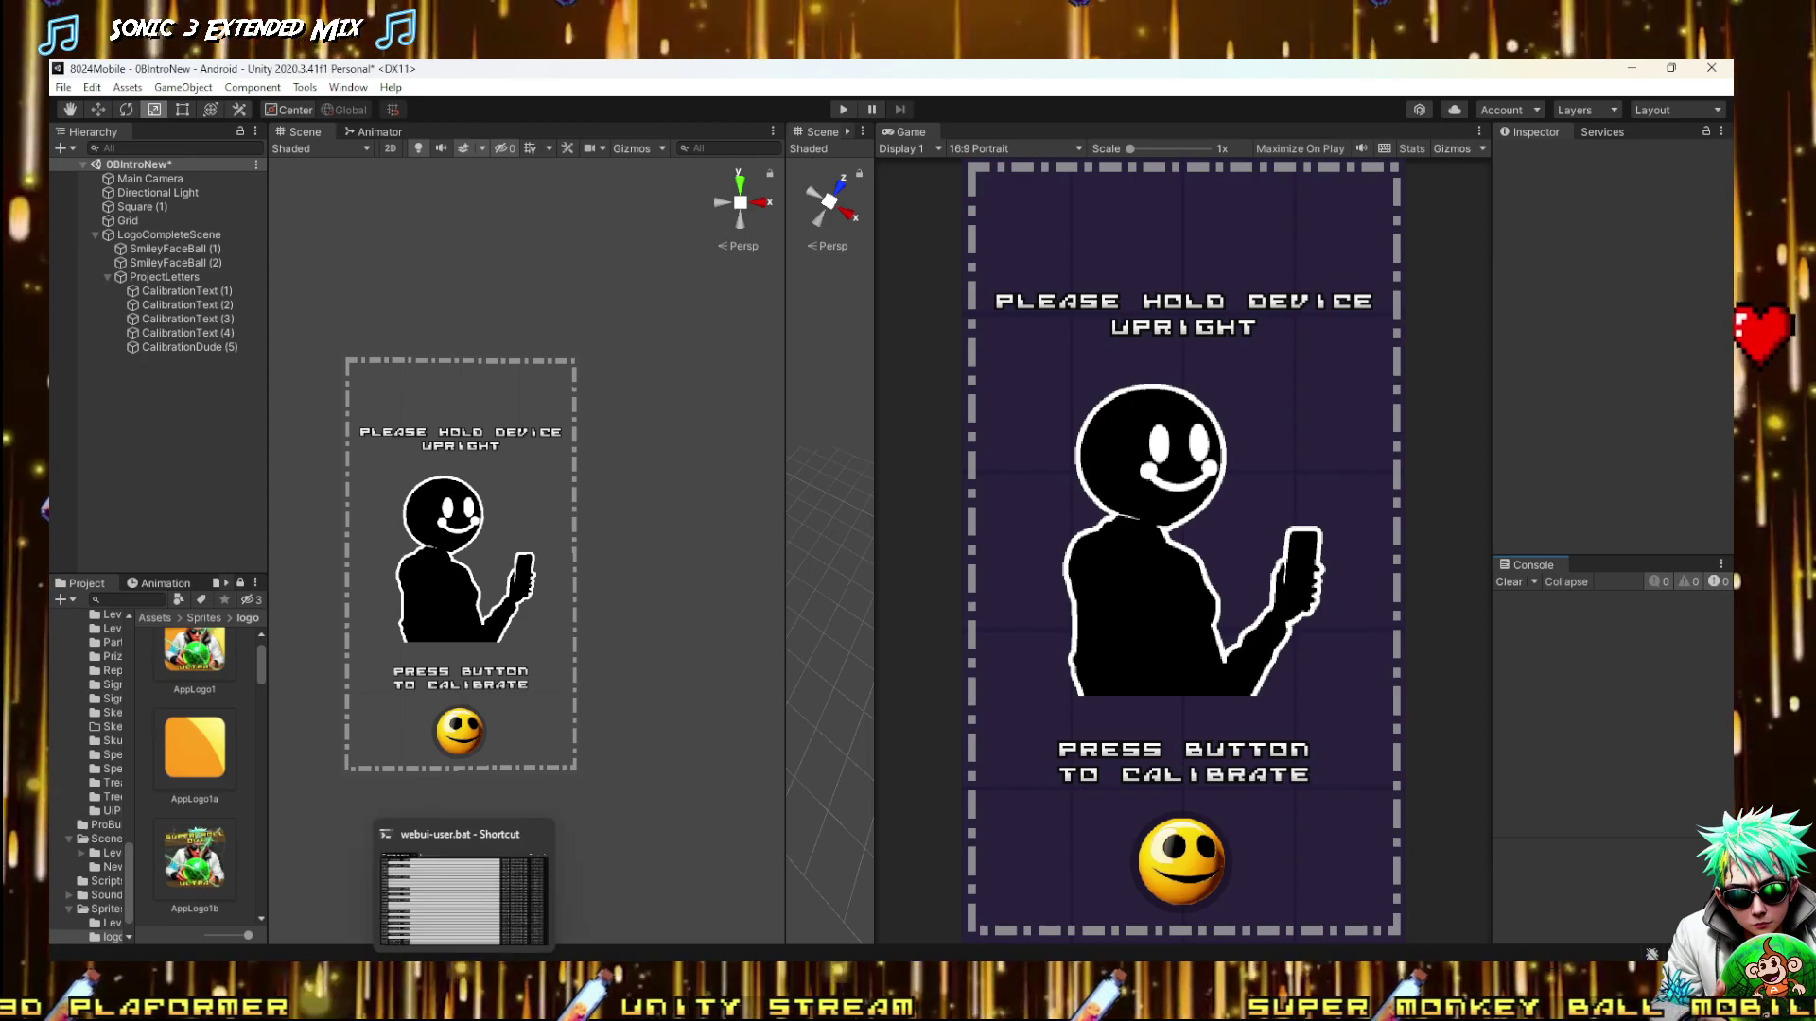
{"action": "mouse_move", "coordinate": [382, 908]}
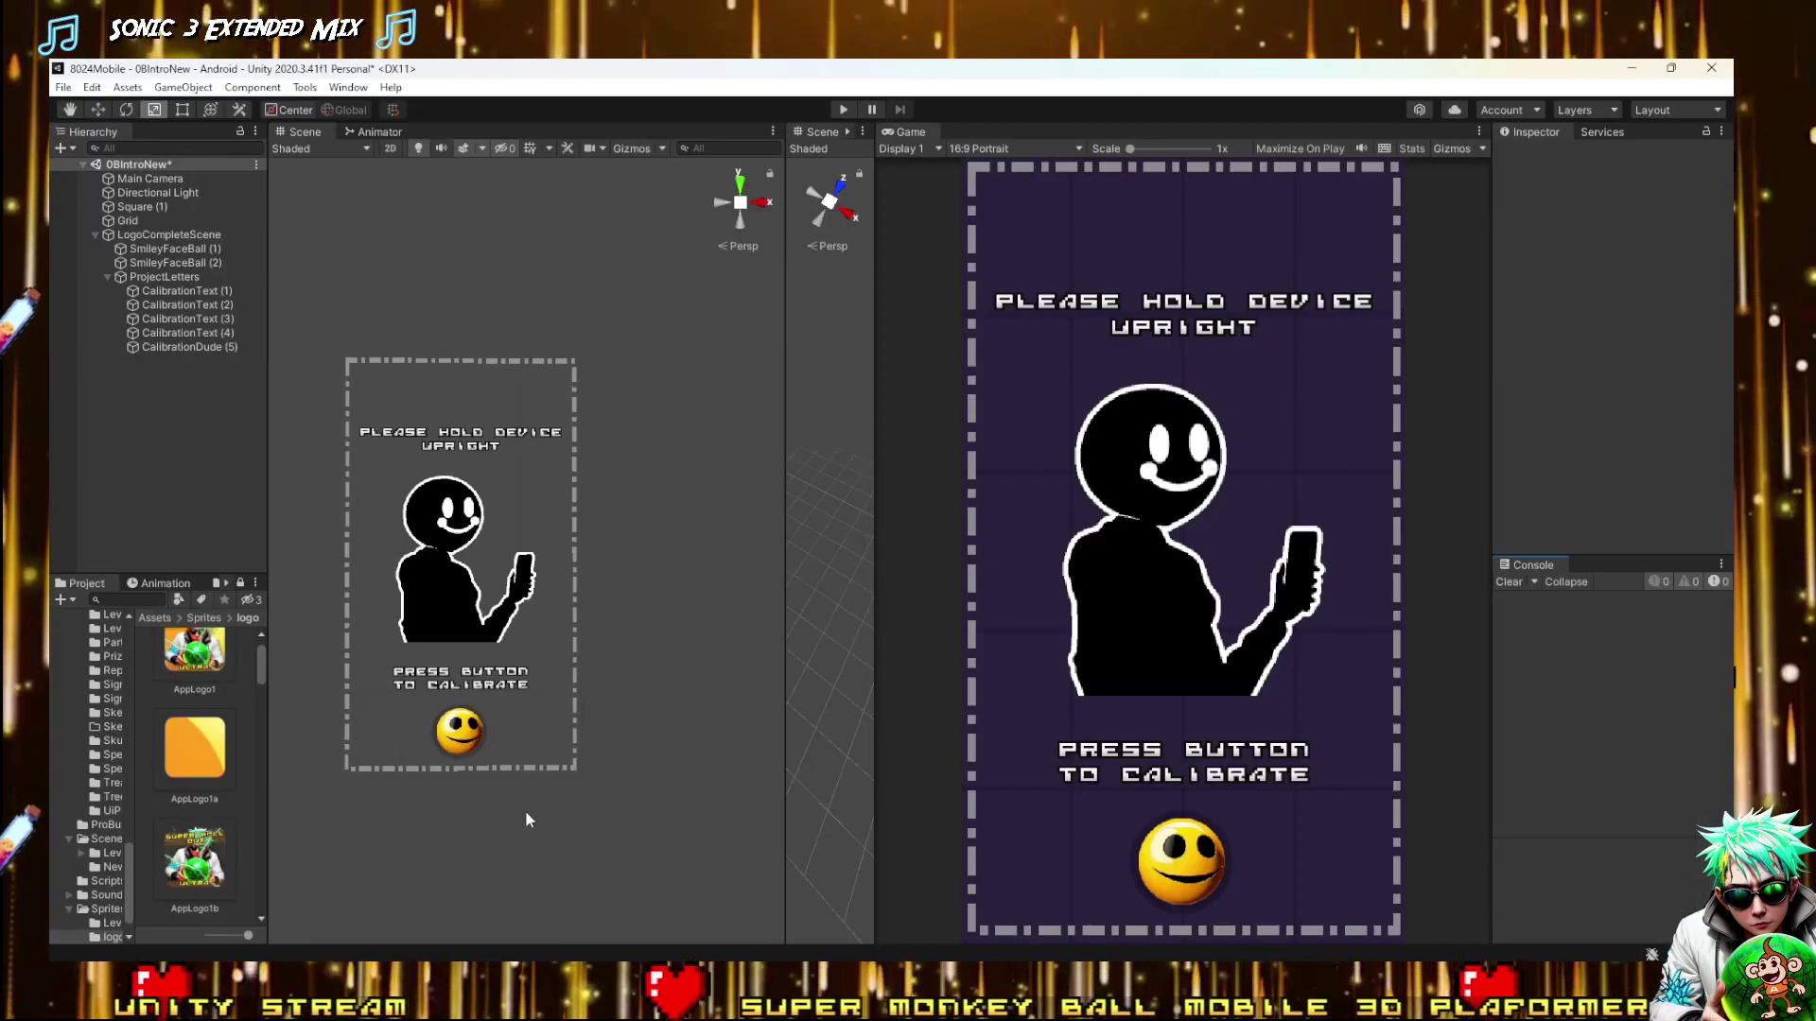
Select Main Camera and darken its Background colour
{"action": "left_click", "coordinate": [143, 180]}
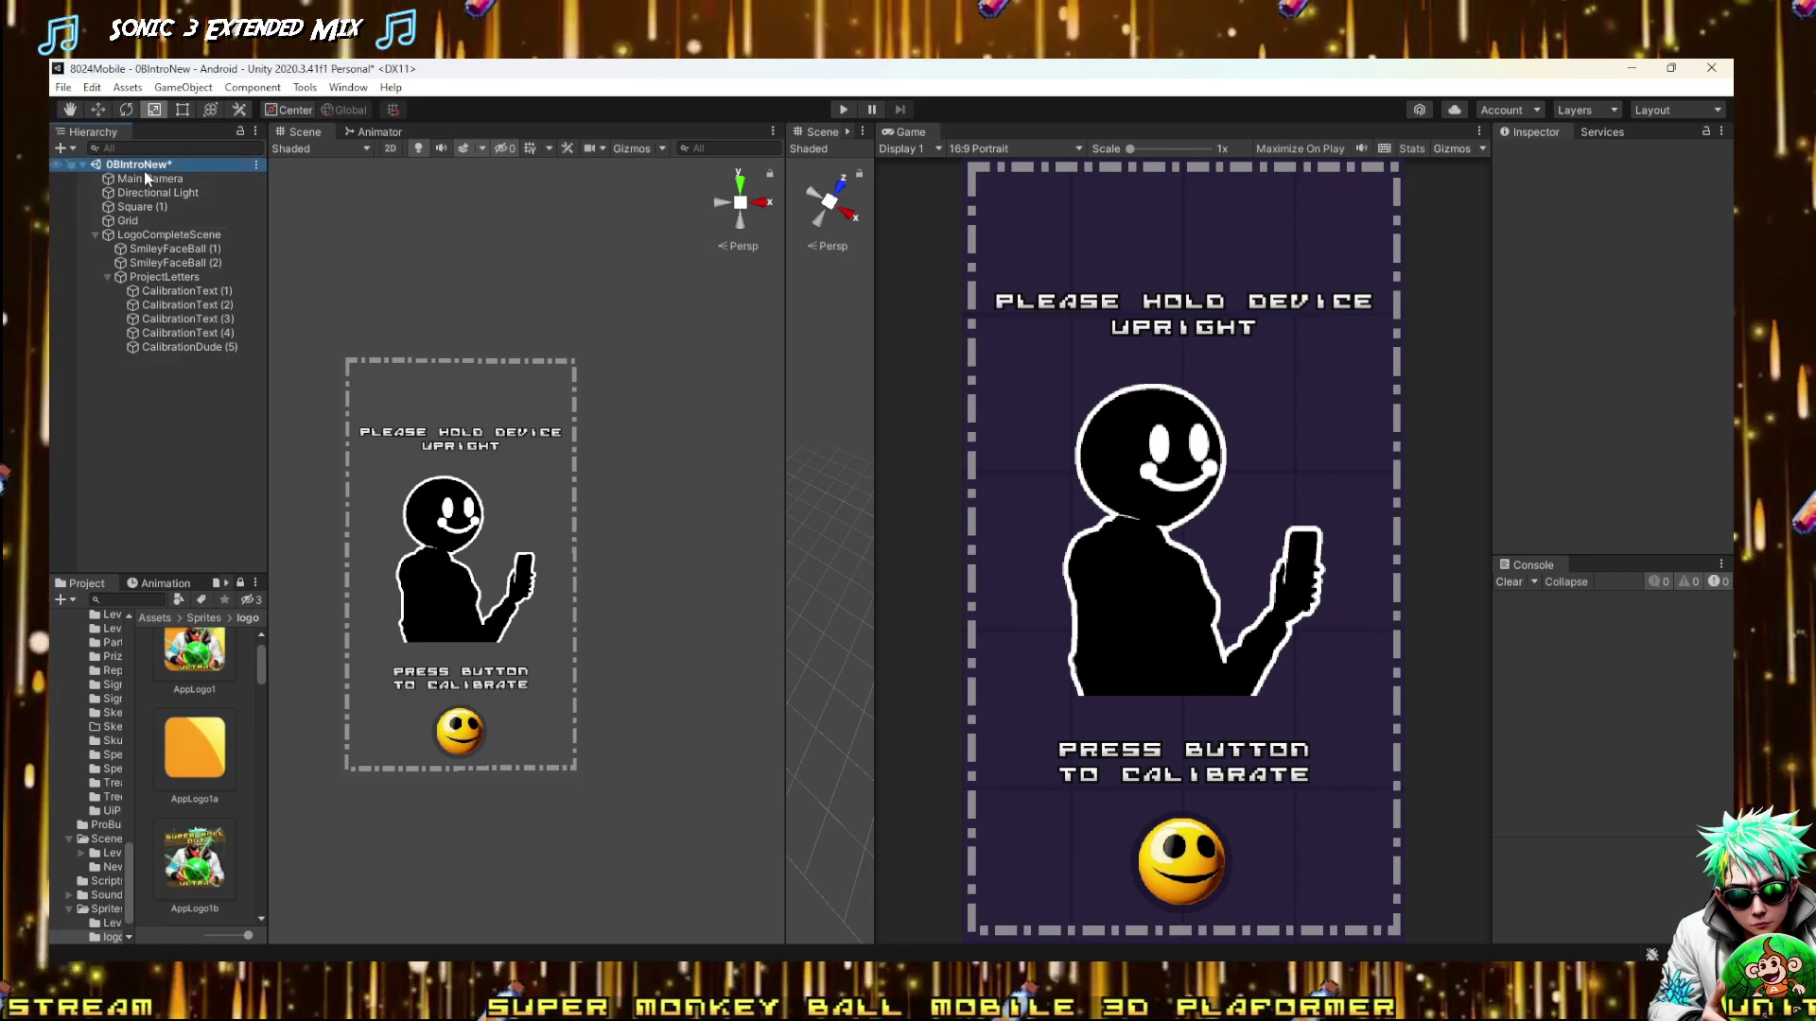
{"action": "left_click", "coordinate": [1660, 322]}
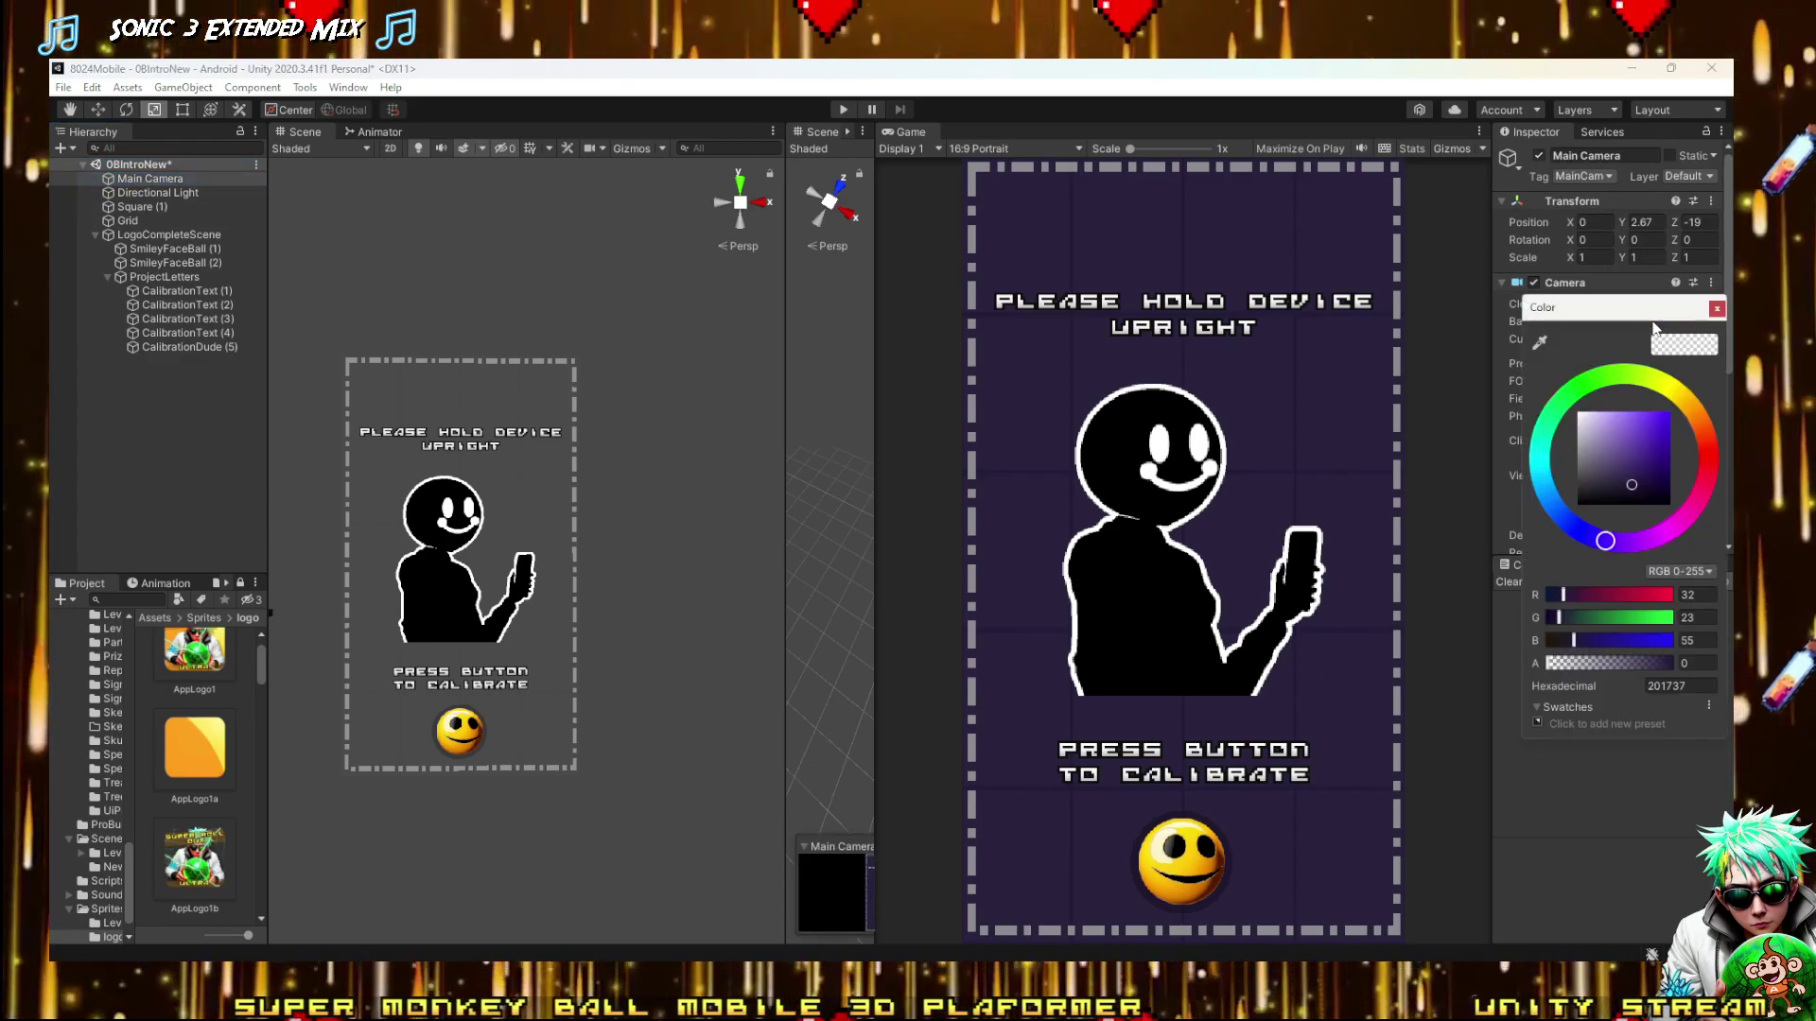
{"action": "left_click_drag", "start_coordinate": [1627, 485], "coordinate": [1625, 542]}
Disable the Square (1) object so its grid pattern disappears, then inspect the Grid
{"action": "left_click", "coordinate": [151, 192]}
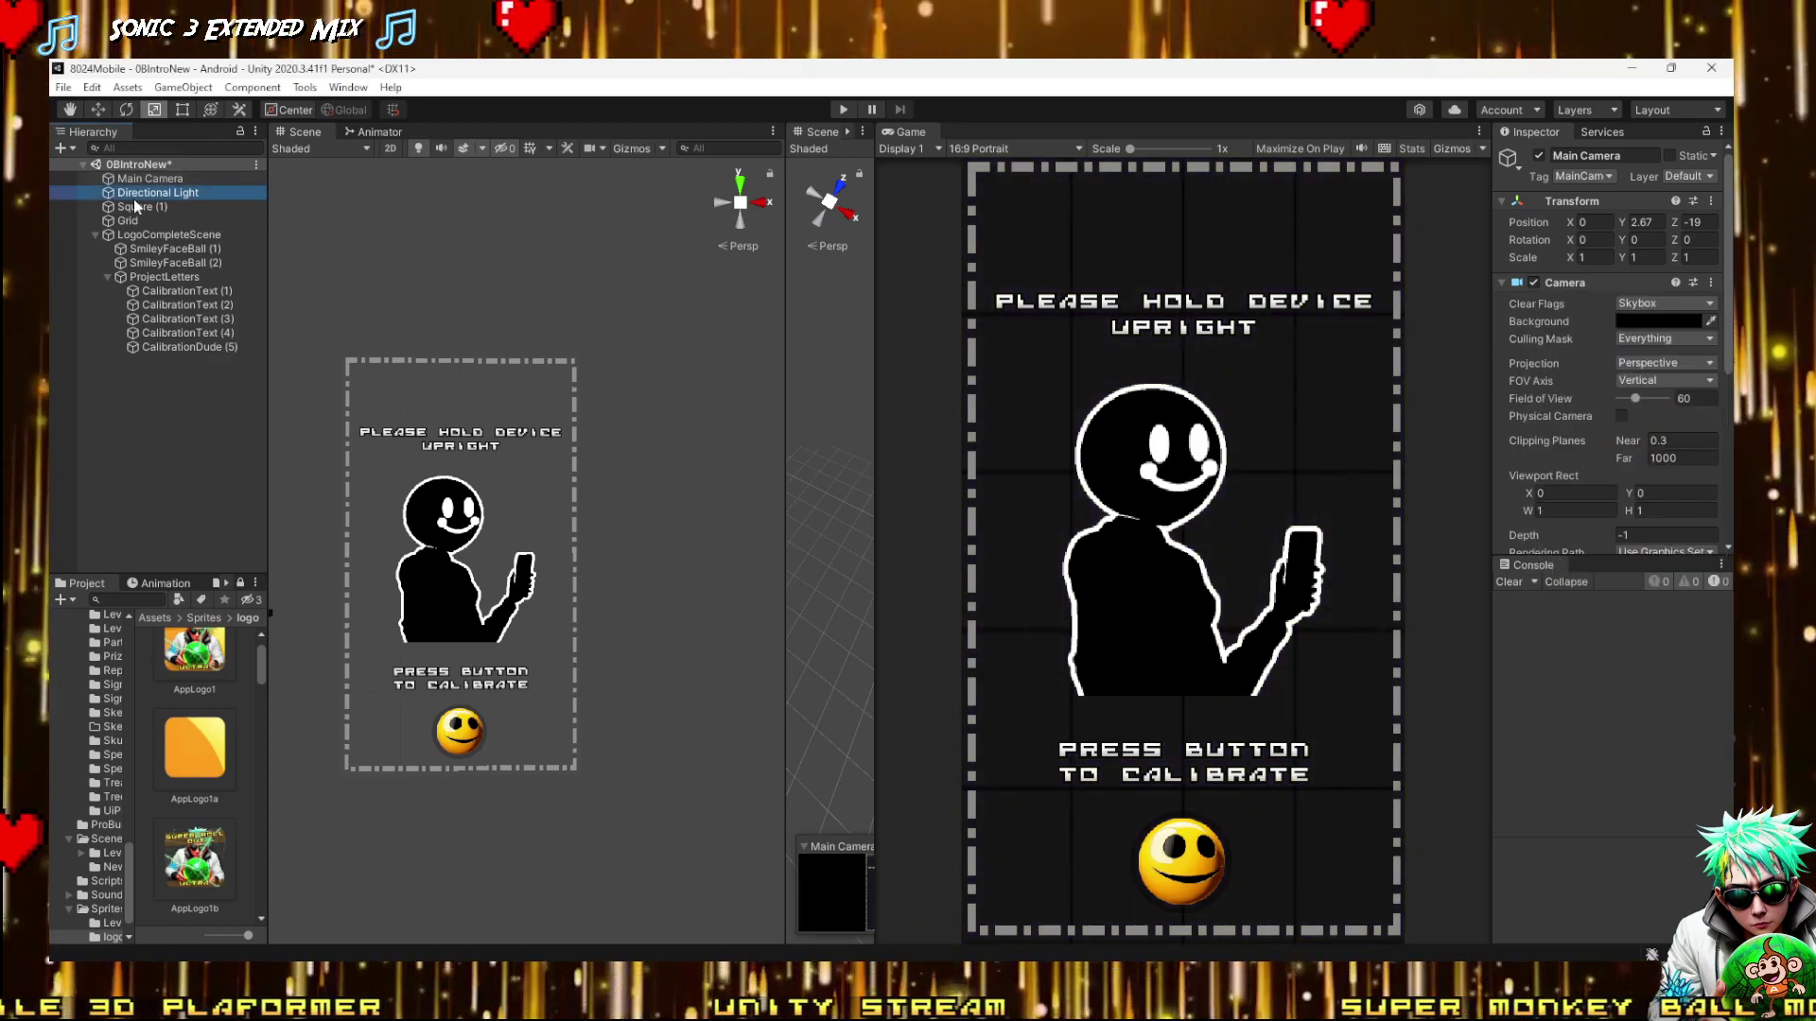
{"action": "left_click", "coordinate": [133, 209]}
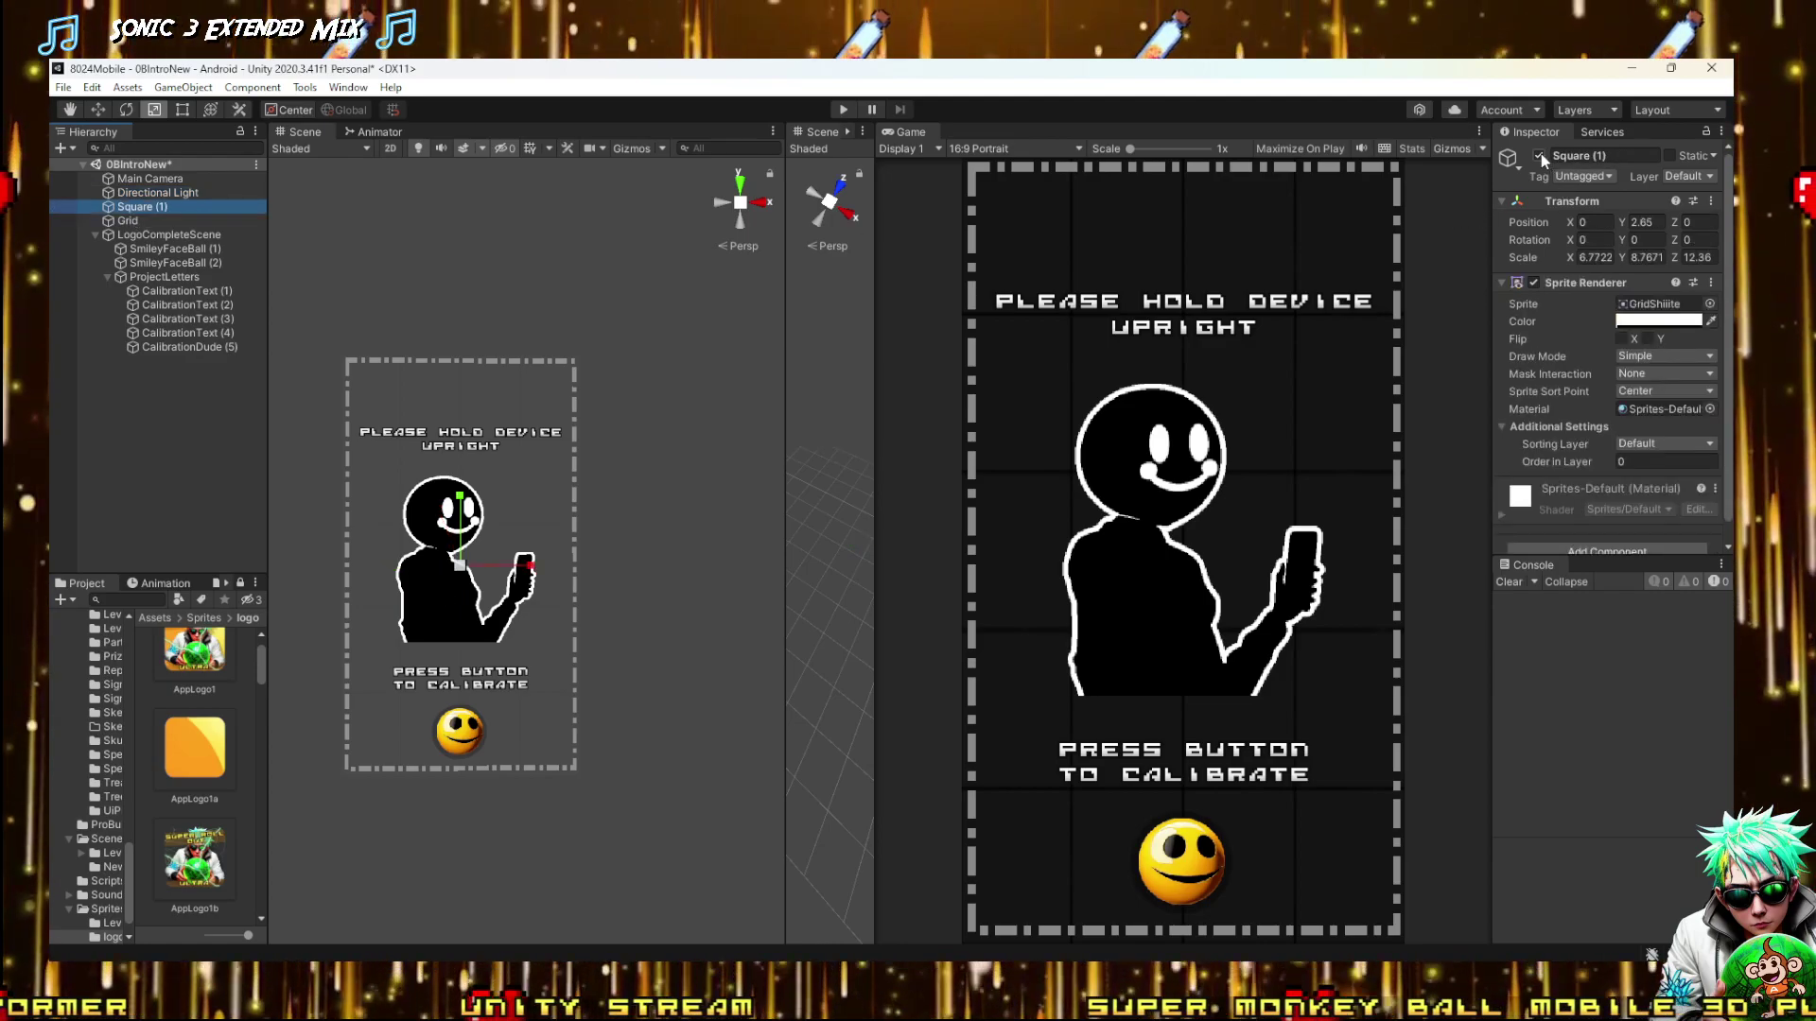
{"action": "left_click", "coordinate": [1539, 156]}
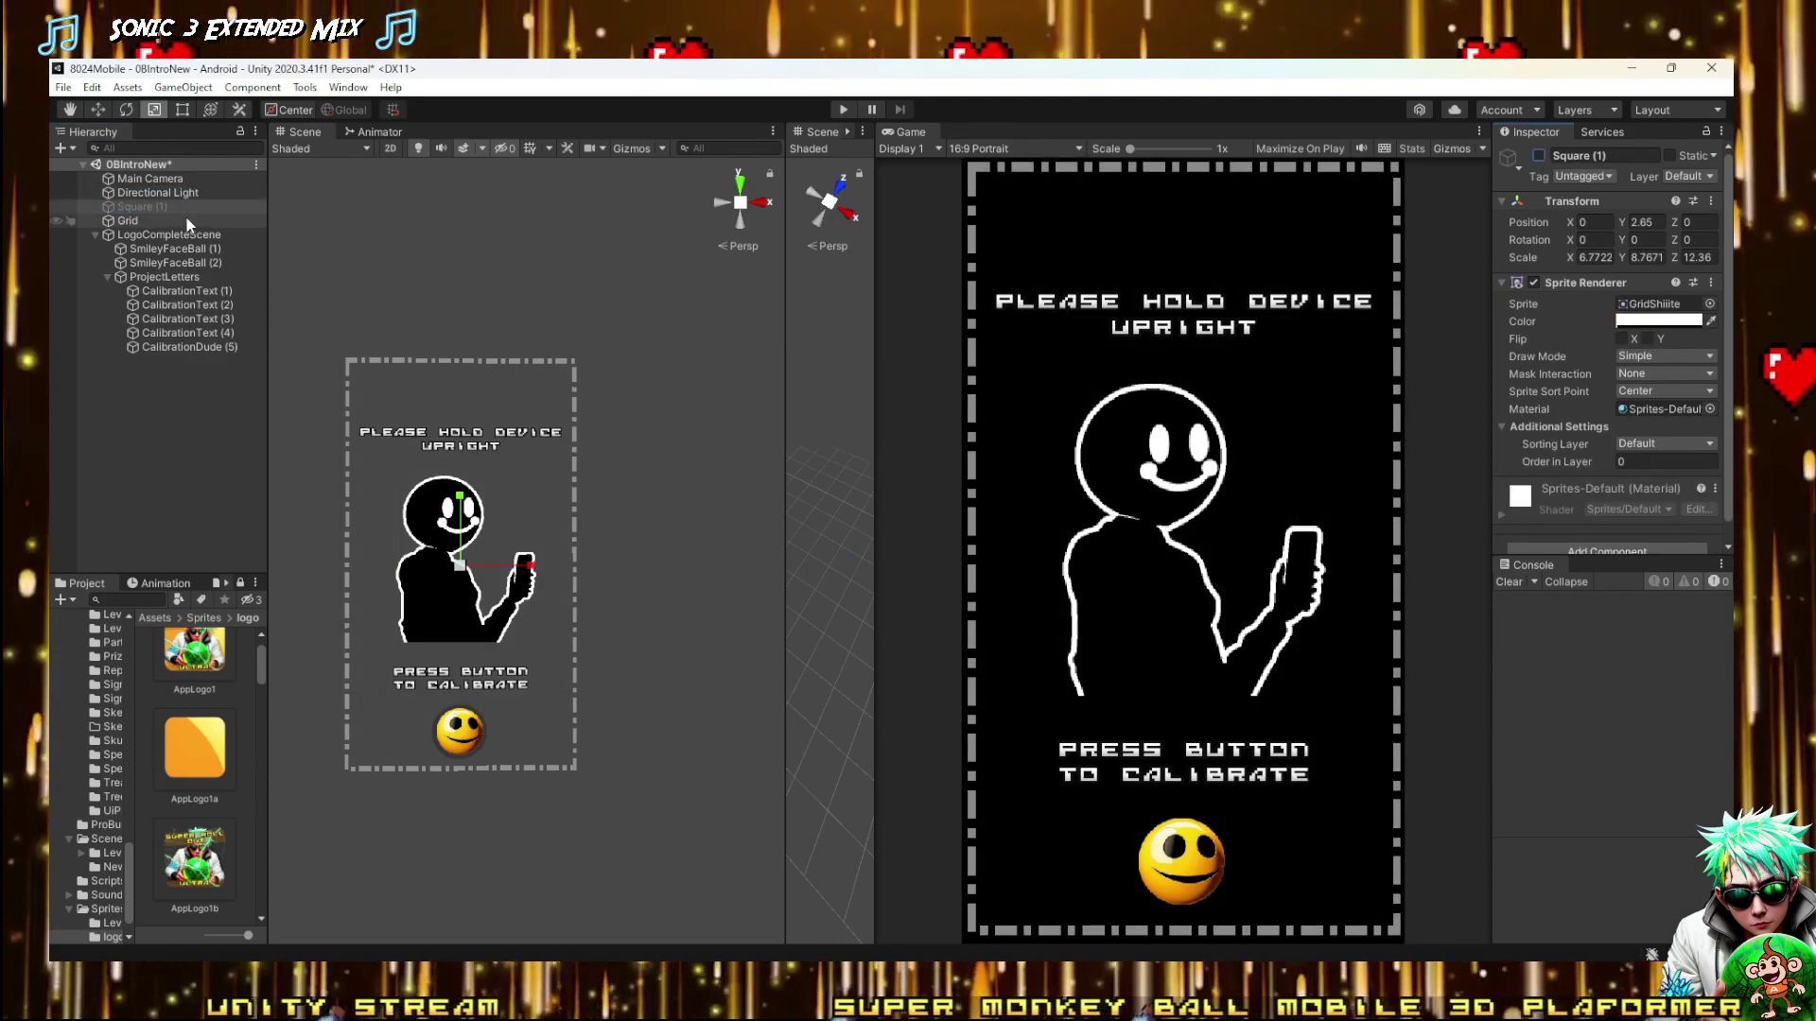
{"action": "left_click", "coordinate": [130, 222]}
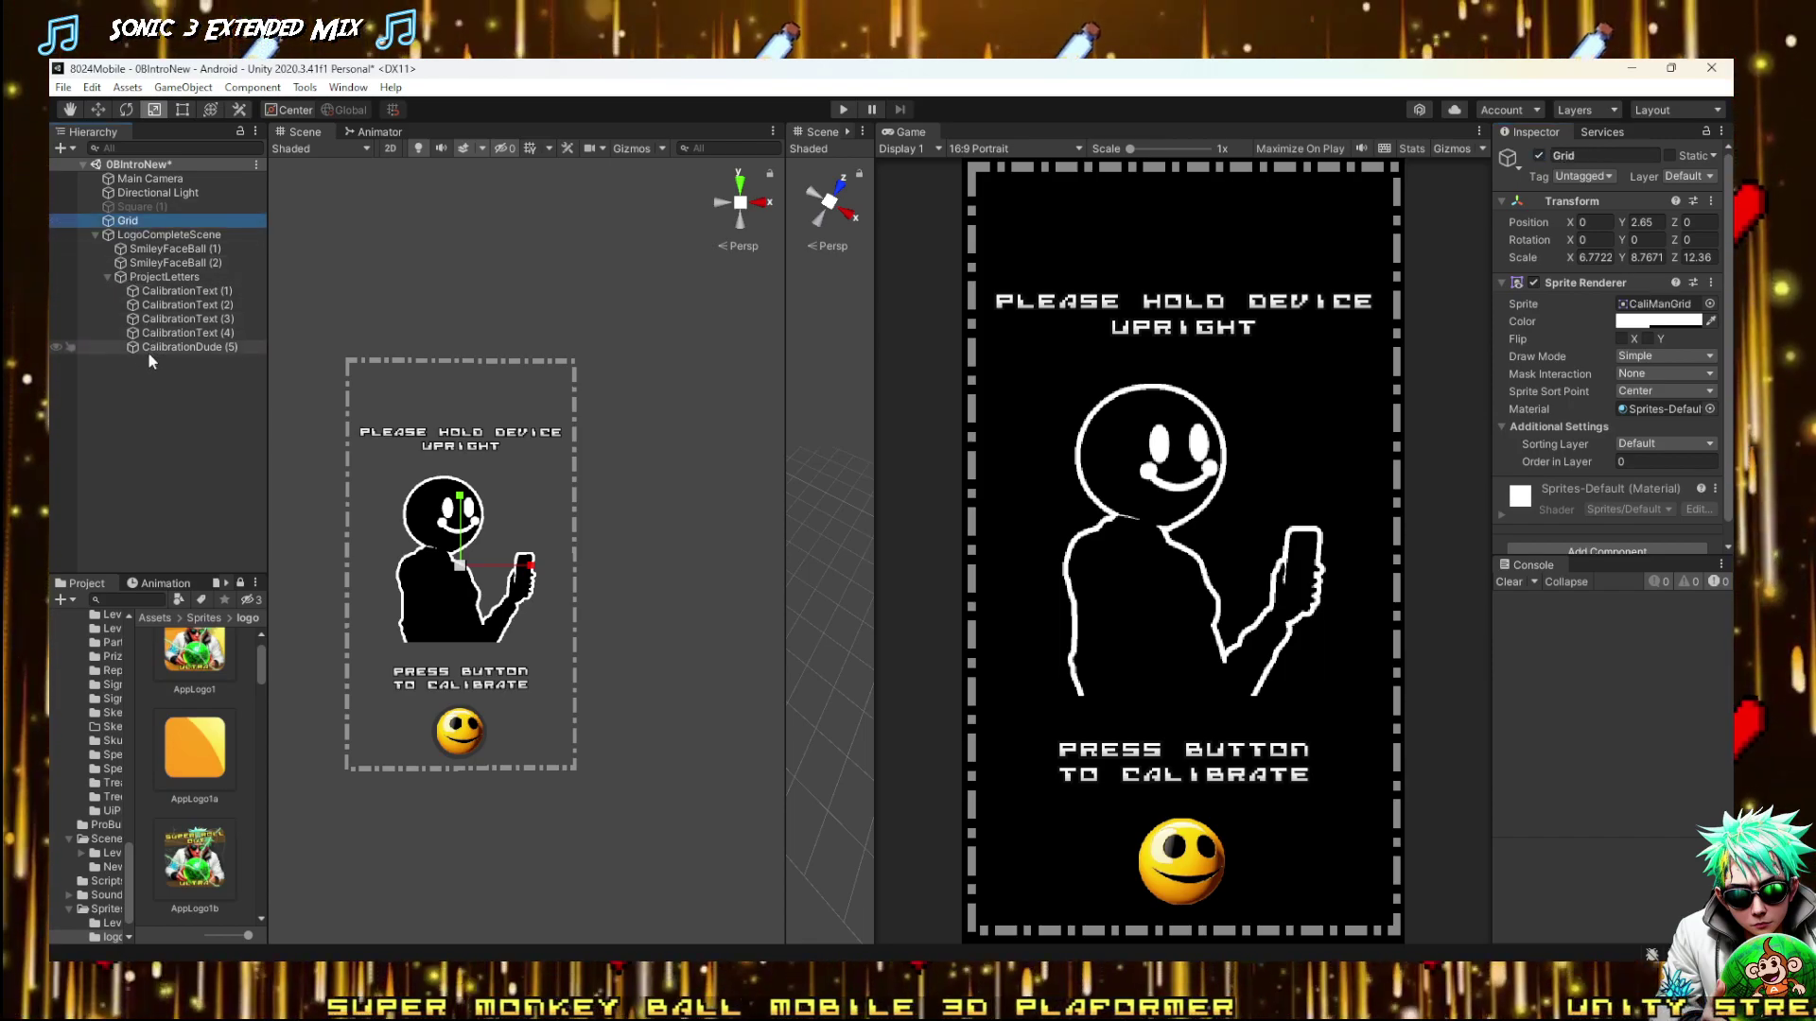
Set the Main Camera background to the near-black navy 05050D
{"action": "left_click", "coordinate": [150, 179]}
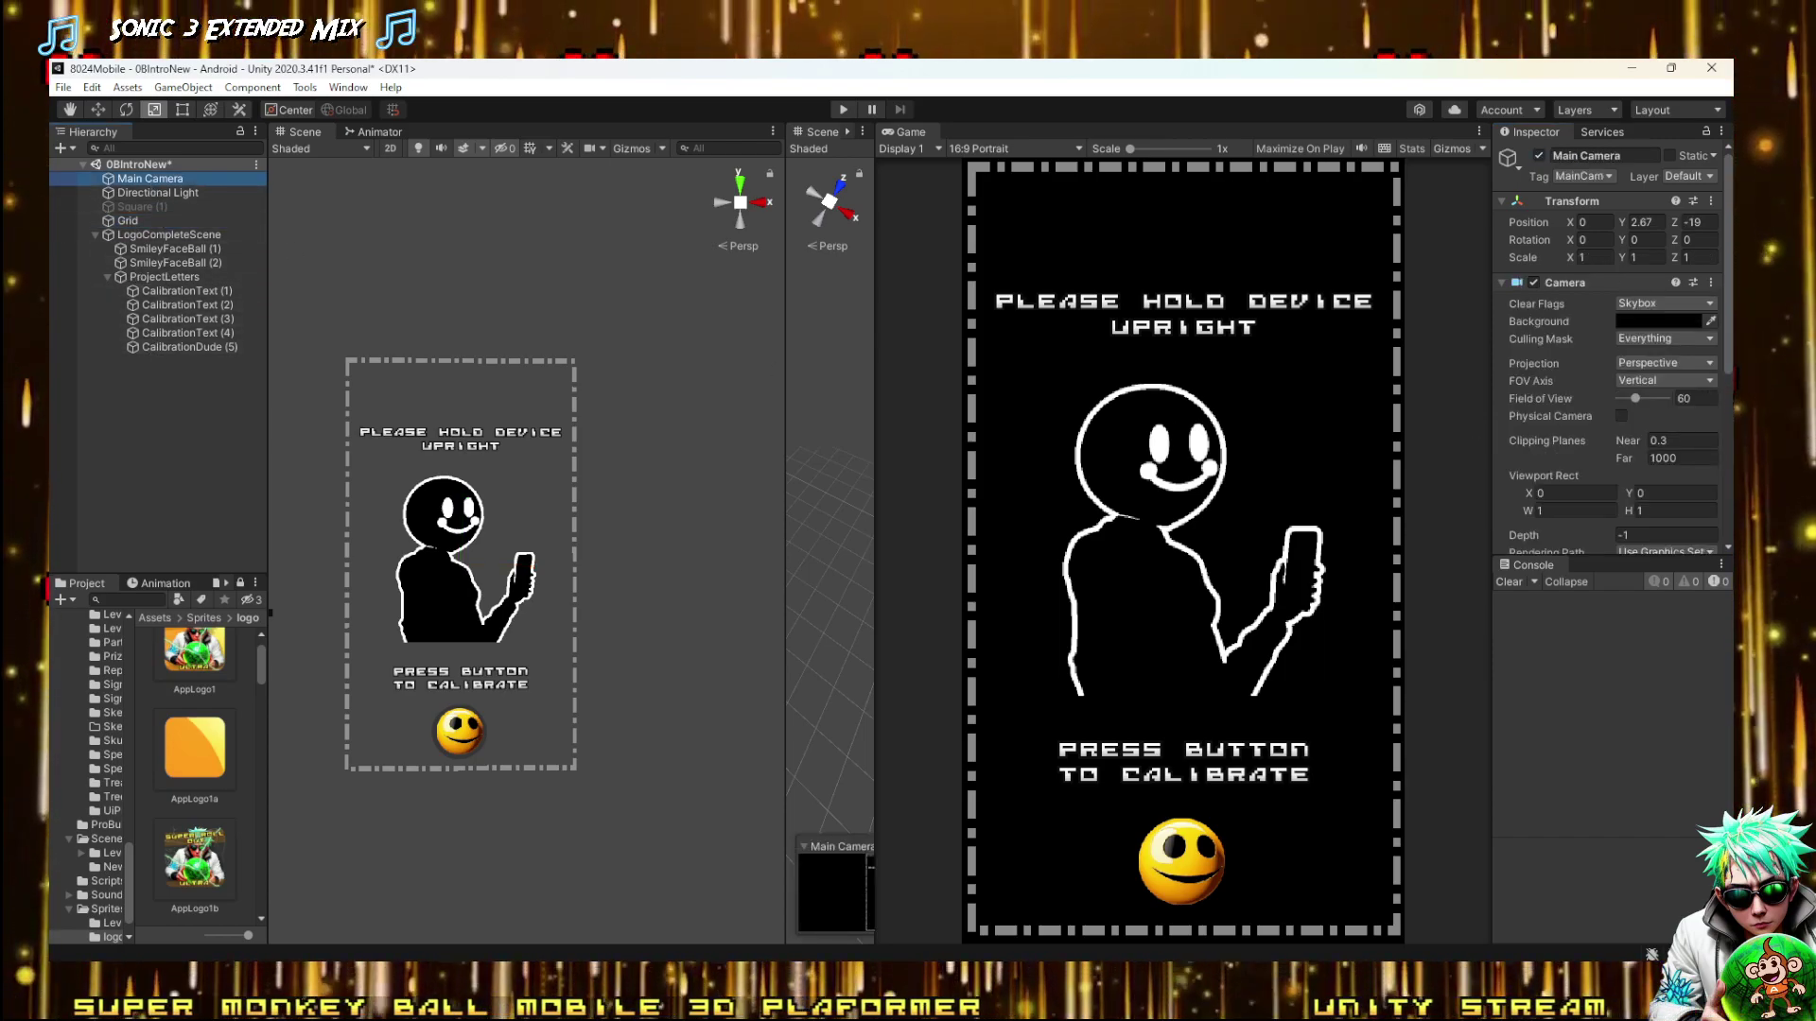
{"action": "left_click", "coordinate": [1651, 323]}
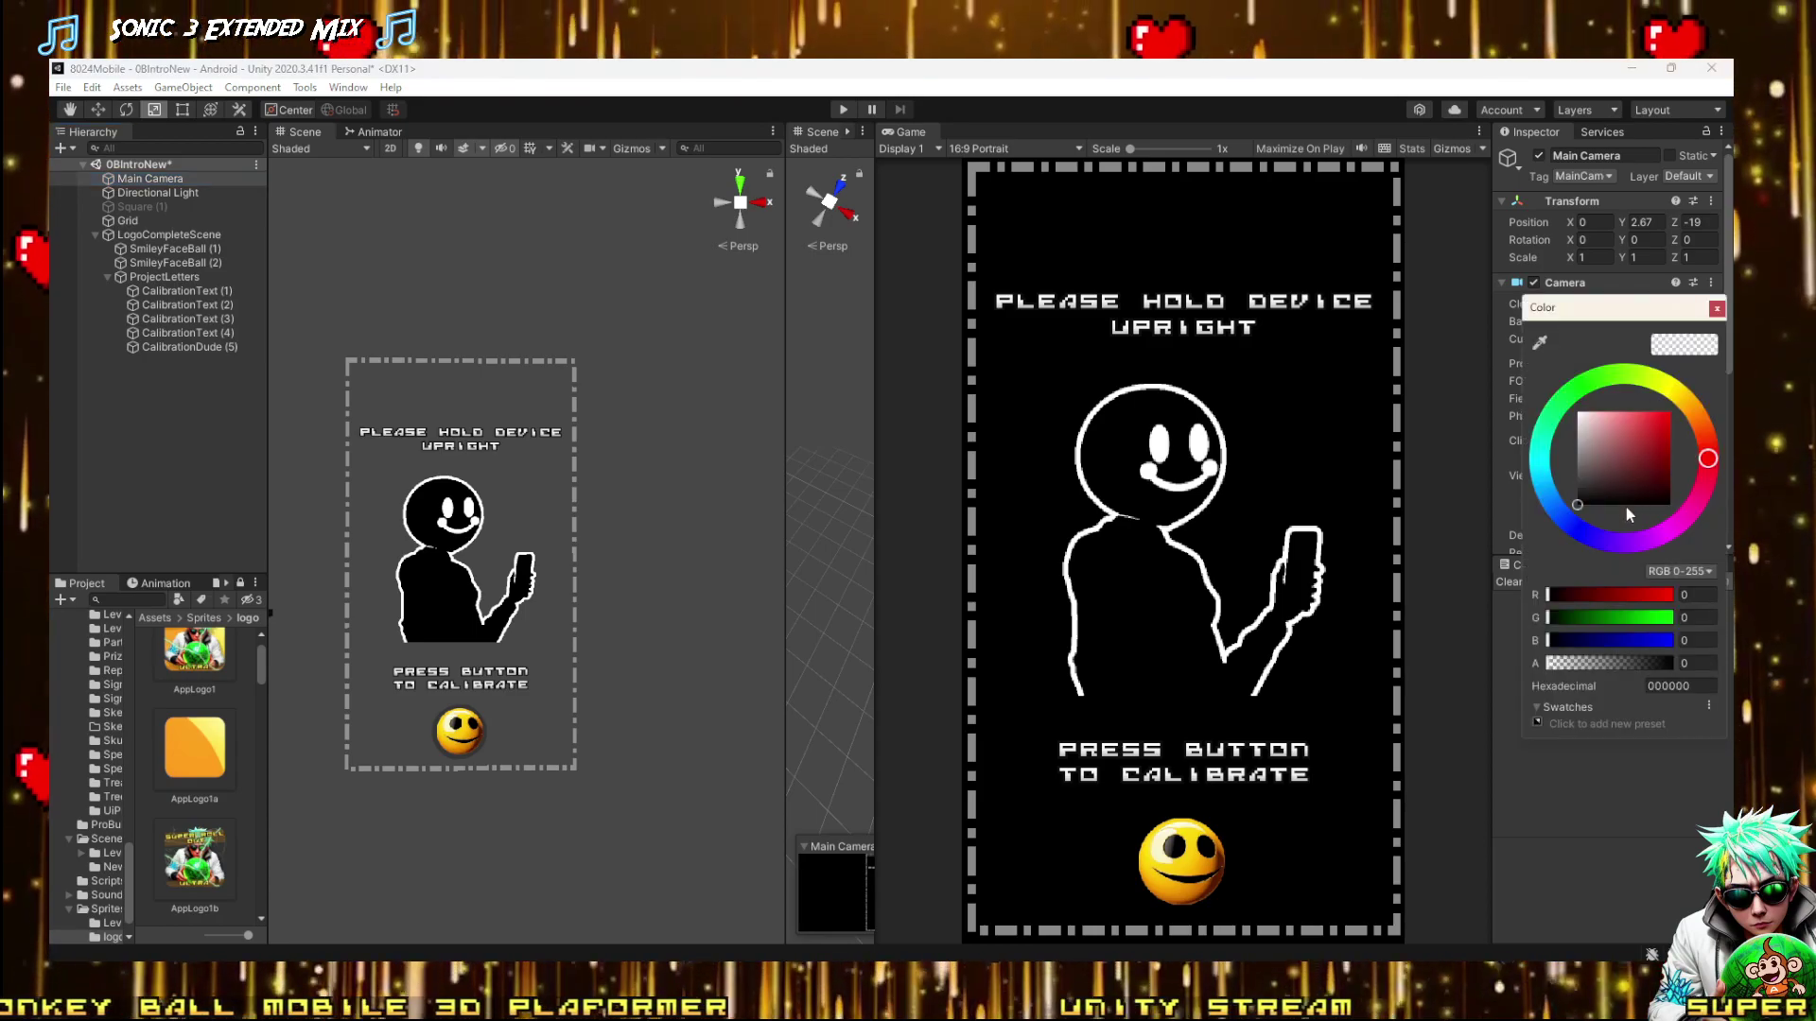
{"action": "left_click_drag", "start_coordinate": [1600, 640], "coordinate": [1672, 640]}
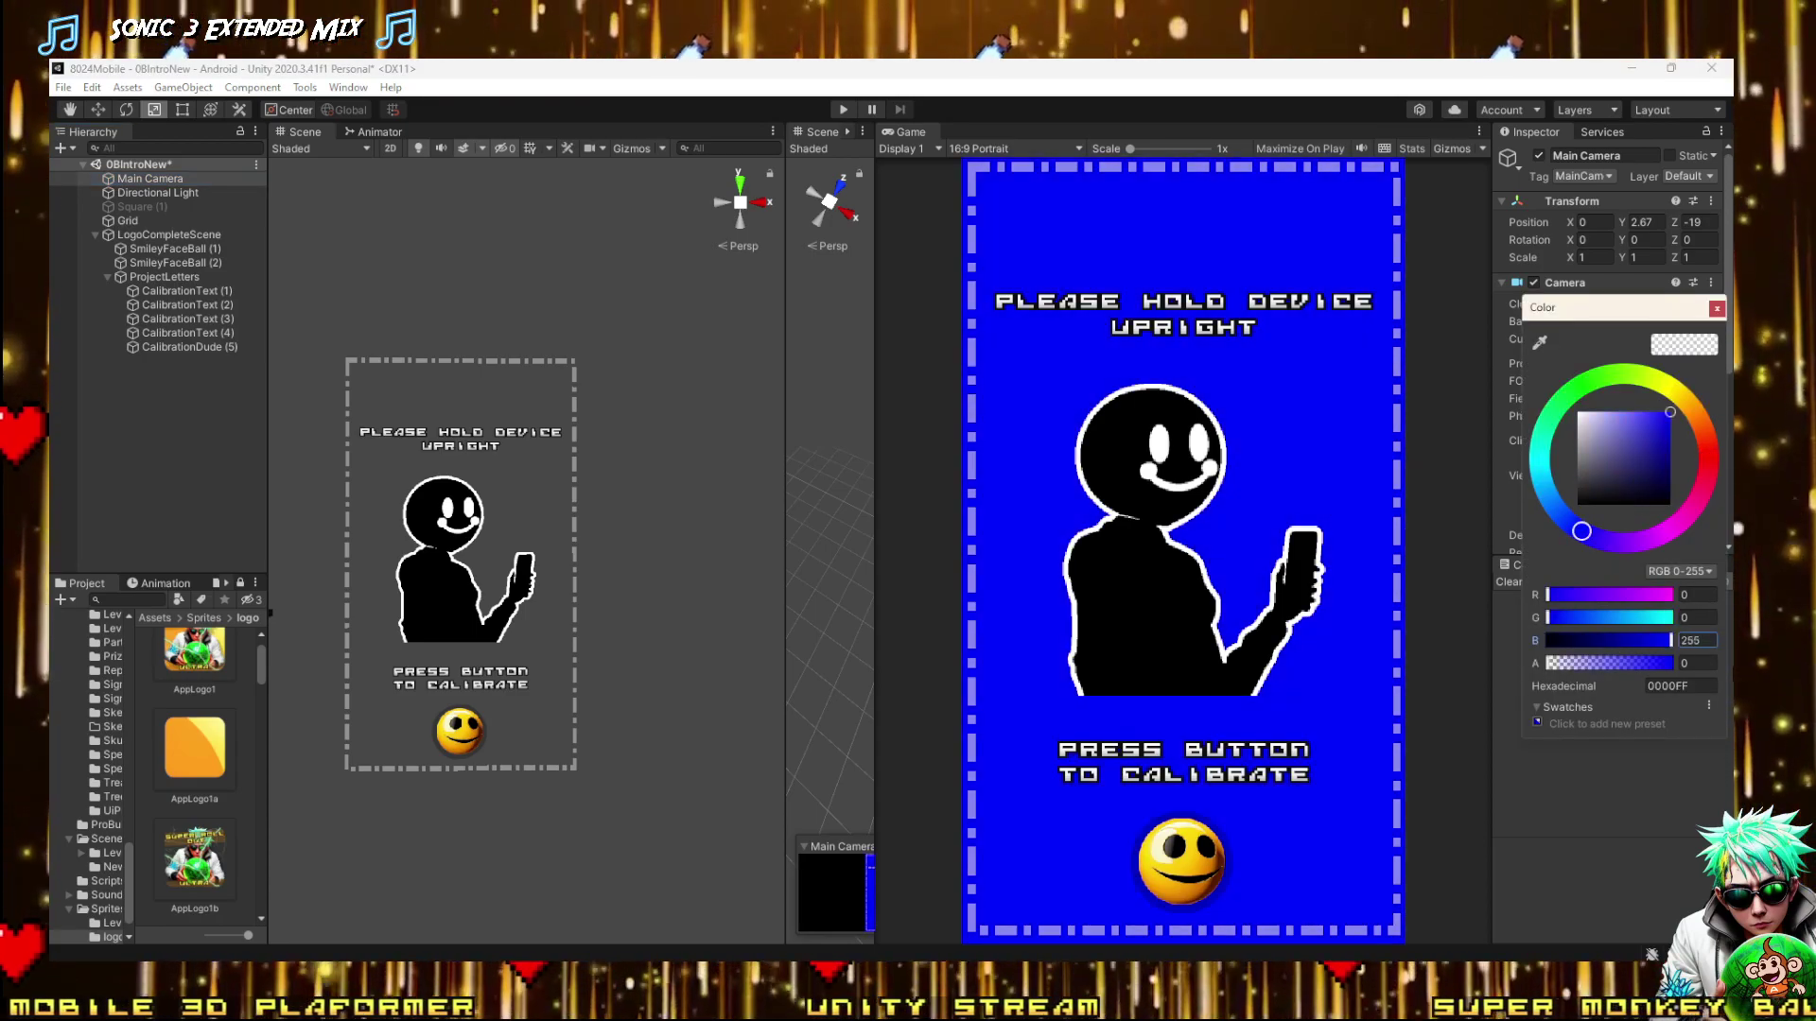
{"action": "left_click", "coordinate": [1640, 493]}
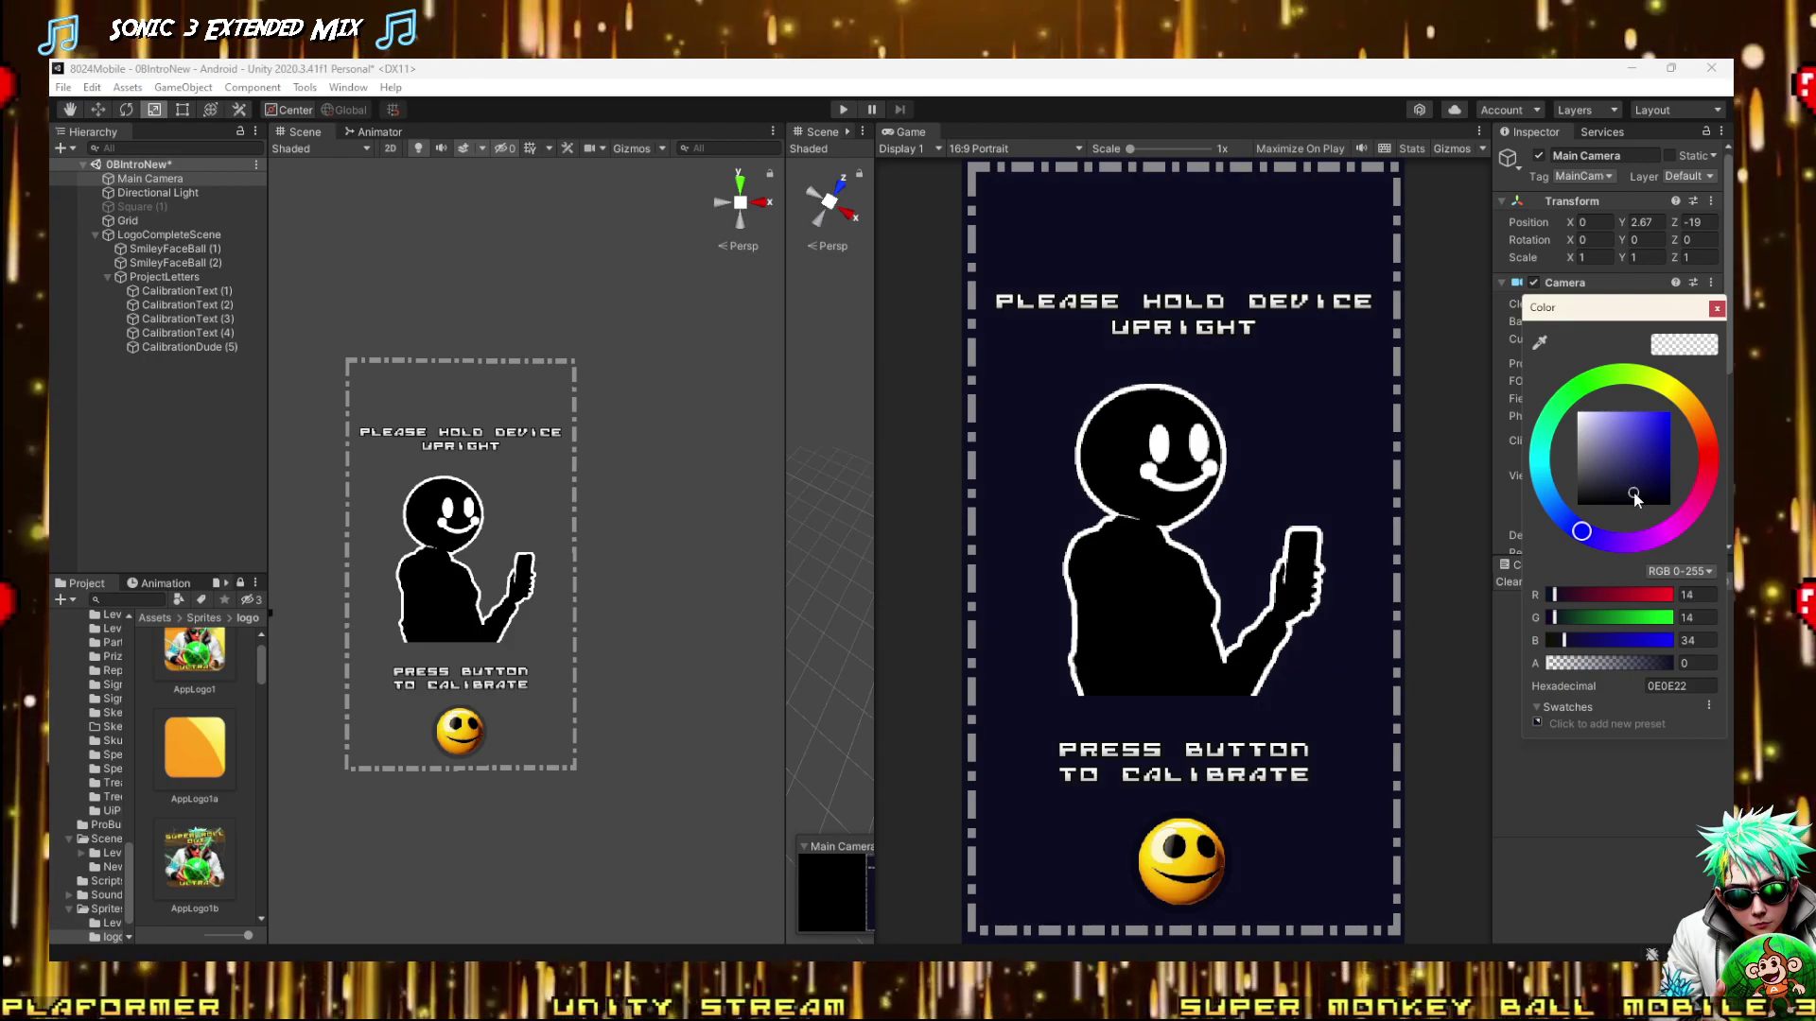
{"action": "left_click_drag", "start_coordinate": [1638, 492], "coordinate": [1640, 502]}
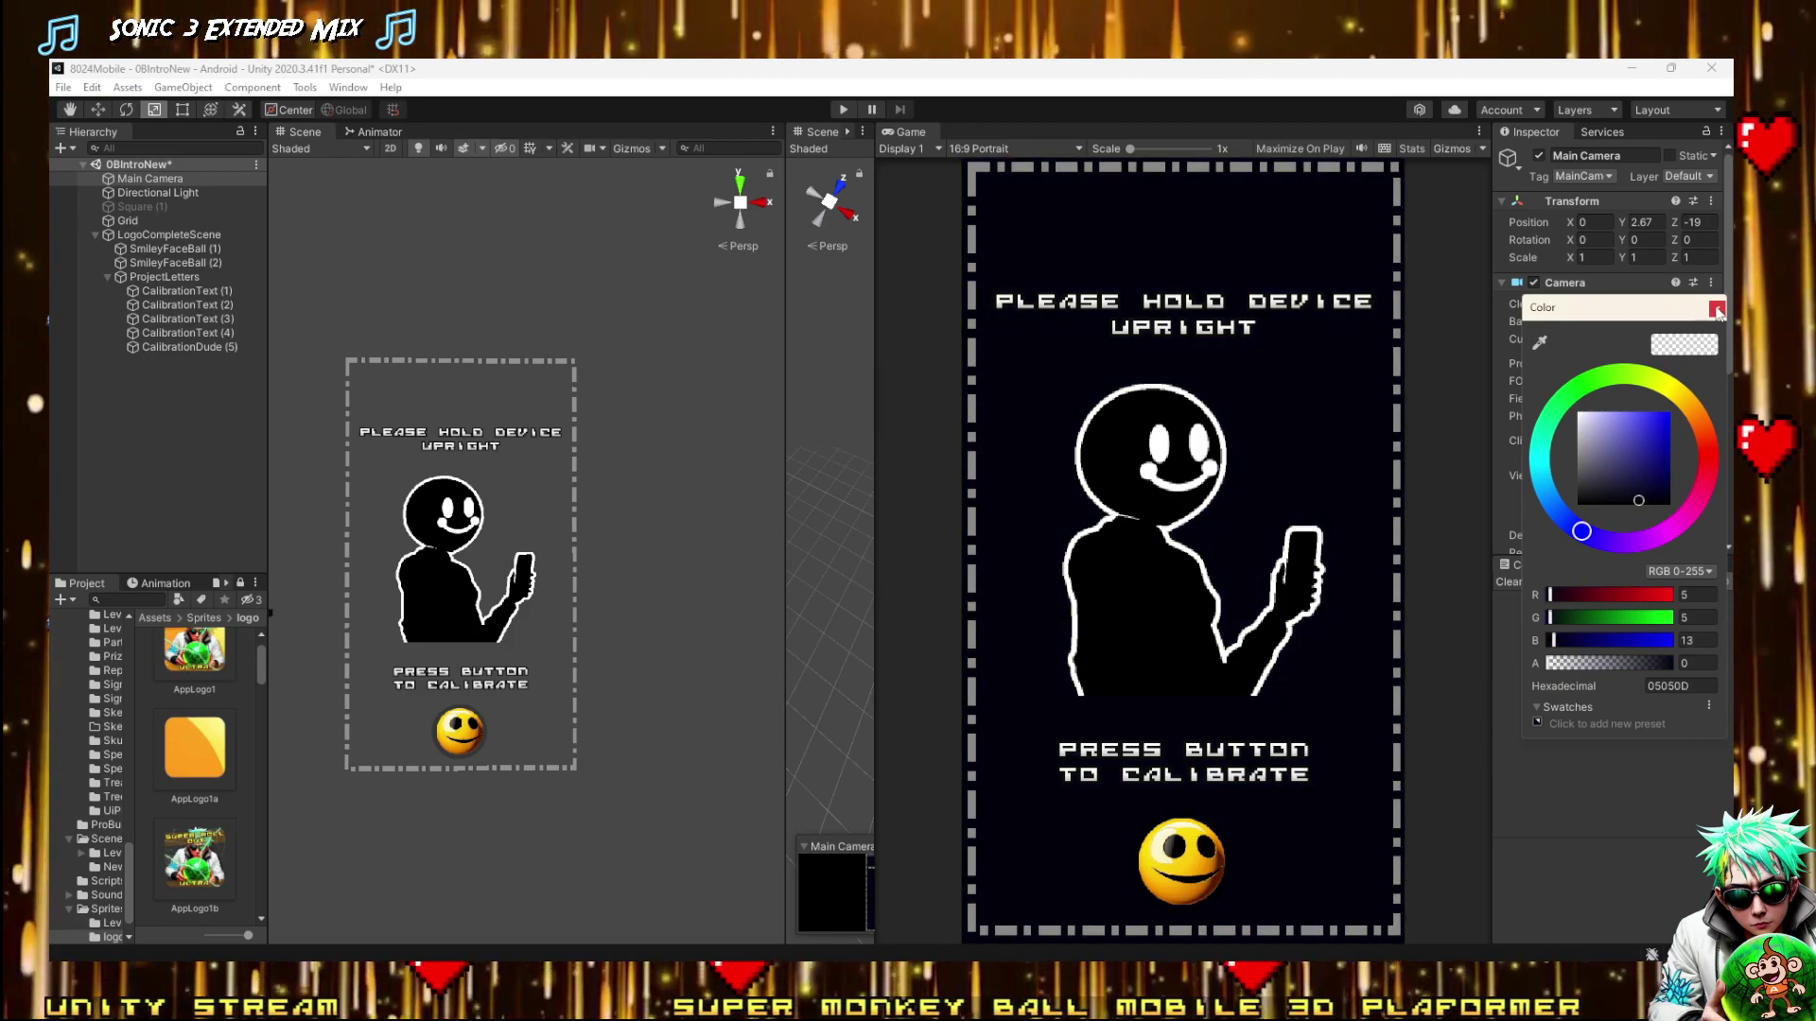
{"action": "left_click", "coordinate": [1187, 192]}
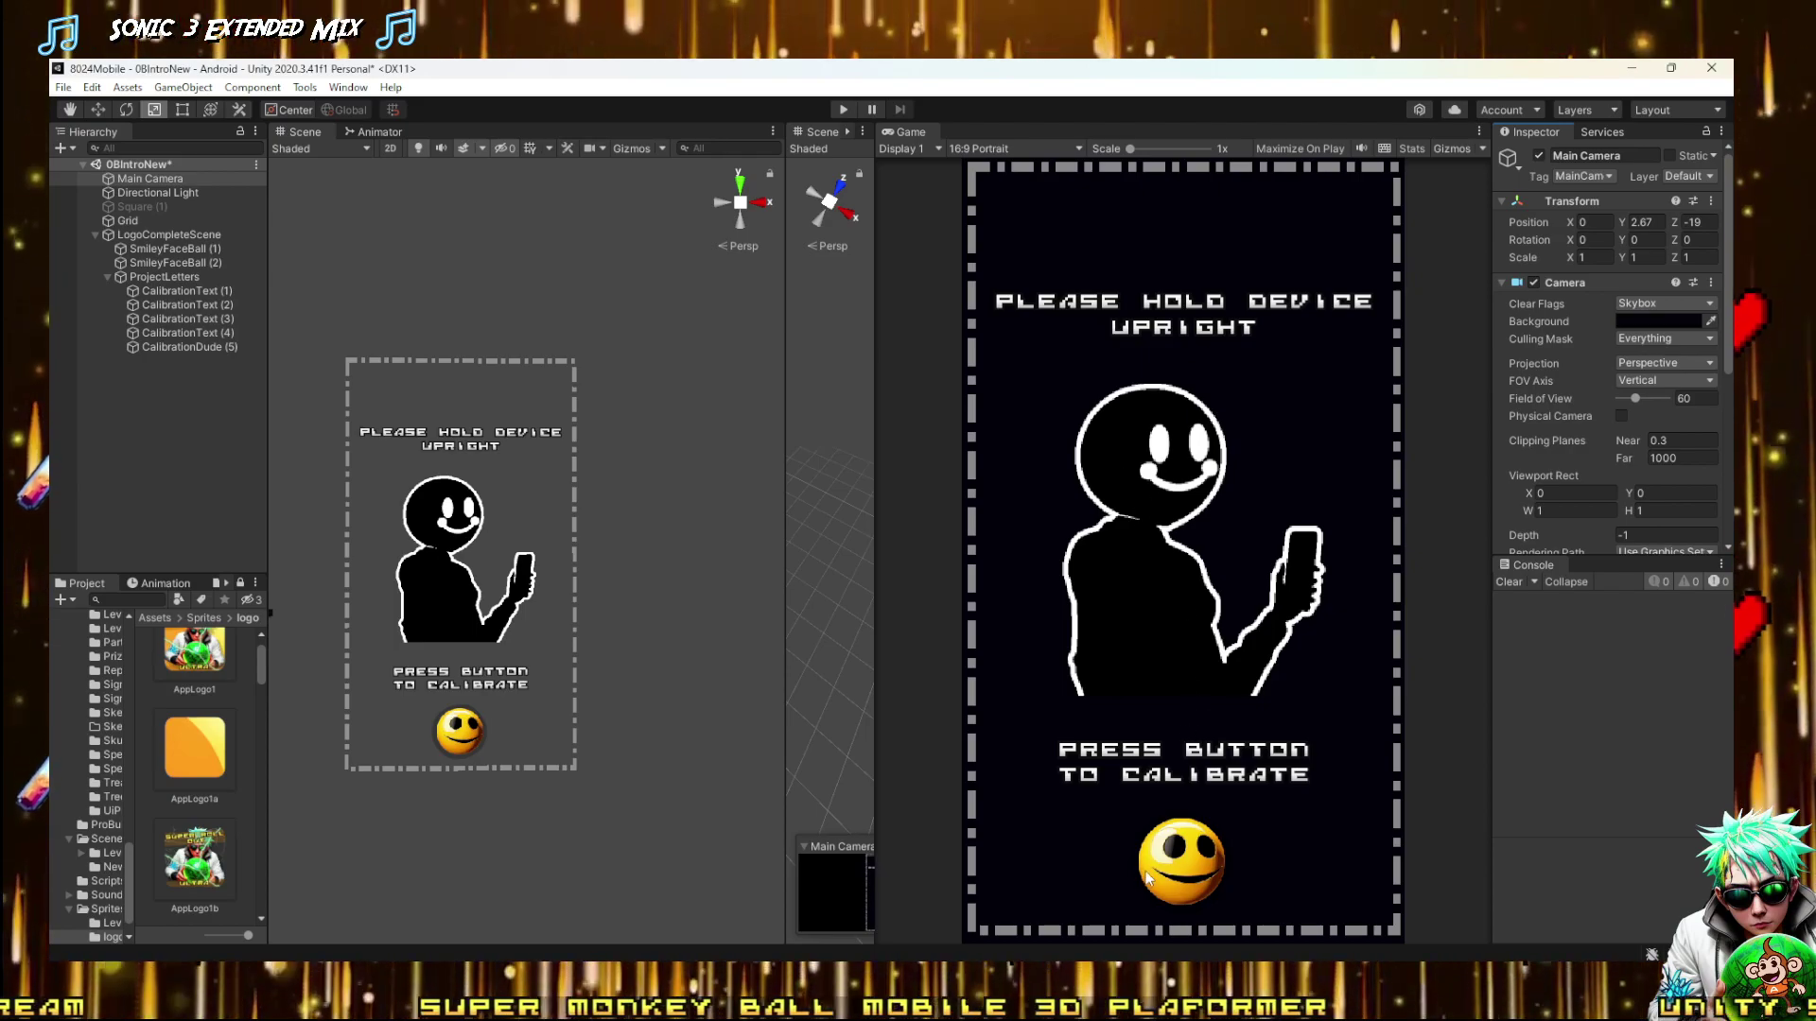
{"action": "left_click_drag", "start_coordinate": [268, 598], "coordinate": [407, 598]}
Search the Project for 'lives', drag LivesUiTab into the Hierarchy, then select Grid with the Move tool
{"action": "left_click", "coordinate": [189, 600]}
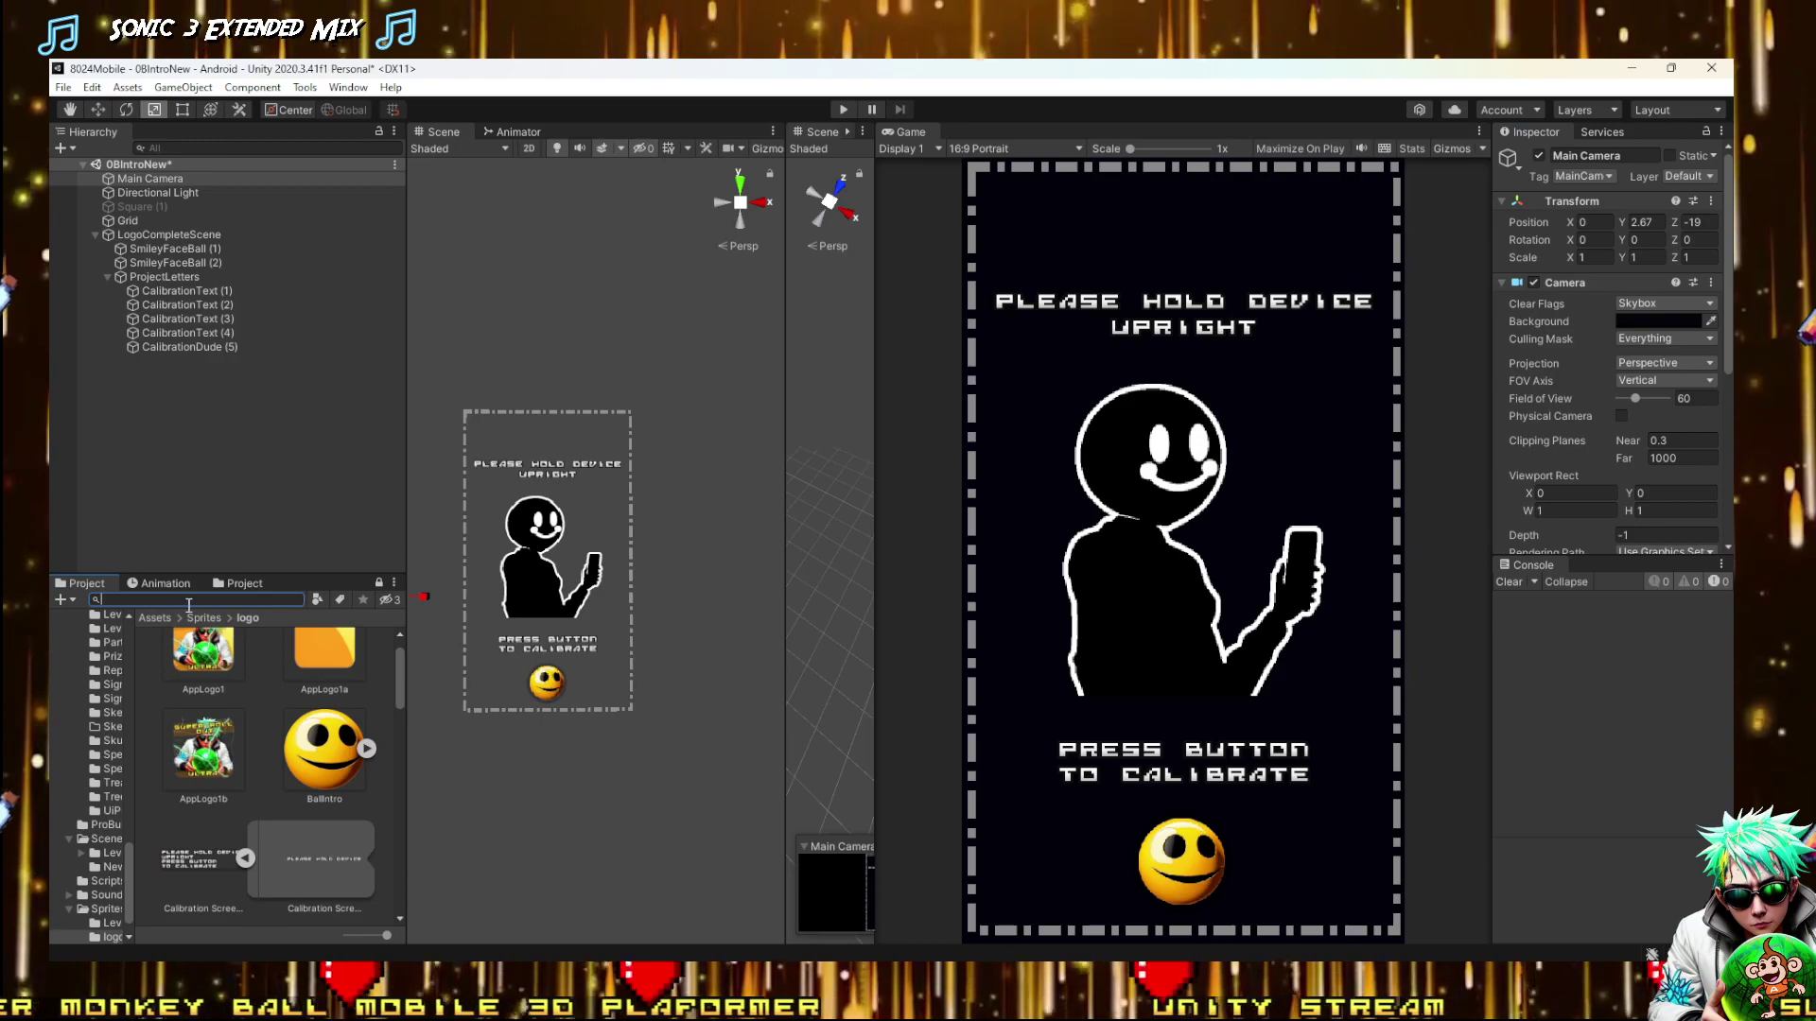
{"action": "type", "text": "live"}
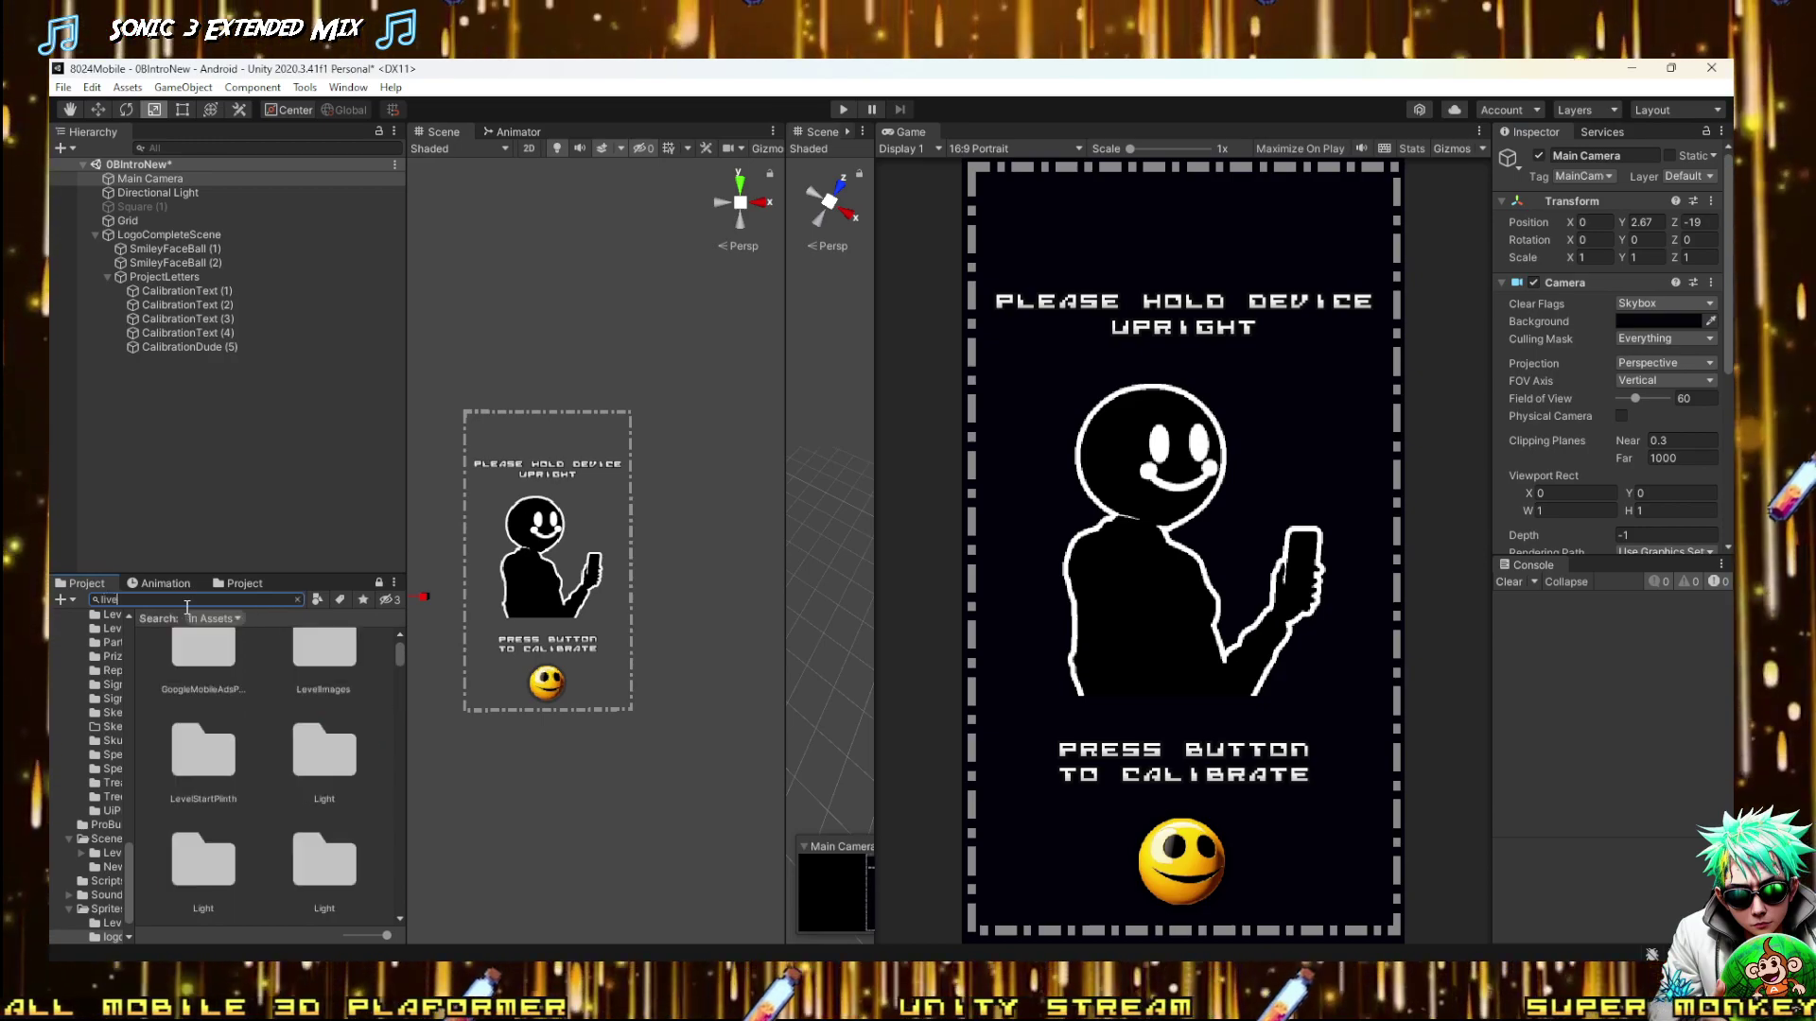
{"action": "type", "text": "s"}
{"action": "left_click_drag", "start_coordinate": [206, 465], "coordinate": [208, 445]}
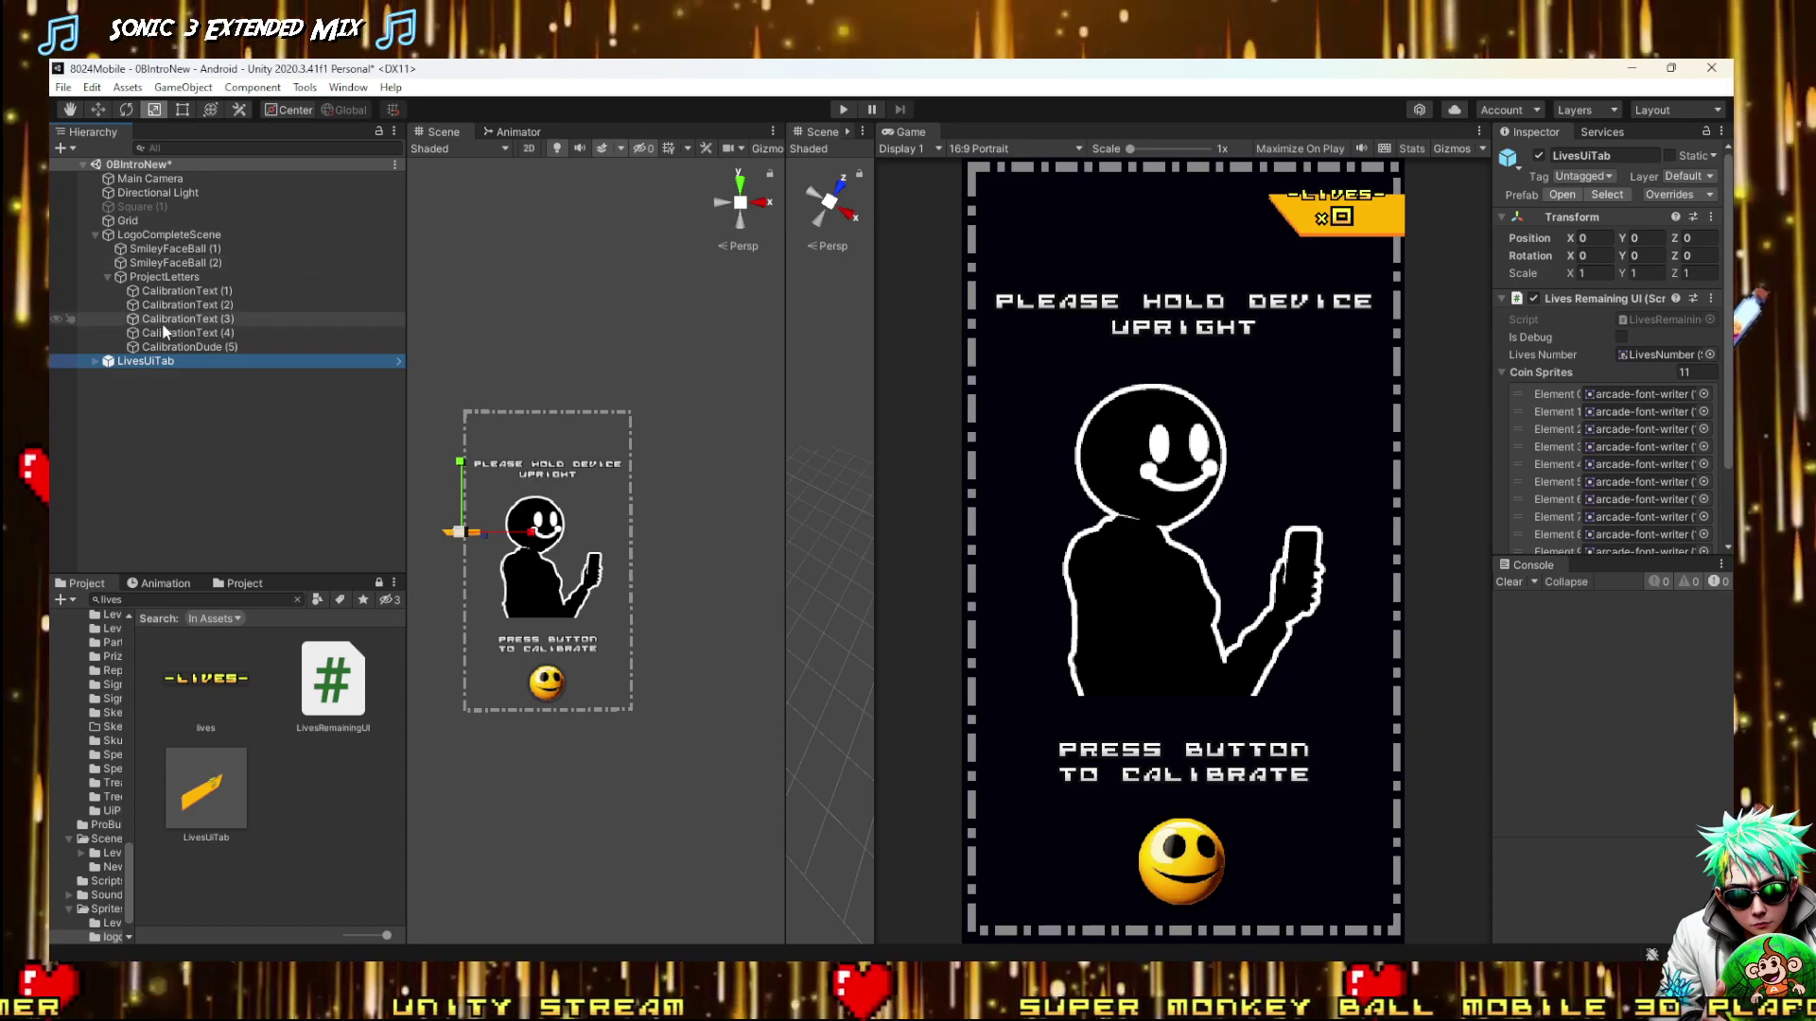
{"action": "left_click", "coordinate": [152, 222]}
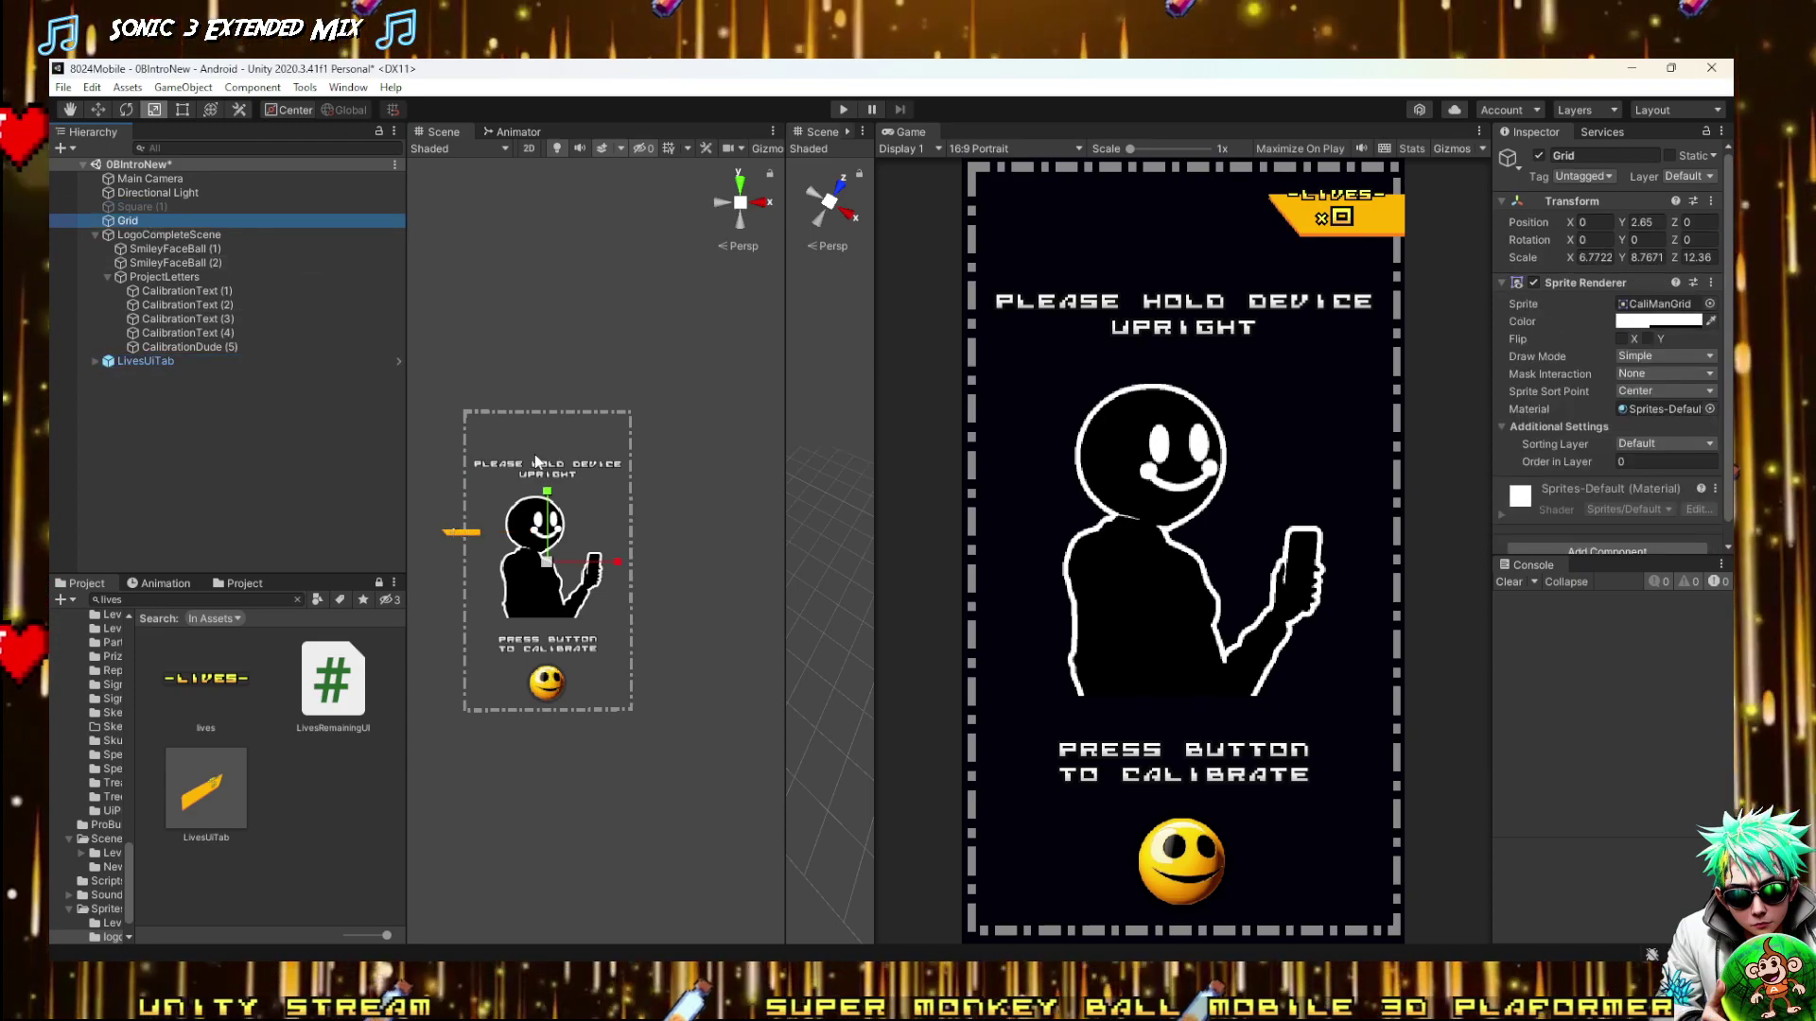
{"action": "key", "text": "e"}
{"action": "key", "text": "w"}
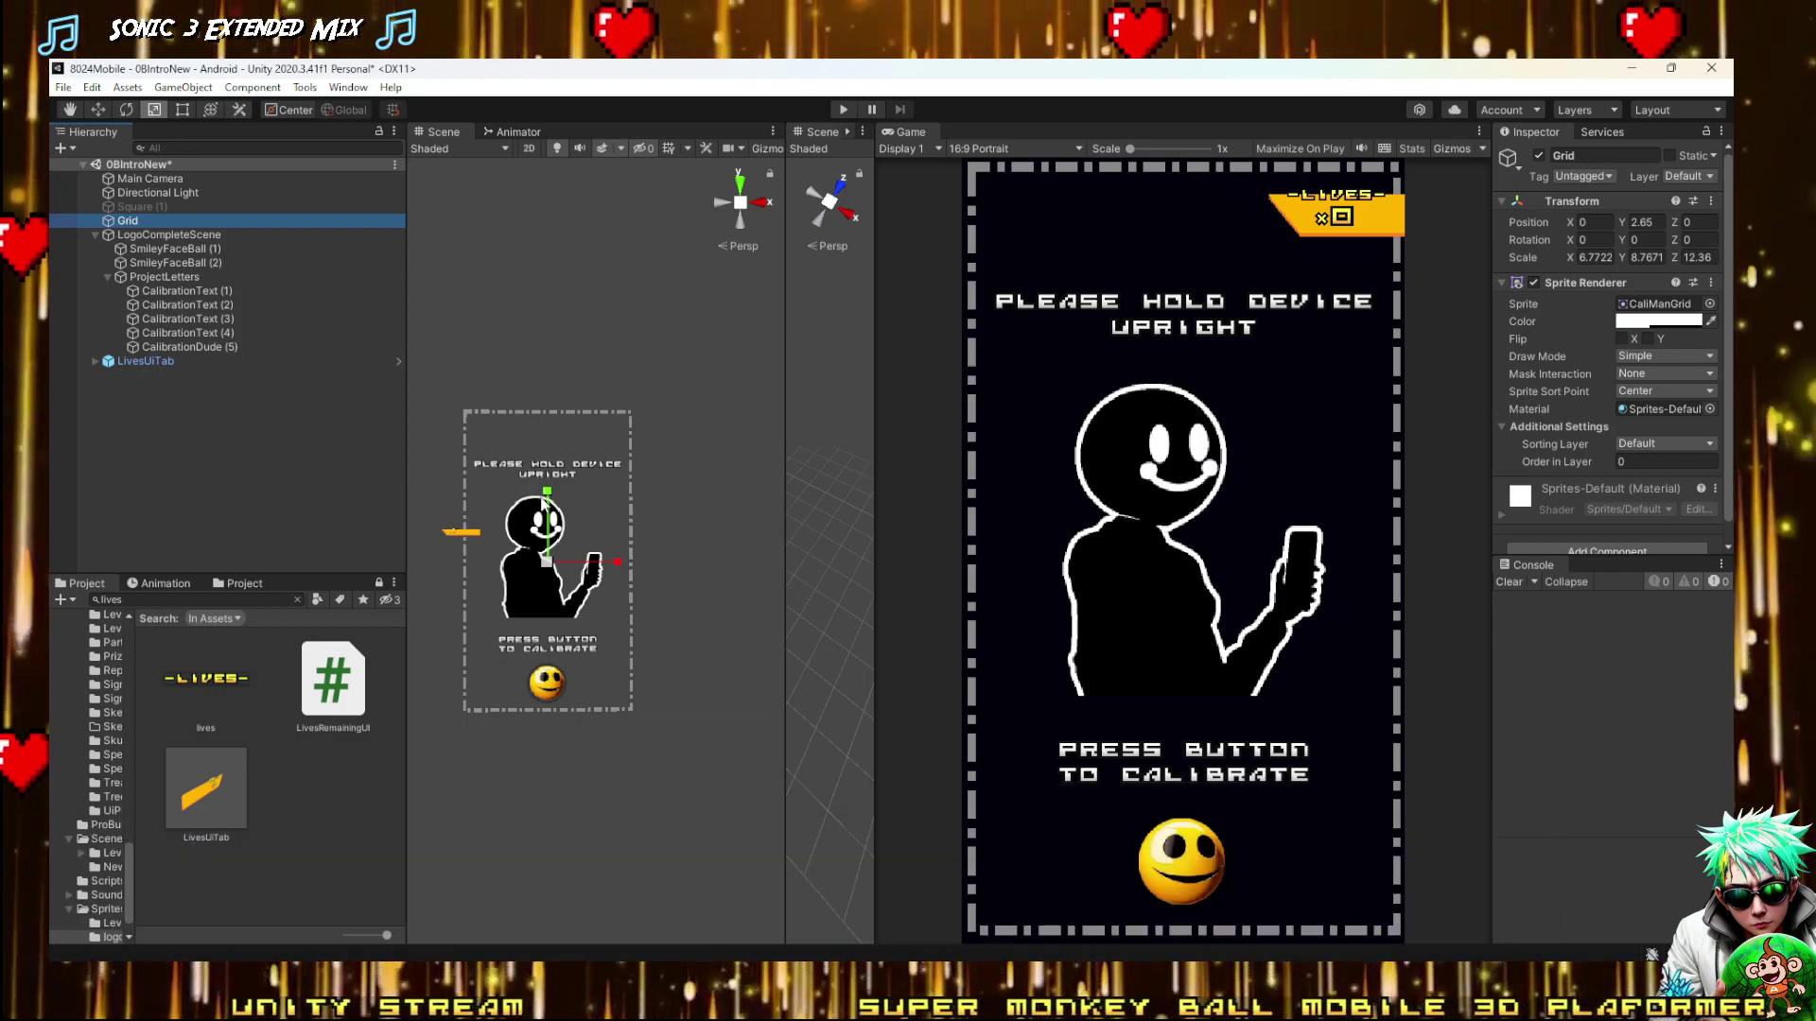
Shrink and lower the dashed Grid border slightly, delete LivesUiTab, and save the 0BIntroNew scene
{"action": "left_click_drag", "start_coordinate": [548, 498], "coordinate": [555, 489]}
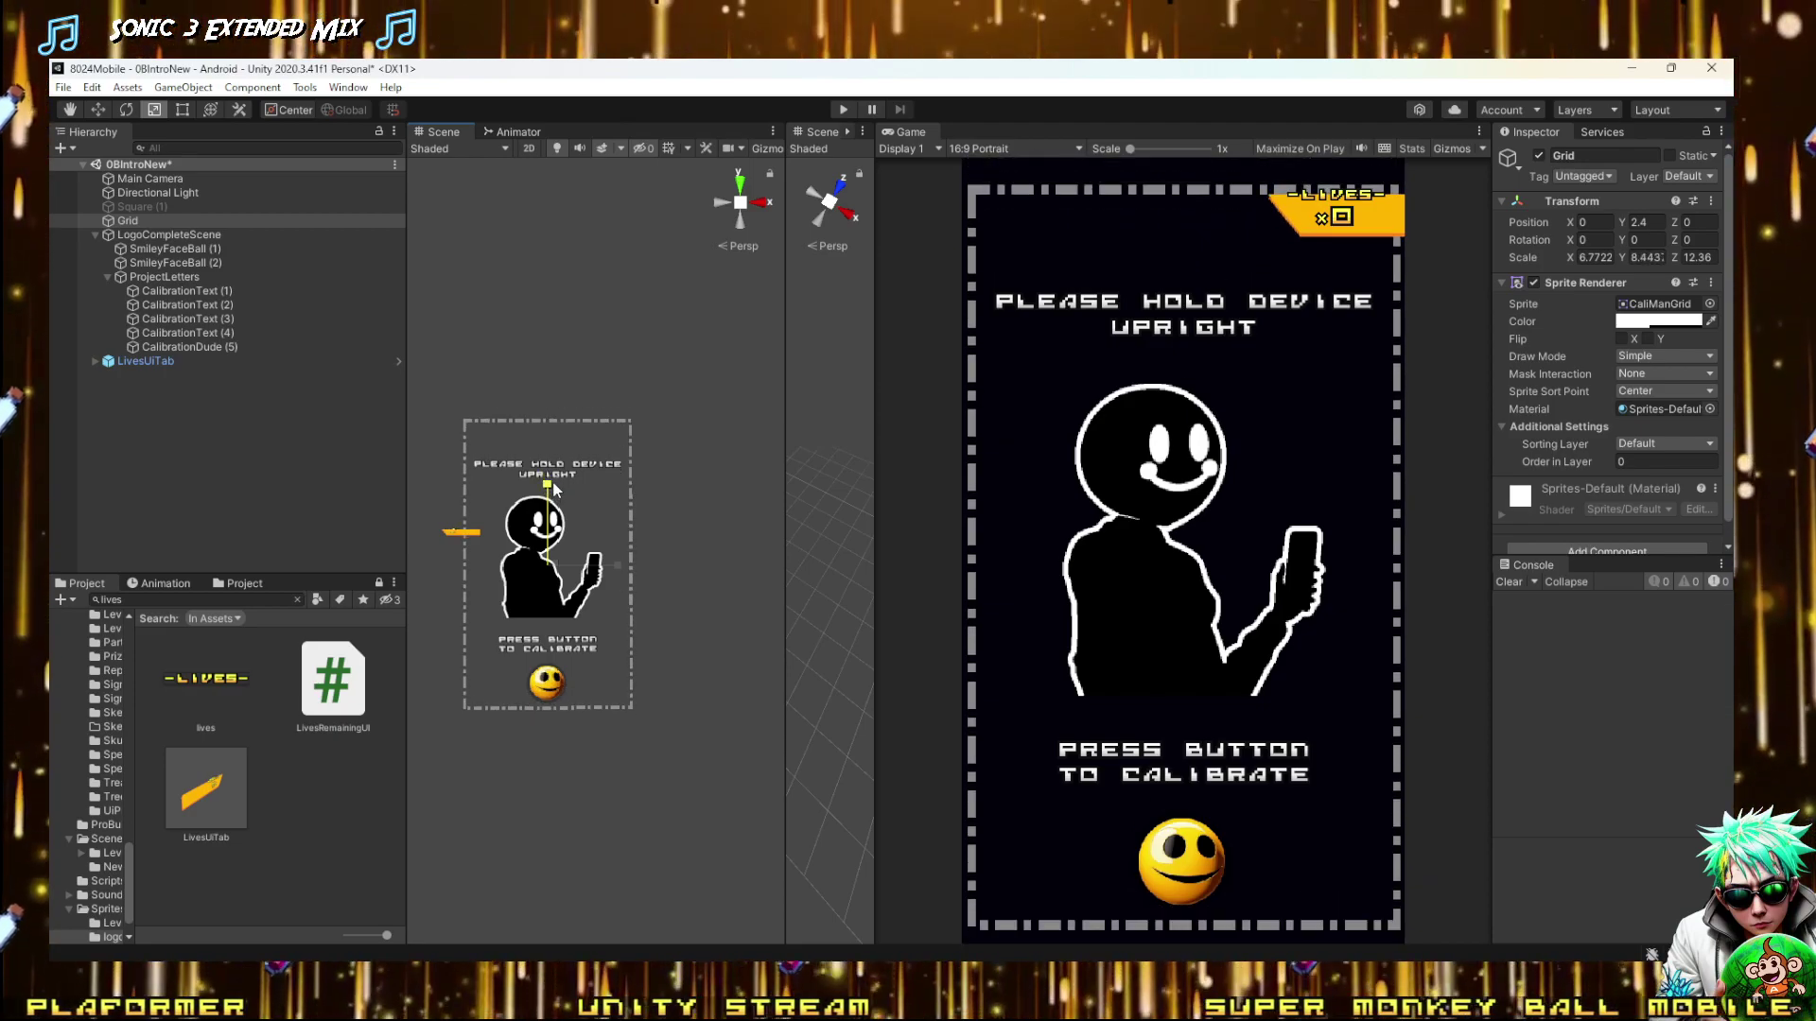
{"action": "left_click_drag", "start_coordinate": [546, 489], "coordinate": [553, 498]}
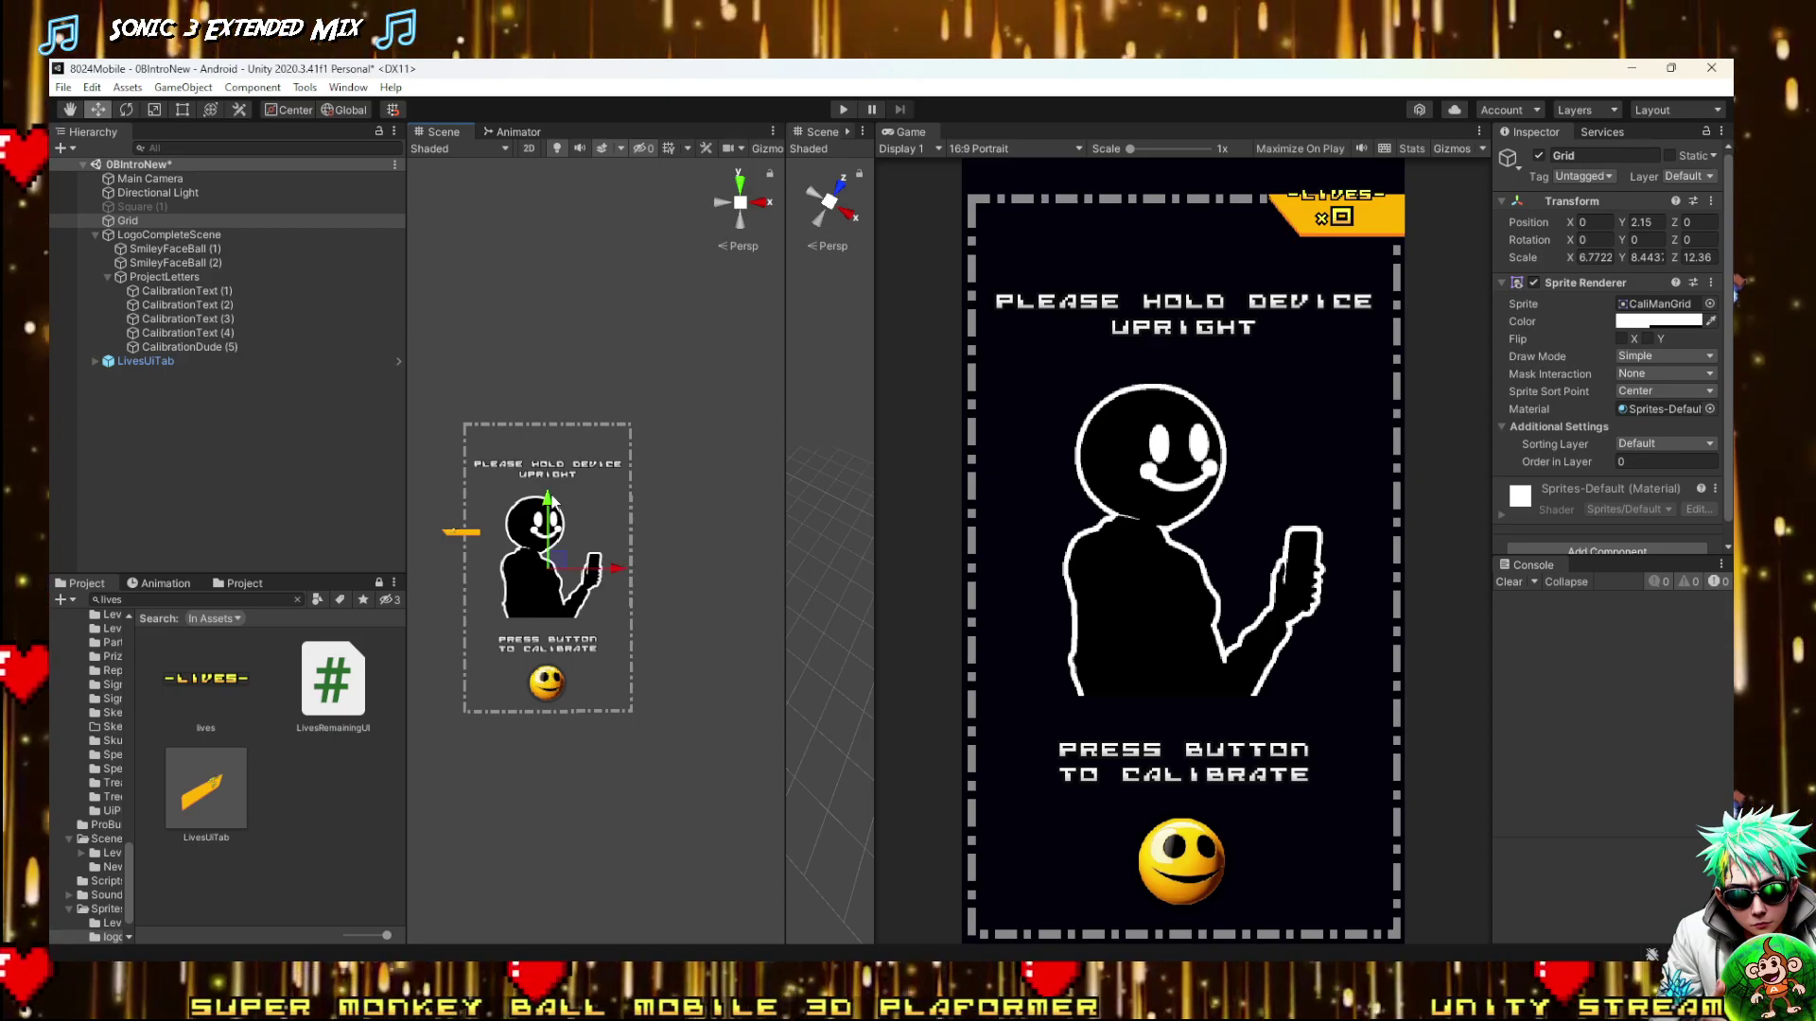
{"action": "left_click", "coordinate": [143, 362]}
{"action": "key", "text": "Delete"}
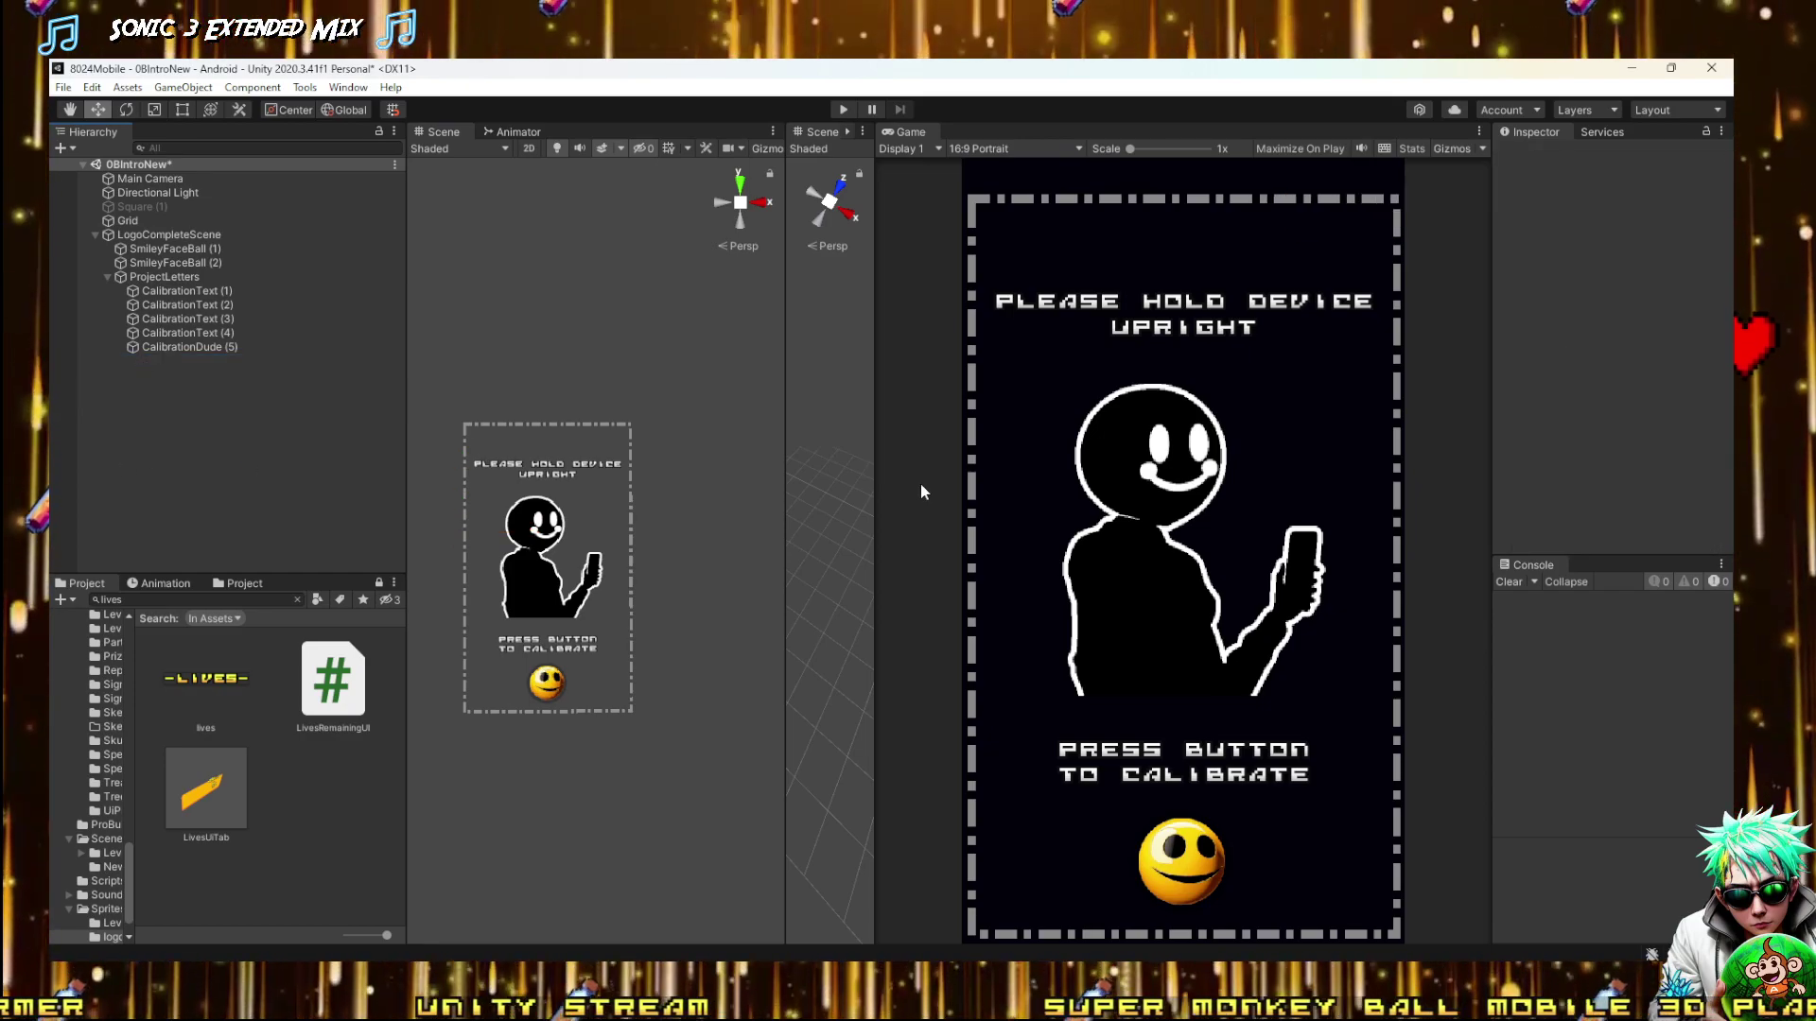
{"action": "key", "text": "ctrl+s"}
{"action": "left_click", "coordinate": [297, 600]}
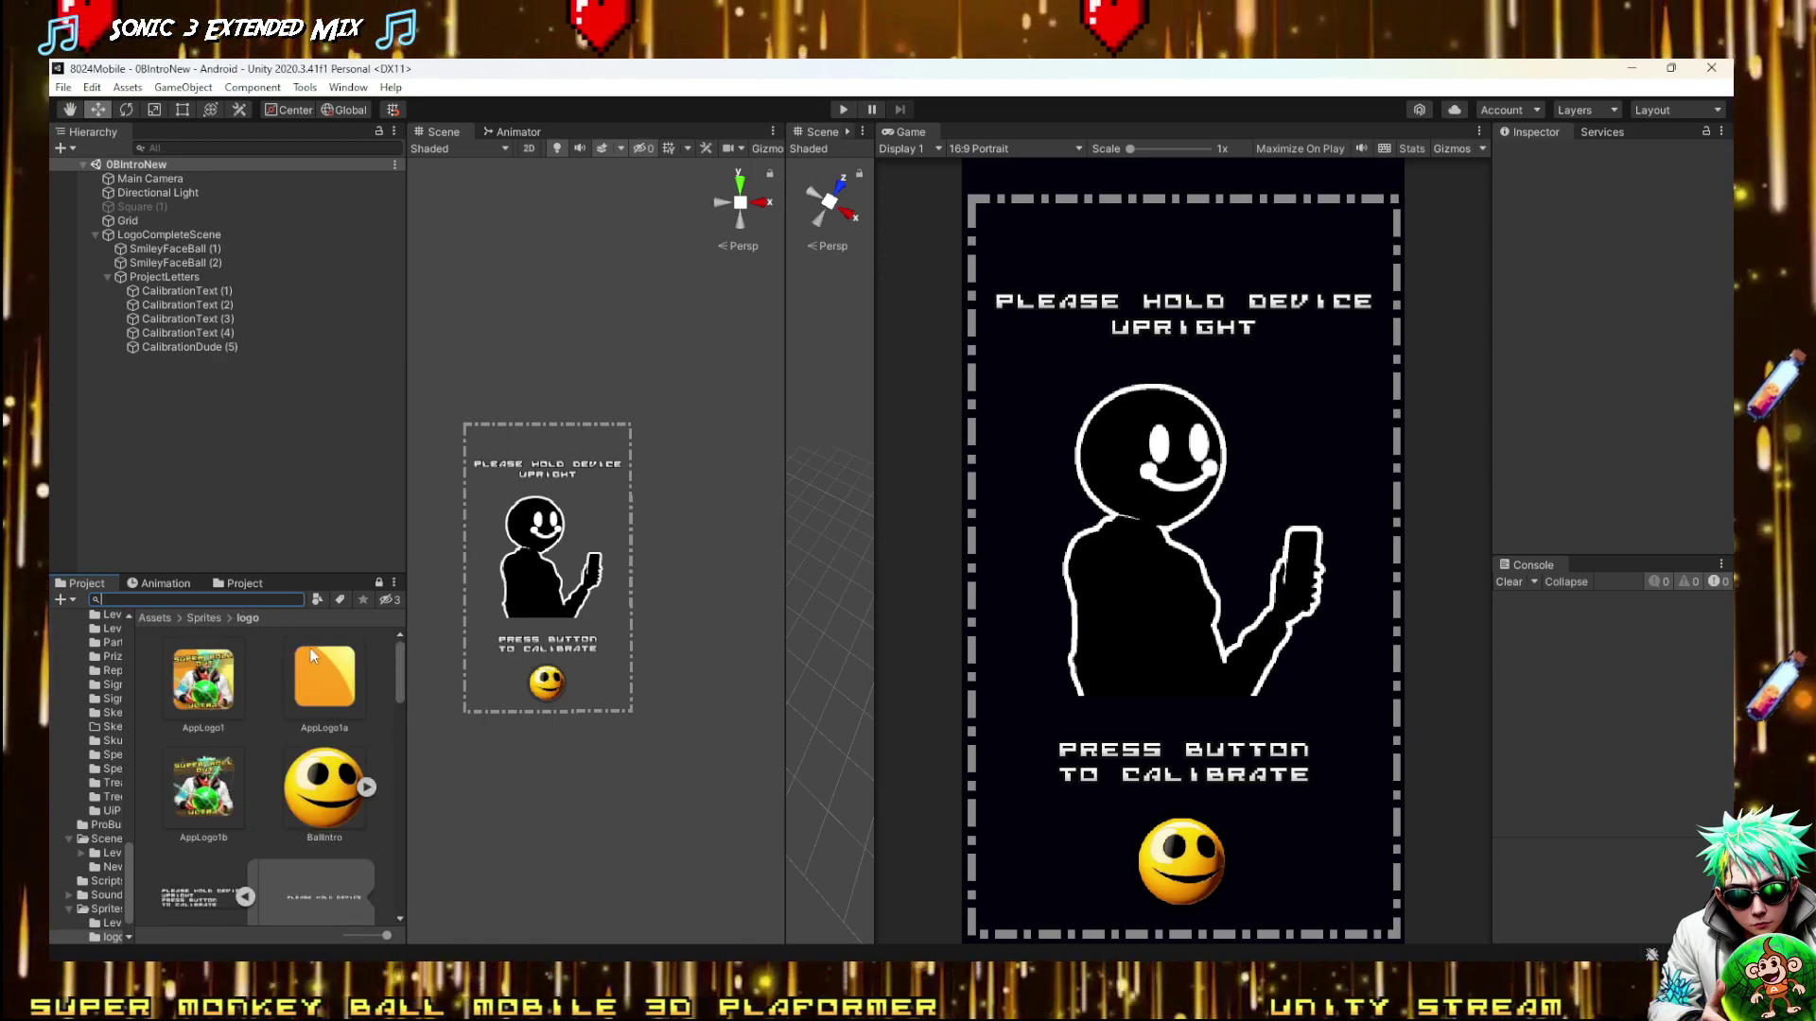
Widen the Project panel, search the Assets for '0int', and open the 0IntroNew scene
{"action": "left_click", "coordinate": [399, 667]}
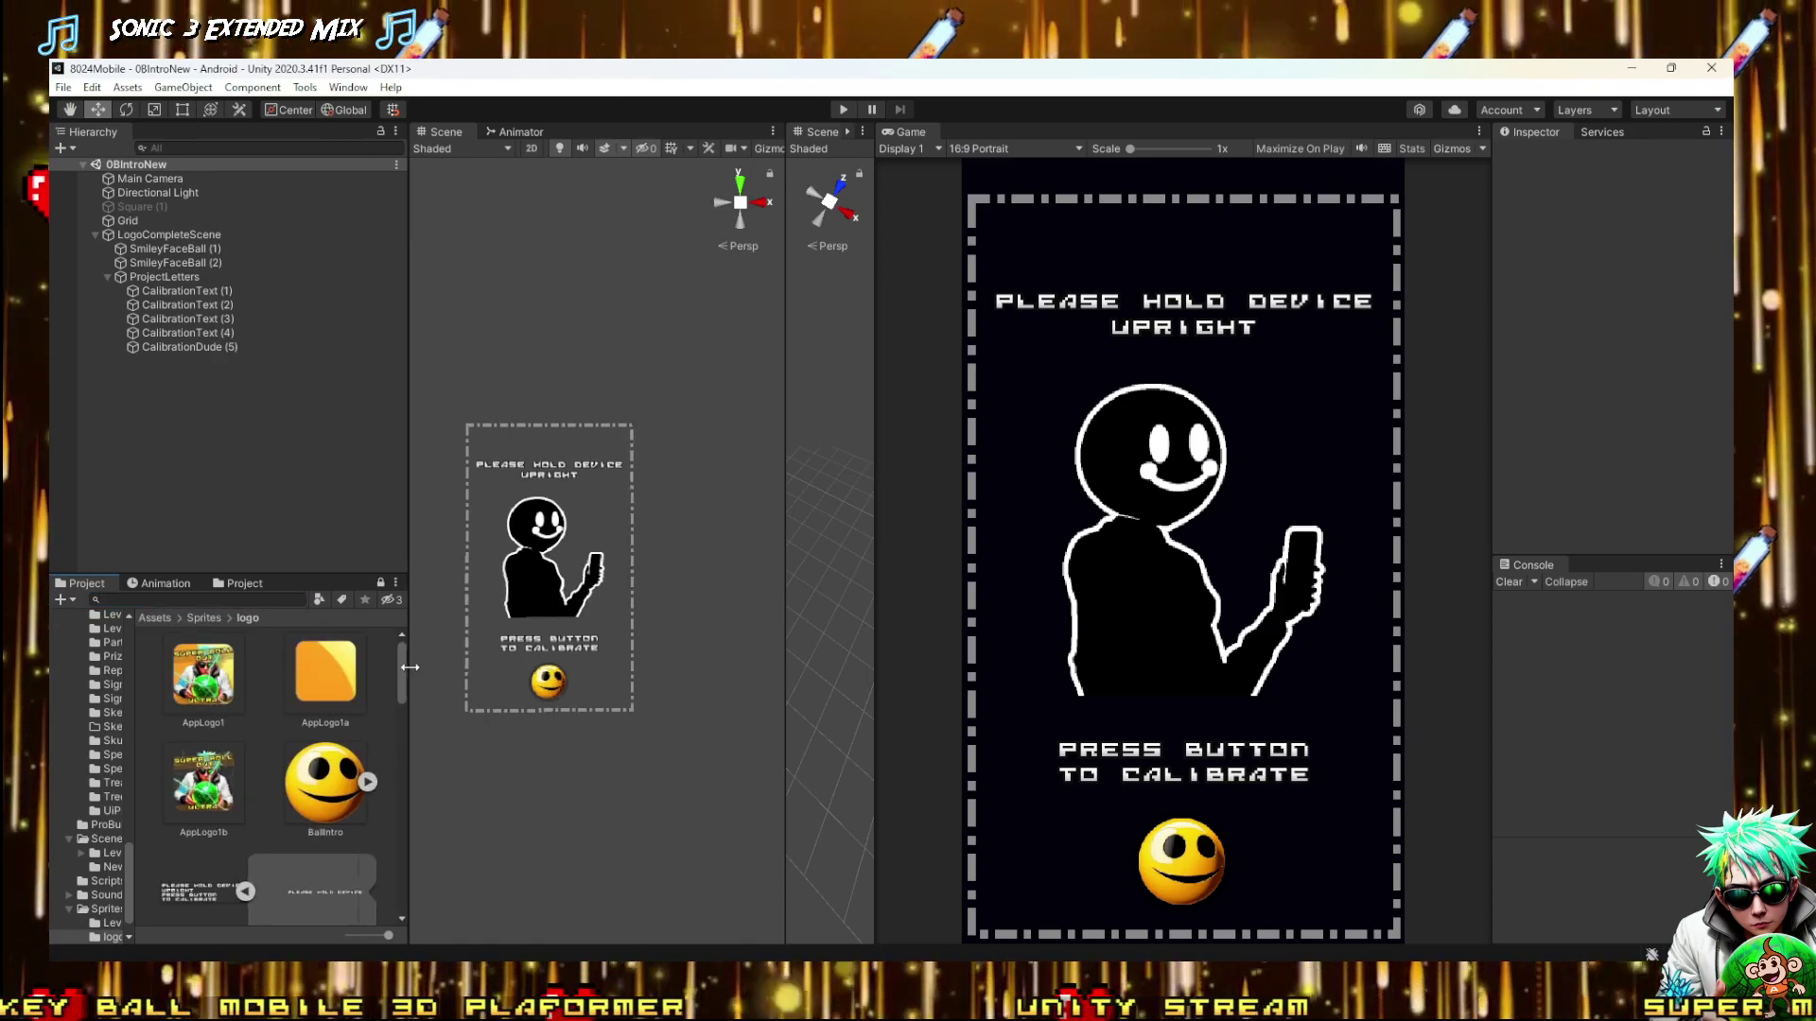
{"action": "left_click_drag", "start_coordinate": [405, 662], "coordinate": [666, 662]}
{"action": "left_click", "coordinate": [155, 617]}
{"action": "scroll", "coordinate": [394, 804], "scroll_direction": "down", "scroll_amount": 5}
{"action": "scroll", "coordinate": [395, 811], "scroll_direction": "down", "scroll_amount": 1}
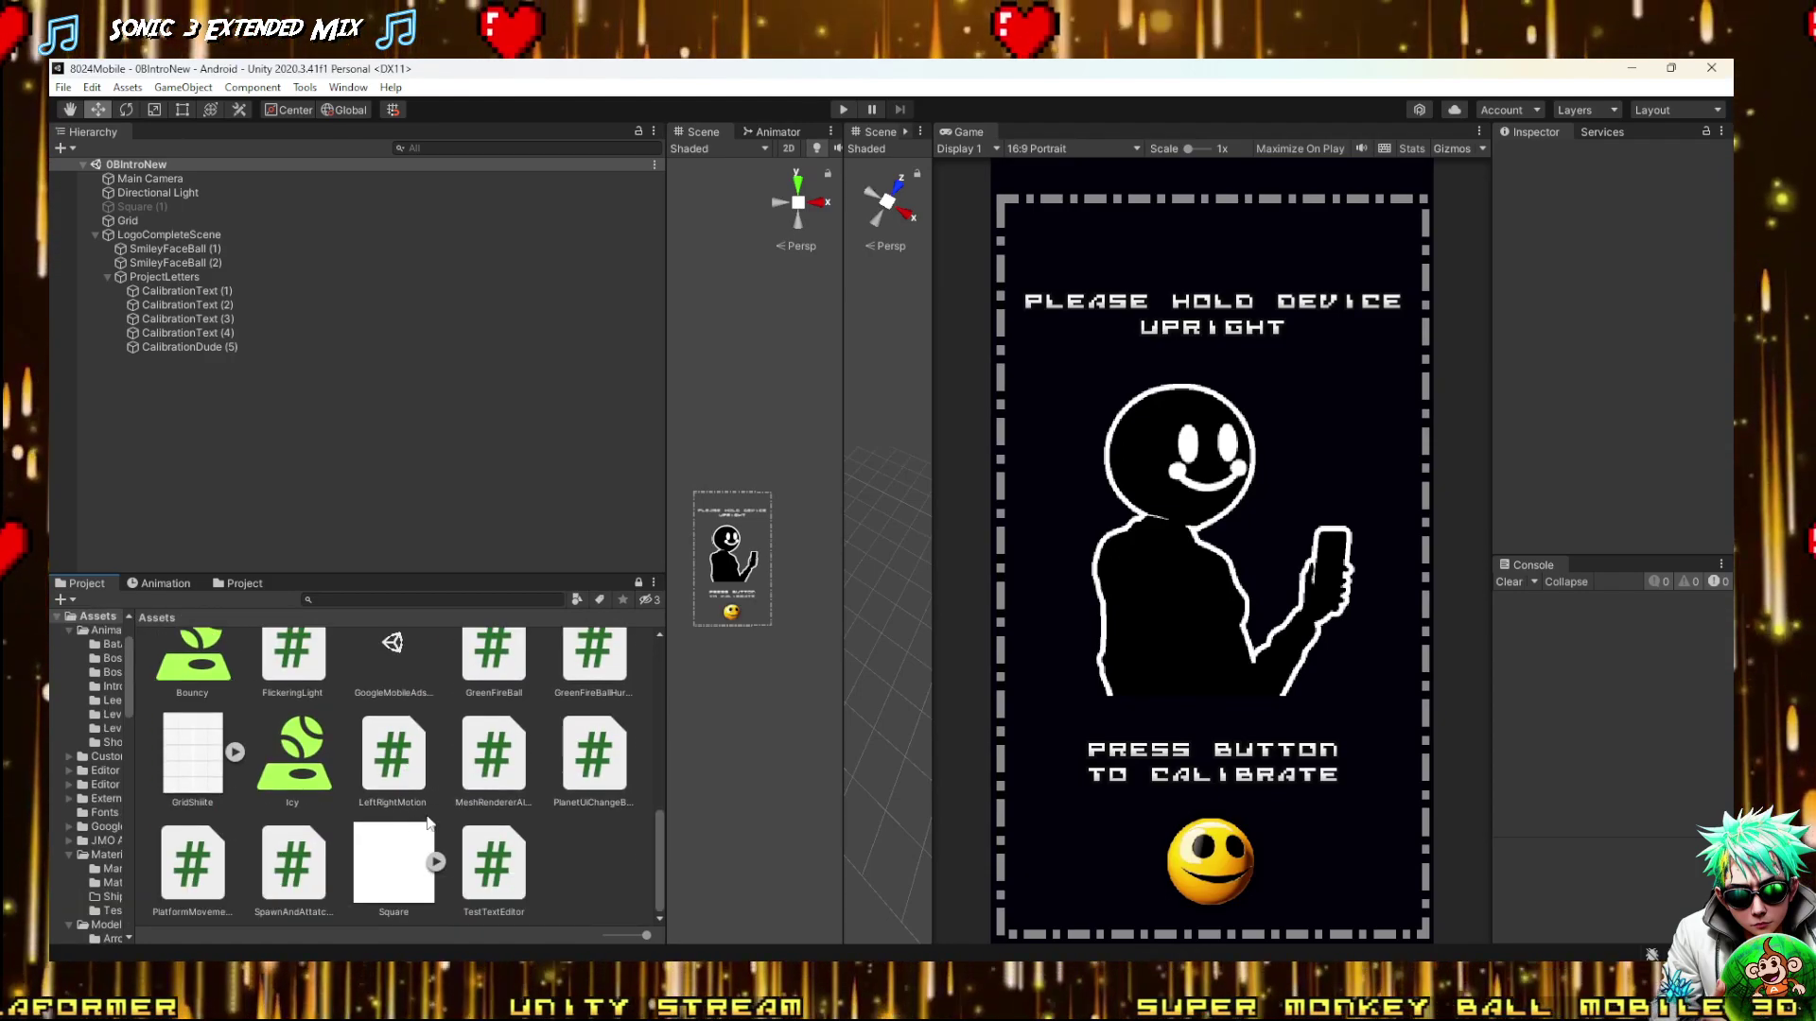
{"action": "scroll", "coordinate": [427, 823], "scroll_direction": "up", "scroll_amount": 6}
{"action": "scroll", "coordinate": [293, 735], "scroll_direction": "down", "scroll_amount": 2}
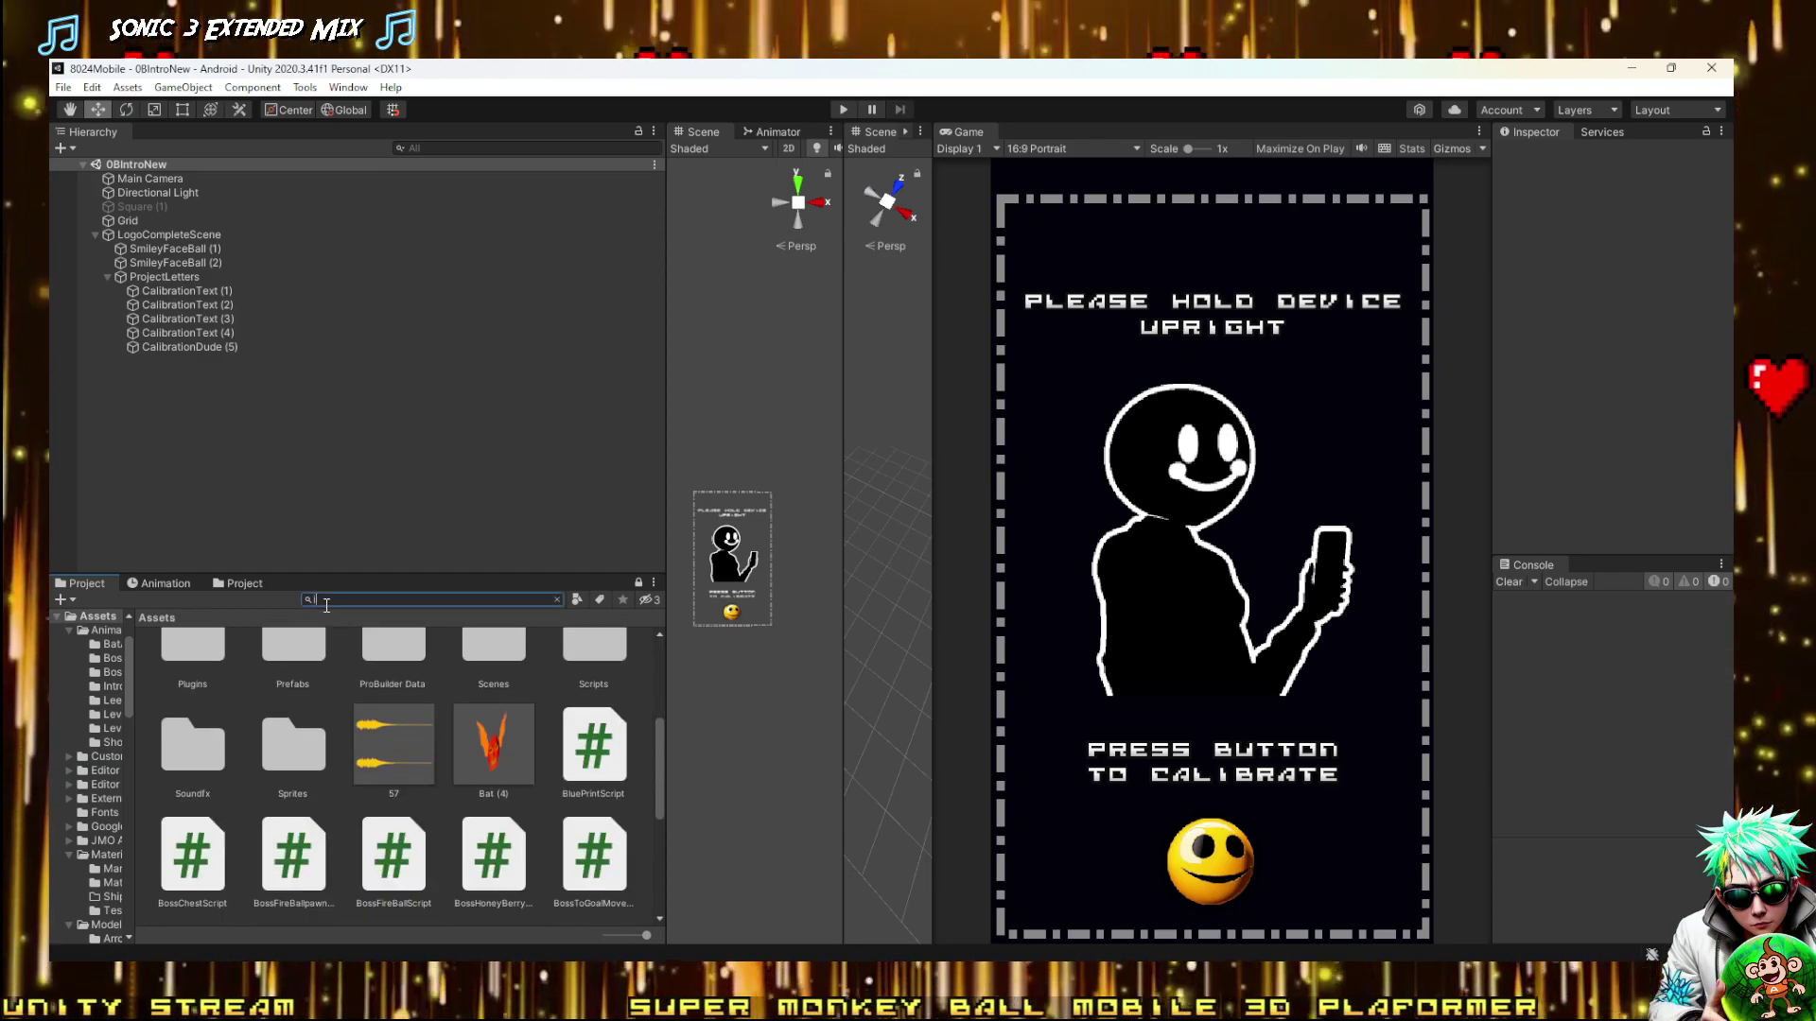
{"action": "type", "text": "into"}
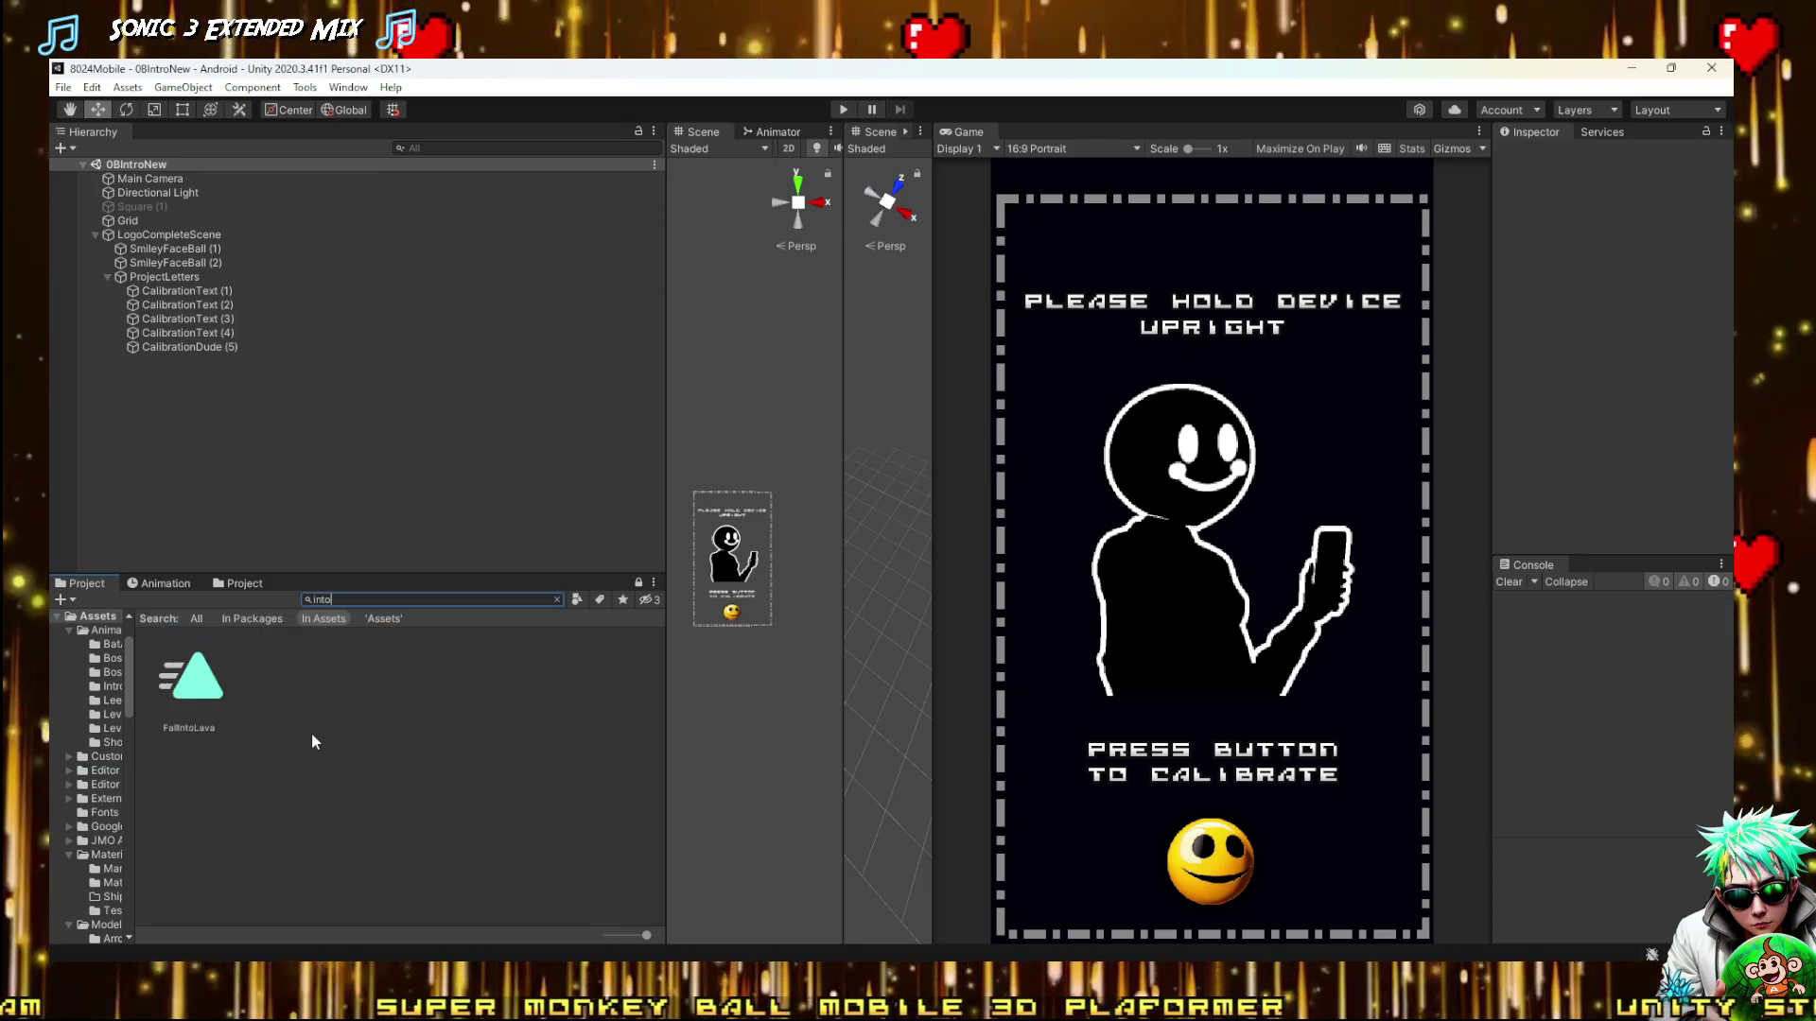
{"action": "key", "text": "BackSpace"}
{"action": "key", "text": "BackSpace"}
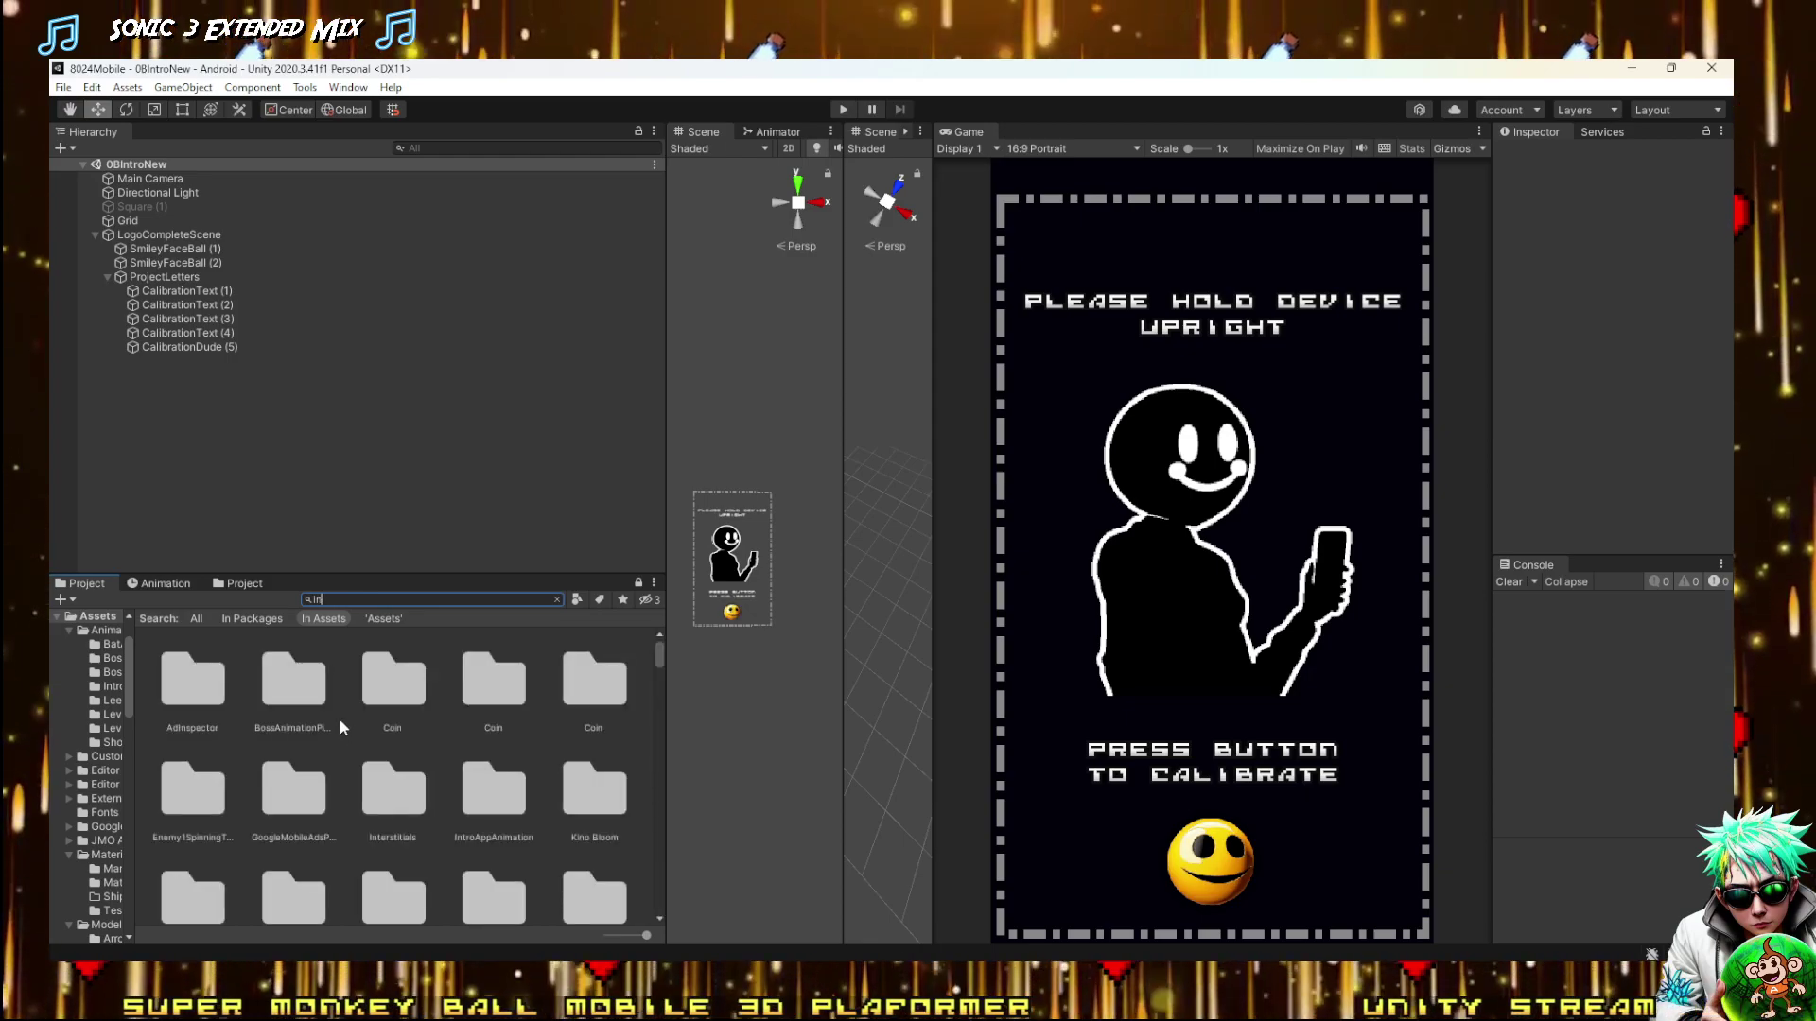
{"action": "key", "text": "BackSpace"}
{"action": "key", "text": "BackSpace"}
{"action": "type", "text": "0"}
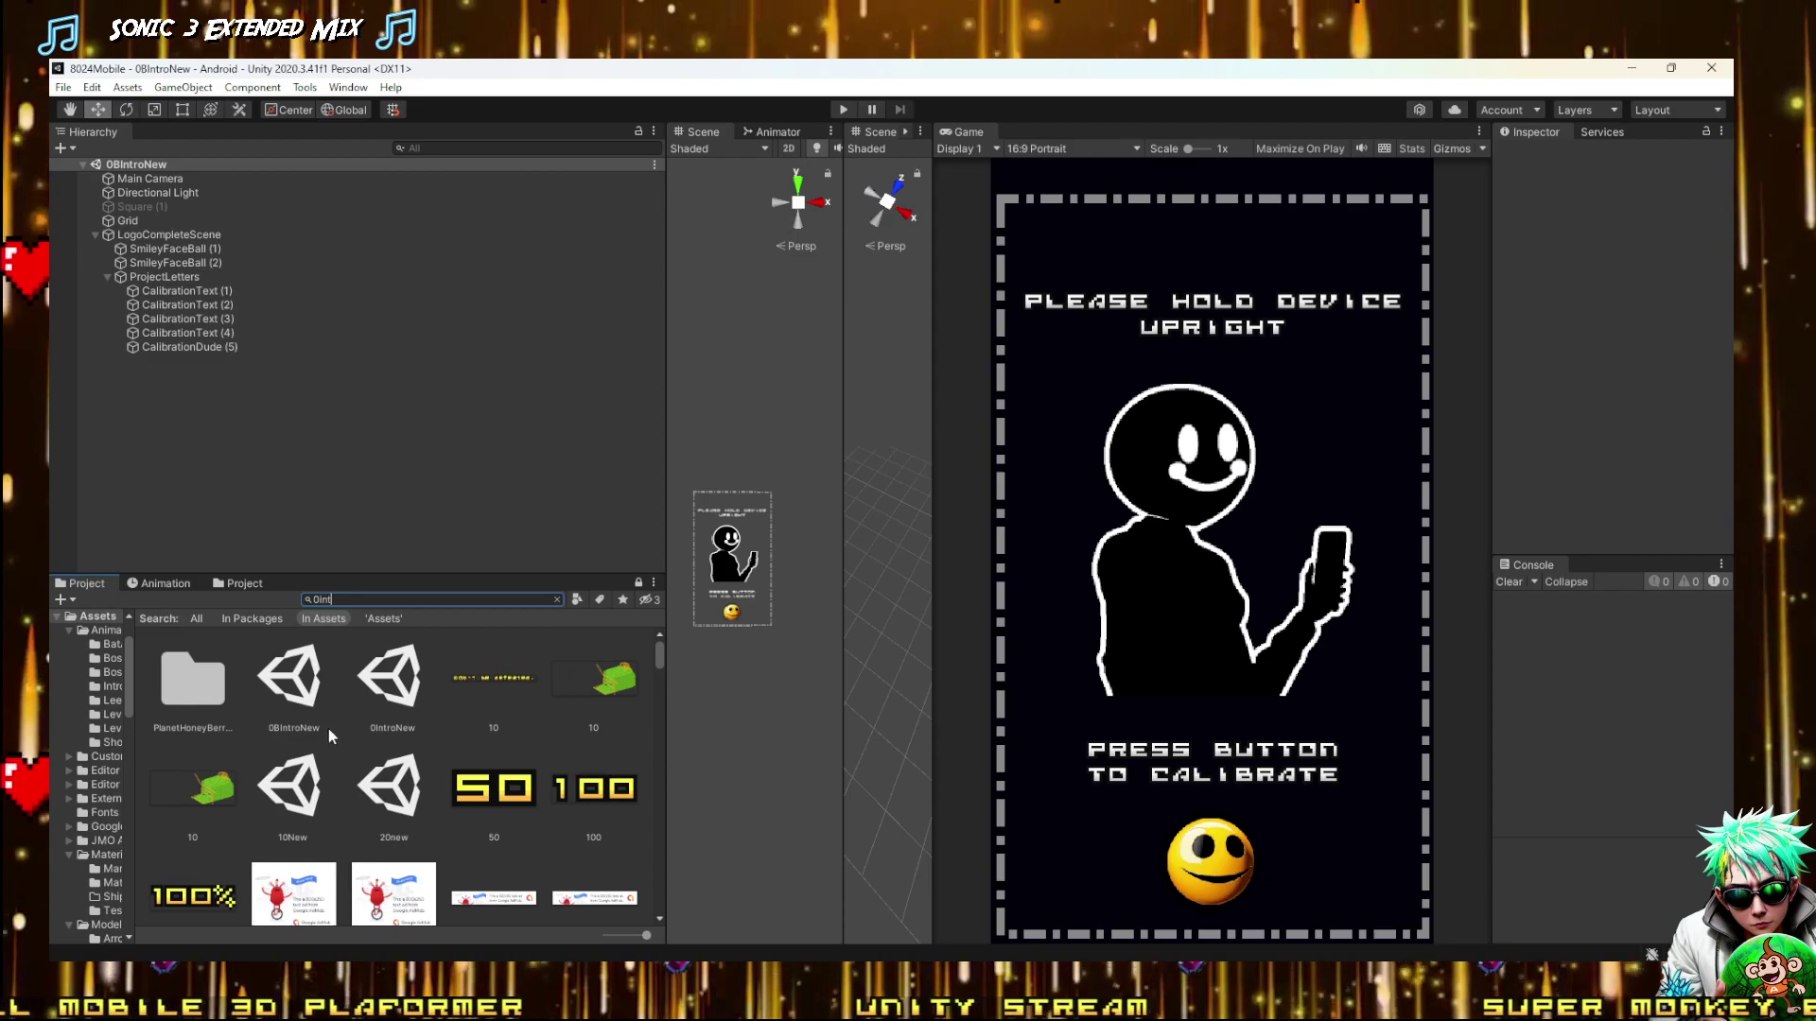
{"action": "type", "text": "int"}
{"action": "double_click", "coordinate": [194, 690]}
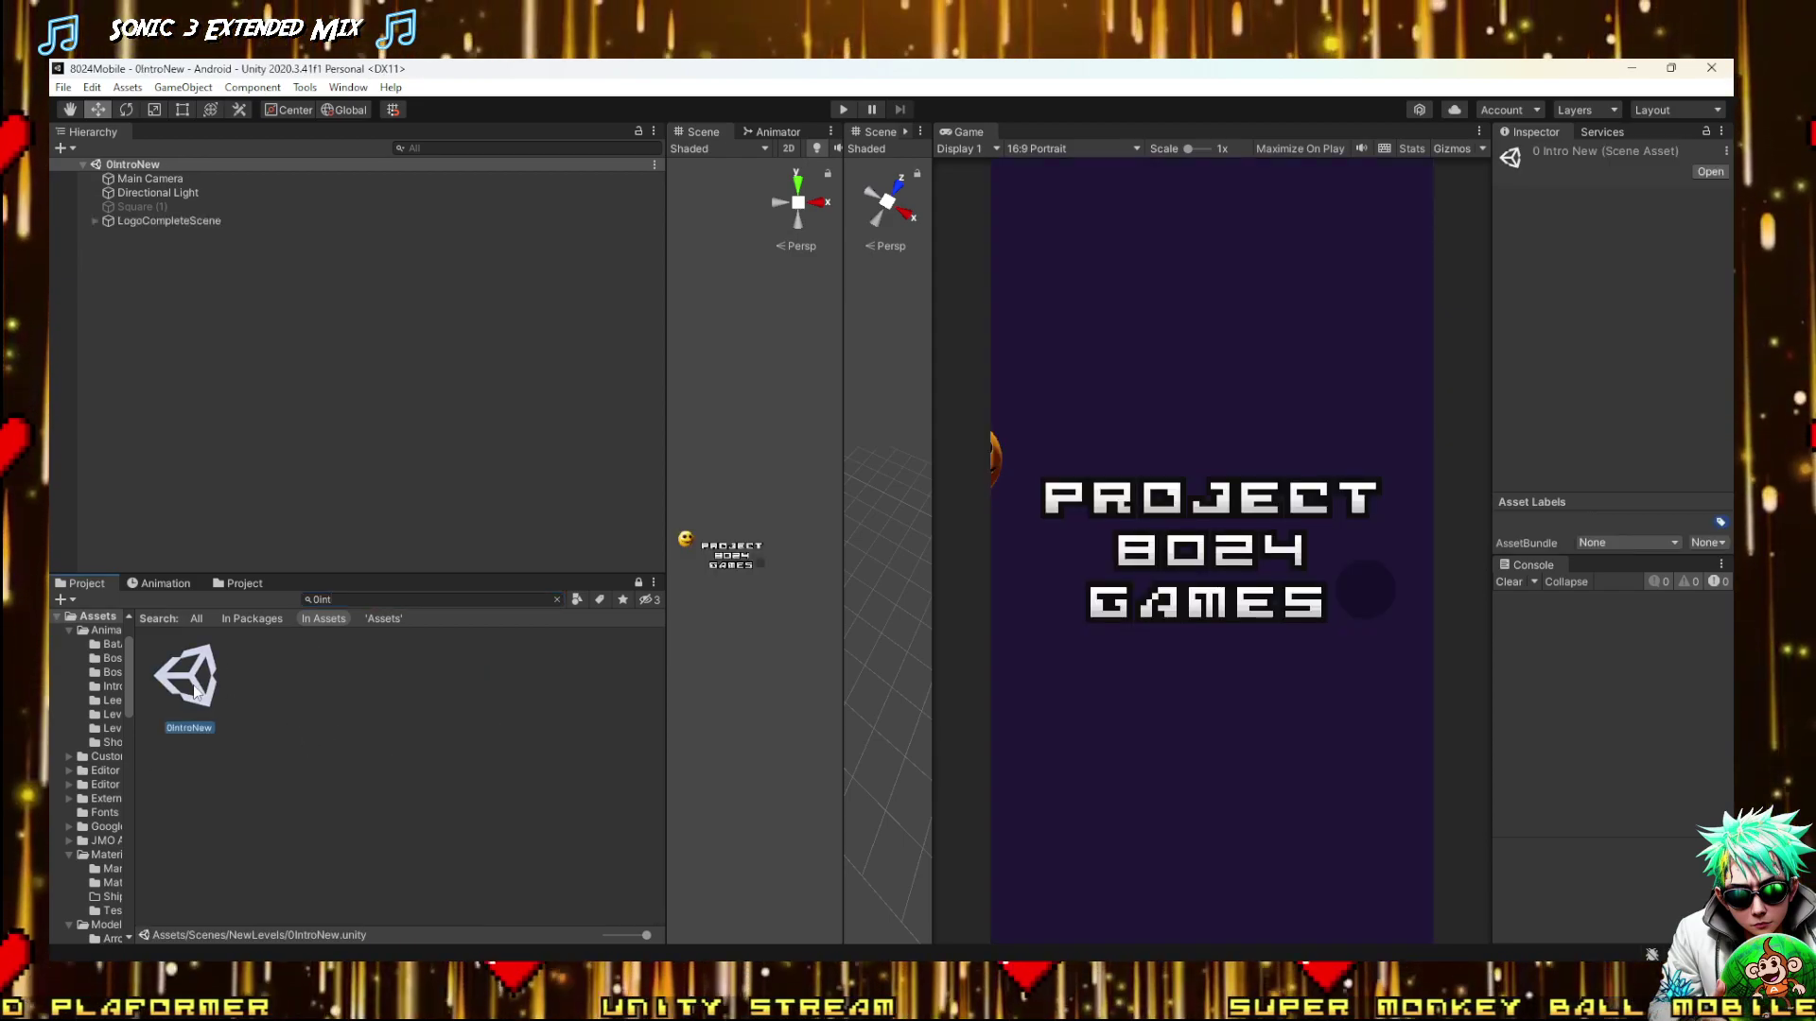
Play and stop the 0IntroNew intro, then search 'intr' and open the 0BIntroNew scene
{"action": "left_click", "coordinate": [844, 110]}
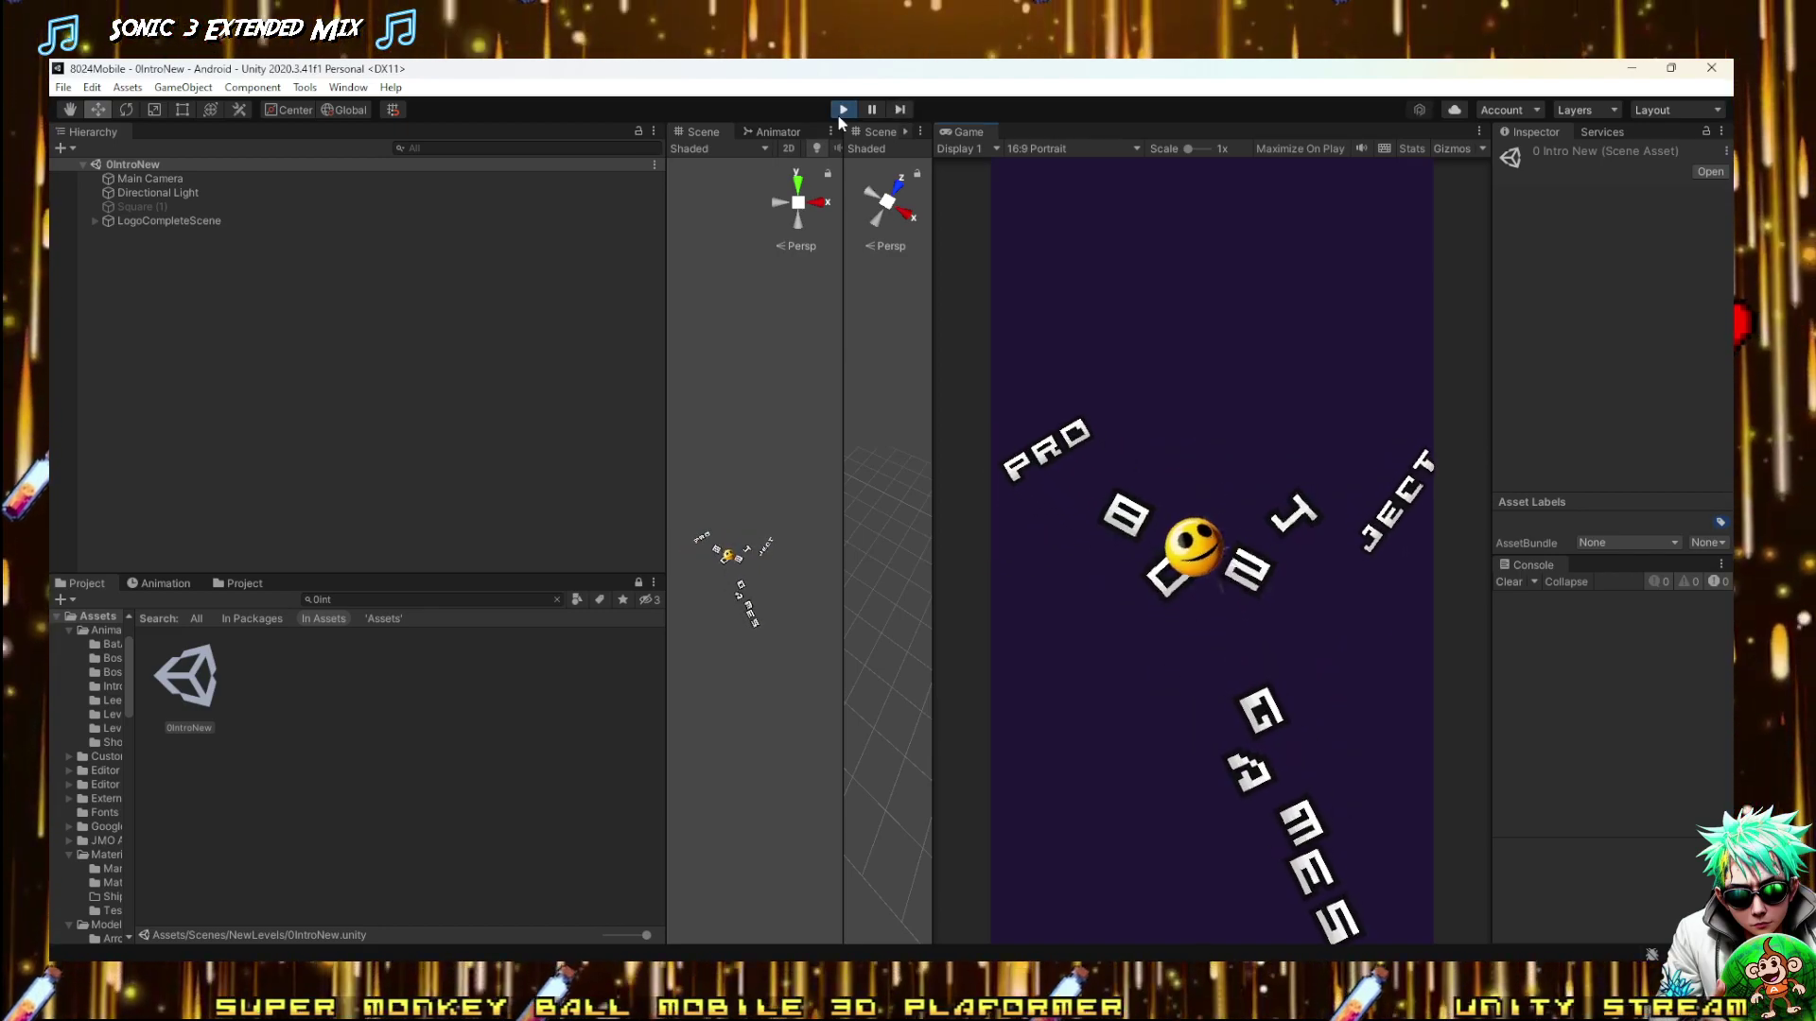
{"action": "left_click", "coordinate": [840, 110]}
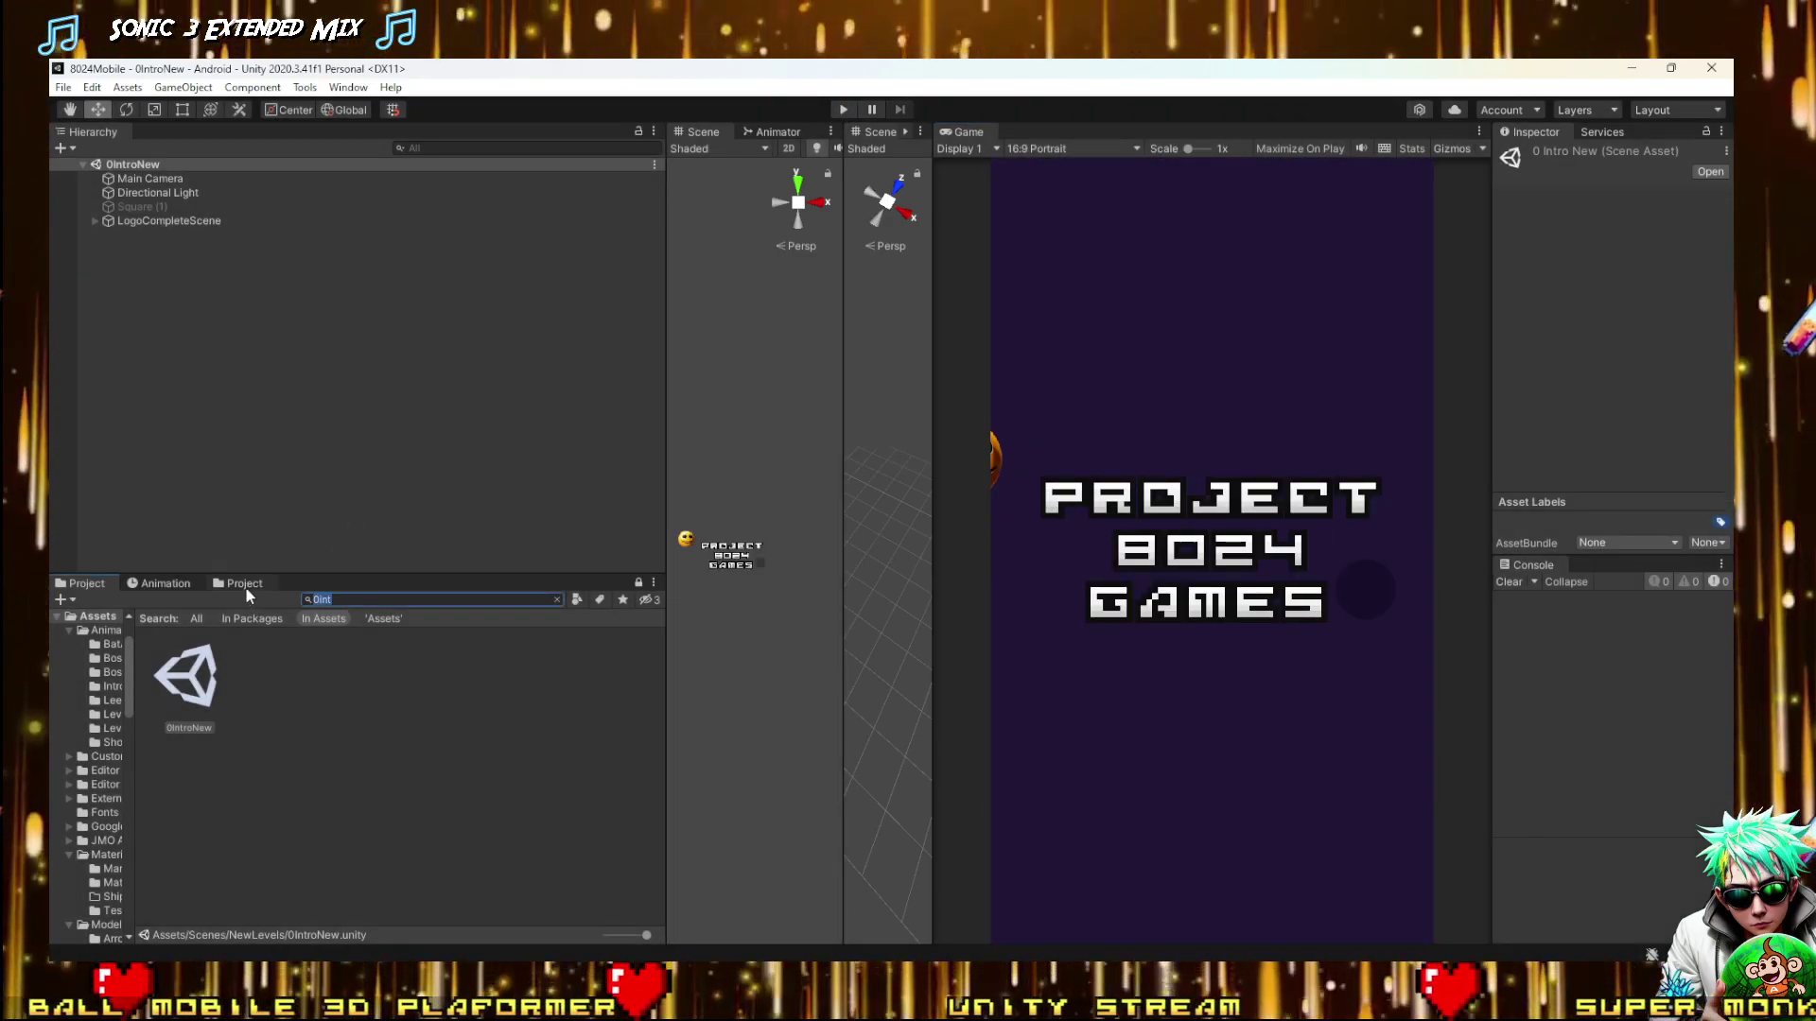
{"action": "key", "text": "BackSpace"}
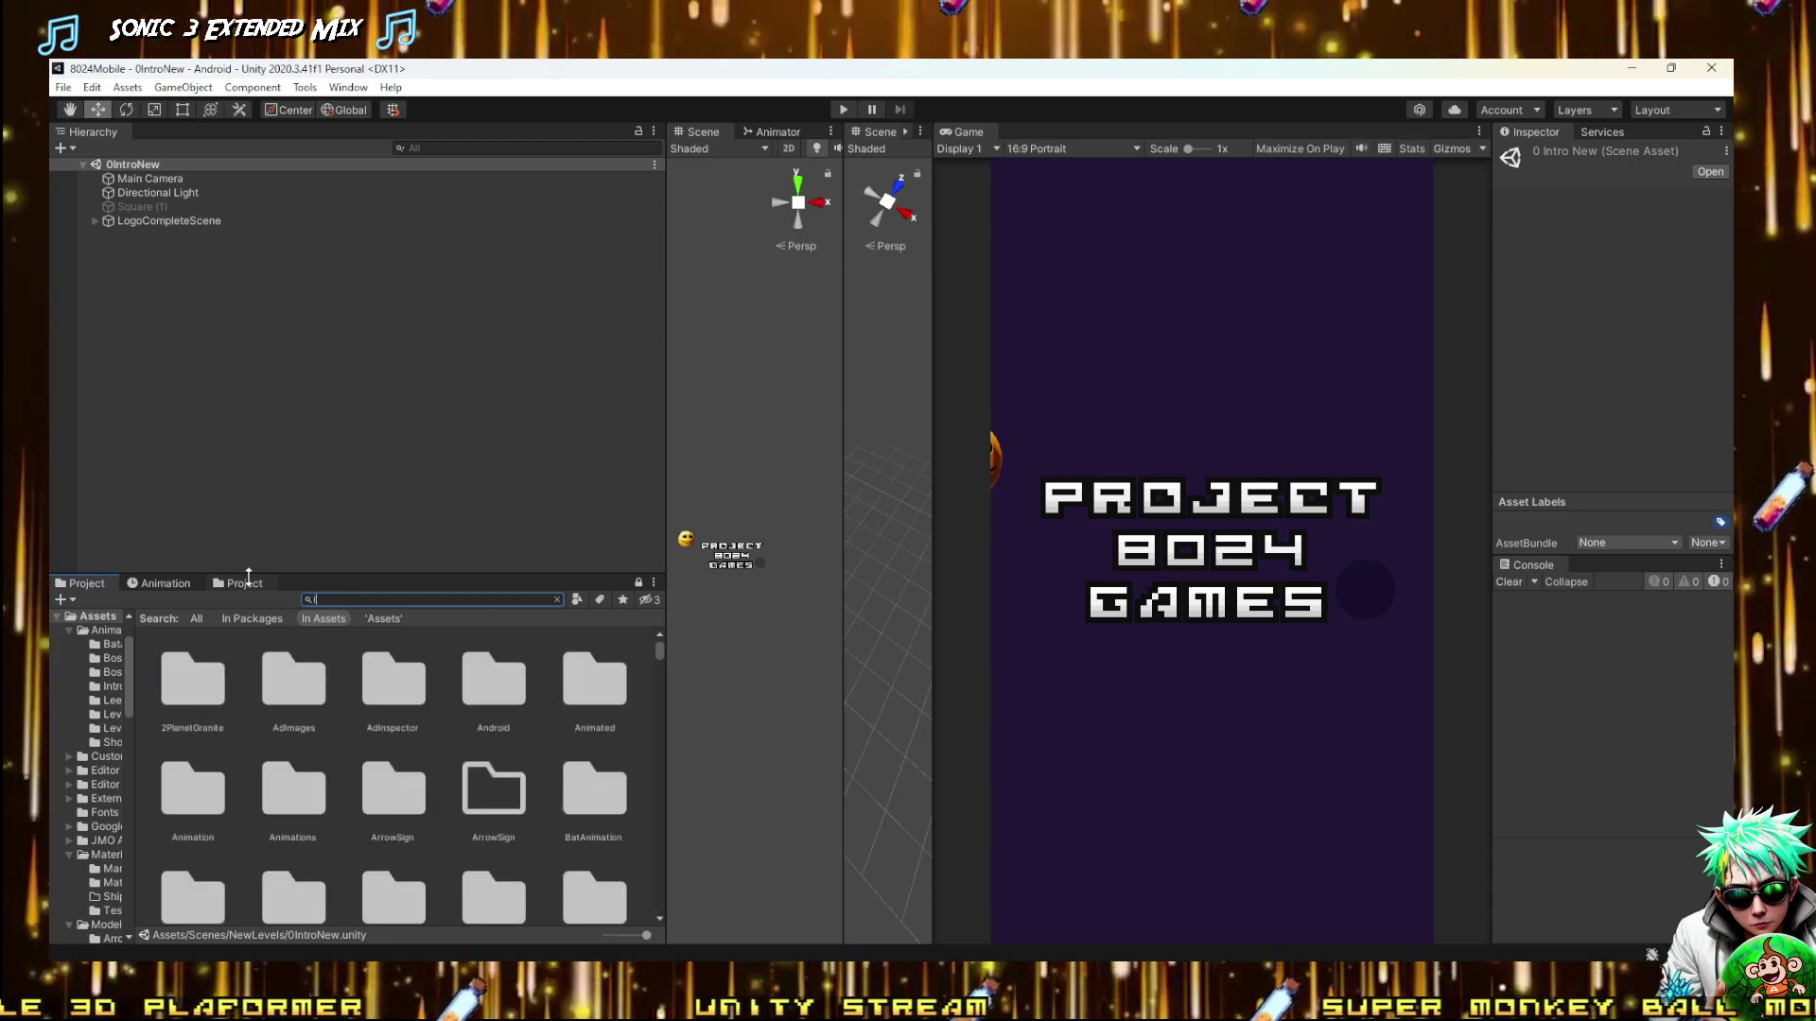
{"action": "type", "text": "intr"}
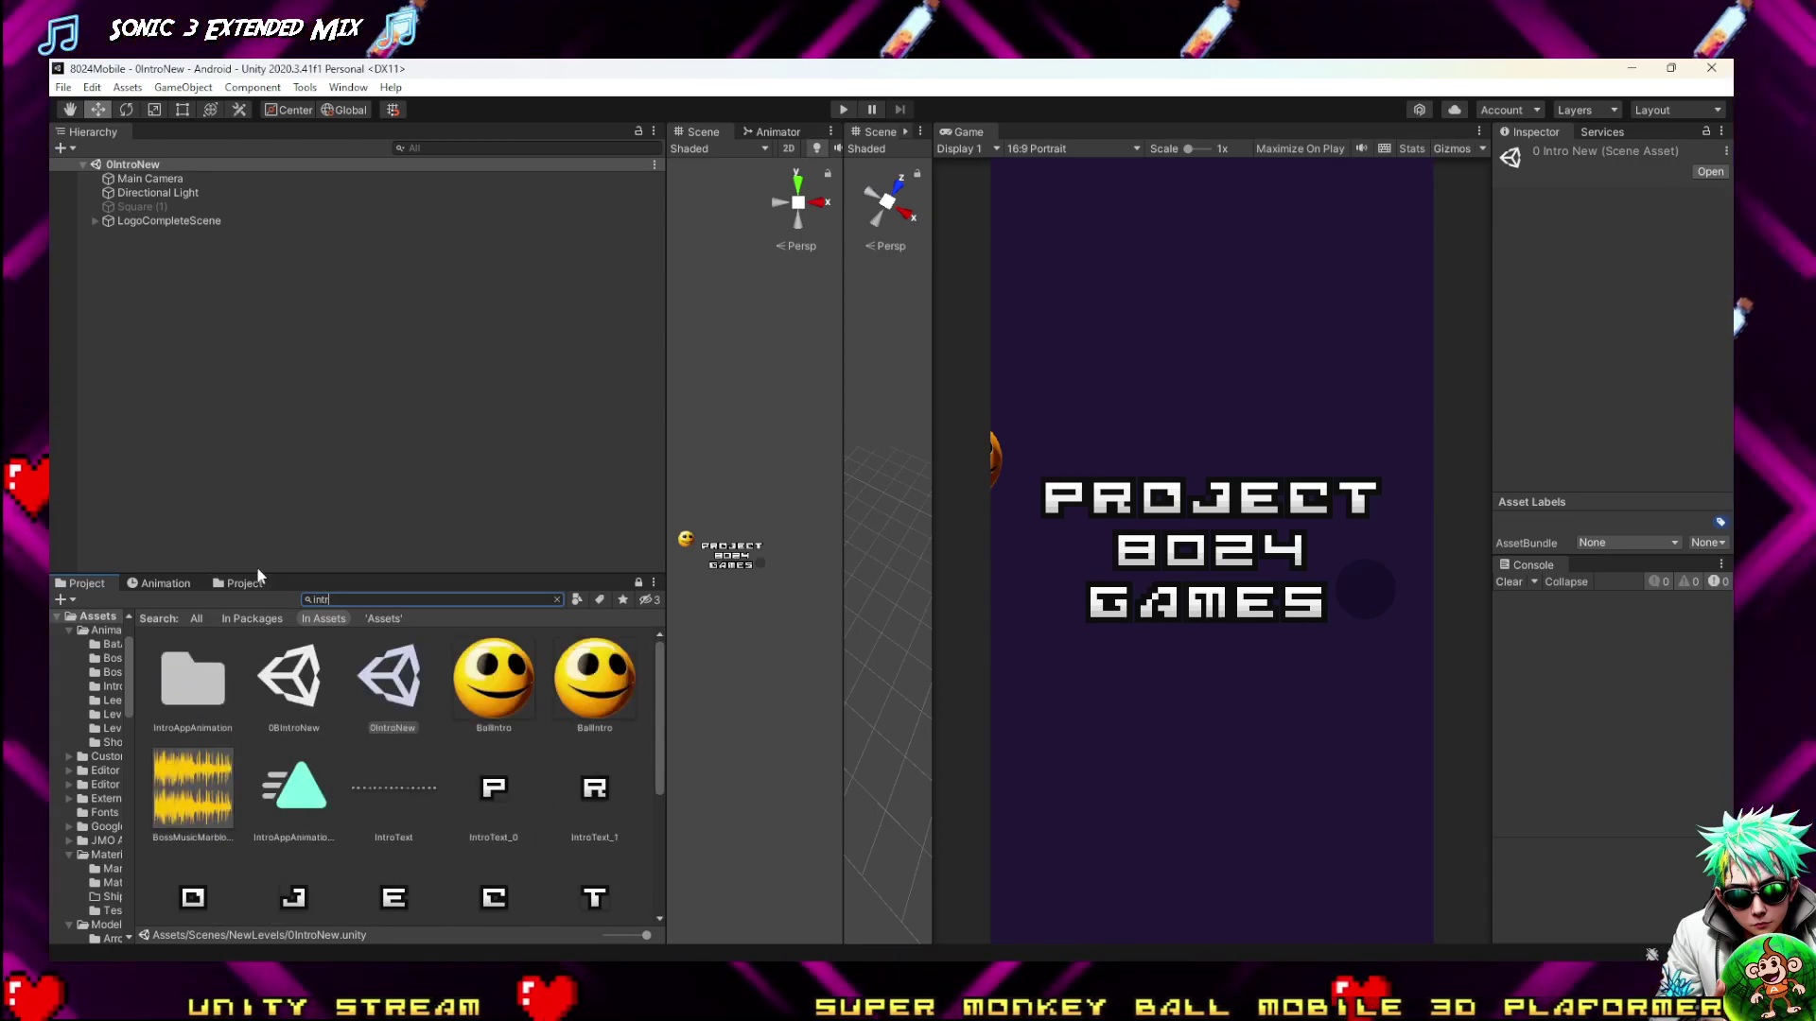
{"action": "double_click", "coordinate": [297, 705]}
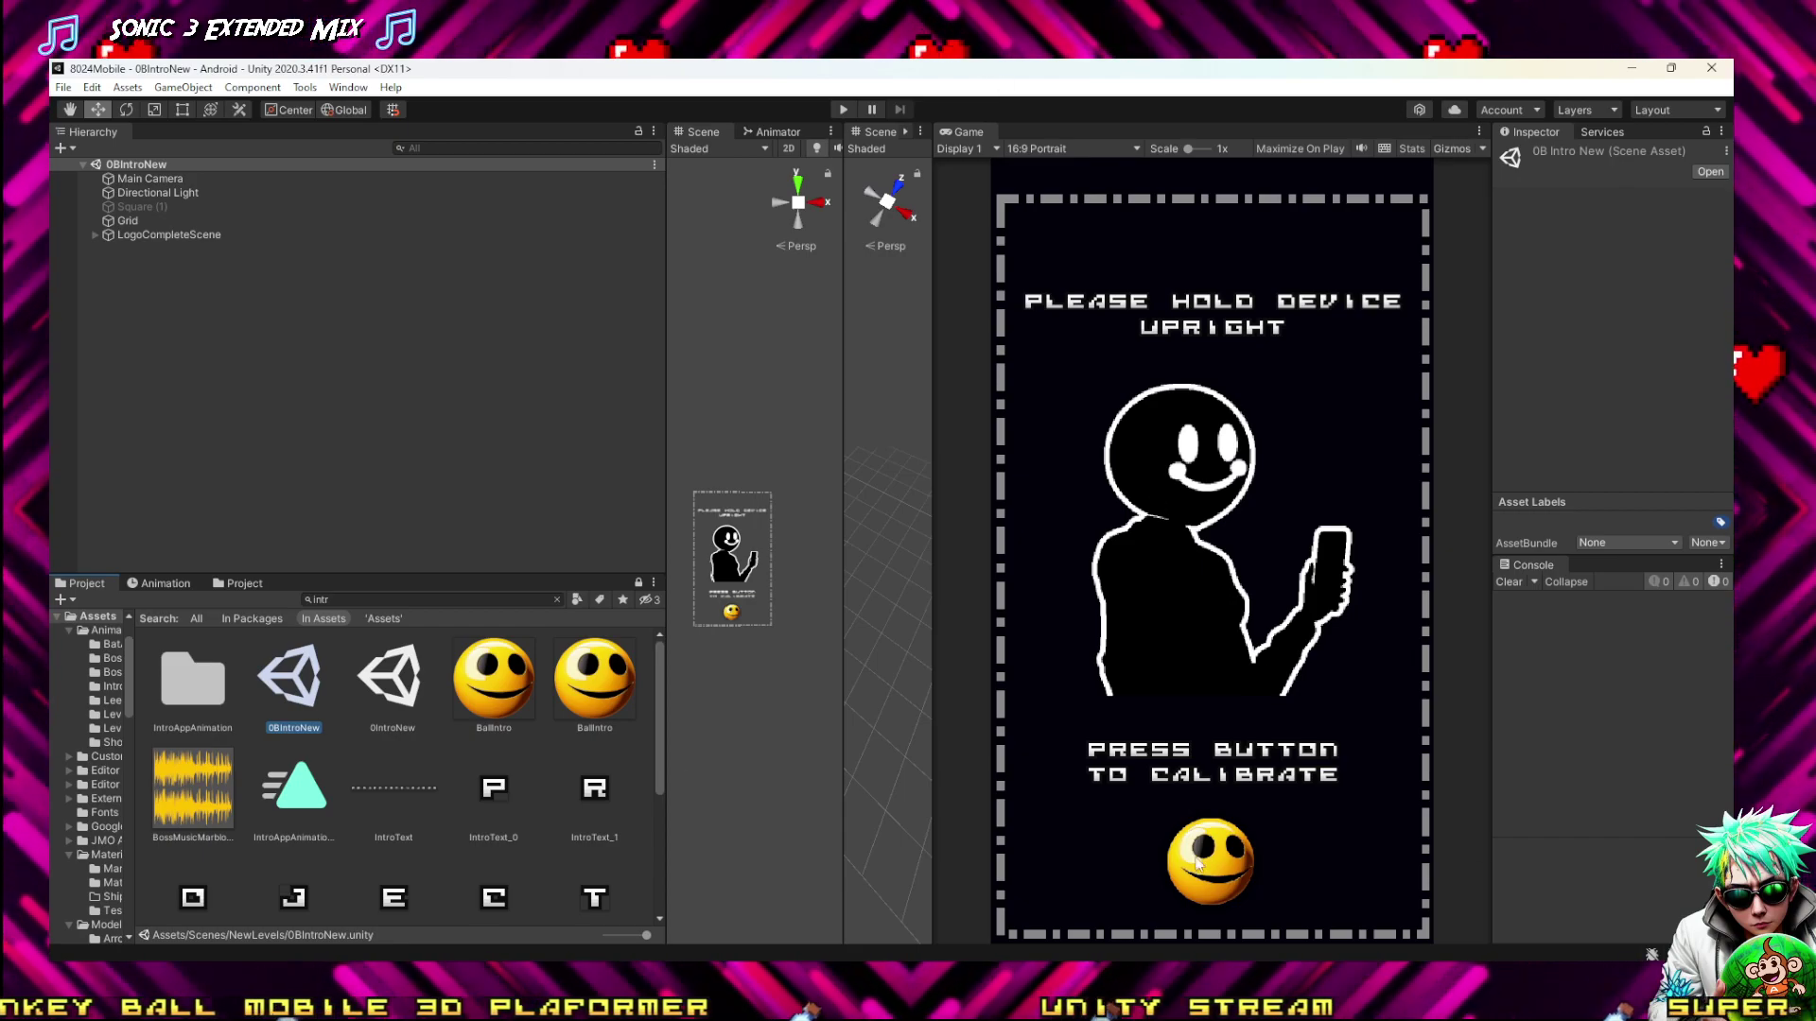
Scale down the SmileyFaceBall (2) smiley with the Scale tool, then switch to Firefox
{"action": "left_click", "coordinate": [734, 614]}
{"action": "key", "text": "r"}
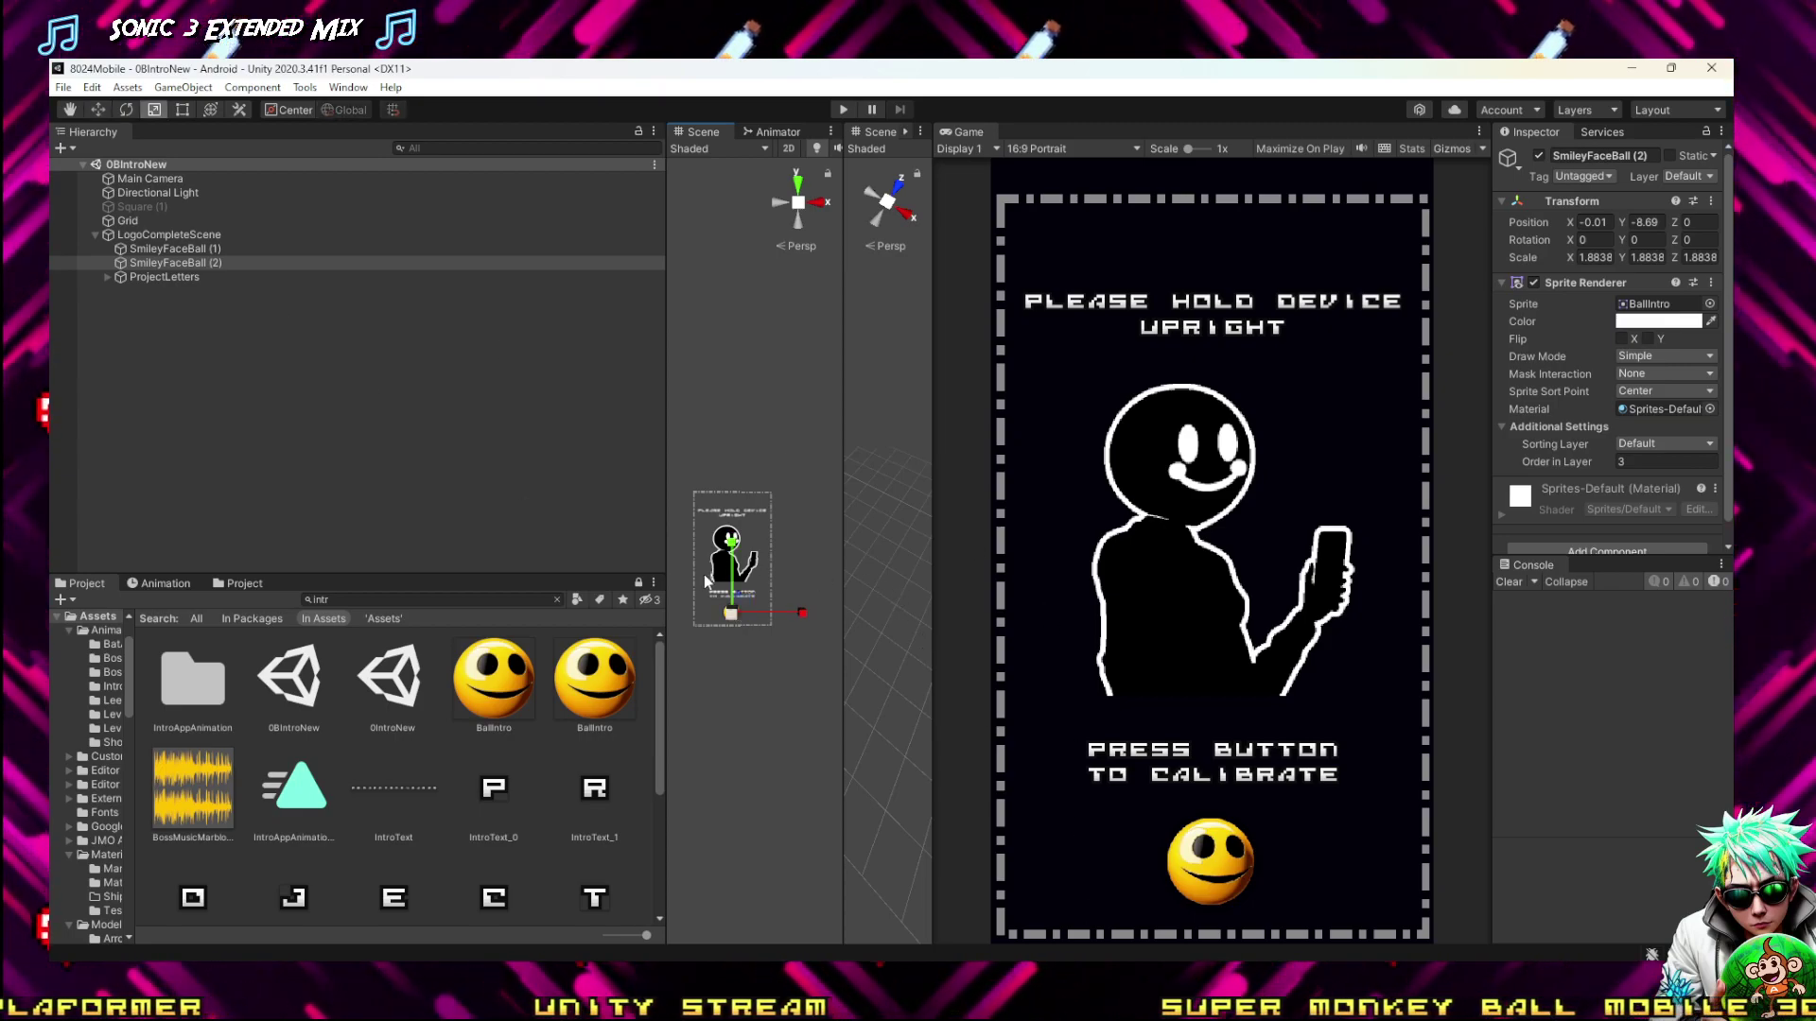
{"action": "left_click_drag", "start_coordinate": [733, 615], "coordinate": [753, 666]}
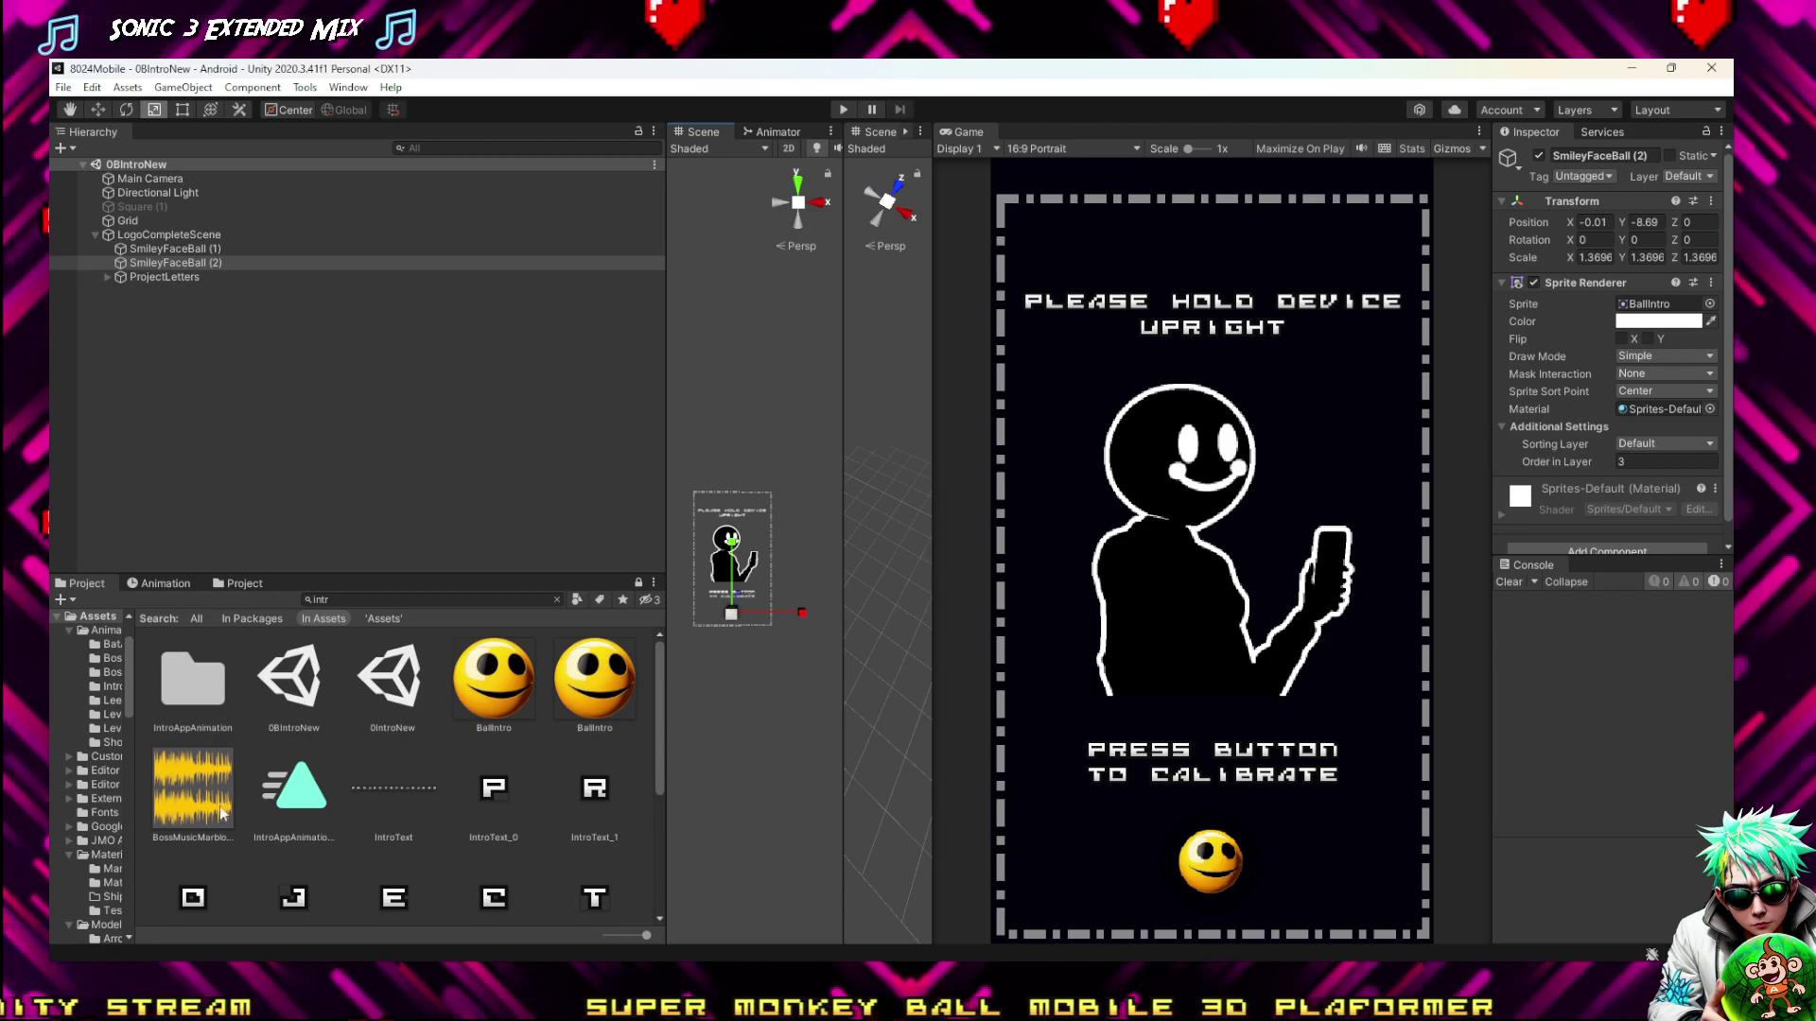
{"action": "key", "text": "alt+Tab"}
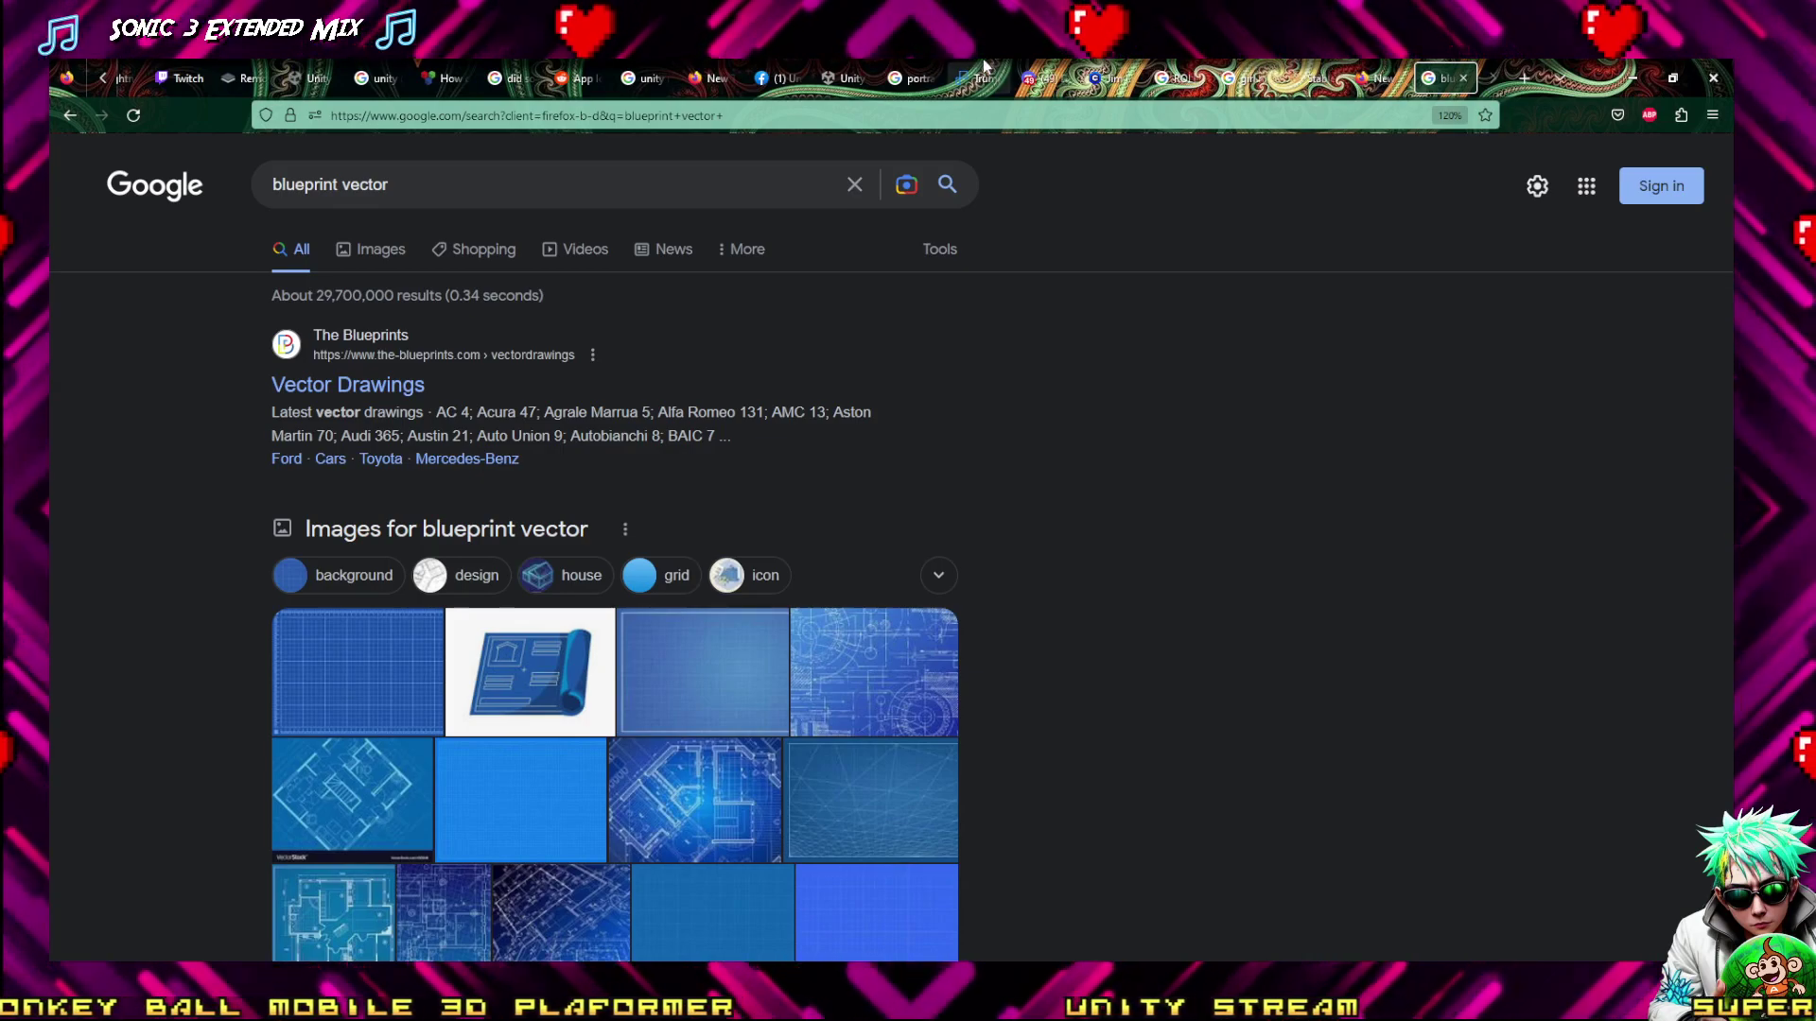
Go from Twitch Stream Manager back to the Twitch home page and right-click the followed FINAL FANTASY channel
{"action": "left_click", "coordinate": [1019, 68]}
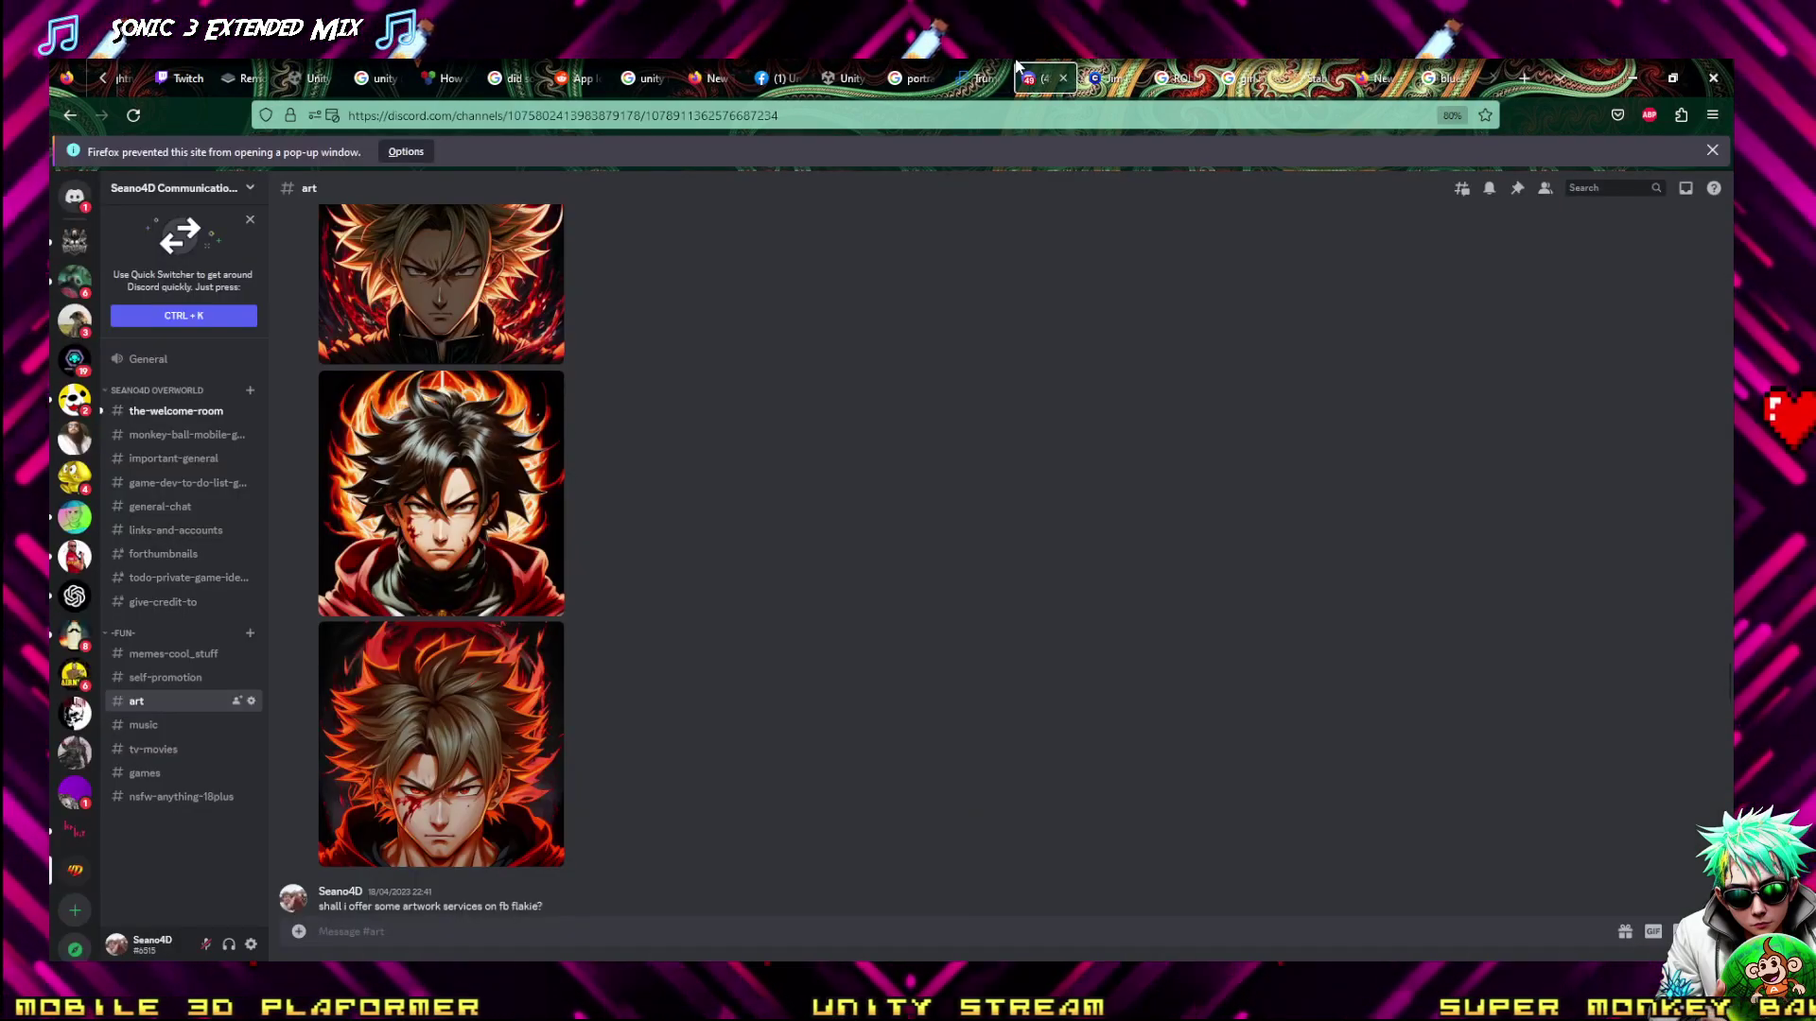
{"action": "left_click", "coordinate": [182, 77]}
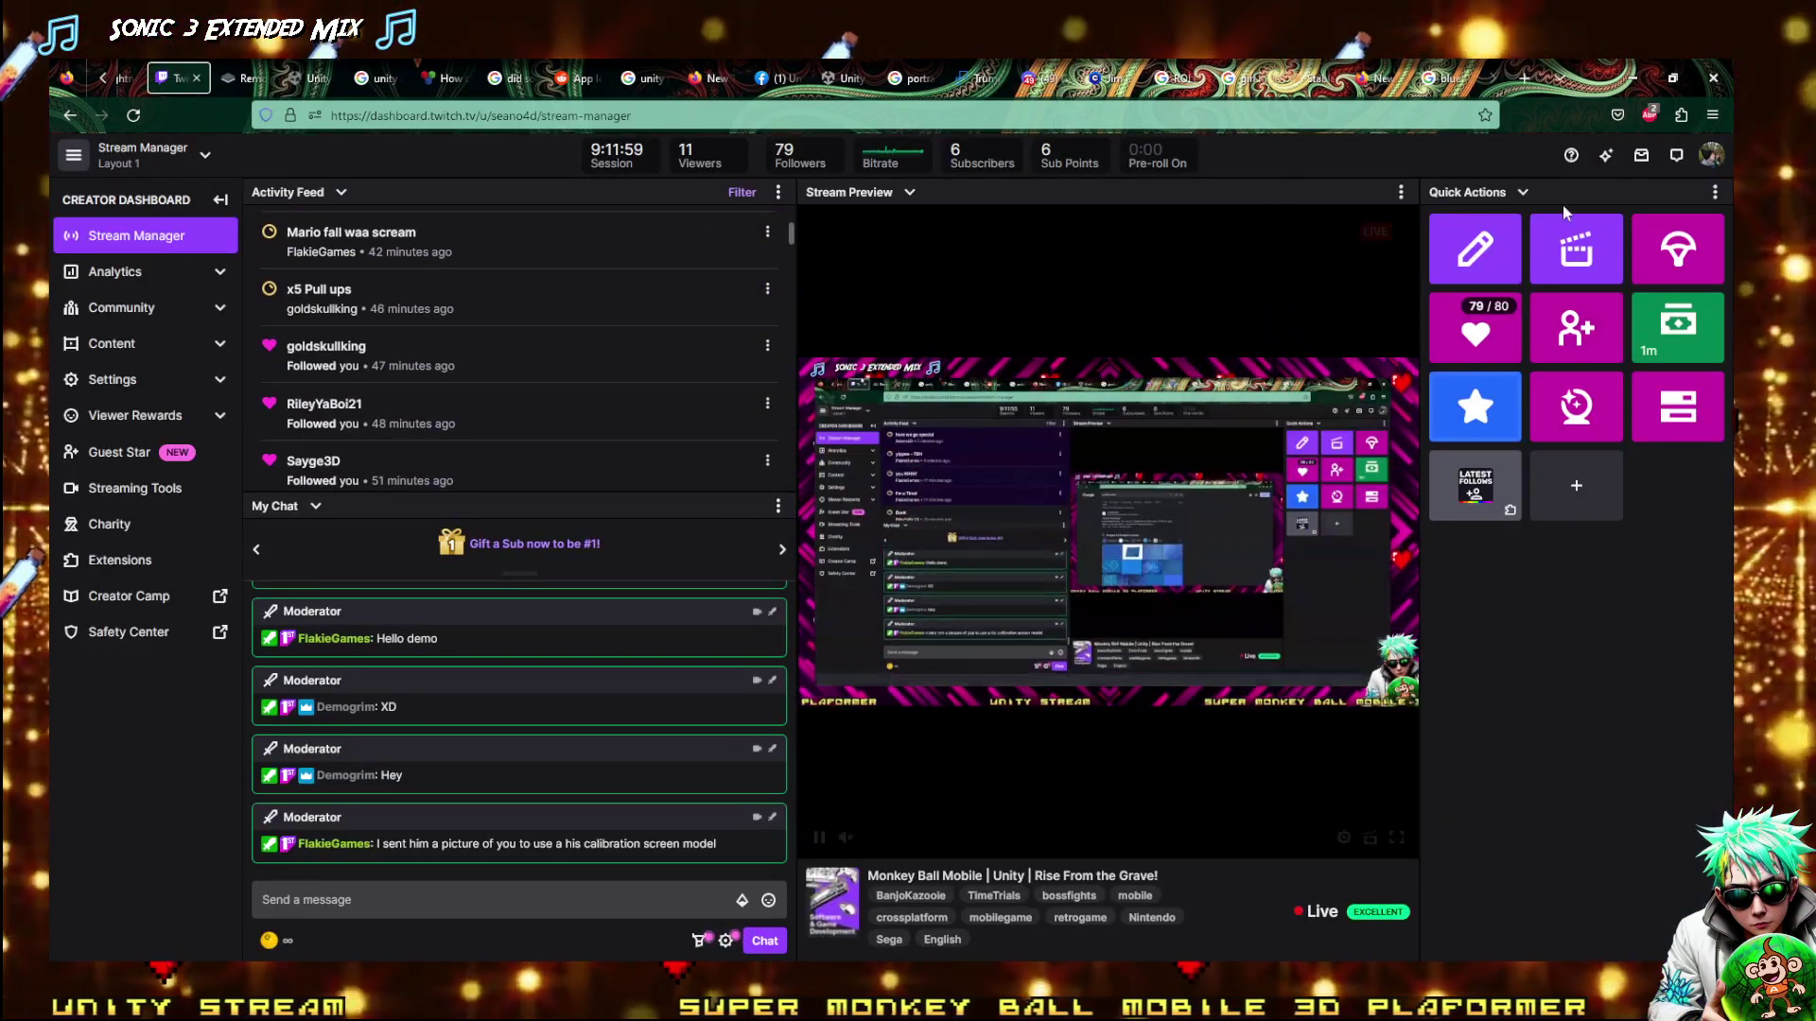
{"action": "left_click", "coordinate": [1713, 156]}
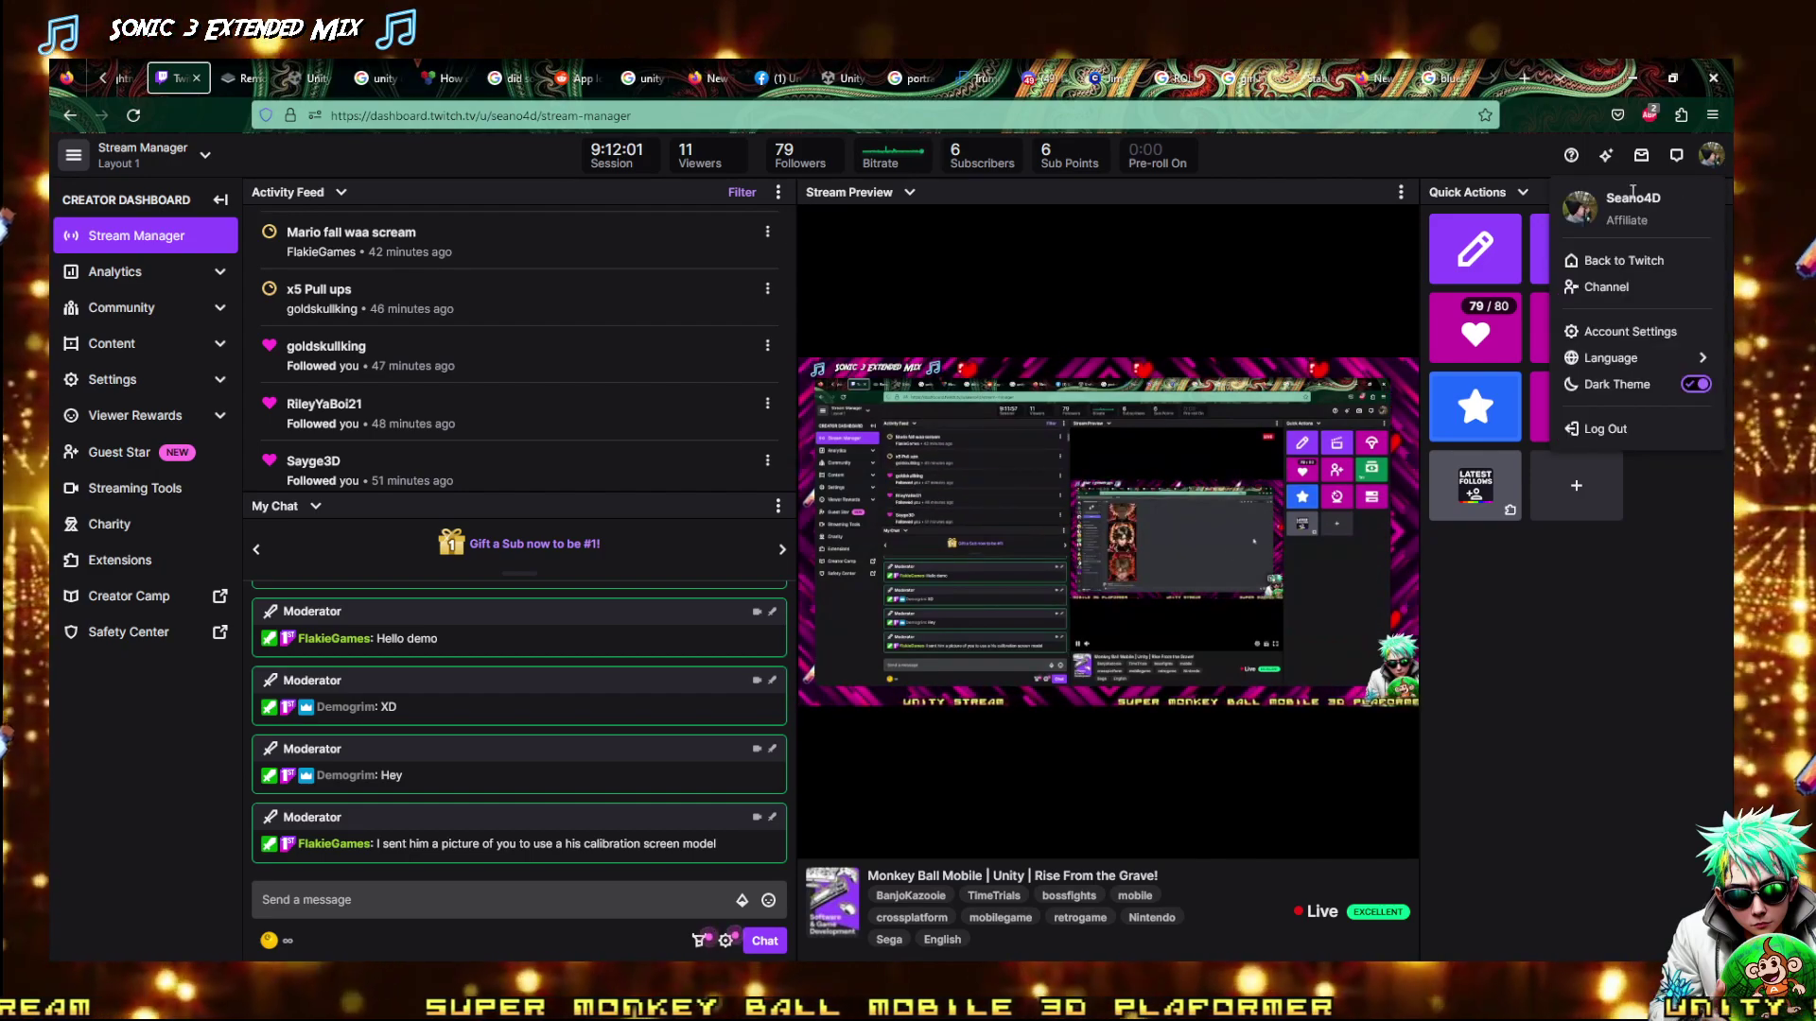
{"action": "left_click", "coordinate": [1622, 261]}
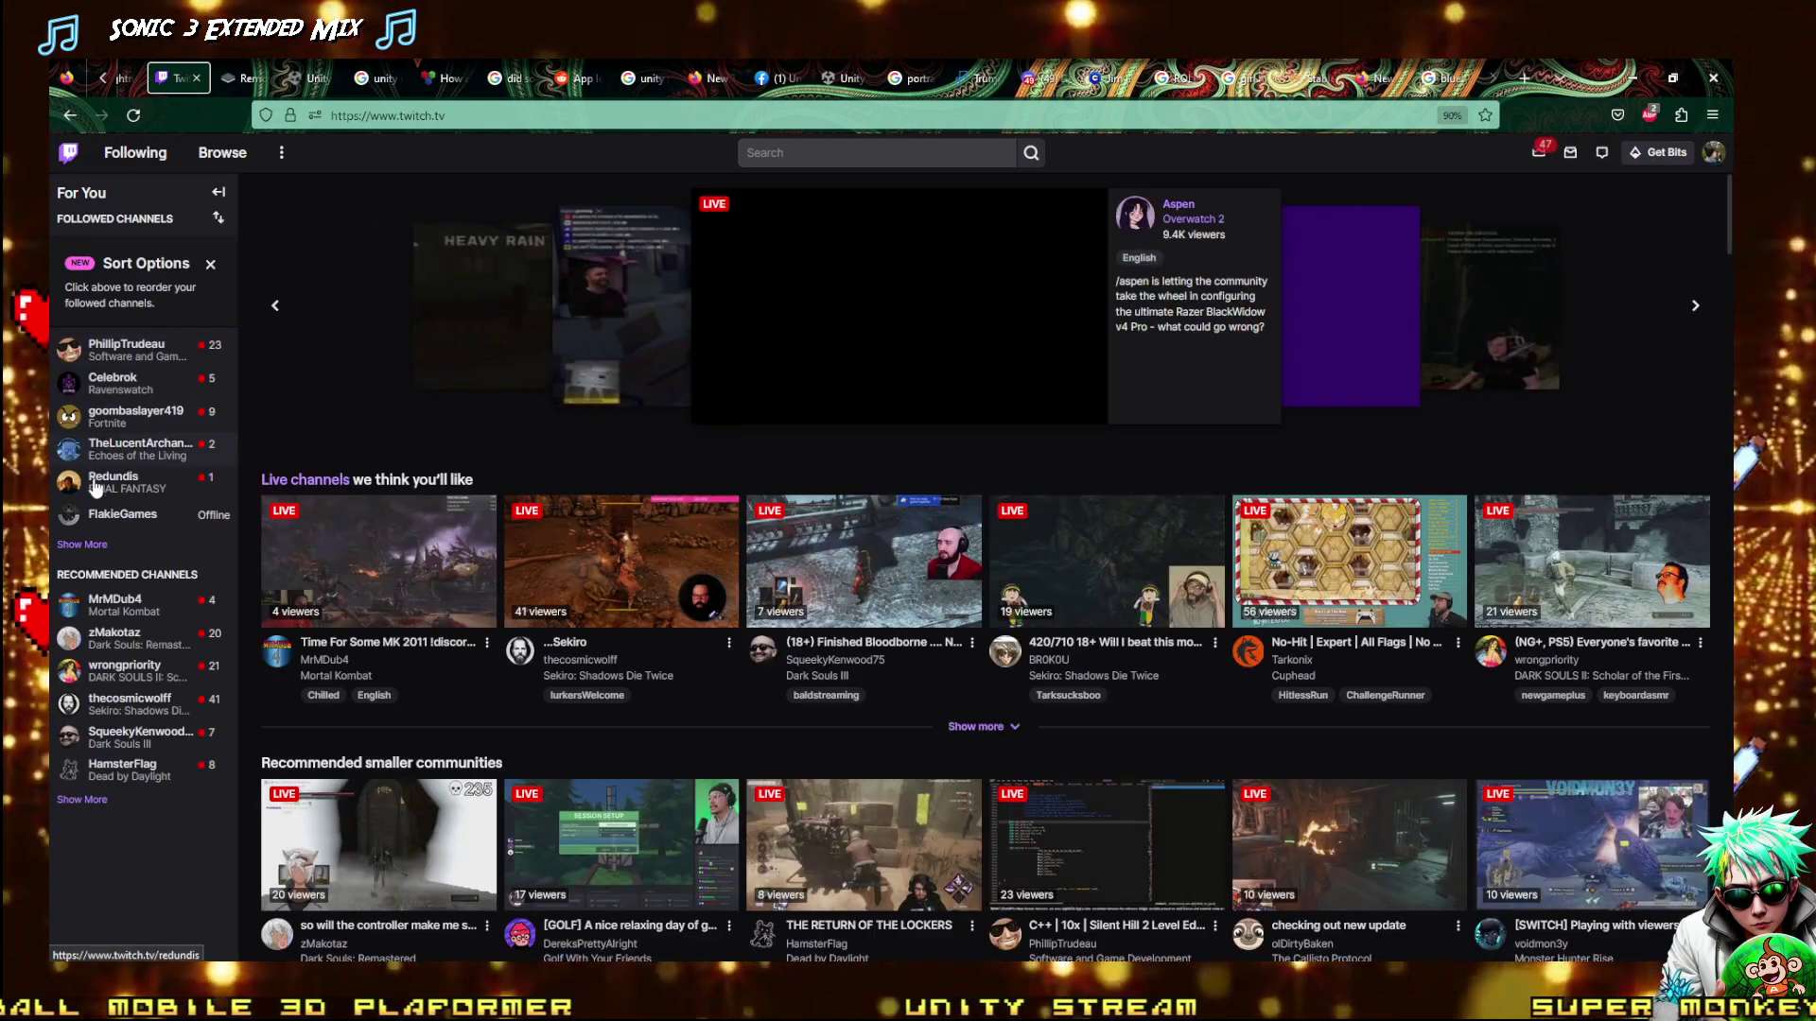
{"action": "scroll", "coordinate": [534, 532], "scroll_direction": "down", "scroll_amount": 1}
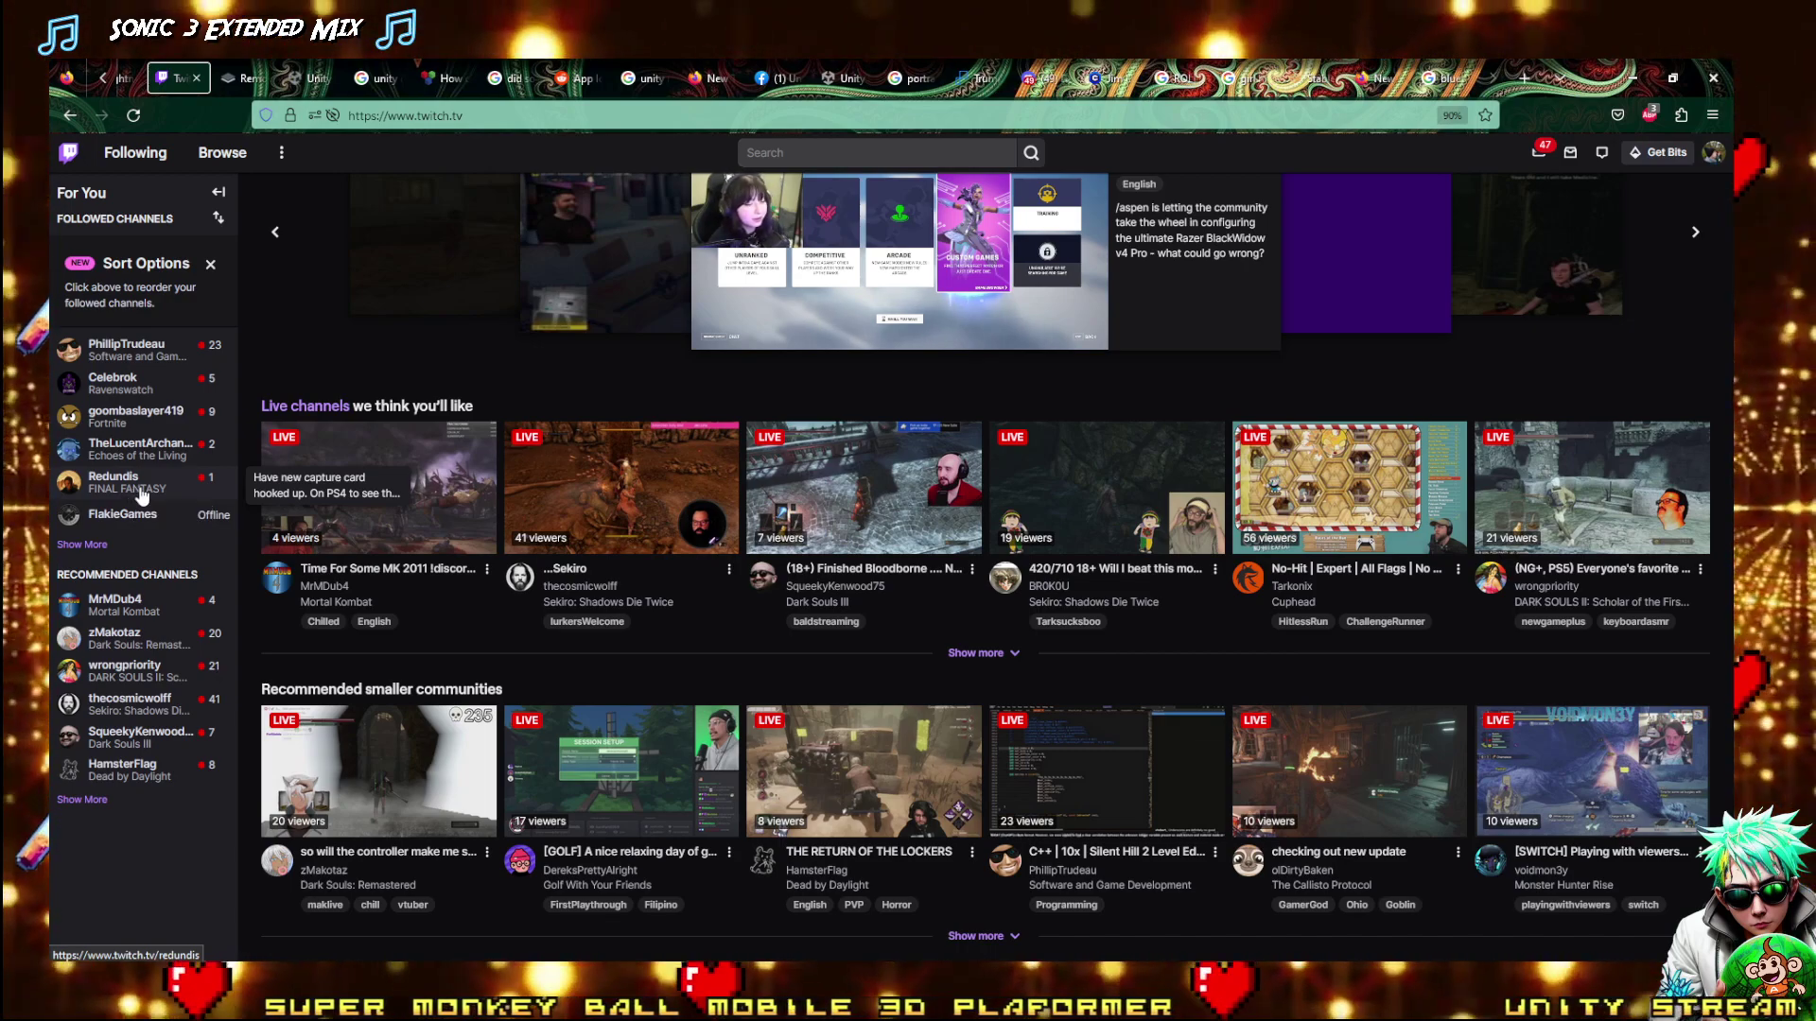
{"action": "right_click", "coordinate": [138, 492]}
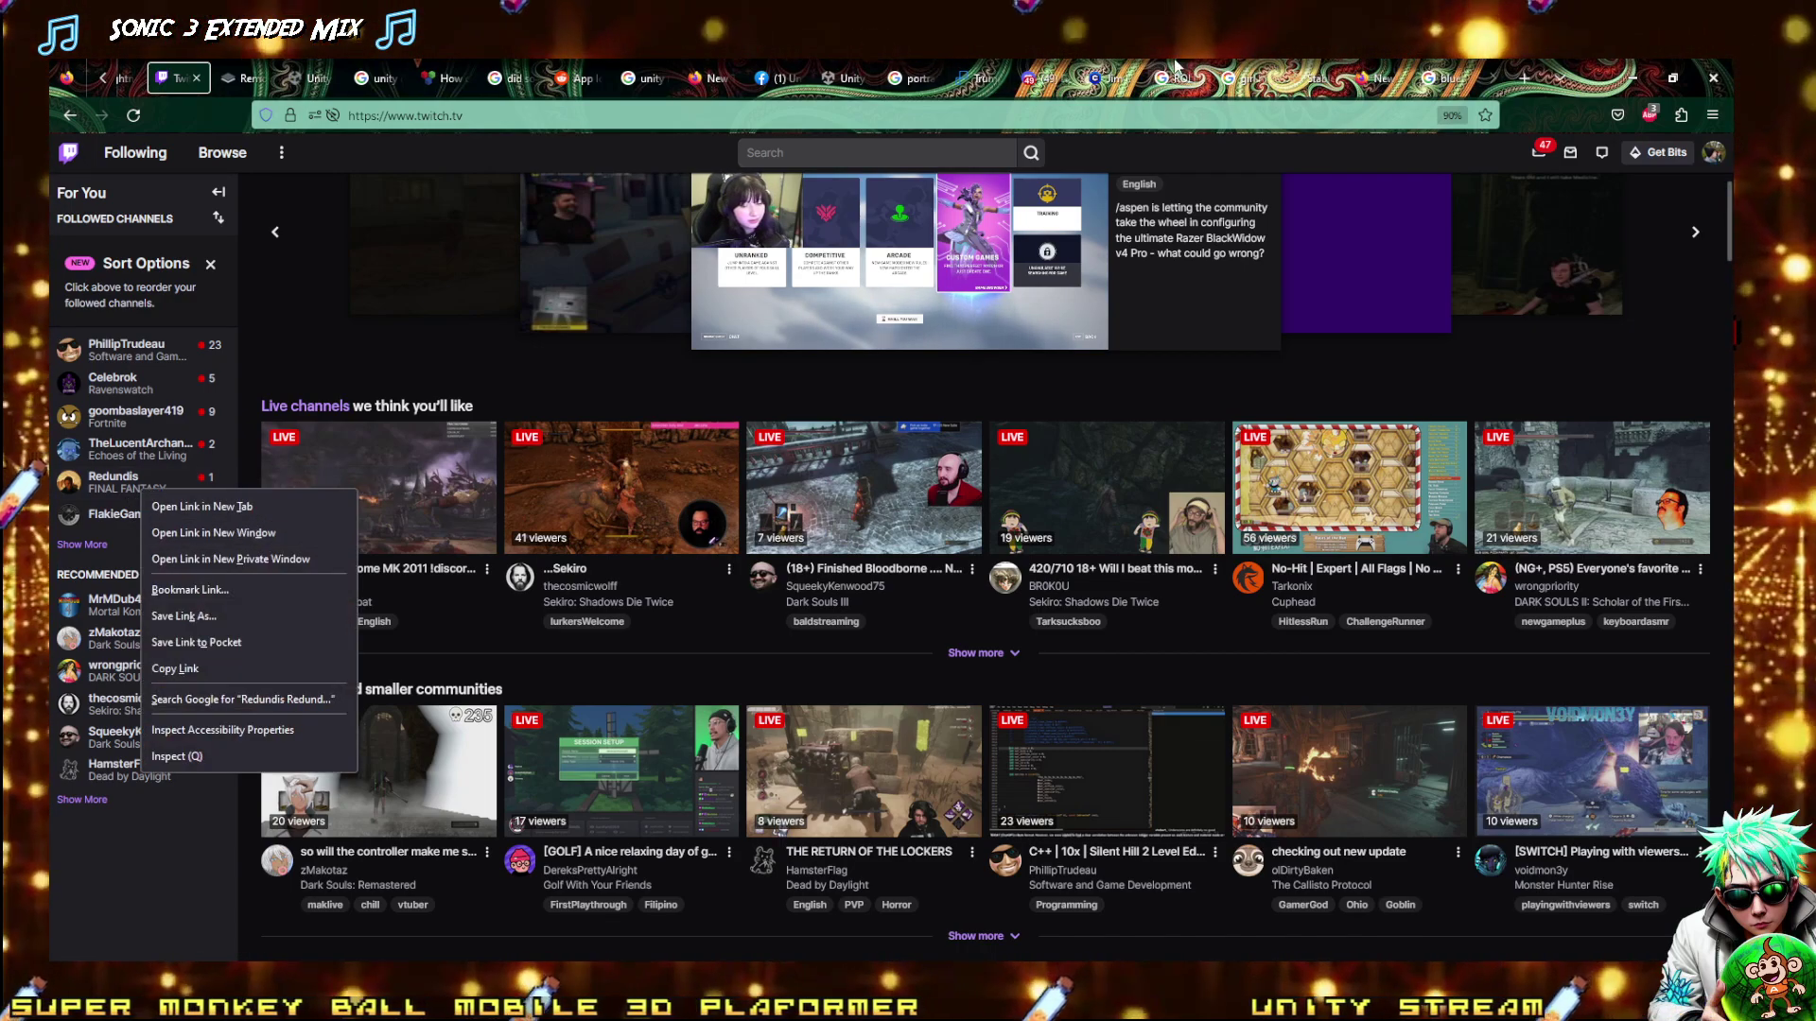
Start a '/raid redun' message in OBS chat and copy the FINAL FANTASY channel link from Twitch
{"action": "key", "text": "alt+Tab"}
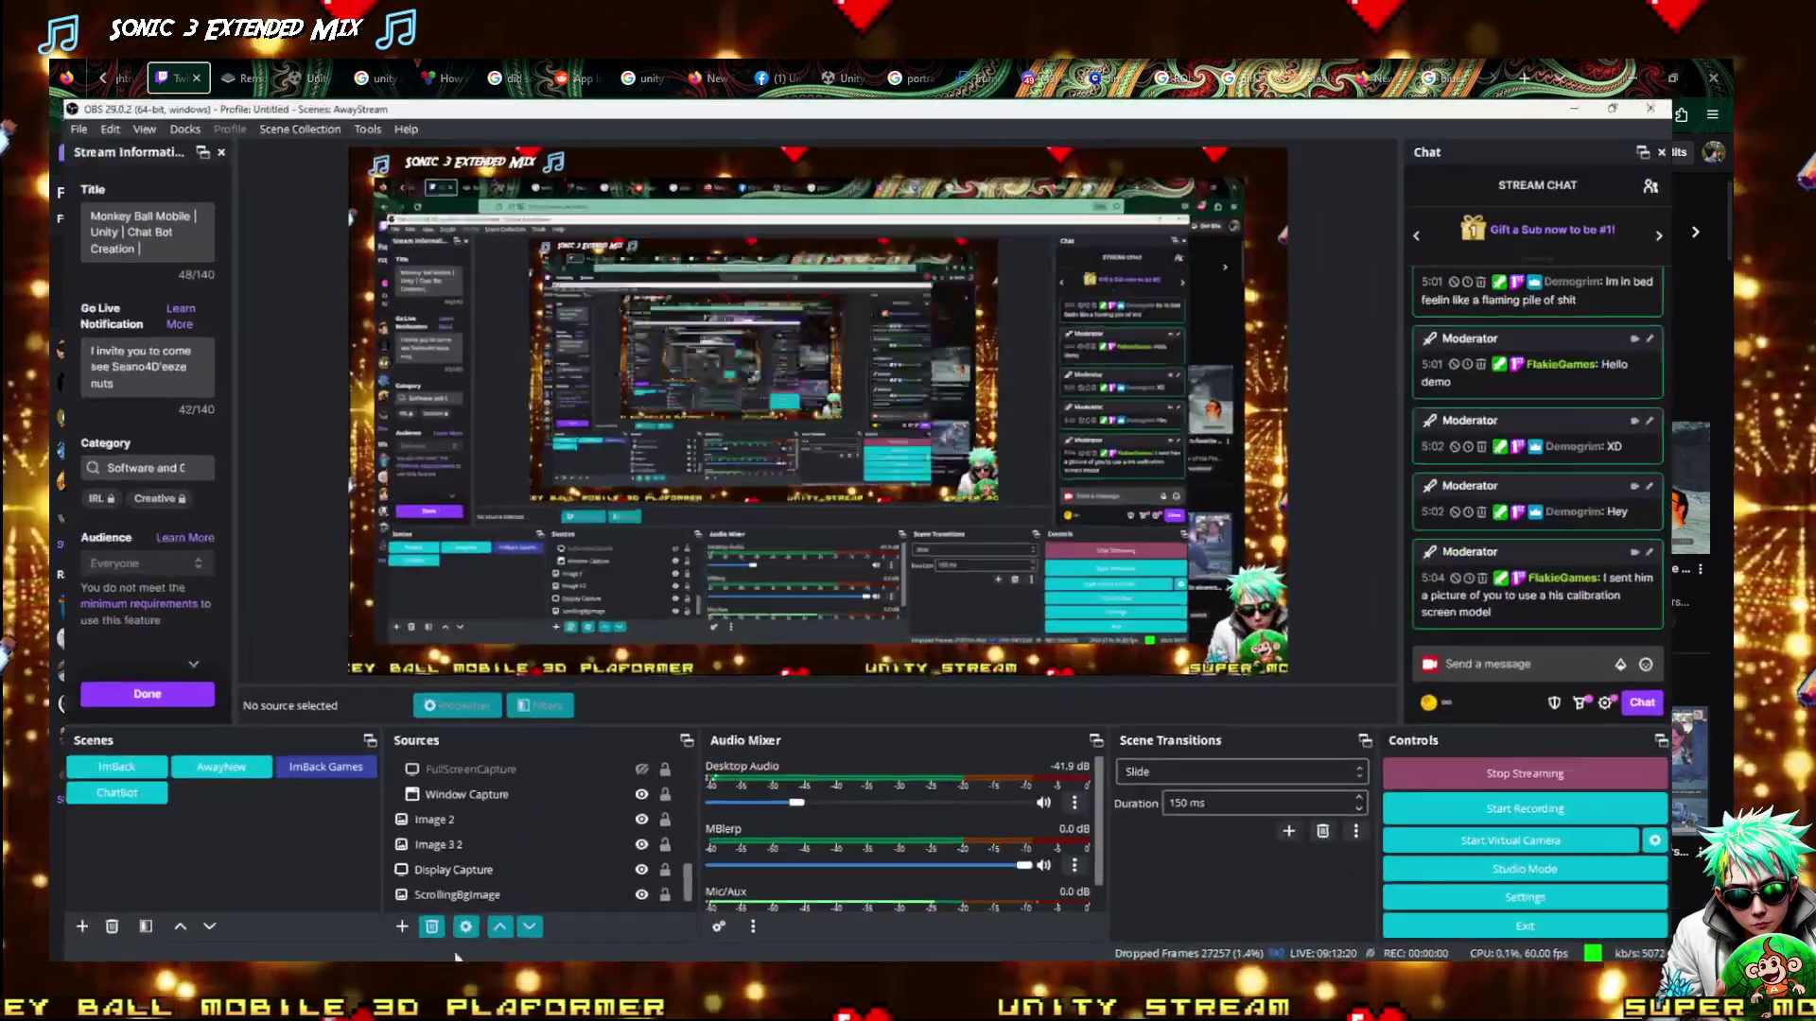
{"action": "left_click", "coordinate": [1570, 643]}
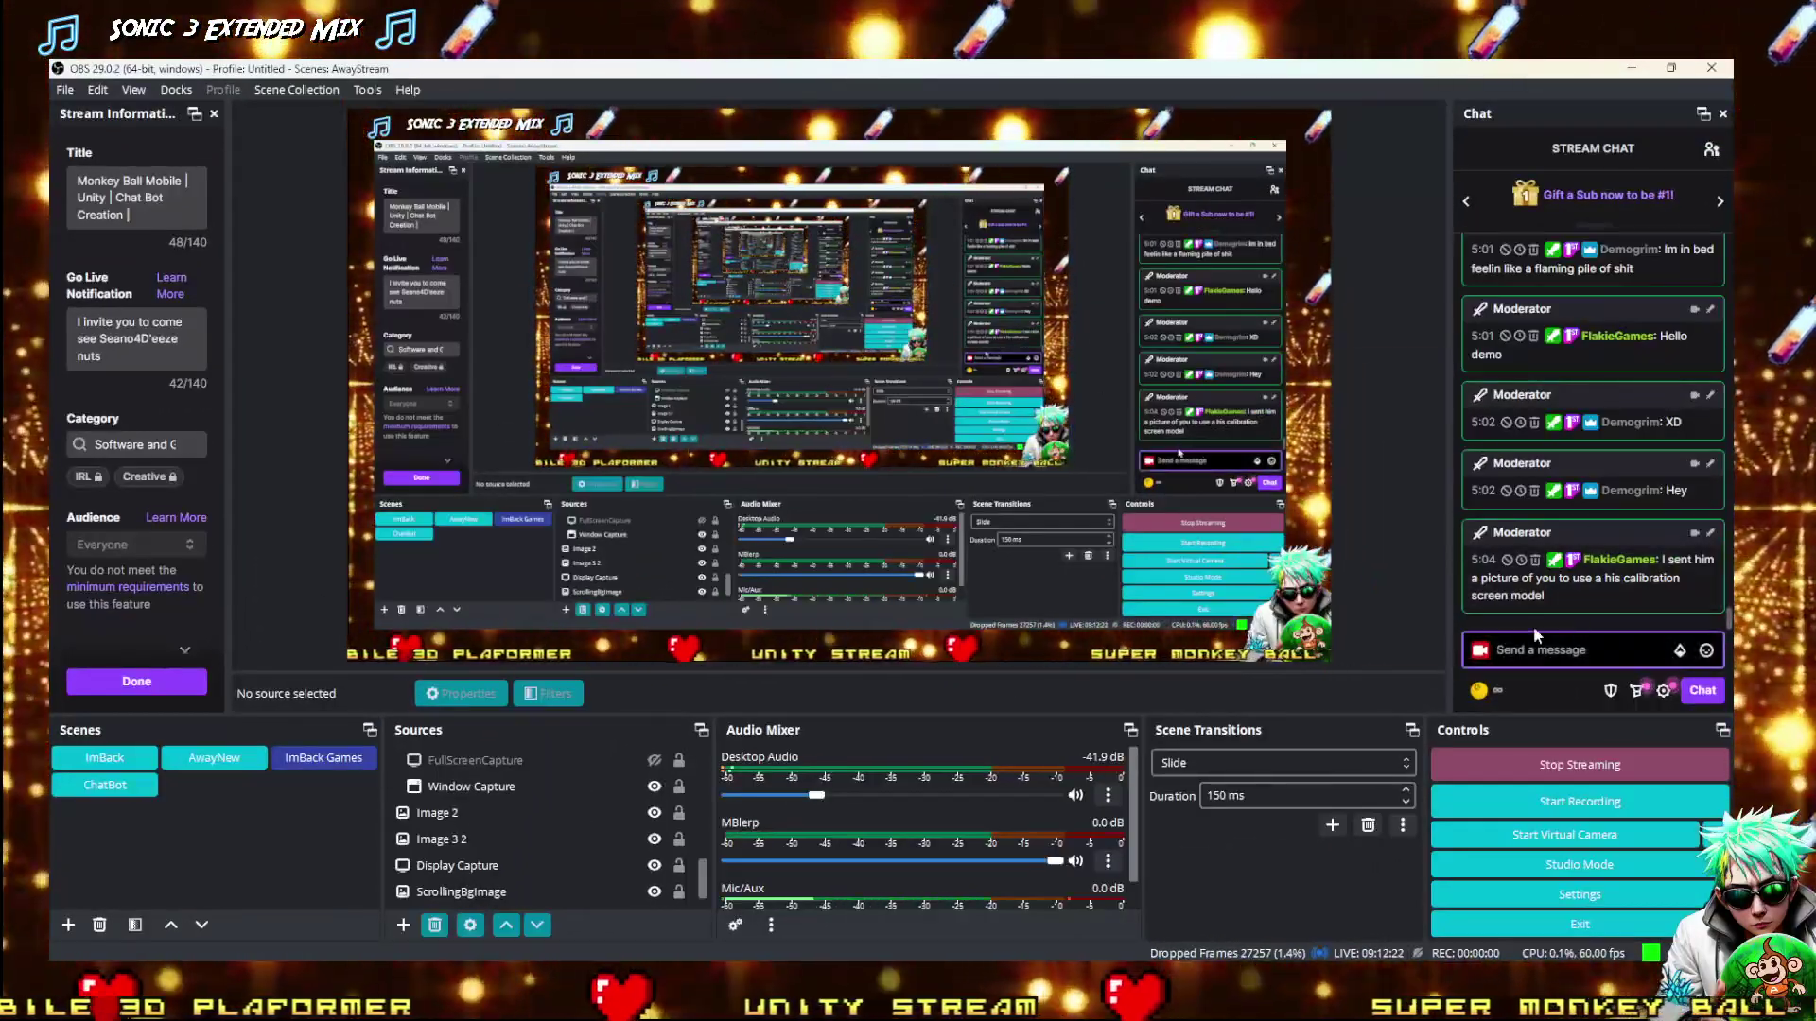
{"action": "type", "text": "/"}
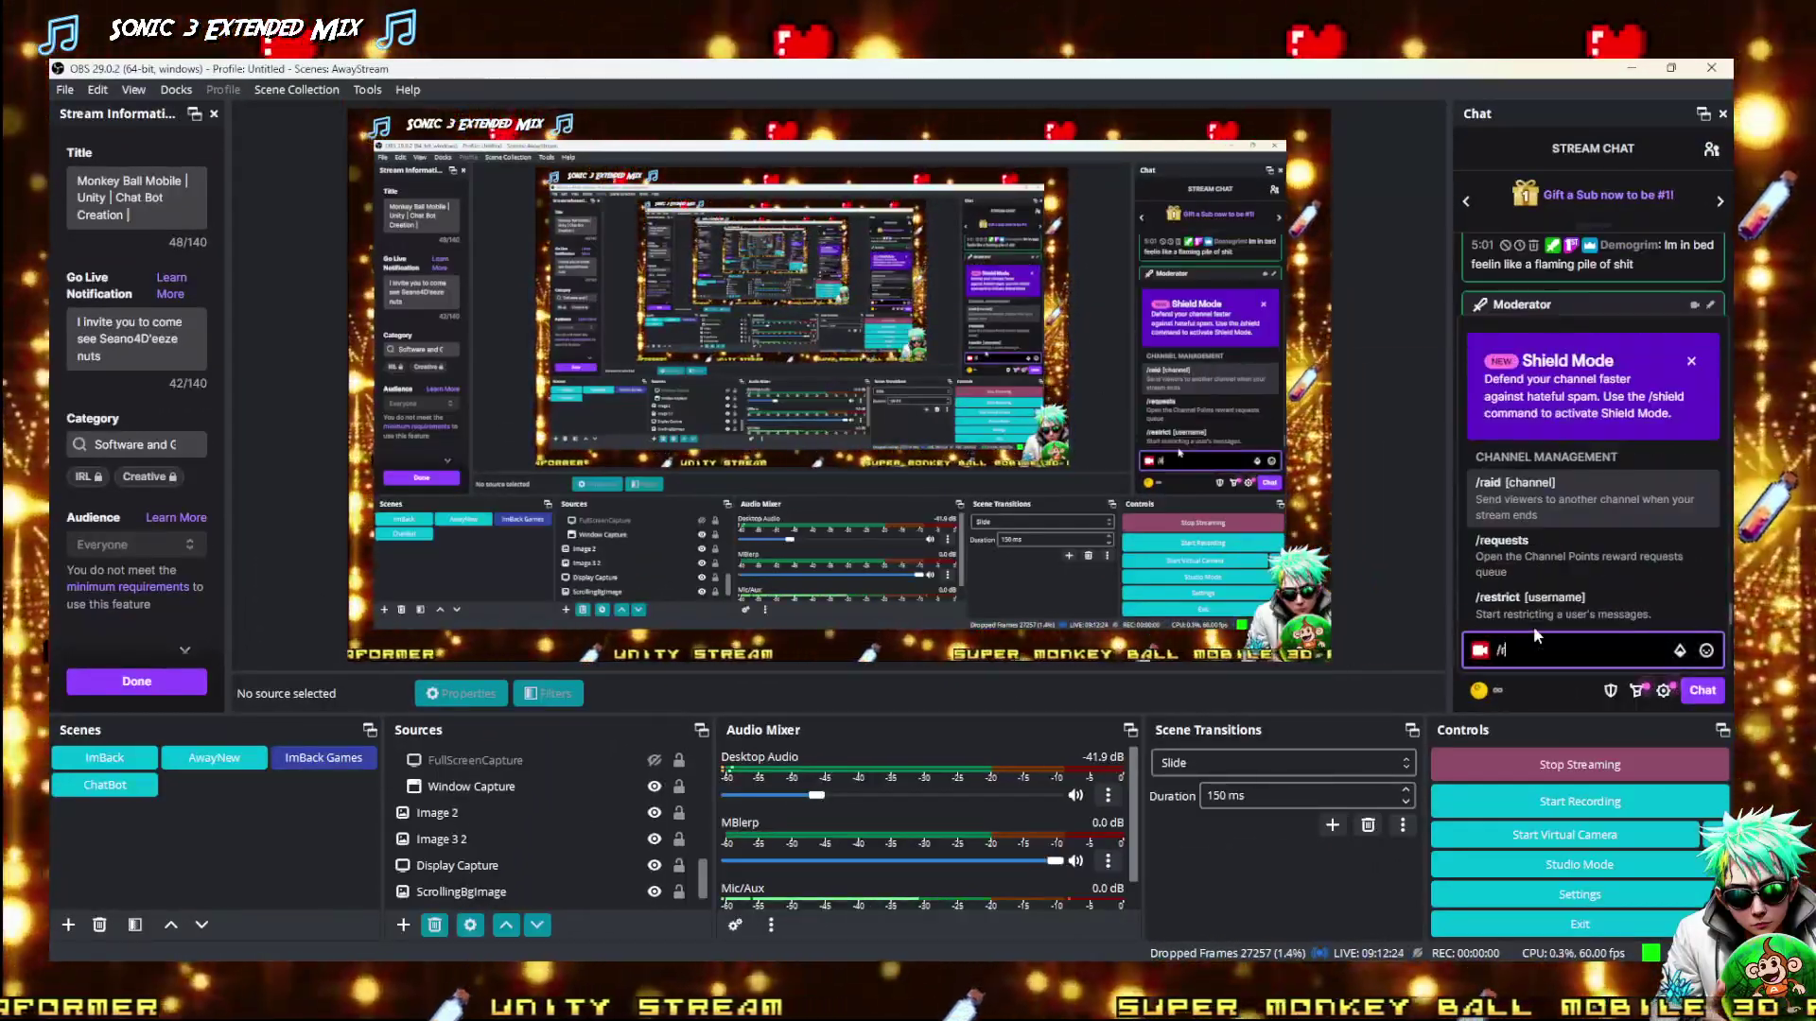
{"action": "type", "text": "raid re"}
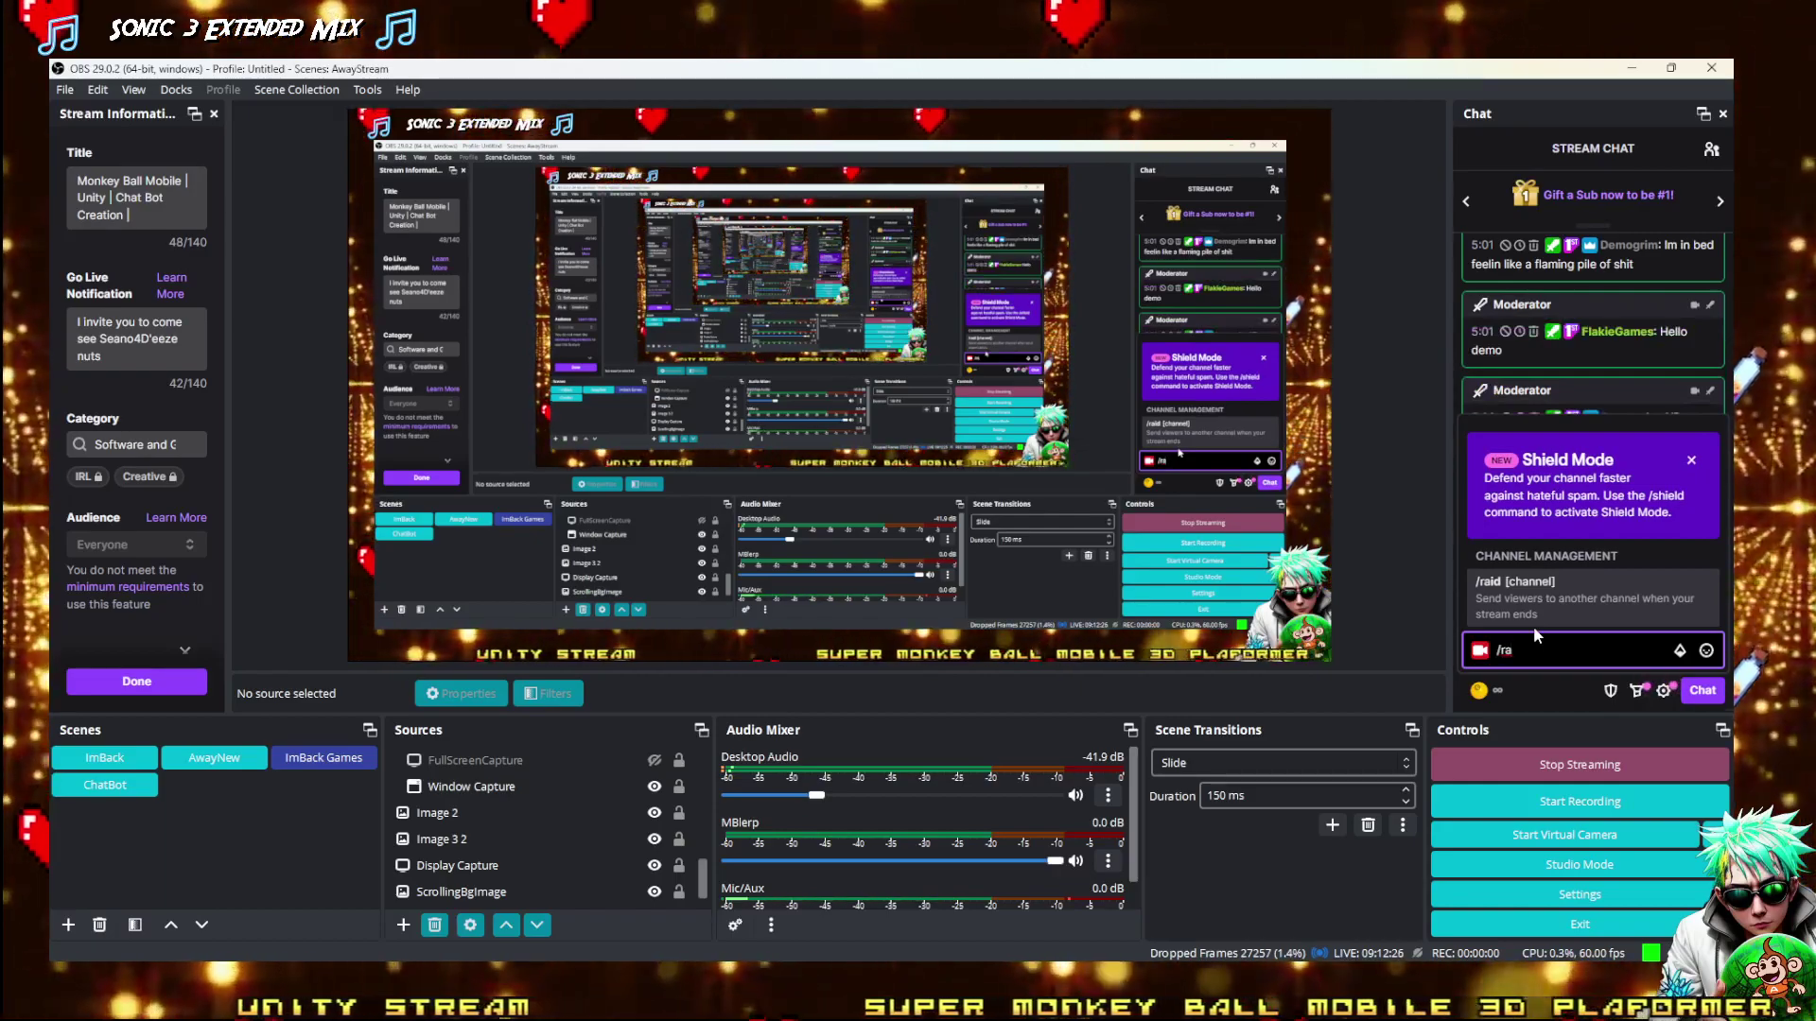
{"action": "type", "text": "dun"}
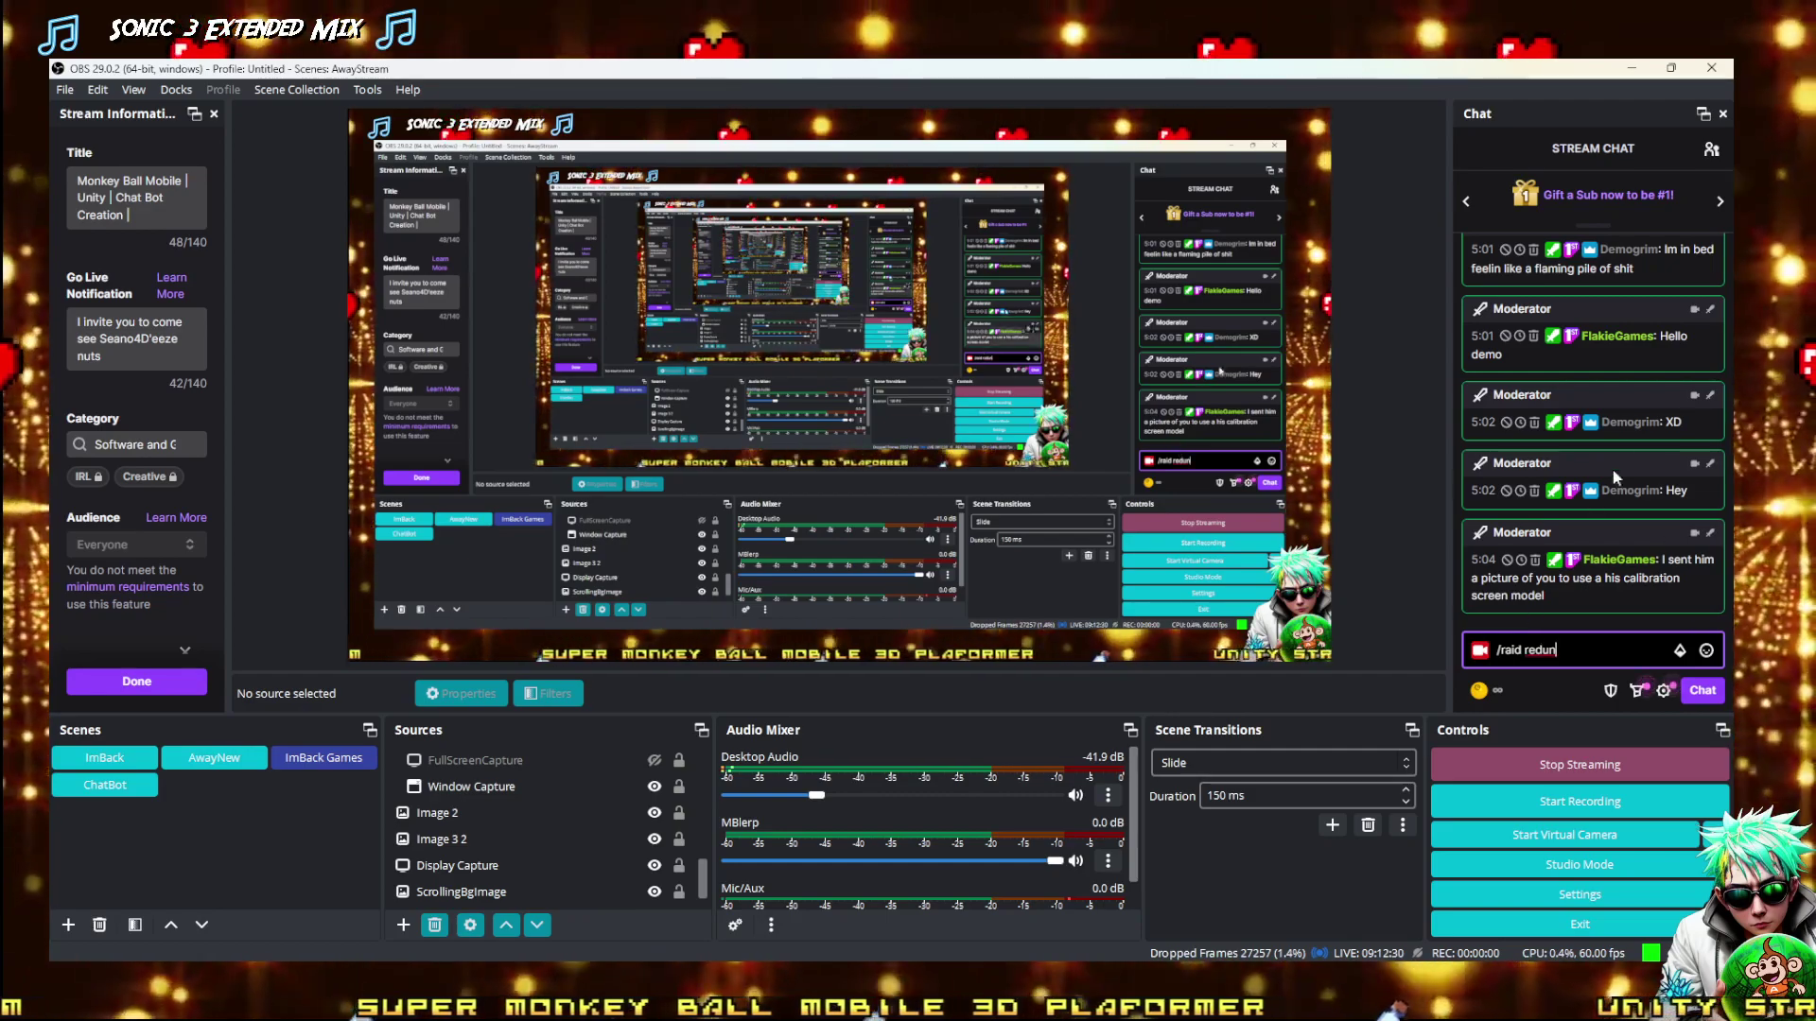
{"action": "key", "text": "alt+Tab"}
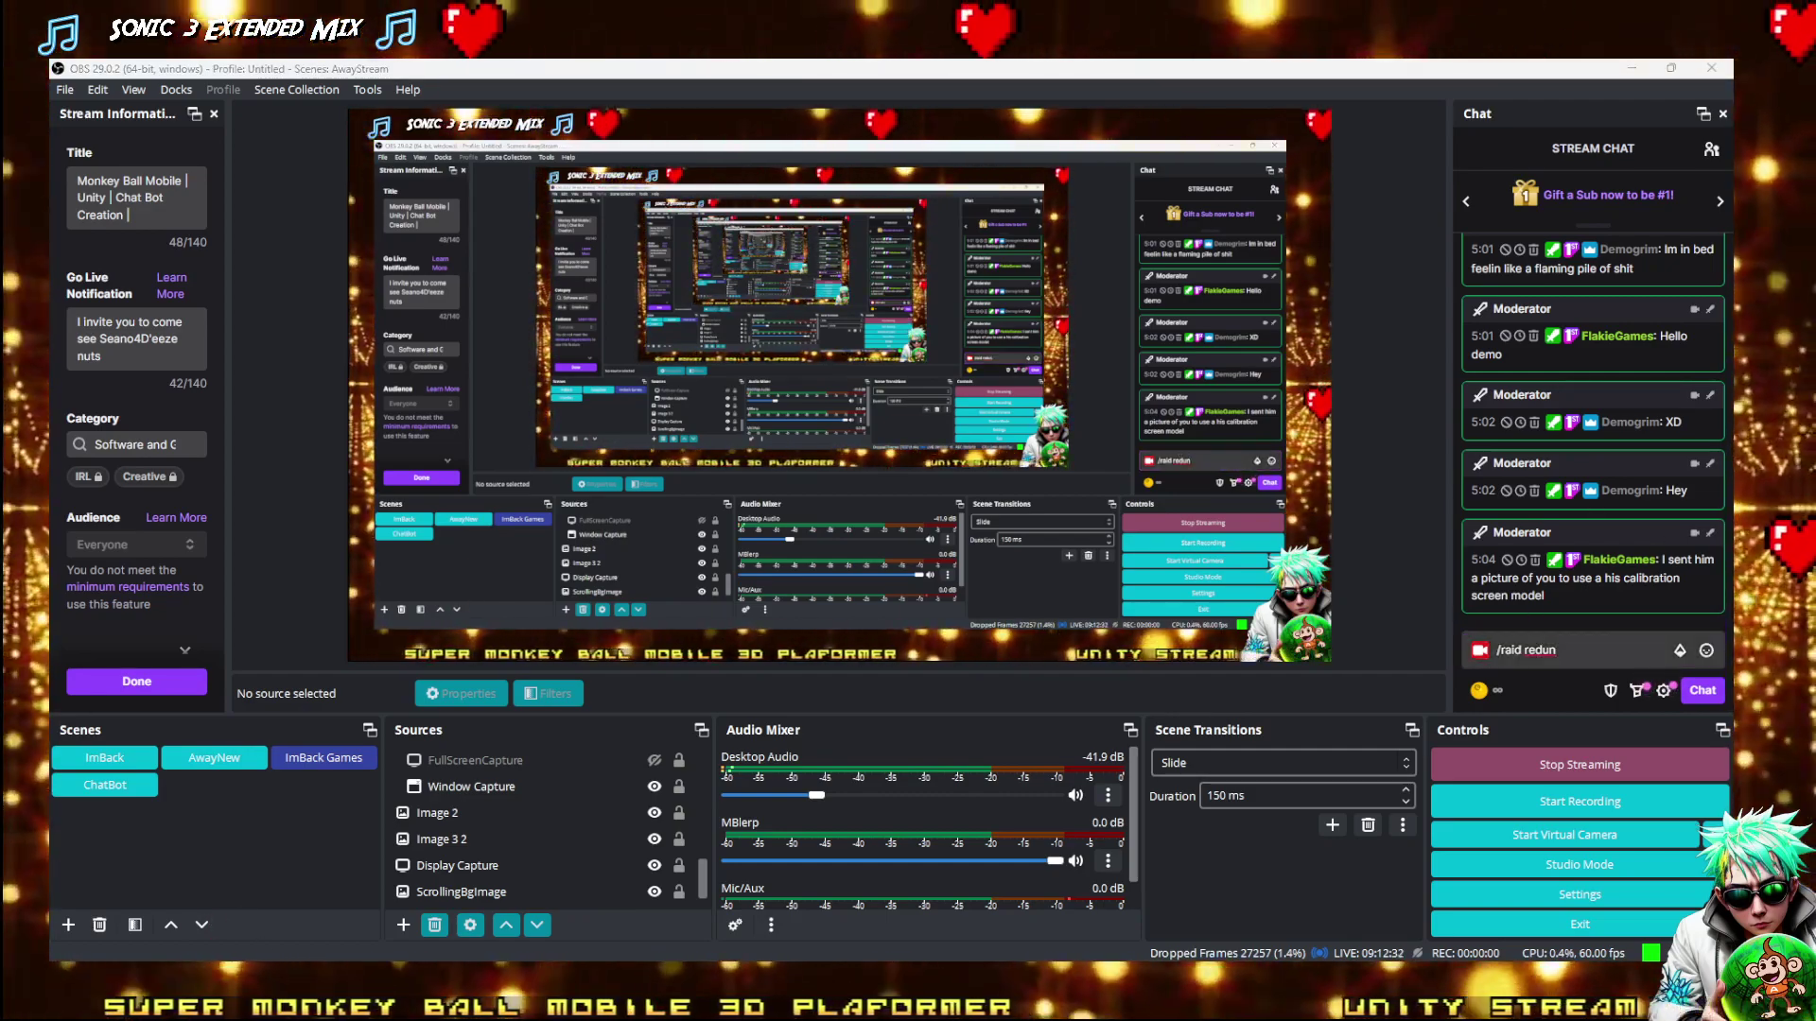
{"action": "key", "text": "alt+Tab"}
{"action": "right_click", "coordinate": [107, 487]}
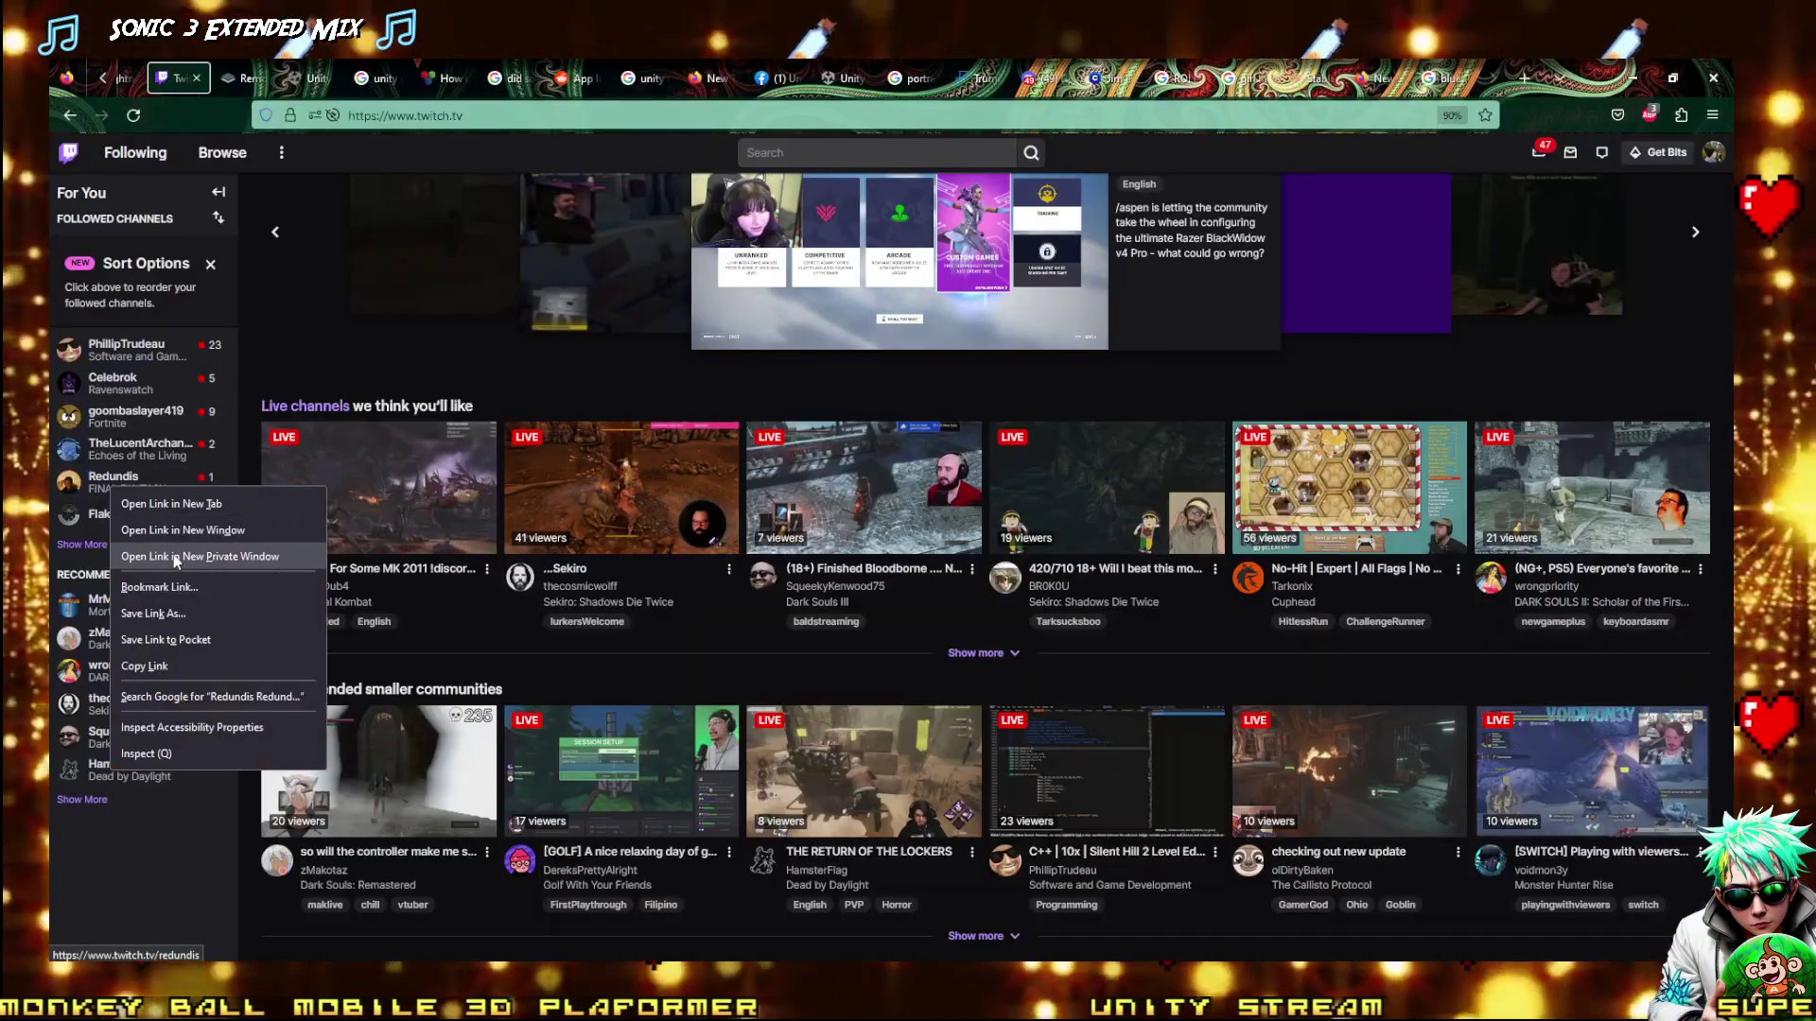
{"action": "left_click", "coordinate": [145, 666]}
Replace 'redun' in the raid command with the pasted FINAL FANTASY link, trim it, and send
{"action": "key", "text": "alt+Tab"}
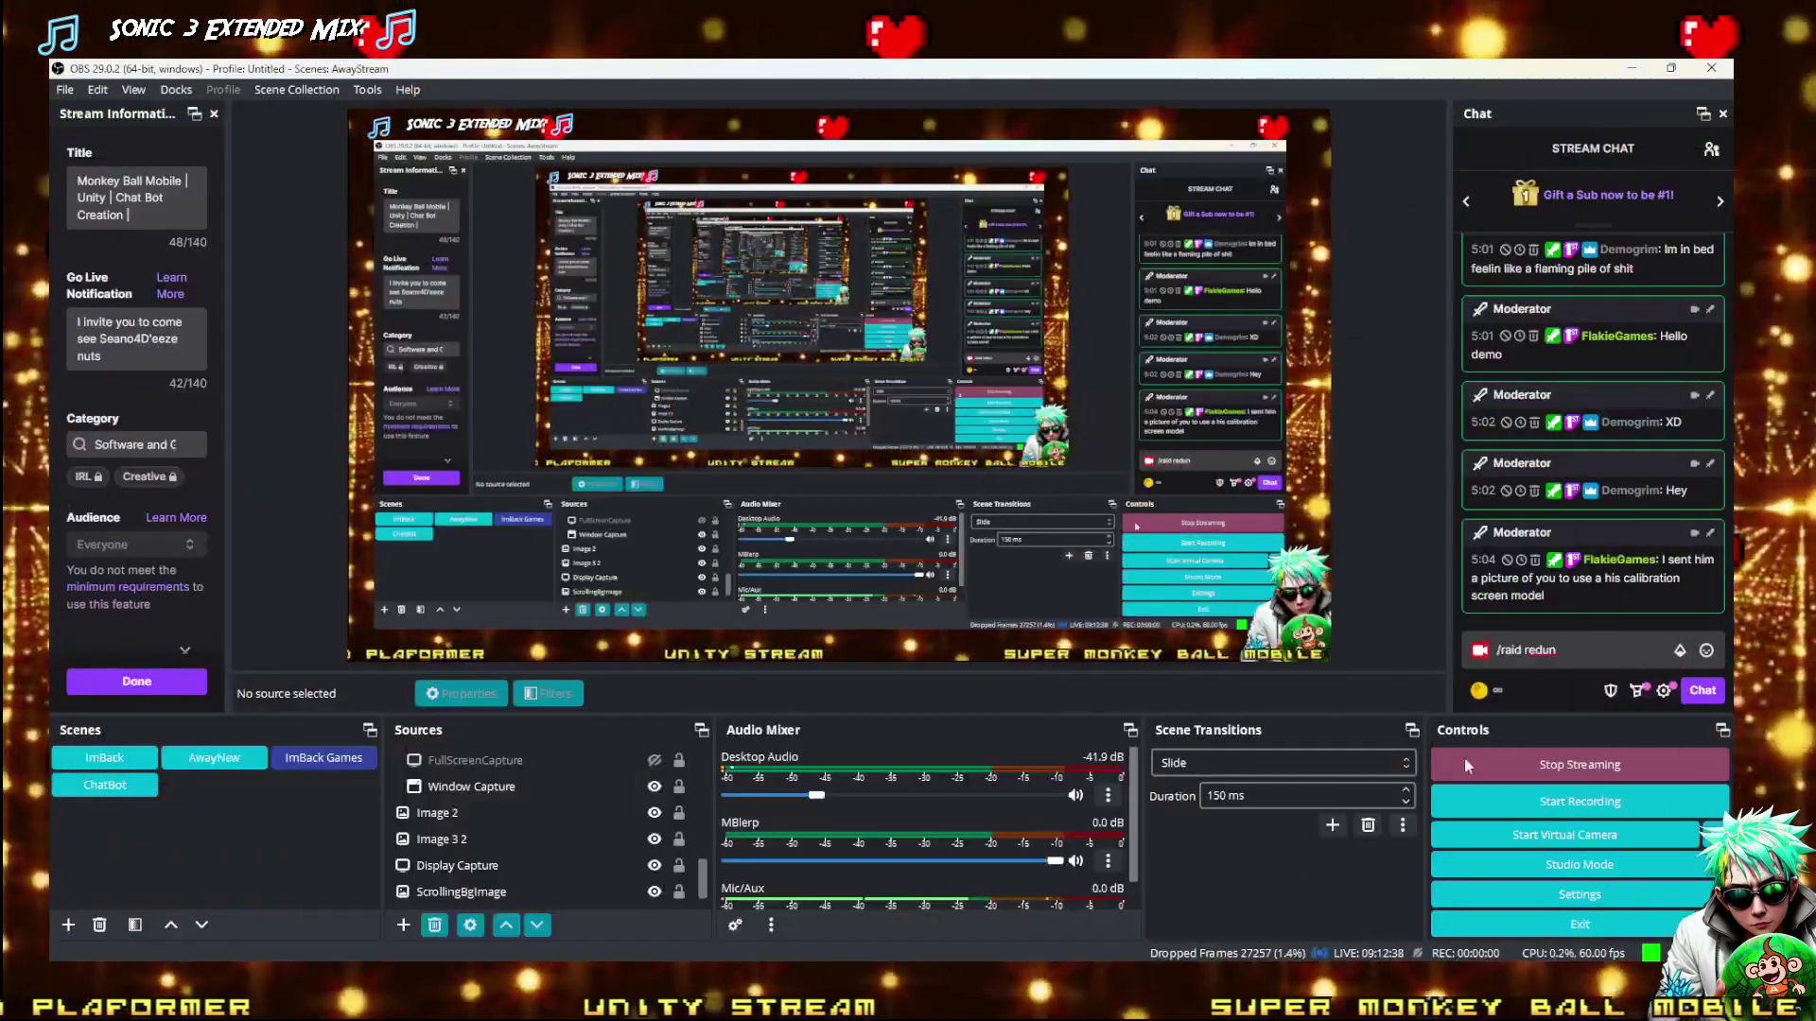
{"action": "double_click", "coordinate": [1537, 652]}
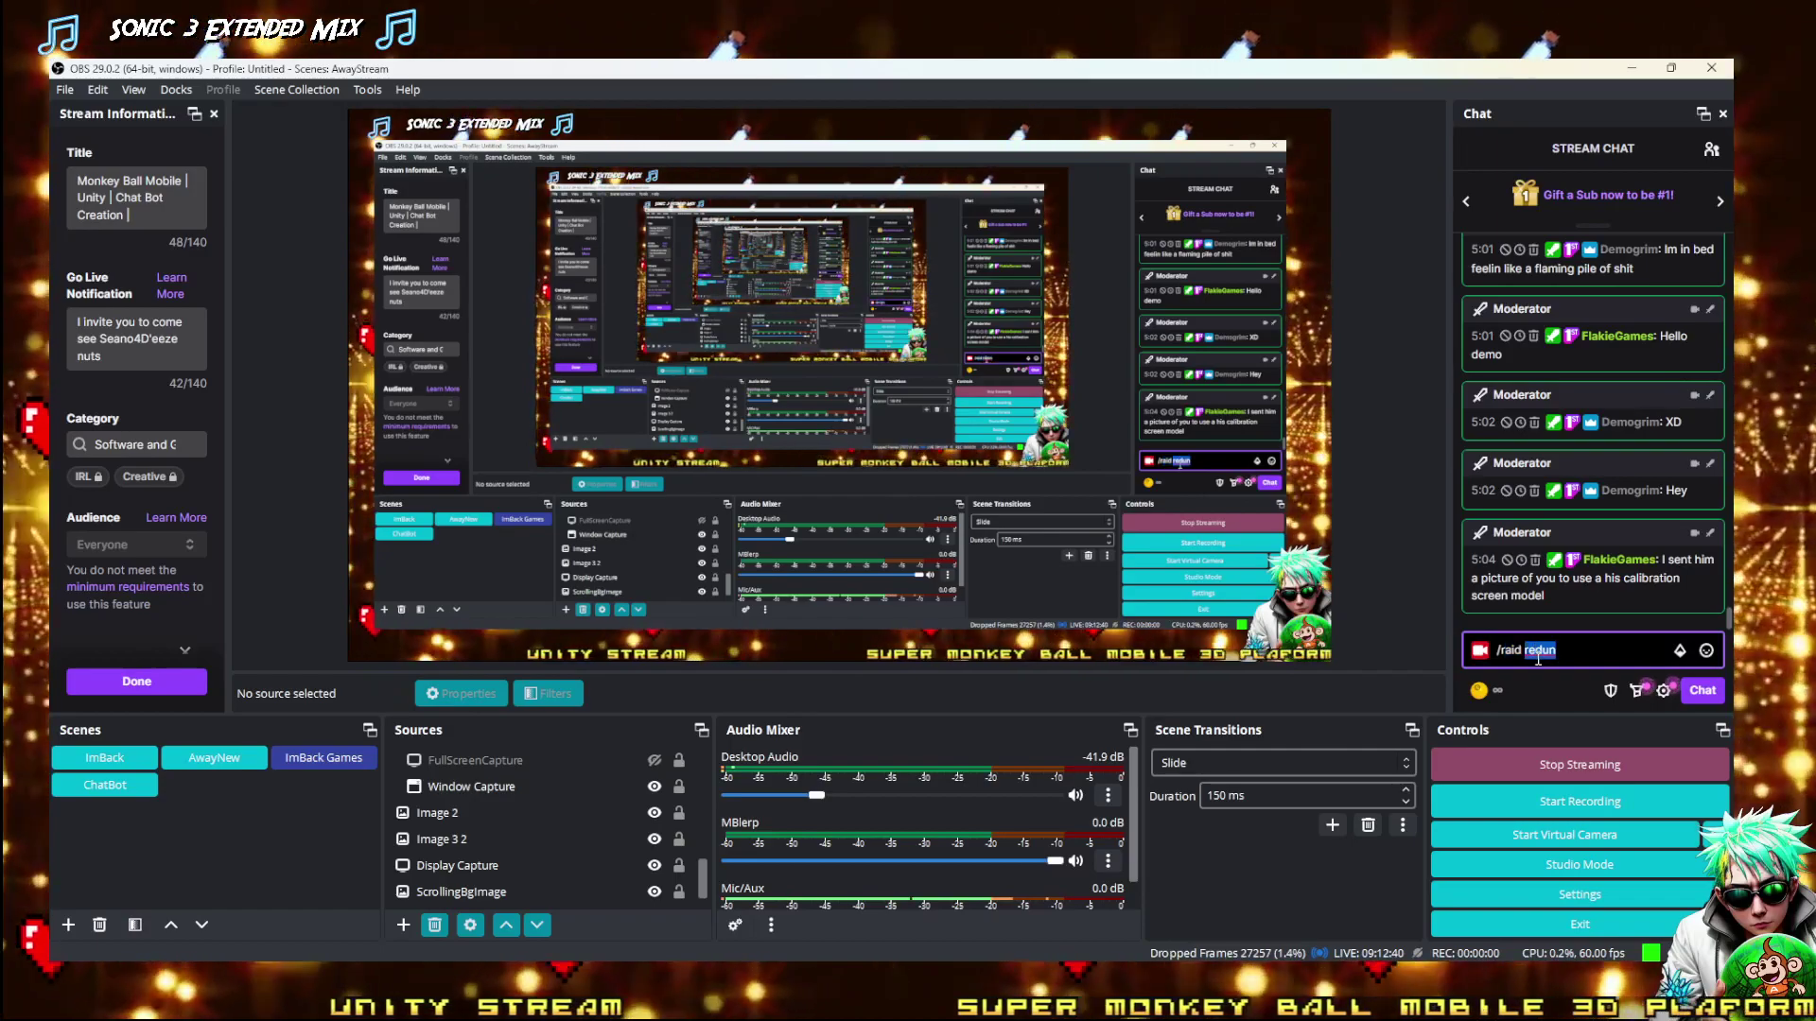
{"action": "right_click", "coordinate": [1537, 660]}
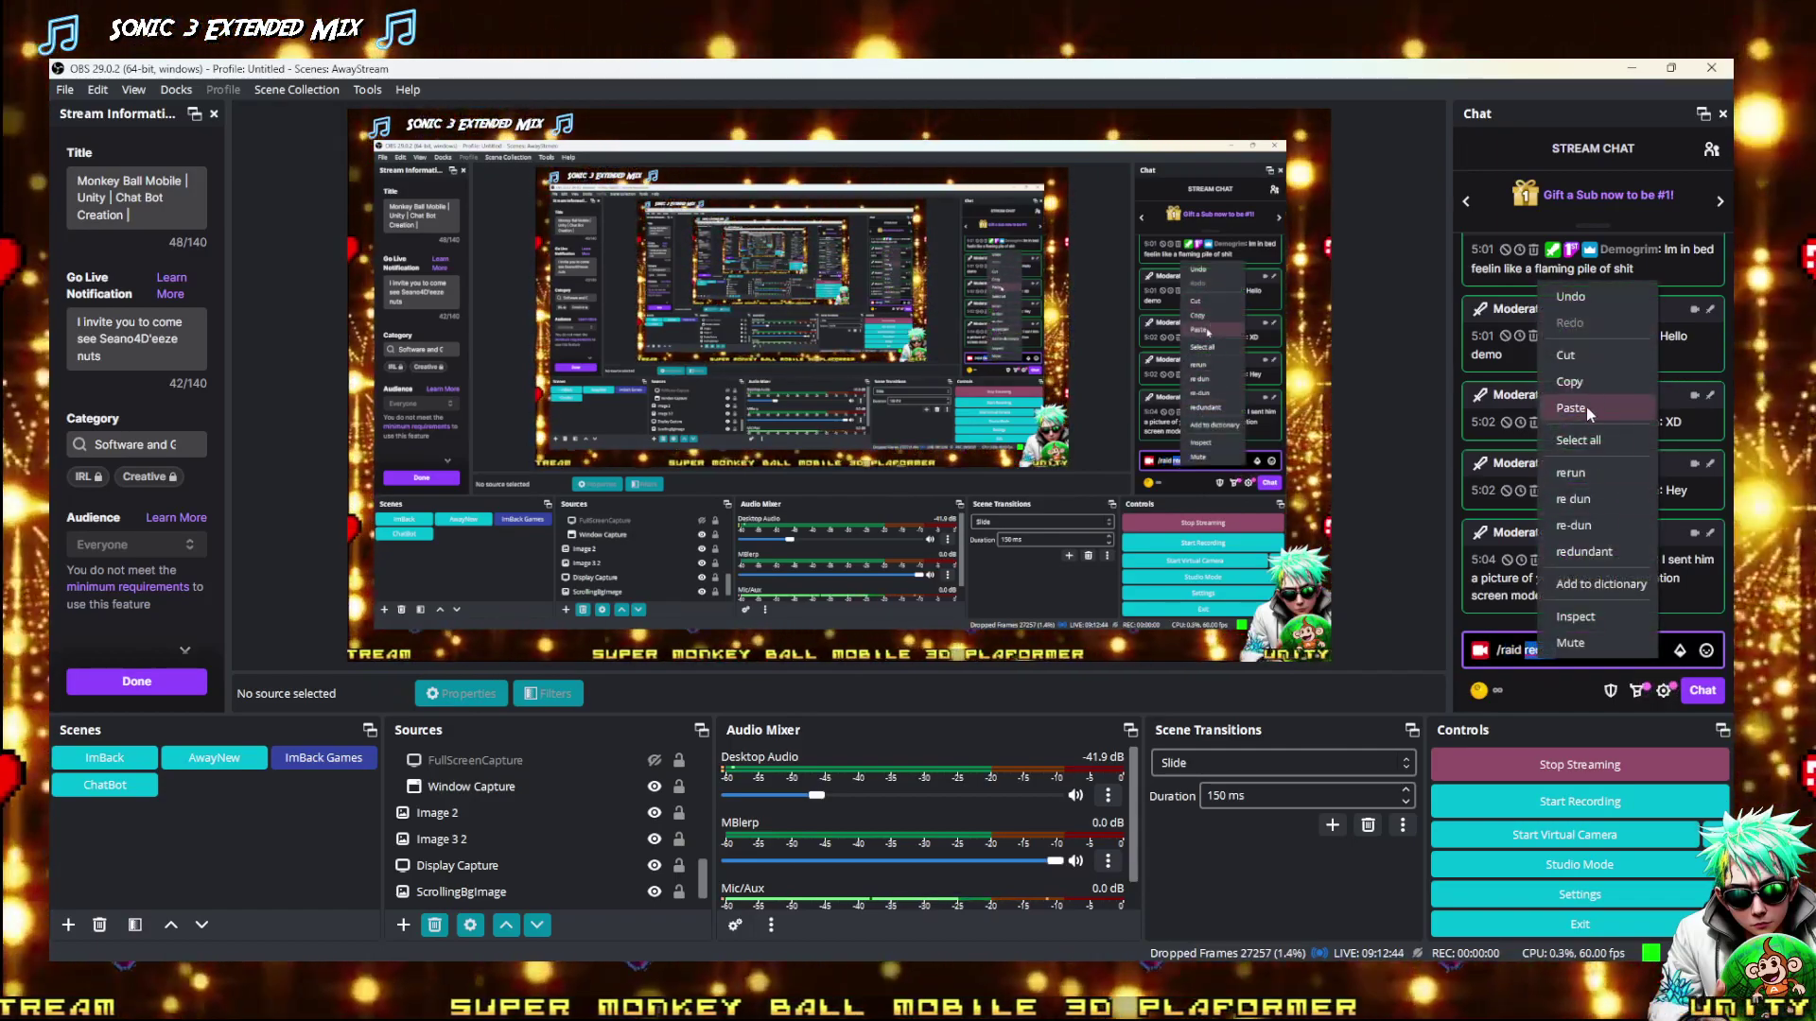
{"action": "left_click", "coordinate": [1586, 407]}
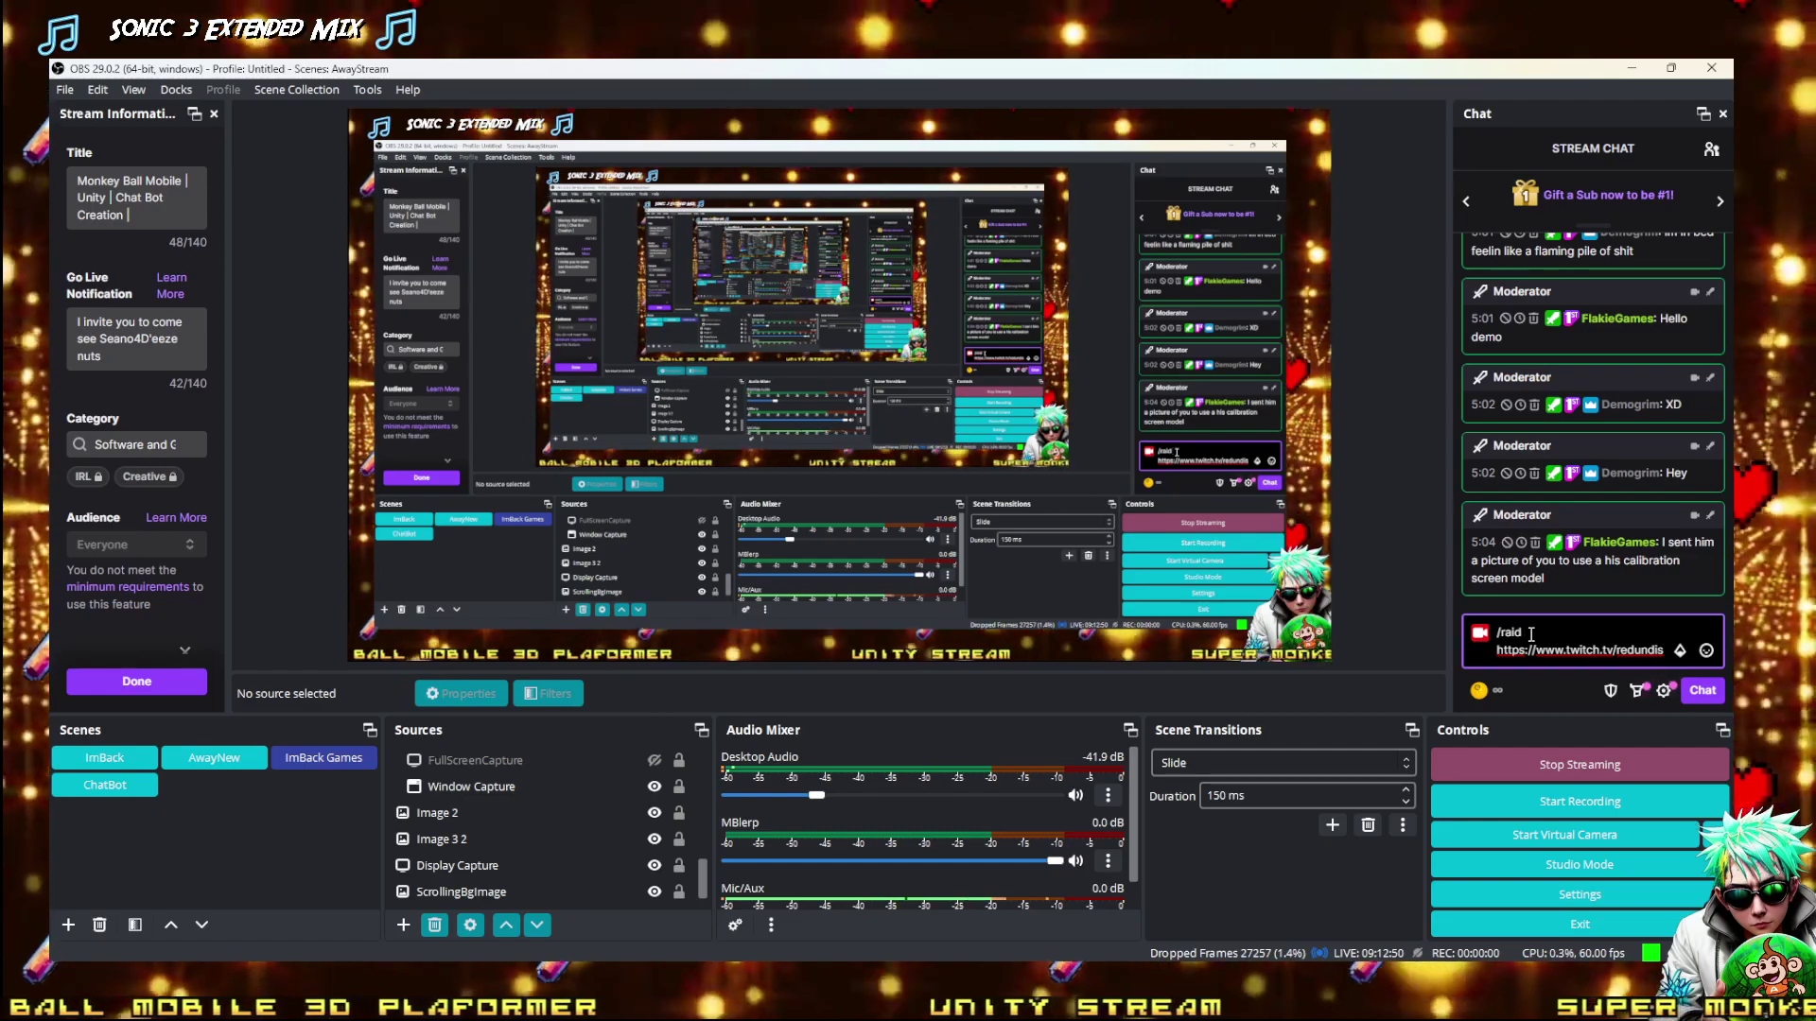
{"action": "key", "text": "BackSpace"}
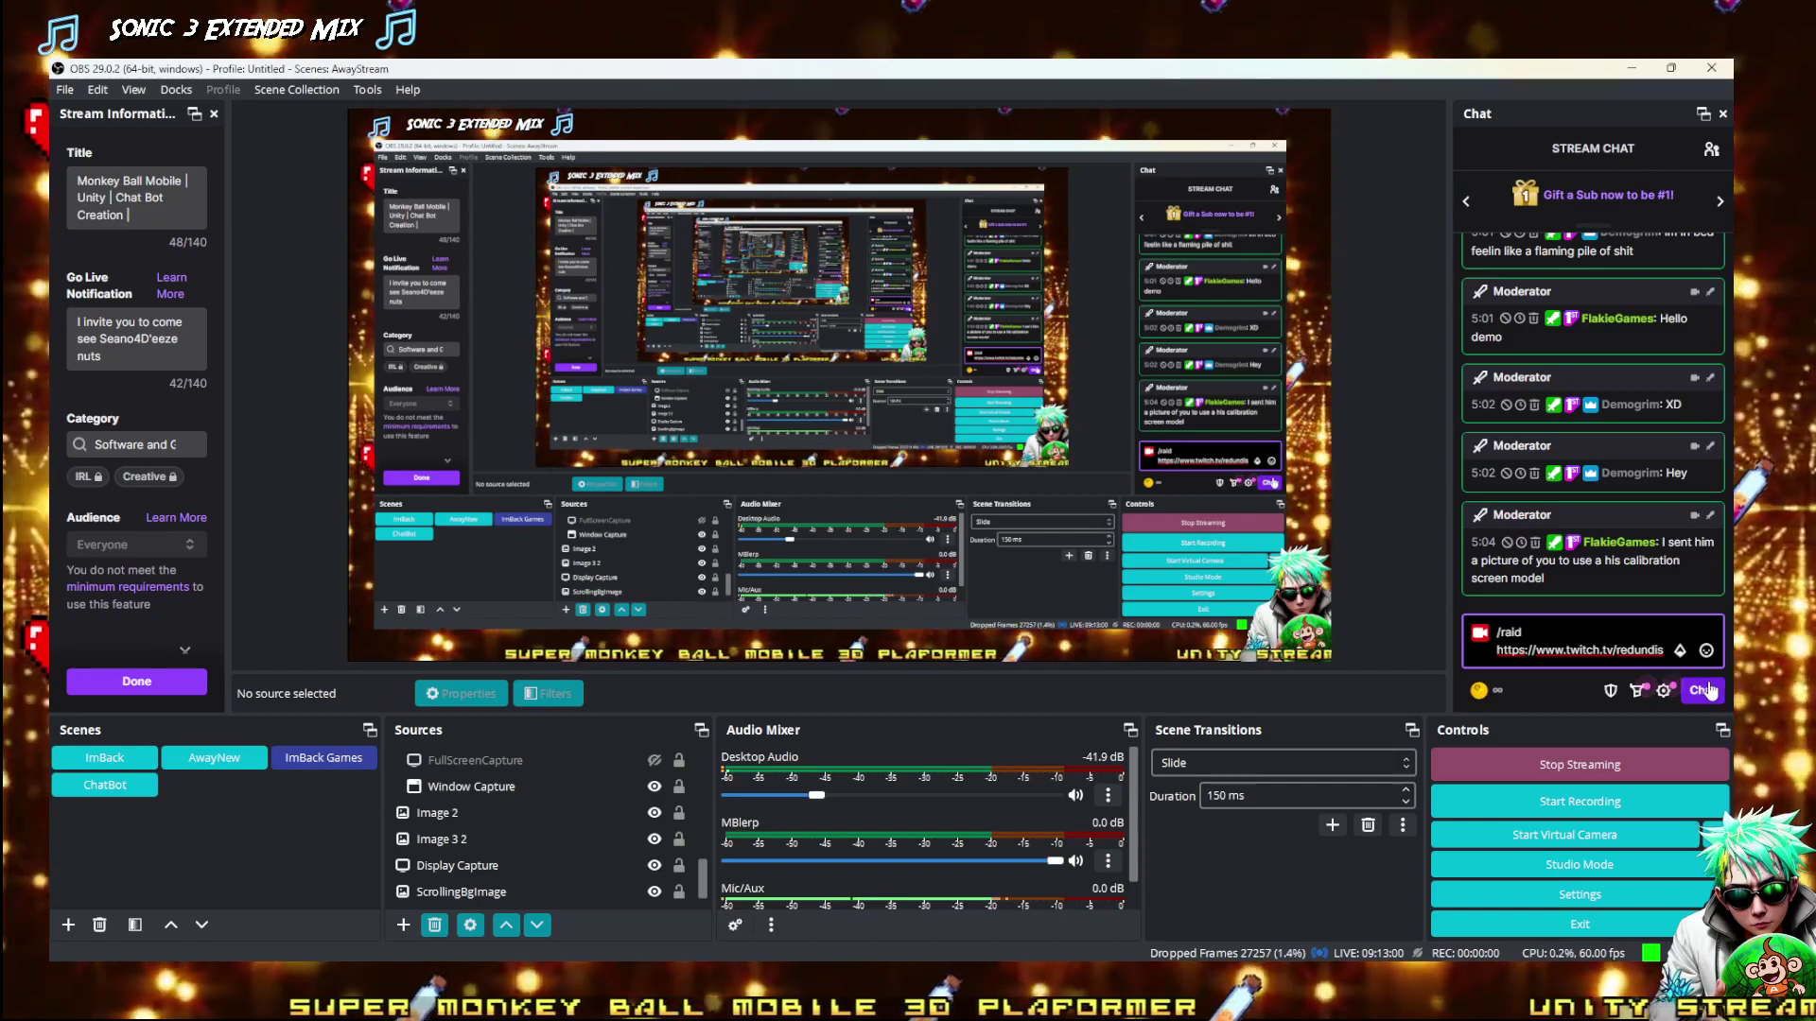
{"action": "left_click", "coordinate": [1702, 690]}
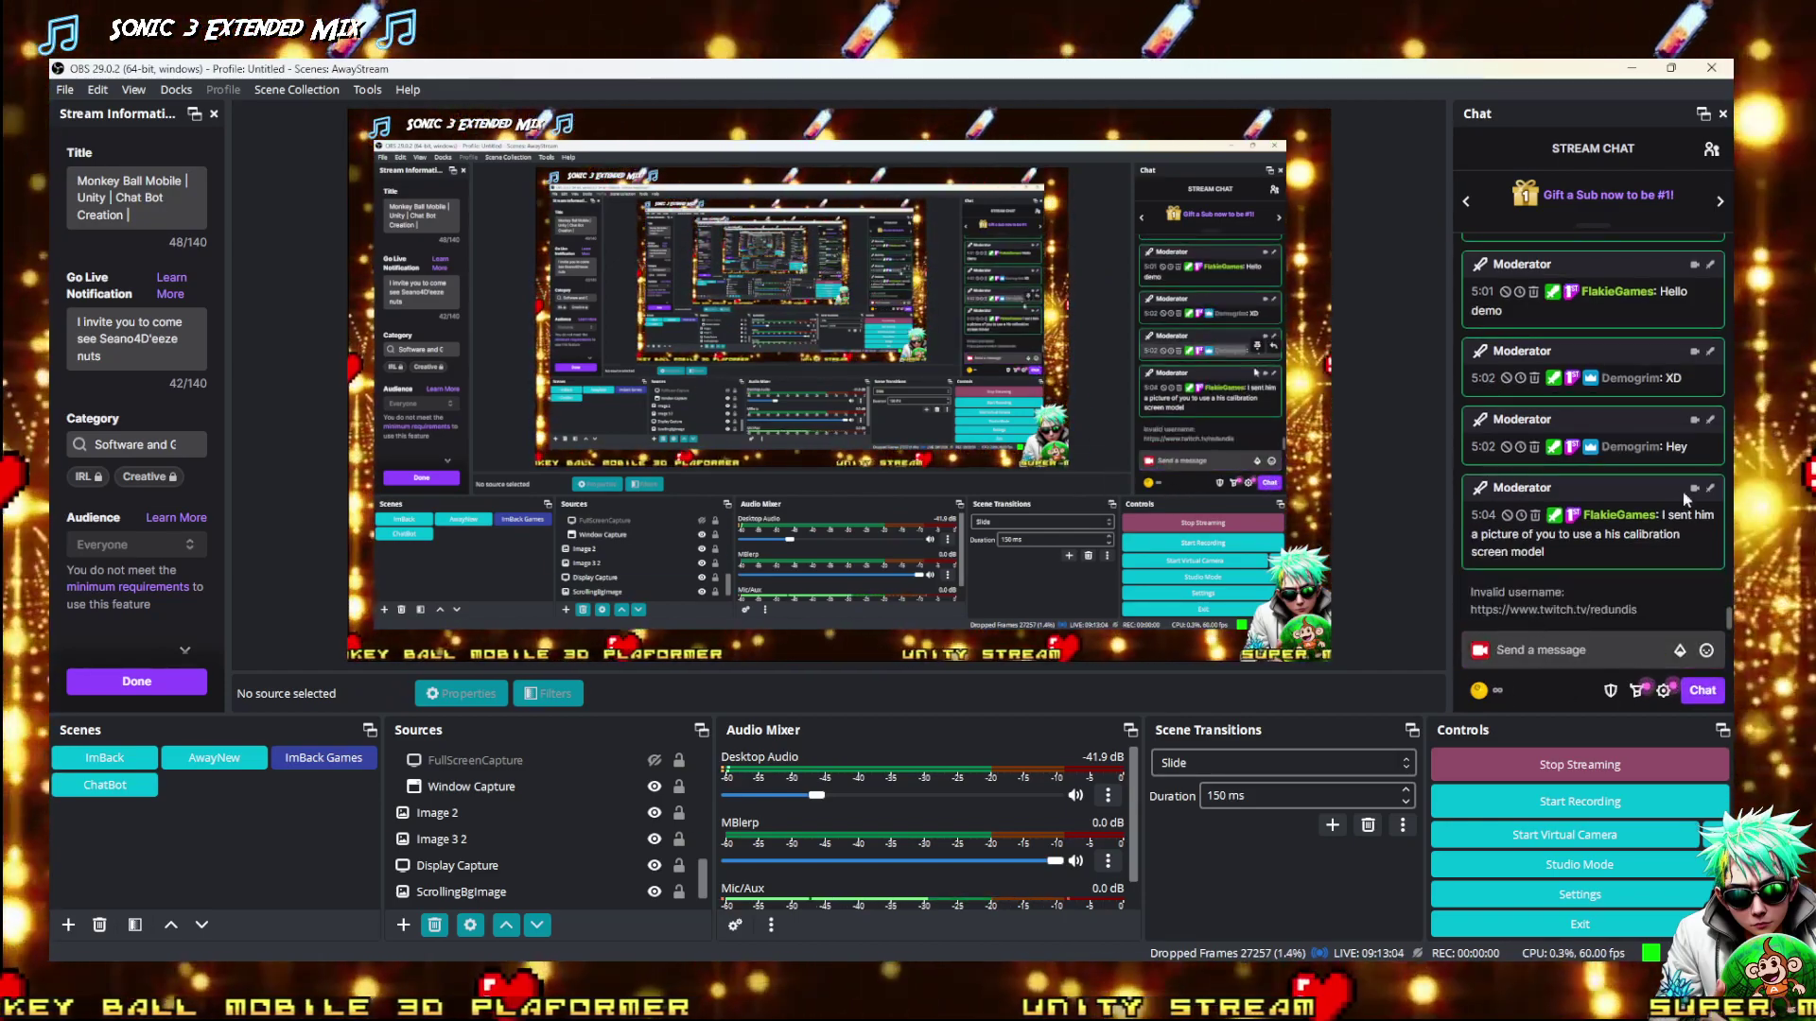
Strip the link prefix in the chat box and begin retyping the raid command
{"action": "left_click", "coordinate": [1613, 642]}
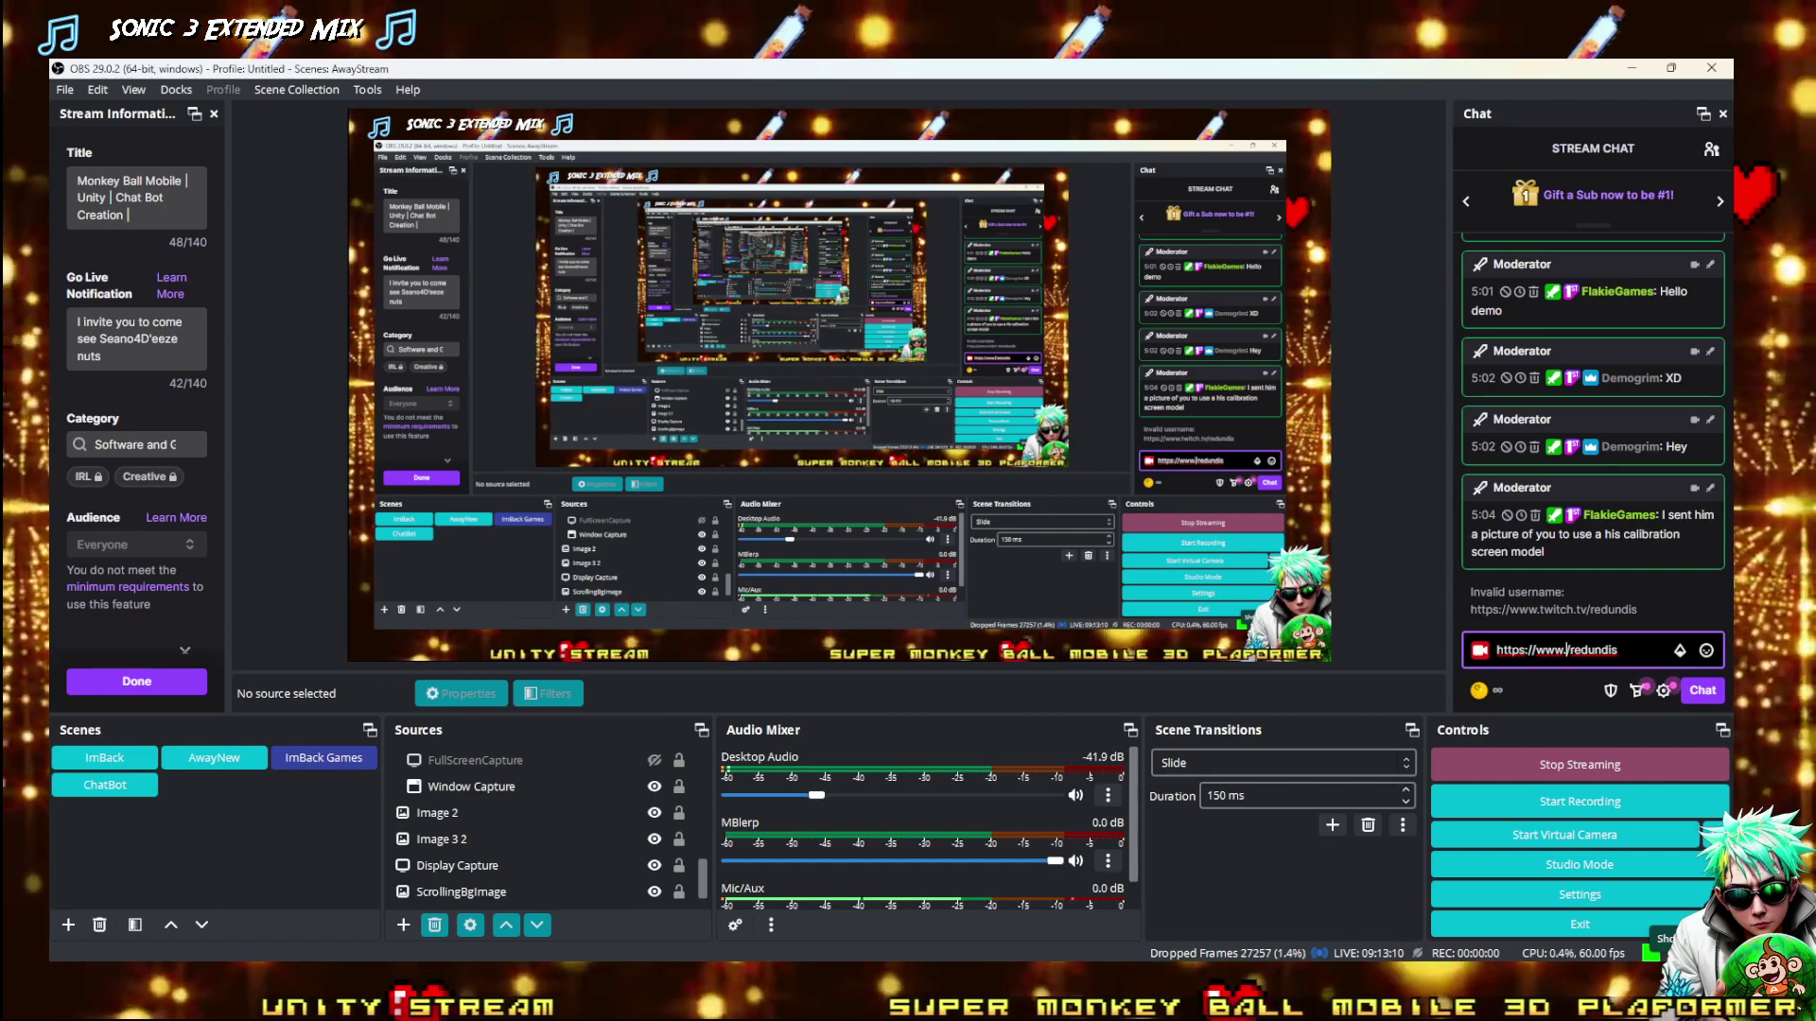
{"action": "key", "text": "BackSpace"}
{"action": "key", "text": "BackSpace"}
{"action": "key", "text": "BackSpace"}
{"action": "key", "text": "BackSpace"}
{"action": "key", "text": "BackSpace"}
{"action": "key", "text": "BackSpace"}
{"action": "key", "text": "BackSpace"}
{"action": "key", "text": "BackSpace"}
{"action": "key", "text": "BackSpace"}
{"action": "key", "text": "BackSpace"}
{"action": "key", "text": "BackSpace"}
{"action": "key", "text": "BackSpace"}
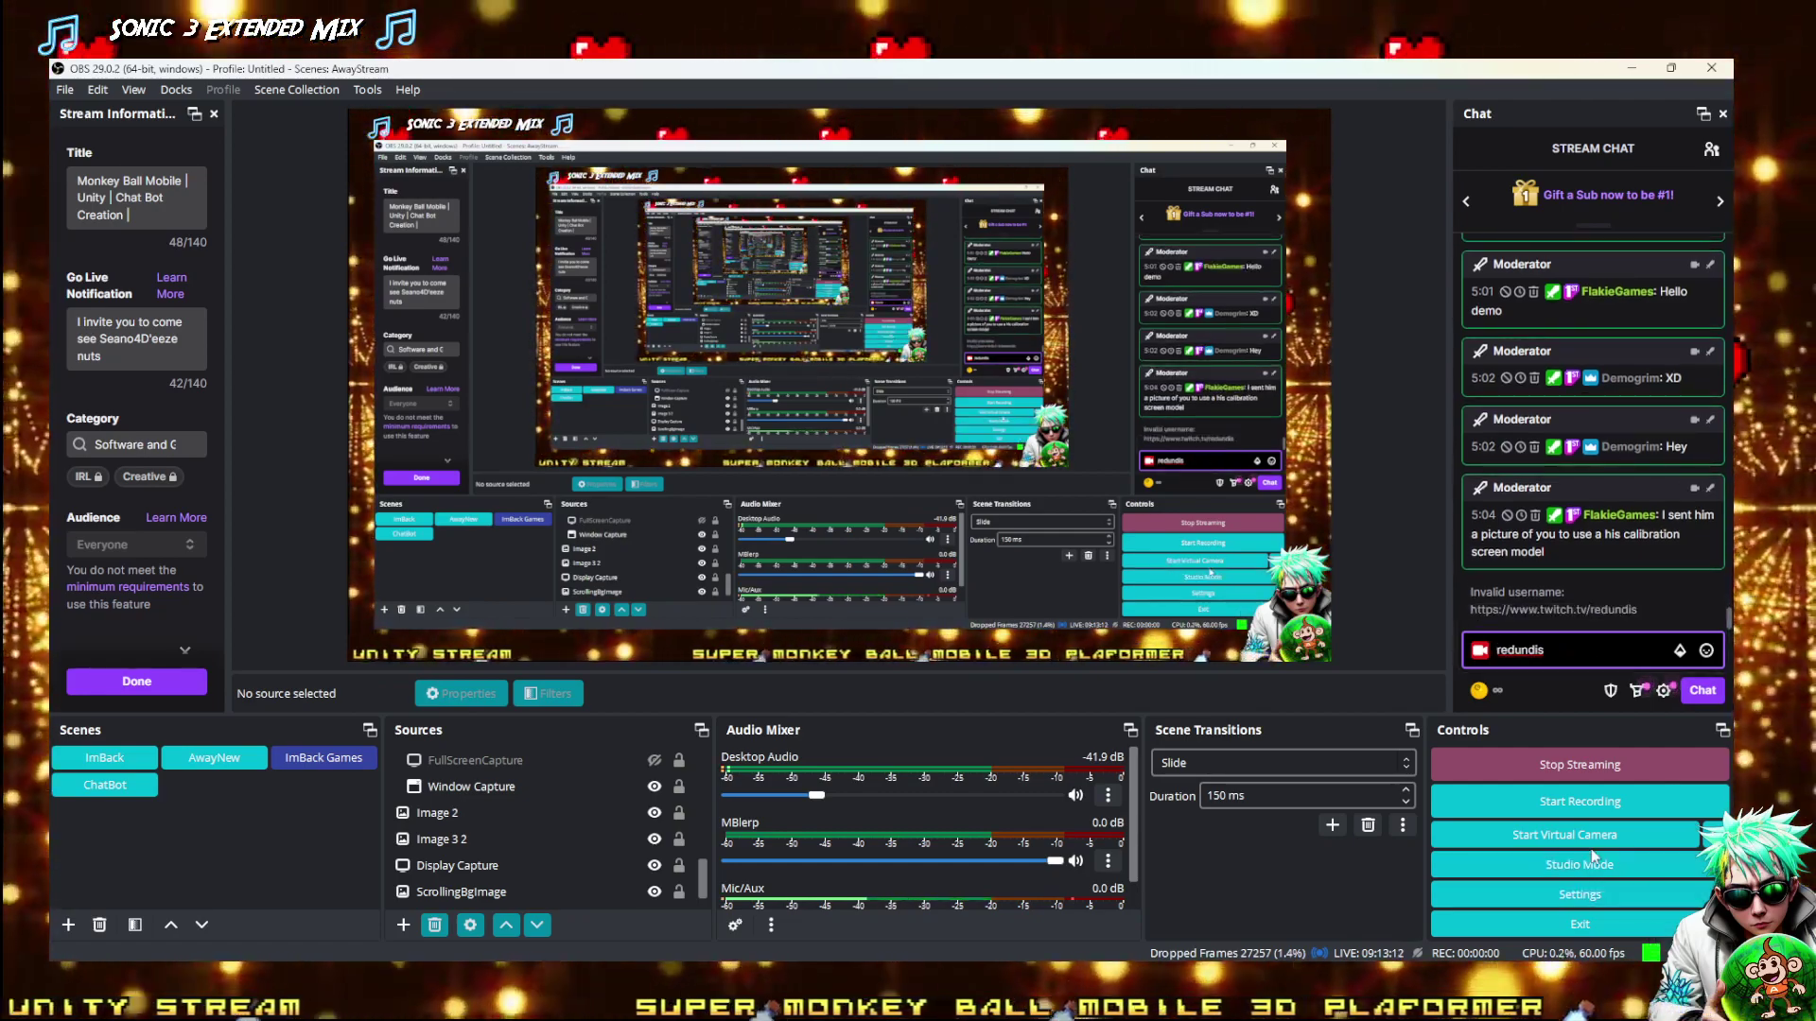
{"action": "type", "text": "/rea"}
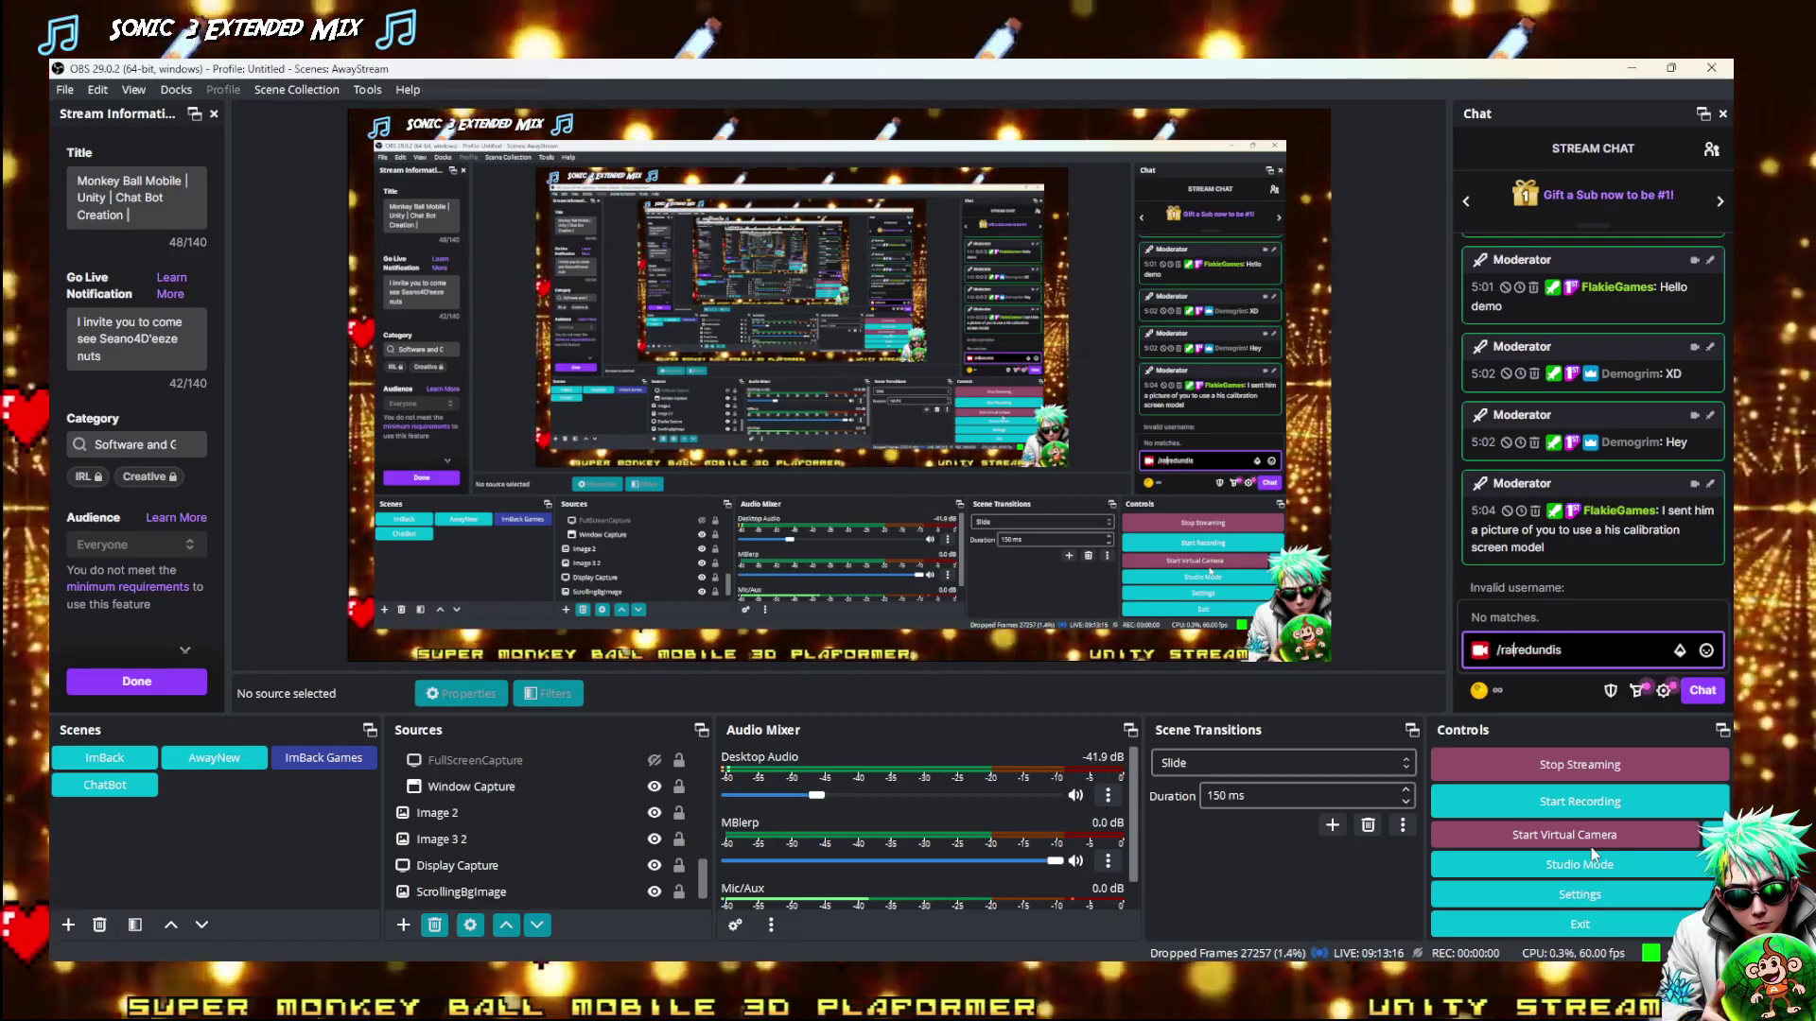
{"action": "type", "text": "d"}
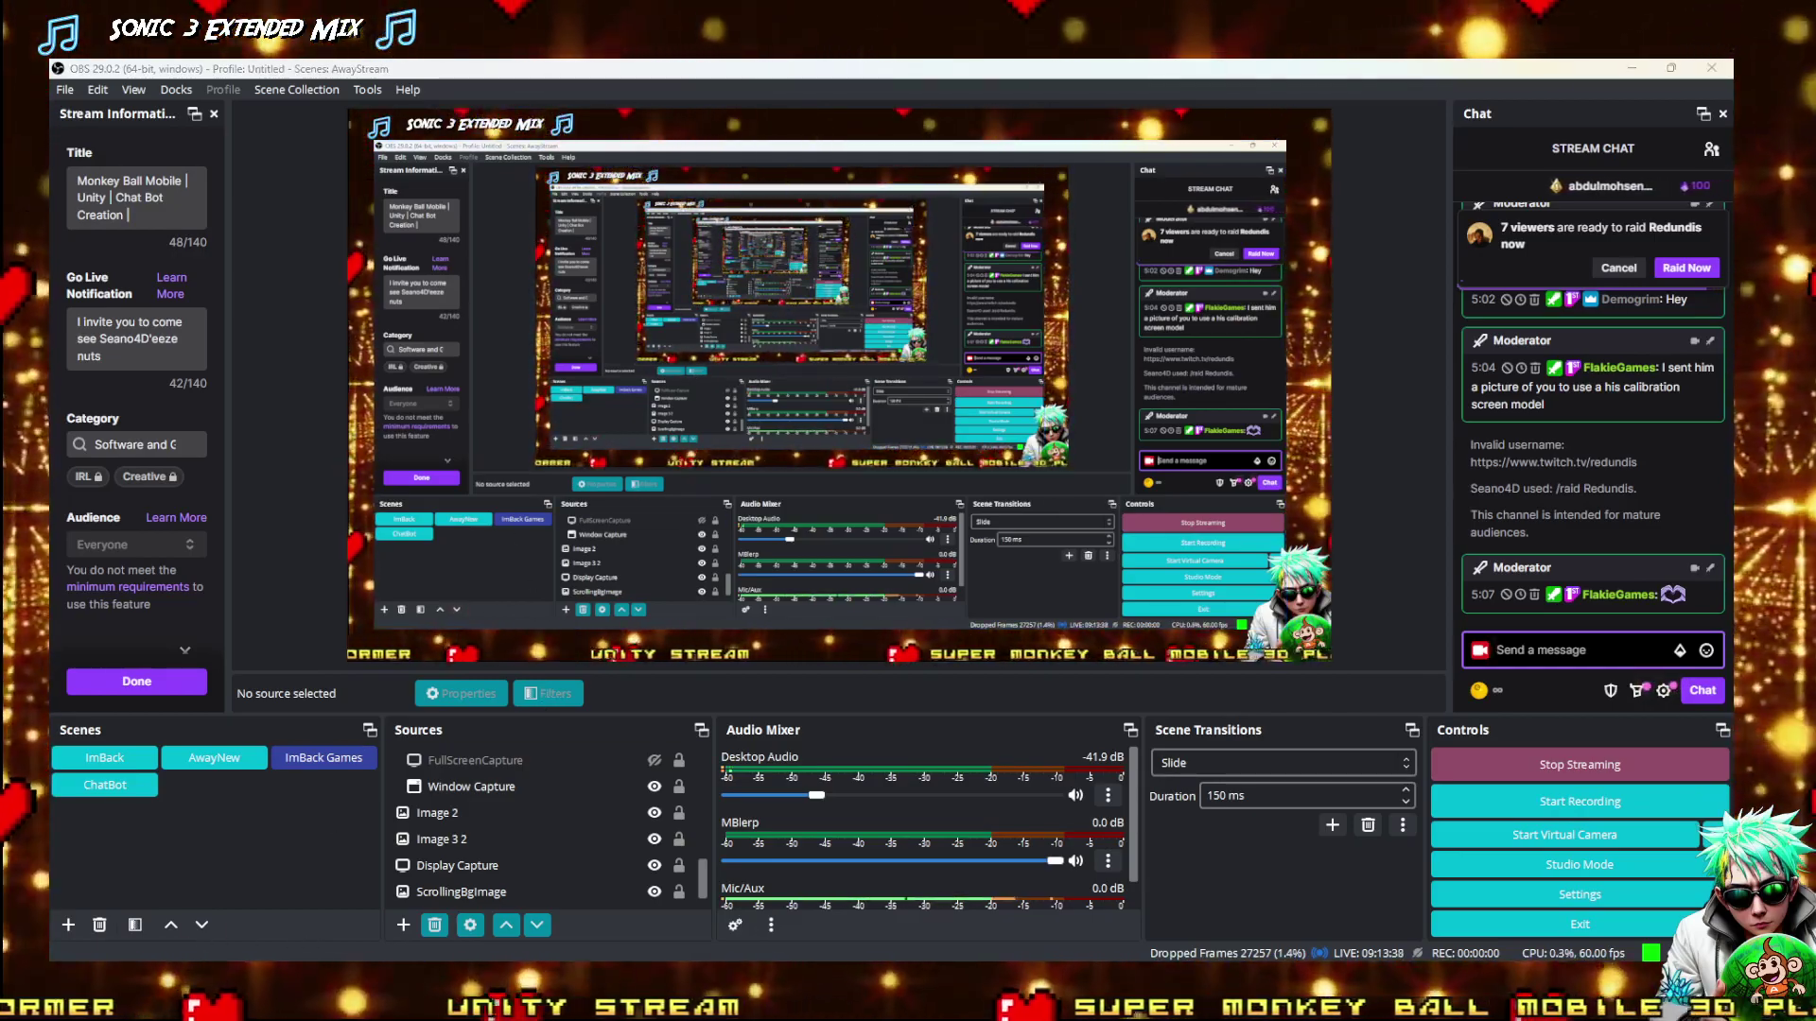
{"action": "left_click", "coordinate": [201, 955]}
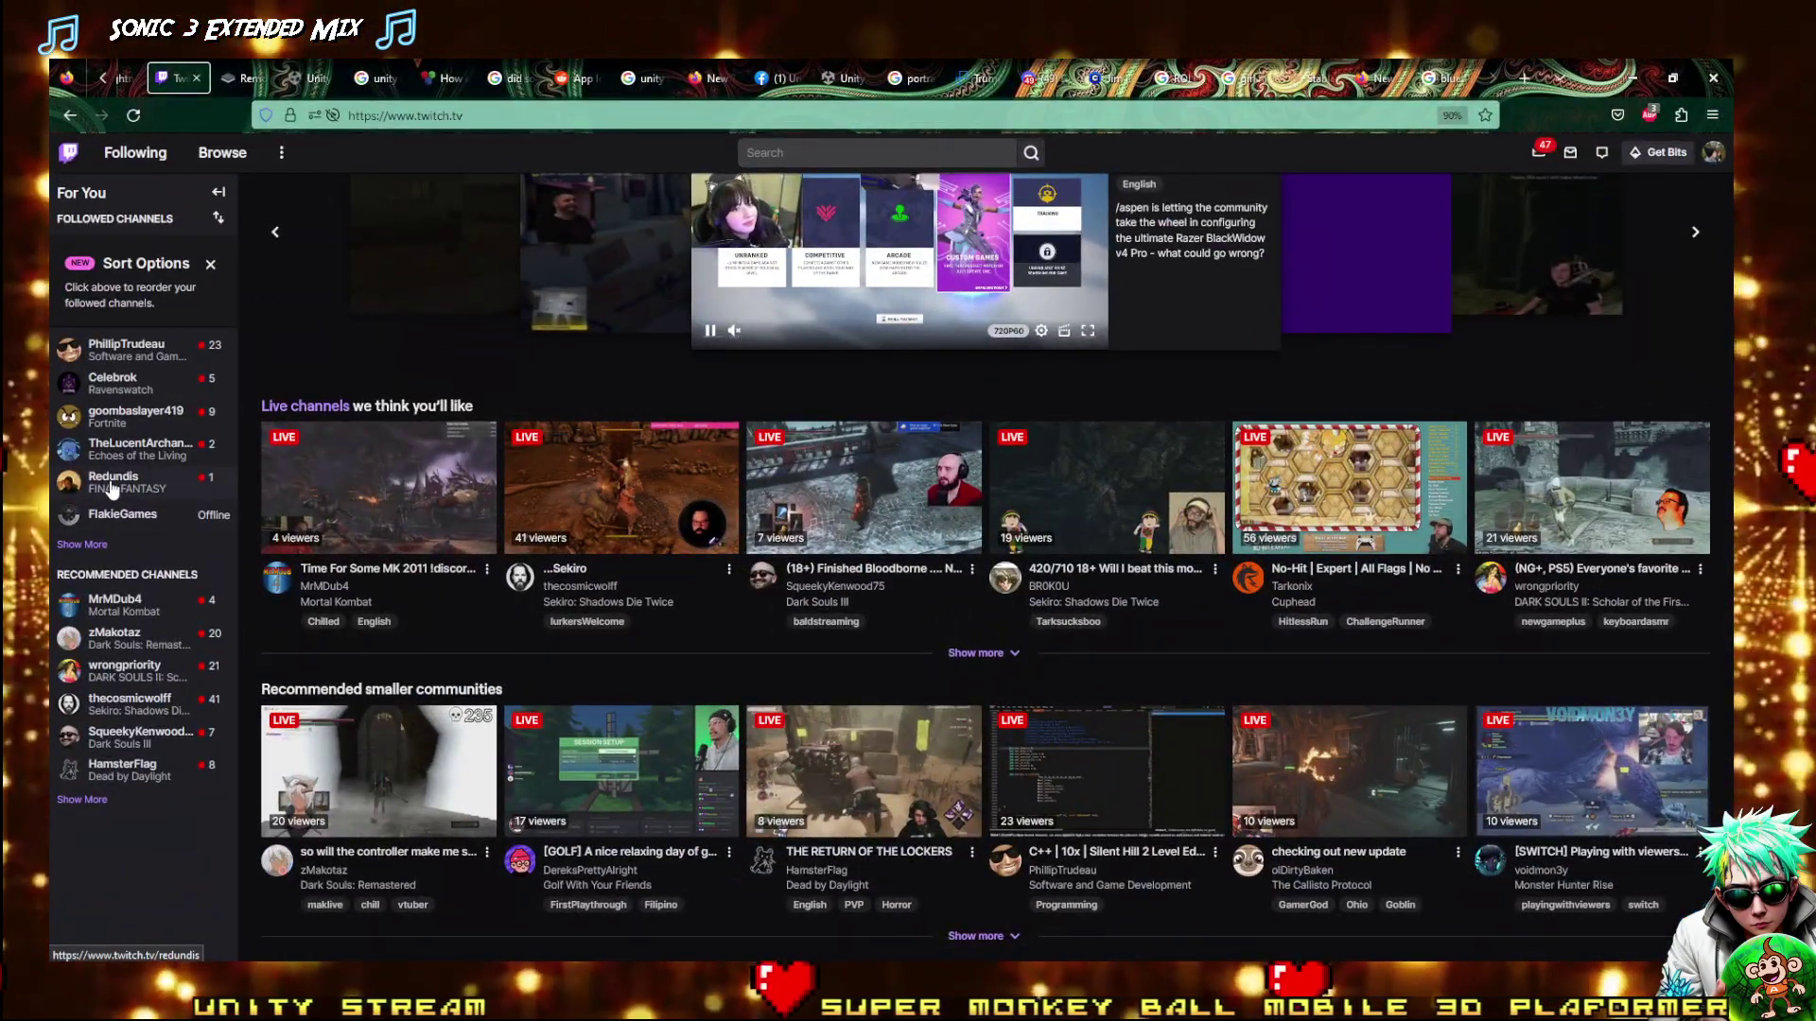
{"action": "right_click", "coordinate": [111, 488]}
{"action": "left_click", "coordinate": [1712, 154]}
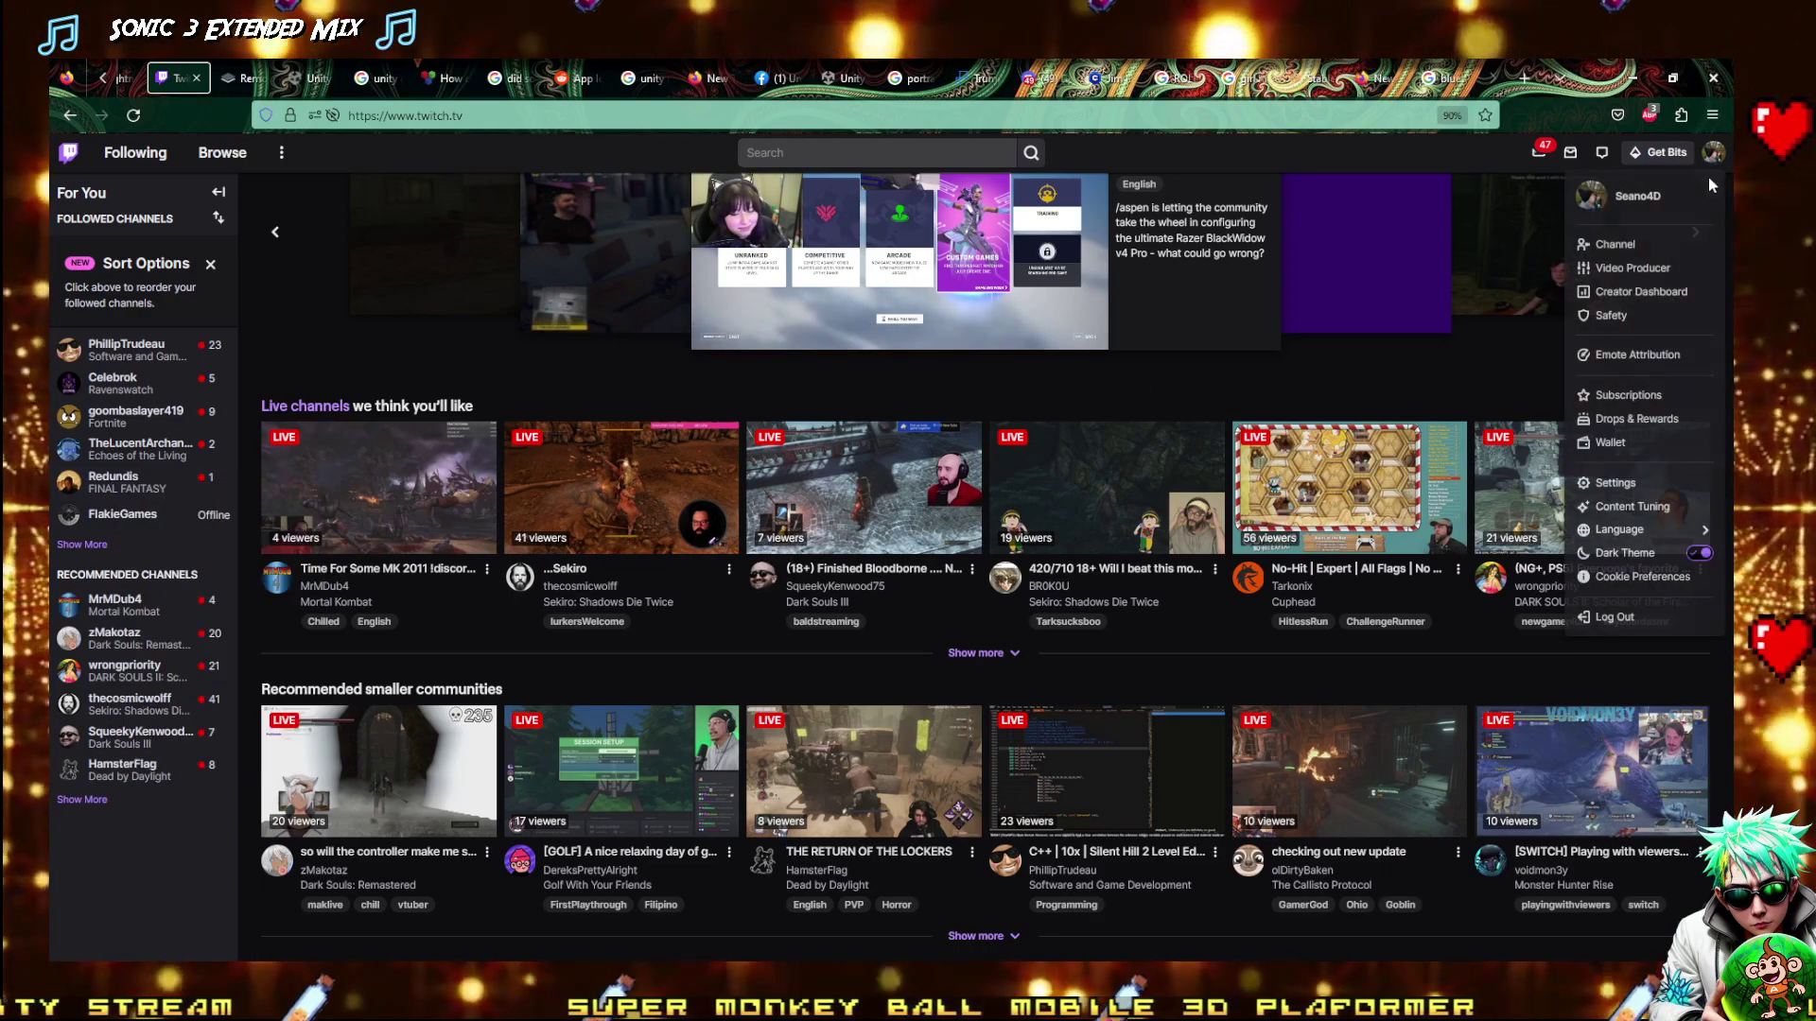
{"action": "left_click", "coordinate": [1632, 268]}
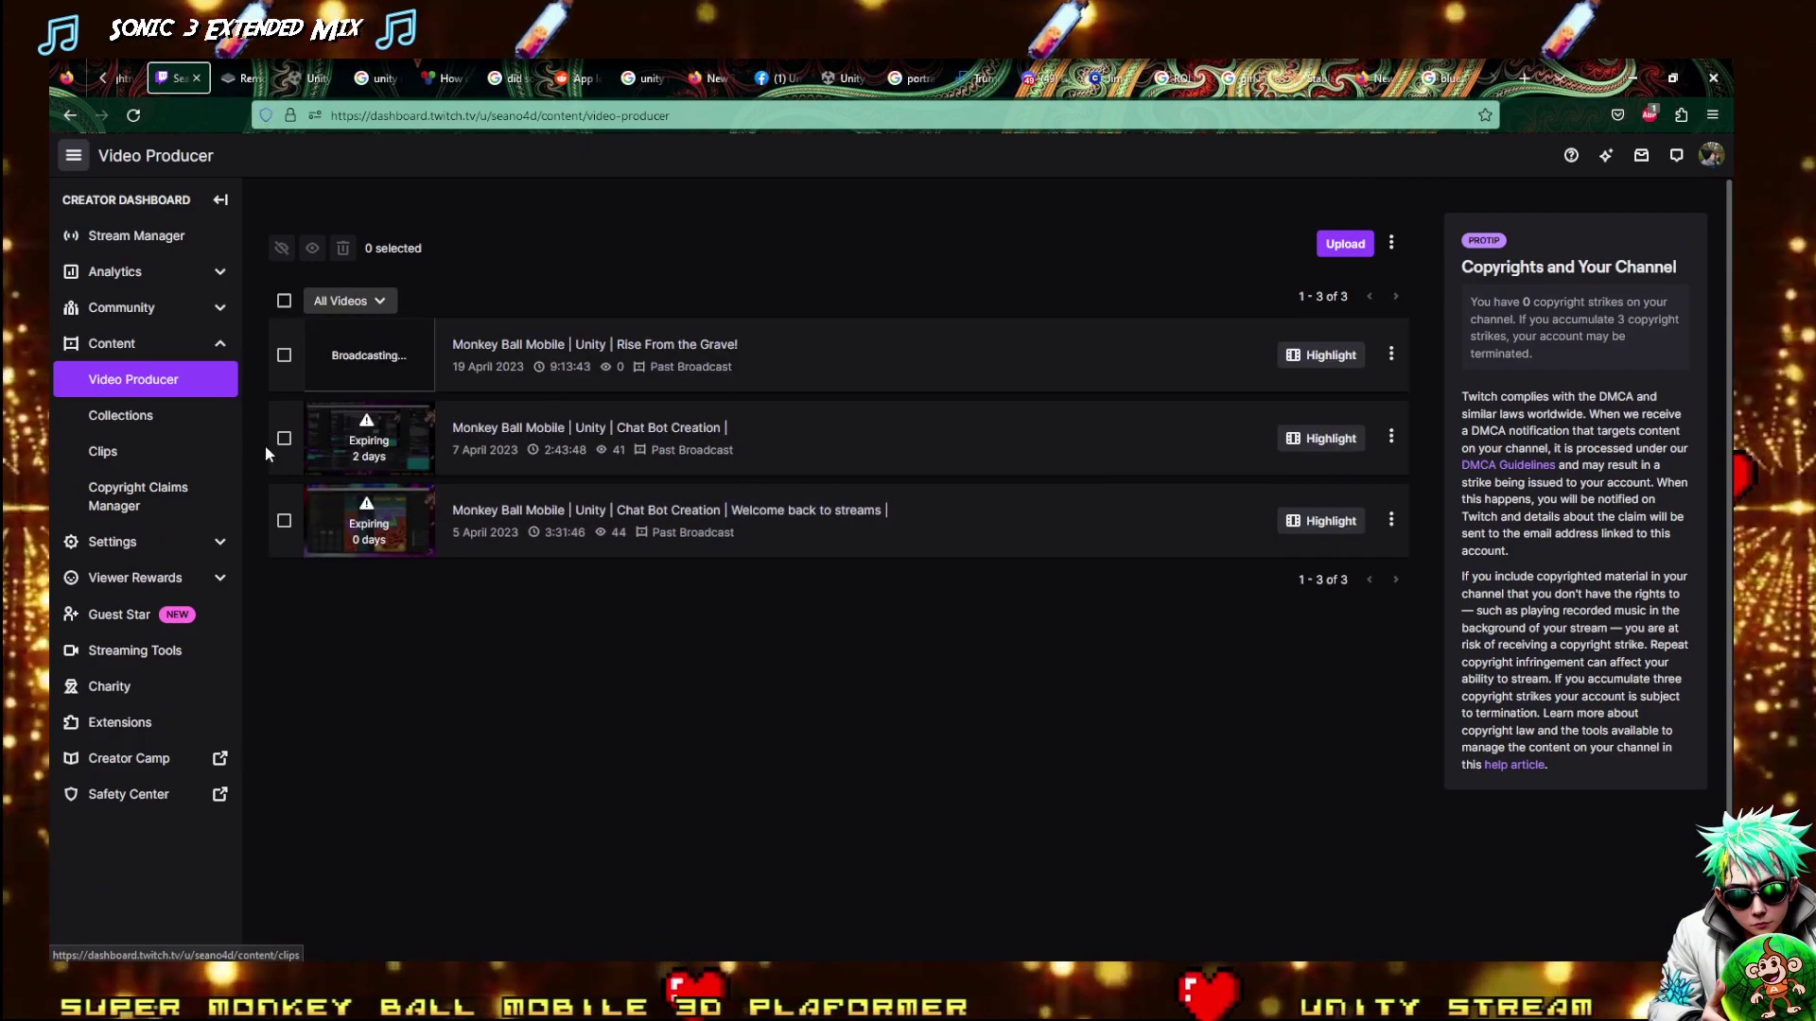
{"action": "left_click", "coordinate": [125, 238]}
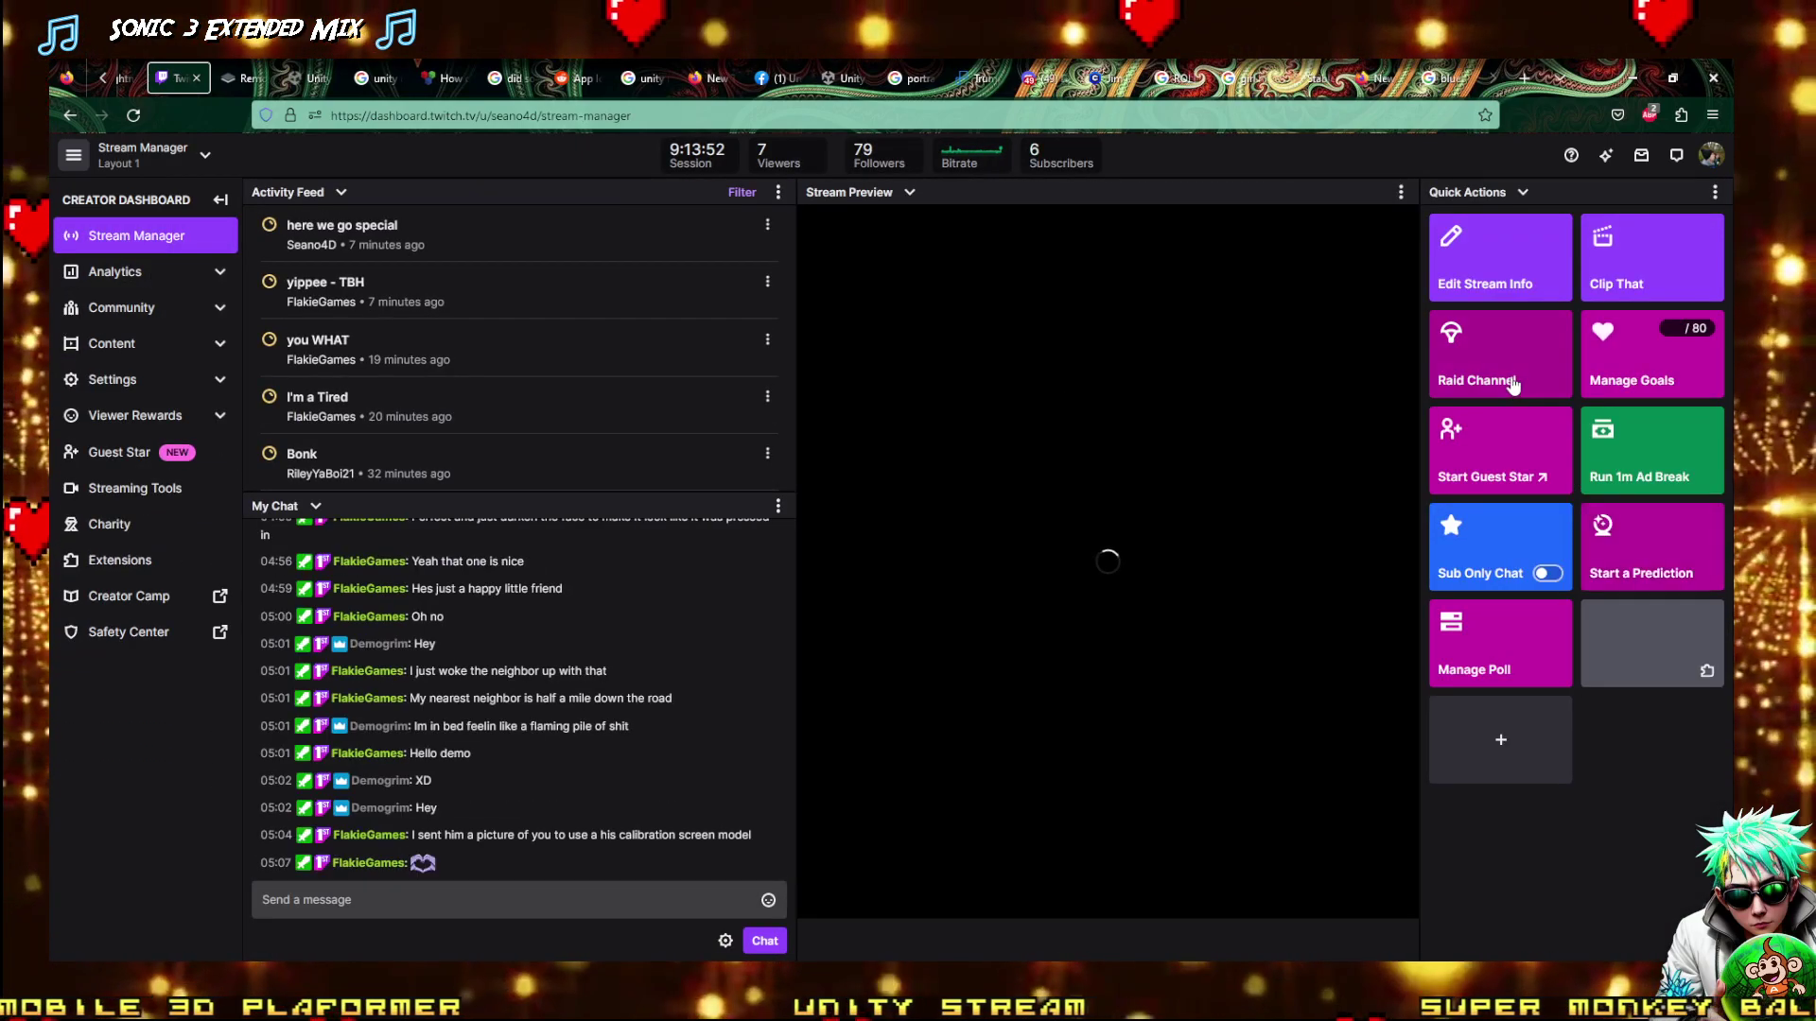
{"action": "left_click", "coordinate": [1511, 383]}
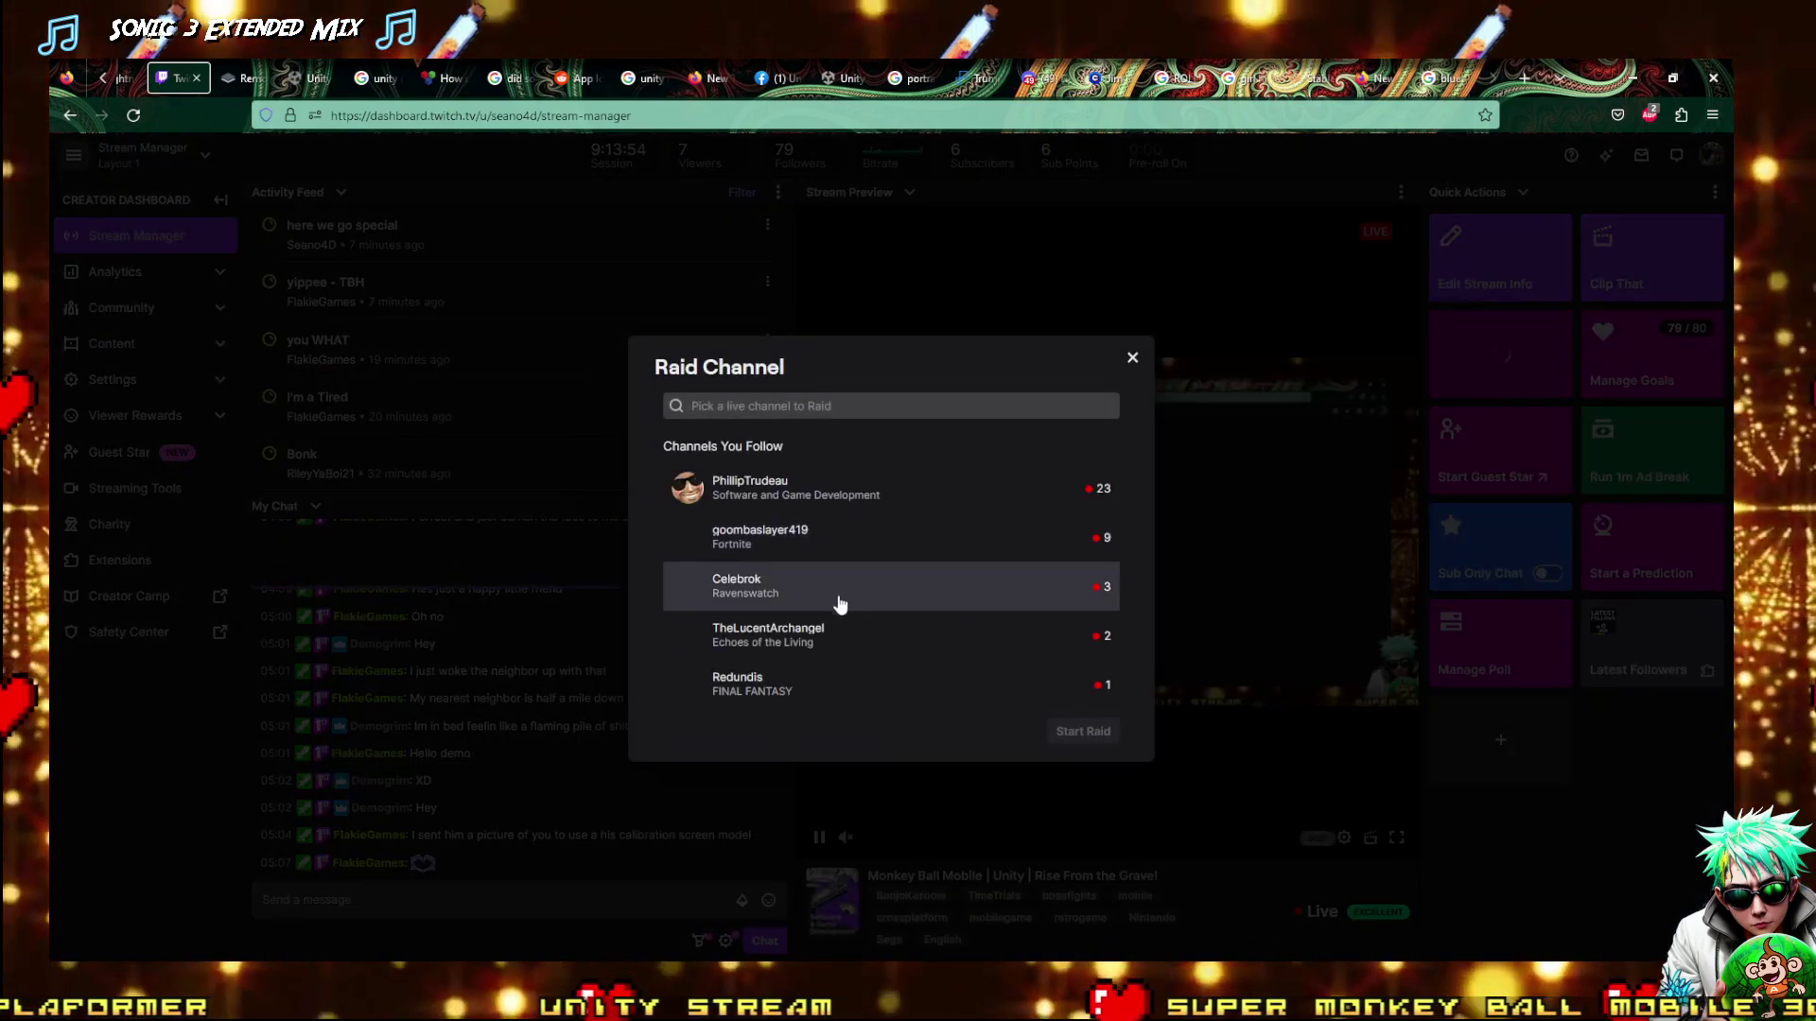
{"action": "left_click", "coordinate": [971, 707]}
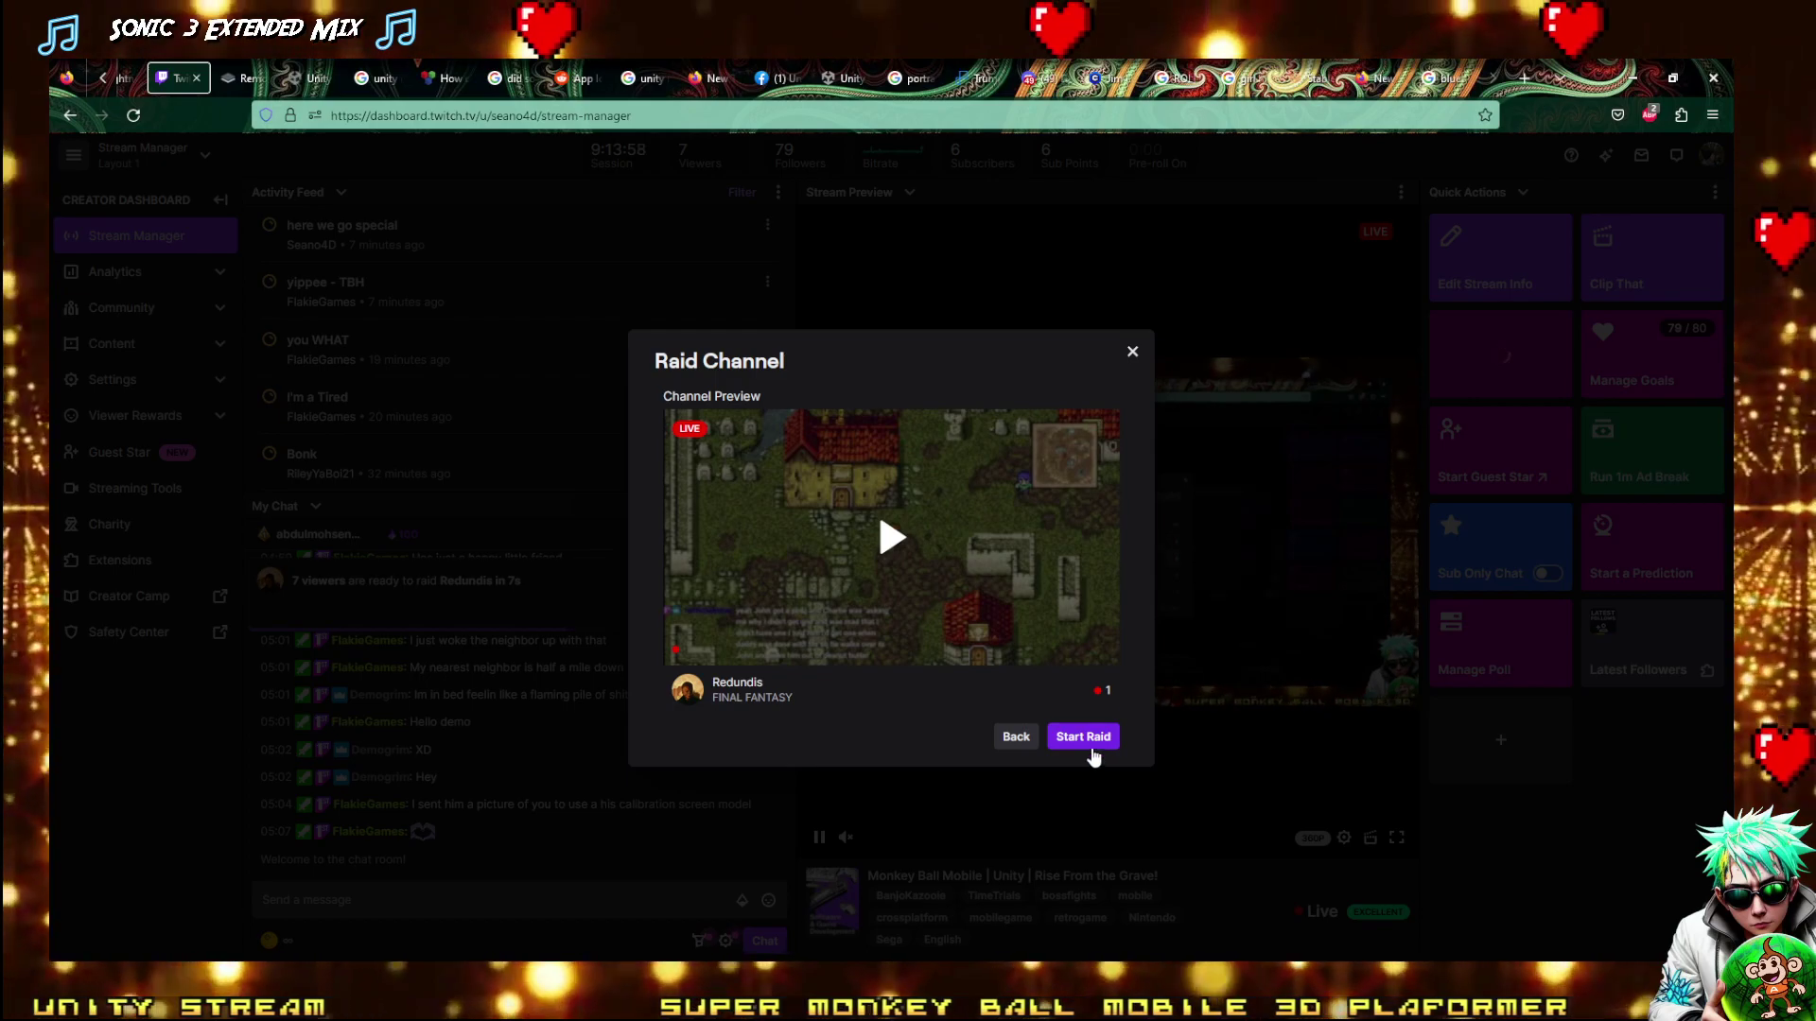
{"action": "left_click", "coordinate": [1087, 743]}
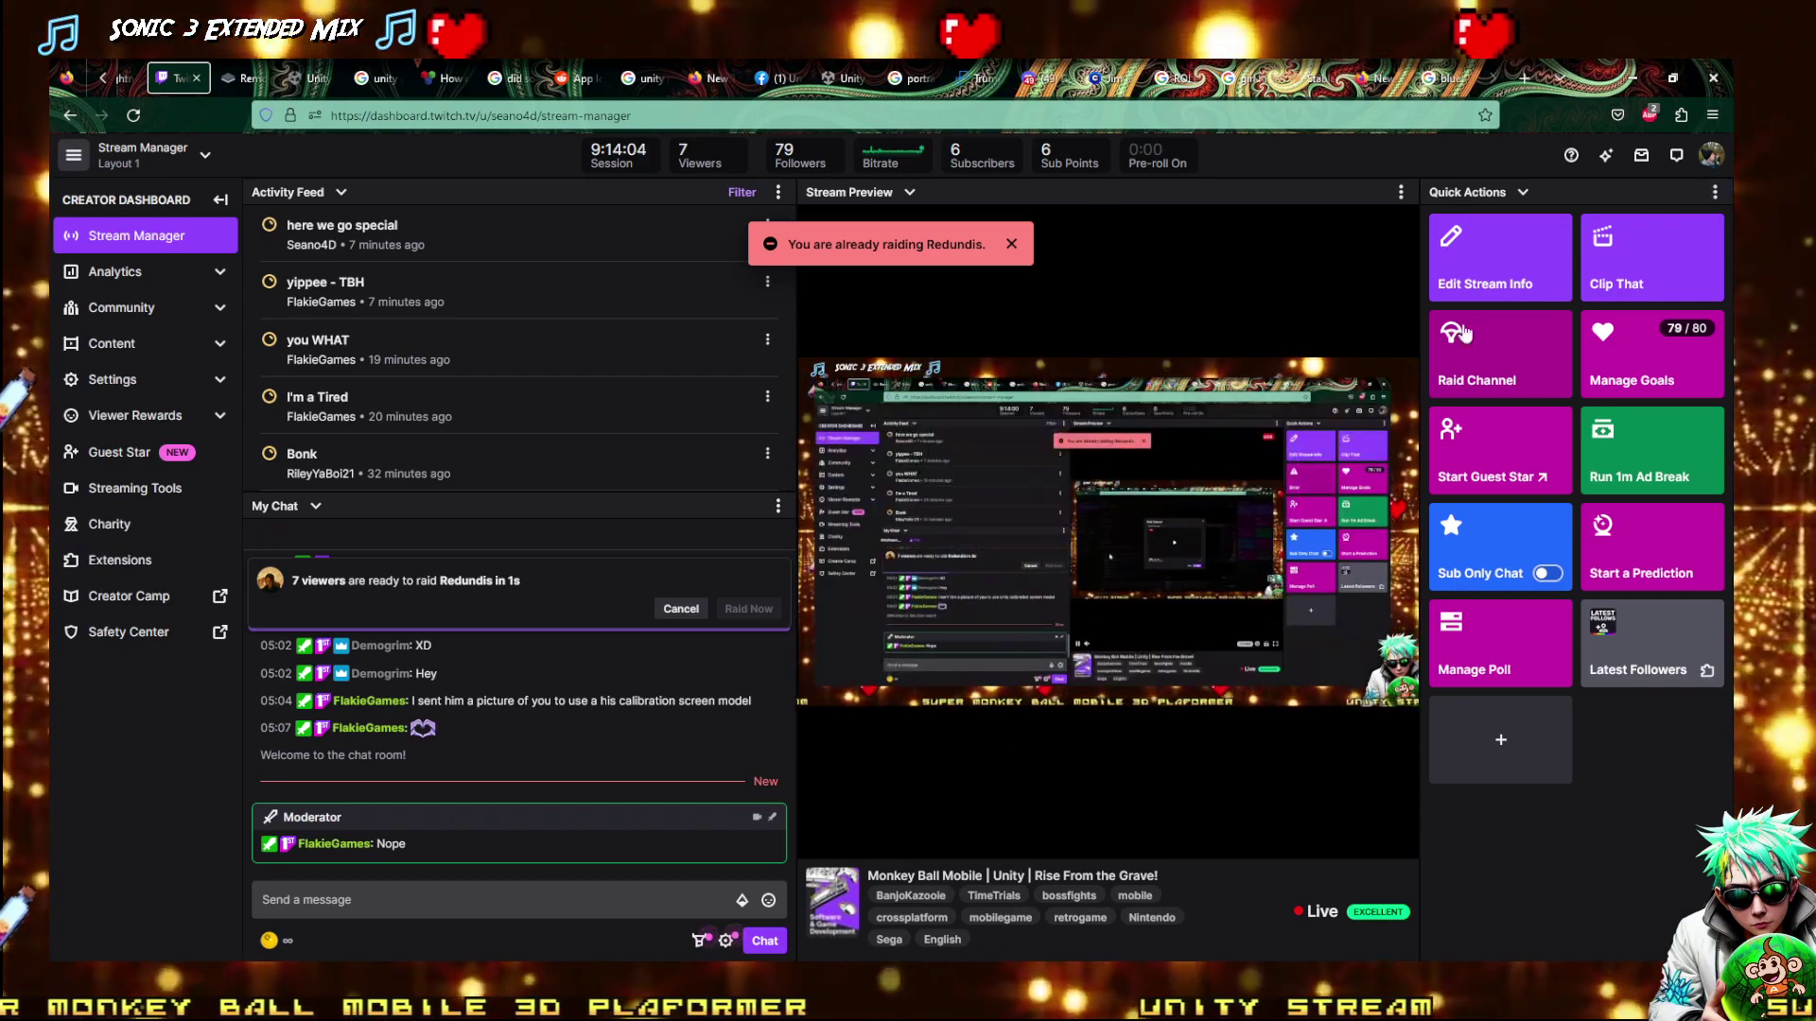
{"action": "key", "text": "alt+Tab"}
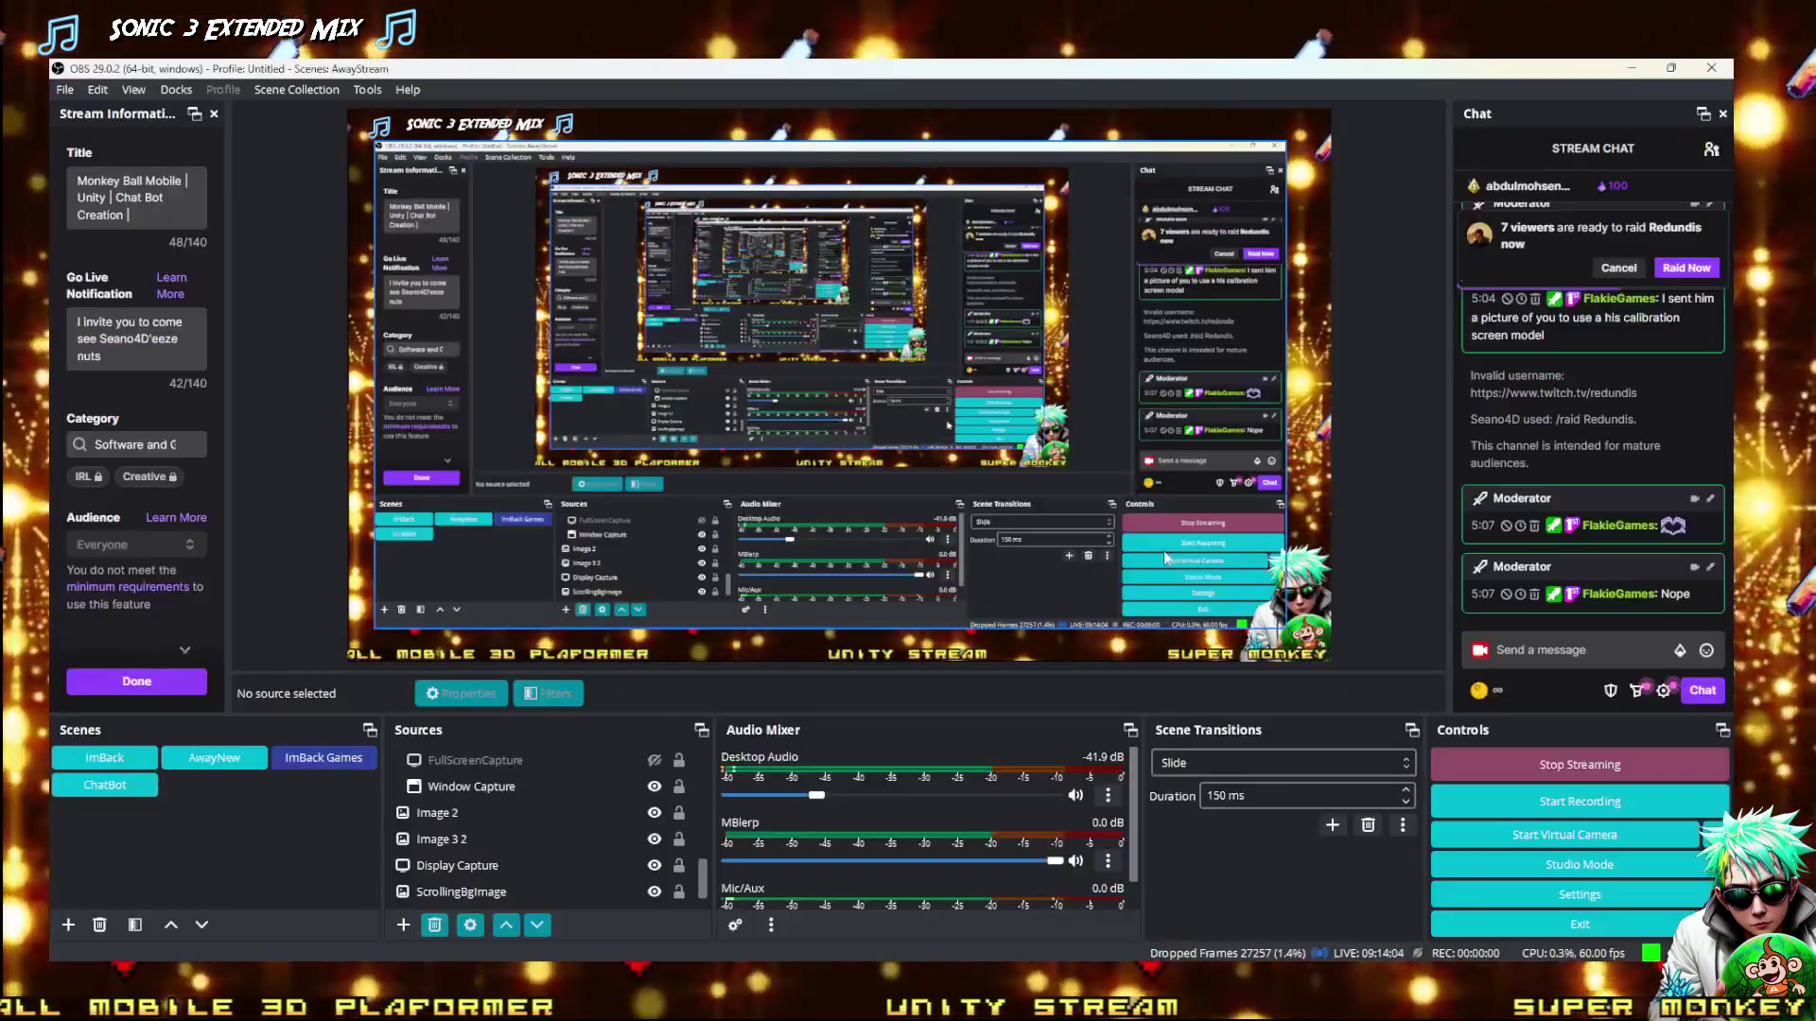